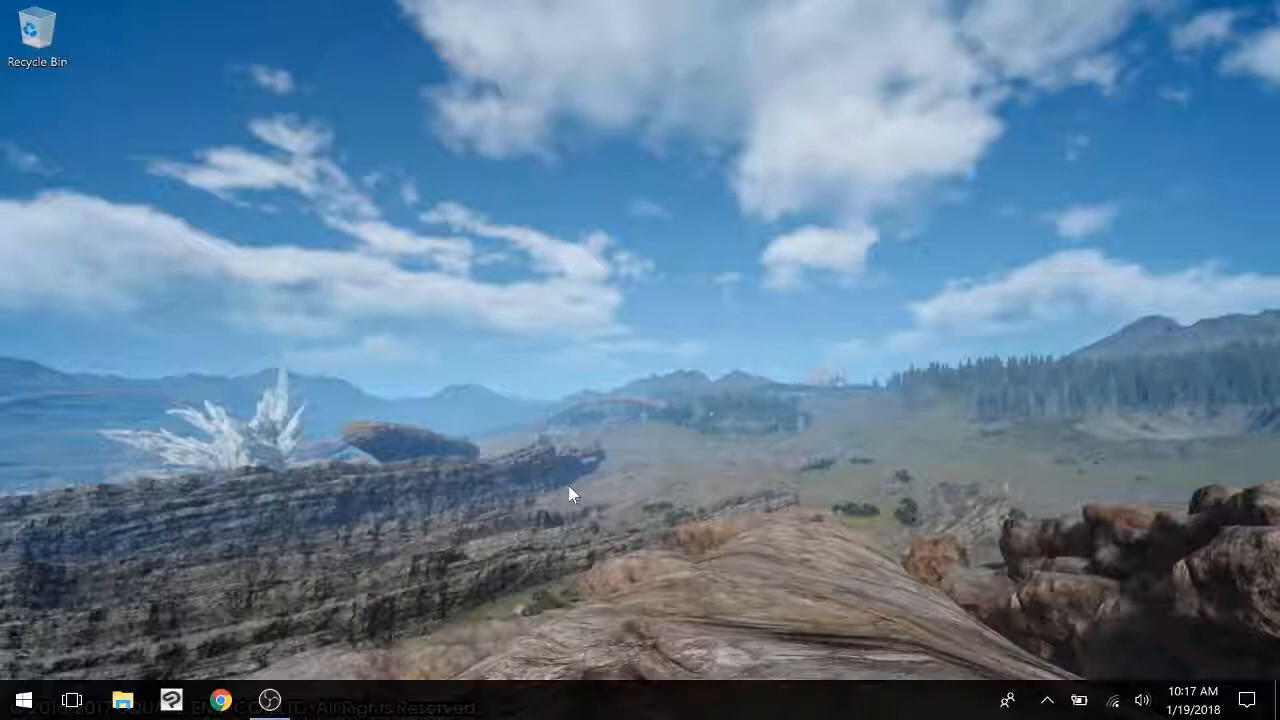
- Switch to Clip Studio Paint and show the whole blank illustration page at 8.8% zoom
click(177, 704)
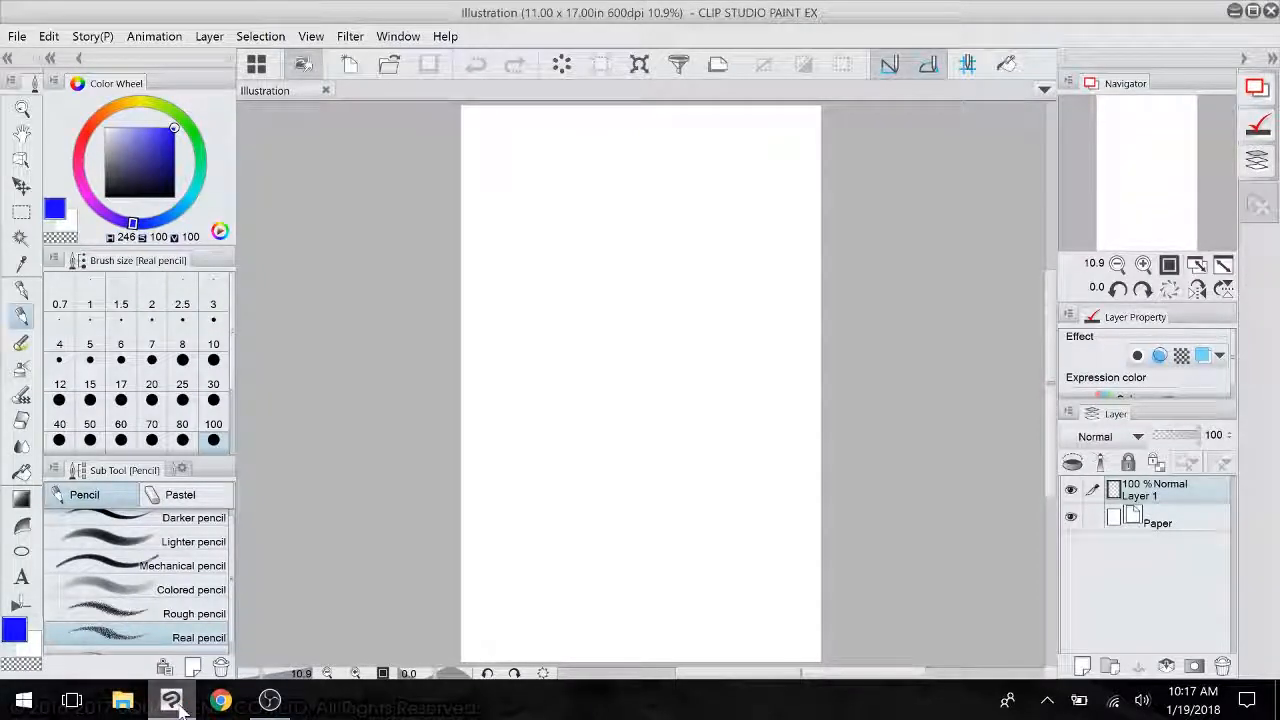
drag(697, 421, 671, 412)
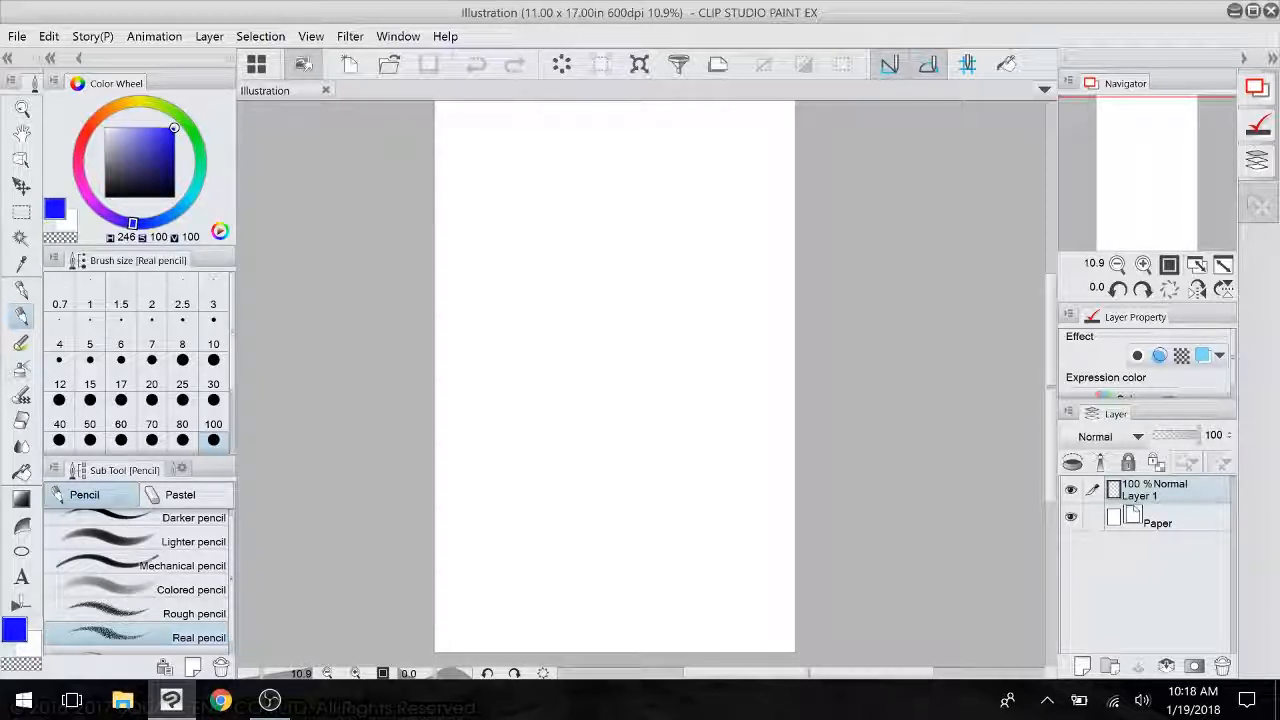
drag(615, 370, 600, 420)
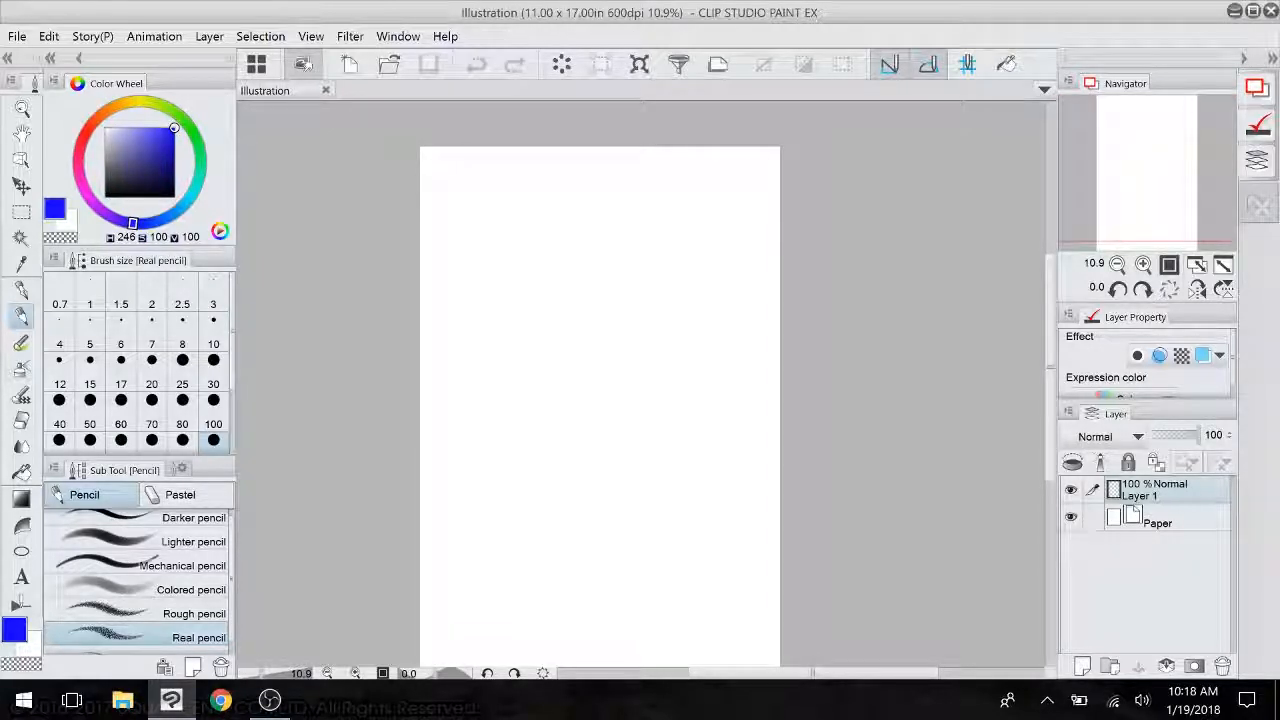
drag(600, 420, 615, 382)
scroll(560, 367, down, 2)
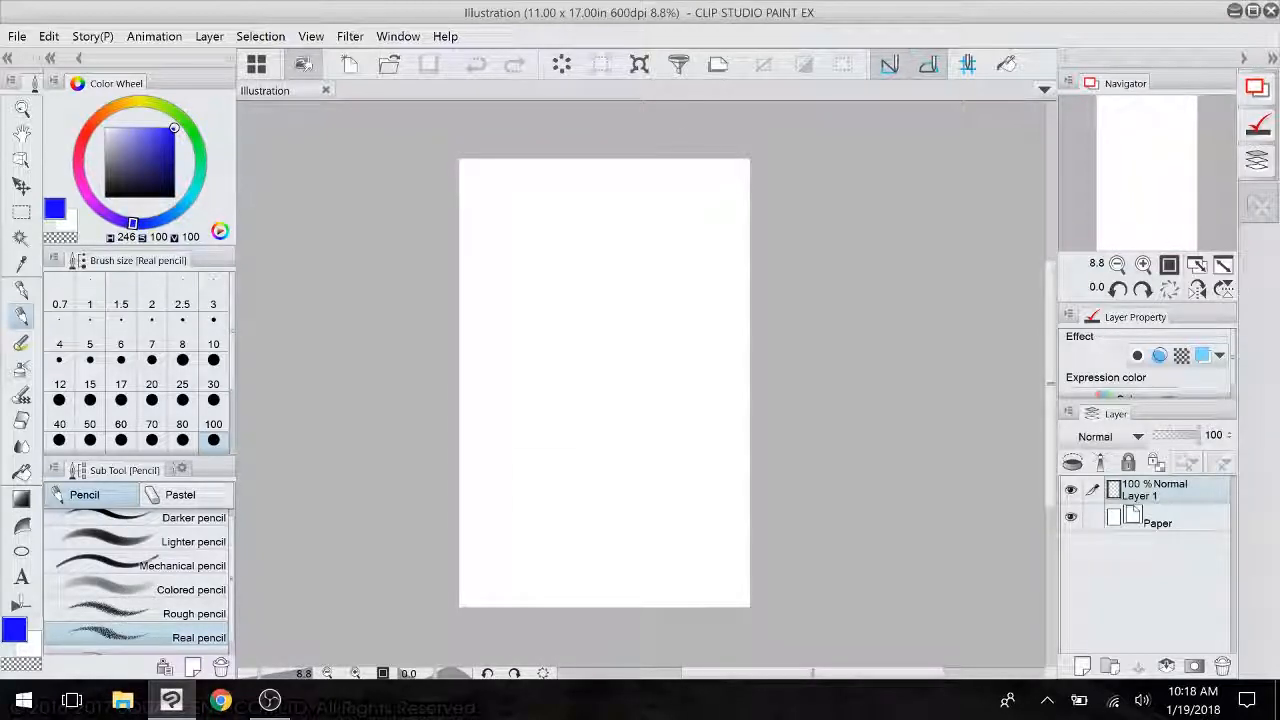
- Fill a full-height rectangular selection over slightly more than the left half of the page with blue, and deselect it
key(m)
mouse_move(377, 125)
mouse_down()
mouse_move(598, 598)
mouse_move(638, 640)
mouse_up()
click(1006, 64)
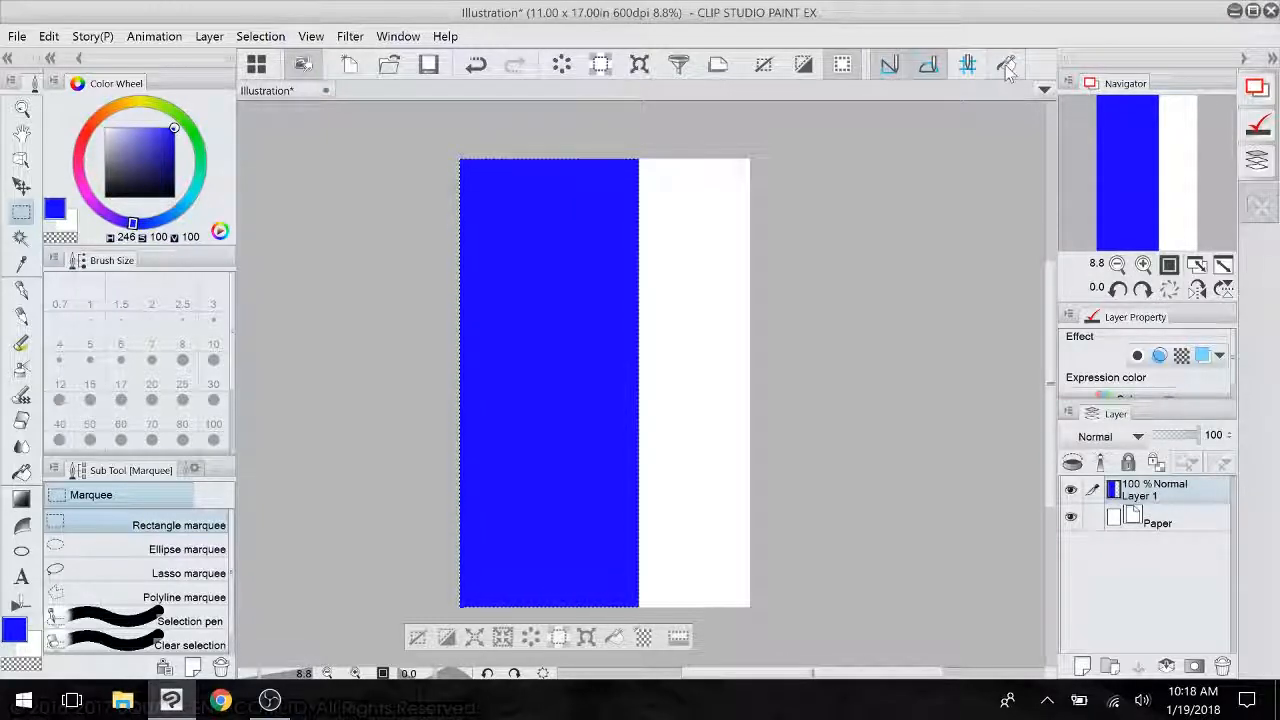
key(ctrl+d)
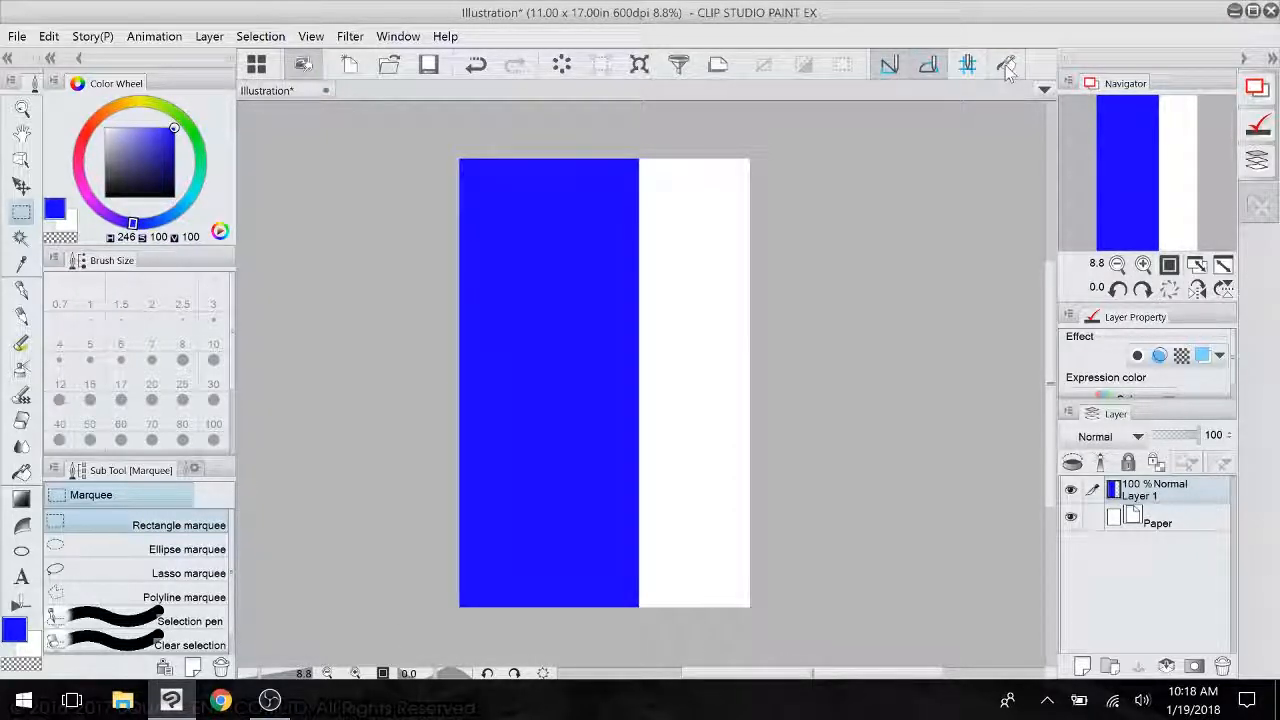
- Set the drawing colour to black and draw a chain across the upper page with the Jewelry Chain 1 decoration brush
drag(136, 152, 104, 198)
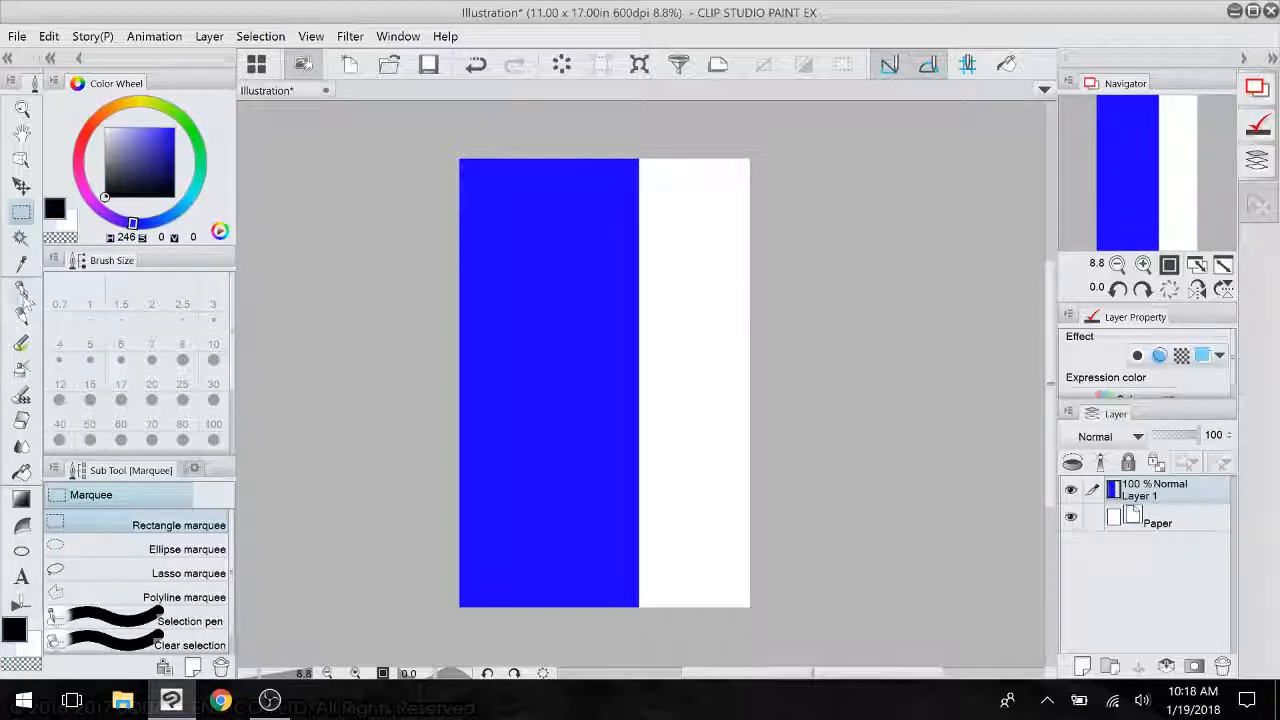
click(24, 393)
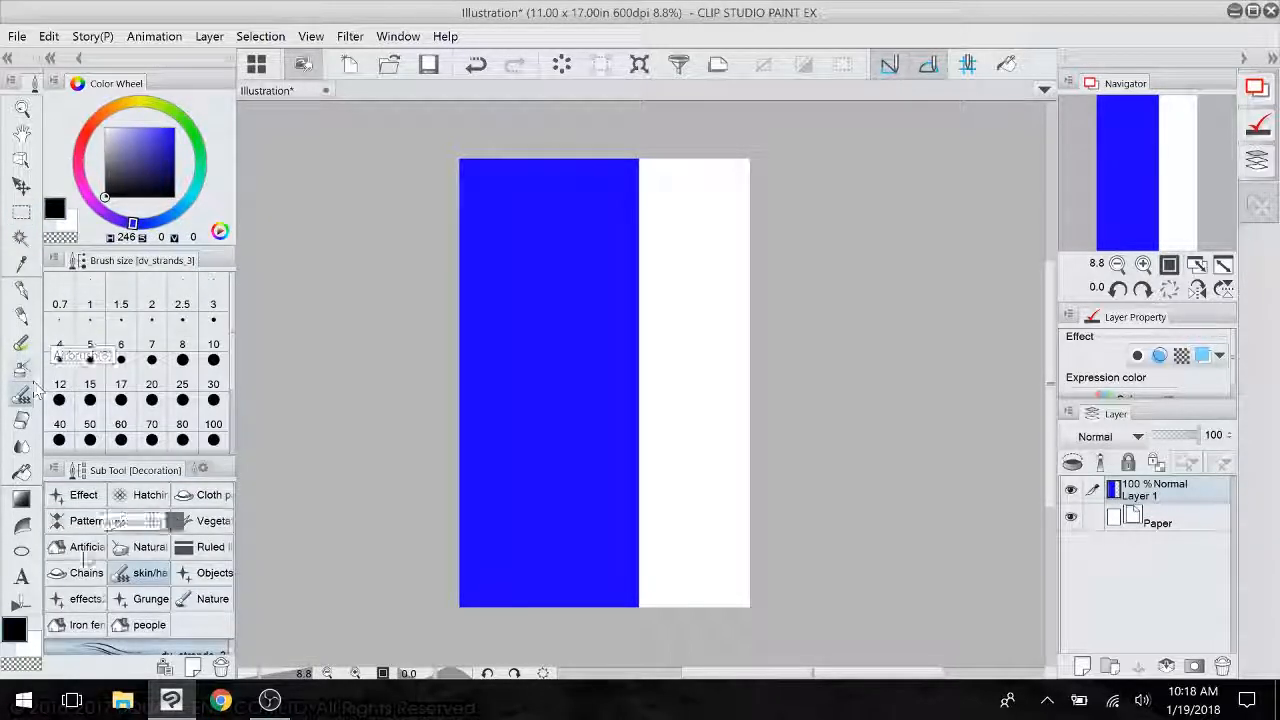
click(80, 572)
drag(187, 432, 190, 365)
scroll(190, 365, down, 10)
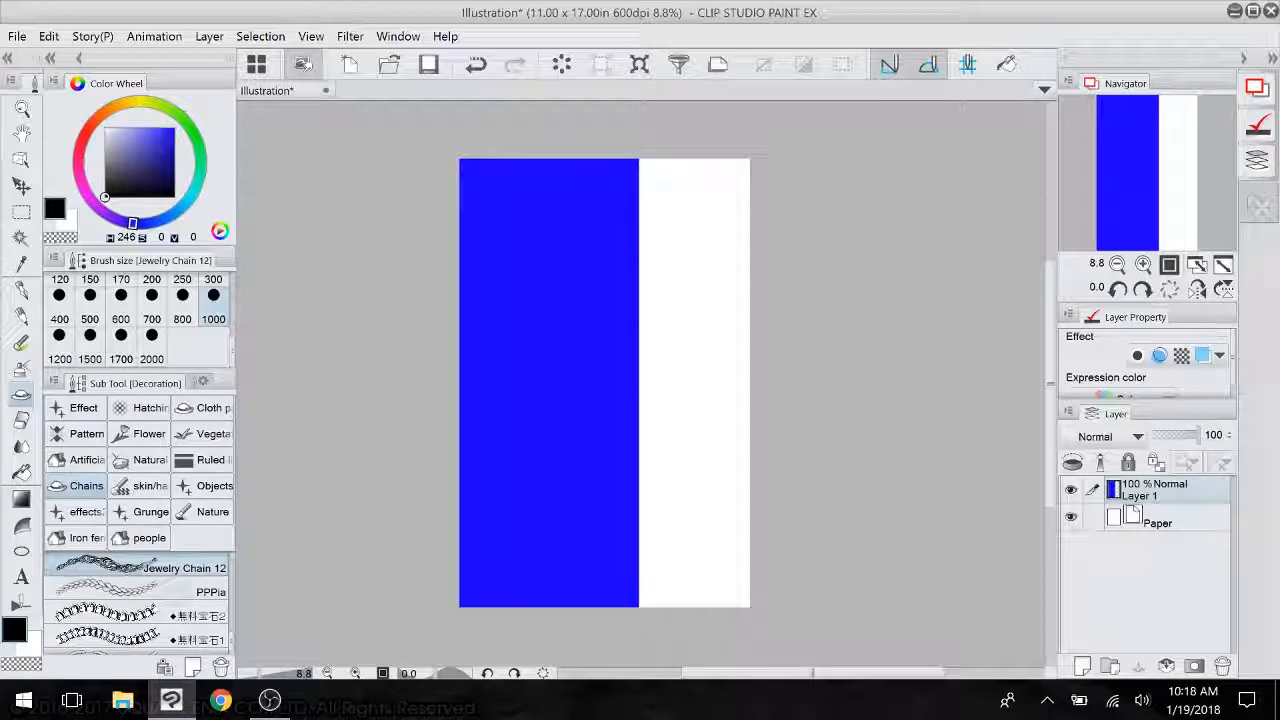
scroll(138, 605, up, 5)
scroll(203, 600, up, 3)
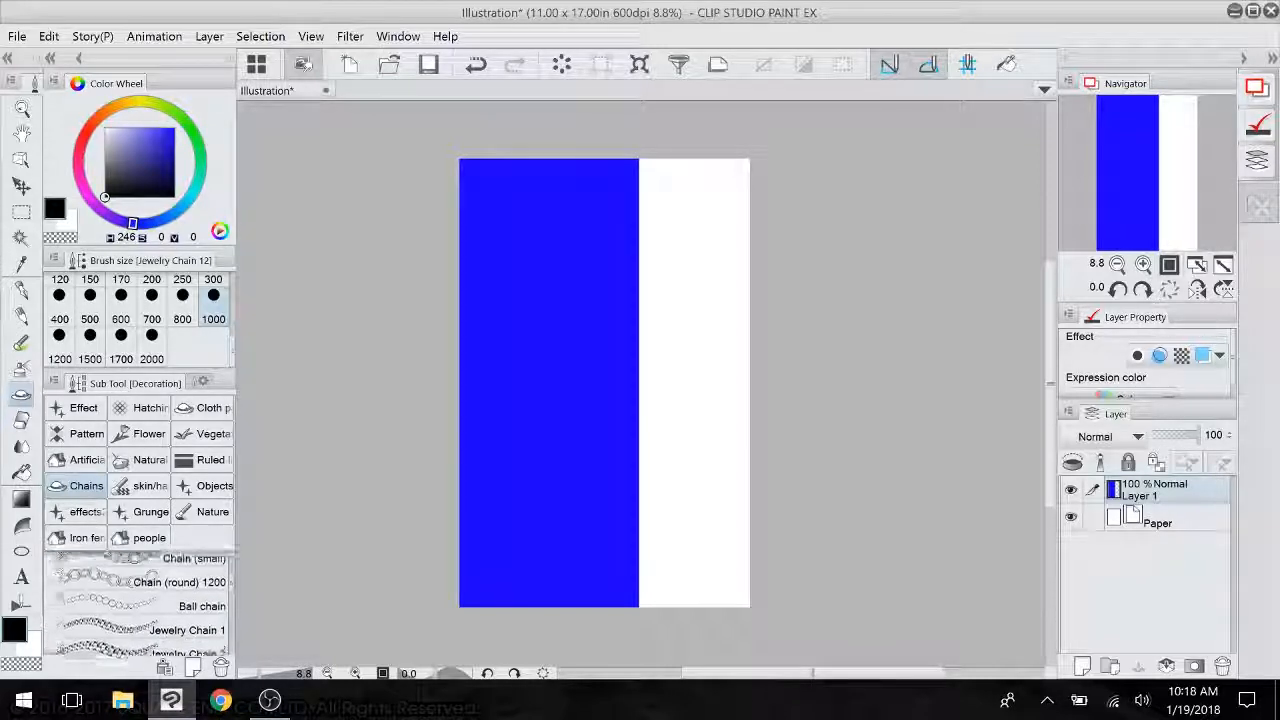
click(203, 600)
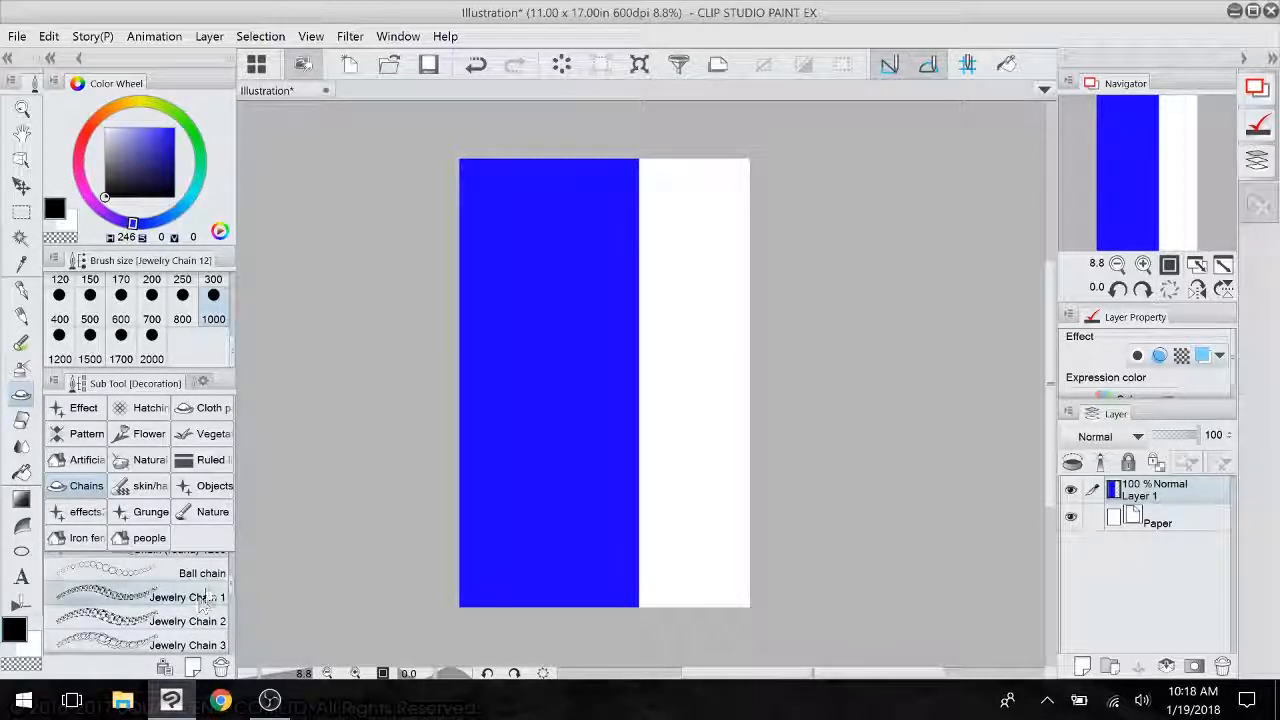
drag(515, 199, 748, 190)
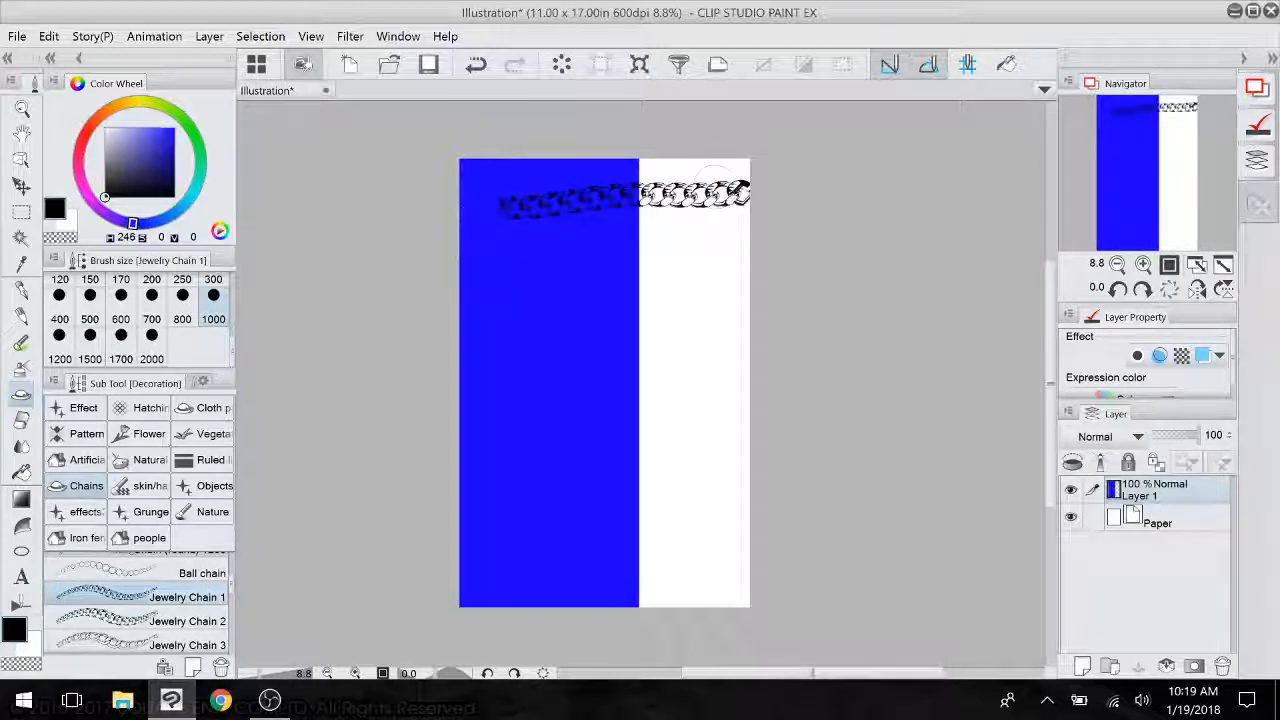
- Draw three more chains across the page below the first, using the Jewelry Chain 2, Jewelry Chain 4 and Jewelry Chain 6 brushes
click(187, 621)
drag(490, 245, 750, 218)
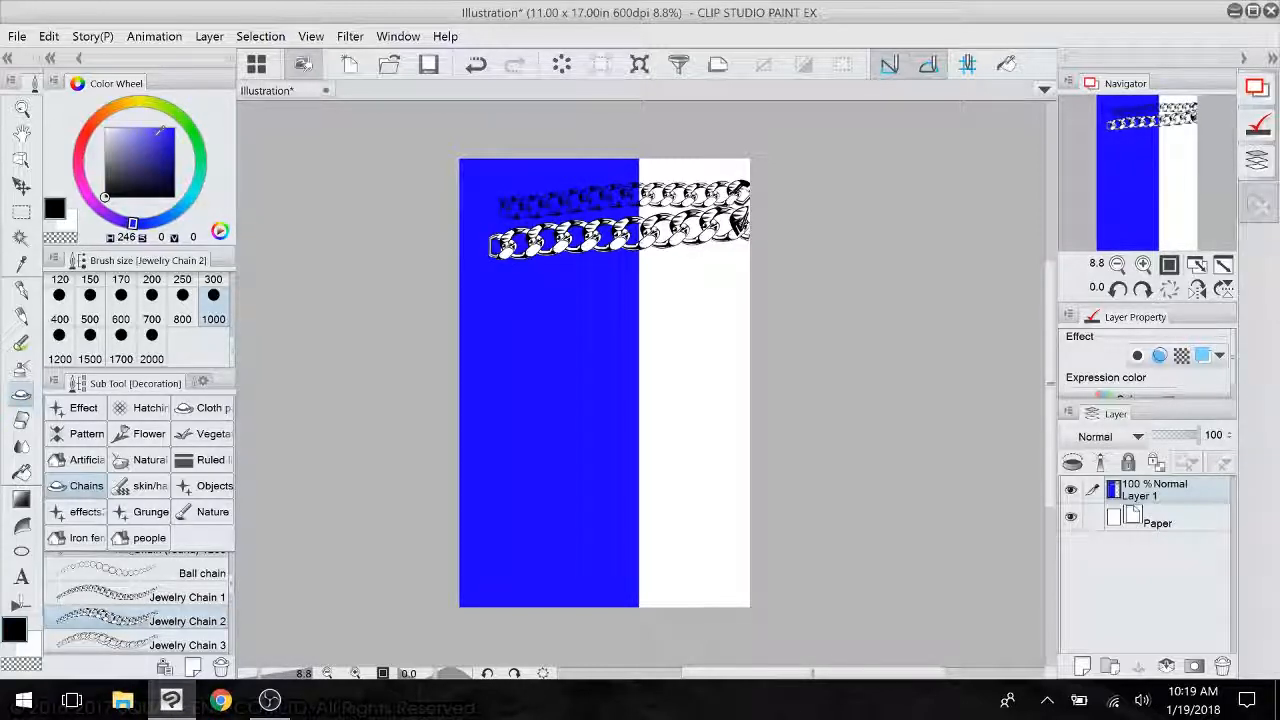
drag(230, 585, 236, 600)
scroll(235, 598, down, 1)
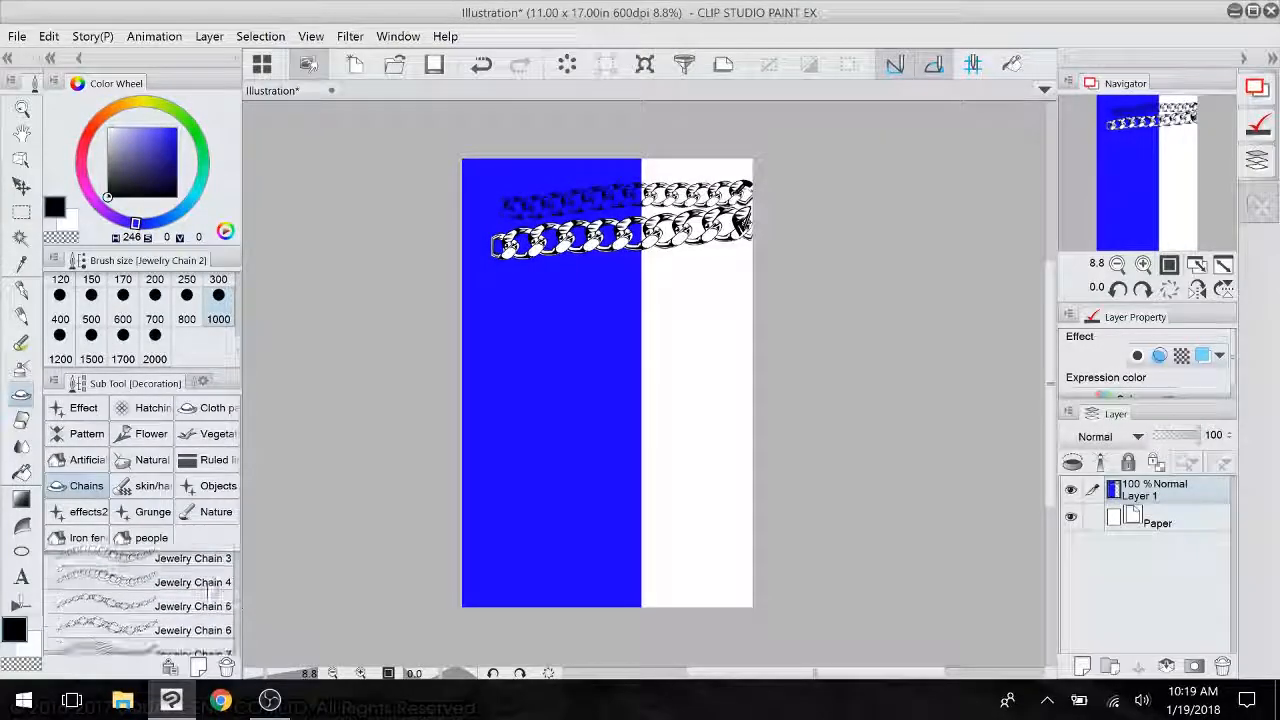
click(130, 581)
drag(500, 287, 752, 268)
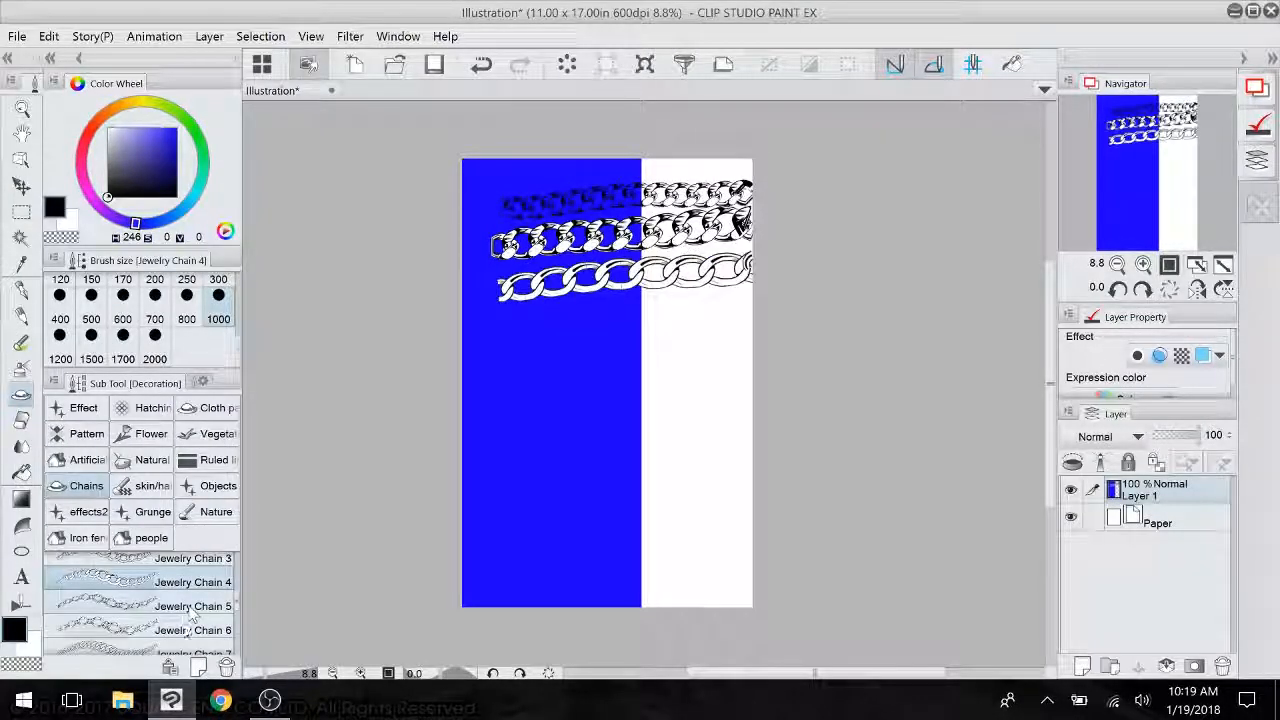
click(140, 630)
drag(497, 337, 752, 300)
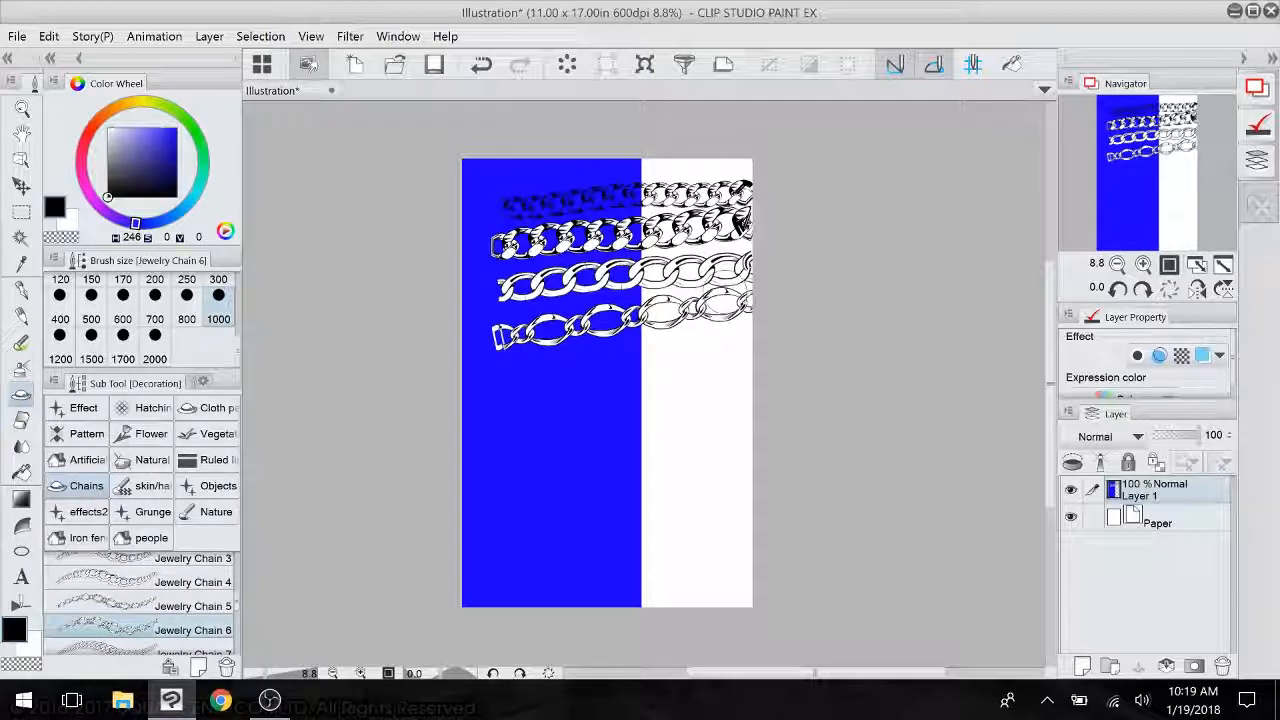
- Draw three further chains below the existing ones with the Jewelry Chain 8, Jewelry Chain 10 and Jewelry Chain 12 brushes
scroll(238, 615, down, 2)
scroll(240, 620, down, 1)
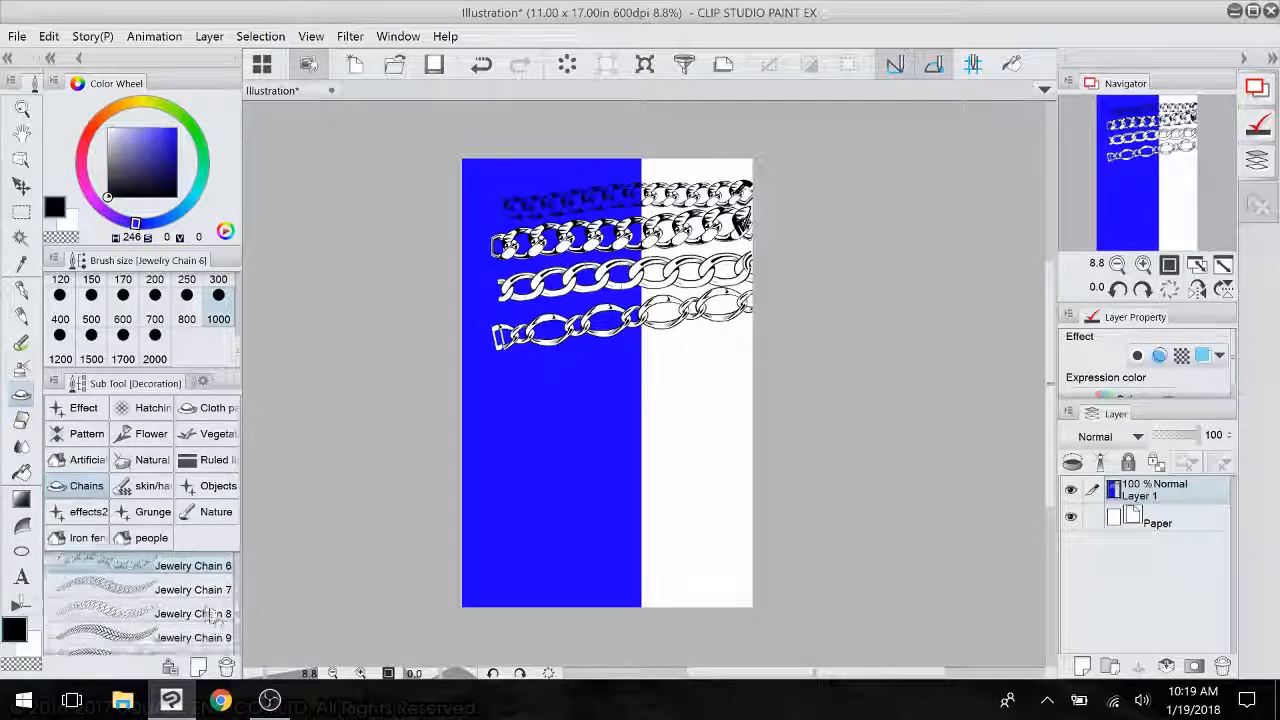
click(140, 614)
drag(494, 375, 795, 335)
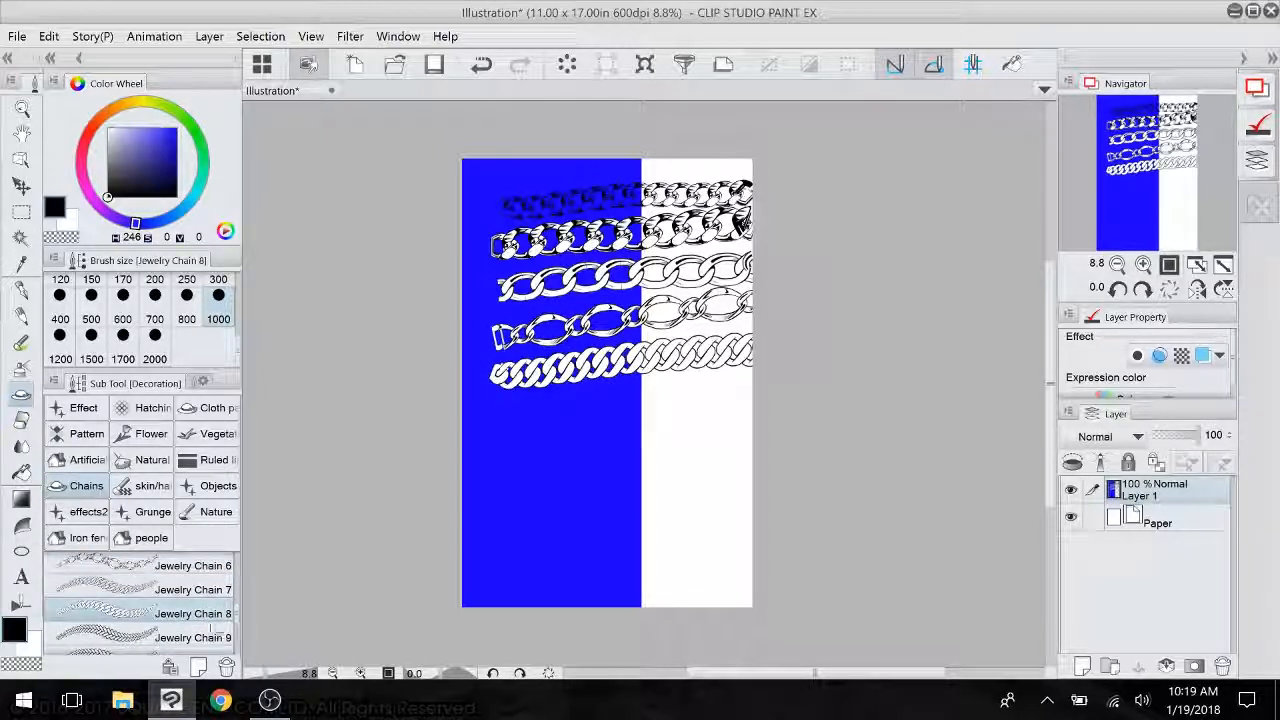
scroll(240, 628, down, 2)
scroll(240, 630, down, 1)
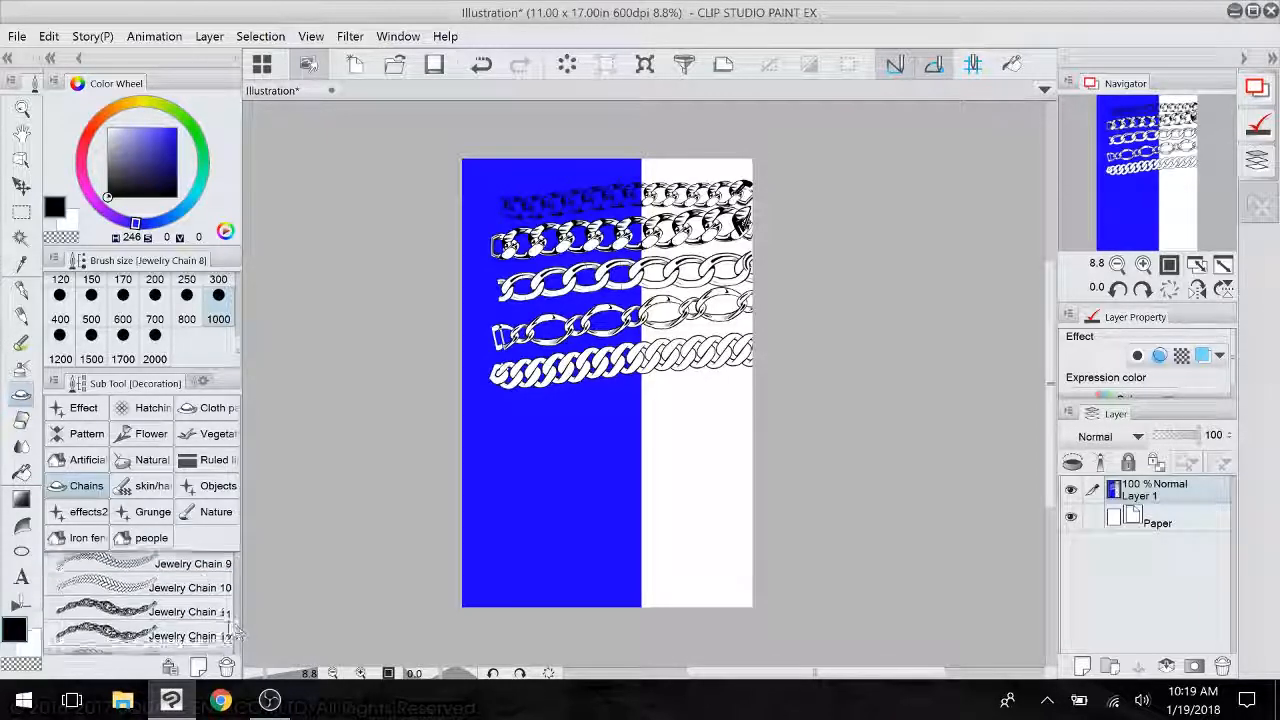
click(140, 590)
drag(490, 415, 755, 400)
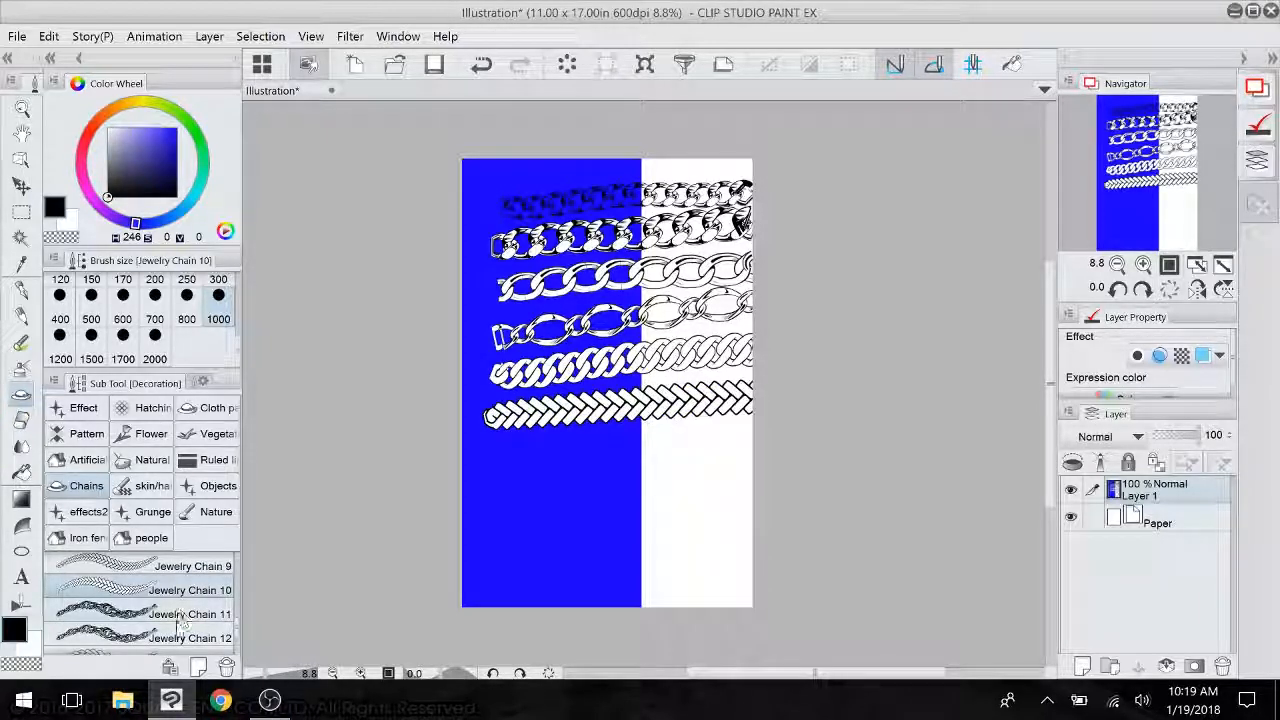
click(140, 638)
drag(486, 457, 795, 432)
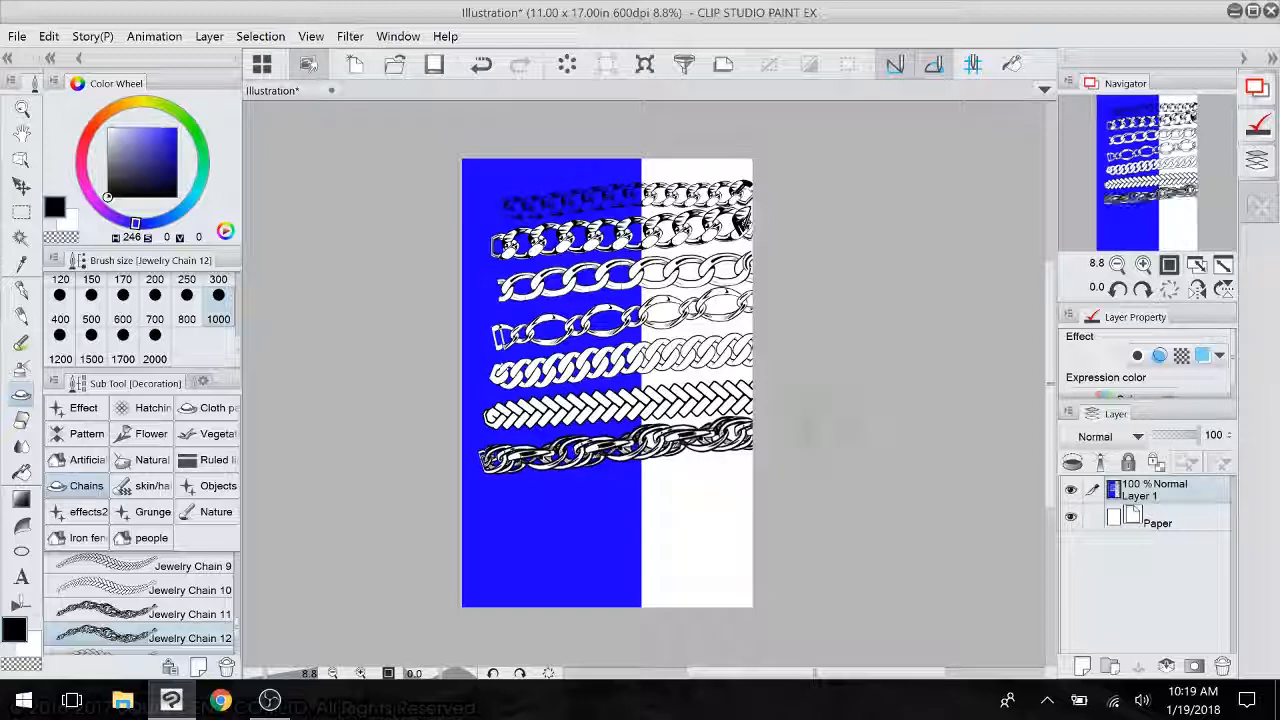
- Look through the remaining Chains decoration brushes and the cloth decoration brushes
scroll(238, 636, down, 3)
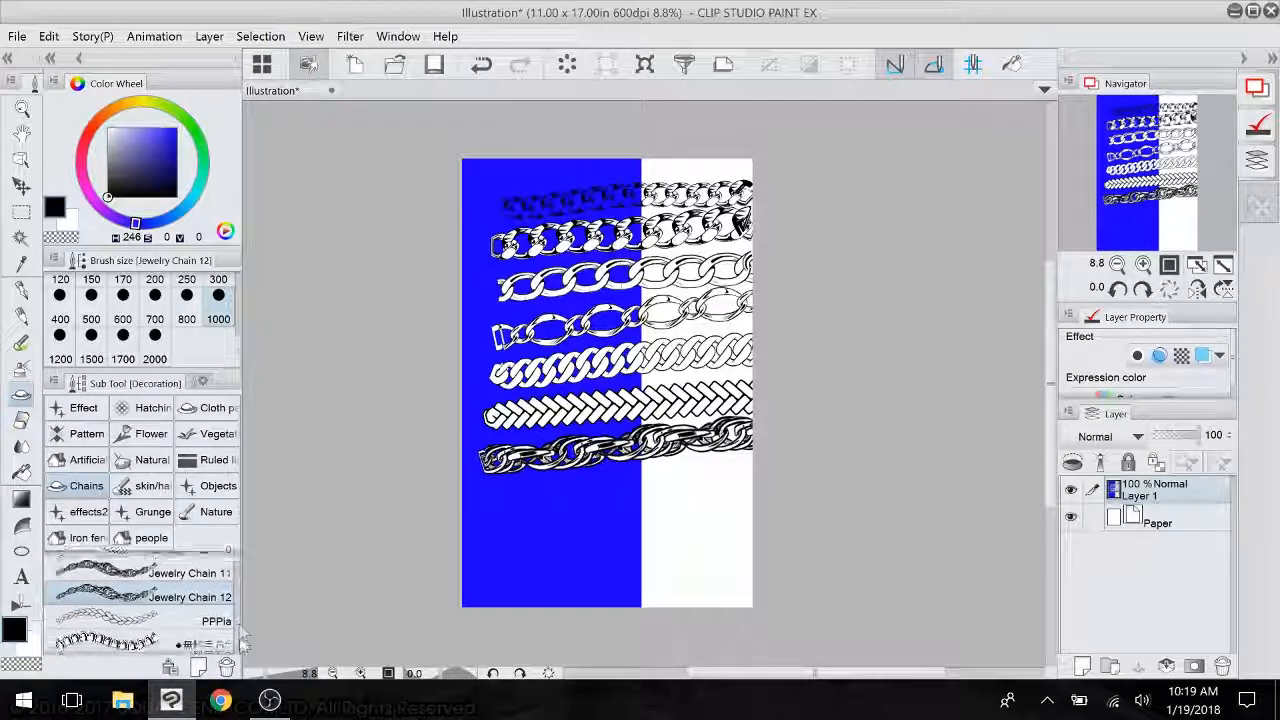
click(205, 587)
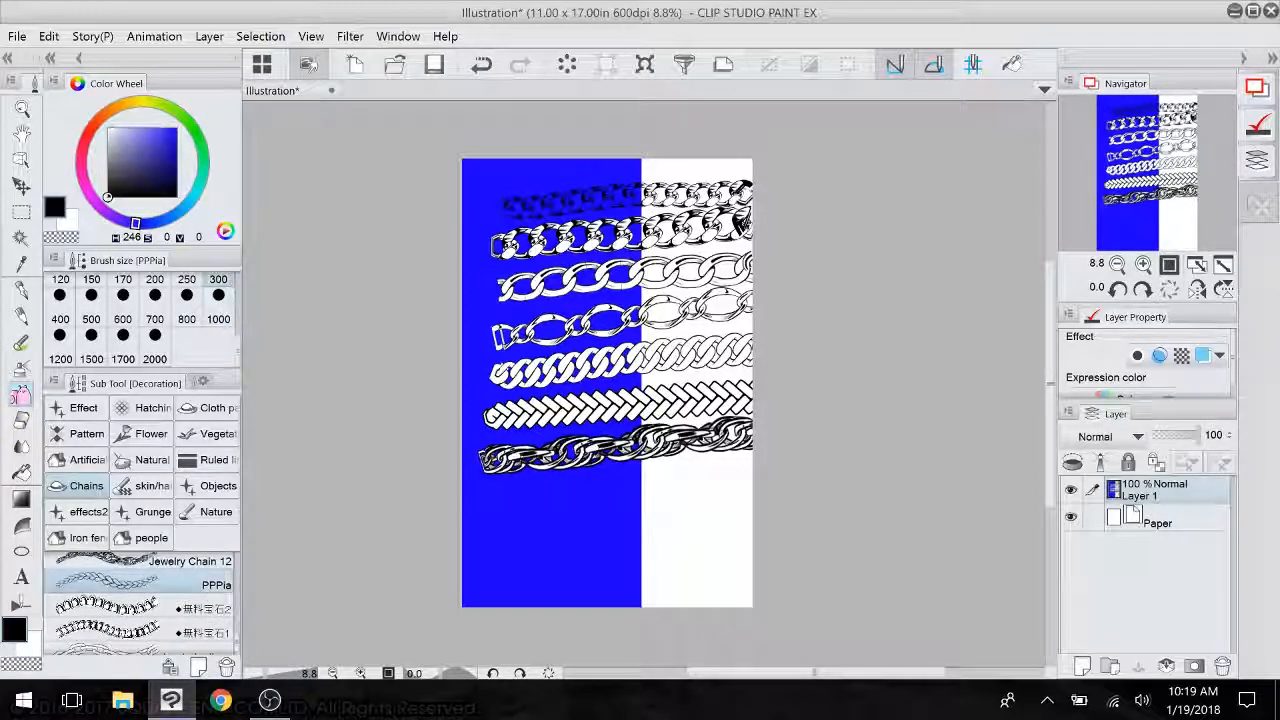
drag(240, 643, 243, 561)
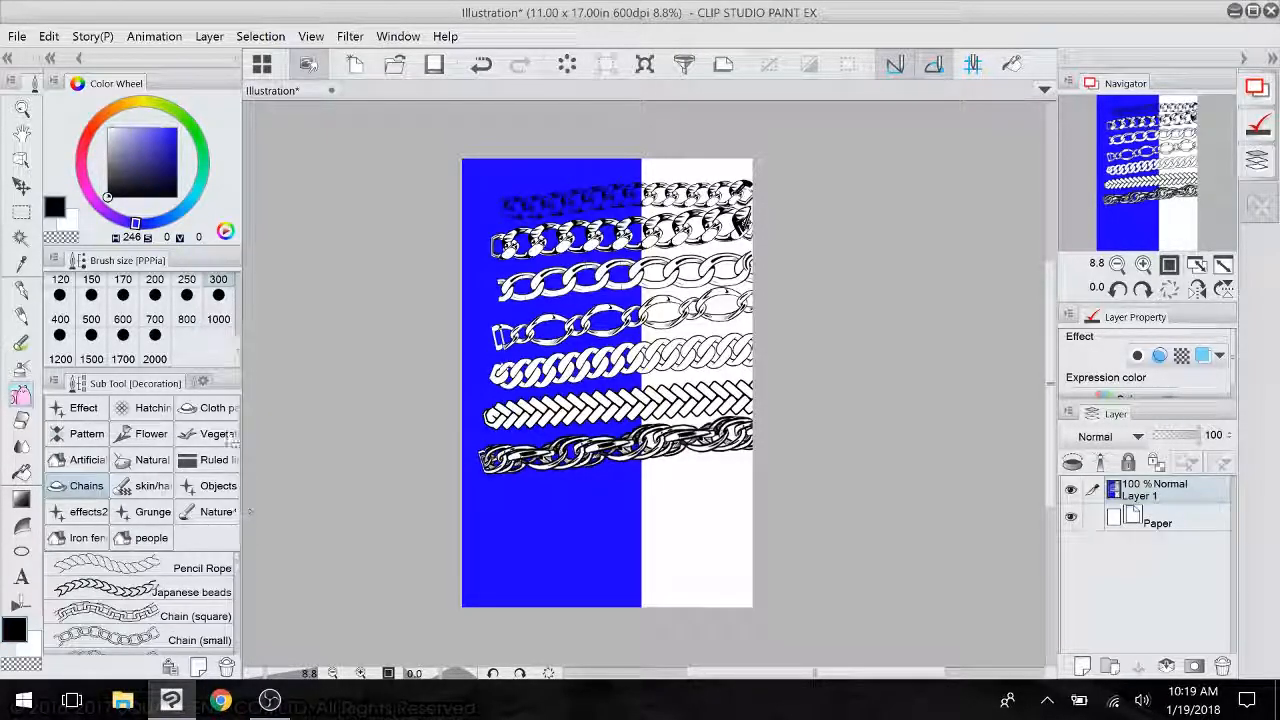
click(207, 408)
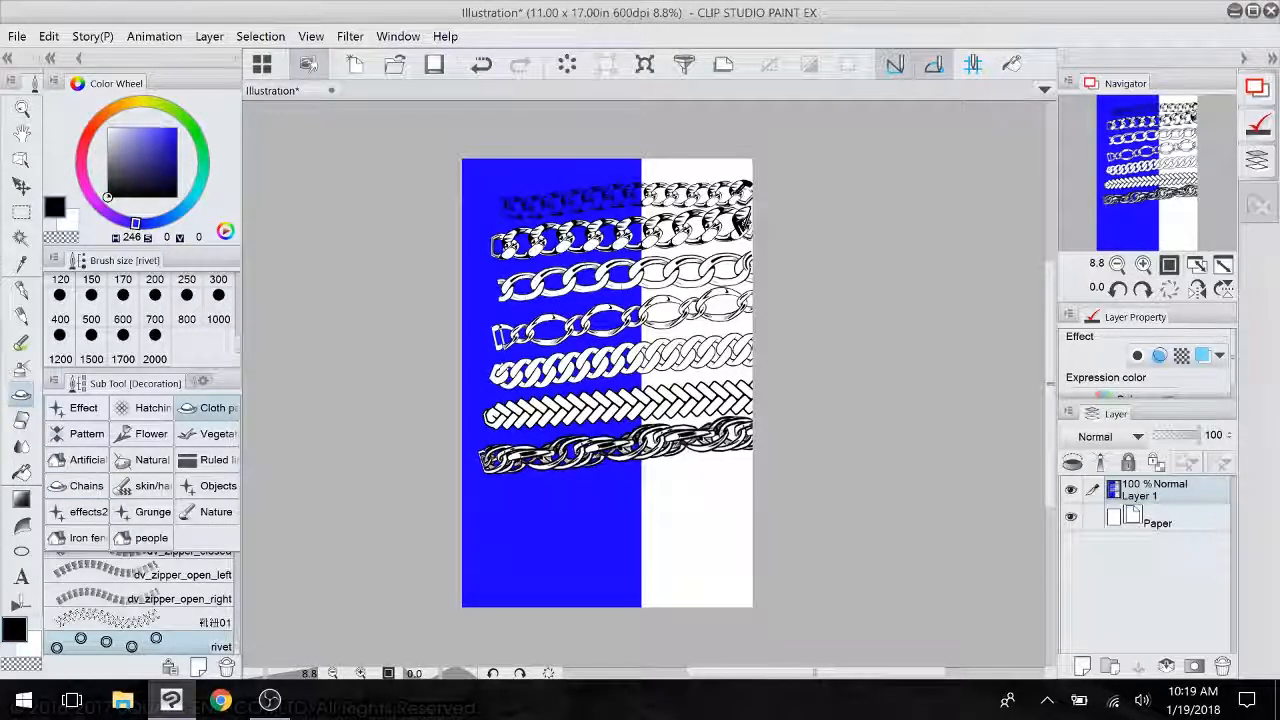
drag(238, 615, 220, 617)
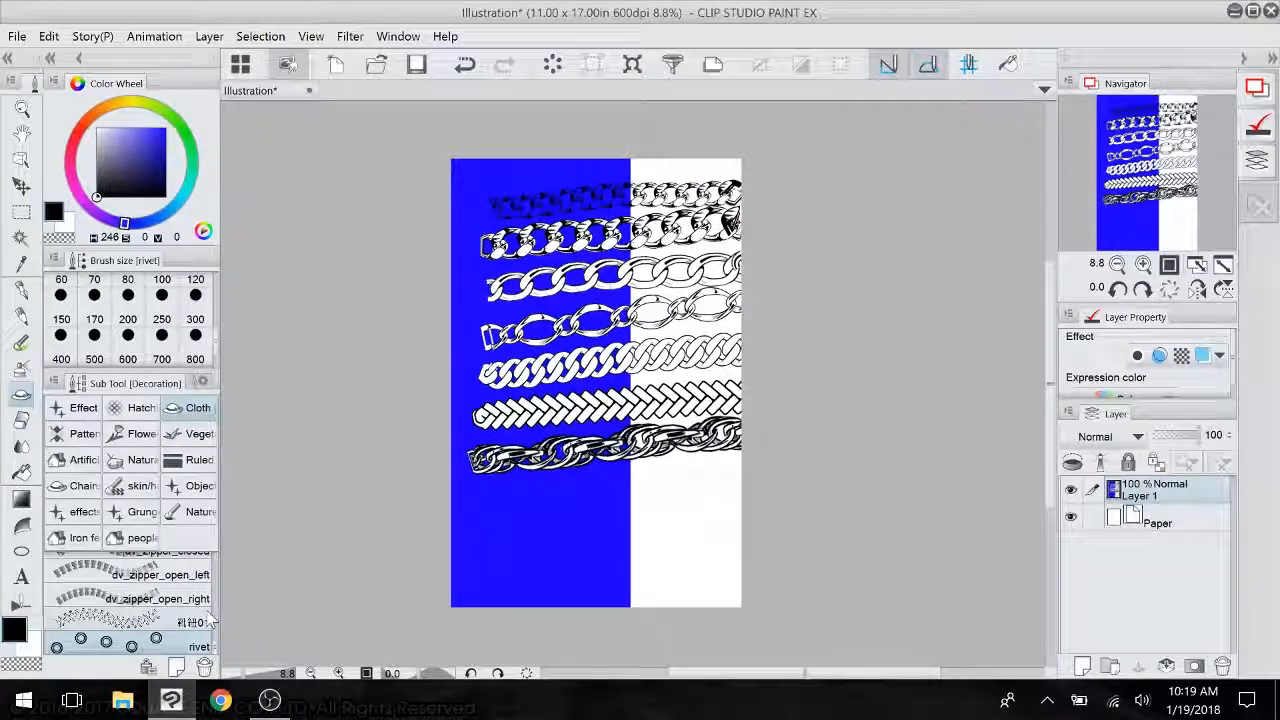
- Place the Fox Pattern colour material on the page, then enlarge its tile and rotate it about 45 degrees
click(1261, 210)
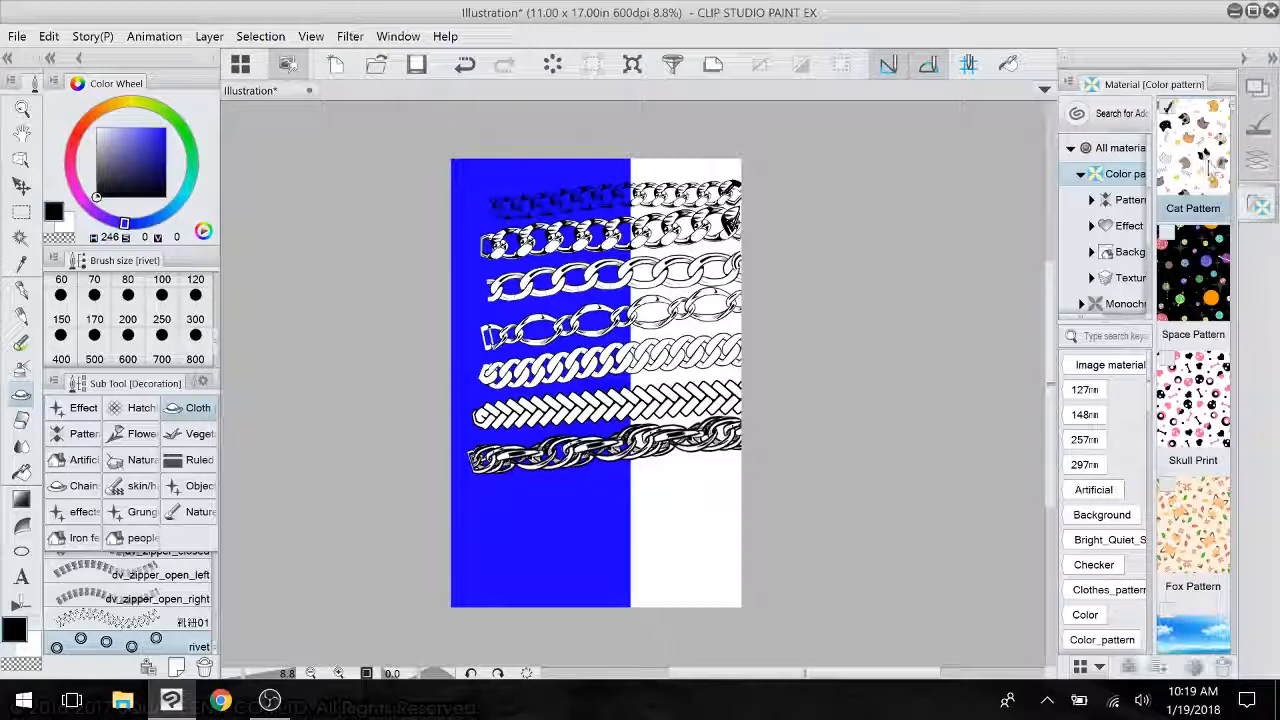
click(1205, 166)
drag(1190, 510, 616, 440)
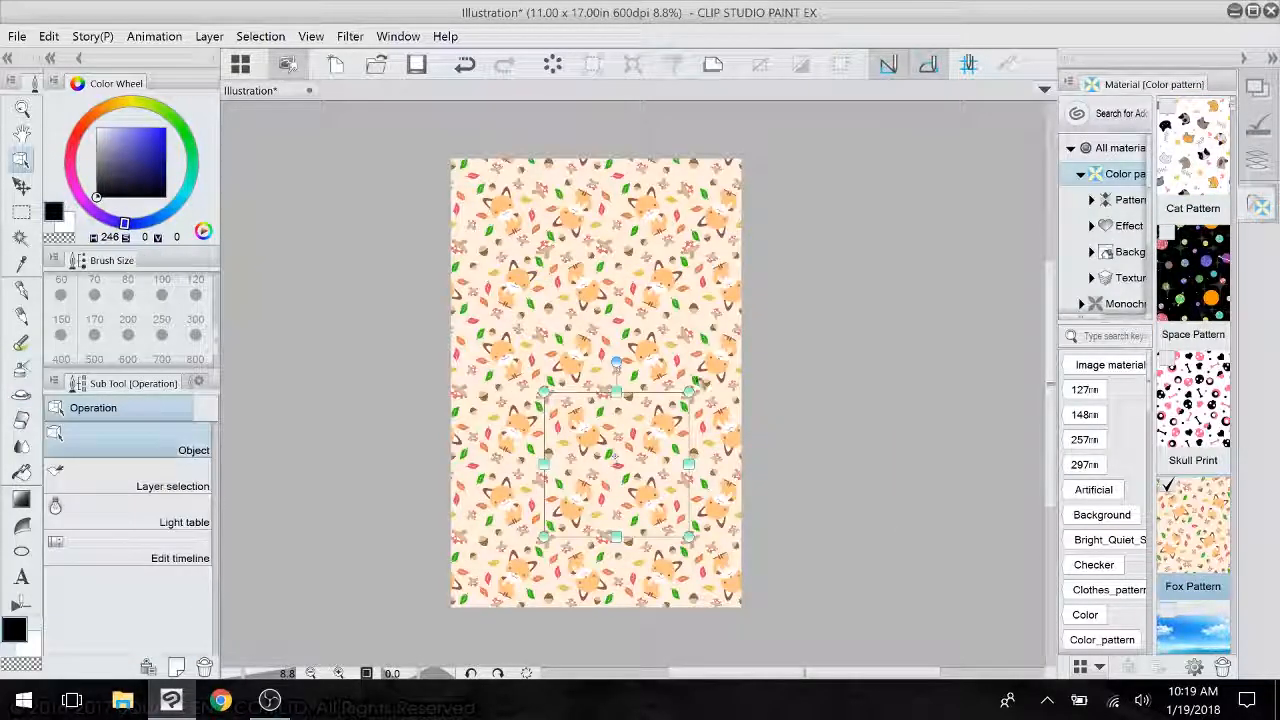
mouse_move(616, 362)
drag(616, 362, 650, 248)
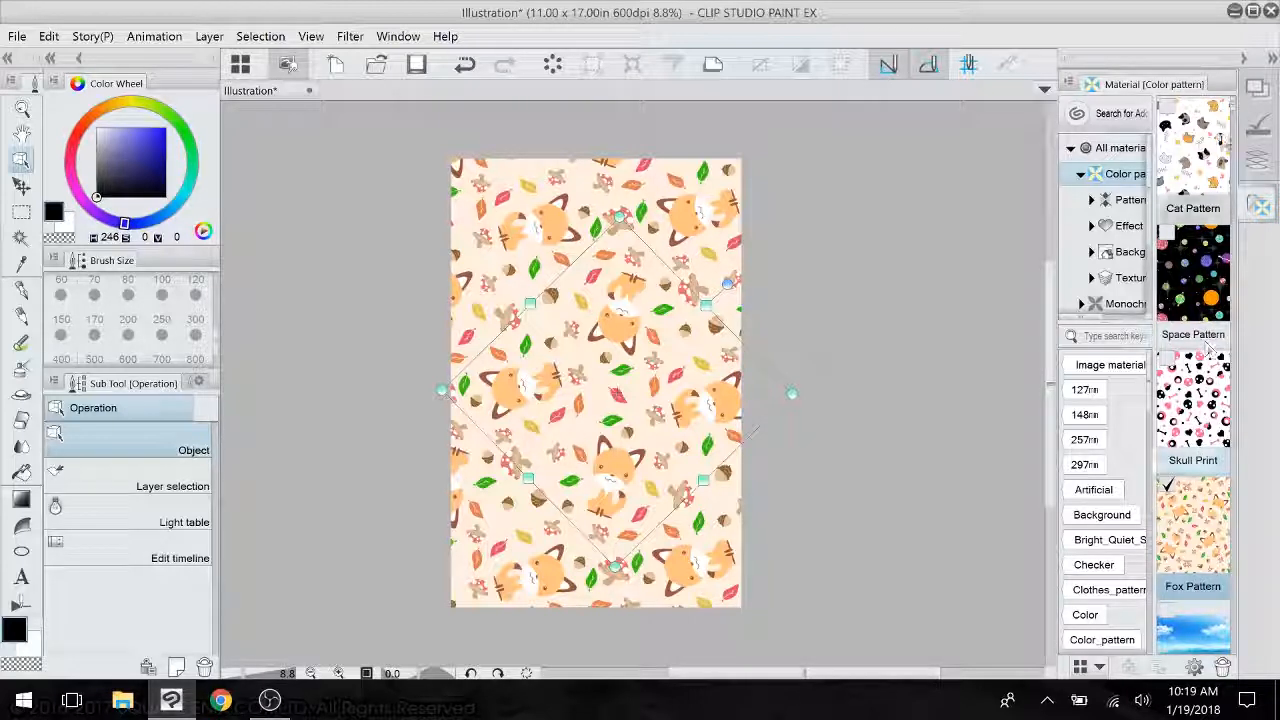
- Delete the Fox Pattern layer and clear everything drawn on Layer 1
scroll(1208, 348, down, 5)
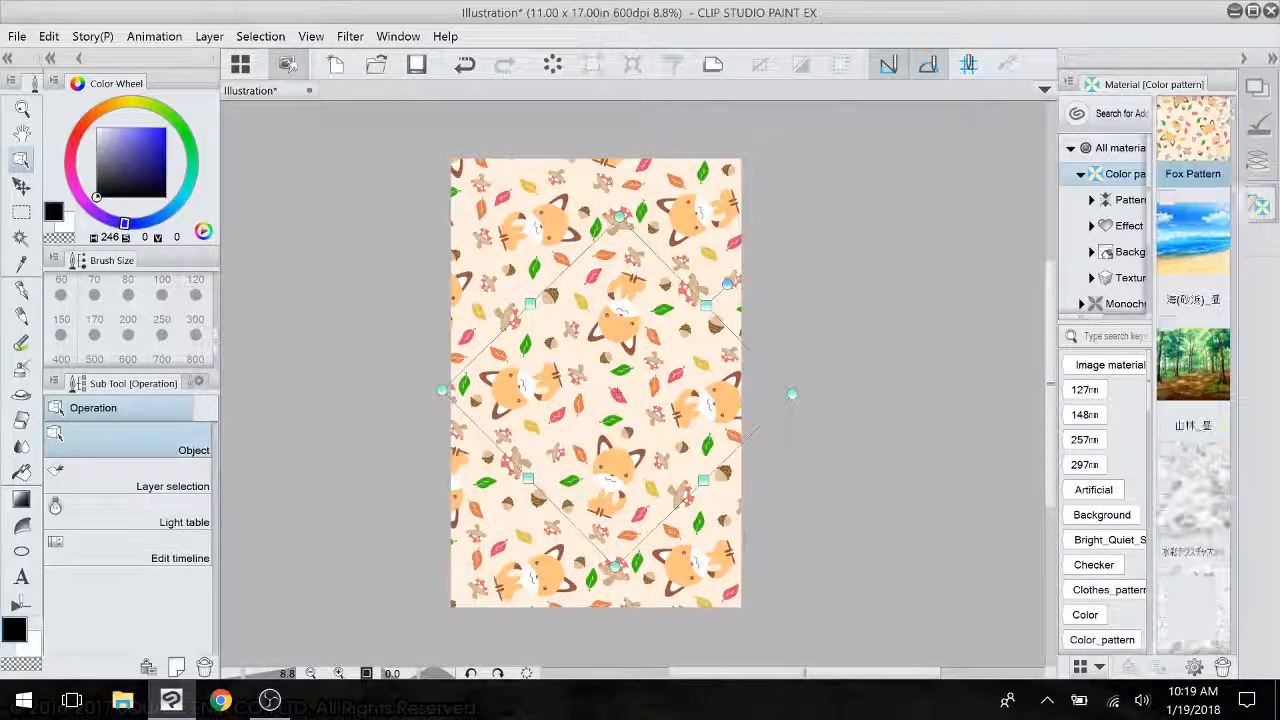
scroll(1193, 400, up, 5)
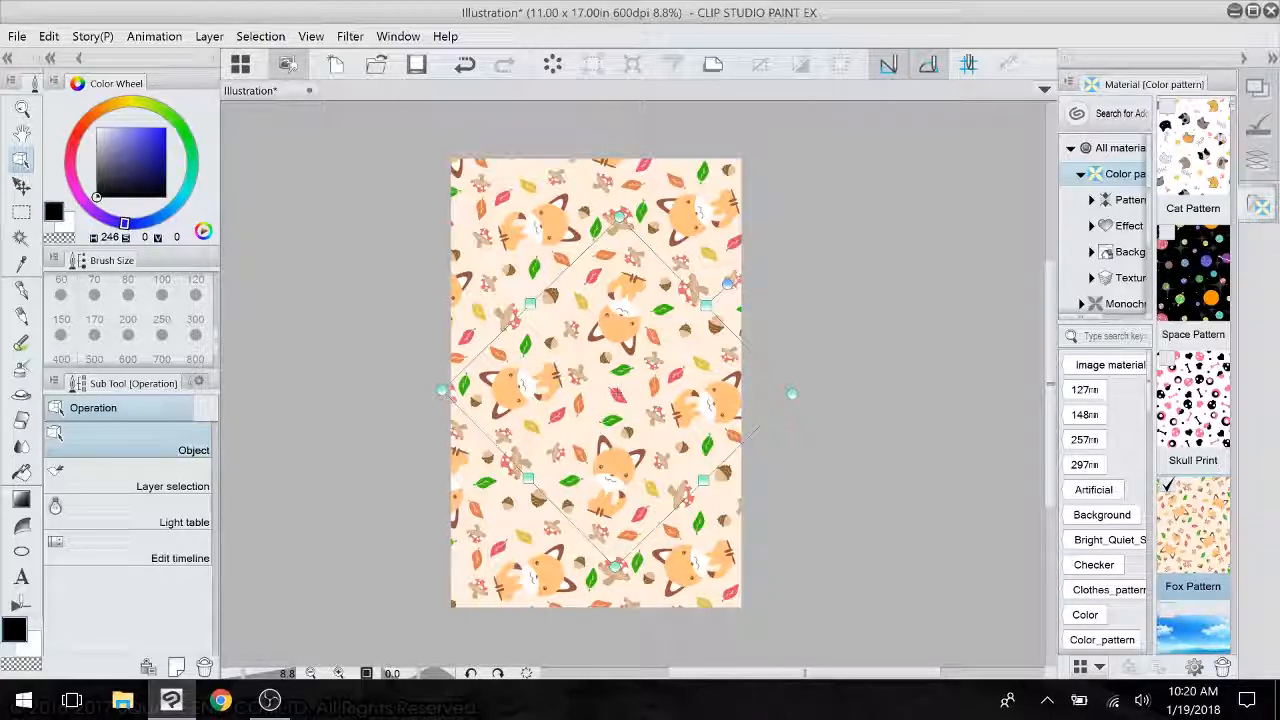
click(1258, 206)
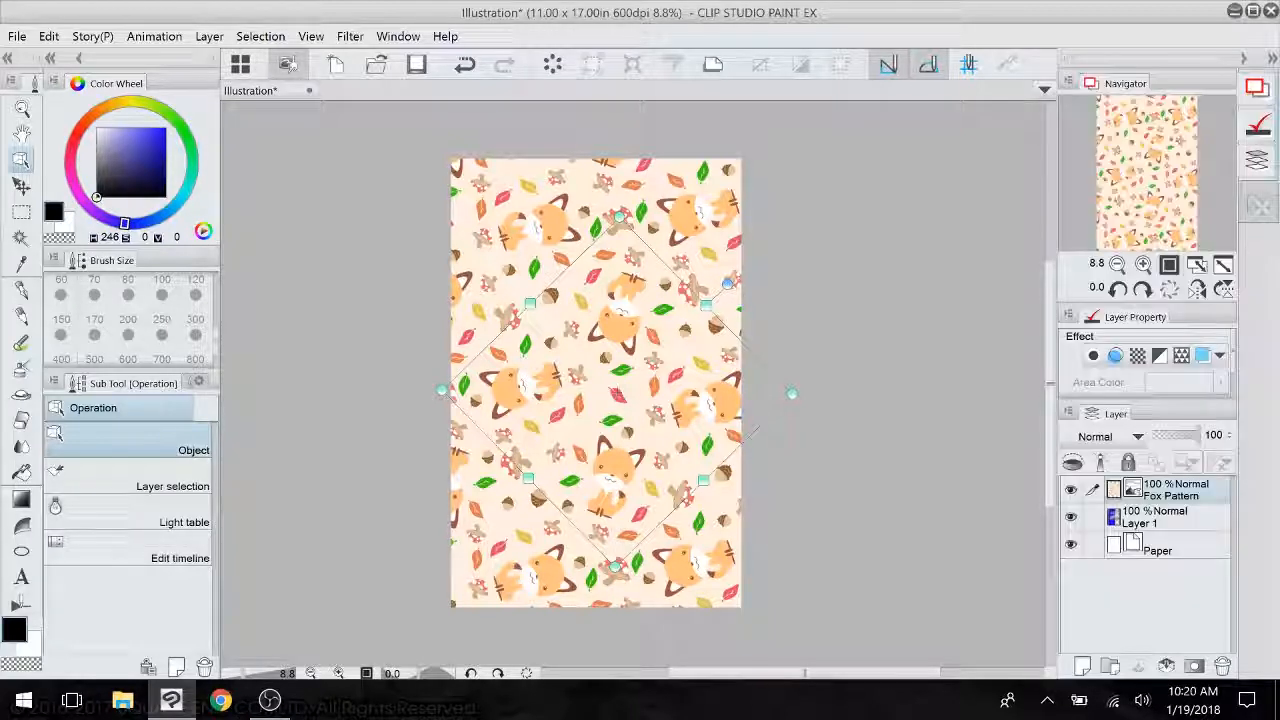
click(1222, 665)
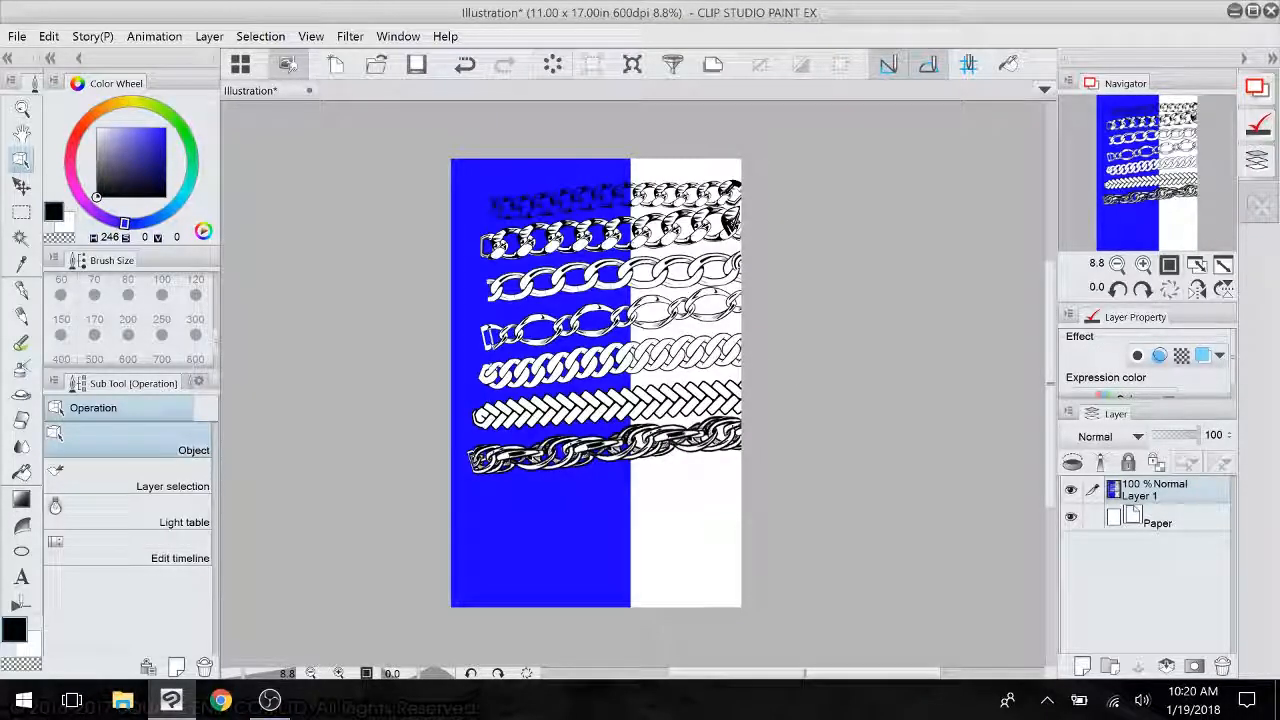
key(Delete)
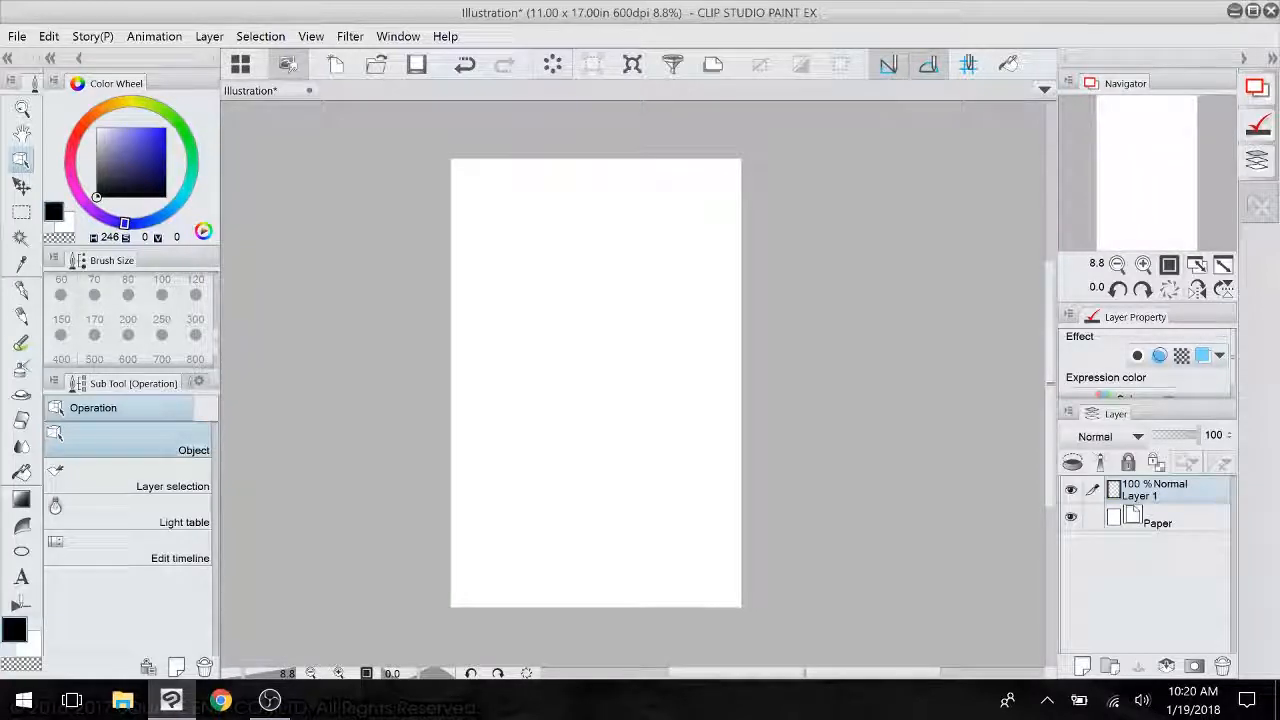
- Prepare the Real pencil with a pure blue drawing colour and a brush size of 120
click(165, 128)
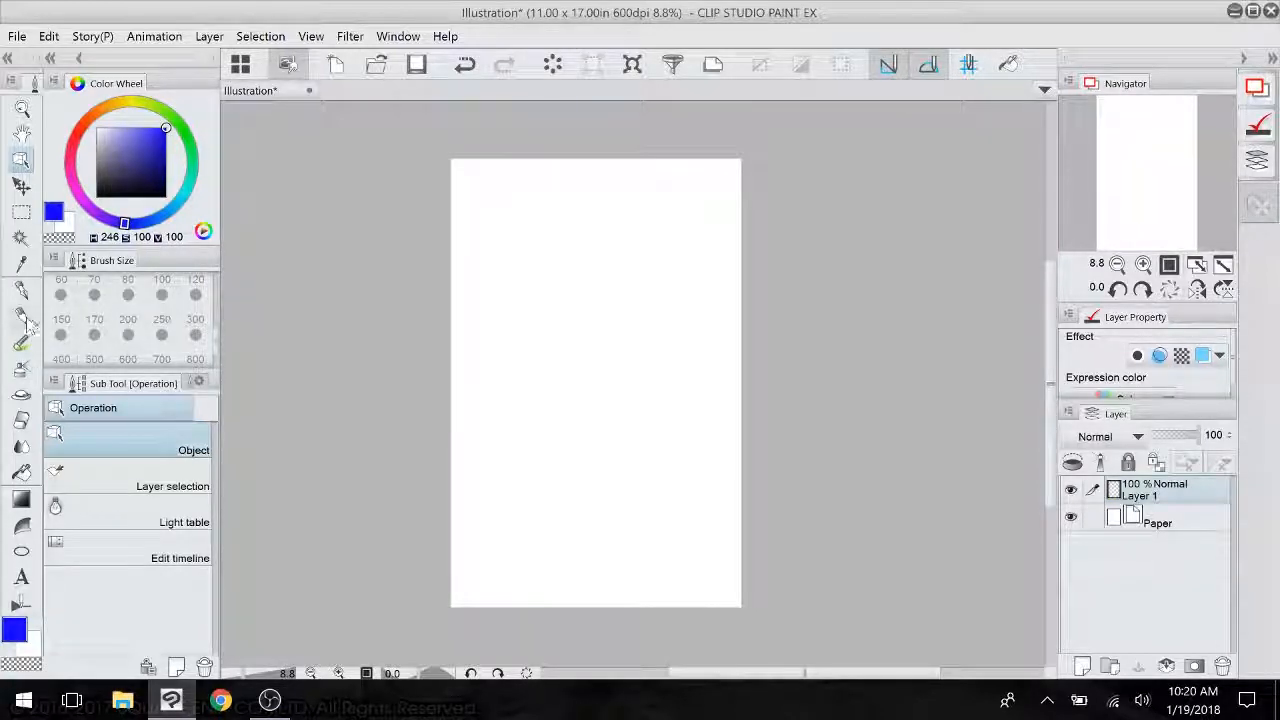
click(27, 317)
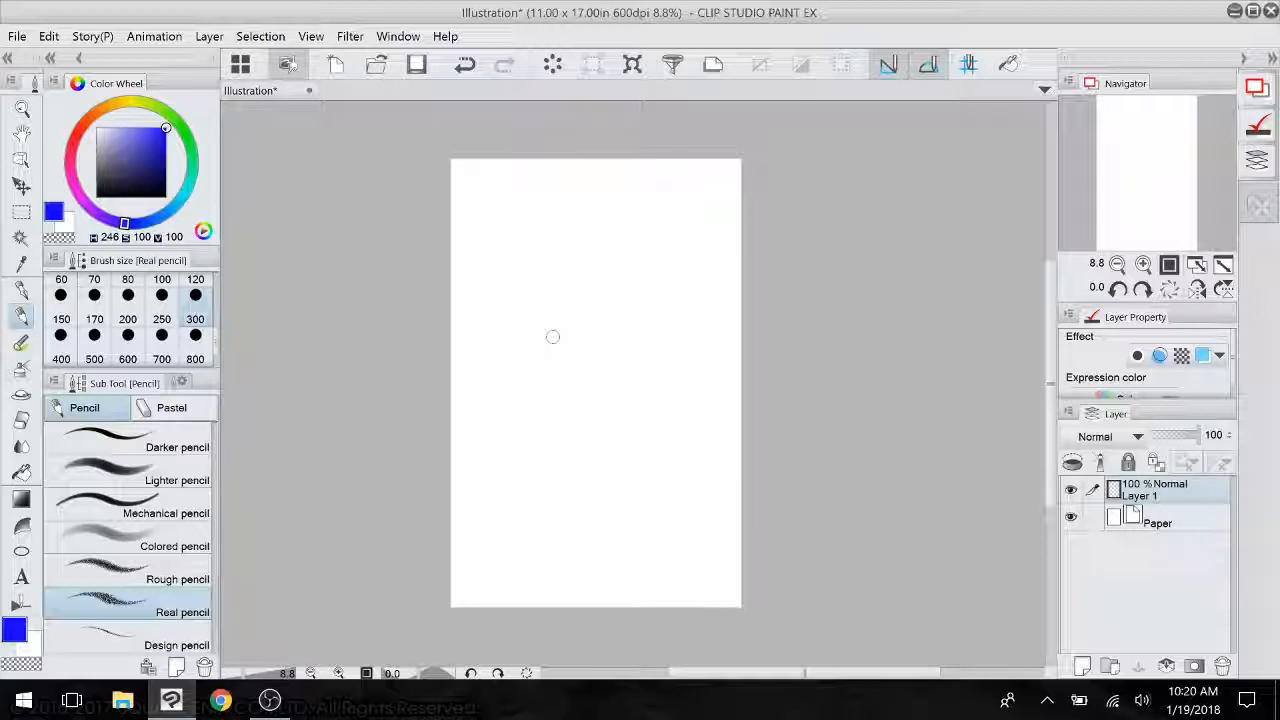
scroll(644, 384, up, 4)
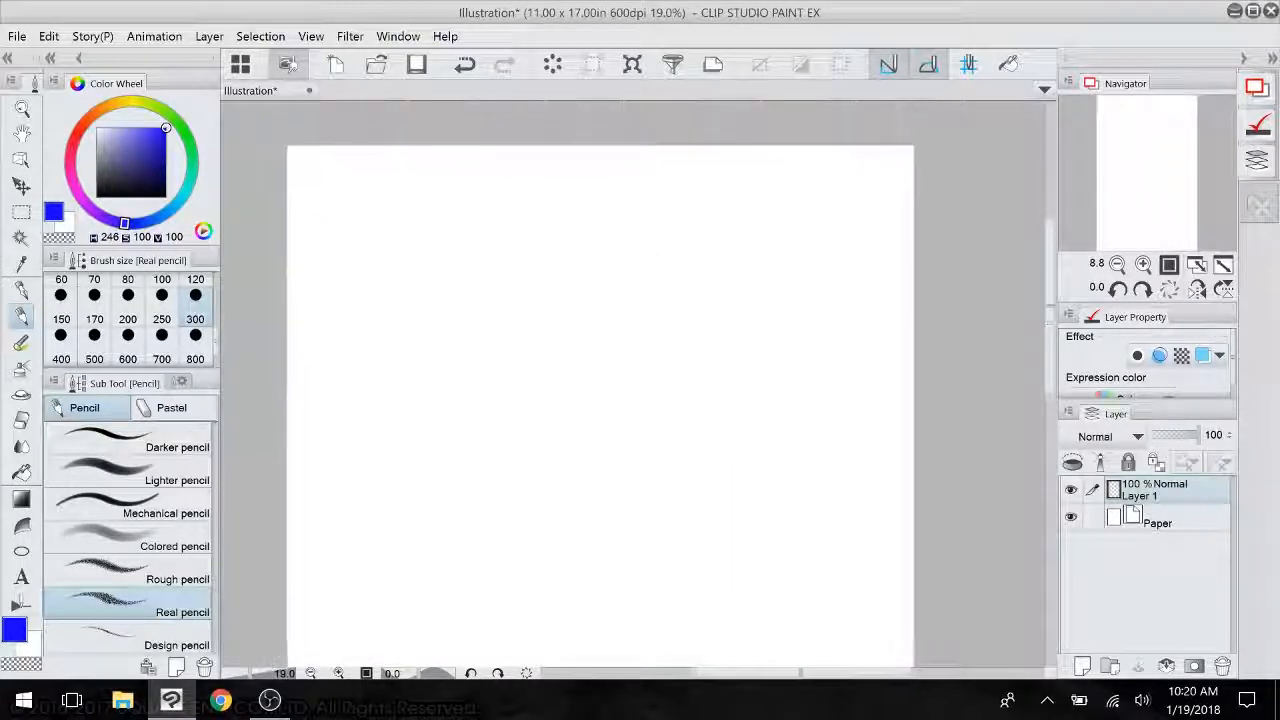
click(195, 345)
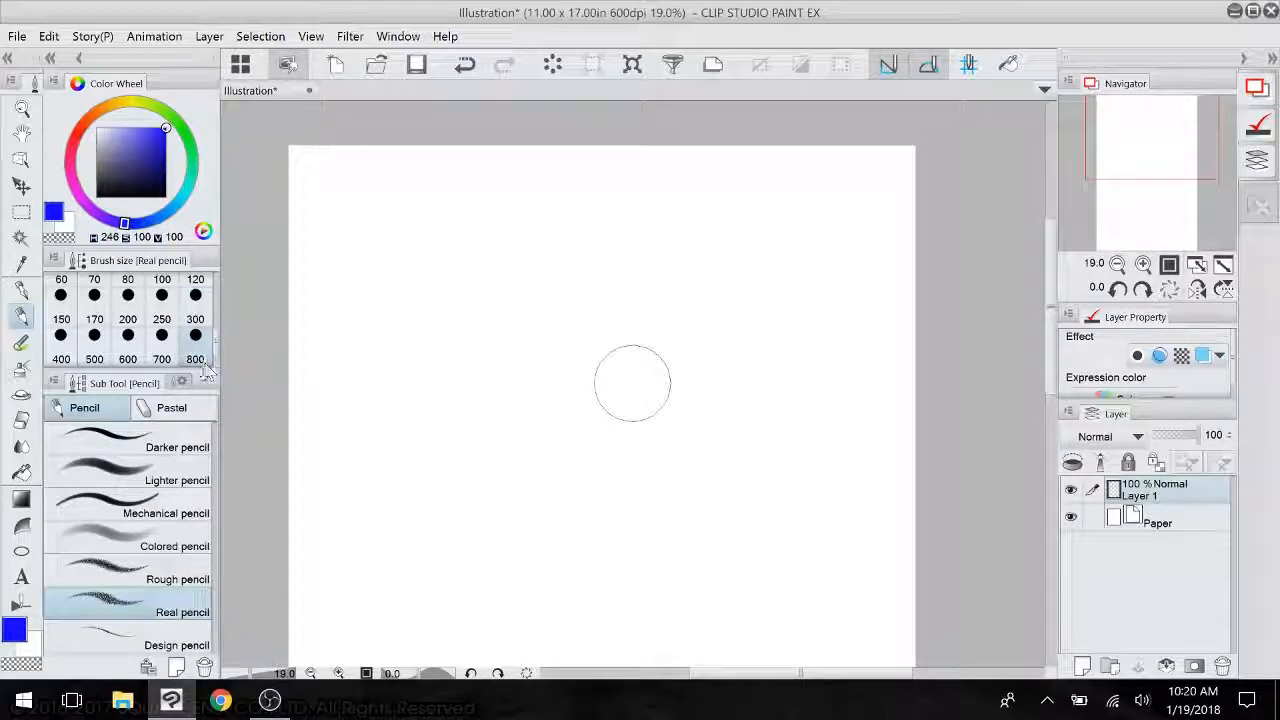
drag(212, 374, 212, 446)
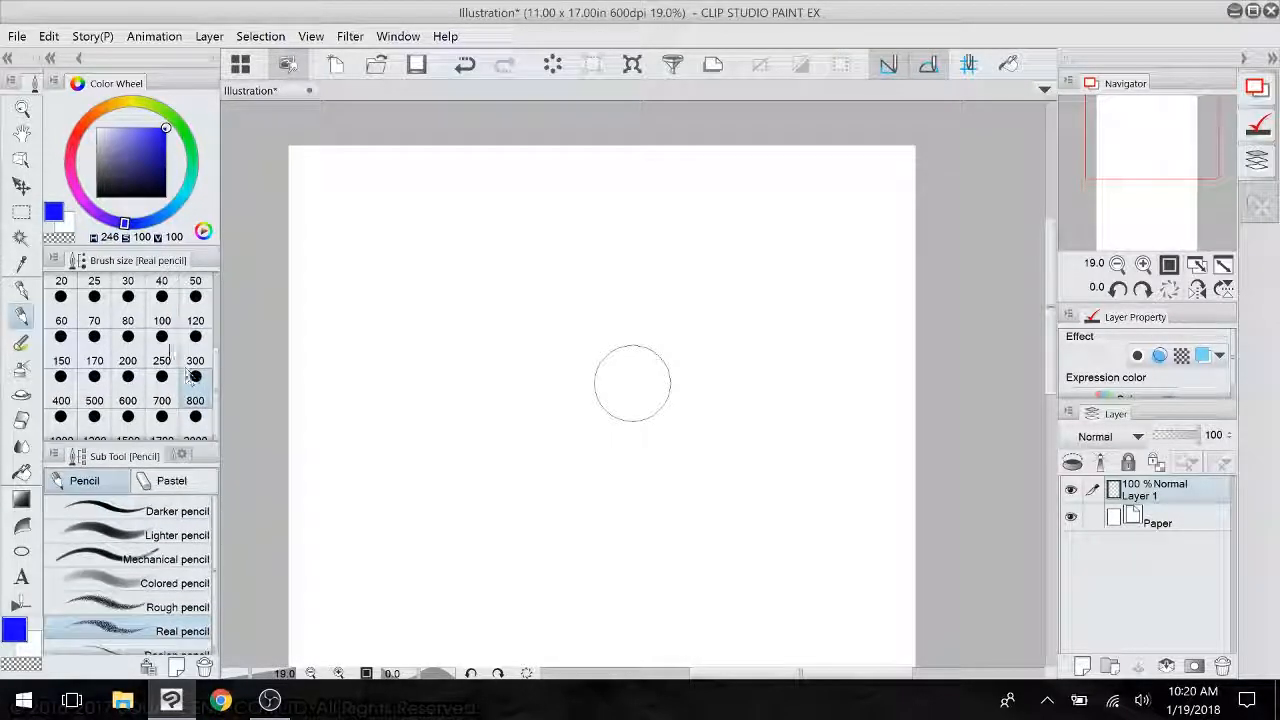
click(192, 312)
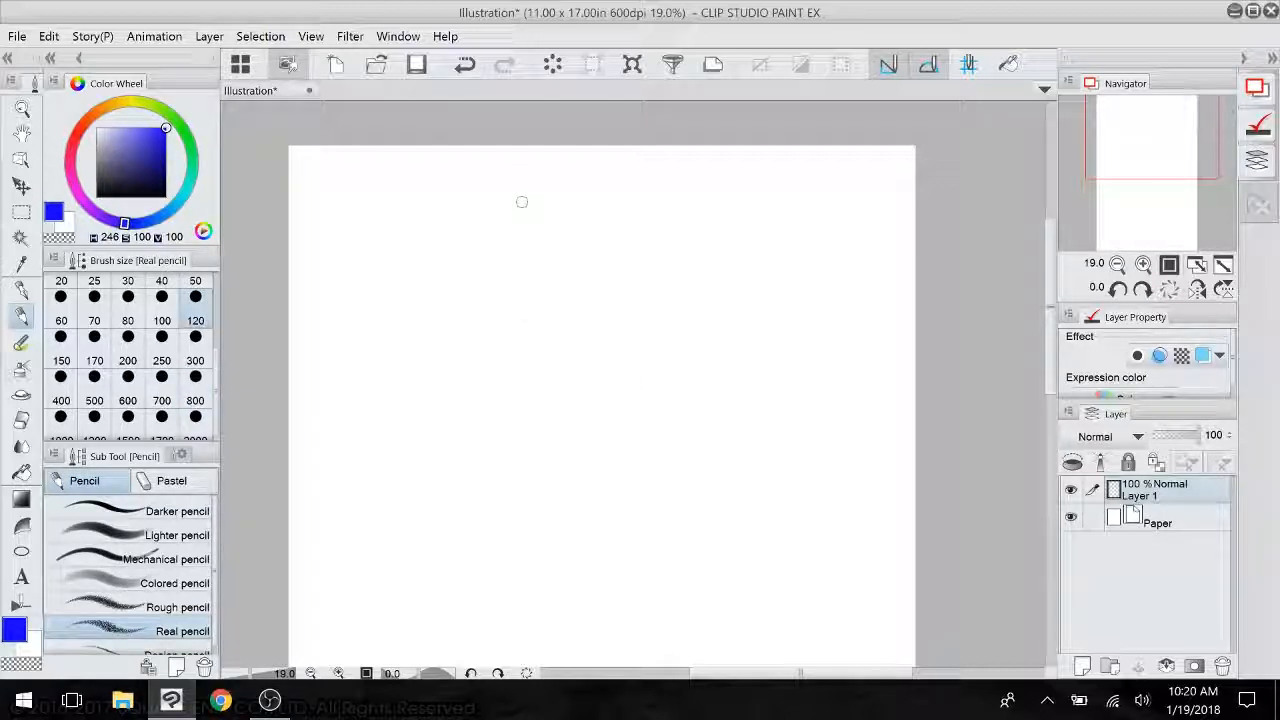
drag(522, 202, 511, 143)
scroll(632, 384, up, 1)
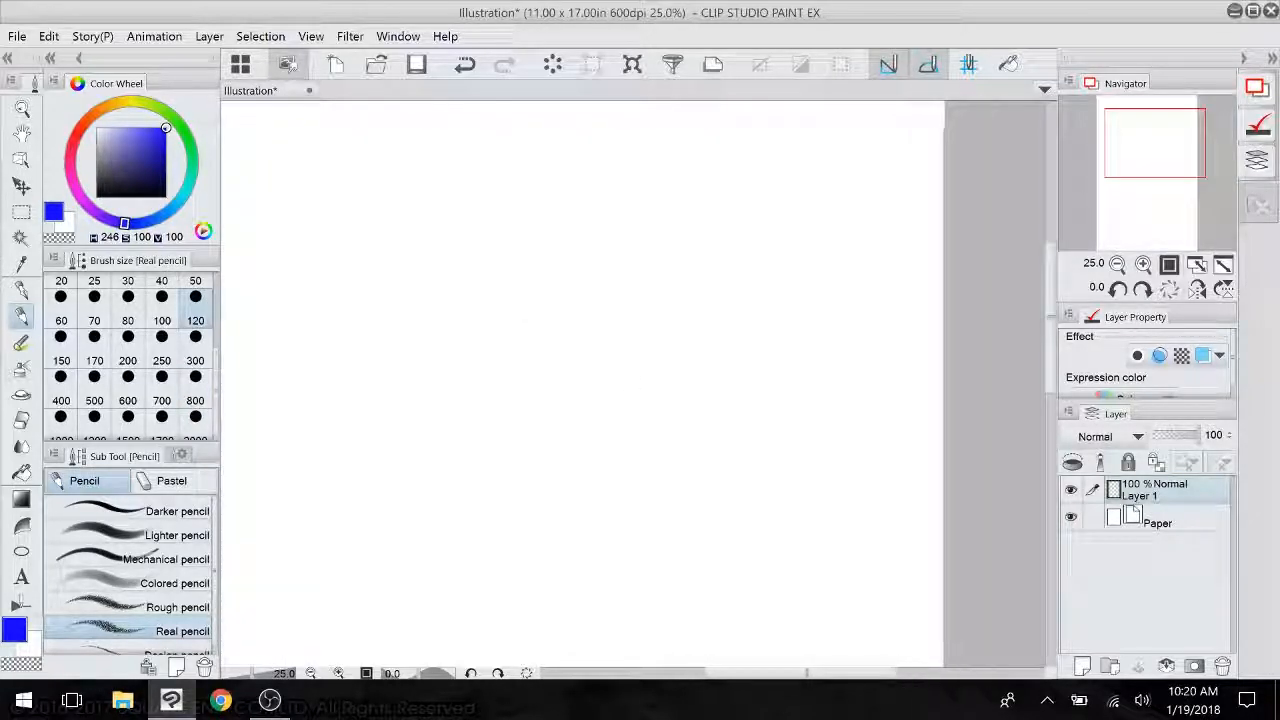
scroll(632, 384, down, 1)
drag(632, 384, 715, 453)
scroll(660, 515, up, 2)
scroll(660, 515, down, 3)
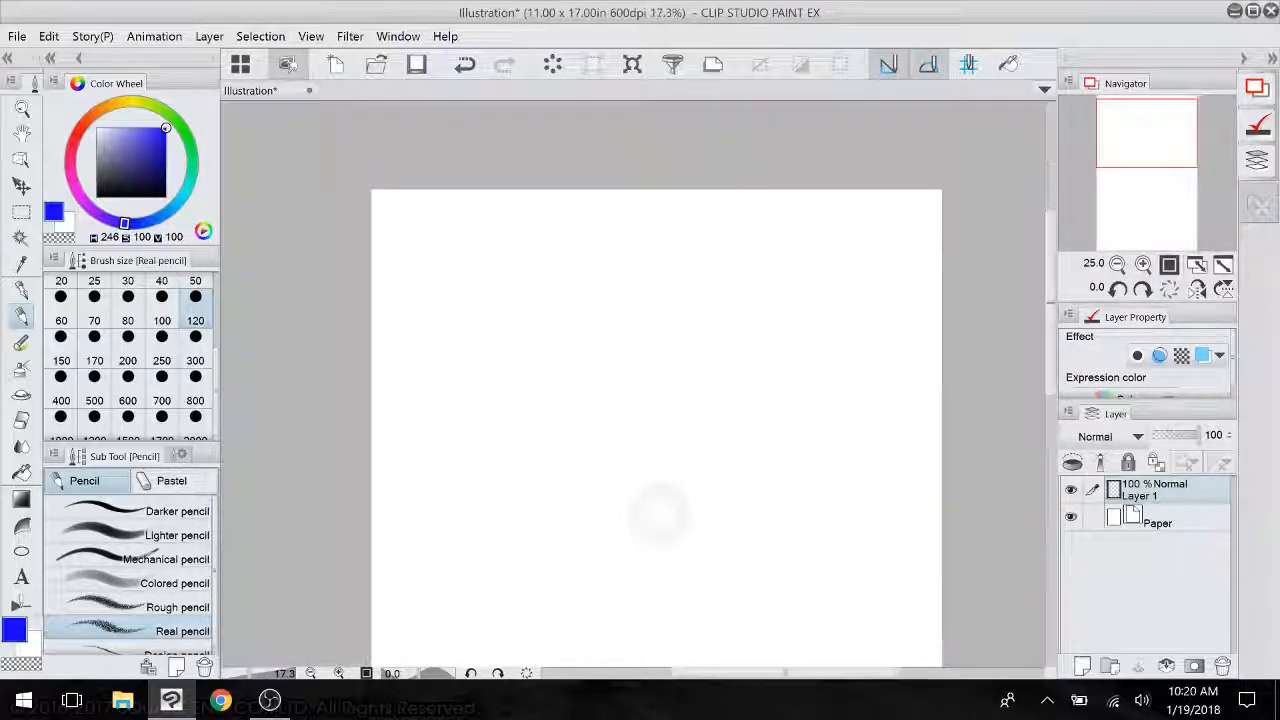
scroll(660, 515, up, 1)
drag(660, 515, 749, 464)
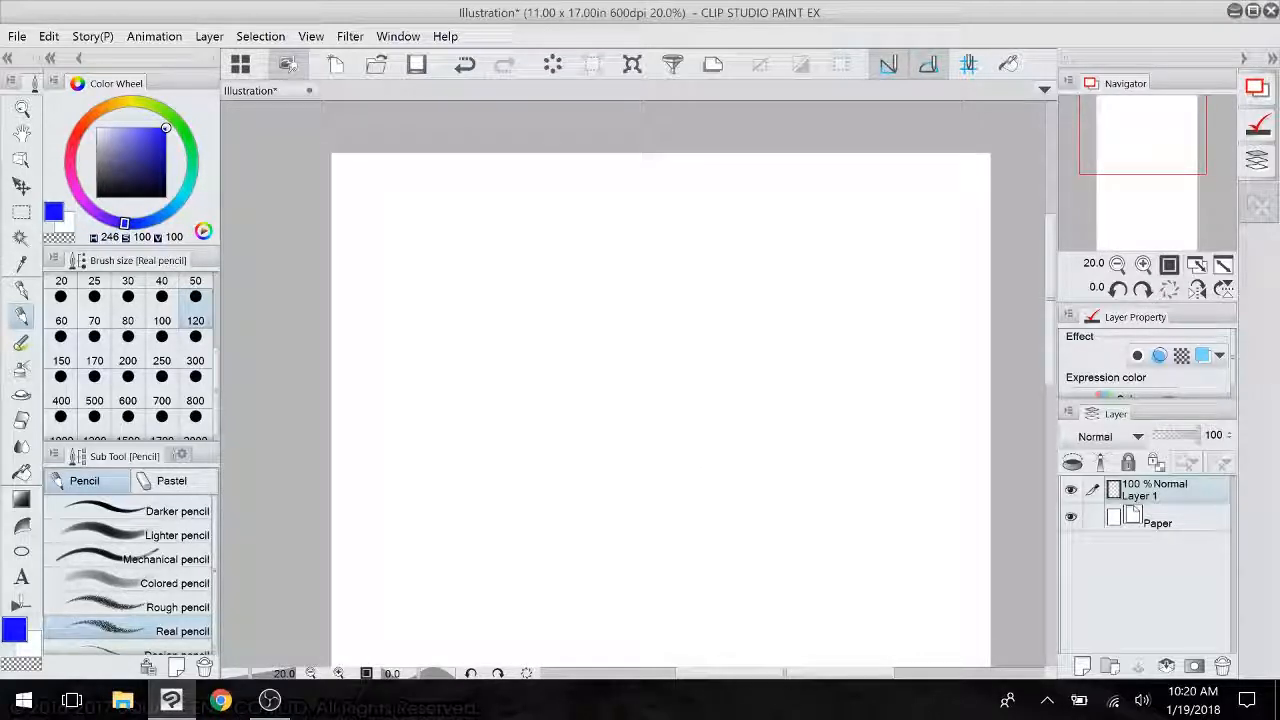
scroll(729, 514, up, 1)
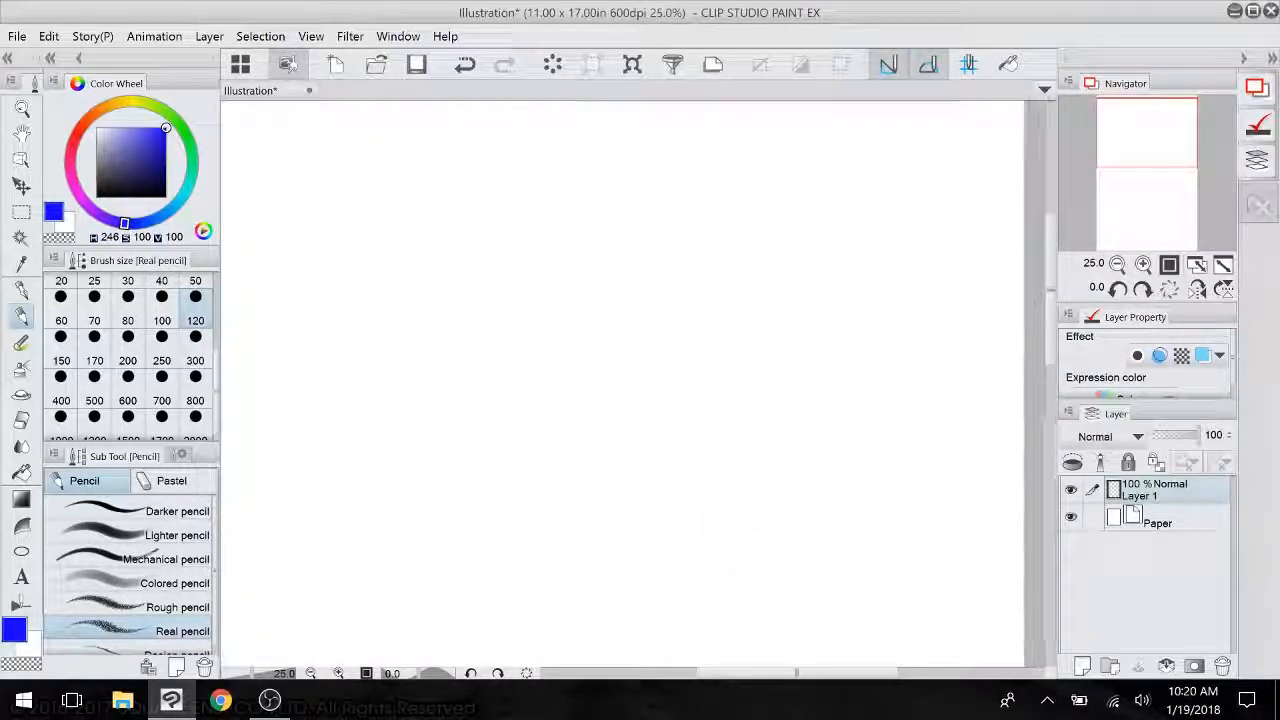
drag(715, 520, 736, 535)
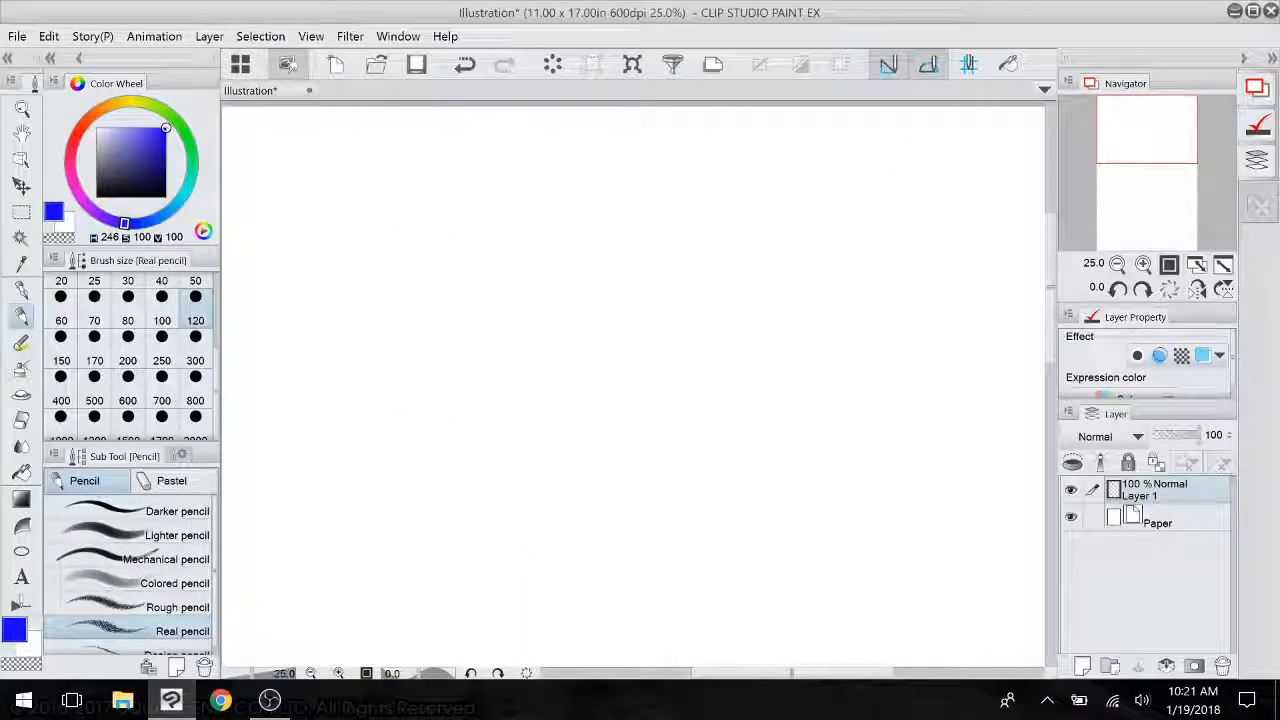
scroll(635, 553, down, 2)
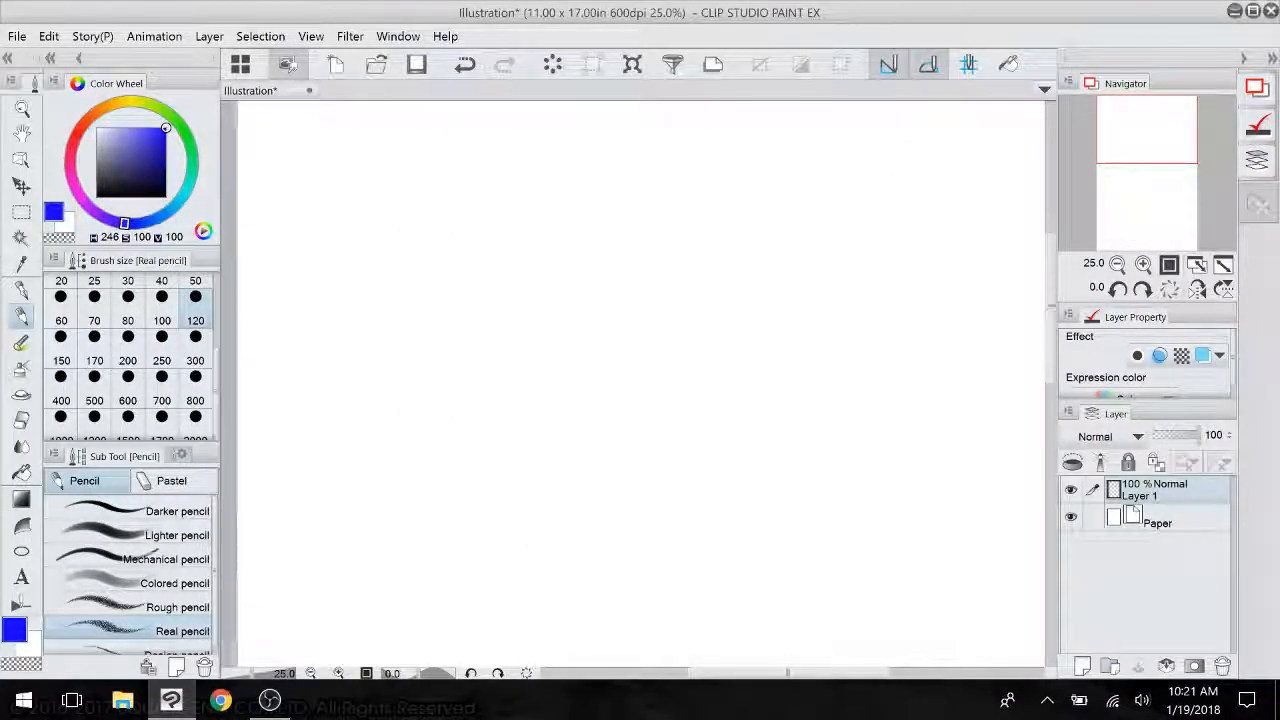
drag(635, 553, 559, 547)
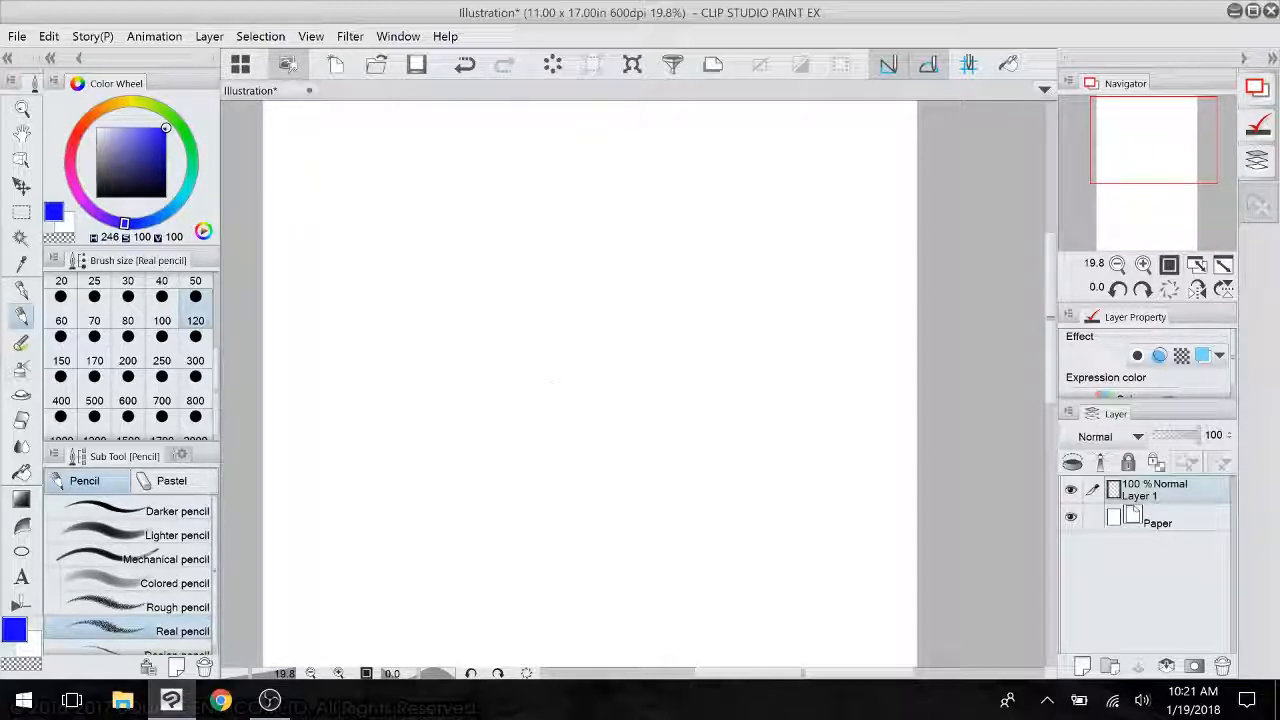
mouse_move(527, 260)
mouse_down()
mouse_move(638, 382)
mouse_move(524, 262)
mouse_move(670, 330)
mouse_move(530, 257)
mouse_move(497, 338)
mouse_move(560, 408)
mouse_up()
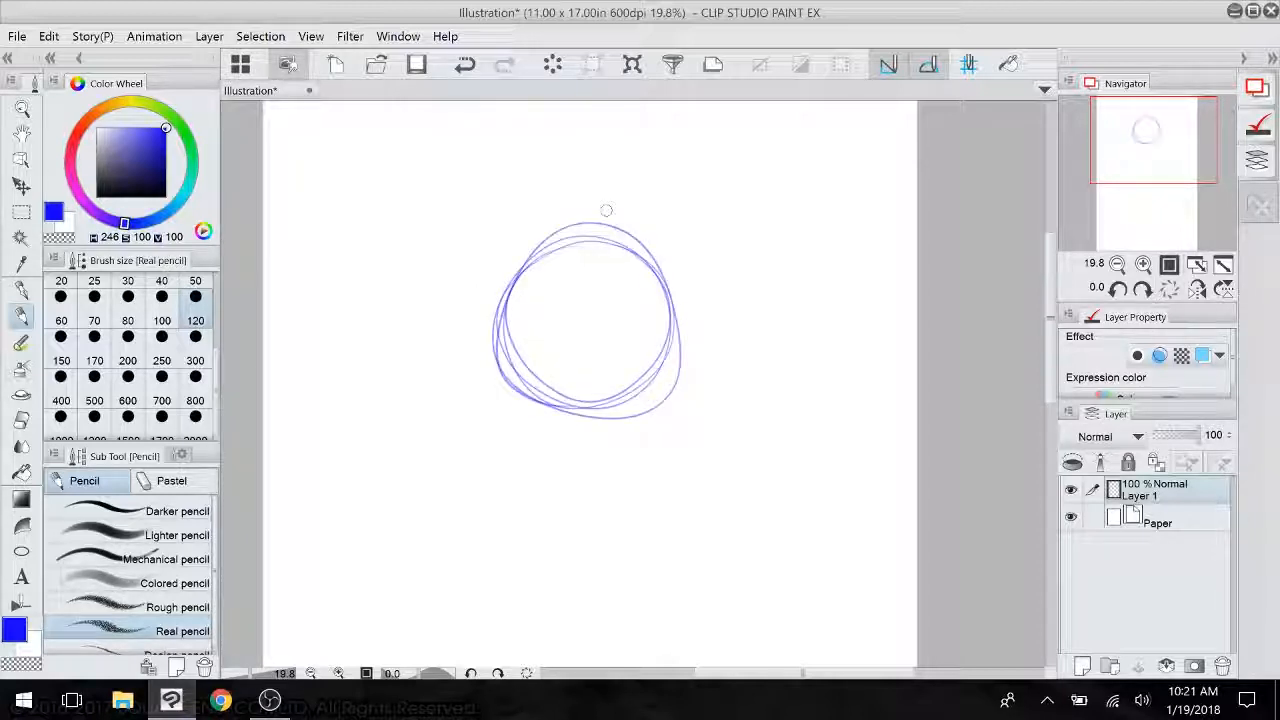
drag(576, 222, 677, 272)
drag(501, 373, 487, 340)
mouse_move(481, 280)
mouse_down()
mouse_move(667, 280)
mouse_move(644, 239)
mouse_move(686, 355)
mouse_move(530, 392)
mouse_up()
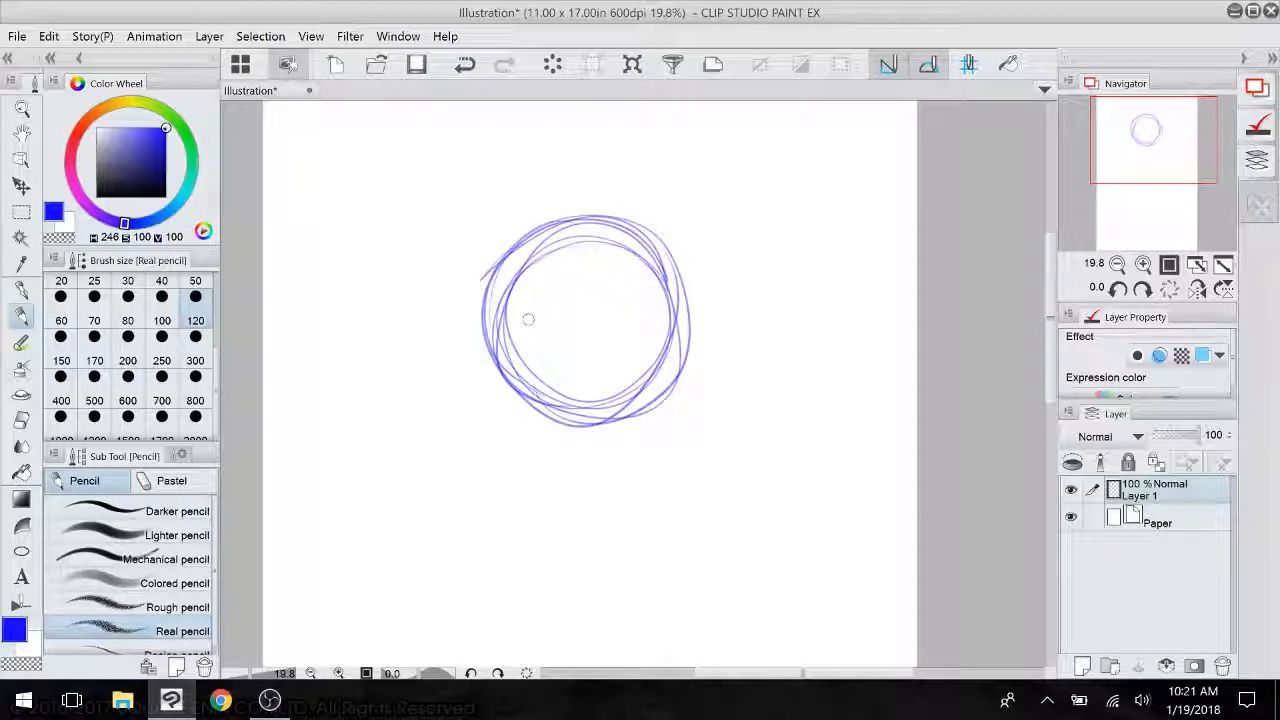
- Switch to the Rough pencil, try a stroke around the sketched circle, and clear everything on Layer 1
click(120, 607)
mouse_move(530, 228)
mouse_down()
mouse_move(471, 323)
mouse_move(521, 243)
mouse_move(561, 436)
mouse_up()
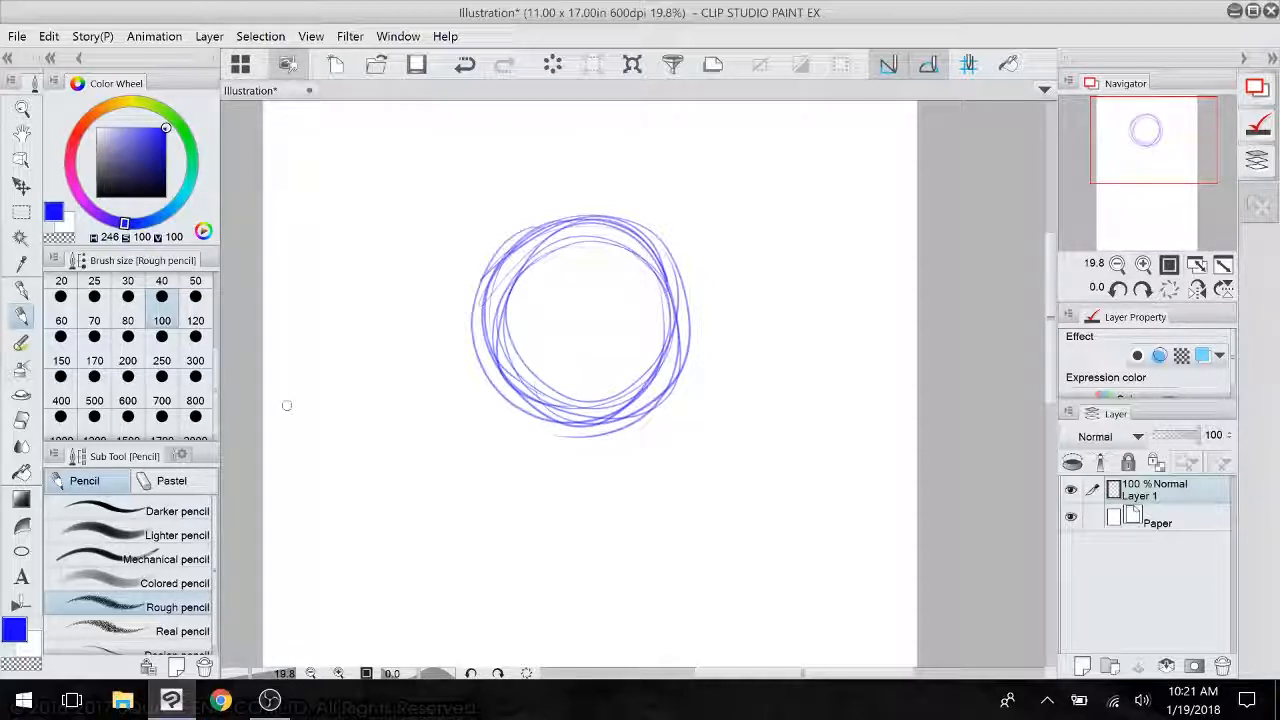
click(552, 64)
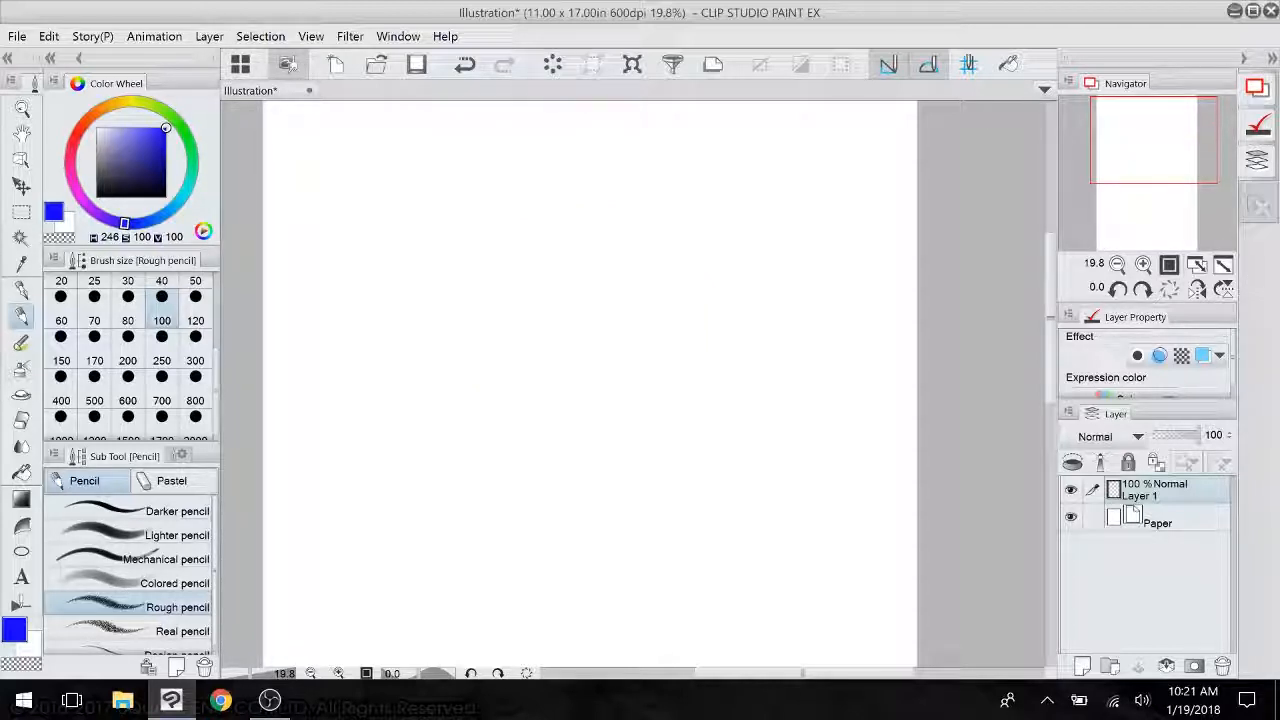
- Sketch a rough head circle near the page's upper middle with a vertical centre line and curved eye-level guidelines
mouse_move(474, 258)
mouse_down()
mouse_move(538, 395)
mouse_move(606, 414)
mouse_move(510, 368)
mouse_up()
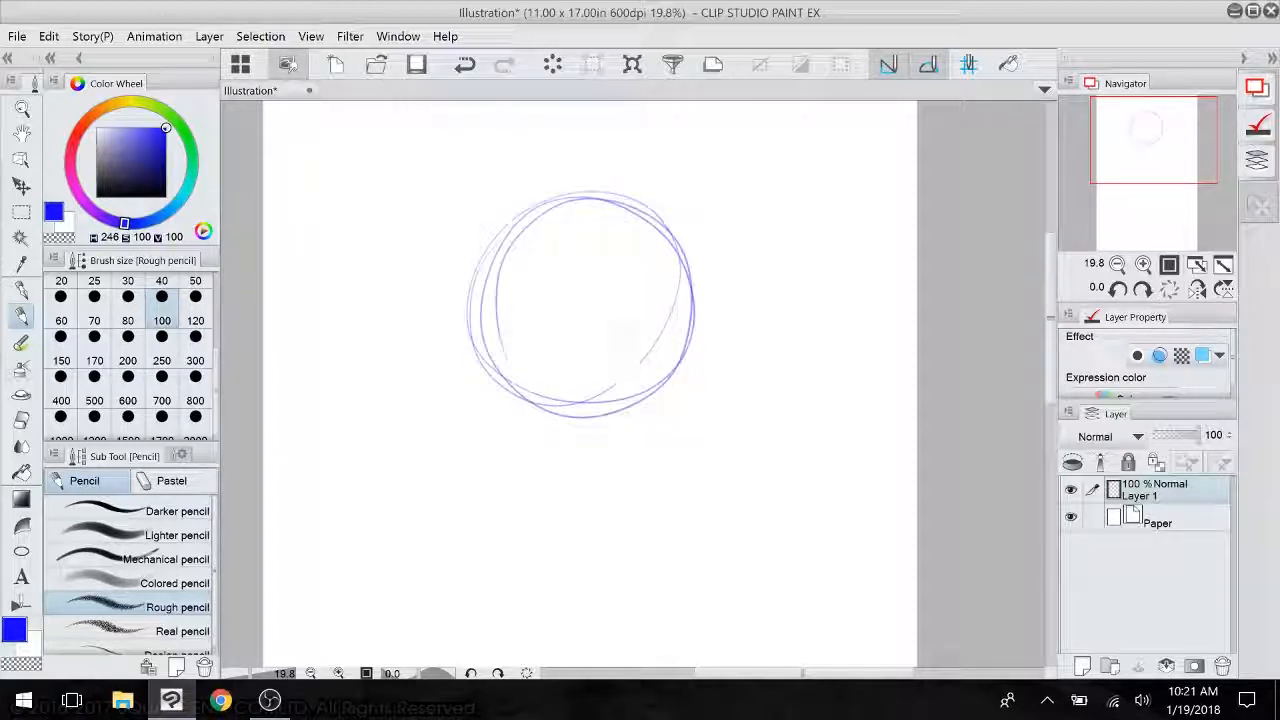
drag(557, 240, 568, 423)
drag(472, 335, 633, 352)
mouse_move(519, 350)
mouse_down()
mouse_move(621, 346)
mouse_move(480, 341)
mouse_move(459, 319)
mouse_move(607, 354)
mouse_up()
- Sketch the face's left cheek and the jawline through the chin up to the right side, rotating the canvas for the strokes
drag(607, 400, 609, 347)
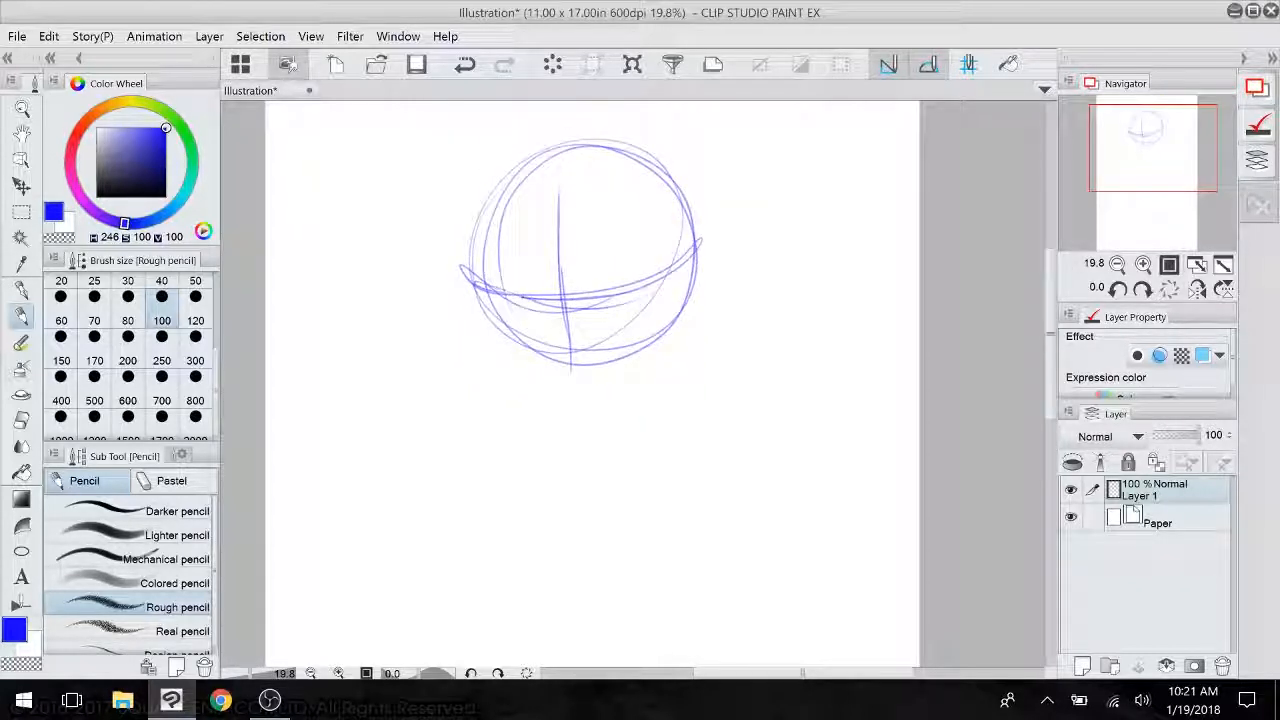
mouse_move(481, 266)
mouse_down()
mouse_move(466, 258)
mouse_move(485, 324)
mouse_up()
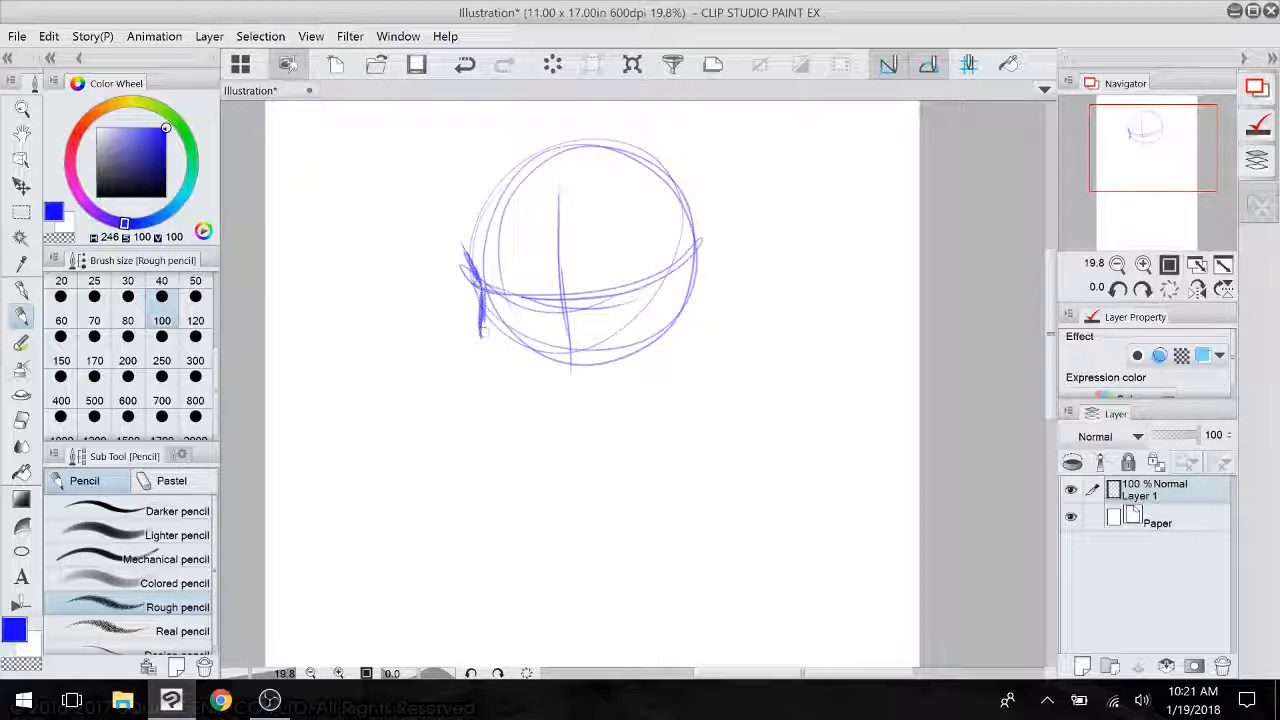
scroll(592, 384, up, 3)
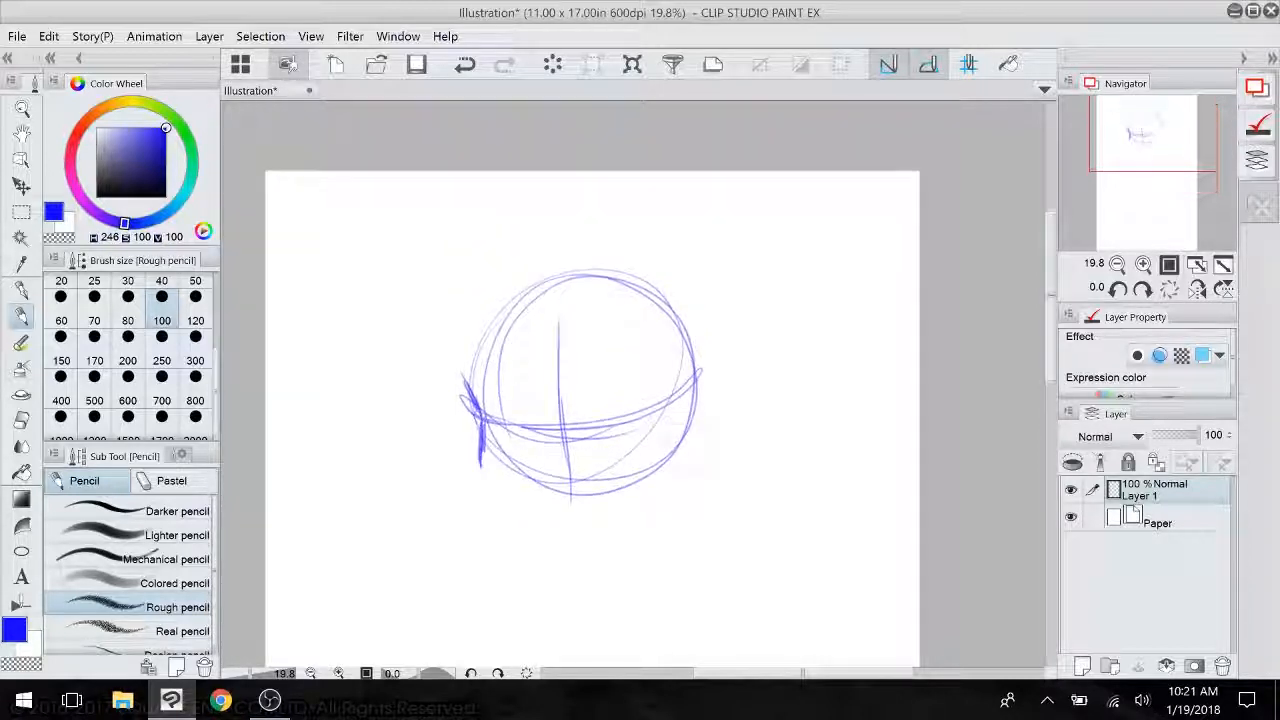
drag(490, 400, 664, 243)
drag(590, 265, 595, 379)
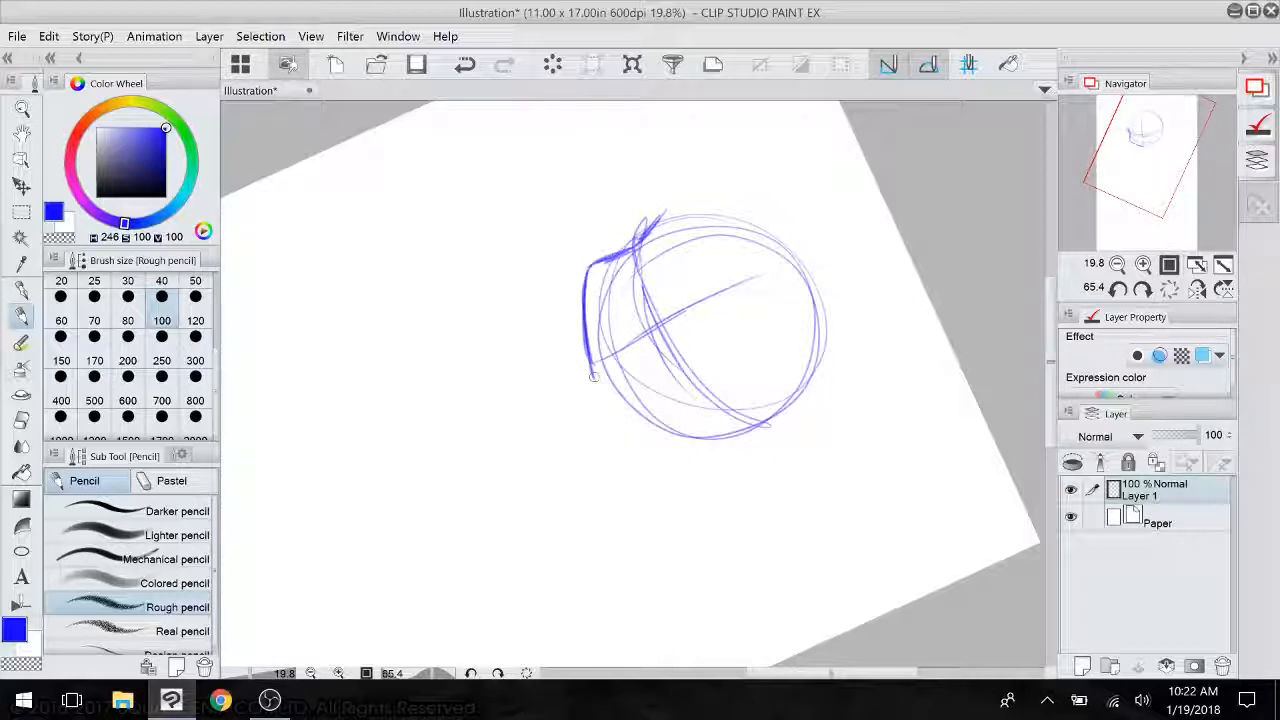
mouse_move(745, 390)
mouse_down()
mouse_move(777, 386)
mouse_move(712, 446)
mouse_up()
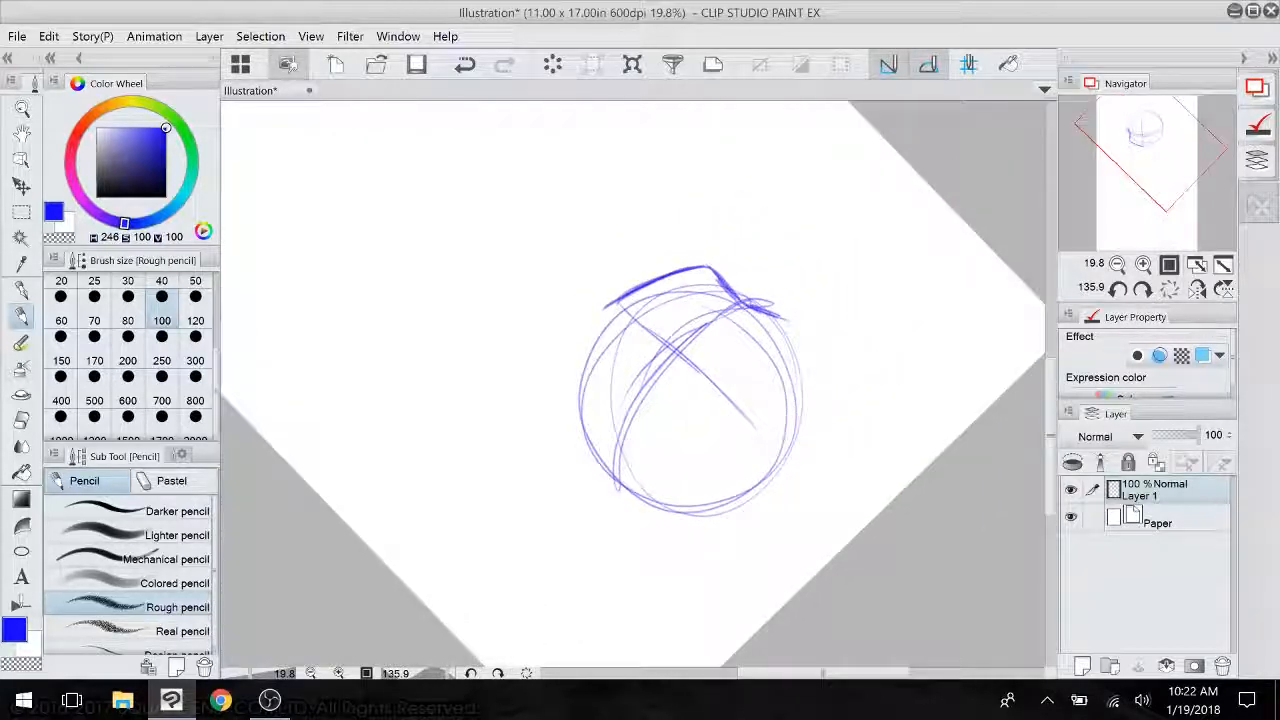
mouse_move(612, 298)
mouse_down()
mouse_move(587, 348)
mouse_move(571, 414)
mouse_move(574, 386)
mouse_move(566, 408)
mouse_move(567, 396)
mouse_move(571, 432)
mouse_up()
mouse_move(755, 428)
mouse_down()
mouse_move(737, 357)
mouse_move(508, 286)
mouse_move(457, 322)
mouse_up()
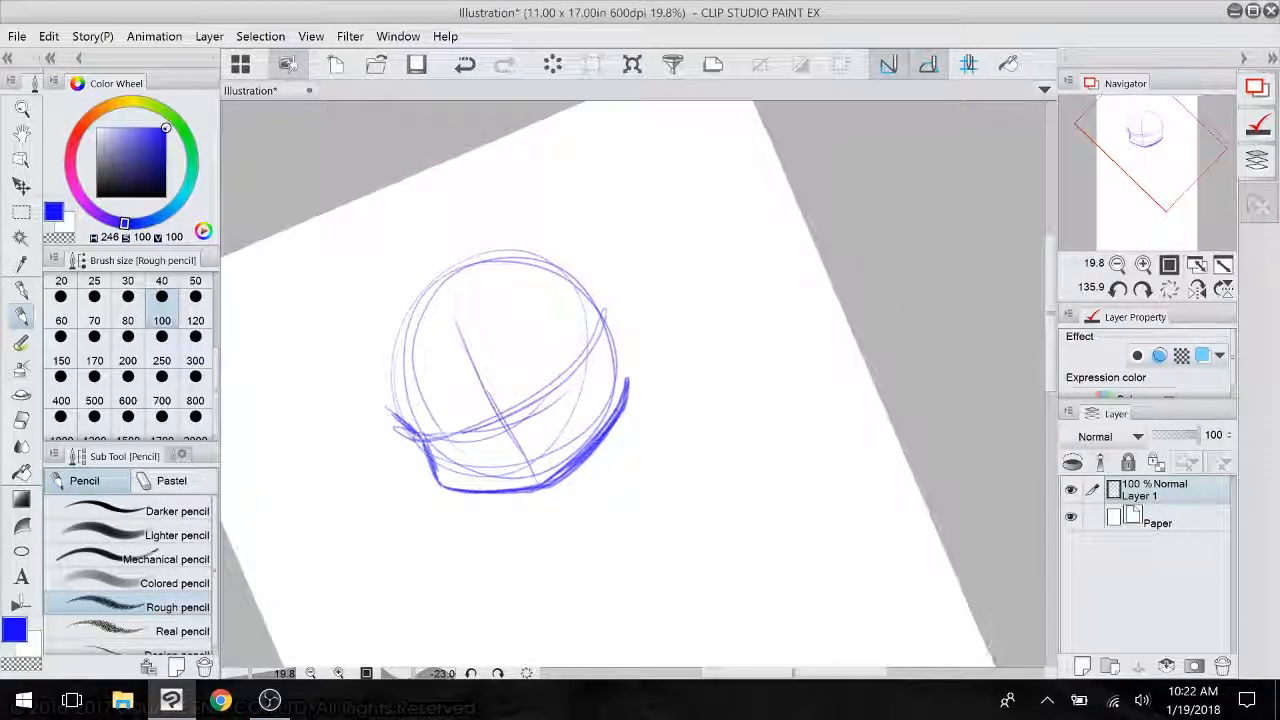
- Draw a rounded ear on the right side of the head and reinforce the left cheek contour
mouse_move(634, 300)
mouse_down()
mouse_move(686, 297)
mouse_move(690, 370)
mouse_up()
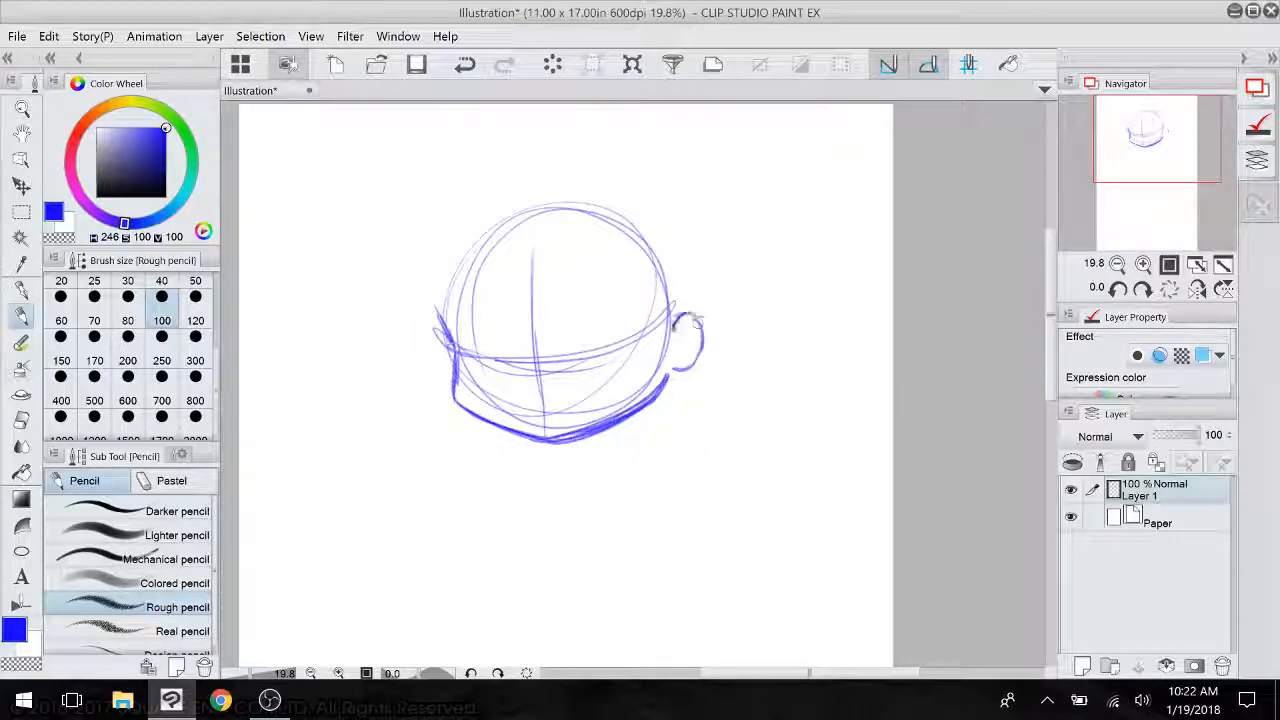
drag(672, 318, 702, 352)
drag(443, 326, 457, 408)
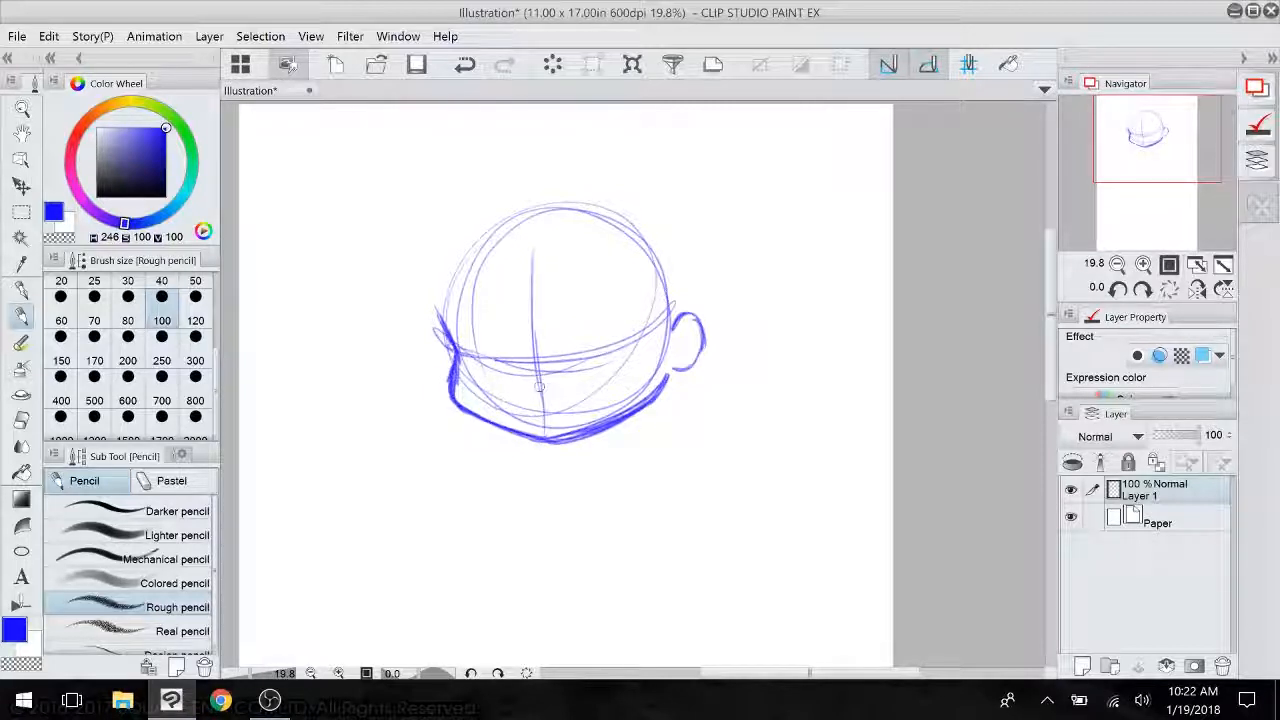
- Sketch the outer skull contour around the head circle and larger loose hair curves on both sides of it
drag(560, 350, 569, 401)
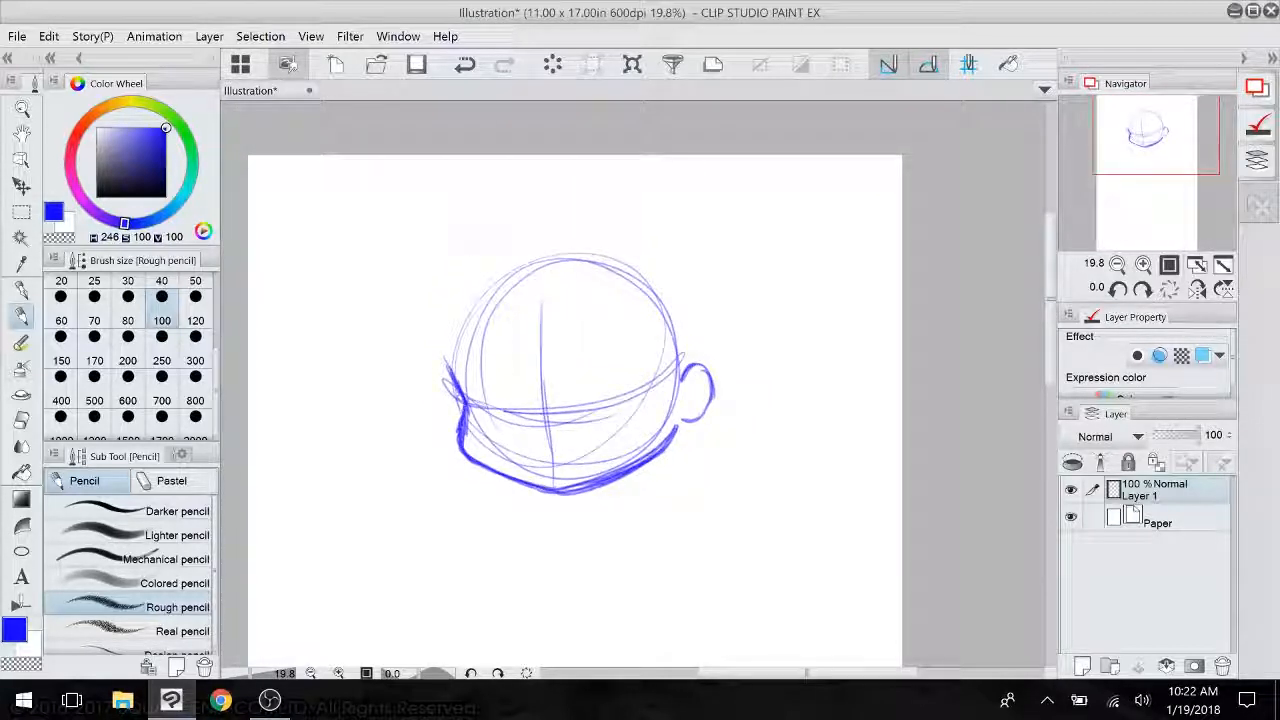
drag(455, 312, 447, 360)
mouse_move(650, 256)
mouse_down()
mouse_move(694, 306)
mouse_move(709, 357)
mouse_move(707, 334)
mouse_up()
mouse_move(550, 241)
mouse_down()
mouse_move(624, 238)
mouse_move(712, 352)
mouse_up()
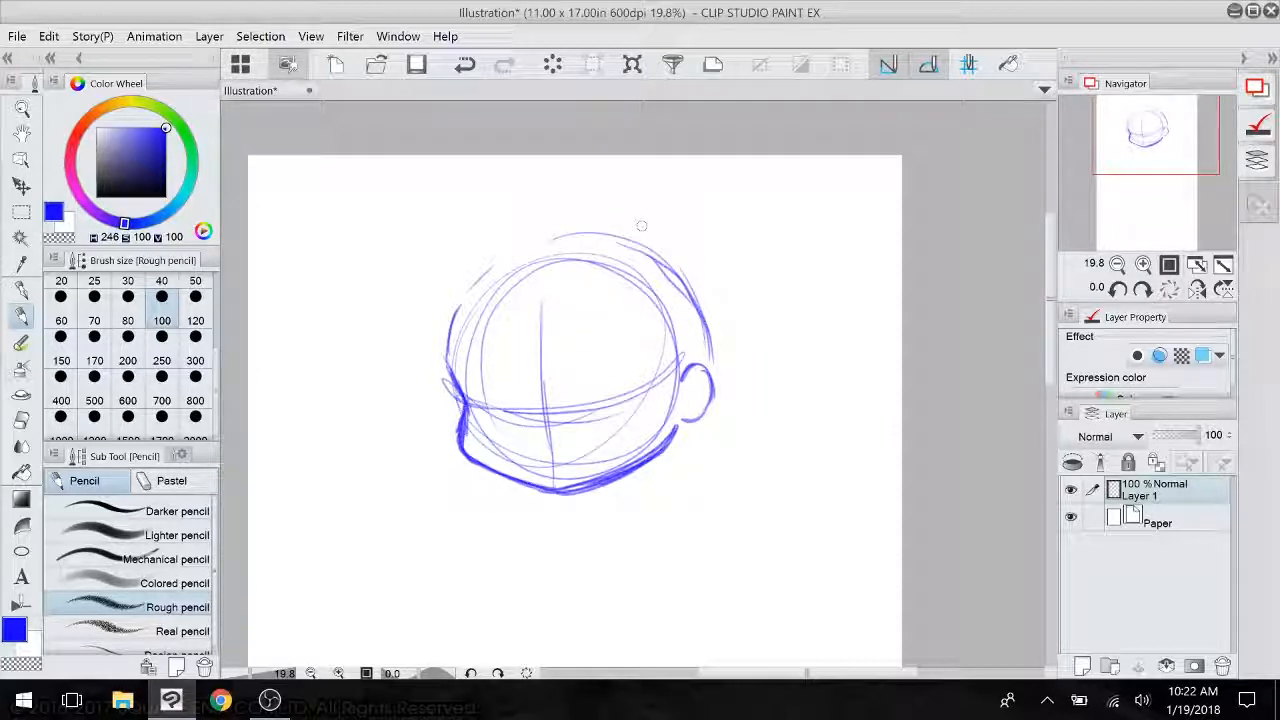
mouse_move(510, 199)
mouse_down()
mouse_move(420, 298)
mouse_move(442, 397)
mouse_up()
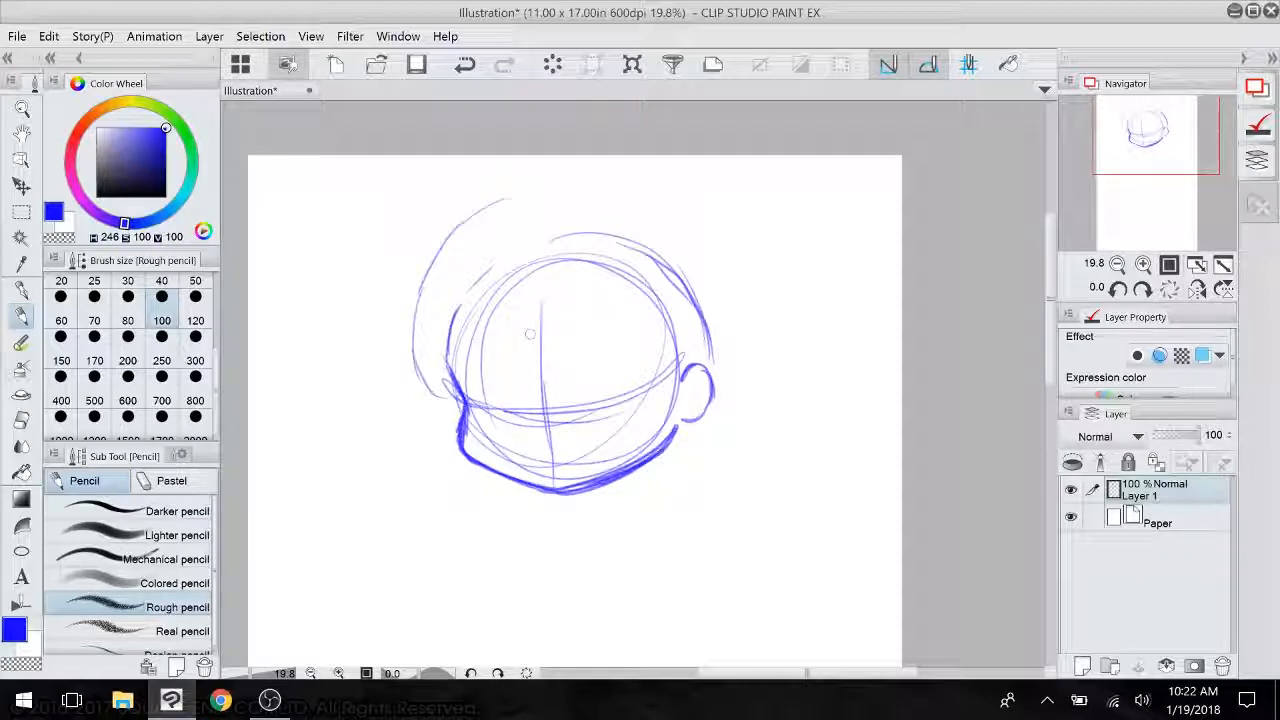
mouse_move(704, 254)
mouse_down()
mouse_move(735, 370)
mouse_move(704, 425)
mouse_up()
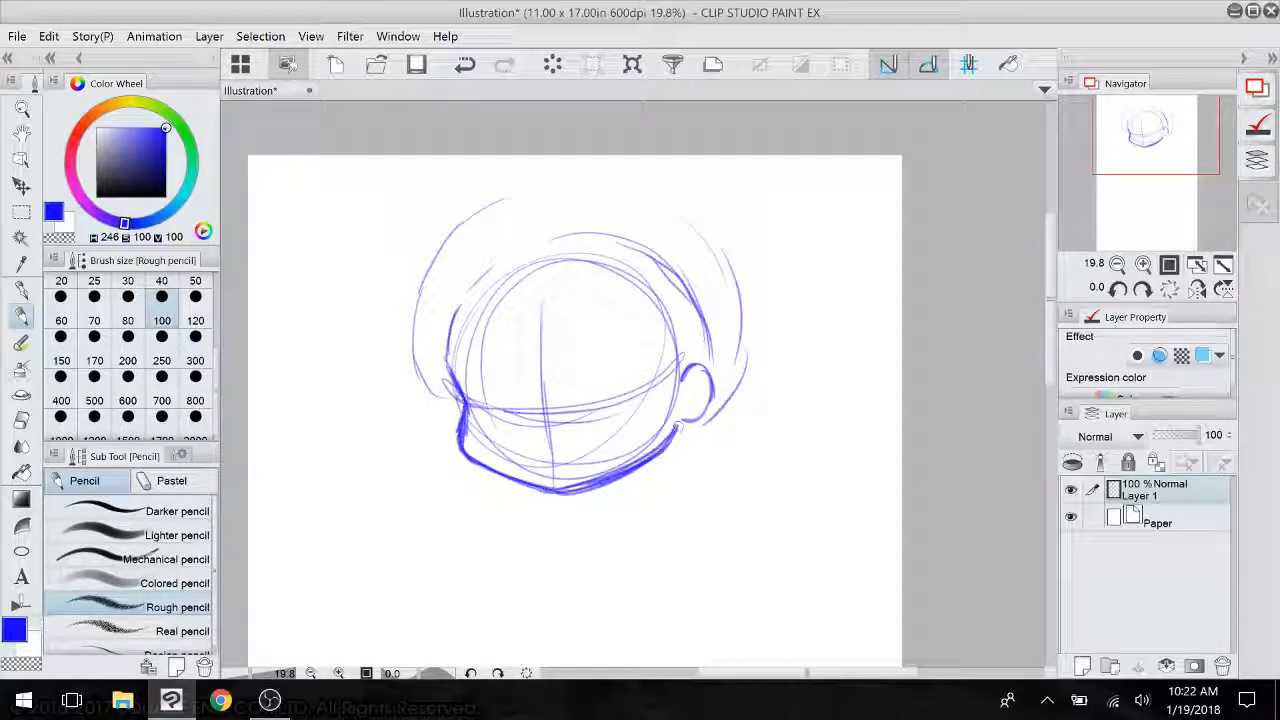
drag(560, 420, 578, 263)
mouse_move(652, 478)
mouse_down()
mouse_move(629, 543)
mouse_move(596, 492)
mouse_move(595, 512)
mouse_up()
scroll(630, 545, down, 1)
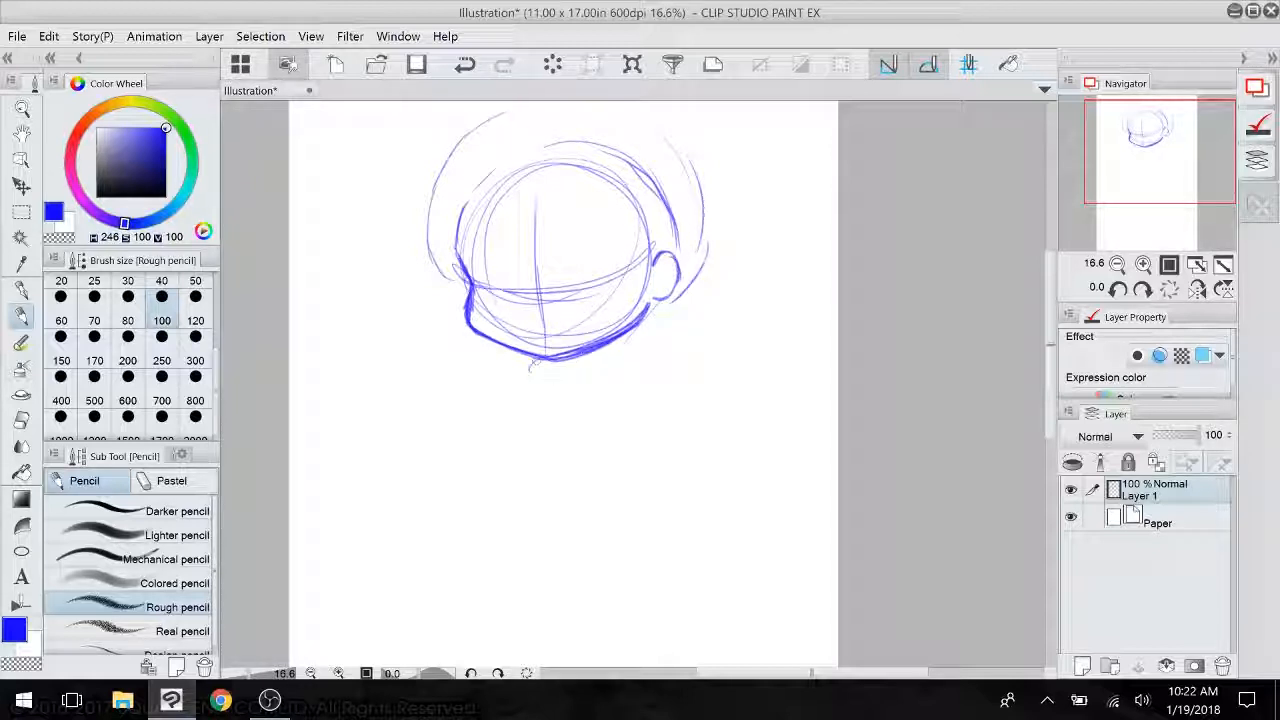
drag(580, 372, 577, 360)
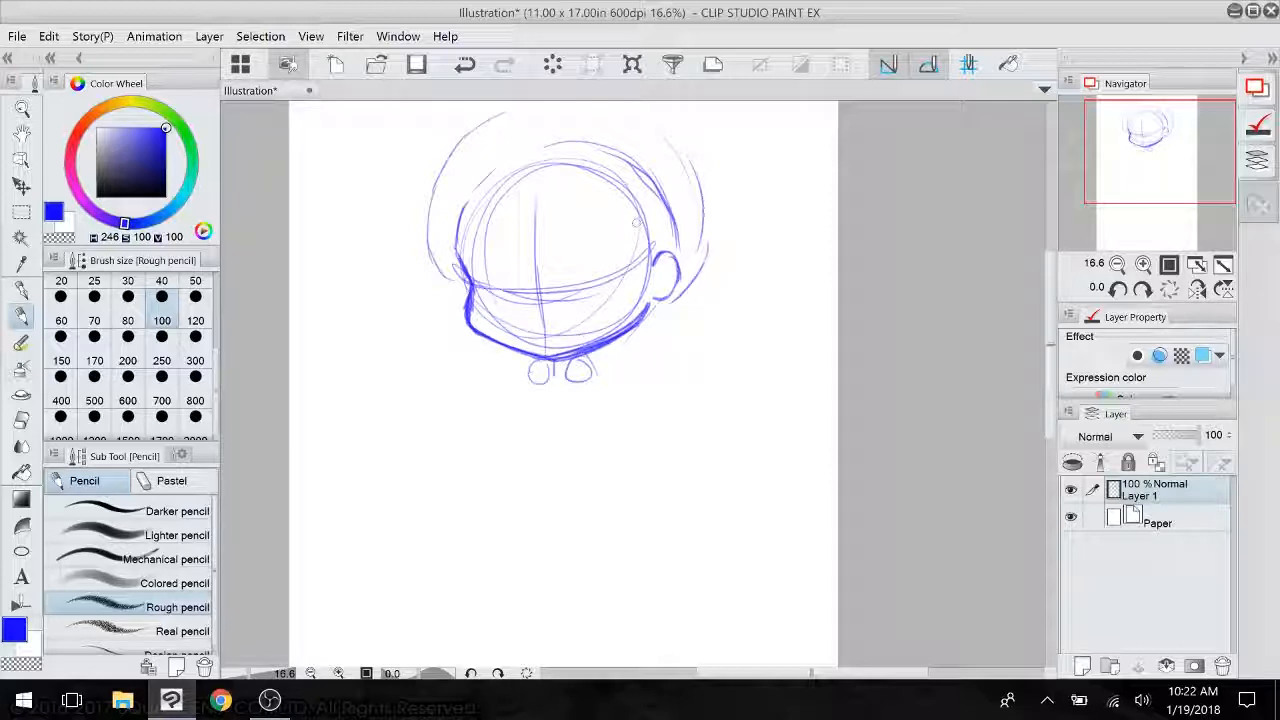
key(ctrl+z)
key(ctrl+z)
key(ctrl+z)
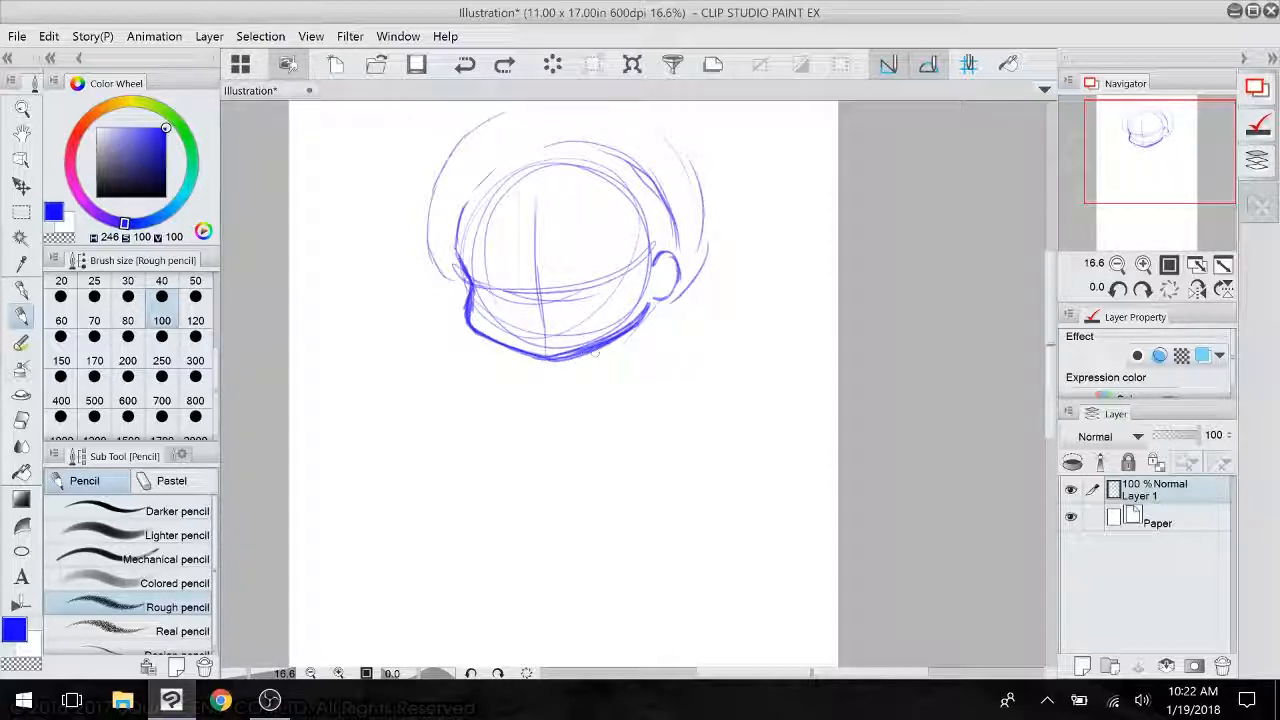
- Sketch a short neck below the chin and a small torso with rounded hips beneath it
drag(594, 352, 594, 368)
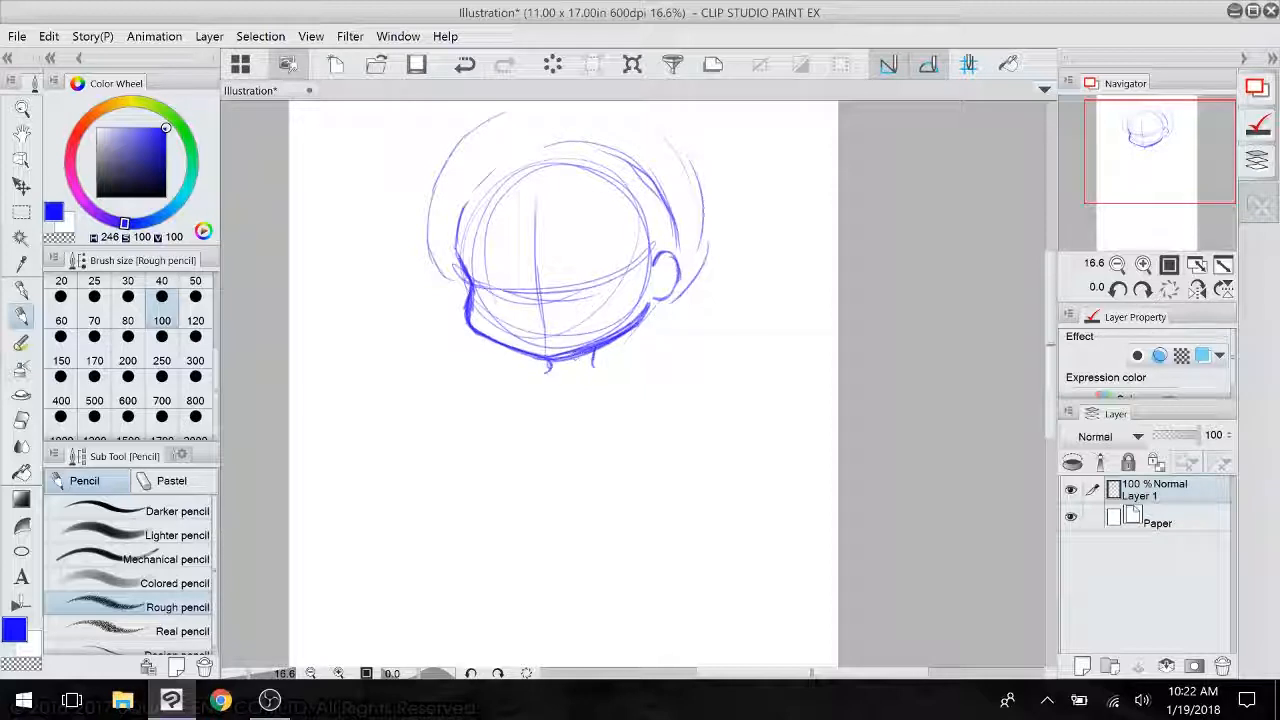
mouse_move(578, 351)
mouse_down()
mouse_move(588, 364)
mouse_move(548, 376)
mouse_move(594, 380)
mouse_move(588, 418)
mouse_up()
mouse_move(536, 370)
mouse_down()
mouse_move(537, 412)
mouse_move(568, 414)
mouse_move(545, 404)
mouse_move(537, 442)
mouse_move(556, 470)
mouse_move(578, 466)
mouse_move(588, 432)
mouse_move(528, 450)
mouse_move(506, 346)
mouse_up()
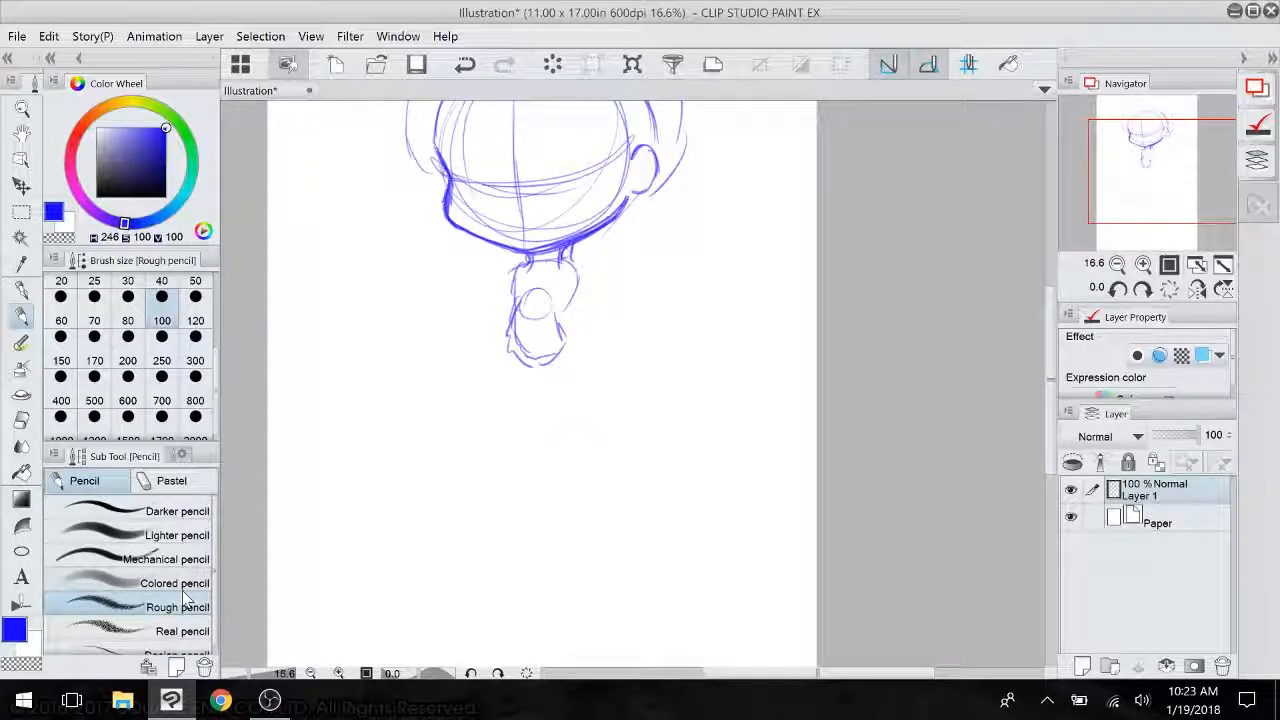
- Sketch a hip joint circle at the torso's lower right and the outer thigh contours on both sides of the hips
scroll(574, 390, up, 5)
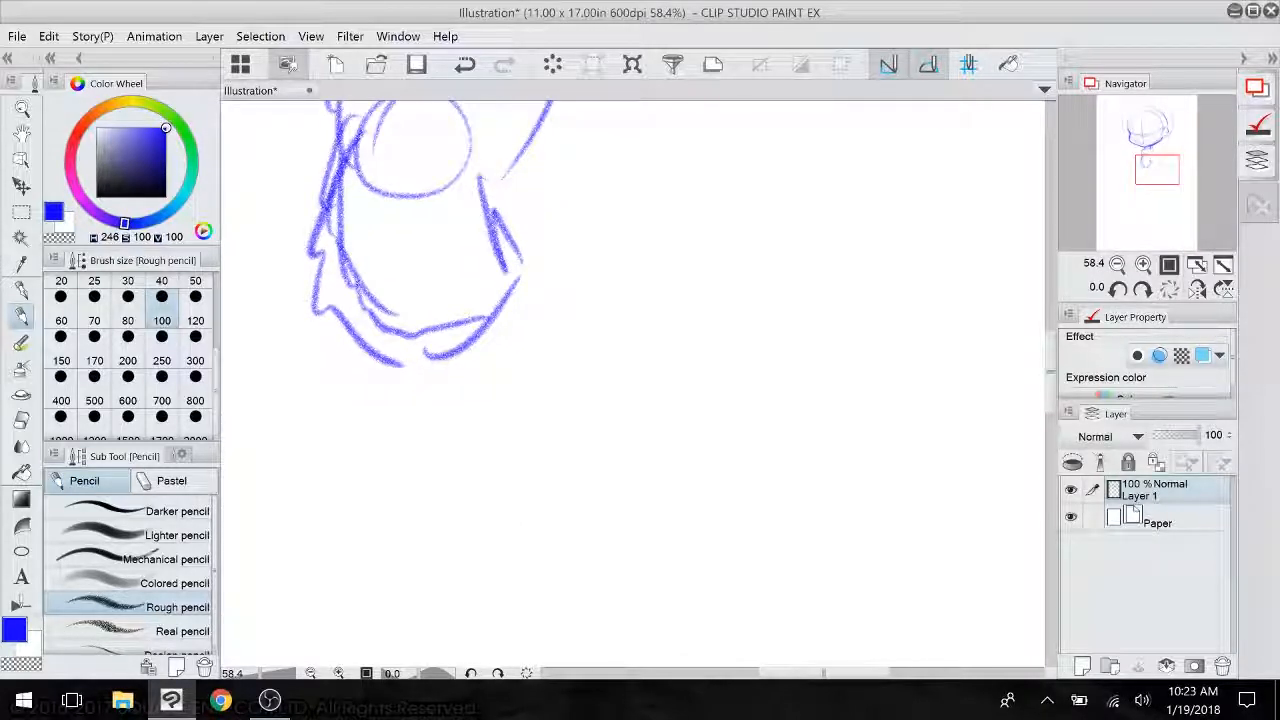
scroll(509, 258, down, 3)
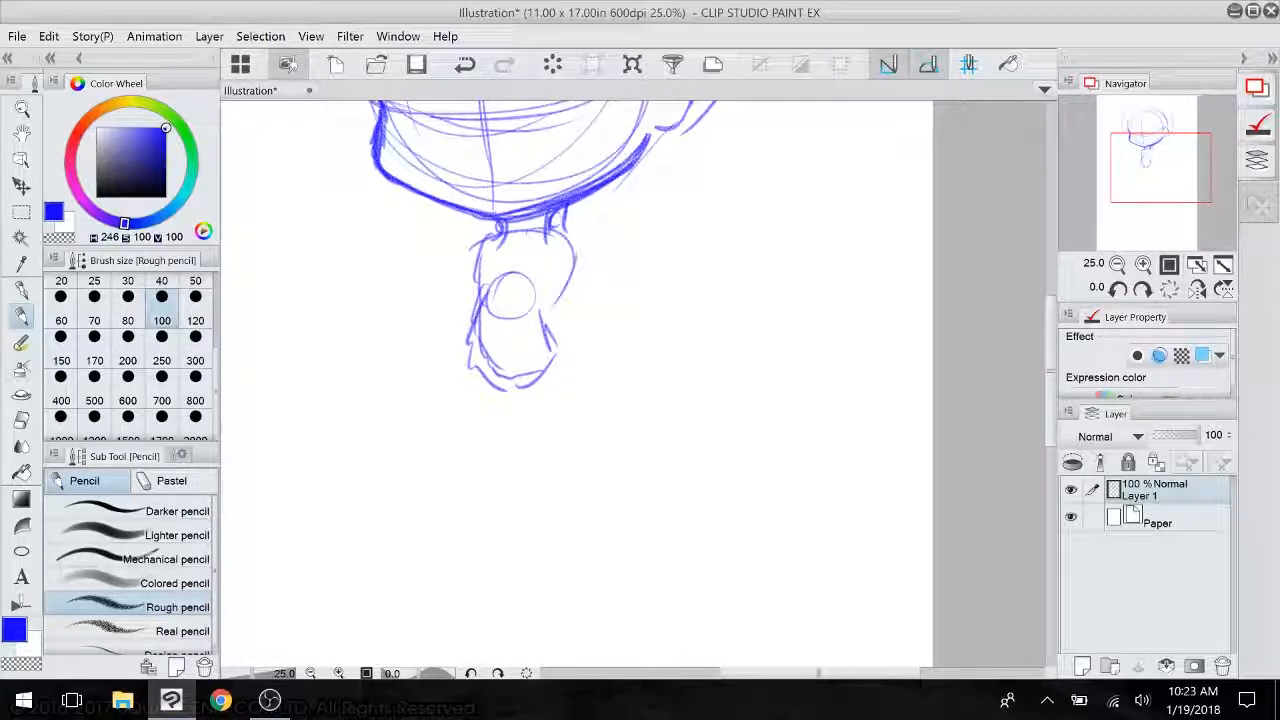
mouse_move(560, 400)
mouse_down()
mouse_move(560, 442)
mouse_move(552, 380)
mouse_move(524, 362)
mouse_up()
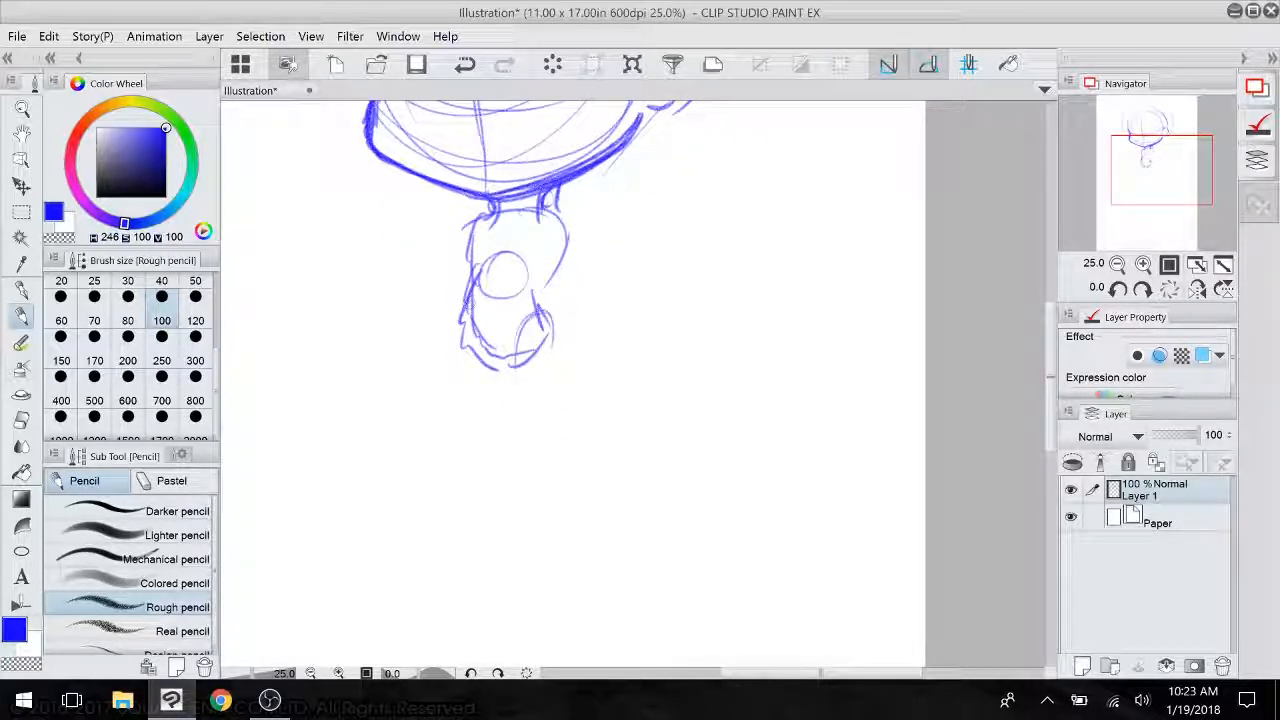
drag(465, 297, 462, 366)
drag(462, 322, 466, 382)
mouse_move(552, 320)
mouse_down()
mouse_move(552, 380)
mouse_move(540, 388)
mouse_up()
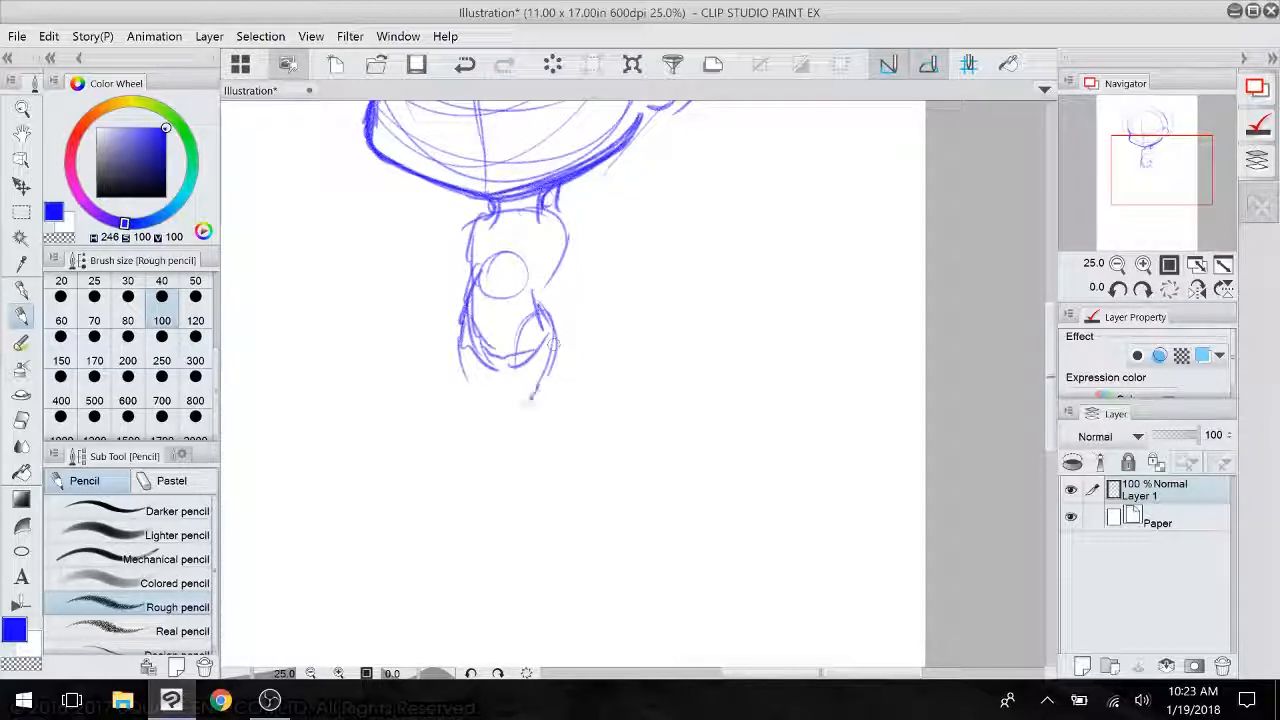
drag(555, 340, 524, 402)
- Sketch both legs below the hips, with an inner dividing line, bent knees and calves tapering down
drag(501, 360, 497, 420)
mouse_move(462, 352)
mouse_down()
mouse_move(476, 420)
mouse_move(540, 450)
mouse_move(540, 480)
mouse_up()
mouse_move(498, 418)
mouse_down()
mouse_move(558, 475)
mouse_move(556, 503)
mouse_move(528, 530)
mouse_up()
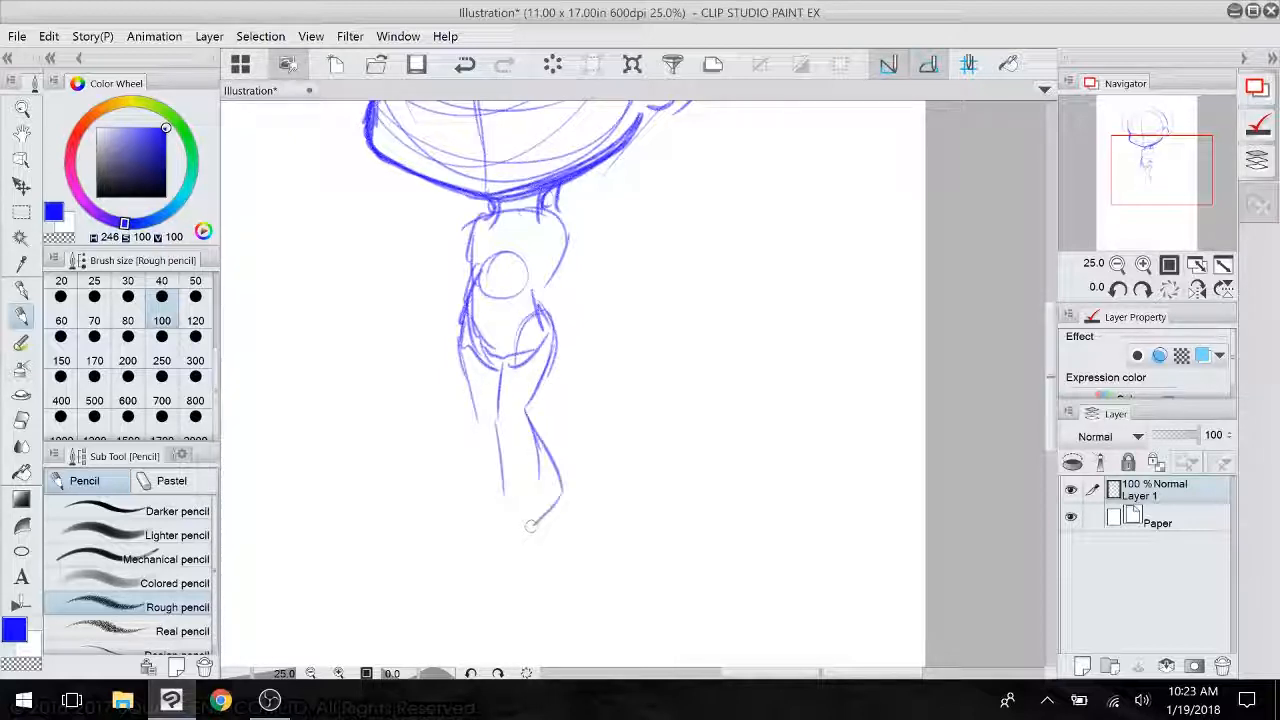
mouse_move(472, 384)
mouse_down()
mouse_move(463, 488)
mouse_move(500, 546)
mouse_up()
mouse_move(498, 430)
mouse_down()
mouse_move(505, 547)
mouse_move(499, 370)
mouse_up()
- Reinforce the torso contours on both sides and sketch rounded shoulders with short upper arms
mouse_move(483, 110)
mouse_down()
mouse_move(476, 563)
mouse_move(530, 400)
mouse_move(500, 405)
mouse_move(490, 468)
mouse_up()
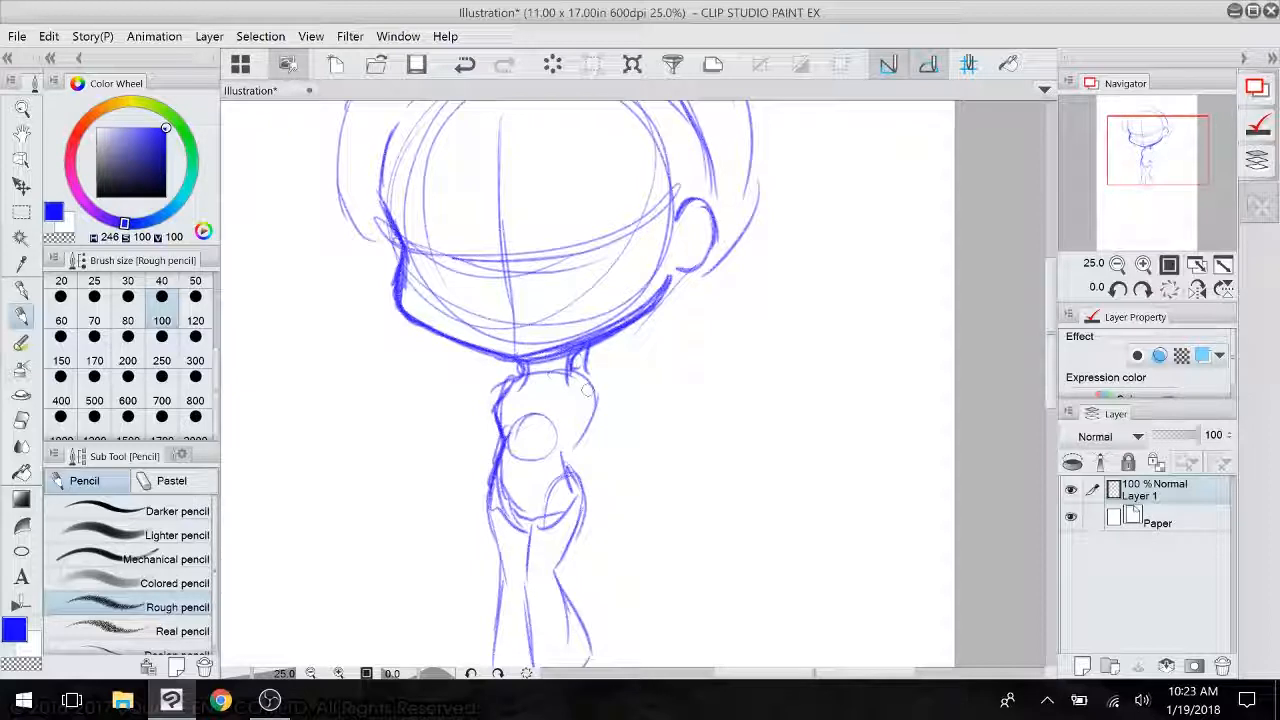
mouse_move(580, 367)
mouse_down()
mouse_move(592, 398)
mouse_move(565, 485)
mouse_up()
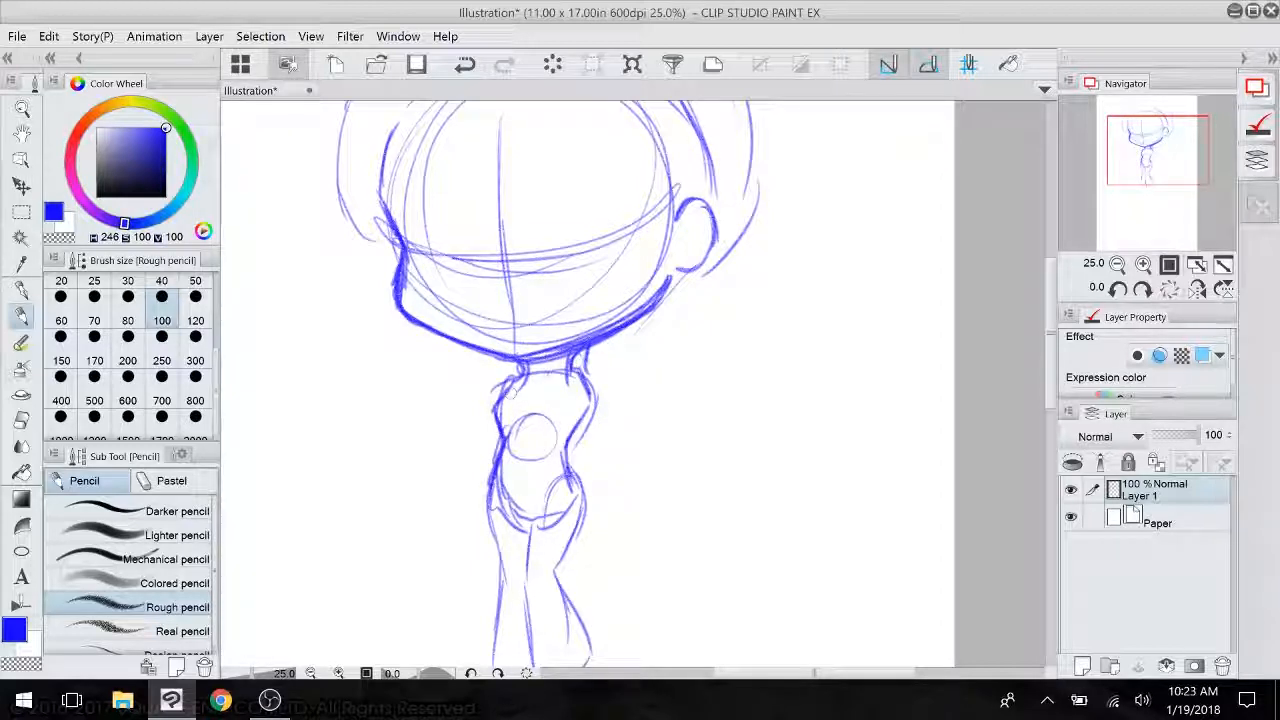
mouse_move(518, 372)
mouse_down()
mouse_move(491, 398)
mouse_move(497, 417)
mouse_up()
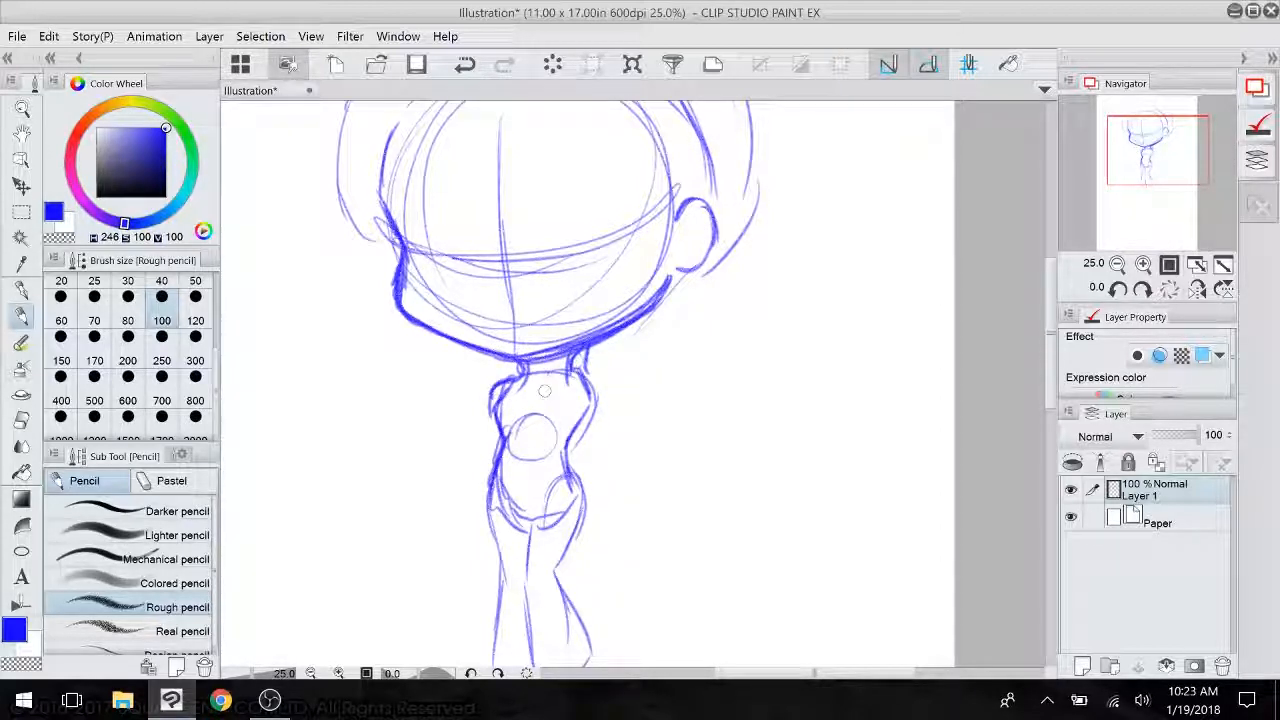
drag(580, 374, 592, 414)
mouse_move(482, 376)
mouse_down()
mouse_move(466, 400)
mouse_move(490, 405)
mouse_move(470, 416)
mouse_move(461, 448)
mouse_move(510, 455)
mouse_up()
mouse_move(578, 382)
mouse_down()
mouse_move(598, 414)
mouse_move(571, 411)
mouse_move(612, 452)
mouse_move(618, 410)
mouse_move(616, 455)
mouse_move(607, 280)
mouse_move(605, 376)
mouse_up()
- Darken and refine the contours of both legs from the hips through the knees to the ankles
scroll(664, 422, down, 3)
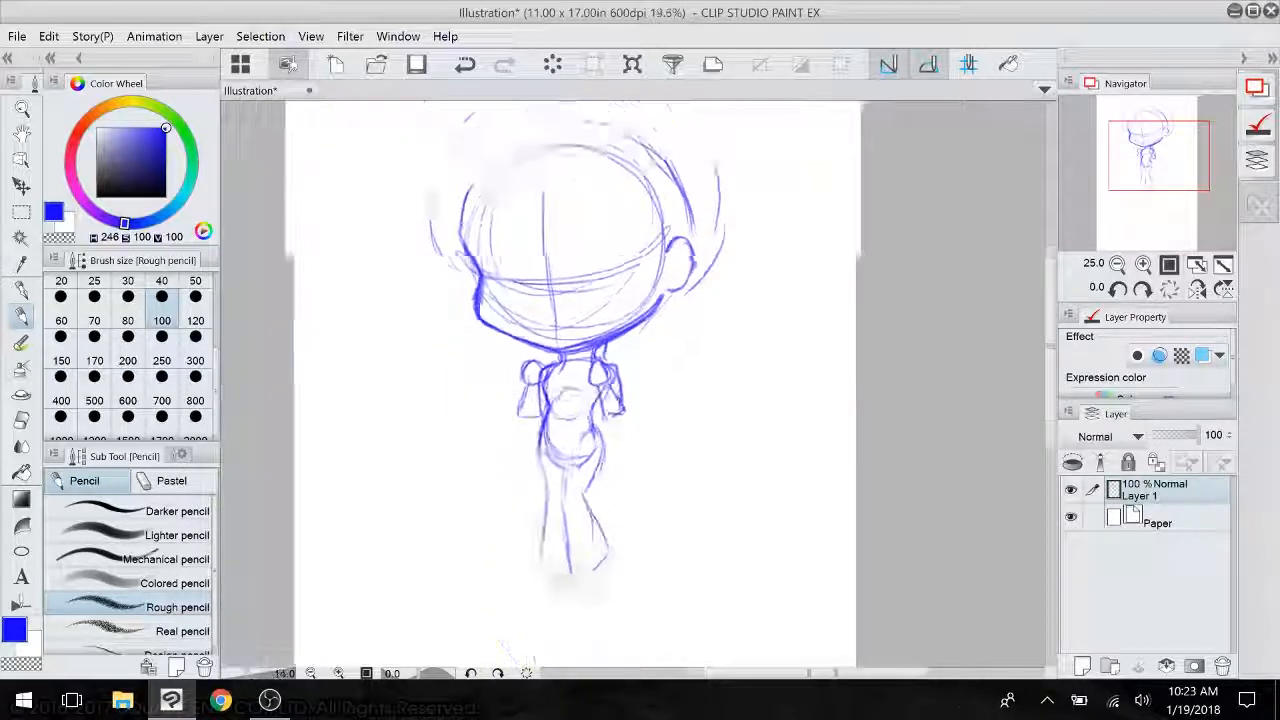
drag(664, 422, 621, 365)
mouse_move(548, 384)
mouse_down()
mouse_move(533, 431)
mouse_move(569, 480)
mouse_up()
drag(562, 433, 571, 473)
drag(556, 408, 570, 462)
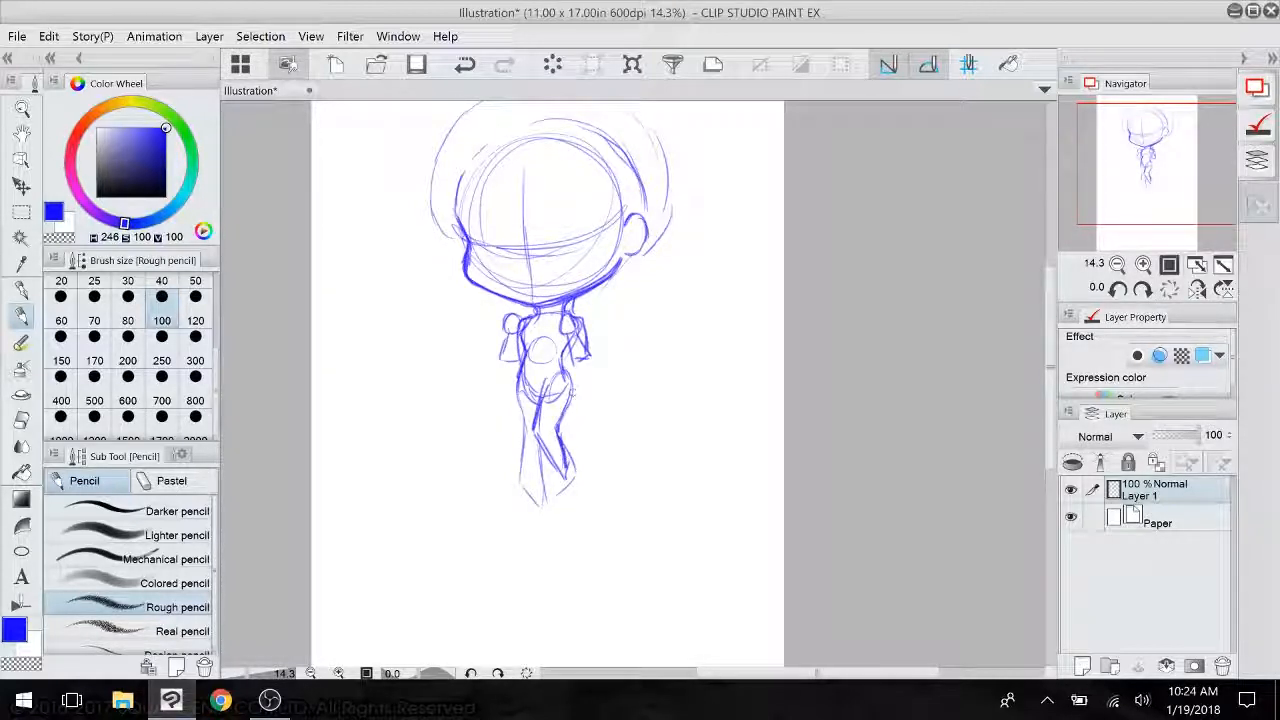
drag(568, 384, 558, 432)
mouse_move(526, 378)
mouse_down()
mouse_move(518, 486)
mouse_move(541, 442)
mouse_move(519, 489)
mouse_up()
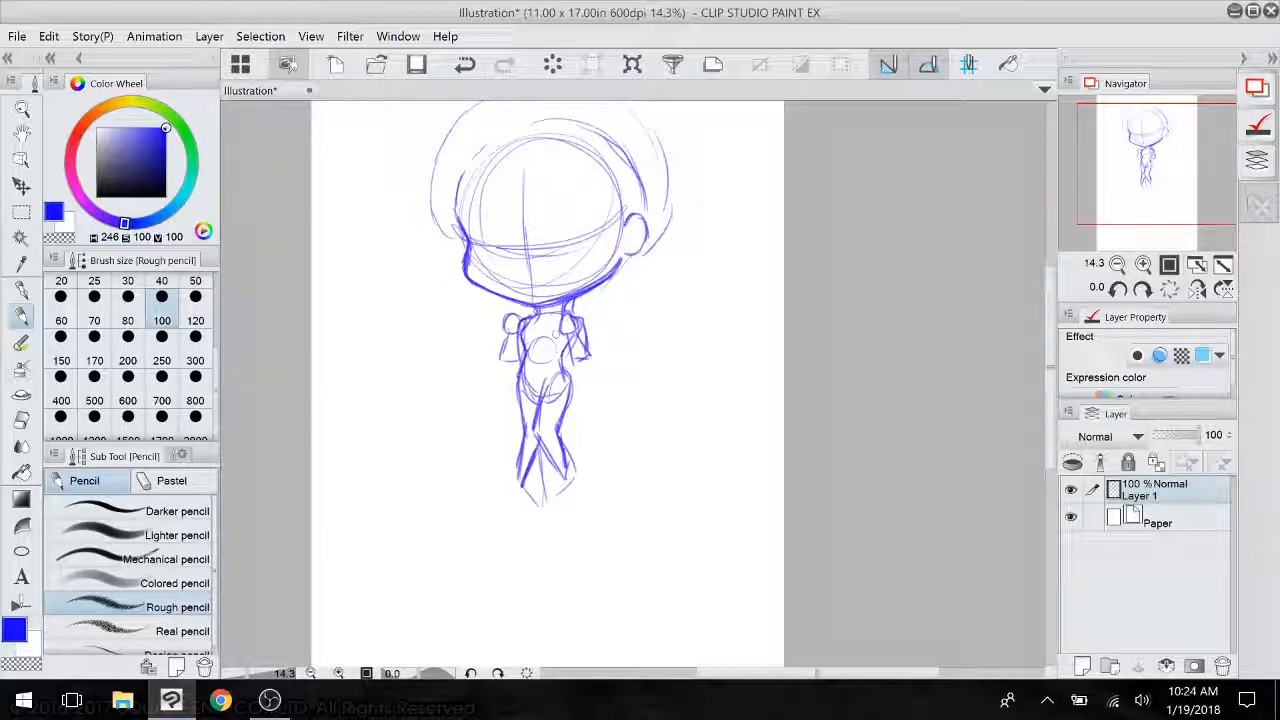
mouse_move(540, 430)
mouse_down()
mouse_move(531, 311)
mouse_move(513, 458)
mouse_up()
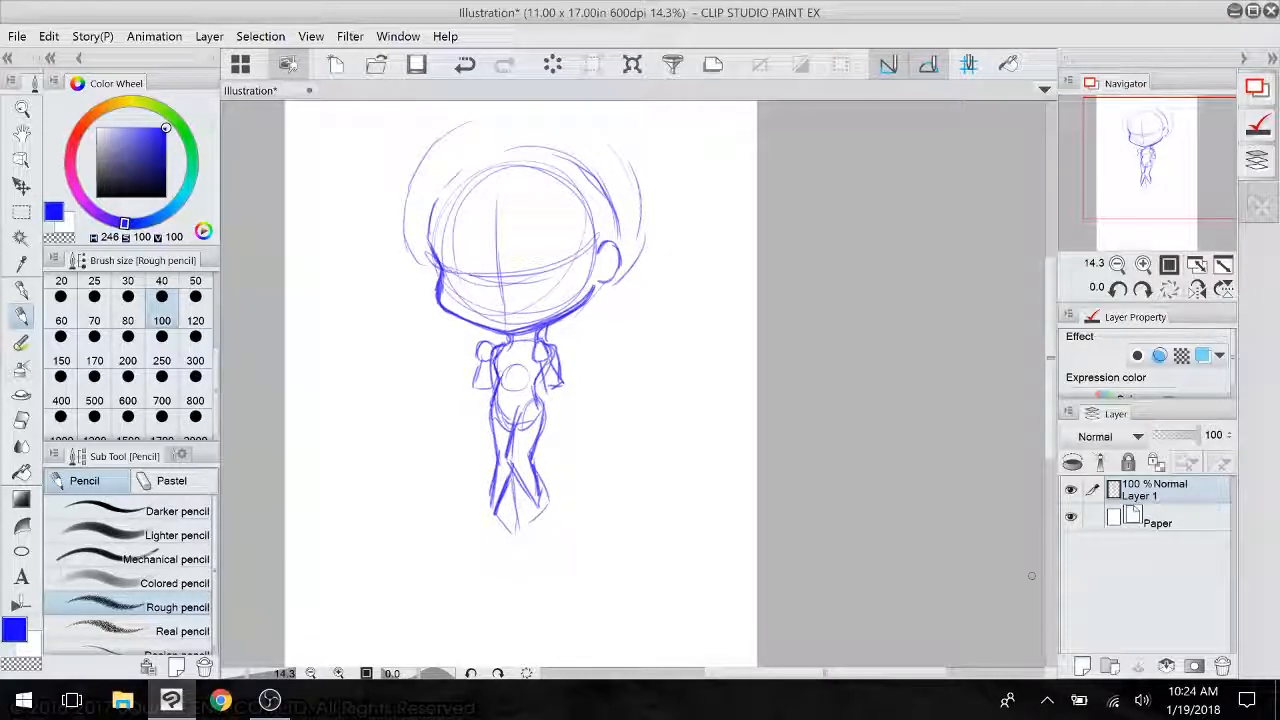
- Lasso the body below the head, cut and paste it onto its own layer, deselect and hide that layer
click(21, 212)
click(172, 559)
mouse_move(487, 553)
mouse_down()
mouse_move(465, 339)
mouse_move(603, 380)
mouse_move(524, 593)
mouse_move(478, 510)
mouse_up()
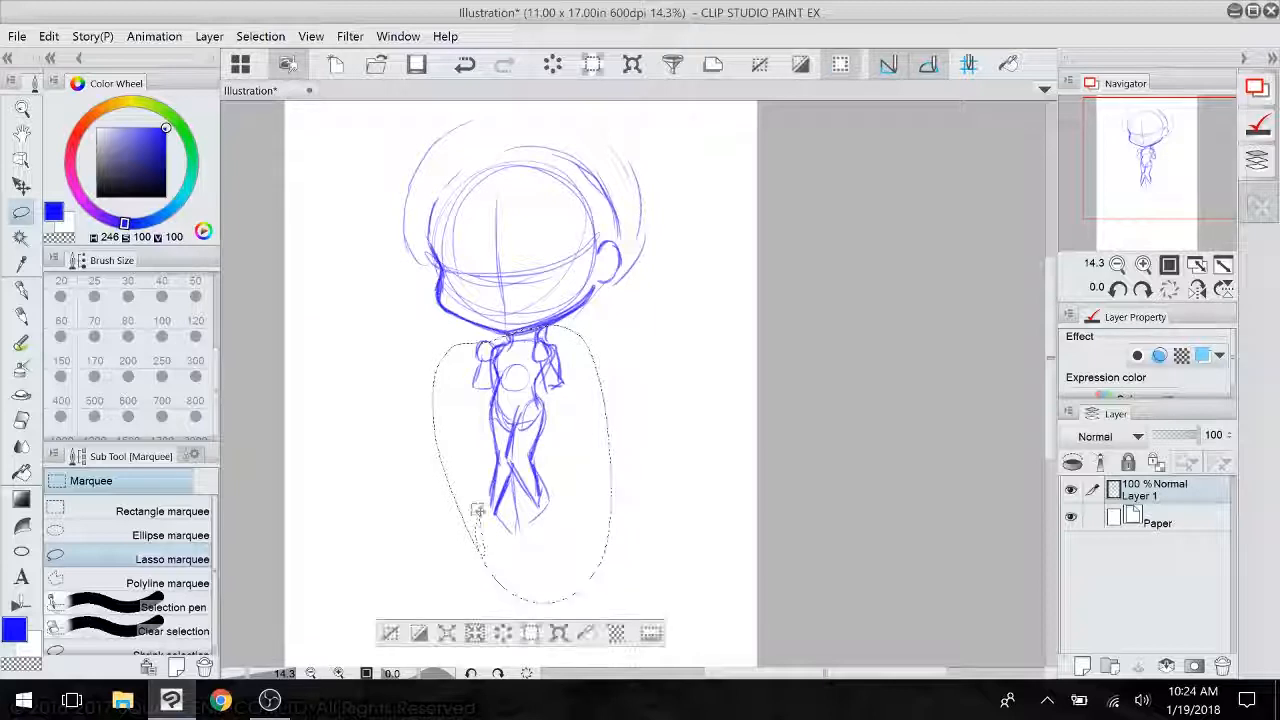
key(ctrl+x)
key(ctrl+v)
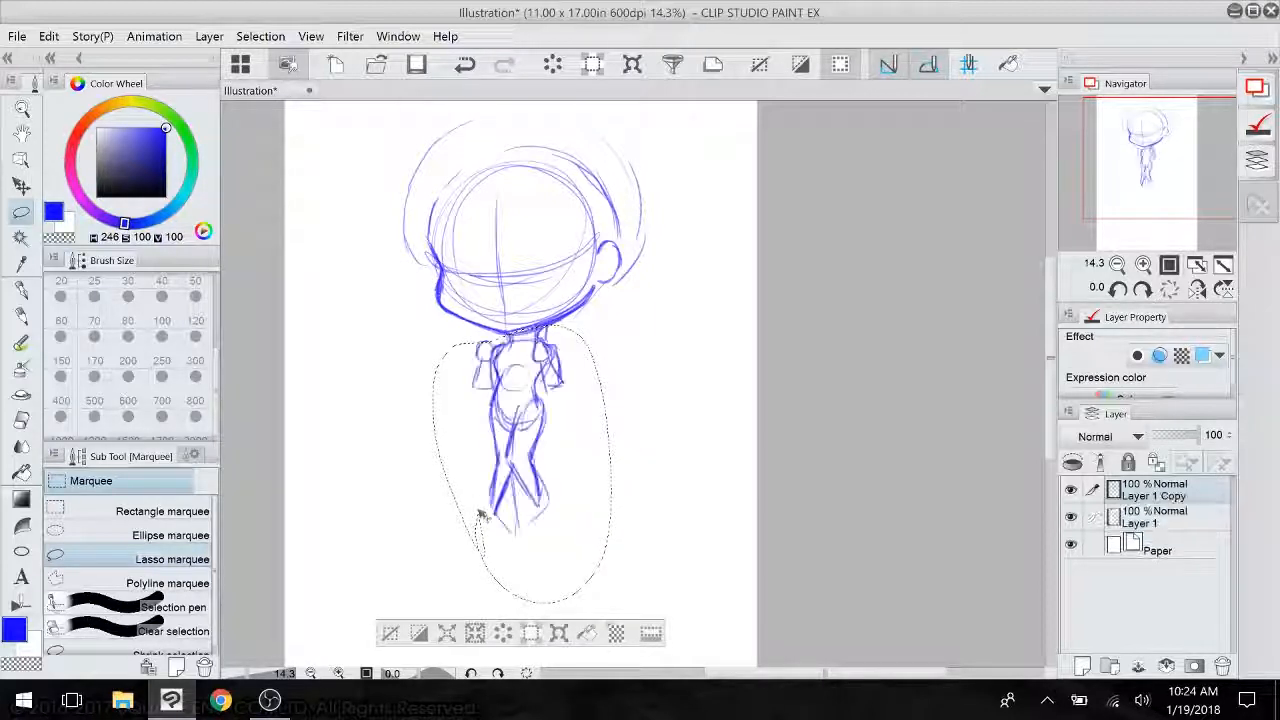
key(ctrl+d)
click(1071, 489)
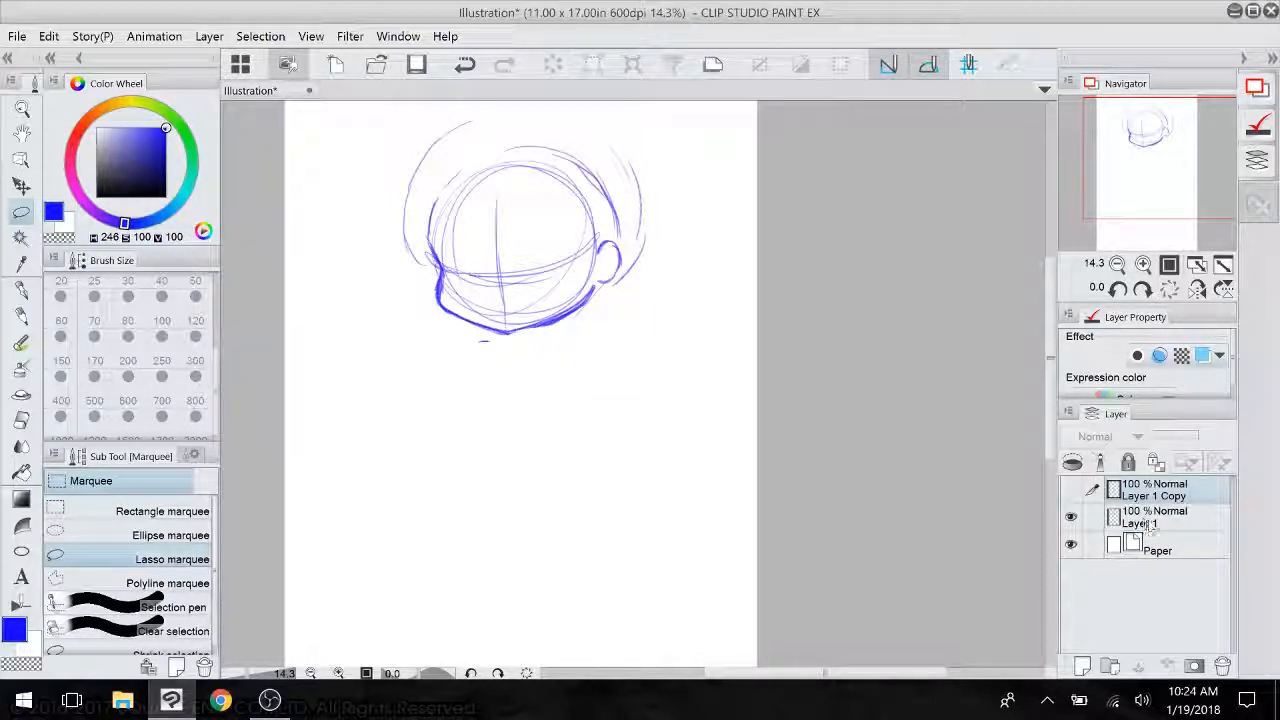
- Add a new layer and rough in a leaning torso below the chin with raised arm lines, using the Rough pencil
click(1082, 666)
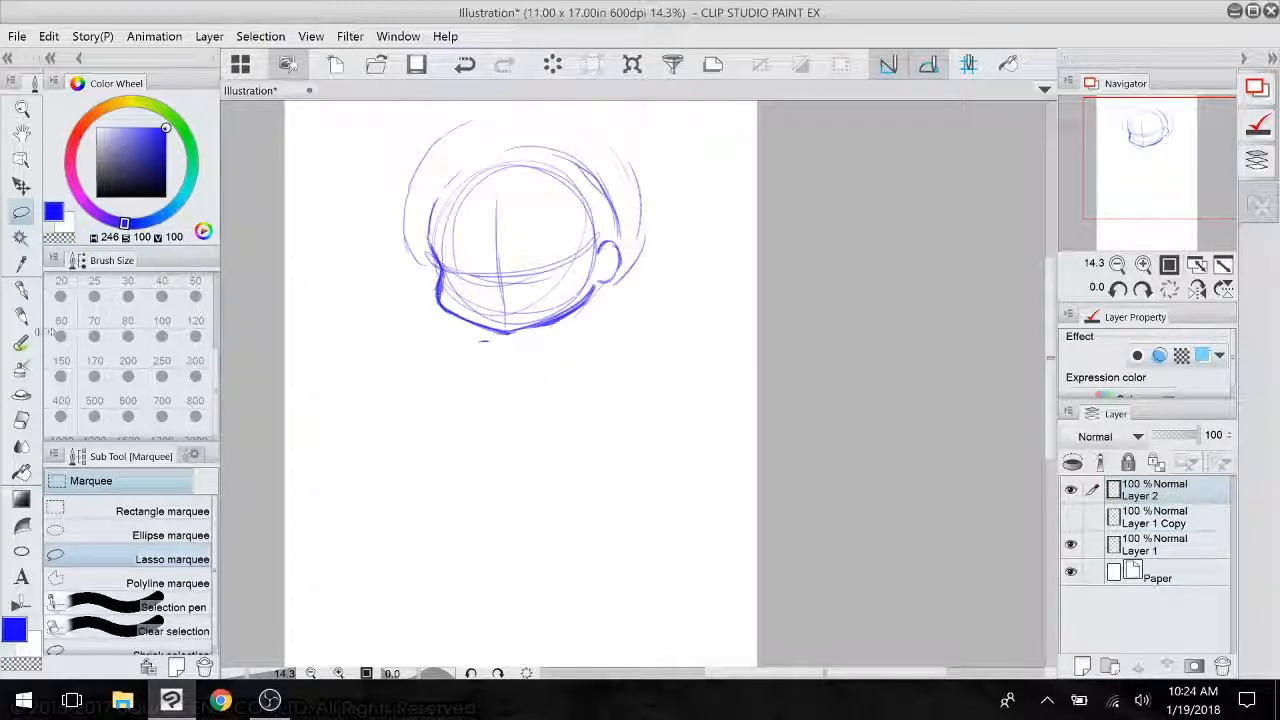
click(21, 316)
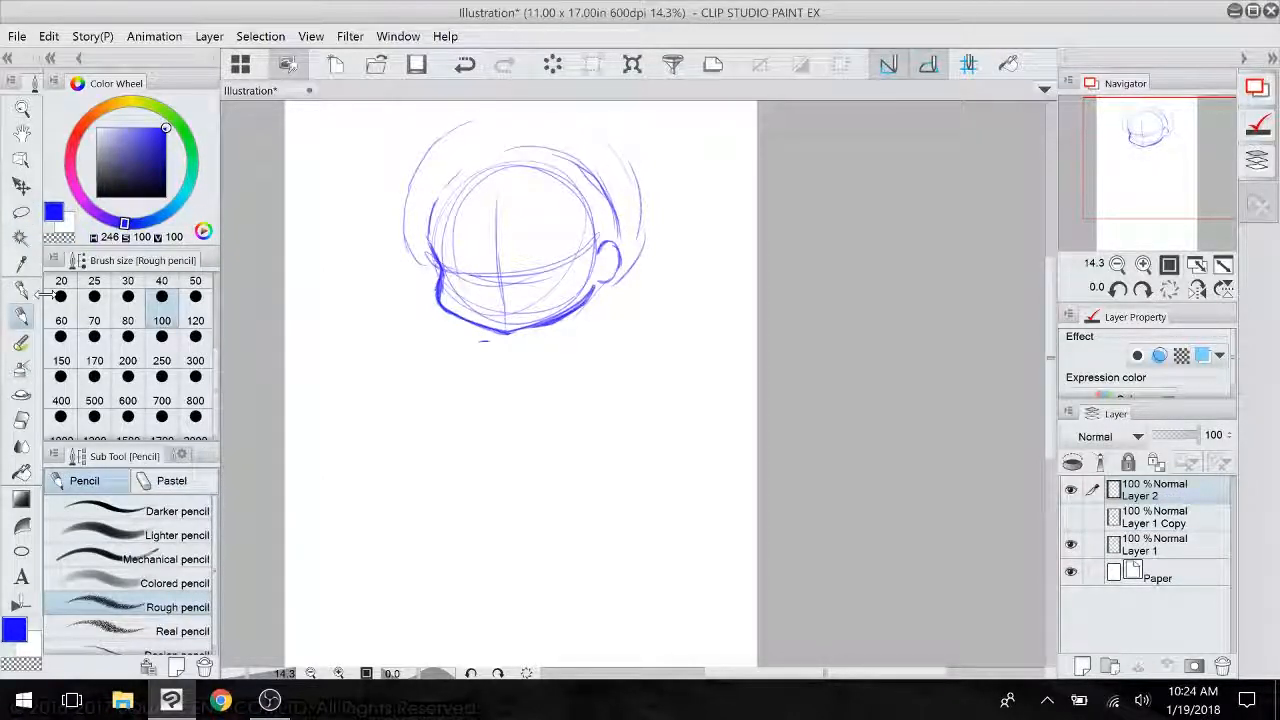
drag(626, 380, 608, 411)
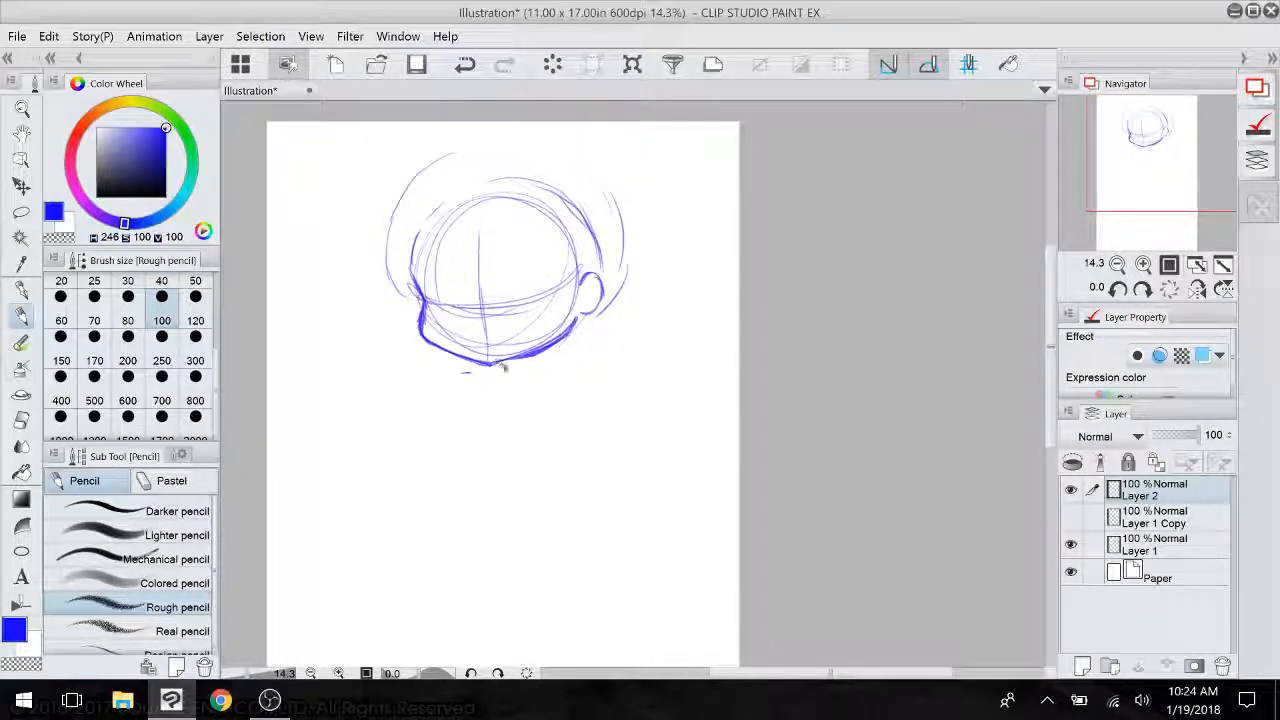
mouse_move(503, 367)
mouse_down()
mouse_move(517, 399)
mouse_move(568, 282)
mouse_up()
mouse_move(552, 344)
mouse_down()
mouse_move(572, 280)
mouse_move(544, 362)
mouse_up()
drag(586, 253, 562, 356)
drag(442, 354, 512, 384)
drag(512, 384, 540, 422)
drag(556, 354, 563, 384)
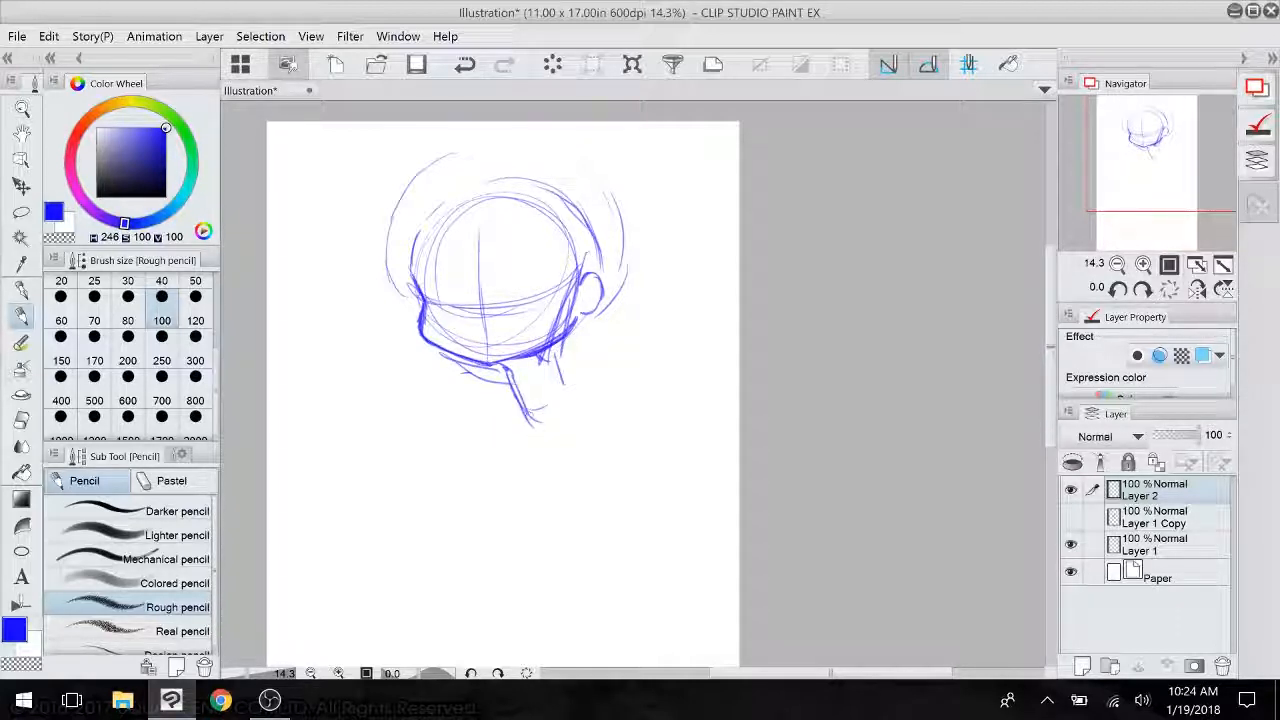
drag(528, 430, 556, 412)
- Sketch two spread legs tapering to points from the leaning torso and mark the hip line
drag(560, 362, 582, 404)
mouse_move(582, 404)
mouse_down()
mouse_move(537, 422)
mouse_move(546, 484)
mouse_move(656, 446)
mouse_up()
mouse_move(576, 438)
mouse_down()
mouse_move(640, 470)
mouse_move(573, 510)
mouse_move(580, 540)
mouse_up()
drag(535, 440, 578, 540)
mouse_move(578, 428)
mouse_down()
mouse_move(675, 481)
mouse_move(580, 392)
mouse_move(560, 392)
mouse_move(579, 405)
mouse_move(522, 262)
mouse_move(526, 420)
mouse_up()
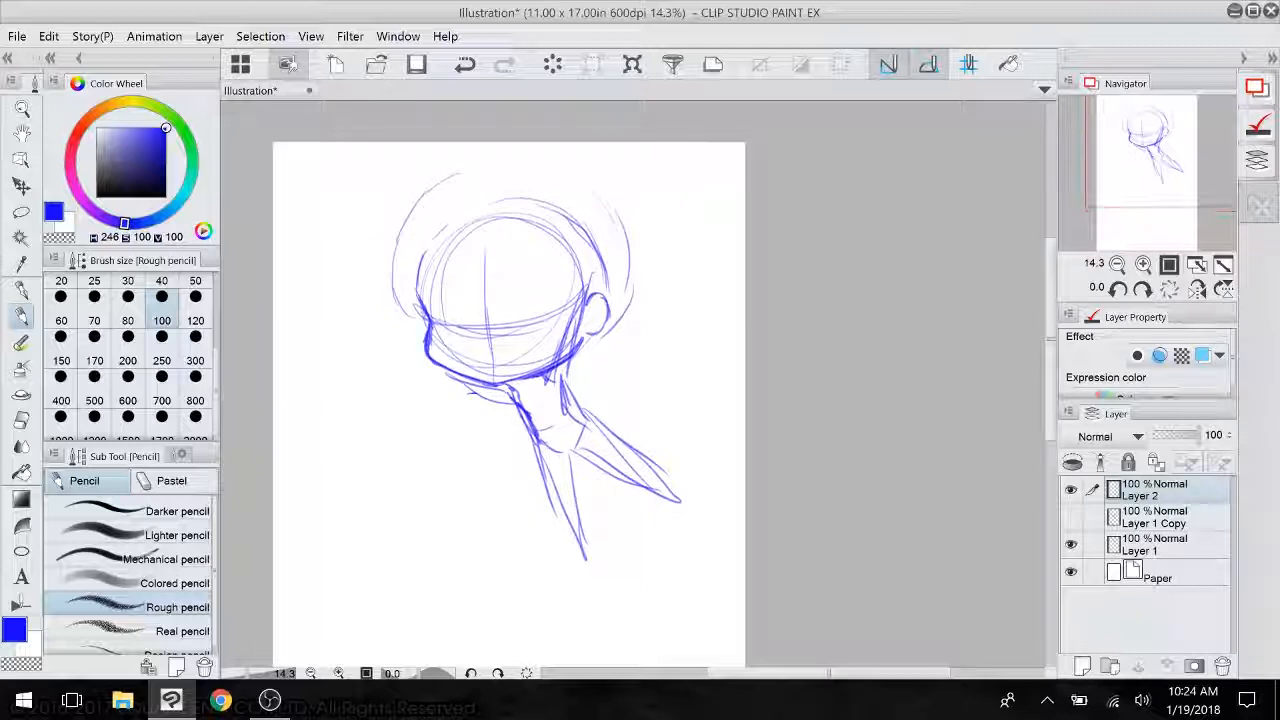
- Draw a tilted centre line and a slanted eye line across the face, and reinforce the left cheek
drag(471, 252, 489, 357)
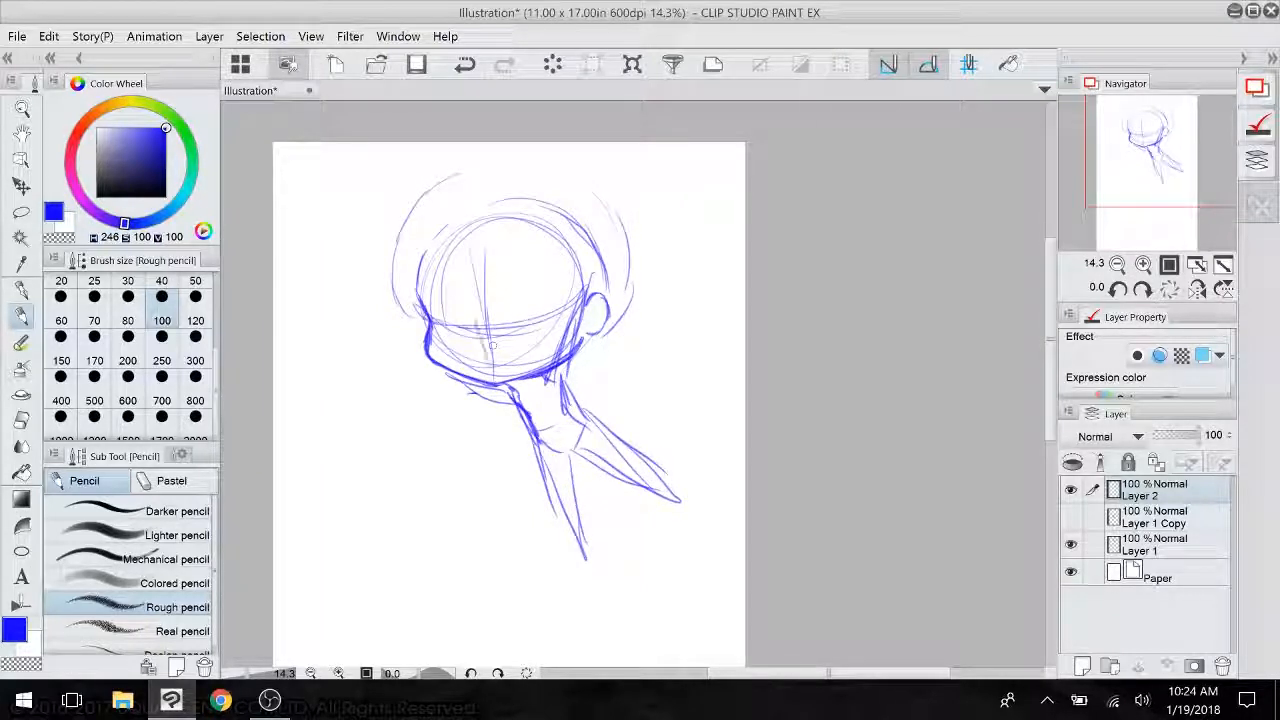
drag(472, 280, 508, 390)
drag(434, 334, 548, 290)
mouse_move(440, 298)
mouse_down()
mouse_move(428, 348)
mouse_move(468, 378)
mouse_up()
- Lower the opacity of Layer 1 to 19% and make Layer 2 the active layer
click(1155, 550)
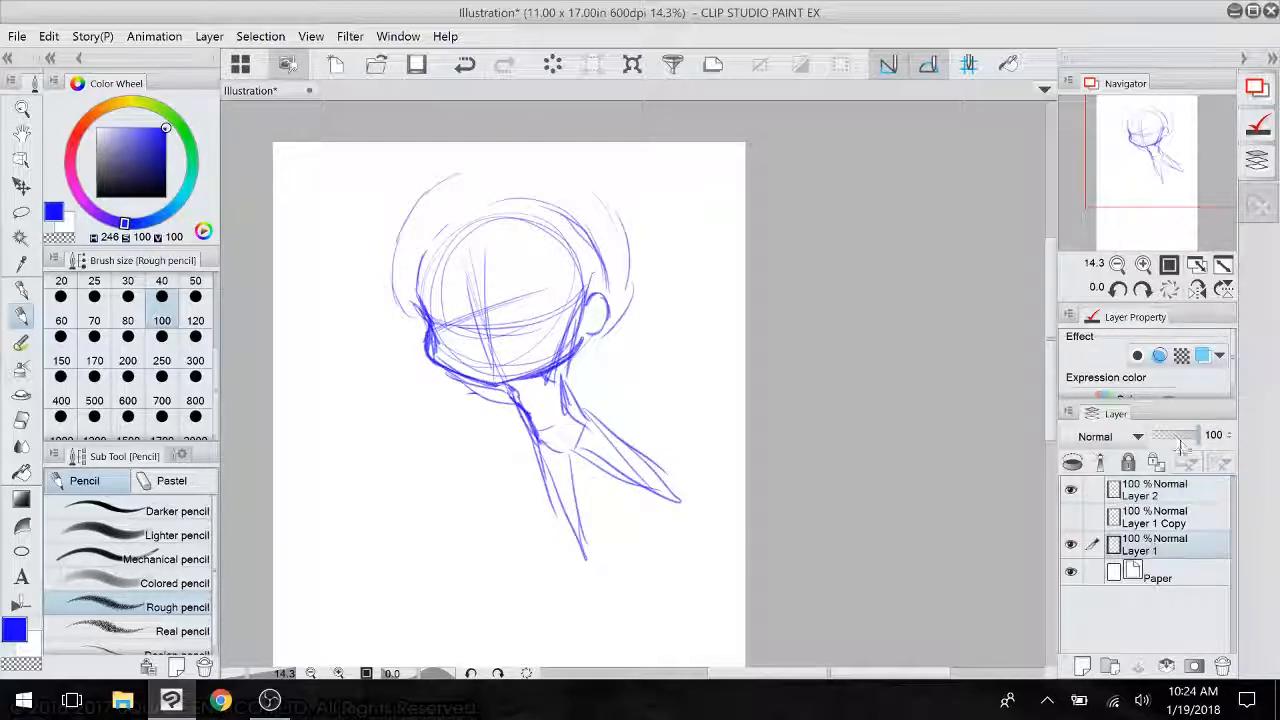
drag(1196, 435, 1163, 445)
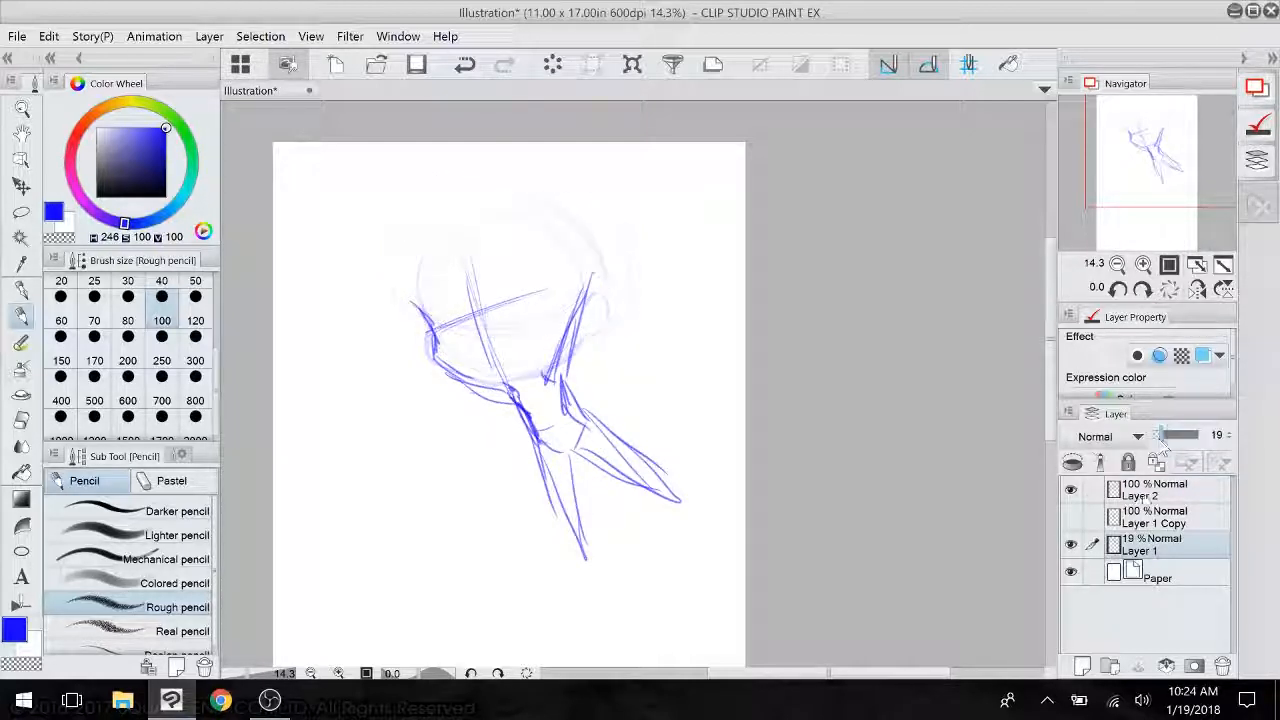
click(1150, 490)
- Redraw the jaw and slanted face guides on Layer 2, and sketch an open mouth and arched eyes
drag(429, 322, 436, 370)
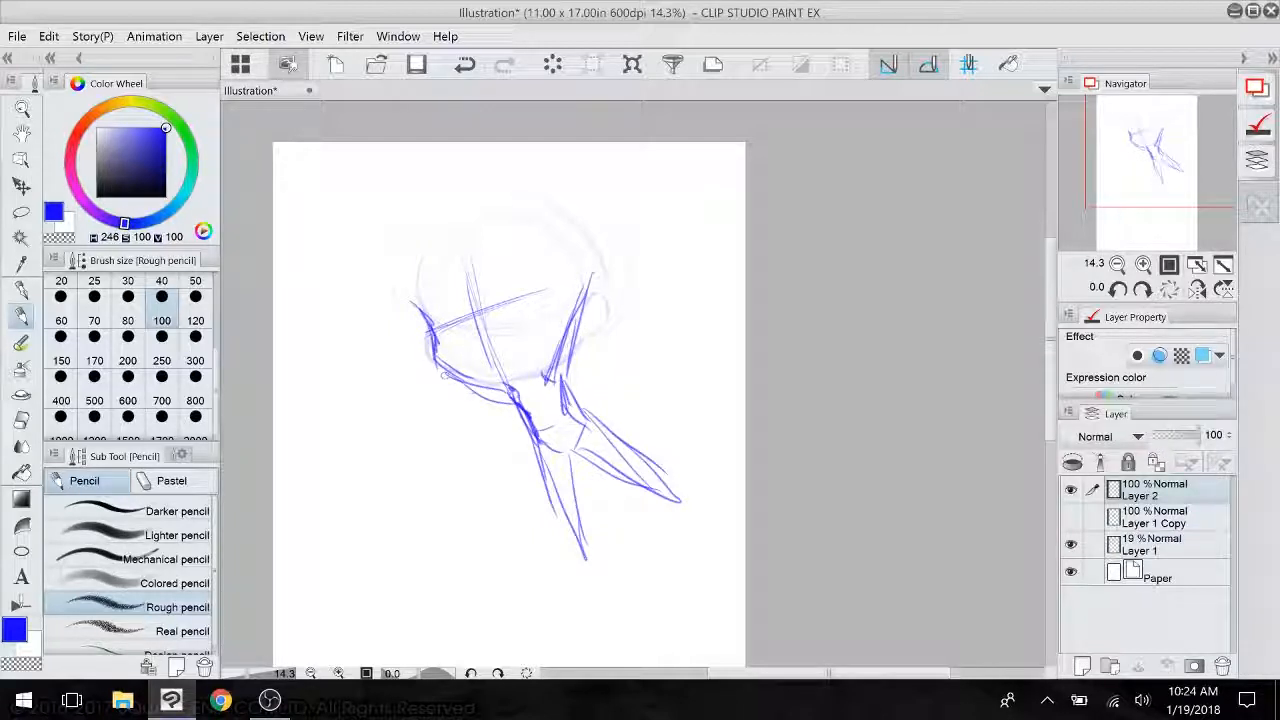
mouse_move(532, 368)
mouse_down()
mouse_move(490, 388)
mouse_move(532, 370)
mouse_up()
drag(429, 362, 517, 379)
drag(417, 348, 535, 287)
drag(449, 257, 497, 365)
drag(558, 341, 512, 376)
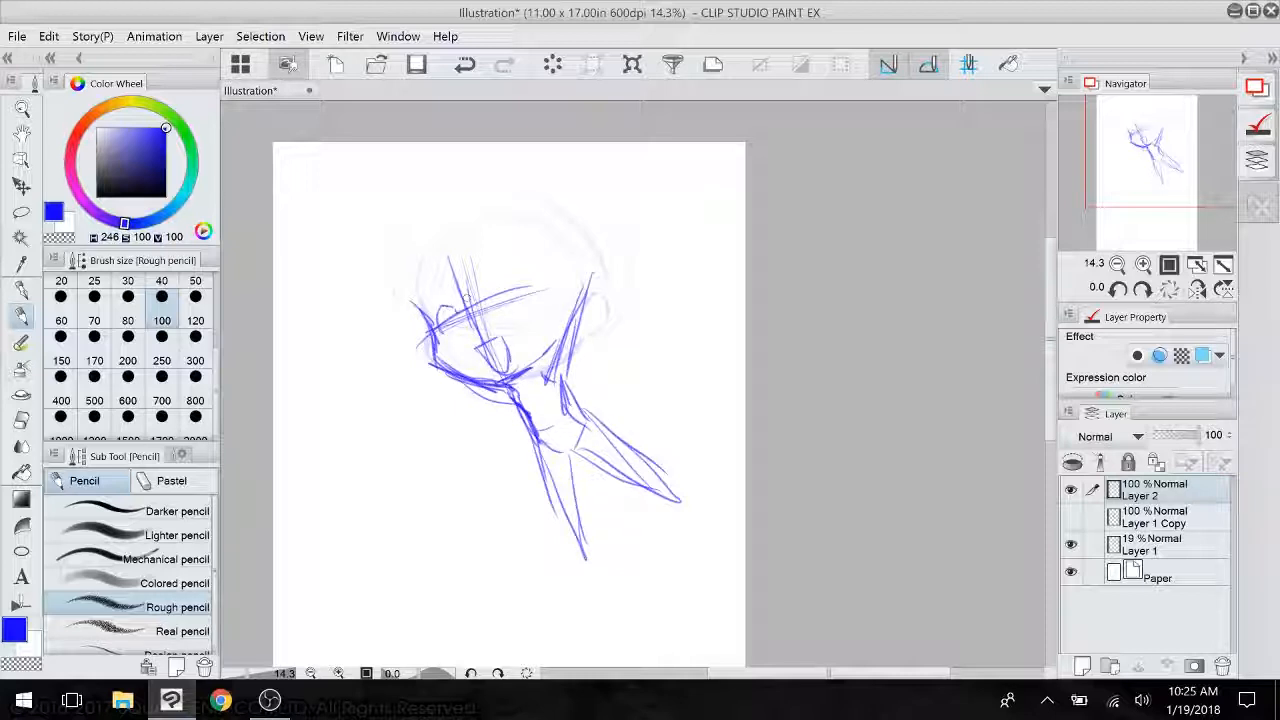
mouse_move(493, 295)
mouse_down()
mouse_move(533, 287)
mouse_move(524, 282)
mouse_up()
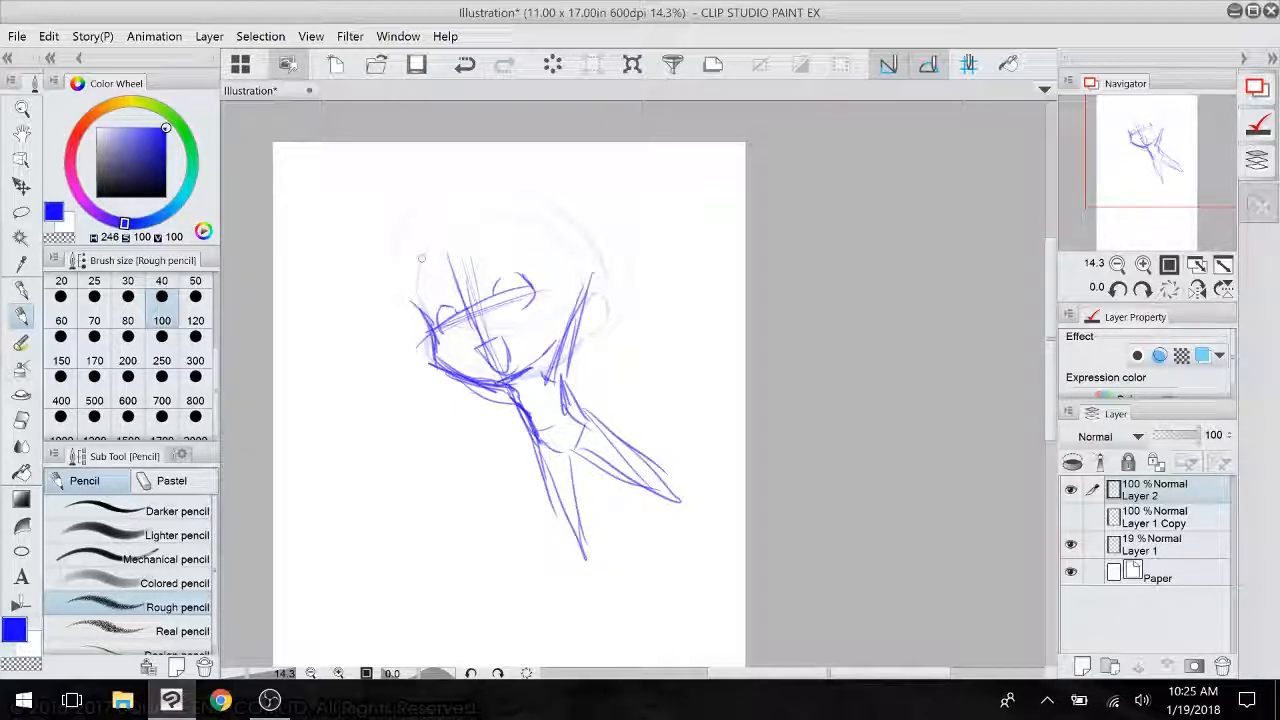
- Sketch the skull contour around the tilted face, a small ear arc and loose outer hair curves on both sides
drag(405, 302, 410, 262)
mouse_move(566, 276)
mouse_down()
mouse_move(590, 278)
mouse_move(560, 310)
mouse_up()
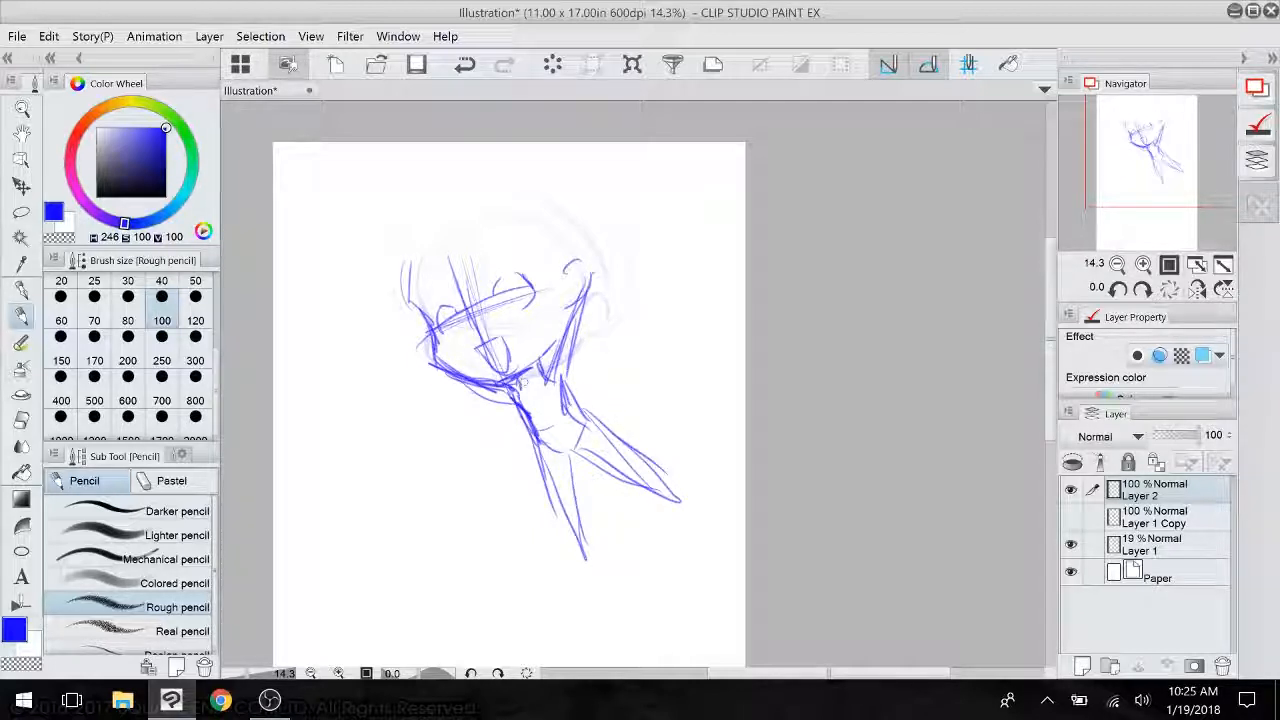
mouse_move(392, 232)
mouse_down()
mouse_move(378, 305)
mouse_move(392, 318)
mouse_up()
drag(429, 186, 433, 180)
drag(405, 278, 573, 236)
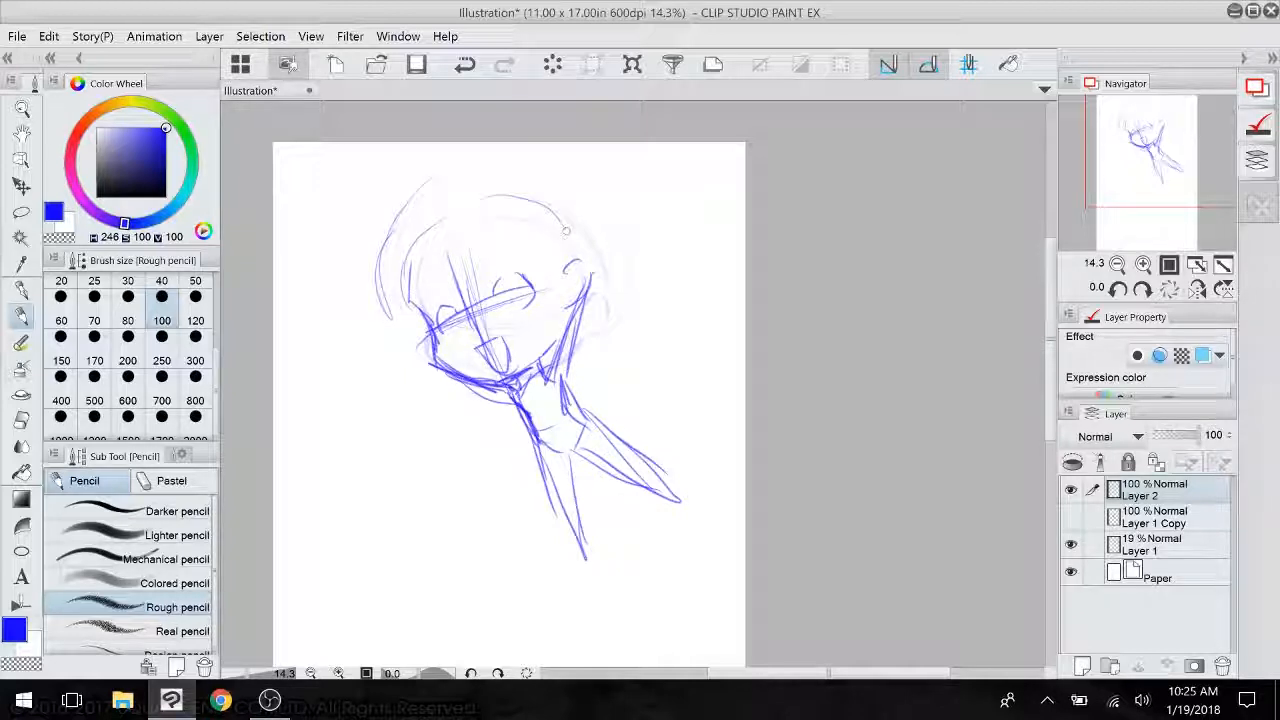
mouse_move(420, 230)
mouse_down()
mouse_move(578, 231)
mouse_move(409, 302)
mouse_move(530, 187)
mouse_move(592, 252)
mouse_move(588, 288)
mouse_up()
mouse_move(484, 189)
mouse_down()
mouse_move(562, 206)
mouse_move(406, 292)
mouse_up()
drag(446, 204, 404, 306)
mouse_move(402, 194)
mouse_down()
mouse_move(394, 314)
mouse_move(438, 174)
mouse_up()
mouse_move(480, 153)
mouse_down()
mouse_move(543, 158)
mouse_move(610, 311)
mouse_up()
drag(613, 226, 605, 318)
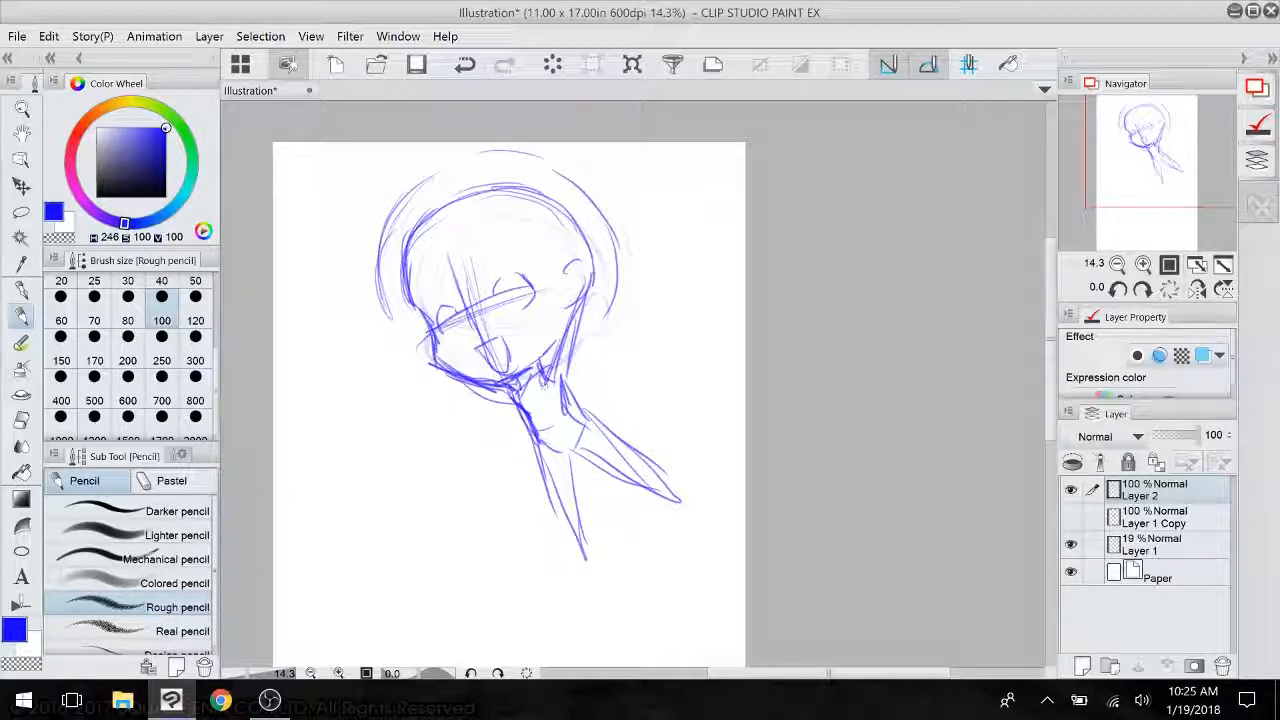
- Remove the raised right arm lines with the Hard eraser and lighten the lower jaw area with the Soft eraser
key(e)
drag(585, 296, 555, 382)
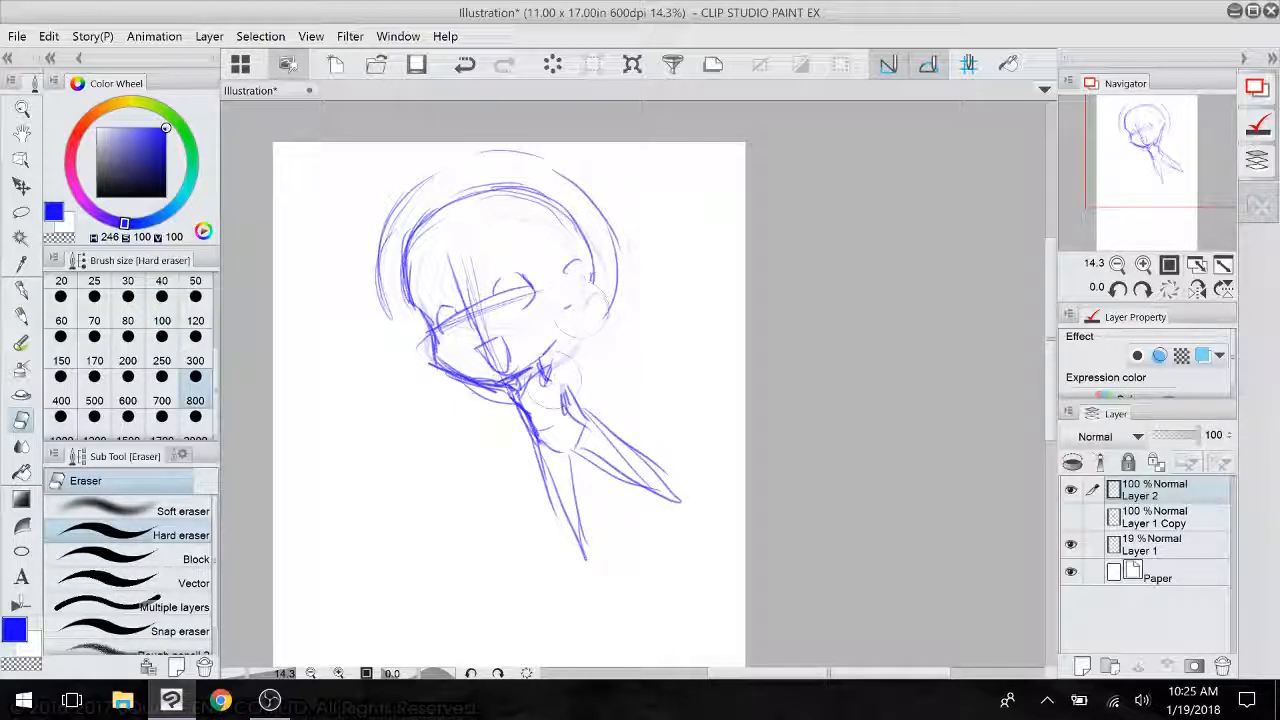
click(184, 512)
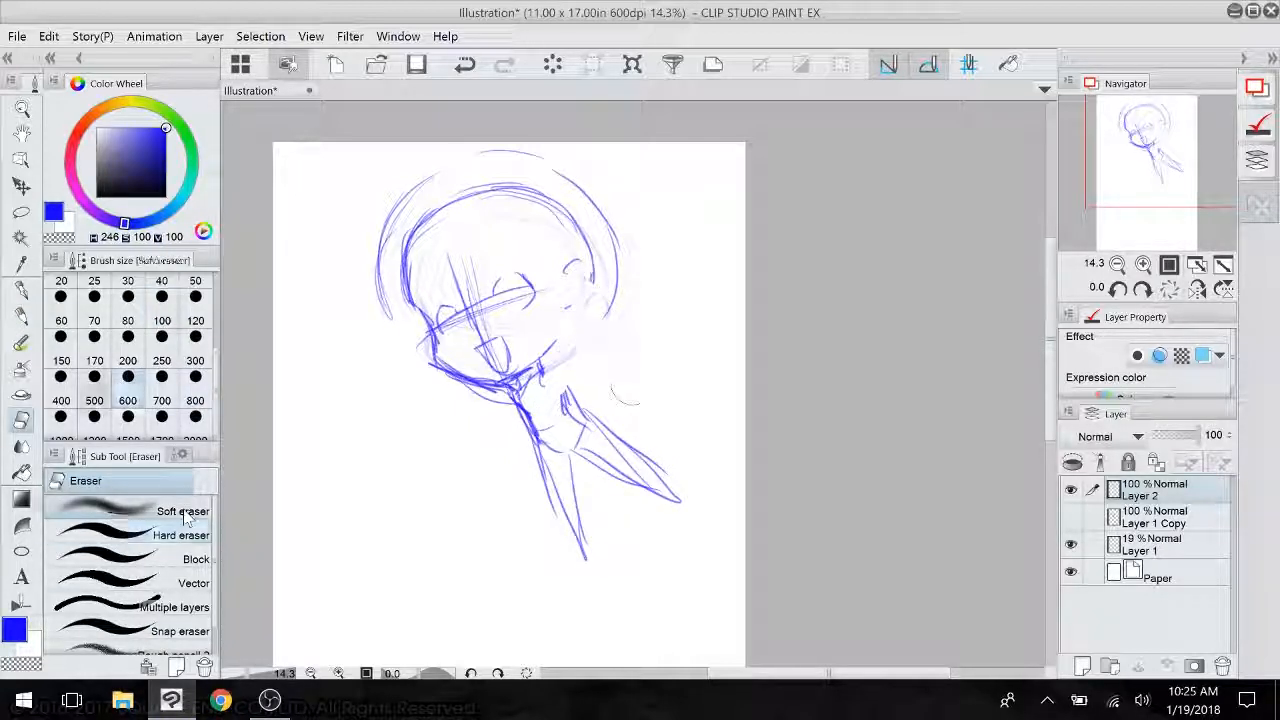
mouse_move(578, 330)
mouse_down()
mouse_move(475, 395)
mouse_move(490, 383)
mouse_up()
- Draw a raised arm from a shoulder circle up to the right side of the head with the Rough pencil
click(33, 314)
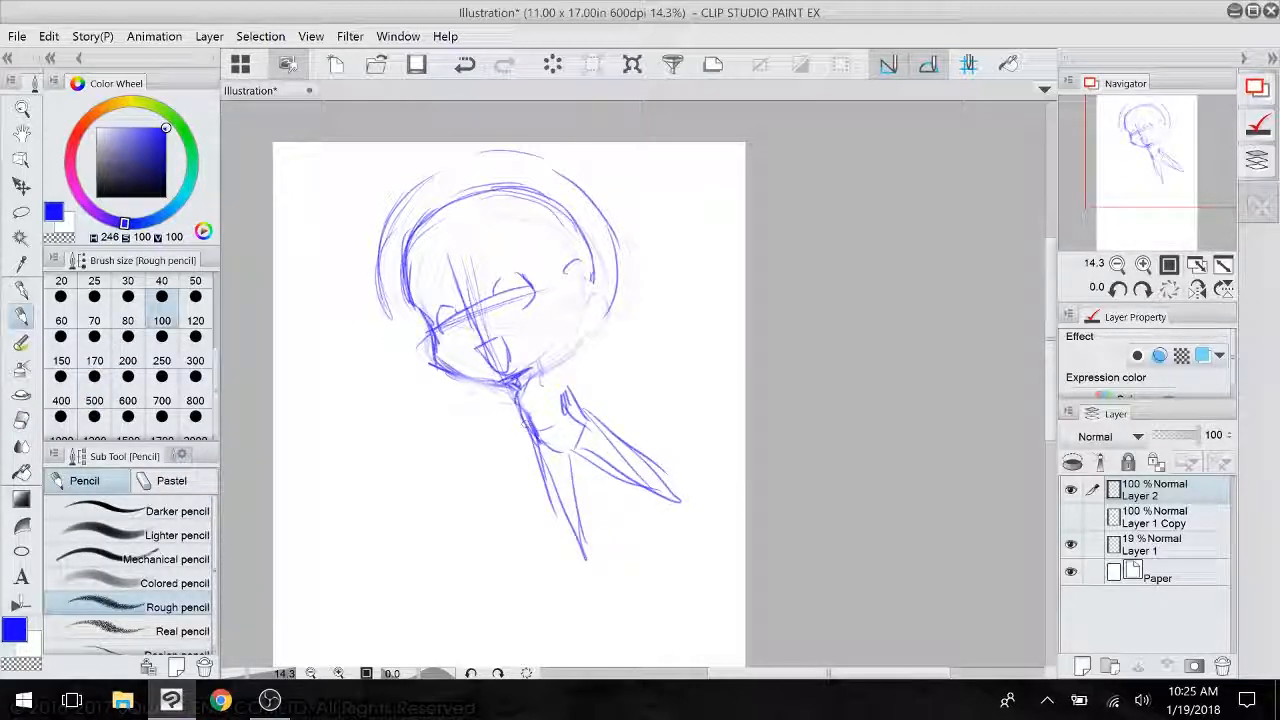
mouse_move(528, 392)
mouse_down()
mouse_move(590, 286)
mouse_move(562, 340)
mouse_move(577, 352)
mouse_up()
mouse_move(584, 304)
mouse_down()
mouse_move(554, 386)
mouse_move(492, 380)
mouse_up()
drag(611, 402, 638, 424)
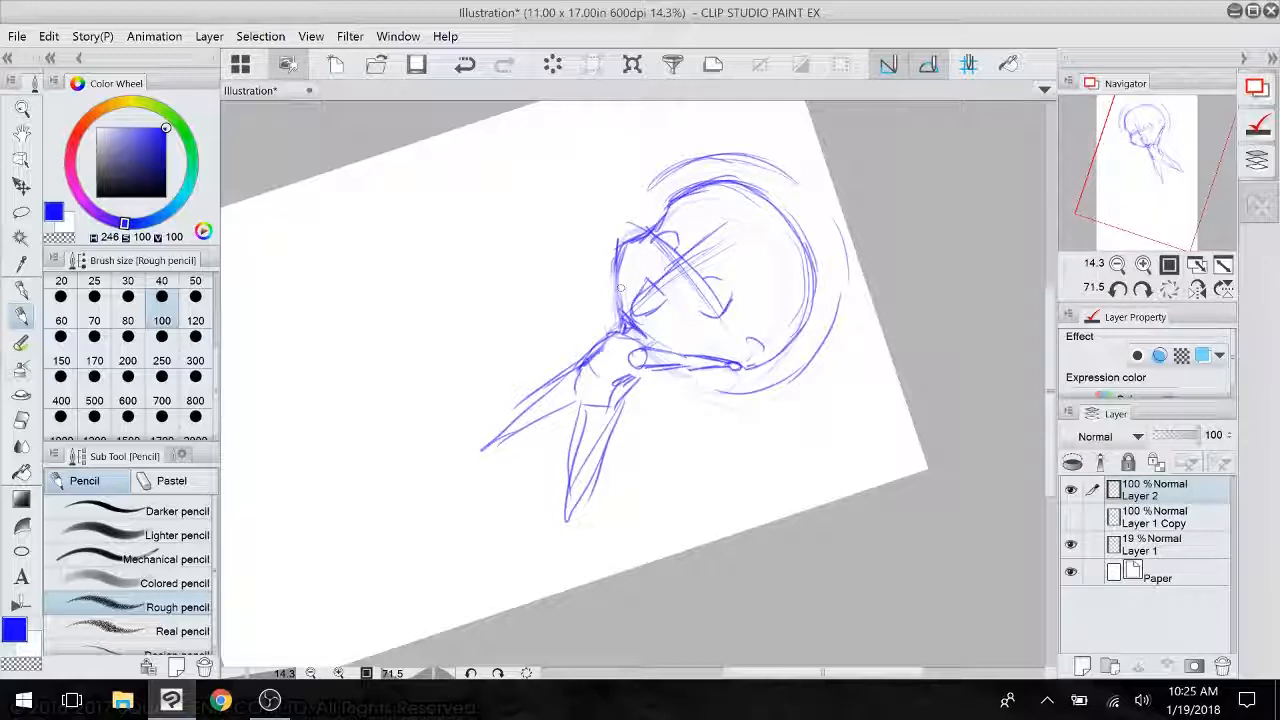
- Sketch the other arm raised toward the left cheek and a short flared skirt around the hips
mouse_move(614, 266)
mouse_down()
mouse_move(602, 338)
mouse_move(545, 350)
mouse_move(482, 408)
mouse_move(496, 430)
mouse_move(550, 432)
mouse_move(503, 456)
mouse_up()
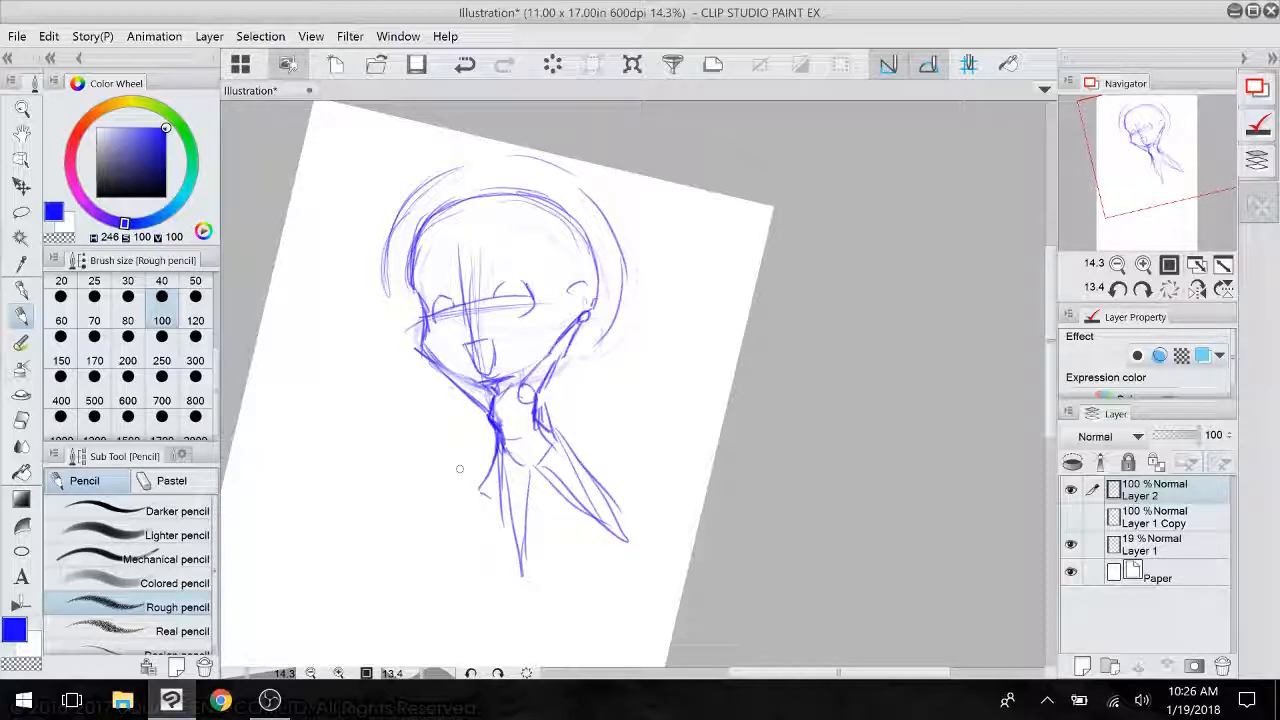
mouse_move(488, 482)
mouse_down()
mouse_move(530, 486)
mouse_move(594, 438)
mouse_move(506, 458)
mouse_up()
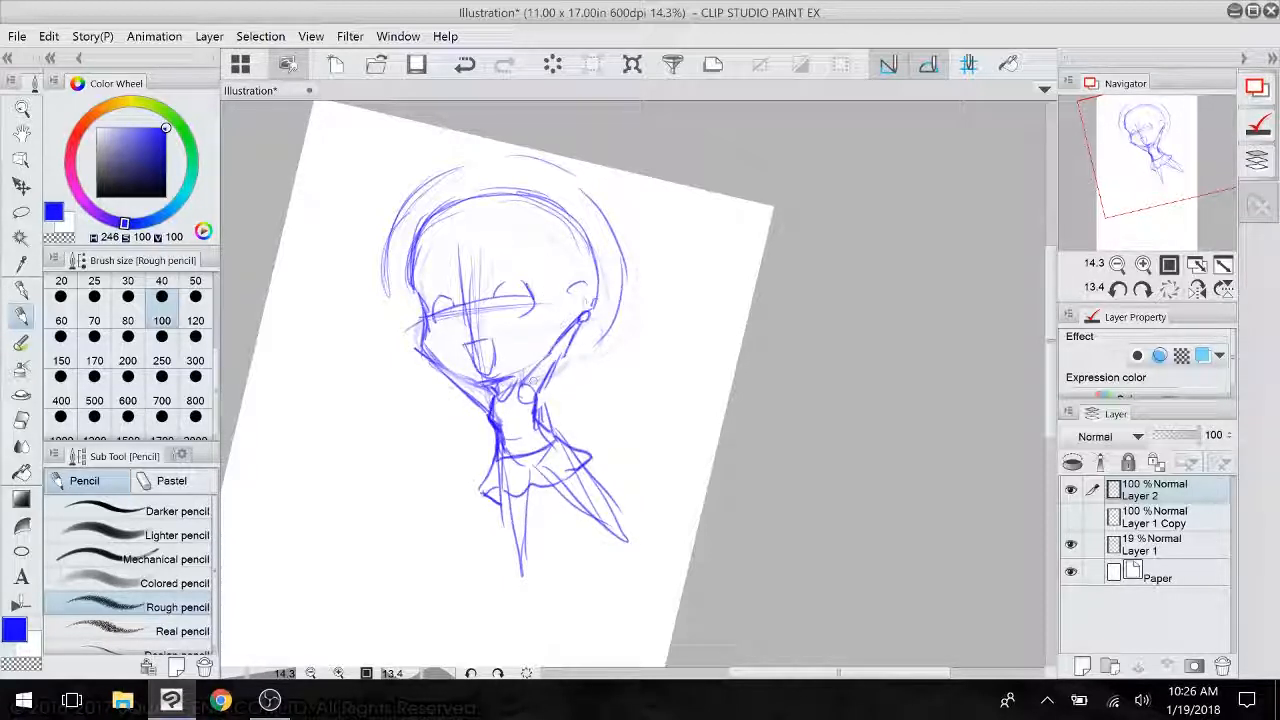
- Build up both legs below the skirt with extra Rough pencil strokes
mouse_move(496, 402)
mouse_down()
mouse_move(512, 412)
mouse_move(500, 414)
mouse_move(508, 404)
mouse_up()
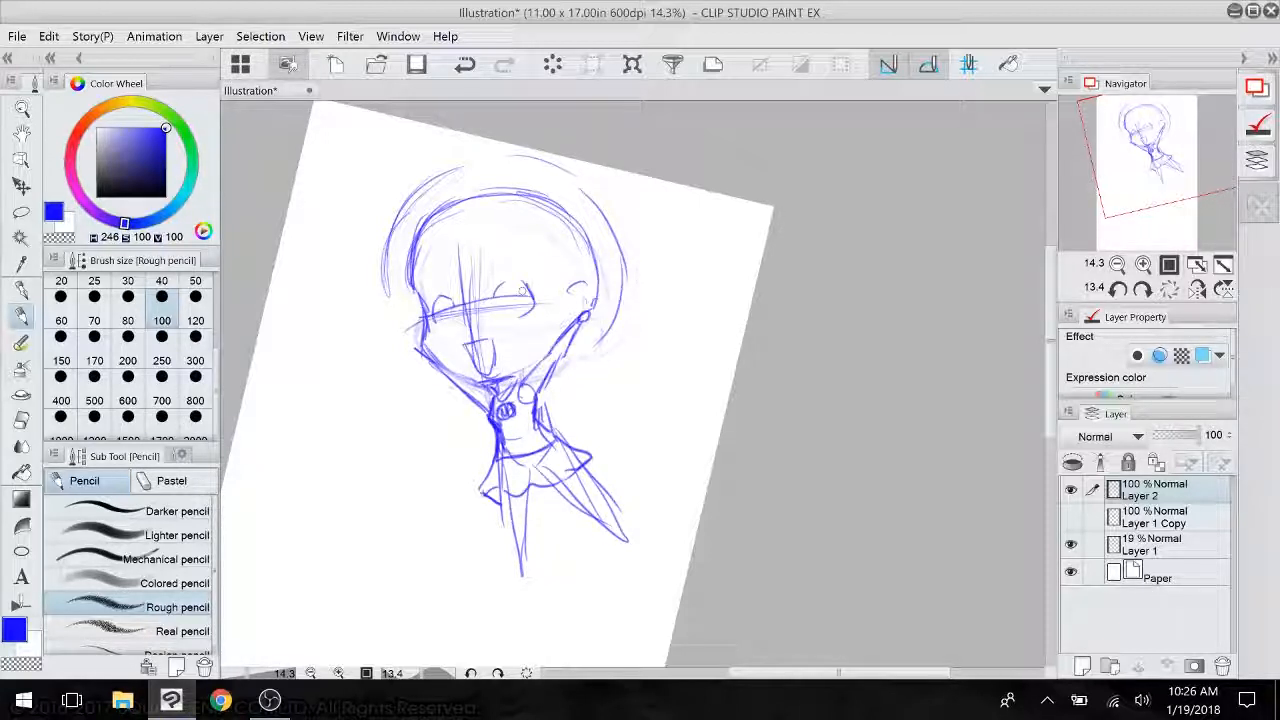
click(465, 66)
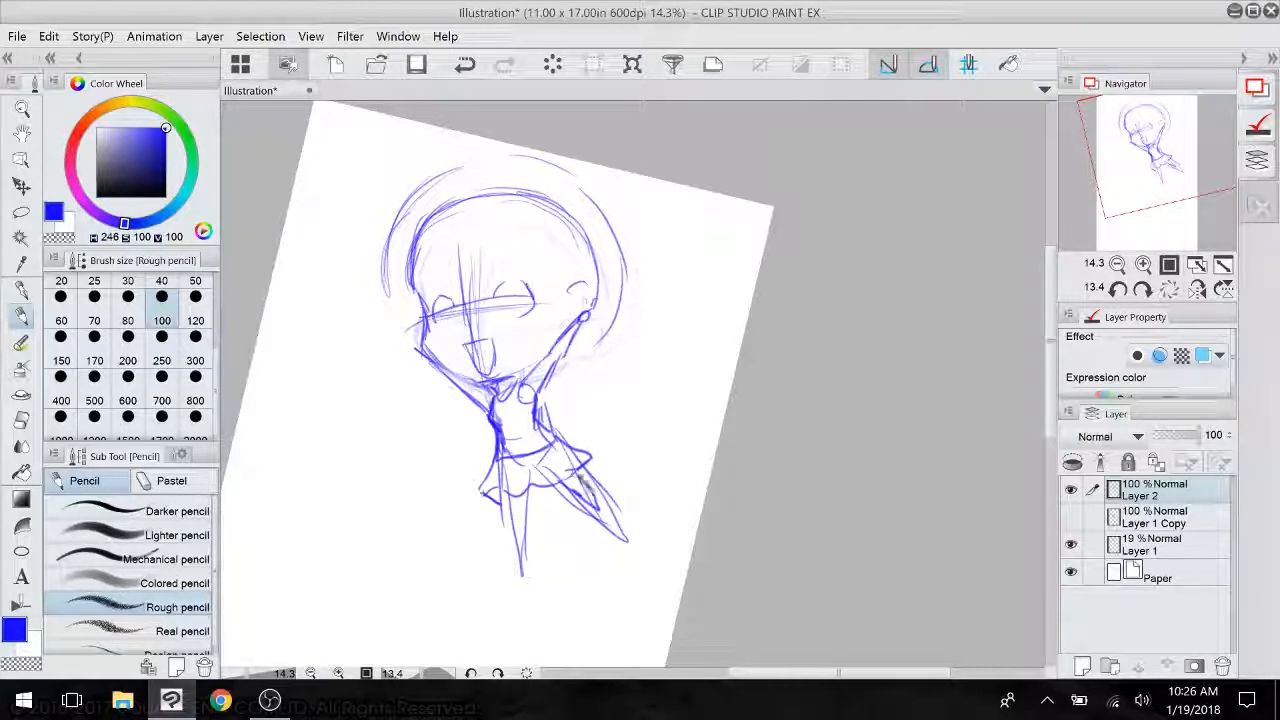
drag(578, 475, 626, 541)
drag(509, 490, 526, 576)
mouse_move(527, 490)
mouse_down()
mouse_move(523, 578)
mouse_move(513, 552)
mouse_move(577, 549)
mouse_up()
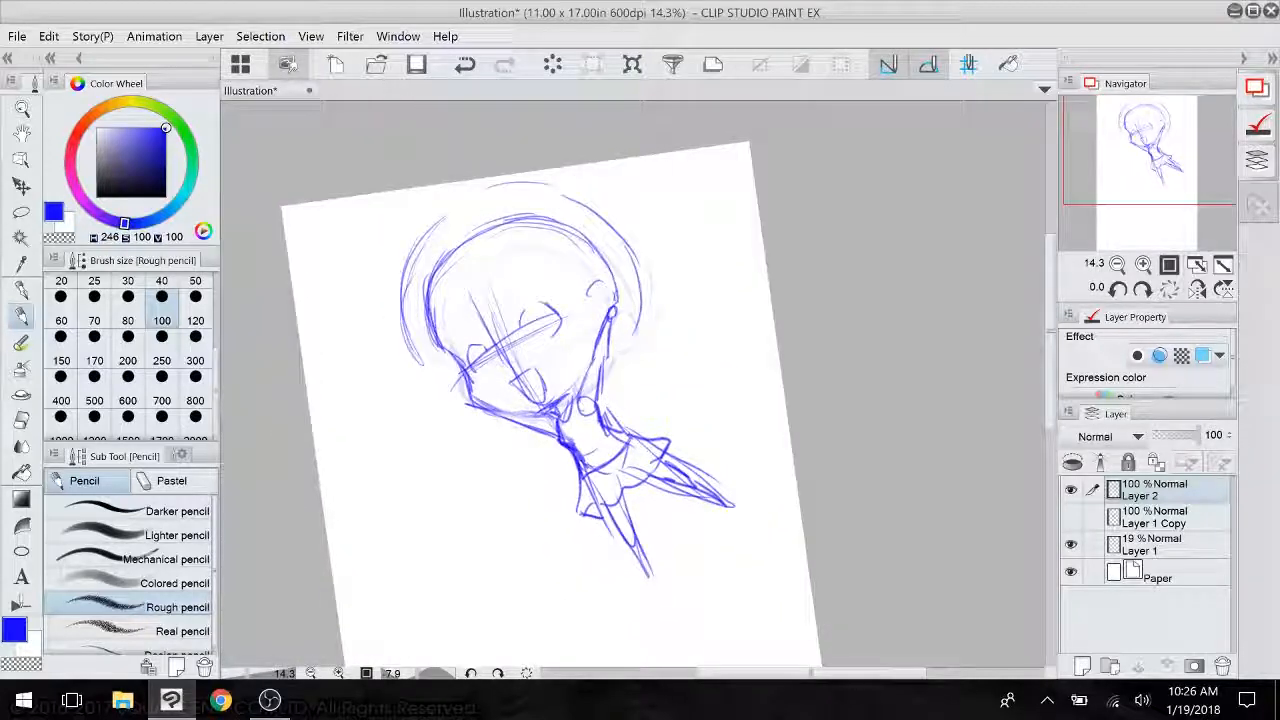
- Hide the faint Layer 1 and move the whole Layer 2 sketch down the page
click(1071, 545)
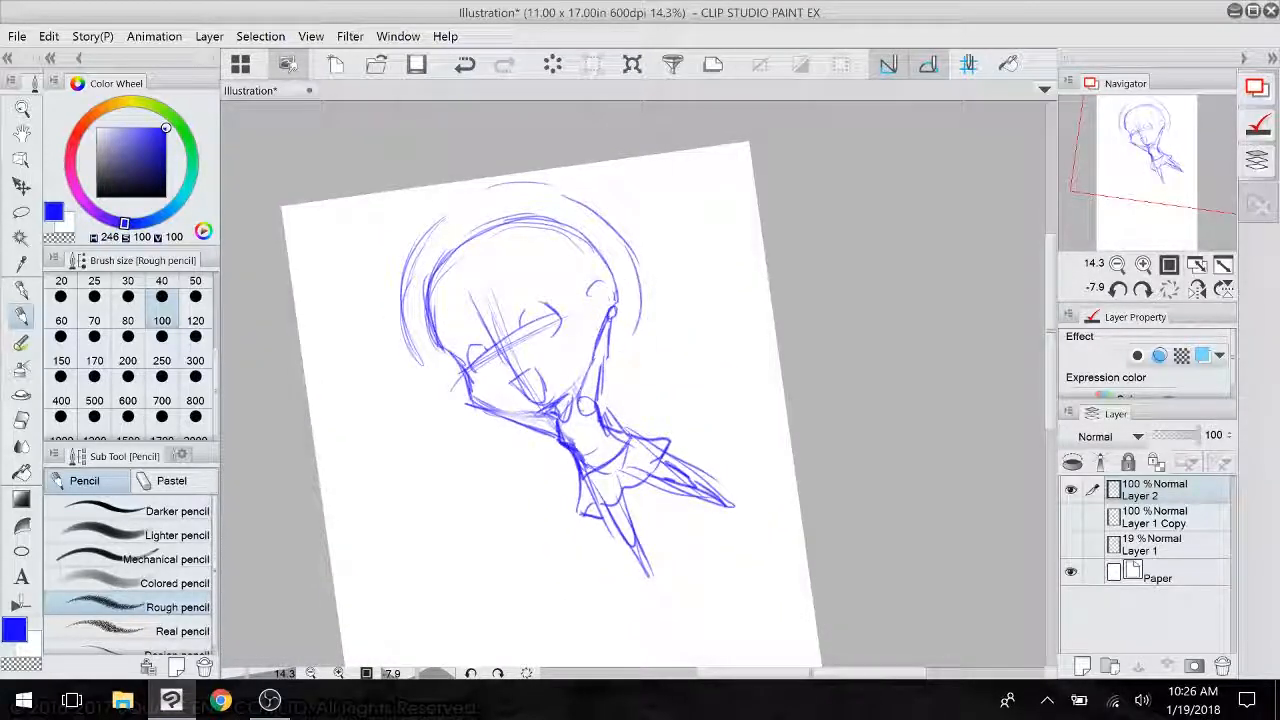
drag(725, 626, 674, 557)
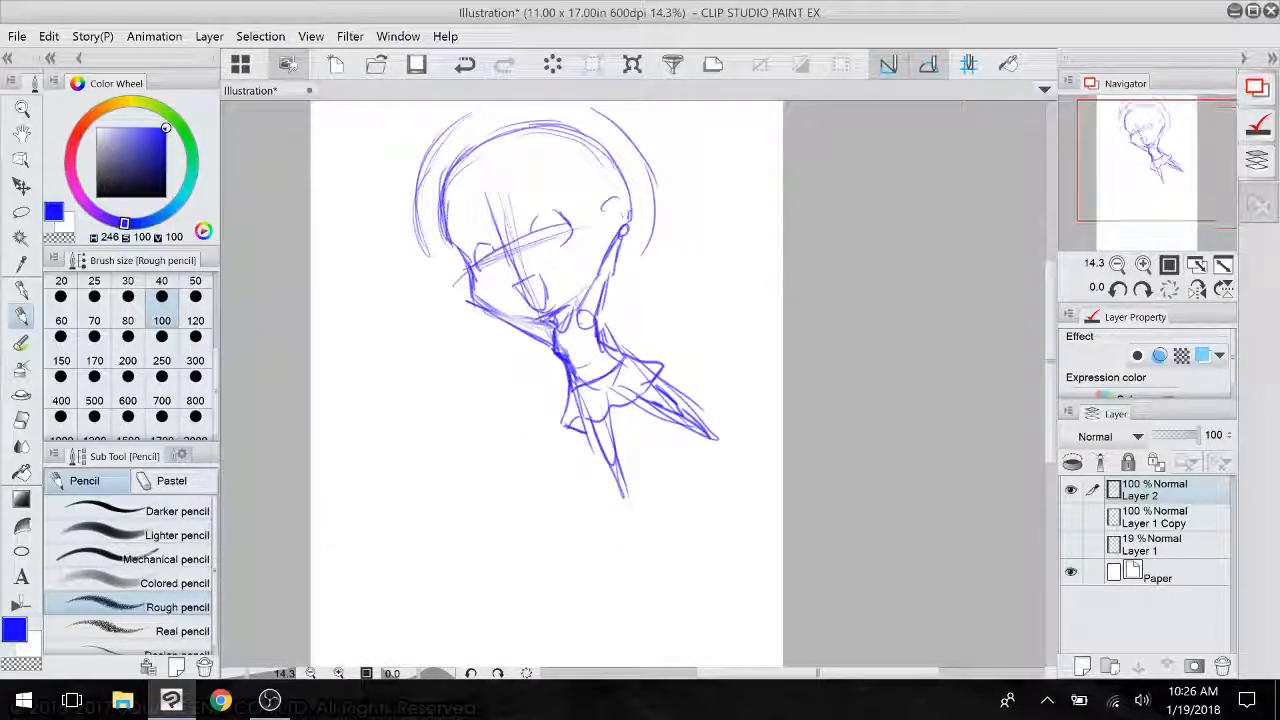
key(ctrl+t)
drag(577, 268, 553, 330)
key(Return)
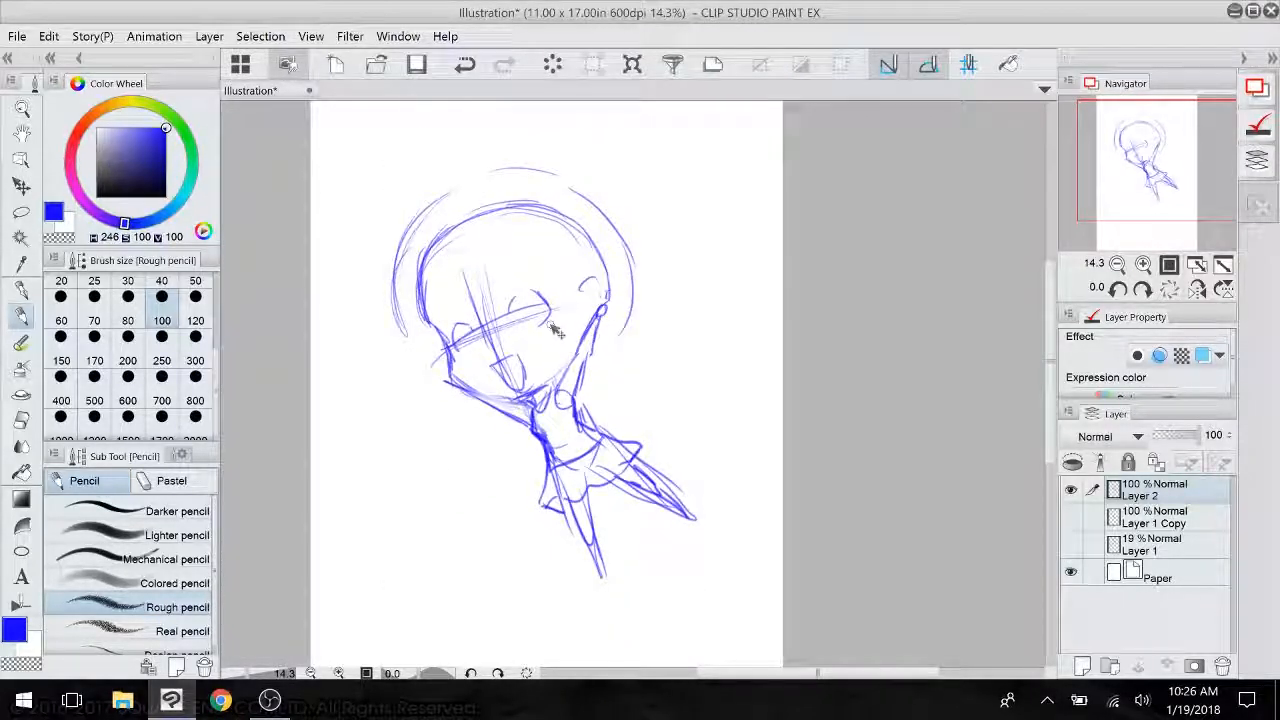
- Lasso the arms, torso and legs below the head, then shrink and rotate them so the legs swing outward
click(24, 212)
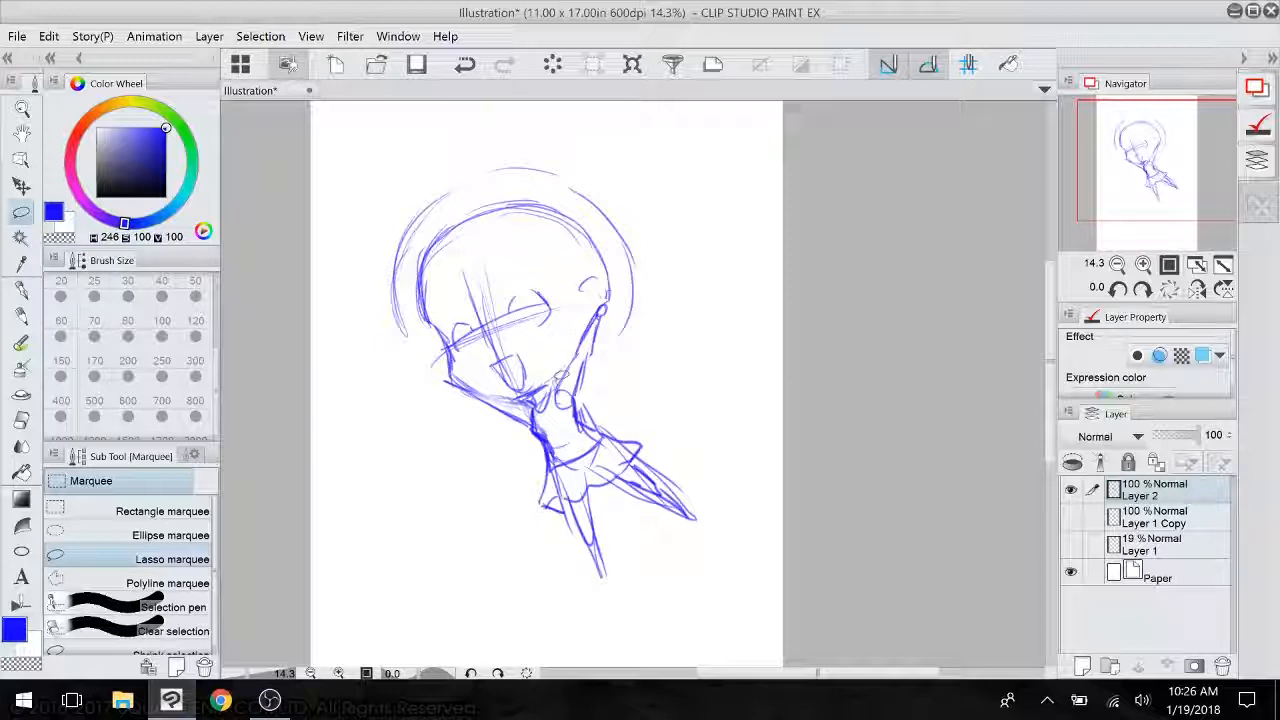
mouse_move(606, 298)
mouse_down()
mouse_move(590, 606)
mouse_move(437, 385)
mouse_move(455, 378)
mouse_up()
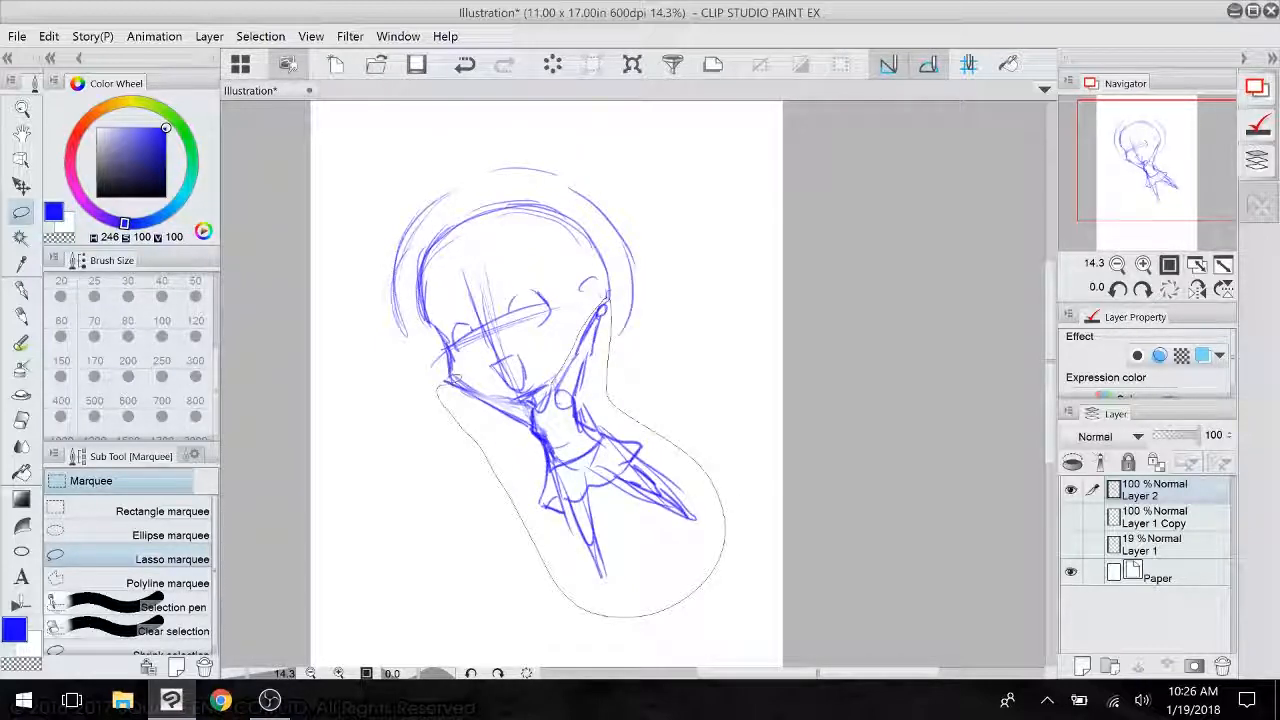
drag(606, 299, 608, 296)
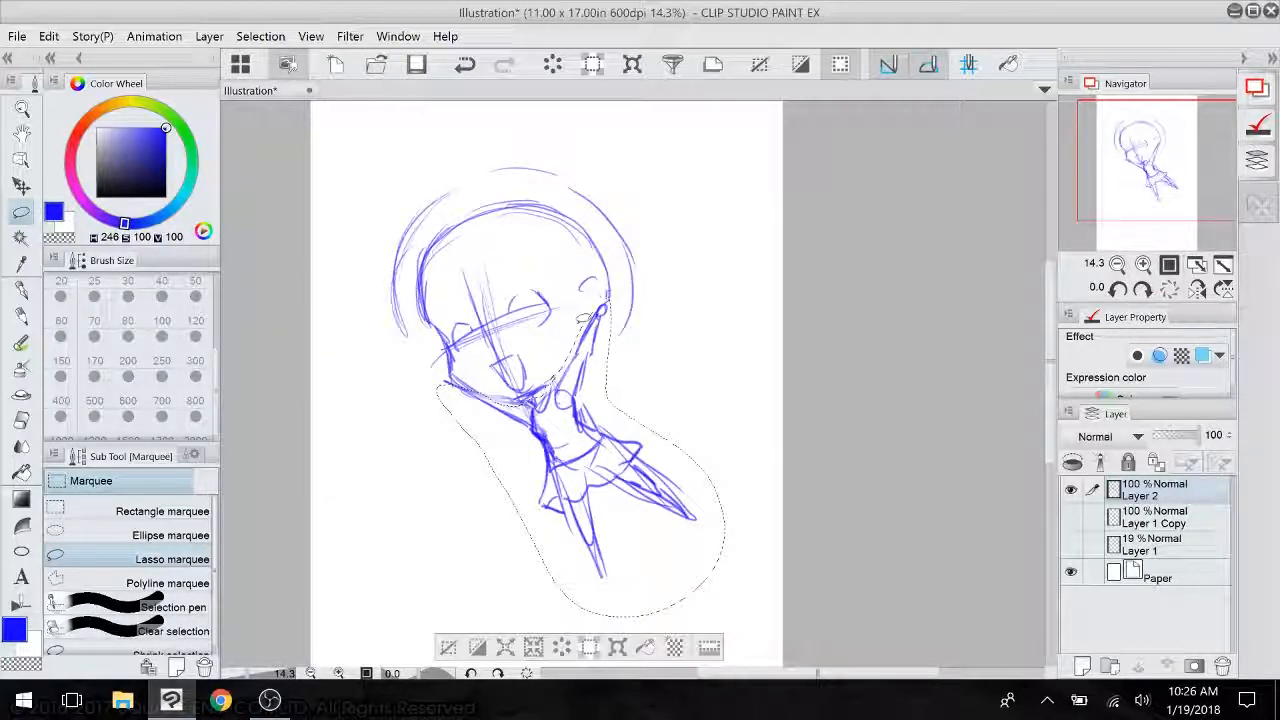
click(617, 648)
mouse_move(631, 527)
mouse_down()
mouse_move(586, 363)
mouse_move(596, 412)
mouse_up()
drag(683, 503, 636, 446)
mouse_move(543, 321)
mouse_down()
mouse_move(612, 497)
mouse_move(620, 451)
mouse_up()
drag(718, 412, 714, 386)
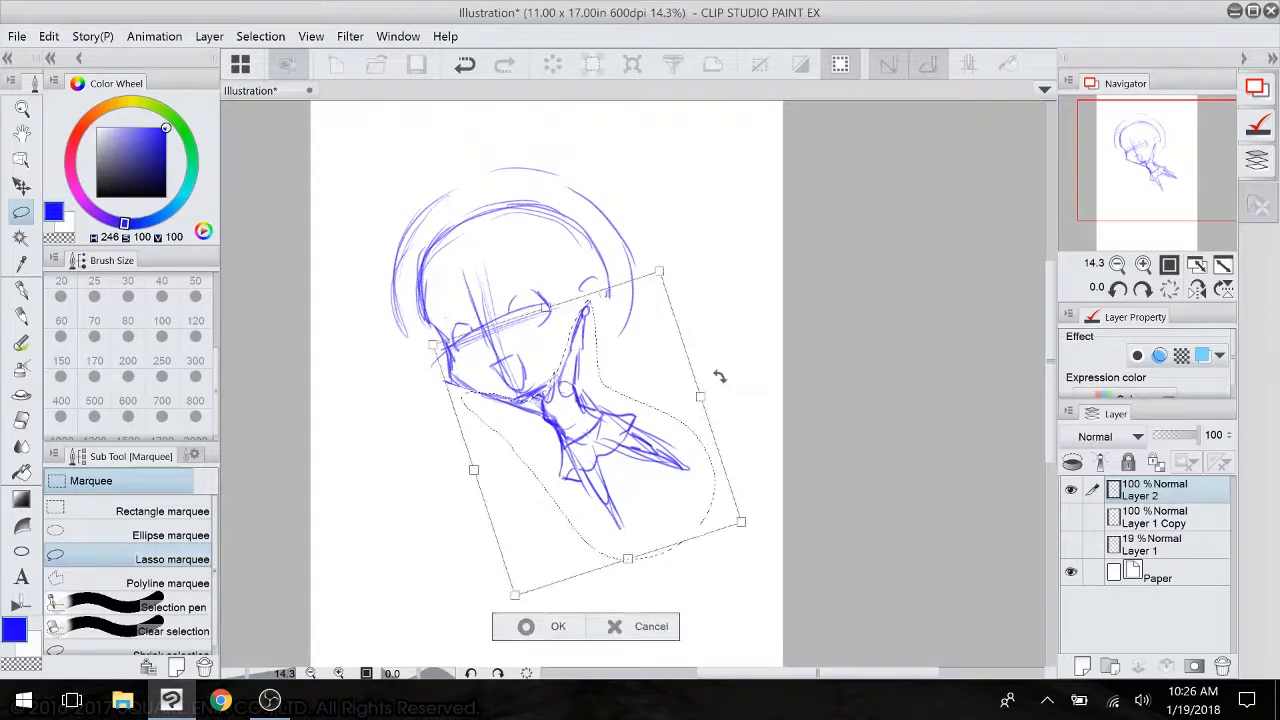
- Fine-tune the body's rotation and position under the chin, apply the transformation and clear the selection
drag(663, 432, 680, 425)
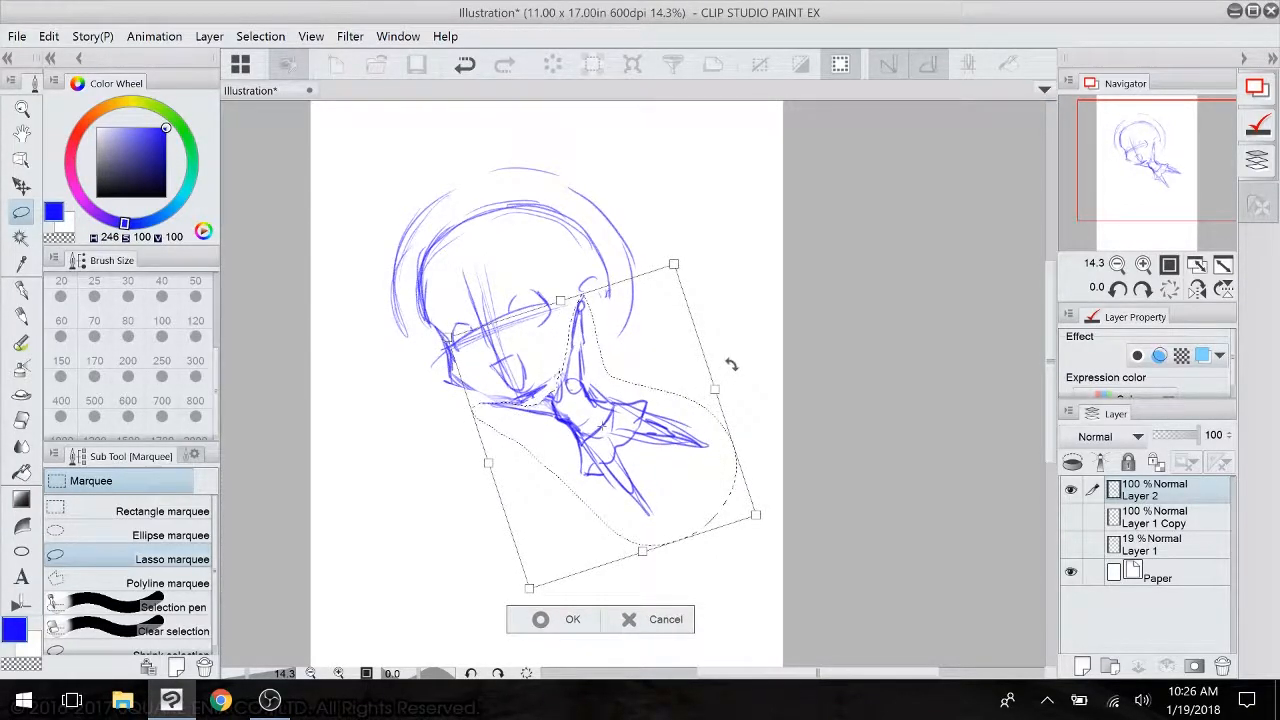
drag(732, 364, 726, 357)
drag(691, 422, 694, 412)
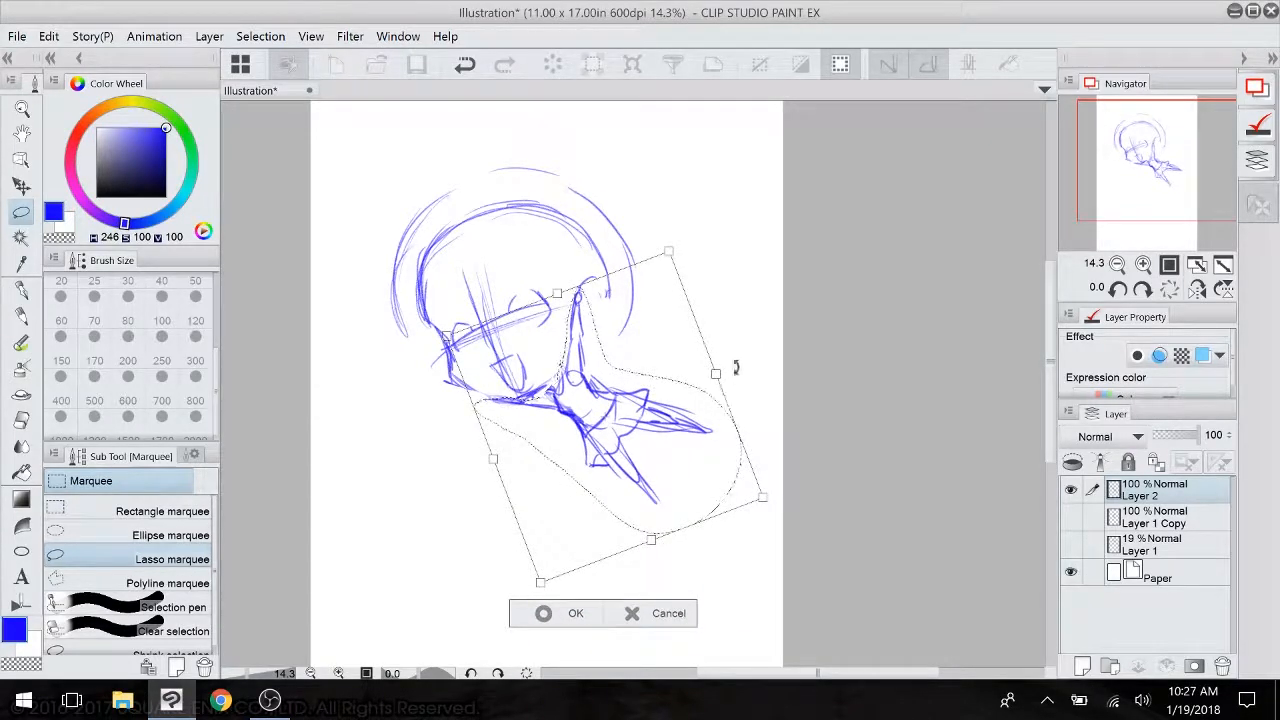
drag(736, 367, 740, 371)
mouse_move(711, 424)
mouse_down()
mouse_move(662, 437)
mouse_move(668, 447)
mouse_up()
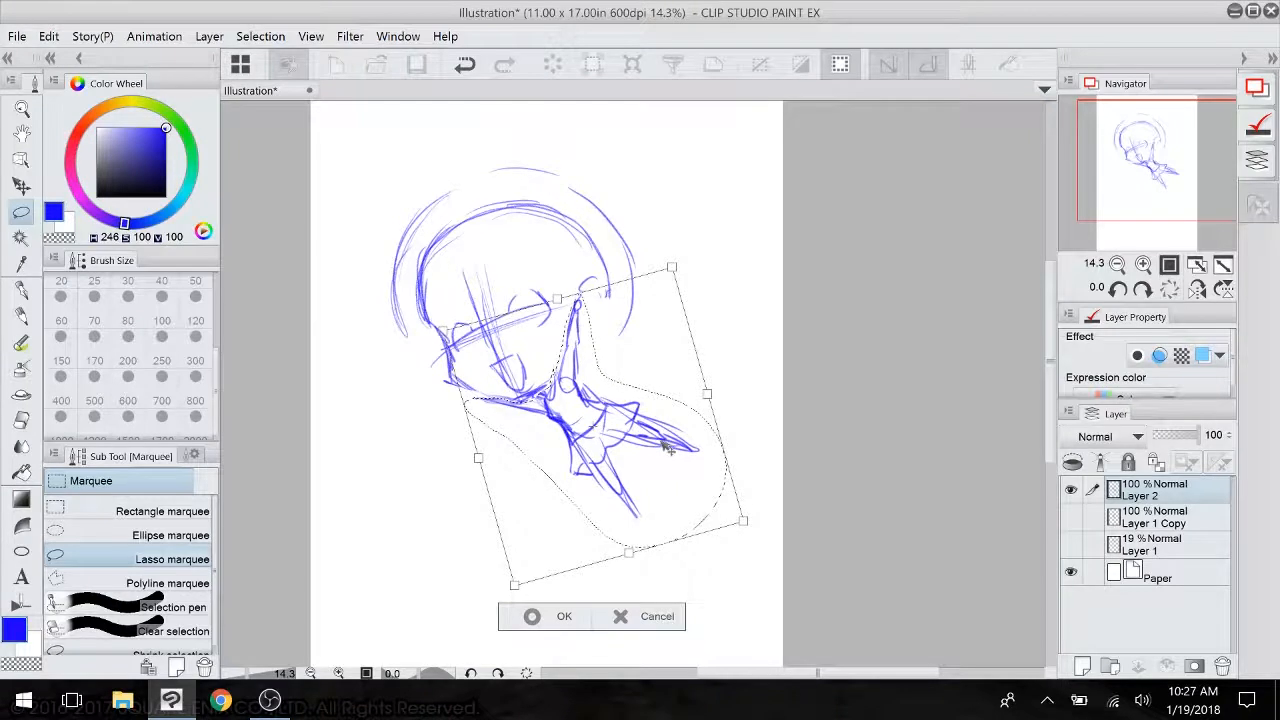
key(Return)
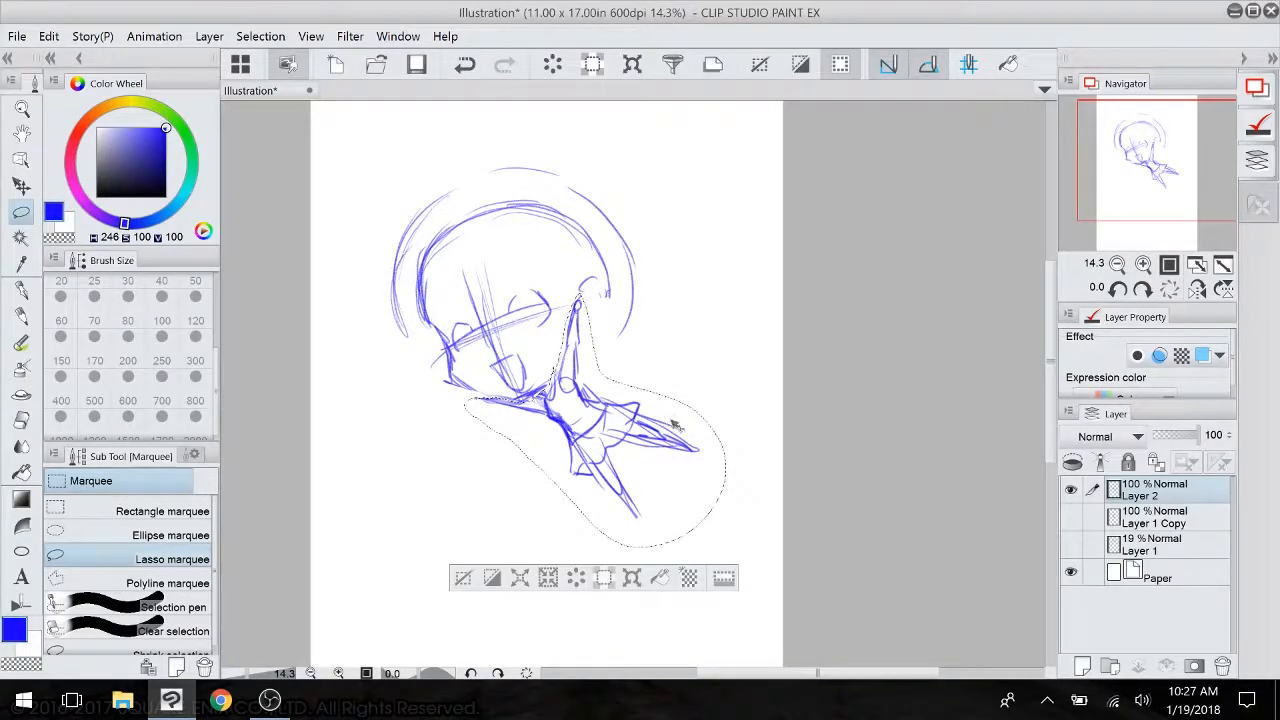
key(ctrl+d)
- Delete the hidden layers Layer 1 Copy and Layer 1
click(1160, 517)
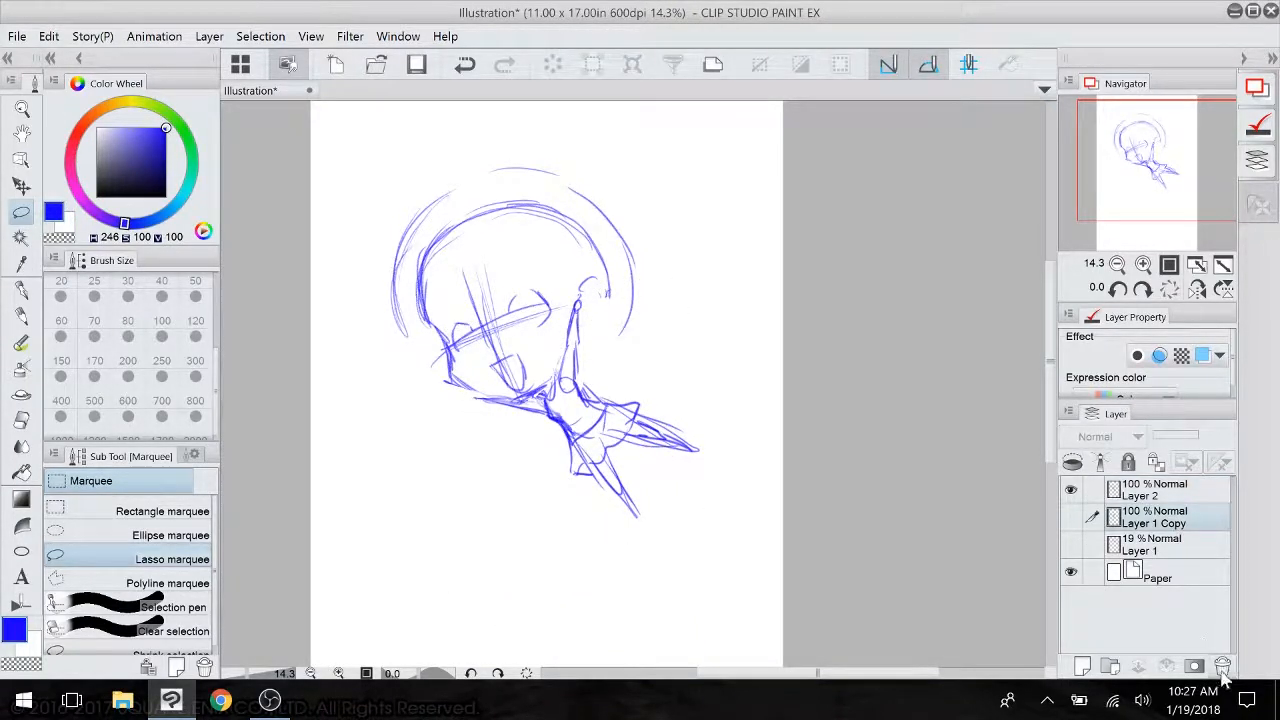
click(1222, 666)
click(1222, 666)
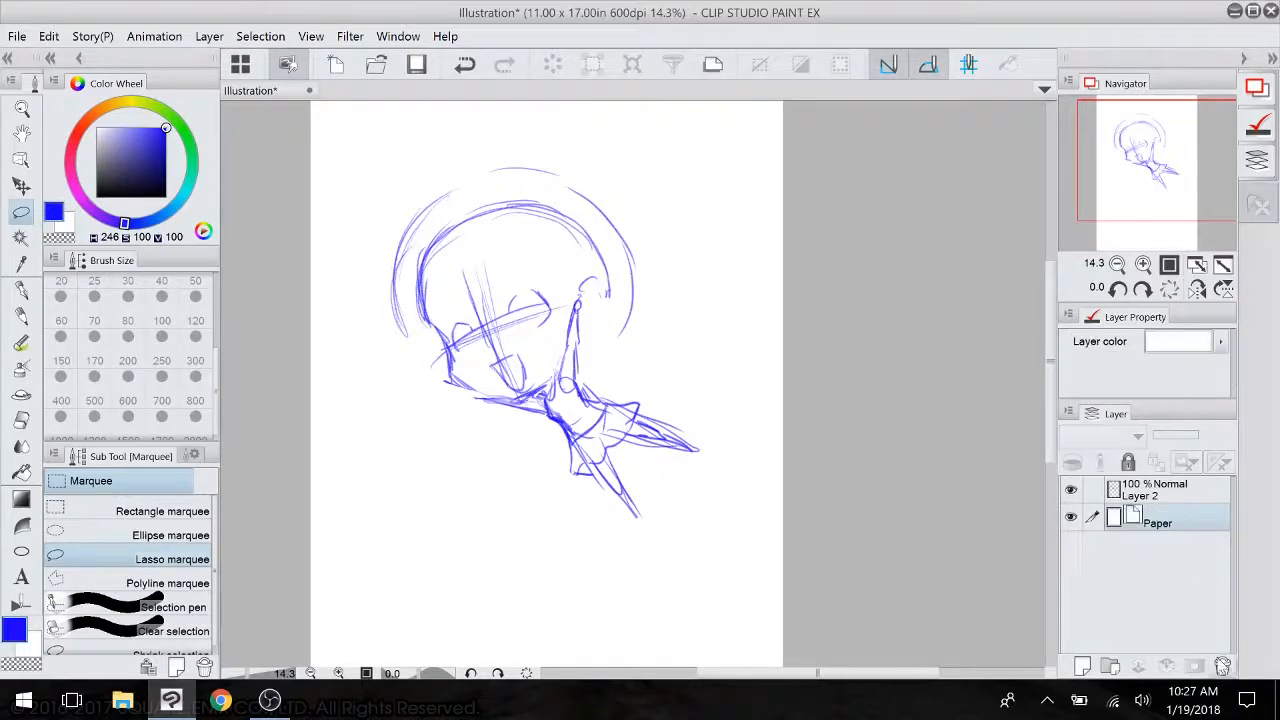
- Lower the opacity of Layer 2 to 21% and add a new raster layer above it
click(1175, 502)
drag(1198, 435, 1165, 436)
click(1081, 666)
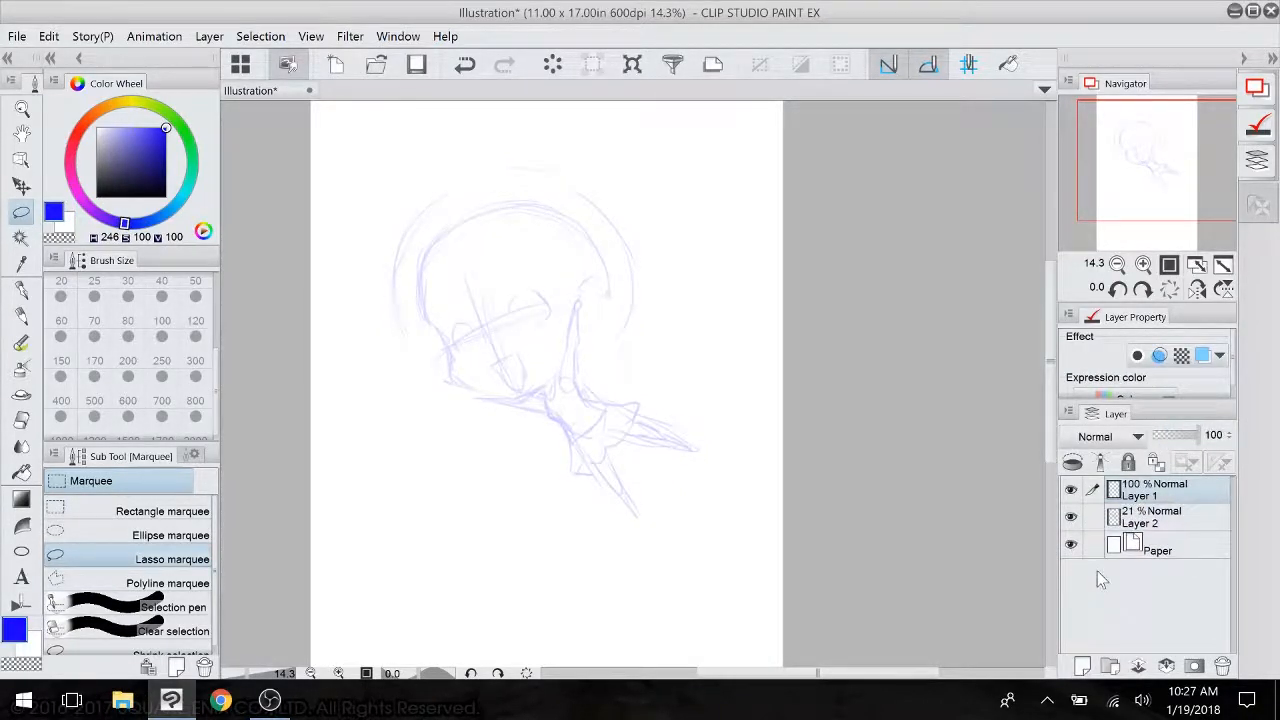
- Flip the canvas view horizontally and trace the forehead edge of the face on the new layer with the Rough pencil
scroll(606, 467, up, 4)
scroll(610, 450, down, 1)
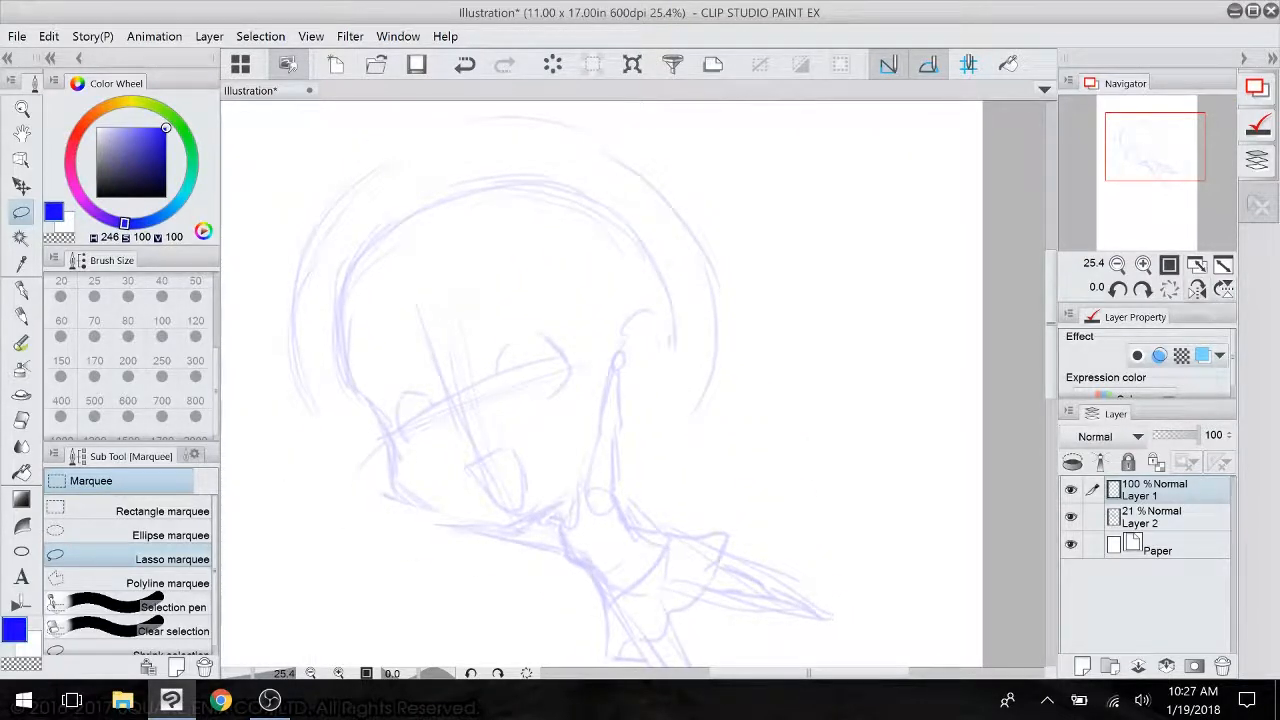
click(1197, 289)
drag(781, 530, 737, 530)
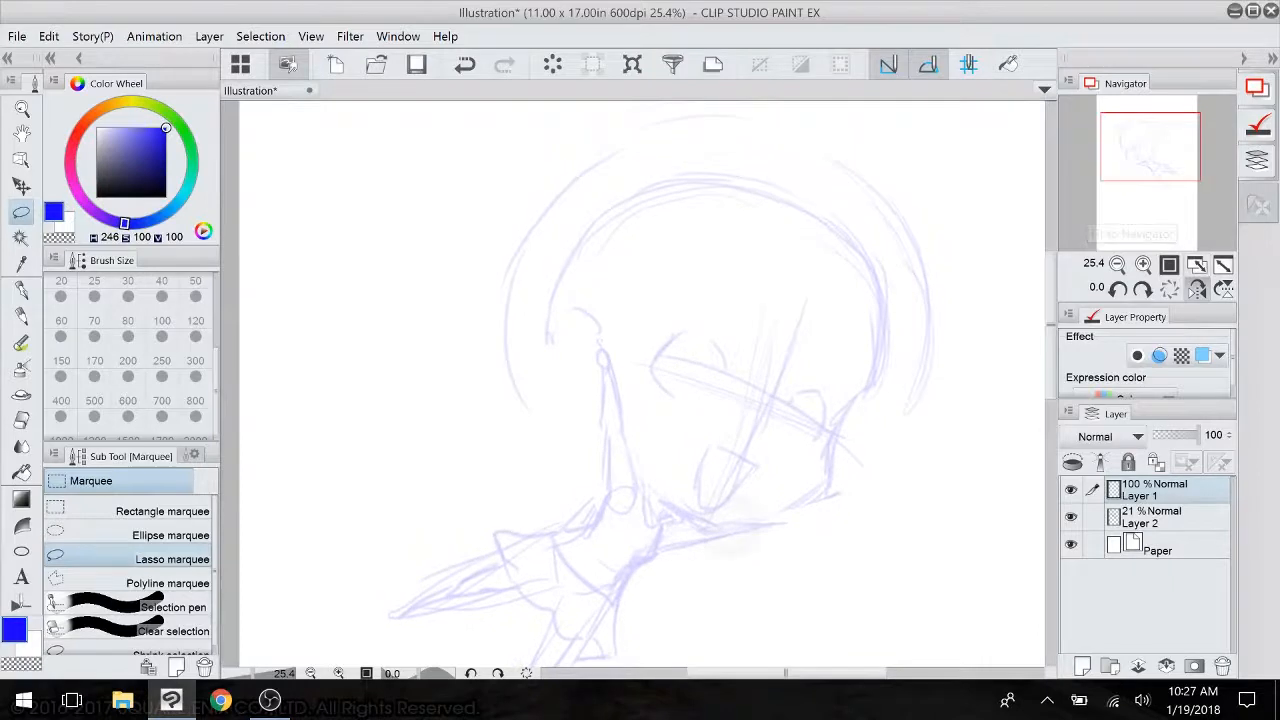
drag(840, 493, 806, 449)
scroll(640, 410, up, 1)
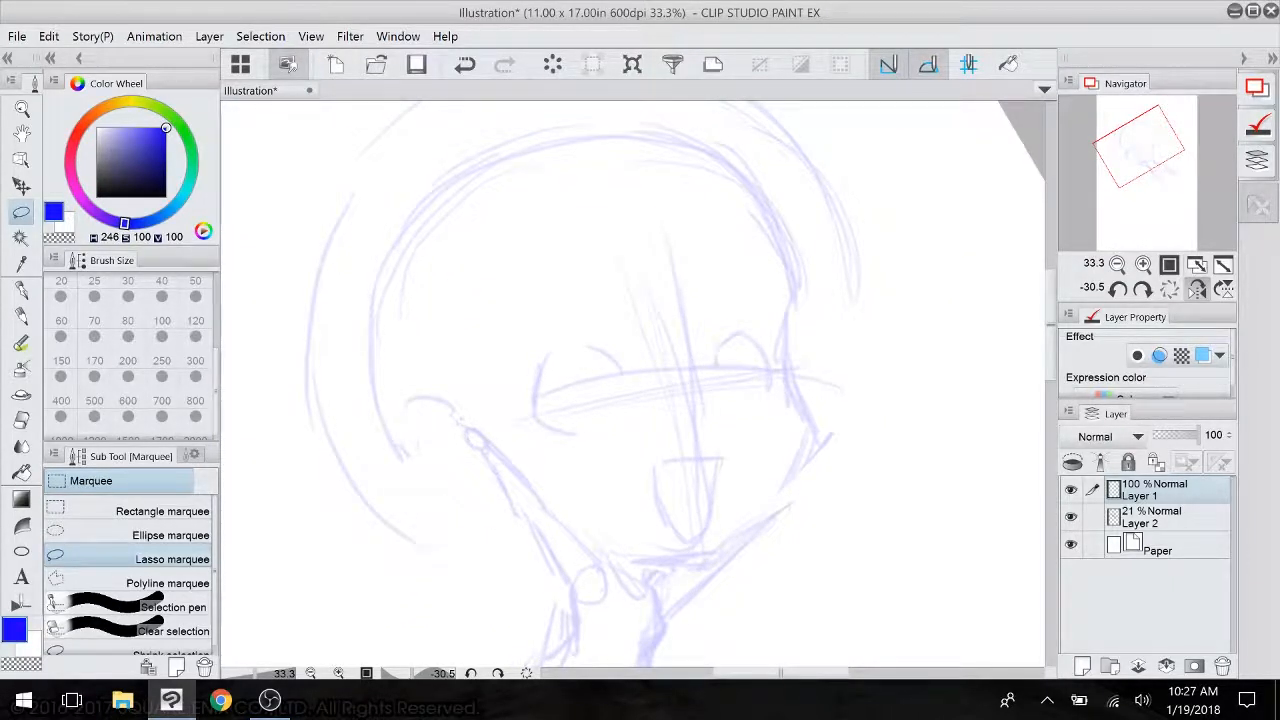
click(22, 314)
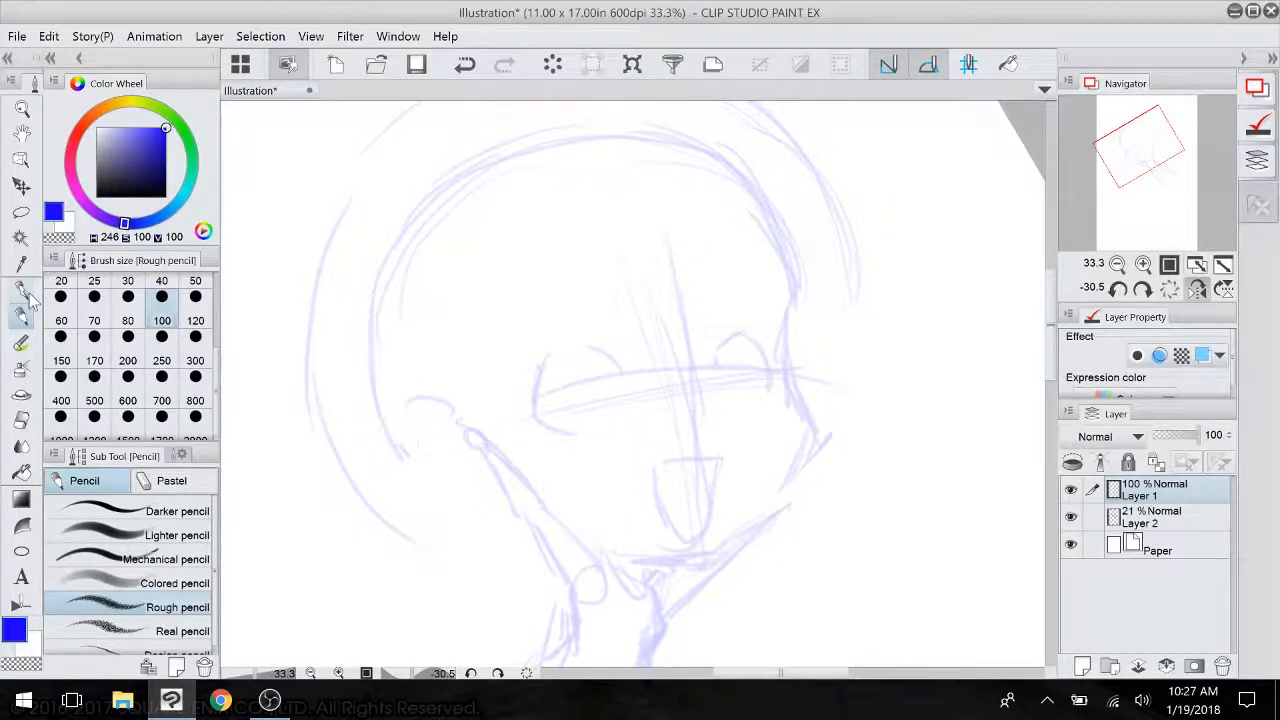
drag(640, 400, 562, 408)
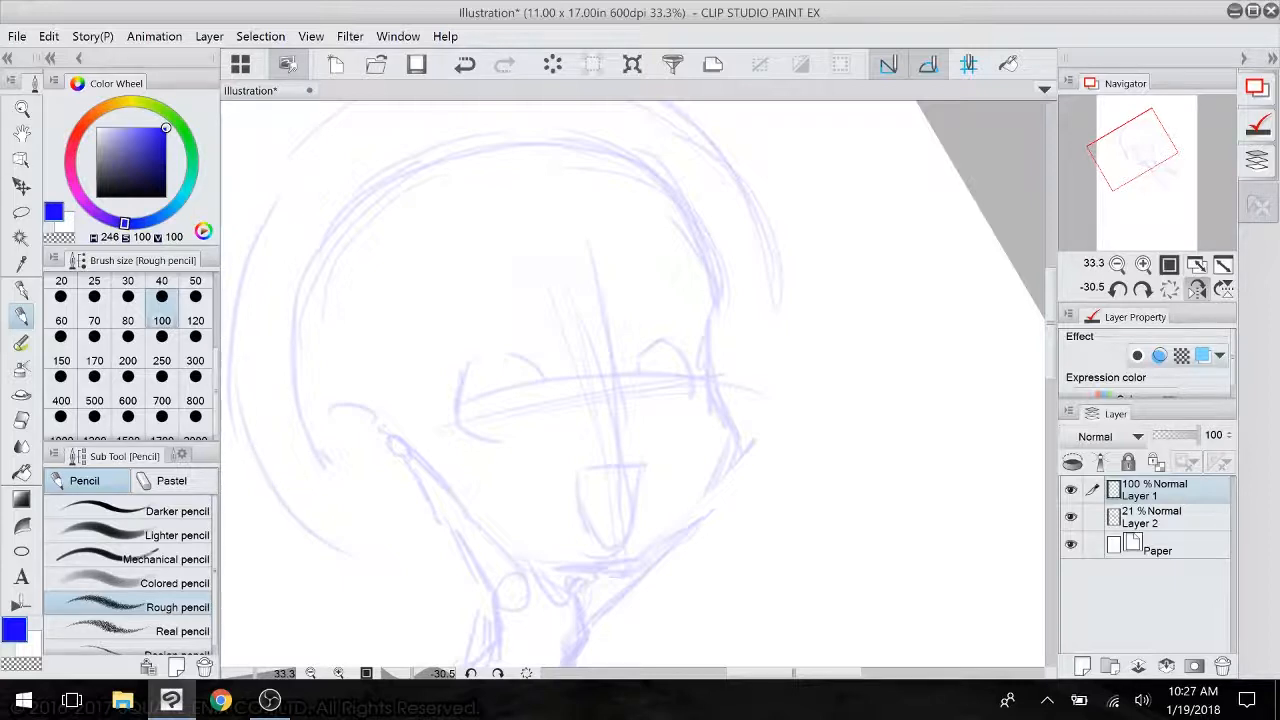
scroll(752, 483, up, 1)
drag(752, 483, 730, 563)
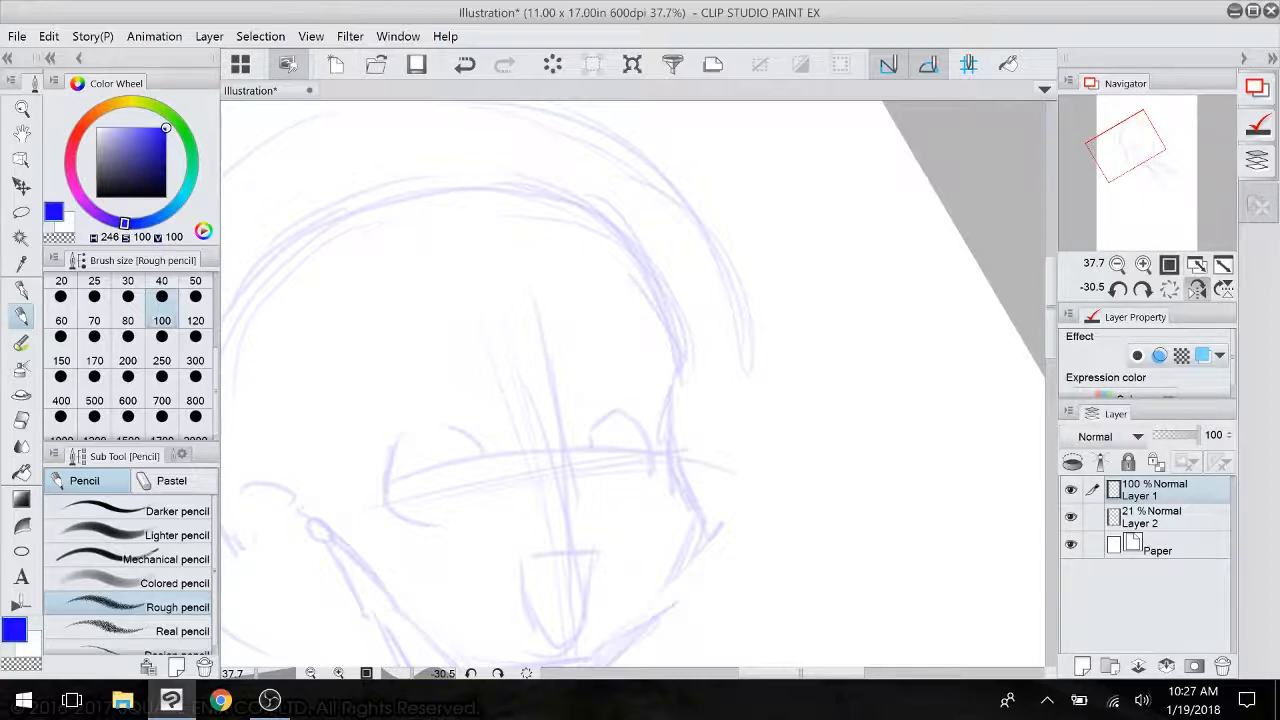
drag(660, 460, 681, 322)
mouse_move(701, 214)
mouse_down()
mouse_move(693, 192)
mouse_move(688, 290)
mouse_up()
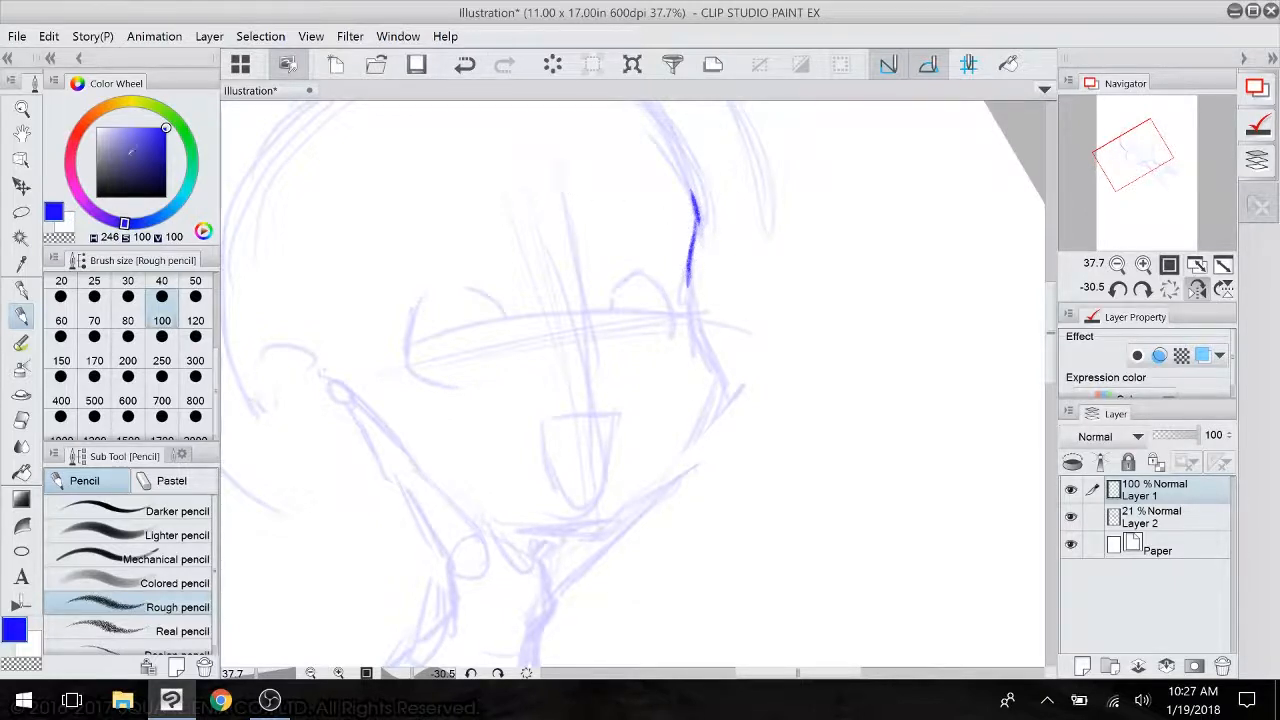
- Set the drawing color to green (H 118, S 100, V 65) and recolor the forehead line with it
mouse_move(88, 212)
mouse_down()
mouse_move(76, 186)
mouse_move(86, 148)
mouse_move(76, 180)
mouse_move(70, 162)
mouse_up()
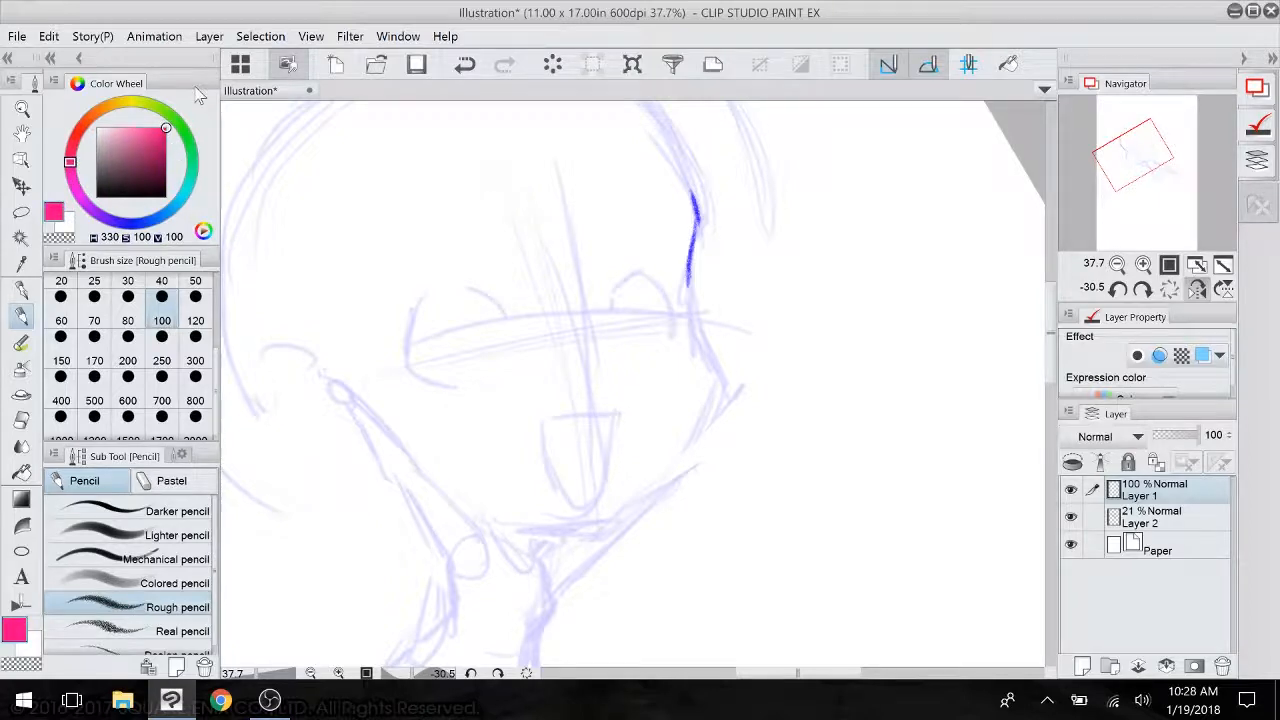
mouse_move(193, 164)
mouse_down()
mouse_move(183, 130)
mouse_move(168, 152)
mouse_up()
click(49, 36)
click(100, 252)
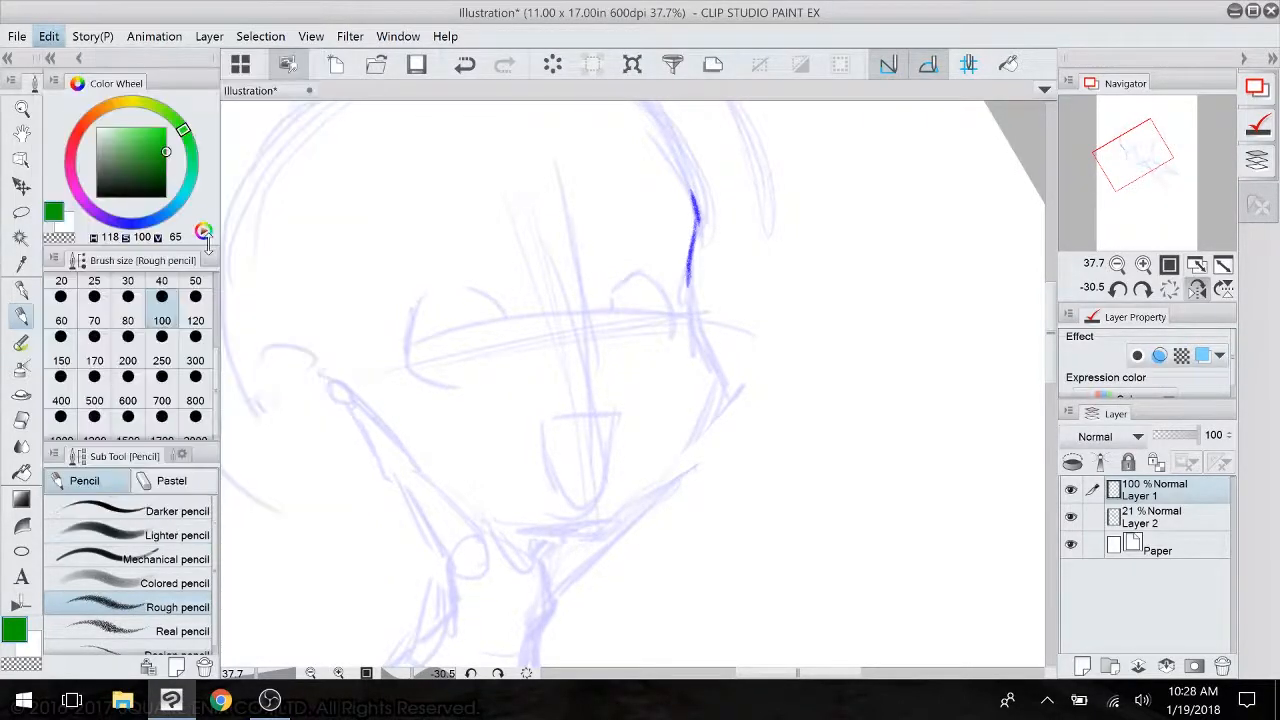
- Continue the green face contour around the cheek and jaw, adding a short neck line under the chin
mouse_move(691, 244)
mouse_down()
mouse_move(687, 292)
mouse_move(713, 360)
mouse_up()
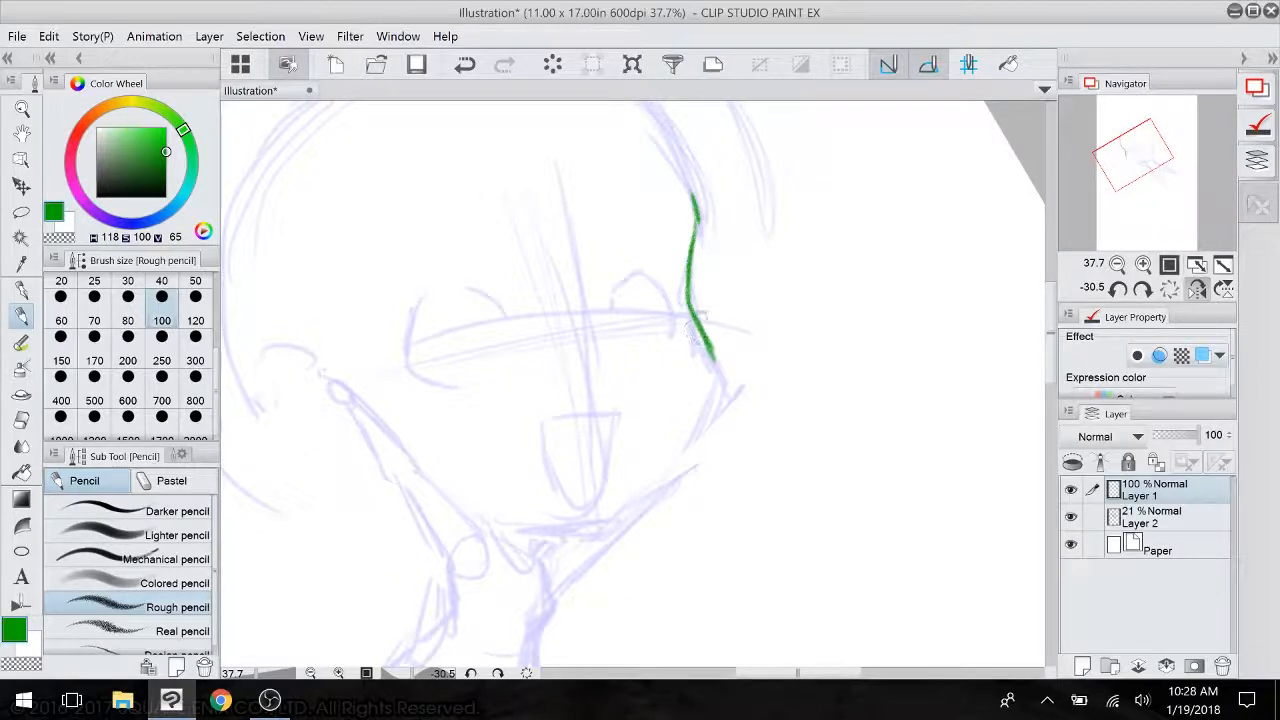
mouse_move(694, 320)
mouse_down()
mouse_move(716, 382)
mouse_move(698, 424)
mouse_move(632, 482)
mouse_move(608, 456)
mouse_move(643, 330)
mouse_move(614, 500)
mouse_move(745, 546)
mouse_up()
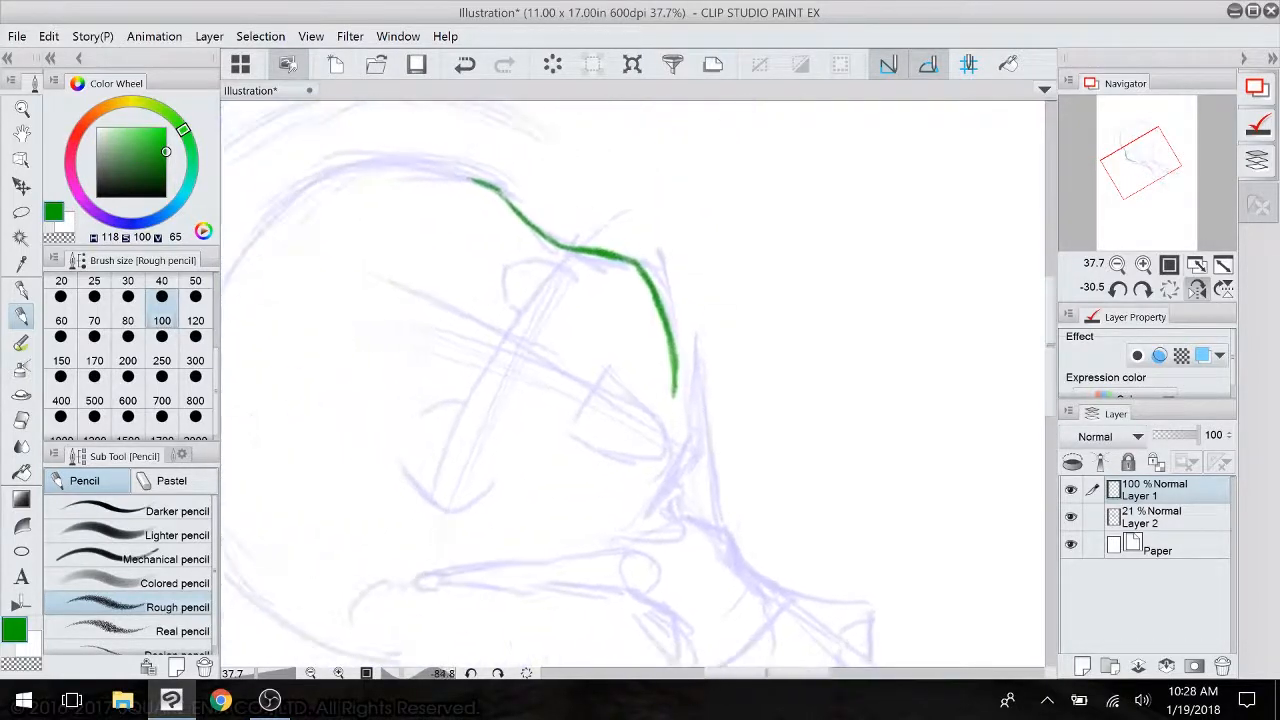
mouse_move(664, 331)
mouse_down()
mouse_move(669, 419)
mouse_move(675, 401)
mouse_move(650, 470)
mouse_move(668, 438)
mouse_move(621, 514)
mouse_up()
drag(677, 400, 606, 532)
drag(644, 490, 661, 517)
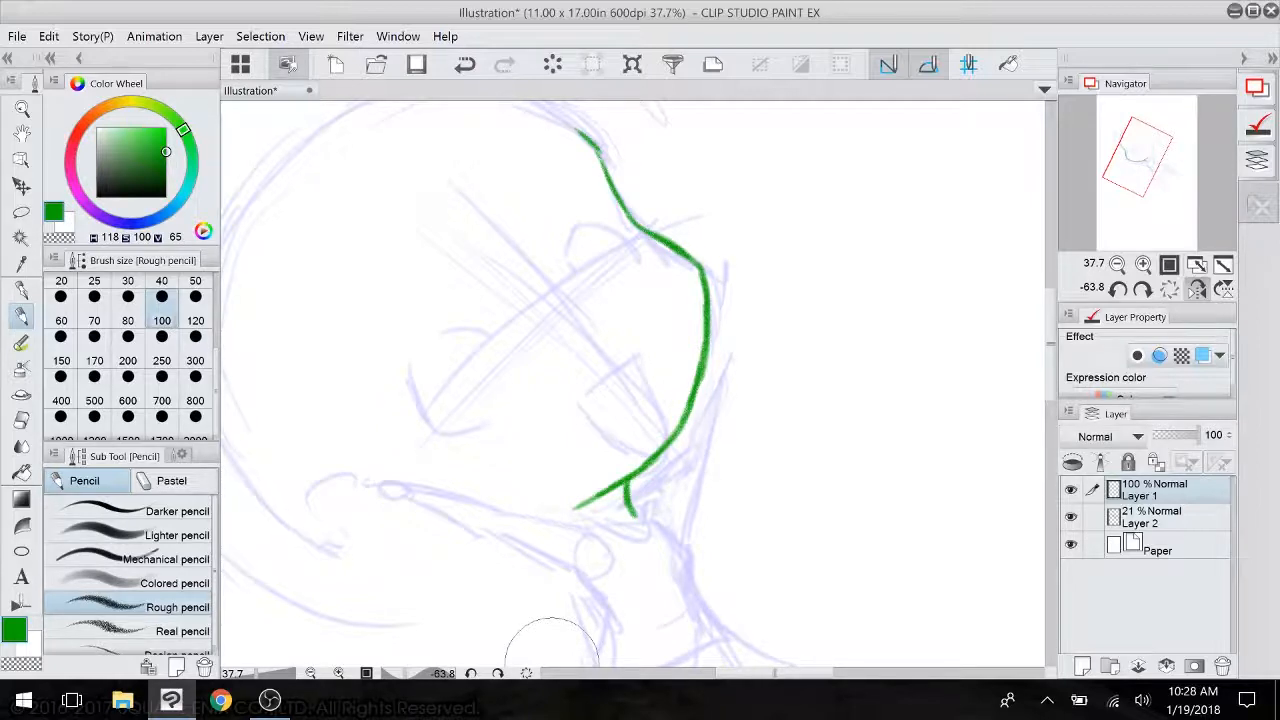
- Draw a nose dot and the far eye with a thick upper lash arc, a thin crease and a short lower line
scroll(640, 400, up, 1)
drag(690, 640, 475, 590)
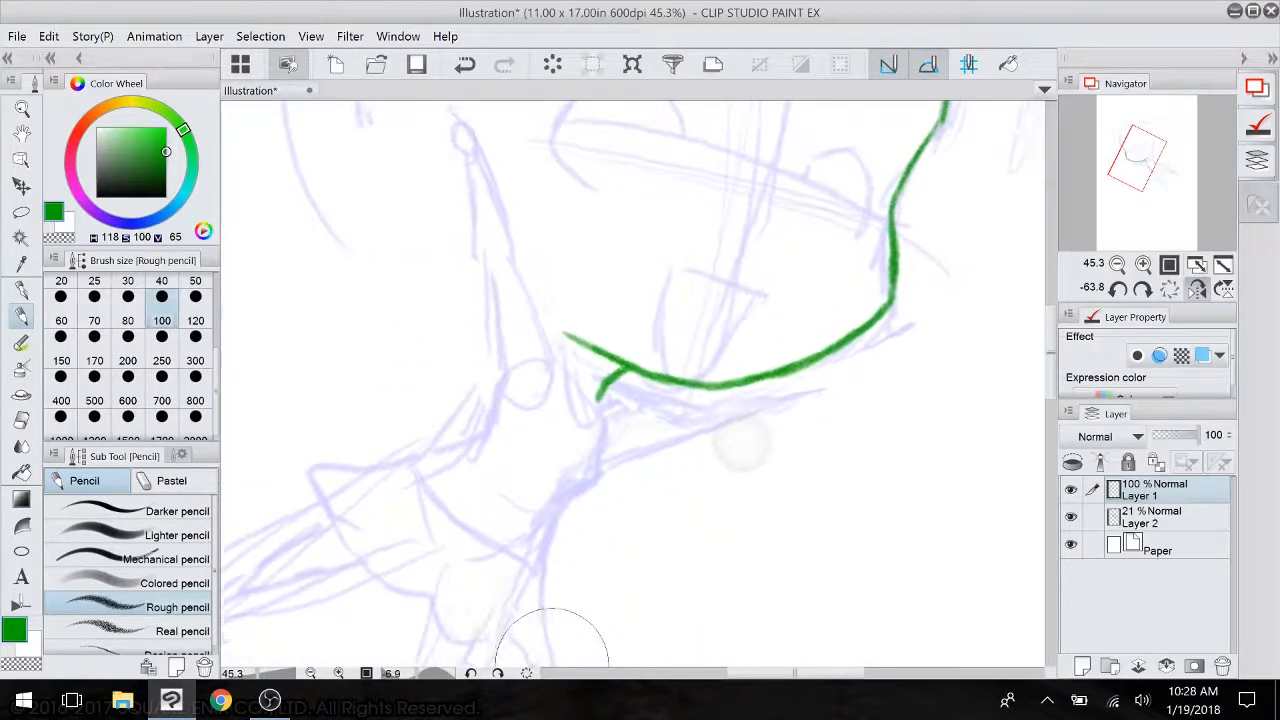
drag(742, 445, 630, 663)
mouse_move(775, 575)
mouse_down()
mouse_move(706, 509)
mouse_move(732, 466)
mouse_move(708, 457)
mouse_up()
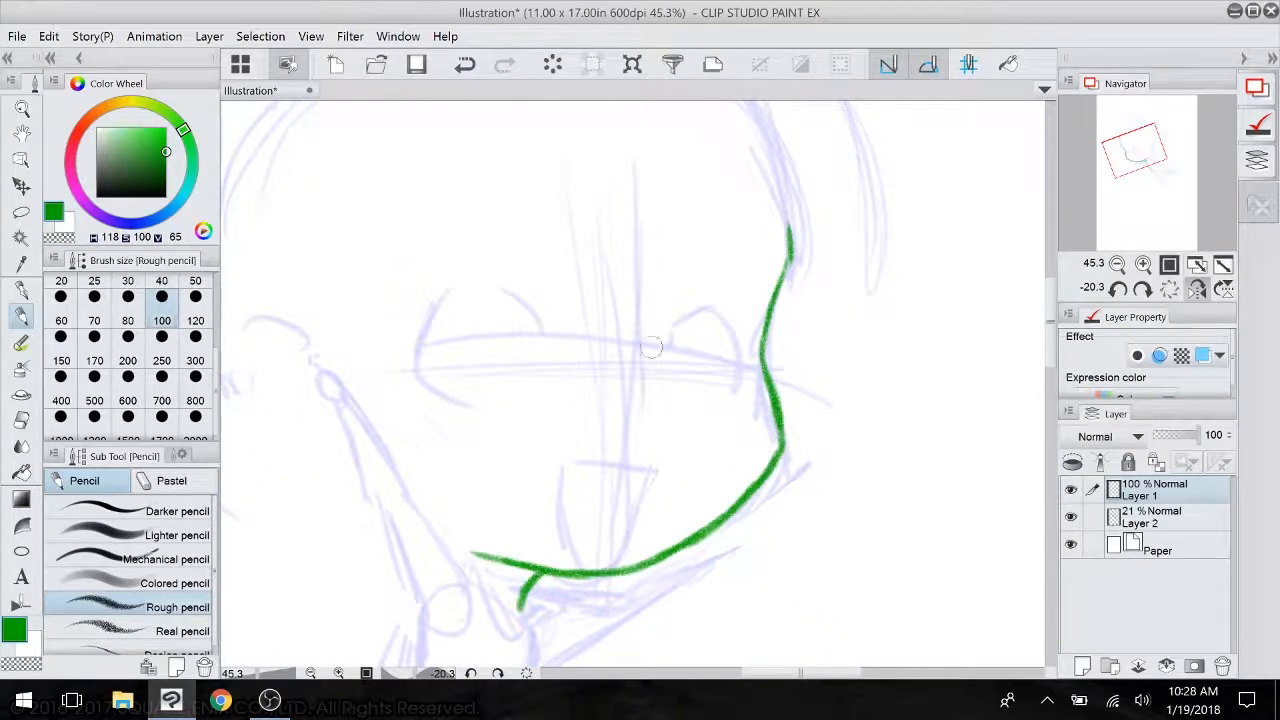
click(642, 398)
mouse_move(668, 333)
mouse_down()
mouse_move(735, 300)
mouse_move(750, 355)
mouse_move(735, 375)
mouse_move(662, 326)
mouse_move(738, 295)
mouse_move(740, 375)
mouse_move(662, 318)
mouse_move(706, 290)
mouse_move(722, 296)
mouse_move(745, 372)
mouse_move(712, 282)
mouse_move(716, 344)
mouse_up()
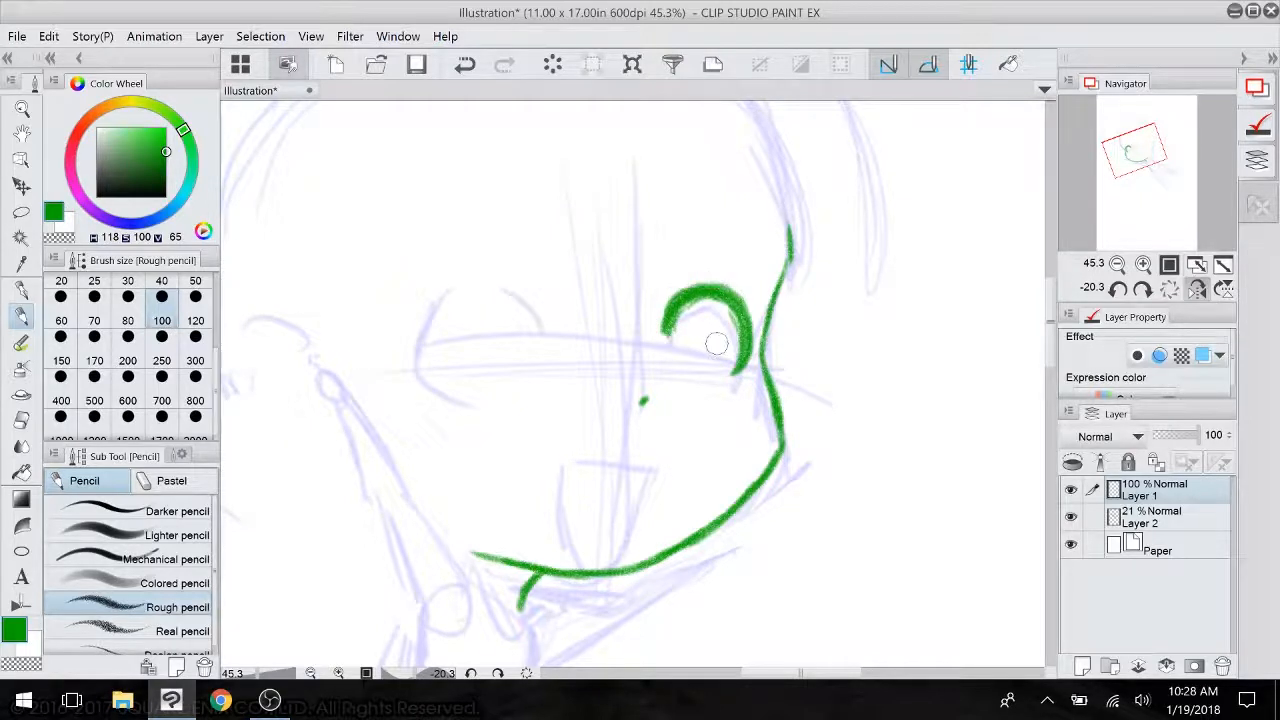
drag(690, 277, 740, 278)
click(671, 288)
mouse_move(688, 387)
mouse_down()
mouse_move(837, 360)
mouse_move(790, 335)
mouse_up()
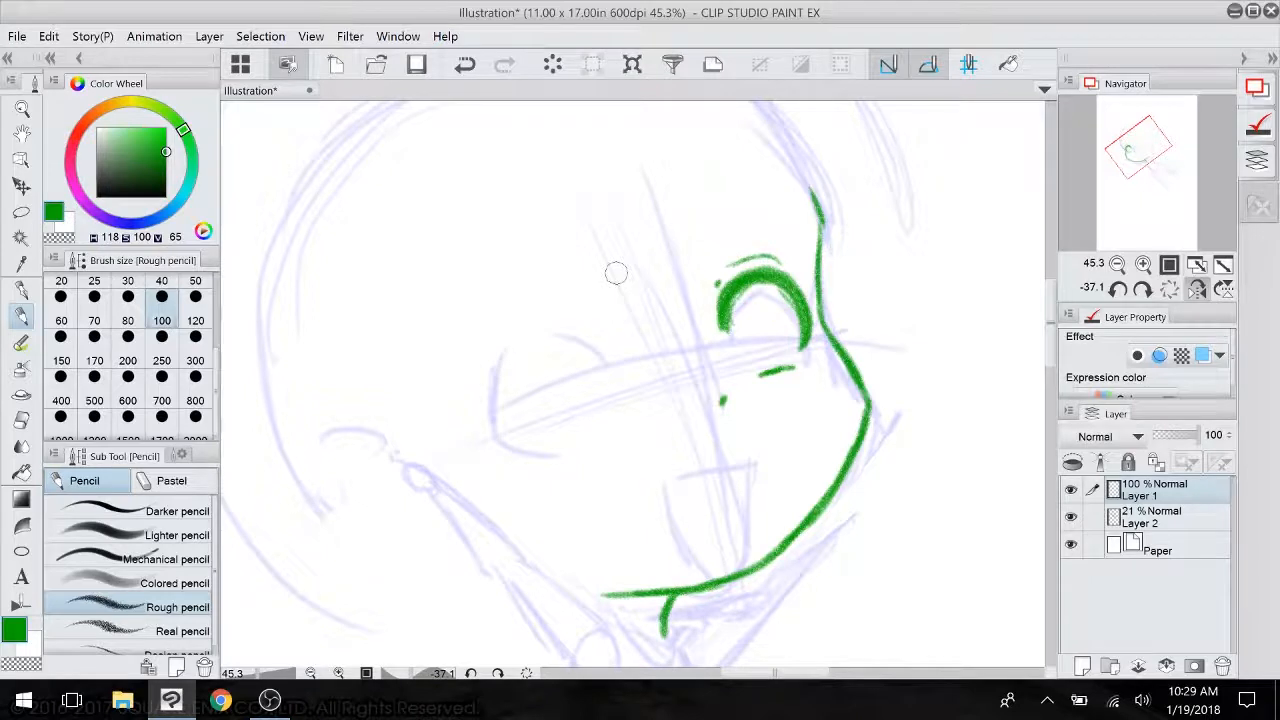
- Draw the near eye's large curved lash outline over the sketch and thicken it
mouse_move(601, 344)
mouse_down()
mouse_move(575, 325)
mouse_move(531, 326)
mouse_move(489, 380)
mouse_move(497, 421)
mouse_move(538, 428)
mouse_up()
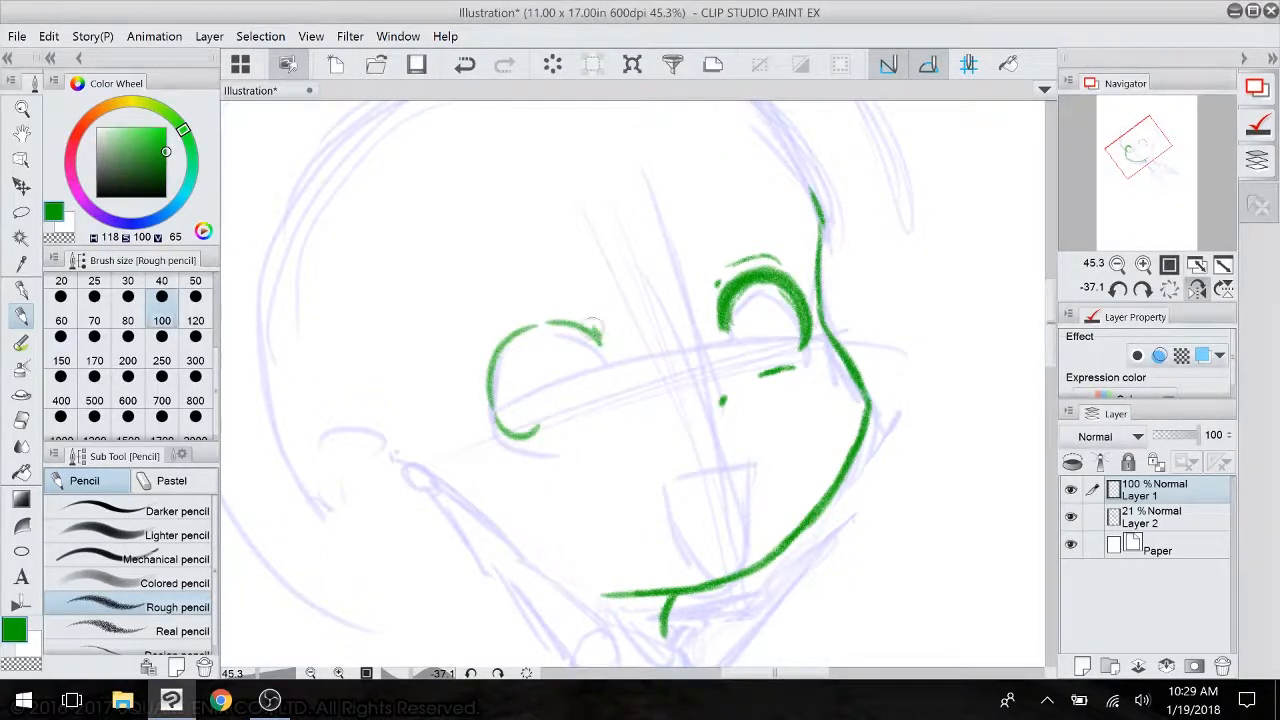
mouse_move(566, 312)
mouse_down()
mouse_move(590, 330)
mouse_move(492, 425)
mouse_move(490, 350)
mouse_move(515, 440)
mouse_move(530, 312)
mouse_move(604, 340)
mouse_move(496, 375)
mouse_move(558, 316)
mouse_move(500, 362)
mouse_move(590, 320)
mouse_move(490, 345)
mouse_move(482, 412)
mouse_up()
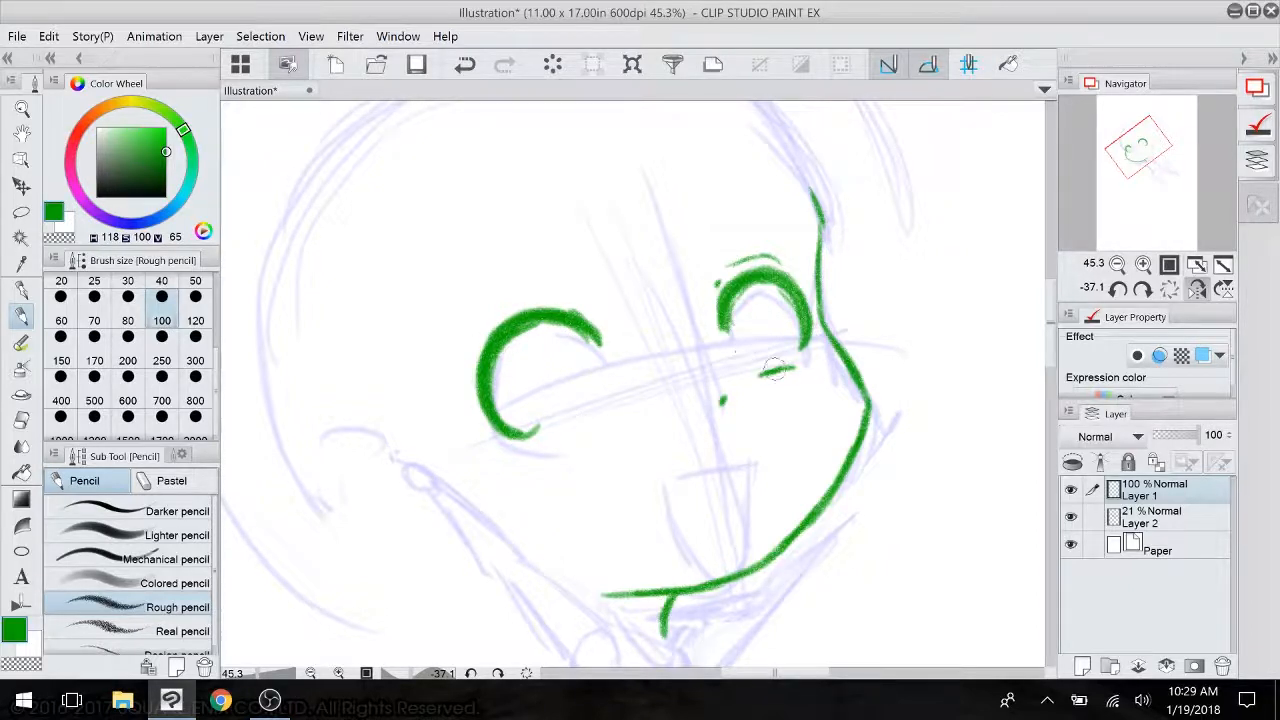
- Draw a short lower lid line and a small inner-corner mark for the near eye
drag(584, 424, 547, 432)
mouse_move(822, 386)
mouse_down()
mouse_move(763, 240)
mouse_move(785, 451)
mouse_move(749, 471)
mouse_up()
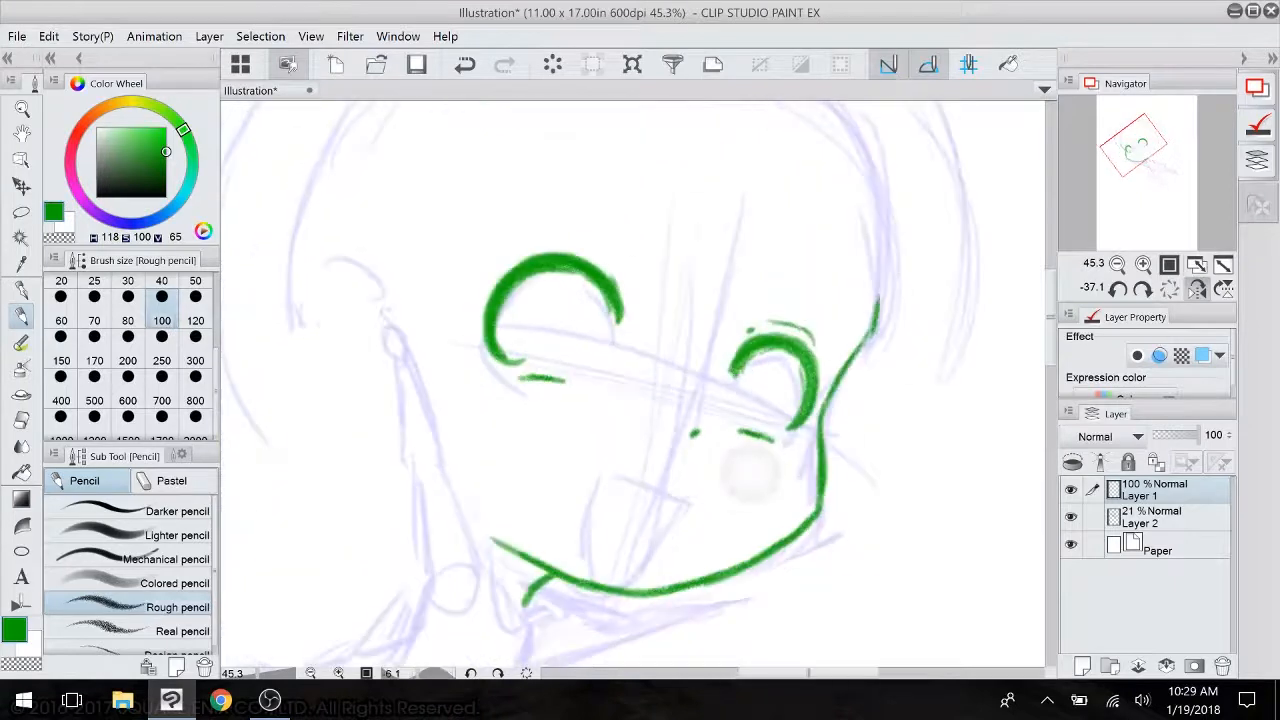
drag(631, 279, 635, 290)
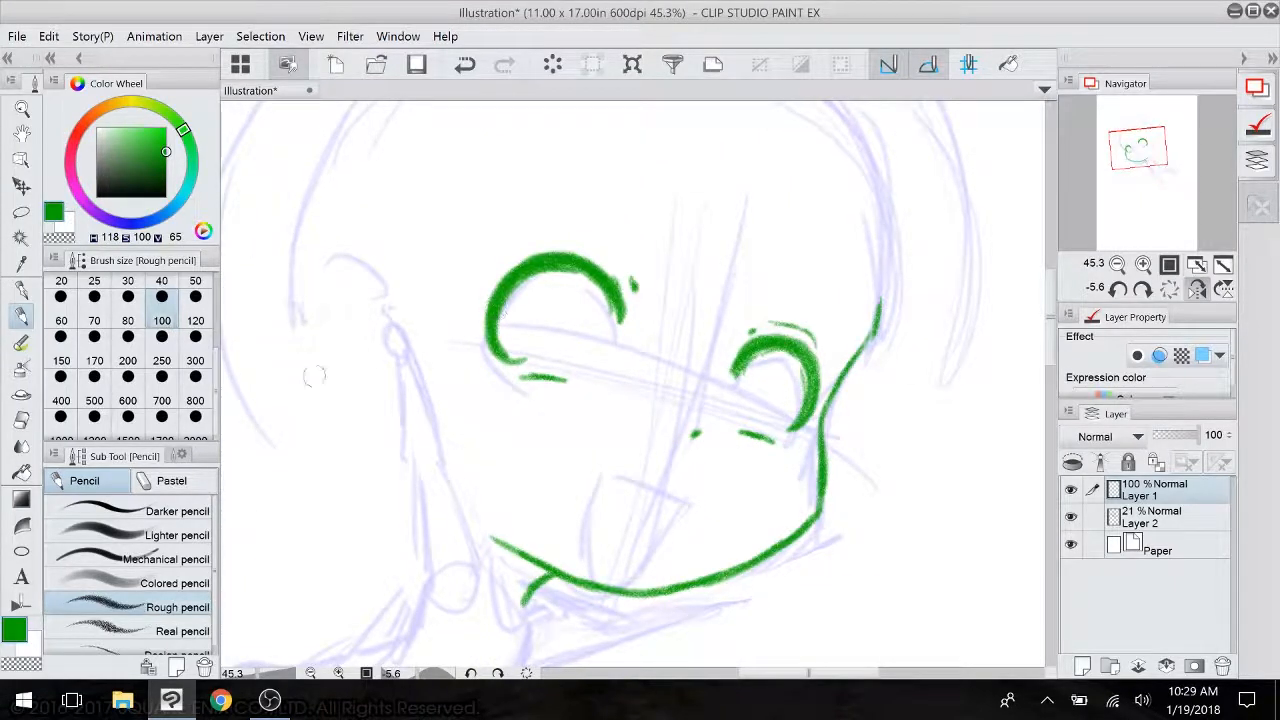
- Trim the lower outer end of the near eye's lash outline using the Hard eraser at size 100
click(21, 421)
click(195, 350)
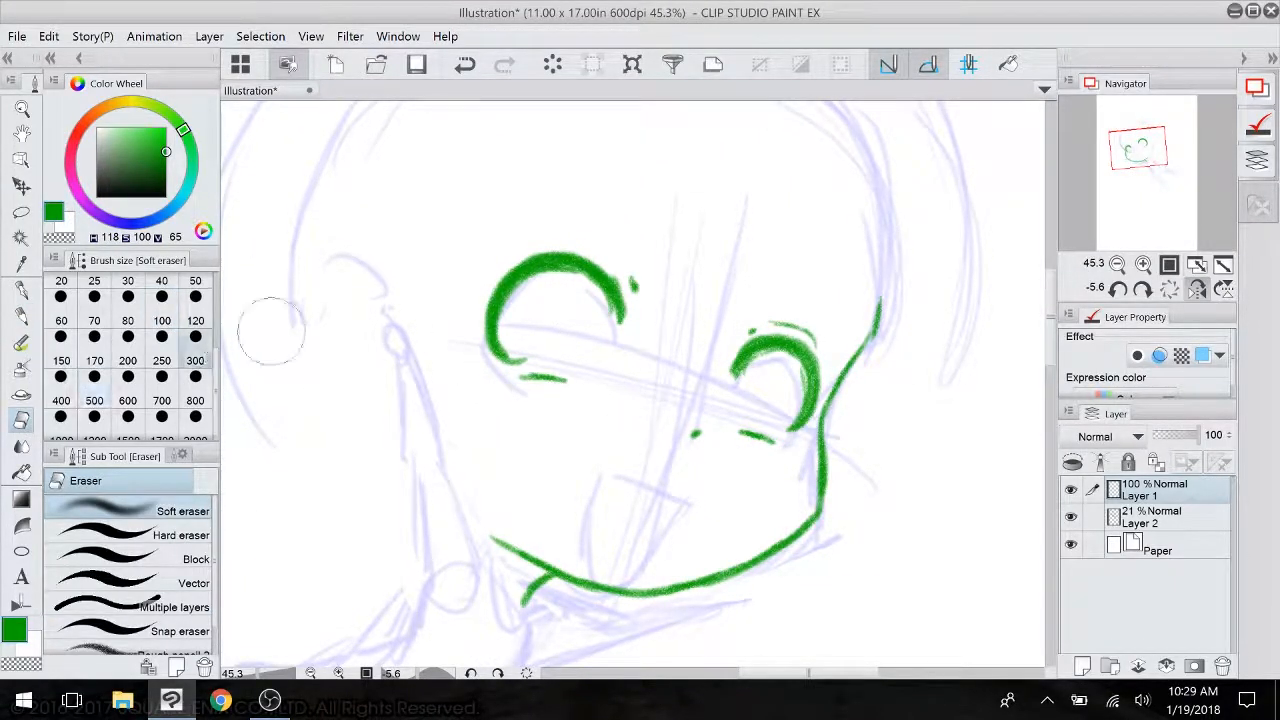
click(120, 535)
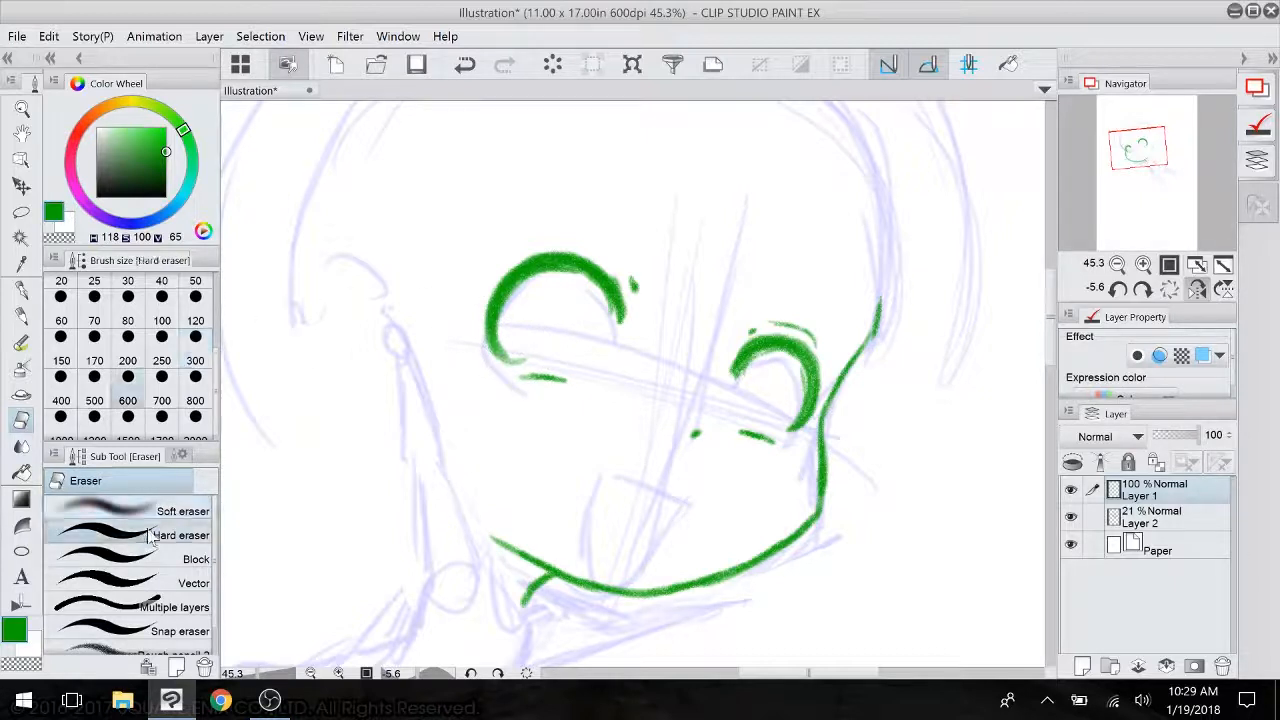
click(161, 310)
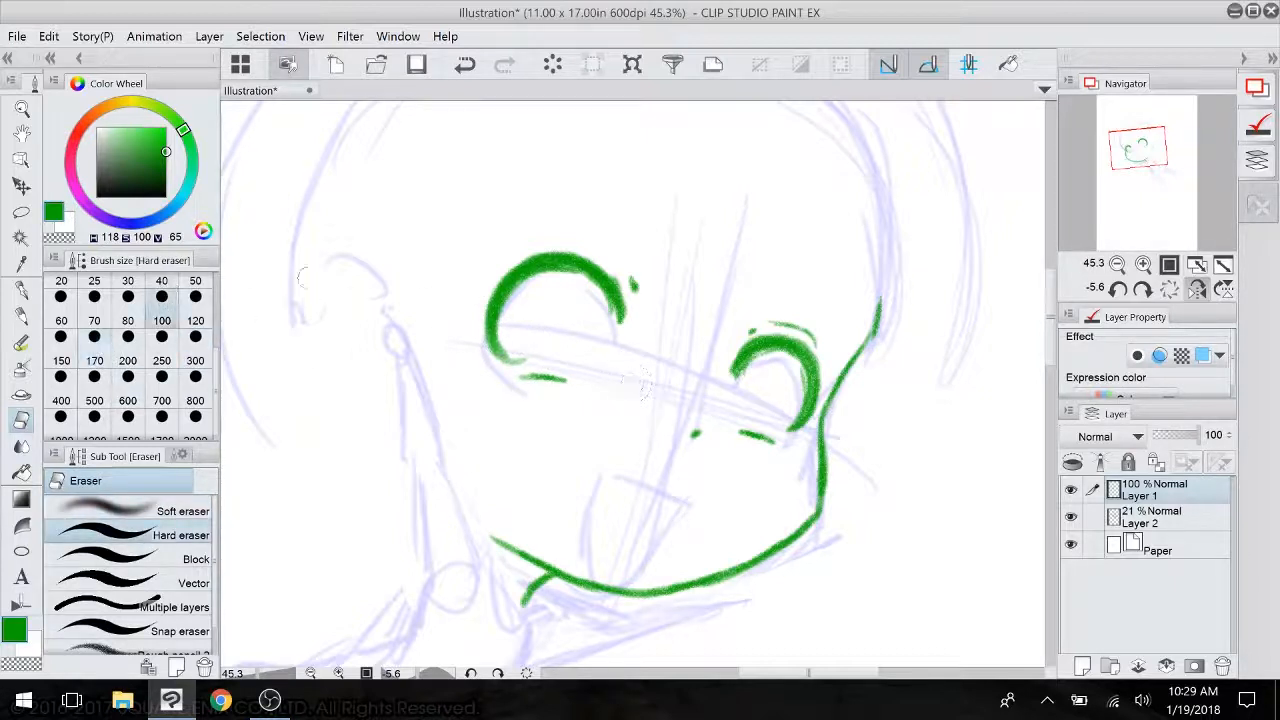
drag(510, 346, 538, 364)
drag(703, 514, 738, 508)
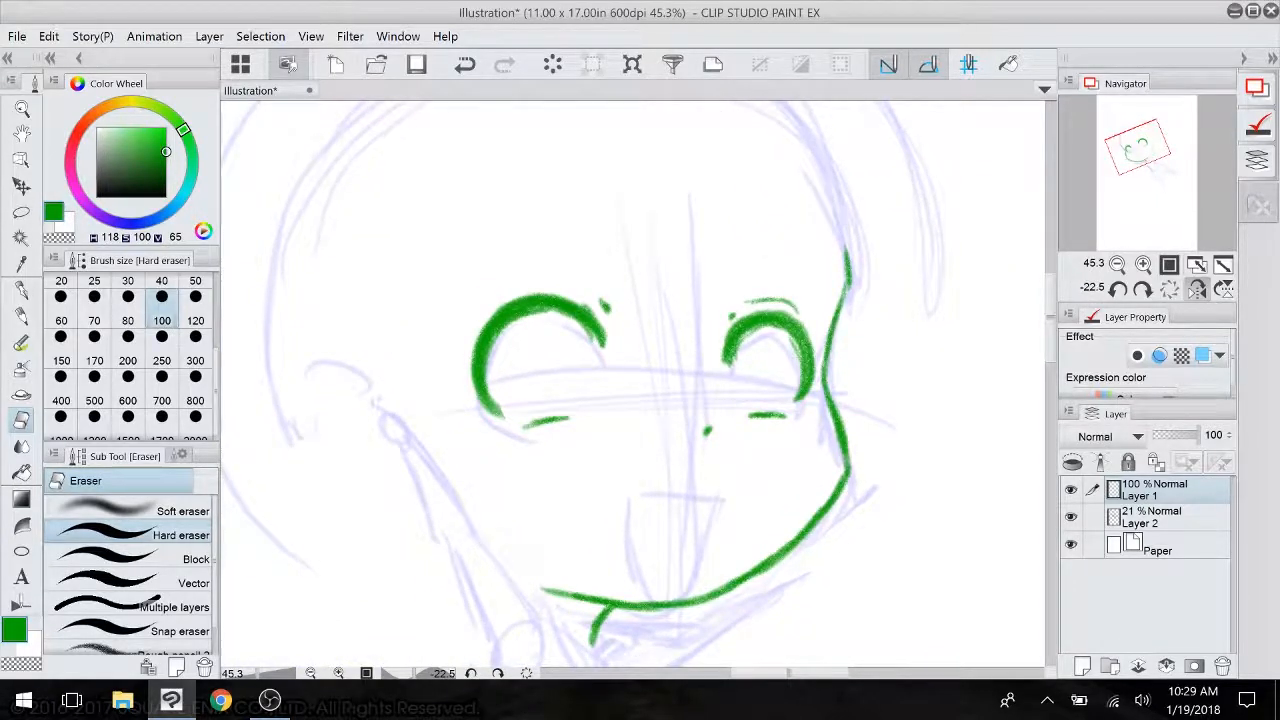
- Lower the opacity of the Layer 2 sketch to 15% and make Layer 1 active again
click(1160, 517)
drag(1163, 435, 1158, 435)
drag(1160, 436, 1162, 436)
click(1156, 490)
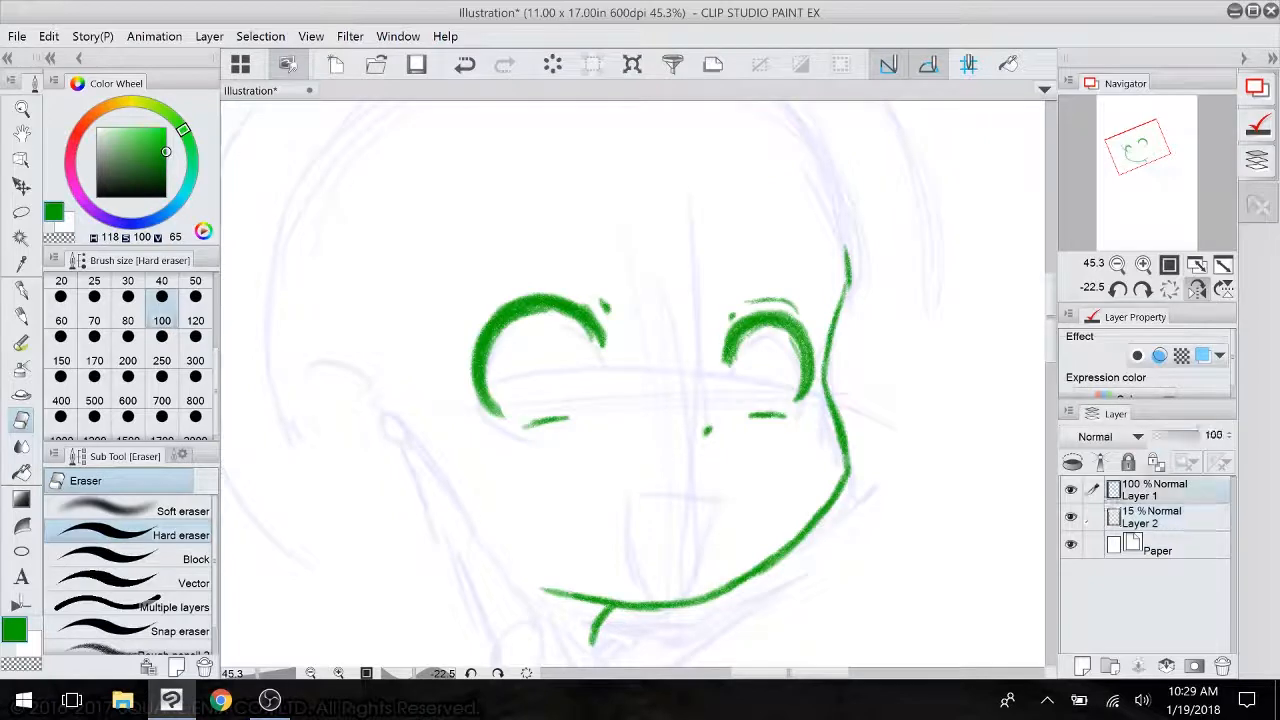
- Draw a rounded open mouth below the nose with the Rough pencil and smooth its top edge
mouse_move(680, 400)
mouse_down()
mouse_move(598, 356)
mouse_move(488, 500)
mouse_move(643, 350)
mouse_move(576, 338)
mouse_up()
click(21, 313)
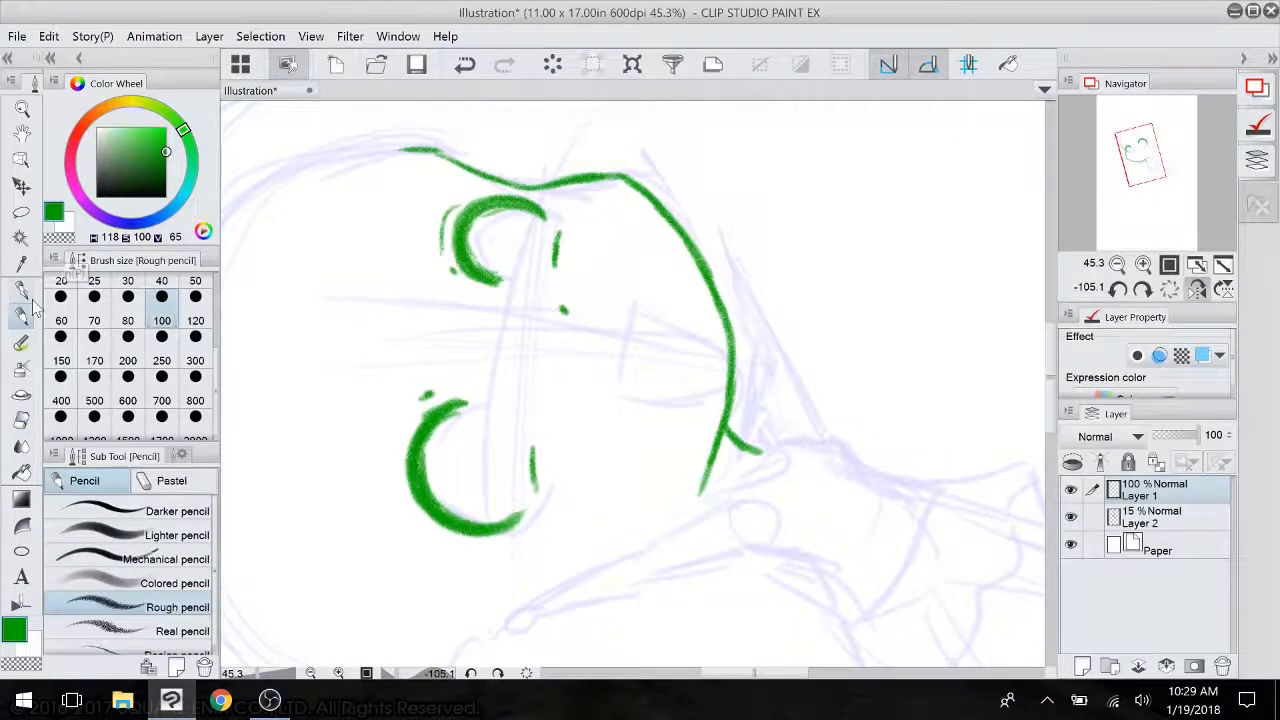
mouse_move(533, 478)
mouse_down()
mouse_move(485, 600)
mouse_move(488, 270)
mouse_move(459, 347)
mouse_up()
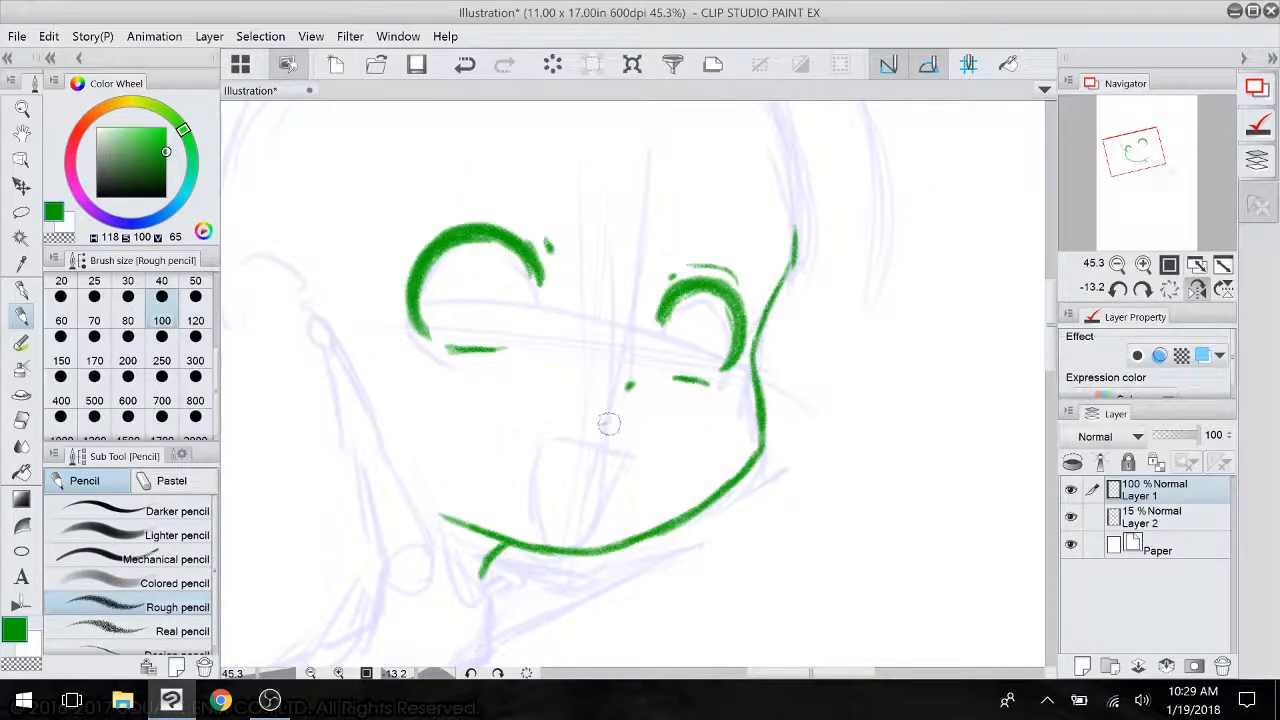
mouse_move(597, 422)
mouse_down()
mouse_move(629, 428)
mouse_move(621, 480)
mouse_move(587, 423)
mouse_move(575, 425)
mouse_move(558, 493)
mouse_move(562, 508)
mouse_move(613, 489)
mouse_up()
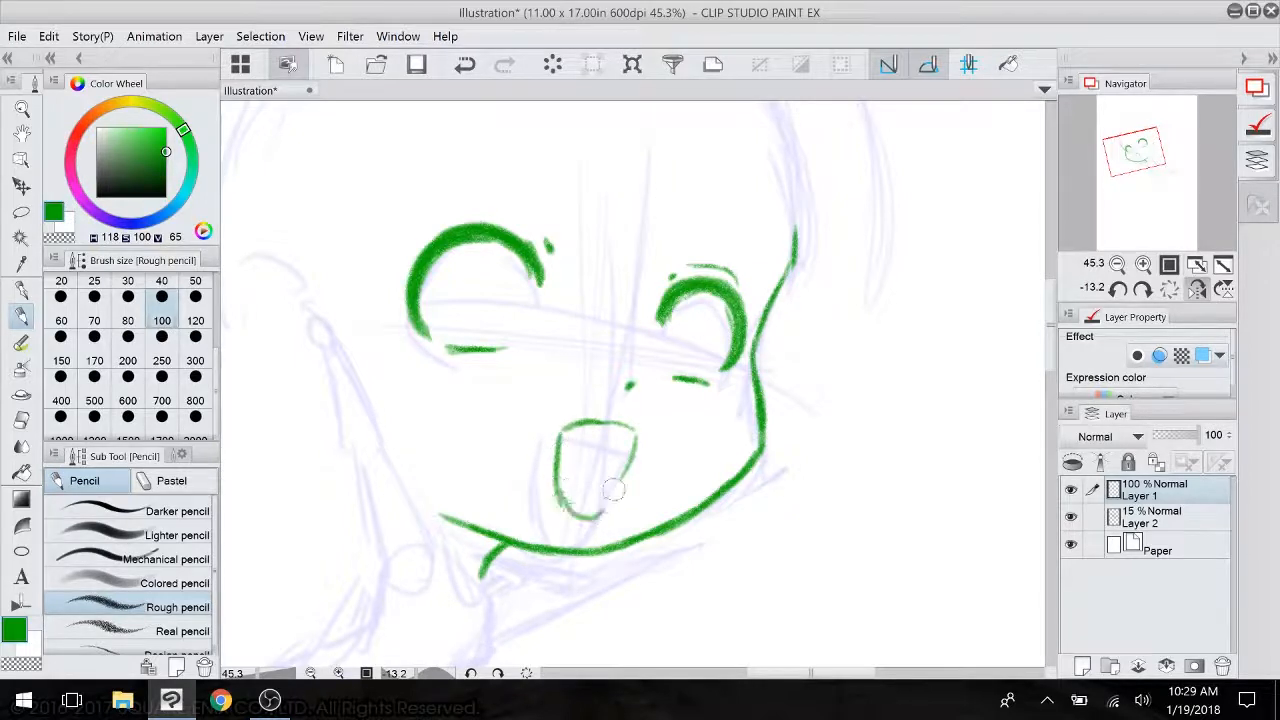
mouse_move(634, 430)
mouse_down()
mouse_move(608, 503)
mouse_move(635, 434)
mouse_move(574, 424)
mouse_up()
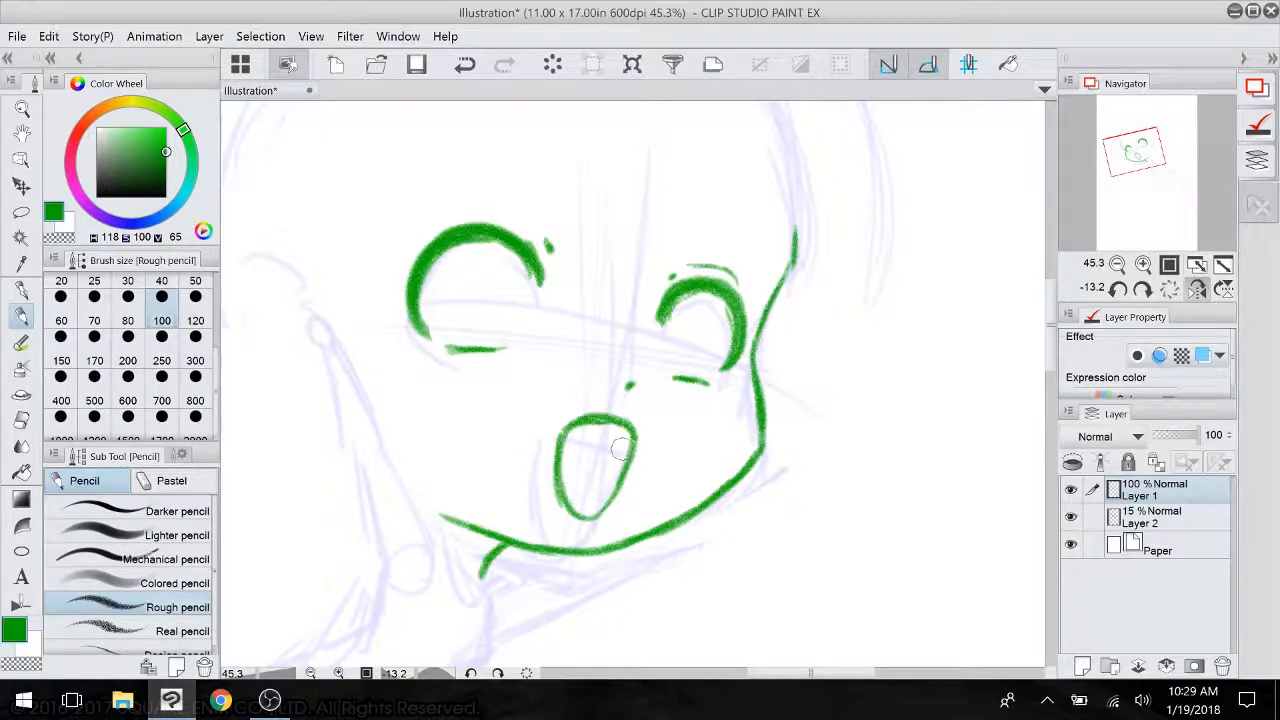
- In a mirrored view, lasso the mouth and free-transform it, shifting it slightly toward the far cheek and adjusting its upper corners
click(1198, 290)
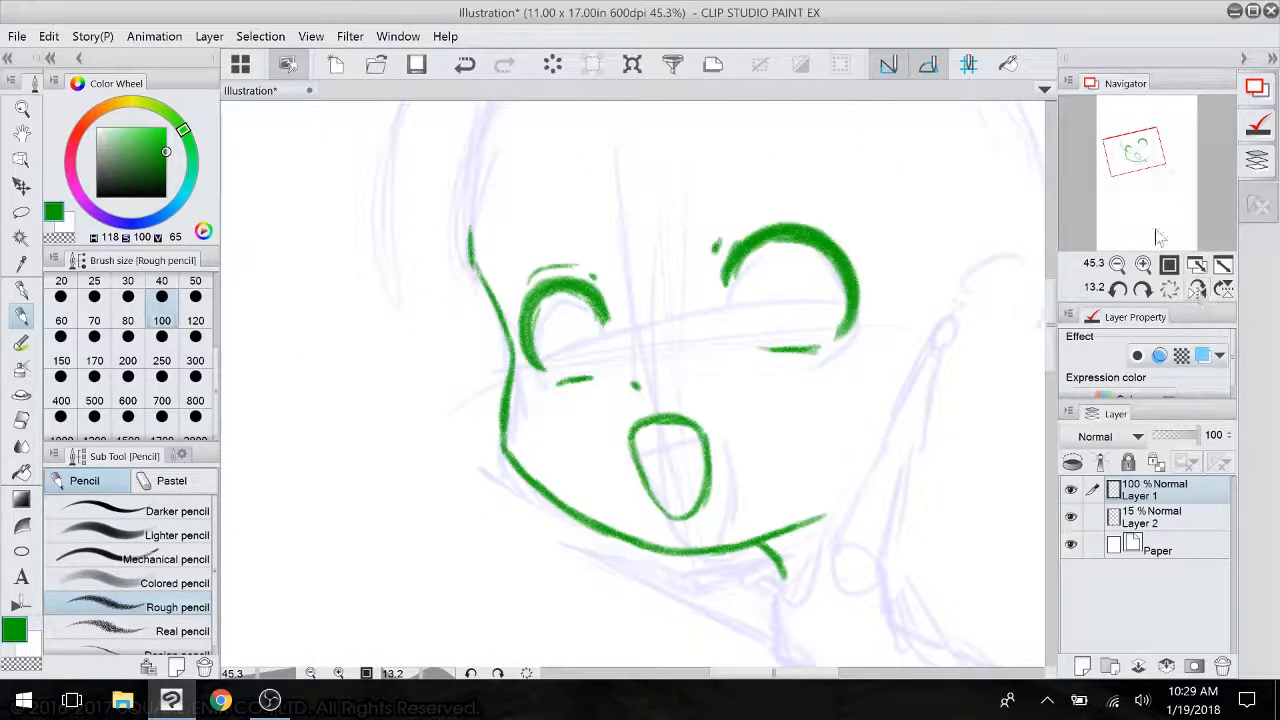
mouse_move(680, 440)
mouse_down()
mouse_move(658, 389)
mouse_move(588, 383)
mouse_up()
key(m)
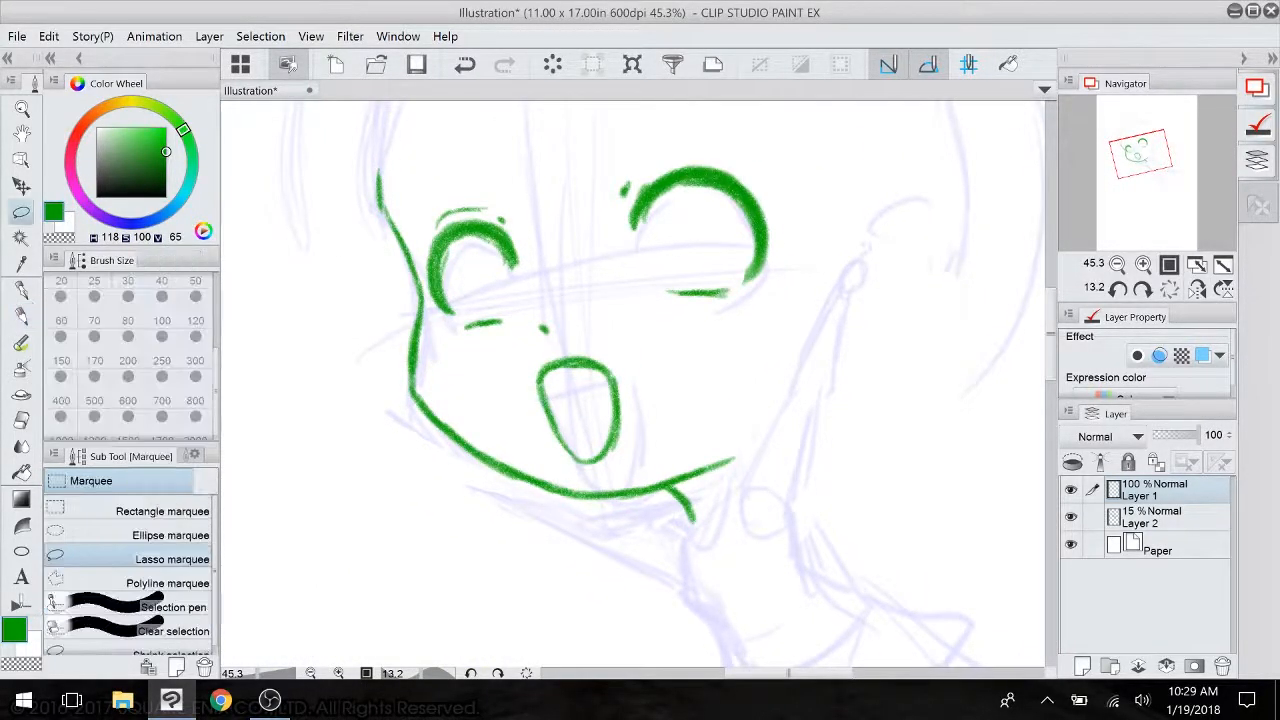
mouse_move(562, 340)
mouse_down()
mouse_move(532, 405)
mouse_move(610, 481)
mouse_move(632, 347)
mouse_move(557, 345)
mouse_up()
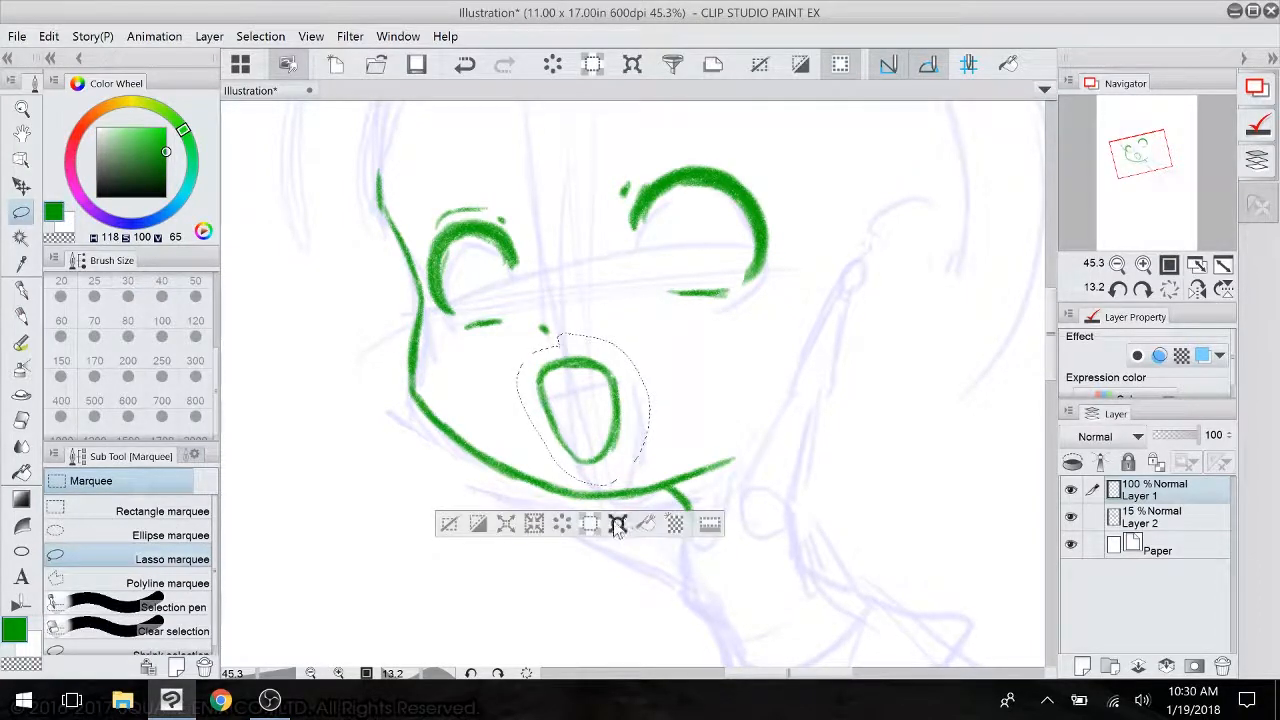
click(617, 524)
drag(610, 402, 606, 402)
drag(660, 356, 661, 345)
drag(521, 327, 525, 333)
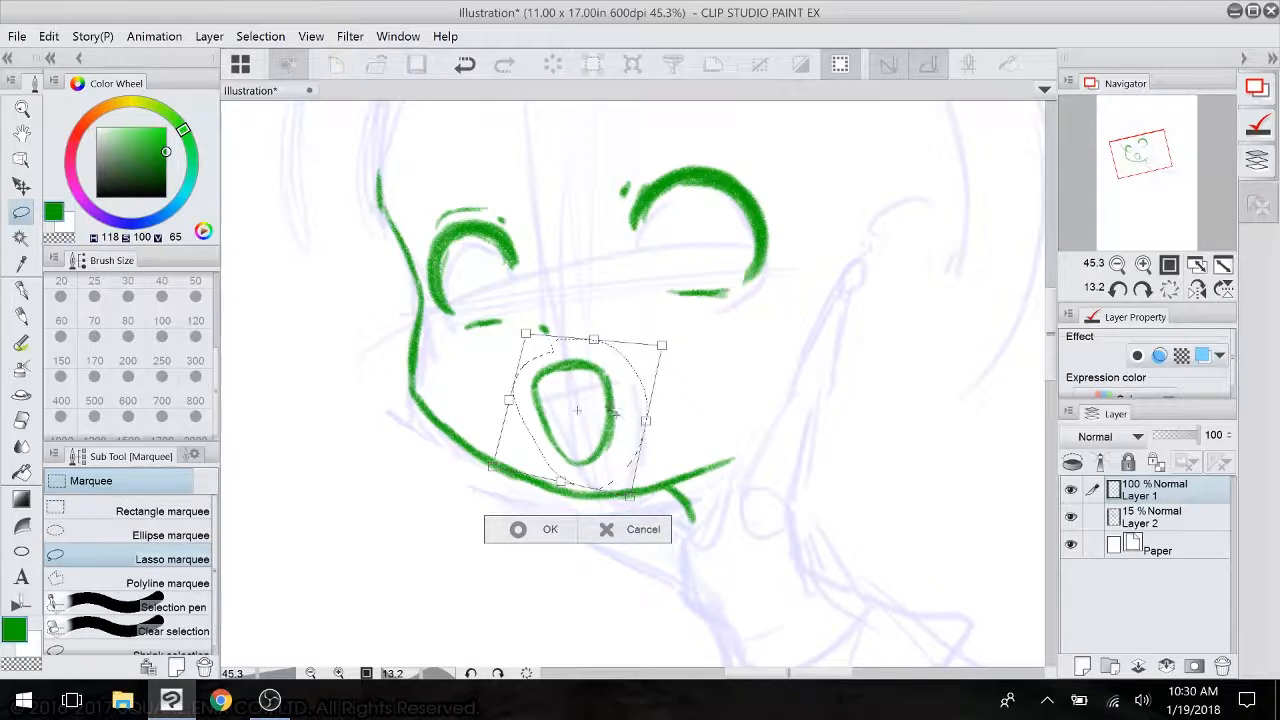
key(Return)
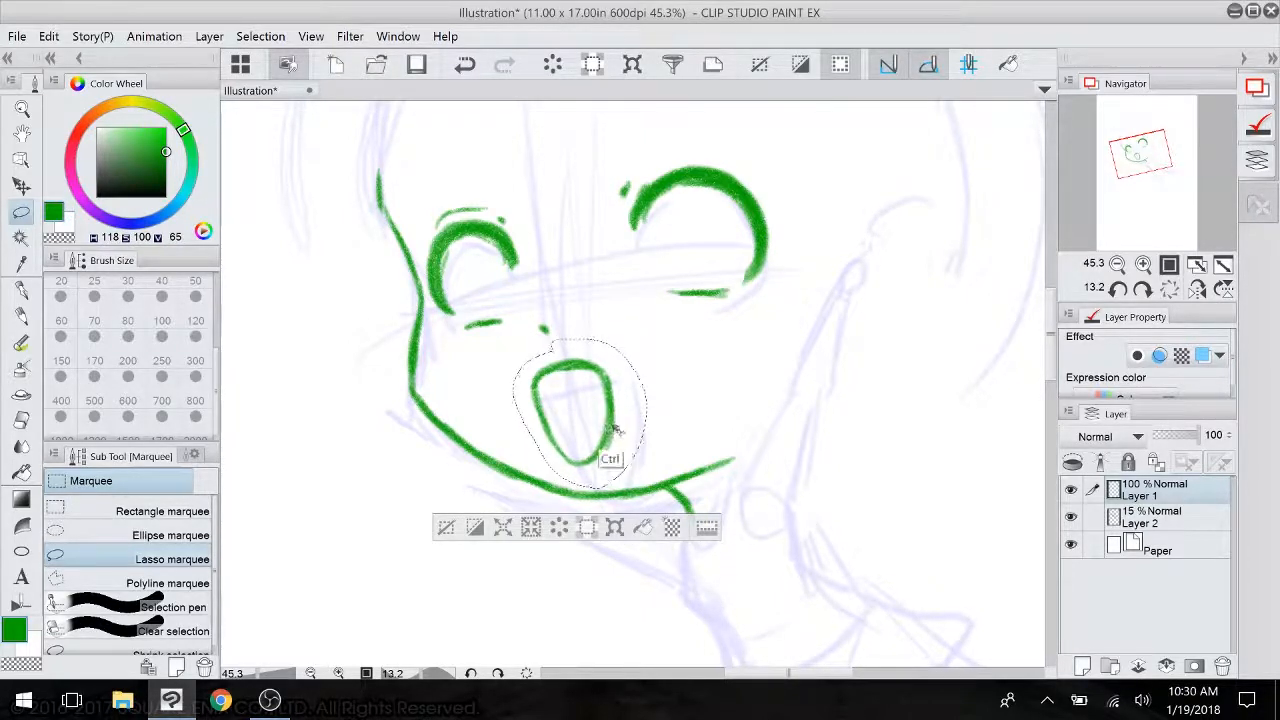
key(ctrl+d)
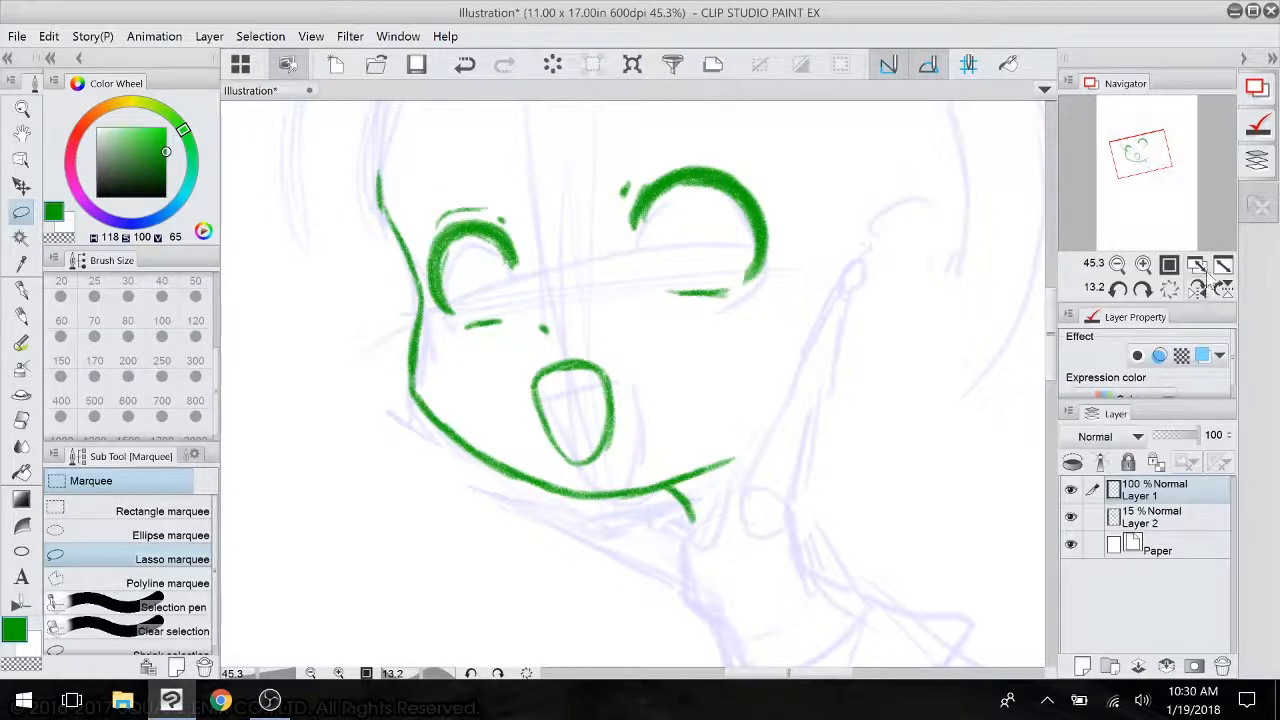
- Restore the unmirrored view and draw the upper teeth line and a short inner side line in the mouth with the Rough pencil
click(1197, 289)
drag(632, 384, 660, 403)
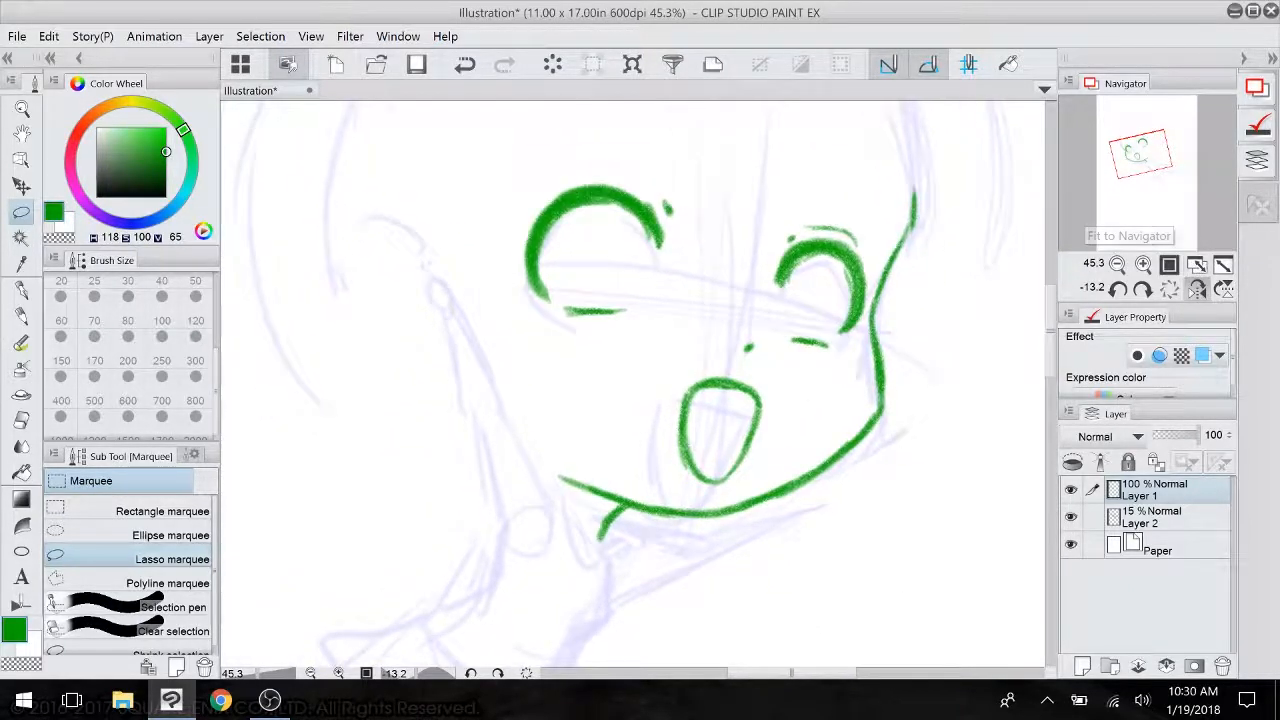
click(22, 316)
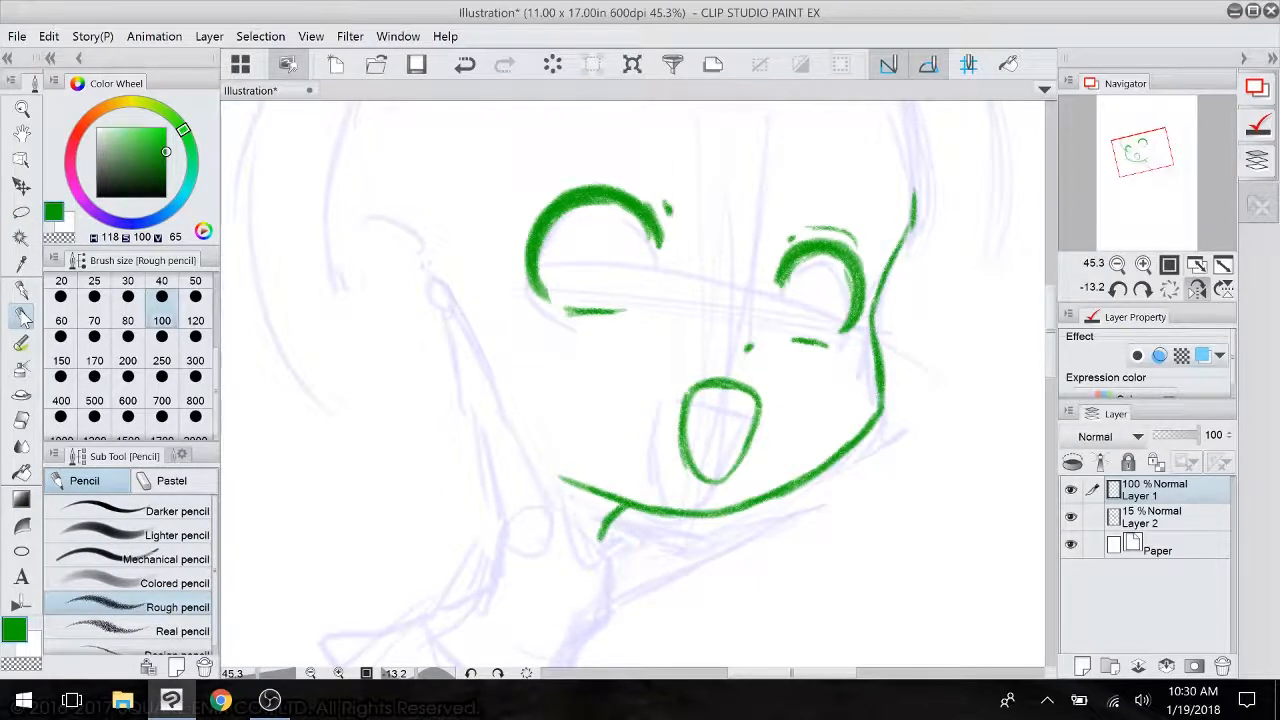
drag(635, 383, 582, 437)
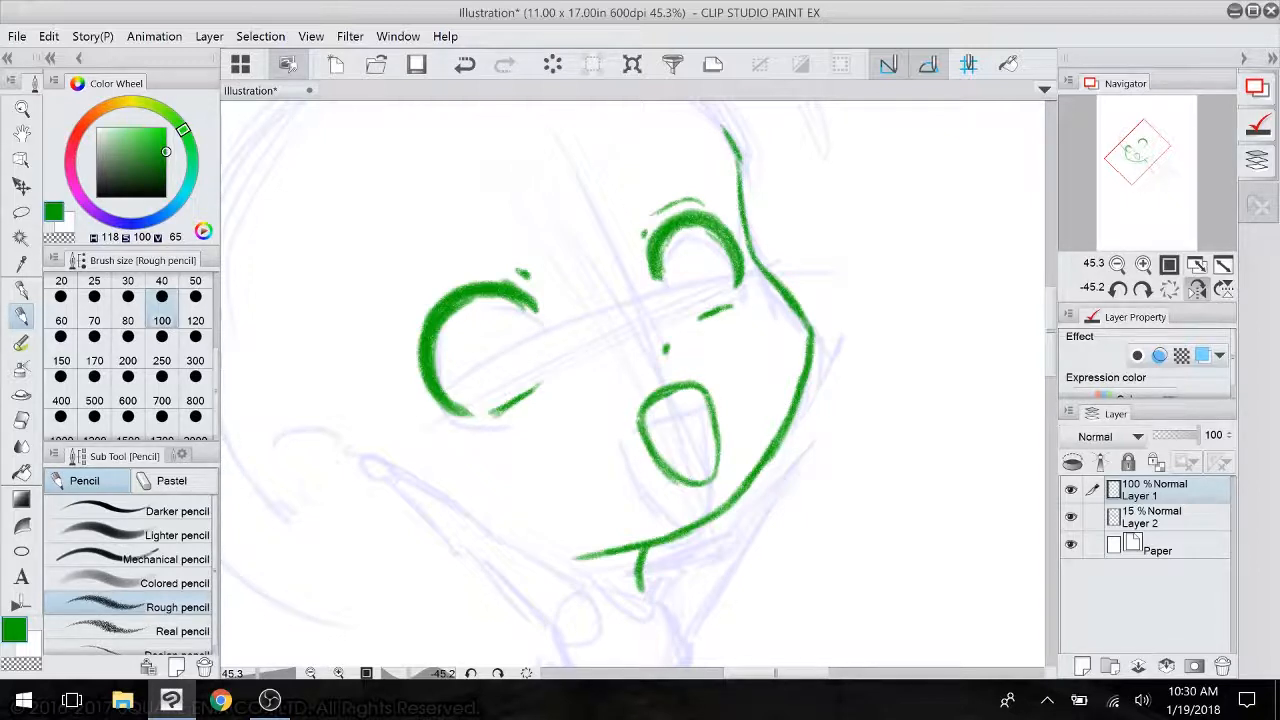
mouse_move(644, 415)
mouse_down()
mouse_move(700, 400)
mouse_move(674, 403)
mouse_up()
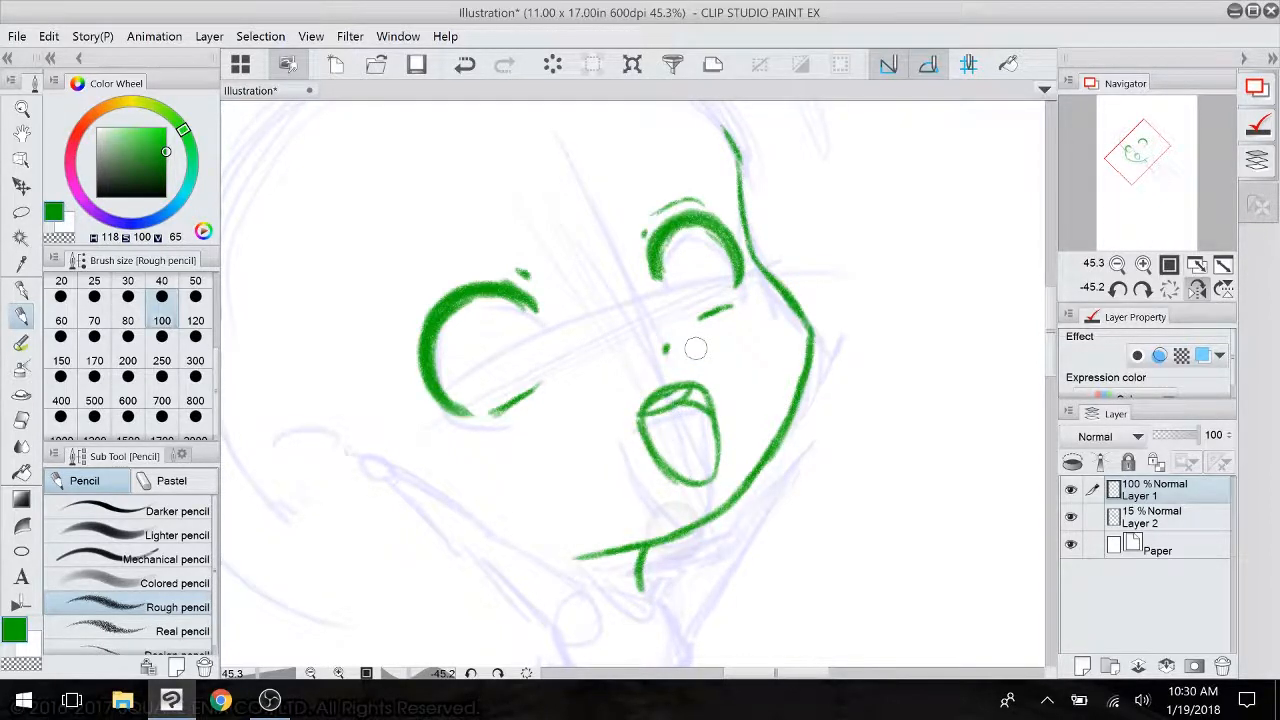
- Draw round iris outlines inside the lash arcs of both eyes
mouse_move(696, 348)
mouse_down()
mouse_move(760, 402)
mouse_move(715, 410)
mouse_up()
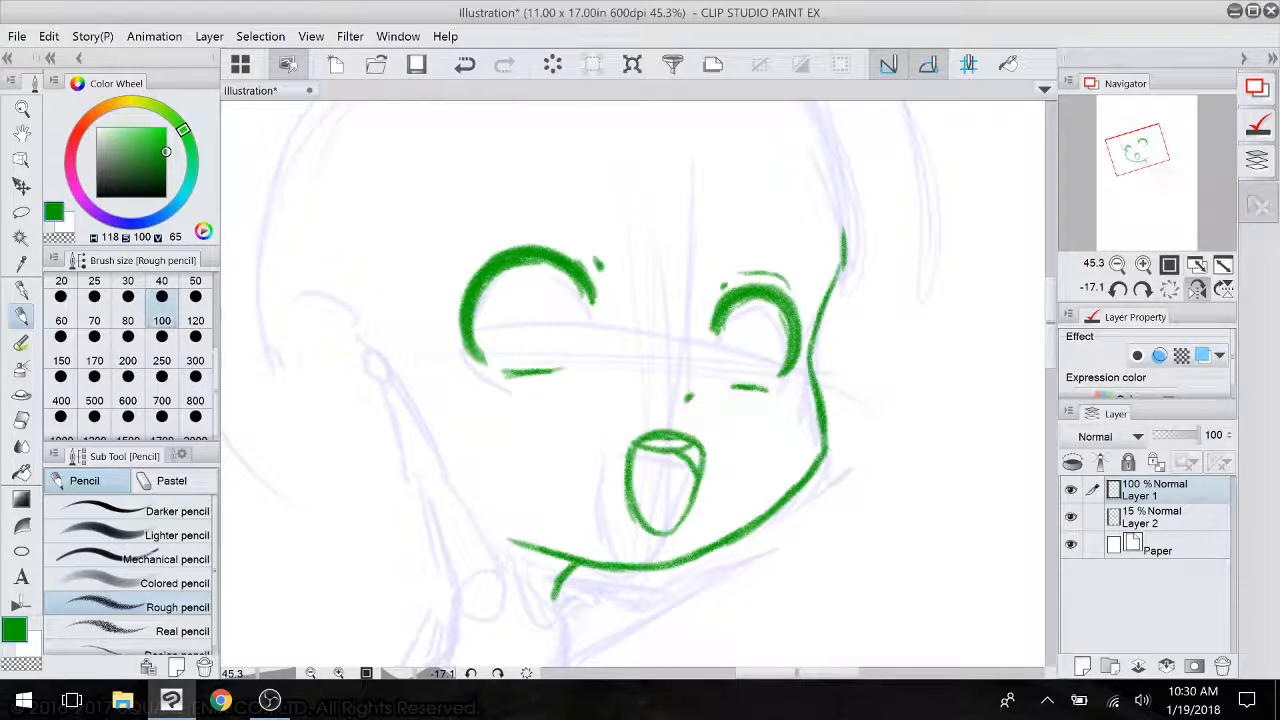
mouse_move(497, 274)
mouse_down()
mouse_move(493, 310)
mouse_move(519, 355)
mouse_move(578, 338)
mouse_move(584, 304)
mouse_move(600, 296)
mouse_up()
mouse_move(731, 318)
mouse_down()
mouse_move(726, 376)
mouse_move(748, 378)
mouse_move(776, 312)
mouse_move(766, 362)
mouse_move(782, 324)
mouse_move(780, 376)
mouse_up()
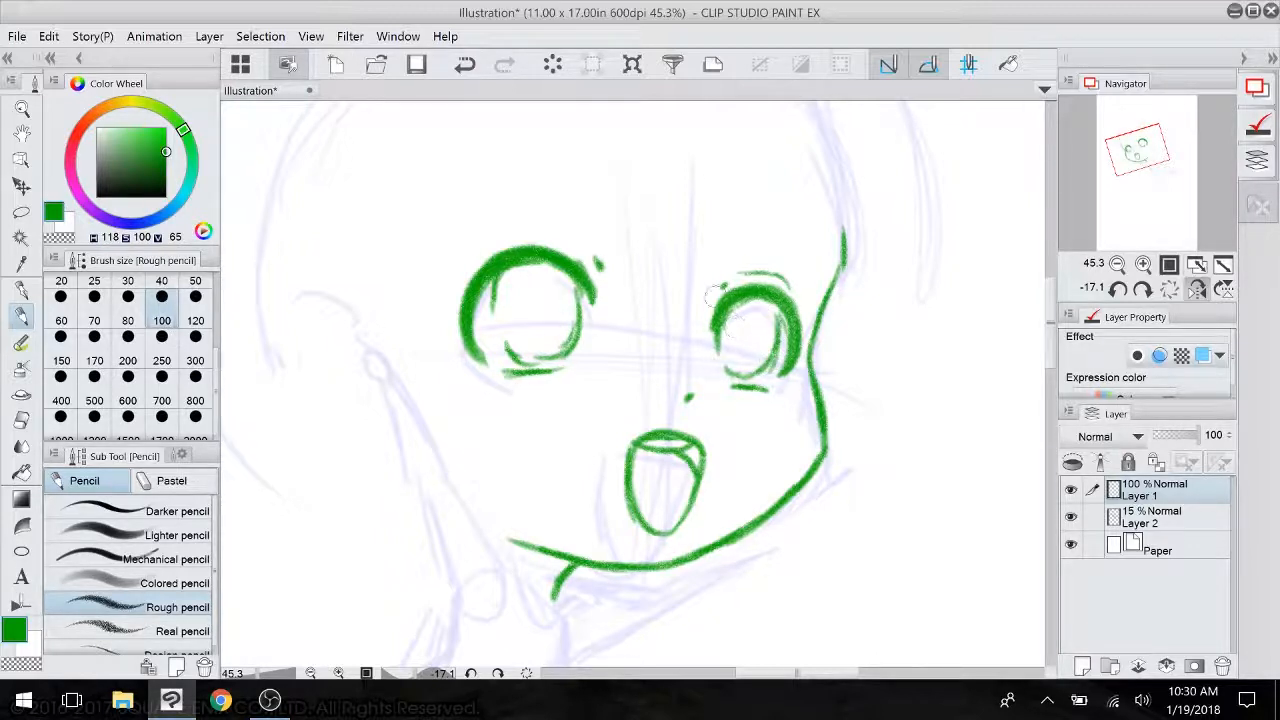
- Flick short lashes from the inner and outer corners of both eyes and draw a curved pupil mark in each iris
drag(577, 268, 590, 254)
drag(463, 304, 434, 294)
drag(803, 333, 821, 327)
drag(717, 295, 721, 278)
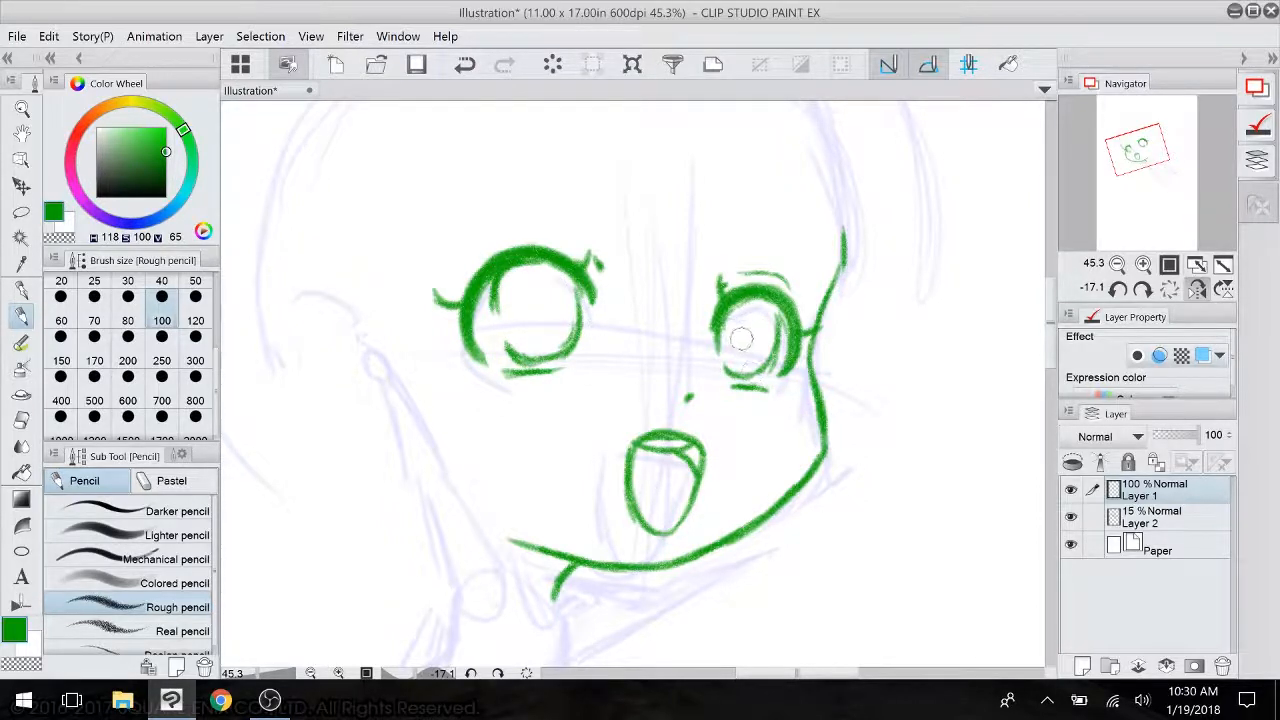
mouse_move(735, 344)
mouse_down()
mouse_move(748, 354)
mouse_move(763, 339)
mouse_up()
mouse_move(532, 315)
mouse_down()
mouse_move(566, 313)
mouse_move(551, 213)
mouse_move(551, 286)
mouse_move(476, 342)
mouse_move(523, 290)
mouse_up()
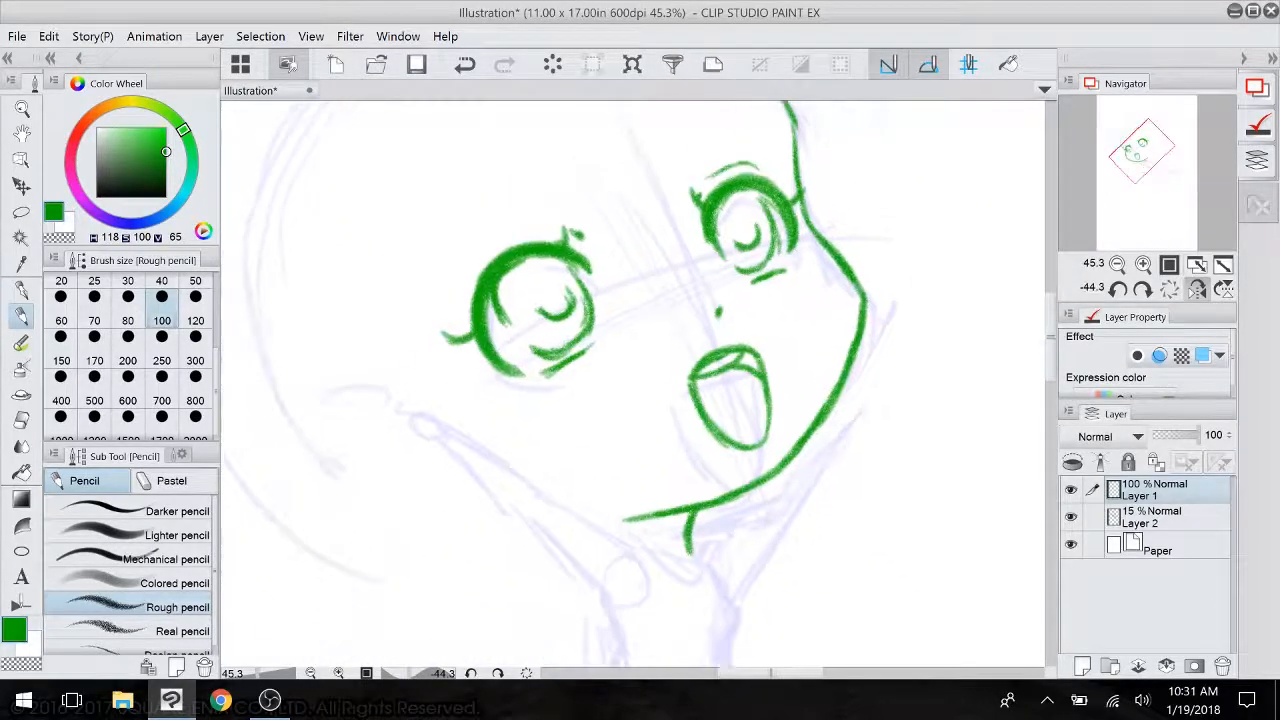
- Add small blush marks beneath both eyes and a thin crease above the near eye
drag(521, 424, 541, 406)
drag(799, 284, 814, 270)
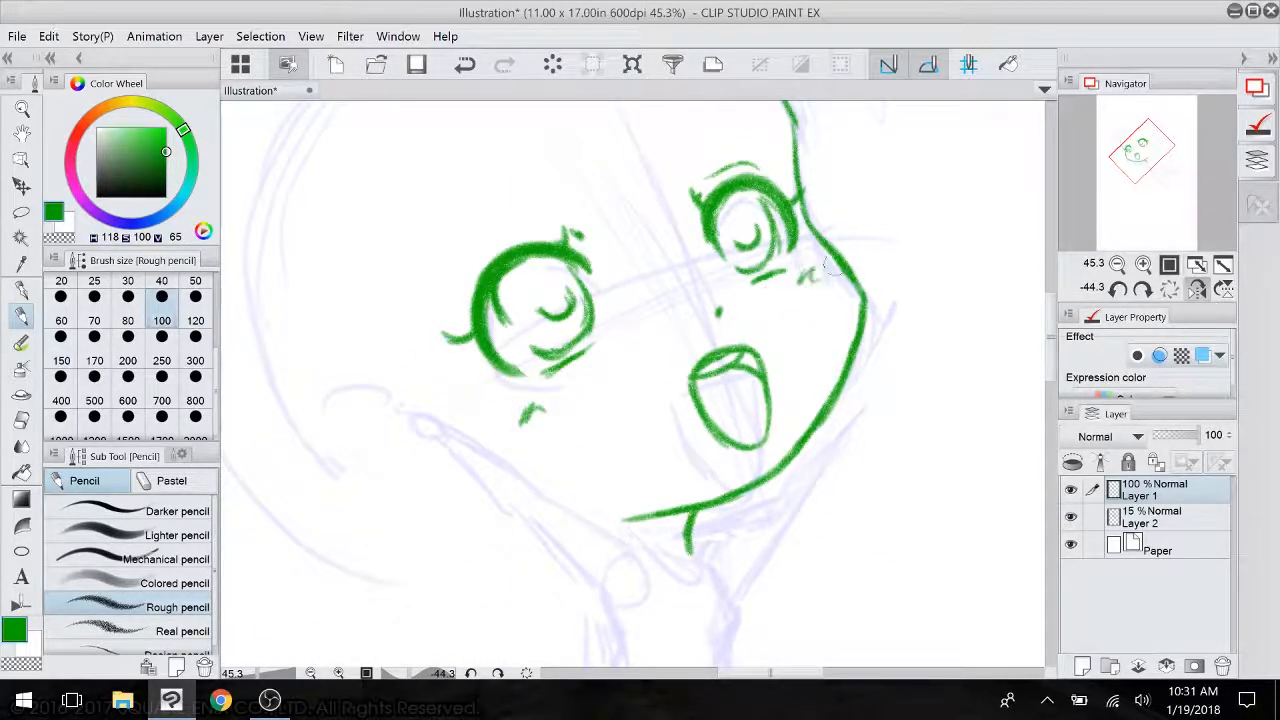
drag(543, 230, 648, 305)
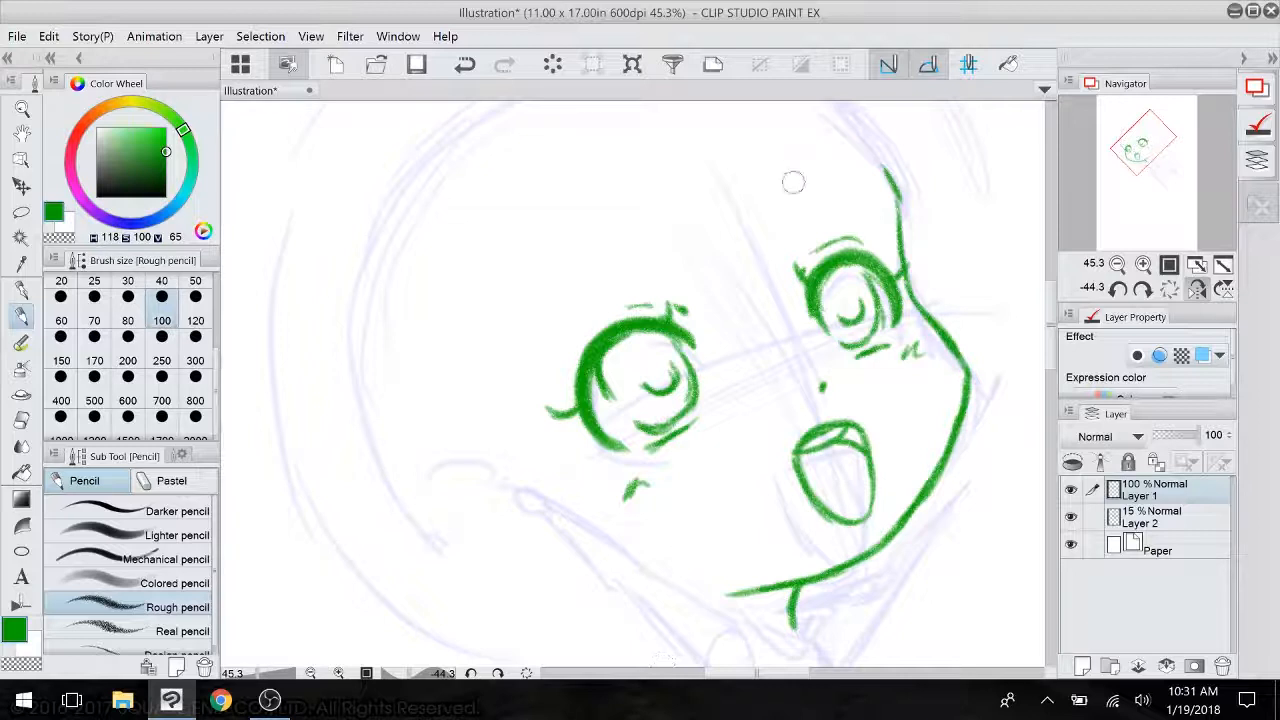
- Draw thin arched eyebrows above the far eye and the near eye
mouse_move(768, 200)
mouse_down()
mouse_move(839, 178)
mouse_move(882, 178)
mouse_up()
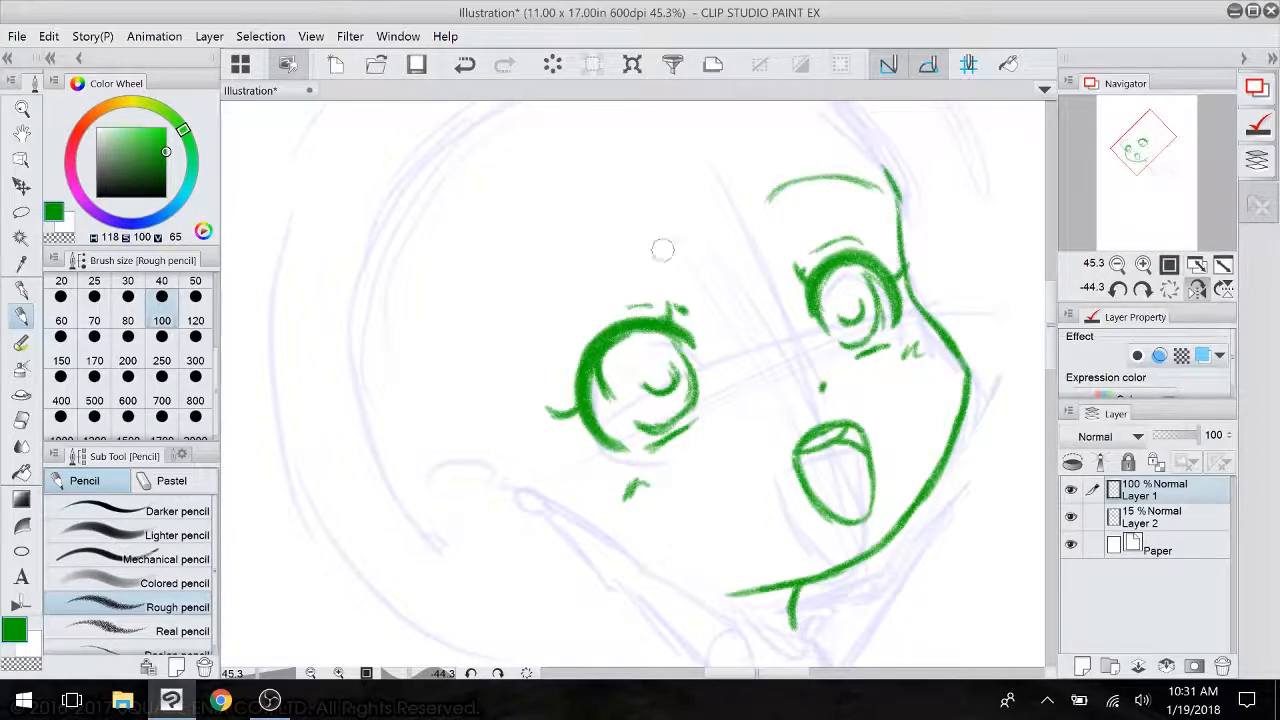
drag(662, 246, 521, 338)
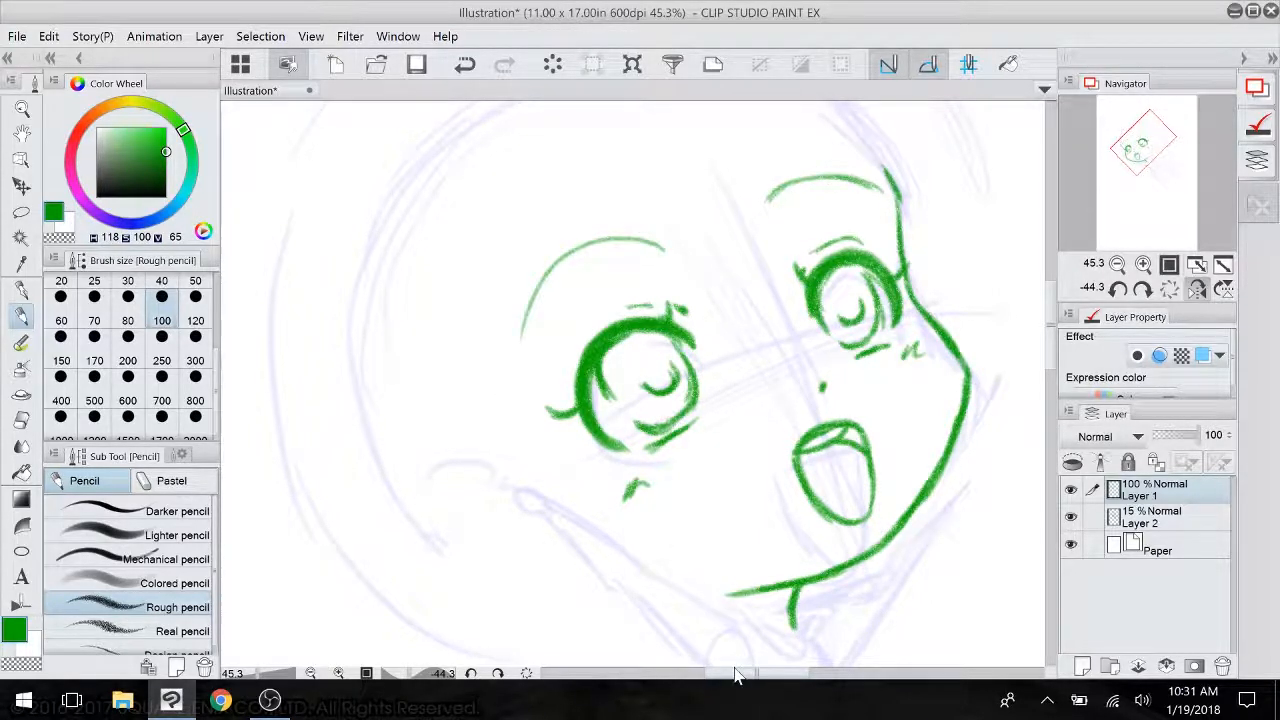
- Thicken the crescent-shaped pupil mark in the near eye
mouse_move(637, 385)
mouse_down()
mouse_move(566, 291)
mouse_move(457, 357)
mouse_move(680, 157)
mouse_move(533, 262)
mouse_move(530, 280)
mouse_move(640, 206)
mouse_move(520, 390)
mouse_up()
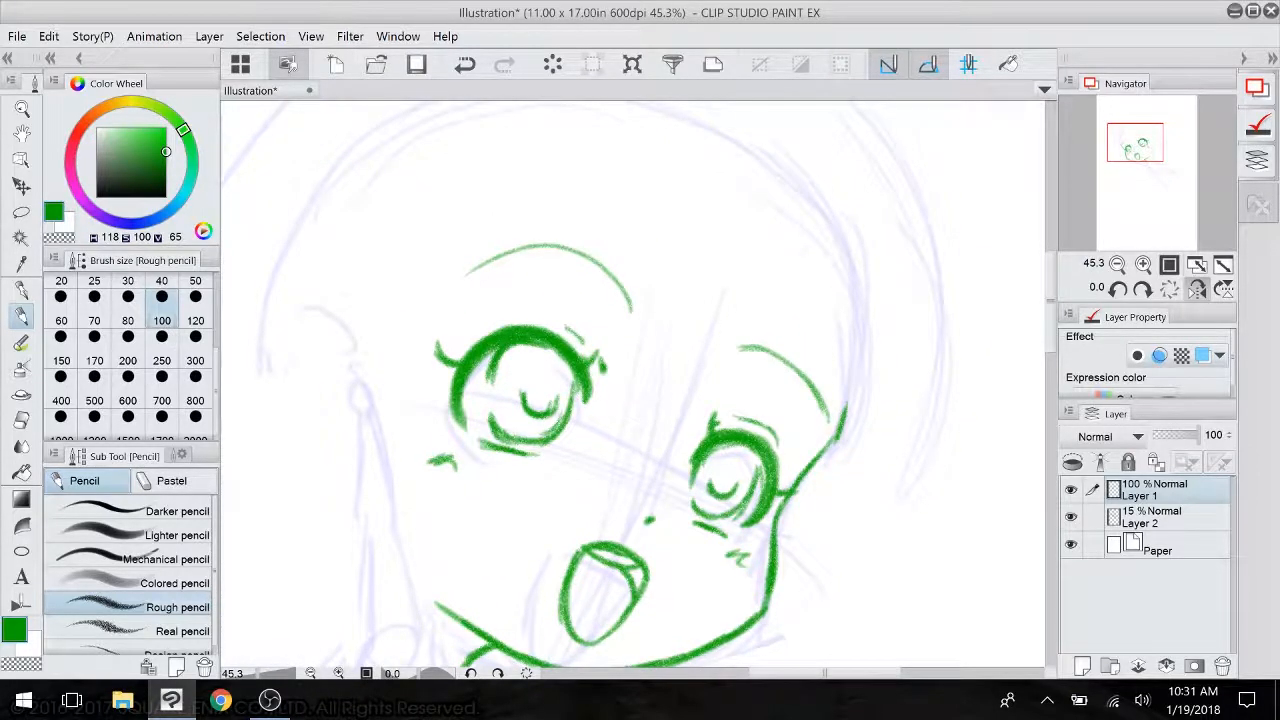
mouse_move(640, 440)
mouse_down()
mouse_move(671, 315)
mouse_move(679, 364)
mouse_up()
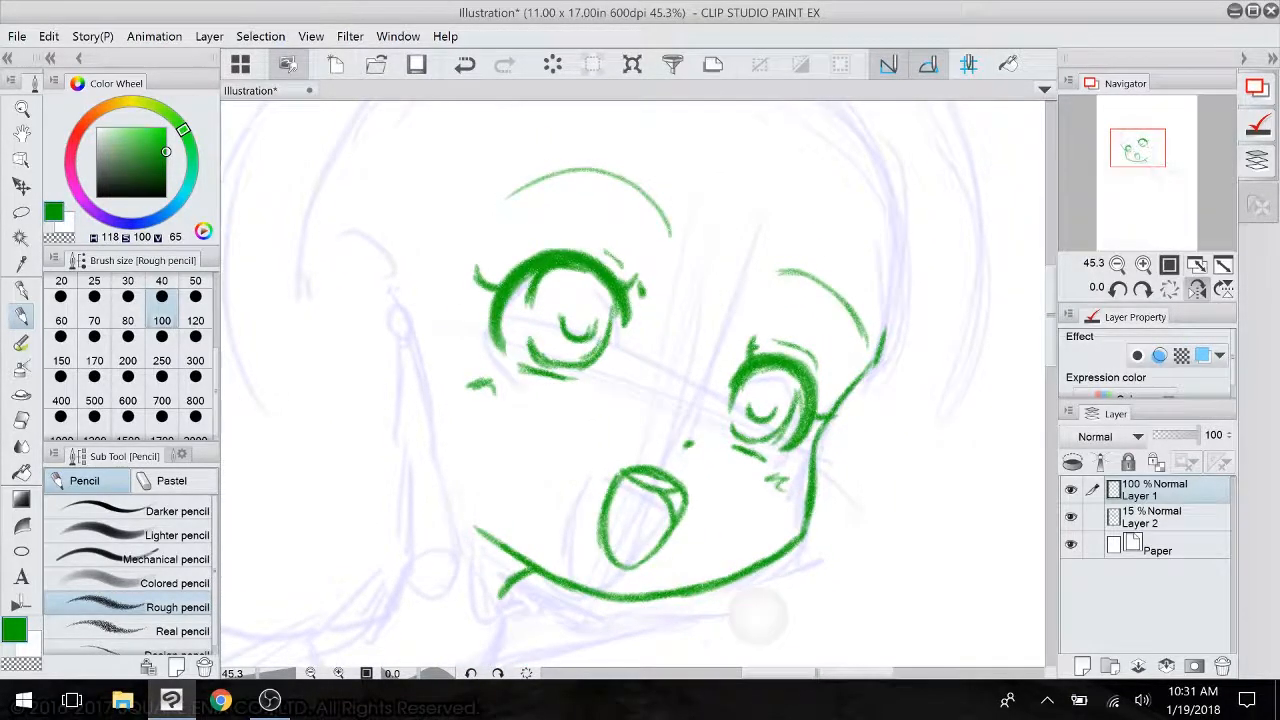
drag(758, 615, 795, 597)
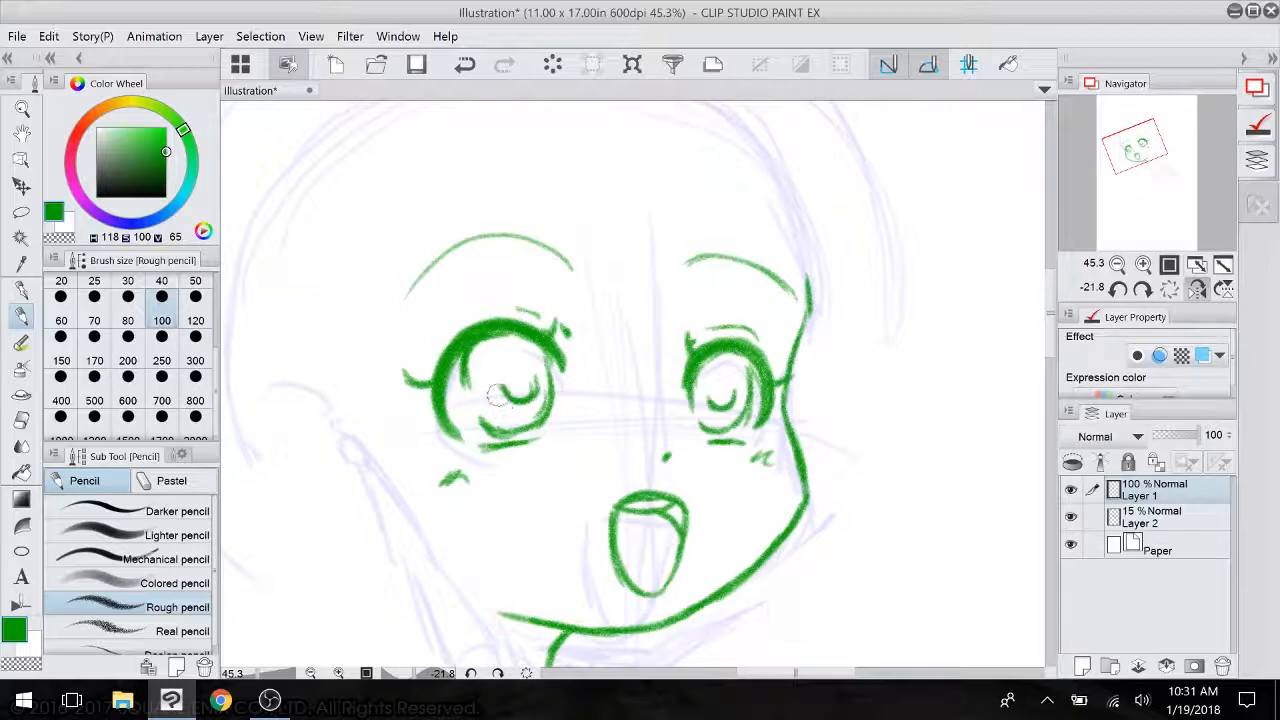
mouse_move(497, 395)
mouse_down()
mouse_move(534, 379)
mouse_move(493, 388)
mouse_move(494, 401)
mouse_move(528, 364)
mouse_move(454, 388)
mouse_move(496, 398)
mouse_move(502, 378)
mouse_move(524, 383)
mouse_move(534, 364)
mouse_move(541, 394)
mouse_move(536, 369)
mouse_move(531, 406)
mouse_move(541, 394)
mouse_move(524, 416)
mouse_move(483, 423)
mouse_up()
click(21, 420)
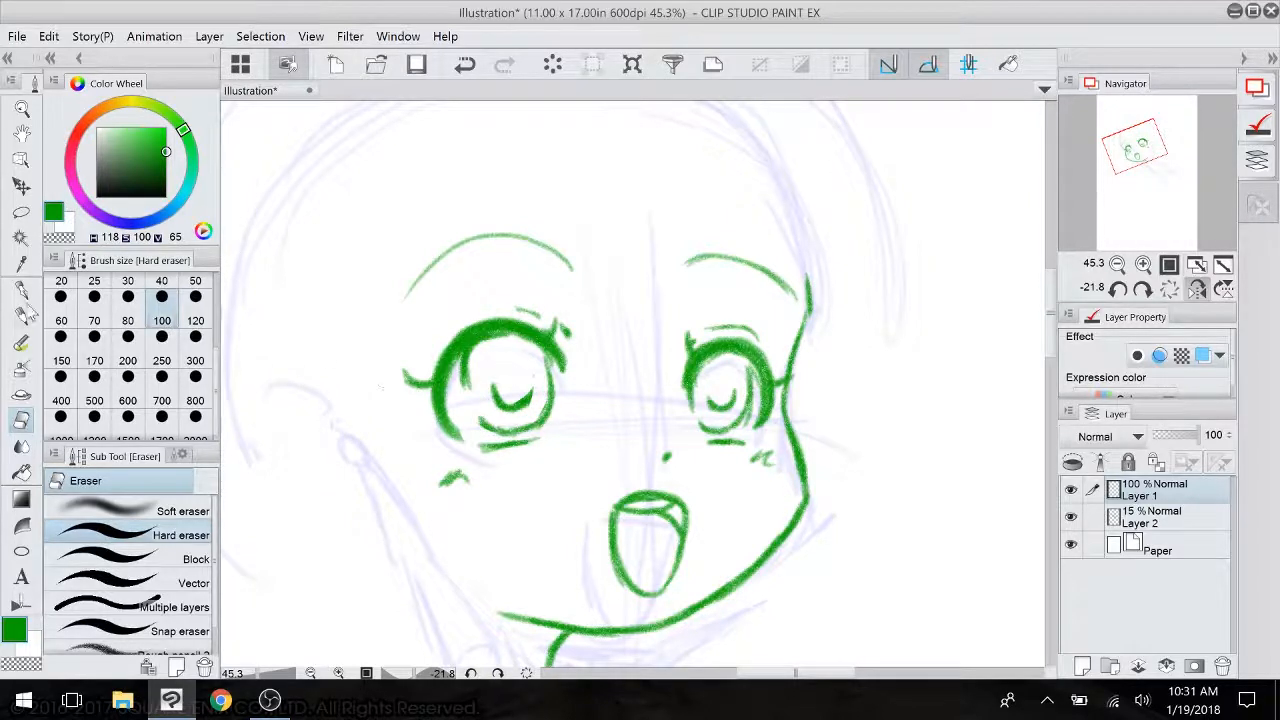
- Thicken the far eyebrow with the Rough pencil and draw a curved highlight line inside each iris
click(24, 316)
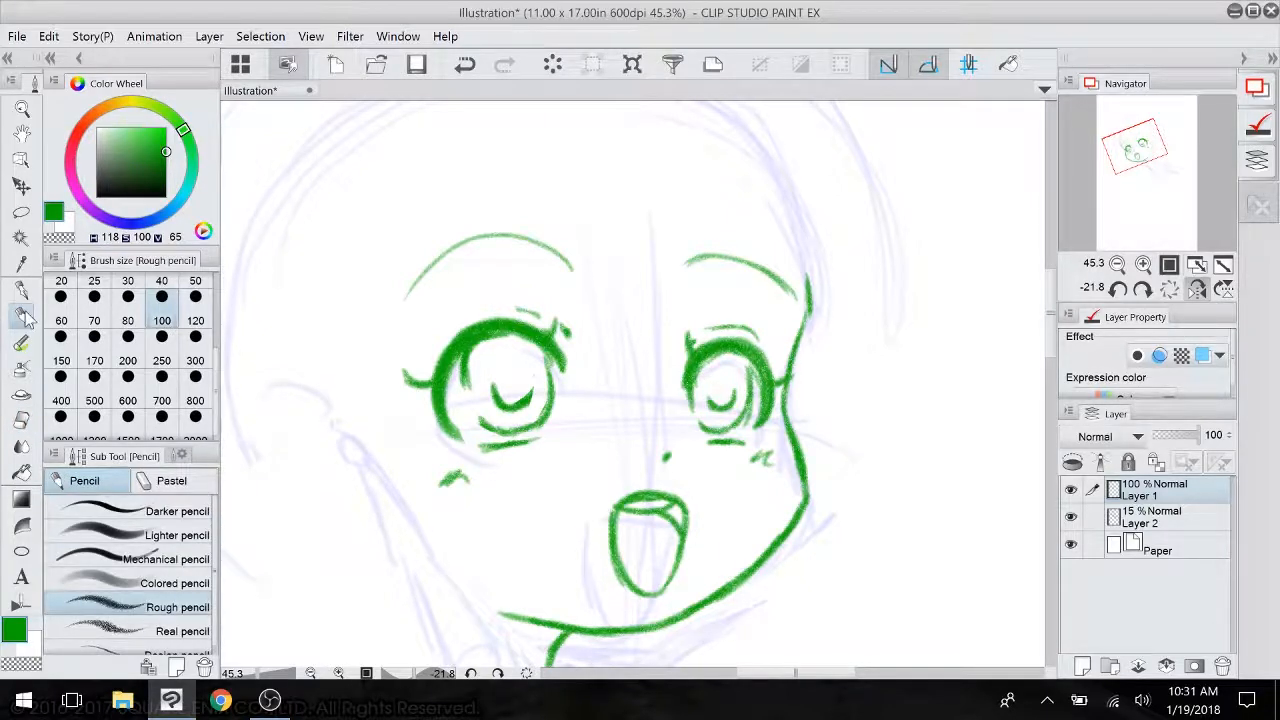
mouse_move(682, 275)
mouse_down()
mouse_move(728, 253)
mouse_move(800, 300)
mouse_up()
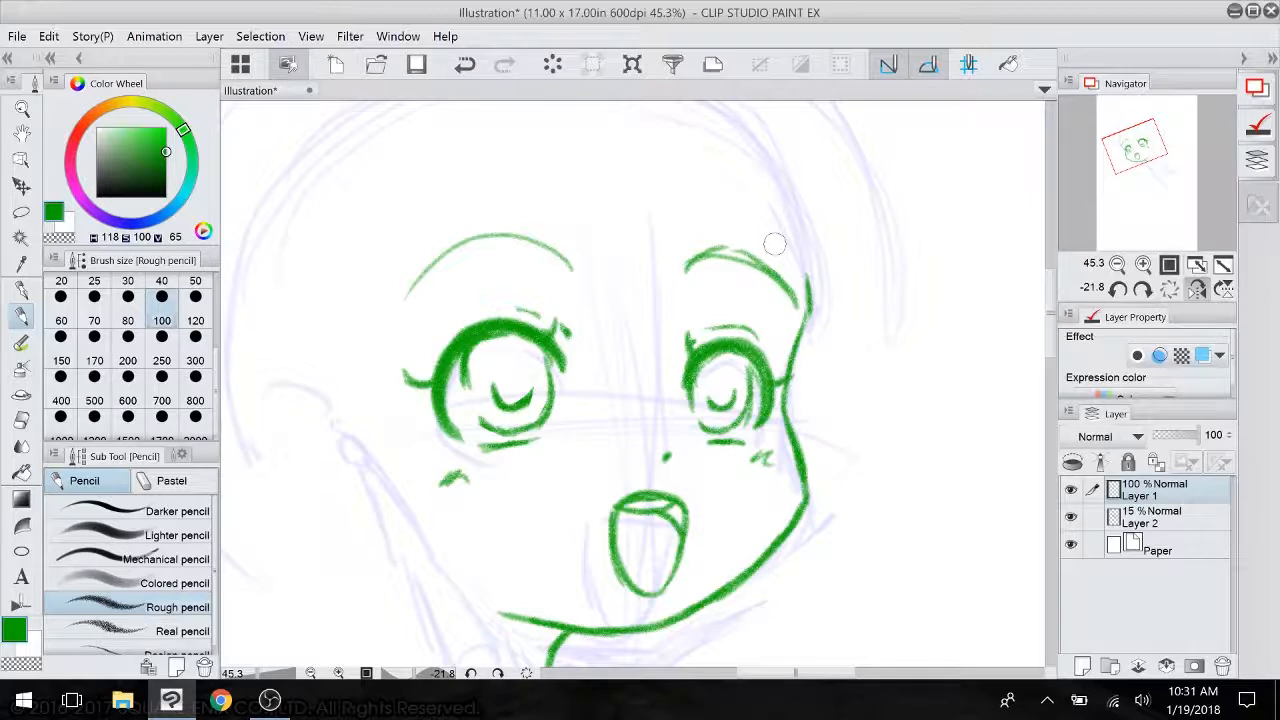
drag(508, 337, 485, 399)
drag(720, 359, 683, 405)
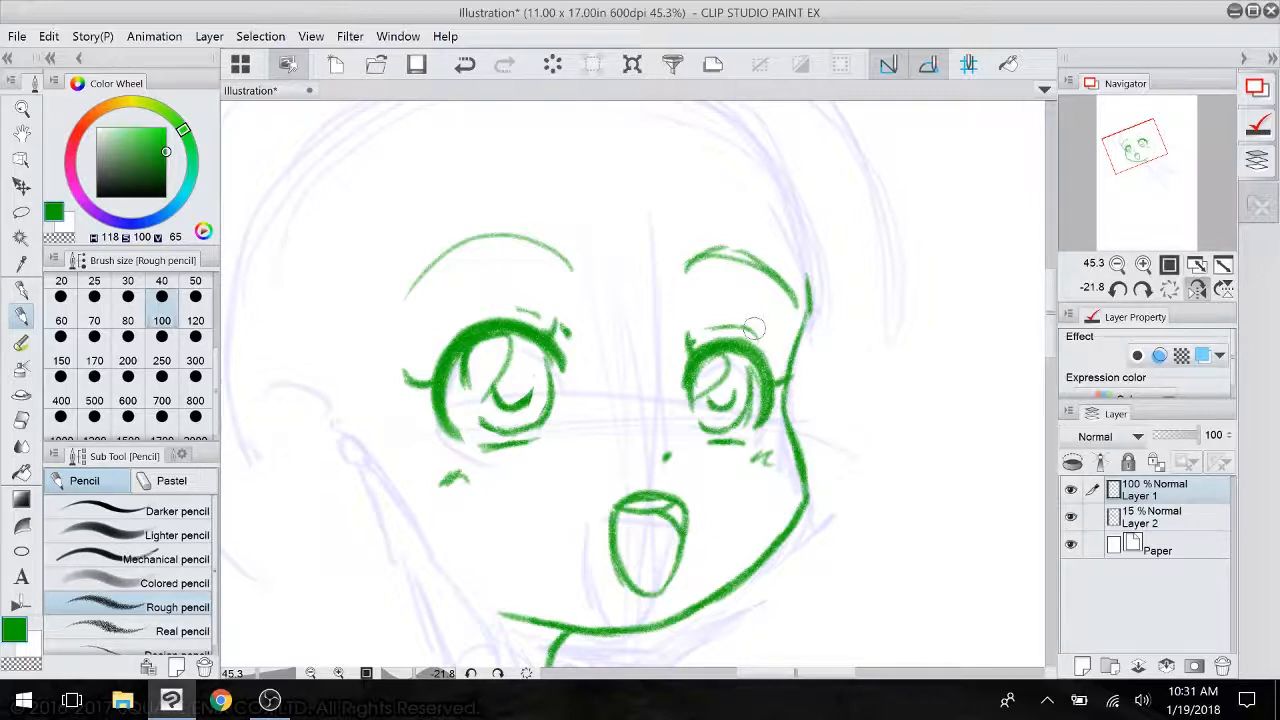
- Trace the raised near arm's sleeve over the sketch, from the open cuff at the wrist down to the shoulder
scroll(754, 328, down, 3)
scroll(635, 574, up, 3)
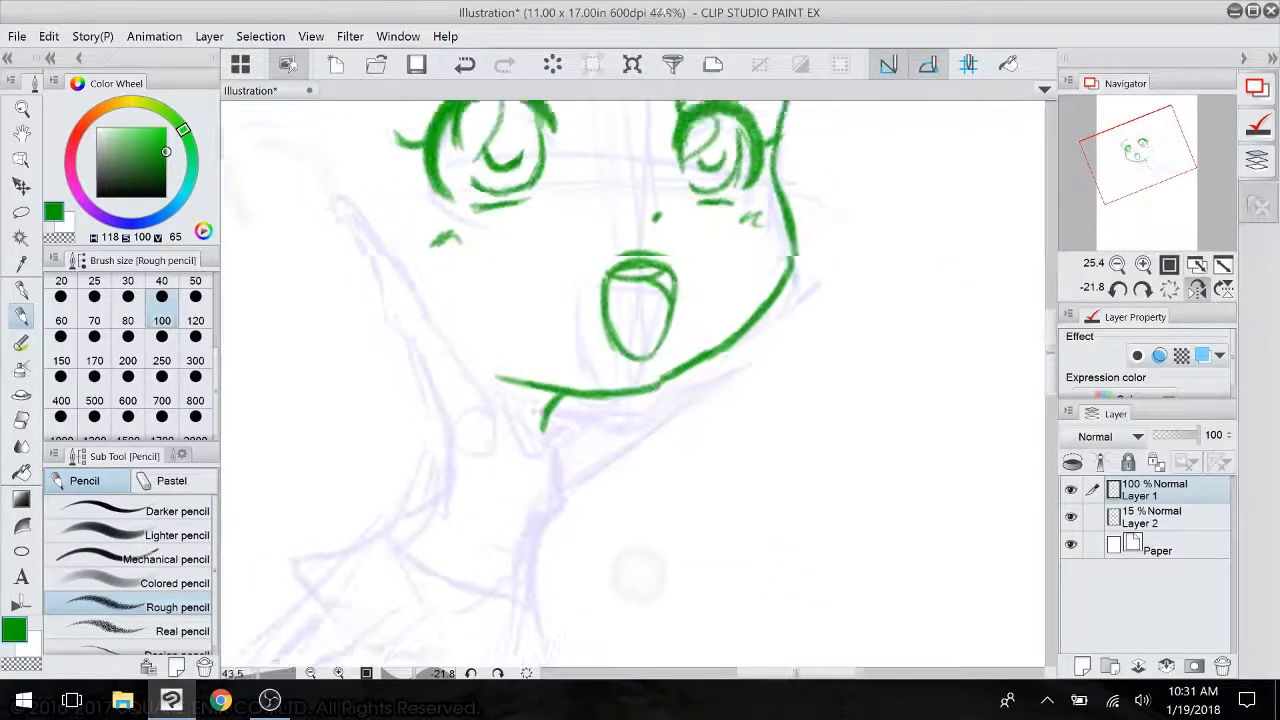
drag(620, 380, 645, 467)
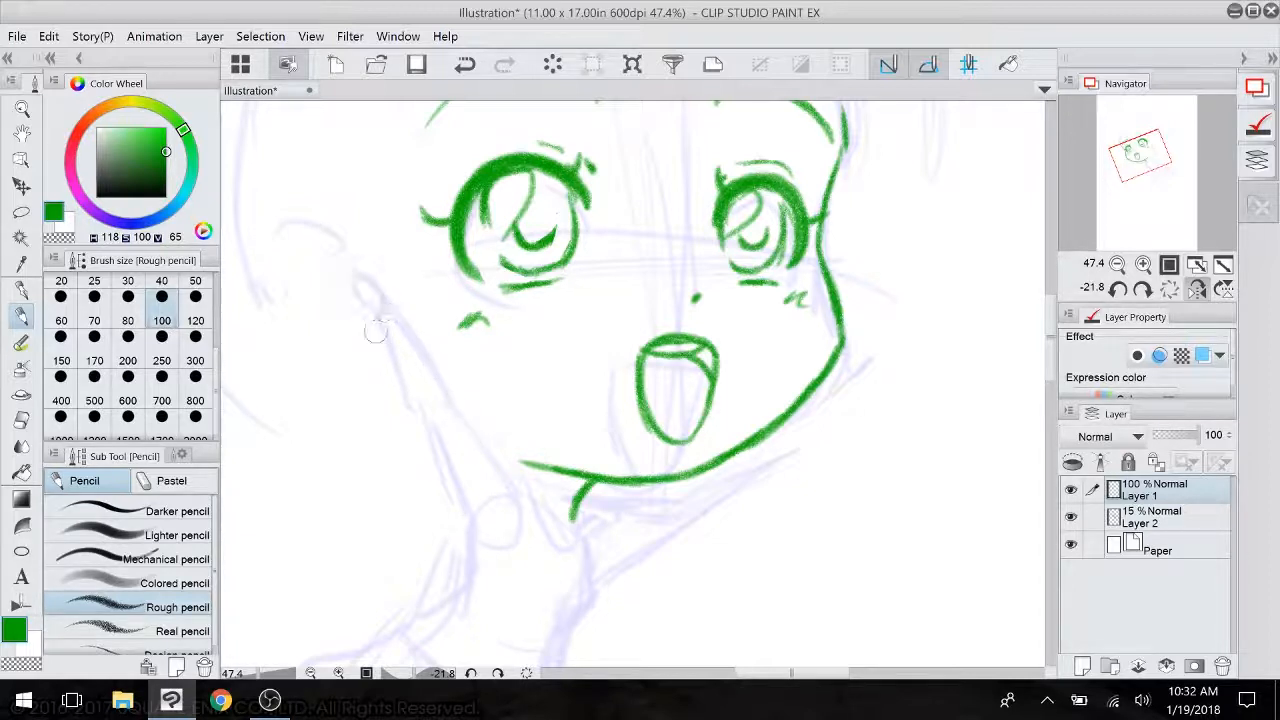
mouse_move(398, 300)
mouse_down()
mouse_move(360, 328)
mouse_move(413, 320)
mouse_move(380, 346)
mouse_move(411, 345)
mouse_move(390, 354)
mouse_move(432, 378)
mouse_move(530, 492)
mouse_up()
drag(383, 358, 488, 571)
mouse_move(503, 568)
mouse_down()
mouse_move(525, 520)
mouse_move(523, 540)
mouse_up()
- Draw the shirt collar under the chin and a swinging necktie with a round emblem near its tip
mouse_move(512, 471)
mouse_down()
mouse_move(530, 494)
mouse_move(542, 418)
mouse_move(630, 485)
mouse_move(641, 516)
mouse_up()
mouse_move(572, 442)
mouse_down()
mouse_move(600, 495)
mouse_move(589, 517)
mouse_move(618, 548)
mouse_move(638, 518)
mouse_move(608, 517)
mouse_move(618, 496)
mouse_up()
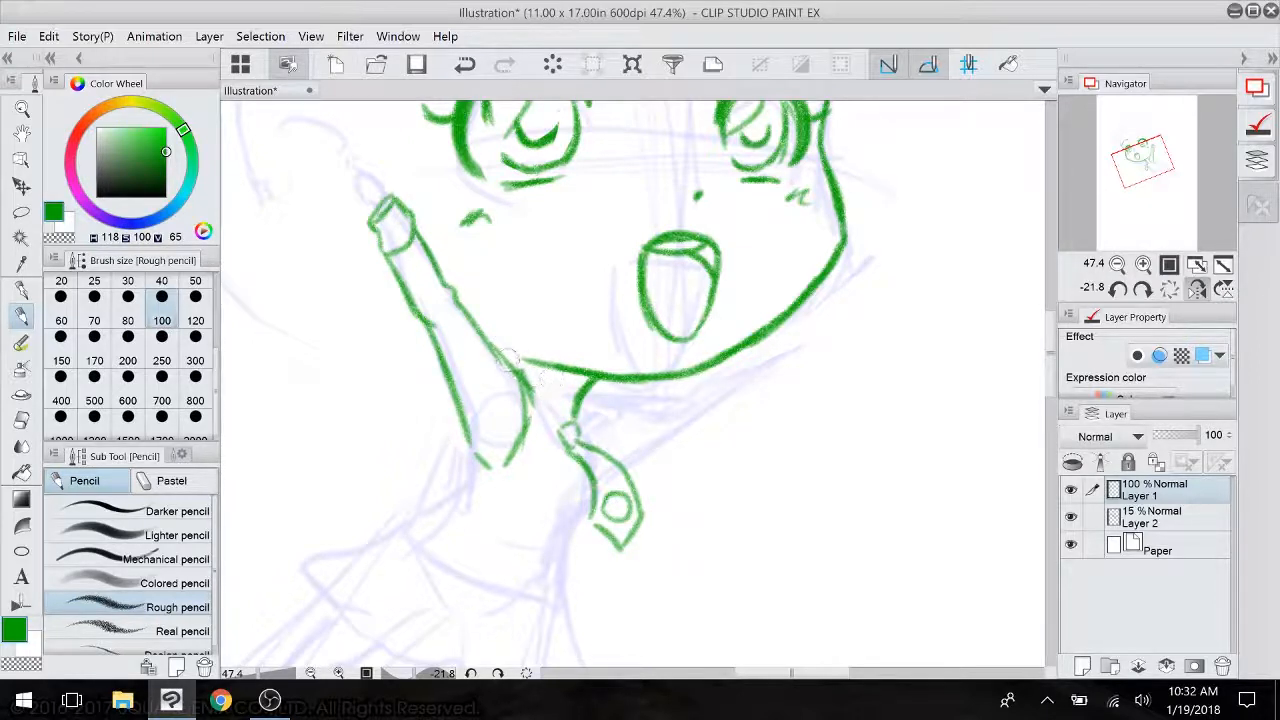
mouse_move(513, 365)
mouse_down()
mouse_move(558, 426)
mouse_move(579, 390)
mouse_up()
drag(586, 399, 576, 435)
- Set the Rough pencil size to 60 and draw a small hand with spread fingers emerging from the raised cuff
mouse_move(508, 307)
mouse_down()
mouse_move(527, 220)
mouse_move(529, 276)
mouse_up()
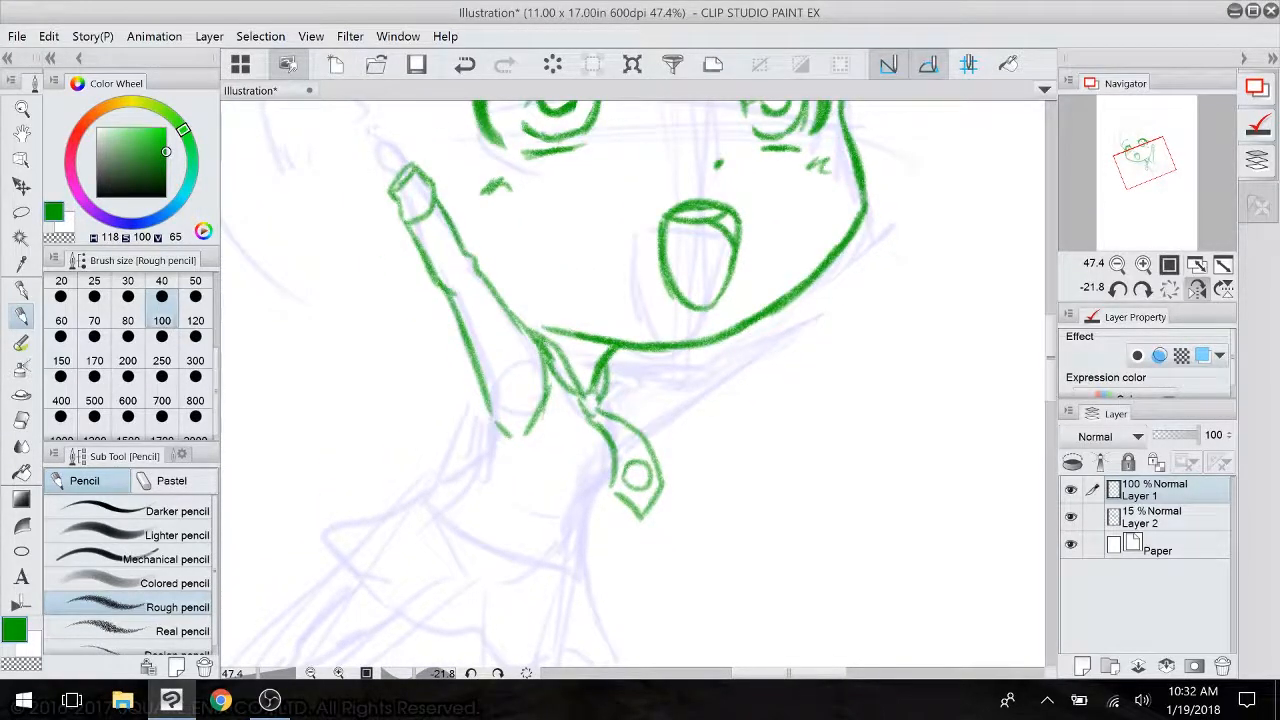
drag(471, 241, 528, 420)
scroll(528, 420, up, 3)
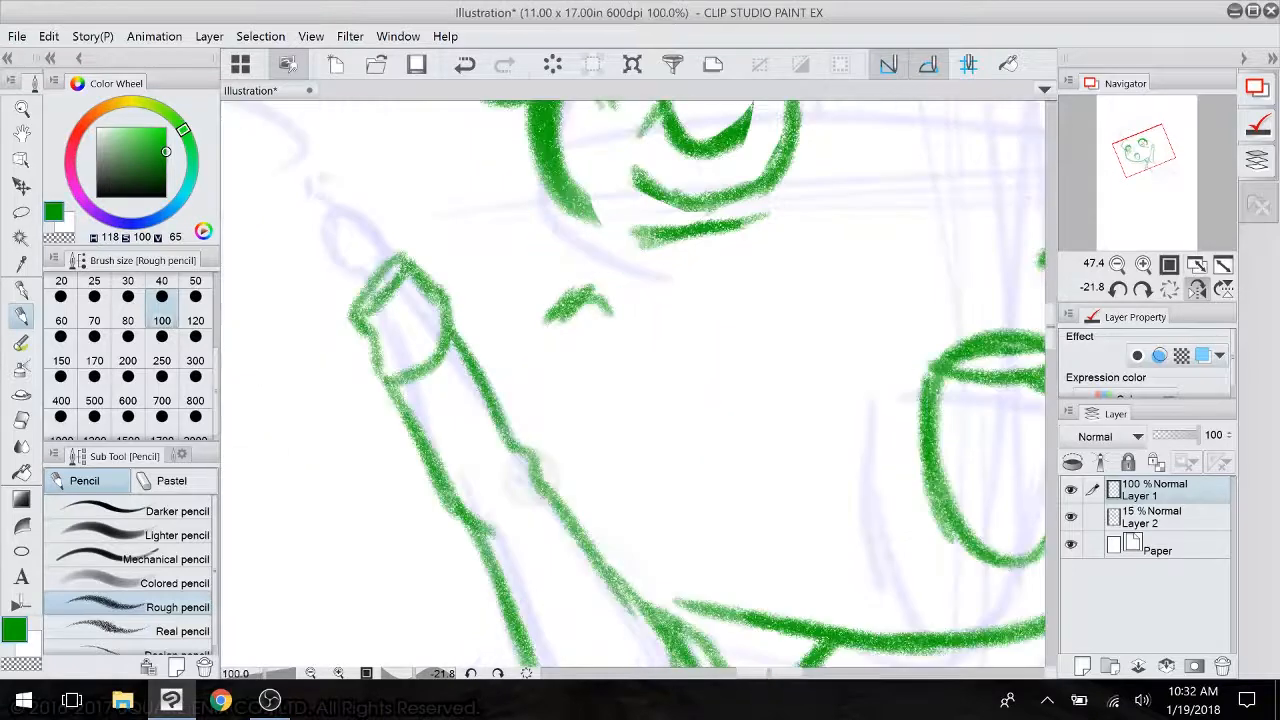
drag(530, 475, 630, 670)
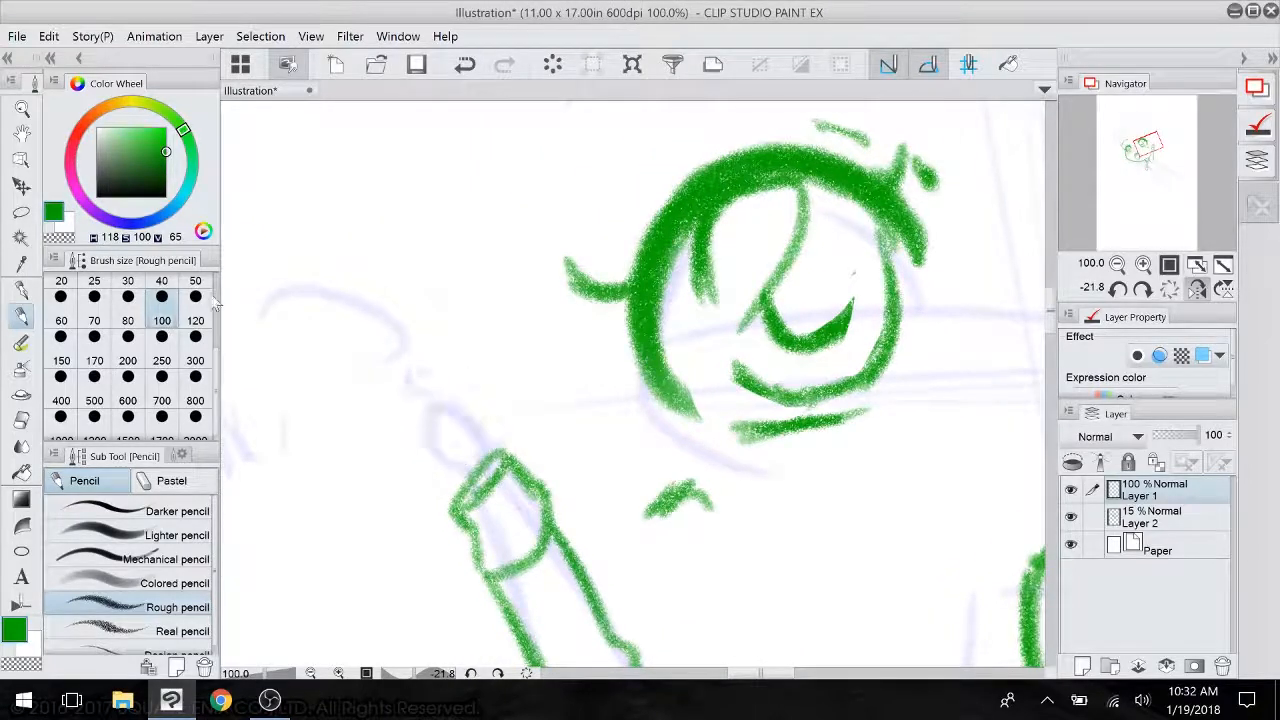
click(62, 310)
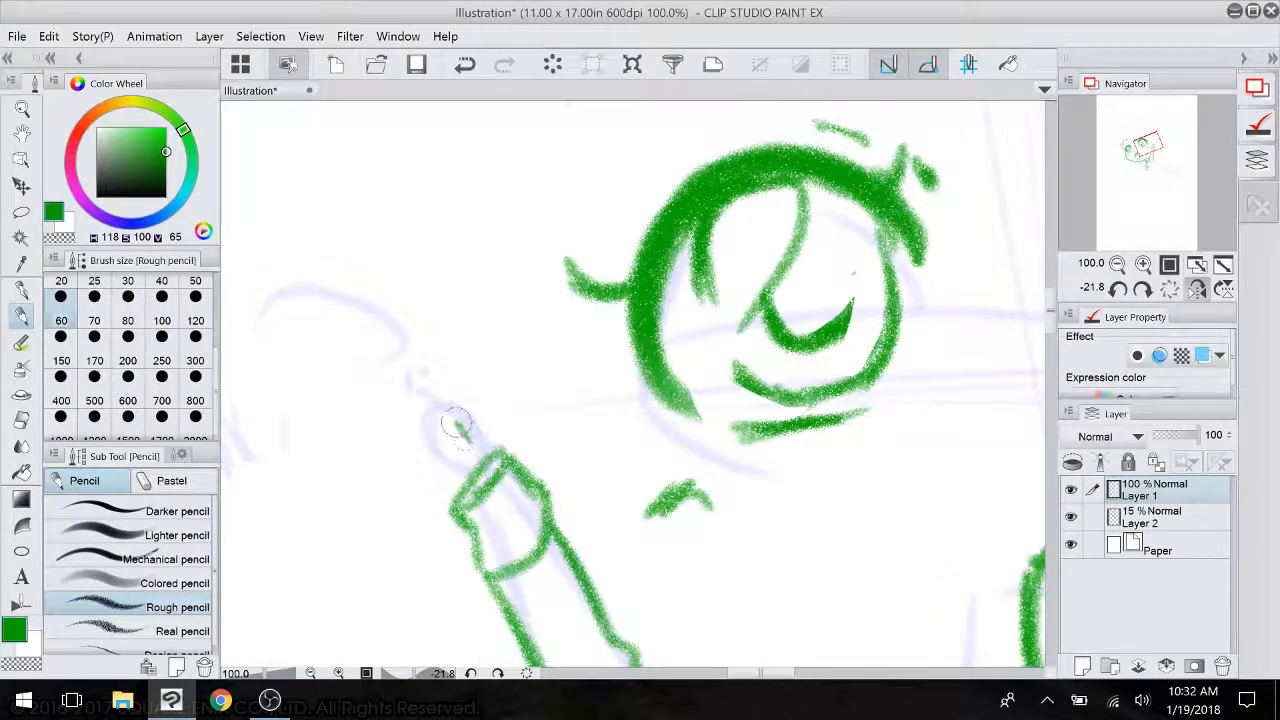
mouse_move(456, 424)
mouse_down()
mouse_move(488, 472)
mouse_move(471, 380)
mouse_up()
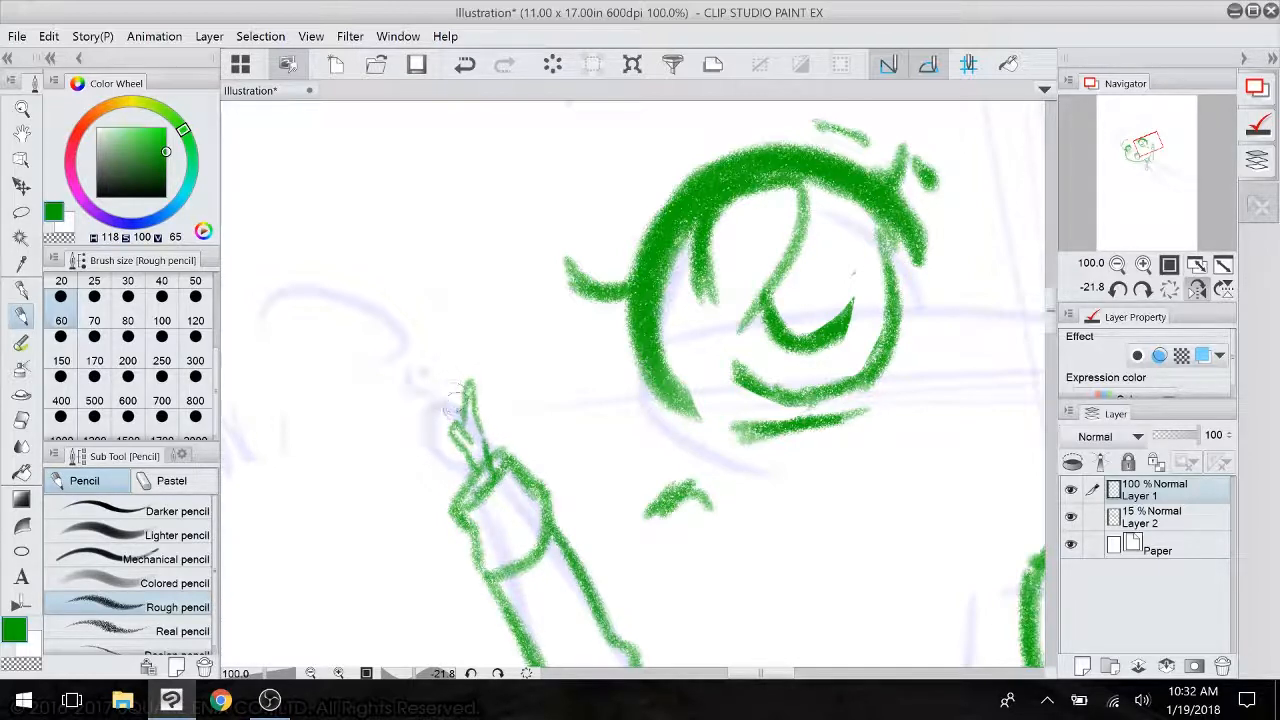
mouse_move(451, 407)
mouse_down()
mouse_move(430, 400)
mouse_move(428, 436)
mouse_move(478, 497)
mouse_up()
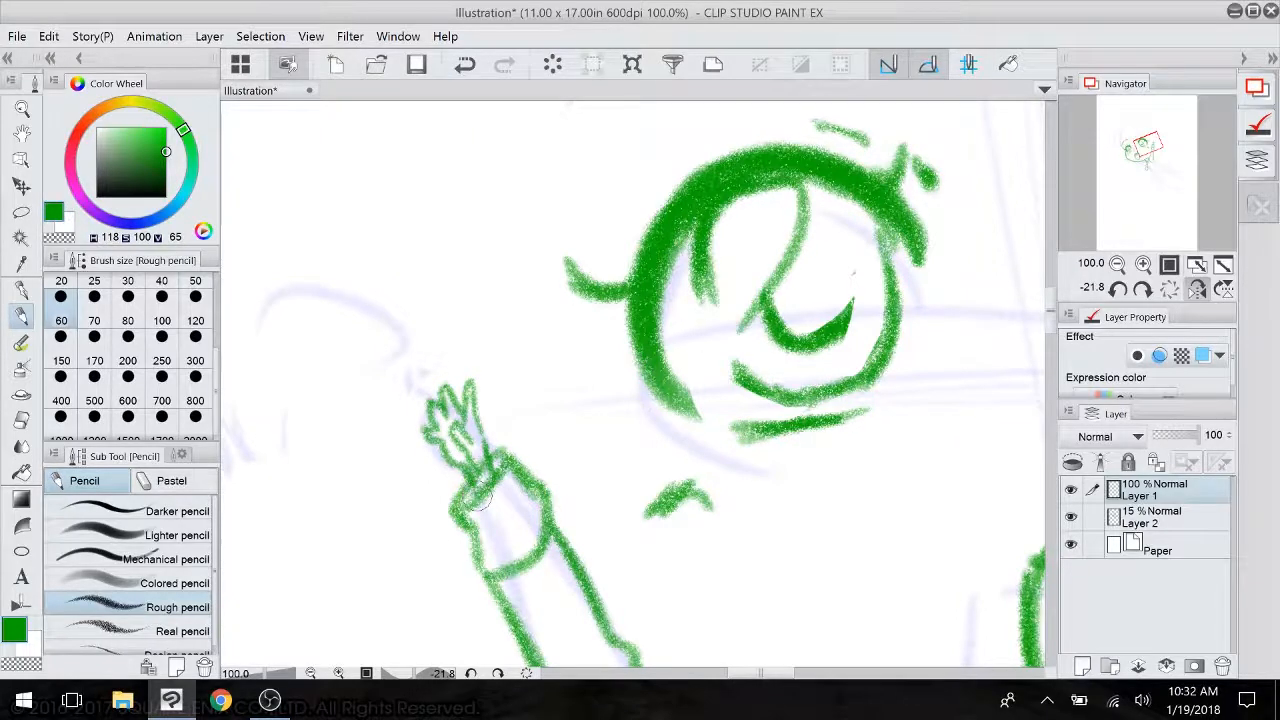
- Lasso the raised hand, enlarge it with a transform, reposition it on the cuff, and clear the selection
scroll(700, 442, down, 5)
drag(700, 442, 615, 411)
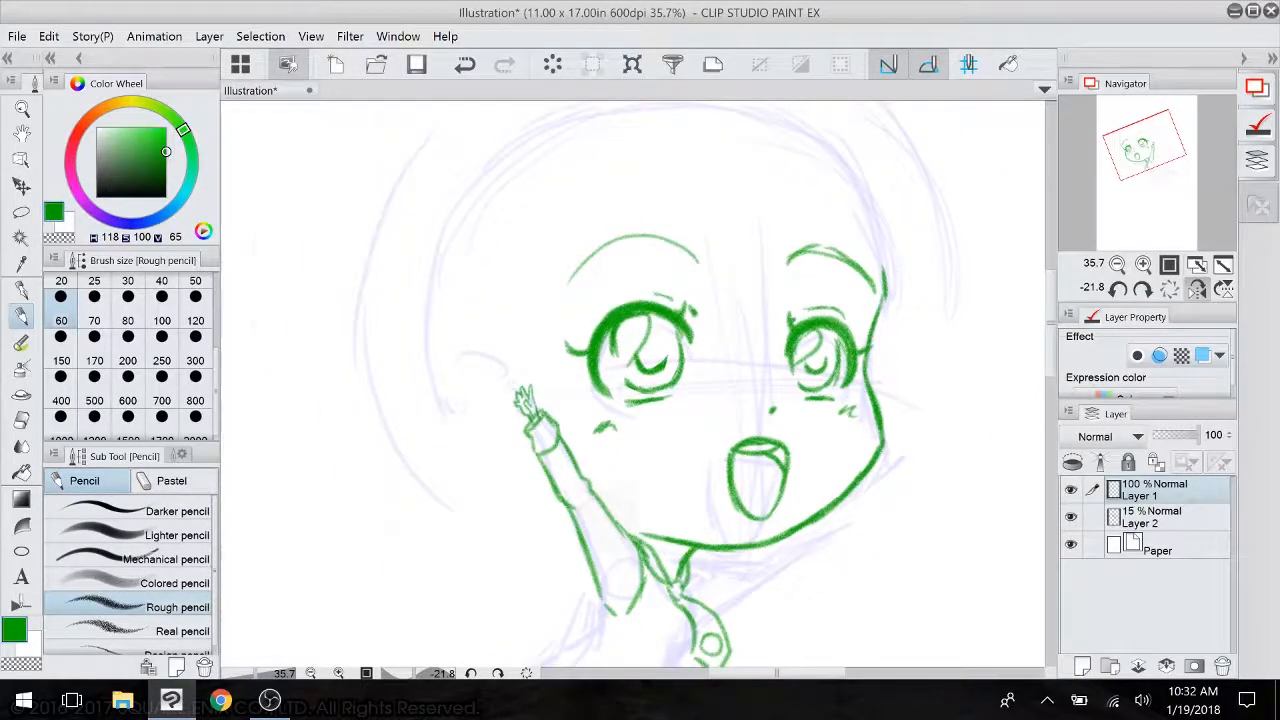
scroll(612, 450, up, 1)
key(m)
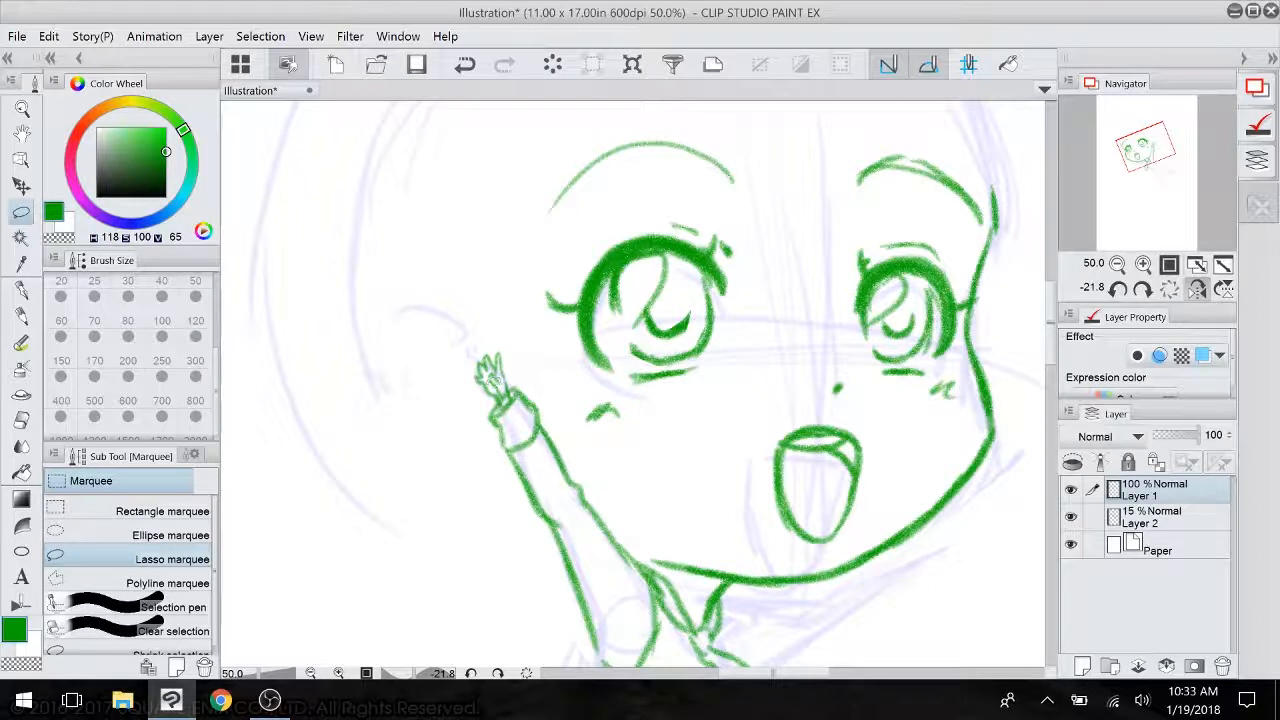
mouse_move(470, 378)
mouse_down()
mouse_move(515, 373)
mouse_move(472, 386)
mouse_up()
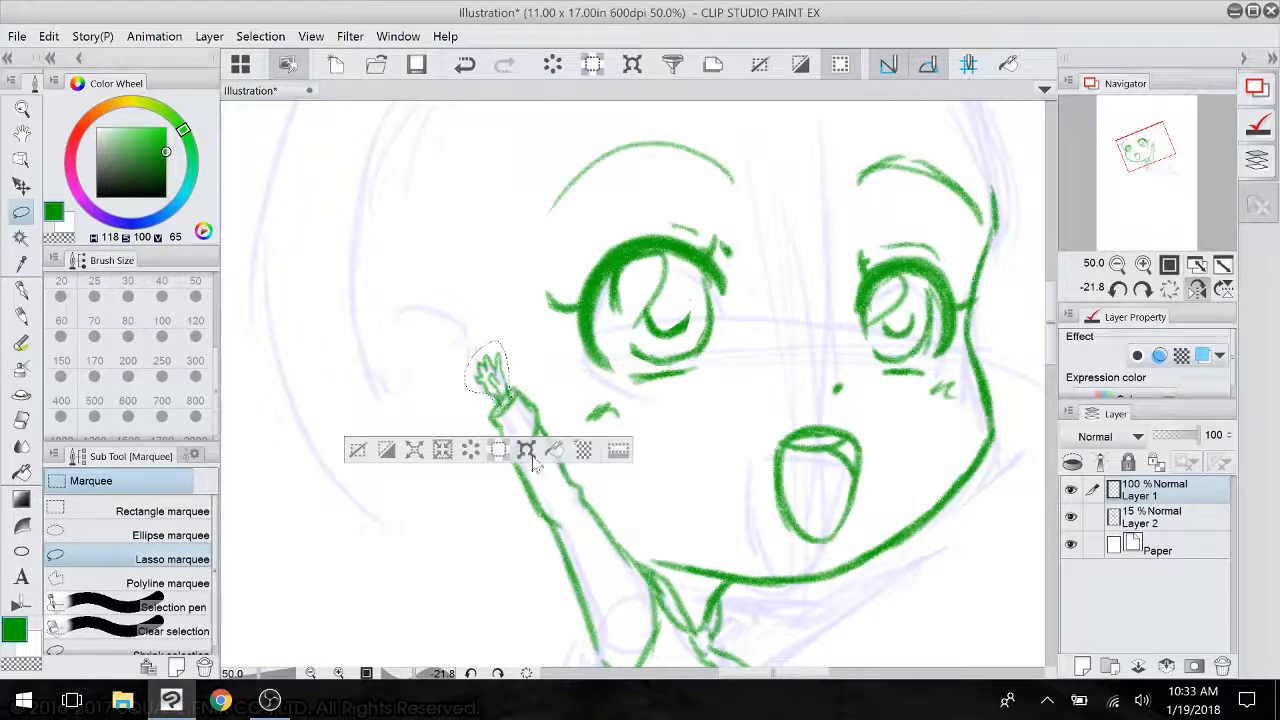
key(ctrl+t)
drag(498, 338, 497, 304)
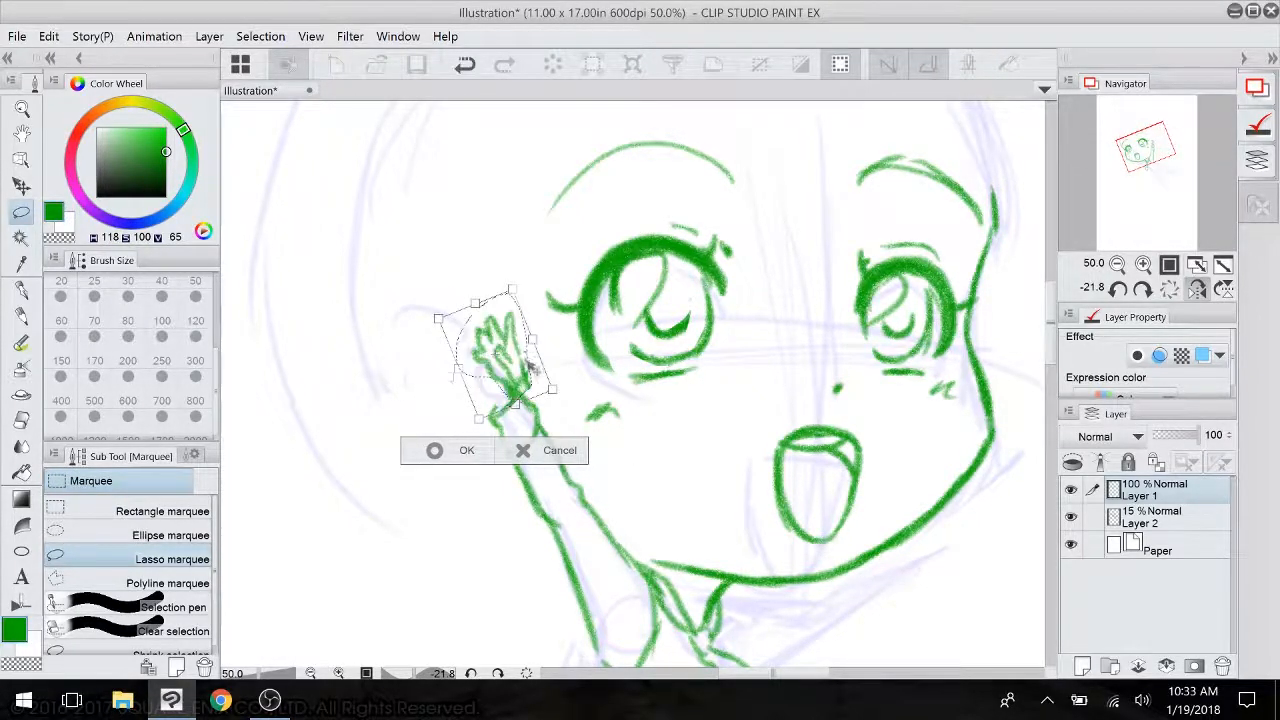
drag(505, 370, 513, 377)
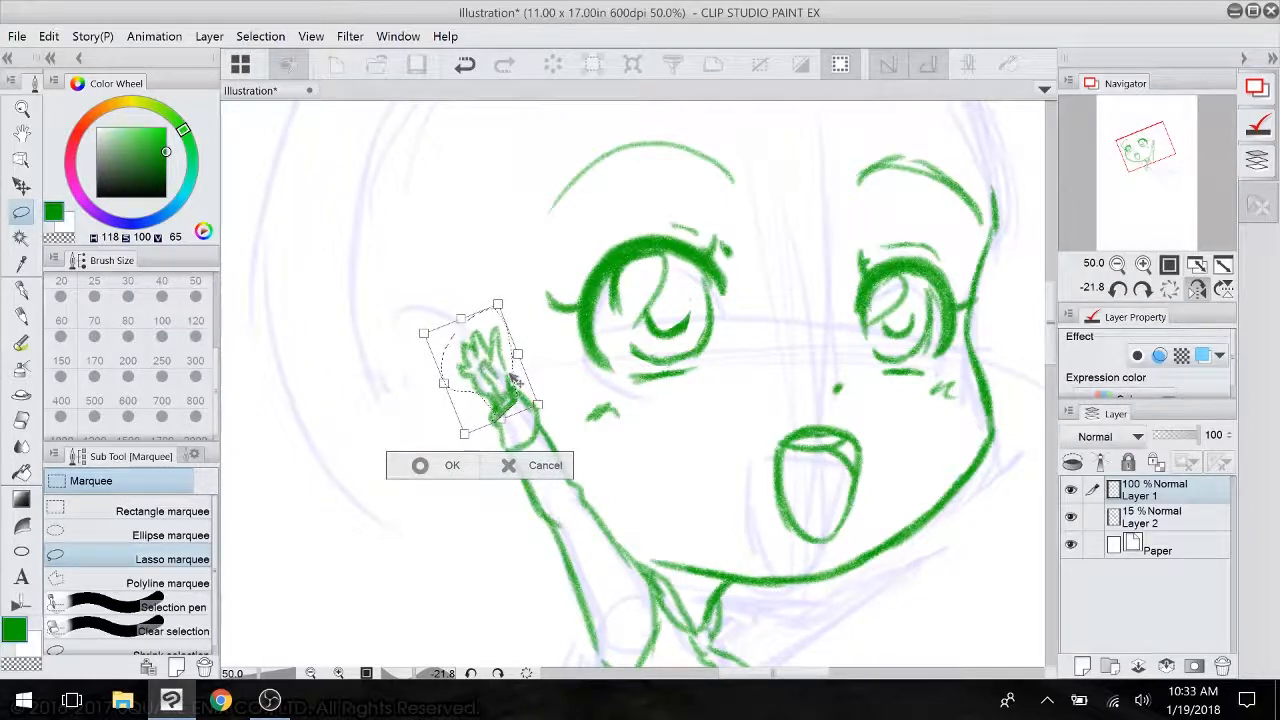
key(Return)
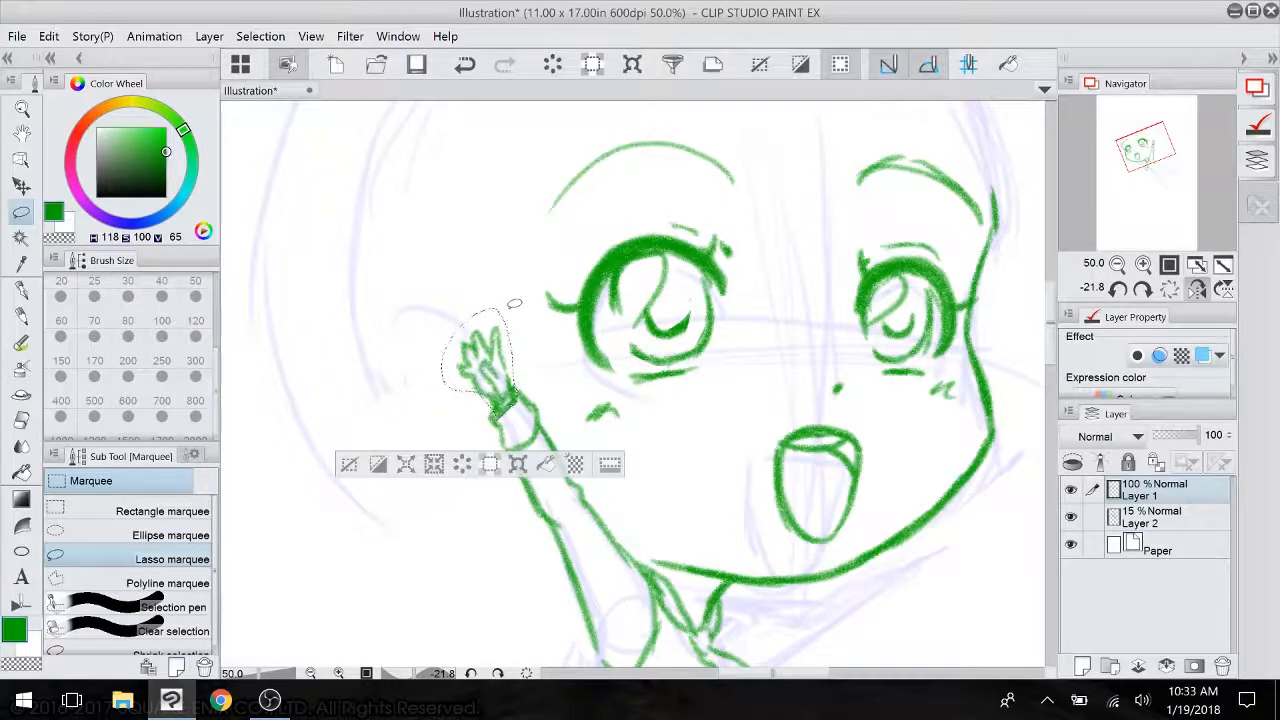
key(ctrl+d)
- Draw the far collar flap with the Rough pencil and outline the far arm's sleeve extending behind the chin
scroll(795, 411, down, 4)
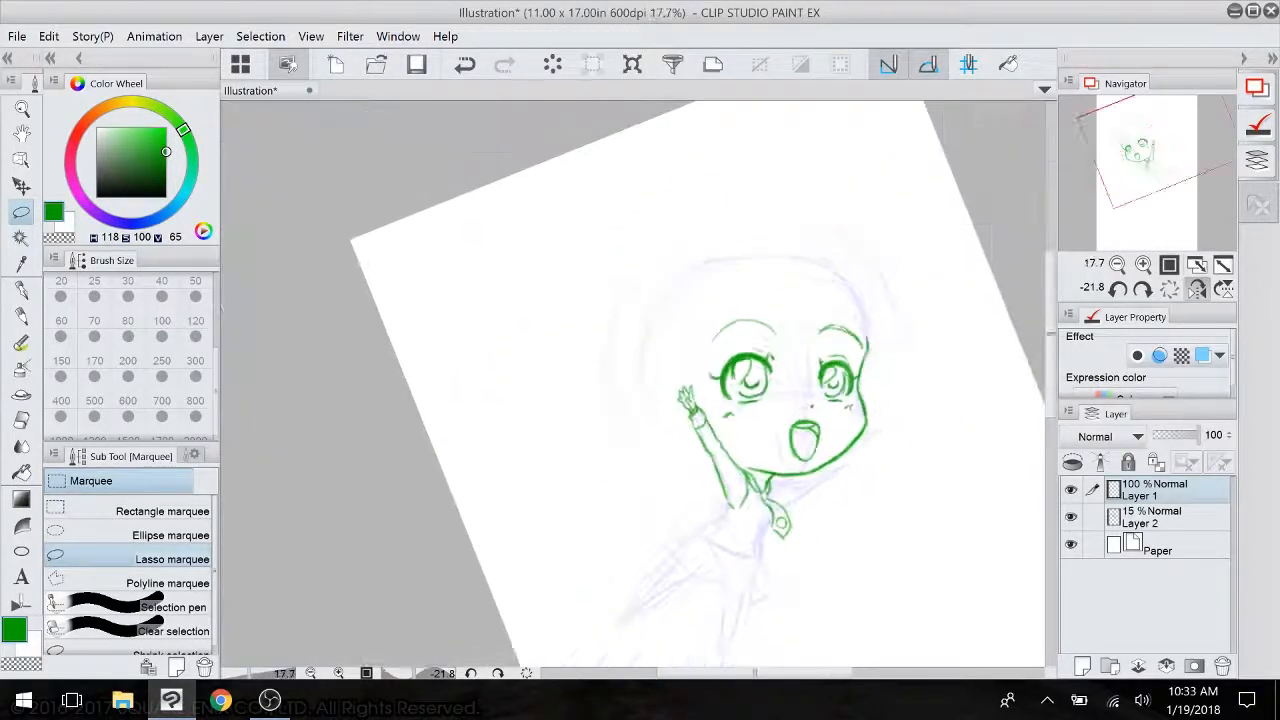
scroll(751, 507, up, 4)
drag(672, 512, 722, 548)
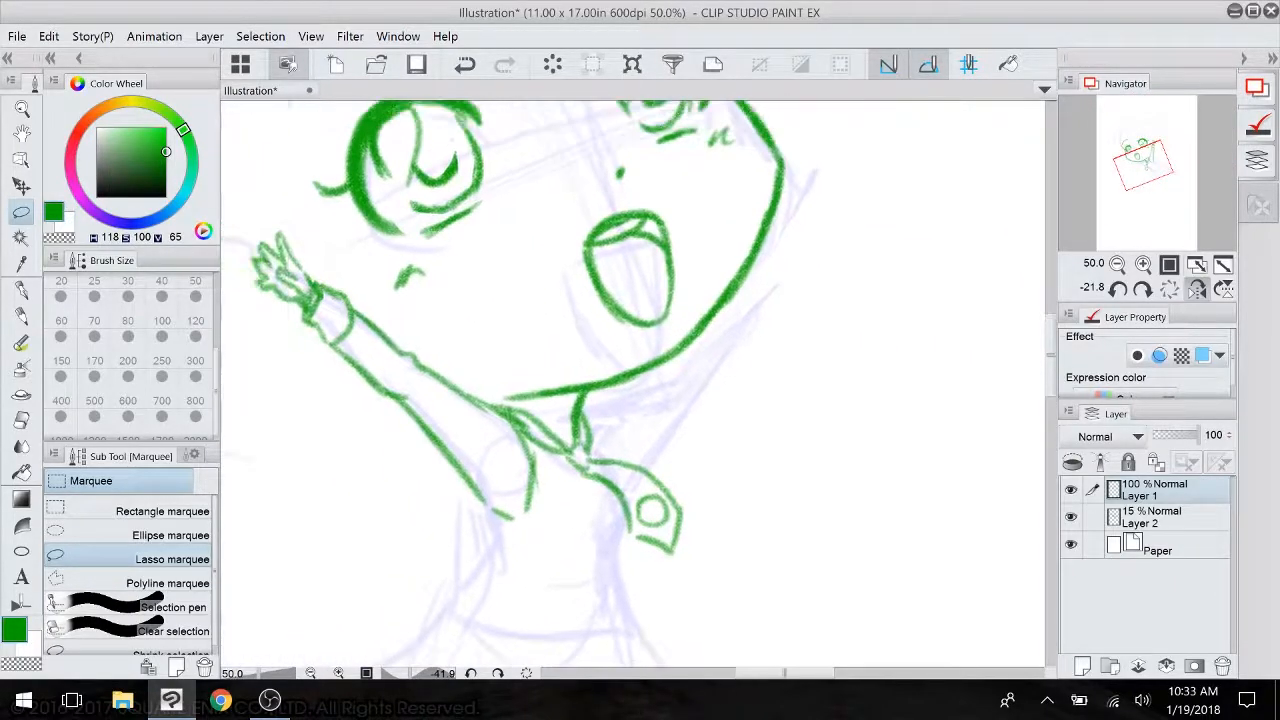
key(p)
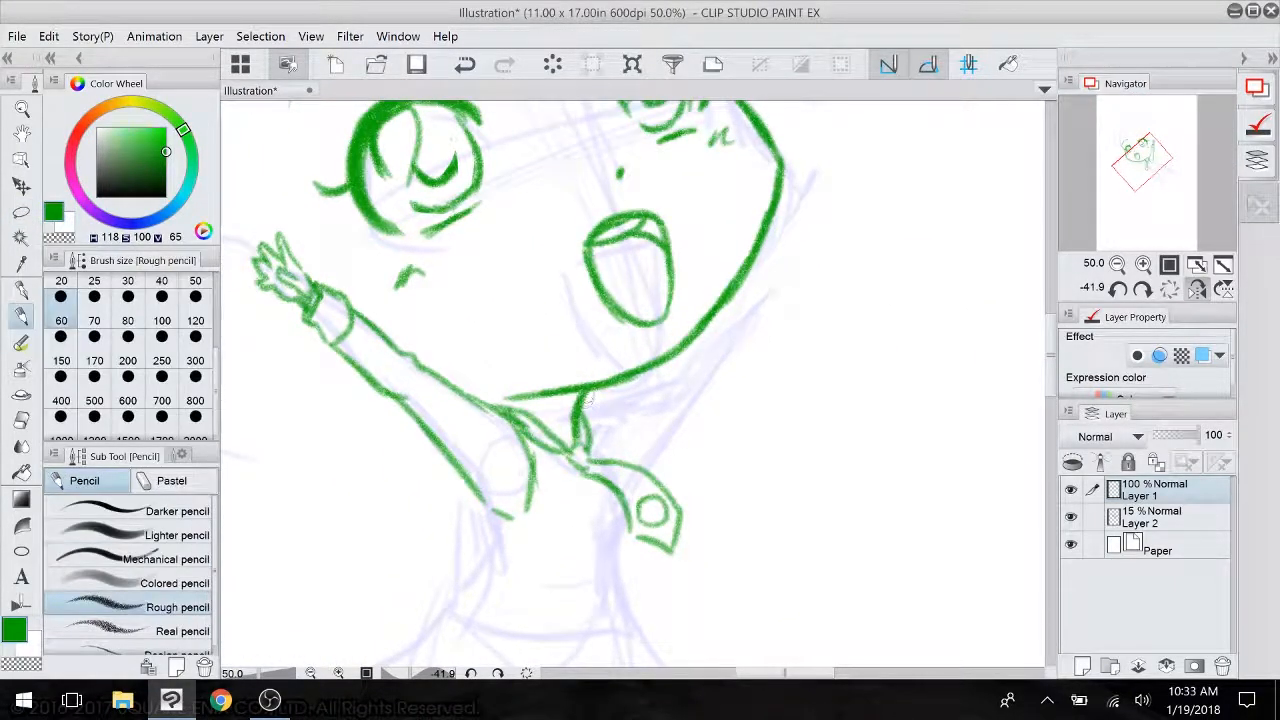
drag(586, 404, 588, 450)
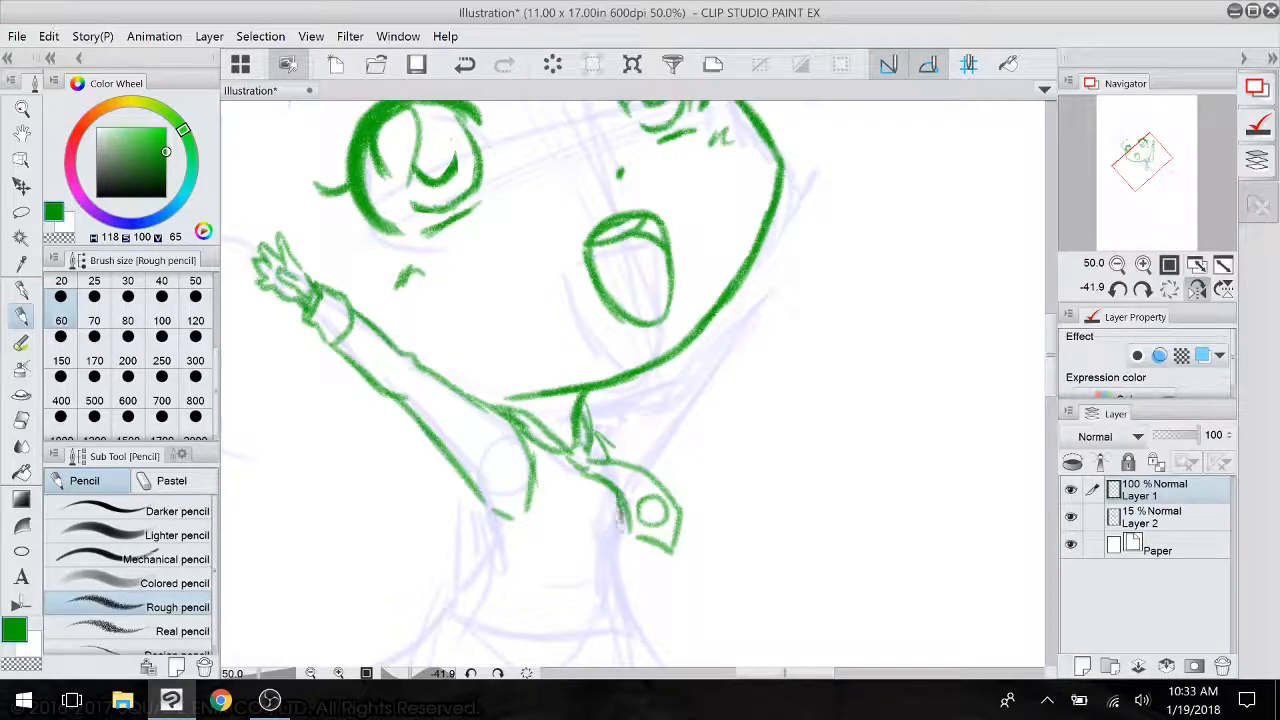
drag(616, 518, 604, 556)
drag(657, 421, 638, 462)
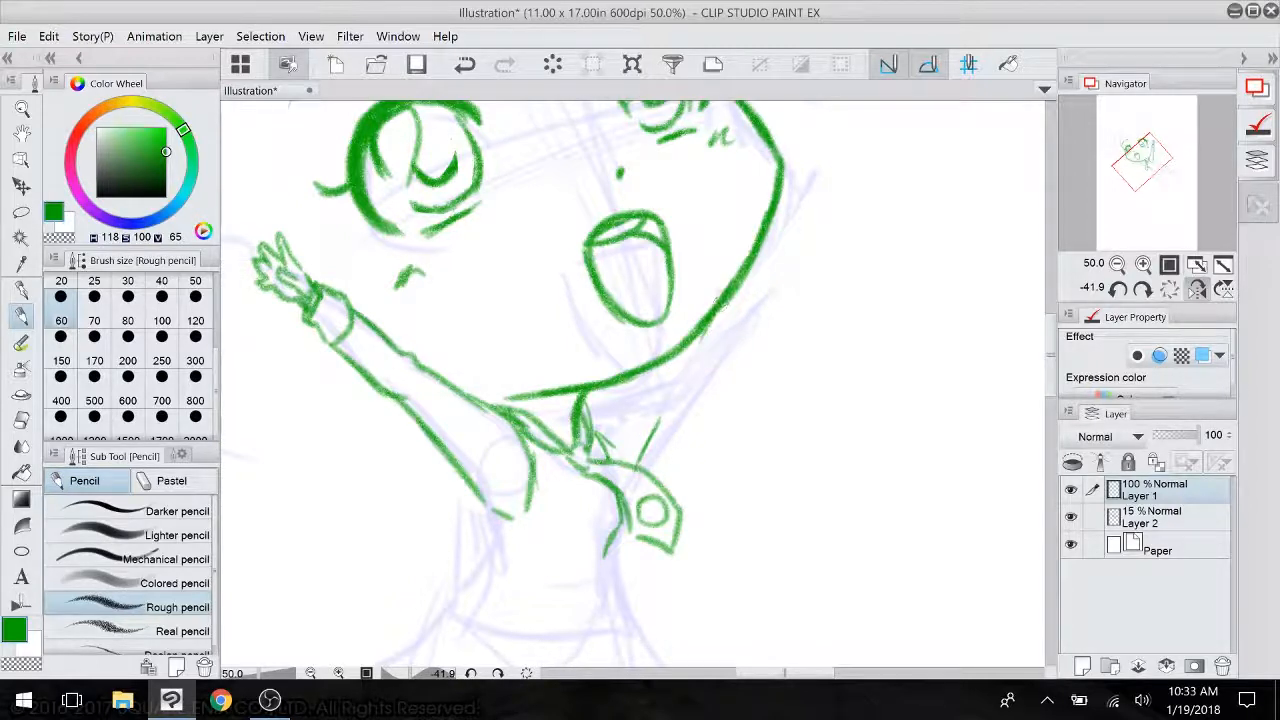
mouse_move(691, 369)
mouse_down()
mouse_move(617, 423)
mouse_move(624, 392)
mouse_move(688, 369)
mouse_up()
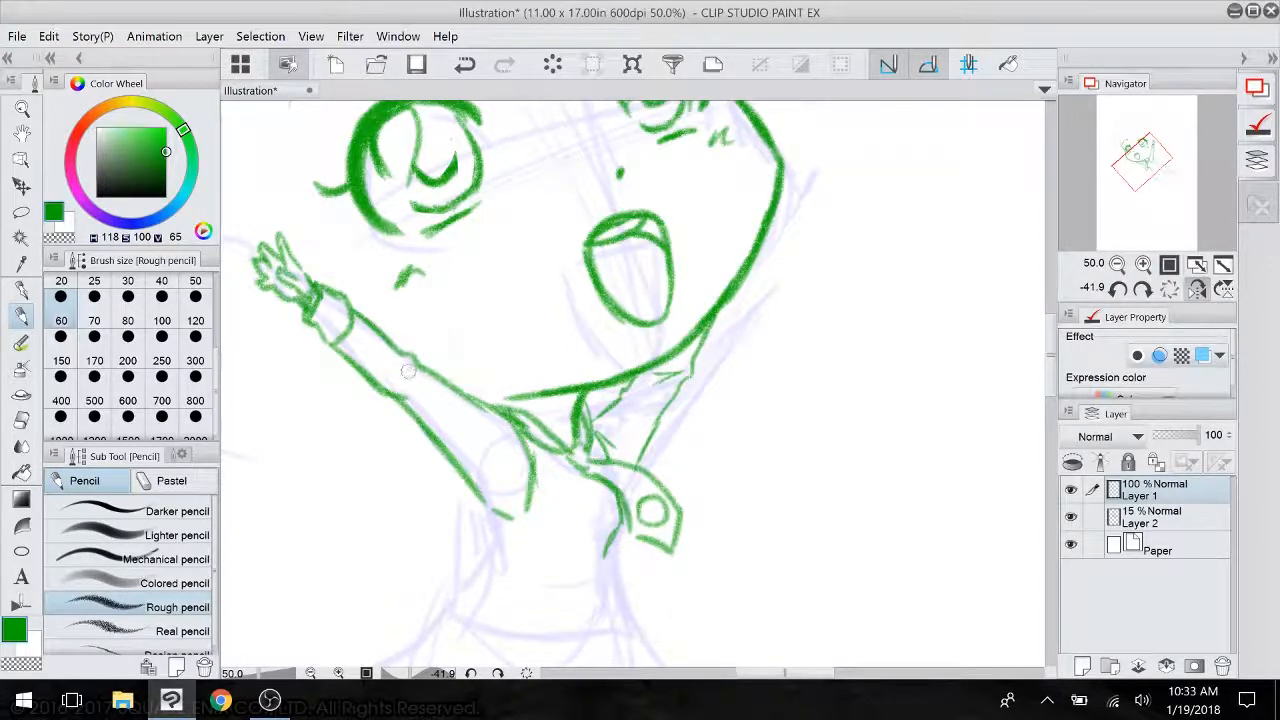
- Trace both sides of the torso from the armpits down to the waist, flaring the shirt out on the near side
drag(770, 334, 840, 500)
scroll(786, 523, down, 2)
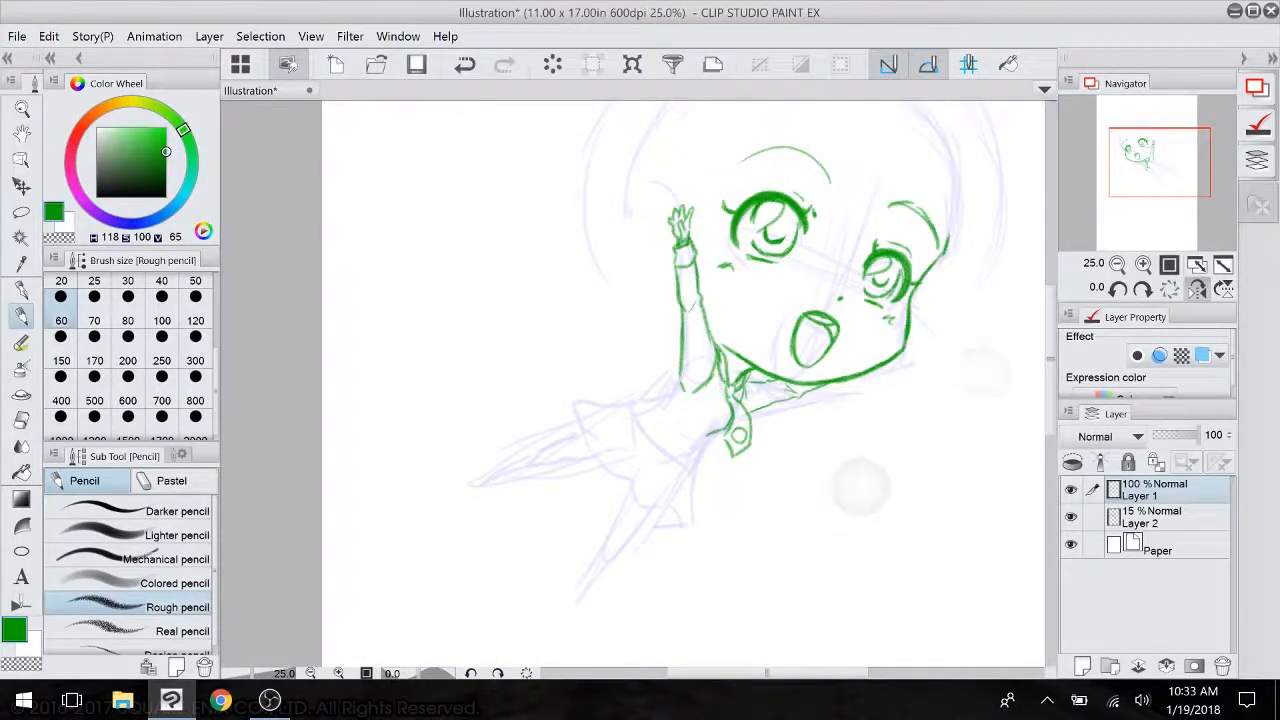
scroll(923, 428, up, 1)
mouse_move(923, 428)
mouse_down()
mouse_move(967, 305)
mouse_move(944, 431)
mouse_up()
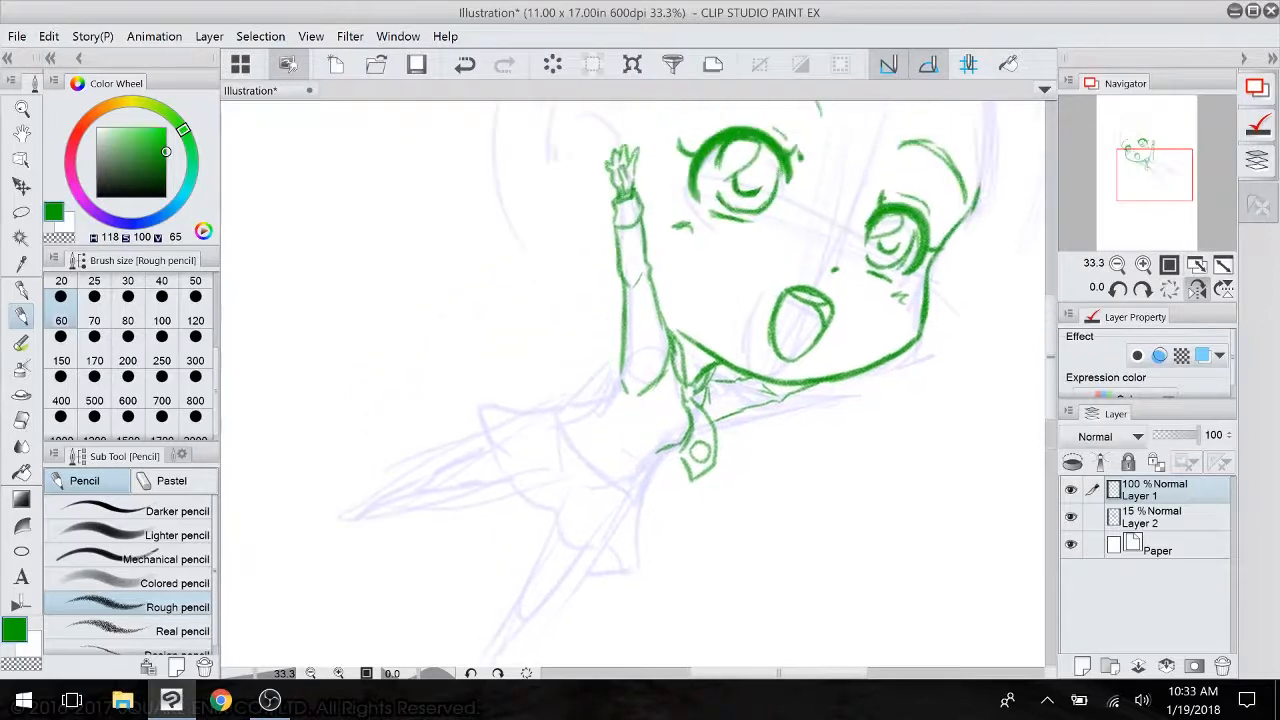
scroll(721, 455, up, 2)
drag(672, 437, 698, 319)
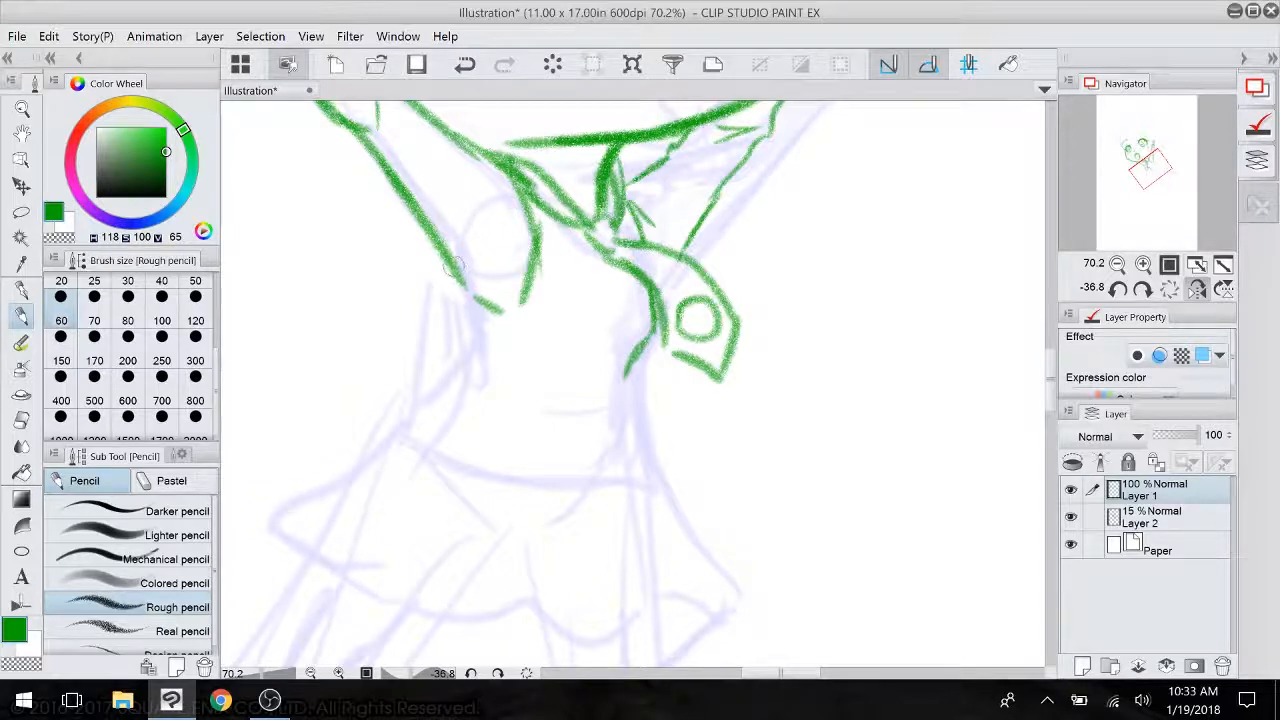
mouse_move(454, 266)
mouse_down()
mouse_move(471, 348)
mouse_move(477, 316)
mouse_move(477, 333)
mouse_move(397, 411)
mouse_move(405, 447)
mouse_up()
mouse_move(640, 345)
mouse_down()
mouse_move(610, 405)
mouse_move(644, 440)
mouse_move(645, 490)
mouse_up()
drag(616, 388, 636, 416)
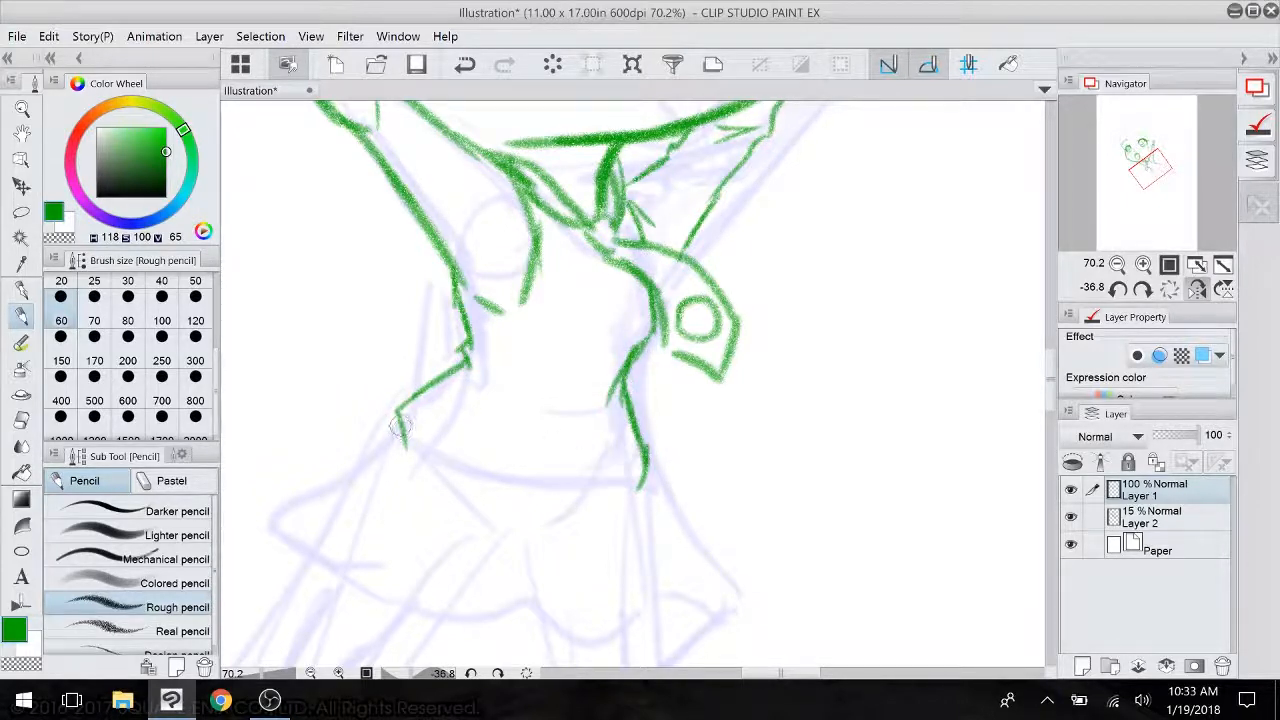
- Draw the shirt's bottom hem across the waist and add short fold marks on the torso
mouse_move(398, 413)
mouse_down()
mouse_move(462, 455)
mouse_move(430, 444)
mouse_move(466, 451)
mouse_up()
mouse_move(460, 452)
mouse_down()
mouse_move(496, 487)
mouse_move(635, 487)
mouse_move(588, 495)
mouse_move(646, 460)
mouse_up()
drag(585, 342, 537, 371)
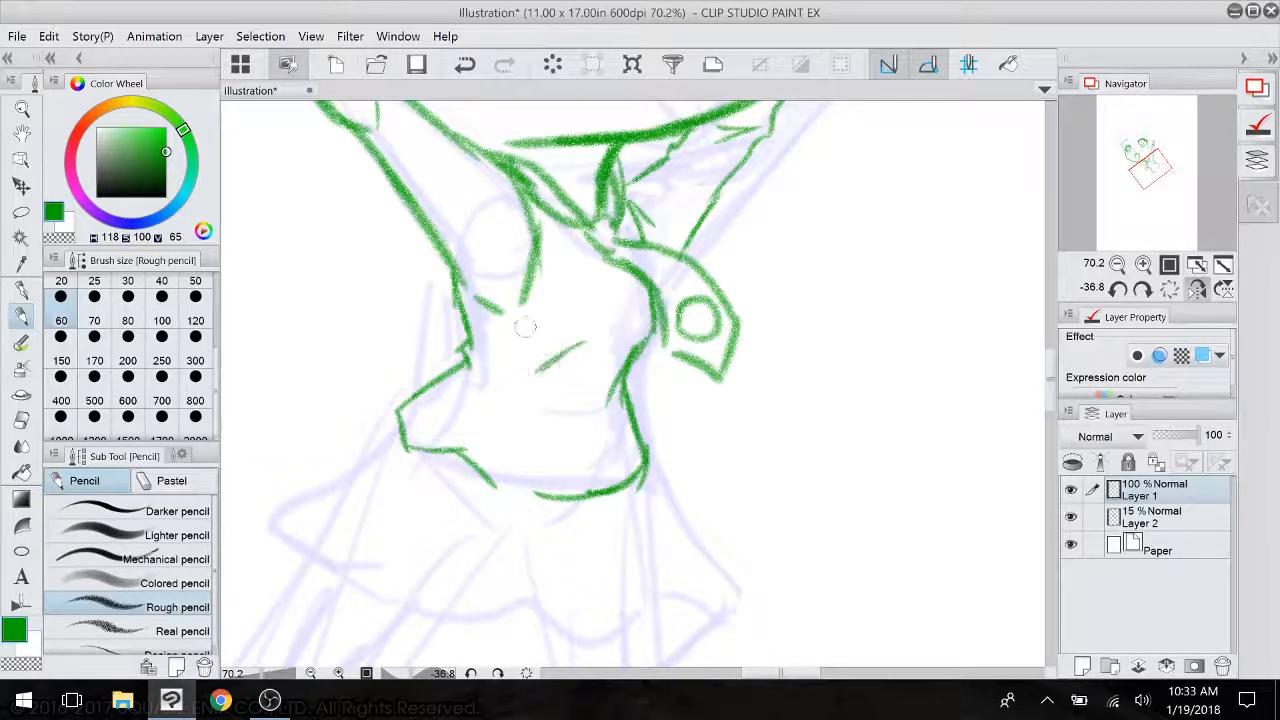
mouse_move(486, 300)
mouse_down()
mouse_move(470, 326)
mouse_move(480, 357)
mouse_move(437, 405)
mouse_up()
- Draw the skirt's pleat lines fanning out from the shirt hem and outline the flared panel on the near side
mouse_move(600, 353)
mouse_down()
mouse_move(579, 229)
mouse_move(702, 161)
mouse_move(698, 175)
mouse_up()
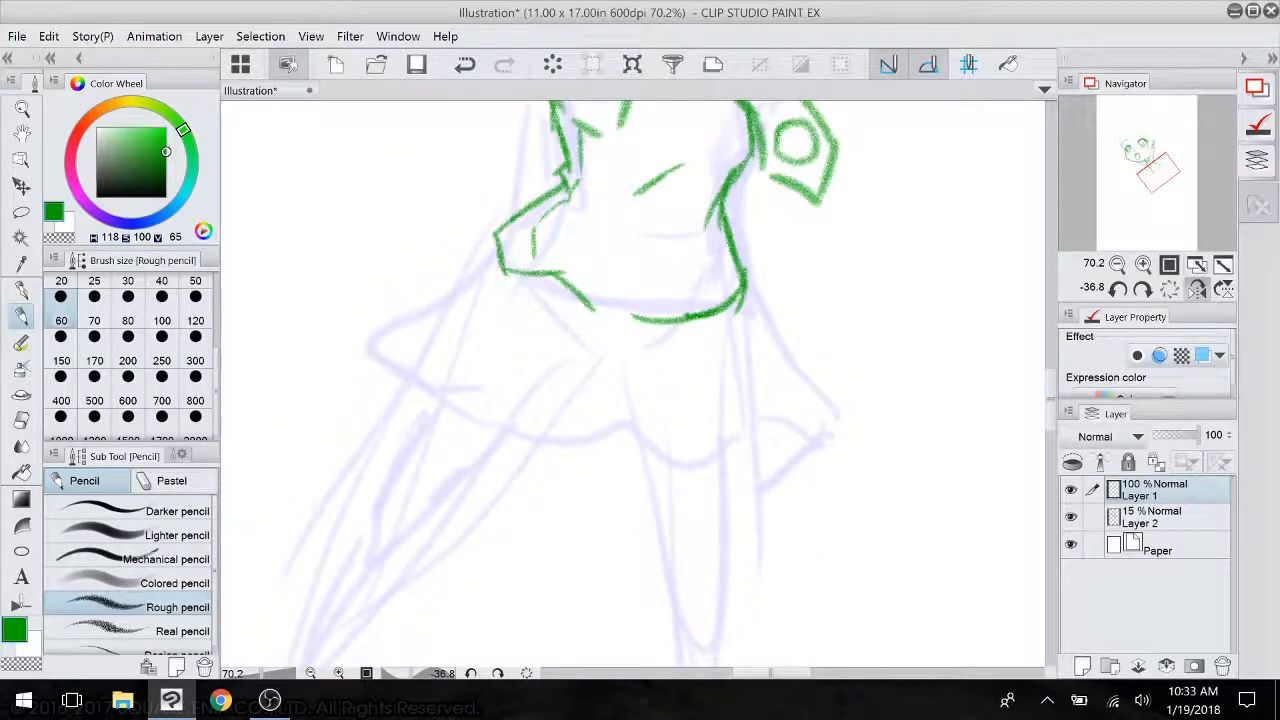
mouse_move(688, 321)
mouse_down()
mouse_move(688, 475)
mouse_move(602, 460)
mouse_up()
mouse_move(596, 312)
mouse_down()
mouse_move(496, 427)
mouse_move(545, 312)
mouse_move(432, 380)
mouse_up()
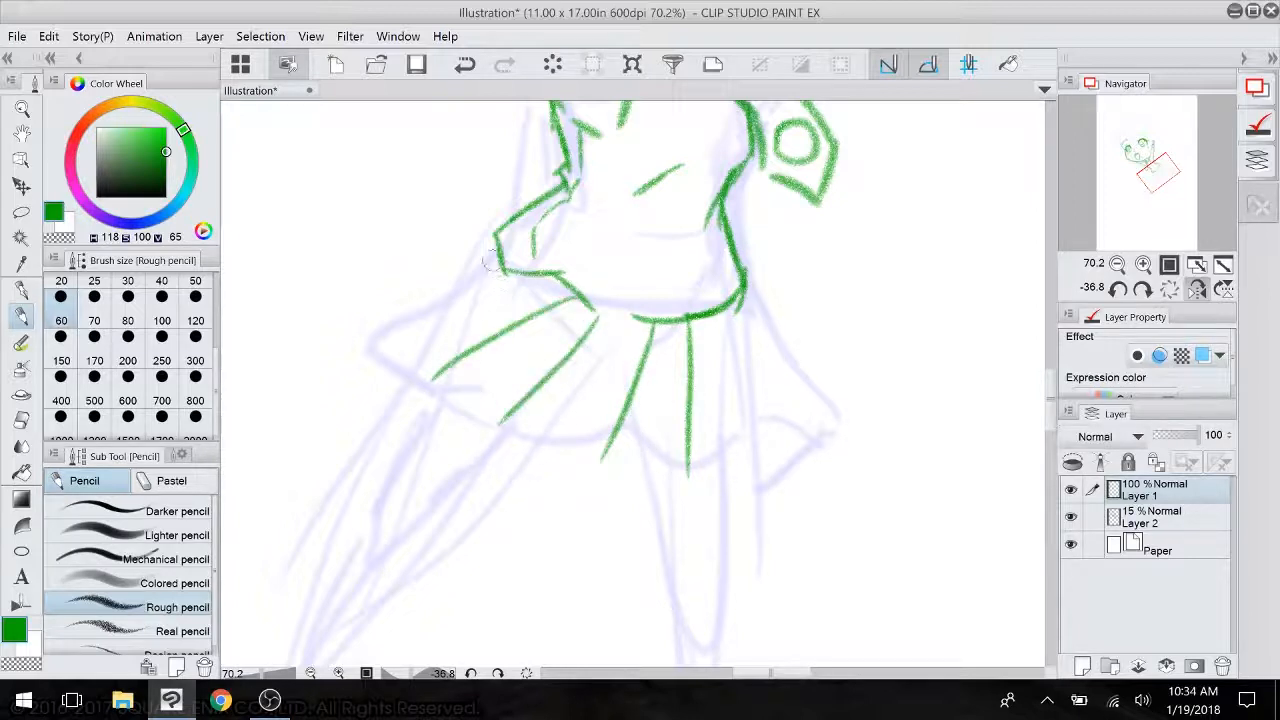
drag(500, 262, 361, 334)
mouse_move(495, 235)
mouse_down()
mouse_move(434, 239)
mouse_move(359, 209)
mouse_move(354, 320)
mouse_up()
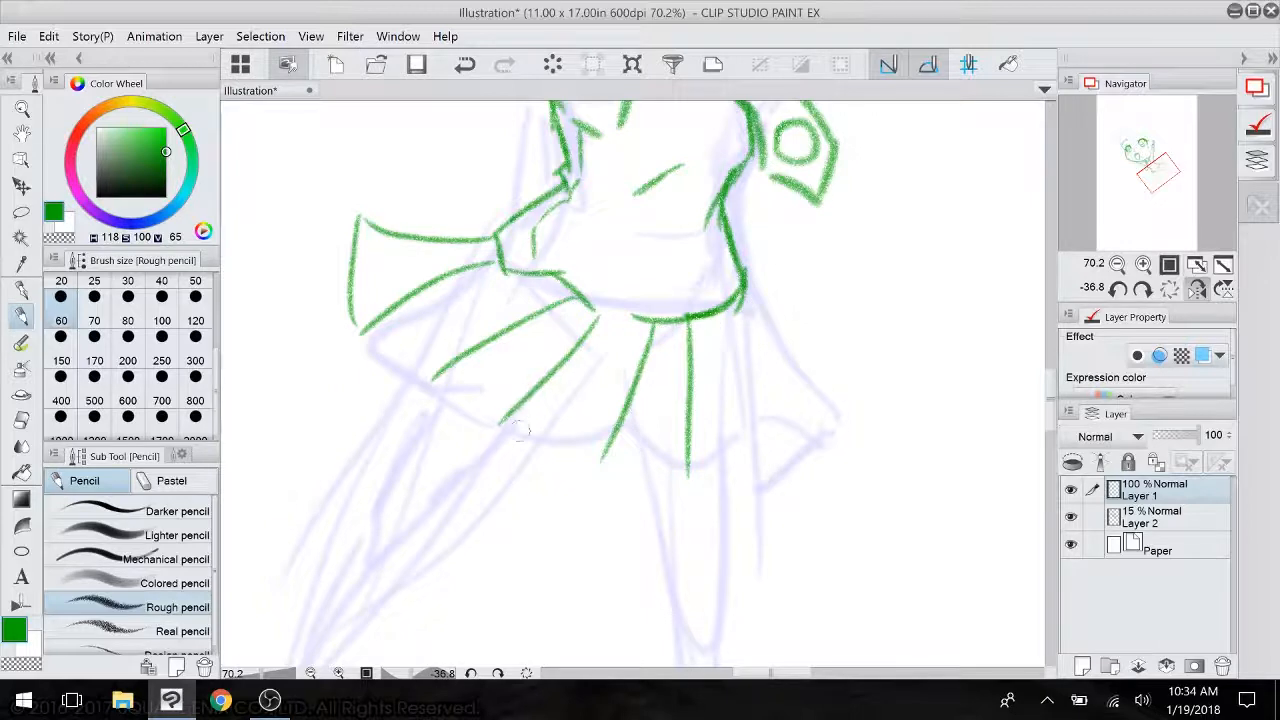
- Join the skirt's pleat ends with curved hem segments and outline the pleats on the far side
mouse_move(434, 380)
mouse_down()
mouse_move(477, 398)
mouse_move(495, 424)
mouse_up()
drag(602, 459, 688, 478)
drag(717, 318, 761, 446)
mouse_move(742, 296)
mouse_down()
mouse_move(822, 394)
mouse_move(764, 446)
mouse_up()
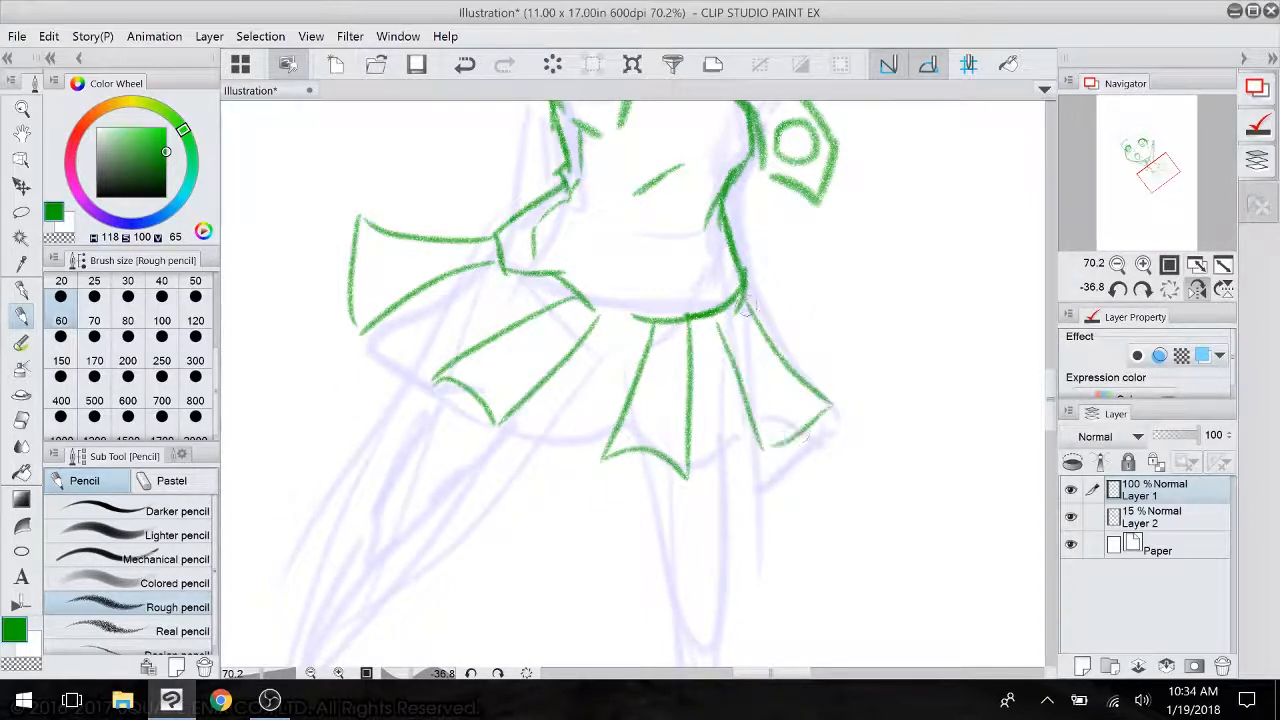
mouse_move(742, 284)
mouse_down()
mouse_move(845, 355)
mouse_move(830, 405)
mouse_up()
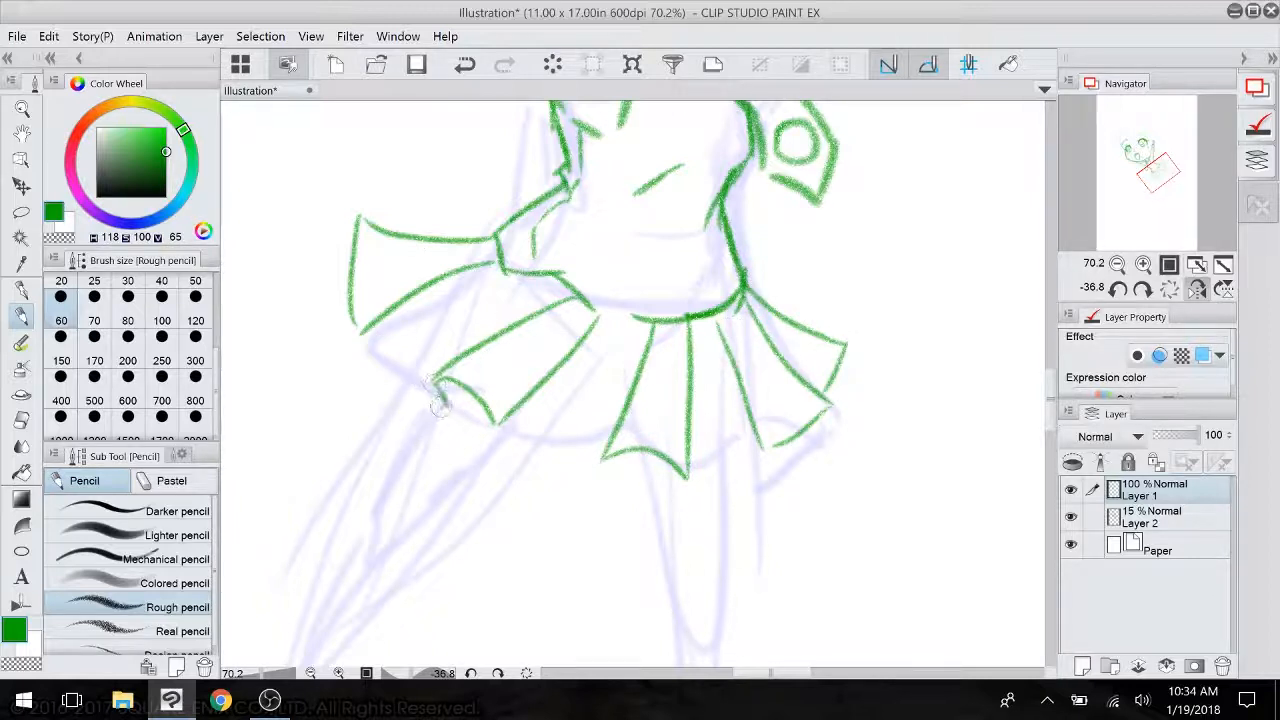
mouse_move(440, 404)
mouse_down()
mouse_move(372, 332)
mouse_move(378, 342)
mouse_up()
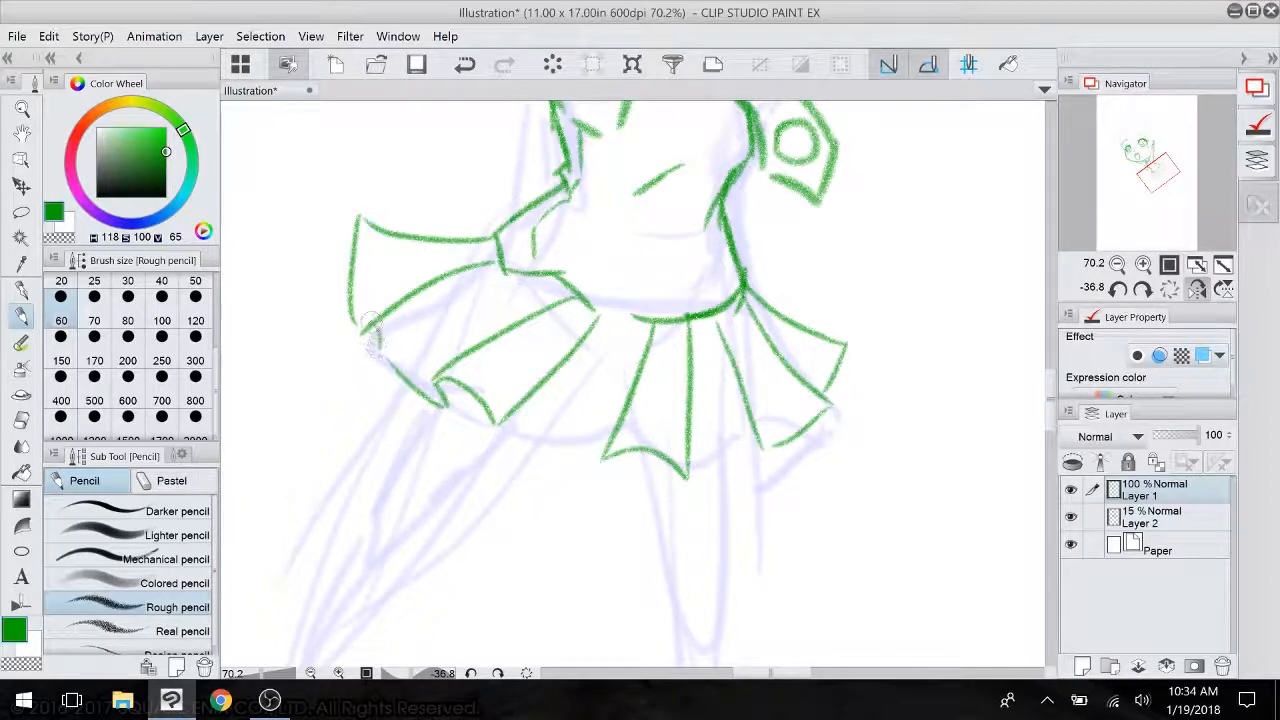
- Erase the flared skirt panel on the near side with the Hard eraser
click(24, 422)
mouse_move(470, 228)
mouse_down()
mouse_move(415, 292)
mouse_move(355, 325)
mouse_move(365, 215)
mouse_move(412, 232)
mouse_move(267, 432)
mouse_up()
scroll(731, 440, down, 3)
drag(815, 325, 733, 222)
drag(660, 520, 630, 340)
scroll(728, 569, up, 2)
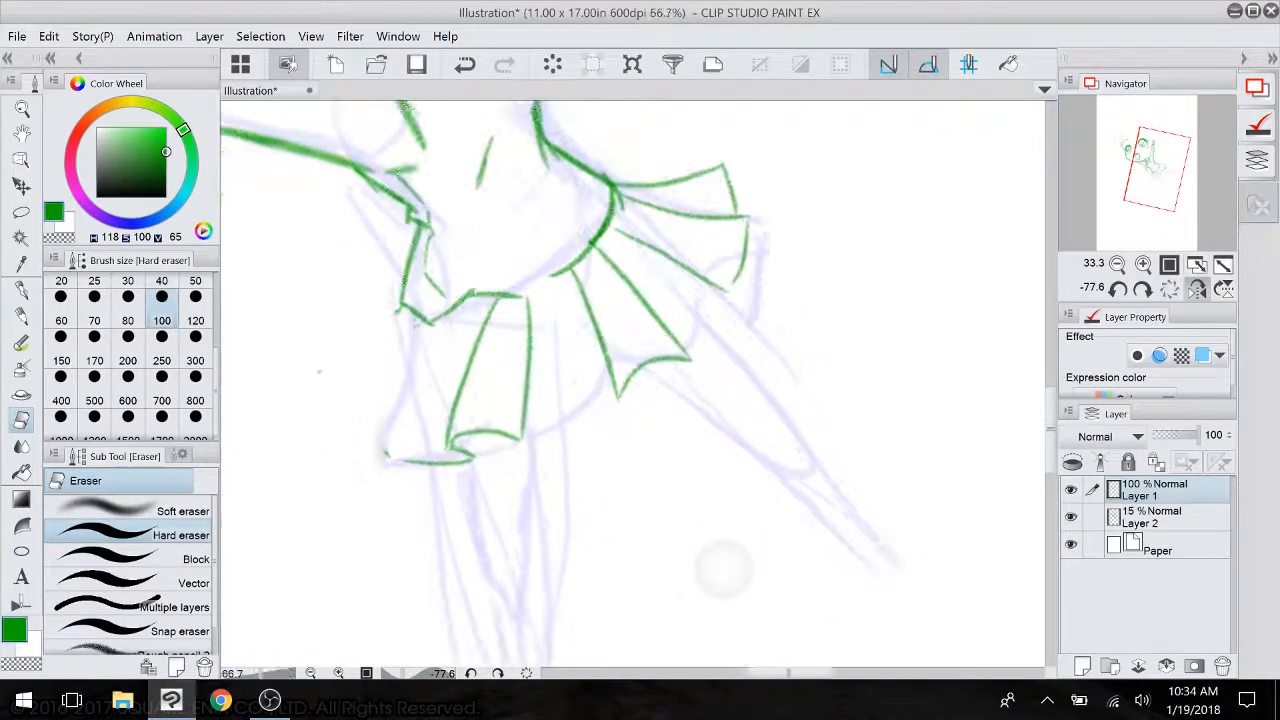
drag(728, 510, 752, 640)
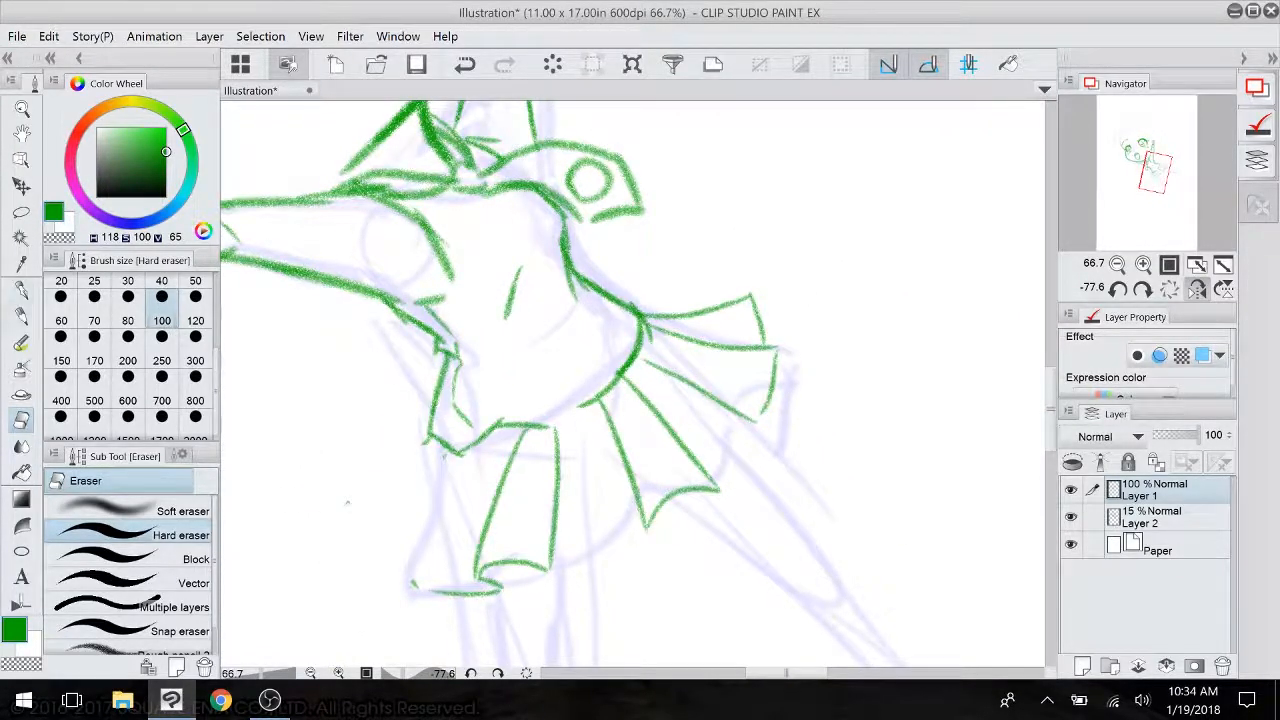
- Redraw the skirt's near side with the Rough pencil, adding a hem fold, pleat lines and a flared outer edge
key(p)
drag(500, 592, 503, 553)
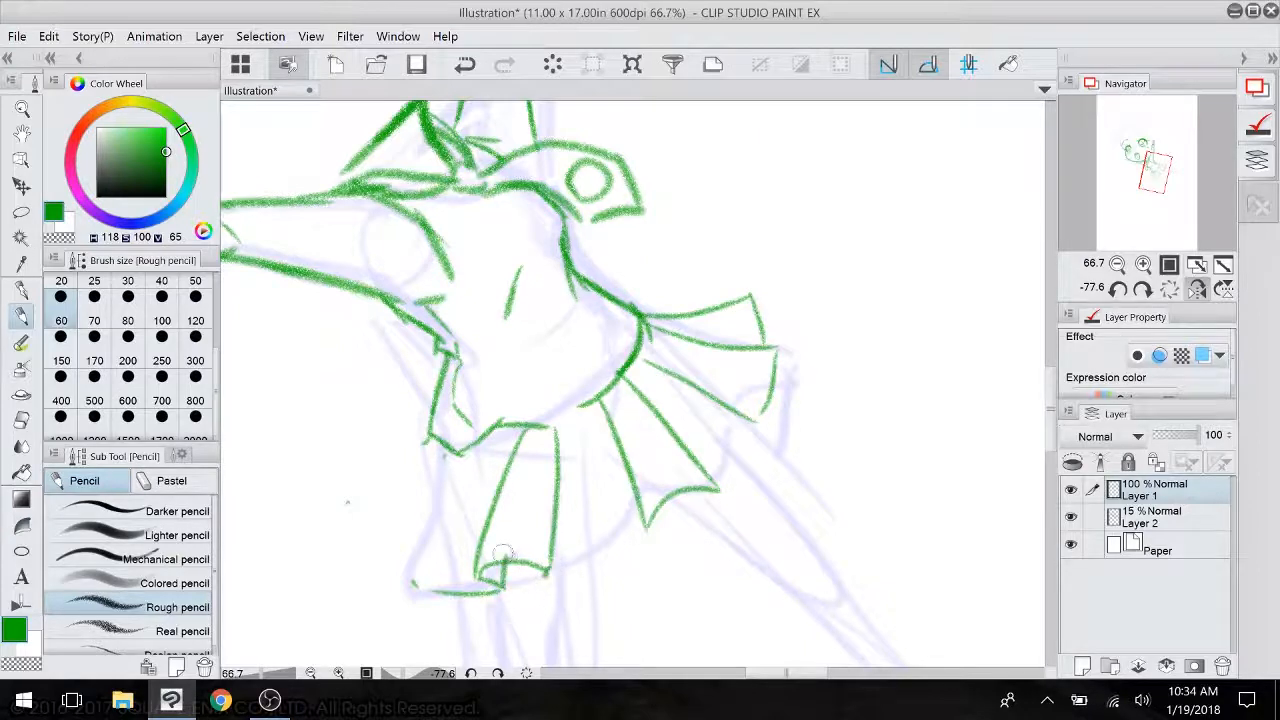
drag(505, 425, 451, 526)
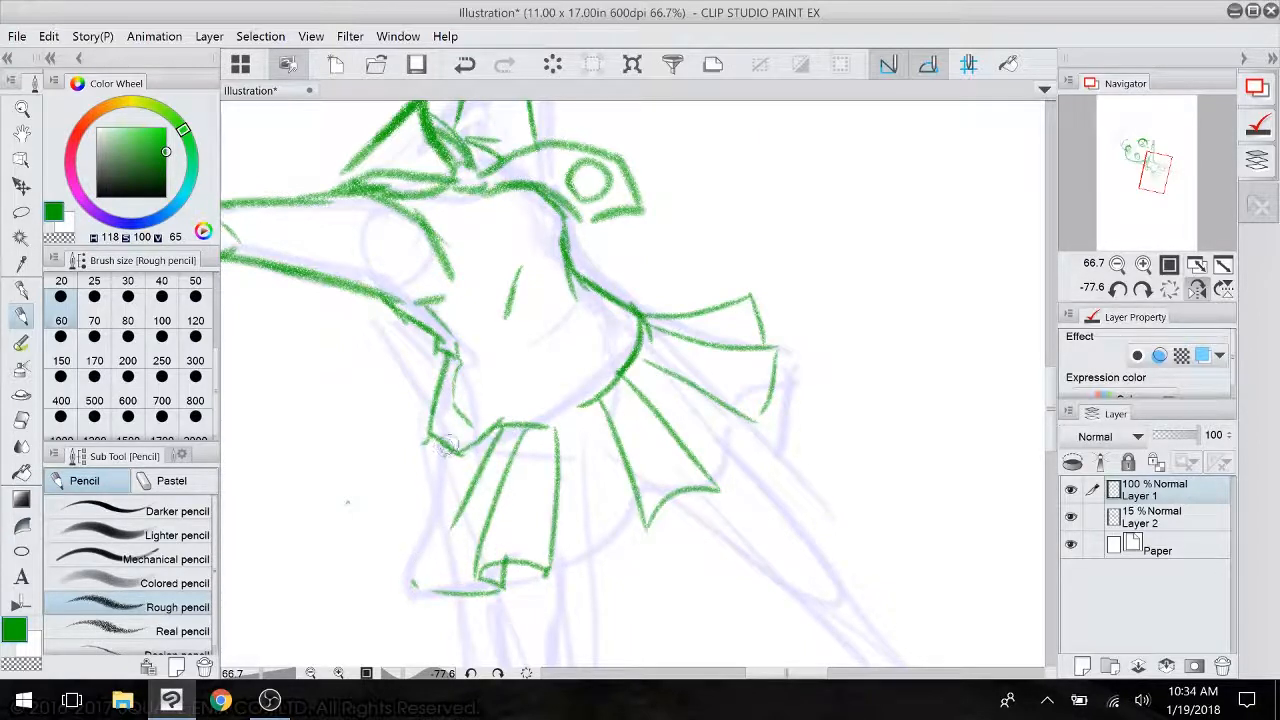
mouse_move(447, 449)
mouse_down()
mouse_move(384, 571)
mouse_move(430, 592)
mouse_move(435, 545)
mouse_up()
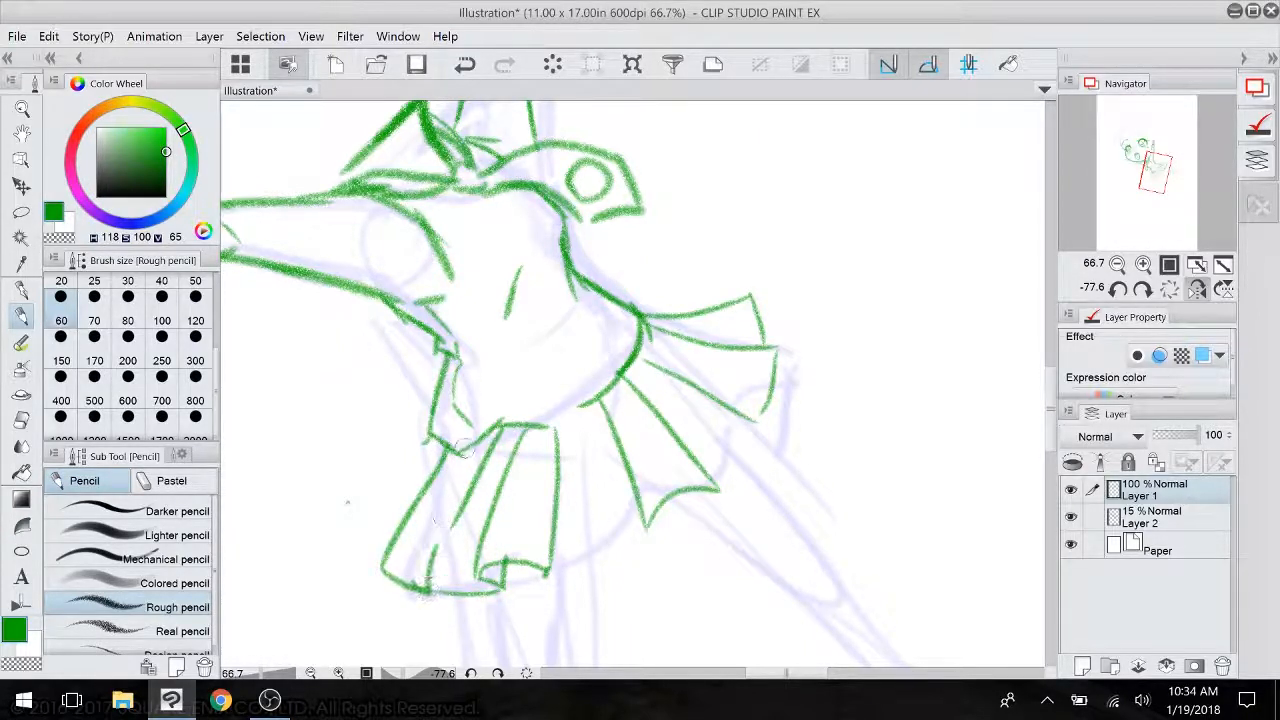
drag(444, 437, 409, 517)
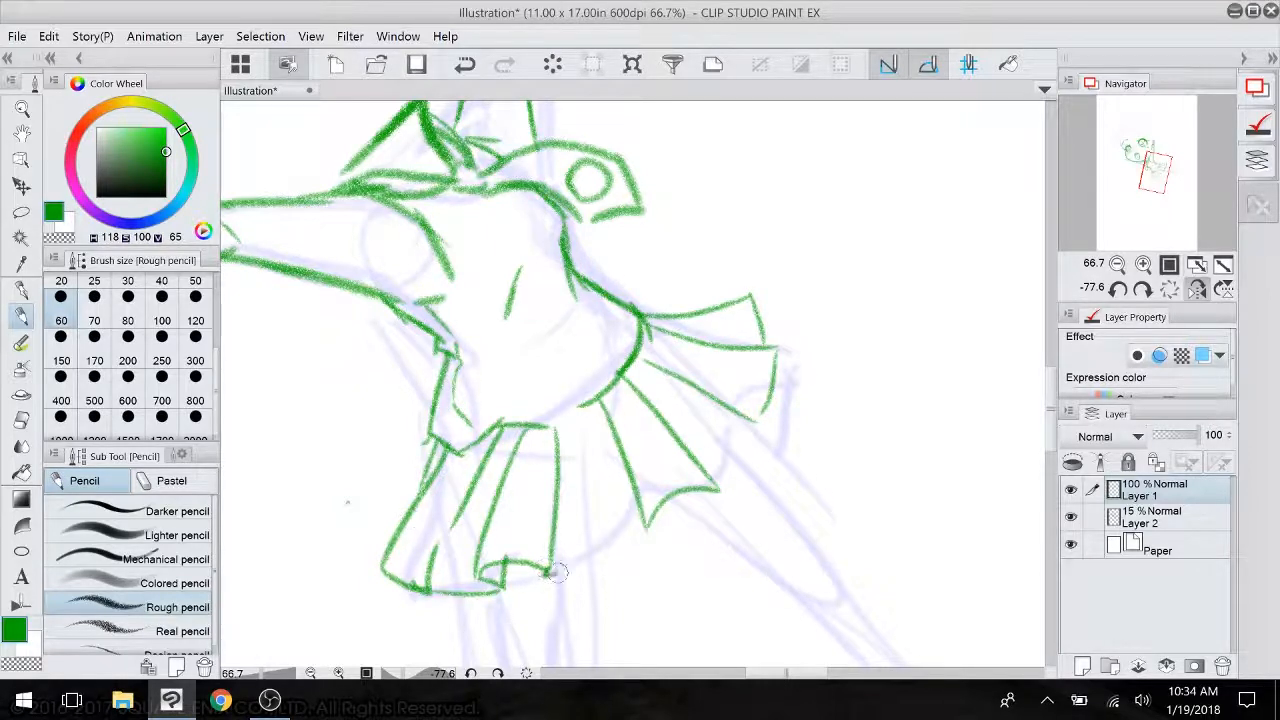
- Close the skirt's hem between the middle and far pleats and darken the central pleat line
drag(548, 575, 656, 527)
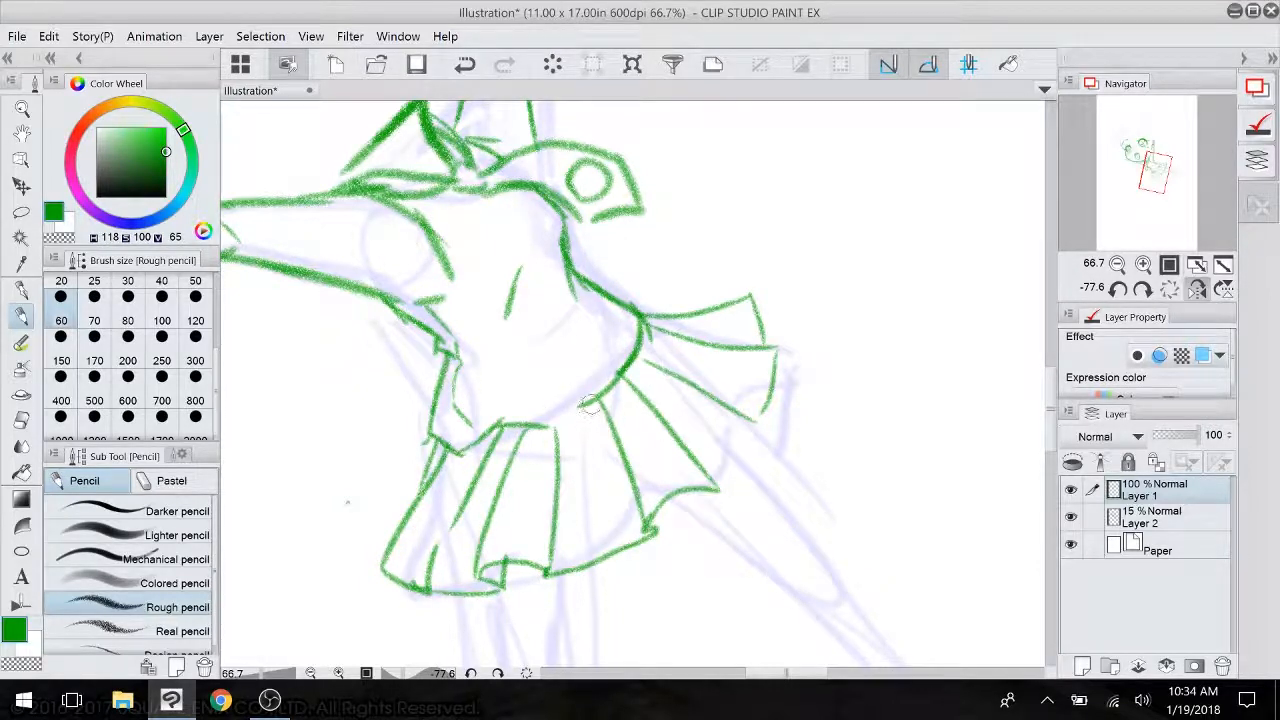
drag(588, 405, 624, 484)
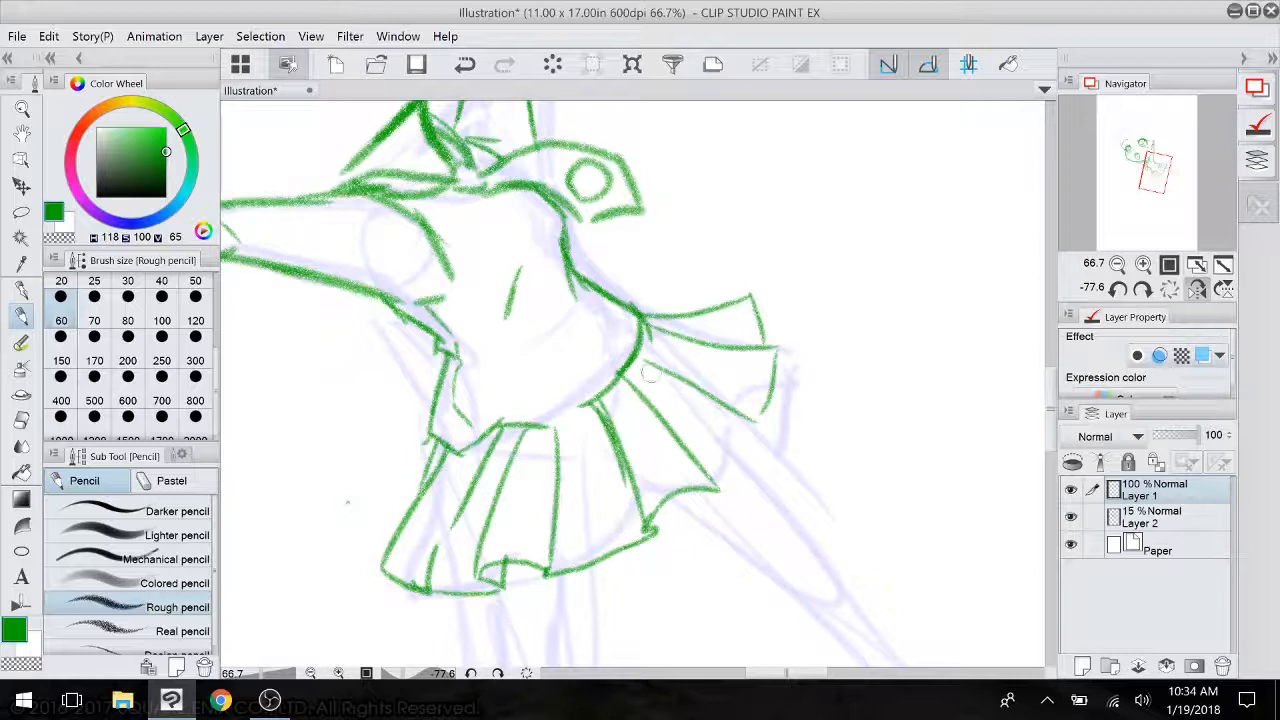
drag(764, 422, 708, 500)
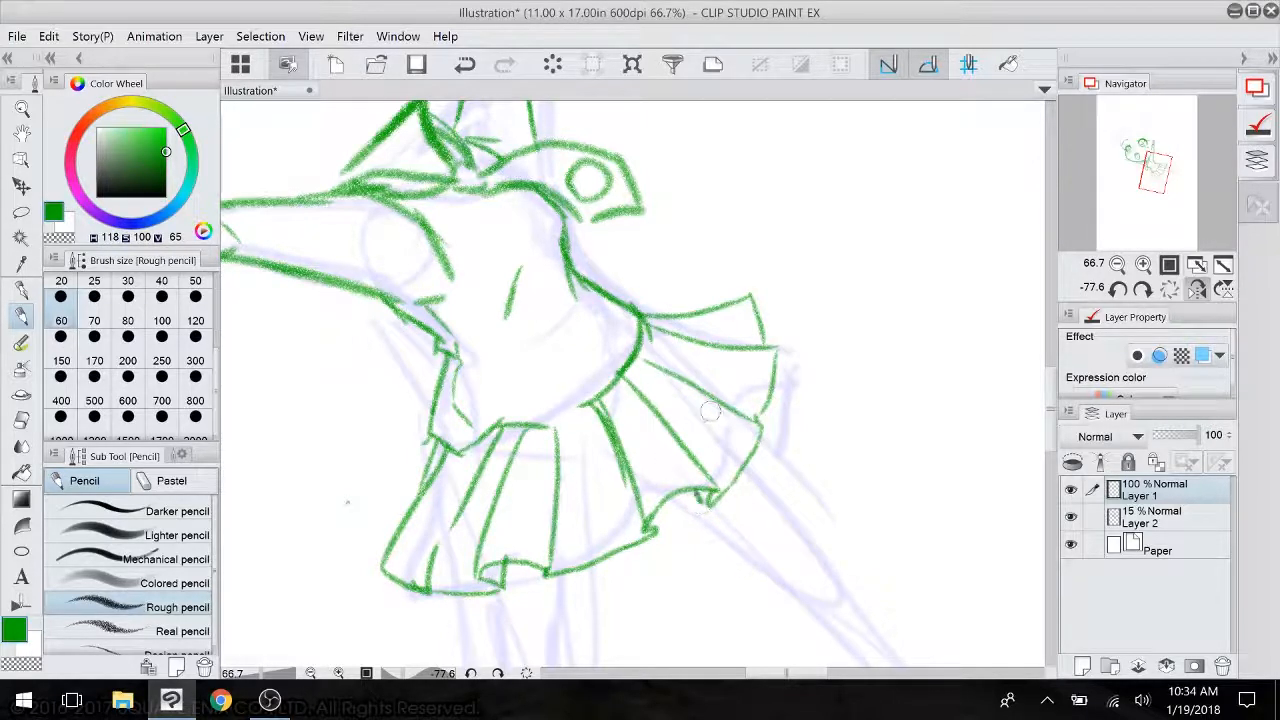
drag(775, 342, 770, 374)
drag(667, 217, 768, 182)
drag(885, 496, 653, 658)
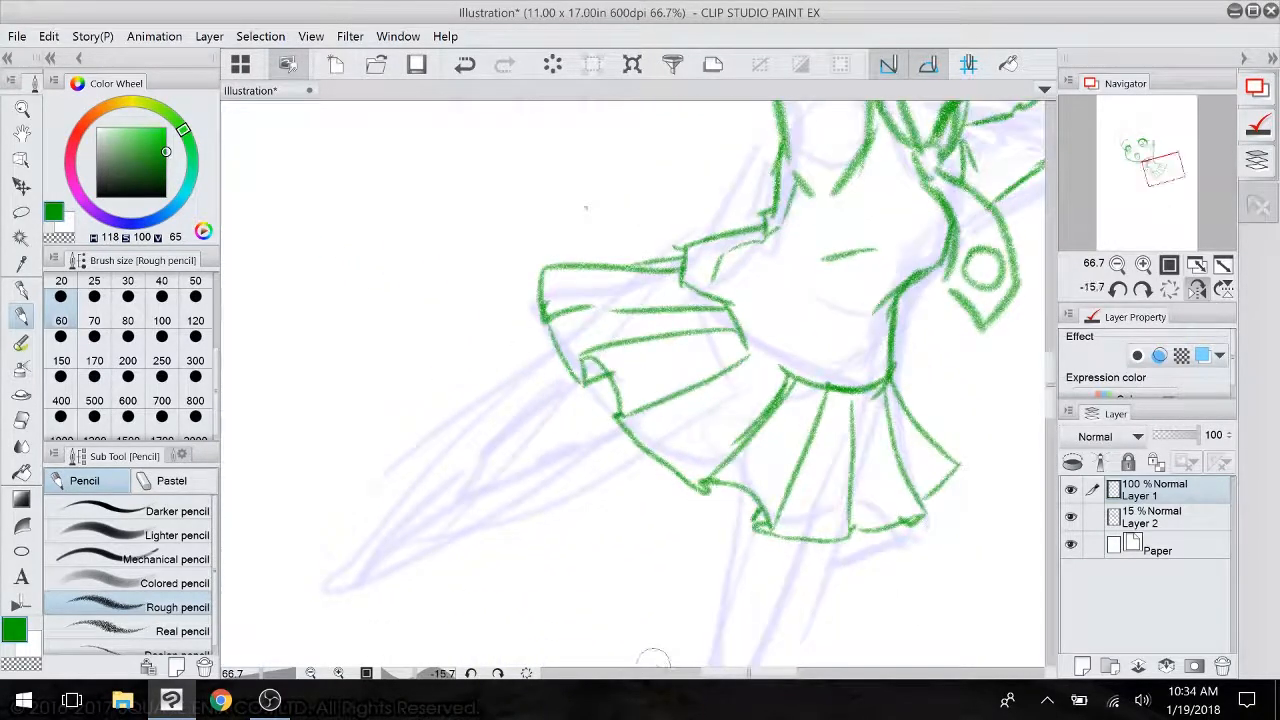
- Erase the shirt's flared near edge and the skirt's outermost near-side panel with the Hard eraser
key(e)
mouse_move(687, 247)
mouse_down()
mouse_move(672, 251)
mouse_move(755, 210)
mouse_move(676, 276)
mouse_up()
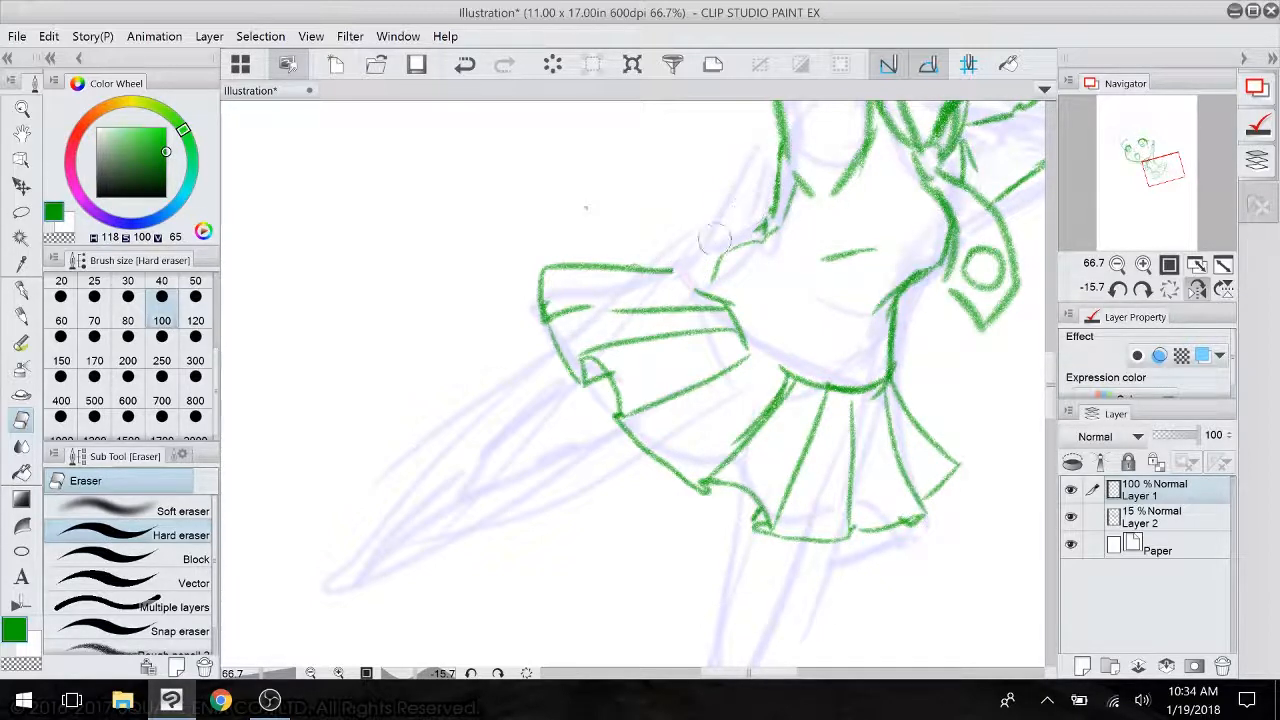
mouse_move(541, 261)
mouse_down()
mouse_move(537, 291)
mouse_move(622, 266)
mouse_move(548, 266)
mouse_up()
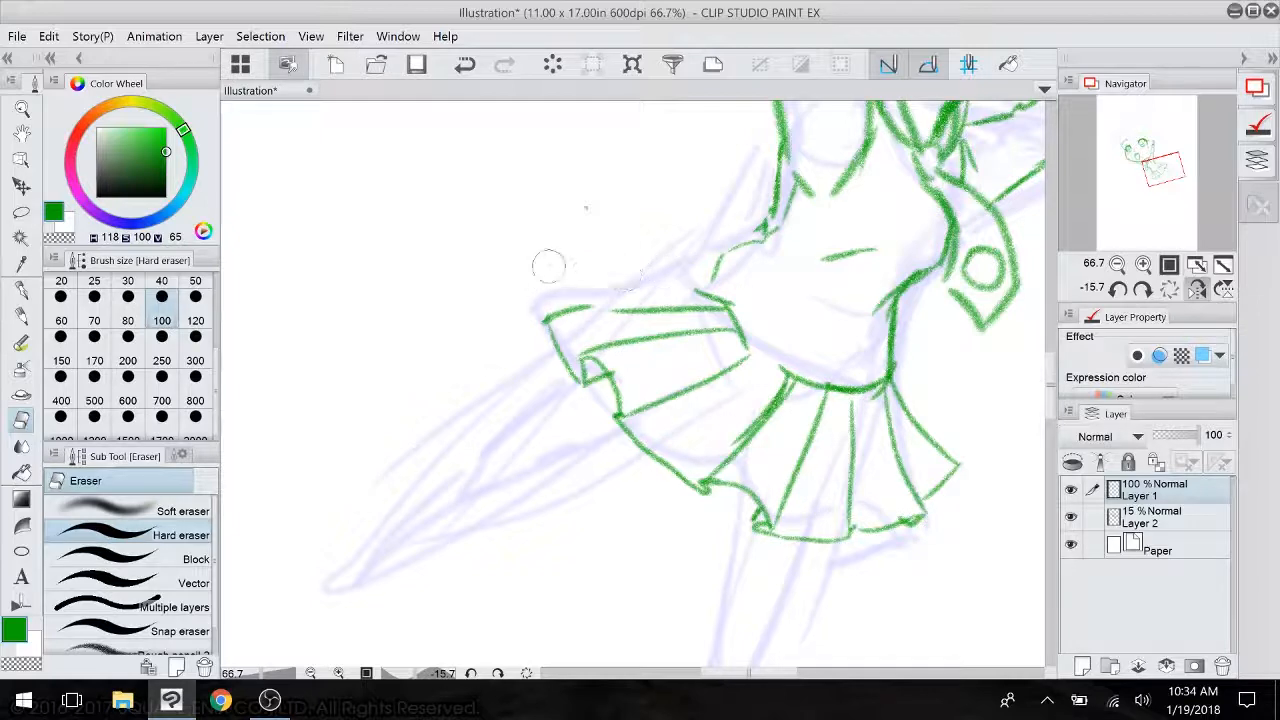
drag(560, 440, 698, 529)
drag(610, 480, 664, 375)
drag(700, 480, 742, 437)
drag(650, 450, 675, 385)
drag(511, 421, 508, 459)
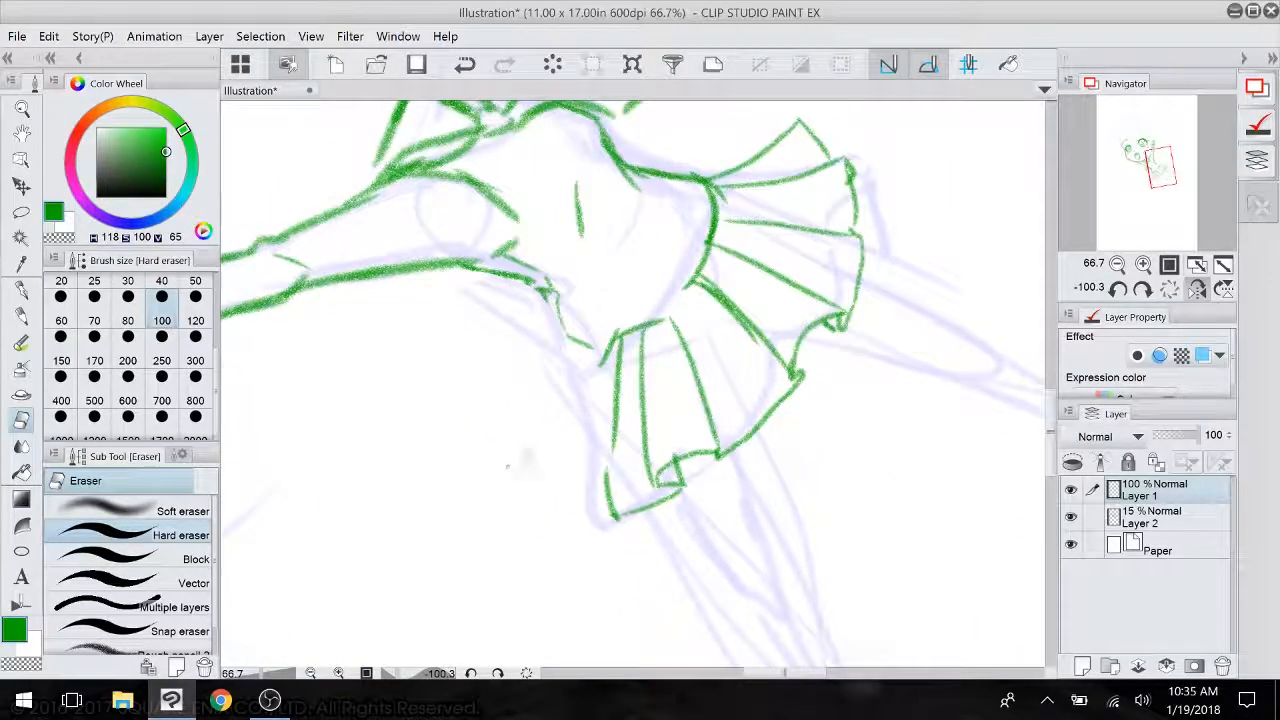
mouse_move(680, 522)
mouse_down()
mouse_move(618, 512)
mouse_move(598, 380)
mouse_move(610, 486)
mouse_move(612, 475)
mouse_up()
- Redraw the skirt's near-side pleats and hem with the Rough pencil and retrace the shirt's near edge at the waist
click(22, 315)
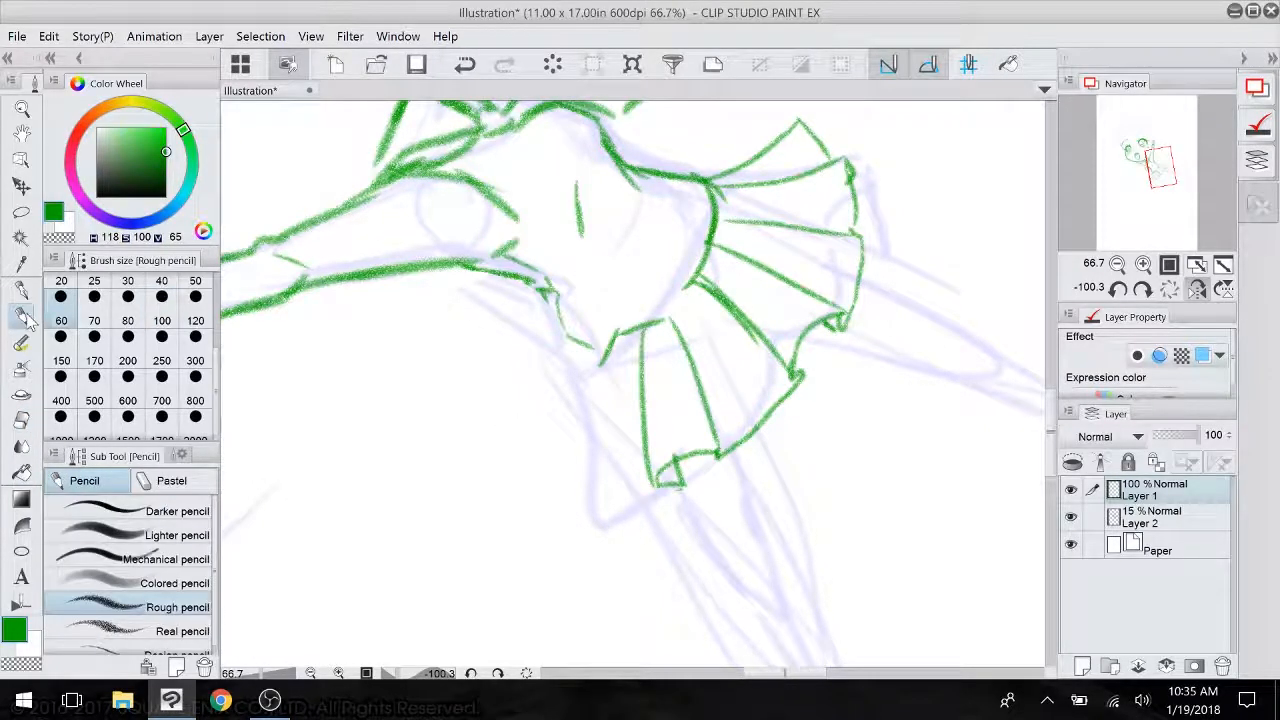
mouse_move(618, 335)
mouse_down()
mouse_move(609, 449)
mouse_move(654, 480)
mouse_move(557, 470)
mouse_move(620, 476)
mouse_up()
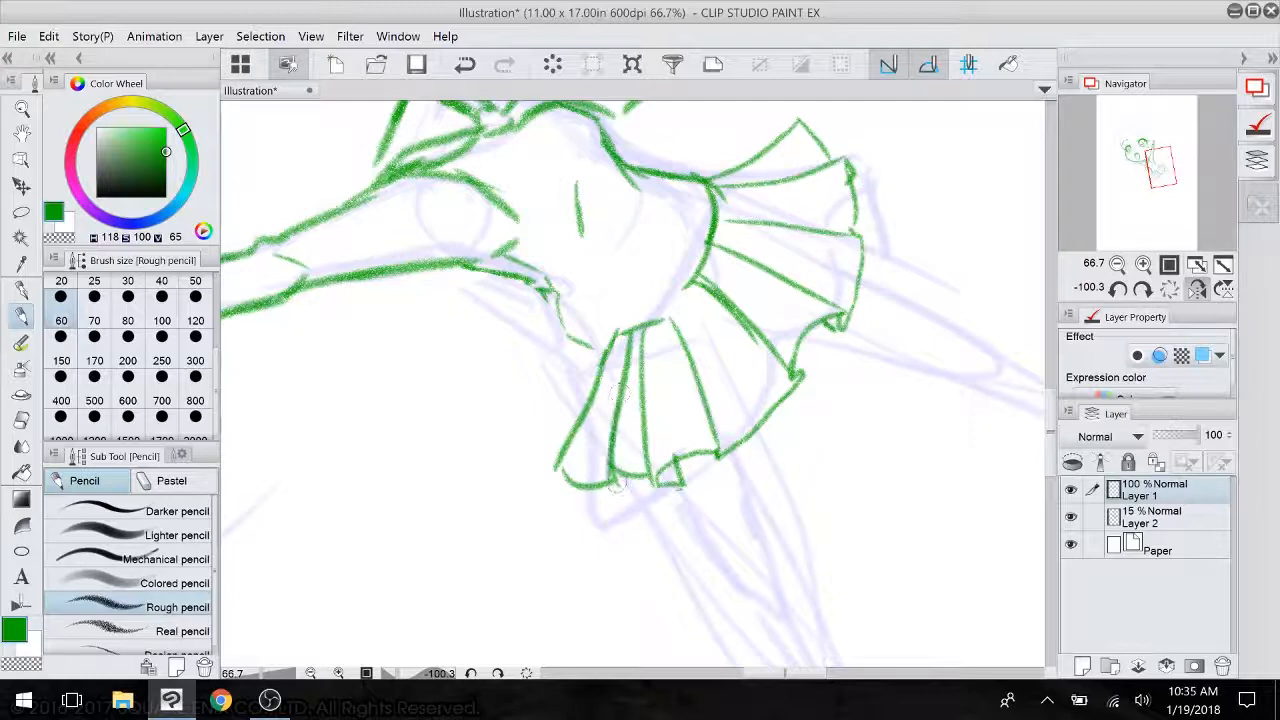
mouse_move(649, 418)
mouse_down()
mouse_move(635, 368)
mouse_move(584, 474)
mouse_move(533, 407)
mouse_move(532, 368)
mouse_up()
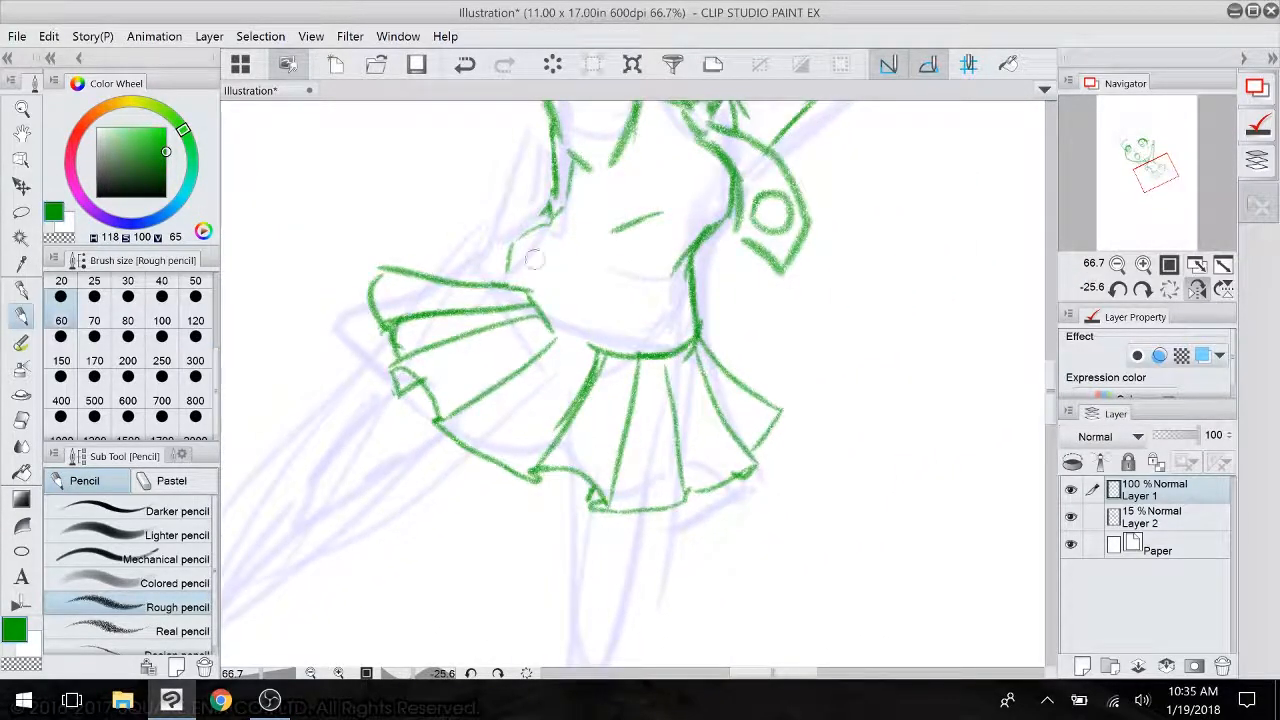
mouse_move(546, 186)
mouse_down()
mouse_move(508, 246)
mouse_move(516, 268)
mouse_up()
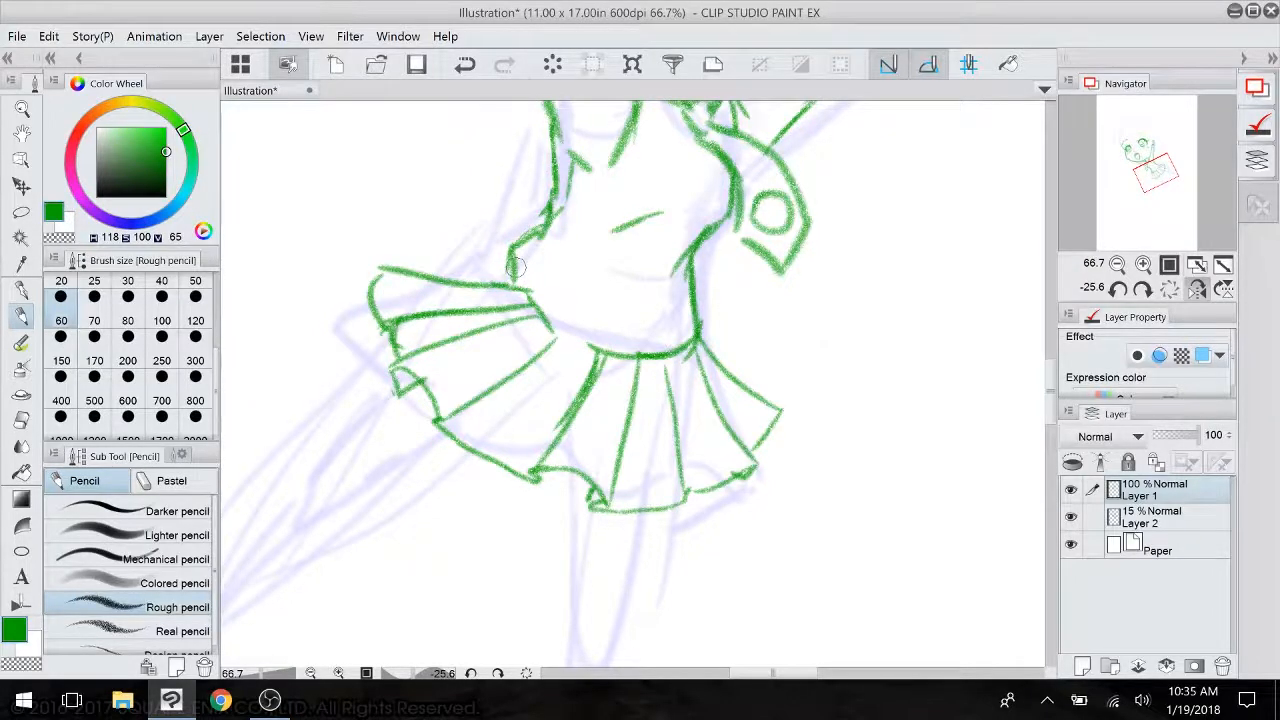
- Erase the entire pleated skirt below the shirt using the Hard eraser at size 800
scroll(686, 594, down, 3)
mouse_move(919, 547)
mouse_down()
mouse_move(805, 541)
mouse_move(798, 580)
mouse_move(720, 625)
mouse_up()
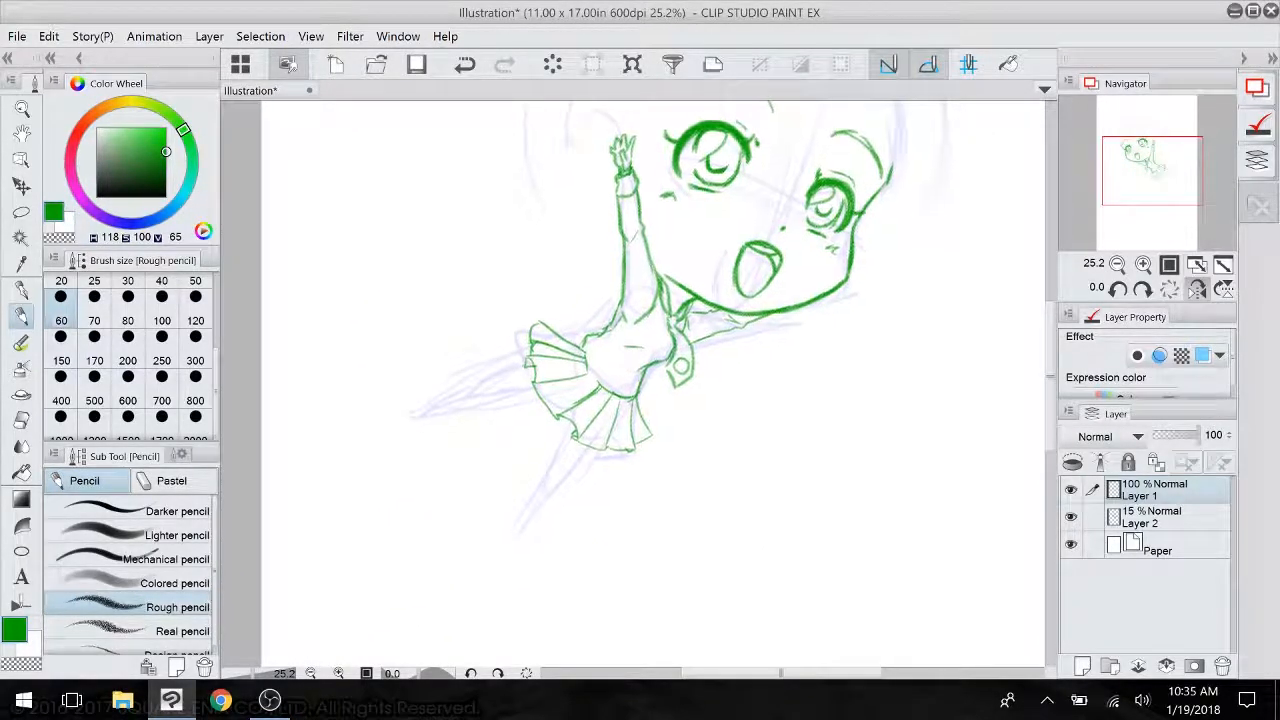
key(e)
click(195, 408)
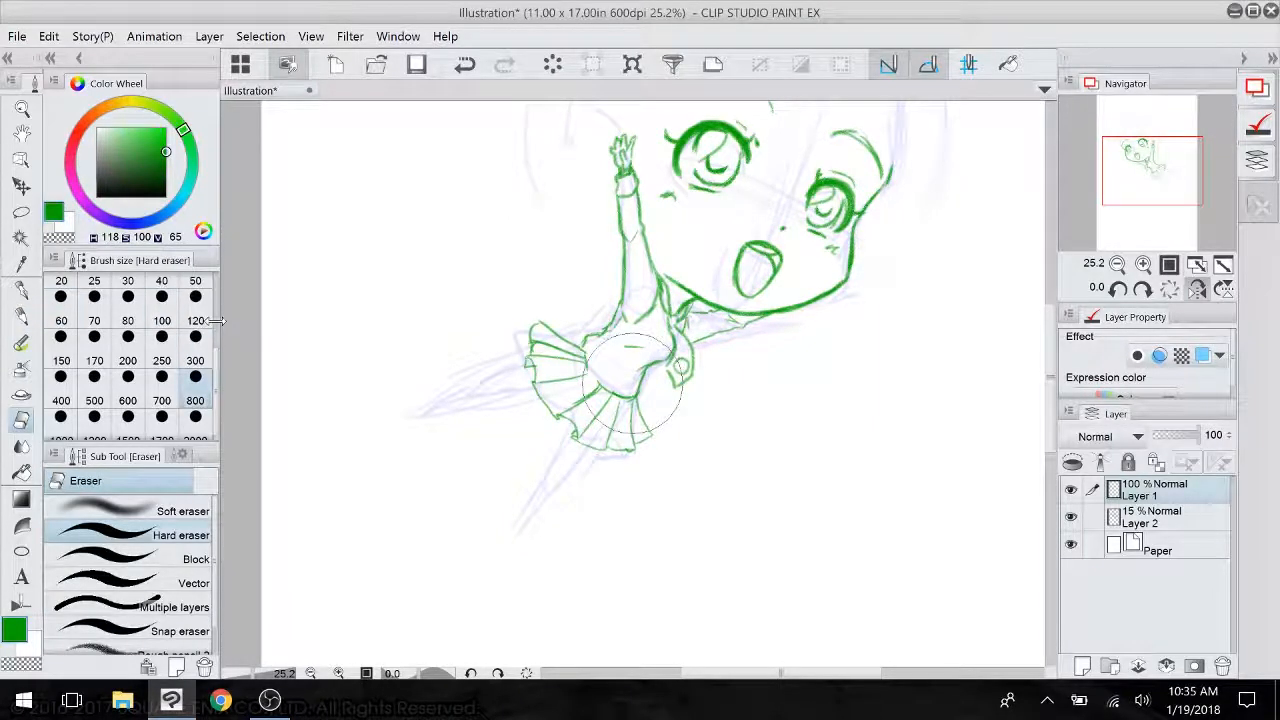
mouse_move(558, 283)
mouse_down()
mouse_move(550, 335)
mouse_move(535, 315)
mouse_move(605, 431)
mouse_move(648, 438)
mouse_up()
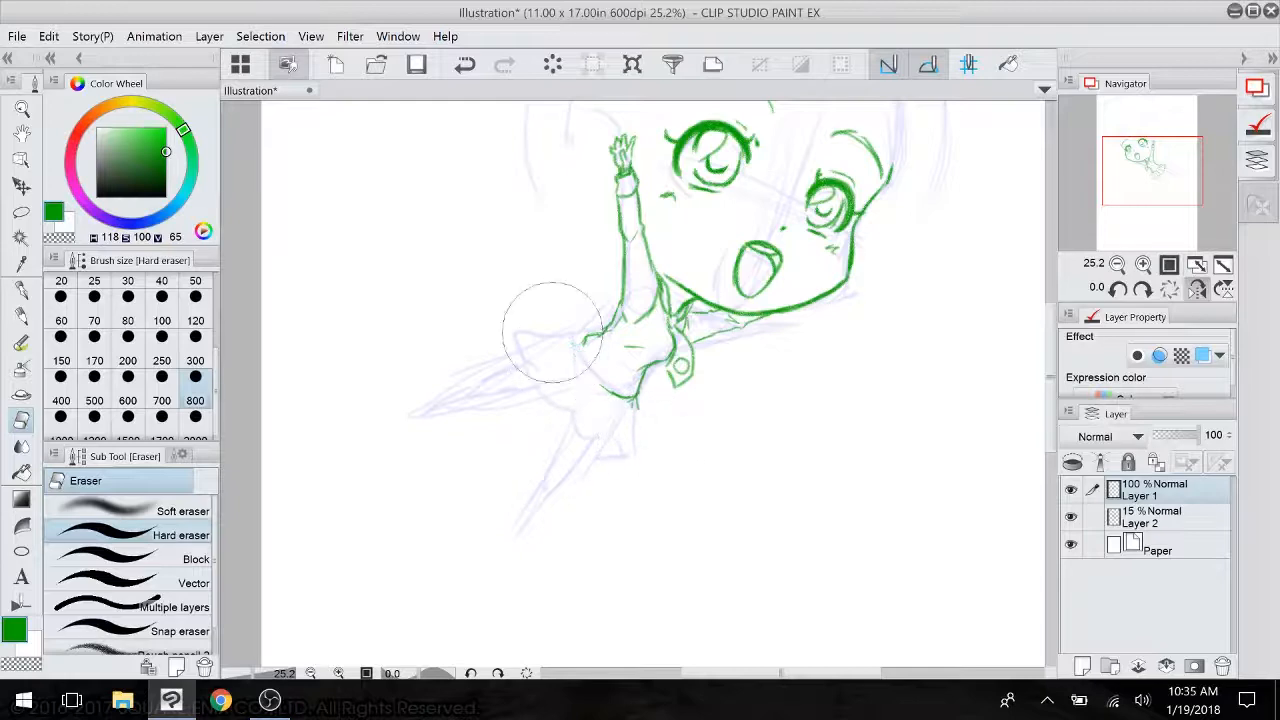
- Redraw the shirt's near corner and bottom hem across the waist with the Rough pencil
click(33, 318)
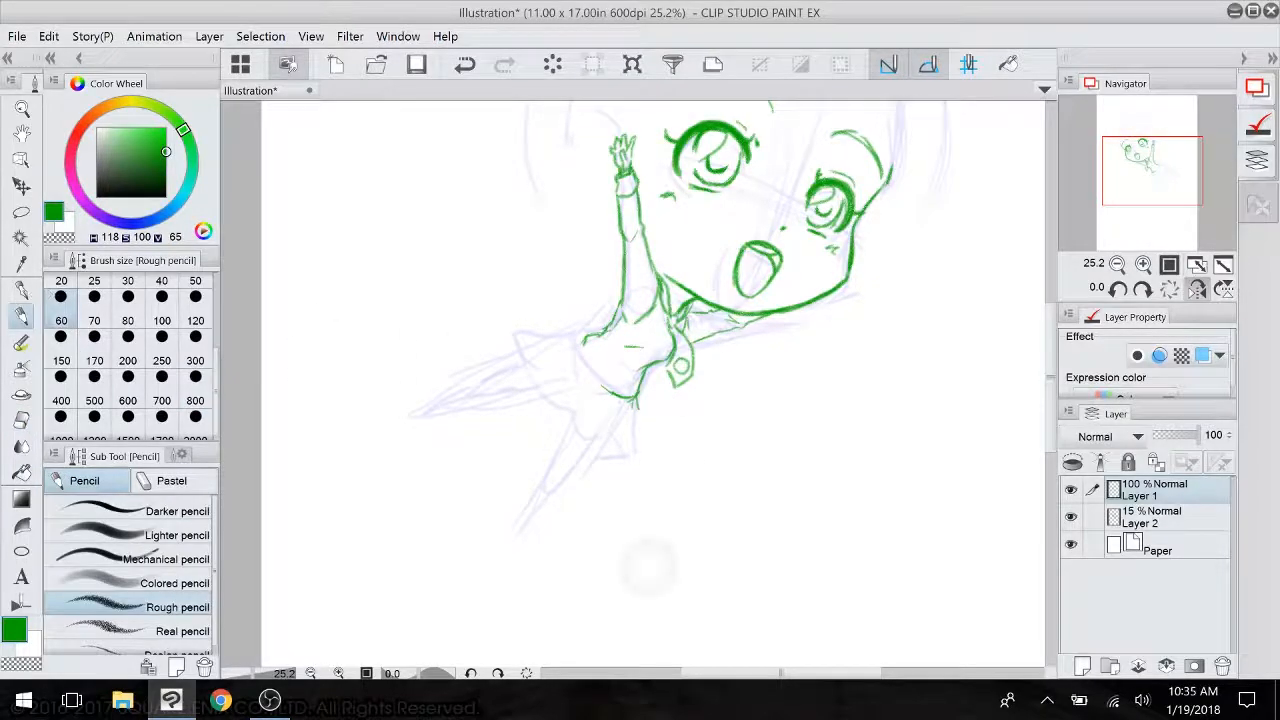
scroll(650, 567, up, 3)
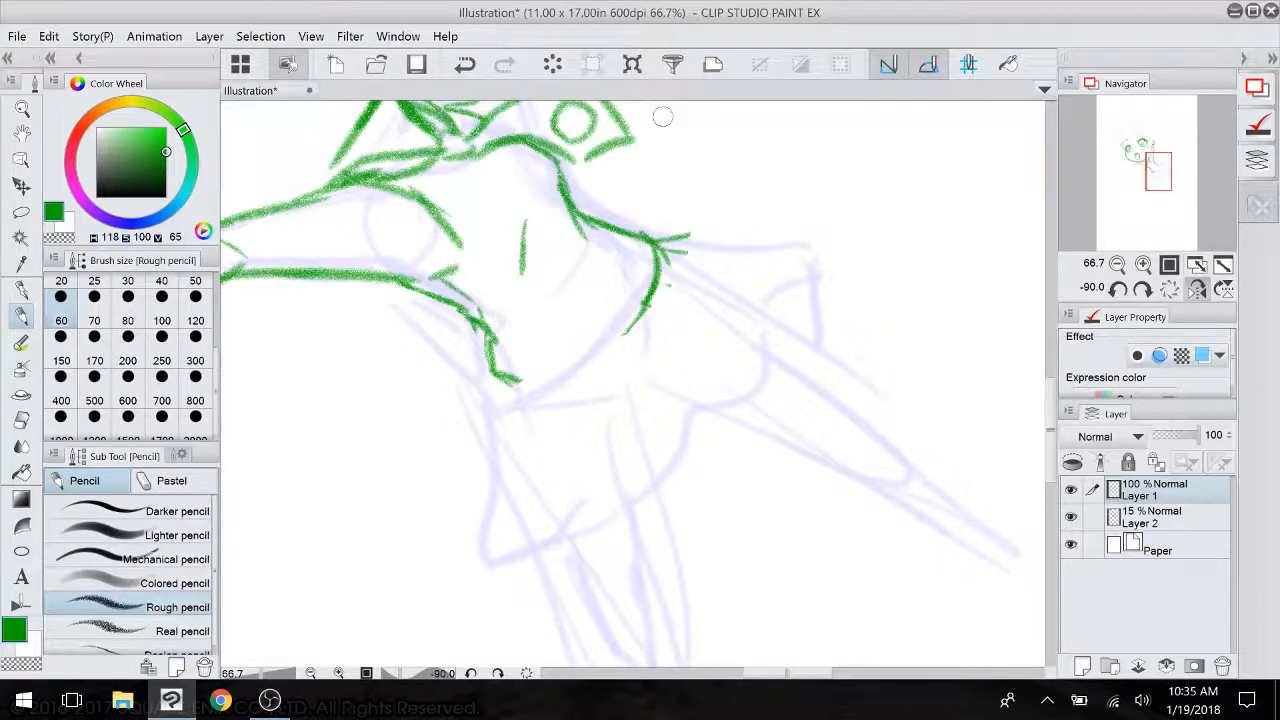
mouse_move(903, 404)
mouse_down()
mouse_move(828, 264)
mouse_move(795, 518)
mouse_up()
drag(501, 250, 522, 289)
drag(529, 288, 606, 293)
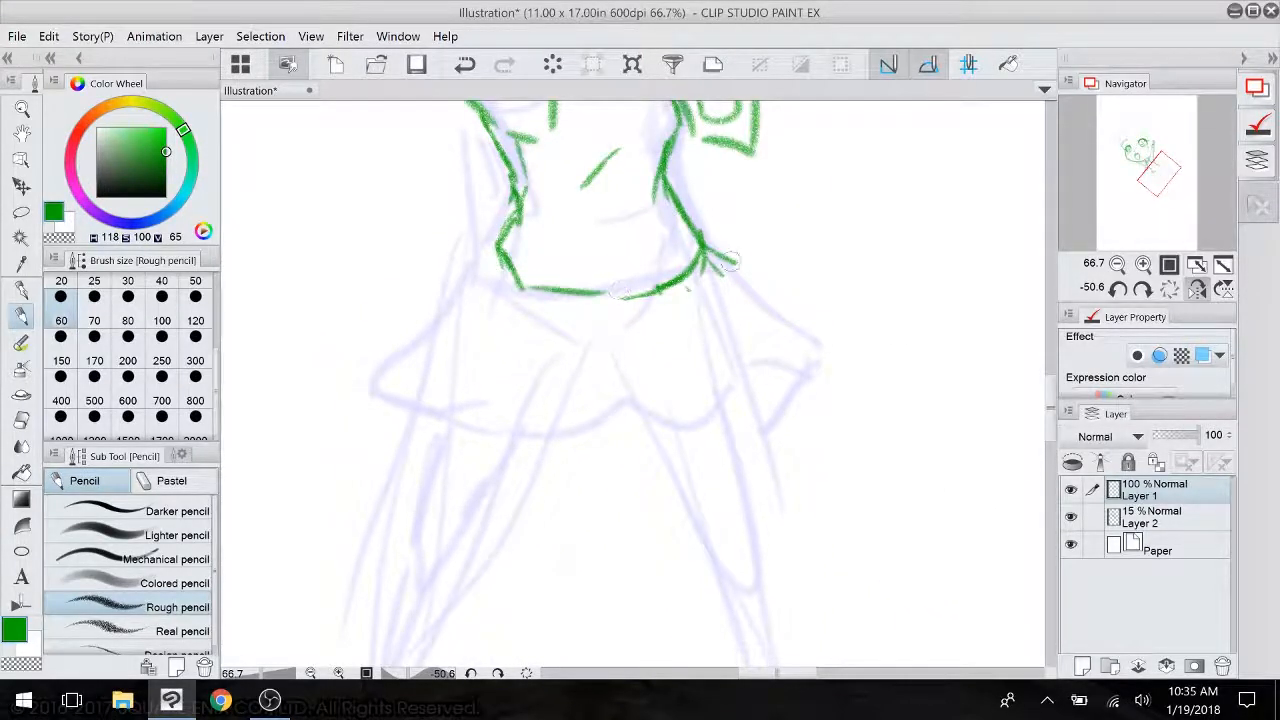
- Outline a new skirt with flared sides, curved hem segments and a folded panel on the far side
drag(702, 252, 810, 366)
mouse_move(497, 245)
mouse_down()
mouse_move(468, 316)
mouse_move(378, 422)
mouse_up()
drag(421, 367, 517, 430)
mouse_move(558, 445)
mouse_down()
mouse_move(581, 460)
mouse_move(721, 440)
mouse_up()
drag(757, 415, 789, 345)
mouse_move(710, 259)
mouse_down()
mouse_move(760, 294)
mouse_move(781, 350)
mouse_up()
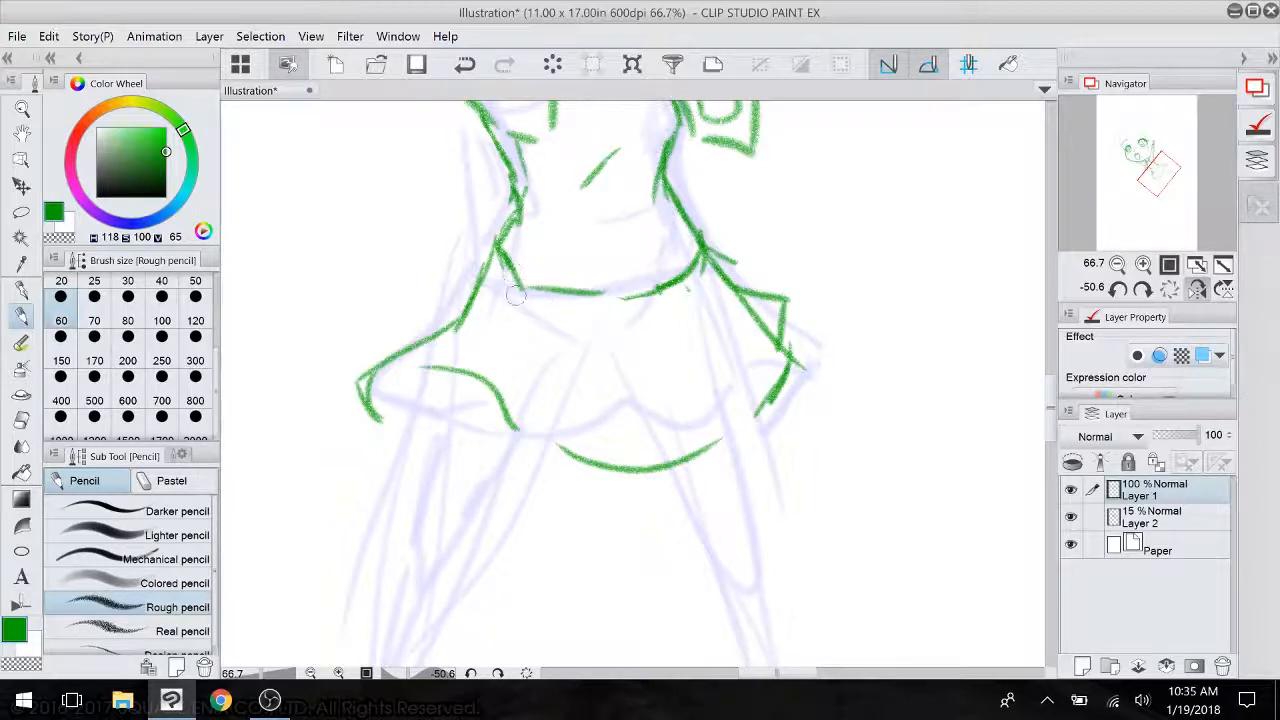
- Draw paired pleat lines from the shirt hem down to the new skirt's hem
drag(518, 290, 493, 395)
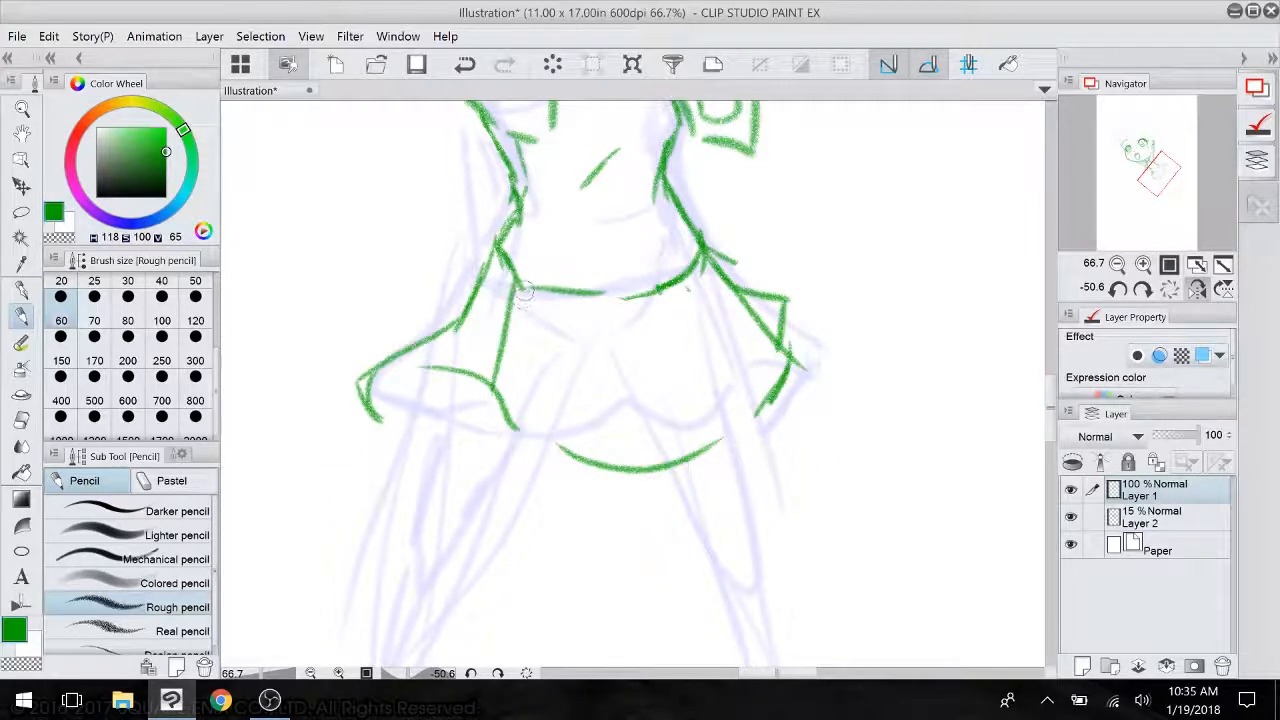
drag(510, 266, 446, 374)
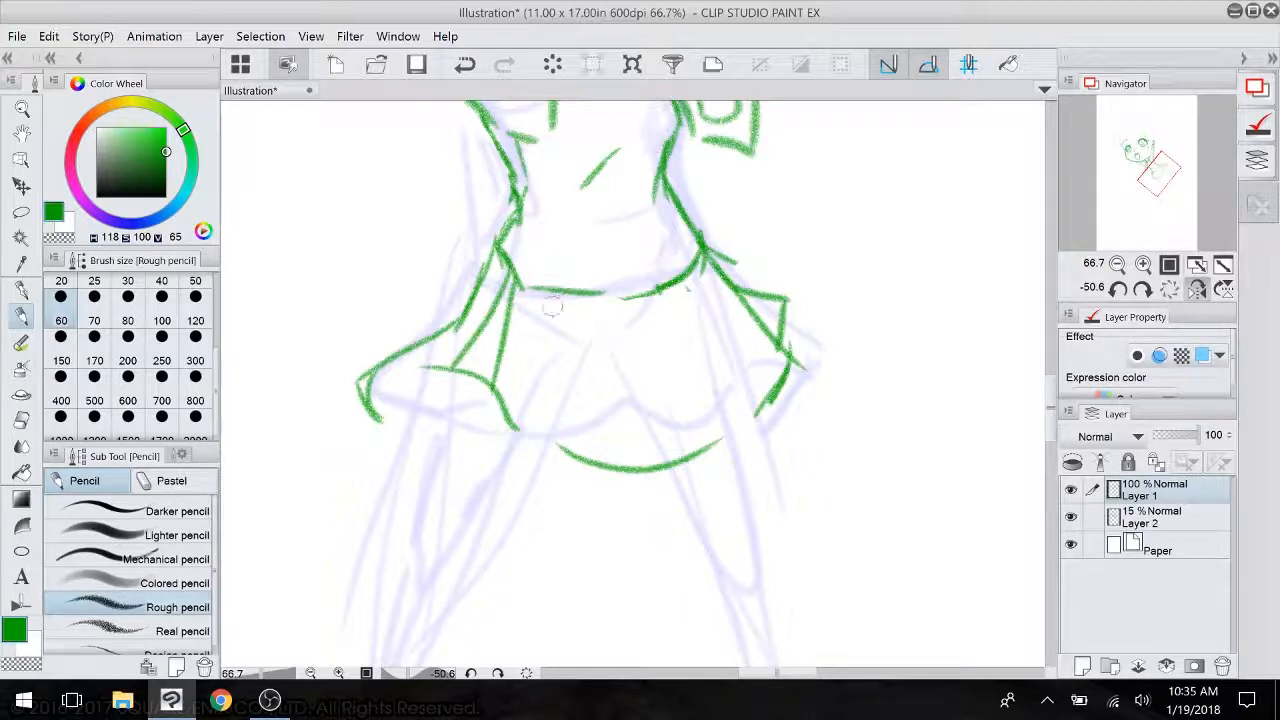
mouse_move(563, 294)
mouse_down()
mouse_move(545, 432)
mouse_move(577, 404)
mouse_move(576, 465)
mouse_up()
mouse_move(632, 297)
mouse_down()
mouse_move(652, 457)
mouse_move(660, 368)
mouse_move(690, 460)
mouse_up()
mouse_move(676, 287)
mouse_down()
mouse_move(757, 412)
mouse_move(738, 339)
mouse_move(793, 404)
mouse_up()
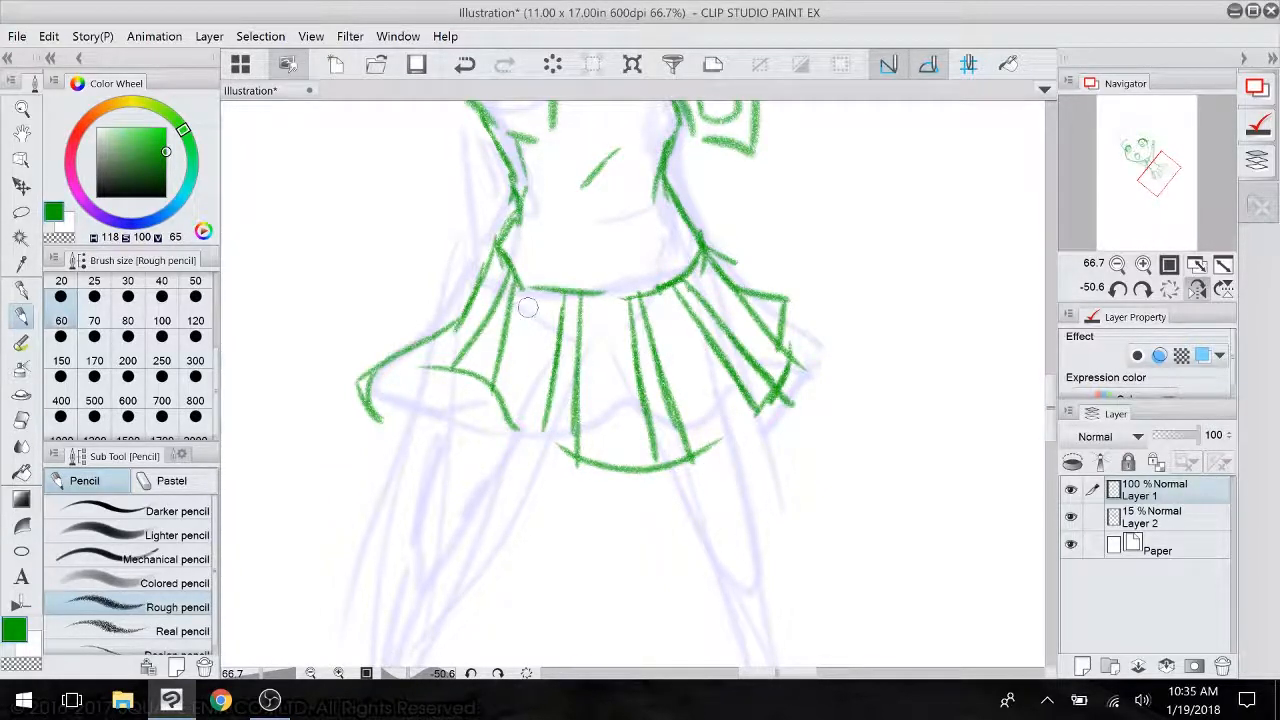
- Rework the near-side pleat's folded hem edge and trim its extra lines with the Hard eraser at size 120
mouse_move(528, 307)
mouse_down()
mouse_move(468, 266)
mouse_move(483, 309)
mouse_move(625, 304)
mouse_move(627, 343)
mouse_up()
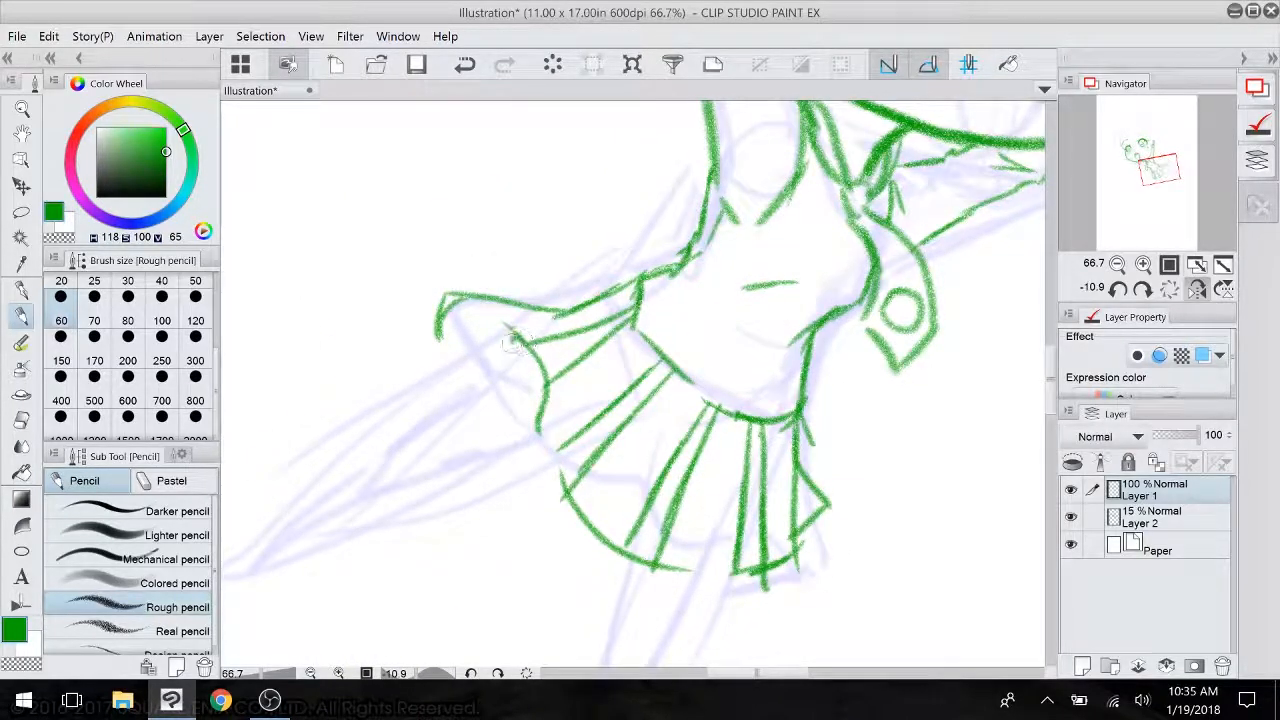
drag(512, 342, 540, 400)
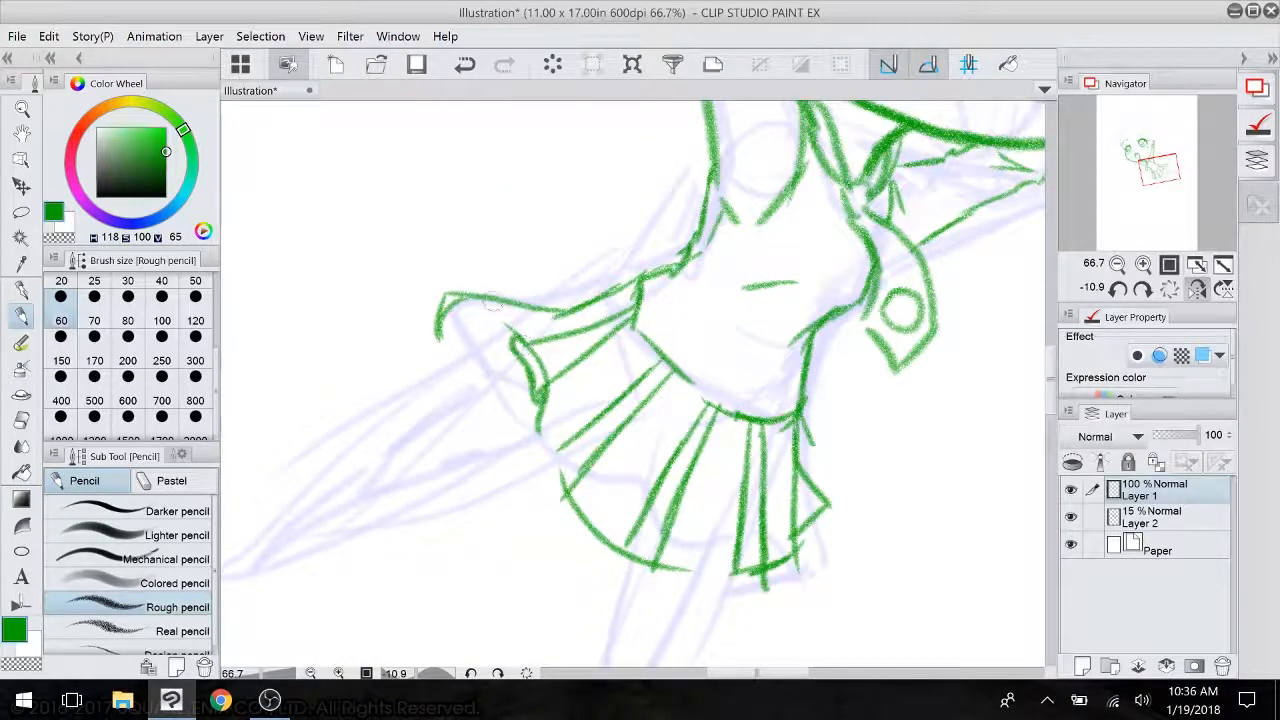
click(21, 420)
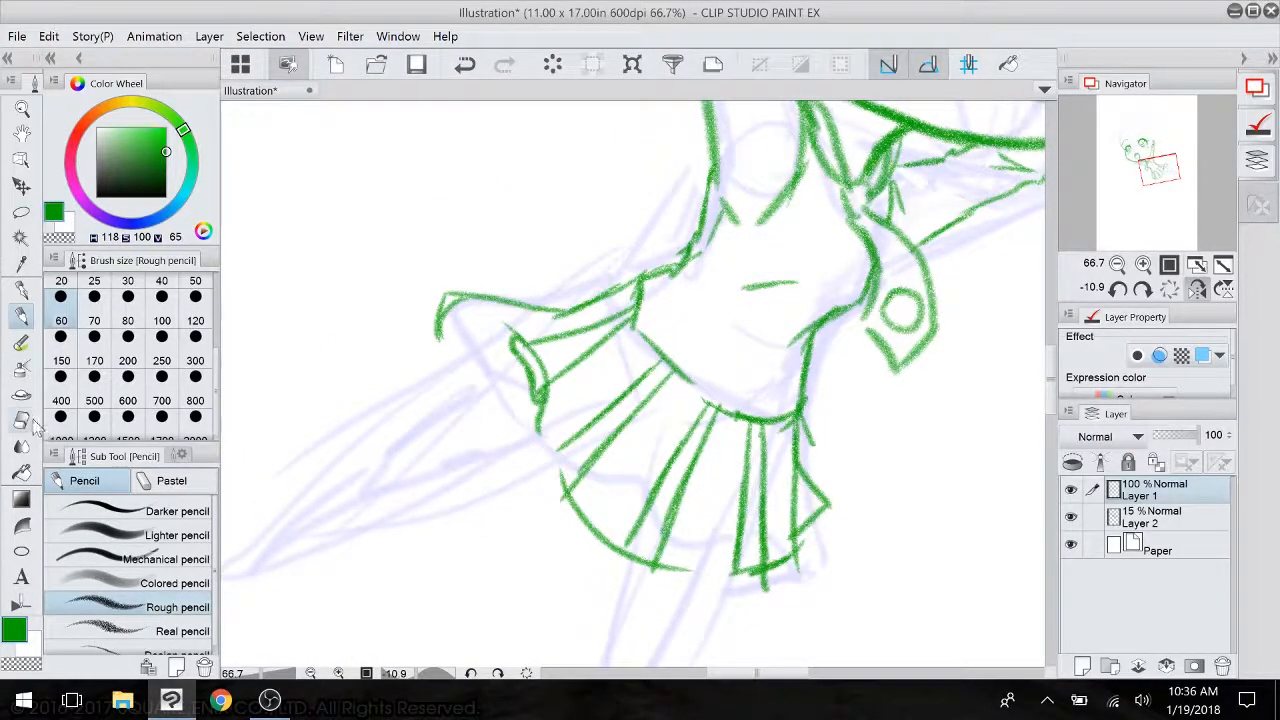
click(200, 338)
mouse_move(548, 370)
mouse_down()
mouse_move(545, 360)
mouse_move(557, 400)
mouse_move(523, 323)
mouse_up()
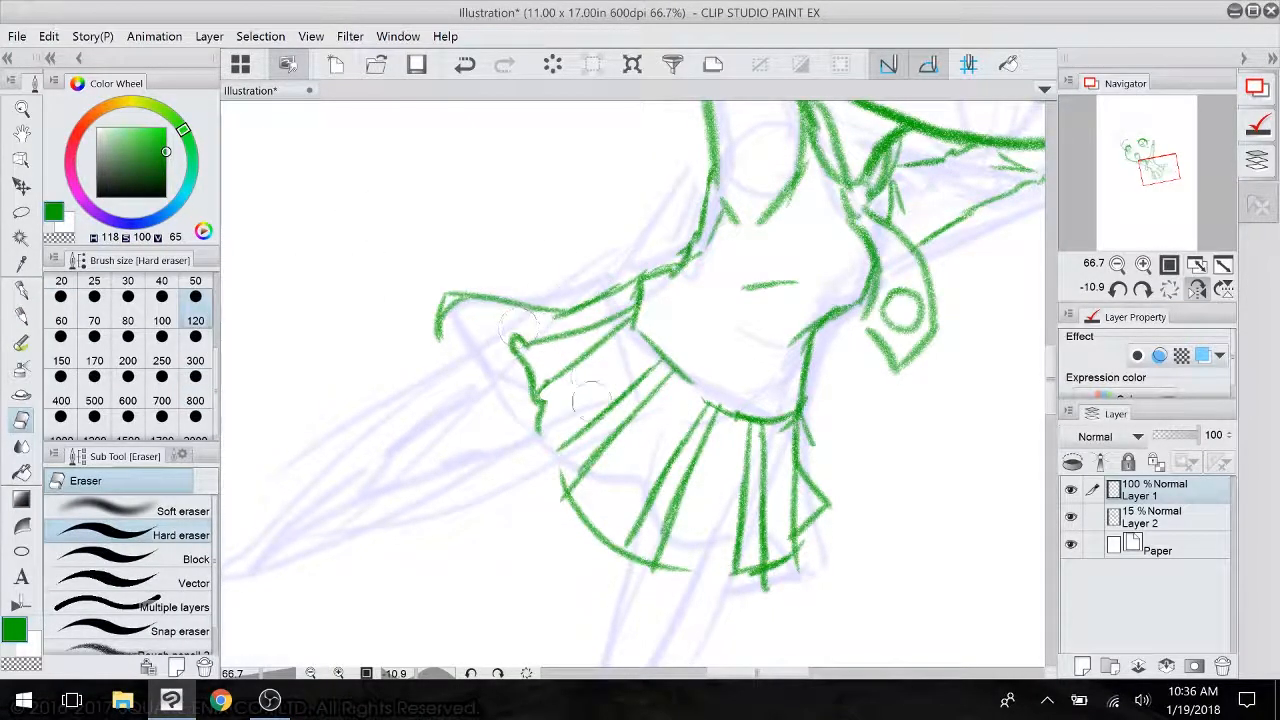
click(21, 314)
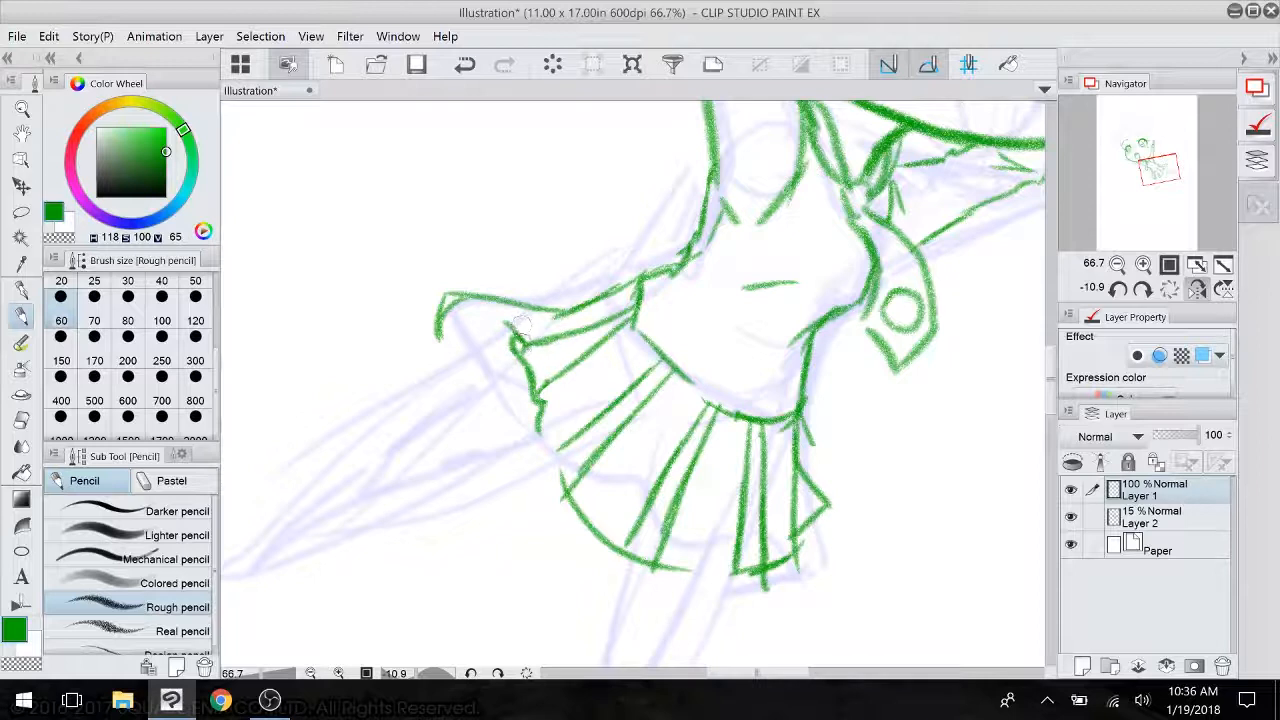
- Join the pleats along the skirt's hem in Rough pencil and erase the flared outer side panel with the Hard eraser at size 120
mouse_move(510, 340)
mouse_down()
mouse_move(555, 365)
mouse_move(535, 398)
mouse_move(542, 438)
mouse_move(578, 433)
mouse_move(640, 550)
mouse_move(708, 571)
mouse_move(744, 565)
mouse_move(800, 546)
mouse_move(813, 495)
mouse_up()
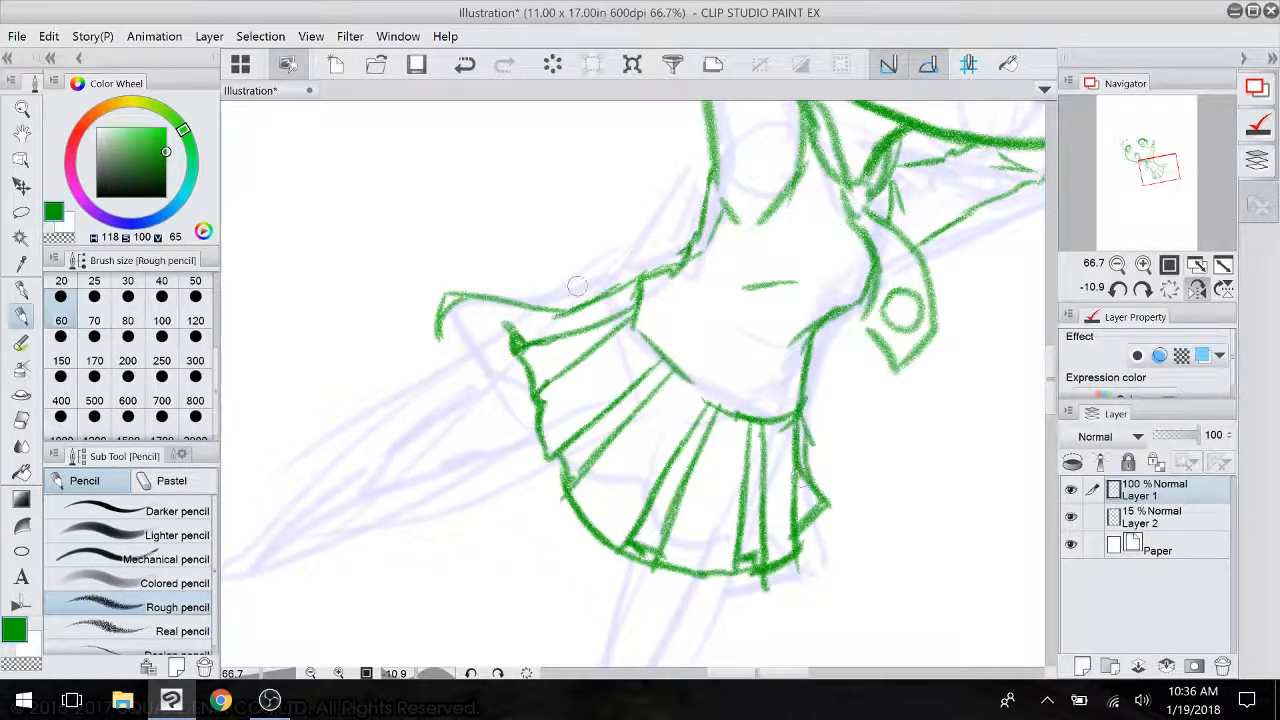
click(22, 421)
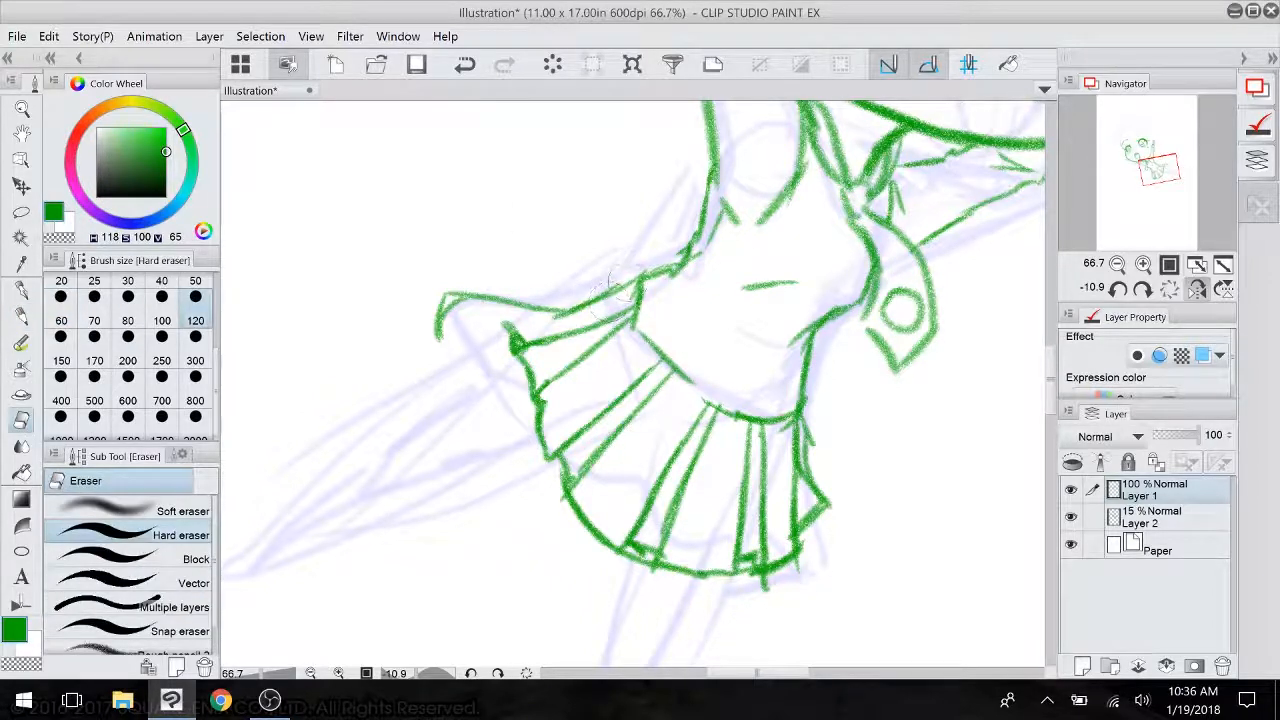
mouse_move(620, 288)
mouse_down()
mouse_move(530, 305)
mouse_move(478, 280)
mouse_up()
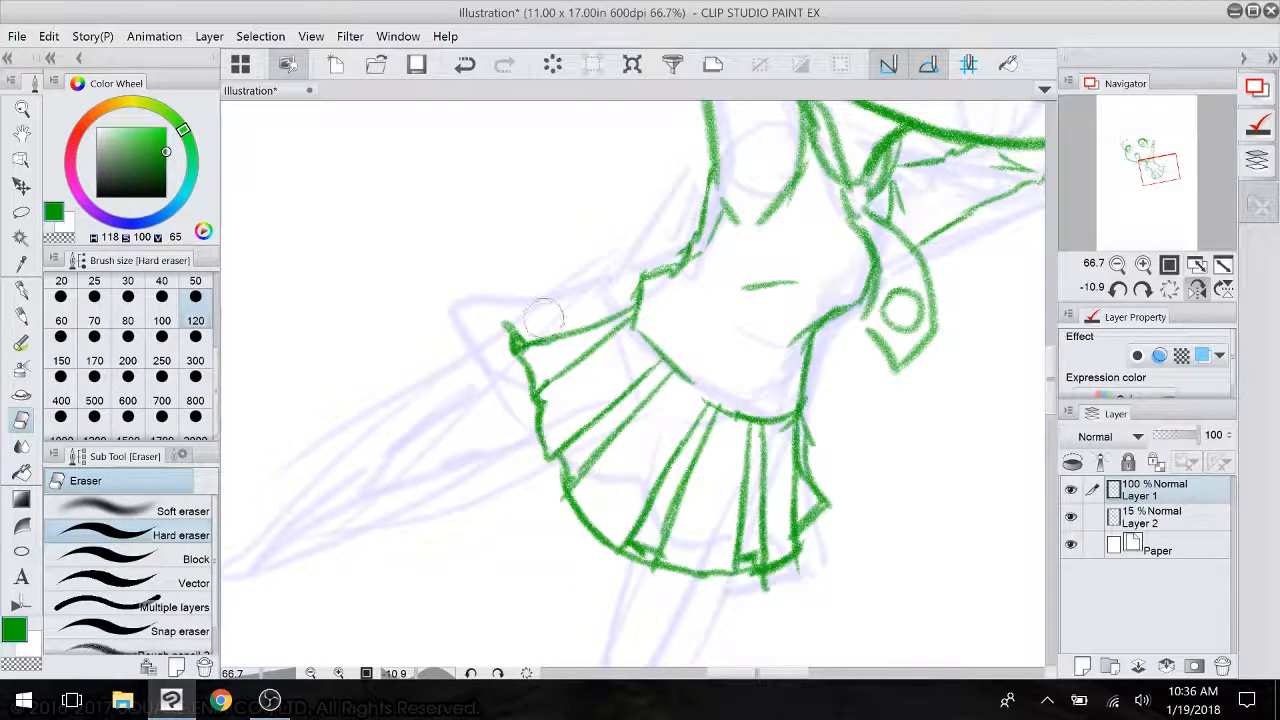
mouse_move(535, 320)
mouse_down()
mouse_move(515, 335)
mouse_move(470, 330)
mouse_up()
- Erase the skirt's side edge and outermost pleat lines below the shirt's near corner, clearing that side for a redraw
click(24, 312)
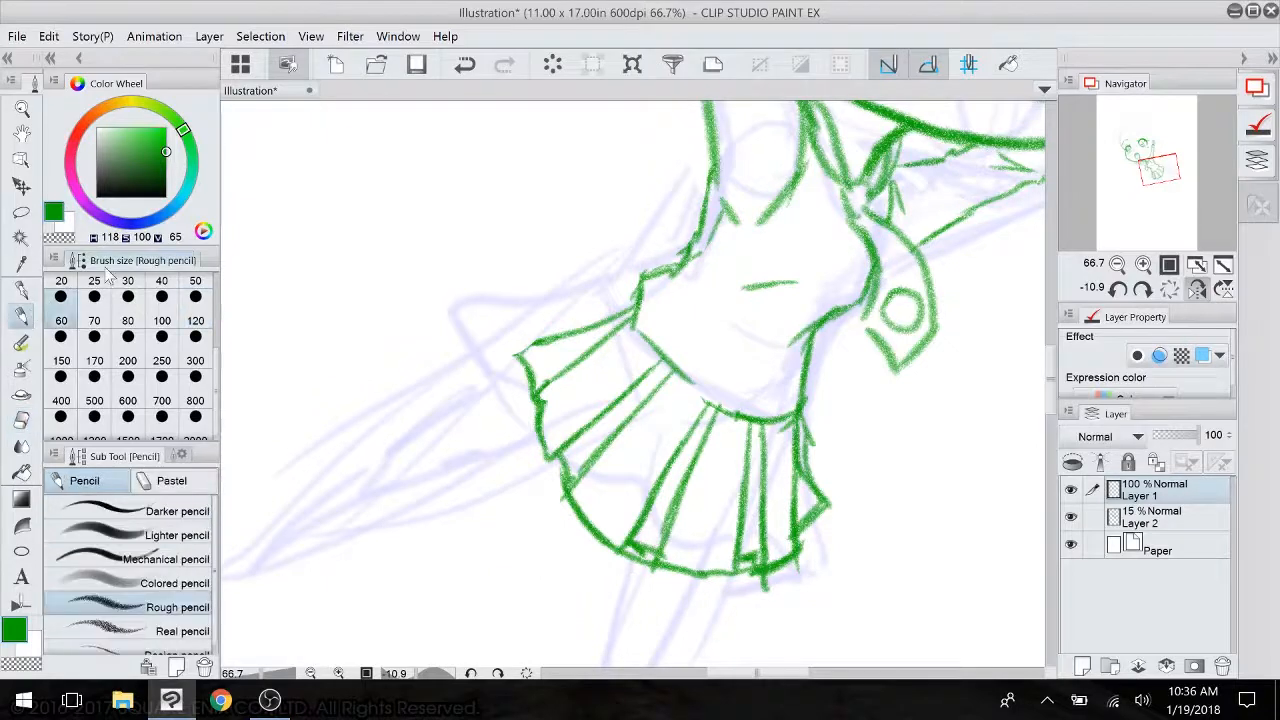
mouse_move(642, 274)
mouse_down()
mouse_move(583, 302)
mouse_move(595, 299)
mouse_move(501, 297)
mouse_move(510, 355)
mouse_move(497, 345)
mouse_move(514, 356)
mouse_move(547, 340)
mouse_move(506, 297)
mouse_move(614, 303)
mouse_move(640, 278)
mouse_up()
mouse_move(602, 303)
mouse_down()
mouse_move(558, 319)
mouse_move(558, 376)
mouse_move(506, 551)
mouse_move(475, 441)
mouse_up()
key(e)
drag(474, 362, 436, 488)
mouse_move(484, 392)
mouse_down()
mouse_move(462, 520)
mouse_move(509, 434)
mouse_move(500, 518)
mouse_move(376, 507)
mouse_up()
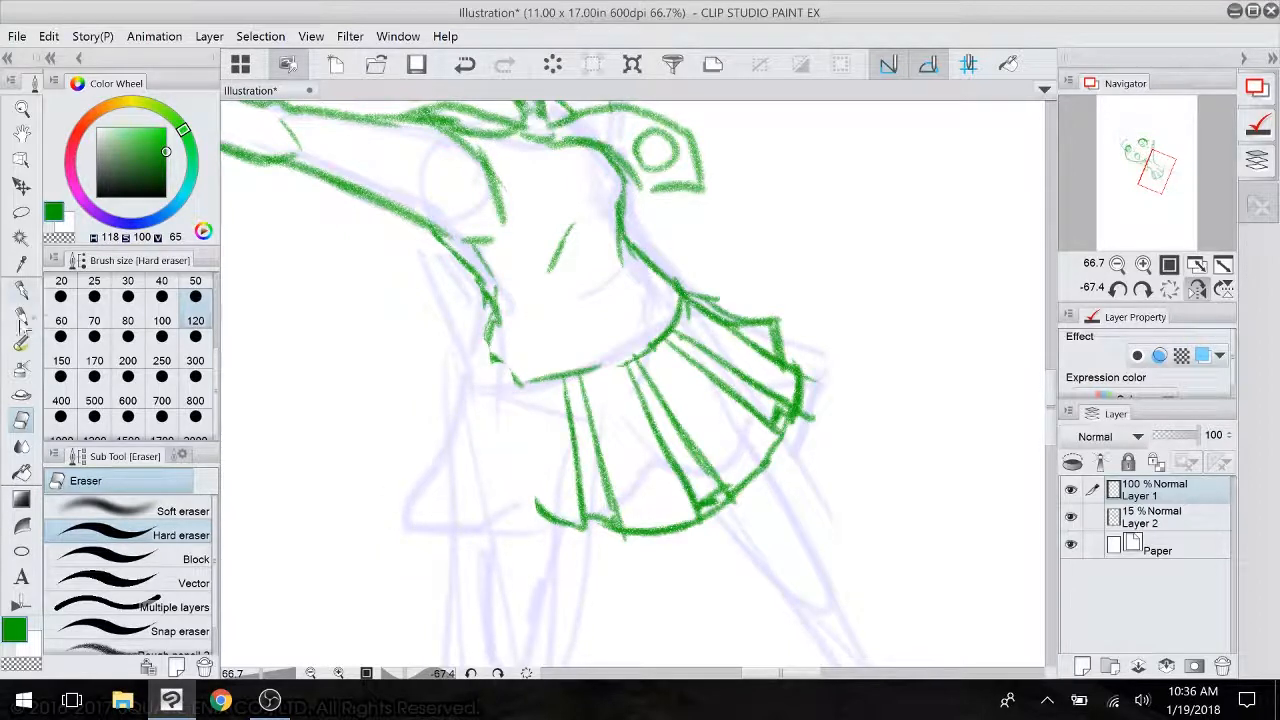
- Redraw the skirt's cleared side with the Rough pencil as a flared panel with curved folds and a wavy hem
click(21, 316)
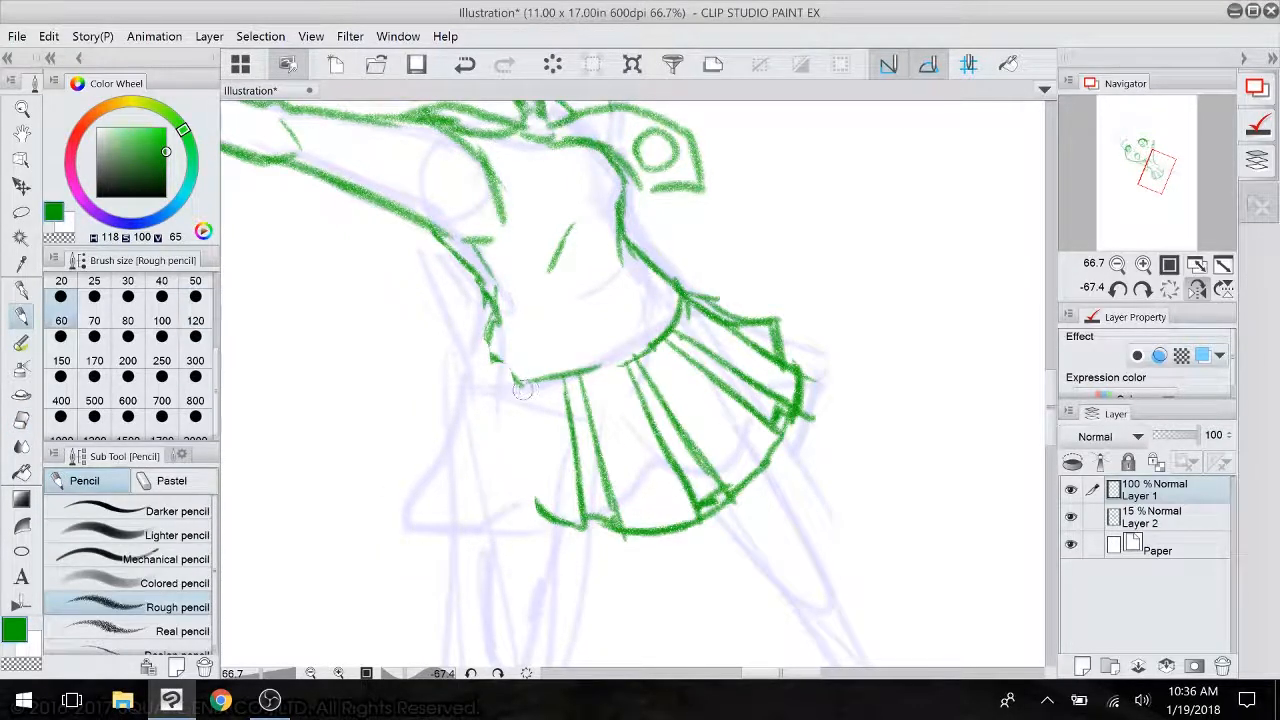
mouse_move(514, 378)
mouse_down()
mouse_move(527, 430)
mouse_move(513, 510)
mouse_move(578, 525)
mouse_move(504, 450)
mouse_move(461, 507)
mouse_up()
mouse_move(496, 368)
mouse_down()
mouse_move(480, 404)
mouse_move(424, 450)
mouse_move(437, 500)
mouse_move(501, 501)
mouse_move(496, 404)
mouse_move(489, 504)
mouse_move(518, 234)
mouse_move(335, 494)
mouse_up()
mouse_move(632, 384)
mouse_down()
mouse_move(666, 370)
mouse_move(678, 393)
mouse_up()
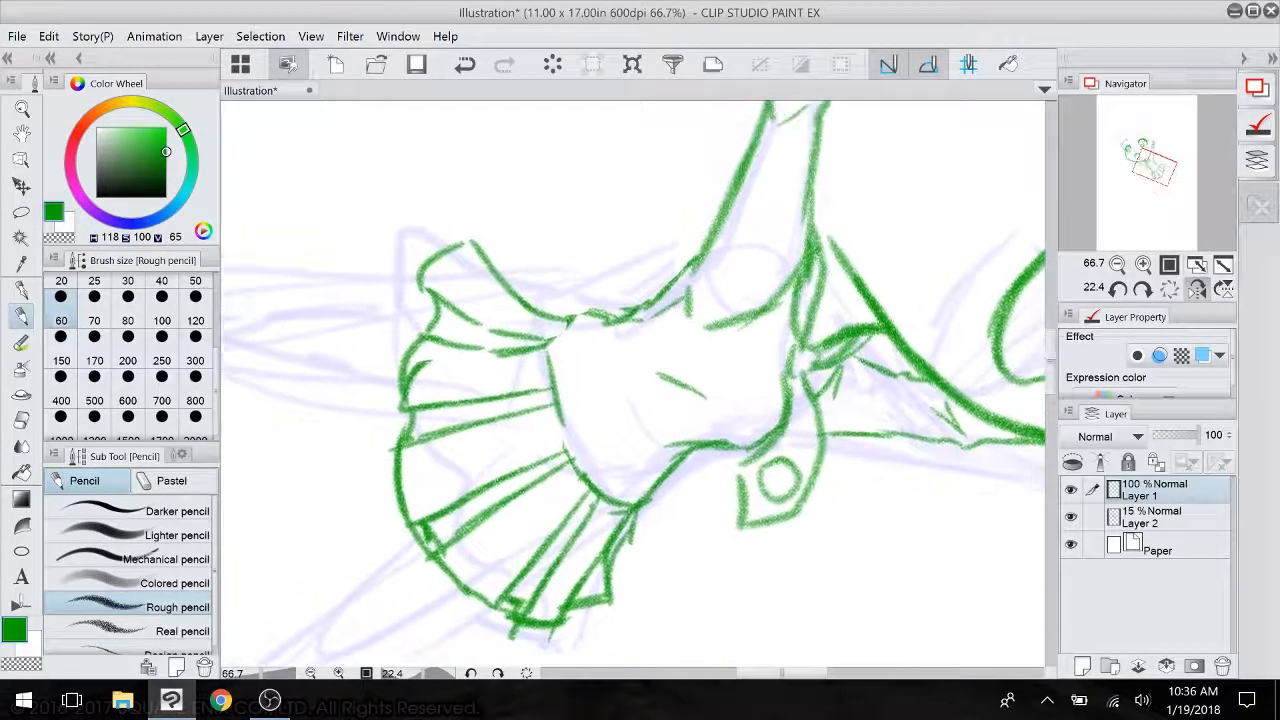
- Trim the overshooting line ends at the skirt's pleat corners and hem folds with the Hard eraser
click(30, 420)
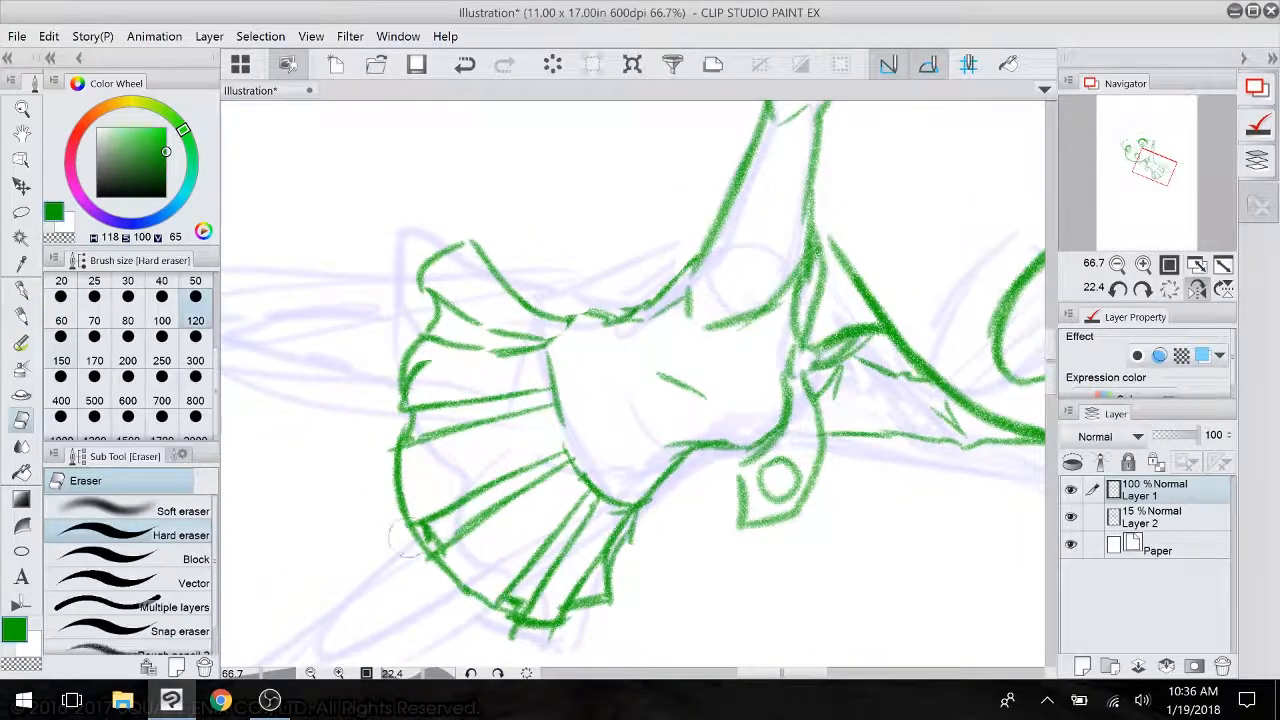
drag(406, 538, 418, 555)
drag(431, 373, 410, 395)
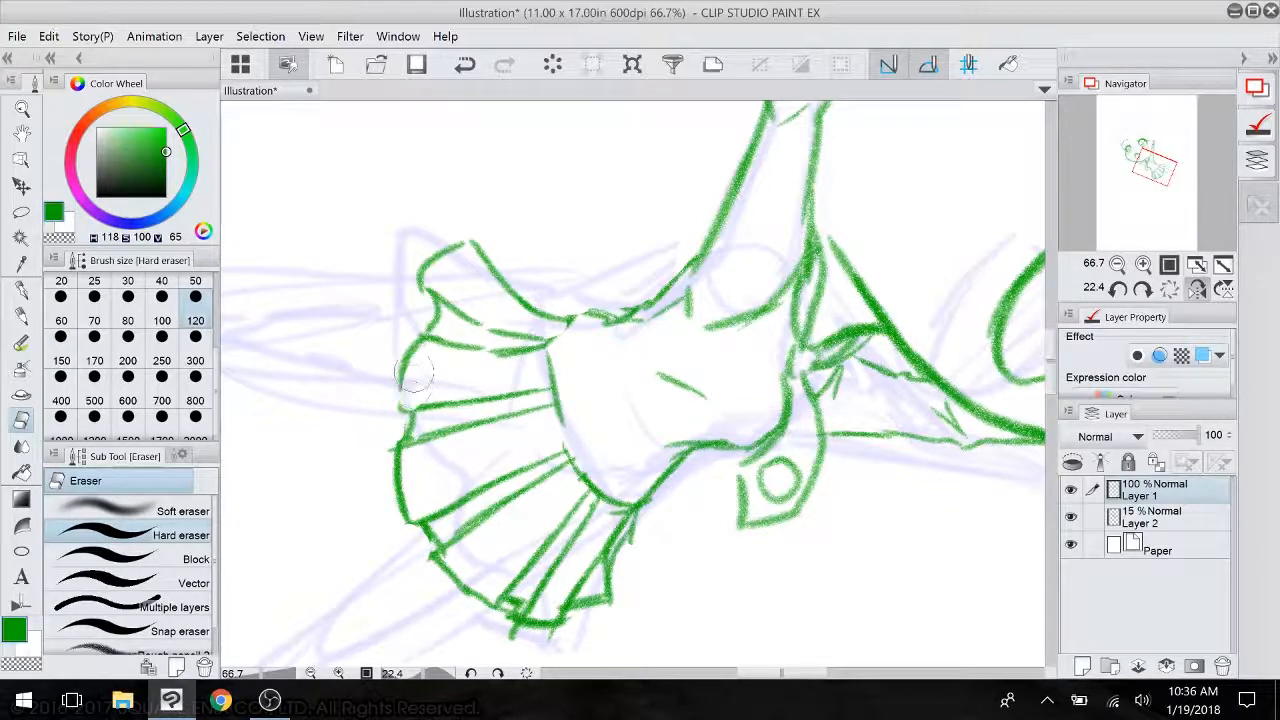
mouse_move(502, 620)
mouse_down()
mouse_move(510, 647)
mouse_move(570, 641)
mouse_up()
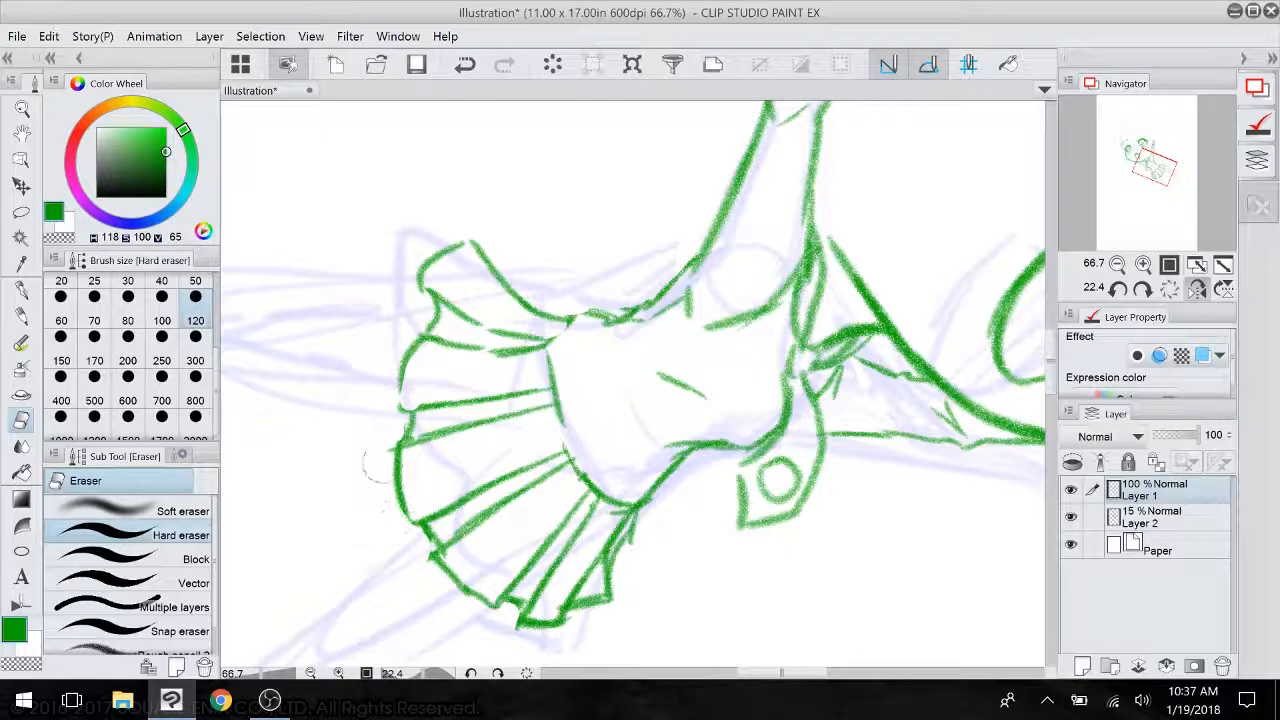
- Draw both sides of the leg under the skirt's flared side panel with the Rough pencil, tapering towards the foot
drag(489, 183, 540, 169)
scroll(816, 470, down, 3)
mouse_move(816, 470)
mouse_down()
mouse_move(779, 290)
mouse_move(725, 441)
mouse_move(628, 392)
mouse_move(694, 243)
mouse_move(754, 366)
mouse_move(693, 205)
mouse_up()
scroll(650, 497, up, 2)
mouse_move(620, 540)
mouse_down()
mouse_move(677, 605)
mouse_move(763, 667)
mouse_up()
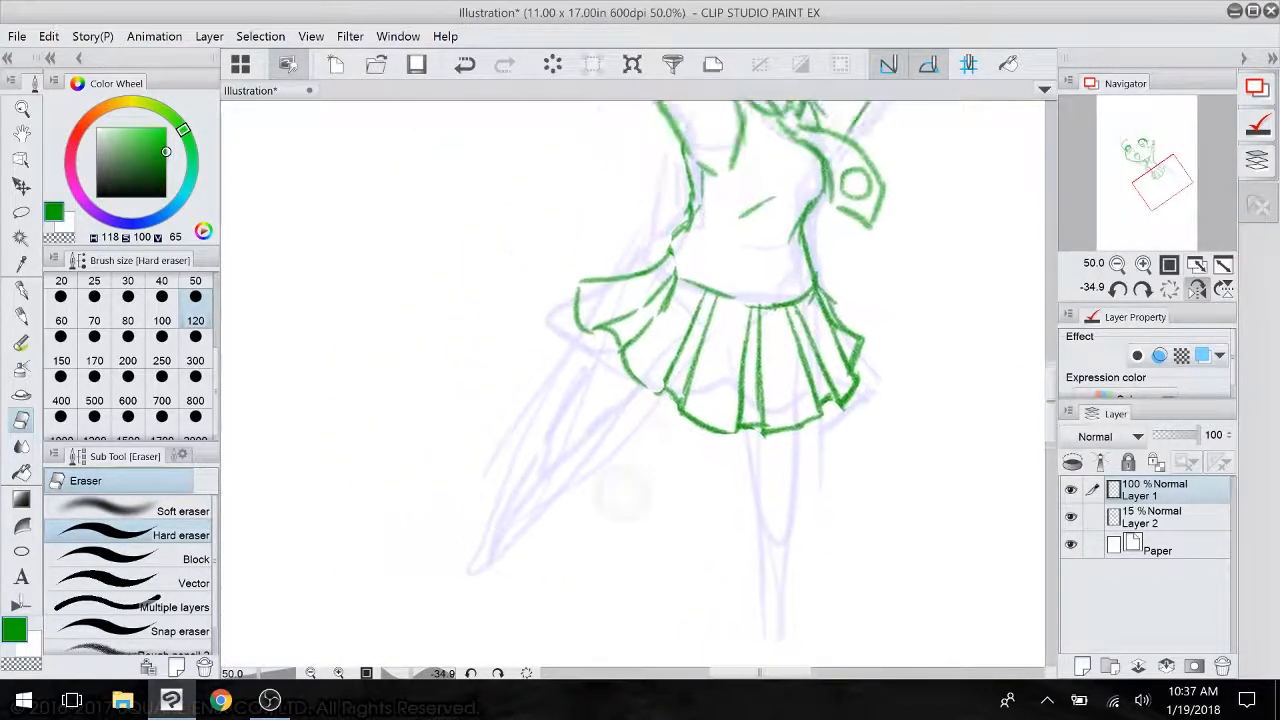
drag(623, 497, 710, 468)
mouse_move(710, 468)
mouse_down()
mouse_move(622, 500)
mouse_move(633, 432)
mouse_up()
scroll(620, 475, up, 2)
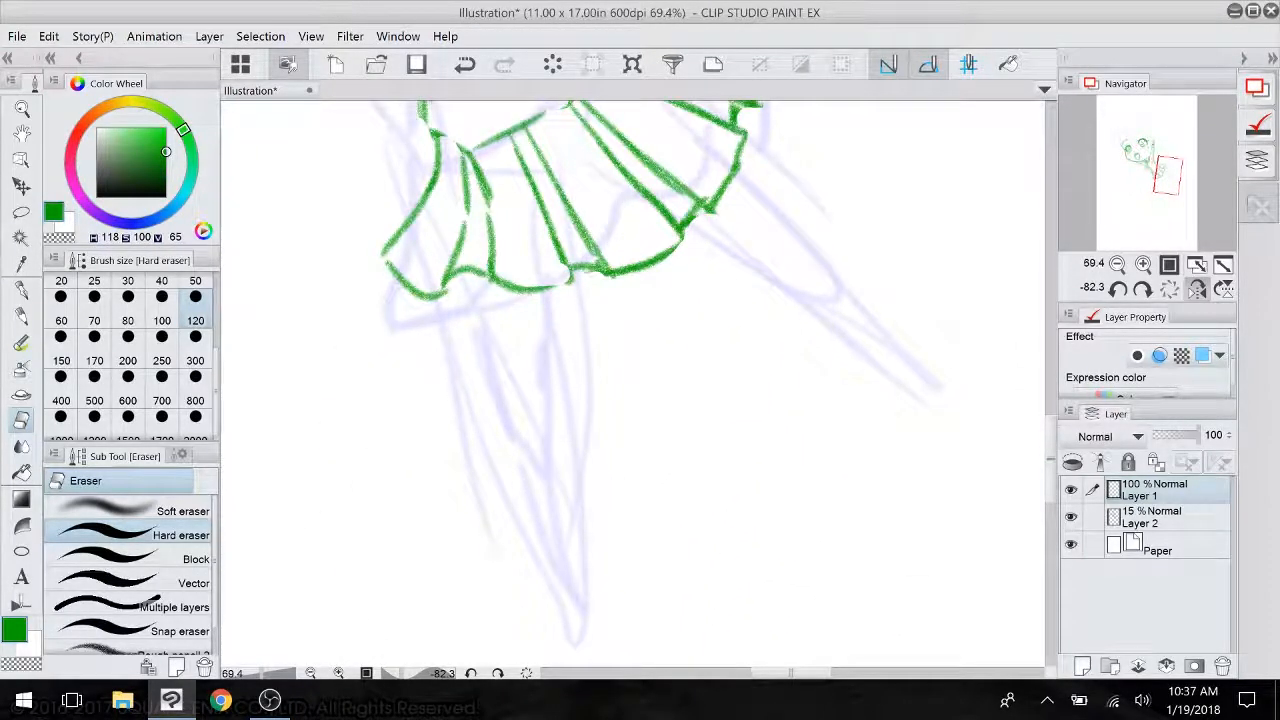
click(21, 316)
key(o)
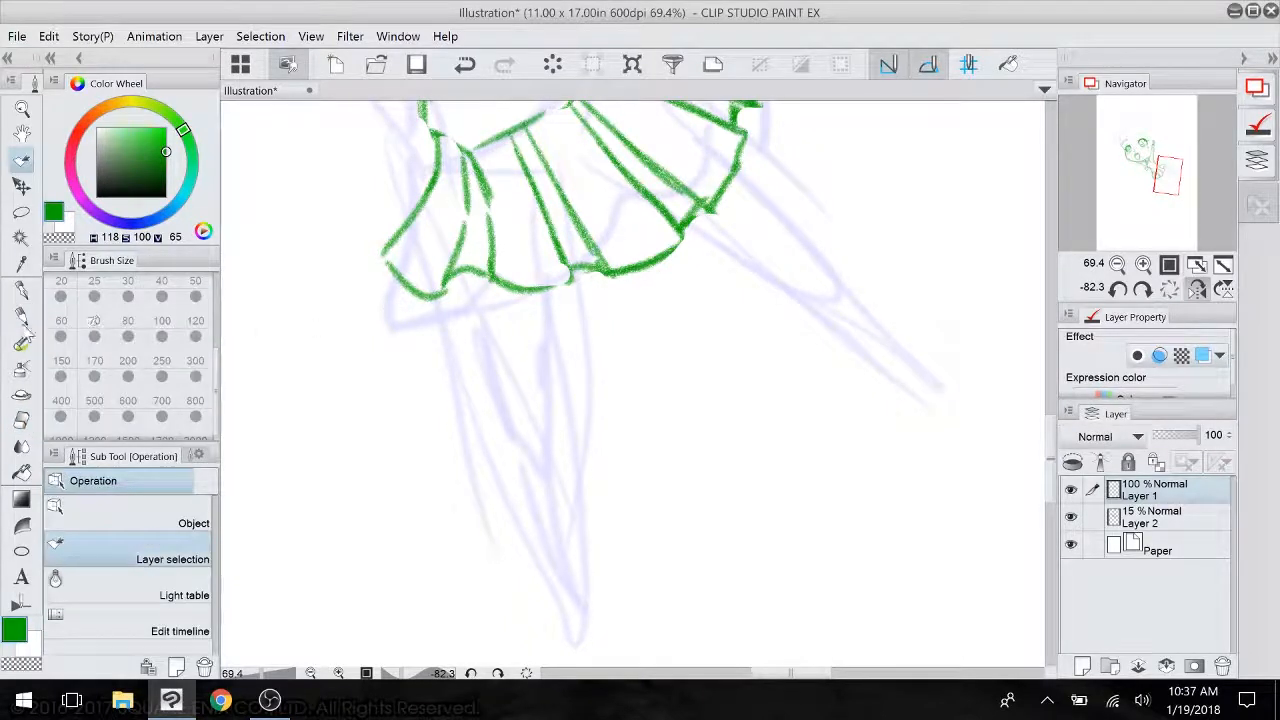
click(21, 316)
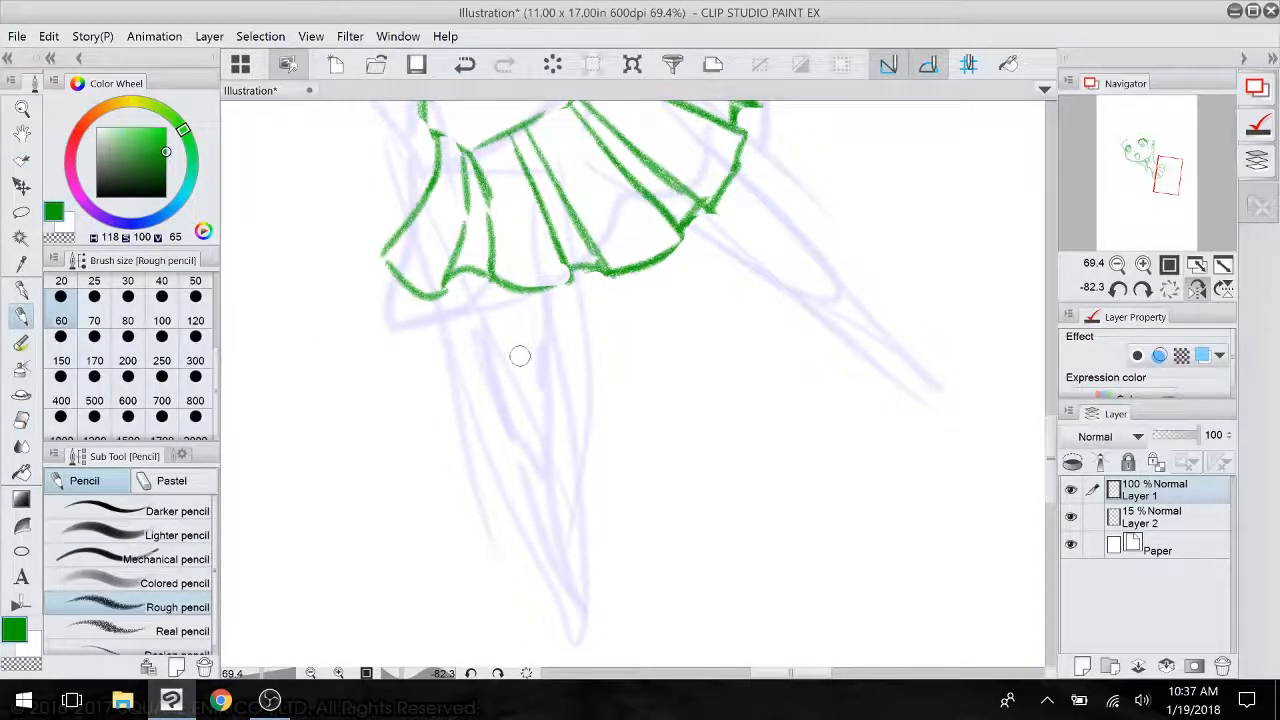
drag(553, 285, 540, 380)
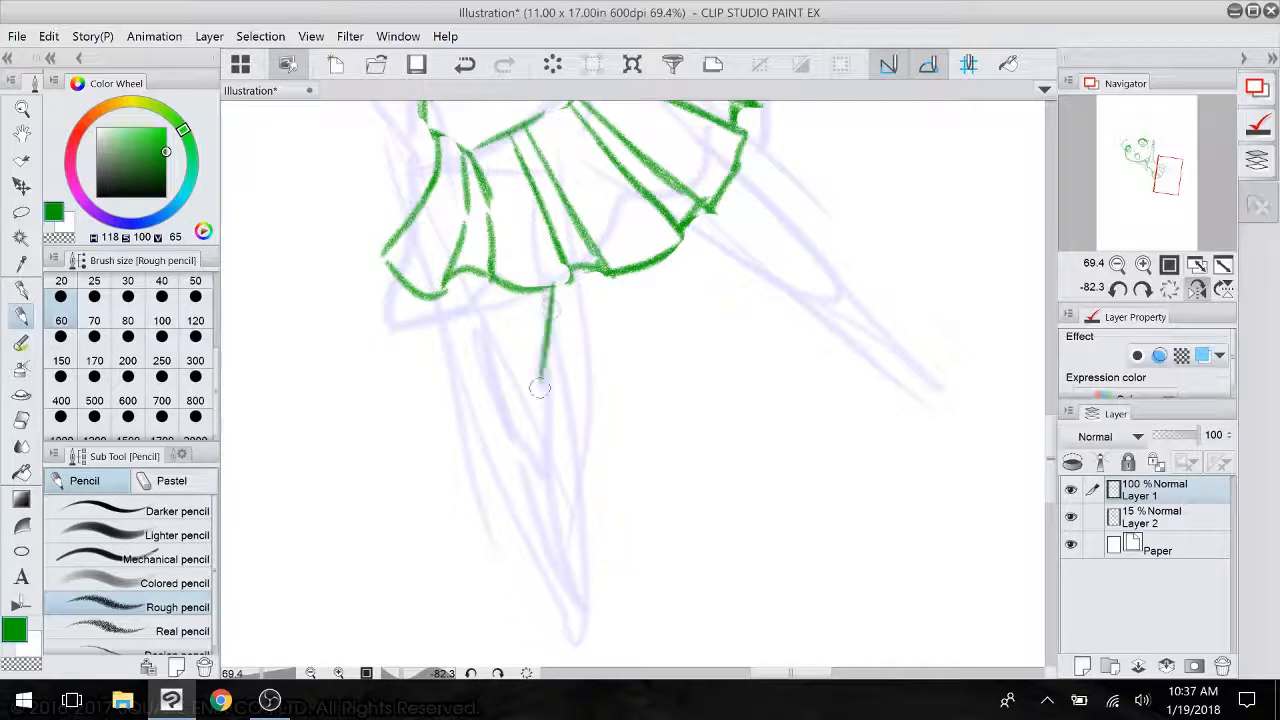
mouse_move(463, 278)
mouse_down()
mouse_move(493, 419)
mouse_move(537, 388)
mouse_move(529, 504)
mouse_up()
drag(492, 390, 487, 428)
drag(490, 438, 508, 534)
- Close that leg with a small pointed foot and ankle line, and add a curved stocking band across the thigh
mouse_move(530, 488)
mouse_down()
mouse_move(526, 540)
mouse_move(509, 558)
mouse_move(528, 550)
mouse_move(520, 572)
mouse_up()
drag(506, 512, 514, 545)
mouse_move(476, 303)
mouse_down()
mouse_move(497, 330)
mouse_move(548, 316)
mouse_up()
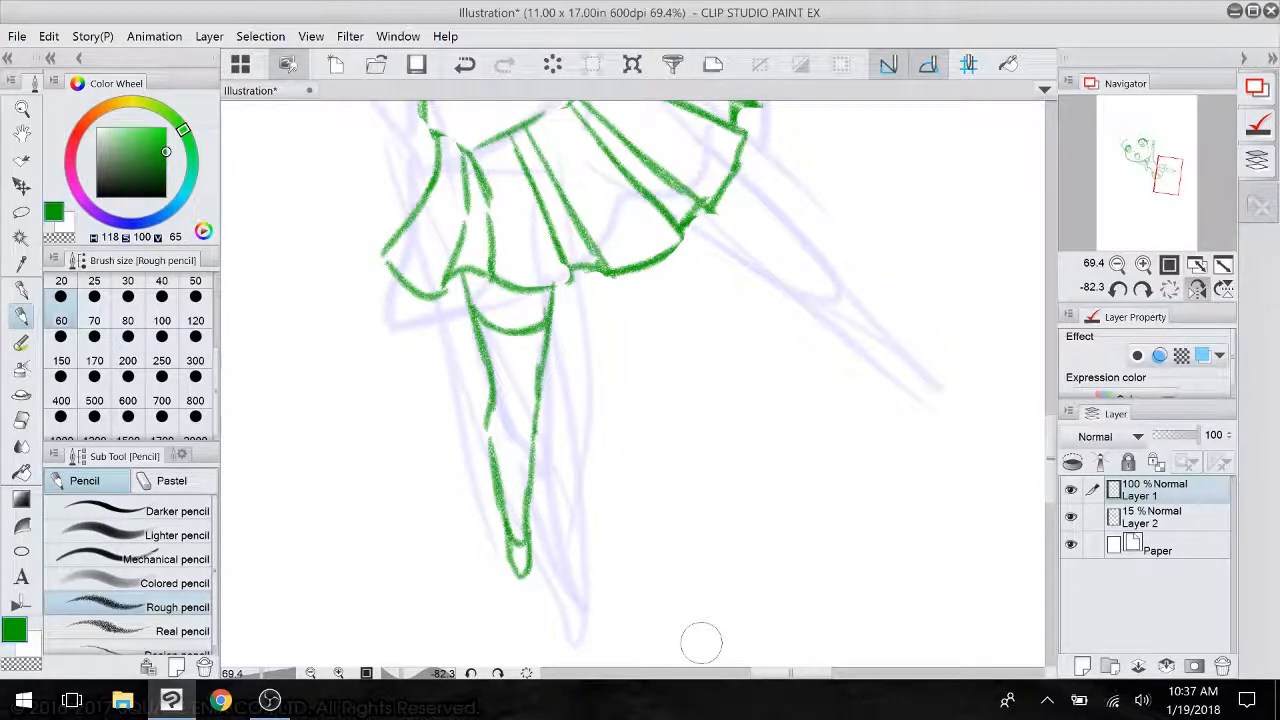
- Outline the second leg from the pleated hem down to a pointed foot and add a curved stocking band across its thigh
mouse_move(701, 642)
mouse_down()
mouse_move(746, 515)
mouse_move(616, 660)
mouse_move(400, 505)
mouse_move(340, 587)
mouse_up()
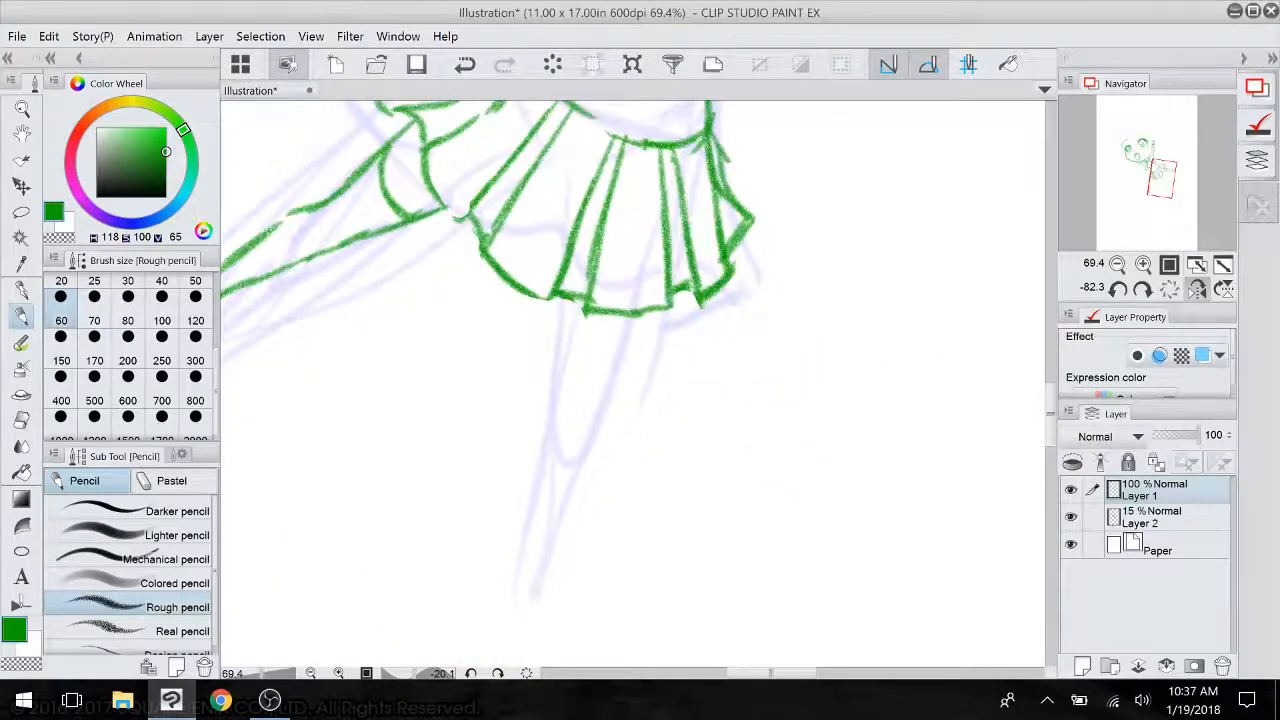
drag(636, 318, 600, 398)
mouse_move(566, 300)
mouse_down()
mouse_move(558, 356)
mouse_move(602, 382)
mouse_move(584, 426)
mouse_up()
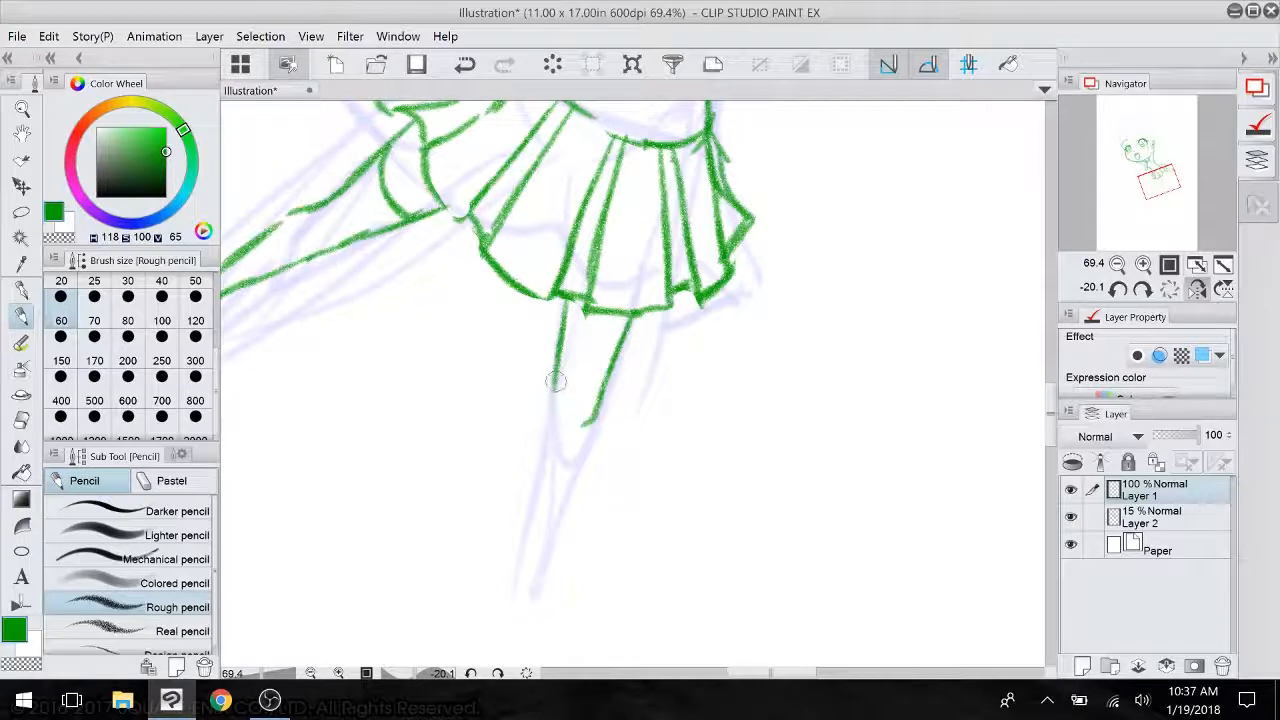
drag(556, 372, 518, 524)
mouse_move(590, 424)
mouse_down()
mouse_move(541, 545)
mouse_move(519, 561)
mouse_up()
mouse_move(546, 518)
mouse_down()
mouse_move(523, 580)
mouse_move(516, 572)
mouse_move(520, 606)
mouse_move(535, 568)
mouse_move(520, 608)
mouse_up()
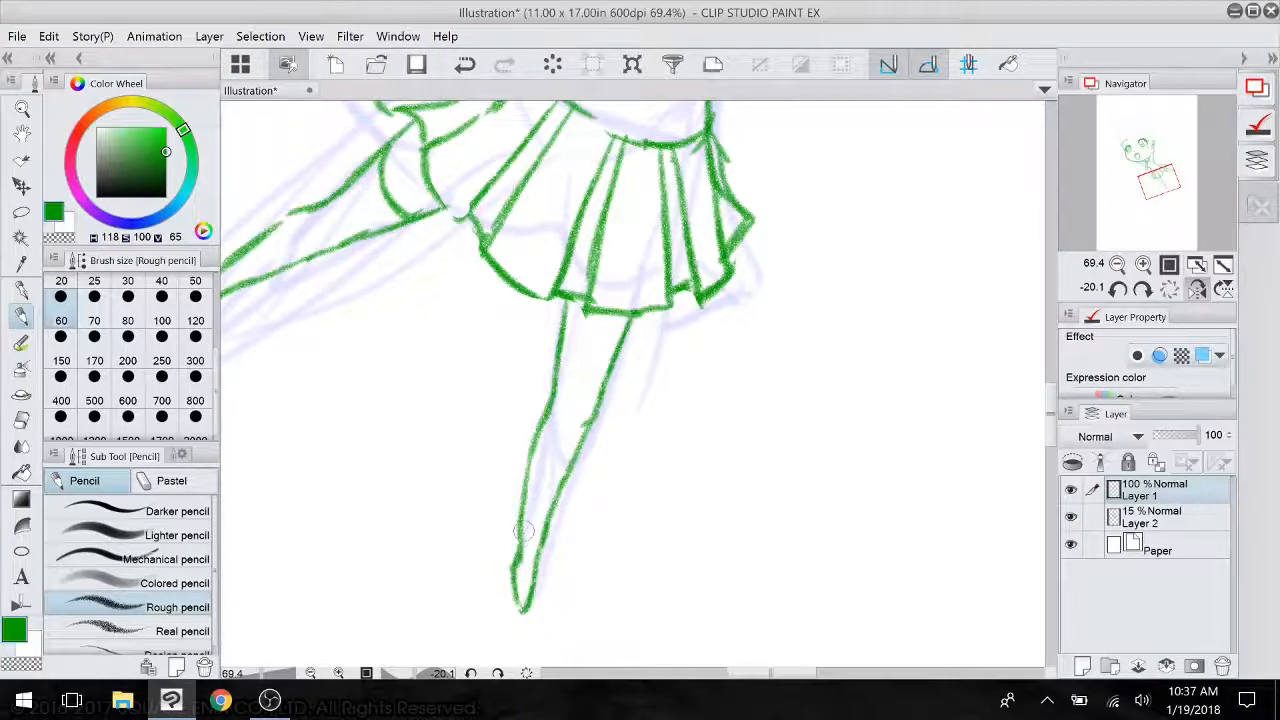
mouse_move(524, 531)
mouse_down()
mouse_move(511, 382)
mouse_move(654, 515)
mouse_up()
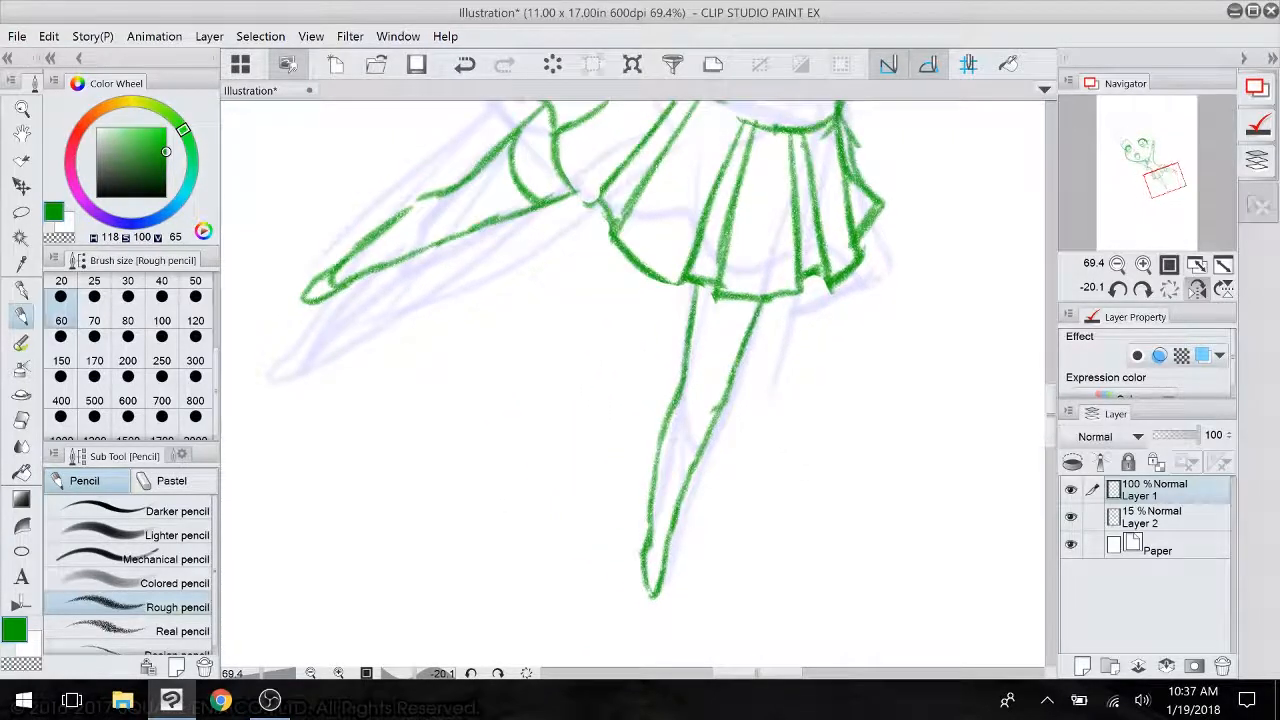
mouse_move(696, 322)
mouse_down()
mouse_move(748, 340)
mouse_move(767, 194)
mouse_move(526, 588)
mouse_up()
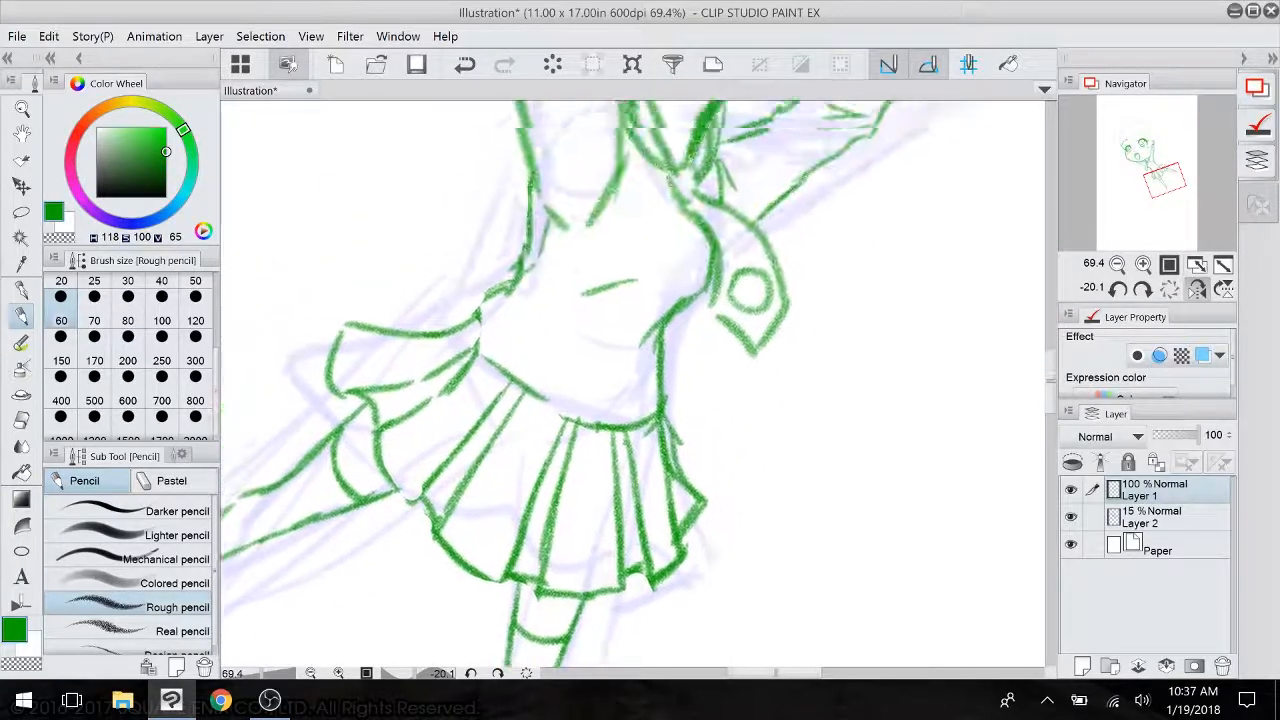
- Show the whole figure upright and hide the Layer 2 sketch
scroll(690, 430, down, 5)
mouse_move(690, 430)
mouse_down()
mouse_move(637, 480)
mouse_move(668, 441)
mouse_up()
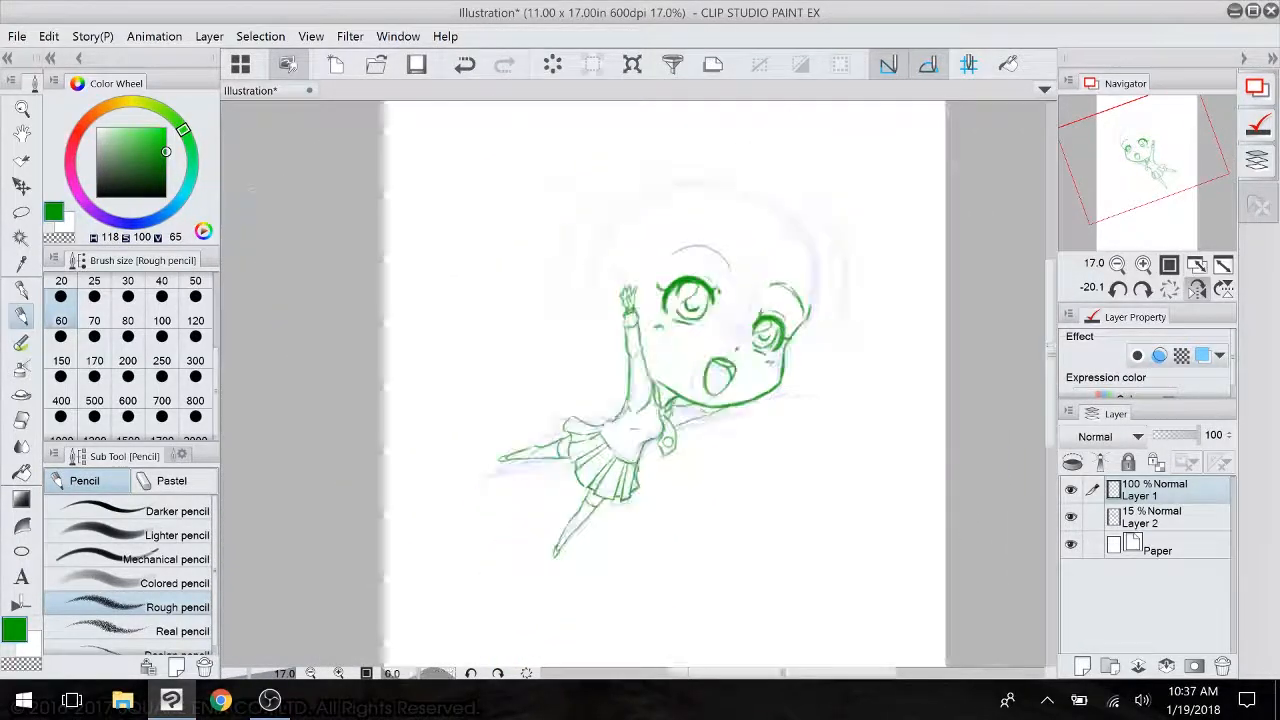
click(1070, 516)
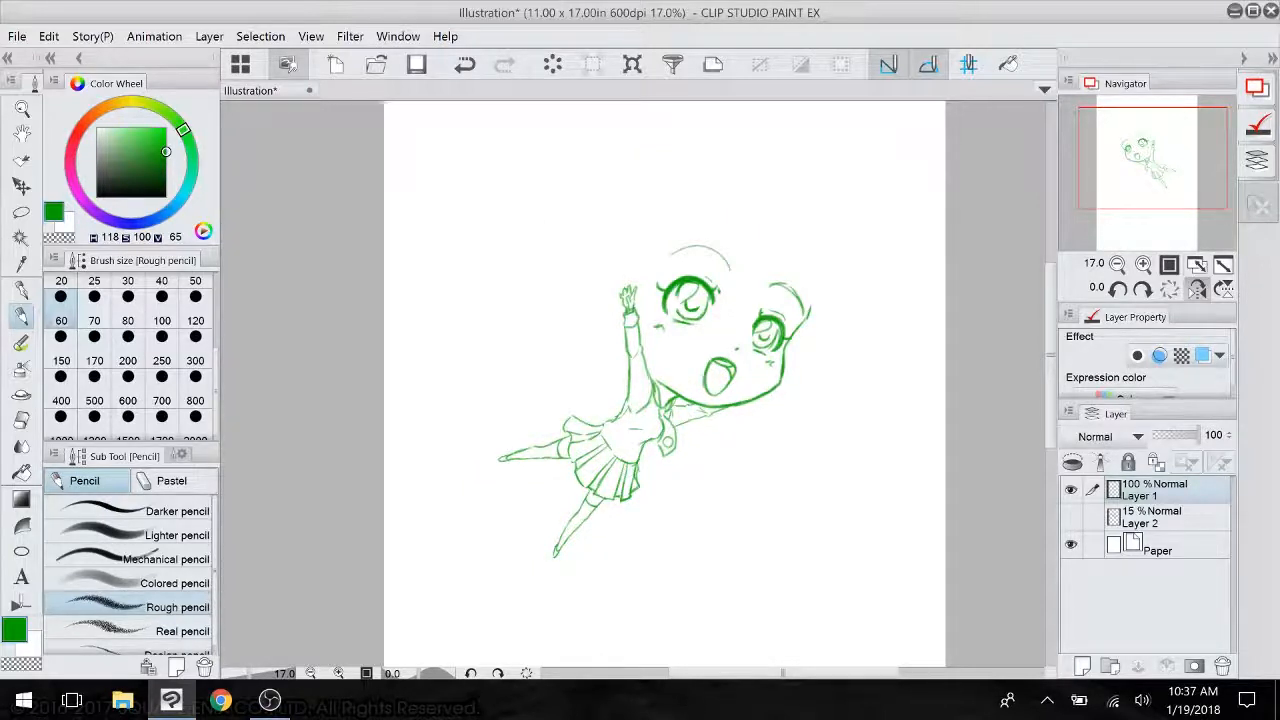
- Enclose the second leg below the pleated hem with the Lasso marquee and start transforming it
mouse_move(604, 495)
mouse_down()
mouse_move(685, 316)
mouse_move(711, 476)
mouse_move(680, 583)
mouse_move(673, 511)
mouse_up()
scroll(666, 523, up, 2)
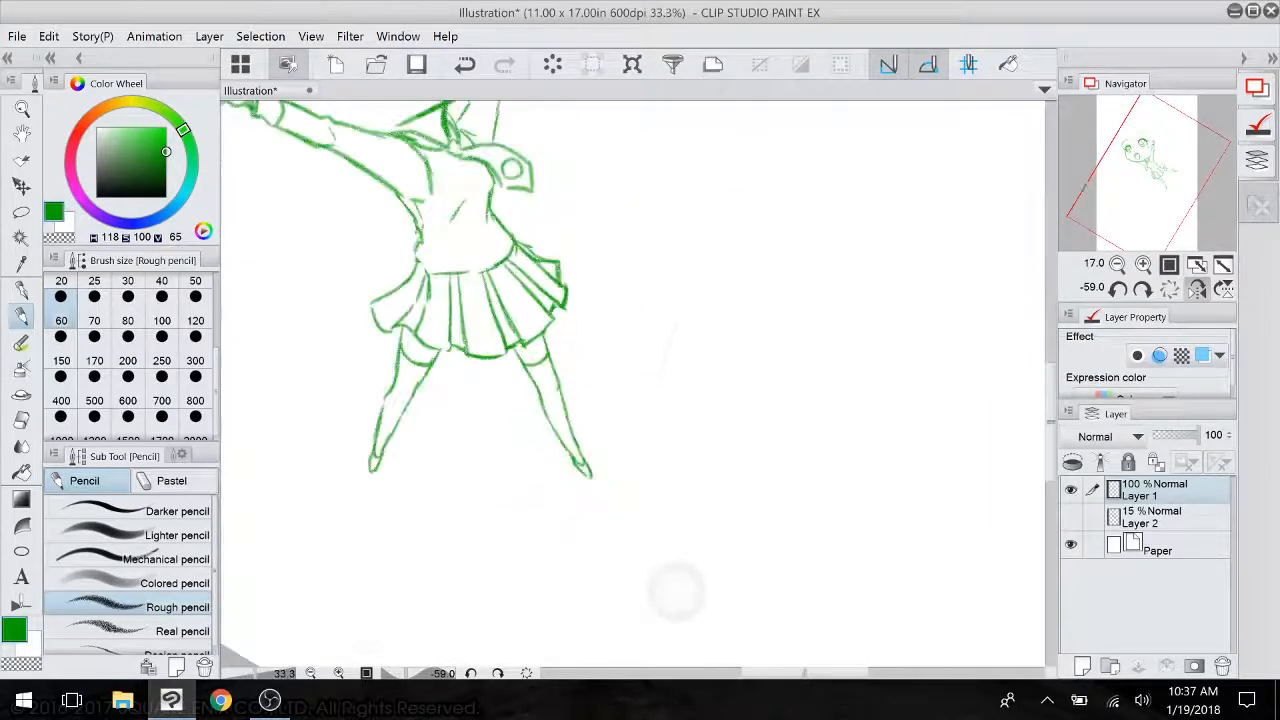
drag(677, 591, 797, 625)
right_click(21, 212)
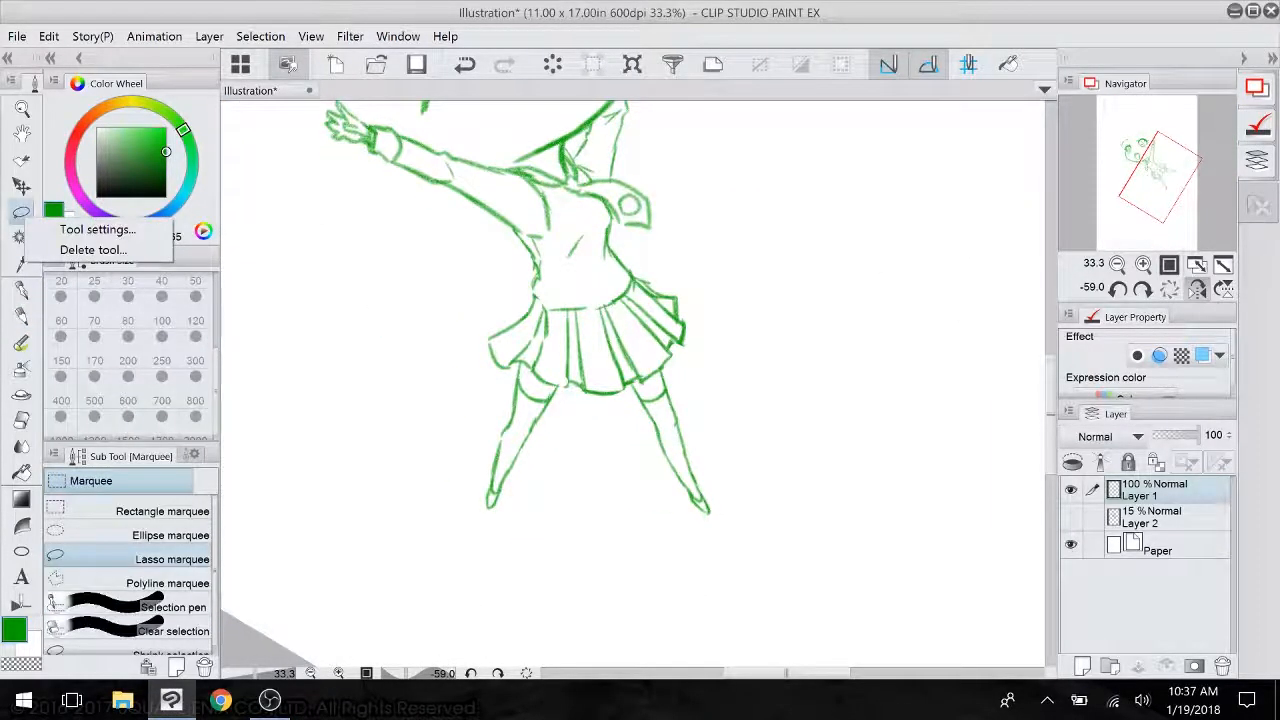
click(614, 436)
mouse_move(641, 463)
mouse_down()
mouse_move(632, 388)
mouse_move(688, 374)
mouse_up()
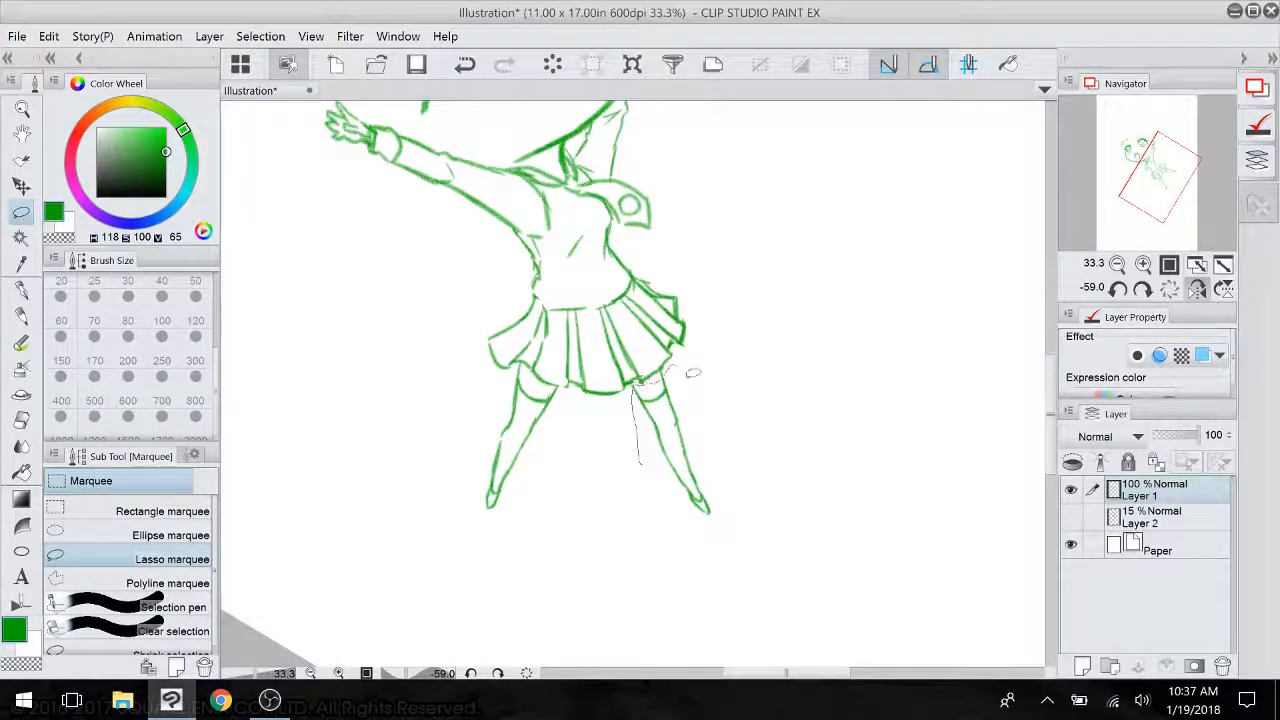
drag(640, 438, 641, 460)
click(720, 606)
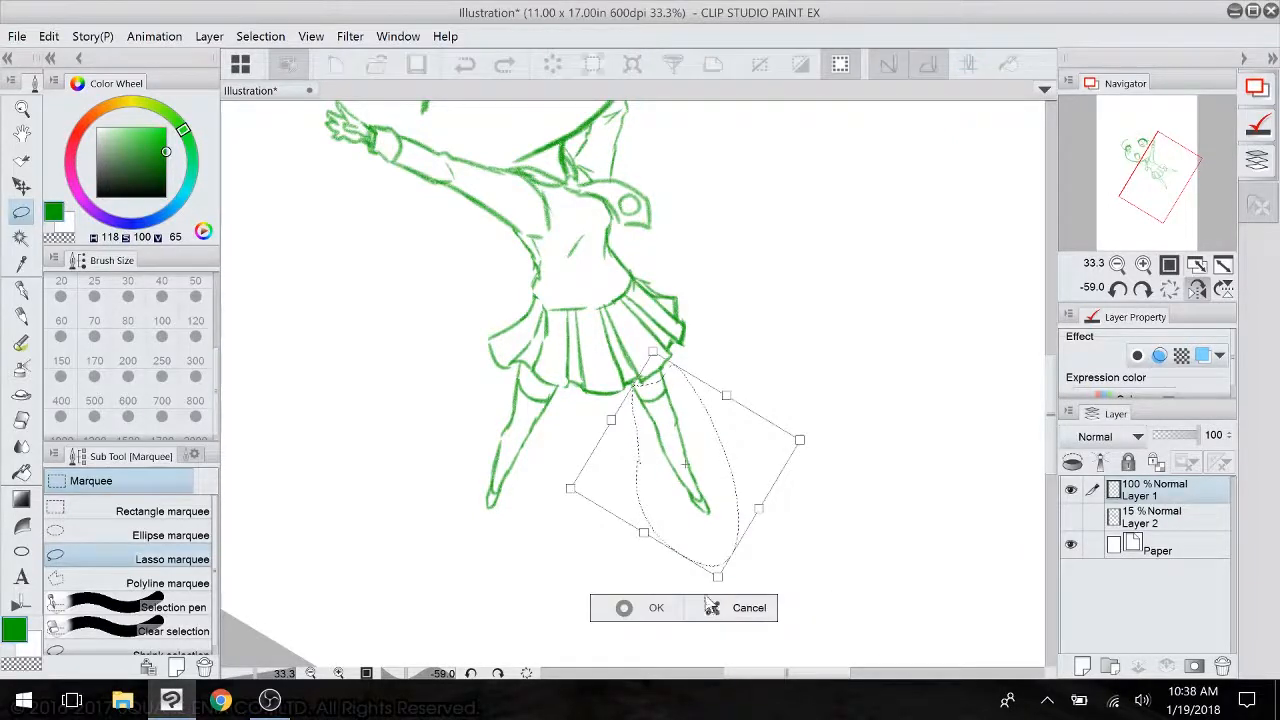
- Shorten the selected leg, rotate it outwards and fit its top against the skirt's hem, apply the transform and deselect
key(ctrl)
drag(718, 576, 707, 543)
drag(799, 439, 815, 412)
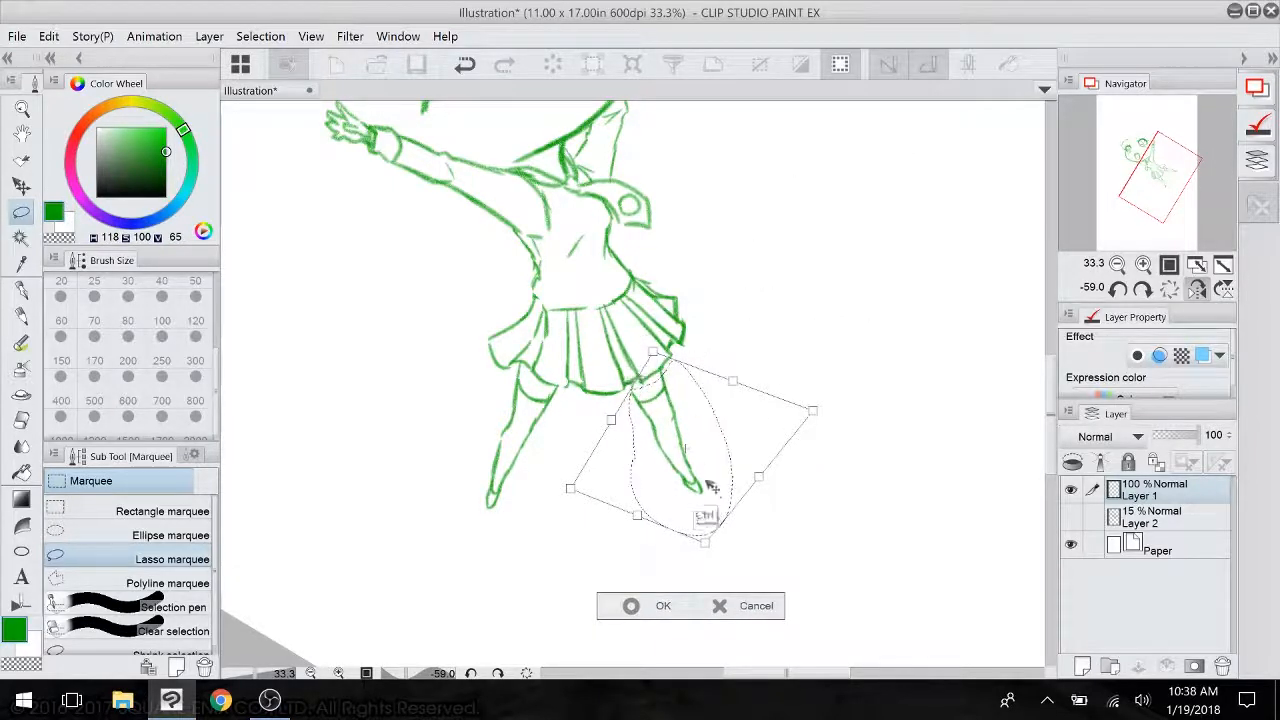
drag(706, 484, 718, 461)
drag(814, 355, 796, 336)
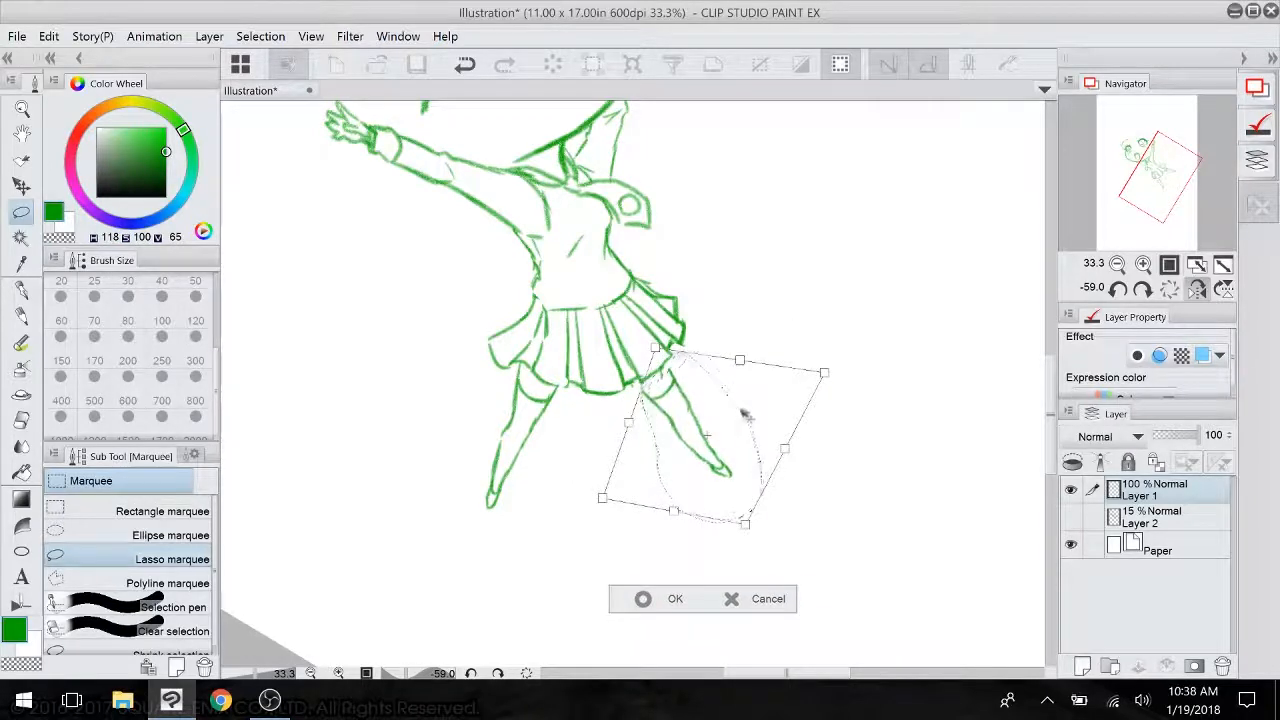
drag(737, 433, 751, 420)
drag(798, 320, 791, 314)
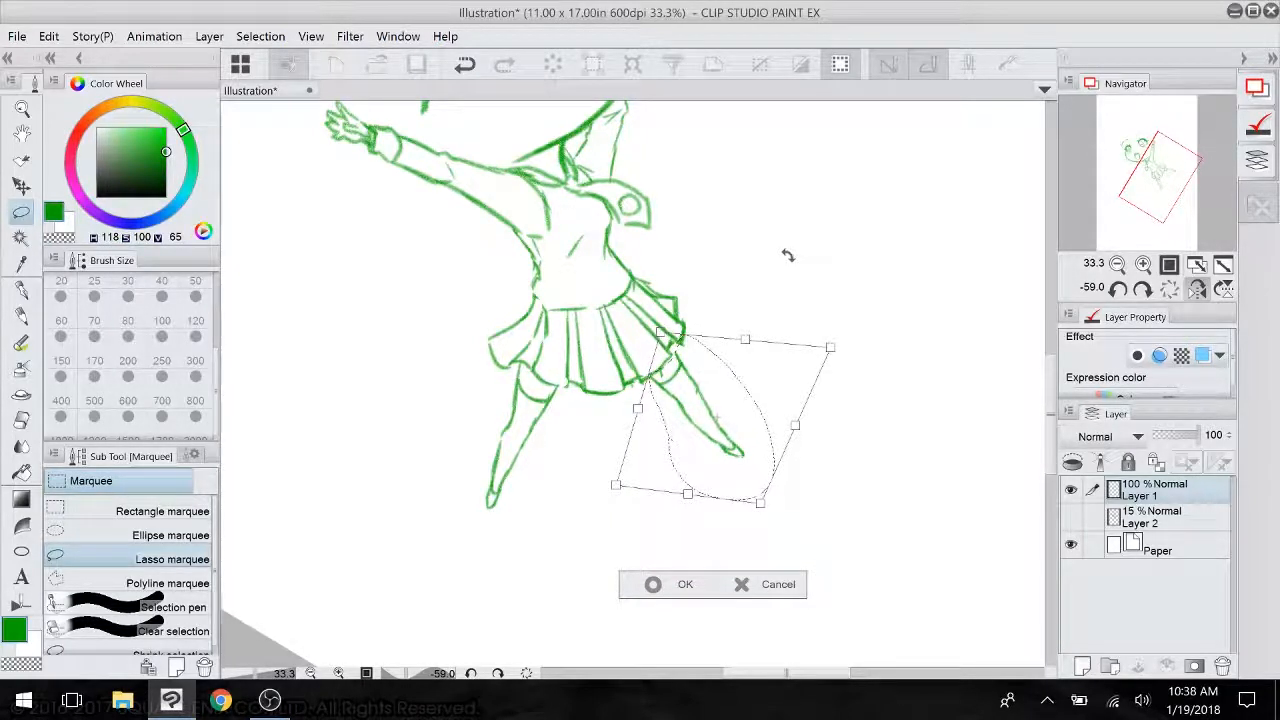
drag(713, 419, 718, 413)
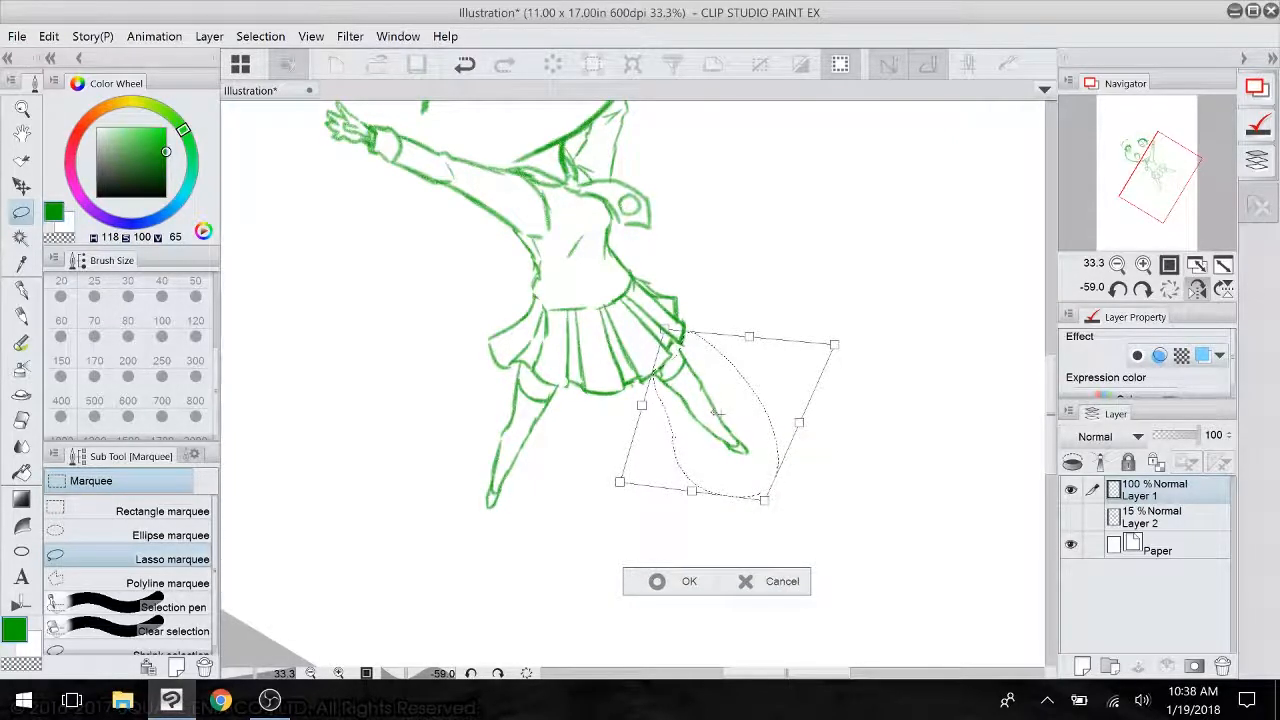
key(Return)
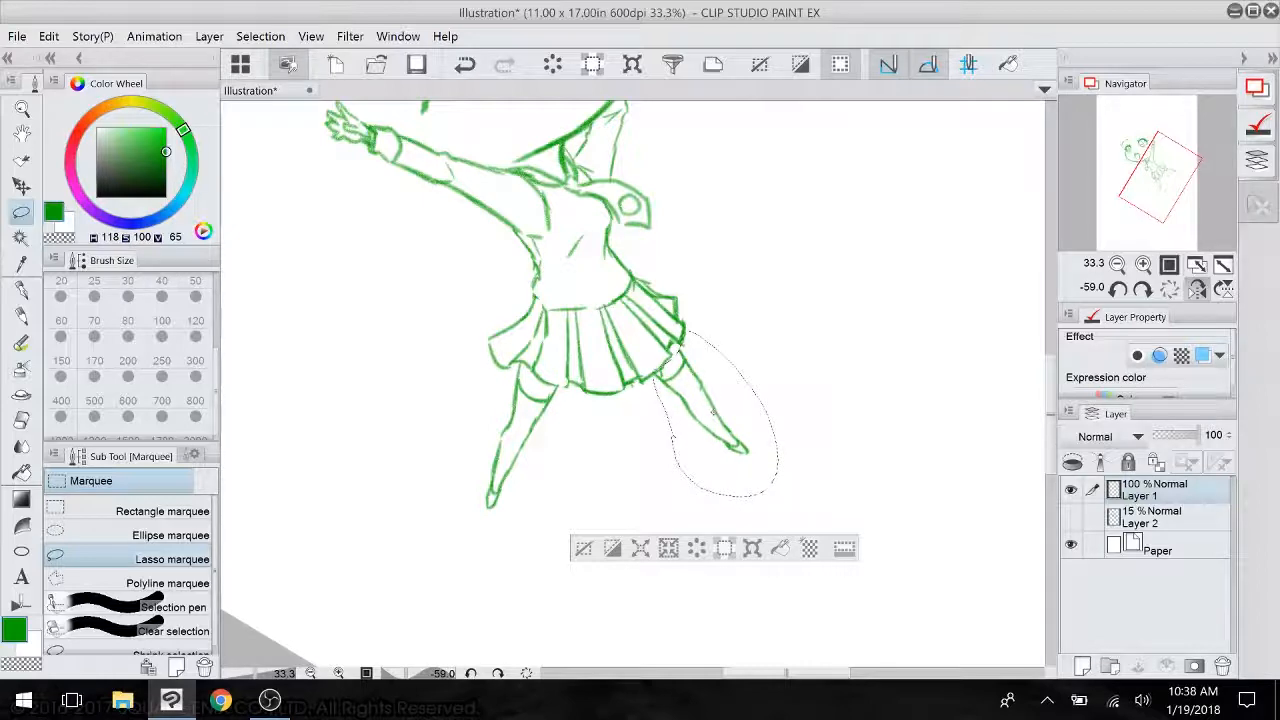
key(ctrl+d)
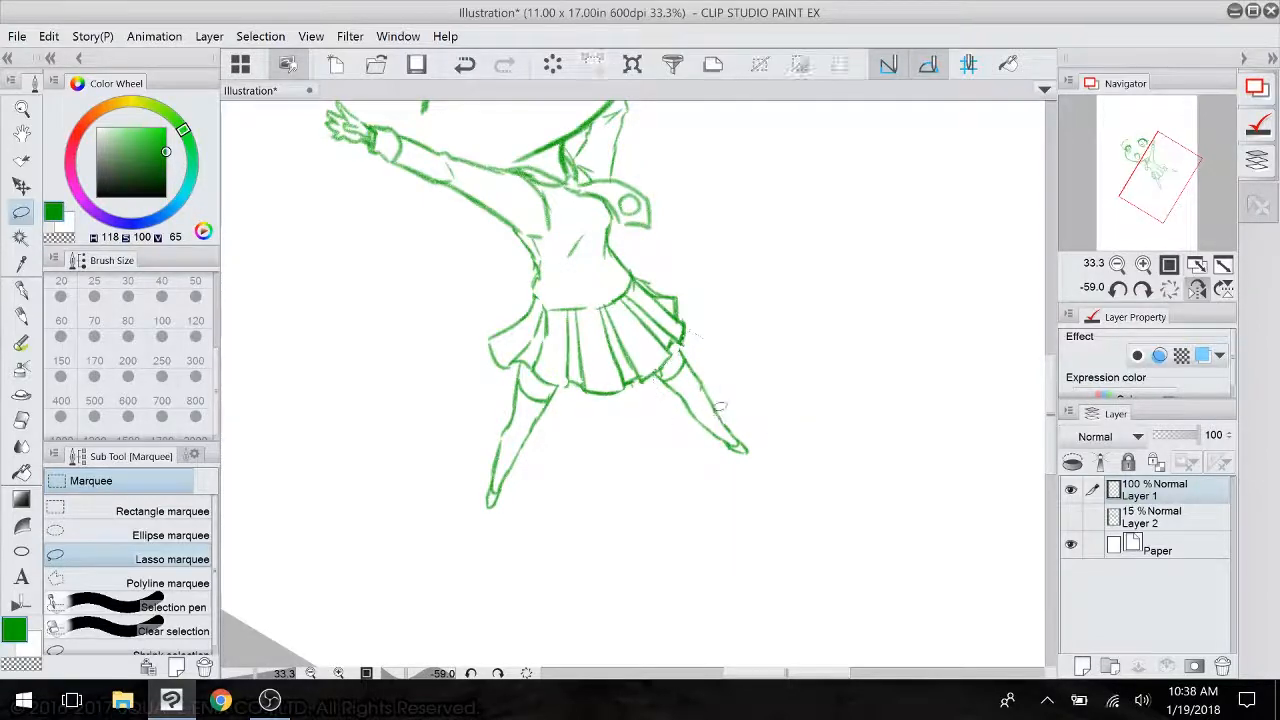
- Check the whole figure's proportions with the canvas unrotated and nothing selected
drag(712, 280, 524, 416)
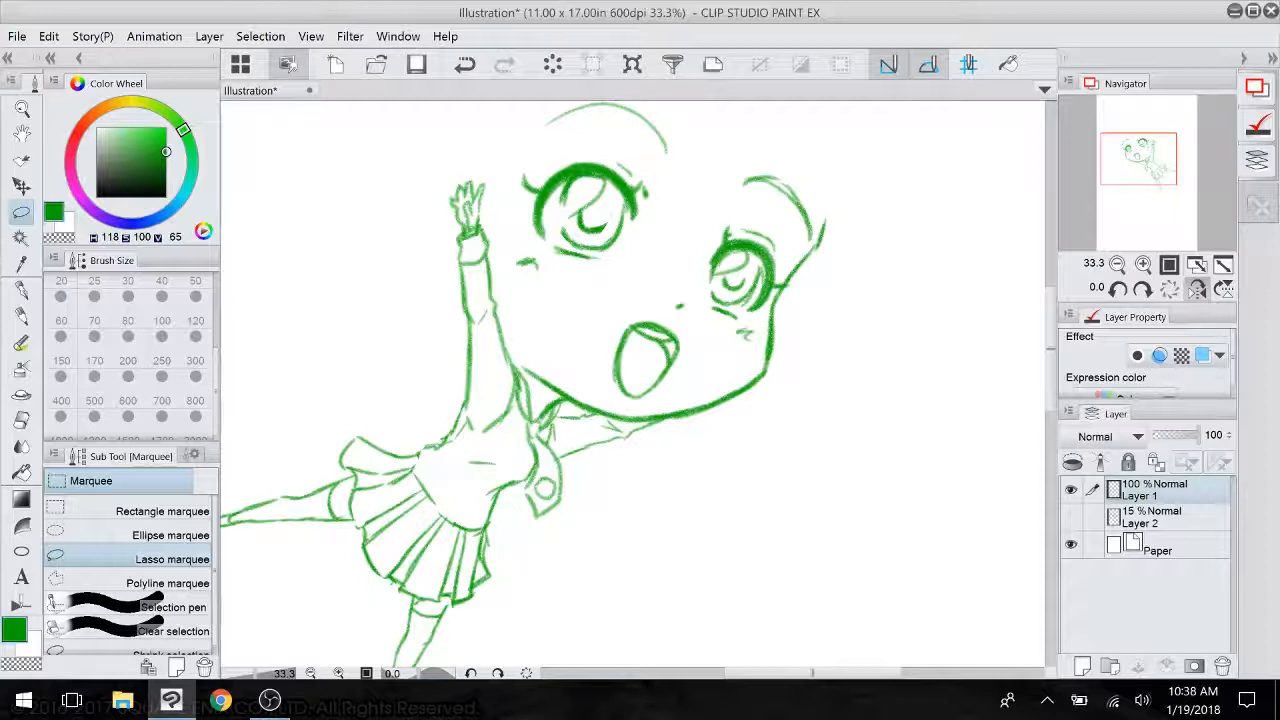
key(ctrl+a)
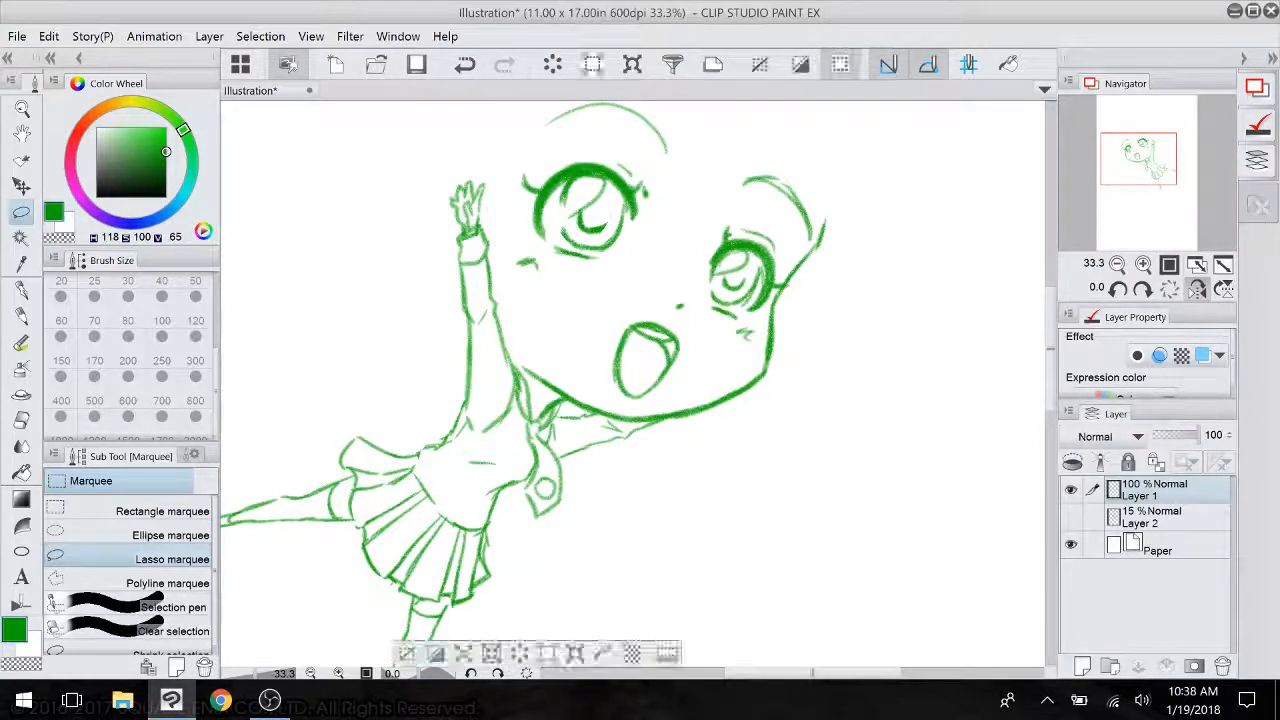
key(ctrl+d)
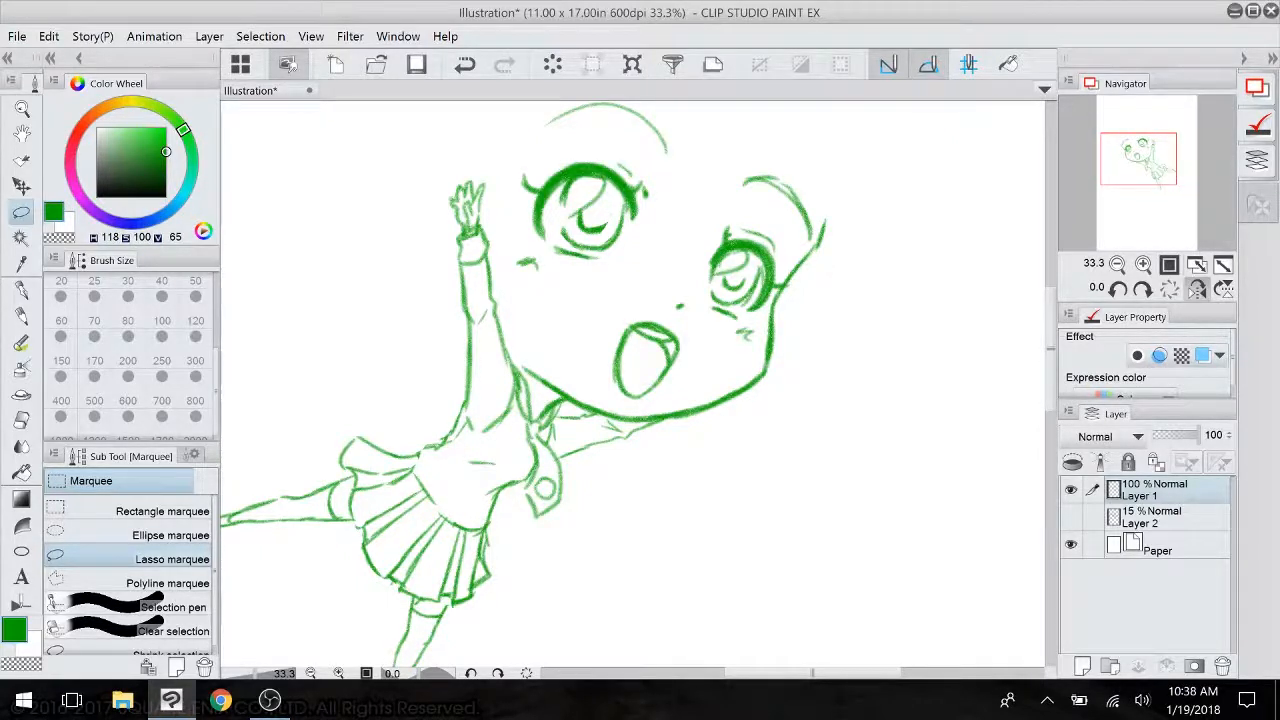
mouse_move(640, 400)
mouse_down()
mouse_move(677, 332)
mouse_move(676, 349)
mouse_up()
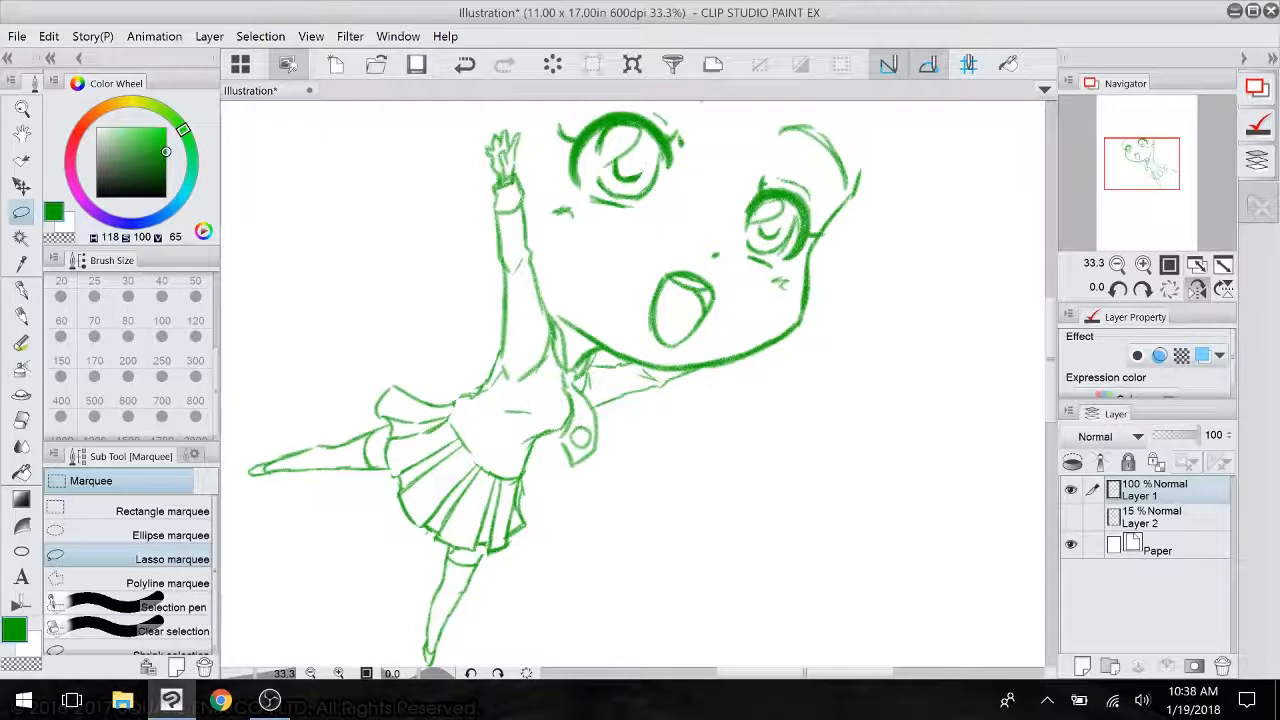
scroll(665, 405, down, 3)
drag(640, 400, 640, 426)
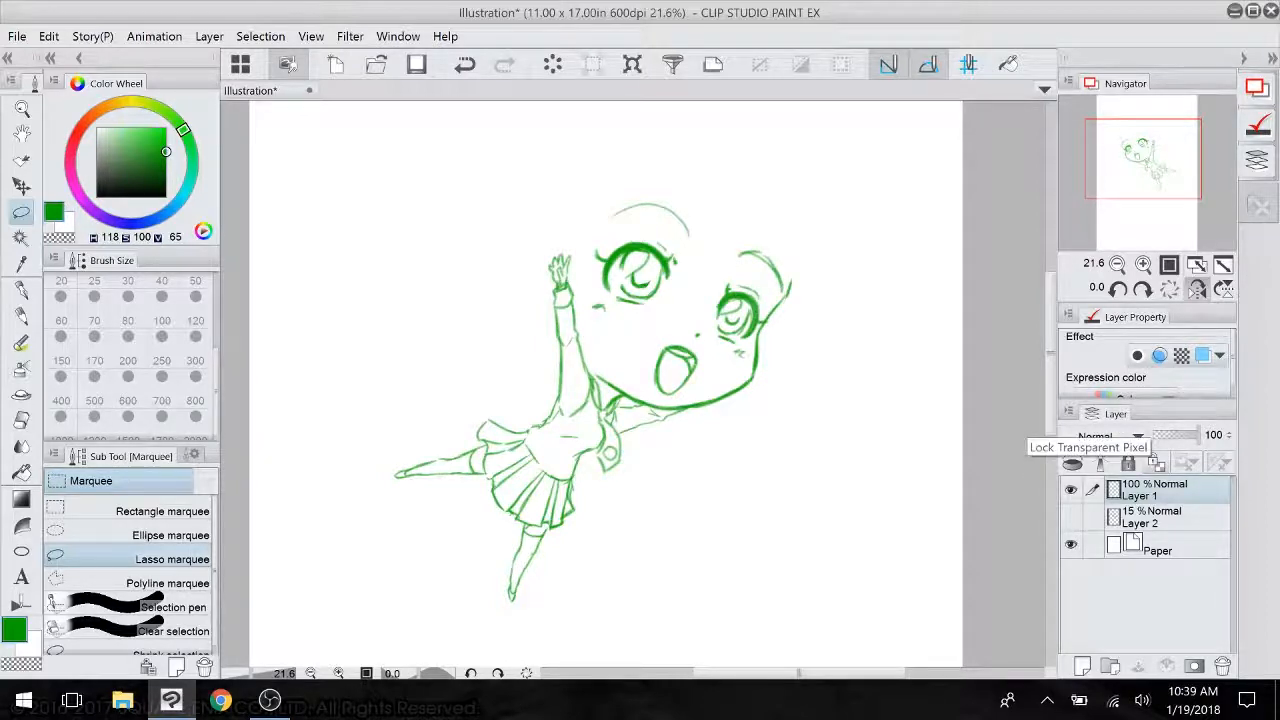
- Save the illustration to the Desktop in CLIP STUDIO FORMAT under the file name earthchan
key(ctrl+s)
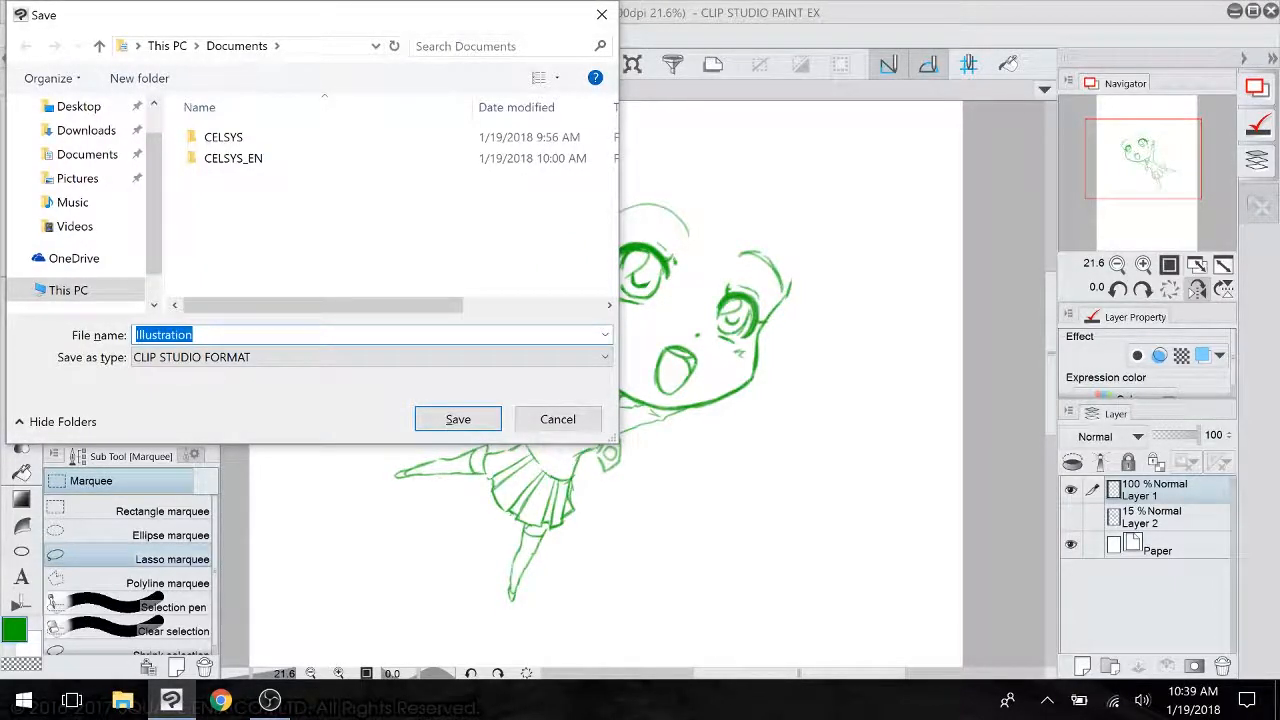
click(80, 106)
click(195, 335)
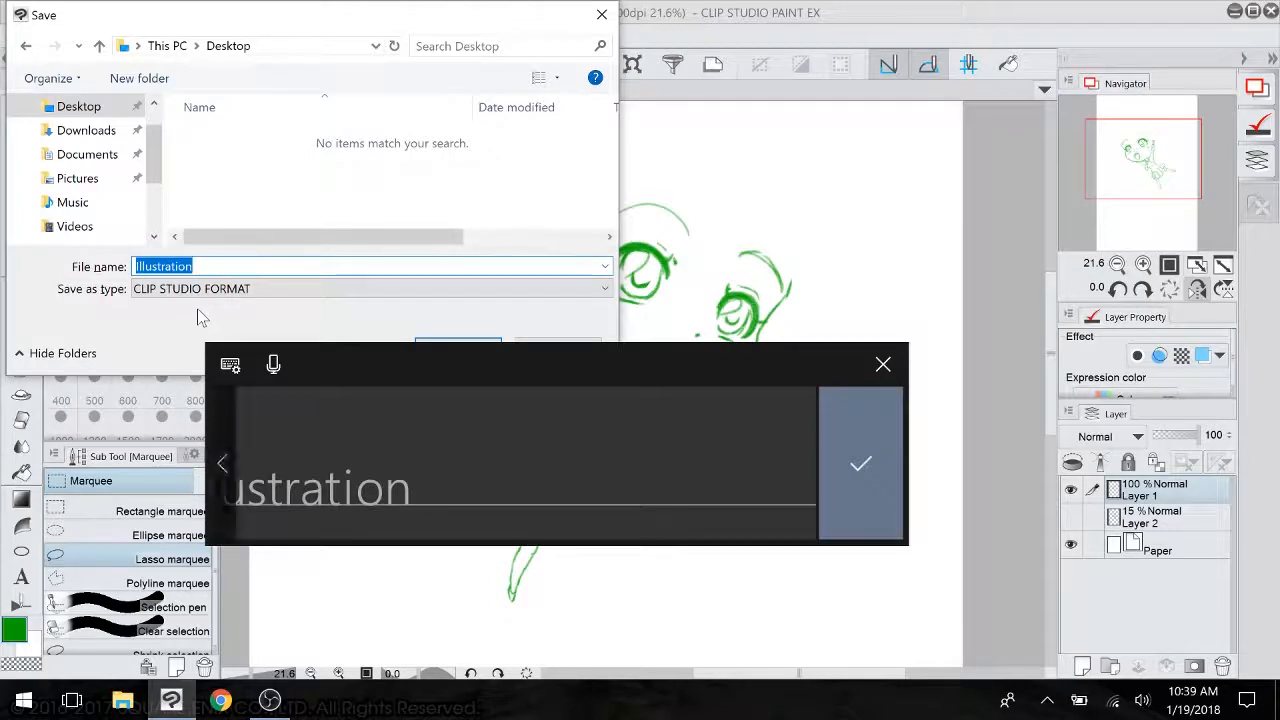
mouse_move(302, 487)
mouse_down()
mouse_move(314, 443)
mouse_move(367, 458)
mouse_move(388, 498)
mouse_move(409, 460)
mouse_up()
mouse_move(418, 440)
mouse_down()
mouse_move(434, 498)
mouse_move(451, 472)
mouse_up()
drag(452, 434, 485, 494)
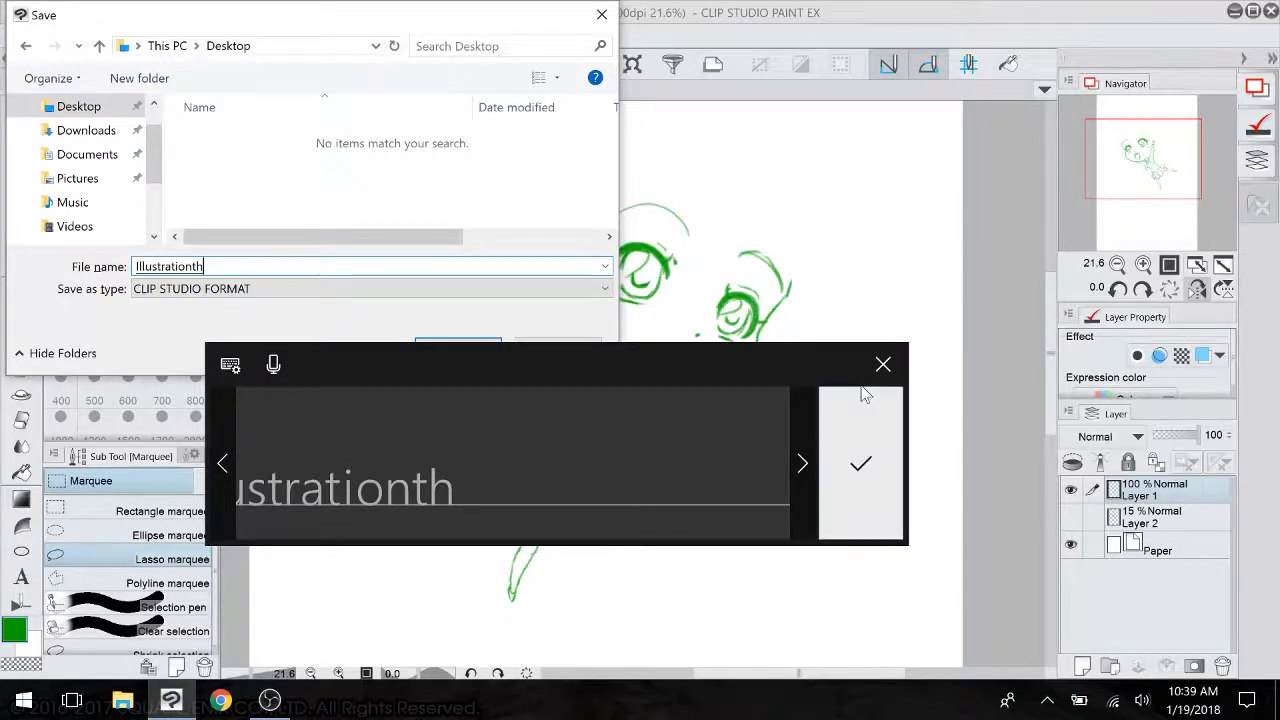
key(BackSpace)
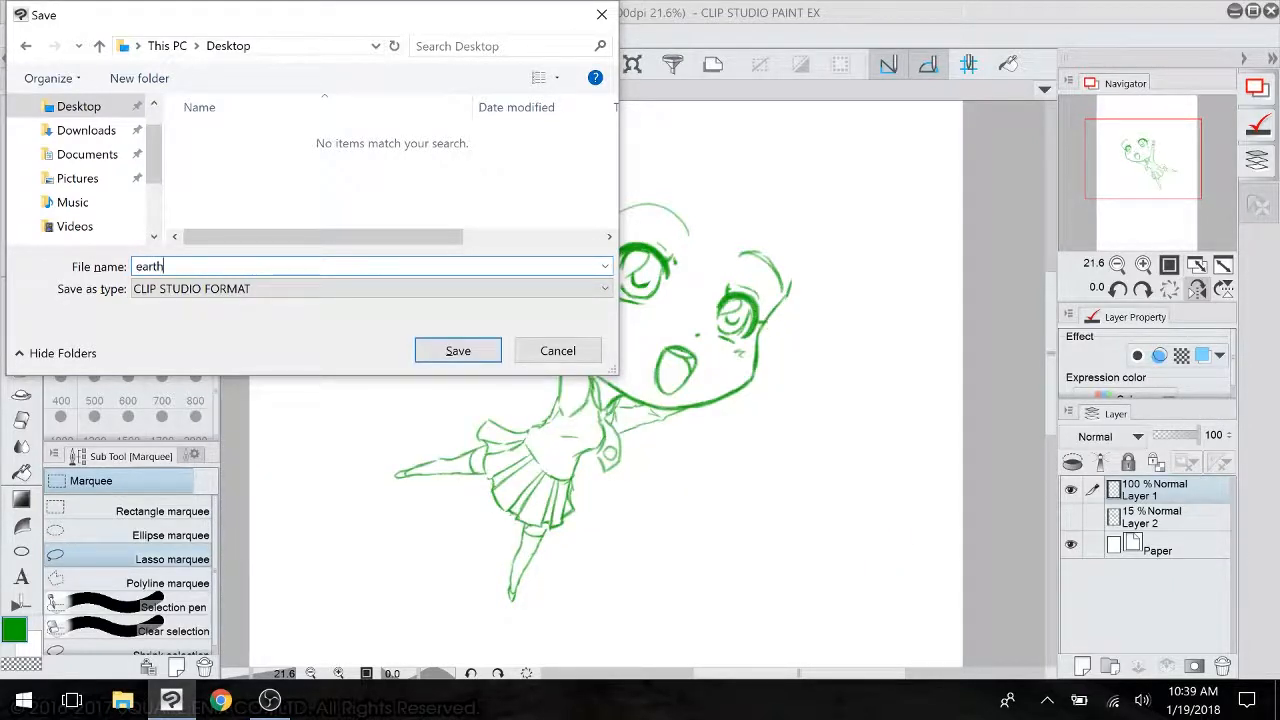
text(han)
key(Return)
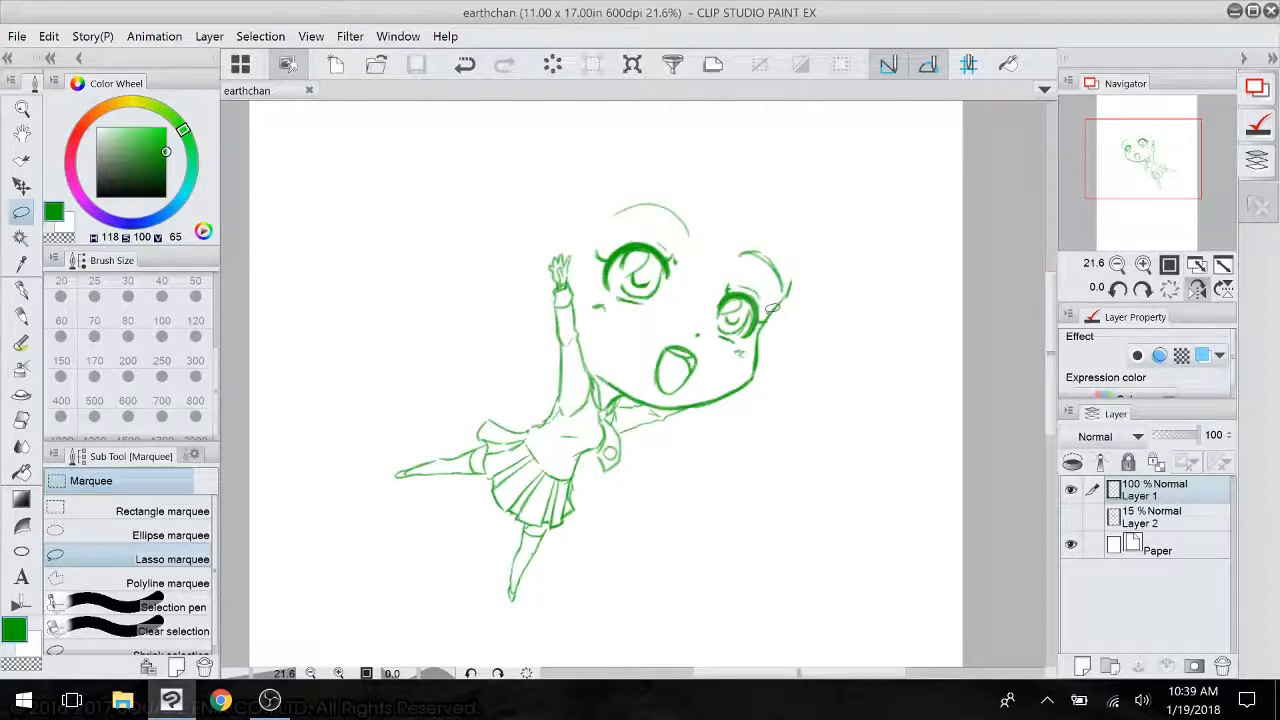
- Draw a small angular collar edge behind the raised arm with the Rough pencil and flip the canvas view horizontally
click(21, 314)
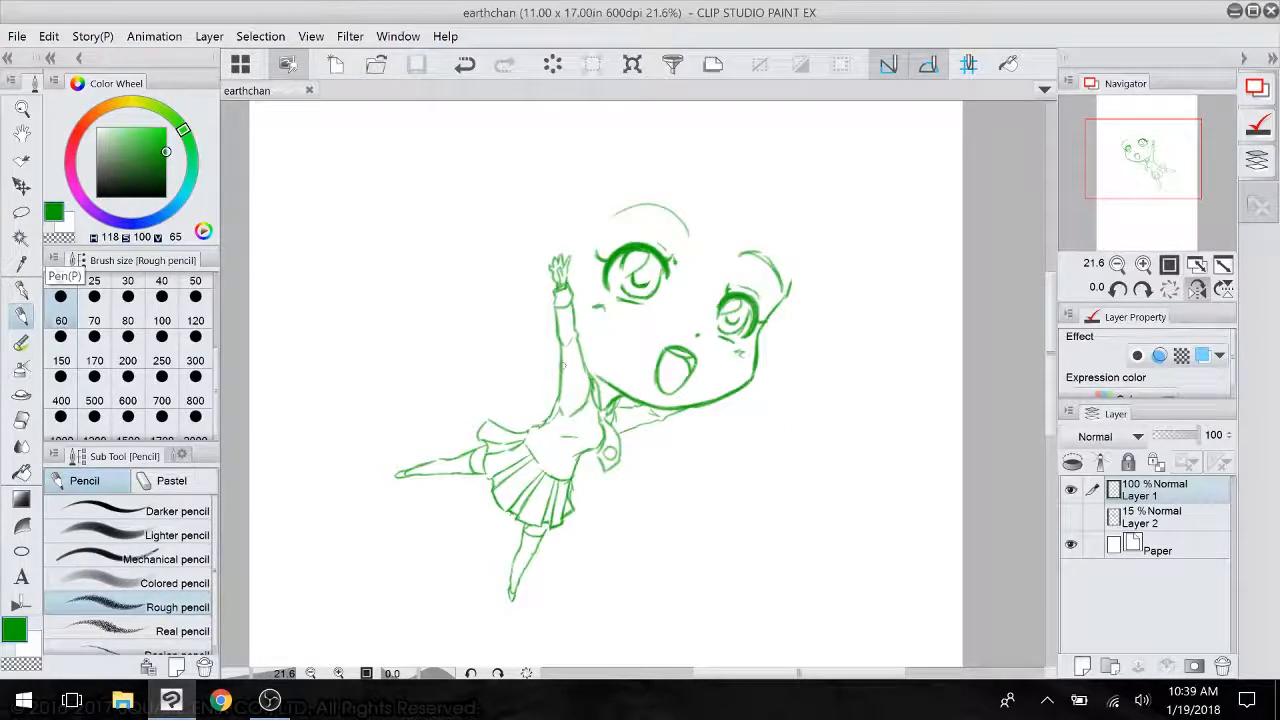
drag(562, 367, 550, 367)
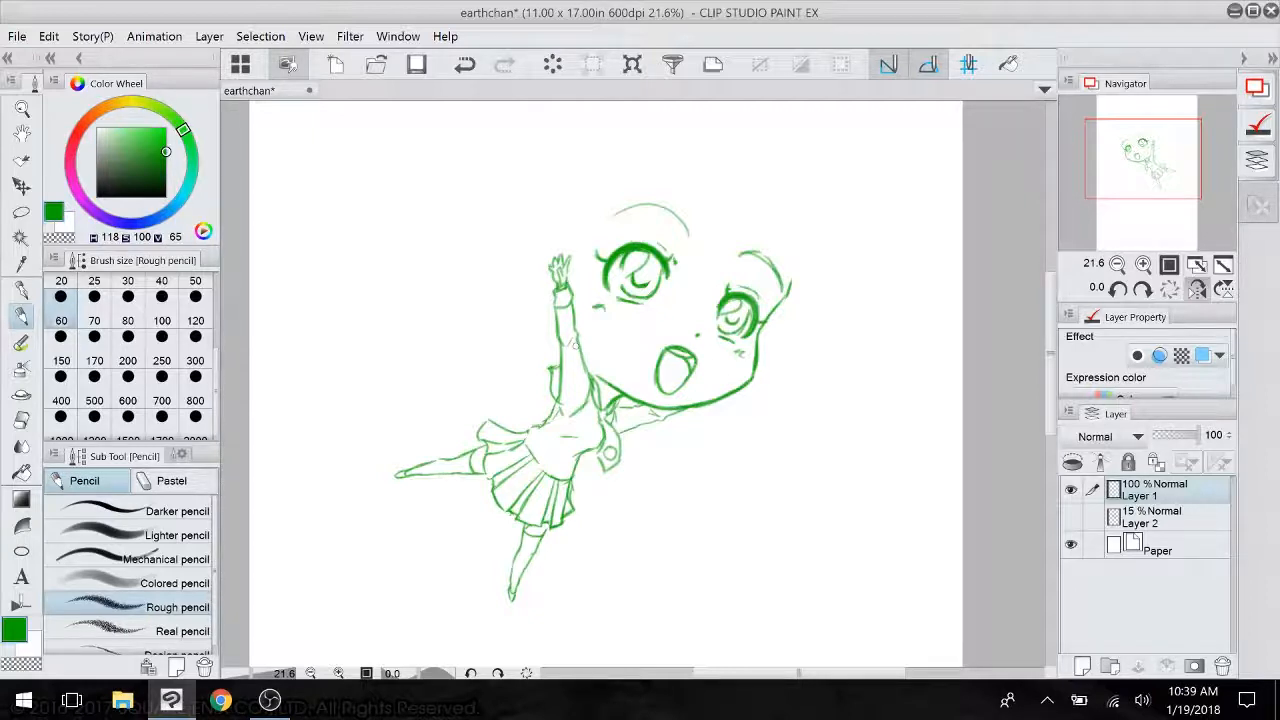
click(1197, 288)
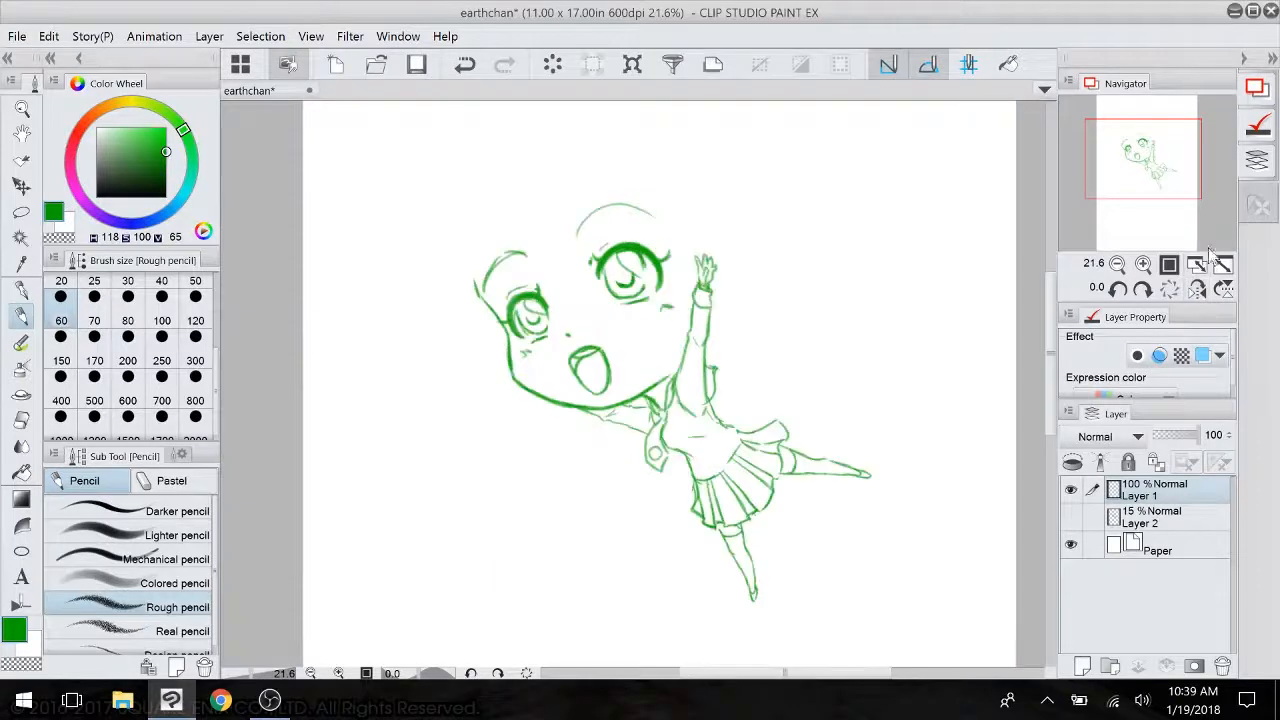
- Add a new raster layer above Layer 1, show the Layer 2 sketch and set the Rough pencil size to 80
drag(629, 272, 622, 412)
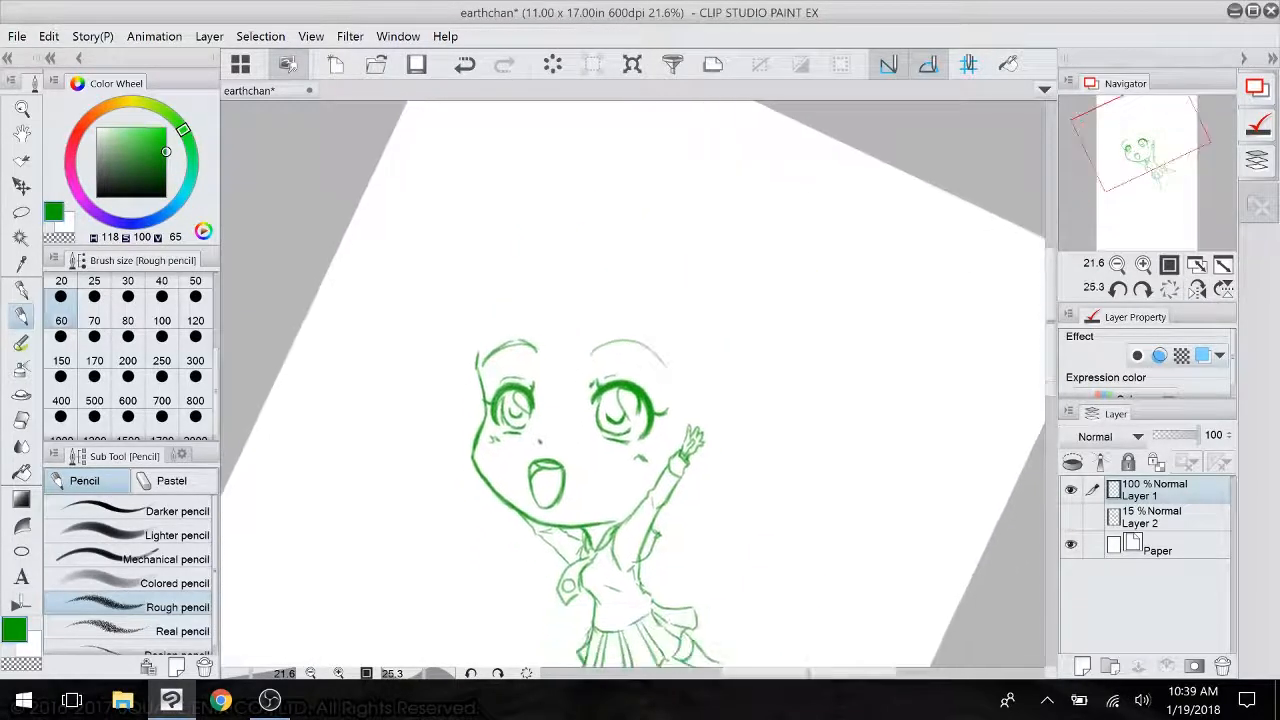
click(1083, 666)
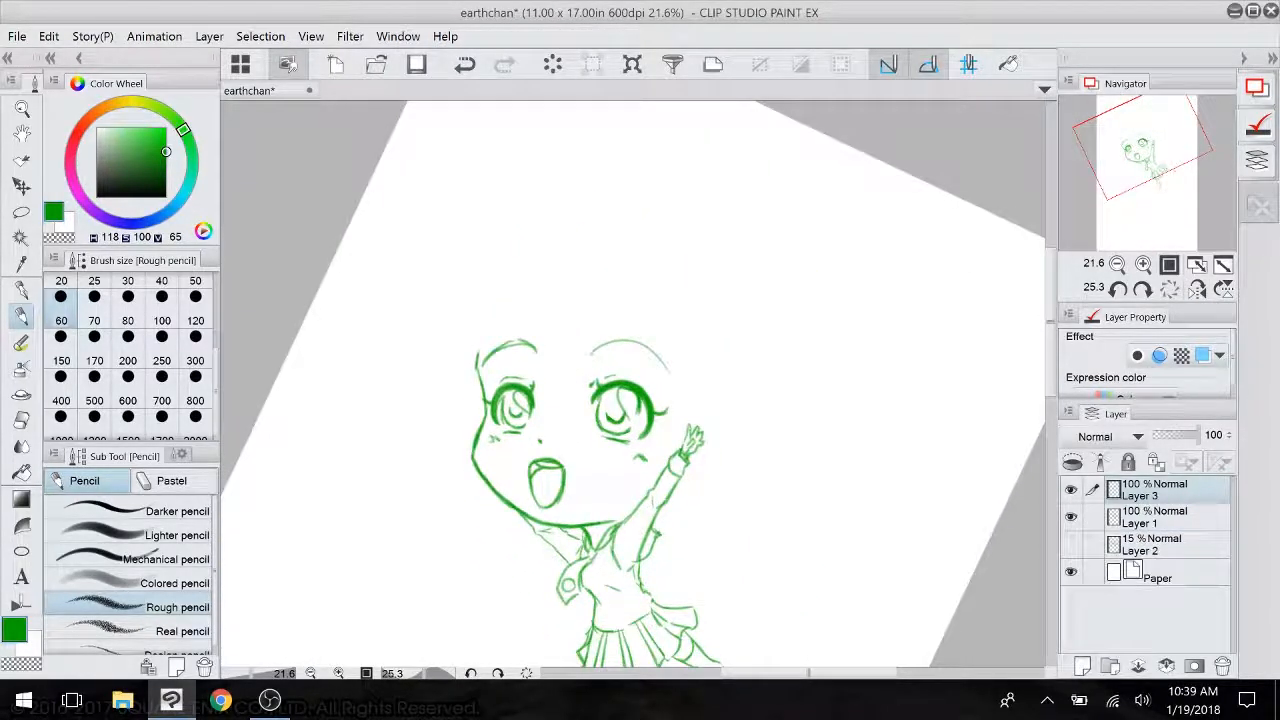
click(1070, 543)
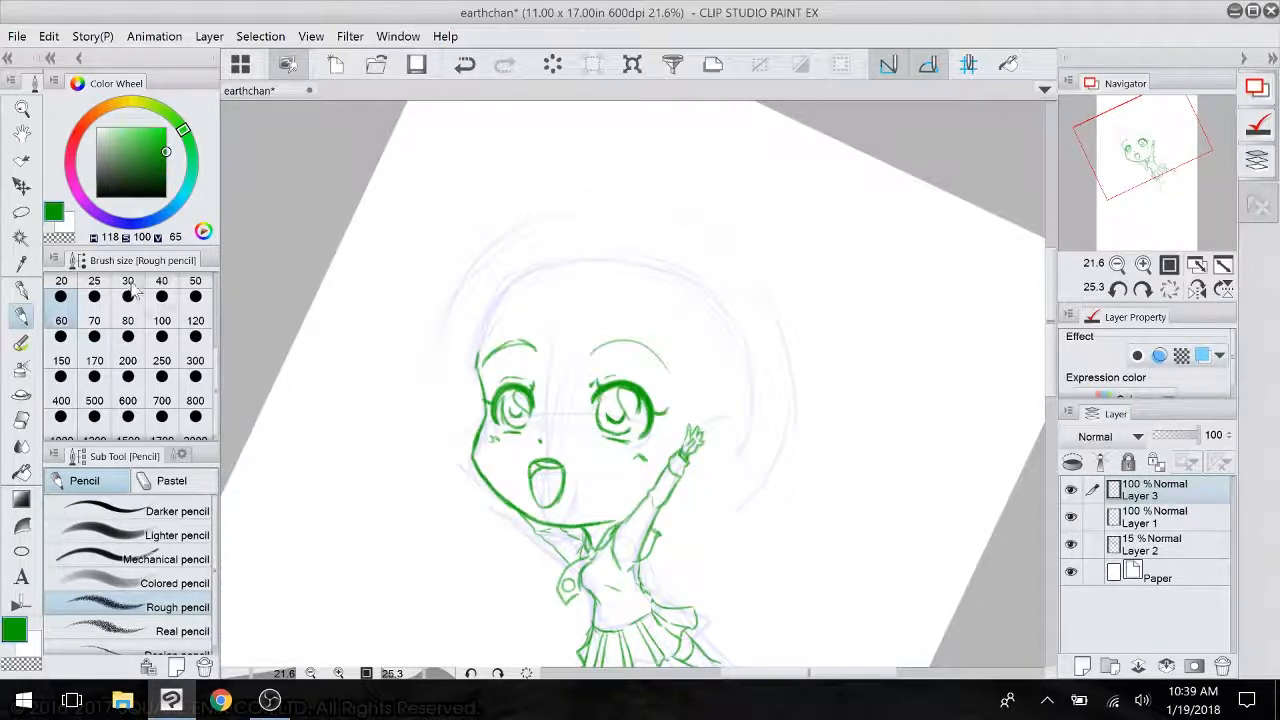
click(128, 330)
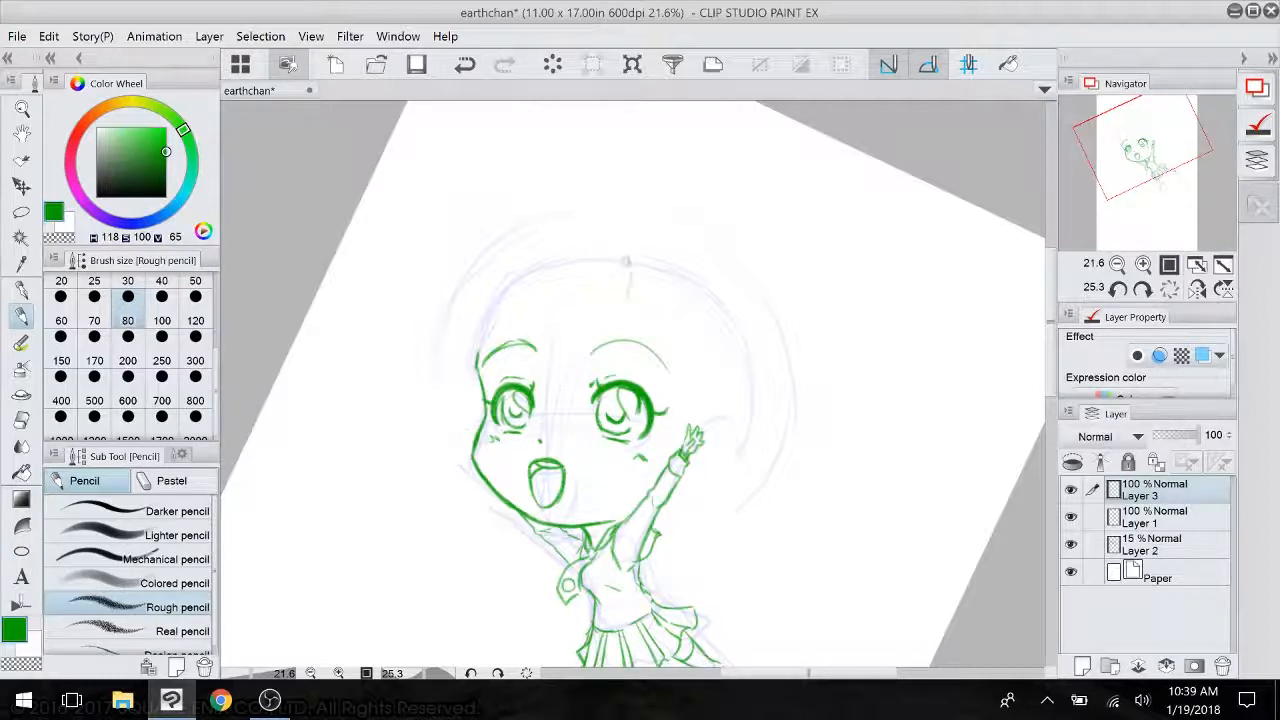
- Sketch the centre fringe with curved strands sweeping from the crown down to a point between the eyes
mouse_move(629, 258)
mouse_down()
mouse_move(572, 385)
mouse_move(545, 400)
mouse_up()
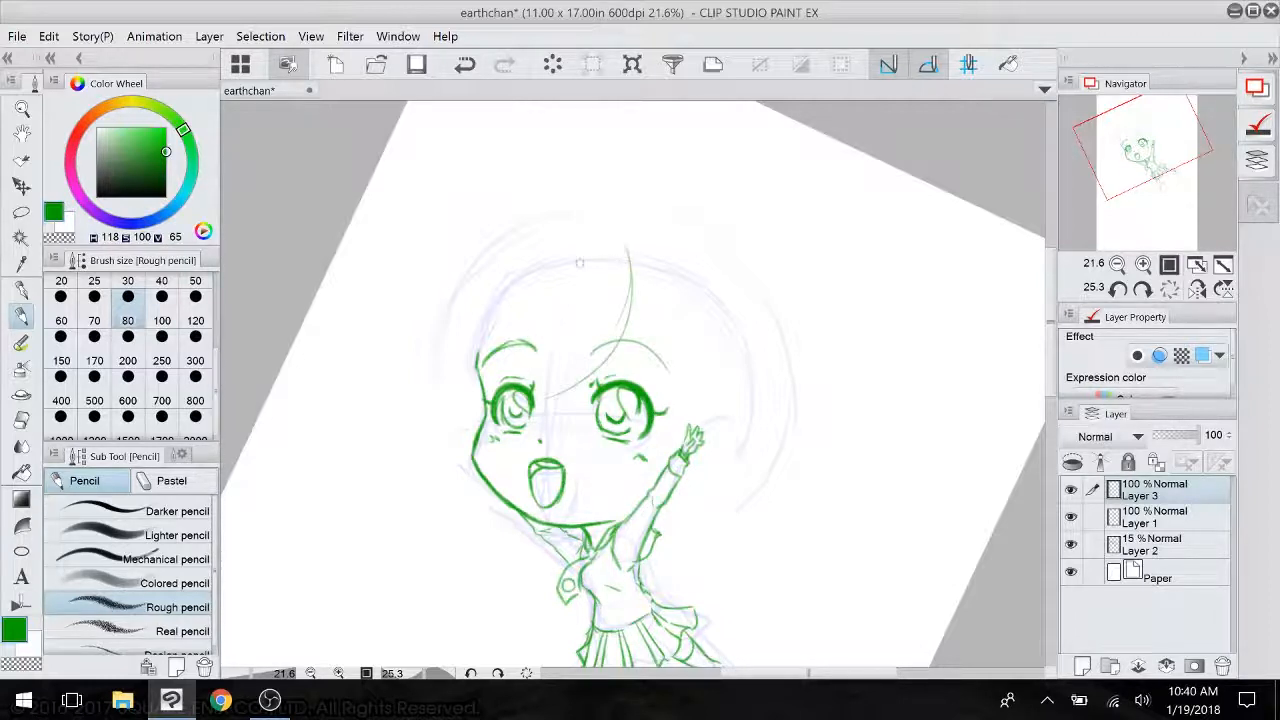
mouse_move(604, 241)
mouse_down()
mouse_move(527, 300)
mouse_move(513, 364)
mouse_up()
drag(566, 285, 528, 385)
mouse_move(544, 406)
mouse_down()
mouse_move(538, 377)
mouse_move(559, 341)
mouse_up()
drag(553, 356, 556, 398)
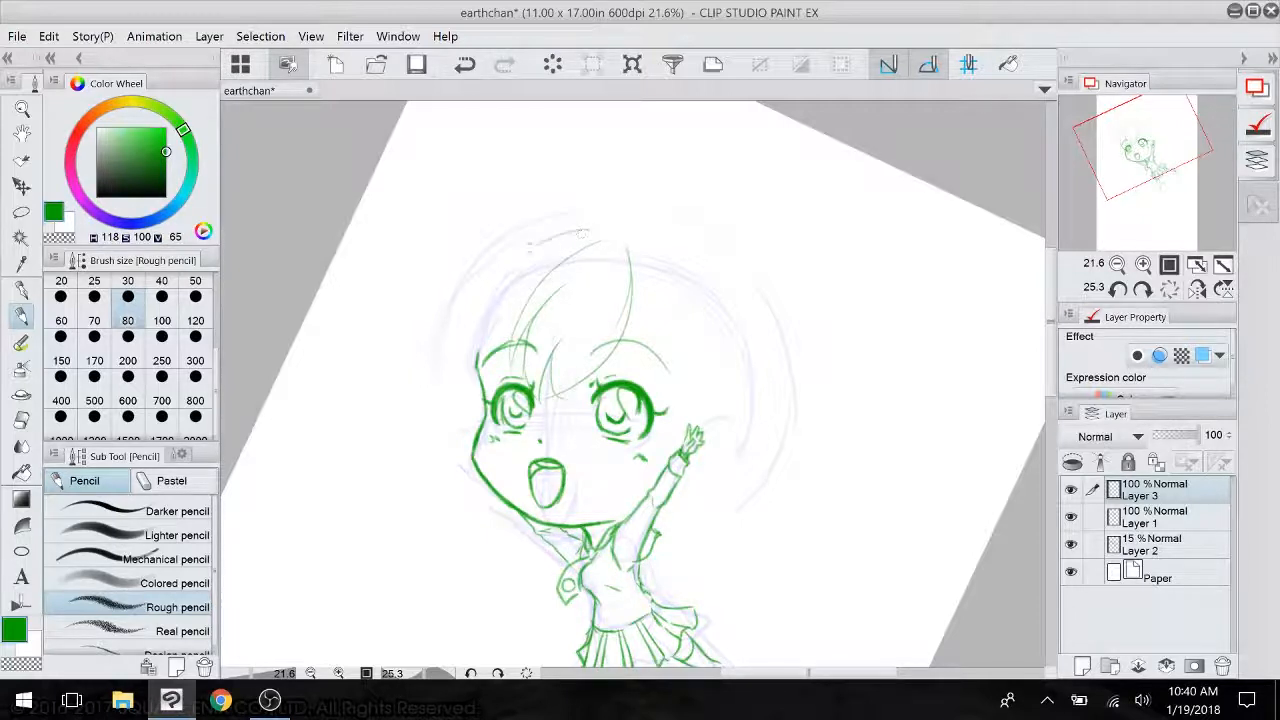
- Sketch layered strands from the crown around the temple farther from the raised arm, plus a small flyaway tuft on top
drag(581, 232, 480, 304)
drag(528, 248, 458, 385)
drag(470, 325, 465, 392)
drag(482, 305, 475, 368)
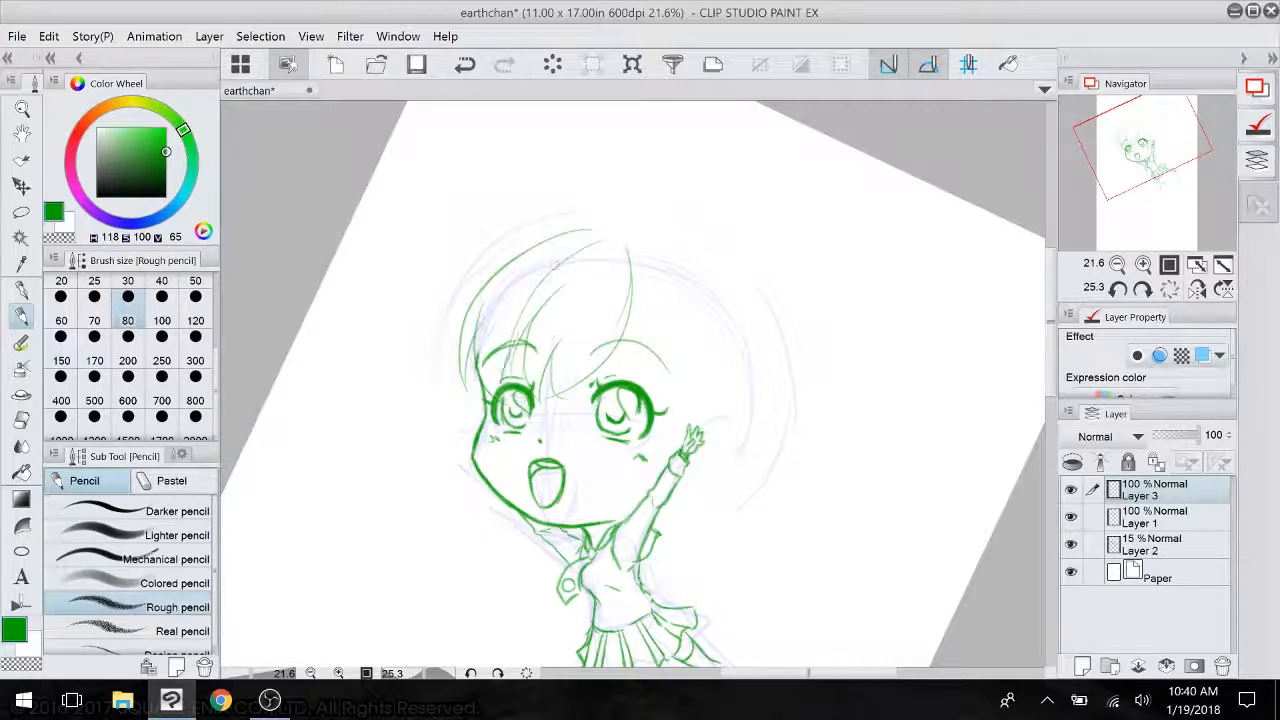
mouse_move(585, 215)
mouse_down()
mouse_move(442, 300)
mouse_move(434, 378)
mouse_move(453, 319)
mouse_up()
drag(451, 322, 482, 397)
mouse_move(582, 215)
mouse_down()
mouse_move(493, 180)
mouse_move(523, 222)
mouse_up()
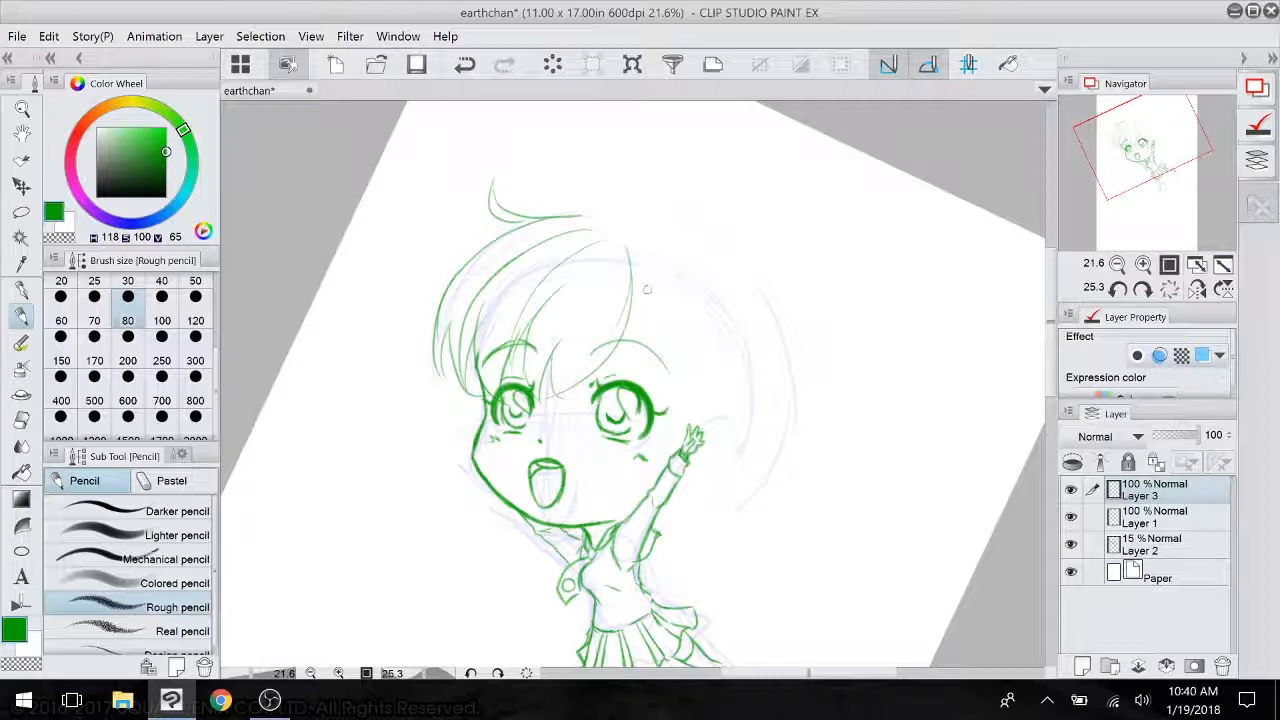
- Draw the rounded lower side hair beside the far cheek, curving in under the jaw
drag(476, 368, 457, 474)
drag(458, 396, 477, 482)
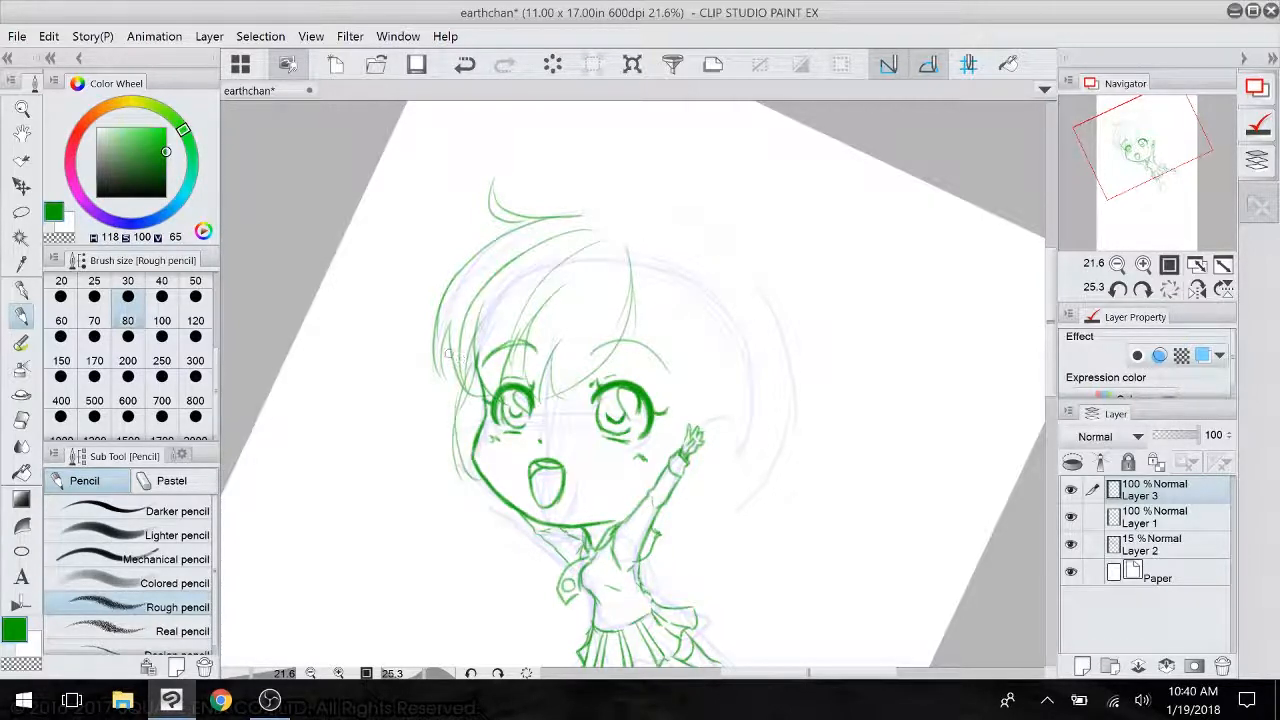
mouse_move(450, 350)
mouse_down()
mouse_move(407, 425)
mouse_move(424, 484)
mouse_up()
drag(429, 400, 495, 502)
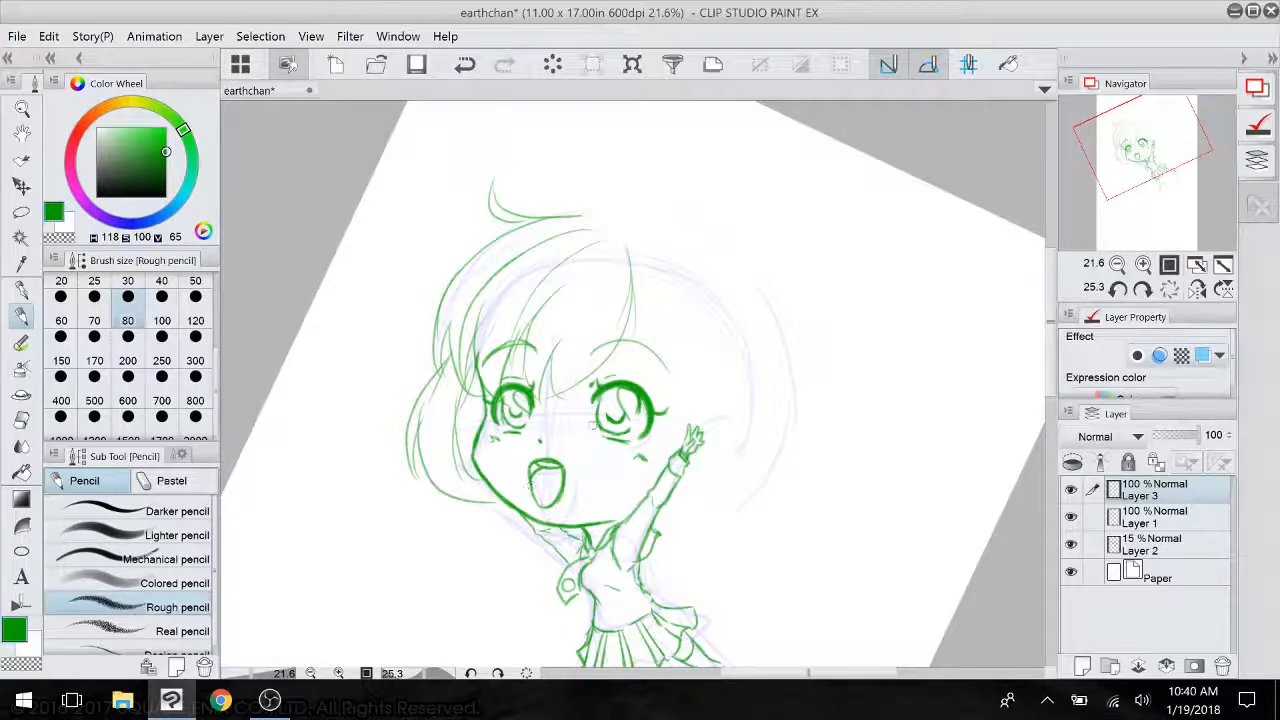
- Add the fringe strands on the raised-arm side, running from the parting down past the eye's outer corner
drag(629, 308, 641, 370)
drag(686, 416, 579, 444)
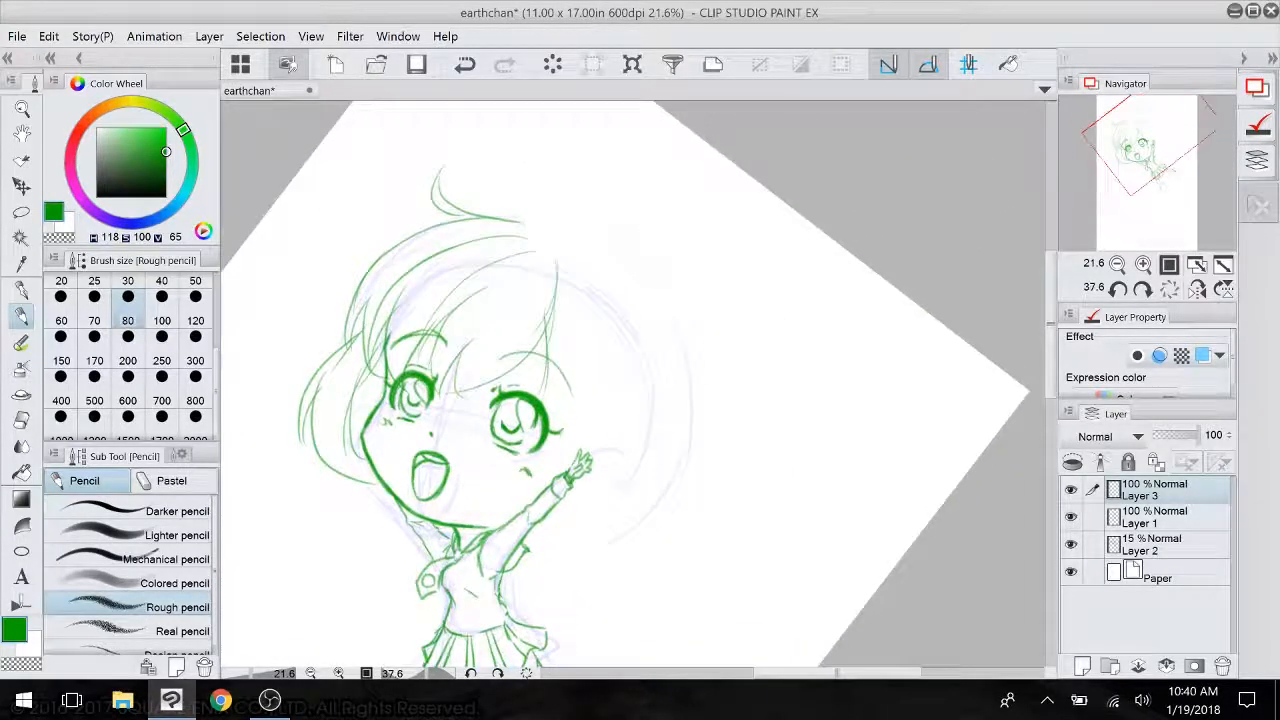
mouse_move(568, 260)
mouse_down()
mouse_move(595, 316)
mouse_move(570, 405)
mouse_up()
drag(543, 342, 564, 436)
mouse_move(606, 281)
mouse_down()
mouse_move(600, 425)
mouse_move(556, 445)
mouse_up()
drag(583, 396, 566, 434)
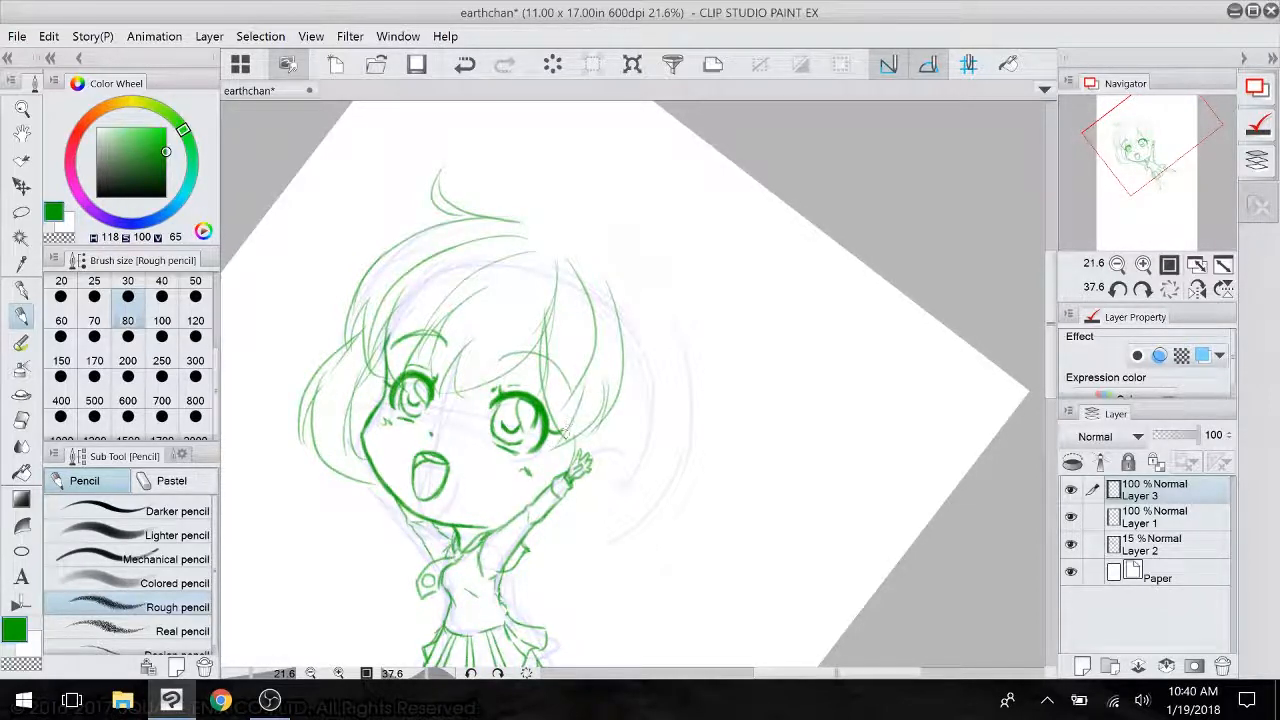
- Sketch the side hair behind the raised hand, with its outer curve ending in pointed tips
drag(581, 516, 624, 497)
mouse_move(602, 444)
mouse_down()
mouse_move(607, 477)
mouse_move(570, 499)
mouse_move(593, 480)
mouse_move(586, 424)
mouse_move(577, 525)
mouse_move(602, 463)
mouse_move(573, 524)
mouse_up()
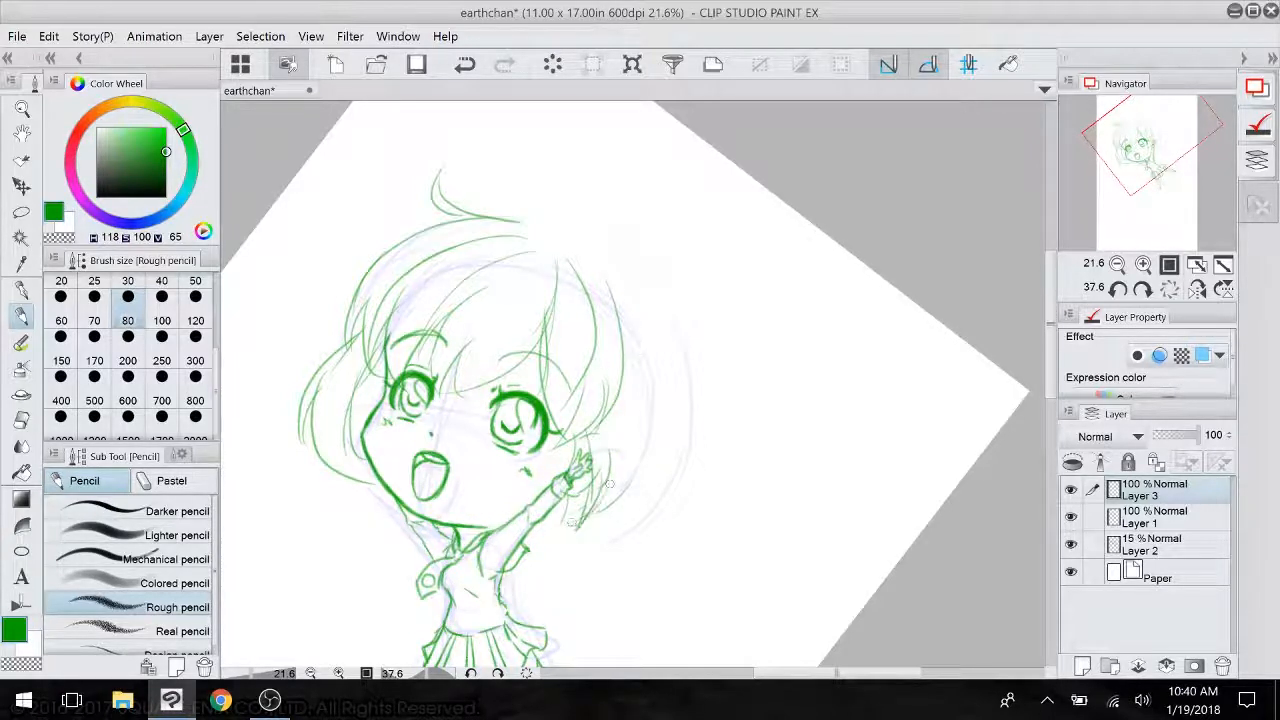
mouse_move(624, 290)
mouse_down()
mouse_move(644, 456)
mouse_move(635, 492)
mouse_move(600, 512)
mouse_up()
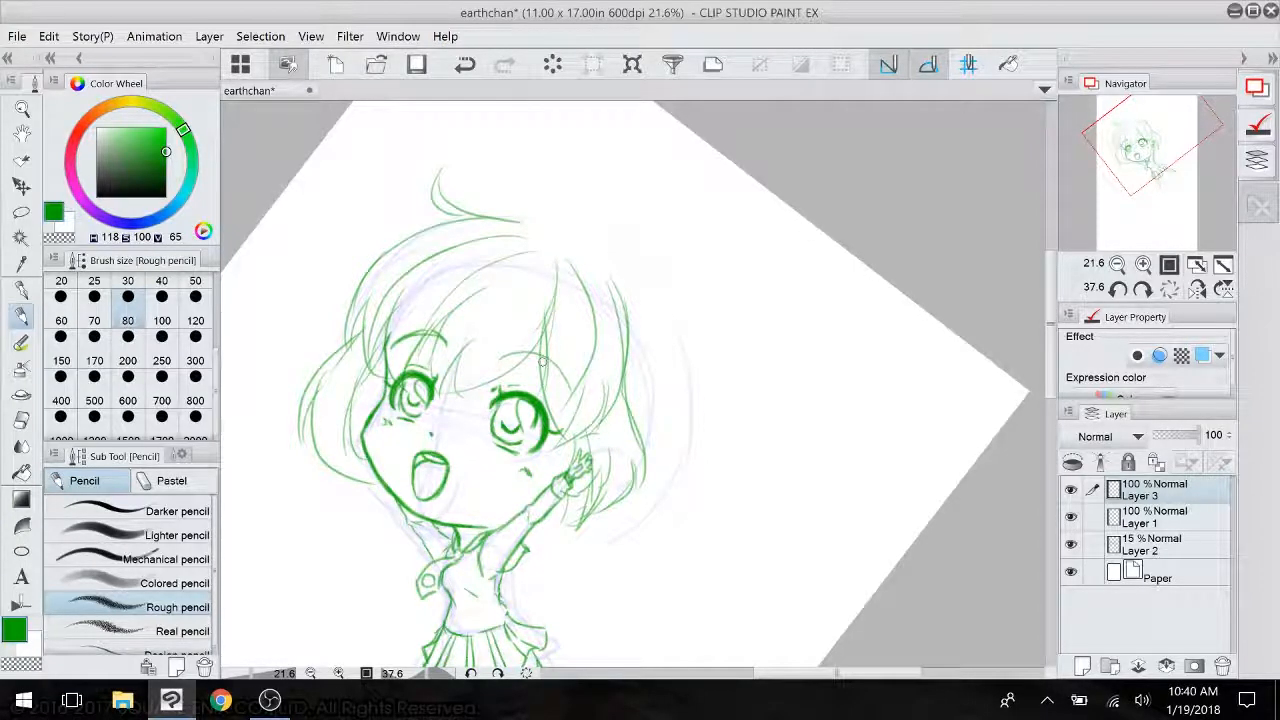
- Sketch the outer contour of the back of the head from the crown towards the raised-arm side
drag(543, 361, 607, 528)
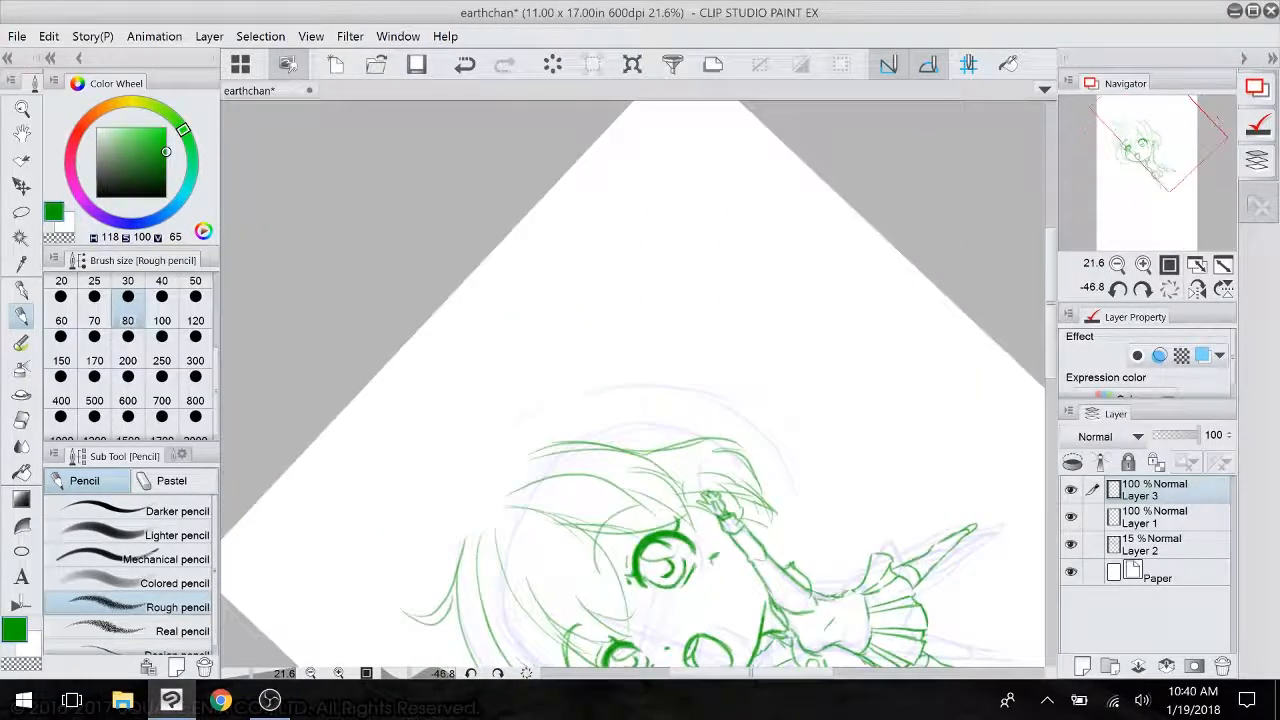
drag(466, 524, 494, 429)
mouse_move(475, 496)
mouse_down()
mouse_move(536, 408)
mouse_move(526, 386)
mouse_up()
drag(571, 260, 475, 260)
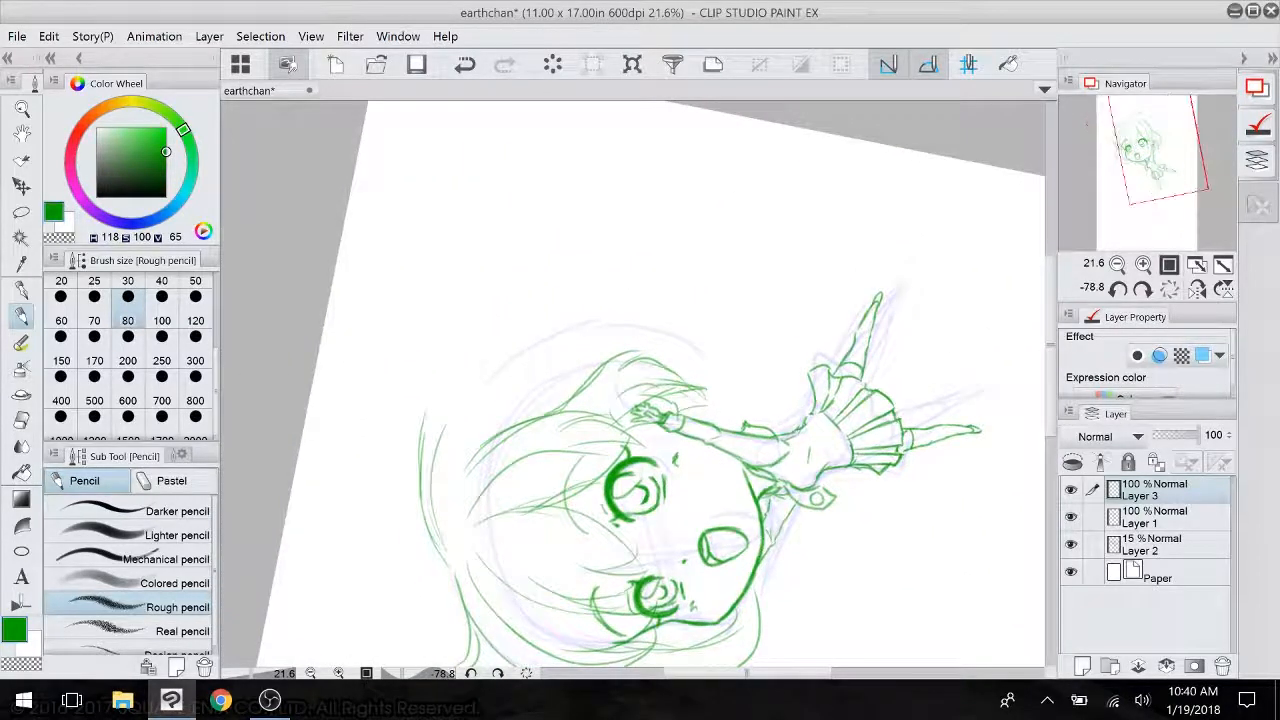
mouse_move(427, 528)
mouse_down()
mouse_move(423, 440)
mouse_move(442, 386)
mouse_up()
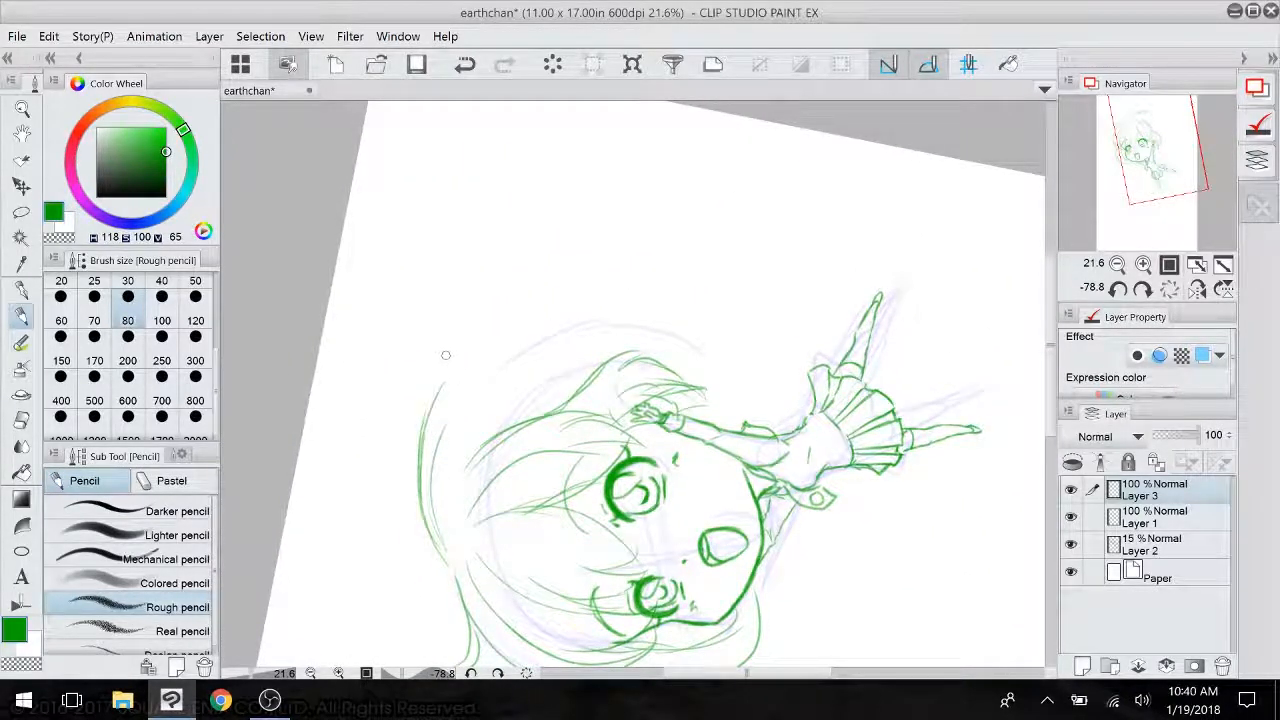
mouse_move(422, 452)
mouse_down()
mouse_move(465, 362)
mouse_move(505, 326)
mouse_move(556, 294)
mouse_move(622, 298)
mouse_move(636, 109)
mouse_move(593, 218)
mouse_move(482, 303)
mouse_move(539, 365)
mouse_move(474, 426)
mouse_move(541, 362)
mouse_move(532, 380)
mouse_move(632, 387)
mouse_up()
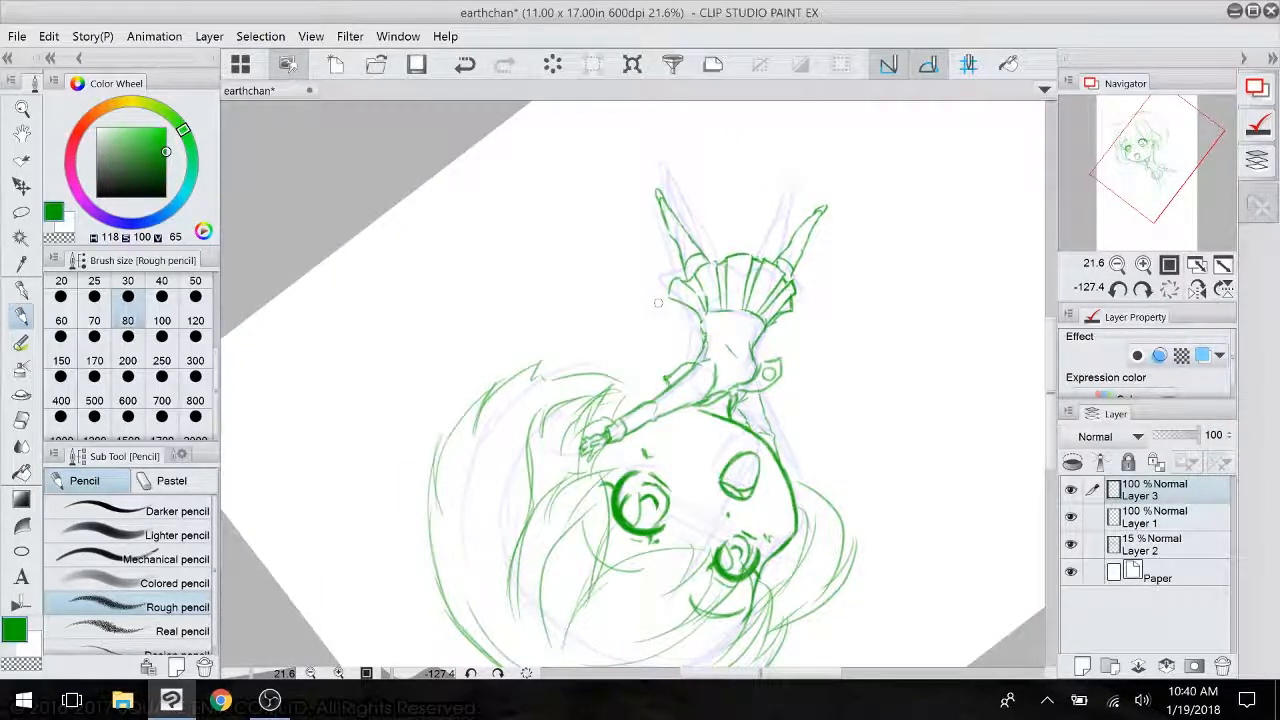
- Finish the back hair down to its pointed ends behind the raised arm and join its contour at the crown
drag(658, 303, 588, 325)
drag(610, 220, 765, 480)
drag(778, 230, 503, 441)
drag(760, 450, 773, 418)
drag(550, 340, 533, 462)
mouse_move(672, 378)
mouse_down()
mouse_move(661, 465)
mouse_move(659, 390)
mouse_move(586, 527)
mouse_up()
- Clean up stray overlapping strands in the fringe and back hair with the Hard eraser
key(e)
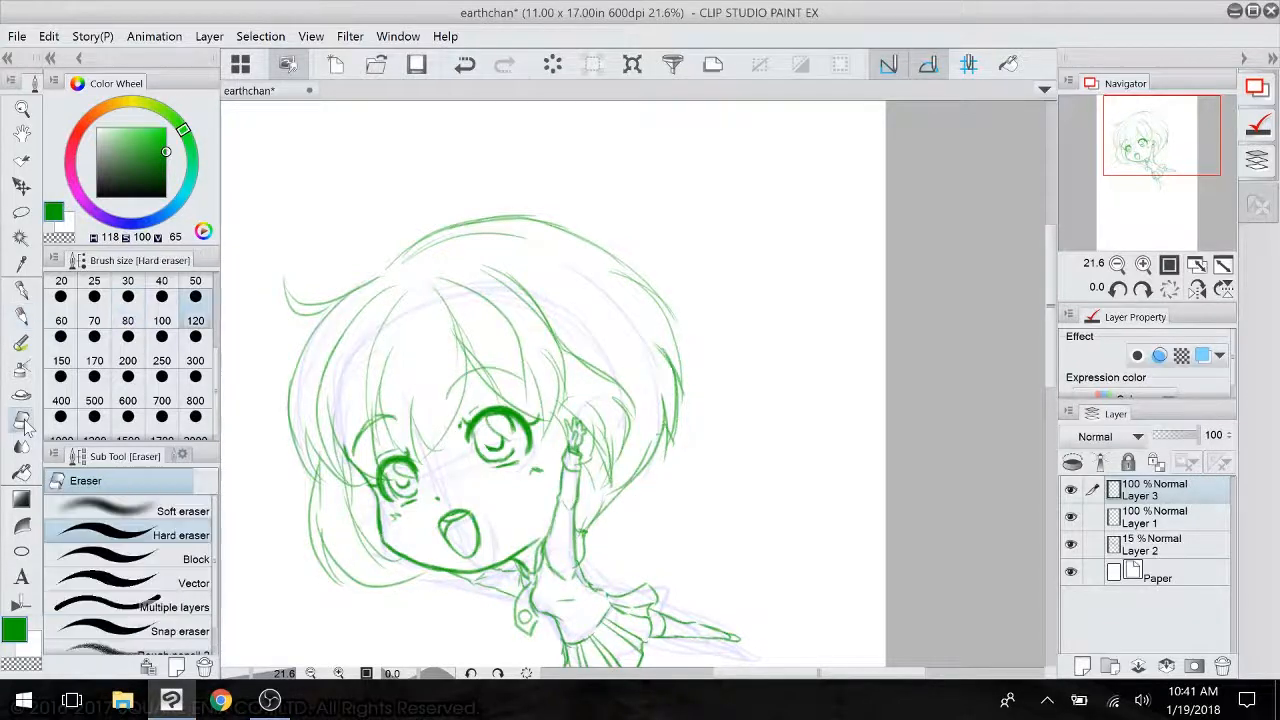
mouse_move(644, 455)
mouse_down()
mouse_move(619, 483)
mouse_move(640, 452)
mouse_up()
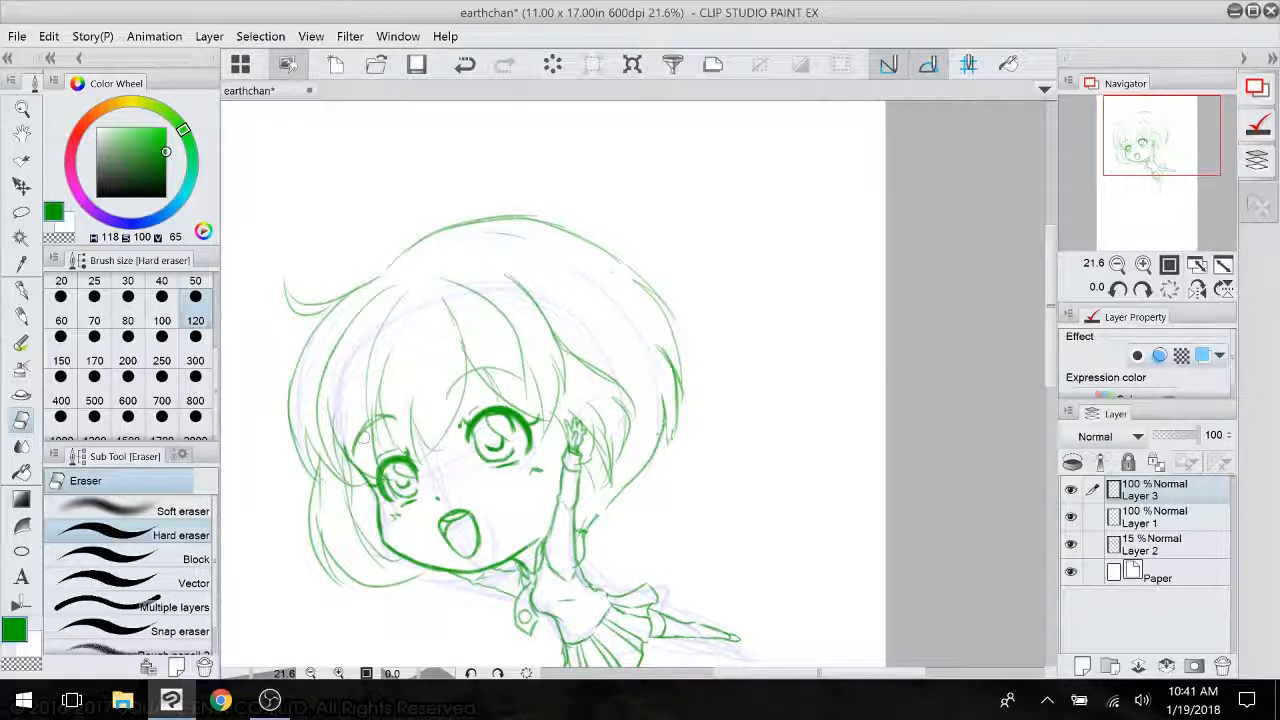
drag(364, 437, 494, 412)
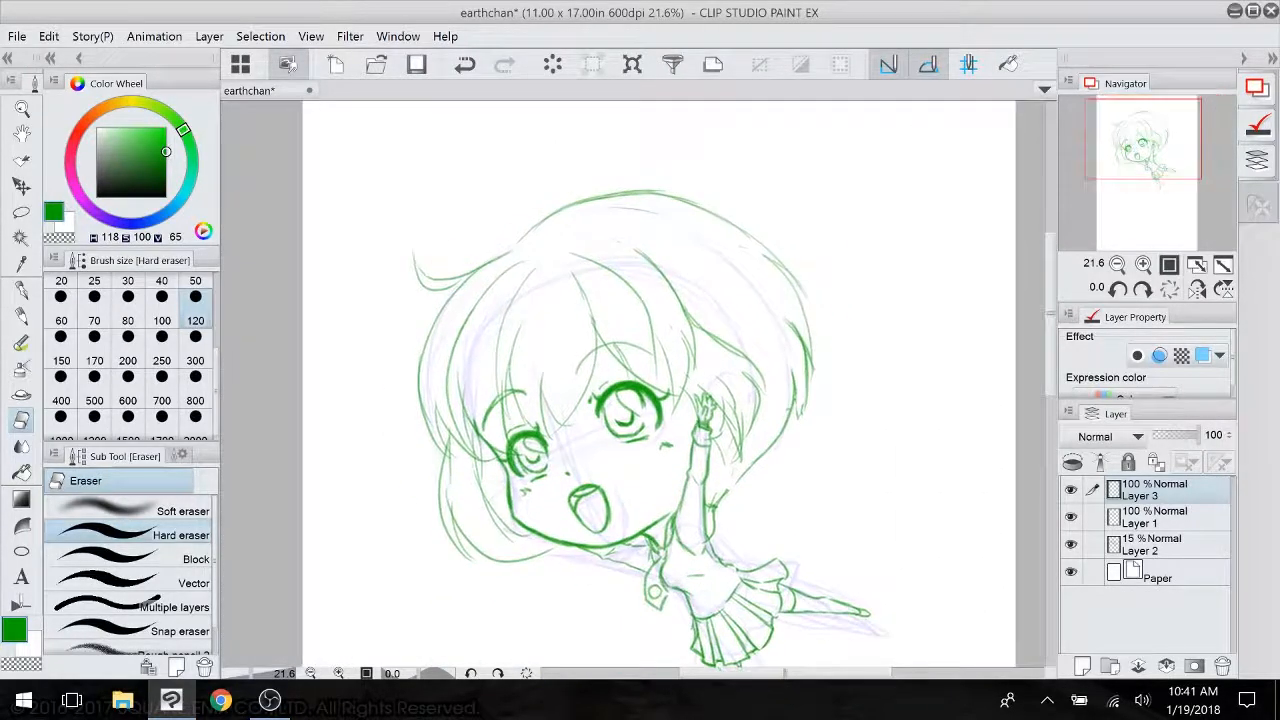
drag(750, 243, 703, 237)
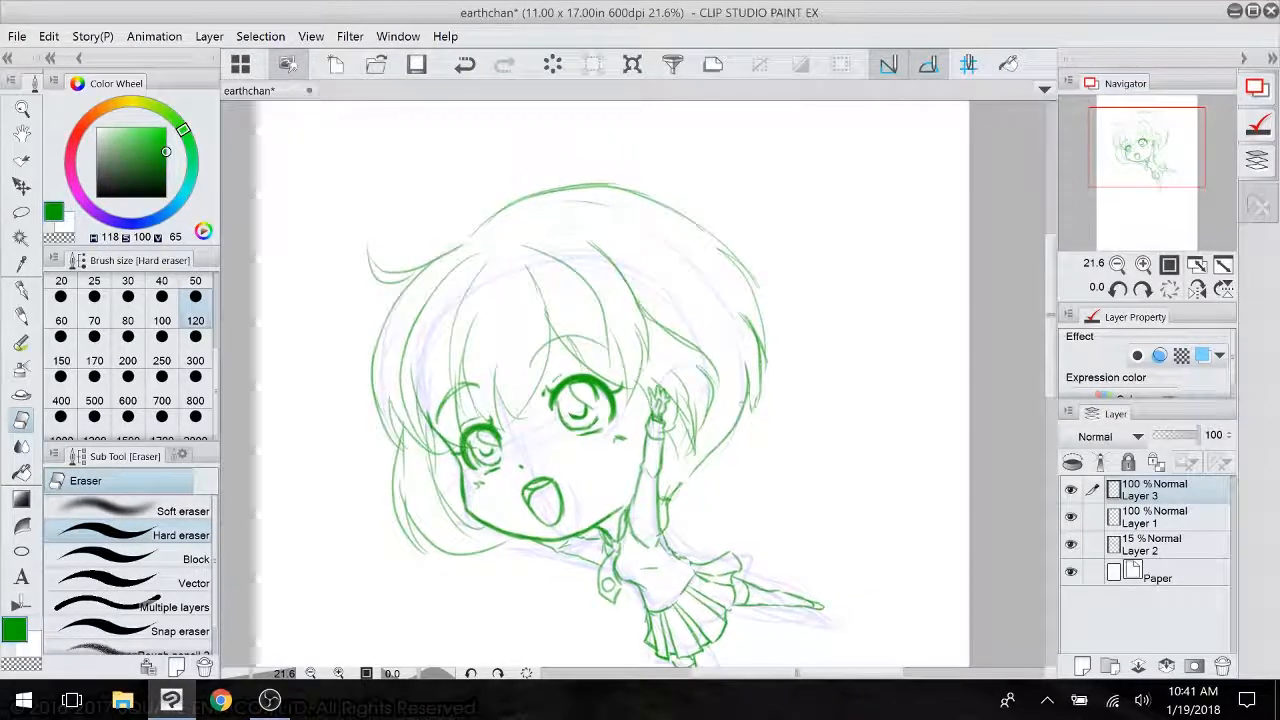
- Add lower back-hair strands behind the raised arm with the Rough pencil, ending them in pointed tips
click(21, 315)
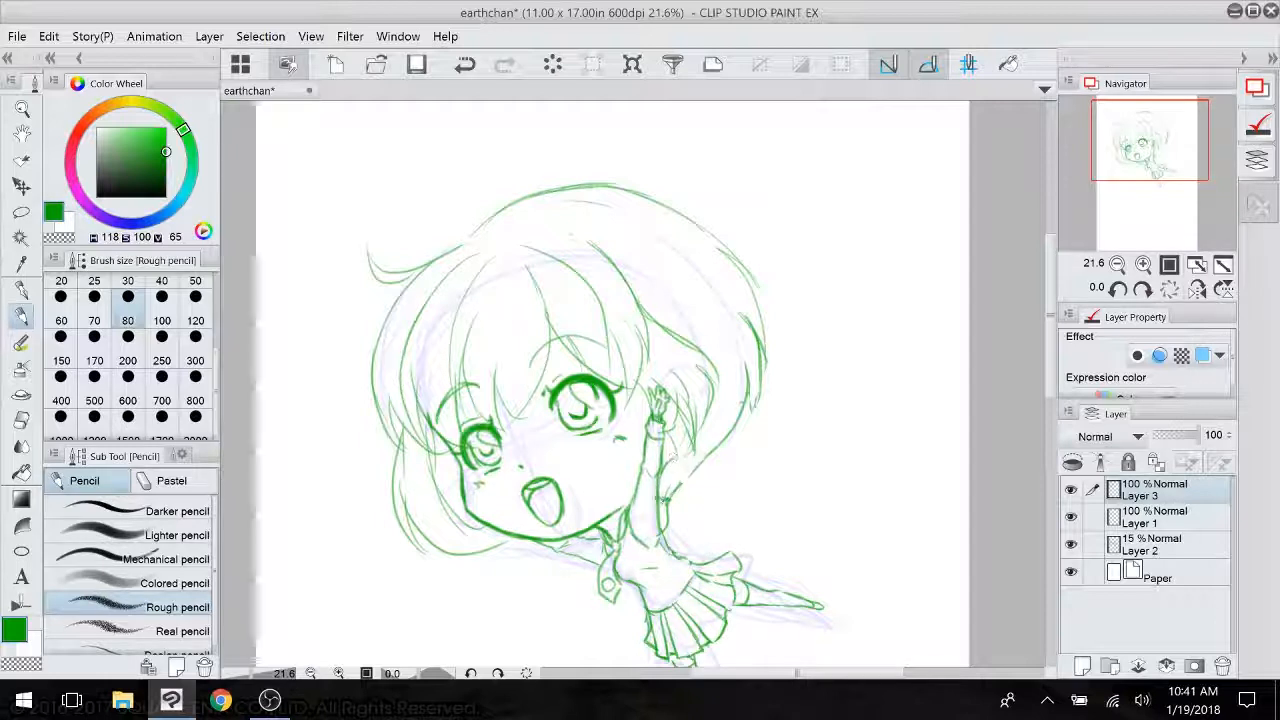
drag(662, 498, 691, 454)
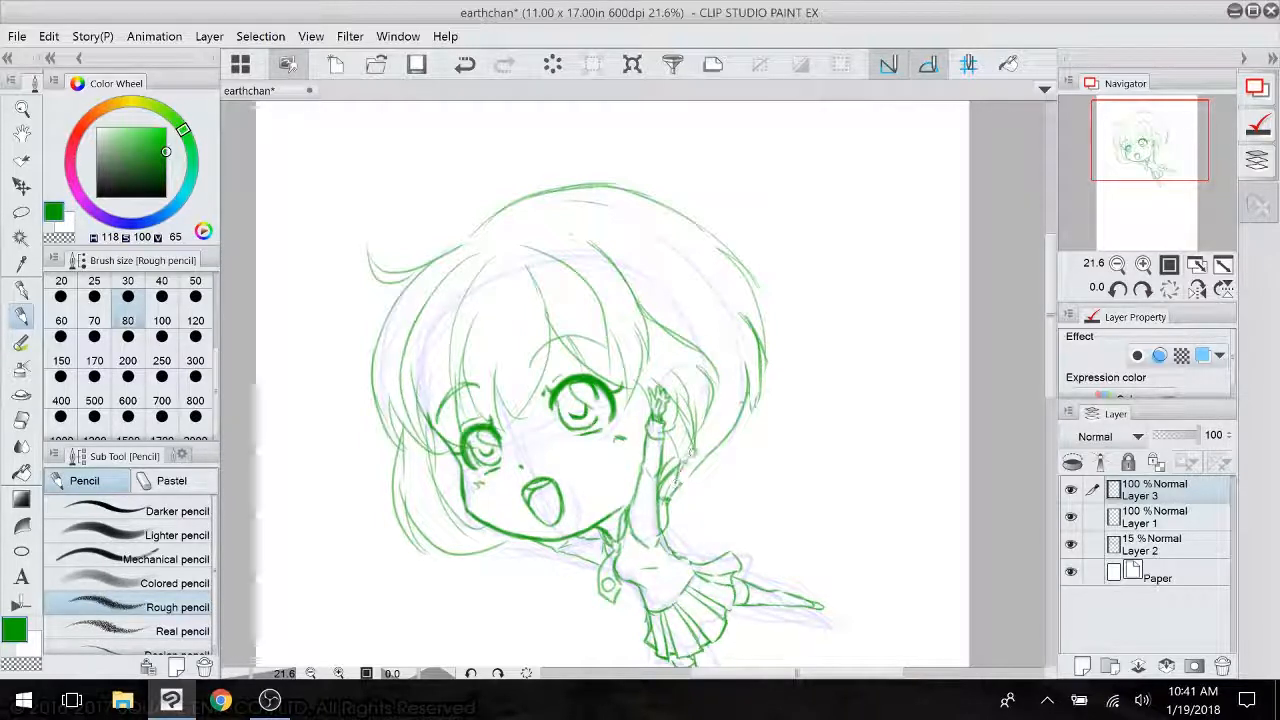
drag(682, 497, 712, 450)
drag(722, 406, 706, 461)
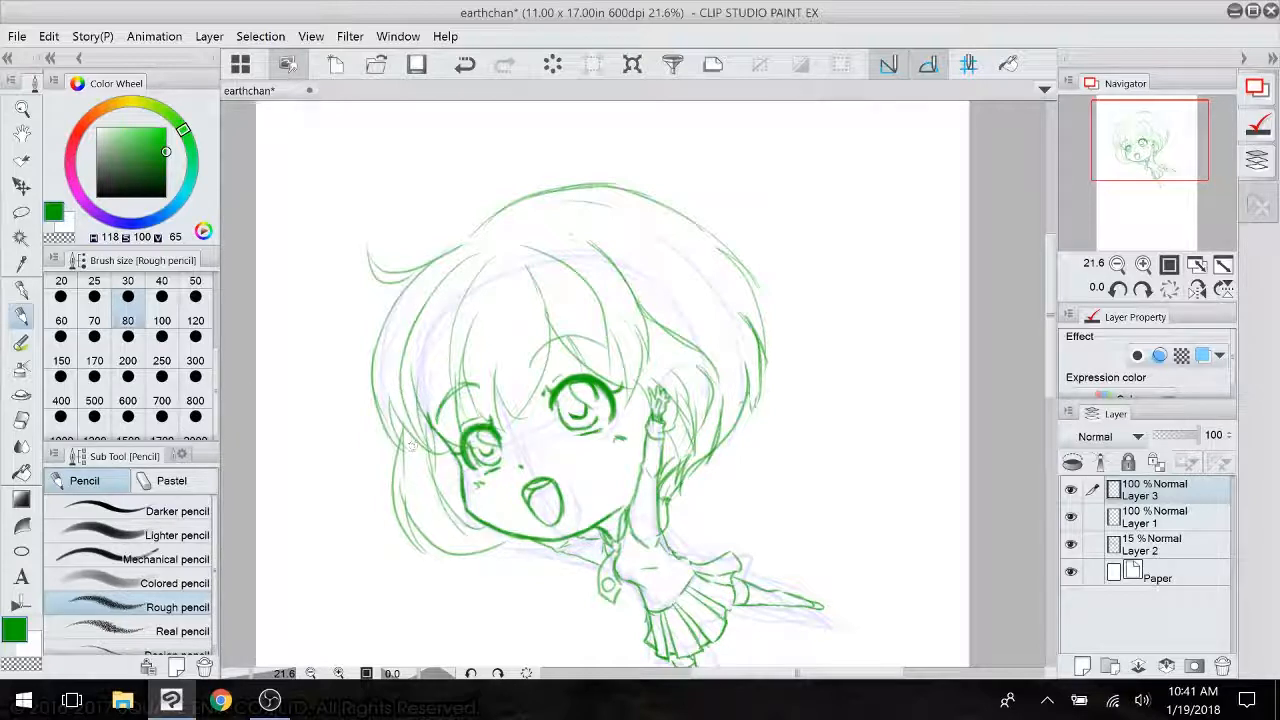
- Sketch extra loose hair strands beside the cheek opposite the raised arm, sweeping down towards the jaw
drag(454, 458, 416, 550)
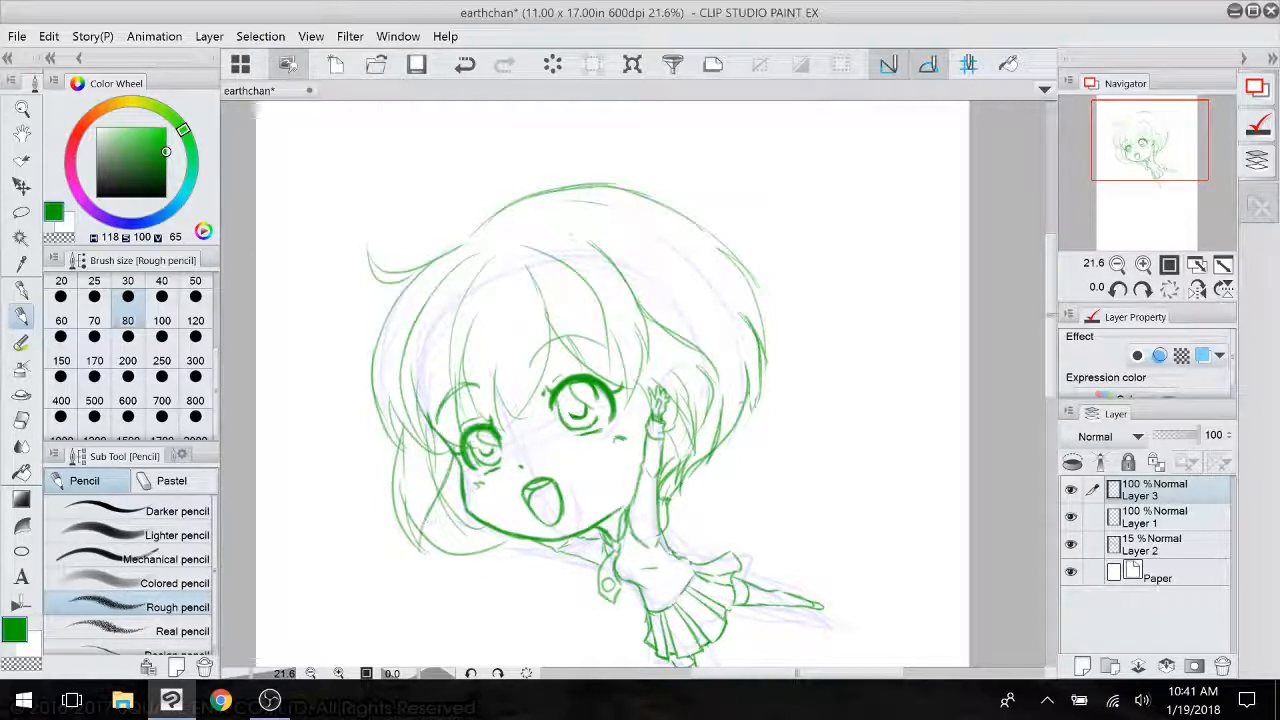
drag(440, 434, 392, 540)
drag(420, 478, 404, 550)
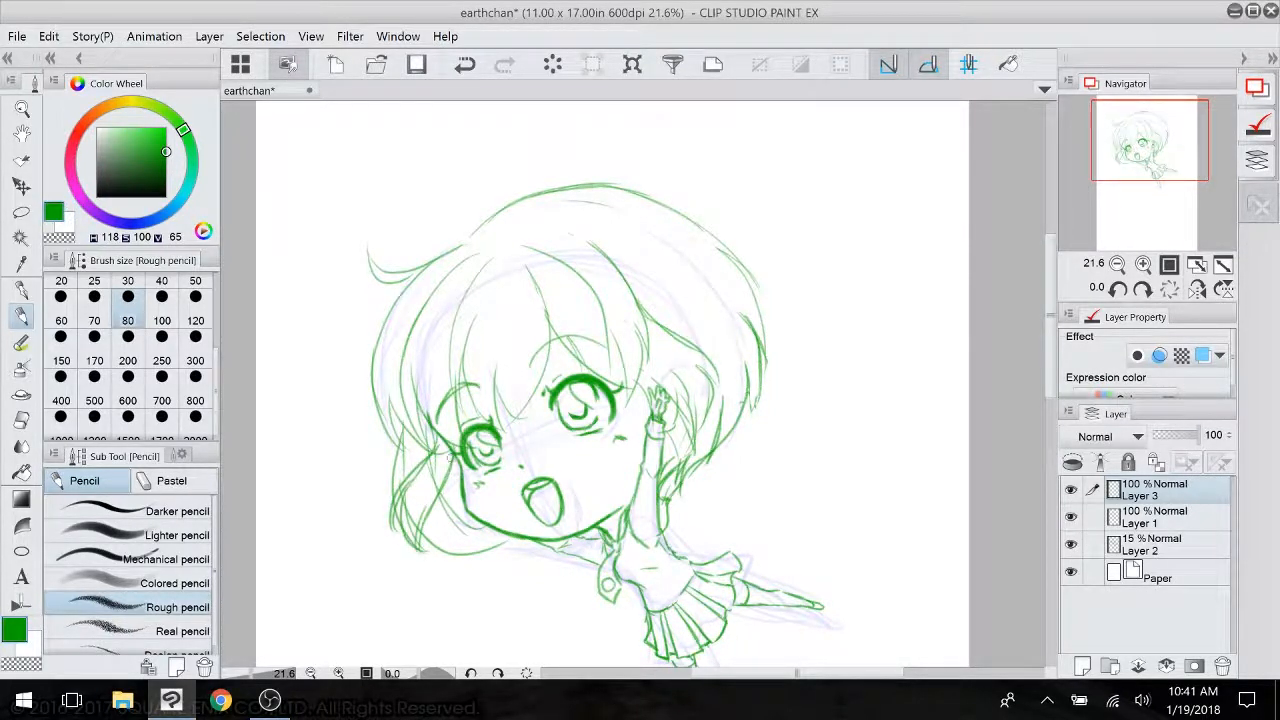
mouse_move(450, 457)
mouse_down()
mouse_move(472, 549)
mouse_move(512, 543)
mouse_up()
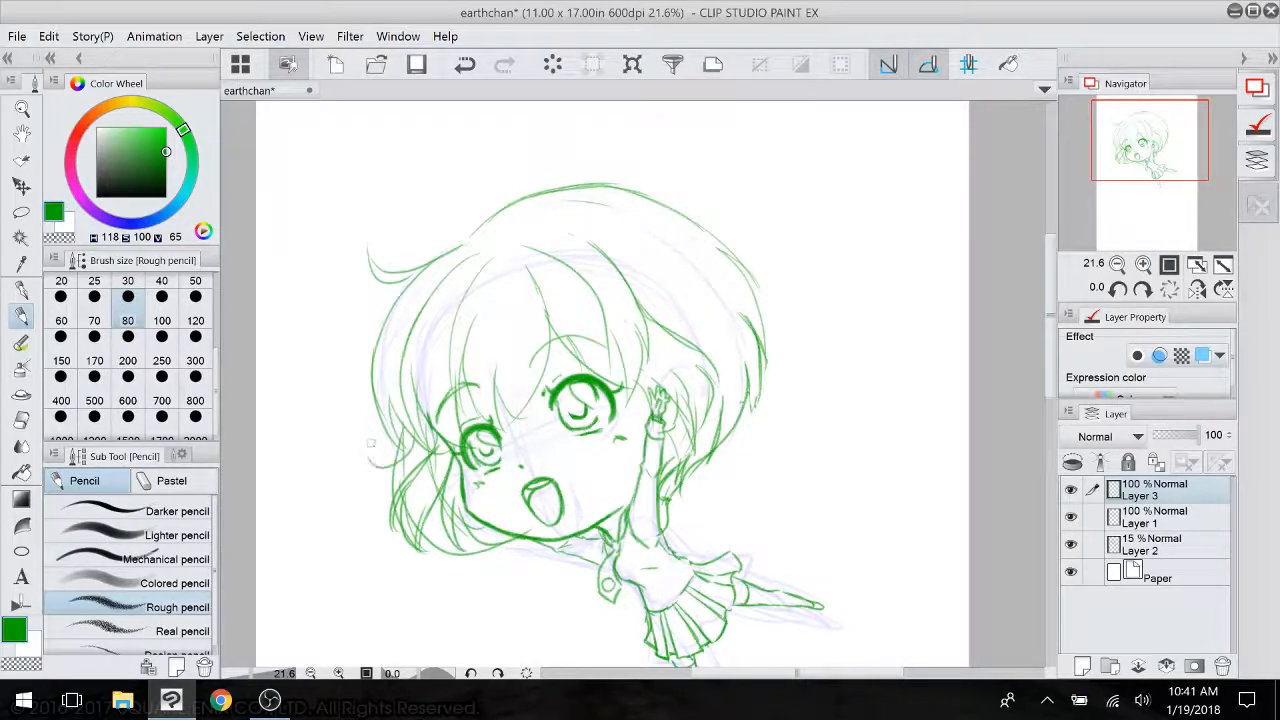
- Erase overlapping lines within the side hair beside the cheek using the Hard eraser
key(e)
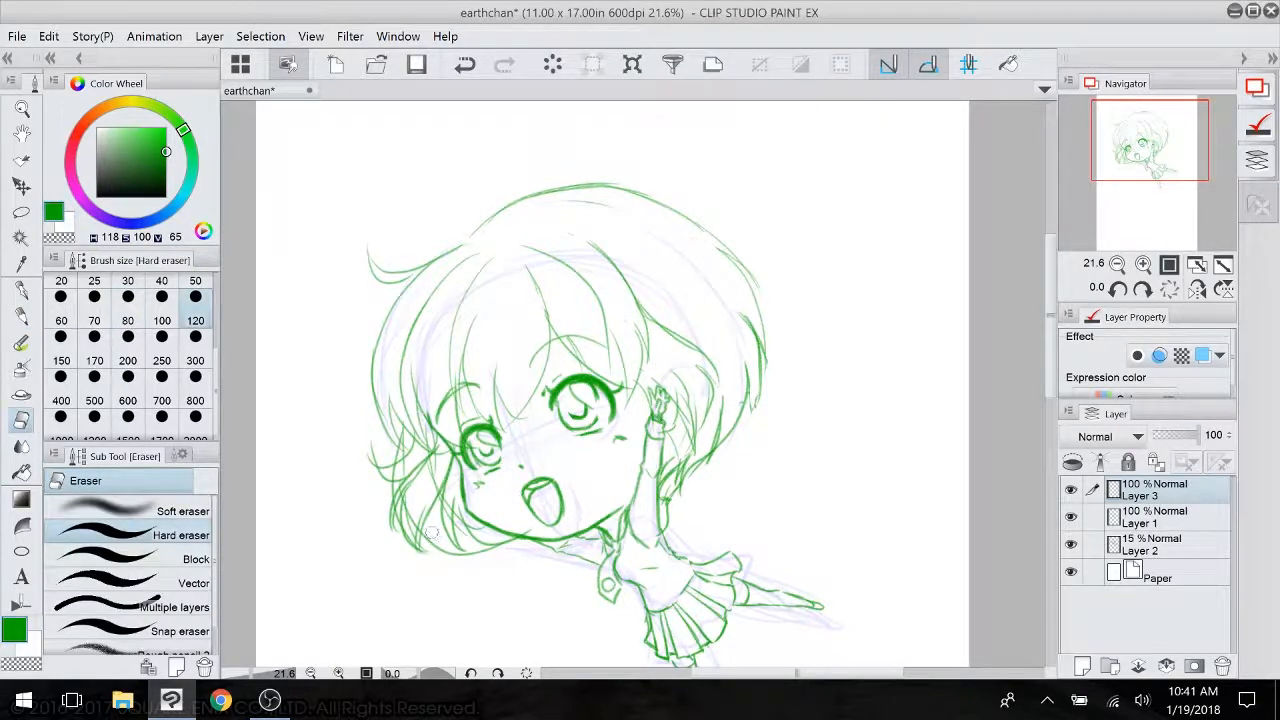
drag(411, 516, 418, 536)
drag(405, 458, 398, 450)
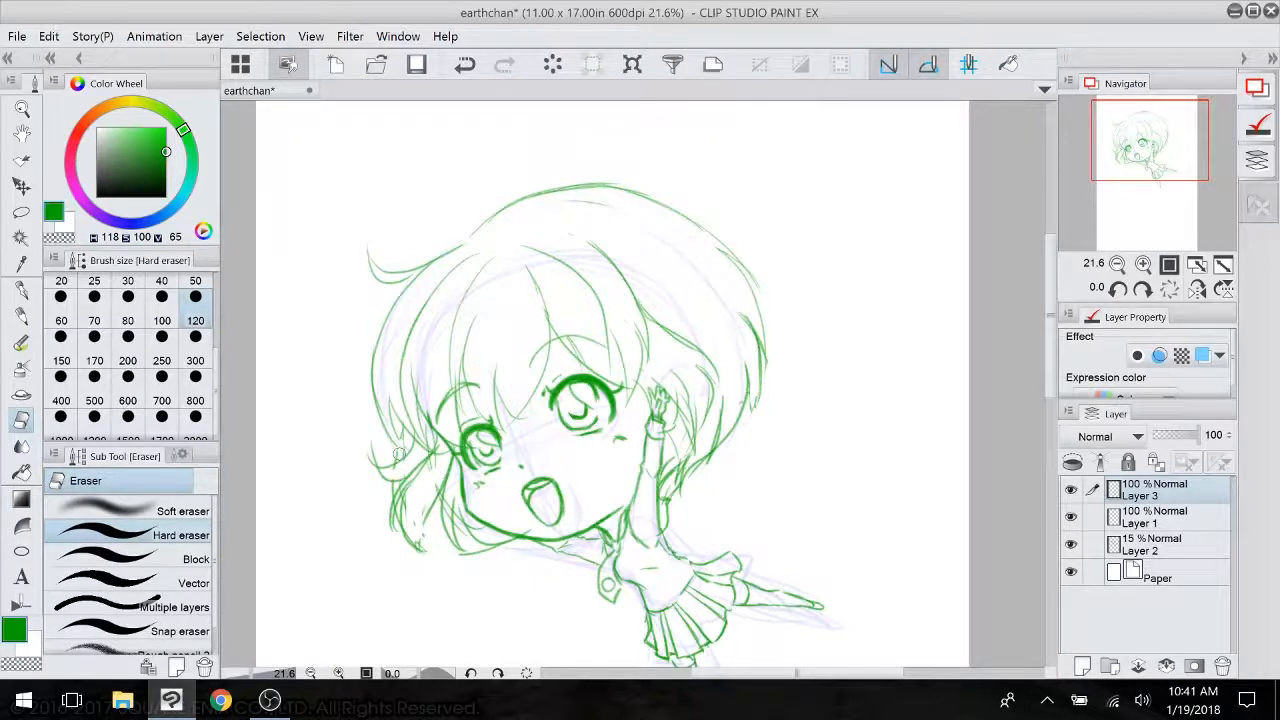
- Hide Layer 2 and check the complete green sketch without it, briefly toggling Layer 1's visibility
right_click(1070, 546)
click(1050, 517)
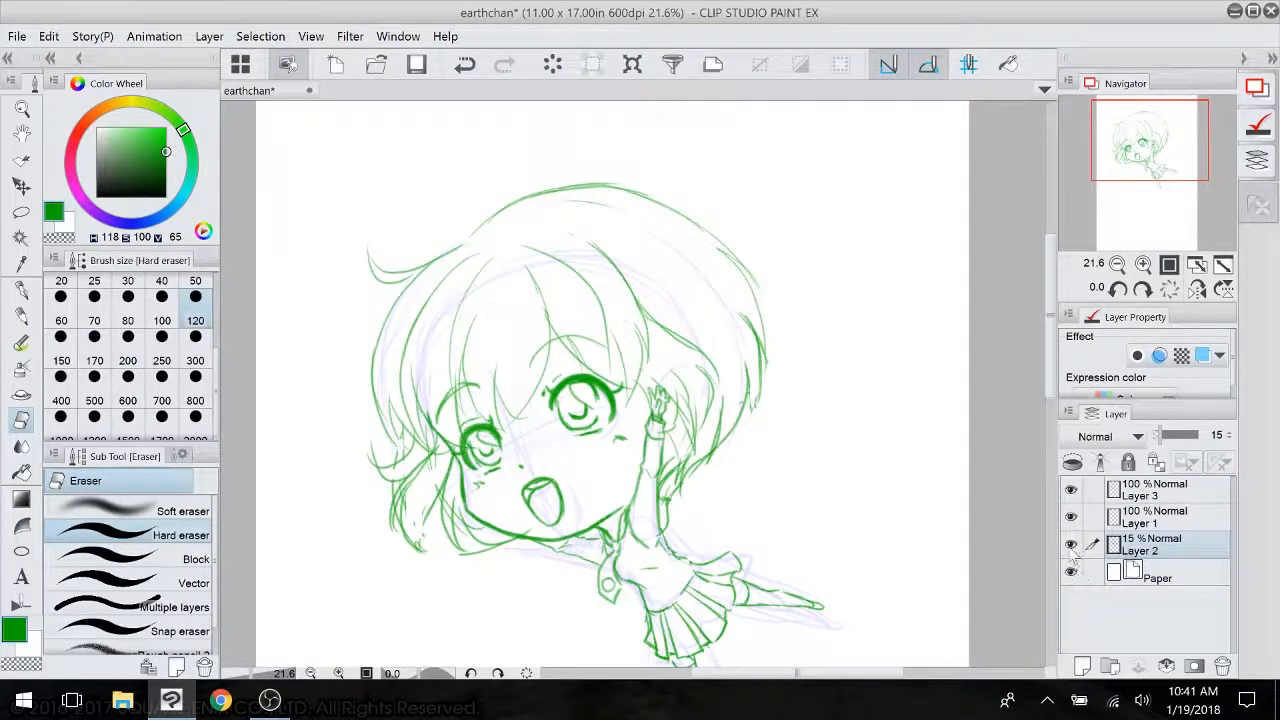
click(1070, 546)
click(1070, 517)
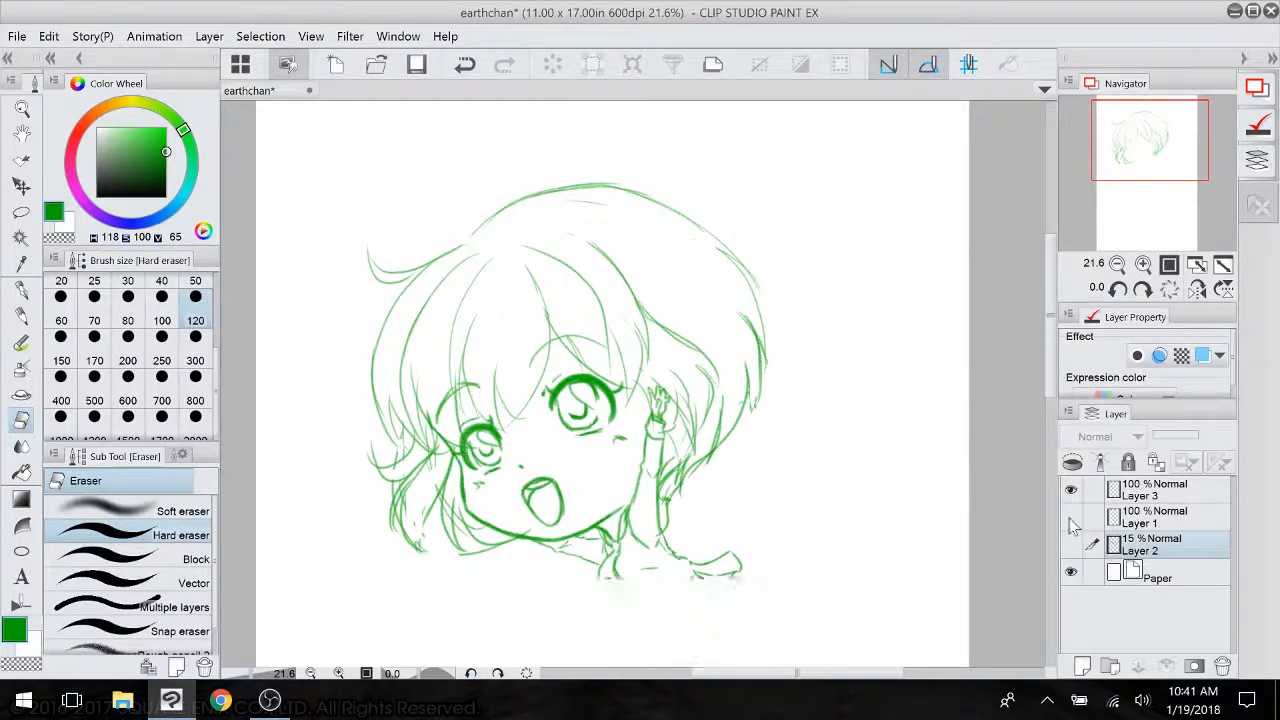
click(1070, 517)
scroll(614, 384, down, 2)
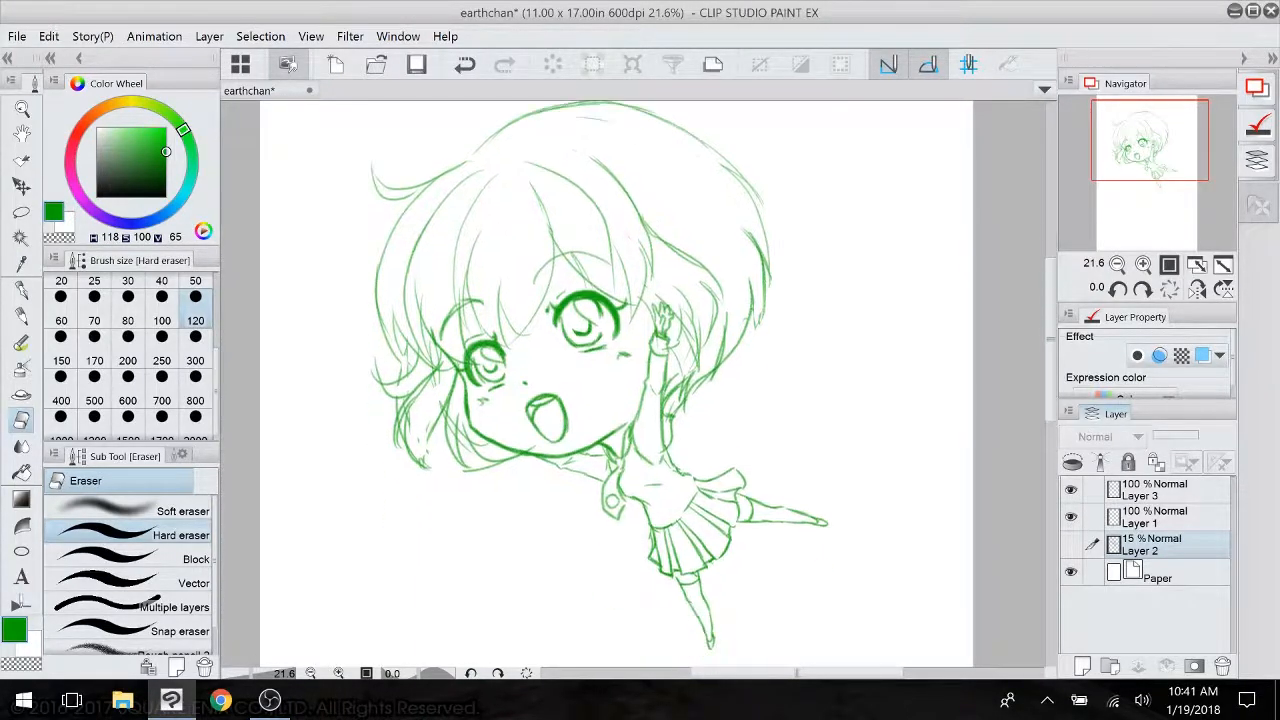
mouse_move(640, 400)
mouse_down()
mouse_move(627, 292)
mouse_move(584, 391)
mouse_move(586, 423)
mouse_move(613, 320)
mouse_move(605, 338)
mouse_up()
scroll(640, 400, down, 2)
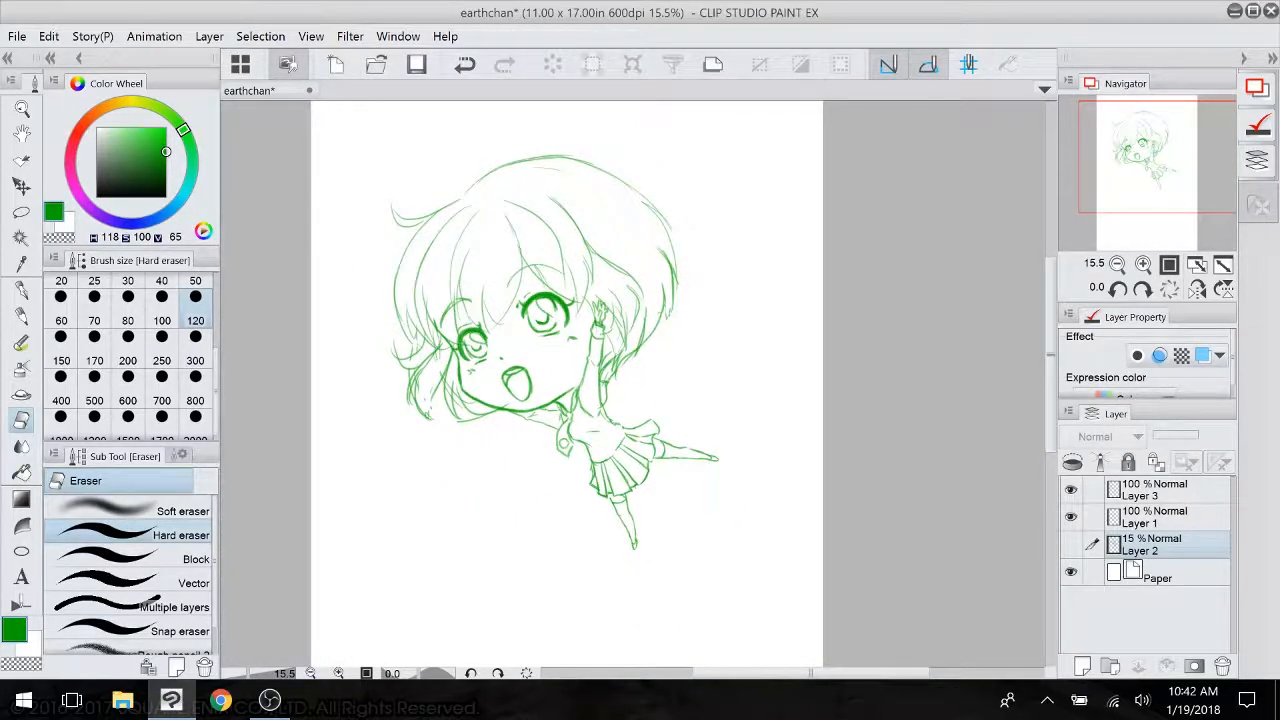
- Merge the hair sketch into Layer 1 at 27% opacity and make a new empty layer above it active
click(1160, 490)
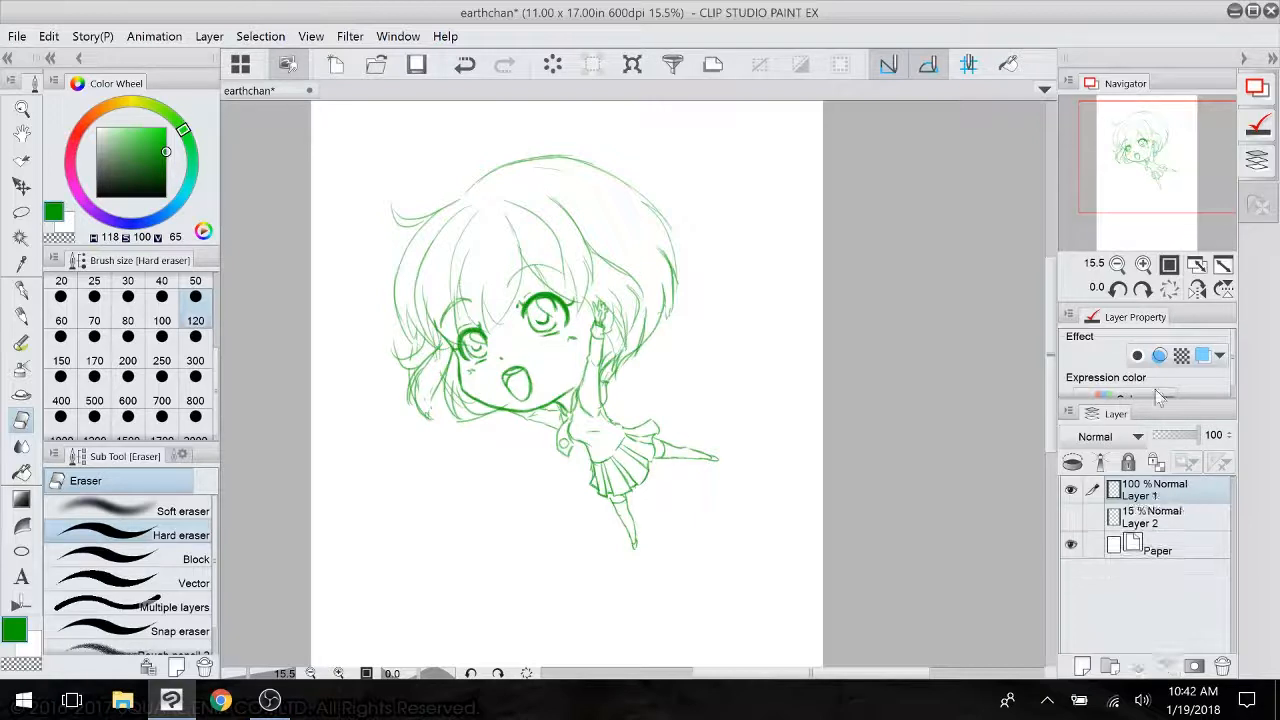
click(1155, 518)
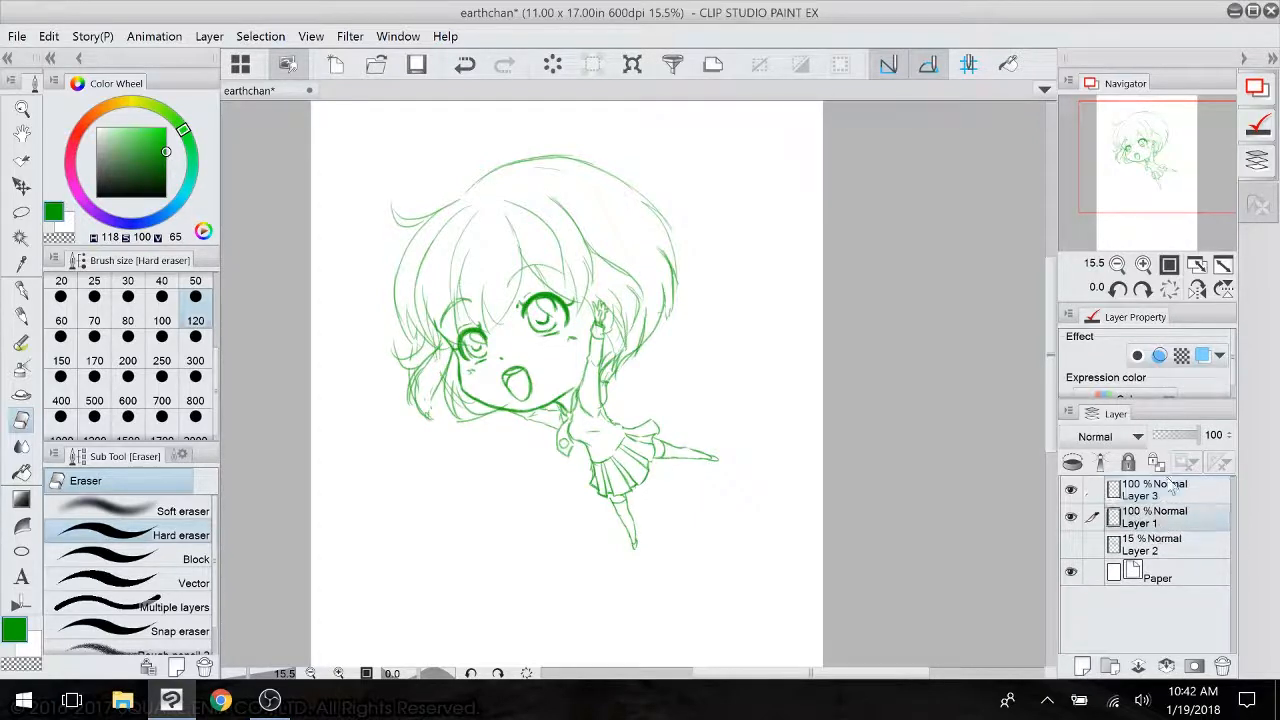
drag(1196, 436, 1170, 445)
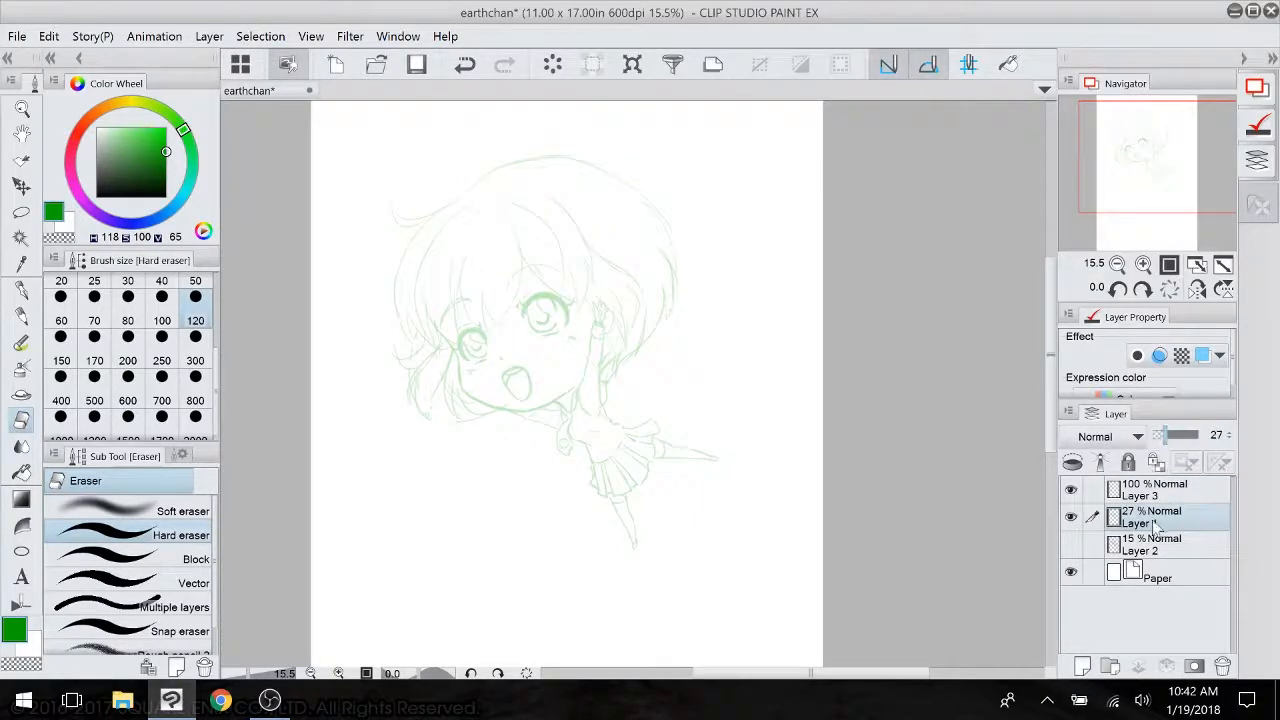
click(1160, 490)
- Move the G-pen sub tool from its own group to the start of the Pen group
scroll(497, 314, up, 5)
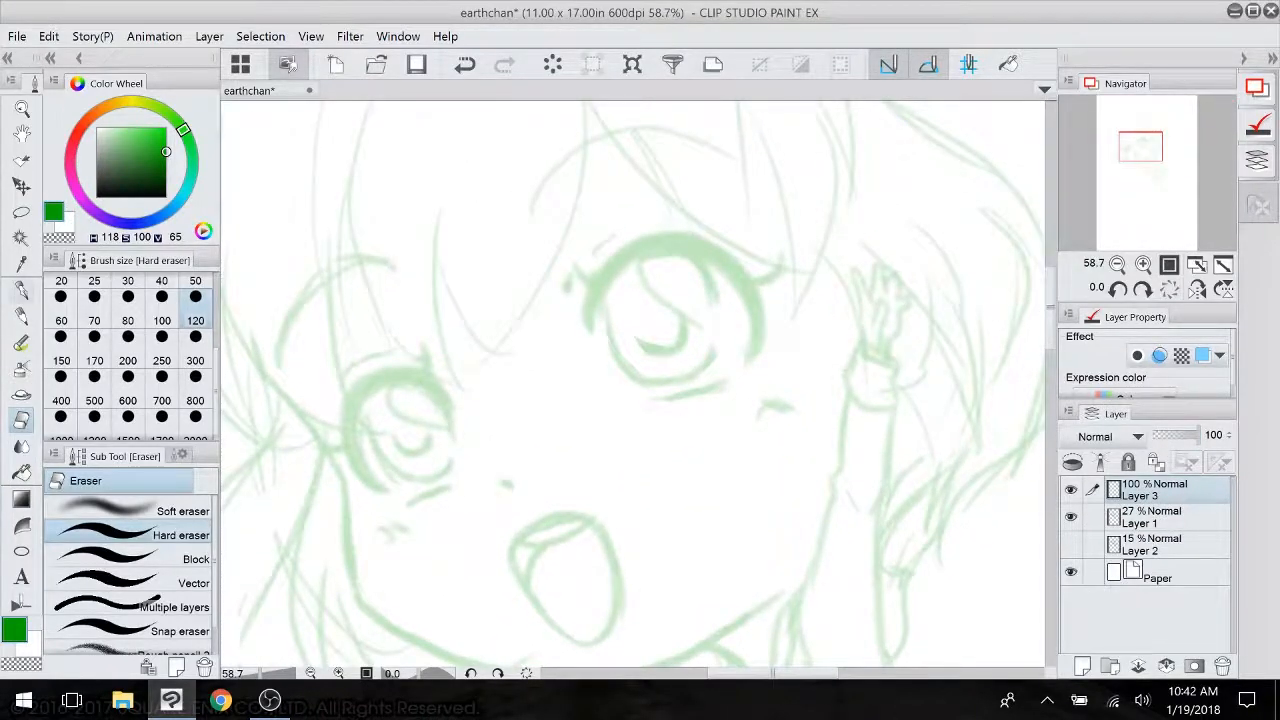
click(21, 289)
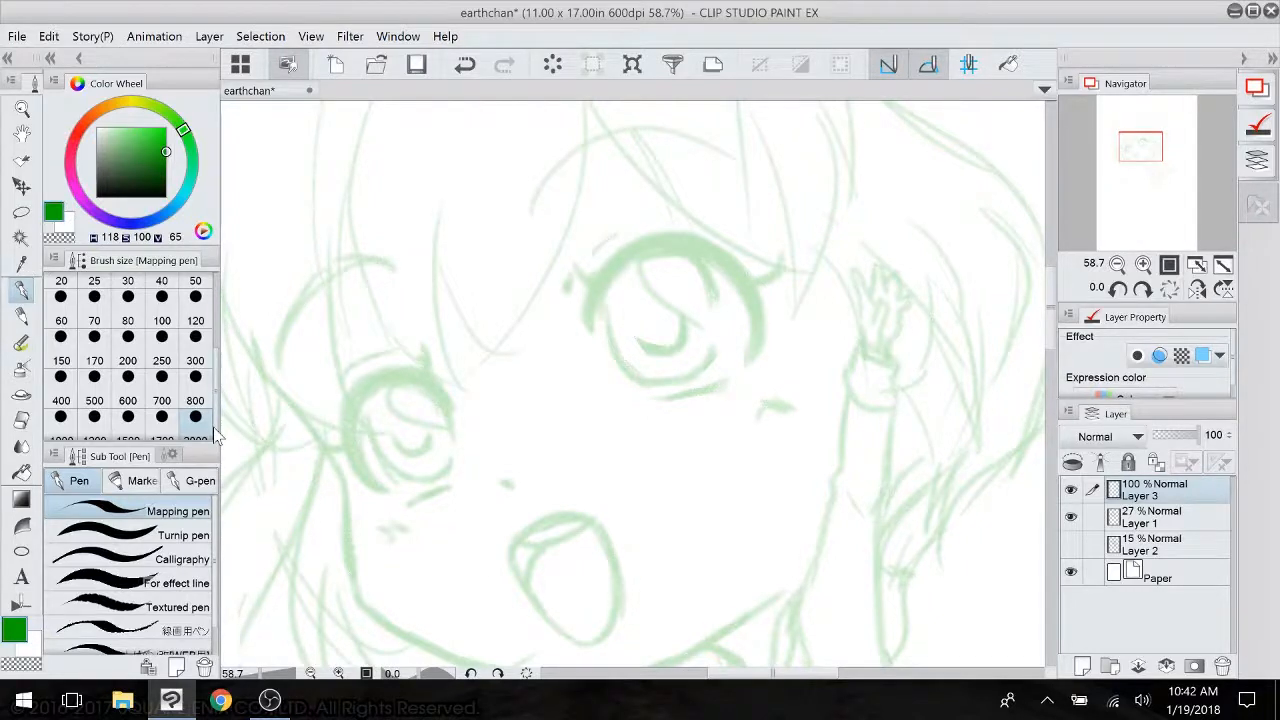
scroll(215, 598, down, 1)
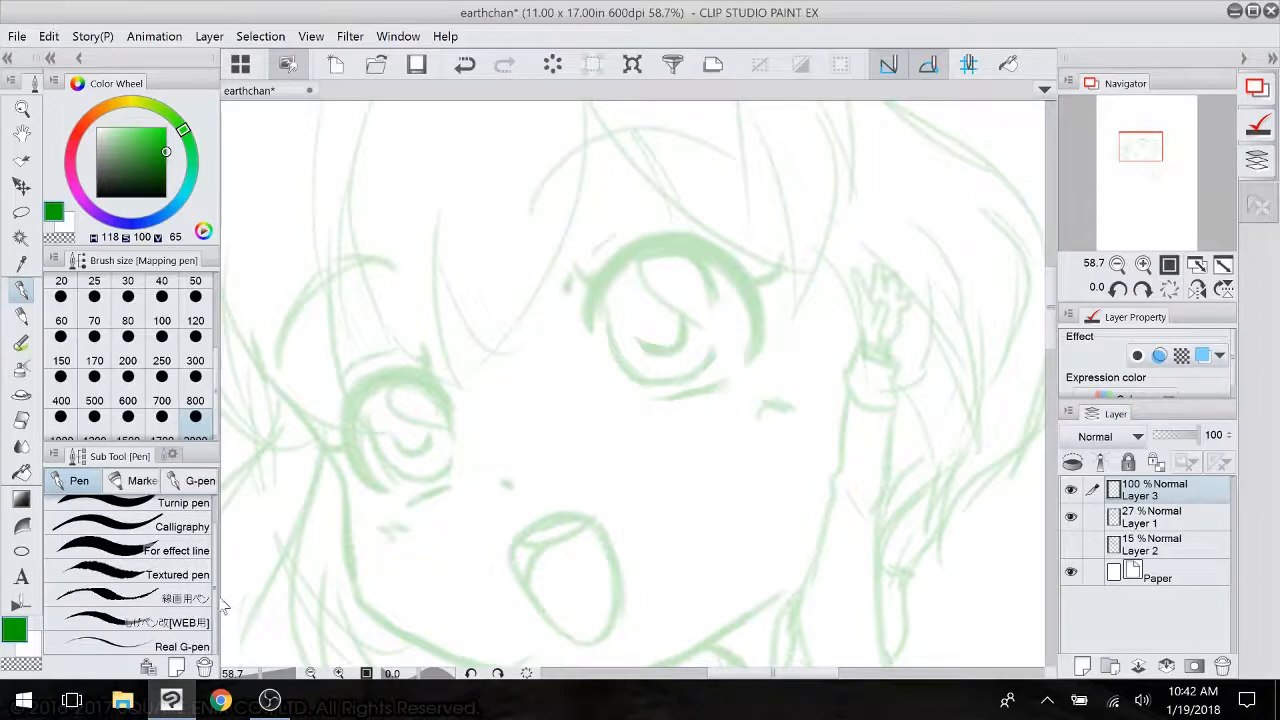
scroll(220, 600, up, 1)
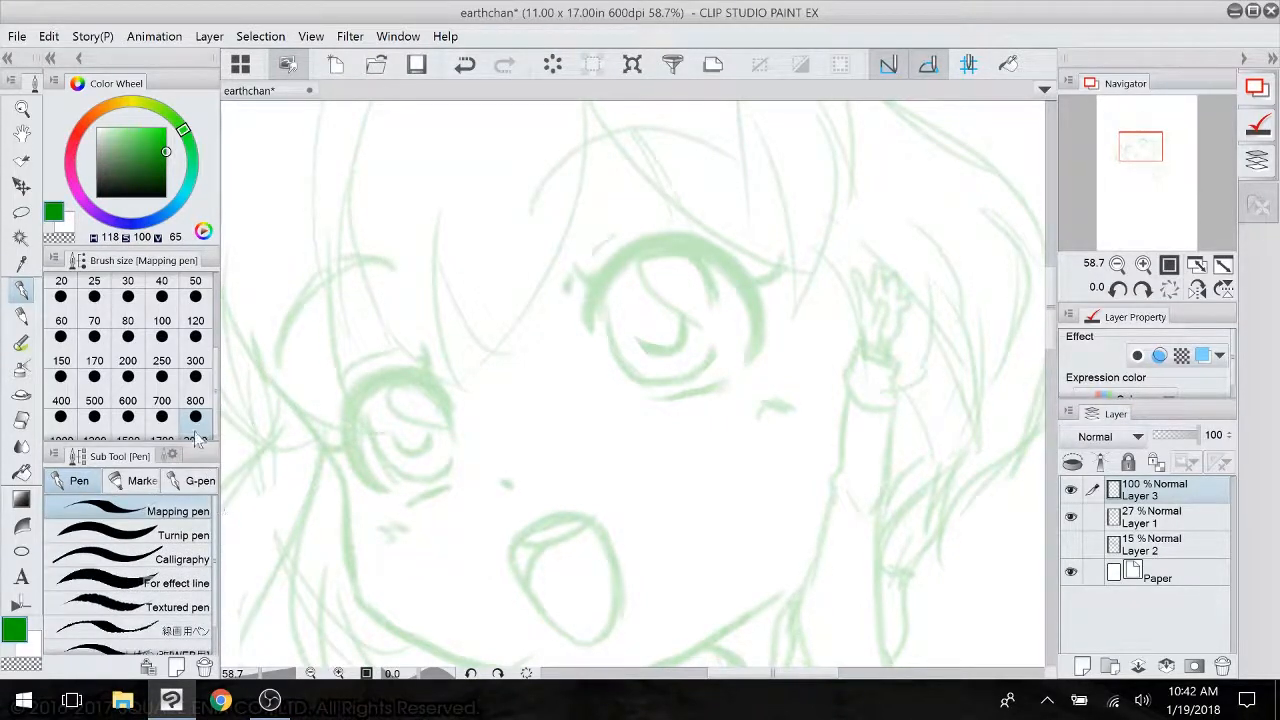
click(200, 481)
drag(112, 522, 70, 482)
drag(174, 648, 185, 487)
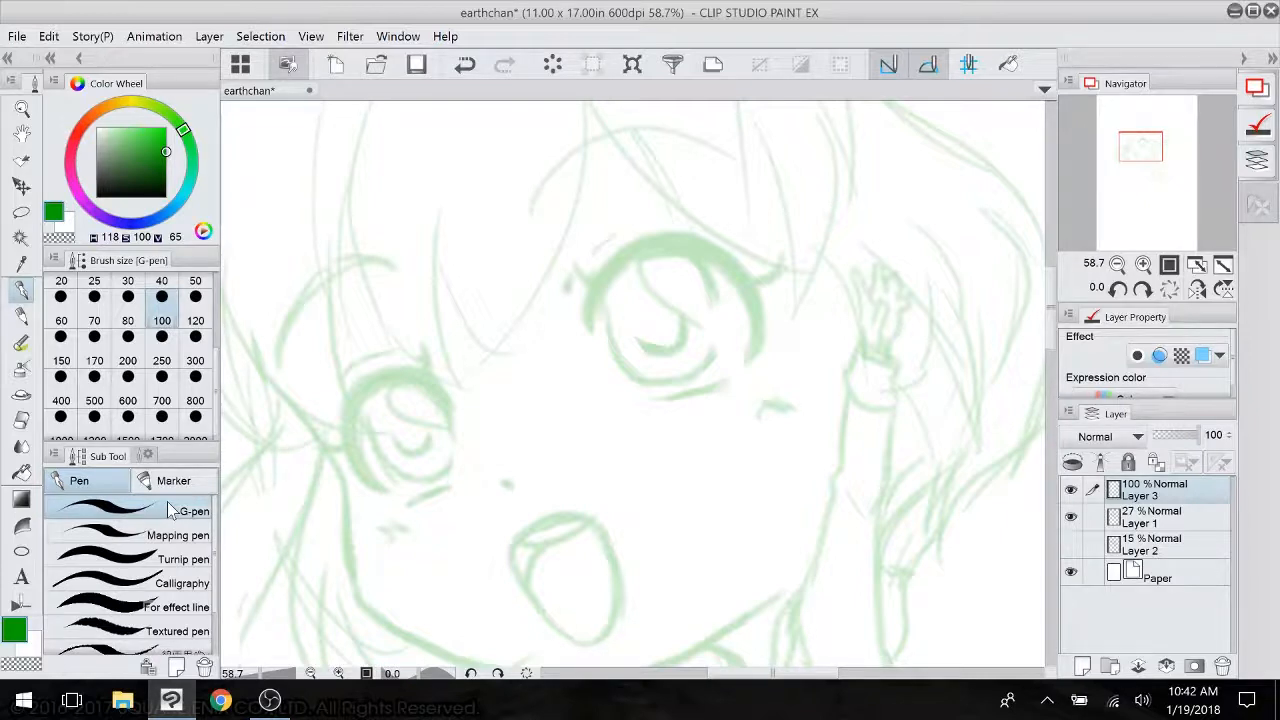
- Set the G-pen to black with a brush size of 30
click(170, 510)
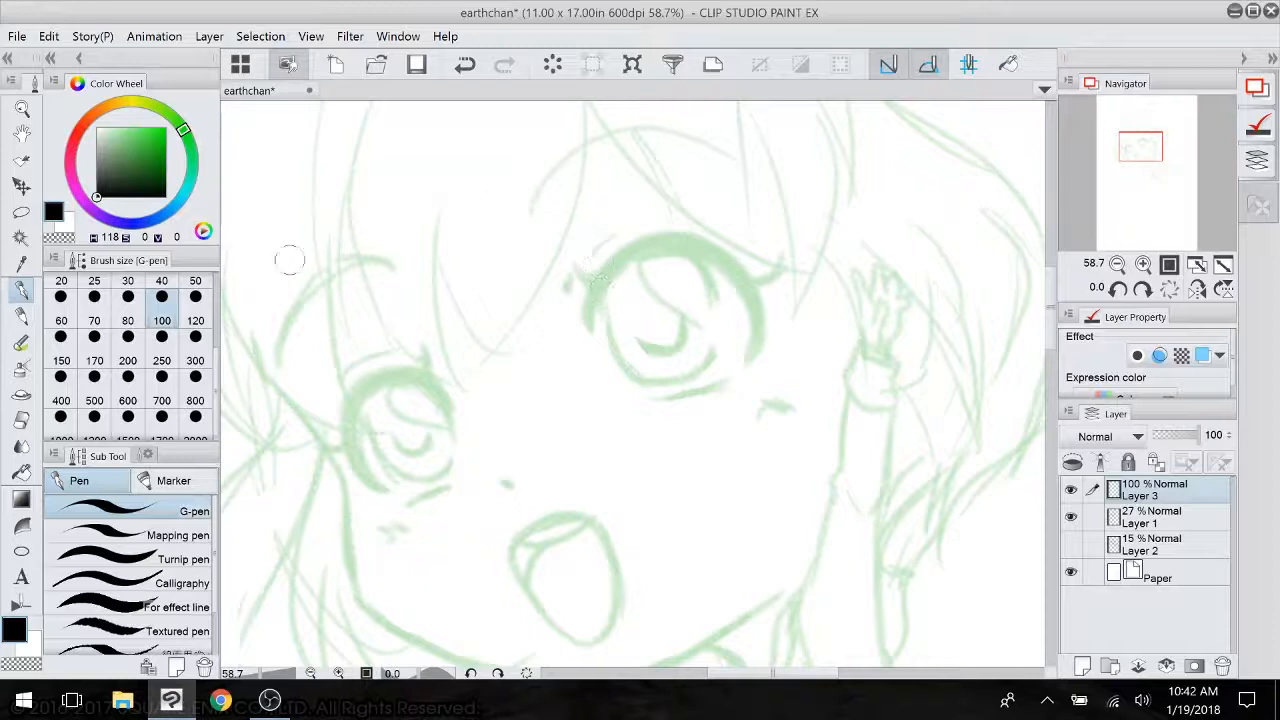
scroll(180, 340, up, 2)
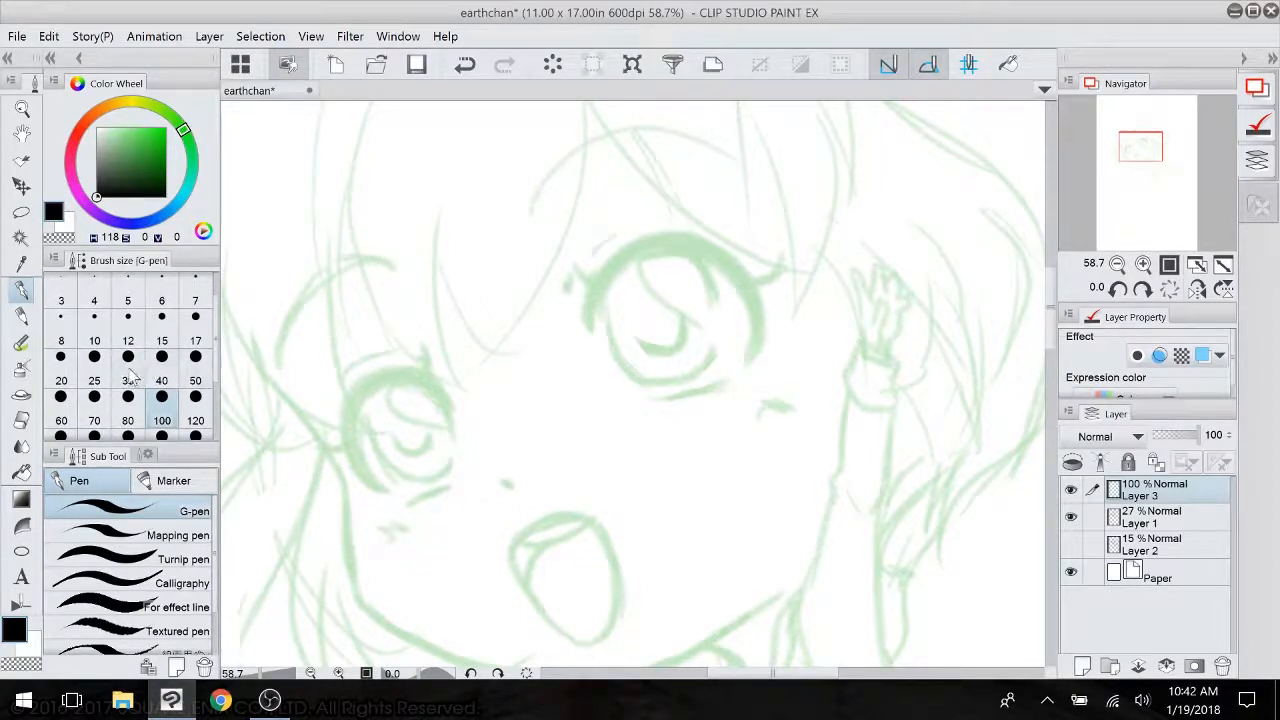
click(128, 380)
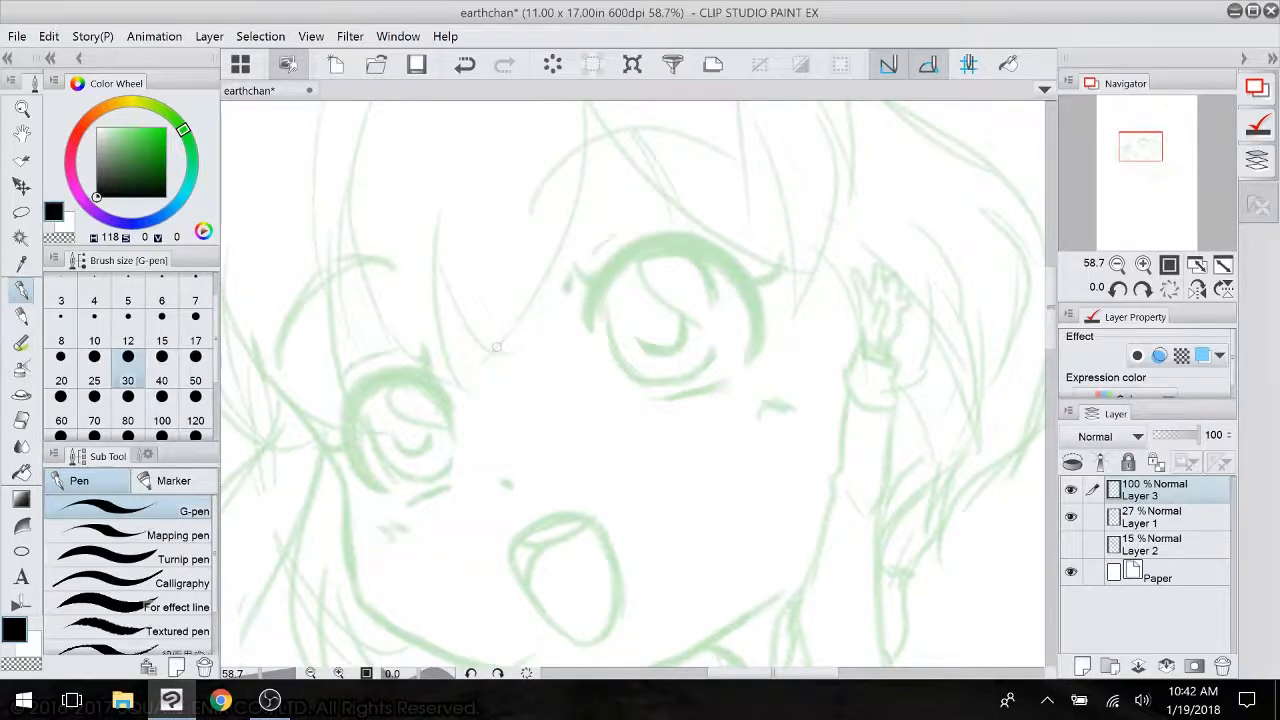
- Ink the face contour from the temple past the smaller eye and around the cheek
mouse_move(613, 515)
mouse_down()
mouse_move(573, 385)
mouse_move(616, 520)
mouse_up()
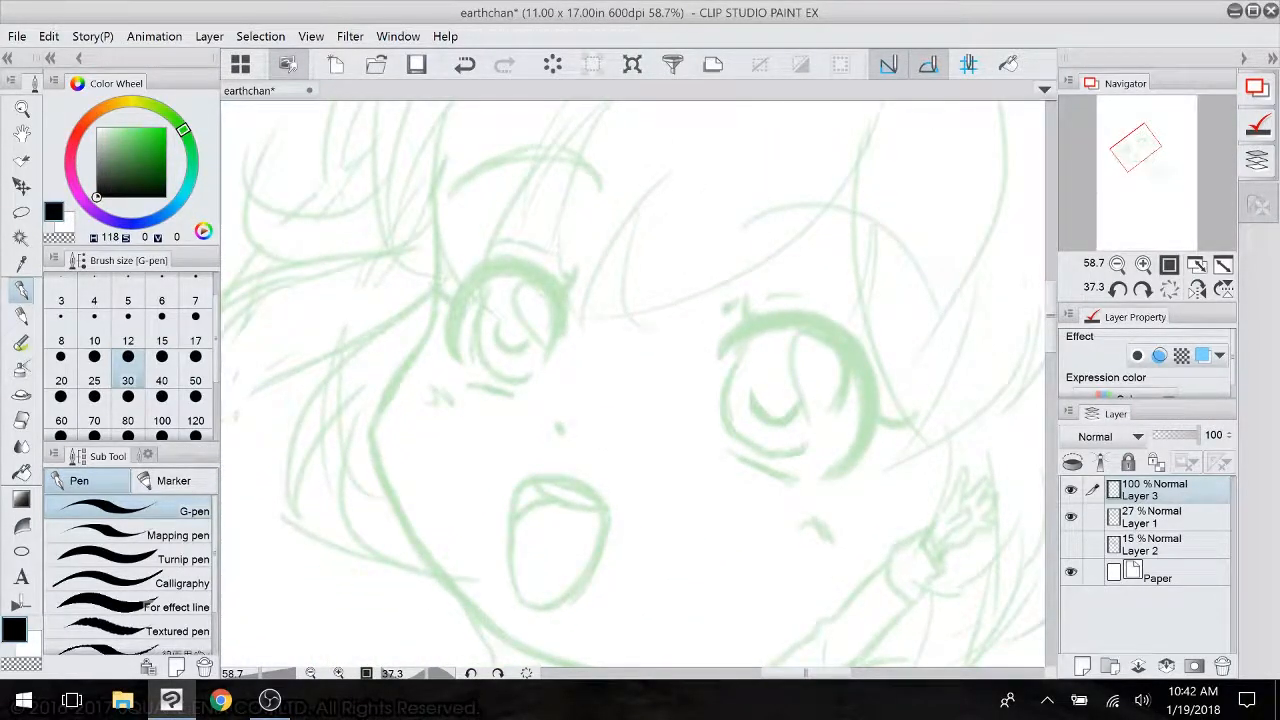
mouse_move(435, 210)
mouse_down()
mouse_move(430, 314)
mouse_move(378, 432)
mouse_up()
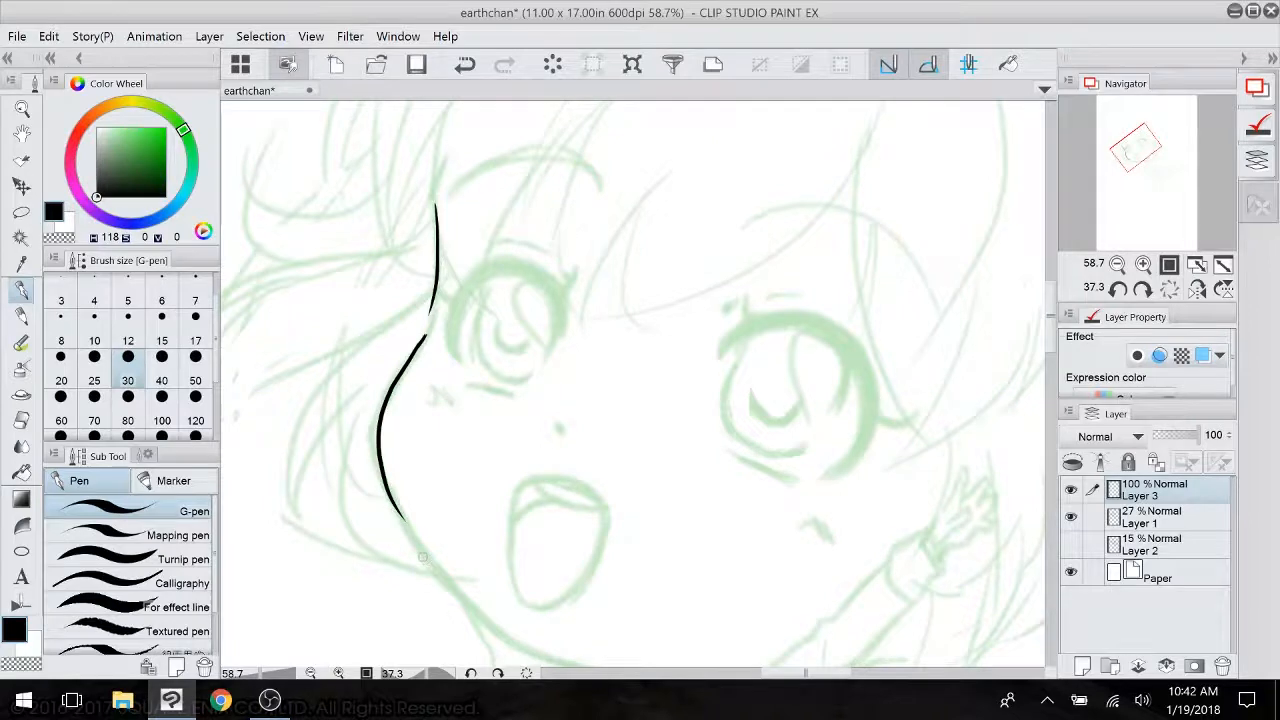
drag(423, 557, 382, 504)
drag(600, 481, 594, 480)
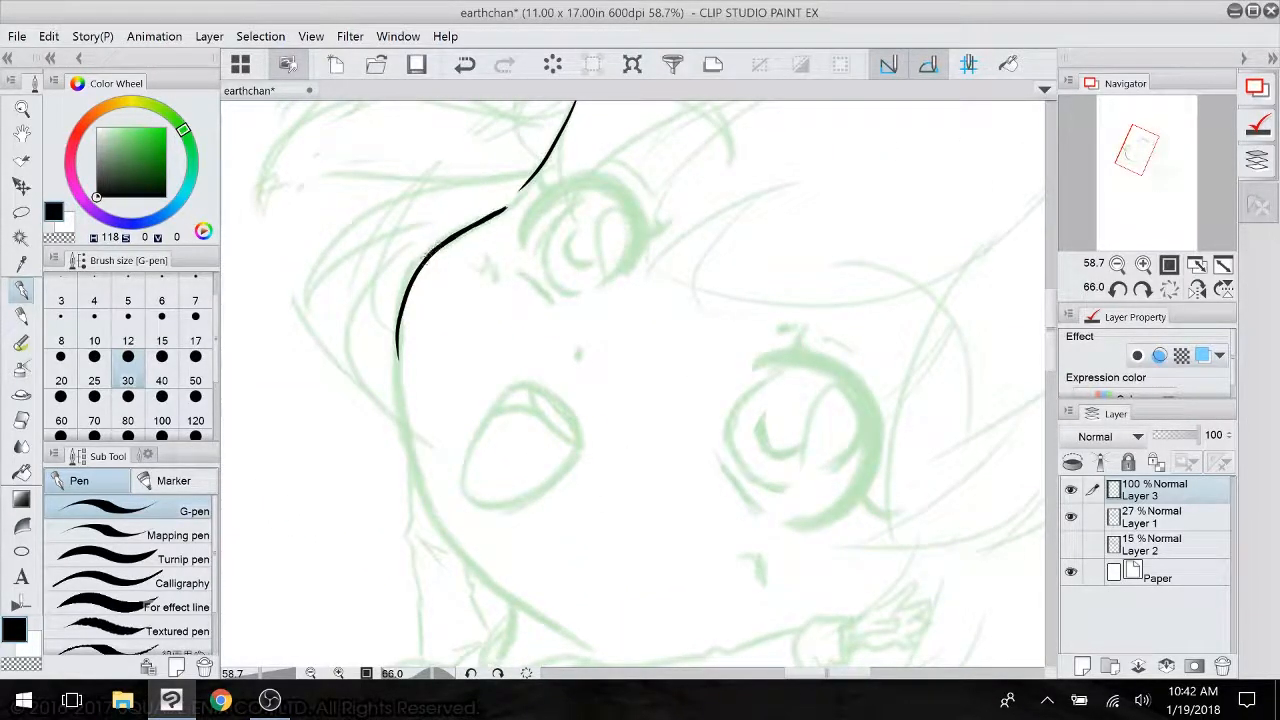
- Thicken the inked cheek line and continue it along the jaw to below the mouth, towards the neck
mouse_move(404, 290)
mouse_down()
mouse_move(429, 250)
mouse_move(477, 222)
mouse_up()
drag(403, 291, 401, 416)
drag(397, 340, 435, 538)
mouse_move(640, 400)
mouse_down()
mouse_move(714, 396)
mouse_move(764, 423)
mouse_move(708, 514)
mouse_move(701, 505)
mouse_up()
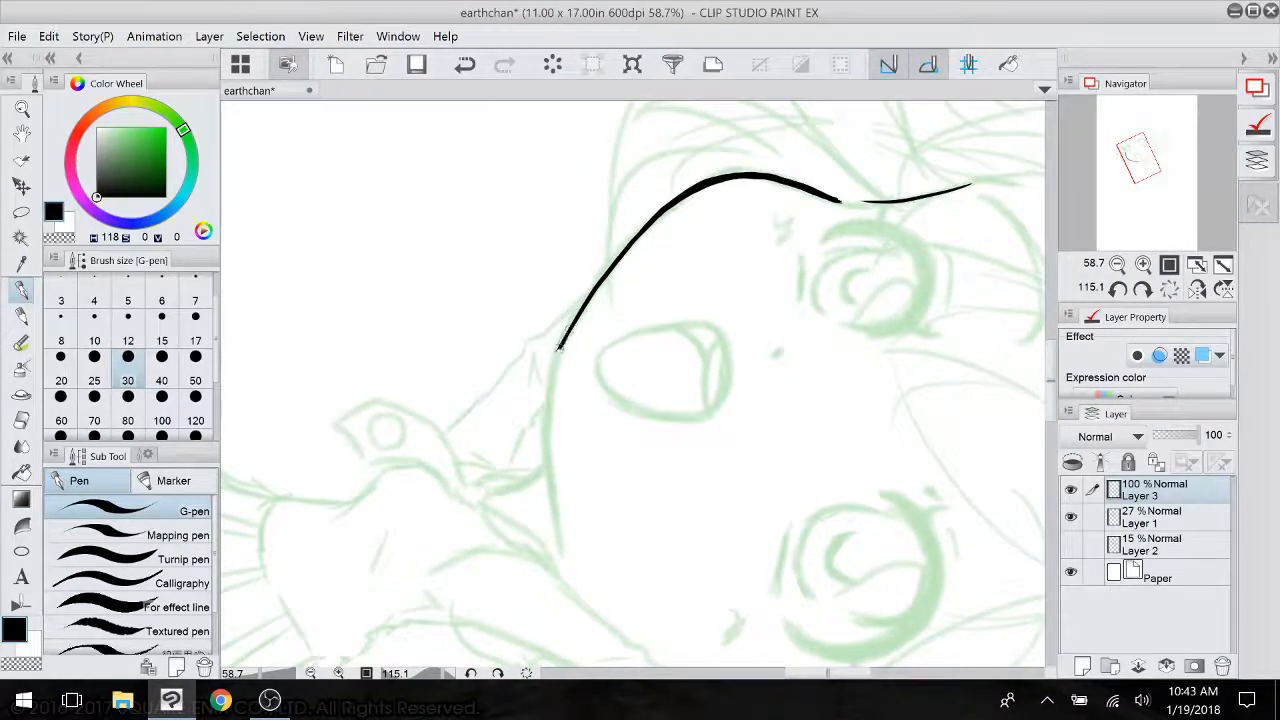
drag(559, 348, 545, 470)
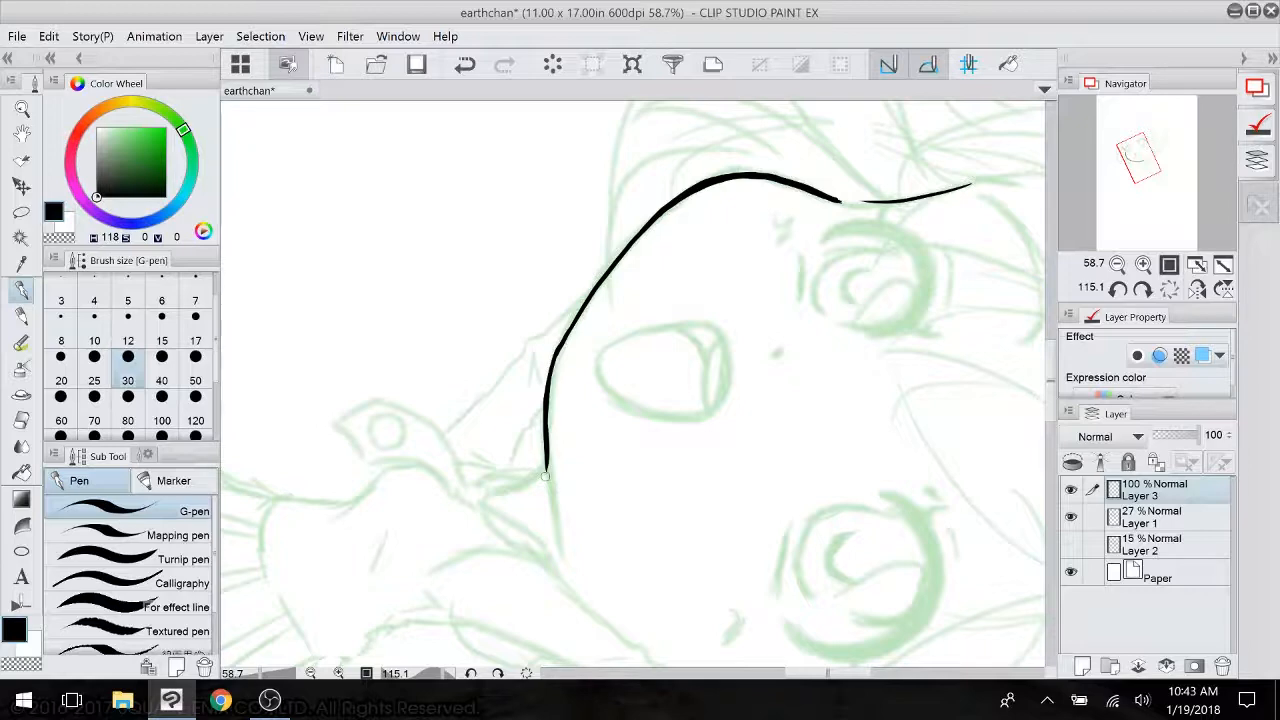
mouse_move(765, 478)
mouse_down()
mouse_move(774, 395)
mouse_move(683, 324)
mouse_move(700, 240)
mouse_up()
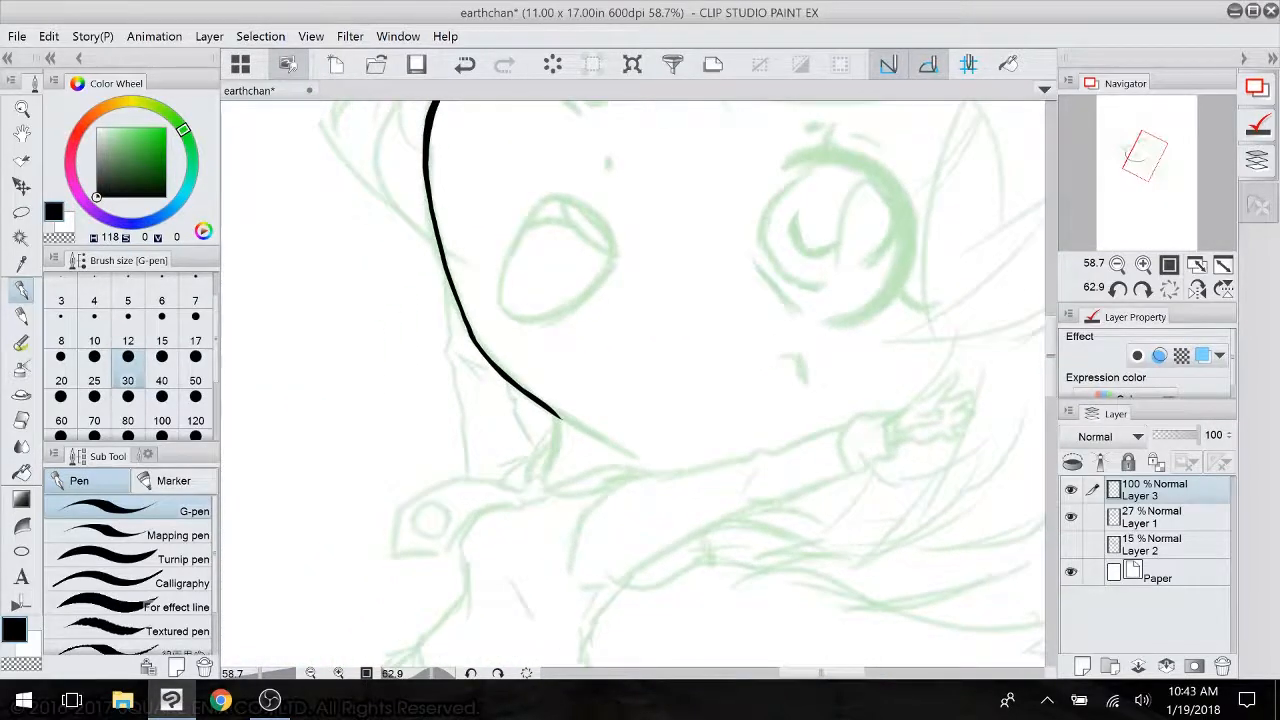
- Ink the short neck line and the narrow collar shape beneath the jaw on the raised-arm side
mouse_move(527, 397)
mouse_down()
mouse_move(548, 455)
mouse_move(534, 589)
mouse_move(585, 487)
mouse_up()
drag(628, 382, 606, 450)
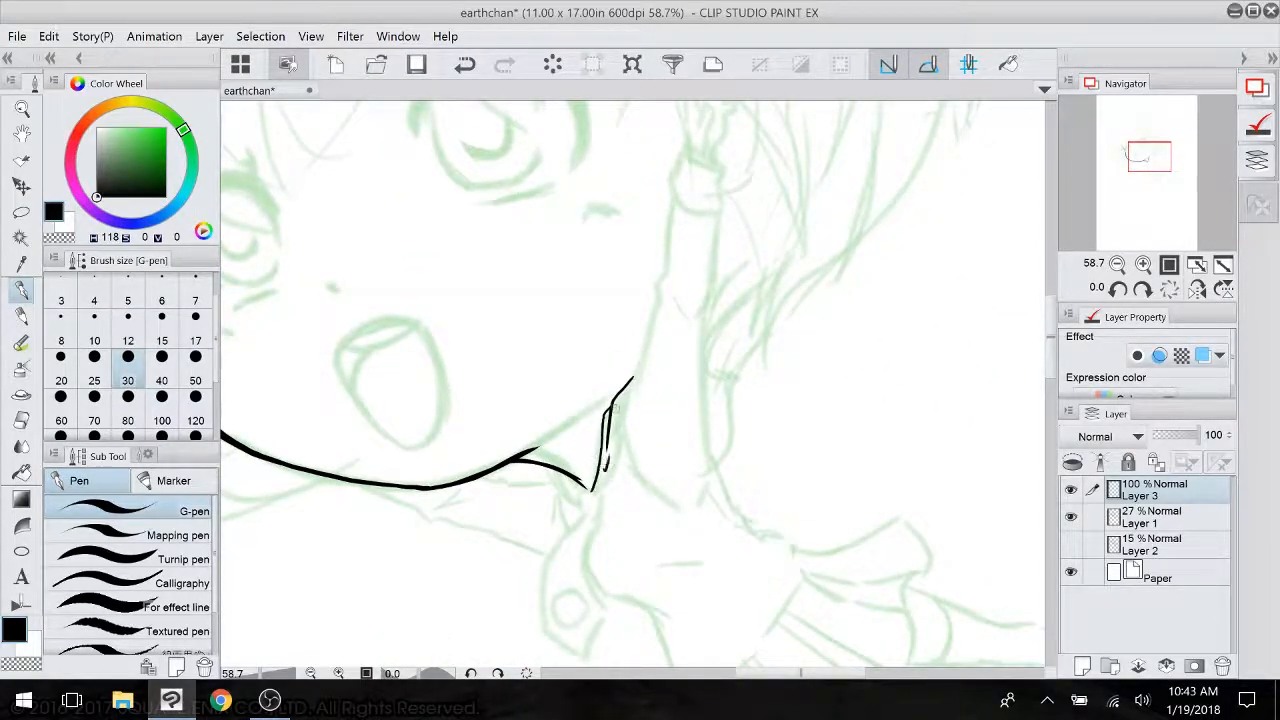
drag(629, 404, 593, 492)
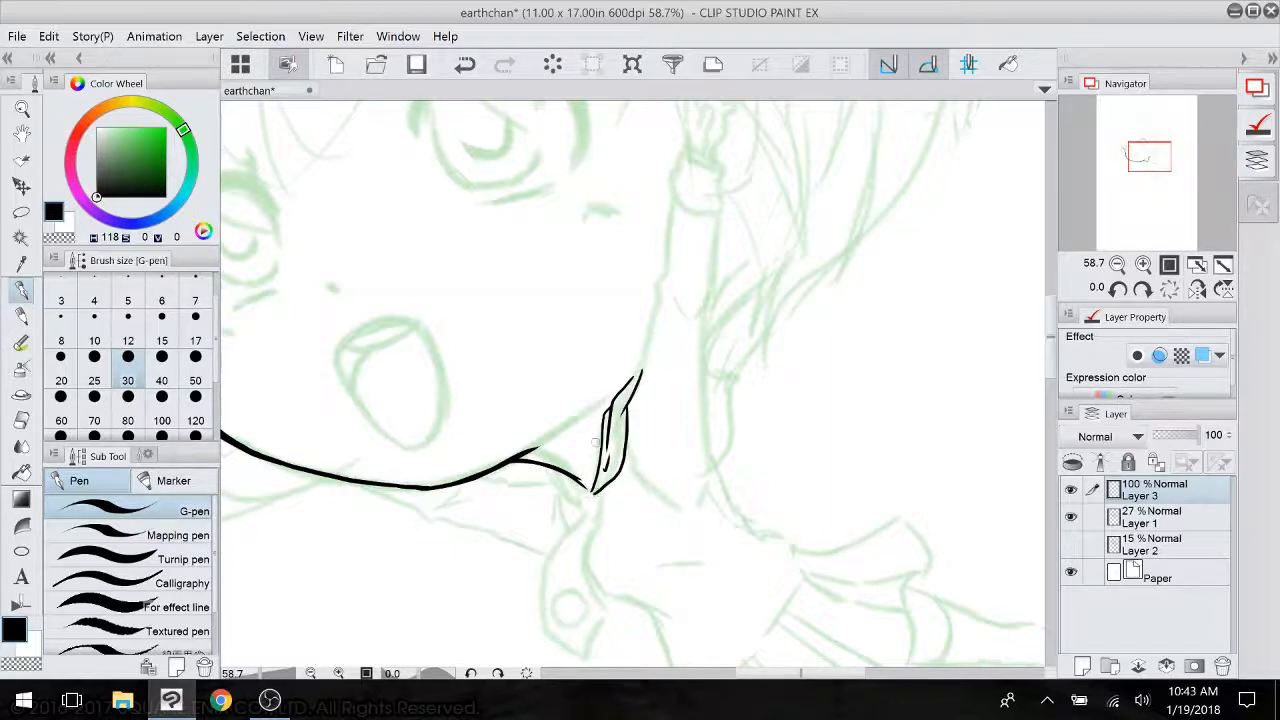
mouse_move(595, 442)
mouse_down()
mouse_move(529, 367)
mouse_move(575, 404)
mouse_move(651, 304)
mouse_move(627, 357)
mouse_move(585, 312)
mouse_move(601, 373)
mouse_up()
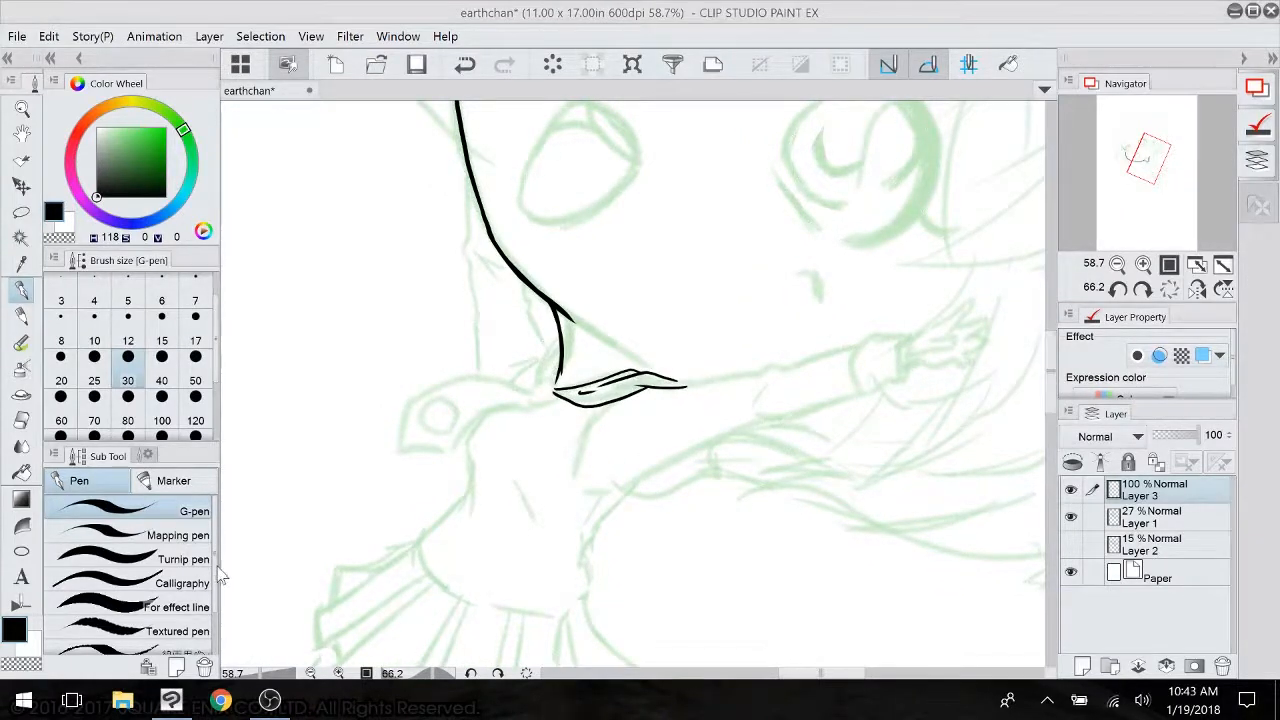
- Draw a zigzag test stroke with the 線画用ペン pen at size 50 beside the body and examine its edge up close
scroll(220, 635, down, 1)
scroll(220, 645, down, 1)
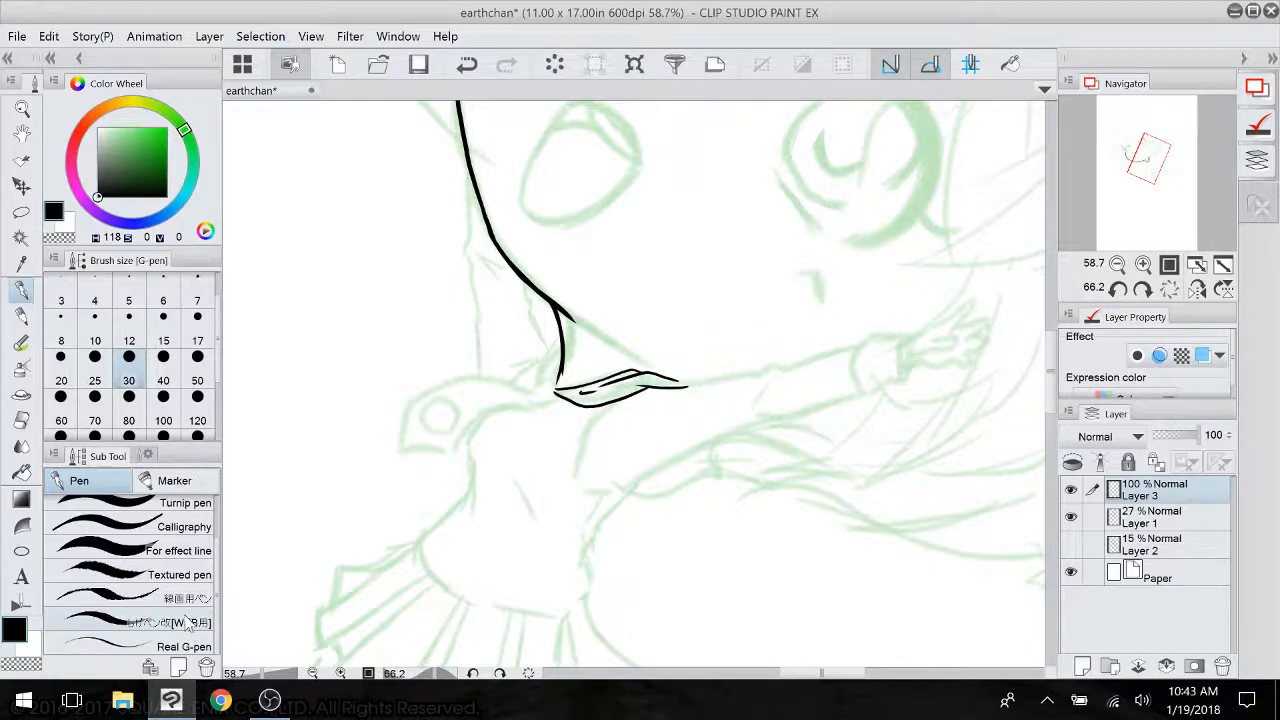
click(188, 594)
mouse_move(298, 478)
mouse_down()
mouse_move(353, 486)
mouse_move(430, 450)
mouse_up()
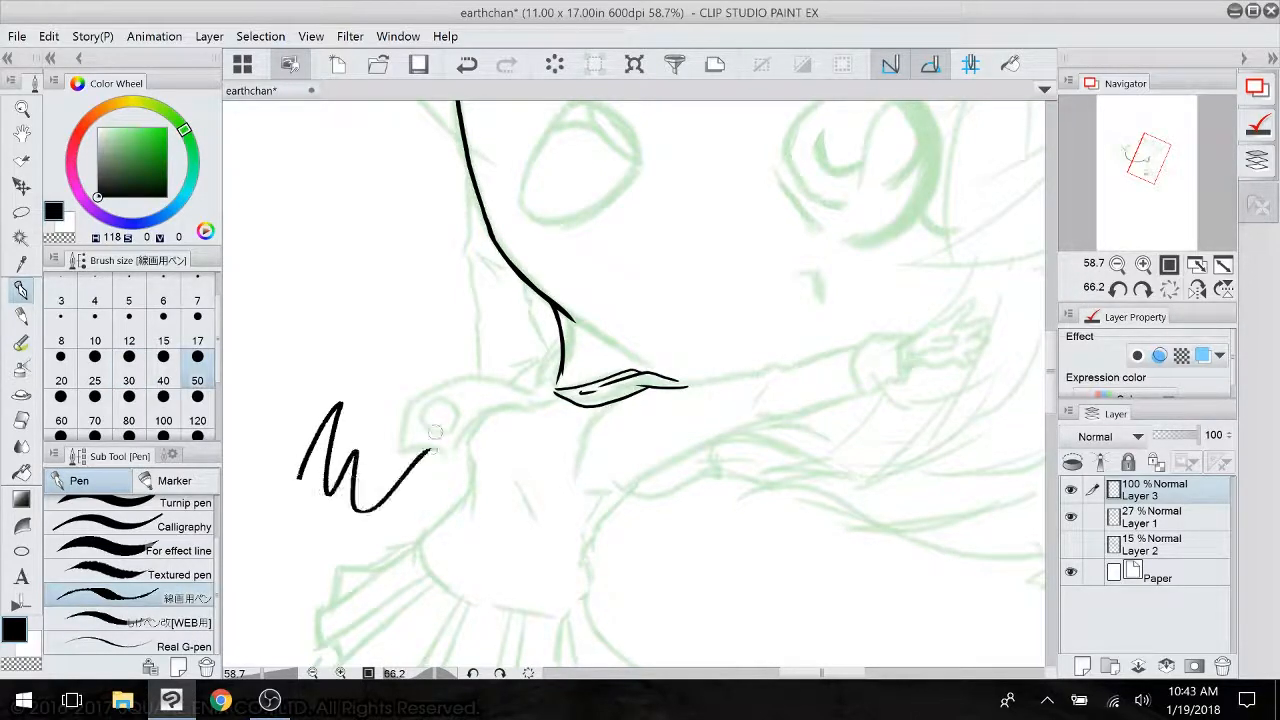
scroll(400, 540, up, 6)
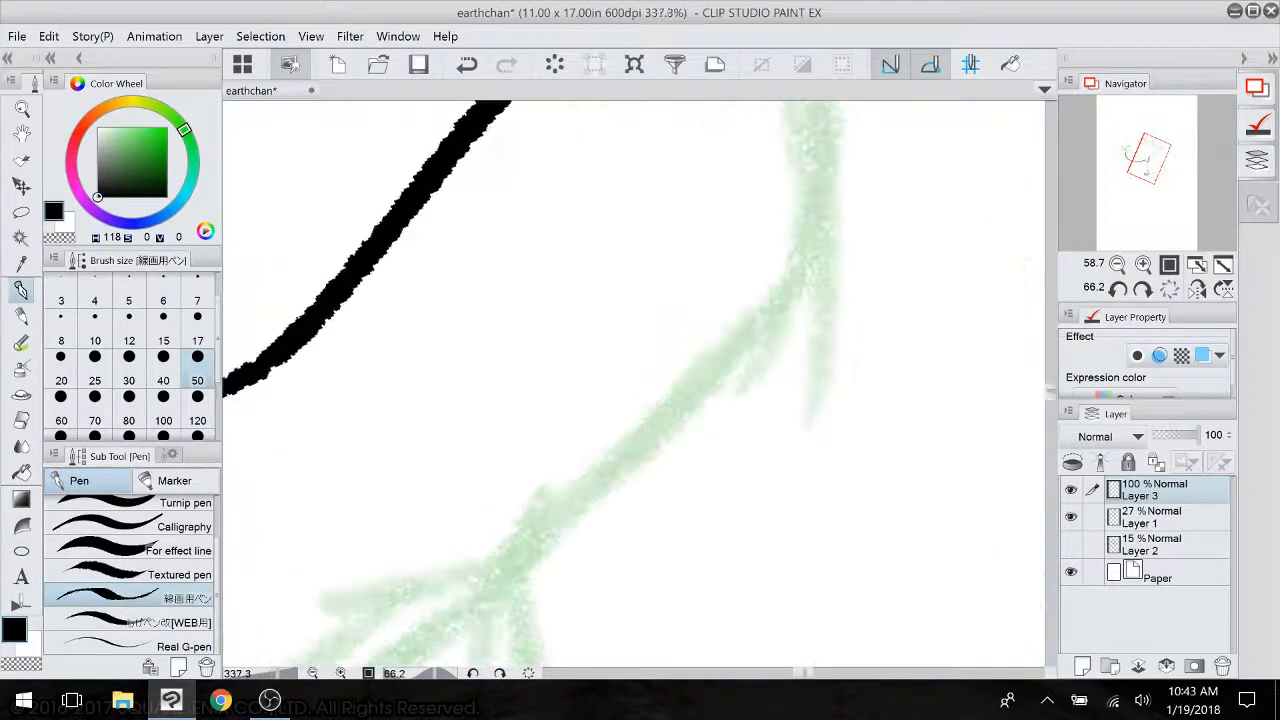
- Scribble short test strokes beside the zigzag with the 線画用ペン pen and undo all its test marks
scroll(400, 540, down, 4)
scroll(630, 615, down, 1)
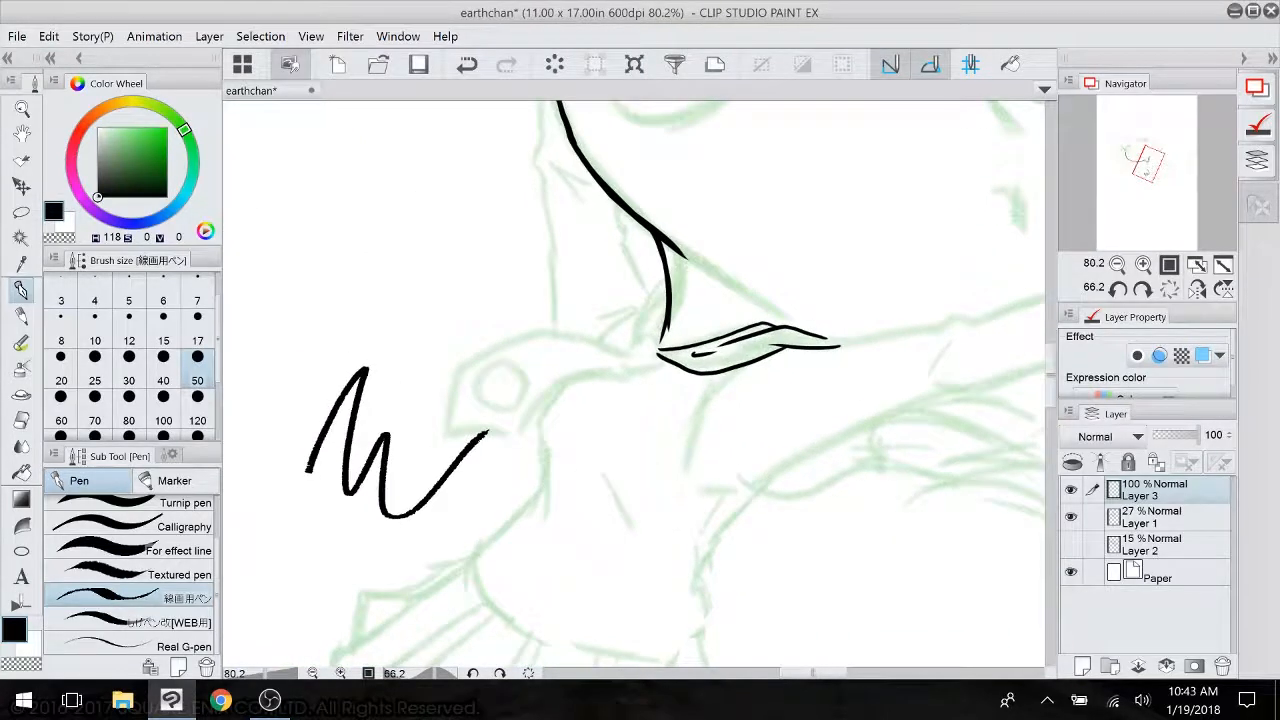
mouse_move(378, 420)
mouse_down()
mouse_move(408, 374)
mouse_move(418, 382)
mouse_up()
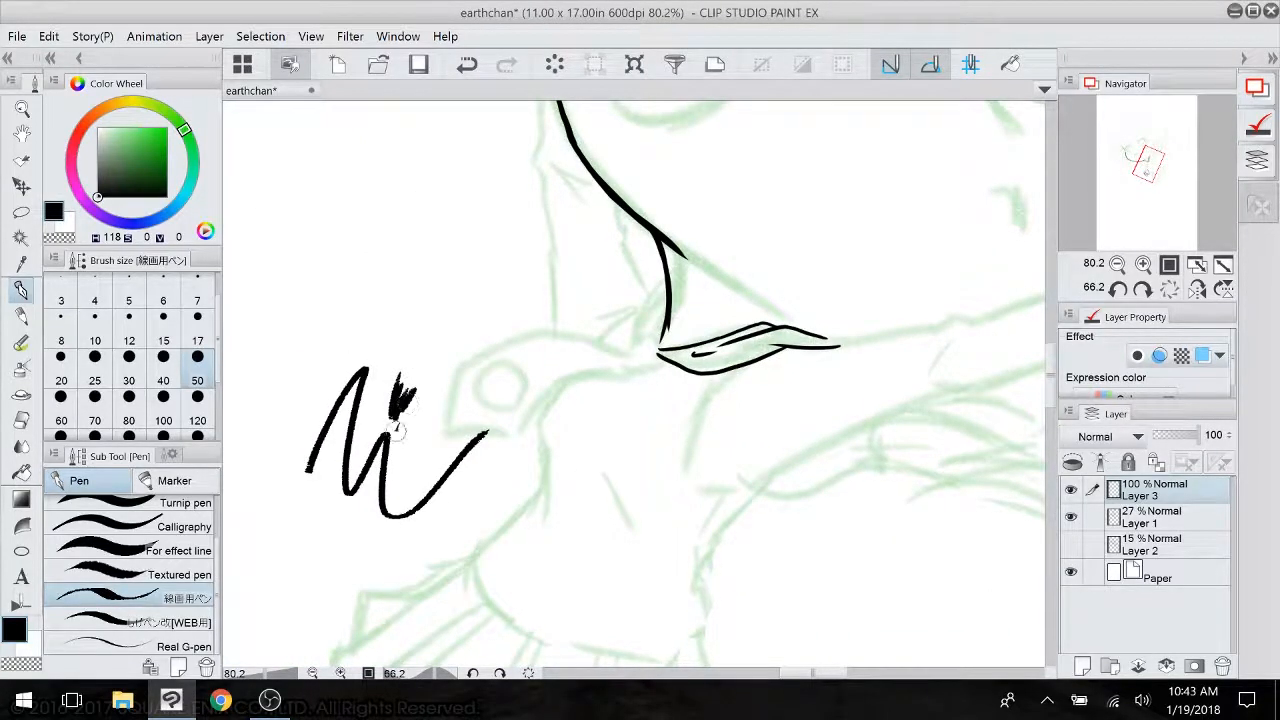
mouse_move(400, 440)
mouse_down()
mouse_move(448, 354)
mouse_move(446, 394)
mouse_up()
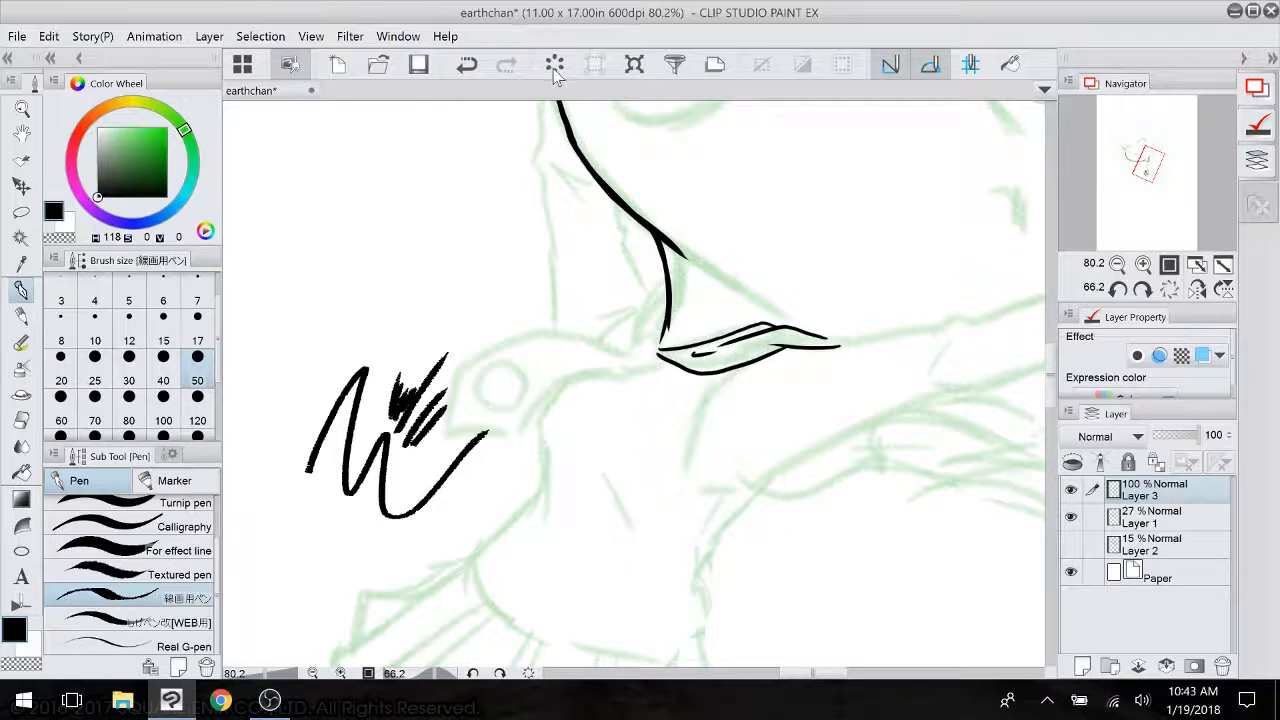
key(ctrl+z)
key(ctrl+z)
key(ctrl+z)
key(ctrl+z)
key(ctrl+z)
key(ctrl+z)
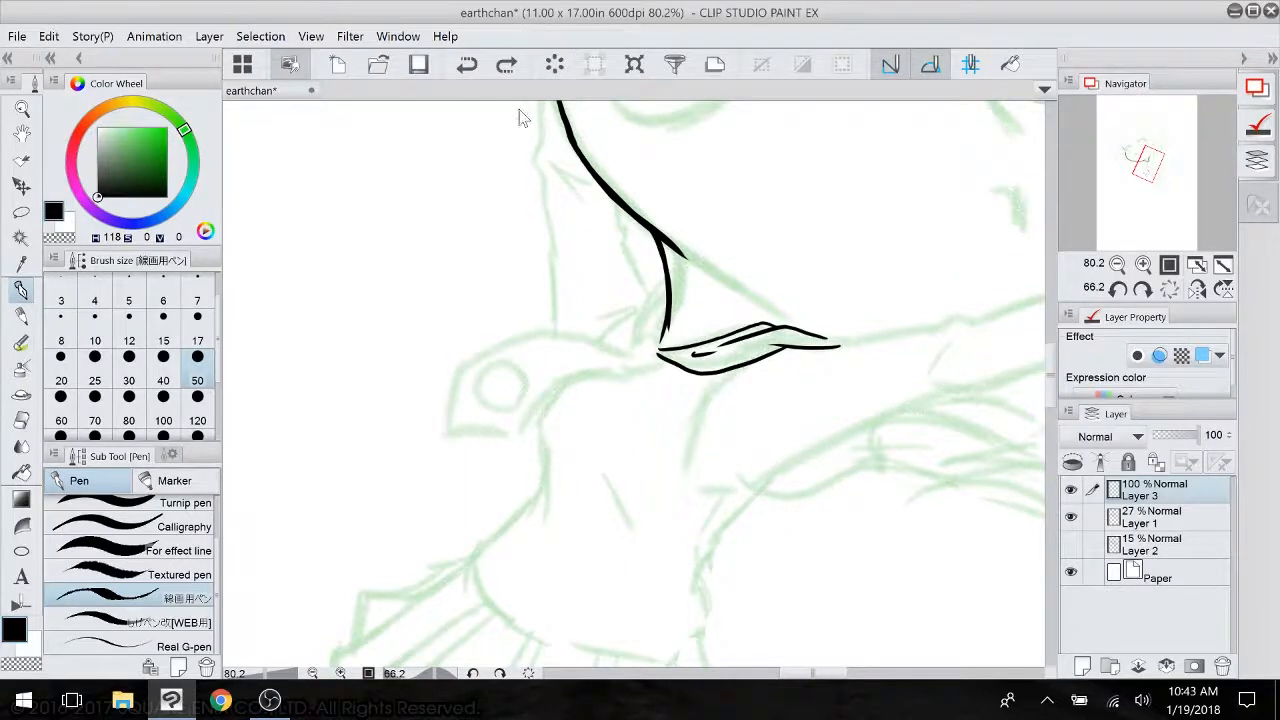
- Draw looping and zigzag test strokes beside the body with the しげペン改[WEB用] pen at size 60, including a close-up scribble
click(100, 622)
mouse_move(338, 515)
mouse_down()
mouse_move(380, 409)
mouse_move(418, 524)
mouse_move(468, 564)
mouse_move(463, 342)
mouse_move(343, 616)
mouse_move(420, 623)
mouse_move(377, 528)
mouse_move(271, 539)
mouse_move(300, 508)
mouse_move(384, 497)
mouse_move(383, 437)
mouse_up()
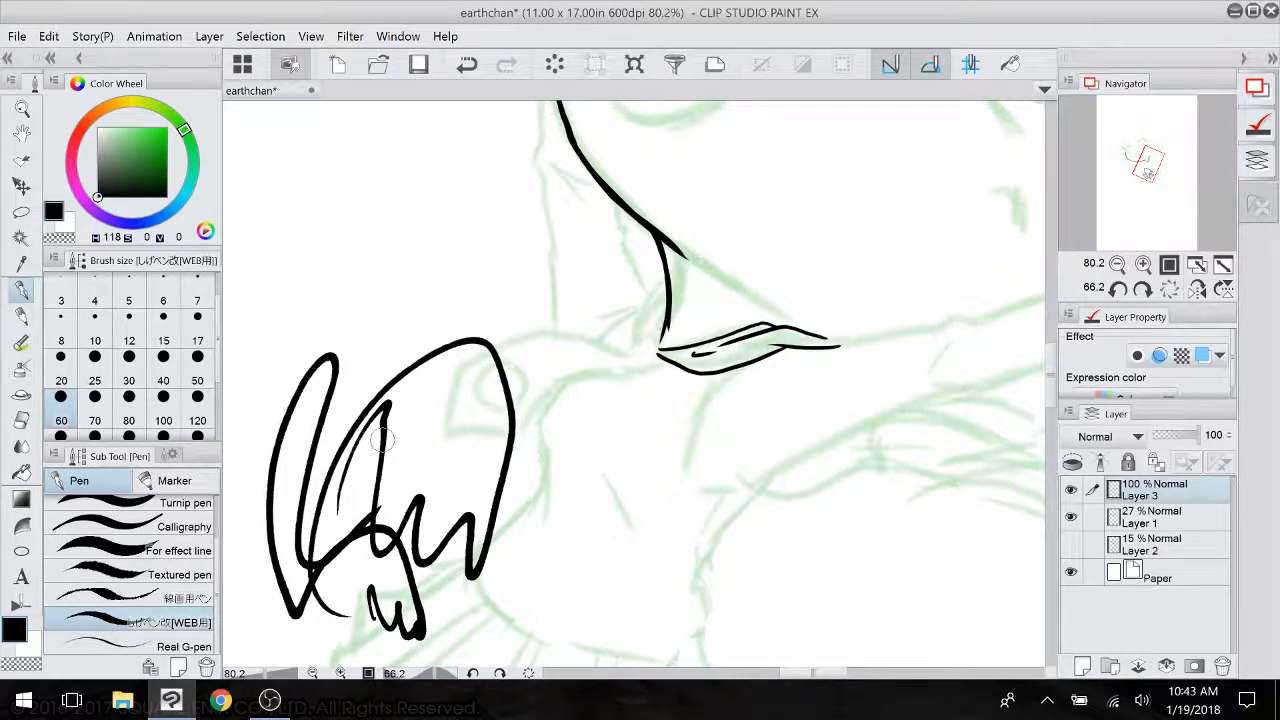
scroll(398, 526, up, 4)
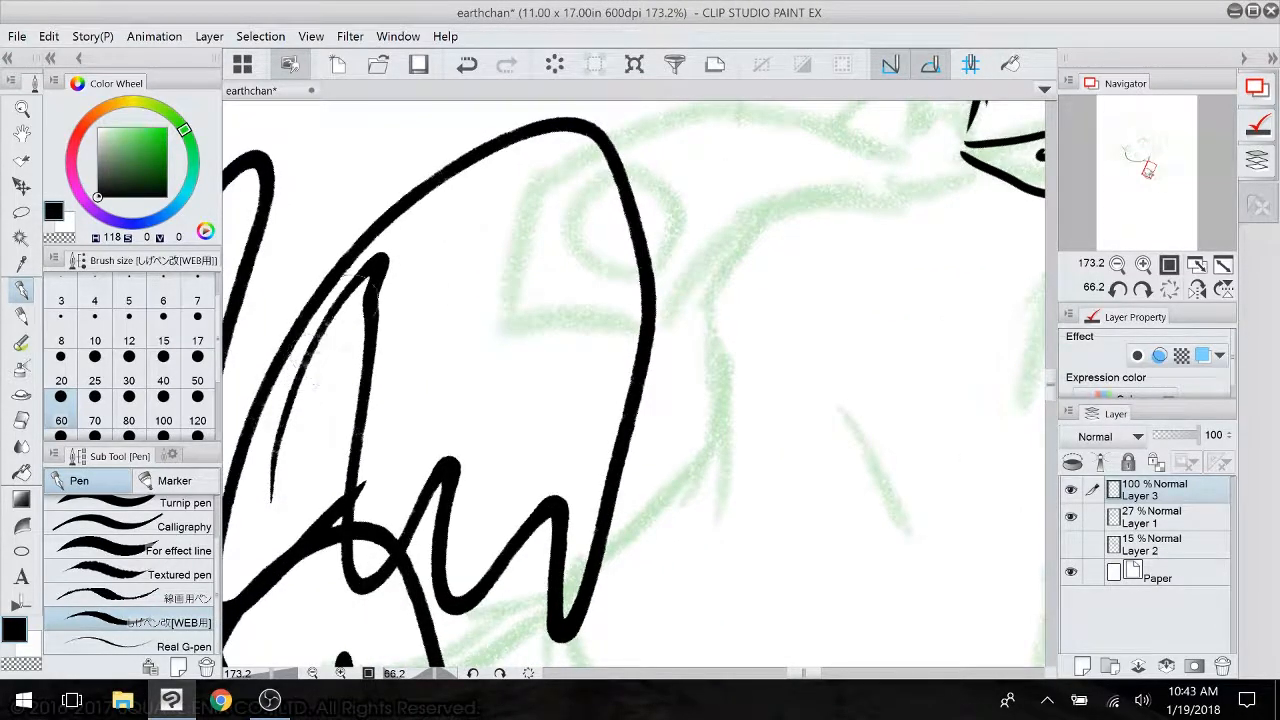
mouse_move(457, 300)
mouse_down()
mouse_move(455, 332)
mouse_move(430, 420)
mouse_up()
drag(525, 232, 458, 448)
mouse_move(458, 448)
mouse_down()
mouse_move(510, 352)
mouse_move(560, 446)
mouse_up()
drag(548, 294, 575, 474)
- Undo all the しげペン改[WEB用] test strokes
key(ctrl+z)
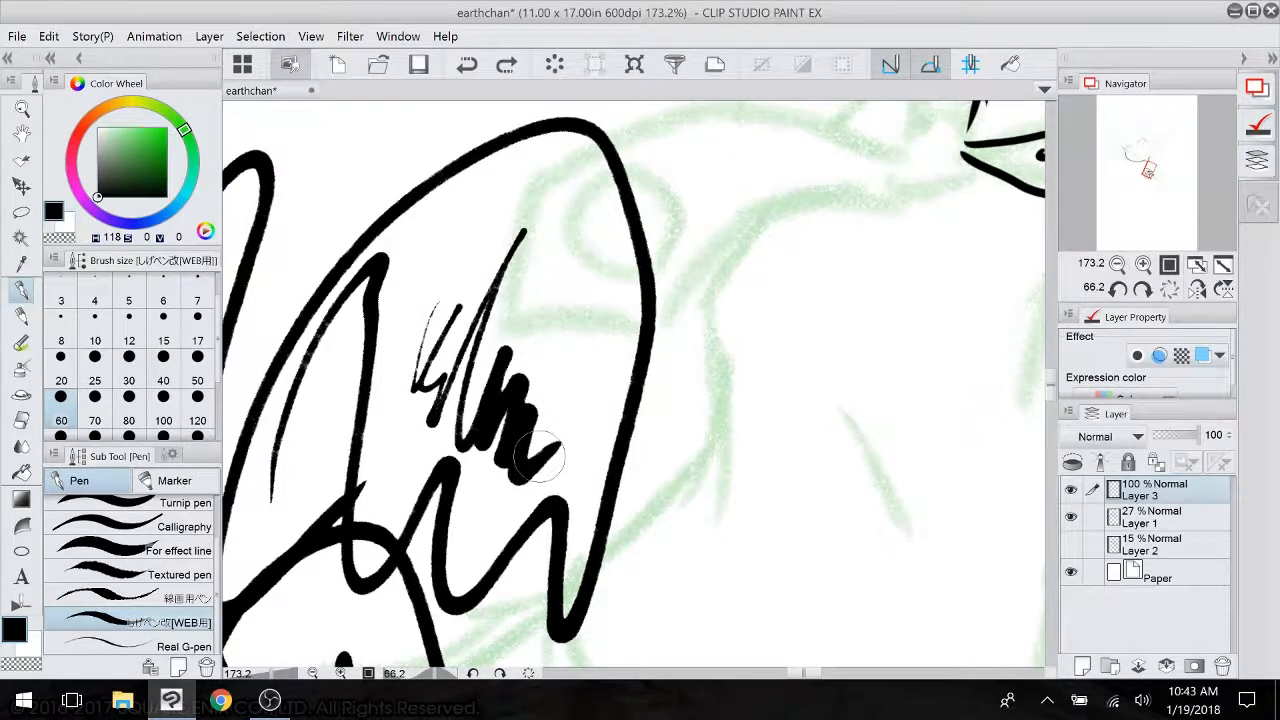
key(ctrl+z)
key(ctrl+z)
key(ctrl+z)
key(ctrl+z)
key(ctrl+z)
key(ctrl+z)
key(ctrl+z)
key(ctrl+z)
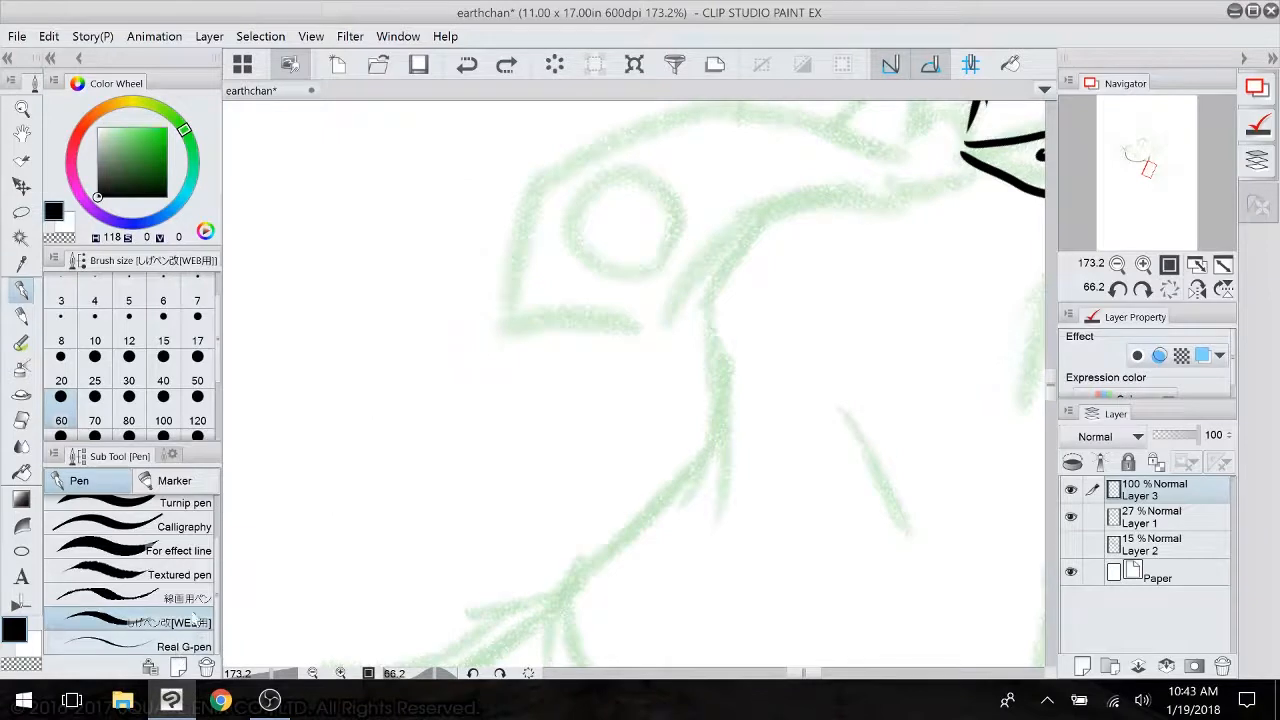
- Try the Real G-pen at size 120 with a test stroke across the body sketch and undo it
click(193, 645)
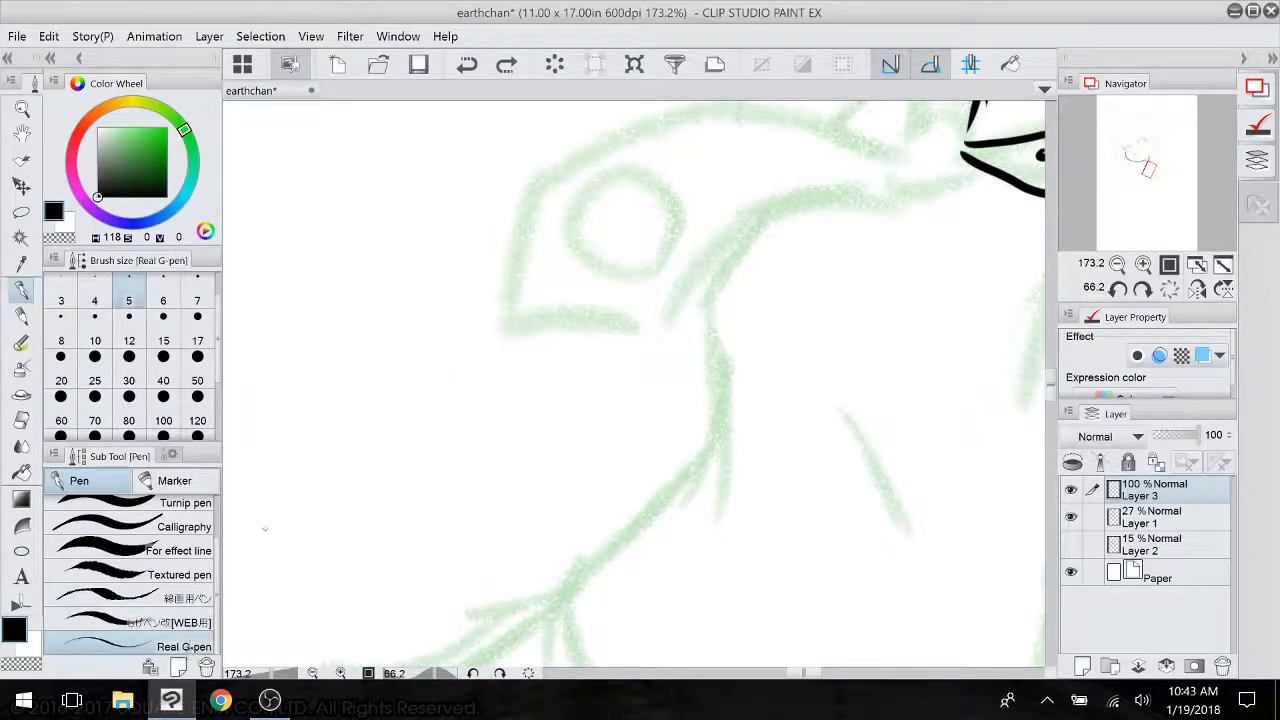
click(197, 422)
mouse_move(298, 422)
mouse_down()
mouse_move(343, 350)
mouse_move(418, 525)
mouse_move(450, 240)
mouse_move(786, 523)
mouse_move(774, 500)
mouse_up()
key(ctrl+z)
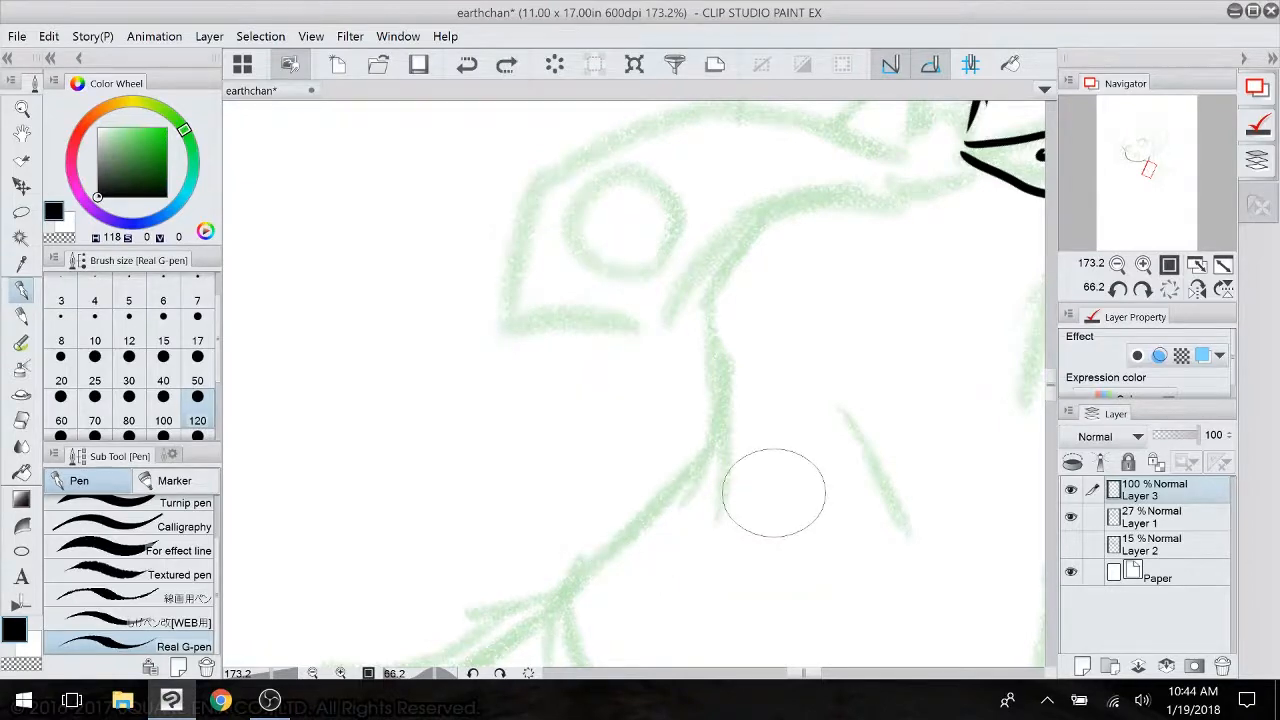
- Switch back to the G-pen at size 30 for inking the raised hand
scroll(777, 491, down, 5)
drag(748, 346, 451, 481)
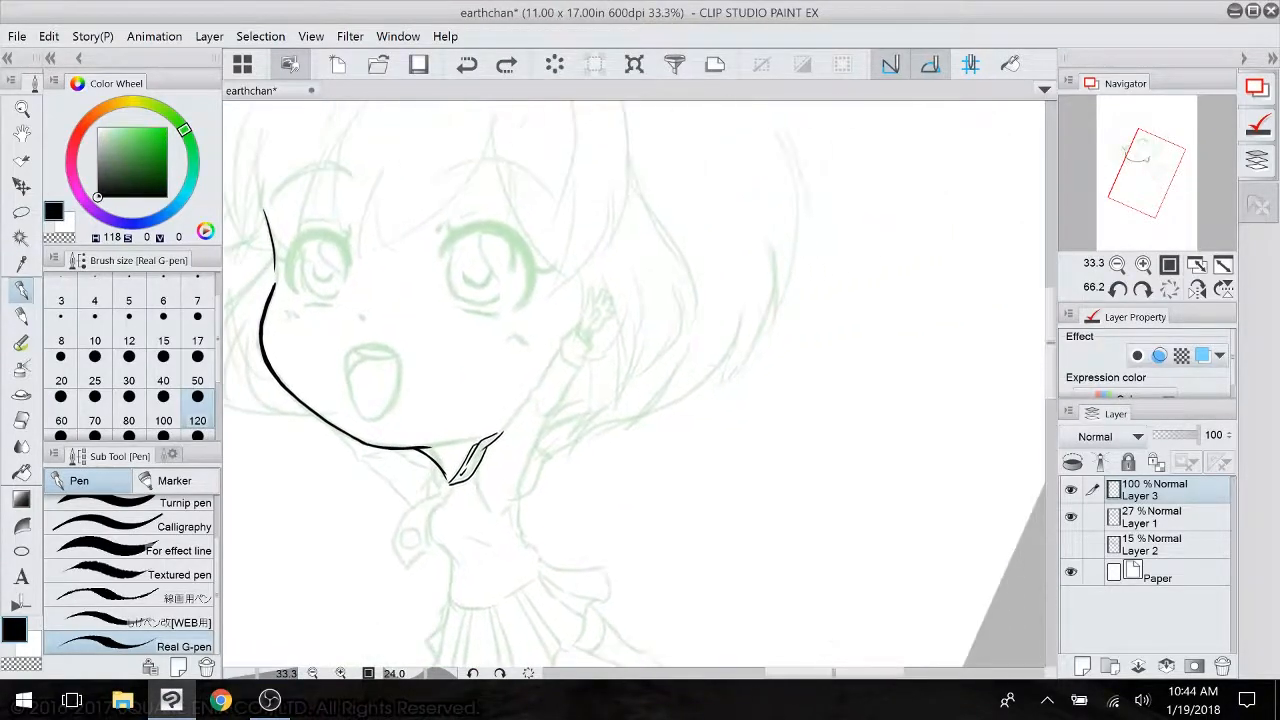
scroll(224, 572, up, 2)
click(205, 511)
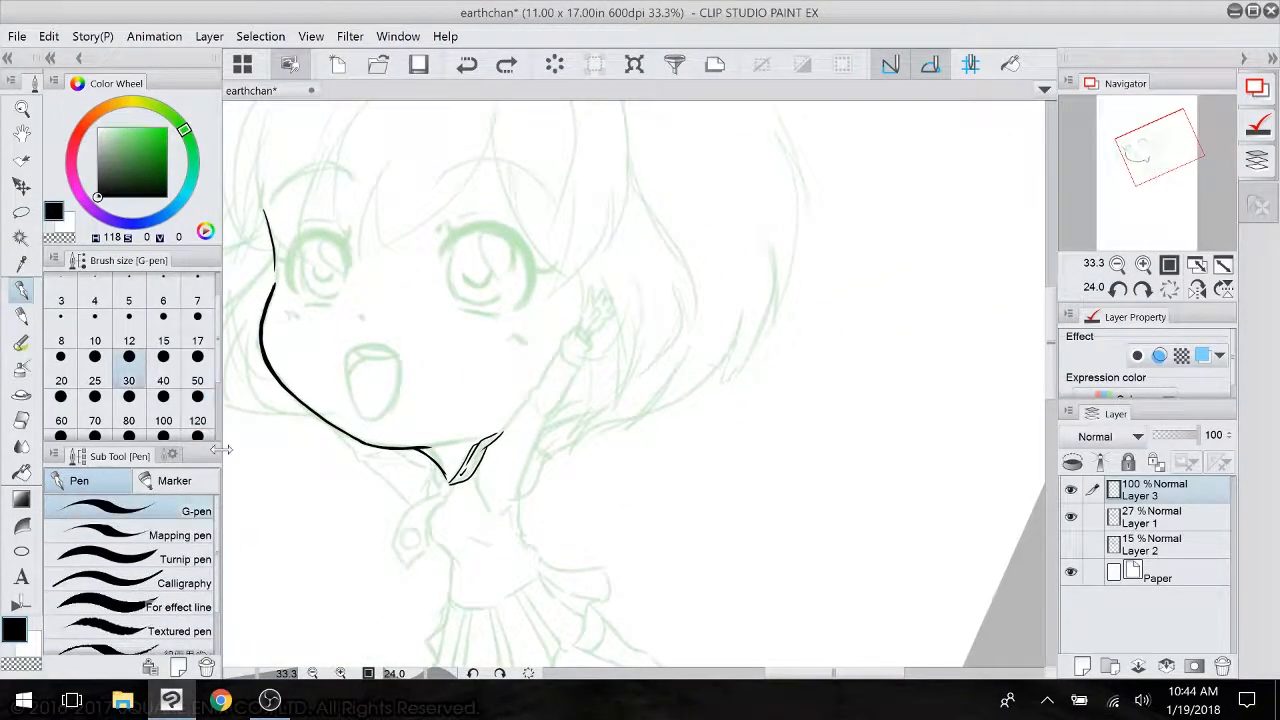
drag(618, 398, 643, 488)
scroll(643, 488, up, 3)
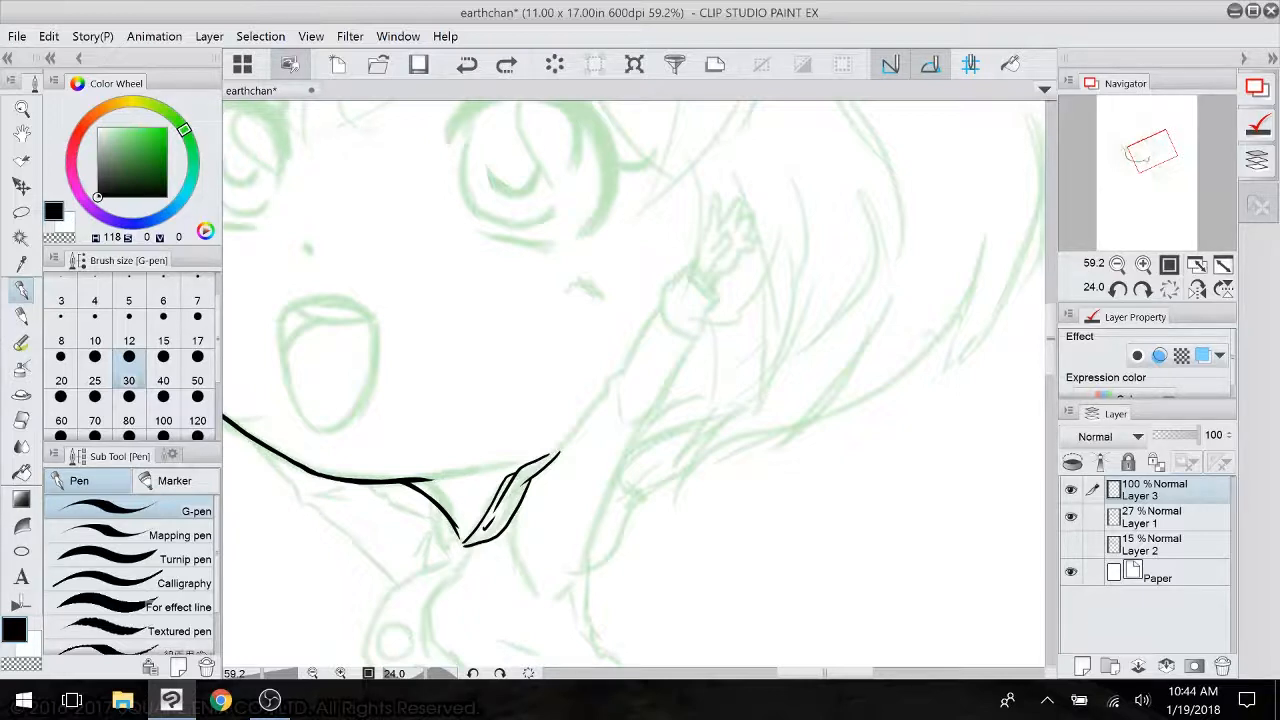
drag(560, 453, 523, 588)
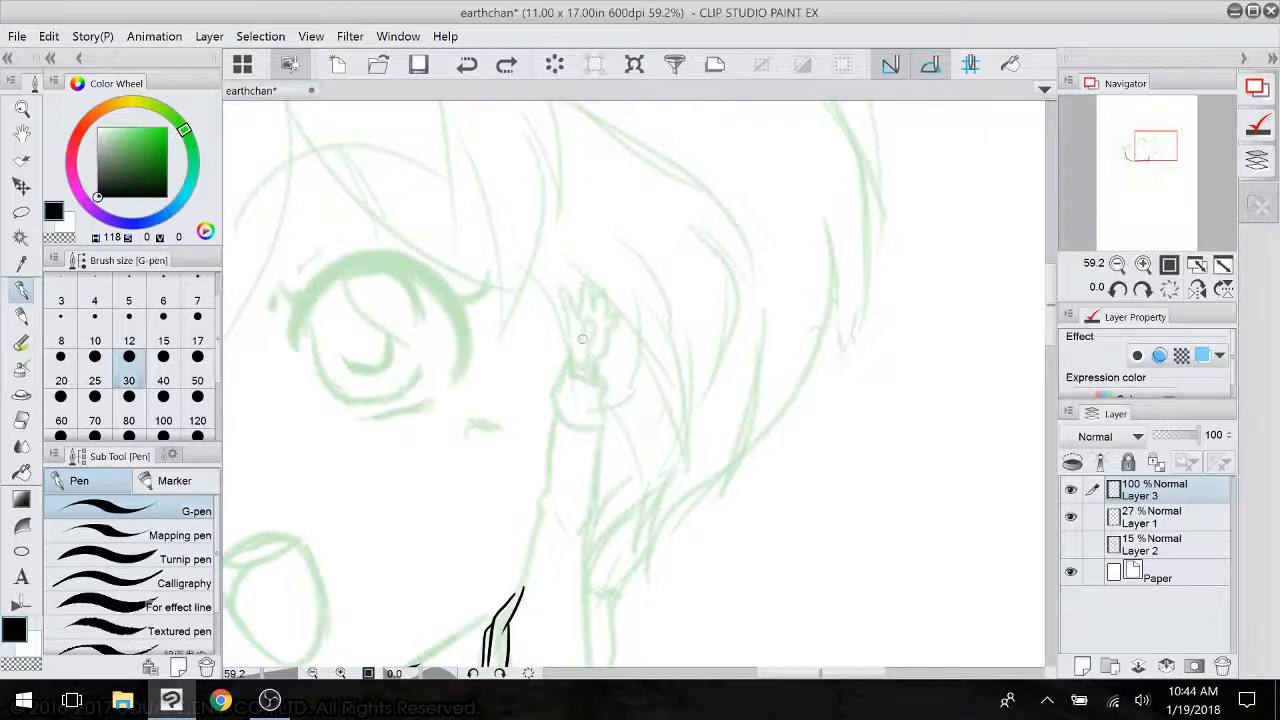
- Ink the raised hand with its spread fingers and palm creases, and the folded cuff around the wrist
drag(592, 325, 591, 346)
scroll(549, 272, up, 5)
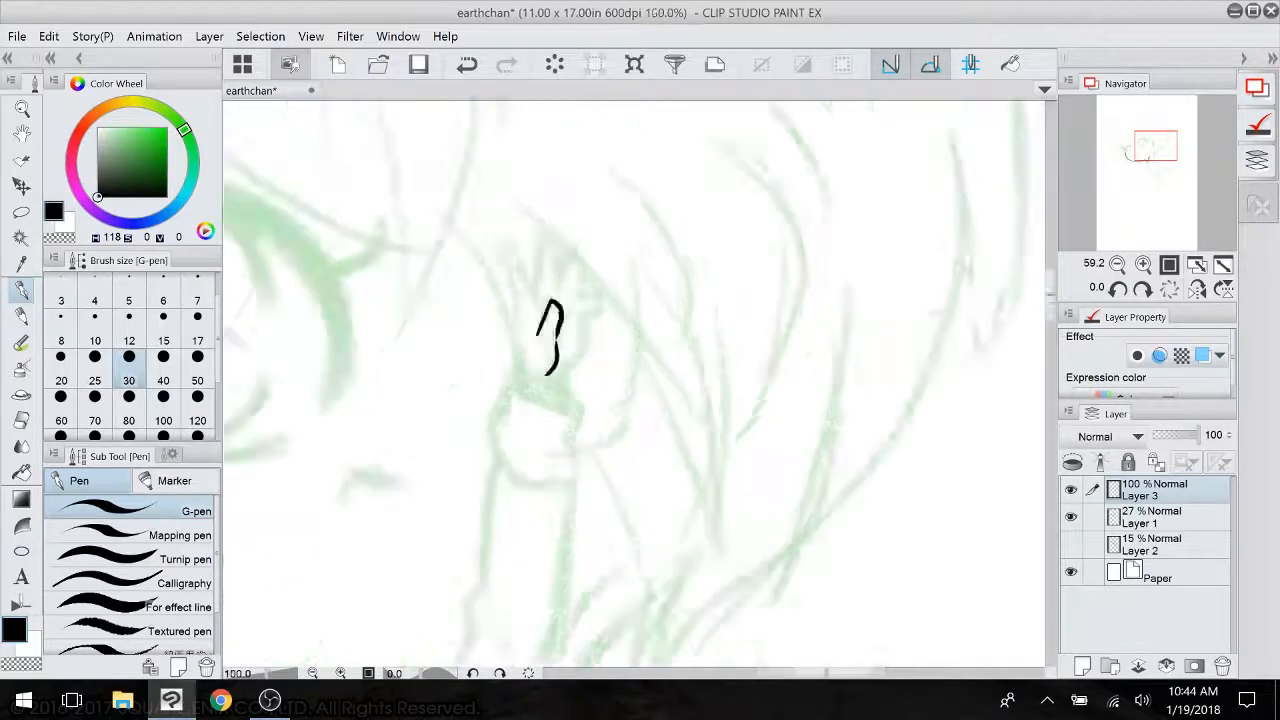
mouse_move(450, 227)
mouse_down()
mouse_move(510, 287)
mouse_move(522, 350)
mouse_move(460, 248)
mouse_move(481, 316)
mouse_move(500, 505)
mouse_up()
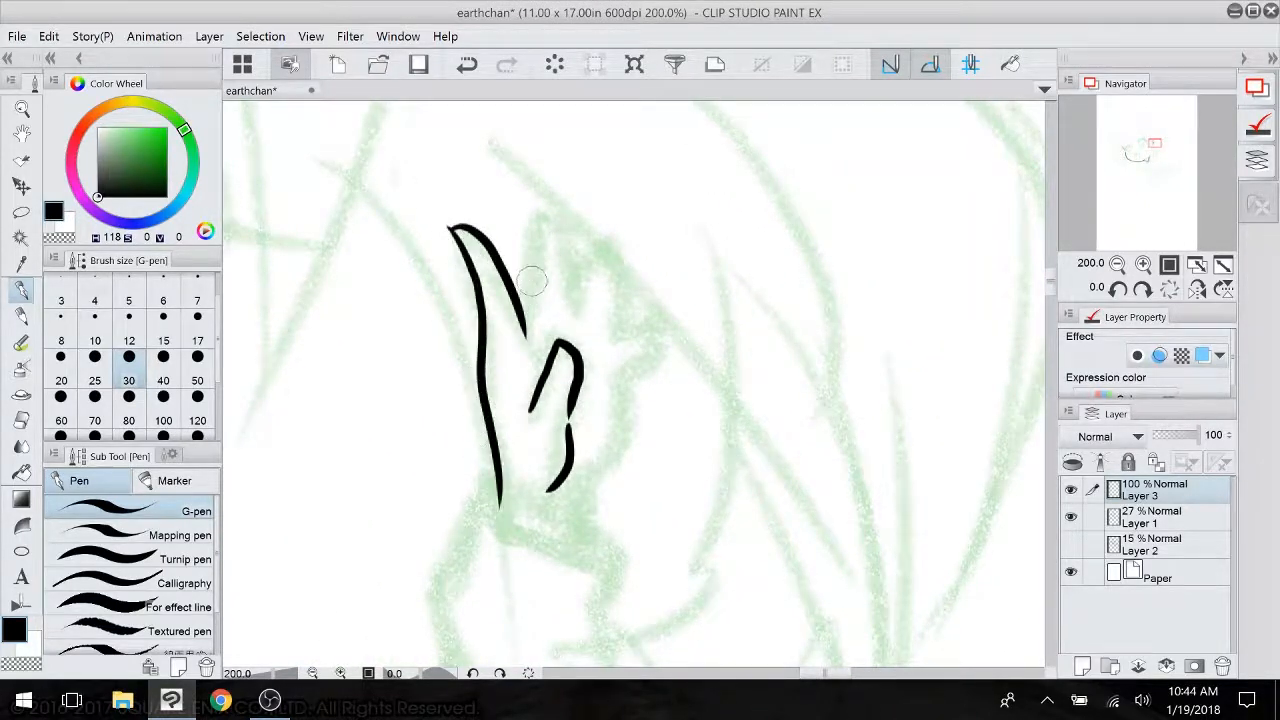
mouse_move(525, 332)
mouse_down()
mouse_move(548, 200)
mouse_move(573, 328)
mouse_move(606, 225)
mouse_move(612, 334)
mouse_move(674, 276)
mouse_move(588, 512)
mouse_move(671, 327)
mouse_move(809, 497)
mouse_move(751, 553)
mouse_up()
mouse_move(648, 285)
mouse_down()
mouse_move(660, 361)
mouse_move(718, 405)
mouse_up()
mouse_move(668, 276)
mouse_down()
mouse_move(640, 262)
mouse_move(566, 336)
mouse_move(530, 420)
mouse_move(625, 535)
mouse_move(682, 478)
mouse_up()
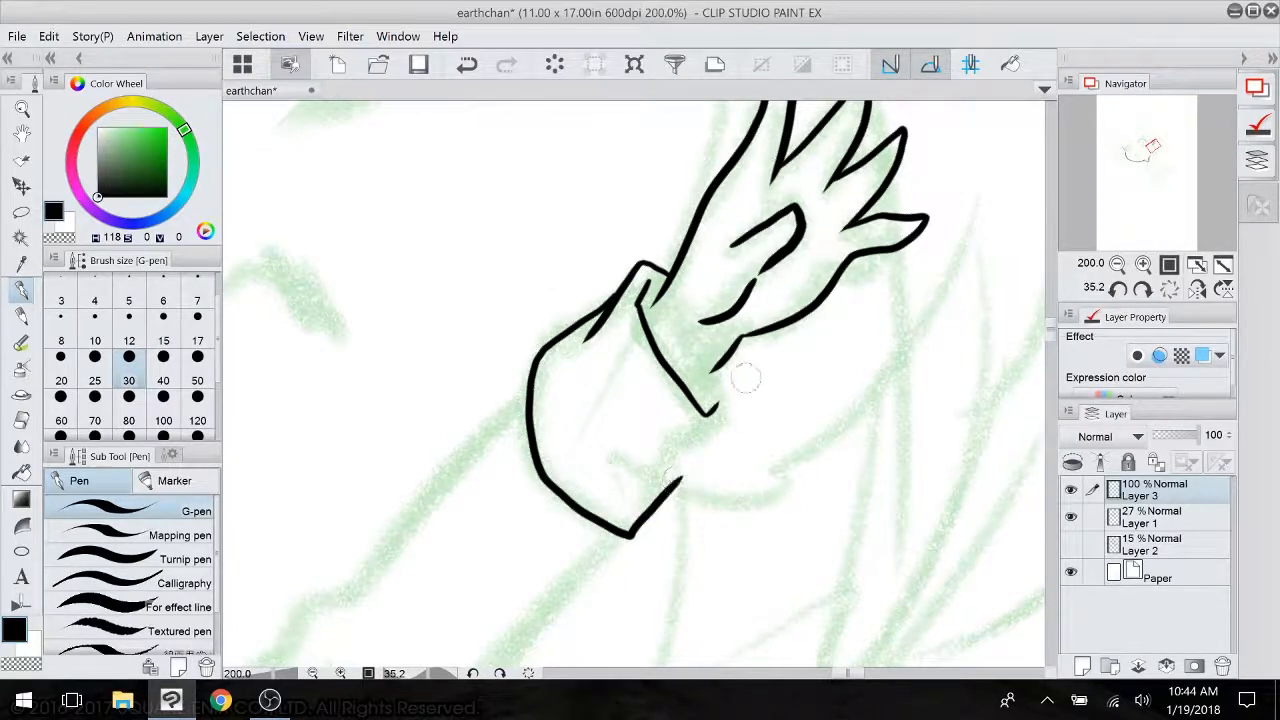
mouse_move(722, 356)
mouse_down()
mouse_move(720, 452)
mouse_move(680, 481)
mouse_move(976, 514)
mouse_up()
- Thicken the inked cheek line below the smaller eye and set the G-pen's stabilization to 12
drag(359, 484, 609, 594)
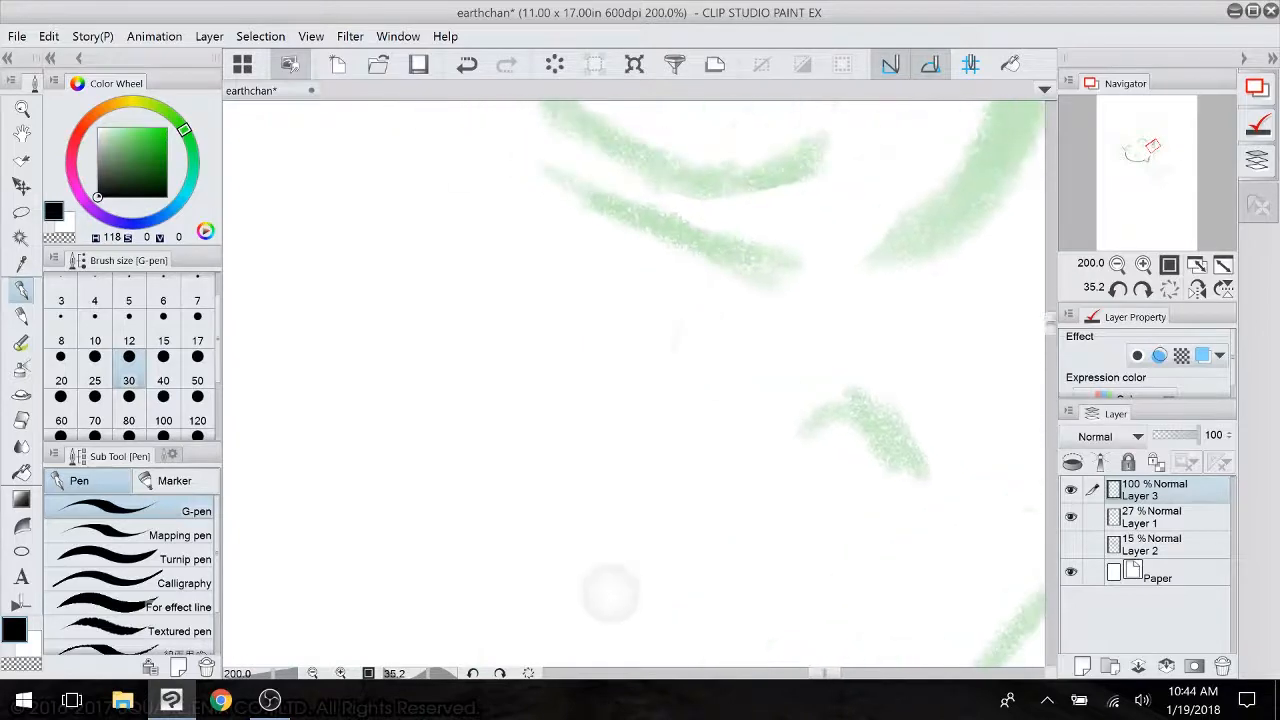
scroll(660, 427, down, 4)
mouse_move(500, 420)
mouse_down()
mouse_move(763, 449)
mouse_move(735, 524)
mouse_up()
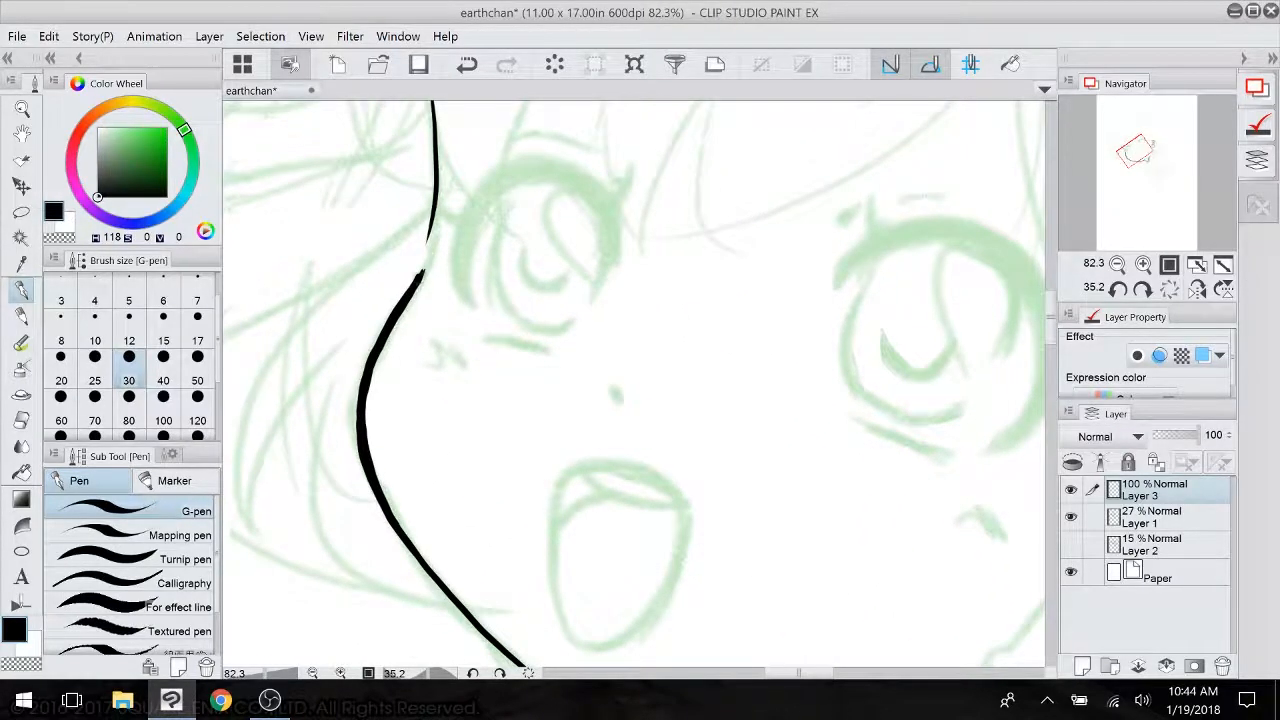
mouse_move(417, 276)
mouse_down()
mouse_move(363, 374)
mouse_move(358, 430)
mouse_up()
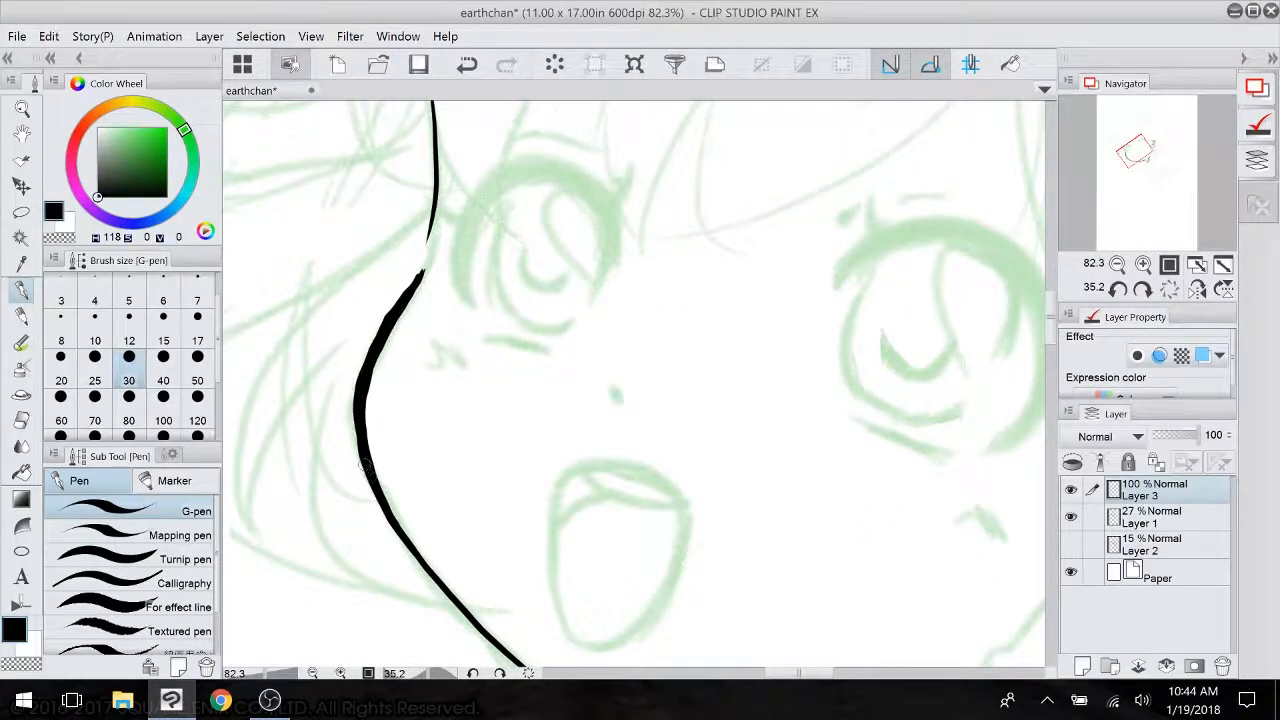
click(170, 455)
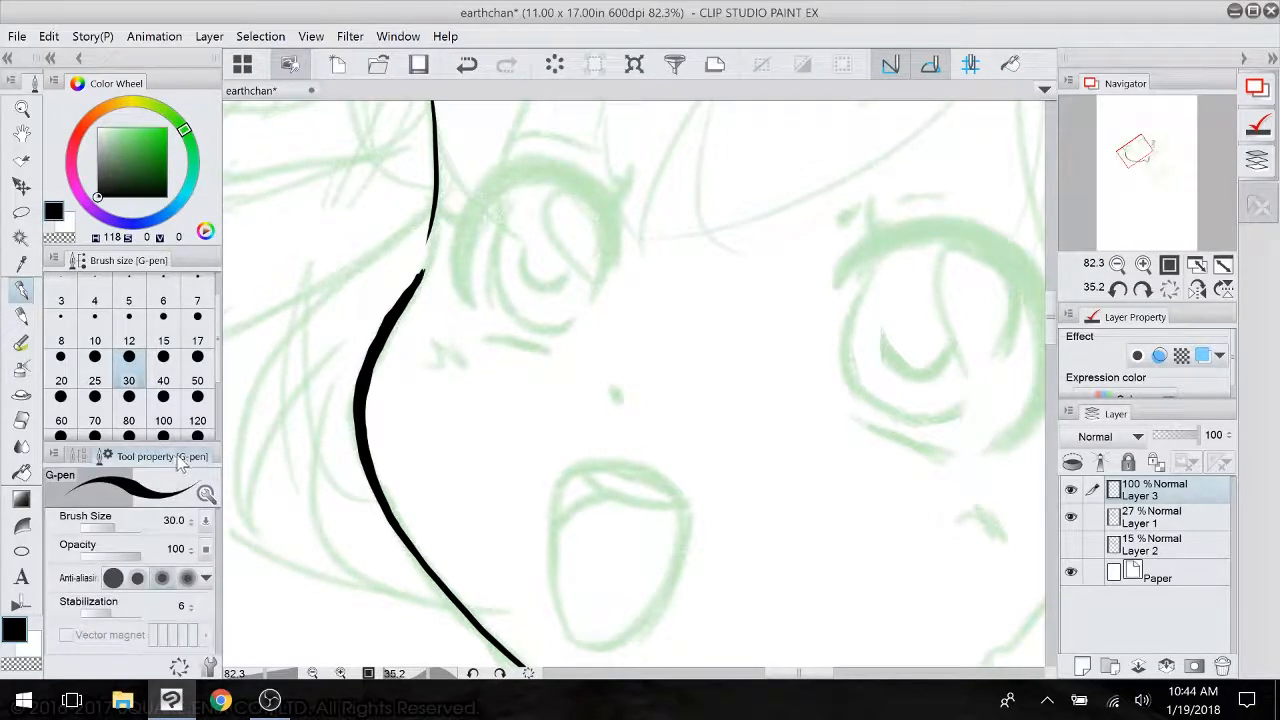
click(115, 610)
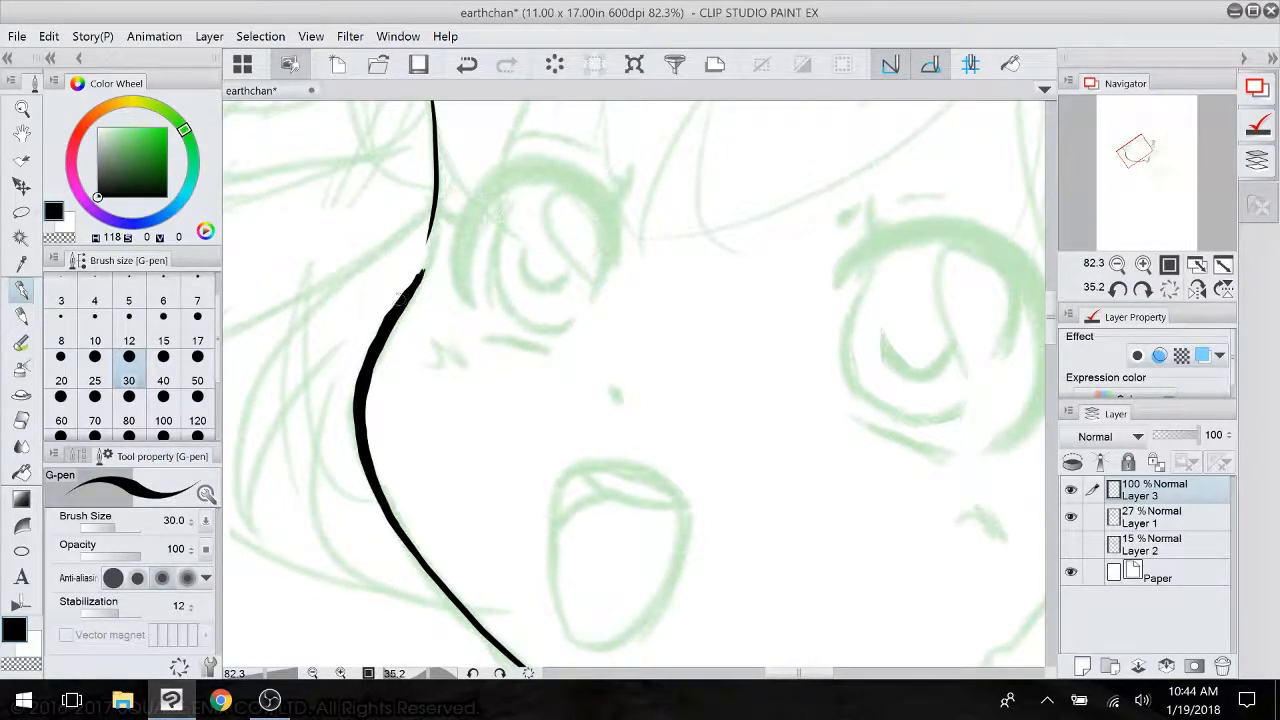
drag(402, 294, 366, 360)
- Ink both edges of the raised arm's sleeve from the cuff past the elbow folds to the shoulder and armpit curve
drag(620, 520, 585, 197)
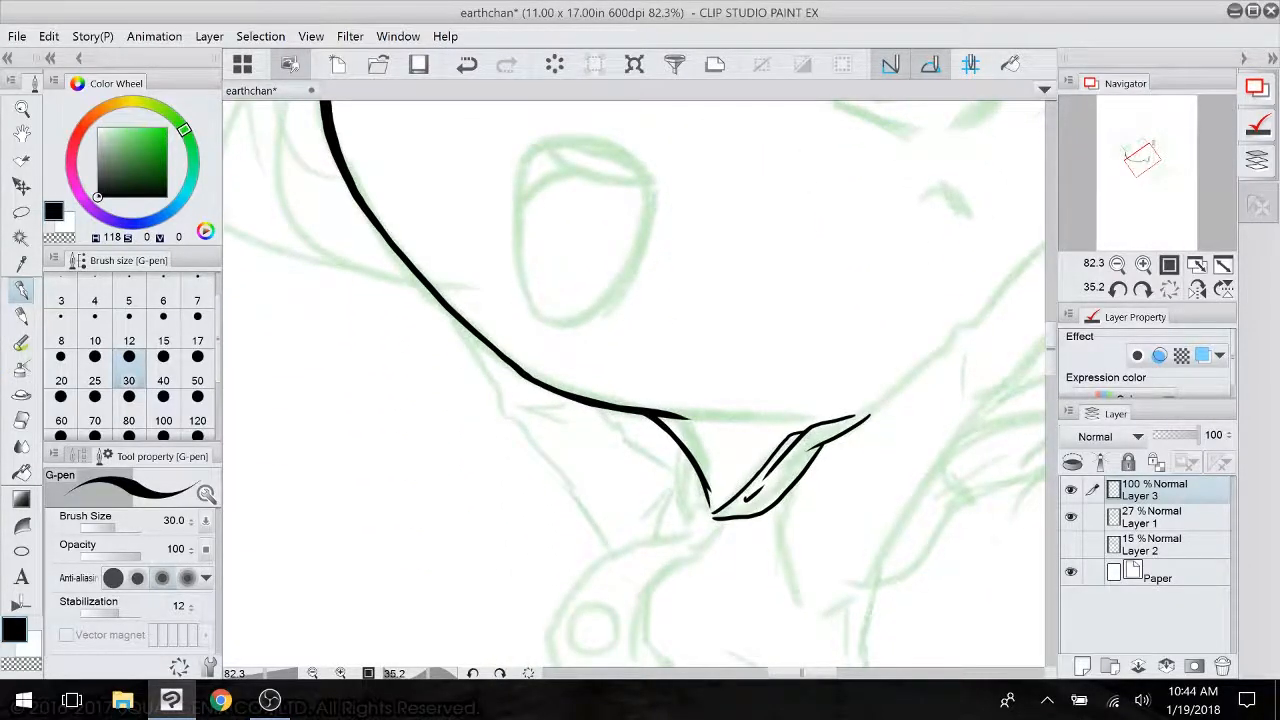
mouse_move(712, 517)
mouse_down()
mouse_move(546, 386)
mouse_move(474, 580)
mouse_move(425, 640)
mouse_up()
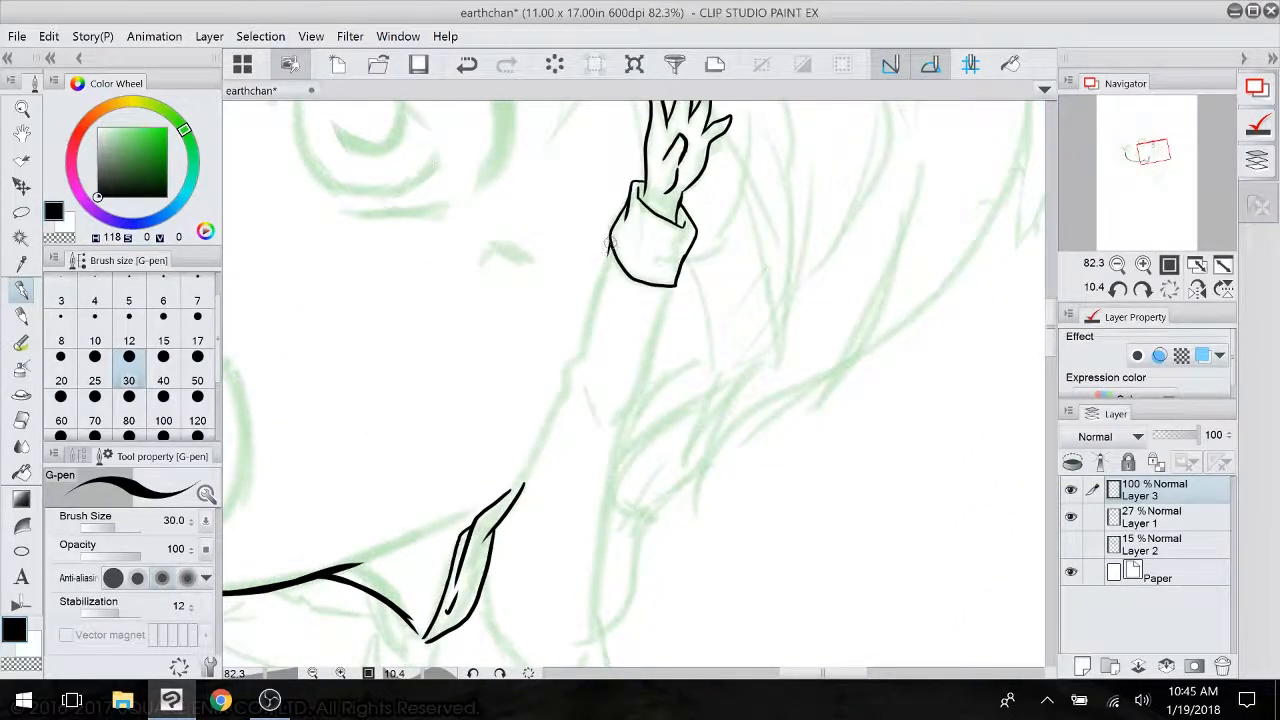
mouse_move(610, 243)
mouse_down()
mouse_move(566, 399)
mouse_move(598, 383)
mouse_up()
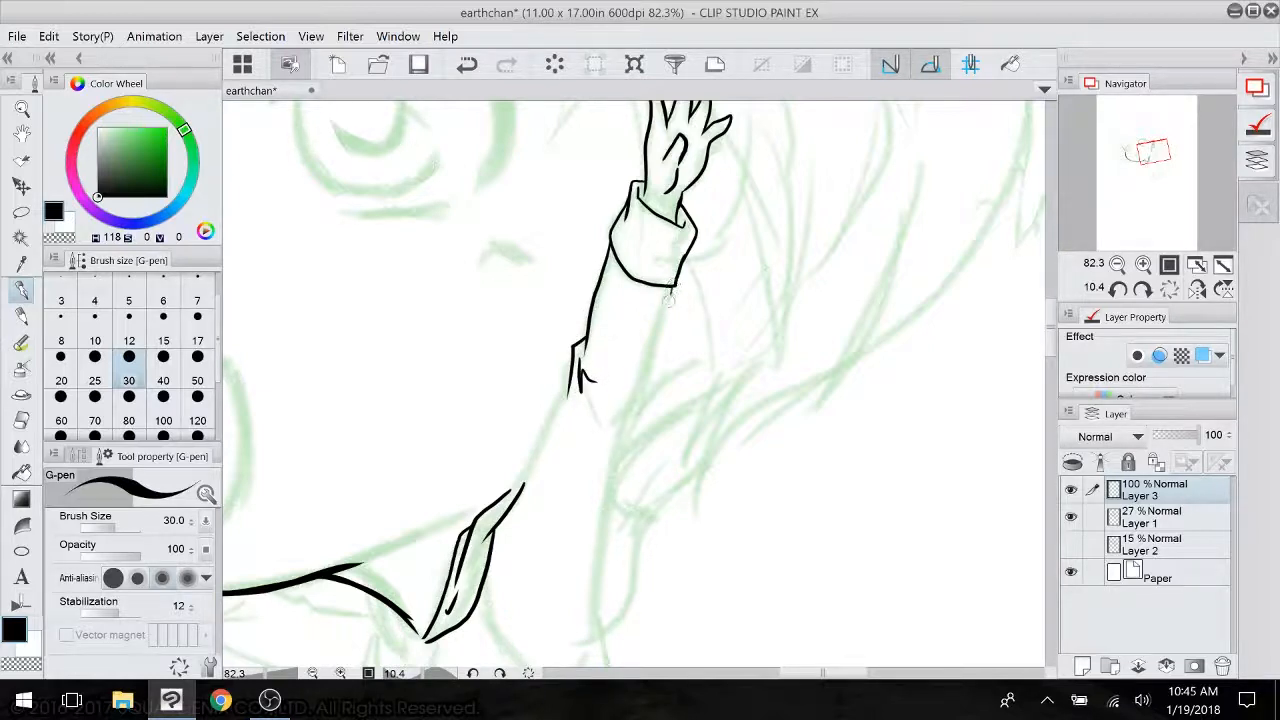
mouse_move(670, 290)
mouse_down()
mouse_move(636, 402)
mouse_move(531, 266)
mouse_move(618, 286)
mouse_move(622, 345)
mouse_move(609, 318)
mouse_move(549, 401)
mouse_move(511, 412)
mouse_up()
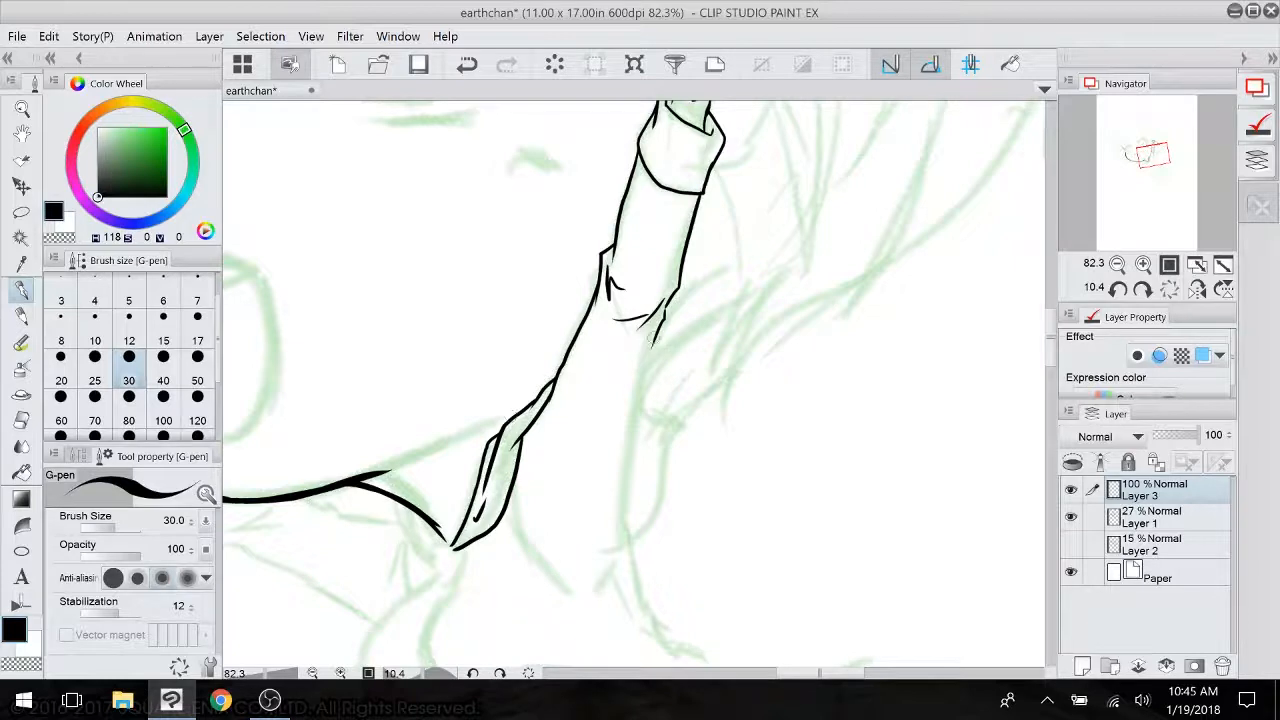
drag(662, 322, 620, 545)
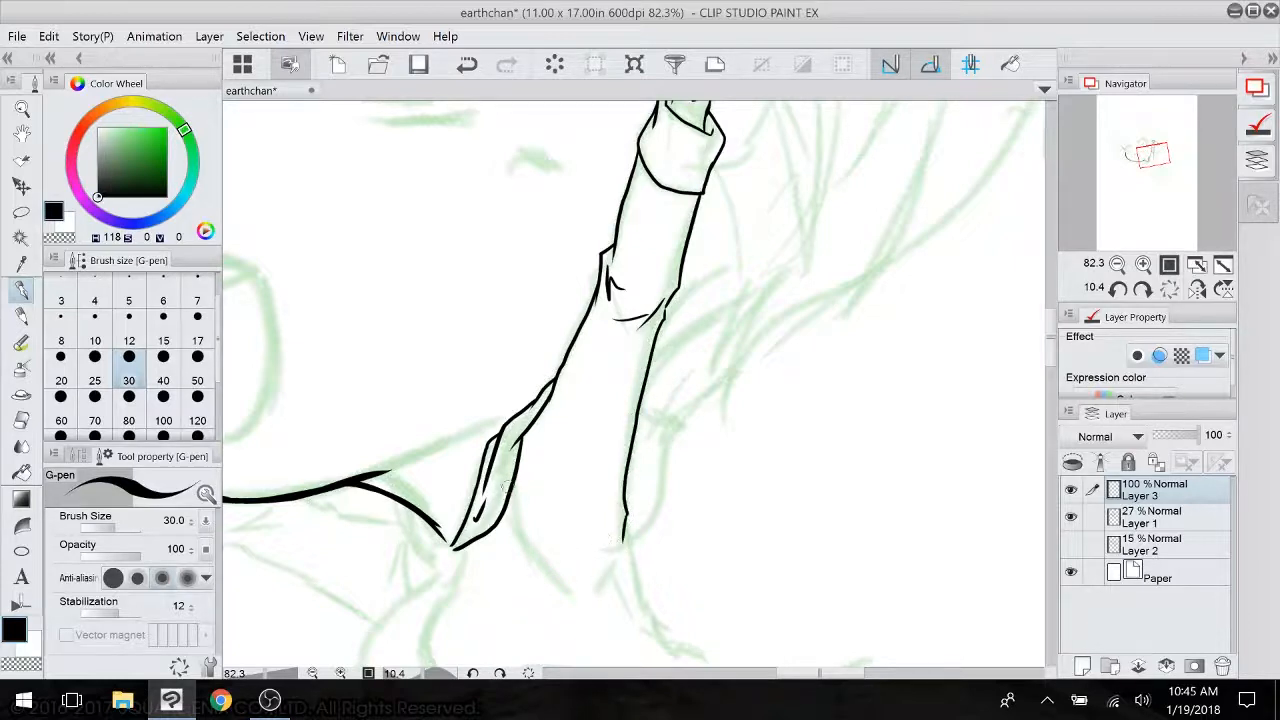
mouse_move(505, 486)
mouse_down()
mouse_move(530, 542)
mouse_move(607, 598)
mouse_move(625, 553)
mouse_move(634, 596)
mouse_move(465, 557)
mouse_move(686, 471)
mouse_up()
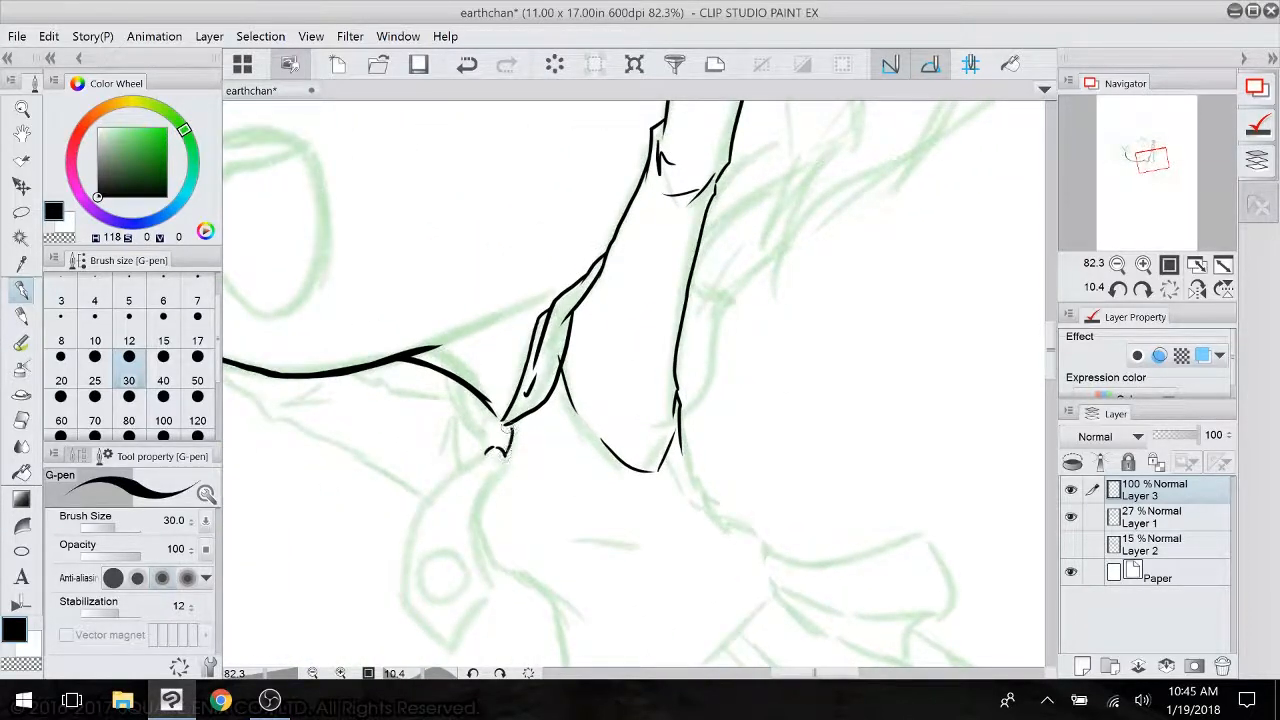
- Ink the scarf's round knot and hanging pointed tail, and clean up the tail's corners with the Hard eraser at size 17
mouse_move(506, 424)
mouse_down()
mouse_move(487, 426)
mouse_move(486, 453)
mouse_move(452, 489)
mouse_up()
mouse_move(507, 452)
mouse_down()
mouse_move(467, 546)
mouse_move(494, 603)
mouse_up()
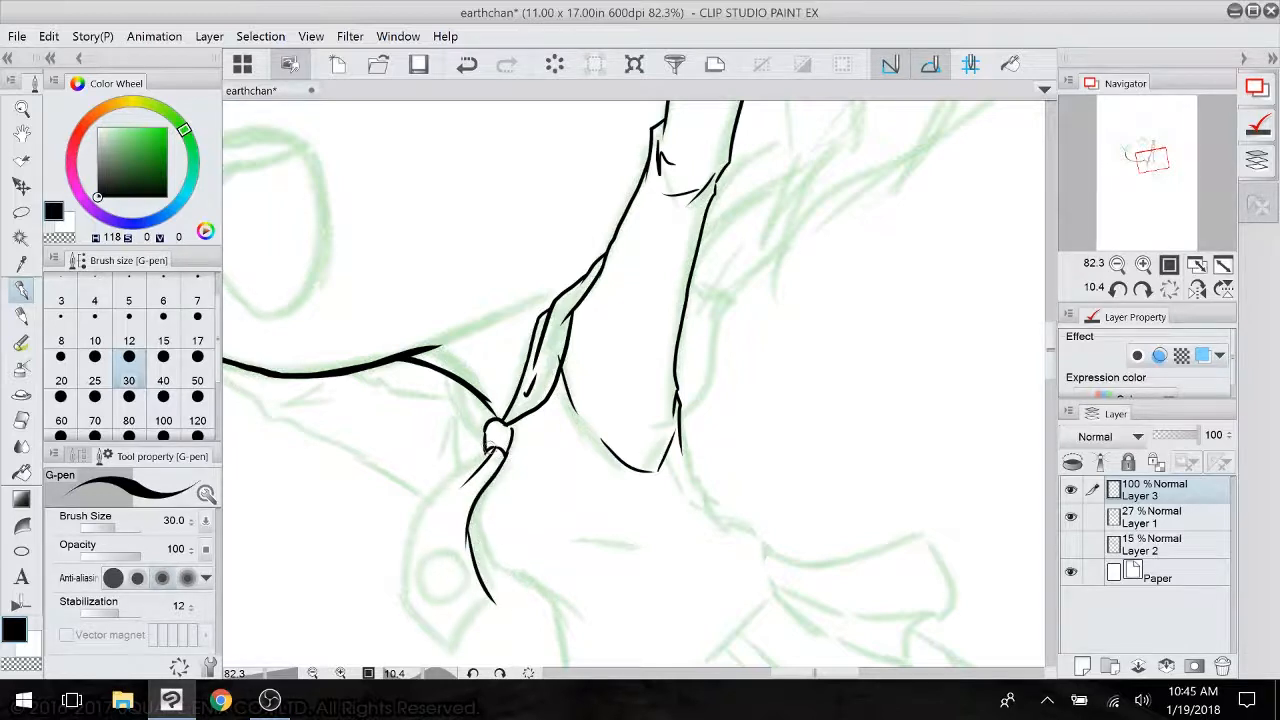
mouse_move(492, 448)
mouse_down()
mouse_move(398, 550)
mouse_move(401, 604)
mouse_move(454, 658)
mouse_move(494, 601)
mouse_up()
mouse_move(490, 544)
mouse_down()
mouse_move(436, 517)
mouse_move(480, 447)
mouse_up()
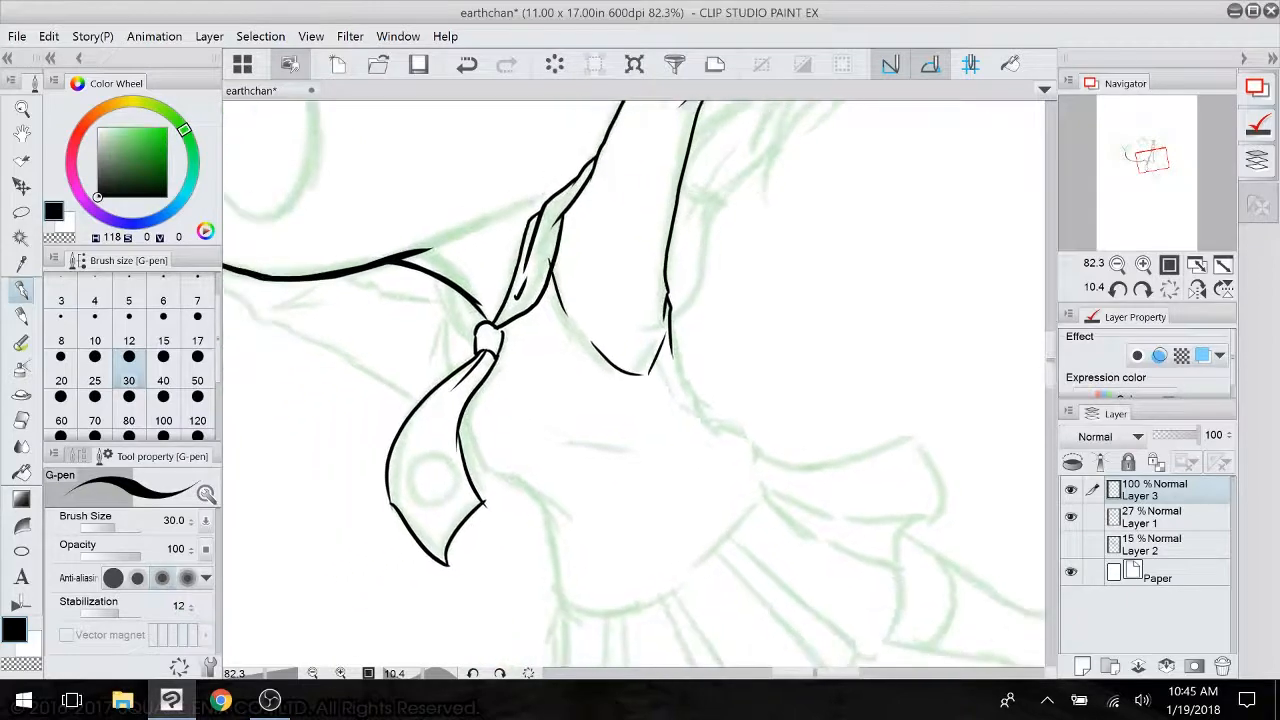
key(e)
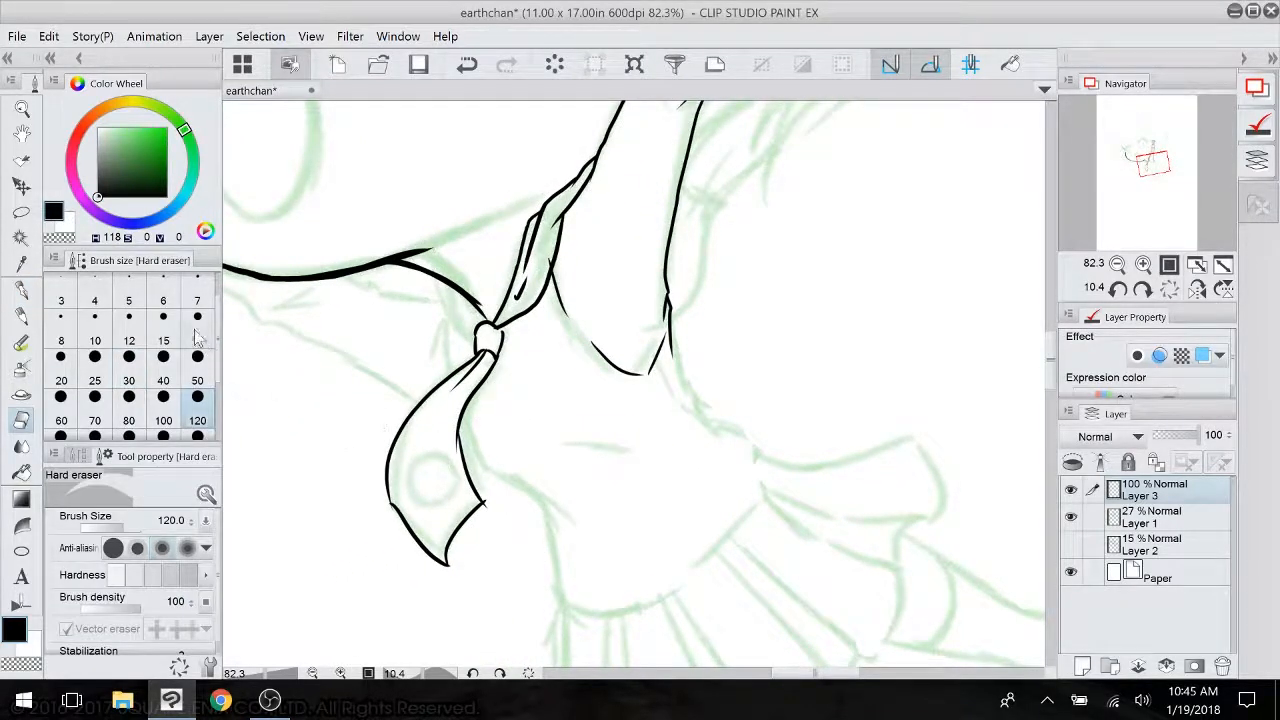
click(197, 340)
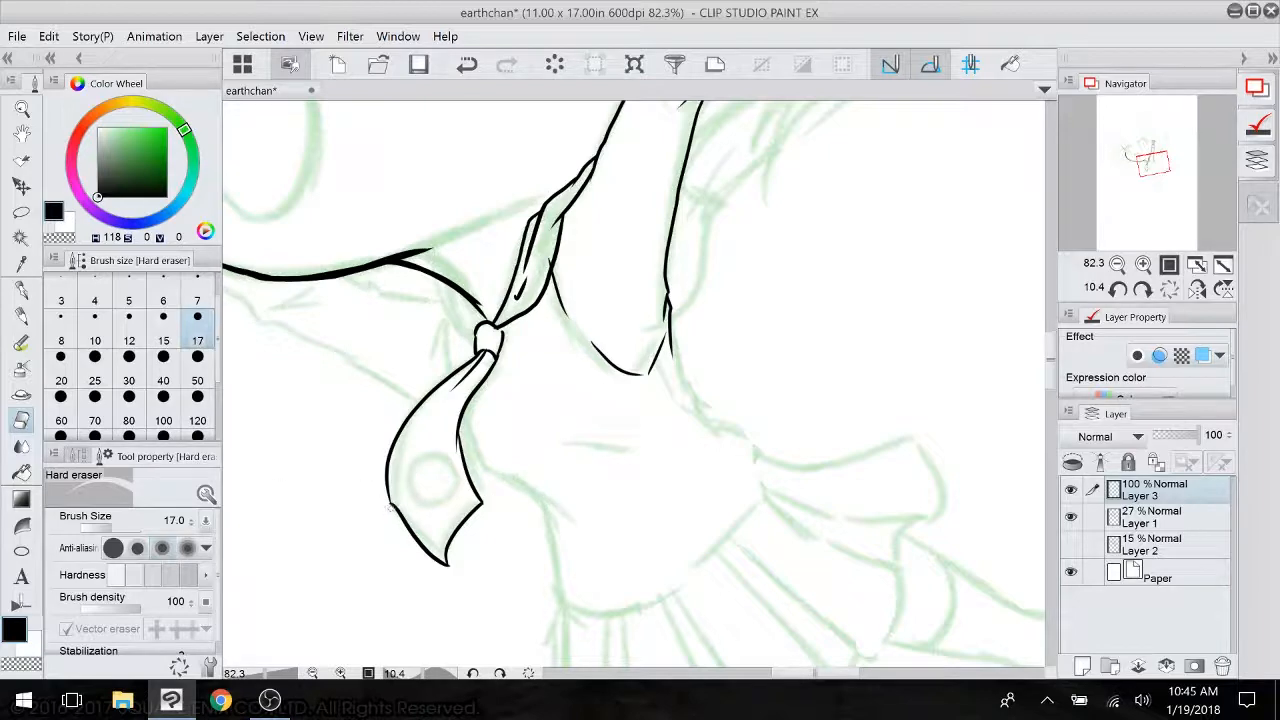
- Ink the torso's side line below the scarf and two short fold lines on the chest with the G-pen
click(20, 290)
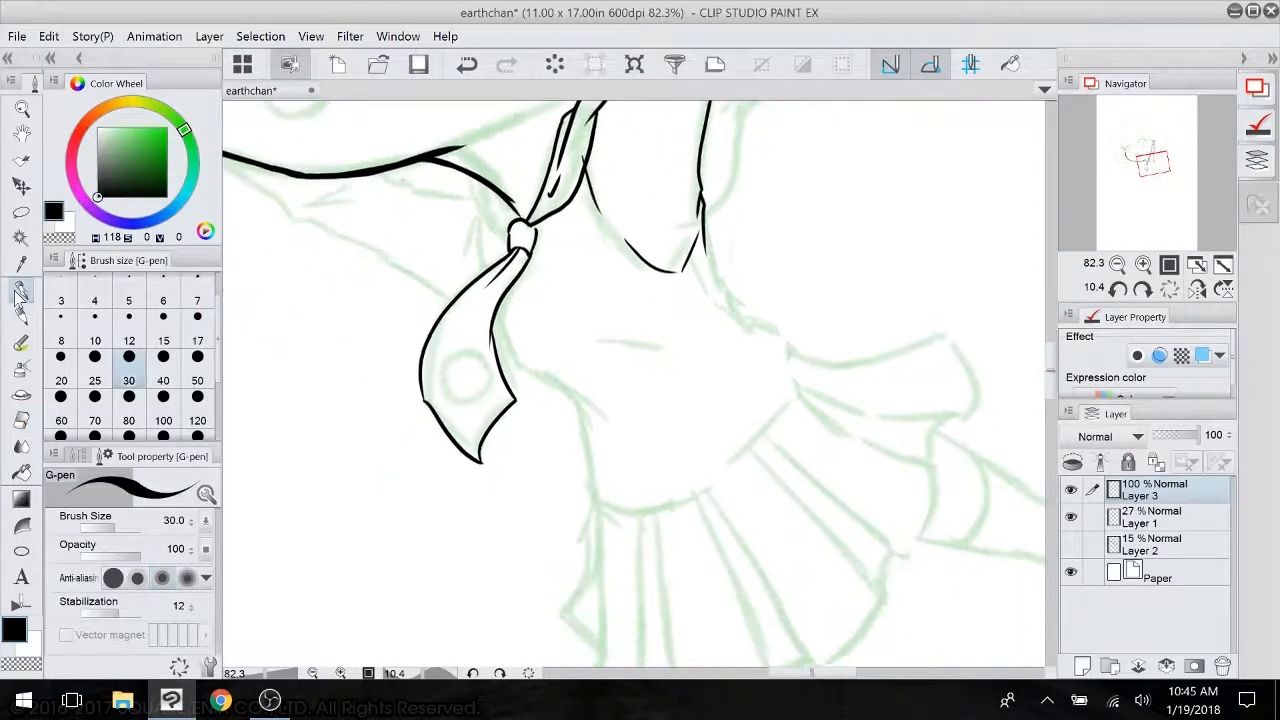
drag(634, 300, 674, 362)
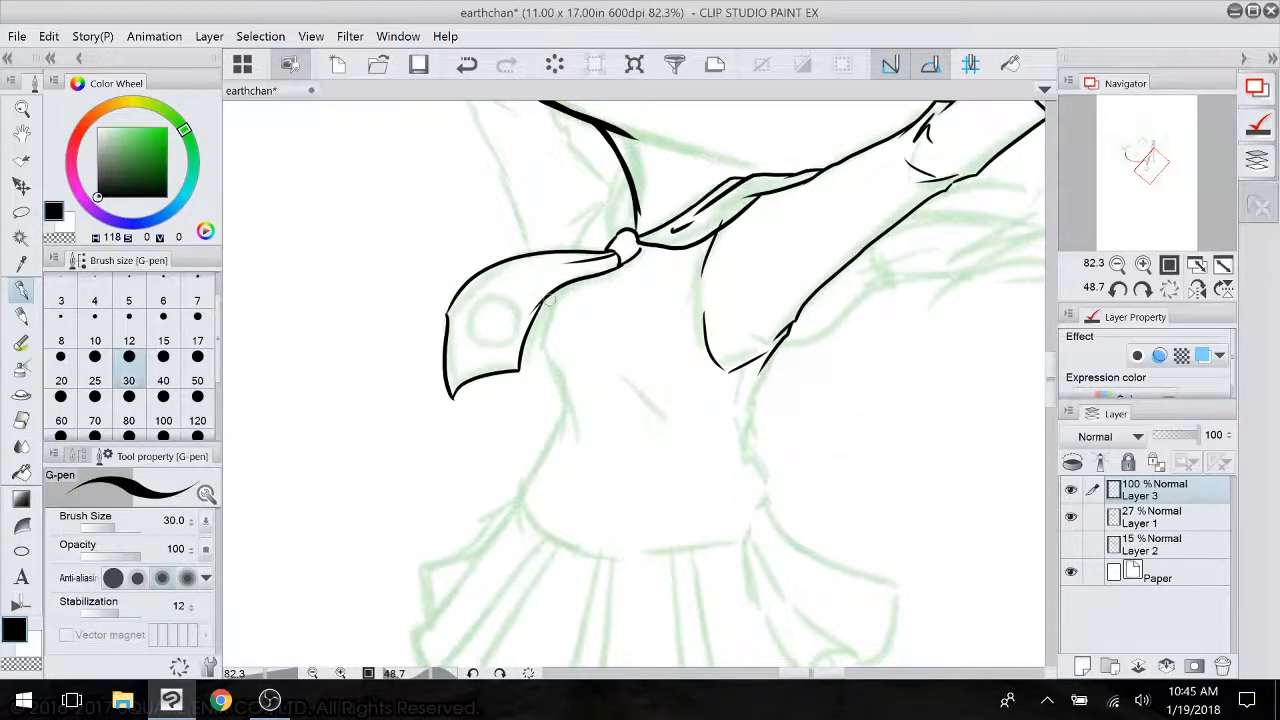
drag(545, 328, 559, 460)
drag(632, 368, 652, 428)
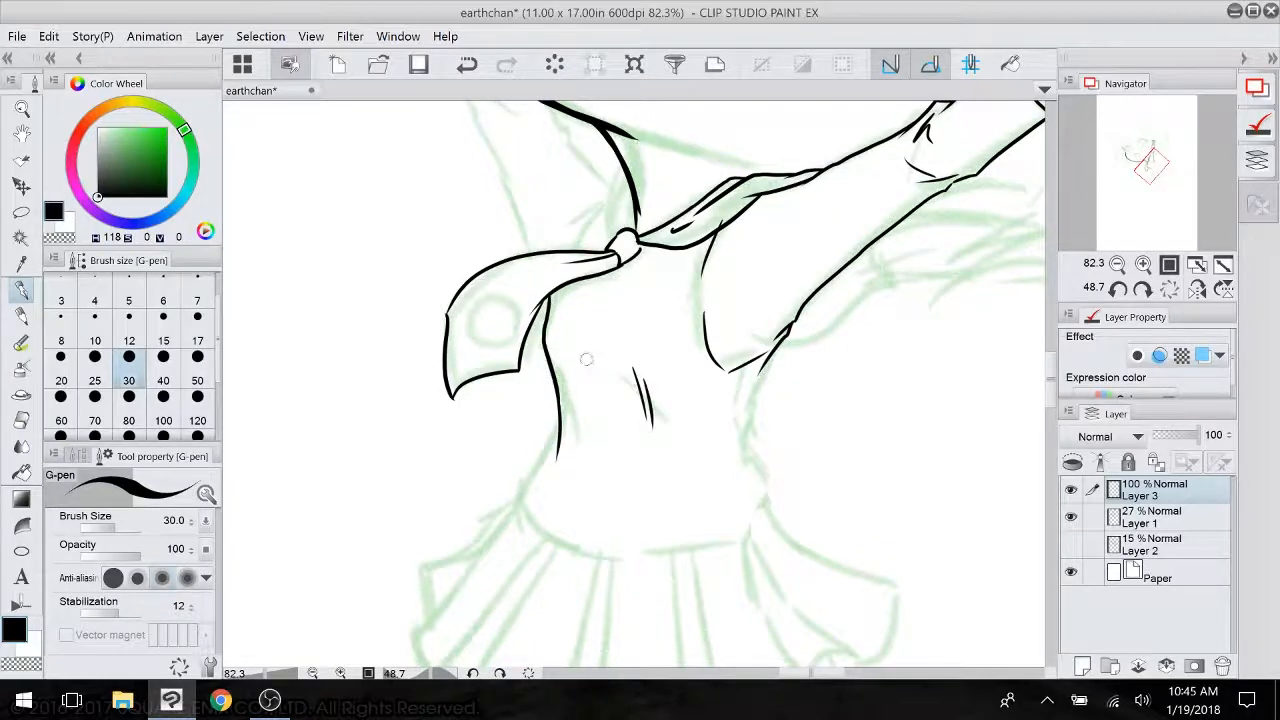
- Ink both sides of the torso down past the waist to the hips, and tidy the armpit curve at the scarf with the Hard eraser
mouse_move(560, 418)
mouse_down()
mouse_move(522, 478)
mouse_move(530, 520)
mouse_move(574, 557)
mouse_up()
mouse_move(772, 344)
mouse_down()
mouse_move(740, 452)
mouse_move(757, 518)
mouse_move(724, 366)
mouse_move(710, 440)
mouse_move(611, 449)
mouse_move(527, 573)
mouse_move(435, 489)
mouse_move(593, 653)
mouse_up()
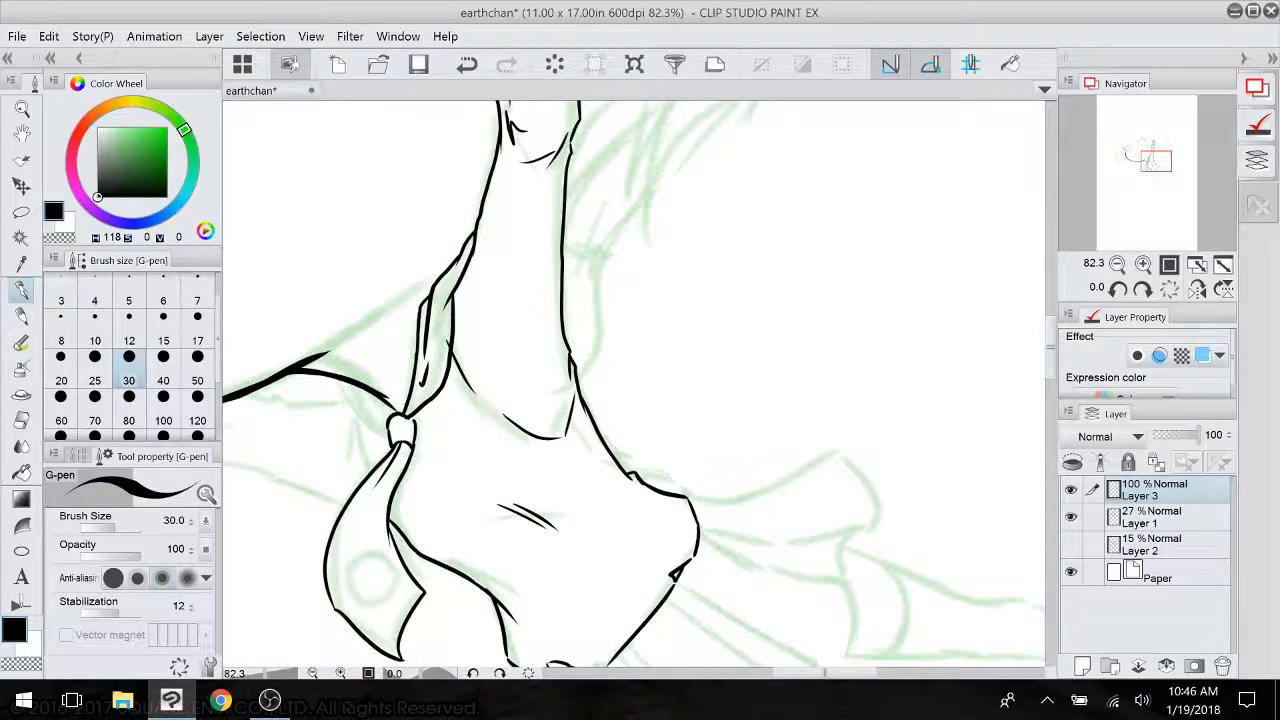
key(e)
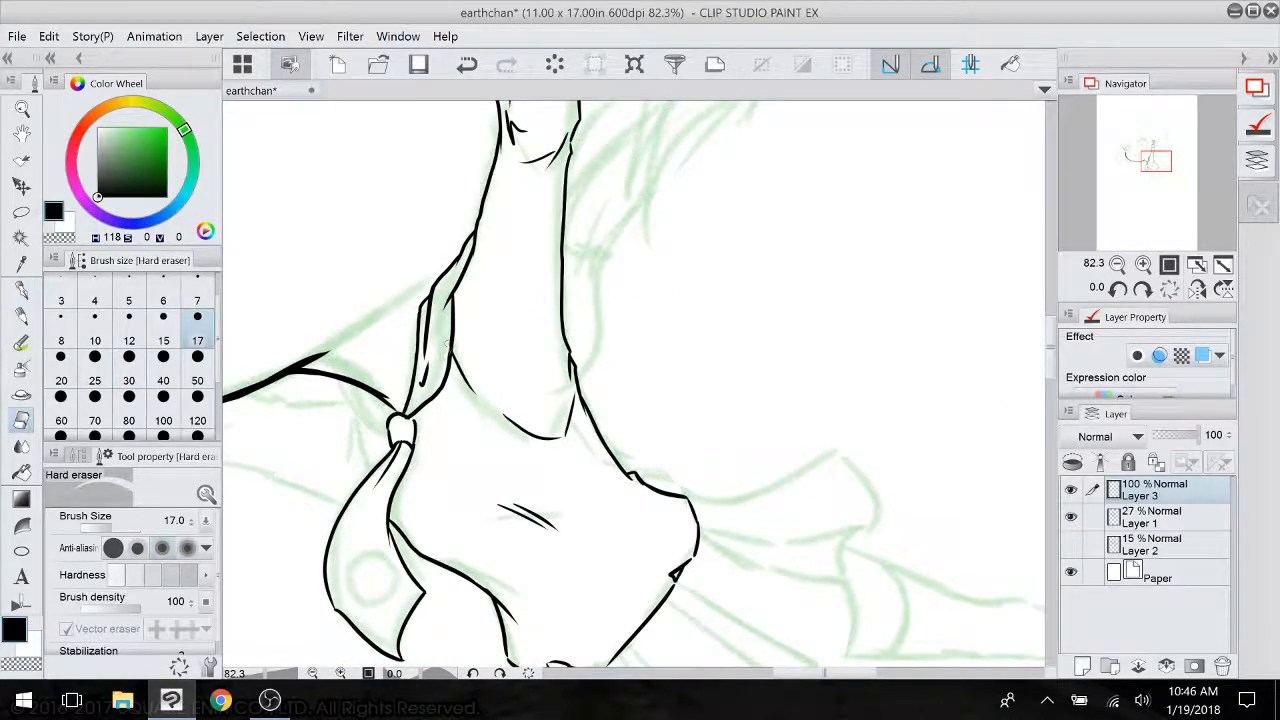
mouse_move(896, 528)
mouse_down()
mouse_move(912, 381)
mouse_move(1092, 564)
mouse_up()
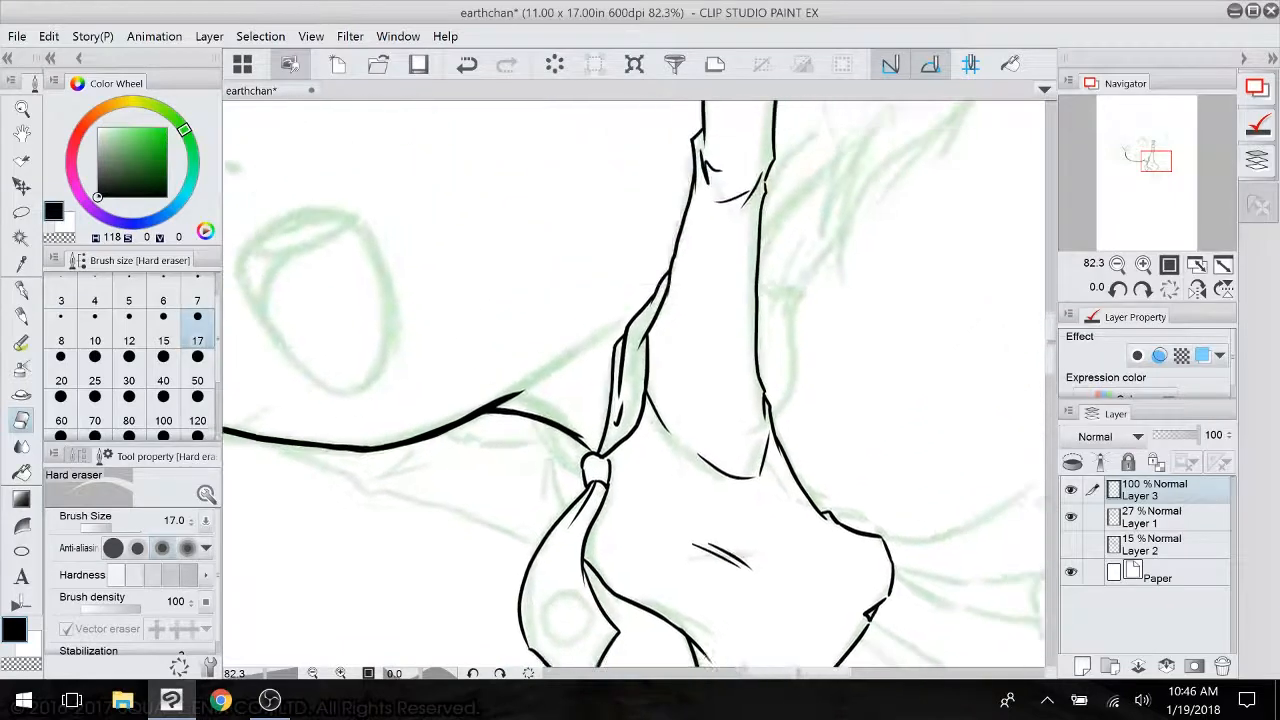
mouse_move(900, 420)
mouse_down()
mouse_move(836, 559)
mouse_move(790, 590)
mouse_up()
- Ink the scarf's short second tail behind the knot with its inner fold line, using the G-pen at size 30
key(p)
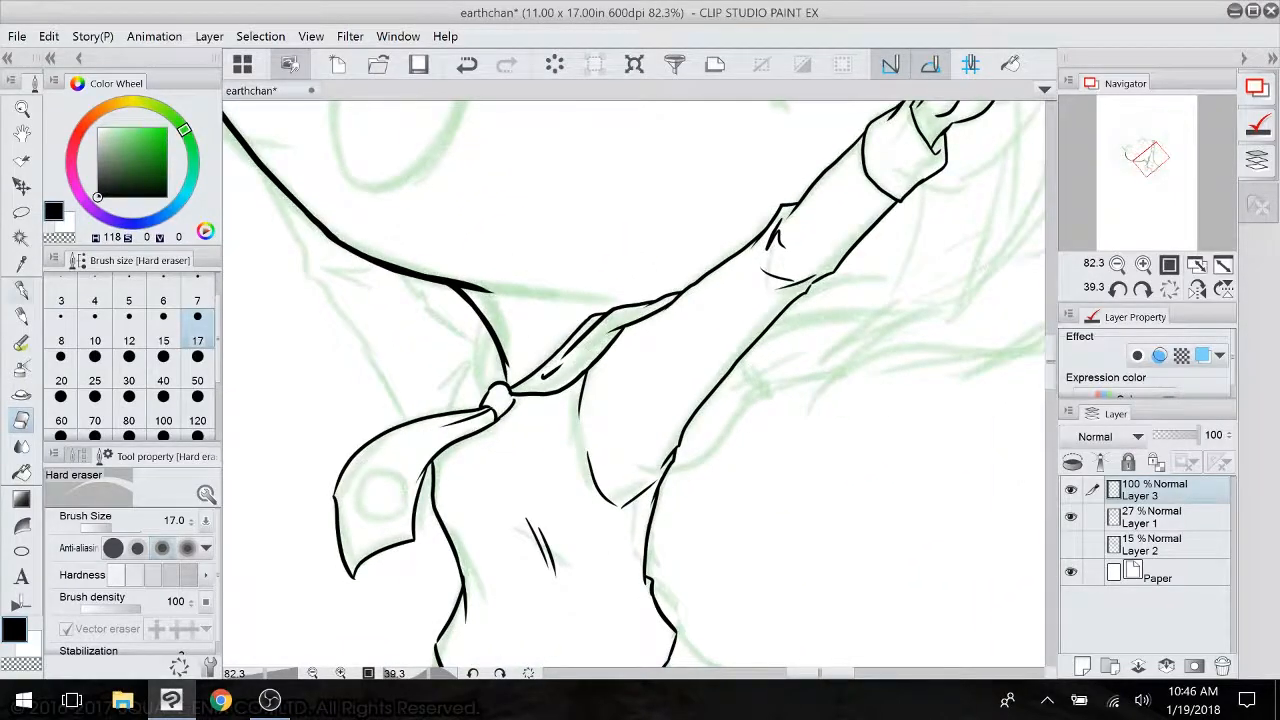
drag(484, 337, 477, 390)
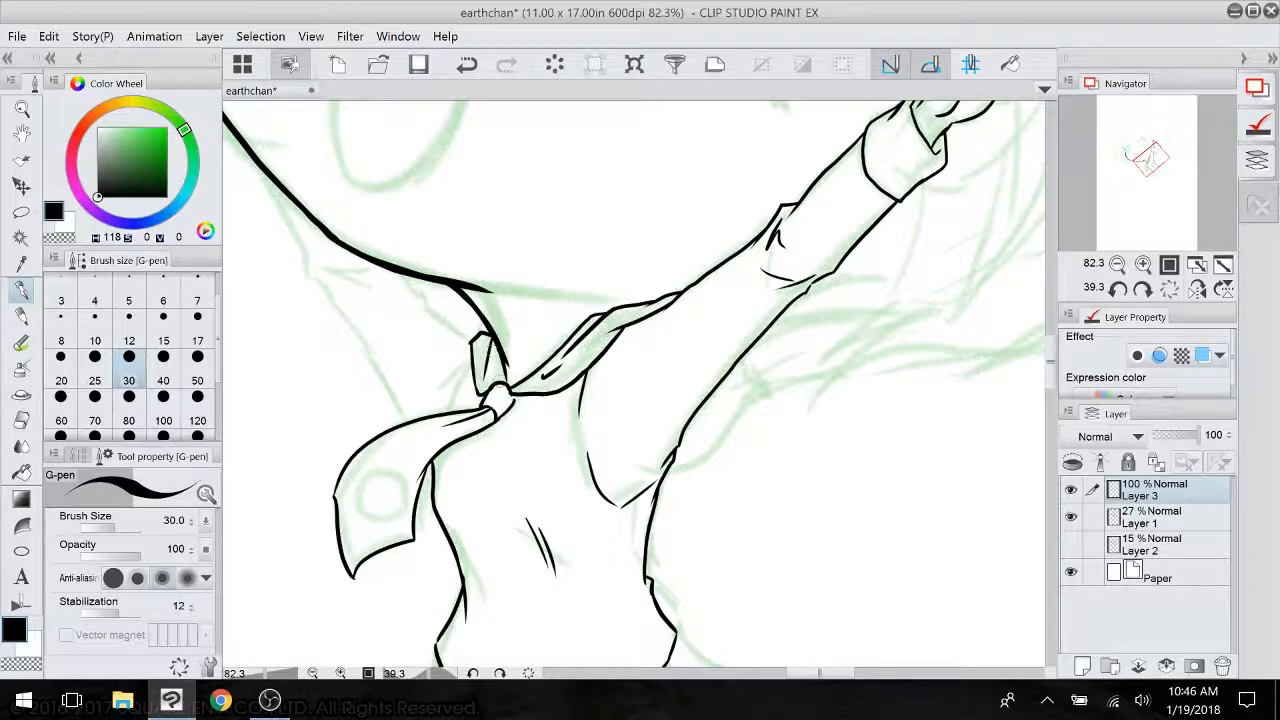
drag(503, 347, 490, 386)
scroll(640, 385, up, 3)
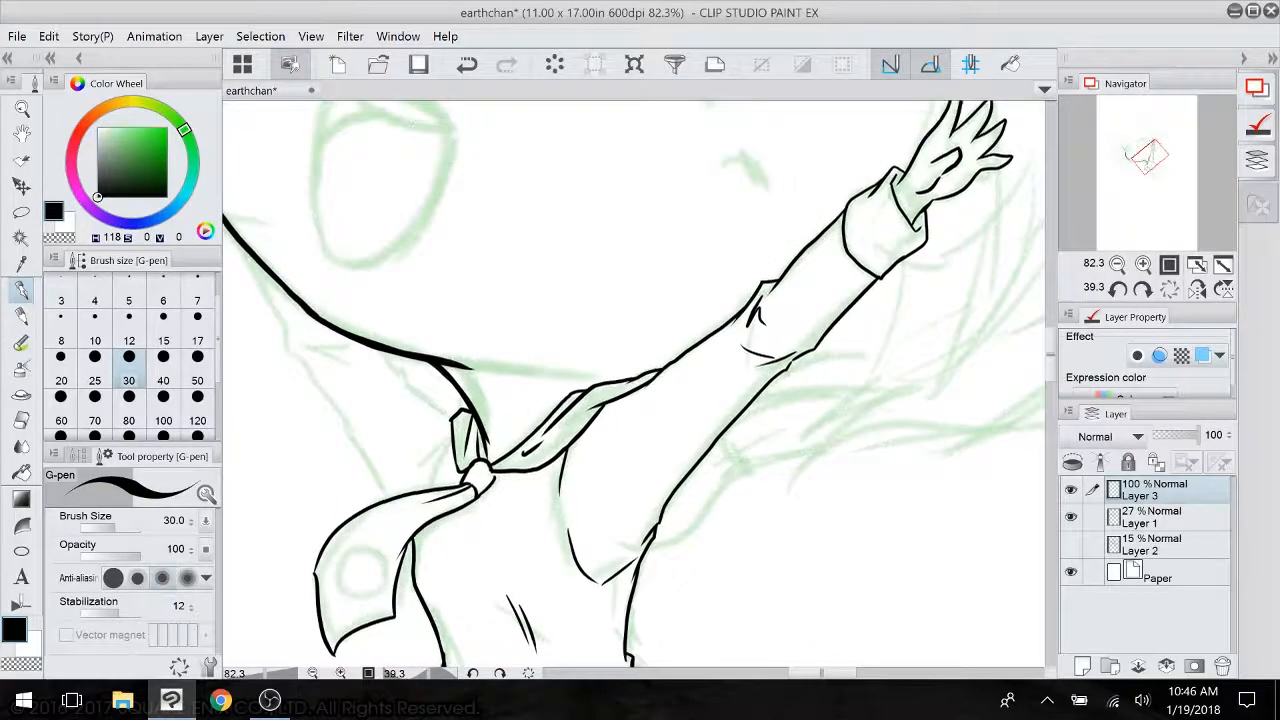
mouse_move(780, 240)
mouse_down()
mouse_move(839, 370)
mouse_move(829, 376)
mouse_up()
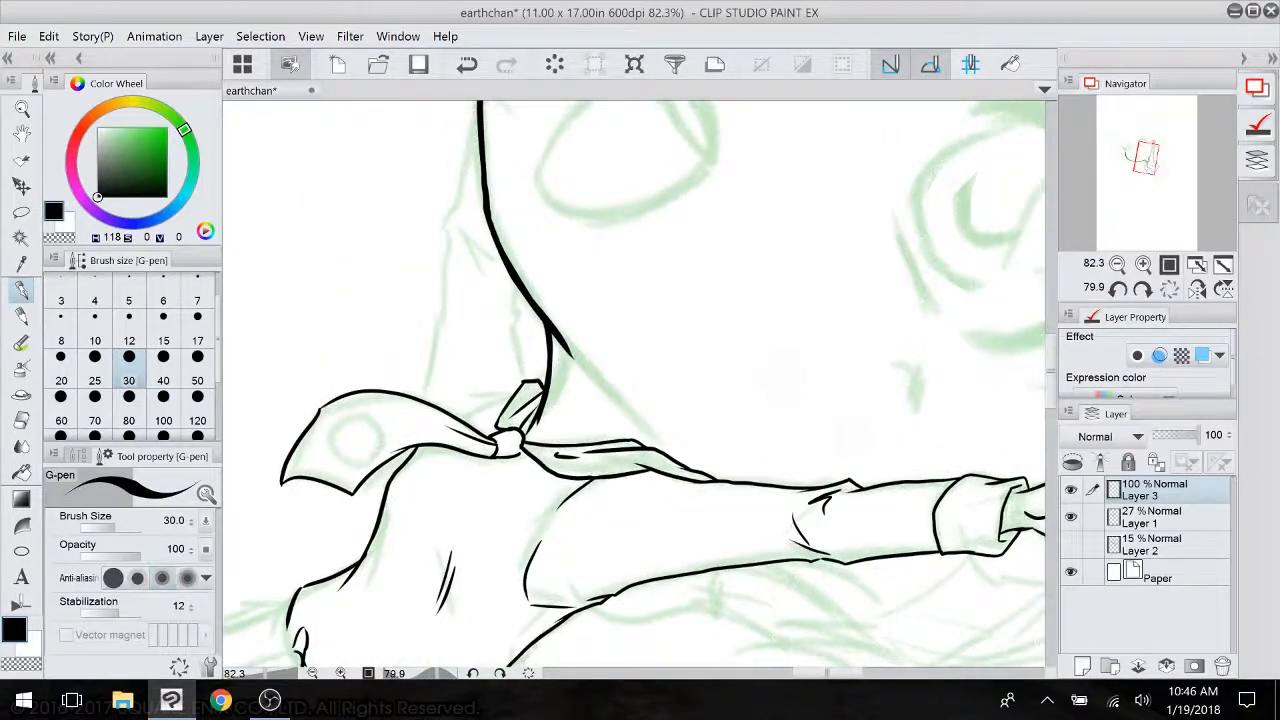
mouse_move(537, 378)
mouse_down()
mouse_move(507, 348)
mouse_move(529, 370)
mouse_up()
- Ink the scarf and shoulder outline below the jaw on the knot's far side, with short fold lines near the chin
drag(475, 125, 431, 408)
drag(455, 237, 500, 254)
mouse_move(582, 700)
mouse_down()
mouse_move(623, 532)
mouse_move(822, 639)
mouse_up()
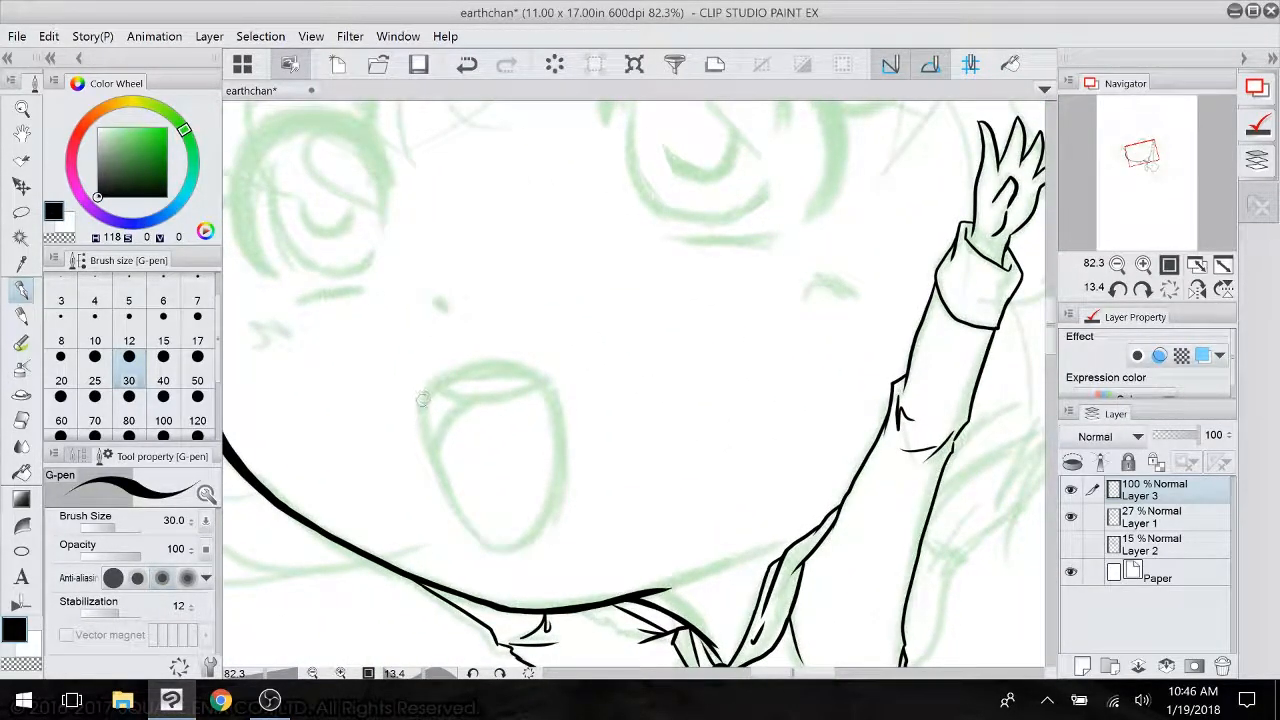
- Ink the open mouth's outline as a rounded top edge with two sides tapering to a narrow lower end
mouse_move(422, 400)
mouse_down()
mouse_move(451, 480)
mouse_move(510, 552)
mouse_up()
mouse_move(428, 387)
mouse_down()
mouse_move(484, 362)
mouse_move(537, 370)
mouse_move(551, 396)
mouse_move(558, 486)
mouse_move(522, 555)
mouse_up()
scroll(522, 555, down, 1)
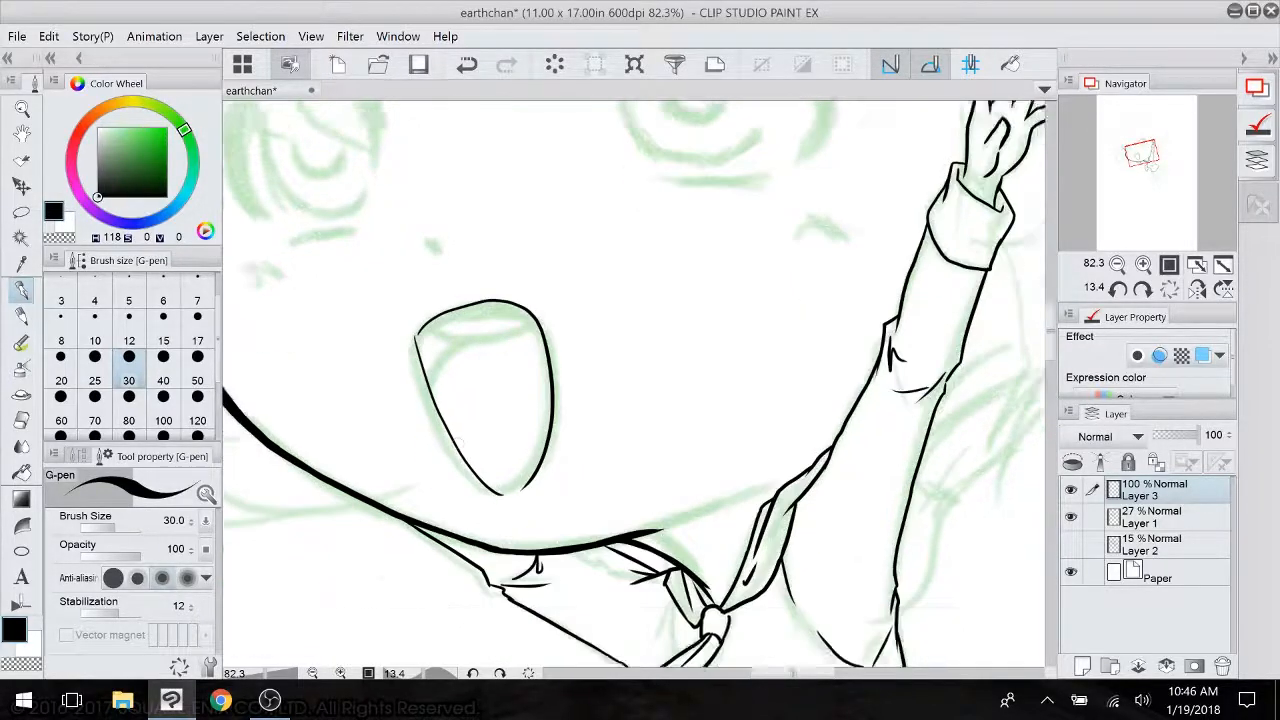
drag(460, 443, 456, 481)
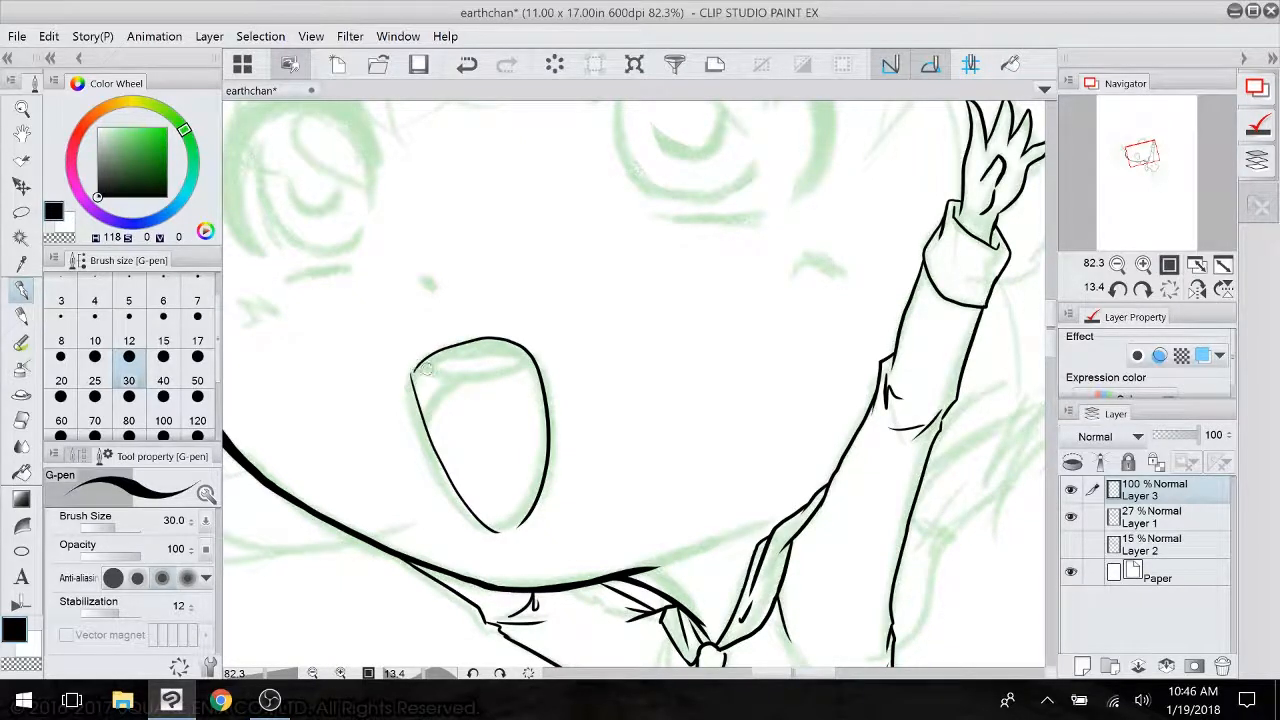
- Ink the curved teeth and tongue lines inside the mouth and a short slanted mark for the nose
drag(418, 369, 506, 348)
mouse_move(440, 374)
mouse_down()
mouse_move(541, 382)
mouse_move(515, 252)
mouse_move(633, 457)
mouse_move(706, 535)
mouse_up()
mouse_move(598, 437)
mouse_down()
mouse_move(608, 445)
mouse_move(557, 401)
mouse_up()
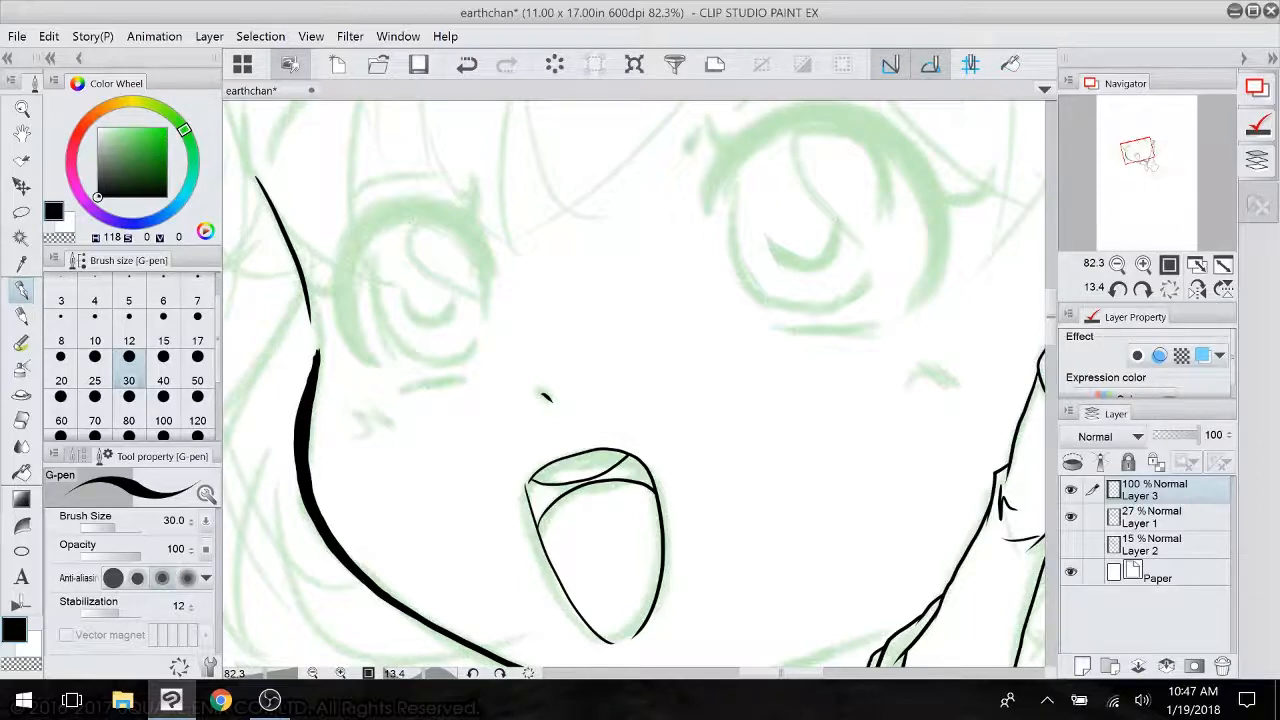
mouse_move(634, 420)
mouse_down()
mouse_move(659, 312)
mouse_move(642, 345)
mouse_move(649, 381)
mouse_up()
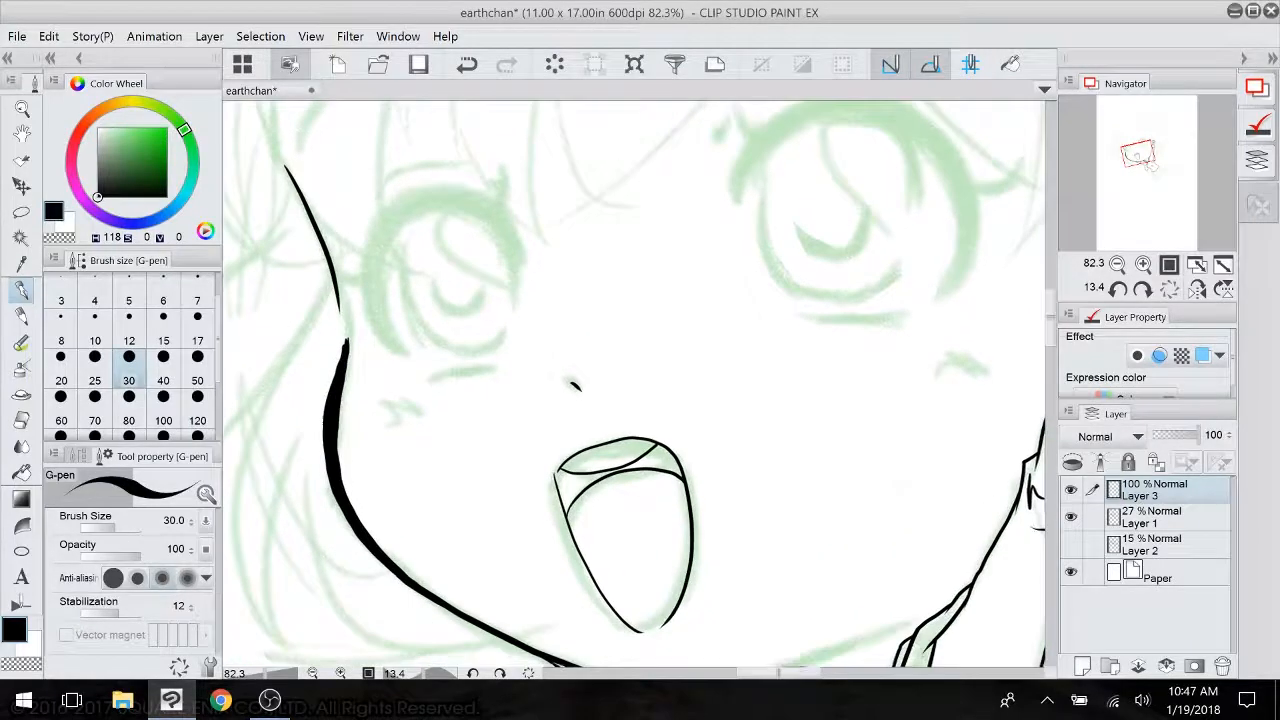
- Ink the left eye's upper lash line over the green sketch with the G-pen at size 50
drag(598, 275, 653, 381)
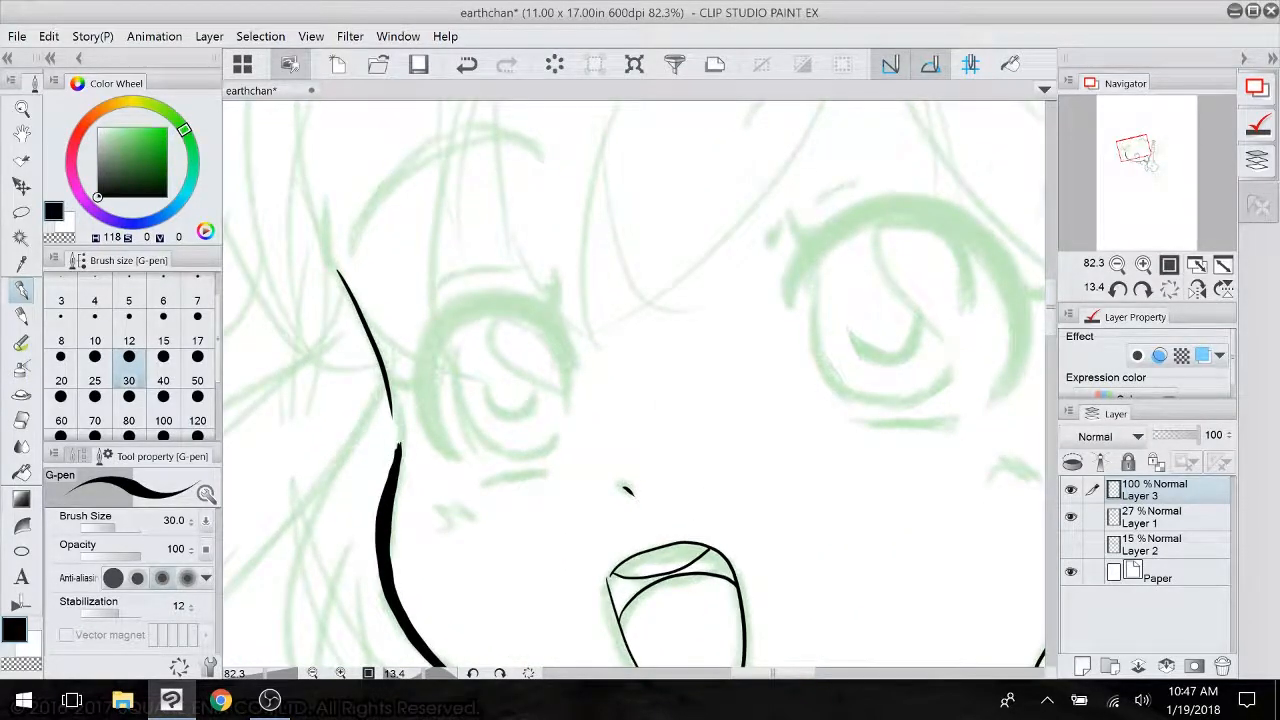
click(197, 368)
mouse_move(556, 332)
mouse_down()
mouse_move(564, 378)
mouse_move(578, 378)
mouse_up()
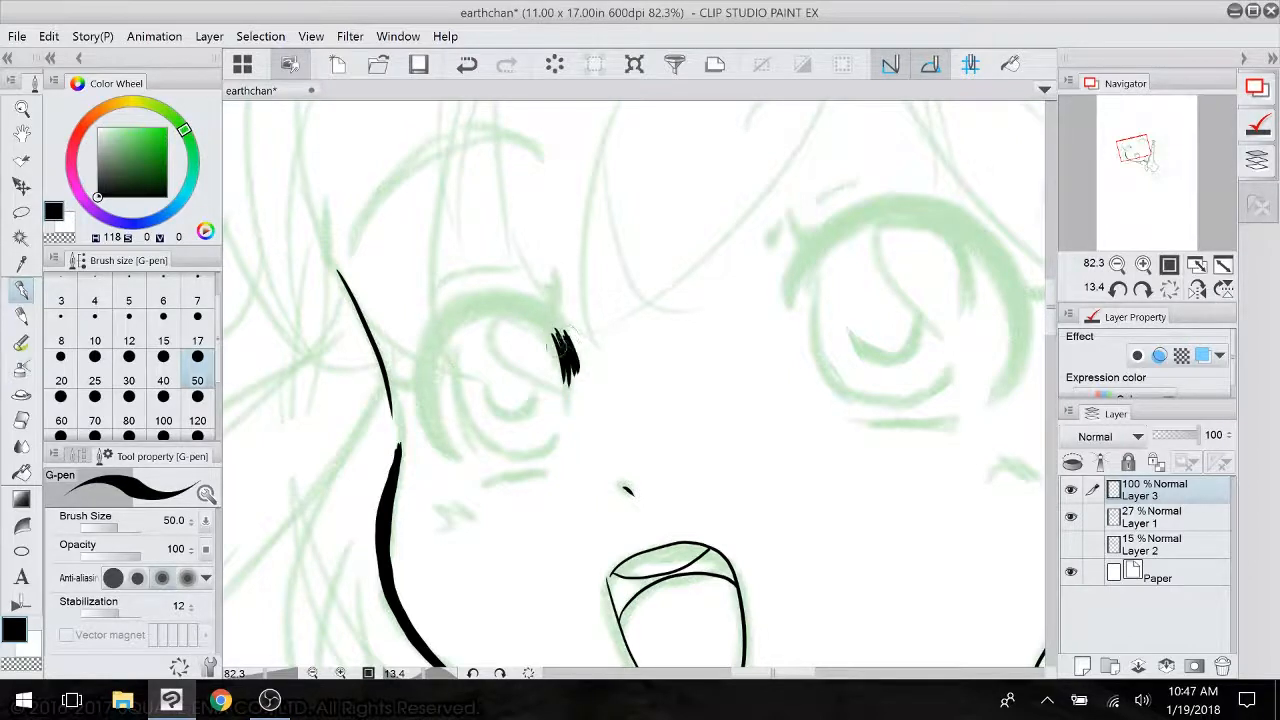
mouse_move(556, 325)
mouse_down()
mouse_move(483, 318)
mouse_move(436, 440)
mouse_up()
mouse_move(465, 316)
mouse_down()
mouse_move(414, 375)
mouse_move(410, 440)
mouse_up()
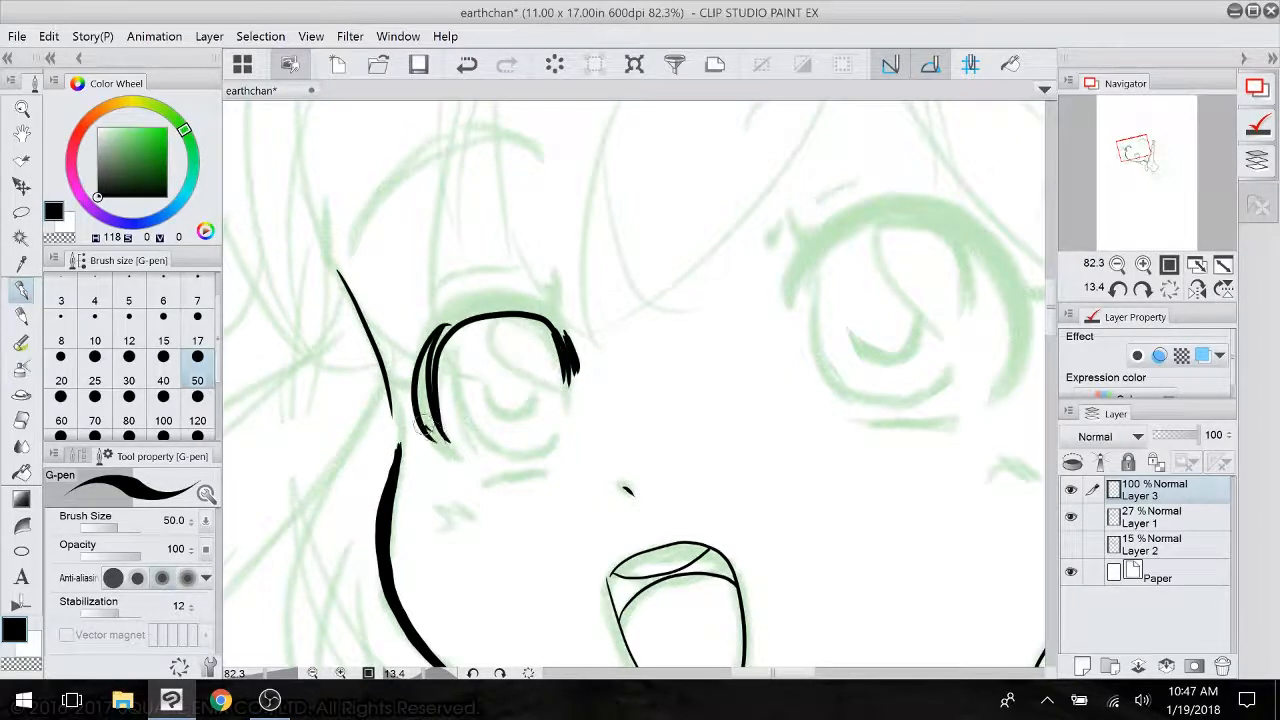
mouse_move(430, 332)
mouse_down()
mouse_move(442, 445)
mouse_move(455, 450)
mouse_move(496, 282)
mouse_move(516, 465)
mouse_move(746, 487)
mouse_move(802, 353)
mouse_up()
- Thicken the left eye's upper lash line into a solid black arc that widens toward the outer corner
mouse_move(576, 360)
mouse_down()
mouse_move(542, 448)
mouse_move(578, 496)
mouse_move(596, 494)
mouse_up()
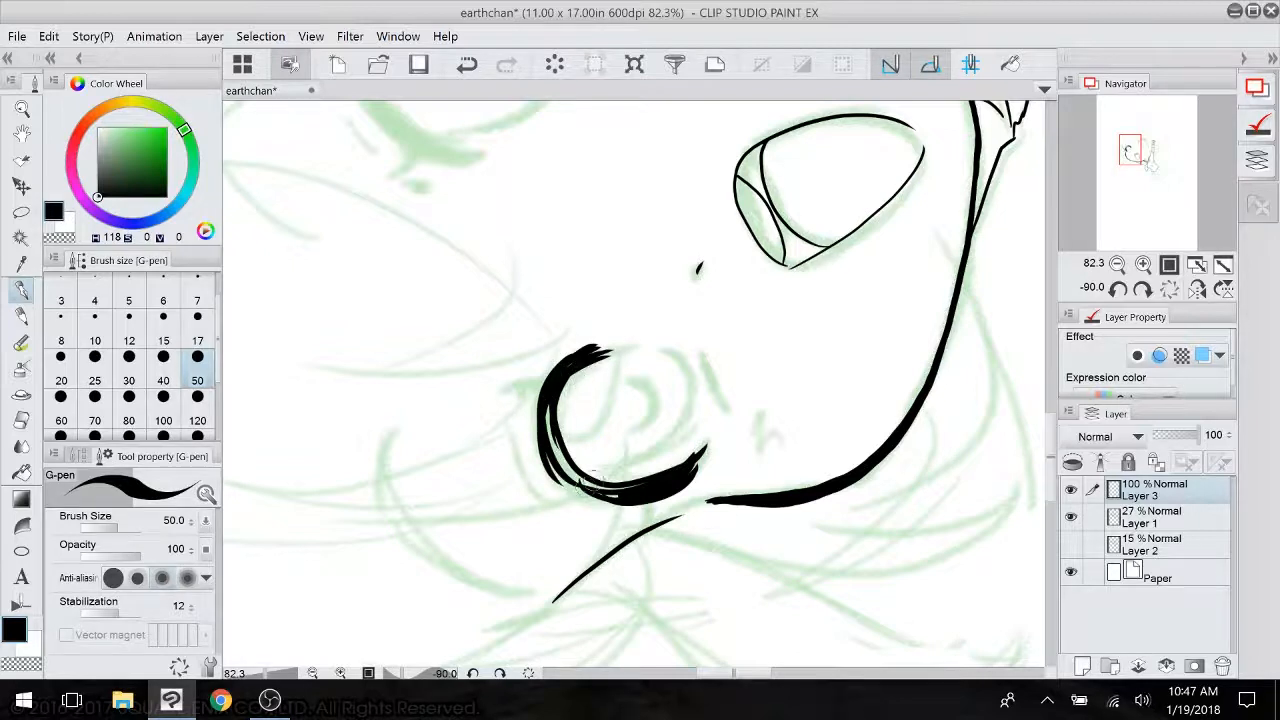
mouse_move(538, 428)
mouse_down()
mouse_move(584, 488)
mouse_move(600, 473)
mouse_move(502, 343)
mouse_move(543, 448)
mouse_up()
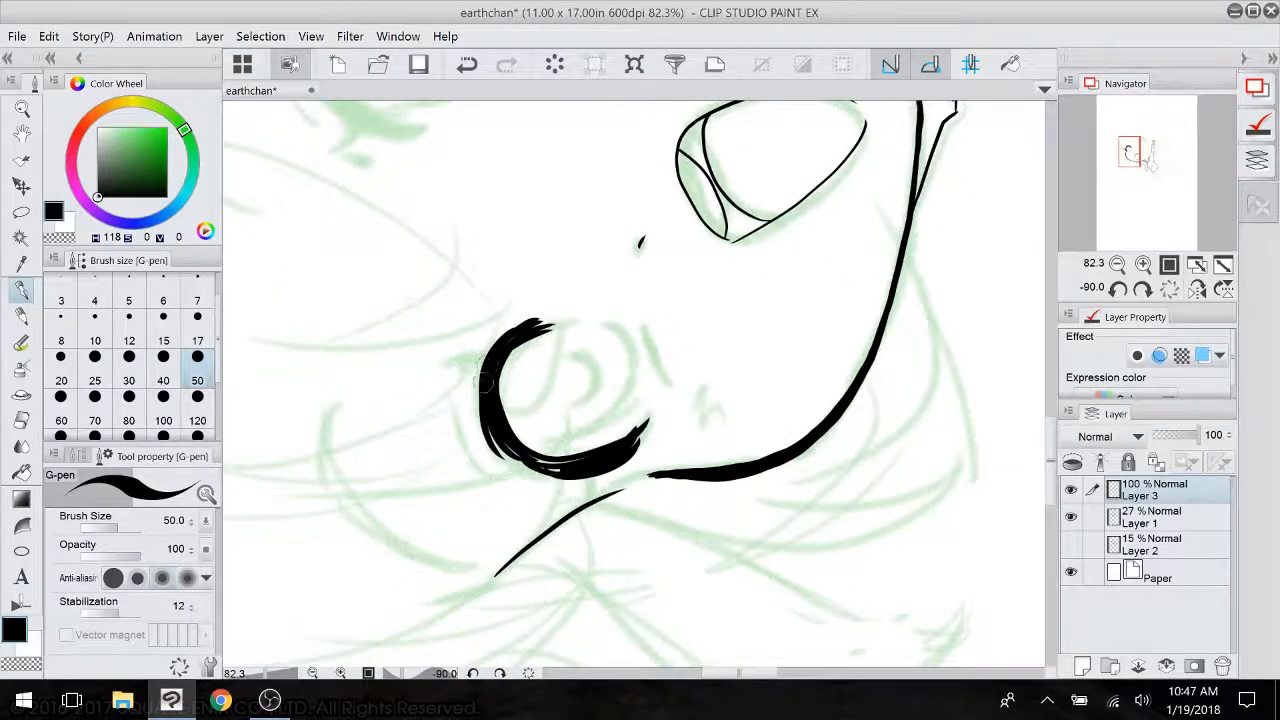
mouse_move(483, 406)
mouse_down()
mouse_move(490, 436)
mouse_move(389, 269)
mouse_move(432, 403)
mouse_move(615, 128)
mouse_move(578, 261)
mouse_move(528, 318)
mouse_move(522, 376)
mouse_move(532, 368)
mouse_move(556, 412)
mouse_up()
- Add pointed lashes along the left eye's upper lid and ink a short lower lid line beneath it
drag(614, 234, 618, 206)
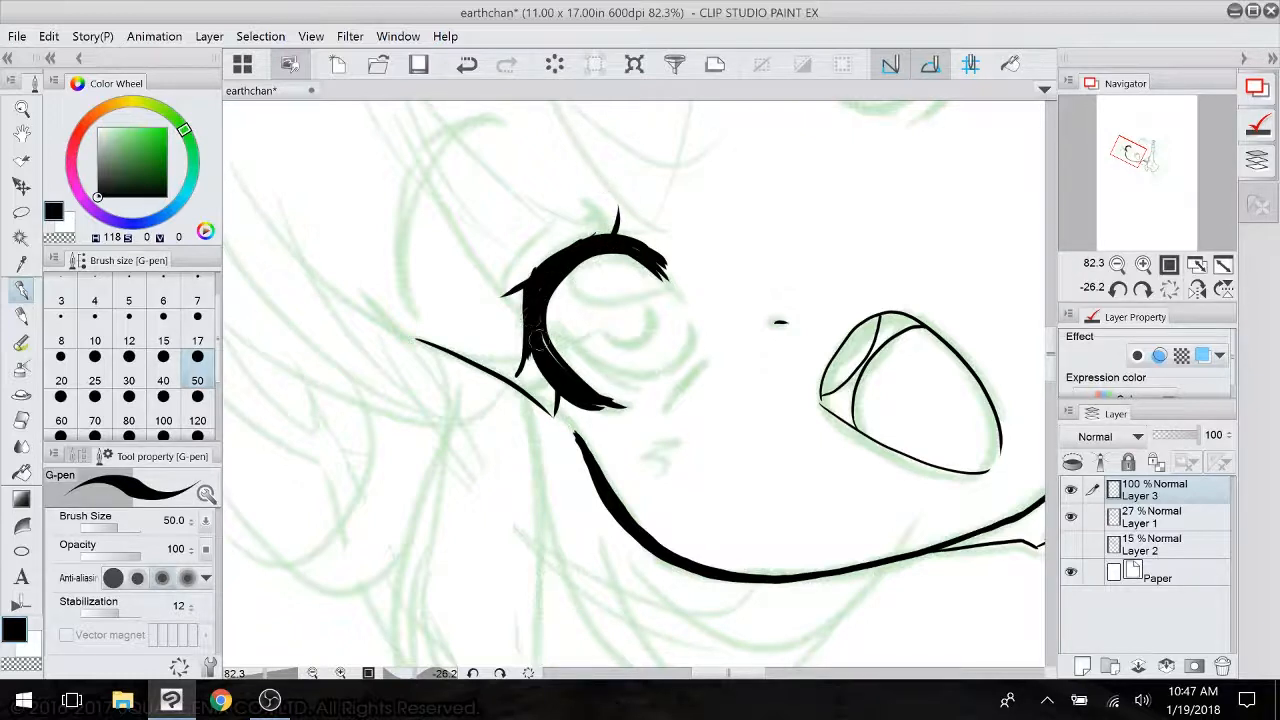
drag(656, 403, 706, 353)
drag(745, 400, 534, 273)
shift+drag(540, 230, 714, 223)
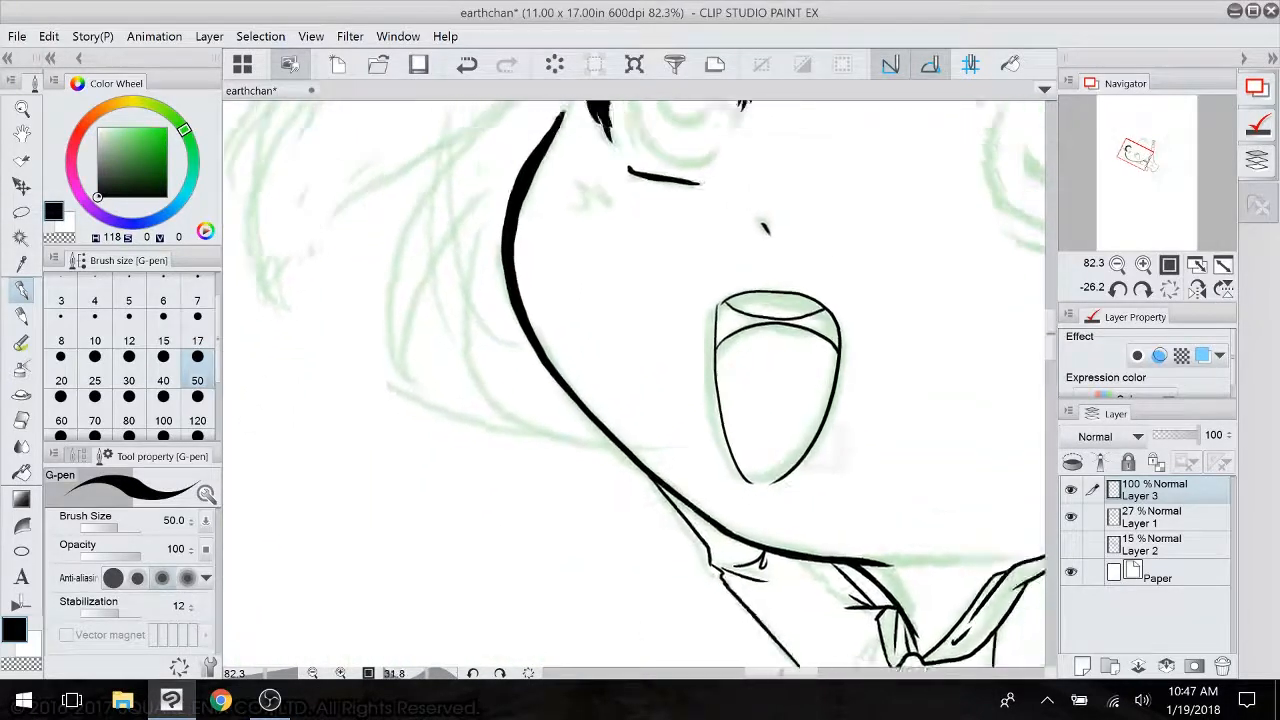
- Ink the left eye's iris outline and a small curved pupil mark inside it
drag(700, 330, 560, 570)
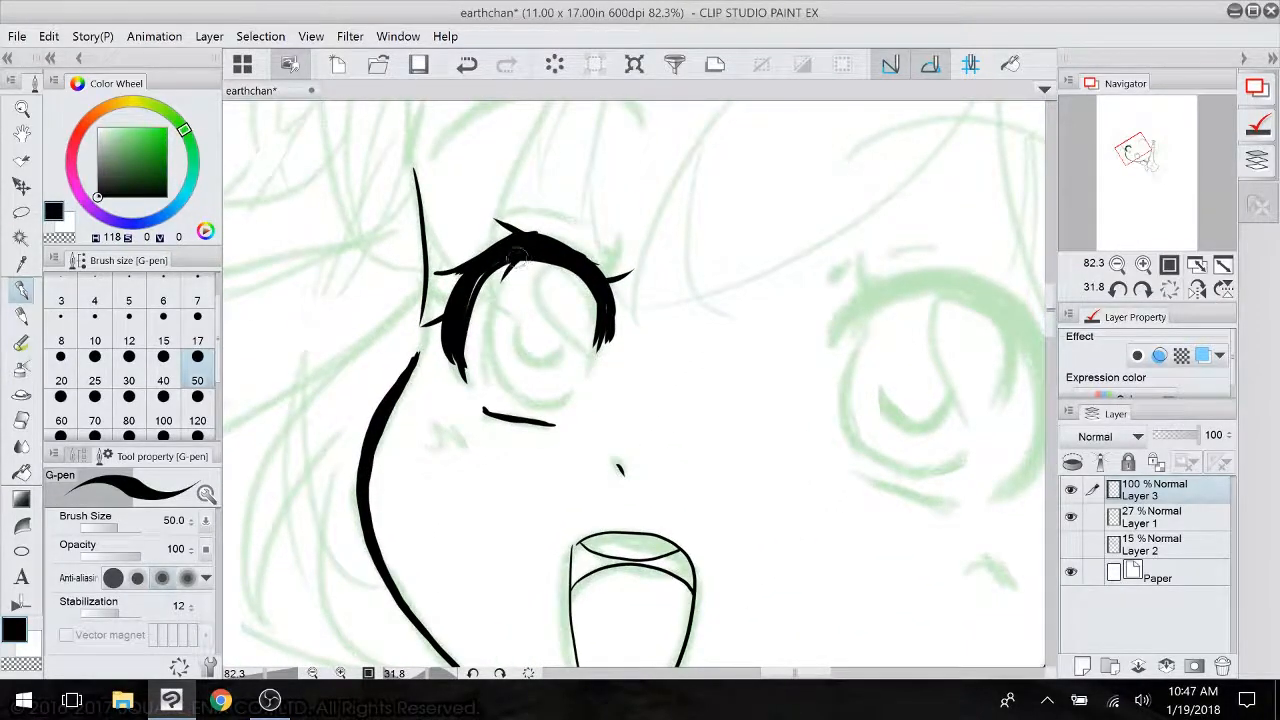
mouse_move(510, 266)
mouse_down()
mouse_move(484, 359)
mouse_move(498, 386)
mouse_move(493, 359)
mouse_move(520, 387)
mouse_move(503, 381)
mouse_move(544, 402)
mouse_move(582, 366)
mouse_move(563, 396)
mouse_up()
mouse_move(523, 348)
mouse_down()
mouse_move(540, 367)
mouse_move(560, 352)
mouse_up()
mouse_move(500, 385)
mouse_down()
mouse_move(537, 402)
mouse_move(569, 394)
mouse_up()
mouse_move(582, 349)
mouse_down()
mouse_move(589, 298)
mouse_move(540, 314)
mouse_up()
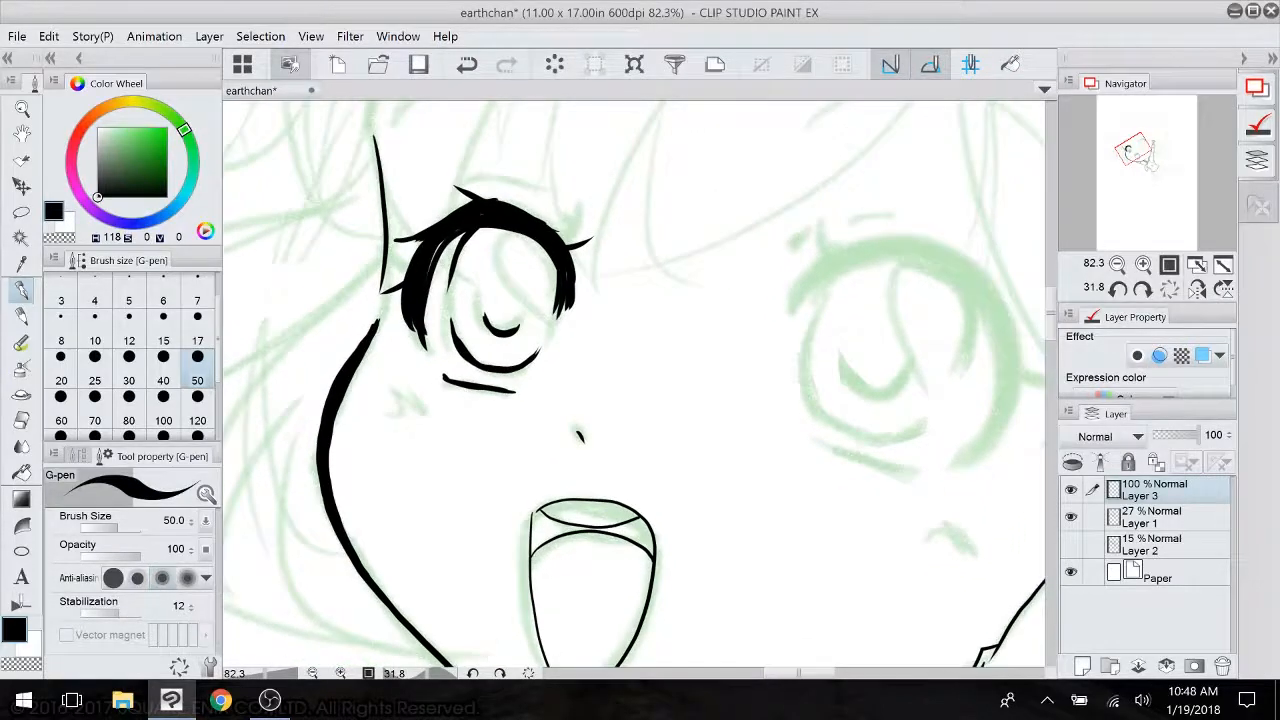
drag(809, 575, 879, 615)
drag(633, 550, 737, 390)
mouse_move(523, 424)
mouse_down()
mouse_move(499, 490)
mouse_move(541, 416)
mouse_move(492, 452)
mouse_move(493, 485)
mouse_up()
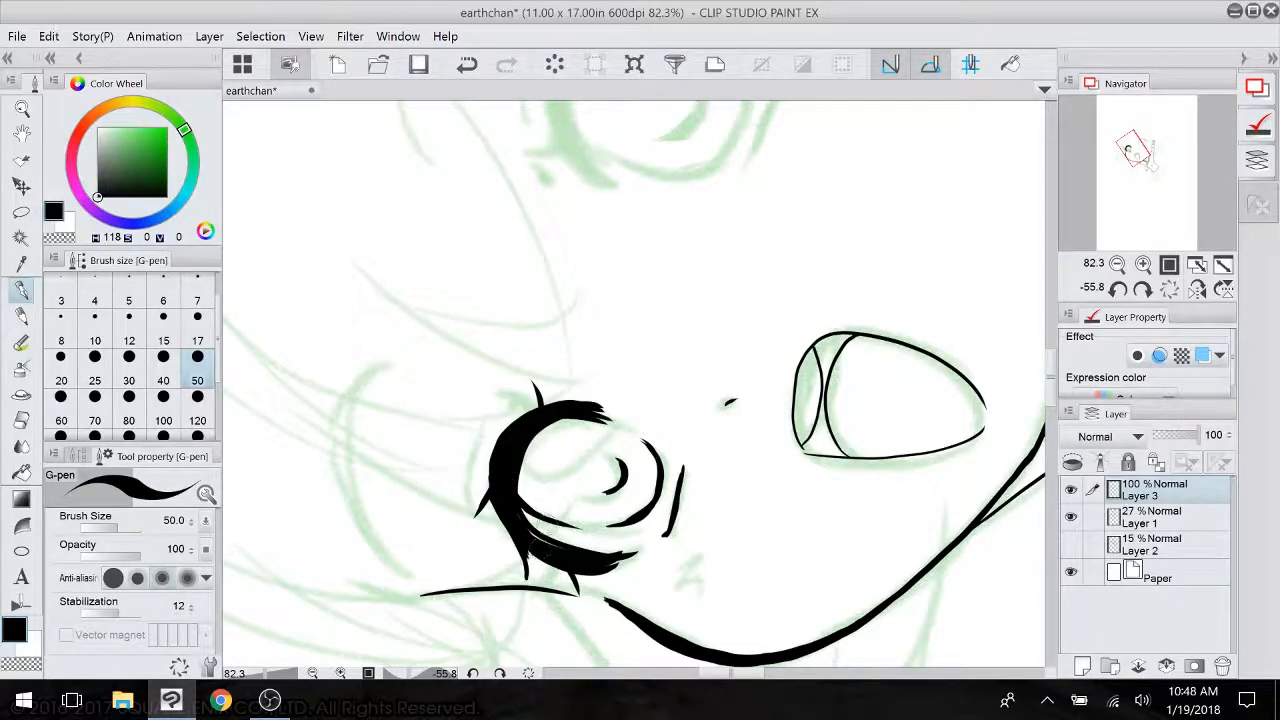
- Lasso the inked left eye on Layer 3, enlarge it to 112 percent, nudge it slightly into position, and deselect it
drag(518, 533, 348, 665)
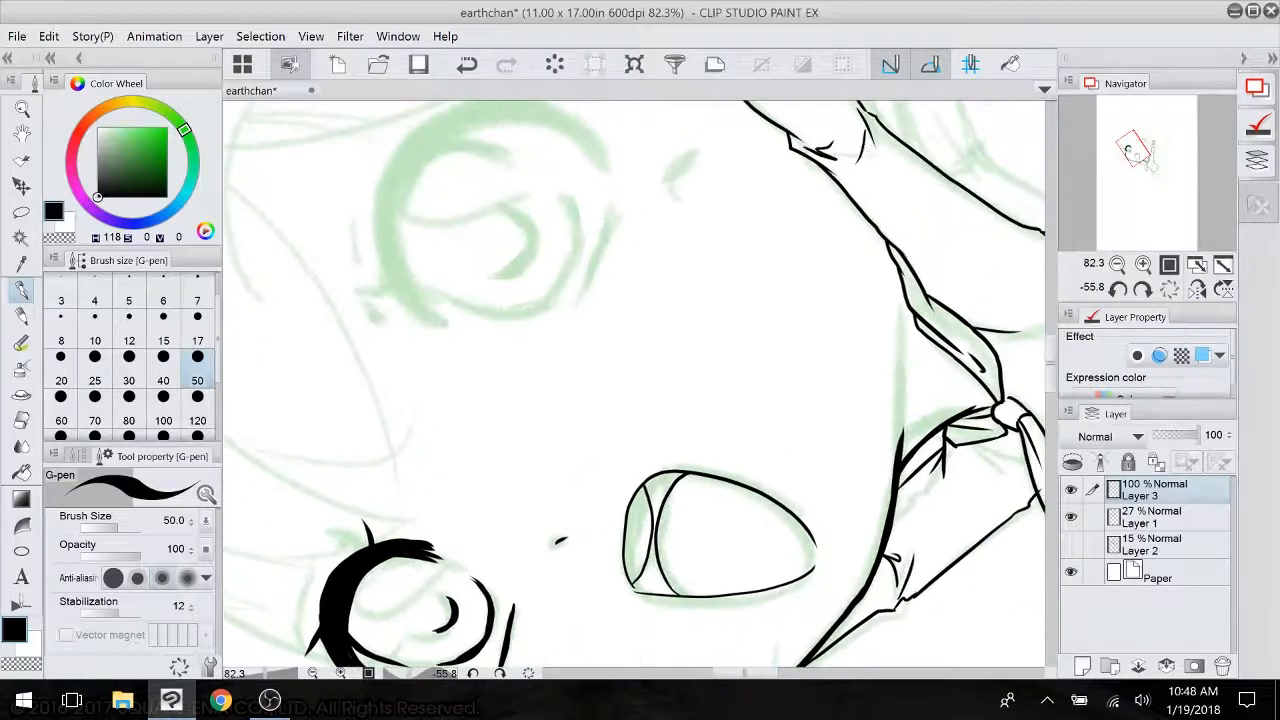
drag(906, 480, 650, 662)
drag(600, 420, 600, 478)
click(1152, 518)
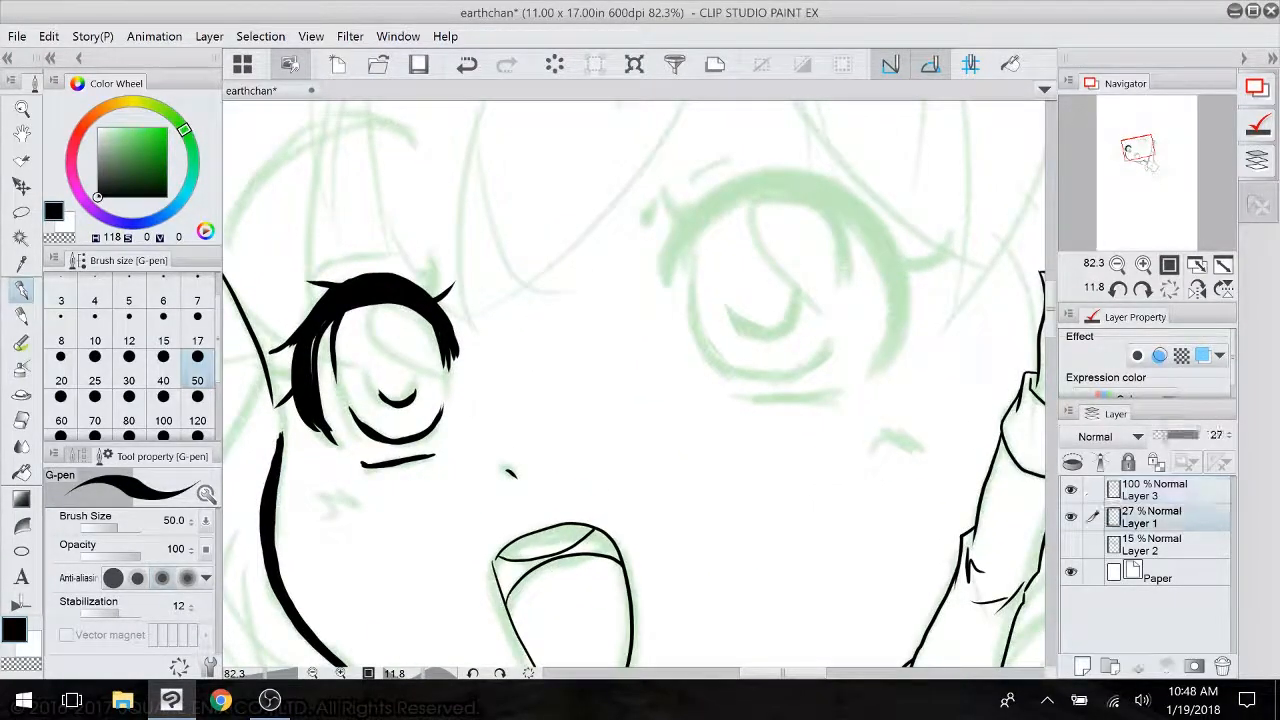
scroll(707, 537, down, 2)
scroll(707, 537, down, 1)
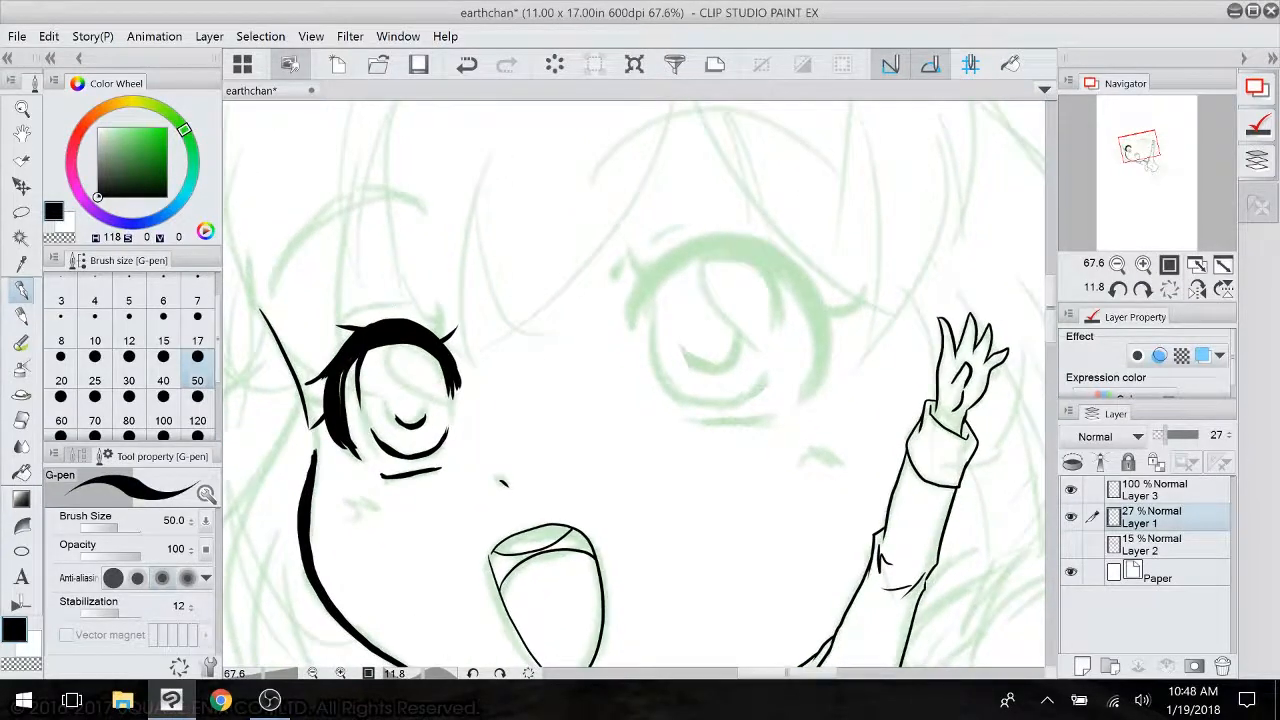
key(m)
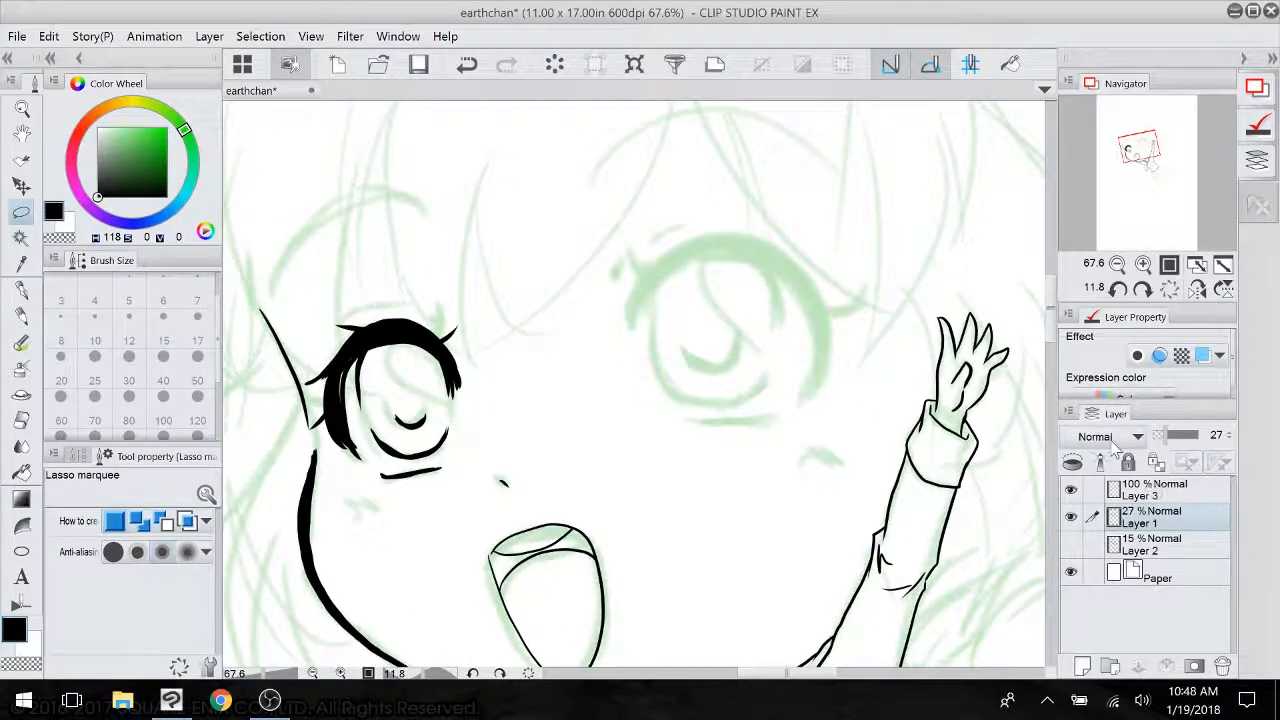
click(1160, 492)
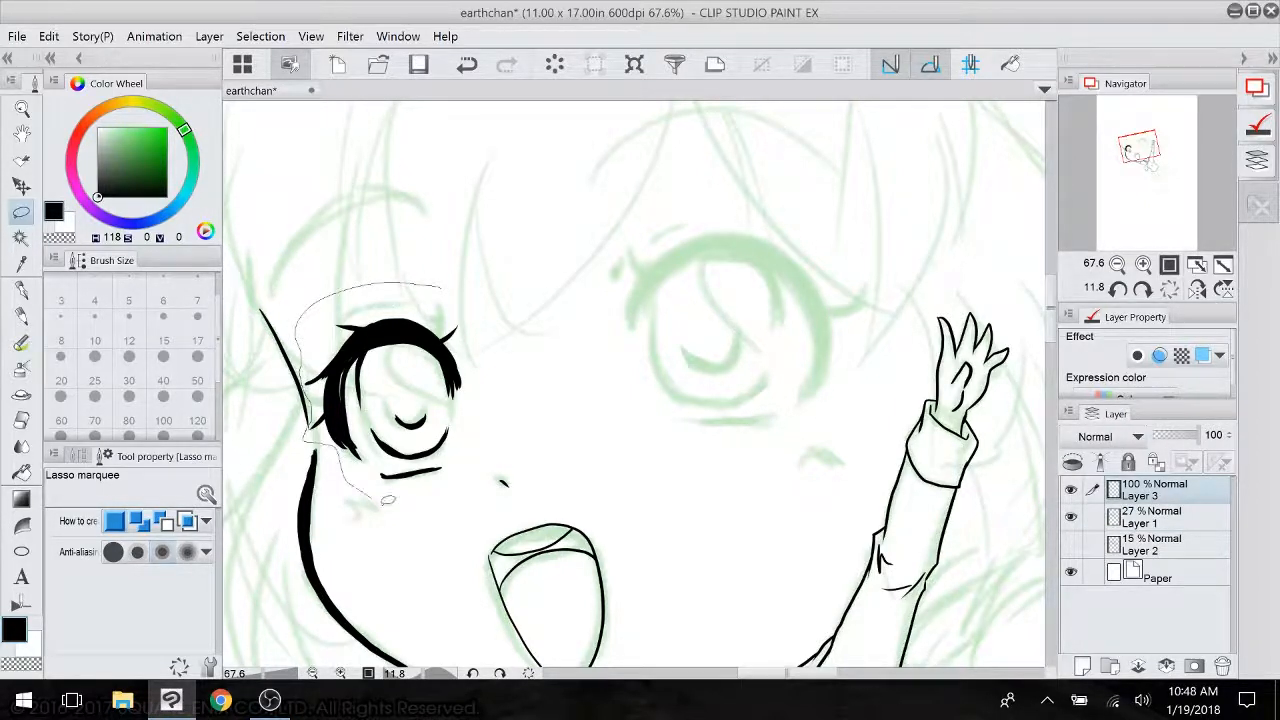
mouse_move(491, 392)
mouse_down()
mouse_move(447, 288)
mouse_move(414, 268)
mouse_move(417, 244)
mouse_up()
click(426, 556)
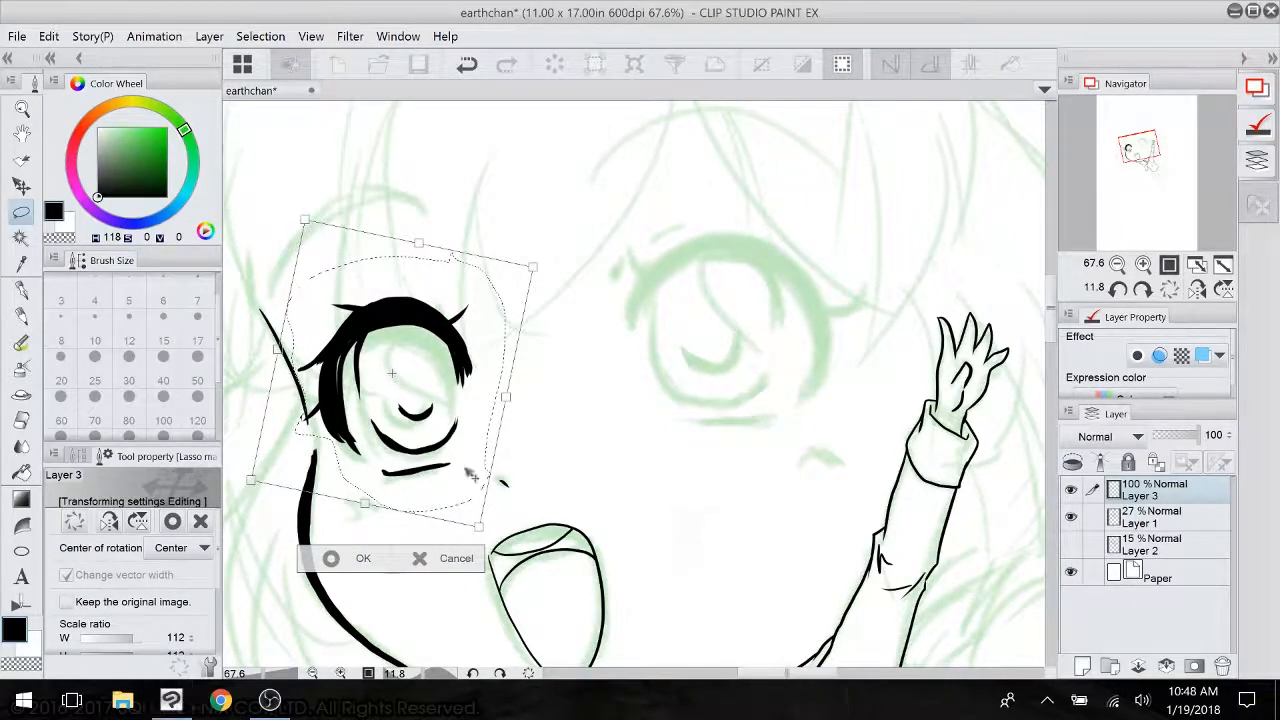
drag(470, 476, 440, 447)
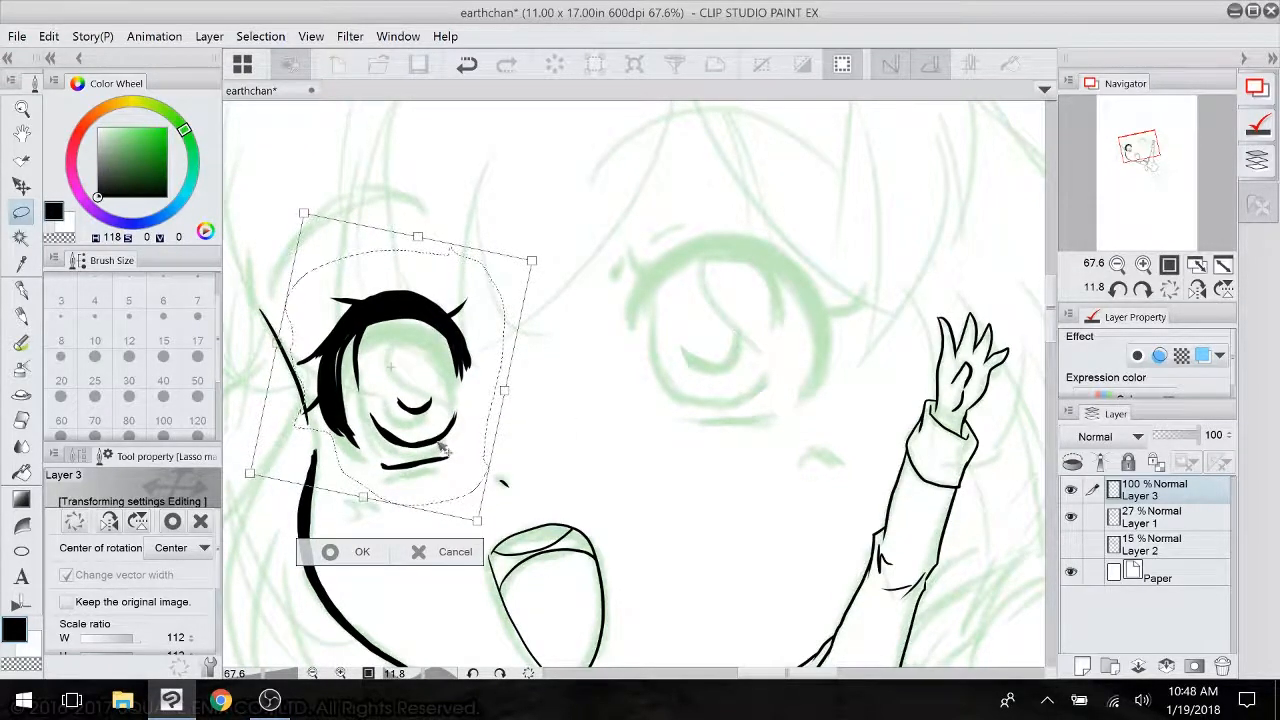
key(Return)
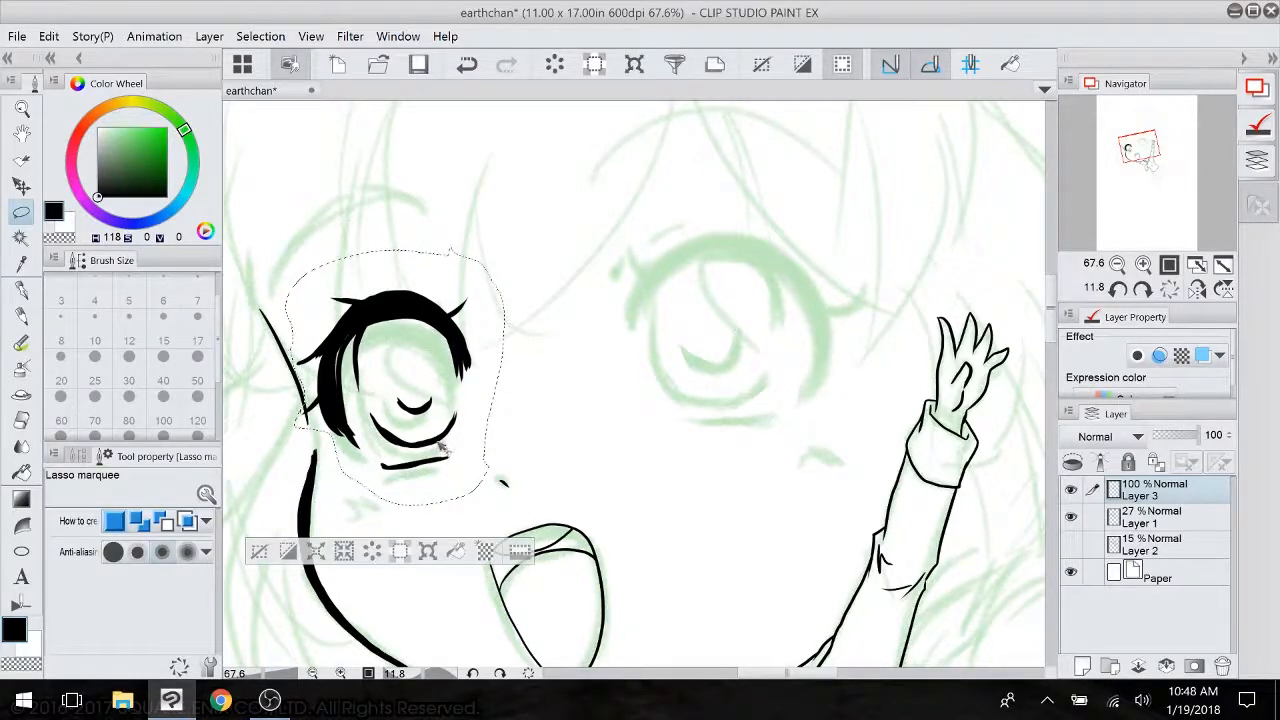
key(ctrl+d)
- Ink the thin curved eyebrow above the left eye on Layer 3 with the size 50 G-pen
click(21, 288)
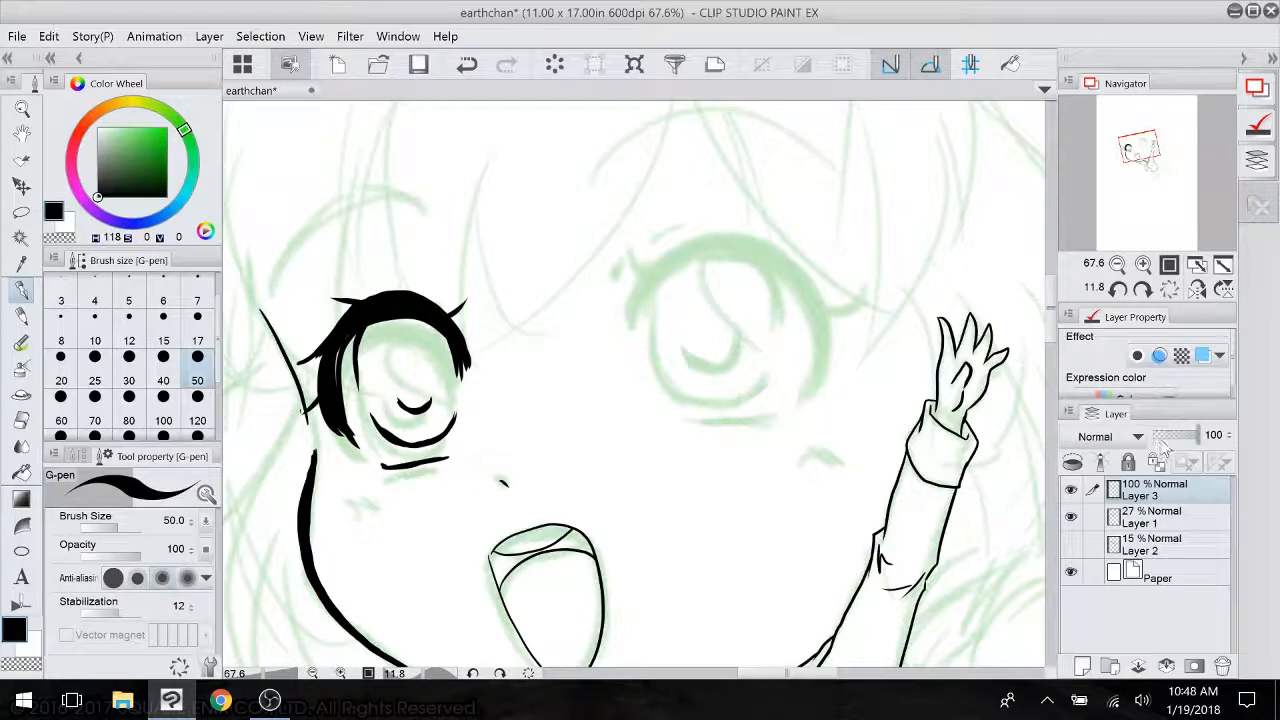
scroll(640, 386, down, 1)
scroll(640, 386, up, 1)
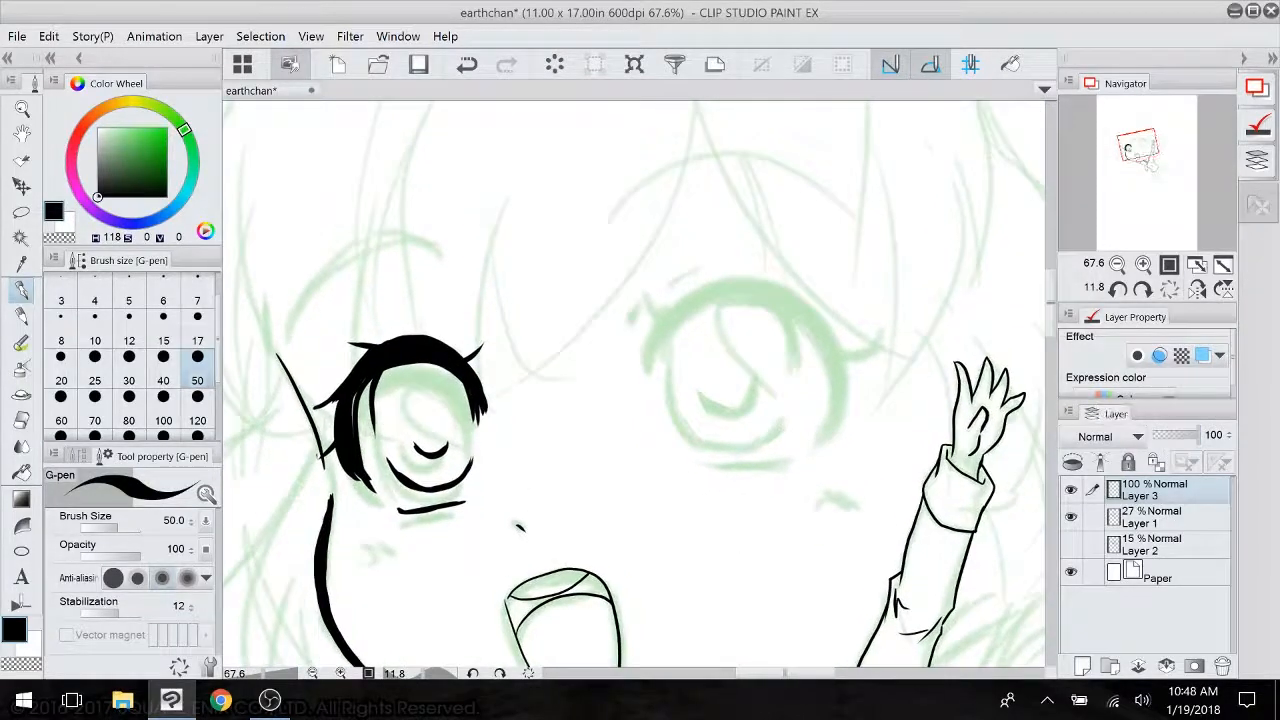
scroll(640, 386, left, 2)
drag(642, 568, 753, 501)
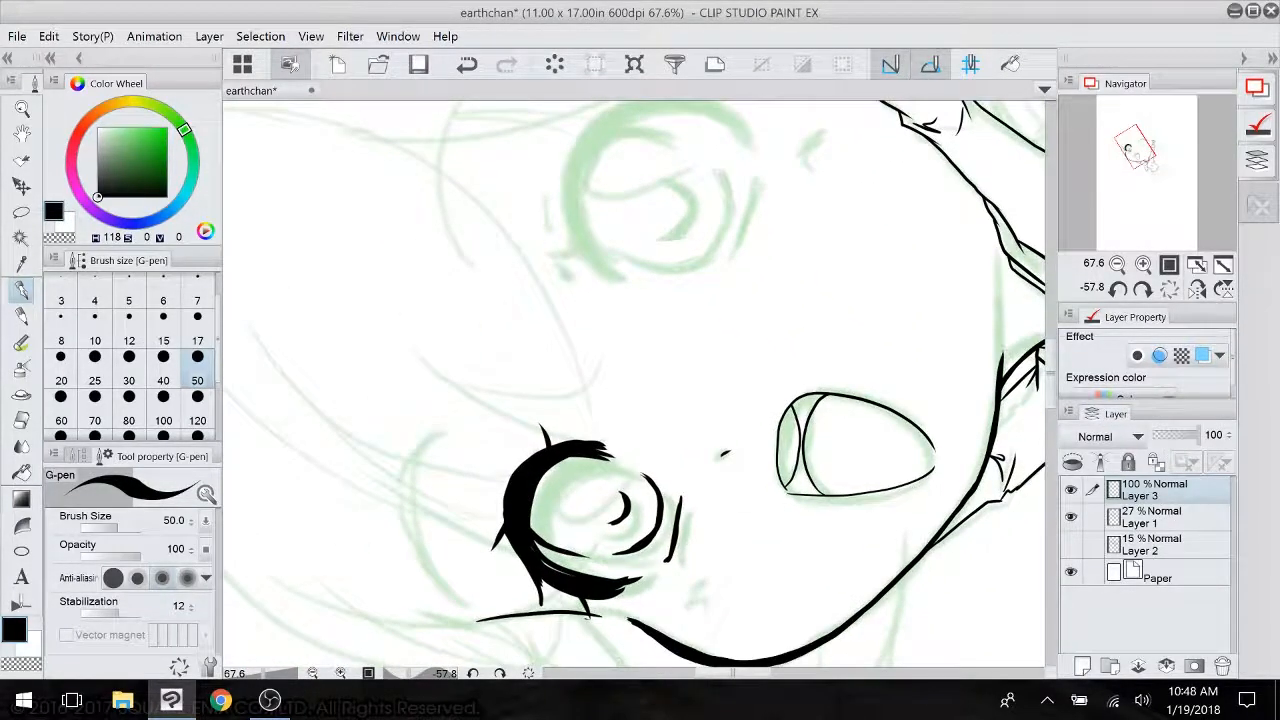
mouse_move(455, 420)
mouse_down()
mouse_move(425, 430)
mouse_move(498, 598)
mouse_up()
drag(657, 200, 835, 350)
- Mirror the canvas view and ink the lower lid line and inner upper lid corner of the eye on the raised-hand side
click(1197, 288)
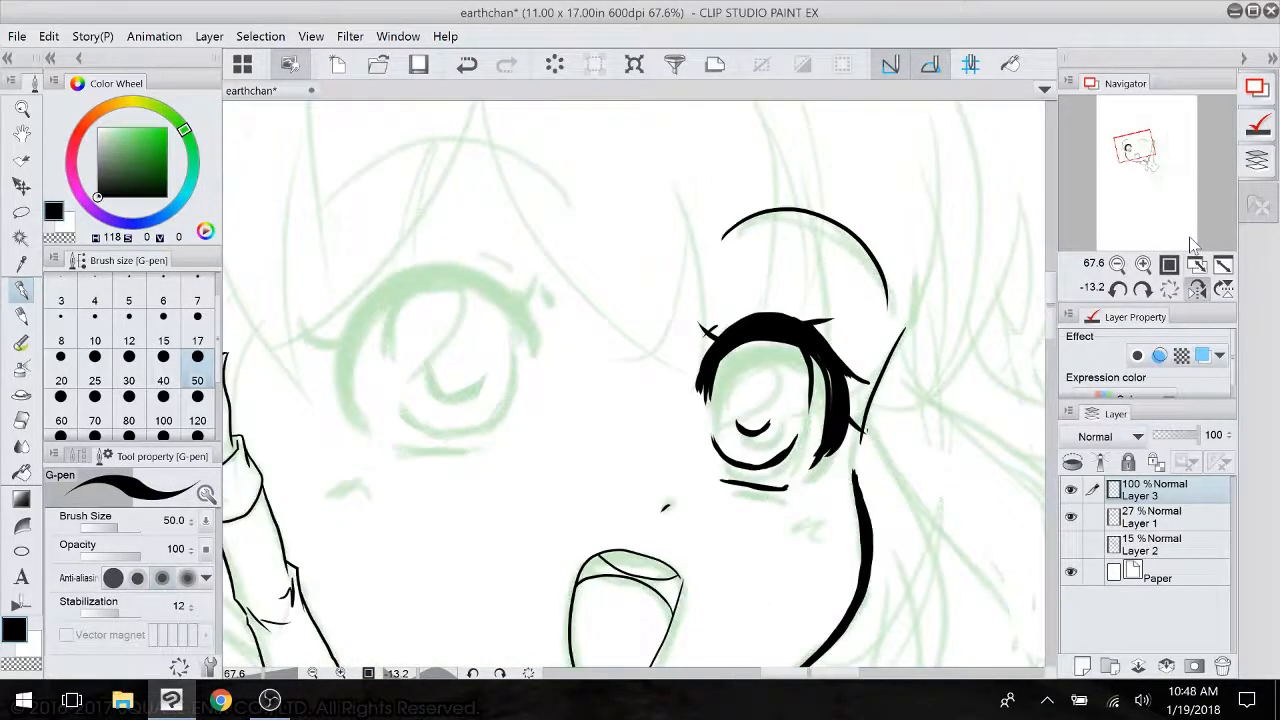
mouse_move(765, 400)
mouse_down()
mouse_move(700, 366)
mouse_move(878, 304)
mouse_up()
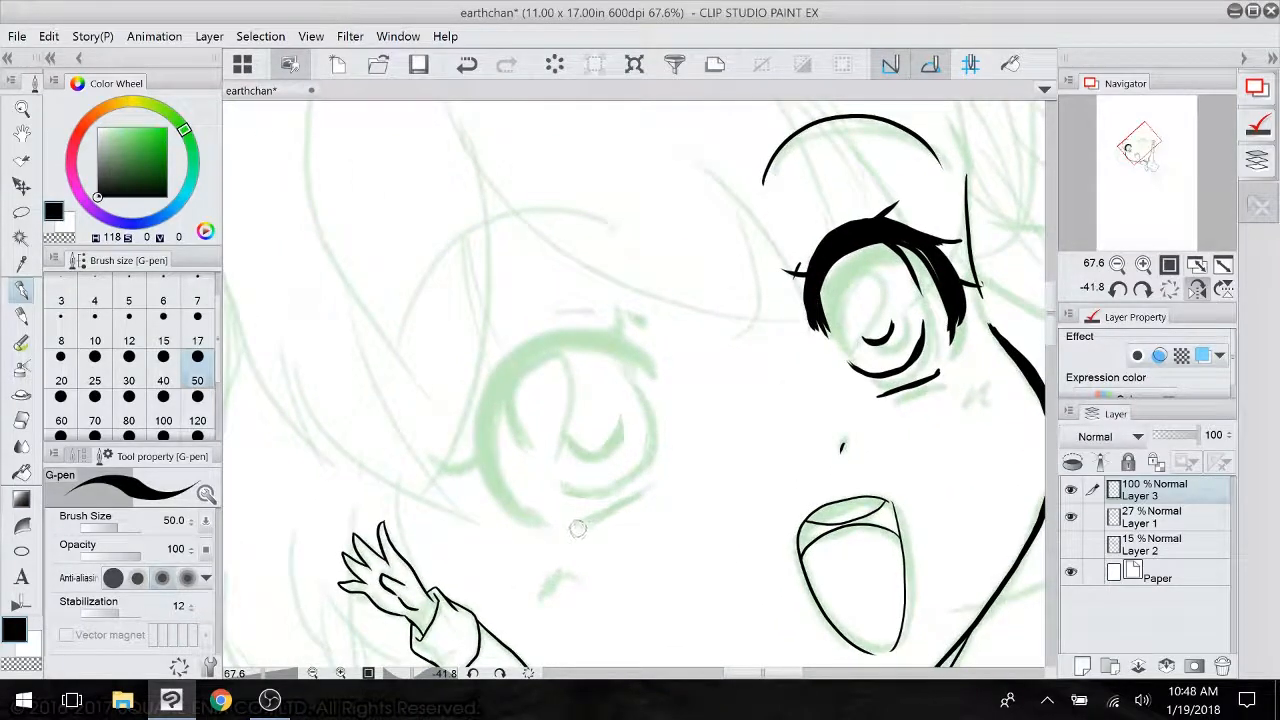
drag(578, 528, 672, 480)
drag(653, 374, 608, 351)
mouse_move(578, 309)
mouse_down()
mouse_move(615, 152)
mouse_move(610, 238)
mouse_move(658, 227)
mouse_up()
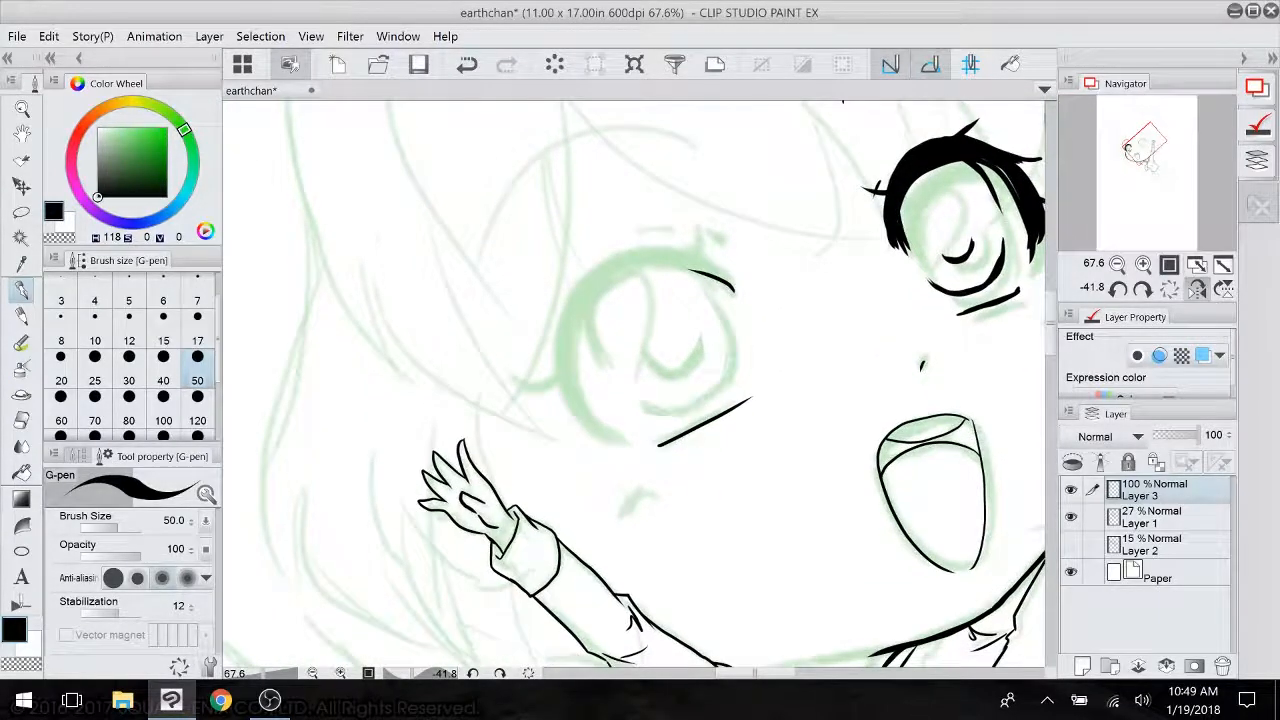
- Ink the inner half of the upper lash line on the raised-hand-side eye, building it up with overlapping strokes
drag(584, 474, 630, 560)
drag(540, 600, 546, 528)
click(1118, 289)
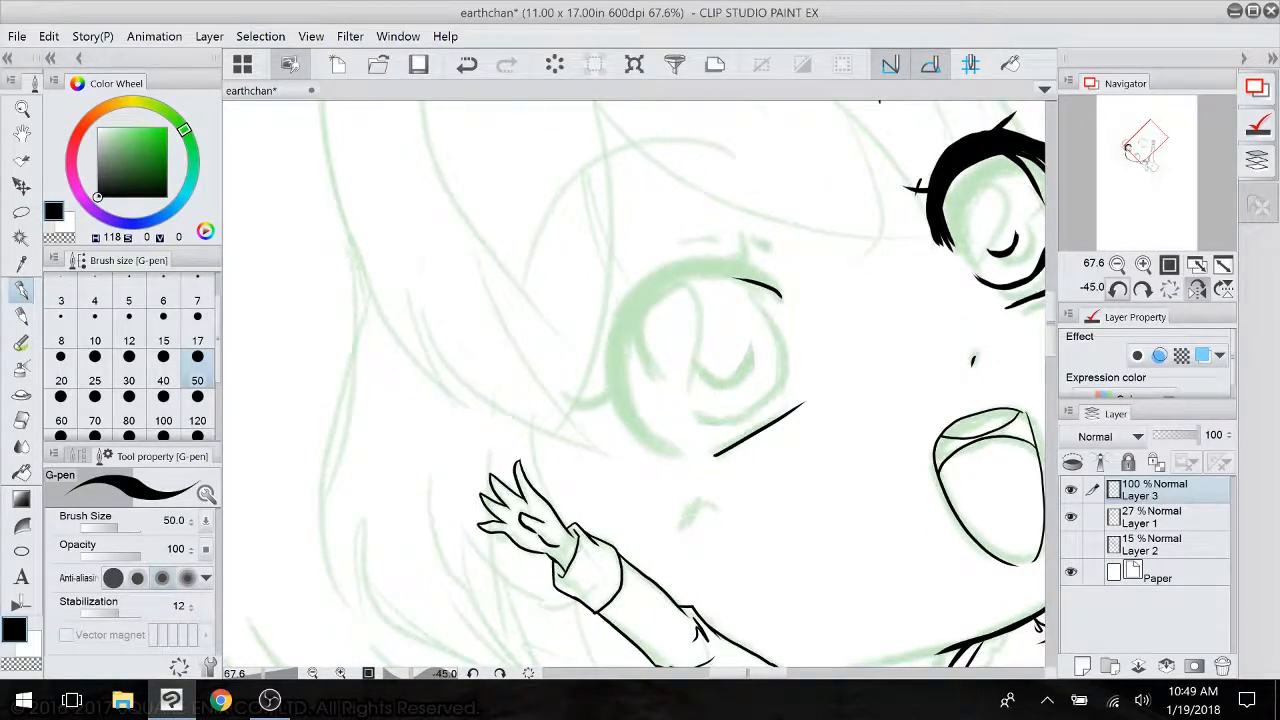
click(1118, 289)
mouse_move(669, 218)
mouse_down()
mouse_move(661, 334)
mouse_move(600, 364)
mouse_move(578, 413)
mouse_up()
mouse_move(667, 332)
mouse_down()
mouse_move(577, 399)
mouse_move(580, 388)
mouse_up()
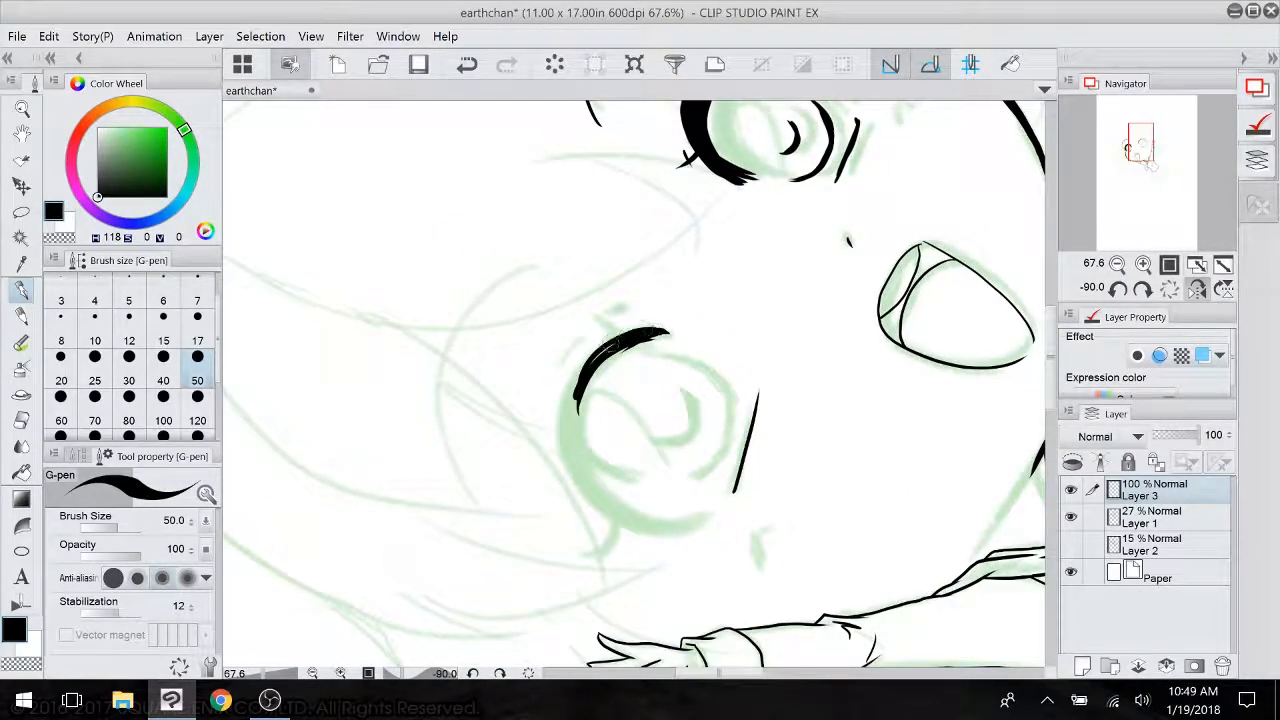
drag(613, 343, 593, 366)
drag(667, 337, 573, 402)
- Extend the second eye's upper lash line toward its outer corner and add a pointed lash branching off it
mouse_move(606, 353)
mouse_down()
mouse_move(567, 411)
mouse_move(557, 466)
mouse_up()
mouse_move(569, 404)
mouse_down()
mouse_move(537, 485)
mouse_move(556, 445)
mouse_move(570, 460)
mouse_up()
drag(568, 416, 588, 492)
drag(566, 438, 597, 508)
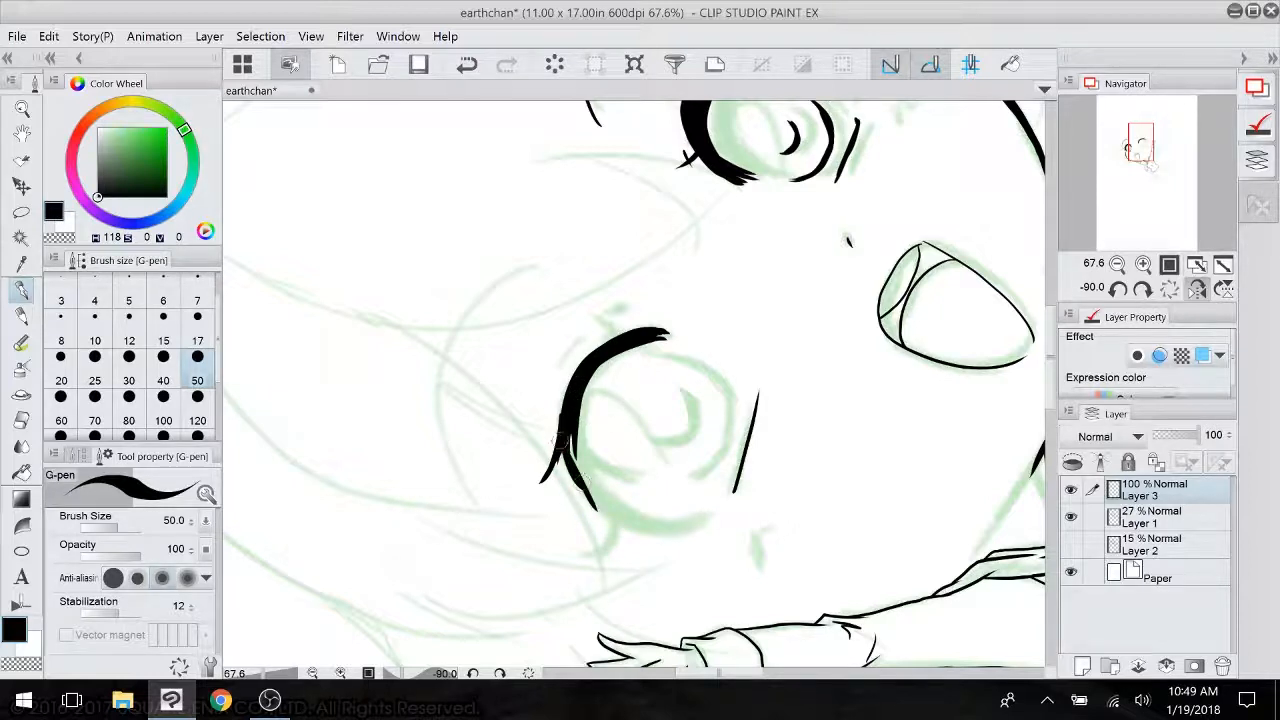
drag(572, 464, 596, 540)
drag(566, 428, 594, 502)
drag(585, 455, 467, 402)
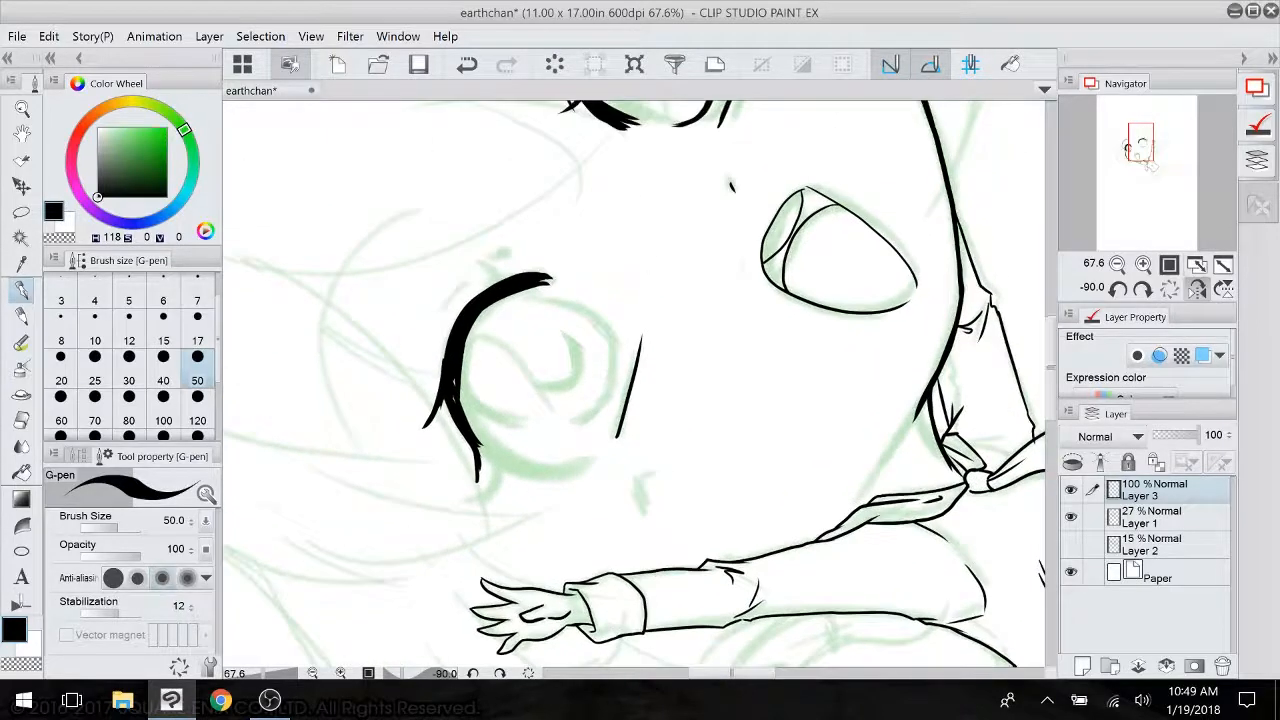
- Carry the second eye's upper lash line down its outer side, fill it solid black, and add outer lashes
click(1143, 289)
click(1143, 289)
click(1143, 289)
click(1143, 289)
click(1143, 289)
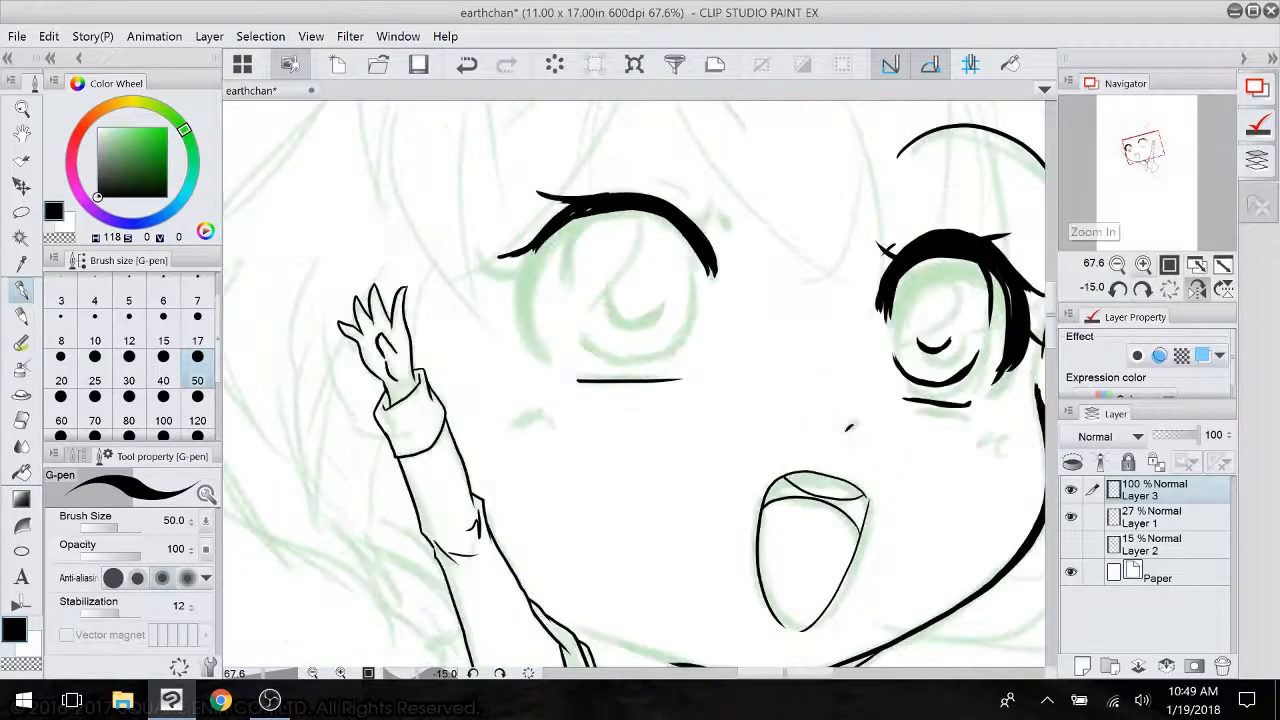
drag(582, 214, 540, 264)
mouse_move(578, 210)
mouse_down()
mouse_move(500, 309)
mouse_move(530, 332)
mouse_up()
mouse_move(524, 286)
mouse_down()
mouse_move(547, 350)
mouse_move(540, 334)
mouse_move(558, 345)
mouse_up()
mouse_move(541, 285)
mouse_down()
mouse_move(569, 218)
mouse_move(524, 293)
mouse_up()
mouse_move(605, 204)
mouse_down()
mouse_move(545, 270)
mouse_move(556, 242)
mouse_move(546, 258)
mouse_move(542, 327)
mouse_up()
drag(526, 282, 501, 305)
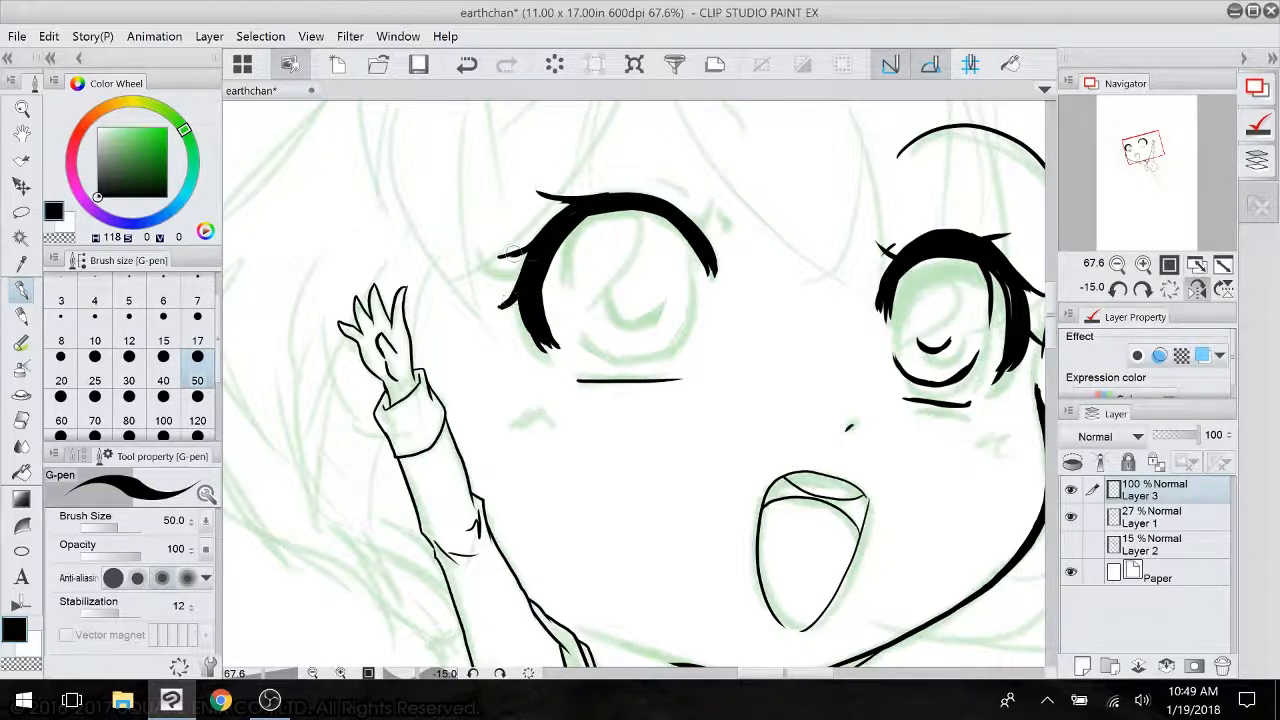
- Ink a small lash and crease line at the inner corner of the raised-hand-side eye, plus the long eyebrow arc above it
mouse_move(545, 193)
mouse_down()
mouse_move(579, 199)
mouse_move(571, 228)
mouse_move(529, 268)
mouse_move(484, 248)
mouse_up()
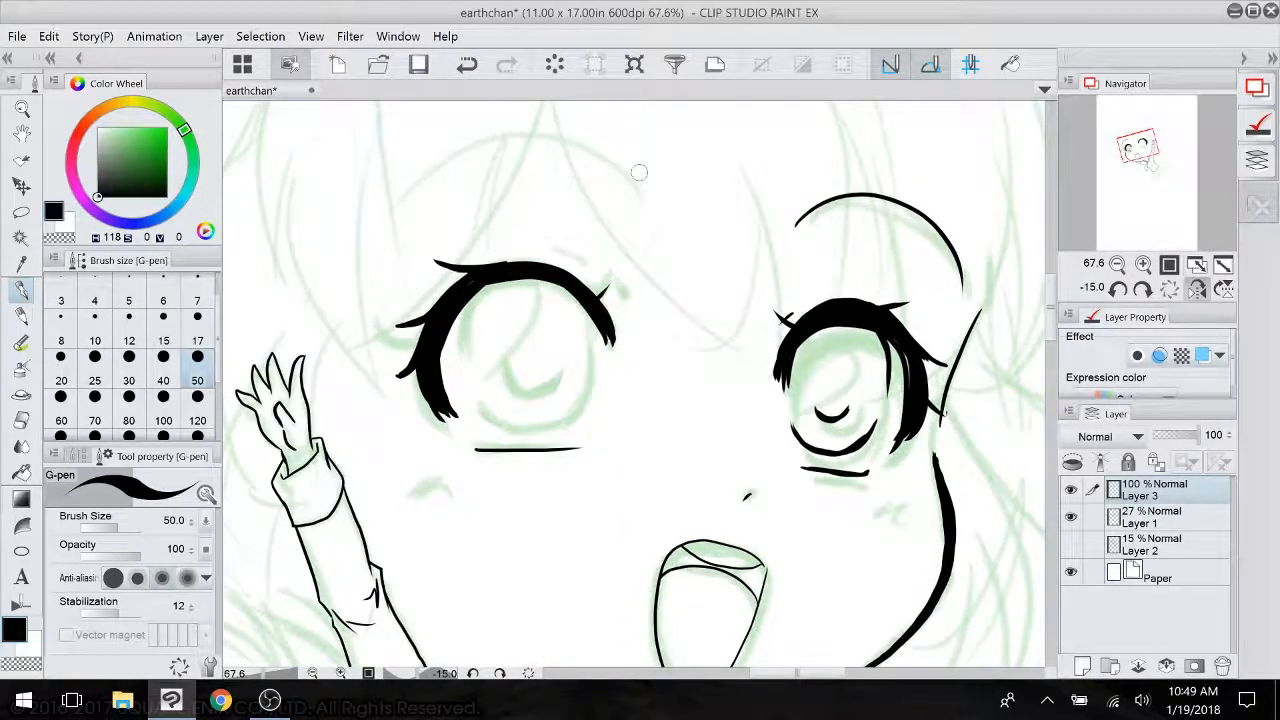
drag(574, 251, 618, 290)
click(467, 64)
click(1118, 288)
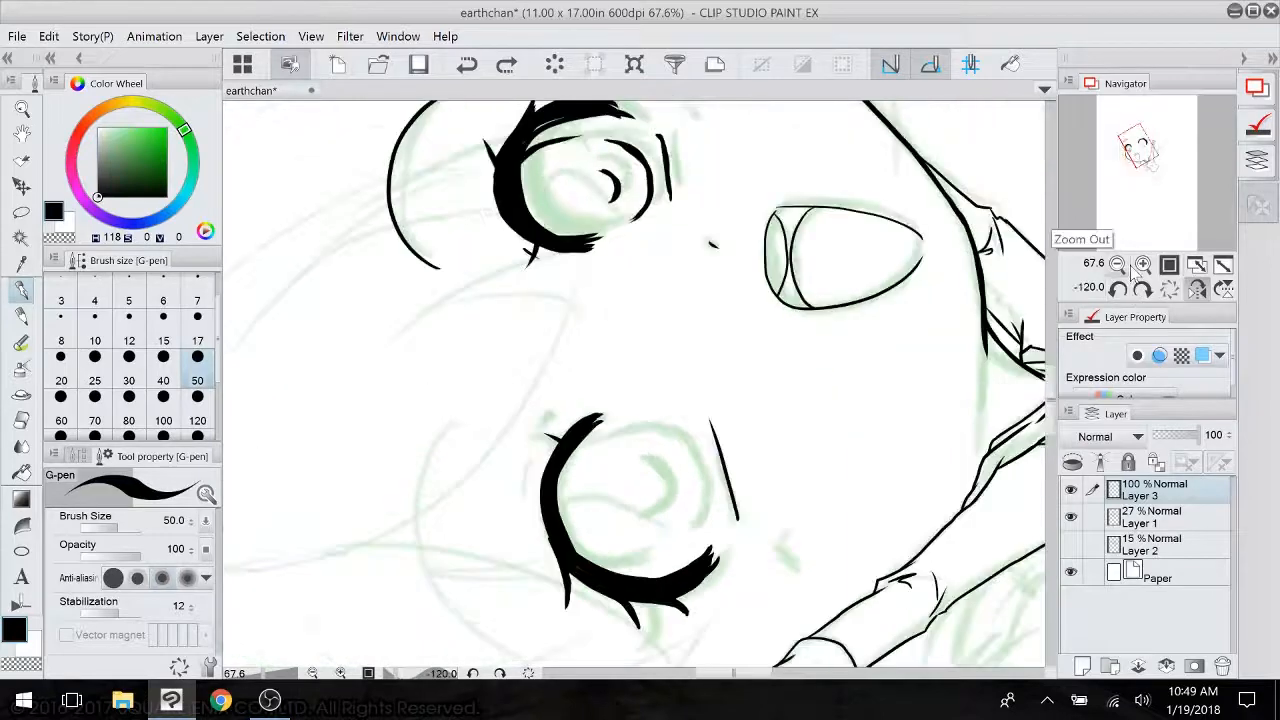
mouse_move(576, 430)
mouse_down()
mouse_move(556, 528)
mouse_move(568, 446)
mouse_up()
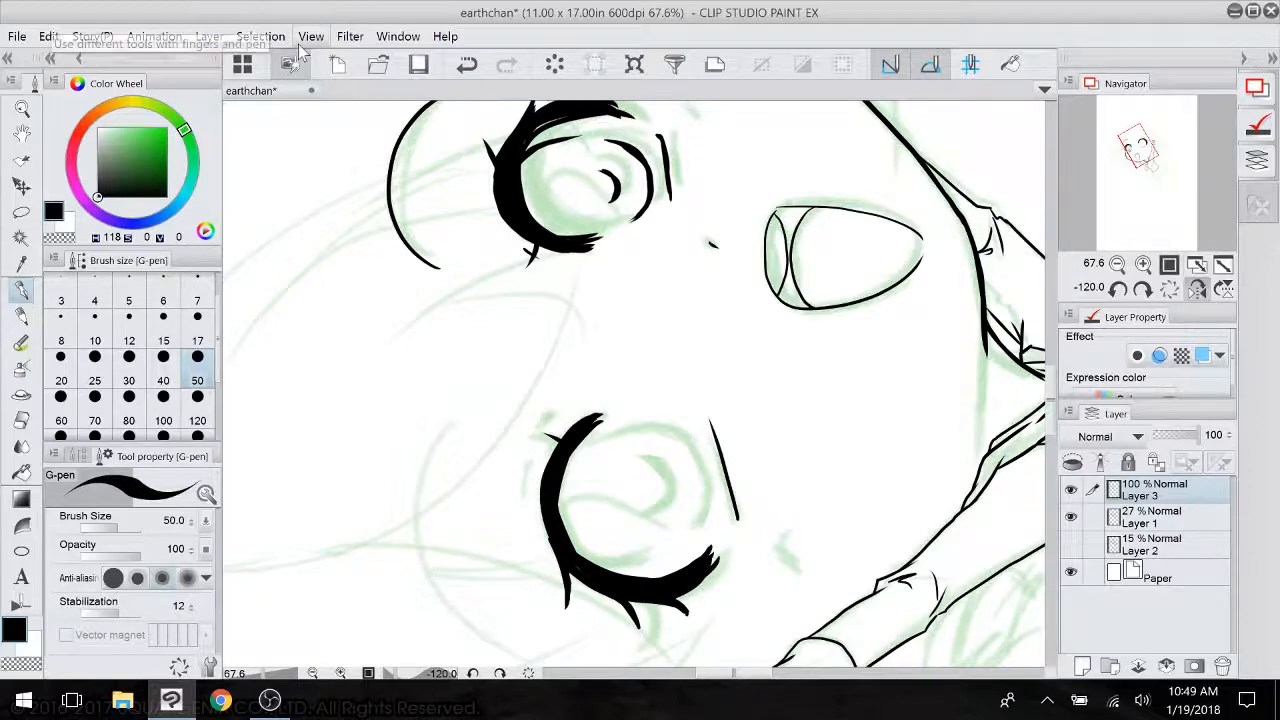
mouse_move(640, 400)
mouse_down()
mouse_move(655, 339)
mouse_move(681, 330)
mouse_move(649, 395)
mouse_up()
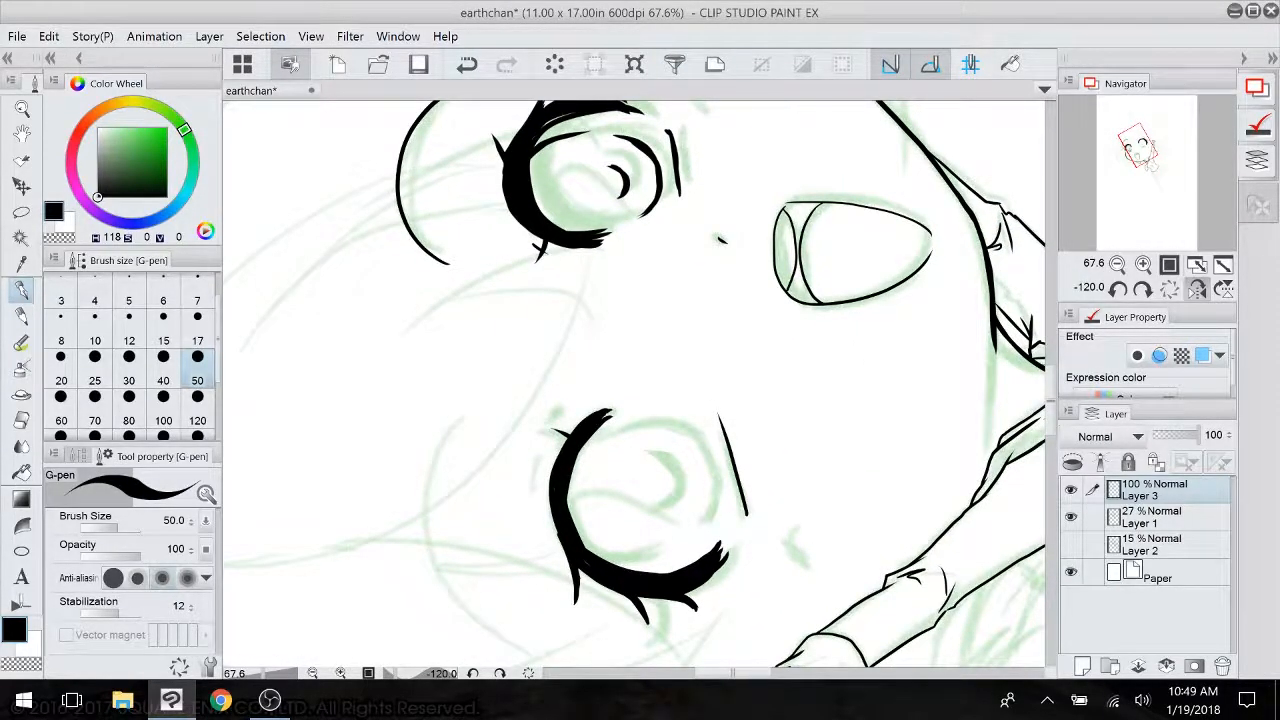
drag(640, 490, 655, 410)
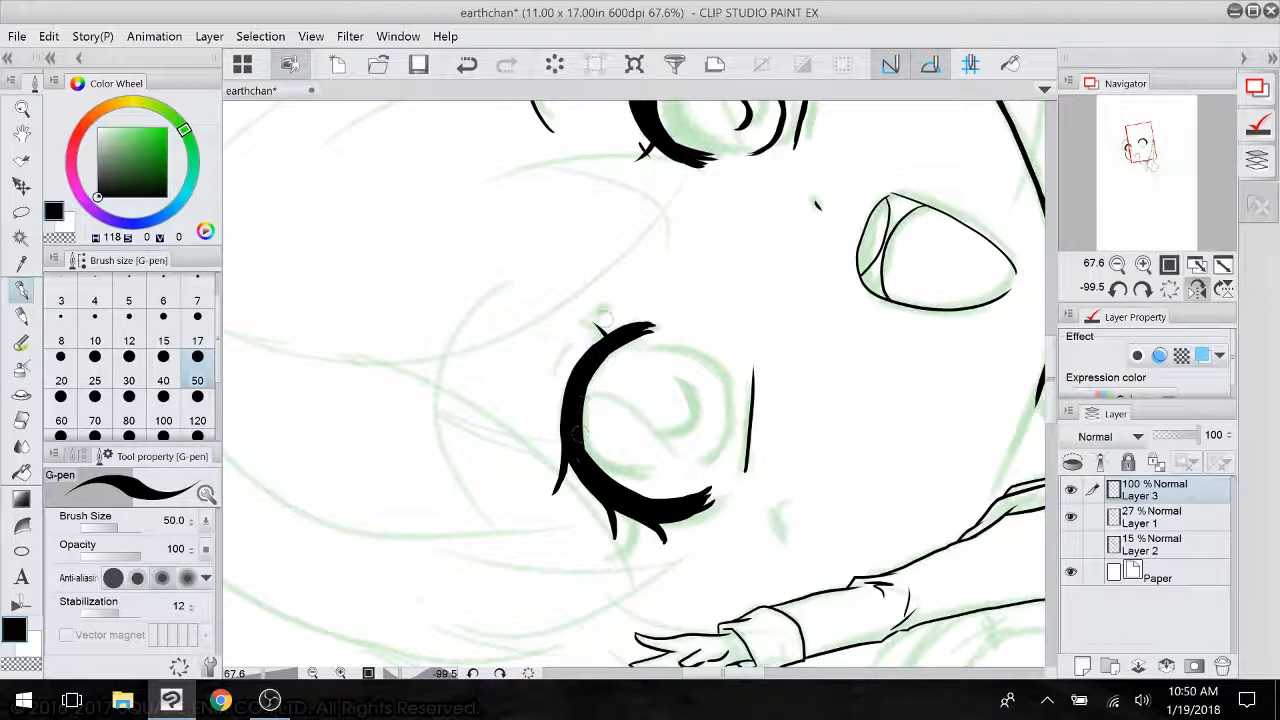
drag(605, 316, 556, 372)
mouse_move(517, 264)
mouse_down()
mouse_move(465, 314)
mouse_move(528, 565)
mouse_up()
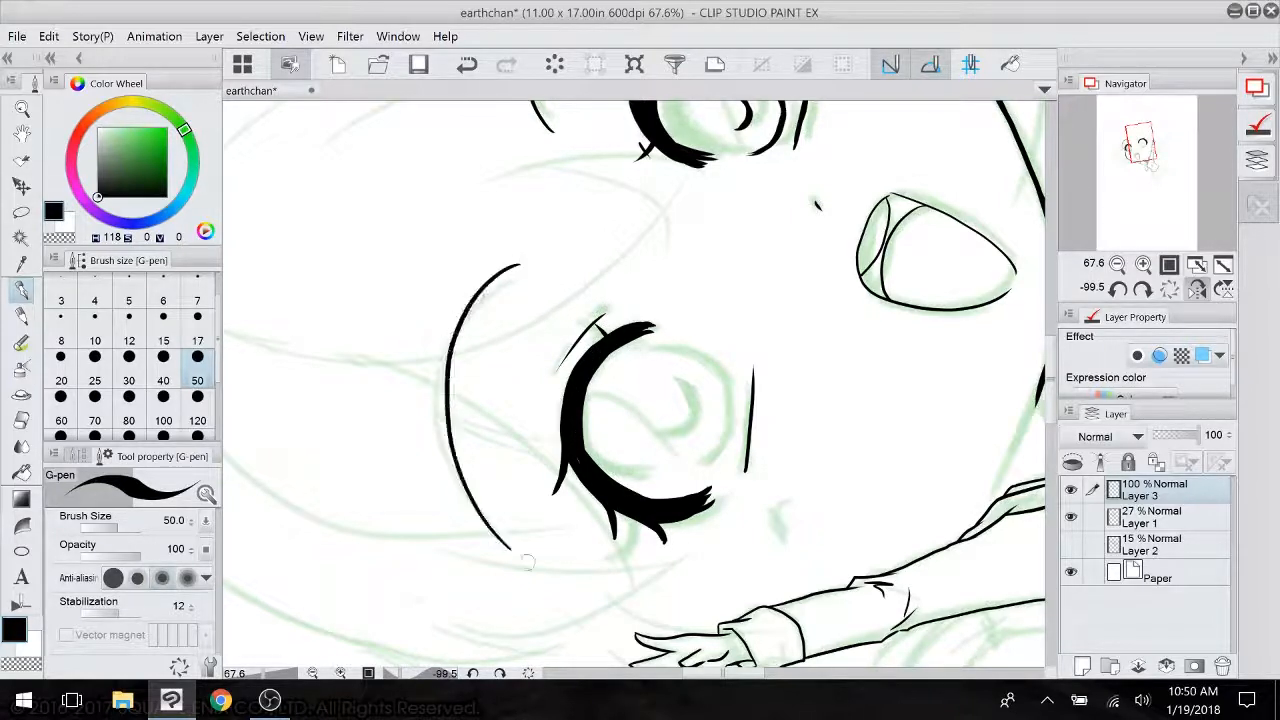
- Ink the iris outline of the raised-hand-side eye with two side arcs and a curve along its lower edge
key(ctrl+minus)
drag(680, 400, 505, 388)
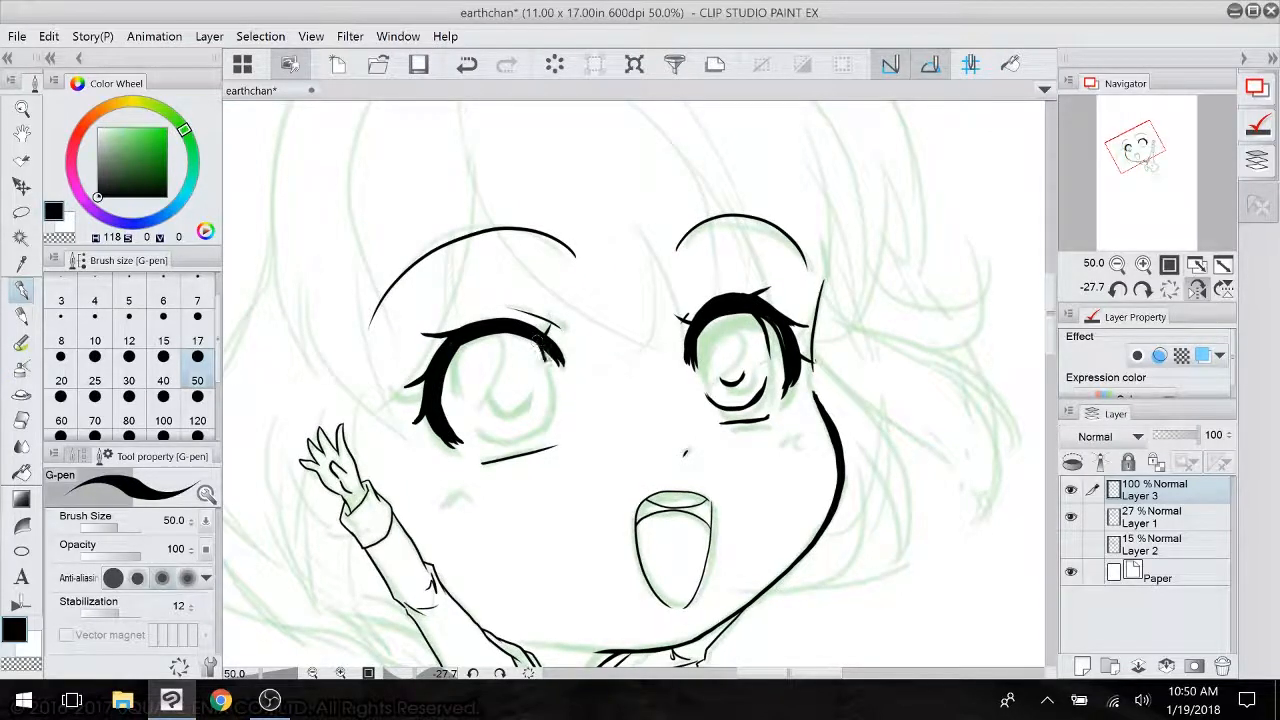
drag(464, 346, 470, 402)
mouse_move(552, 405)
mouse_down()
mouse_move(540, 430)
mouse_move(500, 438)
mouse_move(532, 424)
mouse_up()
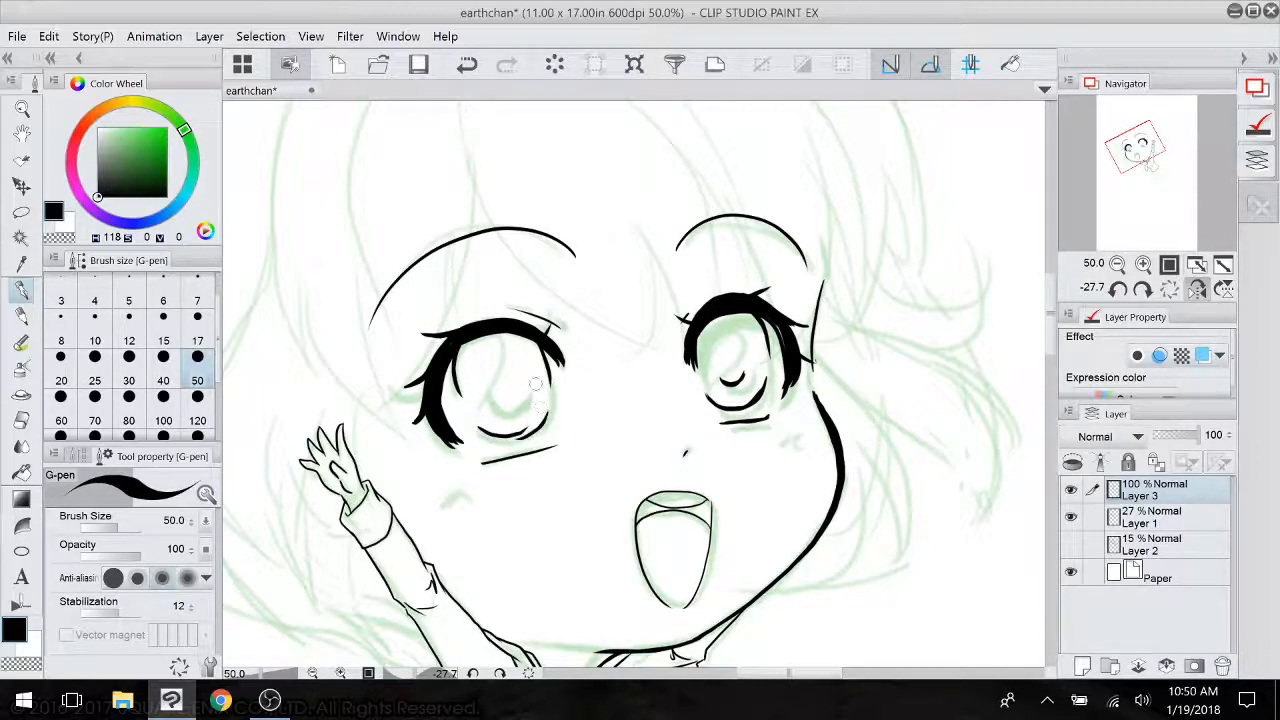
- Thicken the lower iris curve of the raised-hand-side eye and add a small curved mark inside the iris
drag(652, 440, 576, 559)
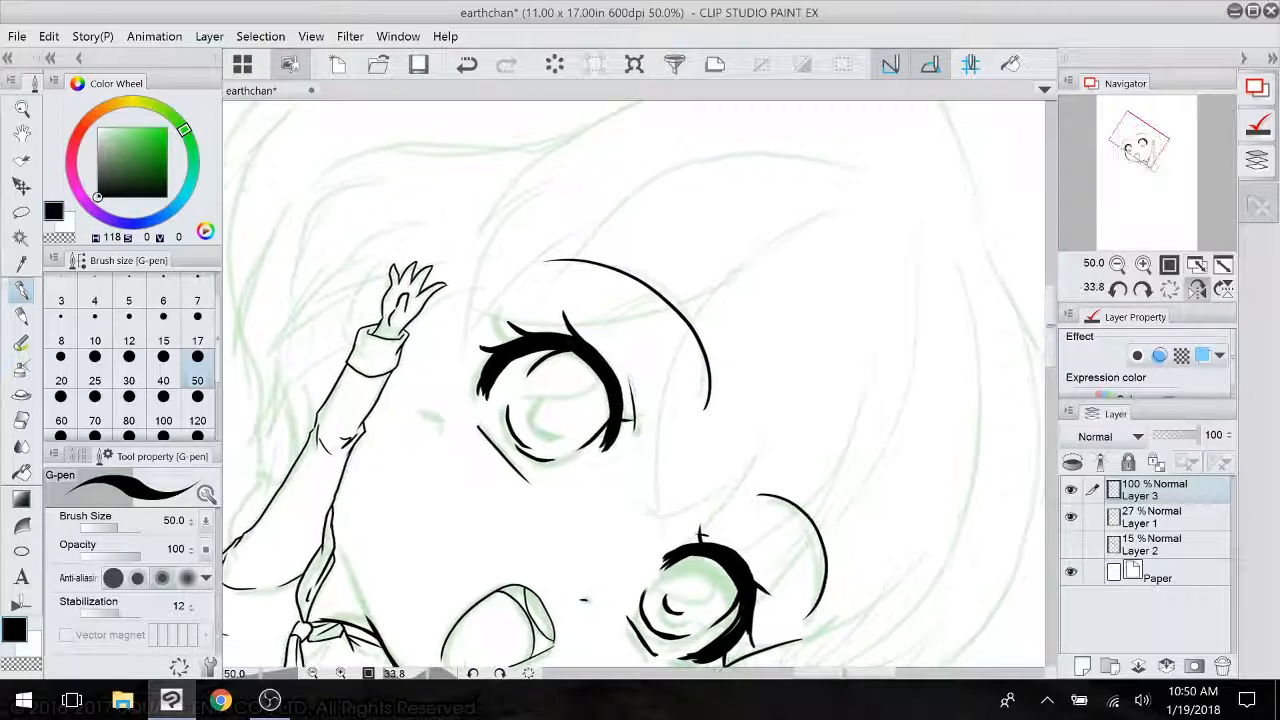
key(ctrl+z)
drag(507, 403, 515, 446)
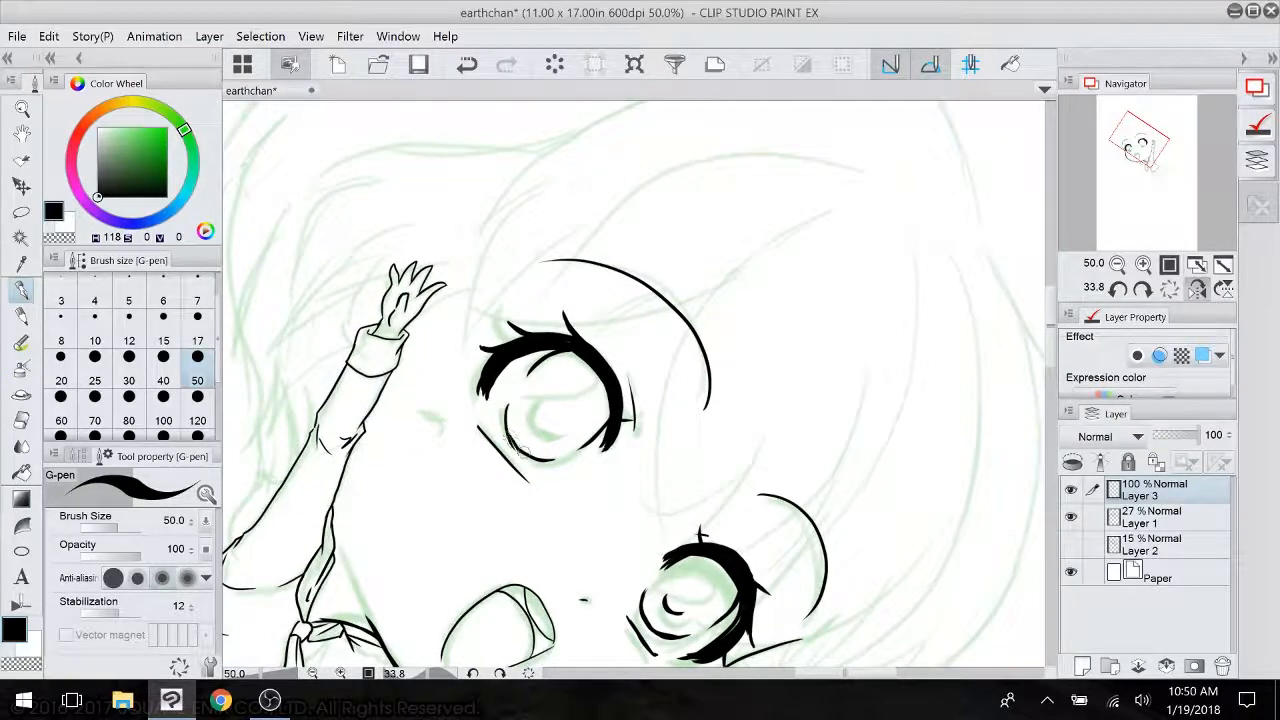
drag(508, 402, 511, 435)
drag(535, 411, 547, 434)
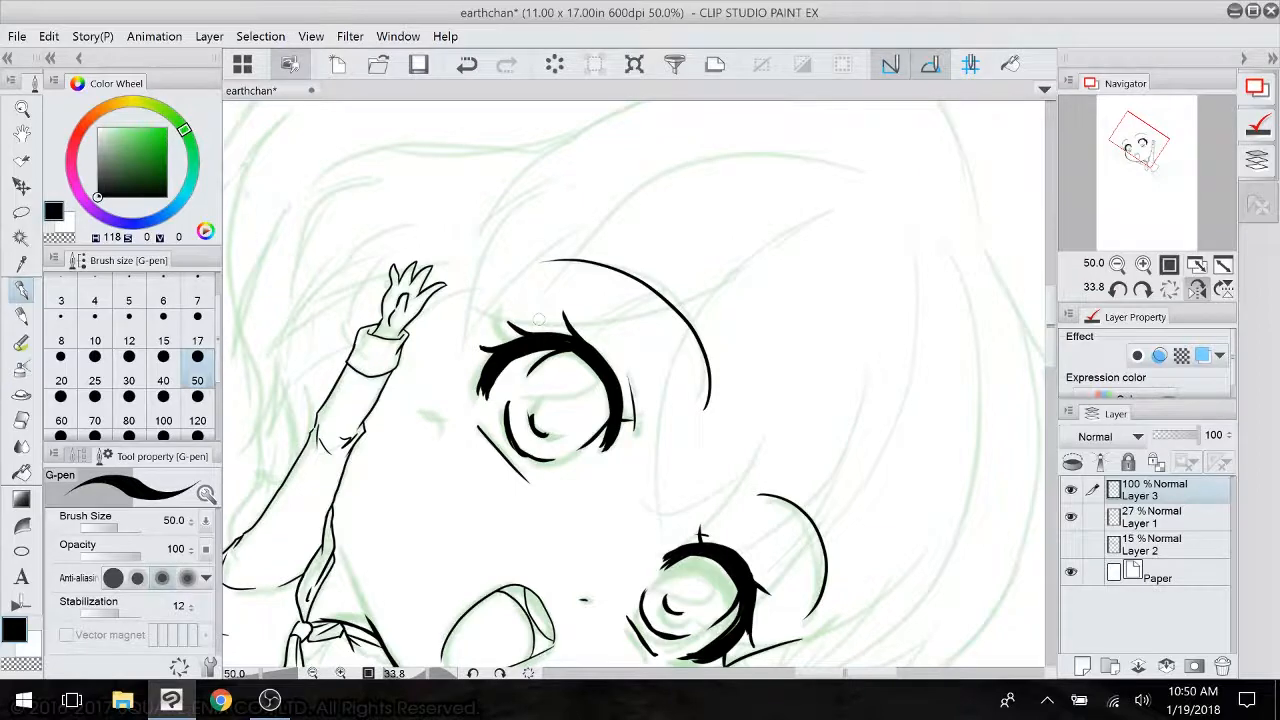
- Thicken the outer end of the lower lid line on the raised-hand-side eye
mouse_move(538, 319)
mouse_down()
mouse_move(572, 185)
mouse_move(400, 244)
mouse_move(259, 454)
mouse_move(387, 379)
mouse_up()
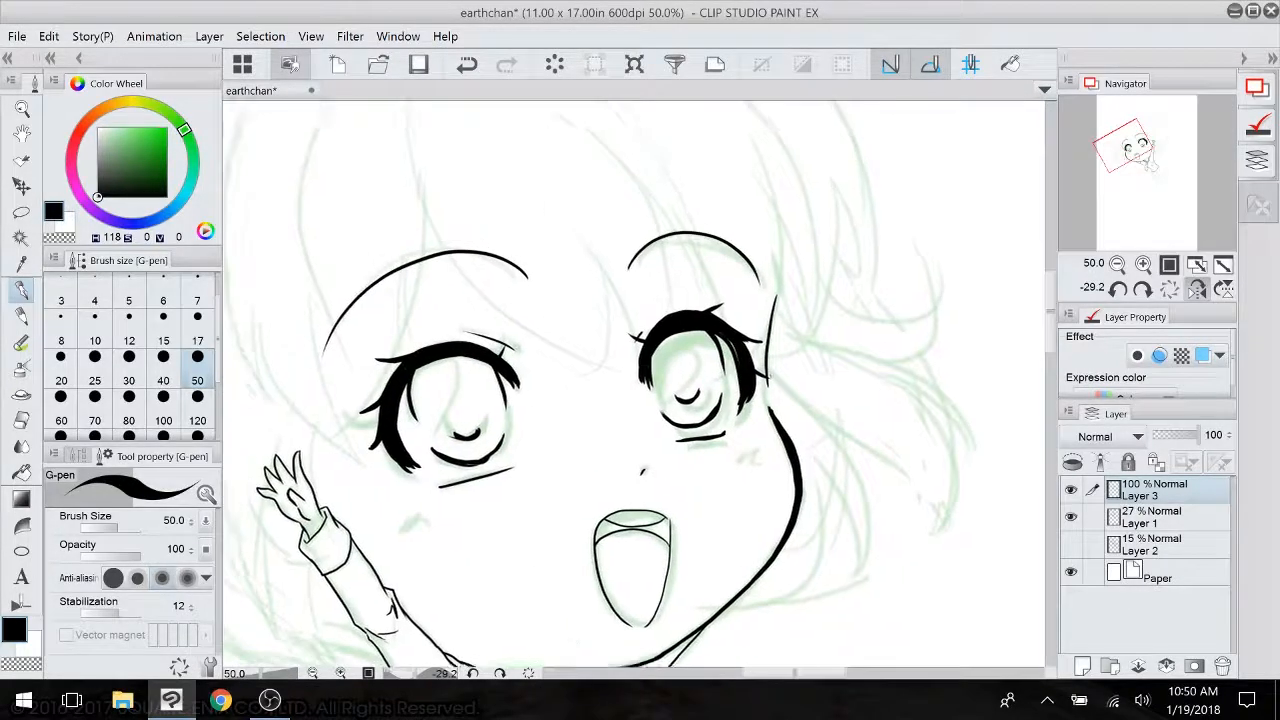
drag(640, 384, 655, 389)
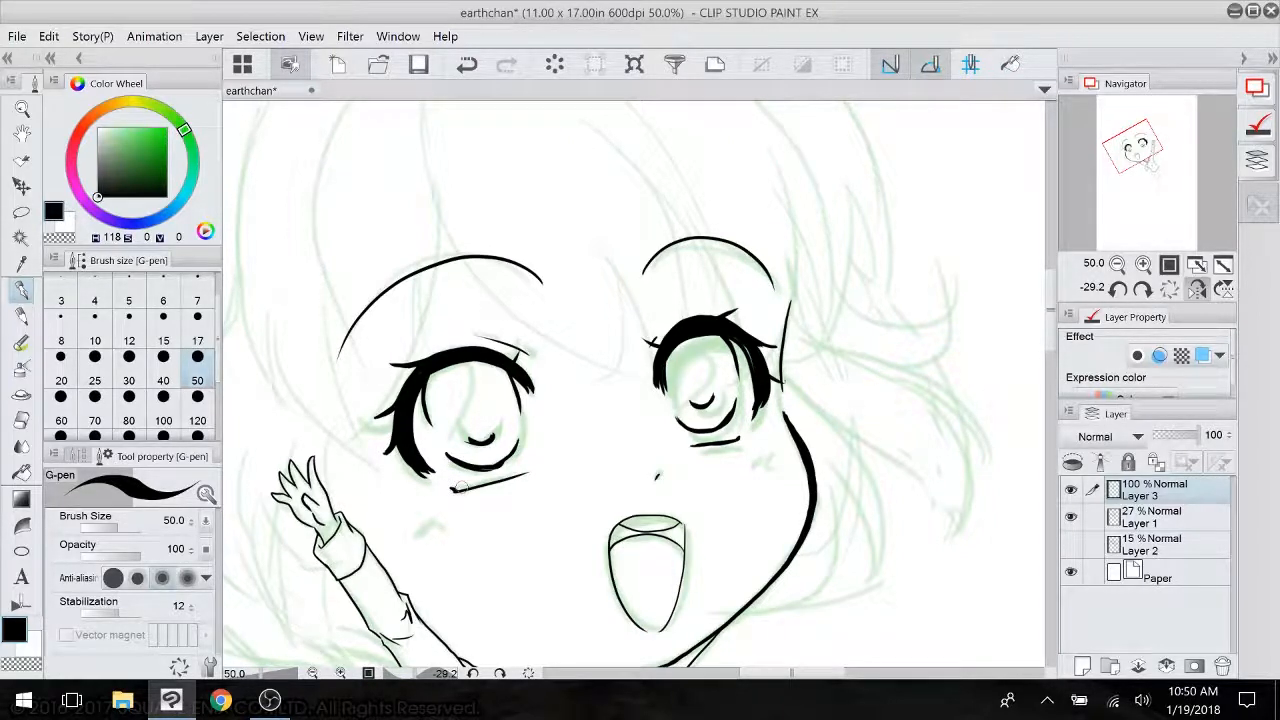
mouse_move(461, 488)
mouse_down()
mouse_move(445, 308)
mouse_move(593, 428)
mouse_up()
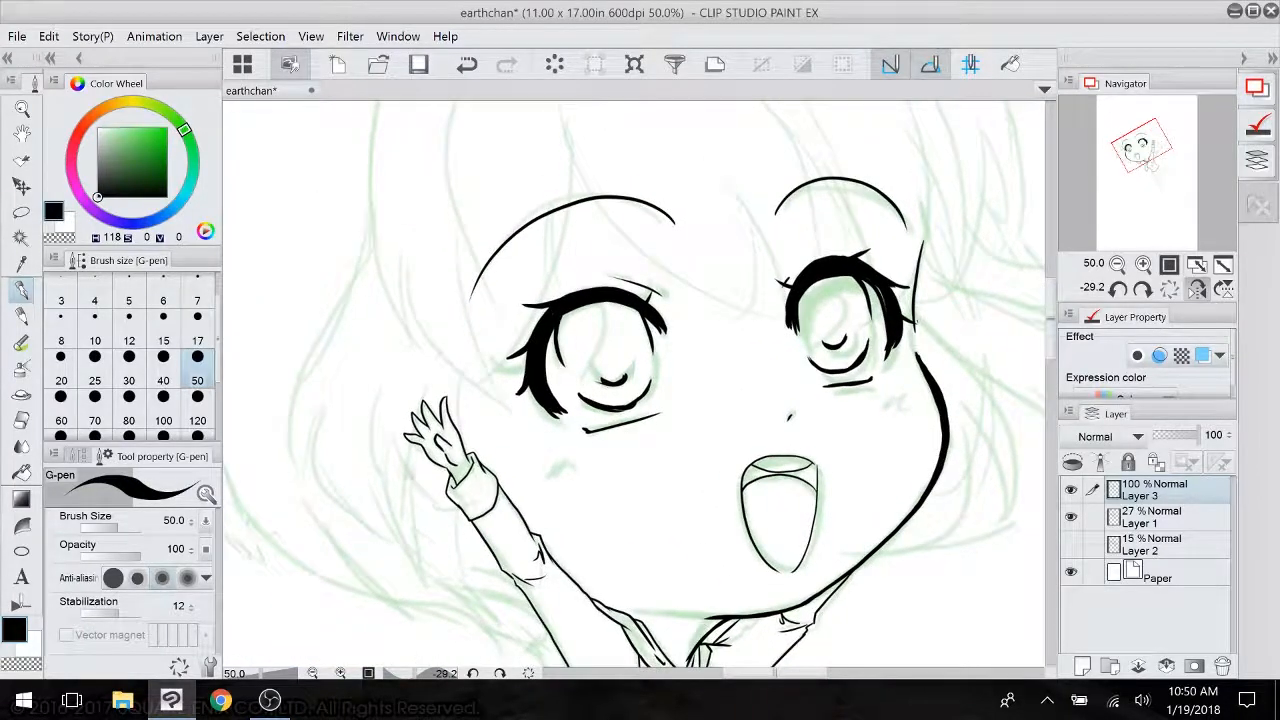
- Set the brush size to 30 and ink the ear outline with its inner folds beside the raised hand's wrist
drag(405, 466, 448, 504)
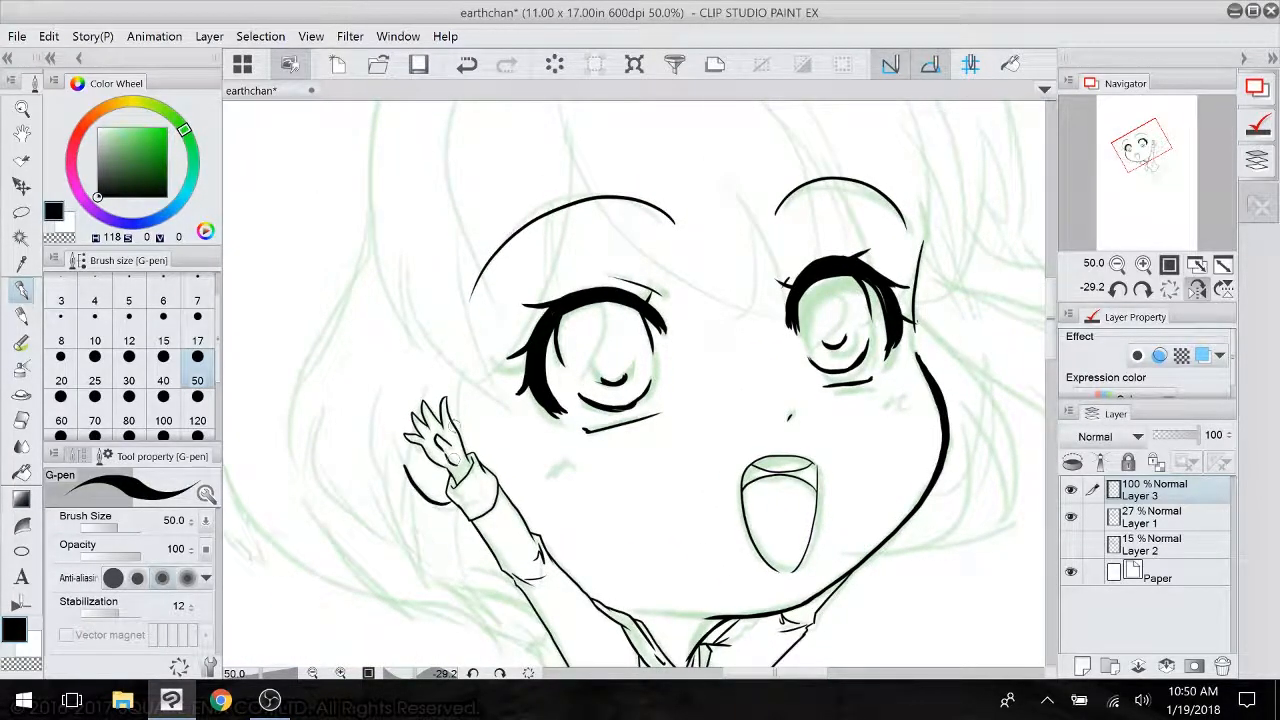
click(466, 64)
click(129, 380)
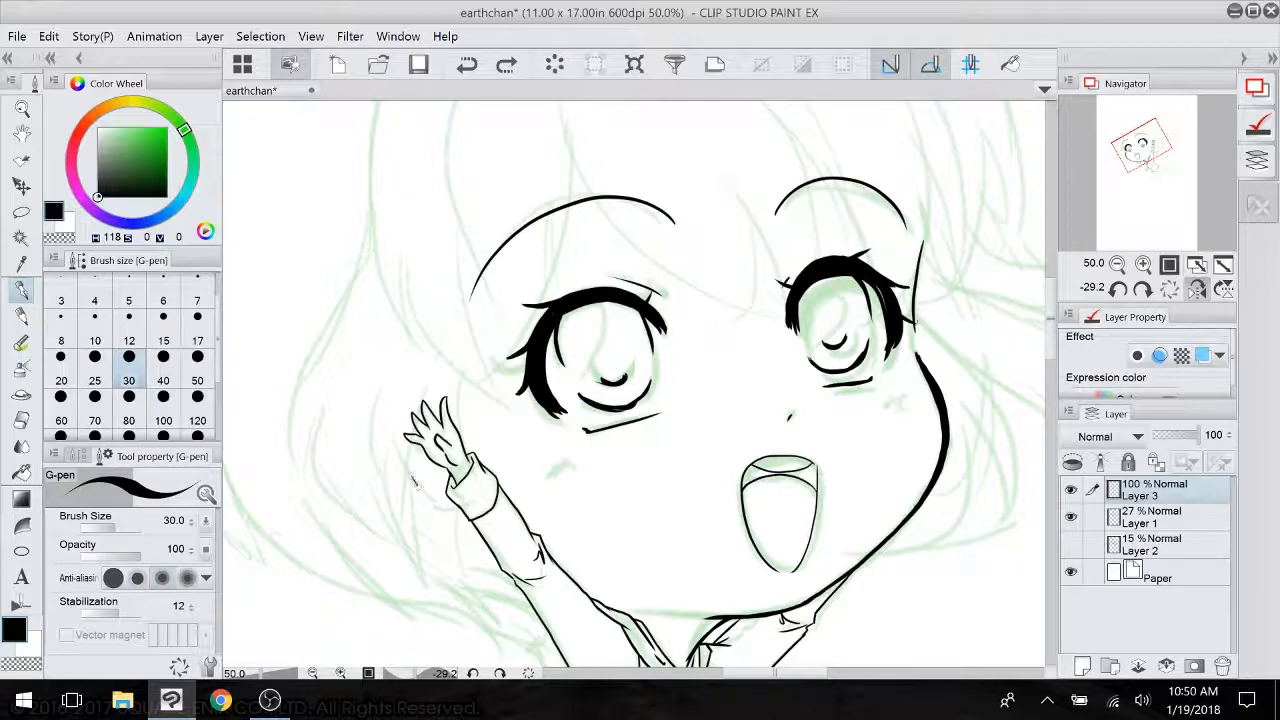
drag(412, 481, 447, 505)
scroll(501, 492, up, 5)
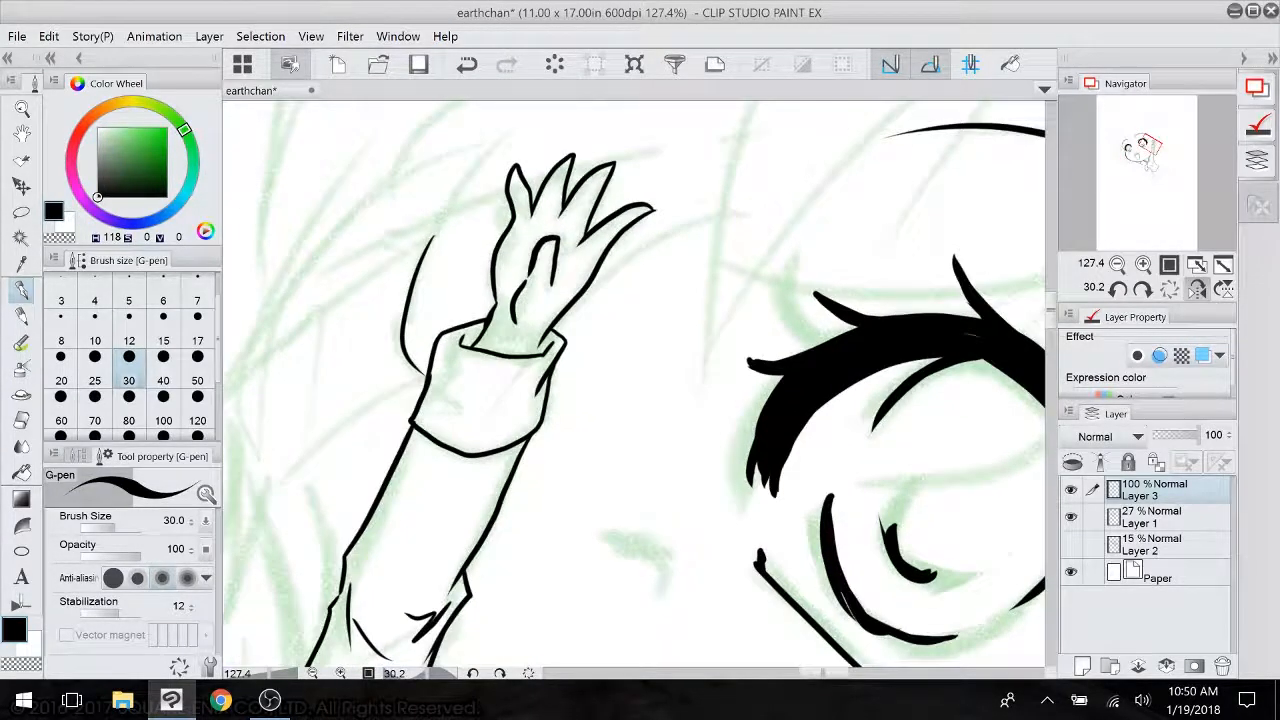
mouse_move(436, 350)
mouse_down()
mouse_move(428, 304)
mouse_move(457, 230)
mouse_move(473, 228)
mouse_up()
drag(457, 260, 478, 310)
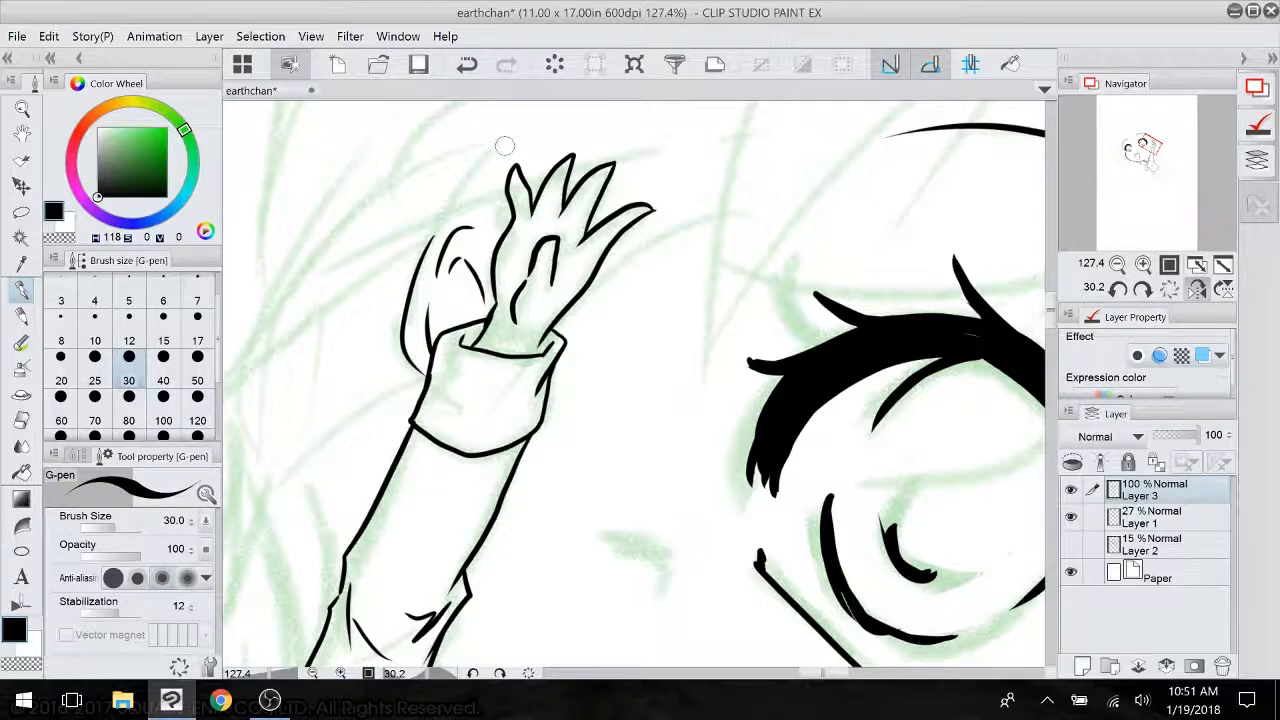
- Ink the front edge of the skirt and its first two pleats, including their hem segments and fold lines
drag(700, 530, 650, 375)
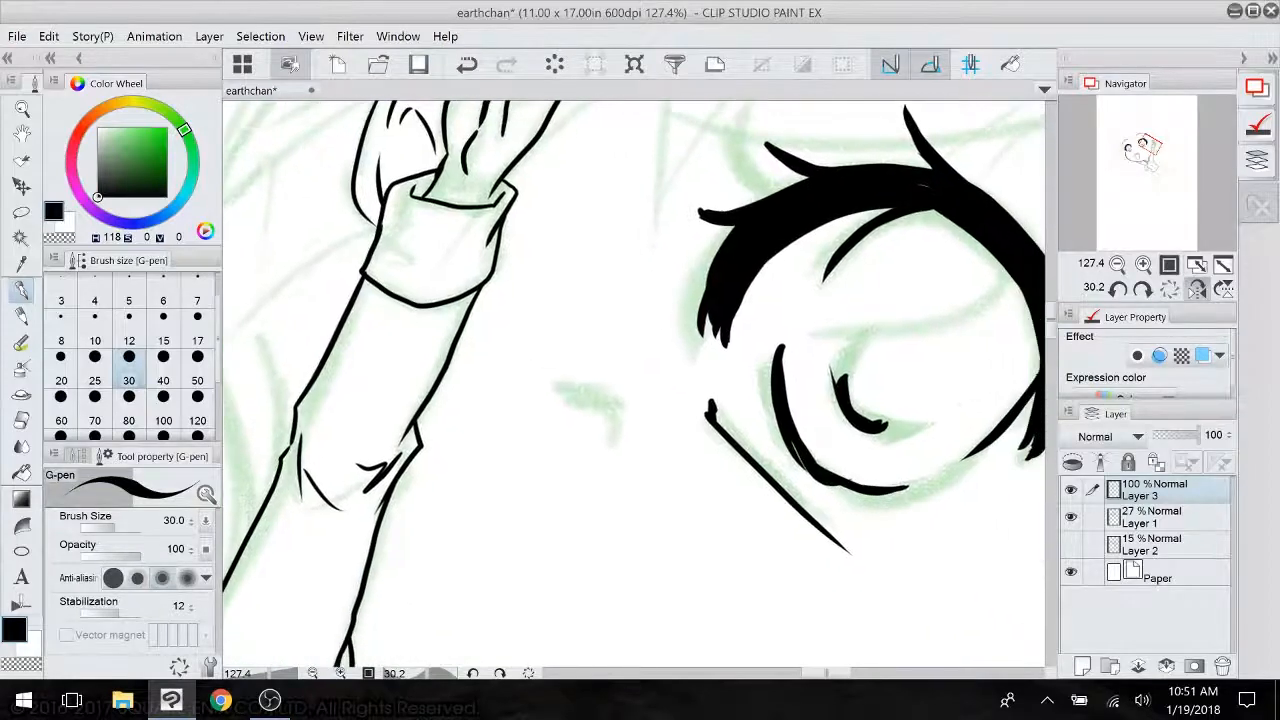
mouse_move(708, 597)
mouse_down()
mouse_move(718, 592)
mouse_move(727, 660)
mouse_up()
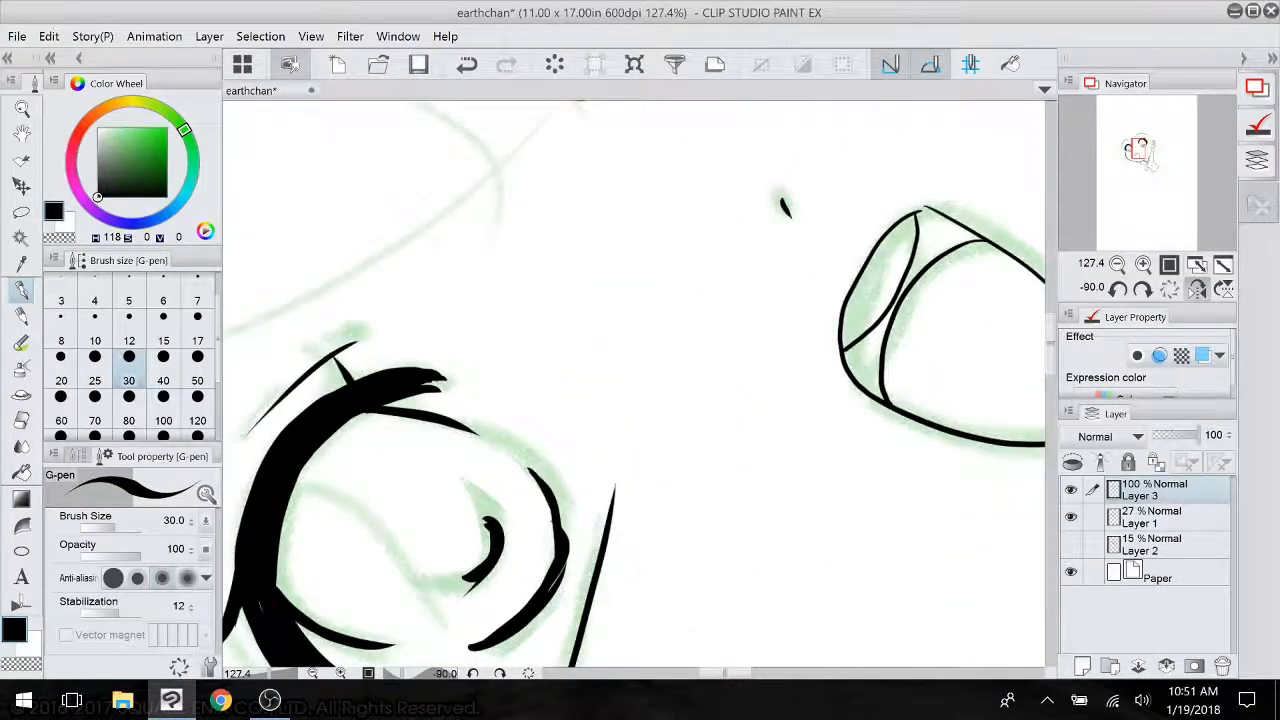
mouse_move(538, 468)
mouse_down()
mouse_move(556, 500)
mouse_move(545, 580)
mouse_move(501, 320)
mouse_up()
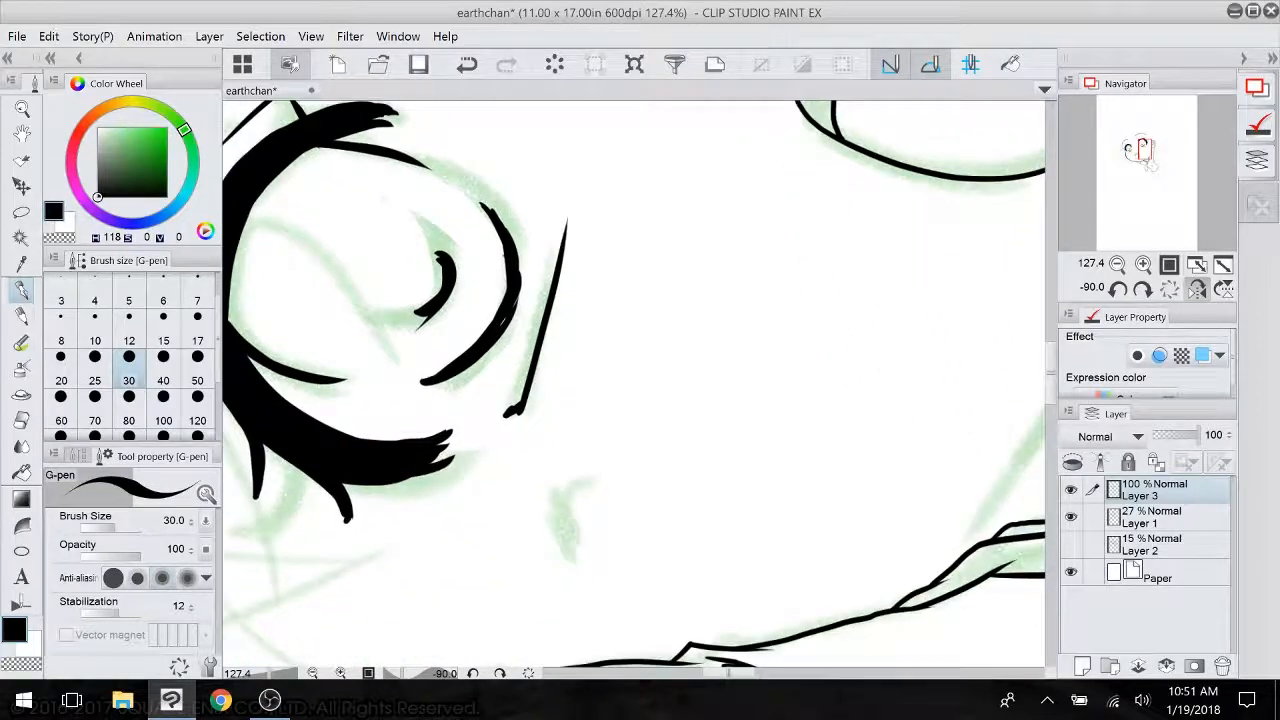
scroll(775, 400, down, 8)
mouse_move(775, 400)
mouse_down()
mouse_move(569, 297)
mouse_move(740, 200)
mouse_up()
mouse_move(760, 473)
mouse_down()
mouse_move(774, 470)
mouse_move(764, 488)
mouse_move(494, 595)
mouse_up()
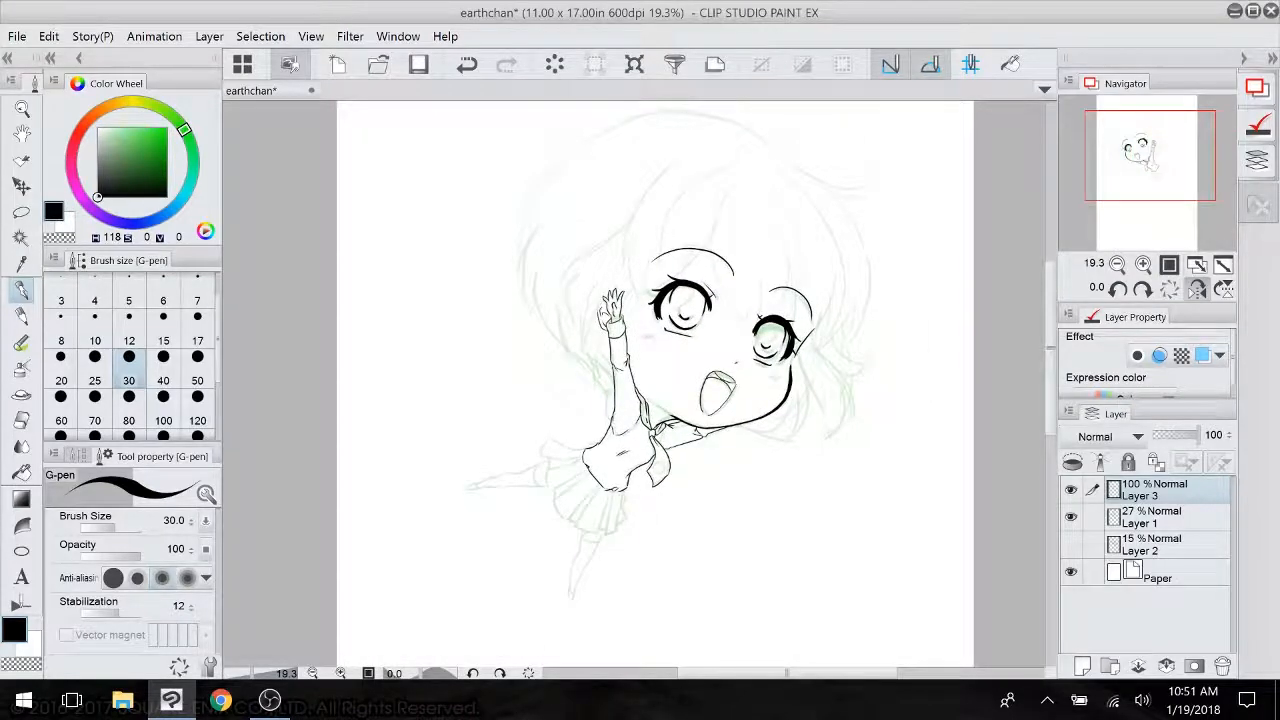
scroll(626, 586, up, 3)
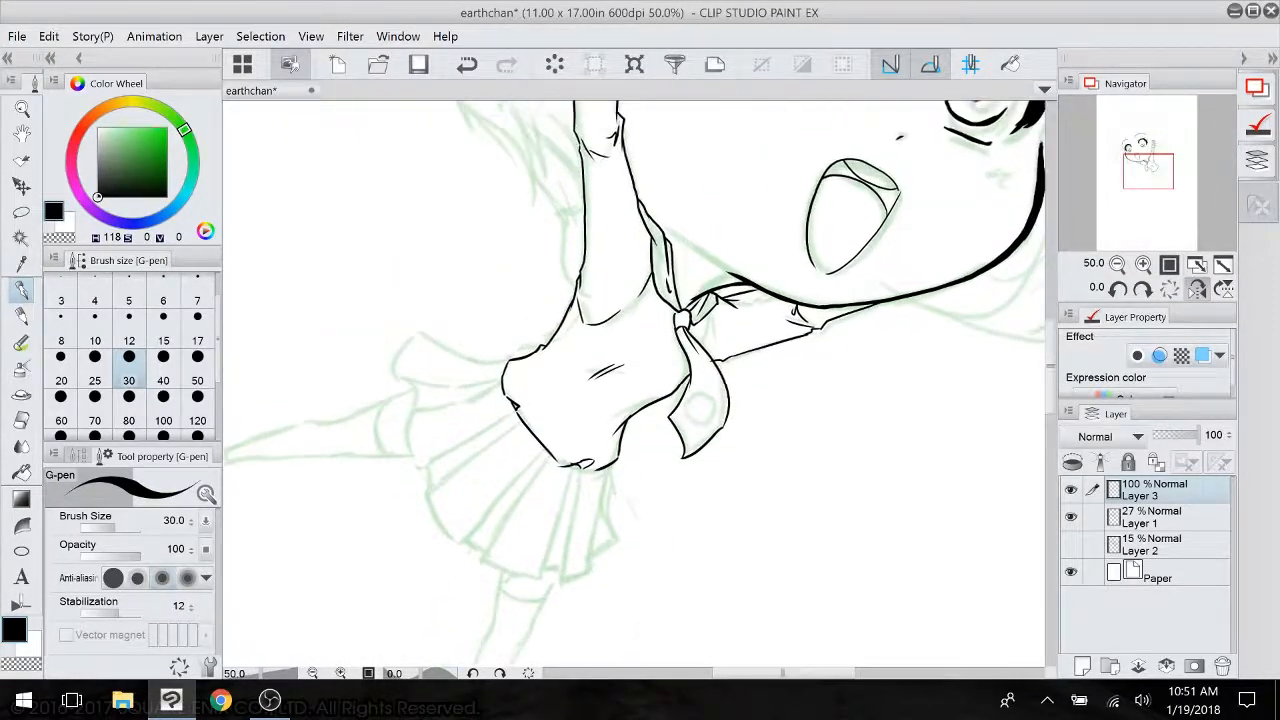
scroll(643, 600, up, 3)
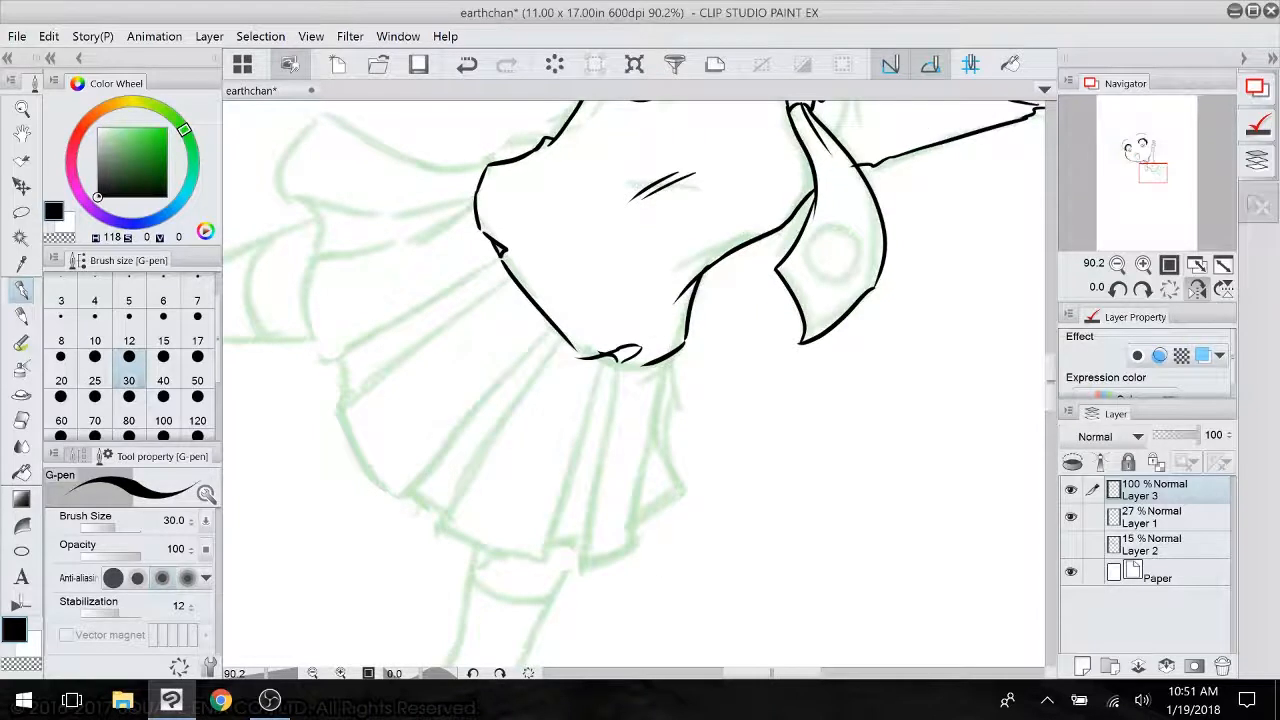
drag(661, 358, 636, 450)
mouse_move(662, 368)
mouse_down()
mouse_move(687, 484)
mouse_move(640, 518)
mouse_move(637, 545)
mouse_move(572, 566)
mouse_move(587, 486)
mouse_up()
drag(569, 563, 561, 527)
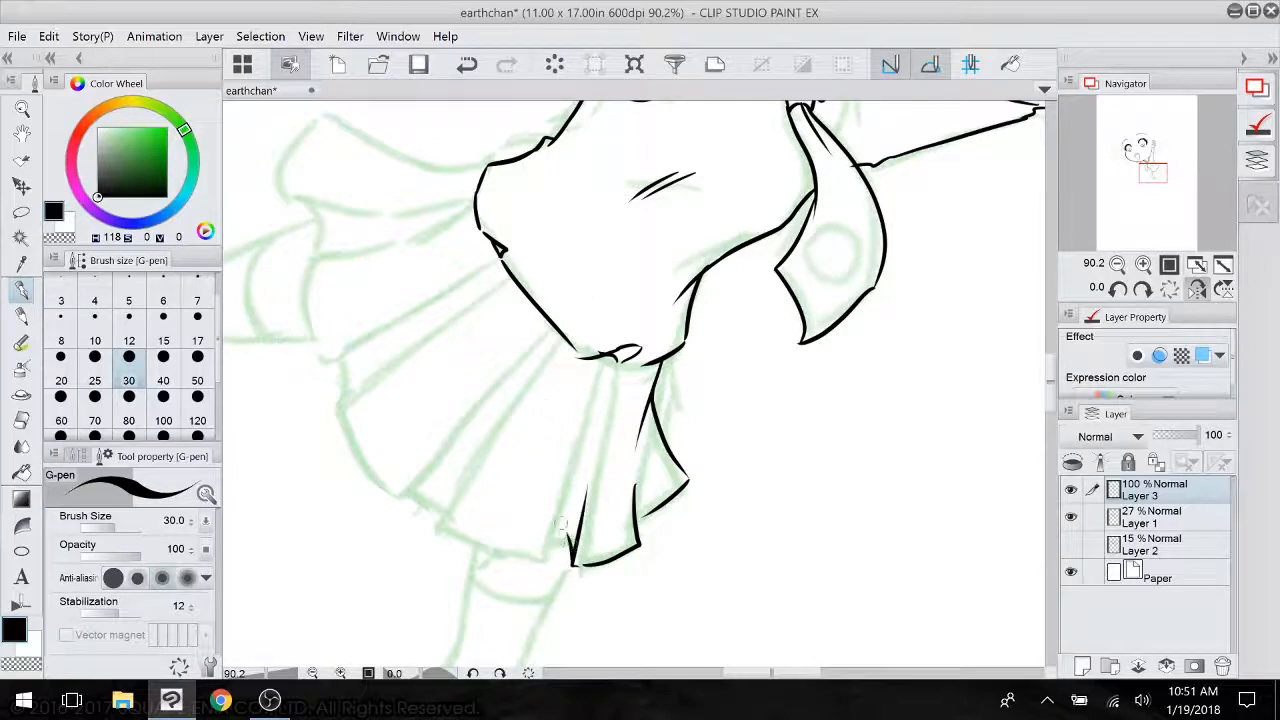
- Ink short tapered pleat creases fanning out from the bottom edge of the shirt along the skirt's waist
drag(614, 362, 596, 414)
mouse_move(559, 331)
mouse_down()
mouse_move(530, 390)
mouse_move(518, 358)
mouse_up()
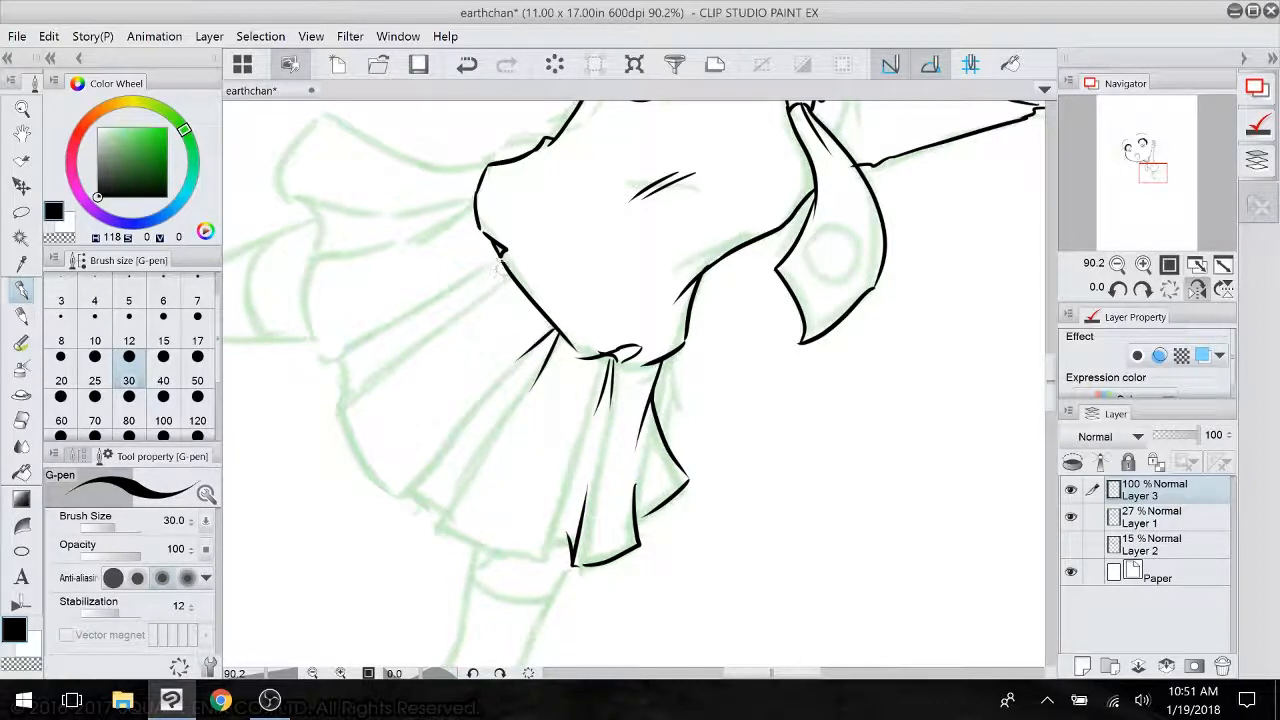
mouse_move(503, 262)
mouse_down()
mouse_move(470, 308)
mouse_move(446, 291)
mouse_up()
drag(476, 206, 431, 238)
drag(474, 199, 409, 209)
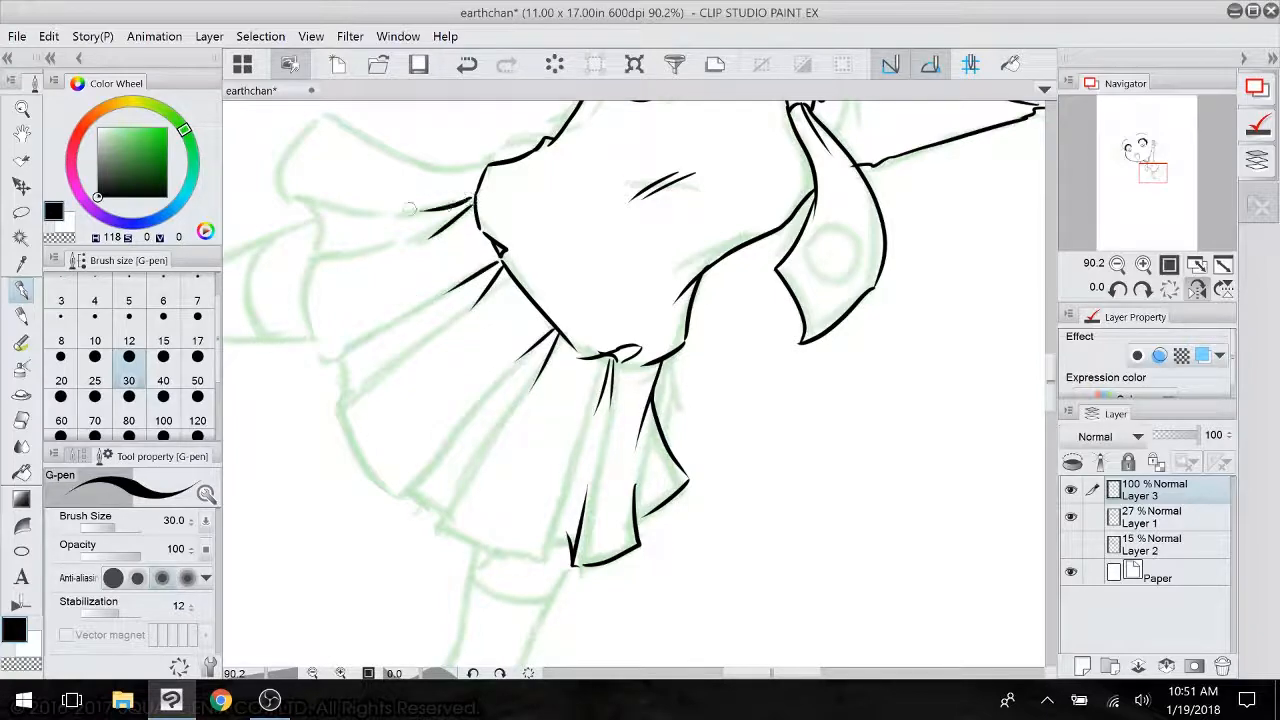
- Ink the skirt's scalloped hem from the front pleats around to the back, and close its back edge up to the waist
mouse_move(427, 424)
mouse_down()
mouse_move(368, 299)
mouse_move(405, 422)
mouse_up()
mouse_move(676, 455)
mouse_down()
mouse_move(601, 459)
mouse_move(557, 591)
mouse_up()
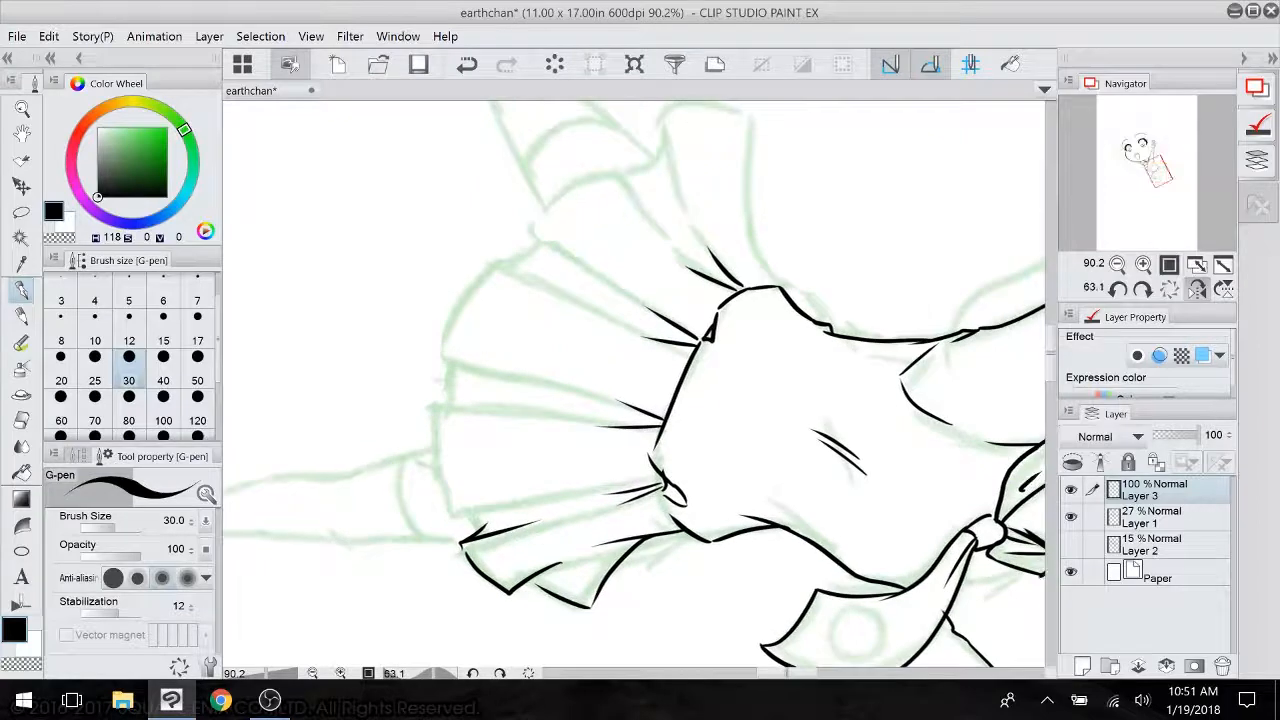
mouse_move(476, 524)
mouse_down()
mouse_move(433, 470)
mouse_move(440, 410)
mouse_move(500, 266)
mouse_move(535, 242)
mouse_move(547, 210)
mouse_move(735, 125)
mouse_move(752, 150)
mouse_move(752, 238)
mouse_up()
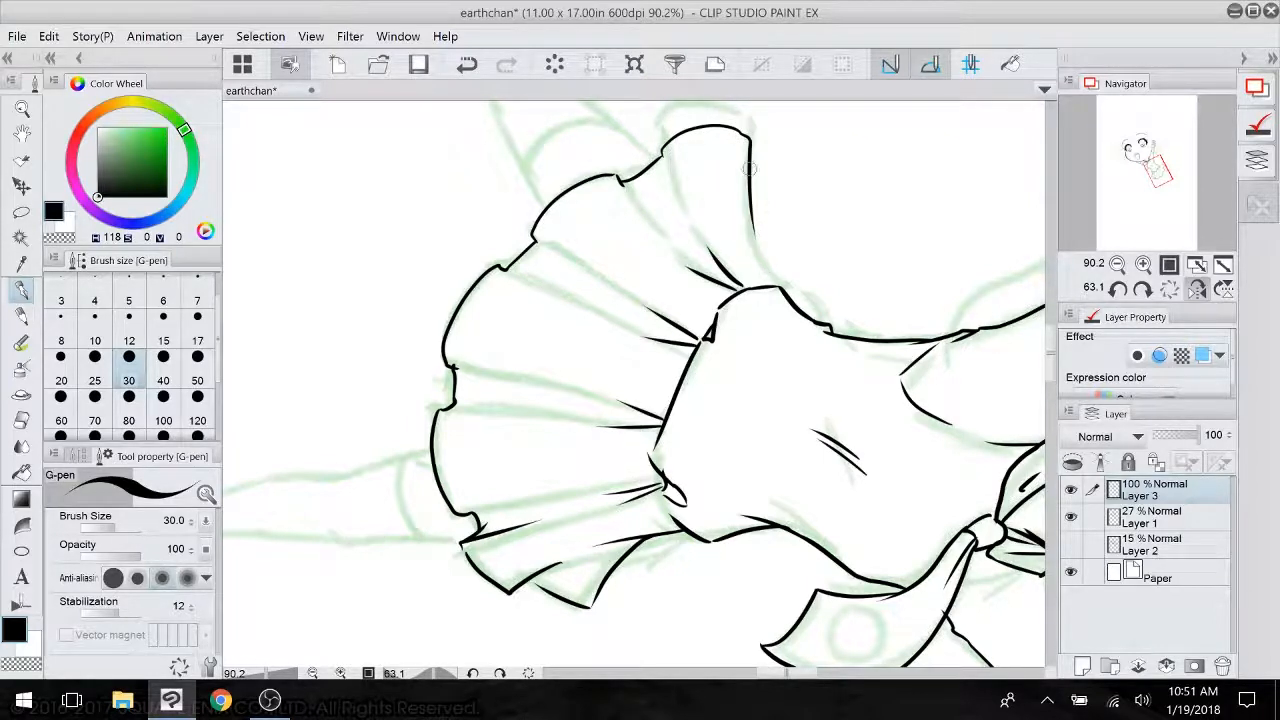
mouse_move(749, 168)
mouse_down()
mouse_move(774, 197)
mouse_move(786, 300)
mouse_up()
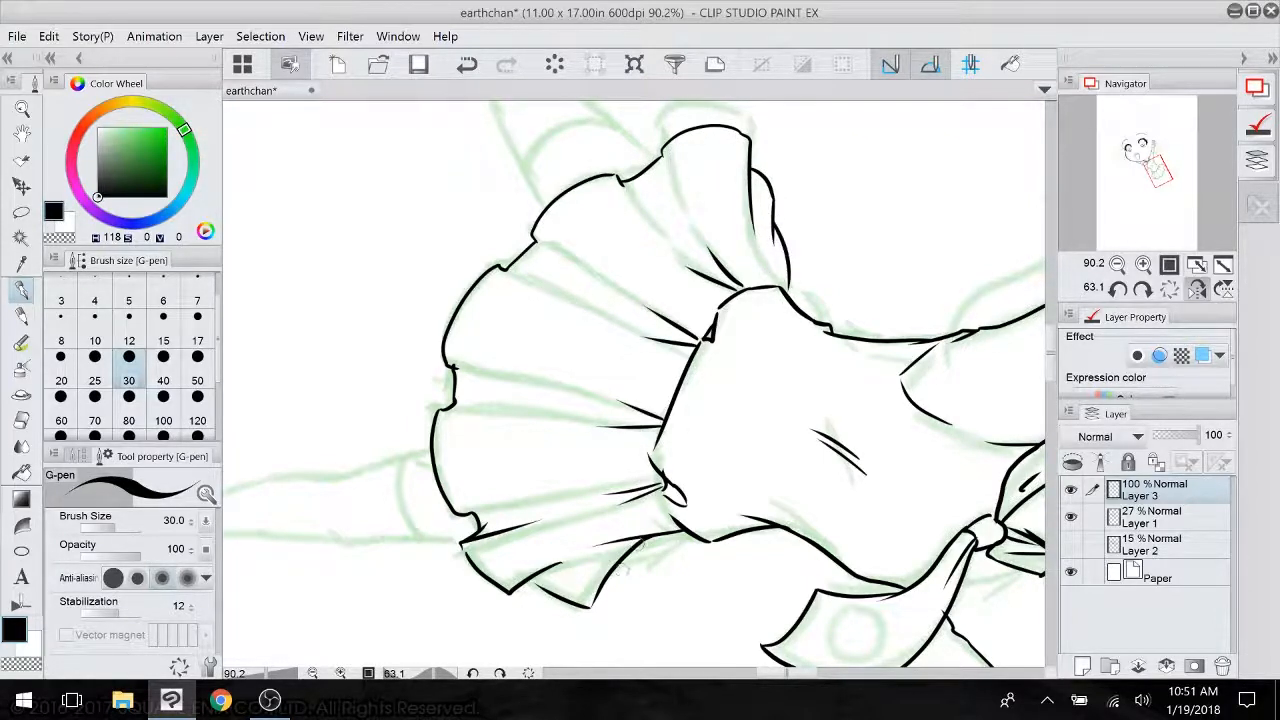
- Redraw the skirt's rear fold down to the waist and ink the small underlying fold at its front edge
mouse_move(614, 566)
mouse_down()
mouse_move(664, 557)
mouse_move(698, 522)
mouse_up()
key(ctrl+z)
key(ctrl+z)
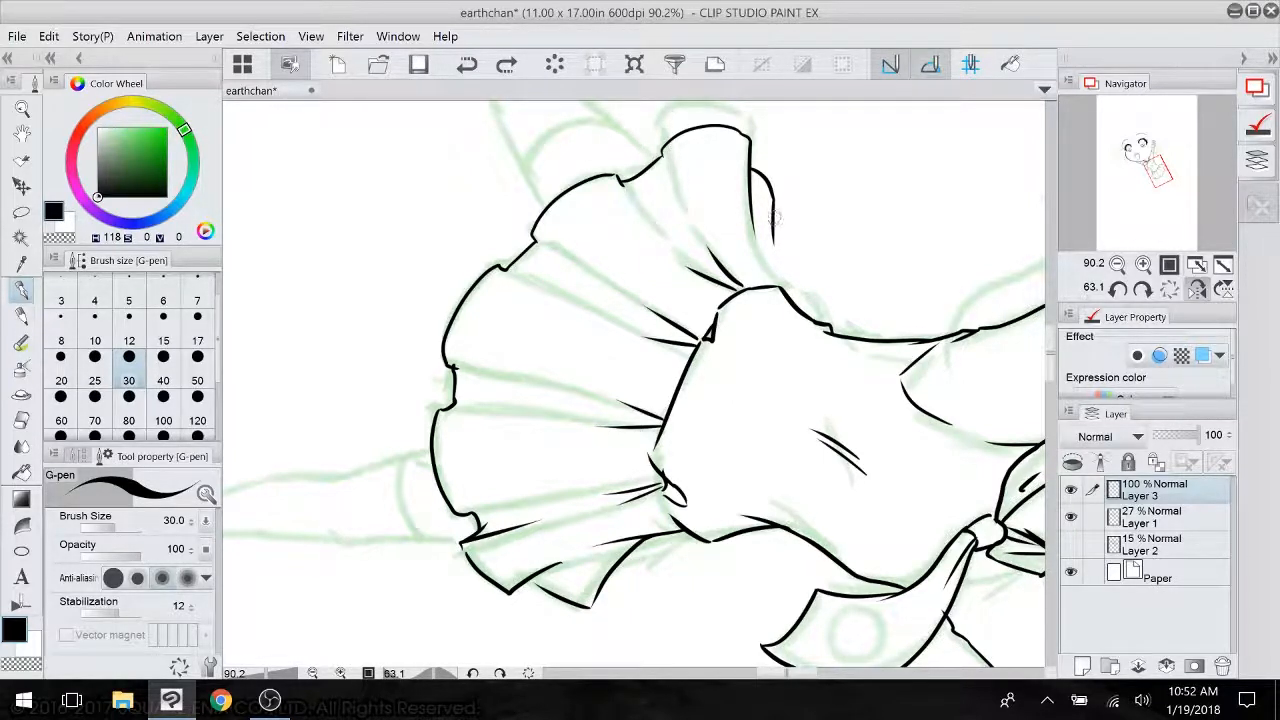
mouse_move(774, 216)
mouse_down()
mouse_move(791, 249)
mouse_move(786, 310)
mouse_up()
drag(624, 560, 686, 534)
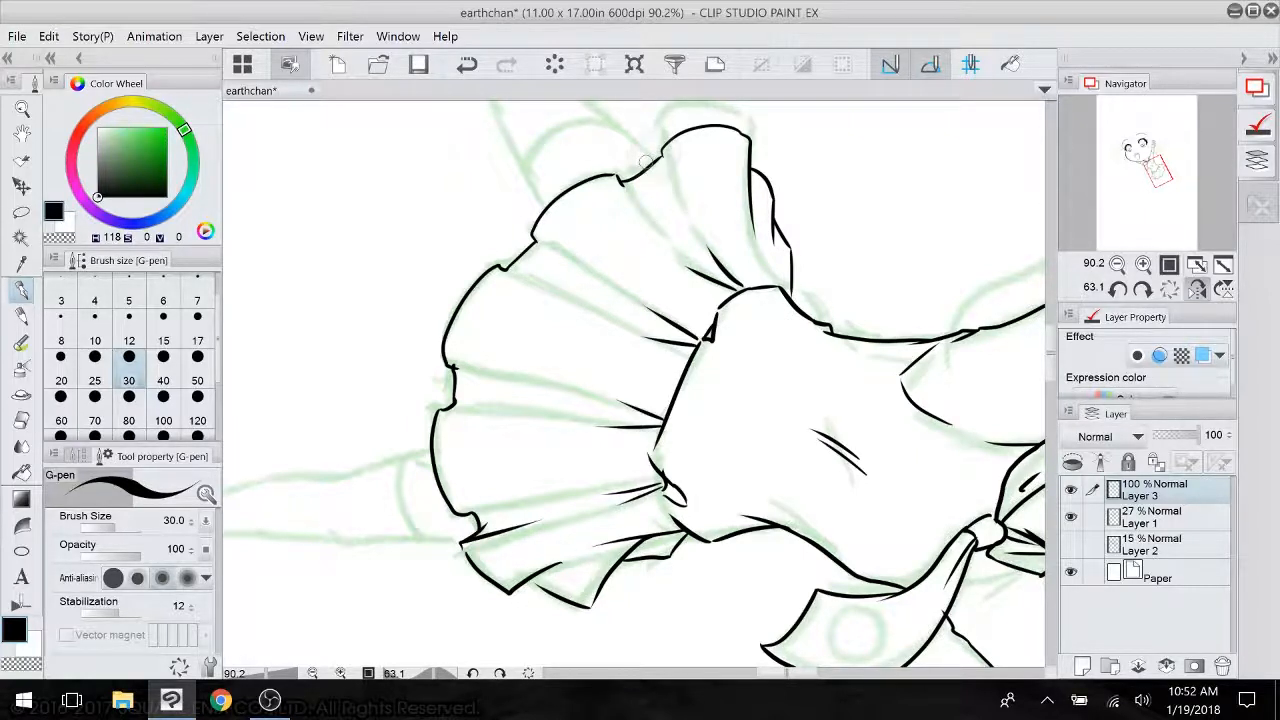
- Ink tapered pleat lines running from the skirt's hem notches up toward the waist
drag(530, 238, 576, 258)
drag(493, 262, 562, 290)
mouse_move(605, 326)
mouse_down()
mouse_move(660, 325)
mouse_move(614, 401)
mouse_up()
drag(574, 206, 602, 254)
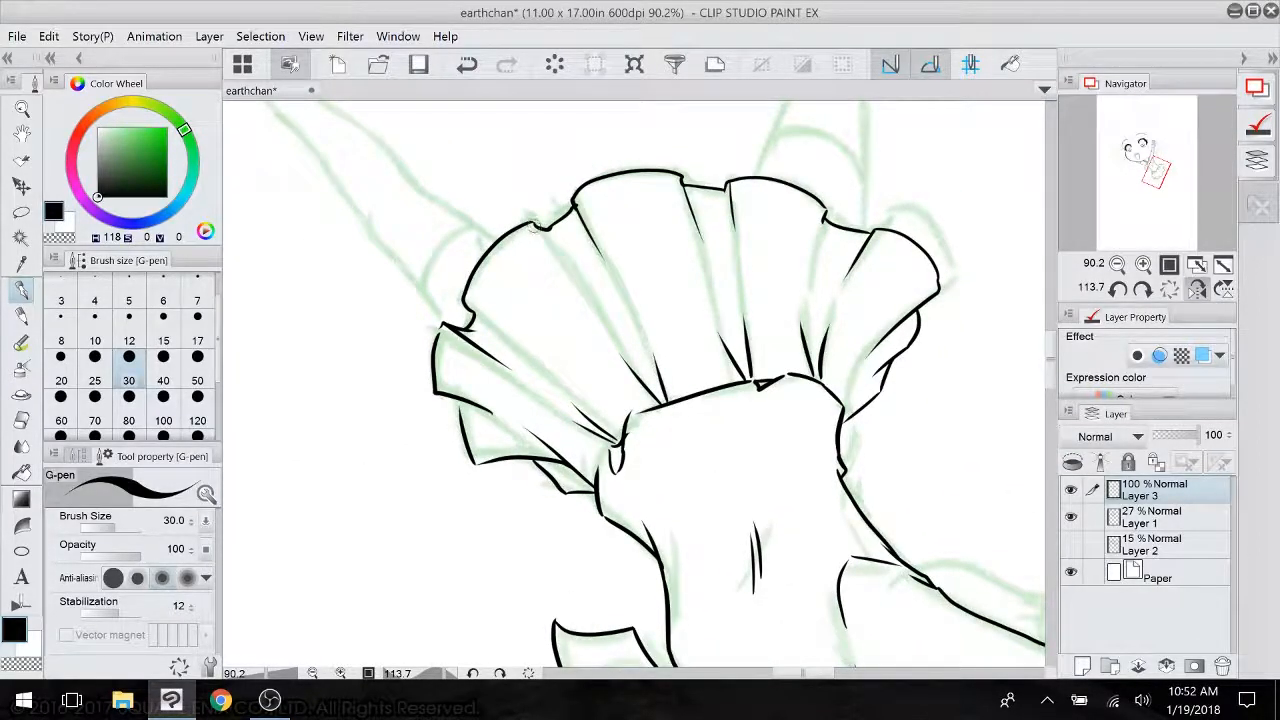
drag(536, 224, 574, 284)
drag(474, 314, 532, 358)
- Ink both sides of the kicked-out leg's thigh from the skirt's hem down to the sketched stocking top
drag(640, 620, 903, 354)
drag(690, 640, 825, 120)
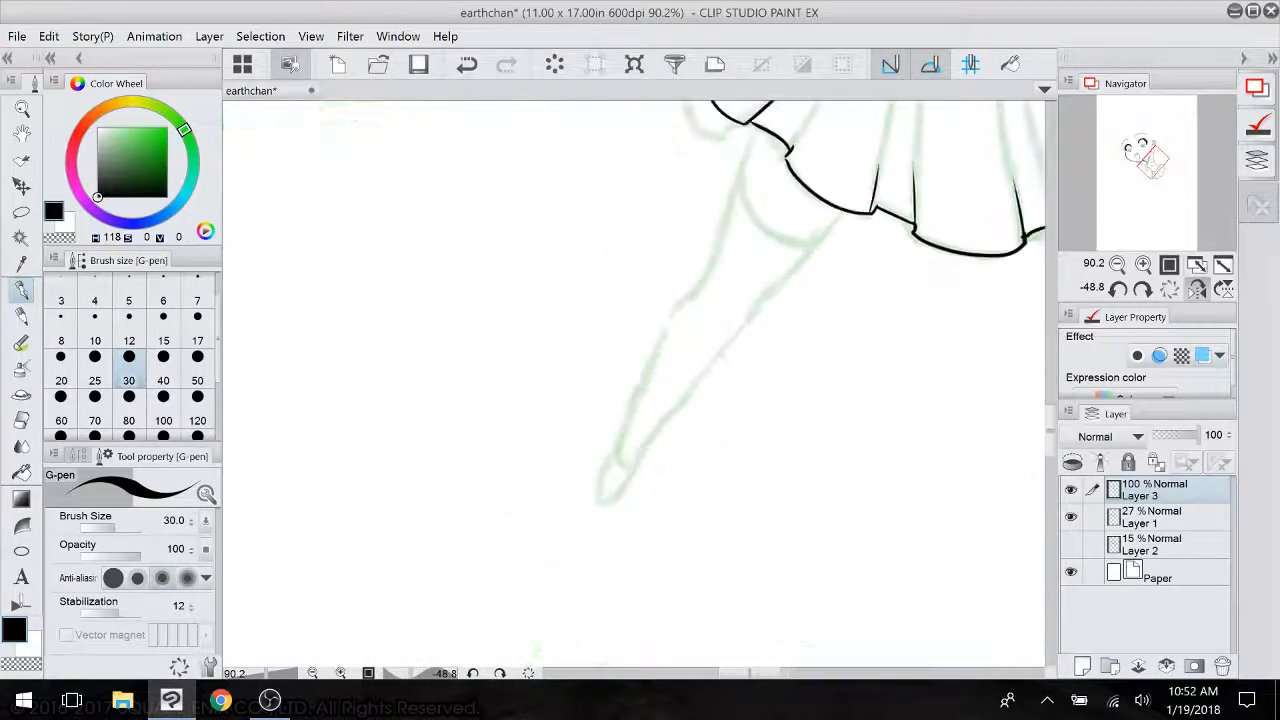
drag(880, 498, 865, 422)
drag(745, 240, 702, 365)
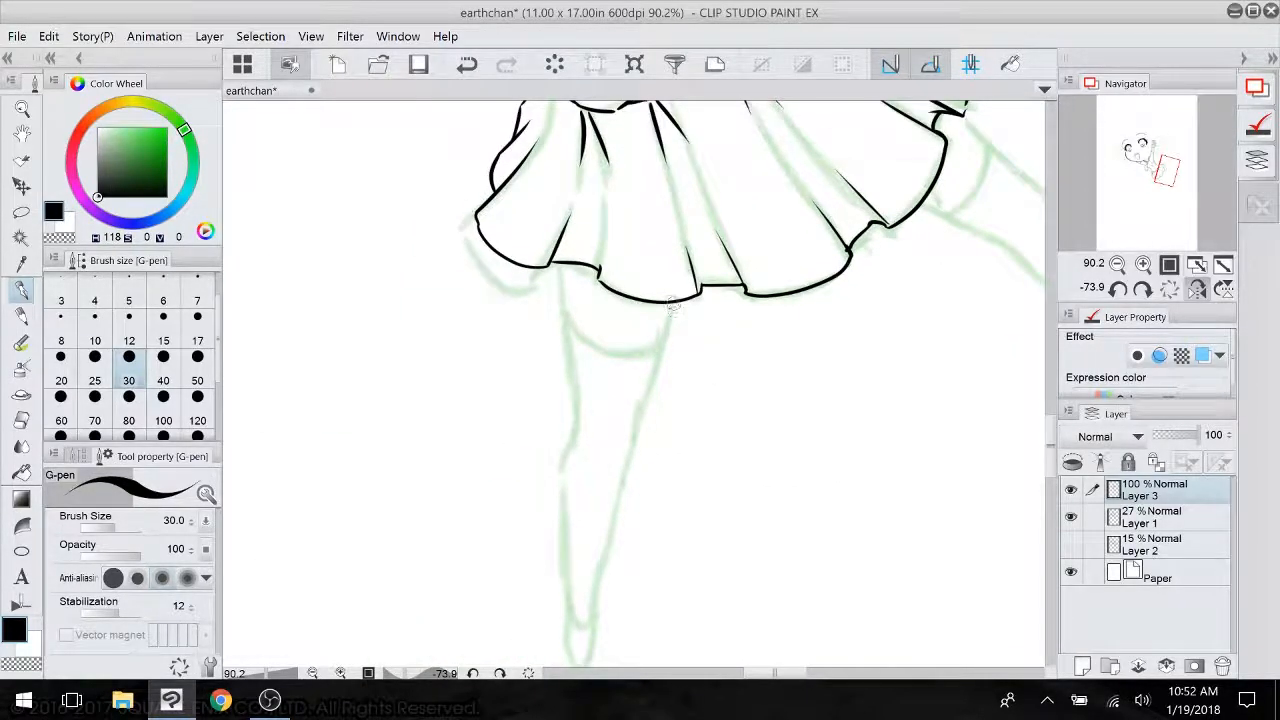
scroll(647, 423, up, 2)
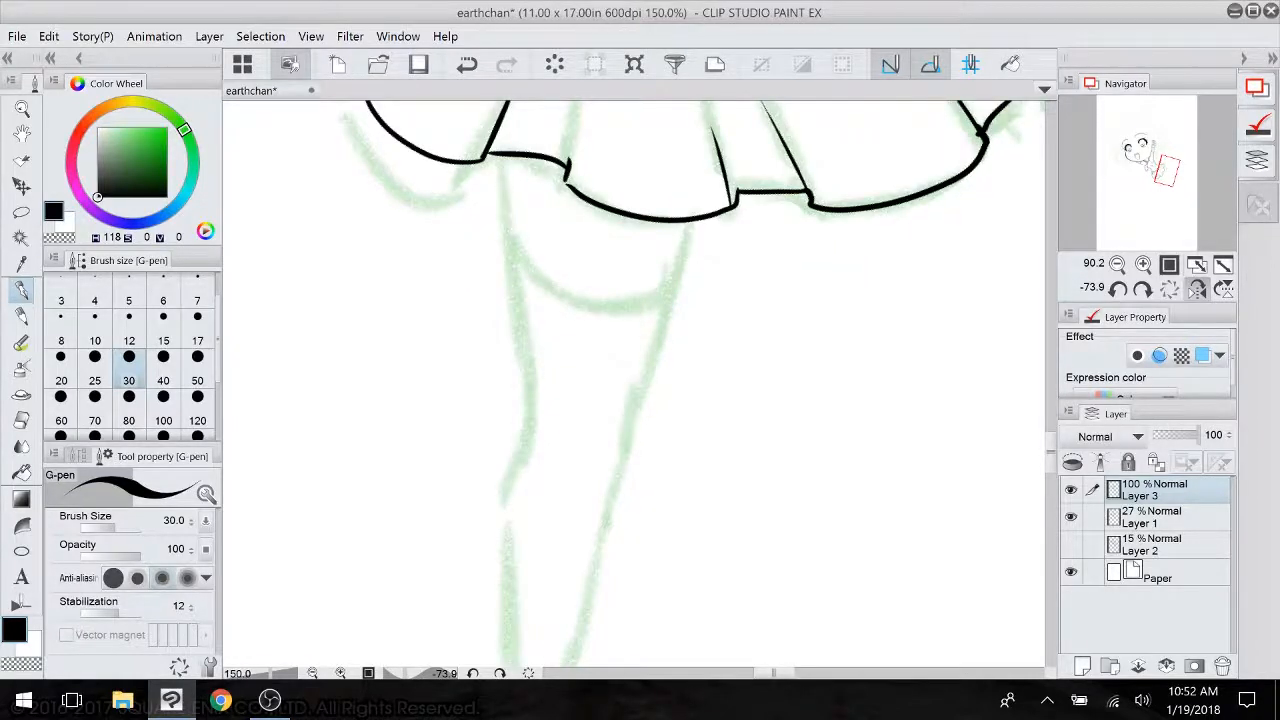
drag(647, 423, 631, 460)
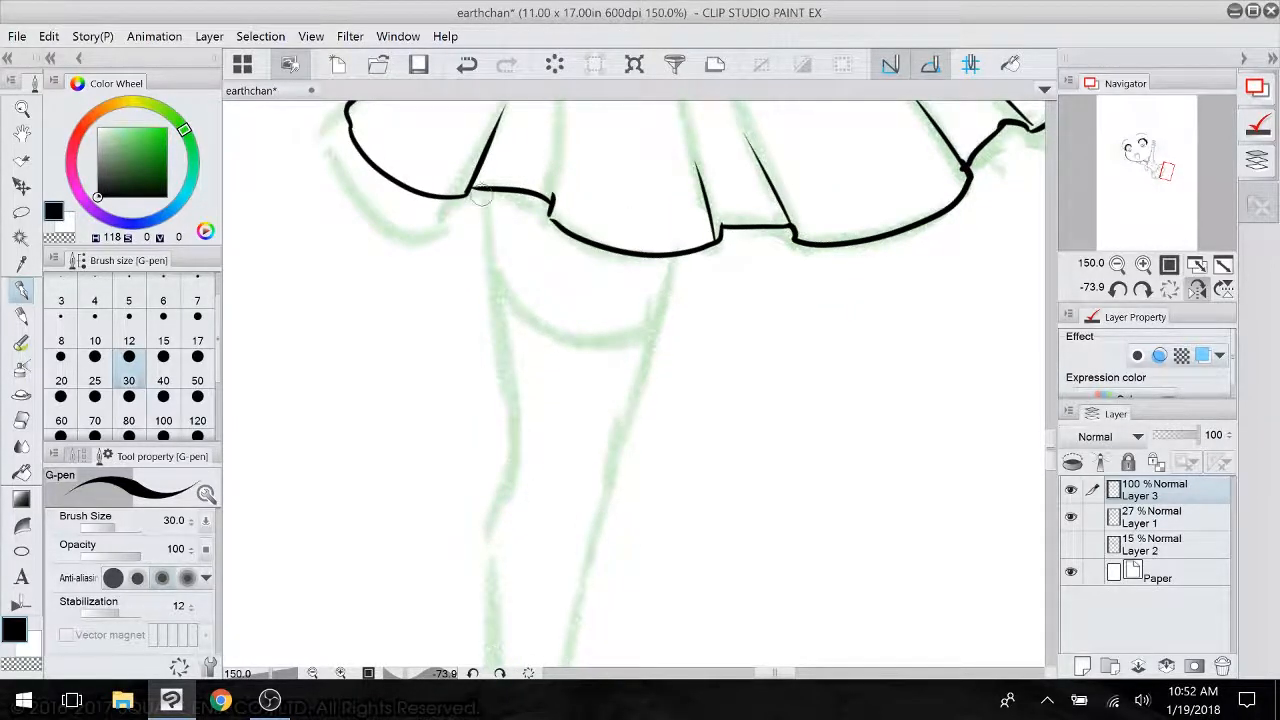
drag(480, 195, 494, 284)
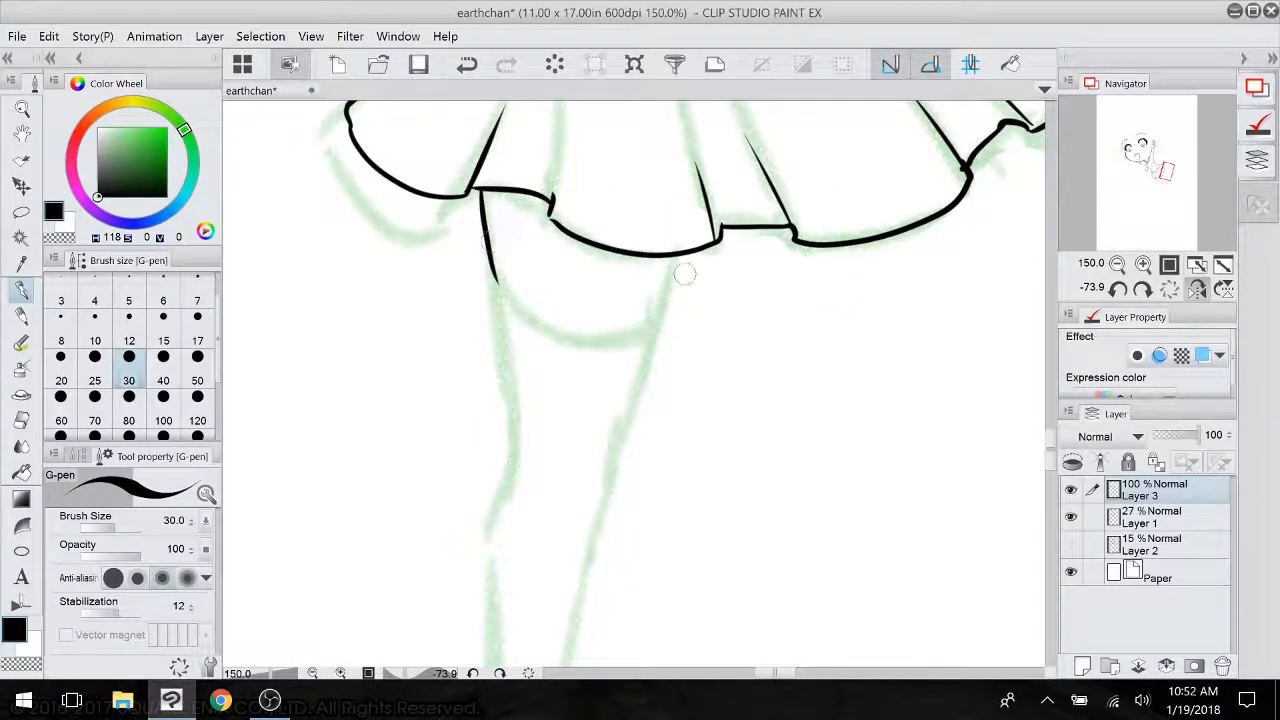
mouse_move(679, 254)
mouse_down()
mouse_move(657, 320)
mouse_move(646, 215)
mouse_up()
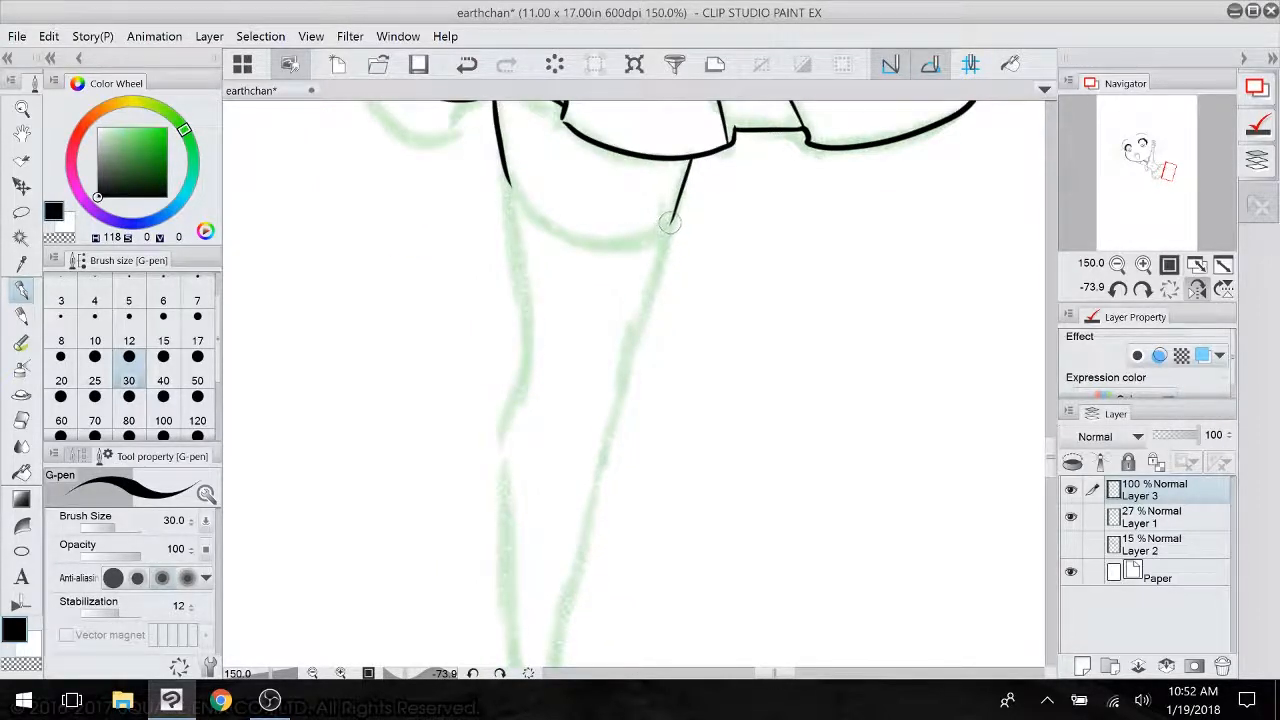
- Ink both contours of the kicked-out leg from the stocking top past the knee to the ankle and foot
drag(507, 180, 528, 356)
drag(670, 226, 612, 414)
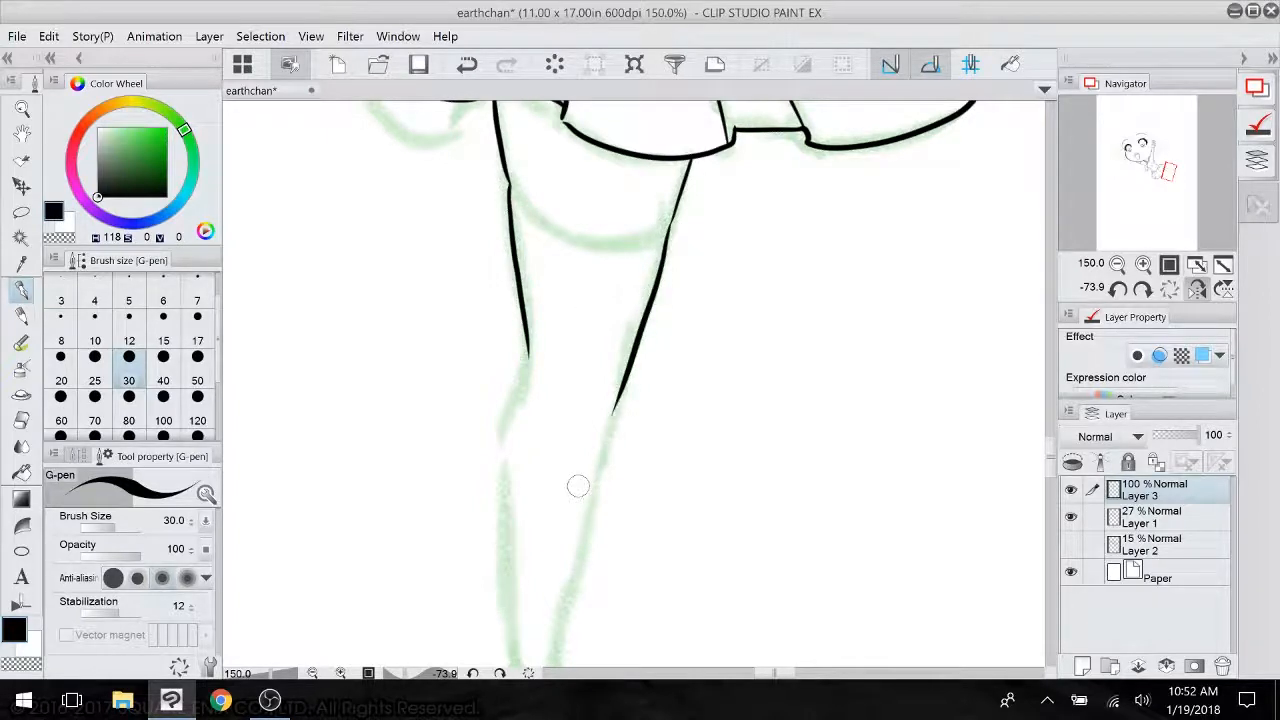
drag(578, 486, 555, 331)
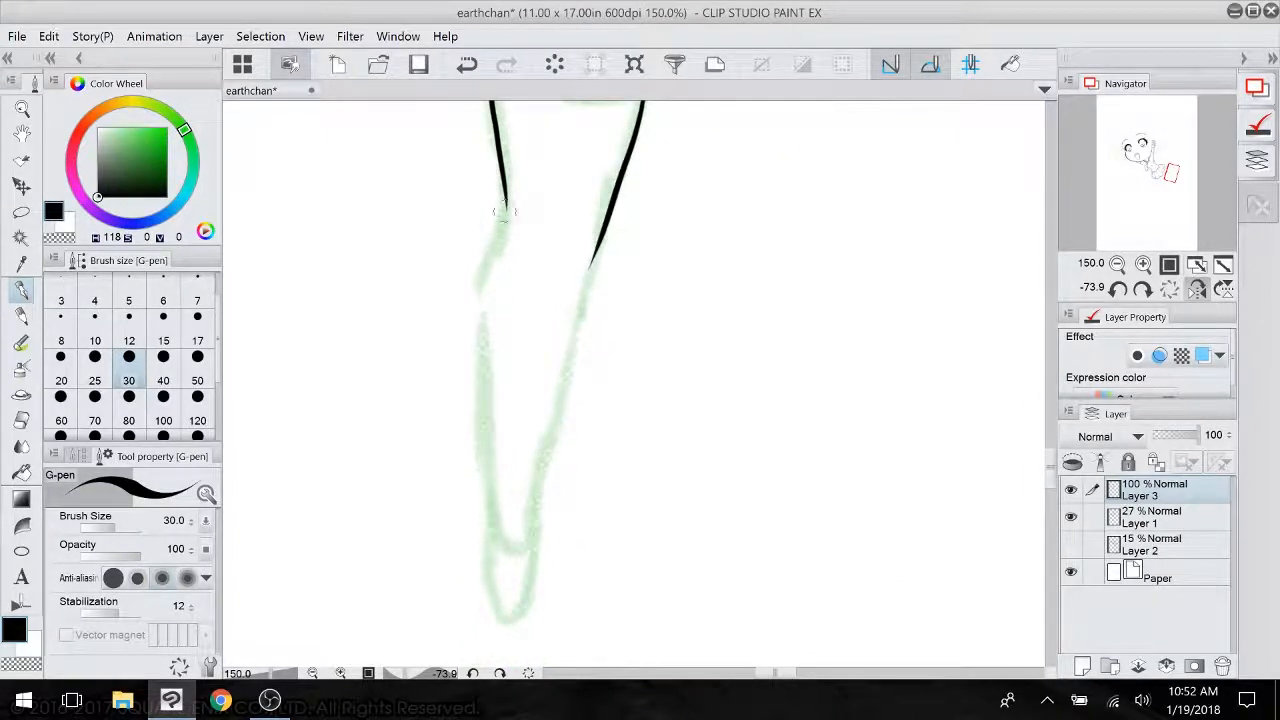
mouse_move(505, 201)
mouse_down()
mouse_move(479, 320)
mouse_move(490, 528)
mouse_up()
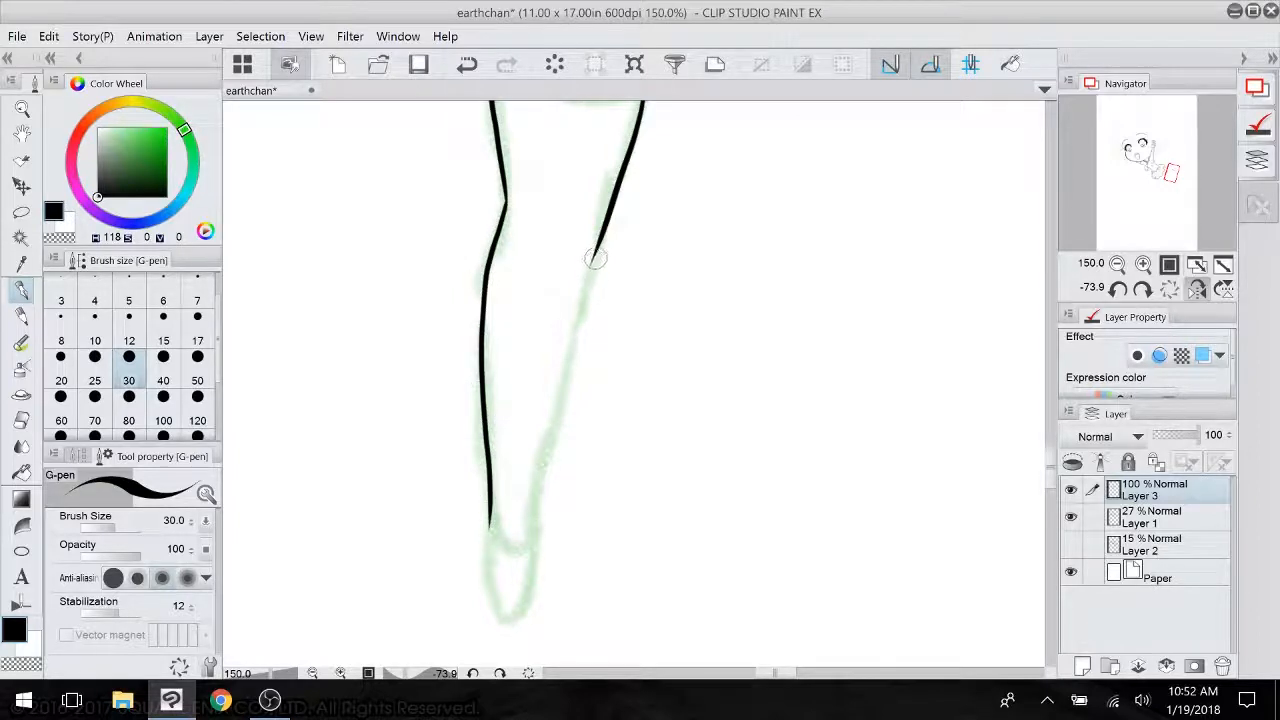
drag(592, 260, 536, 522)
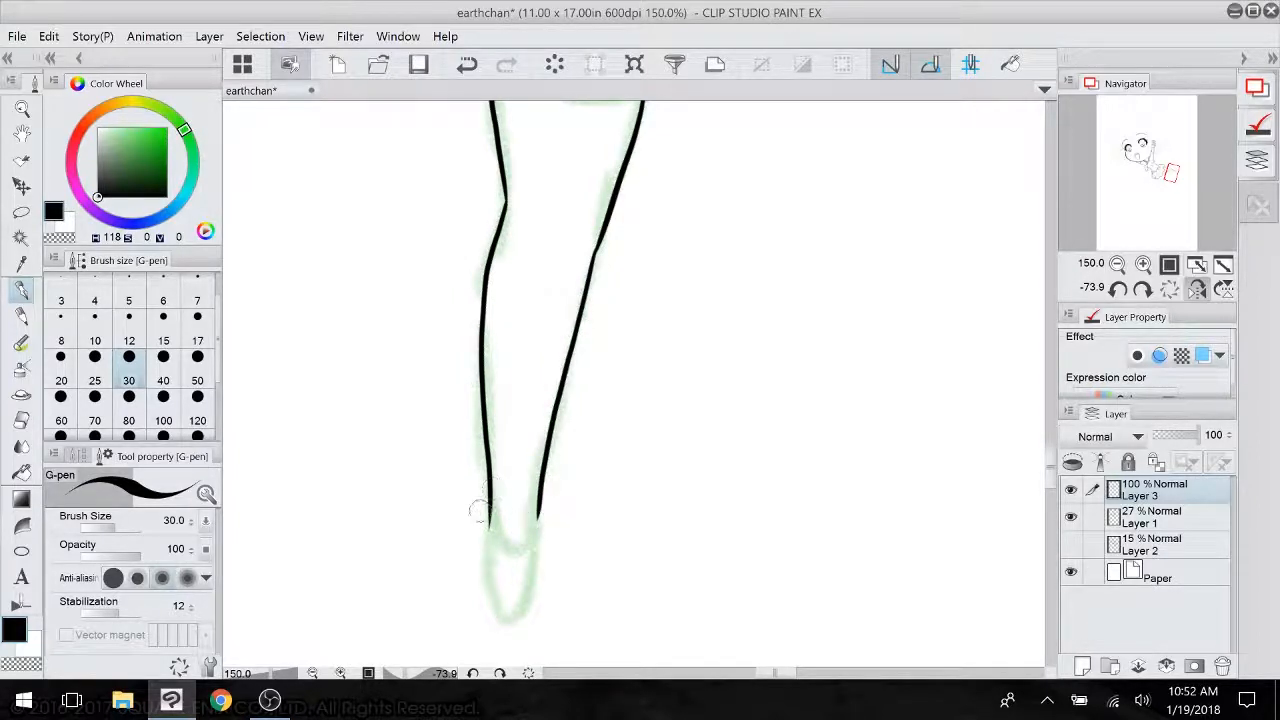
mouse_move(490, 518)
mouse_down()
mouse_move(496, 615)
mouse_move(528, 585)
mouse_move(538, 508)
mouse_move(505, 545)
mouse_move(528, 558)
mouse_move(522, 479)
mouse_move(676, 545)
mouse_up()
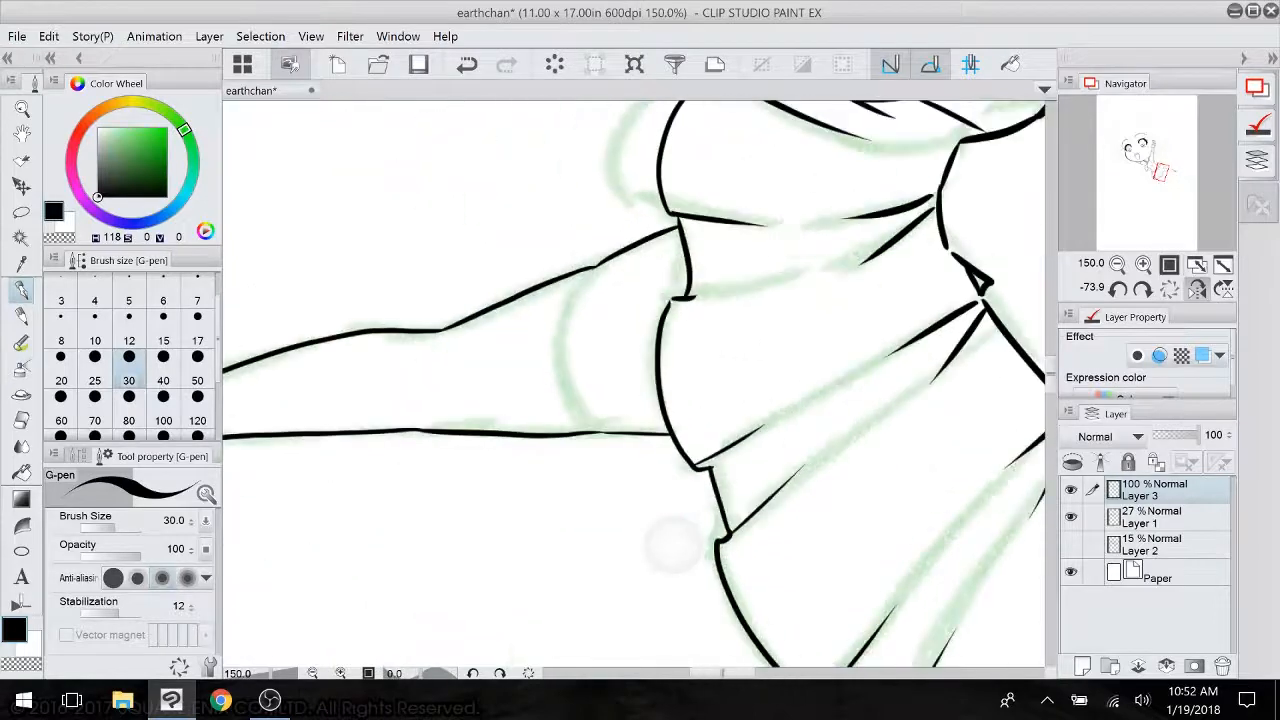
- Ink the stocking's top edge as a broken curved line across the kicked-out leg's thigh
drag(597, 266, 576, 302)
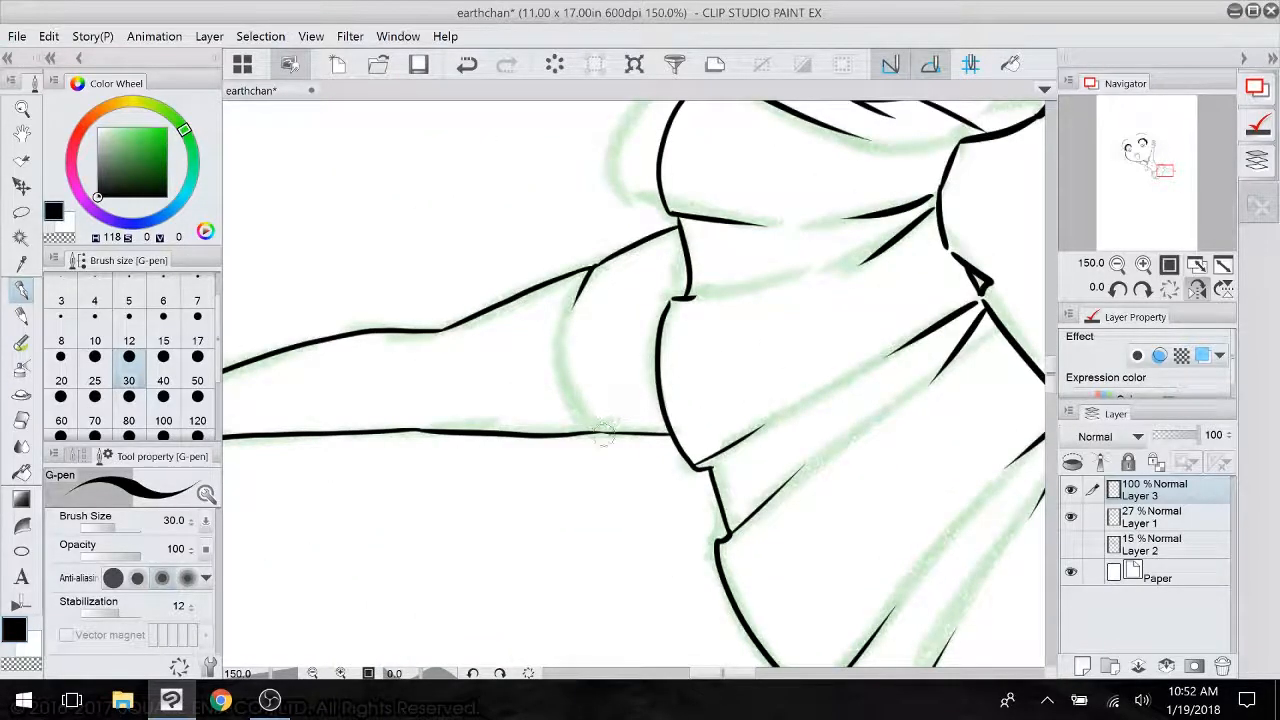
drag(602, 432, 574, 368)
drag(572, 318, 569, 379)
- Ink the standing leg's thigh below the skirt's hem and the curved stocking edge across it
drag(700, 555, 700, 261)
drag(714, 534, 733, 528)
drag(715, 300, 512, 609)
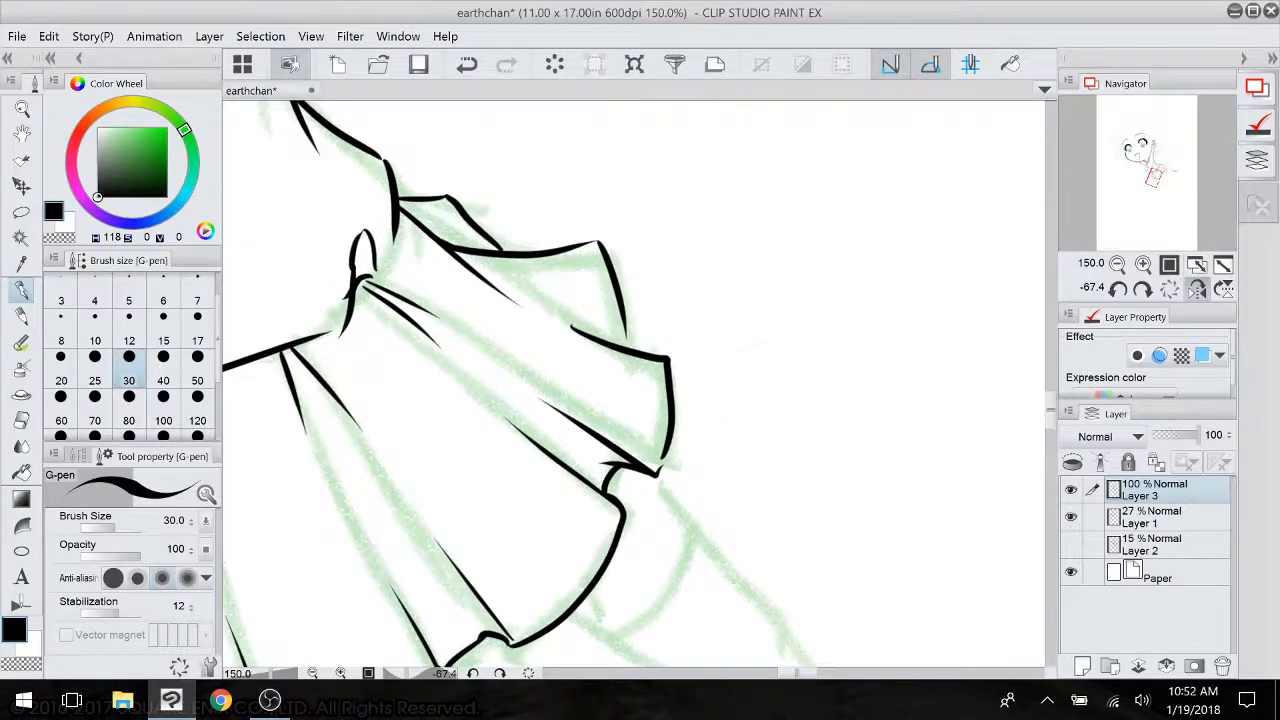
mouse_move(788, 548)
mouse_down()
mouse_move(786, 563)
mouse_move(690, 372)
mouse_up()
drag(683, 500, 671, 500)
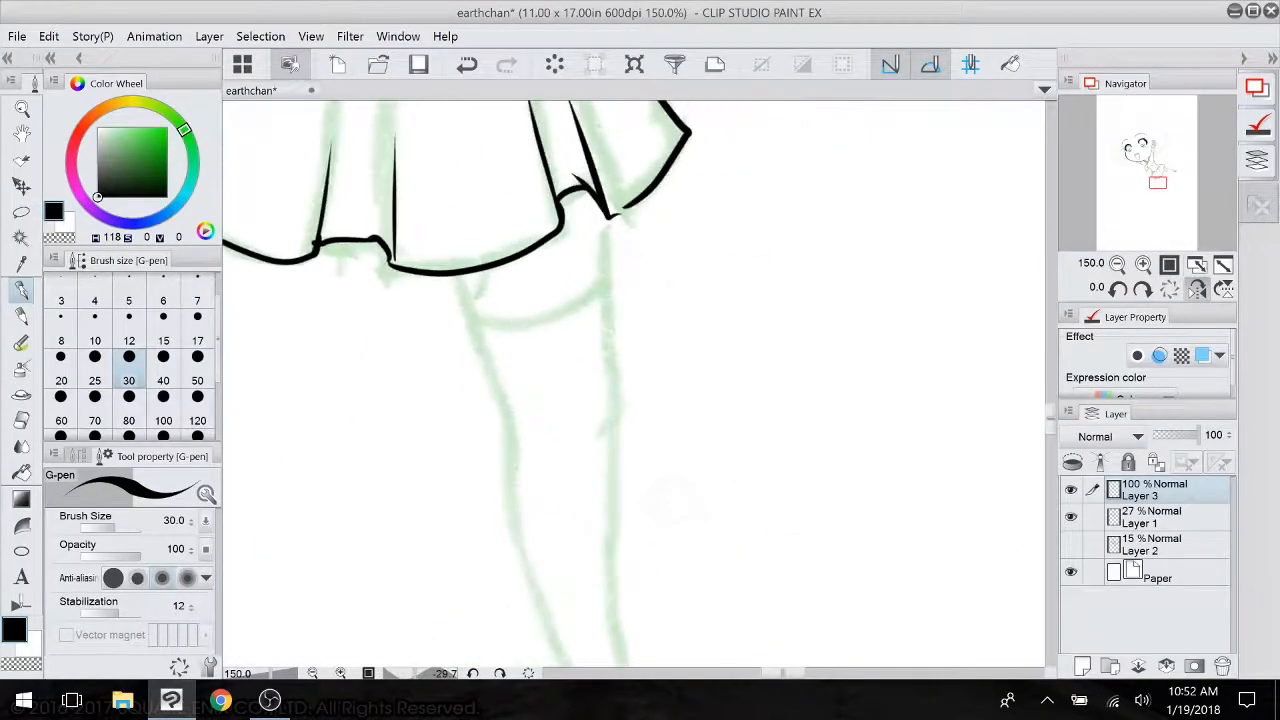
drag(608, 216, 603, 276)
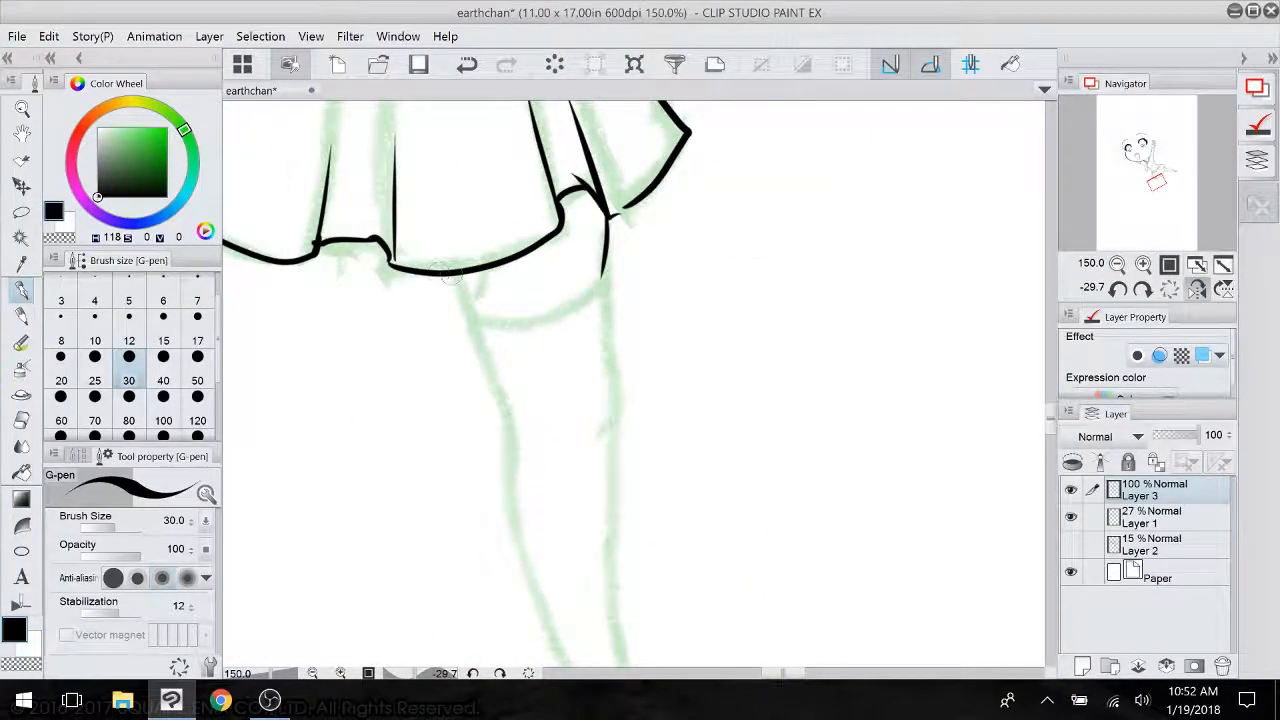
mouse_move(455, 277)
mouse_down()
mouse_move(482, 325)
mouse_move(568, 305)
mouse_up()
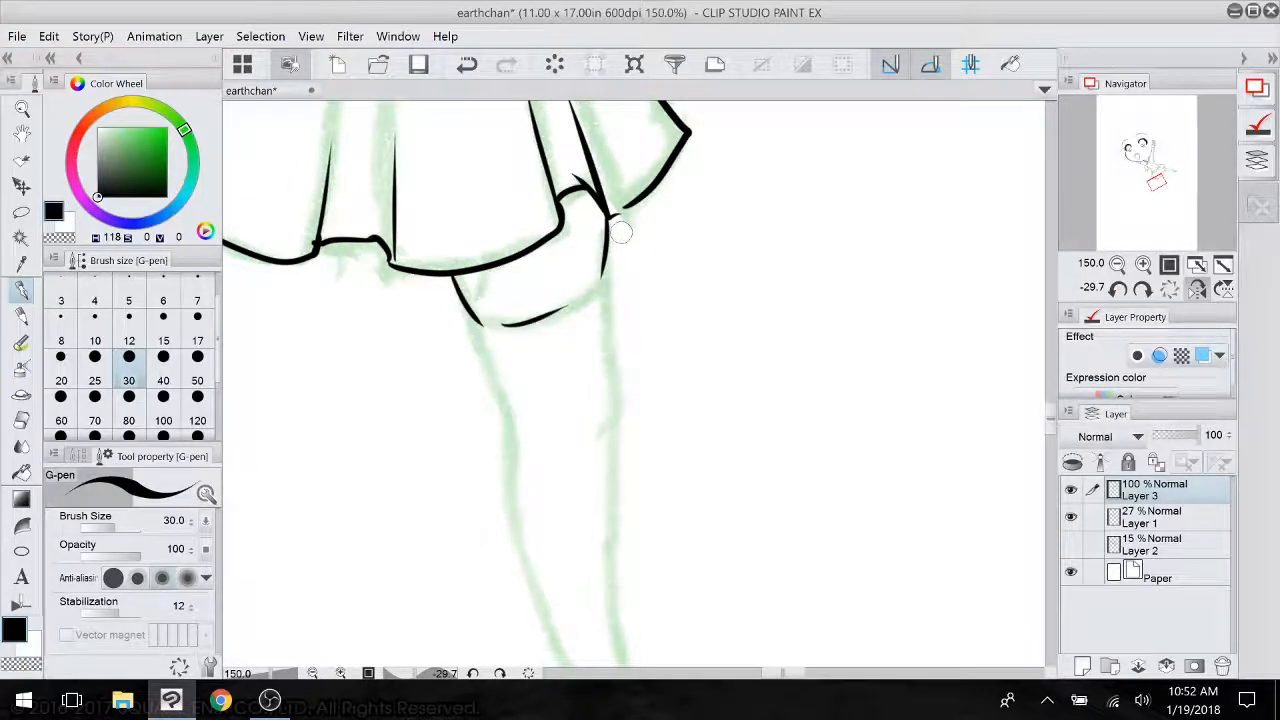
- Ink both contours of the standing leg from the stocking top past the knee to the ankle
drag(726, 604, 685, 507)
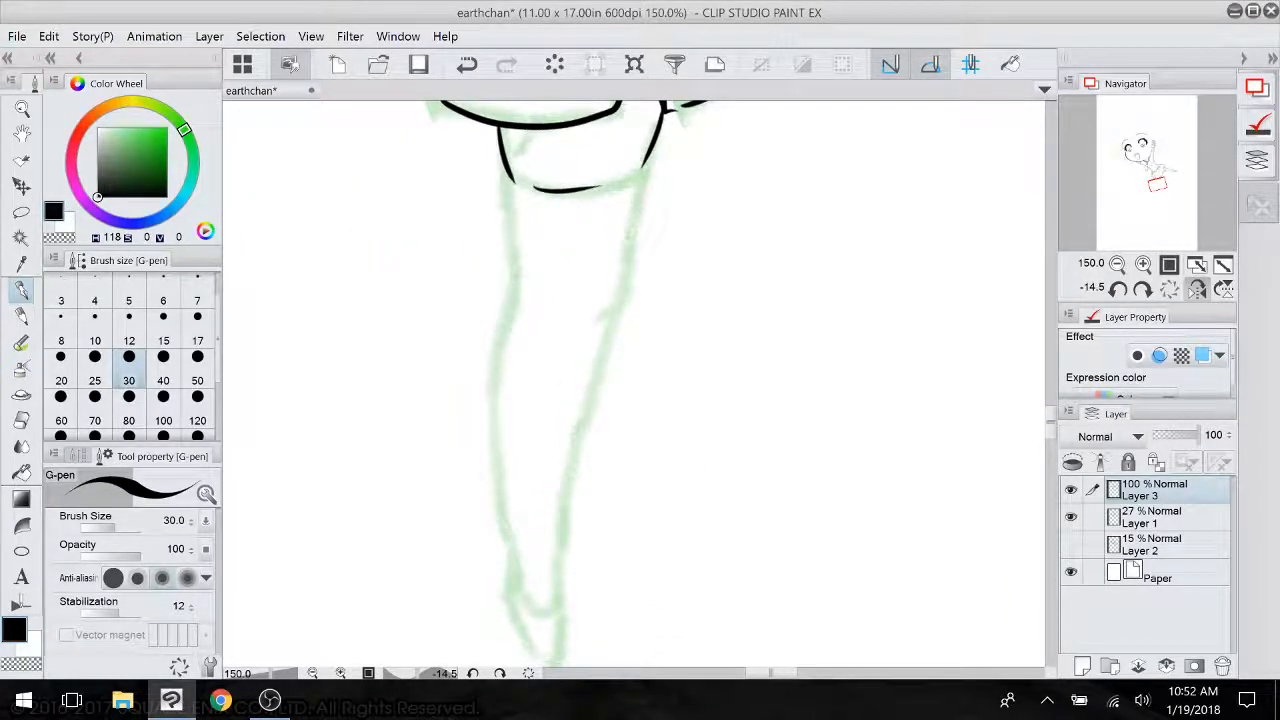
drag(648, 158, 608, 323)
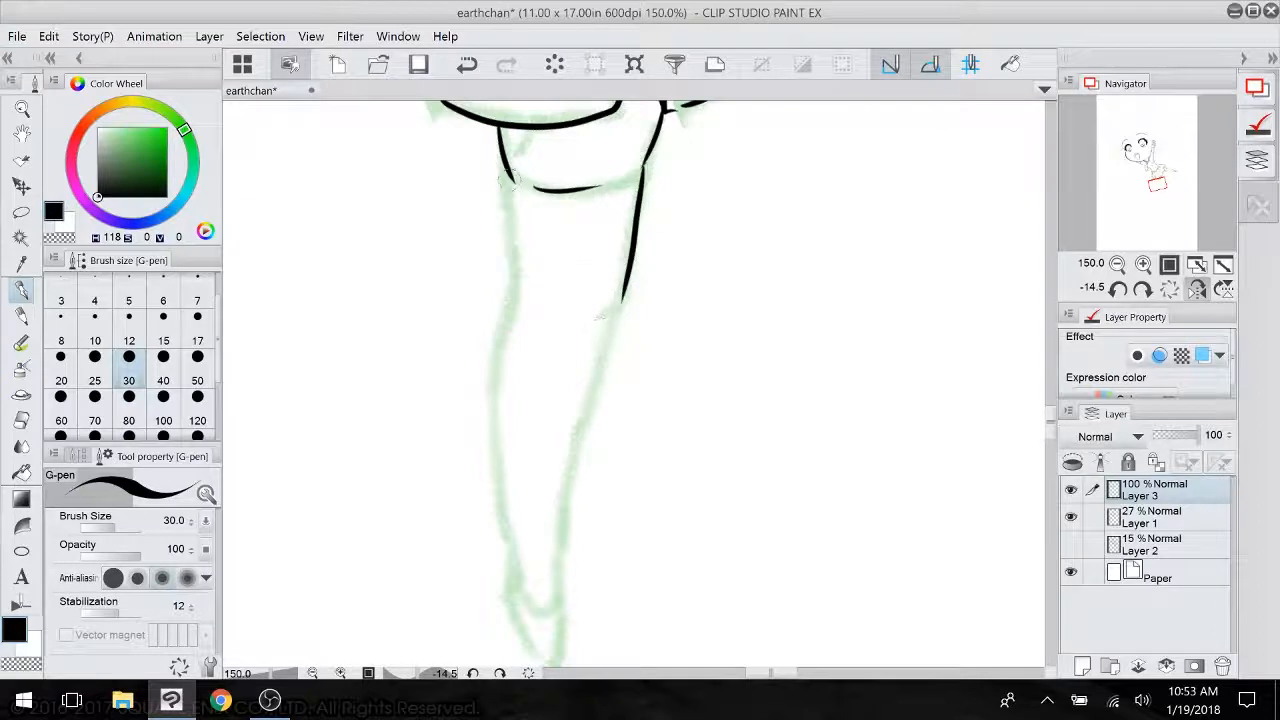
drag(507, 163, 514, 556)
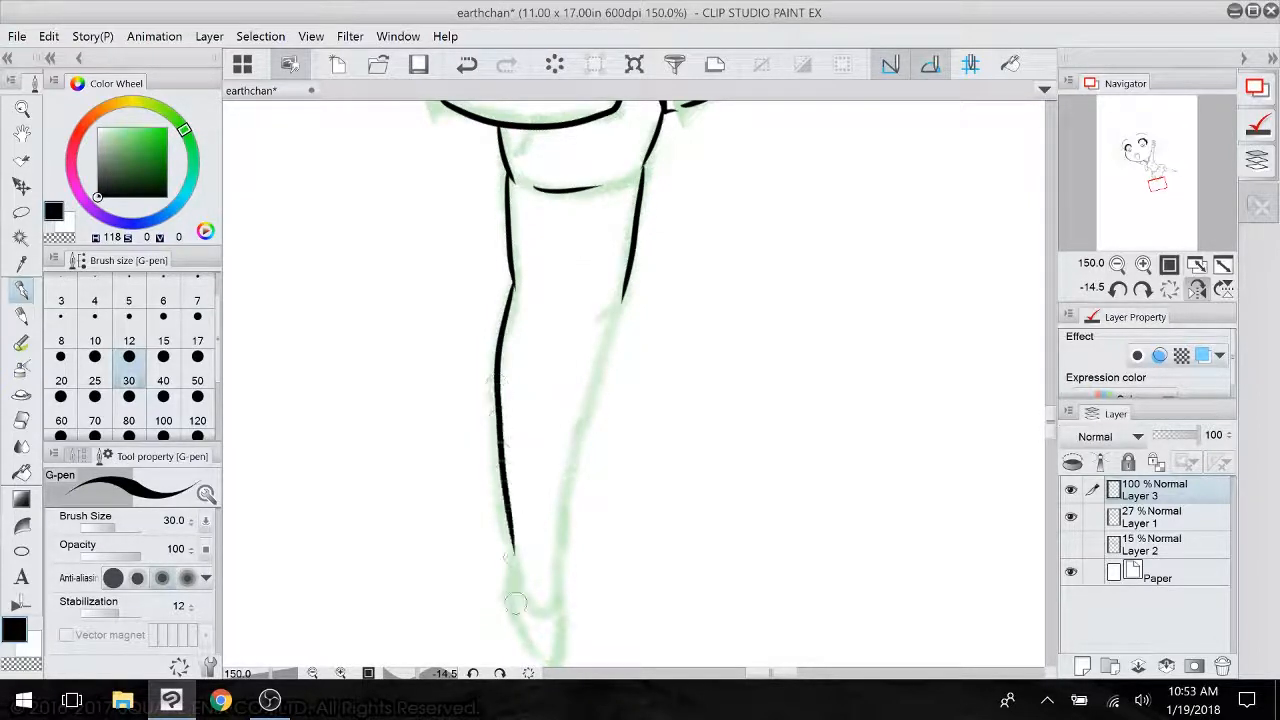
drag(633, 256, 563, 573)
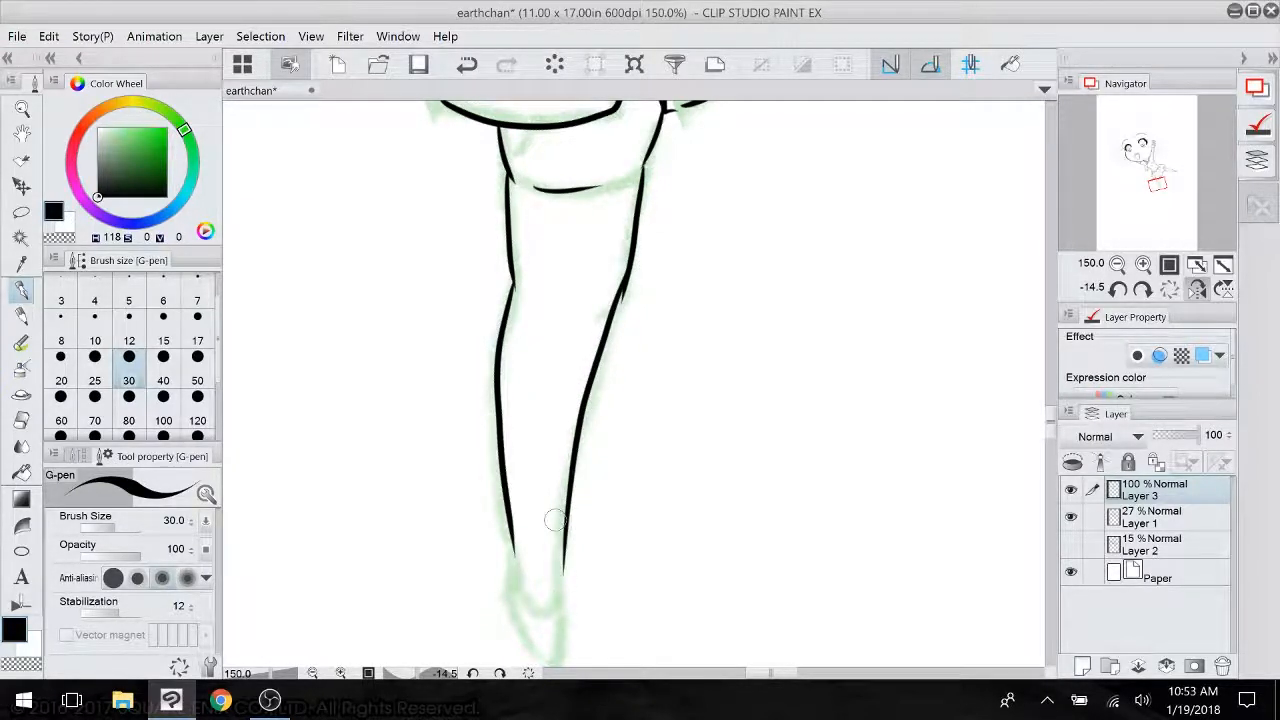
- Undo the standing leg's last contour stroke, erase that side's upper segment, and redraw the side slightly farther in with the G-pen
click(467, 64)
click(22, 420)
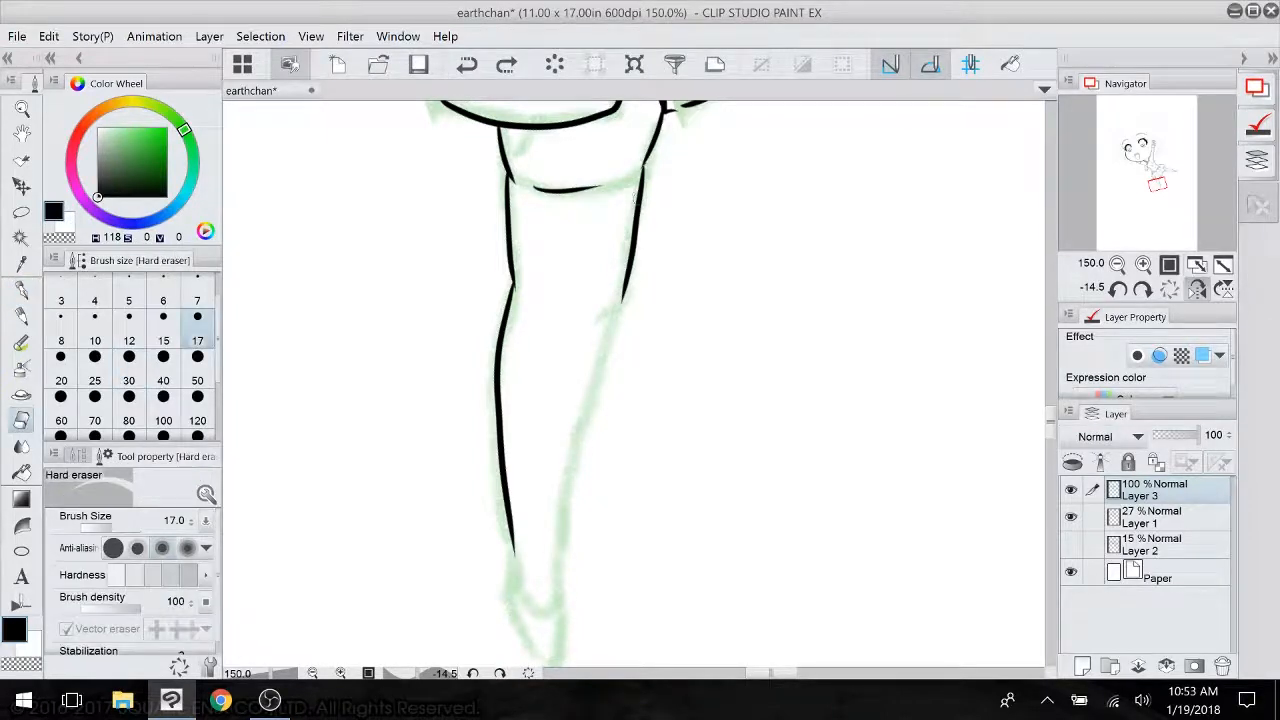
drag(642, 178, 624, 318)
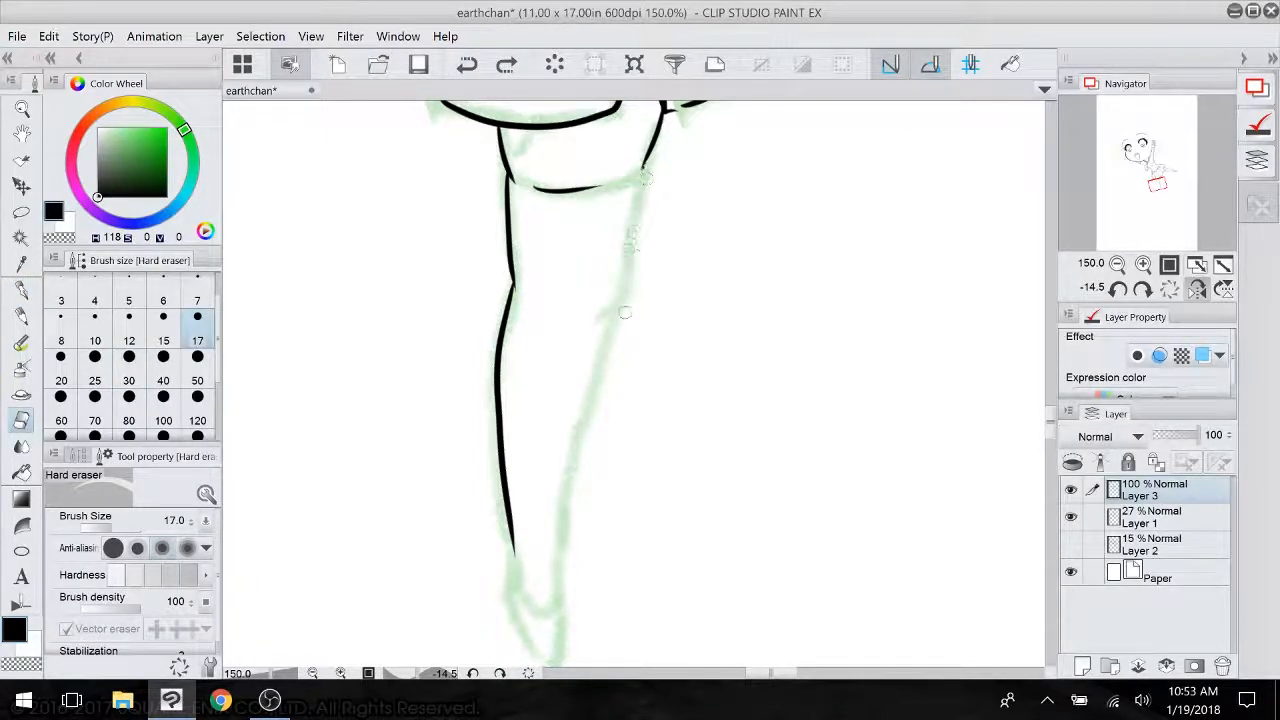
click(22, 290)
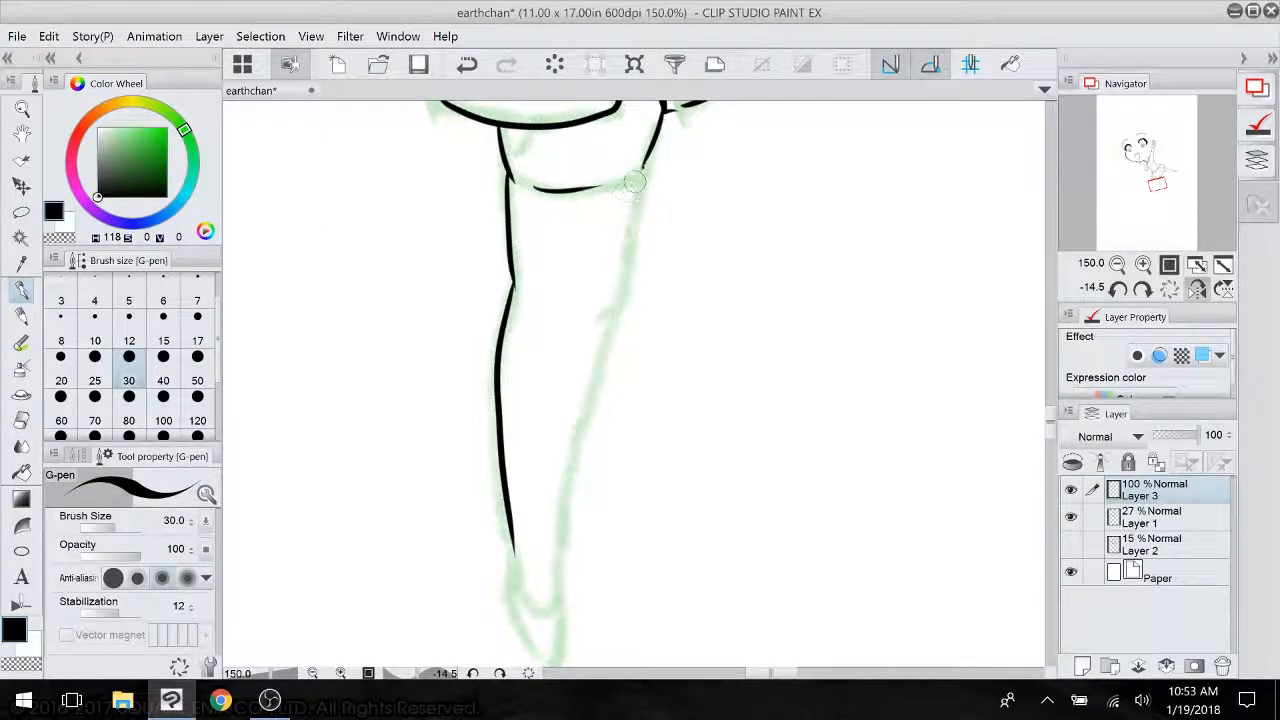
mouse_move(636, 180)
mouse_down()
mouse_move(562, 468)
mouse_move(553, 588)
mouse_up()
- Ink the pointed foot at the end of the standing leg, following the green sketch
scroll(537, 513, down, 3)
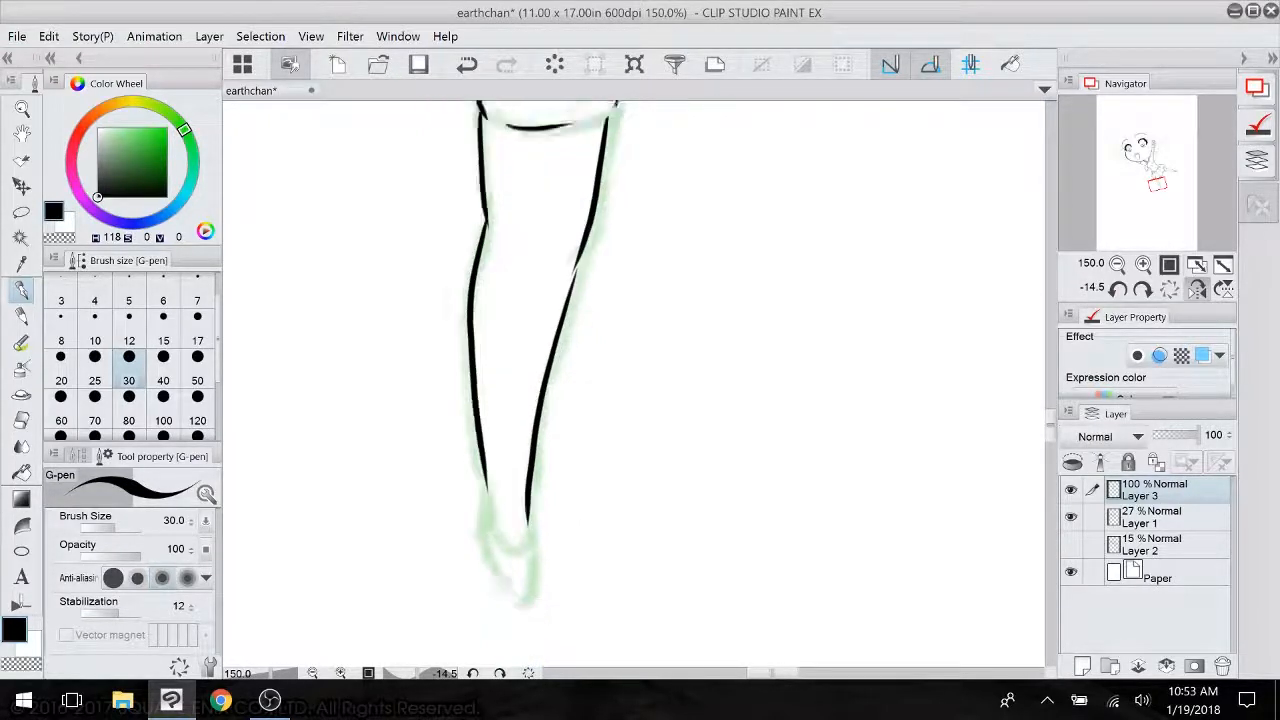
mouse_move(500, 448)
mouse_down()
mouse_move(508, 505)
mouse_move(546, 468)
mouse_move(490, 510)
mouse_move(542, 565)
mouse_move(540, 480)
mouse_move(551, 558)
mouse_move(532, 553)
mouse_up()
drag(640, 200, 598, 530)
scroll(605, 539, down, 5)
scroll(692, 473, down, 2)
drag(692, 473, 723, 610)
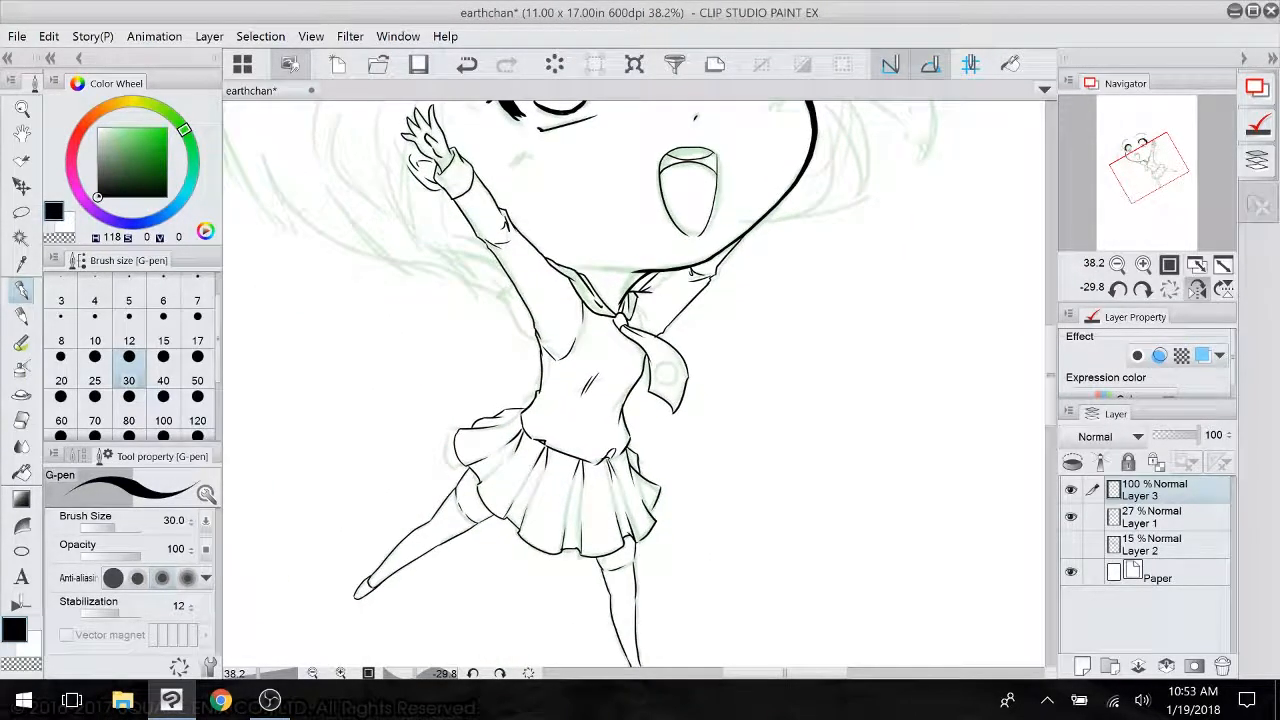
- Add a new layer above Layer 3, undo the test stroke by the skirt, and set the G-pen's brush size to 17
key(ctrl+shift+n)
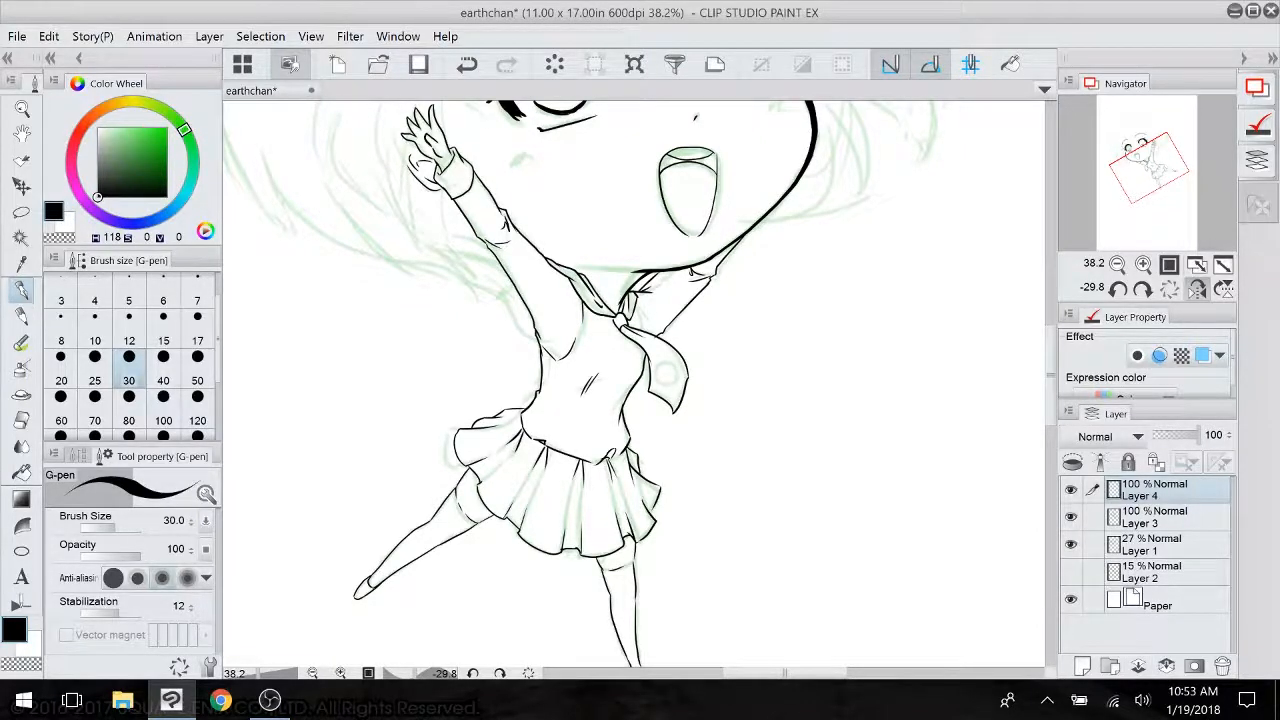
scroll(553, 537, up, 5)
drag(553, 420, 722, 496)
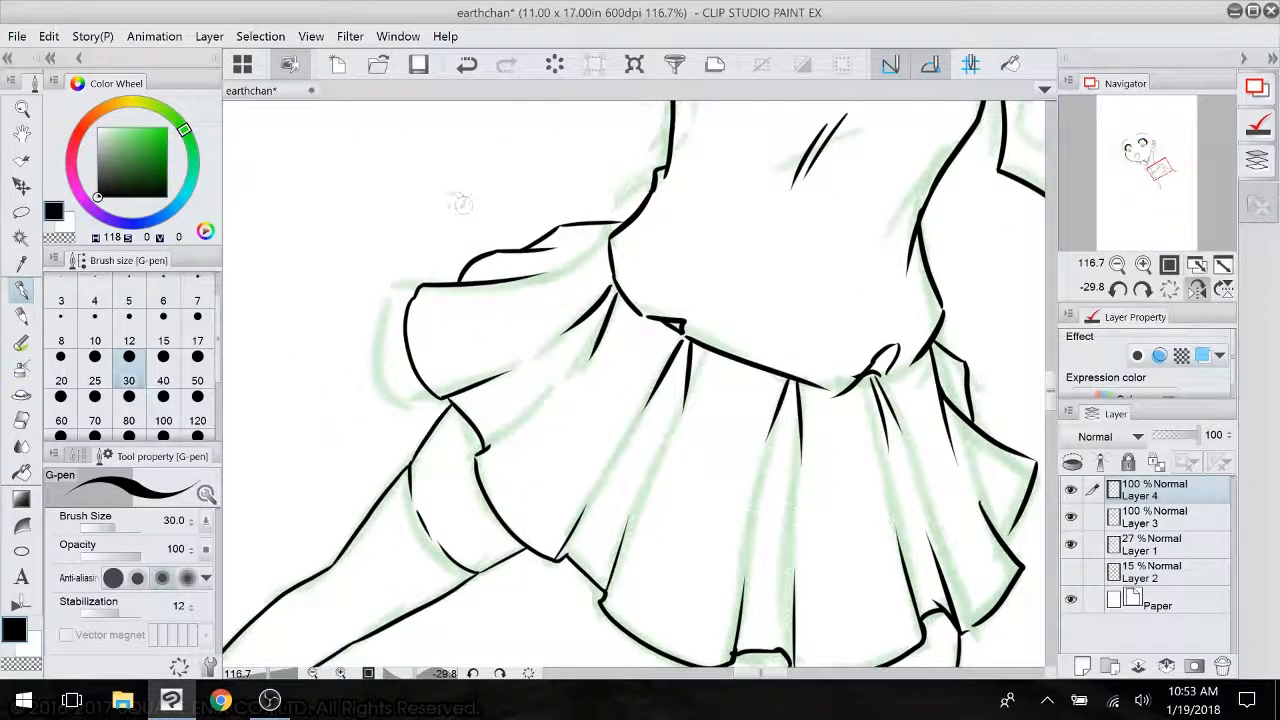
drag(537, 232, 472, 246)
click(470, 68)
click(199, 334)
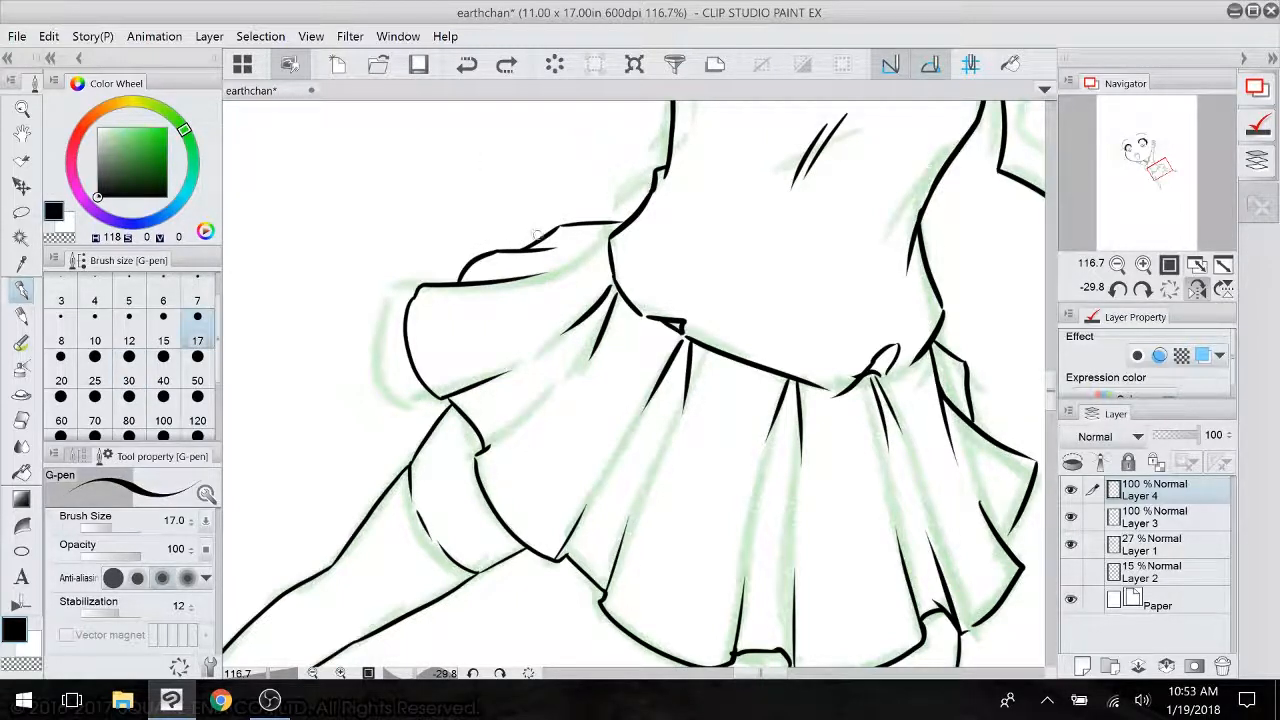
- Ink a thin scalloped lace trim along the outside of the skirt's hem, from one side edge around to the other
mouse_move(537, 233)
mouse_down()
mouse_move(493, 235)
mouse_move(444, 275)
mouse_move(409, 278)
mouse_move(388, 360)
mouse_move(418, 414)
mouse_move(409, 433)
mouse_move(448, 452)
mouse_move(461, 499)
mouse_move(511, 568)
mouse_move(546, 578)
mouse_move(461, 445)
mouse_move(492, 462)
mouse_move(496, 483)
mouse_move(565, 519)
mouse_move(629, 533)
mouse_move(653, 517)
mouse_move(713, 540)
mouse_move(874, 476)
mouse_up()
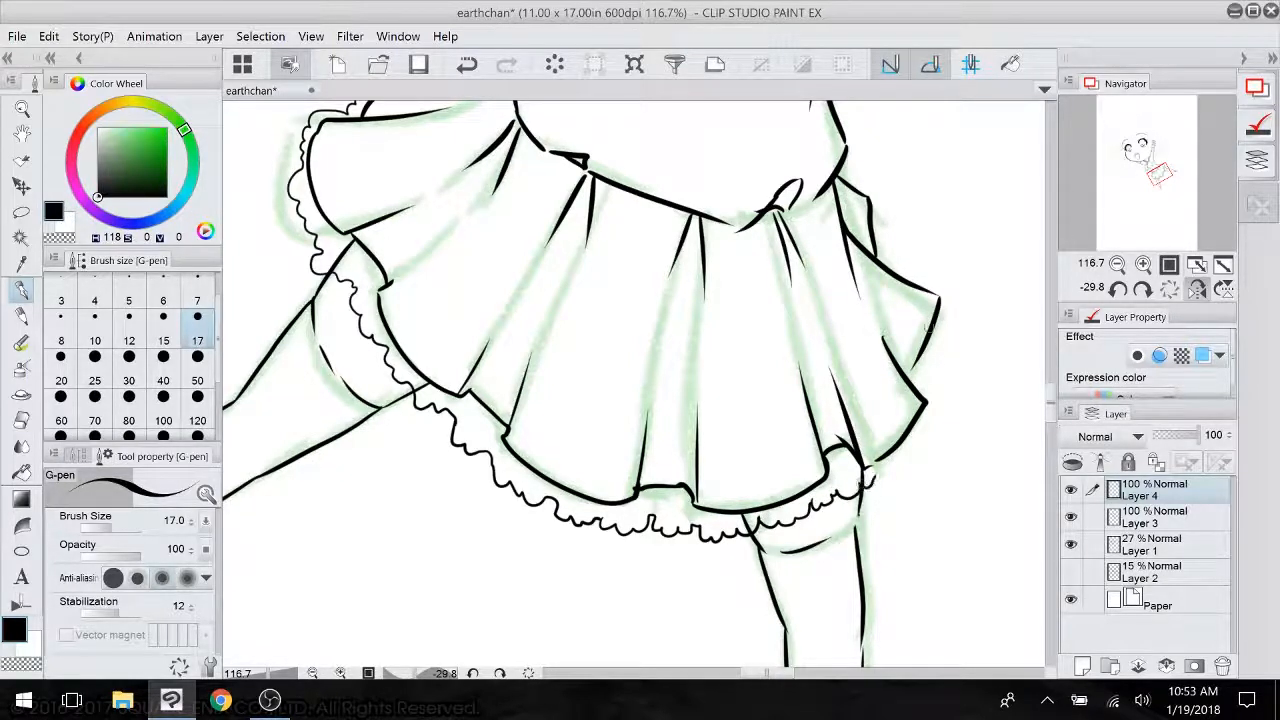
mouse_move(926, 316)
mouse_down()
mouse_move(942, 350)
mouse_move(932, 394)
mouse_move(899, 460)
mouse_move(867, 482)
mouse_up()
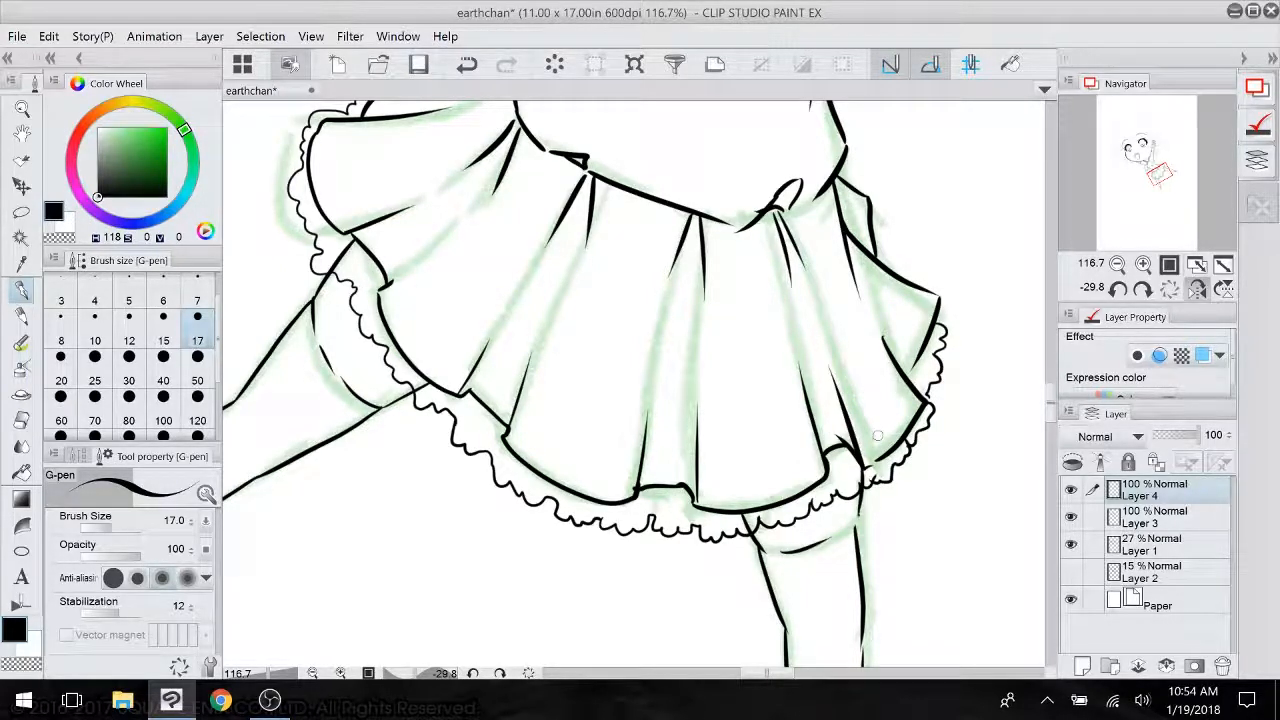
scroll(877, 435, down, 4)
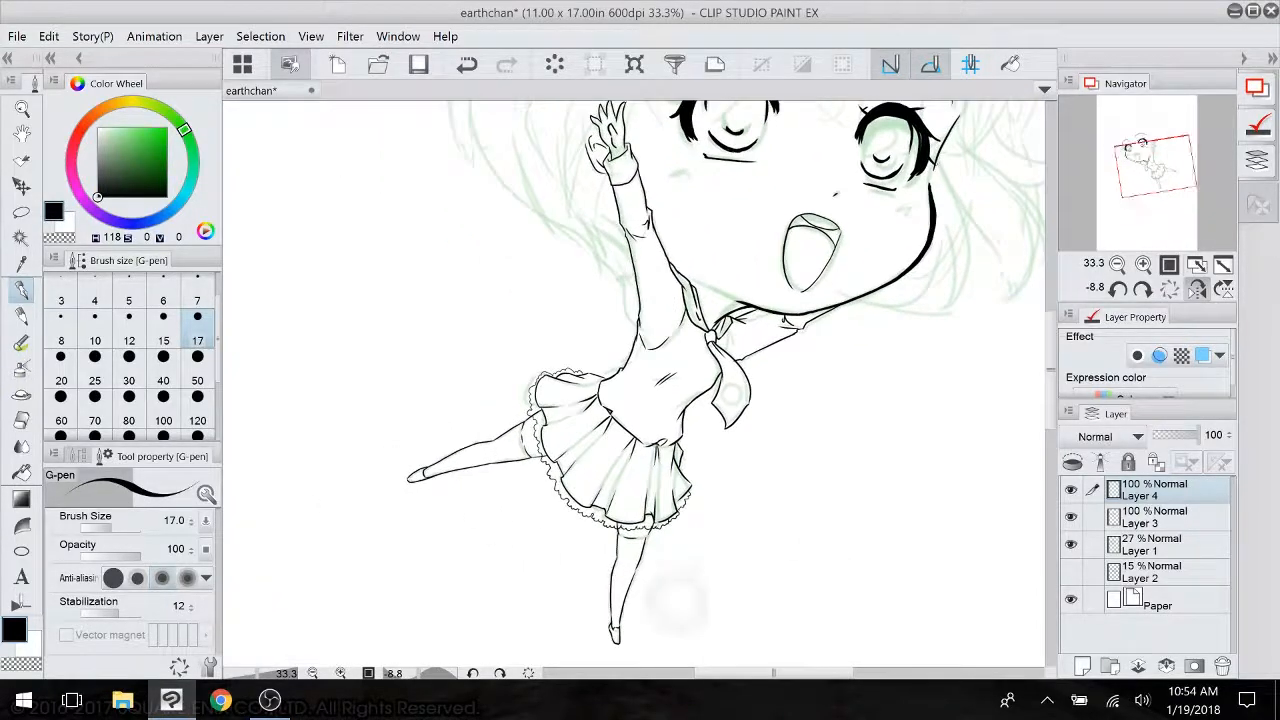
- Hide the green sketch on Layer 1 and lower Layer 3's opacity to 27 percent
scroll(680, 602, up, 5)
drag(679, 600, 867, 620)
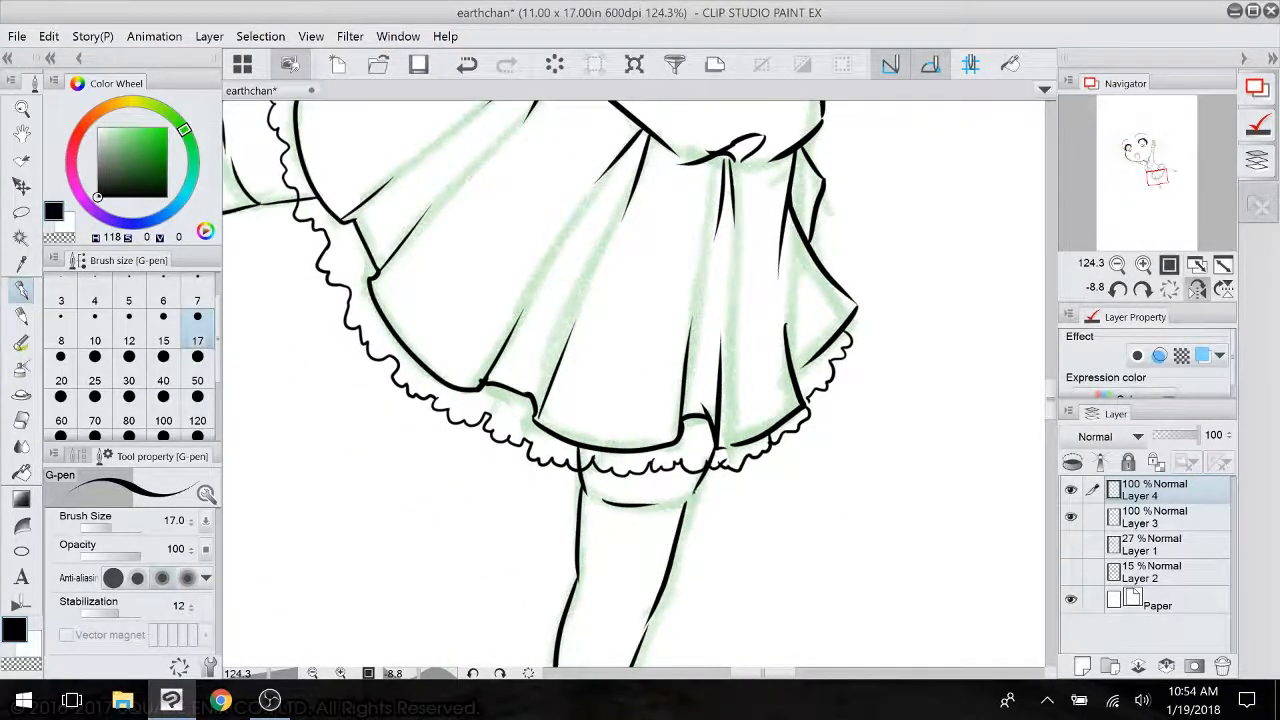
click(1155, 517)
drag(1190, 435, 1163, 435)
scroll(663, 494, up, 5)
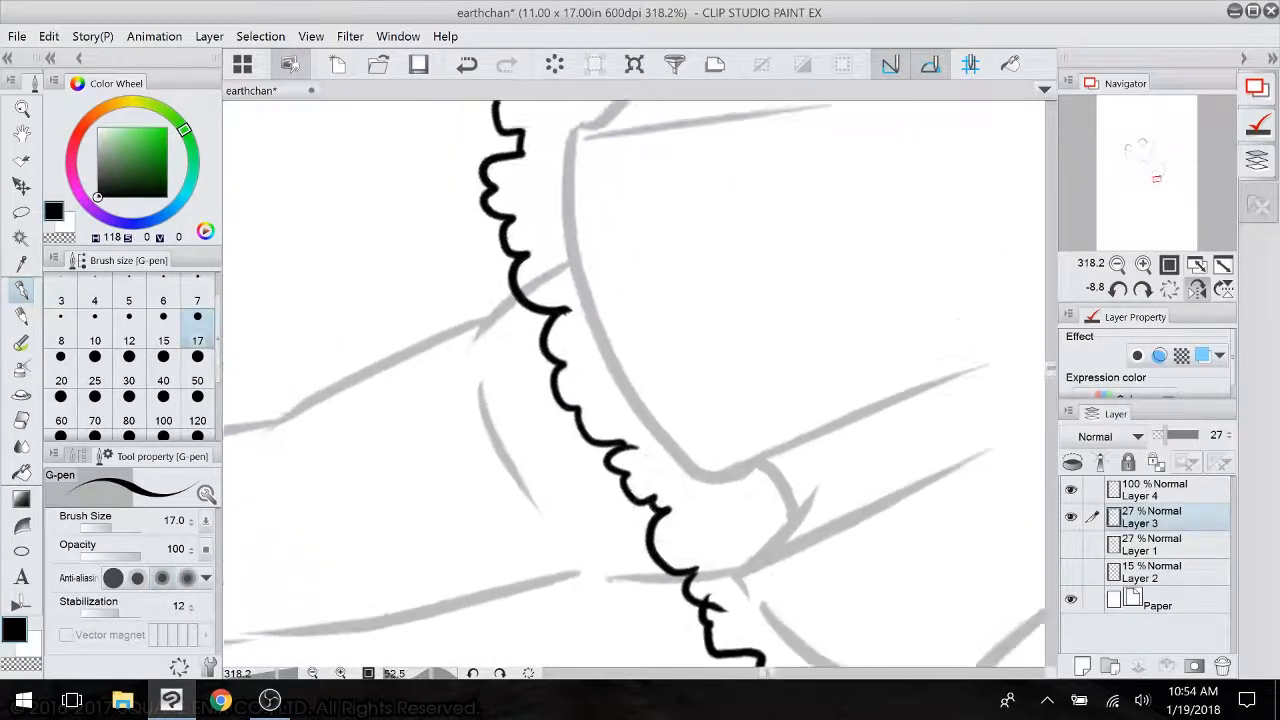
- Erase the raised leg's lines on Layer 3 where they show inside the lace trim, using the Hard eraser
key(e)
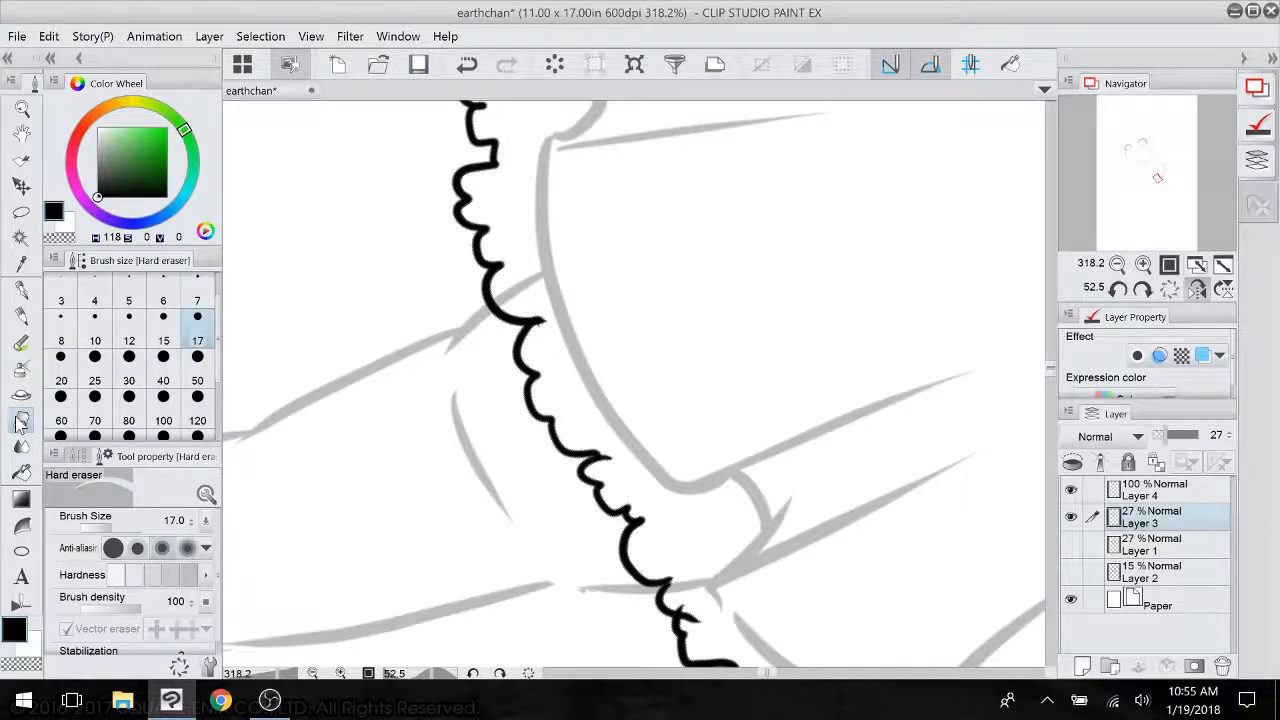
drag(620, 170, 606, 645)
drag(620, 250, 587, 485)
mouse_move(605, 655)
mouse_down()
mouse_move(609, 337)
mouse_move(638, 140)
mouse_move(600, 74)
mouse_up()
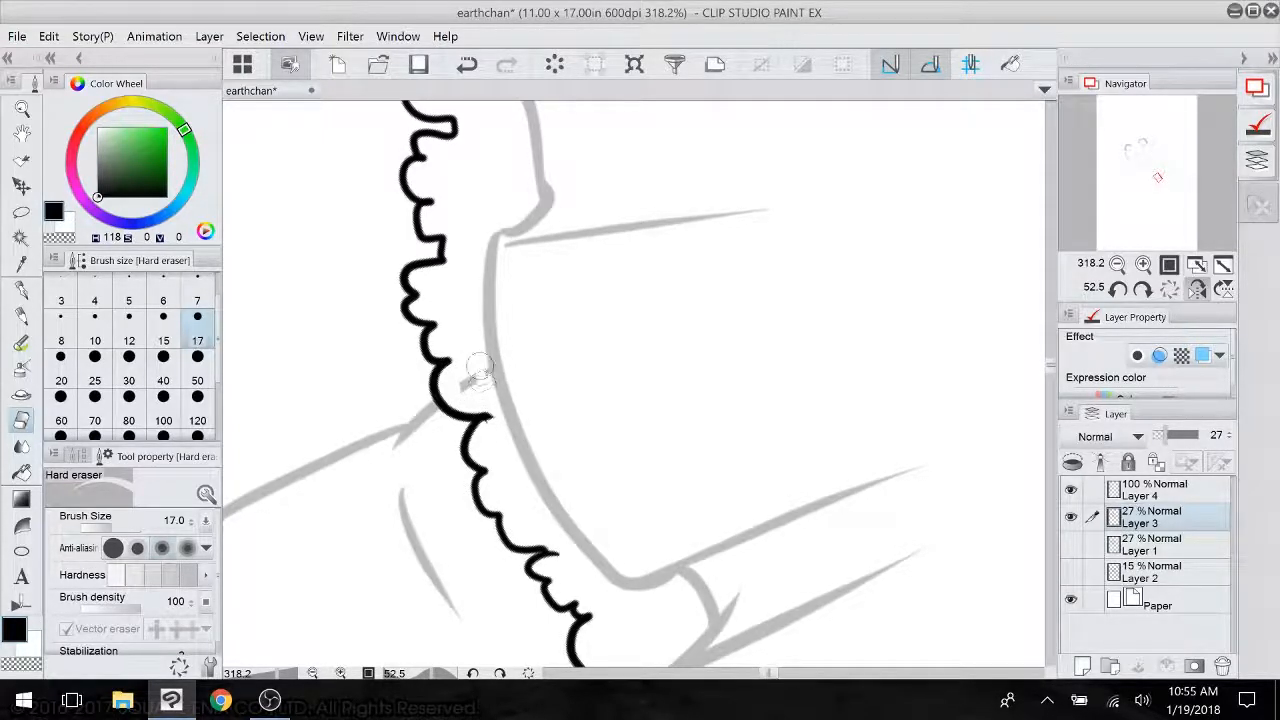
mouse_move(483, 383)
mouse_down()
mouse_move(452, 387)
mouse_move(481, 230)
mouse_move(382, 172)
mouse_up()
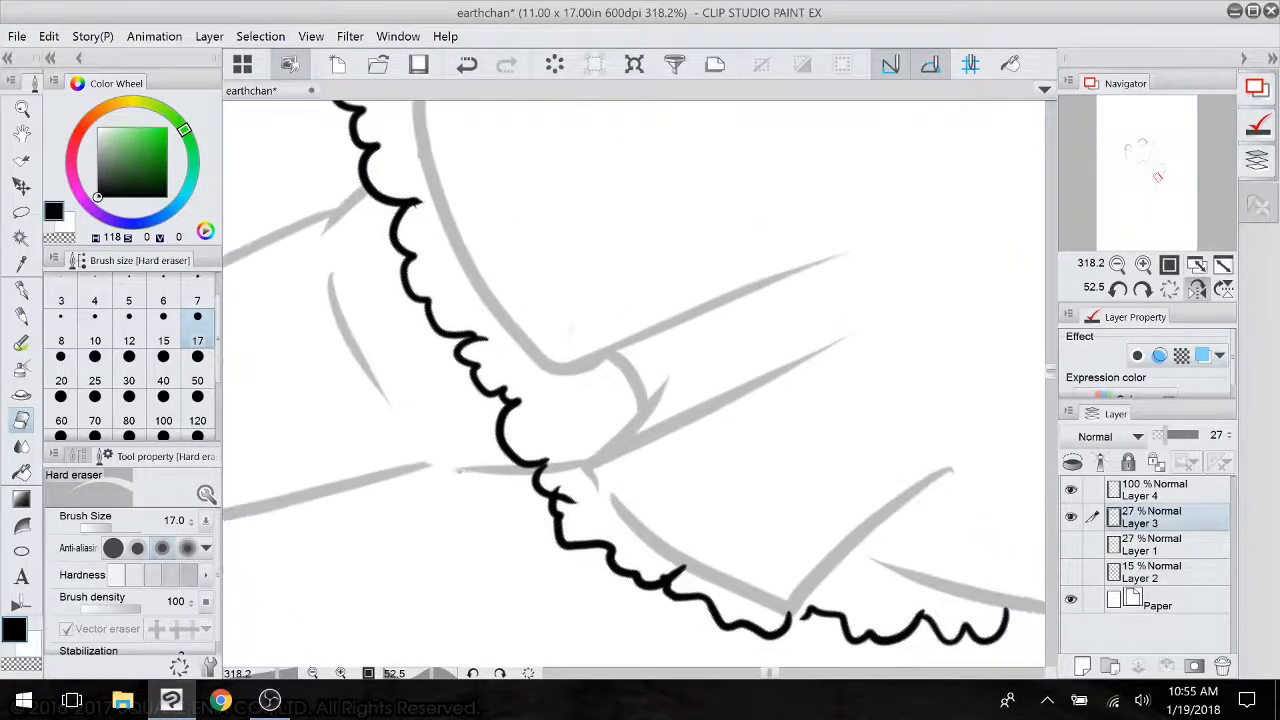
drag(554, 459, 567, 472)
- Erase the standing leg's lines between the lace trim and the skirt's hem
drag(704, 267, 794, 587)
drag(650, 115, 770, 640)
drag(760, 140, 535, 595)
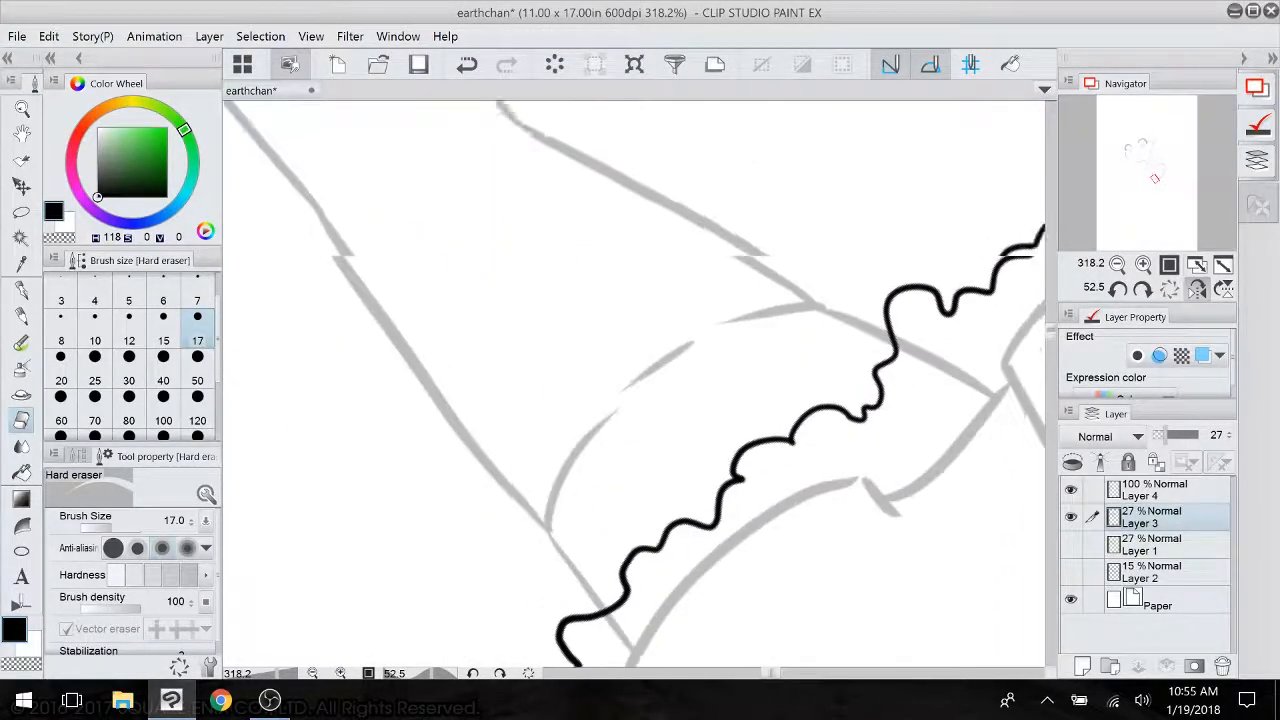
mouse_move(625, 615)
mouse_down()
mouse_move(535, 515)
mouse_move(531, 551)
mouse_up()
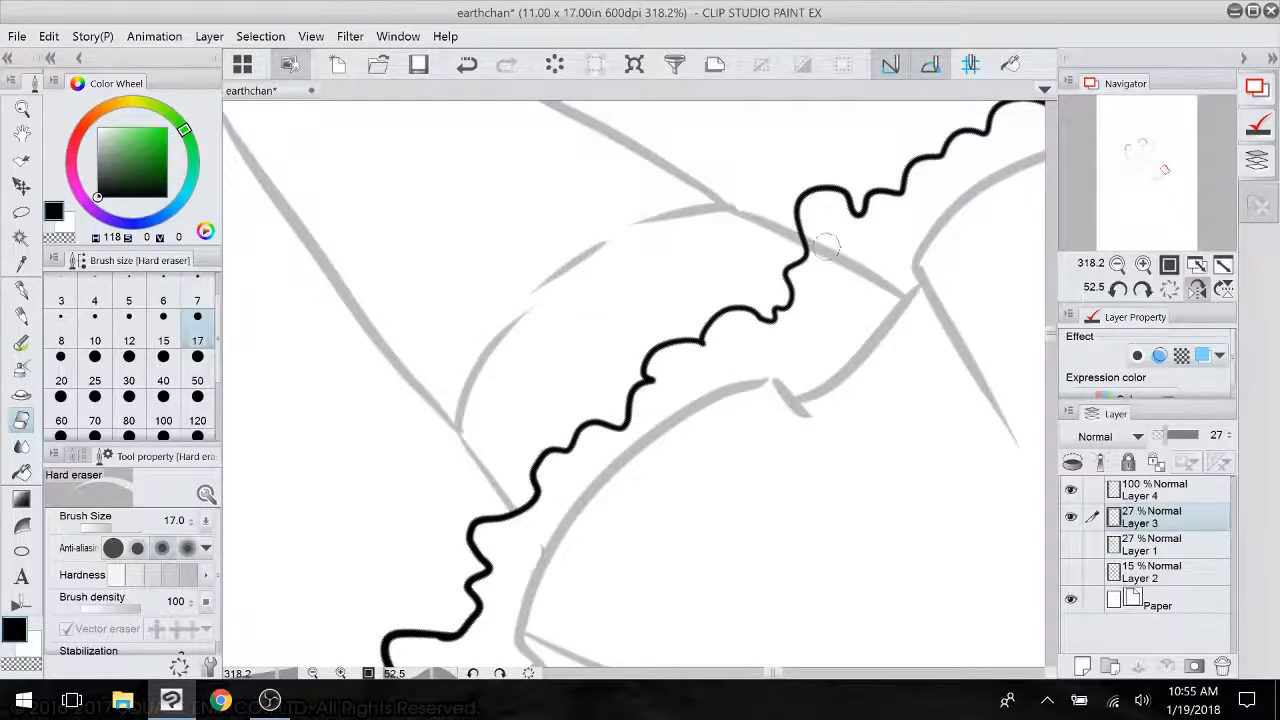
mouse_move(826, 246)
mouse_down()
mouse_move(812, 232)
mouse_move(812, 260)
mouse_move(830, 265)
mouse_move(845, 246)
mouse_move(894, 286)
mouse_move(903, 119)
mouse_up()
drag(600, 450, 754, 221)
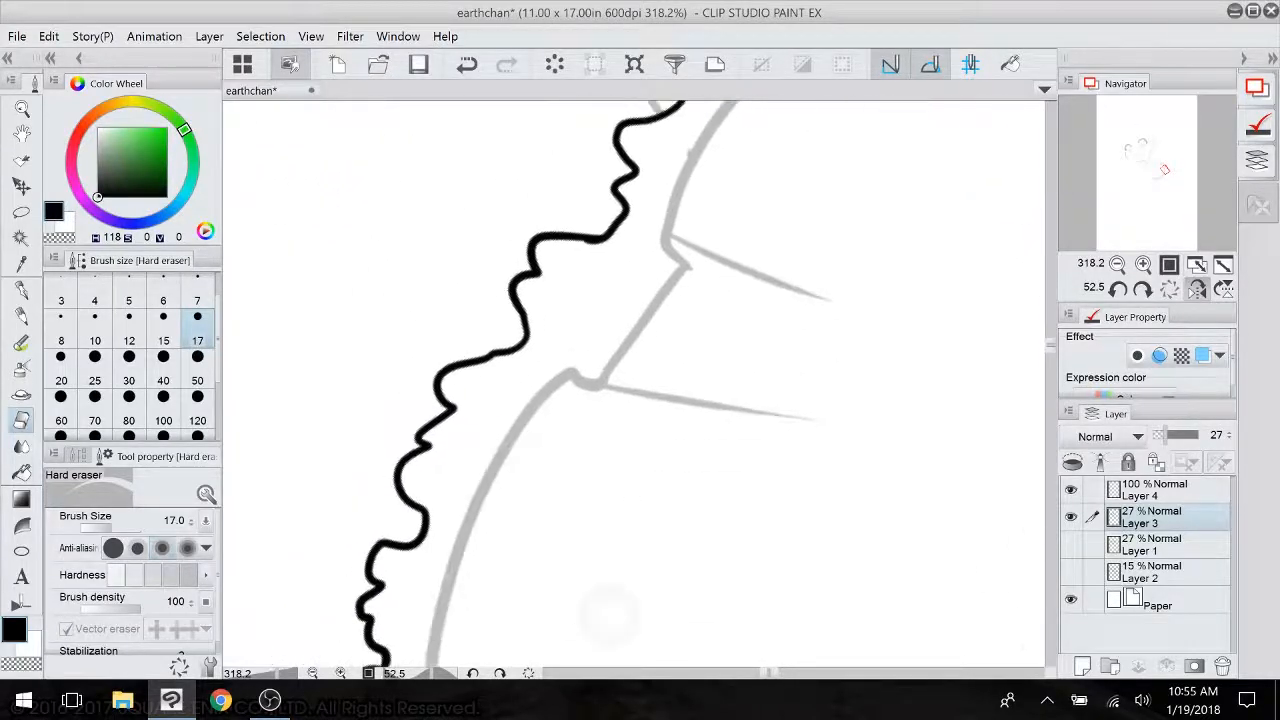
- Restore Layer 3's opacity to 100 percent
scroll(731, 357, down, 5)
key(ctrl+at)
drag(735, 540, 630, 381)
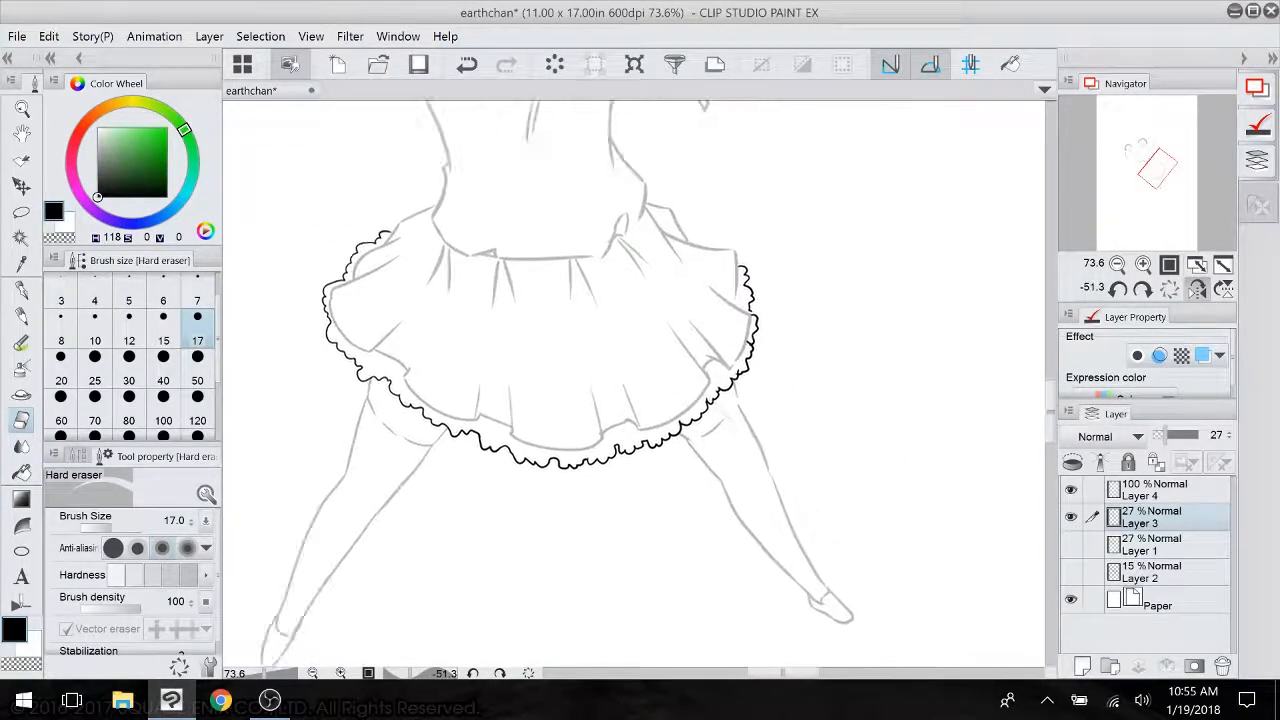
drag(880, 566, 791, 654)
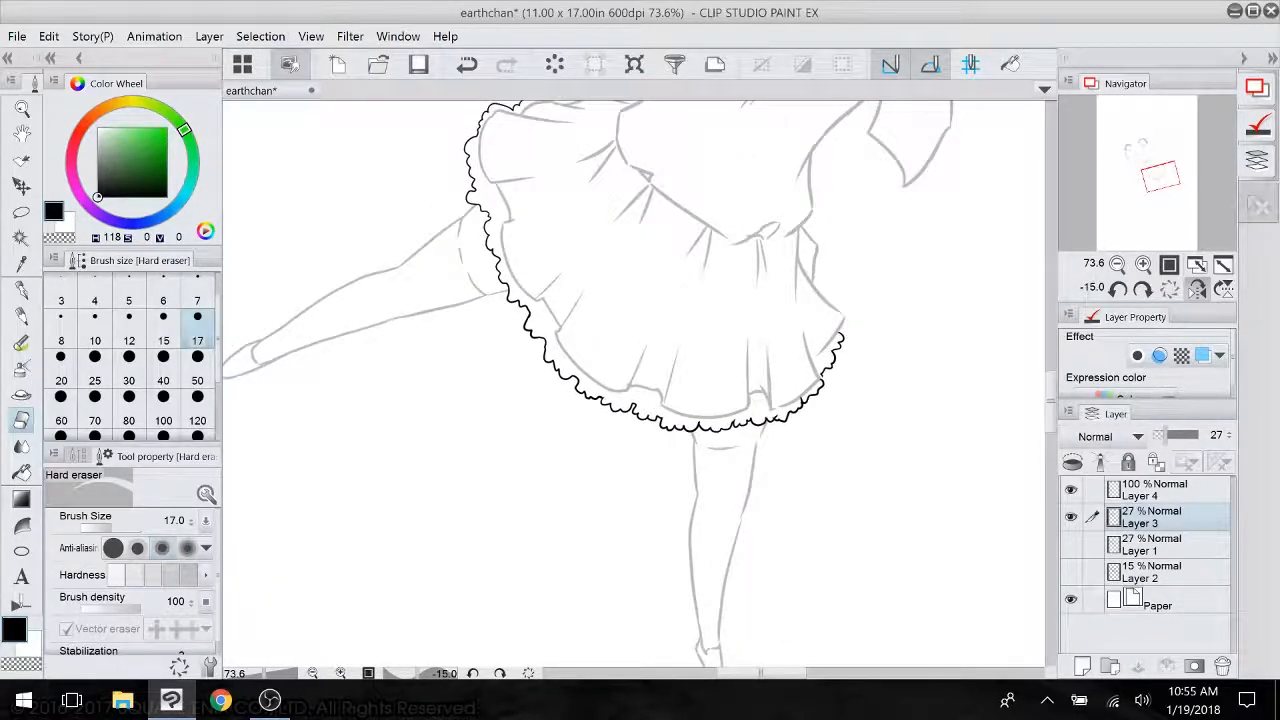
drag(1165, 435, 1198, 435)
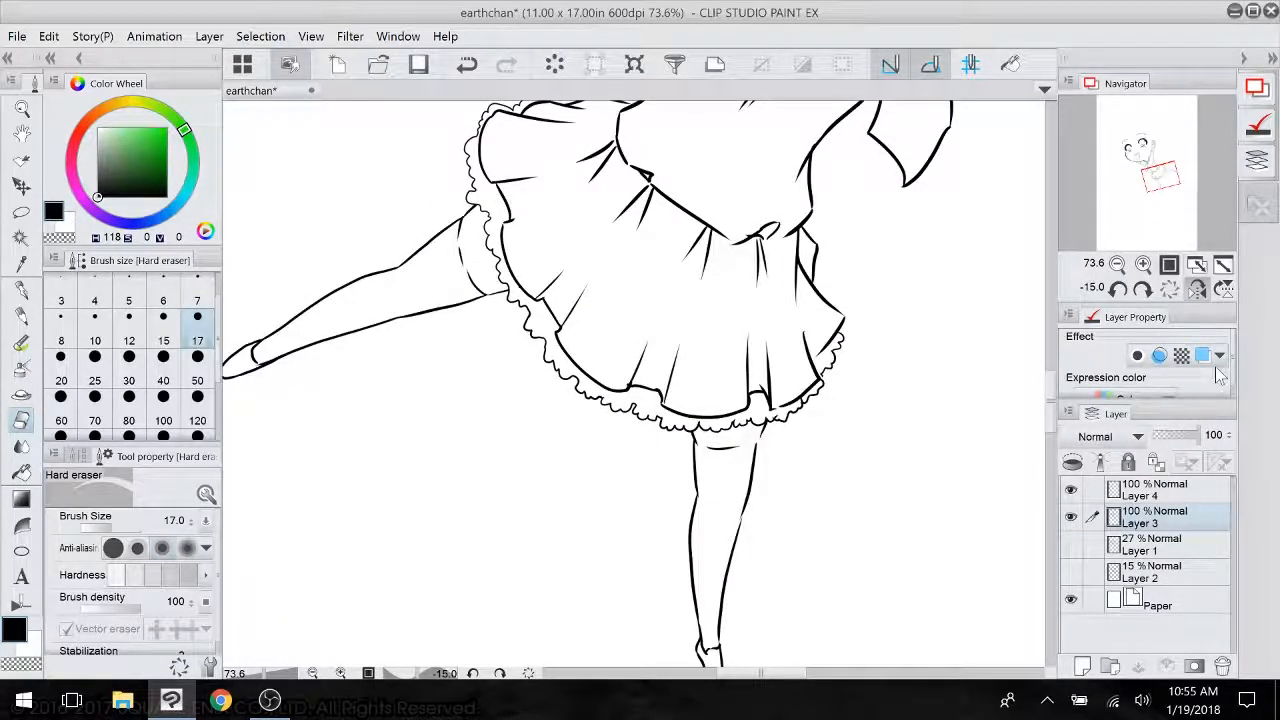
drag(690, 330, 642, 515)
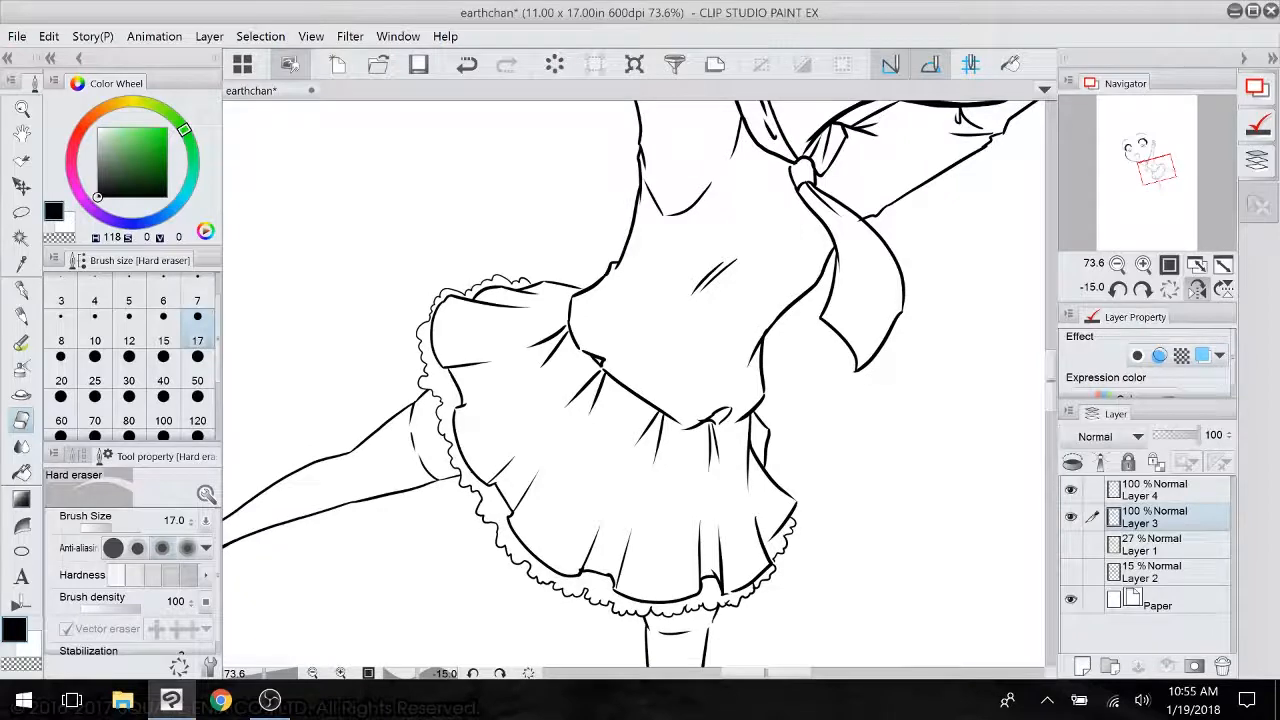
- Ink scalloped lace along the outer edge of the small back fold beneath the waist, using the G-pen
scroll(833, 570, up, 5)
drag(690, 330, 641, 508)
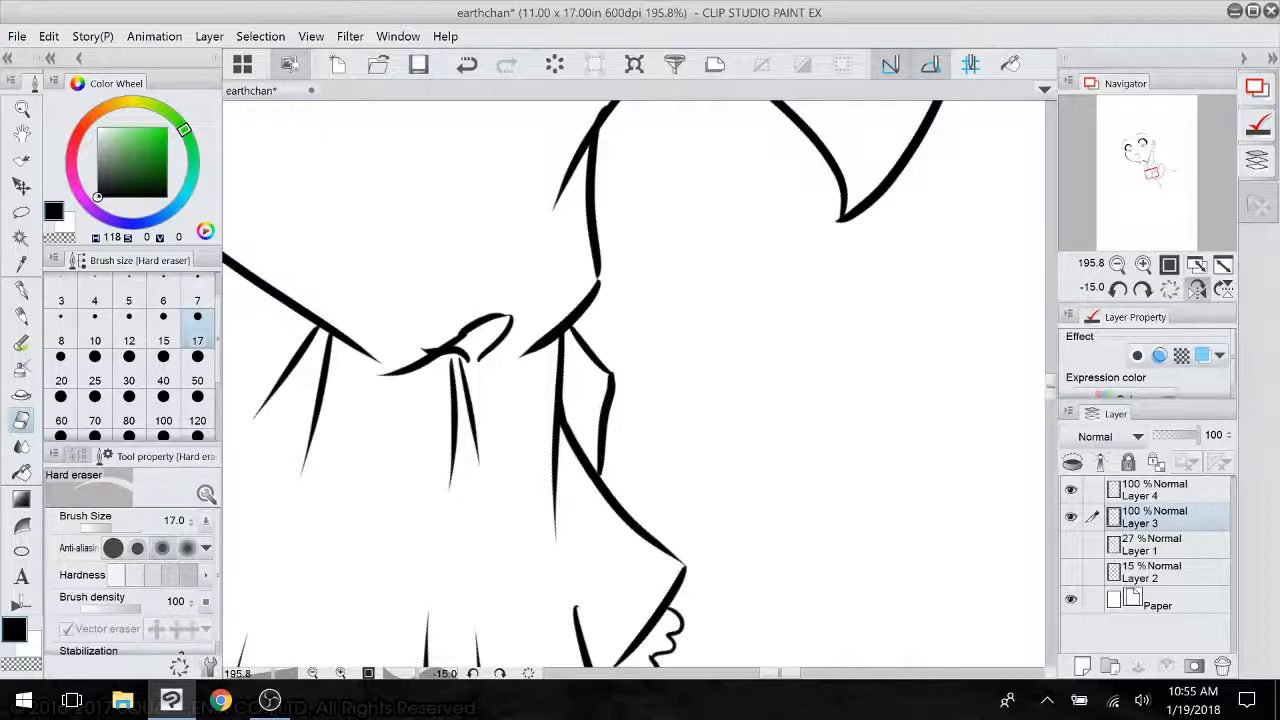
click(24, 290)
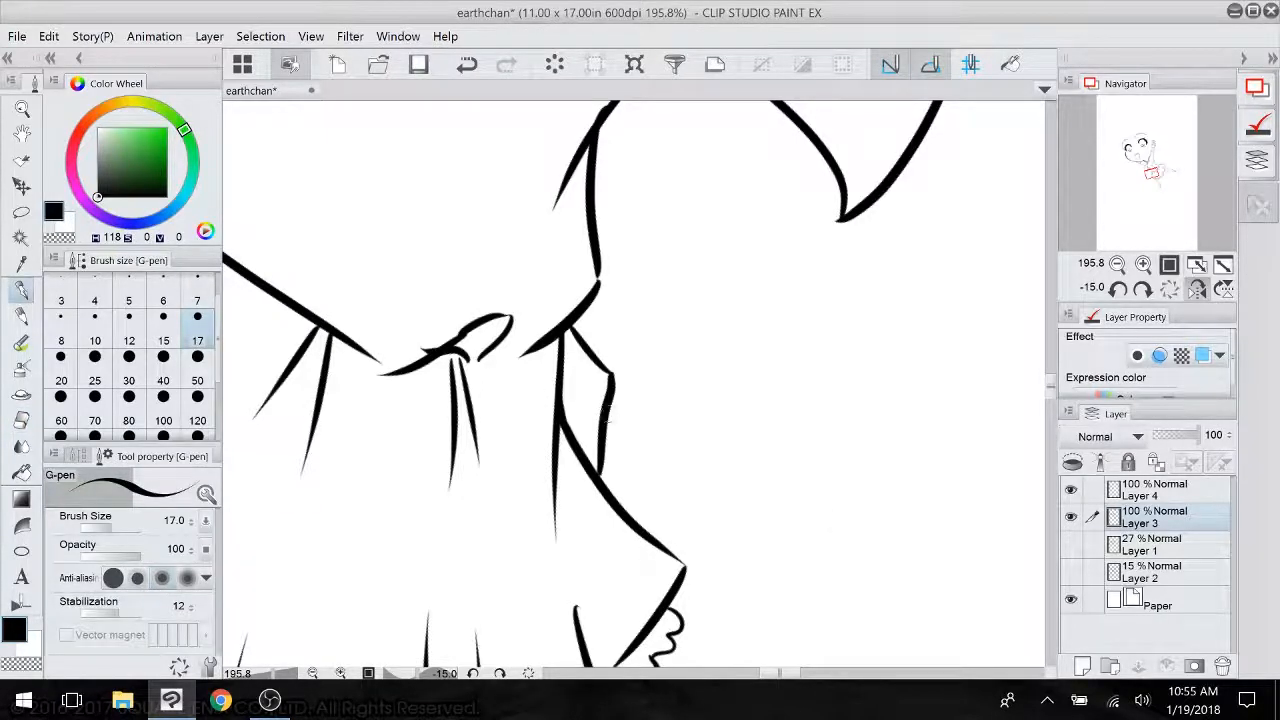
drag(612, 403, 610, 498)
scroll(725, 430, down, 4)
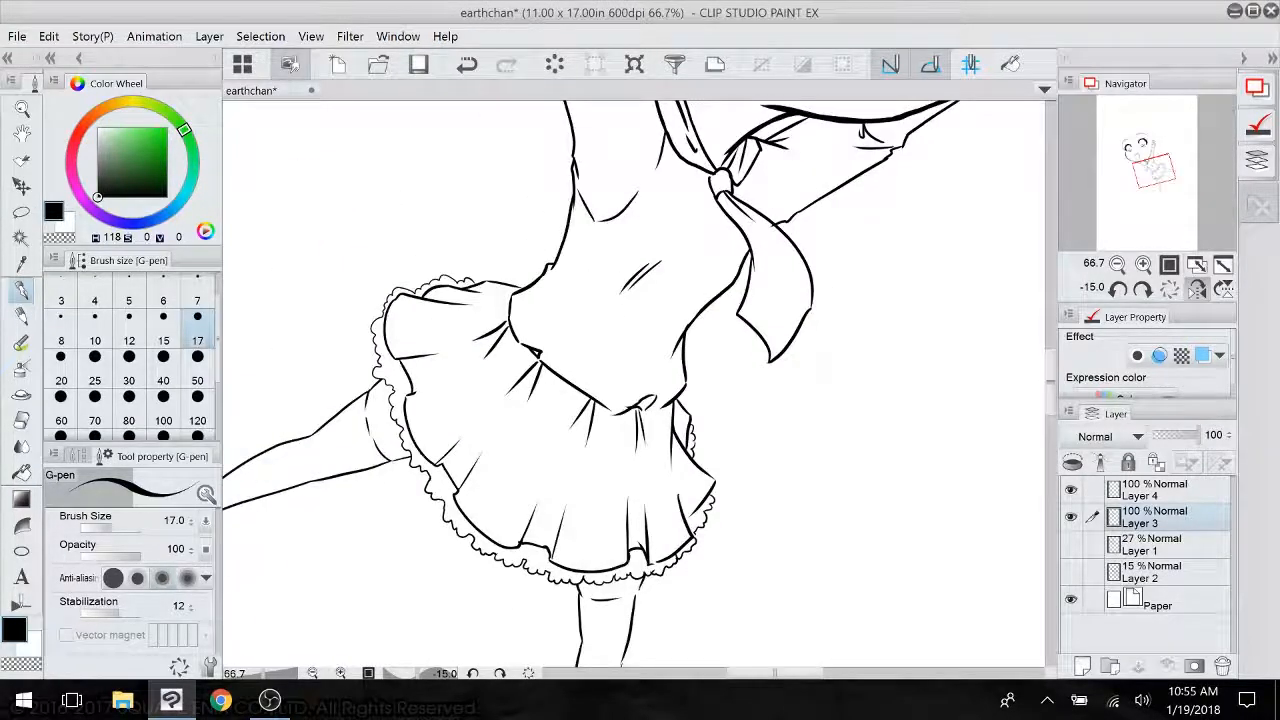
- Reset the canvas rotation and merge the lace on Layer 4 down into Layer 3
mouse_move(700, 320)
mouse_down()
mouse_move(605, 505)
mouse_move(588, 597)
mouse_up()
drag(905, 256, 758, 371)
scroll(811, 483, down, 3)
key(asciicircum)
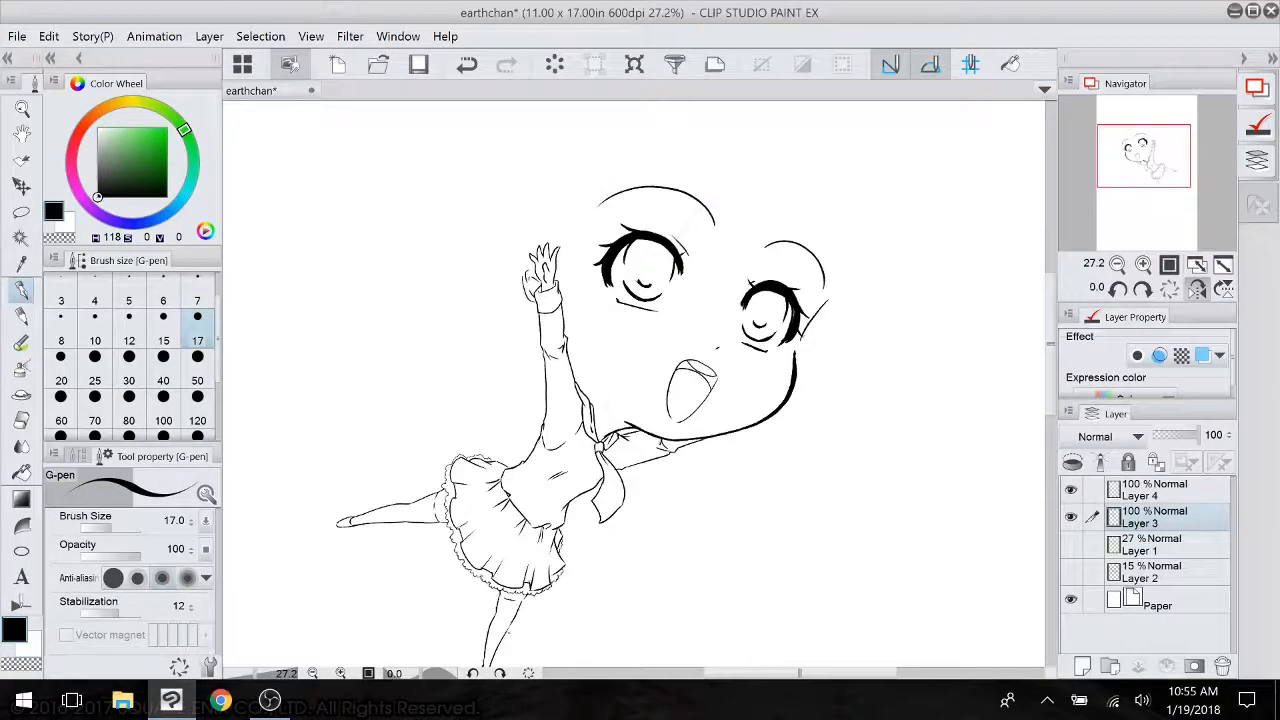
scroll(670, 257, up, 5)
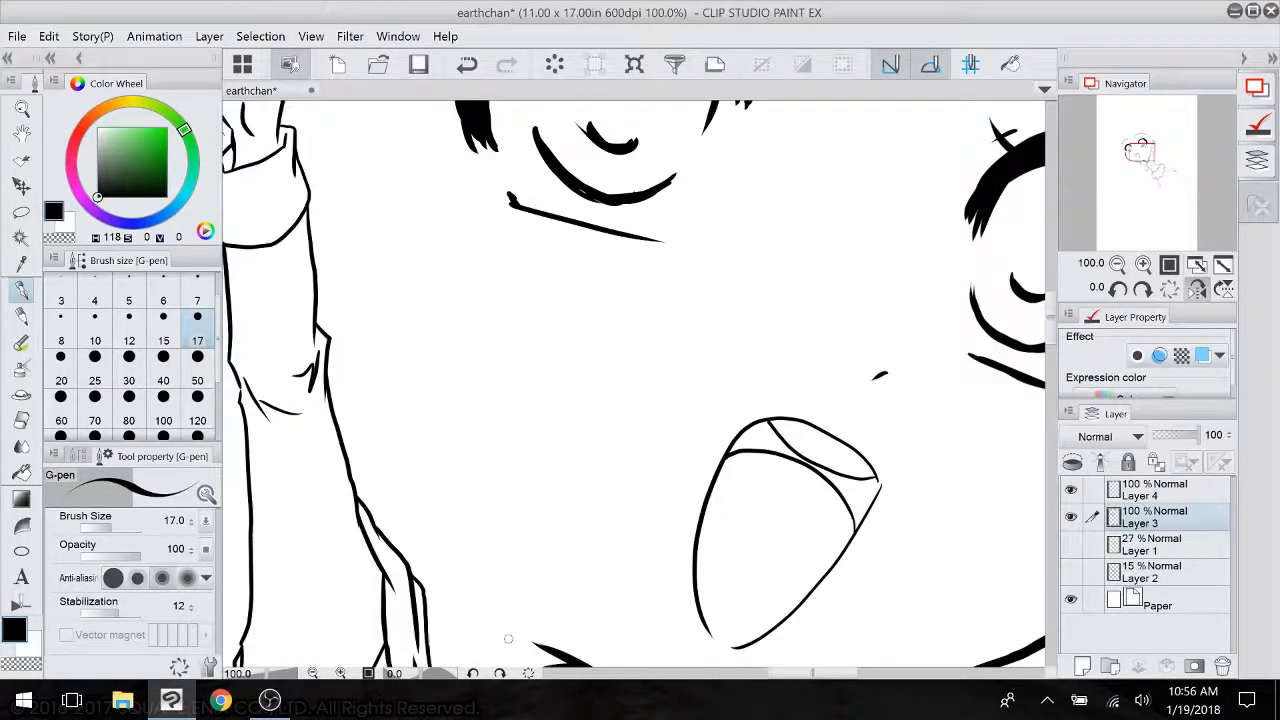
key(e)
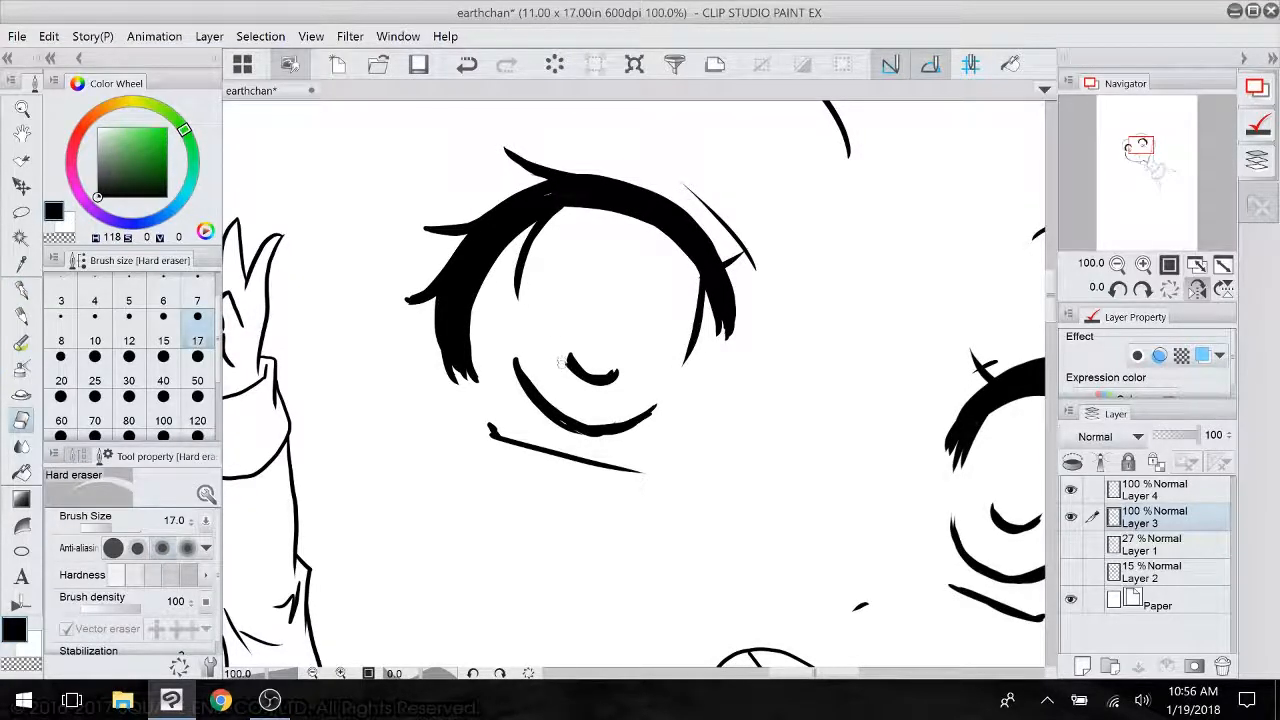
click(1192, 491)
click(1167, 667)
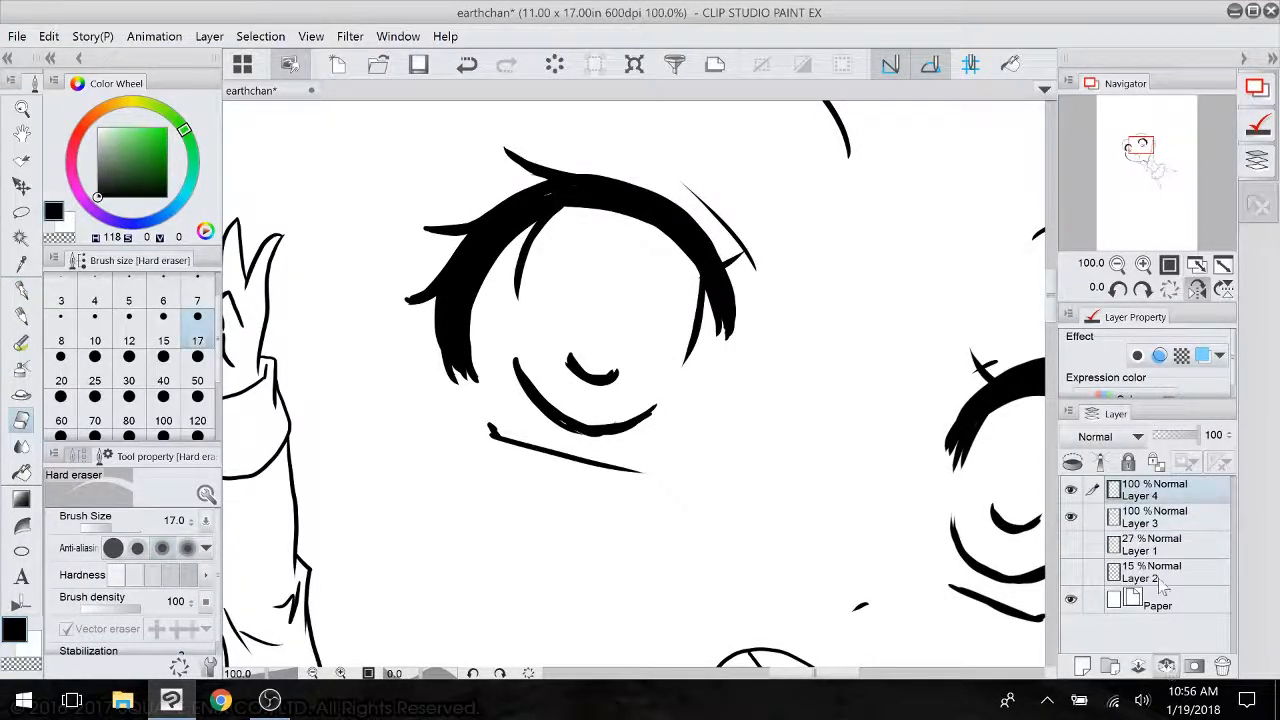
- Show the green sketch on Layer 1 and add a new layer above Layer 3
scroll(760, 410, down, 4)
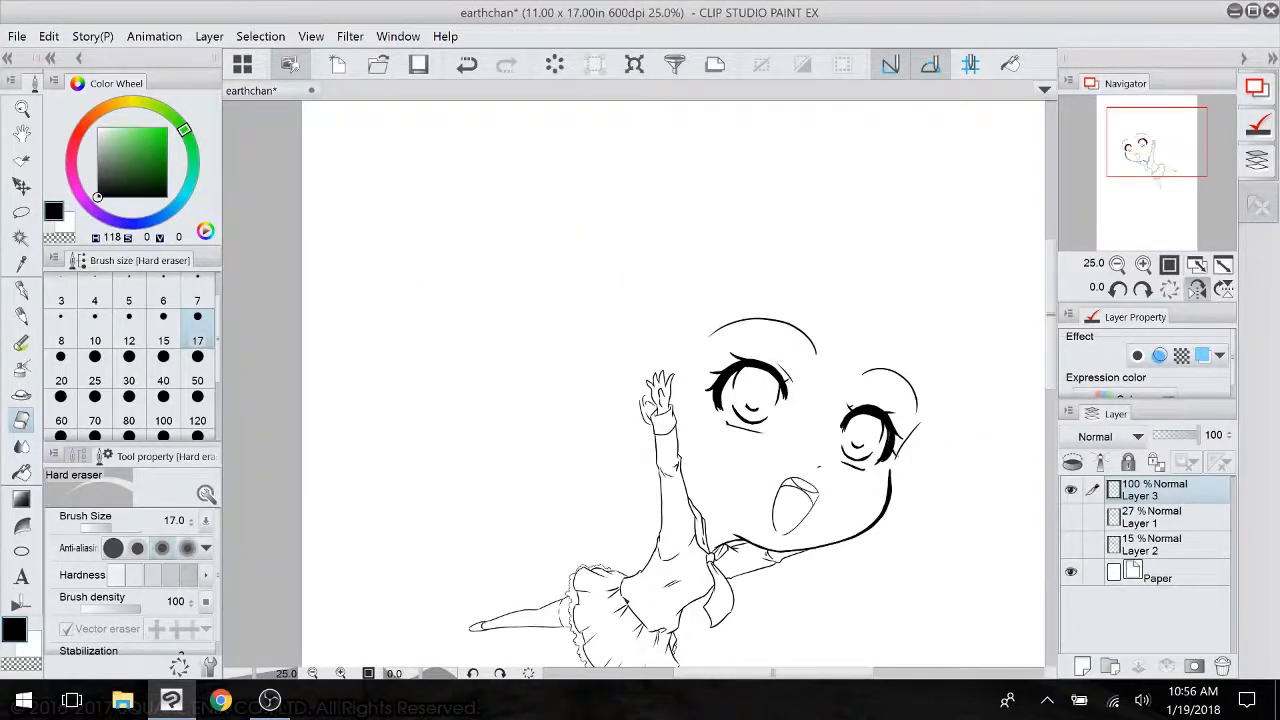
mouse_move(690, 555)
mouse_down()
mouse_move(657, 402)
mouse_move(671, 357)
mouse_move(632, 432)
mouse_up()
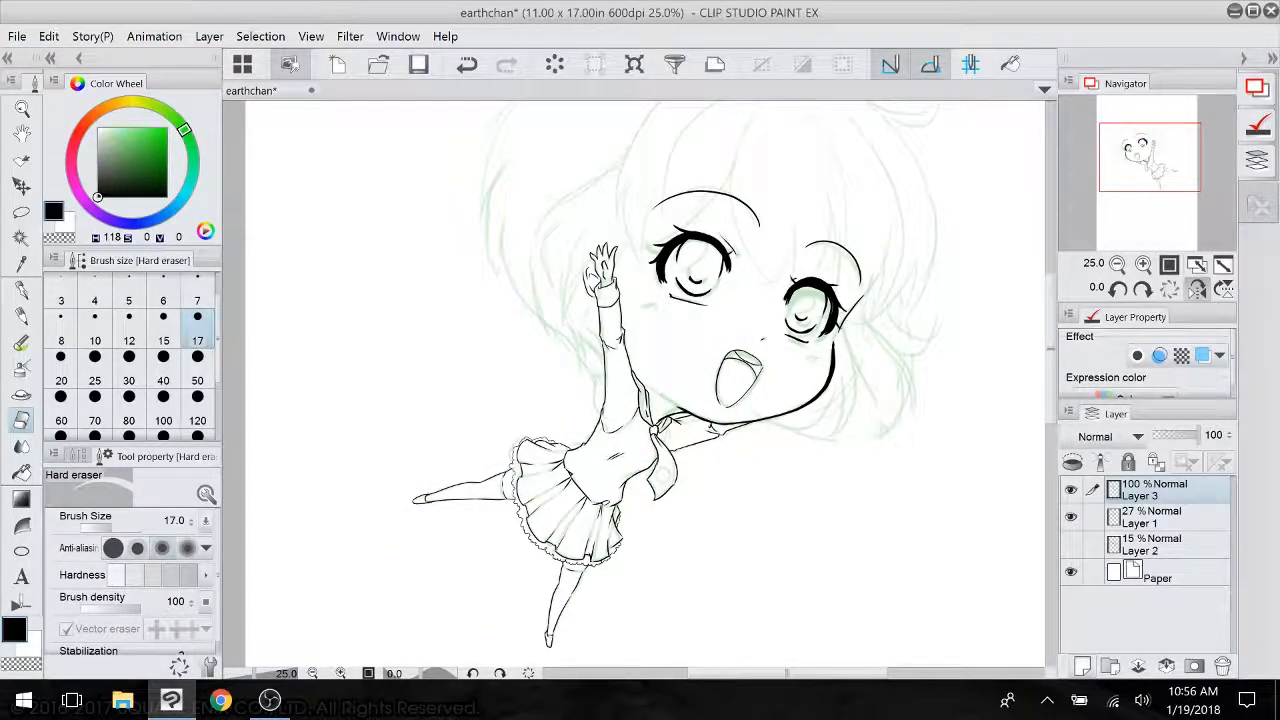
click(1082, 666)
scroll(857, 258, up, 4)
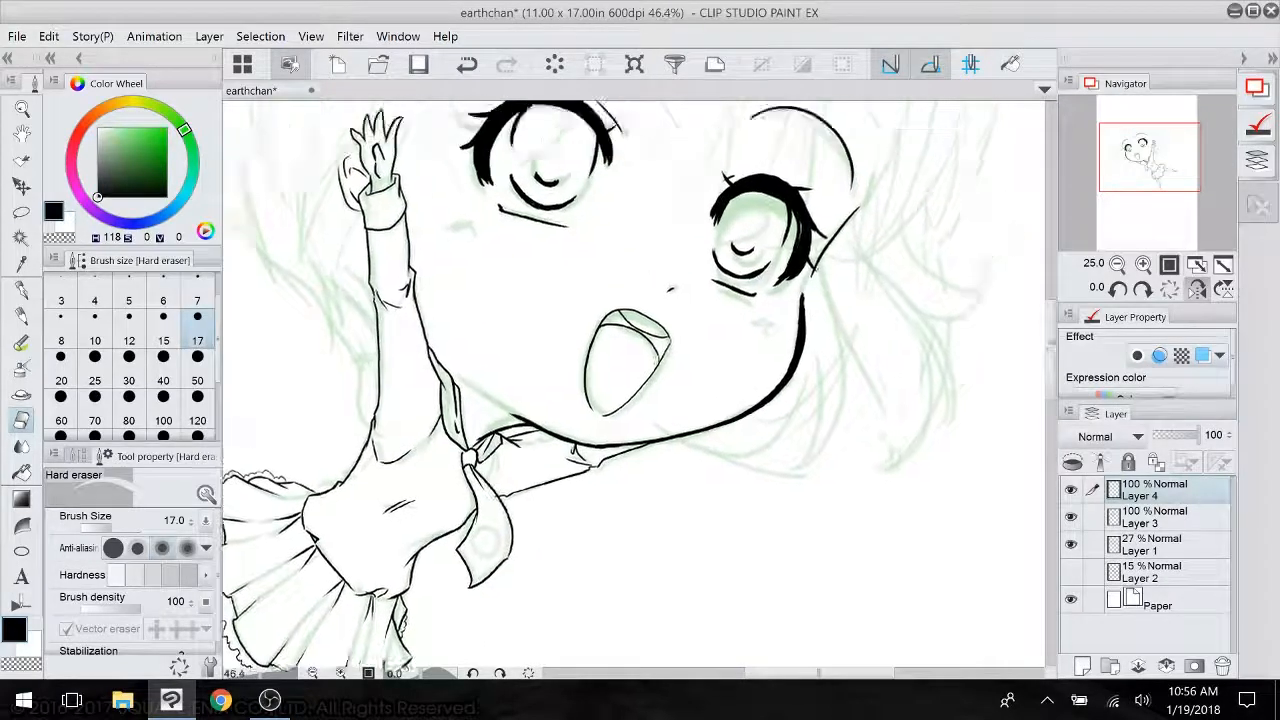
drag(560, 380, 719, 423)
- Sketch extra green hair strands around the raised hand on Layer 1, using the Rough pencil at size 80
click(1152, 545)
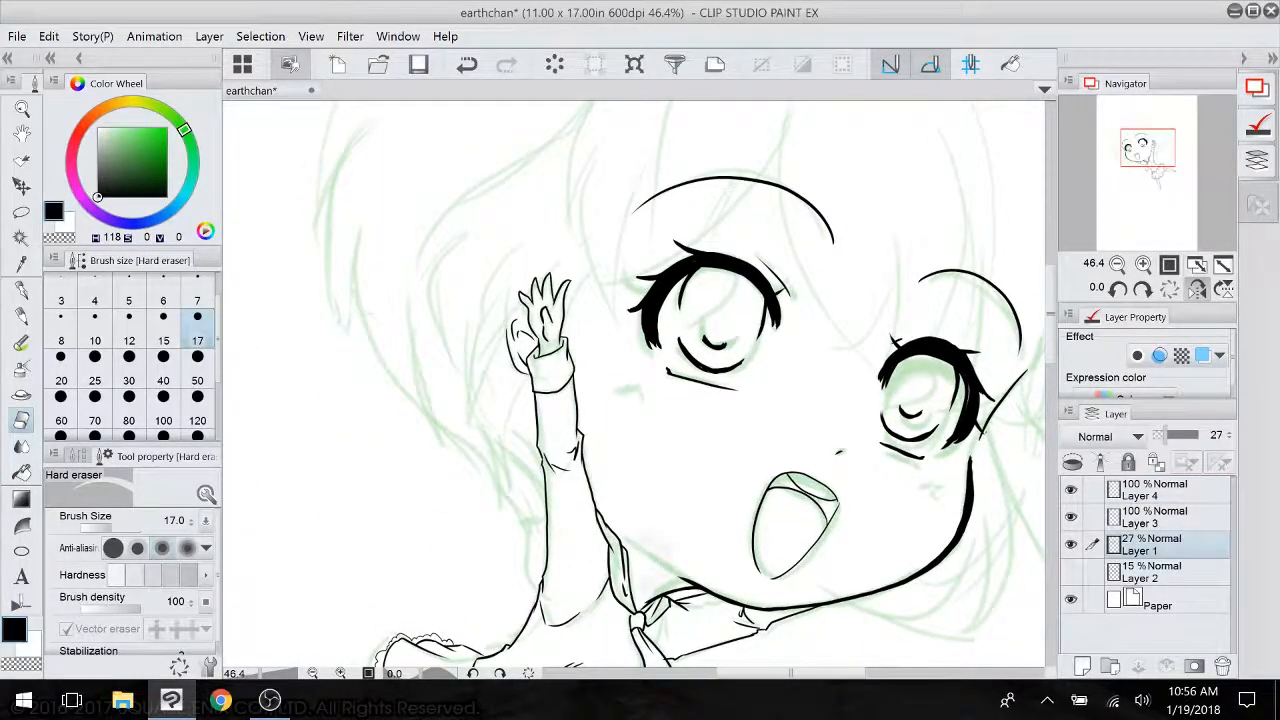
scroll(488, 330, down, 3)
click(167, 149)
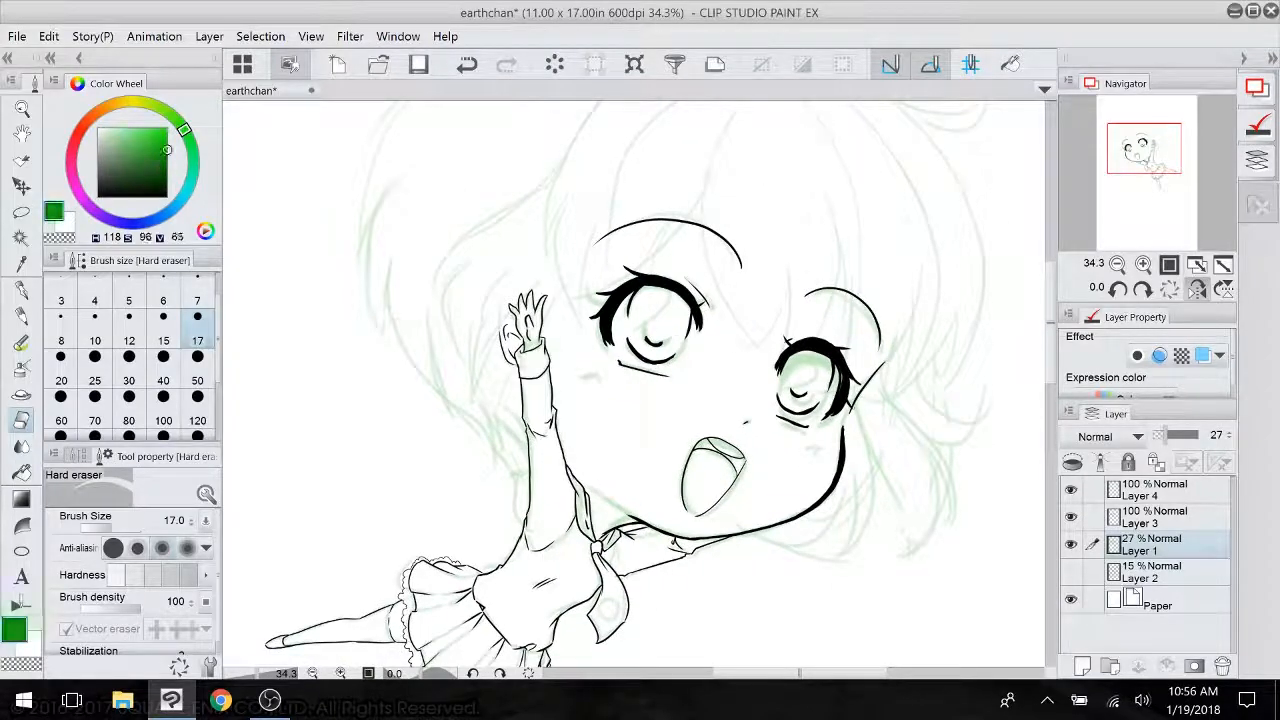
click(22, 315)
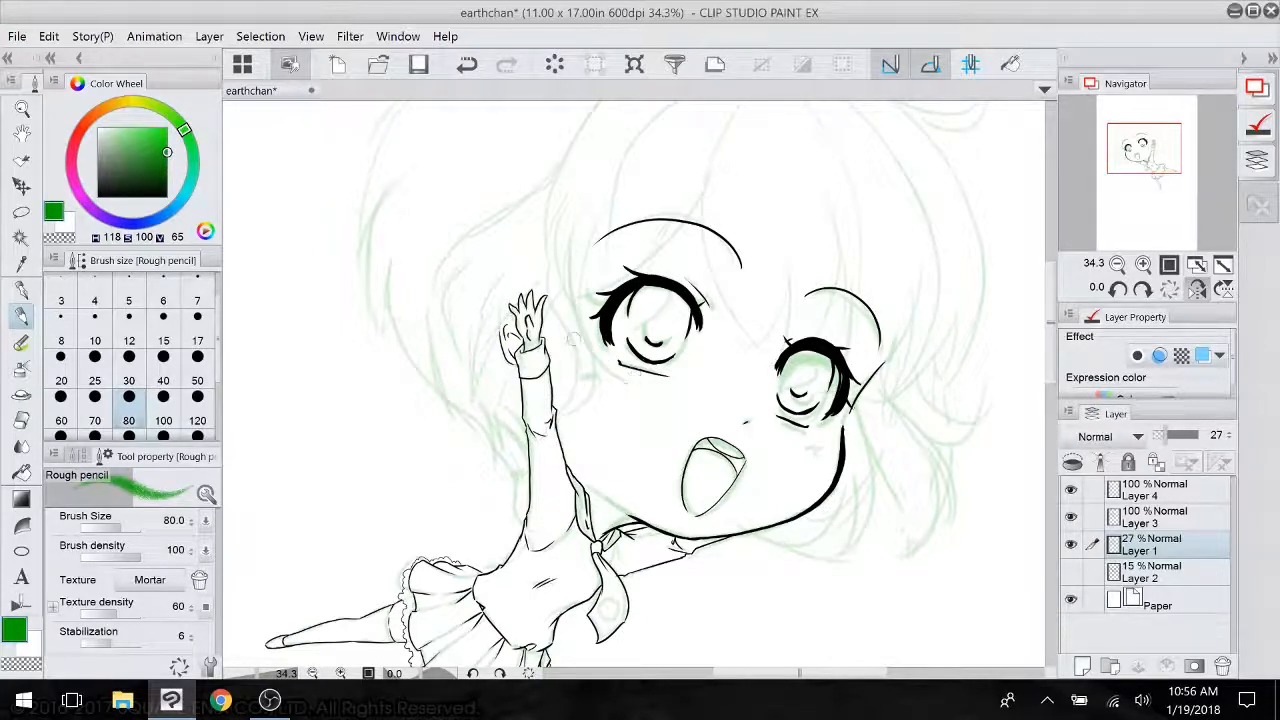
drag(580, 217, 682, 343)
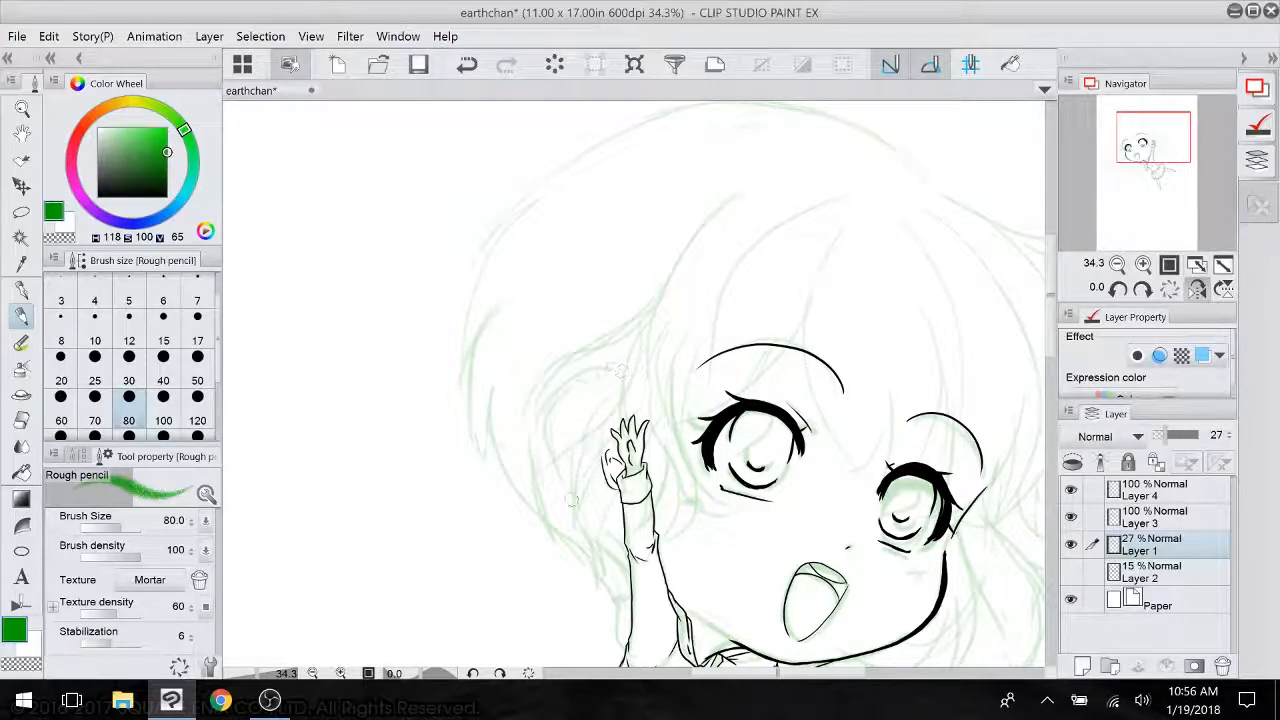
drag(572, 501, 460, 396)
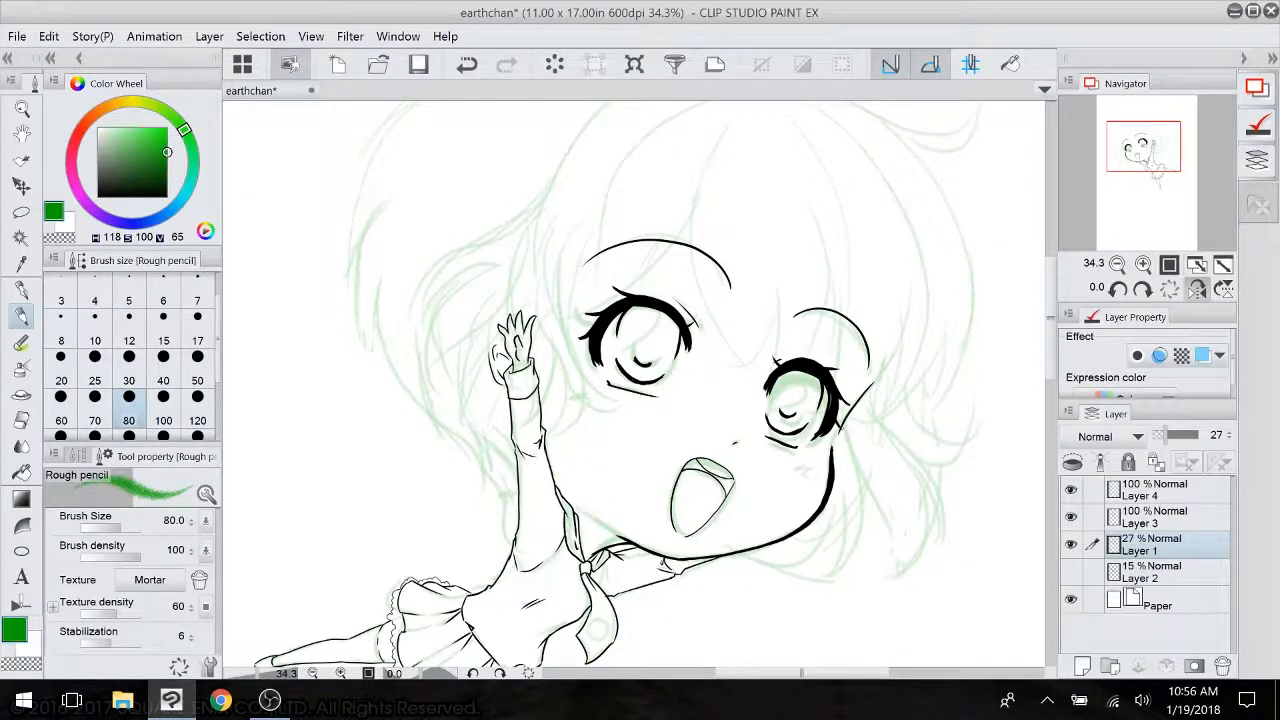
- Ink the outer curve and inner strands of the bangs above the smaller eye on Layer 4, with a black G-pen at size 30
click(1165, 490)
click(20, 289)
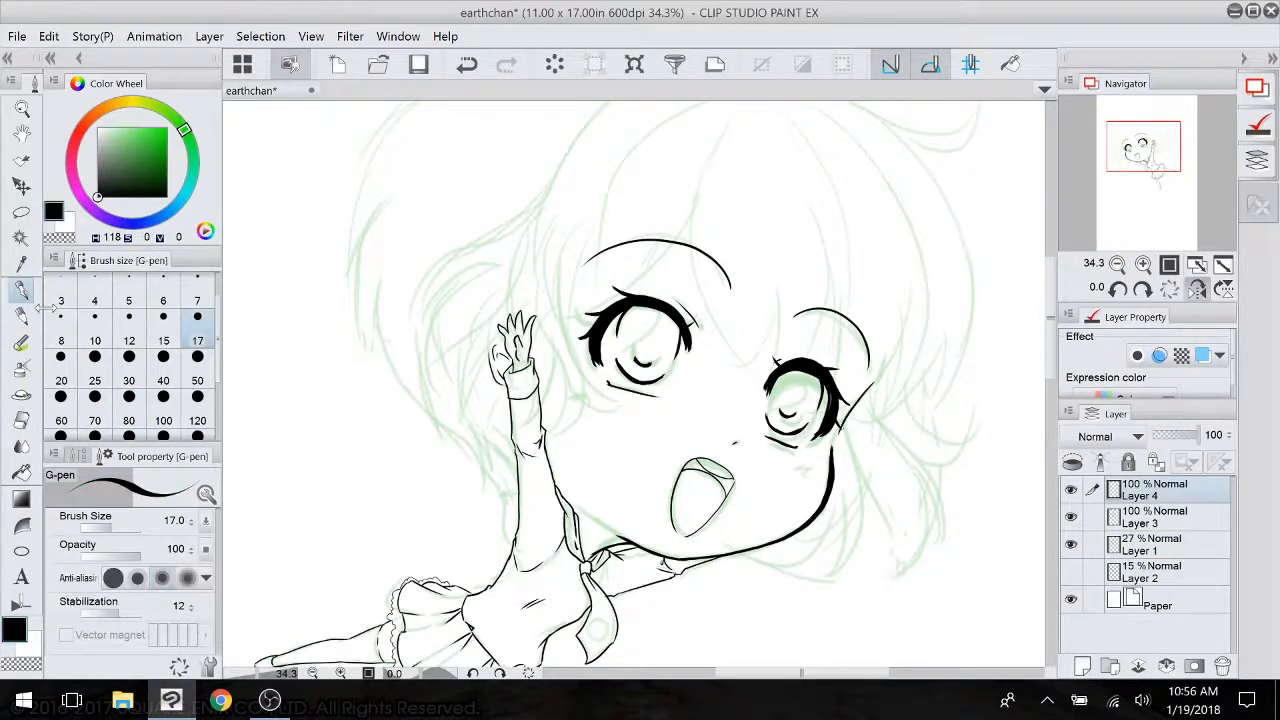
scroll(789, 458, up, 5)
click(129, 366)
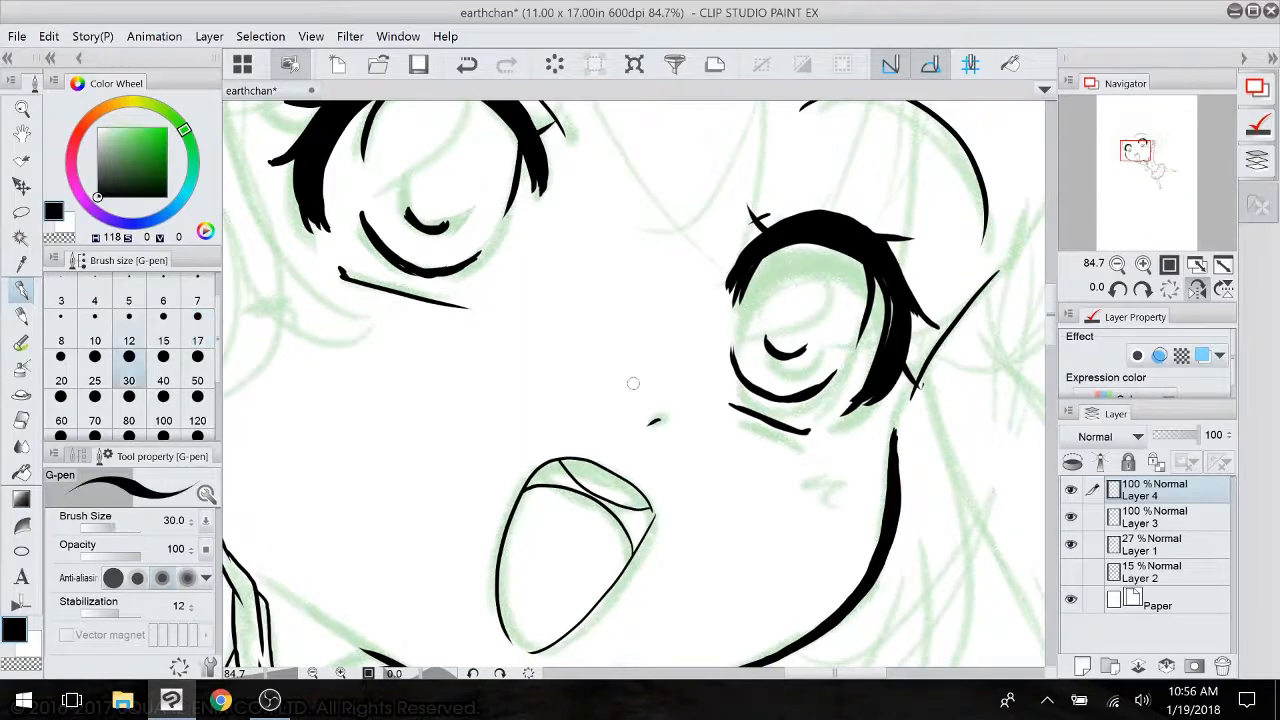
drag(633, 383, 504, 700)
scroll(690, 428, down, 4)
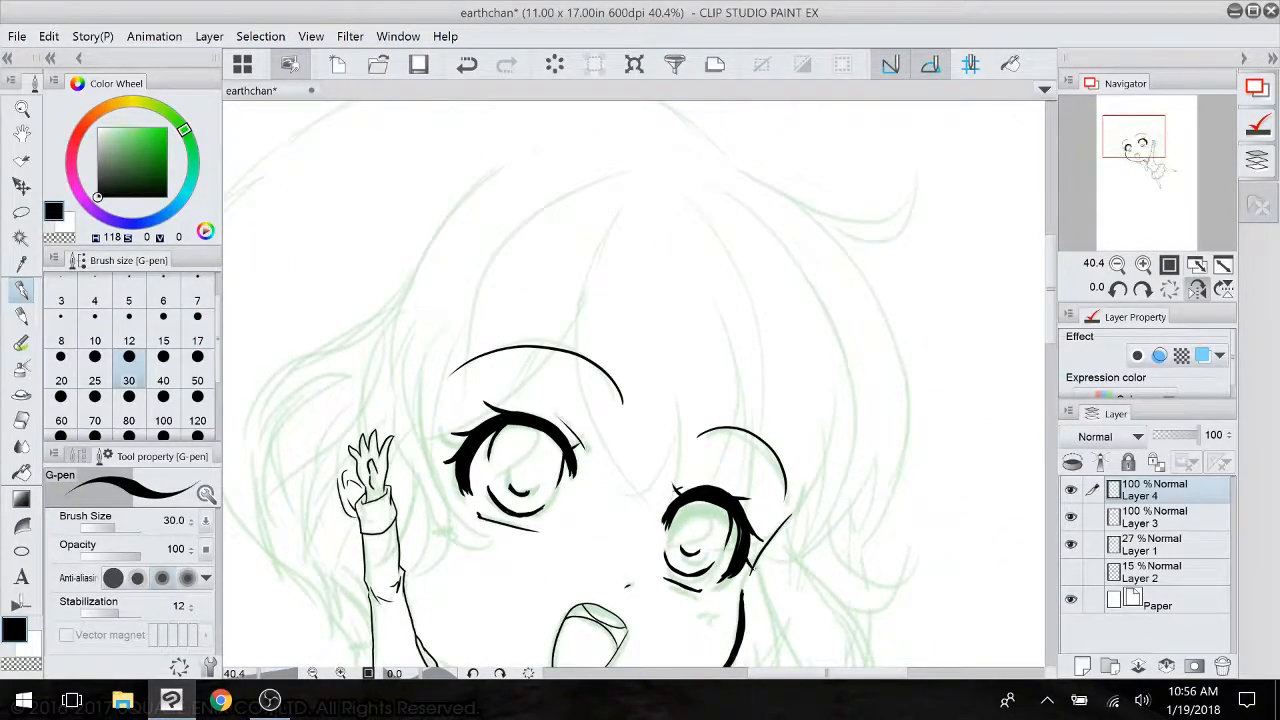
drag(640, 410, 517, 333)
drag(600, 350, 560, 417)
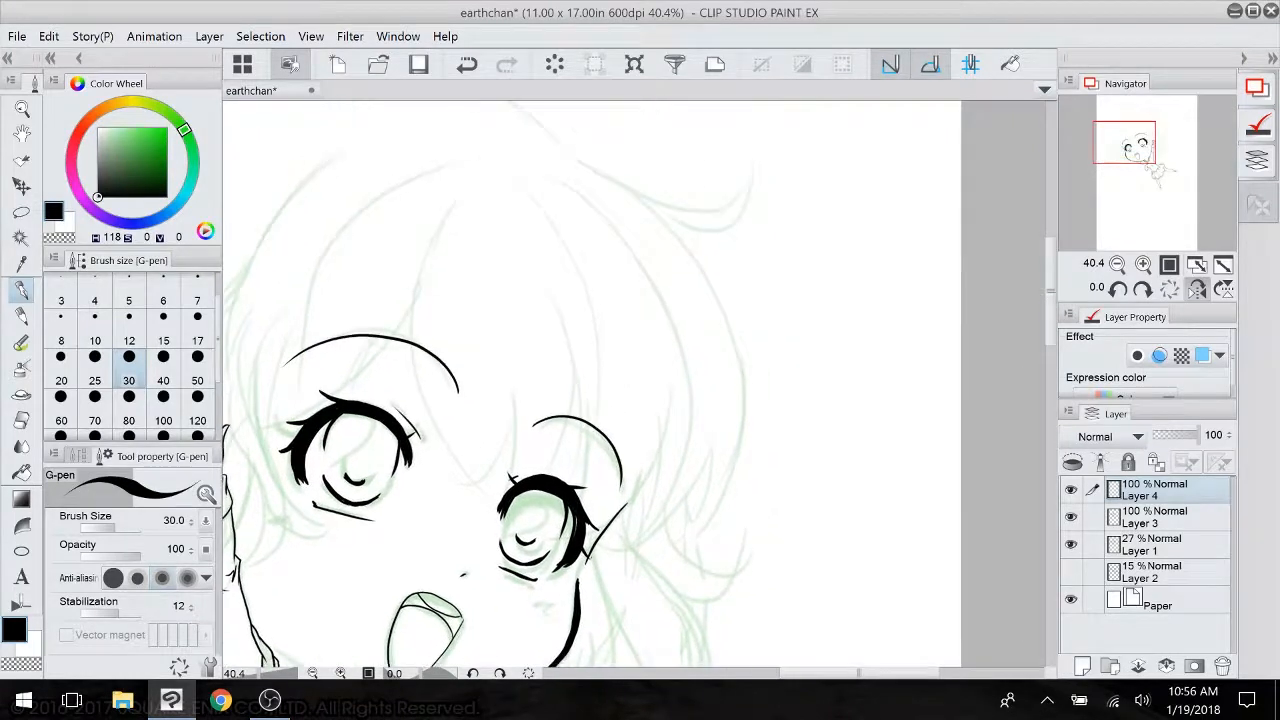
mouse_move(508, 176)
mouse_down()
mouse_move(562, 244)
mouse_move(594, 478)
mouse_up()
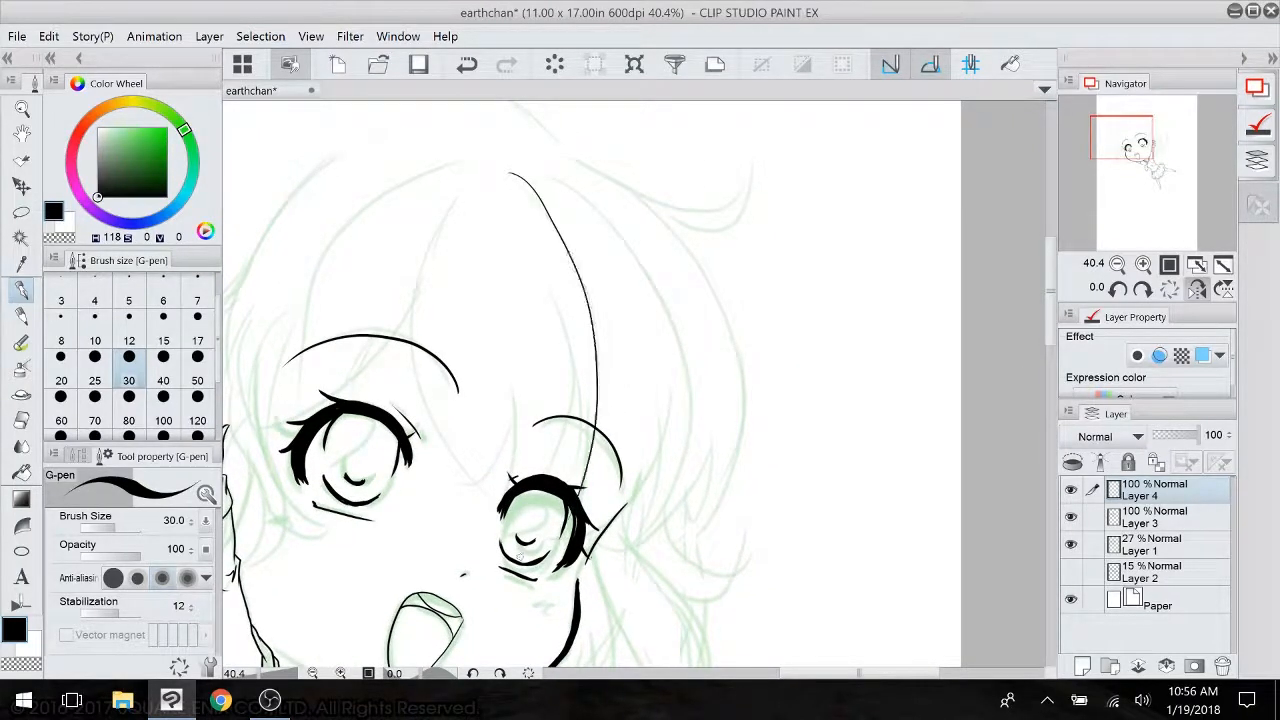
mouse_move(548, 298)
mouse_down()
mouse_move(577, 406)
mouse_move(578, 486)
mouse_up()
drag(556, 321, 566, 476)
- Ink the middle and inner-side lines of the central bang, running from the crown down to the smaller eye
drag(479, 207, 512, 484)
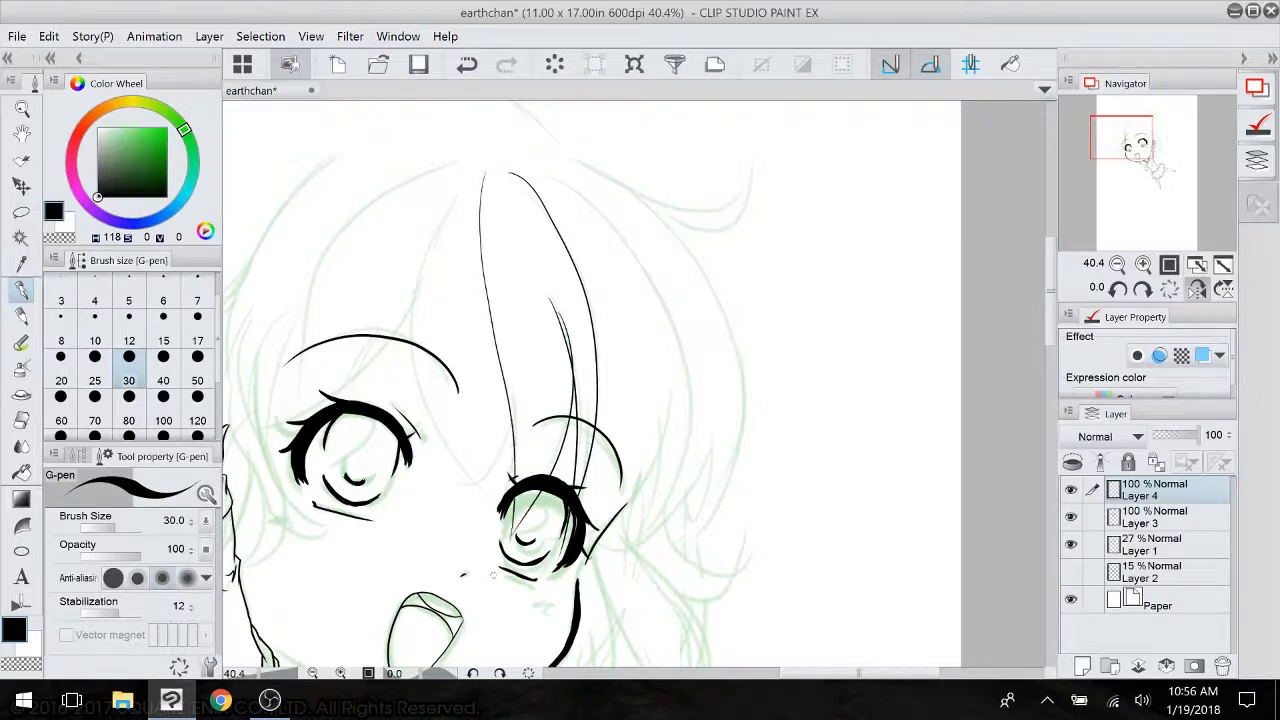
mouse_move(478, 176)
mouse_down()
mouse_move(419, 283)
mouse_move(496, 554)
mouse_up()
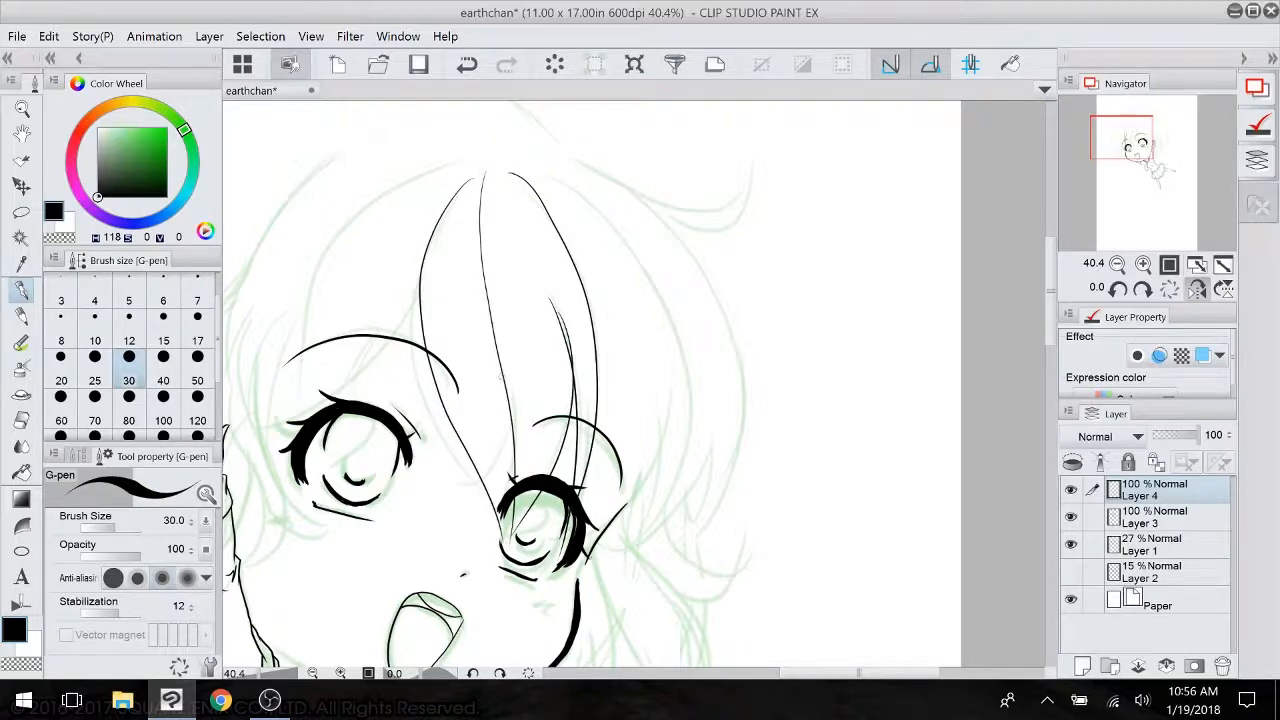
drag(501, 375, 493, 549)
drag(444, 259, 632, 270)
- Lower Layer 3's opacity to 37 percent and ink a curved bang on Layer 4 sweeping over the larger eye
click(1155, 517)
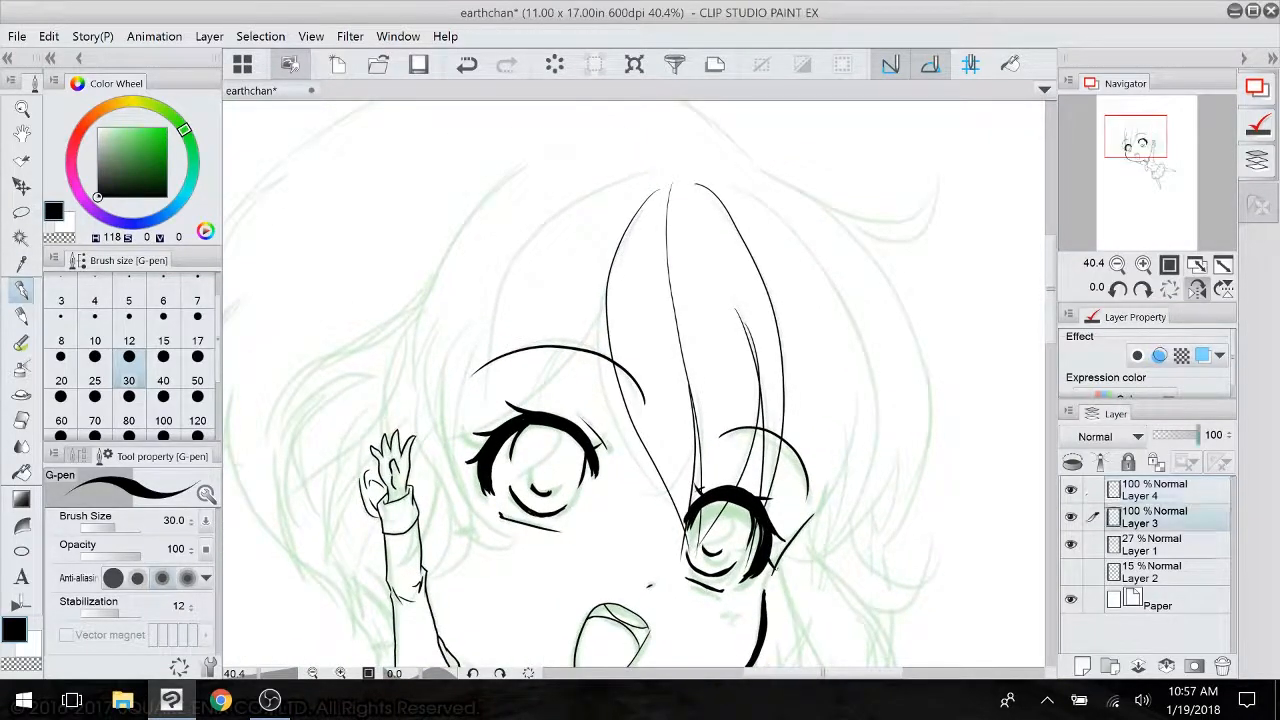
drag(1196, 436, 1170, 436)
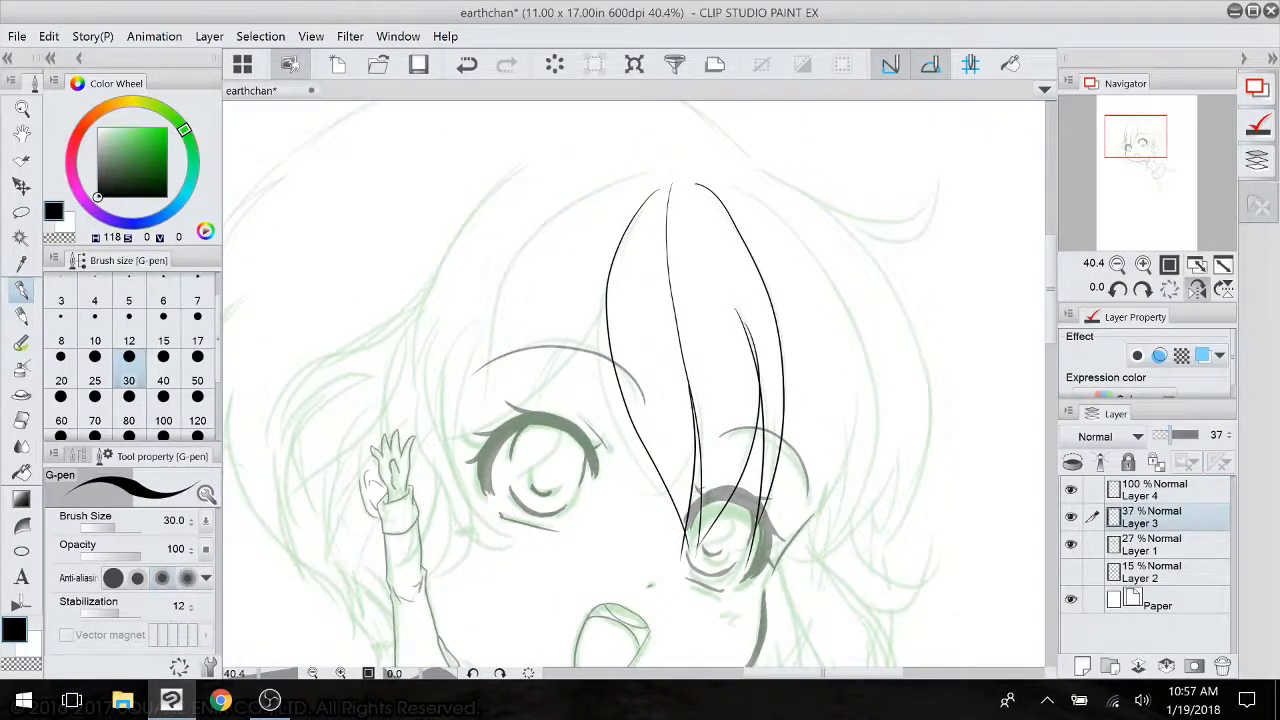
click(1155, 490)
mouse_move(606, 296)
mouse_down()
mouse_move(607, 318)
mouse_move(440, 476)
mouse_up()
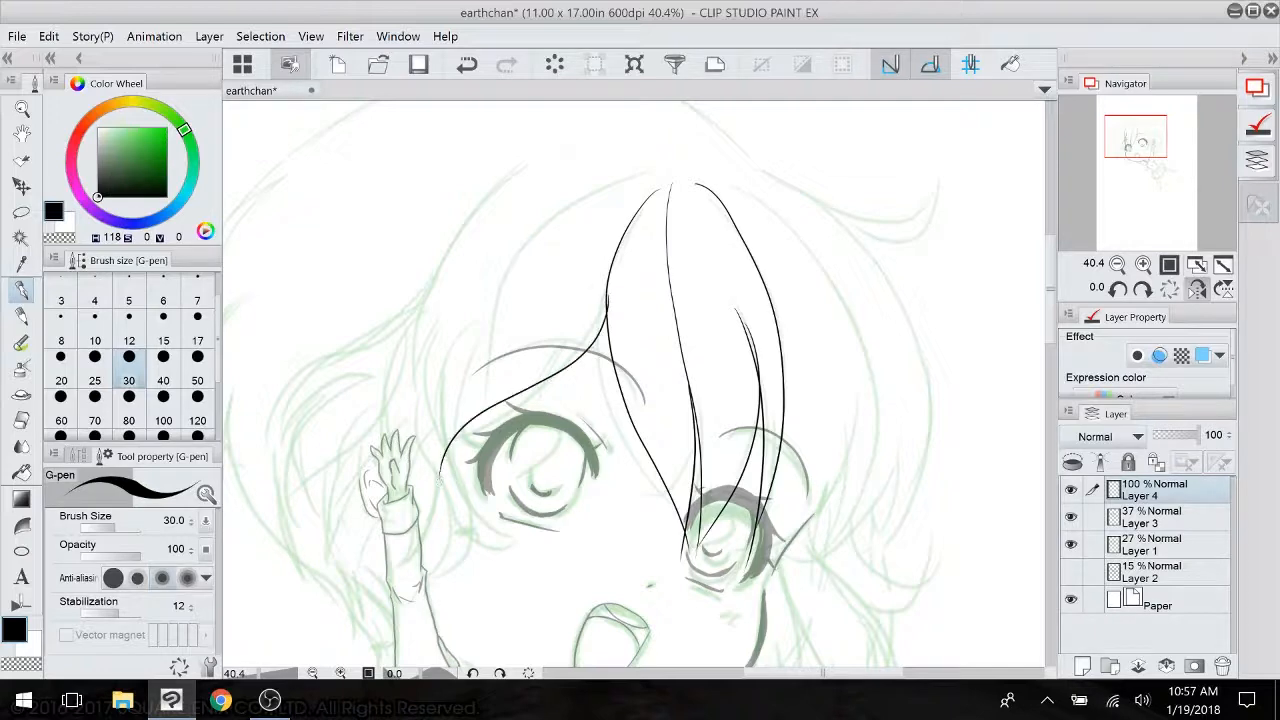
- Ink the side bang on Layer 4, with two curved lines from the crown and its tapered lower strands above the larger eye
scroll(439, 254, up, 2)
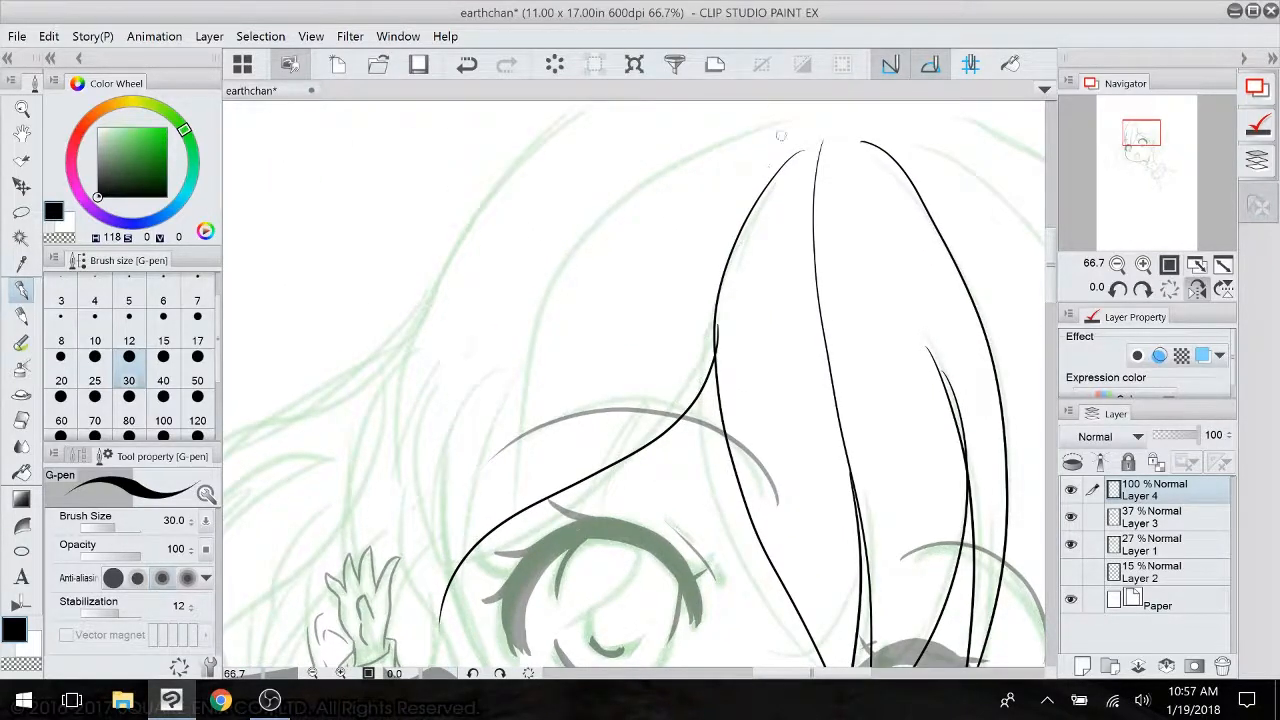
mouse_move(794, 123)
mouse_down()
mouse_move(560, 340)
mouse_move(557, 424)
mouse_up()
mouse_move(718, 125)
mouse_down()
mouse_move(548, 302)
mouse_move(555, 422)
mouse_move(722, 309)
mouse_move(704, 399)
mouse_up()
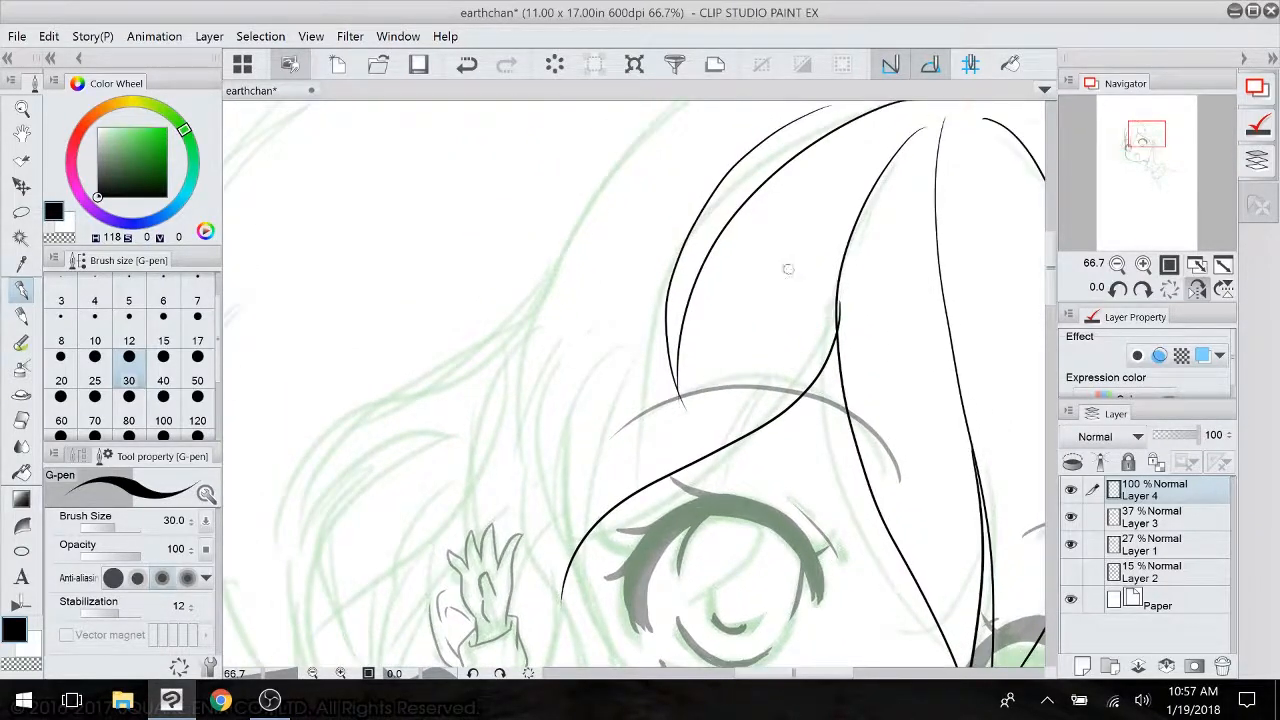
drag(793, 255, 566, 577)
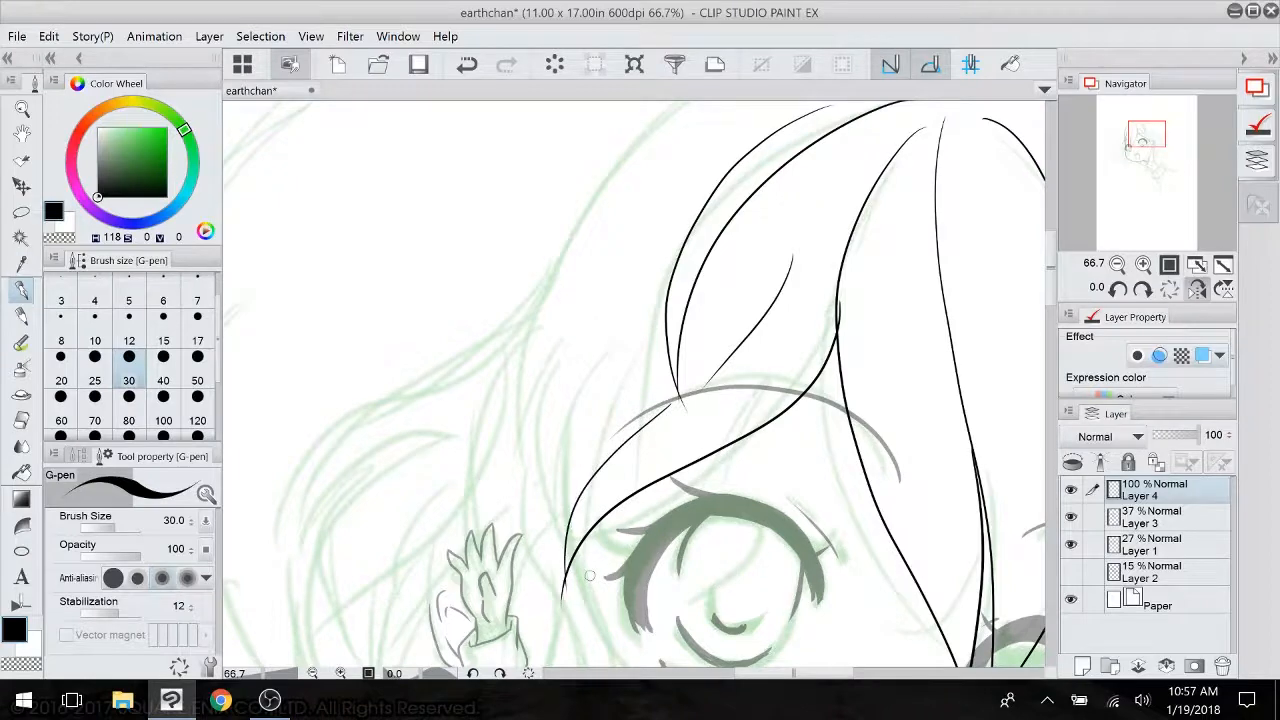
mouse_move(664, 341)
mouse_down()
mouse_move(744, 262)
mouse_move(746, 276)
mouse_up()
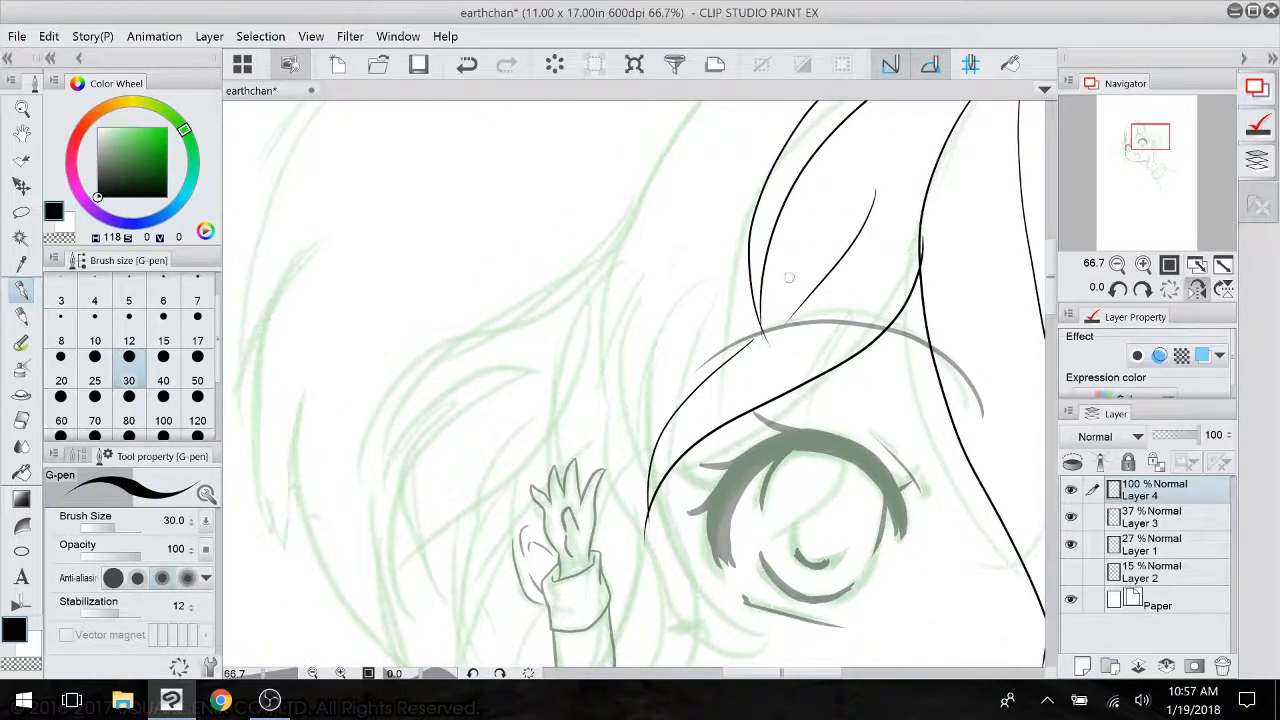
- Ink a lock curving down beside the larger eye and hooking beneath it, using an inner and an outer line
mouse_move(685, 400)
mouse_down()
mouse_move(602, 212)
mouse_move(586, 214)
mouse_up()
mouse_move(577, 288)
mouse_down()
mouse_move(602, 436)
mouse_move(700, 450)
mouse_up()
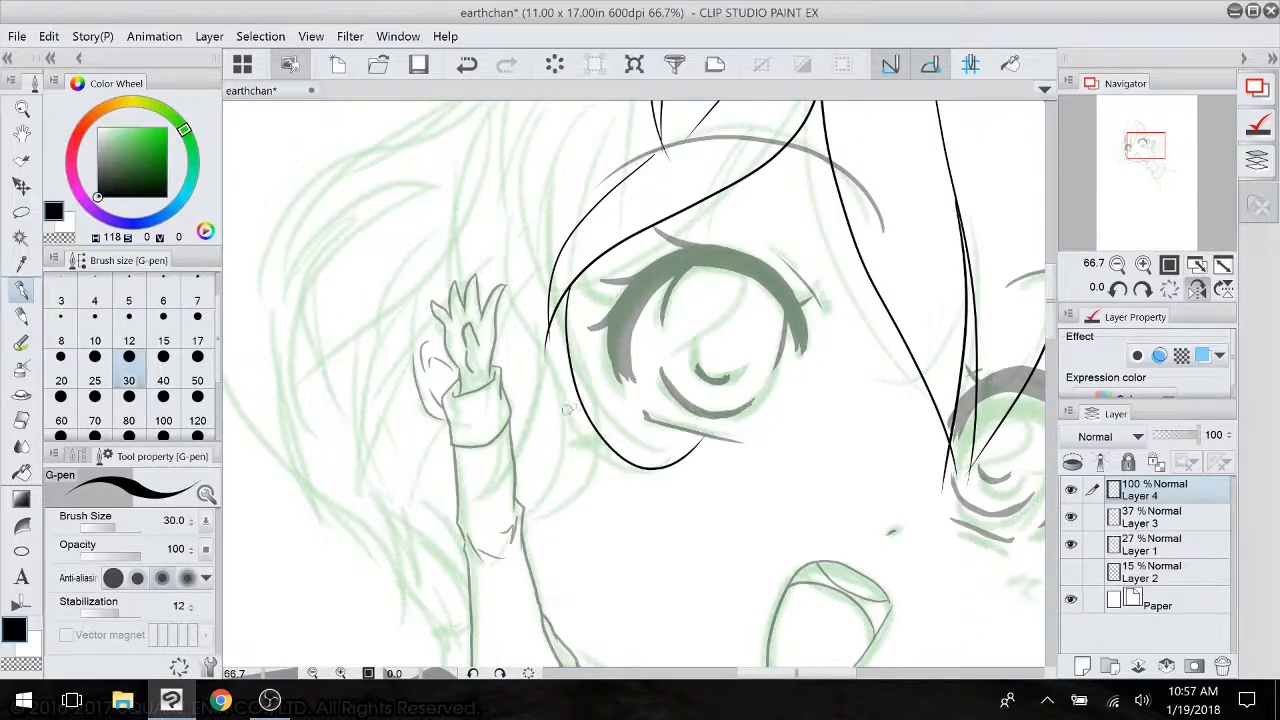
mouse_move(561, 397)
mouse_down()
mouse_move(602, 480)
mouse_move(692, 455)
mouse_up()
mouse_move(672, 342)
mouse_down()
mouse_move(677, 265)
mouse_move(687, 275)
mouse_up()
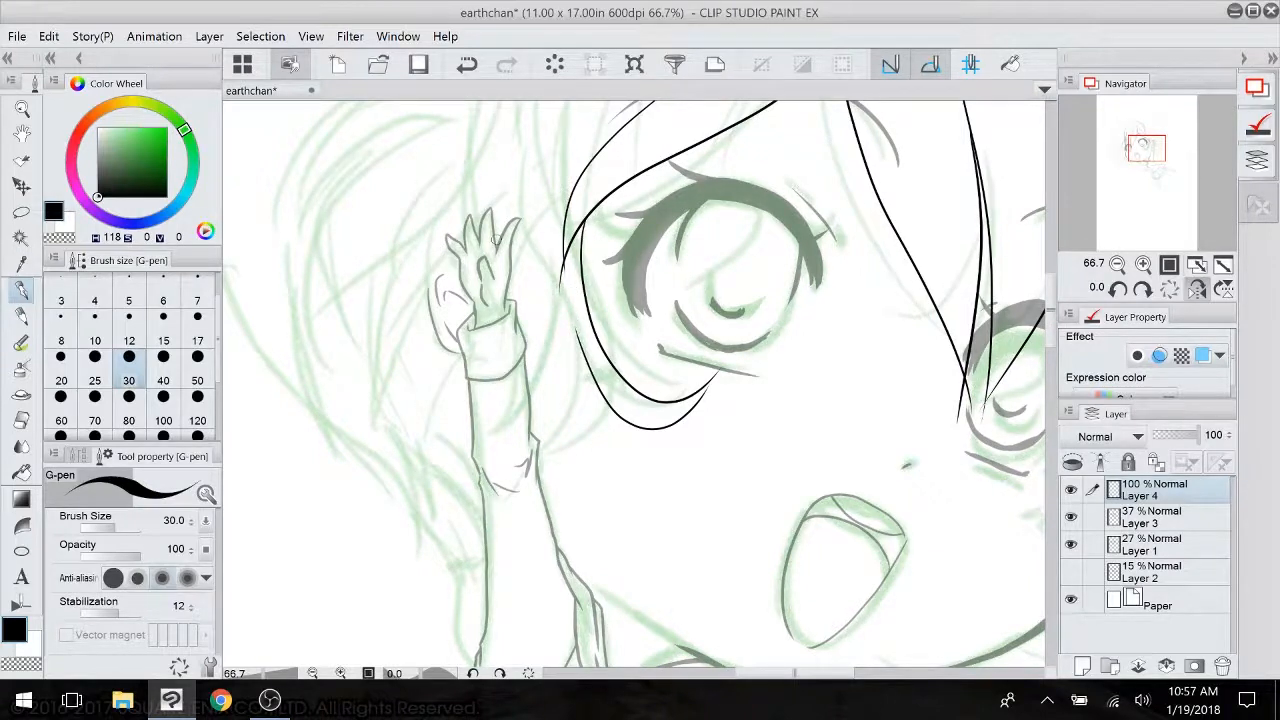
- With the Hard eraser at size 30, trim the side bang's tip and the stray upper end of the central bang's inner line
key(e)
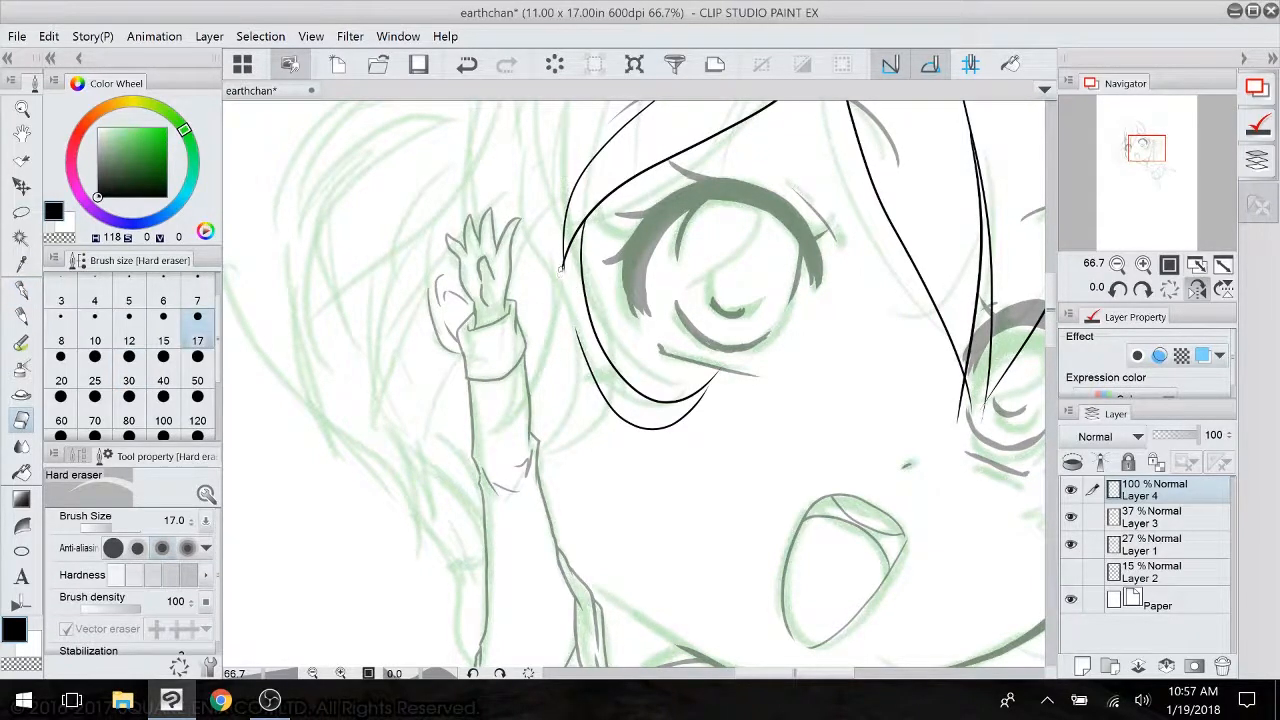
click(129, 362)
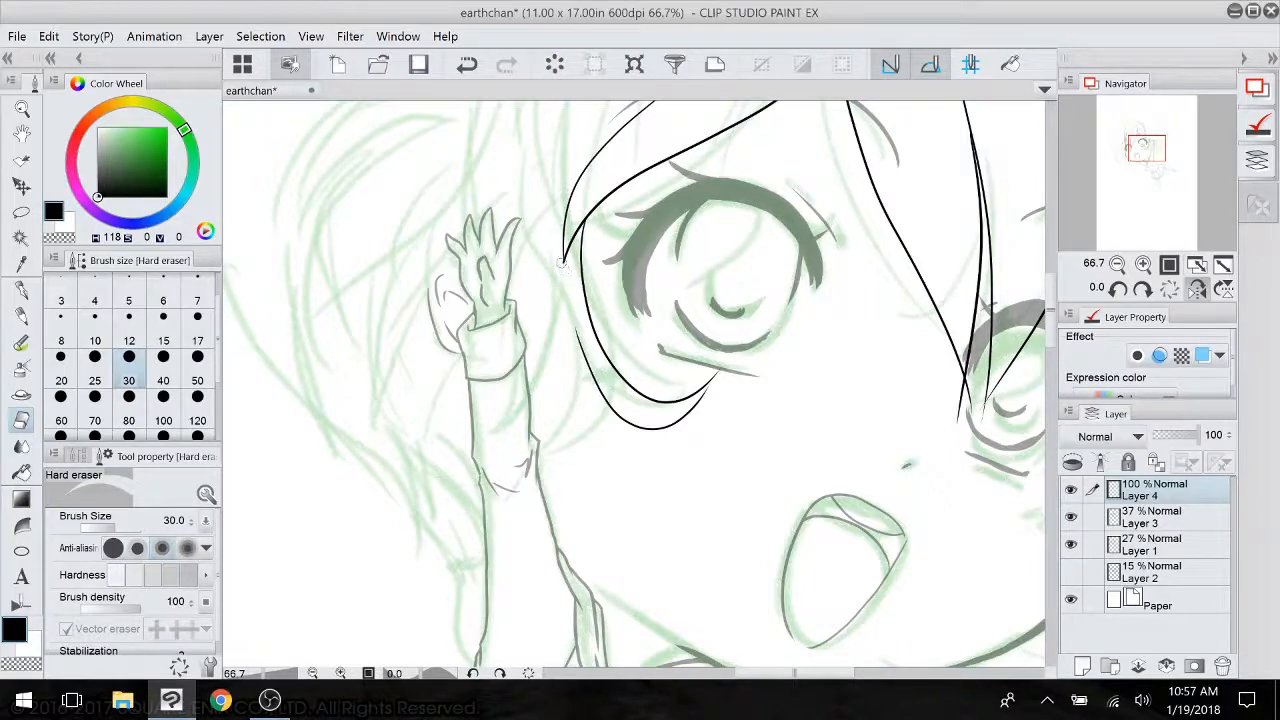
drag(558, 238, 308, 451)
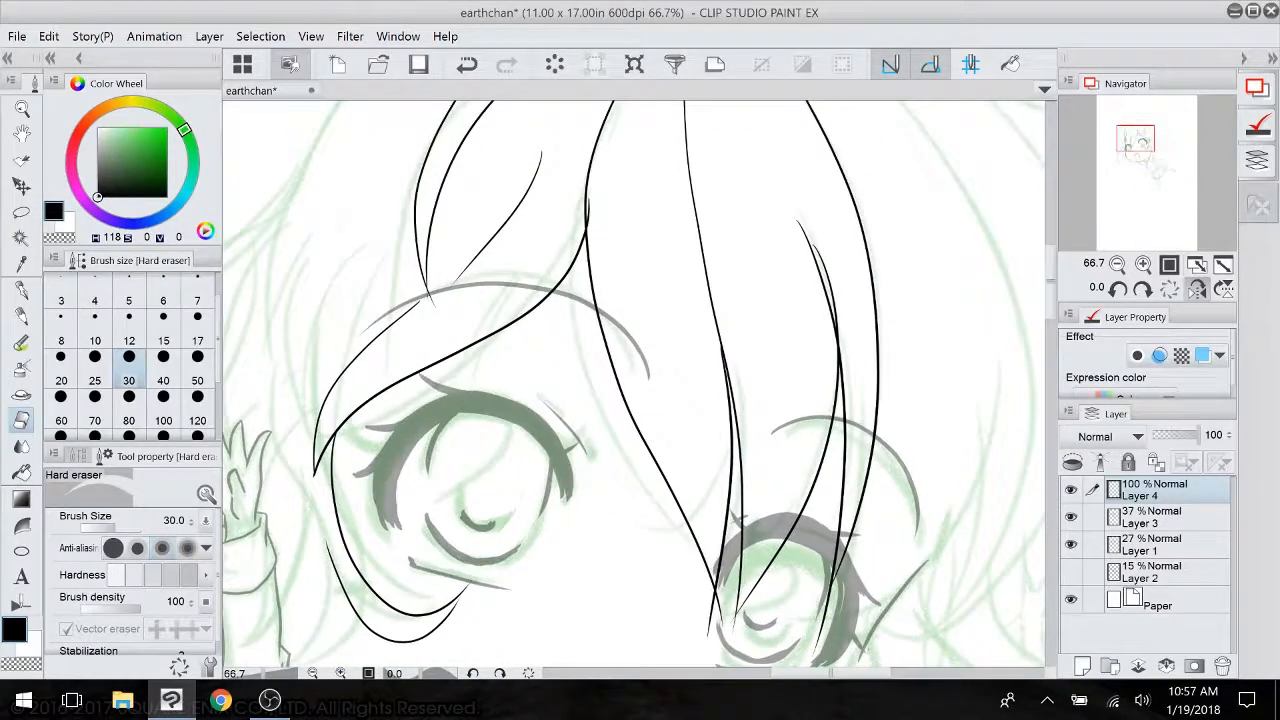
mouse_move(797, 222)
mouse_down()
mouse_move(846, 337)
mouse_move(810, 245)
mouse_move(821, 386)
mouse_up()
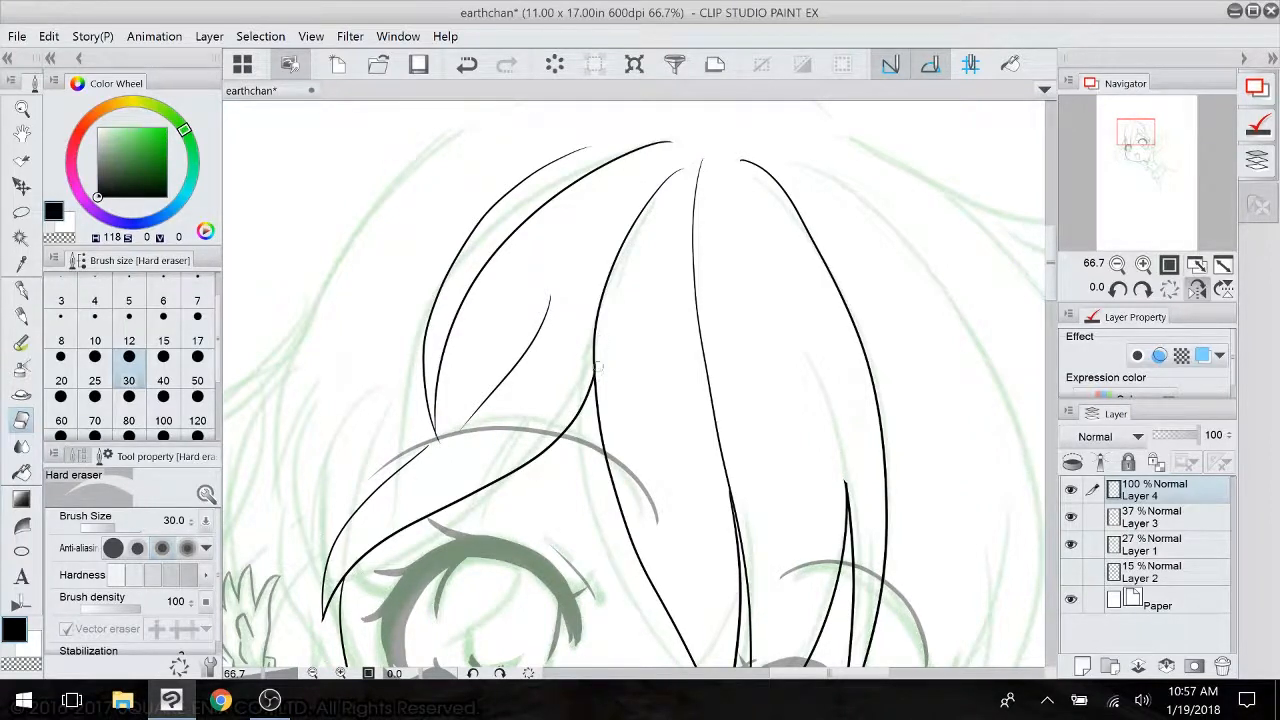
drag(613, 301, 556, 120)
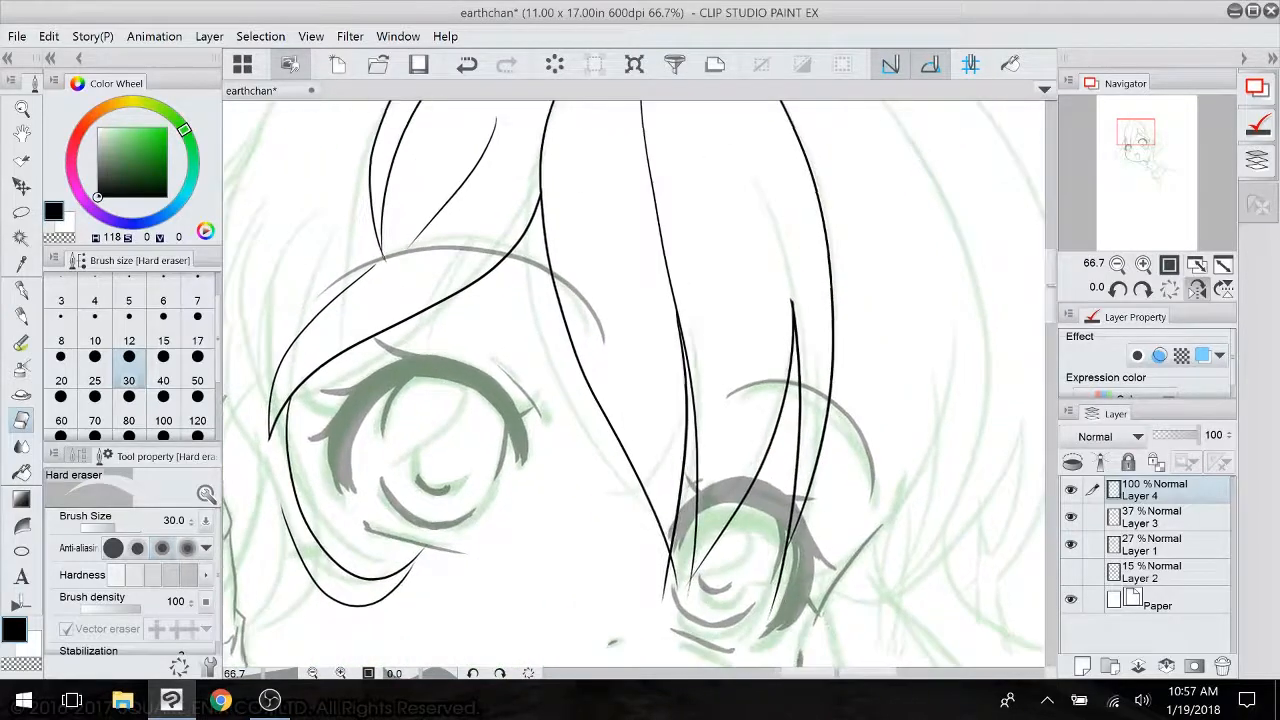
- Erase the overshooting line ends at the central bang's tips over the smaller eye
mouse_move(787, 299)
mouse_down()
mouse_move(800, 330)
mouse_move(728, 160)
mouse_up()
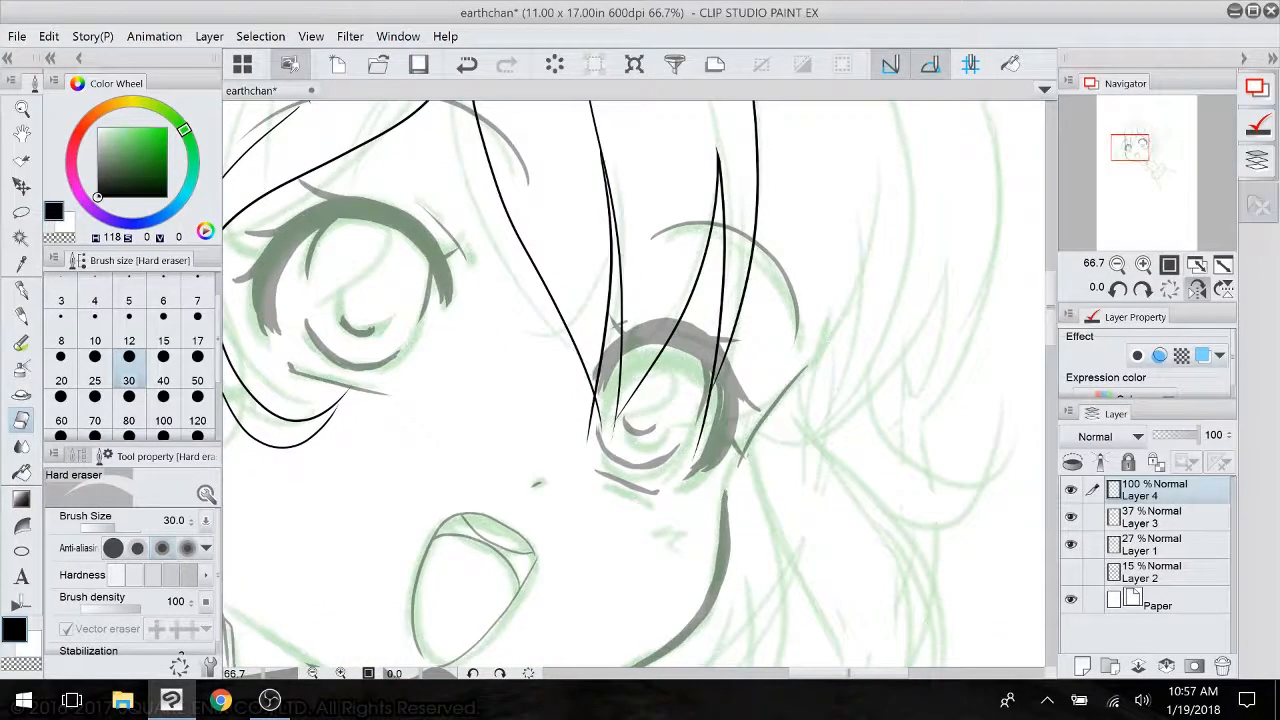
mouse_move(598, 409)
mouse_down()
mouse_move(600, 393)
mouse_move(603, 427)
mouse_move(589, 403)
mouse_move(608, 450)
mouse_up()
drag(714, 386, 696, 450)
drag(693, 440, 929, 550)
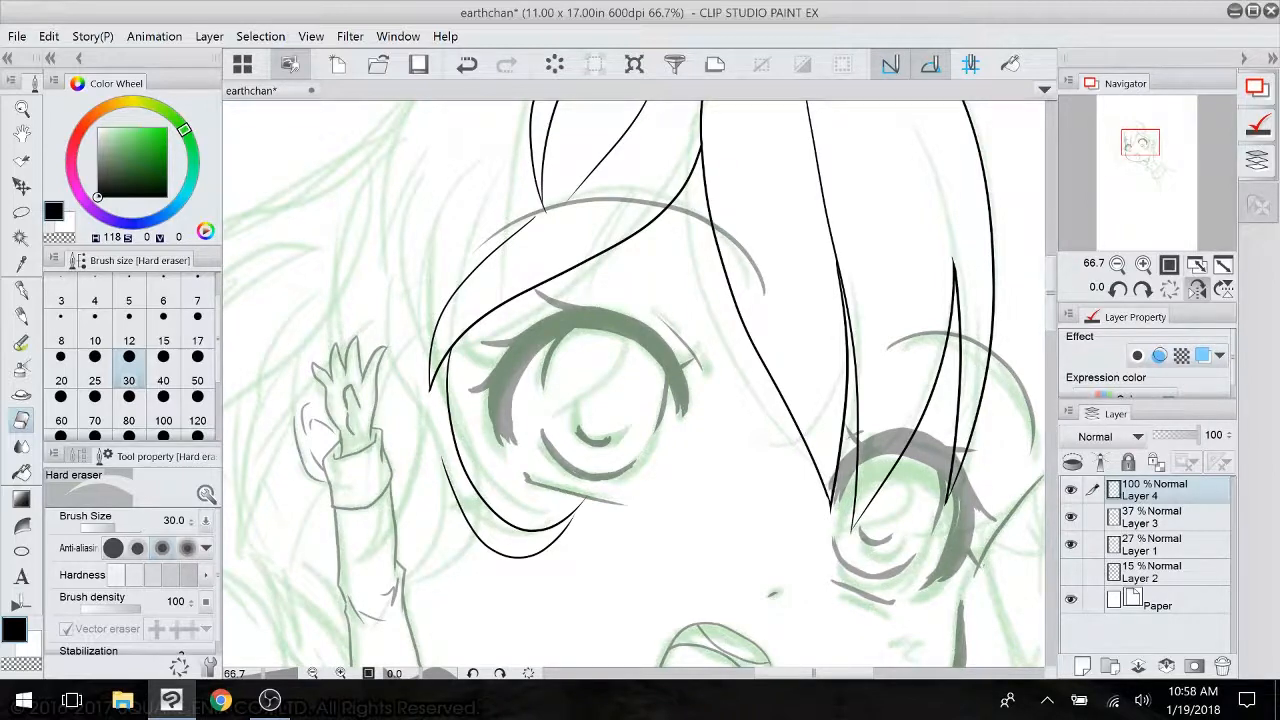
drag(706, 446, 704, 566)
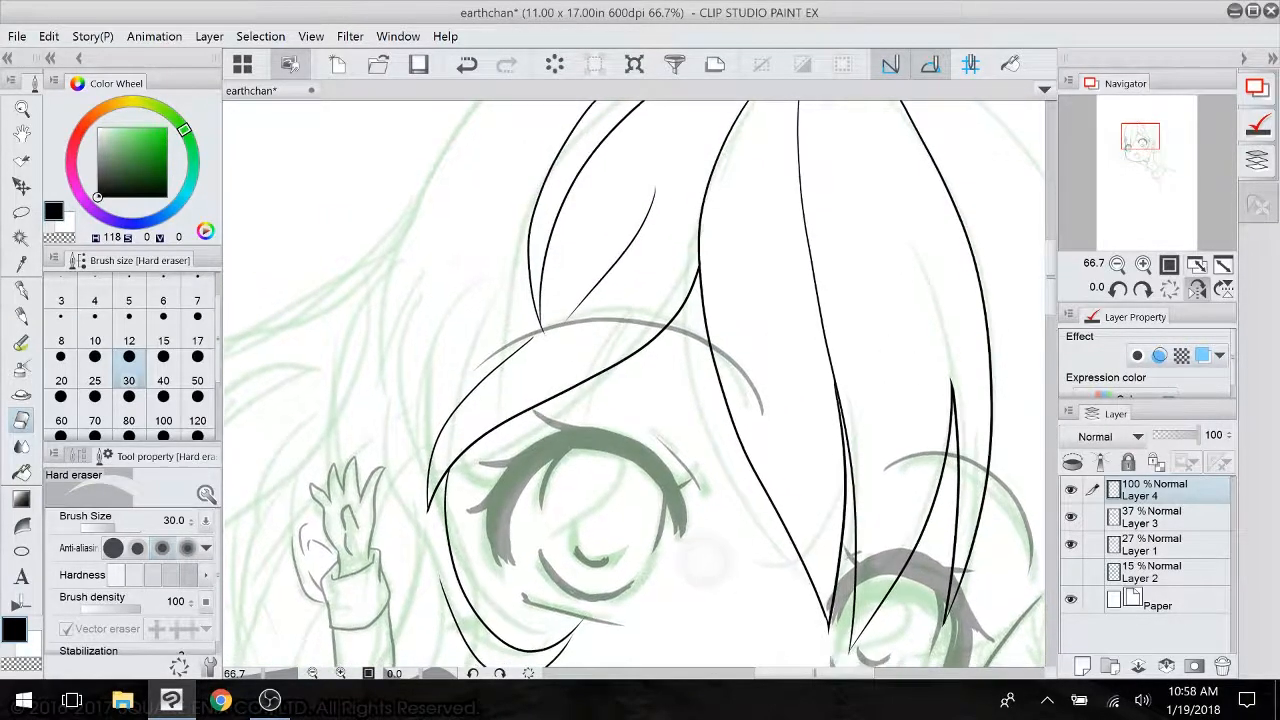
- Add two tapered G-pen strokes along the short inner strand of the side bang above the larger eye
click(22, 289)
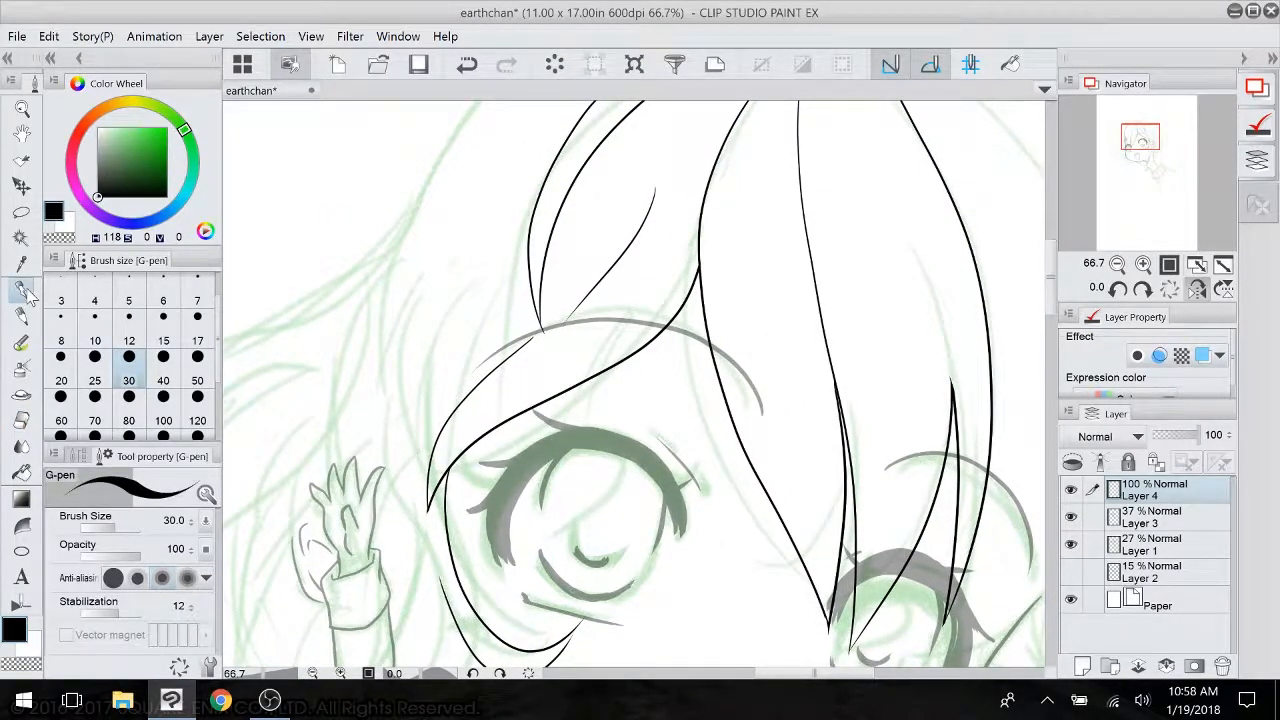
scroll(632, 437, up, 3)
drag(632, 437, 732, 608)
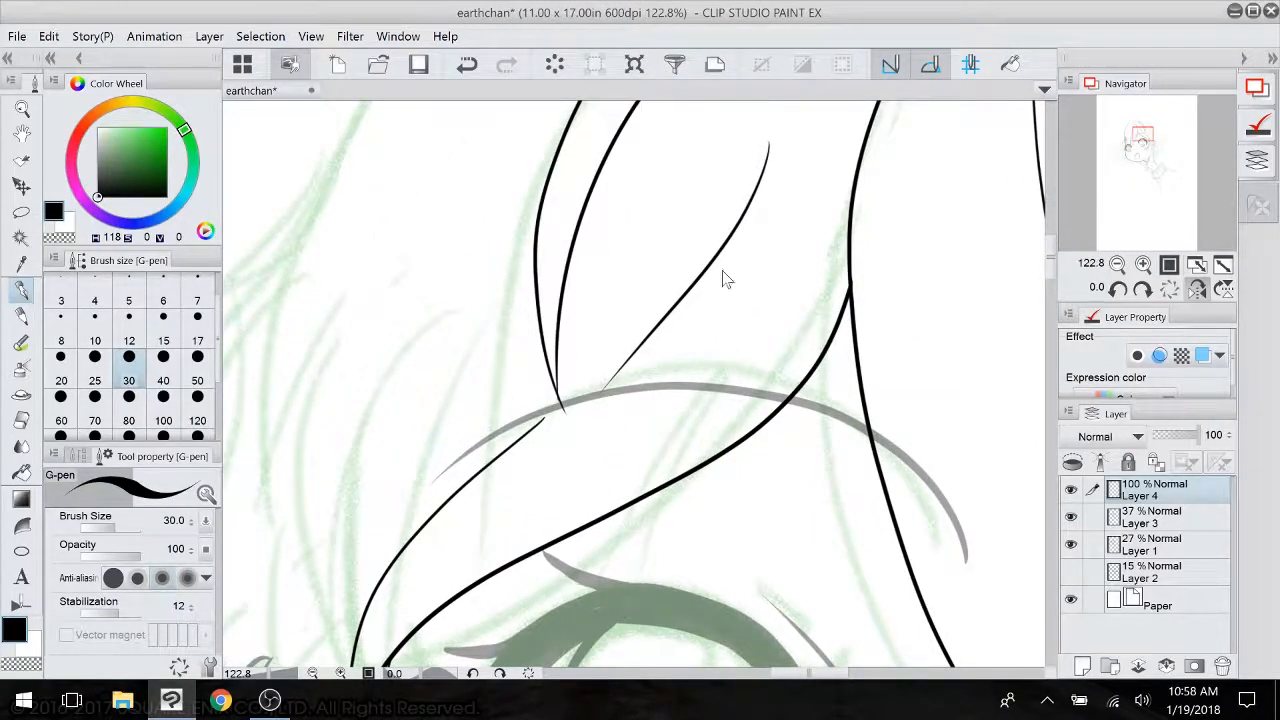
click(721, 182)
click(465, 64)
drag(750, 158, 640, 340)
drag(712, 230, 652, 330)
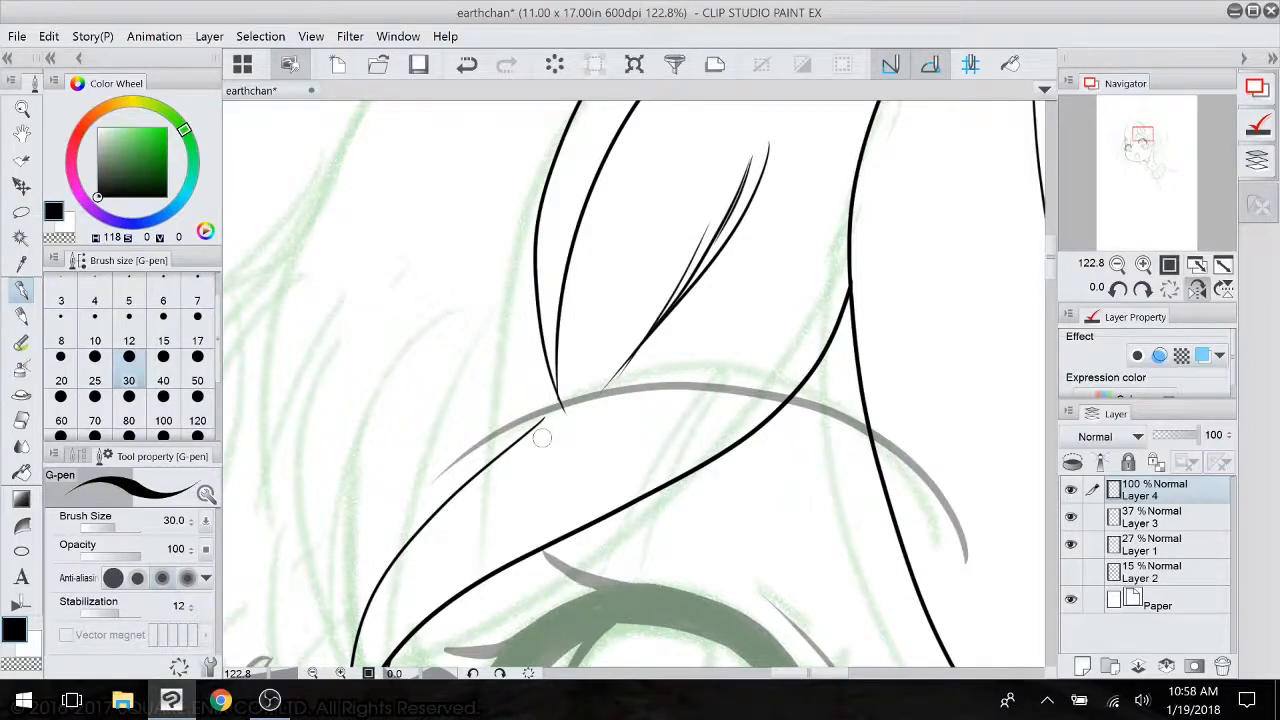
- Ink the small curved strands hanging between the larger eye and the raised arm's sleeve
drag(542, 438, 585, 267)
scroll(680, 400, down, 3)
drag(620, 500, 668, 355)
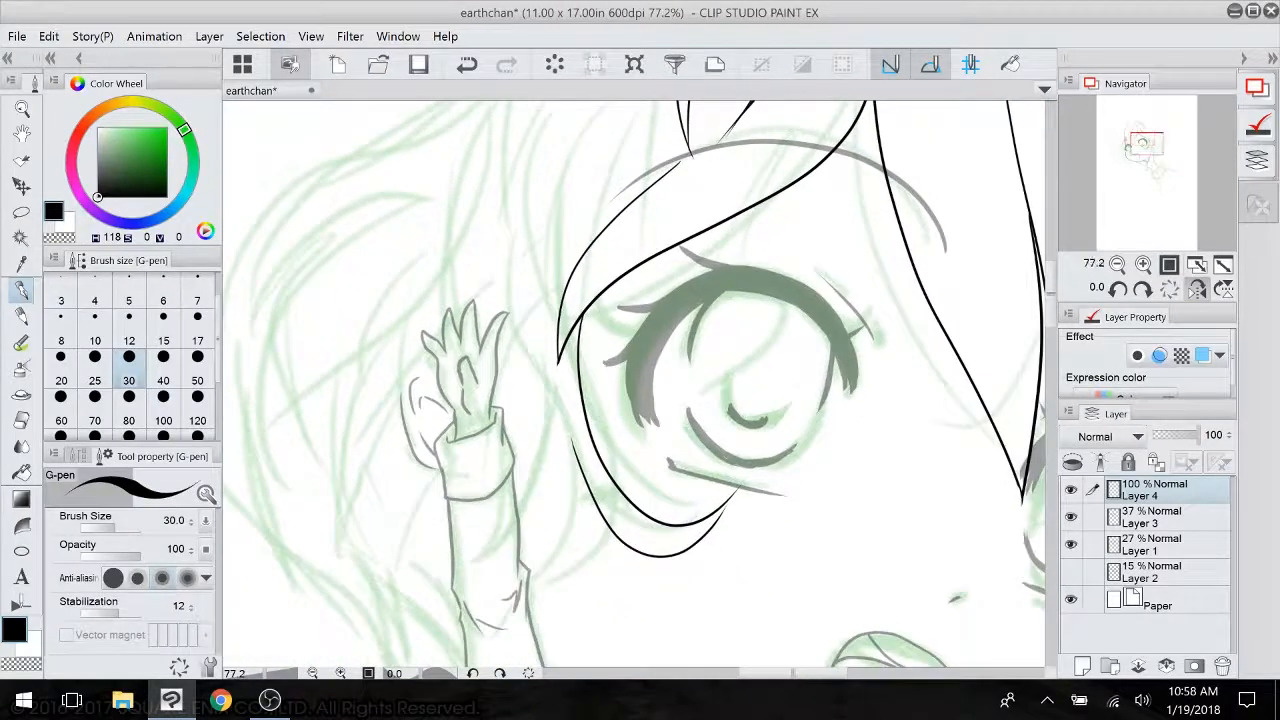
mouse_move(540, 432)
mouse_down()
mouse_move(559, 489)
mouse_move(531, 590)
mouse_up()
mouse_move(588, 490)
mouse_down()
mouse_move(552, 585)
mouse_move(528, 592)
mouse_up()
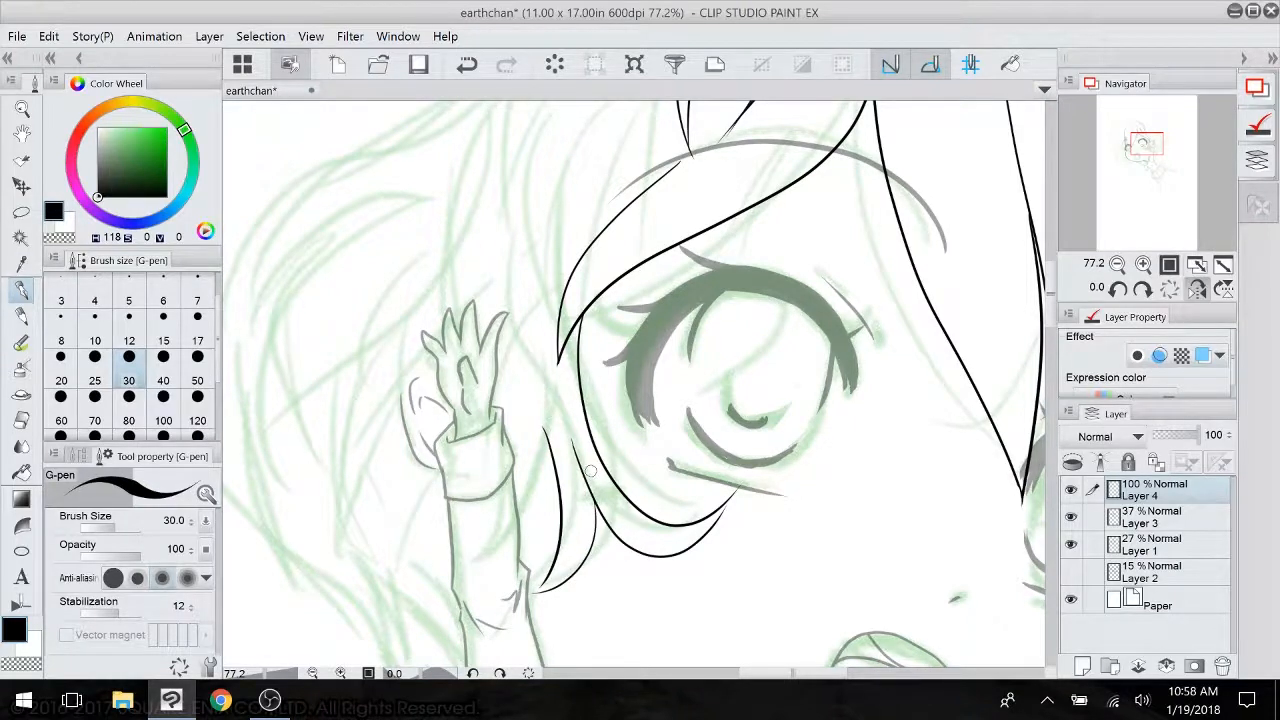
drag(550, 568, 510, 520)
drag(734, 440, 792, 469)
mouse_move(598, 368)
mouse_down()
mouse_move(600, 435)
mouse_move(550, 552)
mouse_up()
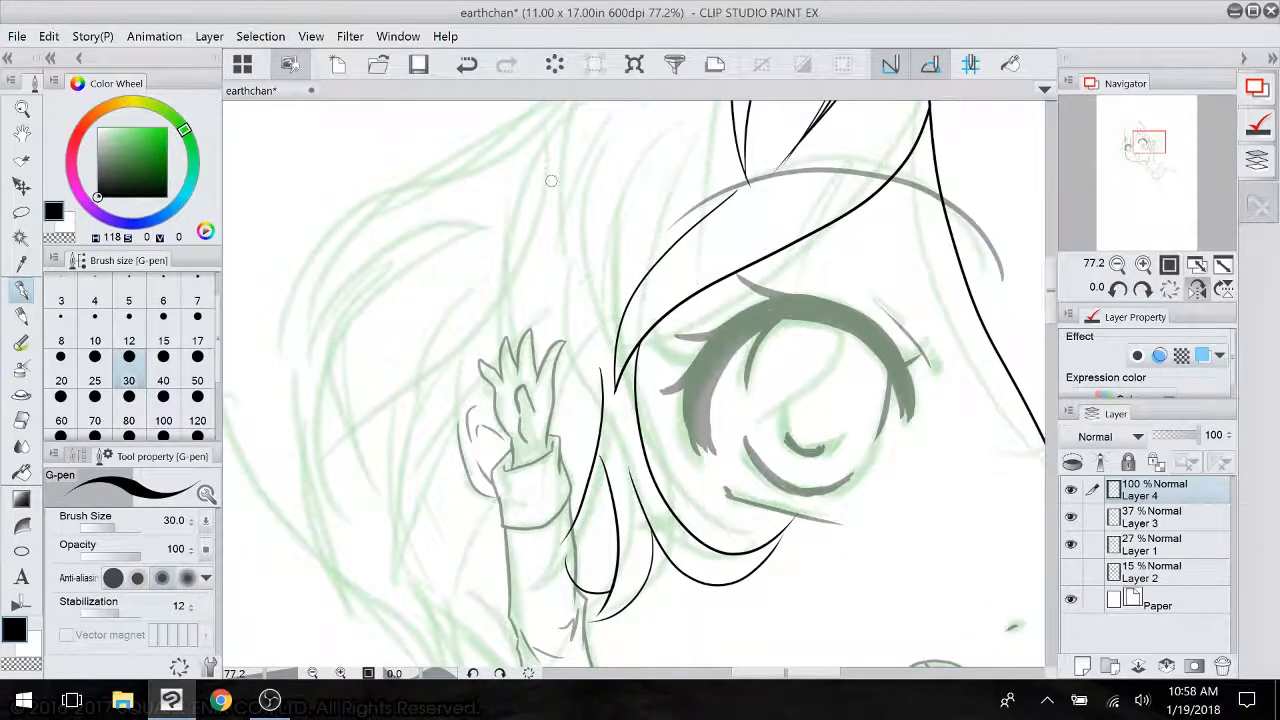
- Ink a two-line curved lock above the raised hand, running down beside the larger eye to the inked strands
drag(551, 181, 538, 283)
drag(657, 226, 578, 470)
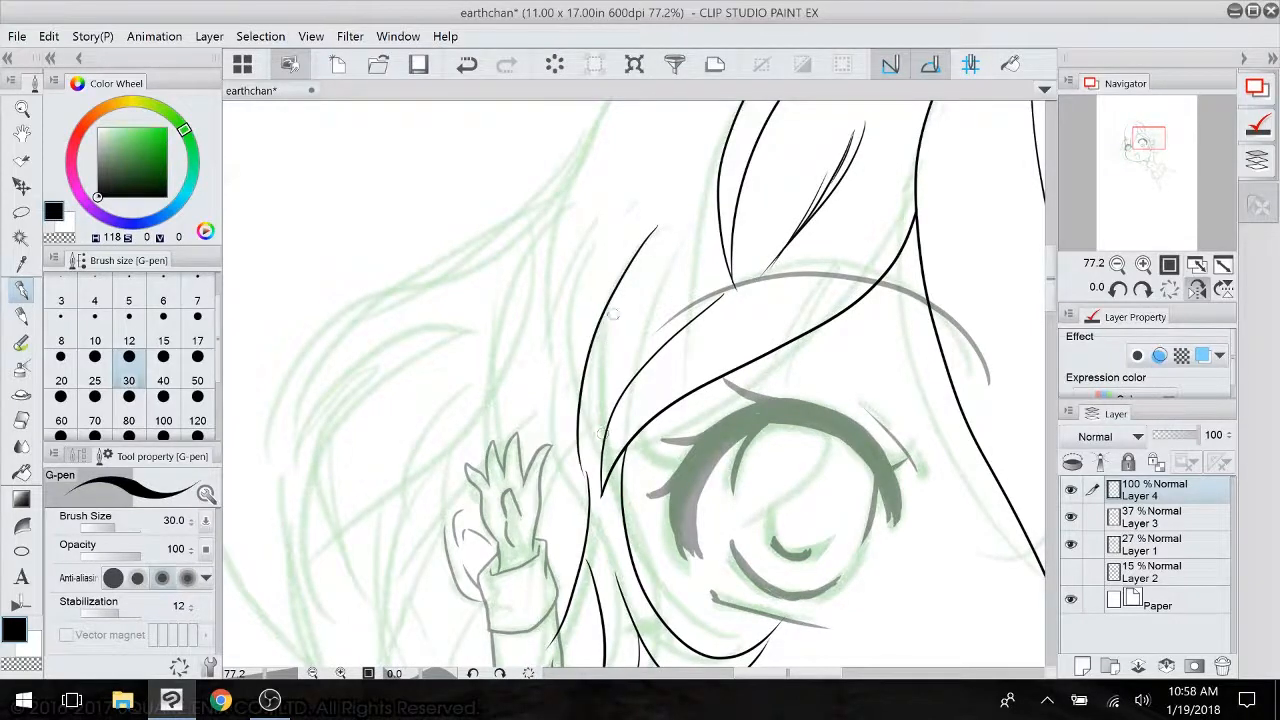
mouse_move(630, 181)
mouse_down()
mouse_move(551, 356)
mouse_move(587, 468)
mouse_move(531, 347)
mouse_move(686, 447)
mouse_up()
- Erase the upper end of the new lock's outer line and the hair line ends overlapping the raised sleeve
key(e)
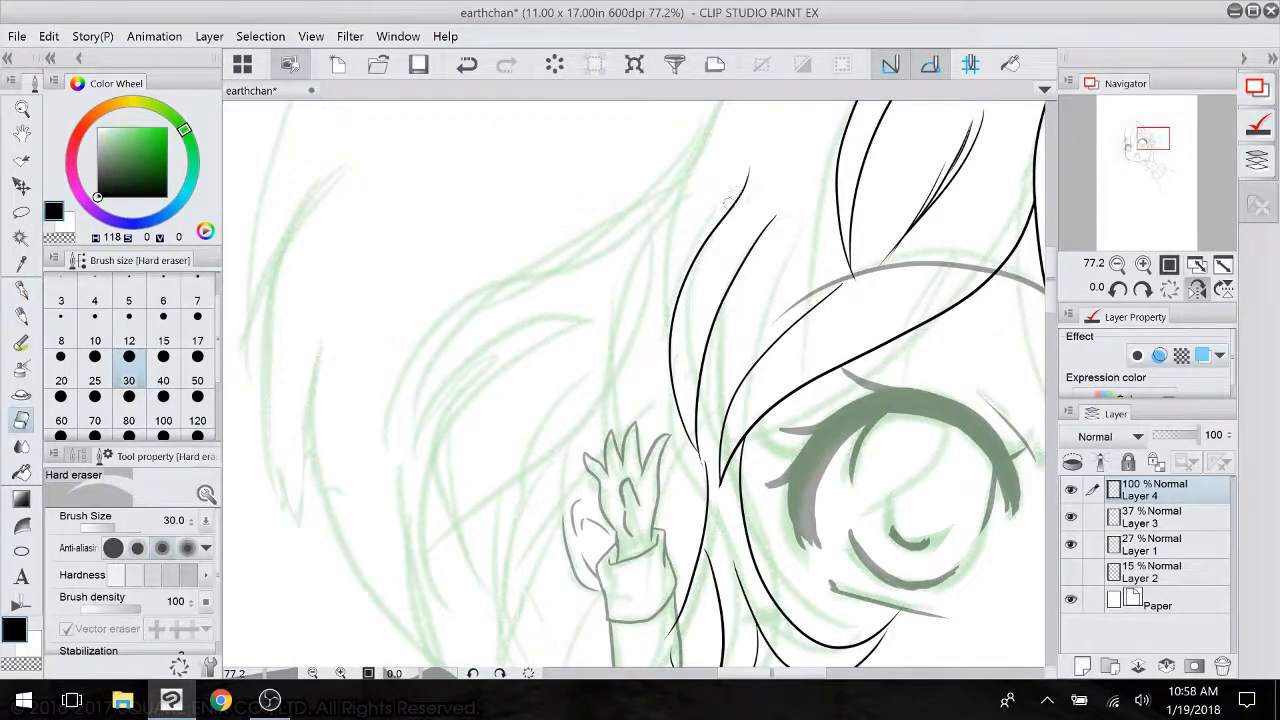
drag(731, 203, 767, 153)
mouse_move(648, 636)
mouse_down()
mouse_move(624, 436)
mouse_move(650, 472)
mouse_move(647, 447)
mouse_up()
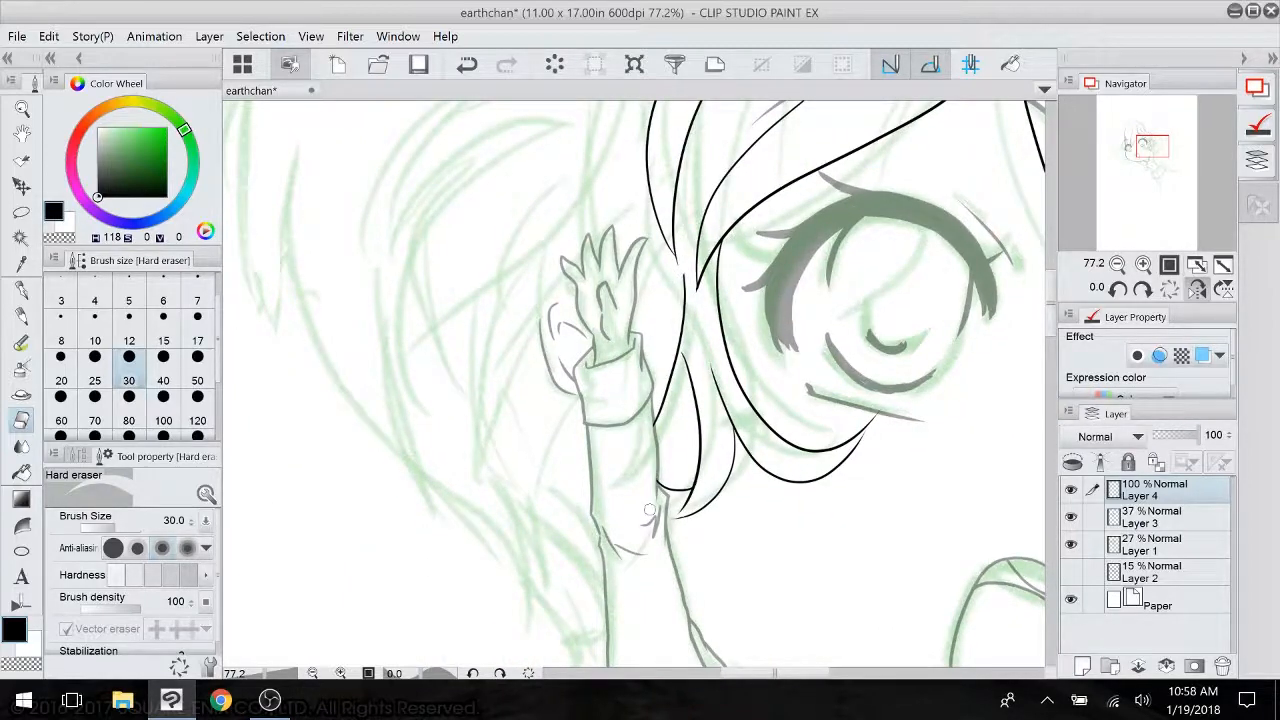
mouse_move(649, 510)
mouse_down()
mouse_move(589, 495)
mouse_move(539, 576)
mouse_up()
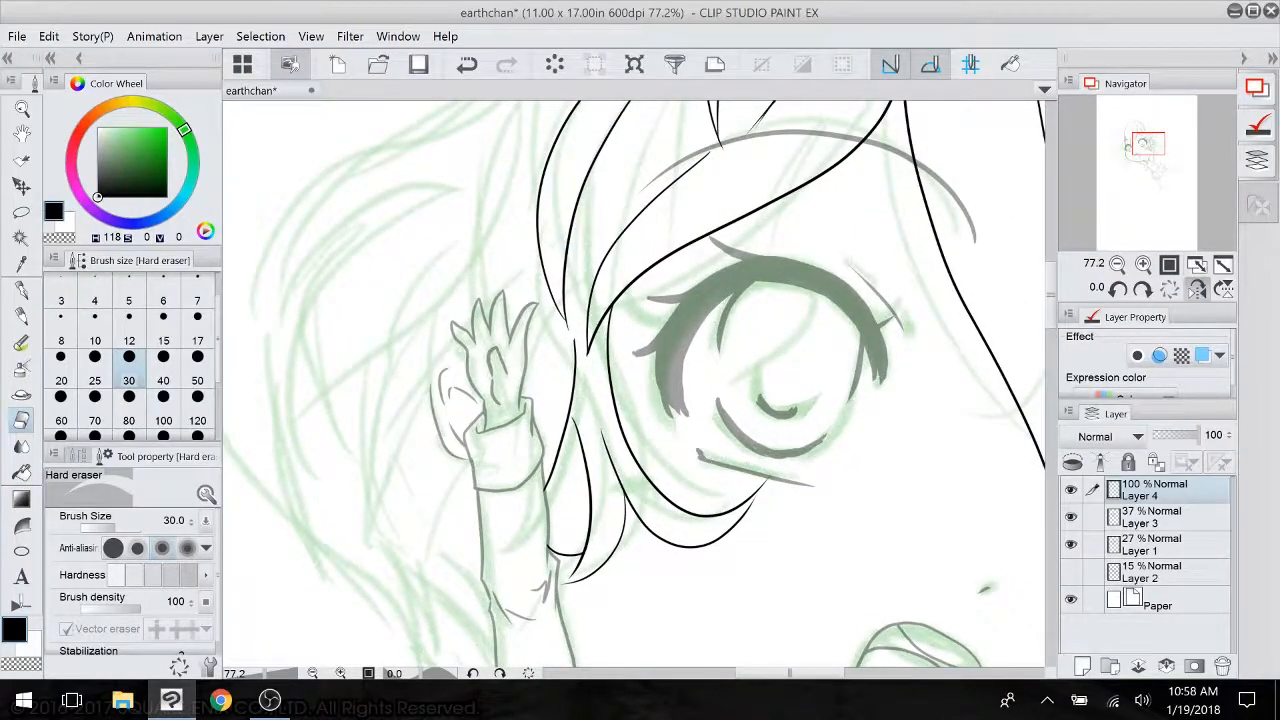
- Ink two long G-pen lines for the side hair, sweeping down behind and outward from the raised hand
key(p)
mouse_move(640, 330)
mouse_down()
mouse_move(641, 632)
mouse_move(772, 346)
mouse_move(753, 335)
mouse_up()
drag(638, 268, 476, 580)
drag(551, 443, 553, 509)
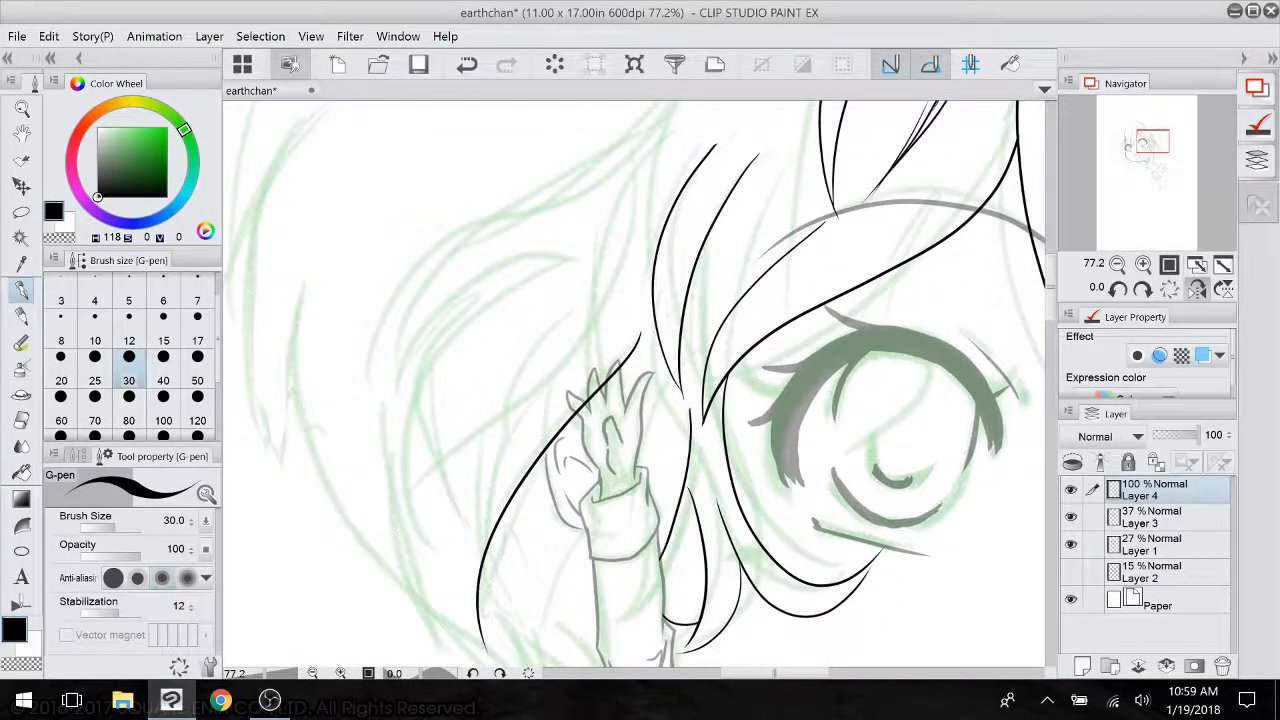
mouse_move(634, 192)
mouse_down()
mouse_move(428, 466)
mouse_move(403, 545)
mouse_up()
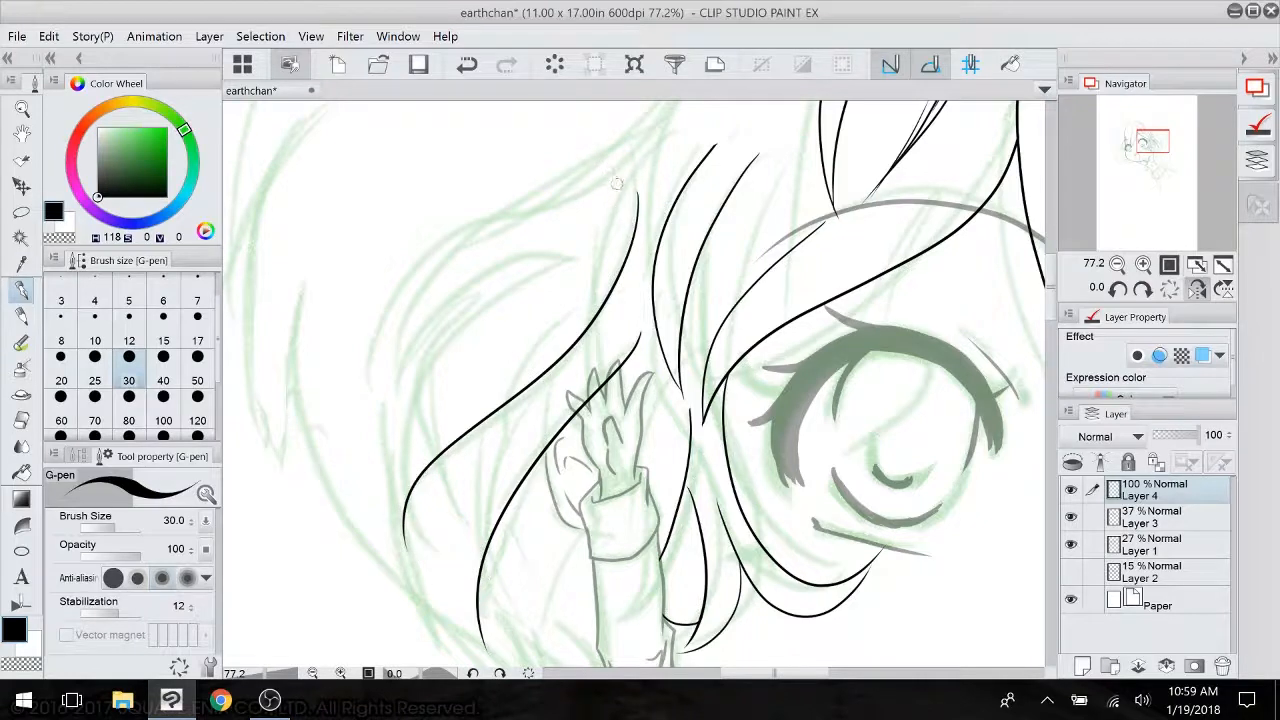
- Complete the side hair locks with second contour lines, and ink a small flipped-out curl on the outer edge
mouse_move(603, 200)
mouse_down()
mouse_move(592, 262)
mouse_move(414, 406)
mouse_move(388, 490)
mouse_move(408, 562)
mouse_up()
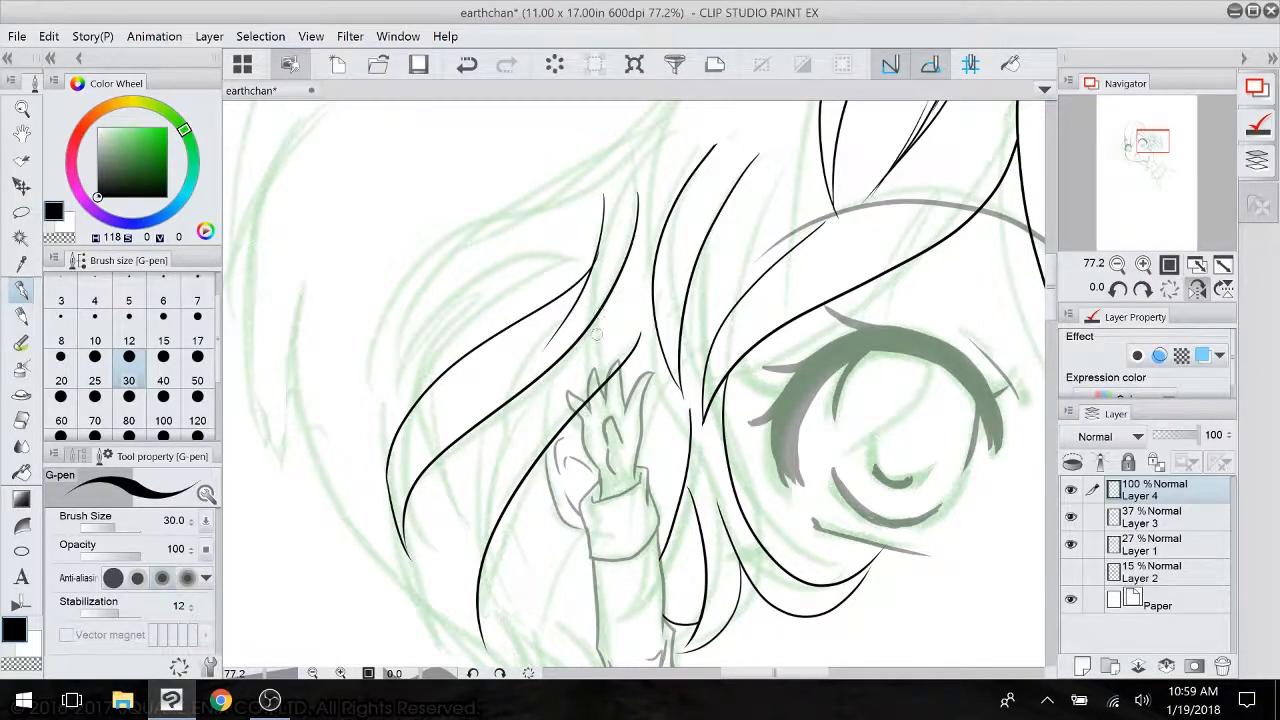
mouse_move(548, 300)
mouse_down()
mouse_move(433, 325)
mouse_move(429, 288)
mouse_up()
drag(596, 346, 483, 622)
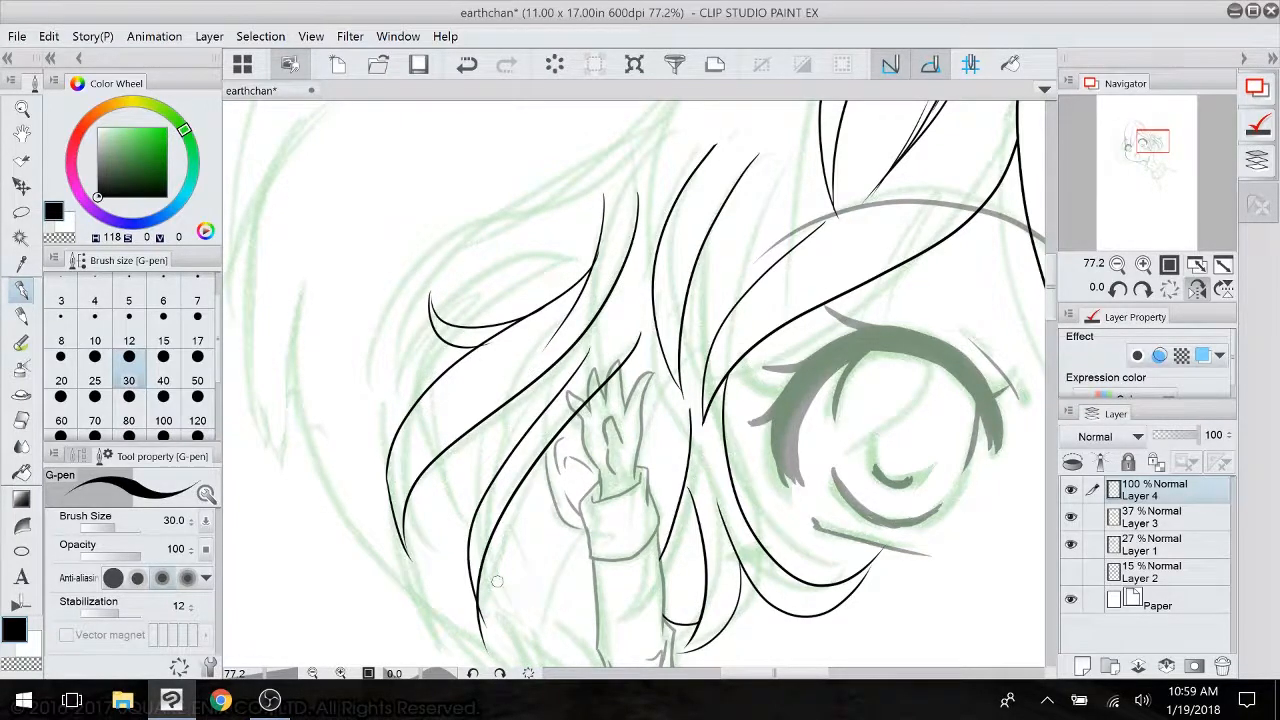
drag(590, 400, 632, 512)
mouse_move(718, 187)
mouse_down()
mouse_move(692, 226)
mouse_move(465, 253)
mouse_move(487, 357)
mouse_move(592, 331)
mouse_up()
mouse_move(720, 420)
mouse_down()
mouse_move(705, 260)
mouse_move(418, 407)
mouse_up()
scroll(866, 422, down, 6)
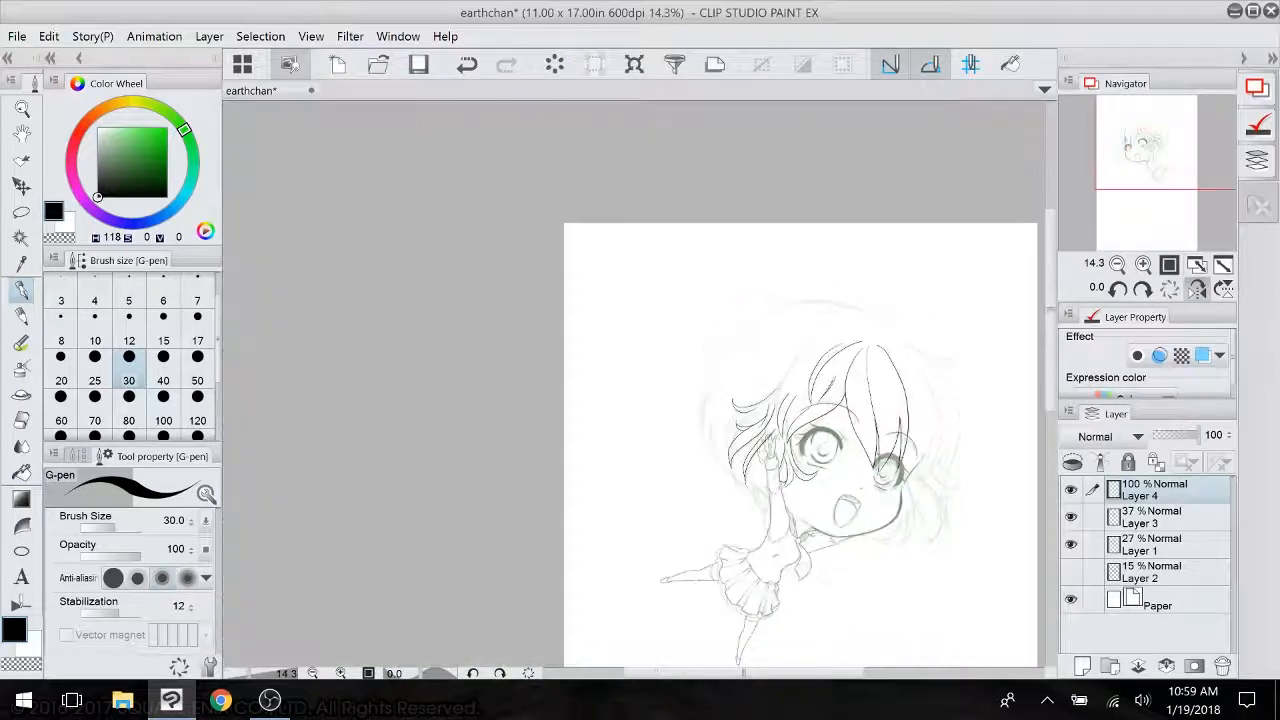
drag(880, 440, 660, 450)
scroll(740, 500, up, 5)
drag(640, 390, 549, 583)
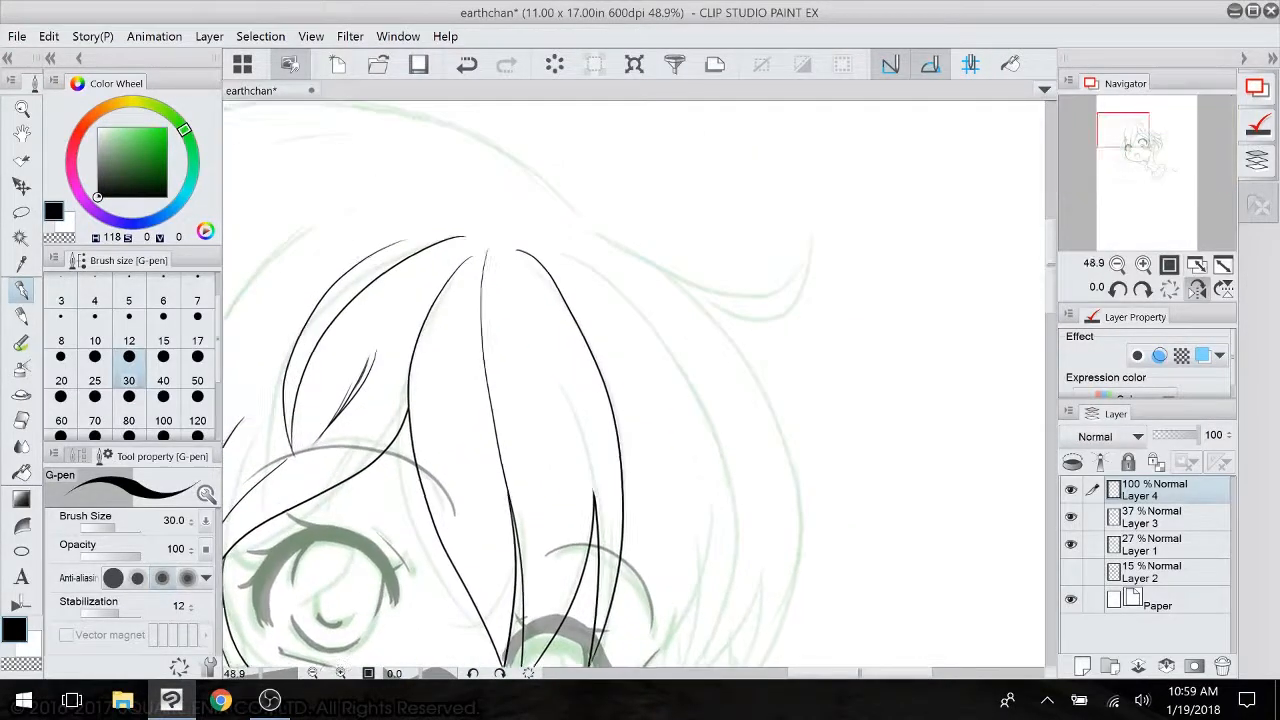
drag(497, 250, 683, 432)
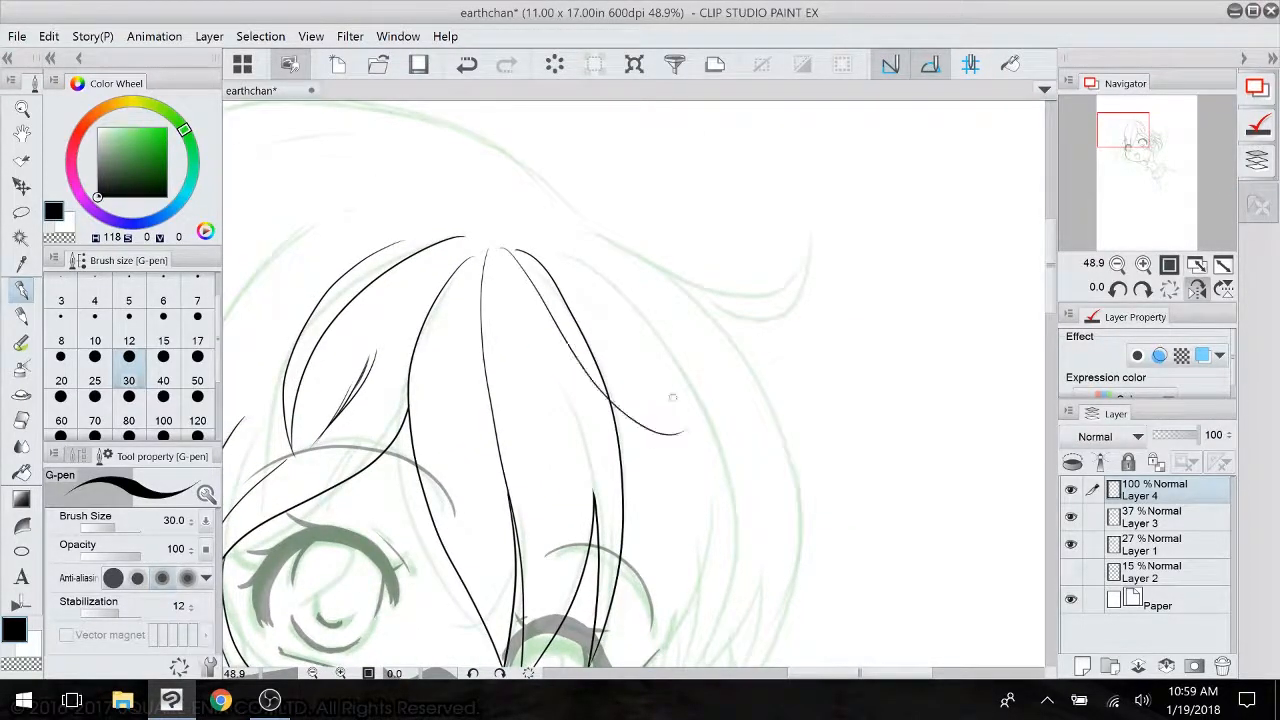
drag(524, 252, 684, 432)
click(467, 65)
click(467, 65)
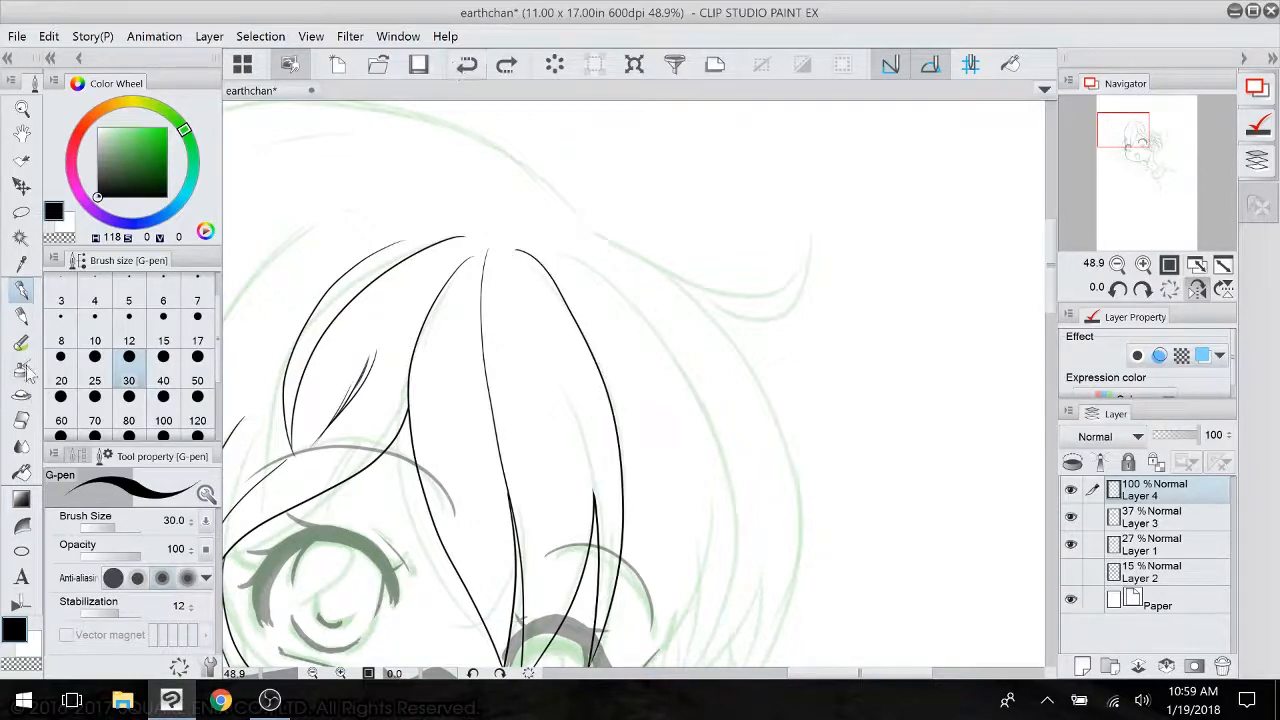
- Add a new layer above Layer 4 and ink a two-line lock curving from the crown across the central bang's outer edge
click(1082, 665)
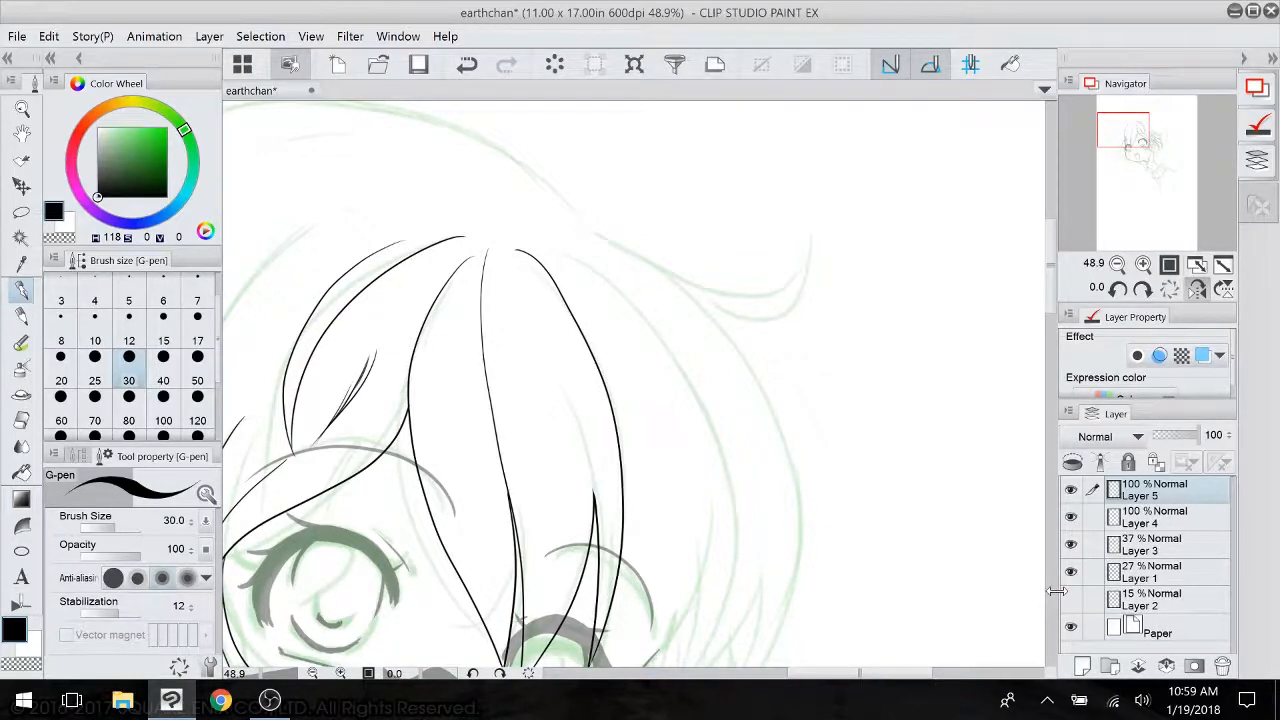
drag(492, 246, 665, 440)
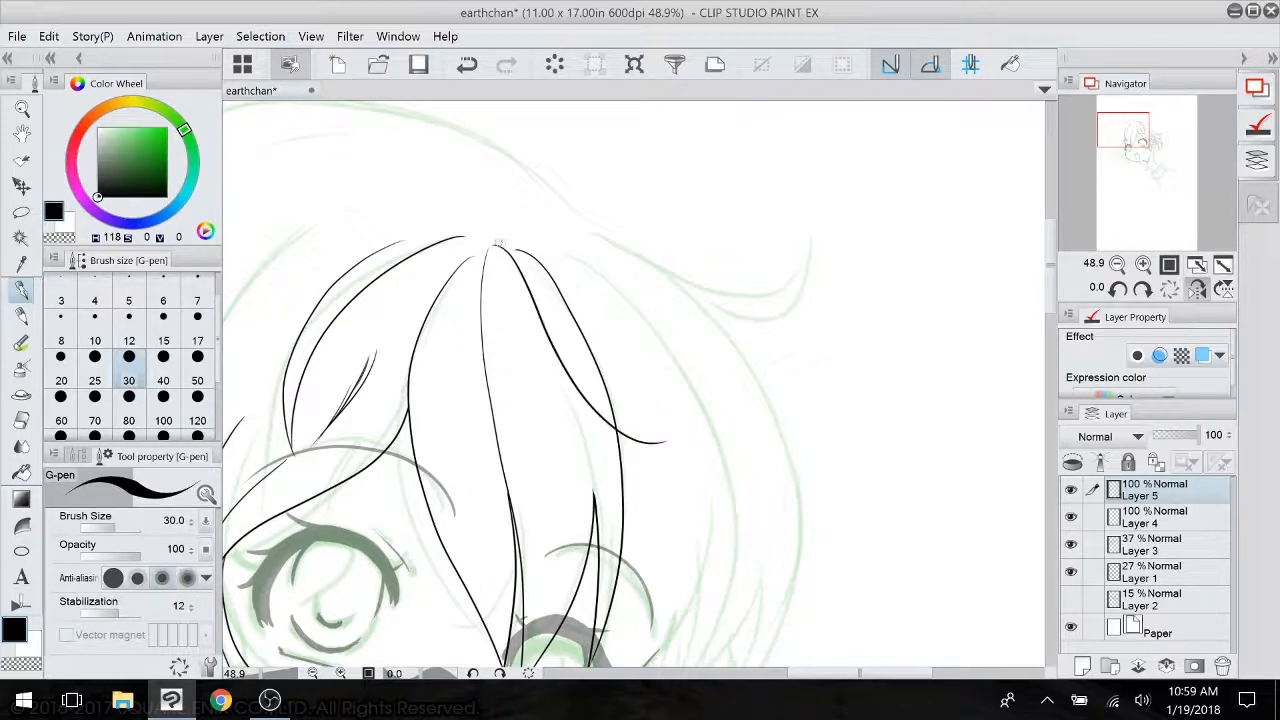
mouse_move(498, 243)
mouse_down()
mouse_move(574, 361)
mouse_move(665, 442)
mouse_up()
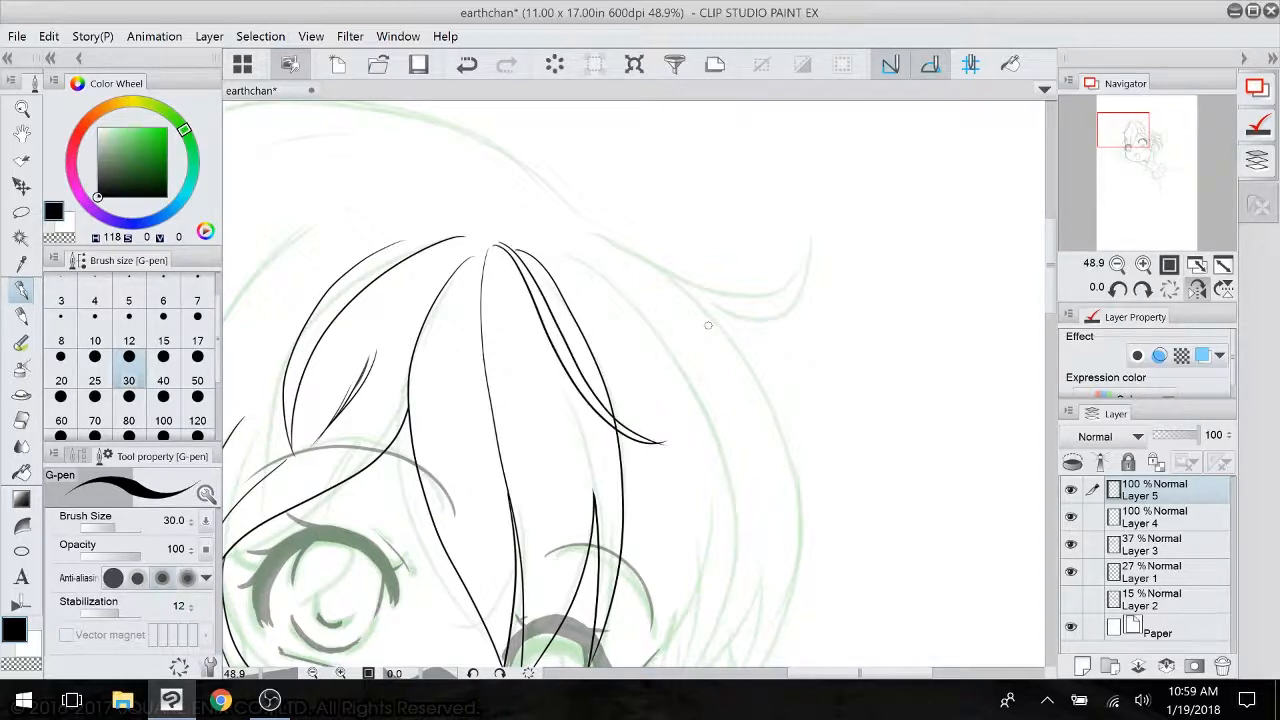
- Replace the crown lock's second contour on Layer 5 with a line running close beside the first and meeting it near the tip
click(462, 65)
scroll(700, 500, up, 4)
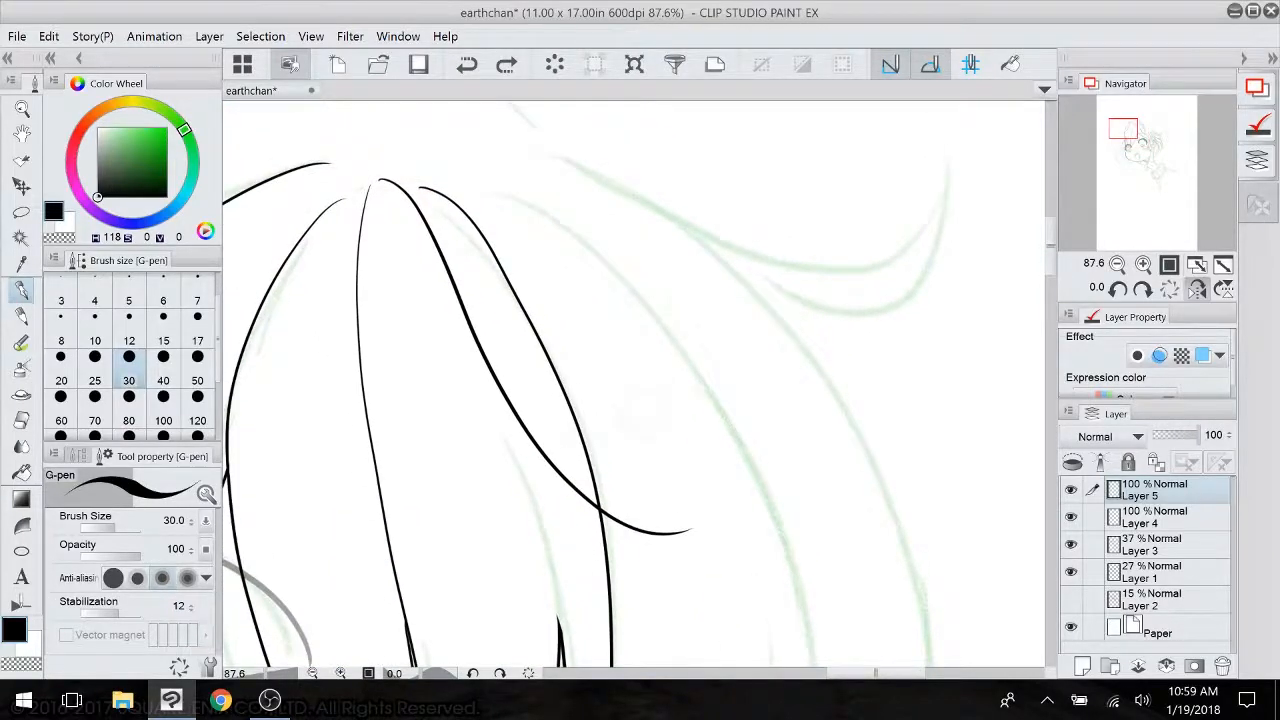
drag(643, 411, 583, 444)
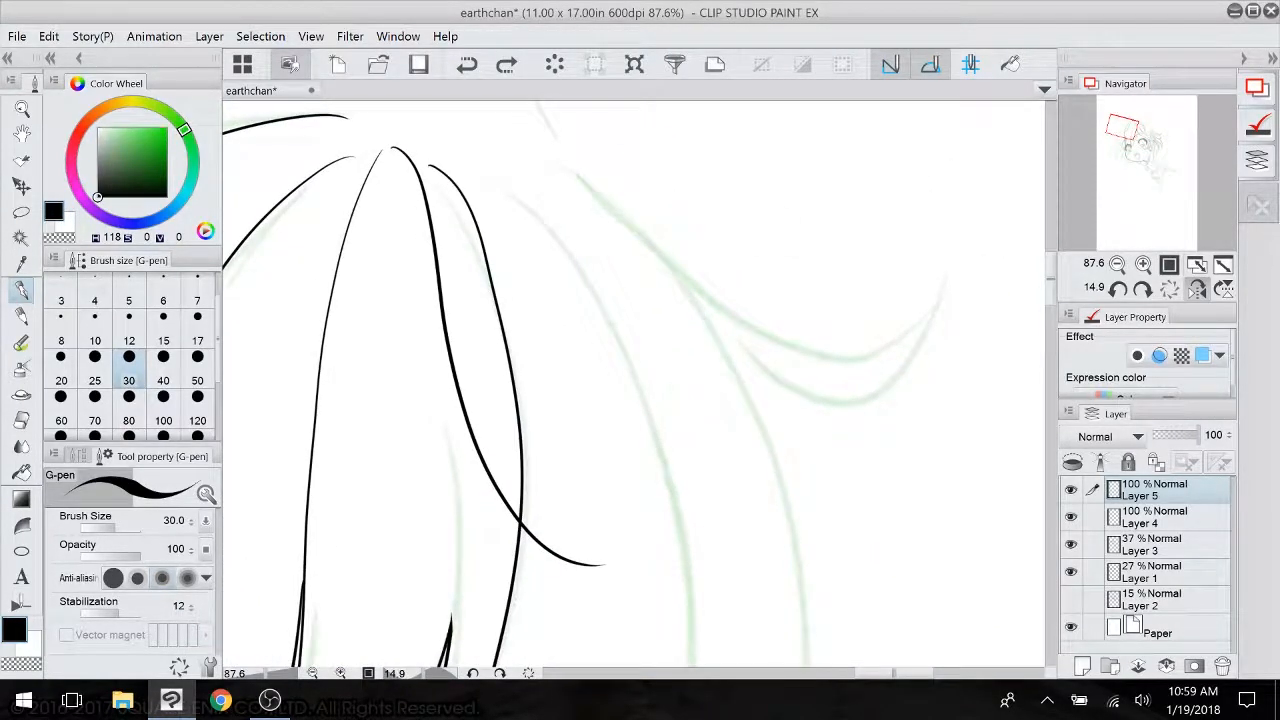
mouse_move(405, 135)
mouse_down()
mouse_move(463, 207)
mouse_move(483, 385)
mouse_move(615, 565)
mouse_up()
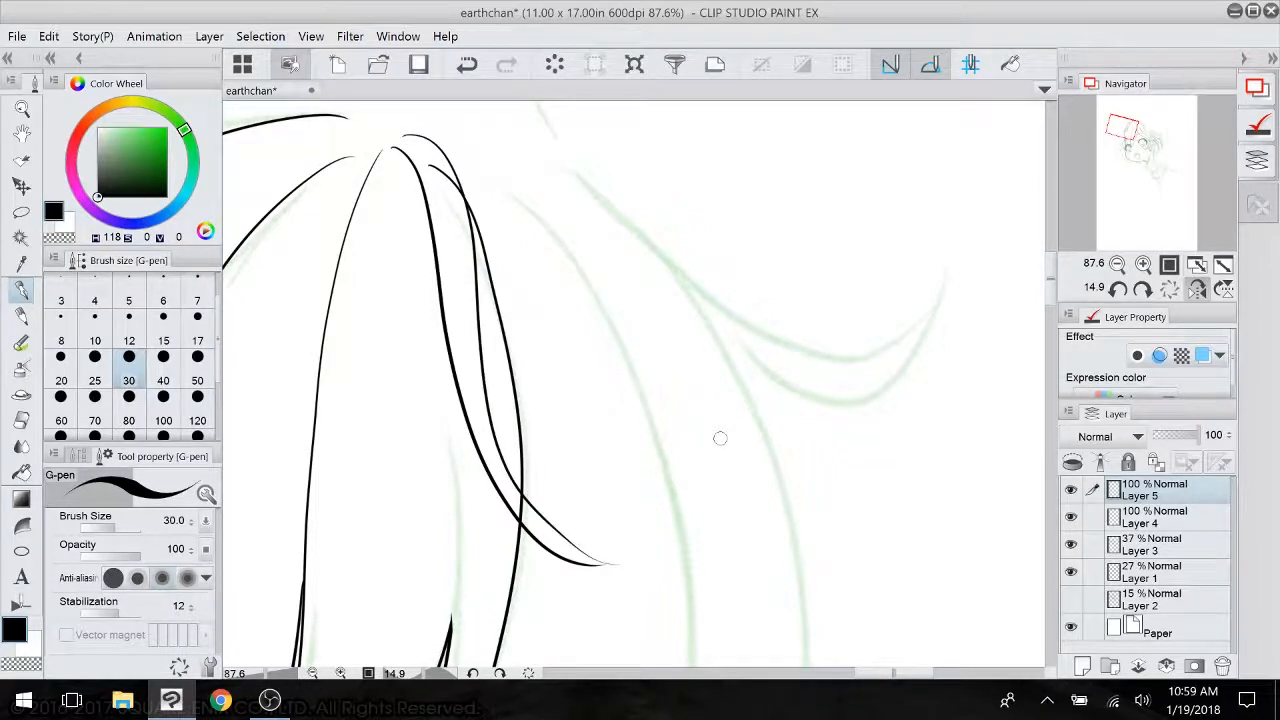
click(467, 64)
drag(410, 140, 603, 545)
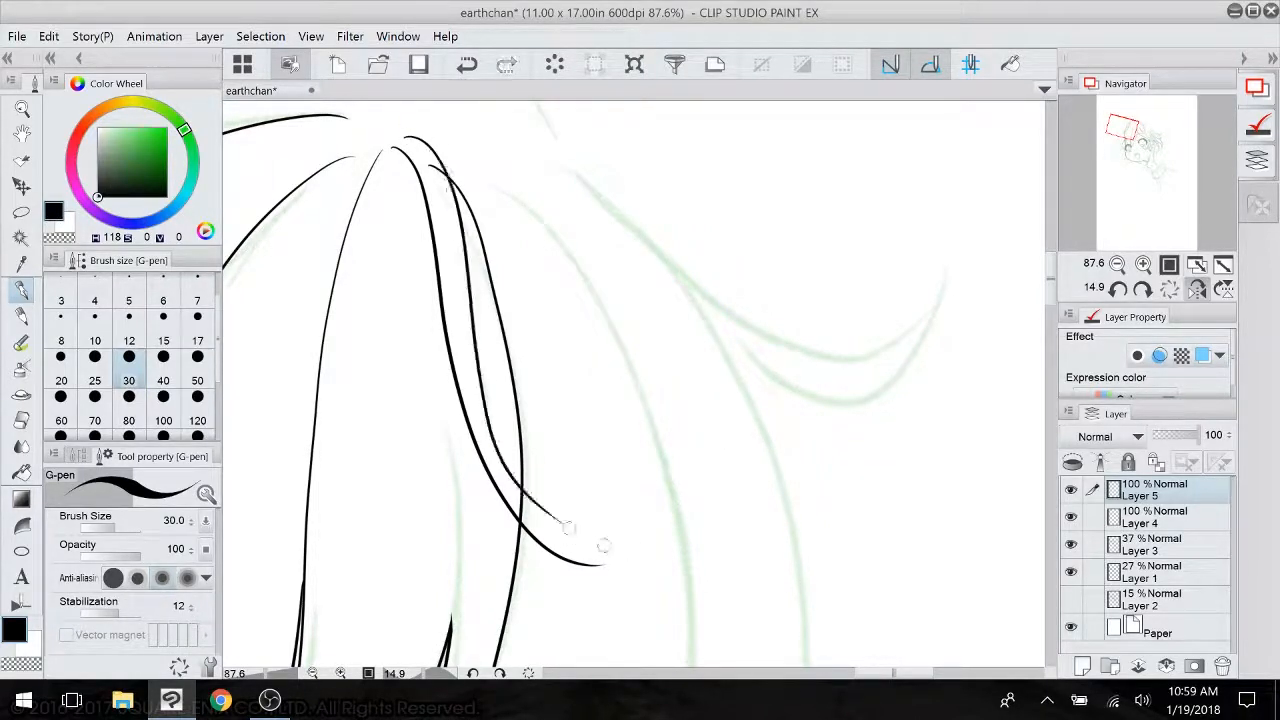
click(467, 64)
mouse_move(402, 137)
mouse_down()
mouse_move(435, 158)
mouse_move(491, 405)
mouse_up()
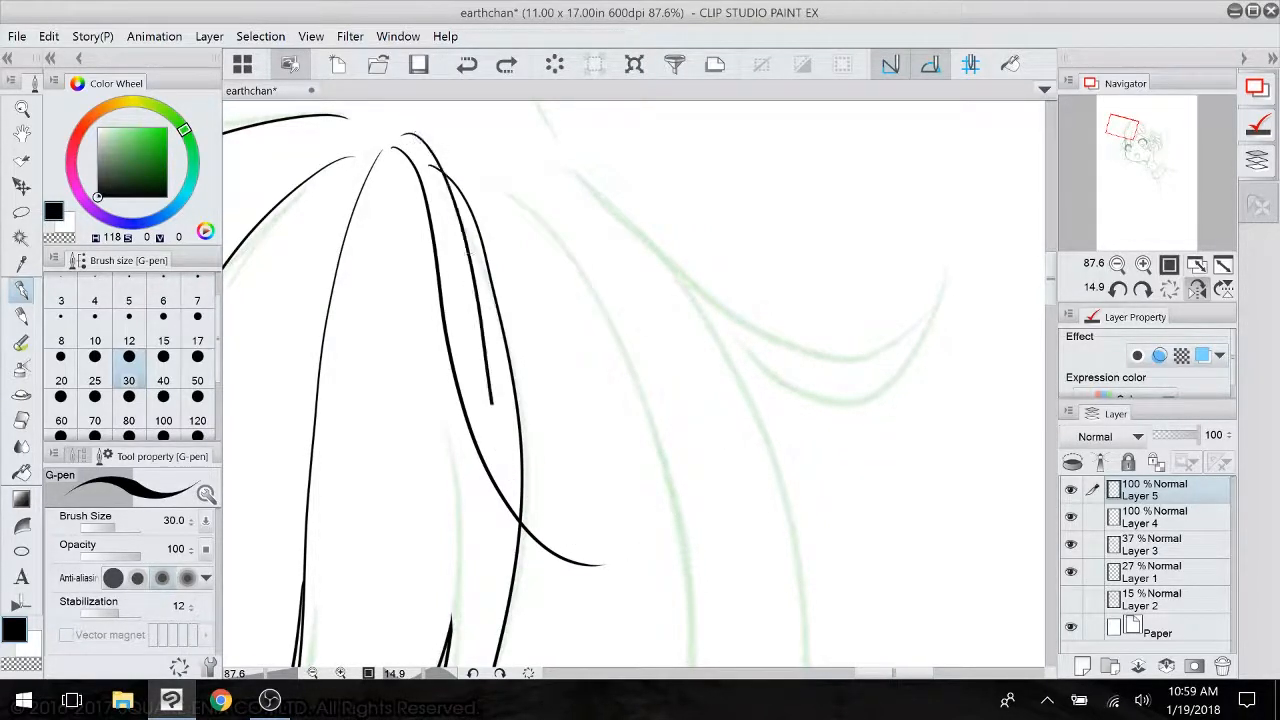
click(467, 64)
click(467, 64)
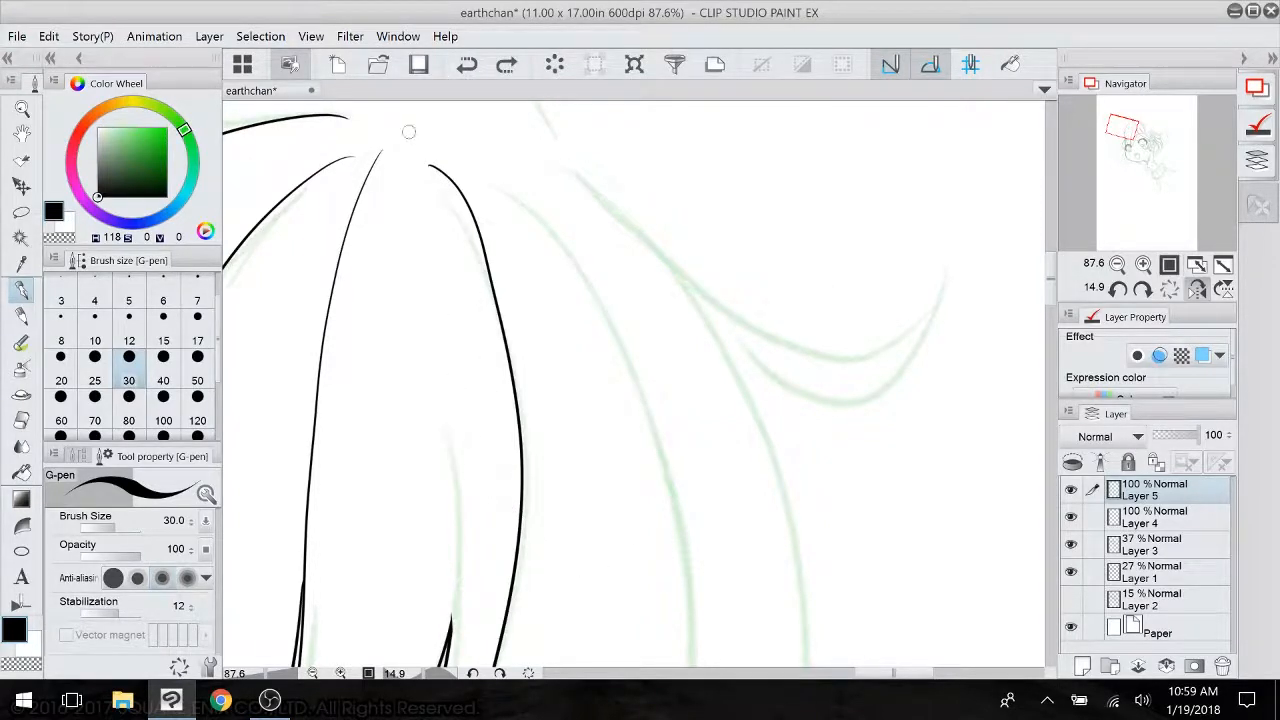
click(506, 64)
mouse_move(400, 134)
mouse_down()
mouse_move(442, 182)
mouse_move(476, 402)
mouse_move(600, 563)
mouse_up()
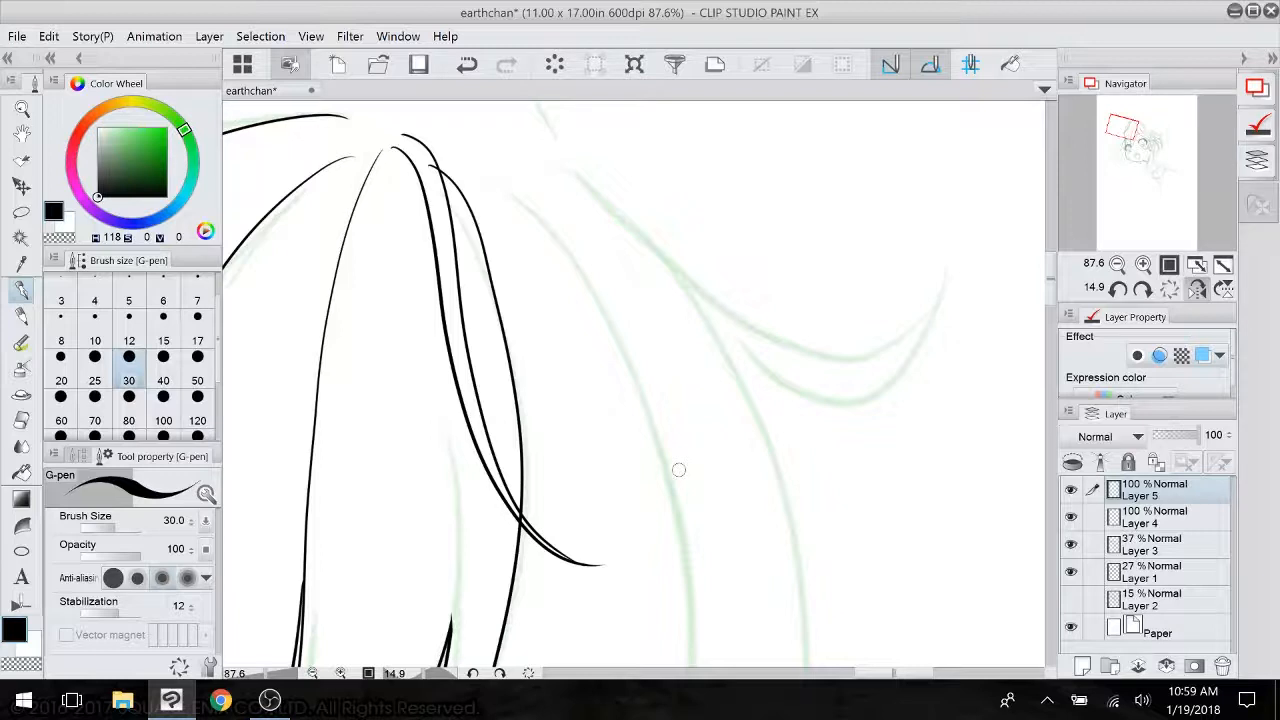
- Erase the upper end of the outer bang line on Layer 4 where it overlaps the new crown lock
click(21, 420)
click(1170, 520)
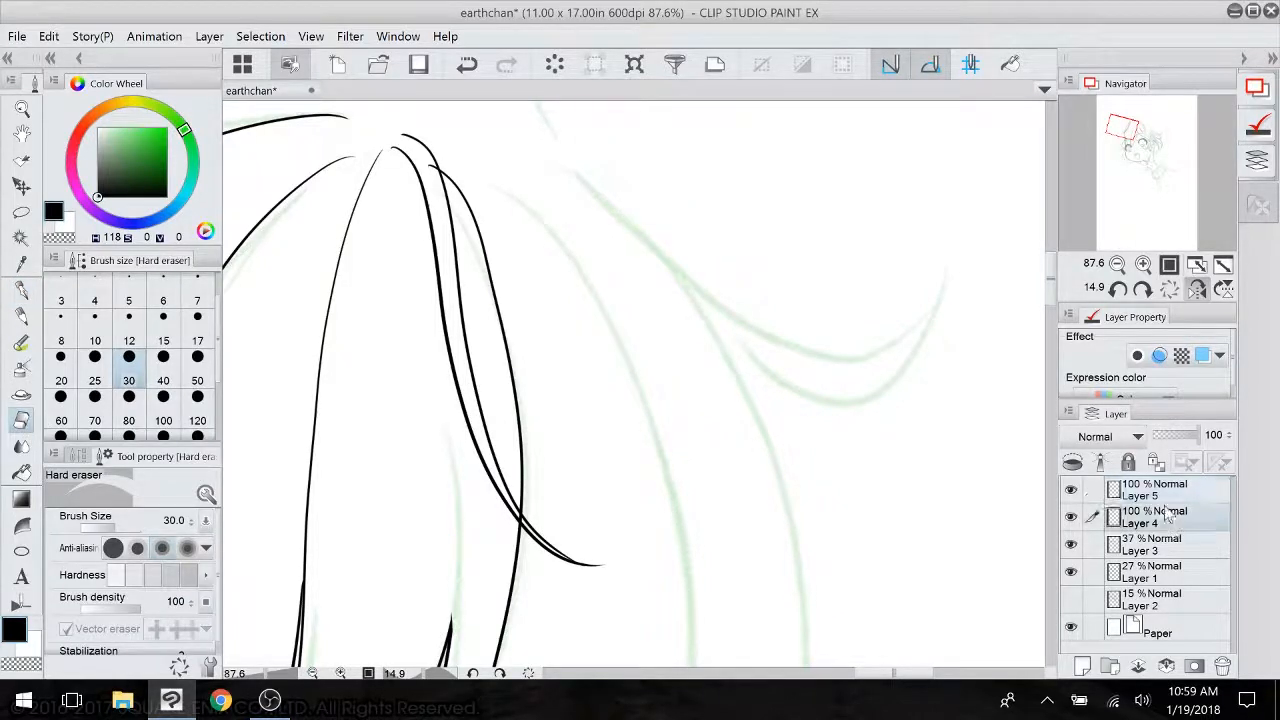
drag(426, 163, 436, 175)
scroll(537, 530, down, 6)
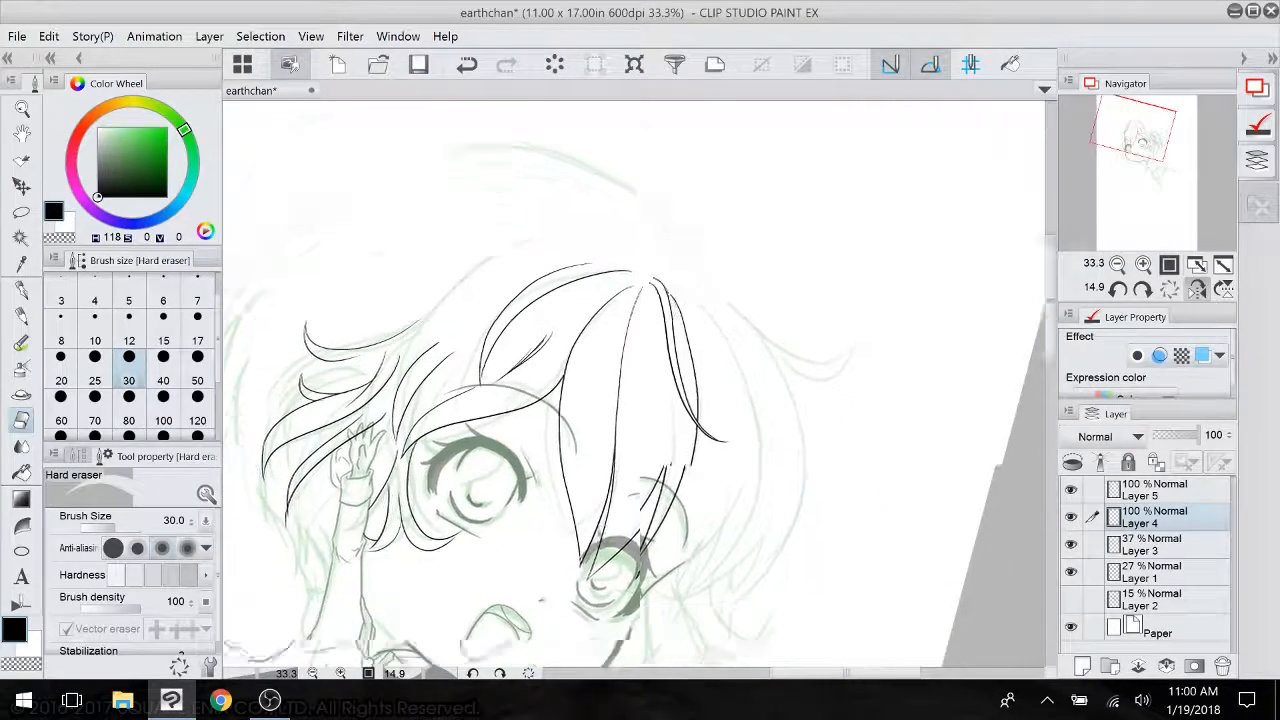
- Ink a G-pen strand on Layer 4 branching from the outer bang line and curving down past the eye's outer corner
drag(554, 301, 486, 421)
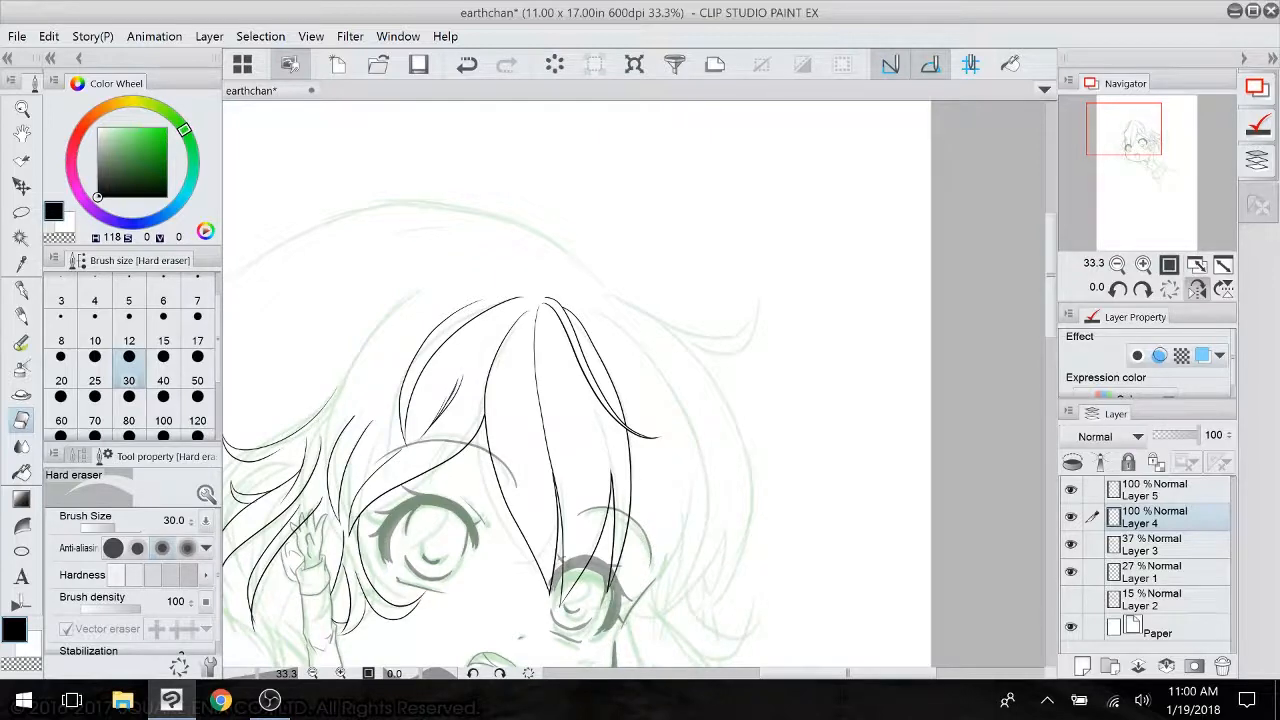
drag(580, 440, 610, 235)
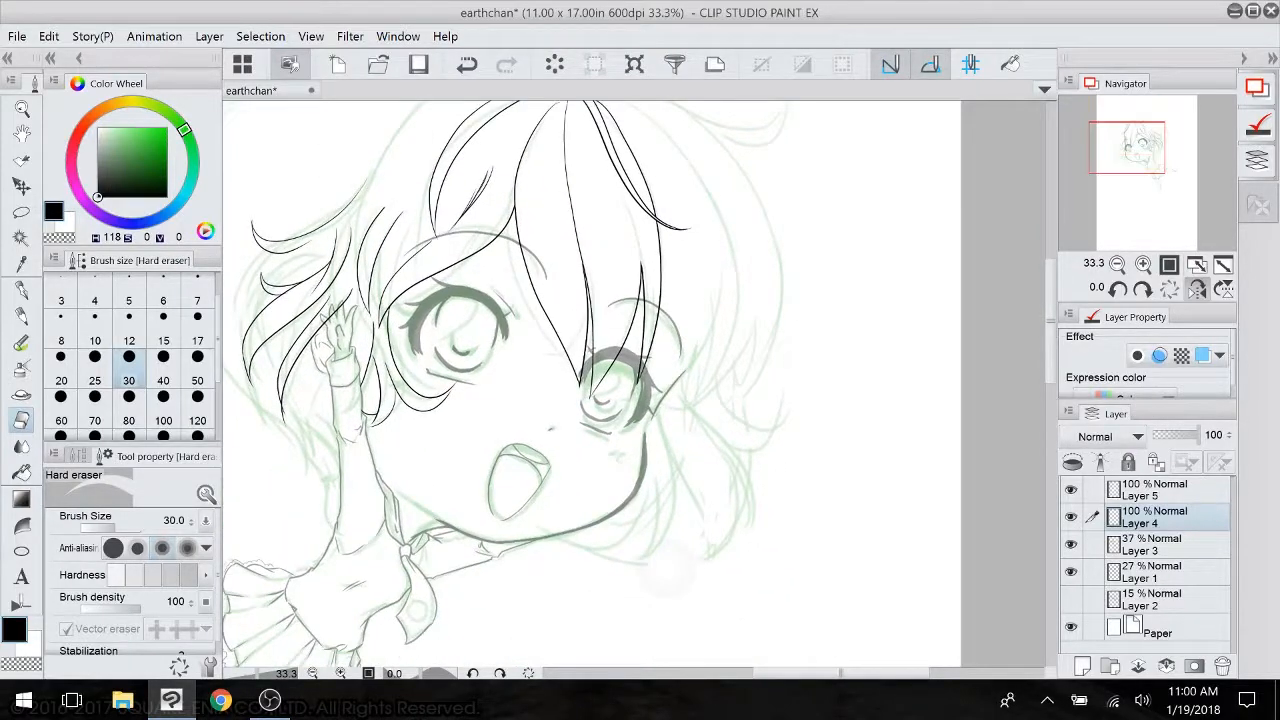
scroll(700, 498, up, 2)
drag(600, 330, 692, 448)
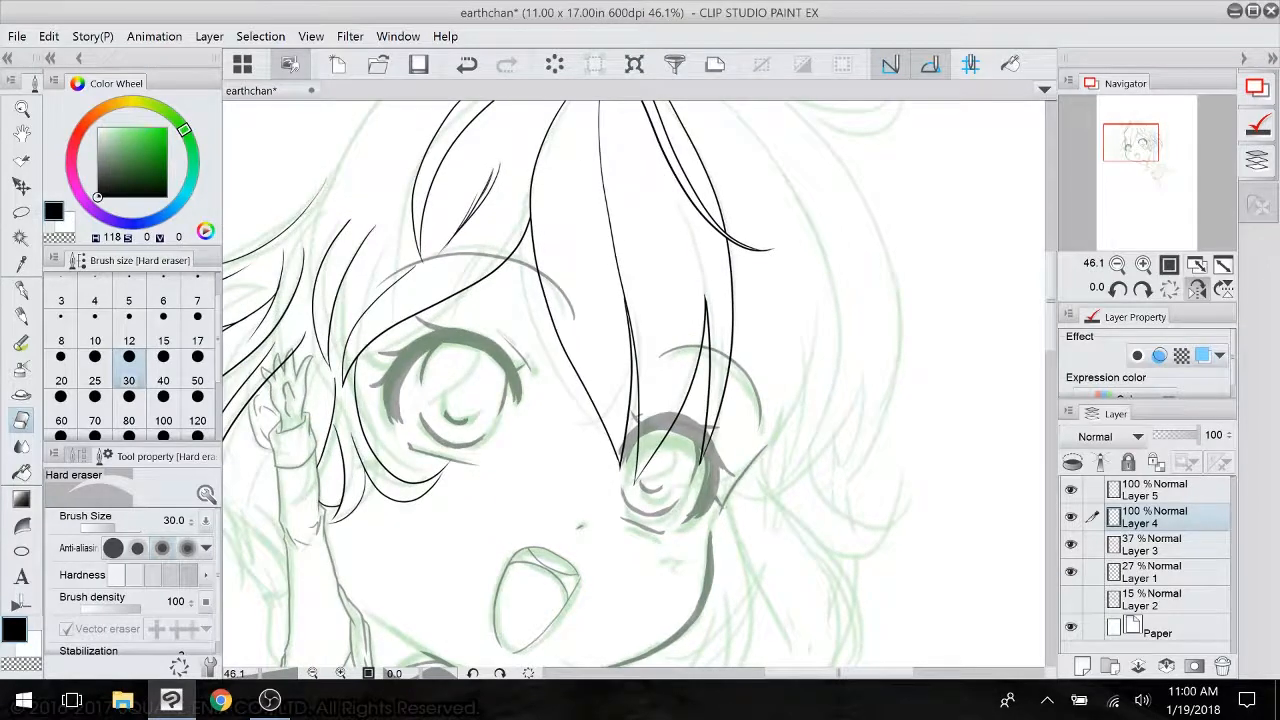
drag(640, 330, 587, 457)
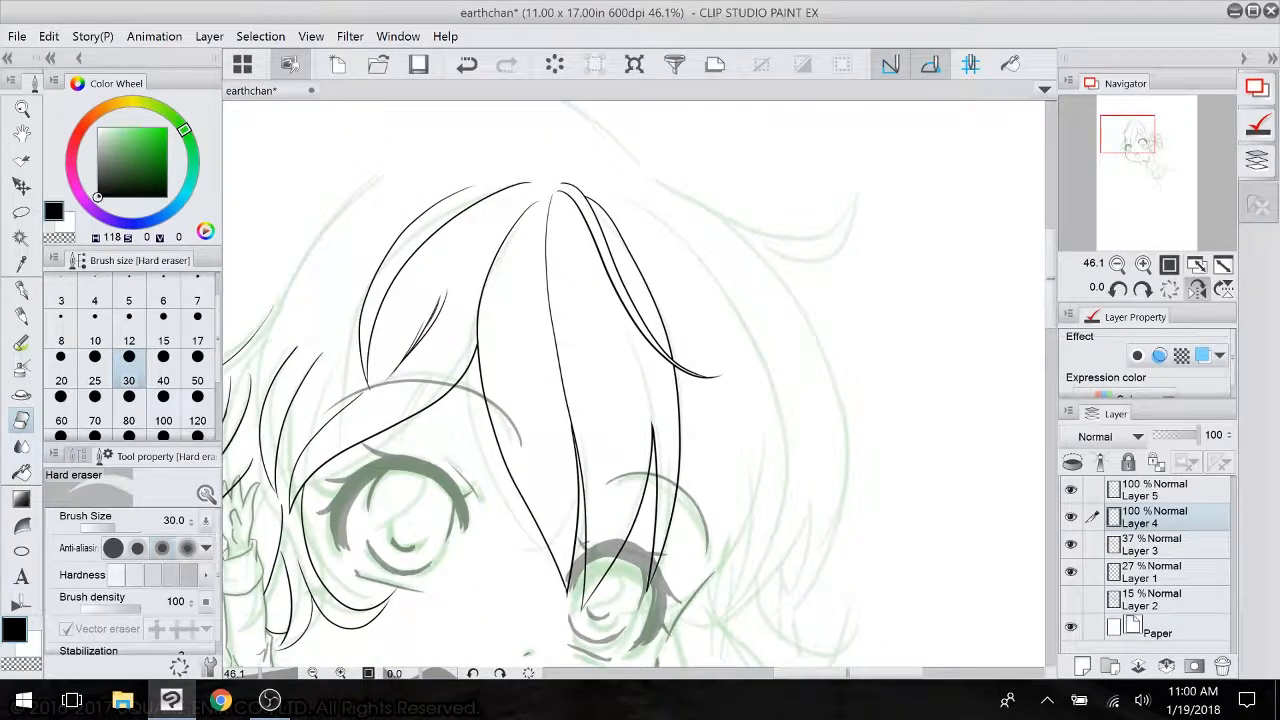
click(1071, 517)
drag(640, 430, 575, 331)
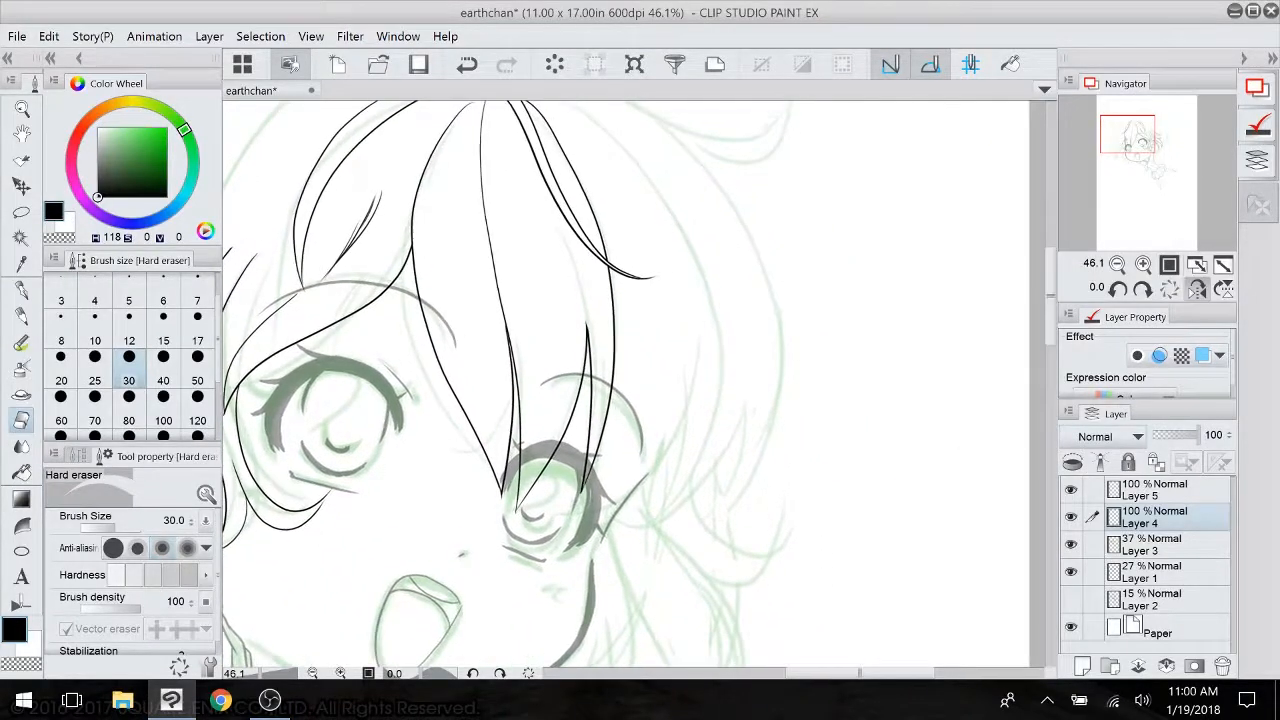
key(p)
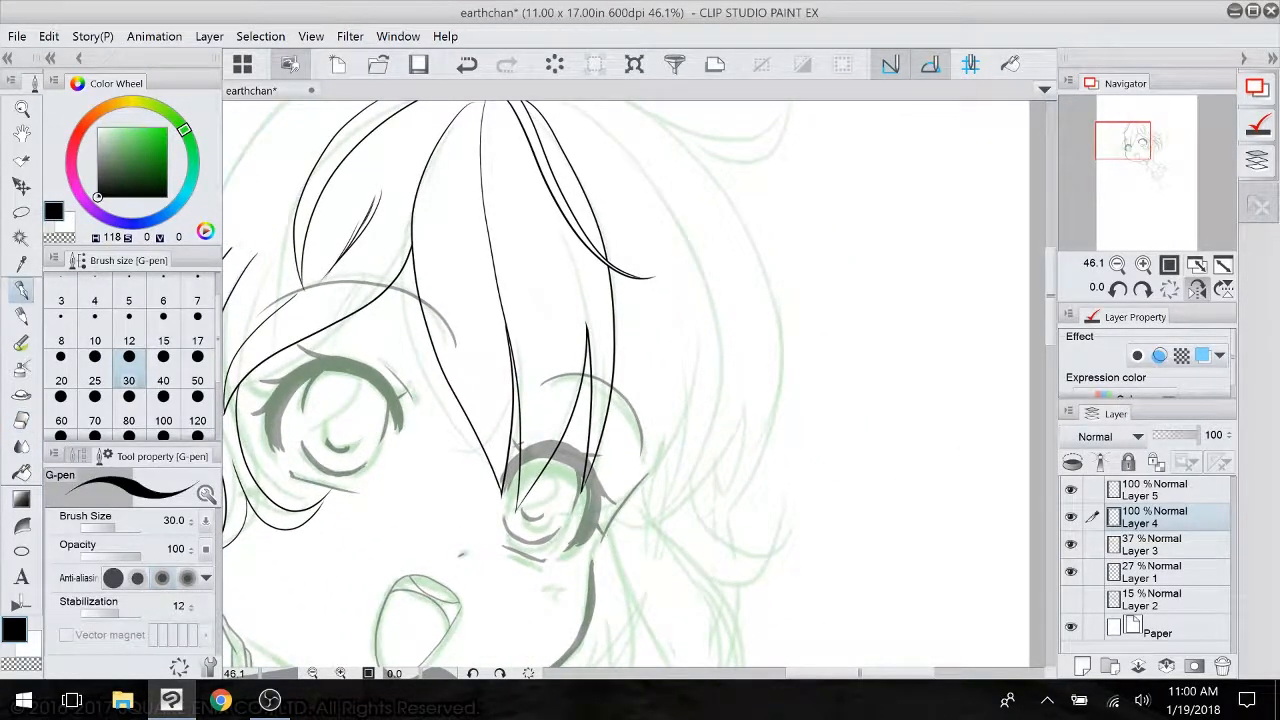
mouse_move(614, 335)
mouse_down()
mouse_move(627, 370)
mouse_move(617, 536)
mouse_up()
drag(580, 497, 532, 519)
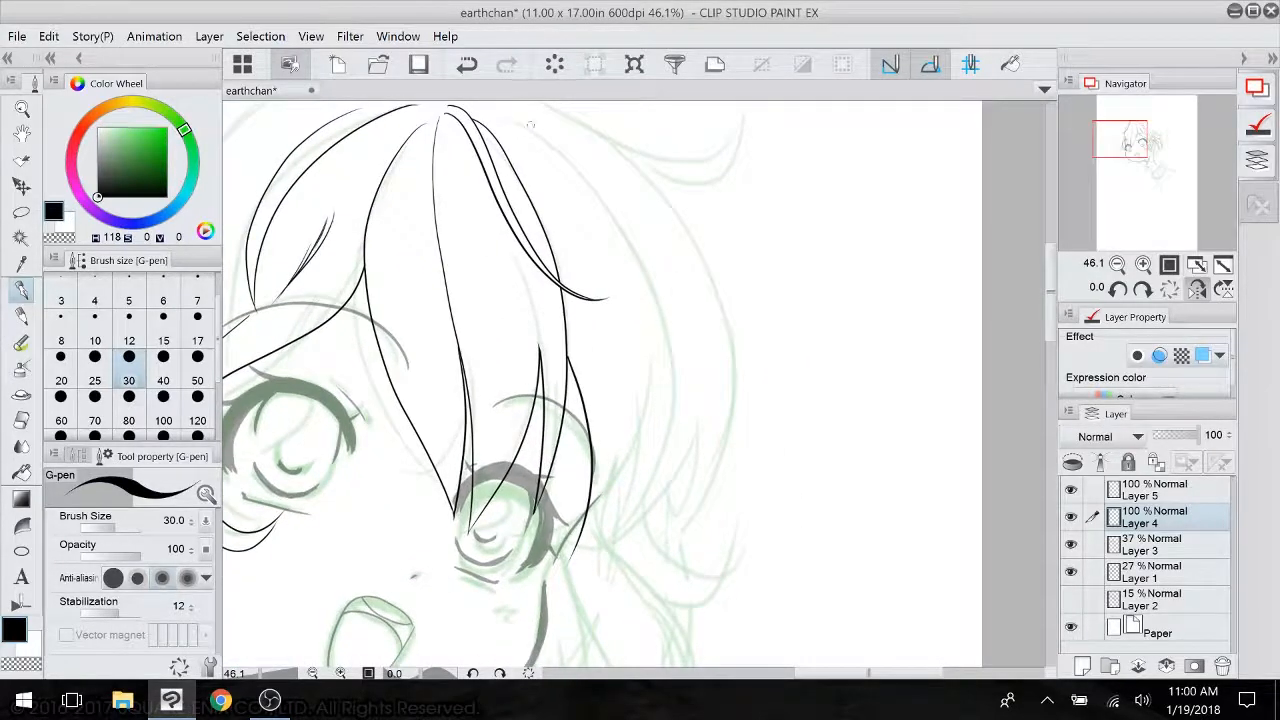
- Ink a long side hair line from the crown down to an outward tip, with a shorter inner contour meeting it there
drag(511, 120, 725, 472)
click(467, 66)
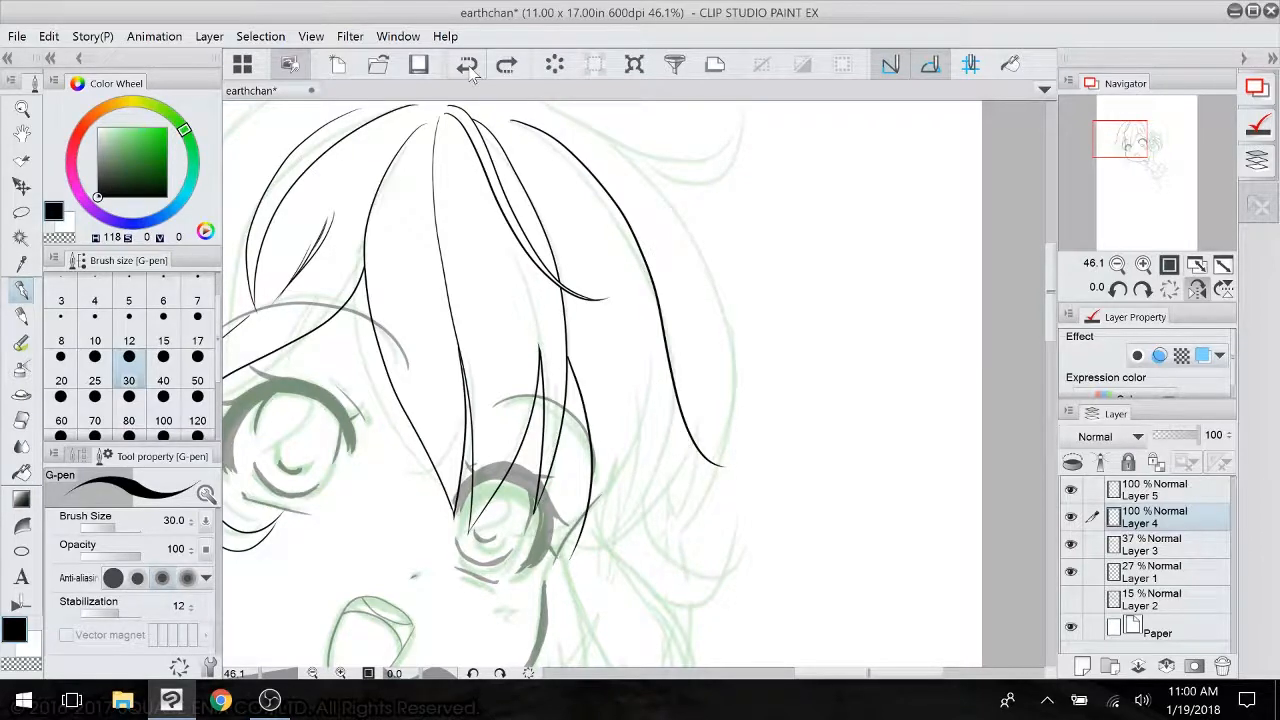
scroll(752, 480, up, 3)
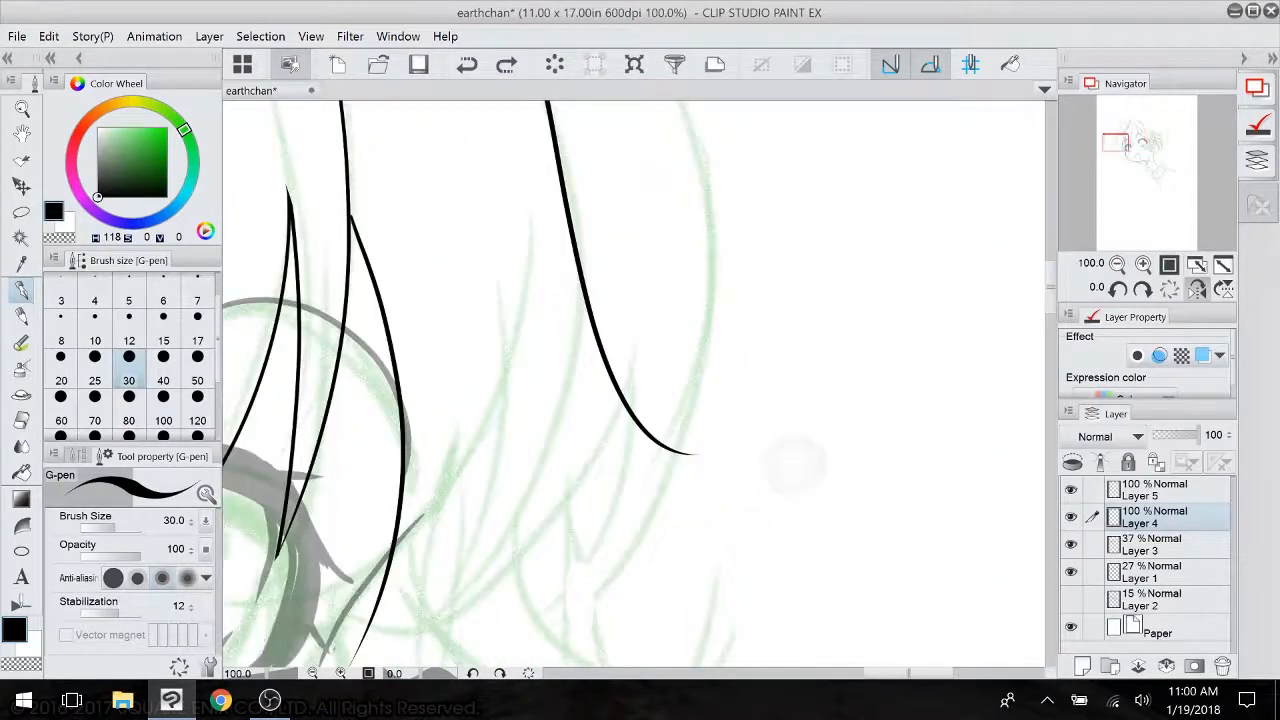
drag(794, 463, 776, 556)
mouse_move(618, 250)
mouse_down()
mouse_move(612, 285)
mouse_move(684, 504)
mouse_up()
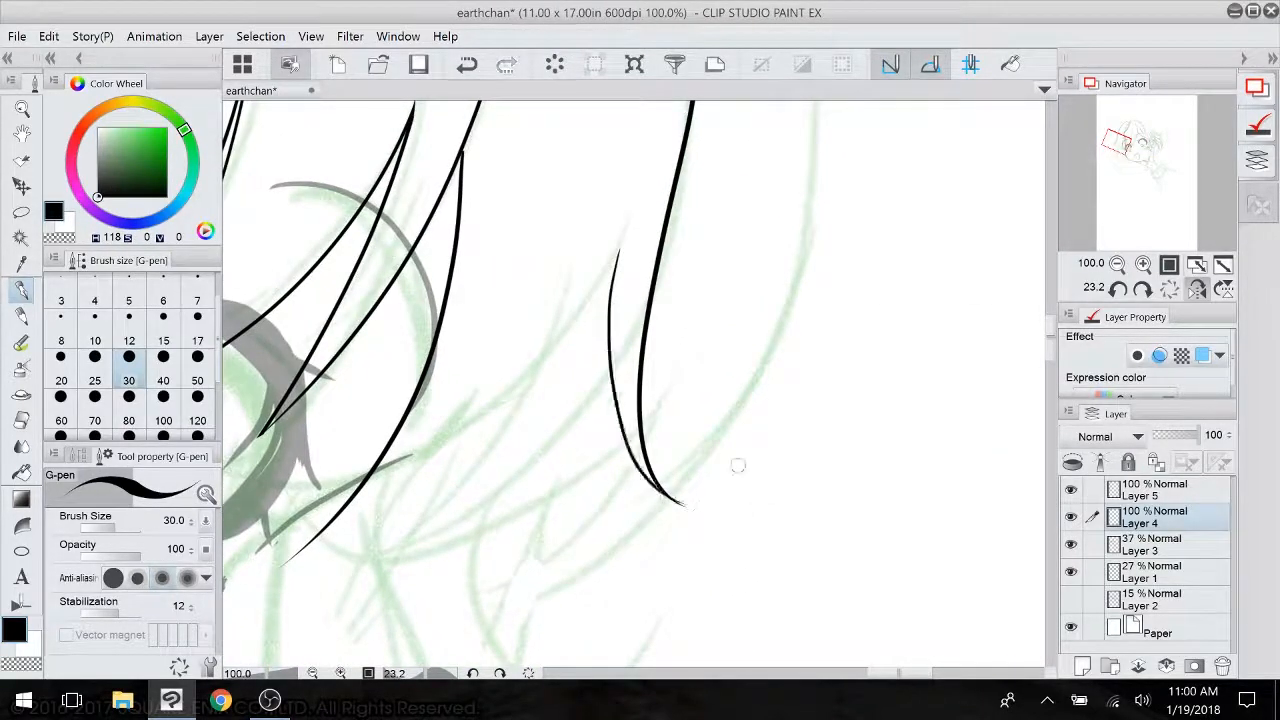
drag(736, 446, 754, 374)
drag(620, 440, 743, 317)
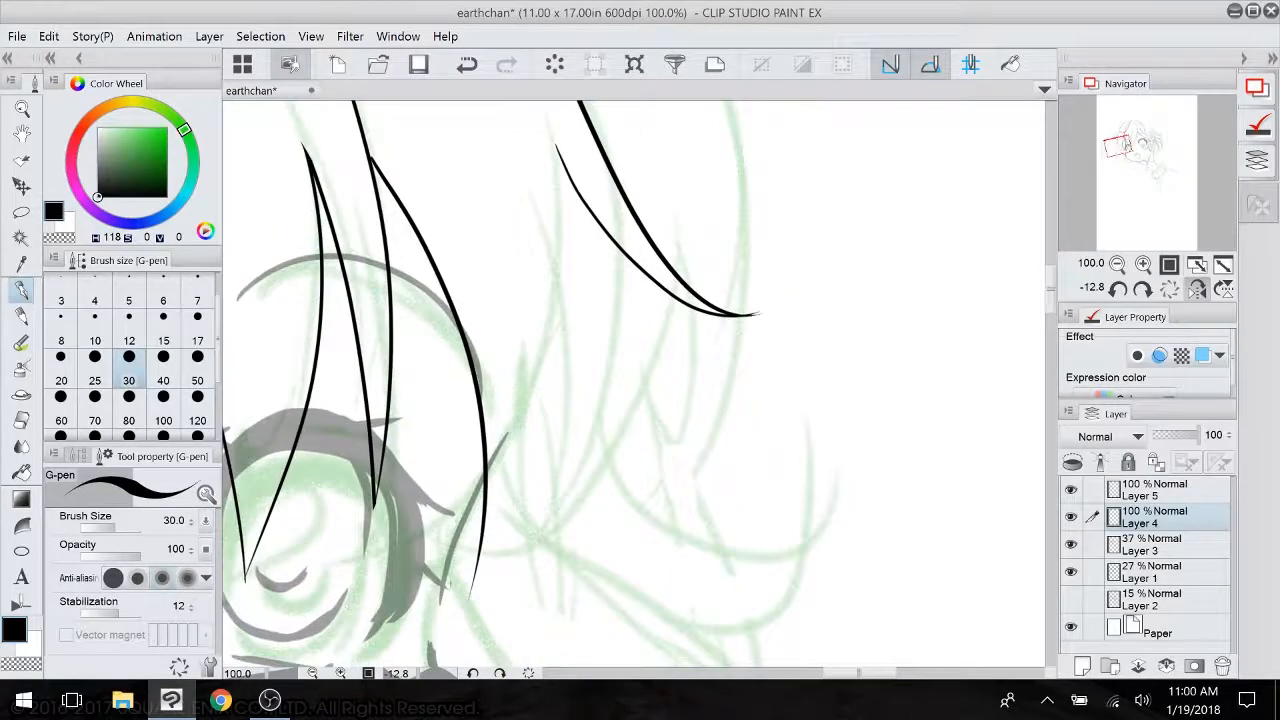
- Ink the short strand lines joining the side lock's inner contour to the tip of the strand beside the eye
mouse_move(577, 217)
mouse_down()
mouse_move(585, 340)
mouse_move(566, 430)
mouse_move(534, 436)
mouse_up()
mouse_move(542, 386)
mouse_down()
mouse_move(523, 518)
mouse_move(462, 584)
mouse_up()
drag(698, 434, 600, 438)
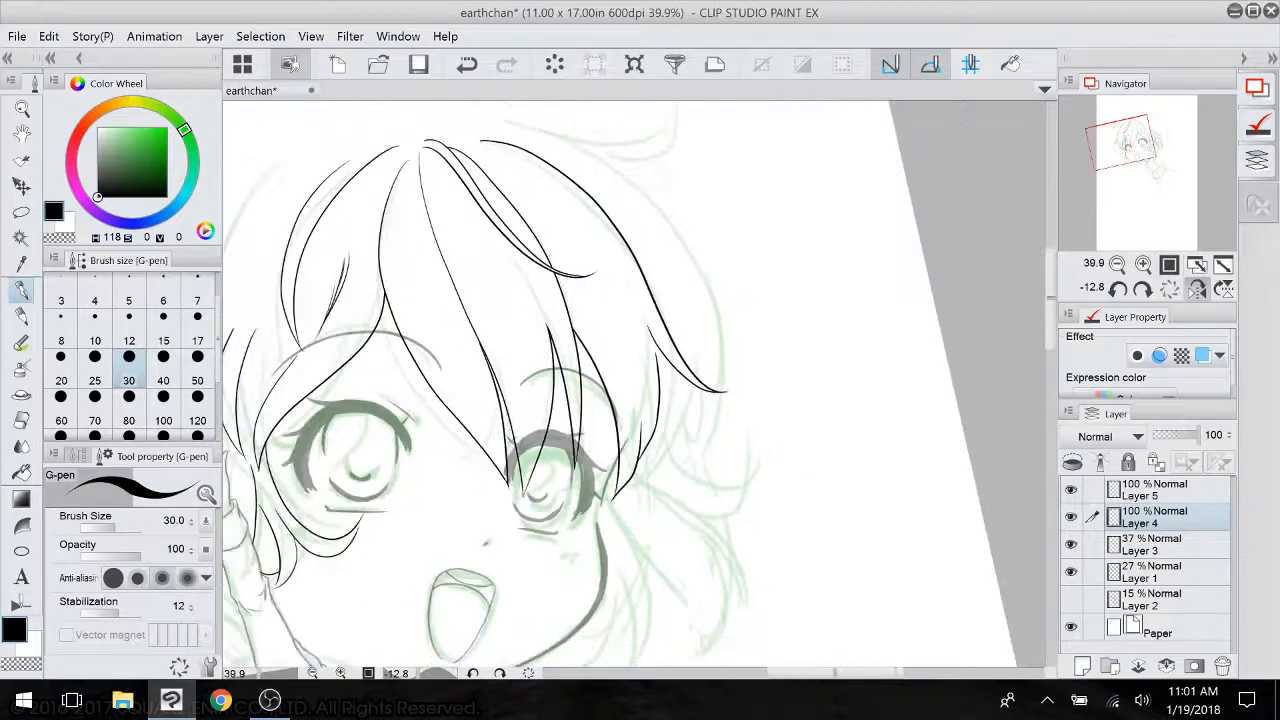
- Ink the upper contour of a flipped-out curl, sweeping from beside the crown outward and up at its end
drag(690, 360, 653, 451)
drag(754, 374, 748, 420)
drag(640, 380, 591, 429)
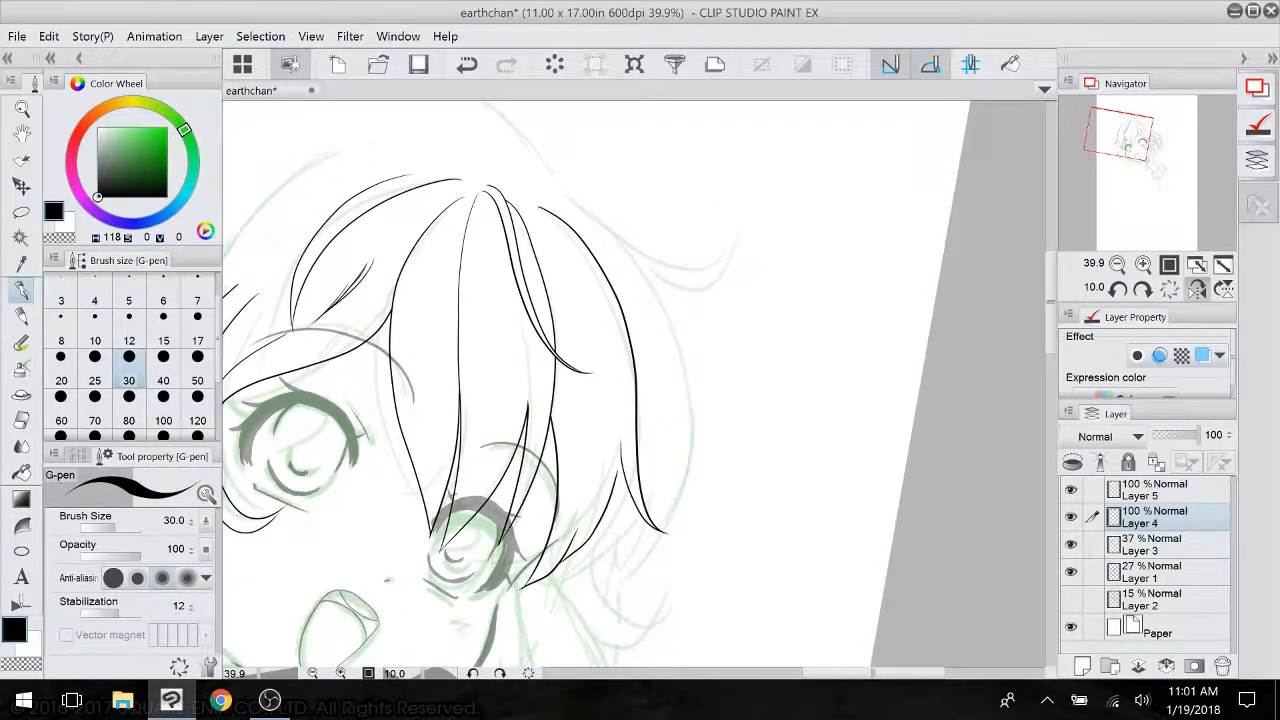
mouse_move(561, 194)
mouse_down()
mouse_move(698, 286)
mouse_move(750, 215)
mouse_up()
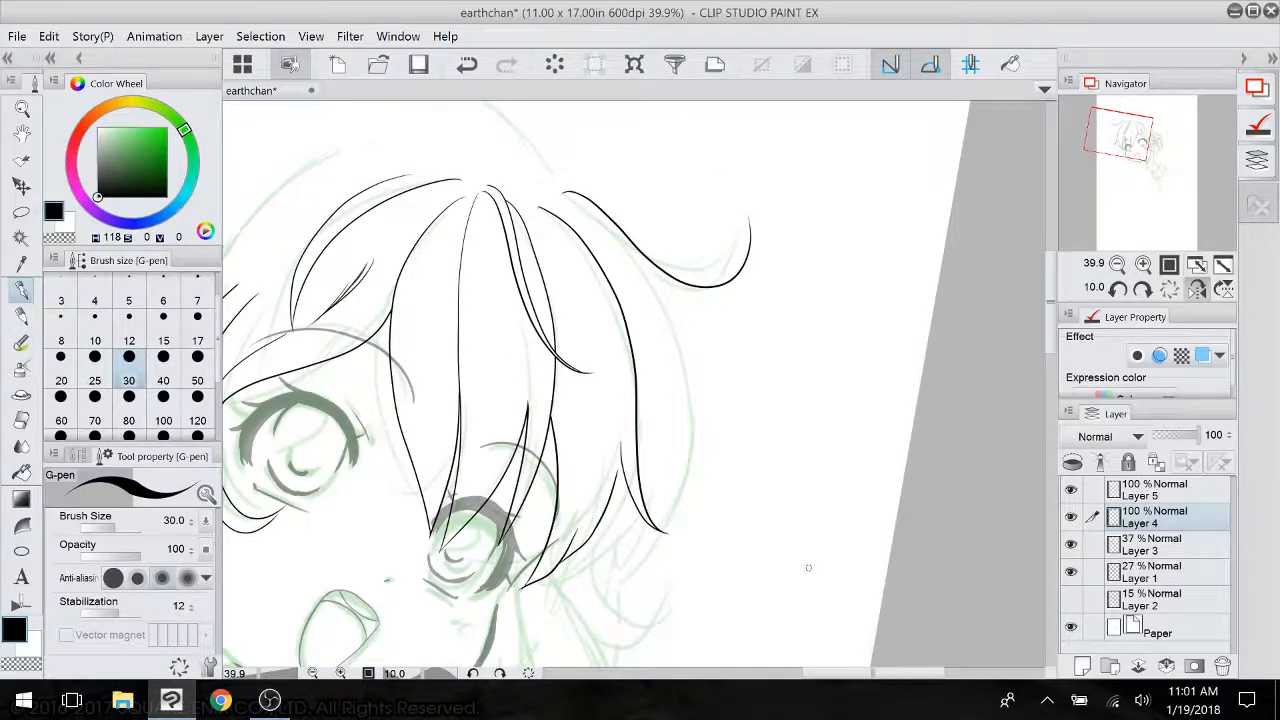
- Try inking a second contour beneath the flipped-out curl line and undo it, keeping the upper contour
scroll(756, 364, up, 5)
drag(620, 180, 705, 577)
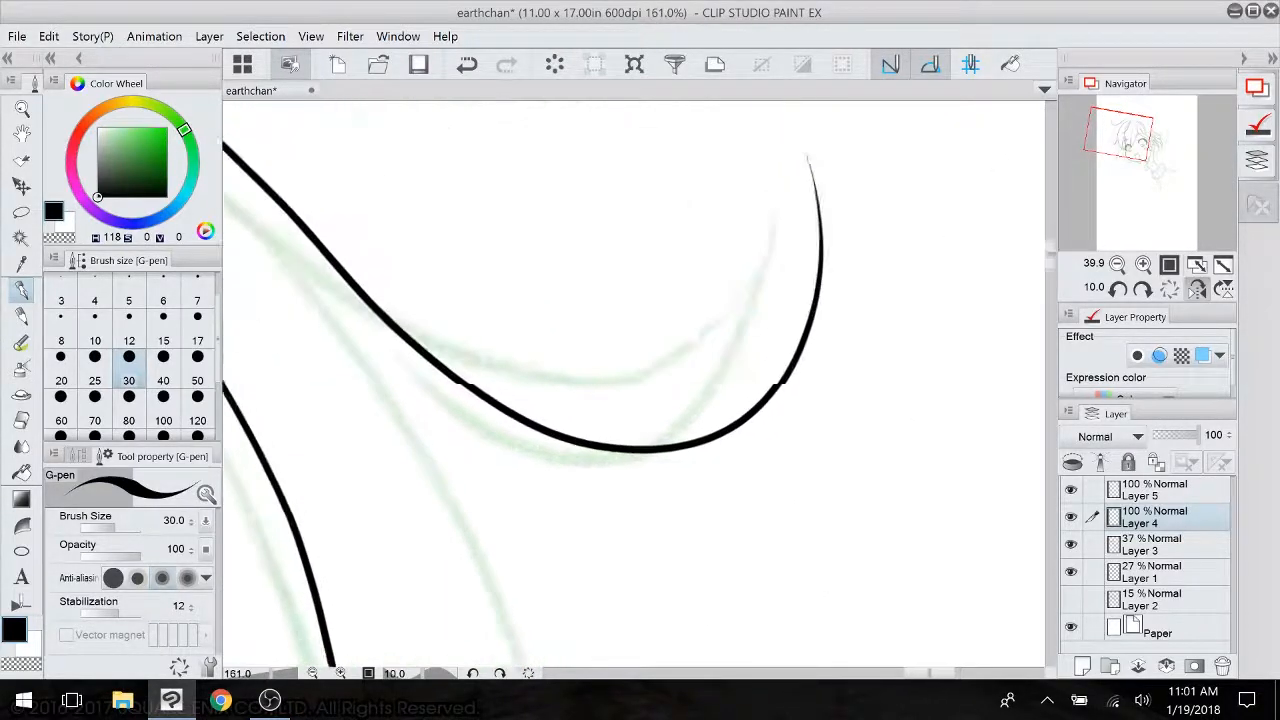
scroll(680, 397, down, 5)
drag(786, 359, 755, 447)
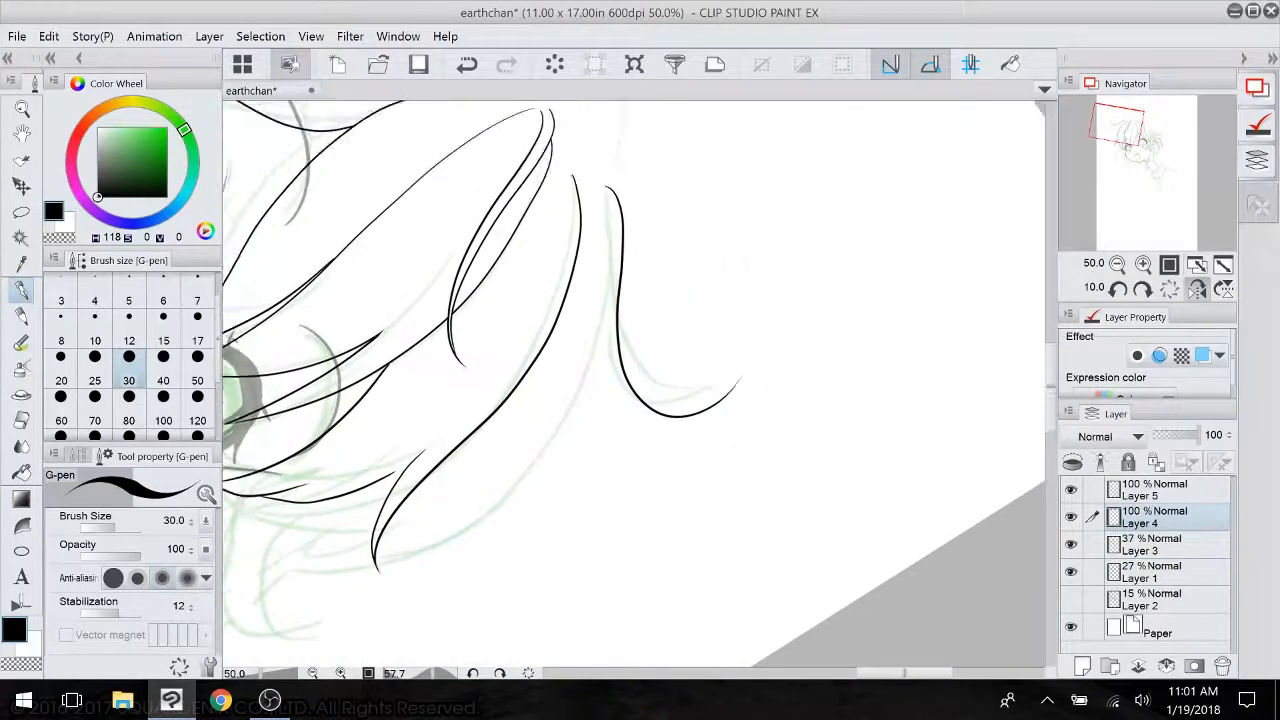
mouse_move(603, 192)
mouse_down()
mouse_move(596, 319)
mouse_move(642, 433)
mouse_move(740, 378)
mouse_up()
click(467, 64)
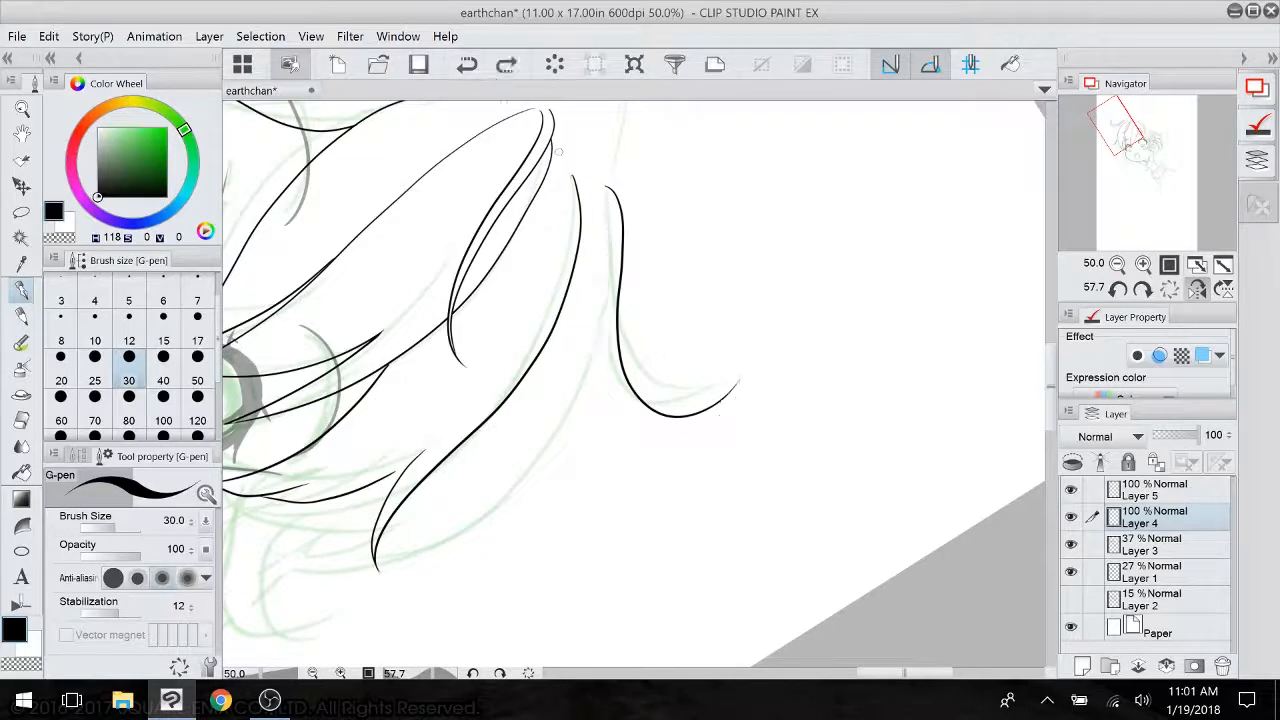
mouse_move(607, 202)
mouse_down()
mouse_move(601, 294)
mouse_move(629, 432)
mouse_move(714, 390)
mouse_up()
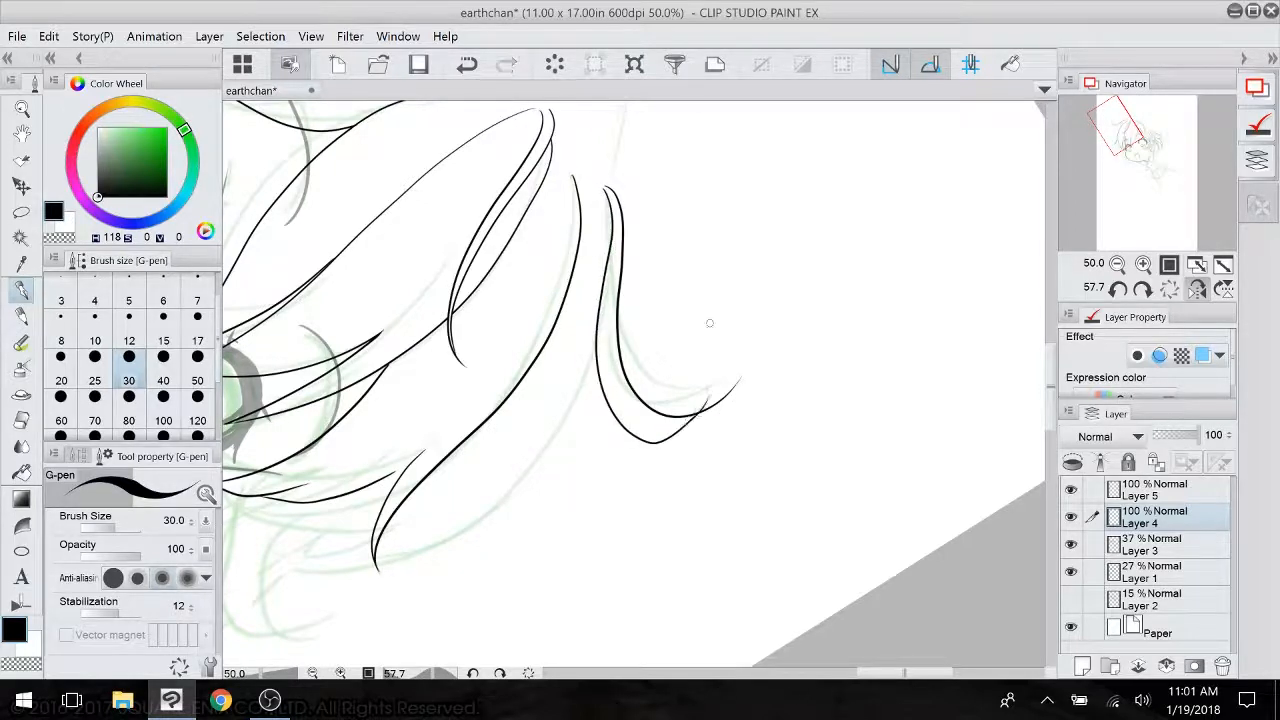
click(467, 64)
click(467, 64)
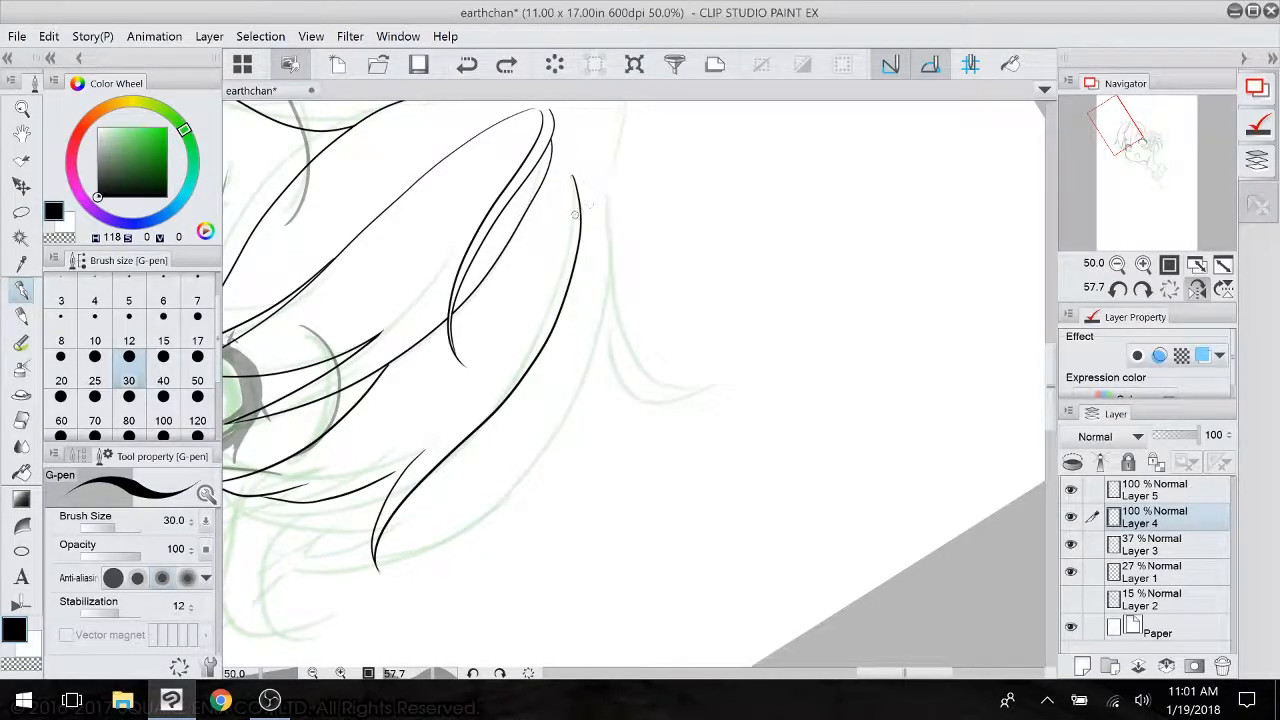
click(505, 65)
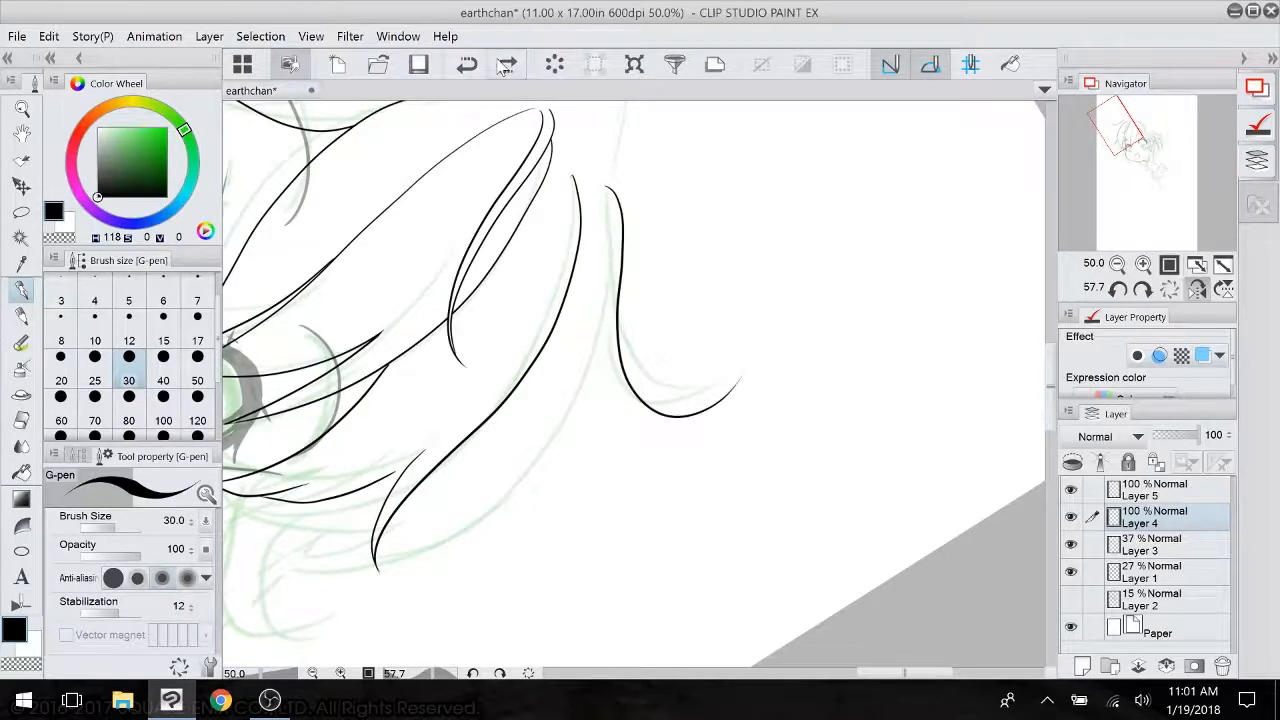
- Try wider second contours for the flipped-out curl from several canvas angles, undoing each stroke
mouse_move(604, 190)
mouse_down()
mouse_move(705, 428)
mouse_move(737, 381)
mouse_up()
key(ctrl+z)
mouse_move(601, 190)
mouse_down()
mouse_move(596, 410)
mouse_move(748, 385)
mouse_up()
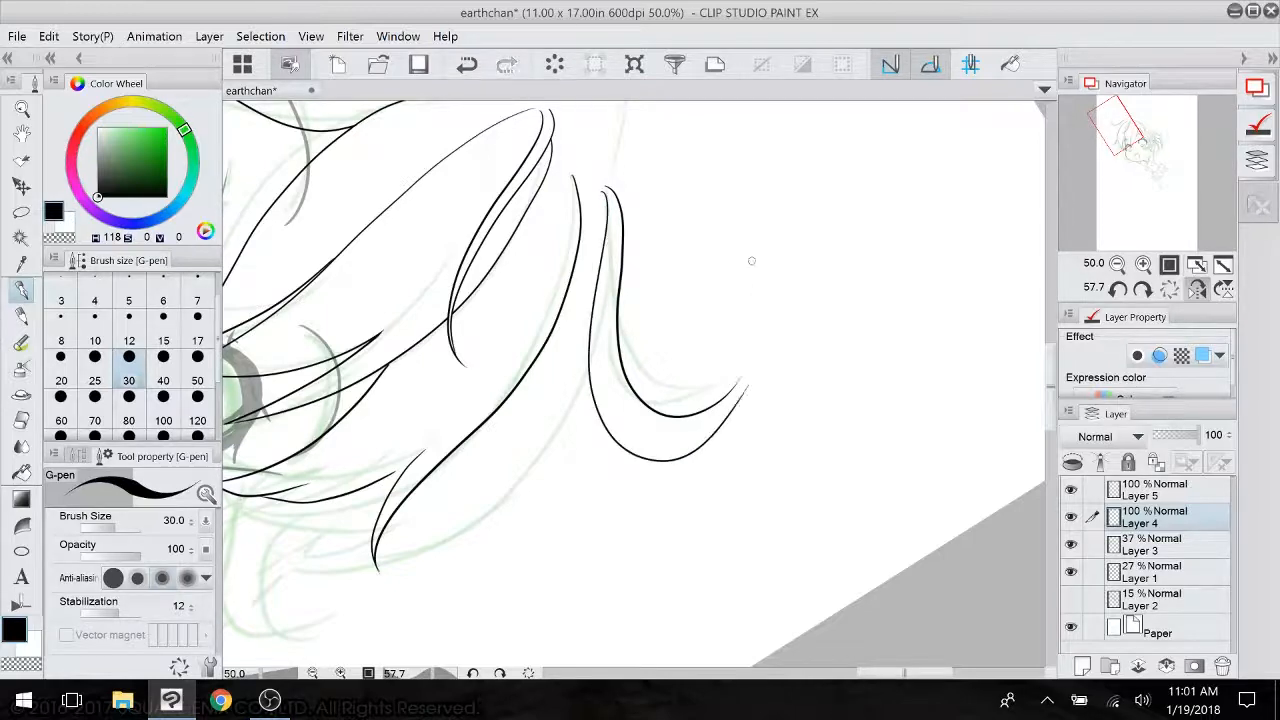
drag(752, 261, 496, 226)
key(ctrl+z)
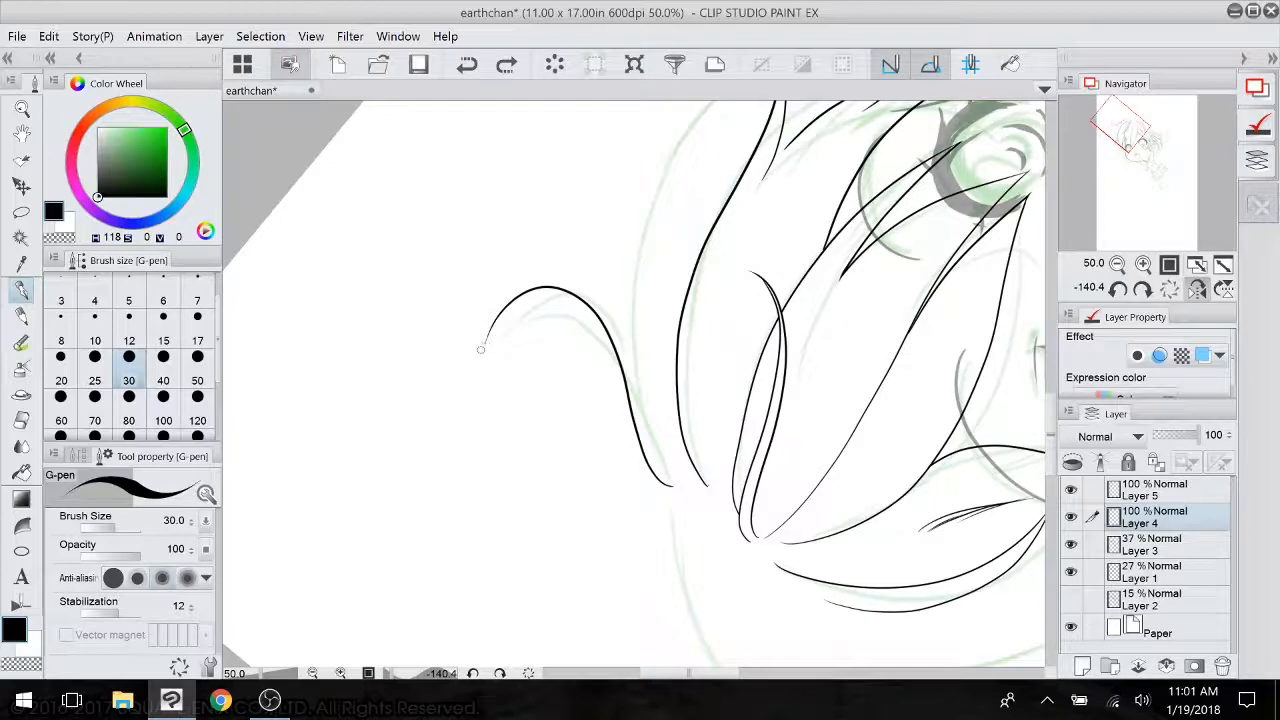
mouse_move(482, 349)
mouse_down()
mouse_move(606, 295)
mouse_move(672, 502)
mouse_move(786, 451)
mouse_move(700, 494)
mouse_up()
key(ctrl+z)
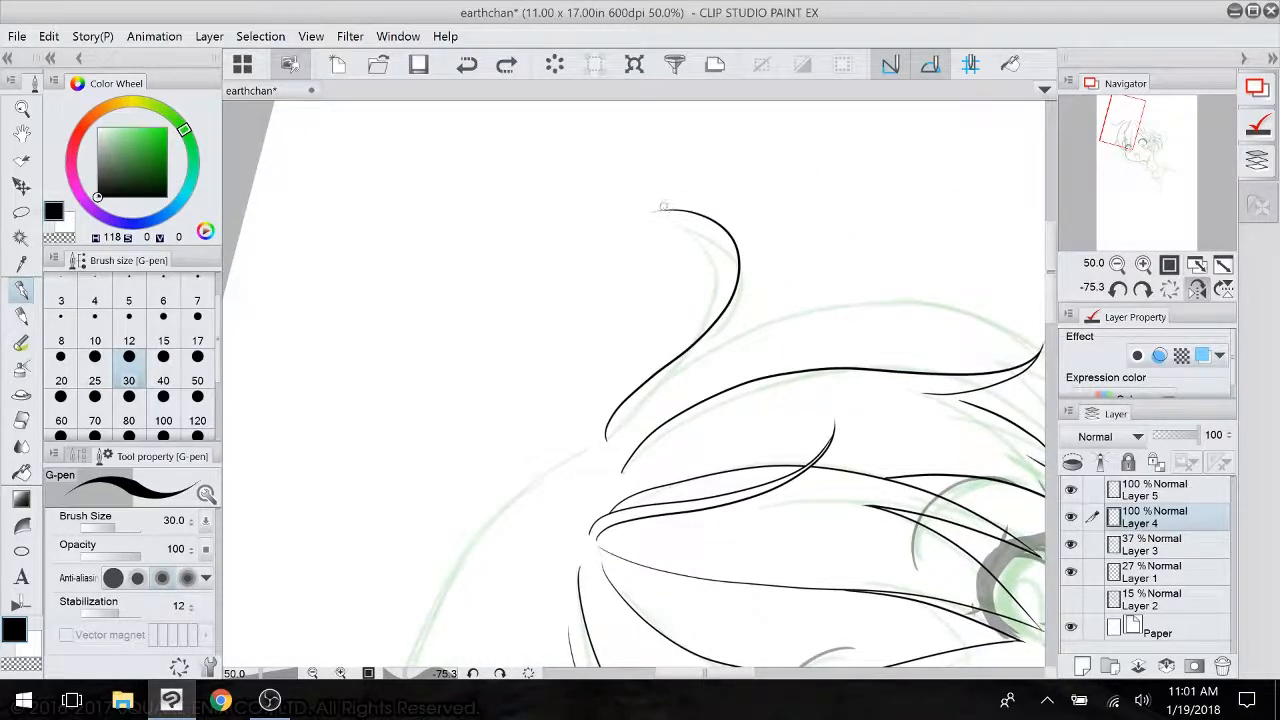
mouse_move(663, 206)
mouse_down()
mouse_move(736, 236)
mouse_move(632, 424)
mouse_move(622, 470)
mouse_move(535, 468)
mouse_move(450, 350)
mouse_move(472, 212)
mouse_up()
key(ctrl+z)
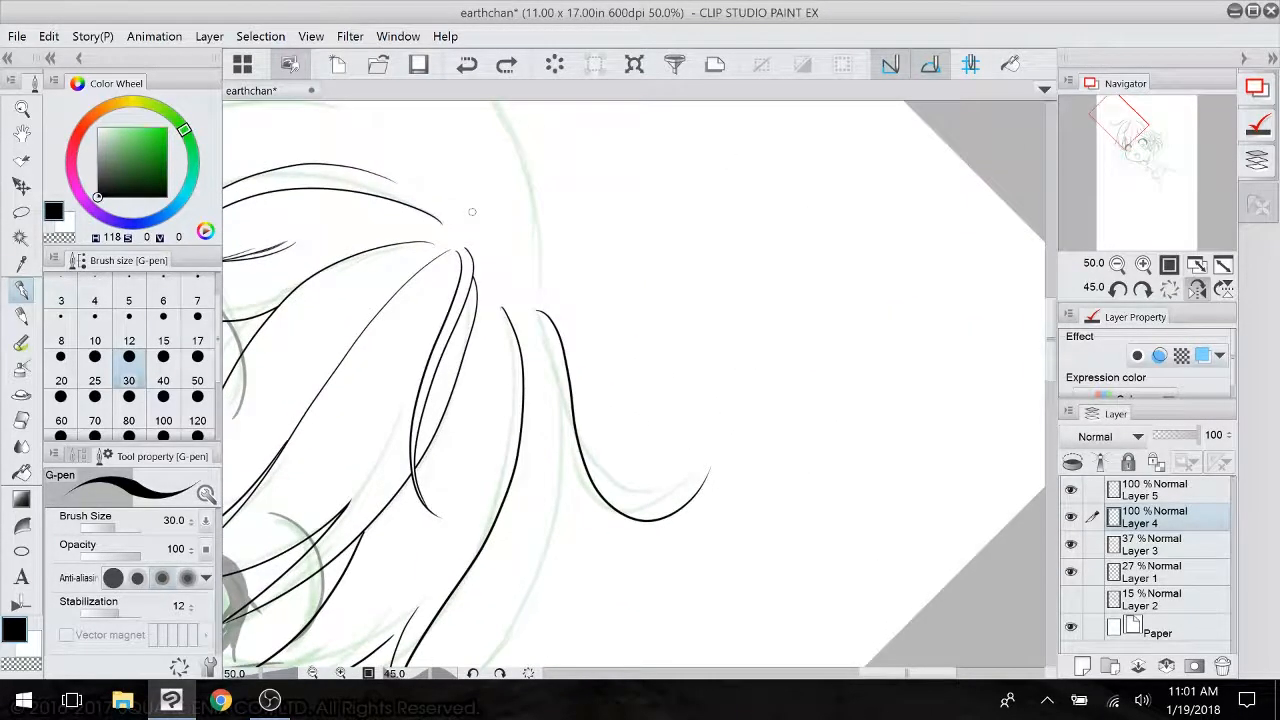
- Ink the curl's lower contour, following the upper line closely from its root and joining it at the flipped tip
mouse_move(538, 330)
mouse_down()
mouse_move(495, 193)
mouse_move(512, 209)
mouse_move(562, 402)
mouse_move(633, 394)
mouse_up()
key(ctrl+z)
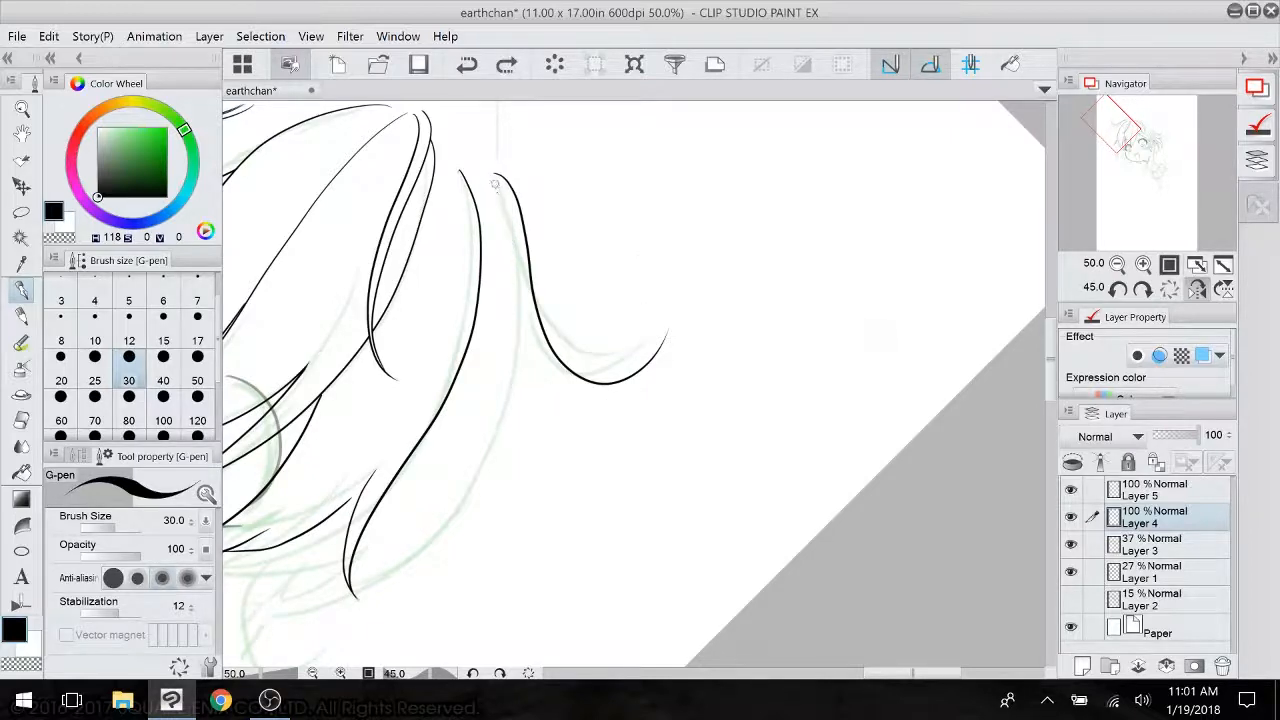
mouse_move(494, 183)
mouse_down()
mouse_move(522, 268)
mouse_move(625, 406)
mouse_move(666, 333)
mouse_up()
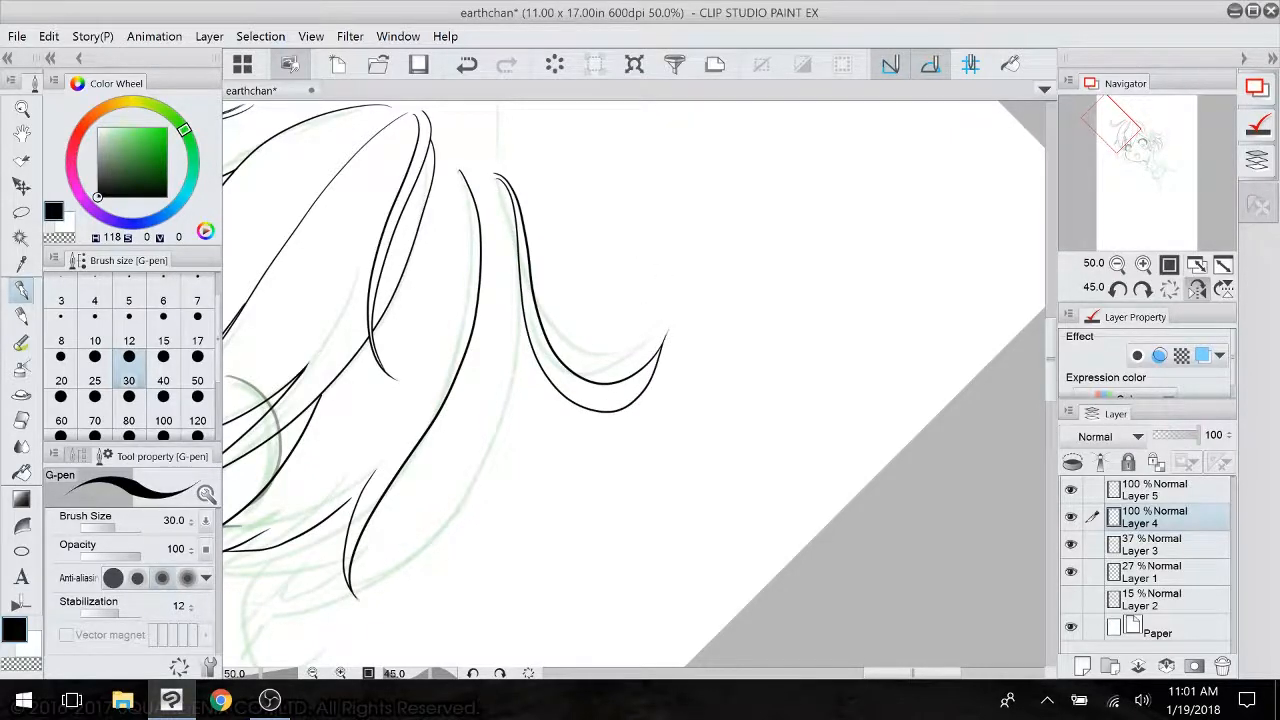
- Ink the side hair's outer contour from the flipped-out curl downward, and close its lower edge with pointed strand tips
mouse_move(453, 569)
mouse_down()
mouse_move(579, 445)
mouse_move(651, 484)
mouse_move(667, 478)
mouse_up()
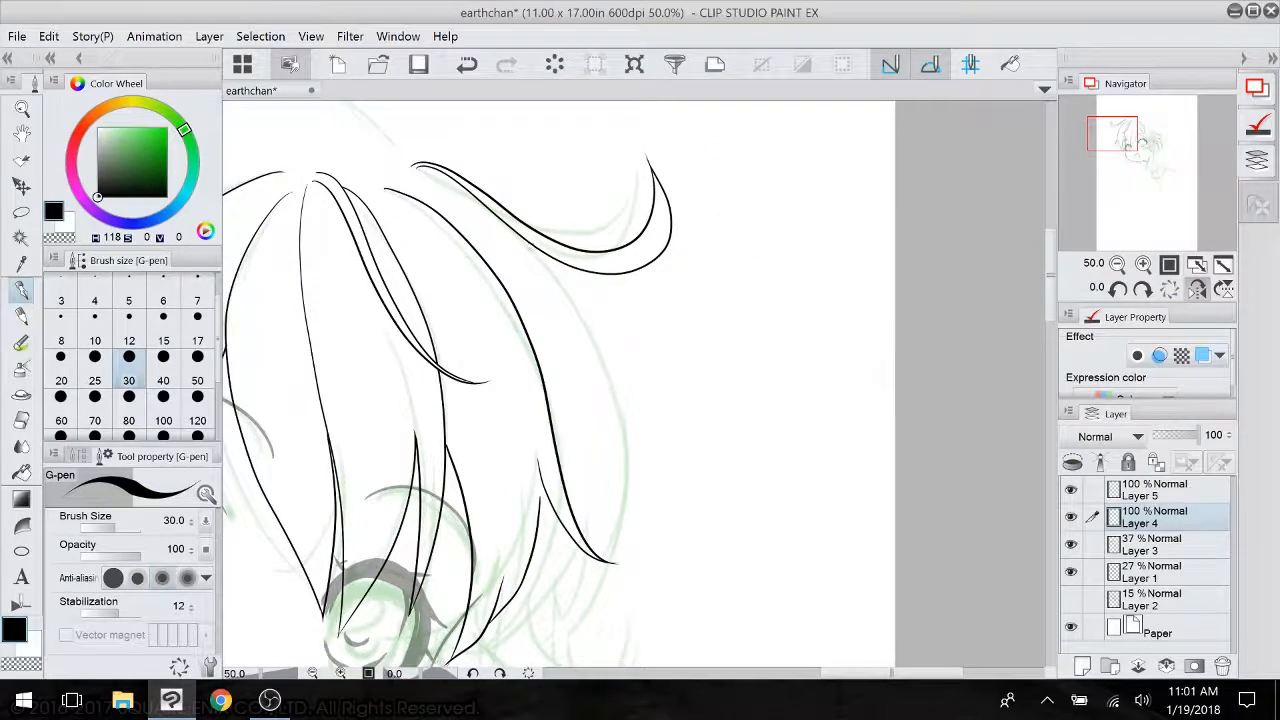
mouse_move(520, 238)
mouse_down()
mouse_move(574, 306)
mouse_move(621, 428)
mouse_move(601, 590)
mouse_move(570, 634)
mouse_up()
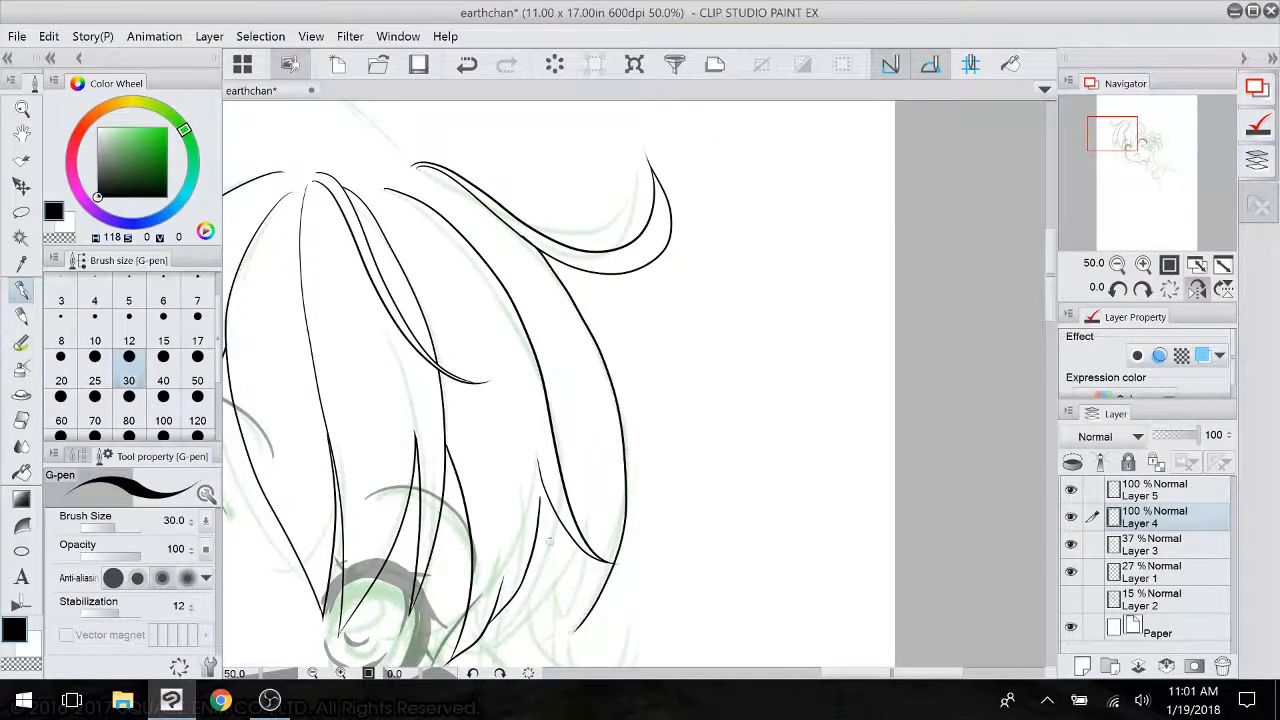
mouse_move(549, 541)
mouse_down()
mouse_move(528, 413)
mouse_move(644, 341)
mouse_up()
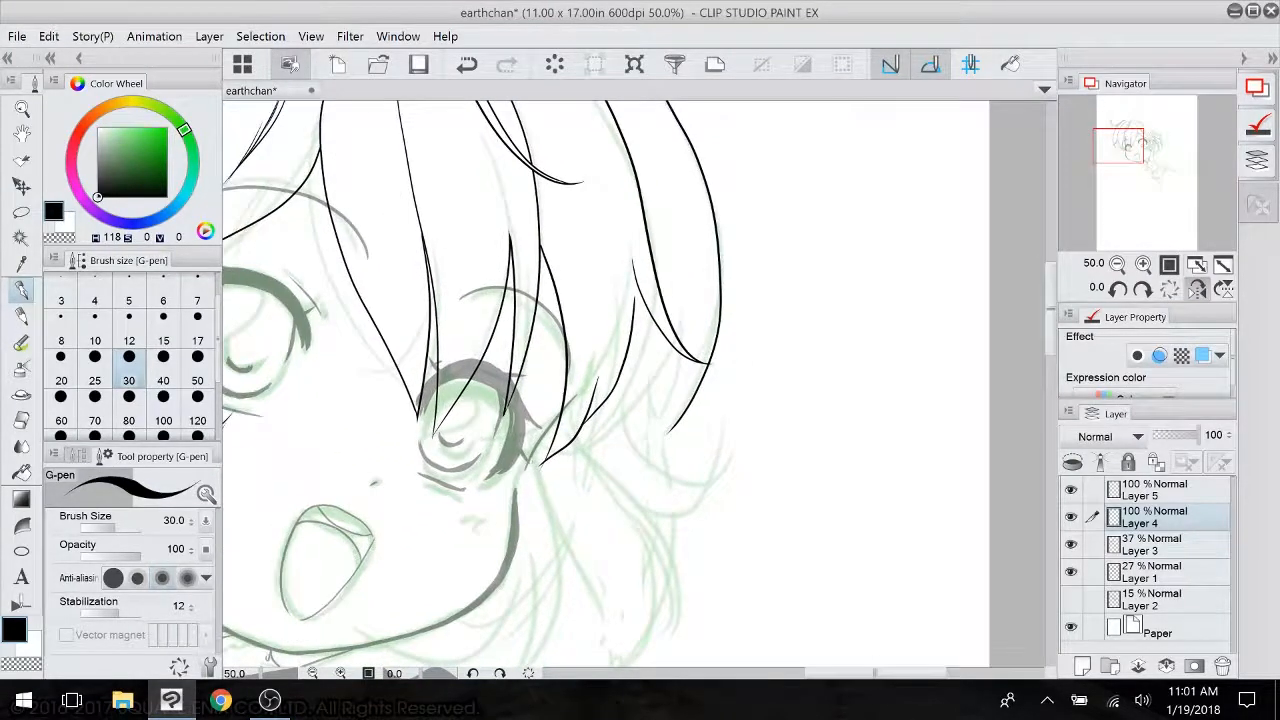
mouse_move(667, 435)
mouse_down()
mouse_move(684, 376)
mouse_move(664, 440)
mouse_up()
mouse_move(674, 362)
mouse_down()
mouse_move(577, 450)
mouse_move(635, 349)
mouse_move(627, 329)
mouse_move(619, 399)
mouse_up()
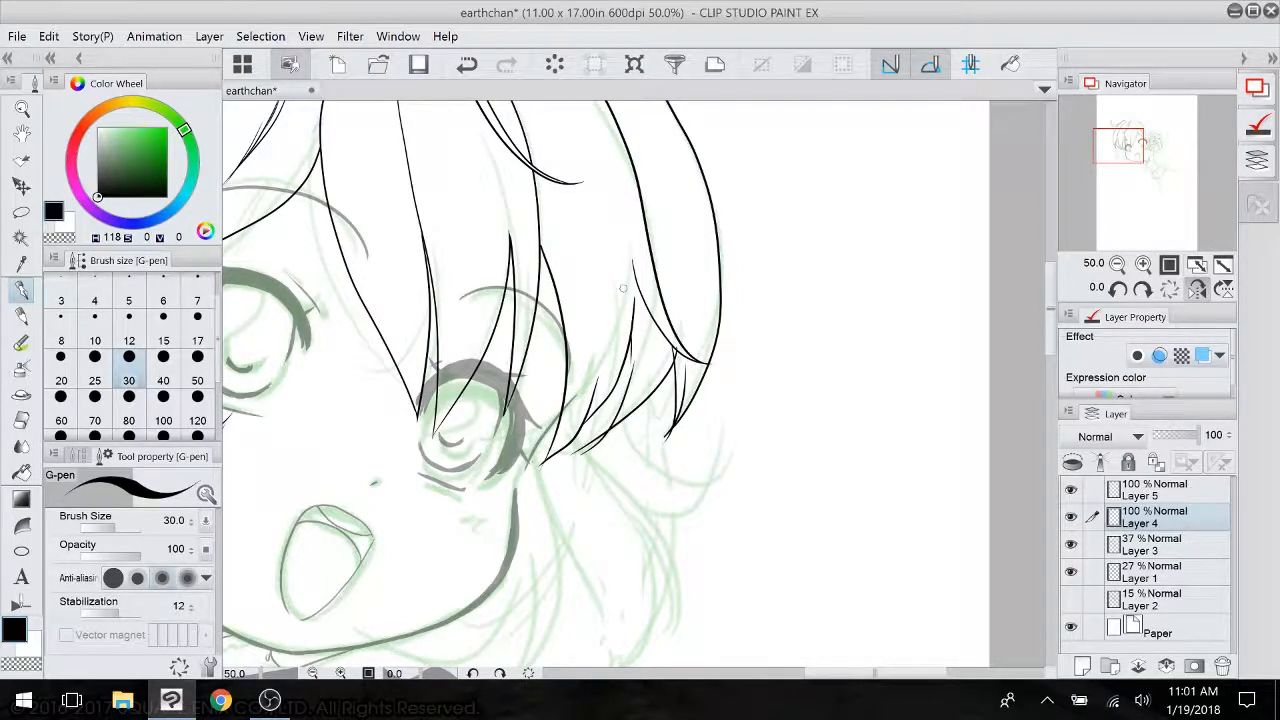
click(466, 64)
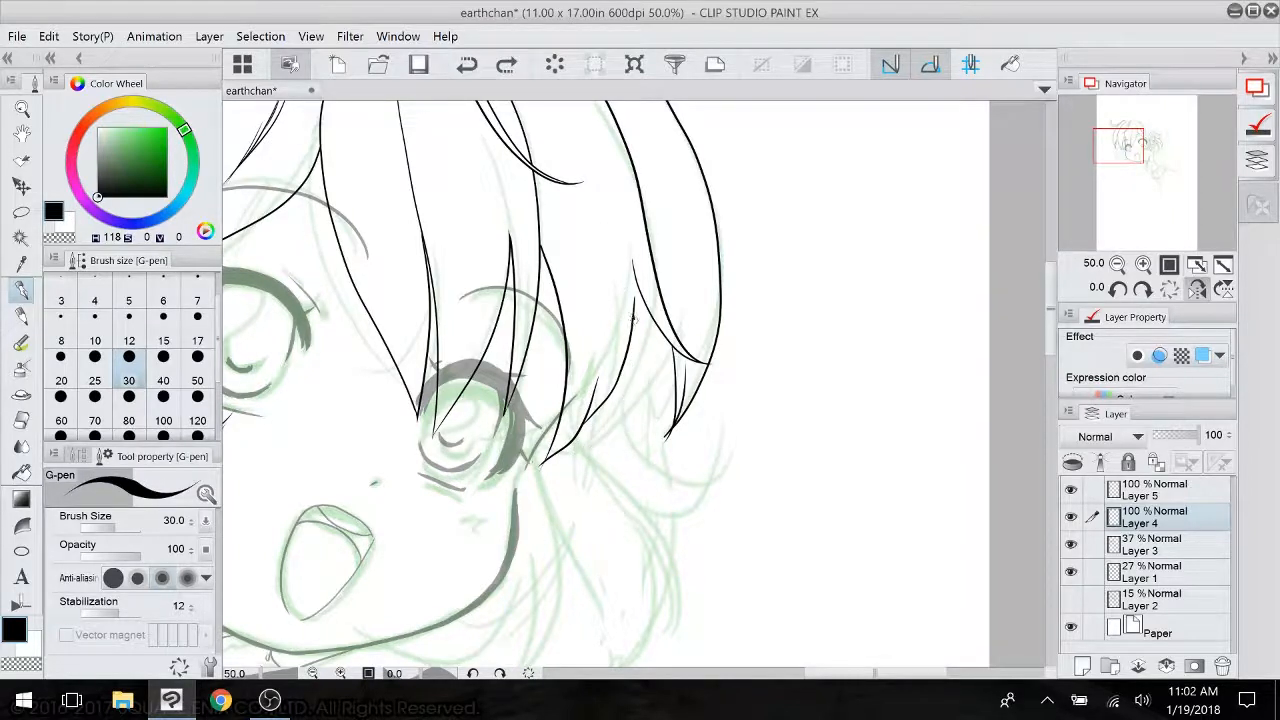
drag(632, 318, 562, 460)
mouse_move(677, 352)
mouse_down()
mouse_move(603, 441)
mouse_move(576, 460)
mouse_up()
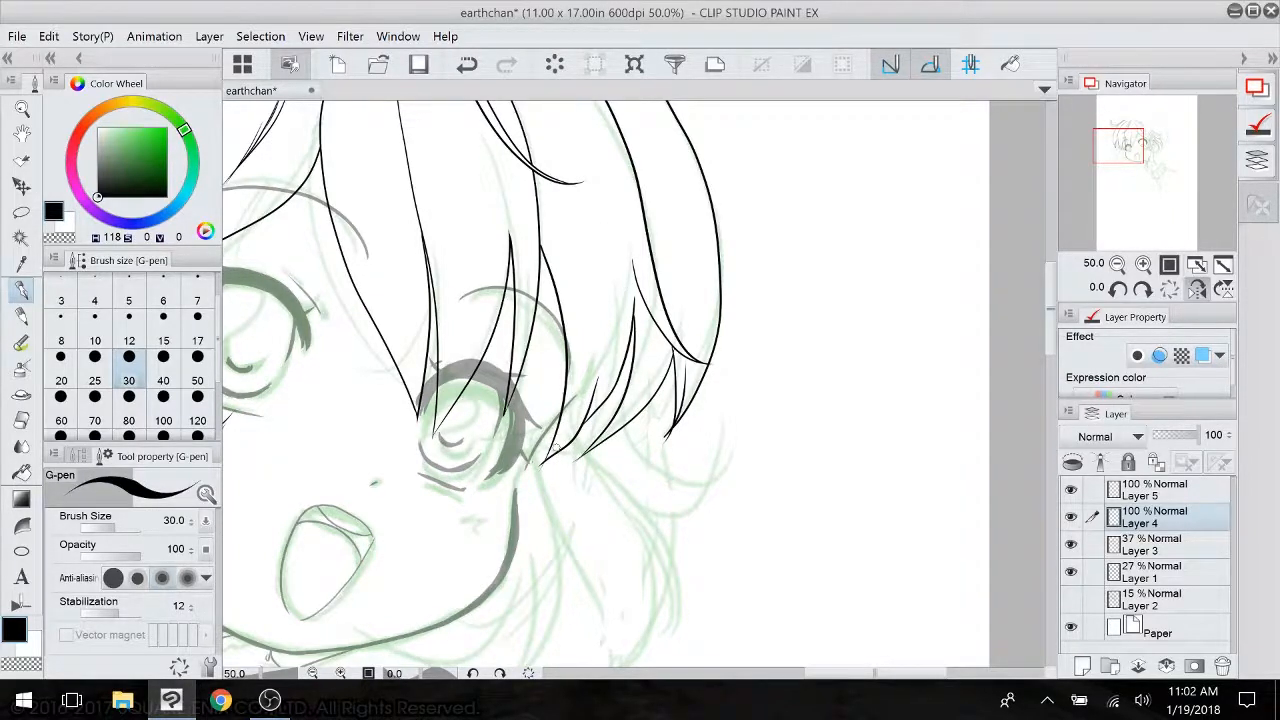
- Check what Layer 5 holds by toggling its visibility, and merge it down into Layer 4
key(e)
drag(662, 437, 795, 606)
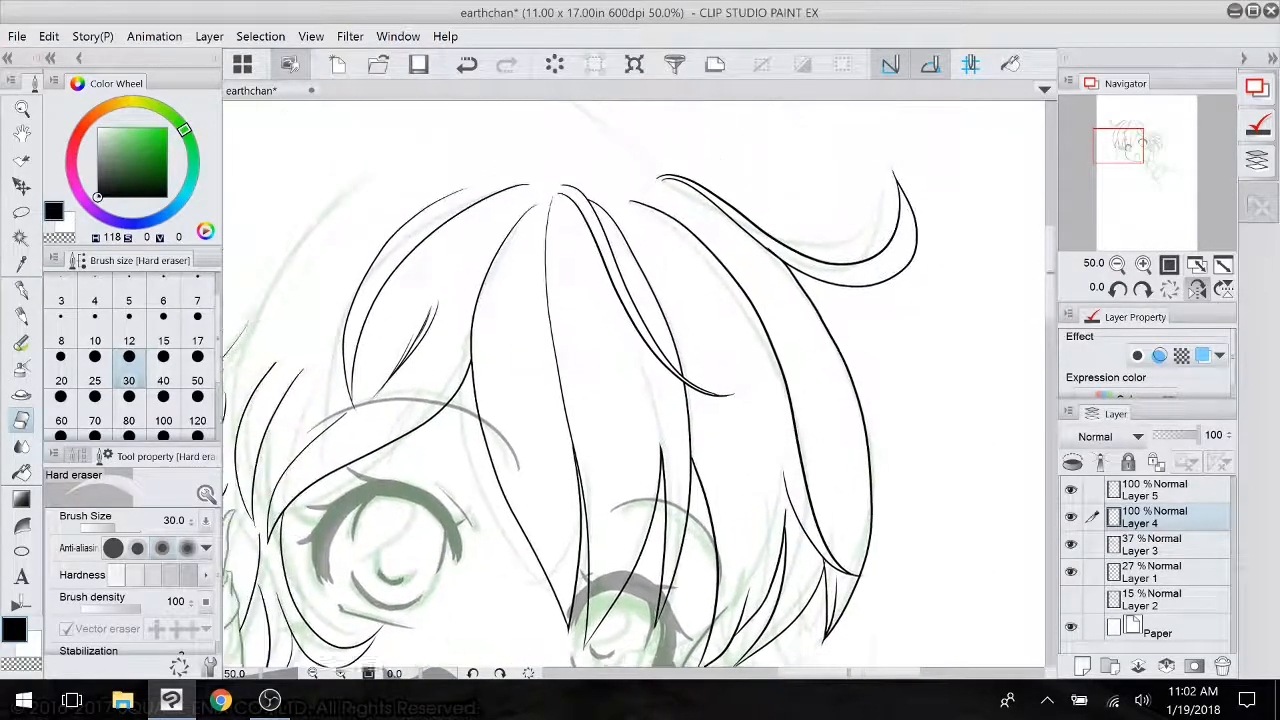
drag(560, 480, 794, 264)
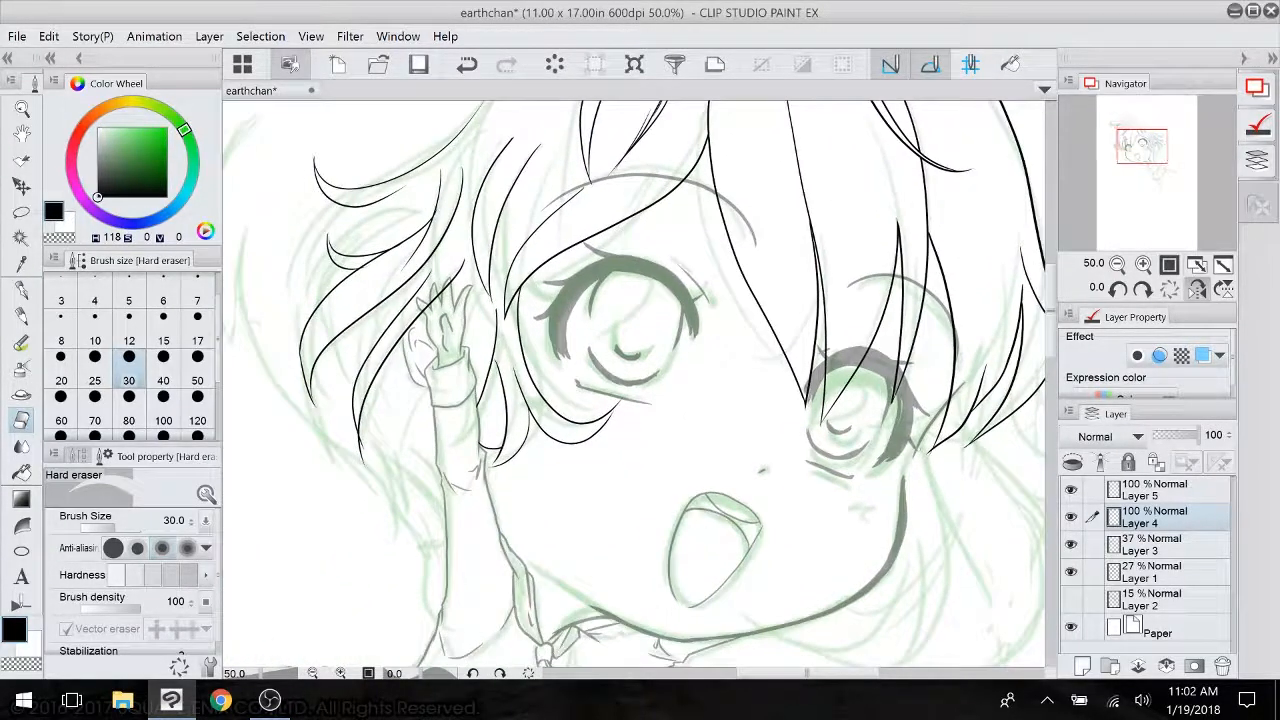
click(1071, 490)
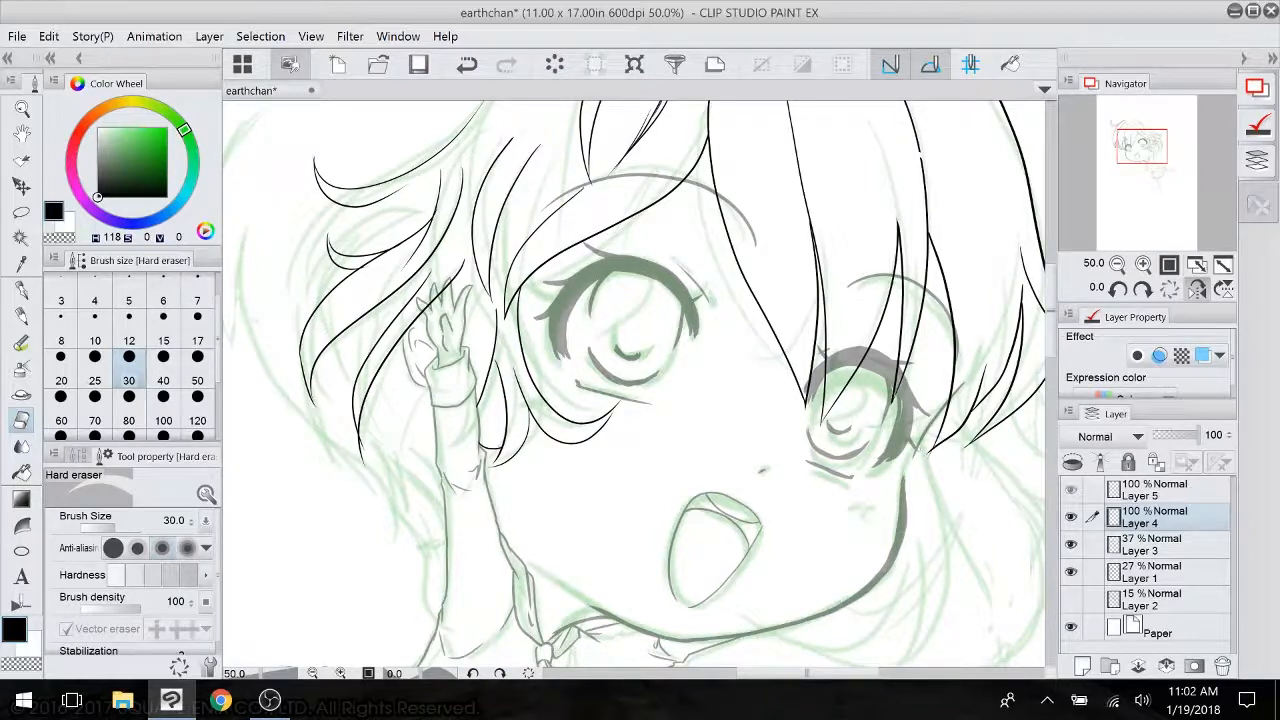
click(1071, 490)
click(1160, 490)
click(1166, 666)
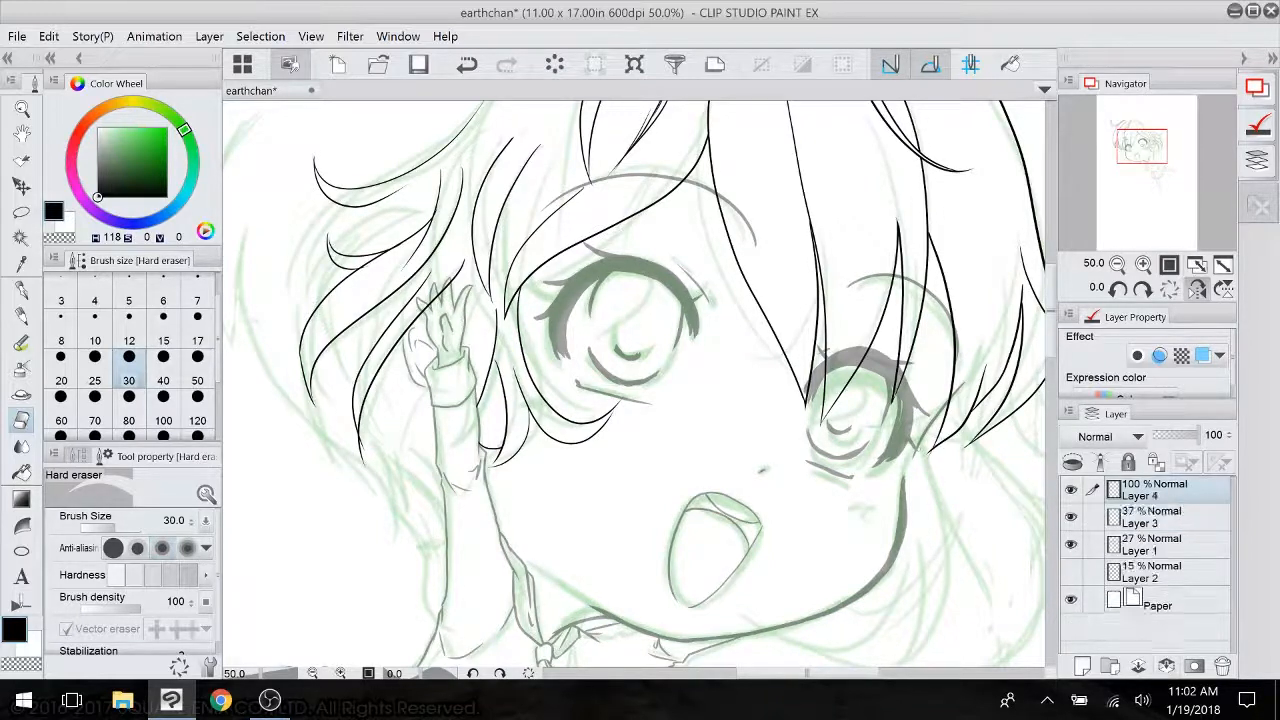
- Lower the opacity of Layer 1 to 14% and Layer 3 to 20%, and make Layer 4 active again
click(1160, 545)
click(1157, 436)
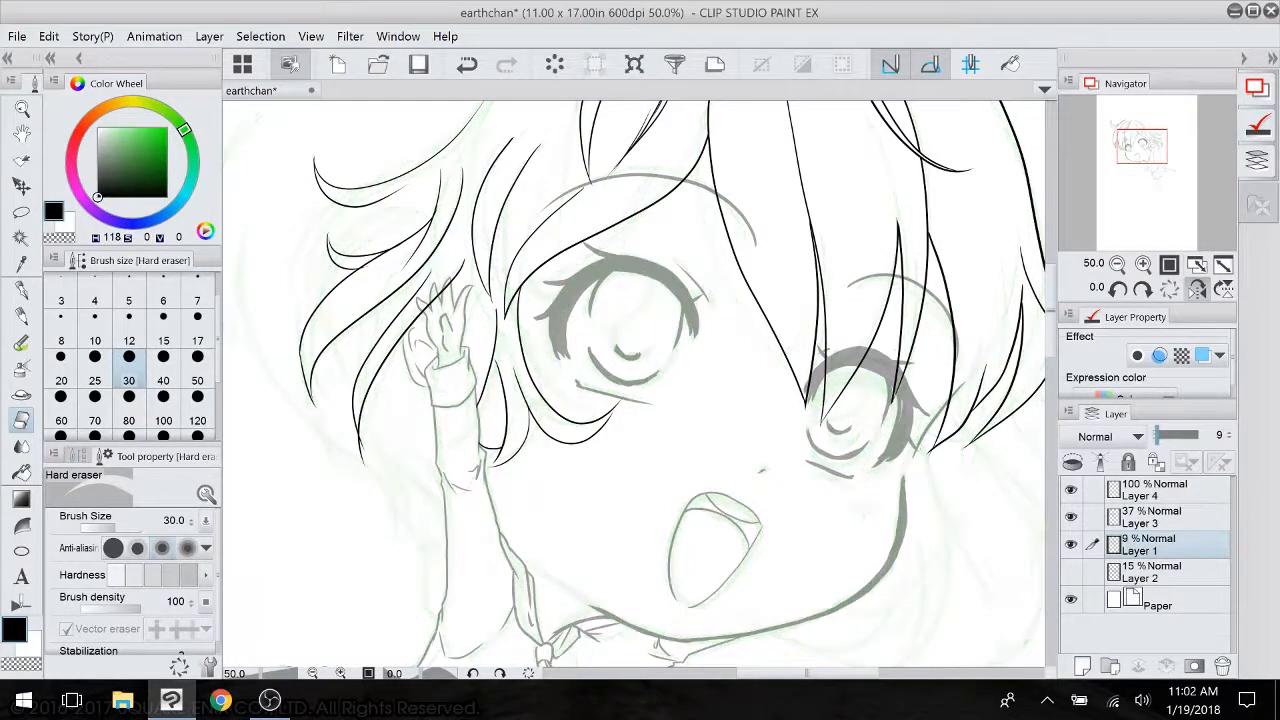
drag(1158, 436, 1164, 436)
click(1160, 517)
click(1159, 436)
click(1155, 489)
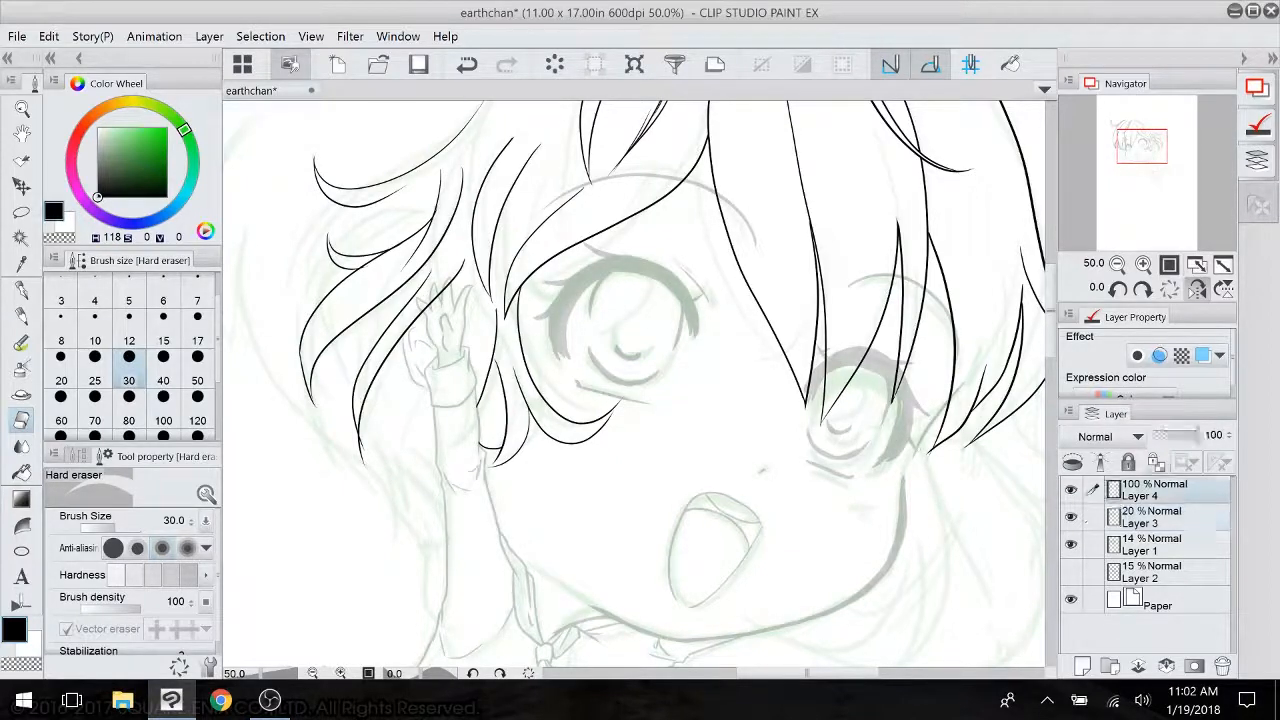
- Try inking a rounded G-pen contour from the parting down beside the bangs, with extra strokes along it, and undo them
scroll(636, 386, up, 5)
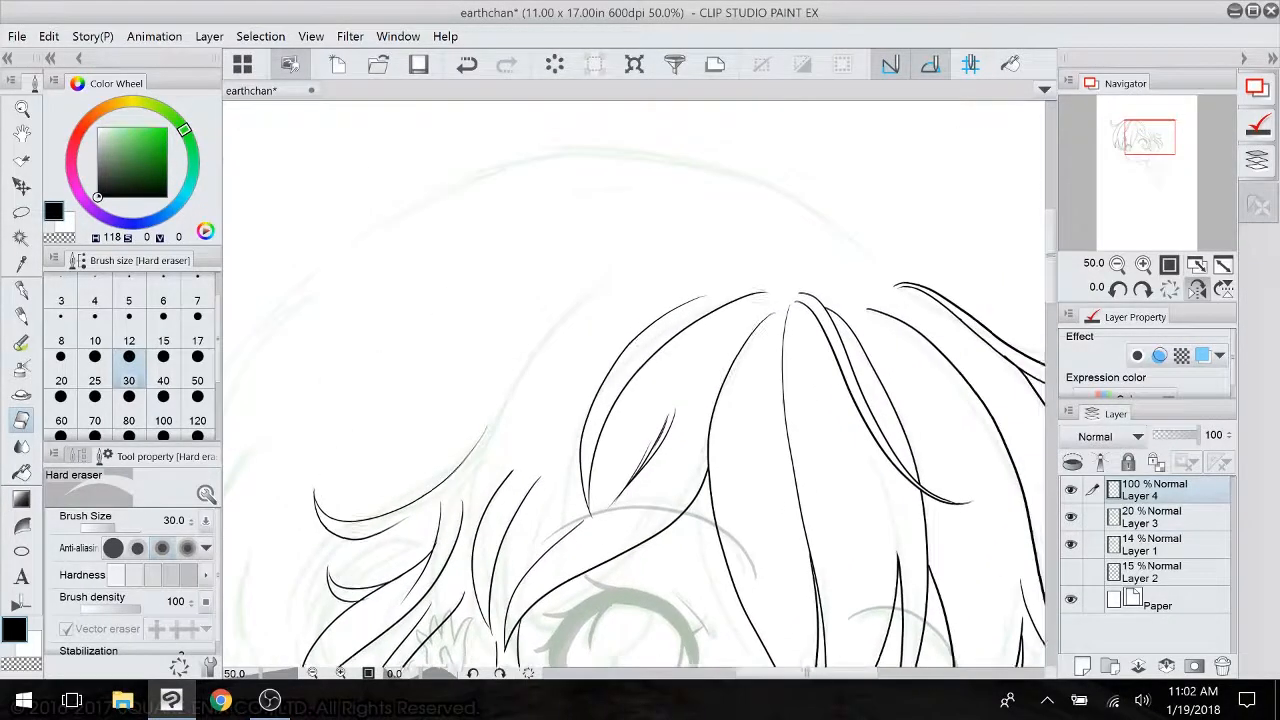
mouse_move(800, 295)
mouse_down()
mouse_move(640, 261)
mouse_move(658, 213)
mouse_up()
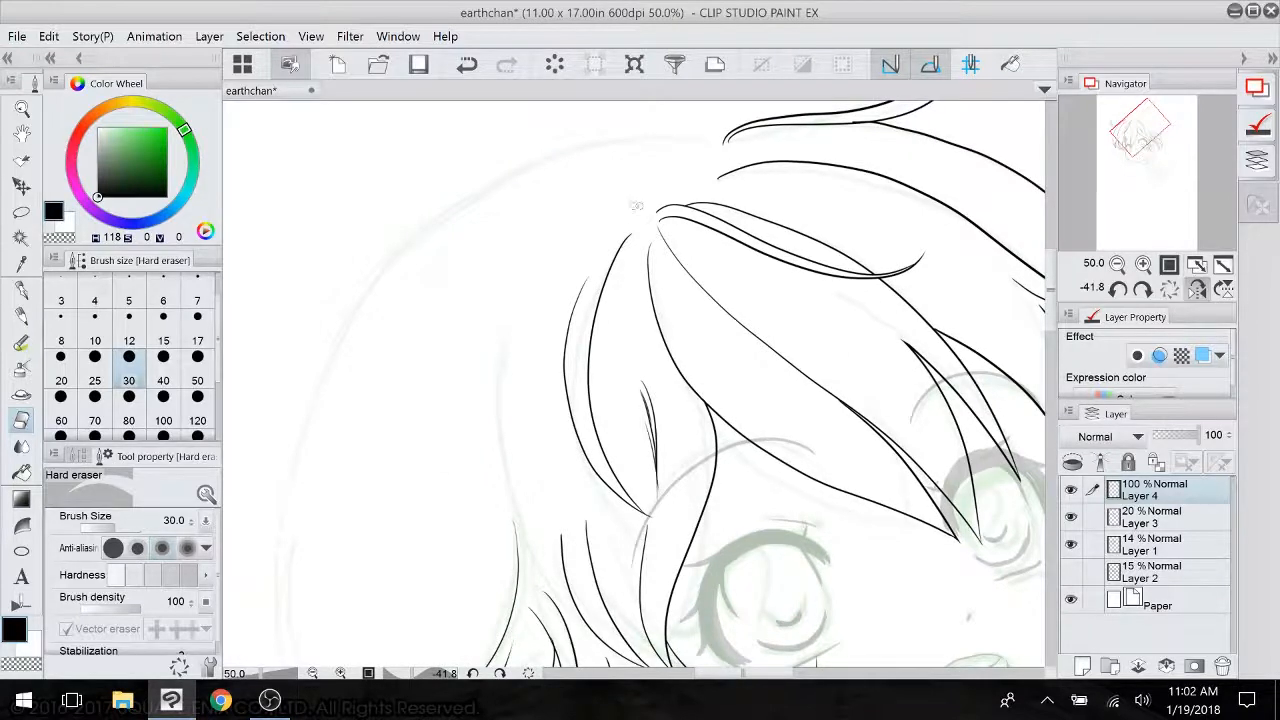
click(20, 290)
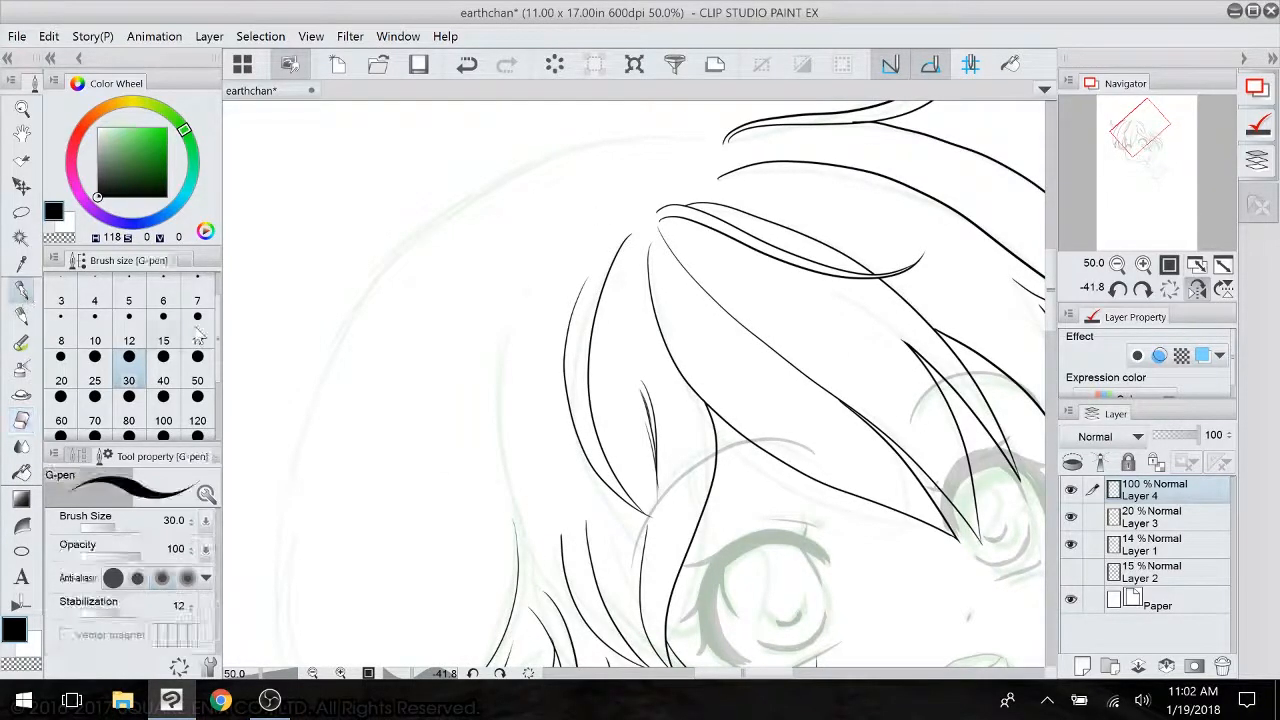
mouse_move(640, 207)
mouse_down()
mouse_move(514, 298)
mouse_move(503, 485)
mouse_move(490, 376)
mouse_move(555, 470)
mouse_up()
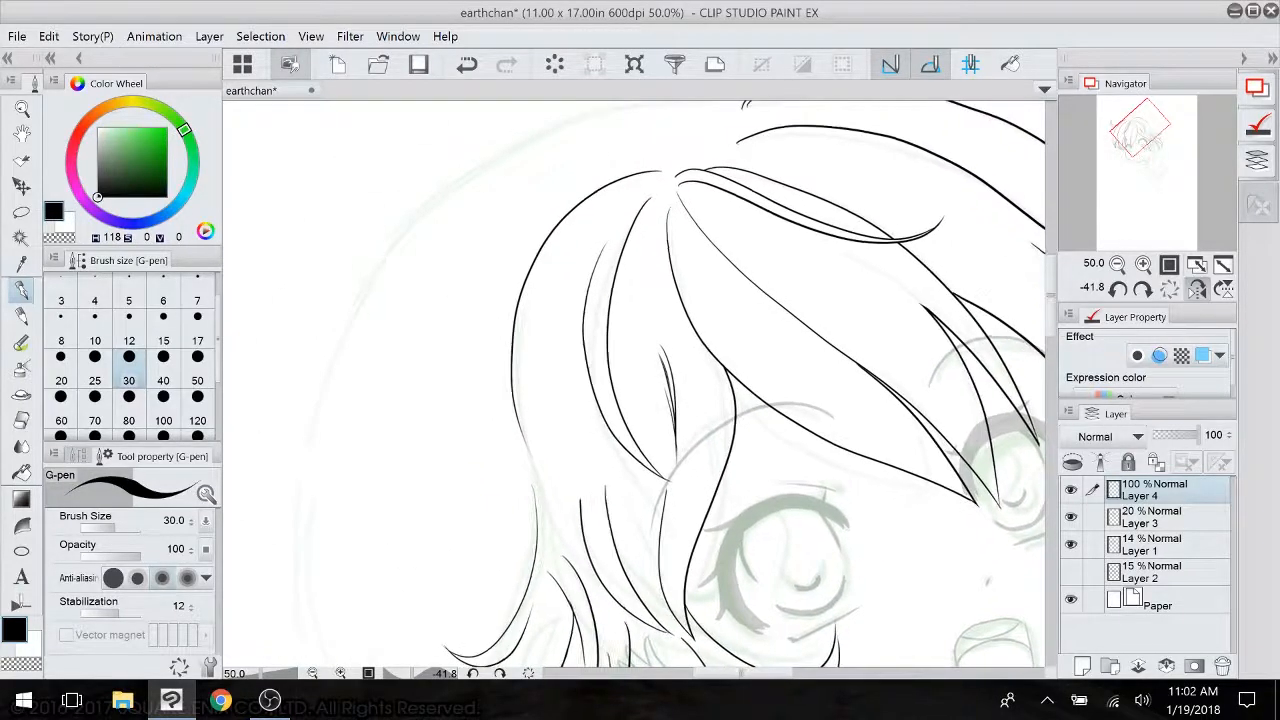
key(ctrl+z)
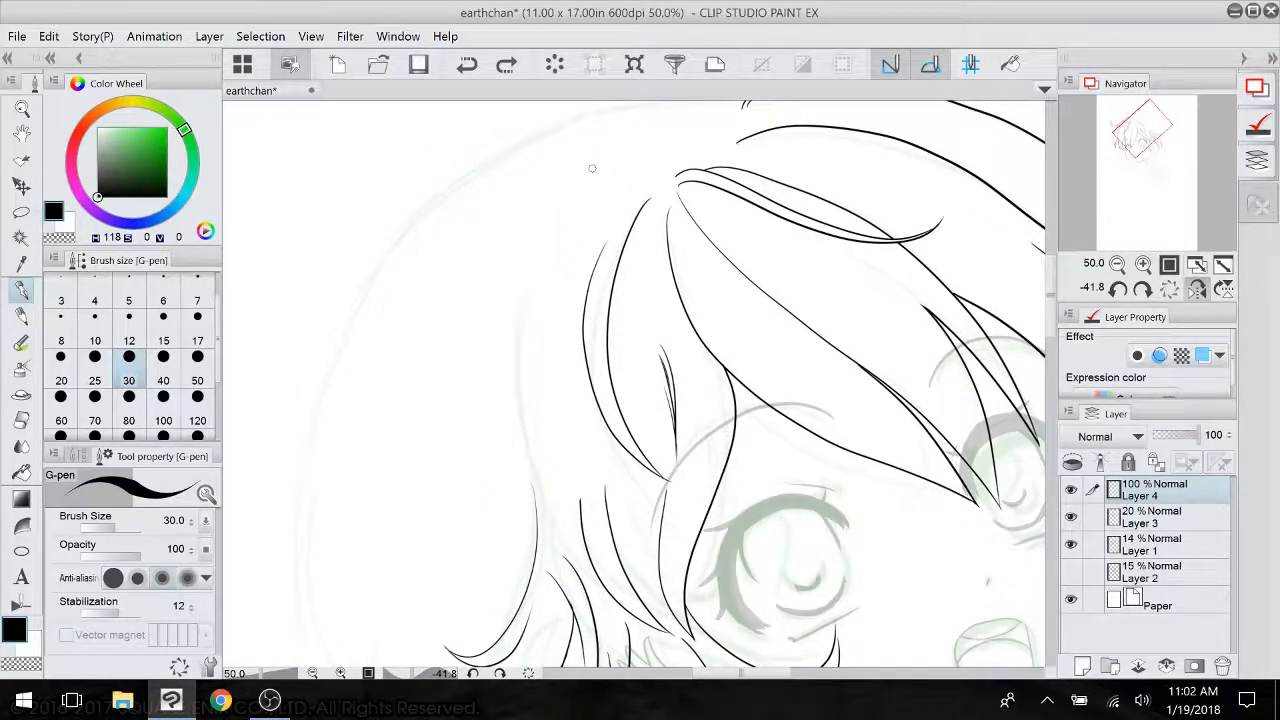
click(496, 64)
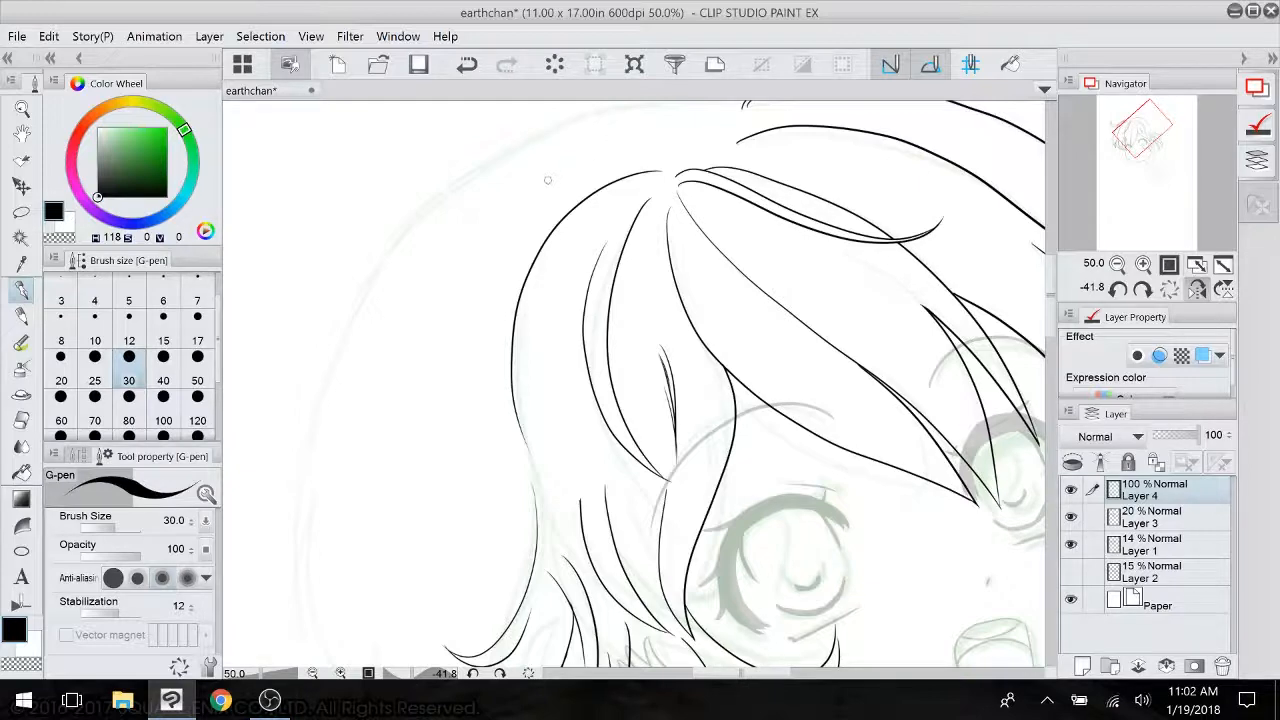
drag(524, 180, 554, 134)
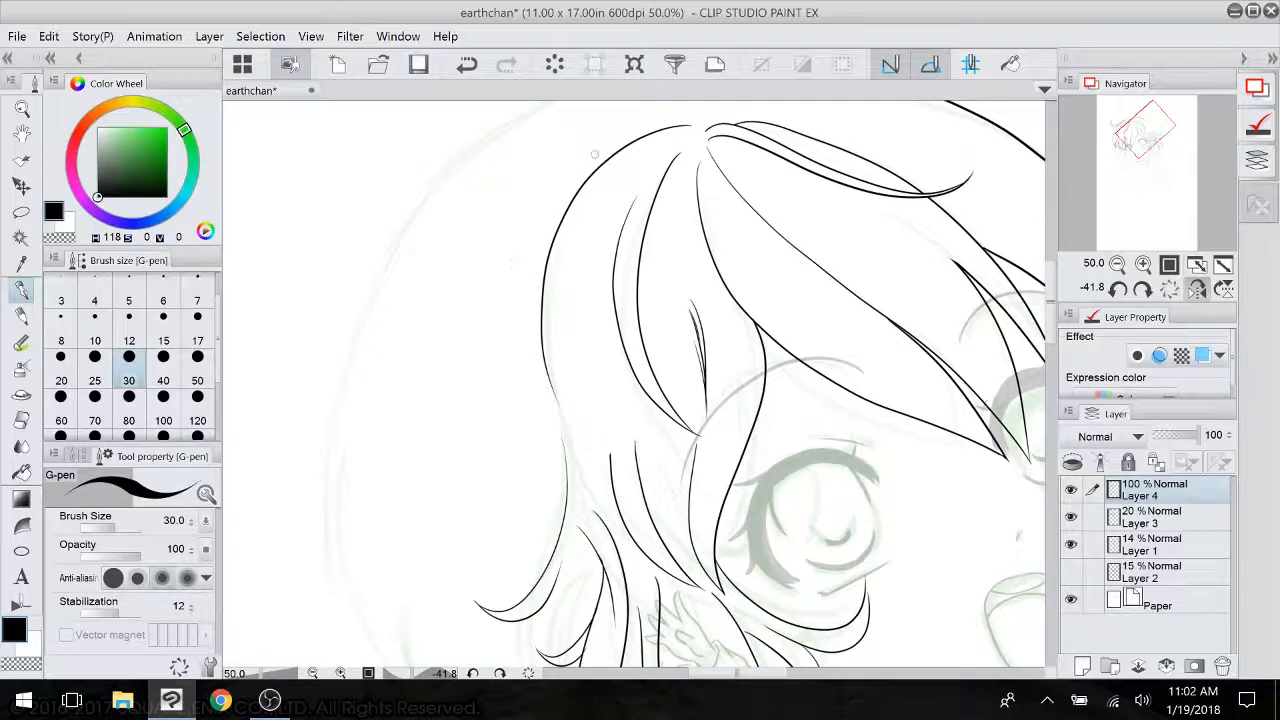
mouse_move(596, 150)
mouse_down()
mouse_move(564, 182)
mouse_move(538, 310)
mouse_move(550, 383)
mouse_up()
click(467, 64)
drag(581, 158, 553, 391)
key(ctrl+z)
key(ctrl+z)
- Ink a lock sweeping from the parting down beside the bangs, ending in an outward-flipped tip
mouse_move(640, 400)
mouse_down()
mouse_move(626, 290)
mouse_move(621, 467)
mouse_up()
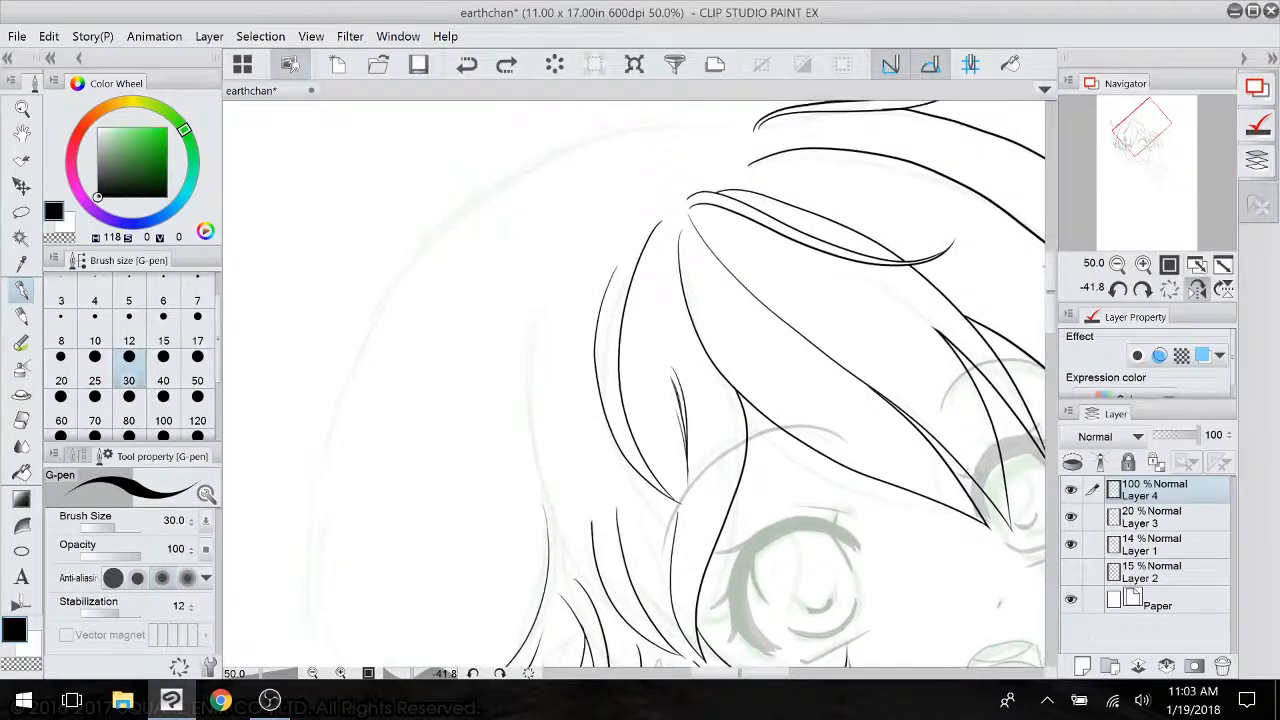
mouse_move(657, 199)
mouse_down()
mouse_move(516, 386)
mouse_move(430, 420)
mouse_move(471, 429)
mouse_move(520, 404)
mouse_up()
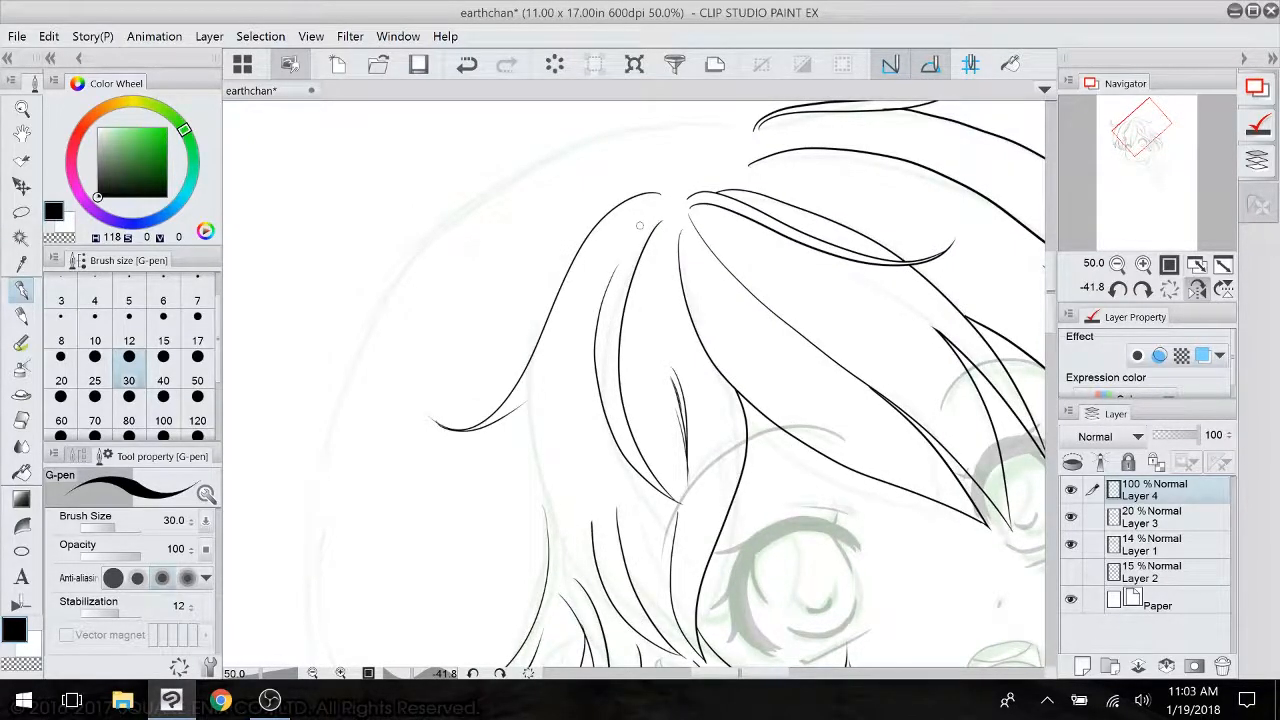
- Try inking the outer hair silhouette from the flipped-out curl's root down over the head, and undo it
drag(640, 225, 798, 298)
mouse_move(905, 201)
mouse_down()
mouse_move(829, 203)
mouse_move(630, 278)
mouse_move(466, 513)
mouse_move(354, 611)
mouse_up()
drag(613, 639, 641, 575)
scroll(712, 401, down, 3)
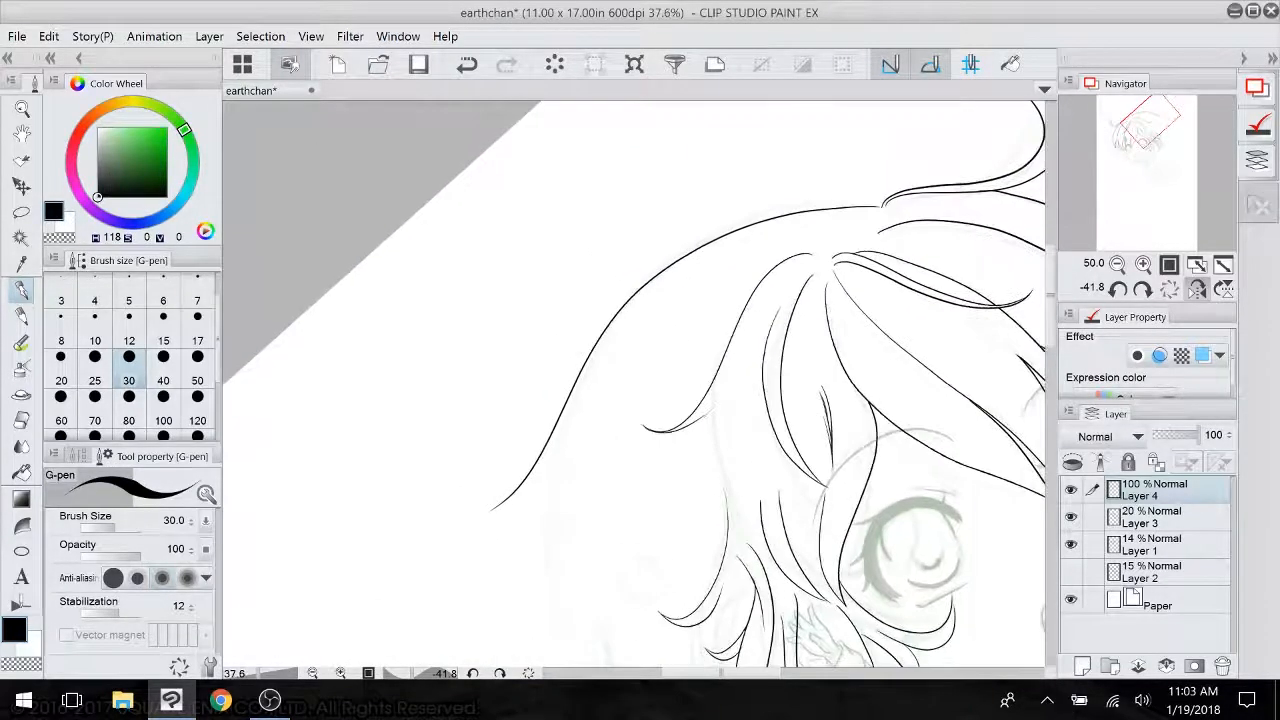
drag(712, 401, 642, 309)
key(ctrl+z)
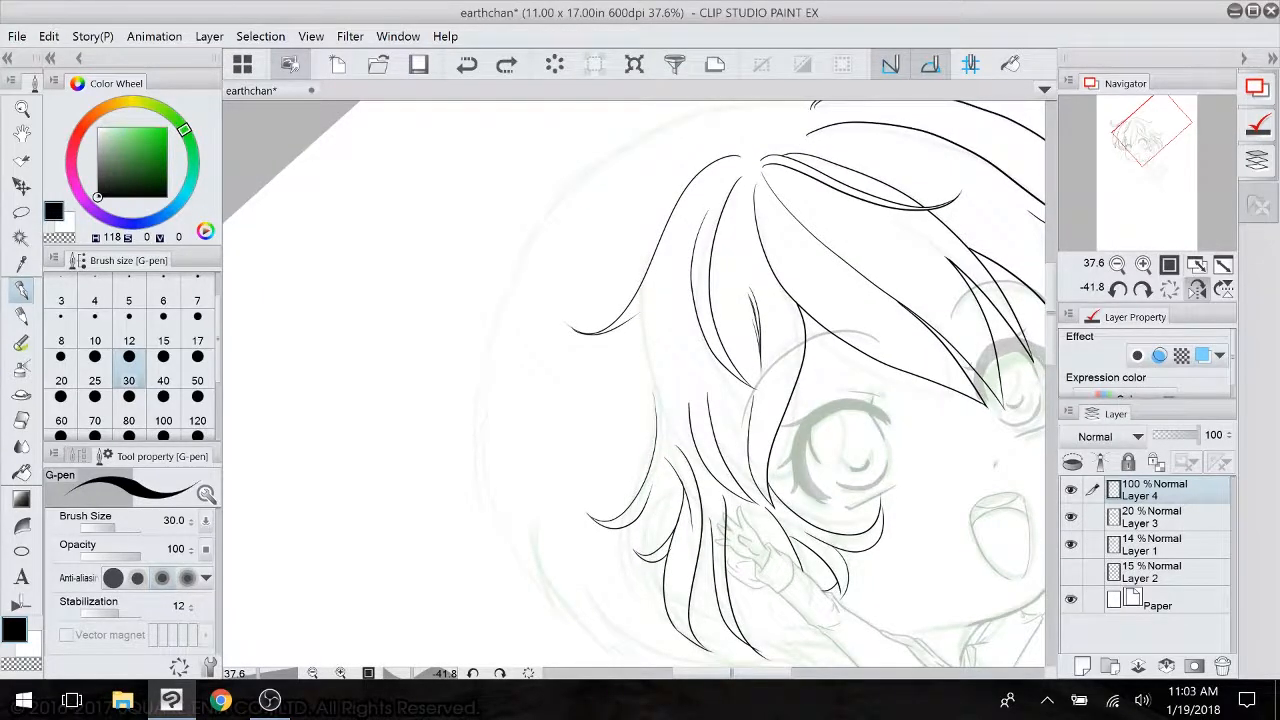
- Ink a rounder outer hair silhouette from the flipped-out curl's root over the head and down the far side
drag(787, 586, 801, 652)
mouse_move(826, 172)
mouse_down()
mouse_move(750, 180)
mouse_move(613, 232)
mouse_move(465, 413)
mouse_move(480, 575)
mouse_up()
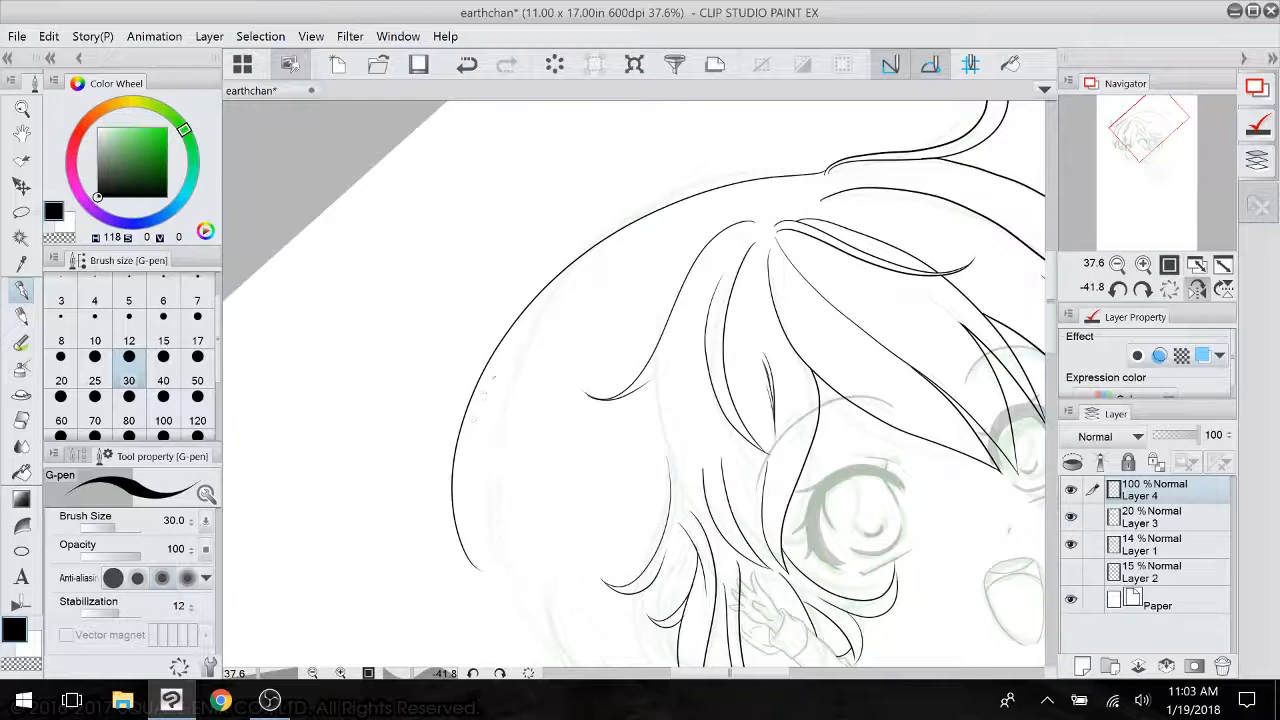
- Try inner strand lines along the far side of the outer hair silhouette, undoing each stroke
mouse_move(549, 296)
mouse_down()
mouse_move(475, 399)
mouse_move(455, 501)
mouse_move(466, 570)
mouse_up()
key(ctrl+z)
mouse_move(540, 319)
mouse_down()
mouse_move(466, 536)
mouse_move(472, 578)
mouse_up()
key(ctrl+z)
mouse_move(540, 320)
mouse_down()
mouse_move(462, 487)
mouse_move(475, 575)
mouse_up()
key(ctrl+z)
mouse_move(540, 320)
mouse_down()
mouse_move(462, 528)
mouse_move(476, 585)
mouse_move(537, 326)
mouse_move(476, 418)
mouse_move(480, 580)
mouse_move(402, 397)
mouse_move(452, 461)
mouse_move(437, 369)
mouse_move(443, 382)
mouse_up()
key(ctrl+z)
- Ink overlapping, tapered strand lines stepping down the far side of the outer hair silhouette
mouse_move(636, 211)
mouse_down()
mouse_move(522, 312)
mouse_move(489, 446)
mouse_up()
key(ctrl+z)
mouse_move(640, 210)
mouse_down()
mouse_move(555, 278)
mouse_move(479, 440)
mouse_up()
mouse_move(527, 336)
mouse_down()
mouse_move(492, 502)
mouse_move(524, 440)
mouse_up()
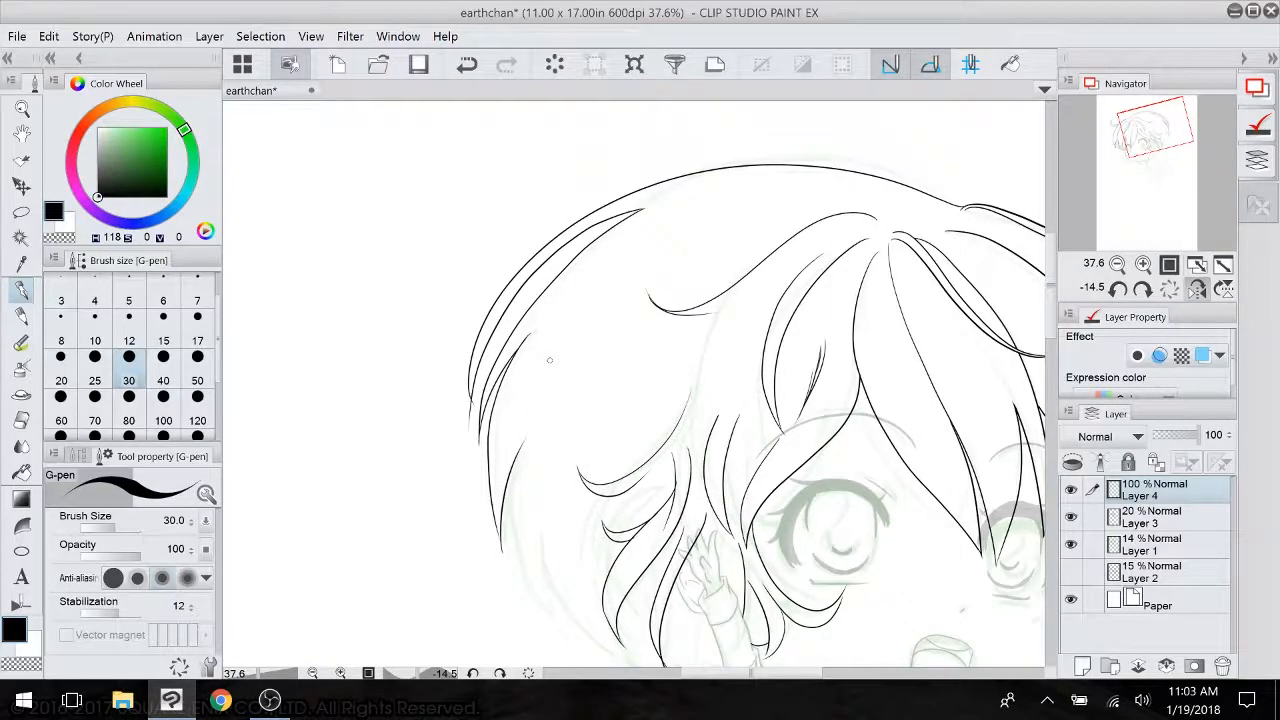
- Continue the layered outer strands in black down the hair's edge toward the nape, ending in pointed tips
drag(550, 360, 526, 268)
scroll(600, 500, up, 1)
mouse_move(590, 480)
mouse_down()
mouse_move(550, 449)
mouse_move(502, 459)
mouse_up()
key(x)
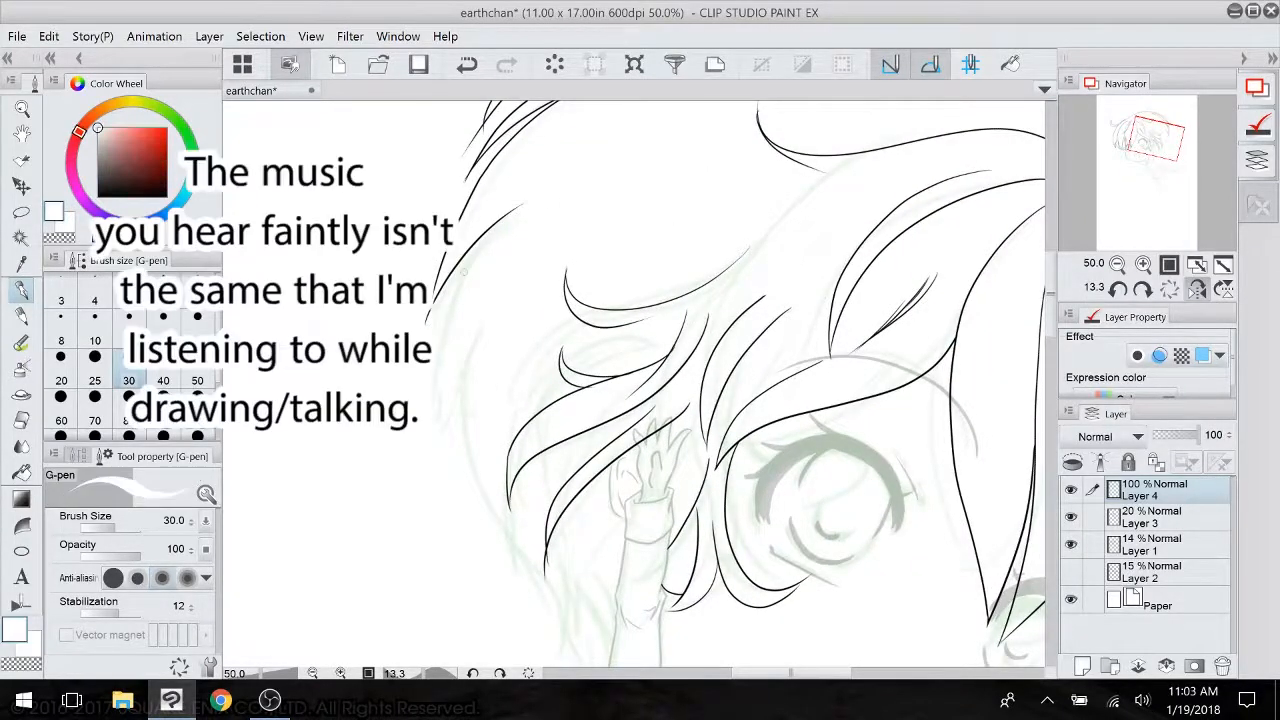
key(x)
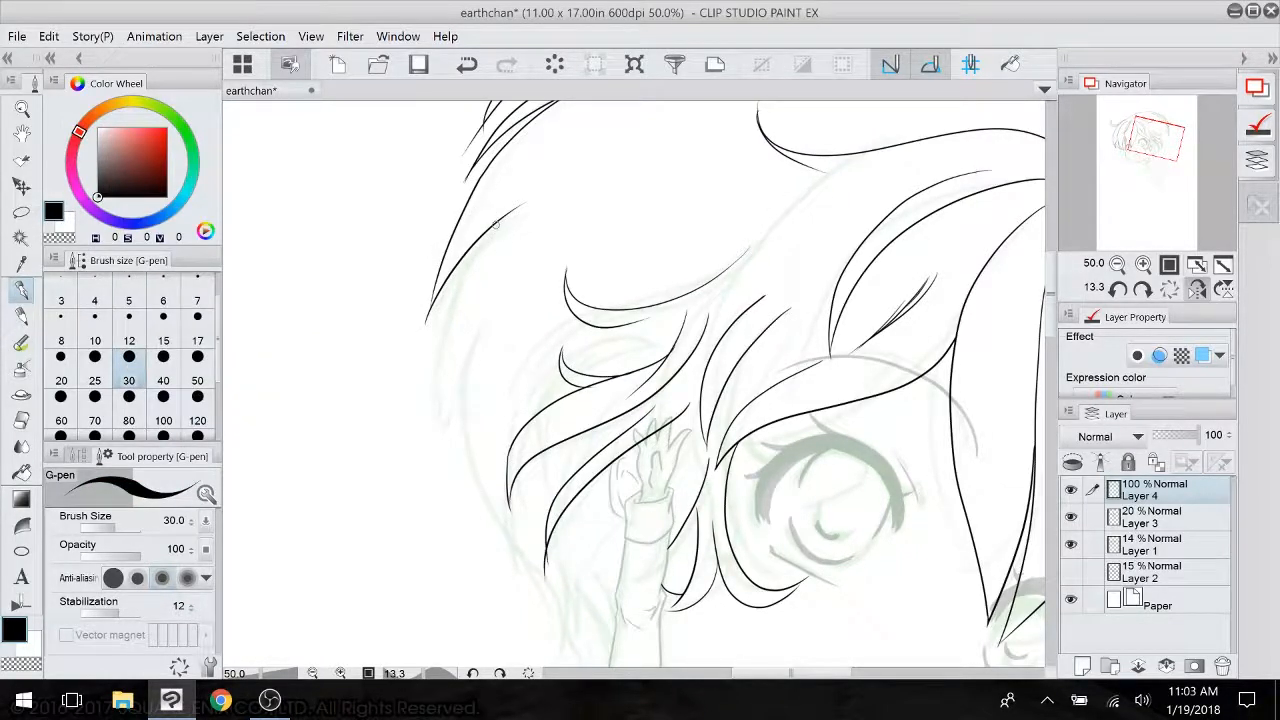
mouse_move(495, 224)
mouse_down()
mouse_move(450, 295)
mouse_move(437, 445)
mouse_move(500, 296)
mouse_move(464, 378)
mouse_move(471, 489)
mouse_move(528, 580)
mouse_up()
drag(487, 467, 530, 583)
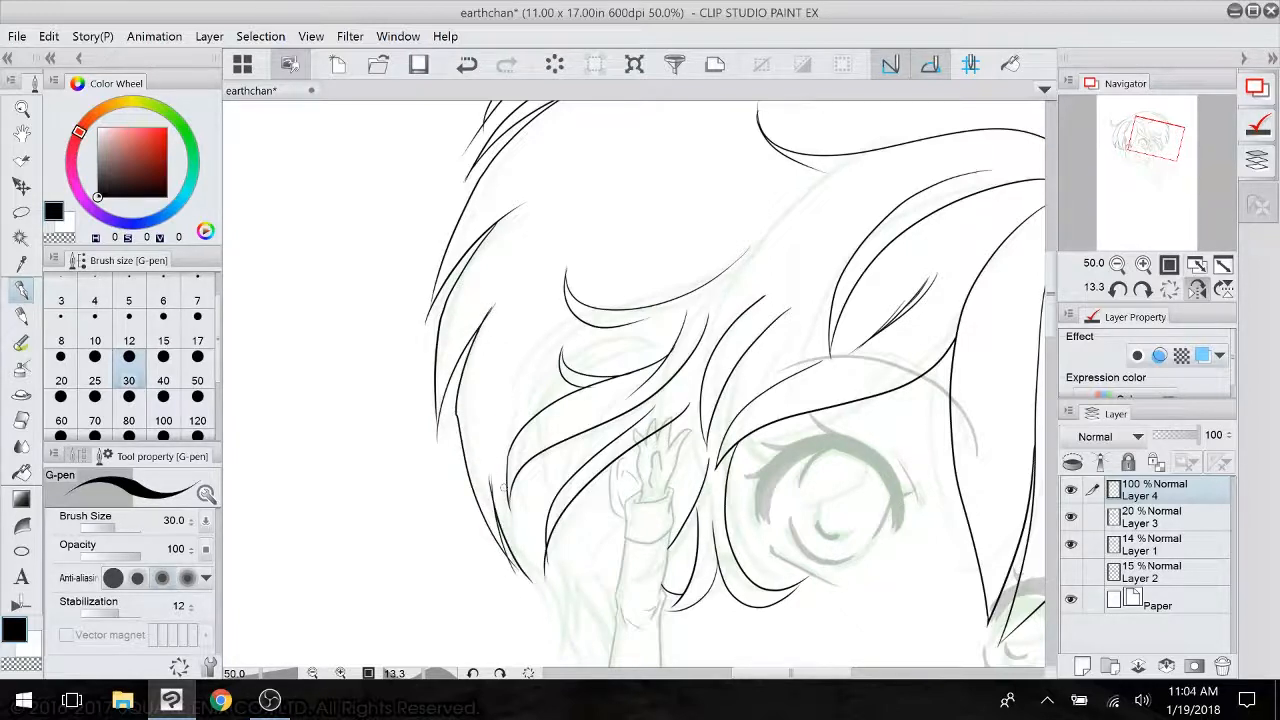
- Ink jagged, pointed strand tips at the nape beside the raised arm, and a small upturned curl by the cheek
drag(504, 487, 420, 350)
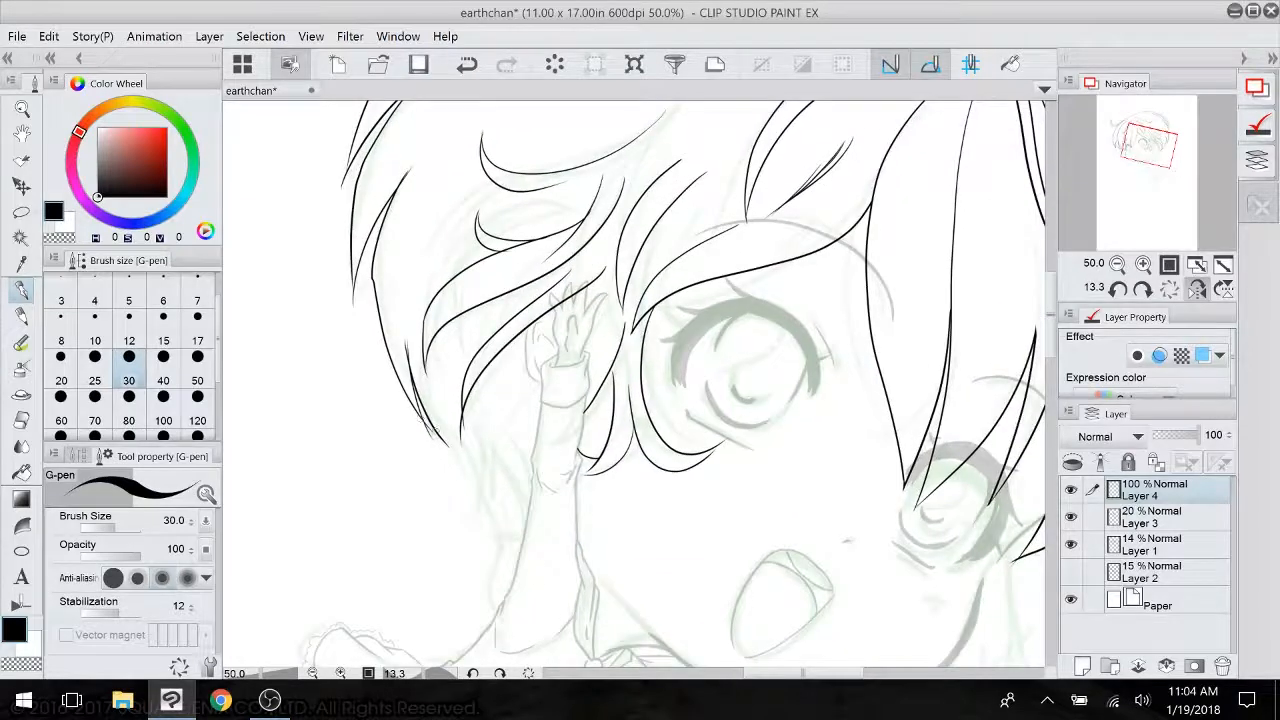
mouse_move(436, 412)
mouse_down()
mouse_move(477, 546)
mouse_move(476, 425)
mouse_move(500, 534)
mouse_up()
mouse_move(506, 450)
mouse_down()
mouse_move(496, 535)
mouse_move(522, 520)
mouse_up()
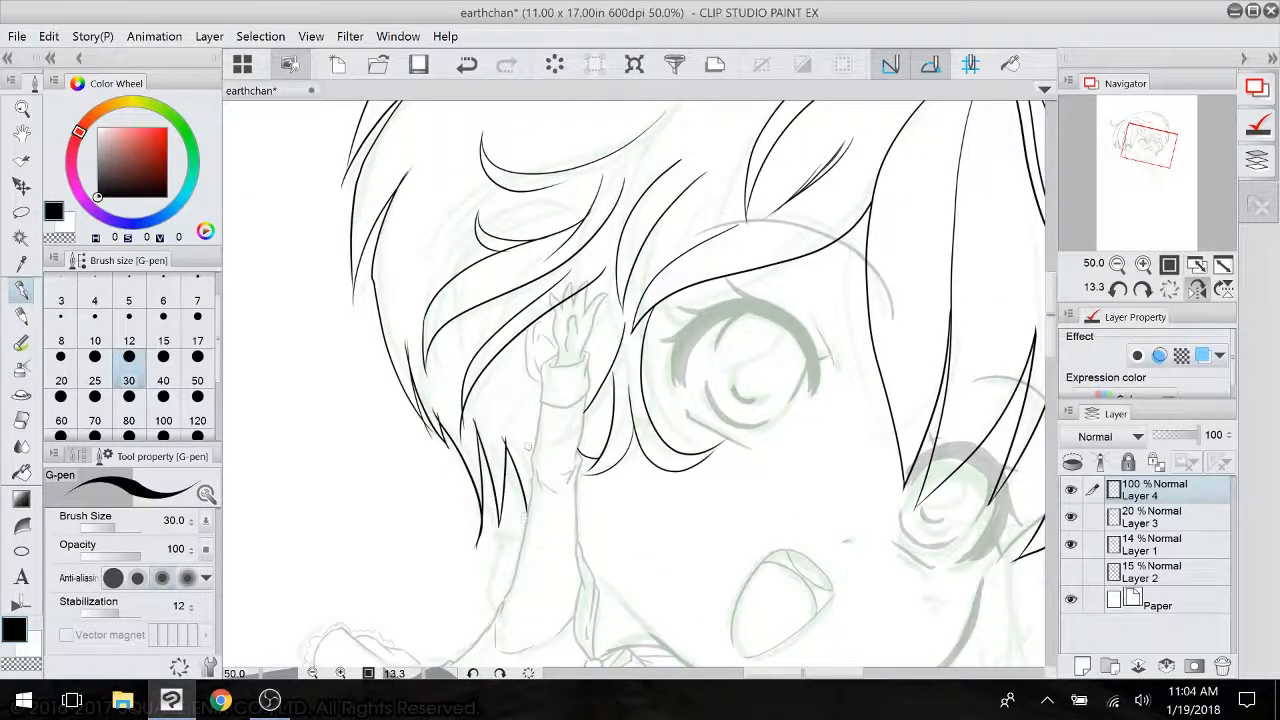
drag(528, 447, 539, 421)
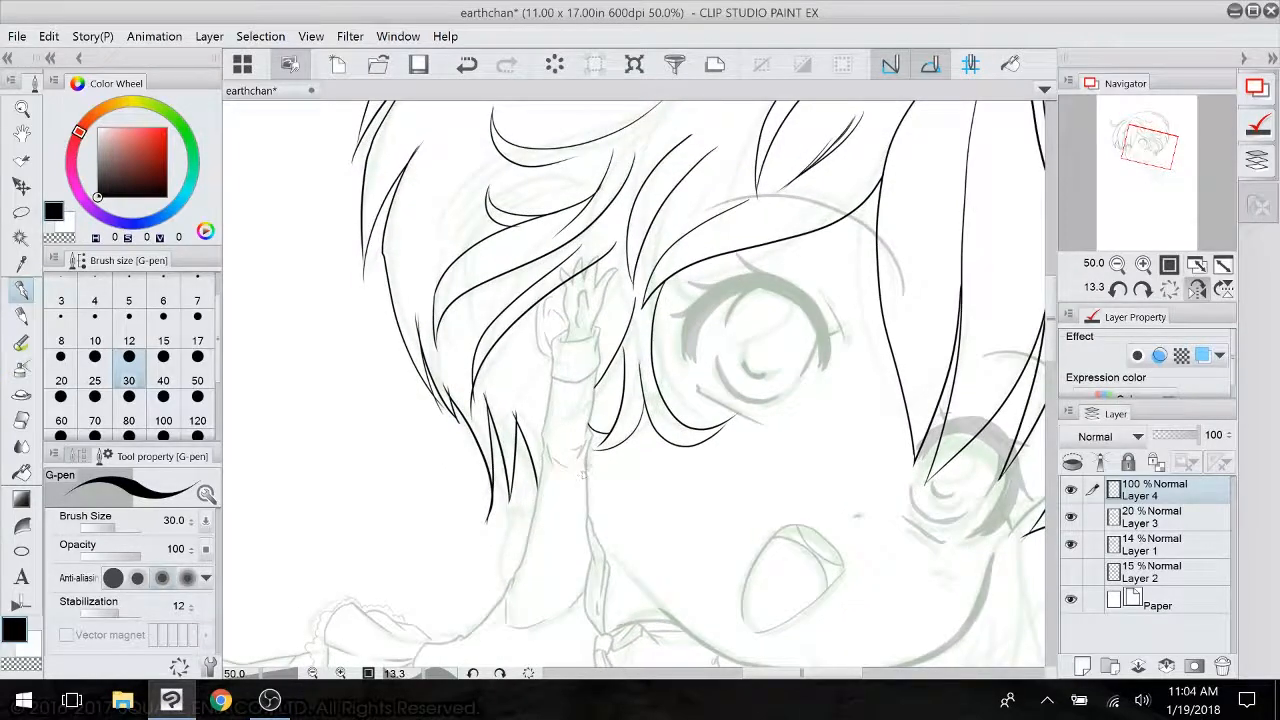
mouse_move(588, 456)
mouse_down()
mouse_move(597, 486)
mouse_move(634, 476)
mouse_move(608, 518)
mouse_move(636, 476)
mouse_up()
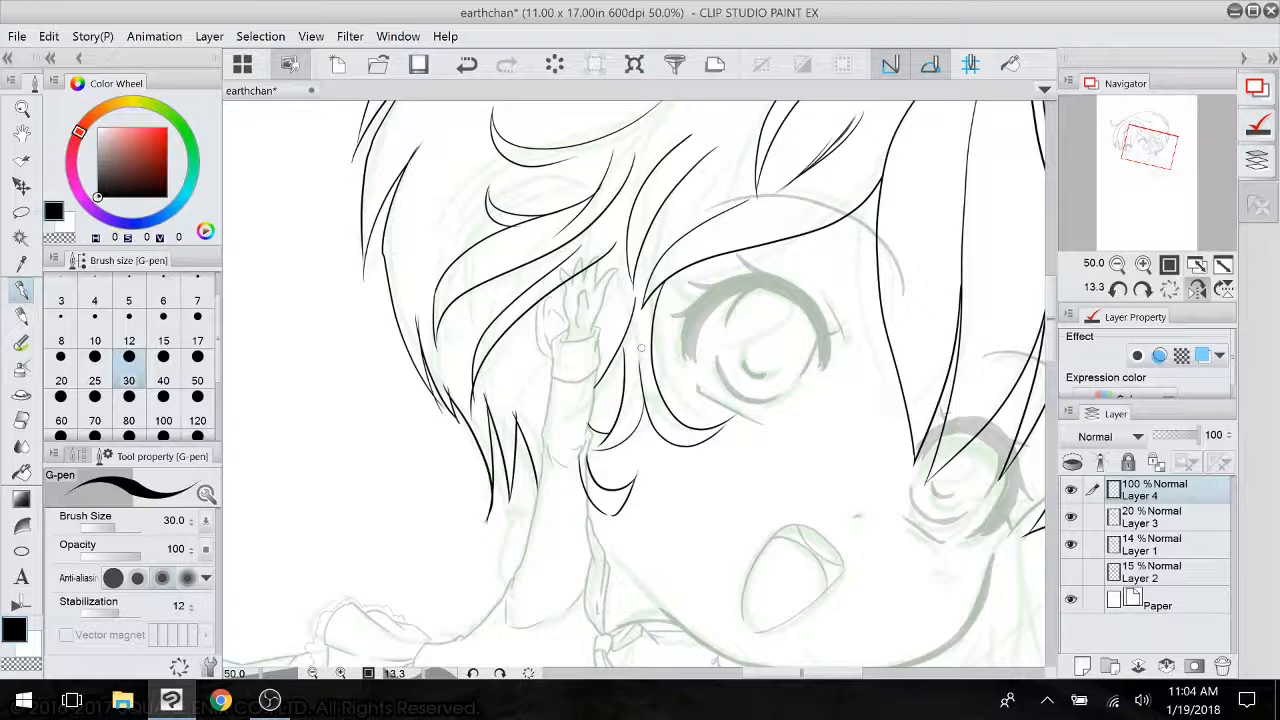
- Erase the overshooting line ends on the strand tips near the nape with the hard eraser at size 17
key(e)
scroll(471, 396, up, 3)
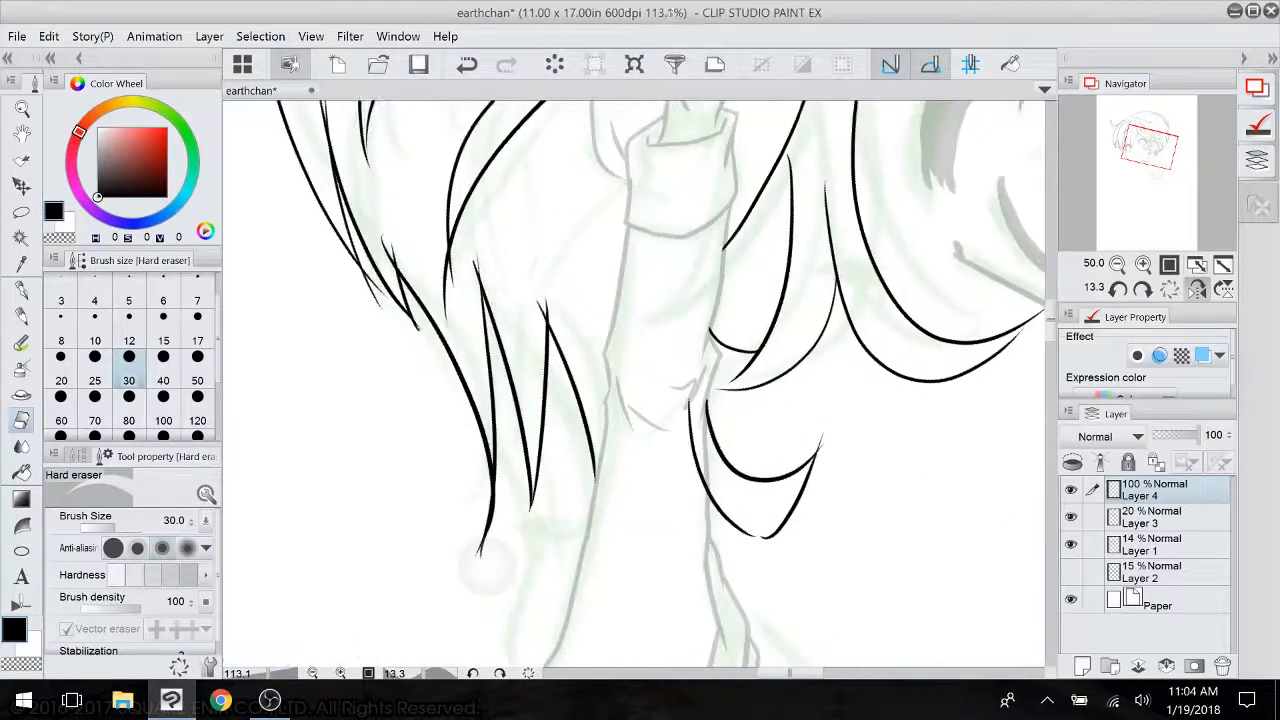
click(197, 320)
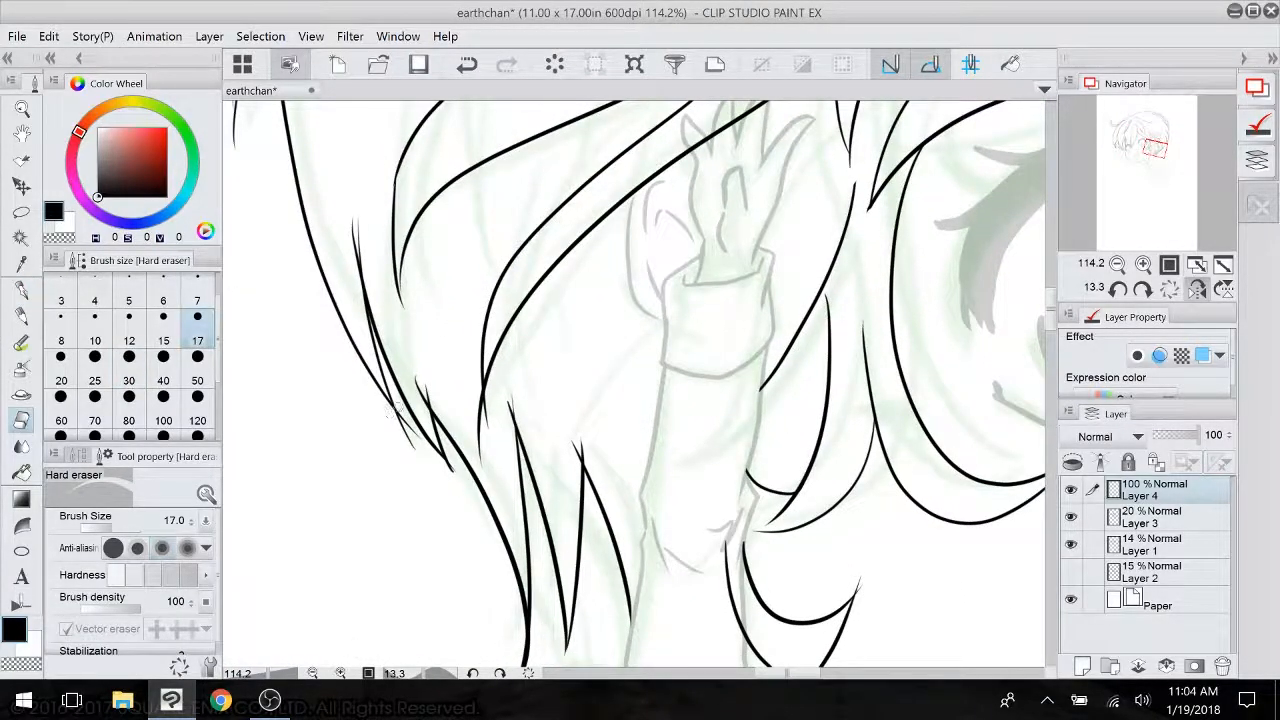
mouse_move(396, 407)
mouse_down()
mouse_move(403, 440)
mouse_move(414, 450)
mouse_move(419, 438)
mouse_up()
mouse_move(500, 378)
mouse_down()
mouse_move(480, 440)
mouse_move(490, 385)
mouse_move(510, 430)
mouse_move(510, 400)
mouse_up()
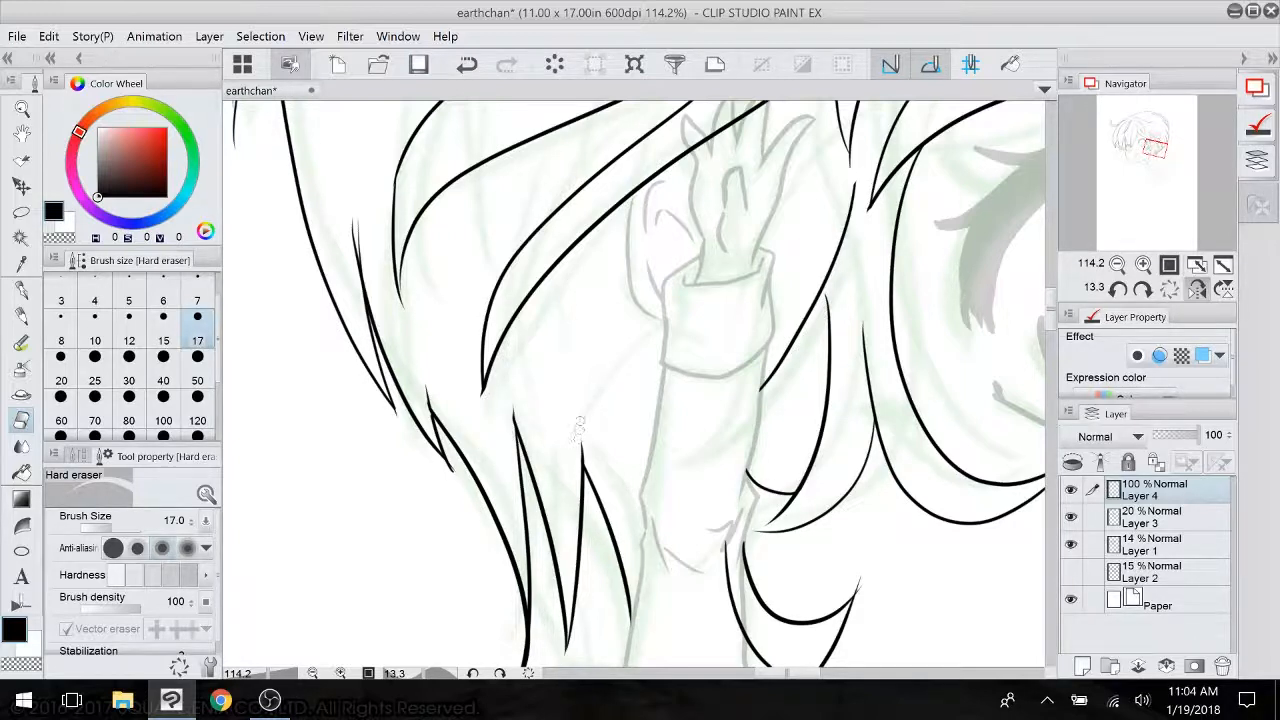
- Clean up the crossing line ends of the layered strands farther up the outer hair silhouette with the same hard eraser
mouse_move(353, 207)
mouse_down()
mouse_move(366, 266)
mouse_move(350, 219)
mouse_move(355, 246)
mouse_move(363, 143)
mouse_move(332, 582)
mouse_move(520, 558)
mouse_up()
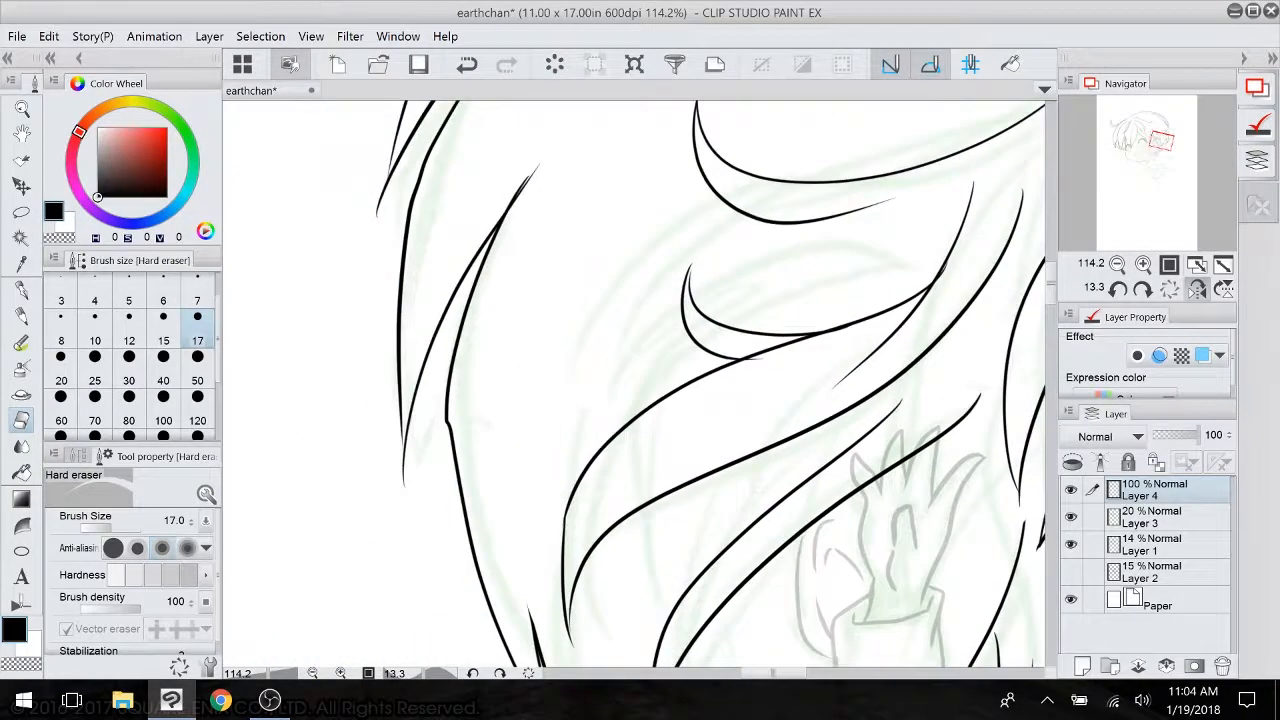
drag(520, 420, 506, 597)
mouse_move(484, 390)
mouse_down()
mouse_move(514, 354)
mouse_move(504, 367)
mouse_up()
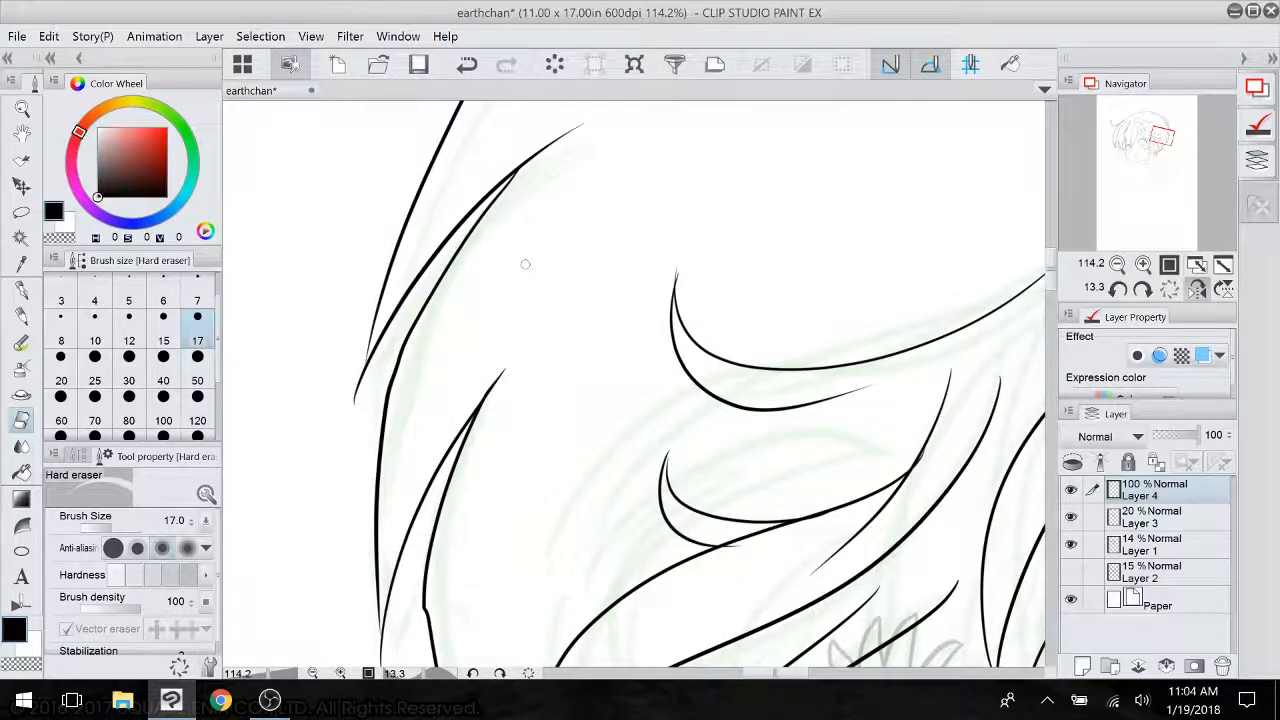
drag(525, 264, 300, 430)
drag(700, 200, 532, 552)
drag(725, 455, 600, 455)
scroll(640, 385, down, 2)
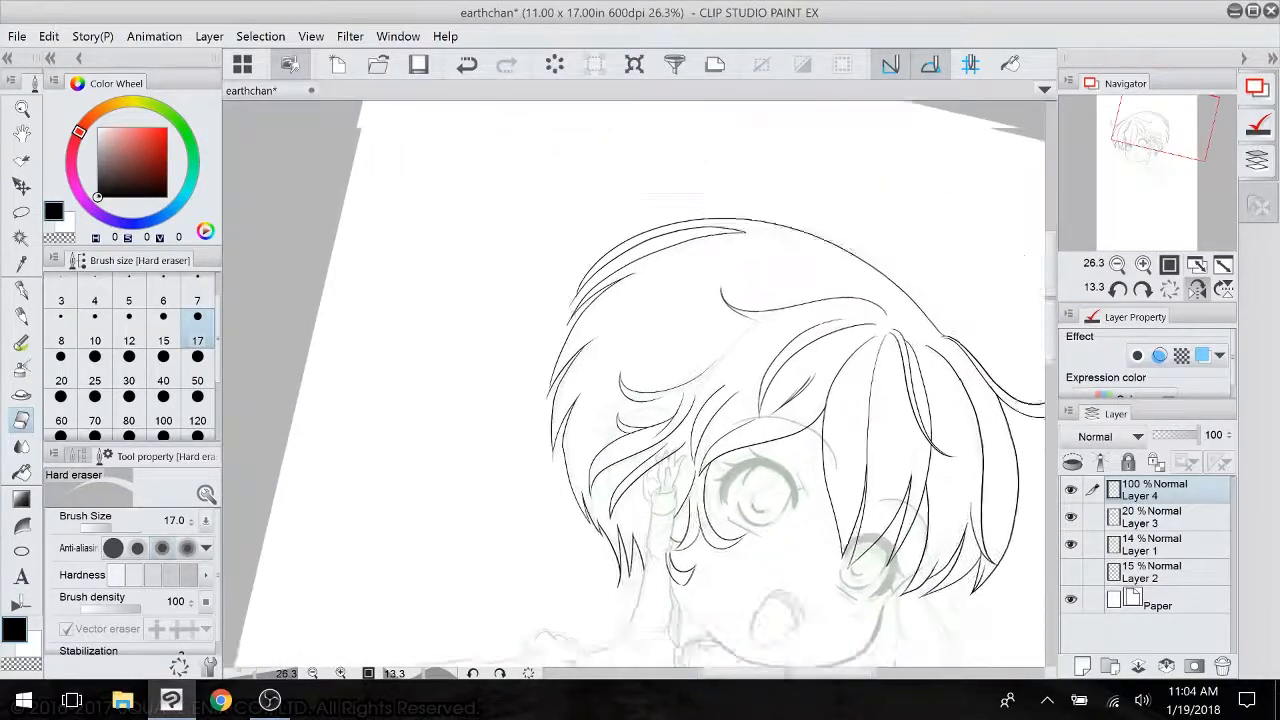
- Erase the crown outline and the upper layered strands at the back of the head with the hard eraser at size 120
drag(757, 486, 695, 375)
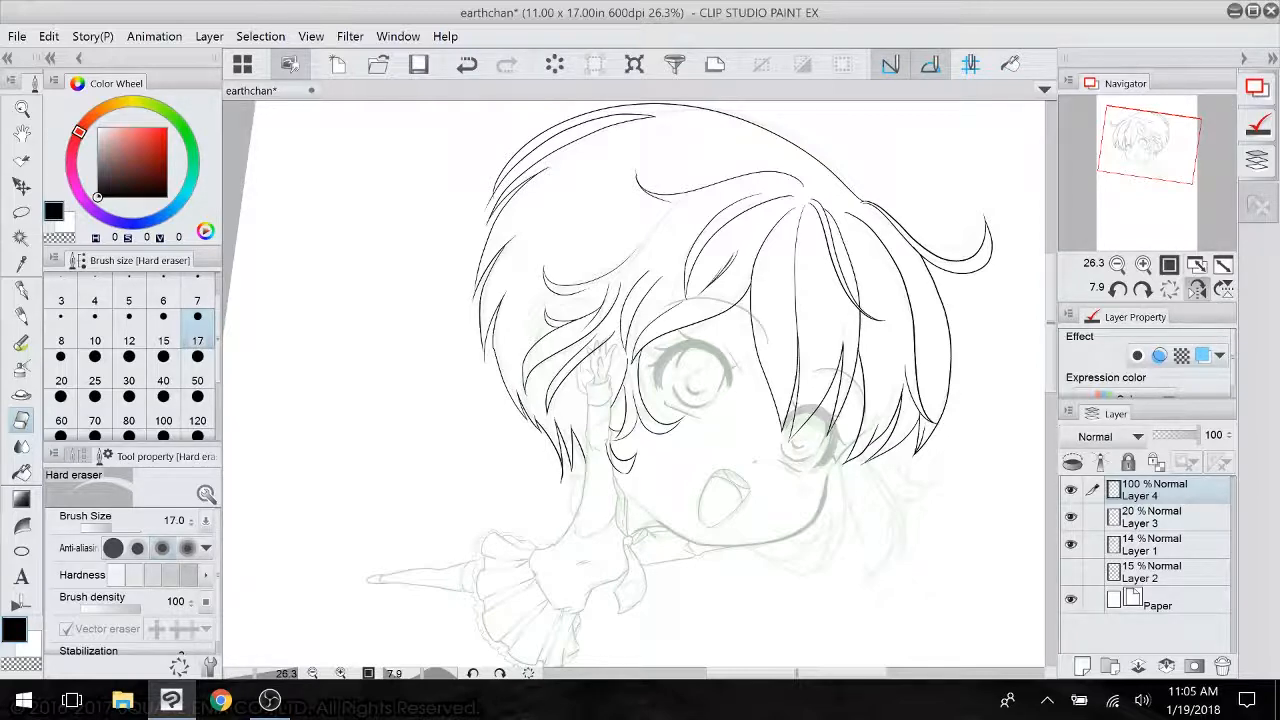
drag(693, 375, 726, 366)
scroll(550, 478, up, 1)
drag(550, 478, 536, 544)
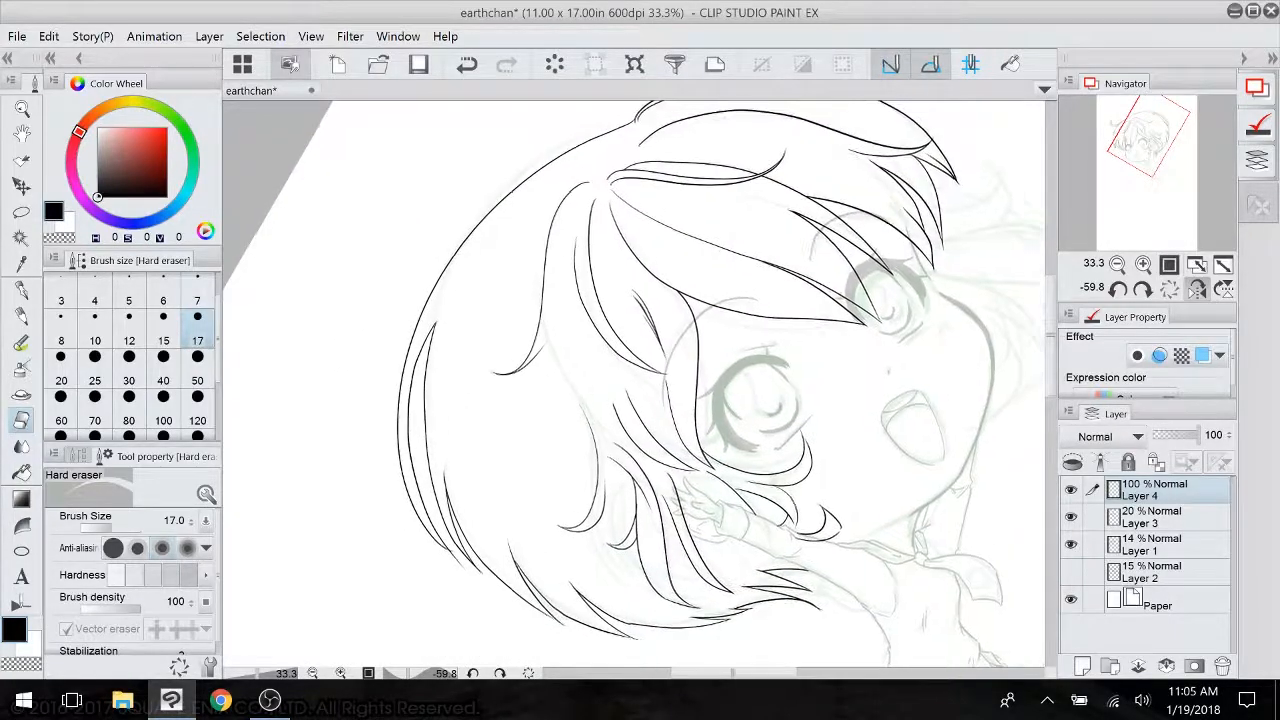
click(197, 424)
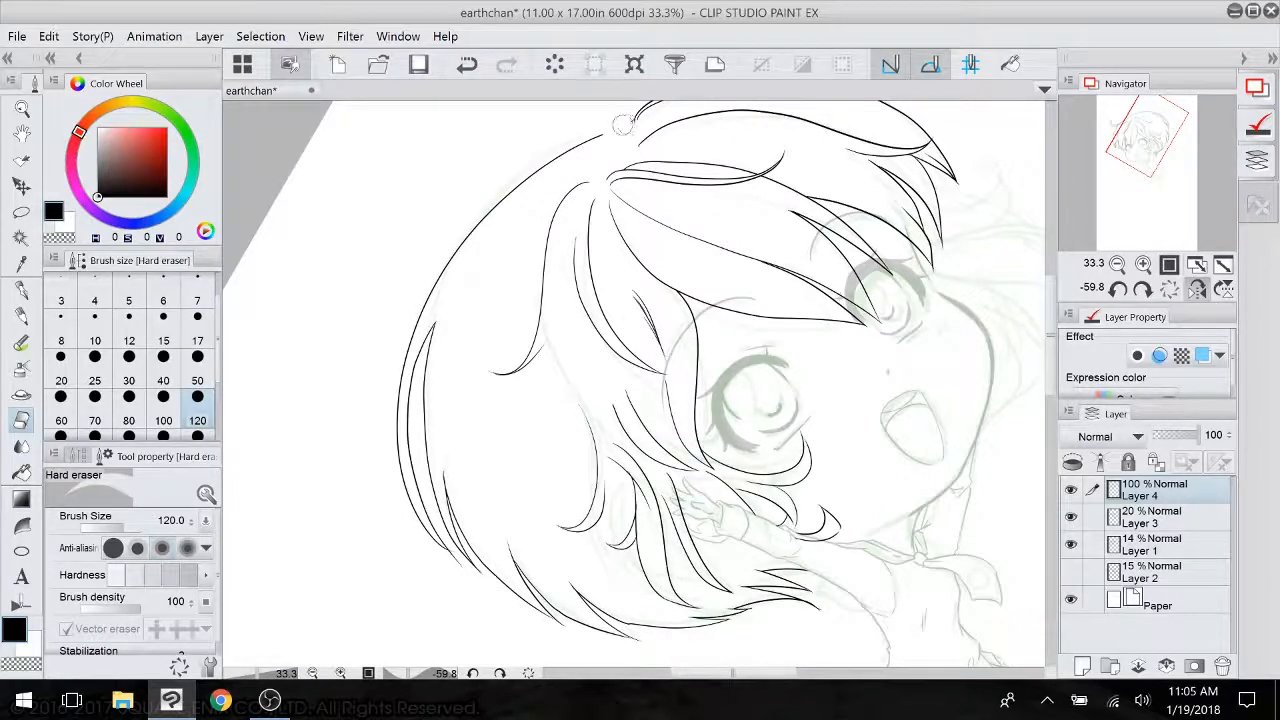
mouse_move(620, 127)
mouse_down()
mouse_move(513, 196)
mouse_move(454, 261)
mouse_up()
mouse_move(486, 212)
mouse_down()
mouse_move(428, 309)
mouse_move(412, 407)
mouse_move(438, 520)
mouse_move(468, 578)
mouse_move(413, 450)
mouse_move(439, 558)
mouse_move(423, 553)
mouse_move(396, 421)
mouse_move(396, 387)
mouse_move(426, 334)
mouse_move(438, 523)
mouse_move(434, 448)
mouse_move(462, 561)
mouse_move(441, 483)
mouse_move(500, 614)
mouse_up()
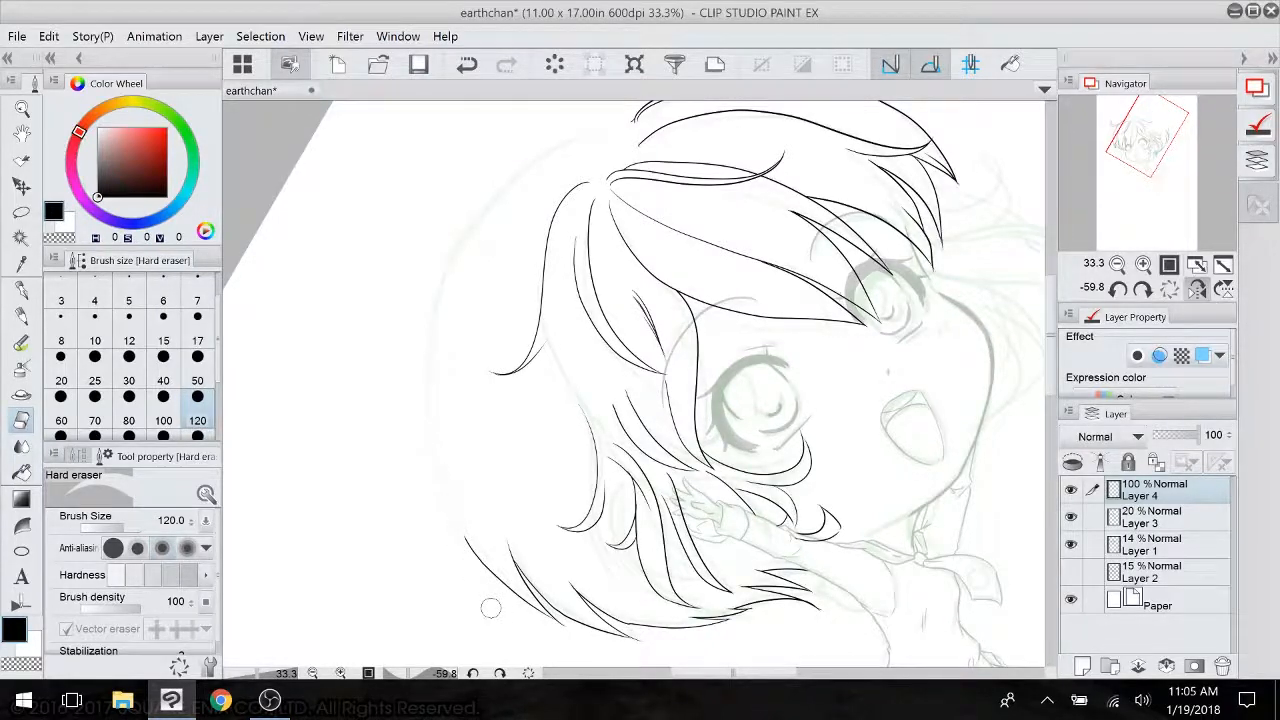
- Redraw the back-of-head outline with the G-pen at size 30 as one smooth curve ending in an outward-flicked, pointed tip
click(23, 289)
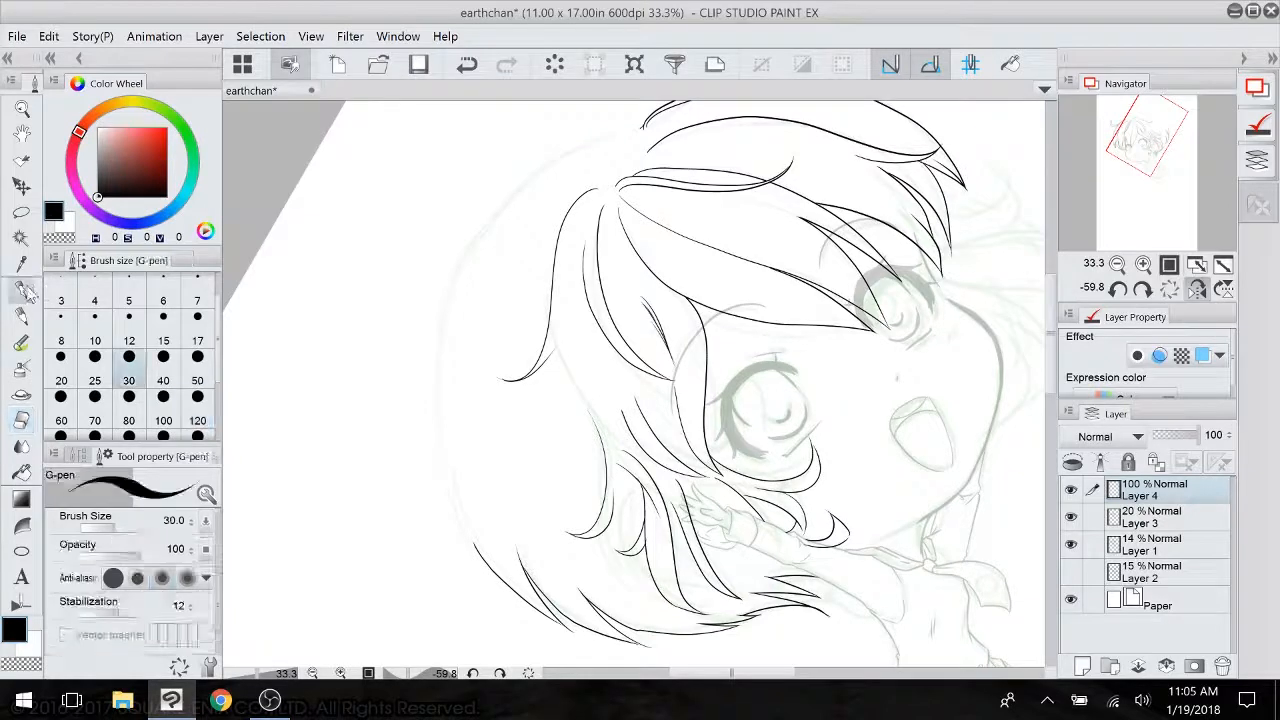
mouse_move(645, 126)
mouse_down()
mouse_move(520, 190)
mouse_move(450, 590)
mouse_move(468, 490)
mouse_up()
scroll(436, 395, up, 5)
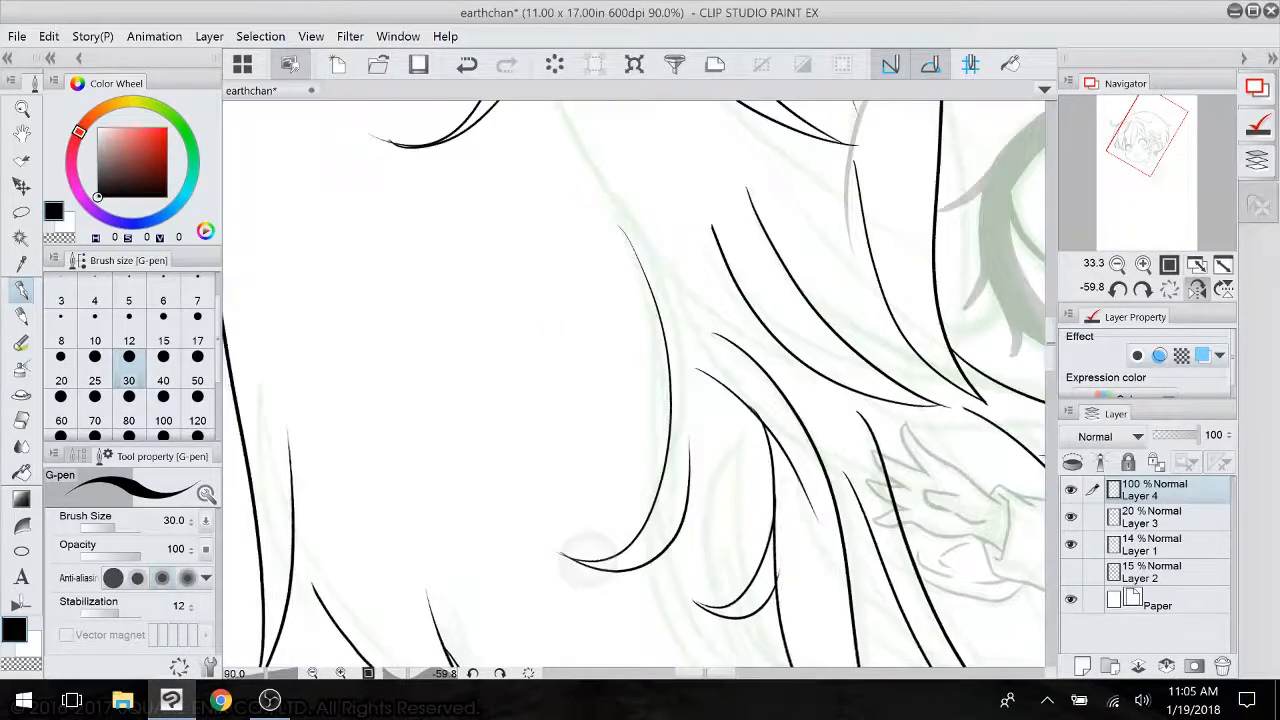
mouse_move(398, 385)
mouse_down()
mouse_move(424, 430)
mouse_move(367, 206)
mouse_move(467, 506)
mouse_up()
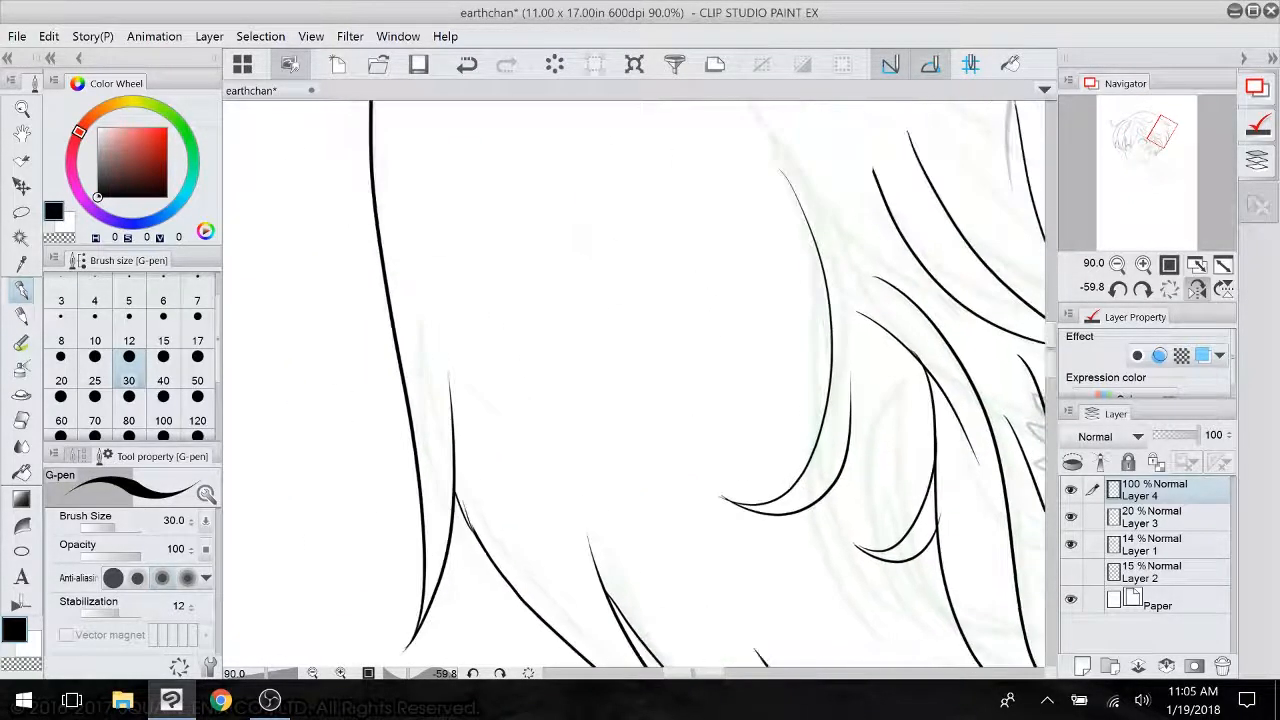
- Try extending the flicked tip at the back of the head into a curved hook, then undo the strokes
drag(631, 438, 614, 332)
drag(740, 230, 524, 477)
mouse_move(501, 300)
mouse_down()
mouse_move(586, 257)
mouse_move(521, 356)
mouse_move(524, 398)
mouse_move(643, 194)
mouse_move(448, 494)
mouse_up()
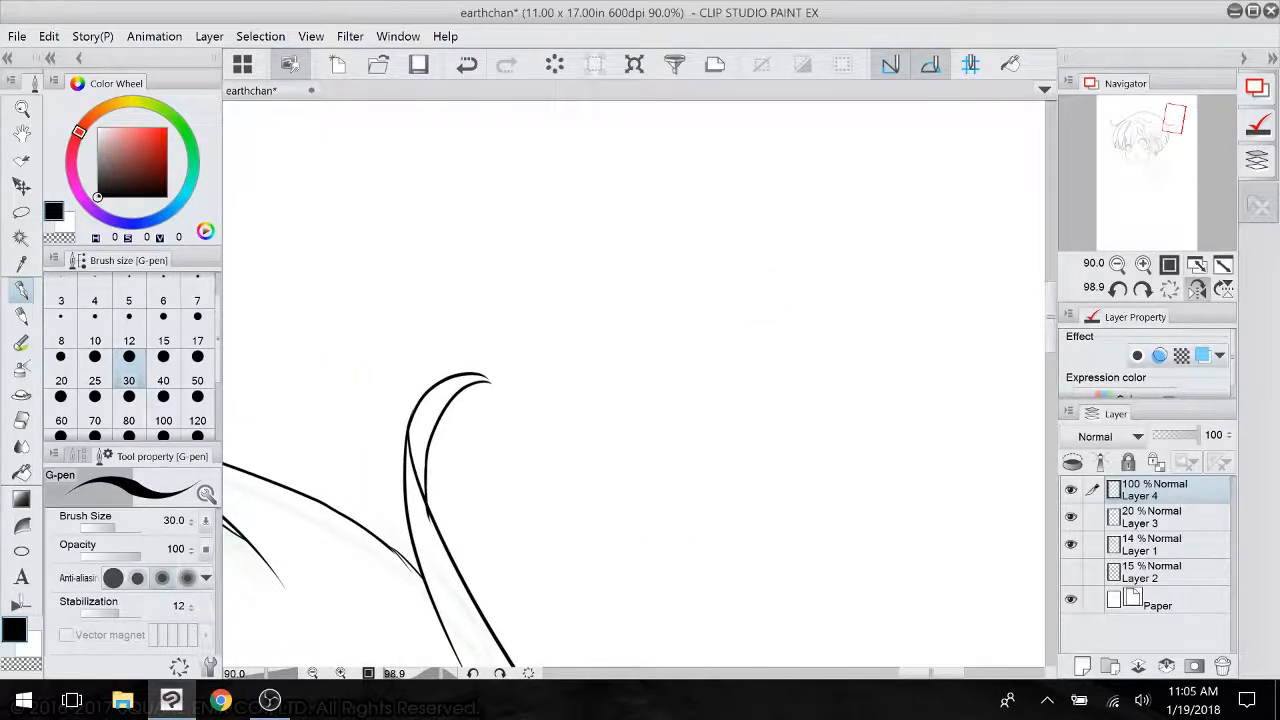
click(467, 64)
click(467, 64)
key(ctrl+z)
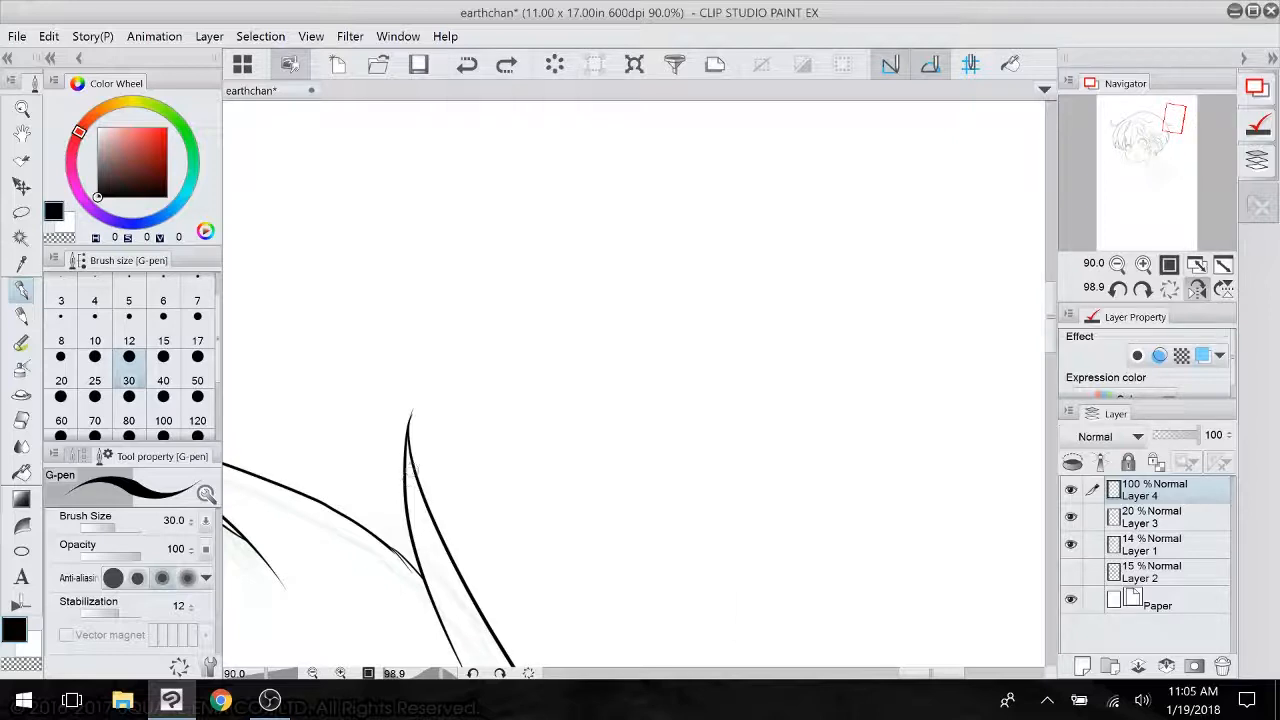
- Try a tighter rounded curl on the flicked tip, check it on the whole head upright, and undo it
drag(410, 462, 465, 478)
mouse_move(418, 411)
mouse_down()
mouse_move(476, 481)
mouse_move(460, 490)
mouse_up()
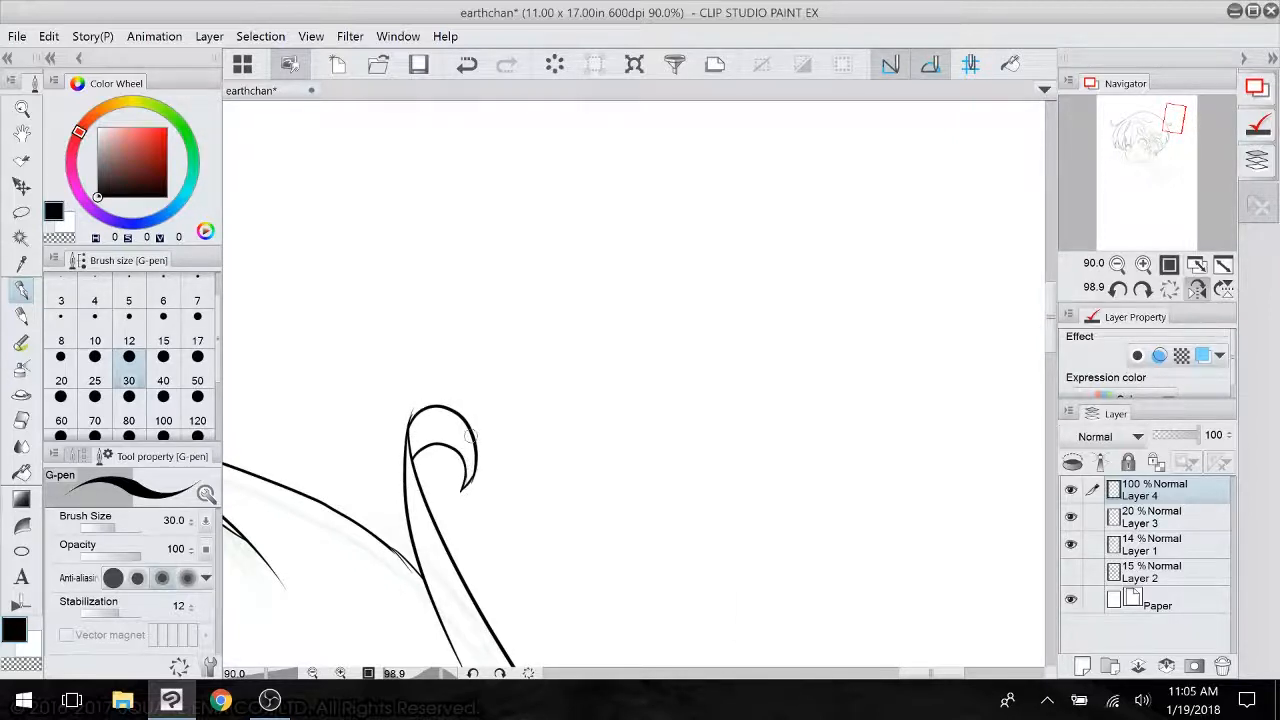
drag(471, 436, 627, 103)
scroll(720, 340, down, 6)
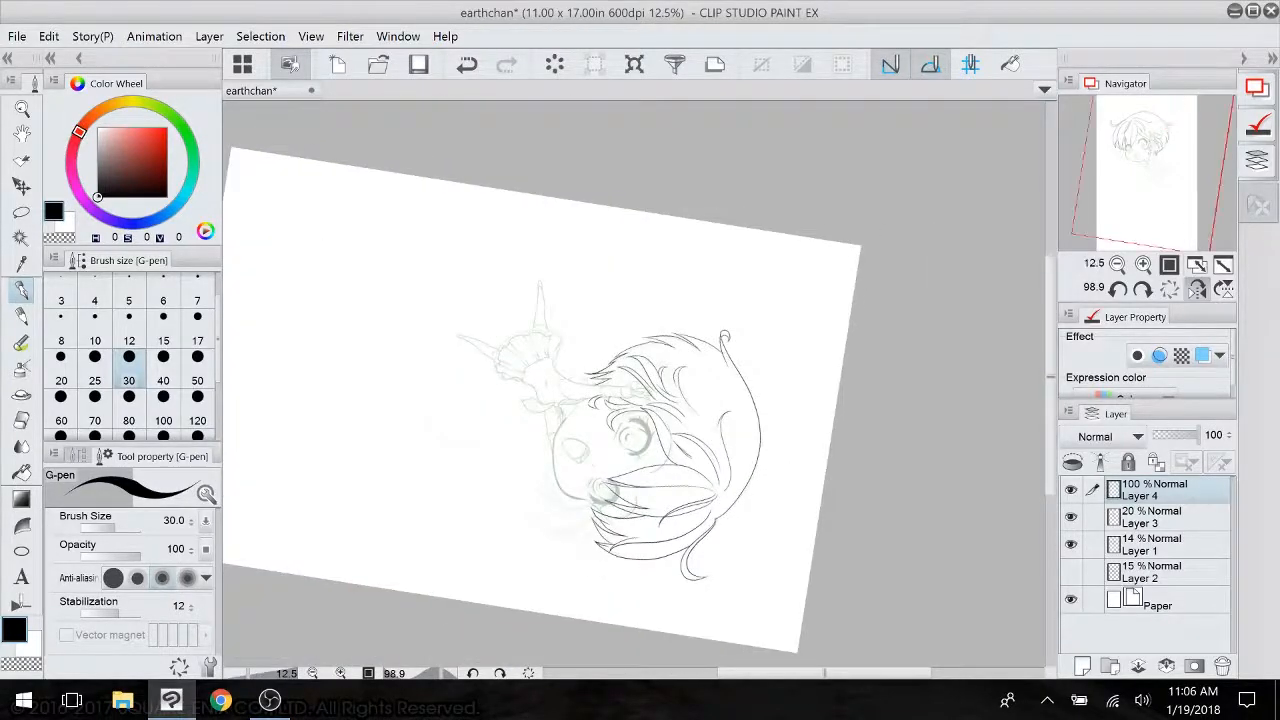
key(ctrl+at)
drag(672, 300, 575, 470)
scroll(615, 537, up, 3)
scroll(615, 537, down, 1)
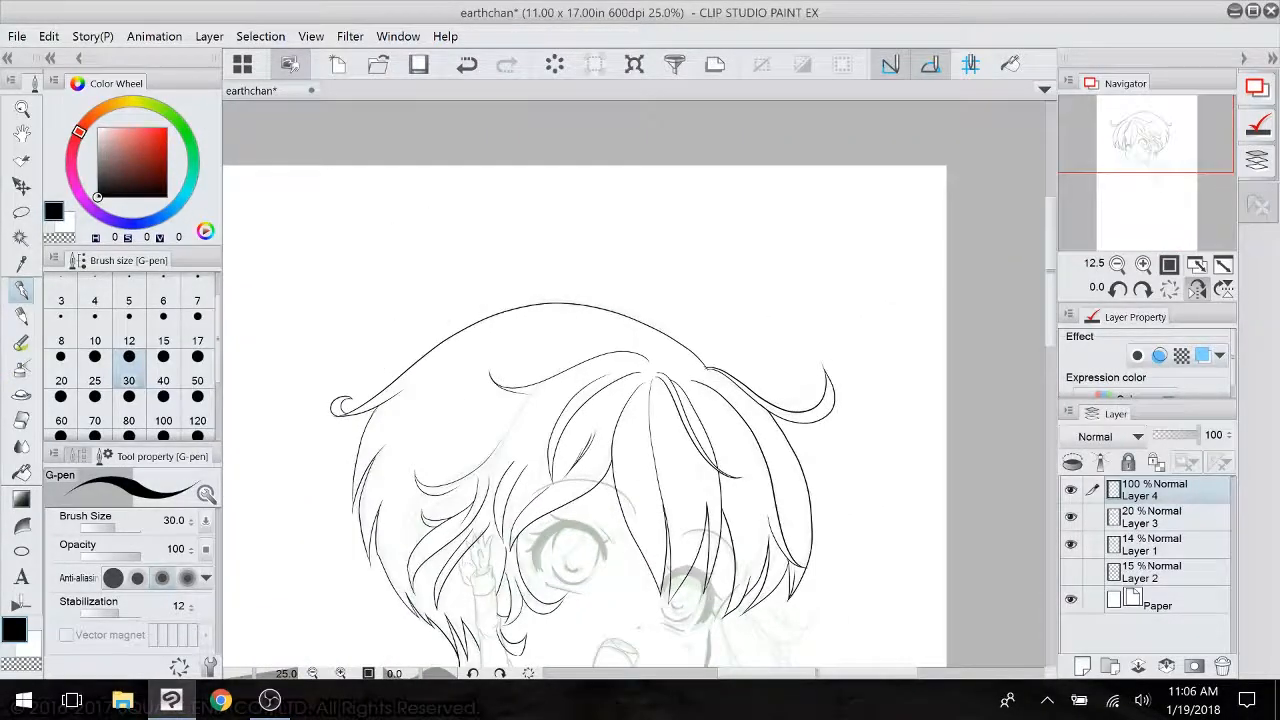
key(ctrl+z)
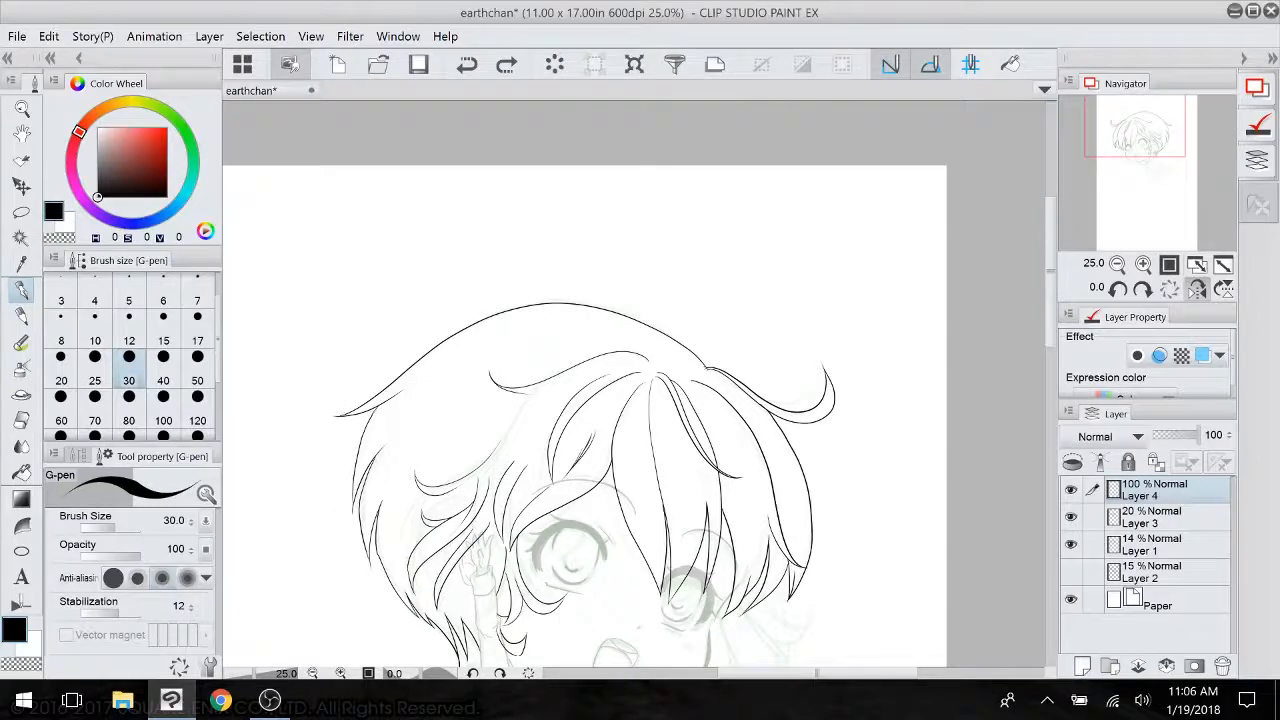
- Add a new layer above Layer 4 for inking the lower hair beside the jaw
drag(610, 480, 651, 300)
scroll(842, 538, up, 3)
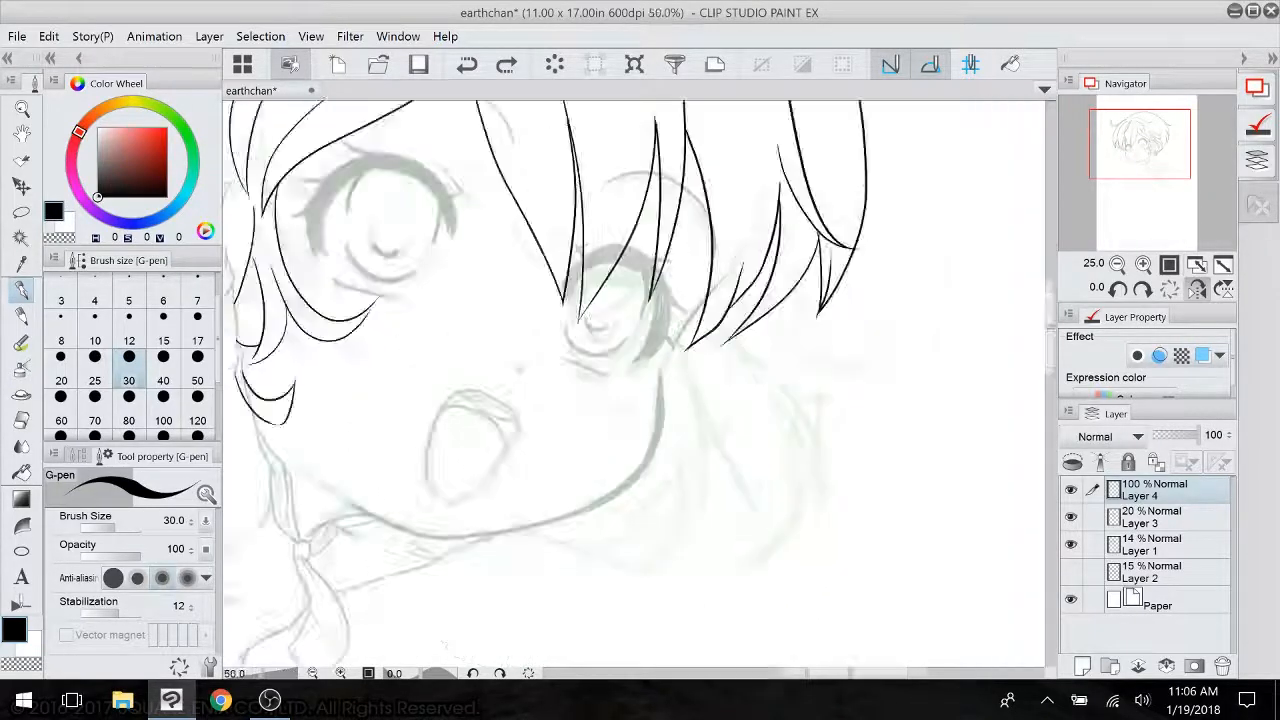
drag(740, 265, 580, 544)
key(ctrl+shift+n)
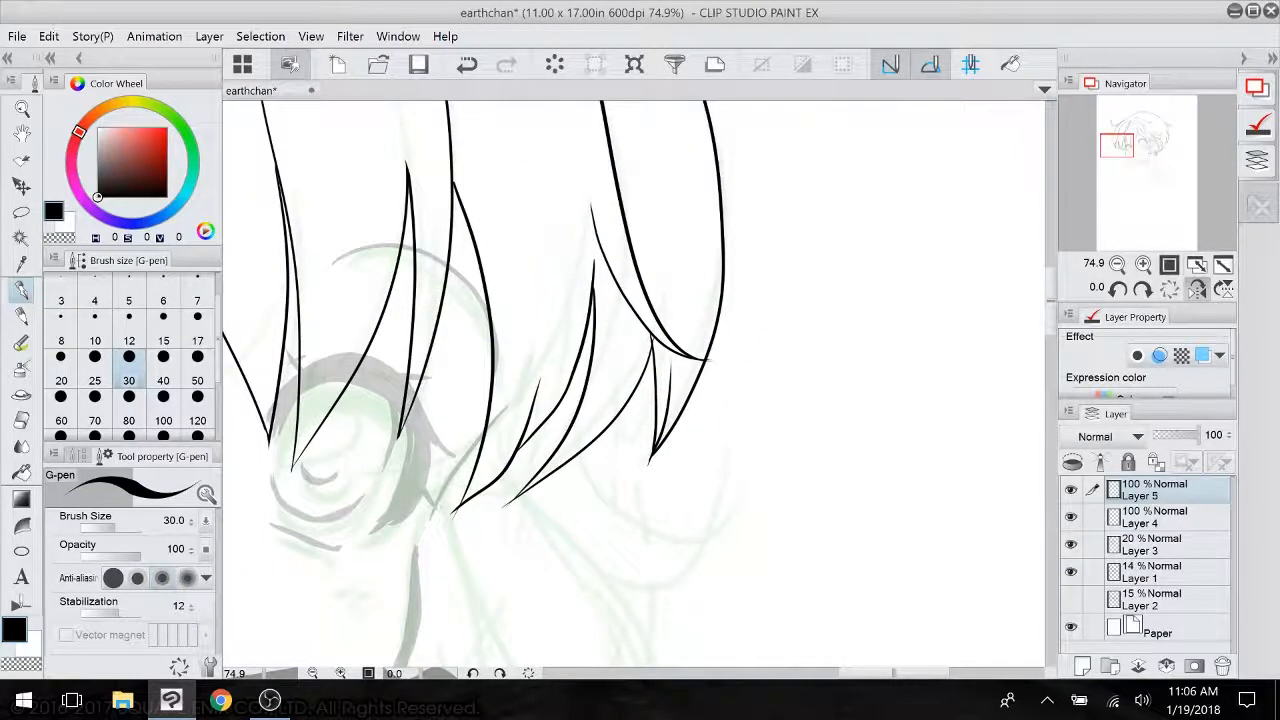
drag(415, 246, 768, 144)
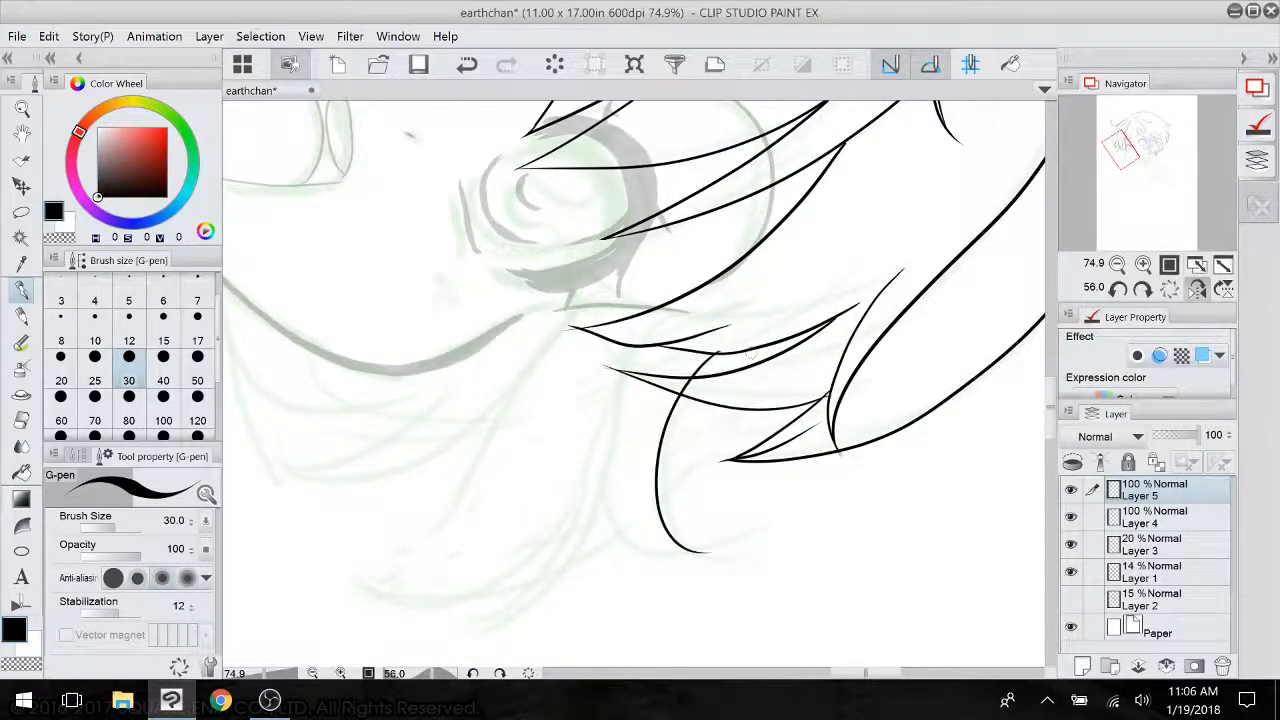
- Ink a curved lock below the side hair tips, sweeping outward to a point, and undo the stray strokes
mouse_move(686, 311)
mouse_down()
mouse_move(634, 361)
mouse_move(596, 475)
mouse_move(708, 548)
mouse_up()
mouse_move(592, 474)
mouse_down()
mouse_move(500, 615)
mouse_move(580, 492)
mouse_up()
mouse_move(566, 368)
mouse_down()
mouse_move(566, 265)
mouse_move(654, 279)
mouse_up()
drag(680, 506, 724, 478)
key(ctrl+z)
key(ctrl+z)
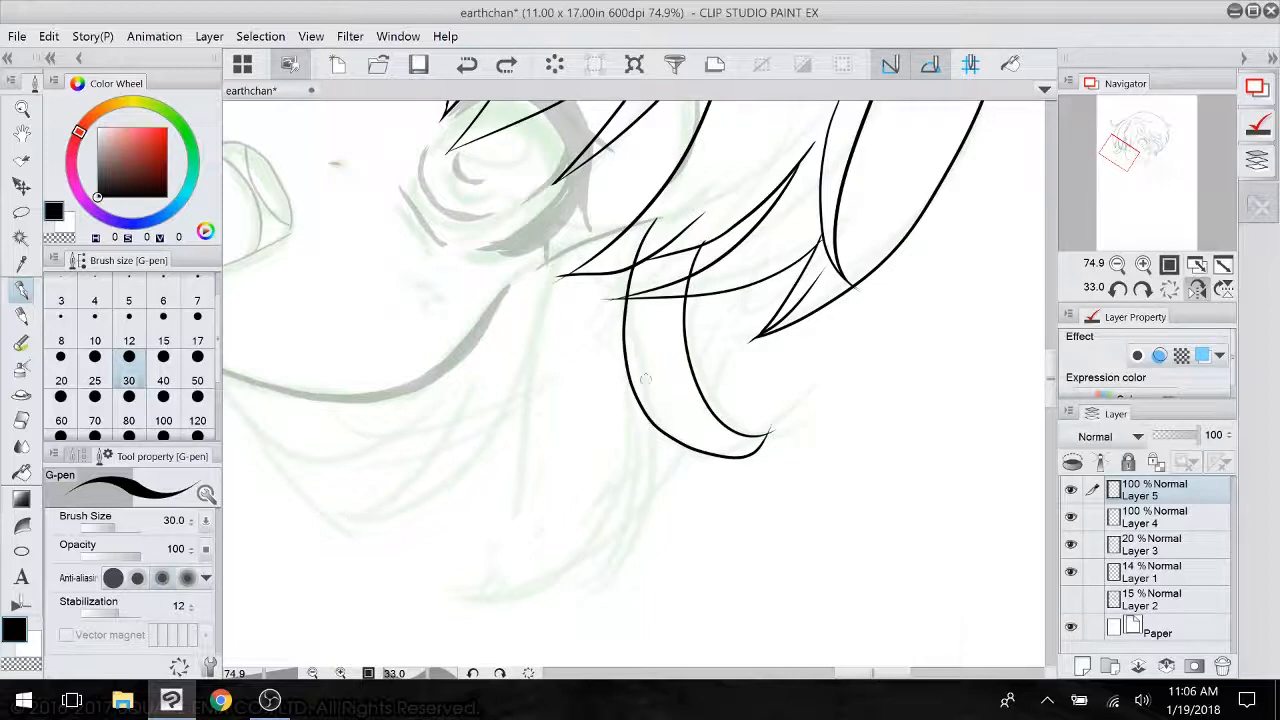
- Ink long wavy locks hanging below the side hair, with a small outward strand and tapered, pointed ends
mouse_move(617, 340)
mouse_down()
mouse_move(624, 416)
mouse_move(564, 600)
mouse_up()
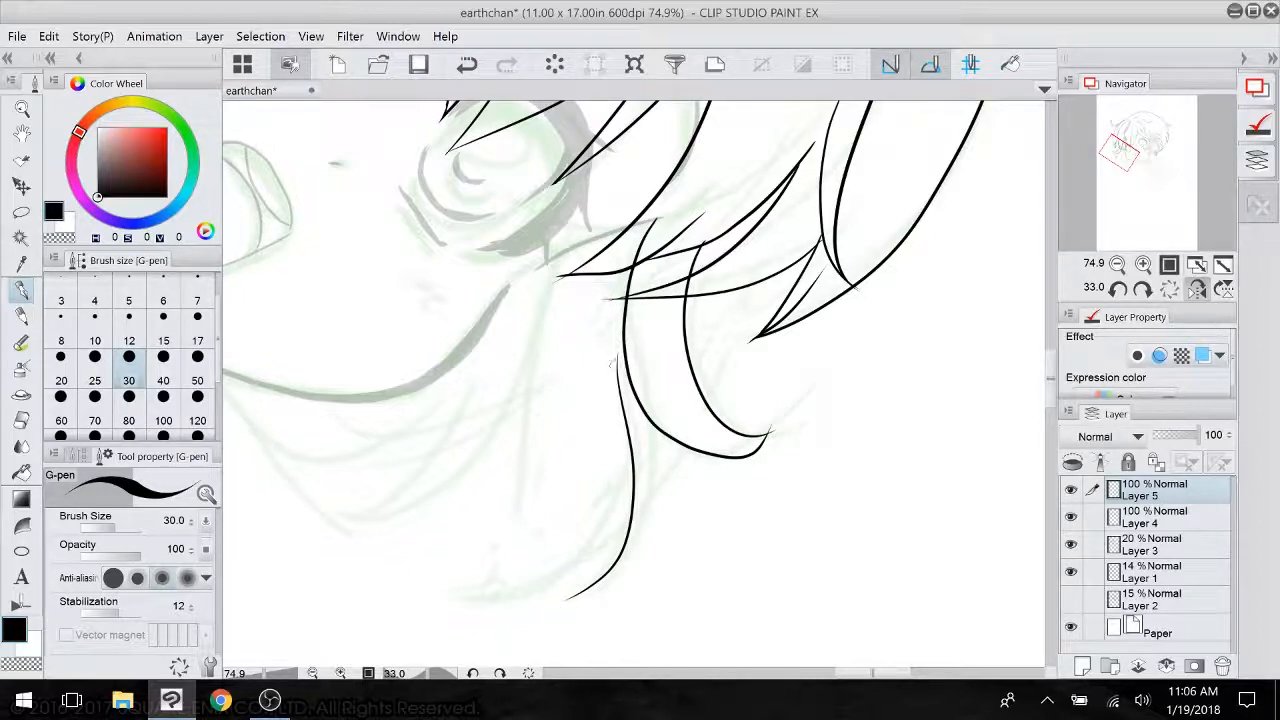
mouse_move(619, 358)
mouse_down()
mouse_move(684, 490)
mouse_move(629, 387)
mouse_move(673, 488)
mouse_up()
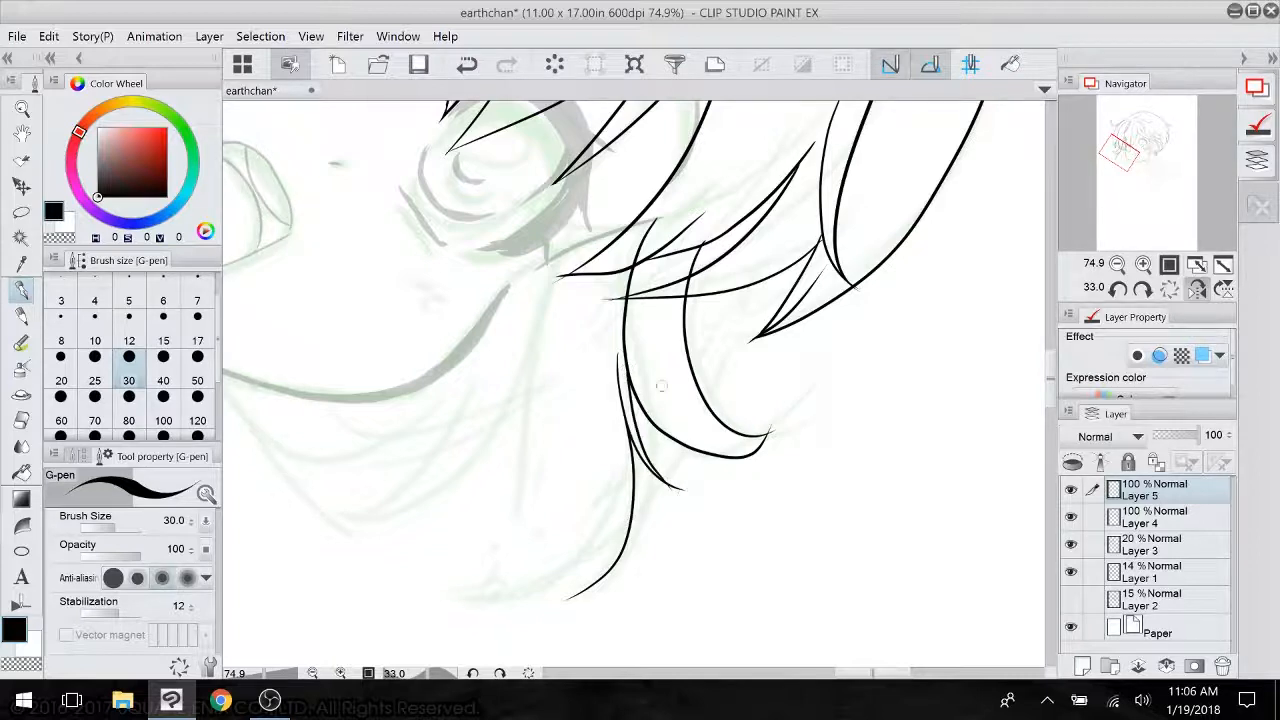
drag(618, 232, 546, 609)
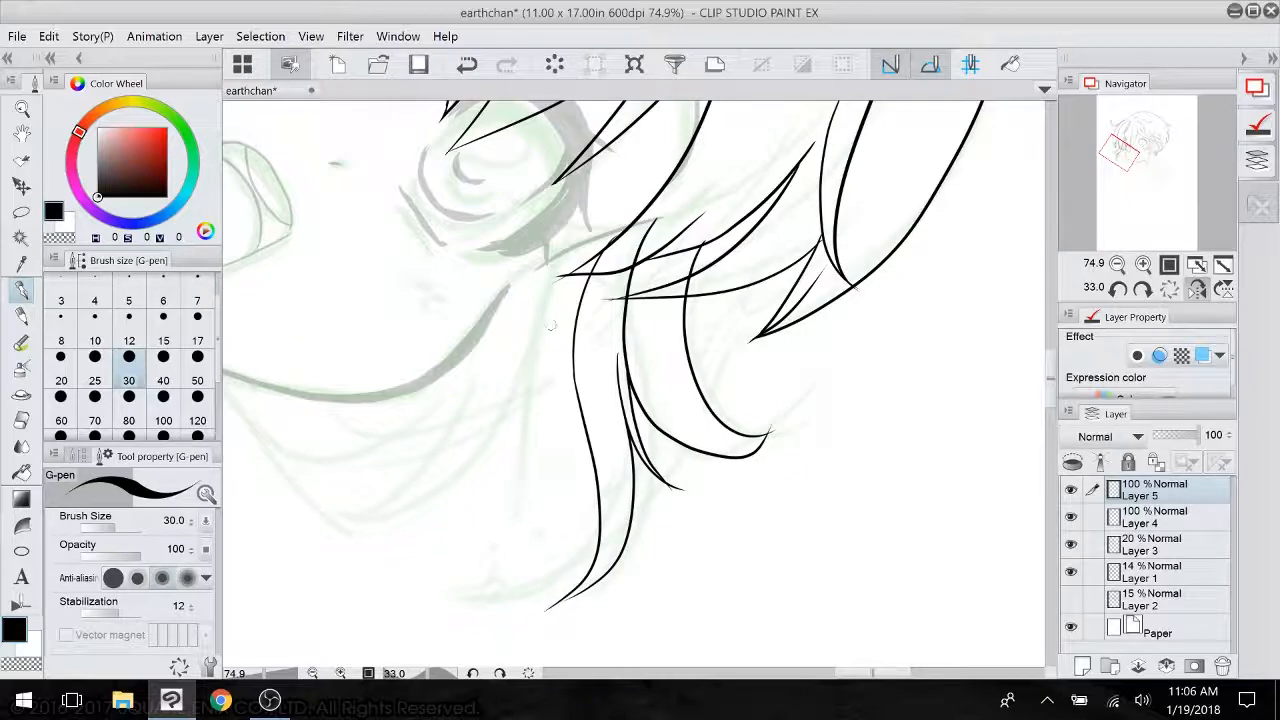
mouse_move(568, 246)
mouse_down()
mouse_move(526, 336)
mouse_move(530, 527)
mouse_move(479, 601)
mouse_move(604, 515)
mouse_up()
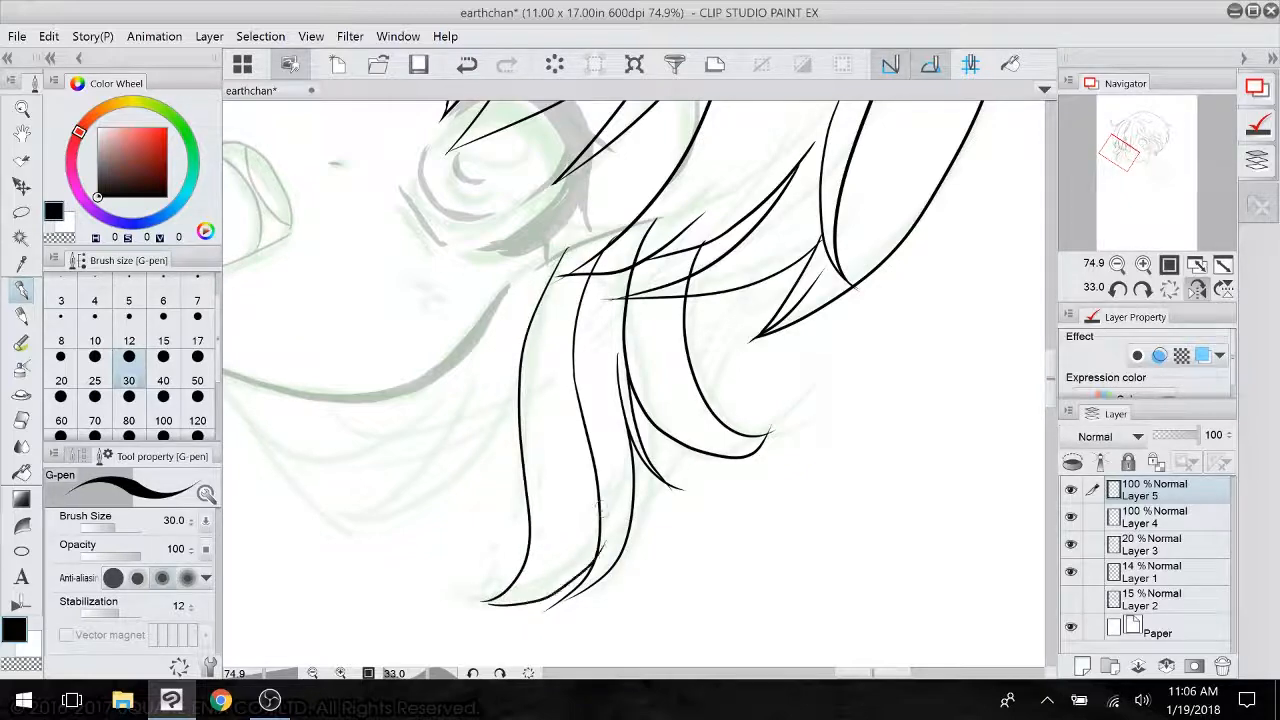
- Ink three tapered strand lines between the long wavy lock and the jaw, meeting in a pointed tip
mouse_move(584, 370)
mouse_down()
mouse_move(554, 320)
mouse_move(728, 285)
mouse_move(642, 251)
mouse_move(750, 240)
mouse_up()
mouse_move(710, 316)
mouse_down()
mouse_move(725, 406)
mouse_move(664, 553)
mouse_up()
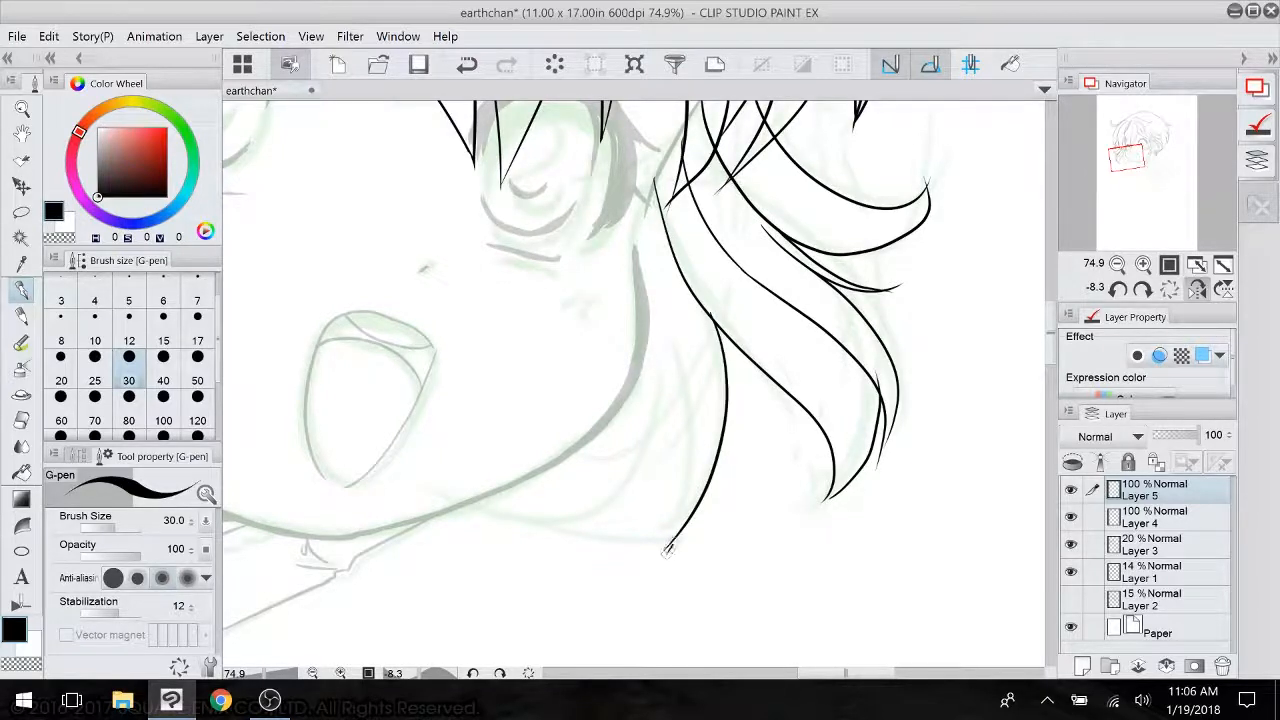
drag(684, 358, 668, 548)
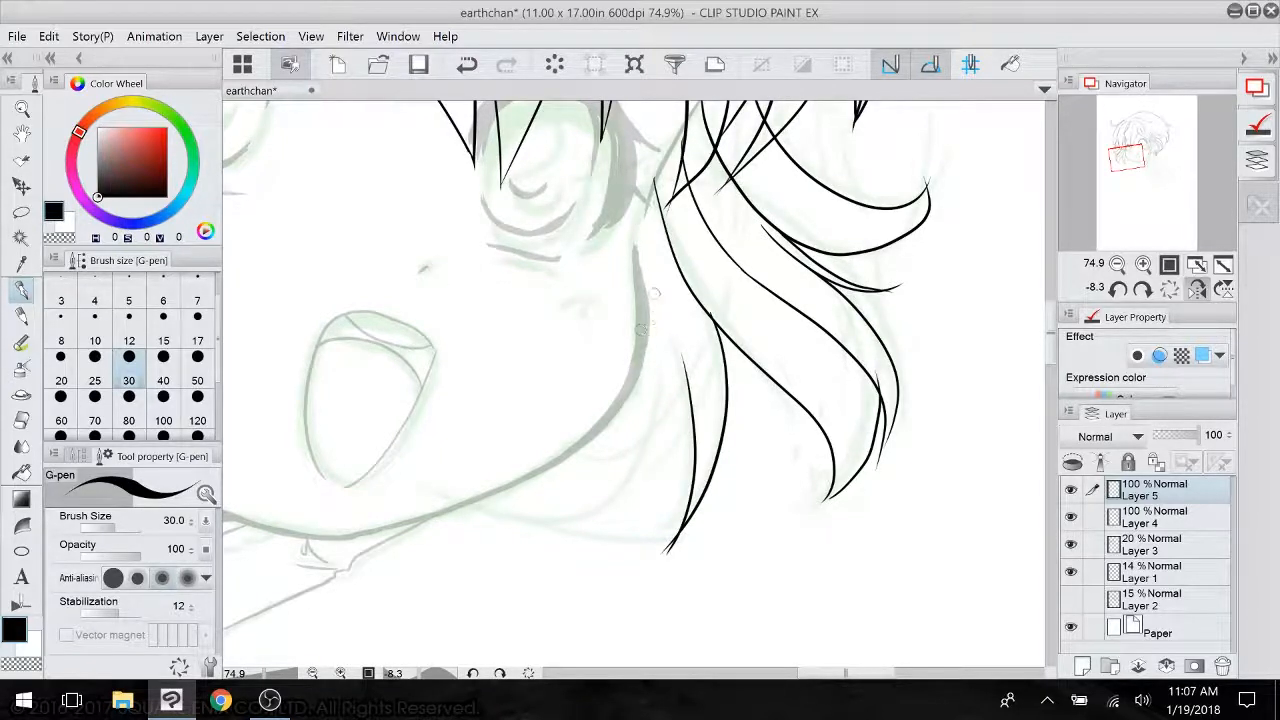
mouse_move(668, 299)
mouse_down()
mouse_move(678, 363)
mouse_move(566, 554)
mouse_up()
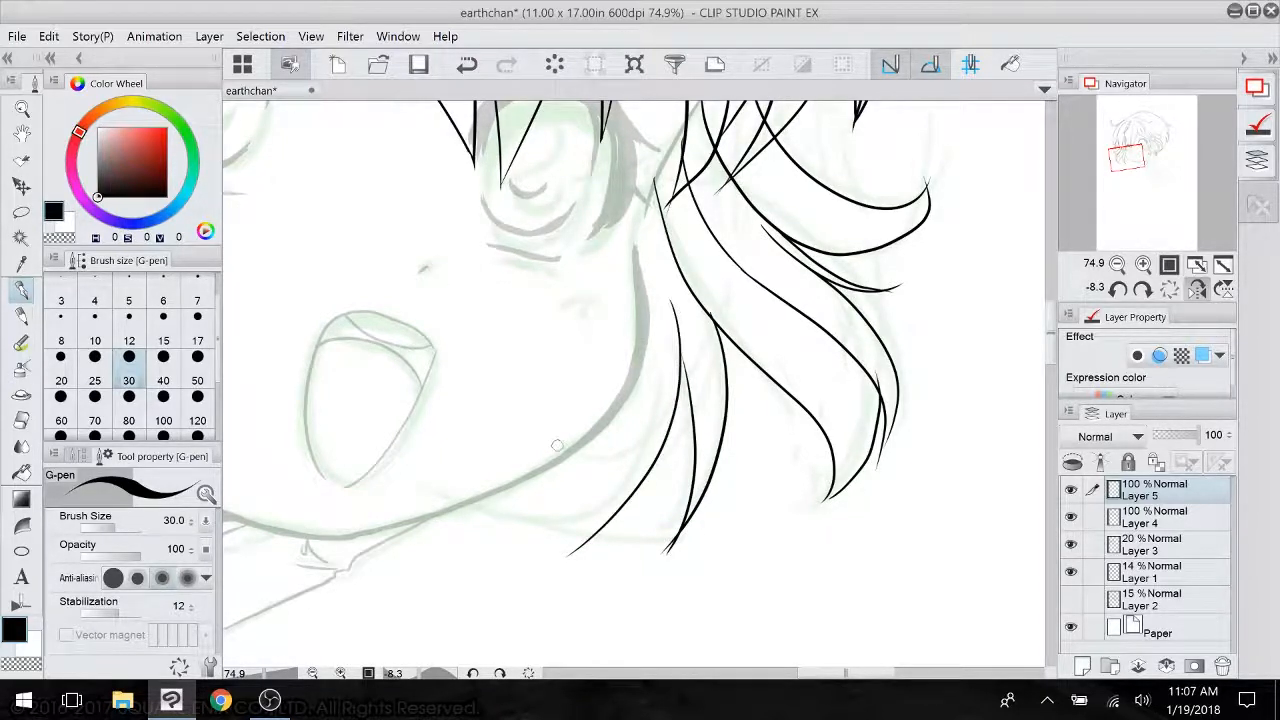
- Ink the jagged lower edge of the hair from the innermost strand tip to the jawline near the chin
mouse_move(557, 445)
mouse_down()
mouse_move(539, 346)
mouse_move(705, 389)
mouse_up()
shift+drag(714, 560, 809, 466)
mouse_move(809, 466)
mouse_down()
mouse_move(713, 560)
mouse_move(701, 472)
mouse_up()
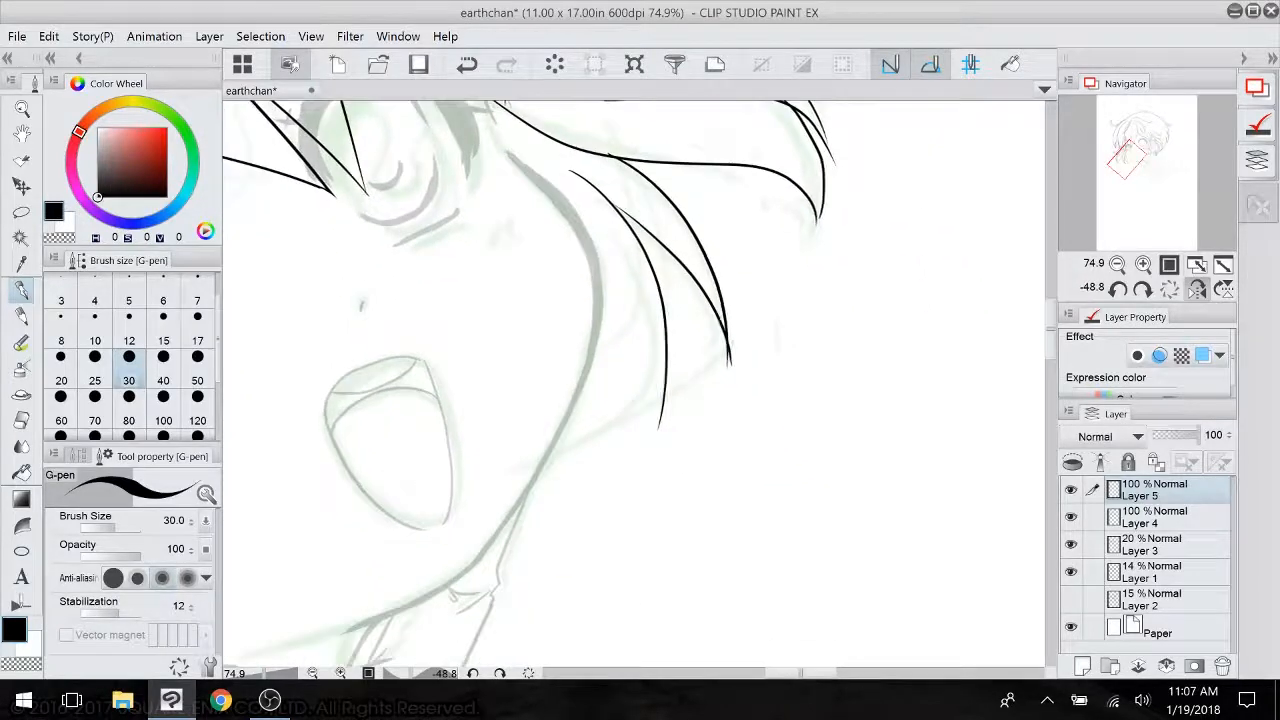
mouse_move(657, 428)
mouse_down()
mouse_move(646, 342)
mouse_move(606, 446)
mouse_move(528, 506)
mouse_up()
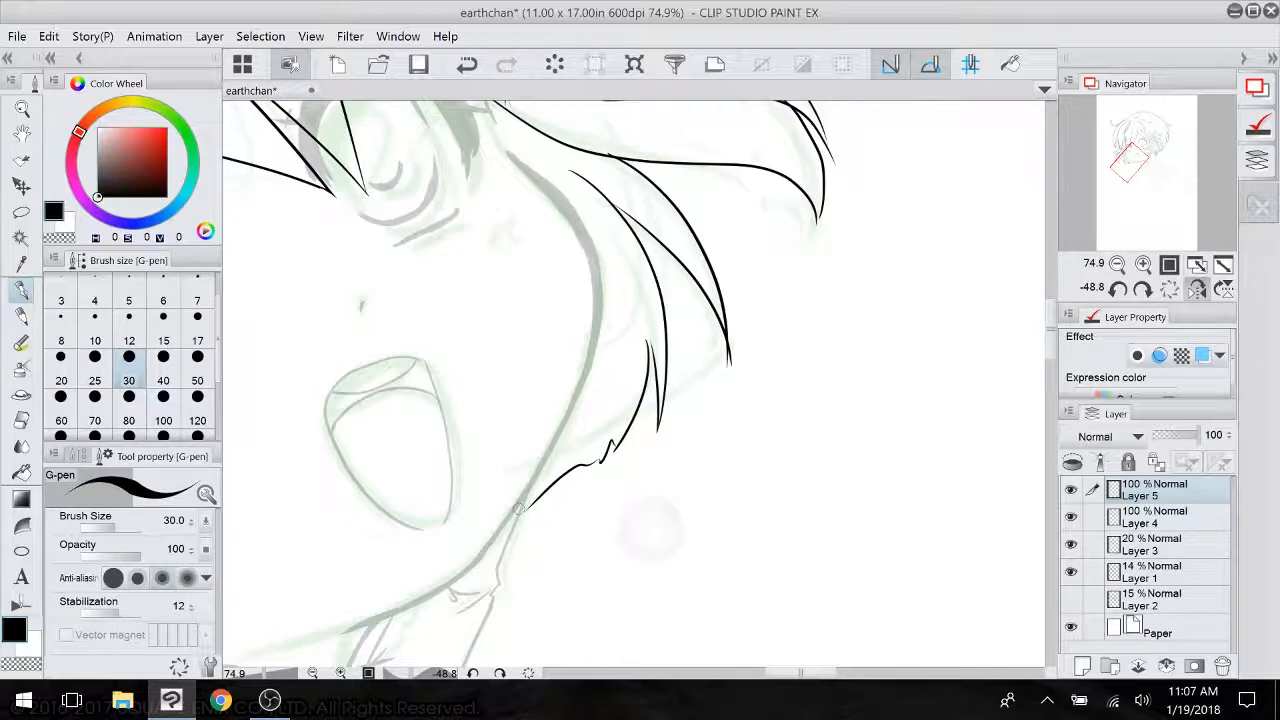
- Trim the crossing line ends at the lower lock's tip on Layer 5 with the hard eraser at size 17
scroll(652, 531, down, 5)
shift+drag(652, 531, 820, 560)
scroll(820, 446, up, 4)
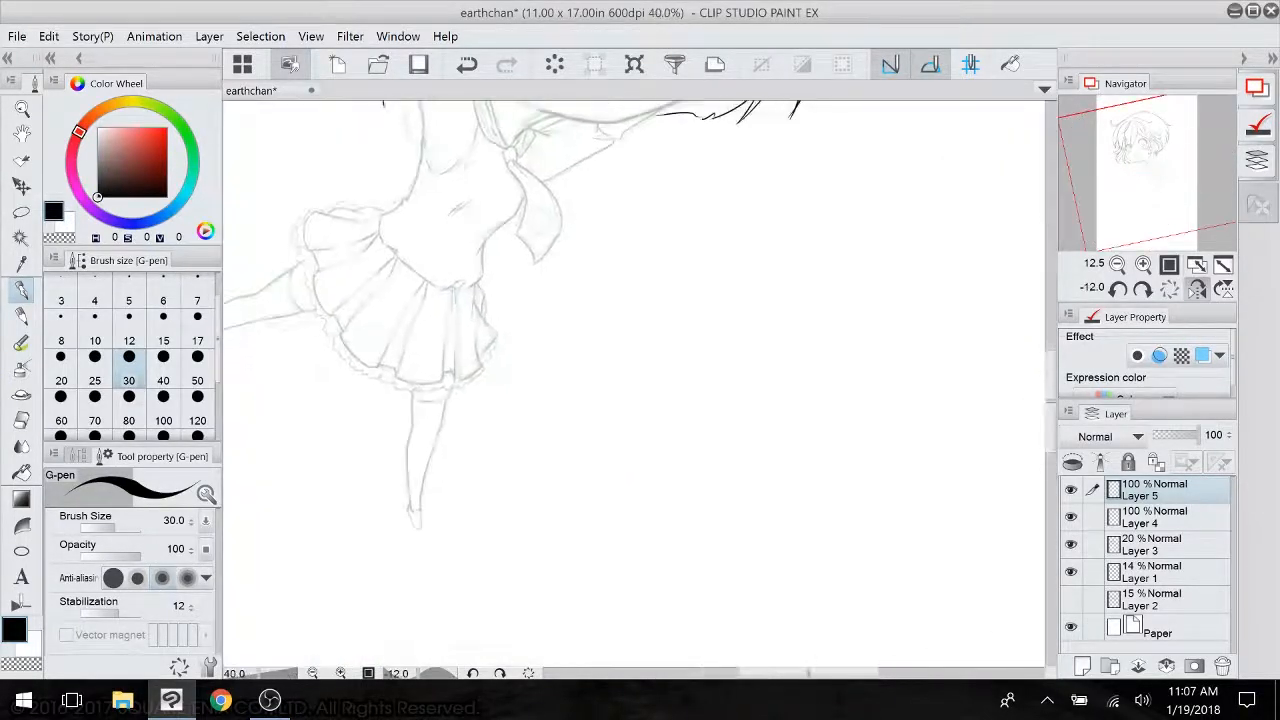
drag(674, 643, 675, 603)
mouse_move(895, 115)
mouse_down()
mouse_move(674, 568)
mouse_move(769, 433)
mouse_up()
scroll(674, 568, up, 3)
key(e)
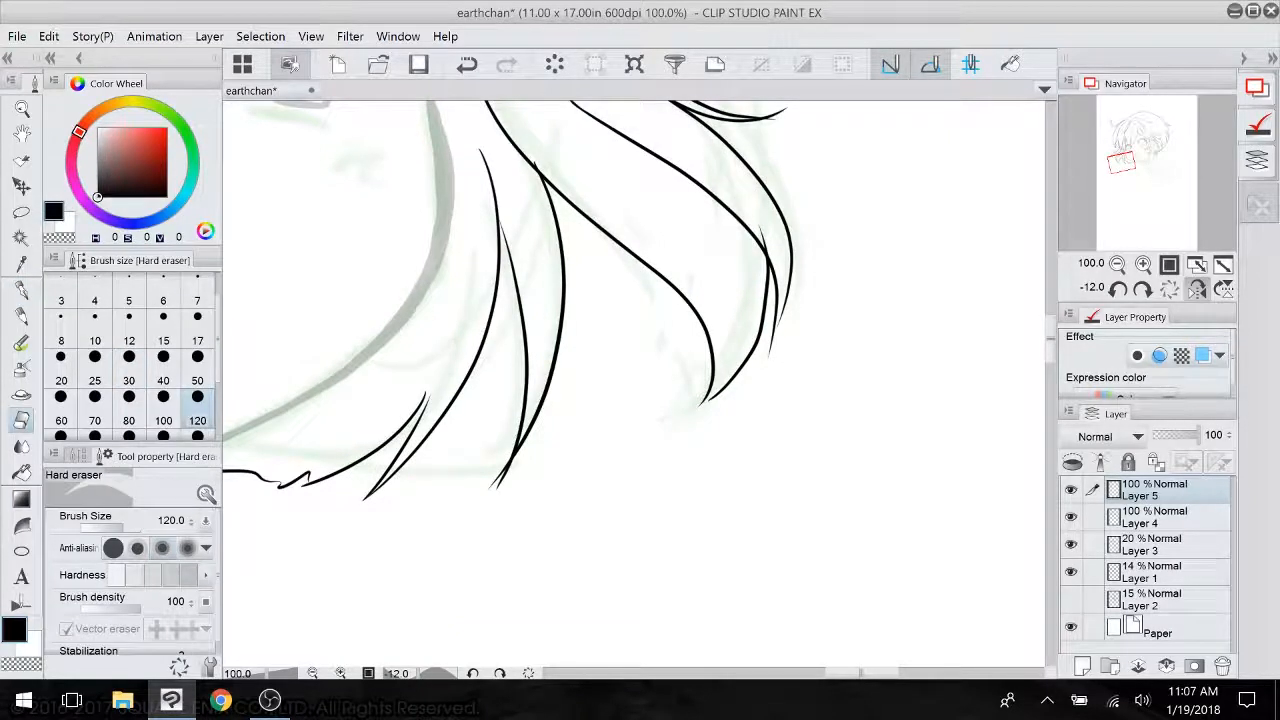
click(197, 325)
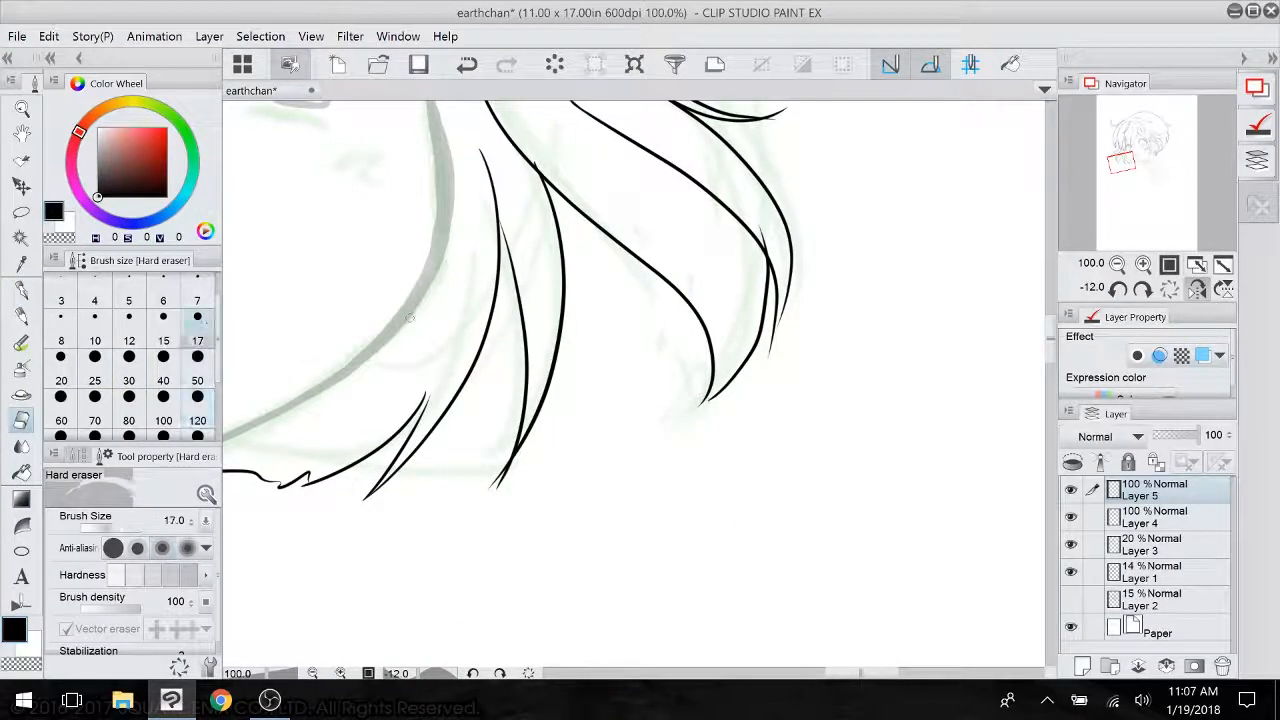
- Lower Layer 4's opacity to 46% and hide Layer 1
click(1180, 517)
drag(1192, 436, 1176, 436)
click(1071, 571)
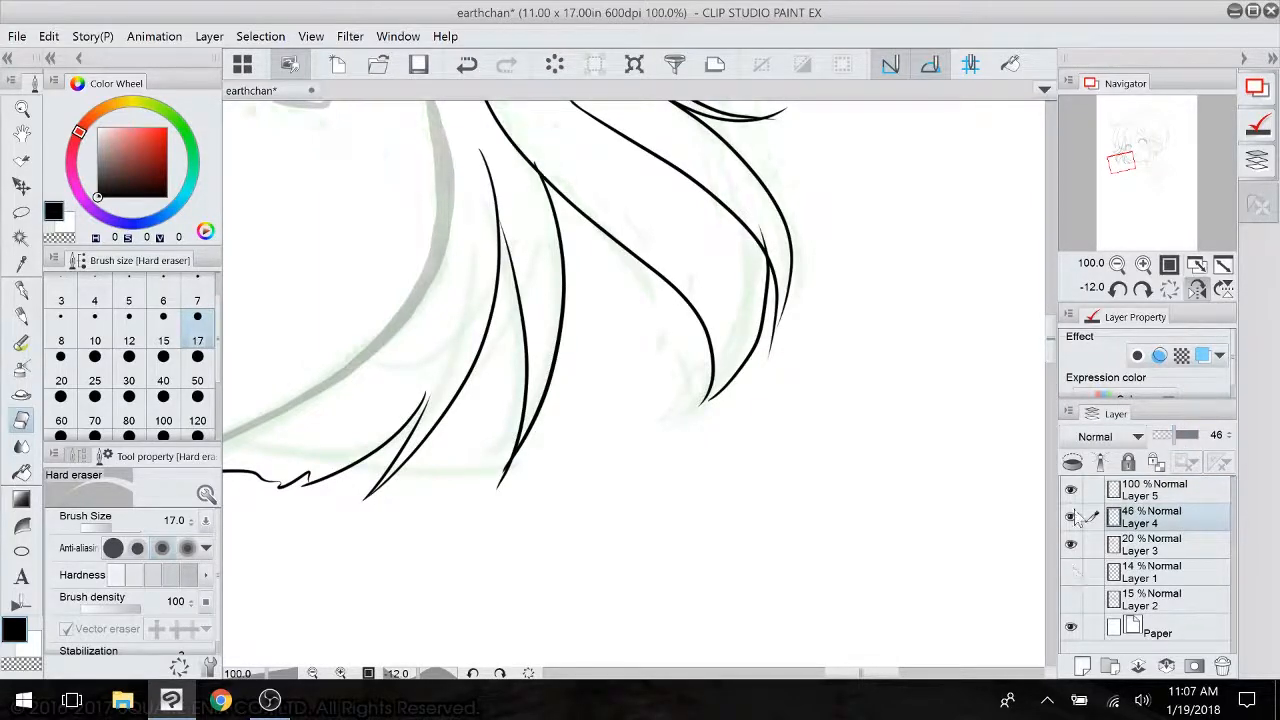
- On Layer 5, trim the overlapping lock ends and erase the upper part of the inner wave line with a size 50 hard eraser
drag(537, 171, 497, 386)
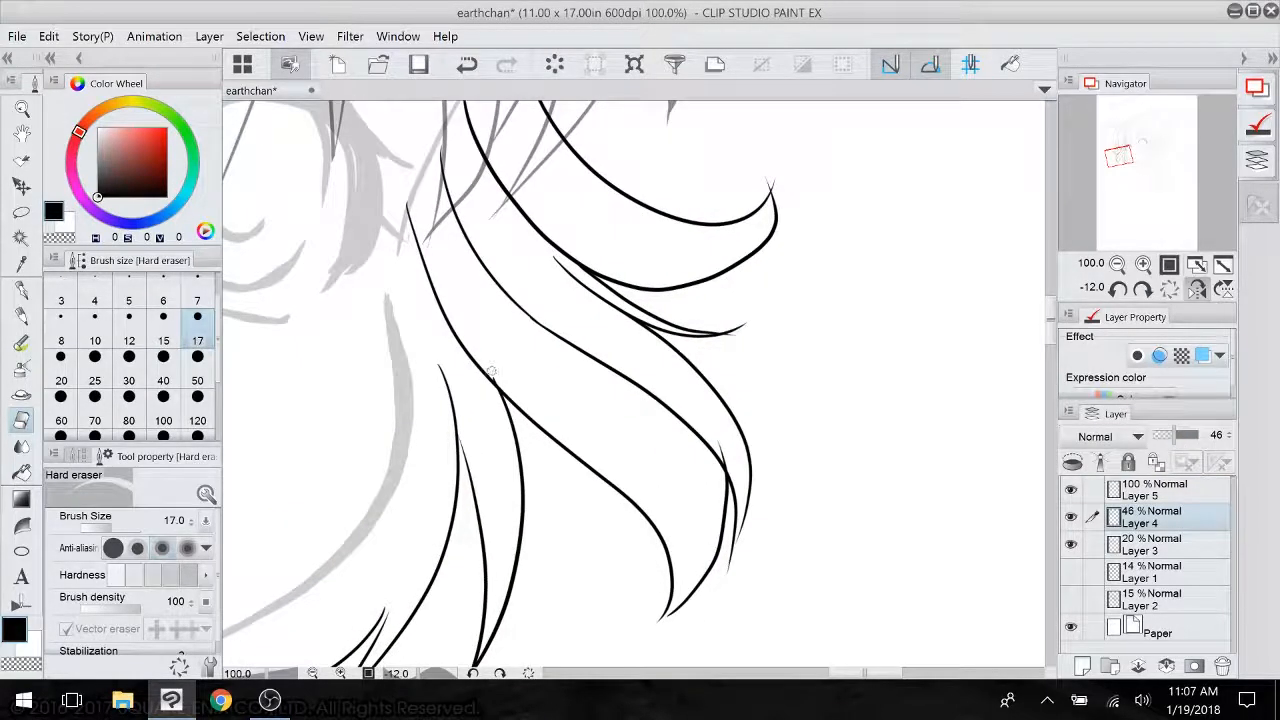
click(1150, 490)
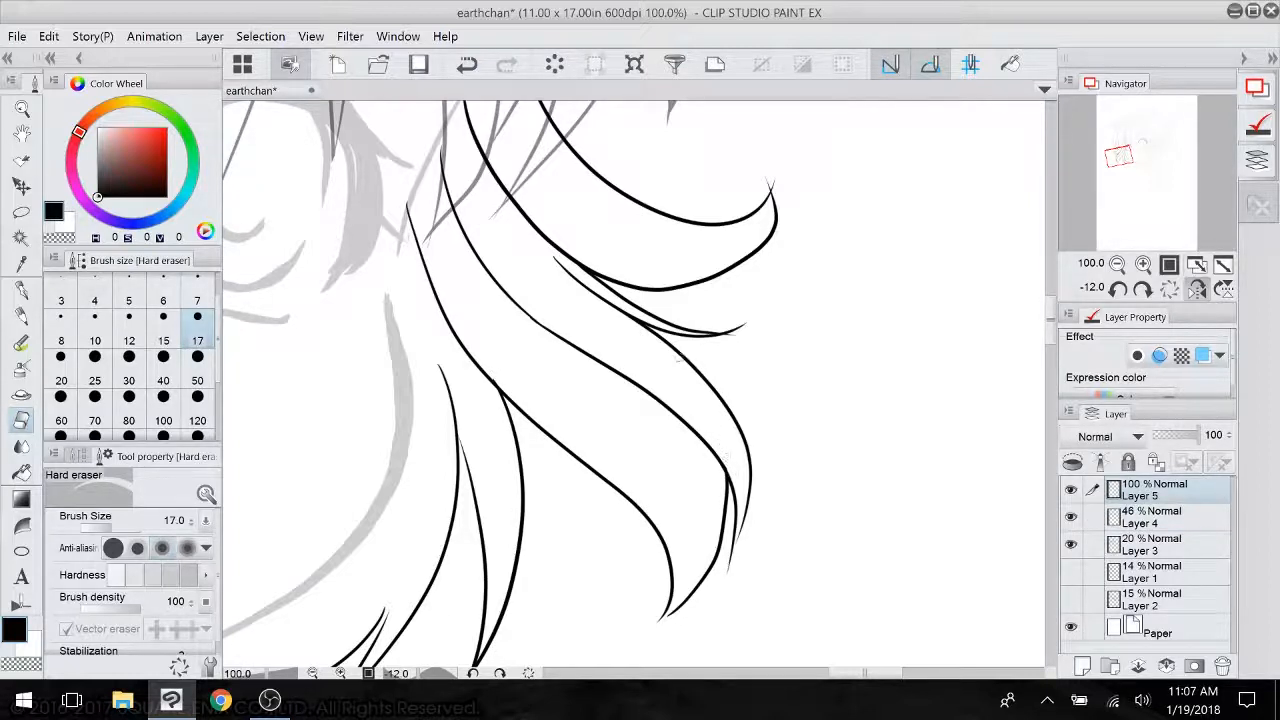
scroll(677, 356, up, 8)
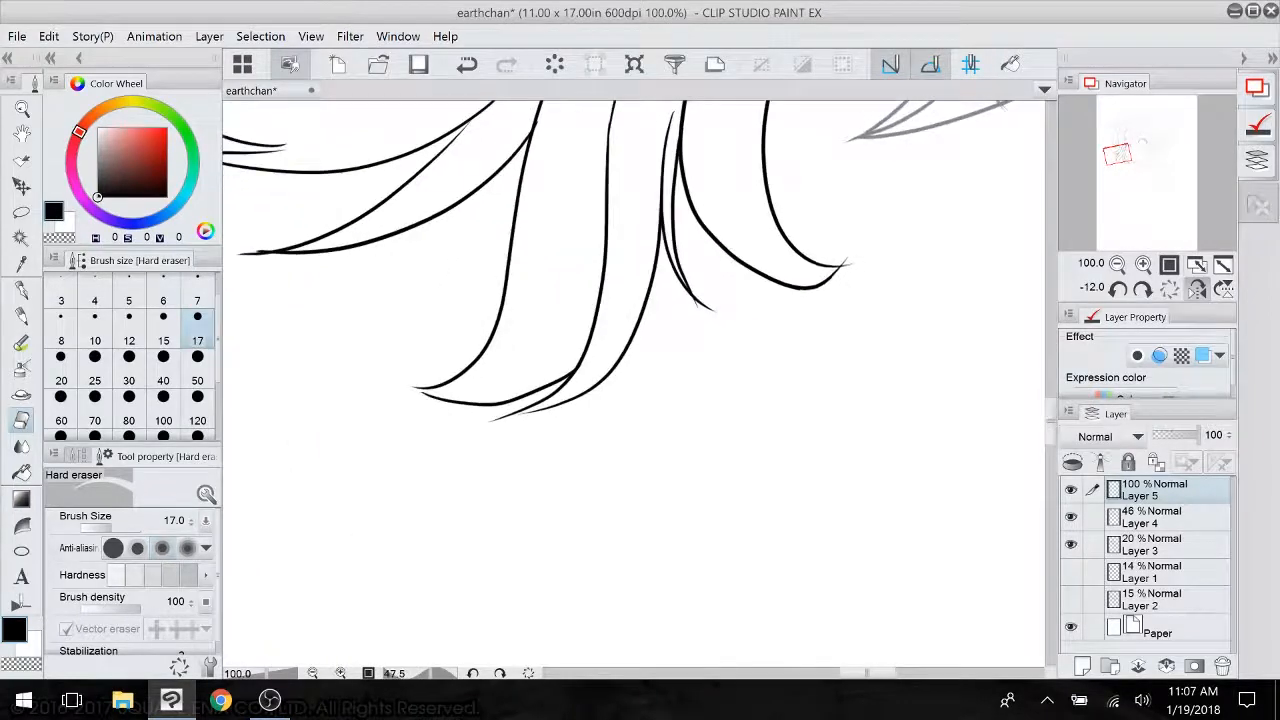
scroll(634, 384, up, 1)
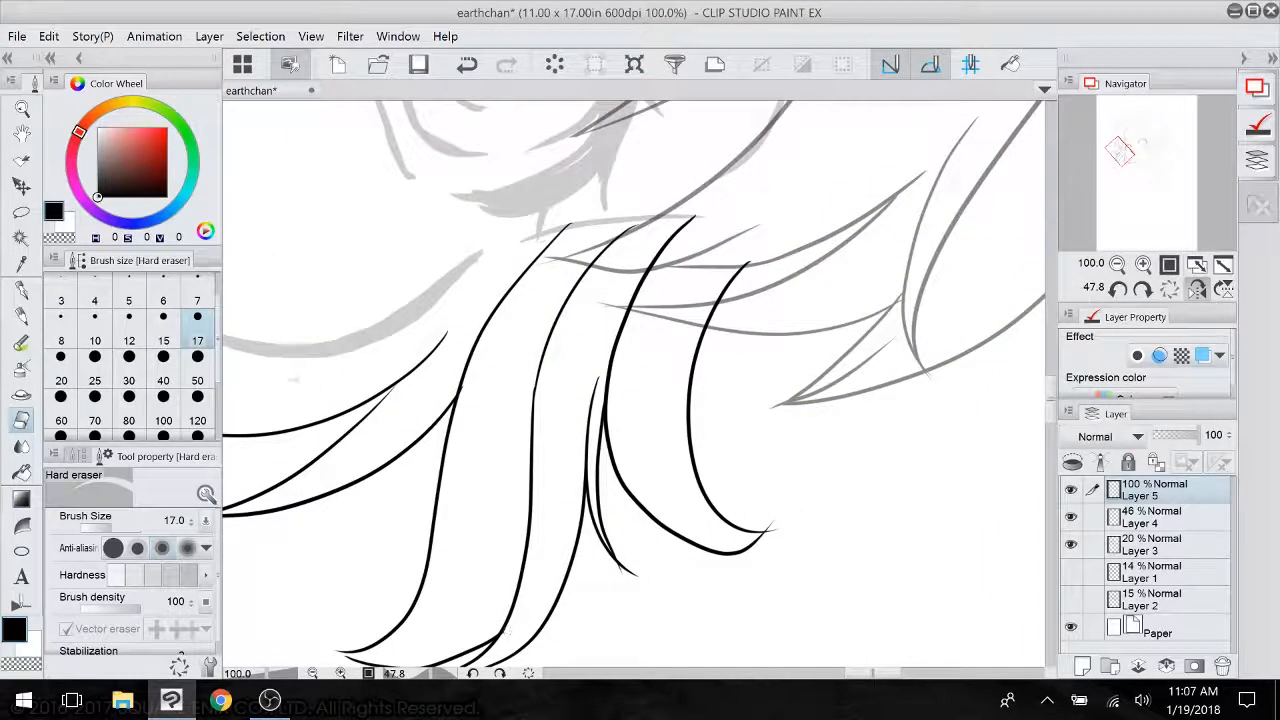
click(197, 380)
mouse_move(528, 556)
mouse_down()
mouse_move(558, 318)
mouse_move(625, 230)
mouse_up()
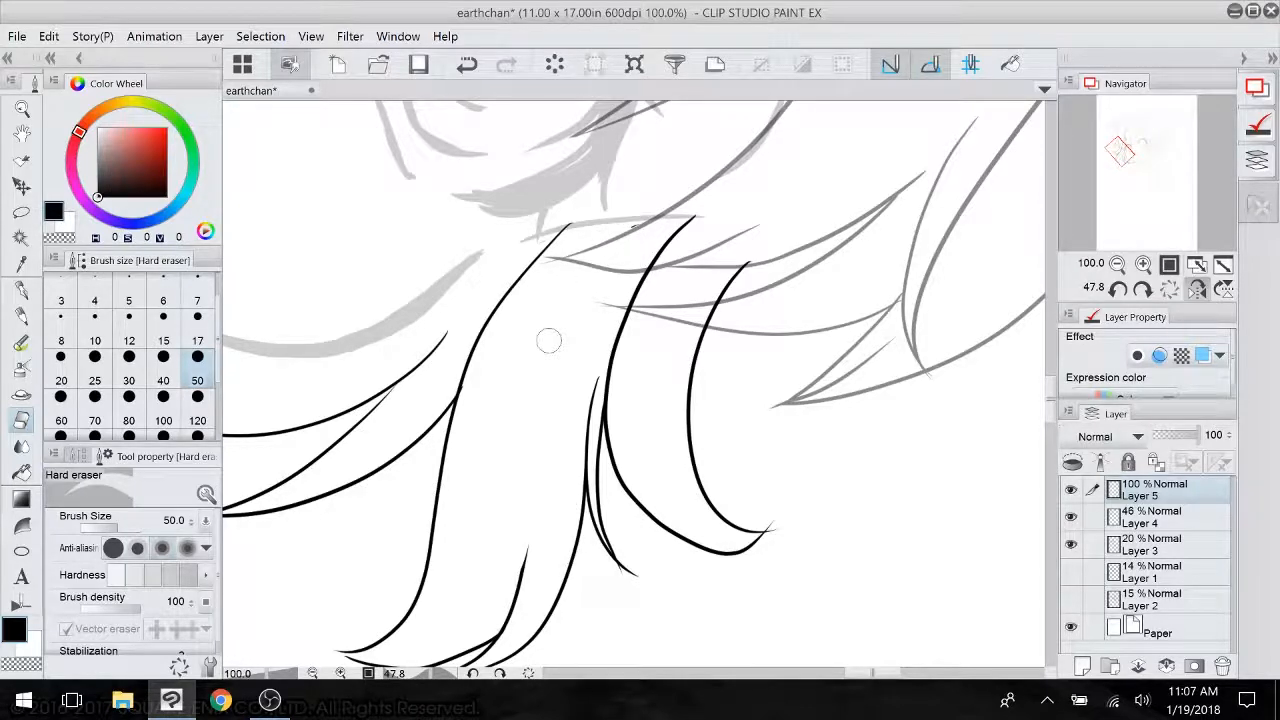
- Trim the overshooting tips and upper ends of the outer locks where they meet the faded side hair, using eraser sizes 50 and 17
drag(622, 552, 645, 592)
drag(775, 540, 770, 528)
drag(780, 380, 735, 431)
drag(747, 253, 674, 639)
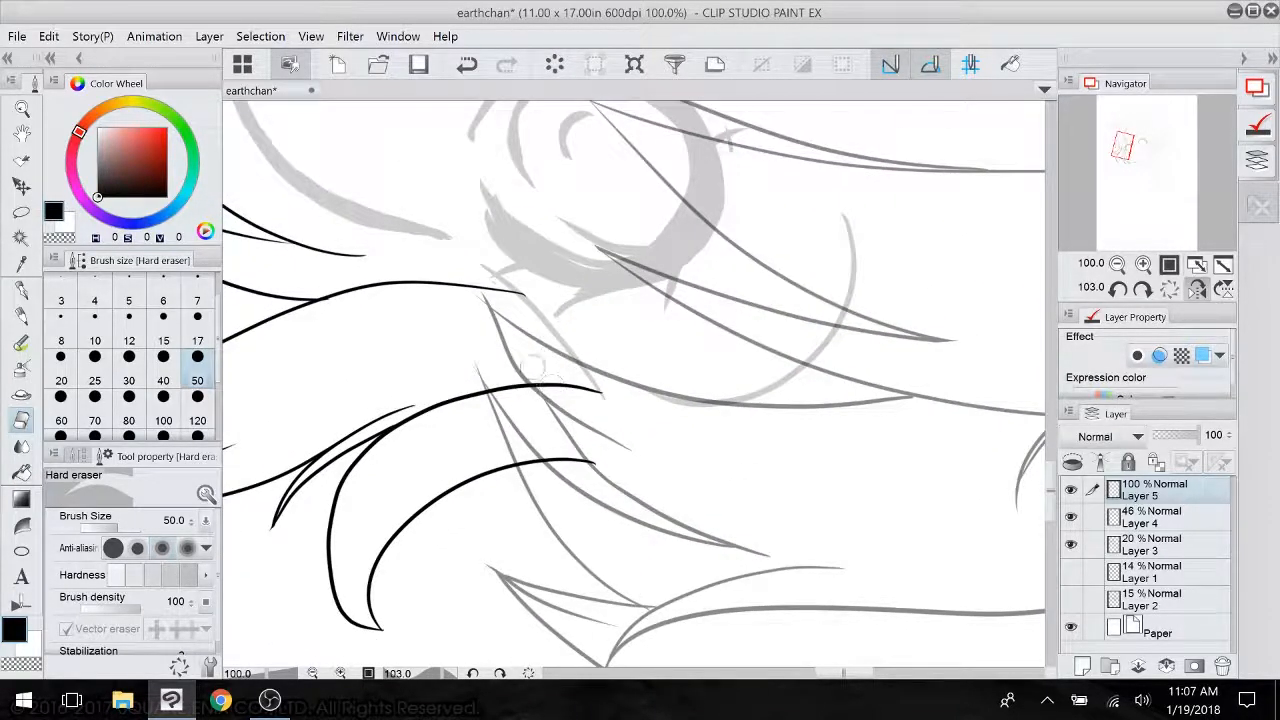
mouse_move(535, 367)
mouse_down()
mouse_move(552, 384)
mouse_move(534, 382)
mouse_move(598, 383)
mouse_up()
drag(595, 446, 594, 464)
click(206, 330)
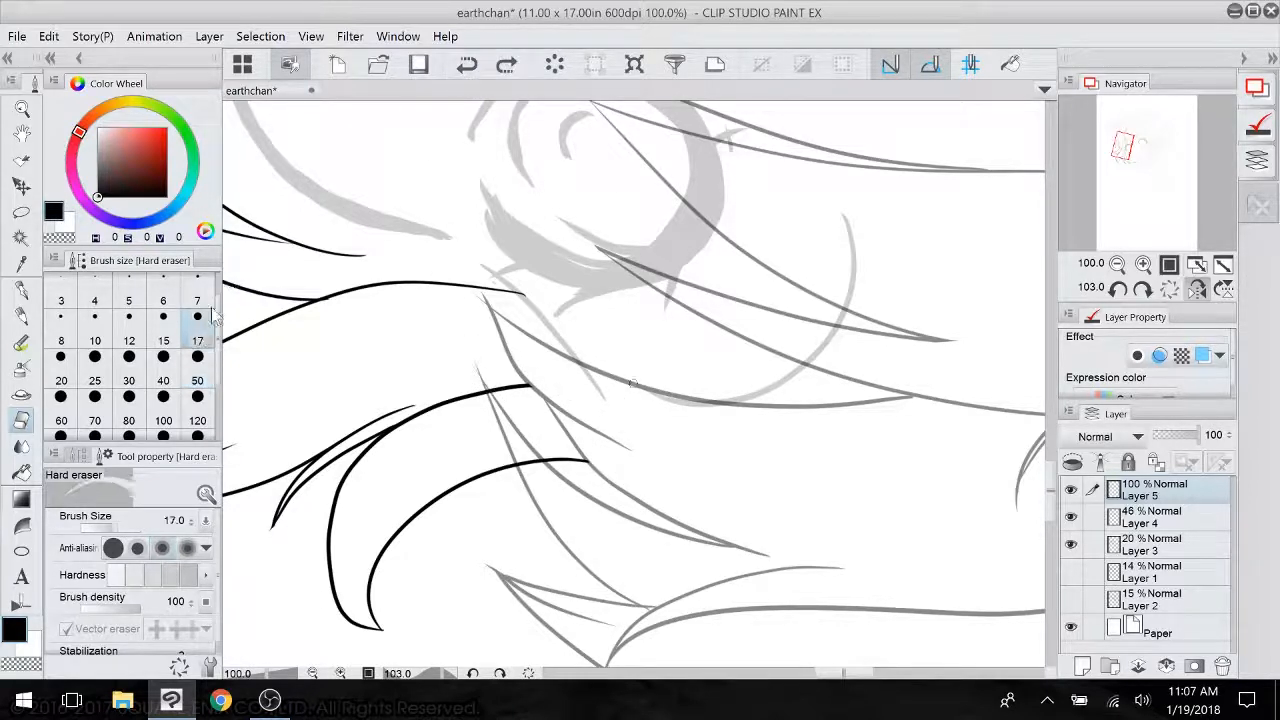
drag(483, 383, 517, 455)
- Erase the upper stretch of the long lock's inner line beside the eye with the hard eraser at size 50
key(minus)
key(minus)
key(minus)
key(minus)
key(minus)
key(minus)
key(minus)
key(minus)
key(minus)
key(minus)
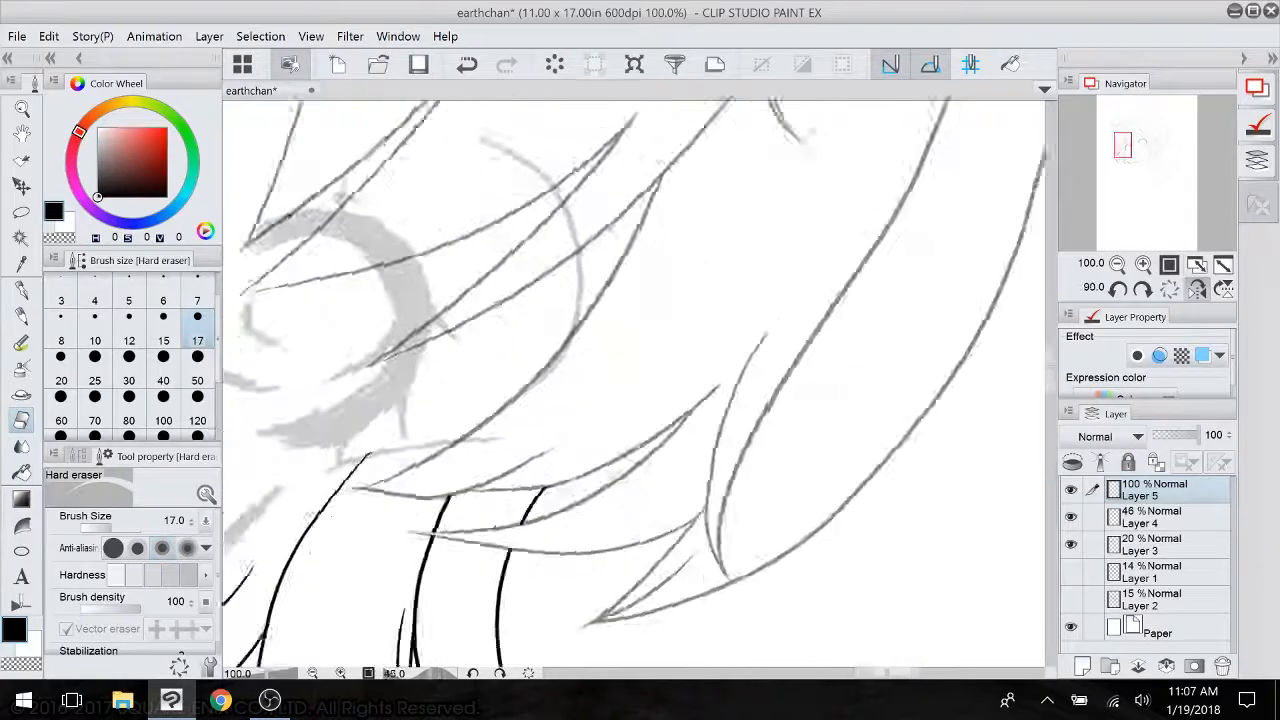
scroll(689, 429, down, 4)
drag(689, 429, 727, 366)
scroll(727, 528, up, 4)
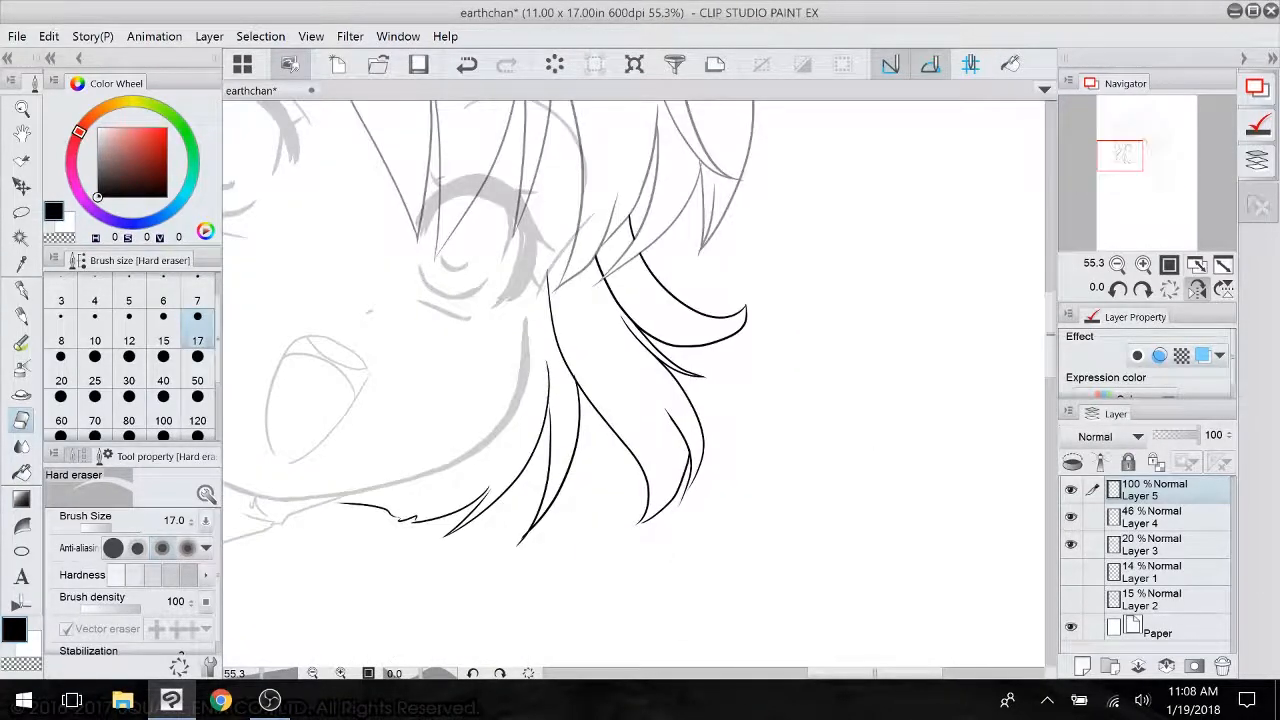
click(197, 380)
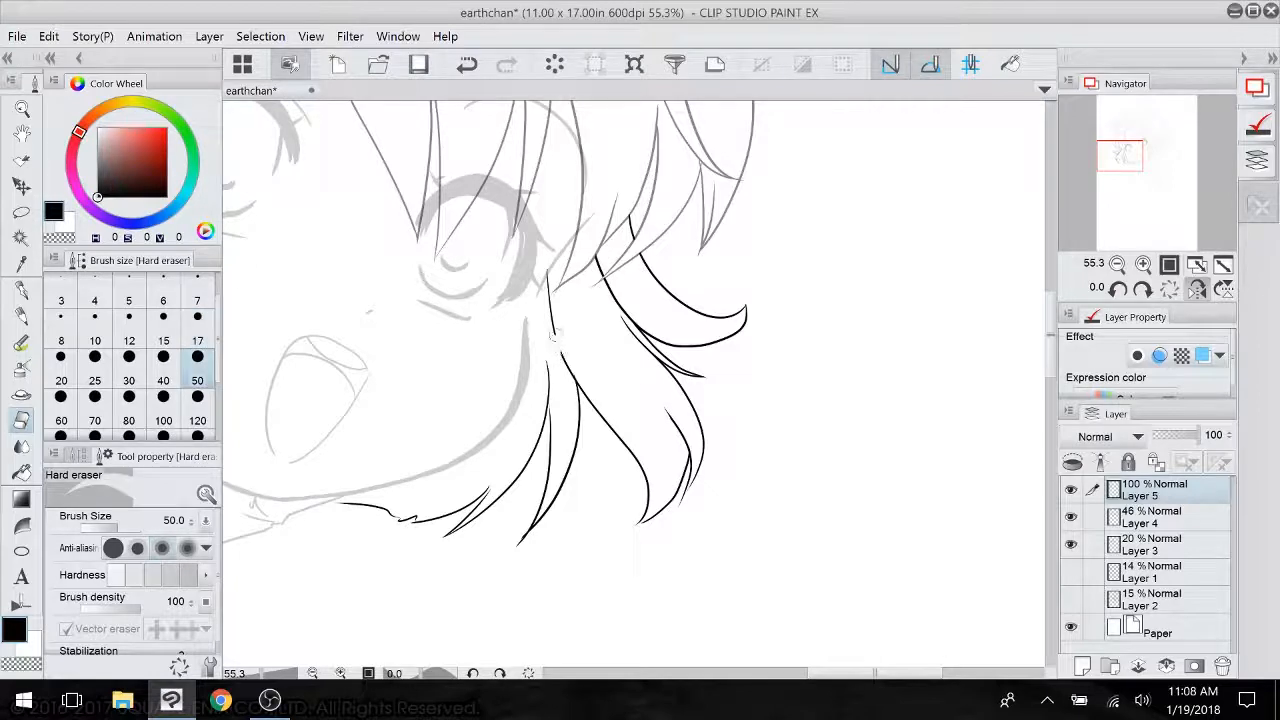
drag(556, 337, 553, 250)
- Ink a small curved lock below the outer corner of the eye with two G-pen lines meeting in a point, brush size 30
click(21, 287)
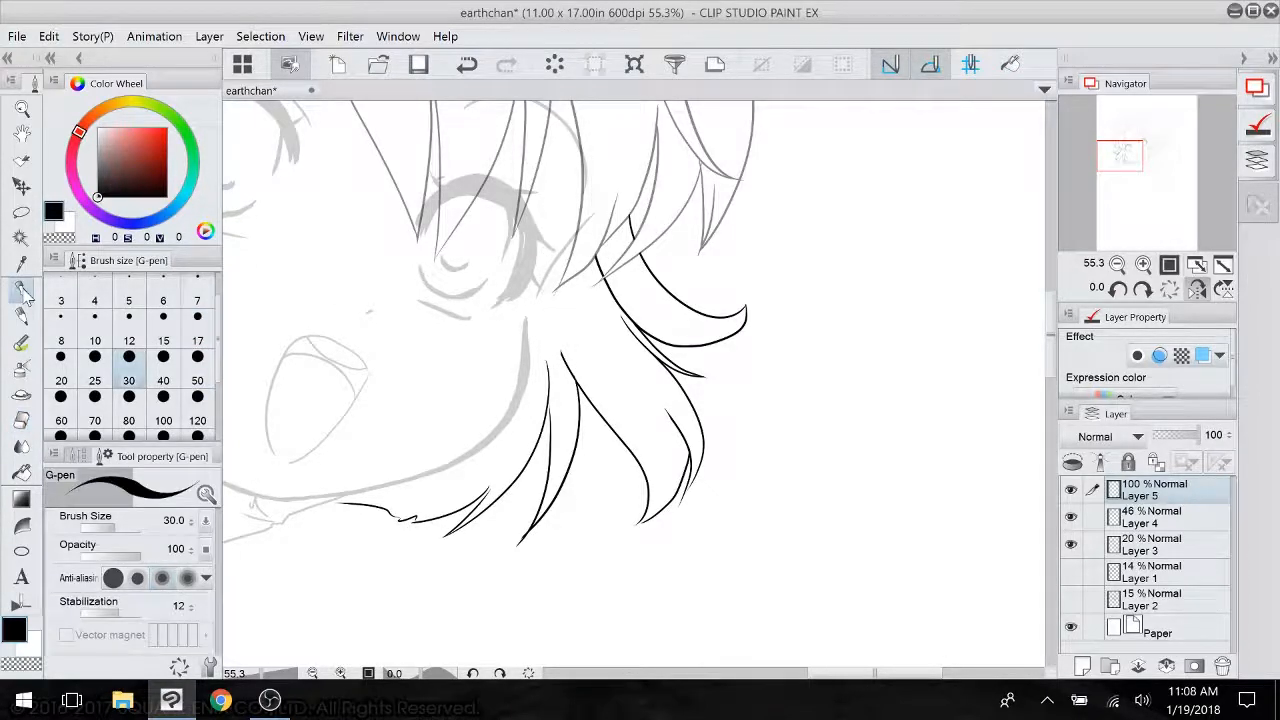
scroll(490, 215, up, 3)
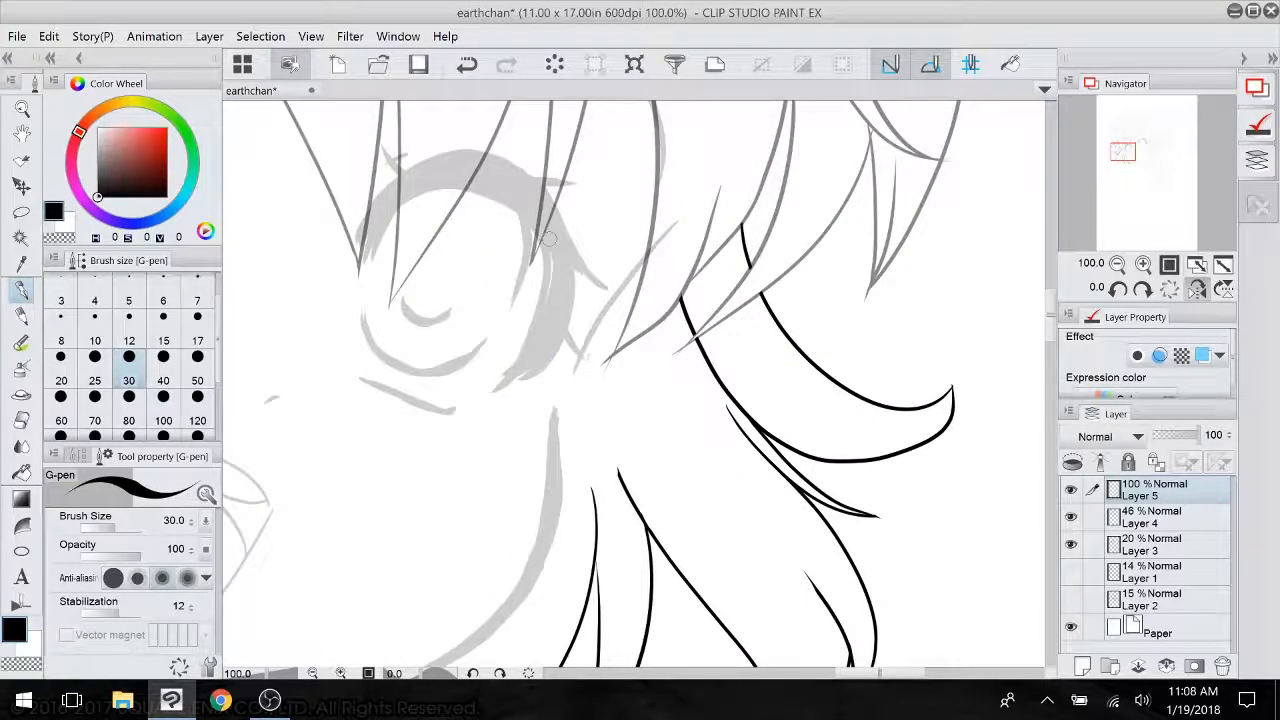
mouse_move(549, 239)
mouse_down()
mouse_move(413, 51)
mouse_move(433, 128)
mouse_move(580, 107)
mouse_move(553, 159)
mouse_up()
drag(554, 241, 606, 404)
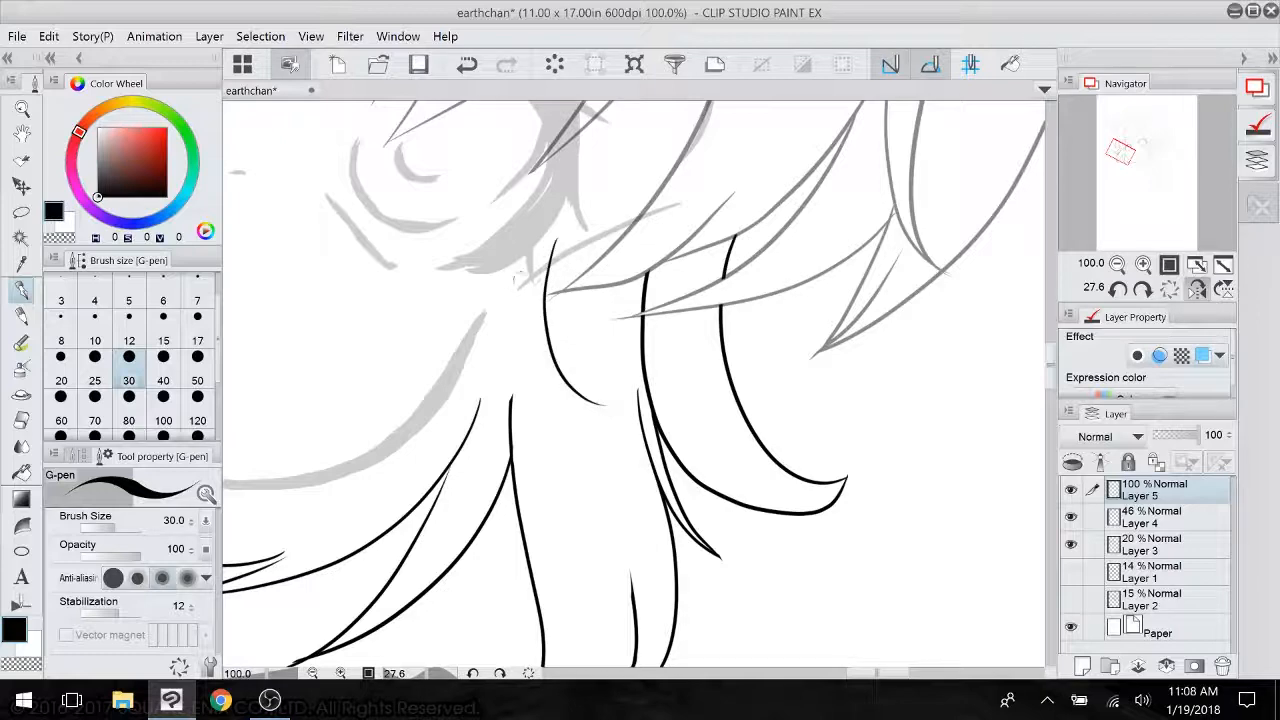
mouse_move(521, 272)
mouse_down()
mouse_move(521, 309)
mouse_move(604, 404)
mouse_up()
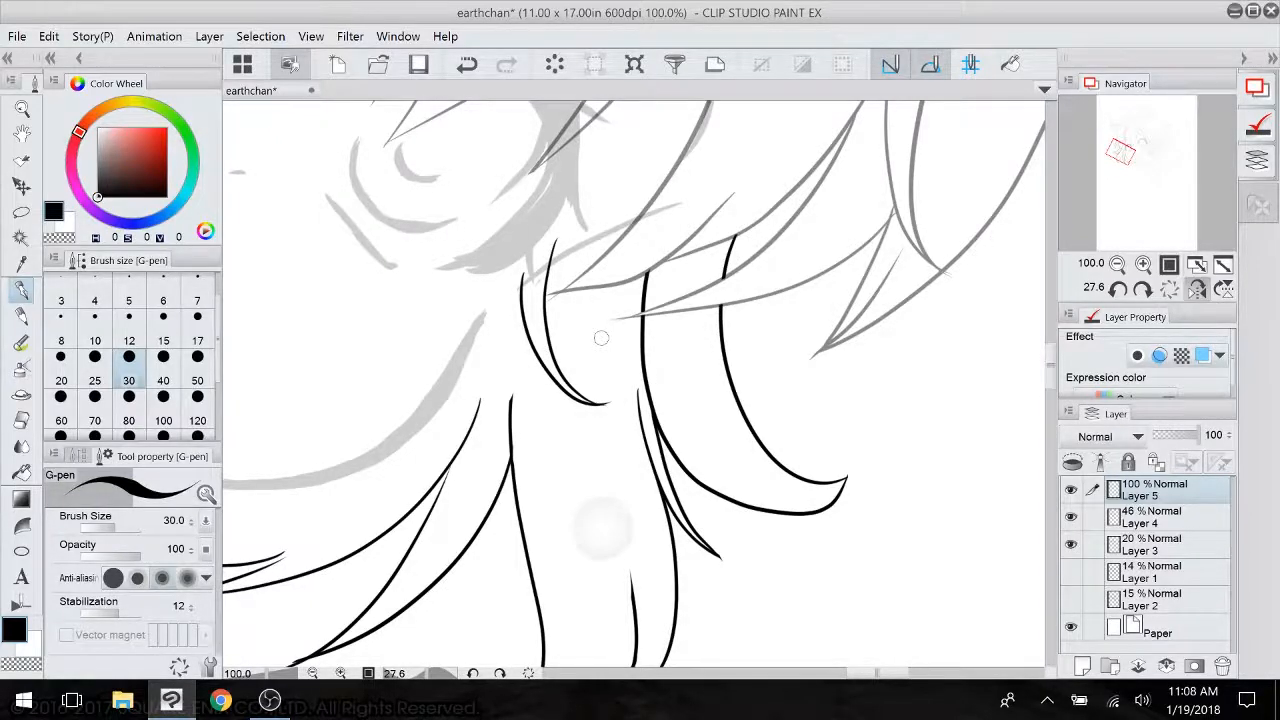
- Trim the upper ends of the small curved lock's two lines beside the eye with the size 50 hard eraser
scroll(600, 523, down, 4)
drag(682, 519, 680, 525)
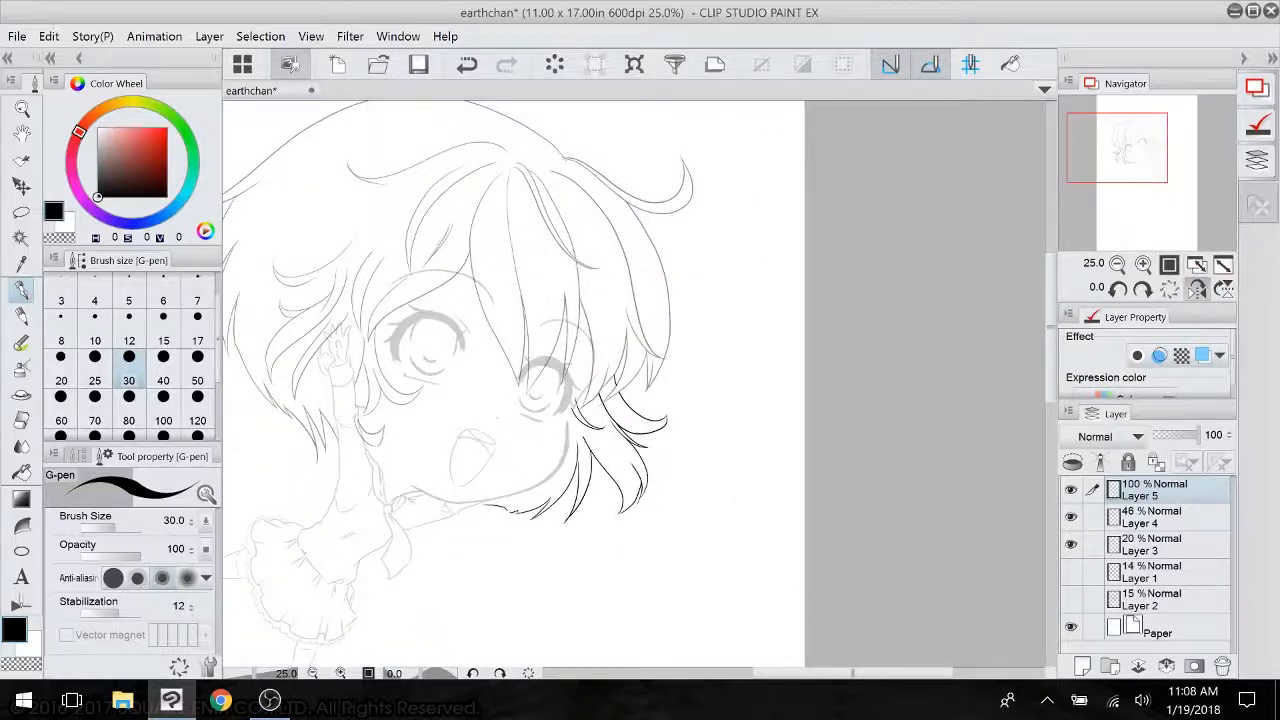
scroll(600, 457, up, 5)
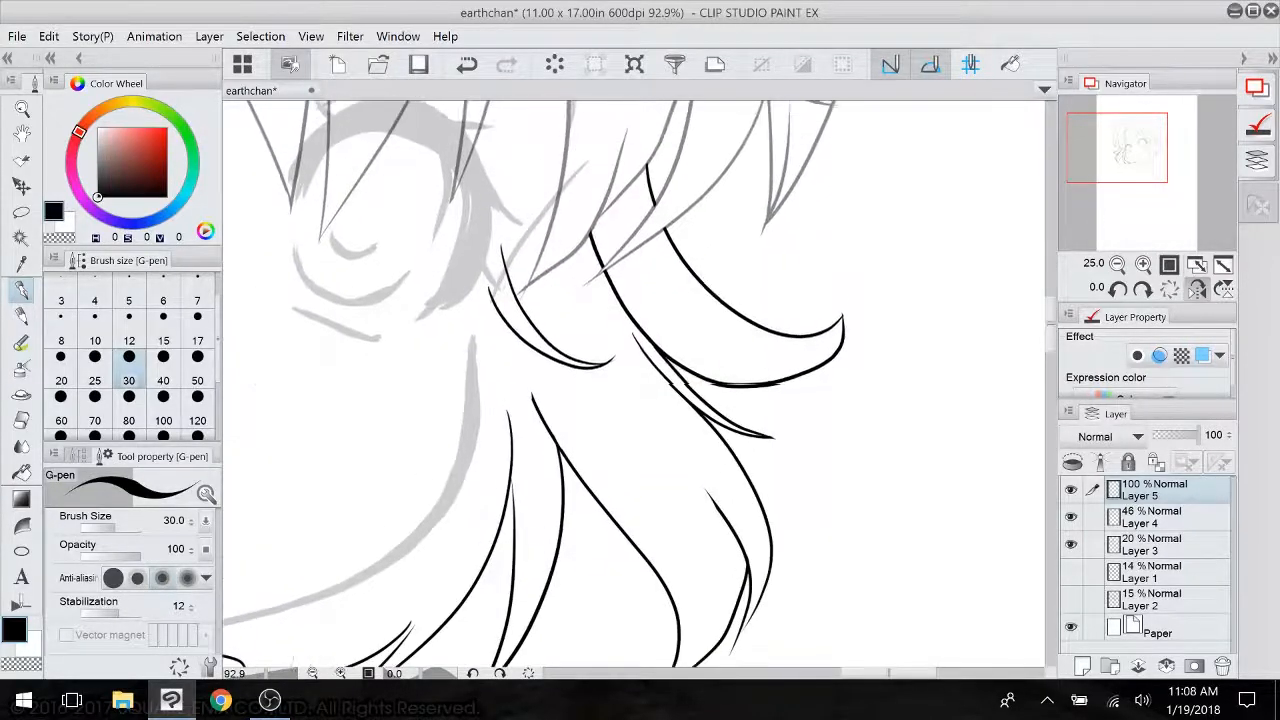
click(21, 420)
drag(485, 283, 488, 291)
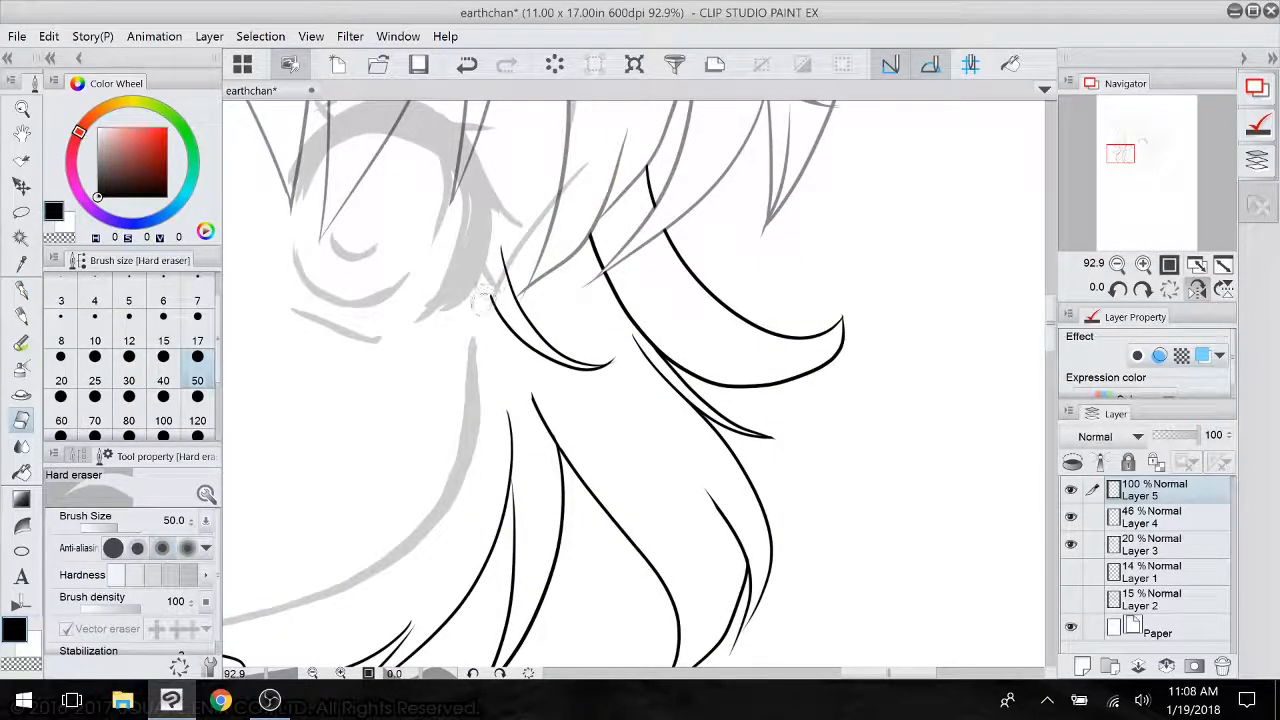
drag(509, 244, 497, 268)
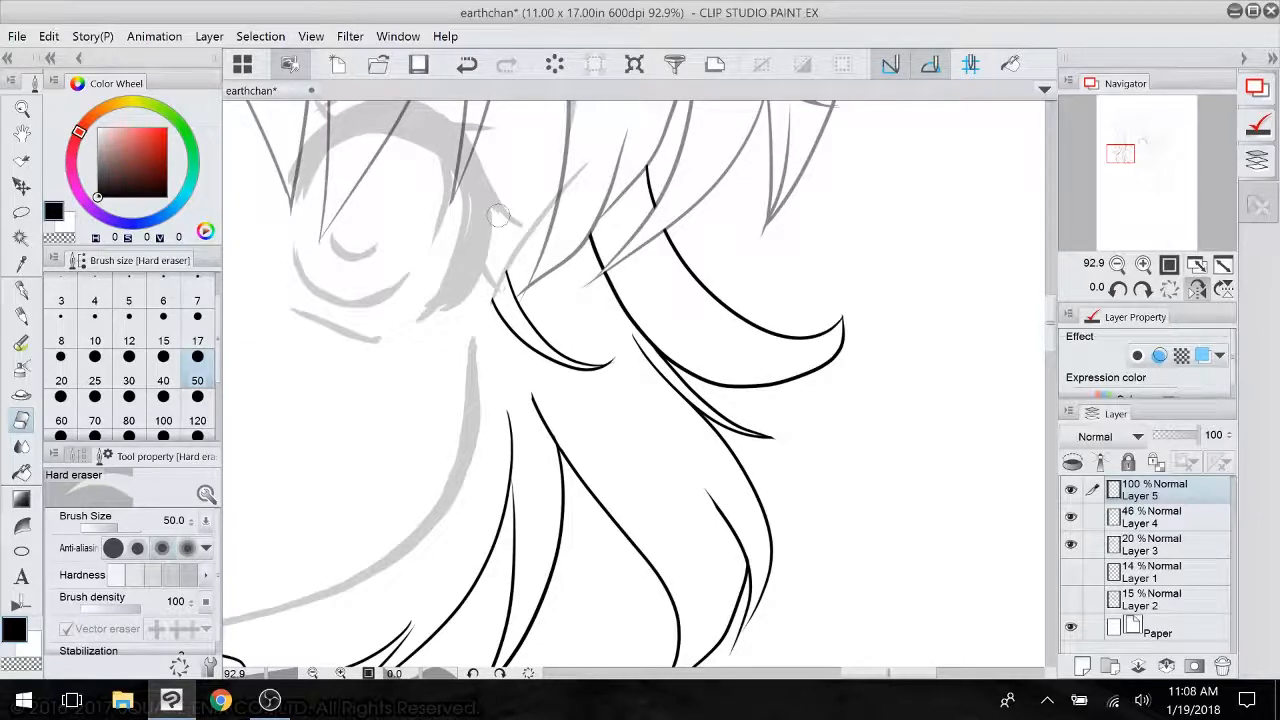
- Restore Layer 4's opacity to 100% and merge Layer 5 down into it
scroll(498, 215, down, 4)
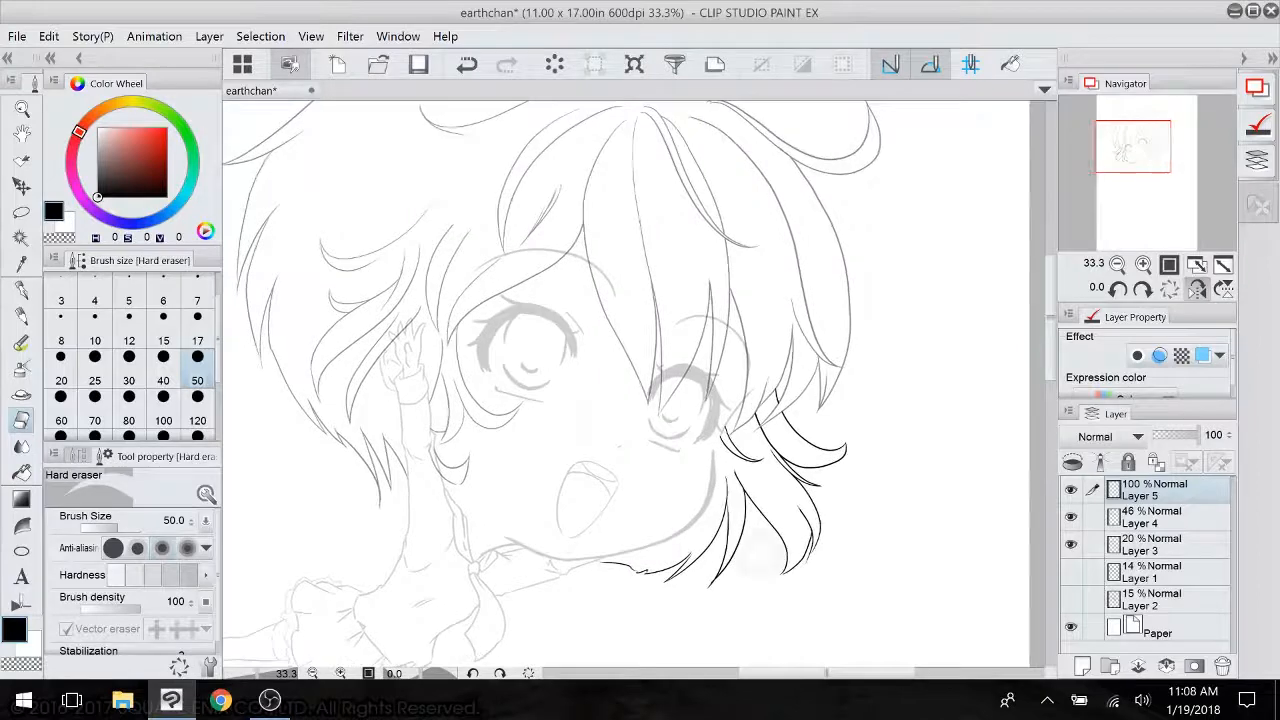
click(1155, 517)
drag(1175, 435, 1199, 435)
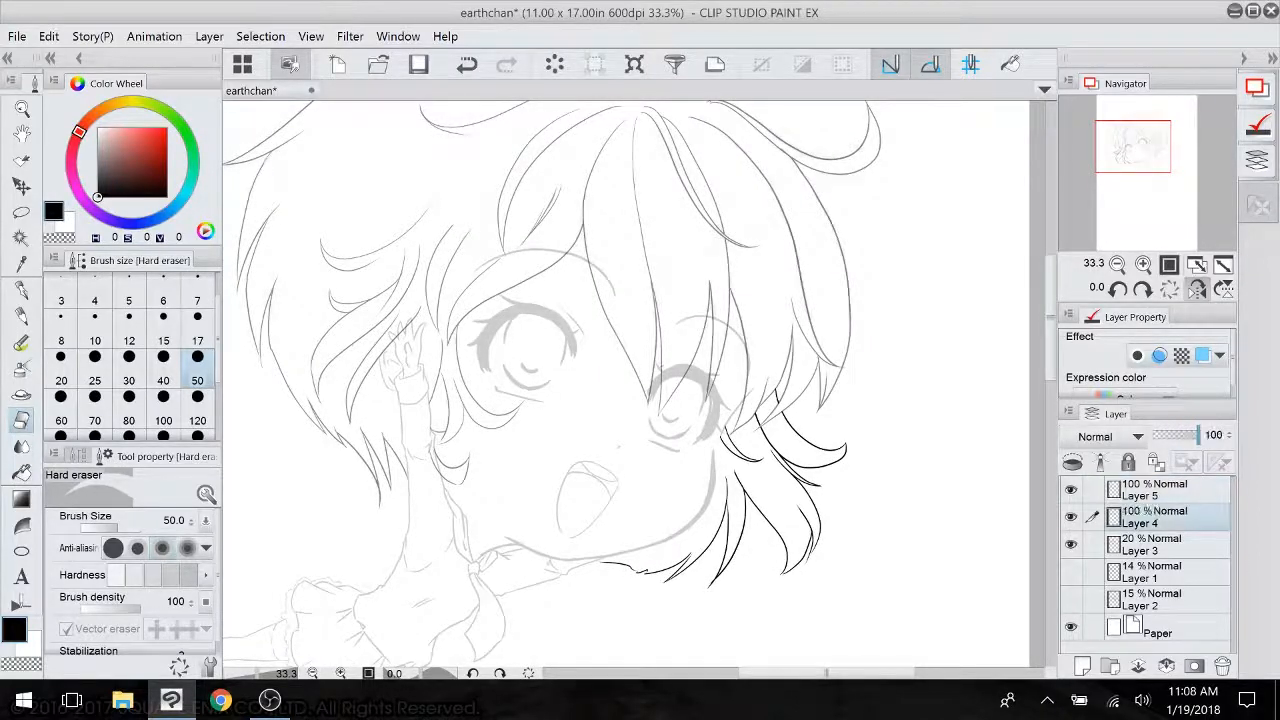
click(1155, 490)
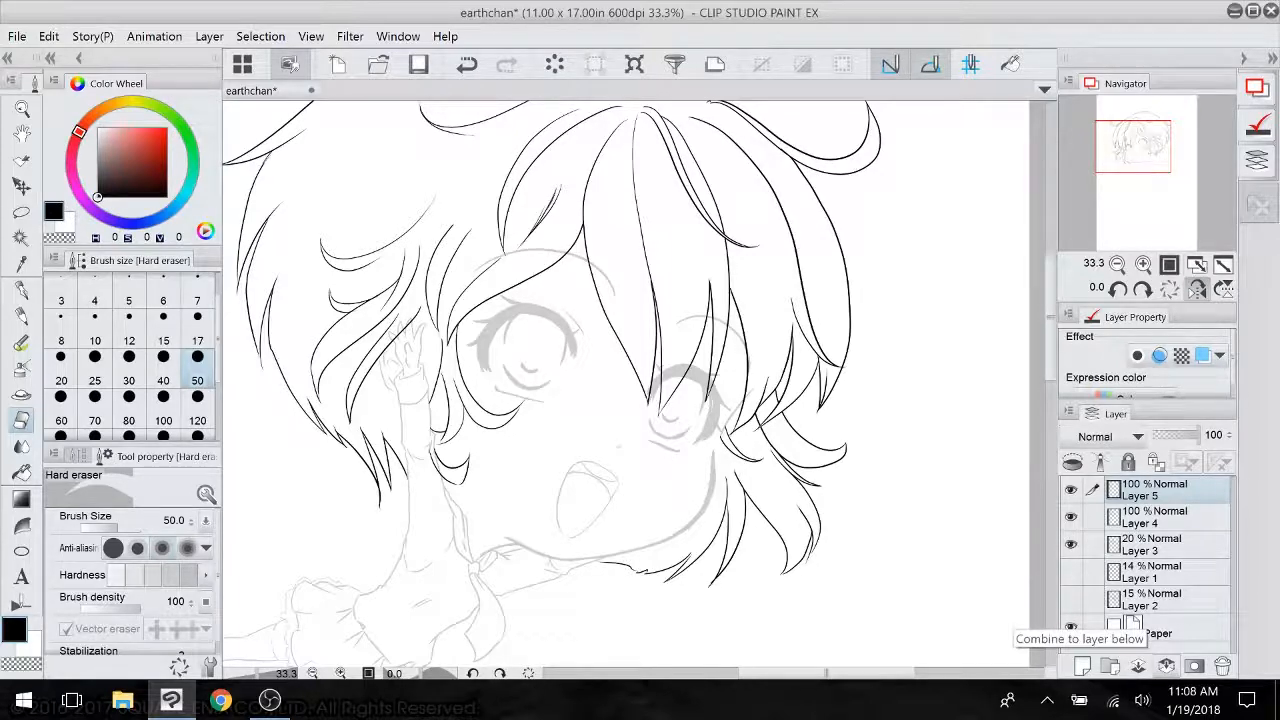
click(1166, 666)
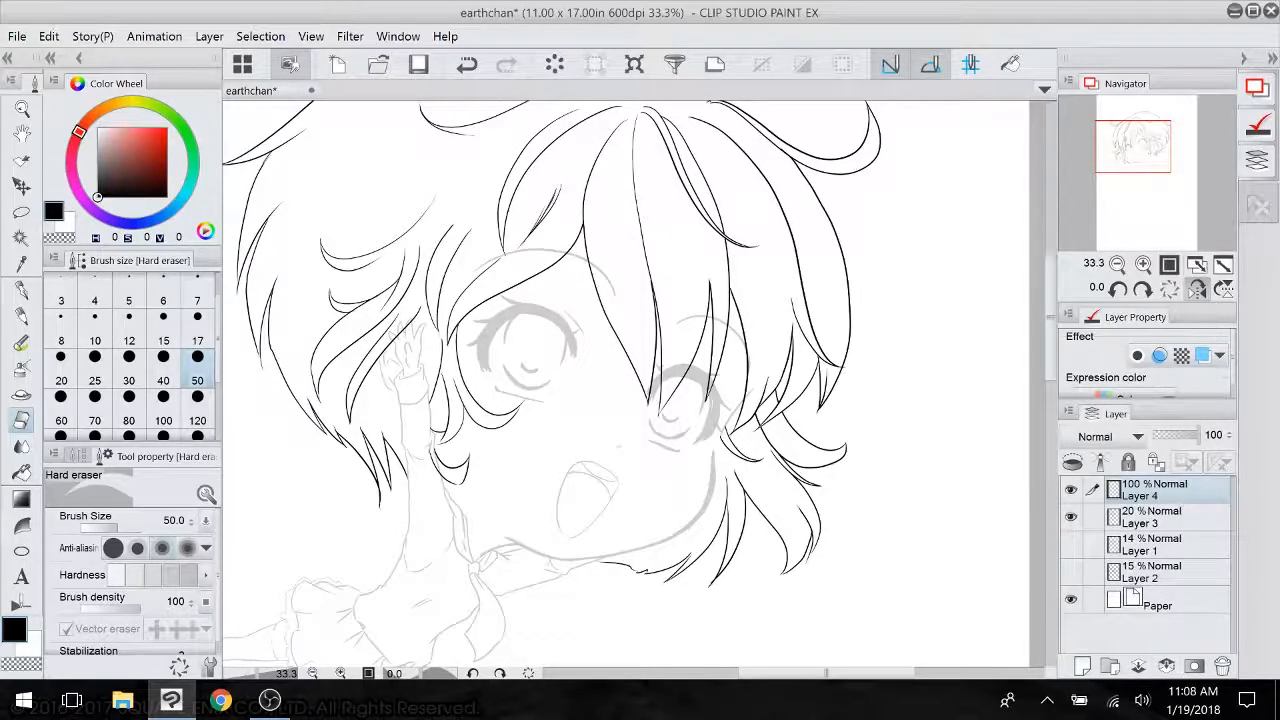
- Erase the inked hair line where it crosses the fingers of the raised hand on Layer 4
scroll(430, 408, up, 4)
mouse_move(465, 255)
mouse_down()
mouse_move(622, 655)
mouse_move(641, 562)
mouse_up()
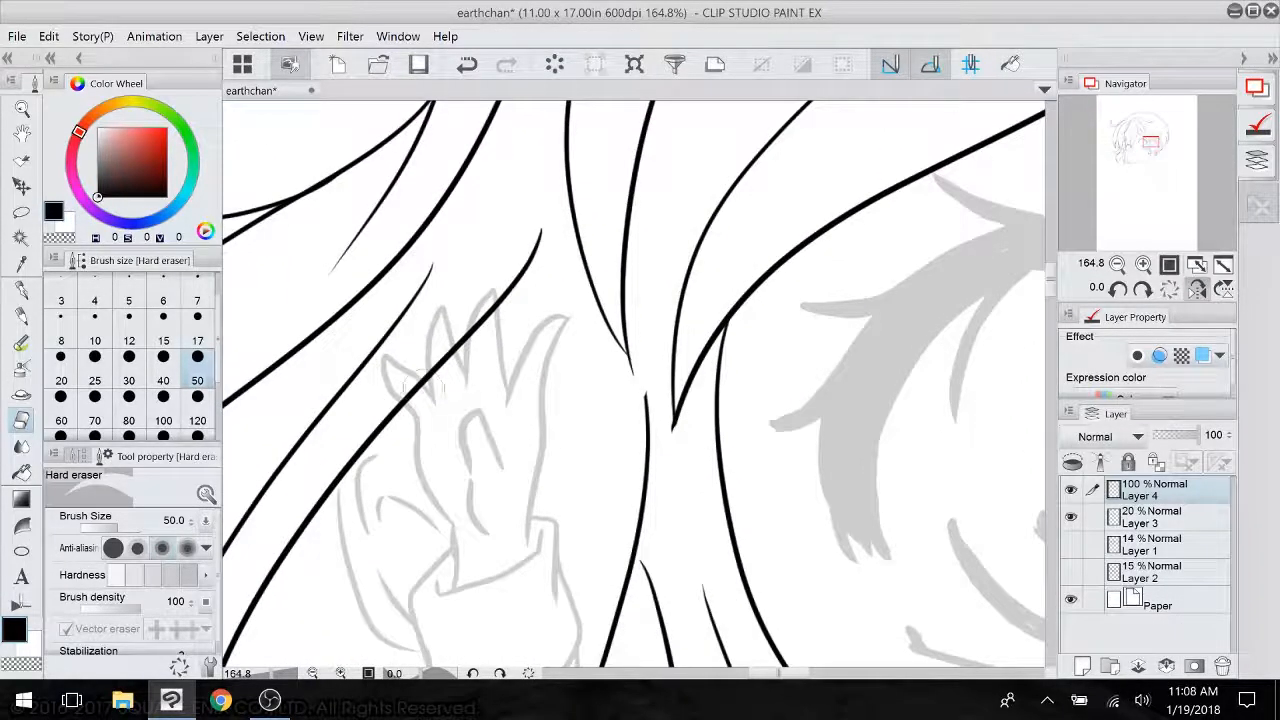
mouse_move(405, 395)
mouse_down()
mouse_move(439, 381)
mouse_move(437, 361)
mouse_move(444, 376)
mouse_move(449, 346)
mouse_move(488, 307)
mouse_up()
scroll(488, 307, down, 6)
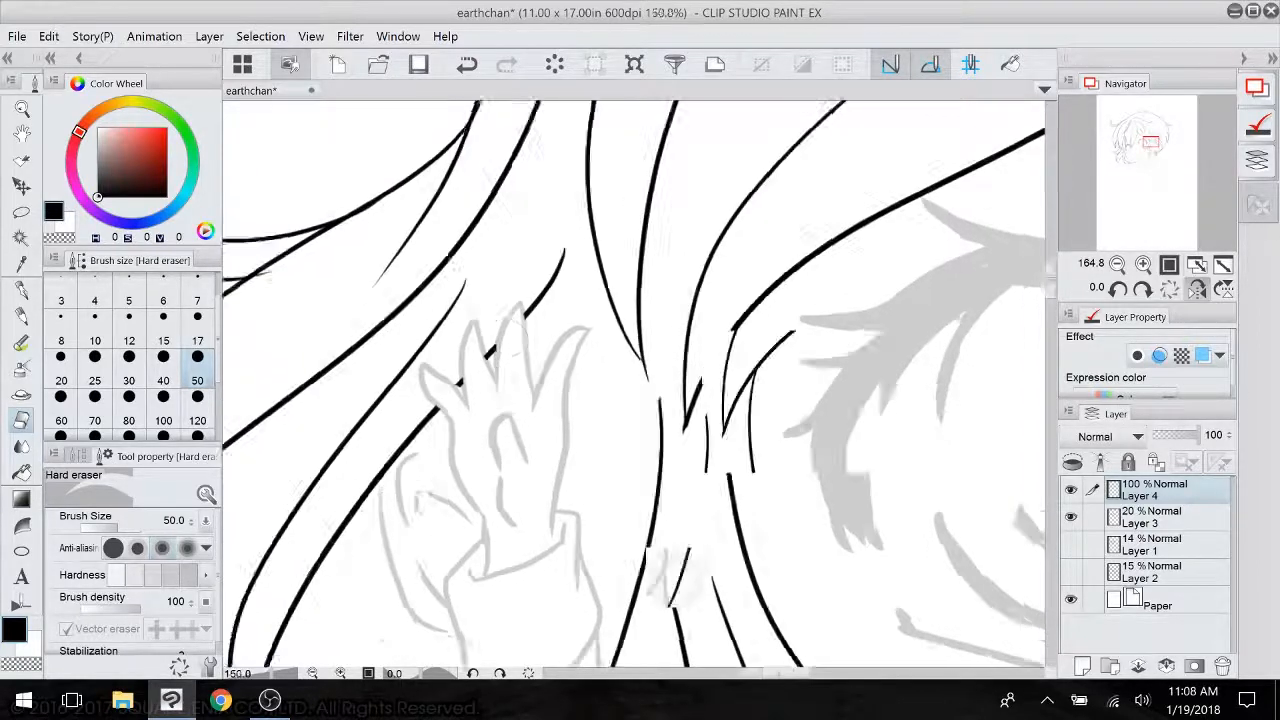
drag(870, 239, 526, 138)
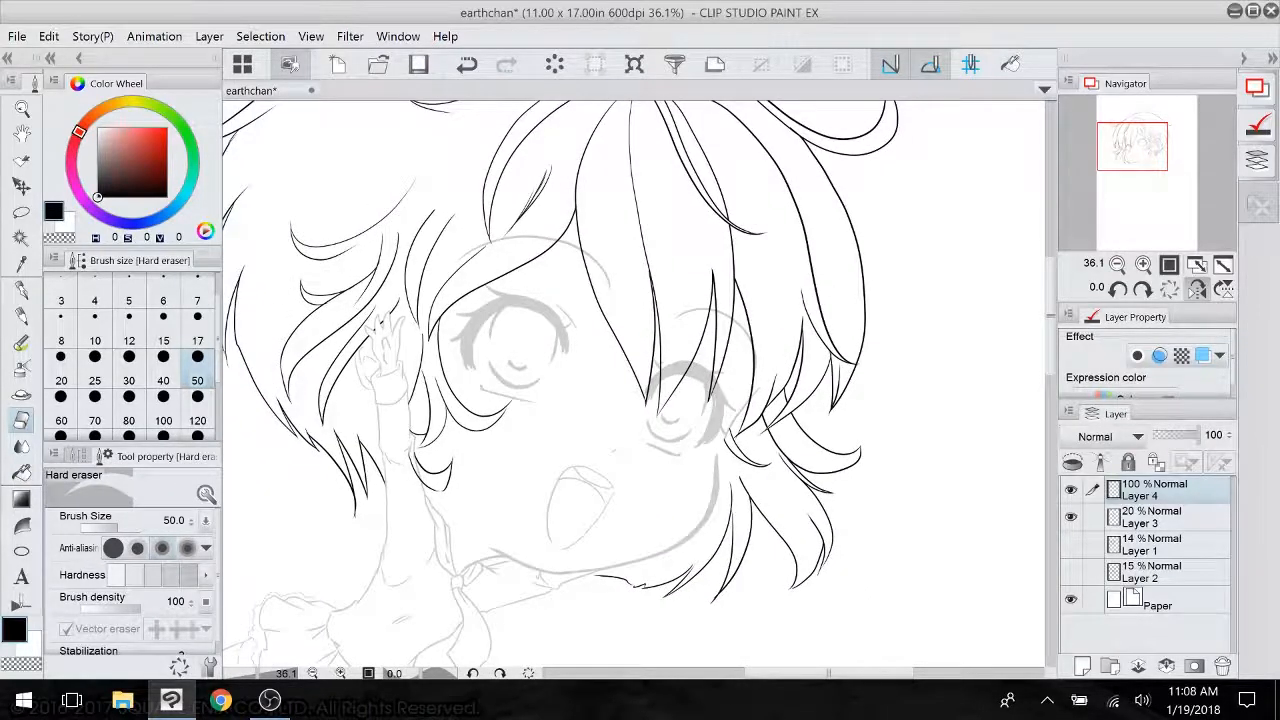
- Raise Layer 3's opacity to 31% and erase its brow arc where the bangs cross it, using the hard eraser at size 17
click(1152, 517)
mouse_move(1178, 436)
mouse_down()
mouse_move(1200, 436)
mouse_move(1166, 436)
mouse_up()
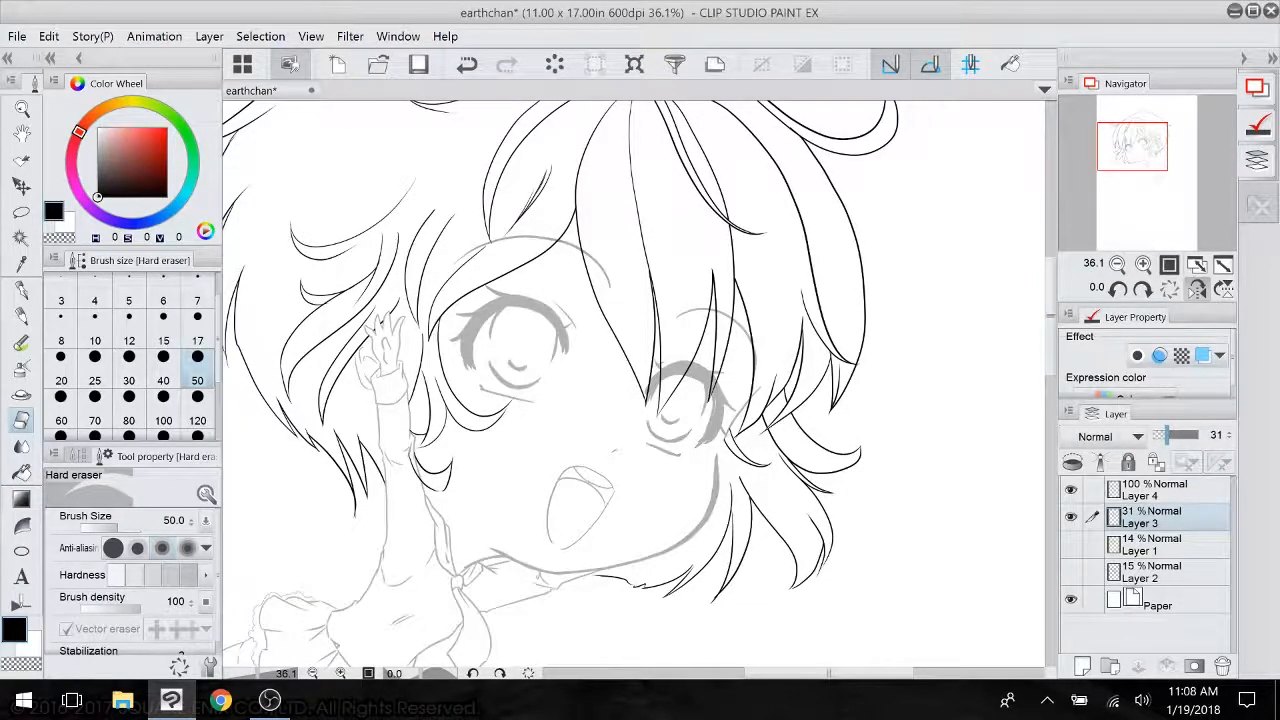
click(197, 340)
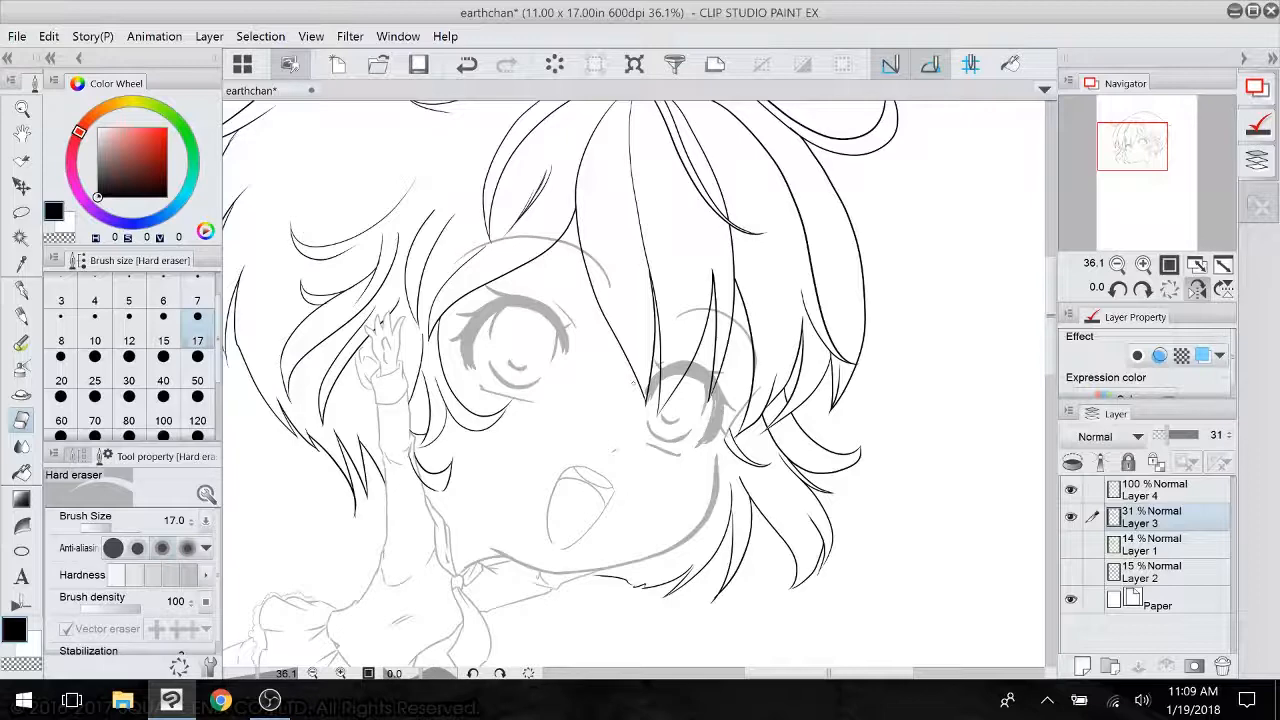
drag(605, 265, 916, 371)
scroll(612, 500, up, 4)
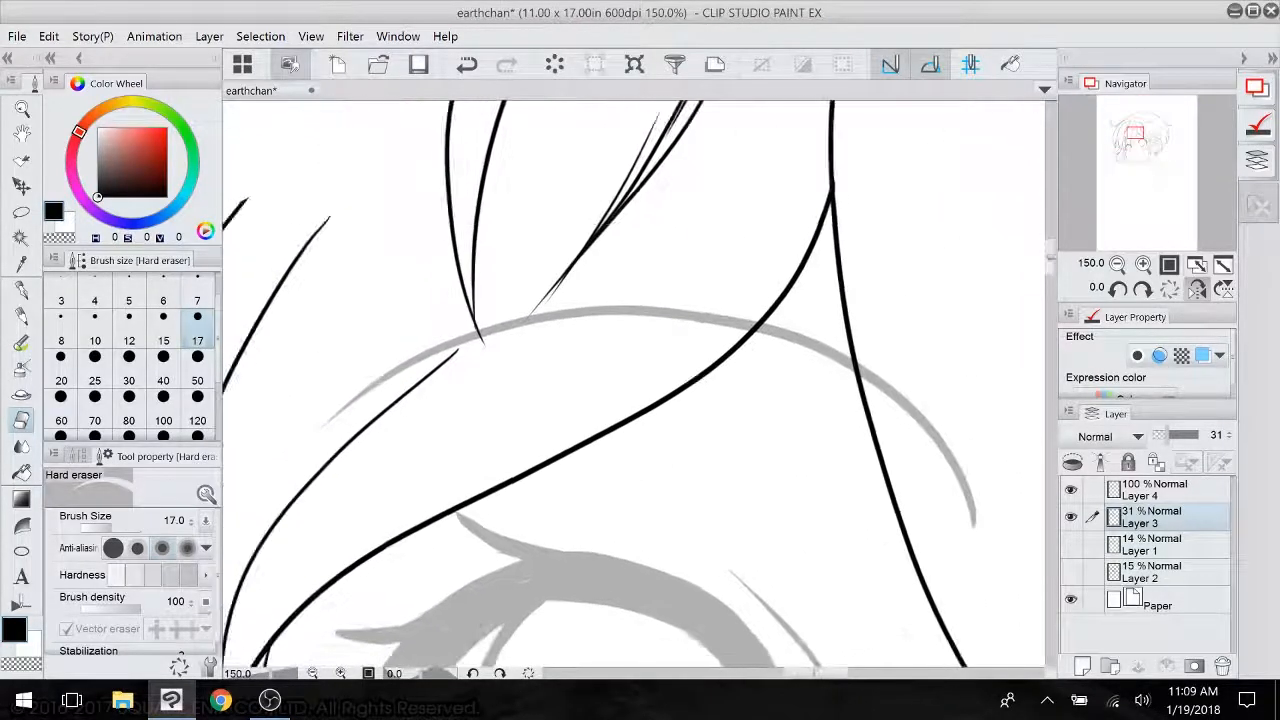
drag(755, 270, 705, 371)
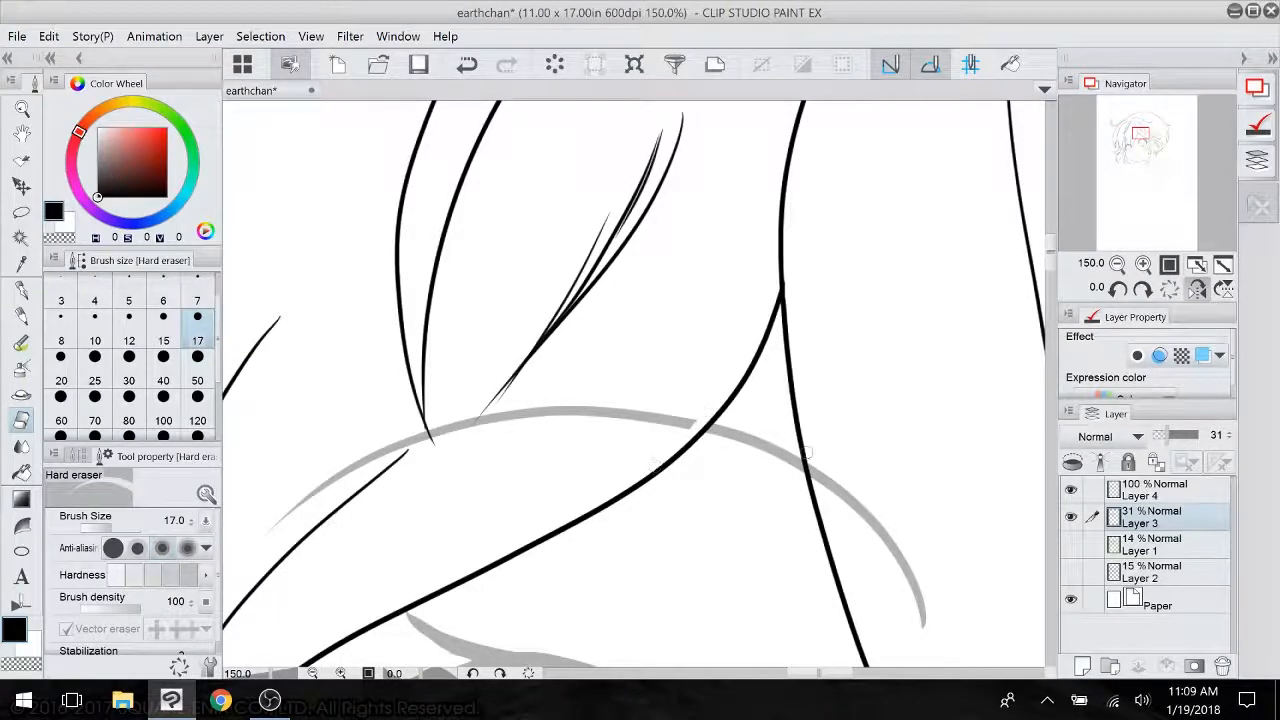
mouse_move(806, 453)
mouse_down()
mouse_move(822, 502)
mouse_move(816, 259)
mouse_move(562, 250)
mouse_move(250, 359)
mouse_move(236, 110)
mouse_move(271, 9)
mouse_up()
- Erase thin gaps in Layer 3's brow and upper lash line where the bang strands cross the partly covered eye
drag(530, 489, 521, 562)
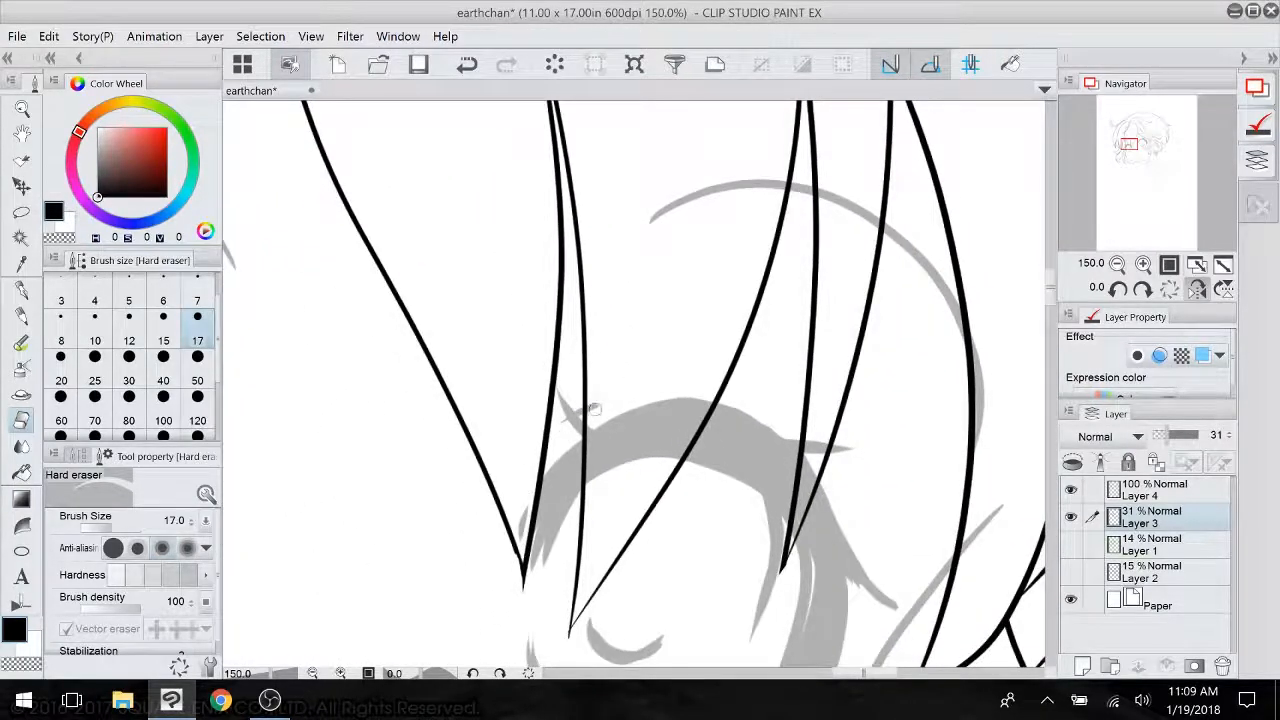
drag(592, 389, 588, 476)
drag(712, 388, 682, 452)
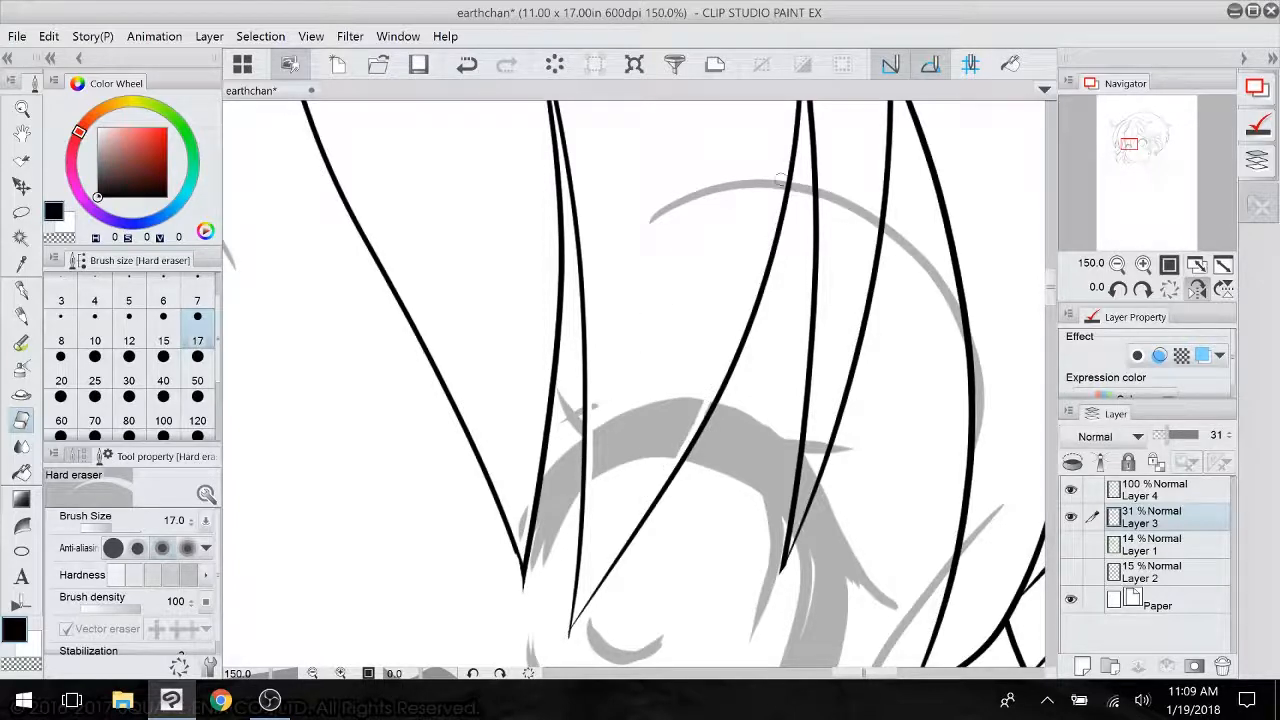
mouse_move(636, 400)
mouse_down()
mouse_move(627, 450)
mouse_move(644, 450)
mouse_up()
mouse_move(666, 398)
mouse_down()
mouse_move(658, 448)
mouse_move(670, 452)
mouse_up()
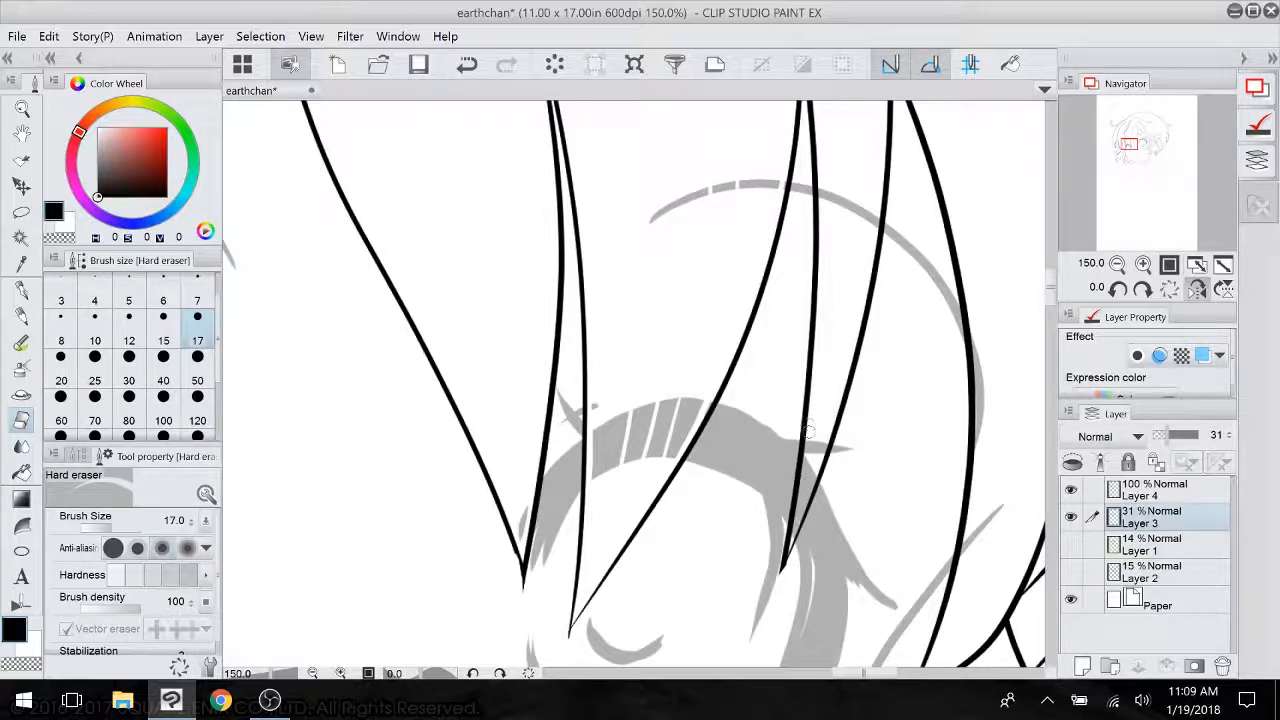
mouse_move(808, 430)
mouse_down()
mouse_move(790, 548)
mouse_move(823, 443)
mouse_up()
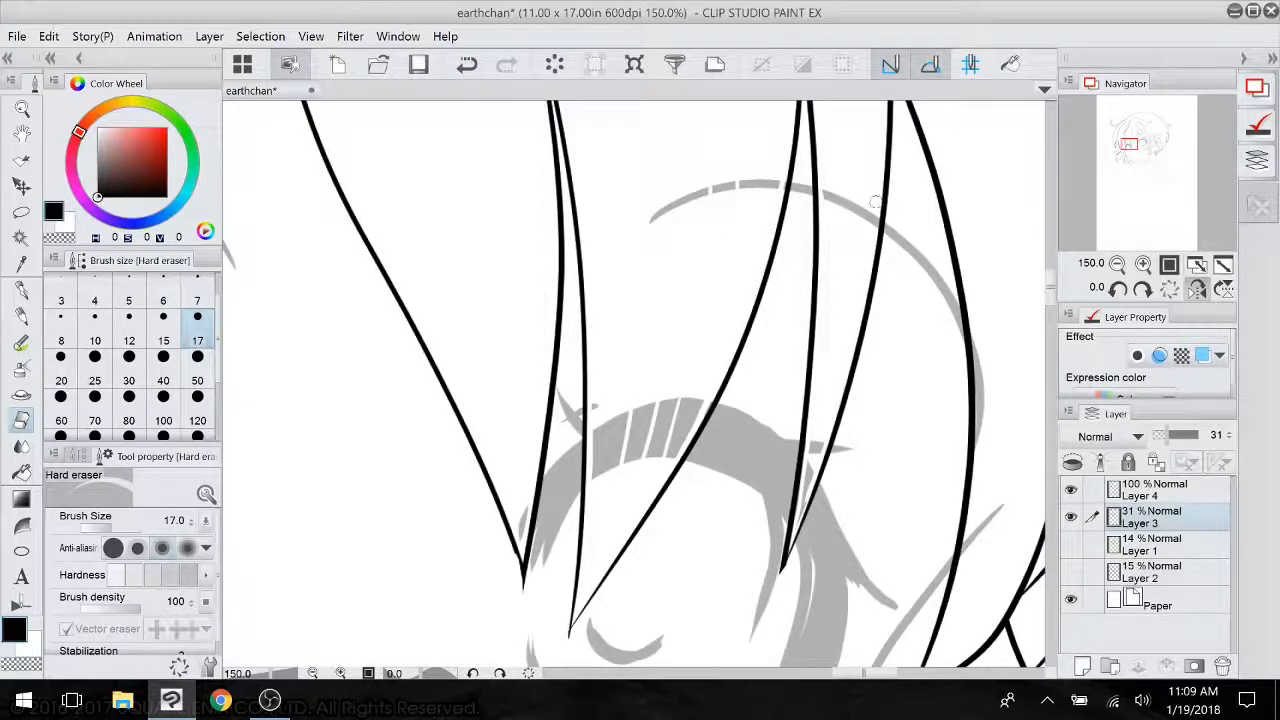
- Erase Layer 3's outer brow end and the slanted line beside the same eye where the long hair strand crosses them
drag(971, 338, 974, 416)
drag(971, 463, 978, 436)
drag(968, 483, 953, 274)
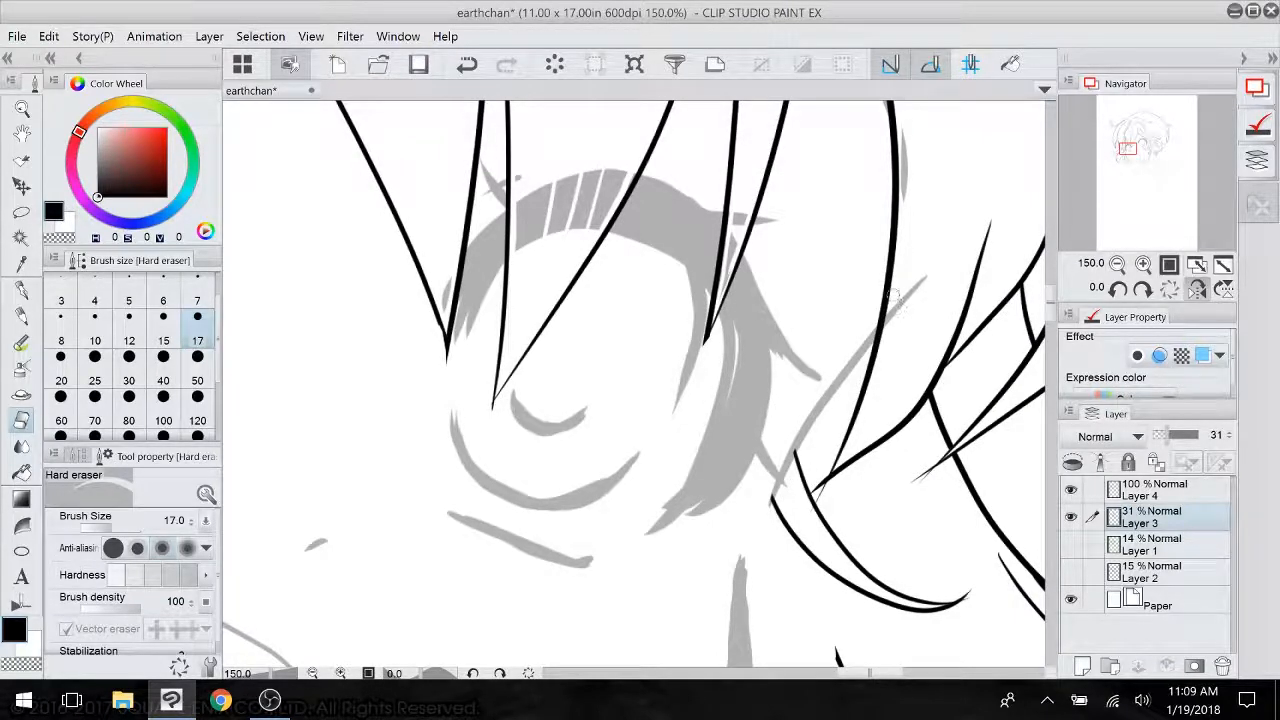
mouse_move(893, 297)
mouse_down()
mouse_move(888, 330)
mouse_move(912, 277)
mouse_move(934, 277)
mouse_up()
scroll(954, 235, down, 6)
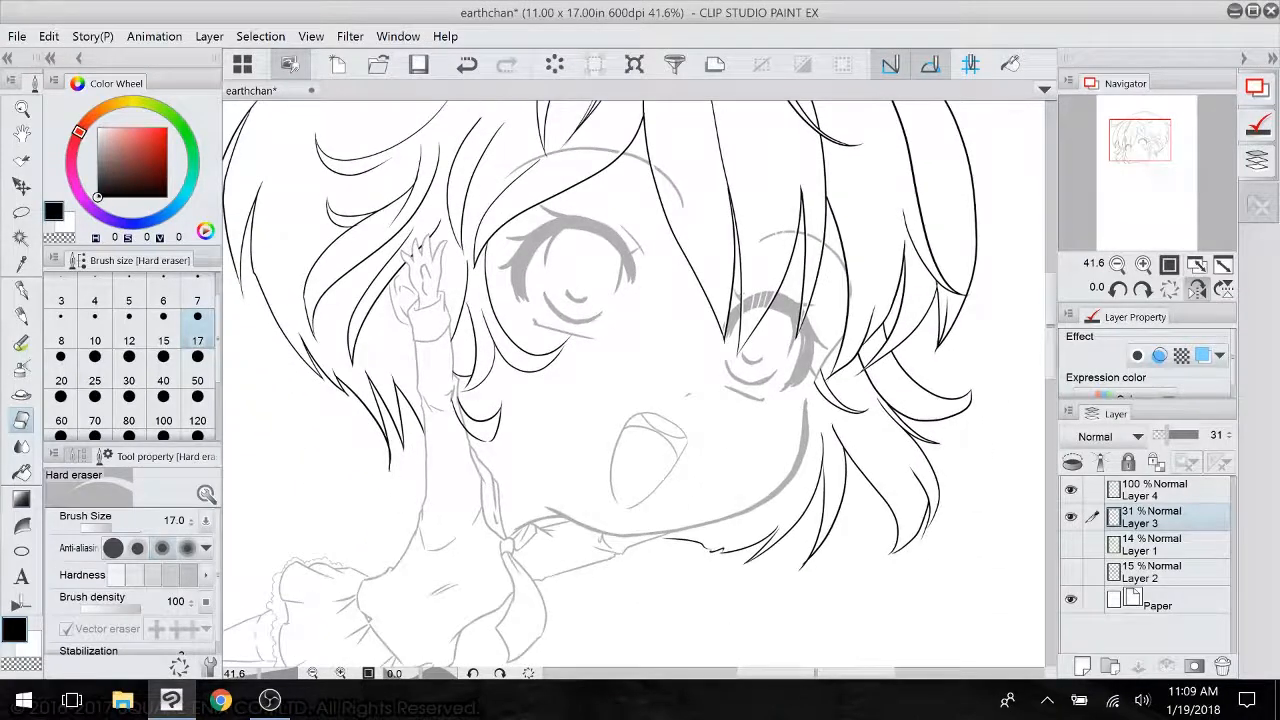
- Erase the curved lock's line on Layer 4 where it overlaps the sleeve of the raised arm
scroll(524, 508, up, 5)
drag(514, 455, 688, 660)
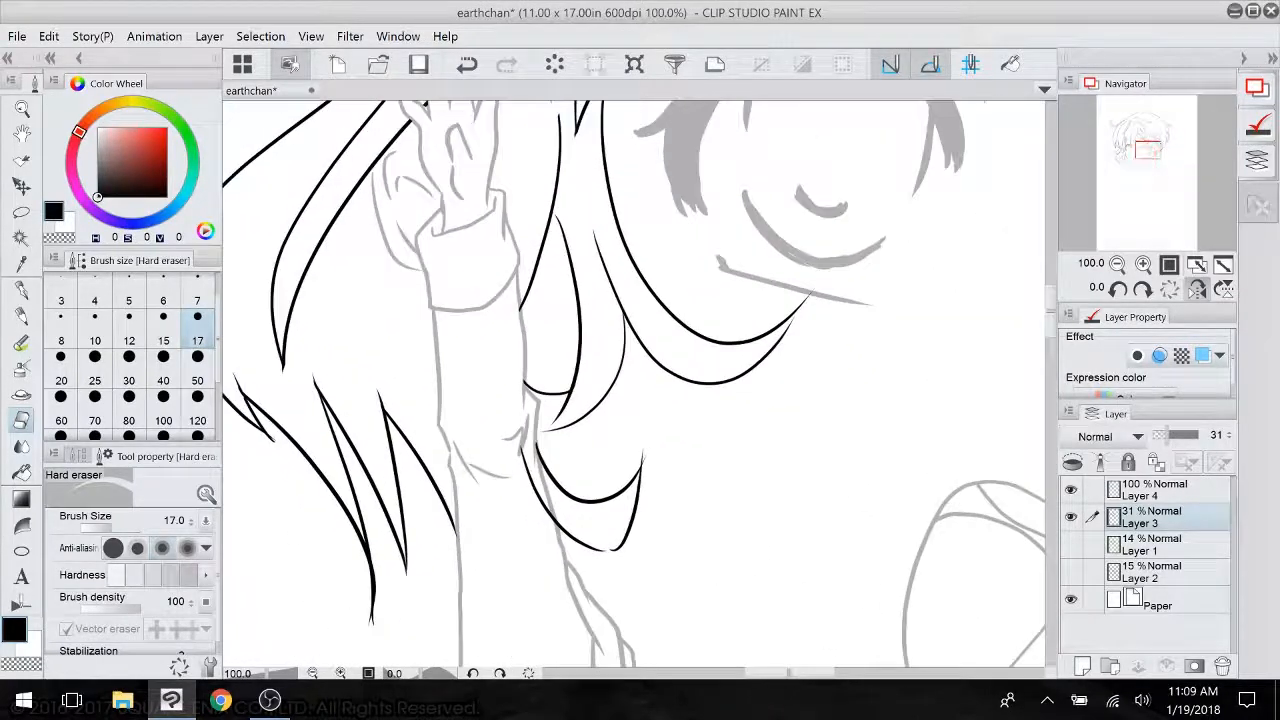
key(alt+bracketright)
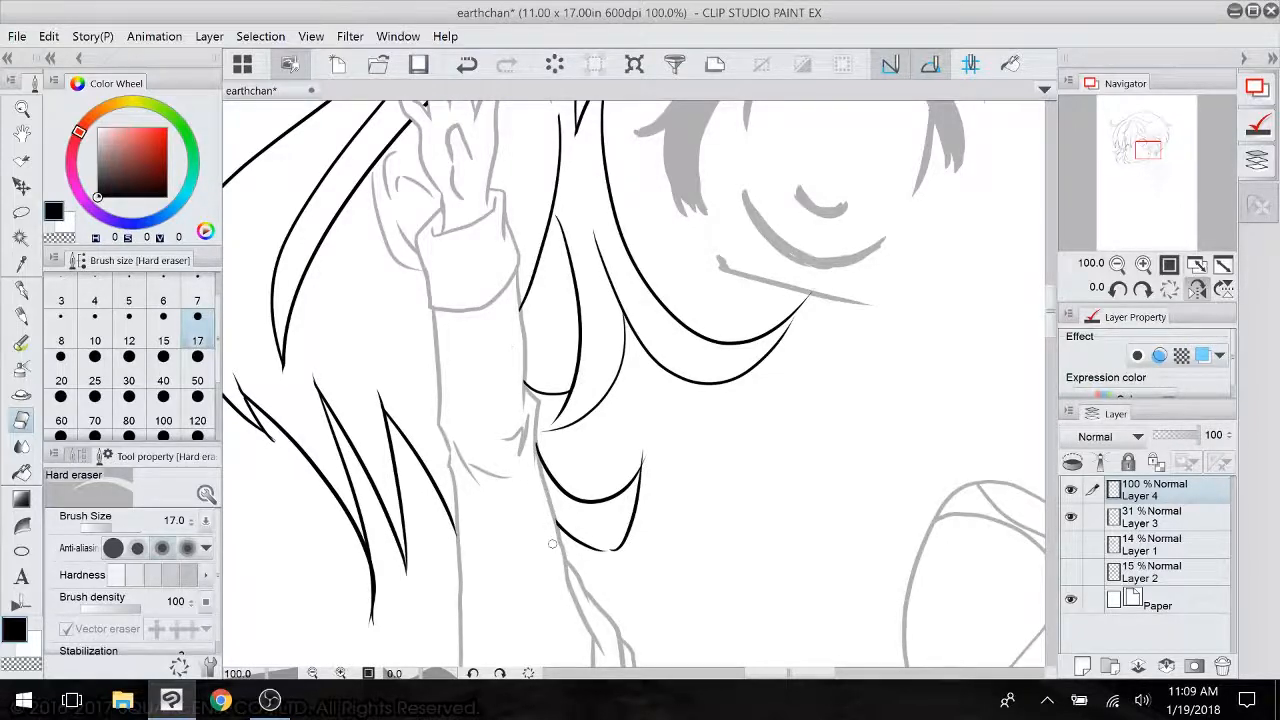
drag(552, 544, 271, 611)
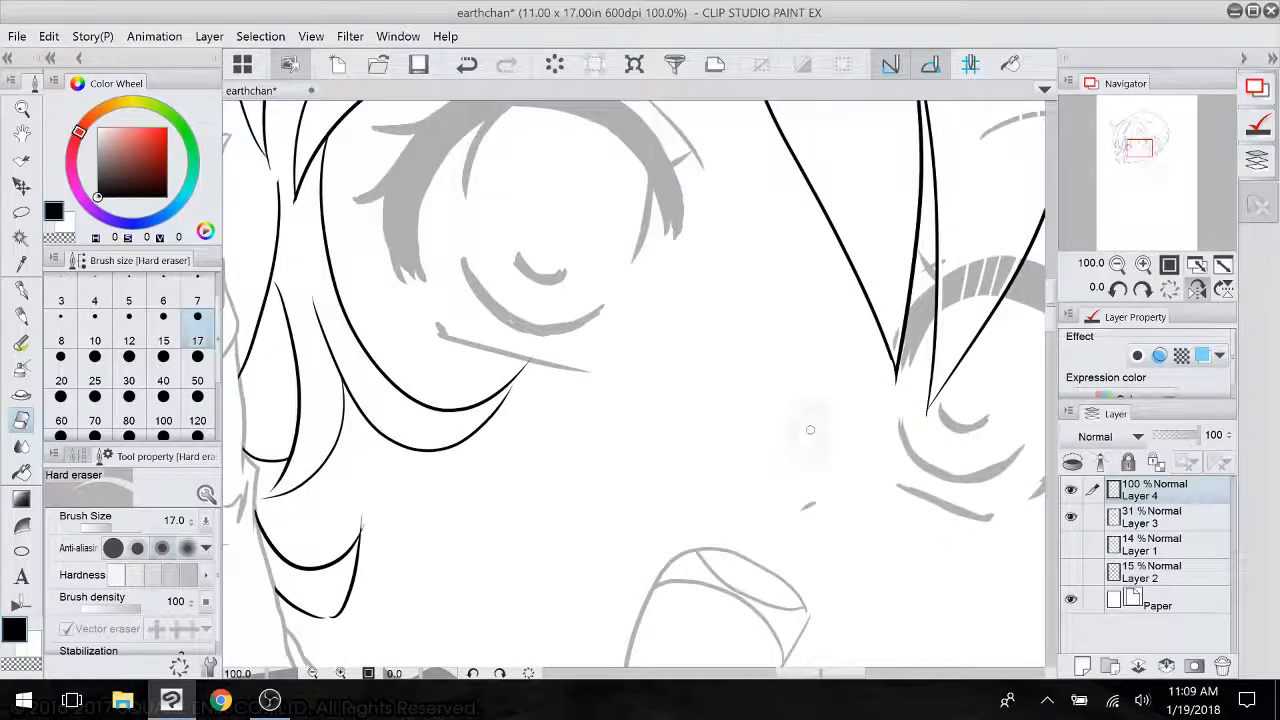
scroll(810, 430, down, 5)
drag(810, 430, 714, 402)
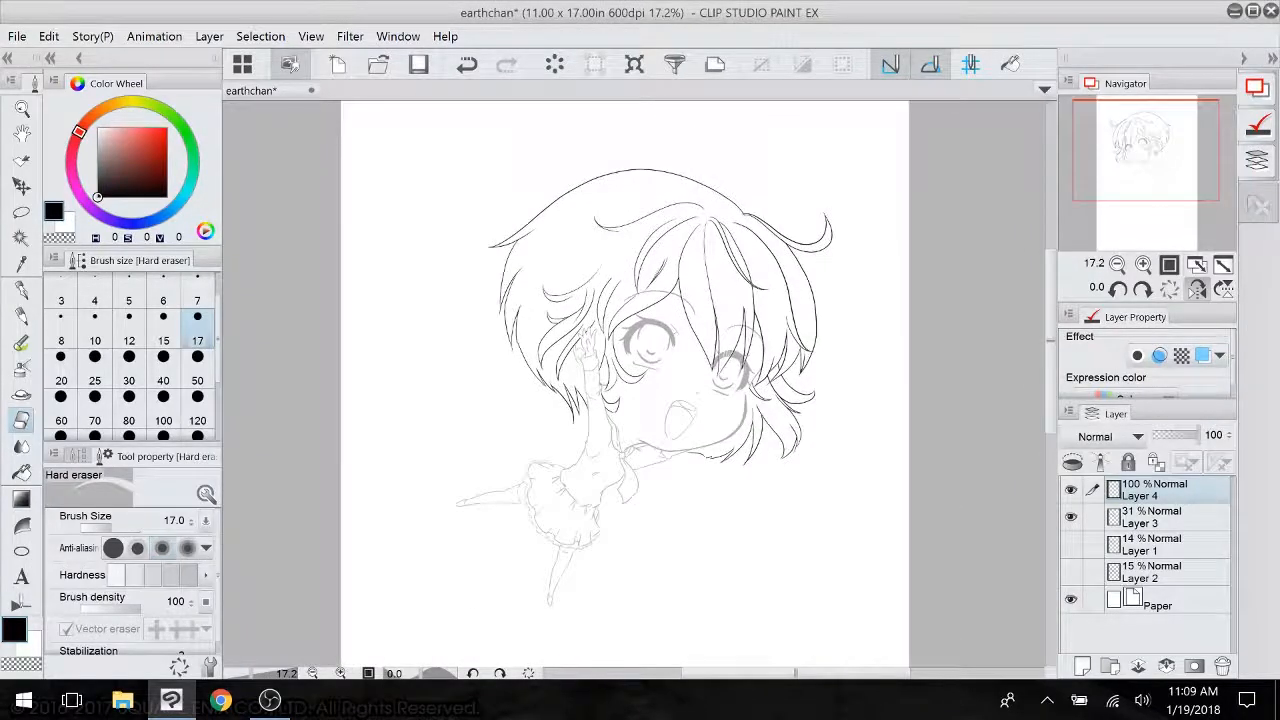
- Set Layer 3's opacity to 100% and erase part of the brow arc's inner end where the bangs cover it
click(1156, 517)
drag(1168, 436, 1198, 436)
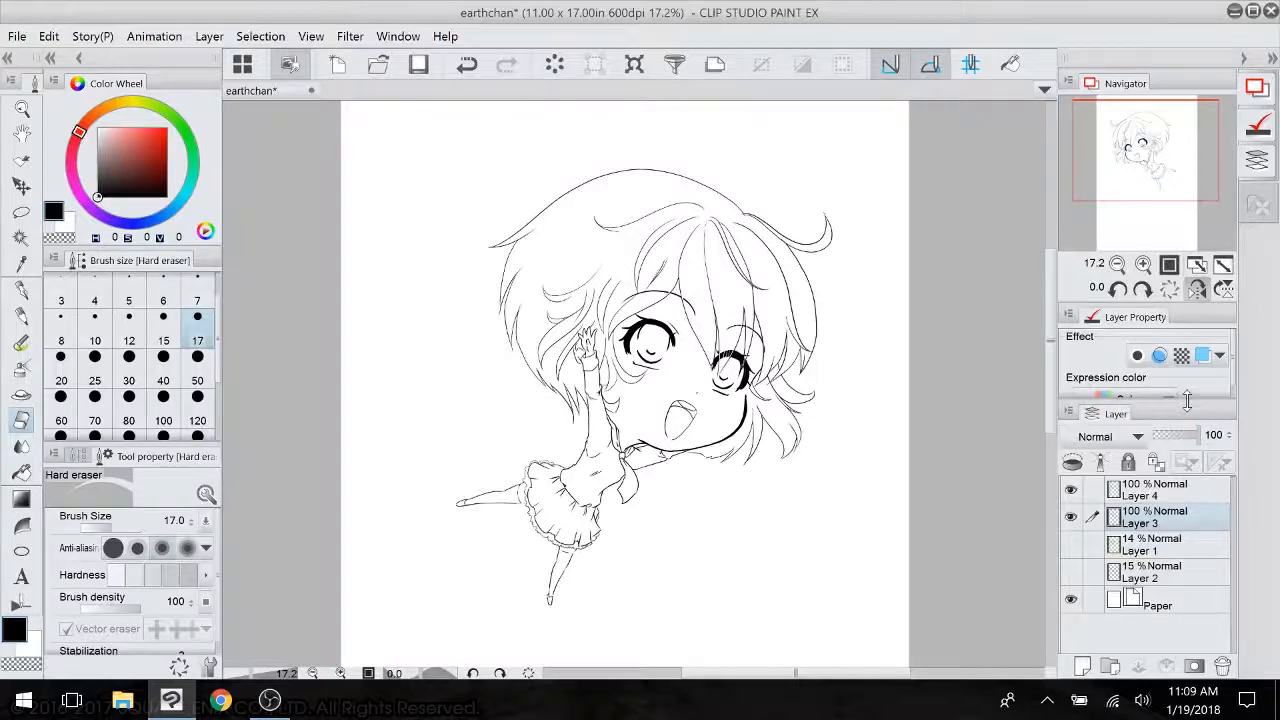
scroll(689, 311, up, 4)
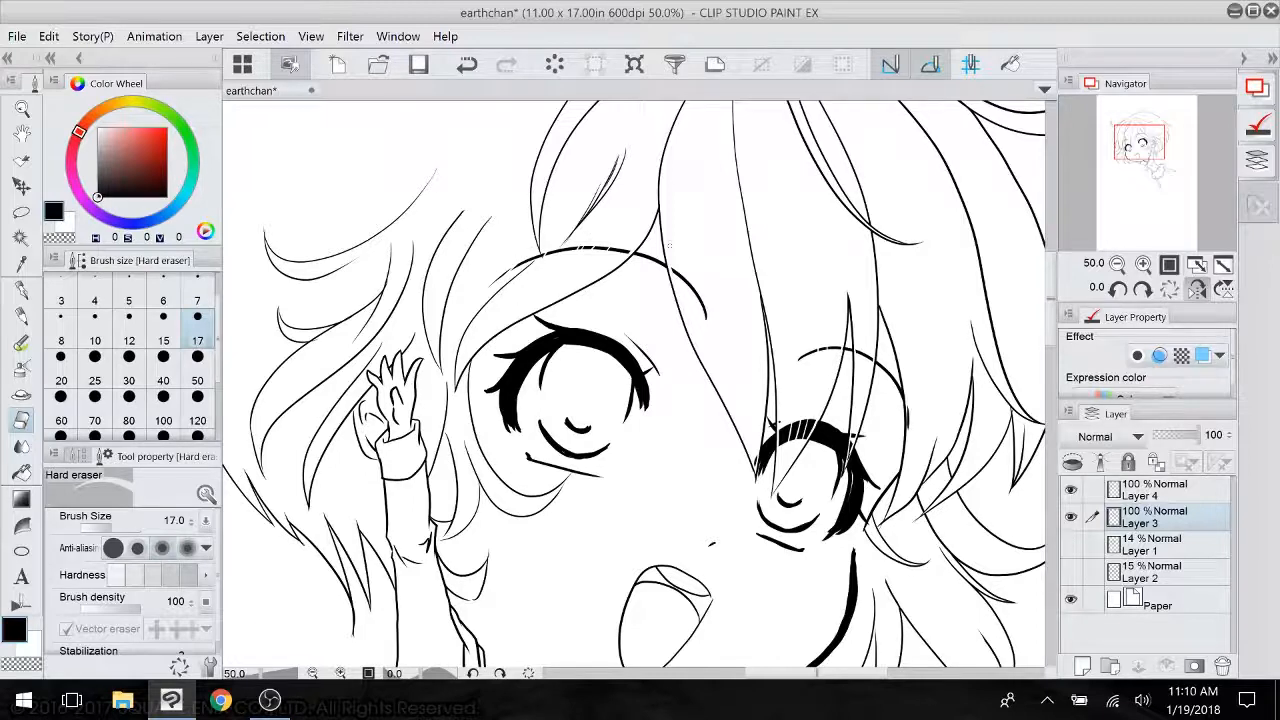
drag(699, 299, 705, 318)
scroll(722, 340, down, 3)
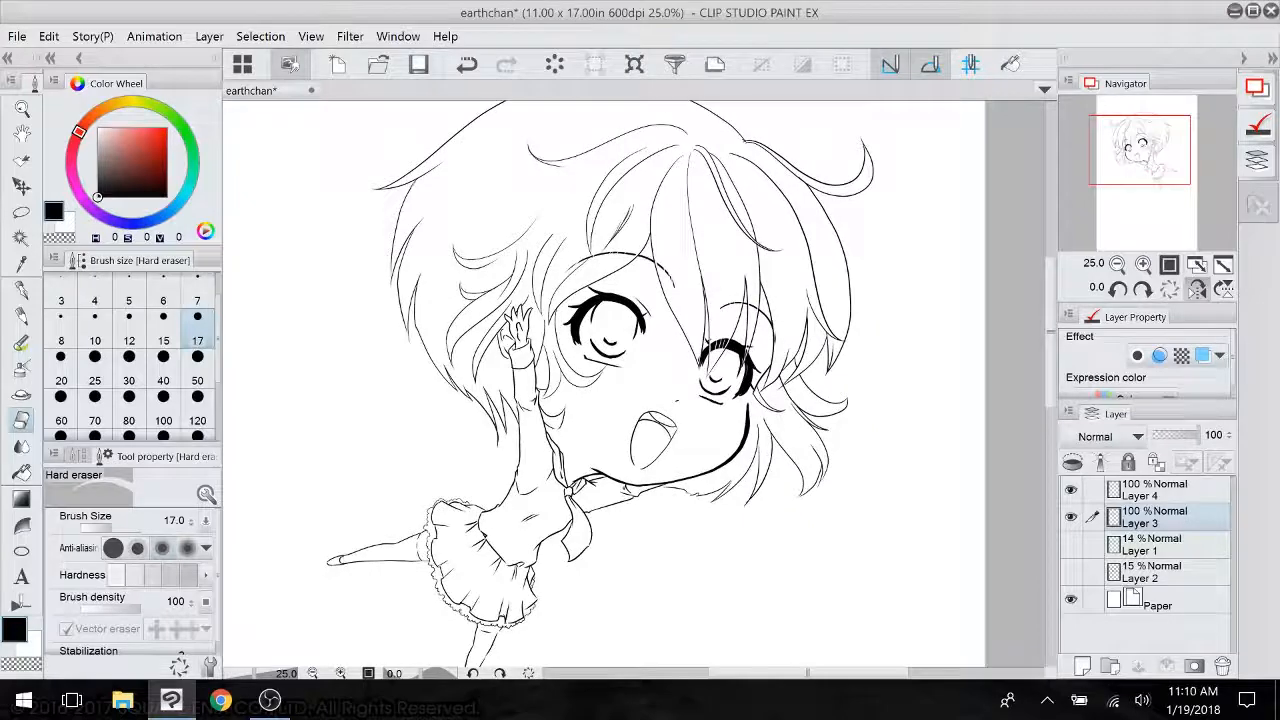
drag(640, 430, 634, 392)
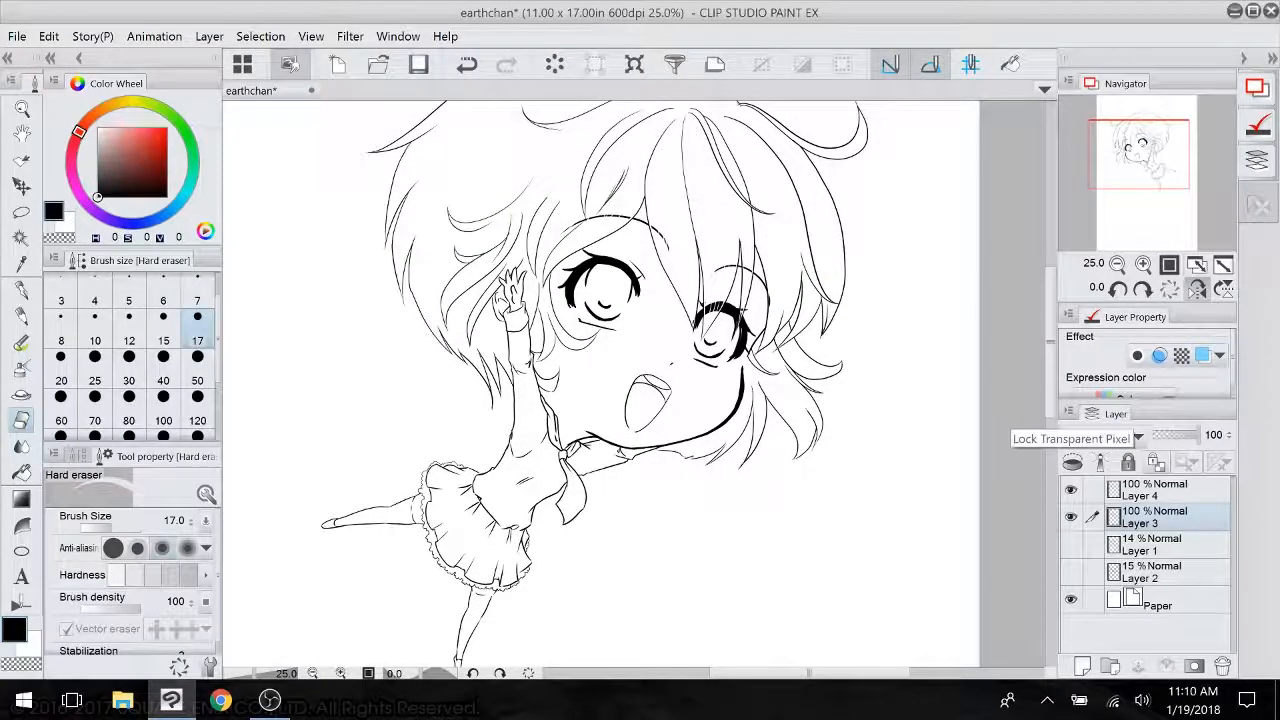
- Save the earthchan file and turn off the horizontal flip of the canvas view
key(ctrl+s)
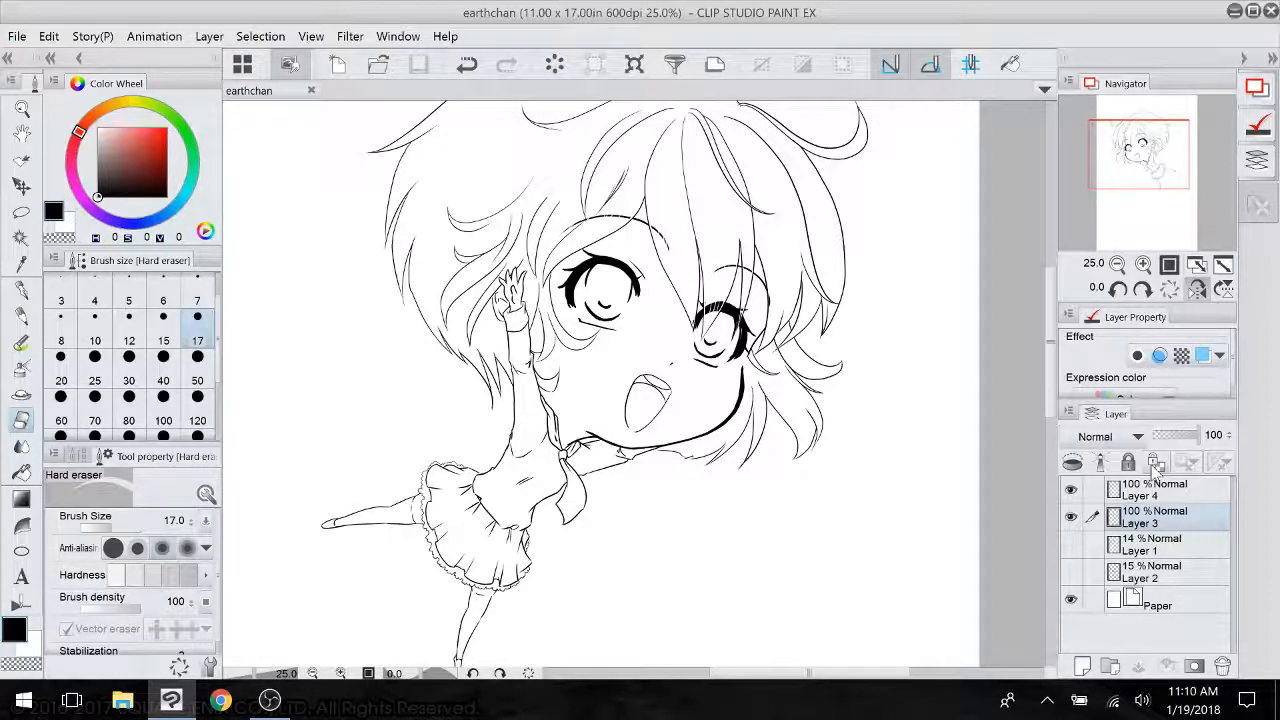
click(1197, 288)
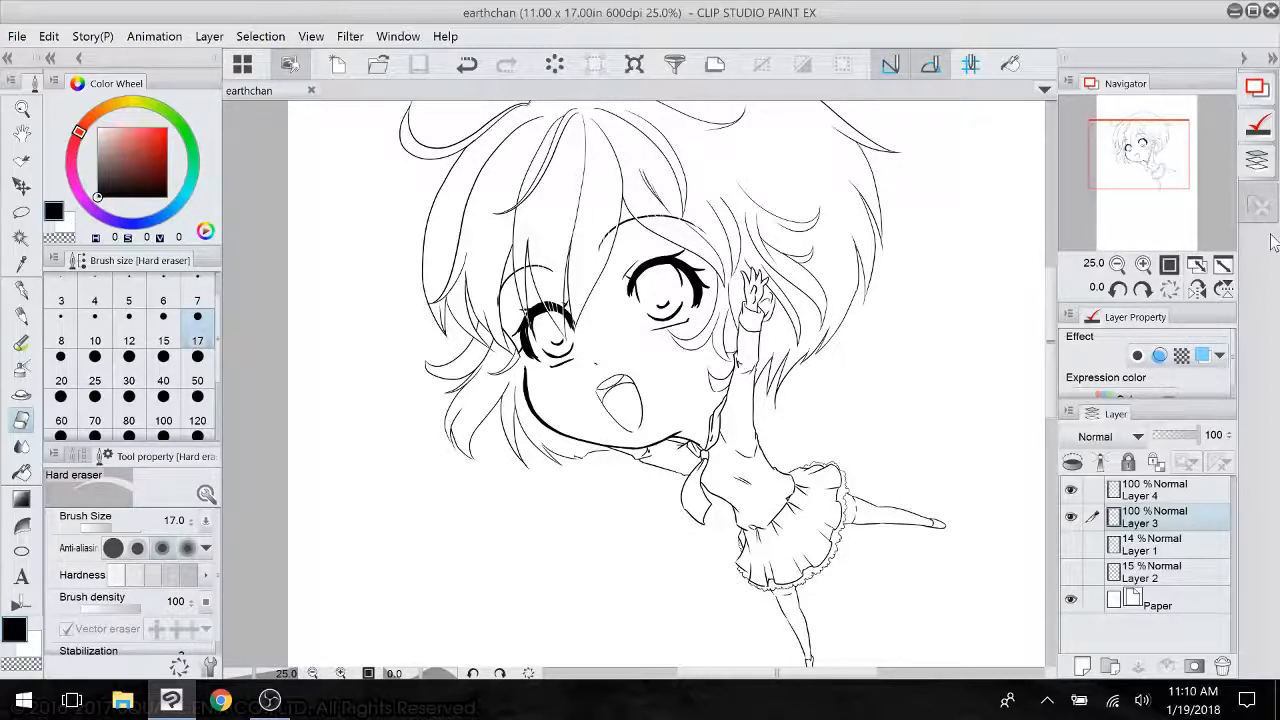
- Create a layer folder above Layer 1 and add a new raster layer inside it
click(1150, 545)
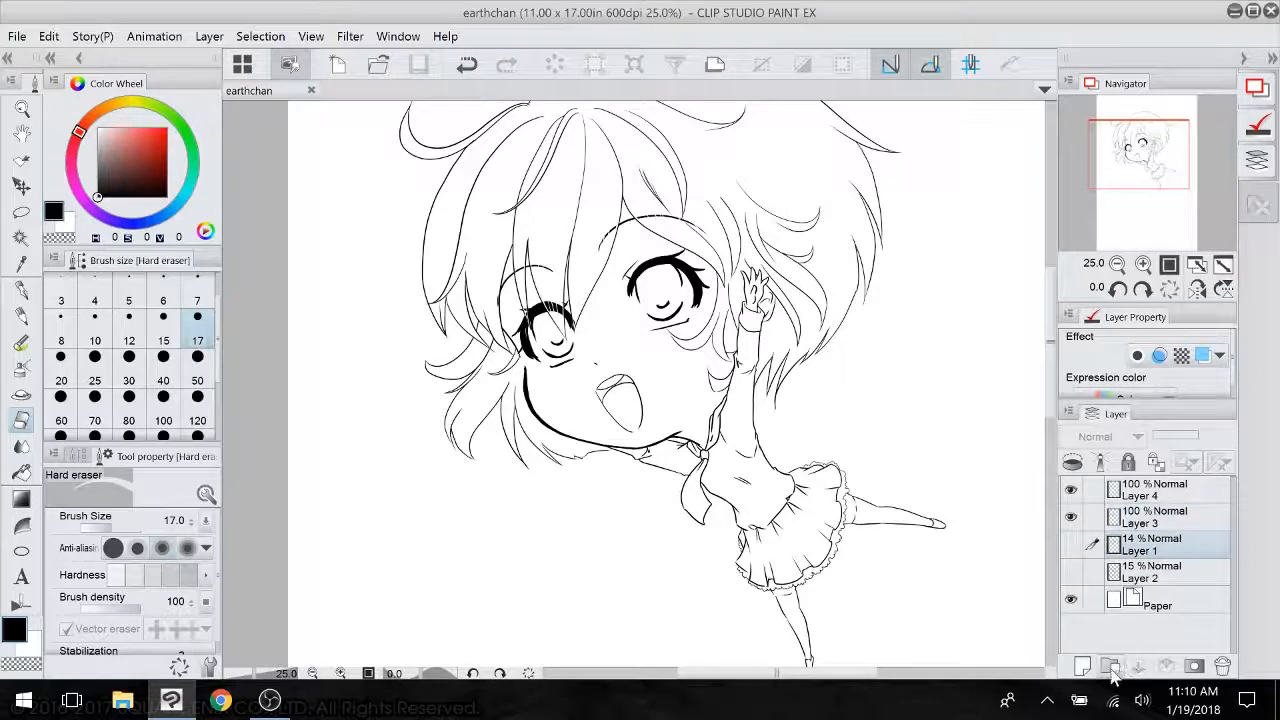
click(1110, 666)
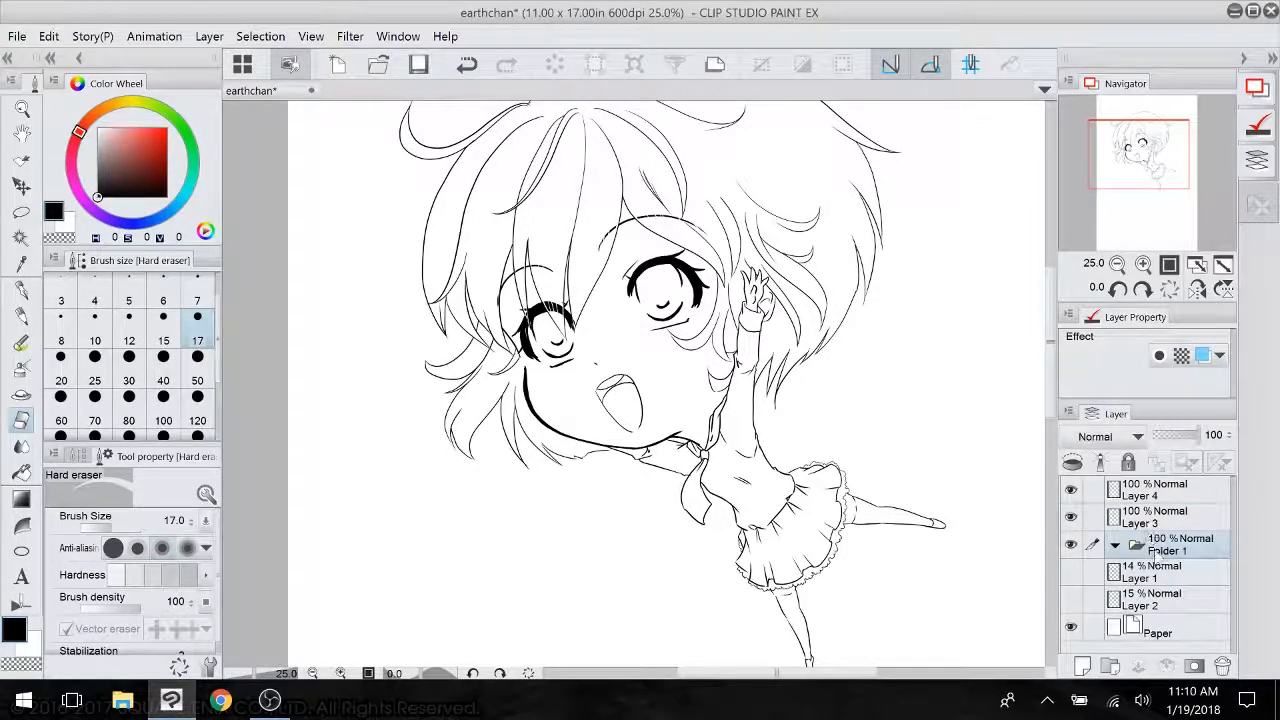
drag(1165, 490, 1151, 553)
click(1148, 520)
click(1082, 666)
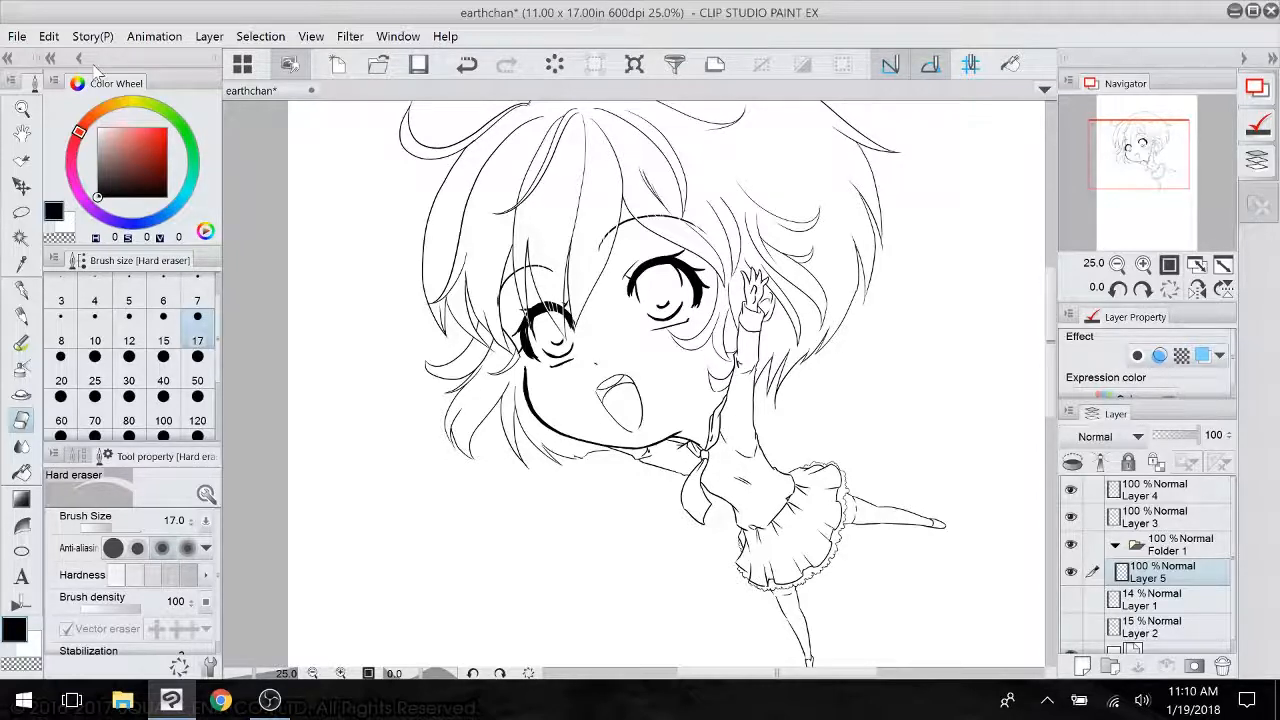
- Choose a pale peach skin colour (H 18, S 6, V 100) and close the face outline's gaps on Layer 5 with the size 30 G-pen
mouse_move(110, 125)
mouse_down()
mouse_move(90, 118)
mouse_move(101, 127)
mouse_up()
click(103, 127)
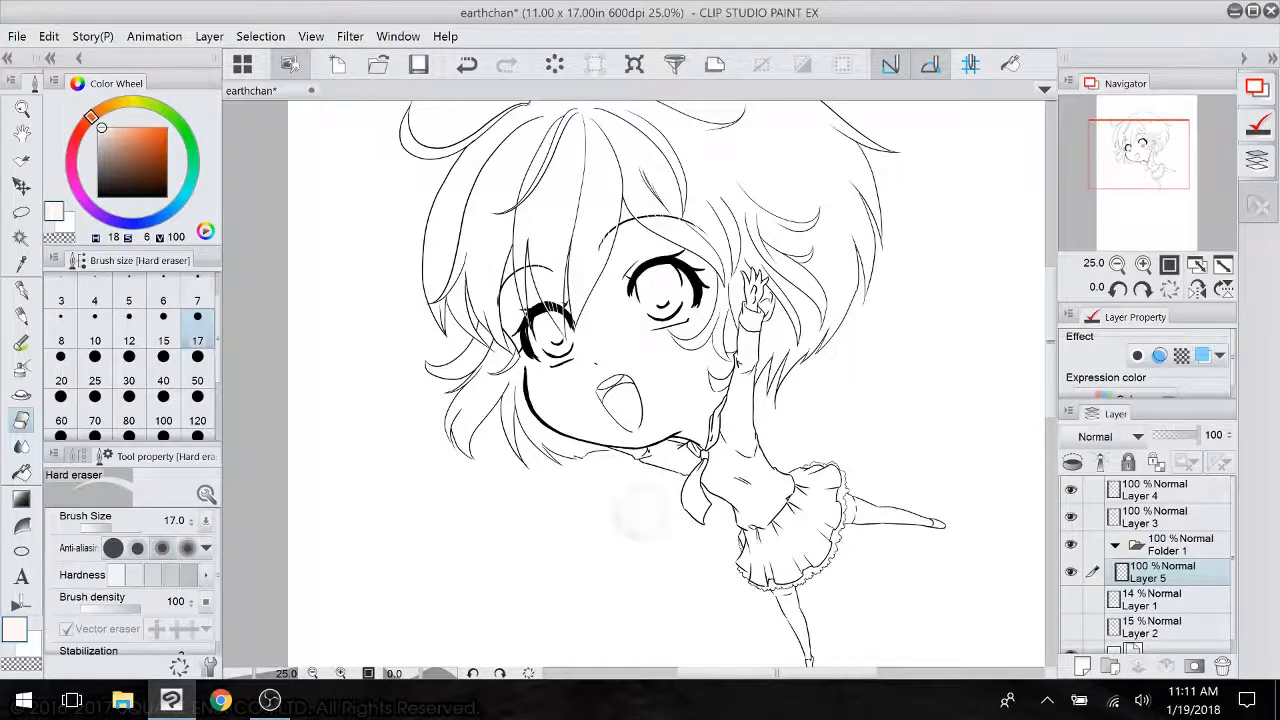
scroll(620, 357, up, 5)
key(p)
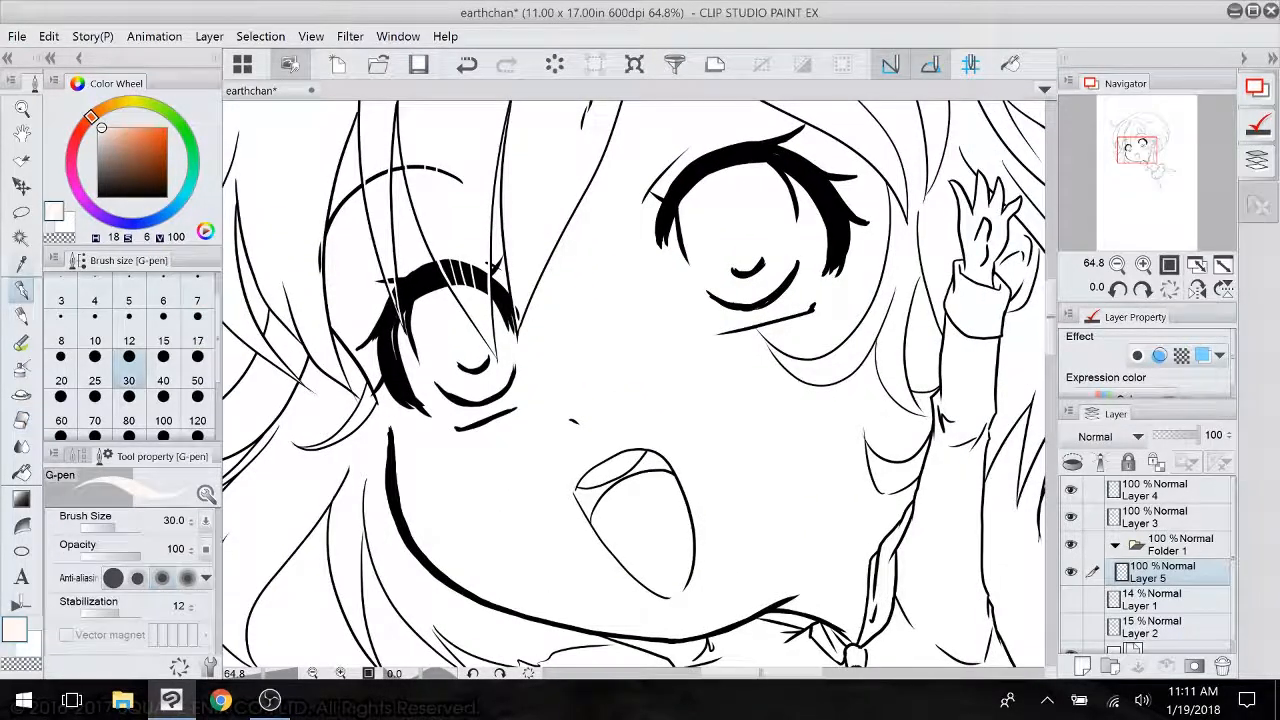
drag(384, 415, 382, 548)
drag(600, 400, 432, 400)
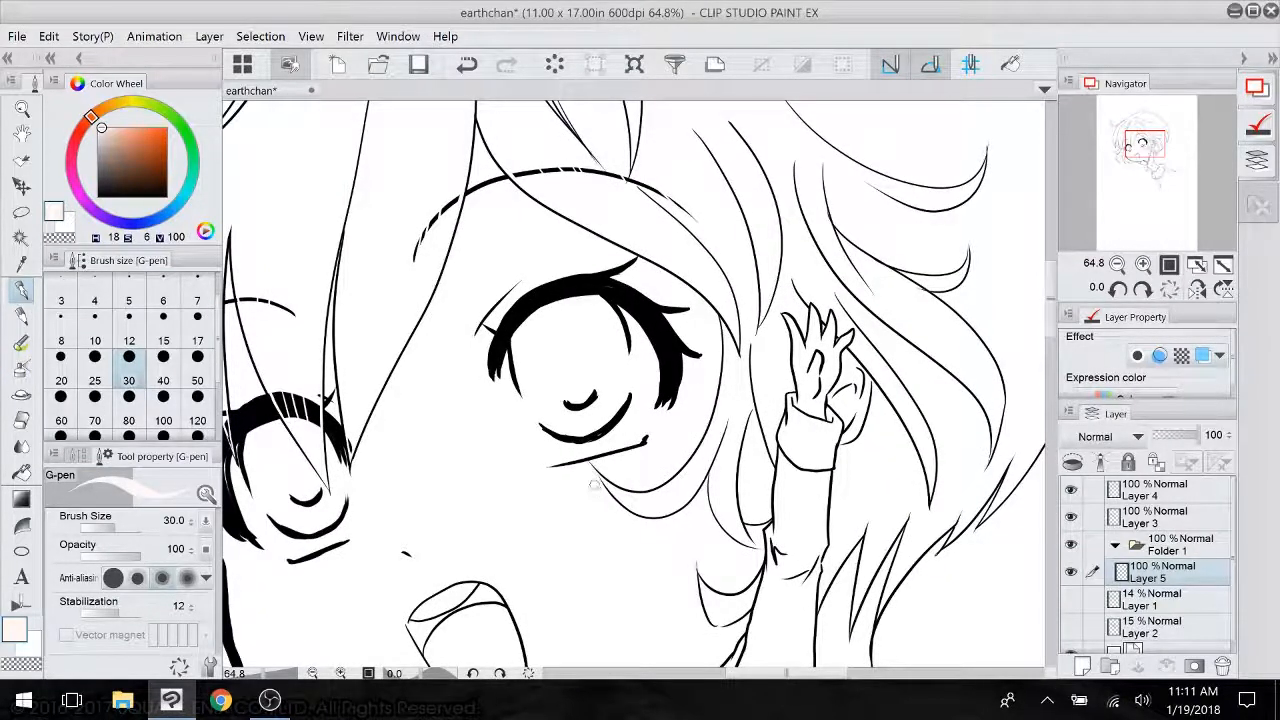
drag(594, 484, 521, 353)
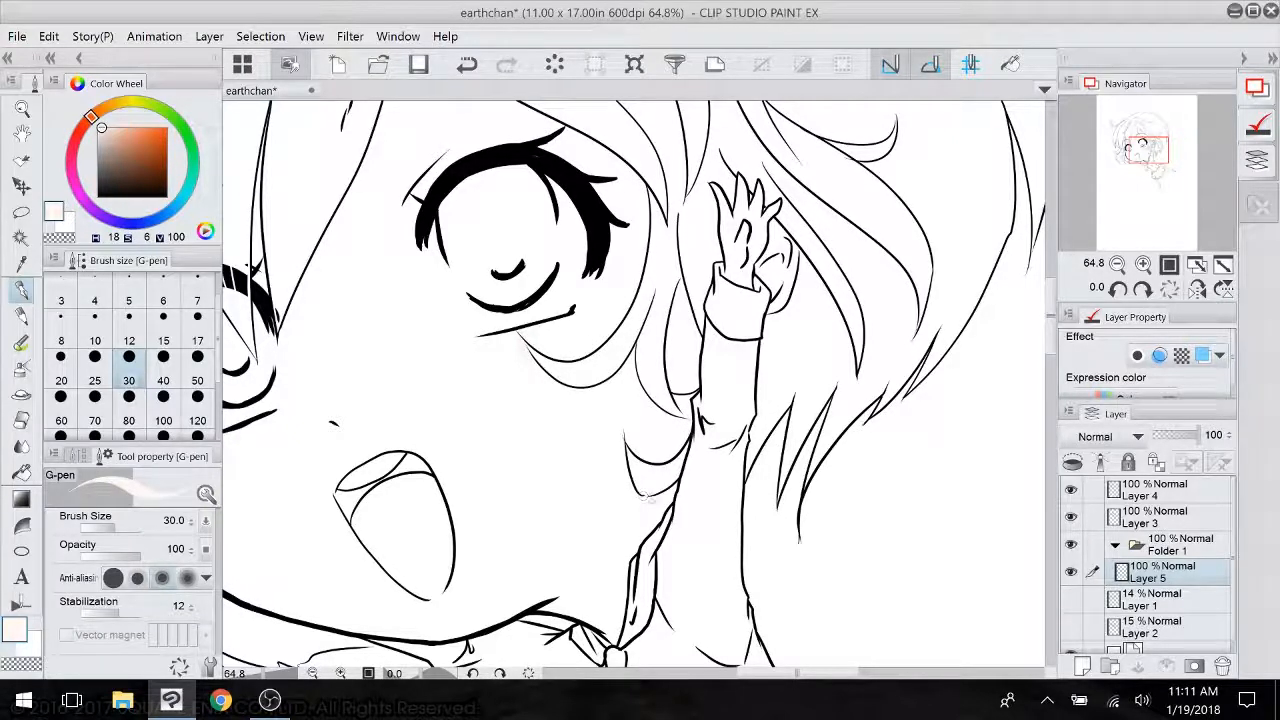
- Fill the raised hand, the skin between the side locks and the face with pale peach, using the fill that refers to other layers
click(1071, 627)
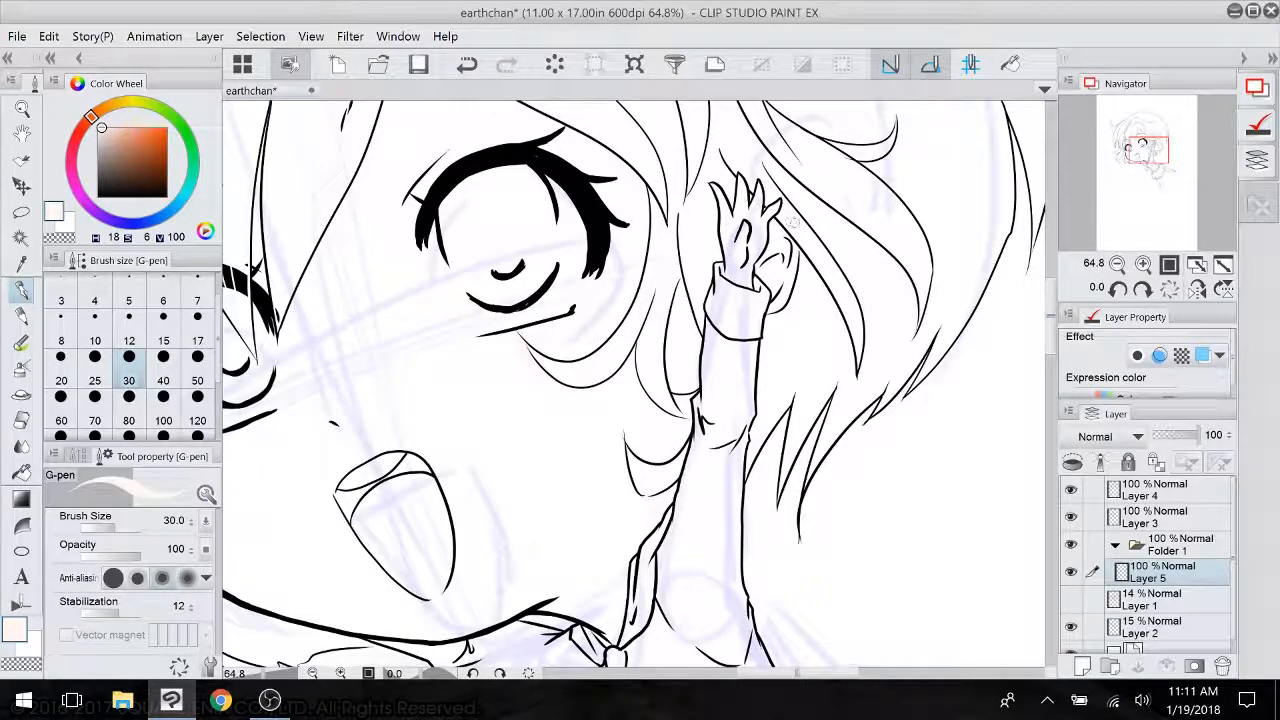
click(1071, 627)
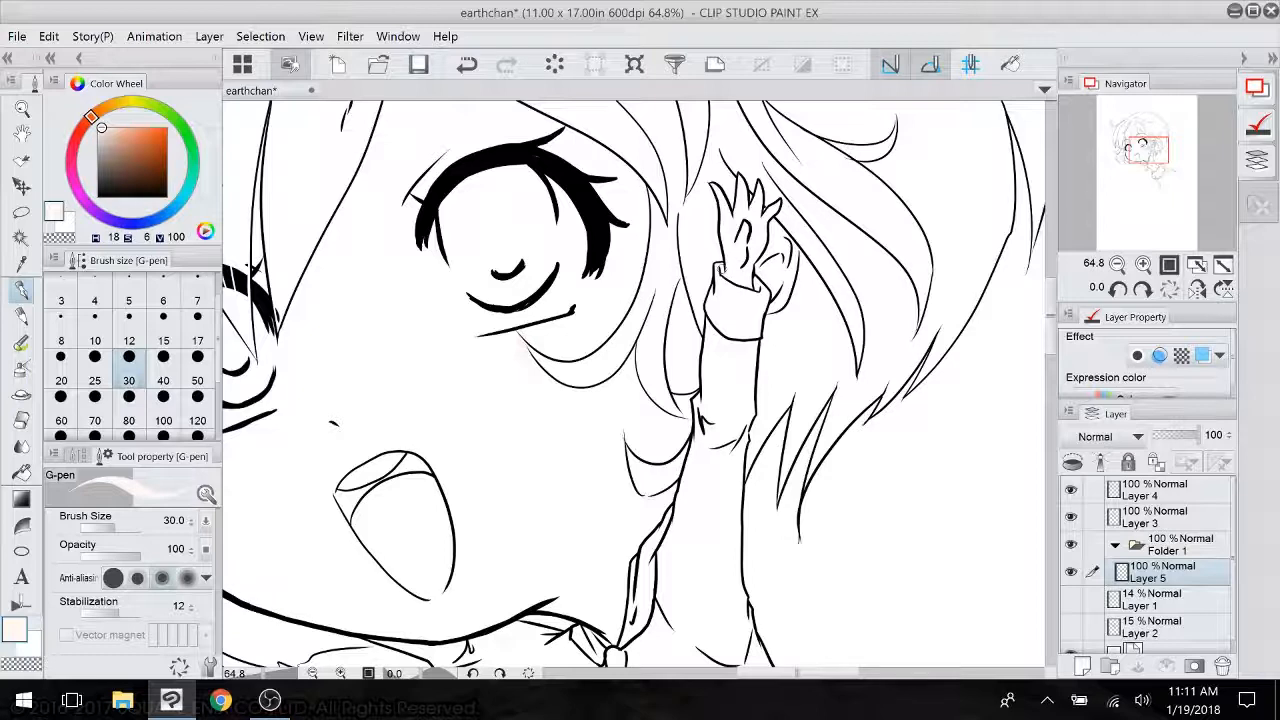
key(g)
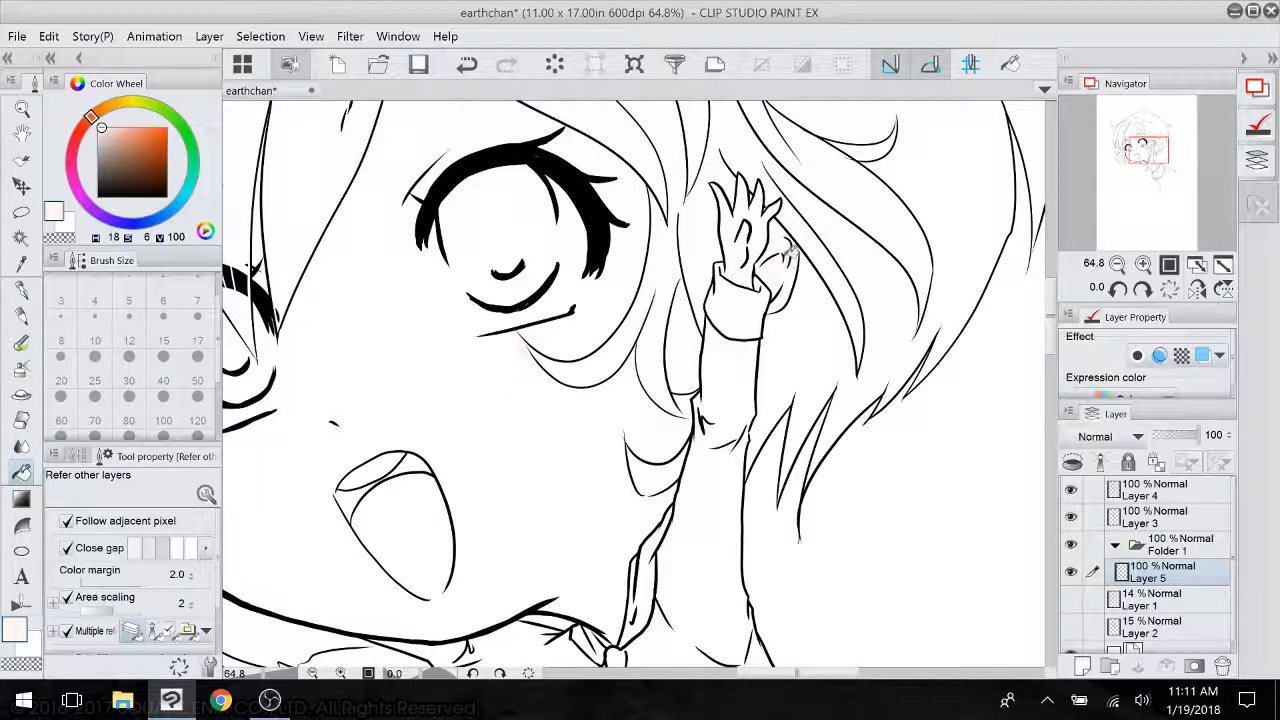
click(789, 256)
click(682, 322)
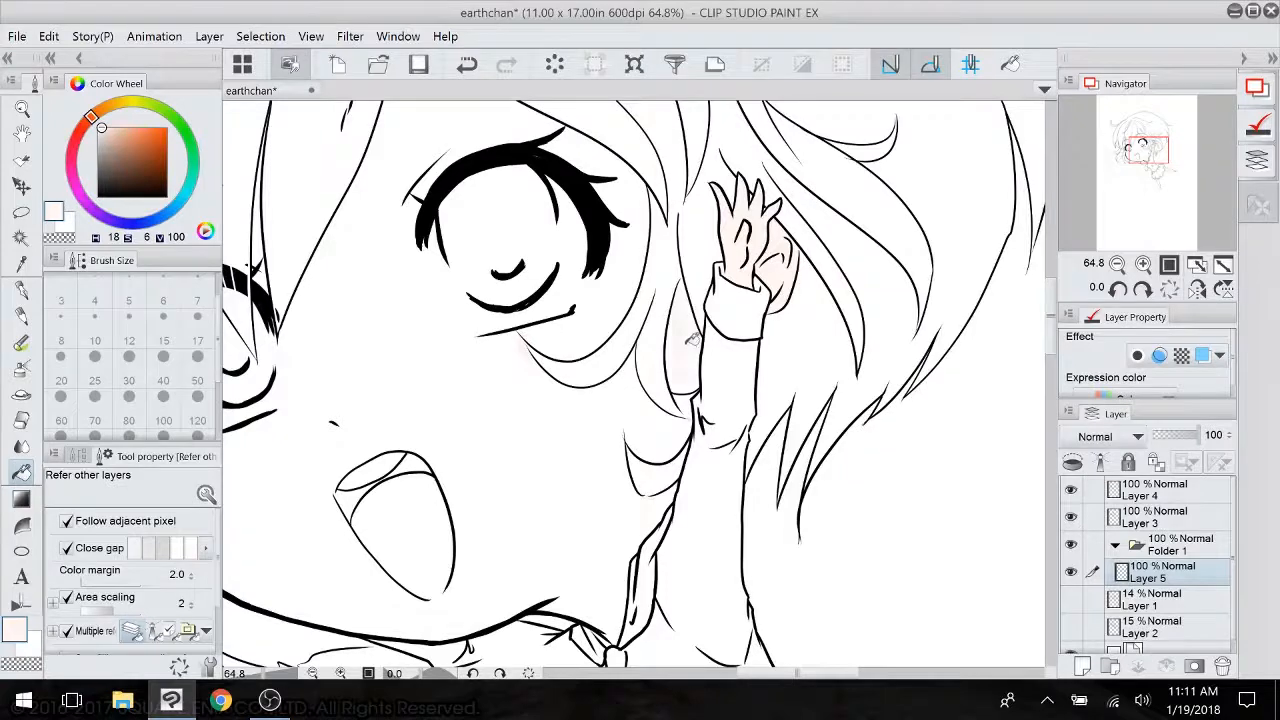
click(490, 505)
scroll(526, 482, down, 3)
scroll(526, 482, up, 3)
scroll(526, 482, left, 3)
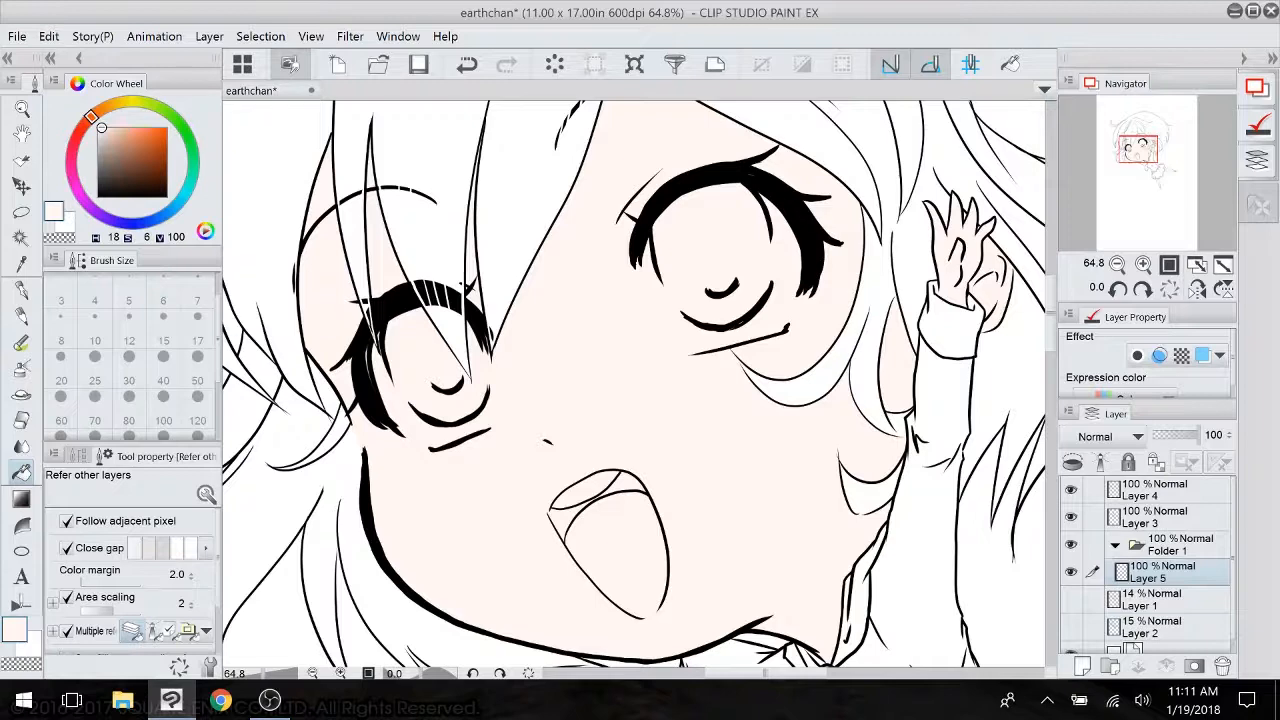
- Set the G-pen to size 50 and hide the Paper layer to check the skin fill for missed spots
drag(526, 273, 519, 314)
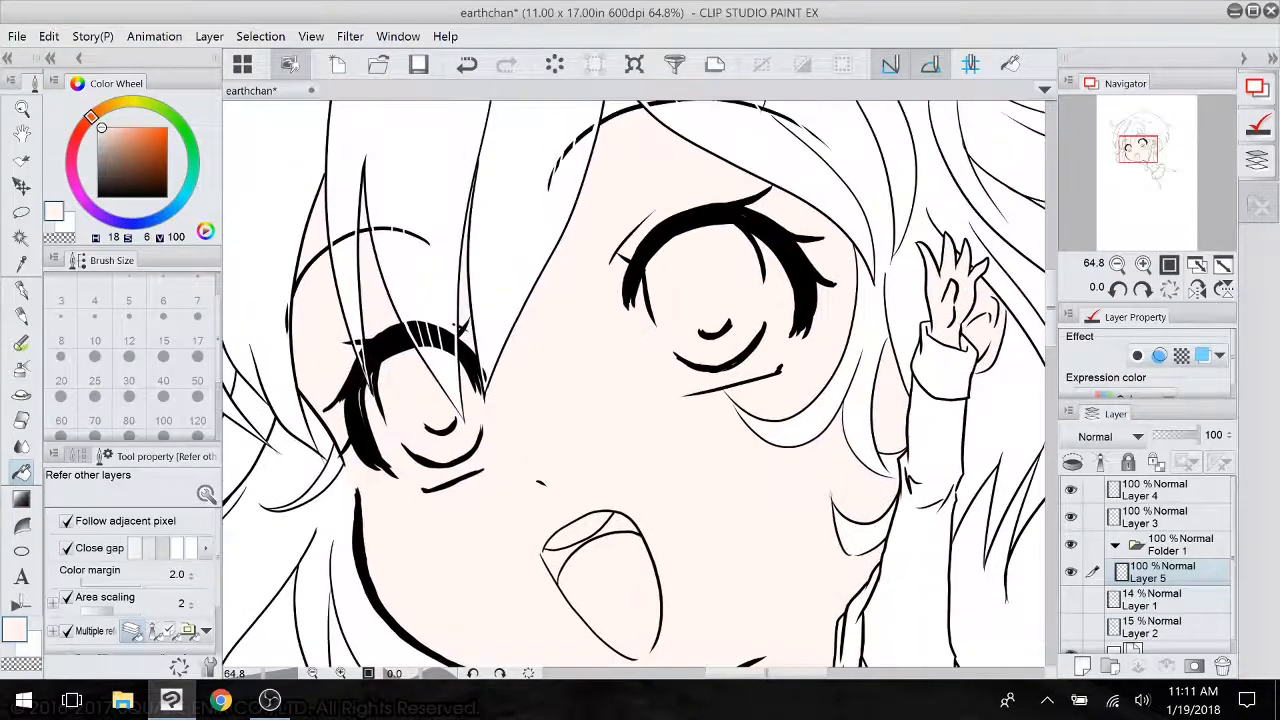
key(p)
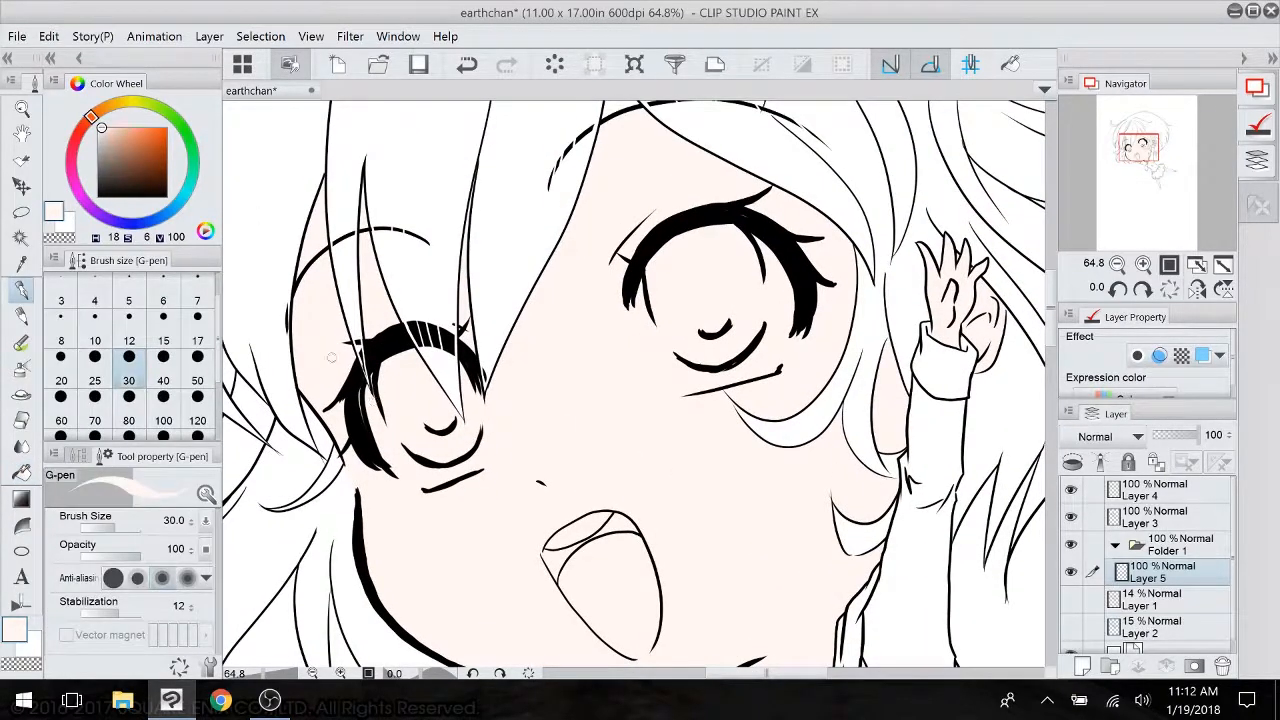
click(197, 385)
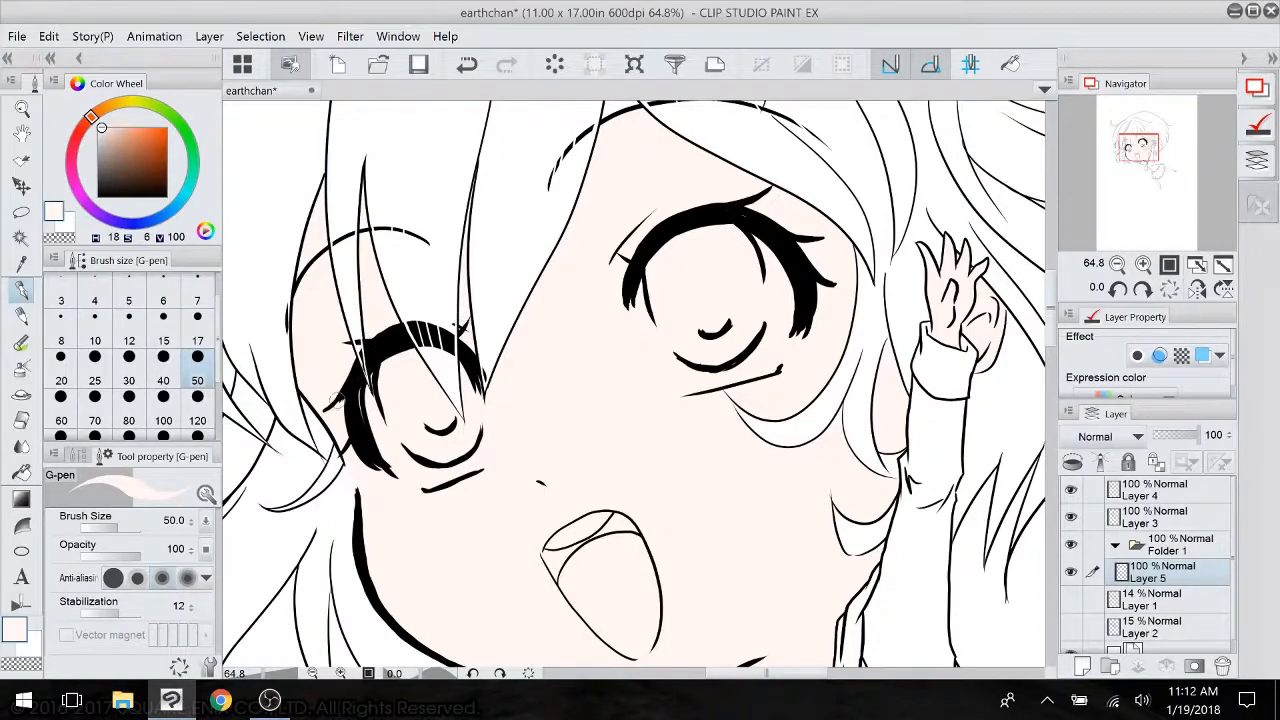
scroll(1150, 580, down, 1)
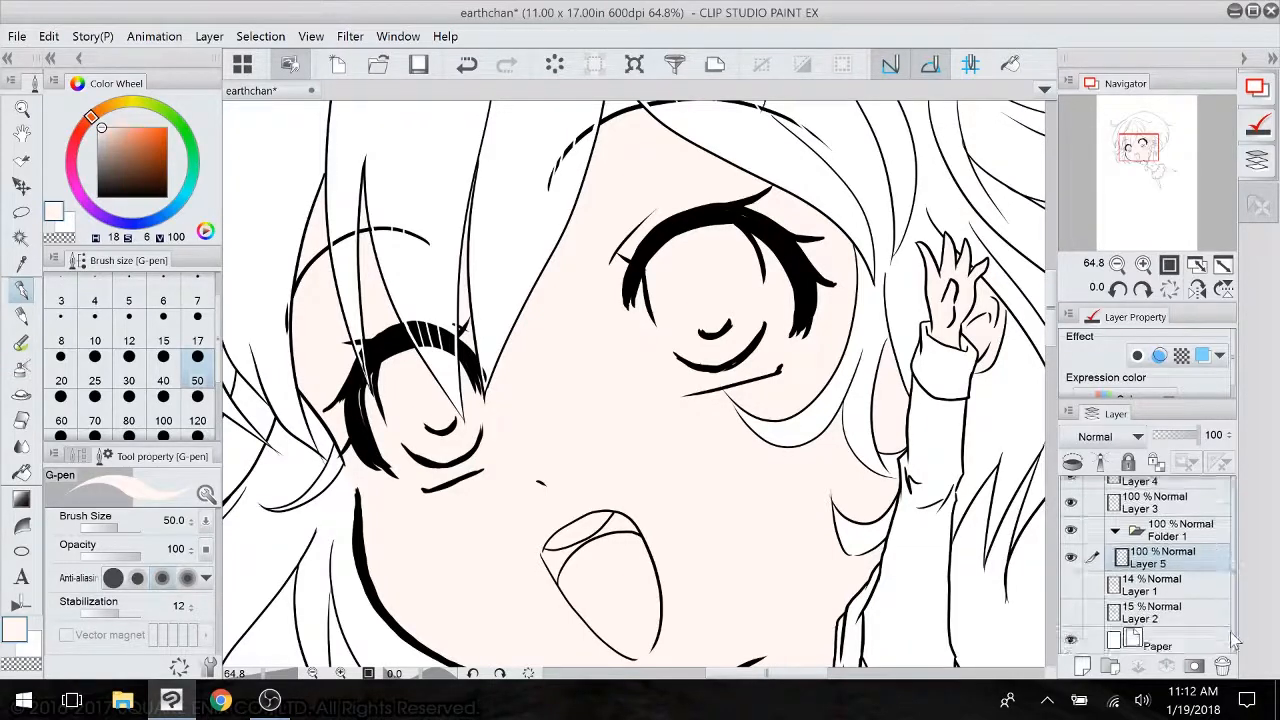
click(1071, 640)
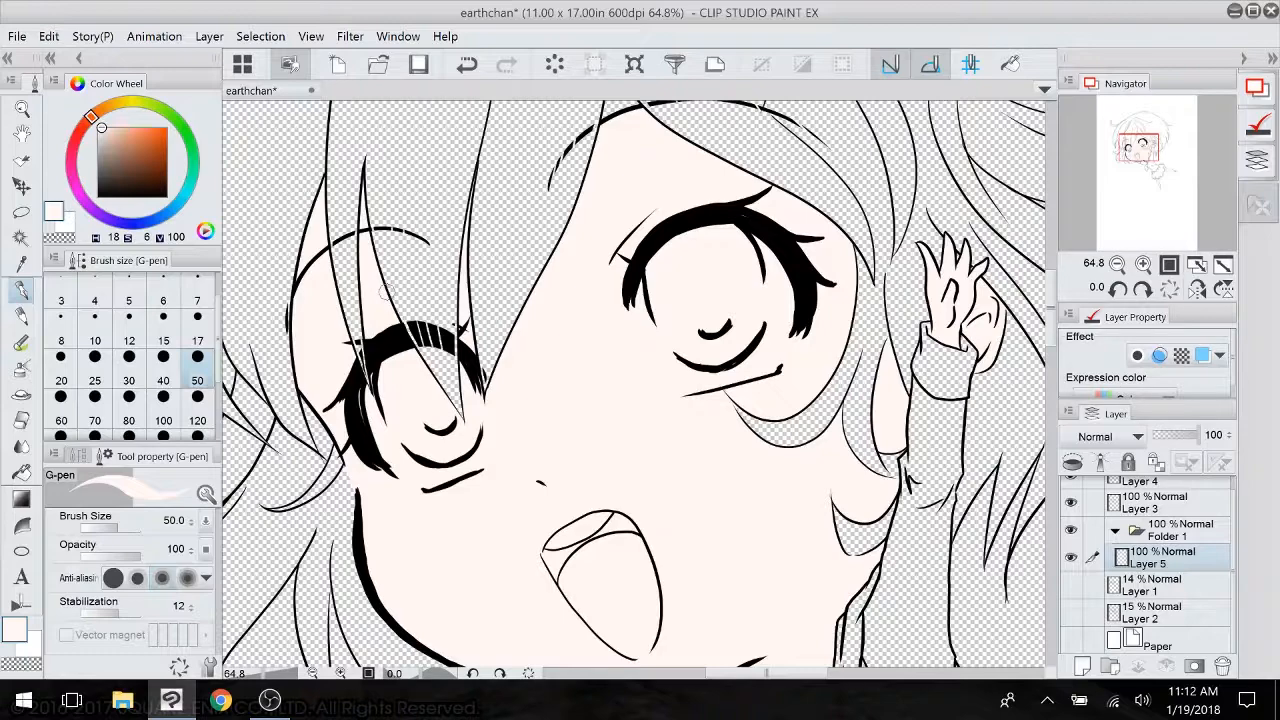
scroll(560, 482, up, 6)
scroll(560, 482, down, 5)
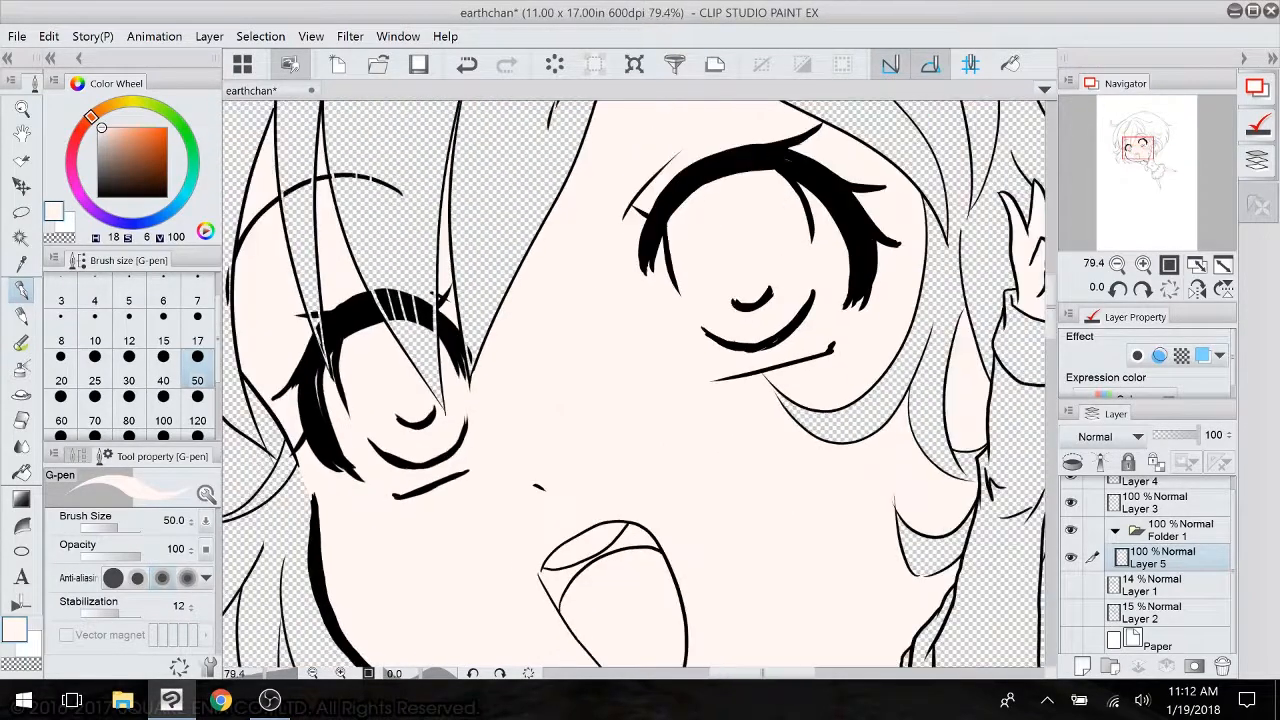
scroll(638, 389, down, 3)
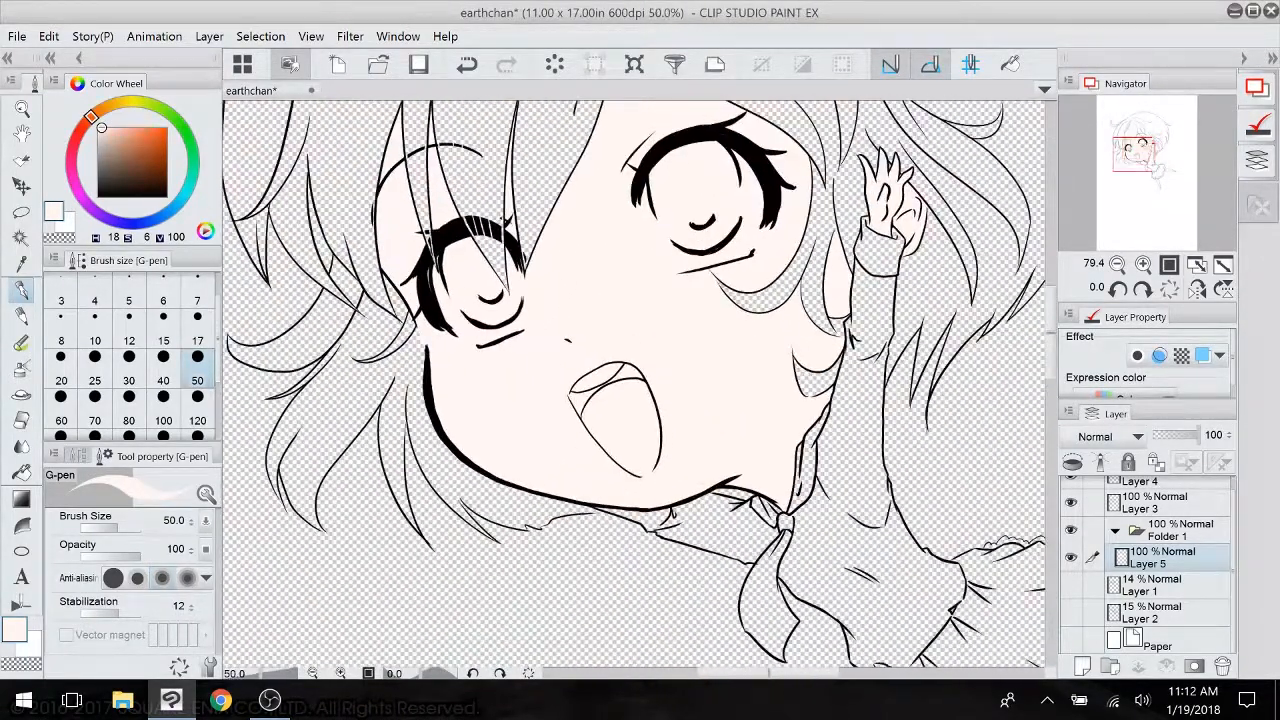
- Add a raster layer directly above the Paper layer and fill it entirely with bright yellow (H 61, S 100, V 100) as a contrast backdrop
click(1160, 644)
click(1083, 666)
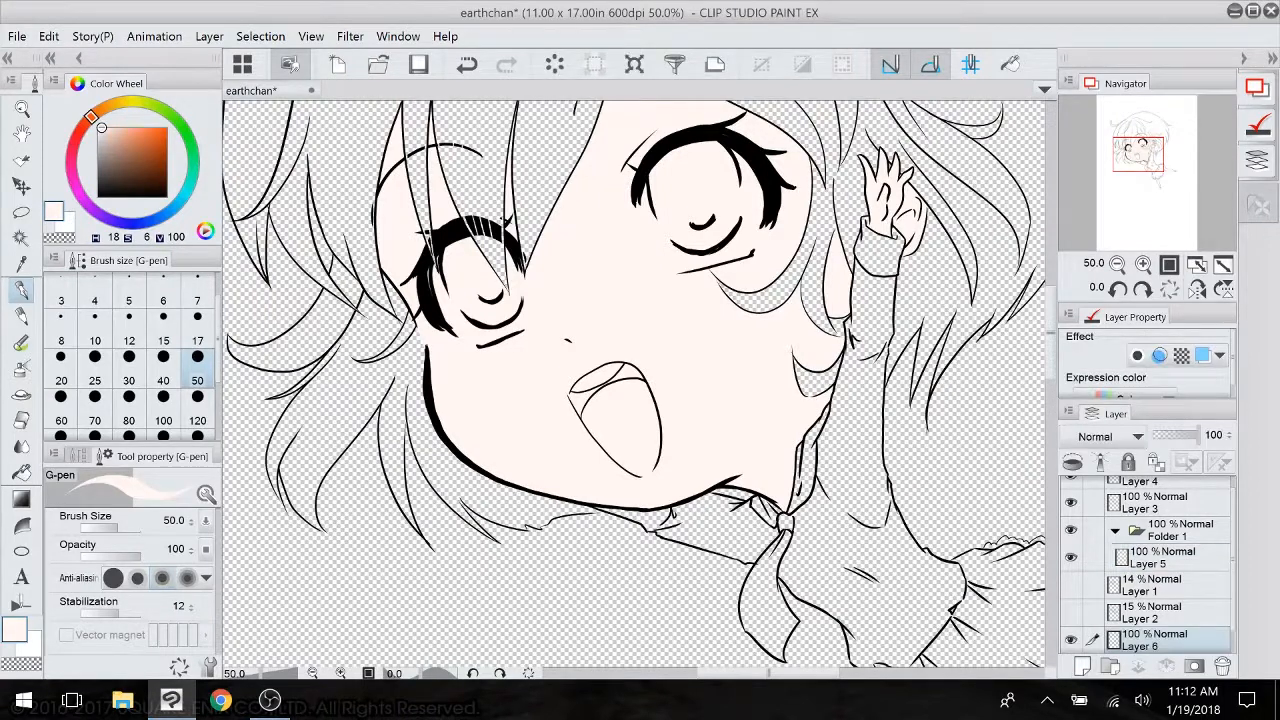
click(166, 128)
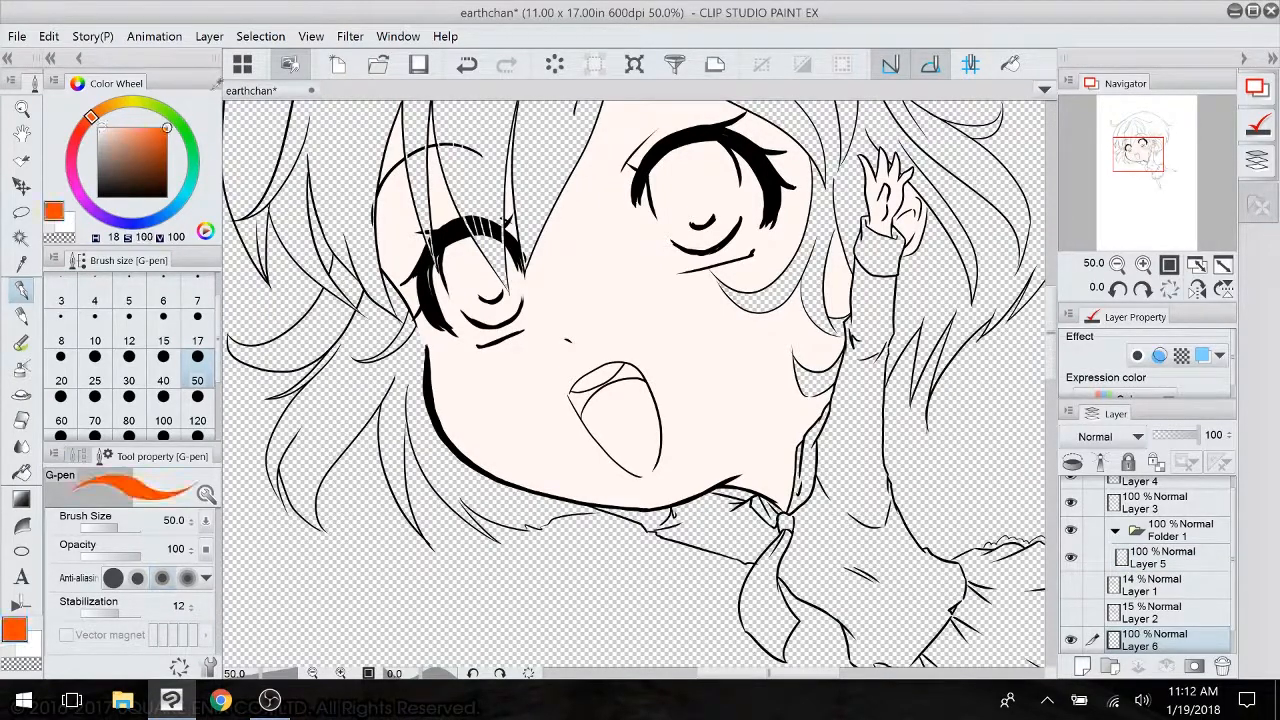
click(137, 104)
click(134, 102)
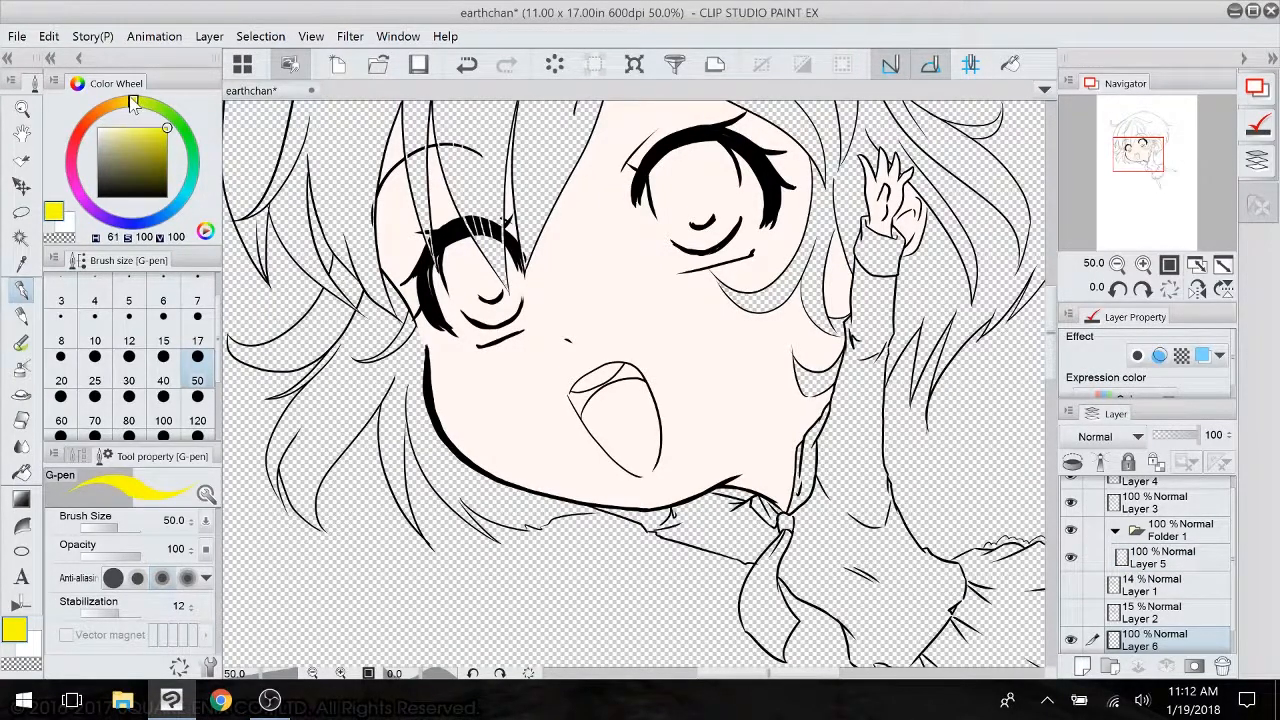
click(1010, 66)
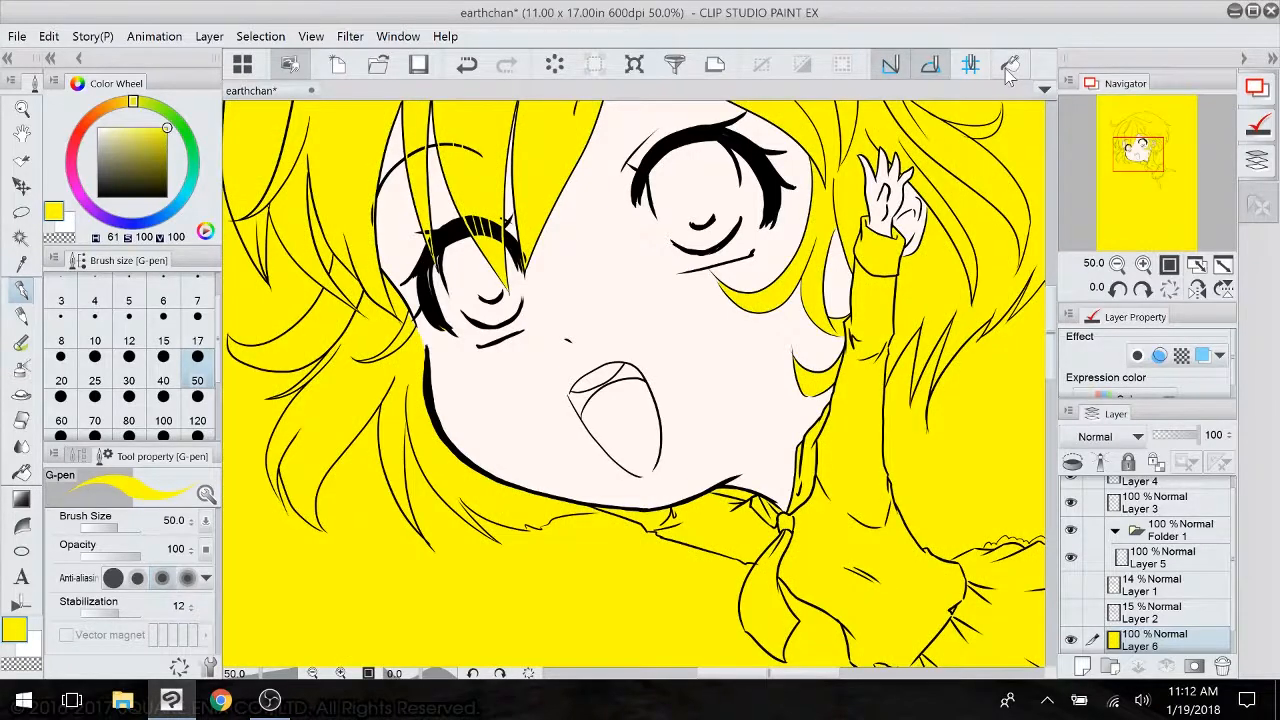
- On Layer 5, sample the pale peach skin colour and fill the missed sliver inside the upper lashes of the eye nearer the raised hand
right_click(1175, 556)
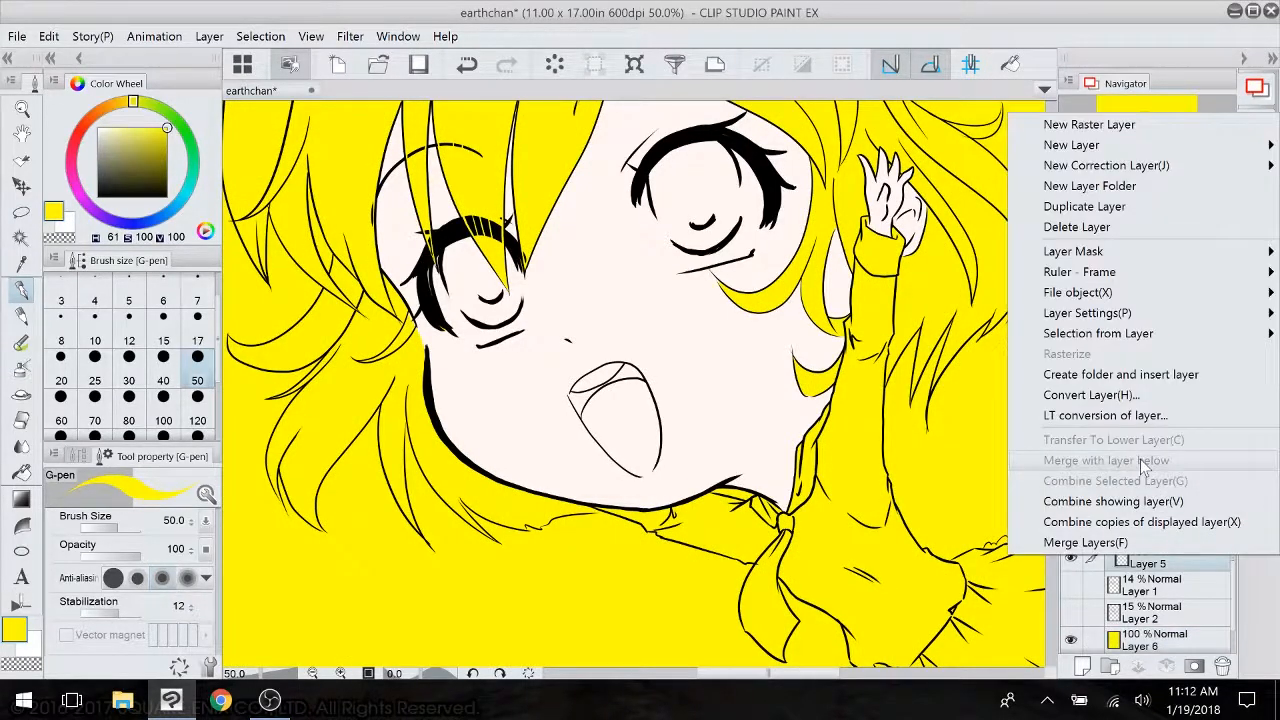
click(1183, 574)
alt+click(687, 339)
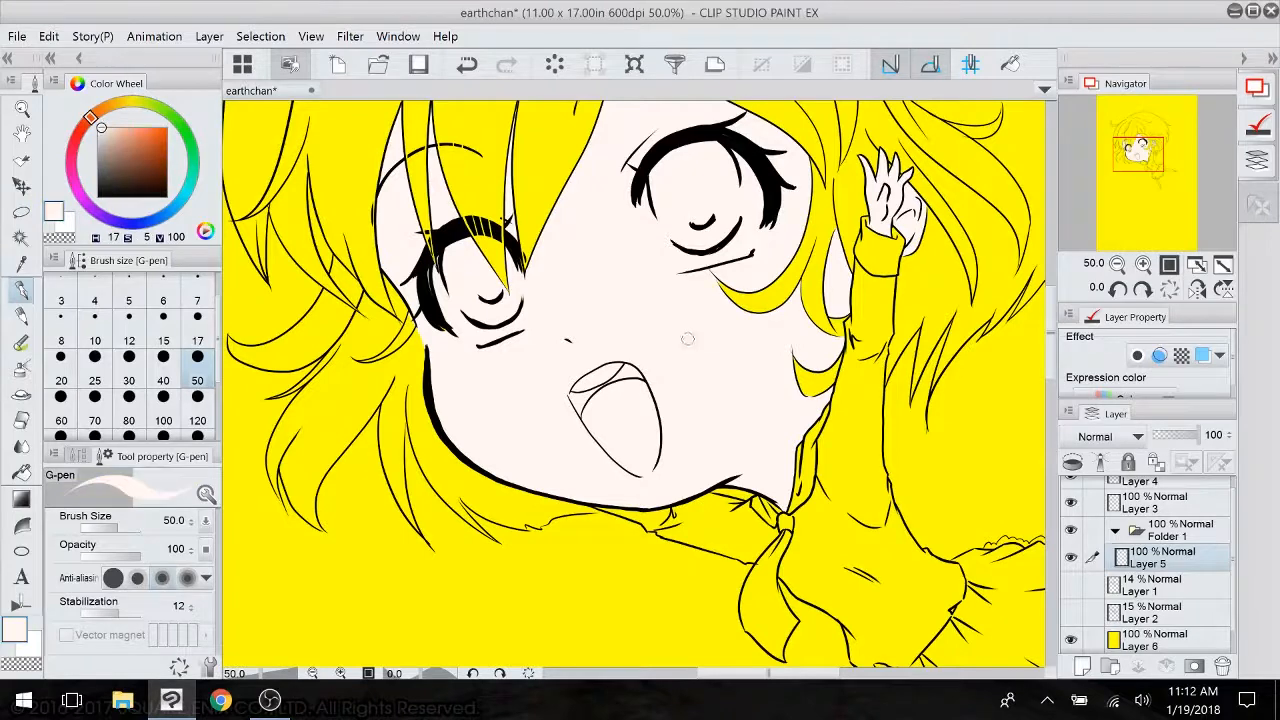
scroll(602, 228, up, 2)
drag(602, 228, 484, 637)
key(g)
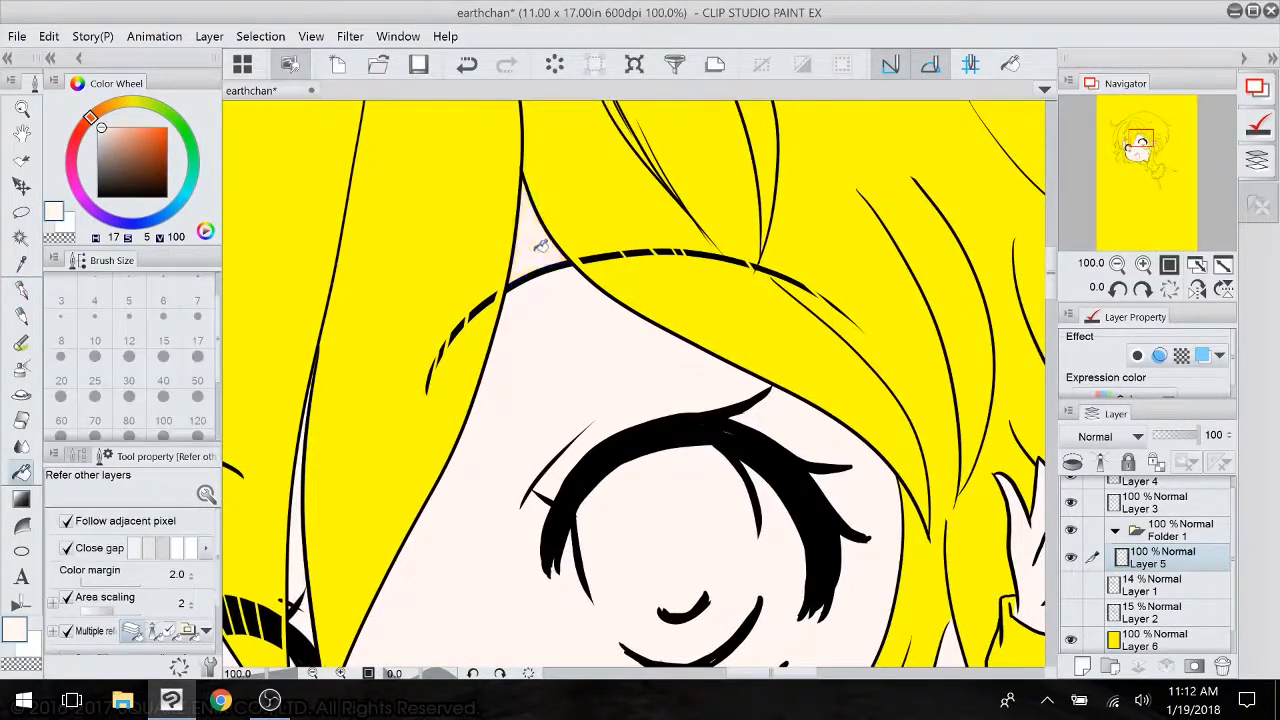
scroll(755, 473, up, 4)
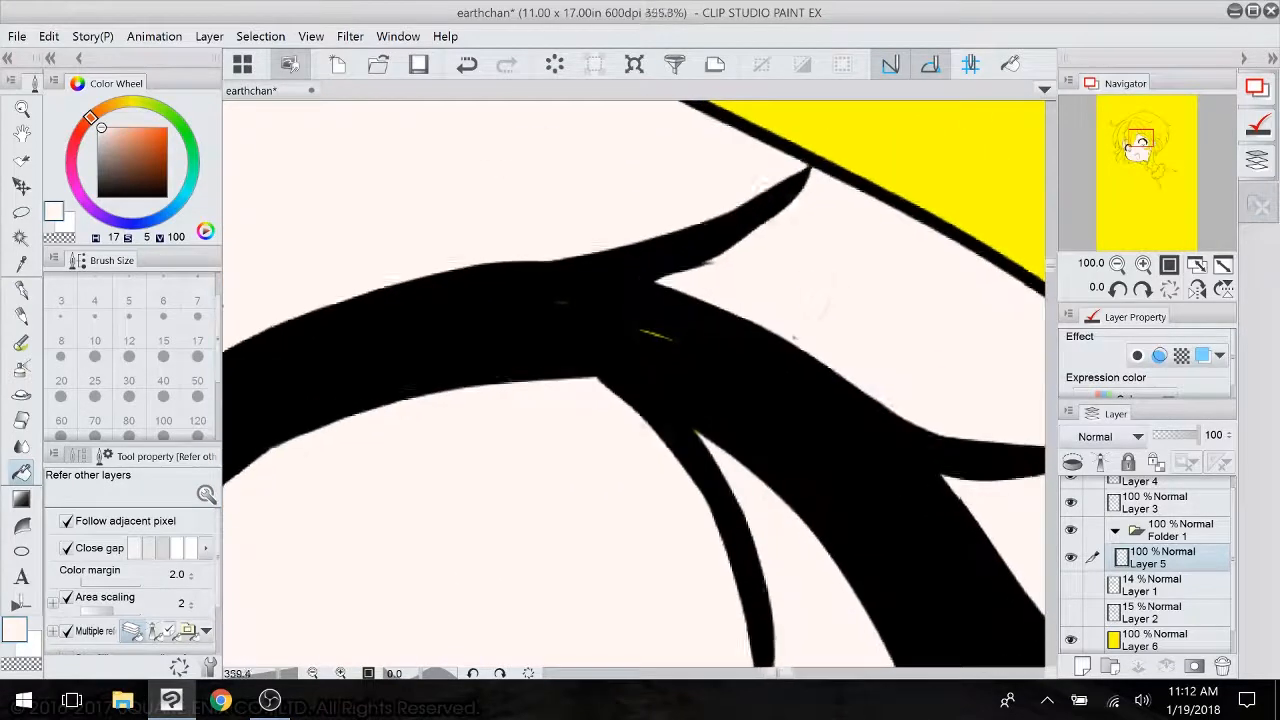
drag(755, 473, 560, 518)
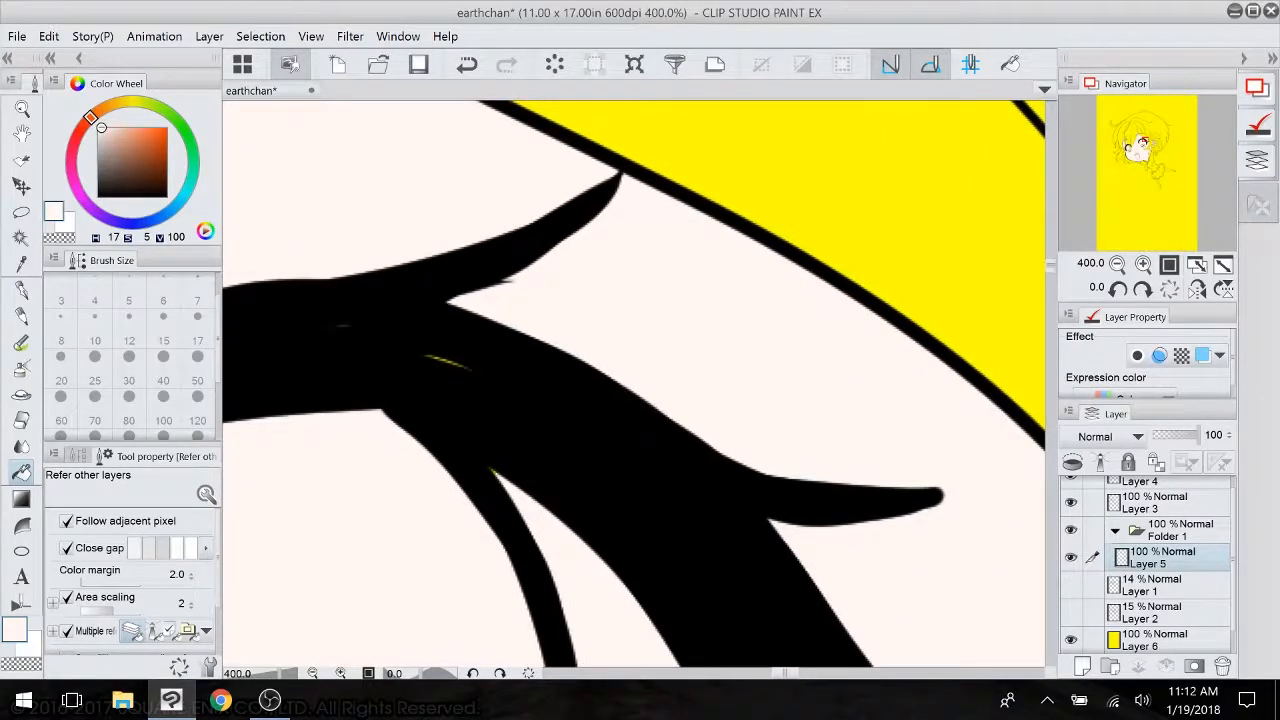
key(p)
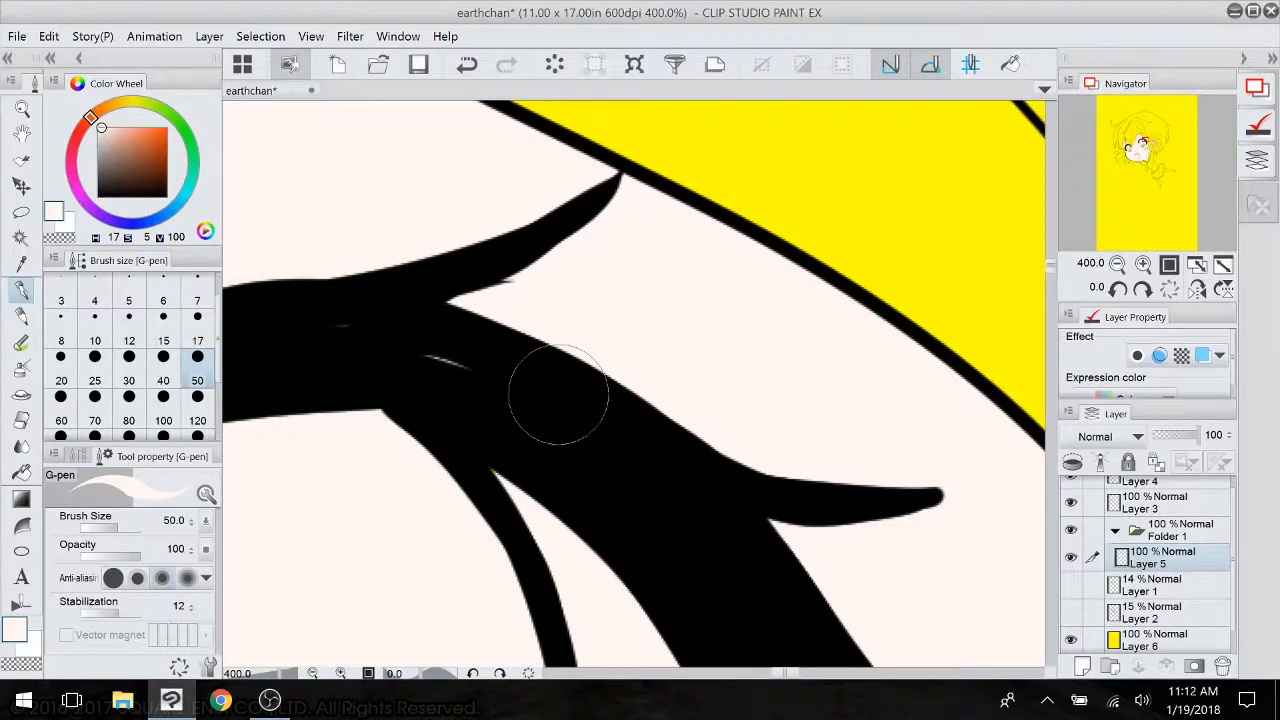
- Cover the stocking's top edge on the outstretched leg with a pale peach size 50 G-pen stroke to close the outline
scroll(780, 440, down, 5)
drag(780, 510, 581, 292)
drag(570, 375, 1080, 286)
drag(740, 630, 392, 118)
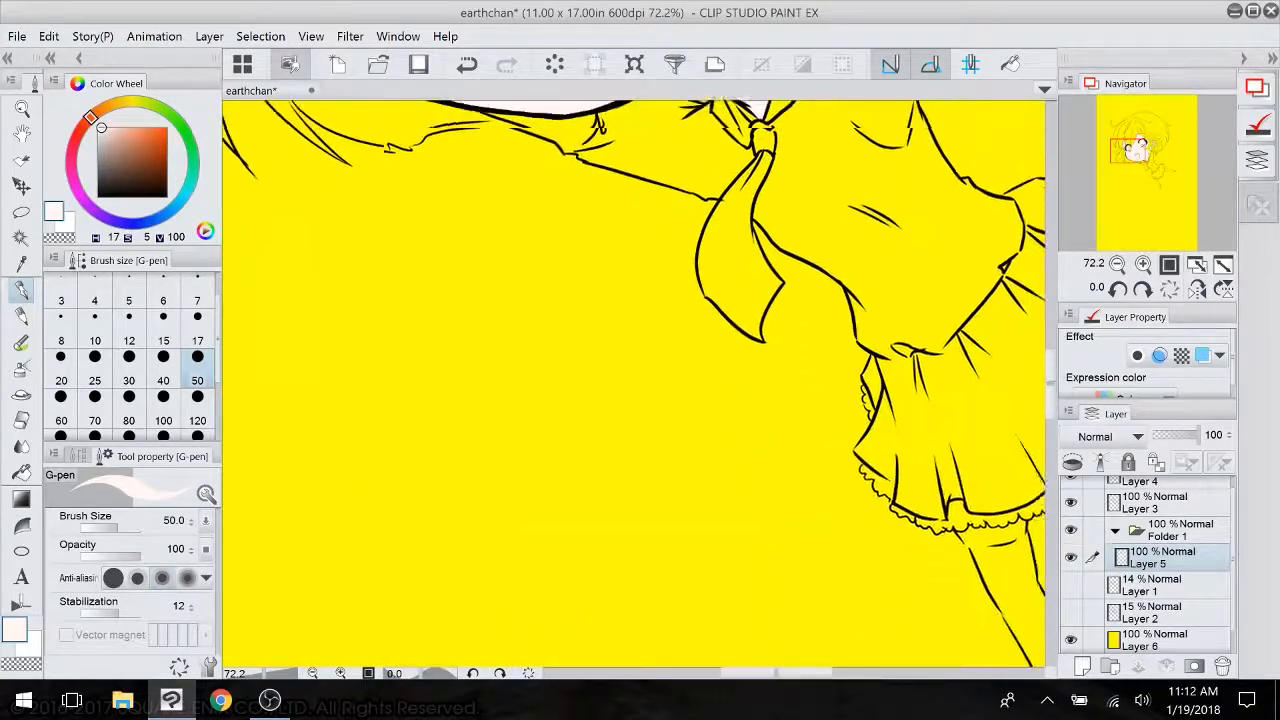
drag(1025, 510, 441, 376)
scroll(645, 370, up, 2)
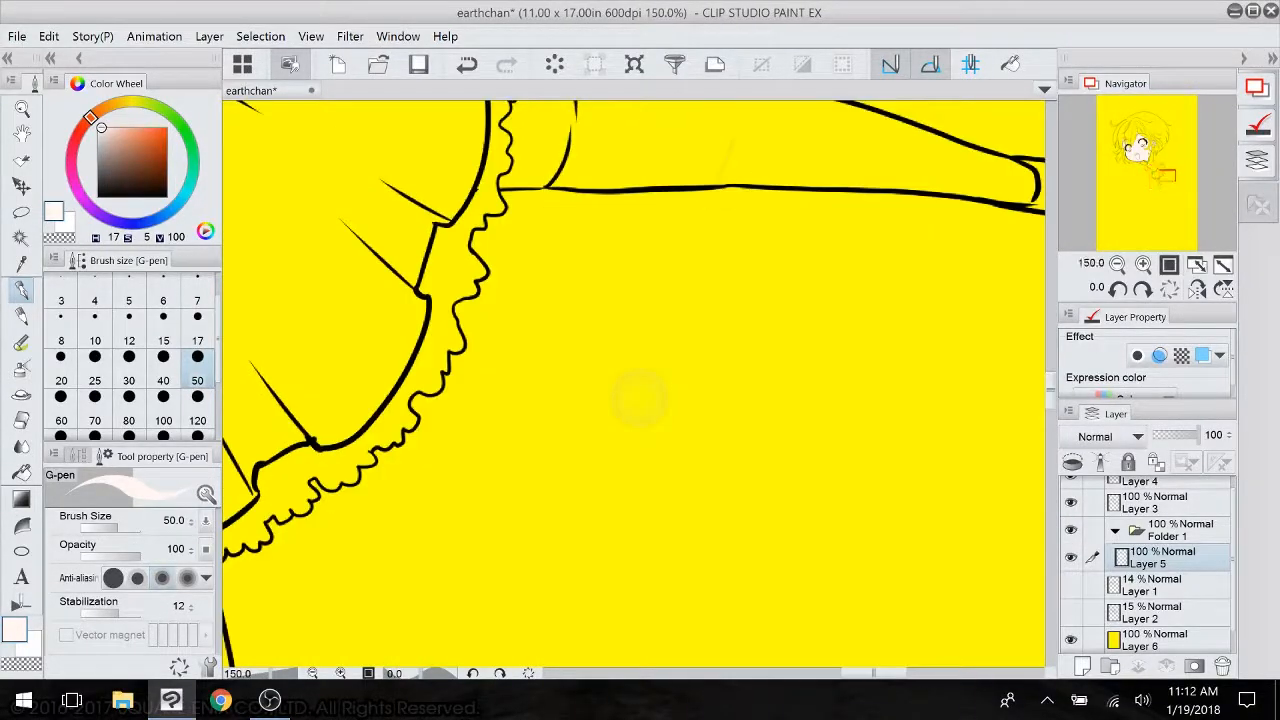
drag(640, 398, 650, 662)
mouse_move(574, 318)
mouse_down()
mouse_move(577, 390)
mouse_move(580, 350)
mouse_up()
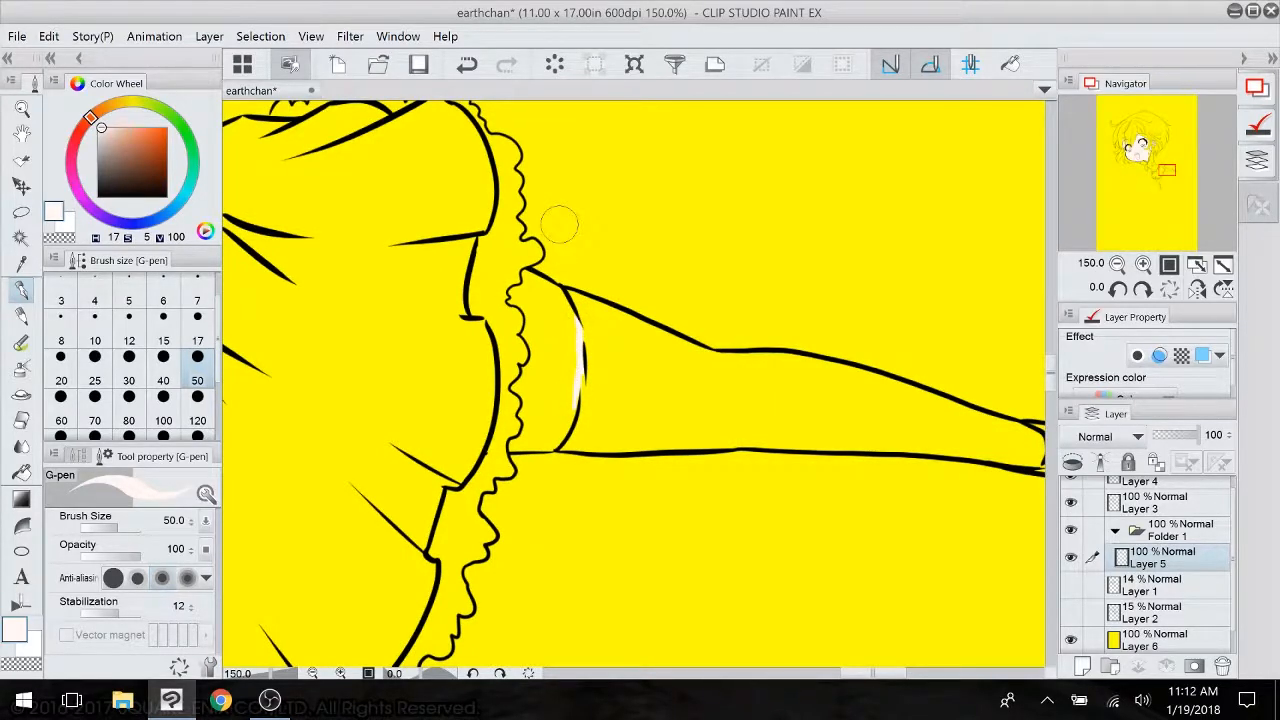
- Try to fill the downward leg below the skirt frill with pale peach, and undo the fill
drag(540, 460, 805, 143)
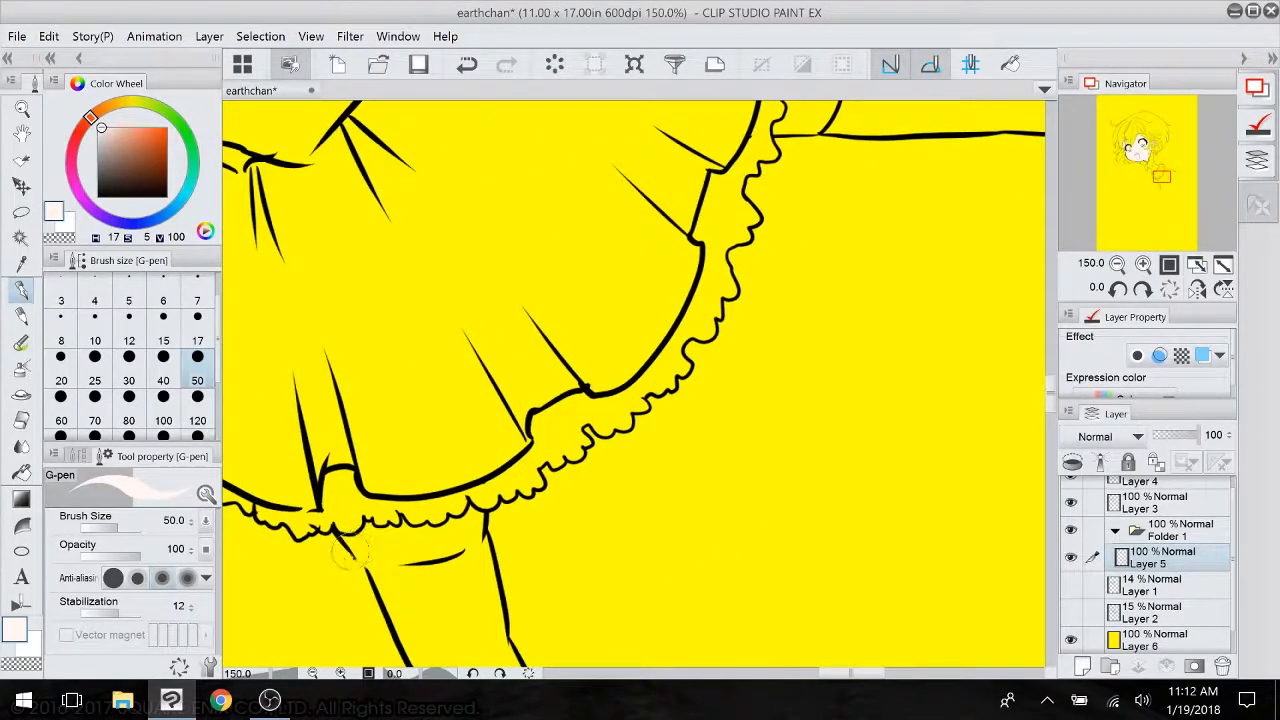
key(g)
click(451, 531)
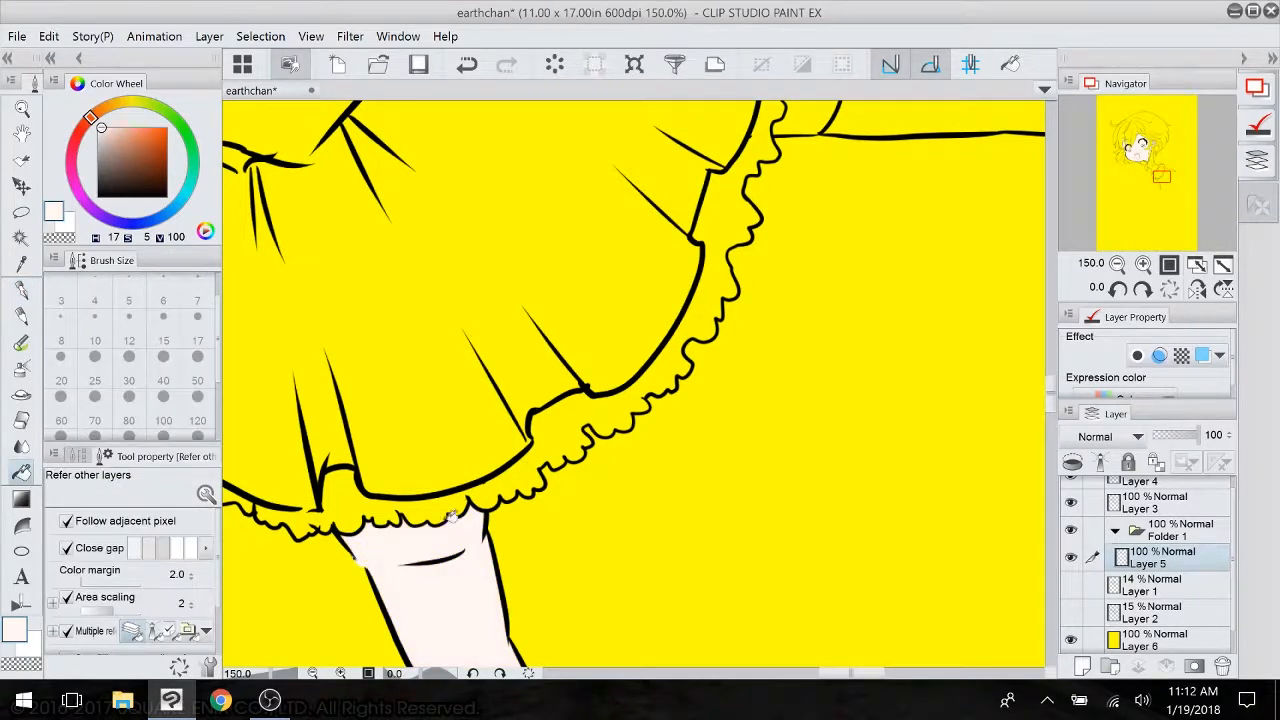
click(467, 66)
- Draw the closing edge across the downward leg's stocking top with the G-pen and fill the thigh above it with pale peach
click(22, 290)
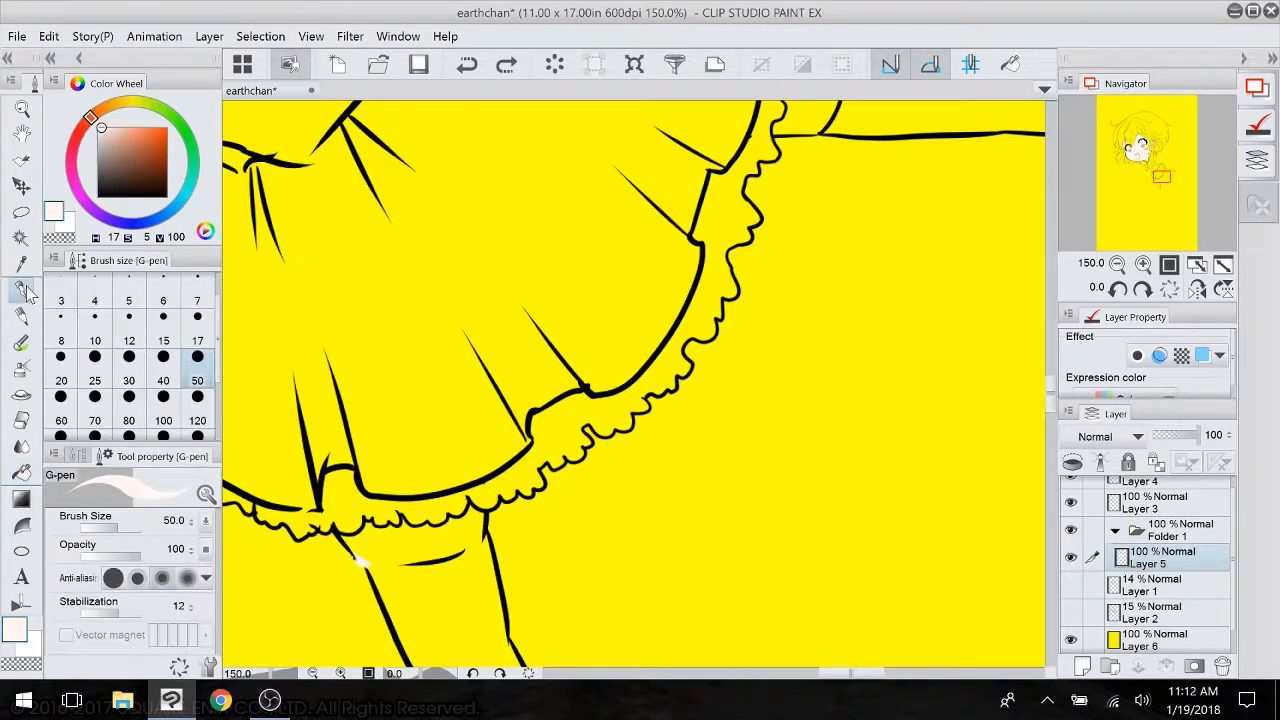
drag(700, 560, 719, 481)
drag(833, 582, 524, 642)
mouse_move(469, 256)
mouse_down()
mouse_move(513, 338)
mouse_move(542, 357)
mouse_up()
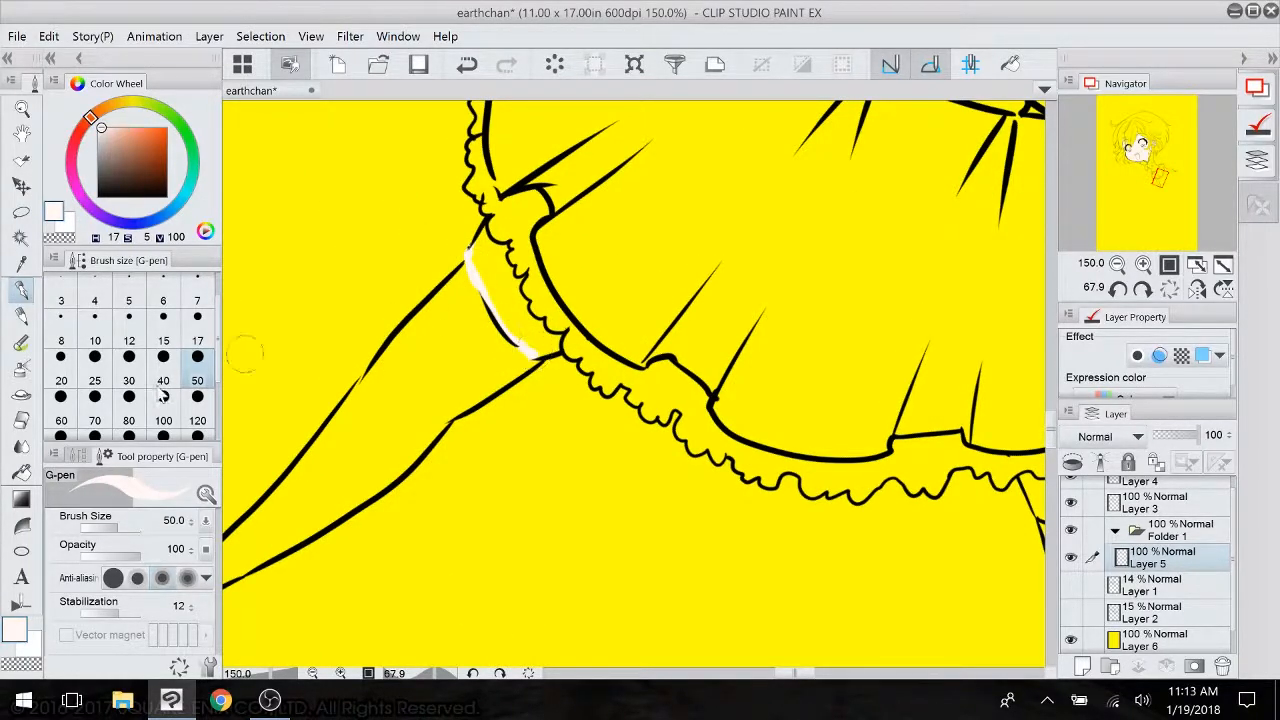
click(22, 447)
click(22, 472)
click(507, 282)
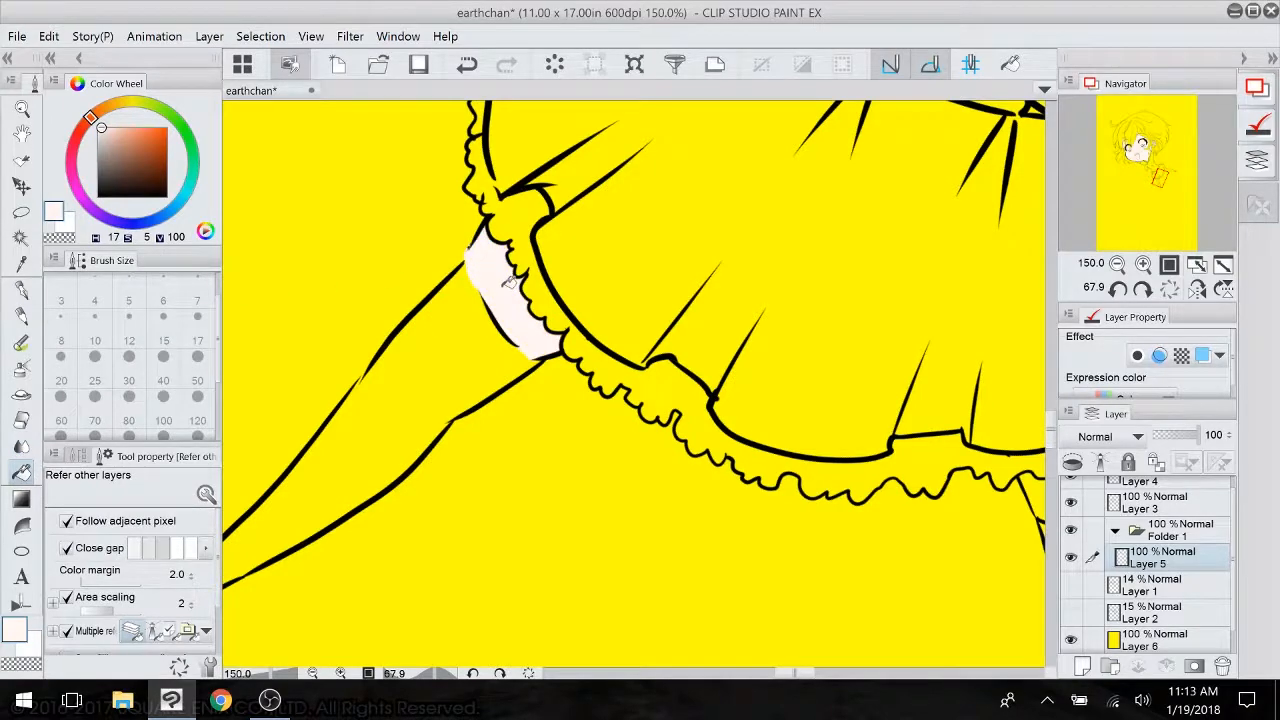
- Fill the bare thigh between the skirt frill and the stocking top of the outstretched leg with pale peach
scroll(509, 282, right, 9)
scroll(509, 282, up, 3)
scroll(509, 282, down, 4)
scroll(509, 282, left, 4)
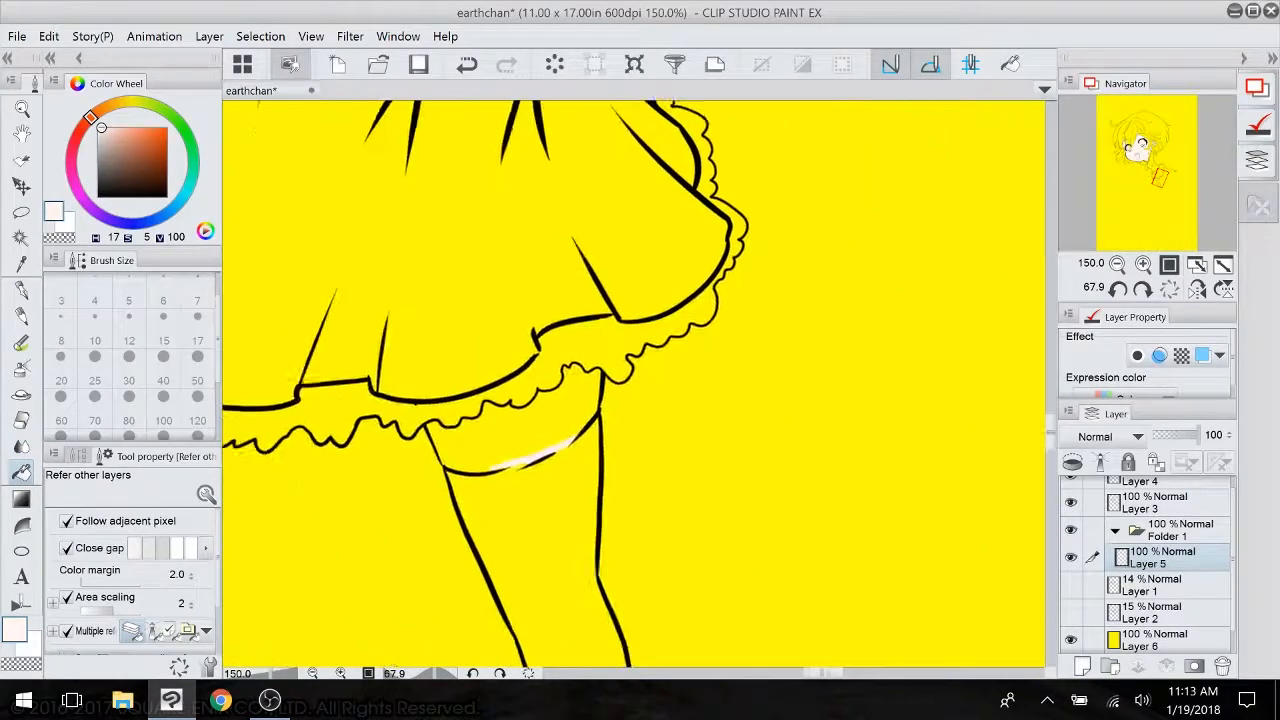
click(643, 412)
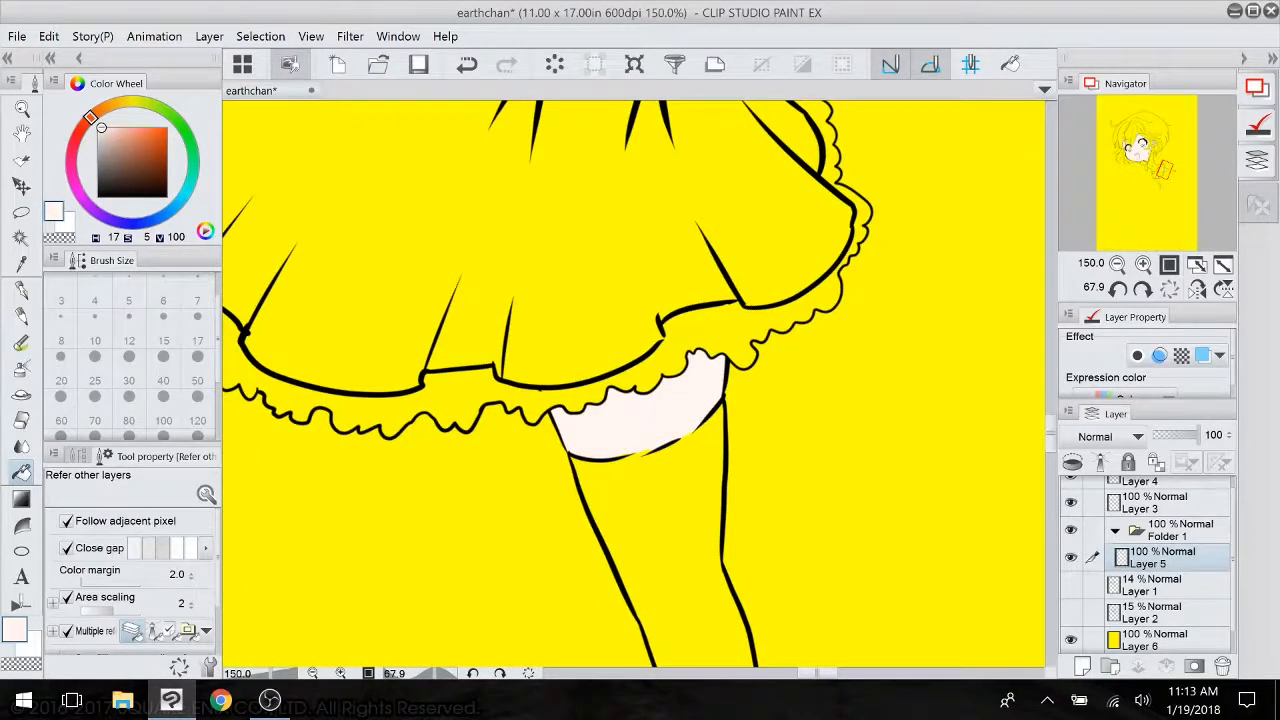
- Check the skirt area and the upright whole figure for missed spots in the skin fill
scroll(640, 384, left, 3)
scroll(640, 384, down, 2)
scroll(640, 384, up, 4)
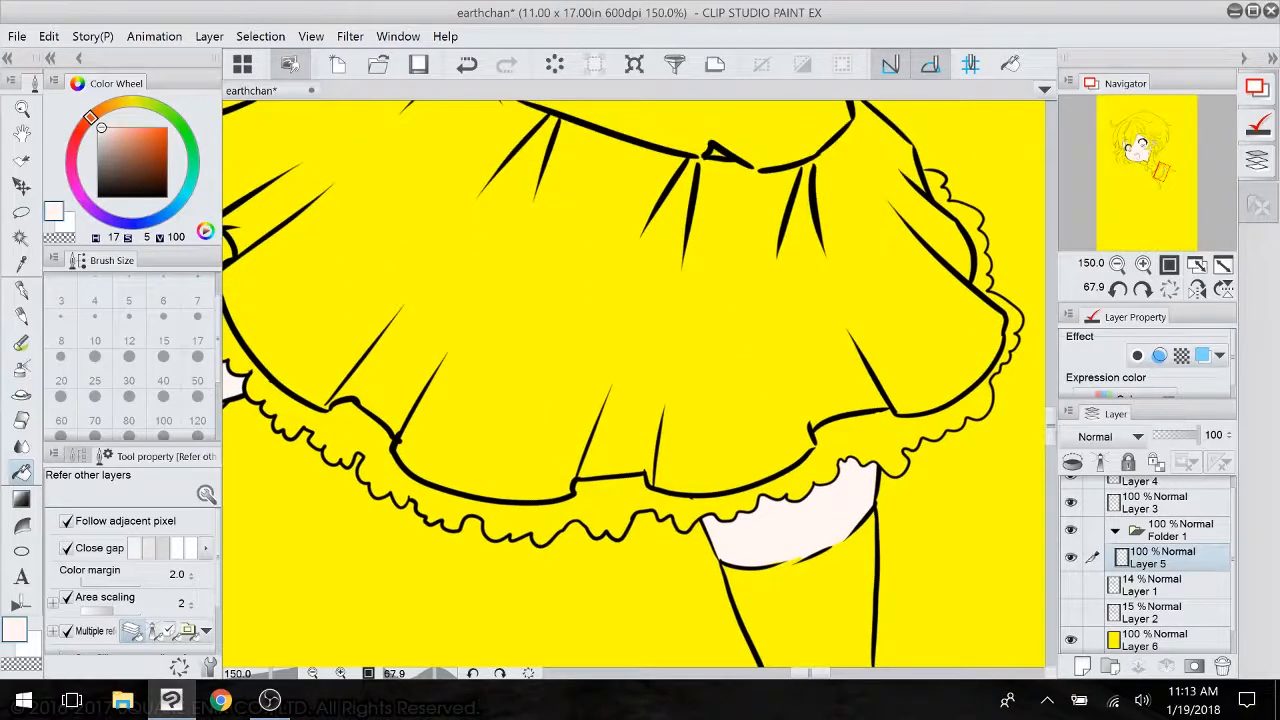
scroll(640, 384, up, 3)
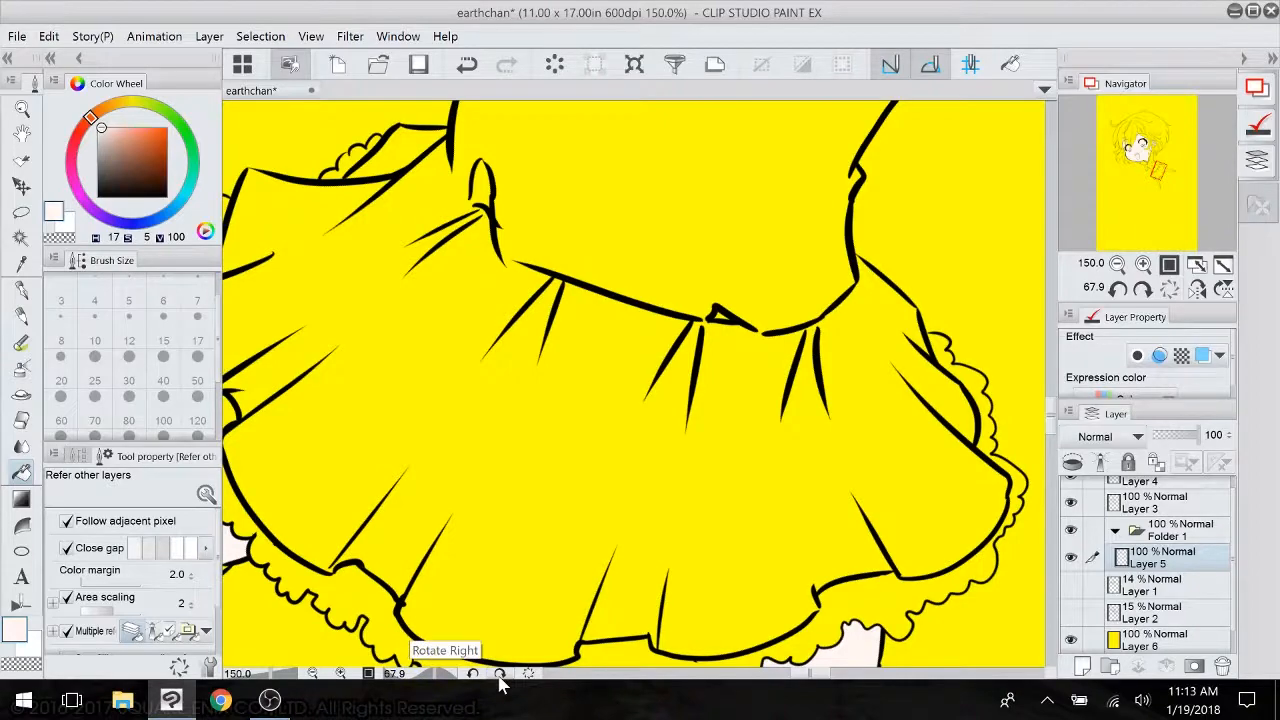
scroll(727, 383, down, 3)
drag(703, 428, 703, 531)
scroll(634, 384, down, 2)
drag(634, 384, 790, 512)
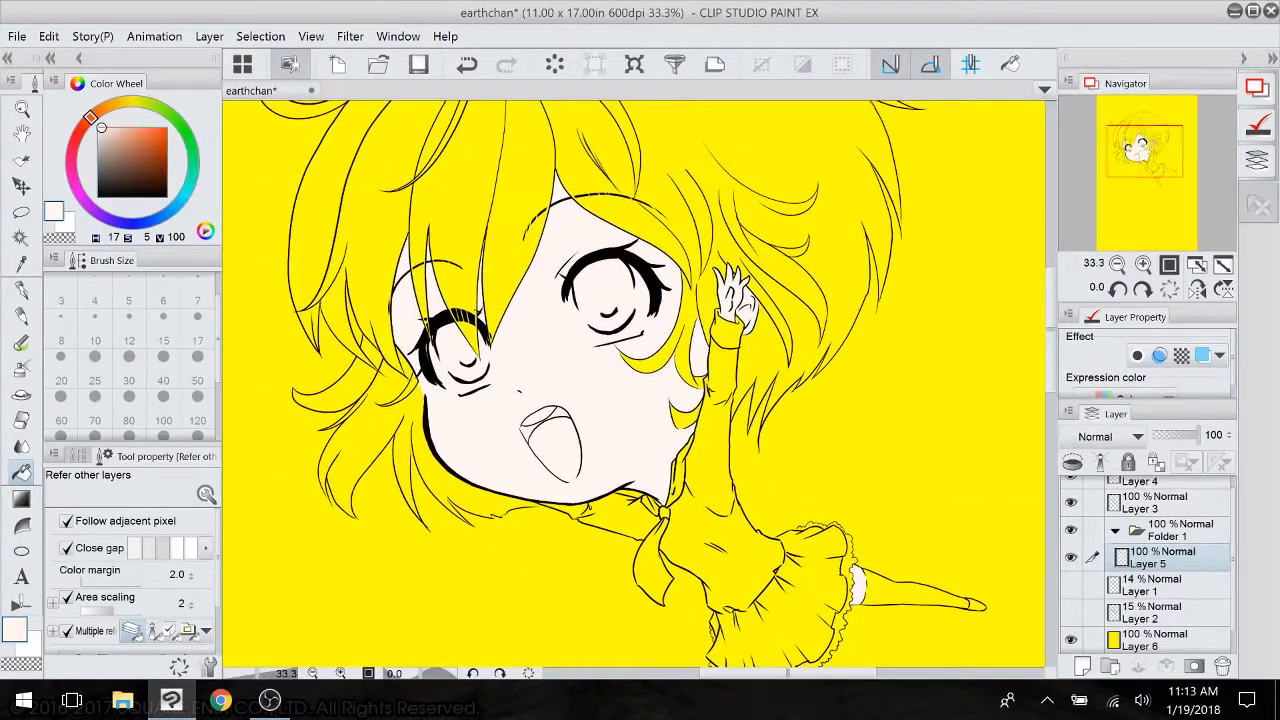
scroll(721, 474, down, 2)
drag(721, 474, 651, 442)
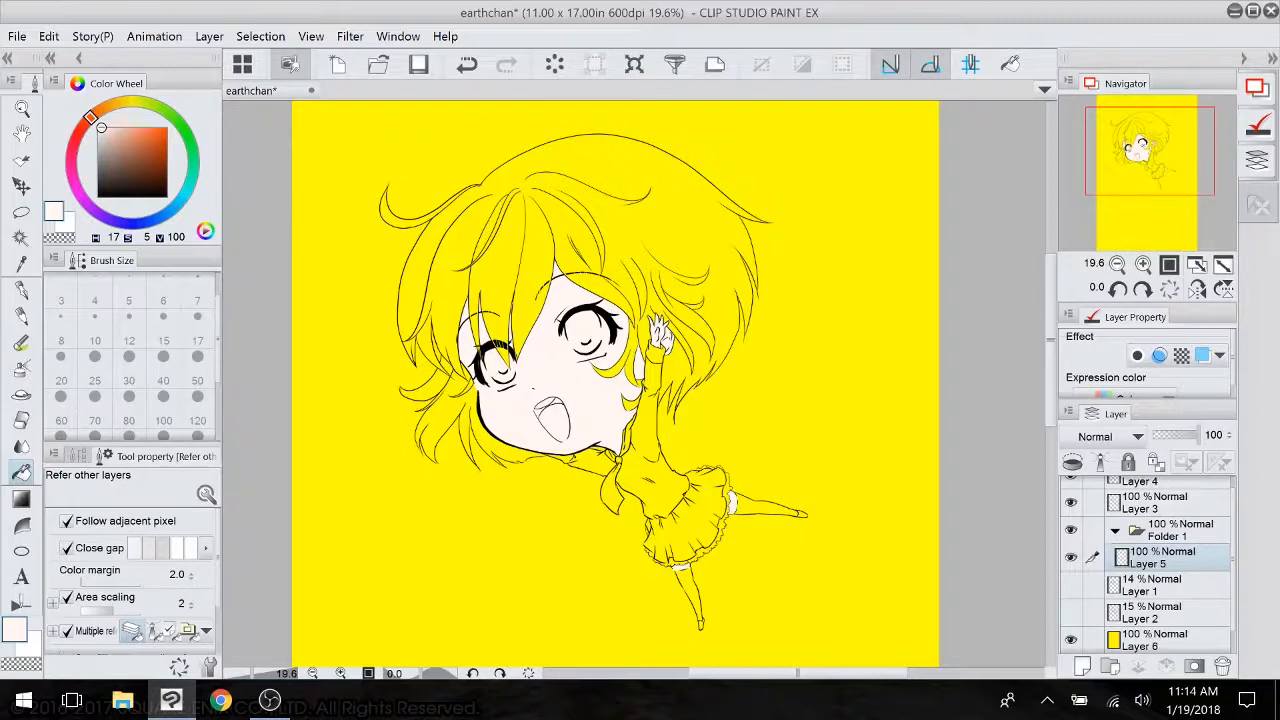
- Add a raster layer above Layer 5 in Folder 1 and choose a medium blue hair colour (H 215, S 67, V 92)
click(1082, 667)
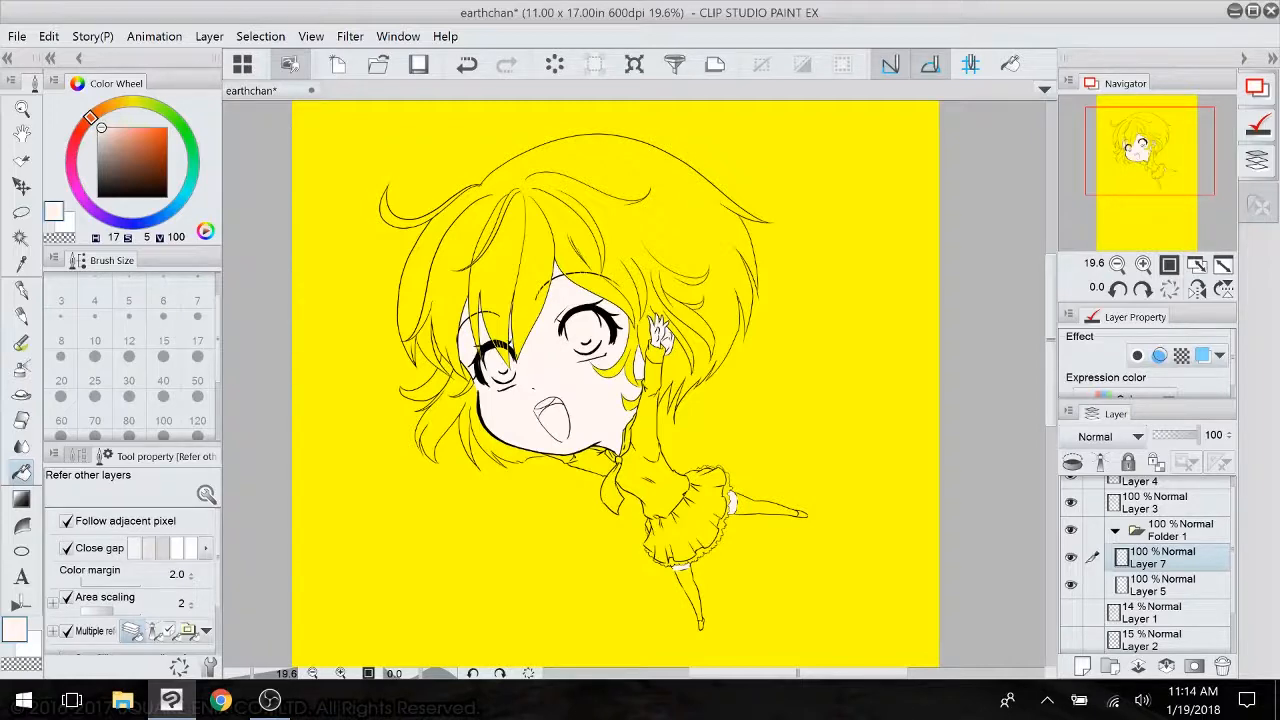
scroll(636, 450, up, 4)
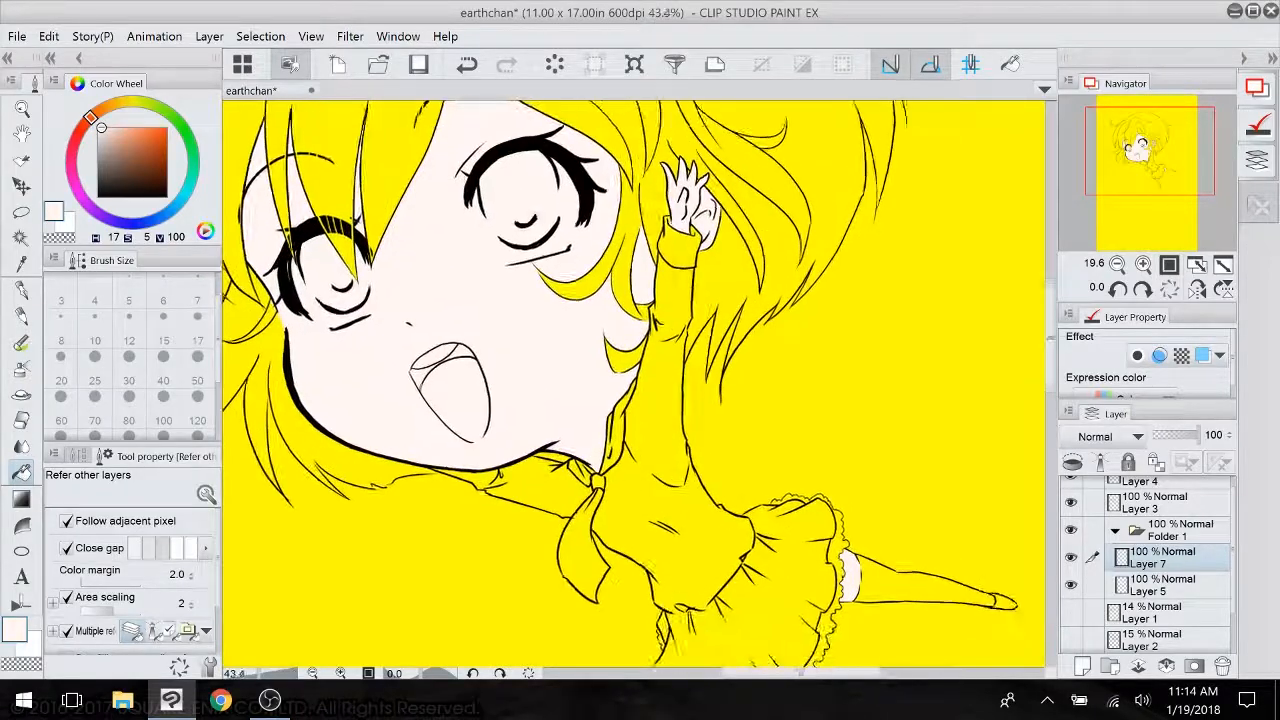
scroll(740, 410, down, 1)
drag(636, 380, 642, 451)
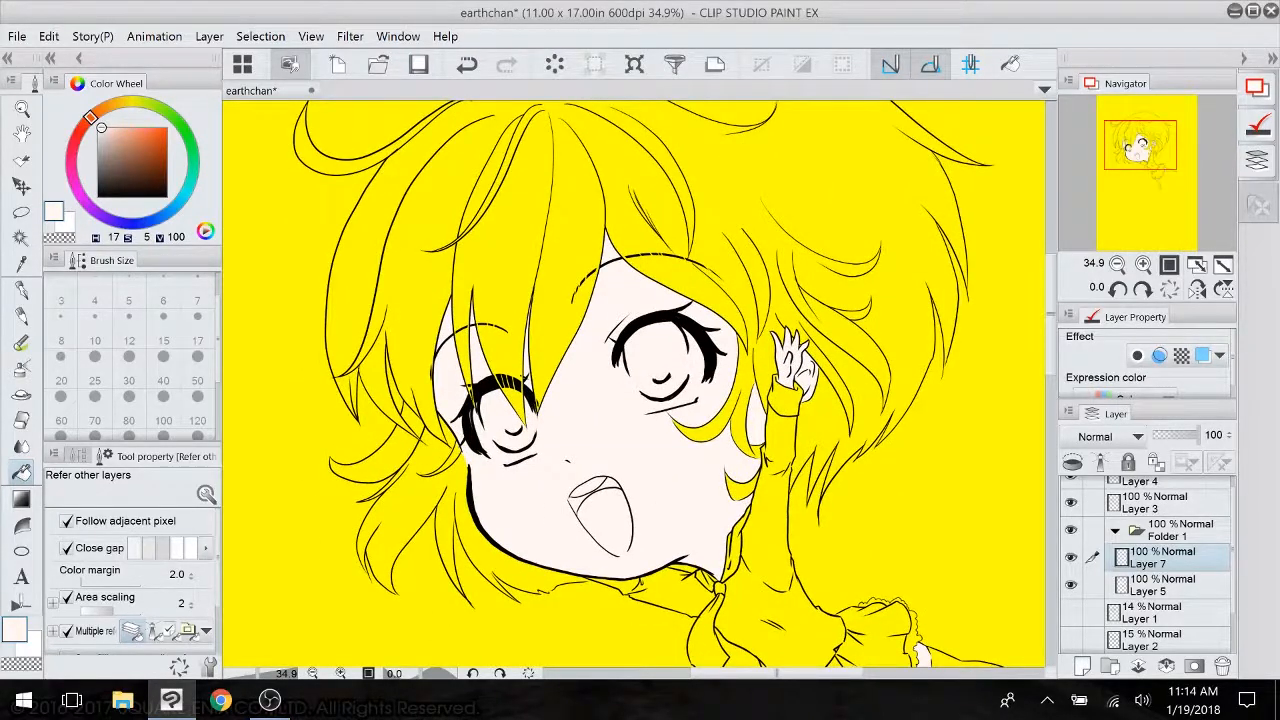
click(163, 216)
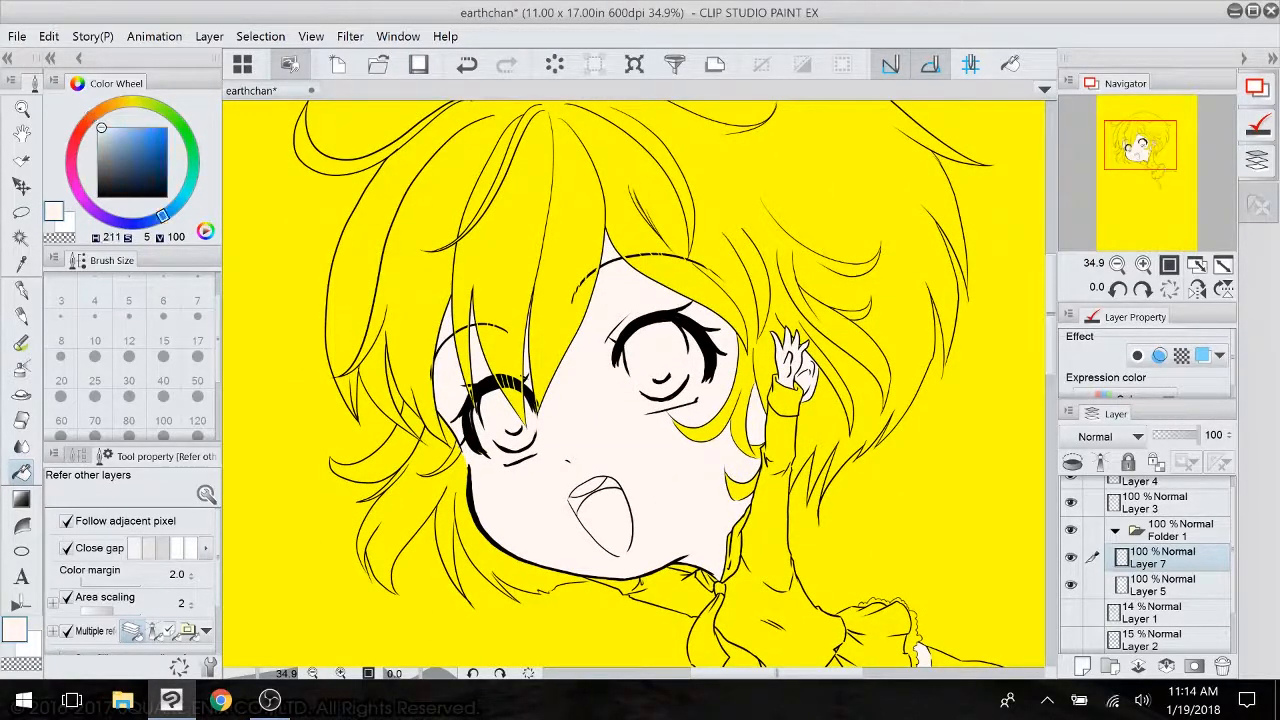
click(153, 128)
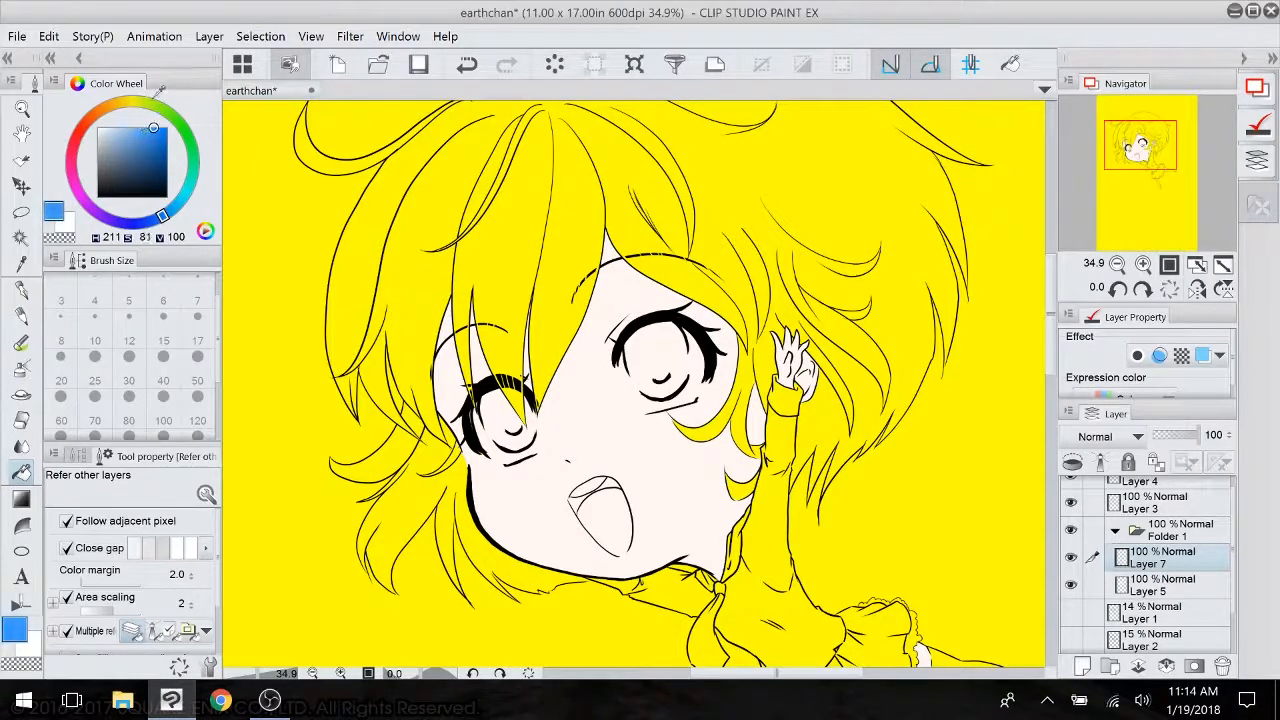
click(158, 220)
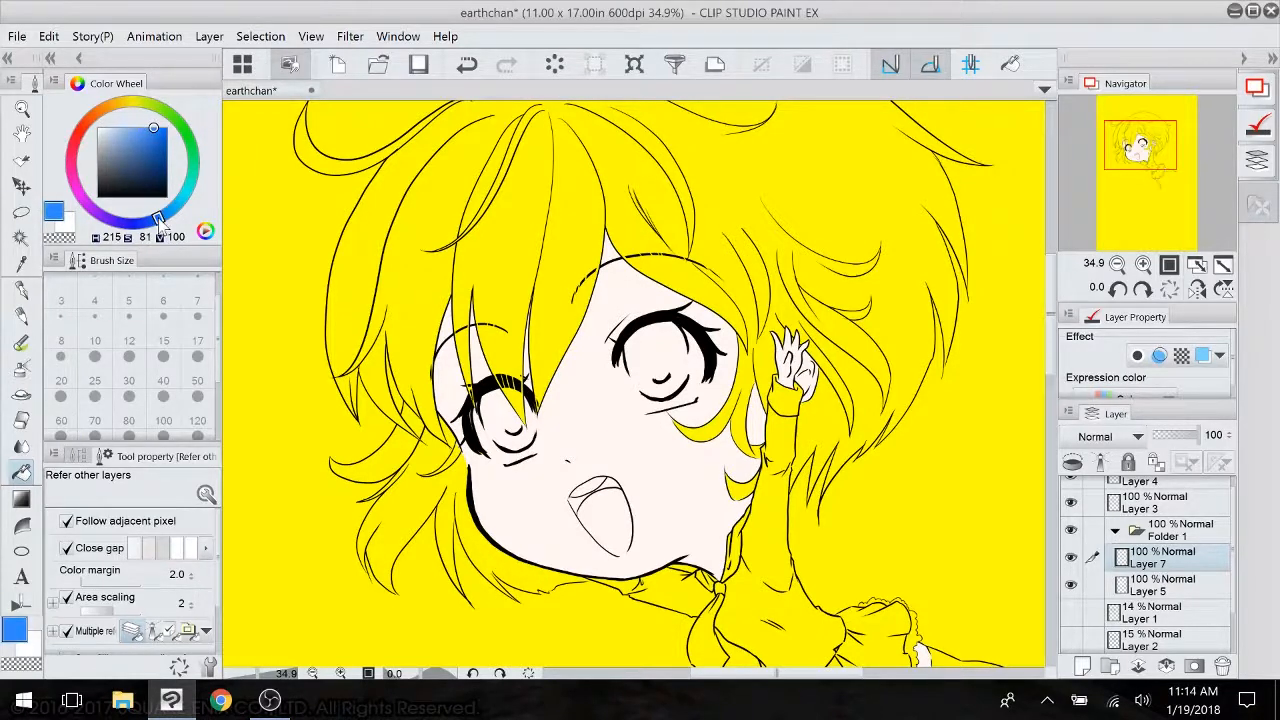
click(145, 133)
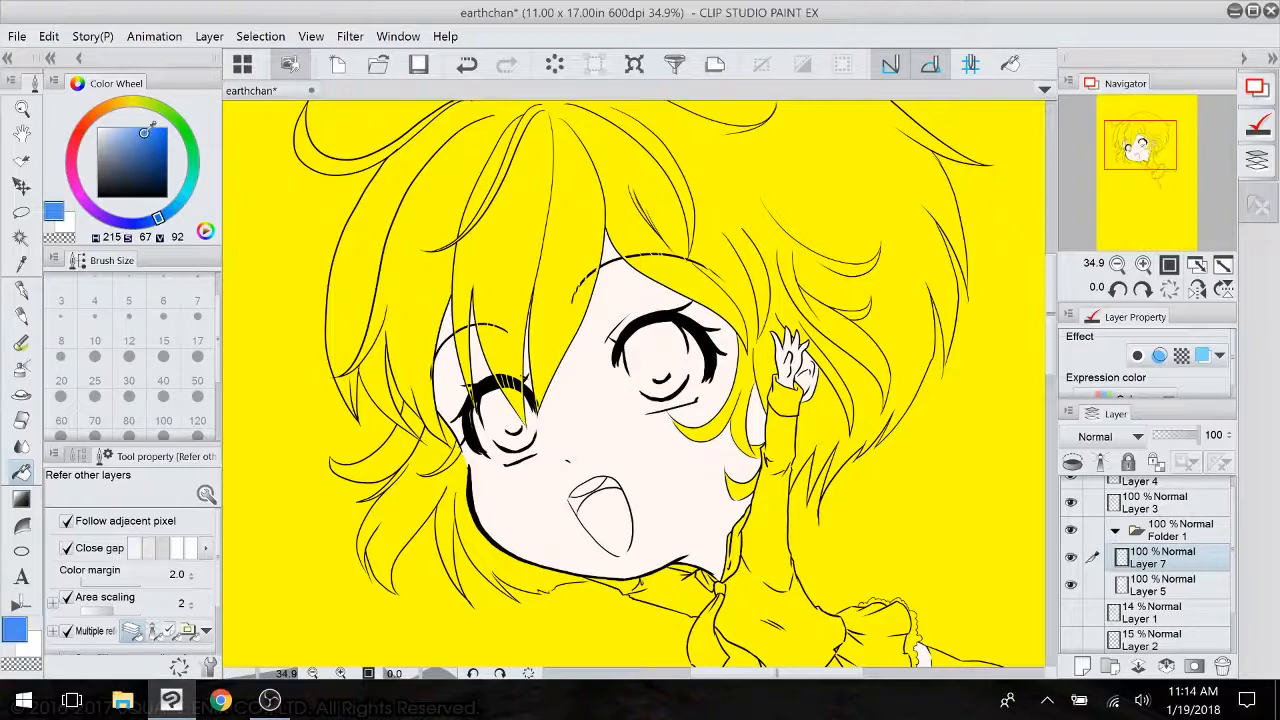
- Fill the main mass of the chibi's hair with medium blue on Layer 7
scroll(634, 383, down, 2)
scroll(634, 383, up, 3)
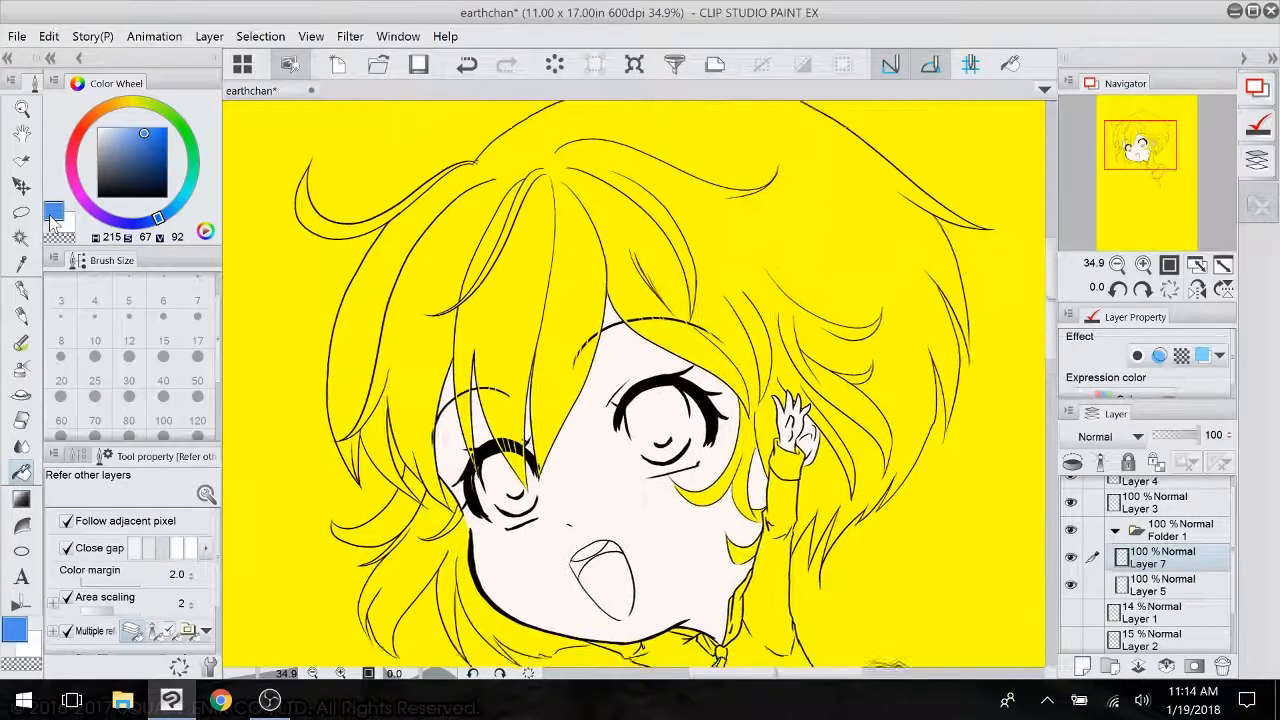
scroll(634, 383, up, 2)
scroll(634, 383, right, 4)
scroll(634, 383, down, 2)
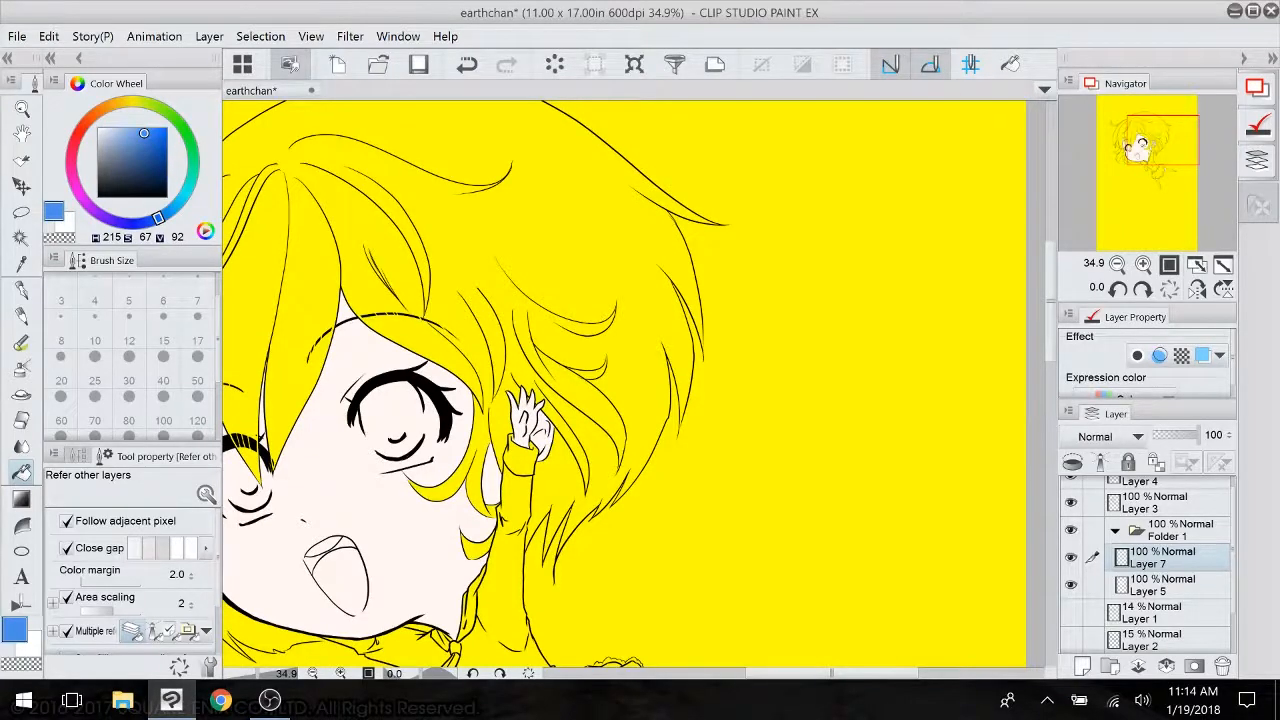
click(560, 225)
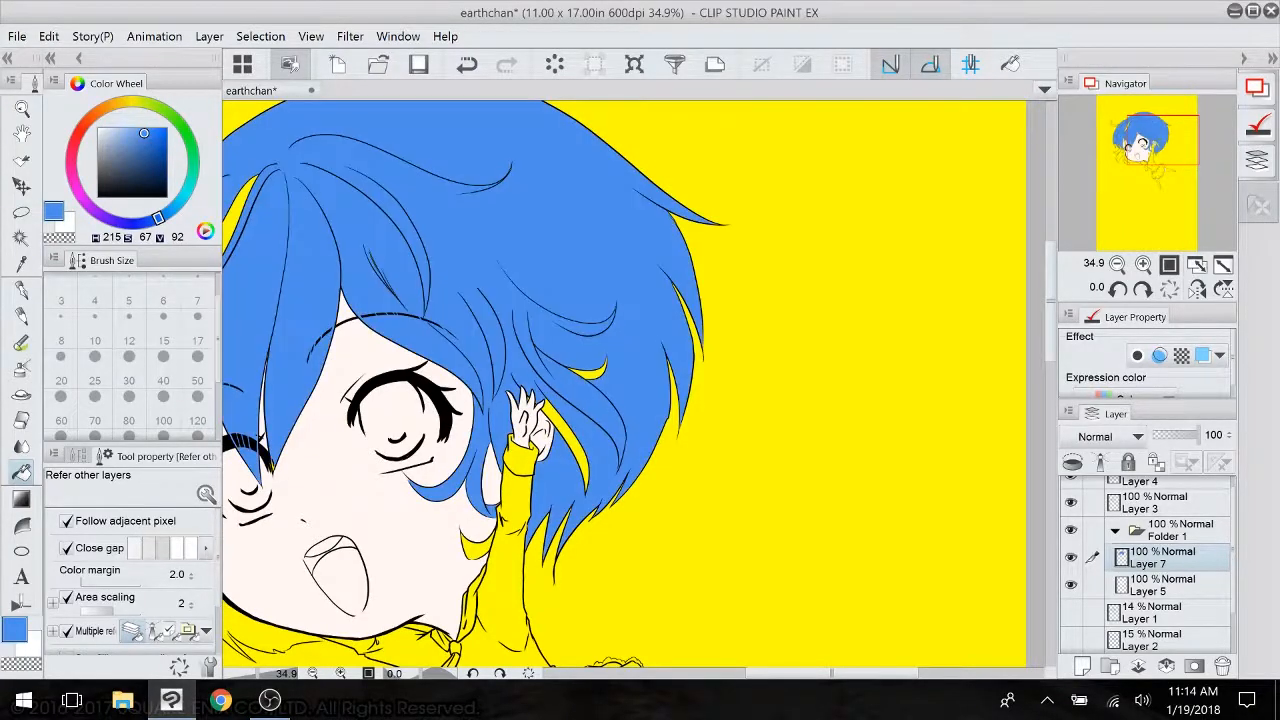
- Fill the curled flyaway strand at the crown and the two unfilled slivers in the fringe with the same blue
scroll(634, 383, down, 2)
scroll(634, 383, left, 5)
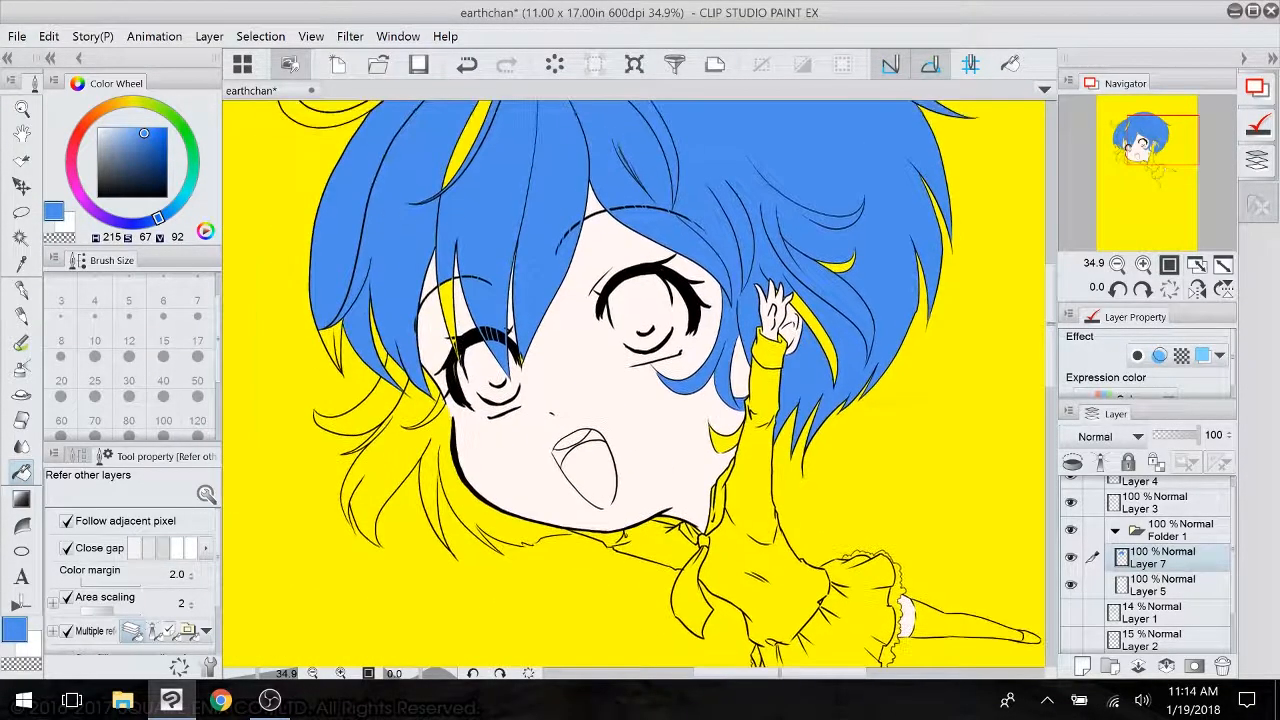
scroll(634, 383, up, 3)
click(272, 267)
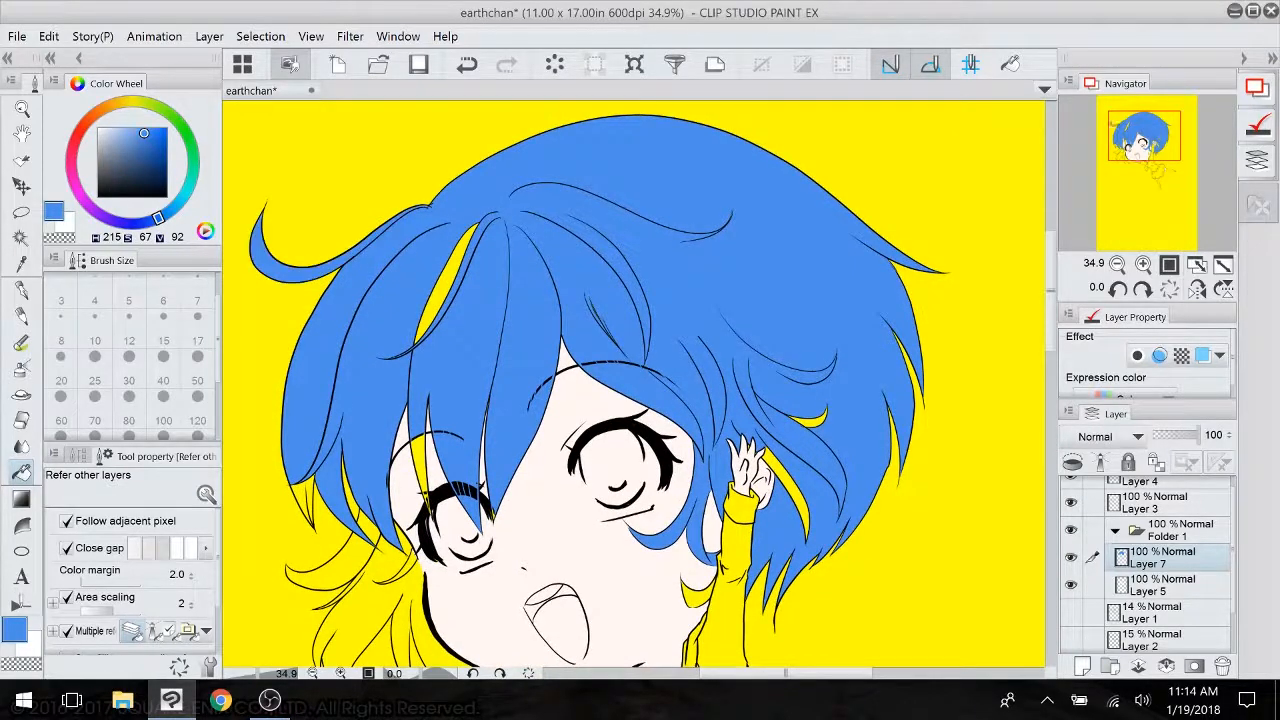
click(446, 280)
click(418, 460)
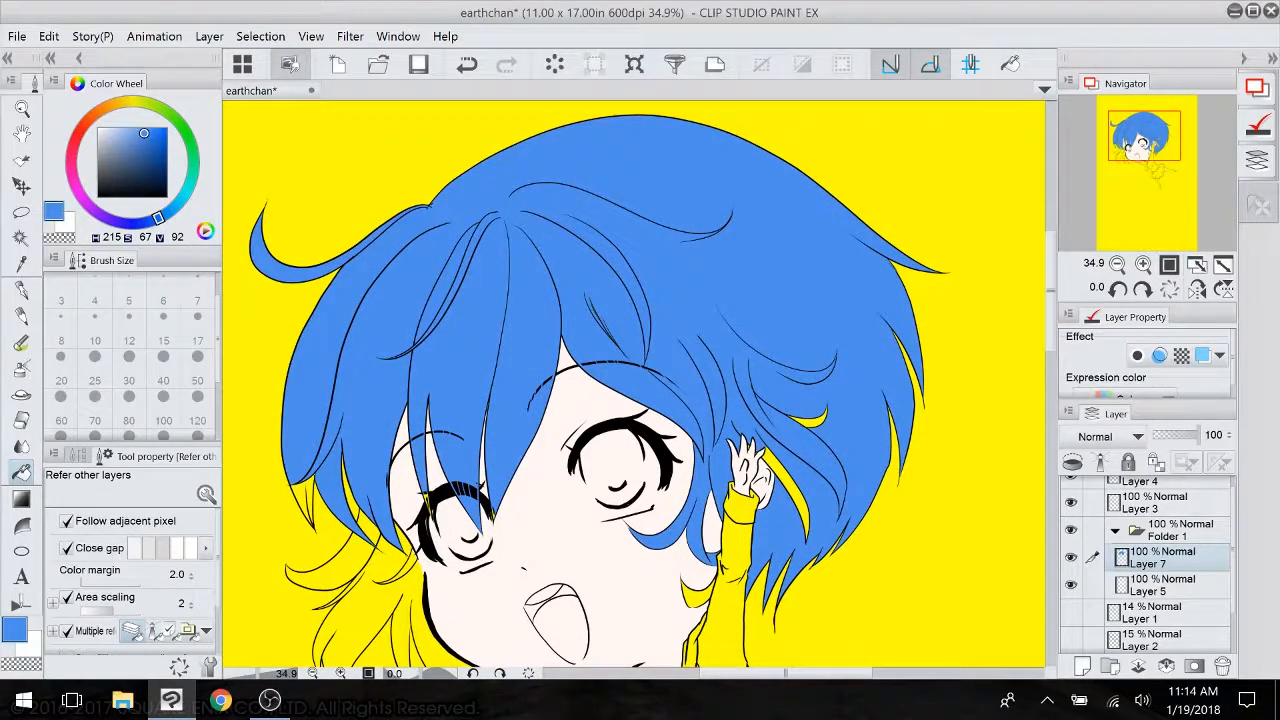
- Fill the small lock between cheek and sleeve, plus the long sliver and crescent beside the raised hand, with blue
scroll(634, 383, down, 3)
scroll(634, 383, left, 2)
click(742, 414)
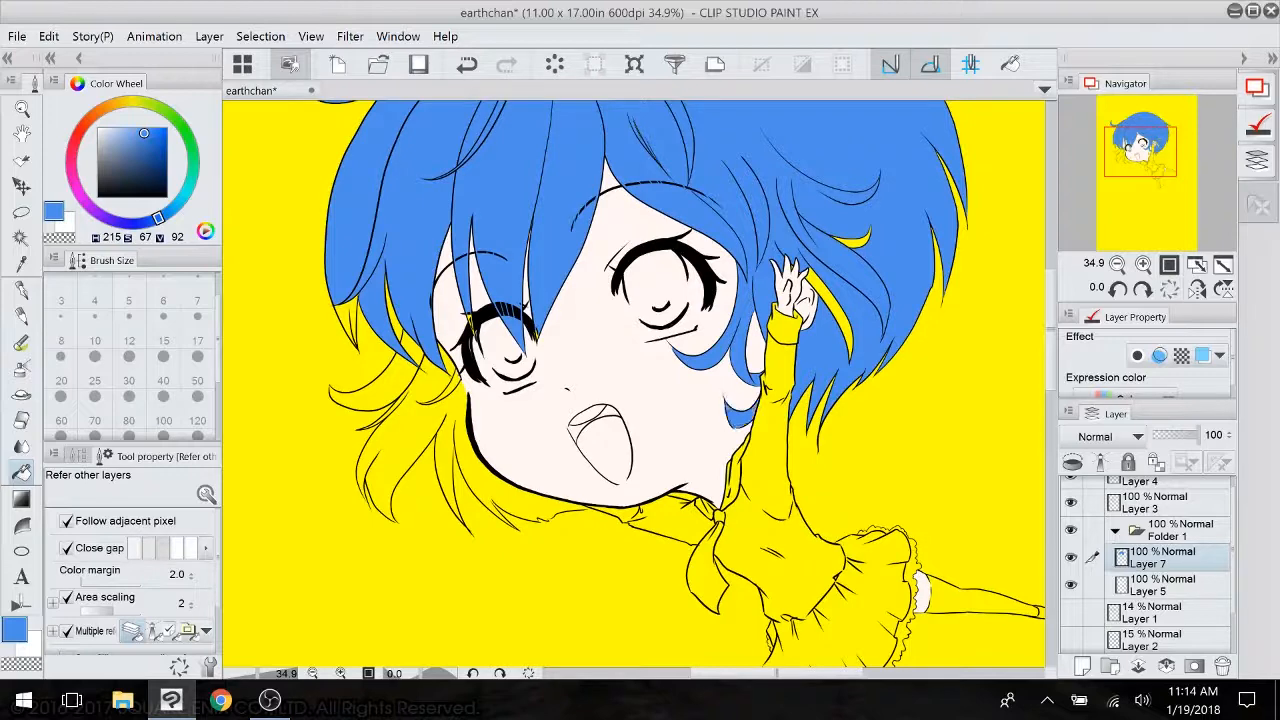
click(844, 318)
click(848, 238)
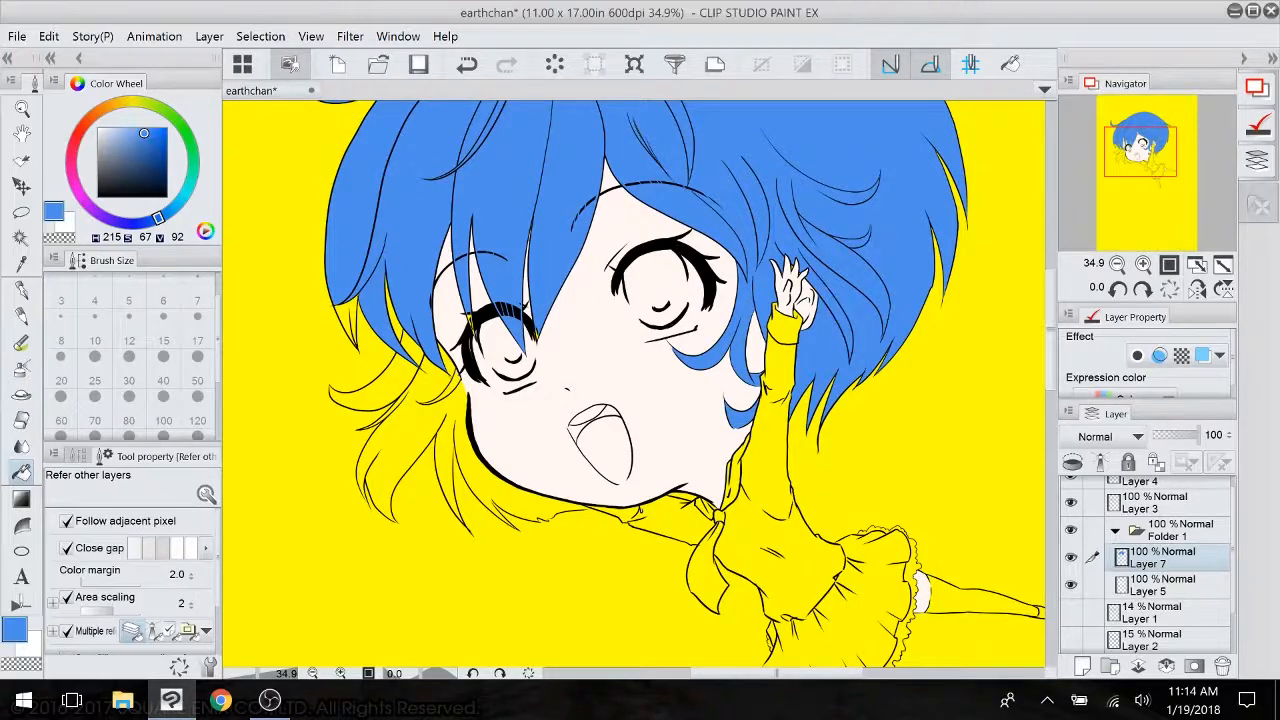
- Close the line gaps in the loose locks below the jaw with short blue G-pen strokes at brush size 50
click(24, 287)
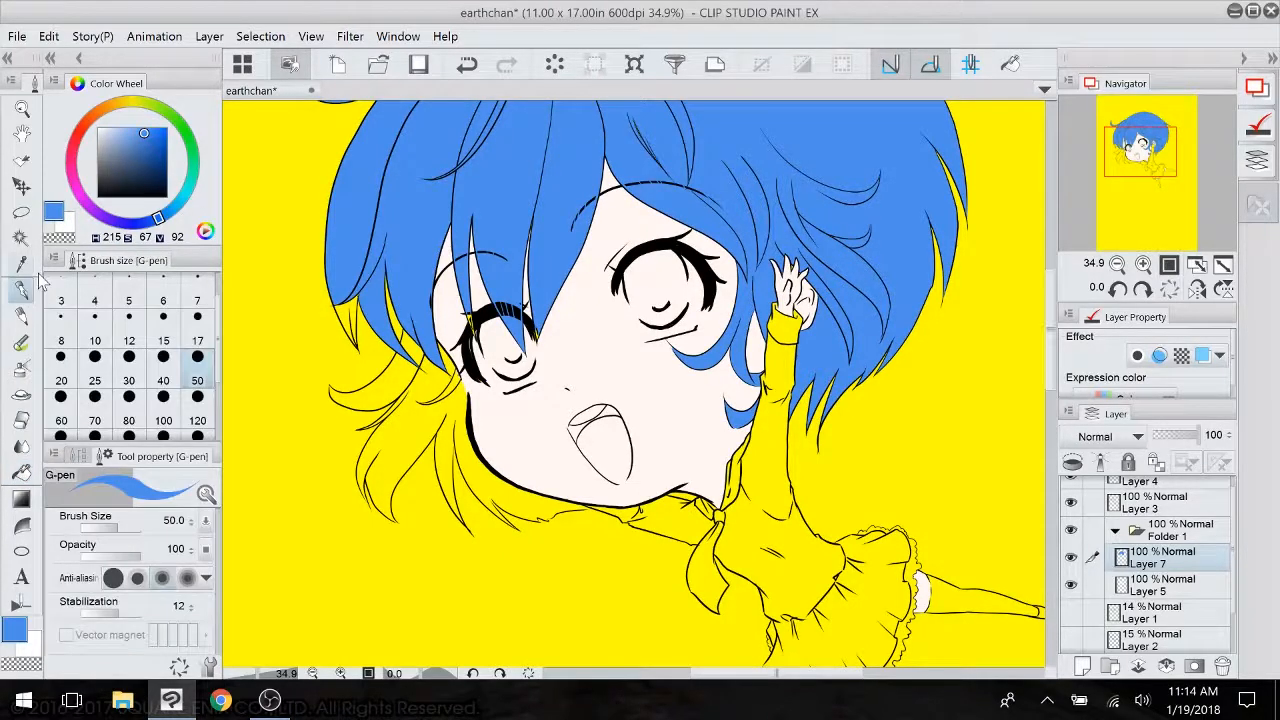
scroll(480, 500, up, 5)
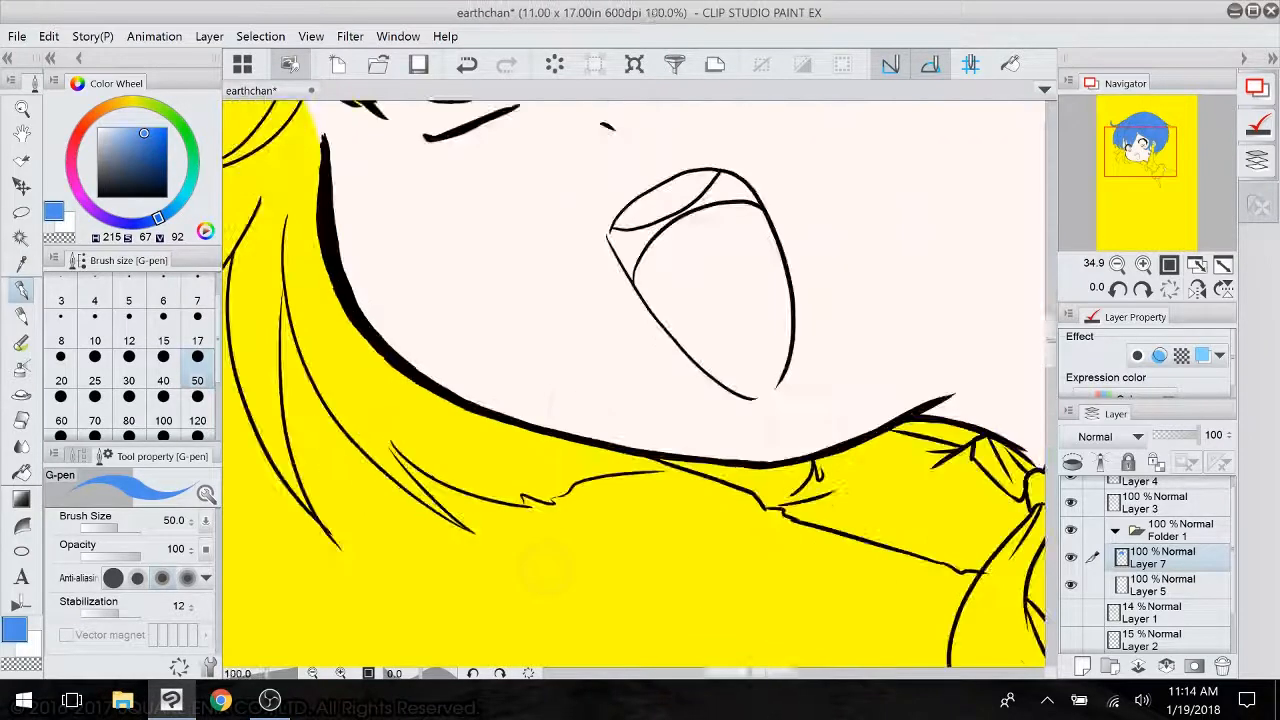
mouse_move(545, 394)
mouse_down()
mouse_move(548, 417)
mouse_move(545, 300)
mouse_move(839, 436)
mouse_move(813, 455)
mouse_up()
drag(296, 443, 320, 490)
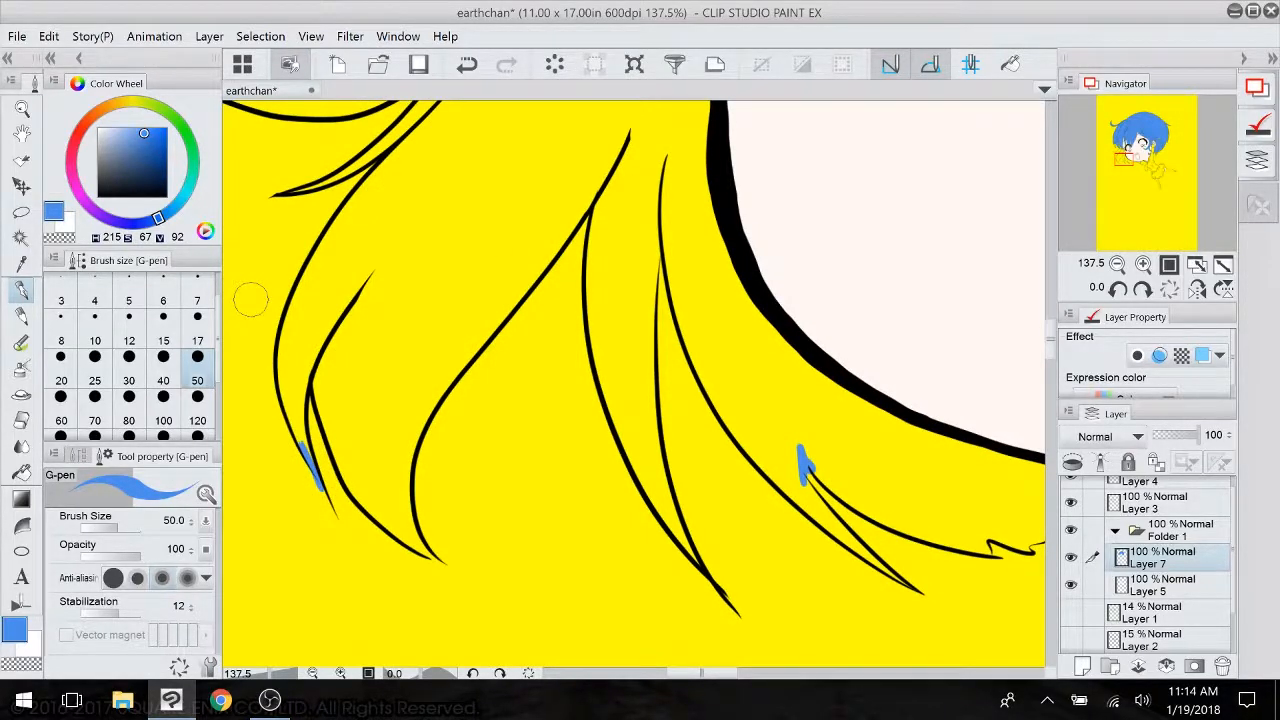
scroll(696, 350, down, 6)
drag(696, 350, 524, 475)
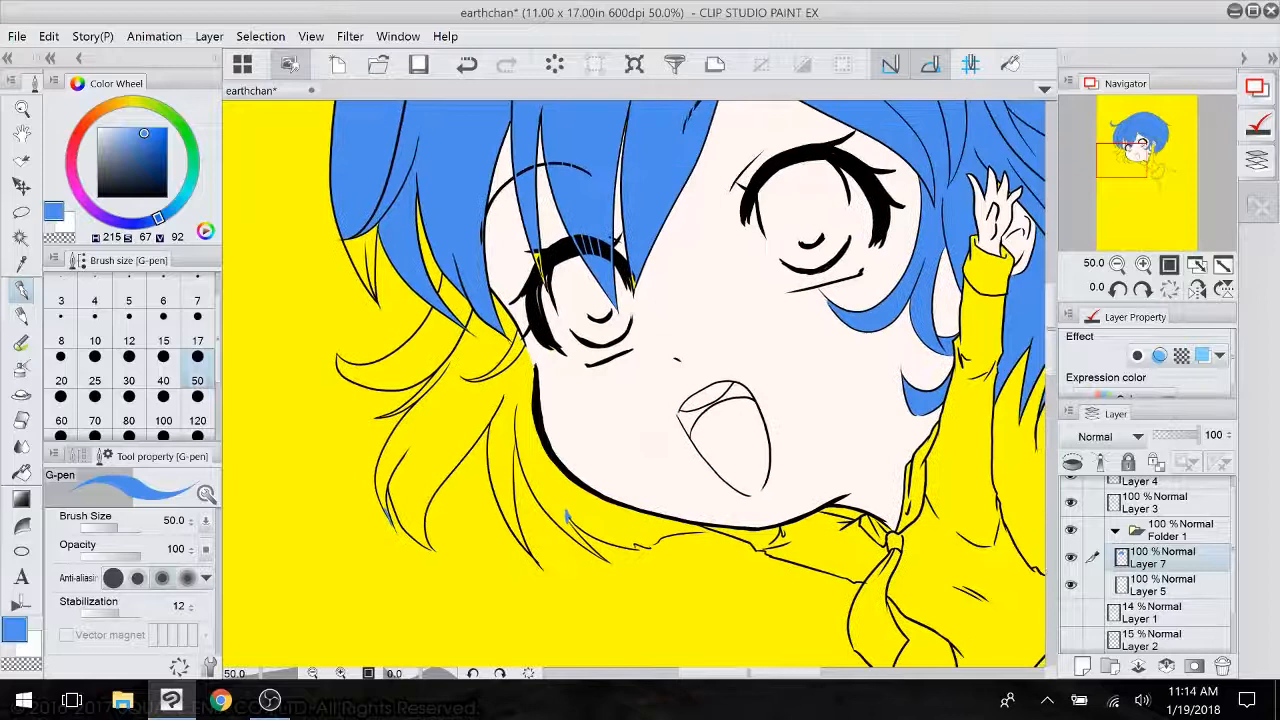
- Fill the loose locks beside and below the cheek and the remaining crescent above the raised hand with blue
click(22, 472)
click(466, 375)
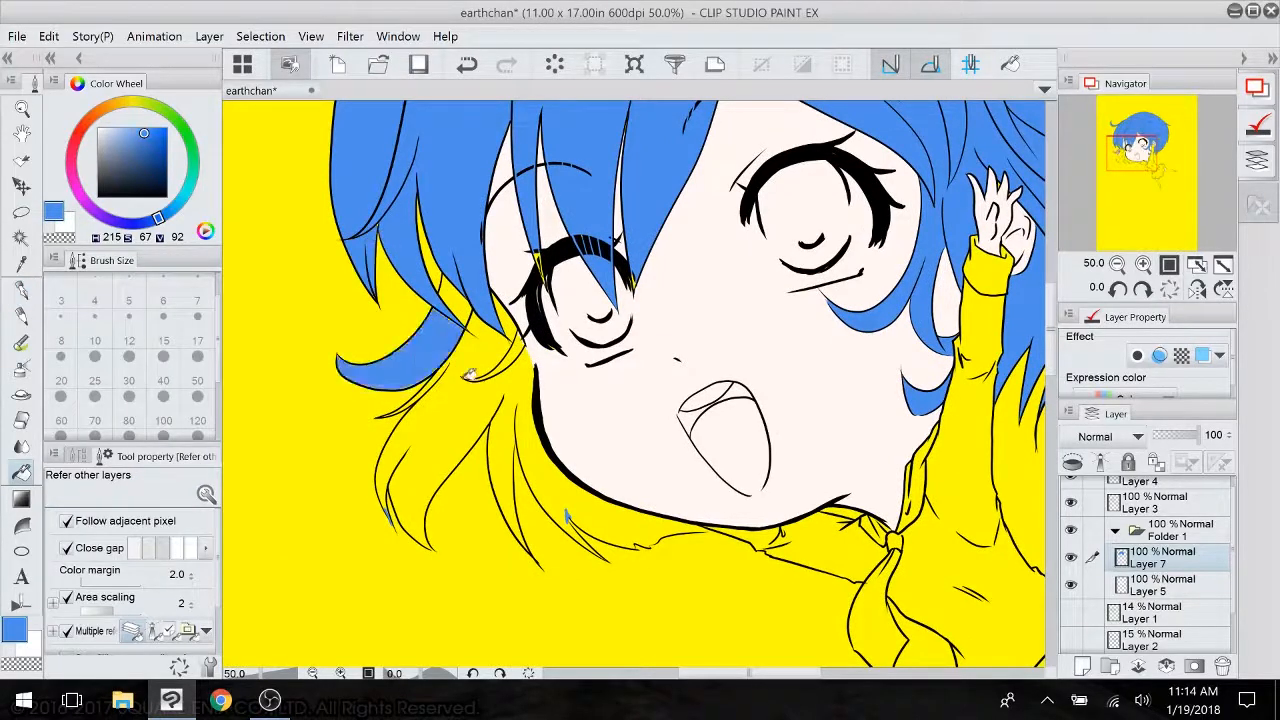
click(471, 388)
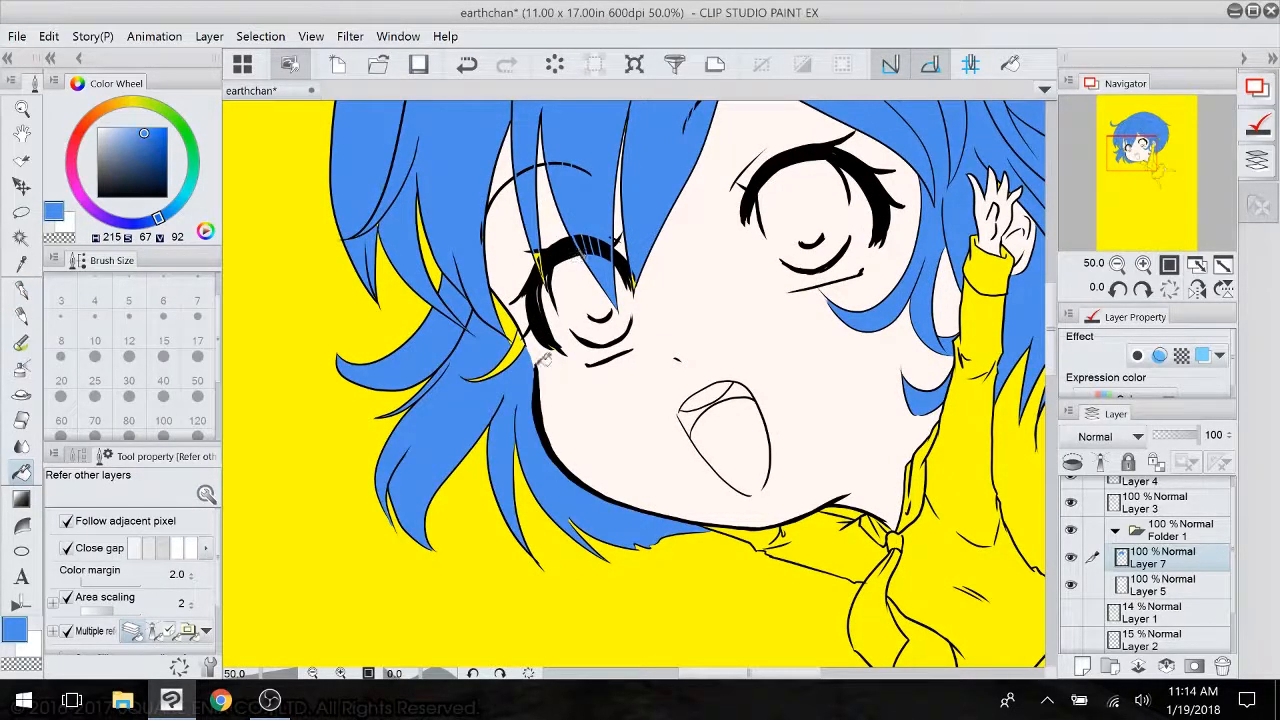
drag(514, 313, 397, 332)
drag(514, 313, 370, 483)
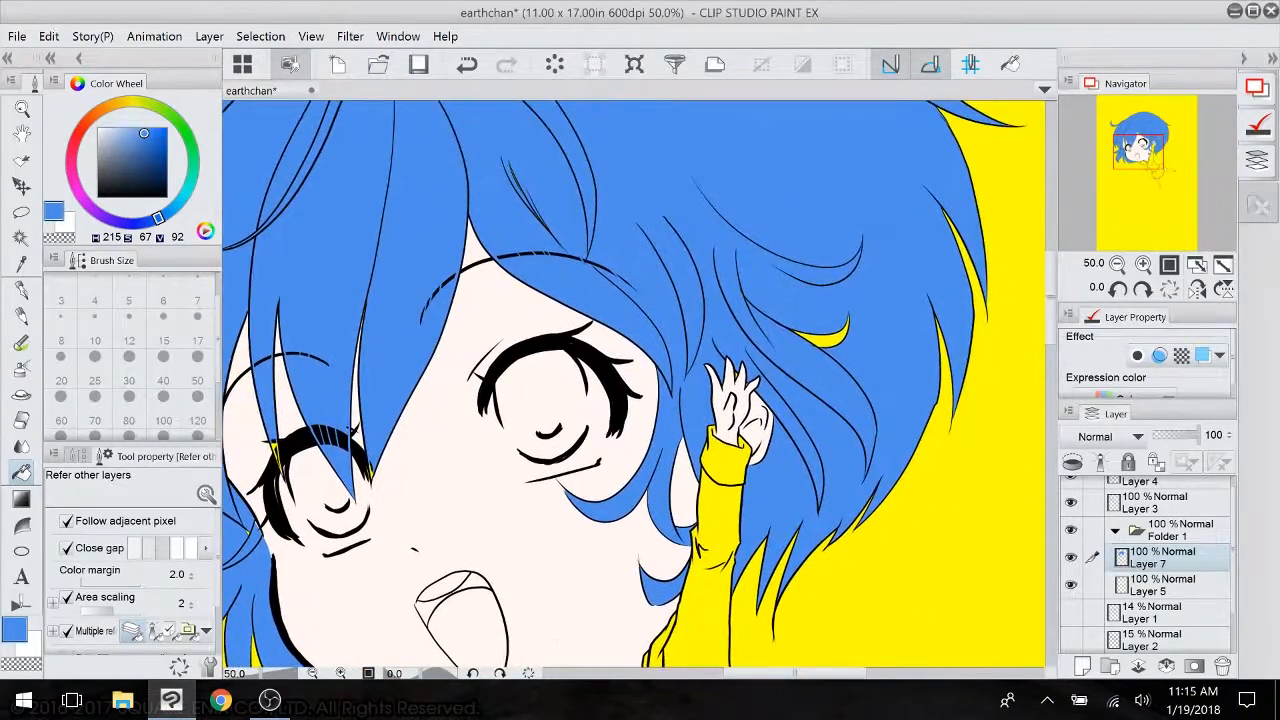
click(830, 338)
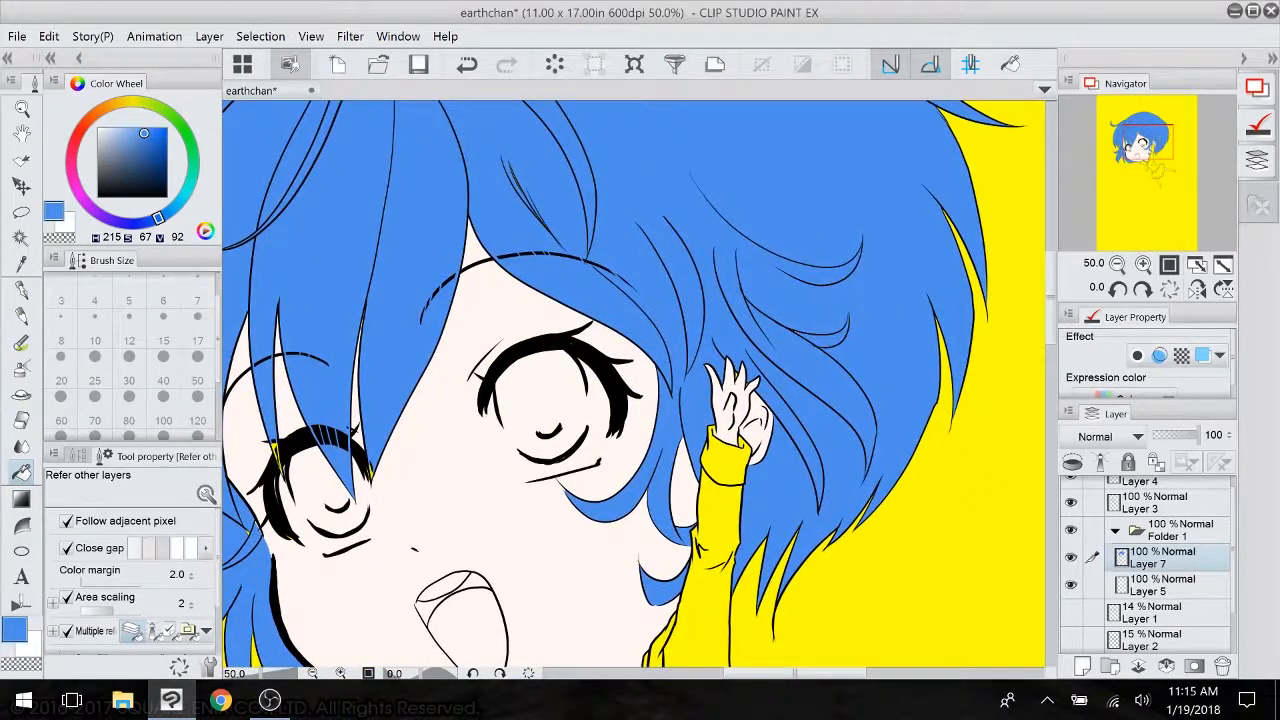
- Paint the missed hair gaps between the raised hand's fingers blue using the G-pen at size 17
click(22, 290)
scroll(801, 455, up, 6)
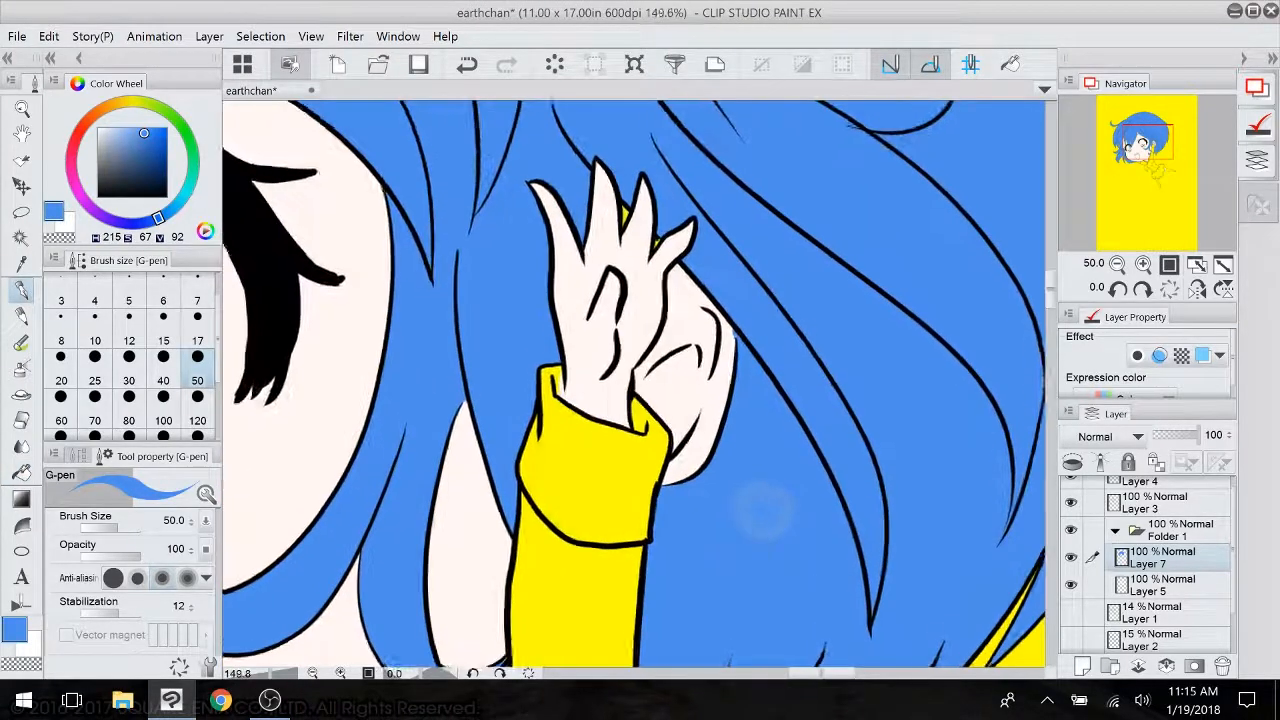
drag(763, 509, 563, 695)
click(197, 325)
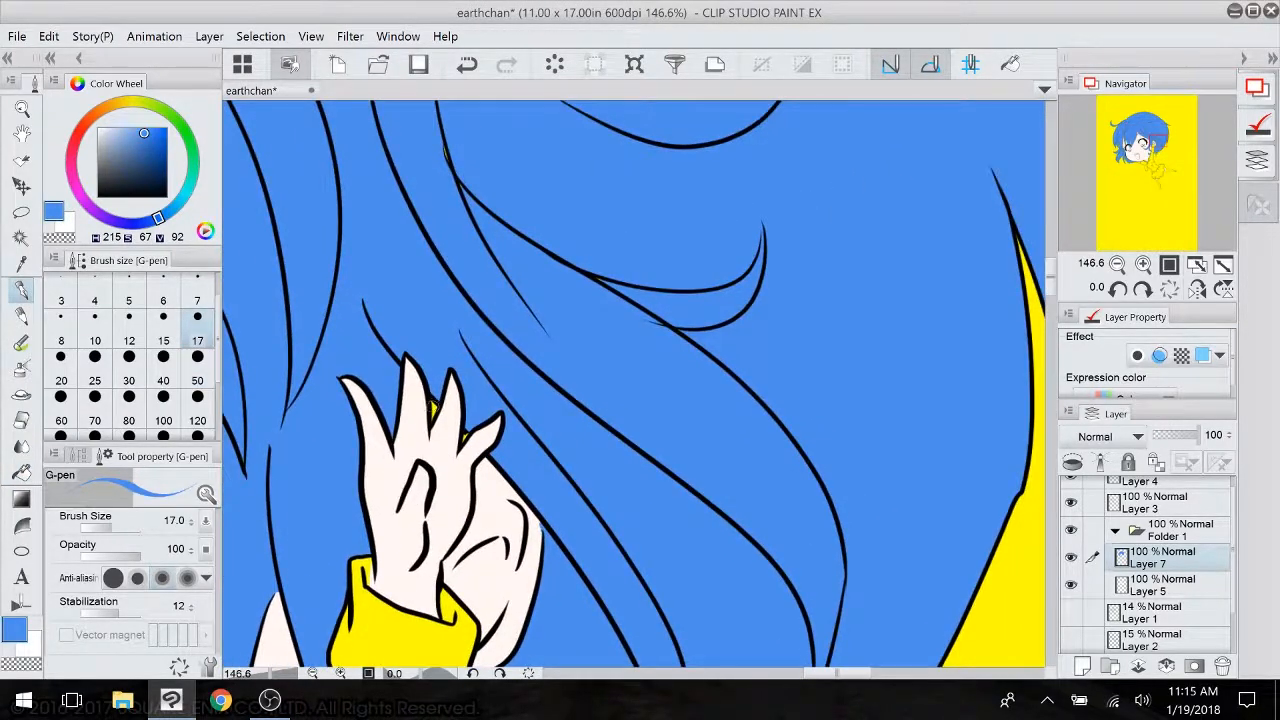
drag(432, 405, 464, 436)
- Set the G-pen to size 50 and paint the missed fringe tips over the eye's lashes blue
drag(985, 404, 692, 419)
scroll(692, 419, down, 2)
mouse_move(600, 422)
mouse_down()
mouse_move(708, 491)
mouse_move(966, 715)
mouse_move(996, 664)
mouse_up()
click(197, 366)
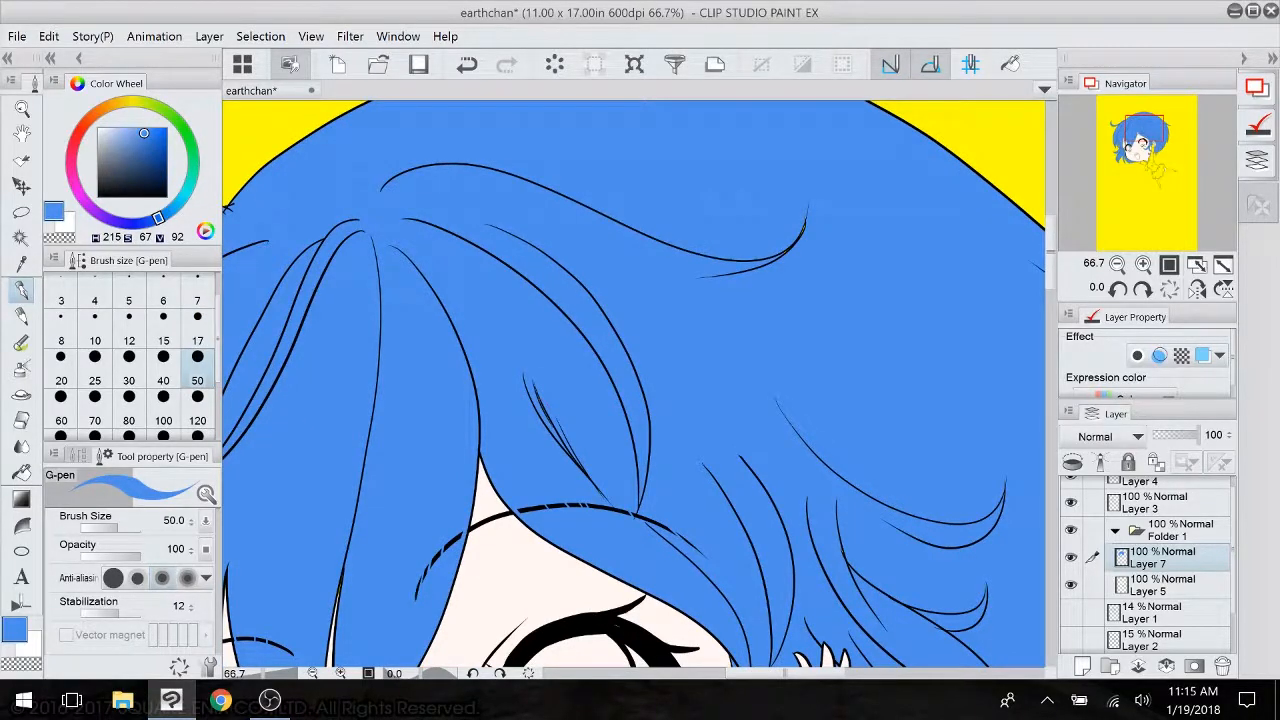
drag(400, 600, 588, 278)
scroll(545, 500, up, 2)
scroll(555, 567, up, 1)
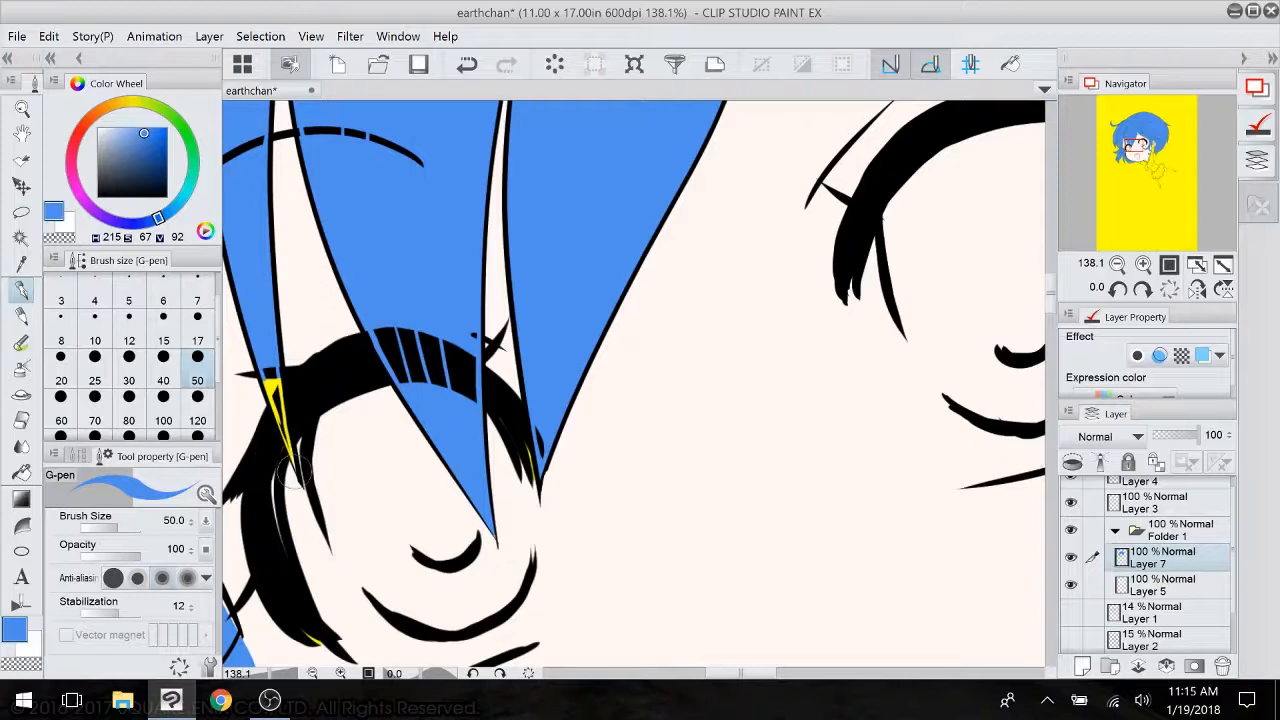
mouse_move(295, 469)
mouse_down()
mouse_move(268, 385)
mouse_move(282, 360)
mouse_move(300, 460)
mouse_move(251, 366)
mouse_move(539, 131)
mouse_move(549, 138)
mouse_up()
mouse_move(502, 350)
mouse_down()
mouse_move(511, 372)
mouse_move(474, 404)
mouse_up()
mouse_move(412, 261)
mouse_down()
mouse_move(401, 184)
mouse_move(499, 579)
mouse_move(491, 549)
mouse_up()
drag(485, 391, 482, 408)
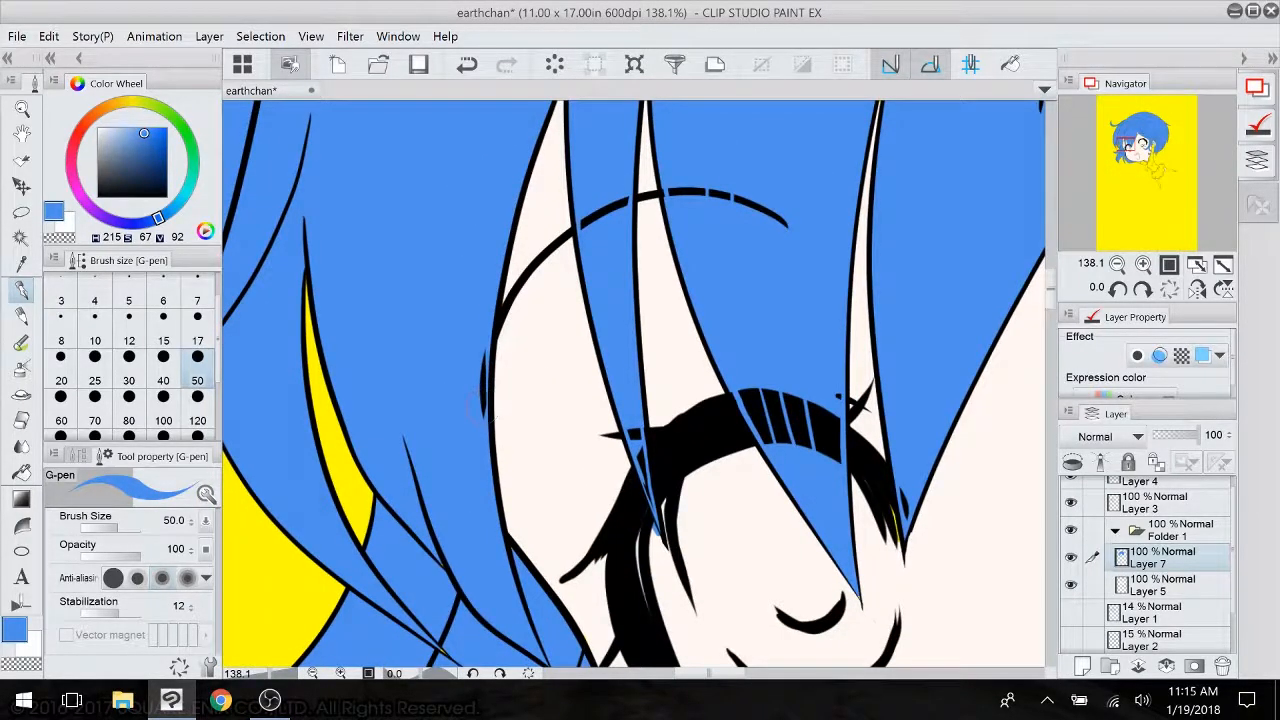
- Touch up missed spots at the tips and line junctions of the side locks with the blue G-pen
mouse_move(430, 560)
mouse_down()
mouse_move(420, 469)
mouse_move(663, 669)
mouse_up()
drag(428, 474, 415, 452)
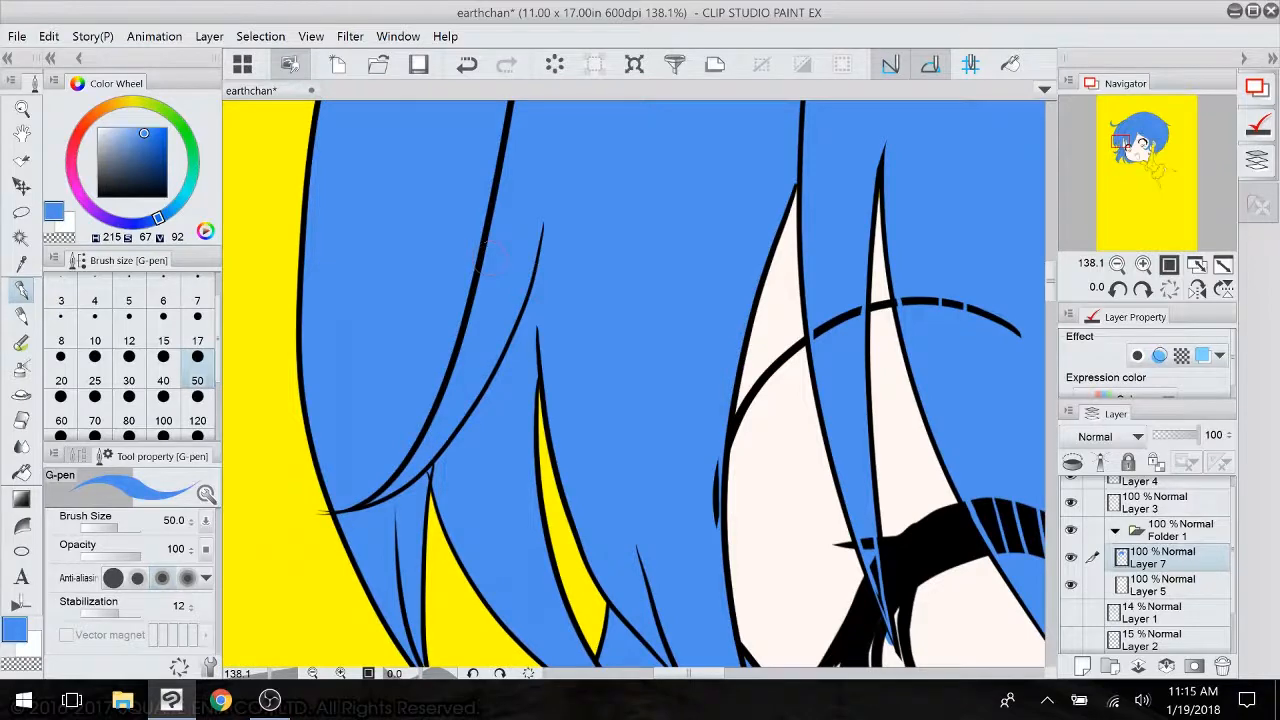
drag(492, 255, 447, 115)
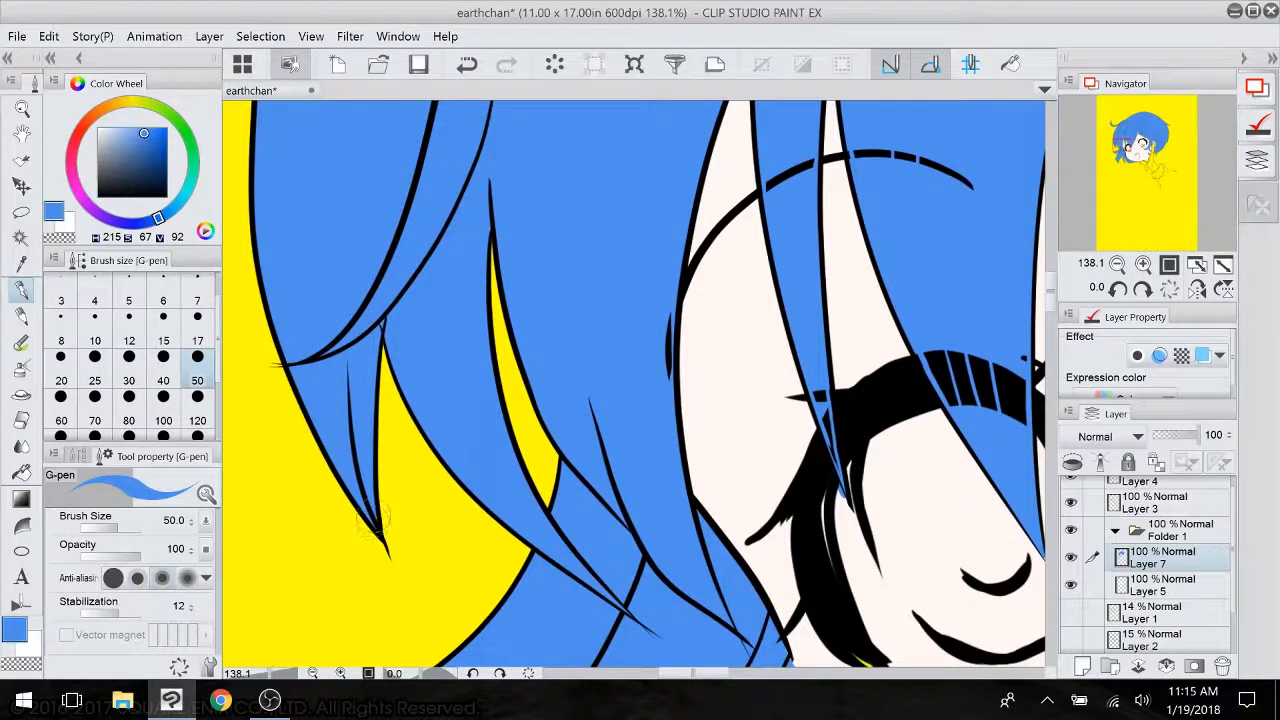
drag(640, 190, 541, 585)
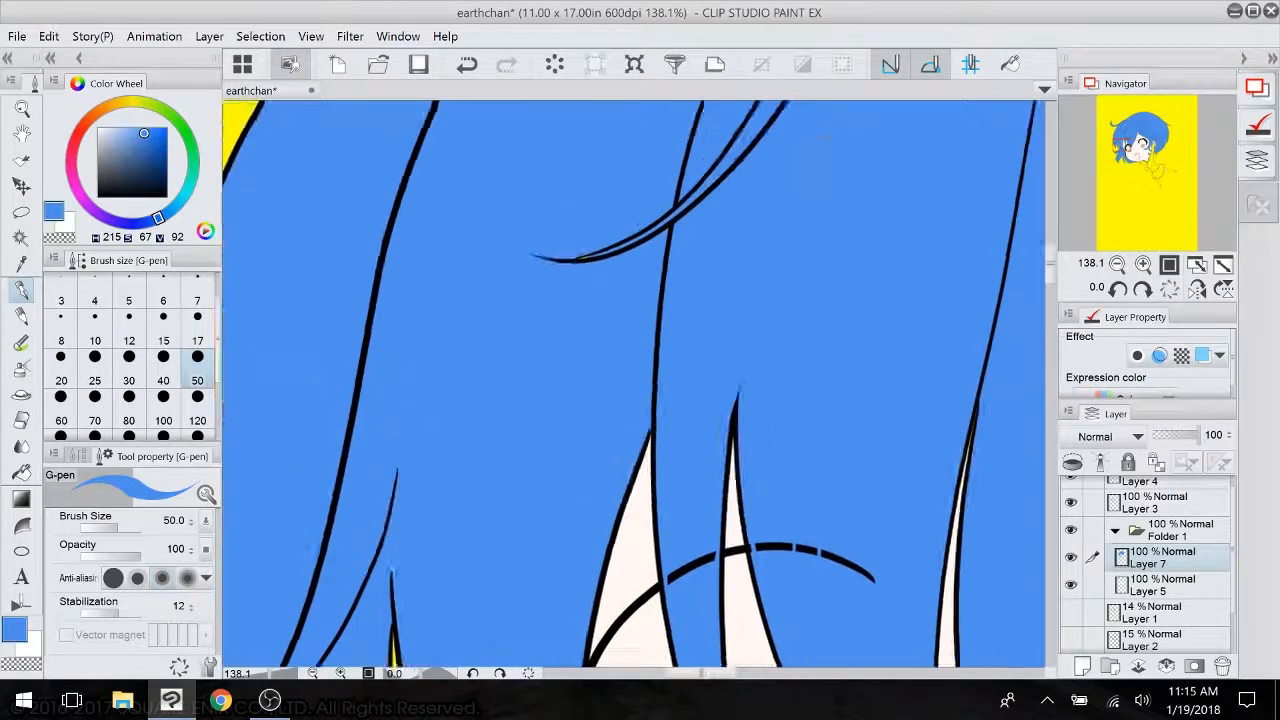
drag(537, 257, 557, 600)
scroll(634, 383, down, 3)
drag(606, 503, 555, 617)
drag(640, 420, 336, 499)
drag(410, 655, 866, 105)
drag(600, 560, 393, 147)
drag(640, 420, 581, 313)
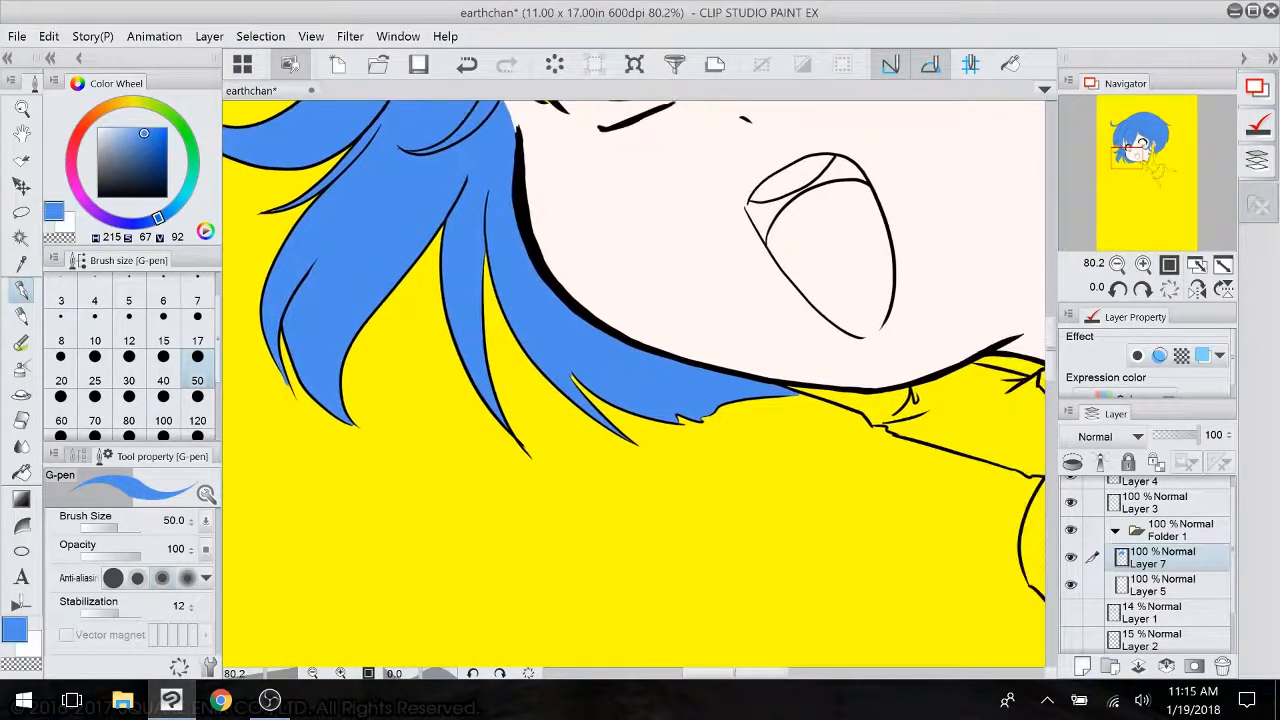
- Erase the stray line tip at the right-hand hair curl on Layer 4, and fill the small yellow gap beside that strand in blue on Layer 7
drag(920, 260, 256, 514)
drag(640, 380, 507, 594)
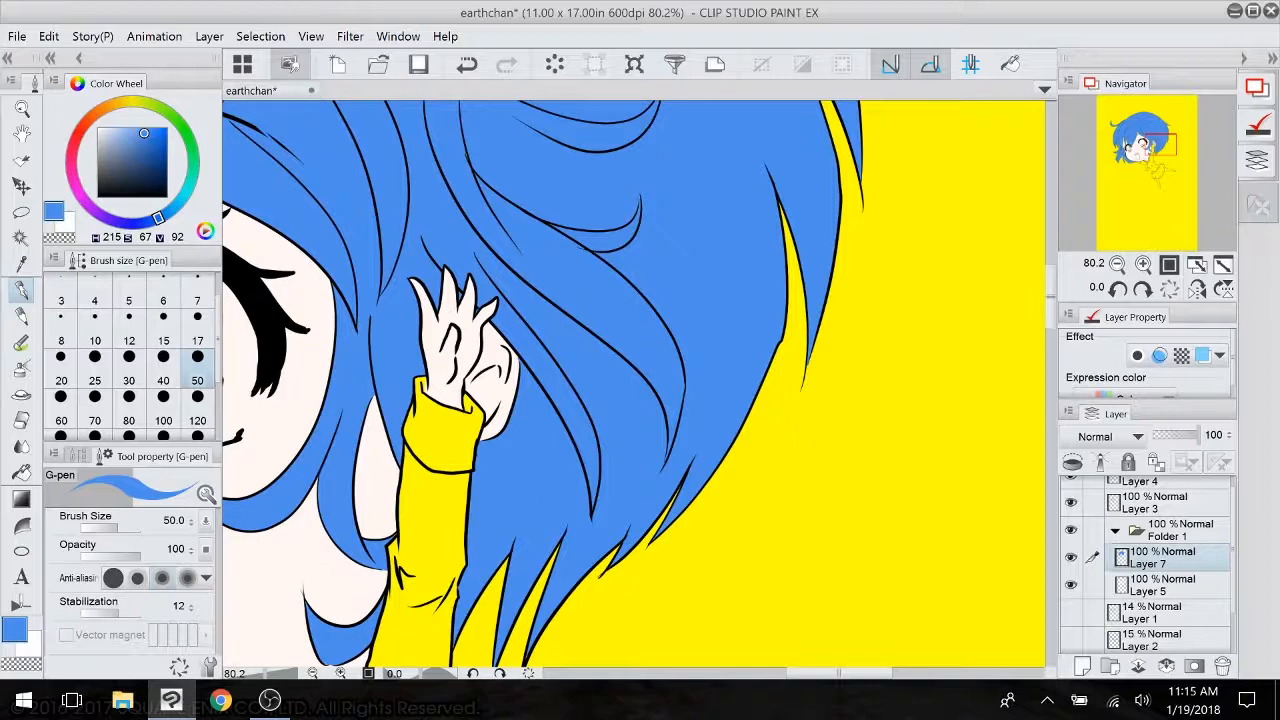
scroll(612, 400, up, 4)
drag(600, 260, 650, 585)
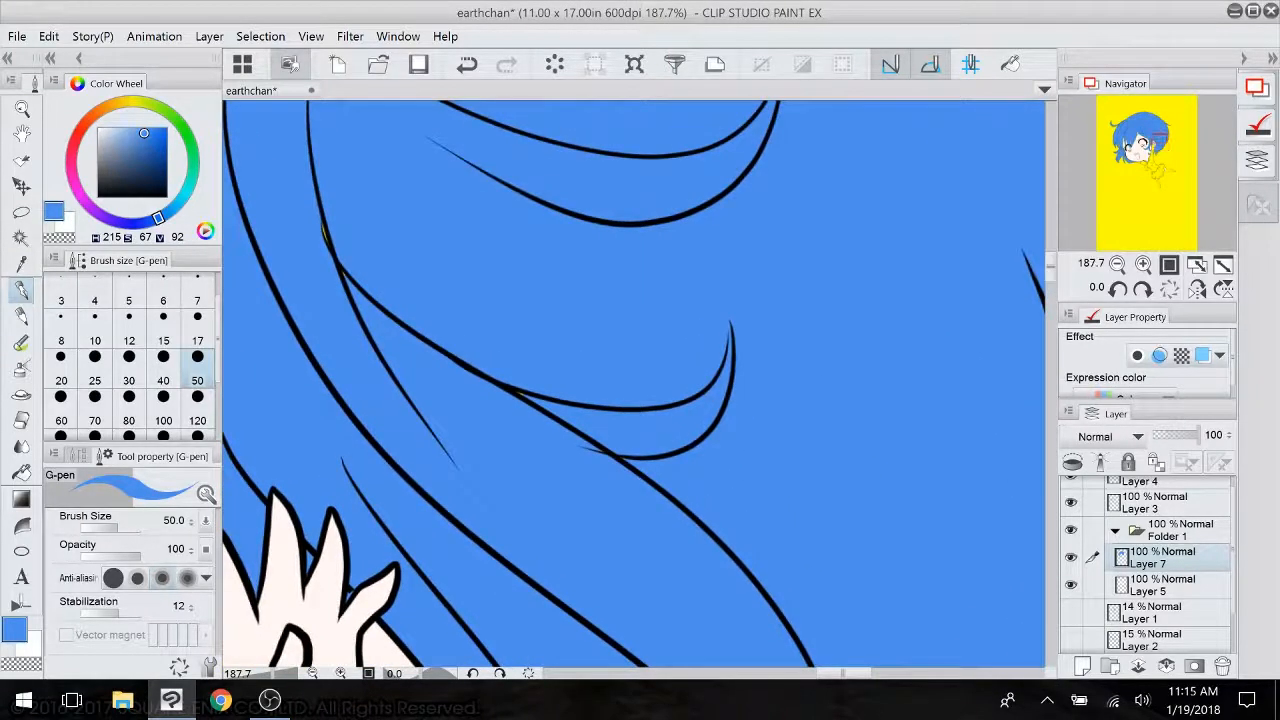
drag(1232, 592, 1232, 584)
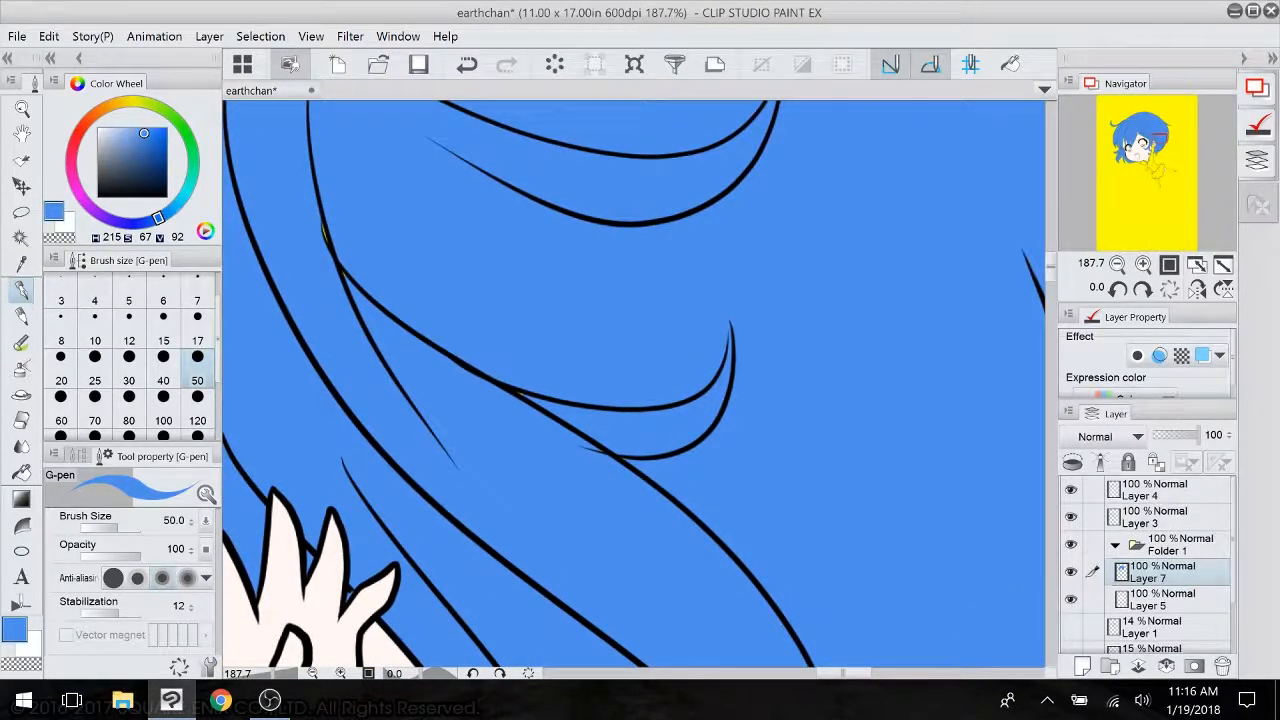
click(1071, 517)
click(1071, 517)
click(1155, 490)
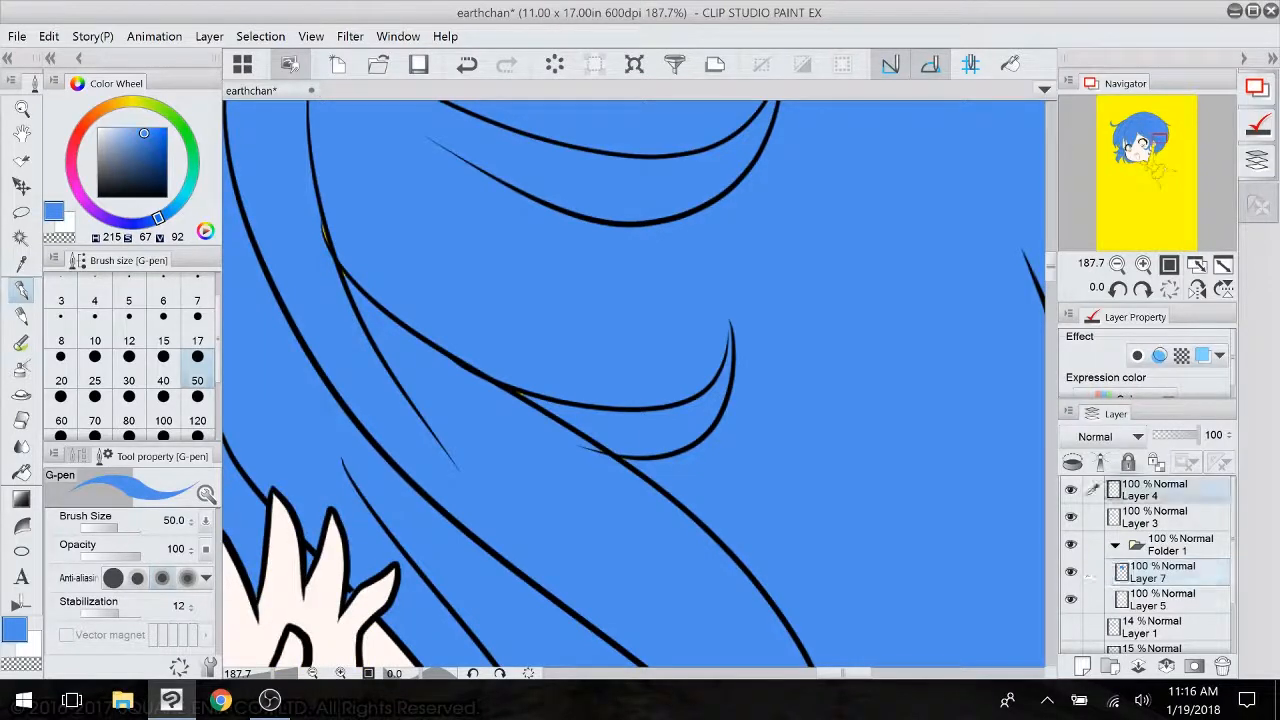
click(21, 420)
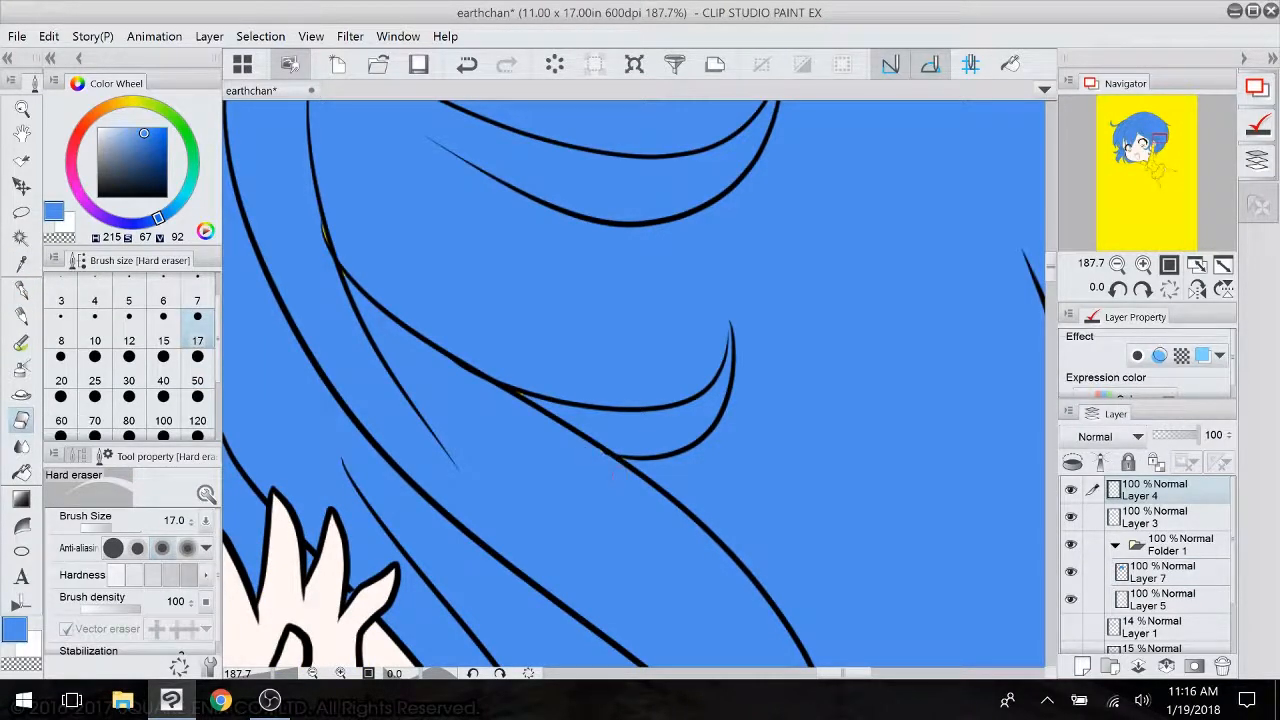
click(1162, 572)
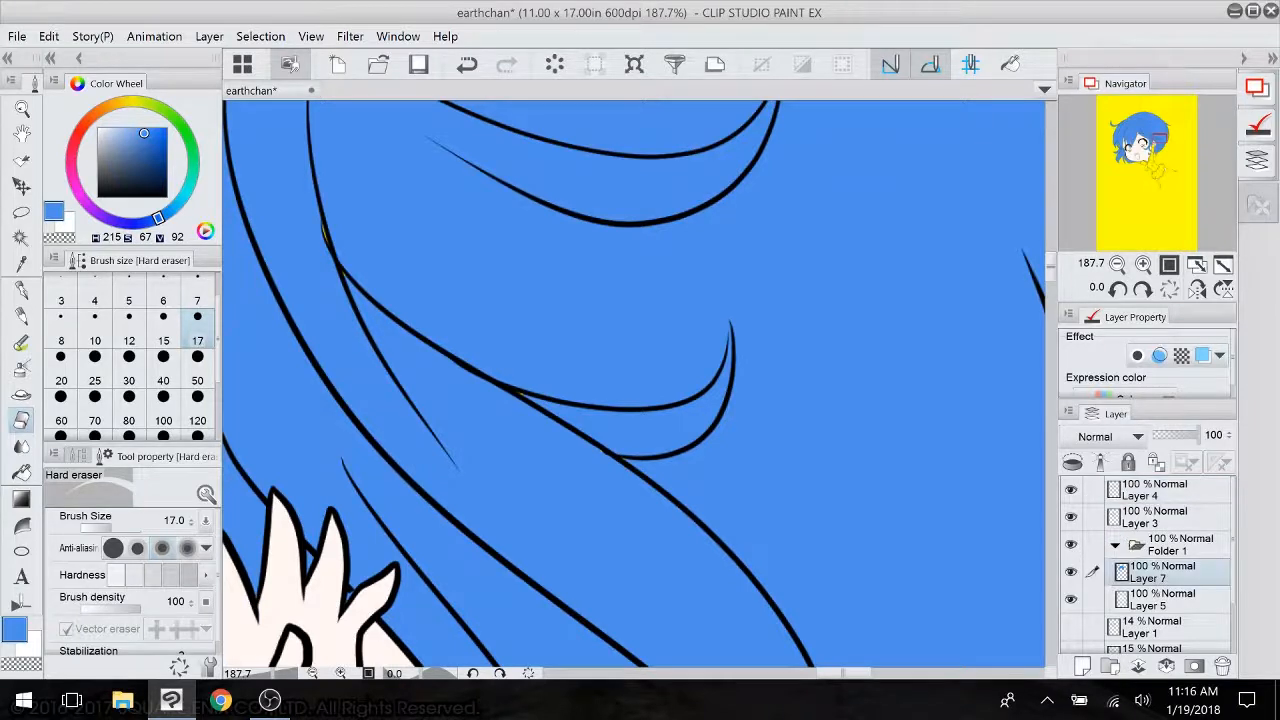
click(21, 290)
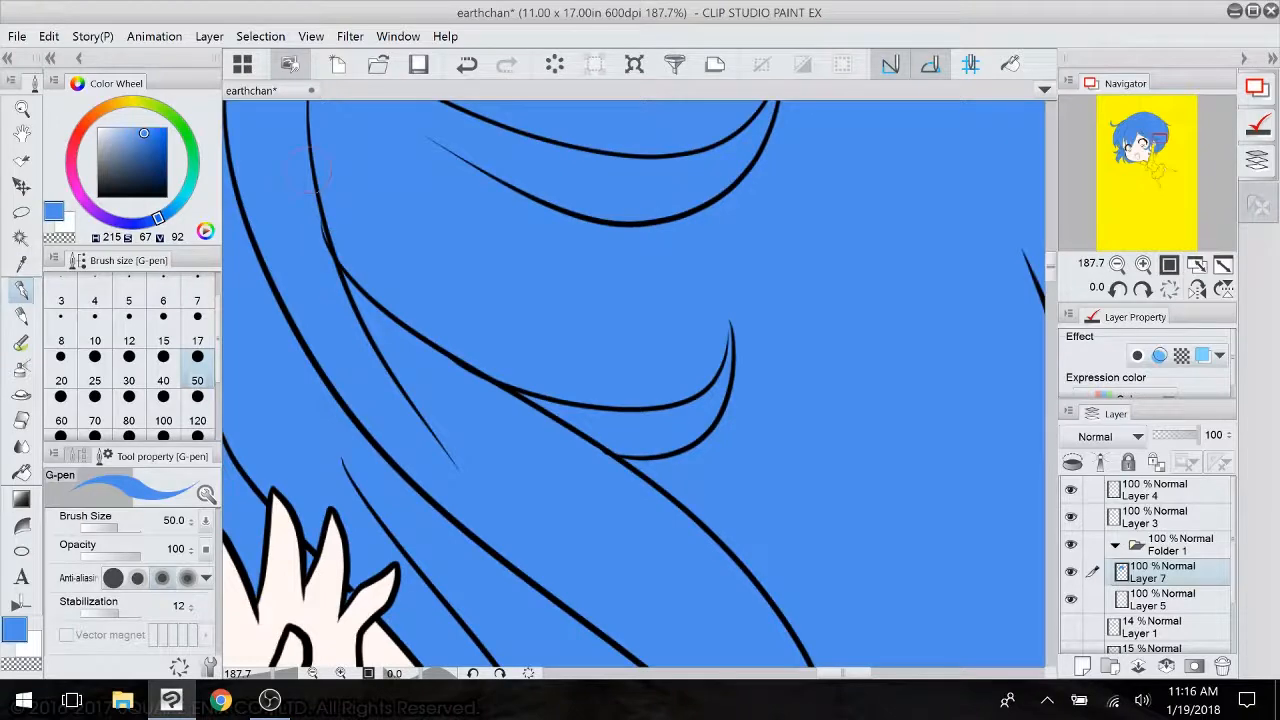
- Inspect the hair fill for uncoloured gaps, from the right-hand strands over the crown and fringe to the left eye
drag(590, 645, 619, 49)
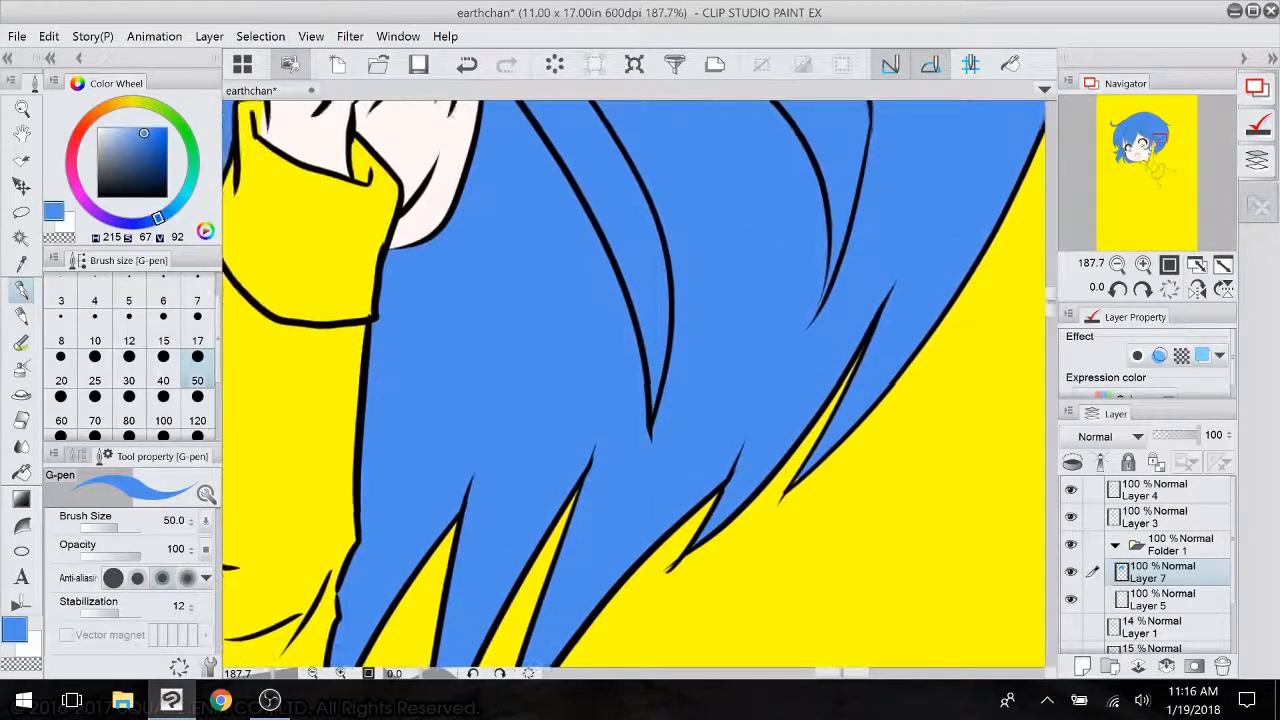
scroll(783, 408, down, 3)
drag(620, 110, 698, 697)
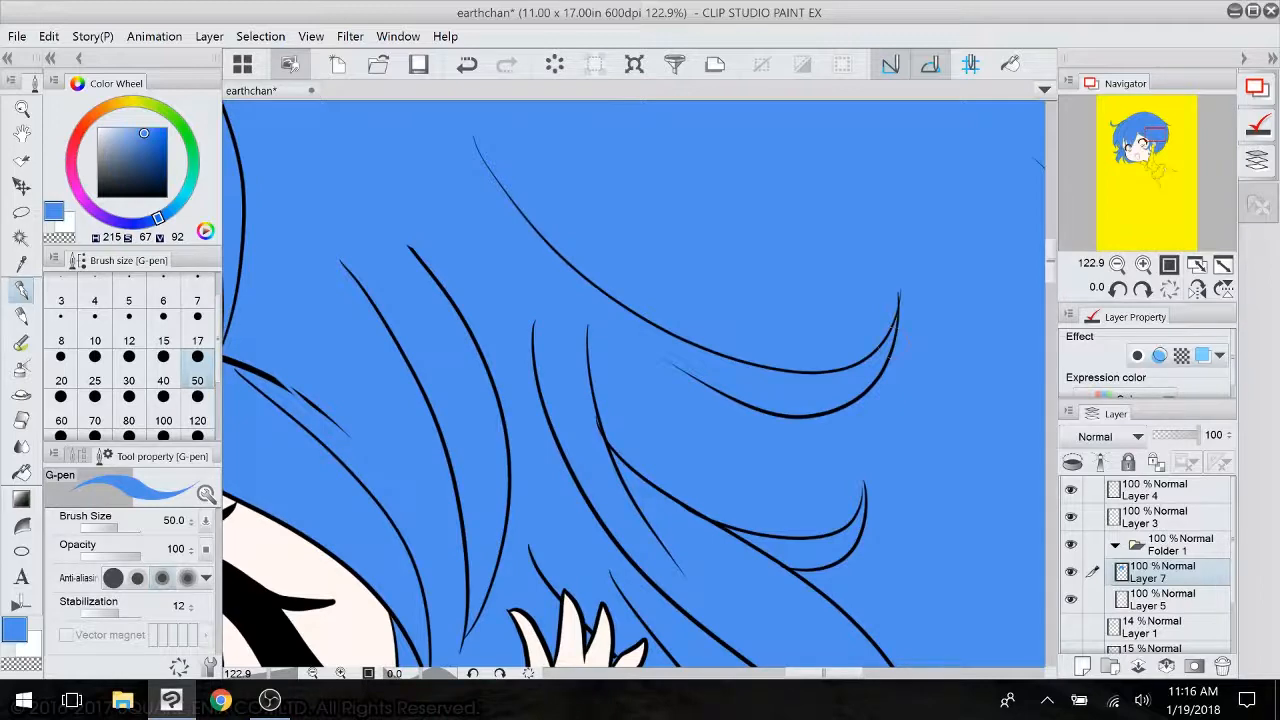
drag(758, 301, 1130, 527)
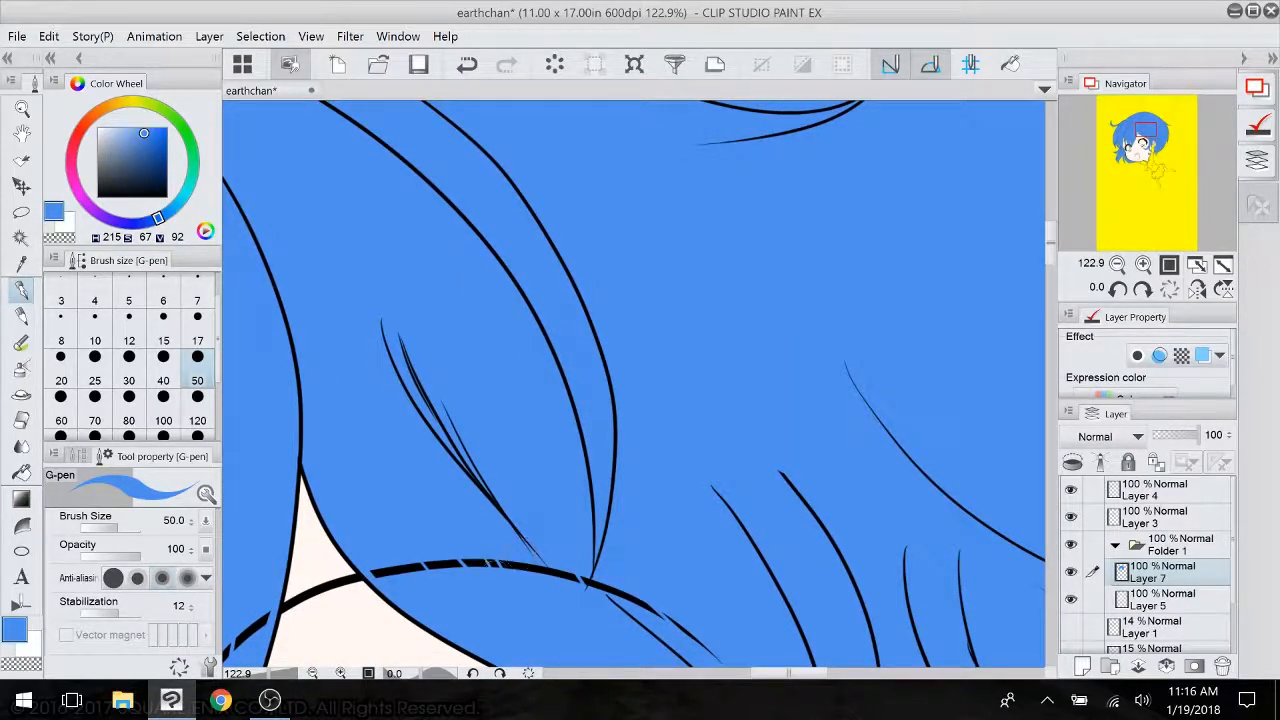
drag(419, 388, 360, 595)
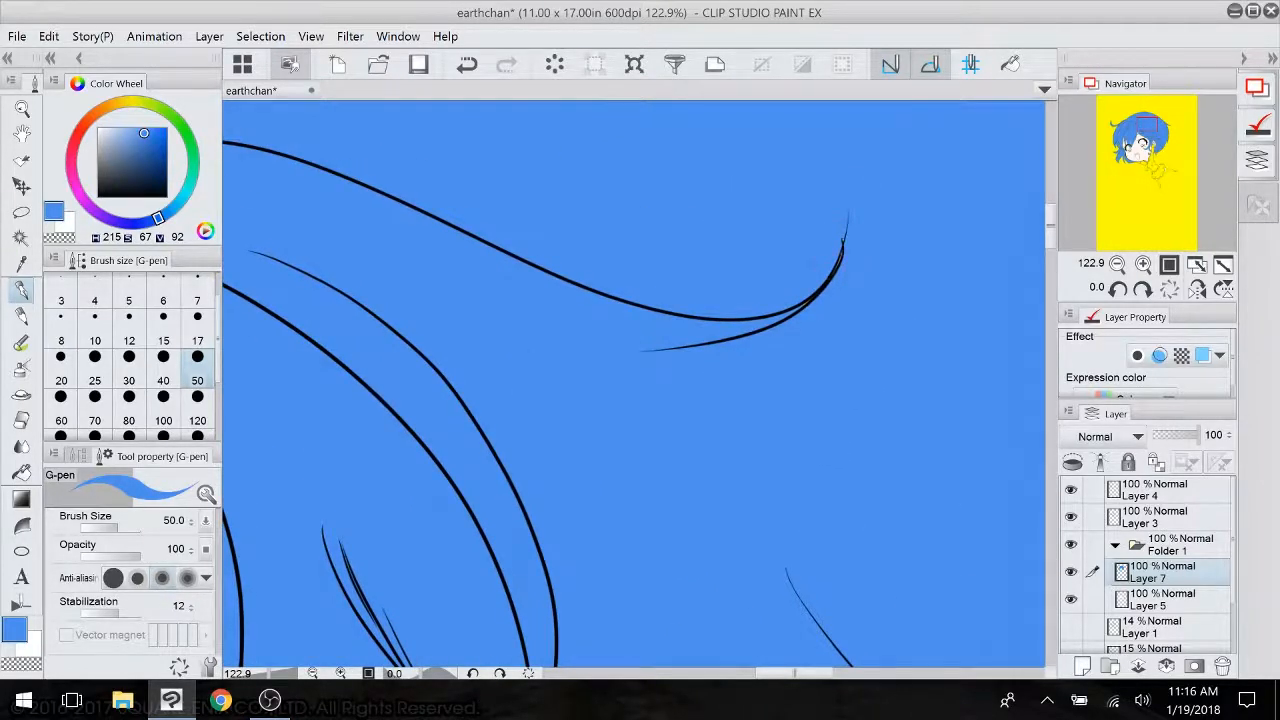
drag(835, 198, 1155, 284)
drag(450, 650, 904, 104)
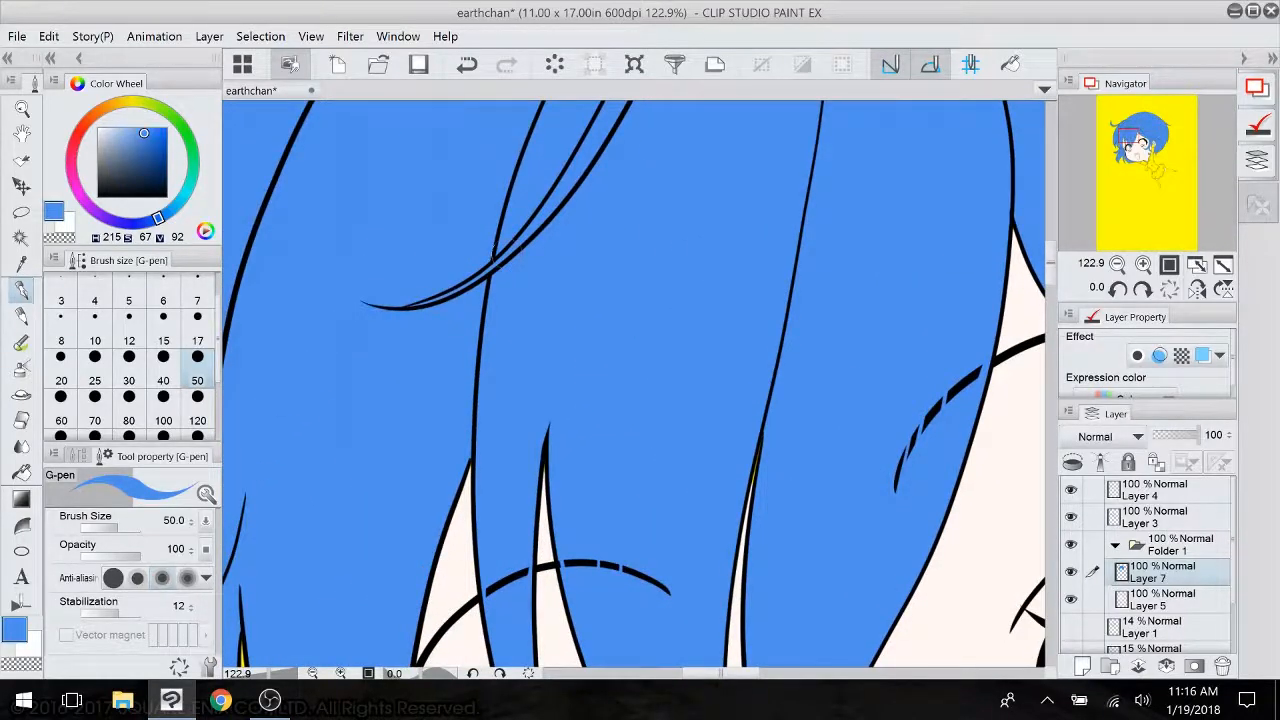
drag(527, 540, 719, 245)
drag(640, 600, 443, 252)
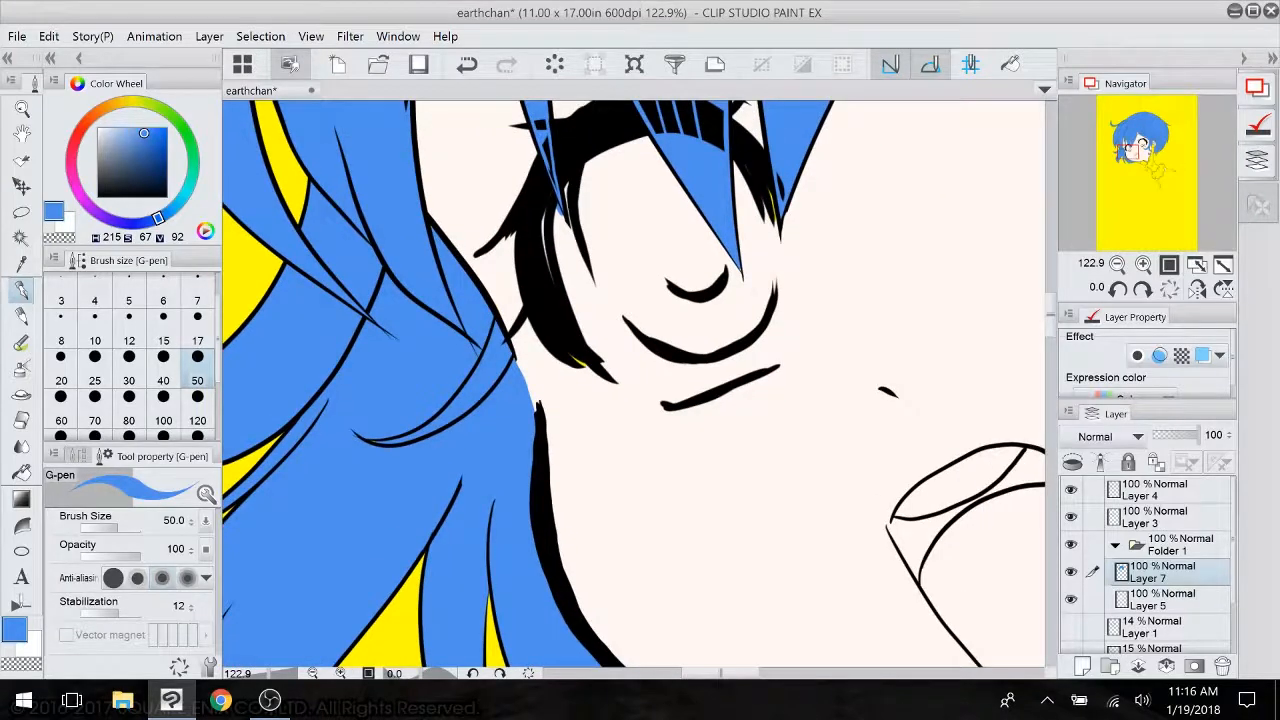
mouse_move(640, 400)
mouse_down()
mouse_move(604, 343)
mouse_move(581, 491)
mouse_up()
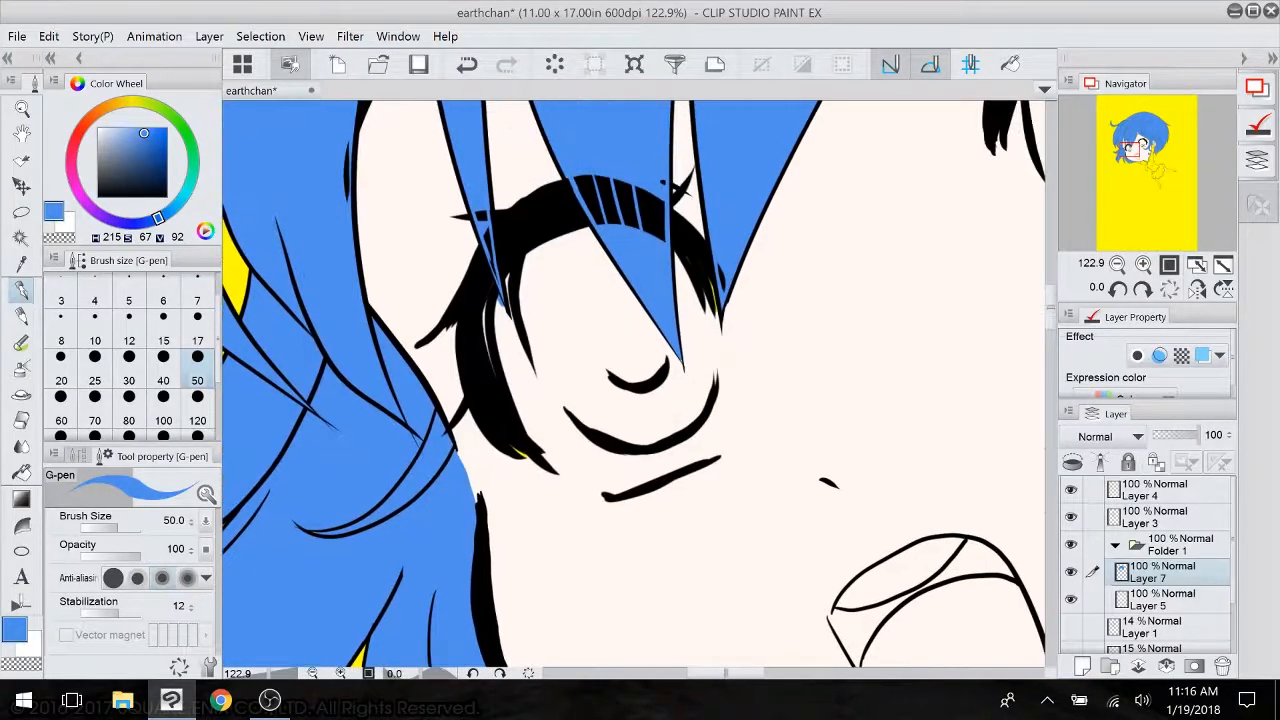
- Paint over the yellow gap at the left eye's lower lash with the sampled skin colour on Layer 5, using the G-pen
key(e)
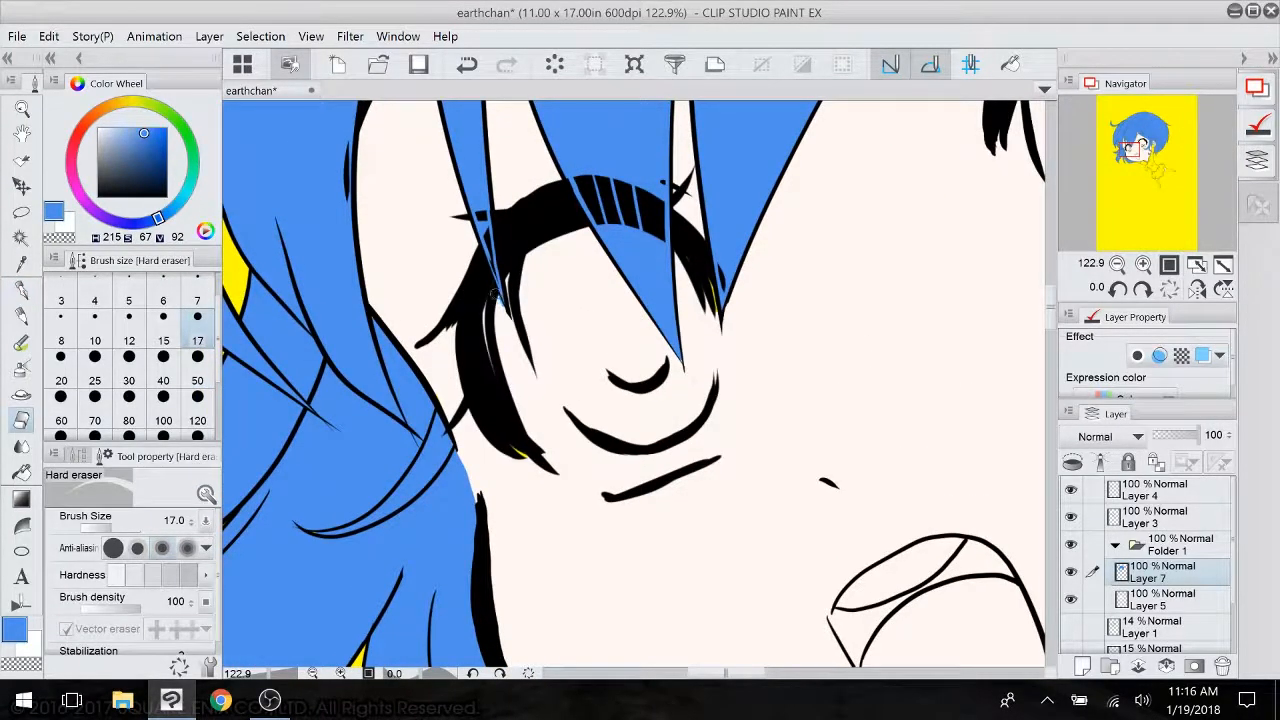
click(1160, 600)
alt+click(805, 436)
key(p)
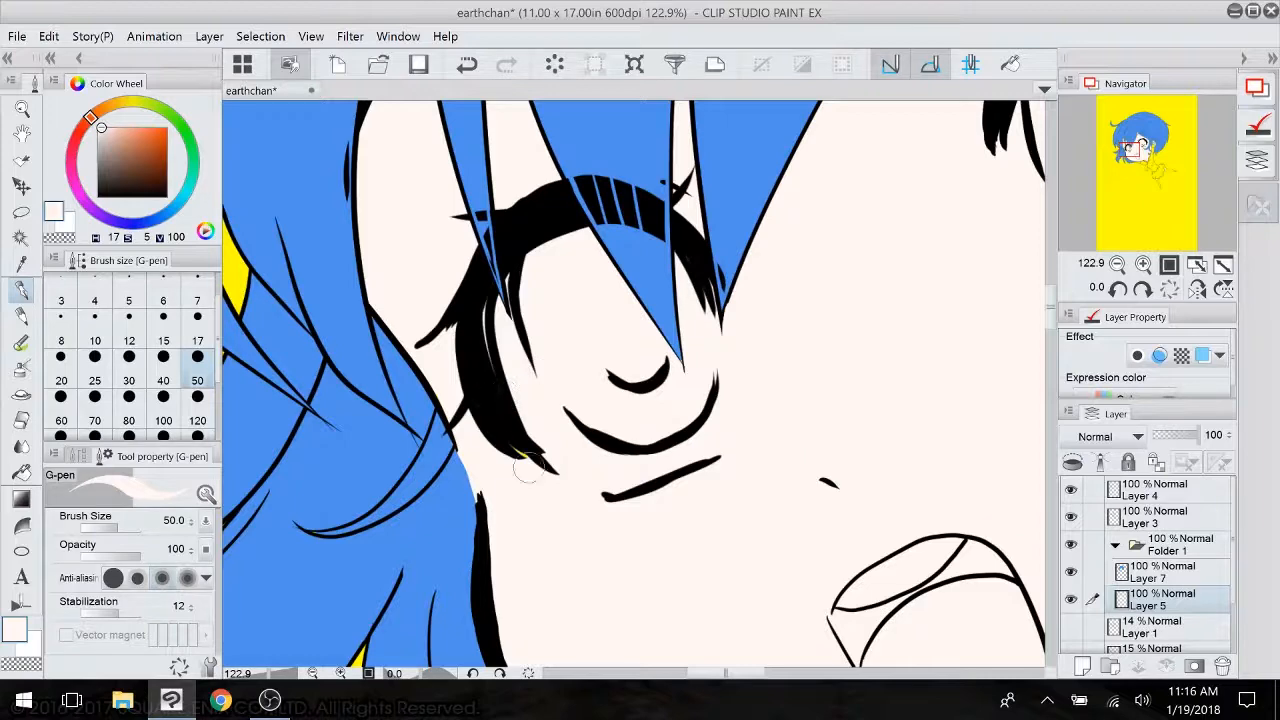
mouse_move(524, 469)
mouse_down()
mouse_move(538, 440)
mouse_move(516, 408)
mouse_up()
- Fill the tip of the curled hair strand beneath the right eye with the sampled hair blue on Layer 7, using a size 17 G-pen
scroll(908, 412, down, 5)
drag(908, 412, 476, 415)
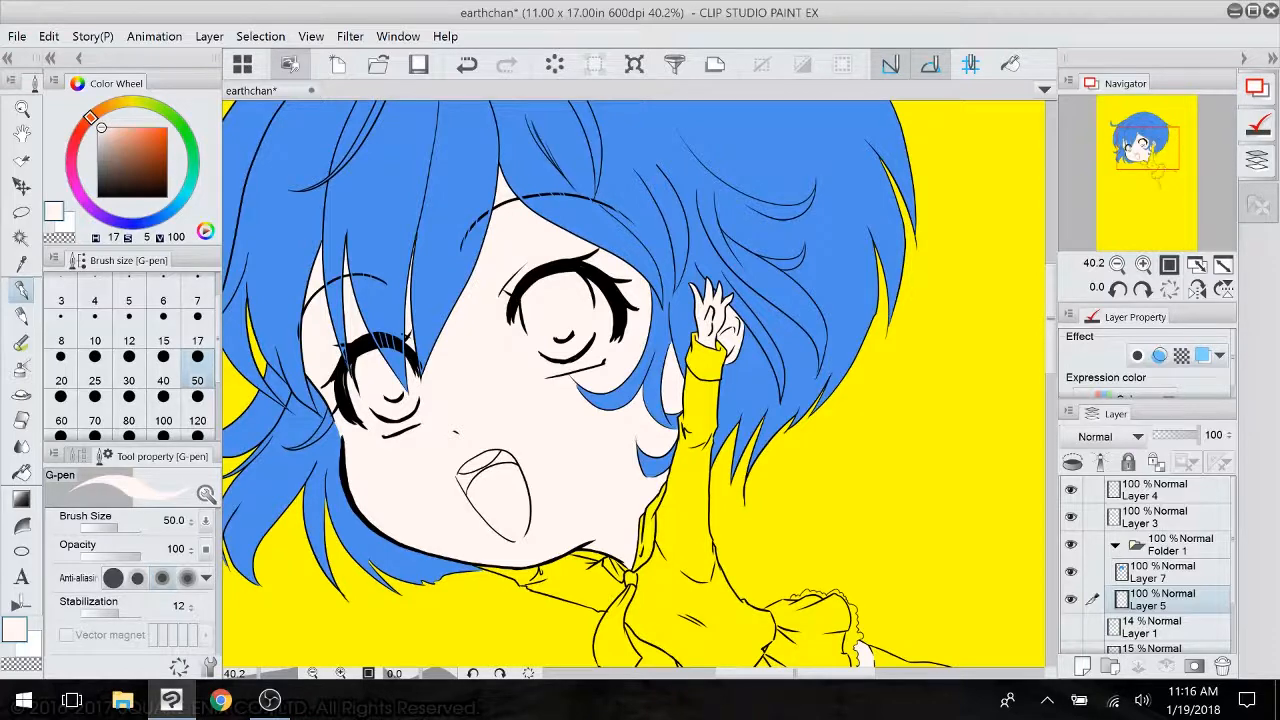
scroll(703, 568, up, 2)
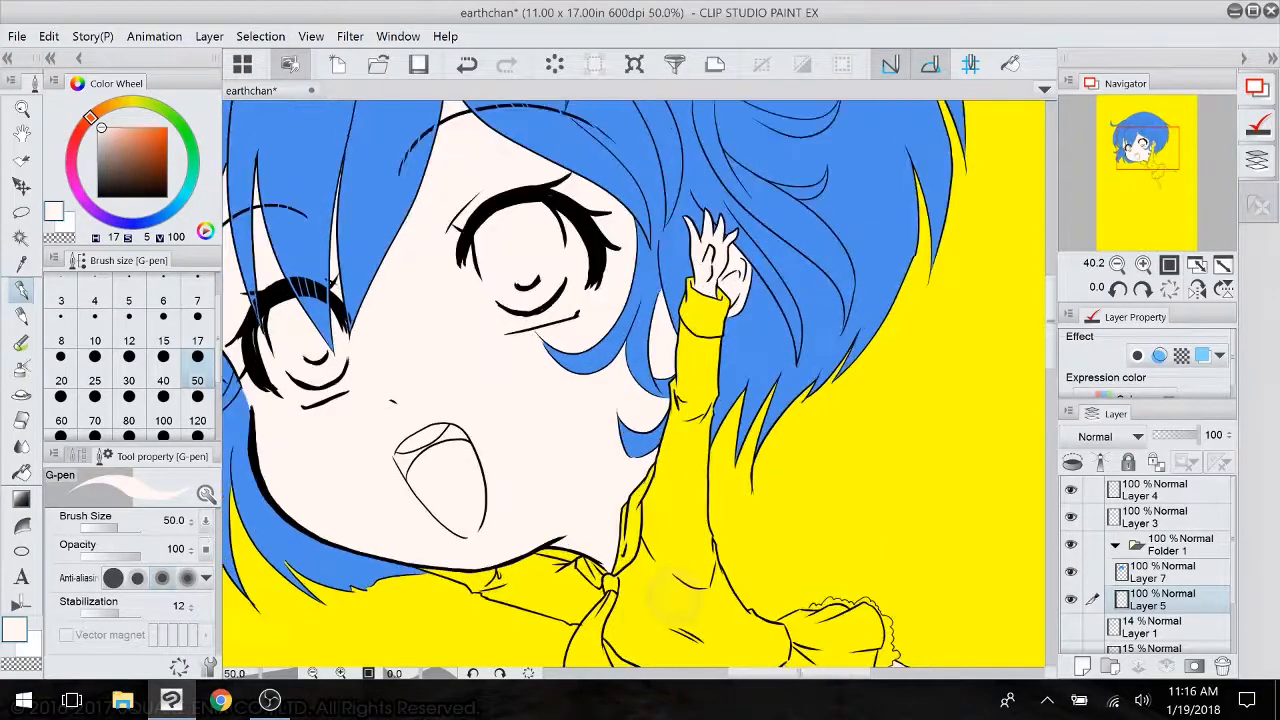
drag(703, 568, 724, 648)
scroll(674, 560, up, 2)
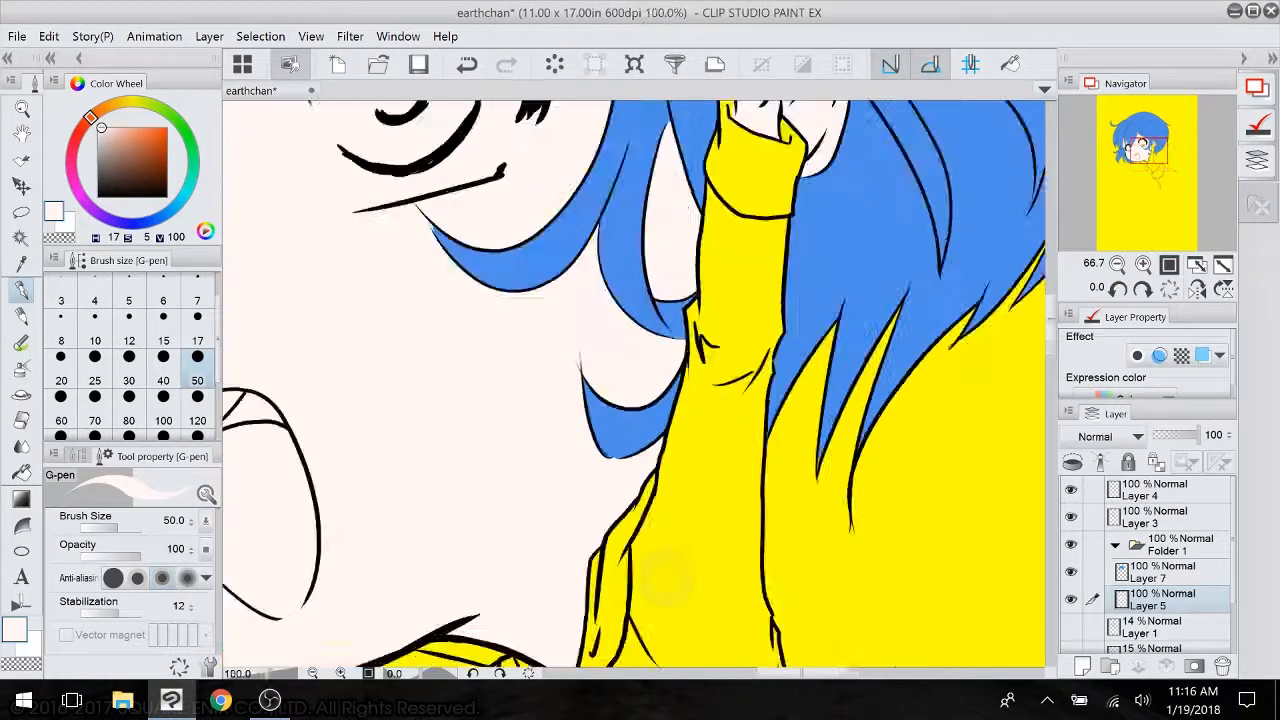
drag(674, 520, 715, 665)
click(1165, 572)
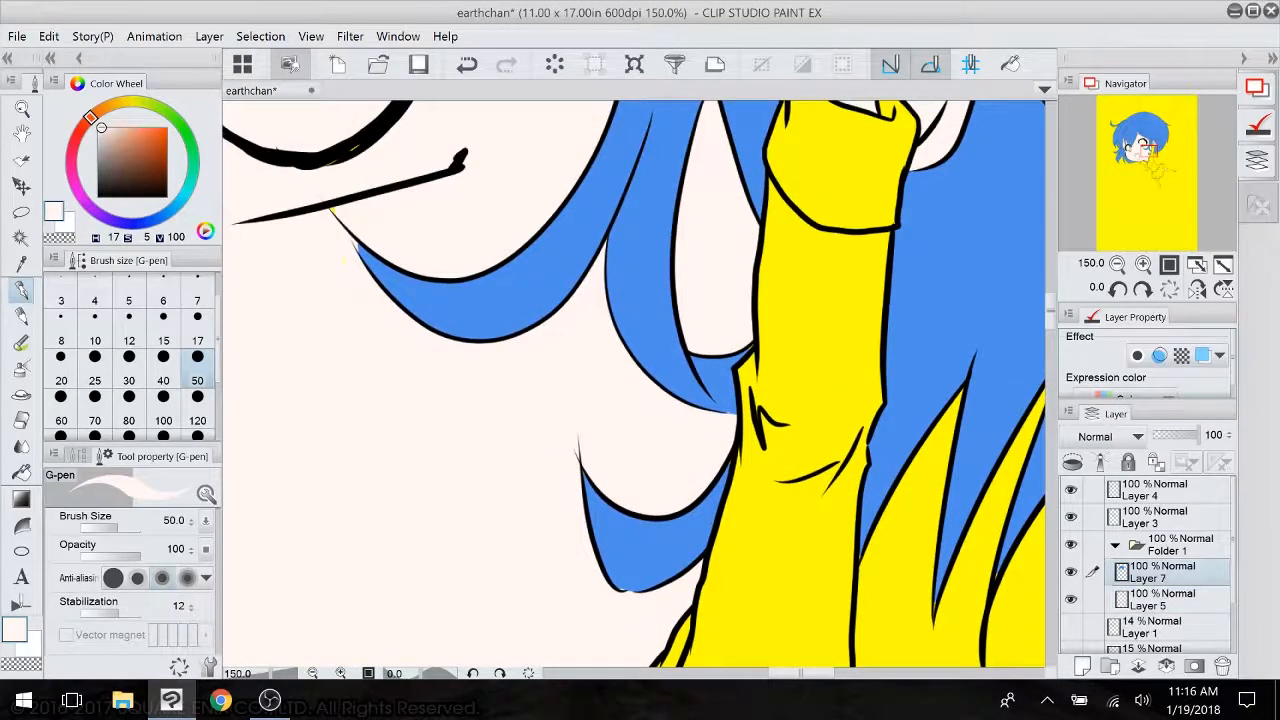
alt+click(490, 298)
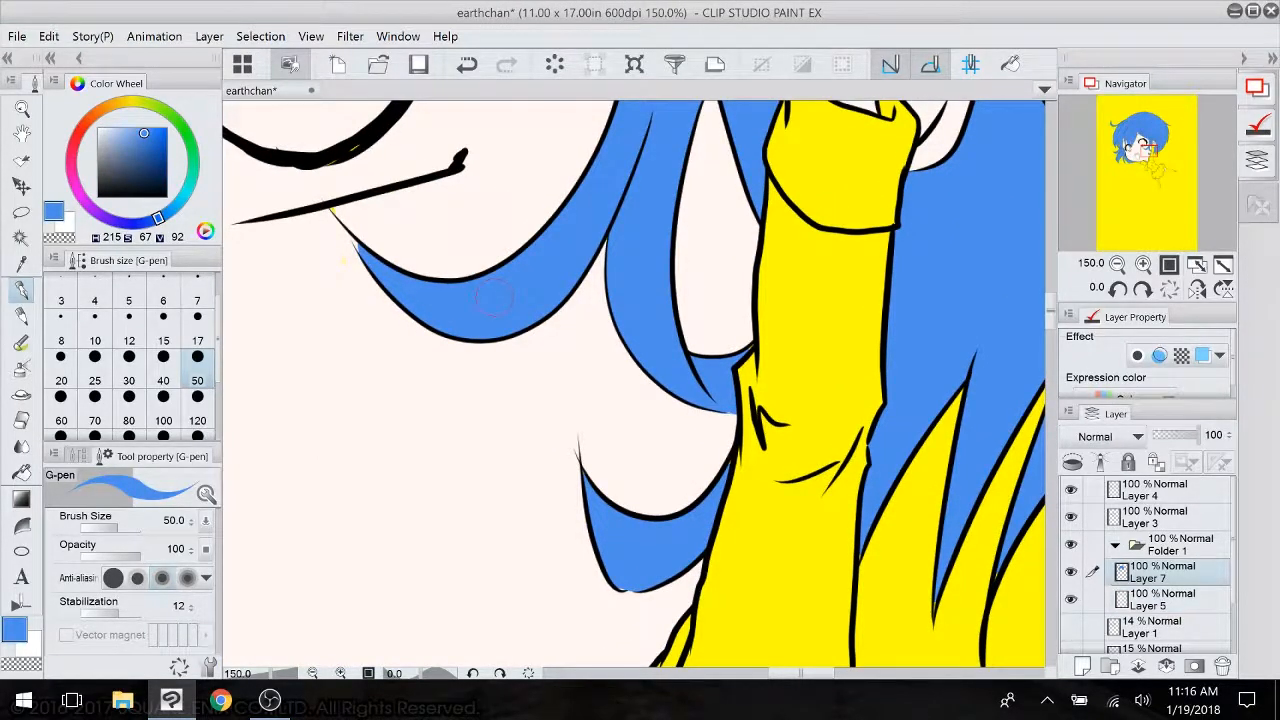
drag(494, 298, 635, 201)
drag(586, 386, 541, 310)
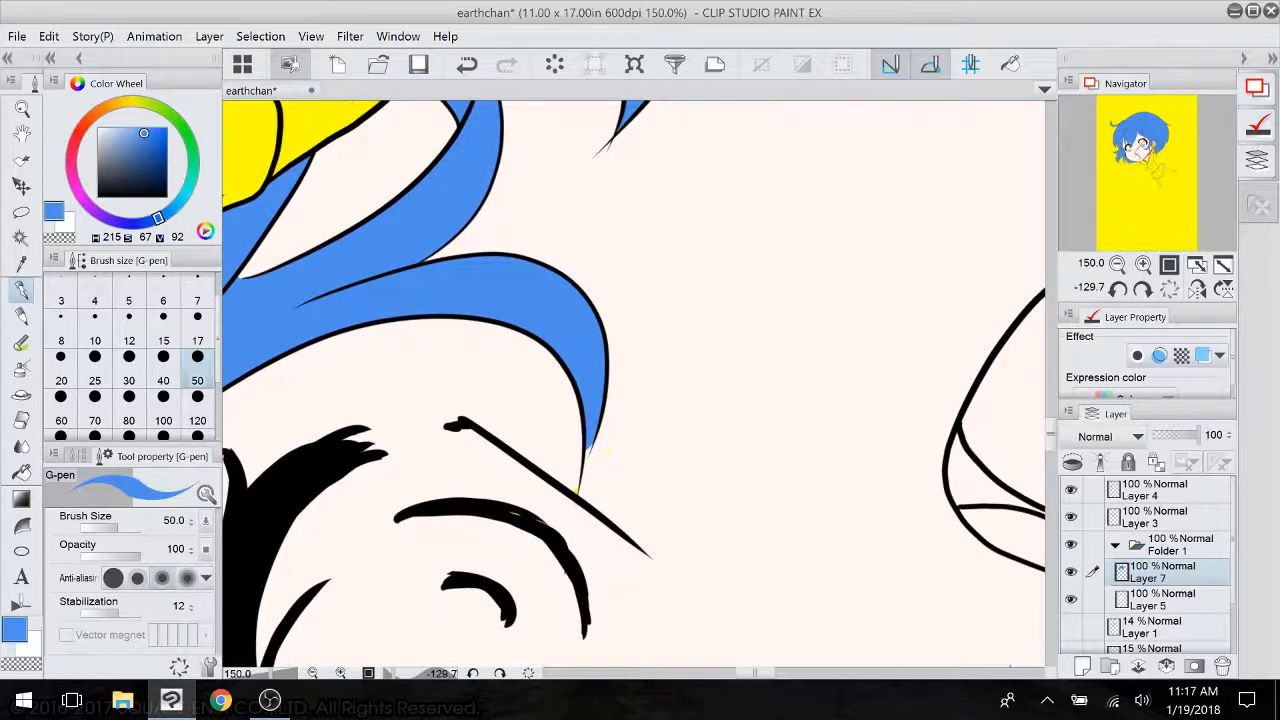
click(197, 345)
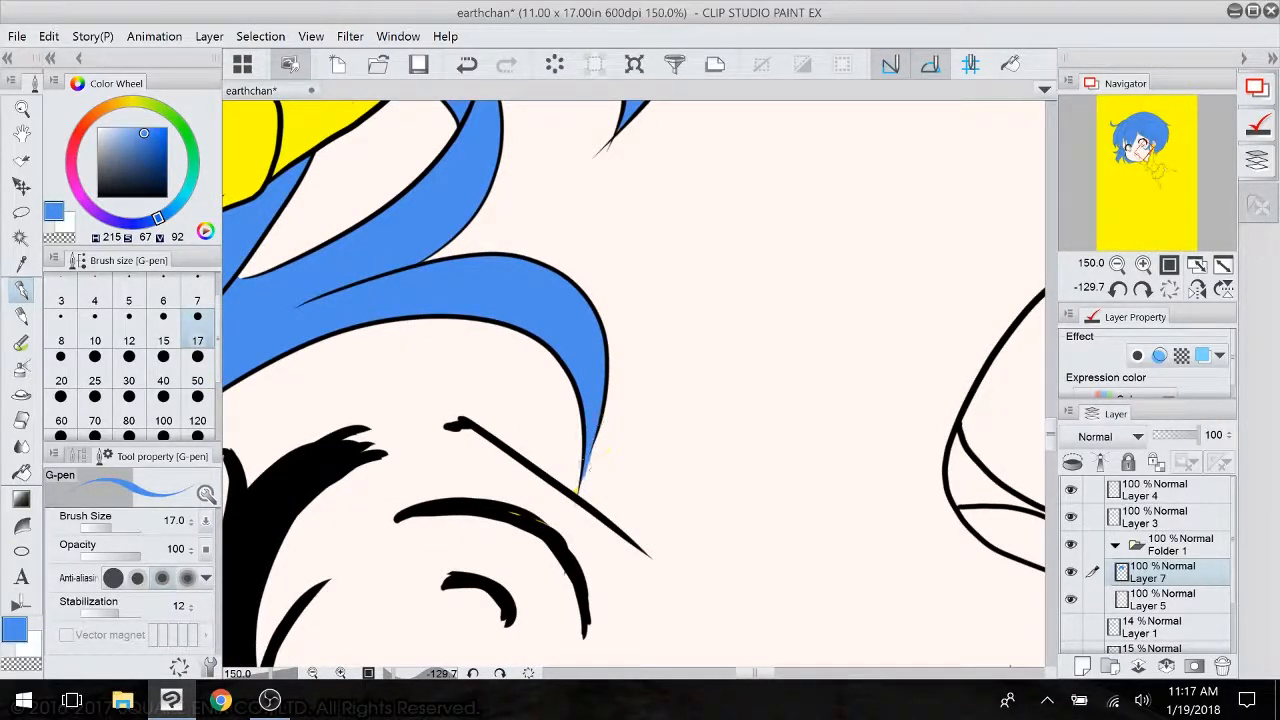
drag(586, 465, 579, 490)
- Cover the leftover yellow specks around the right eye's lower line with the skin colour on Layer 5
click(1160, 600)
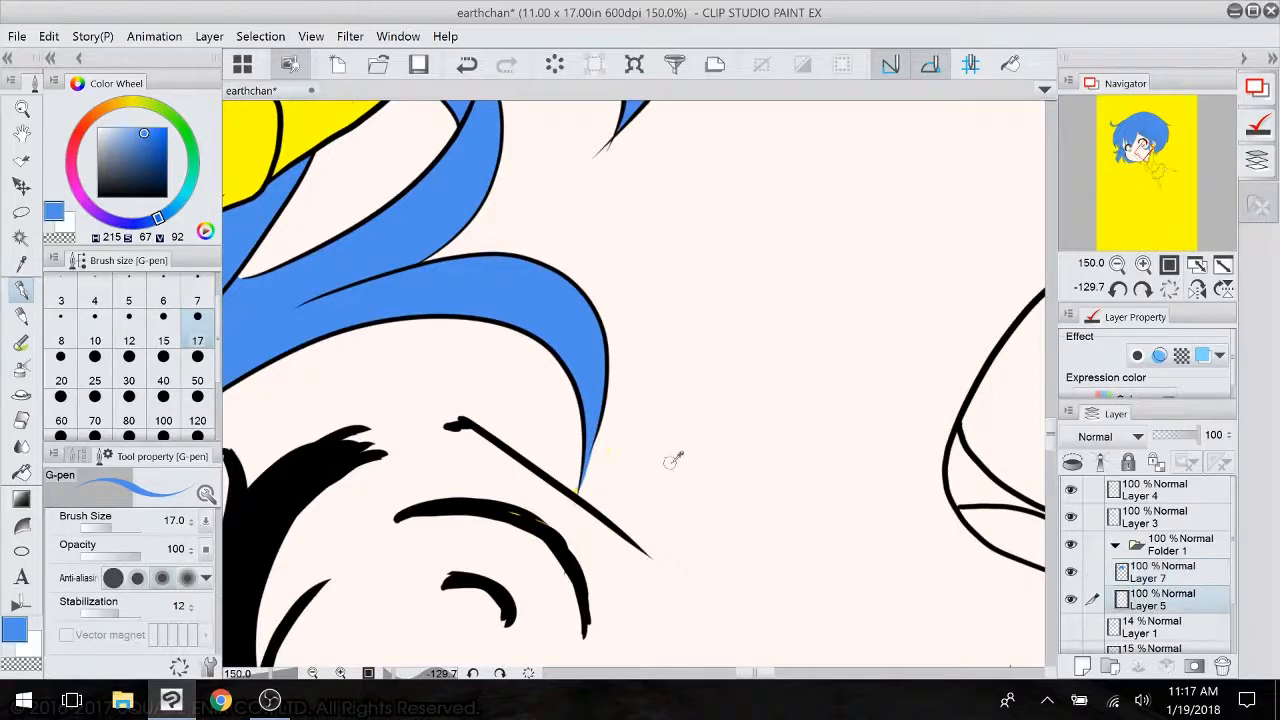
key(x)
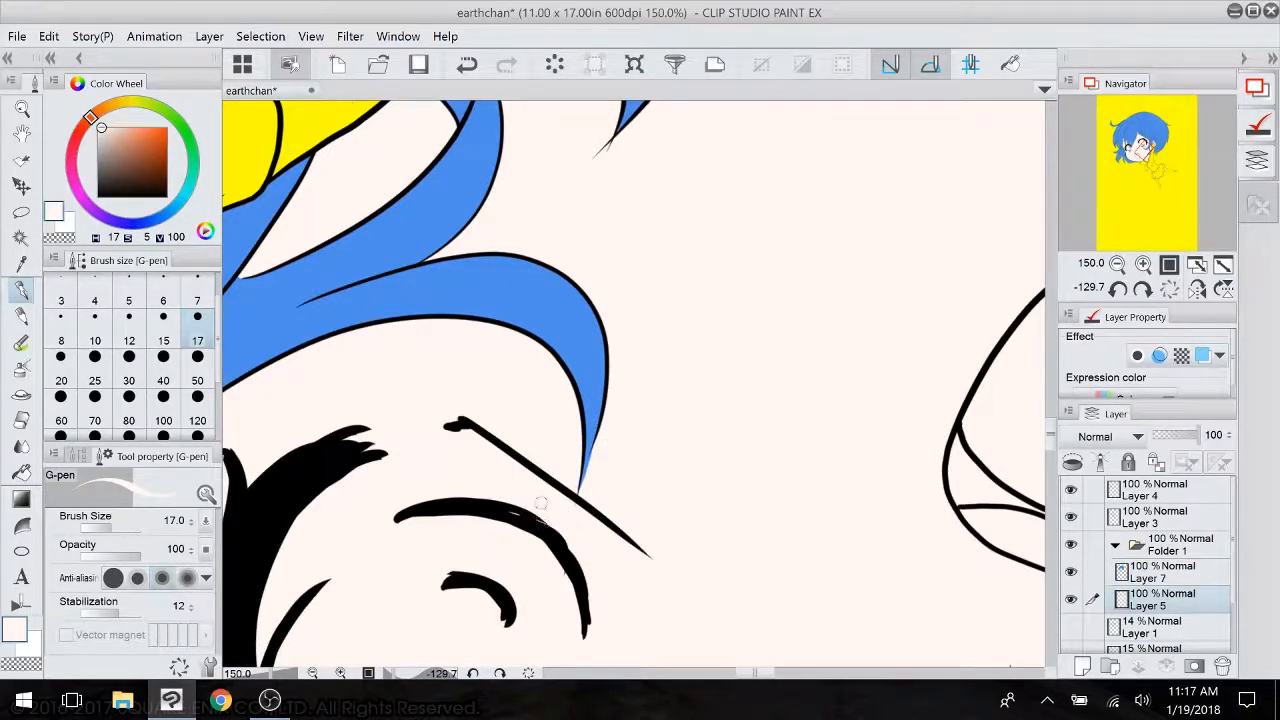
drag(540, 503, 223, 248)
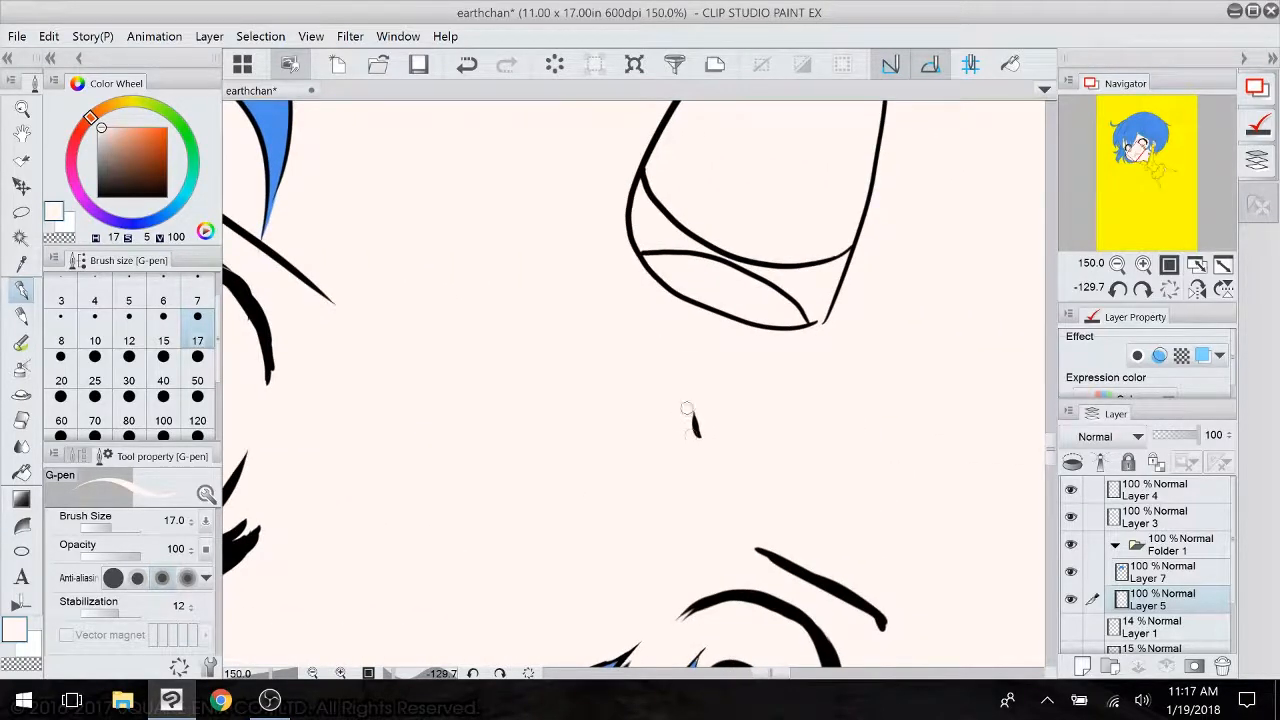
drag(714, 423, 625, 141)
- Touch up the hair edge beside the left cheek outline with the sampled hair blue on Layer 7
click(1163, 573)
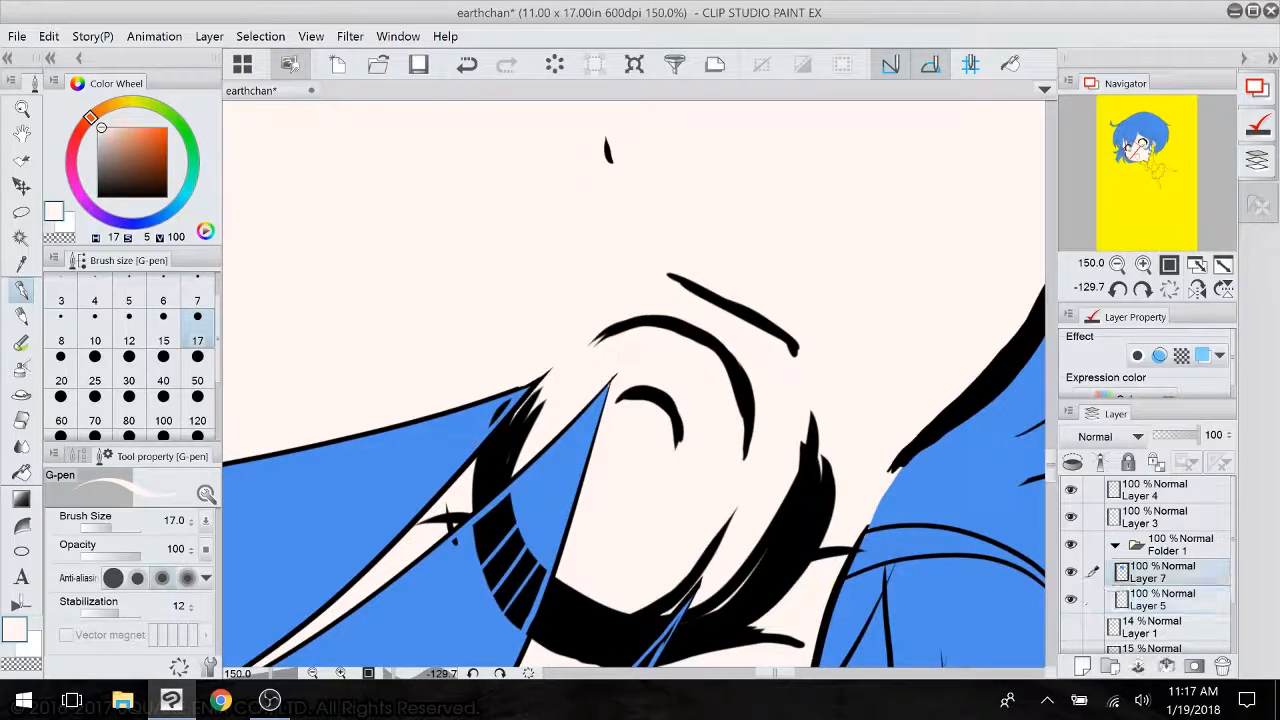
alt+click(575, 457)
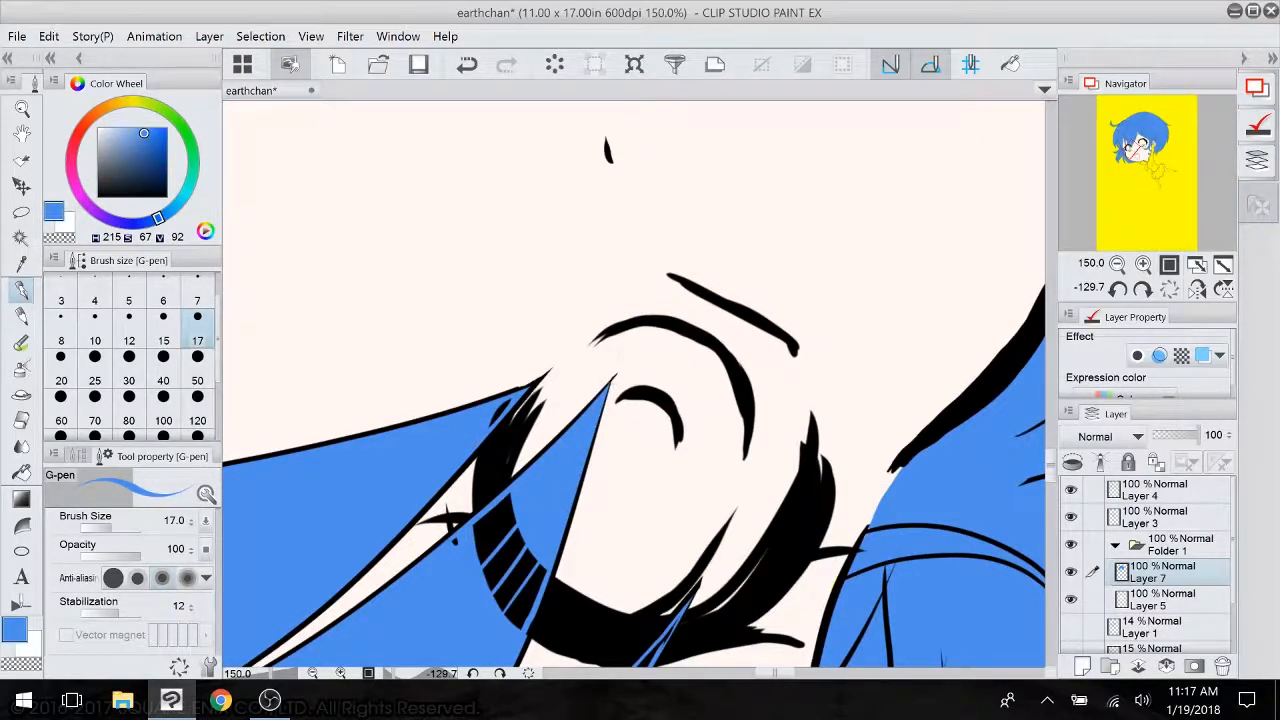
drag(328, 484, 447, 201)
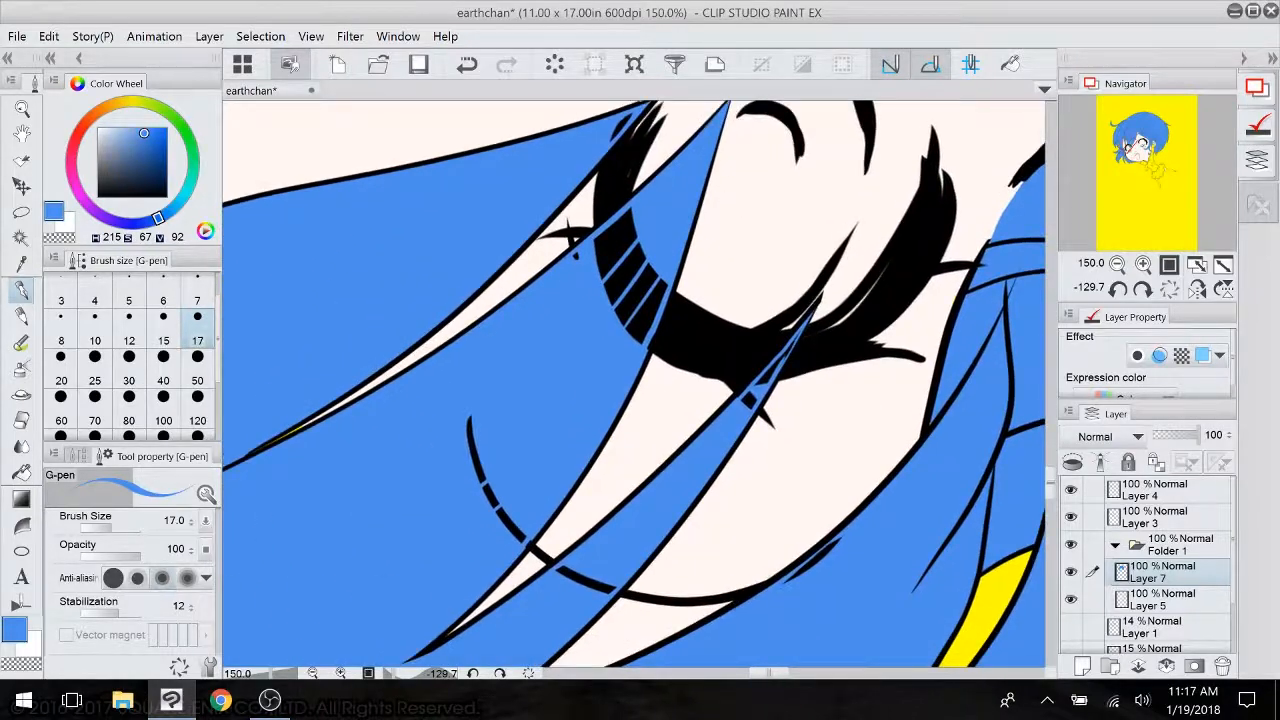
drag(480, 450, 711, 205)
drag(780, 240, 291, 460)
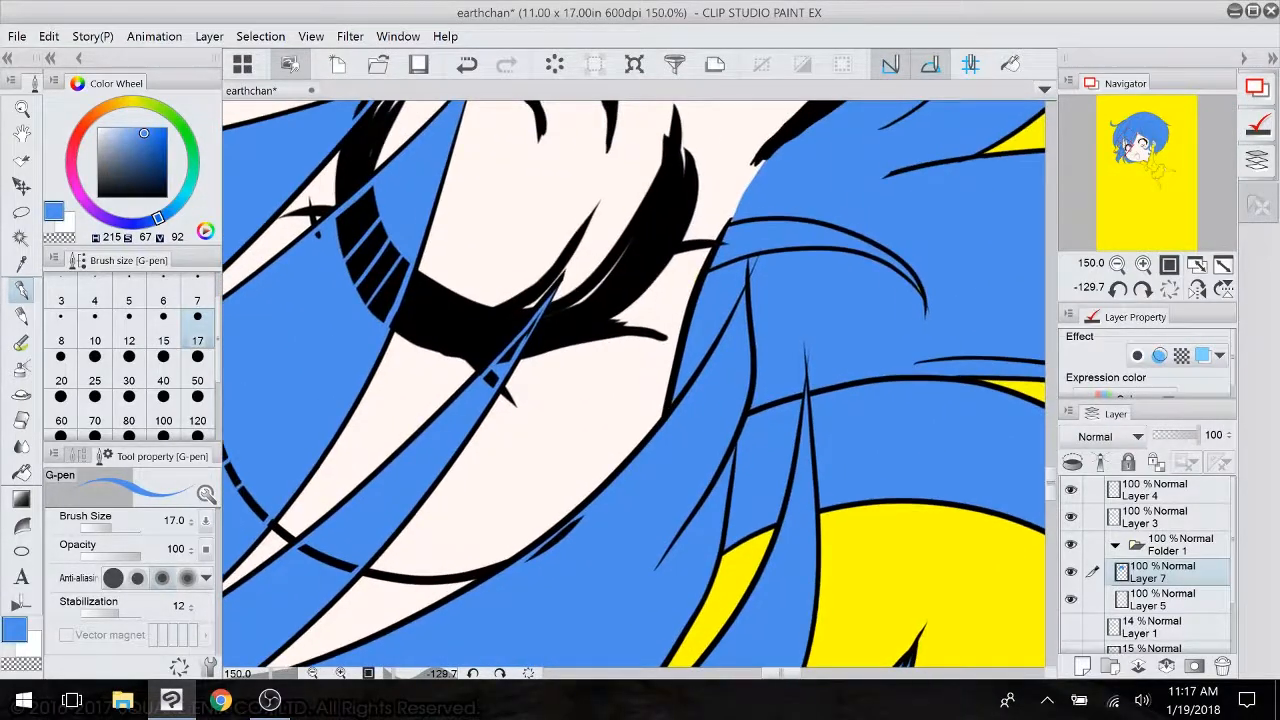
drag(640, 380, 486, 522)
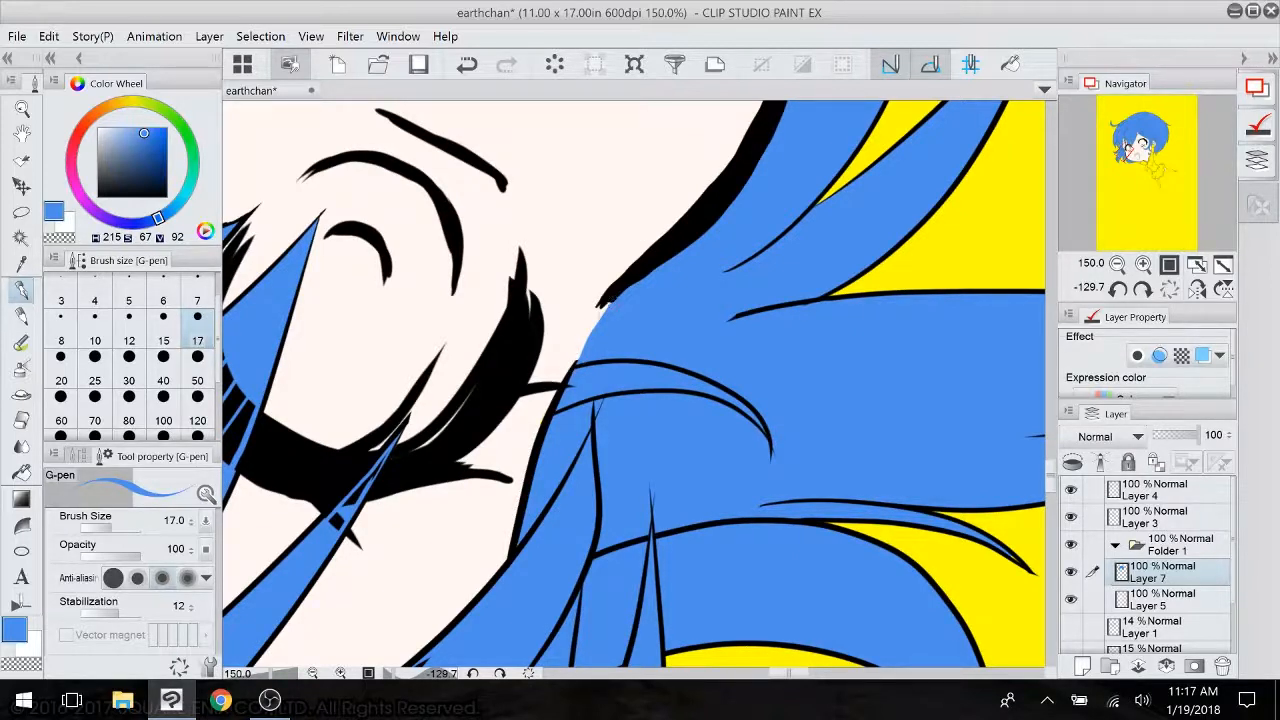
drag(606, 304, 598, 322)
- Touch up the pointed tips of the outer and flyaway hair strands with the hair blue on Layer 7
drag(650, 170, 277, 550)
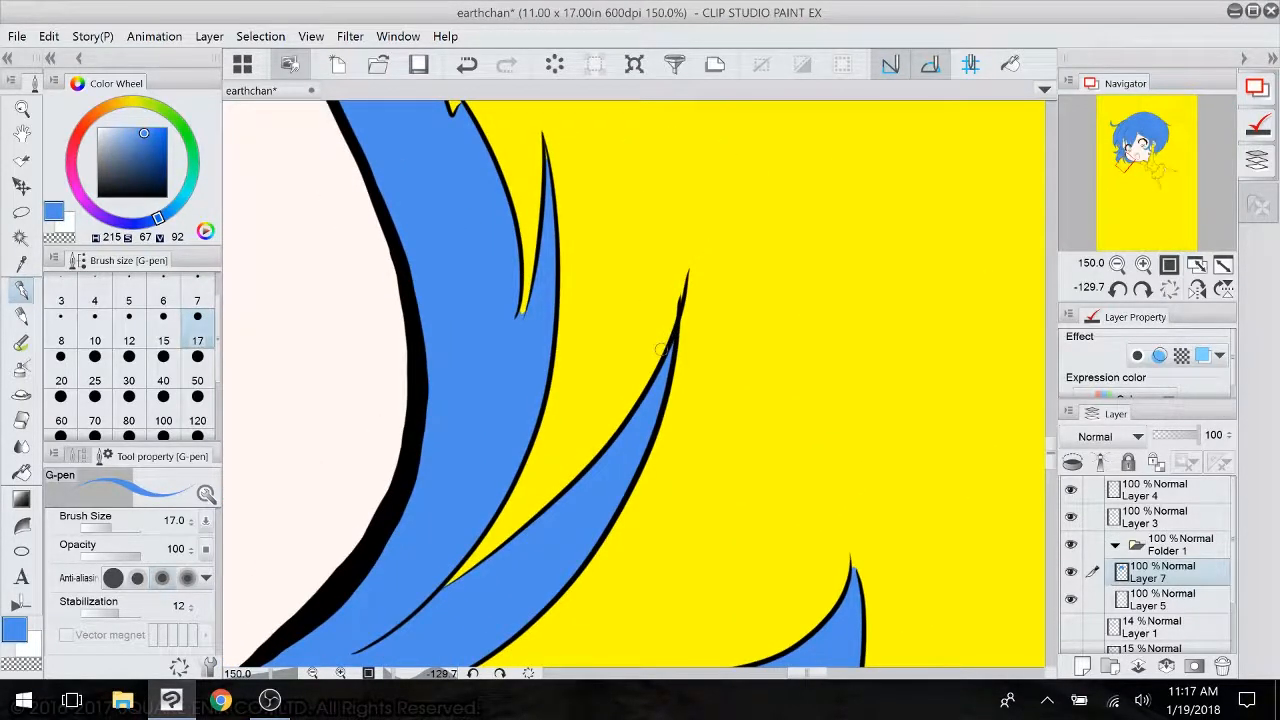
drag(661, 350, 470, 120)
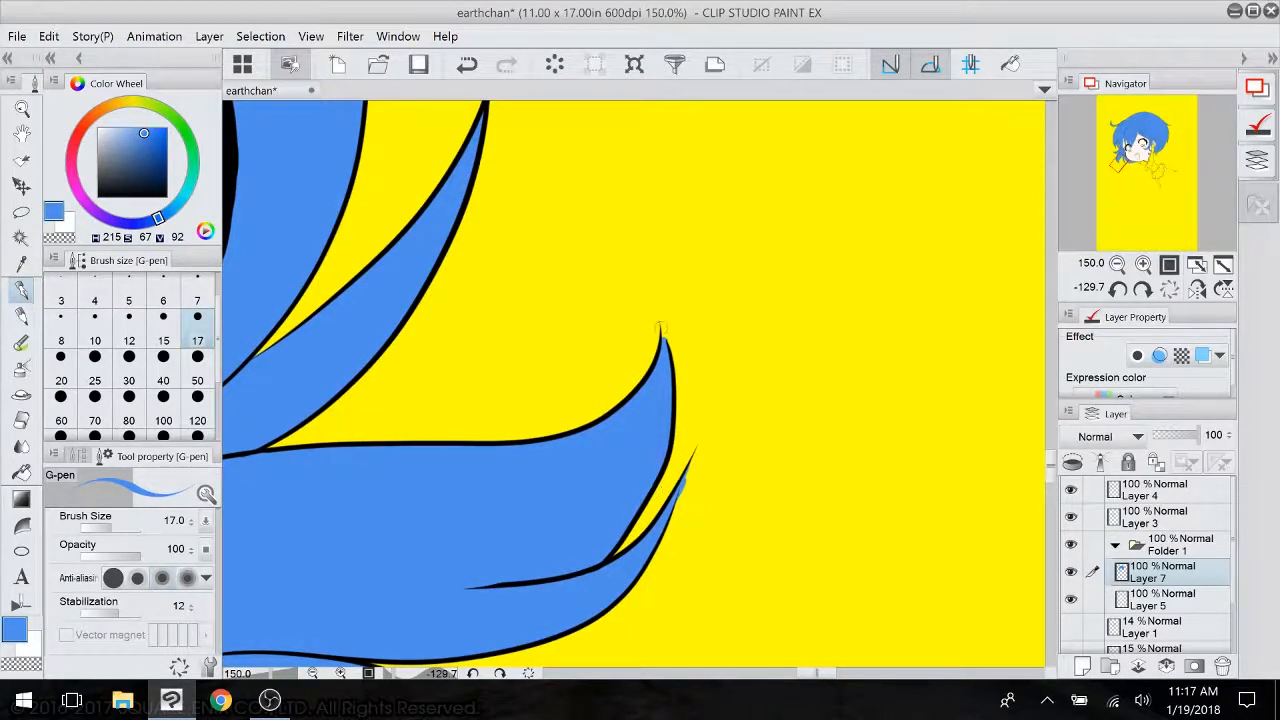
drag(620, 540, 846, 506)
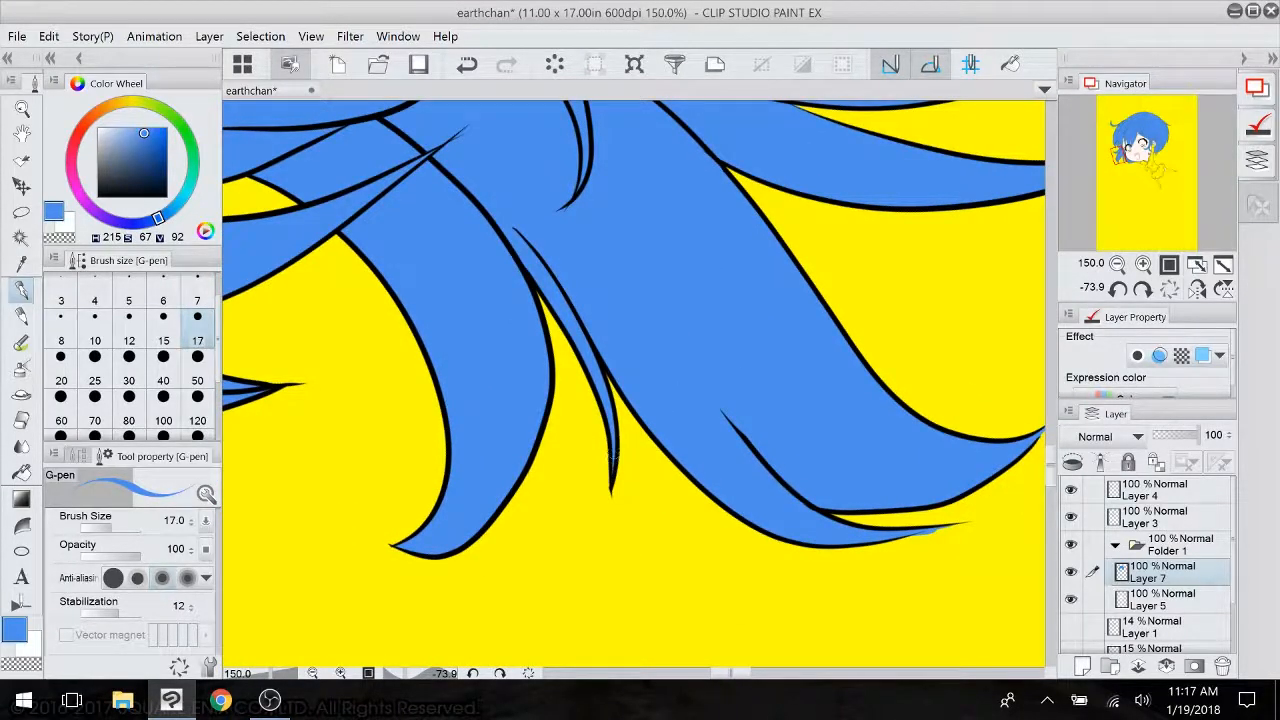
drag(588, 420, 1143, 616)
drag(560, 270, 925, 628)
drag(300, 400, 1010, 405)
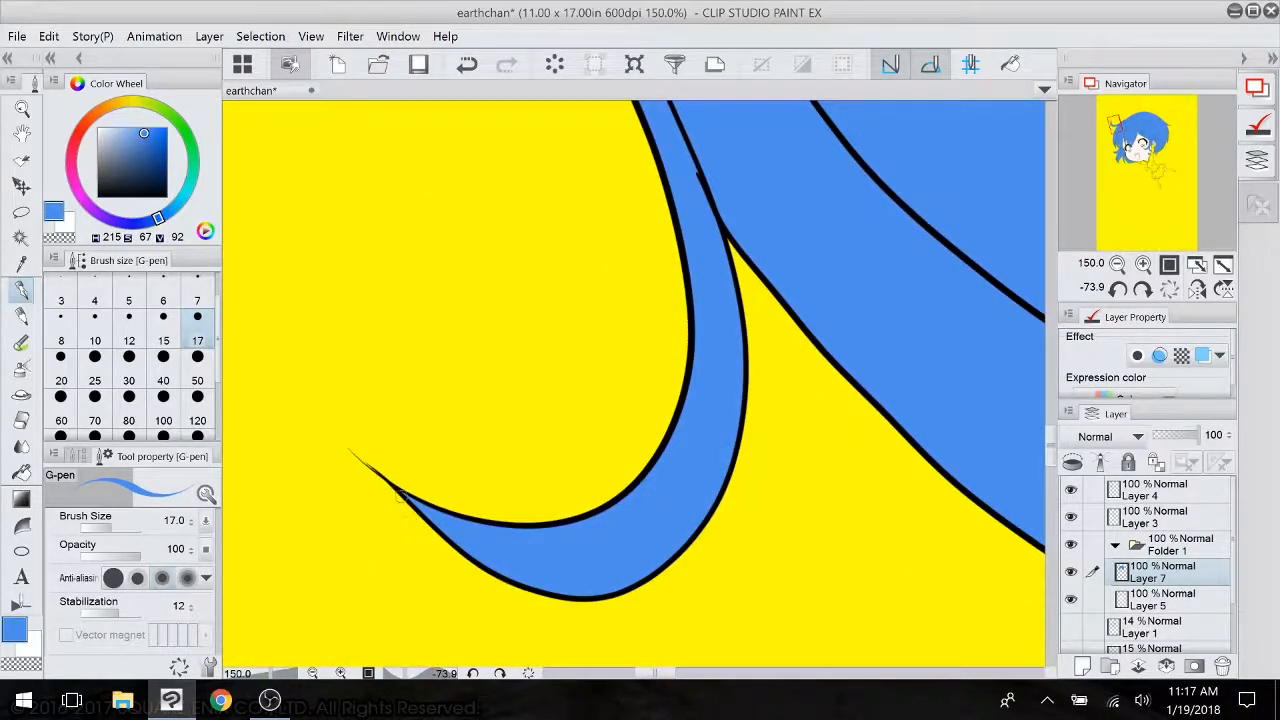
drag(400, 492, 450, 355)
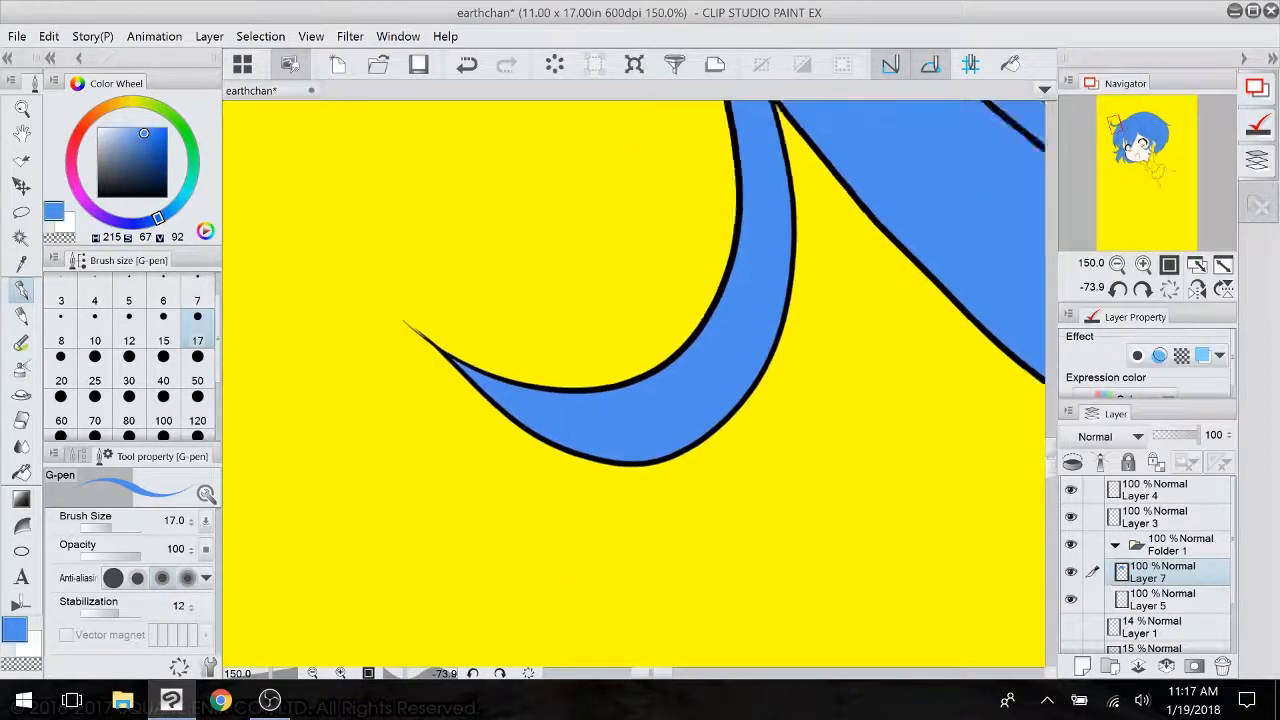
- Erase the stray line ends at the hair's crown and outline junction on Layer 4 with the Hard eraser
drag(820, 120, 519, 627)
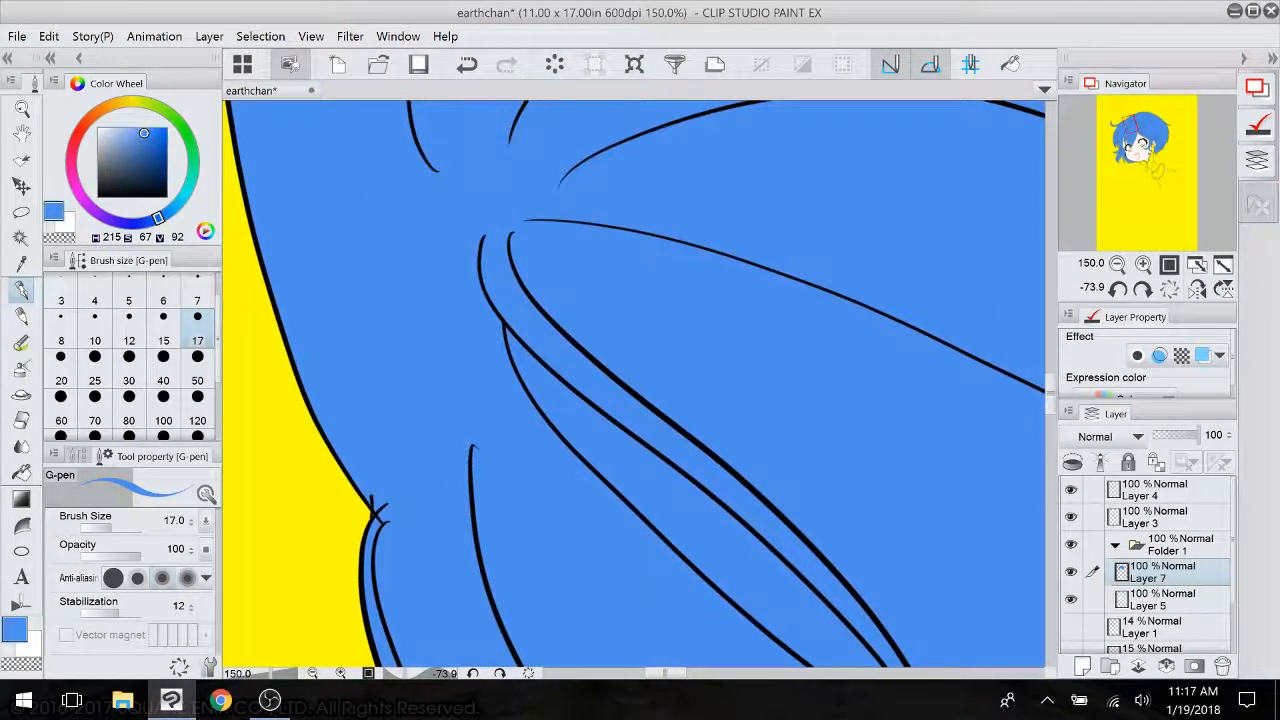
click(1158, 490)
key(e)
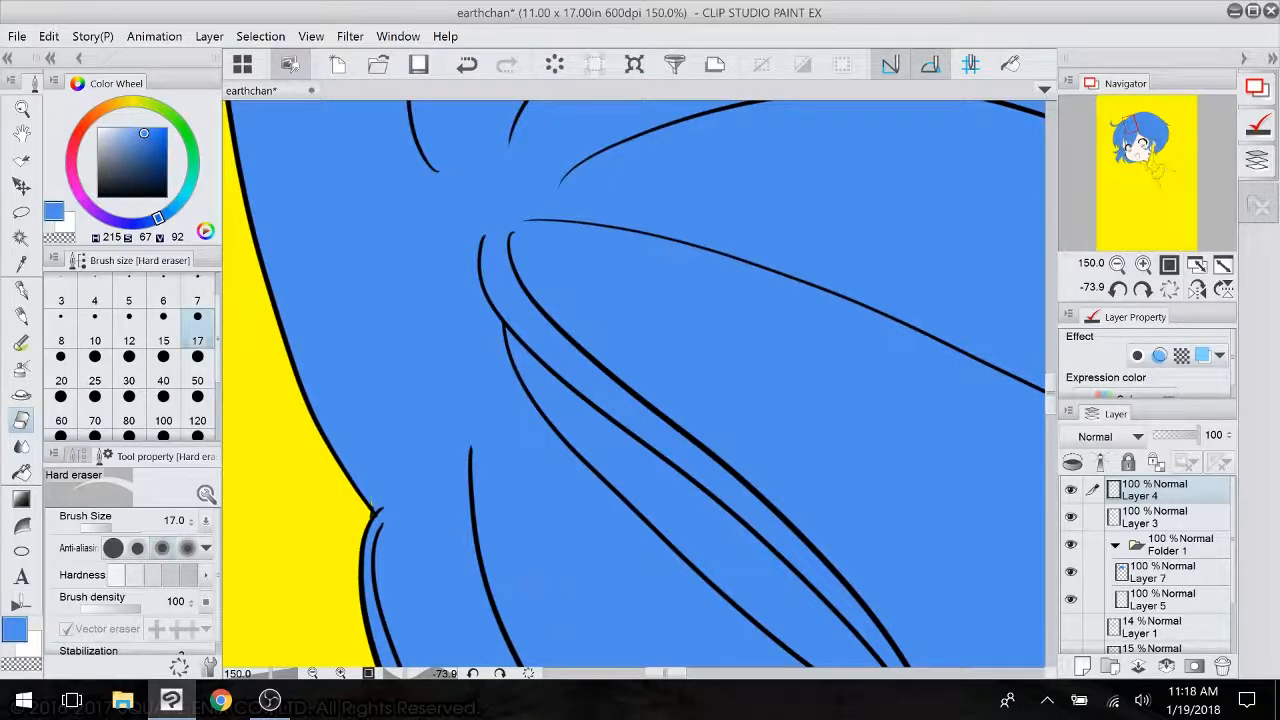
drag(634, 384, 544, 423)
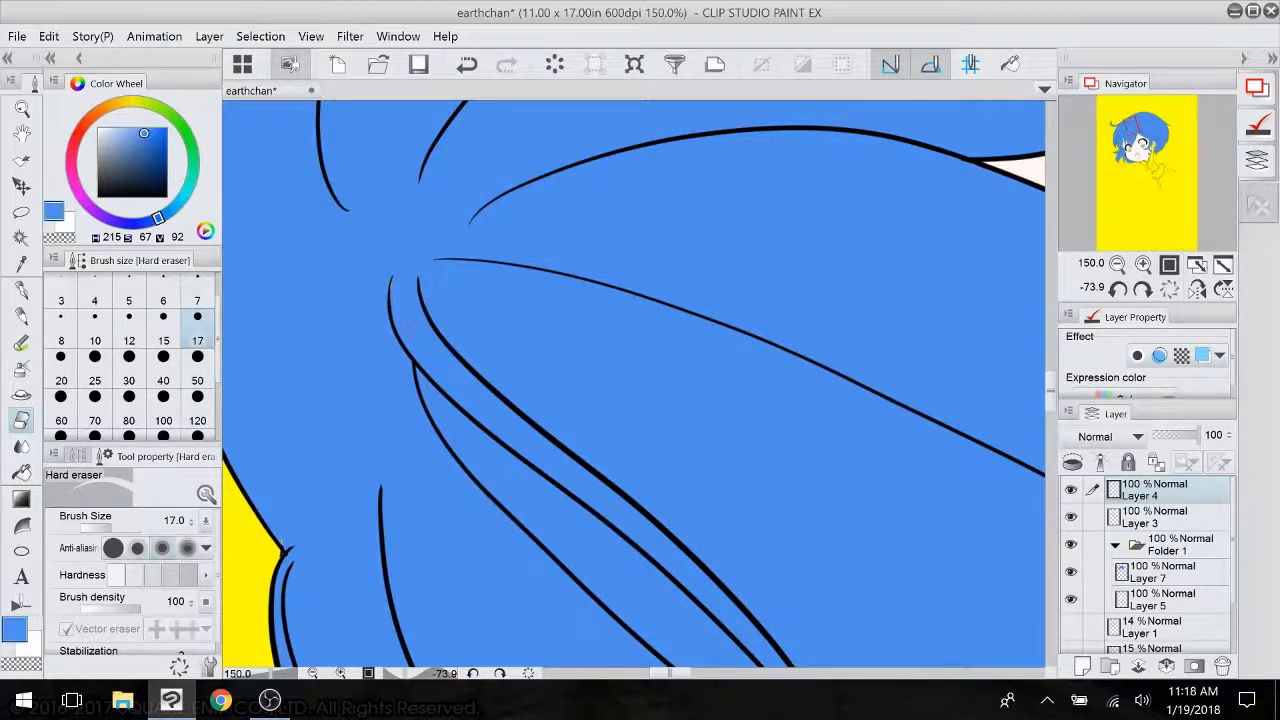
click(343, 206)
- Erase the blue spill outside the outline notch at the hair's outer edge on Layer 7 and return to the G-pen
click(1160, 578)
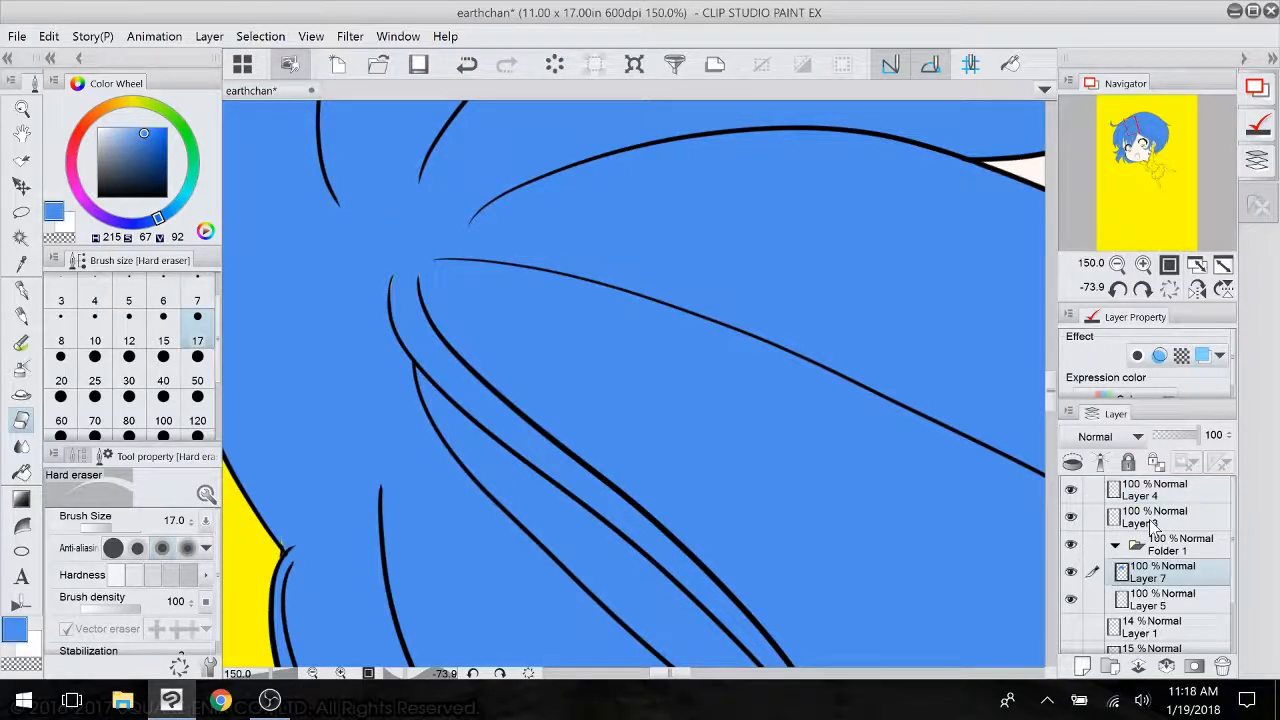
click(200, 370)
drag(280, 546, 286, 545)
key(p)
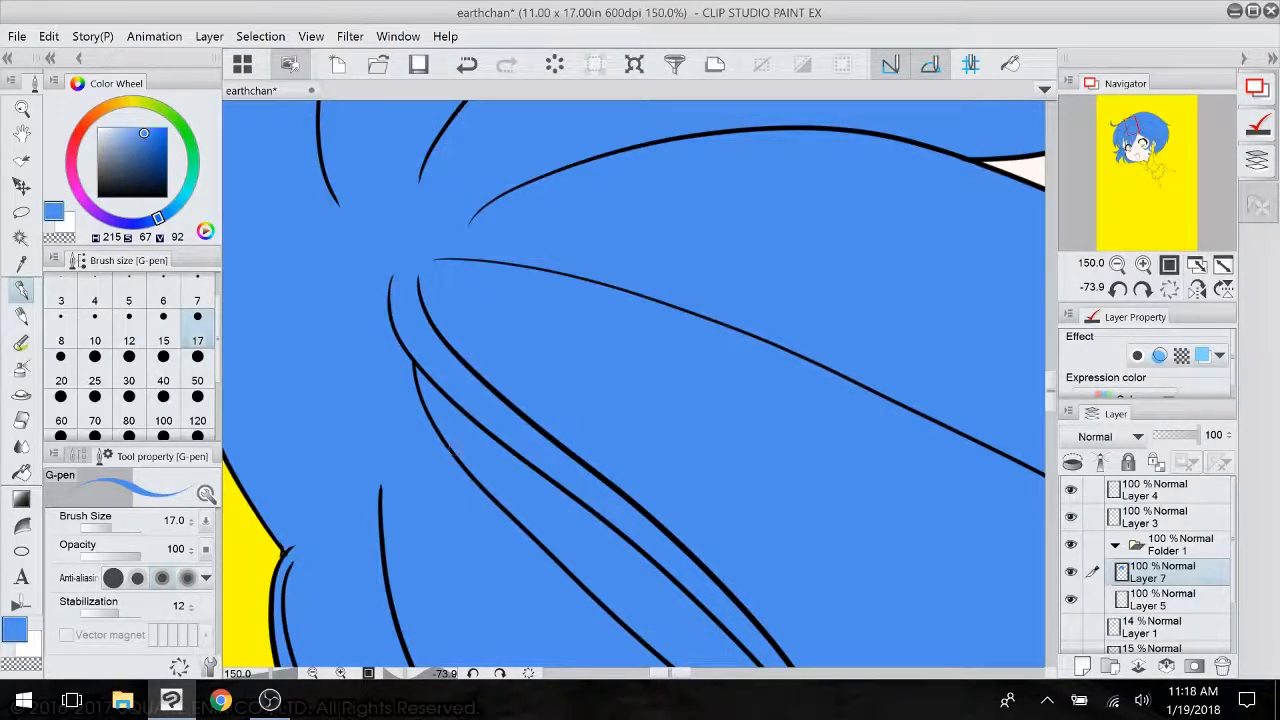
- Examine the filled hair and face as a whole, and the still uncoloured outfit and legs
drag(960, 290, 643, 441)
drag(733, 429, 590, 445)
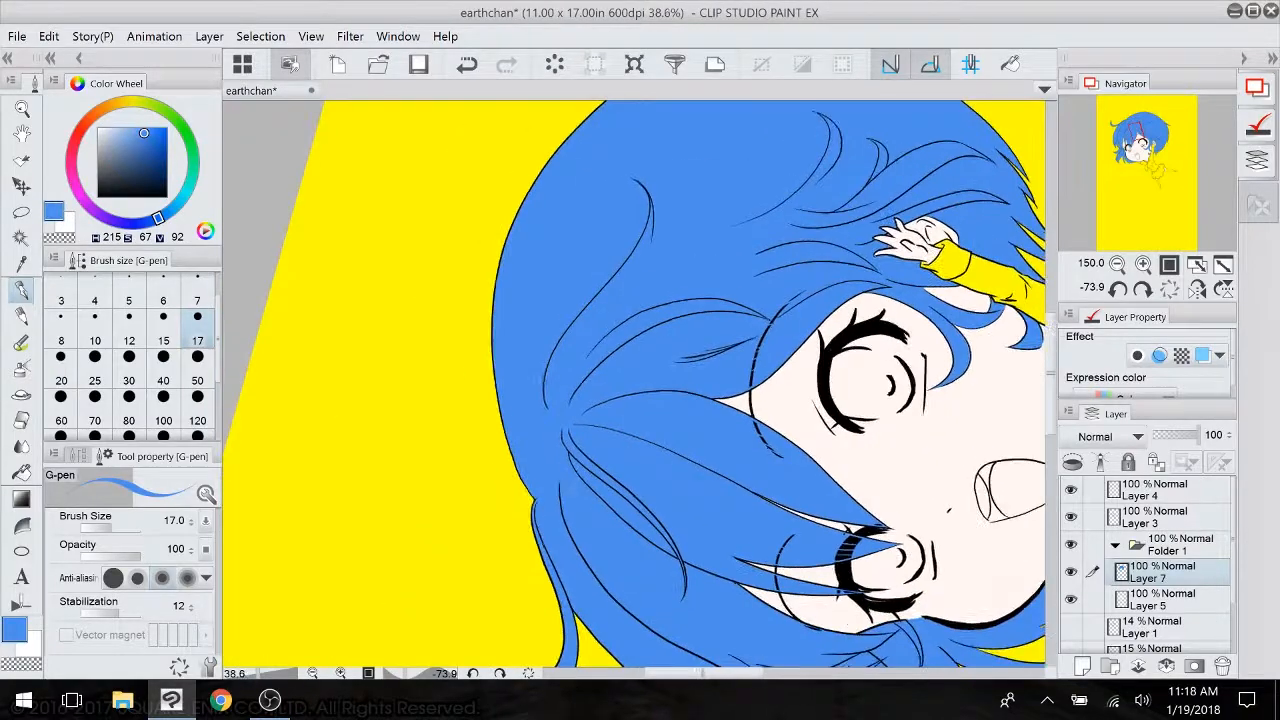
drag(760, 240, 845, 440)
drag(860, 380, 640, 390)
scroll(827, 477, up, 2)
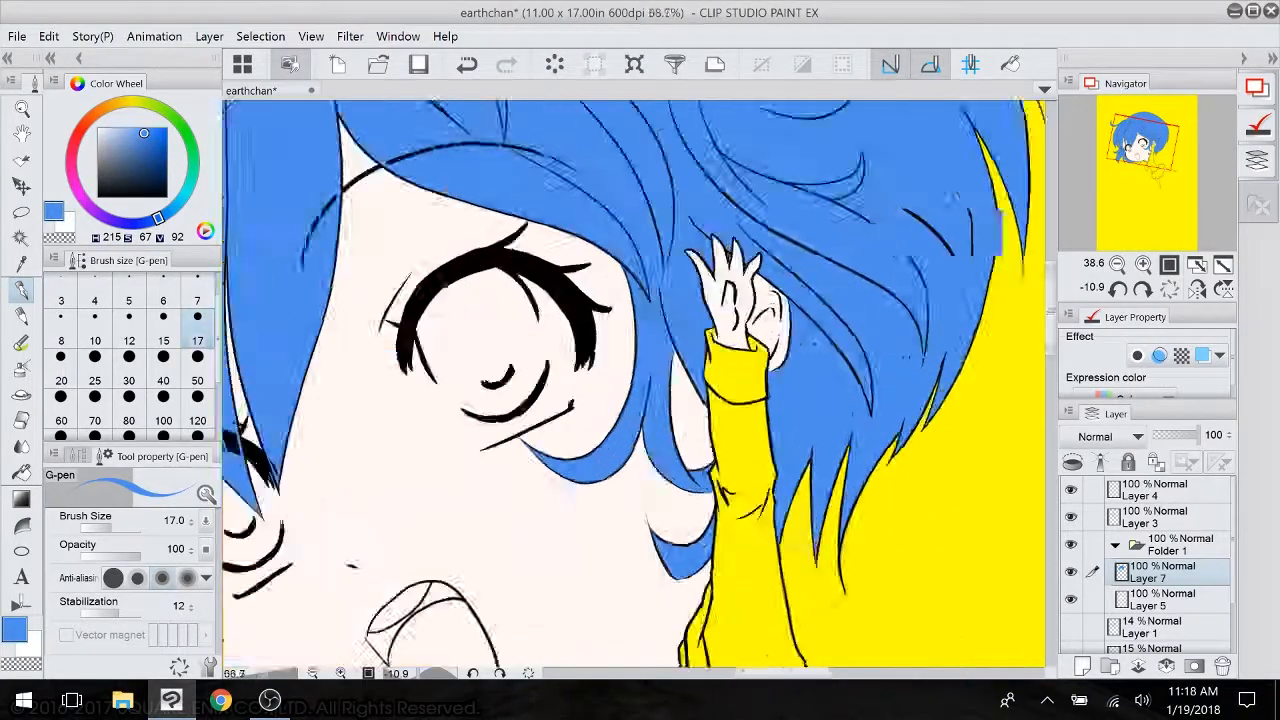
scroll(822, 467, up, 1)
drag(825, 465, 717, 359)
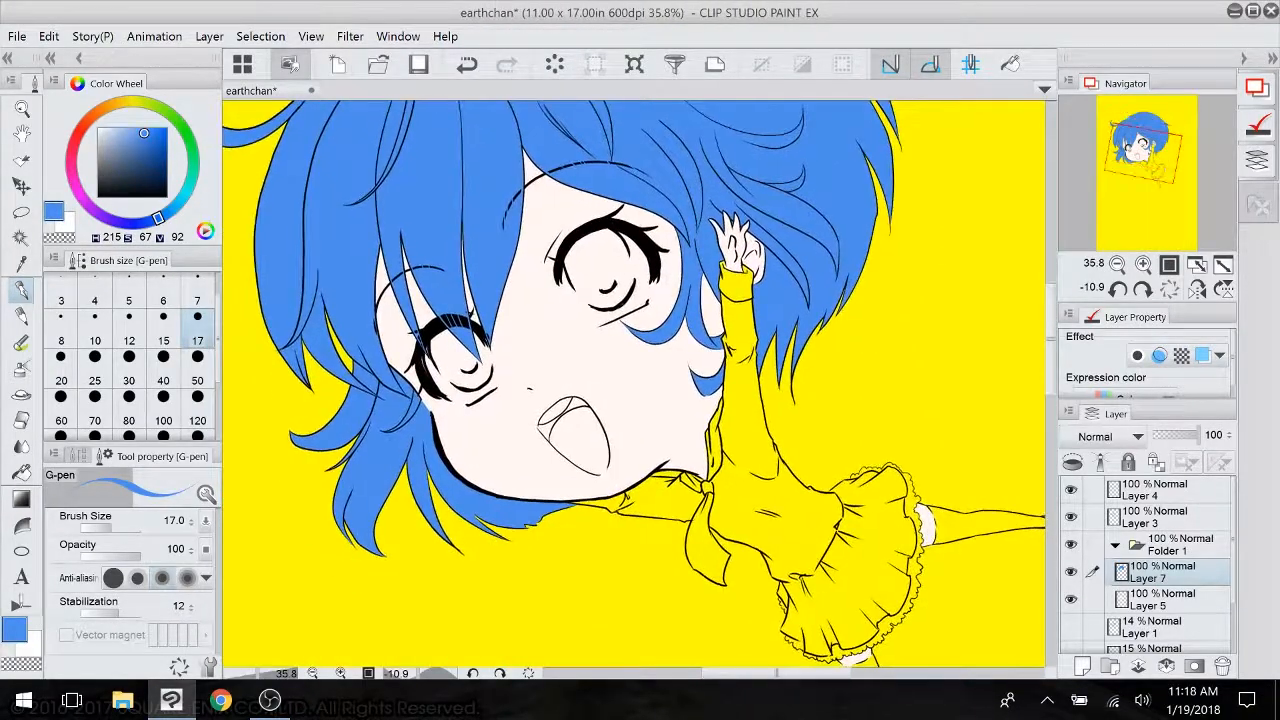
drag(800, 350, 801, 407)
drag(800, 480, 612, 303)
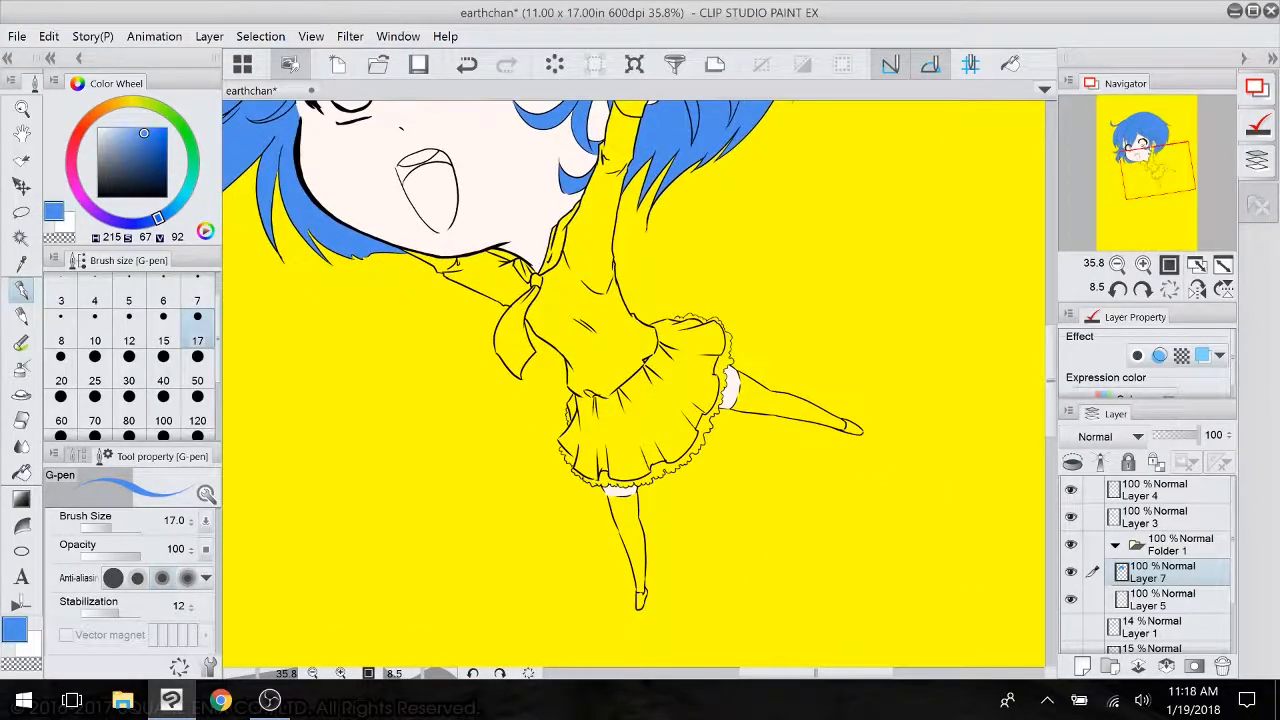
- Add a new raster layer for the outfit colour and place it below Layer 5 inside Folder 1
click(1162, 600)
click(1082, 666)
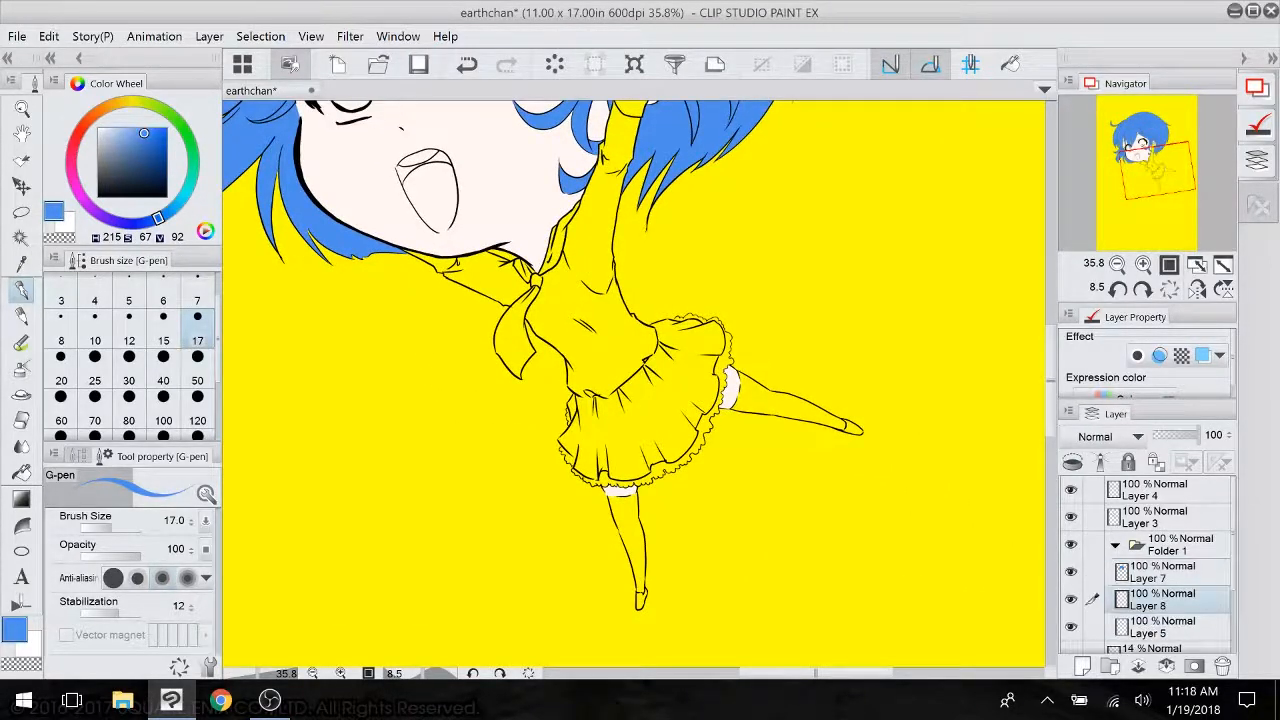
drag(1158, 603, 1157, 634)
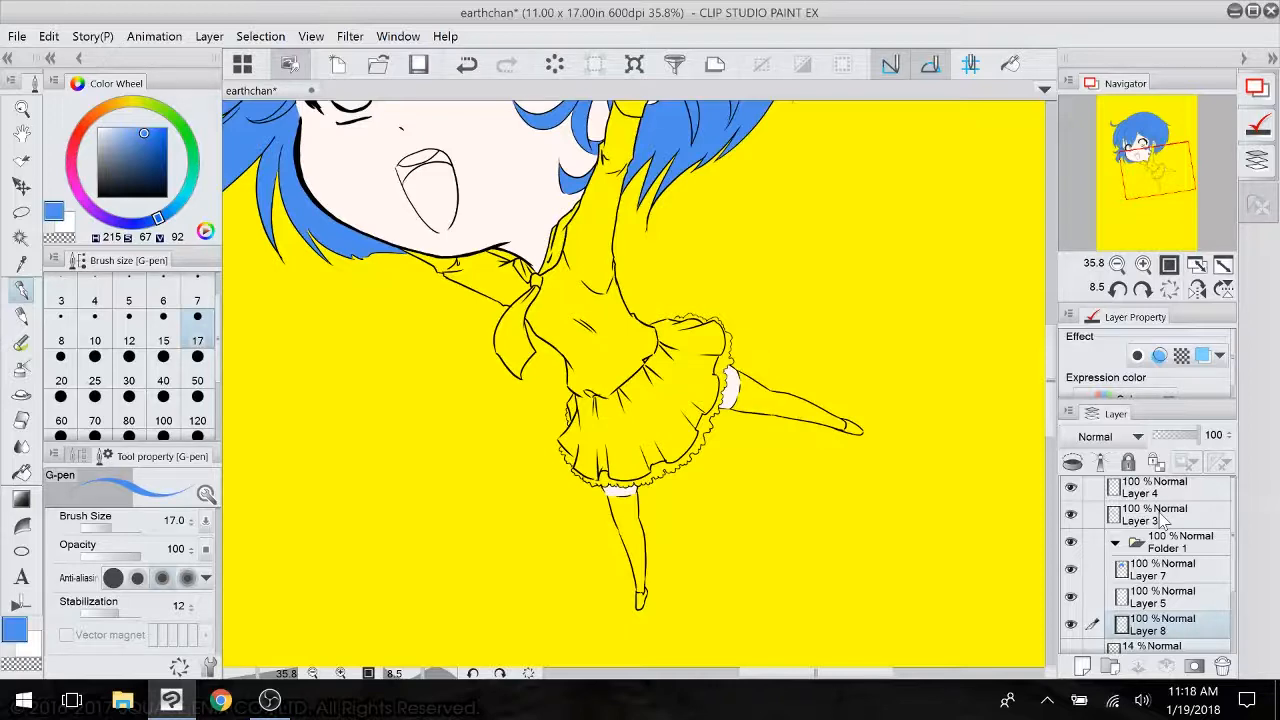
- Set the drawing colour to light pink (H 306, S 42, V 100) and get the Refer other layers fill ready
drag(640, 300, 578, 327)
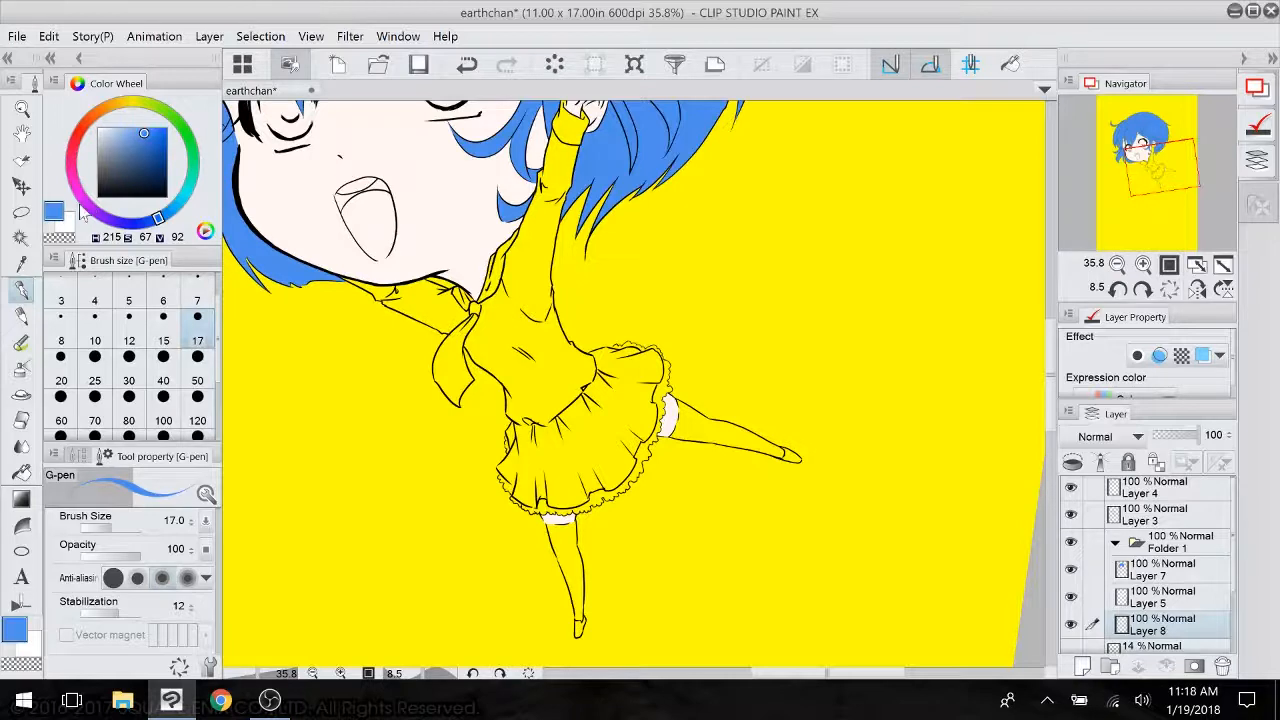
drag(79, 200, 75, 187)
drag(134, 130, 126, 126)
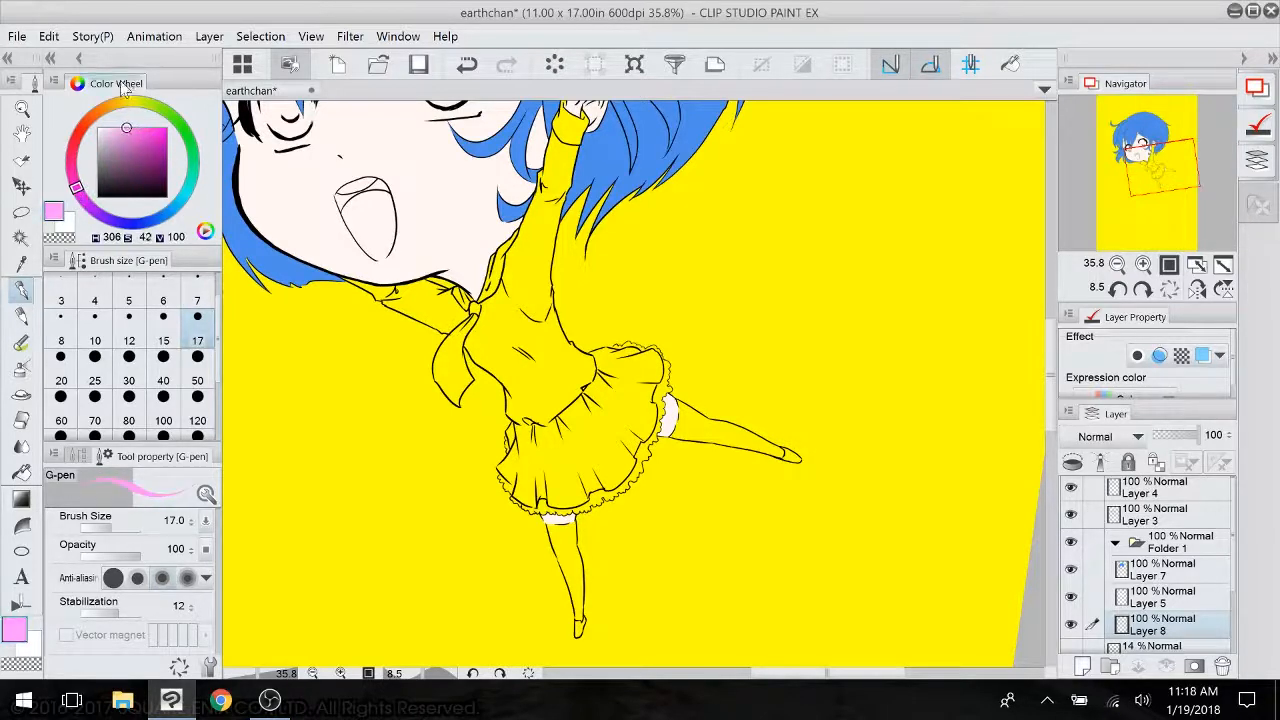
click(21, 472)
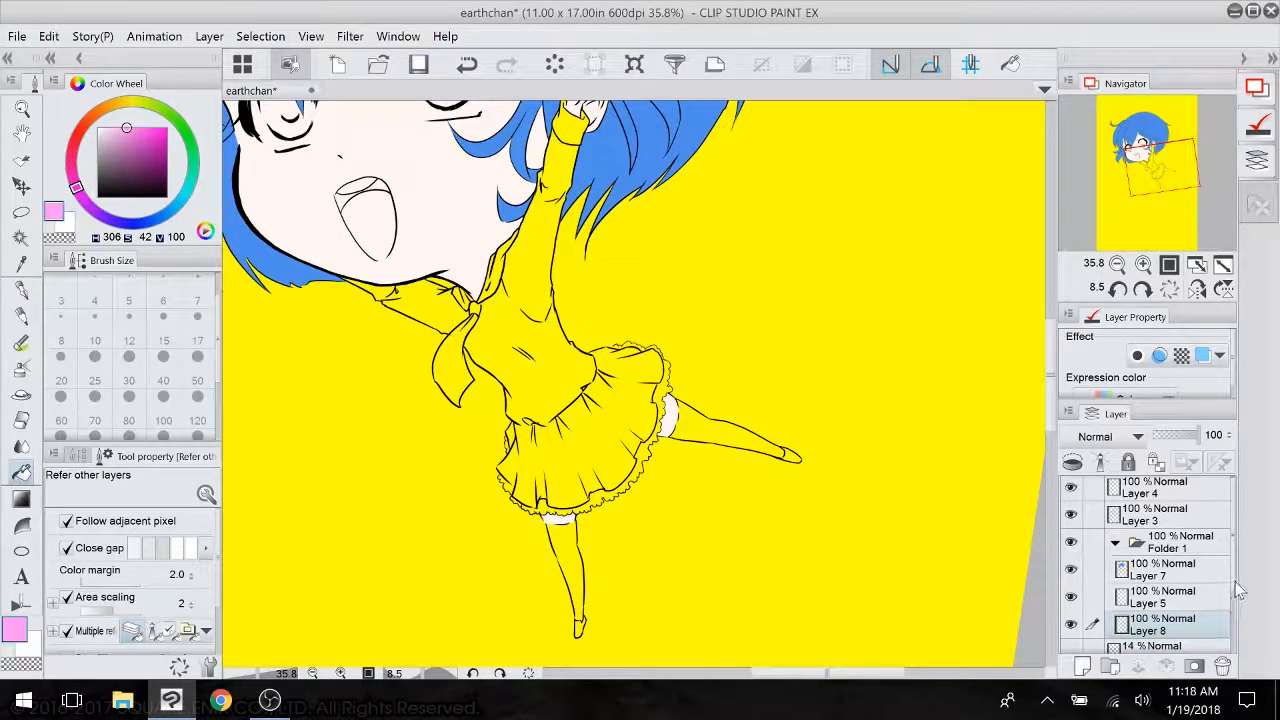
- Hide the yellow background Layer 6 while keeping Layer 8 active
scroll(1238, 590, down, 2)
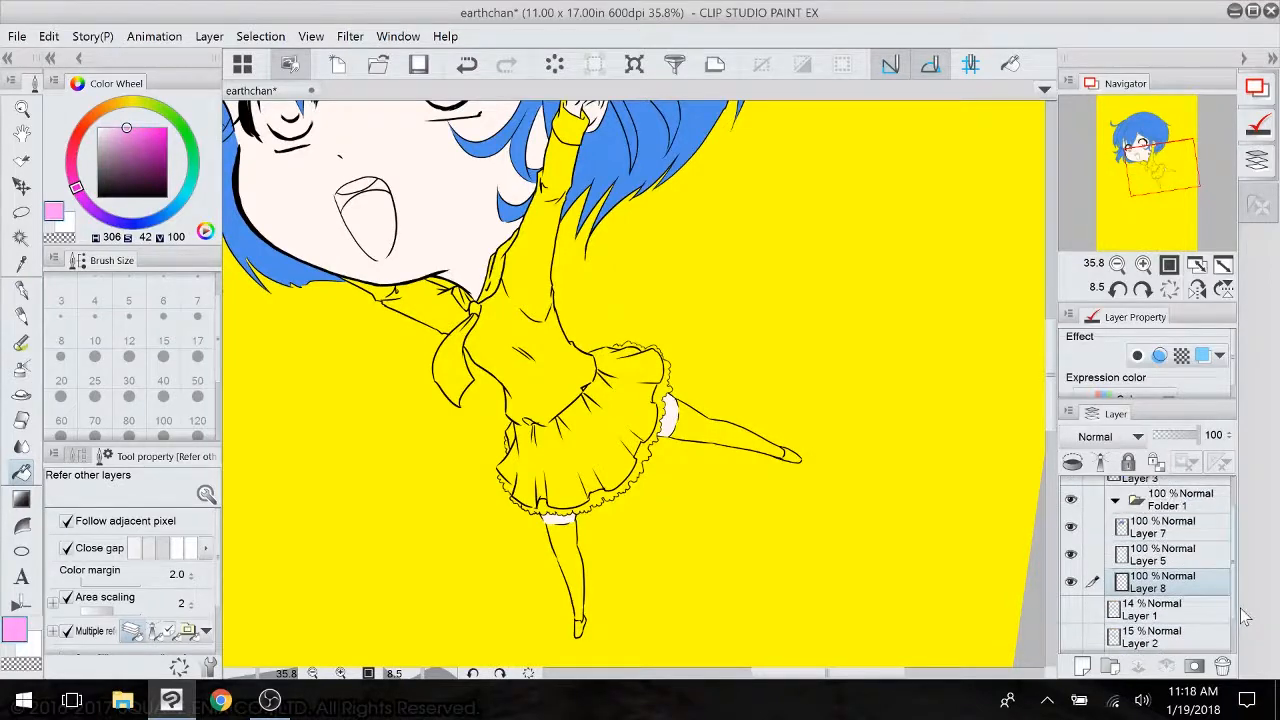
drag(1243, 617, 1241, 613)
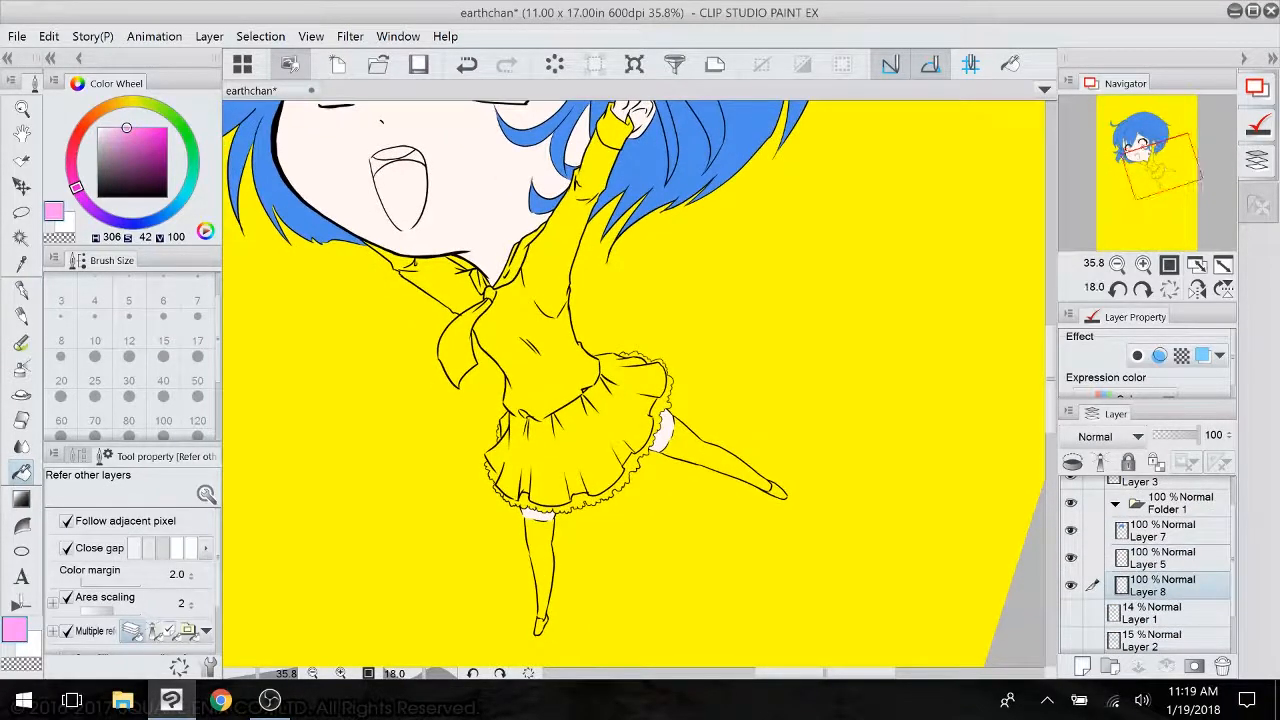
scroll(1148, 566, down, 2)
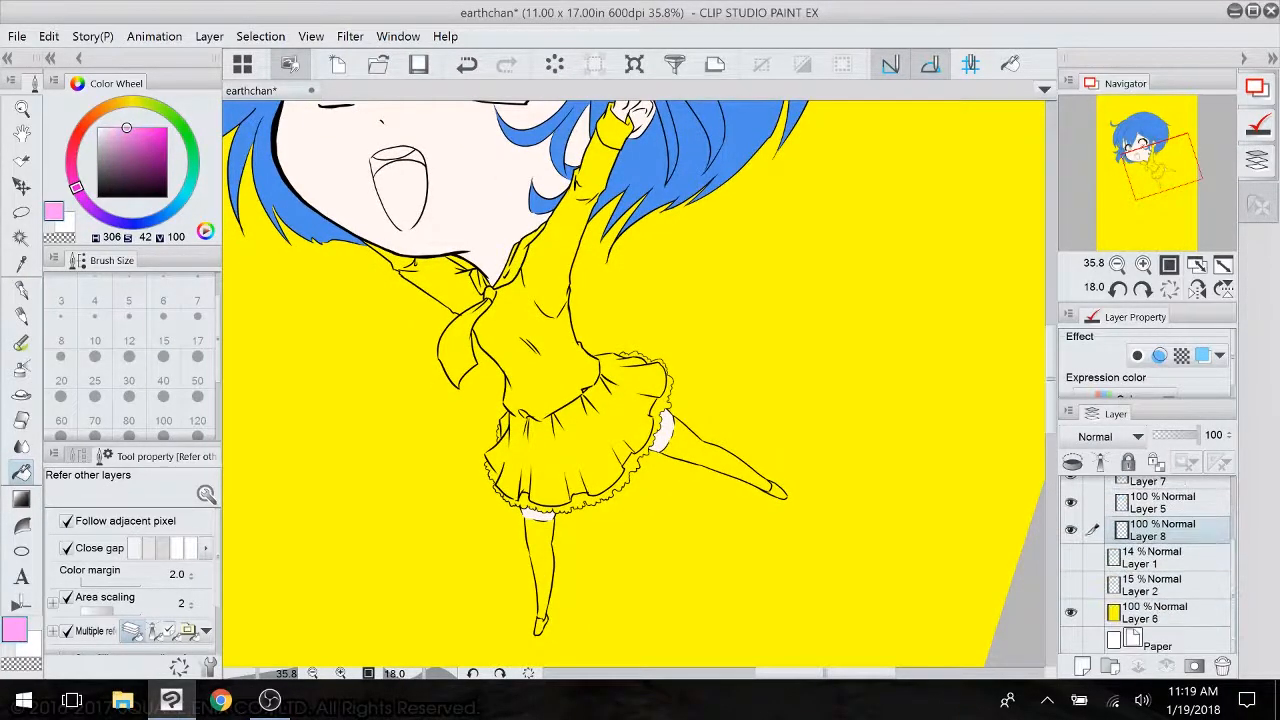
click(1071, 640)
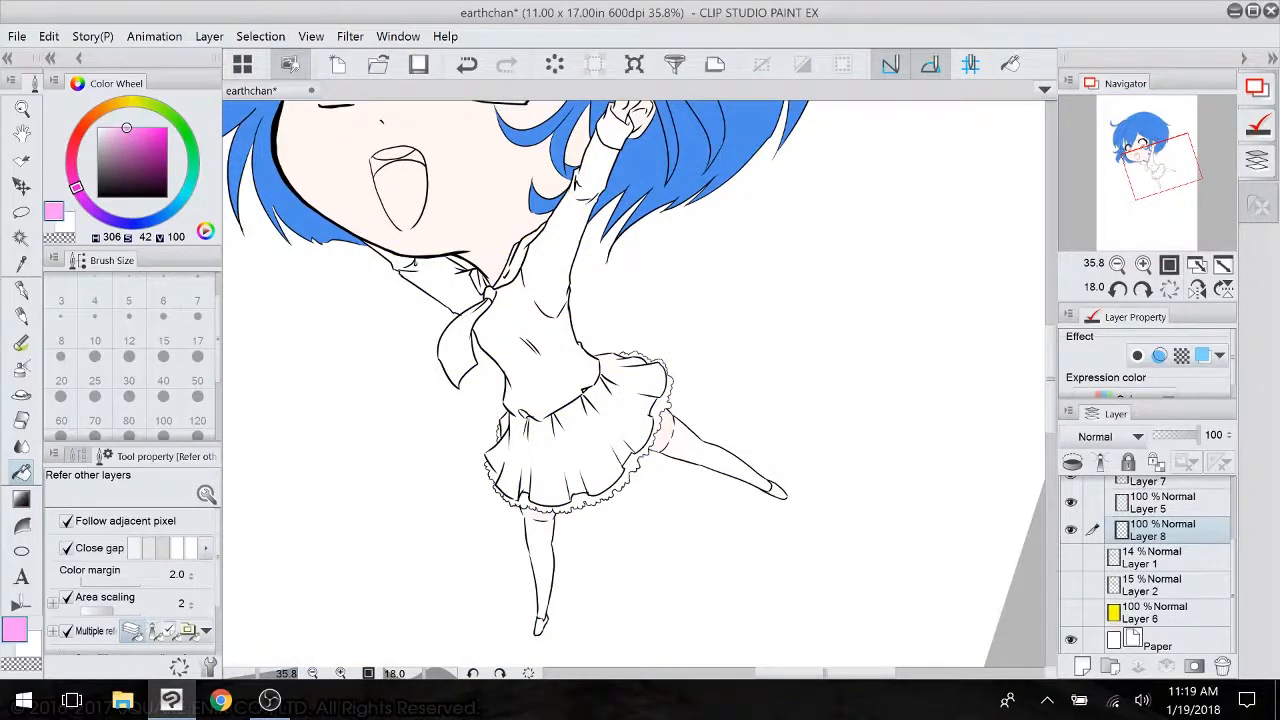
- Close the line gaps along the top's waist hem with light pink strokes on Layer 8, using the size 17 G-pen
scroll(583, 454, up, 6)
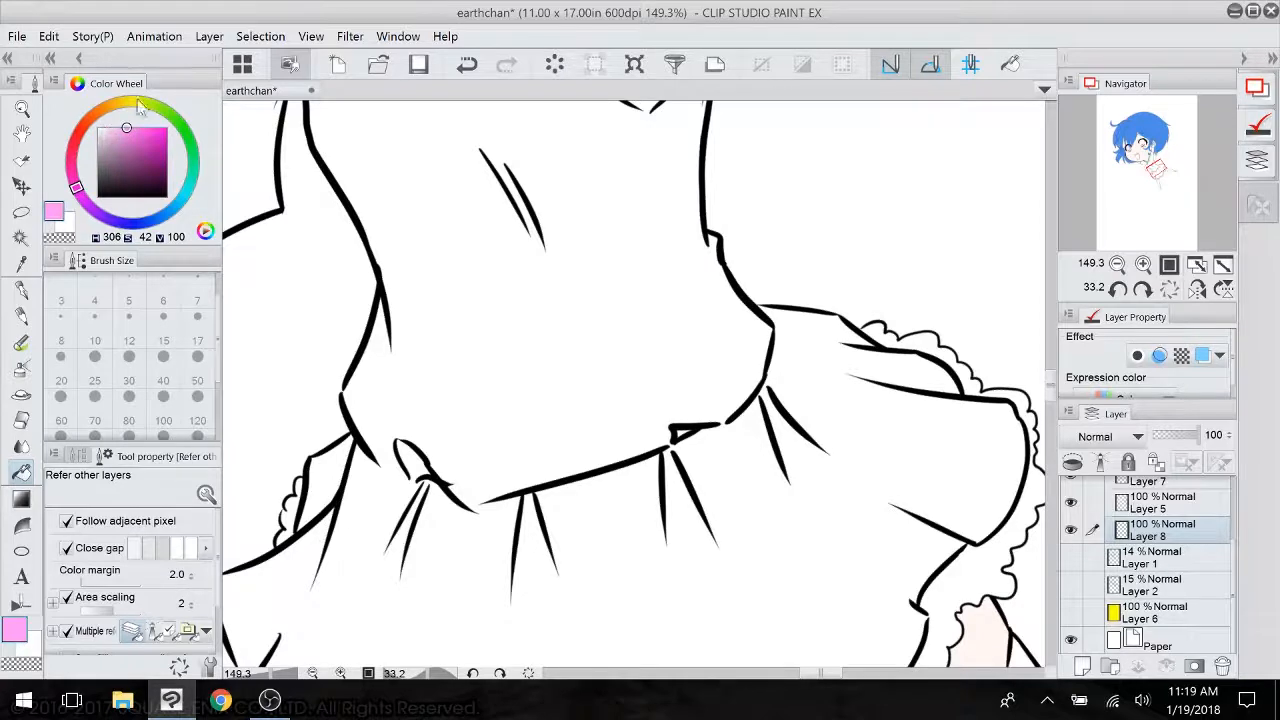
click(24, 288)
mouse_move(372, 452)
mouse_down()
mouse_move(406, 478)
mouse_move(432, 466)
mouse_up()
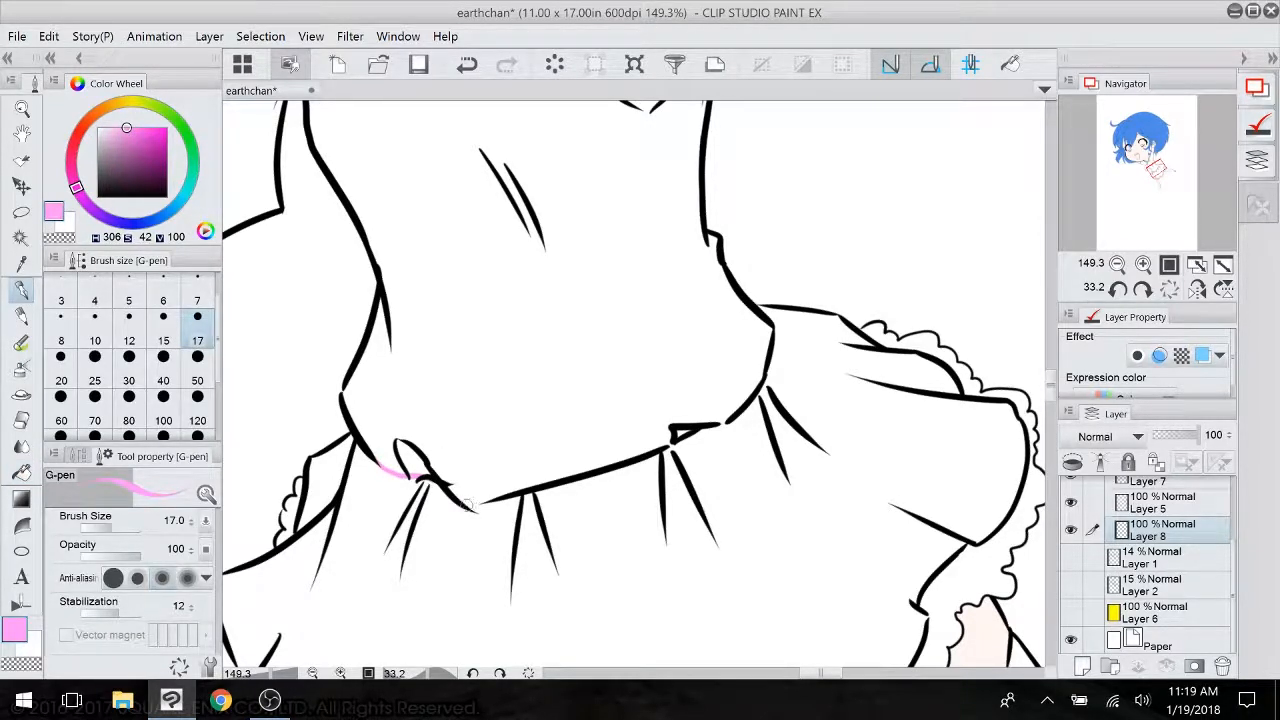
drag(467, 505, 494, 496)
mouse_move(721, 319)
mouse_down()
mouse_move(737, 322)
mouse_move(793, 629)
mouse_move(766, 434)
mouse_move(751, 413)
mouse_up()
key(g)
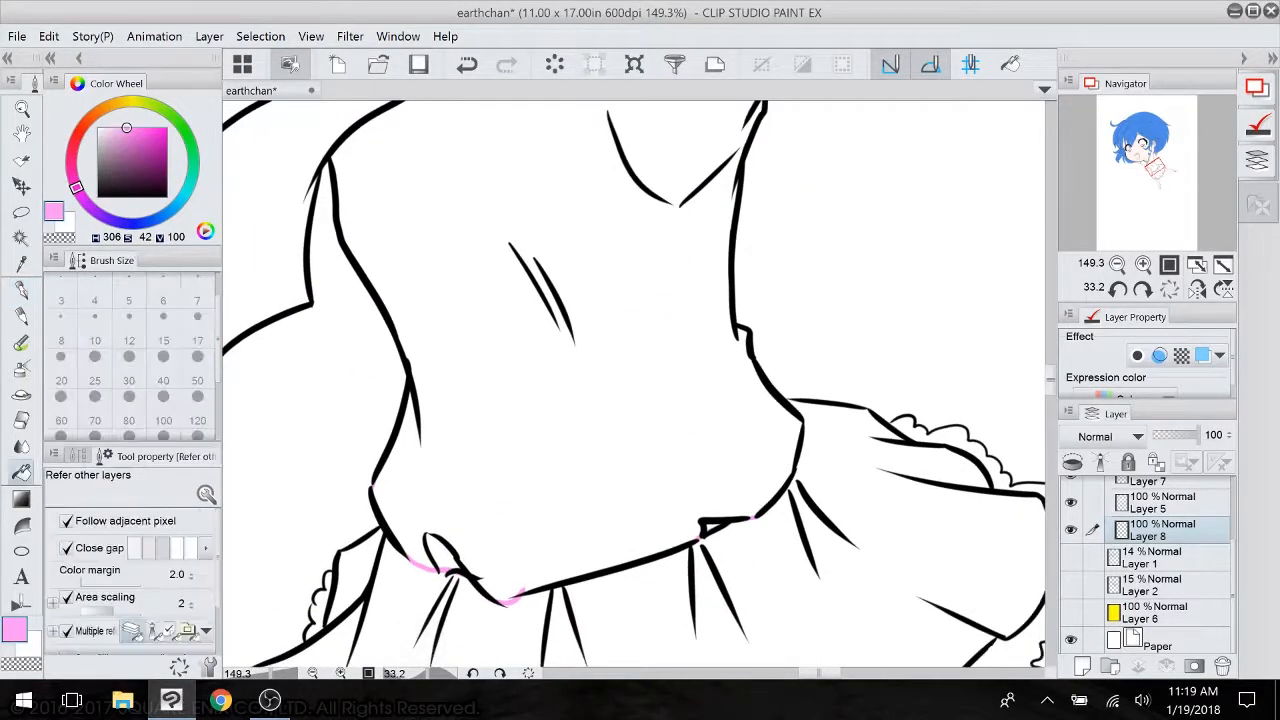
- Fill the top's bodice and sleeves with light pink on Layer 8
click(445, 548)
click(747, 476)
mouse_move(749, 332)
mouse_down()
mouse_move(566, 664)
mouse_move(467, 677)
mouse_up()
drag(420, 580, 931, 213)
drag(554, 419, 725, 349)
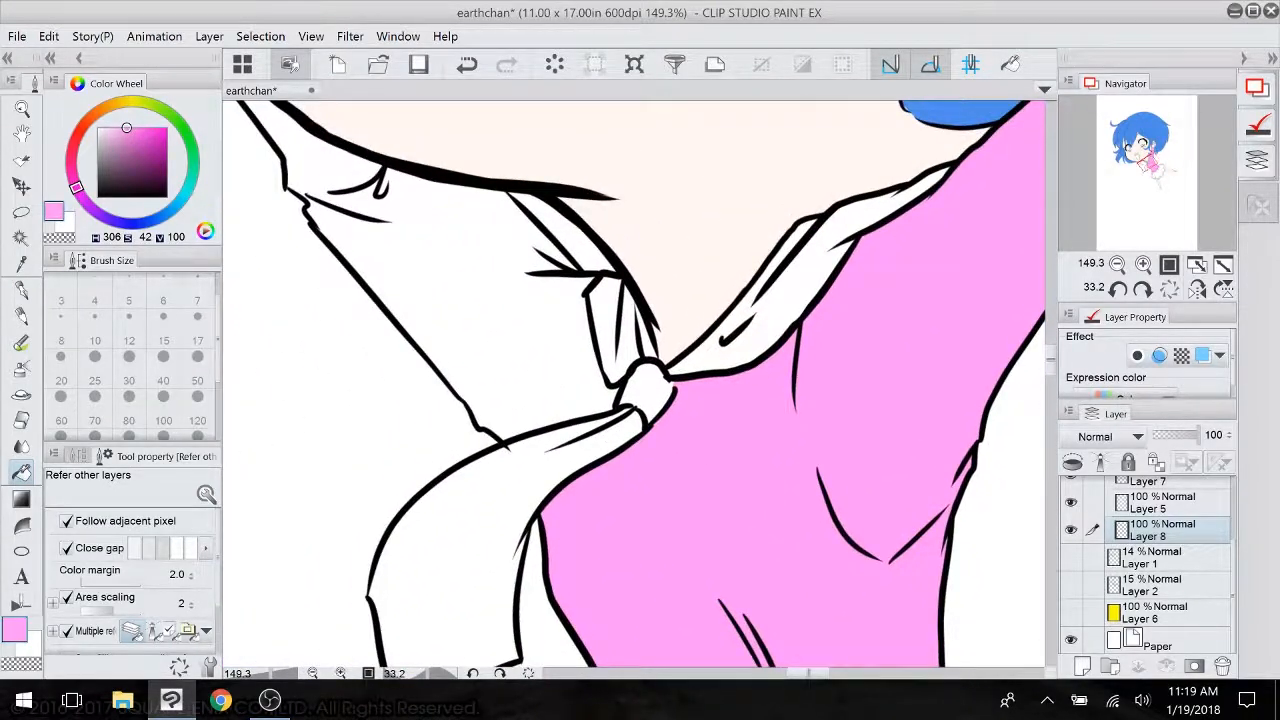
click(440, 286)
- Close the outline gaps along the skirt's lower edge and ruffle trim with light pink G-pen strokes on Layer 8
drag(636, 453, 582, 261)
mouse_move(560, 130)
mouse_down()
mouse_move(811, 684)
mouse_move(545, 363)
mouse_move(478, 250)
mouse_up()
drag(600, 610, 680, 196)
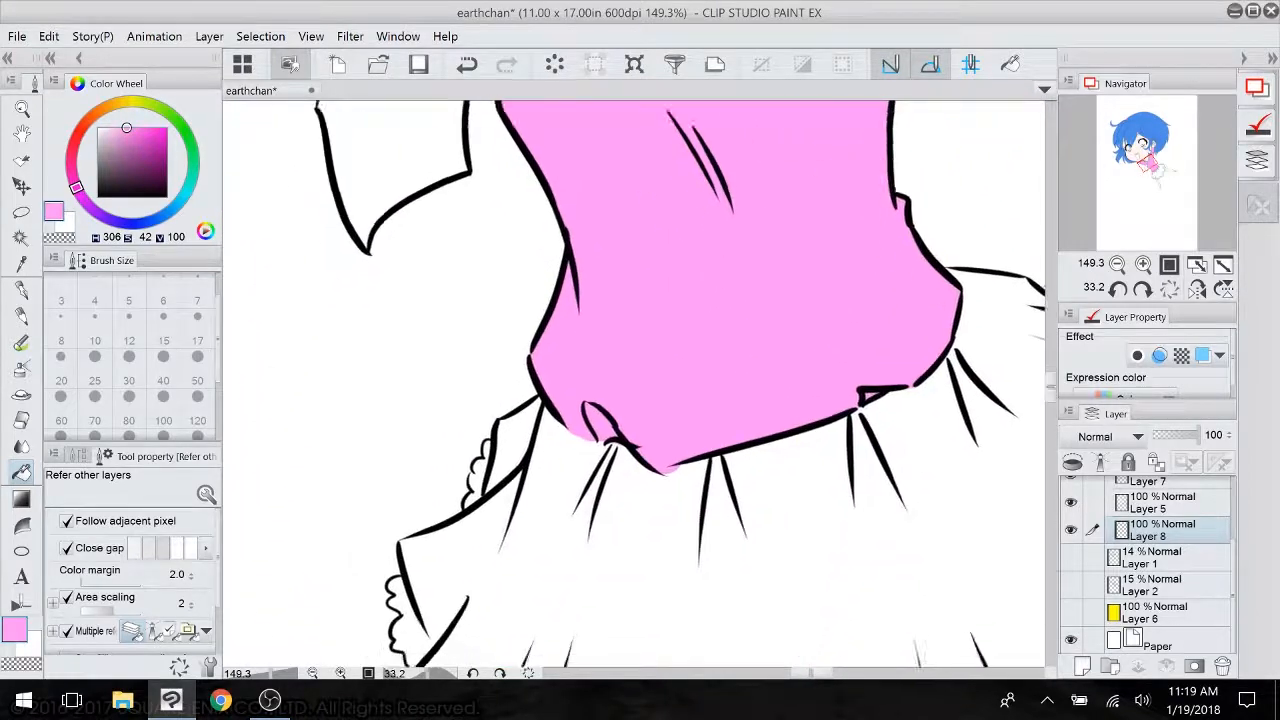
drag(700, 560, 620, 294)
scroll(702, 540, down, 1)
key(p)
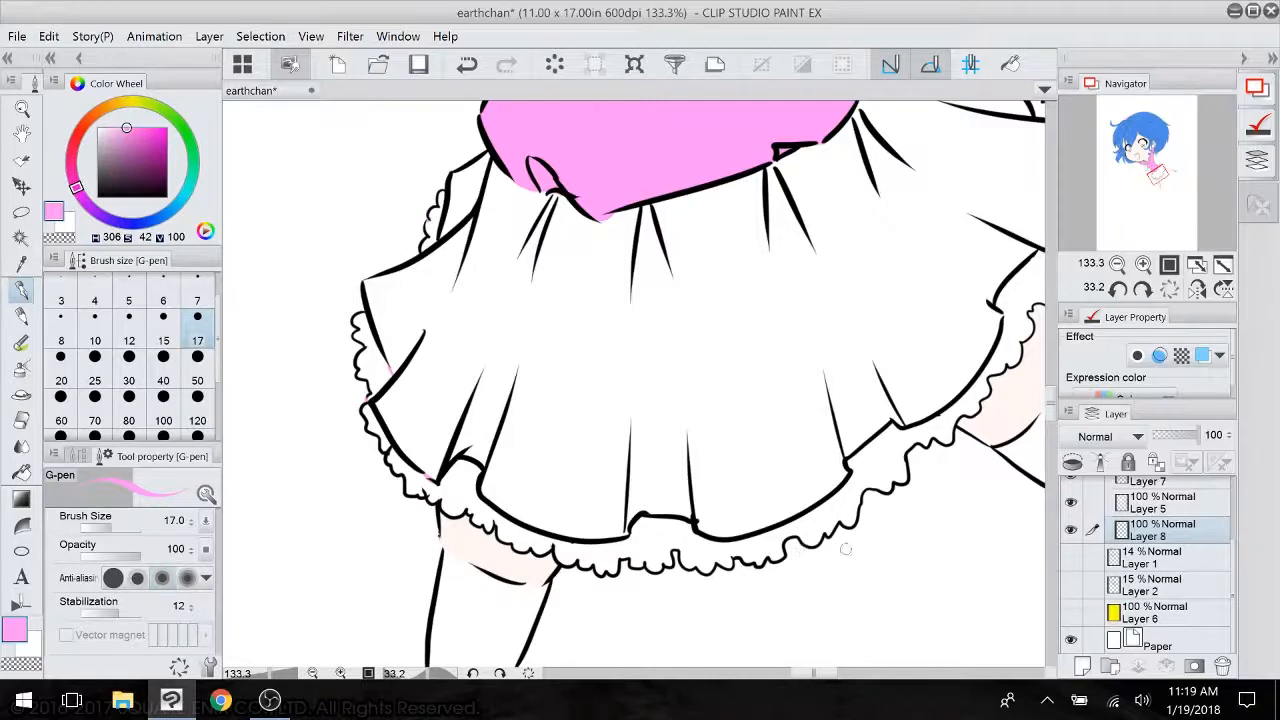
drag(828, 461, 858, 311)
drag(1034, 166, 711, 402)
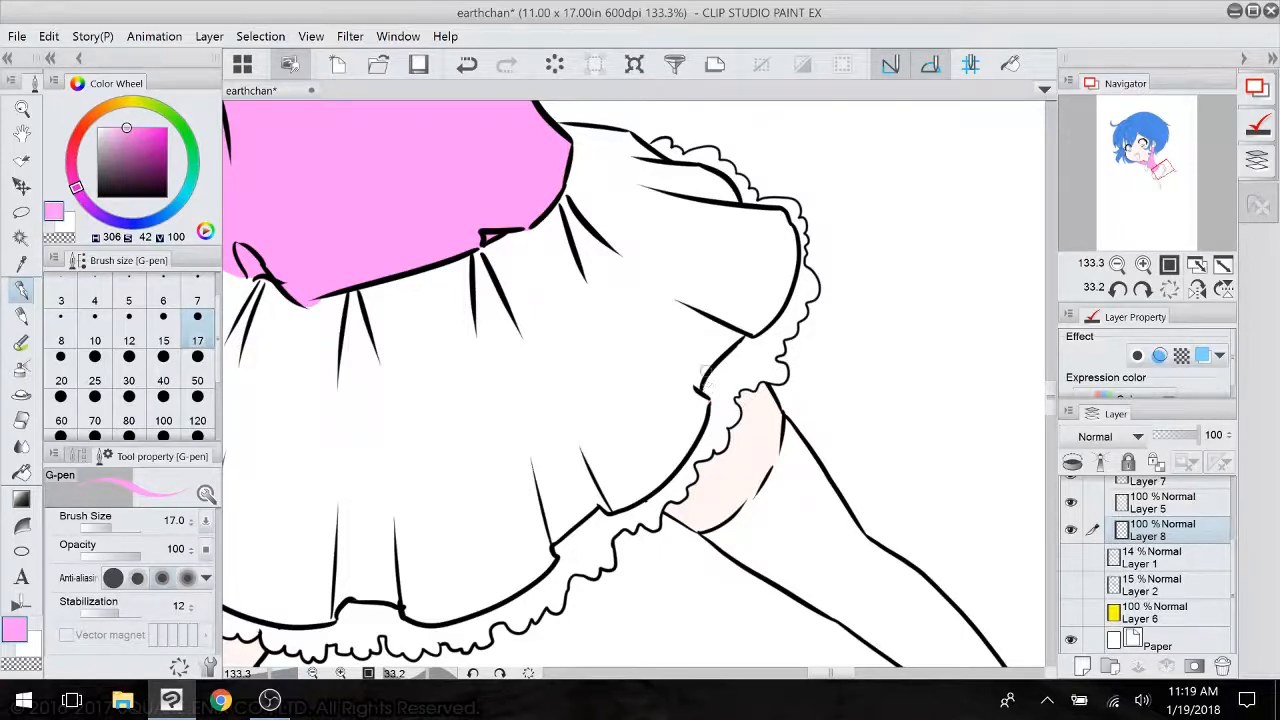
- Fill the ruffle trim along the skirt's right side and bottom hem with light pink on Layer 8
key(g)
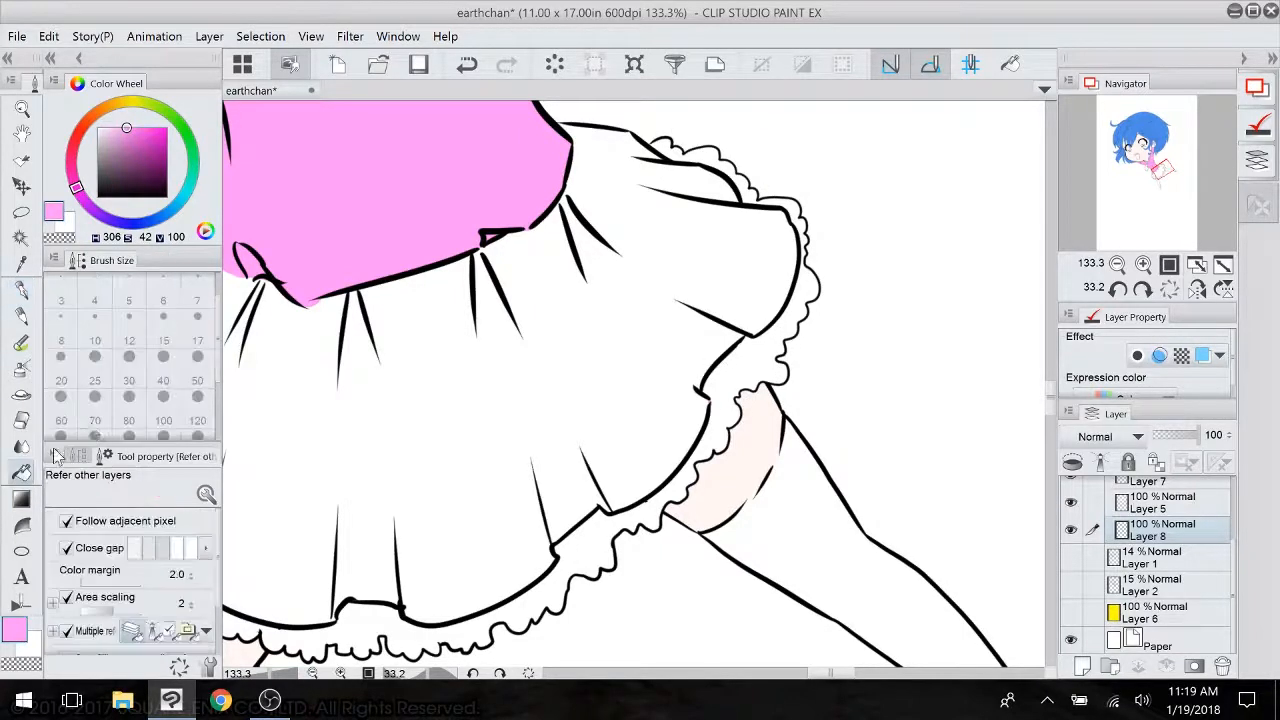
click(797, 212)
click(745, 182)
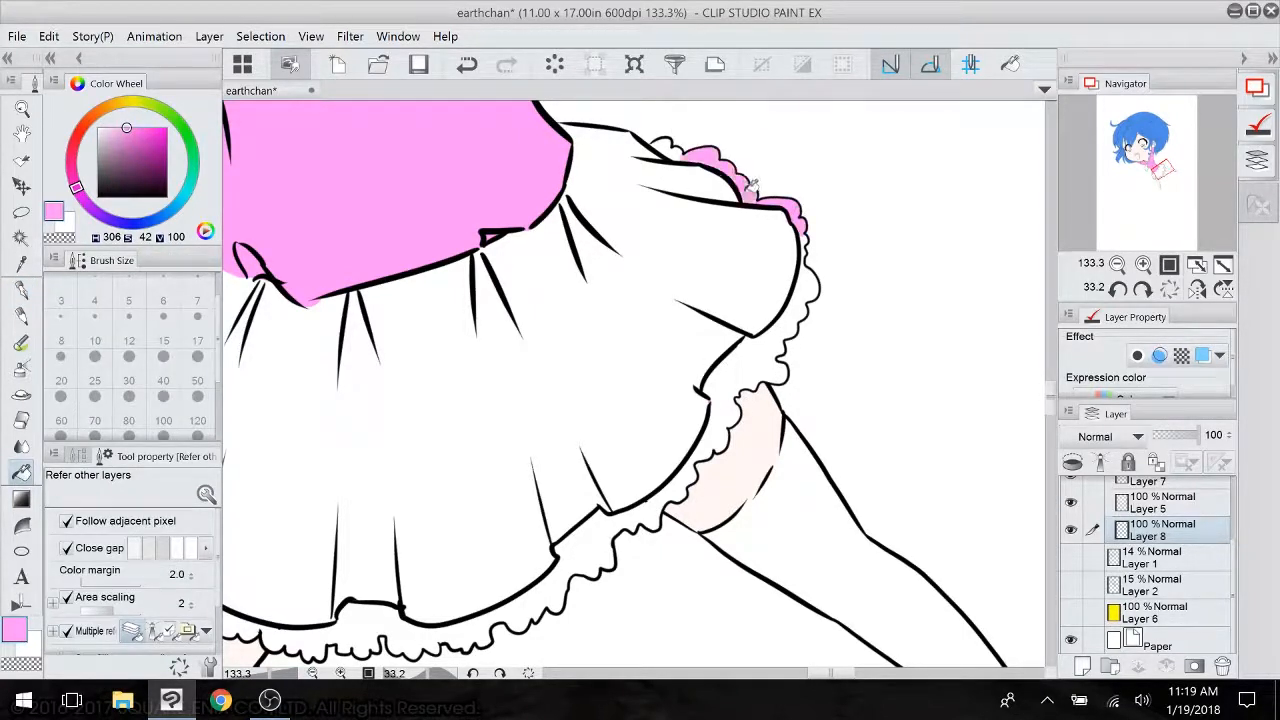
click(685, 155)
click(780, 345)
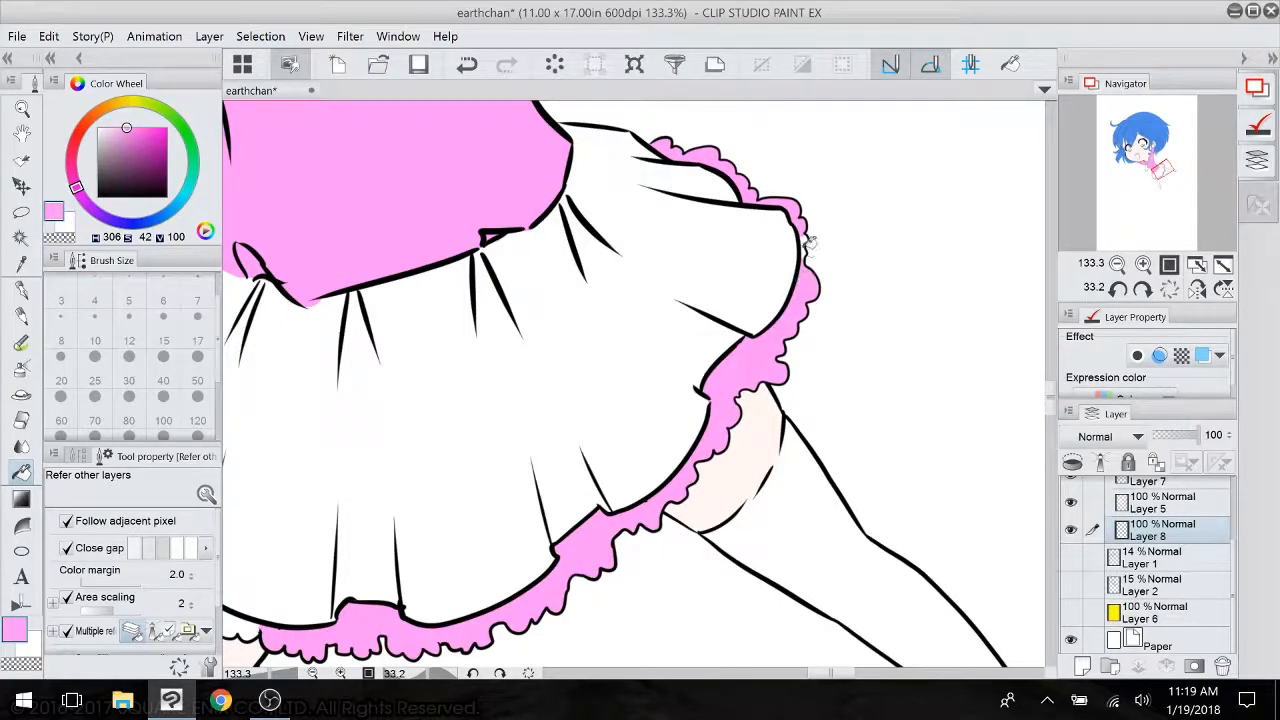
- Fill the remaining ruffle sections along the skirt's lower left hem with light pink on Layer 8
scroll(737, 206, down, 3)
drag(560, 330, 800, 480)
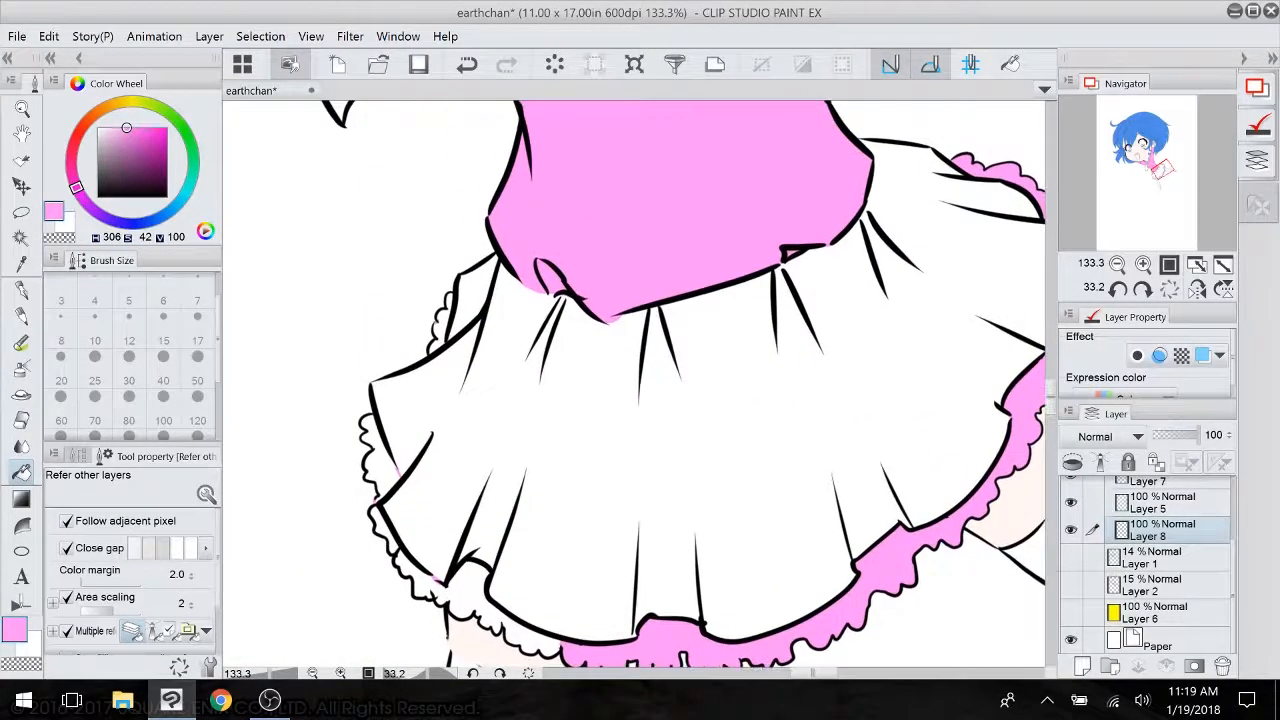
click(468, 598)
click(392, 545)
click(381, 521)
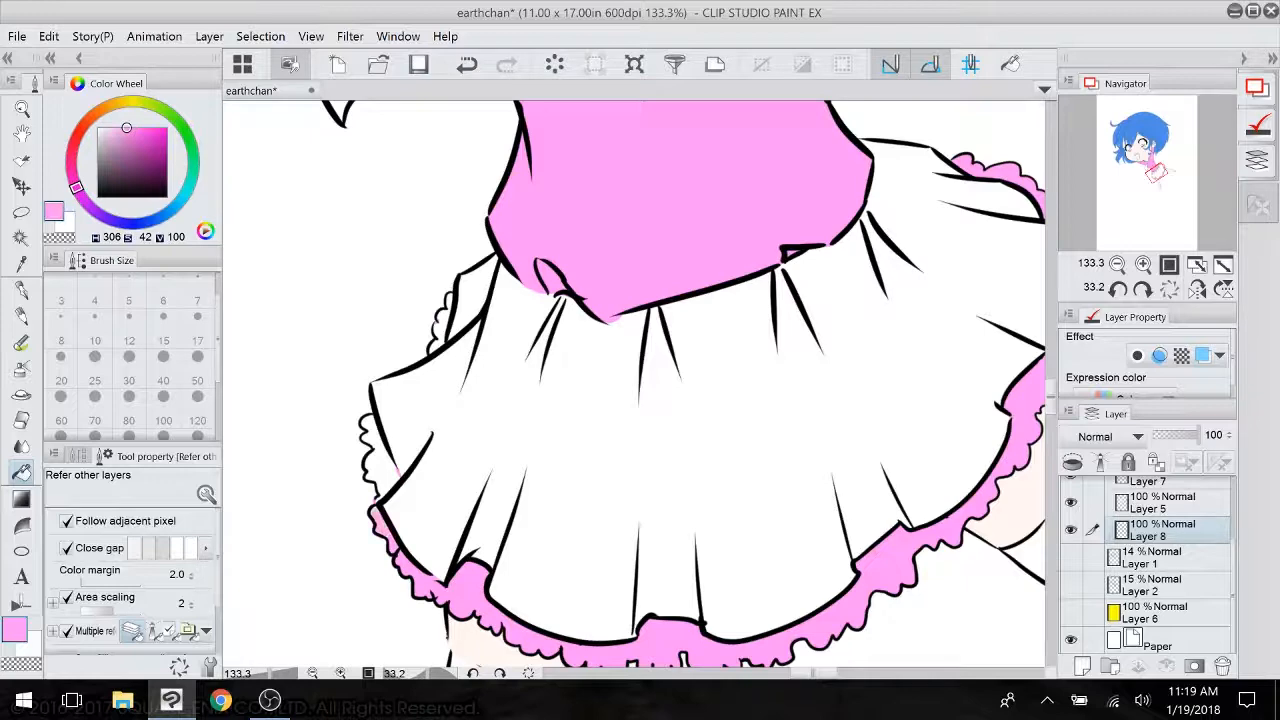
- Fill the remaining ruffle sections along the skirt's upper left edge with light pink on Layer 8
click(378, 465)
click(366, 423)
click(442, 322)
click(434, 349)
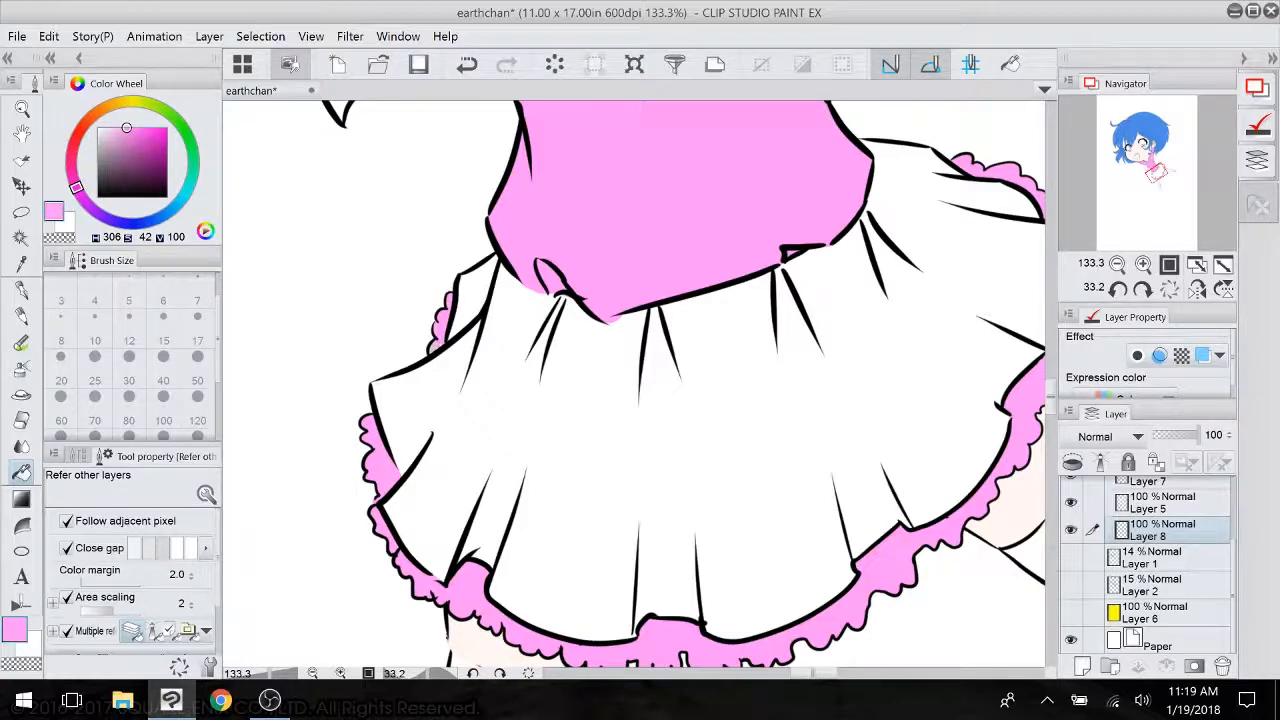
- Recolour all the pink fills on Layer 8 to white by changing the line colour to the drawing colour
drag(660, 578, 633, 323)
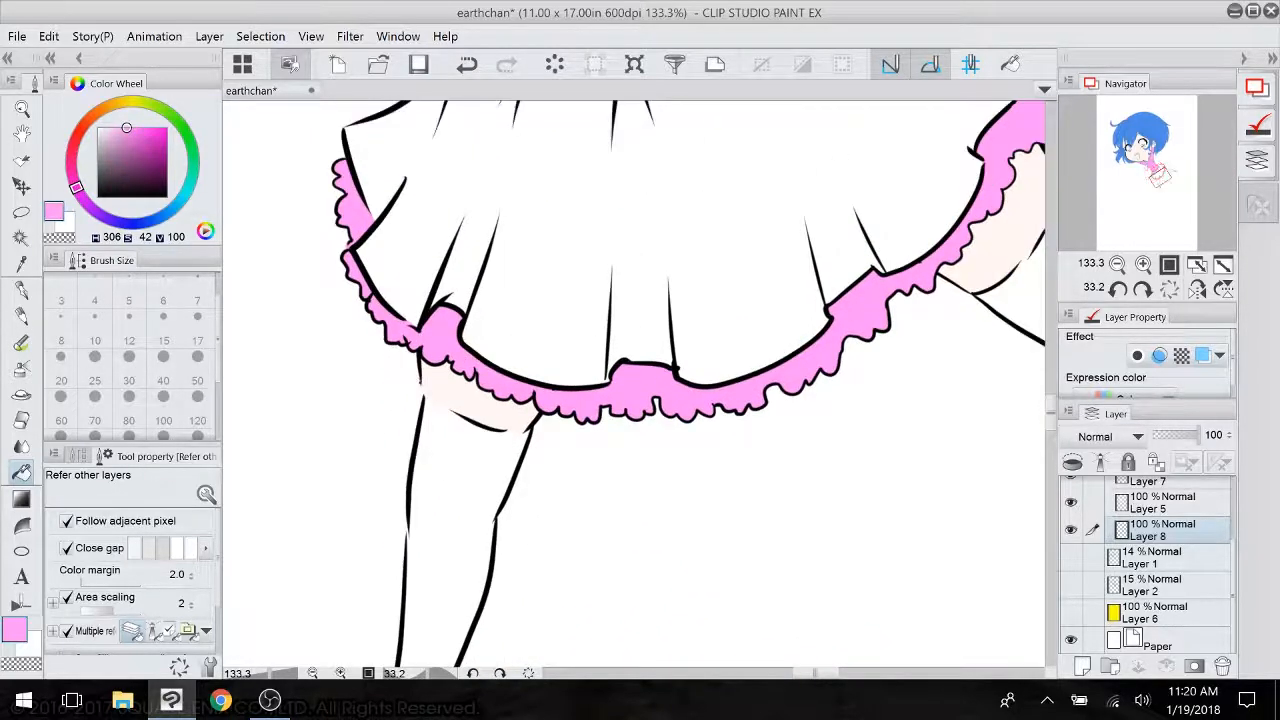
scroll(800, 412, down, 3)
drag(800, 412, 625, 606)
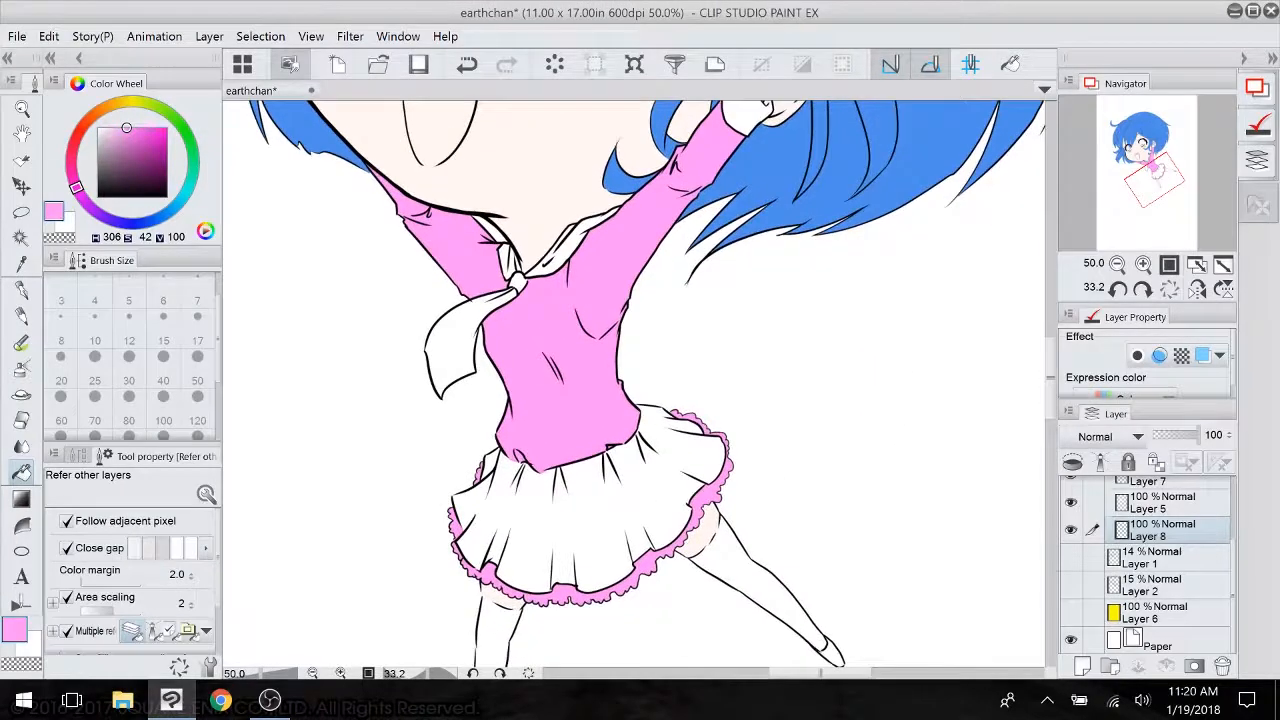
key(x)
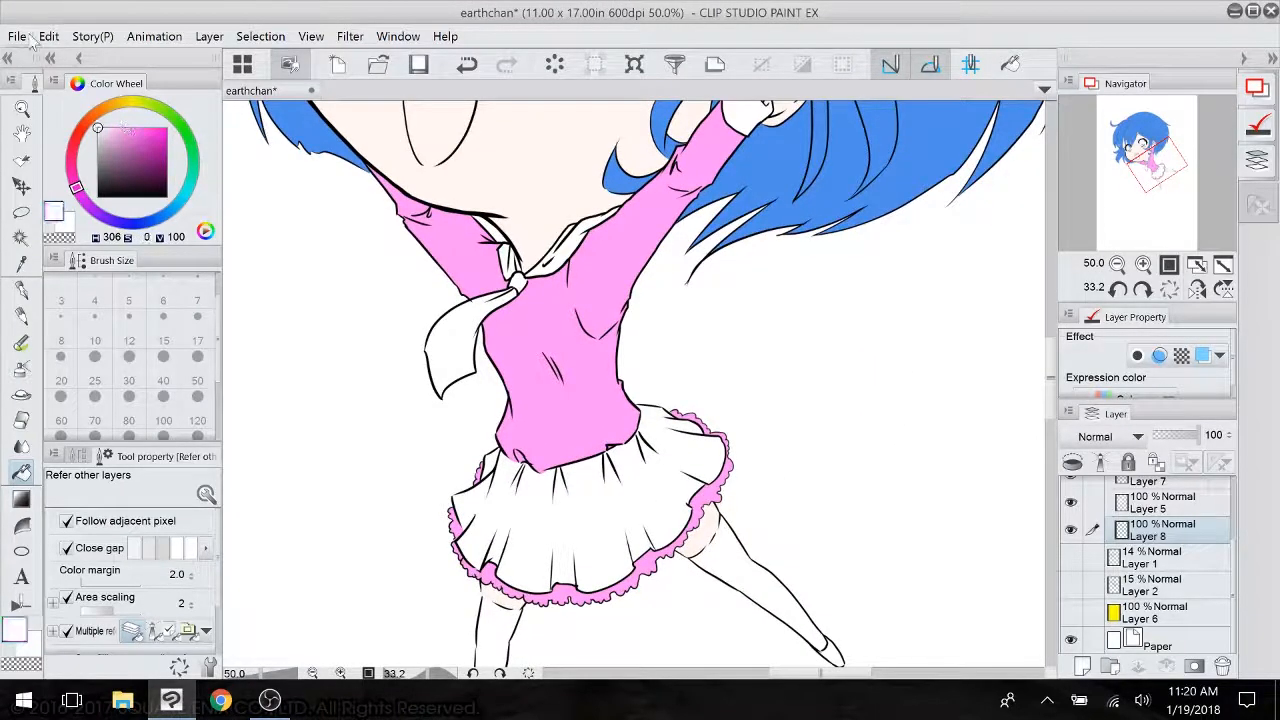
click(49, 36)
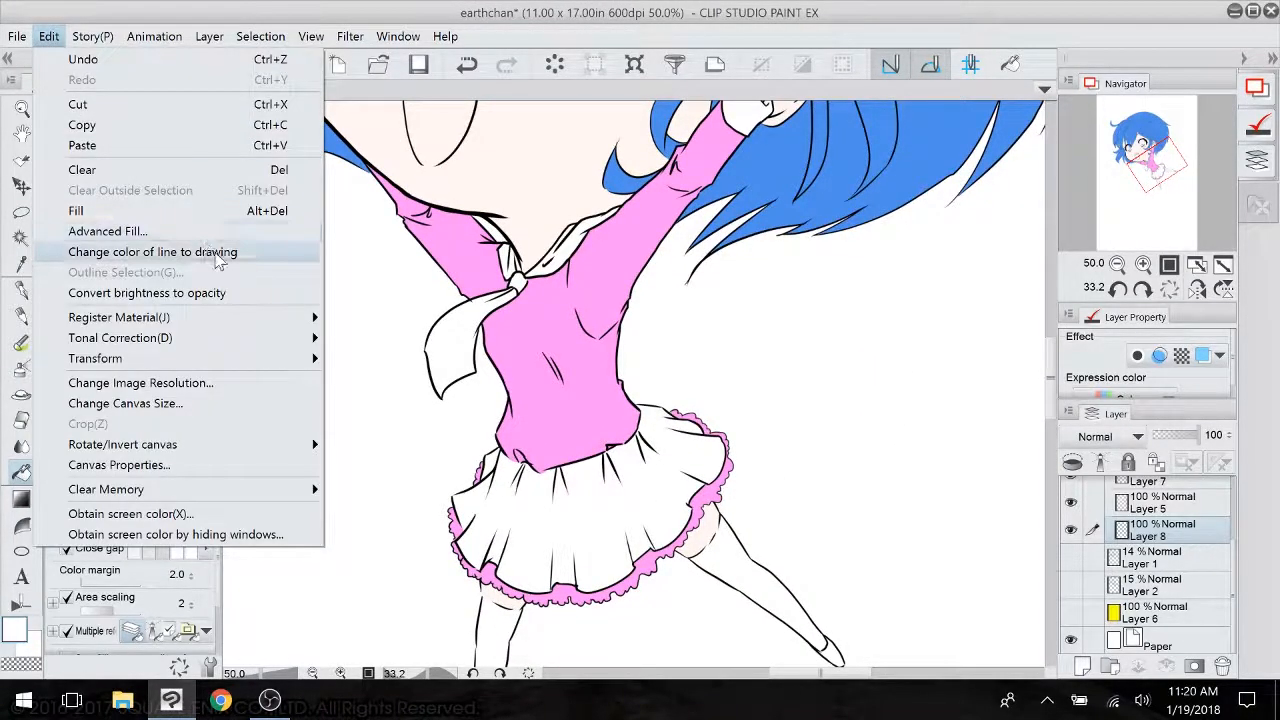
click(228, 261)
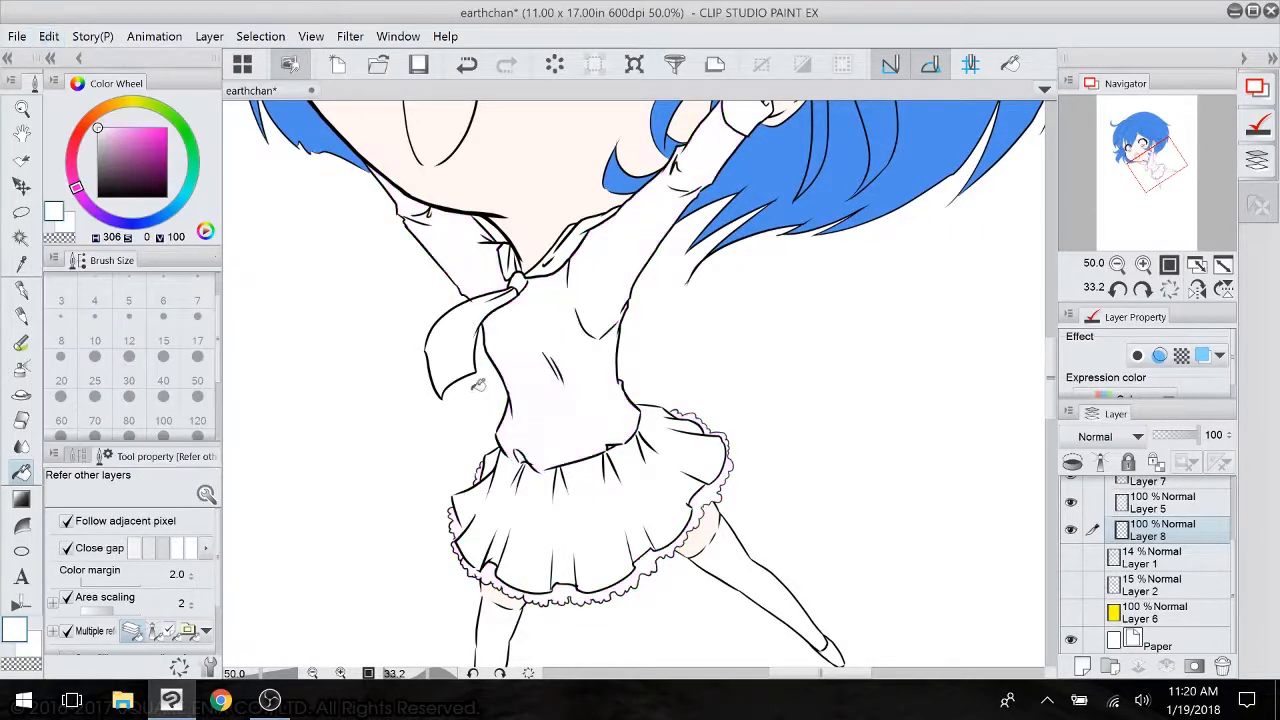
- Show the yellow backdrop on Layer 6 and add a new layer directly below Layer 8
click(1071, 611)
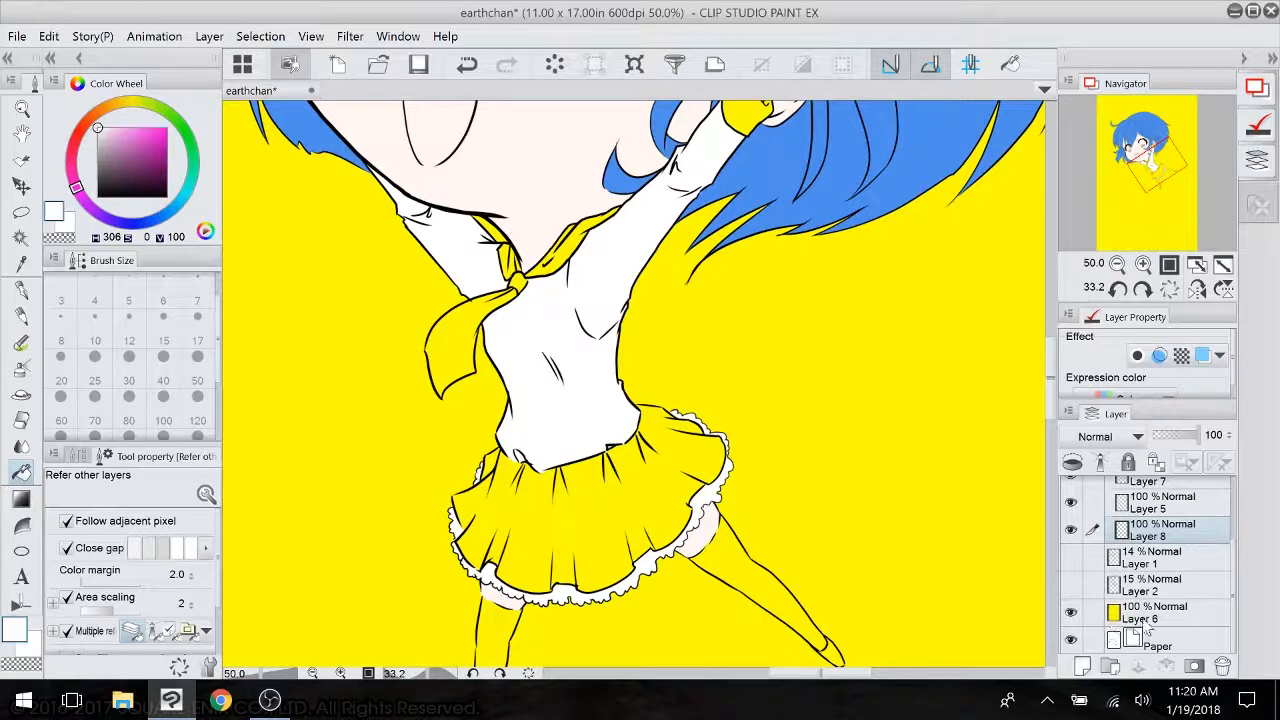
click(1071, 611)
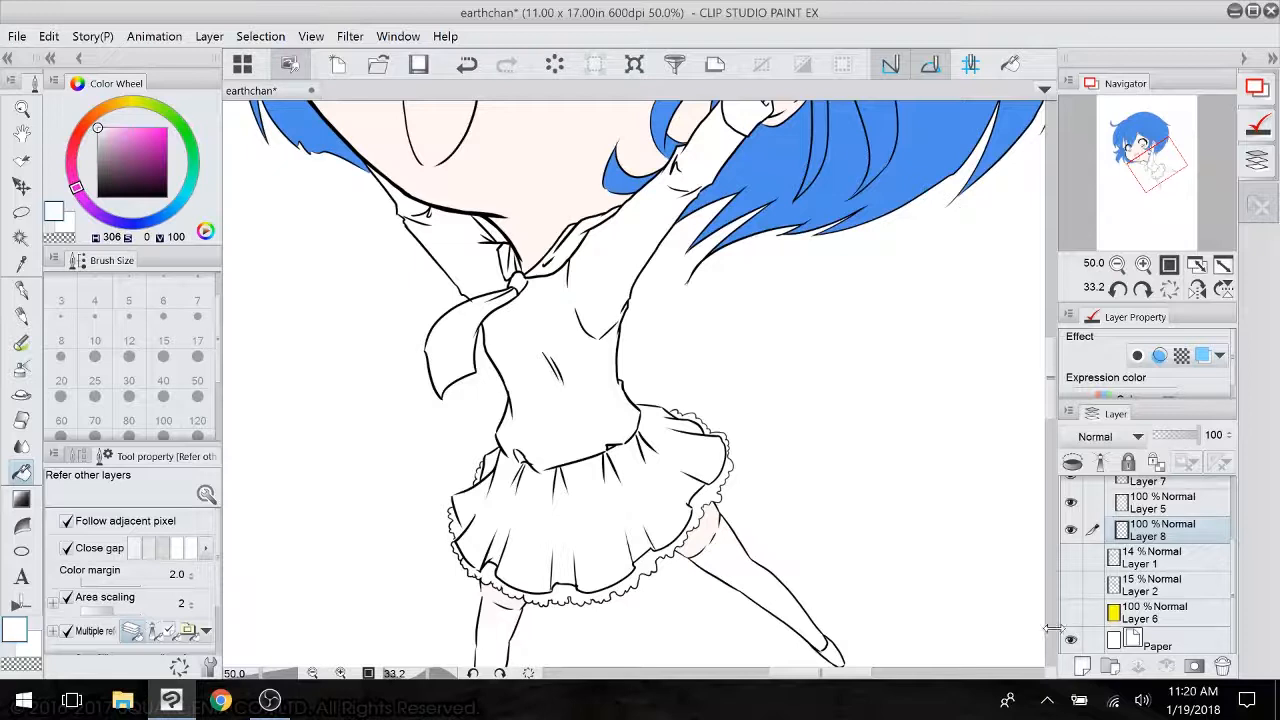
click(1071, 611)
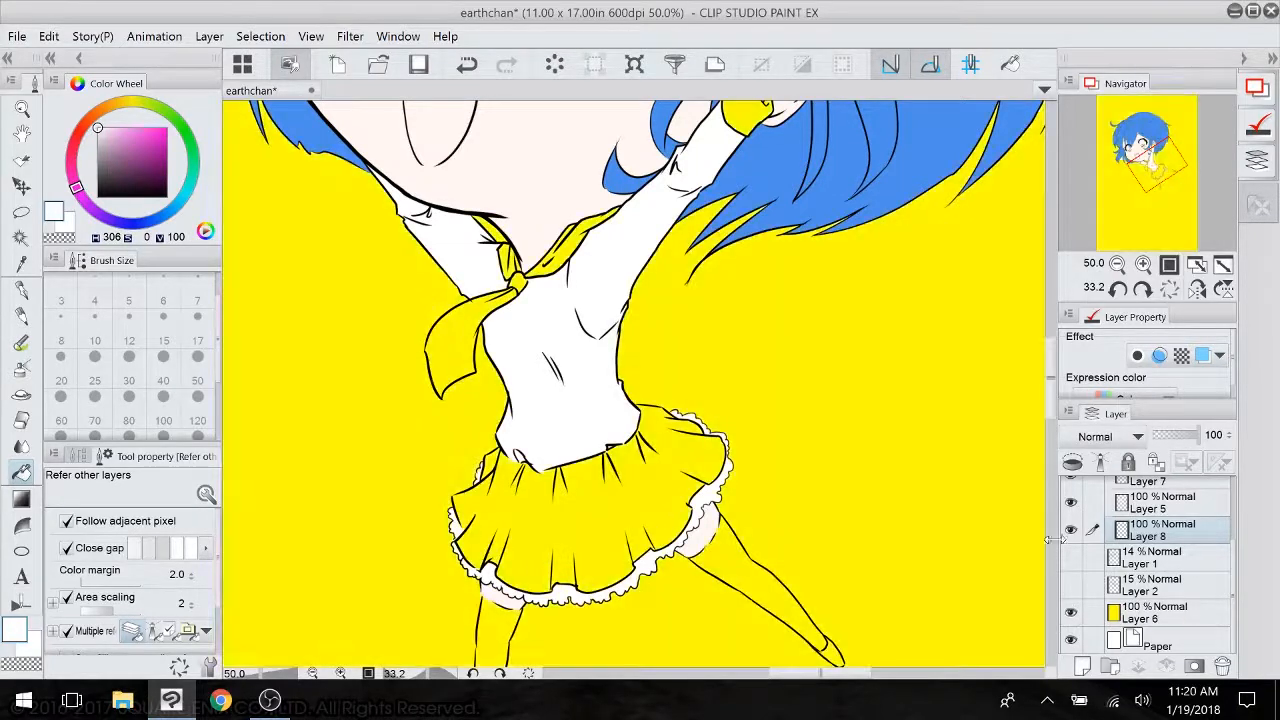
click(1082, 667)
drag(1151, 546, 1150, 578)
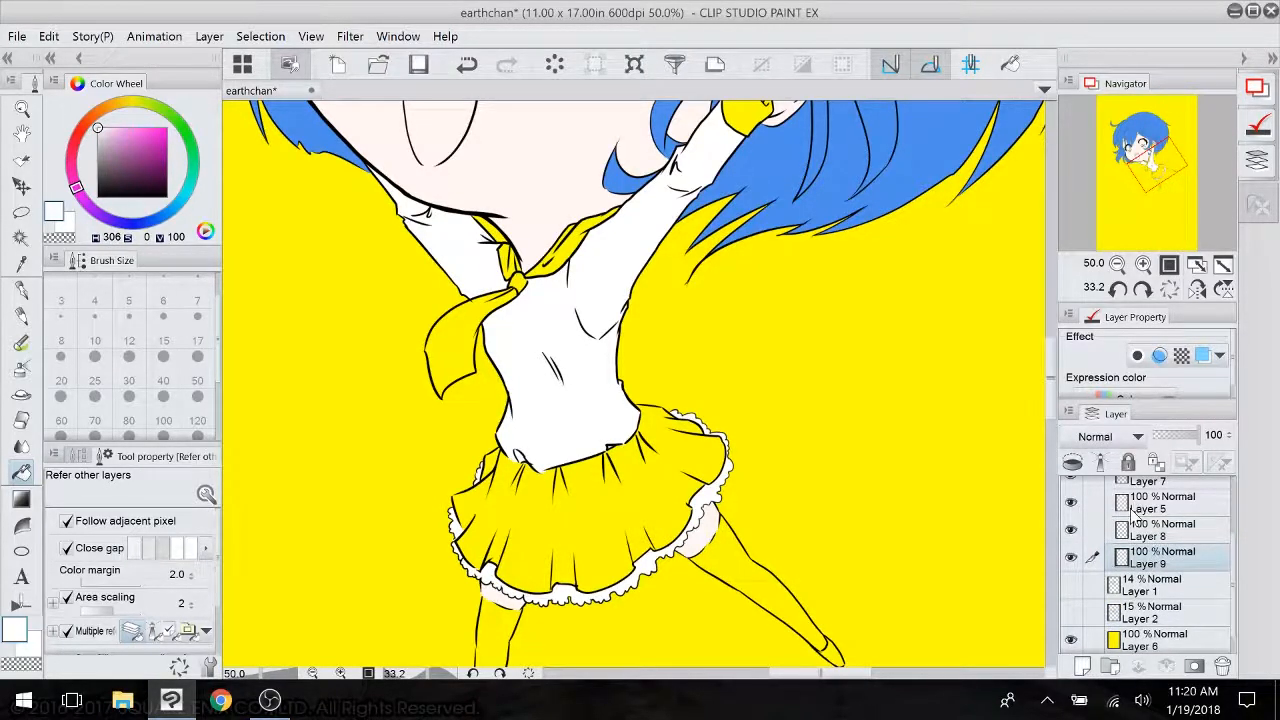
- Fill the neck tie and collar with purple (H 287, S 71, V 68) on Layer 9
mouse_move(135, 158)
mouse_down()
mouse_move(157, 145)
mouse_move(147, 150)
mouse_up()
click(88, 205)
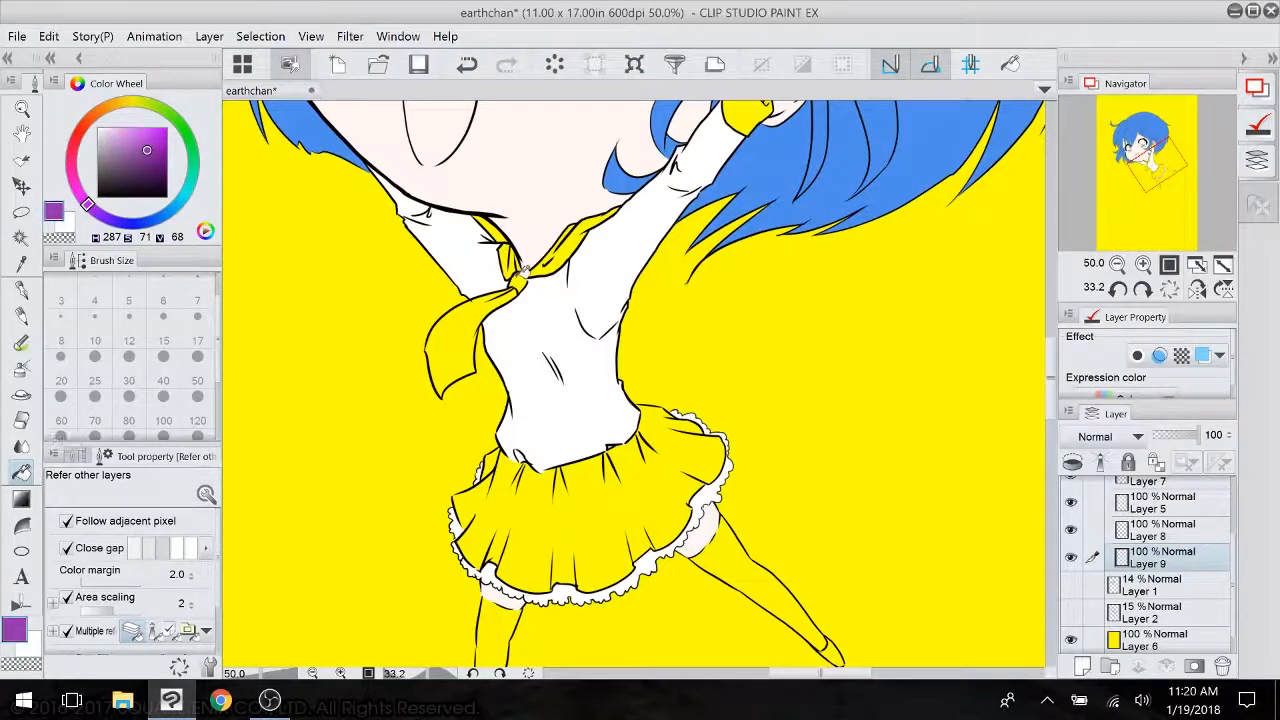
click(465, 344)
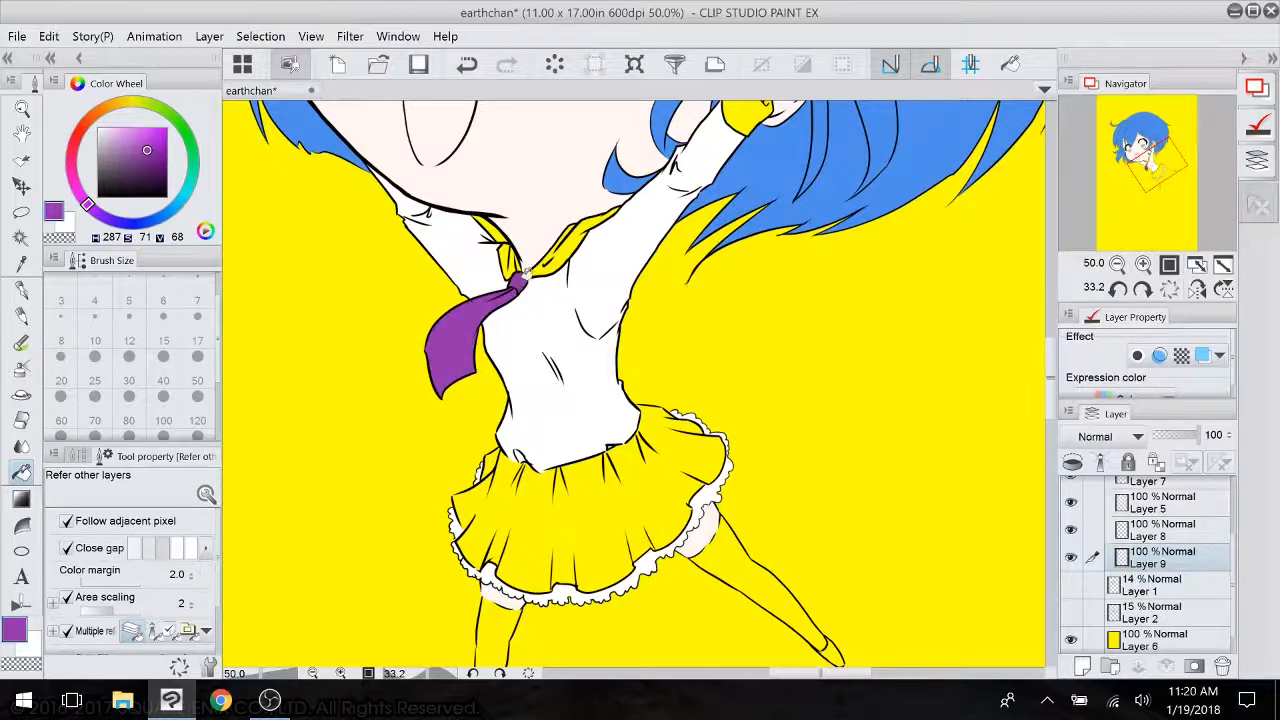
click(512, 262)
click(572, 253)
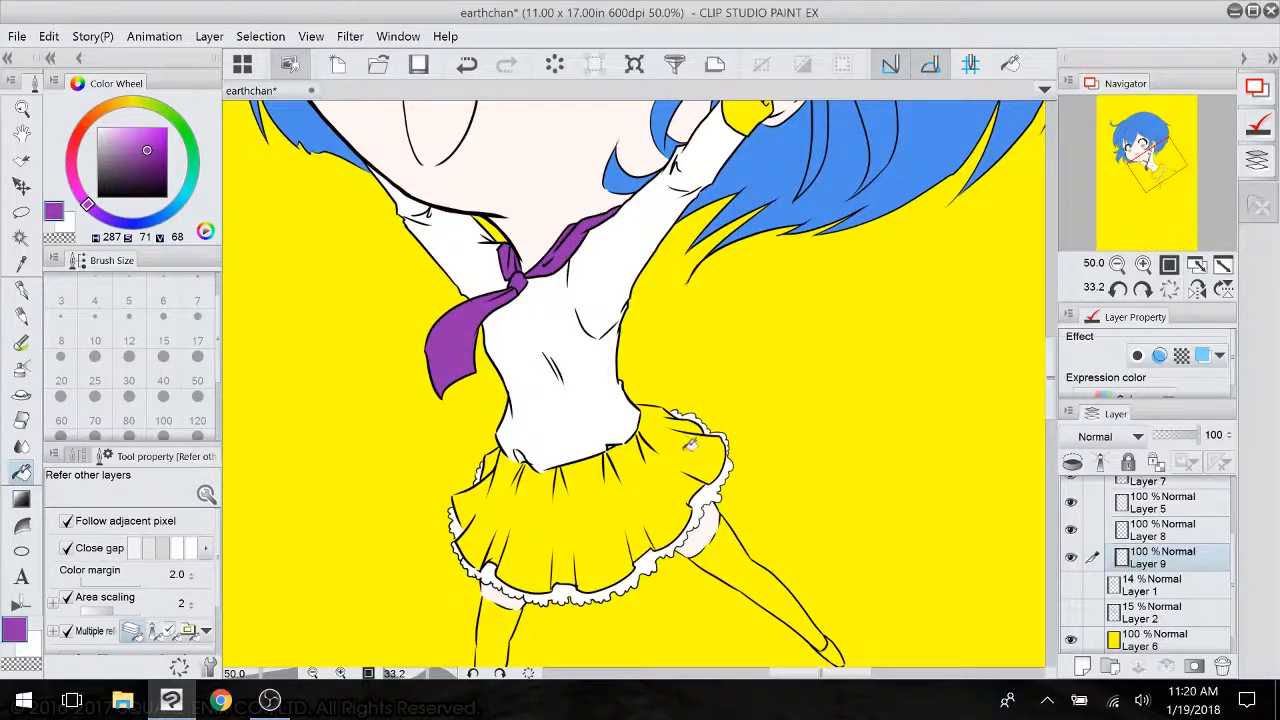
- Fill the skirt and the raised arm's sleeve cuff with the same purple on Layer 9
click(690, 442)
click(493, 461)
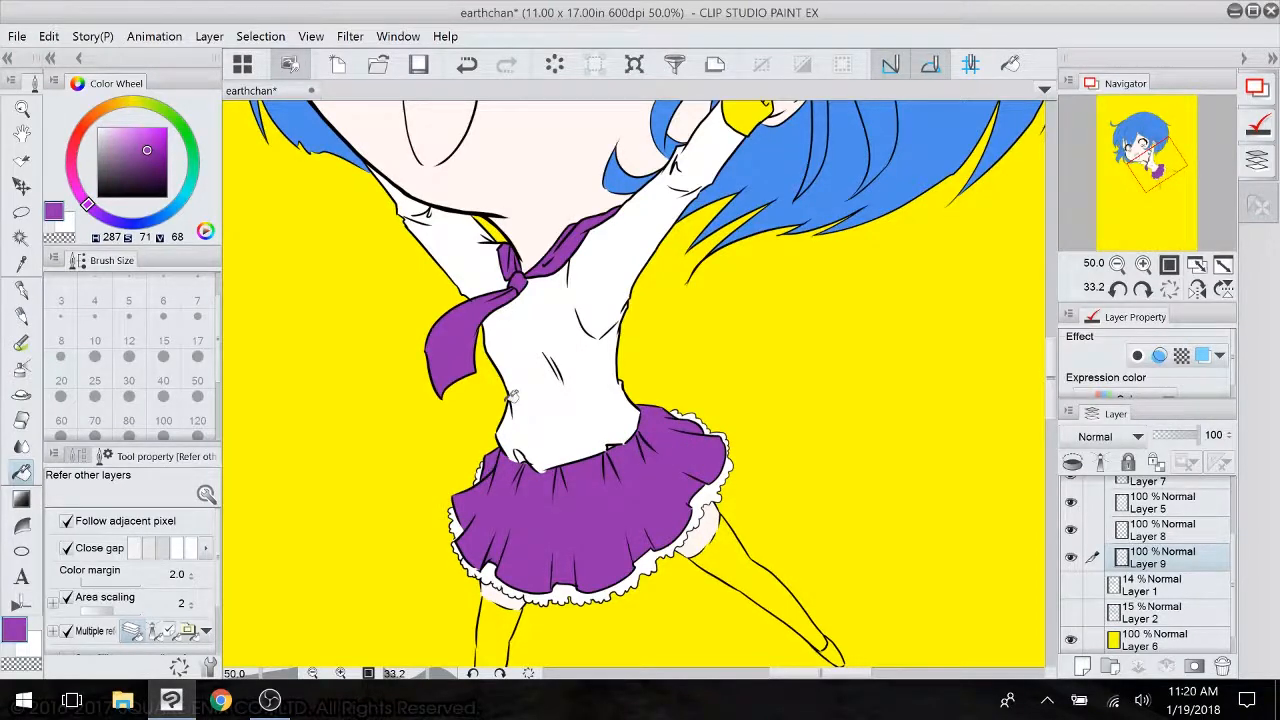
drag(511, 396, 445, 575)
click(678, 289)
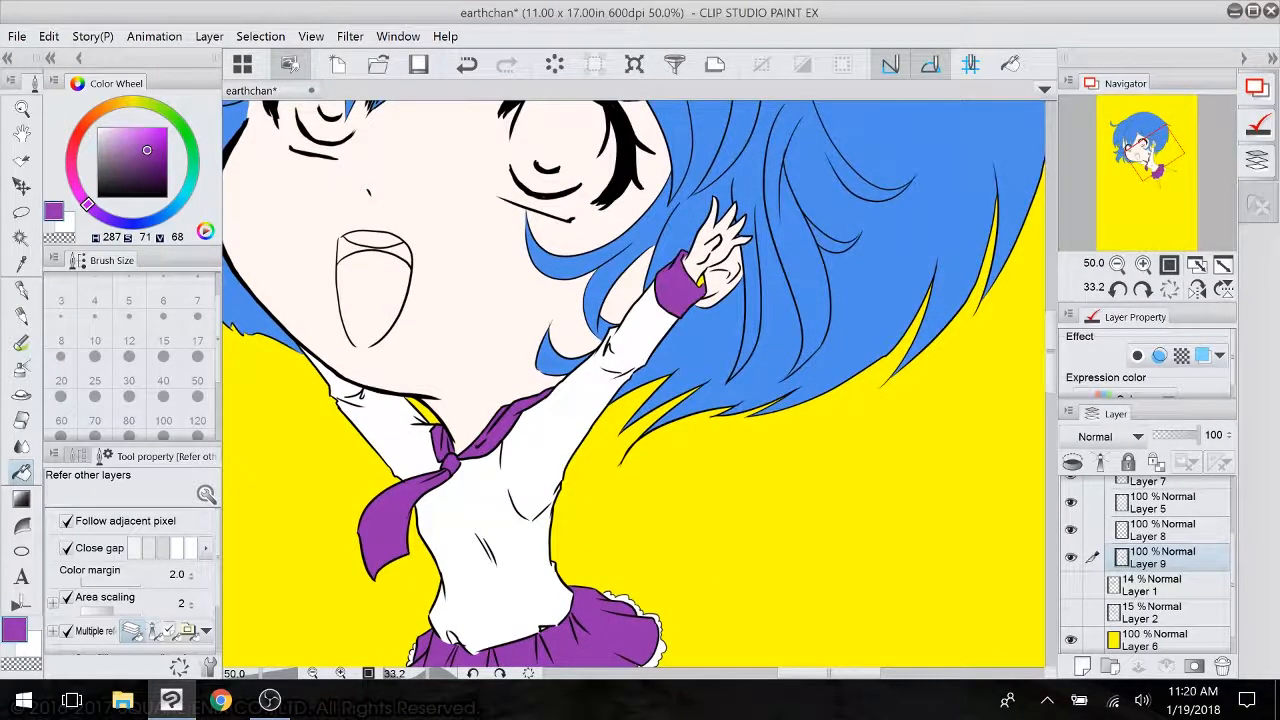
- Fill the unpainted gap between the chin and collar with the sampled hair blue on Layer 7
drag(600, 400, 710, 431)
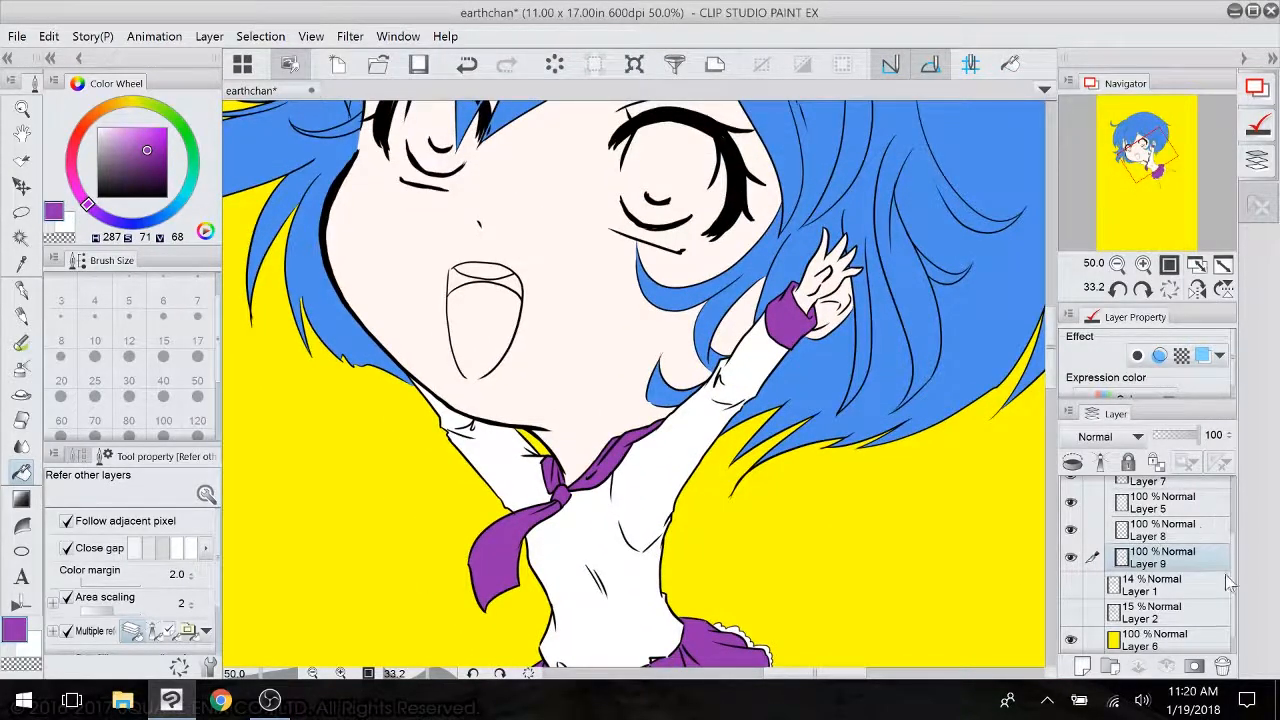
drag(1237, 580, 1237, 531)
click(1165, 547)
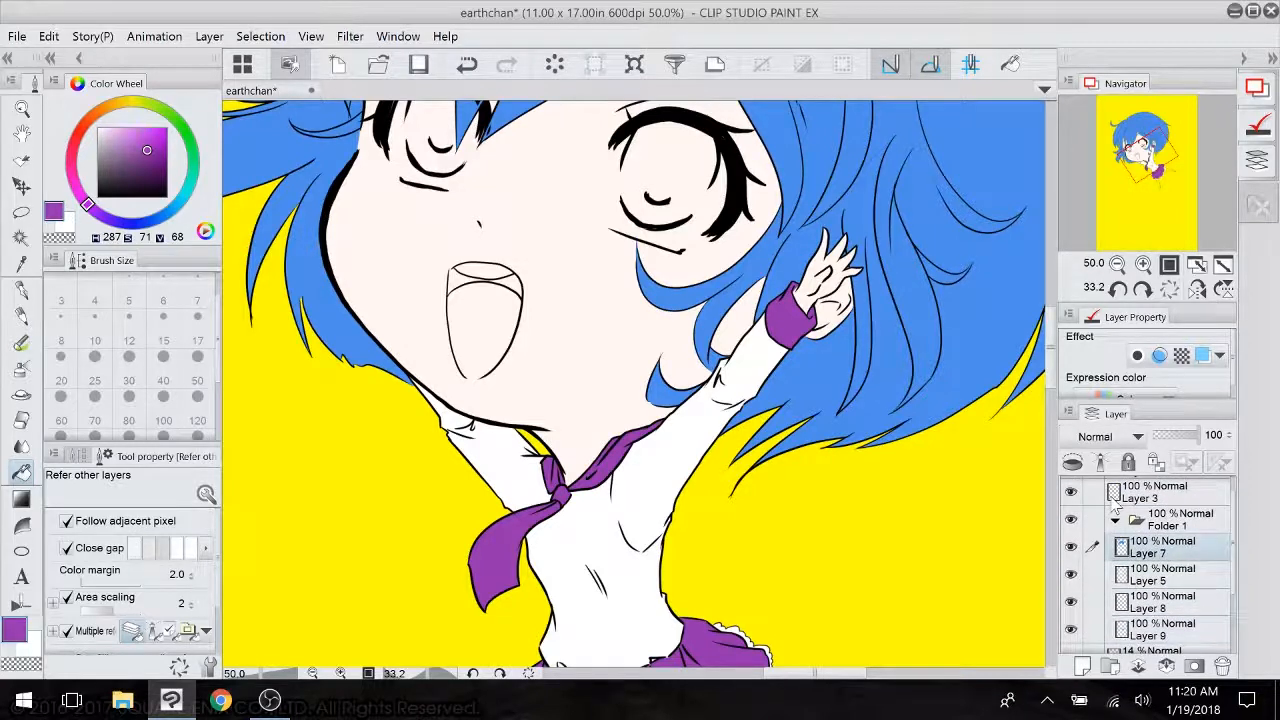
alt+click(787, 269)
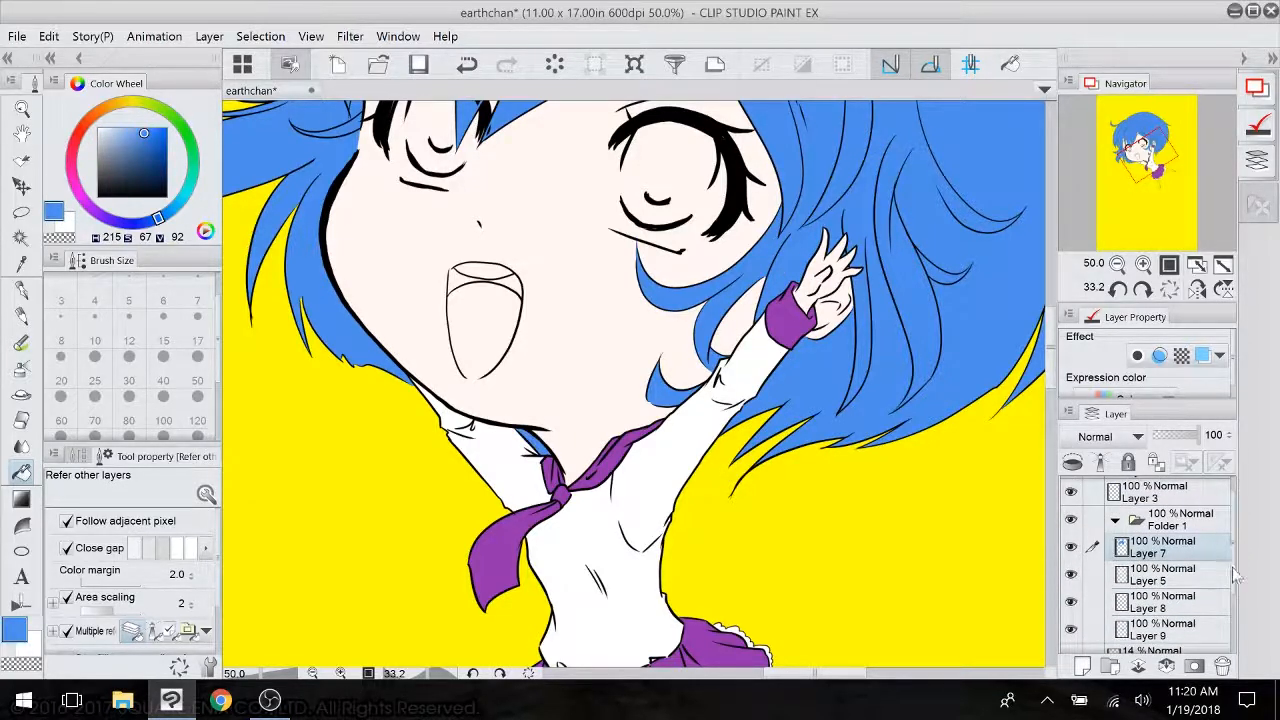
- Add a new layer below Layer 9 and set the drawing colour to dark navy (H 238, S 42, V 37)
drag(1237, 580, 1237, 620)
click(1160, 535)
click(1082, 666)
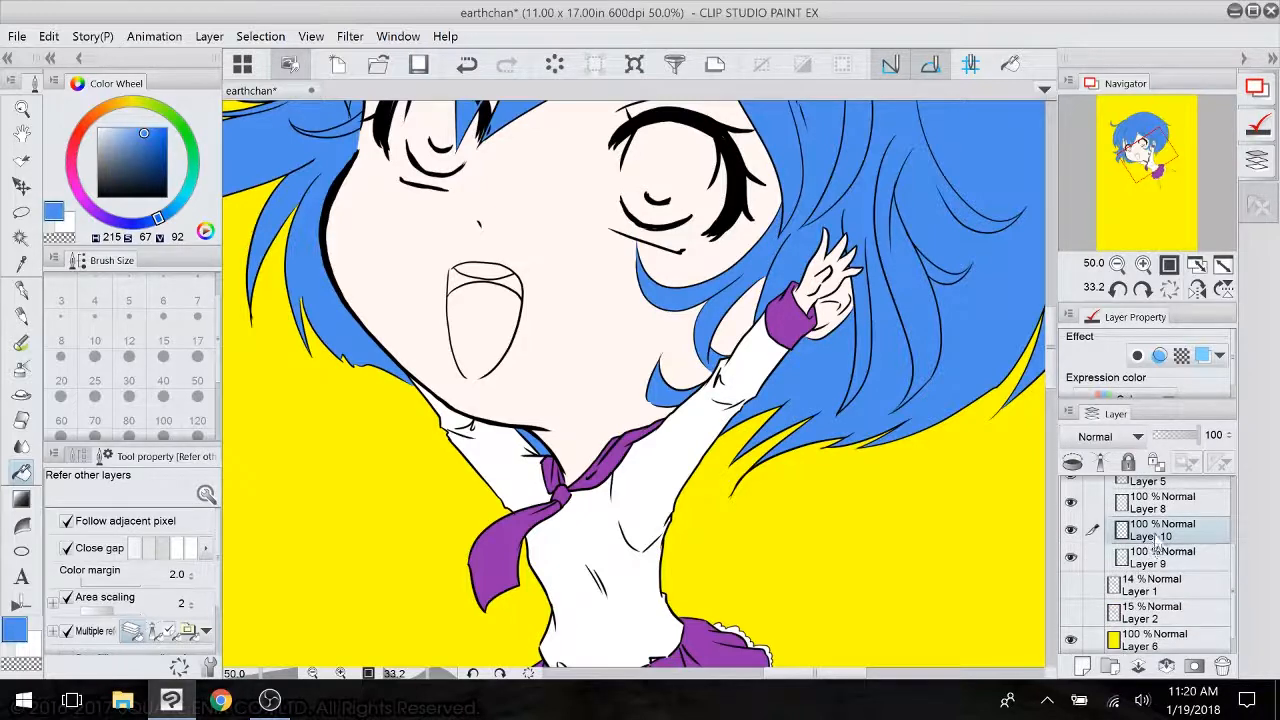
drag(700, 560, 615, 160)
drag(110, 160, 135, 222)
click(127, 168)
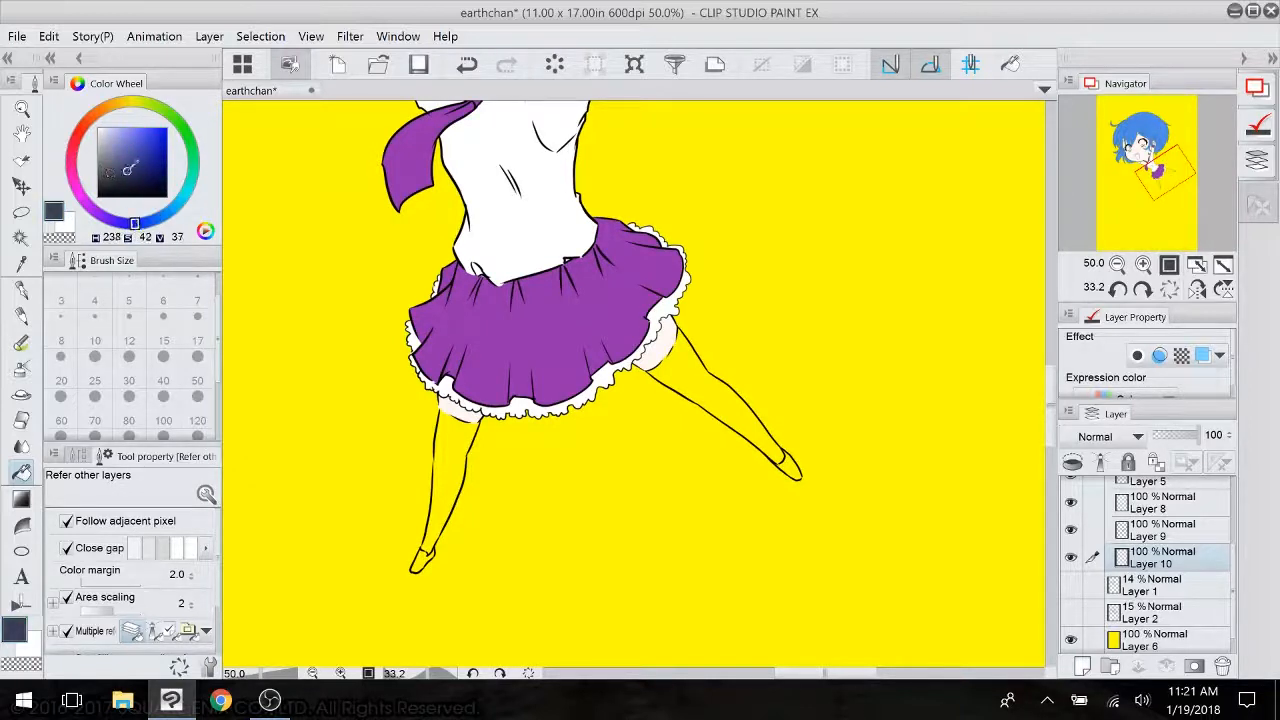
- Fill both stockings and both shoes with dark navy on Layer 10
click(464, 458)
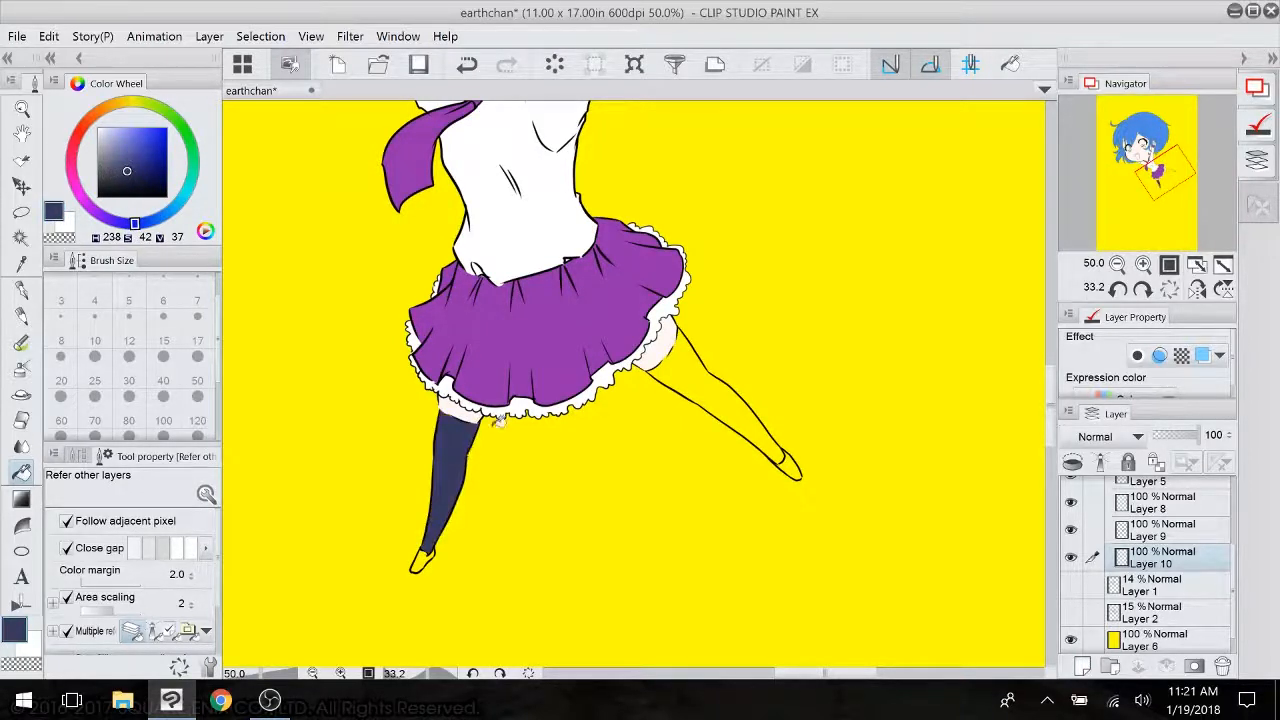
click(769, 431)
click(797, 468)
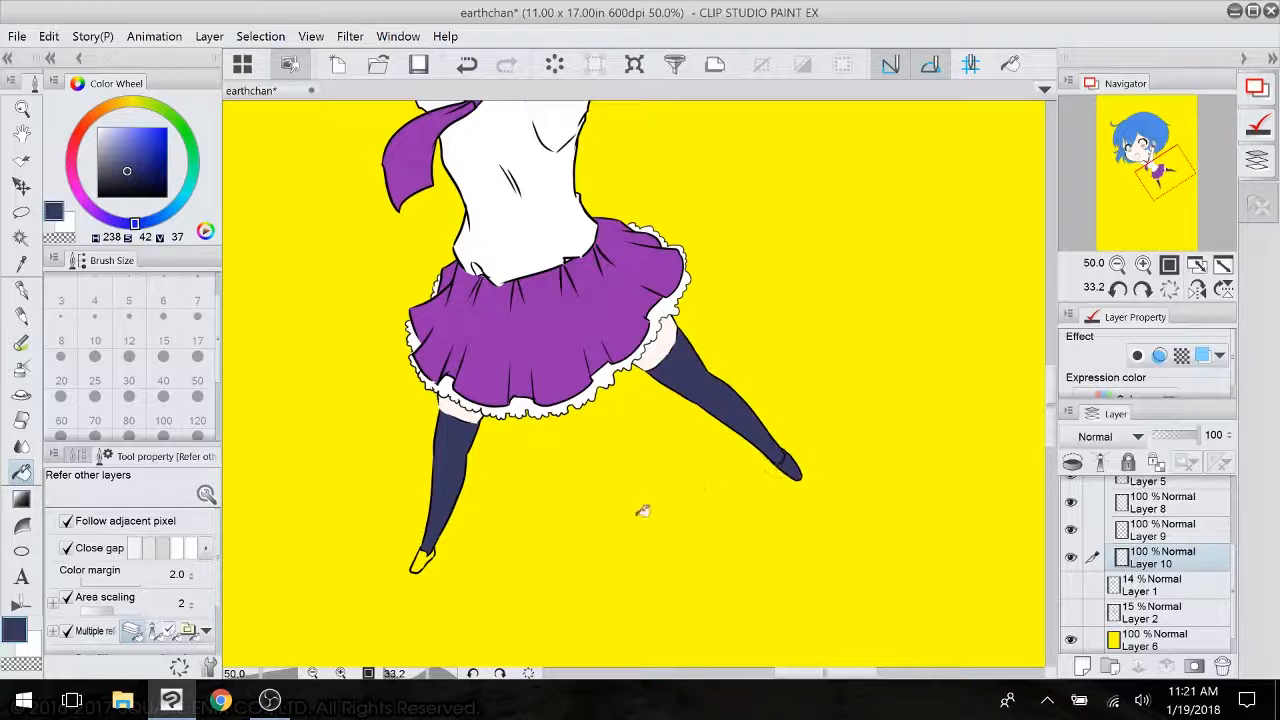
click(427, 553)
drag(430, 547, 412, 587)
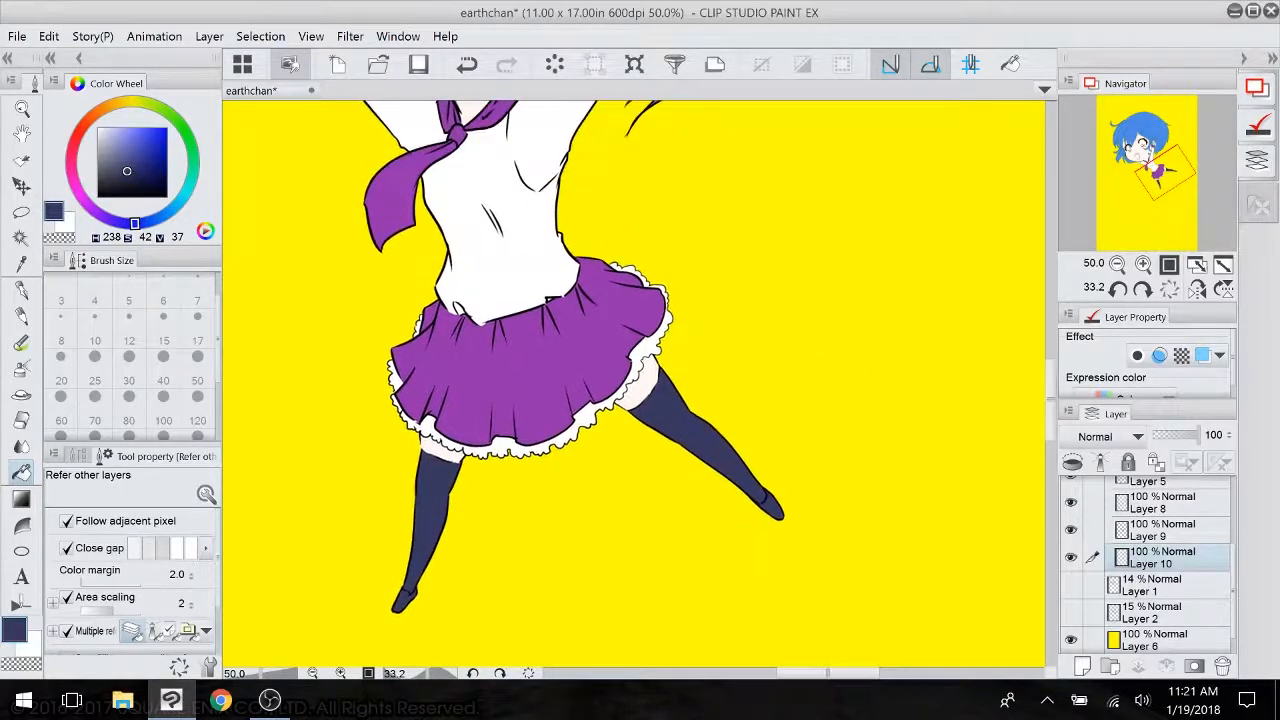
- Examine the flat colours over the whole character, from full figure to a closer look at the outfit
drag(805, 374, 705, 547)
scroll(790, 417, down, 2)
drag(715, 590, 680, 606)
drag(566, 600, 772, 520)
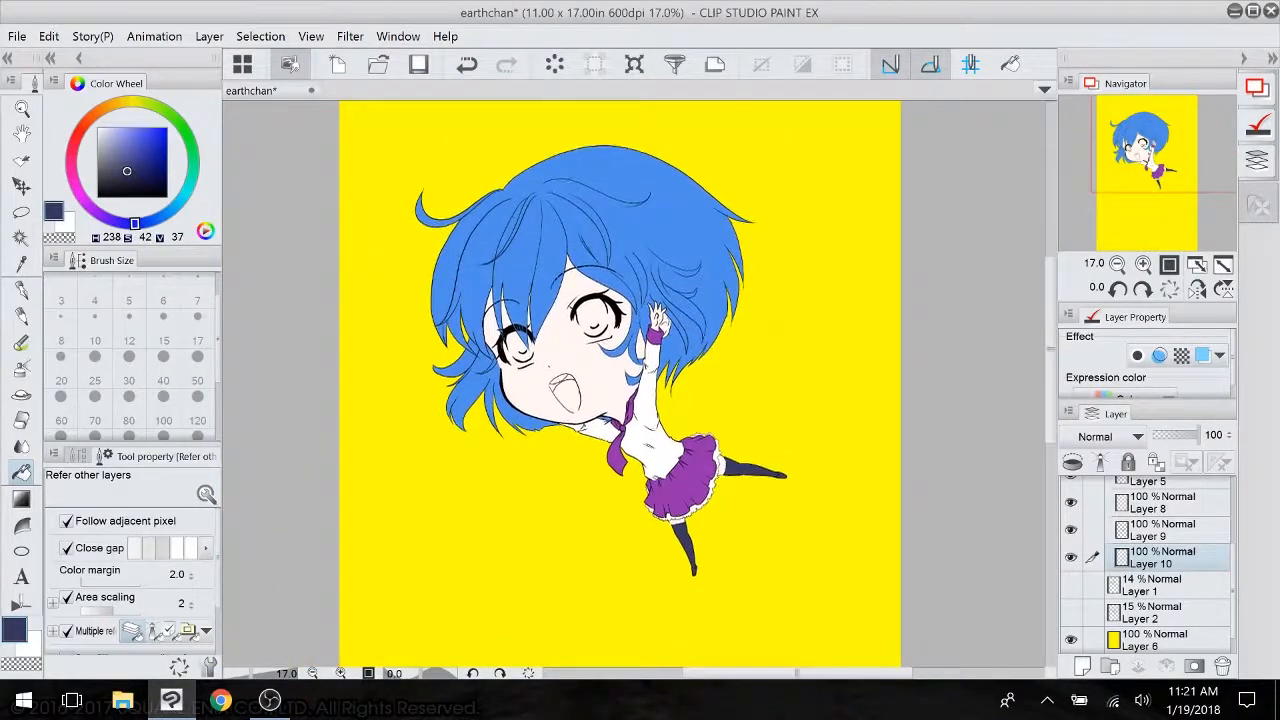
drag(862, 445, 836, 510)
drag(836, 510, 805, 624)
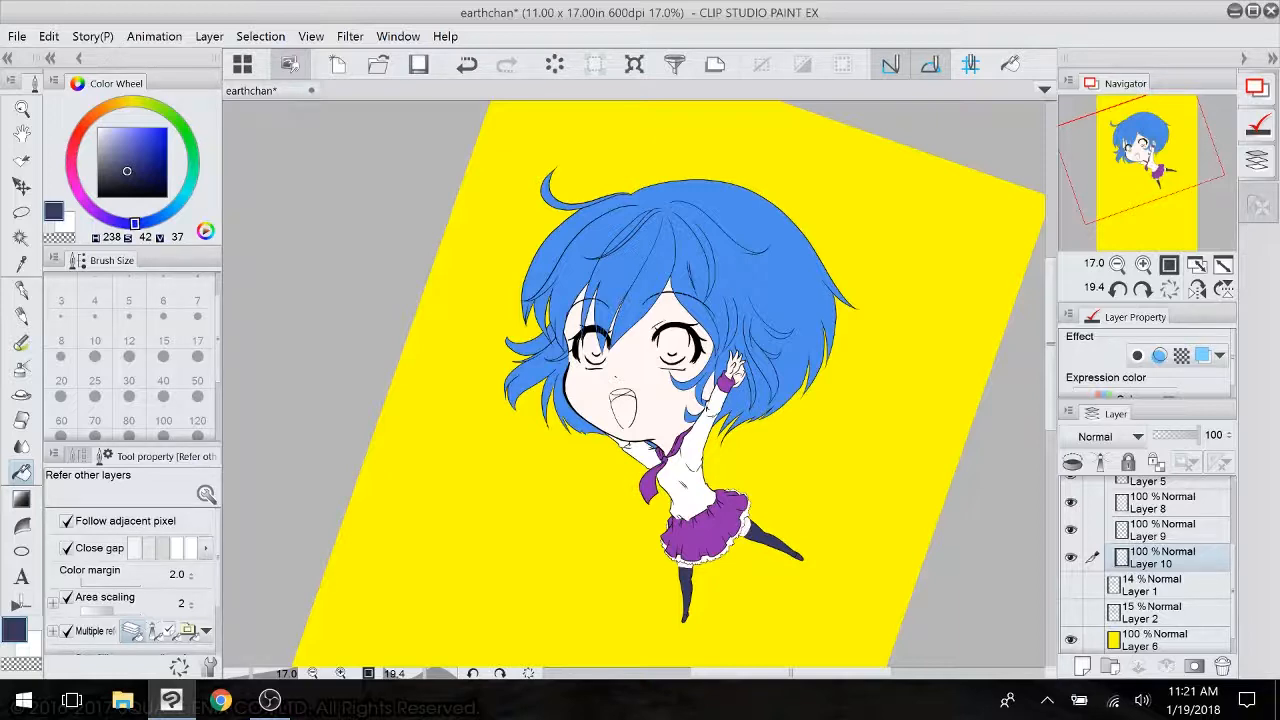
drag(700, 400, 583, 405)
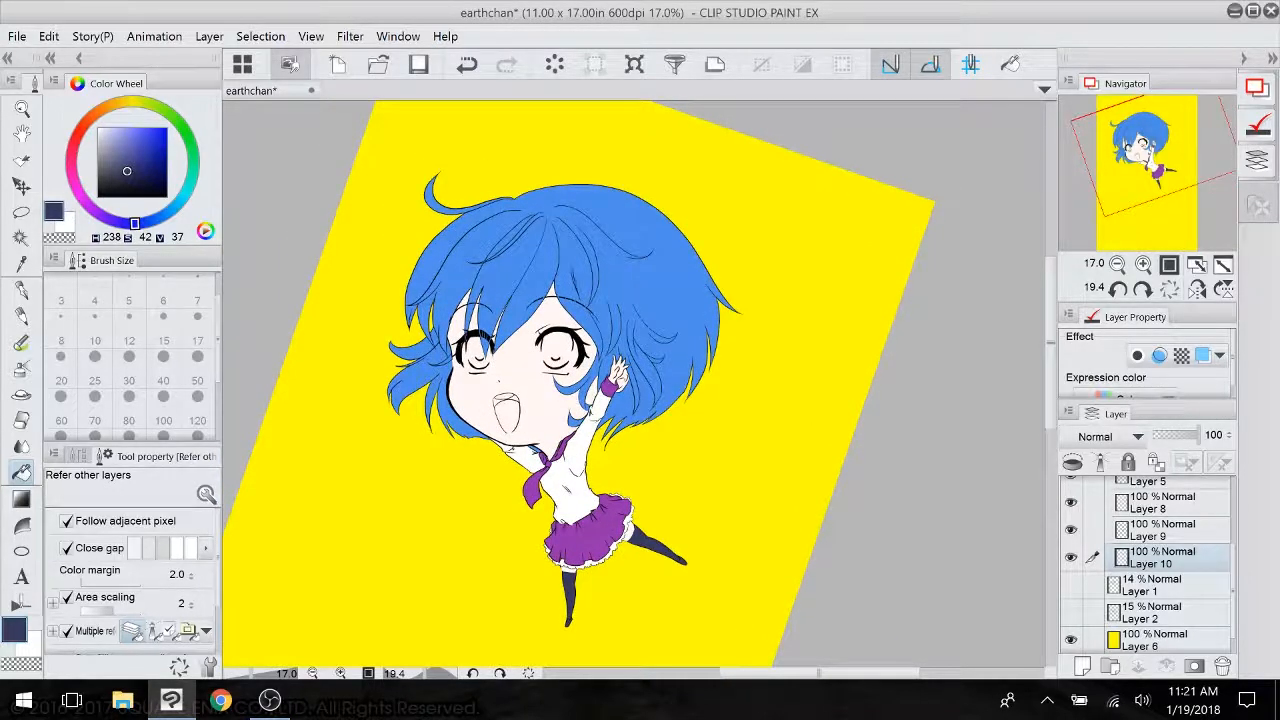
scroll(660, 545, up, 2)
drag(660, 545, 757, 495)
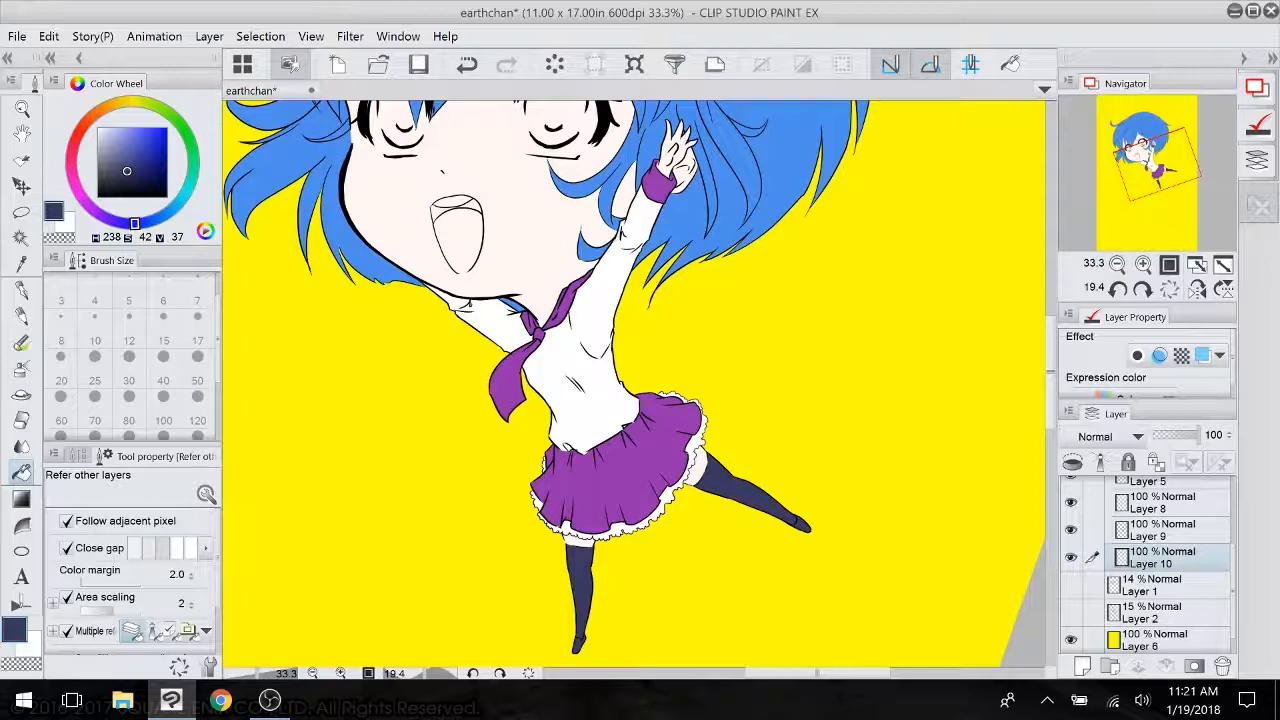
- Hide the yellow Layer 6 and the Paper layer, and save the earthchan file
scroll(1150, 560, down, 1)
click(1071, 612)
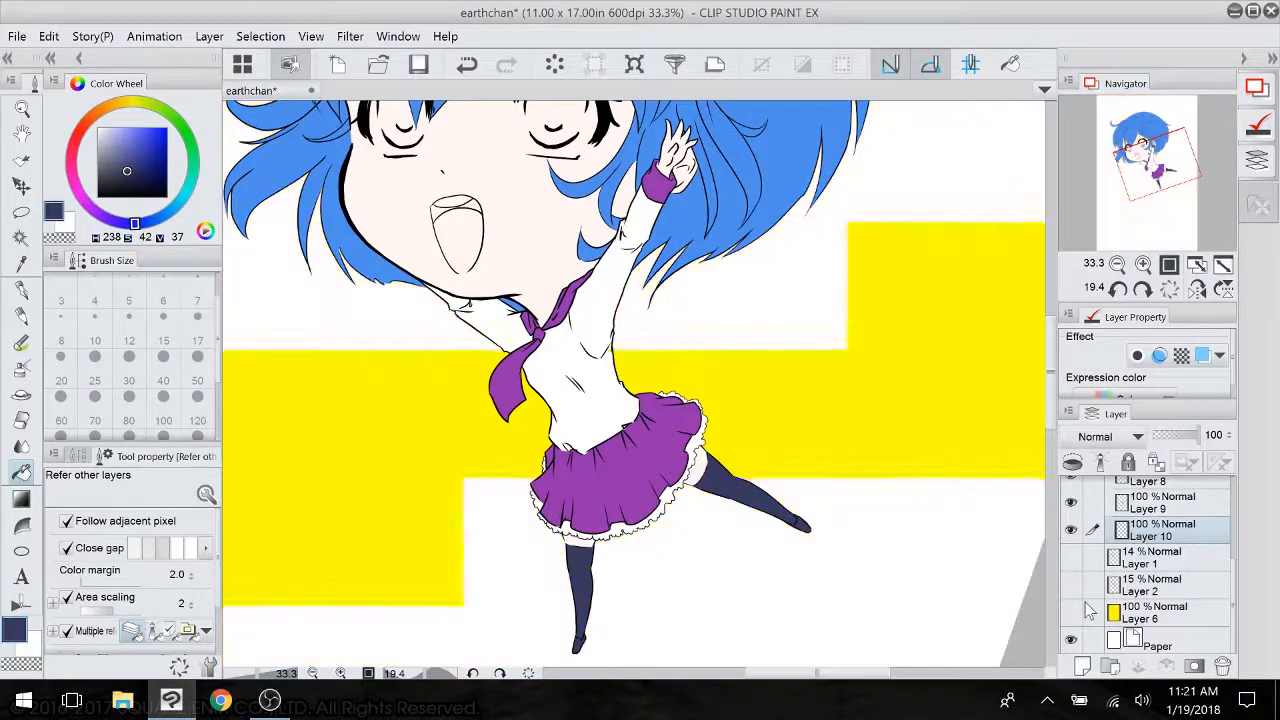
click(1071, 641)
drag(695, 460, 712, 587)
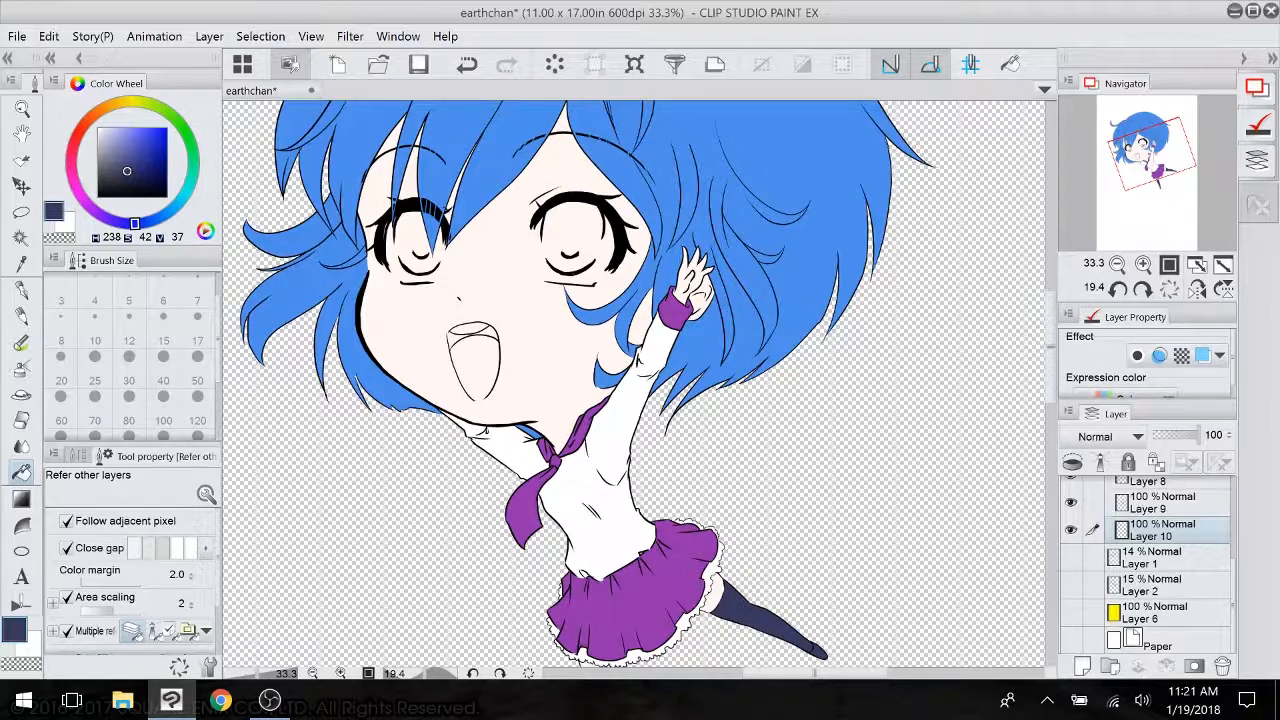
scroll(1150, 565, up, 4)
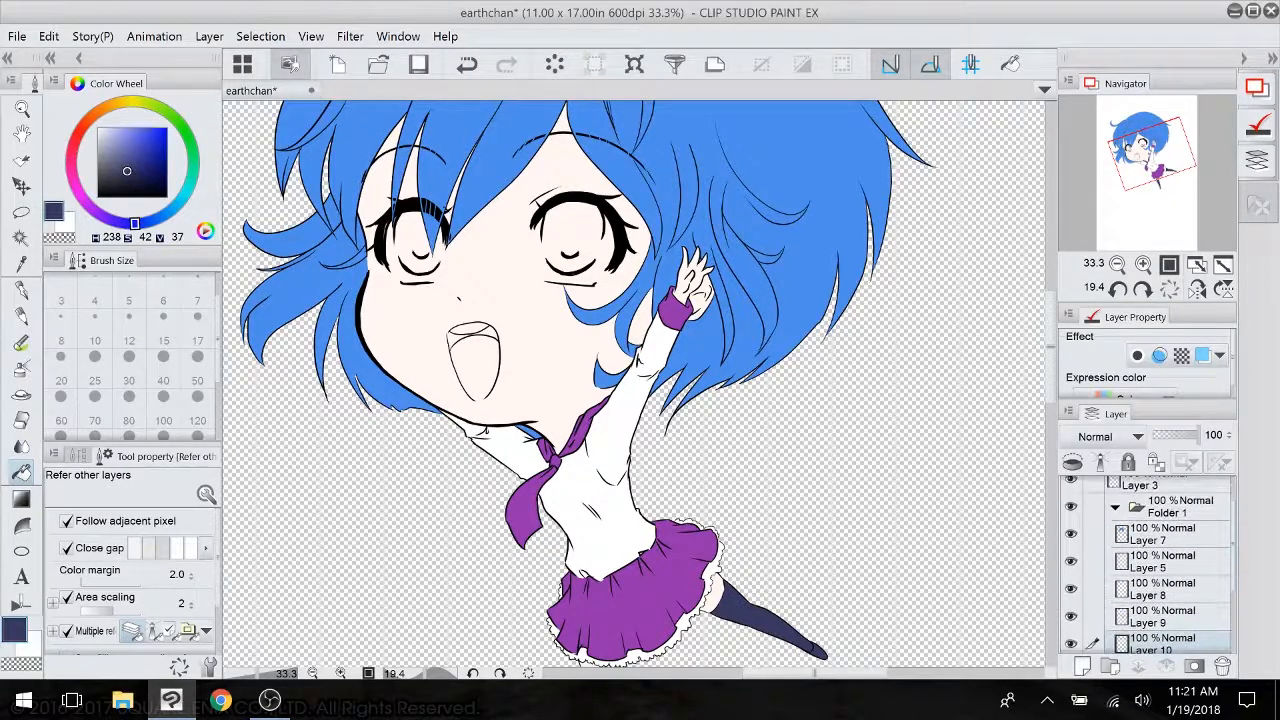
scroll(1150, 565, down, 1)
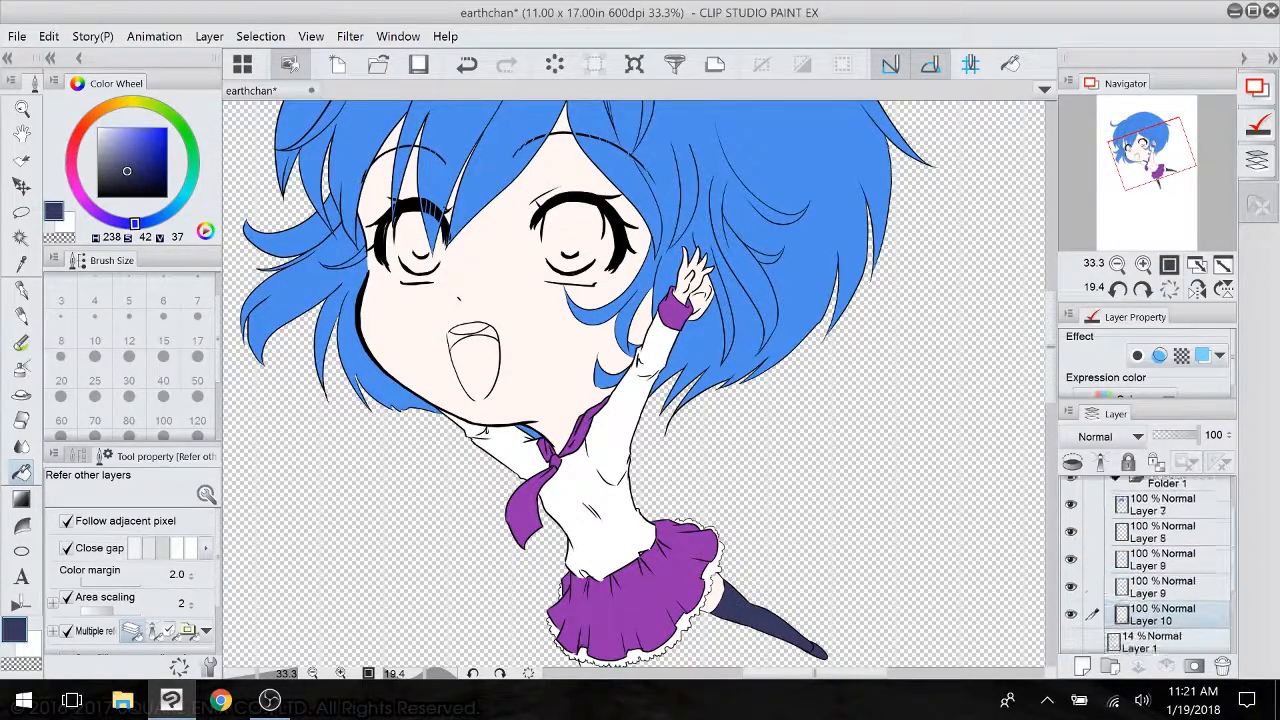
scroll(1150, 565, down, 1)
scroll(1150, 565, up, 1)
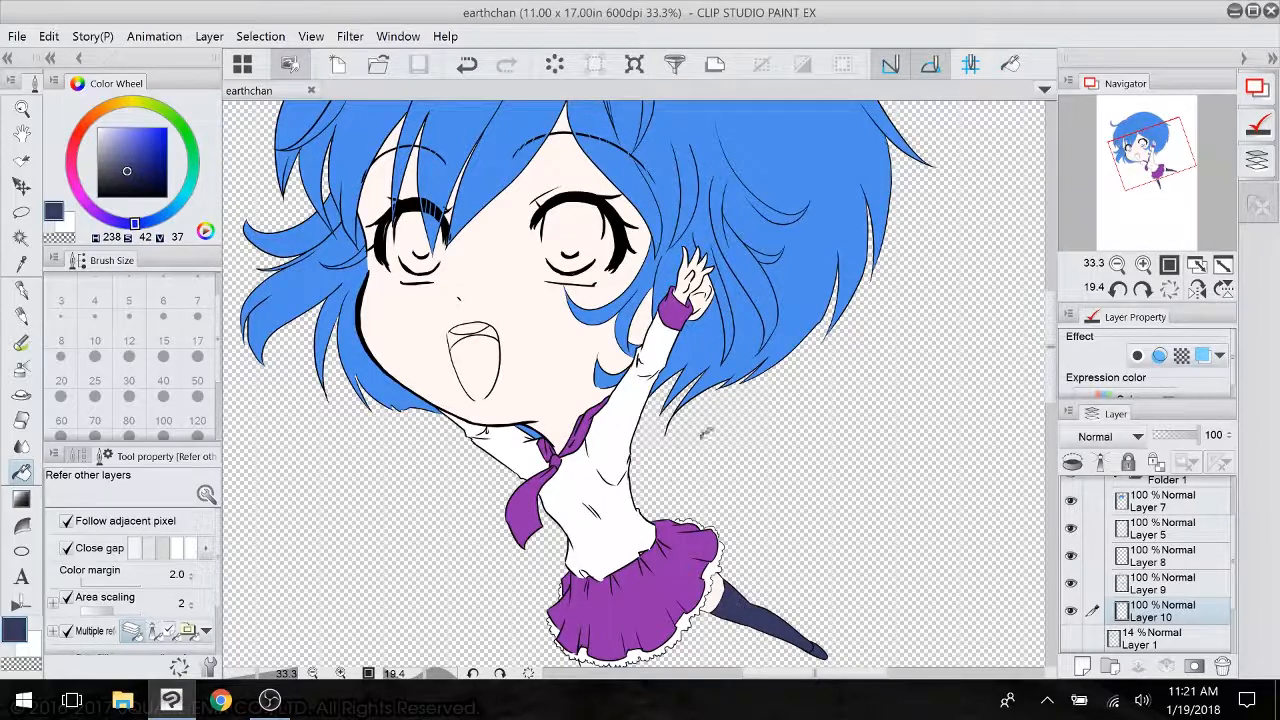
click(270, 702)
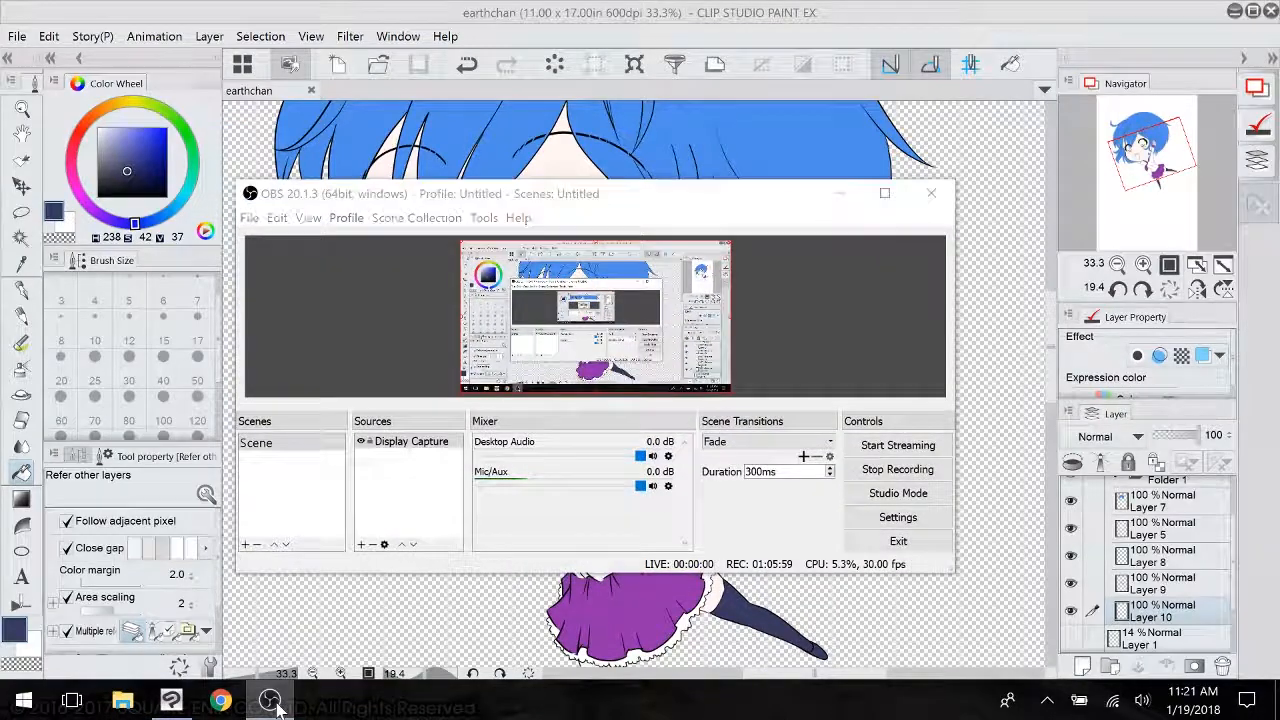
click(272, 703)
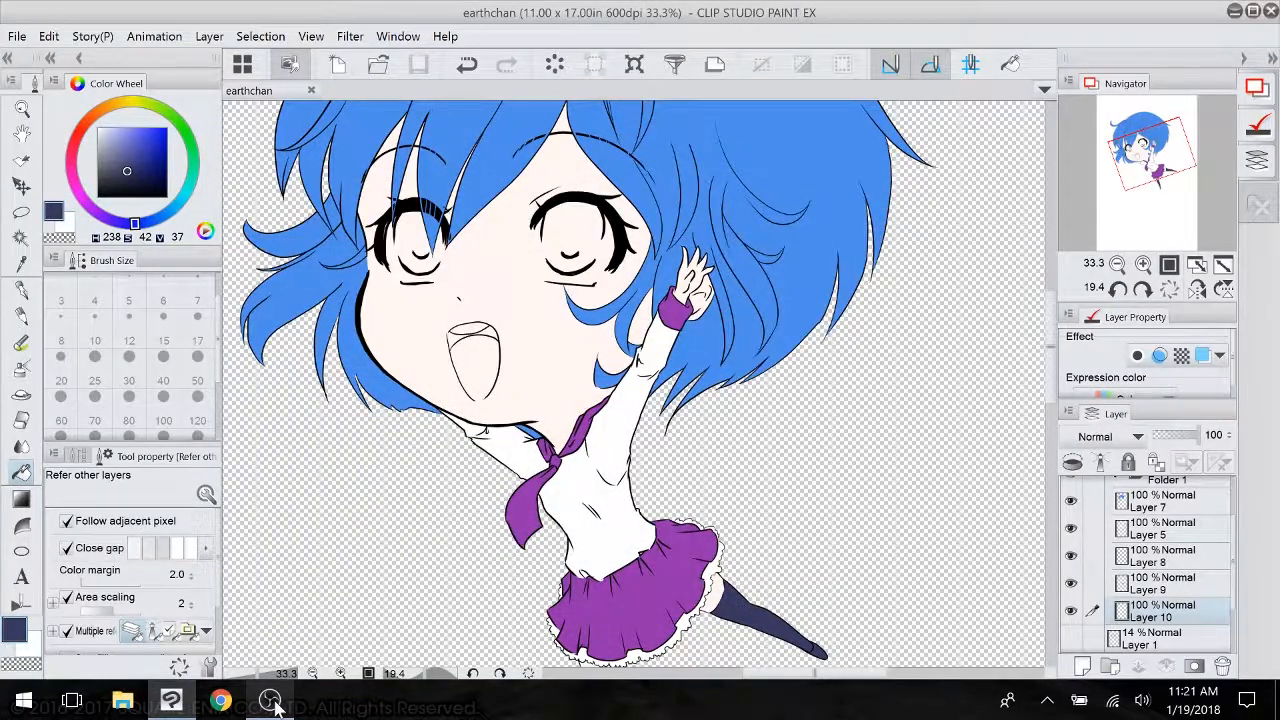
drag(600, 330, 618, 444)
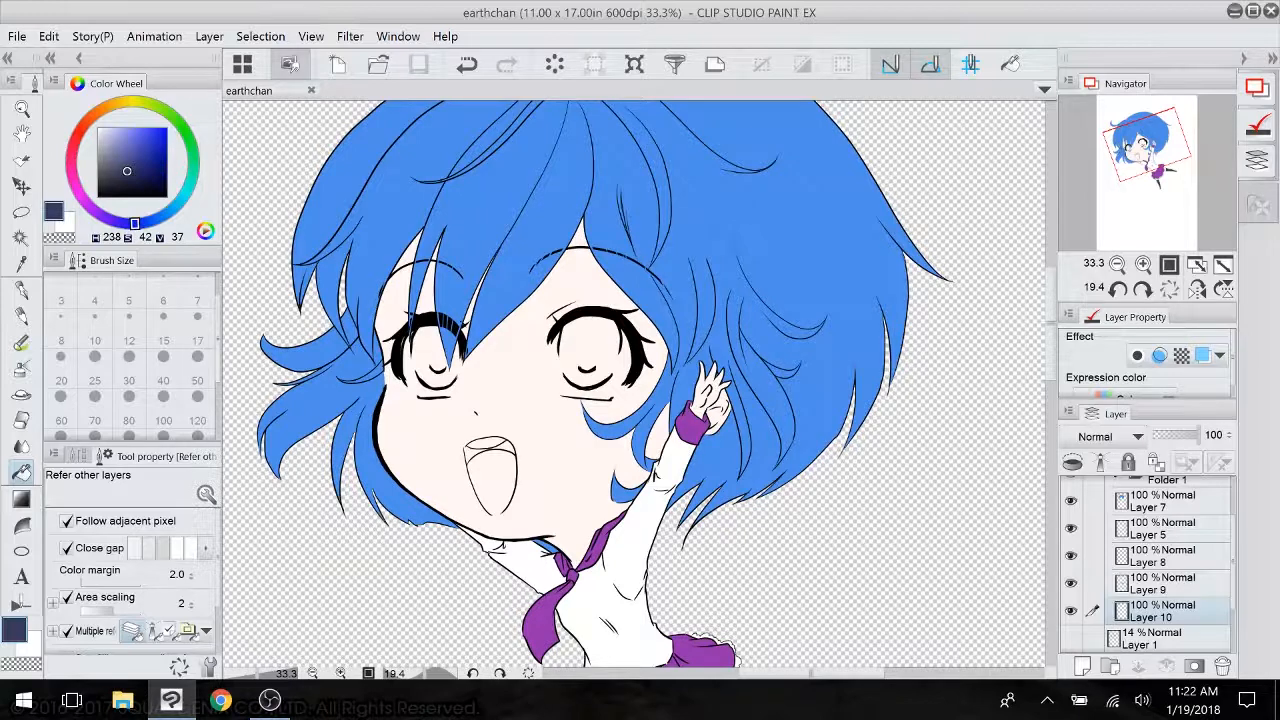
- Add a new layer above the blue hair colour layer and clip it to the layer below
mouse_move(633, 473)
mouse_down()
mouse_move(642, 396)
mouse_move(637, 468)
mouse_up()
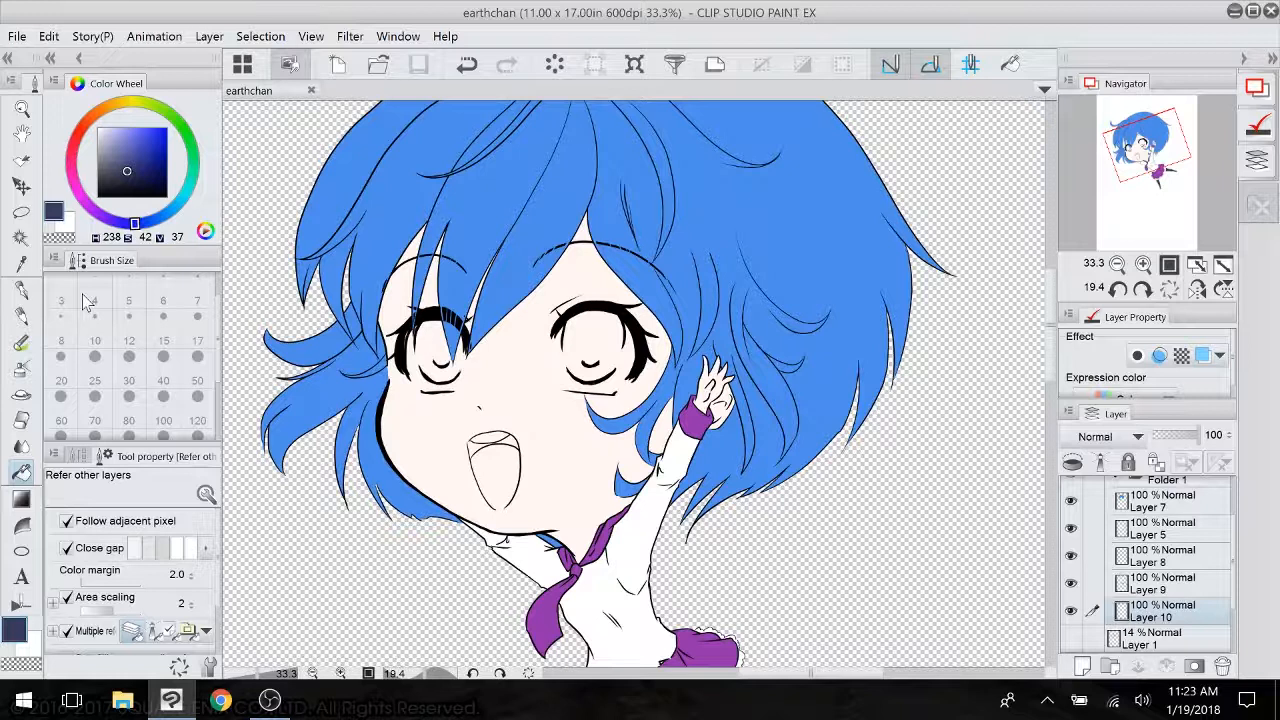
click(1082, 667)
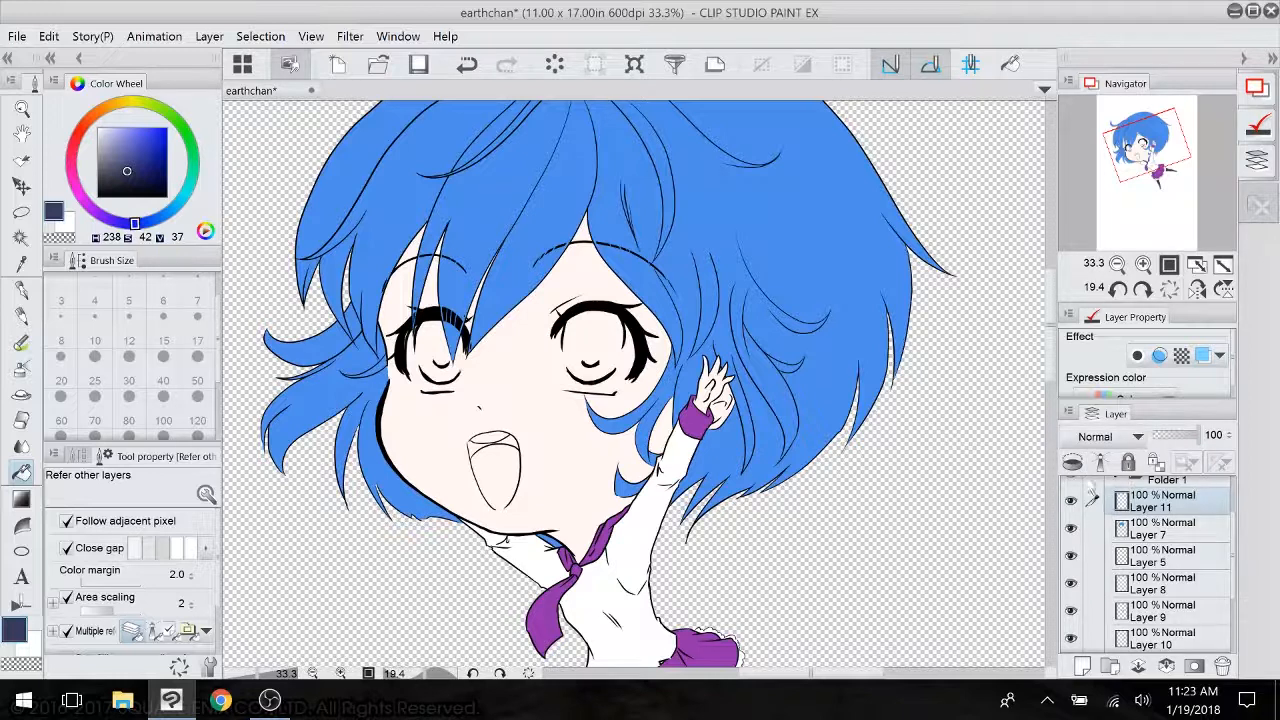
click(1072, 466)
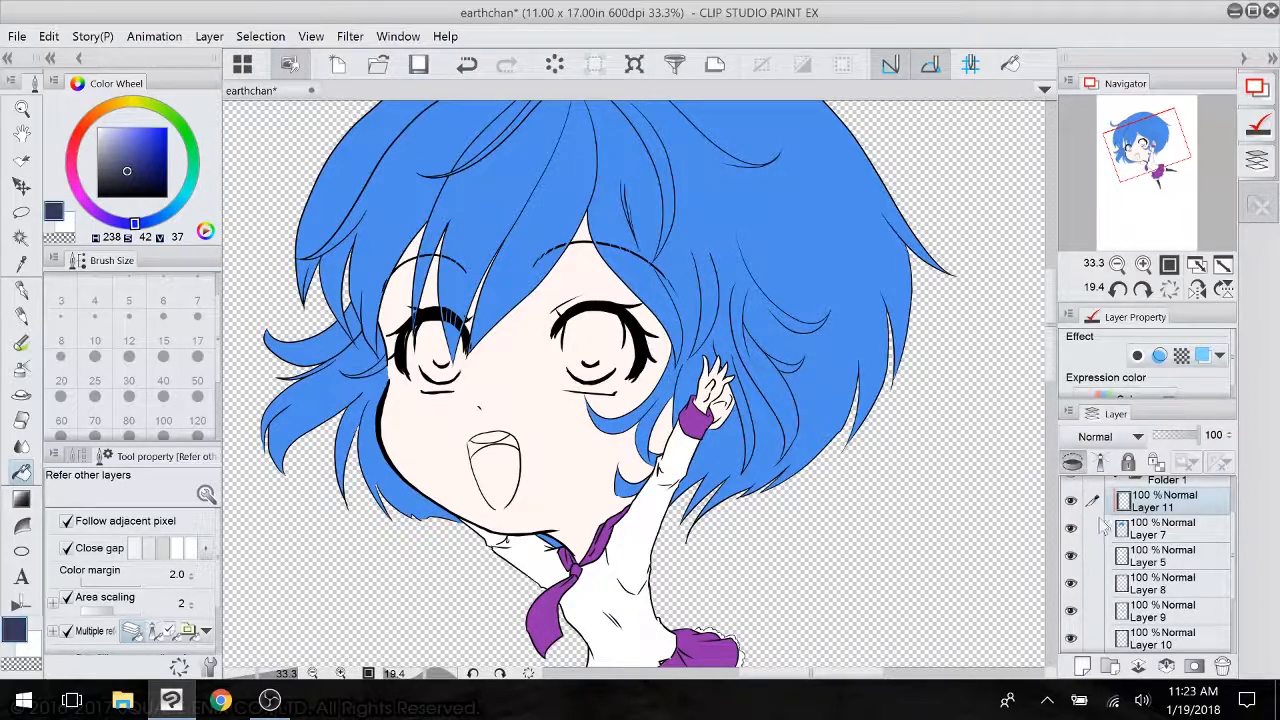
- Set the drawing colour to green (H 142, S 100, V 91) and choose the G-pen at brush size 120
click(167, 134)
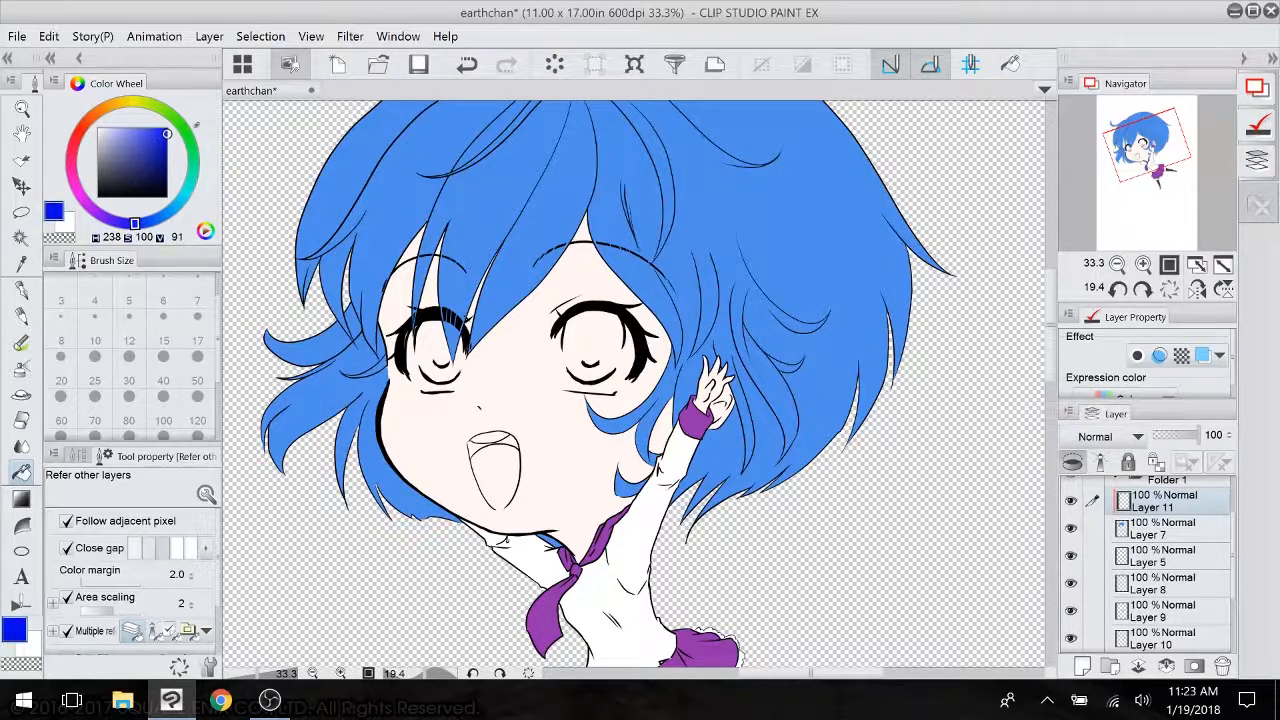
click(193, 154)
click(22, 290)
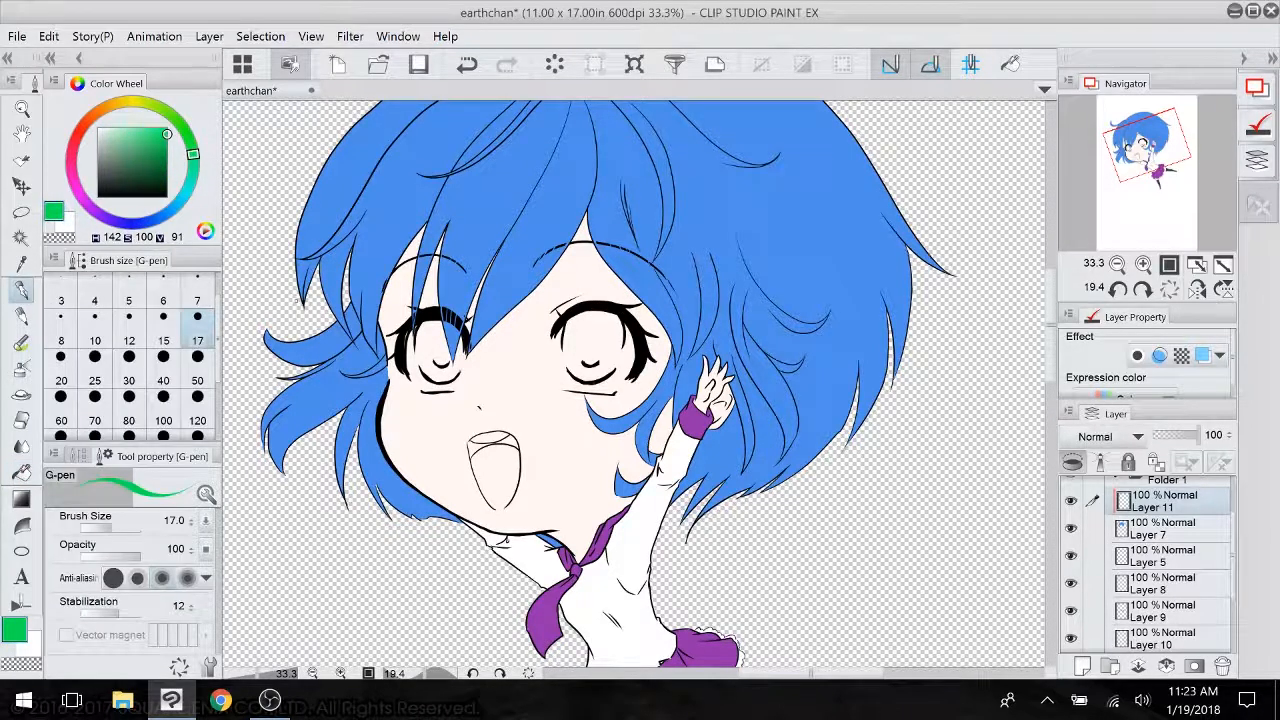
click(197, 420)
mouse_move(265, 340)
mouse_down()
mouse_move(364, 430)
mouse_move(405, 512)
mouse_up()
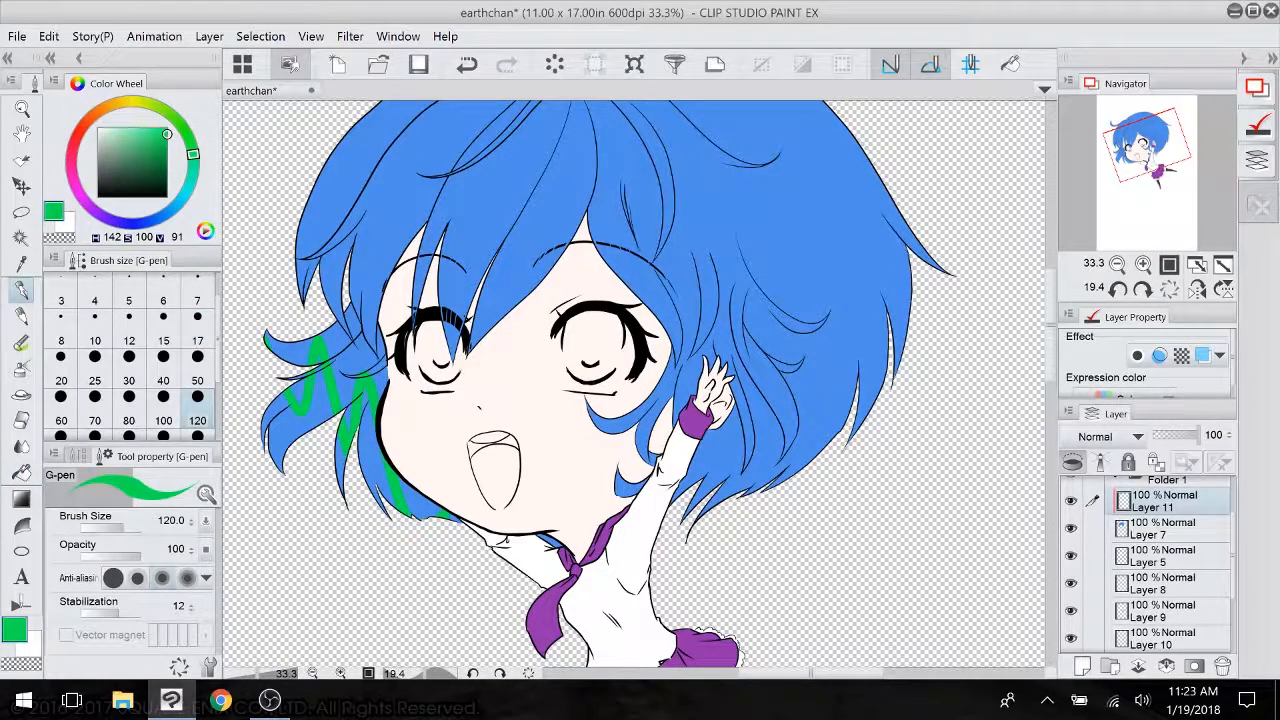
drag(682, 490, 750, 462)
click(467, 64)
click(467, 64)
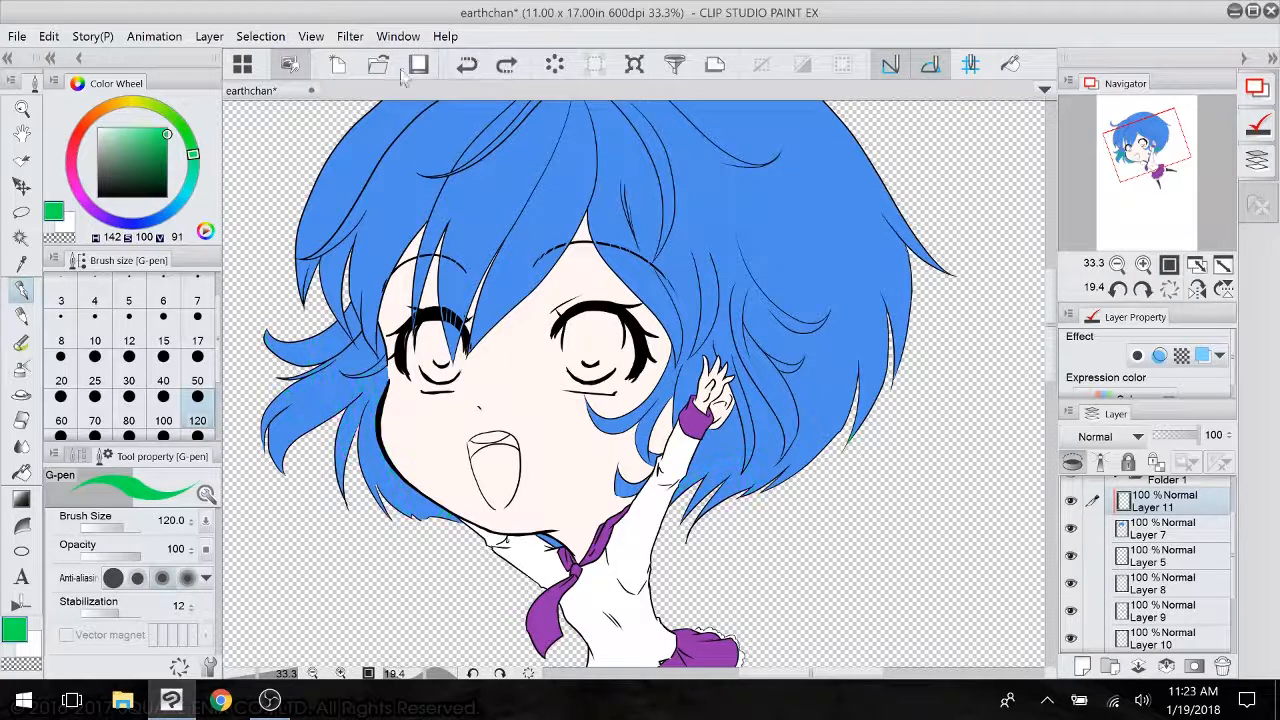
- Sample the hair's blue and shift its hue to a softer green (H 105, S 67, V 92)
alt+click(400, 165)
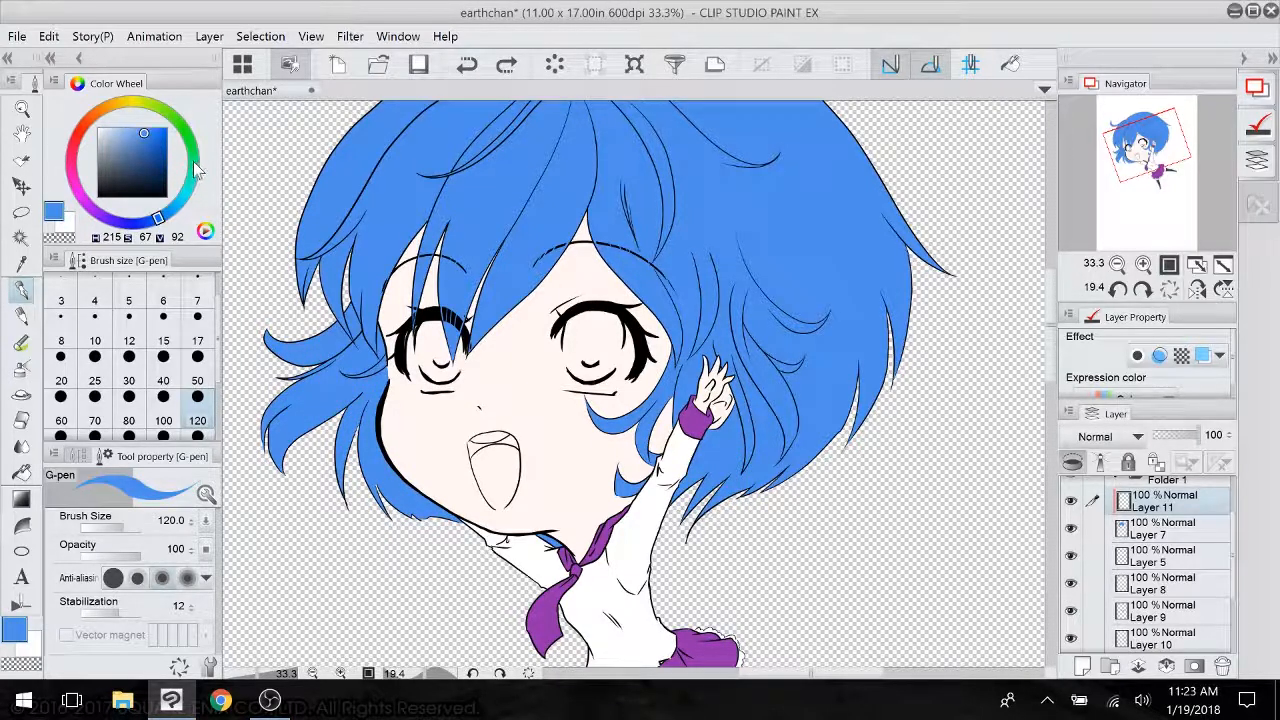
drag(194, 168, 176, 120)
drag(640, 300, 626, 477)
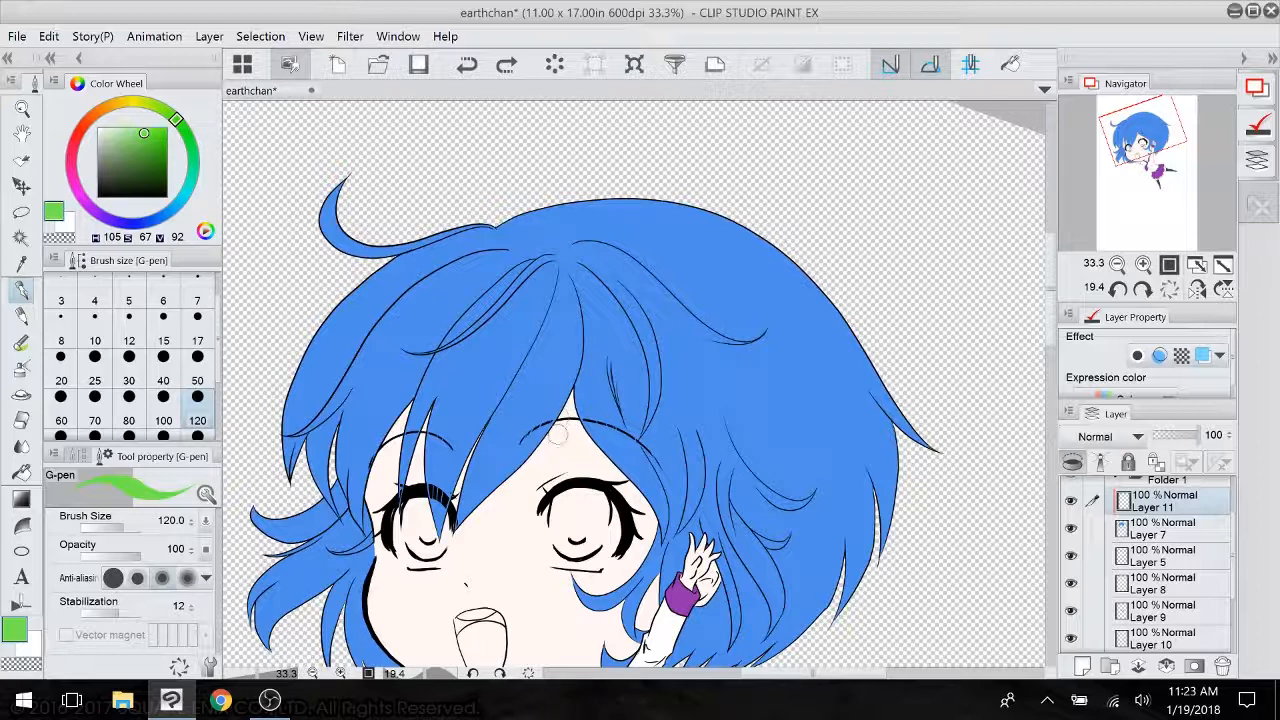
- Turn off clipping for Layer 11 and outline an irregular green patch over the side hair, from the fringe to the raised hand
mouse_move(570, 424)
mouse_down()
mouse_move(586, 391)
mouse_move(556, 472)
mouse_move(605, 509)
mouse_move(642, 492)
mouse_move(656, 513)
mouse_up()
click(1073, 463)
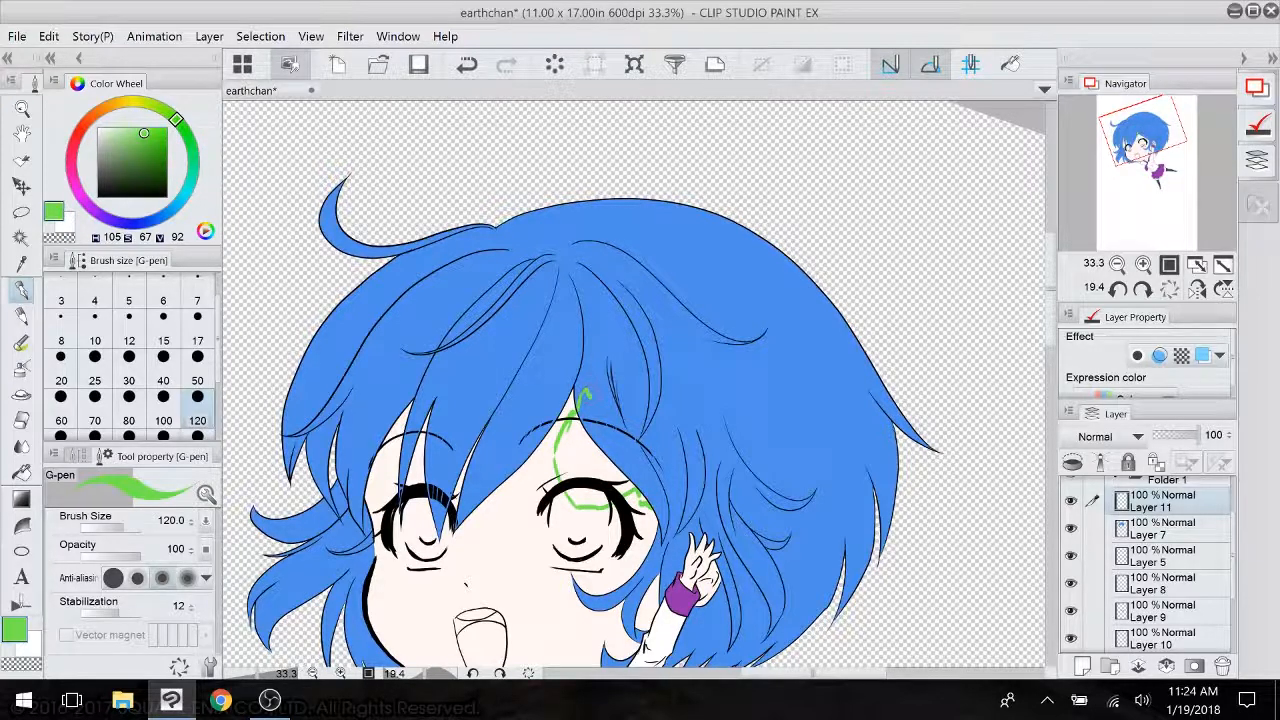
mouse_move(588, 393)
mouse_down()
mouse_move(636, 405)
mouse_move(645, 427)
mouse_move(682, 401)
mouse_move(667, 423)
mouse_move(711, 429)
mouse_move(707, 507)
mouse_move(727, 525)
mouse_move(663, 422)
mouse_move(647, 465)
mouse_up()
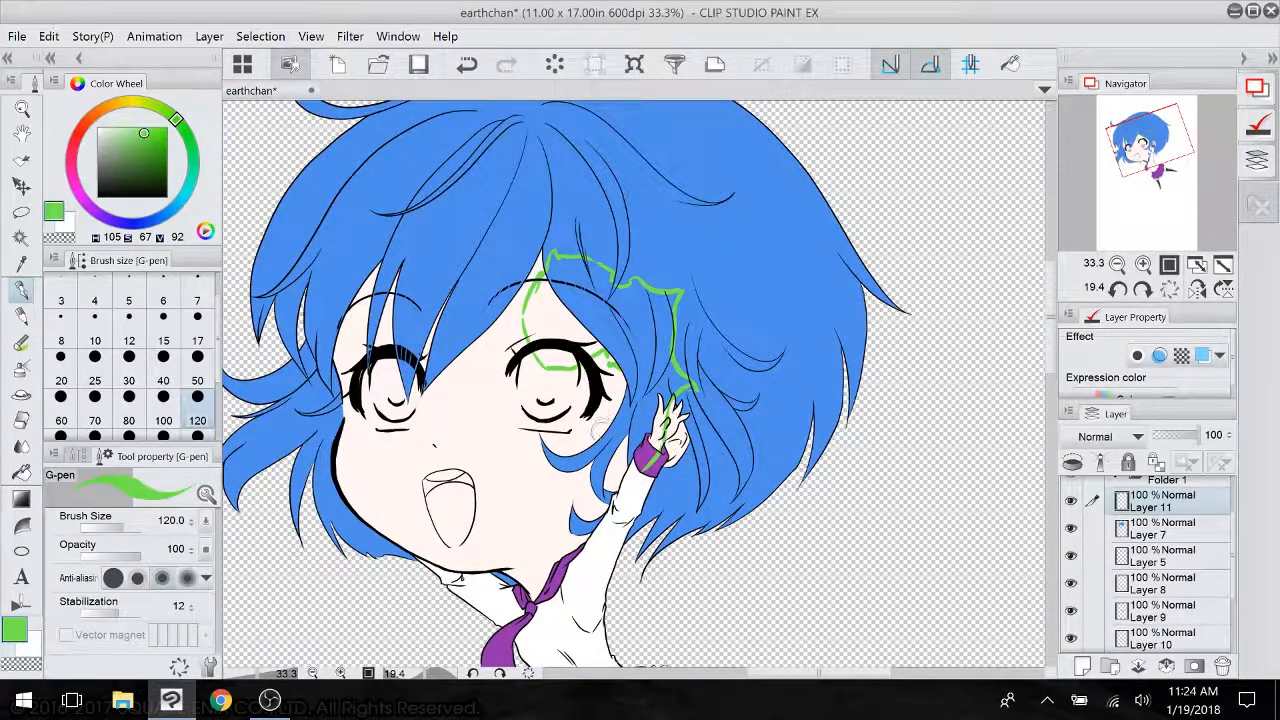
mouse_move(605, 412)
mouse_down()
mouse_move(594, 498)
mouse_move(645, 476)
mouse_move(635, 468)
mouse_move(674, 412)
mouse_move(628, 533)
mouse_move(652, 446)
mouse_move(652, 532)
mouse_up()
- Draw small green island shapes and dots on the fringe above the outlined patch
scroll(668, 478, up, 3)
mouse_move(640, 380)
mouse_down()
mouse_move(677, 527)
mouse_move(695, 542)
mouse_up()
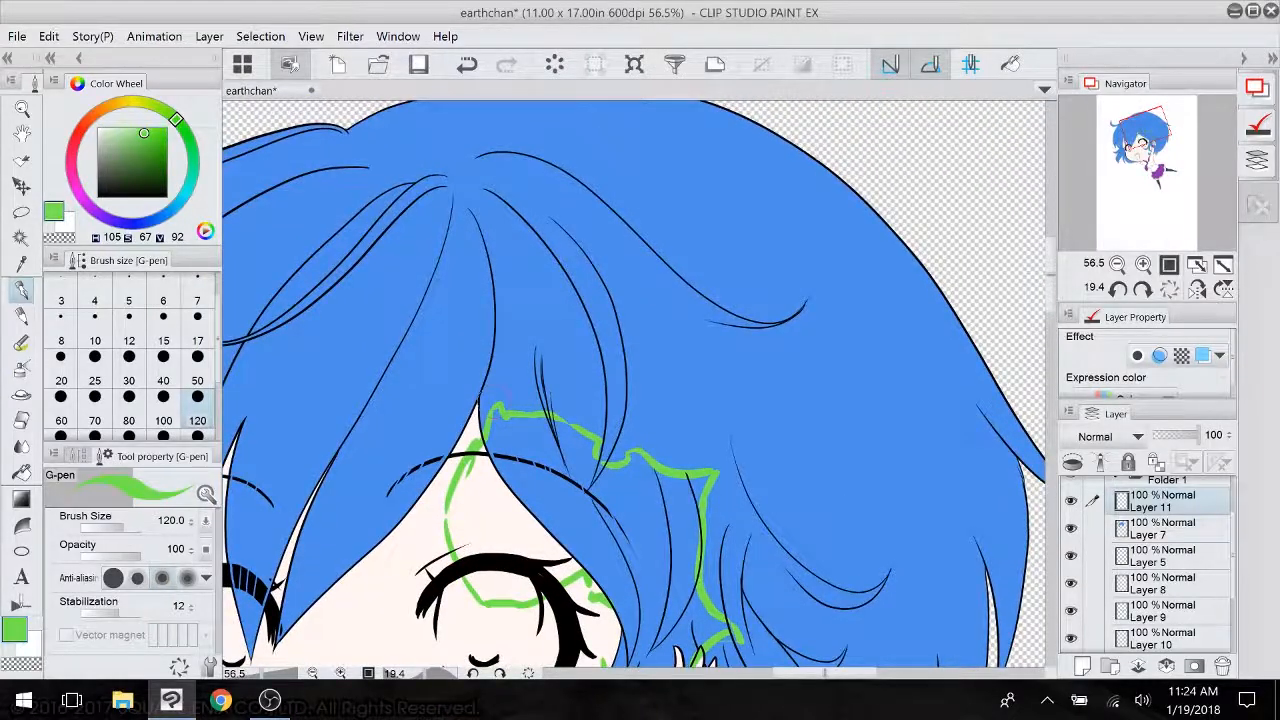
mouse_move(484, 408)
mouse_down()
mouse_move(482, 360)
mouse_move(520, 371)
mouse_move(500, 397)
mouse_move(513, 334)
mouse_move(531, 320)
mouse_move(551, 326)
mouse_move(560, 355)
mouse_move(537, 373)
mouse_move(575, 365)
mouse_move(583, 395)
mouse_move(595, 394)
mouse_move(582, 368)
mouse_move(557, 381)
mouse_up()
click(556, 400)
click(558, 381)
click(531, 400)
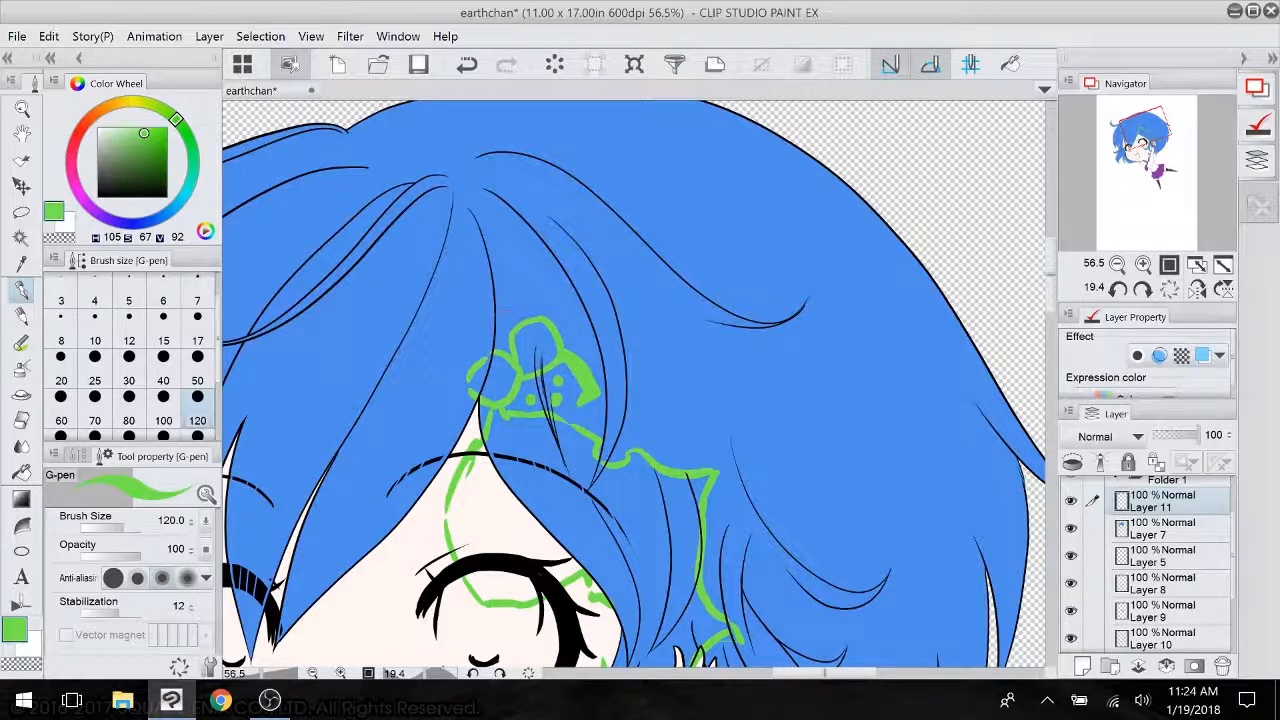
click(462, 447)
click(438, 454)
drag(490, 348, 468, 392)
mouse_move(496, 340)
mouse_down()
mouse_move(510, 322)
mouse_move(517, 343)
mouse_move(500, 268)
mouse_move(524, 296)
mouse_move(522, 308)
mouse_move(486, 279)
mouse_up()
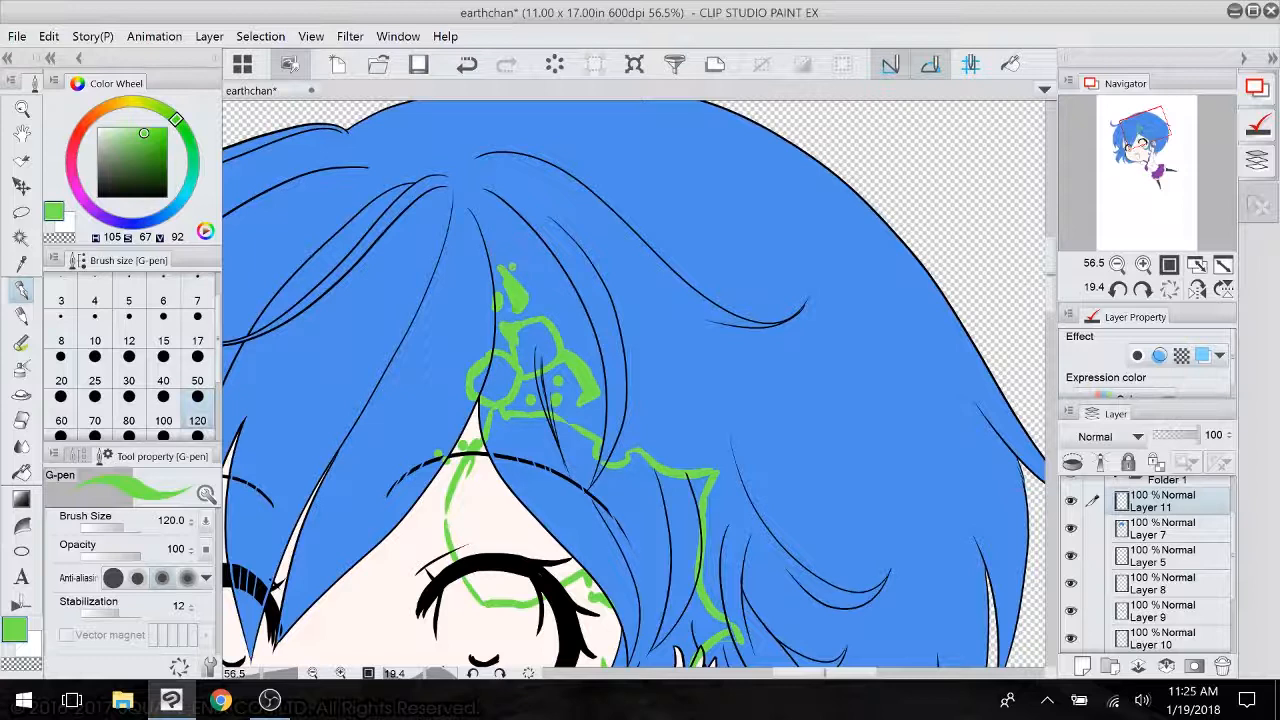
click(458, 278)
- Fill the outlined island shapes and the hair strands inside the large patch with green
key(g)
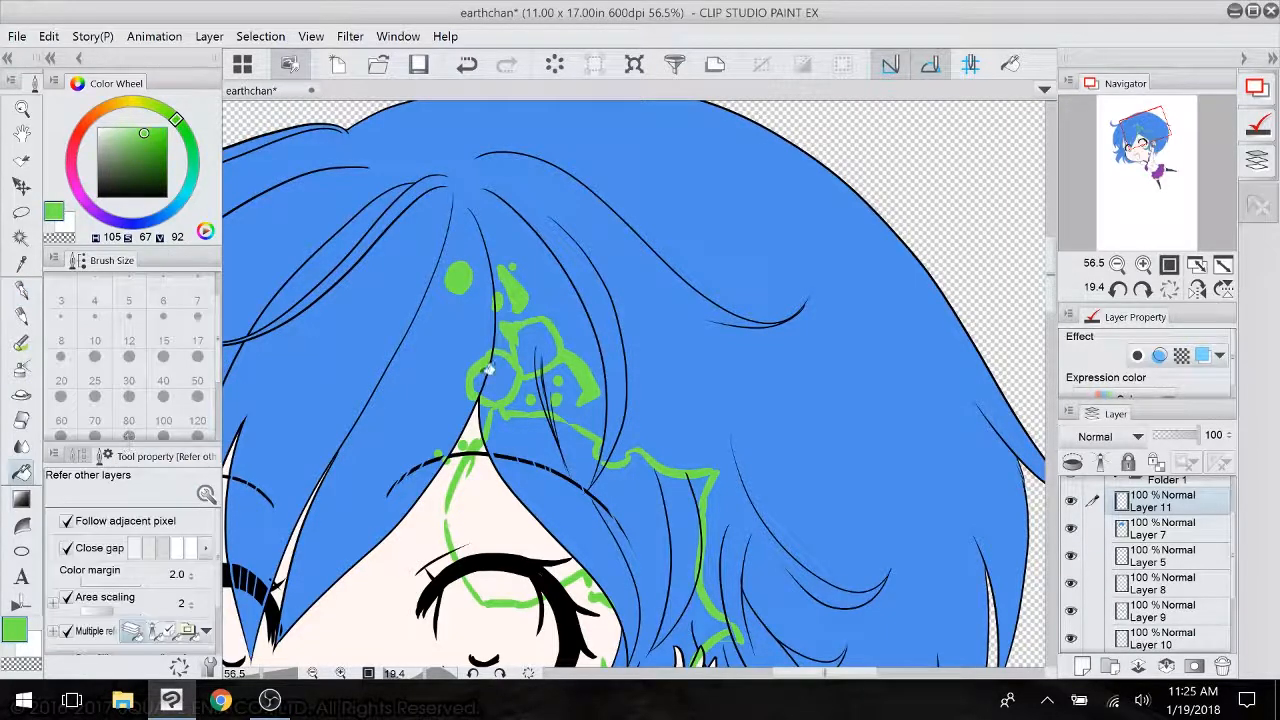
click(486, 373)
click(537, 345)
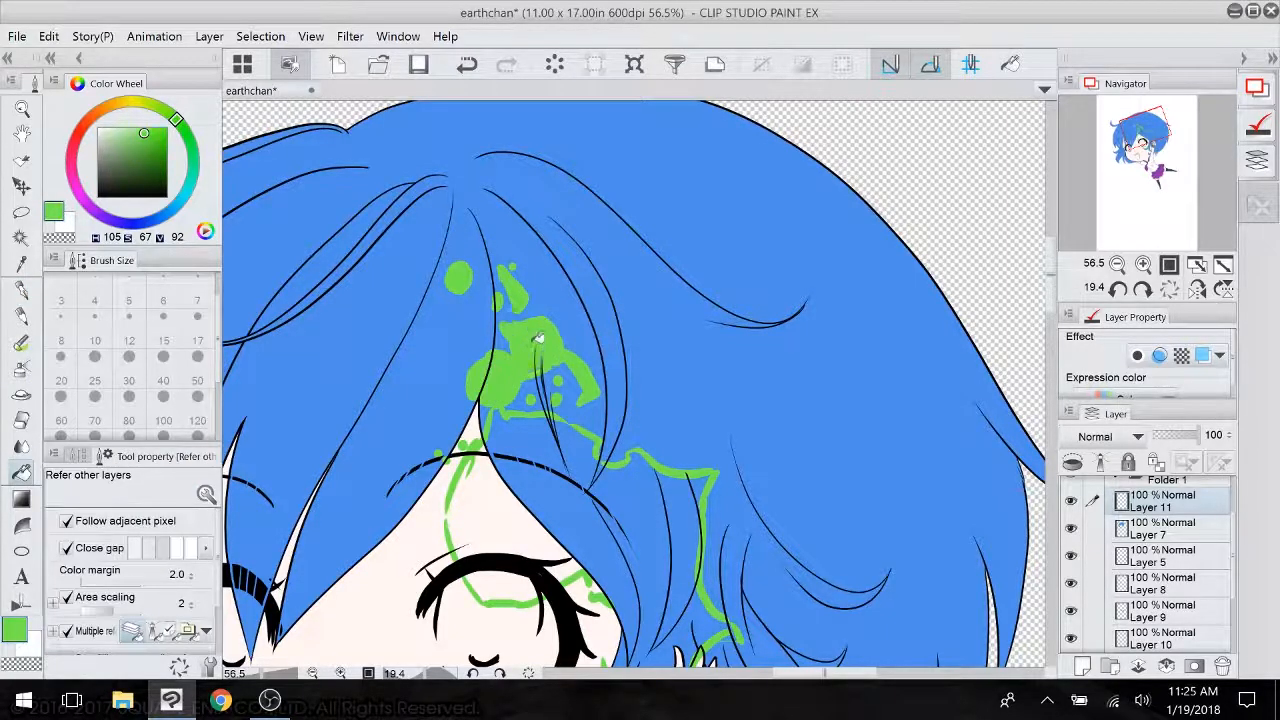
click(634, 577)
click(692, 533)
click(645, 512)
click(591, 445)
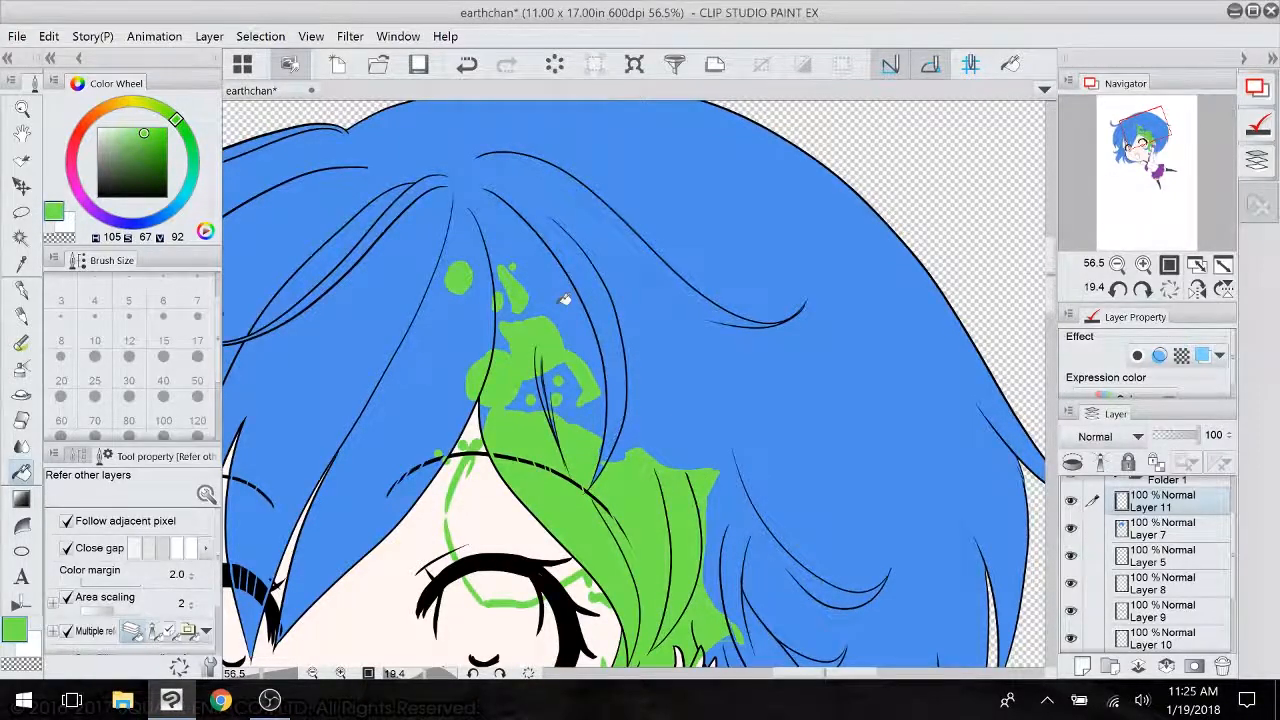
- Draw a jagged green coastline with the G-pen across the back hair, from the filled patch to the outer edge
drag(564, 299, 544, 82)
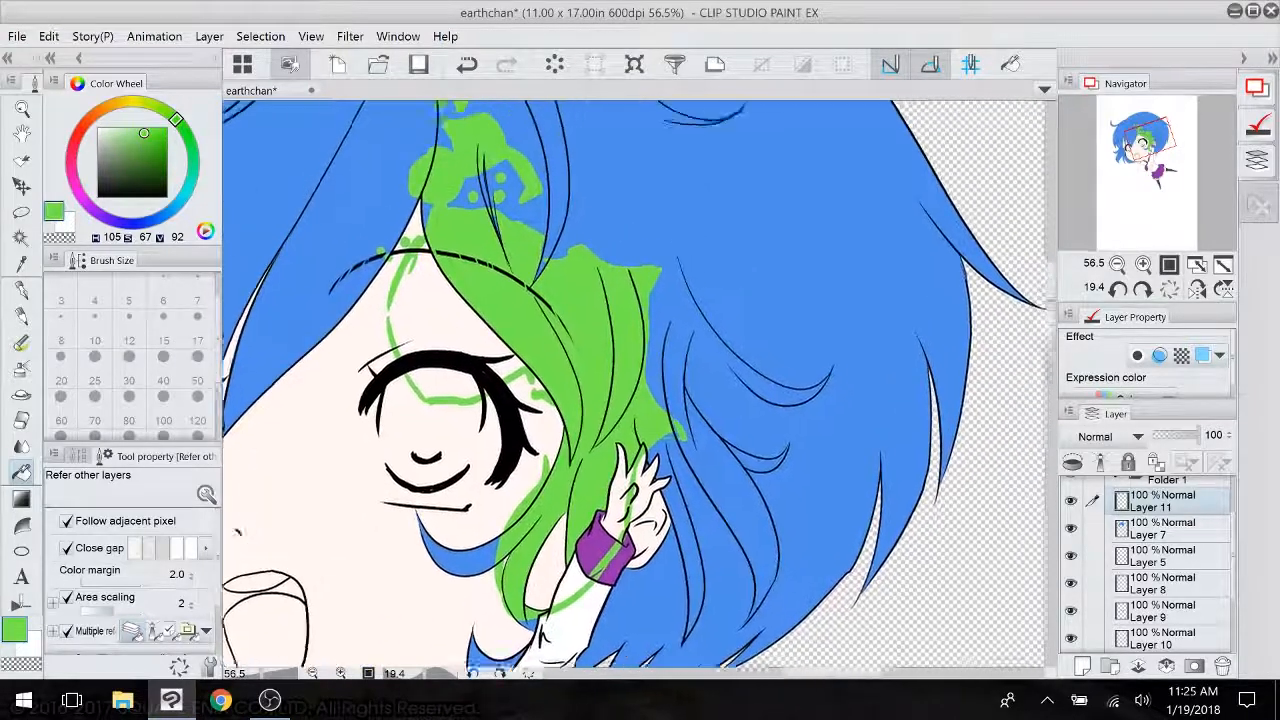
click(24, 289)
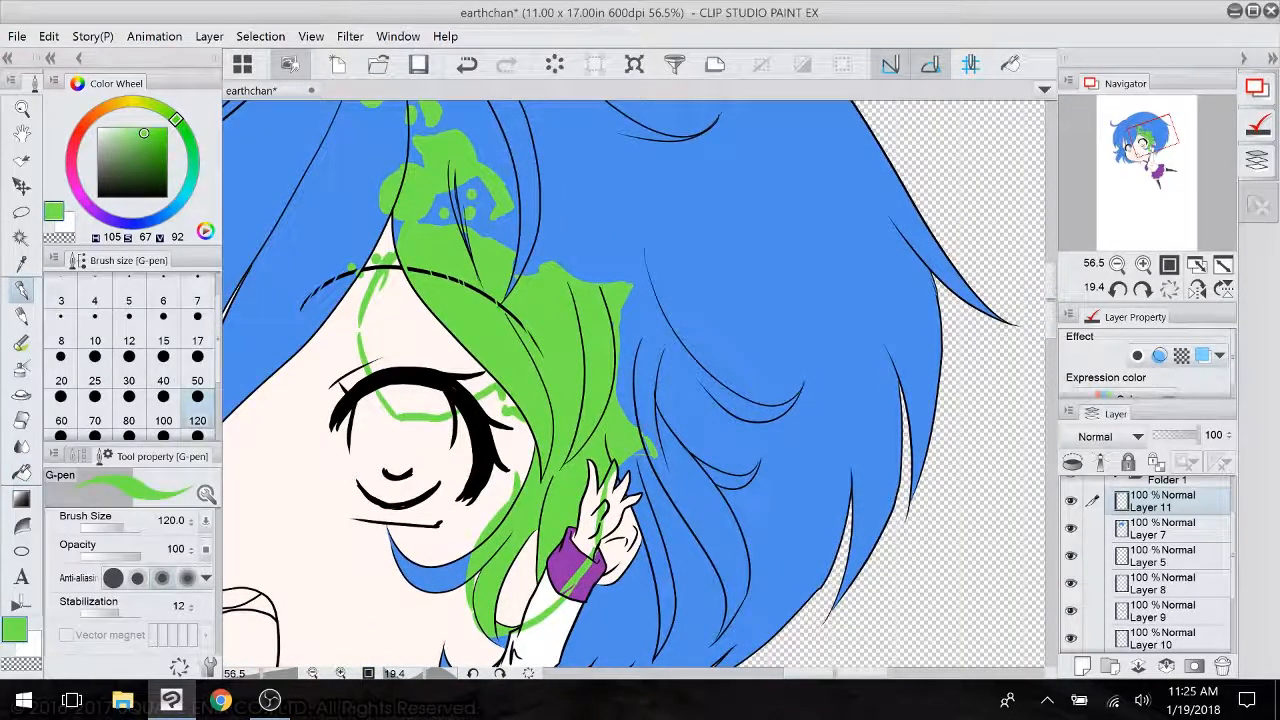
mouse_move(651, 453)
mouse_down()
mouse_move(630, 458)
mouse_move(644, 457)
mouse_move(610, 398)
mouse_move(558, 456)
mouse_up()
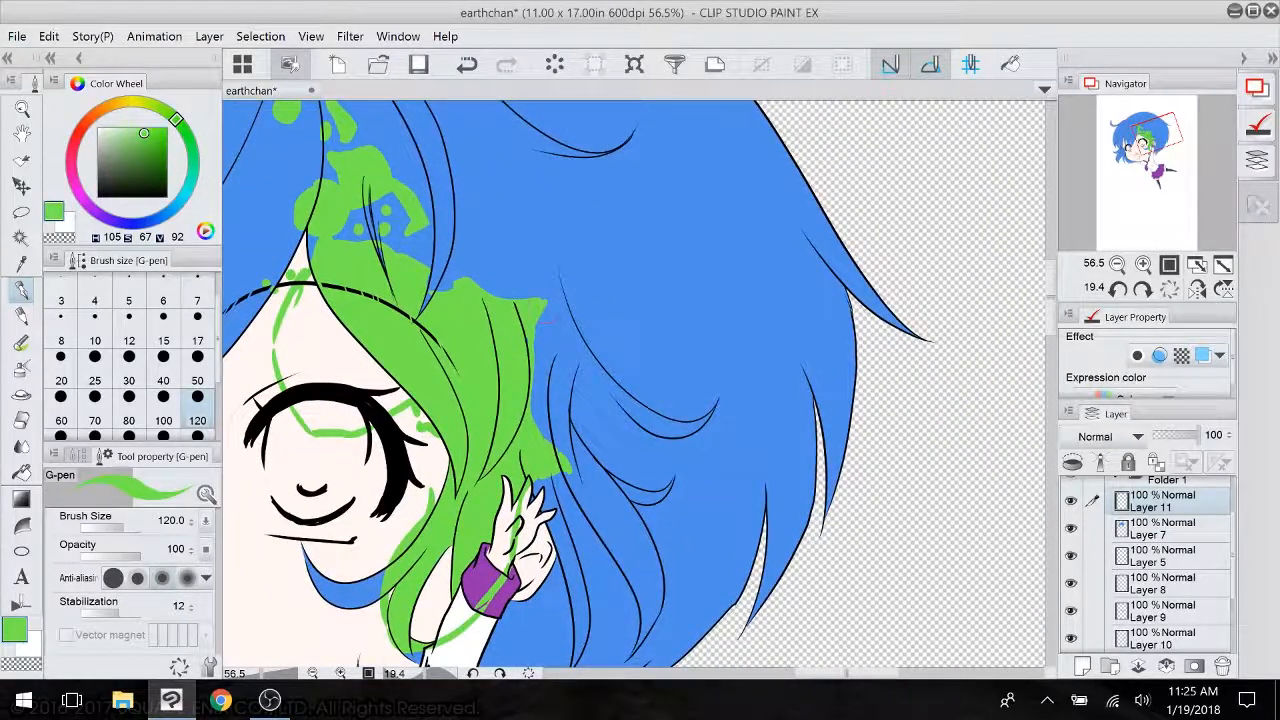
mouse_move(550, 305)
mouse_down()
mouse_move(550, 432)
mouse_move(566, 440)
mouse_move(628, 392)
mouse_move(590, 372)
mouse_move(578, 316)
mouse_move(608, 364)
mouse_move(678, 378)
mouse_move(686, 426)
mouse_move(735, 375)
mouse_move(703, 274)
mouse_move(612, 461)
mouse_up()
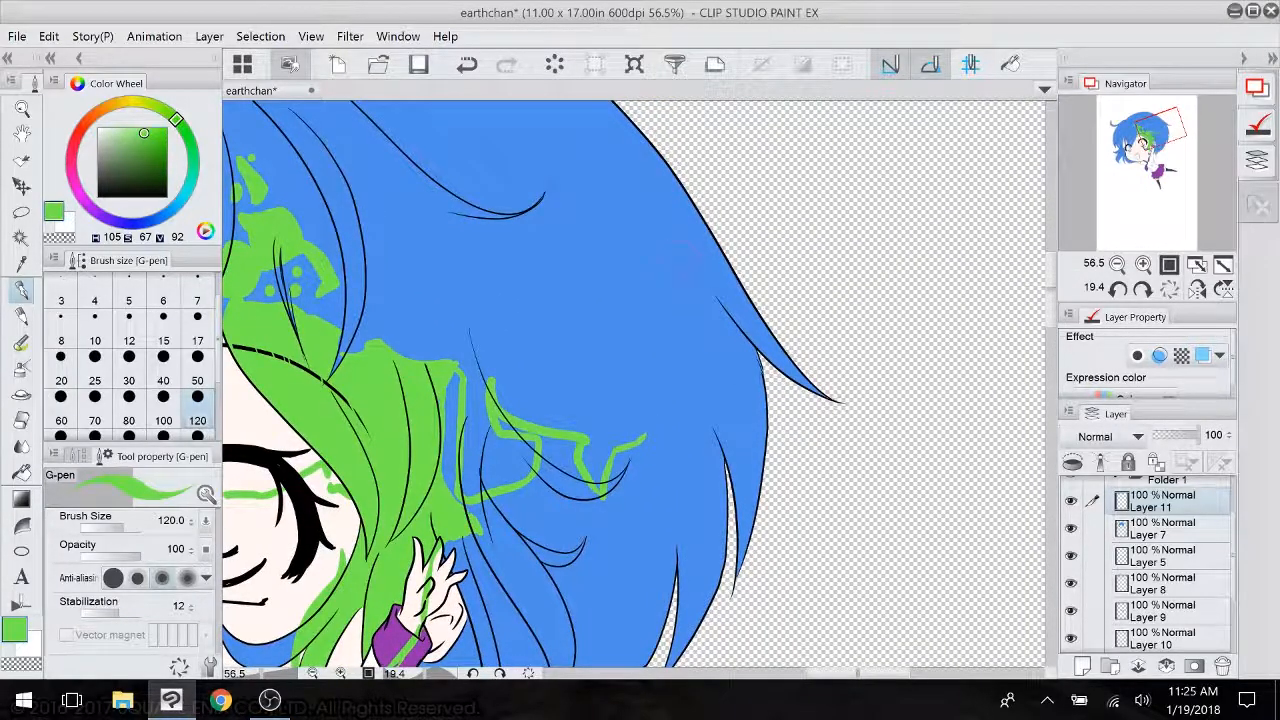
mouse_move(691, 253)
mouse_down()
mouse_move(720, 330)
mouse_move(716, 398)
mouse_move(682, 460)
mouse_move(666, 438)
mouse_move(638, 436)
mouse_move(665, 491)
mouse_move(697, 516)
mouse_up()
drag(662, 468, 672, 454)
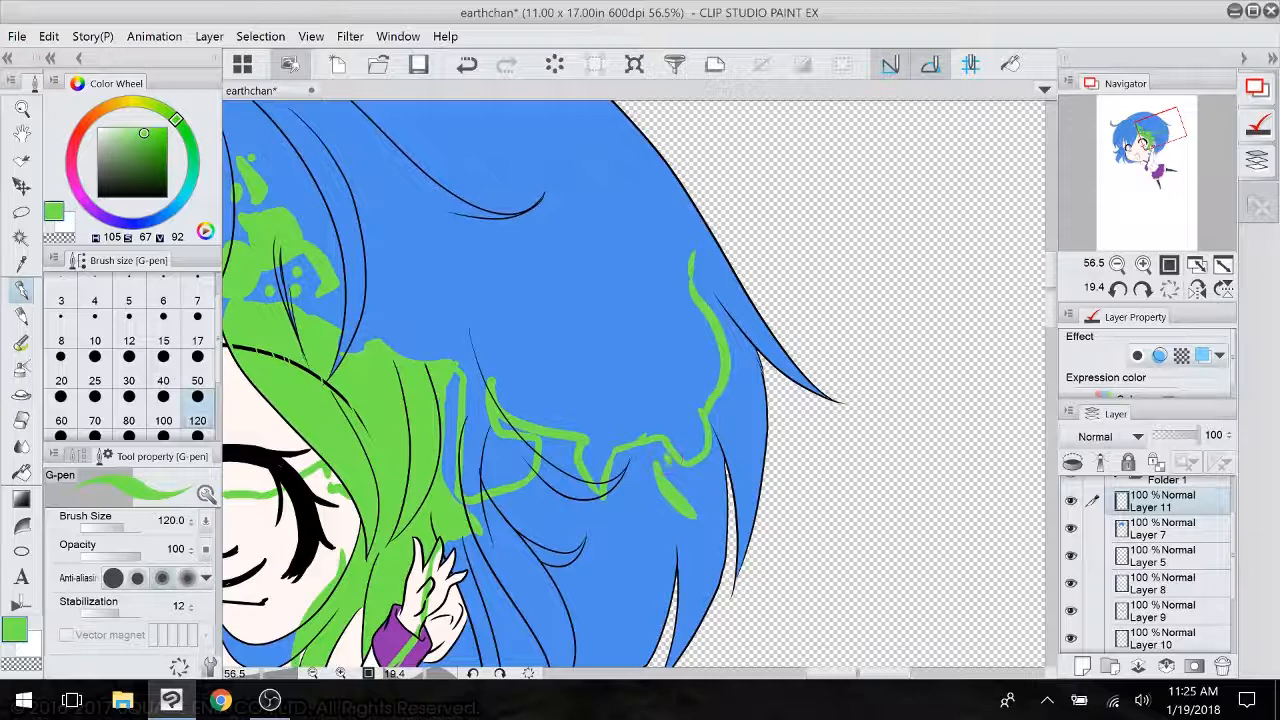
- Paint green blobs around the outer hair tips and extend the coastline up past the hair's outer edge
mouse_move(704, 505)
mouse_down()
mouse_move(716, 478)
mouse_move(712, 512)
mouse_move(700, 378)
mouse_move(648, 432)
mouse_move(683, 468)
mouse_move(660, 460)
mouse_move(690, 420)
mouse_move(668, 476)
mouse_up()
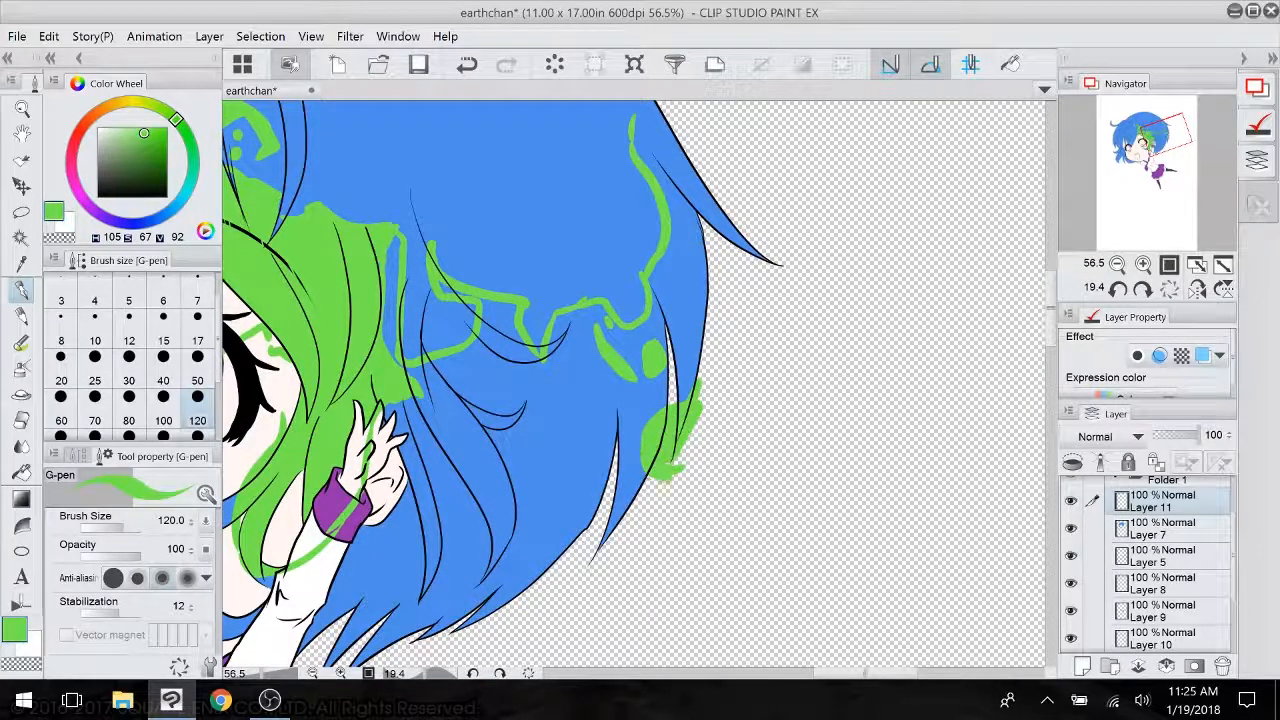
drag(700, 520, 675, 393)
drag(680, 300, 657, 495)
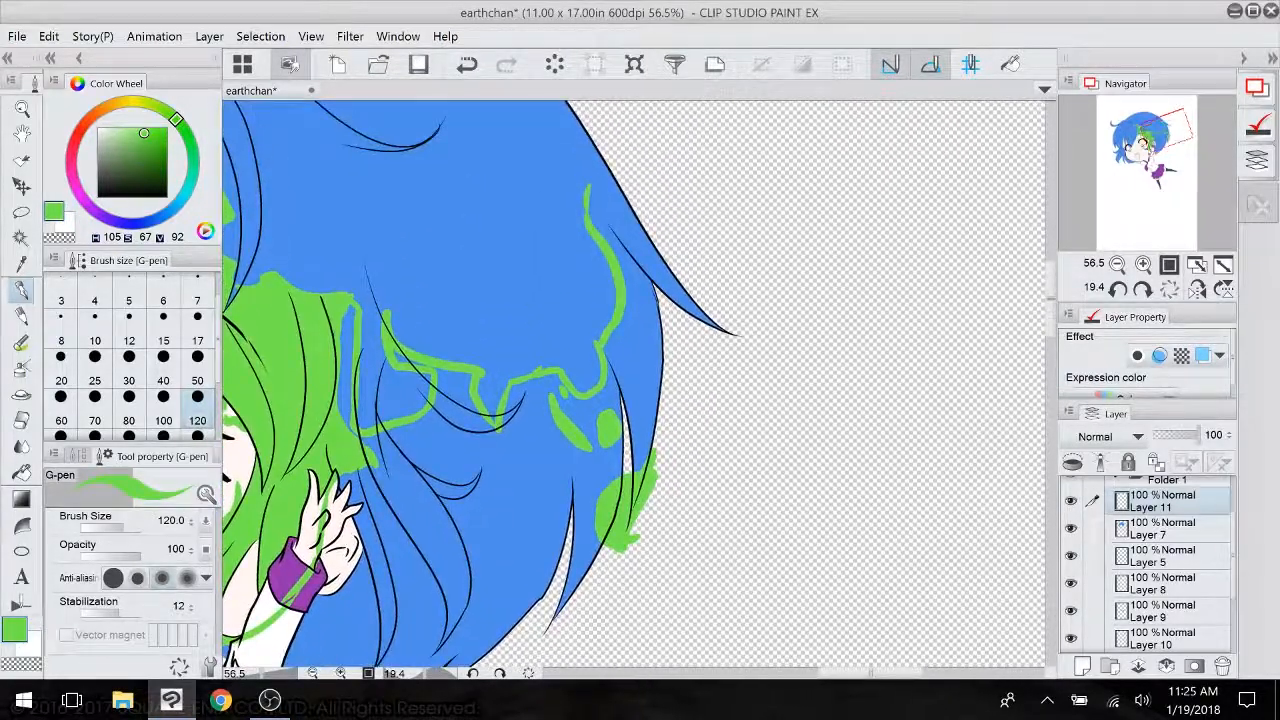
drag(665, 390, 679, 530)
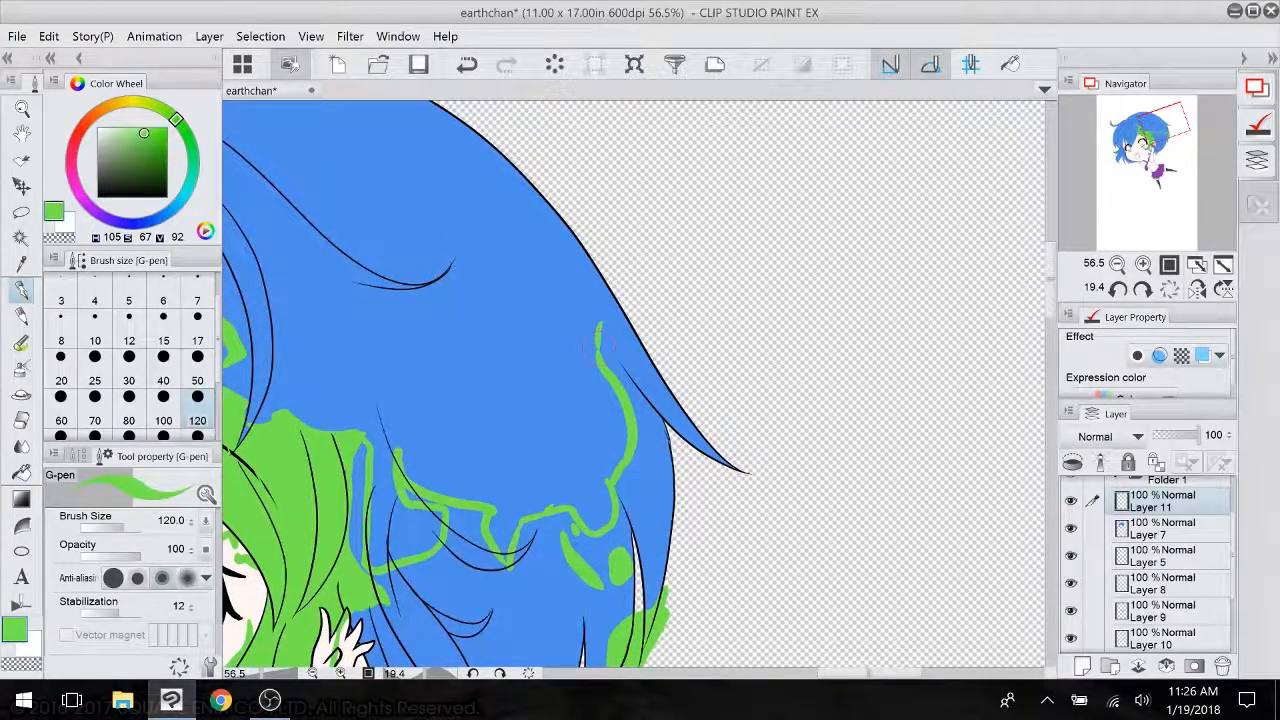
mouse_move(600, 350)
mouse_down()
mouse_move(618, 352)
mouse_move(626, 328)
mouse_move(604, 332)
mouse_move(614, 326)
mouse_move(656, 394)
mouse_move(649, 413)
mouse_move(660, 335)
mouse_move(618, 236)
mouse_up()
drag(634, 300, 698, 291)
- Draw a wavy green outline from the fringe islands along the upper edge of the filled patch to the back hair
drag(600, 330, 708, 480)
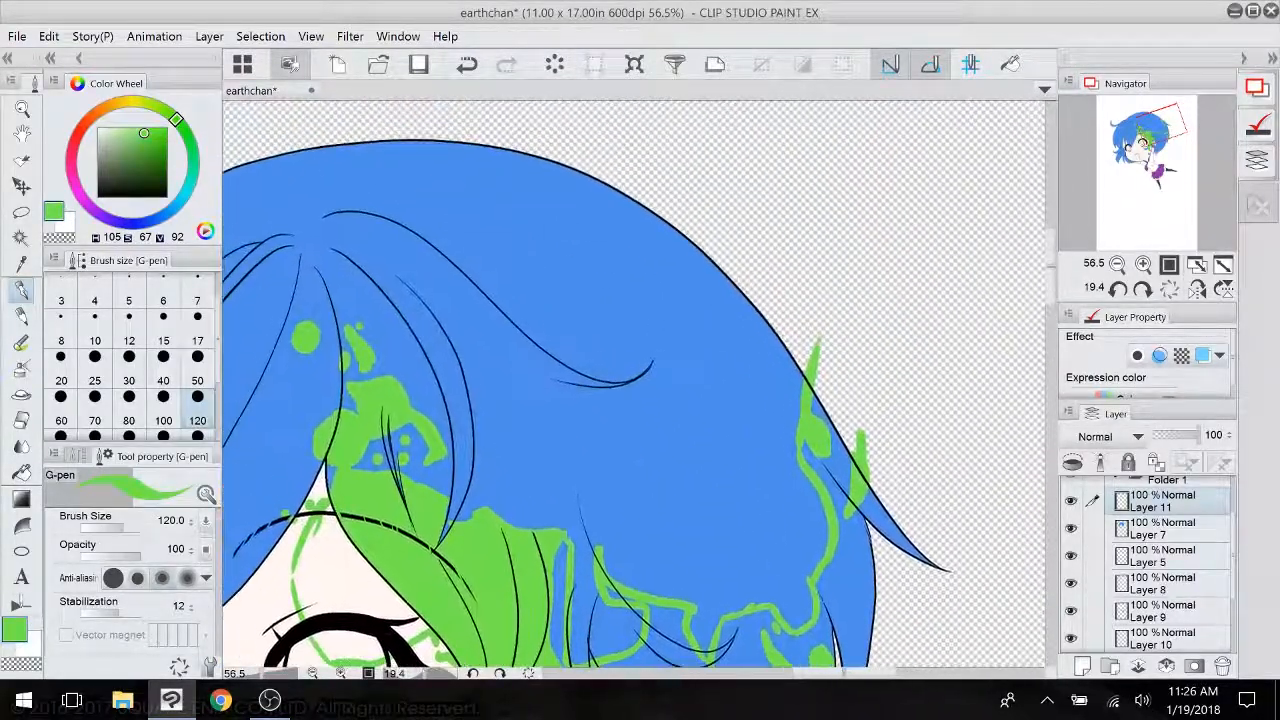
drag(600, 430, 788, 364)
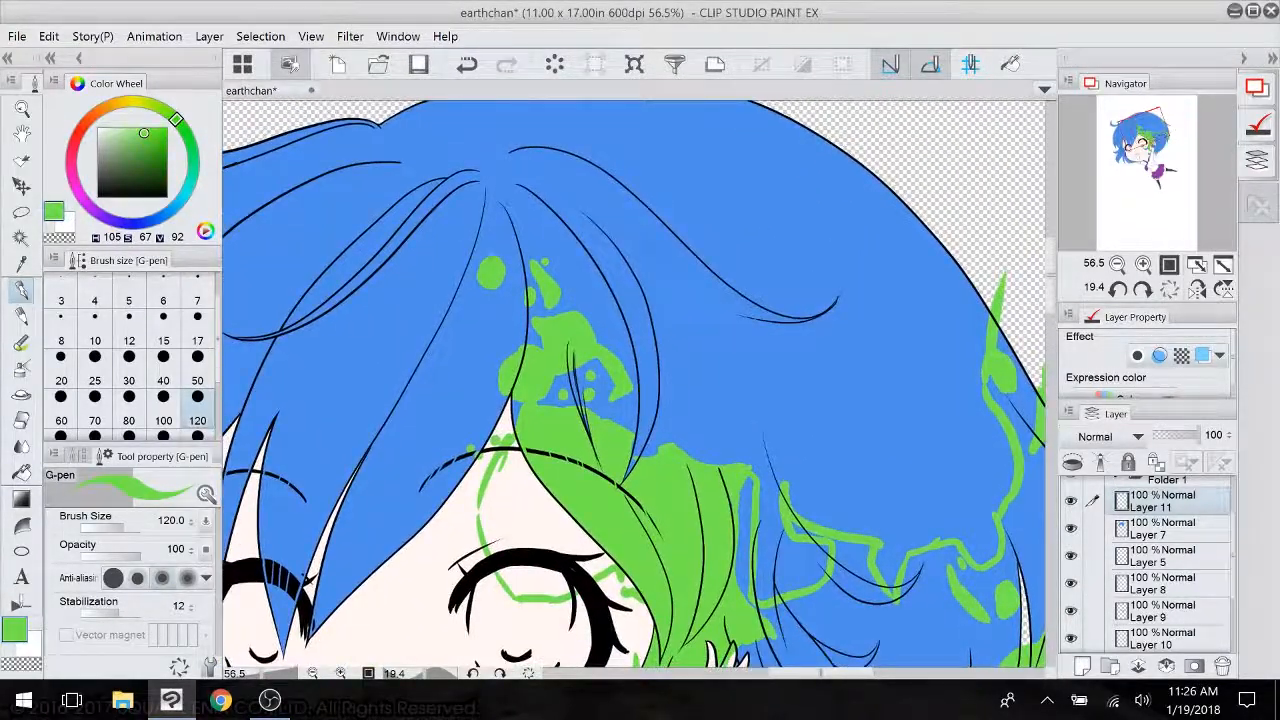
drag(640, 400, 455, 298)
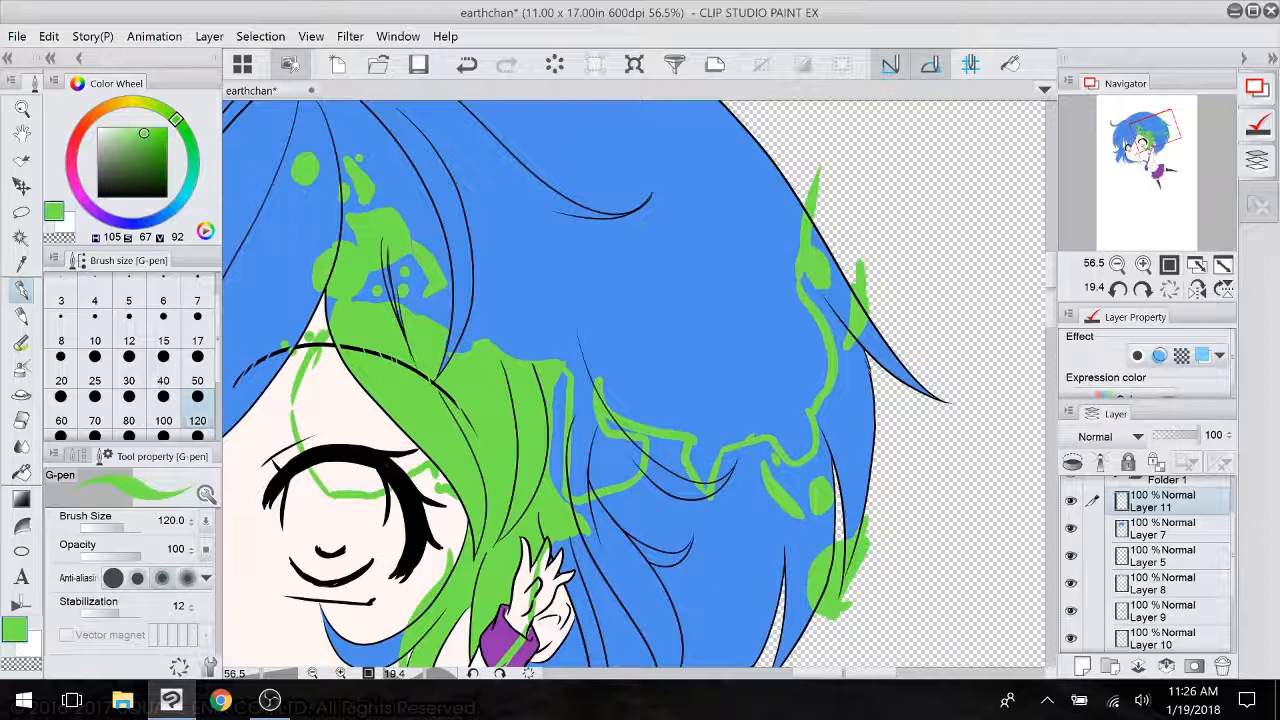
mouse_move(454, 262)
mouse_down()
mouse_move(485, 292)
mouse_move(488, 268)
mouse_move(506, 325)
mouse_move(562, 360)
mouse_up()
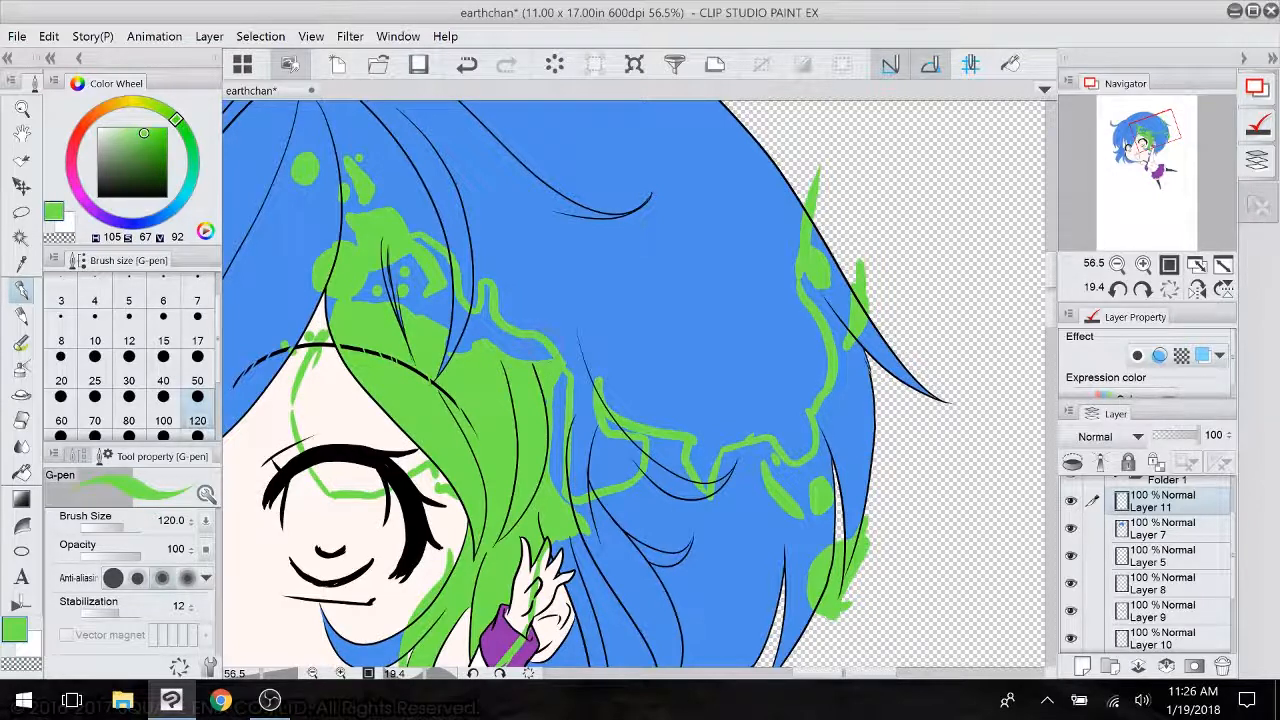
- Try the Real G-pen and 線画用ペン, and switch to the Rough 1 brush at size 17
click(82, 457)
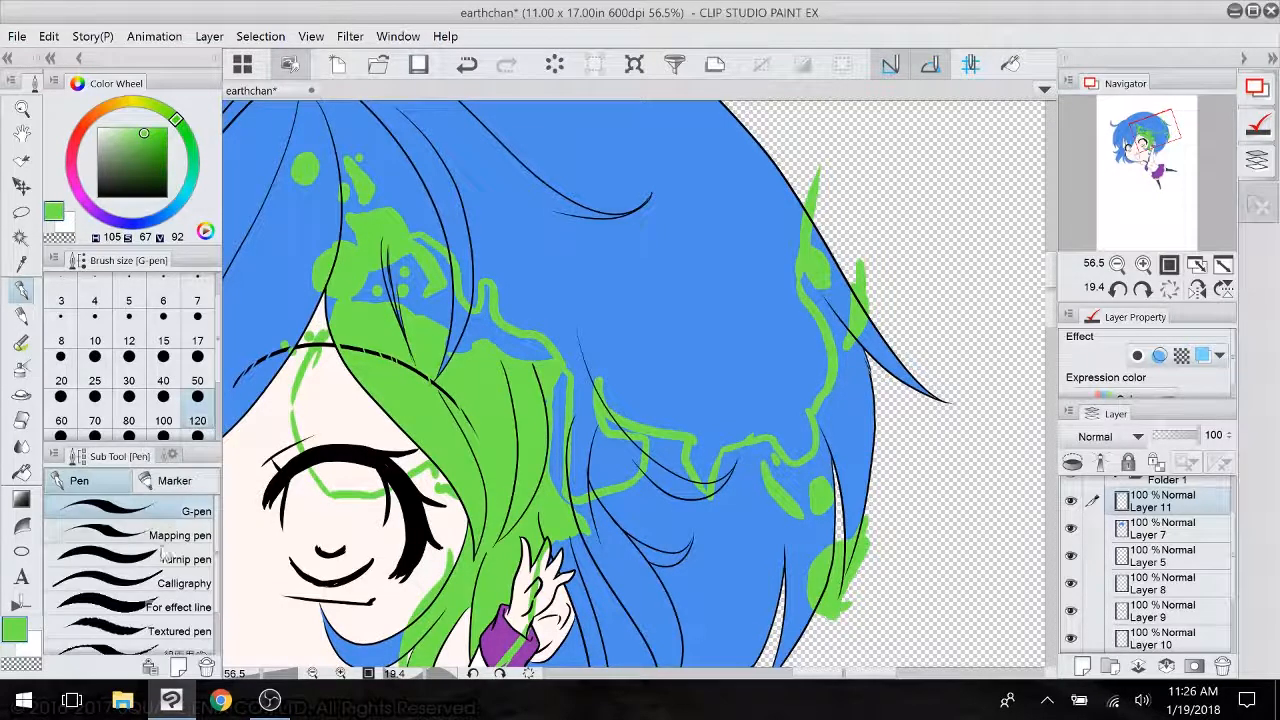
scroll(222, 585, down, 2)
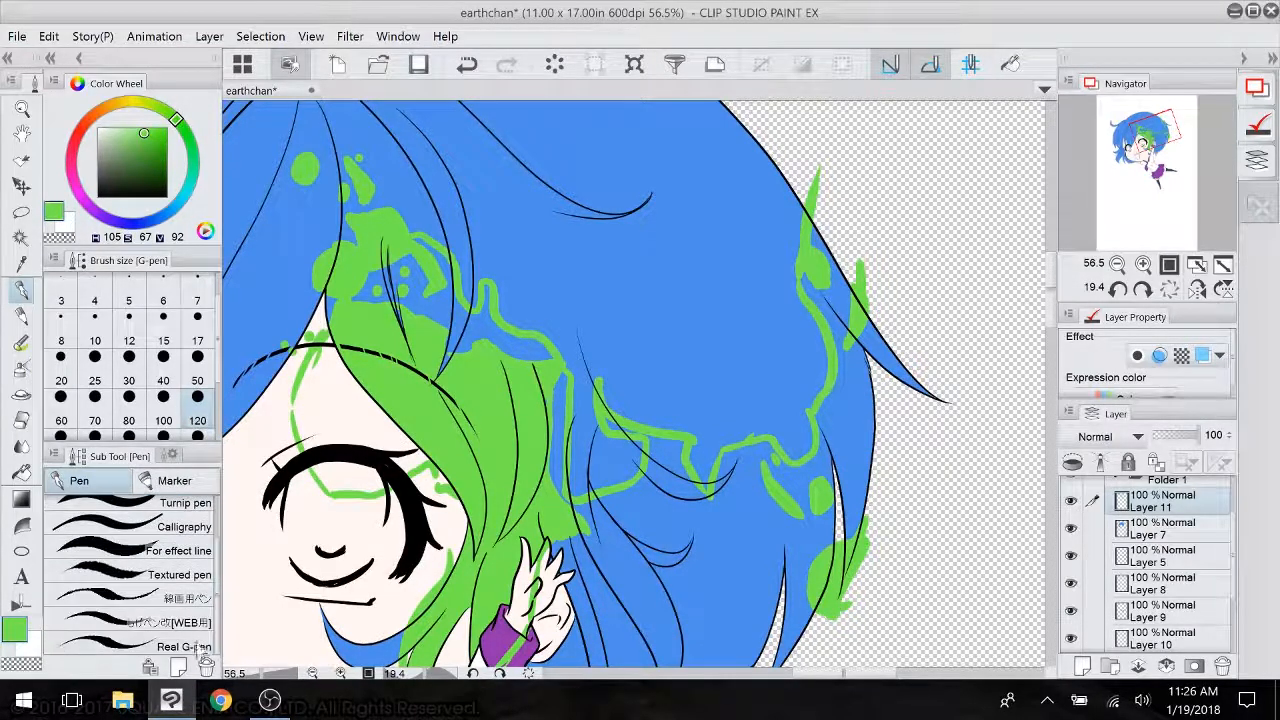
click(190, 645)
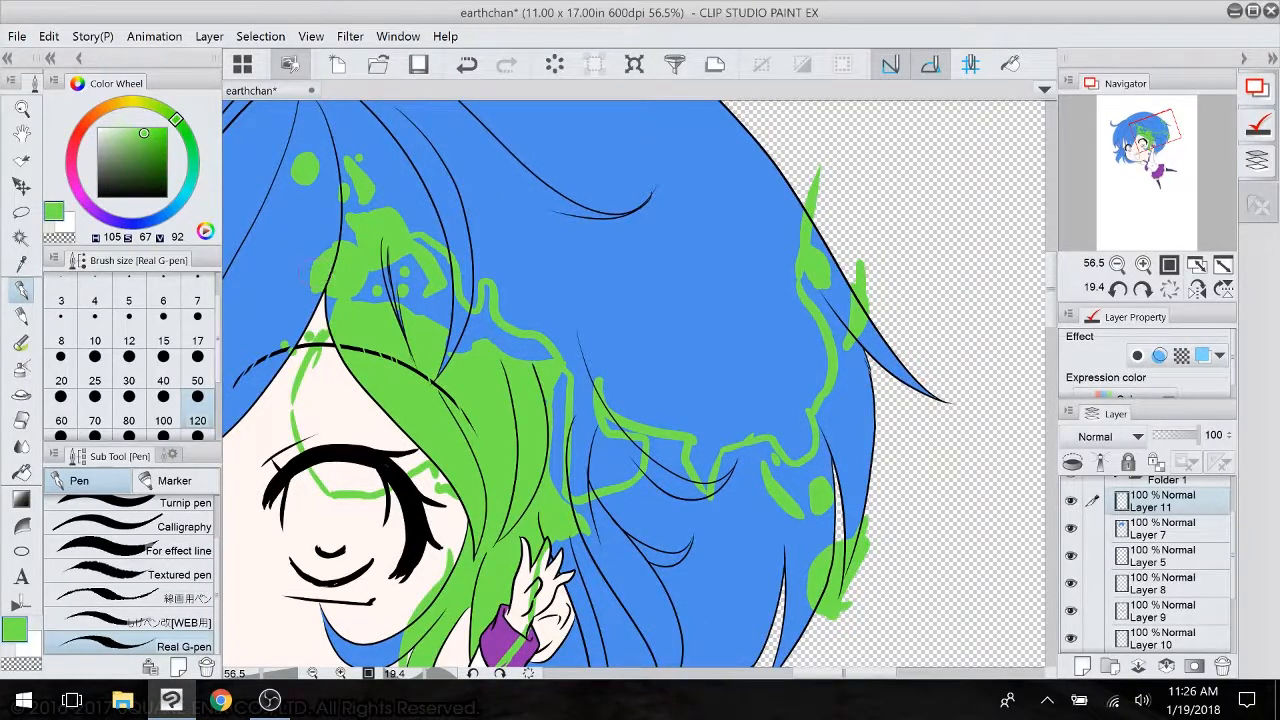
click(150, 598)
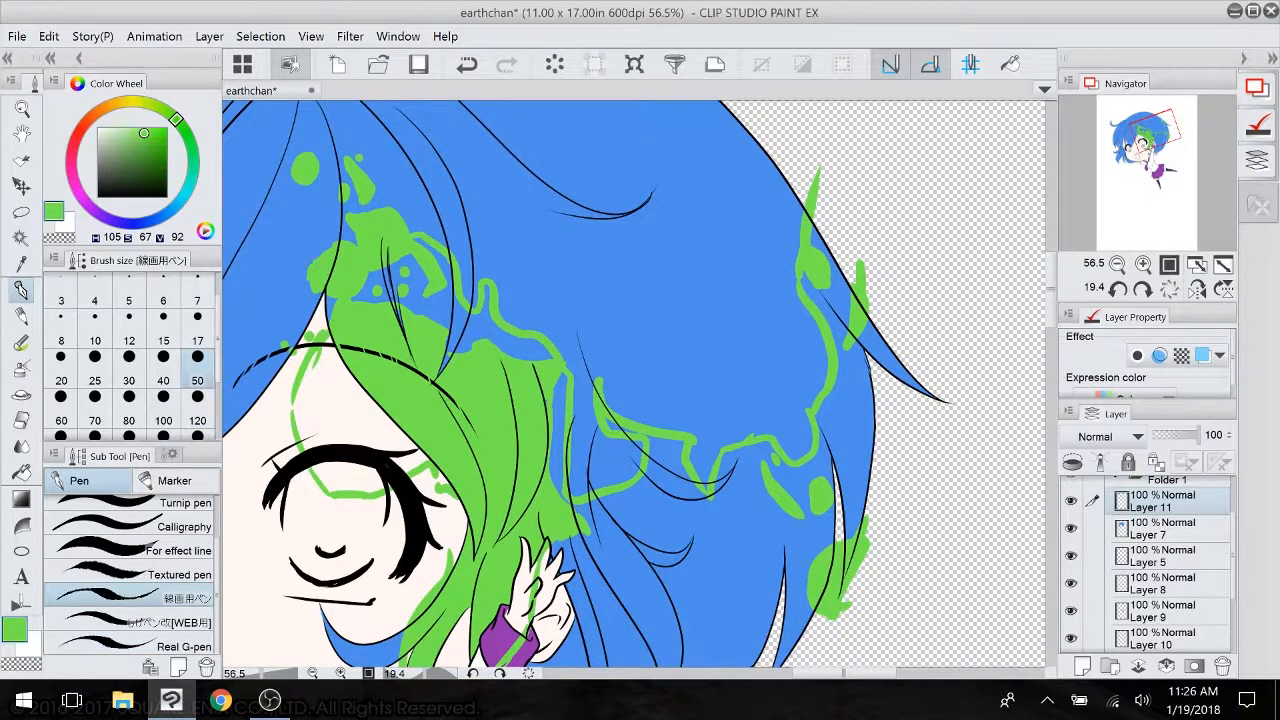
click(21, 341)
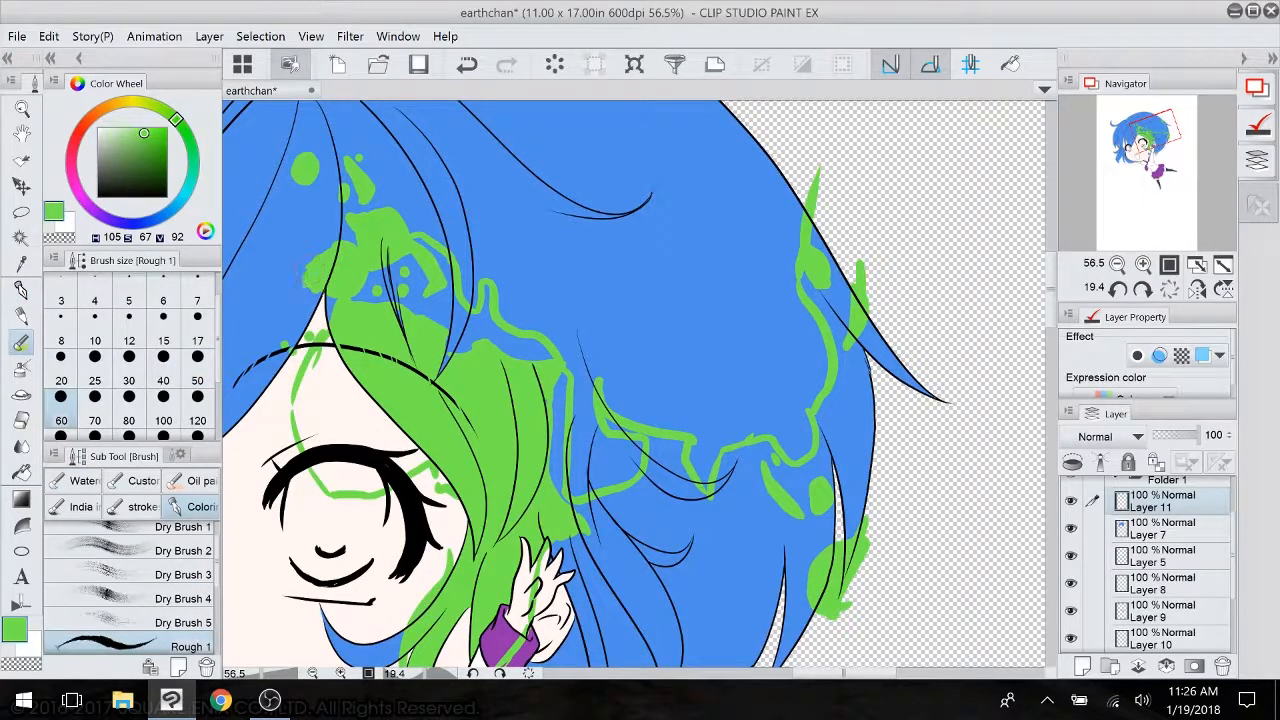
click(197, 340)
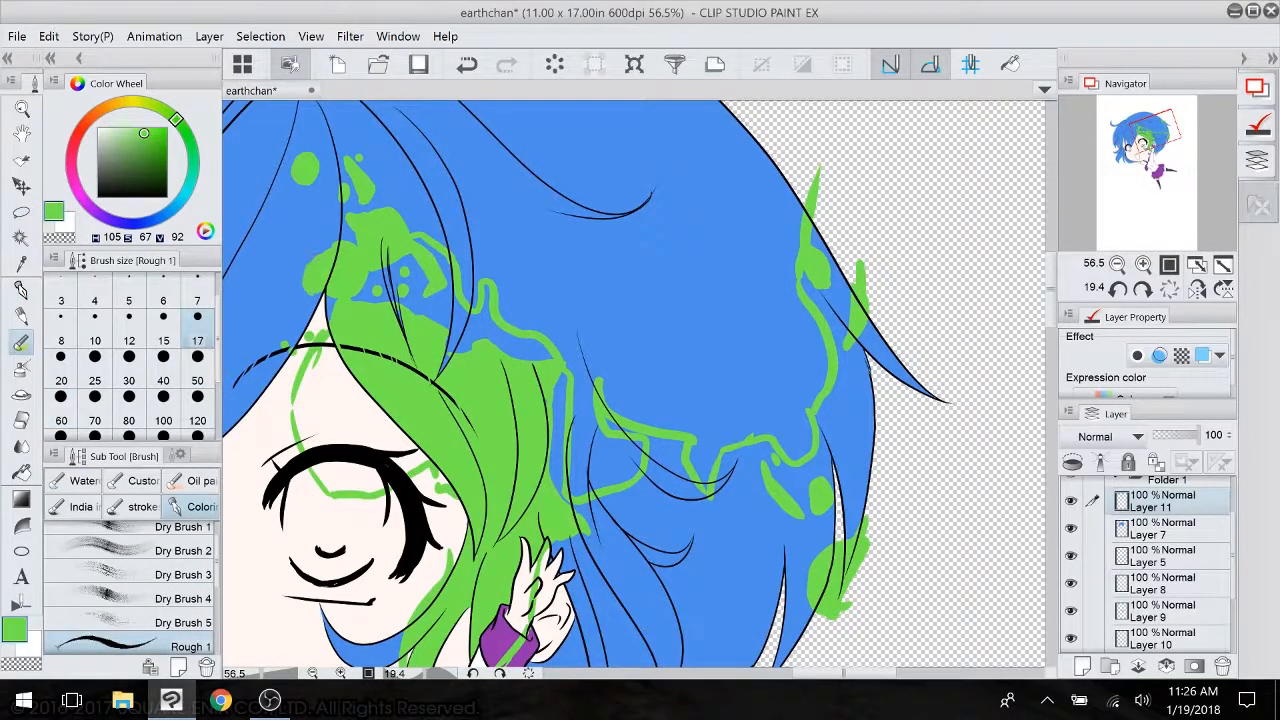
- Set the brush size to 50 and thicken the green fringe islands and the edges of the filled patch down to the hand
click(198, 370)
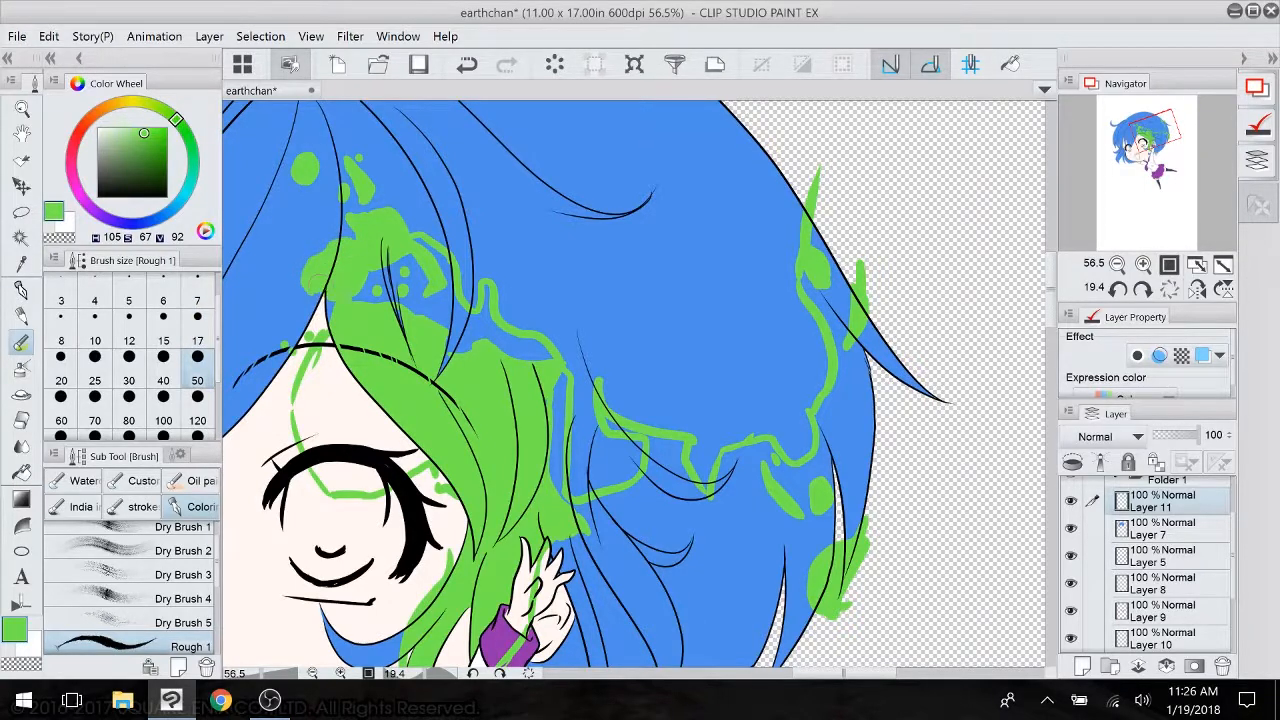
mouse_move(300, 162)
mouse_down()
mouse_move(314, 154)
mouse_move(300, 182)
mouse_move(342, 192)
mouse_move(343, 165)
mouse_move(362, 172)
mouse_up()
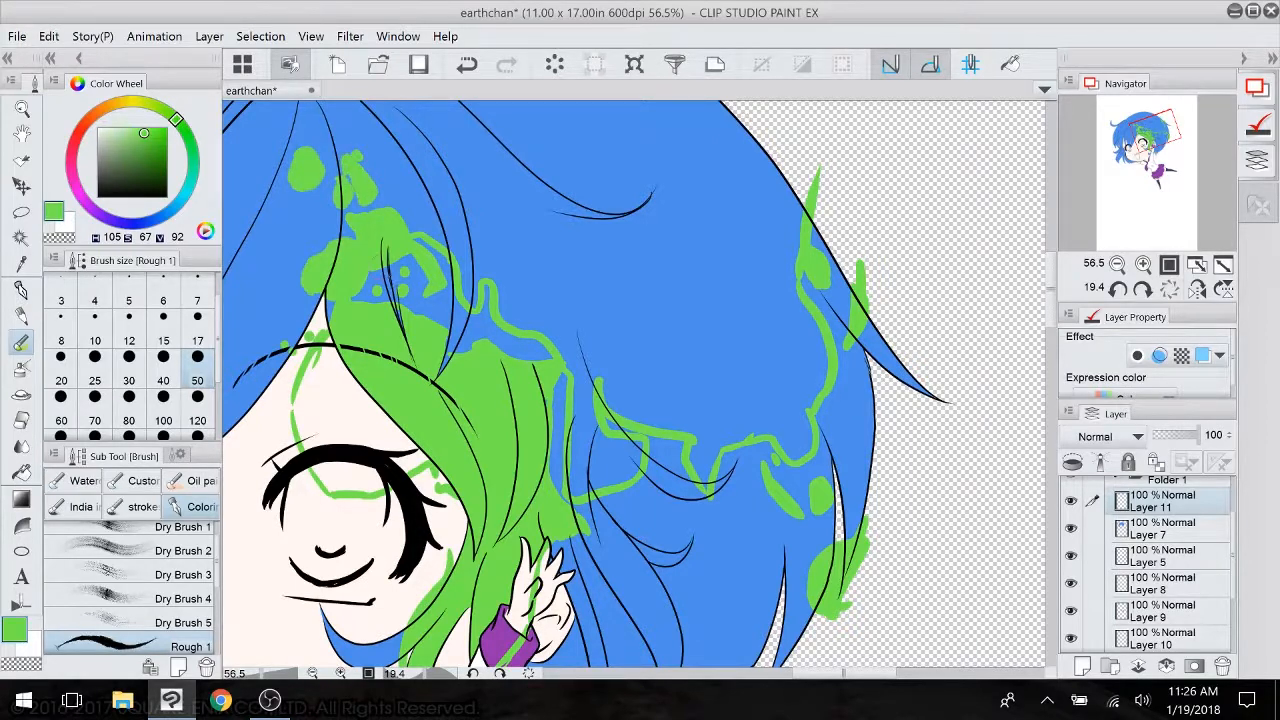
drag(372, 290, 404, 294)
mouse_move(414, 256)
mouse_down()
mouse_move(428, 298)
mouse_move(440, 250)
mouse_up()
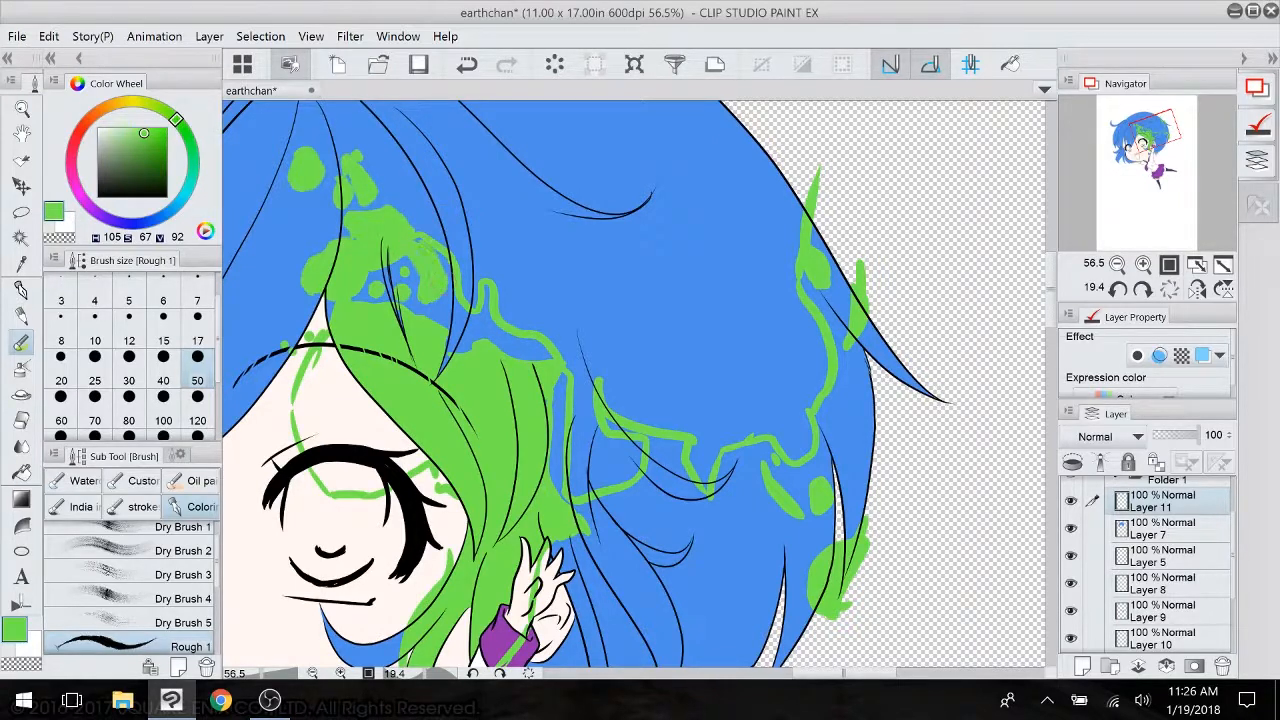
mouse_move(352, 300)
mouse_down()
mouse_move(418, 312)
mouse_move(450, 348)
mouse_move(444, 366)
mouse_move(466, 343)
mouse_move(544, 360)
mouse_move(552, 496)
mouse_move(590, 530)
mouse_move(566, 556)
mouse_up()
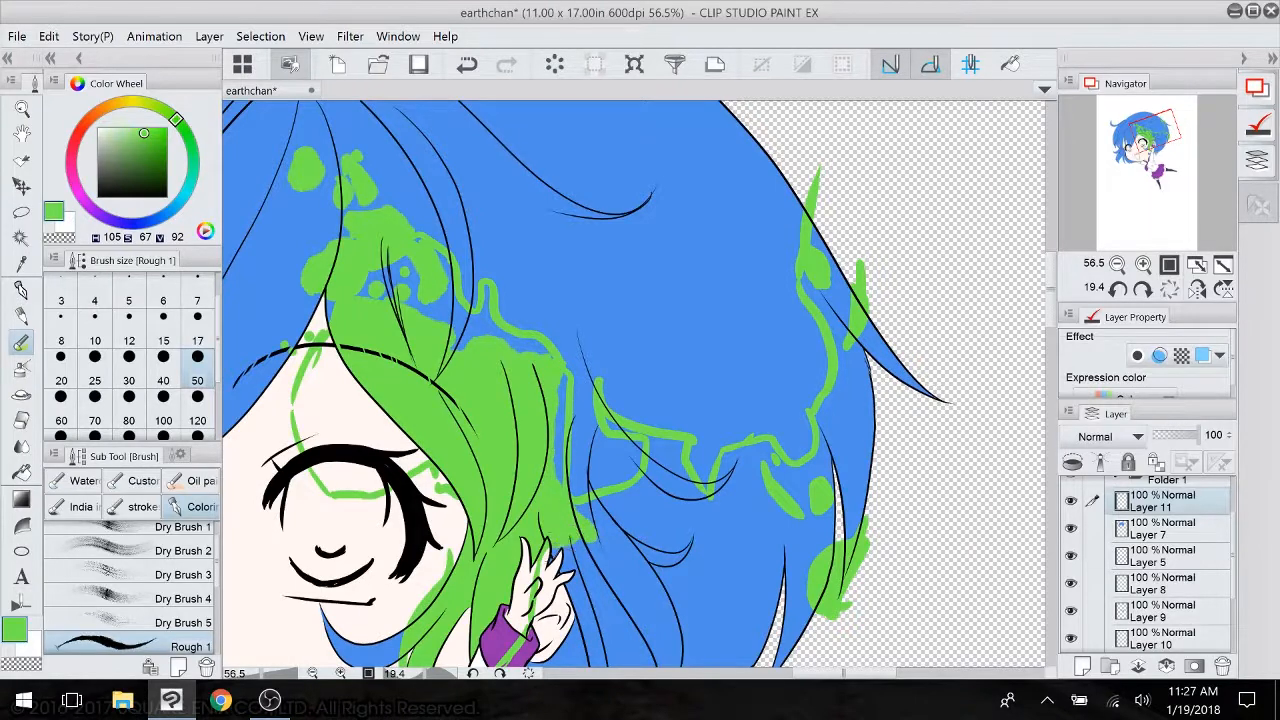
- Paint the side hair lock beneath the cheek green, covering its blue edge down to the raised arm
scroll(635, 385, down, 5)
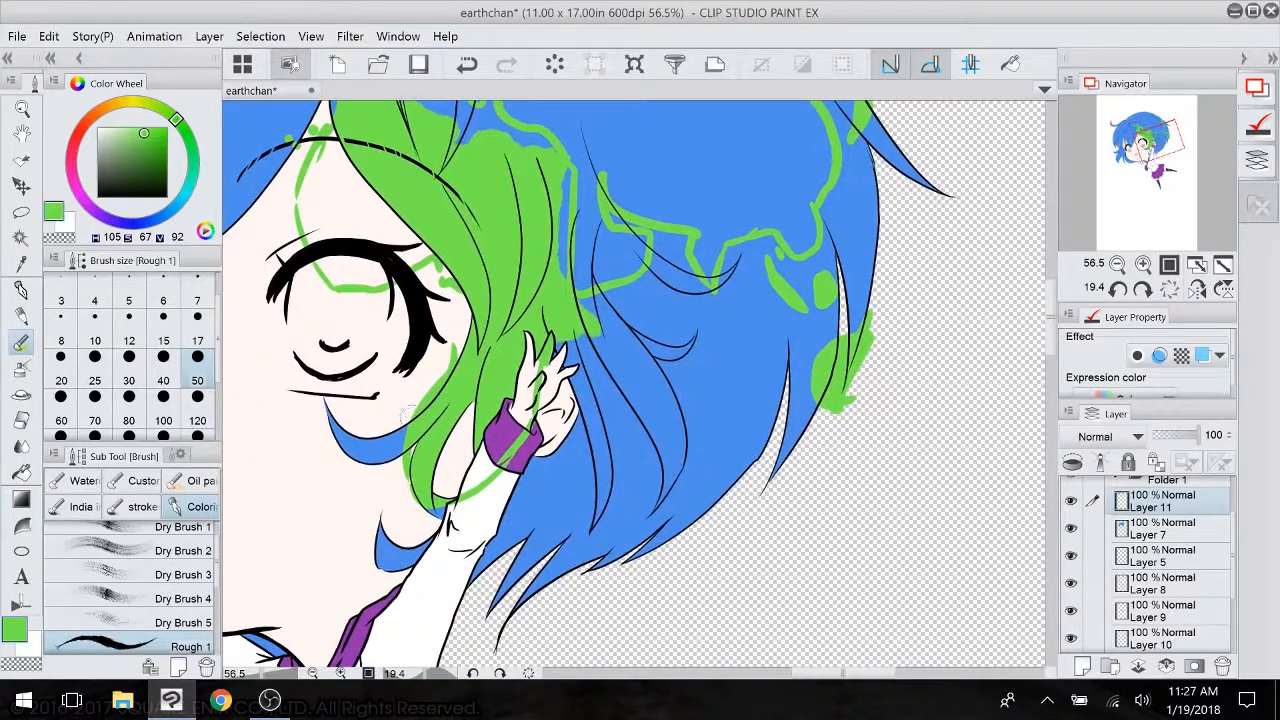
mouse_move(402, 428)
mouse_down()
mouse_move(410, 502)
mouse_move(456, 502)
mouse_move(424, 535)
mouse_up()
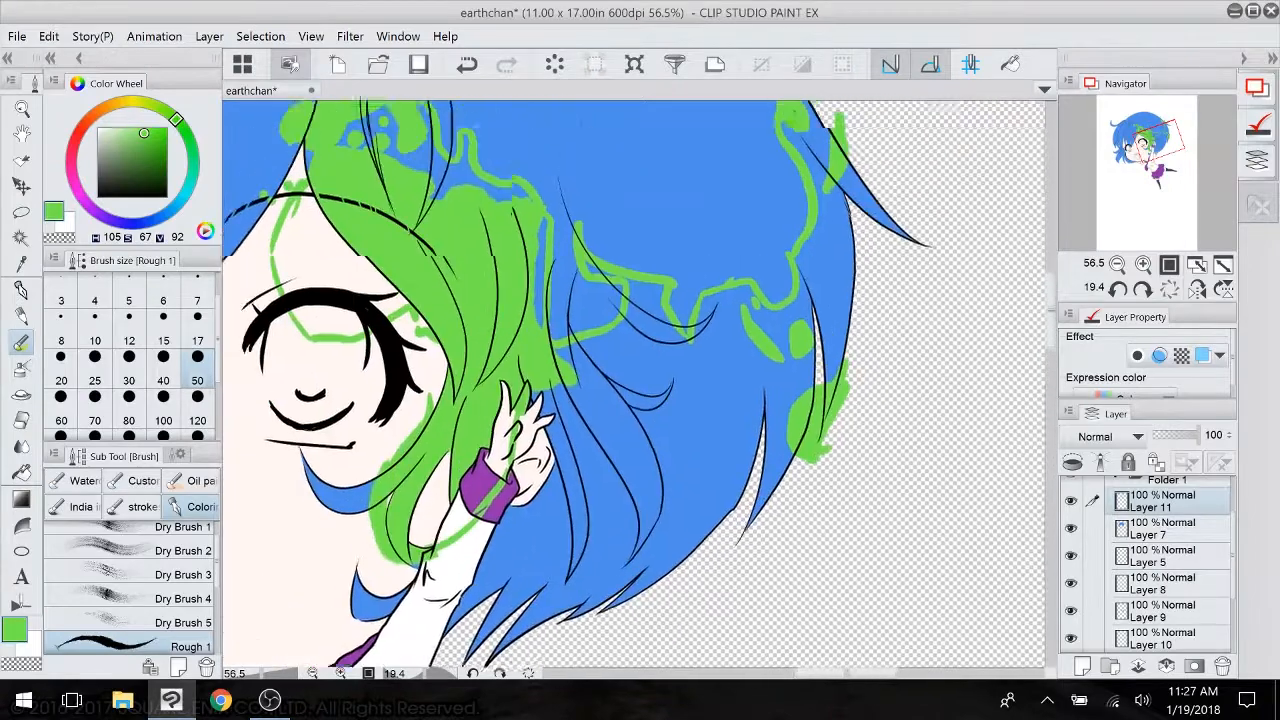
scroll(310, 396, up, 5)
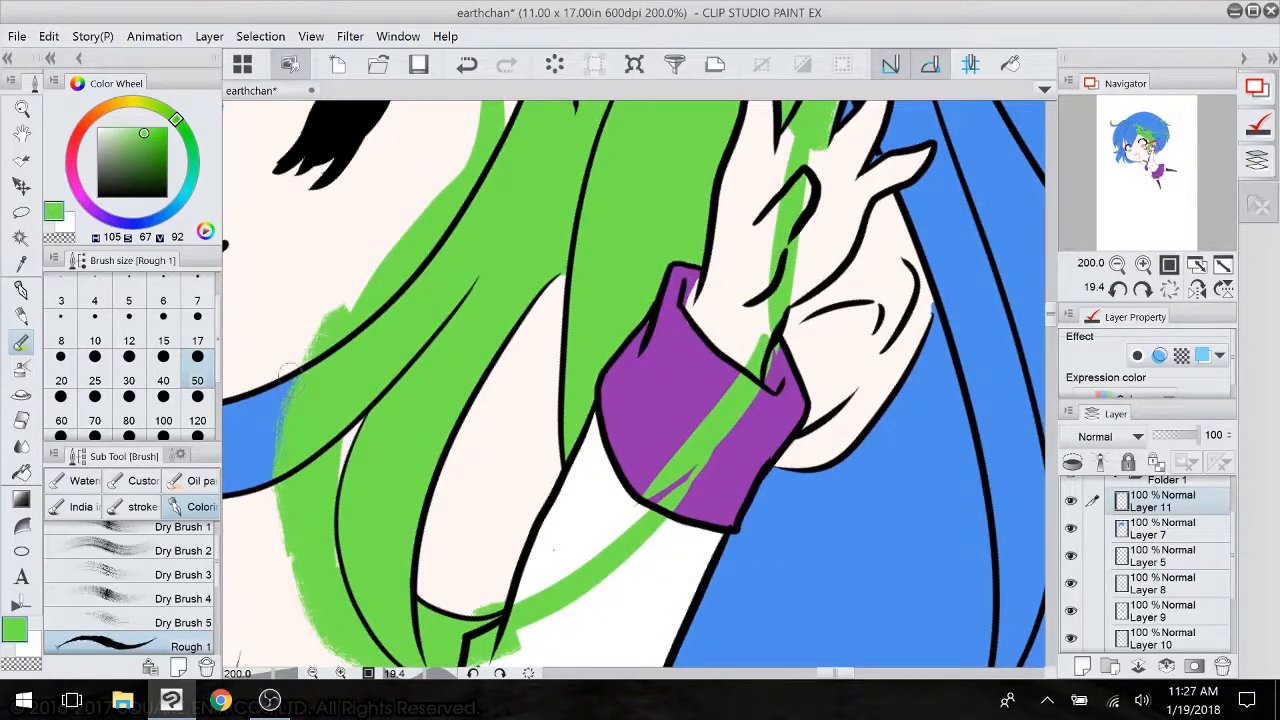
drag(246, 508, 266, 440)
drag(760, 240, 440, 554)
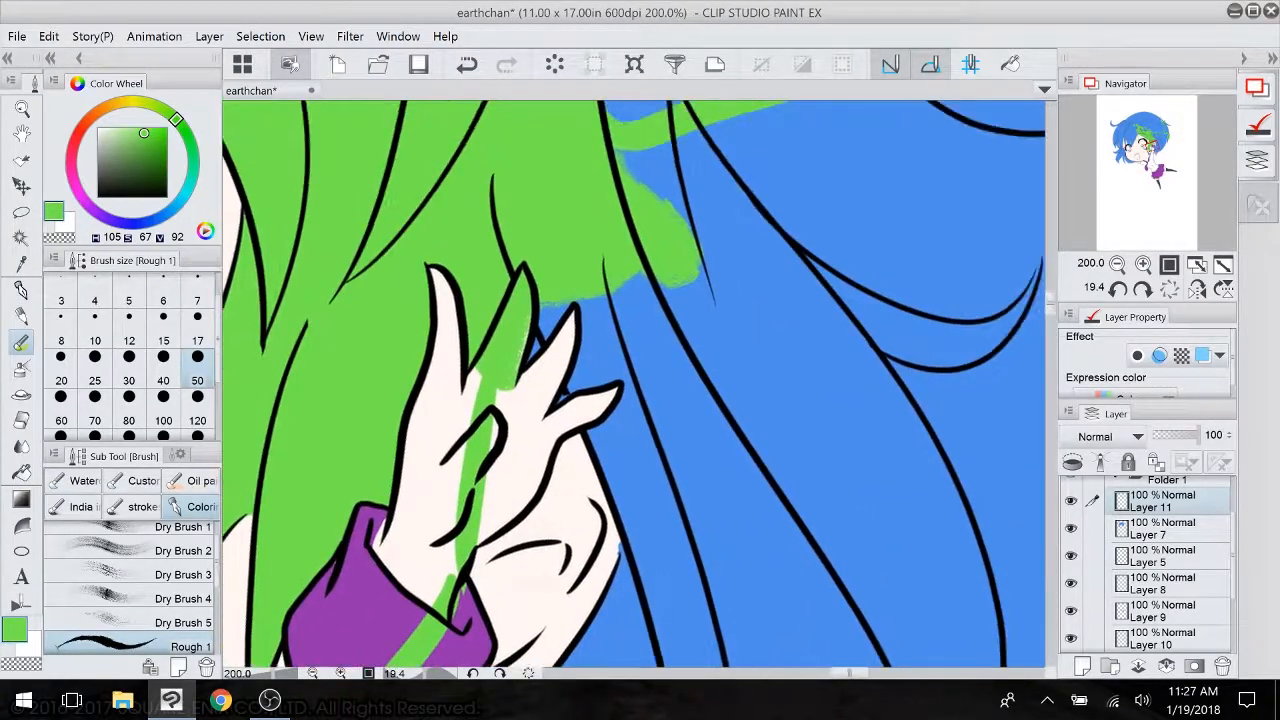
- Paint green into the blue gap between the filled patch and the coastline beside it, above the hand
scroll(642, 415, down, 3)
drag(642, 415, 473, 611)
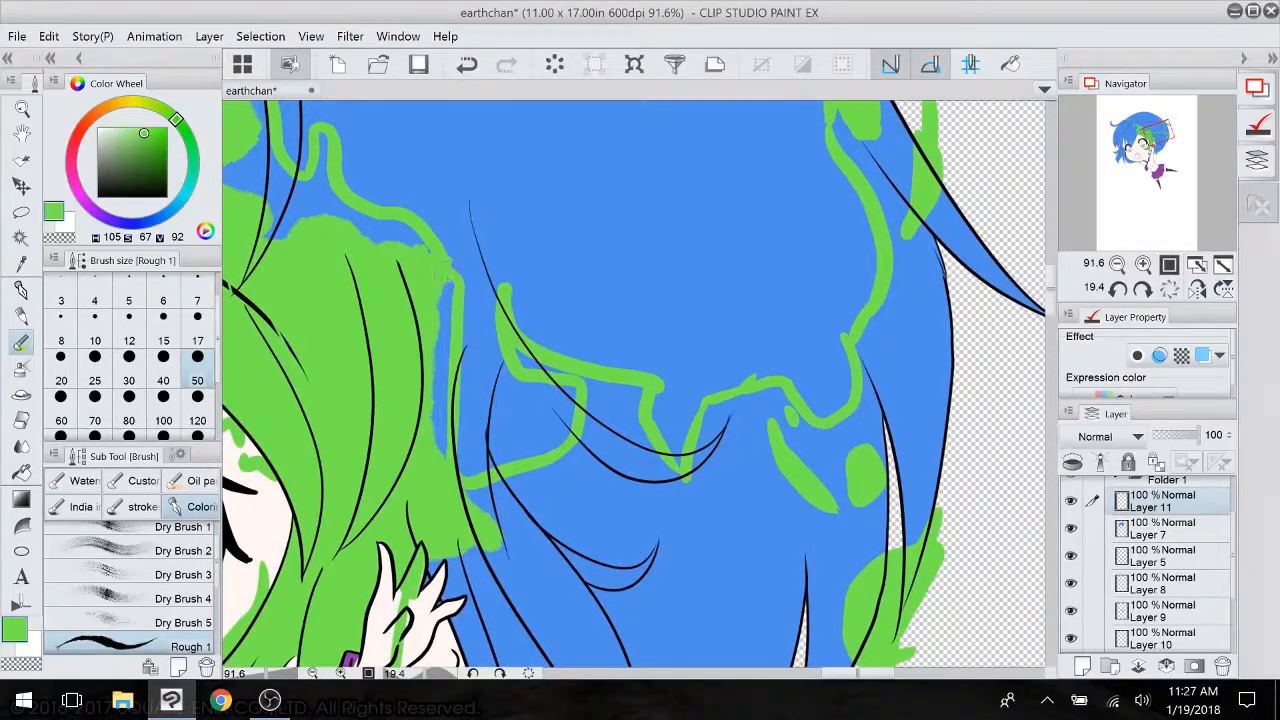
drag(450, 280, 446, 448)
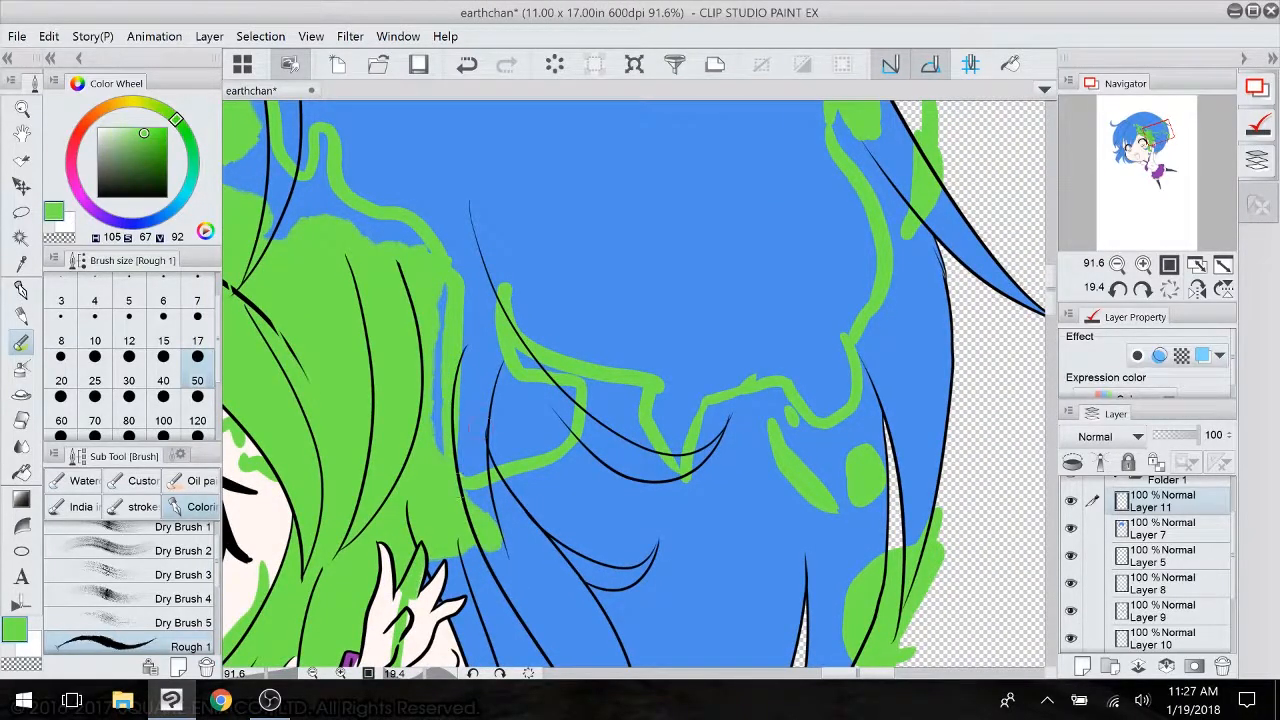
mouse_move(470, 490)
mouse_down()
mouse_move(580, 446)
mouse_move(588, 384)
mouse_move(516, 350)
mouse_move(640, 390)
mouse_move(680, 492)
mouse_move(730, 398)
mouse_move(764, 390)
mouse_move(862, 408)
mouse_move(838, 233)
mouse_move(636, 294)
mouse_up()
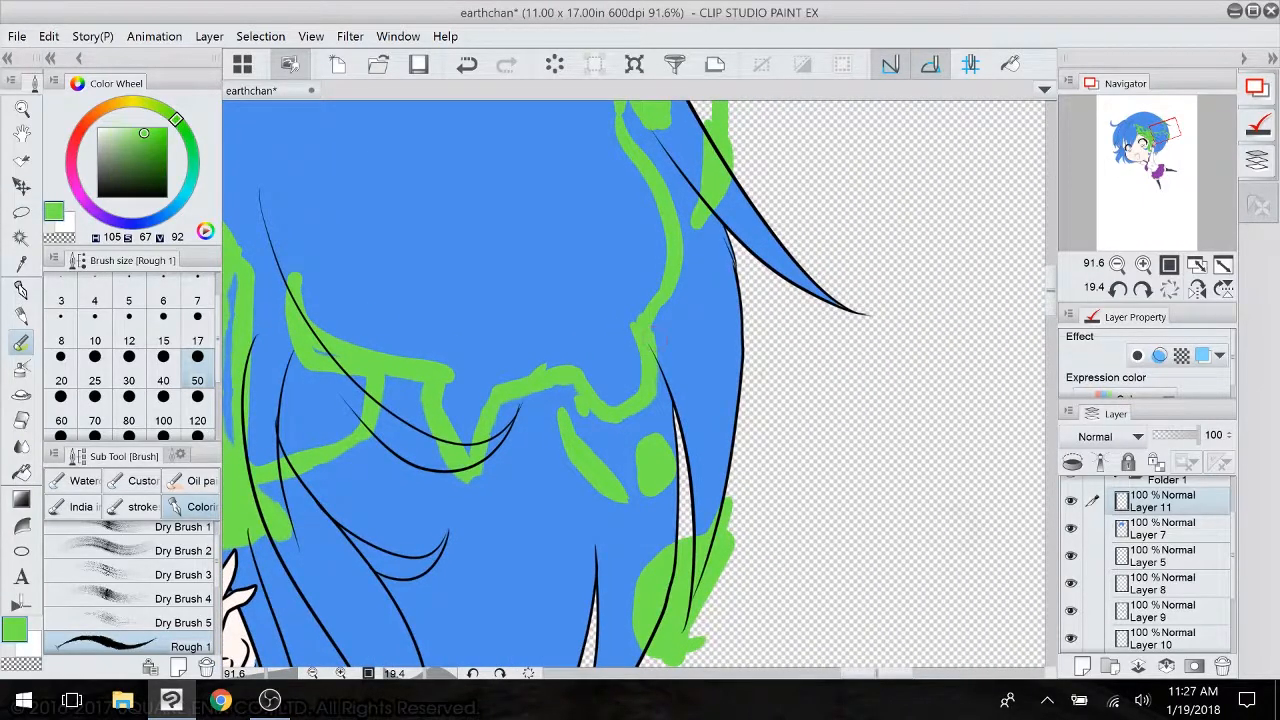
- Thicken the green coastline and the blobs around the outer hair tip
drag(672, 209, 644, 300)
mouse_move(600, 200)
mouse_down()
mouse_move(647, 292)
mouse_move(648, 393)
mouse_up()
mouse_move(666, 312)
mouse_down()
mouse_move(675, 268)
mouse_move(712, 255)
mouse_up()
mouse_move(605, 208)
mouse_down()
mouse_move(632, 226)
mouse_move(640, 168)
mouse_move(620, 112)
mouse_up()
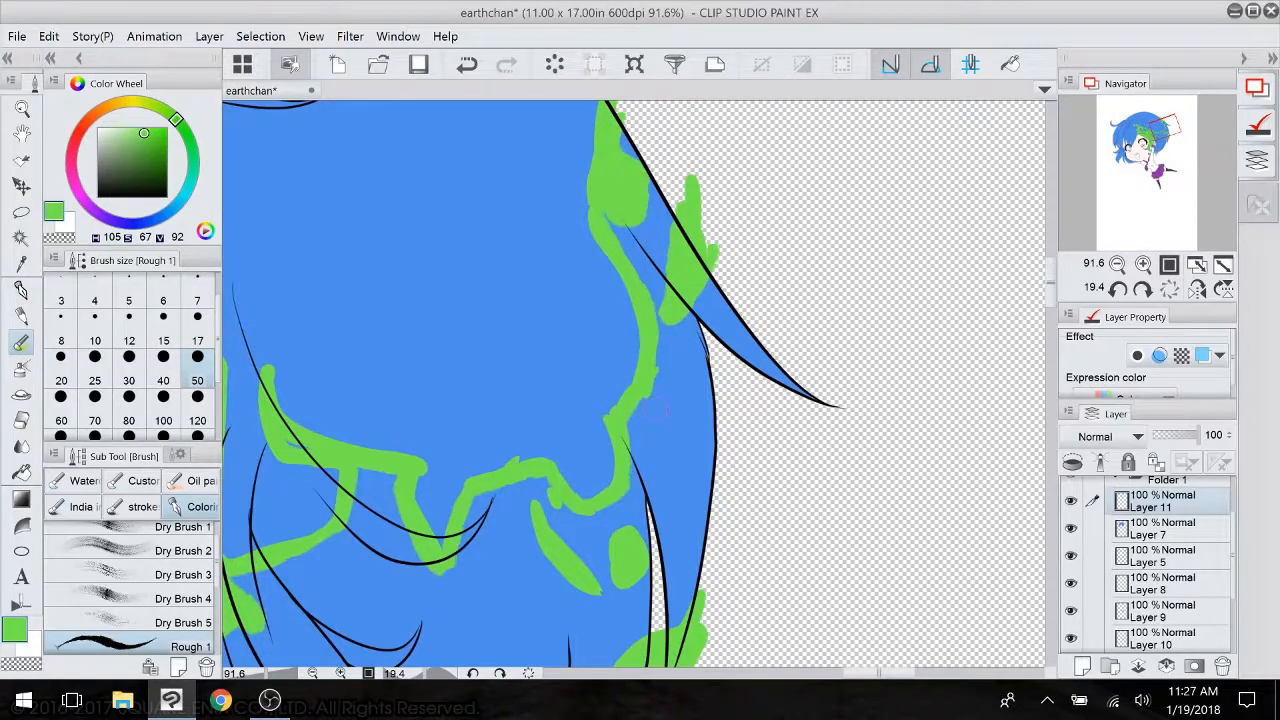
- Dot small green islands along the outer hair, widen the slanted and round islands, and add a short strip beneath them
mouse_move(652, 411)
mouse_down()
mouse_move(645, 435)
mouse_move(672, 518)
mouse_move(608, 548)
mouse_move(626, 578)
mouse_up()
drag(640, 528, 644, 546)
drag(548, 514, 572, 550)
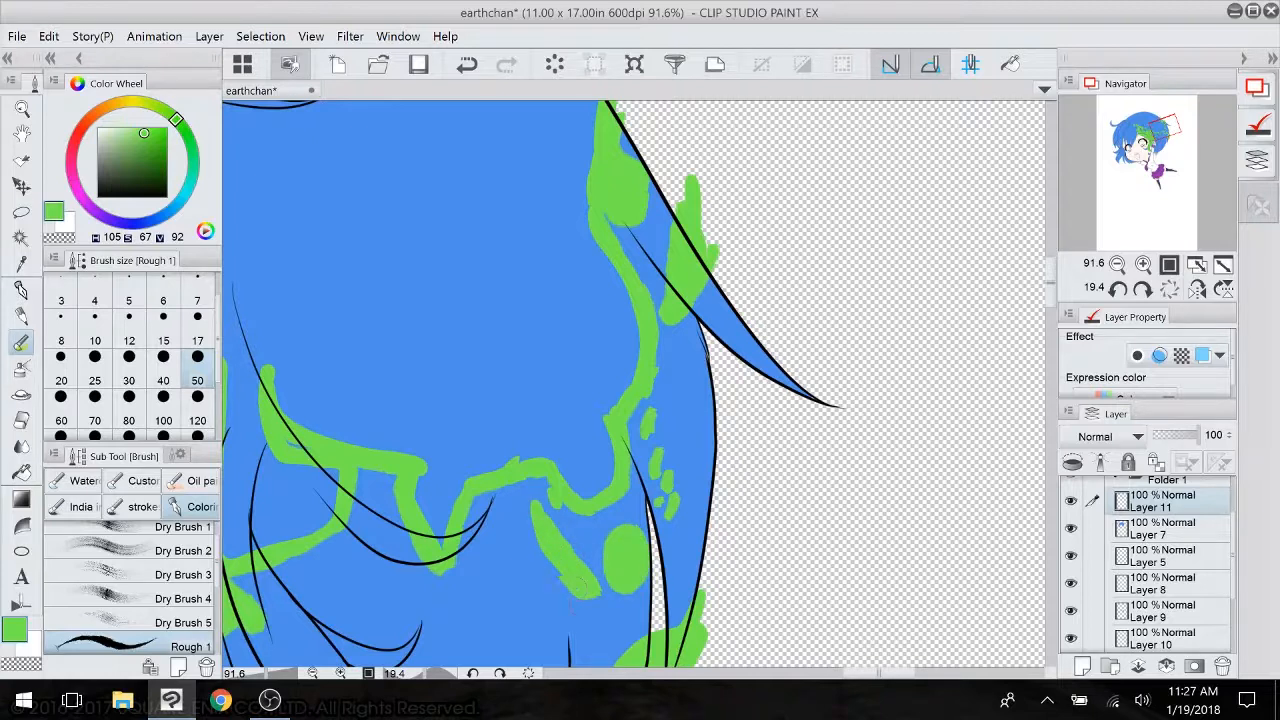
mouse_move(596, 596)
mouse_down()
mouse_move(529, 498)
mouse_move(532, 513)
mouse_move(577, 522)
mouse_move(582, 540)
mouse_move(556, 506)
mouse_up()
mouse_move(598, 614)
mouse_down()
mouse_move(660, 628)
mouse_move(646, 612)
mouse_up()
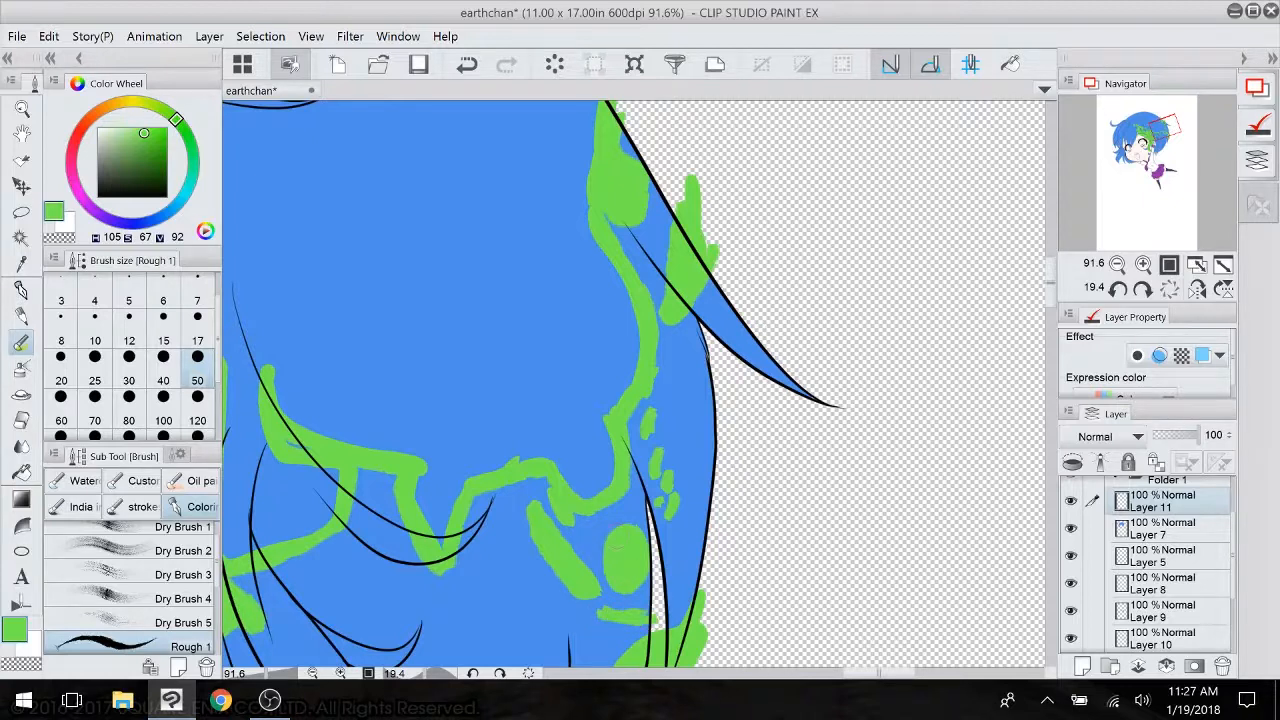
mouse_move(624, 538)
mouse_down()
mouse_move(648, 526)
mouse_move(652, 564)
mouse_move(686, 552)
mouse_up()
drag(688, 403, 765, 294)
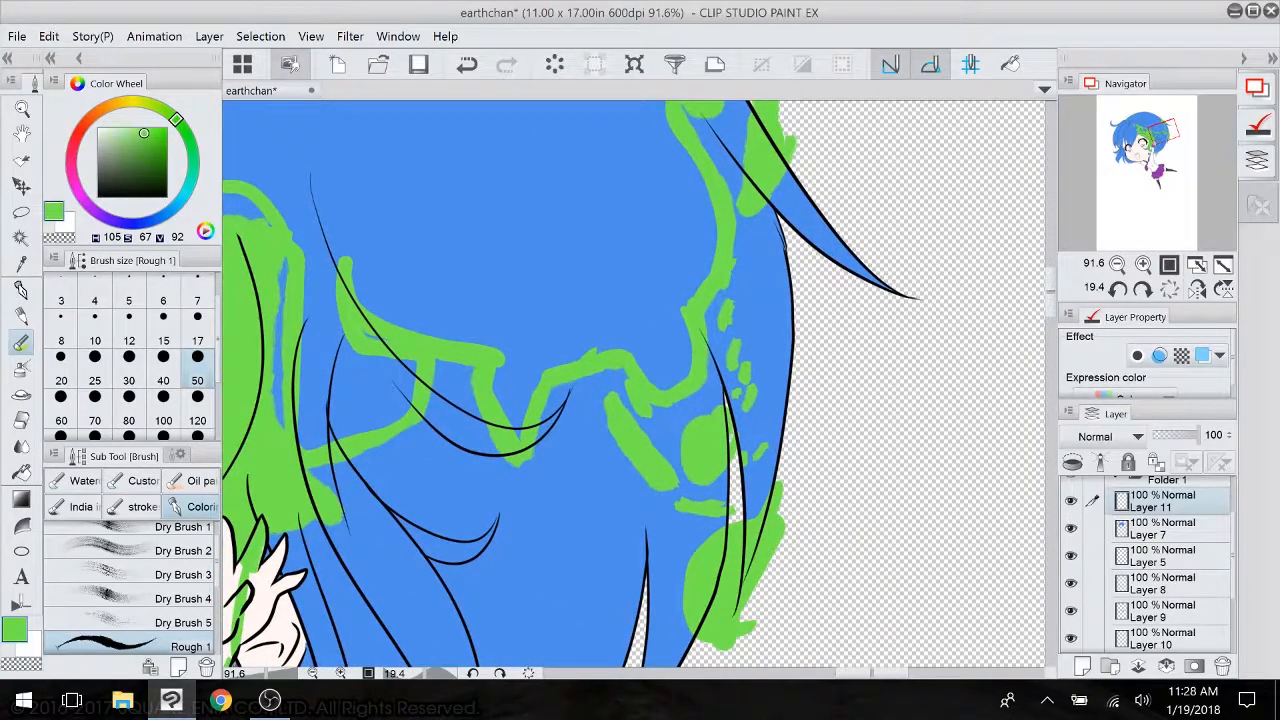
- Erase the hooked inner end of the back-hair coastline with the Hard eraser and redraw it with the Rough 1 brush
mouse_move(560, 370)
mouse_down()
mouse_move(777, 408)
mouse_move(702, 466)
mouse_up()
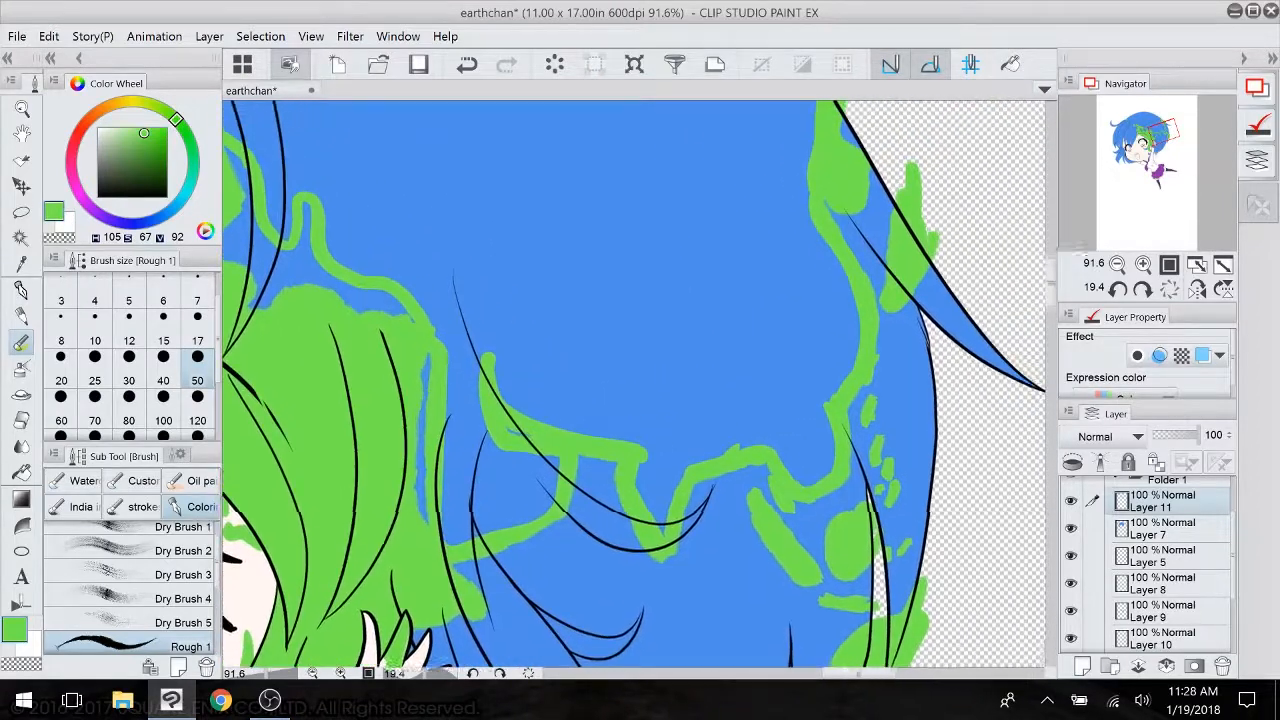
key(e)
mouse_move(545, 438)
mouse_down()
mouse_move(564, 452)
mouse_move(530, 435)
mouse_move(486, 372)
mouse_move(500, 410)
mouse_up()
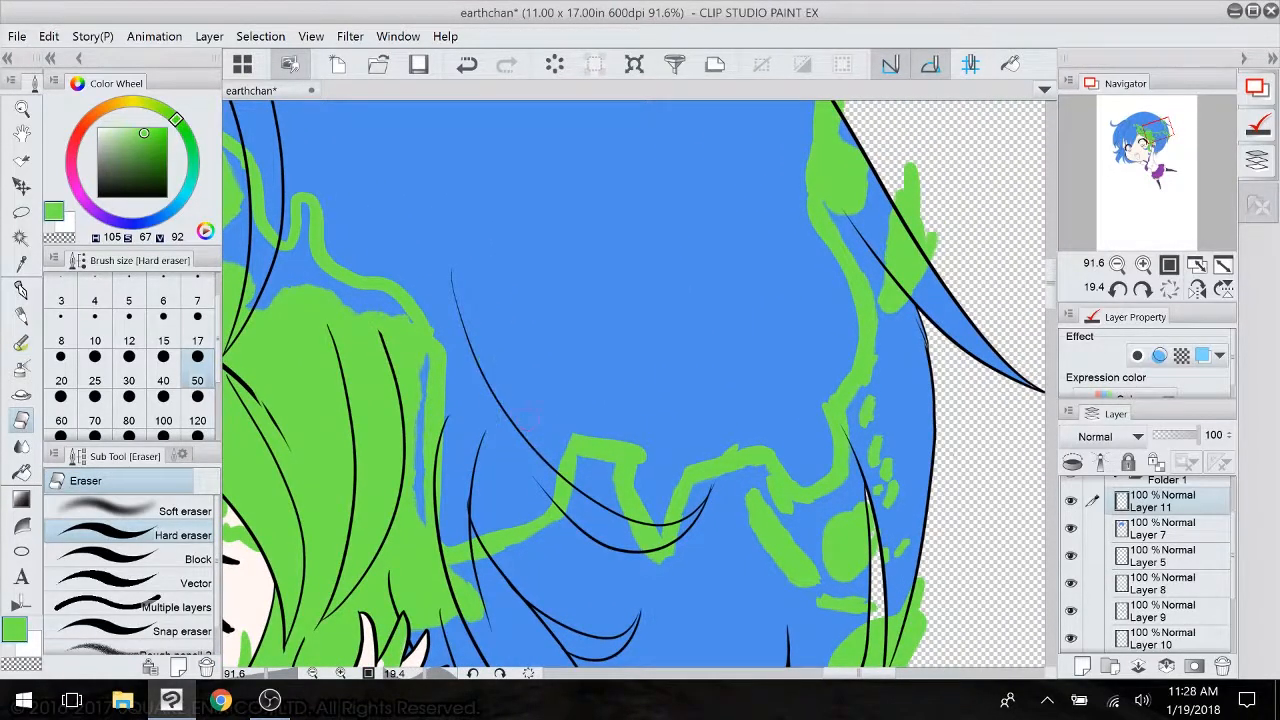
click(20, 289)
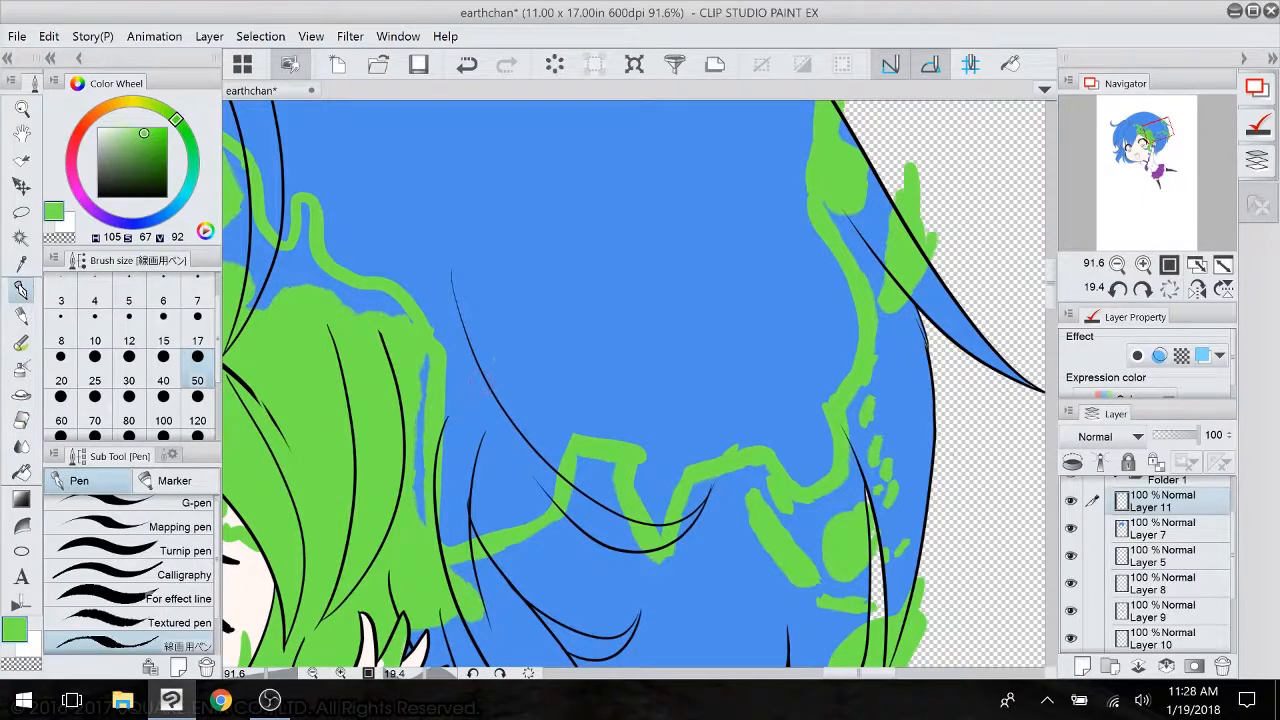
key(p)
key(b)
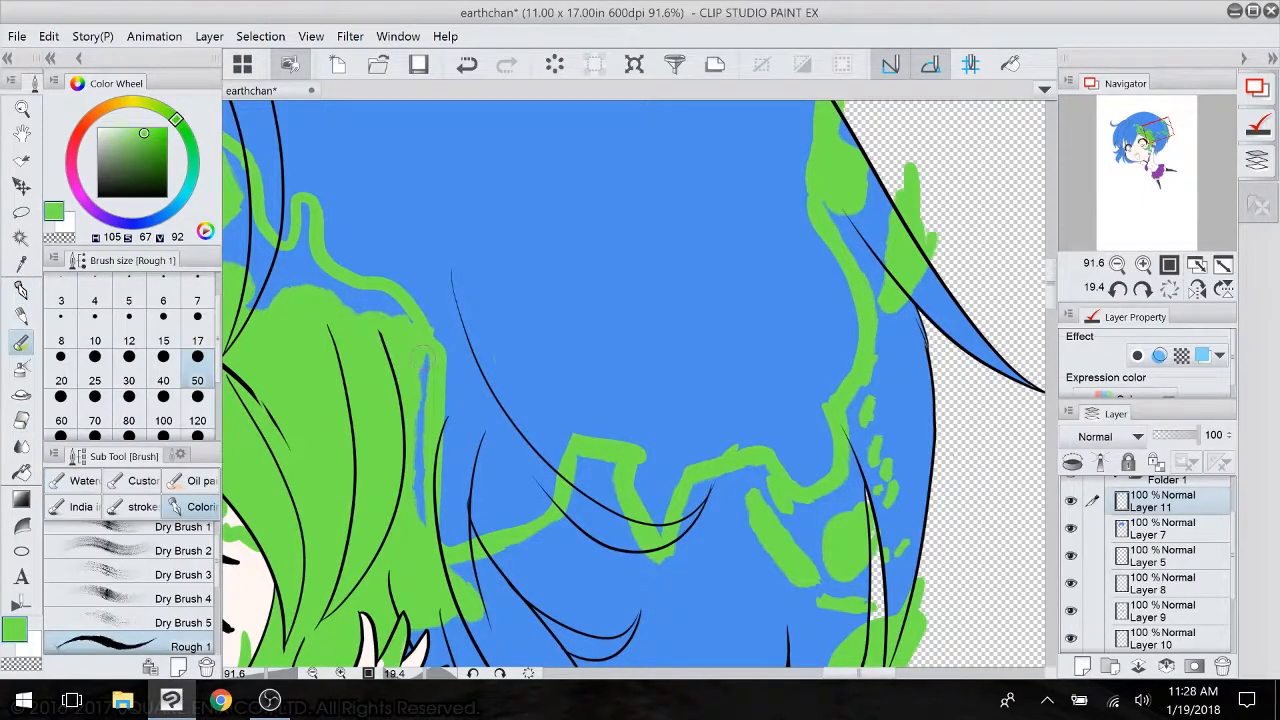
mouse_move(488, 366)
mouse_down()
mouse_move(500, 418)
mouse_move(558, 474)
mouse_move(530, 418)
mouse_move(566, 454)
mouse_move(524, 408)
mouse_move(518, 438)
mouse_move(562, 461)
mouse_up()
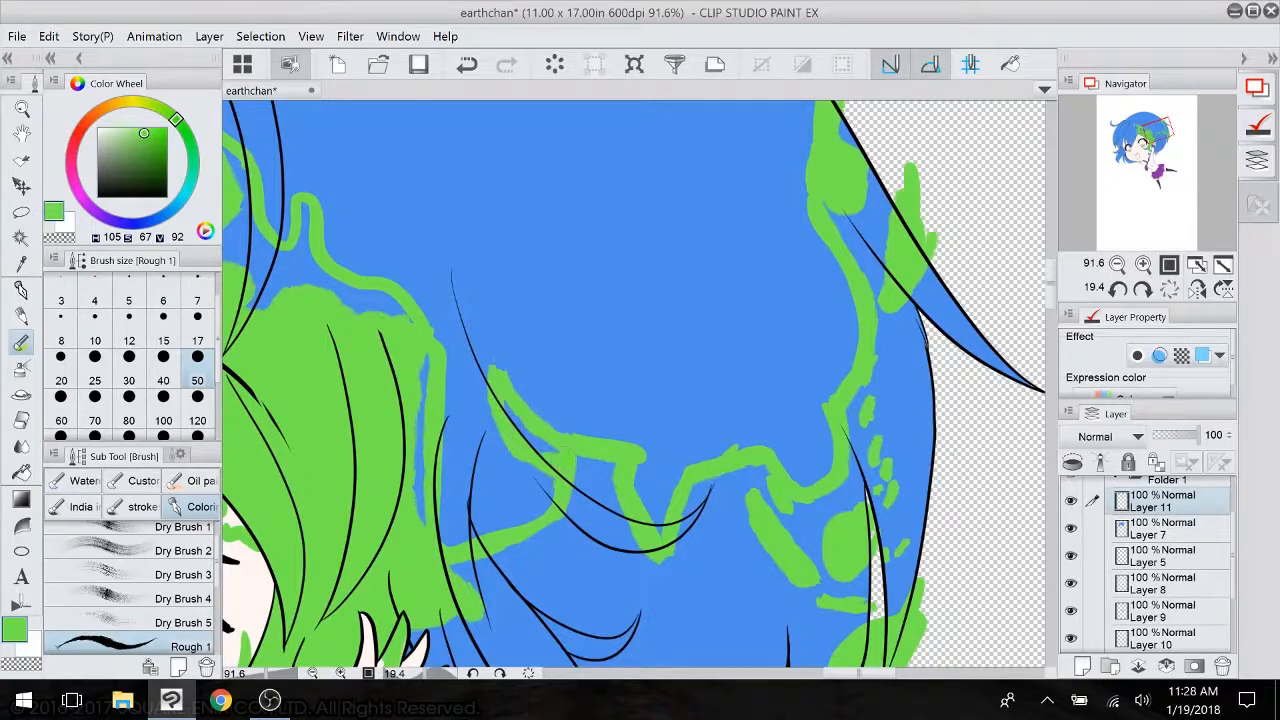
- Thicken the wavy green outline above the filled patch and close its gaps near the fringe islands
mouse_move(500, 330)
mouse_down()
mouse_move(684, 207)
mouse_move(684, 630)
mouse_up()
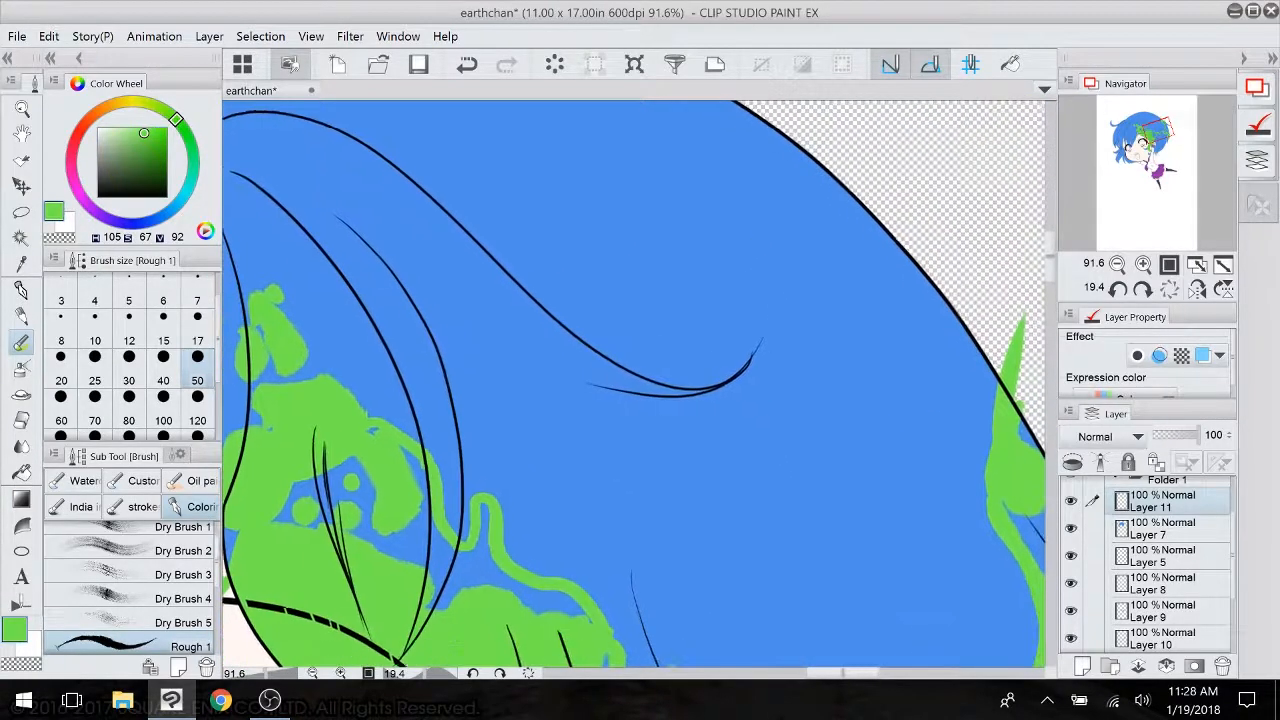
mouse_move(487, 505)
mouse_down()
mouse_move(482, 532)
mouse_move(540, 597)
mouse_move(588, 620)
mouse_move(437, 510)
mouse_move(405, 451)
mouse_up()
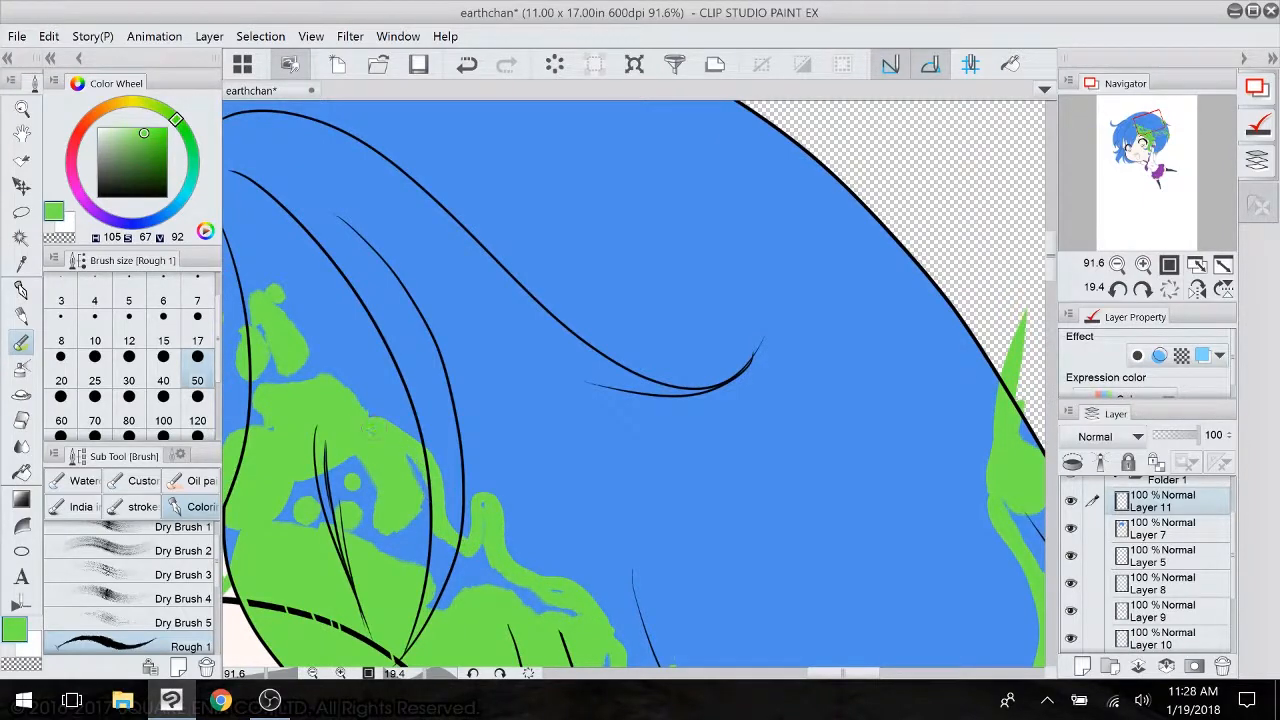
drag(362, 405, 354, 331)
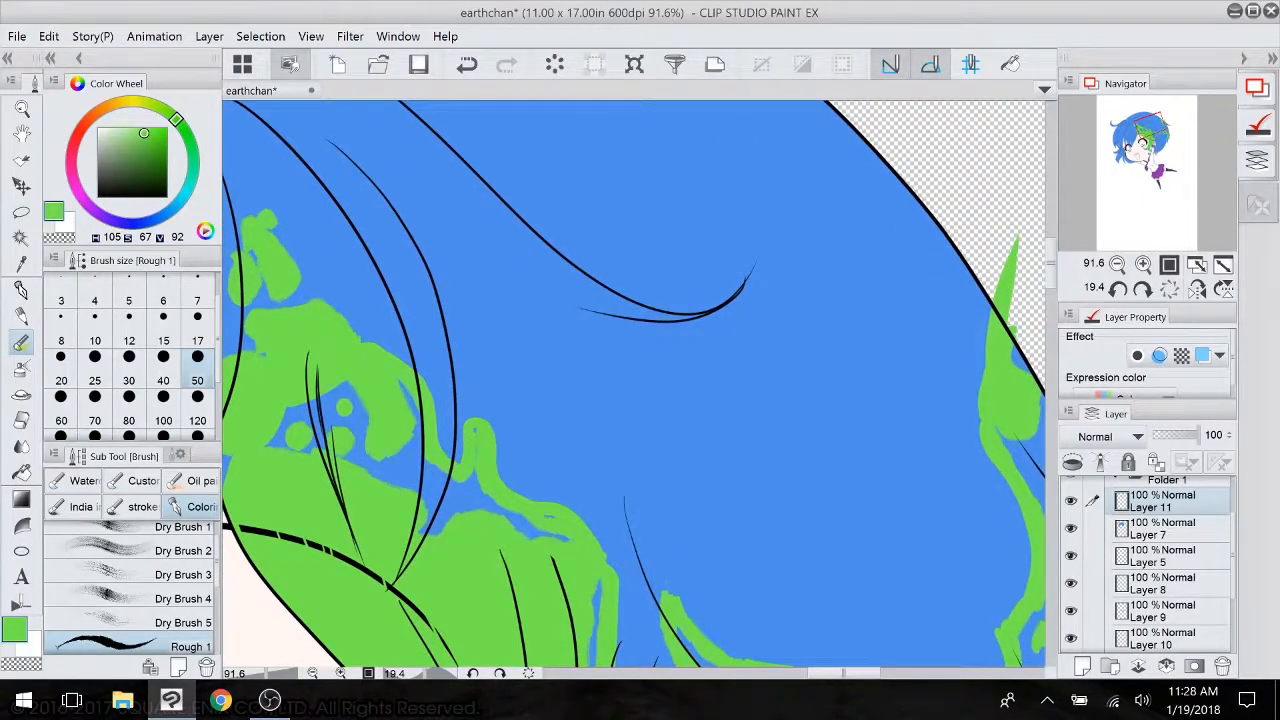
drag(560, 345, 589, 398)
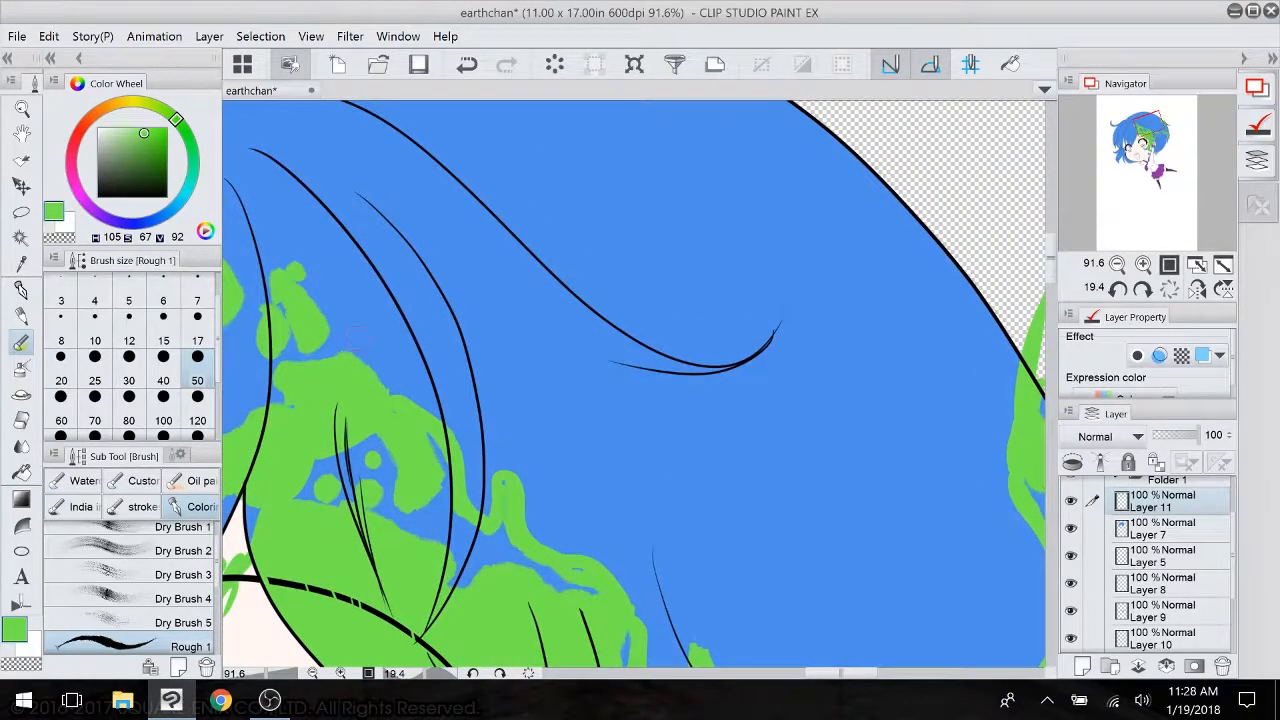
- Draw a jagged green coastline from the top of the fringe patch up across the strands towards the crown
drag(349, 358, 395, 336)
drag(640, 400, 700, 471)
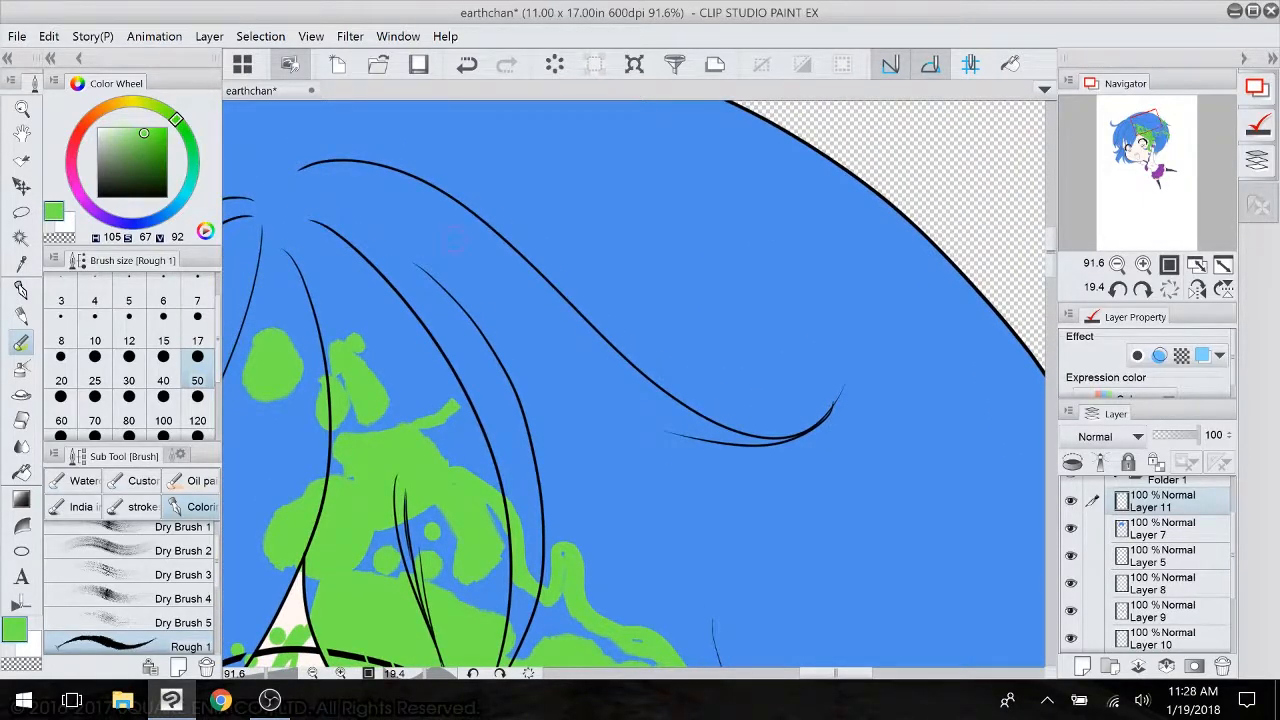
mouse_move(453, 229)
mouse_down()
mouse_move(398, 318)
mouse_move(402, 378)
mouse_move(430, 370)
mouse_move(433, 322)
mouse_move(457, 403)
mouse_move(462, 313)
mouse_move(490, 362)
mouse_move(510, 350)
mouse_move(520, 378)
mouse_move(458, 412)
mouse_up()
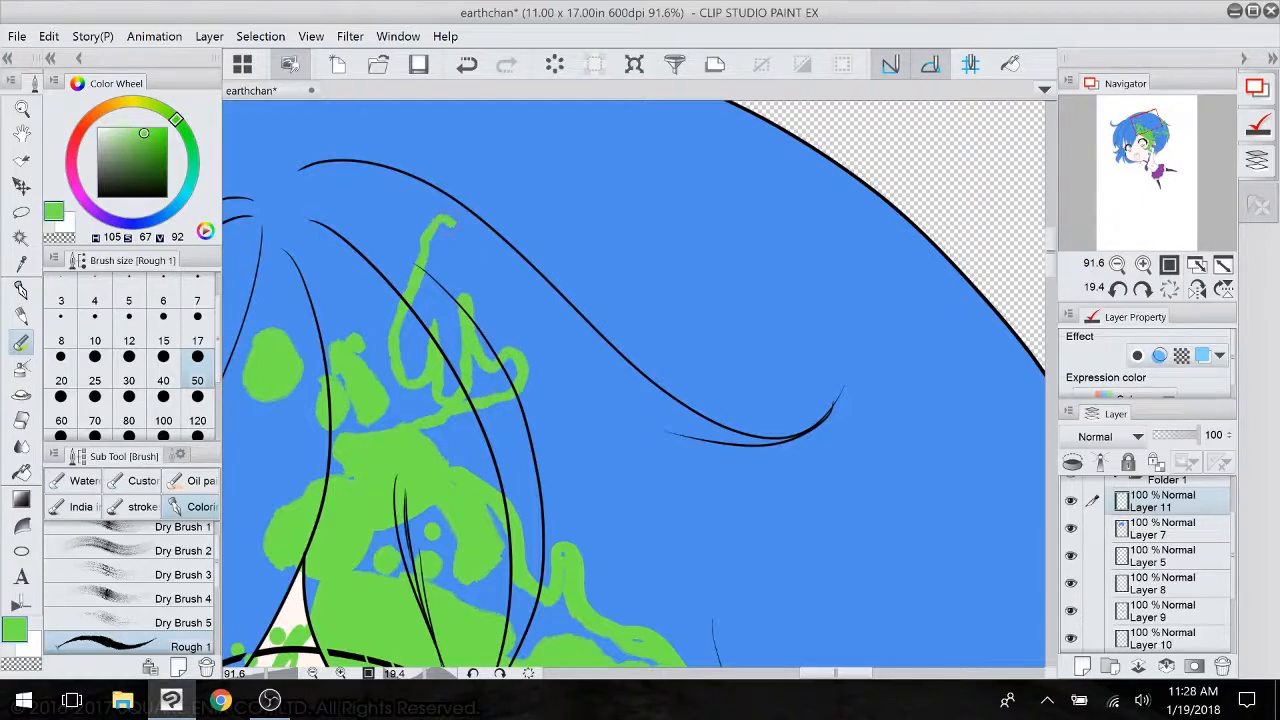
mouse_move(447, 224)
mouse_down()
mouse_move(566, 312)
mouse_move(530, 326)
mouse_up()
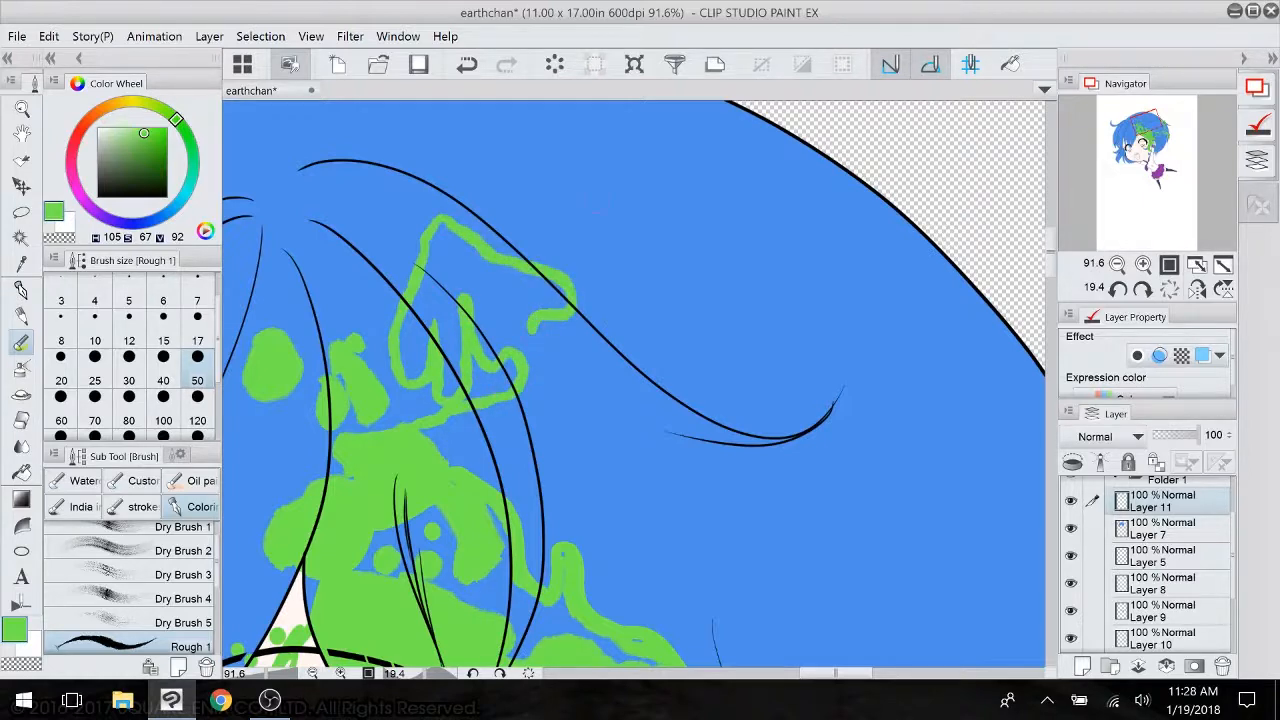
mouse_move(597, 200)
mouse_down()
mouse_move(619, 91)
mouse_move(528, 196)
mouse_up()
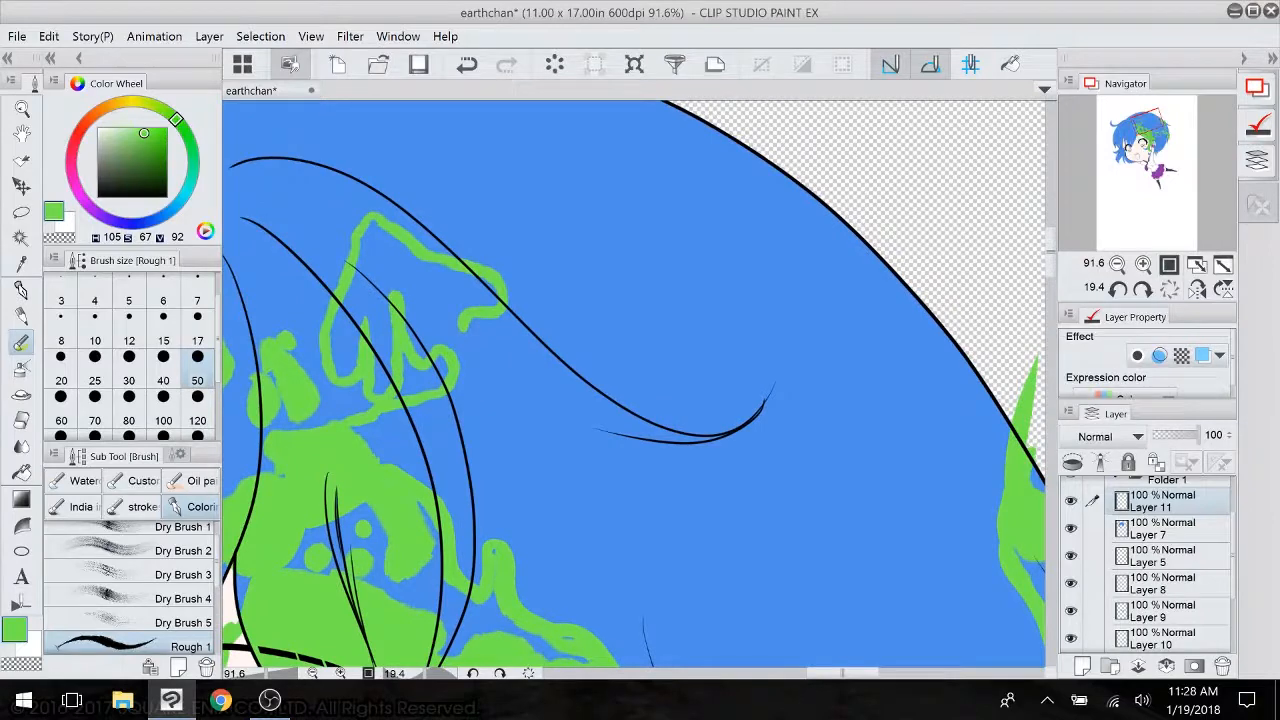
- Continue the crown coastline in wavy loops out past the hair's upper outer edge
drag(462, 324, 498, 350)
mouse_move(512, 288)
mouse_down()
mouse_move(467, 218)
mouse_move(455, 359)
mouse_up()
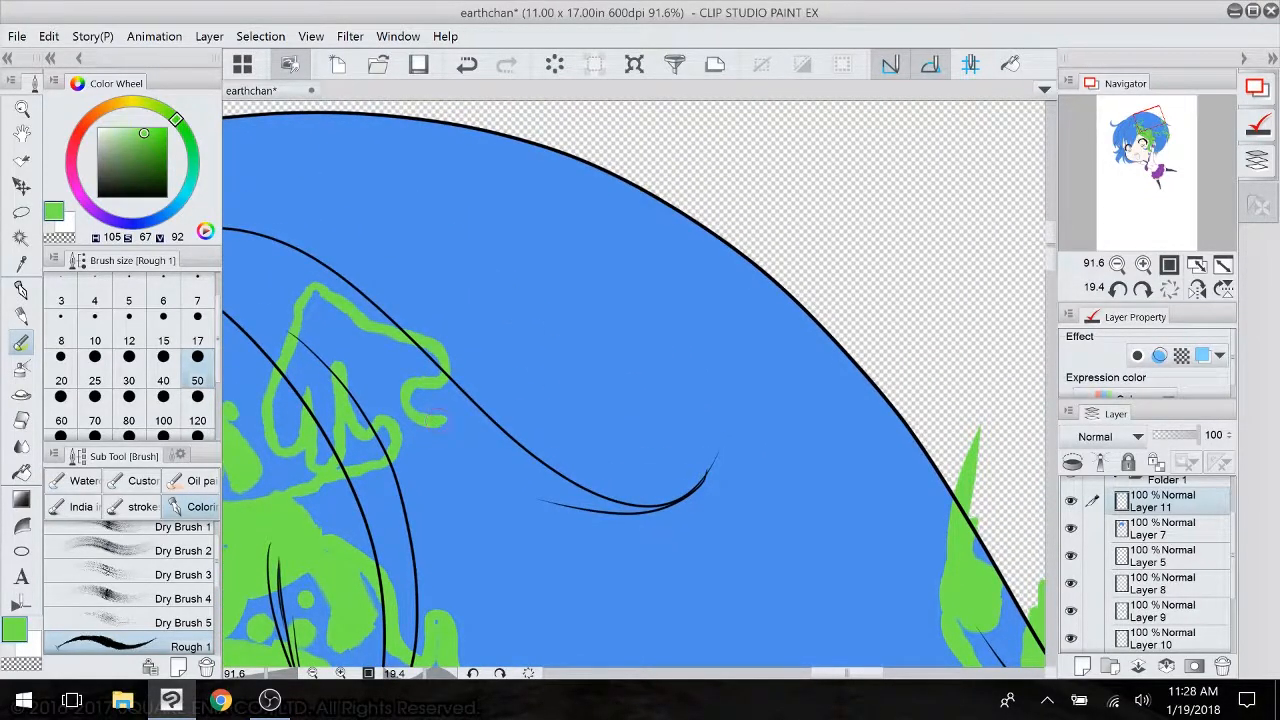
mouse_move(442, 424)
mouse_down()
mouse_move(486, 372)
mouse_move(502, 310)
mouse_move(534, 318)
mouse_move(550, 252)
mouse_move(556, 356)
mouse_move(578, 362)
mouse_move(575, 286)
mouse_move(612, 282)
mouse_move(688, 188)
mouse_up()
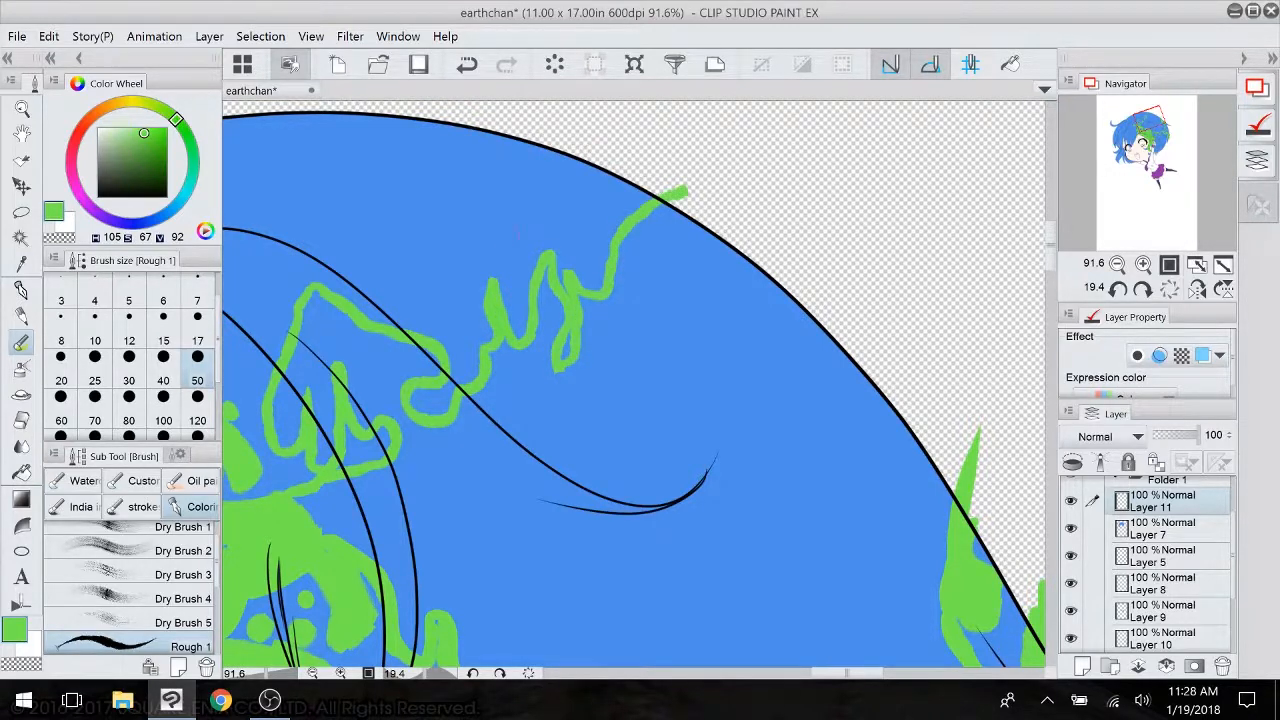
- Paint an elongated green island above the crown coastline, plus a cluster of small islands and dots beside it
mouse_move(488, 262)
mouse_down()
mouse_move(486, 230)
mouse_move(528, 152)
mouse_move(494, 208)
mouse_move(515, 165)
mouse_up()
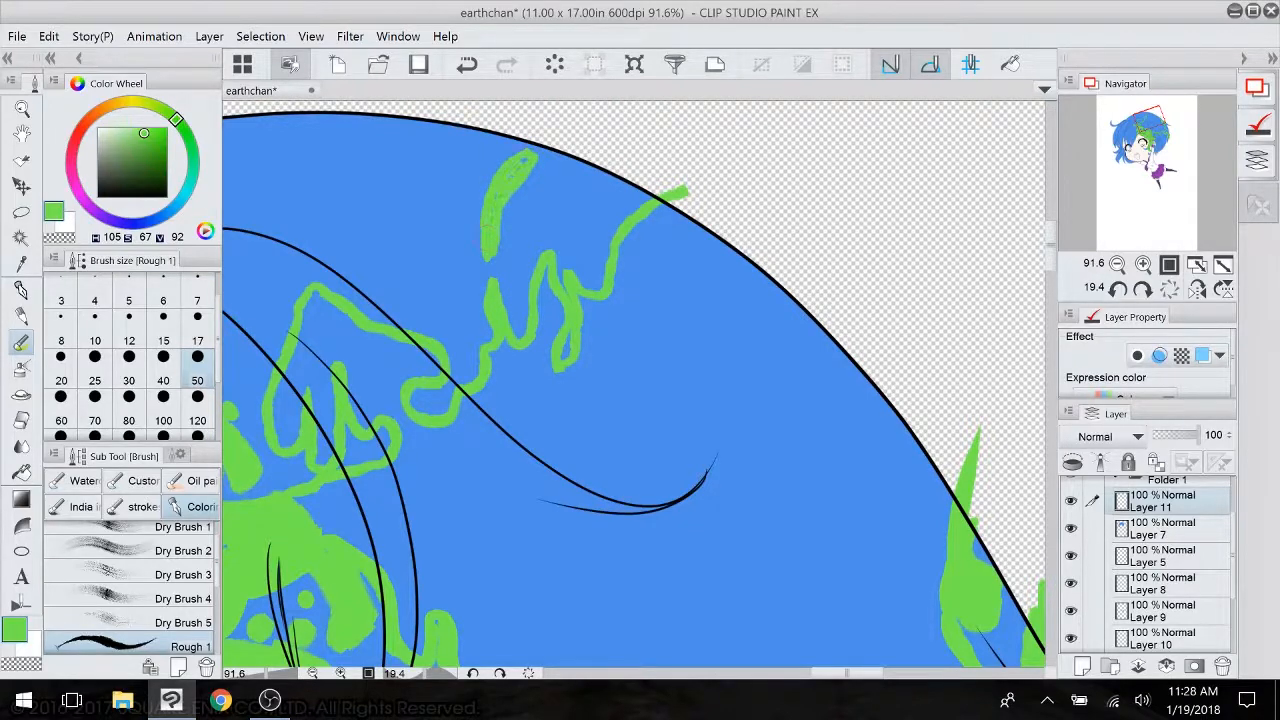
drag(560, 360, 728, 390)
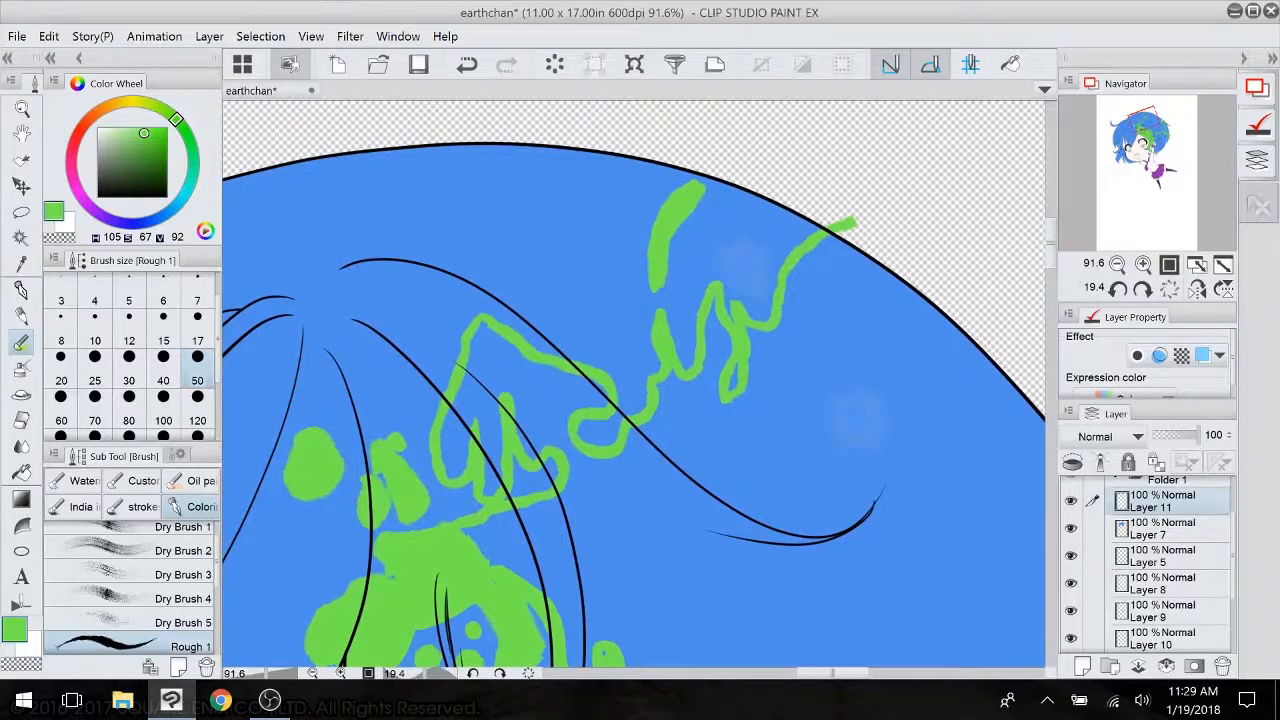
mouse_move(517, 260)
mouse_down()
mouse_move(536, 250)
mouse_move(525, 295)
mouse_move(524, 262)
mouse_move(550, 271)
mouse_move(552, 242)
mouse_up()
mouse_move(512, 258)
mouse_down()
mouse_move(504, 265)
mouse_move(519, 262)
mouse_up()
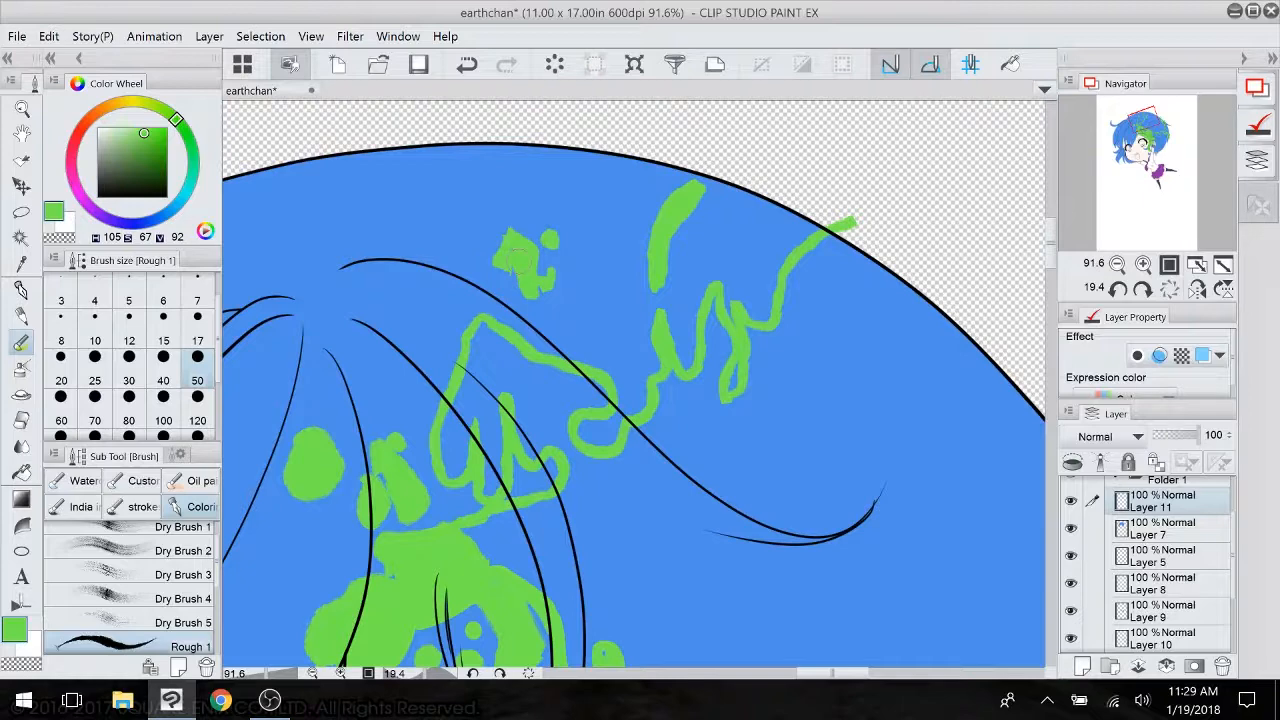
click(593, 207)
click(609, 190)
click(605, 216)
click(624, 202)
click(633, 196)
- Fill the outlined continent across the back hair and crown with green using the Fill tool
drag(640, 420, 590, 200)
scroll(634, 384, down, 5)
drag(640, 384, 507, 288)
key(g)
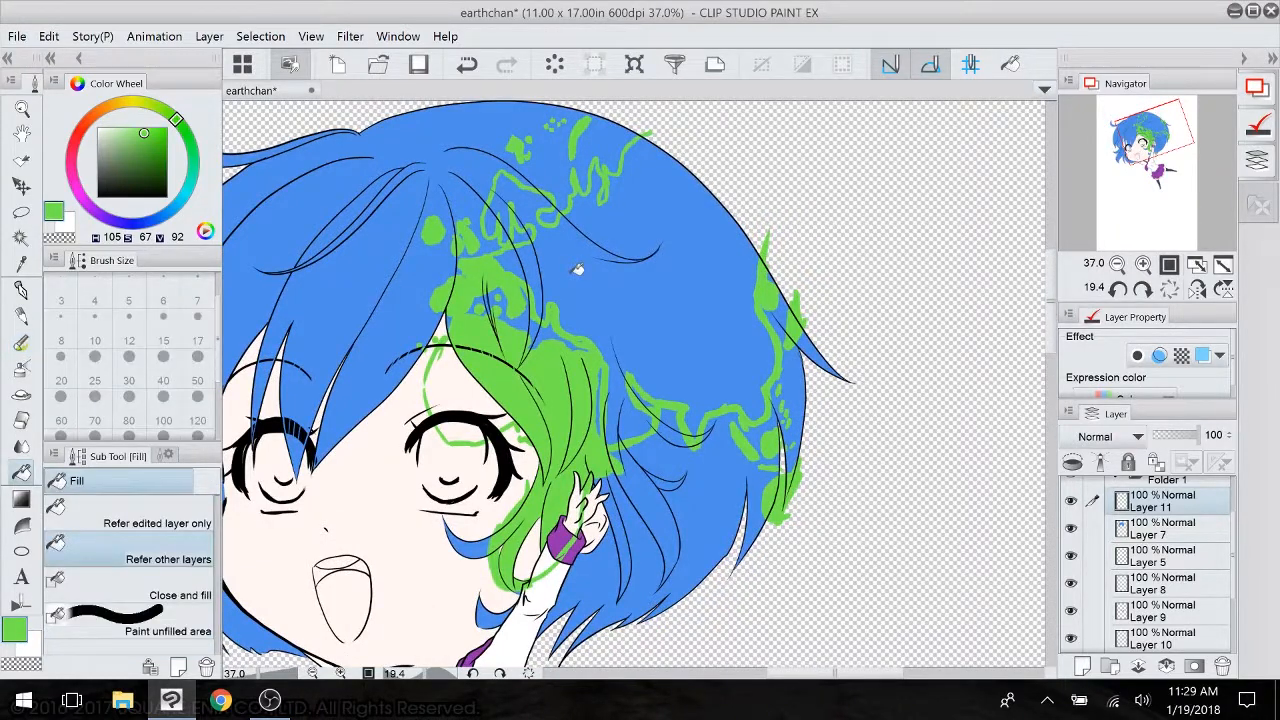
click(577, 266)
click(520, 262)
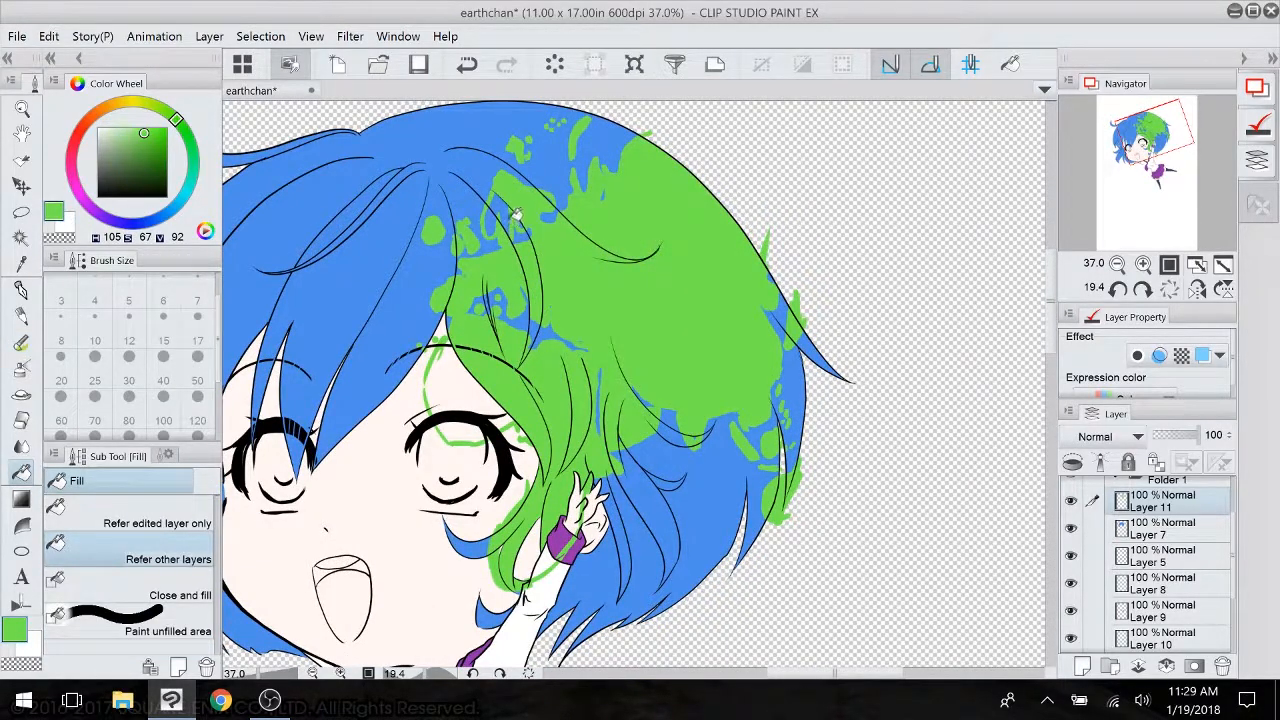
- Fill the leftover gap in the crown continent and draw a thin green coastline around the strands above the half-covered eye
click(510, 220)
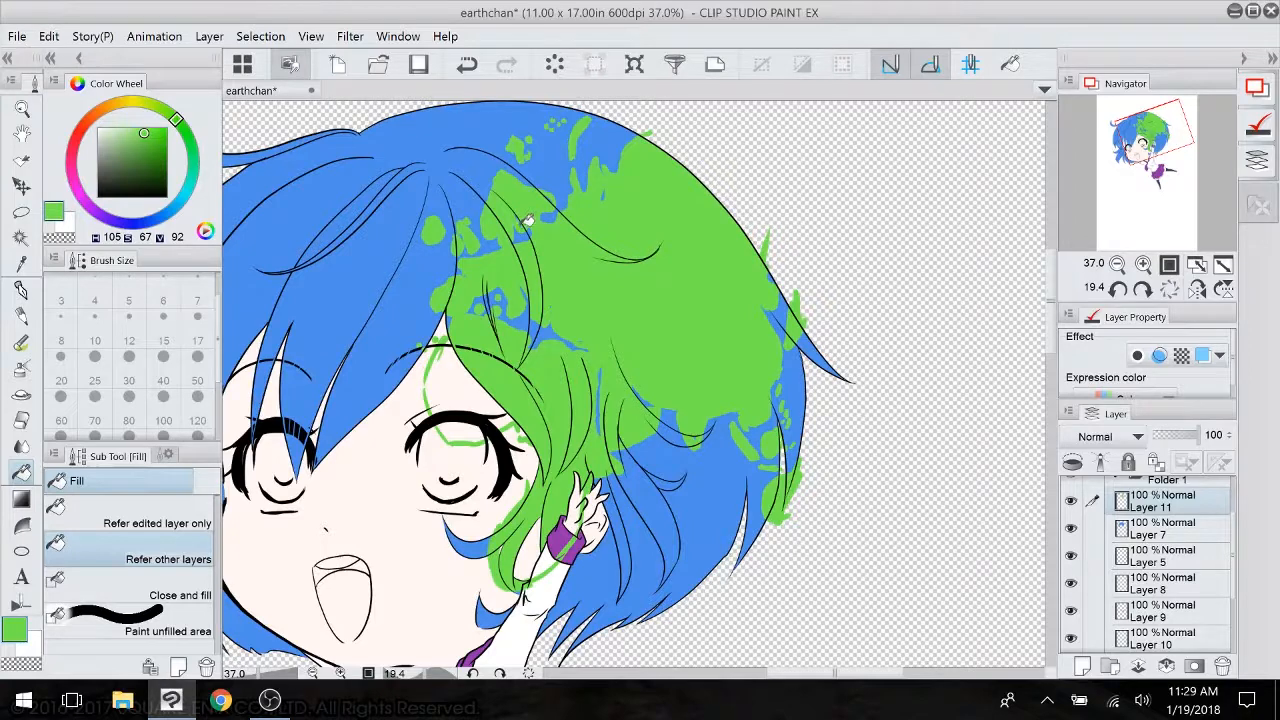
click(22, 290)
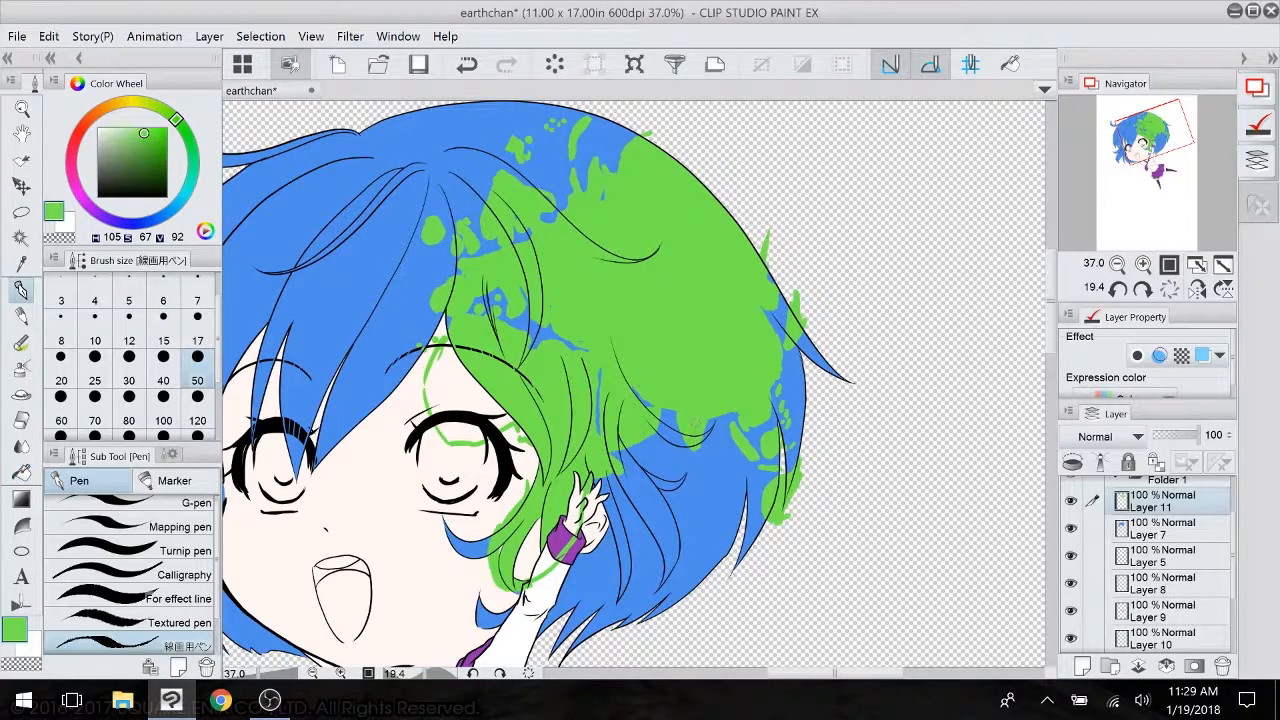
drag(696, 422, 817, 495)
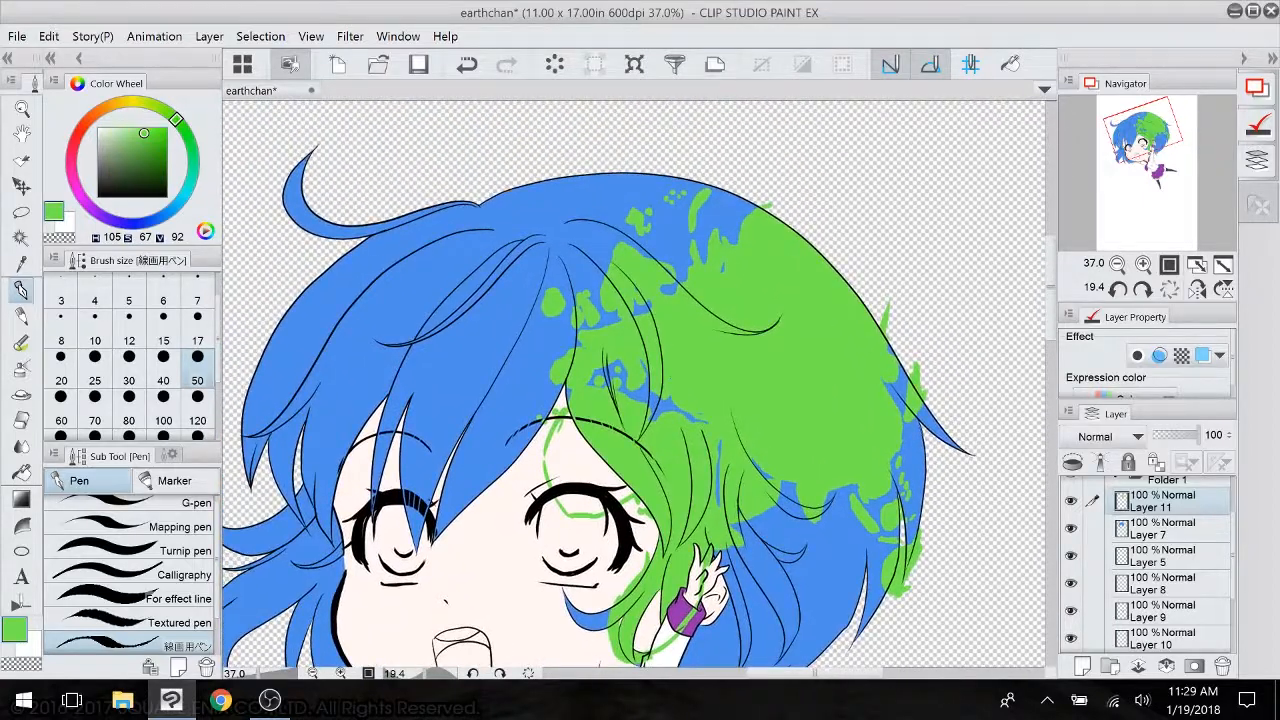
drag(686, 612, 822, 527)
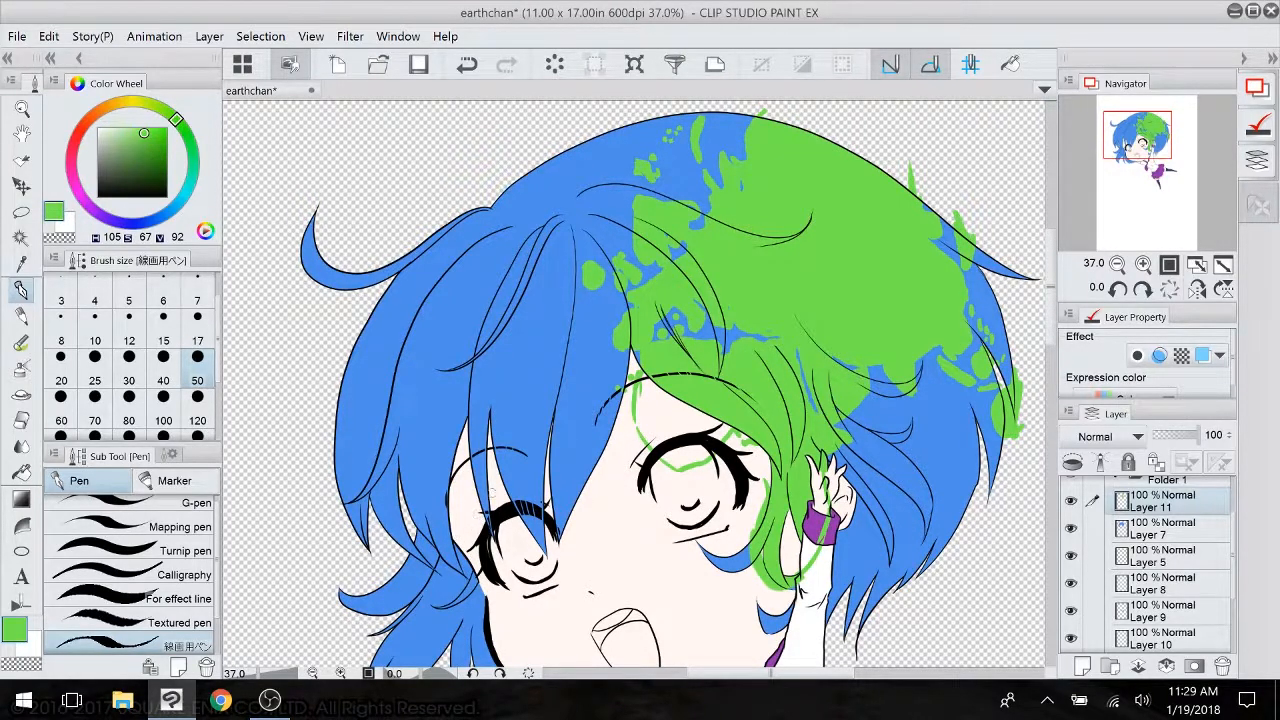
drag(490, 513, 476, 526)
drag(510, 518, 514, 568)
mouse_move(428, 515)
mouse_down()
mouse_move(429, 473)
mouse_move(444, 466)
mouse_move(490, 513)
mouse_up()
mouse_move(600, 480)
mouse_down()
mouse_move(530, 434)
mouse_move(612, 466)
mouse_up()
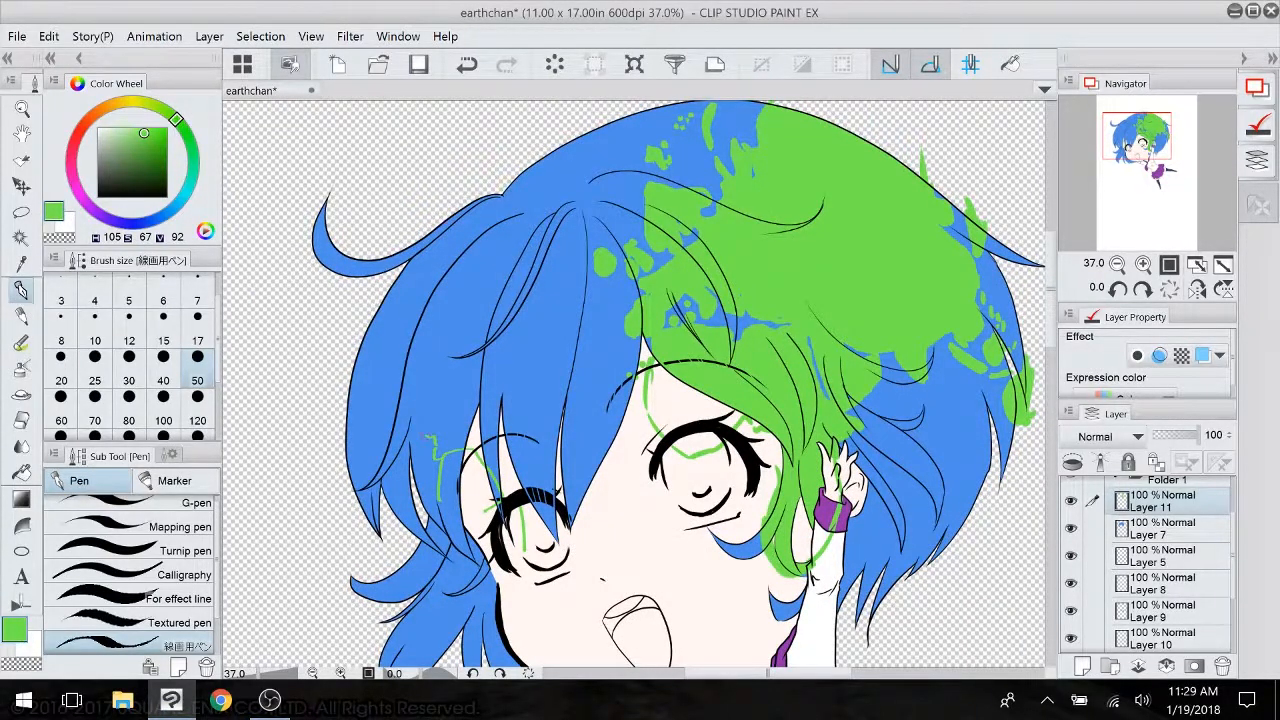
- Extend the coastline up the fringe strands to a pointed tip below the crown, closing it at the hair's upper outline
mouse_move(442, 400)
mouse_down()
mouse_move(460, 419)
mouse_move(476, 346)
mouse_move(505, 312)
mouse_up()
drag(552, 268, 590, 128)
mouse_move(504, 180)
mouse_down()
mouse_move(516, 250)
mouse_move(545, 288)
mouse_move(553, 268)
mouse_up()
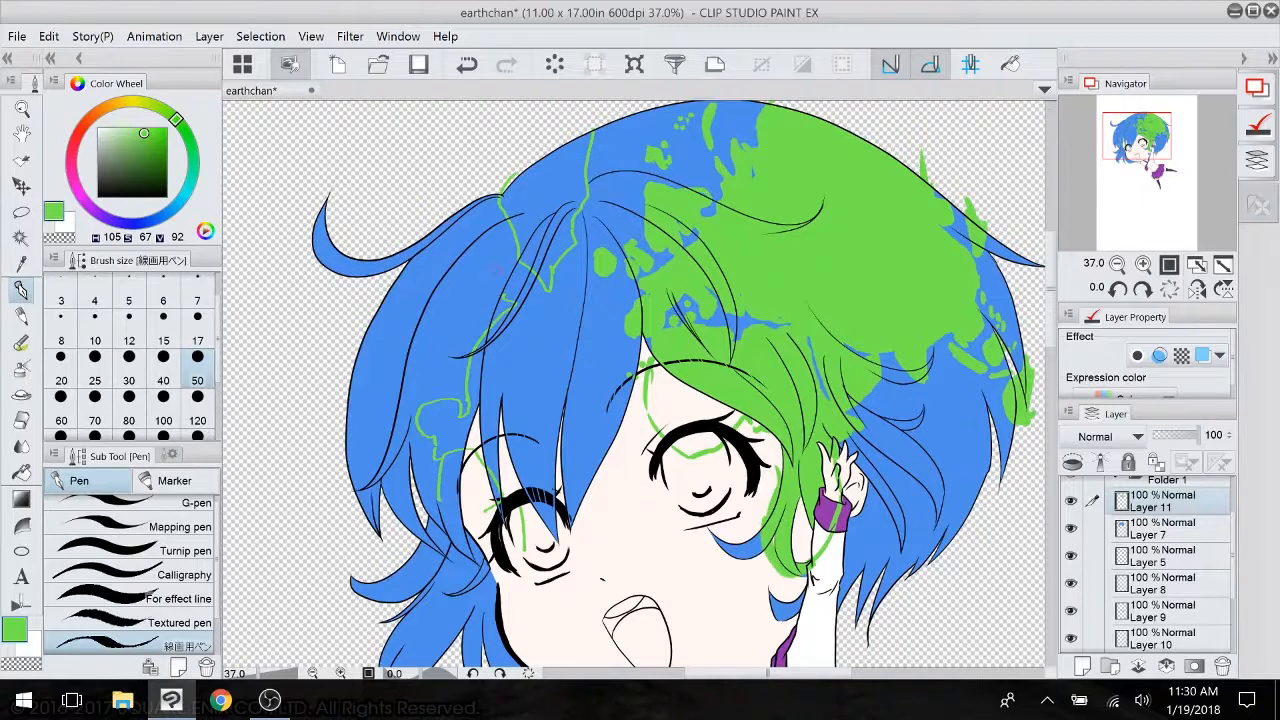
- Draw wavy green coastlines across the lower hair tips on both sides of the face
mouse_move(497, 269)
mouse_down()
mouse_move(437, 130)
mouse_move(375, 111)
mouse_up()
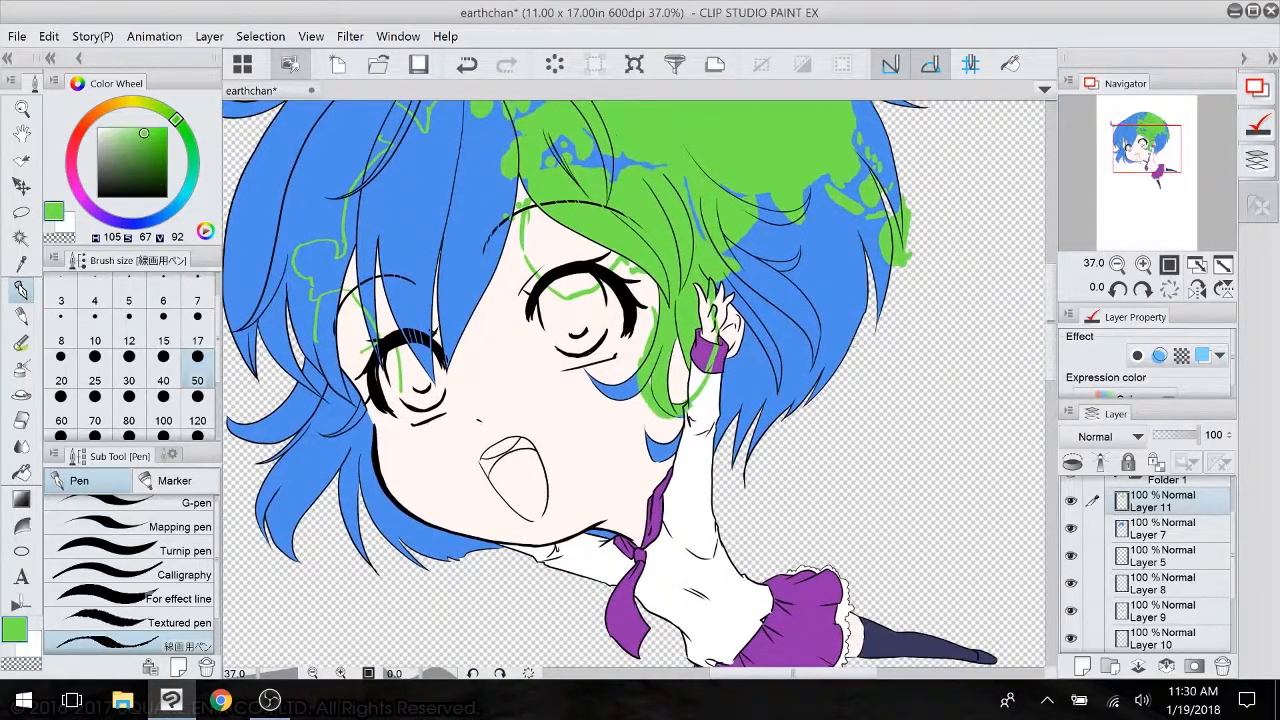
mouse_move(660, 486)
mouse_down()
mouse_move(664, 442)
mouse_move(697, 452)
mouse_move(739, 404)
mouse_move(844, 354)
mouse_move(876, 352)
mouse_up()
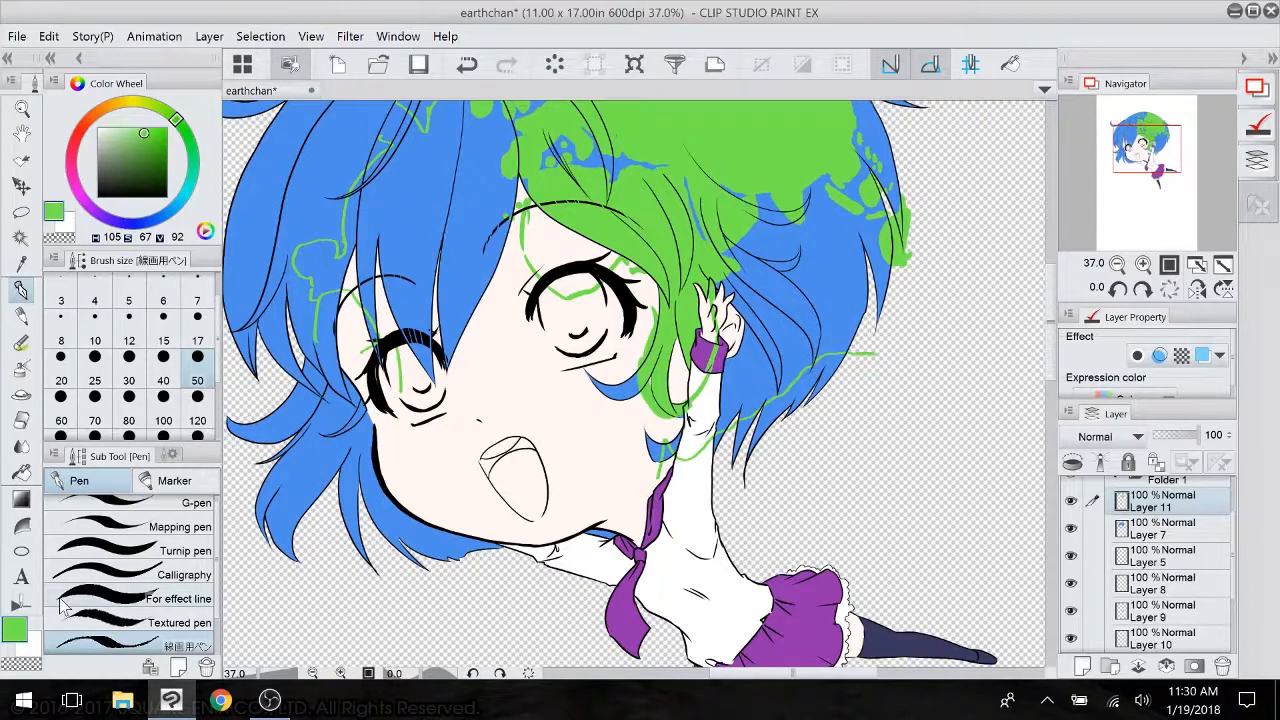
mouse_move(272, 555)
mouse_down()
mouse_move(271, 524)
mouse_move(344, 537)
mouse_move(478, 524)
mouse_up()
- Fill the hair tips below the new coastlines with green using the Fill tool
click(22, 474)
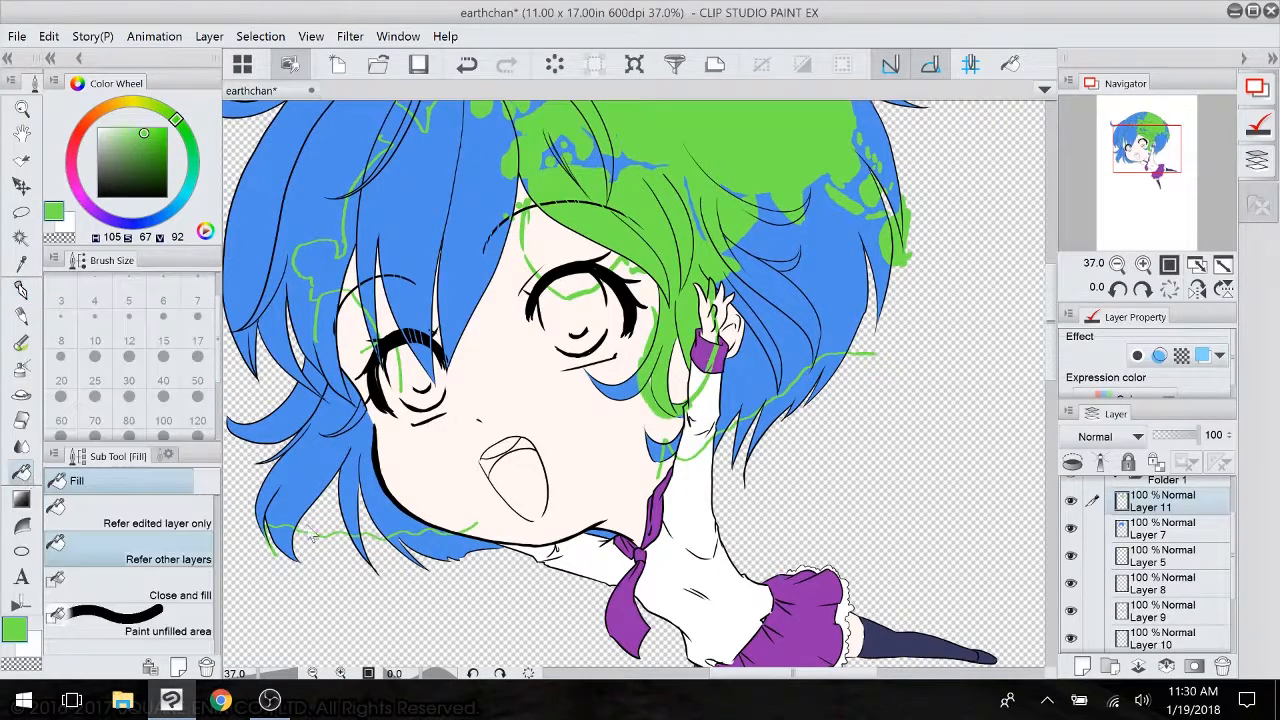
click(292, 534)
click(458, 539)
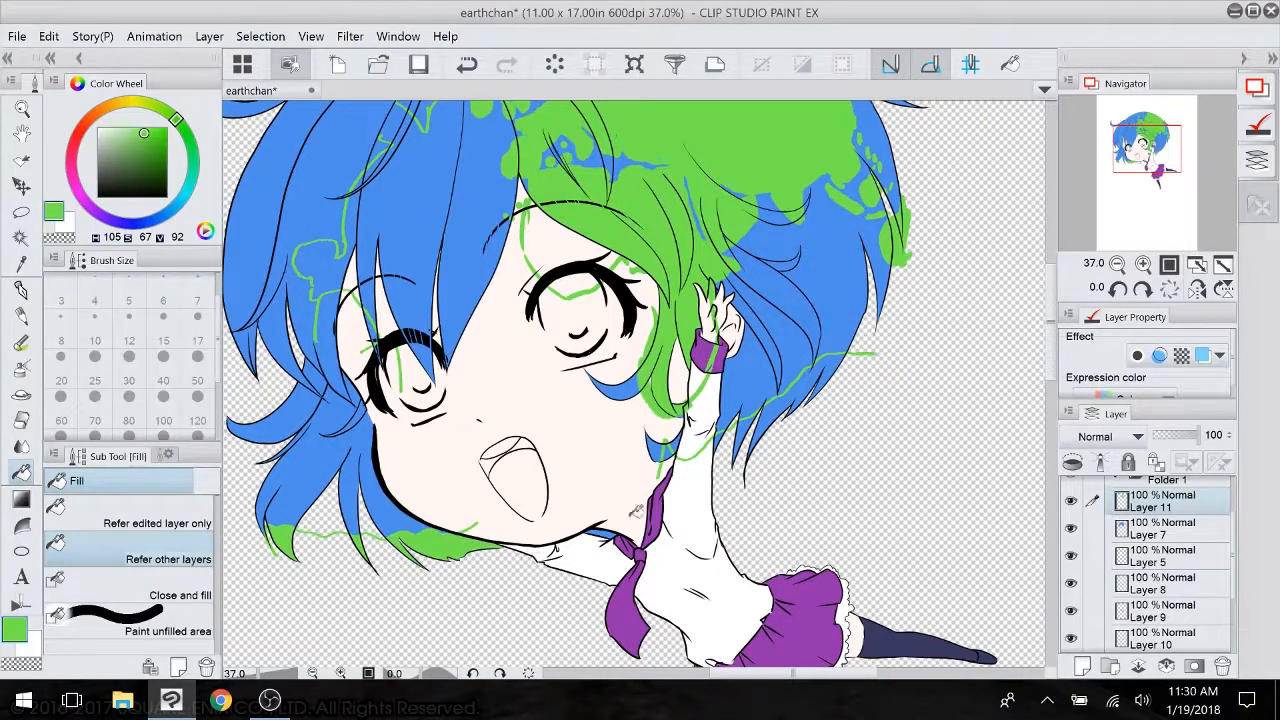
click(688, 447)
click(803, 392)
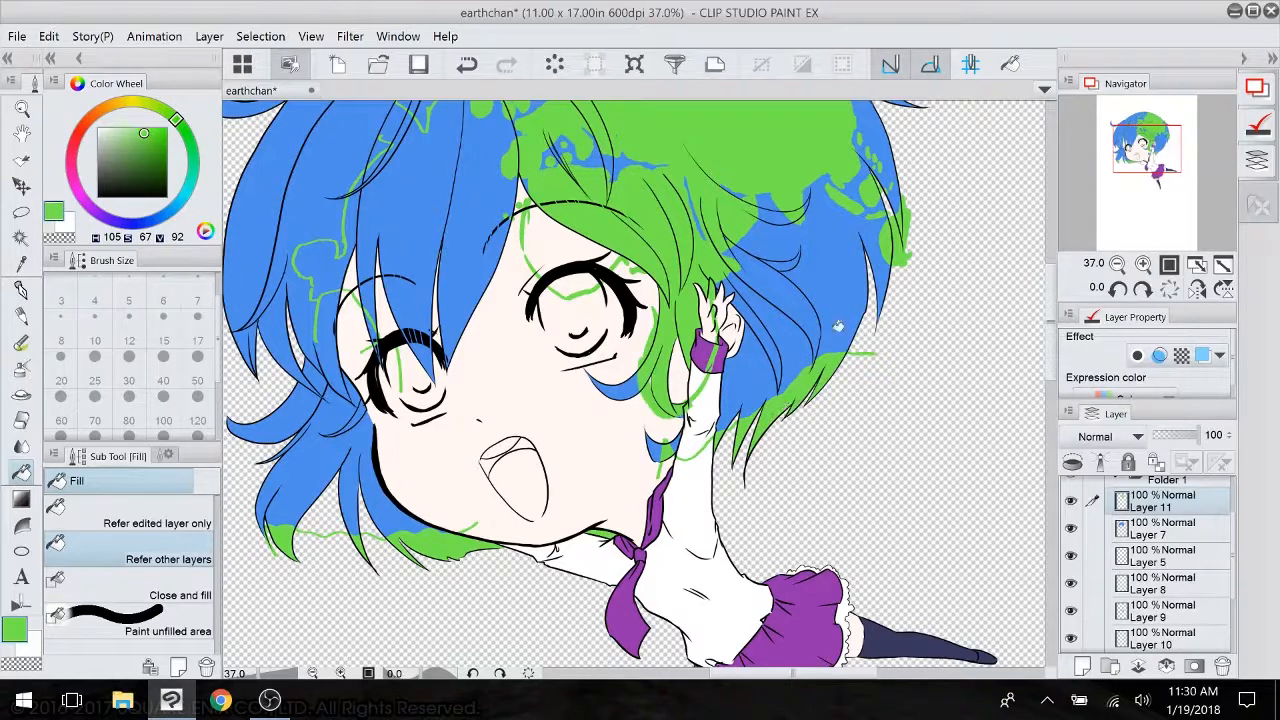
- Draw a wavy coastline with the pen from the side hair's outer edge across to the strands beside the half-covered eye
drag(833, 276, 896, 349)
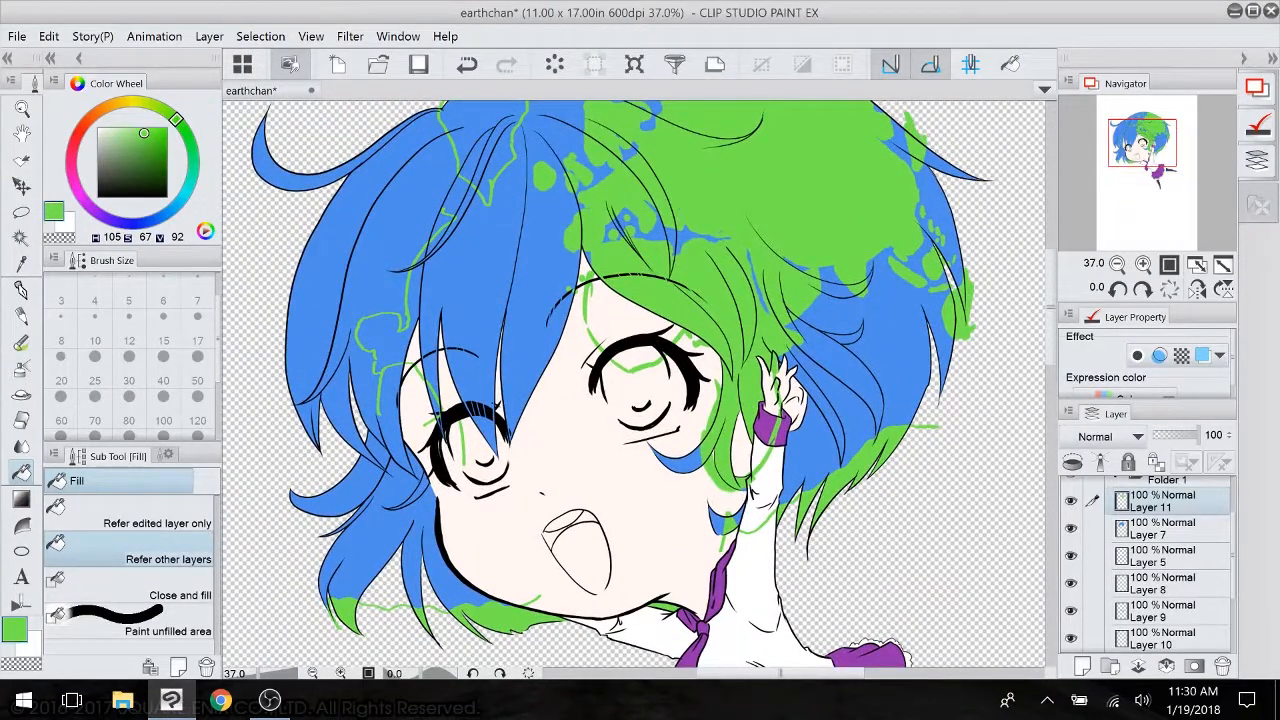
key(p)
drag(640, 385, 697, 515)
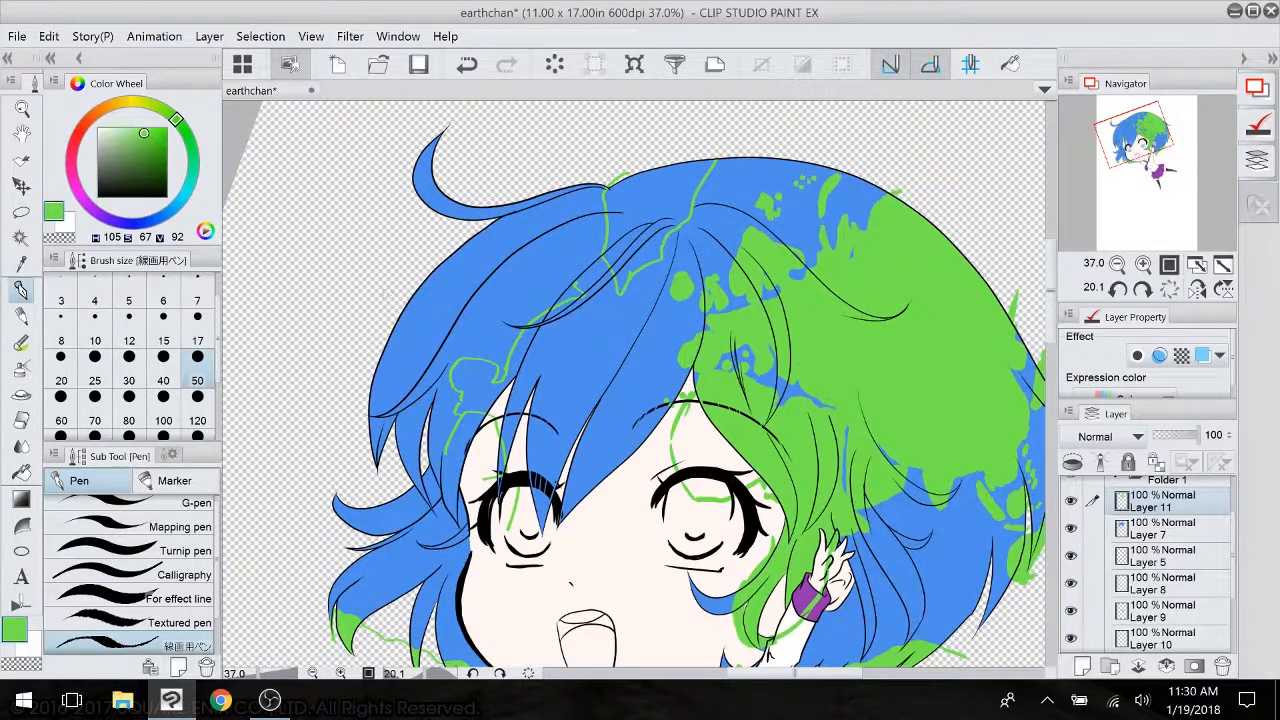
mouse_move(393, 318)
mouse_down()
mouse_move(396, 368)
mouse_move(432, 400)
mouse_up()
drag(499, 477, 575, 537)
mouse_move(575, 537)
mouse_down()
mouse_move(540, 605)
mouse_move(573, 636)
mouse_up()
scroll(563, 510, up, 1)
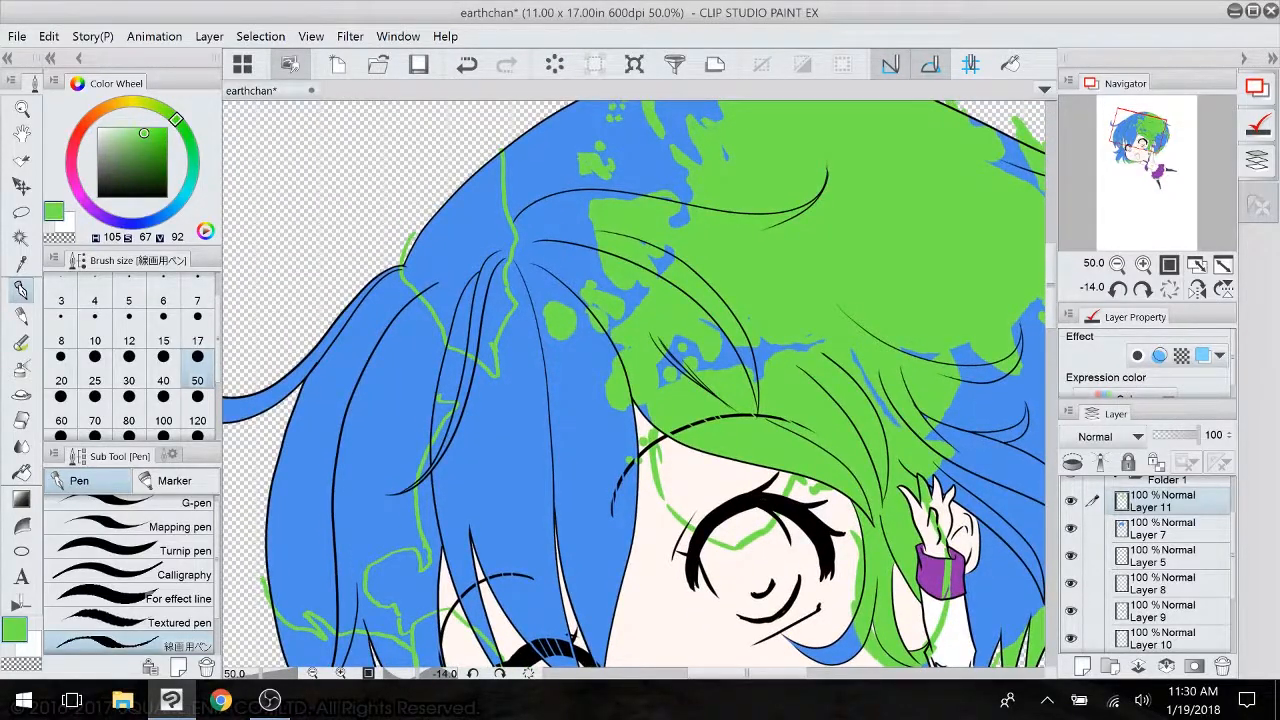
drag(573, 636, 583, 575)
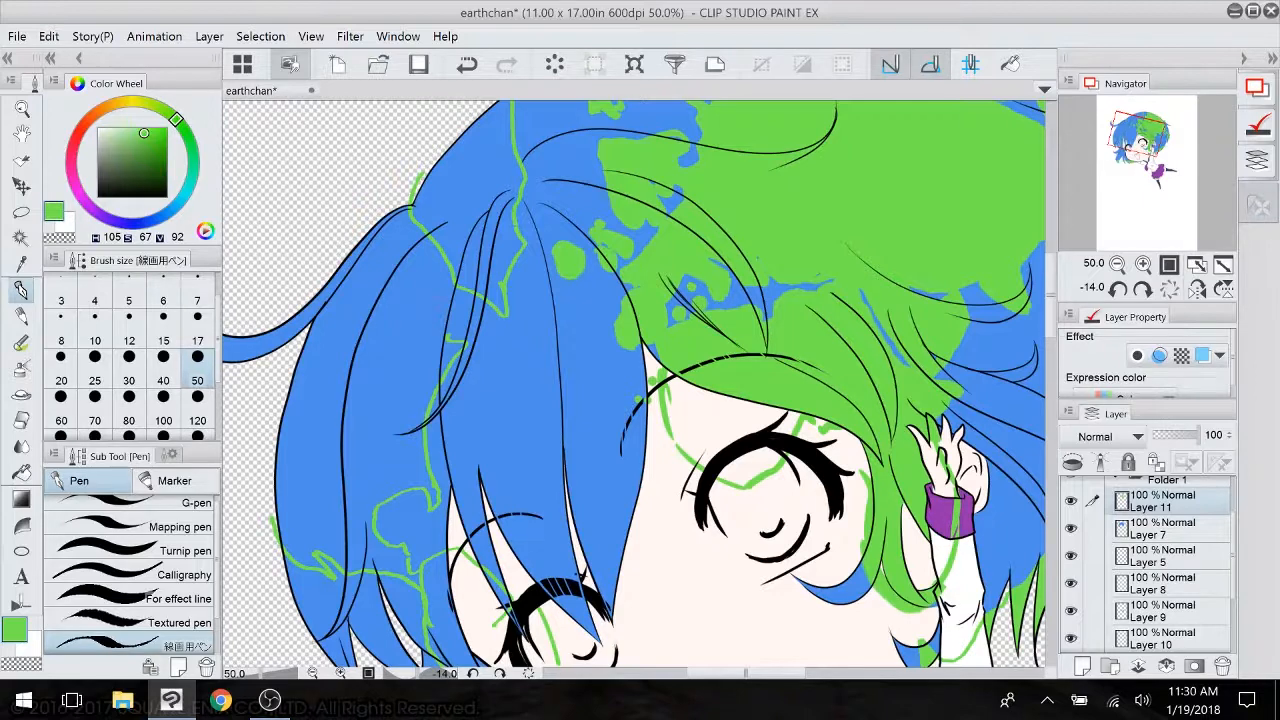
- Outline inlets and small islands near the base of the curled stray strand and trace the coast along the side hair's outer edge
mouse_move(402, 328)
mouse_down()
mouse_move(396, 372)
mouse_move(375, 335)
mouse_move(396, 314)
mouse_move(385, 274)
mouse_move(310, 338)
mouse_up()
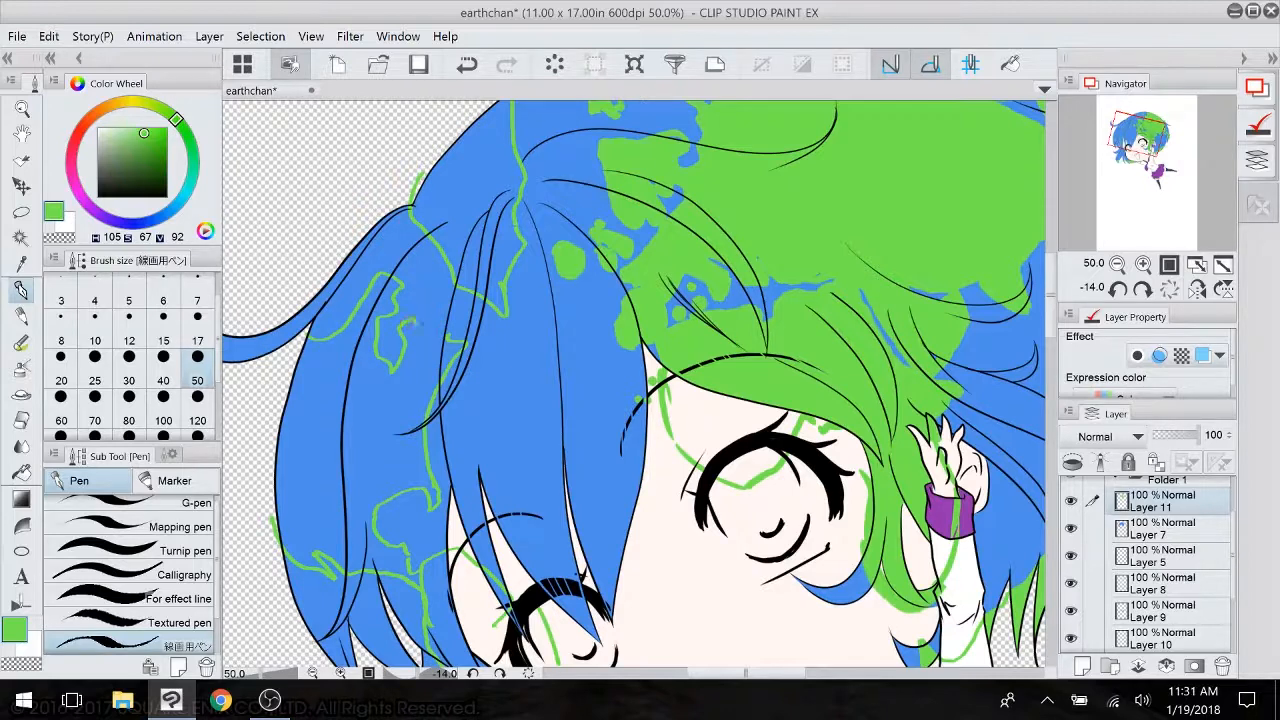
mouse_move(410, 322)
mouse_down()
mouse_move(444, 335)
mouse_move(400, 246)
mouse_move(438, 318)
mouse_up()
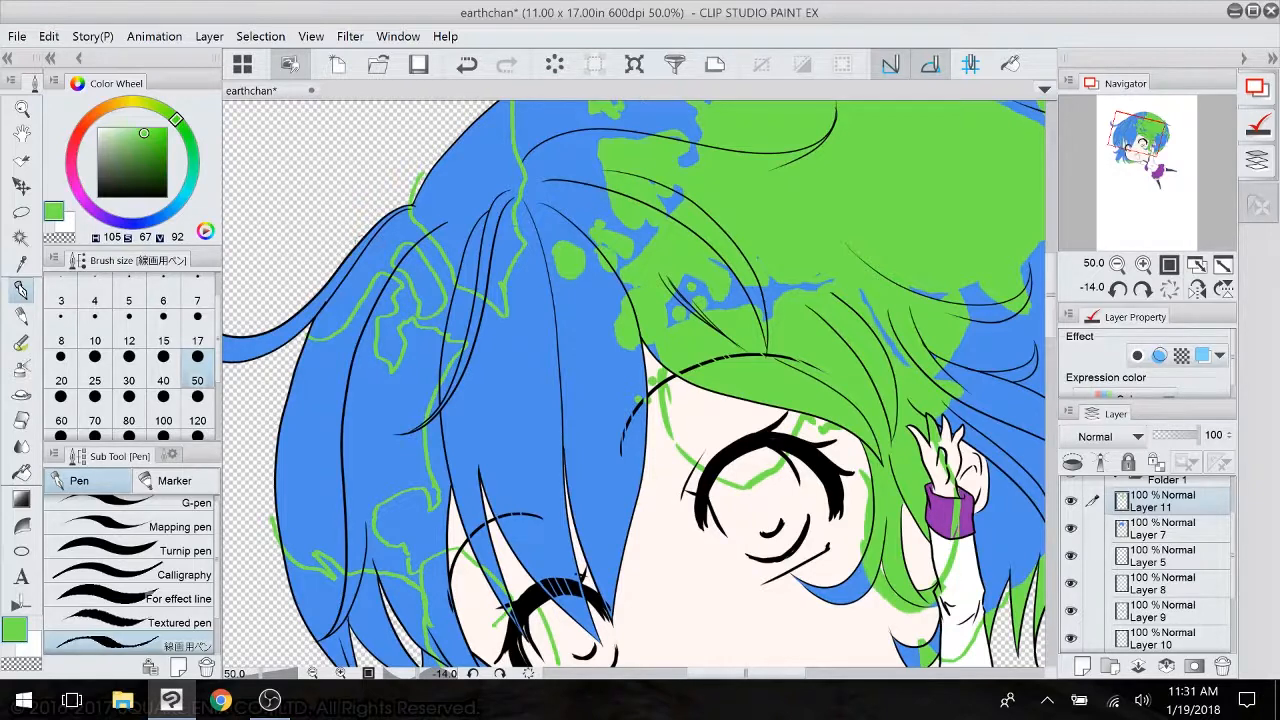
mouse_move(350, 316)
mouse_down()
mouse_move(315, 290)
mouse_move(352, 306)
mouse_up()
mouse_move(358, 243)
mouse_down()
mouse_move(348, 258)
mouse_move(372, 211)
mouse_up()
mouse_move(356, 523)
mouse_down()
mouse_move(306, 423)
mouse_move(390, 420)
mouse_up()
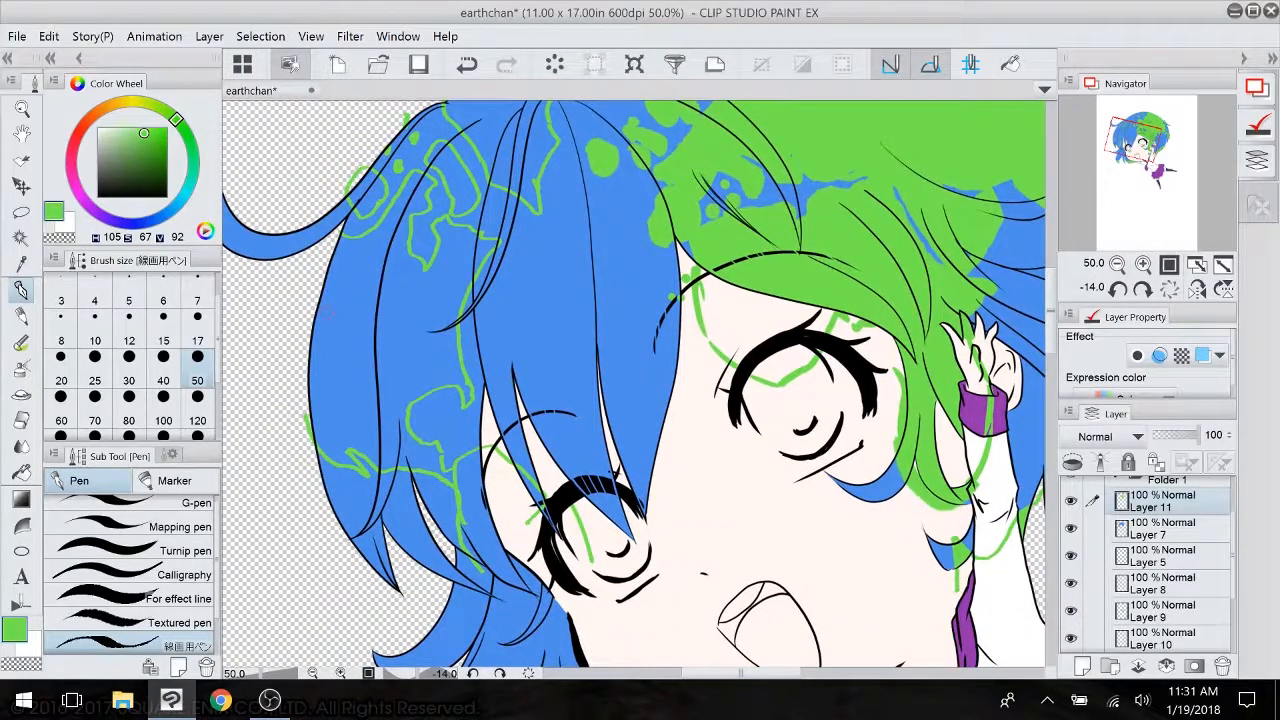
mouse_move(313, 298)
mouse_down()
mouse_move(318, 350)
mouse_move(302, 386)
mouse_up()
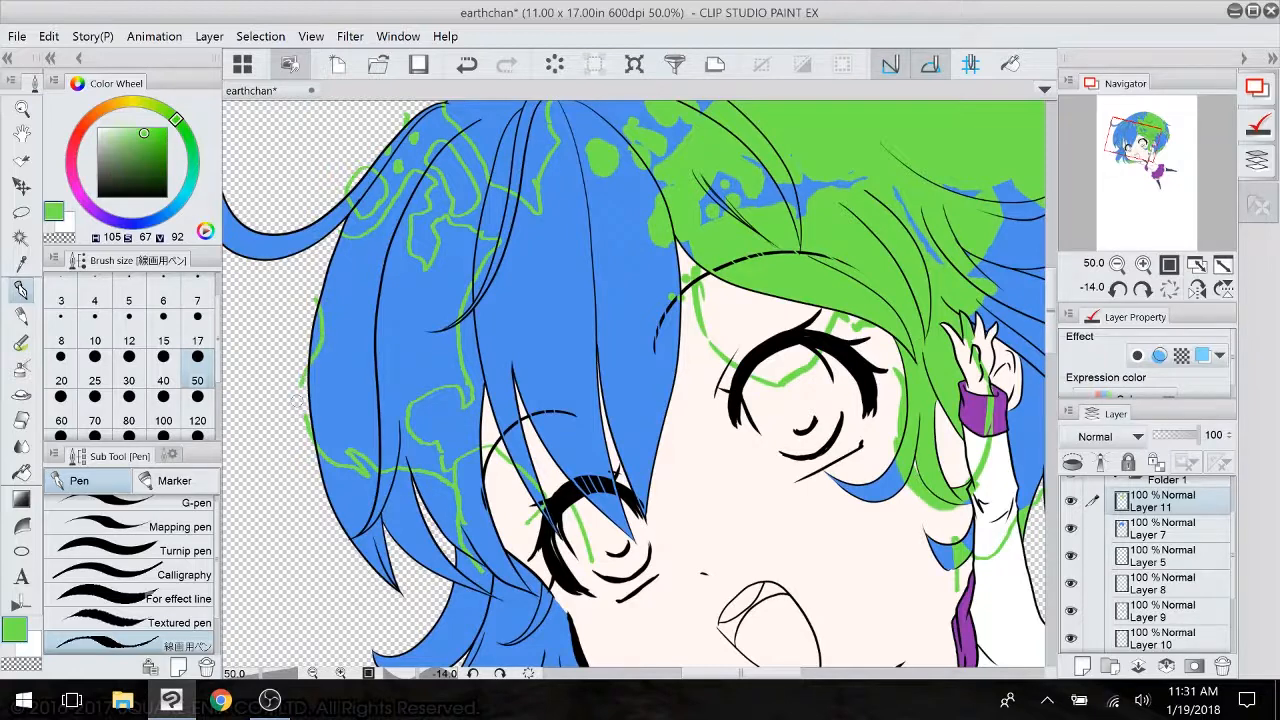
- Fill the outlined landmasses across the side hair, the strand beside the eye and the crown with green
click(22, 470)
click(456, 274)
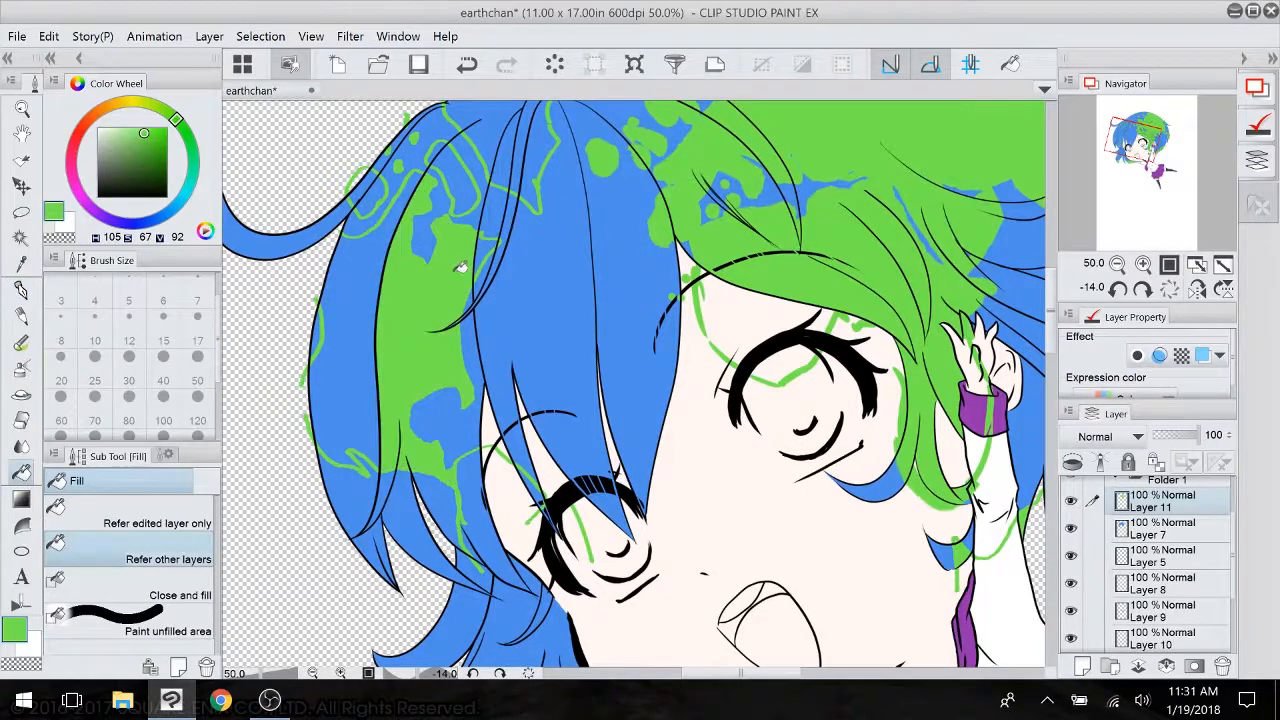
click(355, 415)
click(374, 195)
click(364, 186)
click(466, 184)
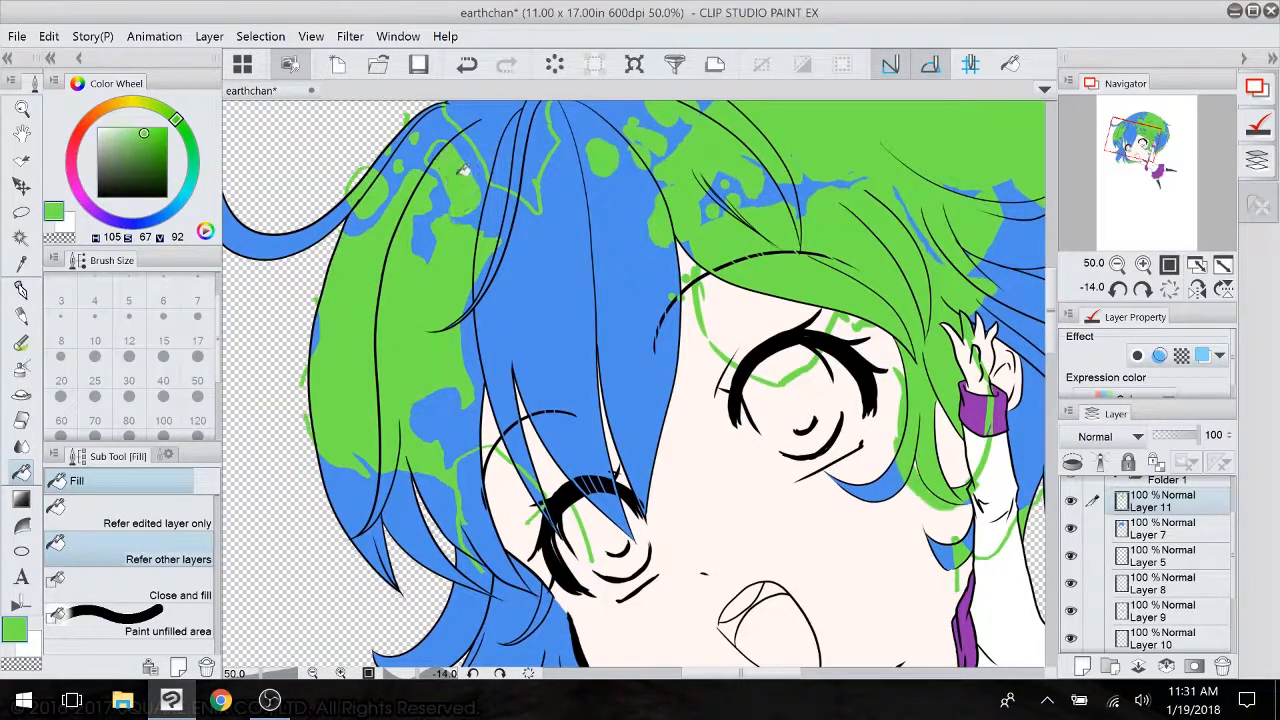
click(486, 472)
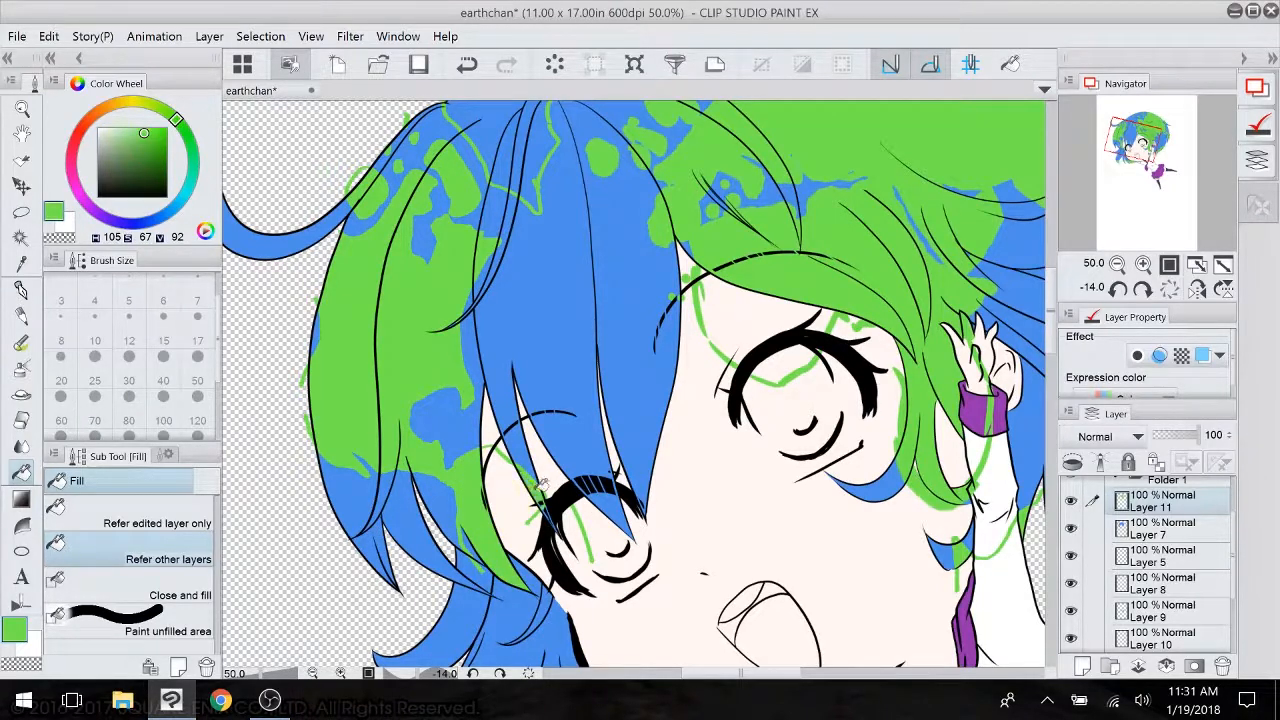
drag(543, 398, 501, 506)
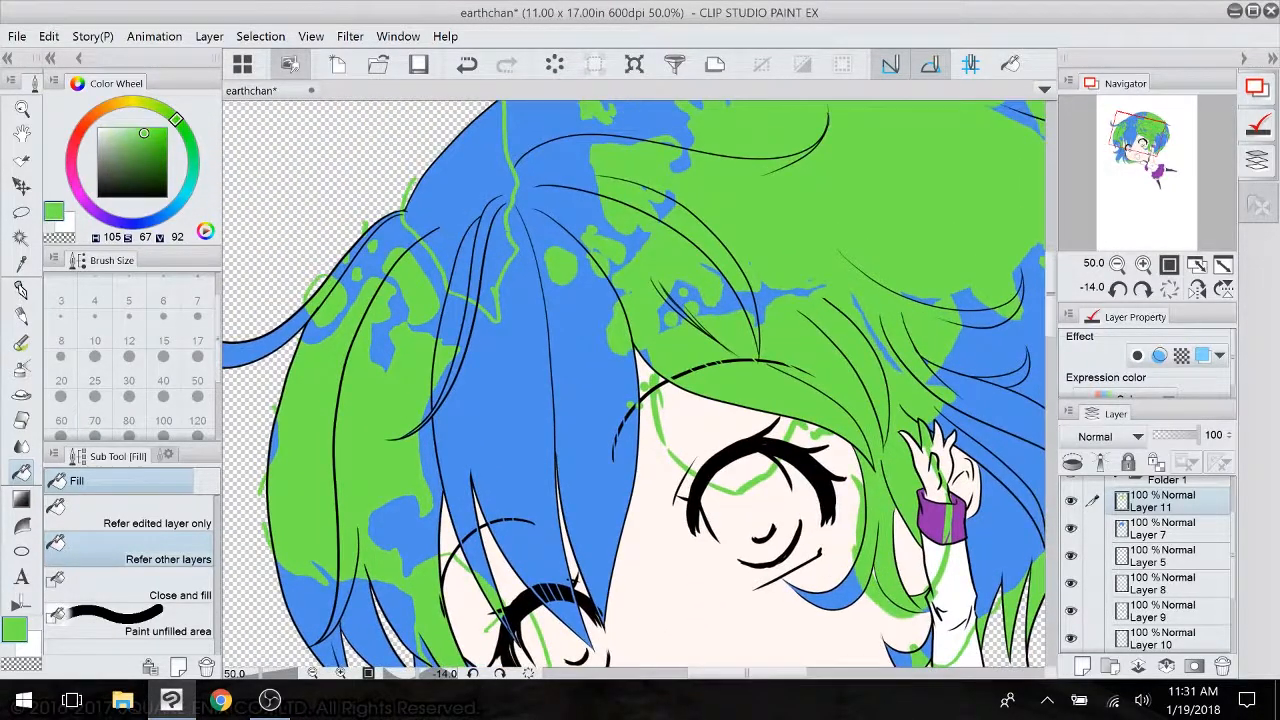
click(468, 168)
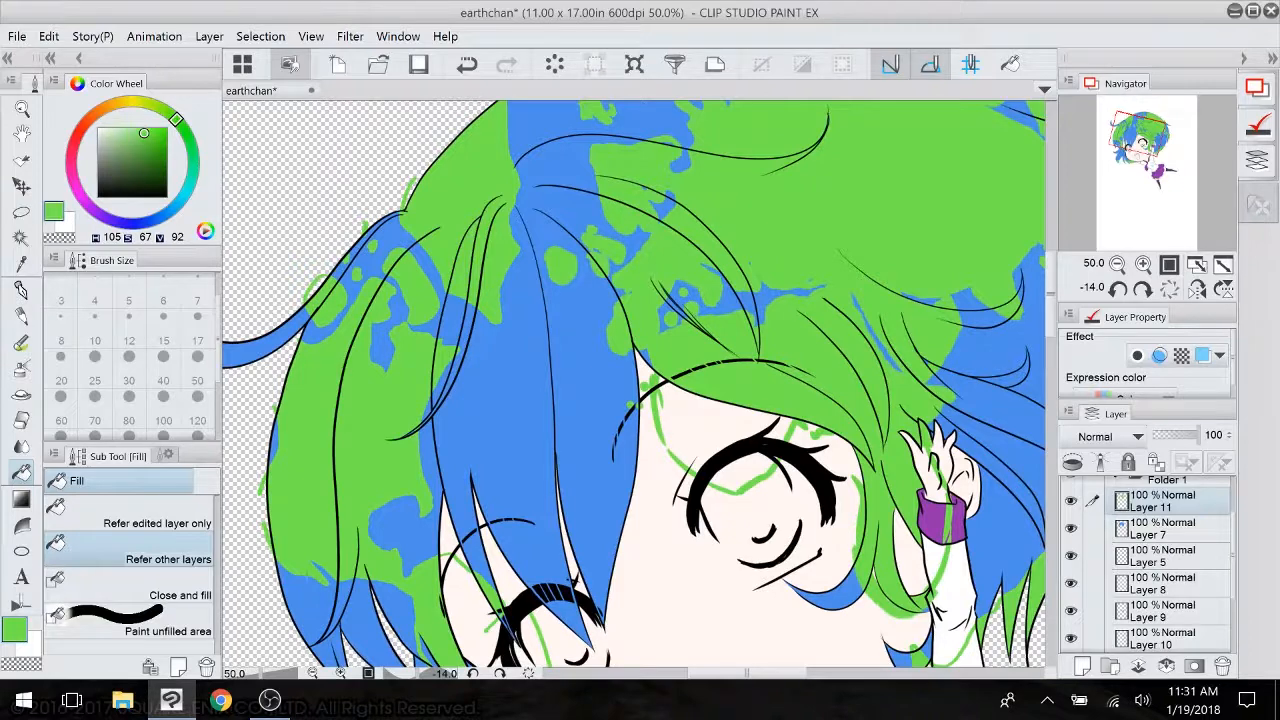
- Outline a landmass across the curled stray strand with the pen and fill it with green
drag(600, 450, 746, 362)
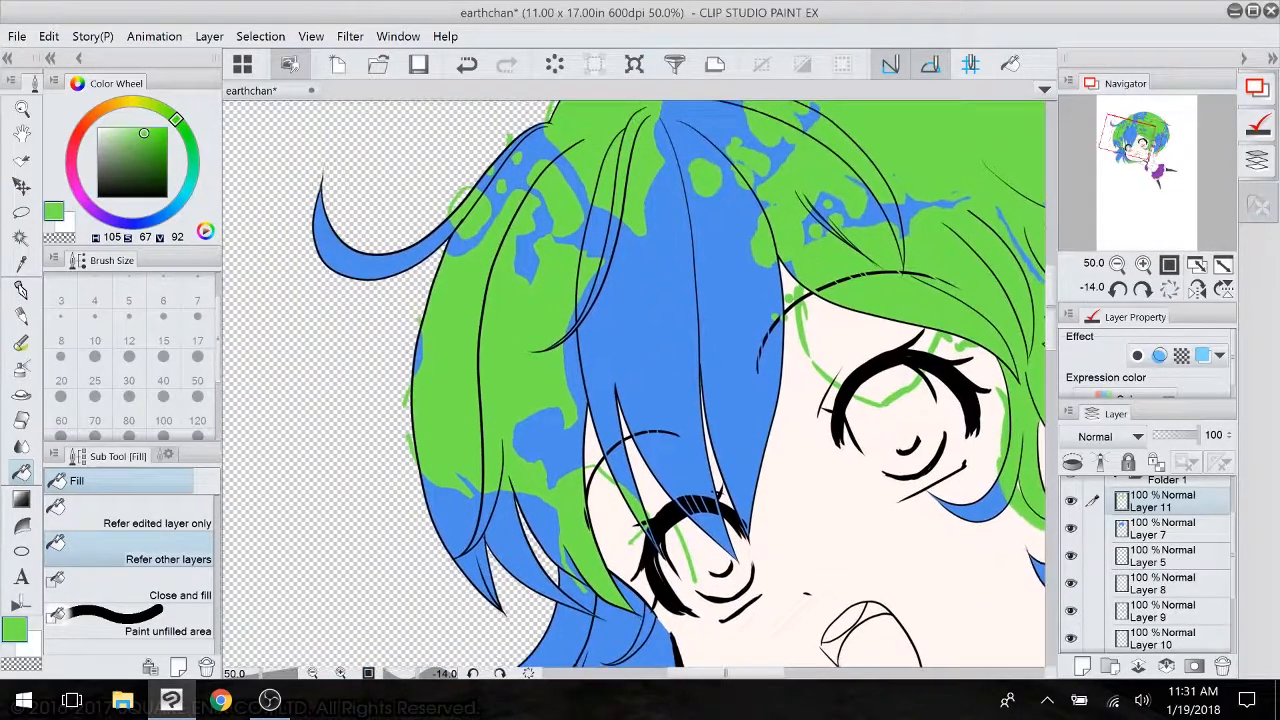
click(20, 289)
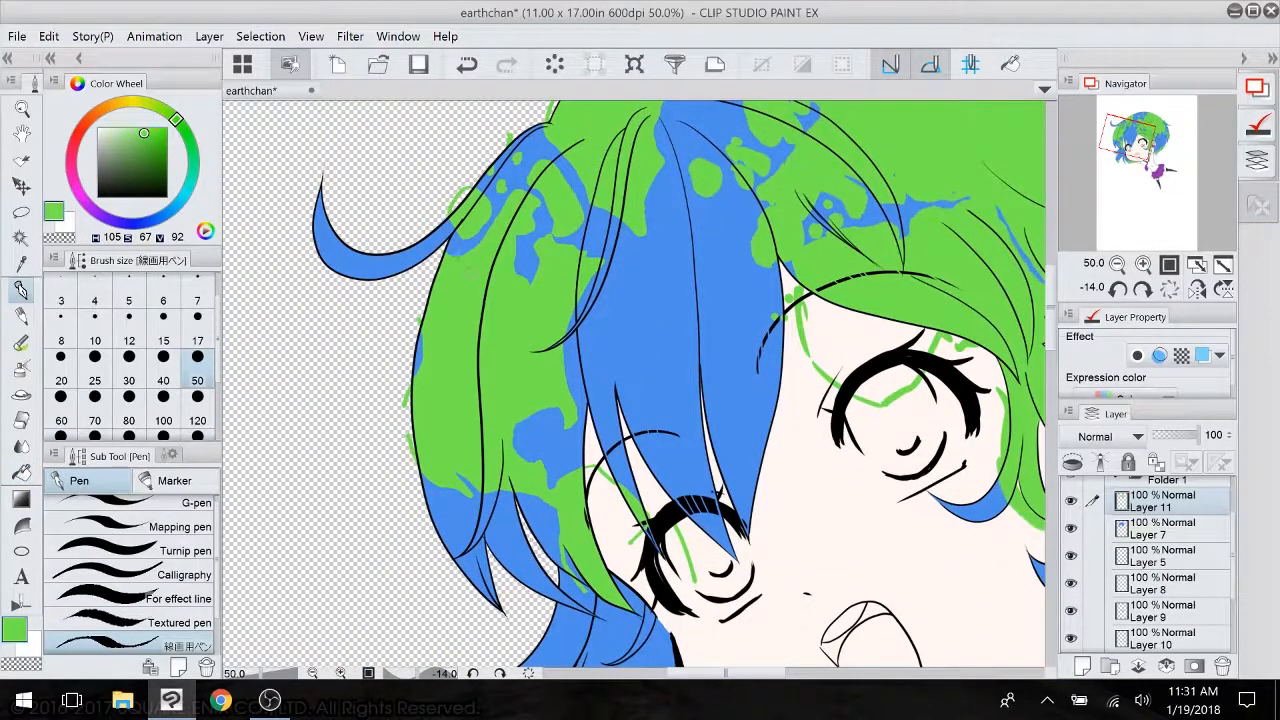
mouse_move(377, 292)
mouse_down()
mouse_move(386, 241)
mouse_move(352, 252)
mouse_move(321, 236)
mouse_move(329, 287)
mouse_up()
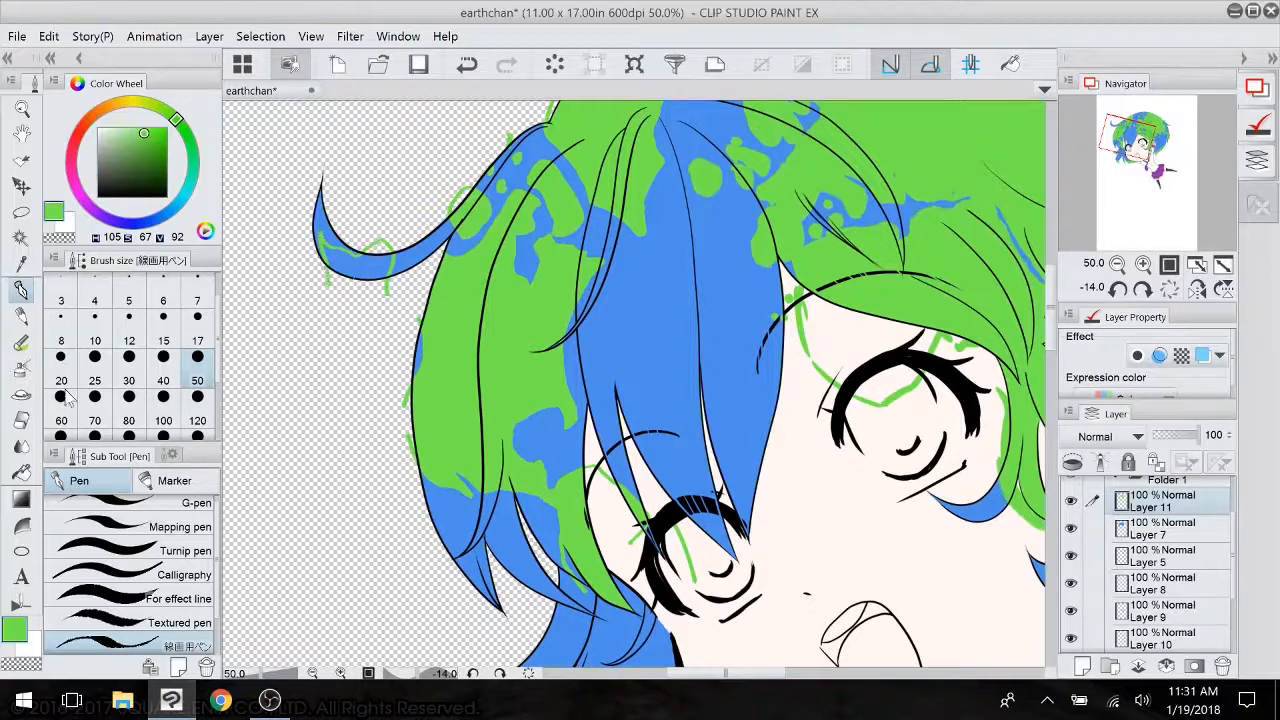
click(20, 472)
click(365, 262)
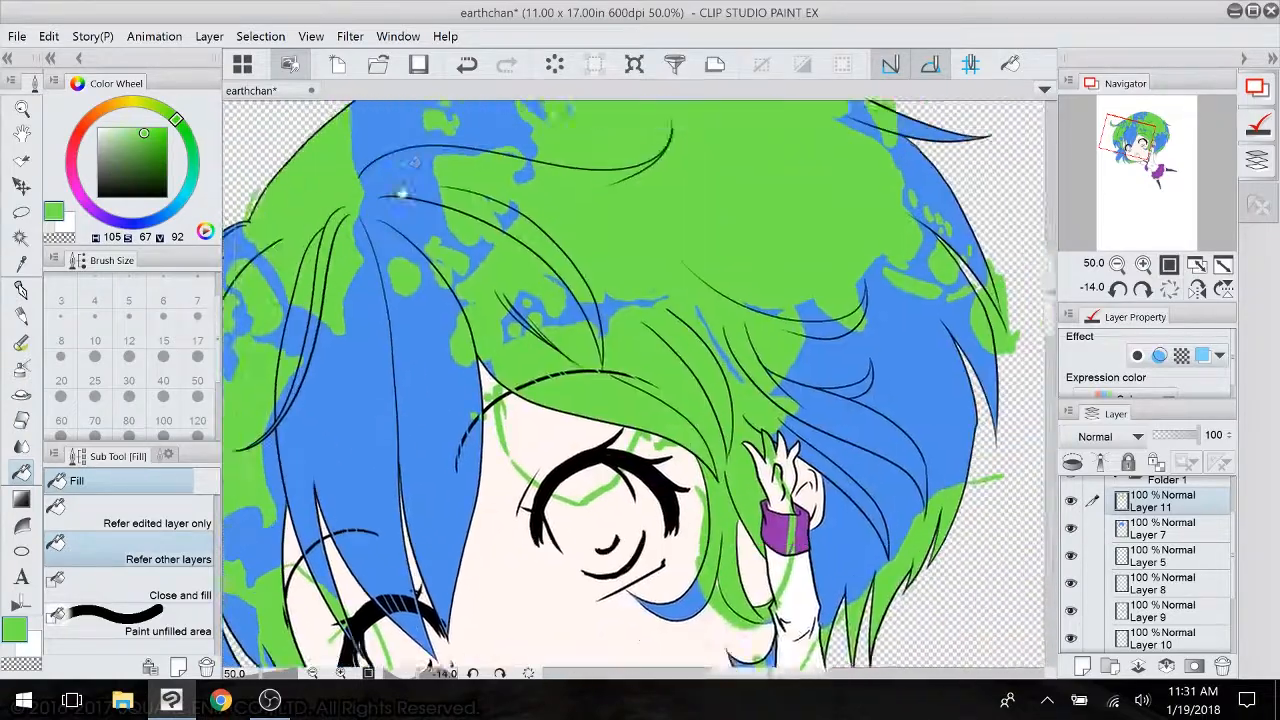
- Dab small green islands onto the upturned side lock with the Rough 1 brush
drag(402, 194, 322, 382)
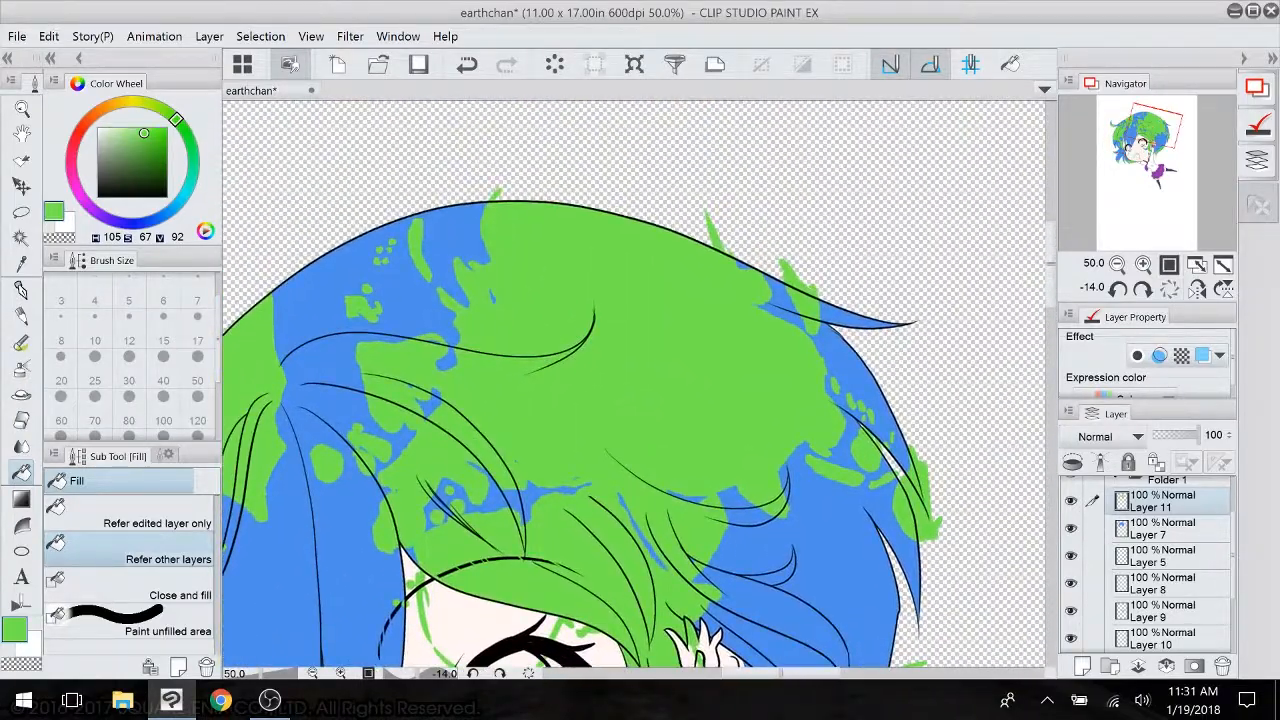
drag(340, 540, 420, 146)
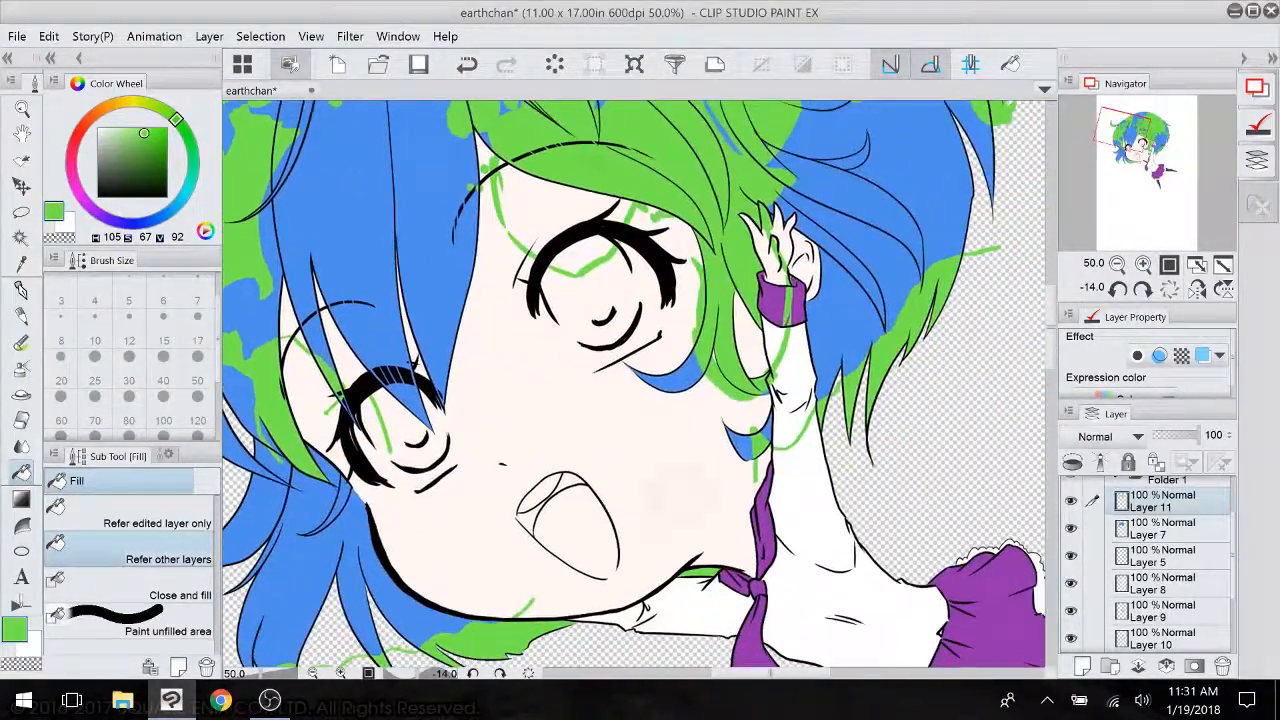
drag(780, 240, 838, 360)
drag(640, 330, 648, 396)
drag(740, 400, 792, 460)
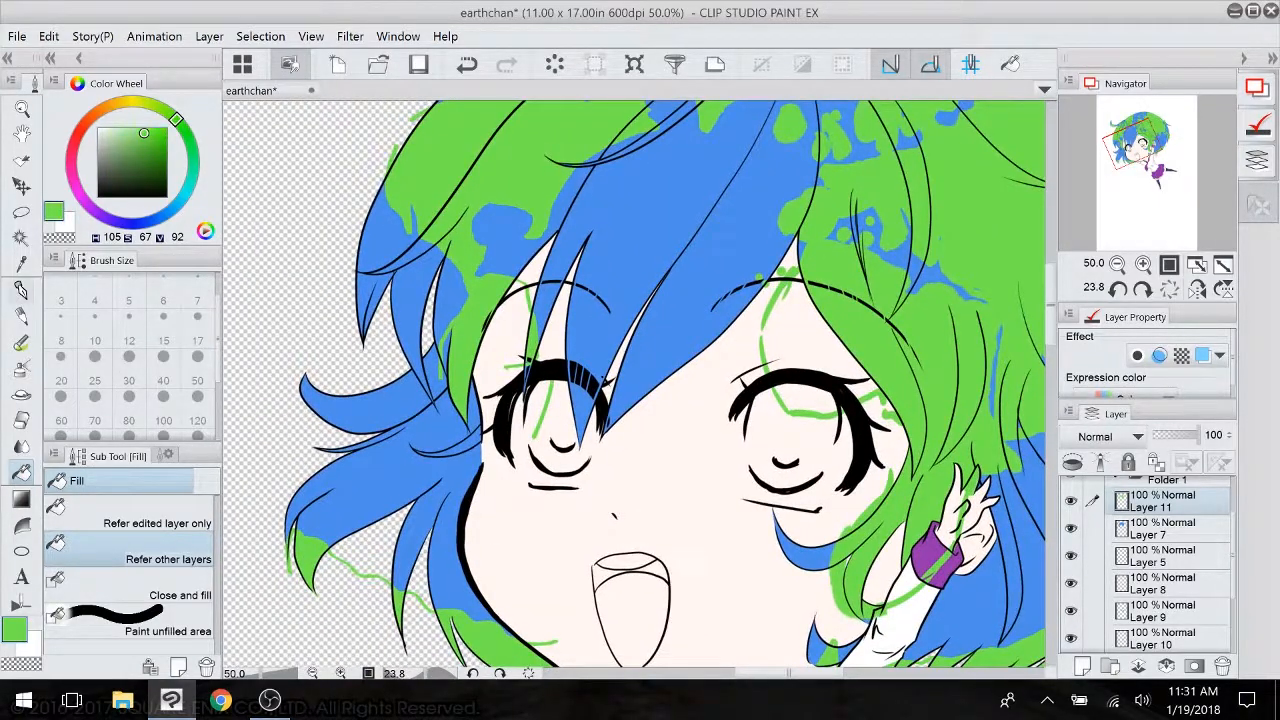
click(20, 289)
click(21, 341)
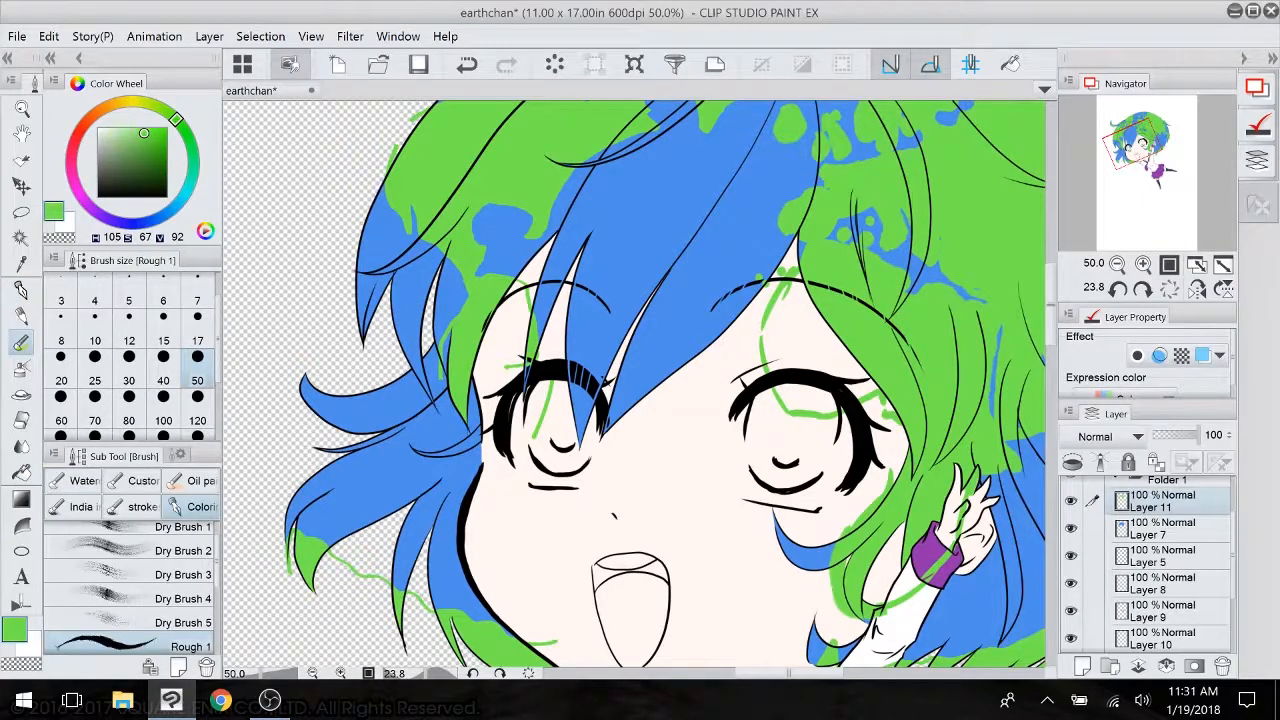
drag(634, 350, 663, 450)
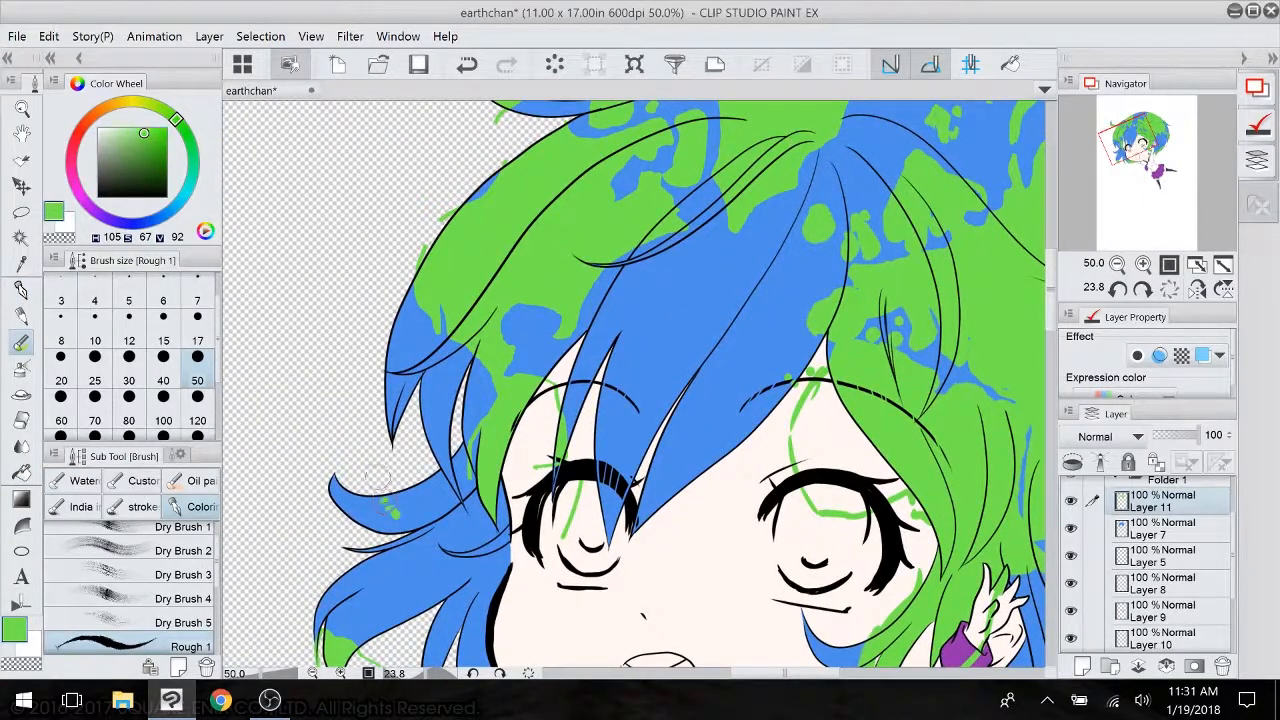
- Outline a landmass on the hair beside the cheek and an island on the lower side lock, and fill them with green
drag(378, 478, 333, 358)
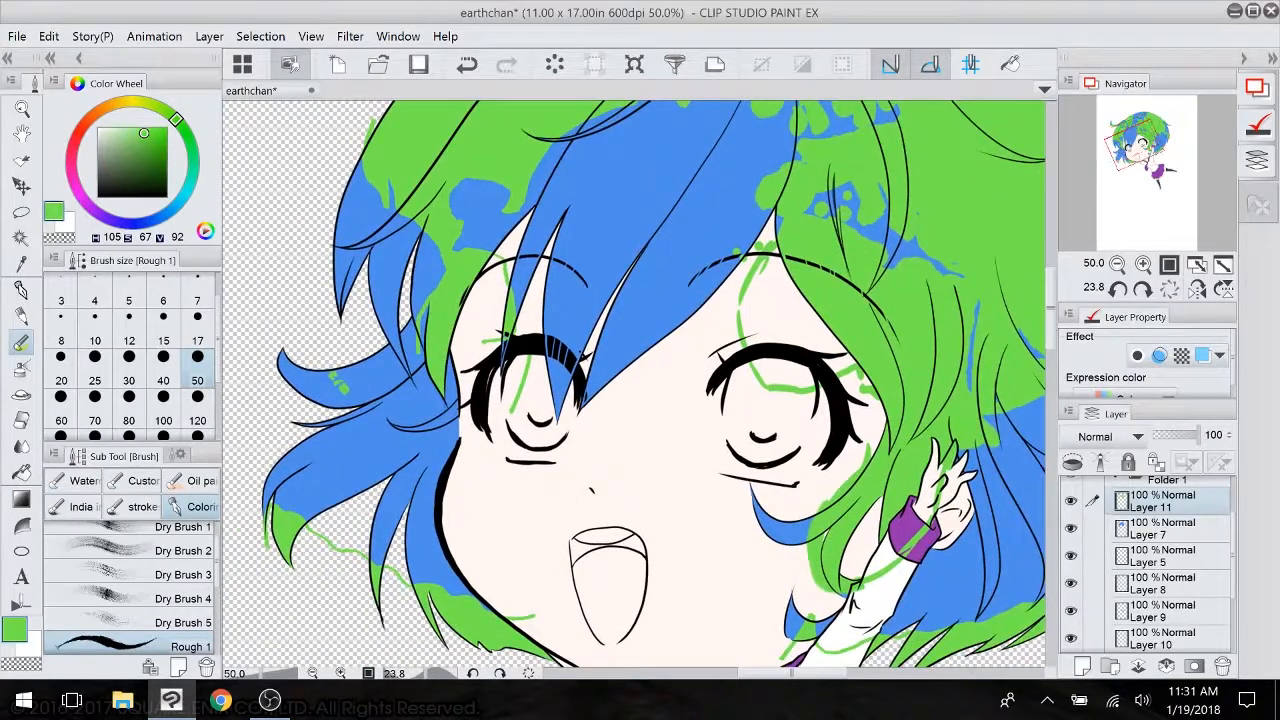
mouse_move(464, 437)
mouse_down()
mouse_move(403, 446)
mouse_move(451, 515)
mouse_up()
mouse_move(284, 441)
mouse_down()
mouse_move(318, 452)
mouse_move(302, 420)
mouse_up()
click(22, 472)
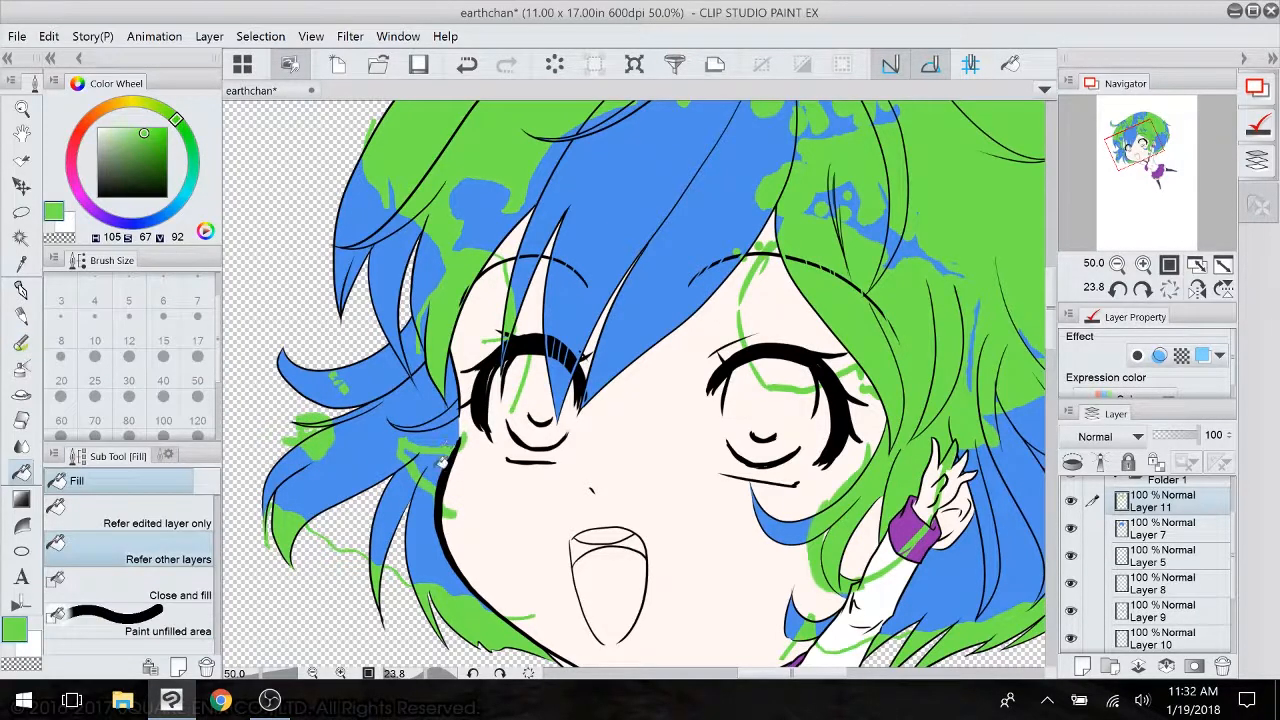
- Lasso the green landmass at the crown beside the stray strand, rotate and shift it slightly, and clear the selection
key(ctrl+minus)
key(ctrl+minus)
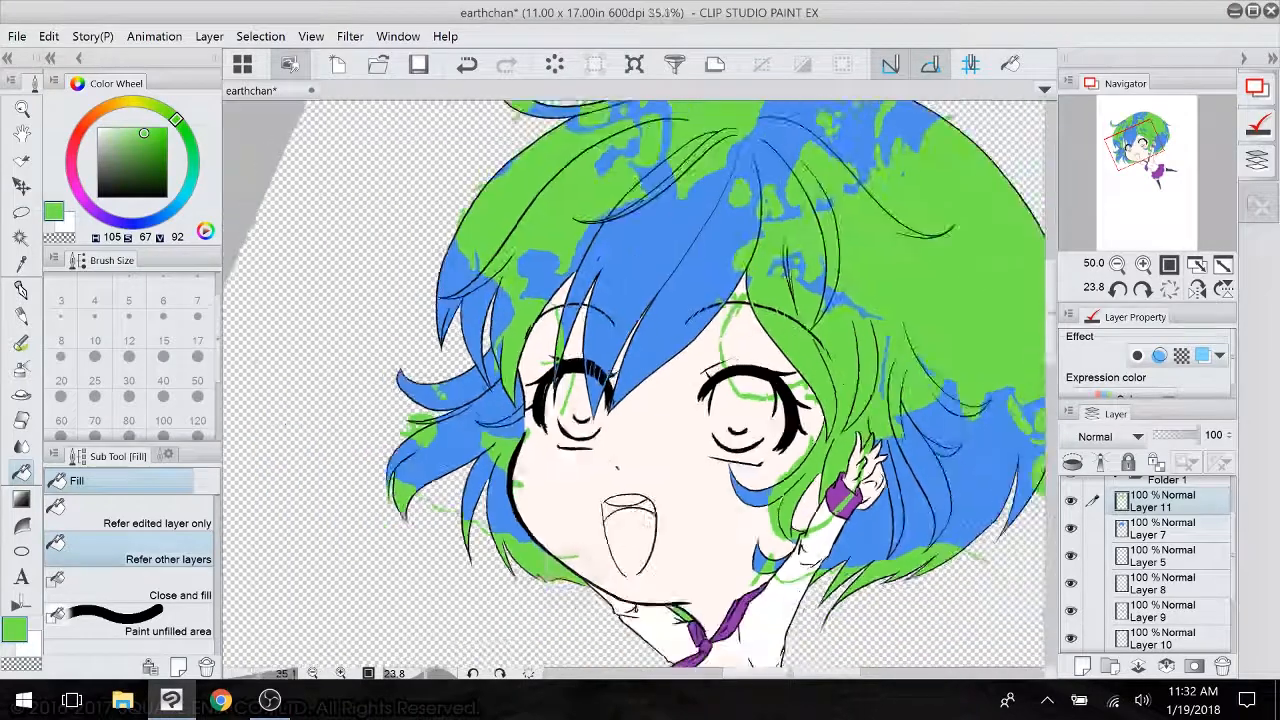
drag(700, 360, 570, 393)
drag(800, 450, 813, 395)
key(m)
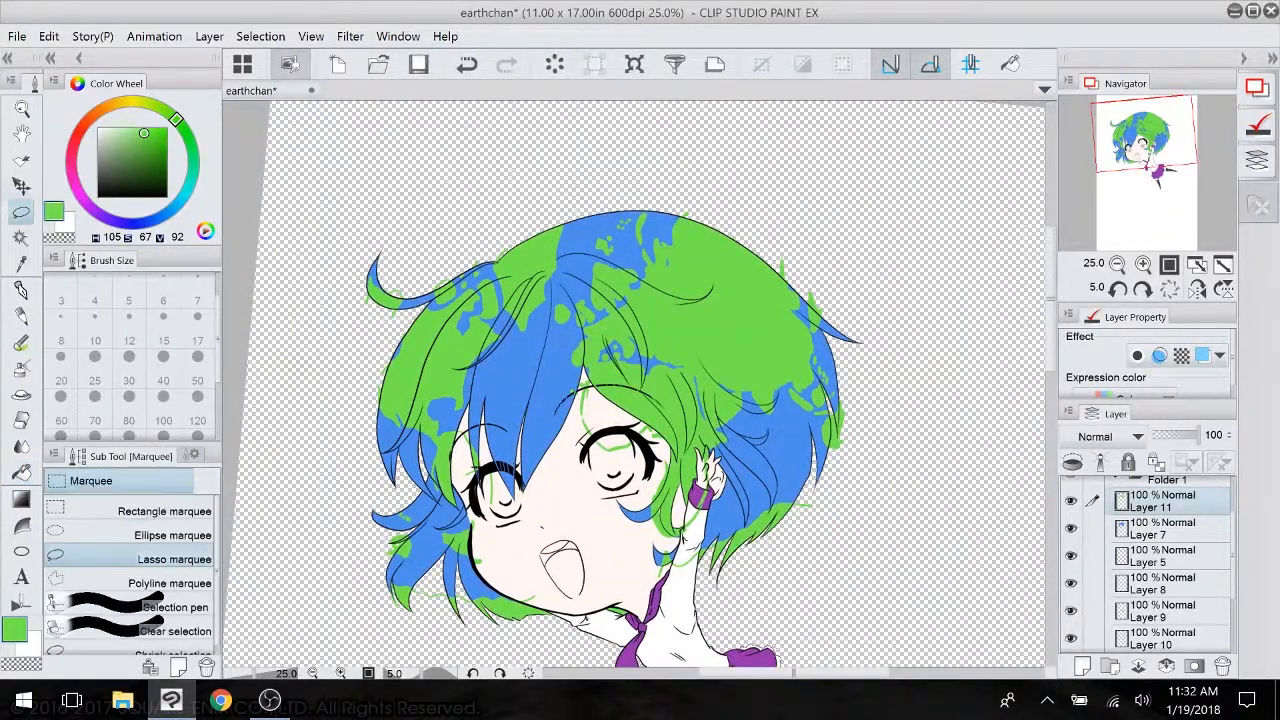
mouse_move(497, 268)
mouse_down()
mouse_move(514, 330)
mouse_move(540, 342)
mouse_up()
key(ctrl+t)
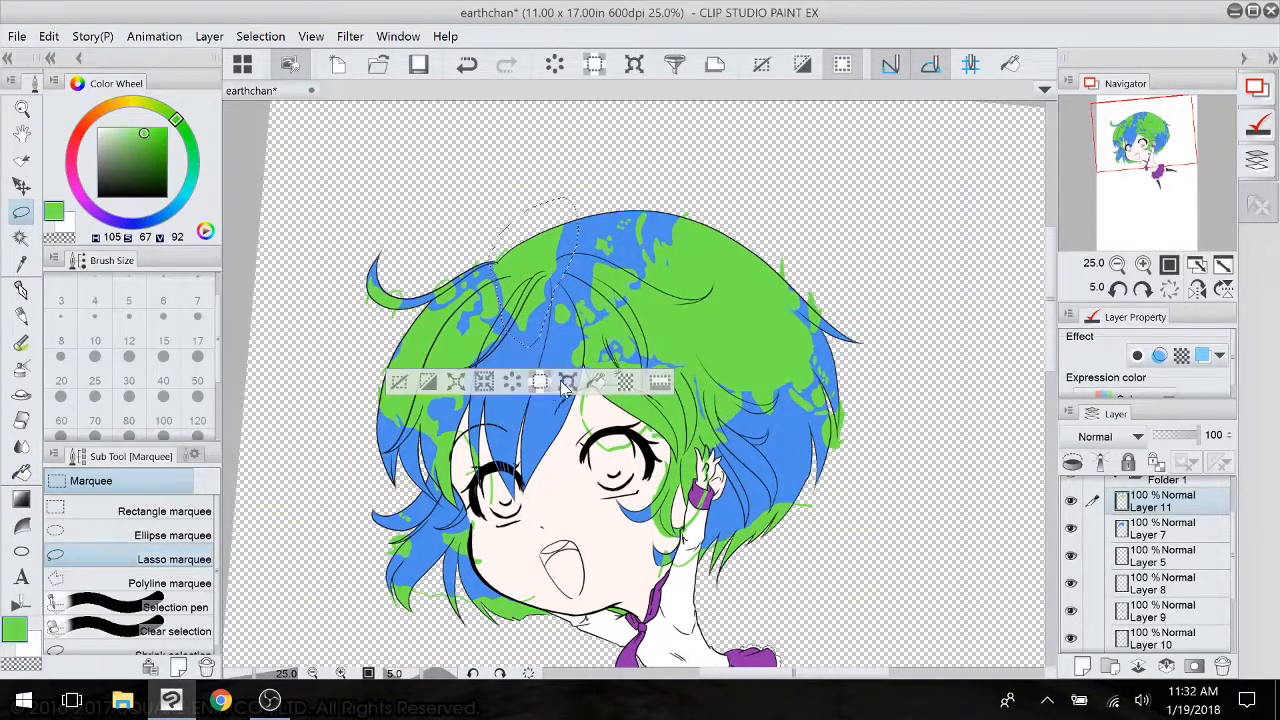
drag(533, 155, 557, 171)
mouse_move(553, 250)
mouse_down()
mouse_move(569, 231)
mouse_move(581, 265)
mouse_move(558, 272)
mouse_move(563, 262)
mouse_up()
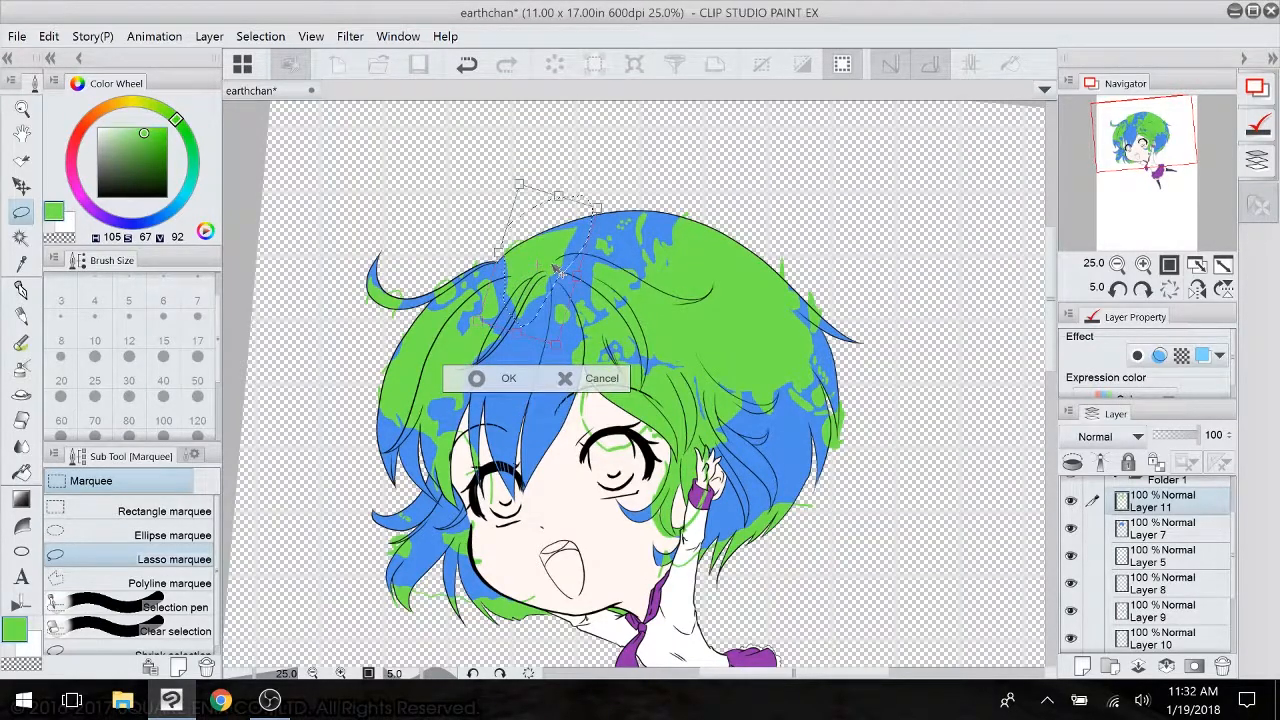
key(Return)
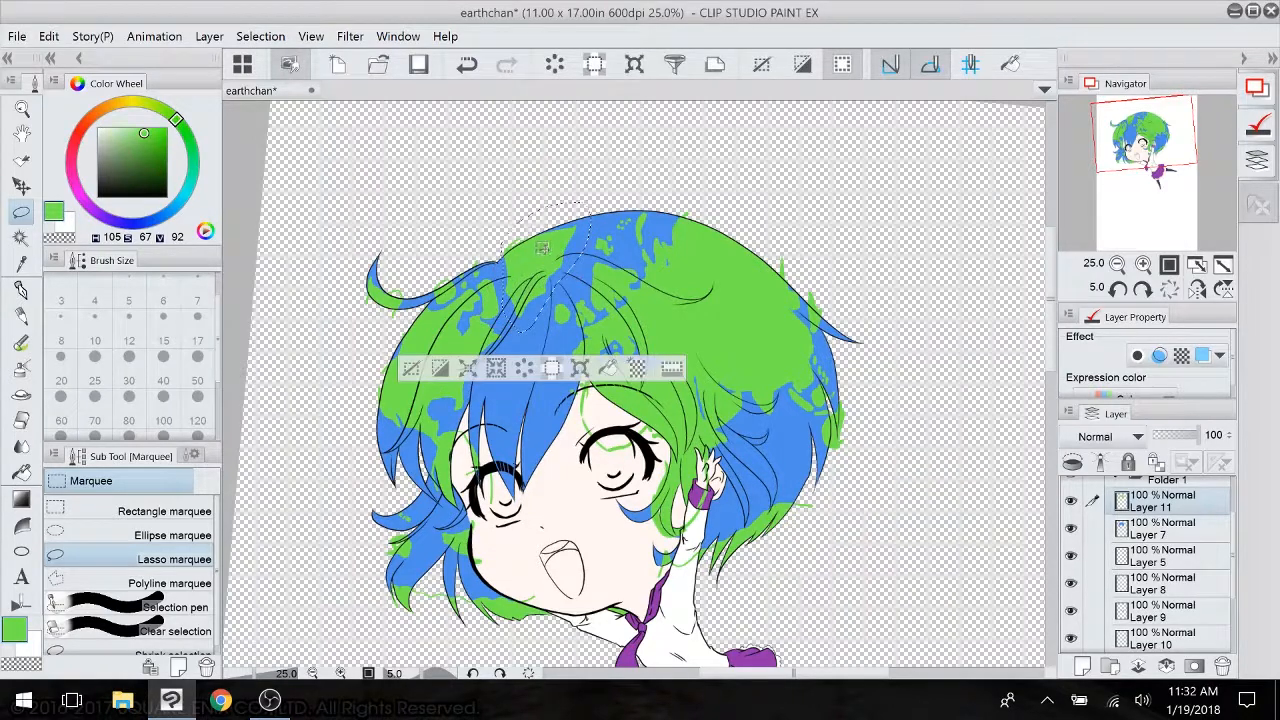
key(ctrl+d)
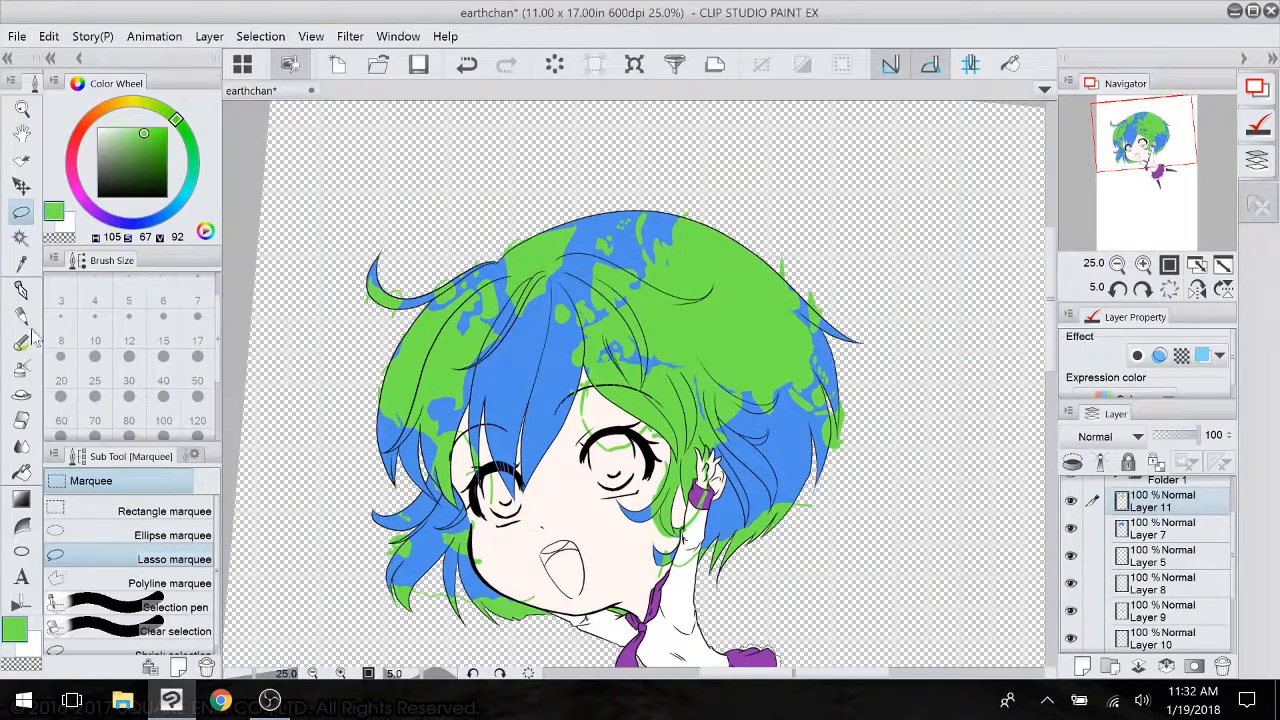
- Patch the crown landmass along the hair outline with the Rough 1 brush and clip Layer 11 to the layer below
key(b)
drag(570, 213, 525, 233)
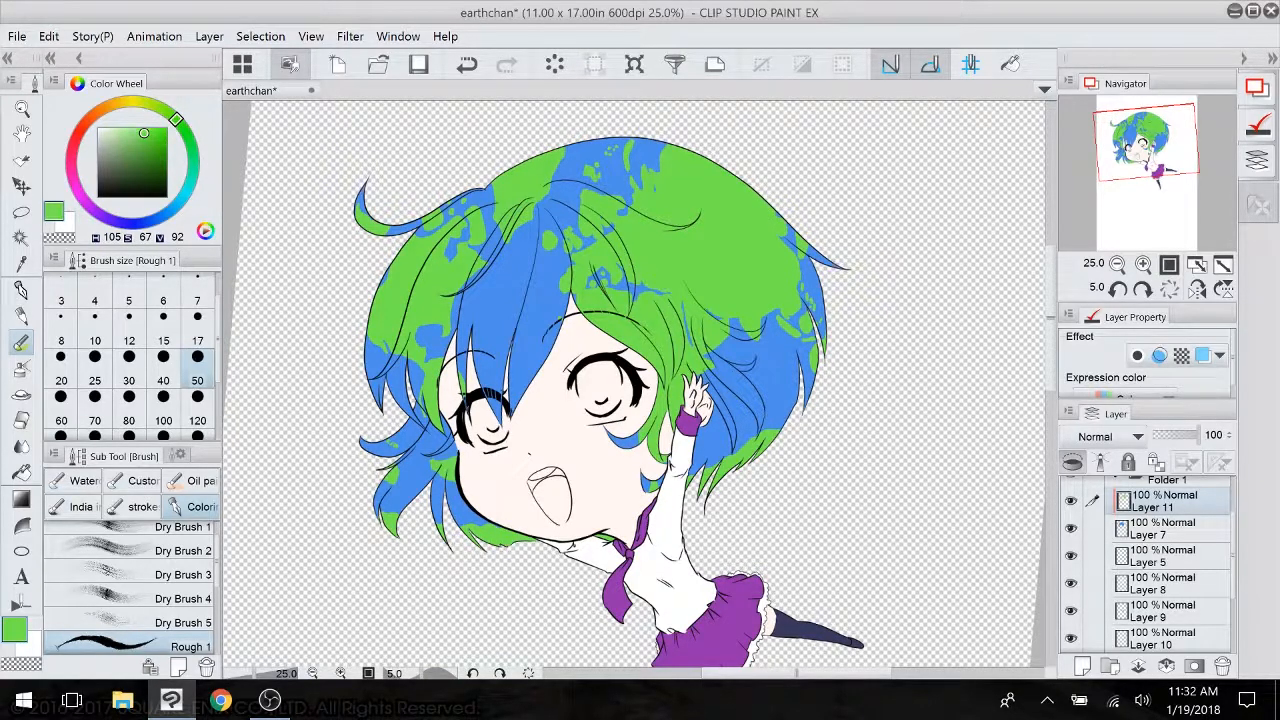
scroll(518, 445, up, 3)
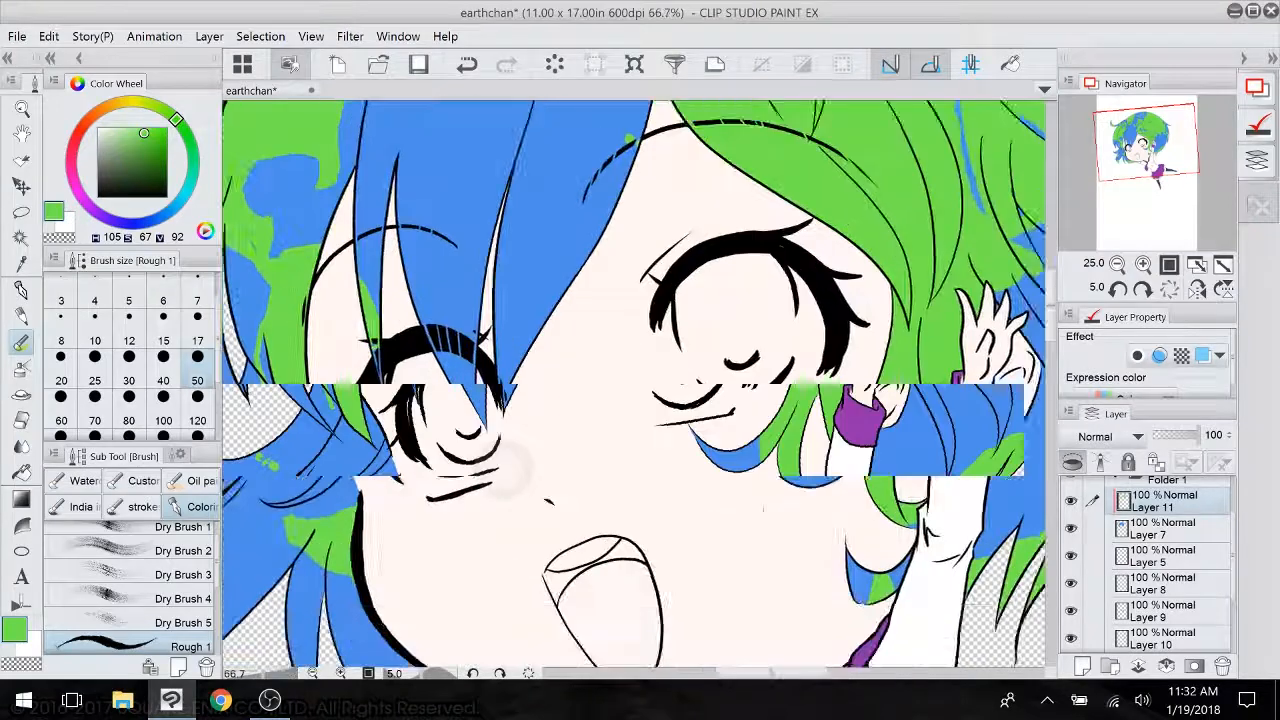
drag(500, 425, 667, 689)
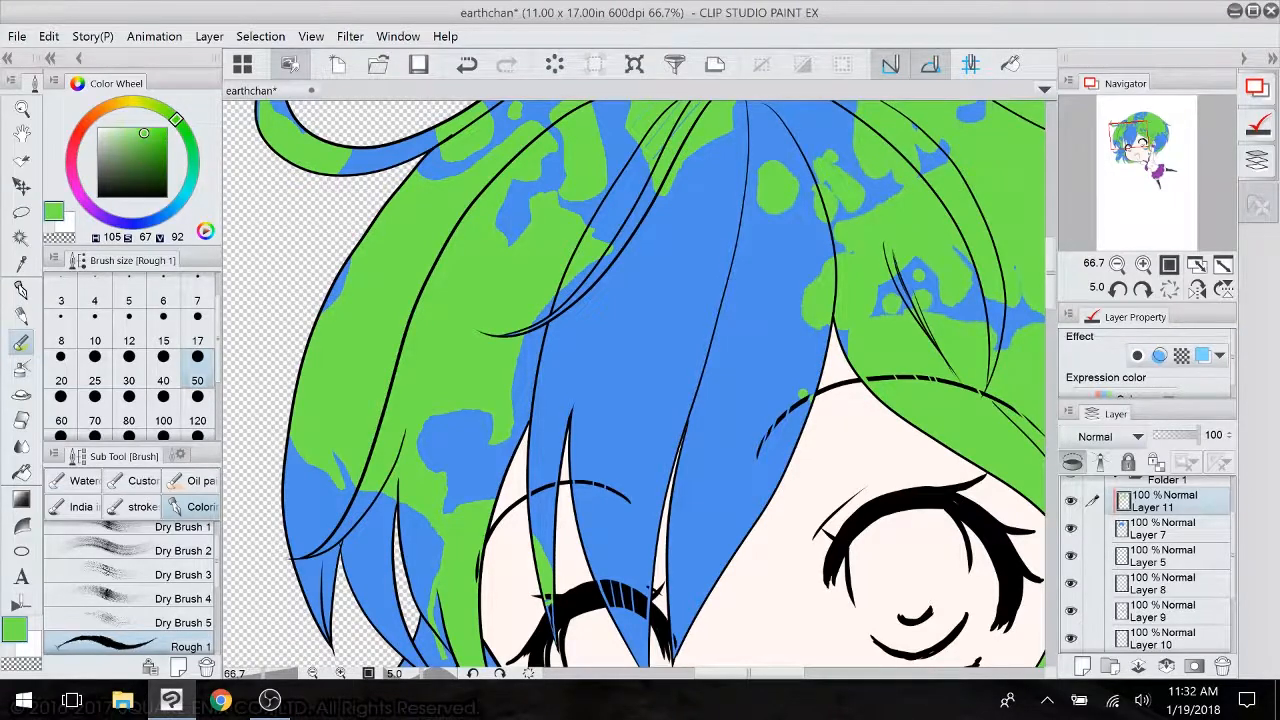
drag(774, 490, 732, 328)
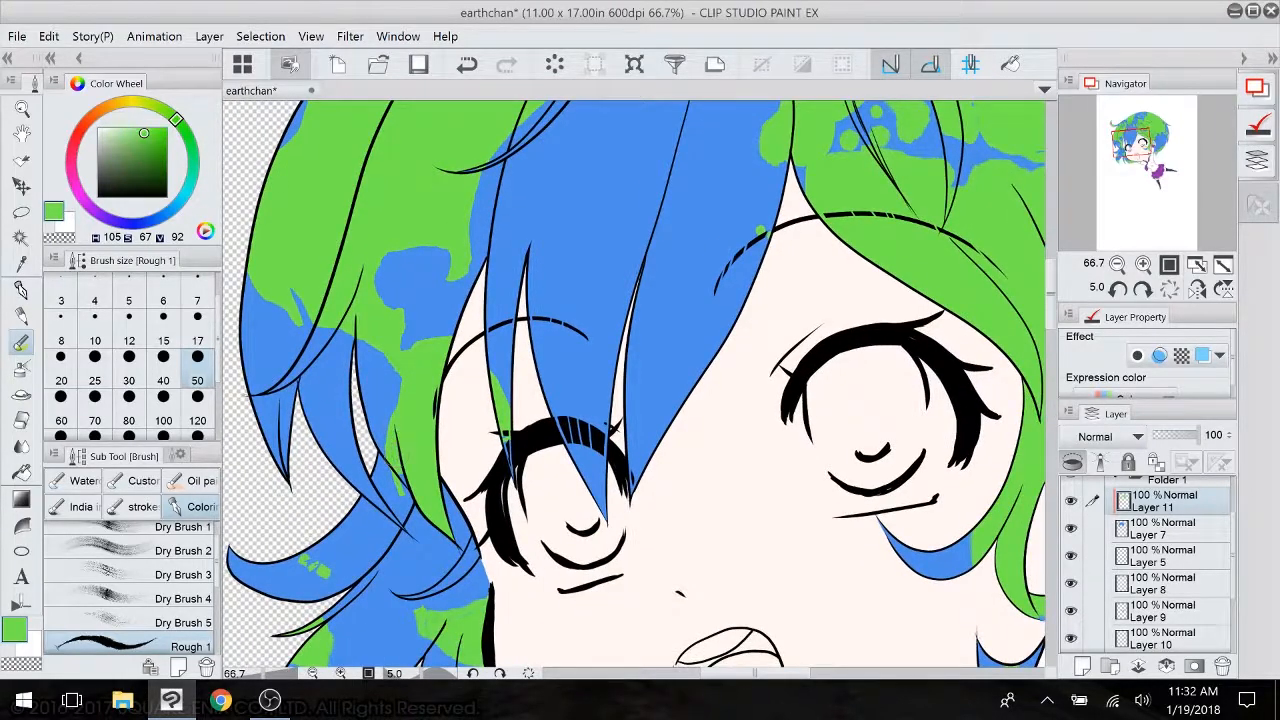
drag(416, 452, 414, 260)
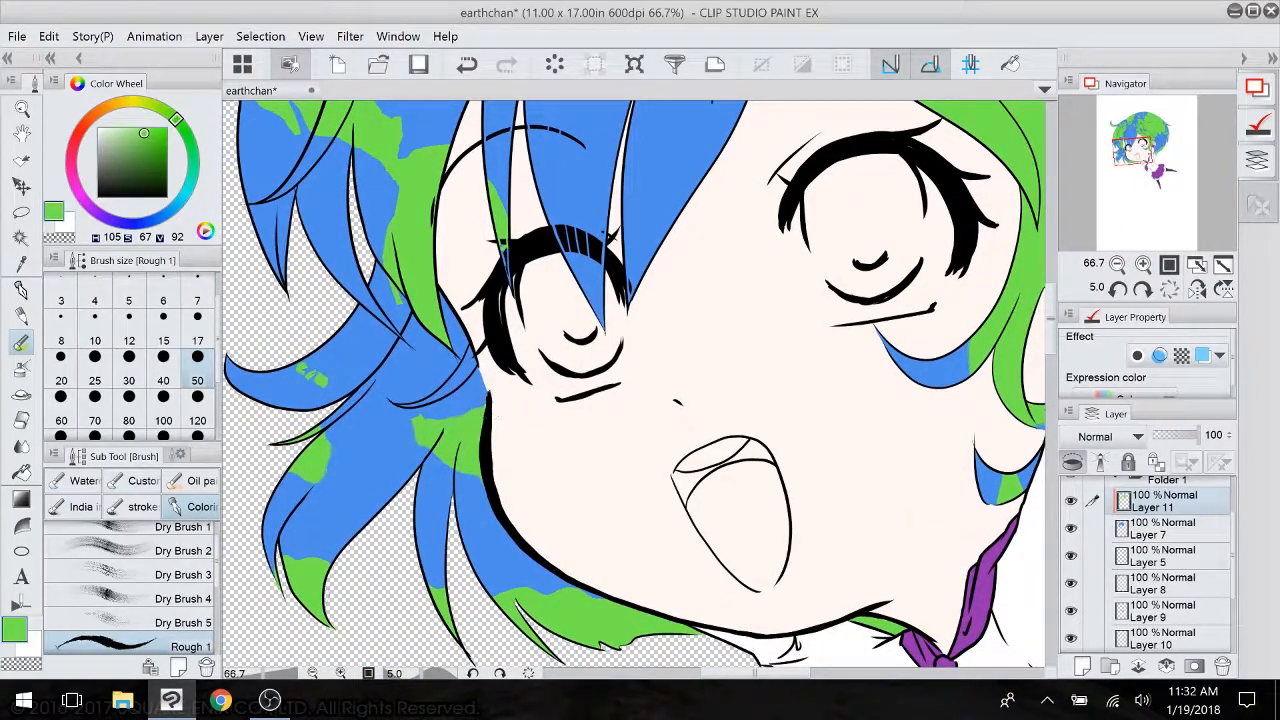
drag(850, 340, 352, 555)
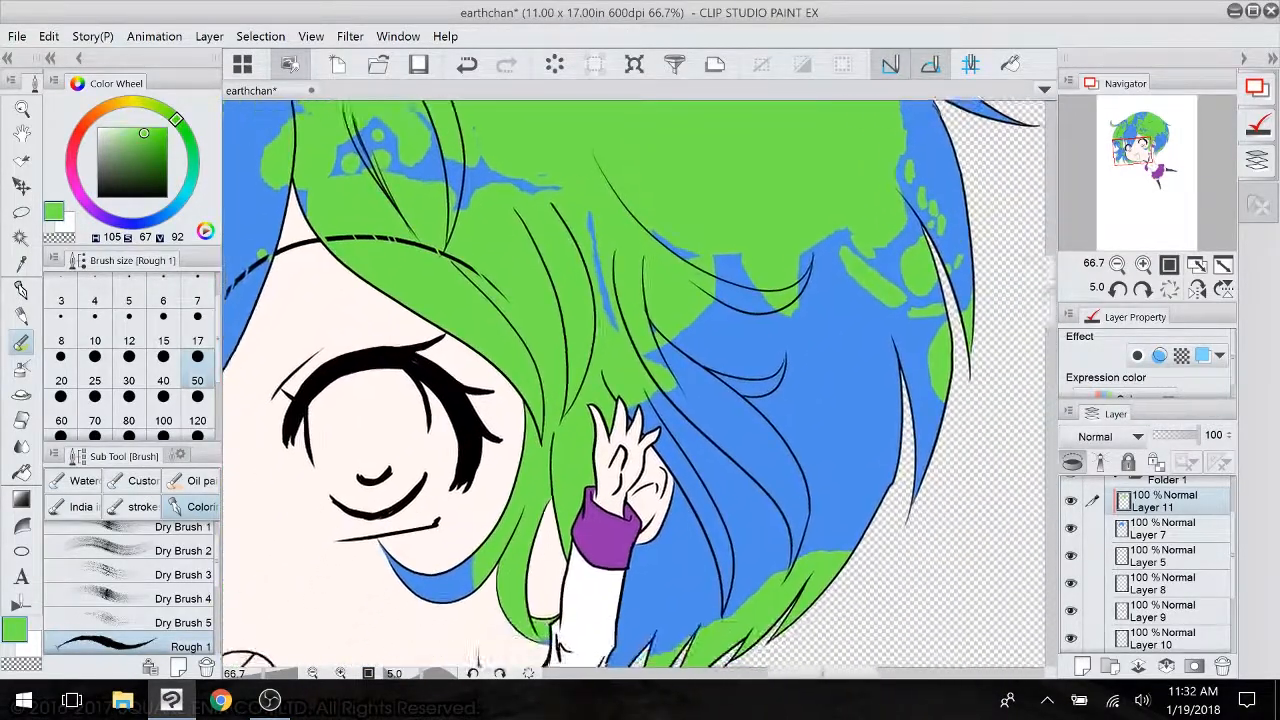
drag(560, 180, 655, 630)
- Lasso the green along the outer edge of the stray strand's base, transform it slightly into place, and deselect
drag(228, 475, 662, 248)
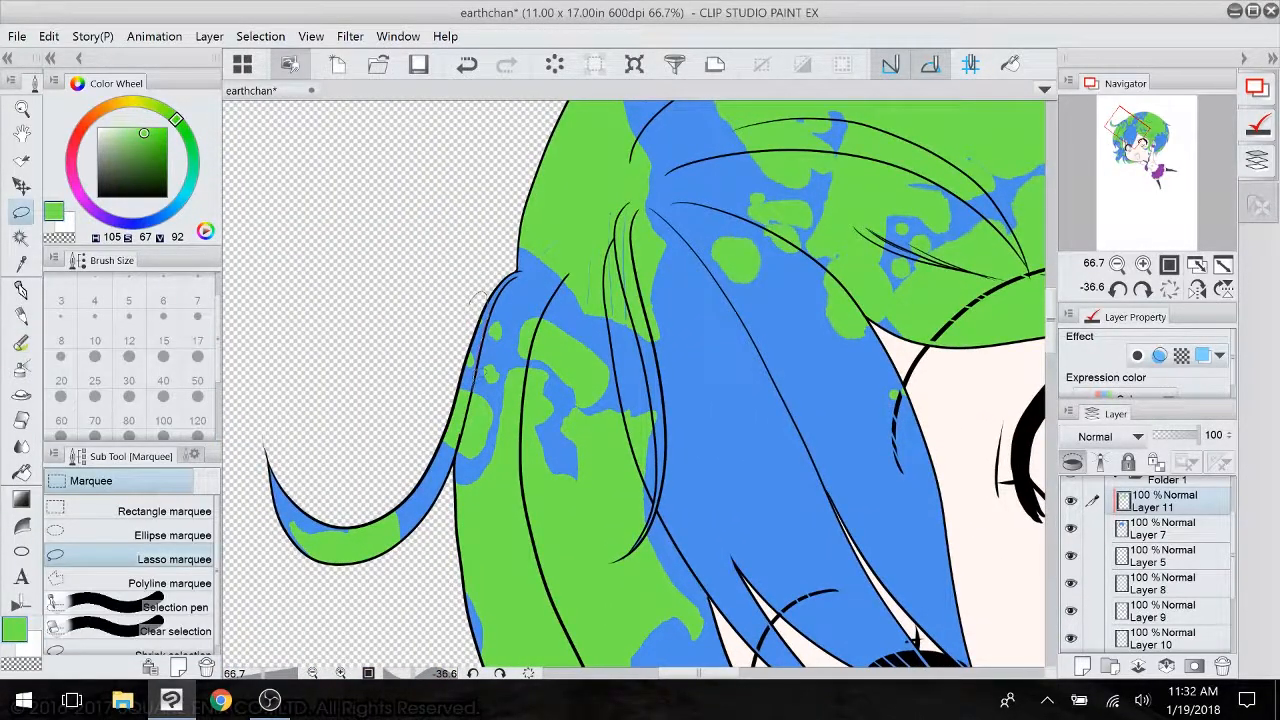
mouse_move(478, 296)
mouse_down()
mouse_move(456, 460)
mouse_move(470, 300)
mouse_up()
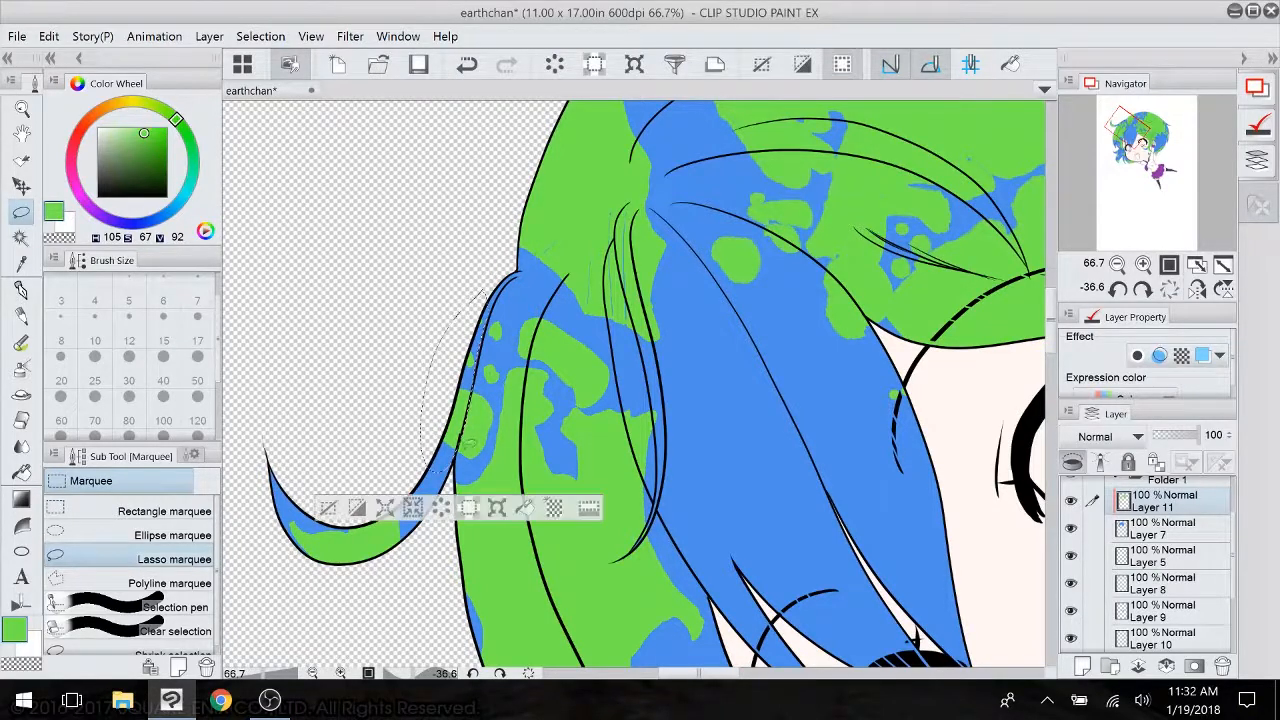
click(497, 509)
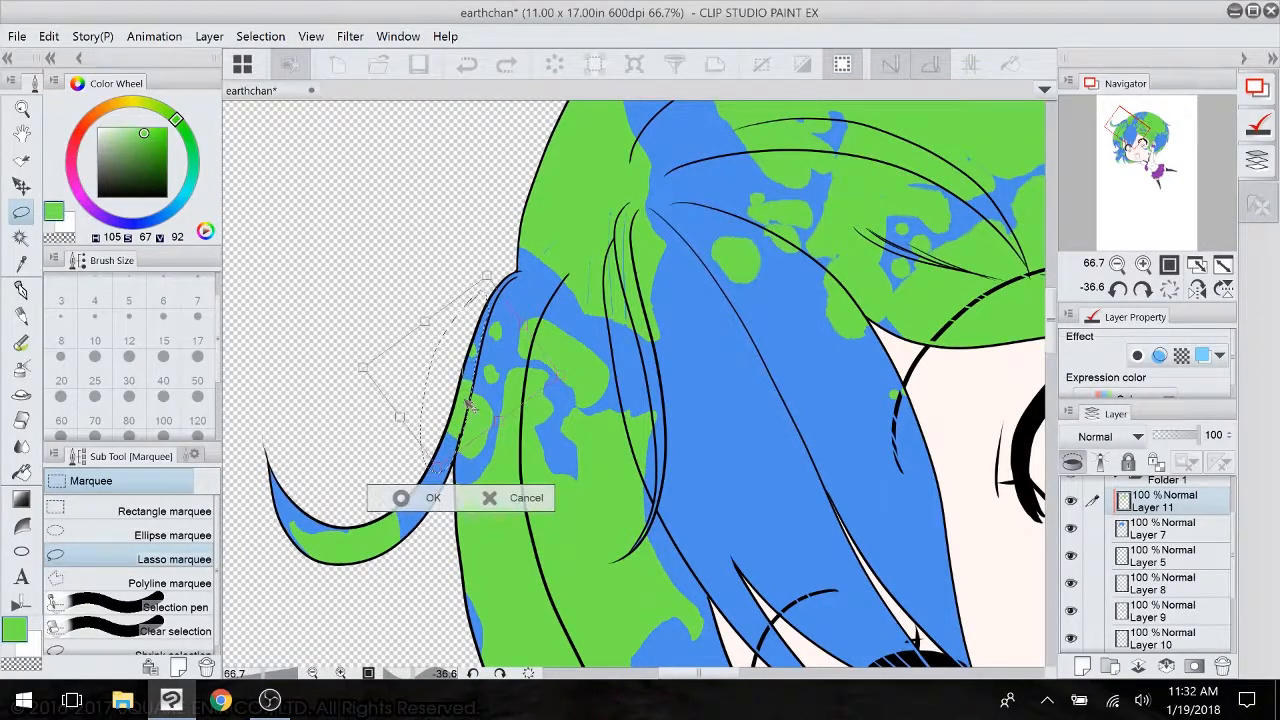
key(Return)
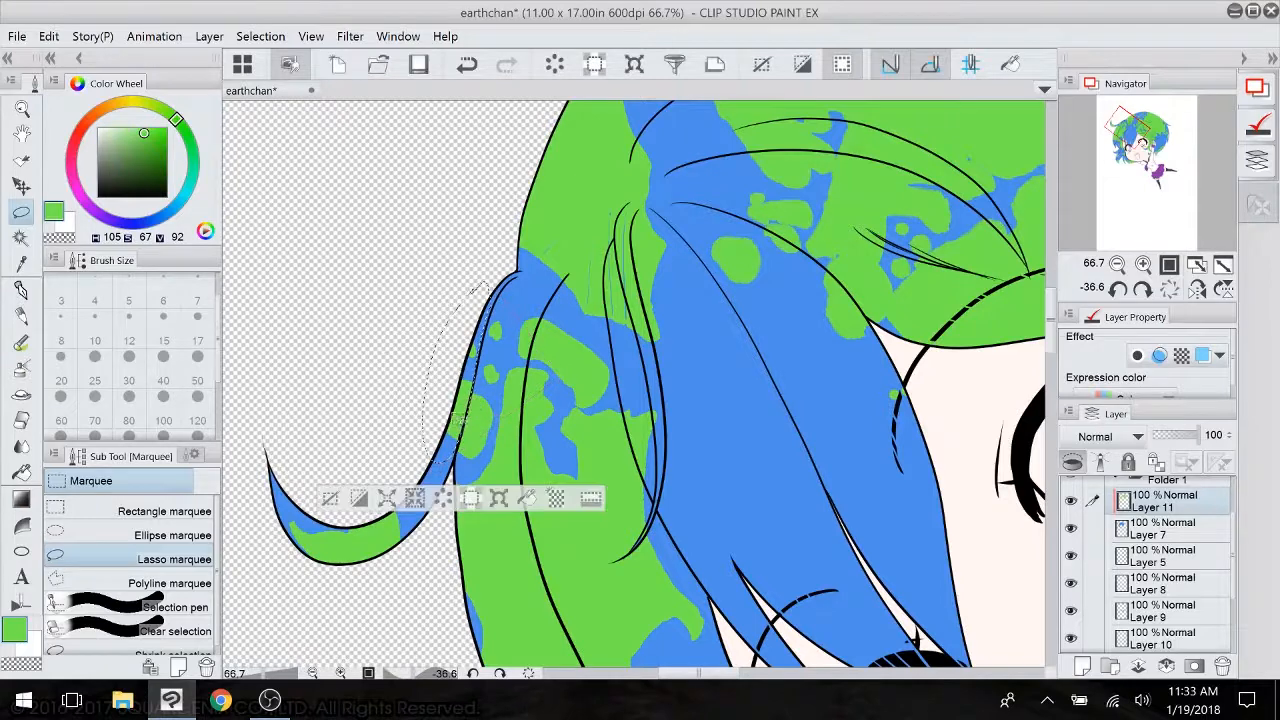
key(ctrl+d)
- Cover the thin blue gaps inside the crown landmass near the strand roots with the Rough 1 brush
mouse_move(783, 333)
mouse_down()
mouse_move(701, 117)
mouse_move(707, 199)
mouse_move(504, 520)
mouse_up()
key(ctrl+at)
key(ctrl+minus)
key(ctrl+plus)
key(ctrl+plus)
key(ctrl+plus)
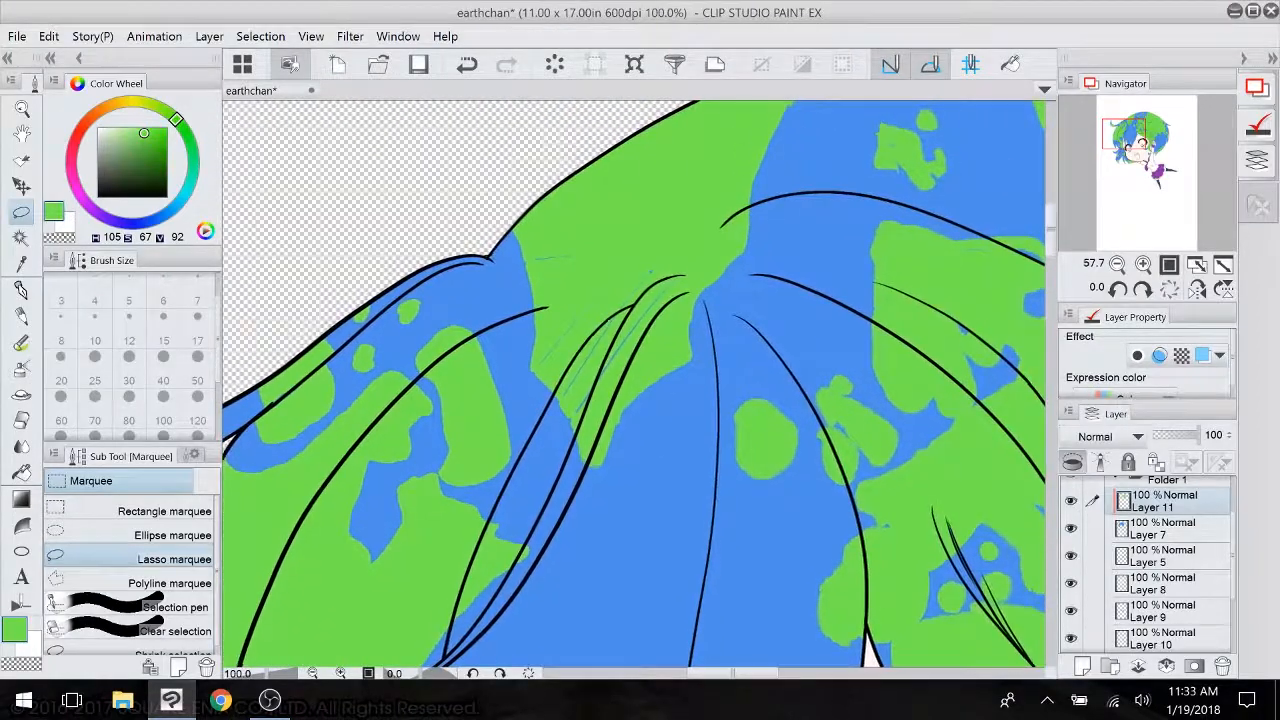
click(22, 291)
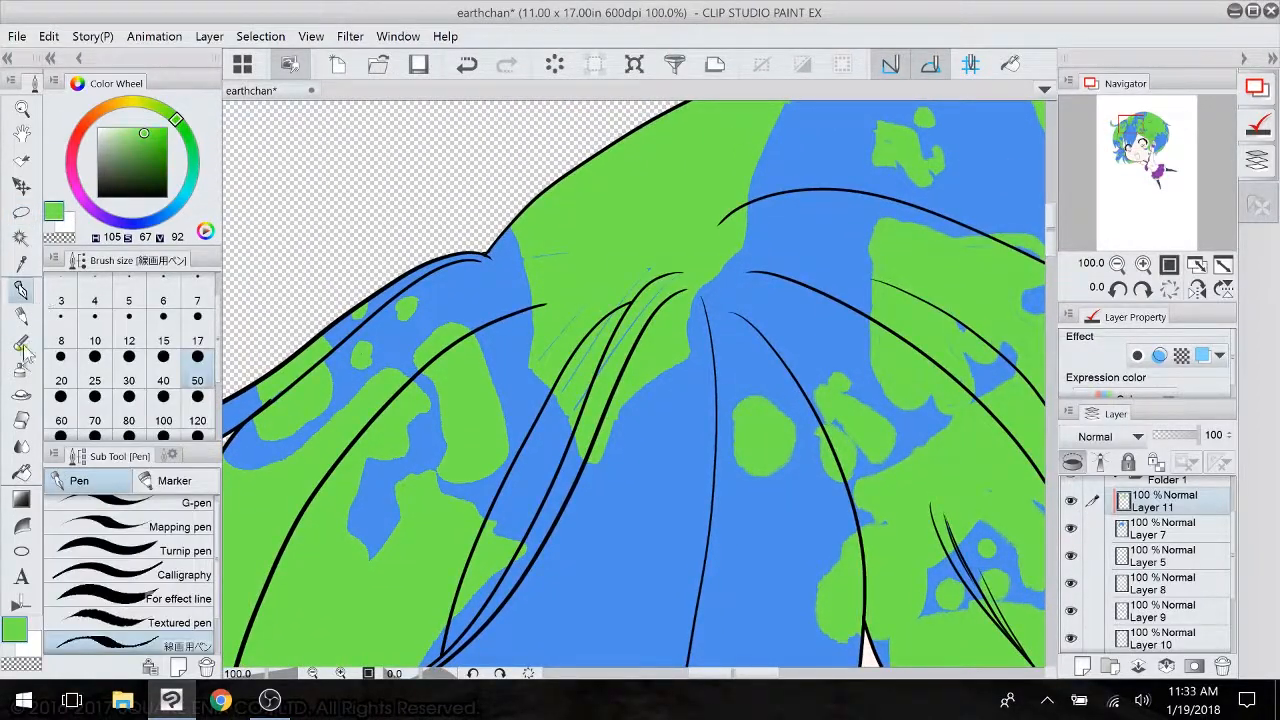
click(22, 343)
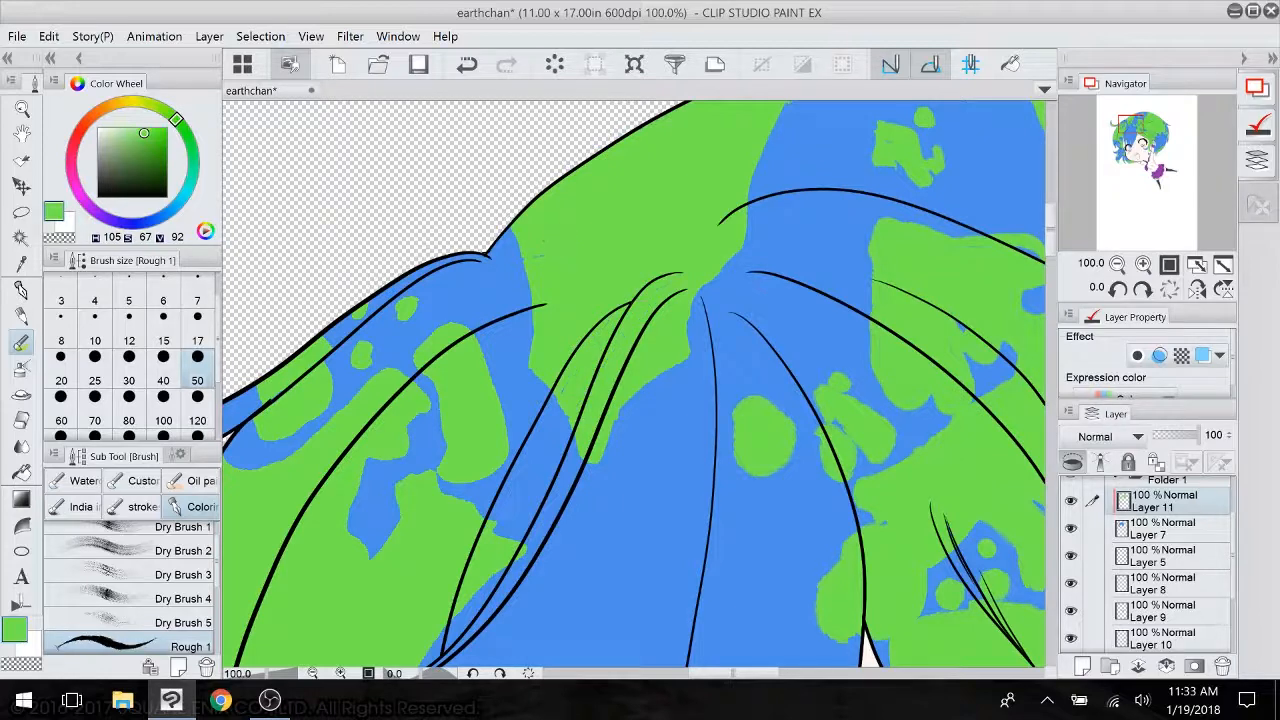
mouse_move(620, 247)
mouse_down()
mouse_move(623, 166)
mouse_move(623, 223)
mouse_up()
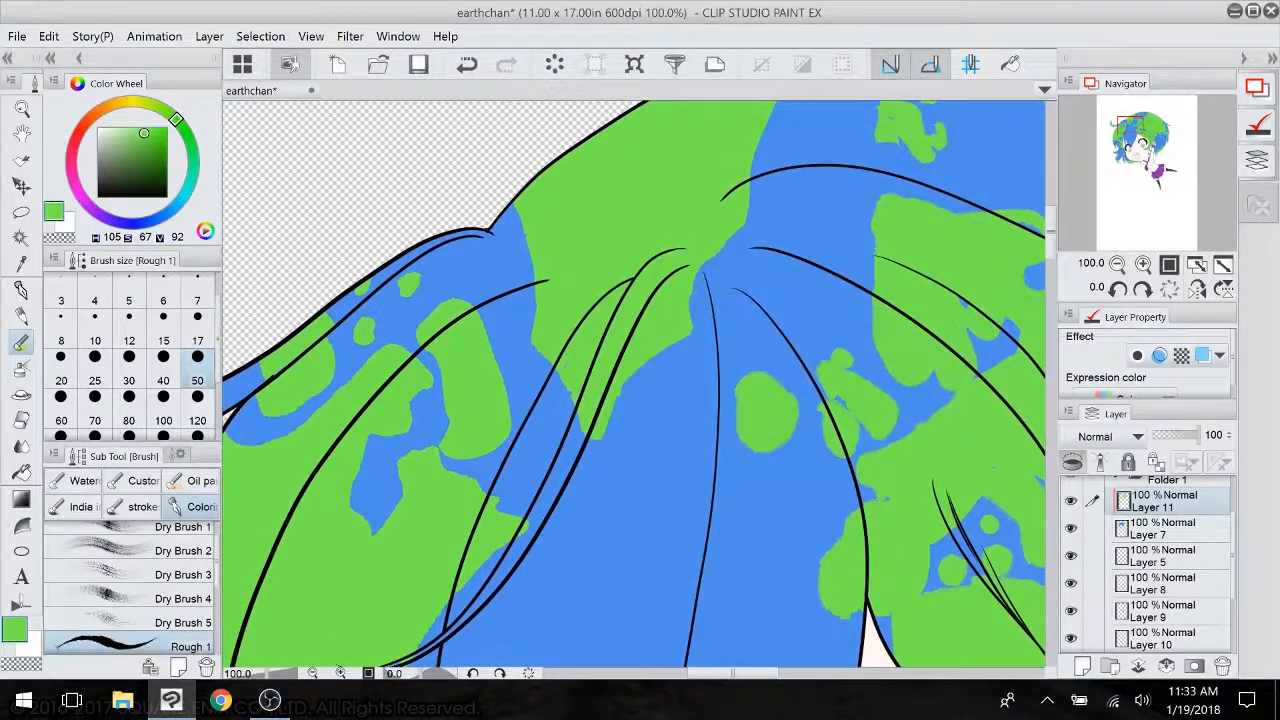
- Lasso the pointed lower end of the crown landmass, move it slightly upward, apply the transform, and deselect
click(21, 212)
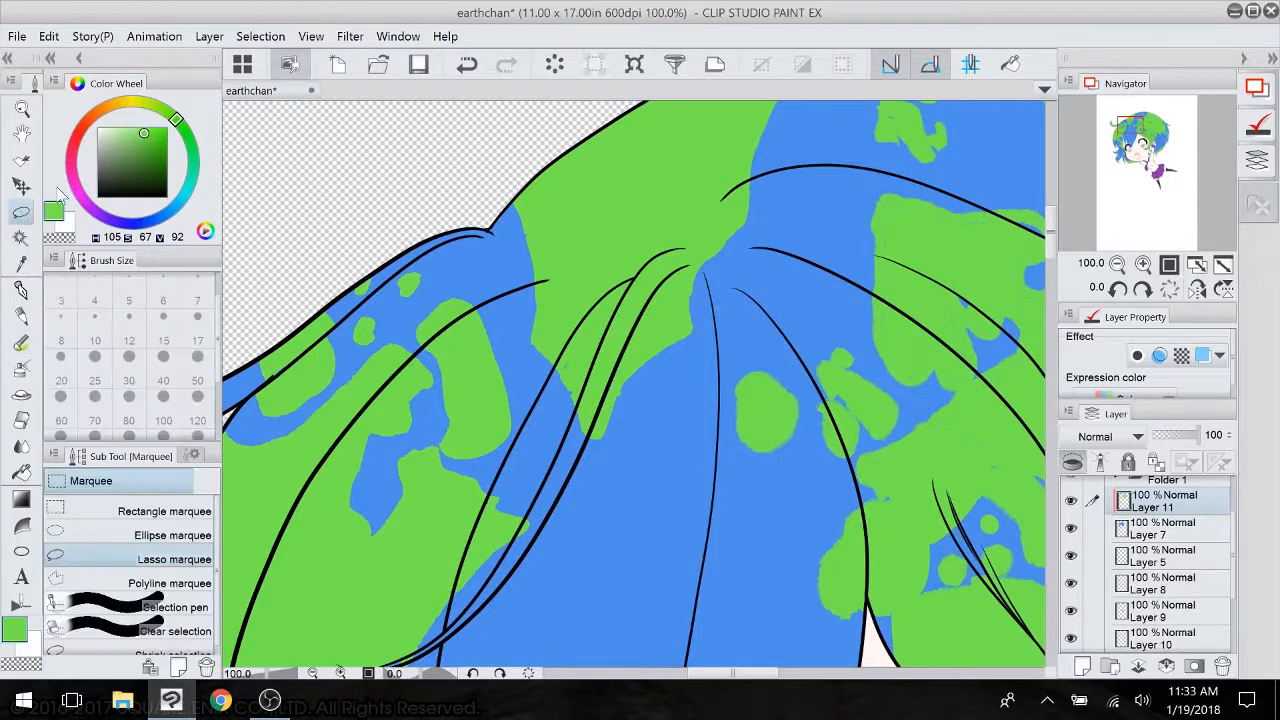
mouse_move(706, 263)
mouse_down()
mouse_move(661, 251)
mouse_move(597, 305)
mouse_up()
drag(703, 277, 690, 271)
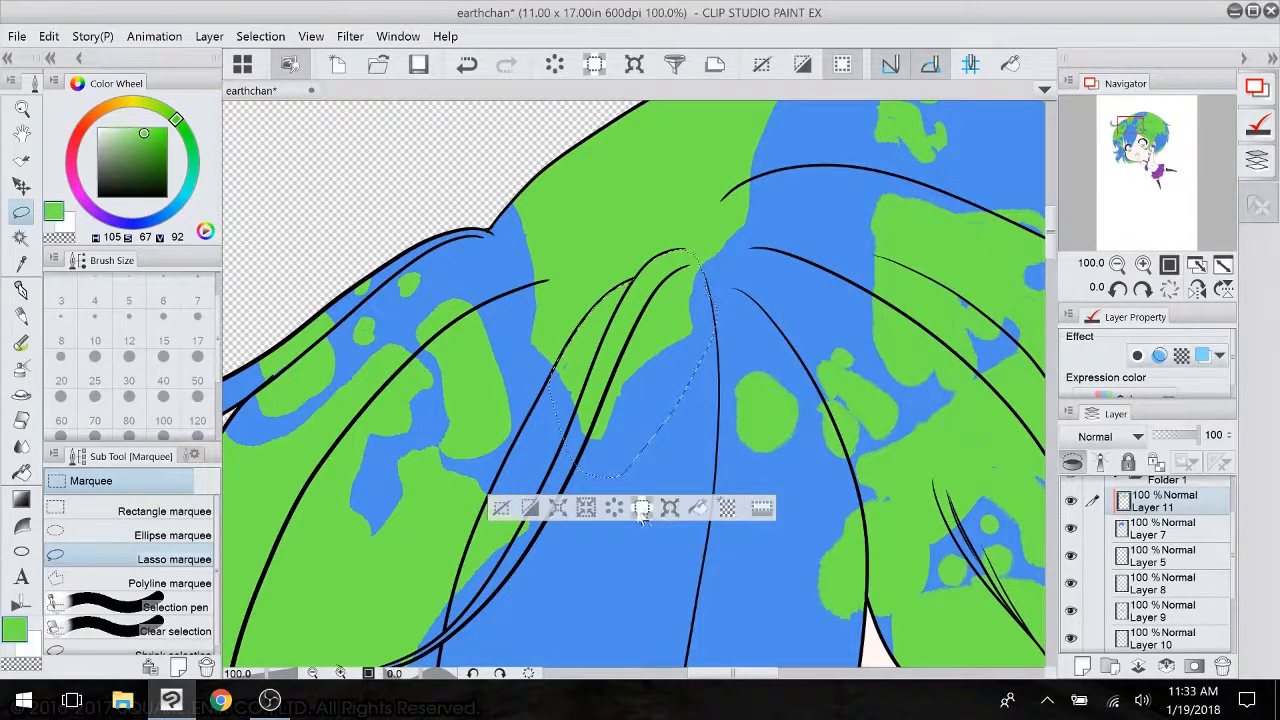
right_click(670, 506)
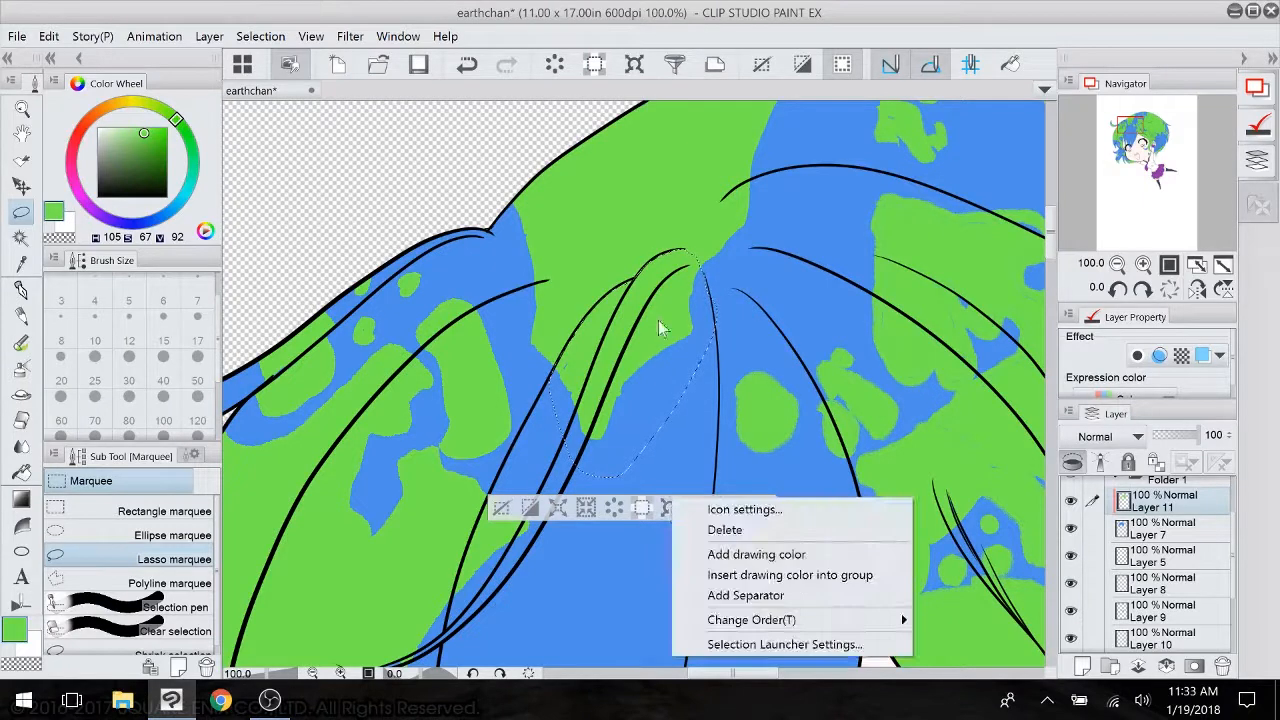
click(662, 518)
click(668, 511)
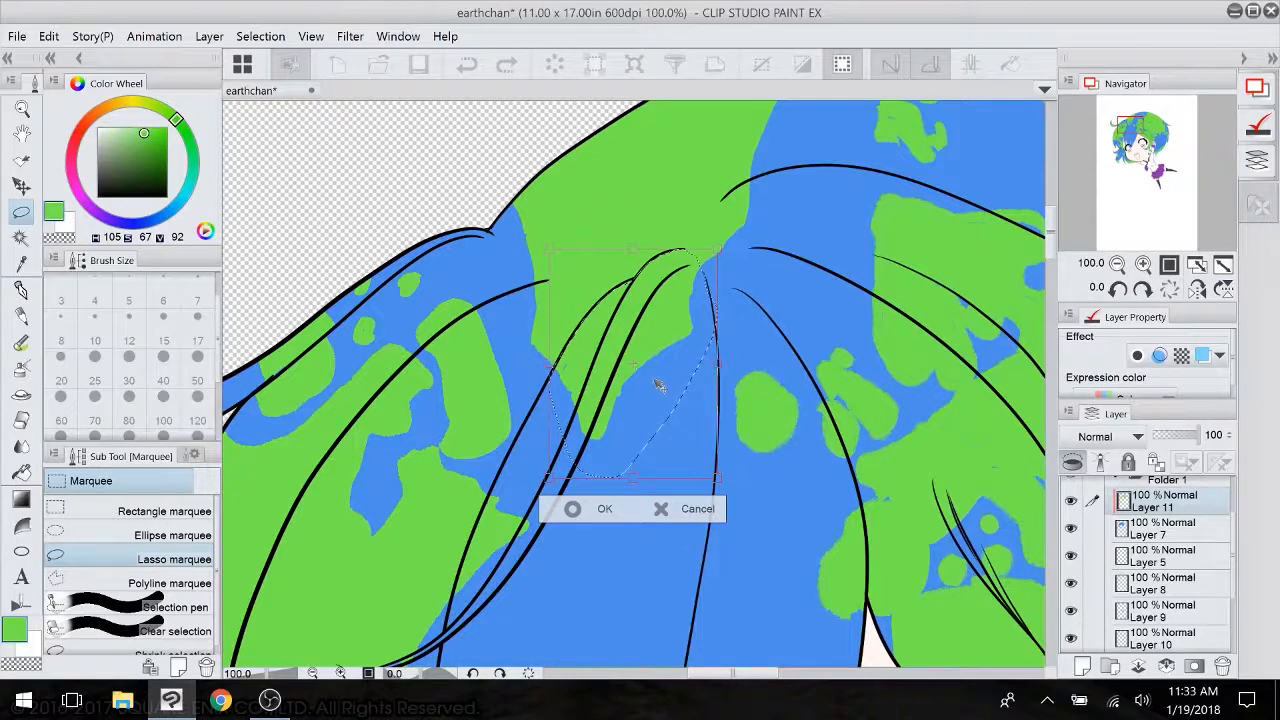
drag(657, 385, 663, 369)
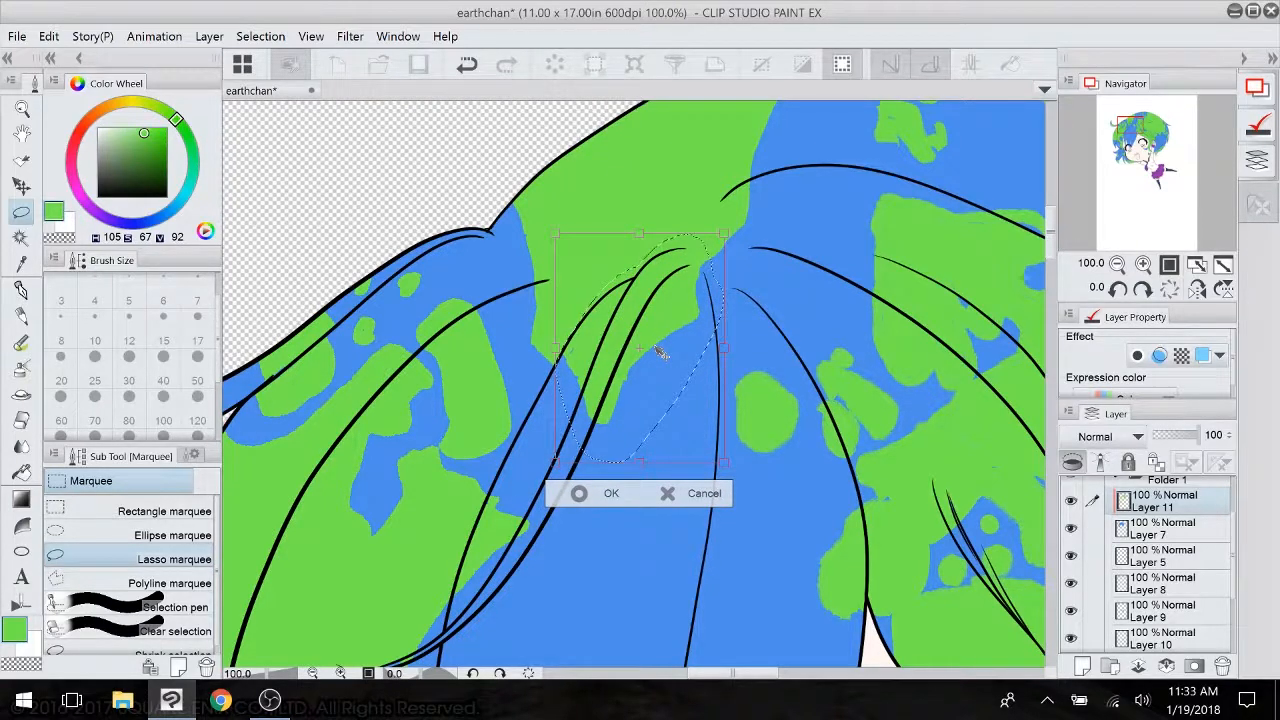
key(ctrl+d)
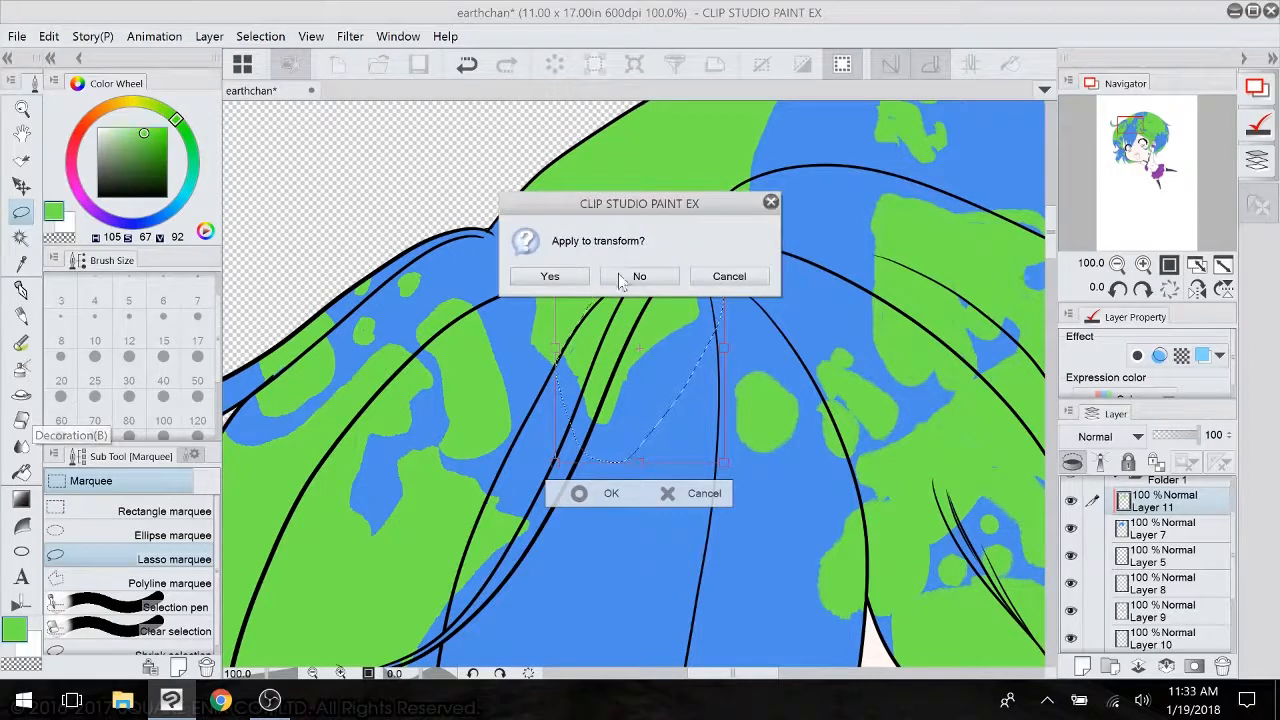
click(549, 277)
key(ctrl+d)
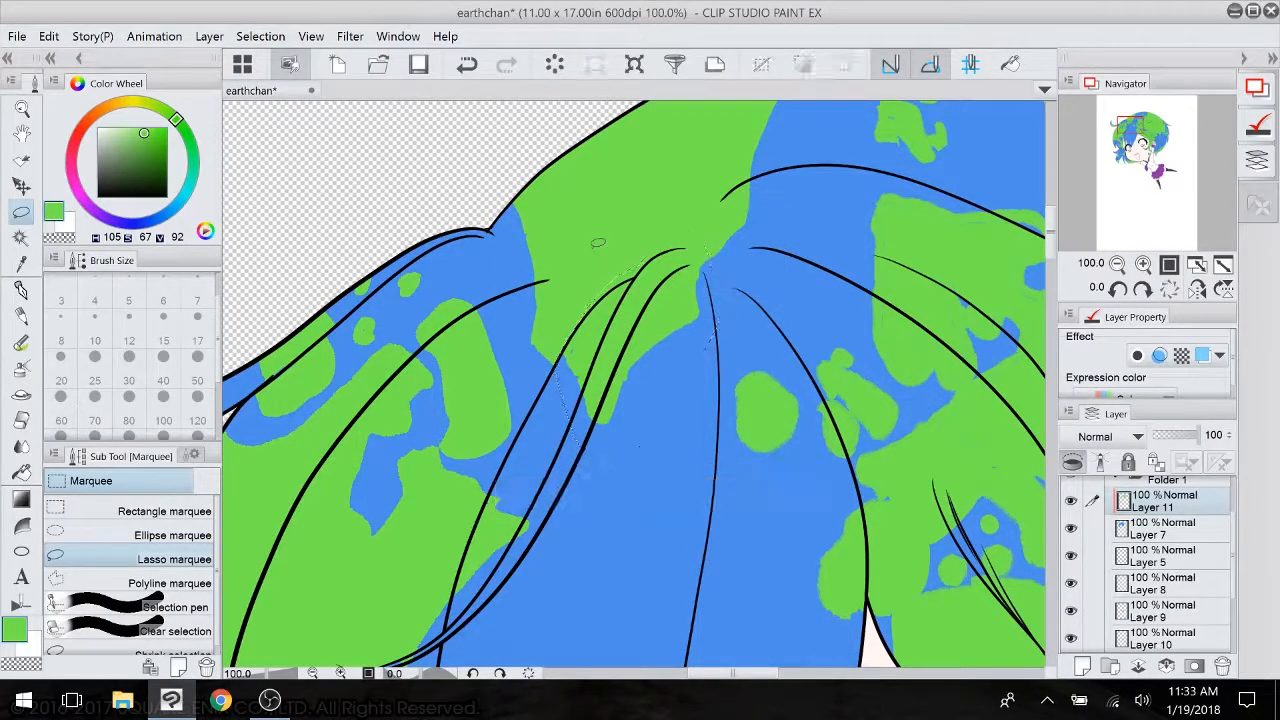
- Erase the green from the thin strand crossing the crown landmass with the Hard eraser
click(21, 421)
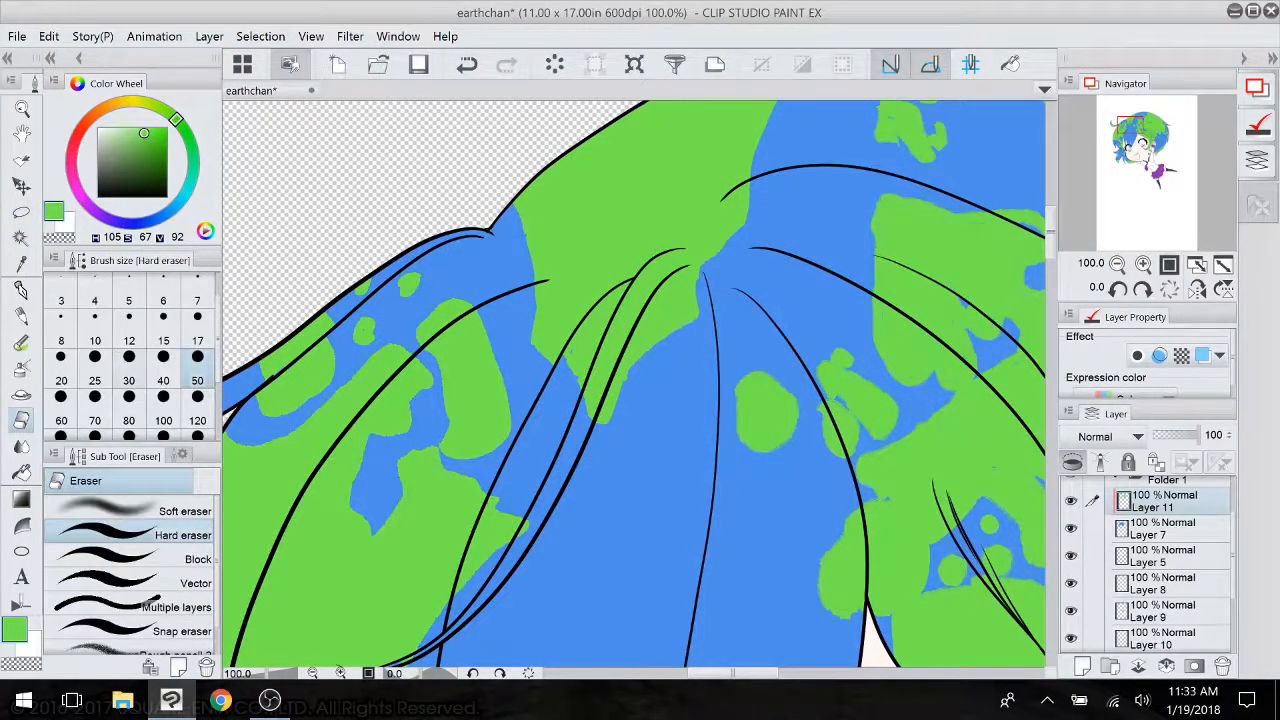
drag(652, 280, 590, 416)
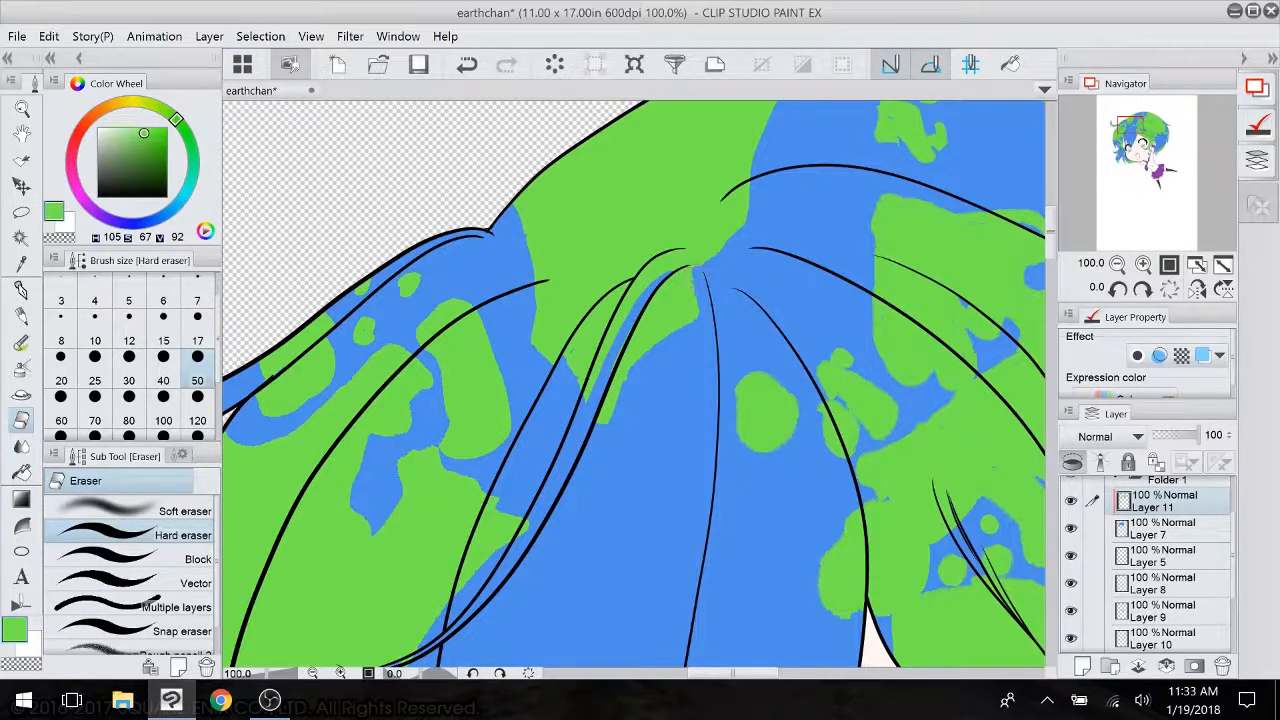
mouse_move(704, 270)
mouse_down()
mouse_move(676, 261)
mouse_move(632, 288)
mouse_move(590, 398)
mouse_up()
drag(607, 337, 622, 295)
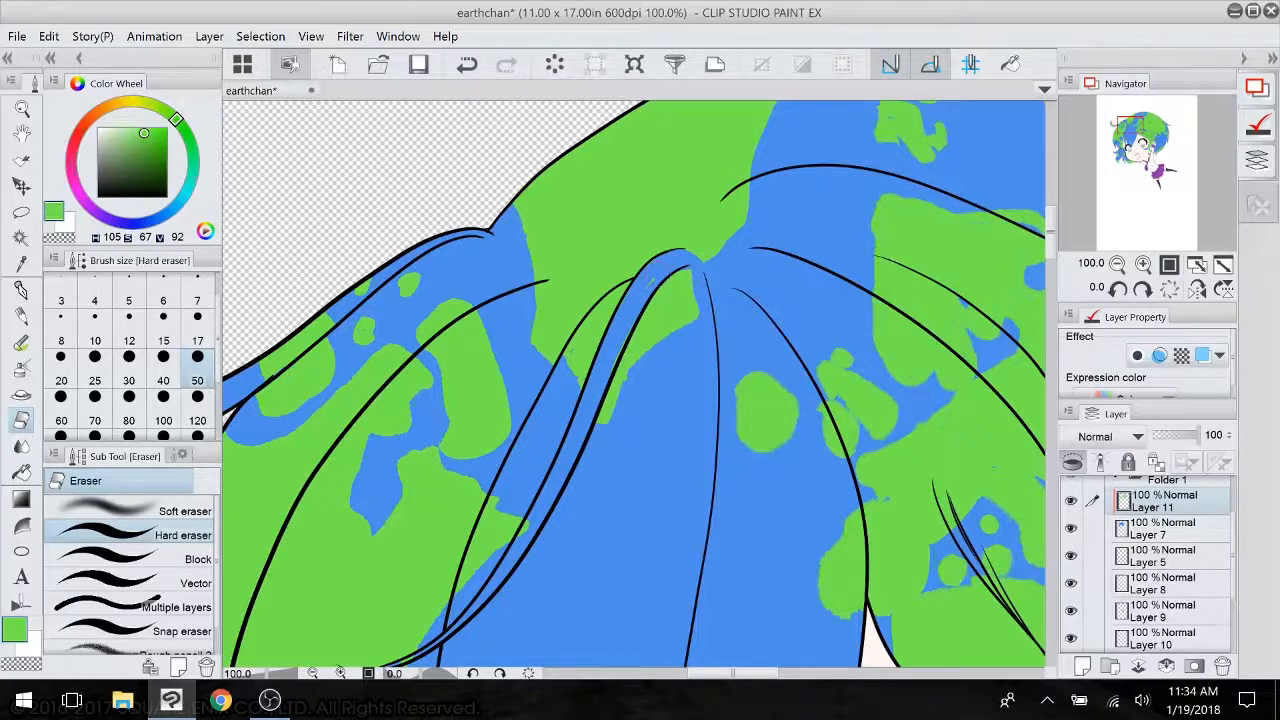
- Touch up the green of the crown landmass beside the thin strand with the Rough 1 brush
click(20, 342)
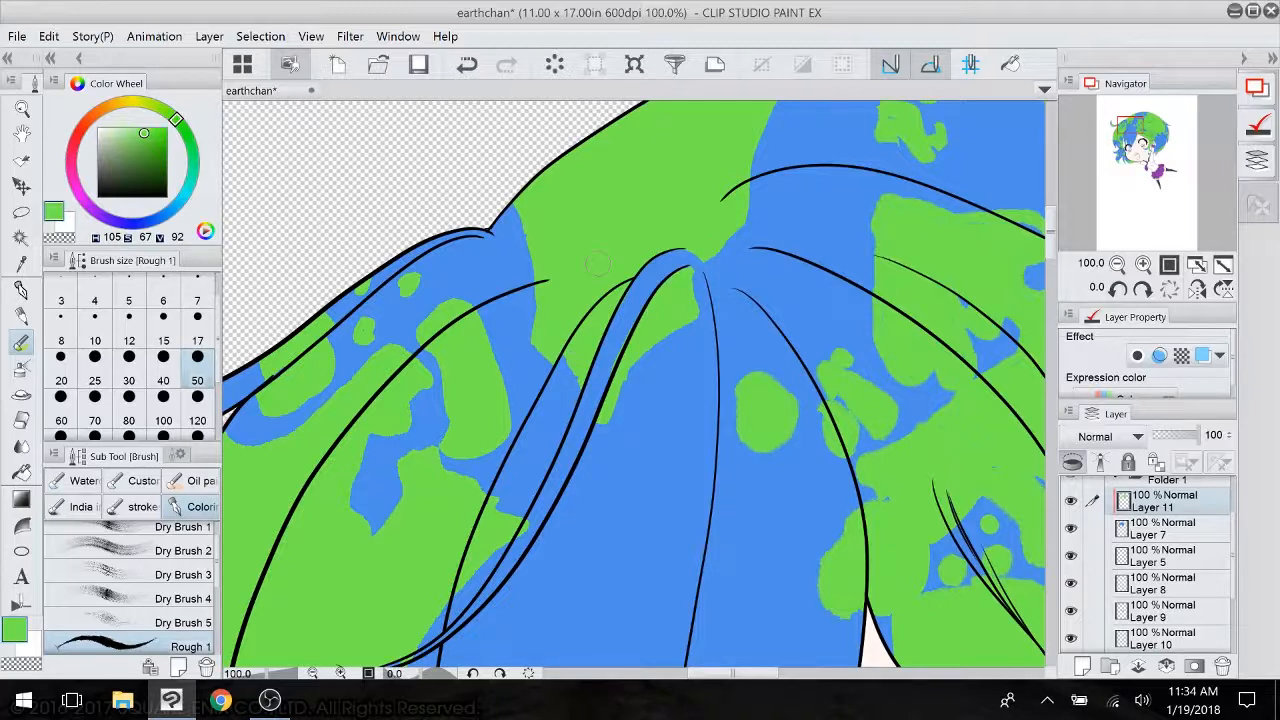
mouse_move(597, 264)
mouse_down()
mouse_move(581, 158)
mouse_move(626, 328)
mouse_move(486, 363)
mouse_up()
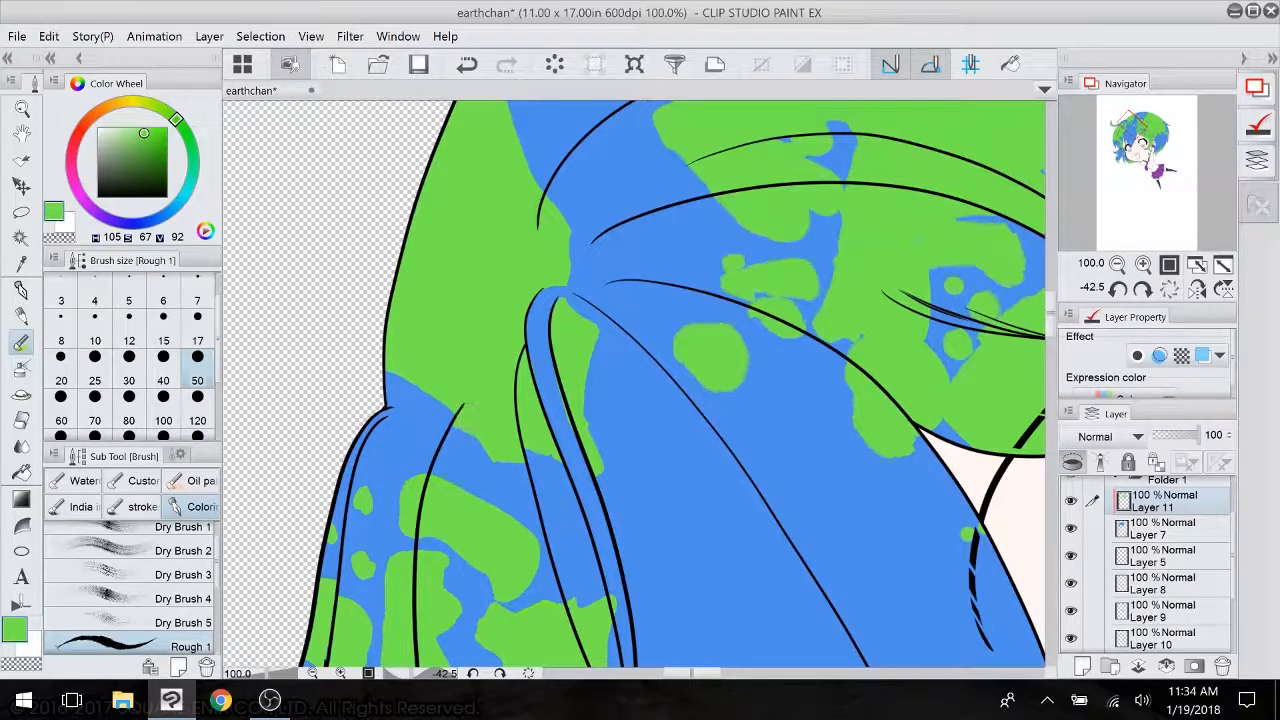
mouse_move(454, 314)
mouse_down()
mouse_move(424, 386)
mouse_move(461, 228)
mouse_move(258, 434)
mouse_move(267, 583)
mouse_move(254, 528)
mouse_up()
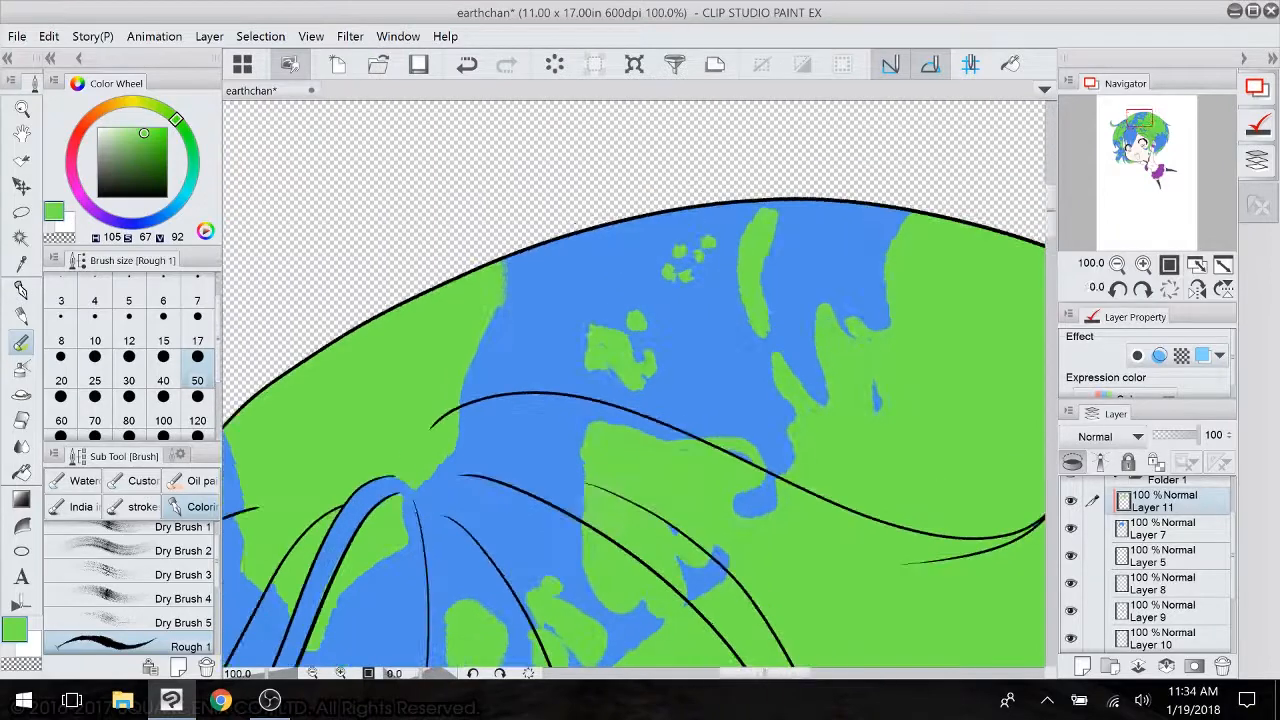
- Lasso the upper edge of the crown landmass near the hair outline, move it slightly inward, apply the transform, and deselect
click(21, 213)
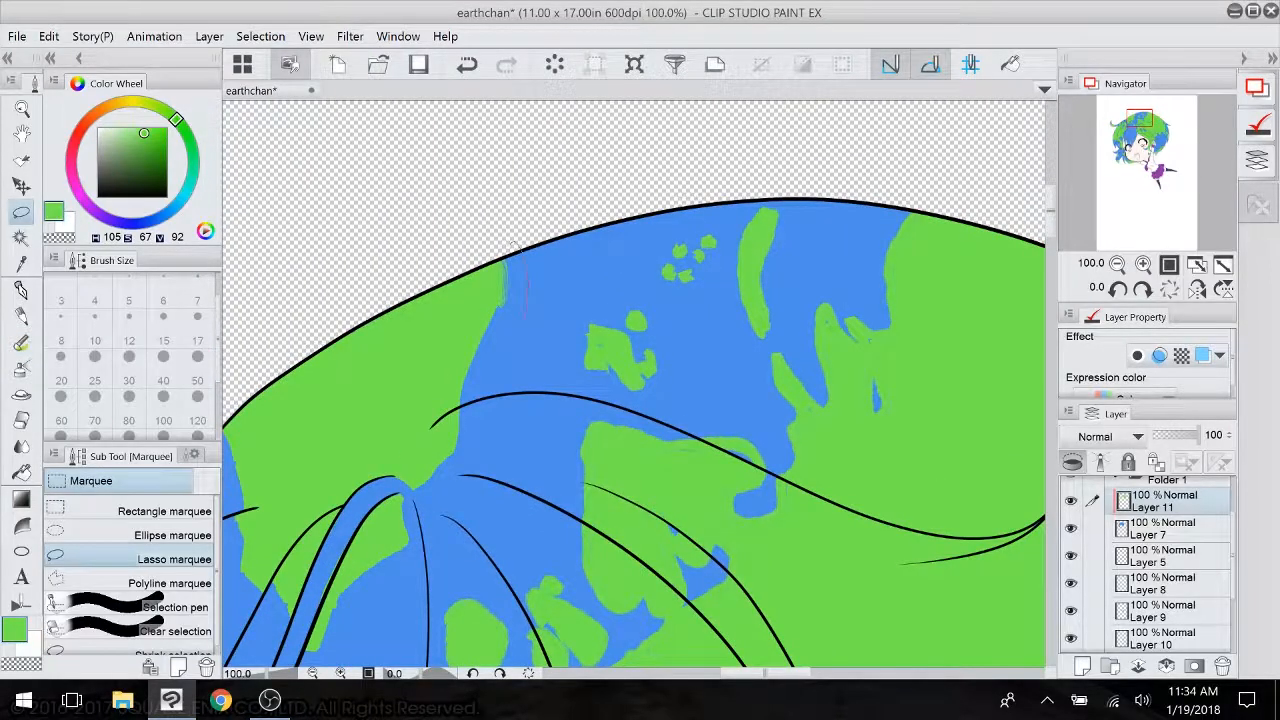
mouse_move(463, 400)
mouse_down()
mouse_move(445, 400)
mouse_move(512, 238)
mouse_move(478, 385)
mouse_up()
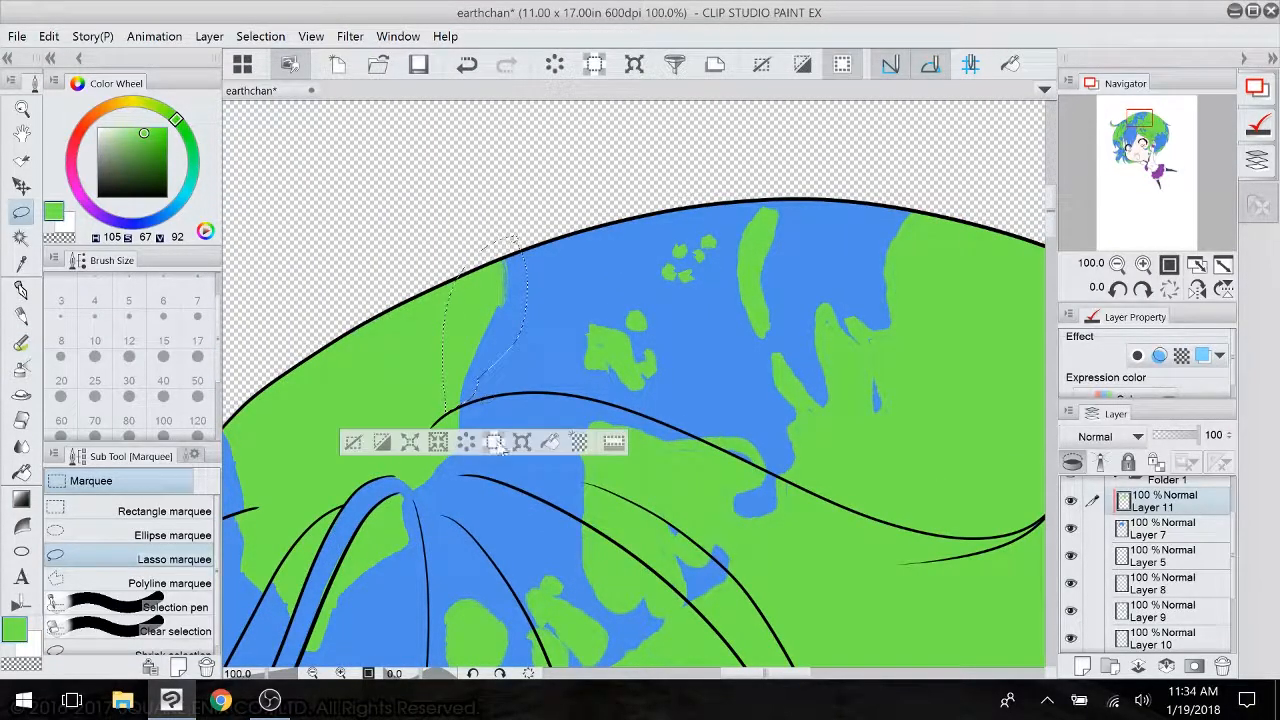
click(522, 443)
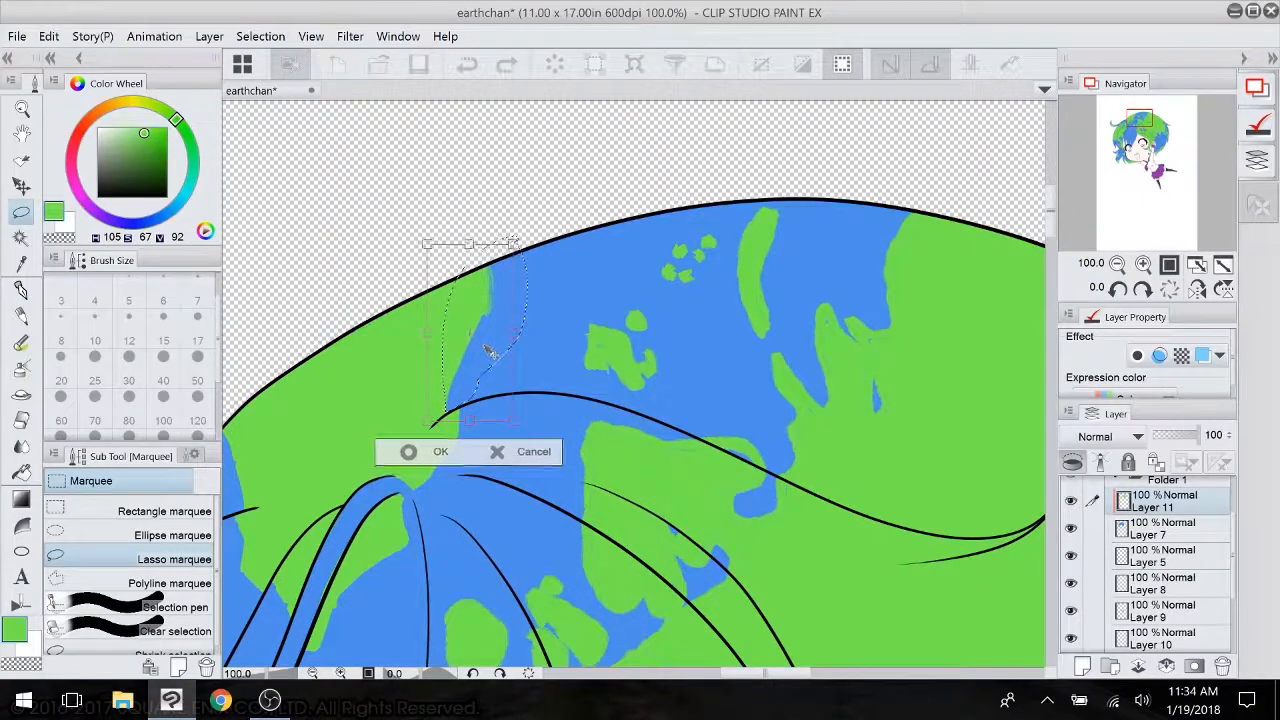
drag(485, 346, 486, 345)
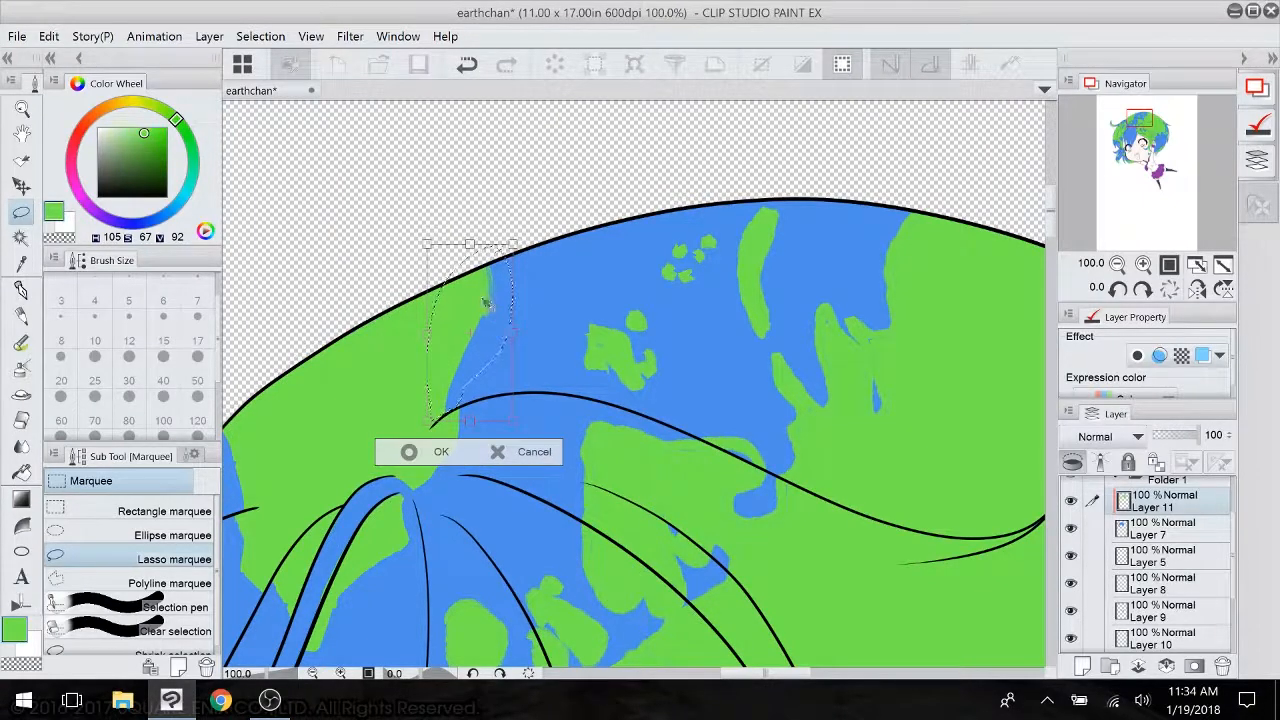
key(Return)
key(ctrl+d)
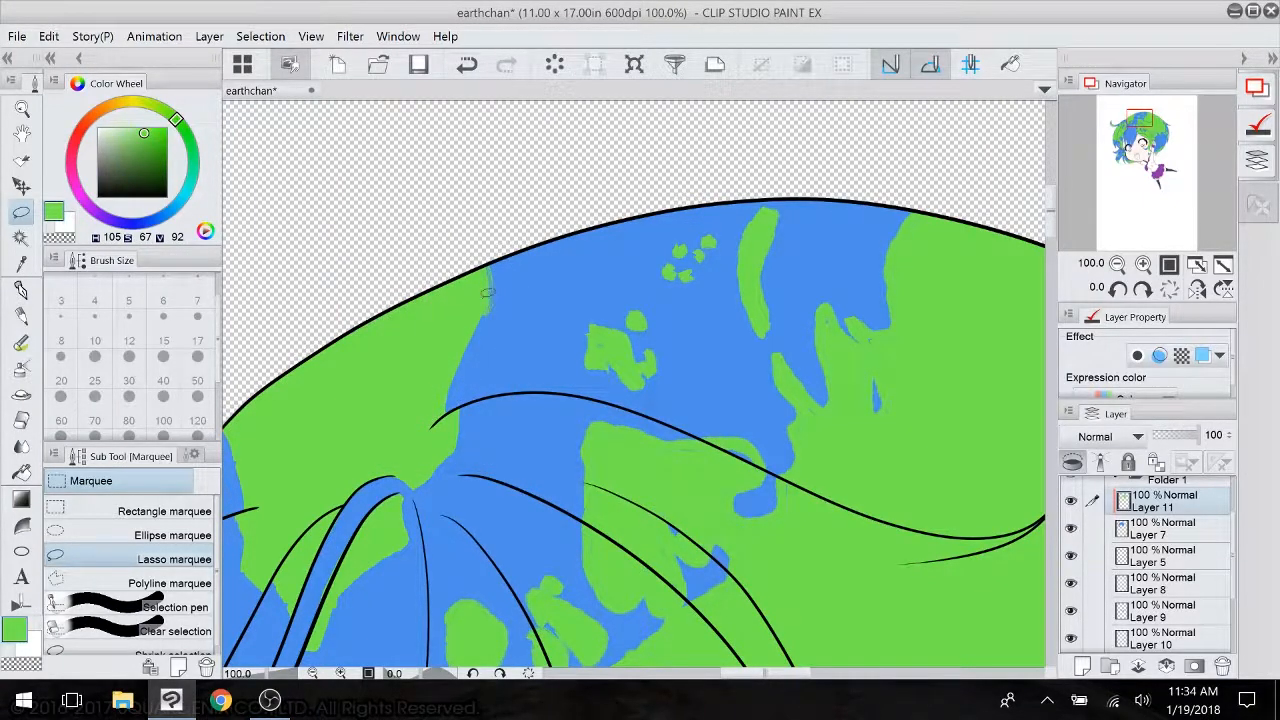
- Smooth the shifted coast of the crown landmass beside the hair outline with the Rough 1 brush
drag(487, 304, 545, 179)
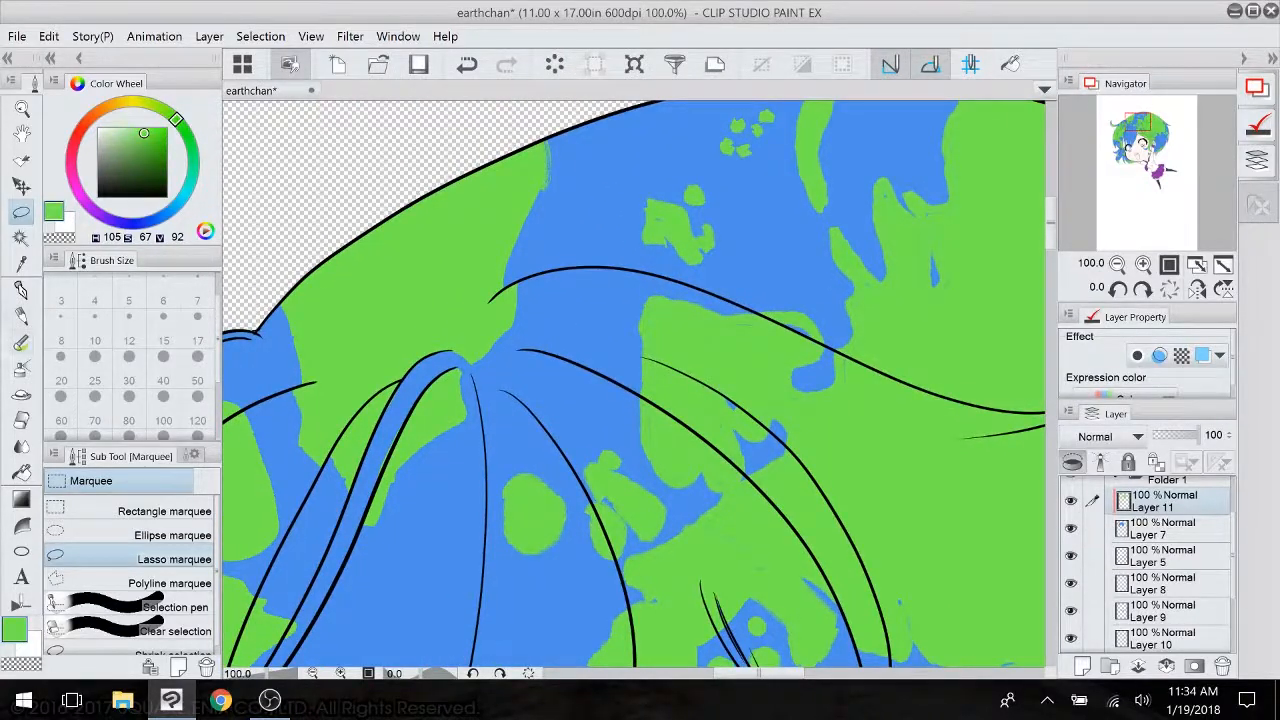
key(b)
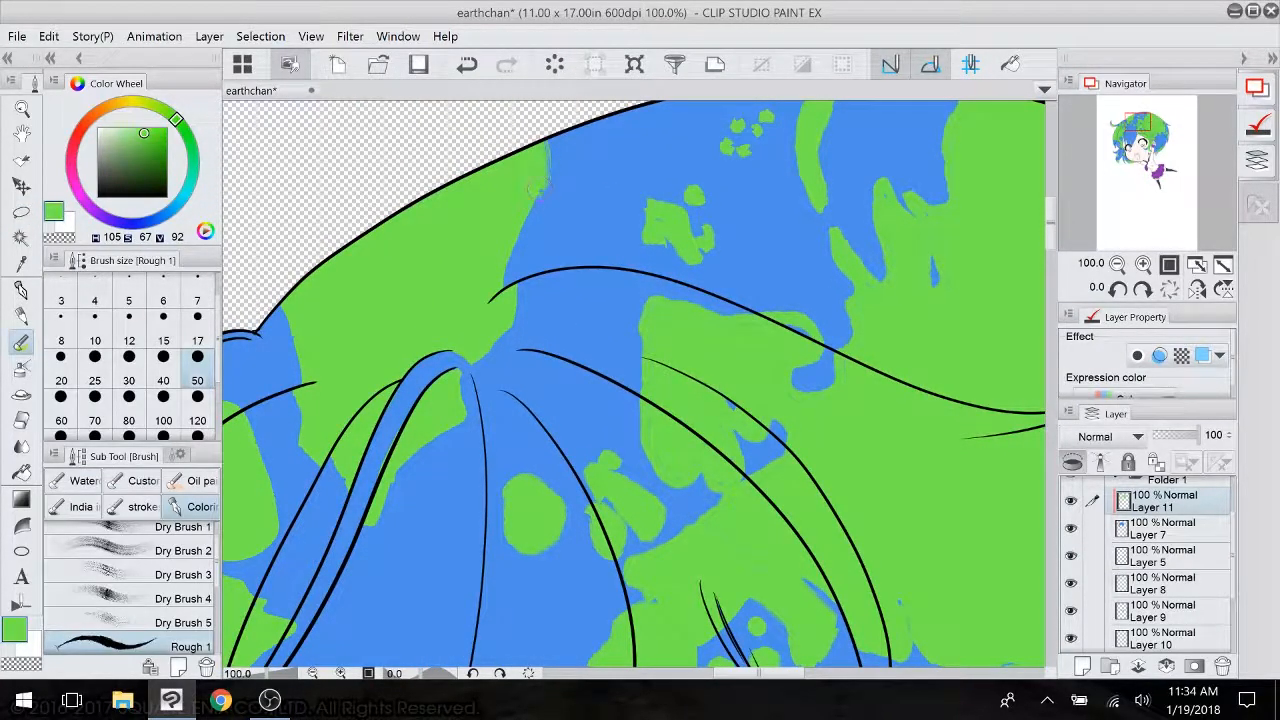
drag(538, 188, 508, 285)
- Erase the green spilling past the long curved strand over the side hair with the Hard eraser
mouse_move(797, 393)
mouse_down()
mouse_move(737, 282)
mouse_move(754, 352)
mouse_move(750, 430)
mouse_move(757, 373)
mouse_up()
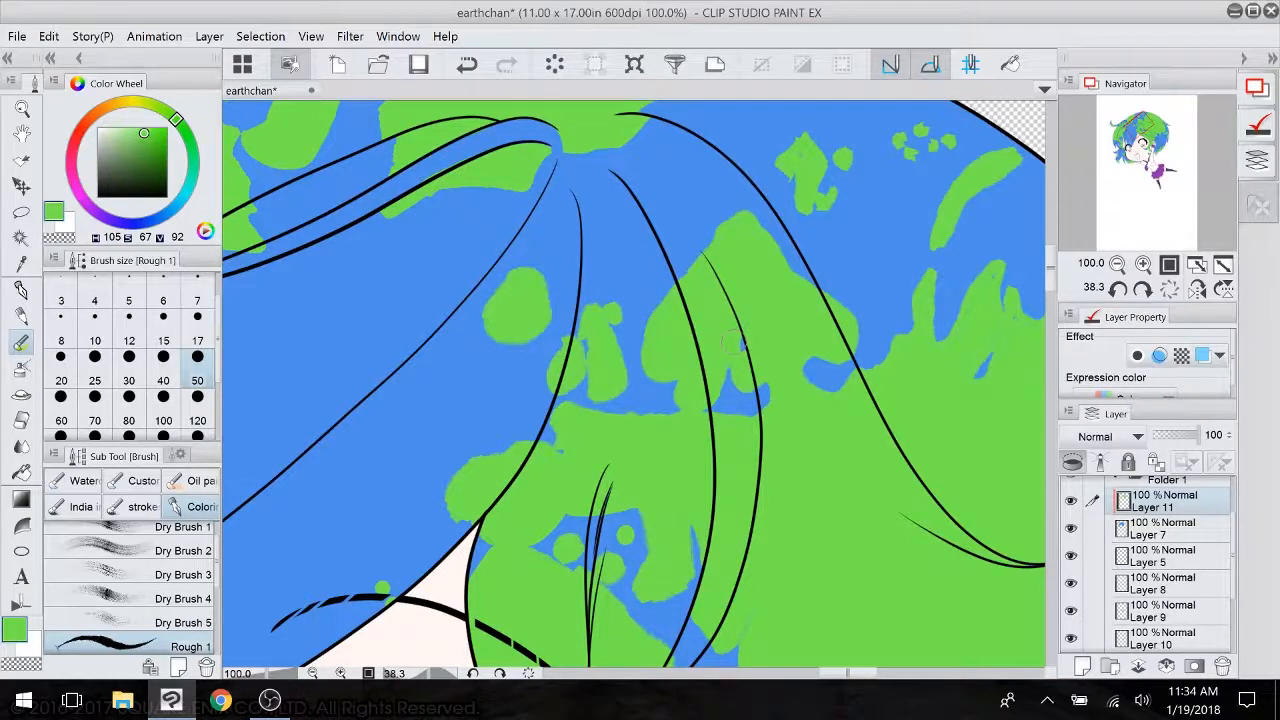
drag(355, 542, 749, 555)
drag(253, 572, 408, 544)
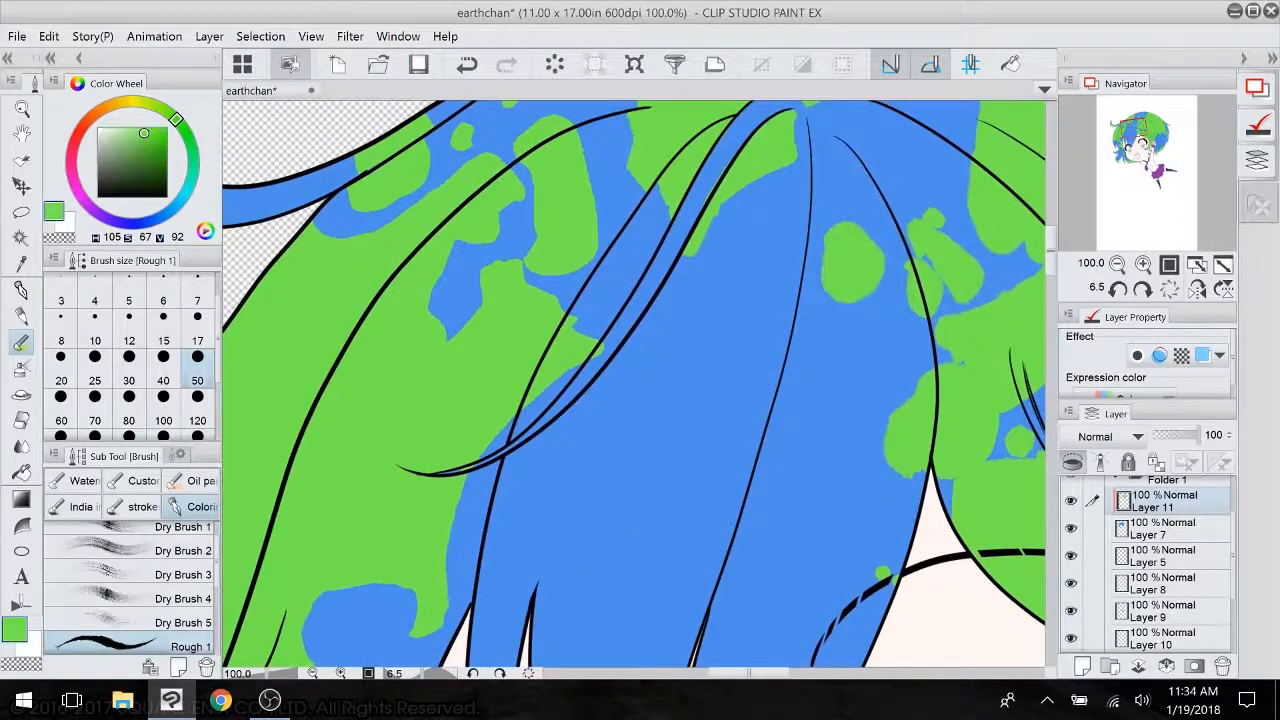
click(28, 419)
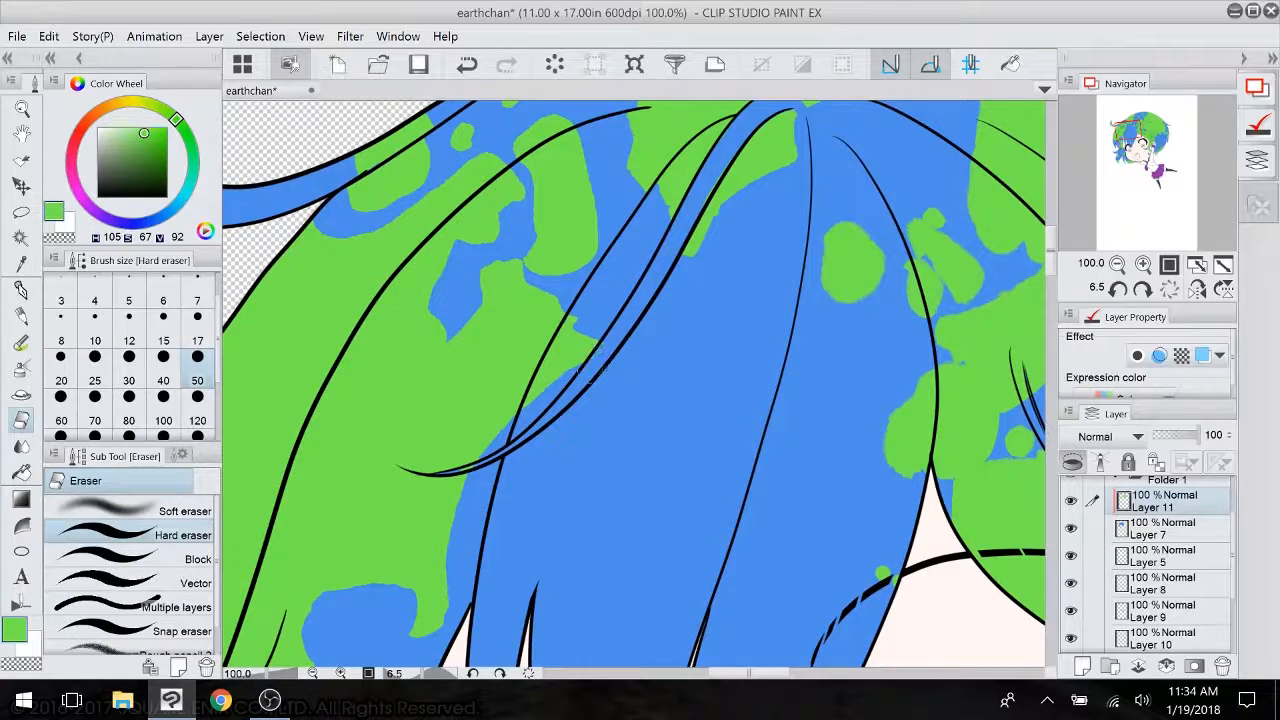
- Lasso the green tip between the long curved strands, nudge it slightly toward the outer hair, apply the transform, and deselect
click(21, 211)
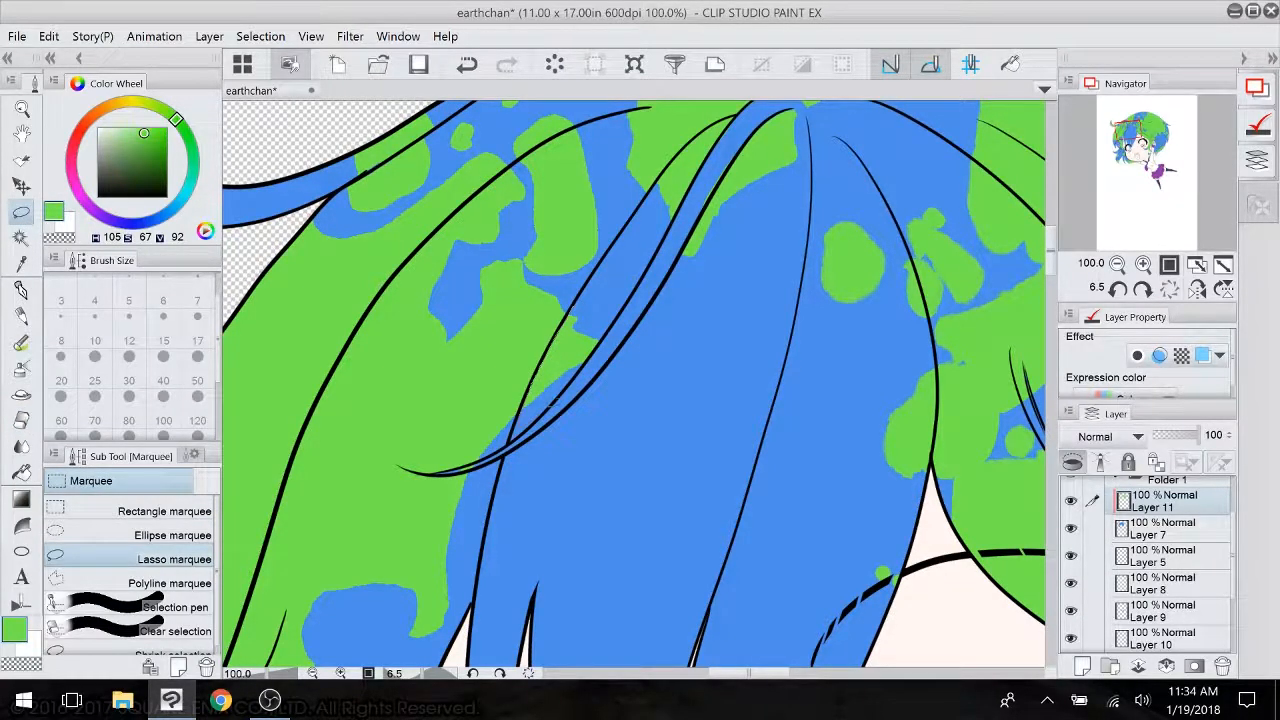
mouse_move(583, 310)
mouse_down()
mouse_move(590, 300)
mouse_move(581, 354)
mouse_move(590, 346)
mouse_up()
click(603, 466)
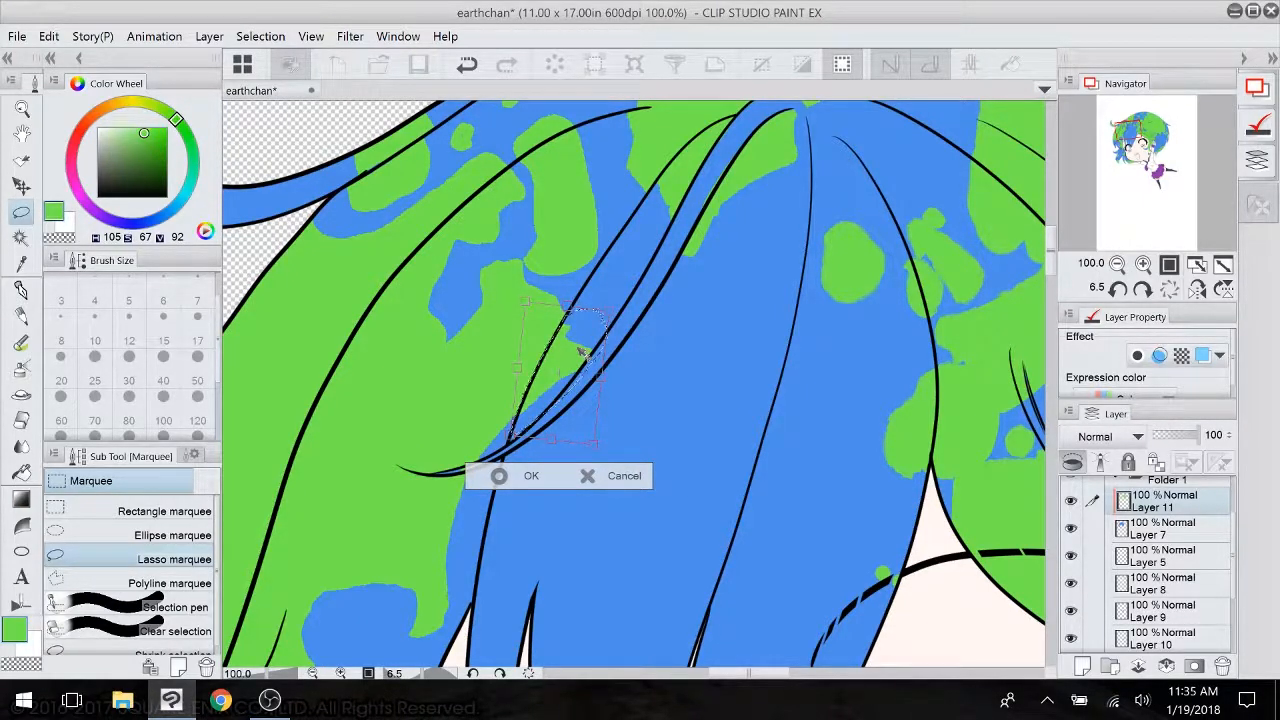
key(Return)
key(ctrl+d)
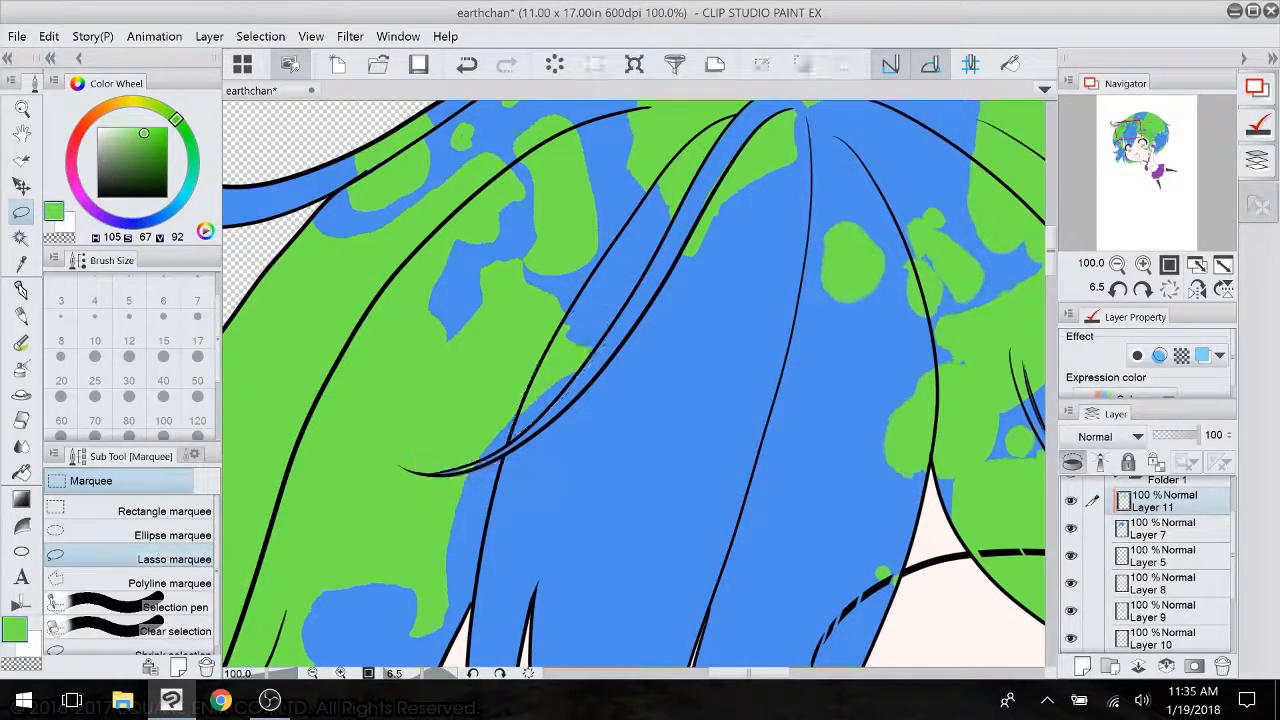
- Lasso the continent on the outermost side hair section up to its dividing line, shift and rotate it slightly, apply the transform, and deselect
scroll(717, 447, down, 3)
scroll(717, 447, down, 2)
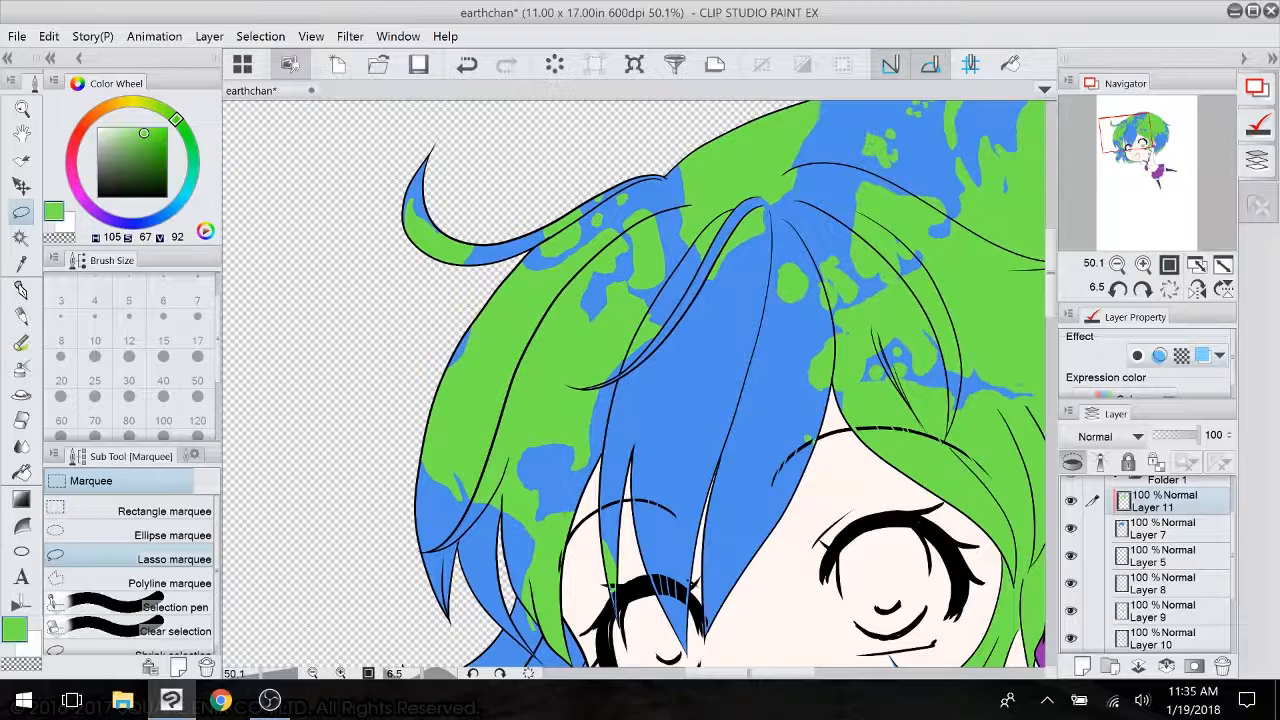
drag(617, 600, 635, 653)
scroll(597, 500, up, 1)
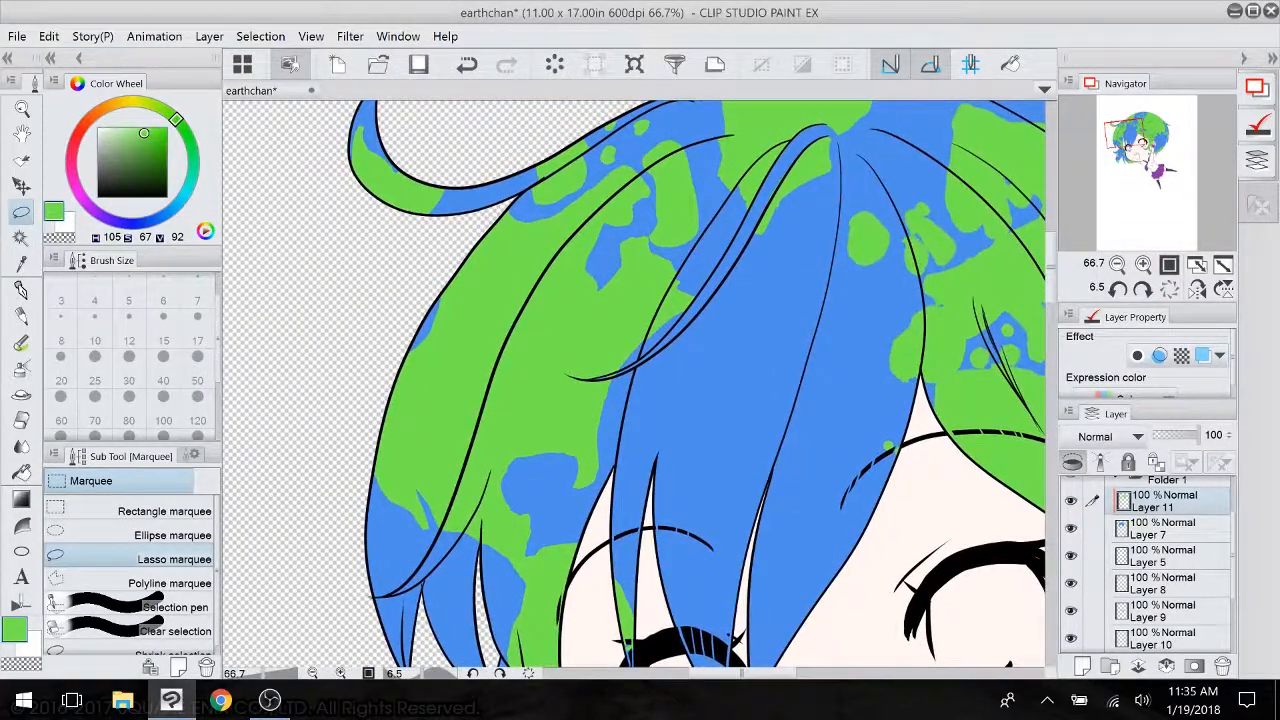
drag(635, 440, 691, 459)
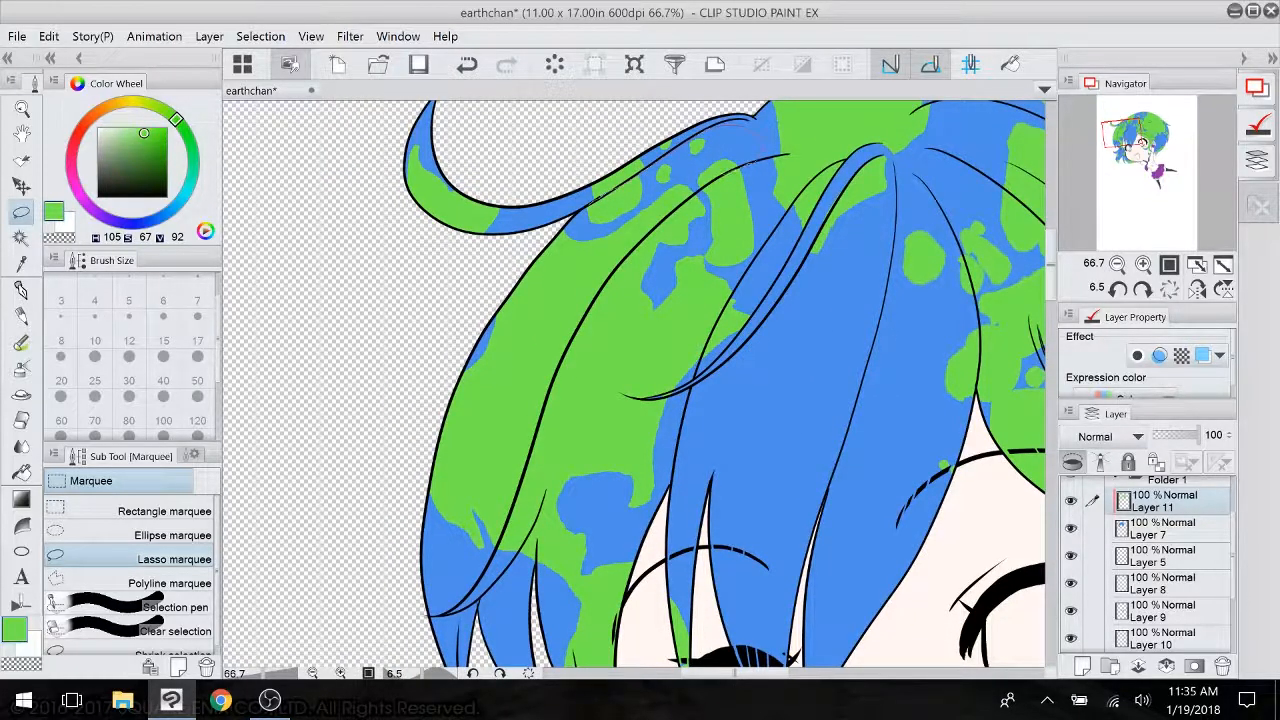
drag(618, 264, 594, 302)
drag(552, 384, 537, 424)
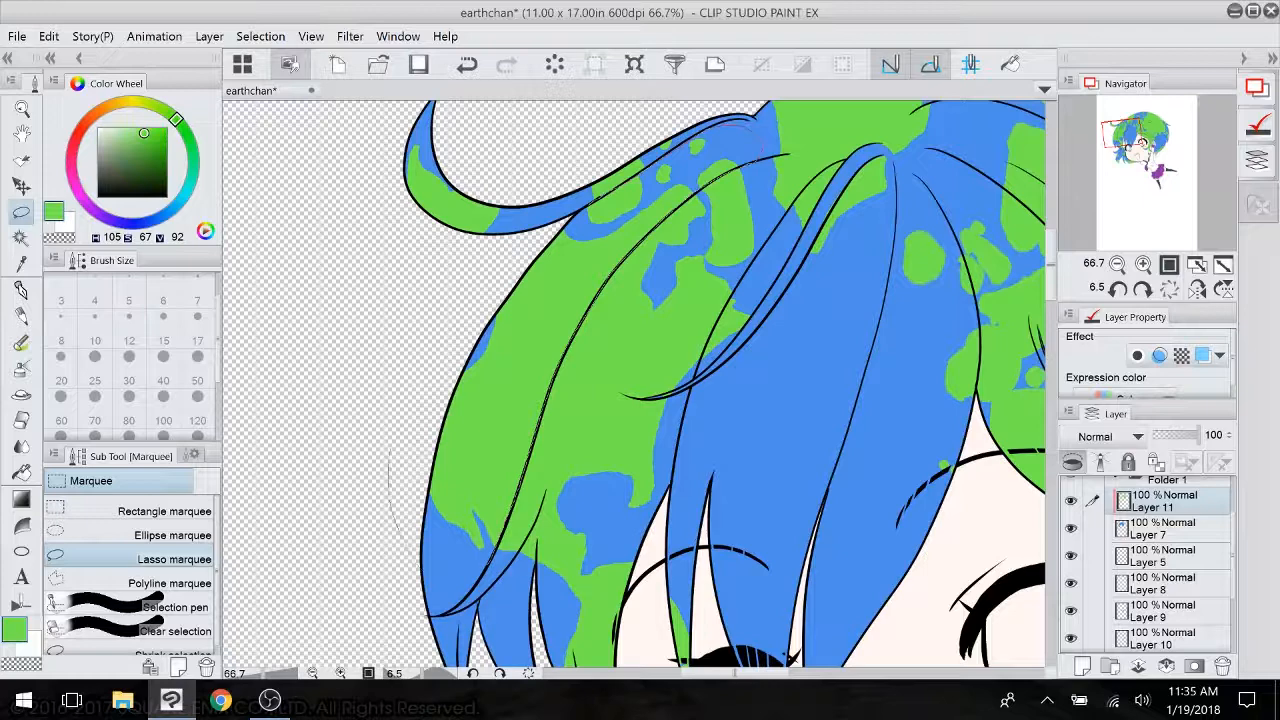
mouse_move(389, 450)
mouse_down()
mouse_move(534, 250)
mouse_move(722, 127)
mouse_up()
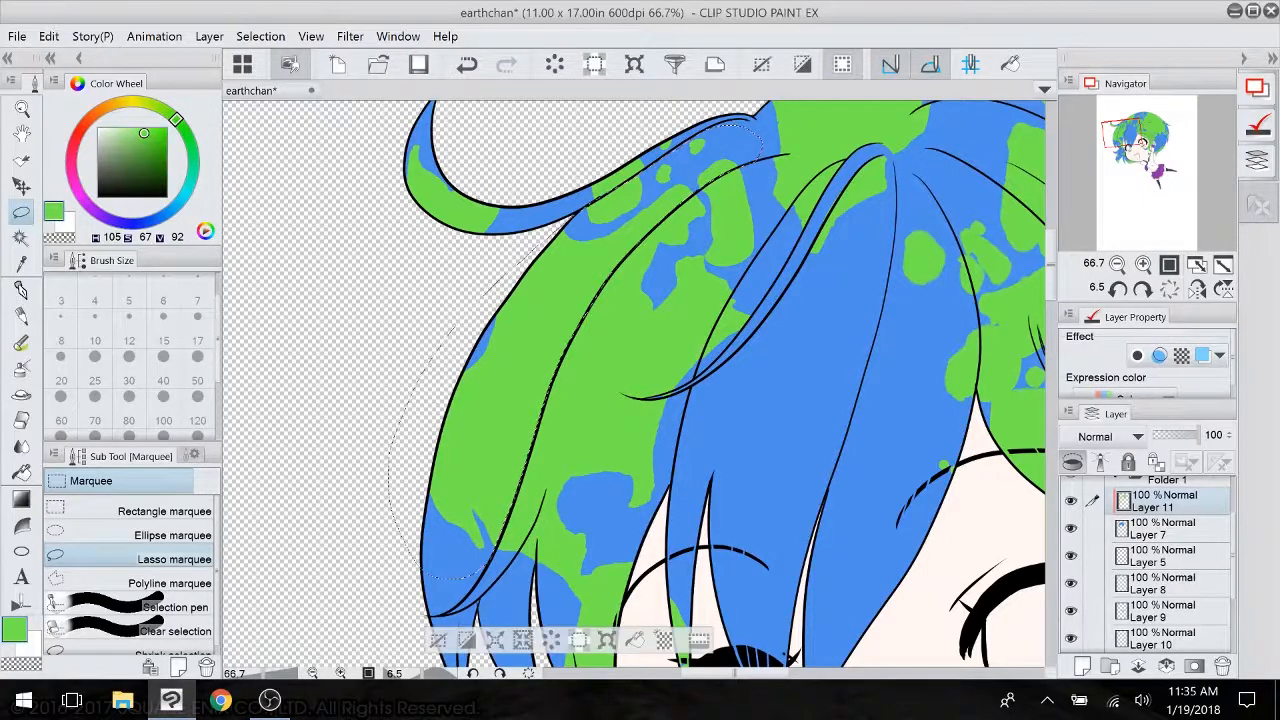
click(607, 642)
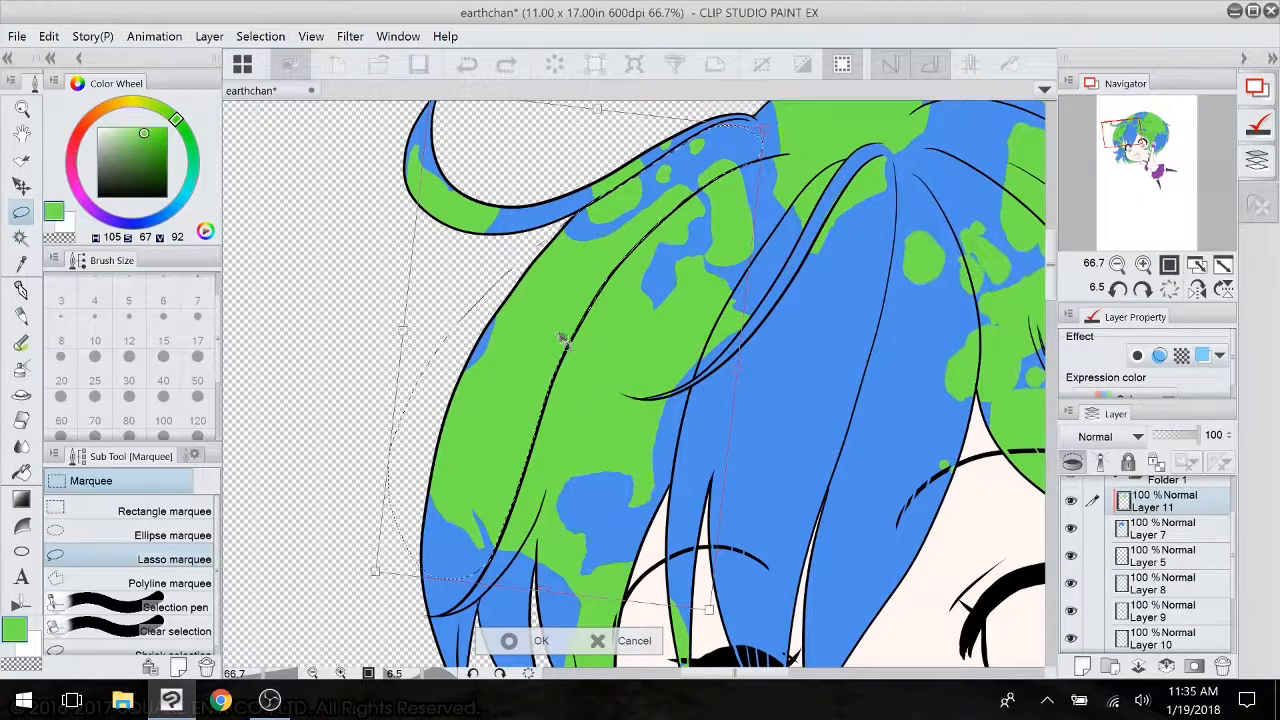
mouse_move(566, 333)
mouse_down()
mouse_move(580, 320)
mouse_move(569, 325)
mouse_up()
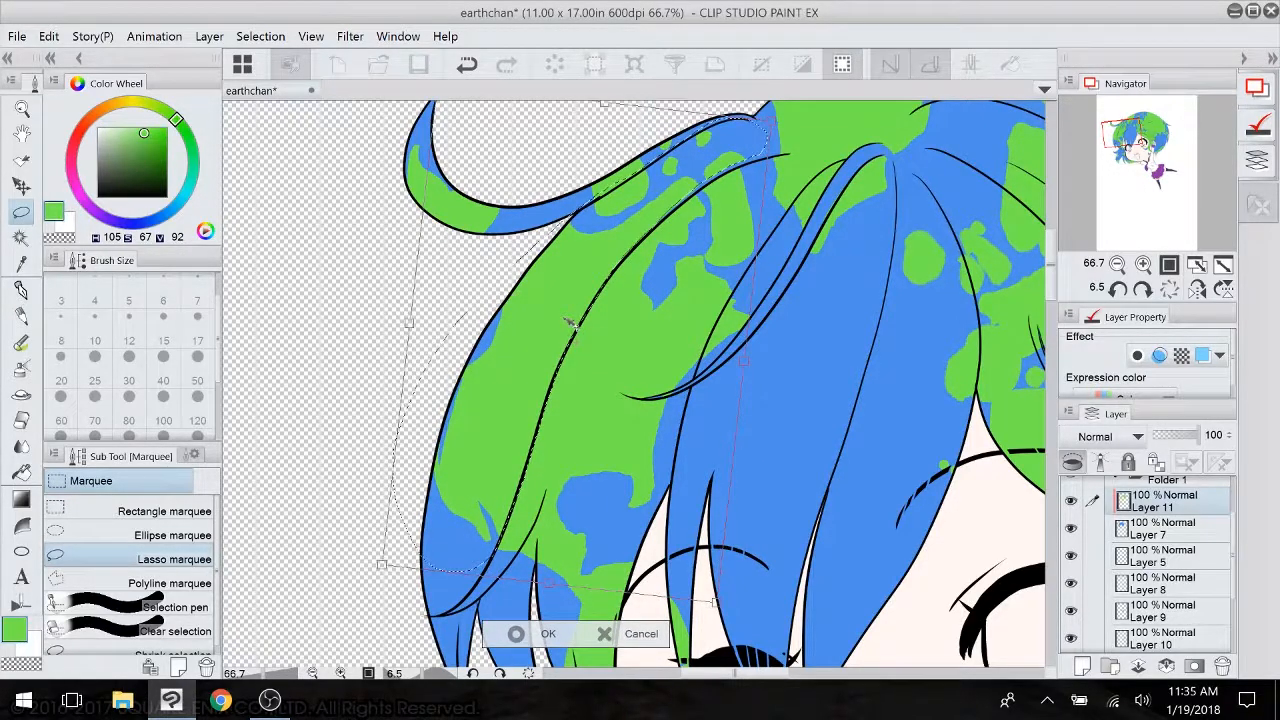
drag(783, 256, 785, 261)
drag(697, 275, 688, 281)
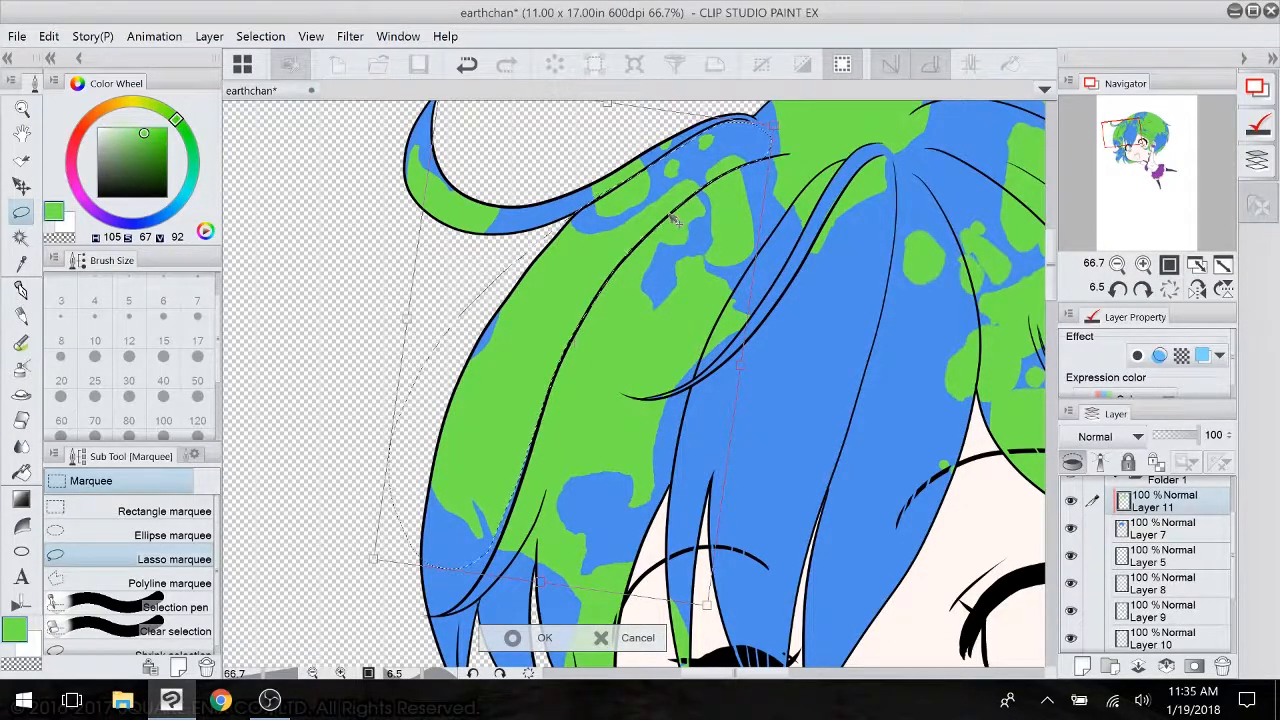
key(Return)
key(ctrl+d)
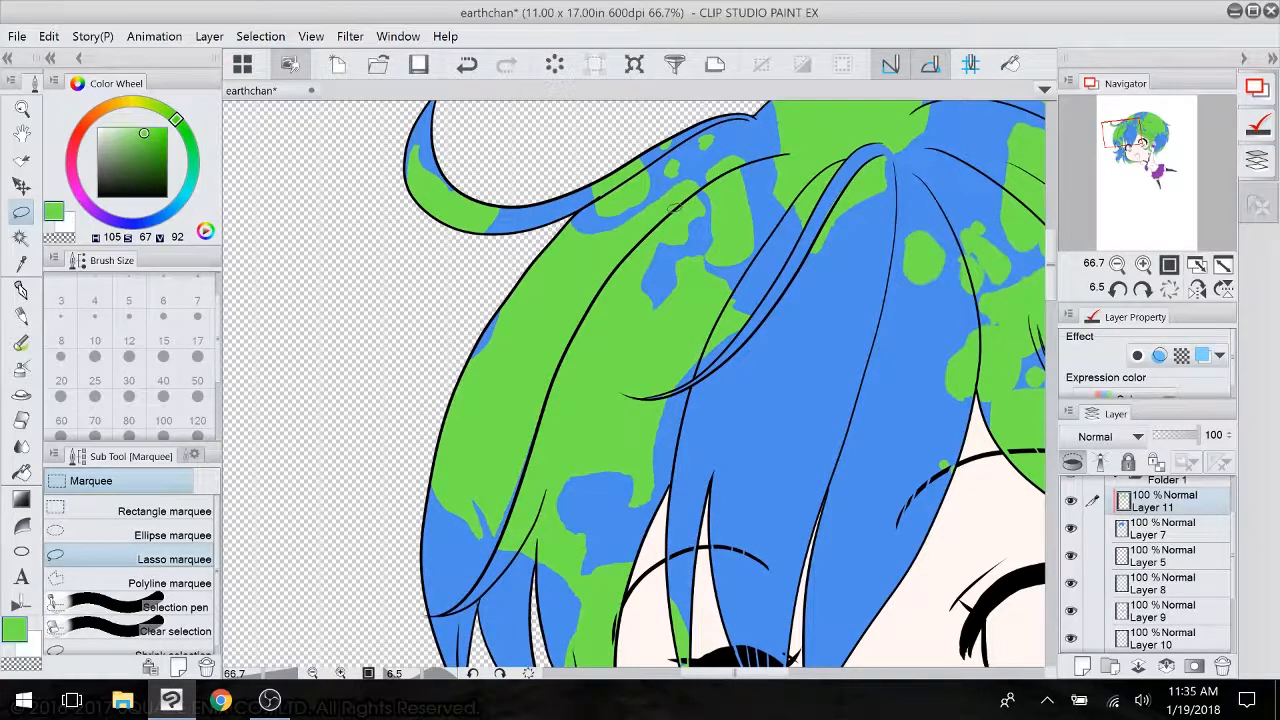
- Touch up the green at the lower end of the outer section's dividing line with the Rough 1 brush
click(24, 343)
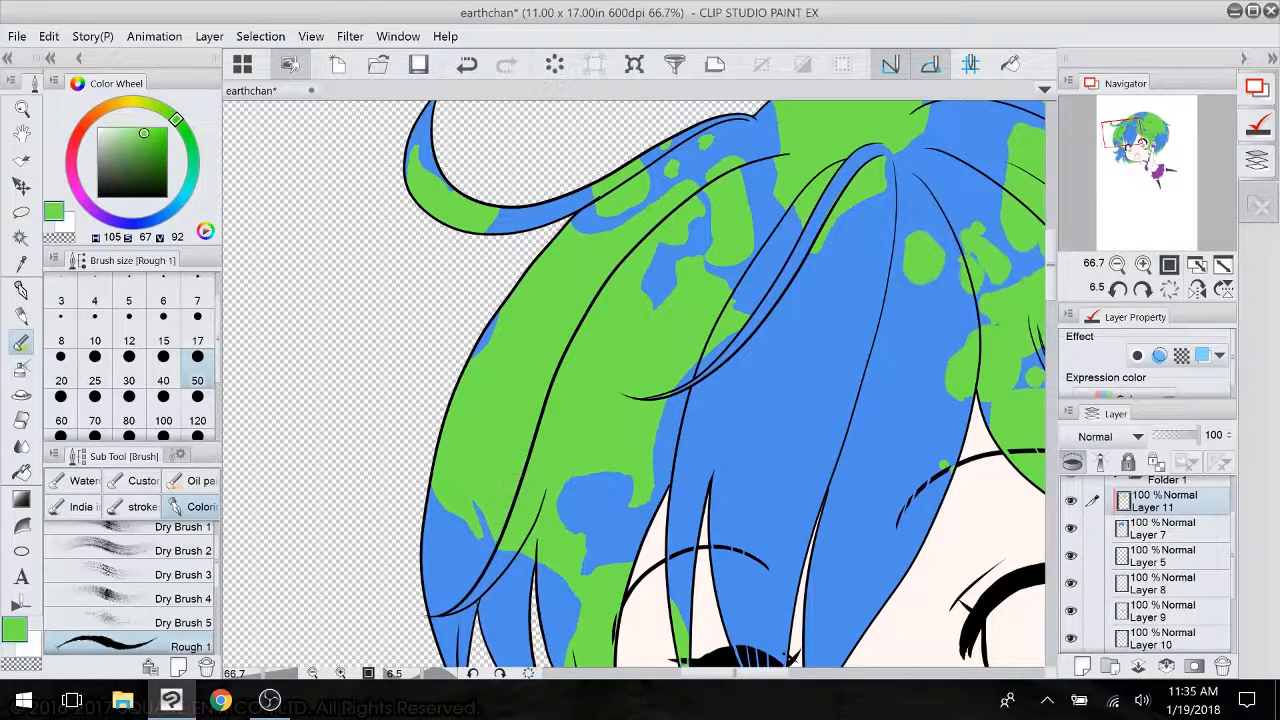
drag(498, 550, 500, 566)
drag(497, 357, 429, 229)
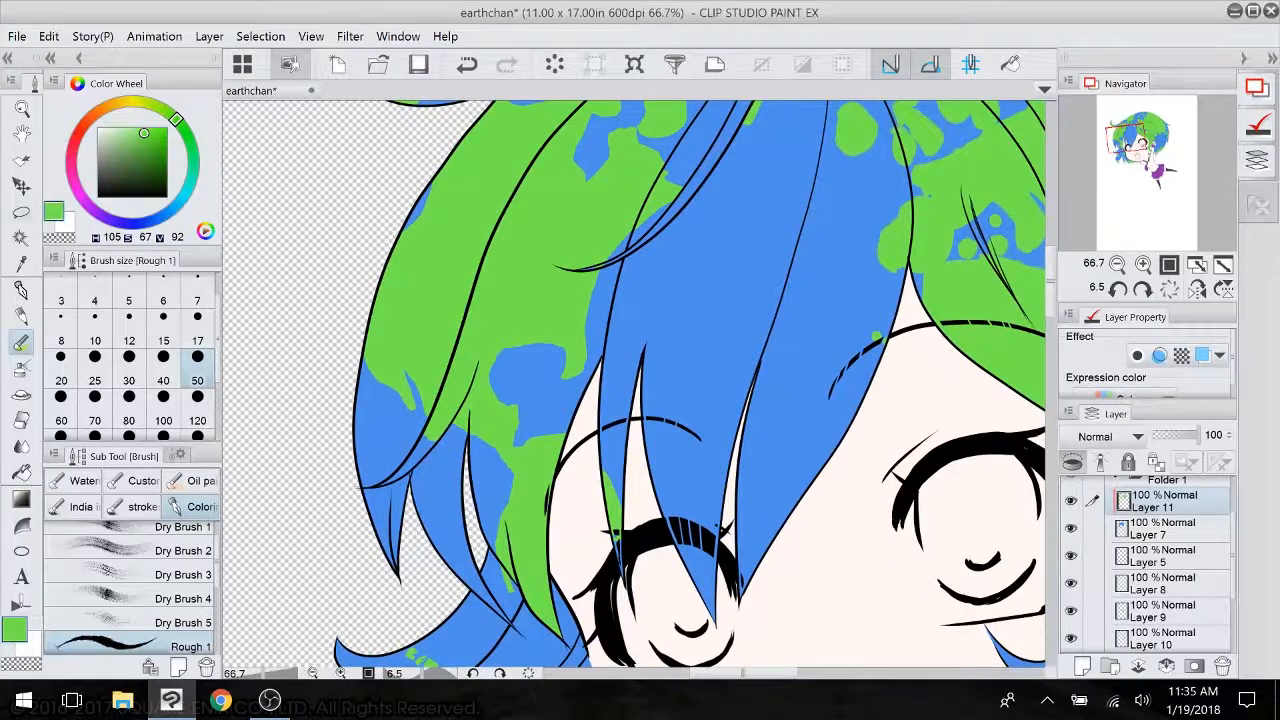
- Lasso the narrow green sliver along the thin line above the side strands, move it slightly upward, apply the transform, and deselect
key(m)
mouse_move(484, 357)
mouse_down()
mouse_move(503, 305)
mouse_move(462, 406)
mouse_up()
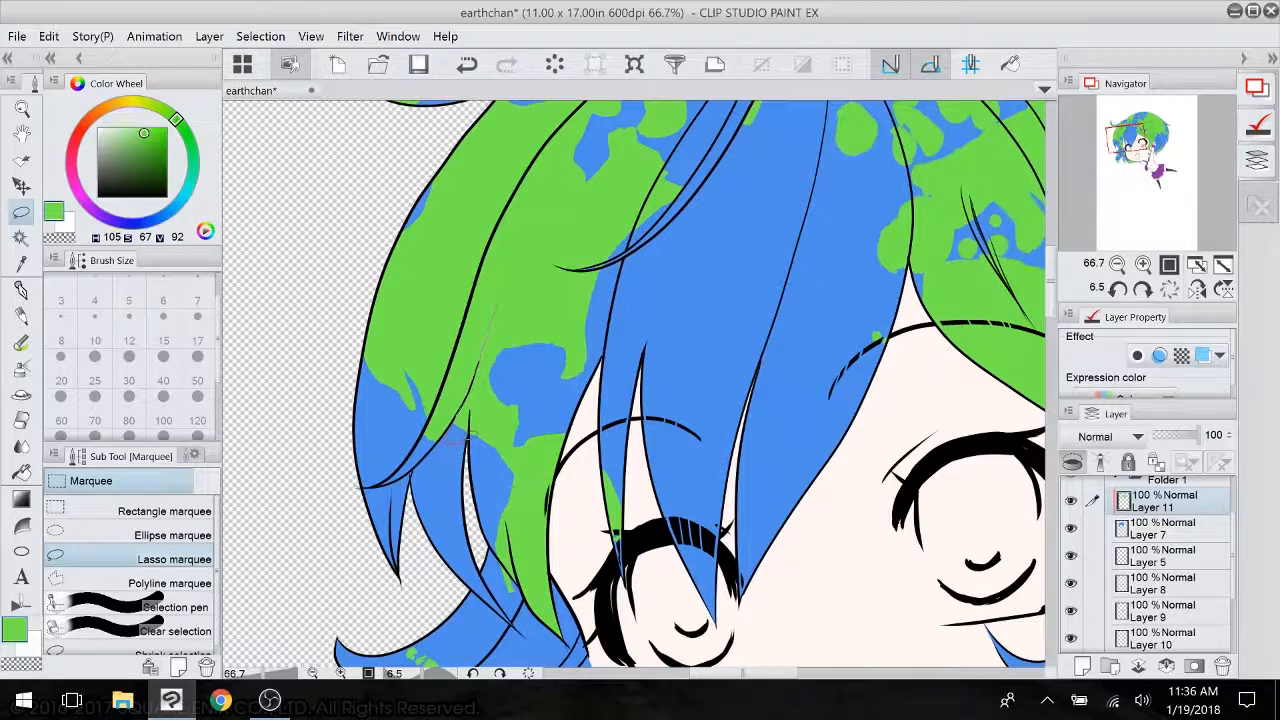
drag(467, 437, 491, 353)
drag(504, 298, 497, 312)
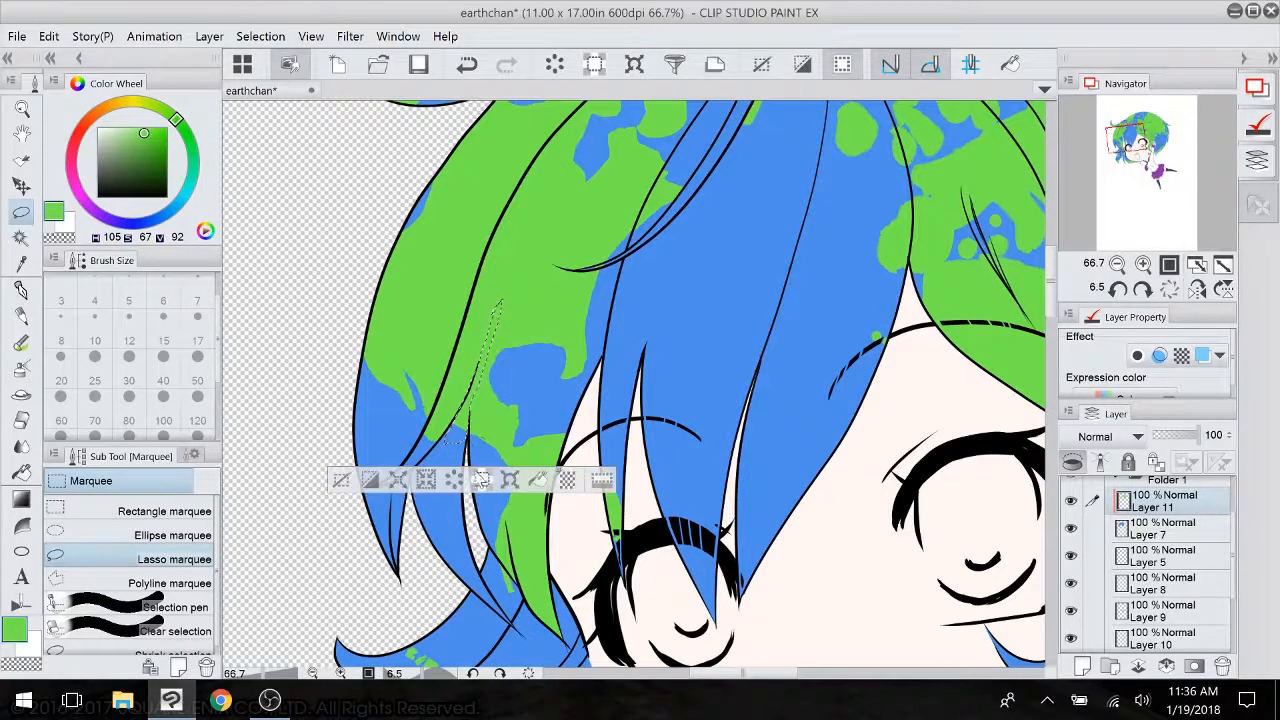
click(514, 482)
drag(469, 420, 472, 409)
key(Return)
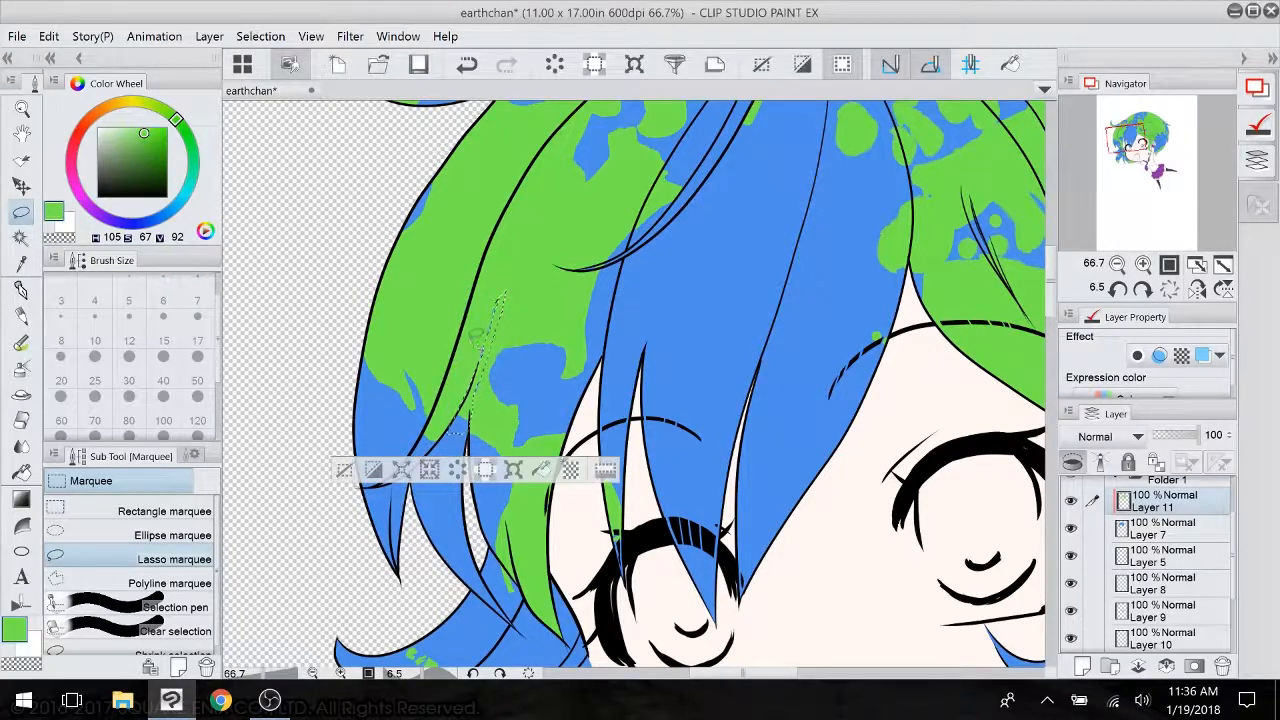
key(ctrl+d)
- Lasso the green edge in the pointed side strand beside the face, move it slightly upward, and apply the transform
drag(474, 343, 436, 309)
drag(861, 596, 828, 638)
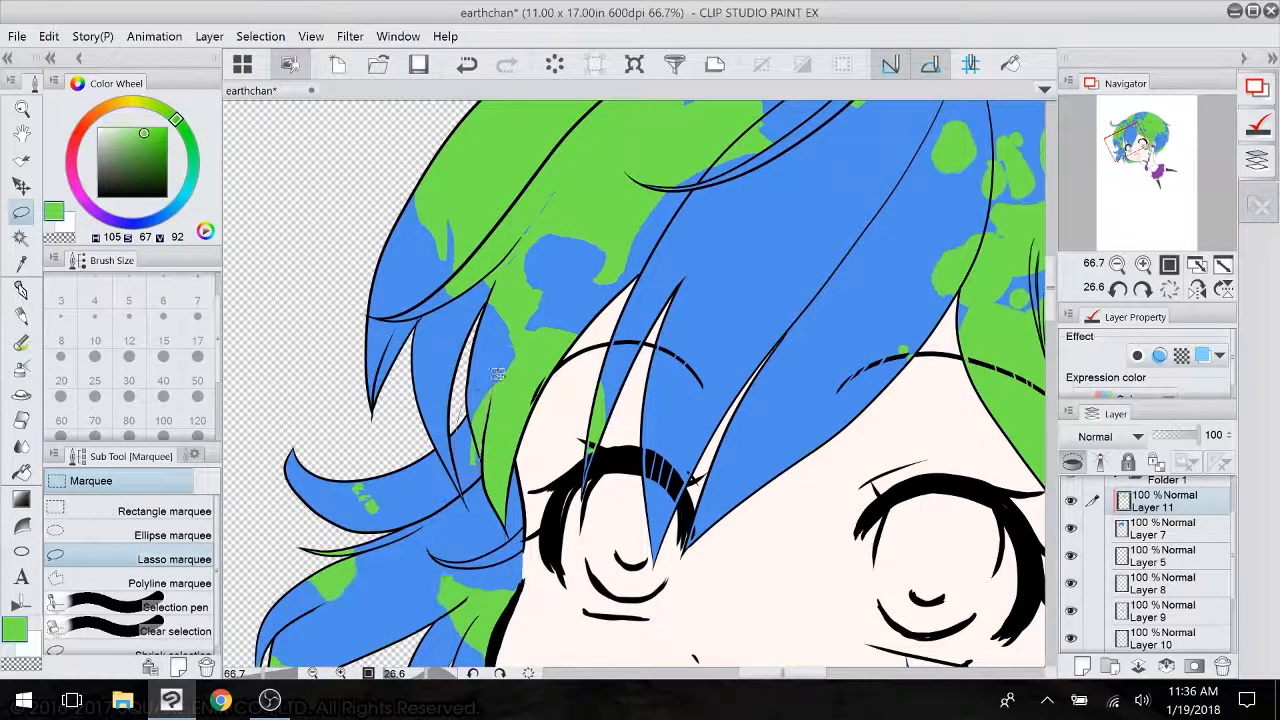
drag(497, 374, 478, 465)
click(515, 518)
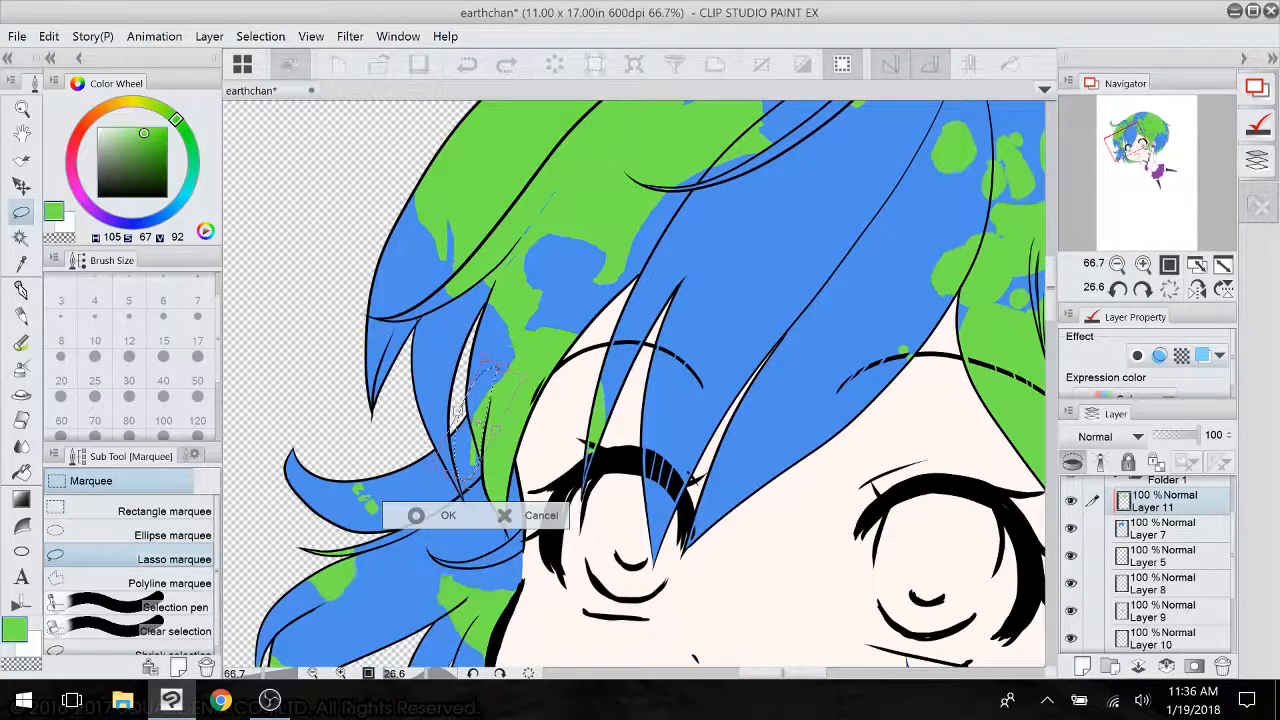
drag(500, 398, 502, 391)
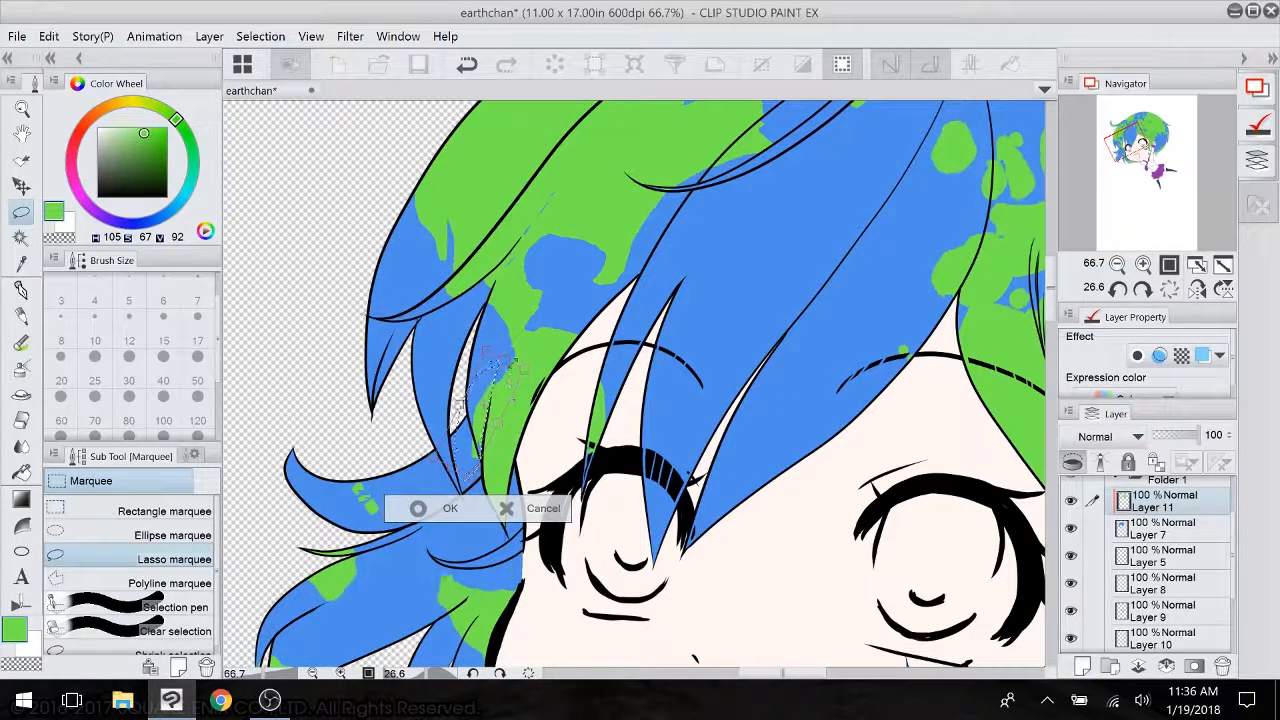
key(Return)
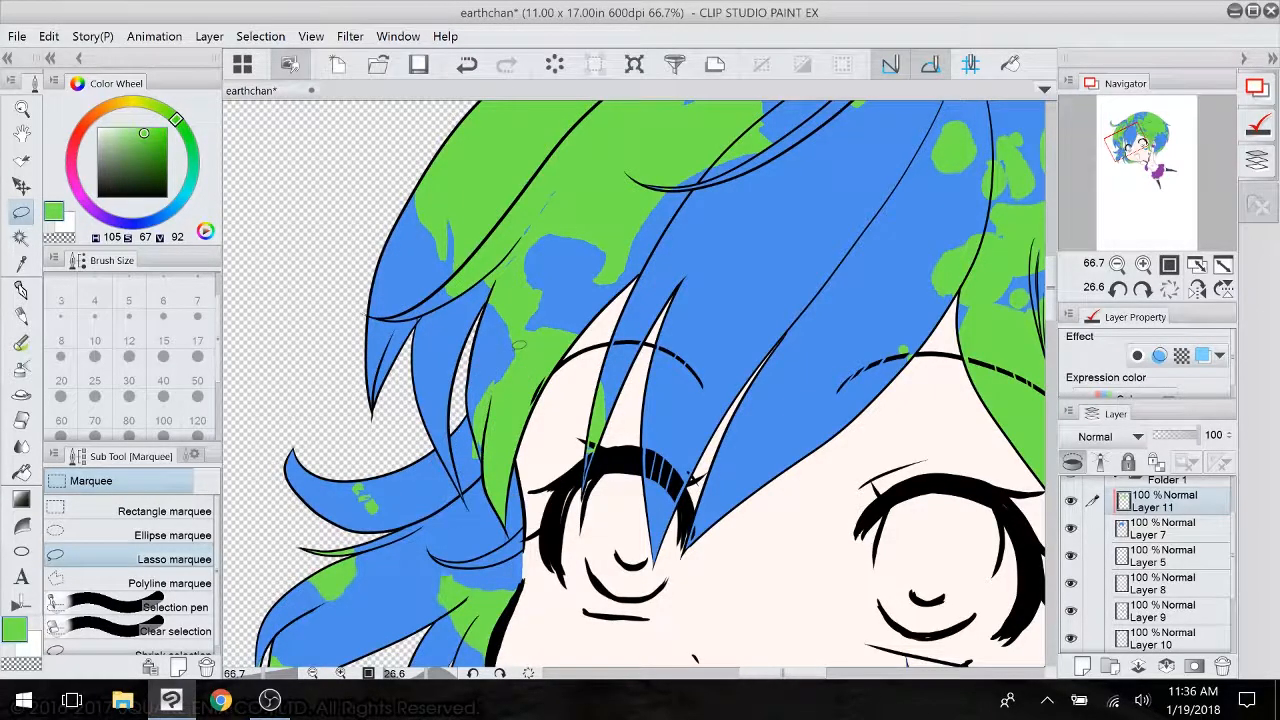
- Clean up the green around the pointed side strand beside the face with the Hard eraser and the Rough 1 brush
key(e)
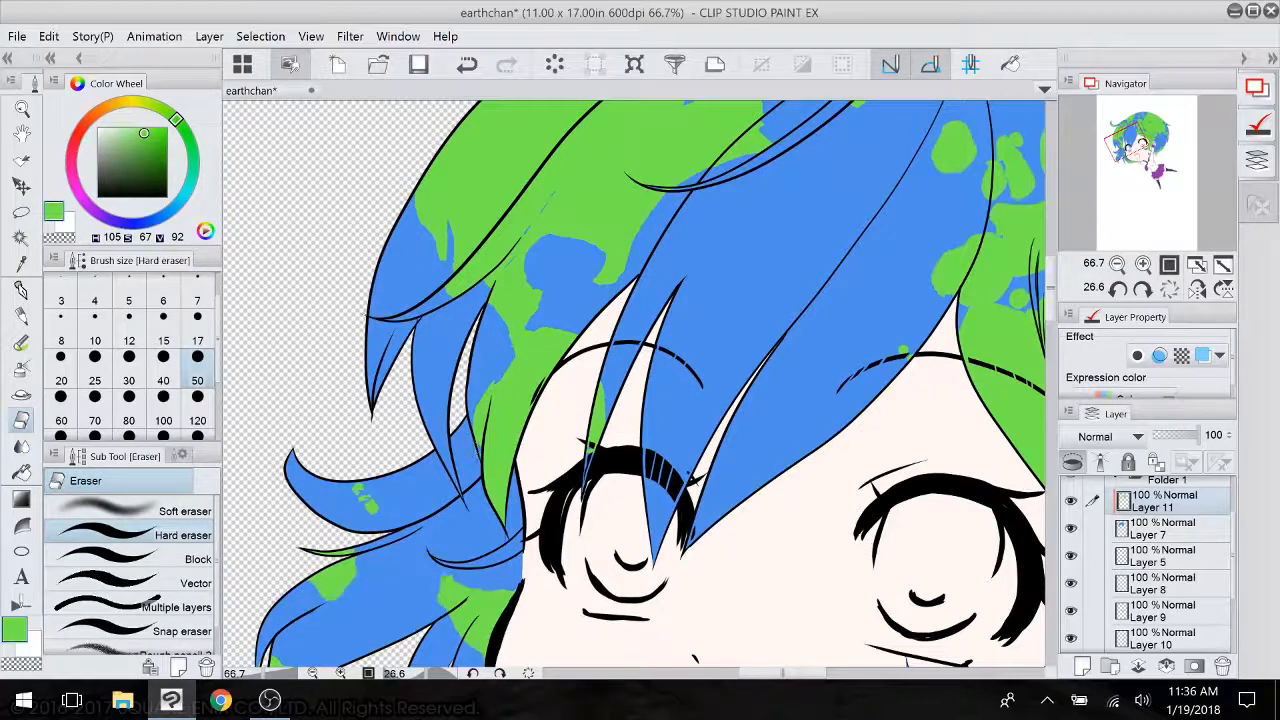
click(20, 290)
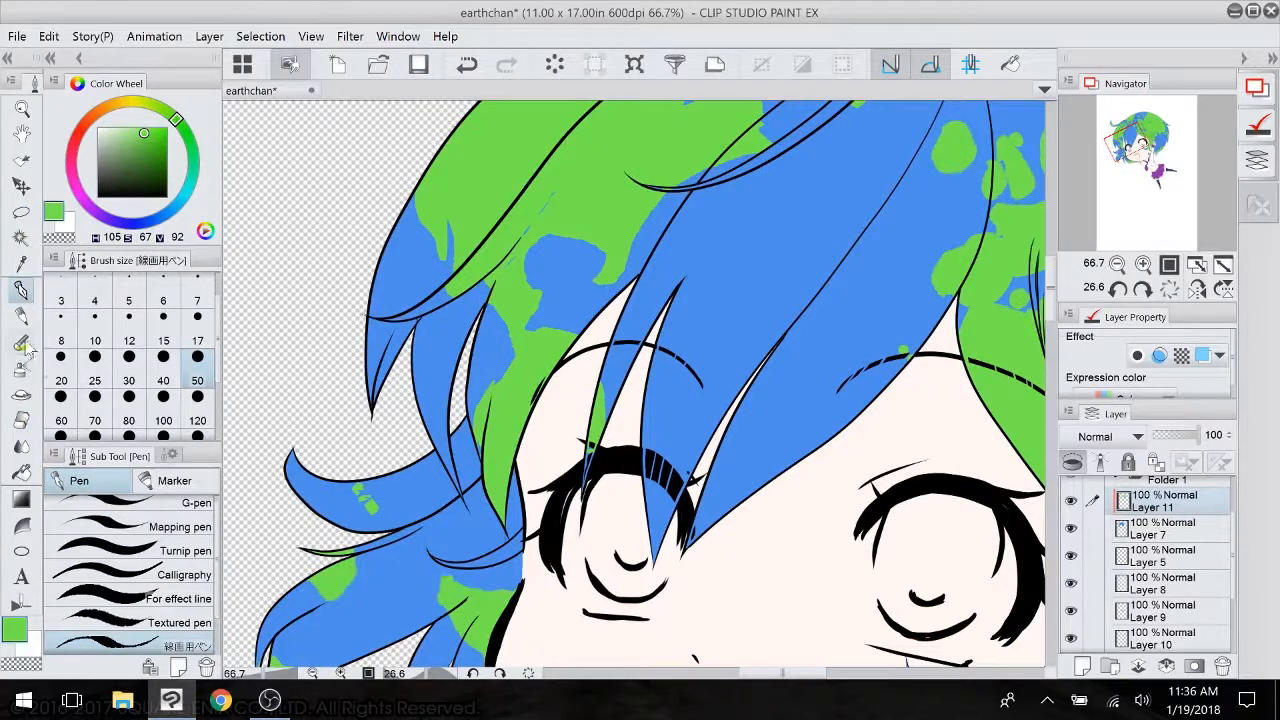
click(20, 342)
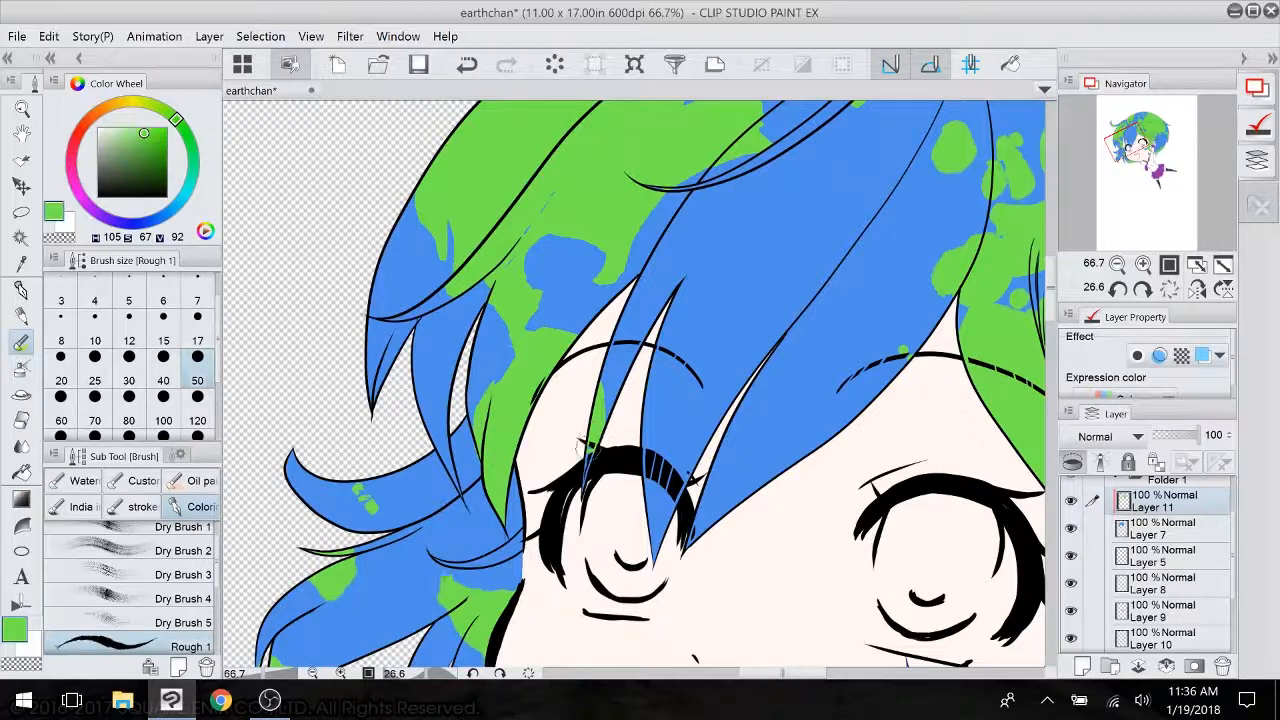
drag(579, 313, 531, 195)
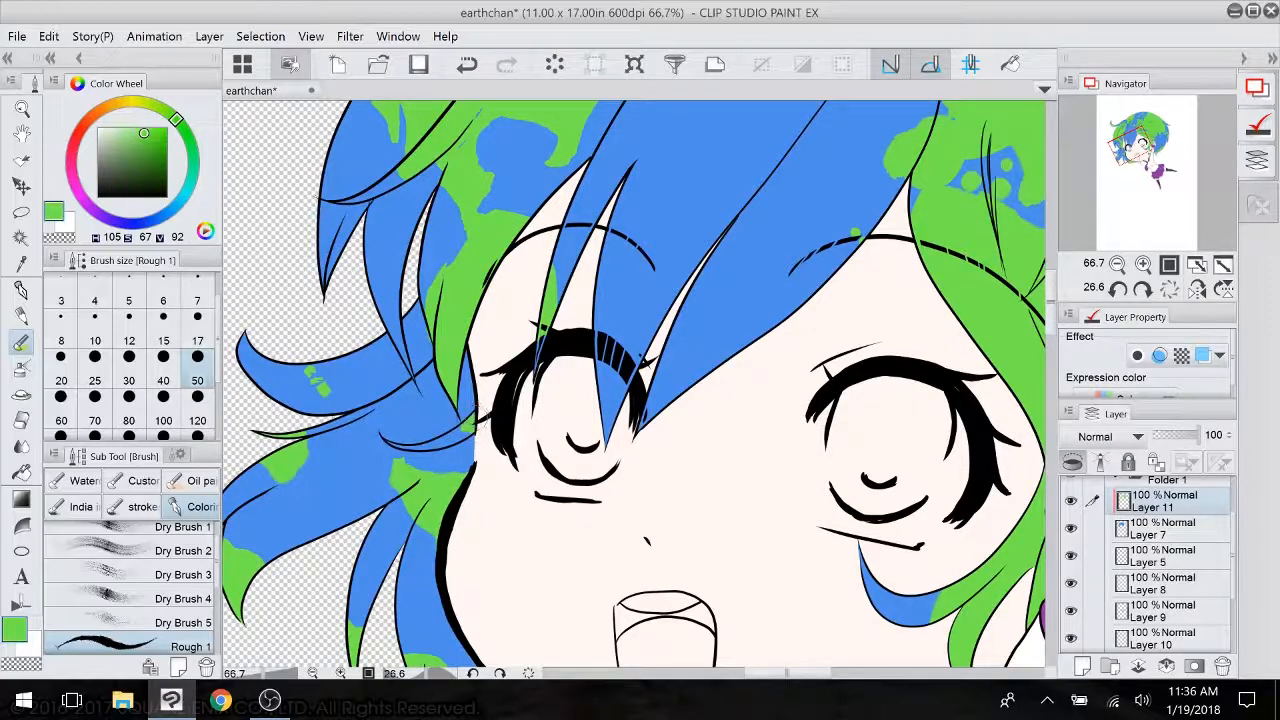
- Lasso the green on the small wispy strand tip below the outward-curling side strand, shift it slightly, apply the transform, and deselect
drag(494, 344, 692, 281)
key(ctrl+at)
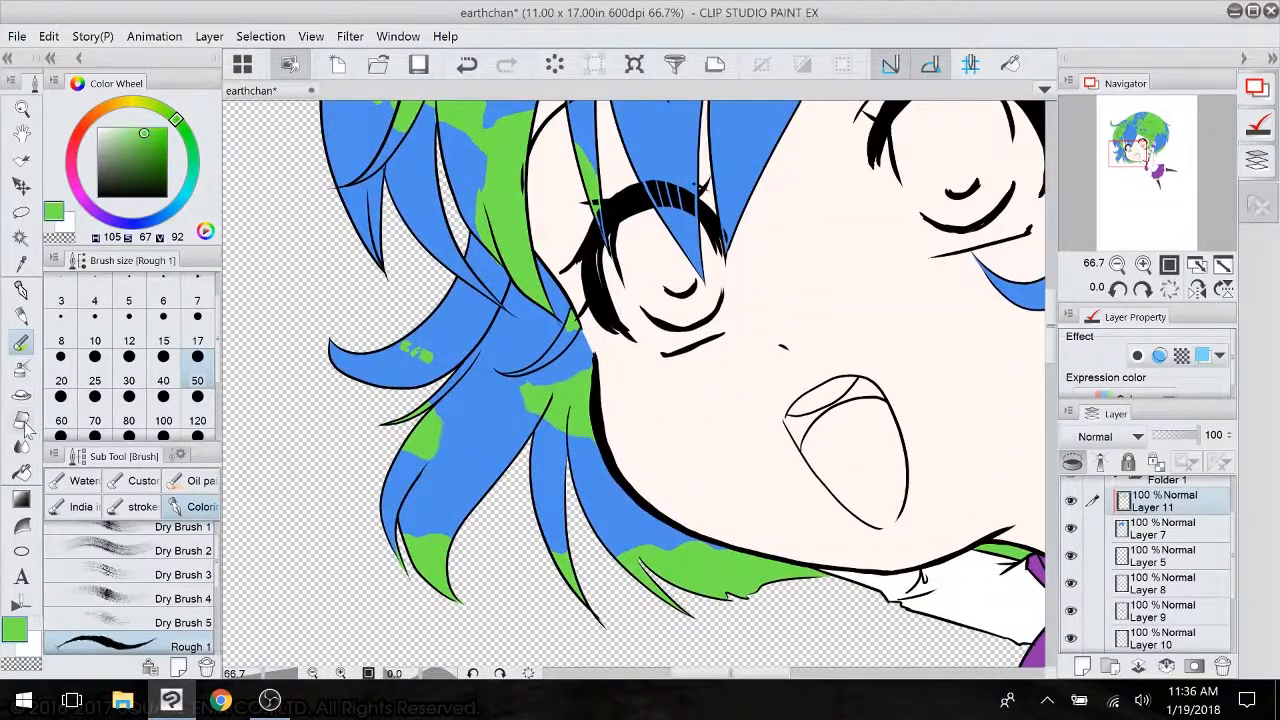
click(21, 420)
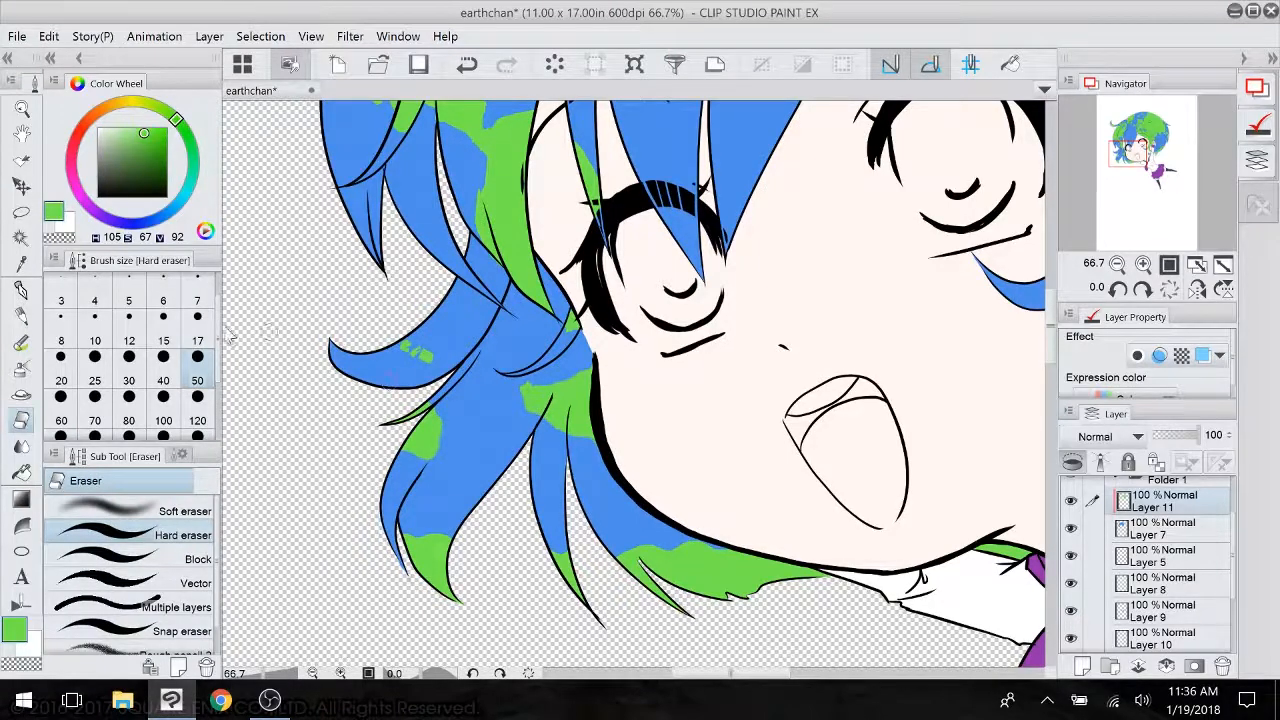
click(21, 212)
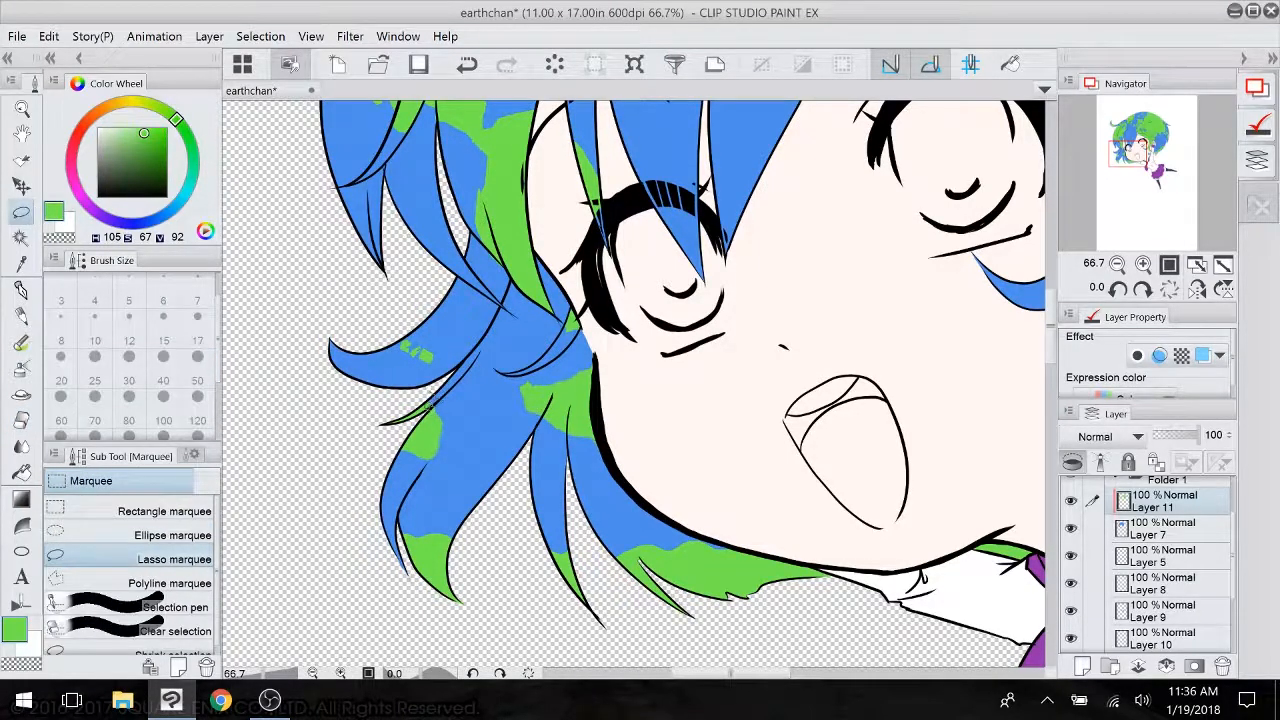
mouse_move(431, 406)
mouse_down()
mouse_move(378, 429)
mouse_move(436, 387)
mouse_move(416, 427)
mouse_up()
click(443, 466)
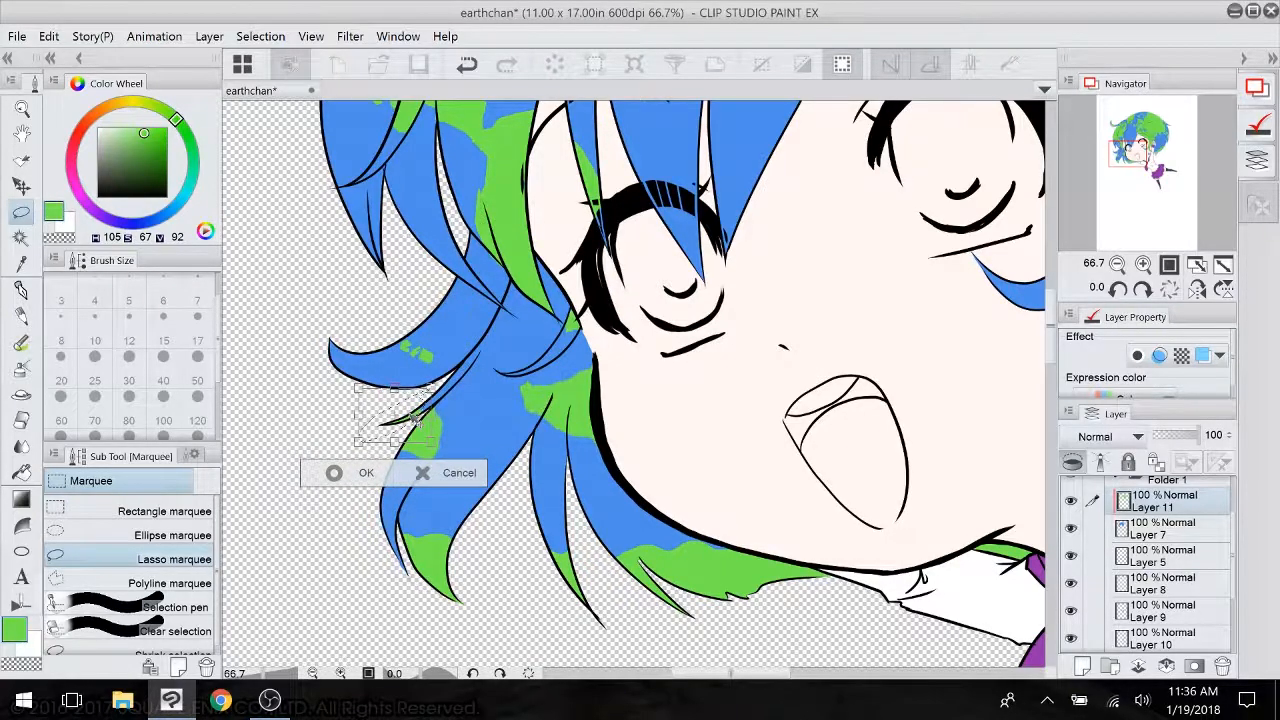
key(Return)
key(ctrl+d)
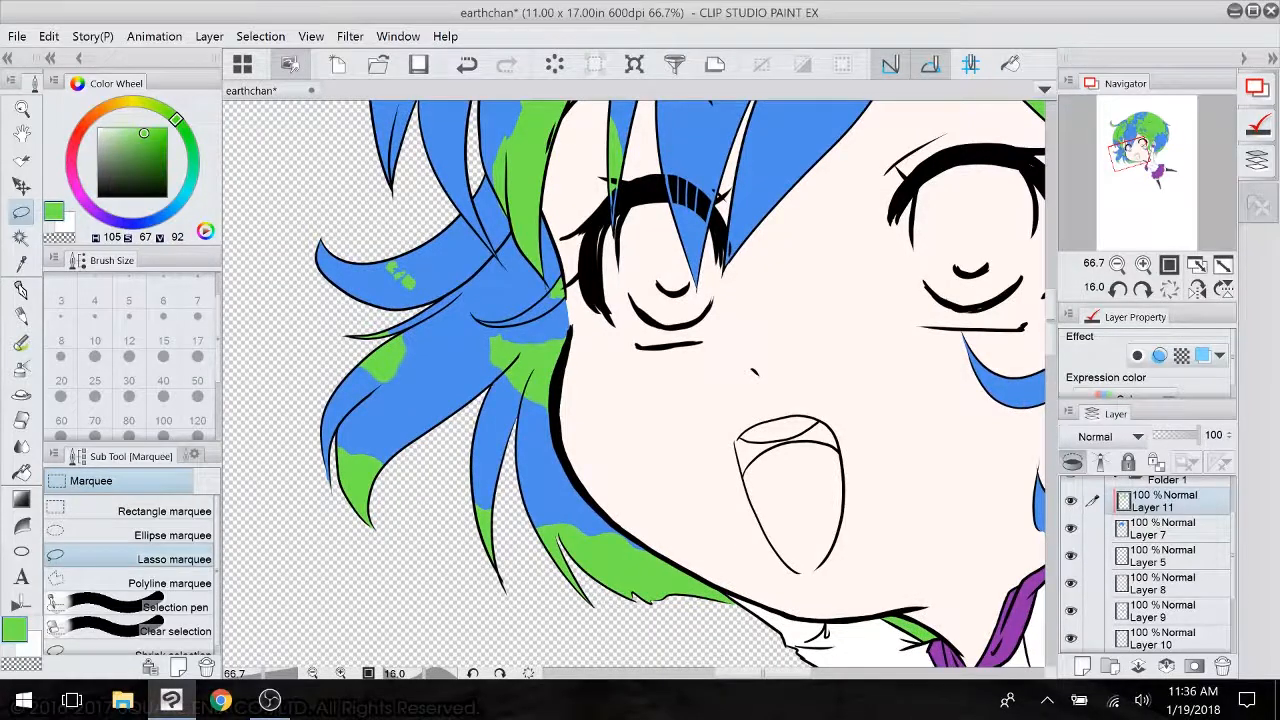
drag(492, 384, 532, 339)
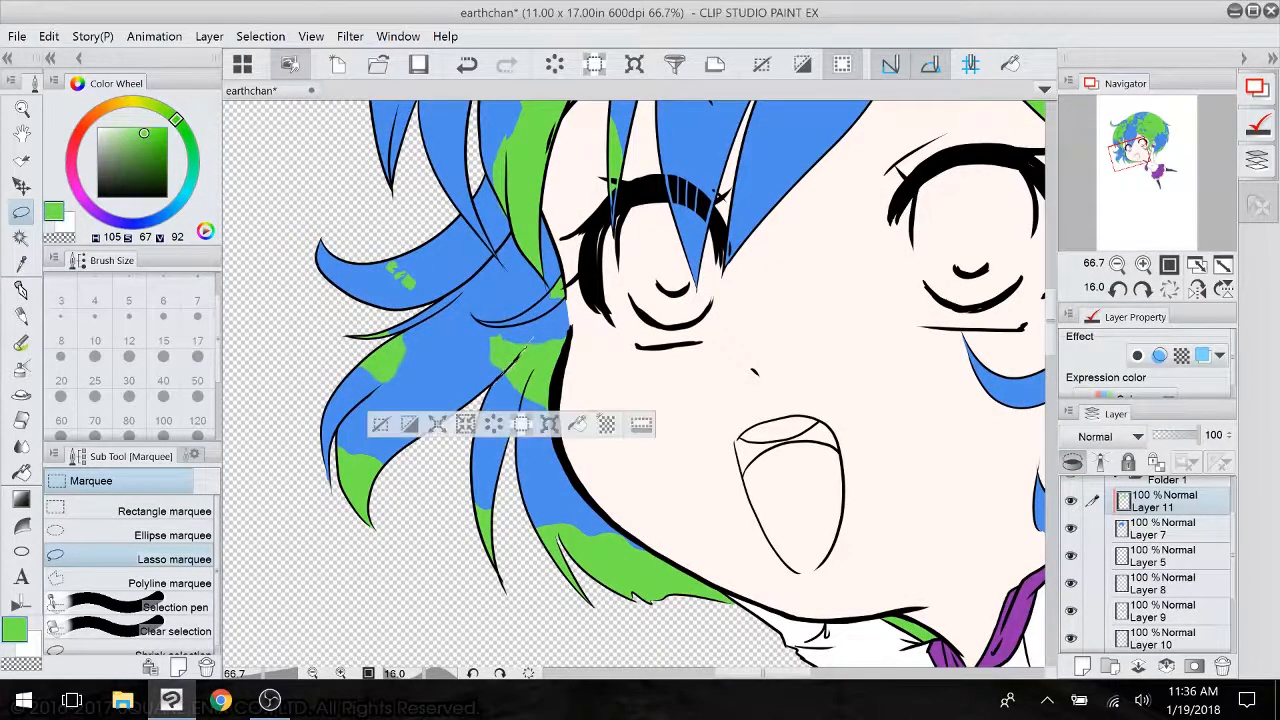
scroll(662, 400, up, 4)
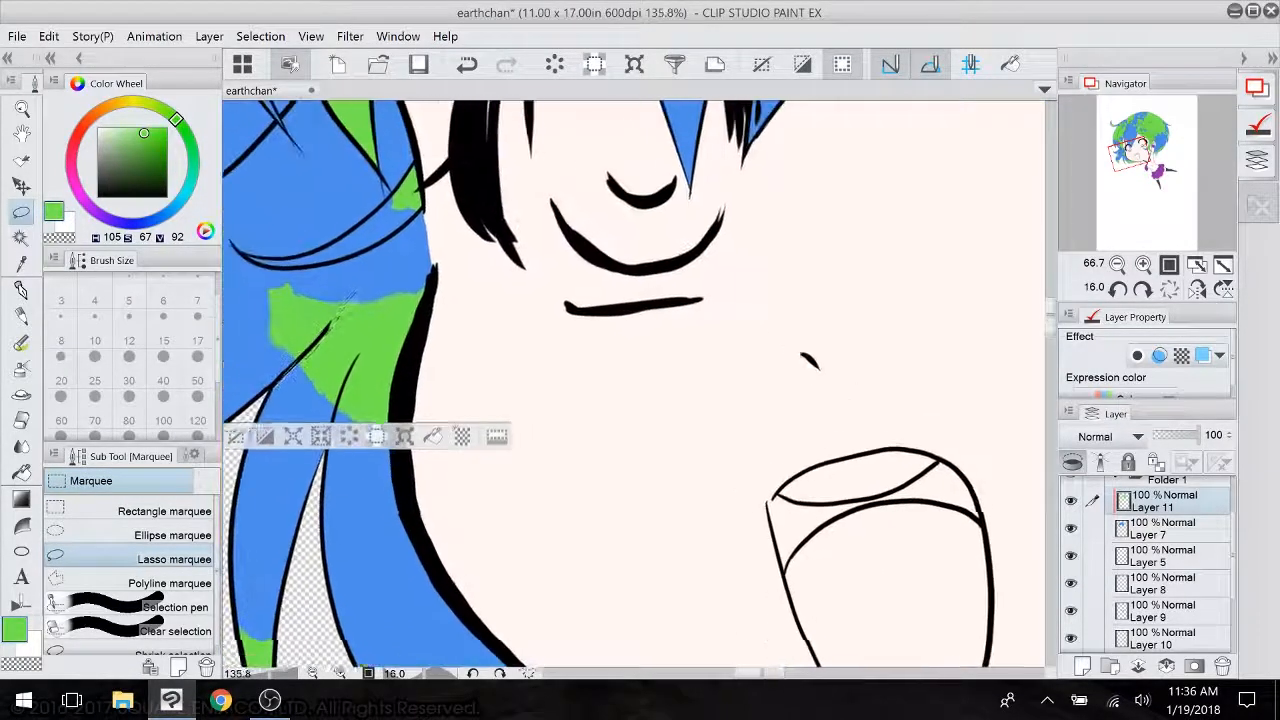
key(ctrl+d)
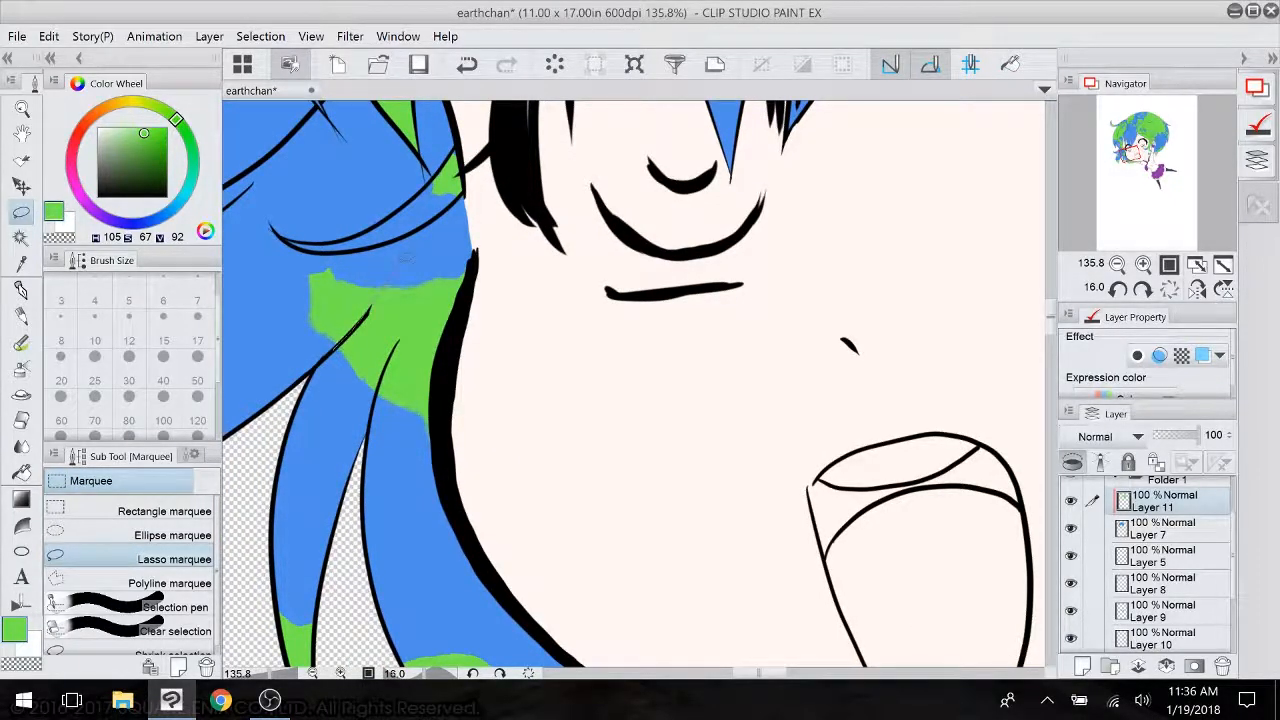
- Lasso the green between the two thin strand lines beside the jaw, move it slightly upward, and apply the transform
mouse_move(410, 262)
mouse_down()
mouse_move(335, 425)
mouse_move(405, 300)
mouse_up()
key(ctrl+t)
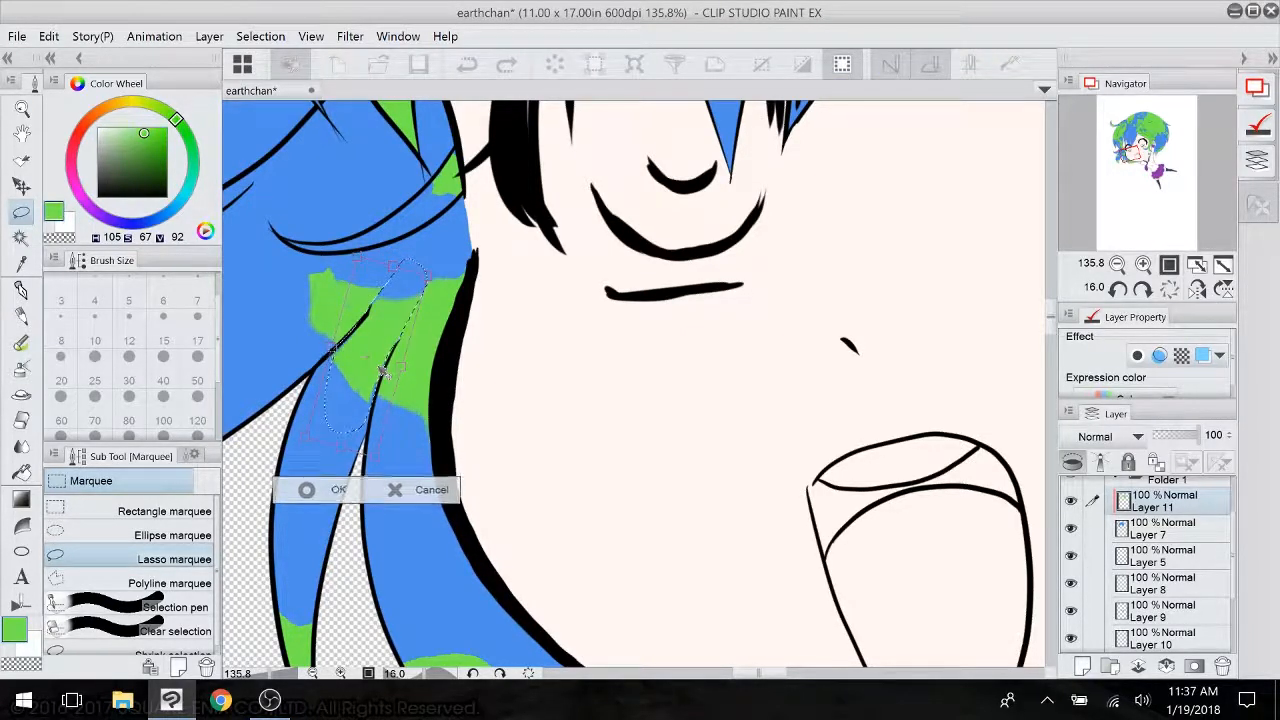
drag(382, 368, 353, 309)
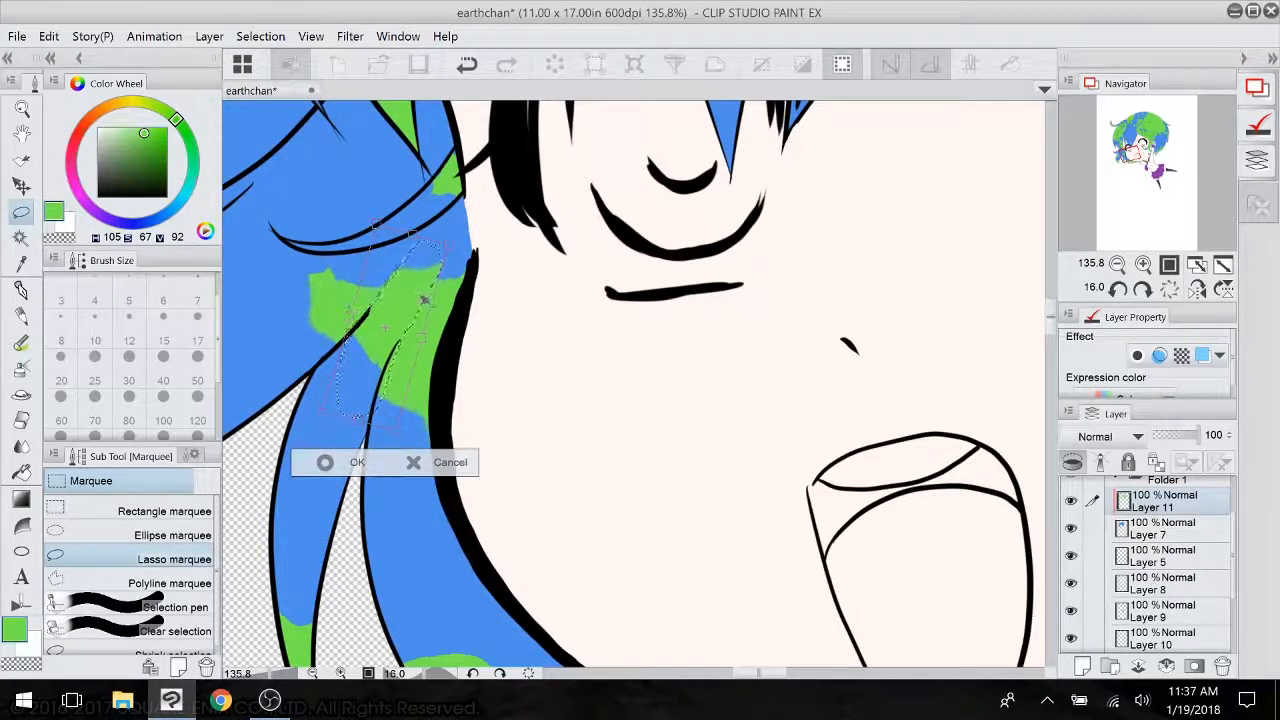
drag(434, 299, 453, 288)
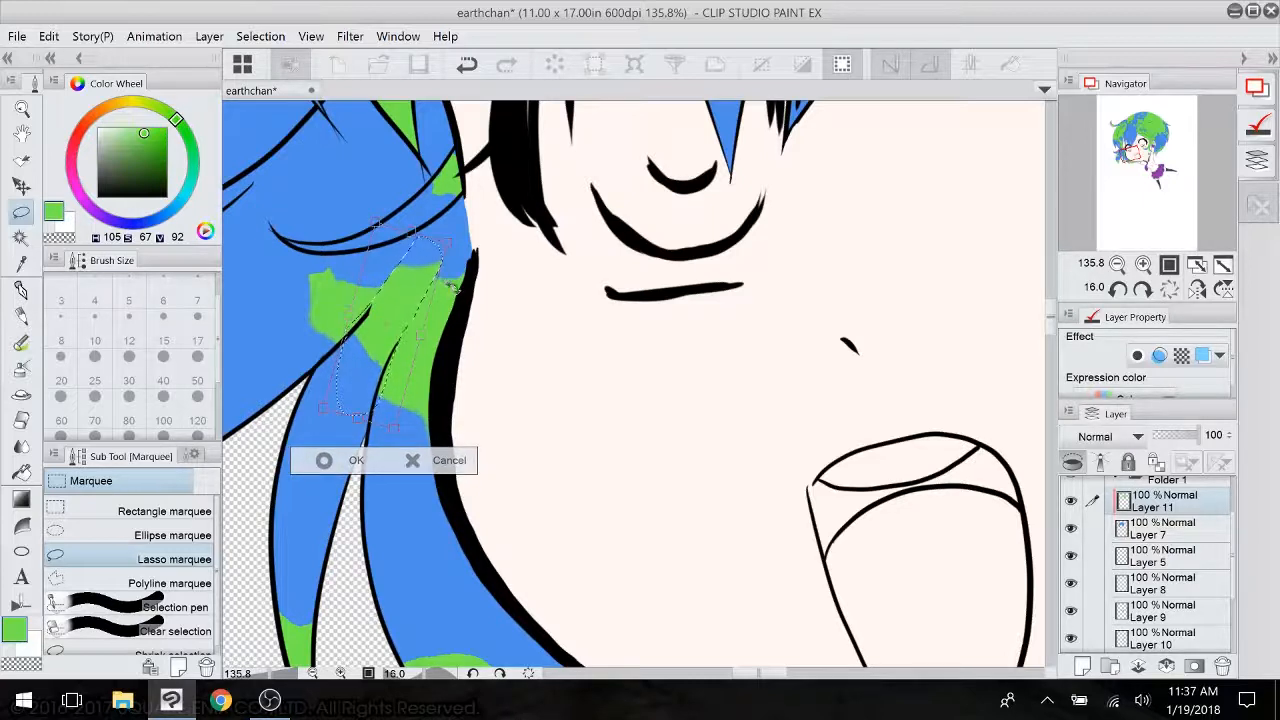
key(Return)
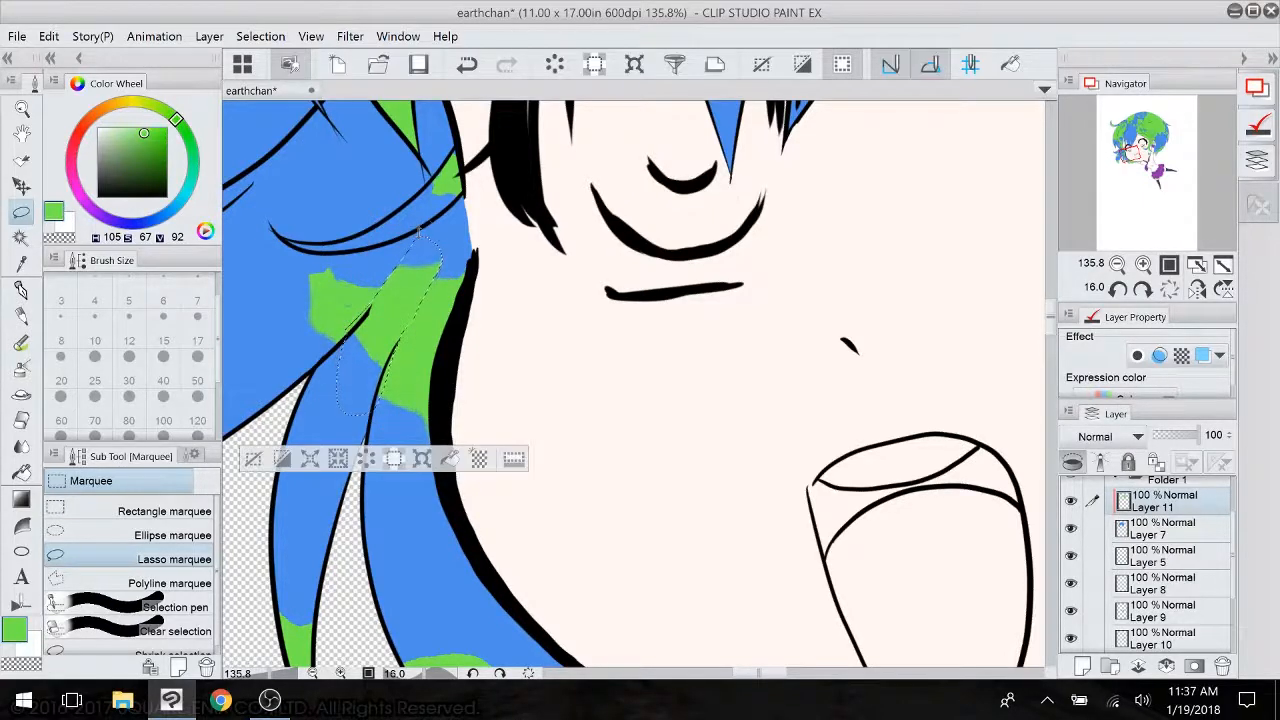
- Lasso the green and blue coastline in the narrow strand along the hair's far outer edge, move it slightly upward, apply the transform, and deselect
key(minus)
key(minus)
key(minus)
key(minus)
key(minus)
key(minus)
key(minus)
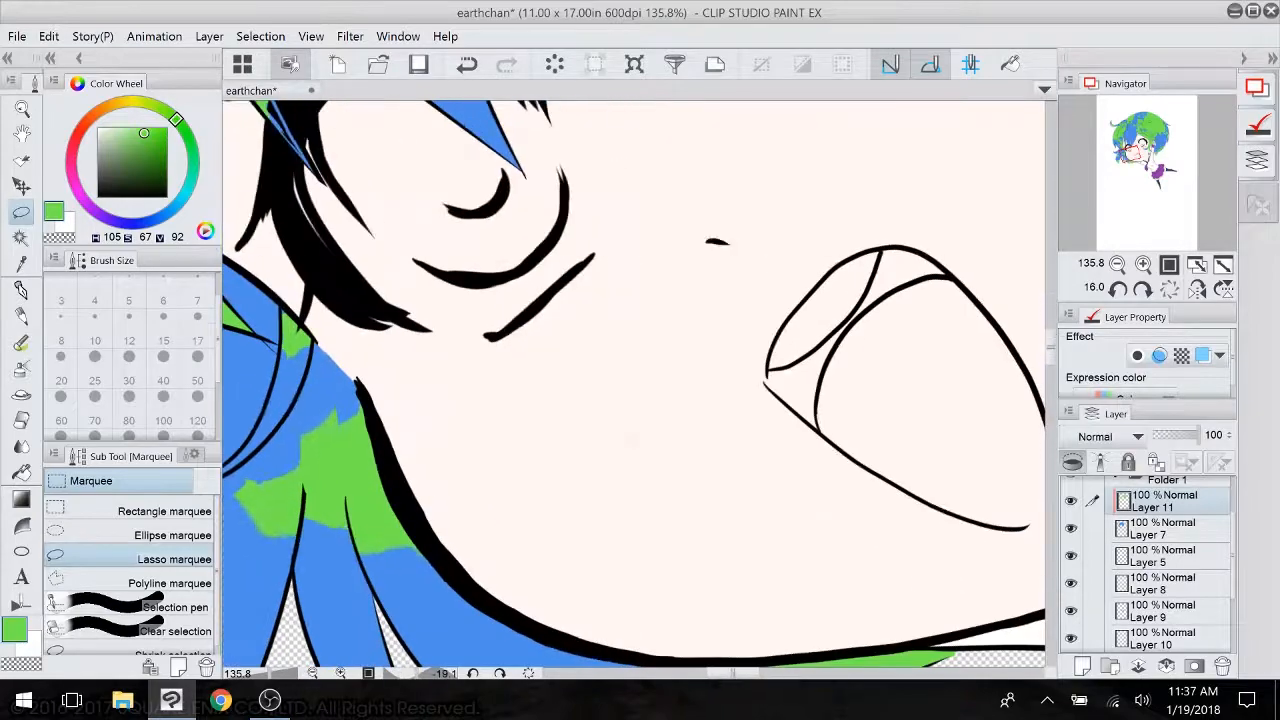
scroll(640, 475, down, 3)
drag(735, 392, 545, 384)
drag(700, 380, 444, 421)
drag(700, 380, 432, 420)
scroll(718, 432, up, 3)
drag(700, 380, 576, 648)
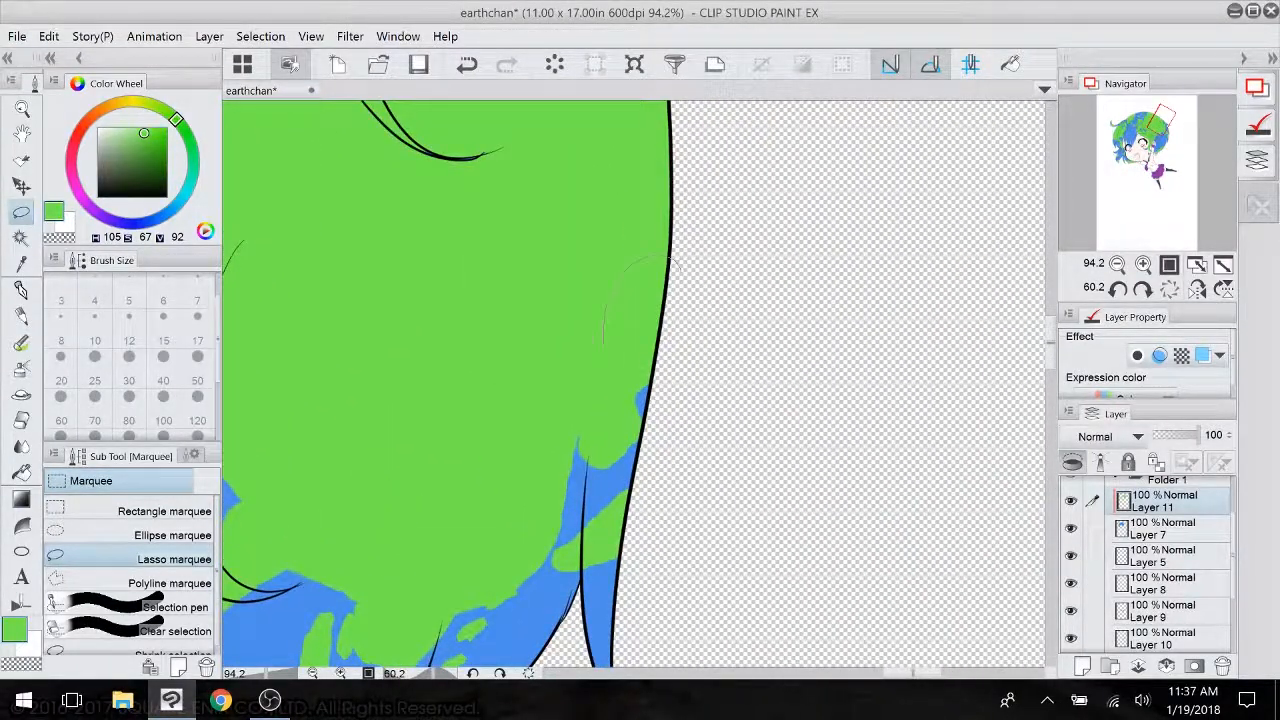
mouse_move(582, 548)
mouse_down()
mouse_move(668, 585)
mouse_move(690, 290)
mouse_up()
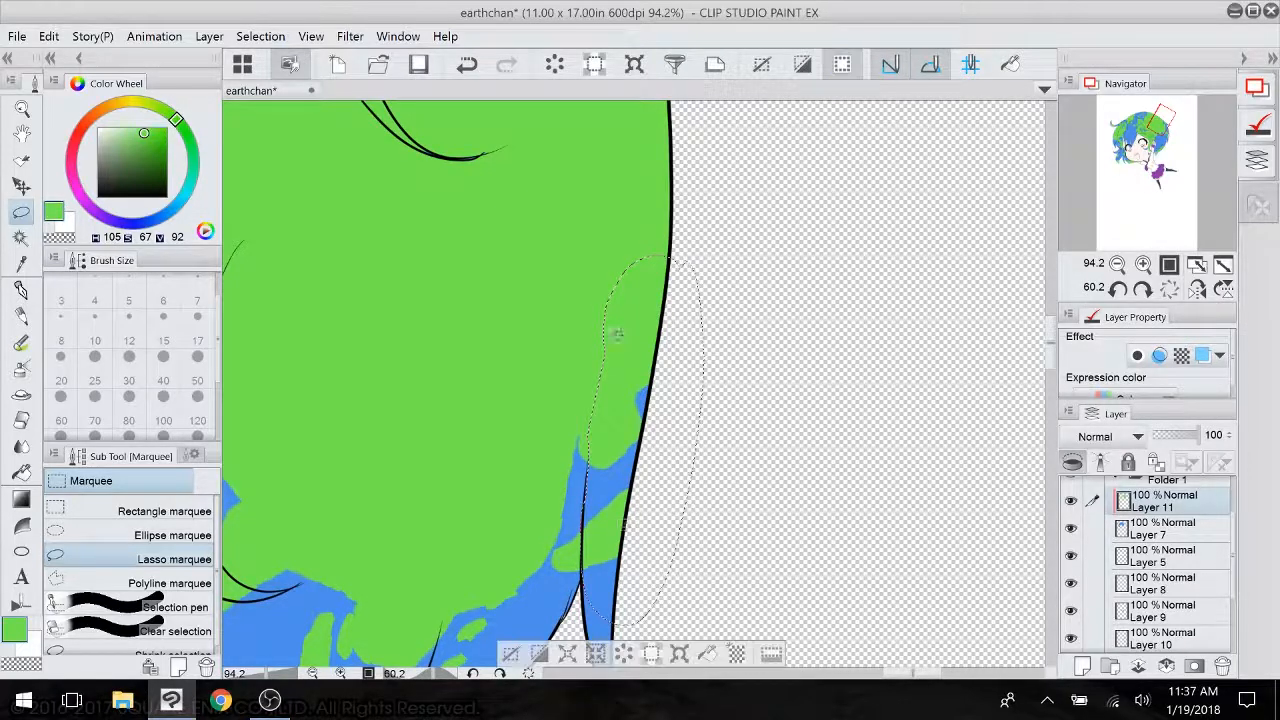
key(ctrl+t)
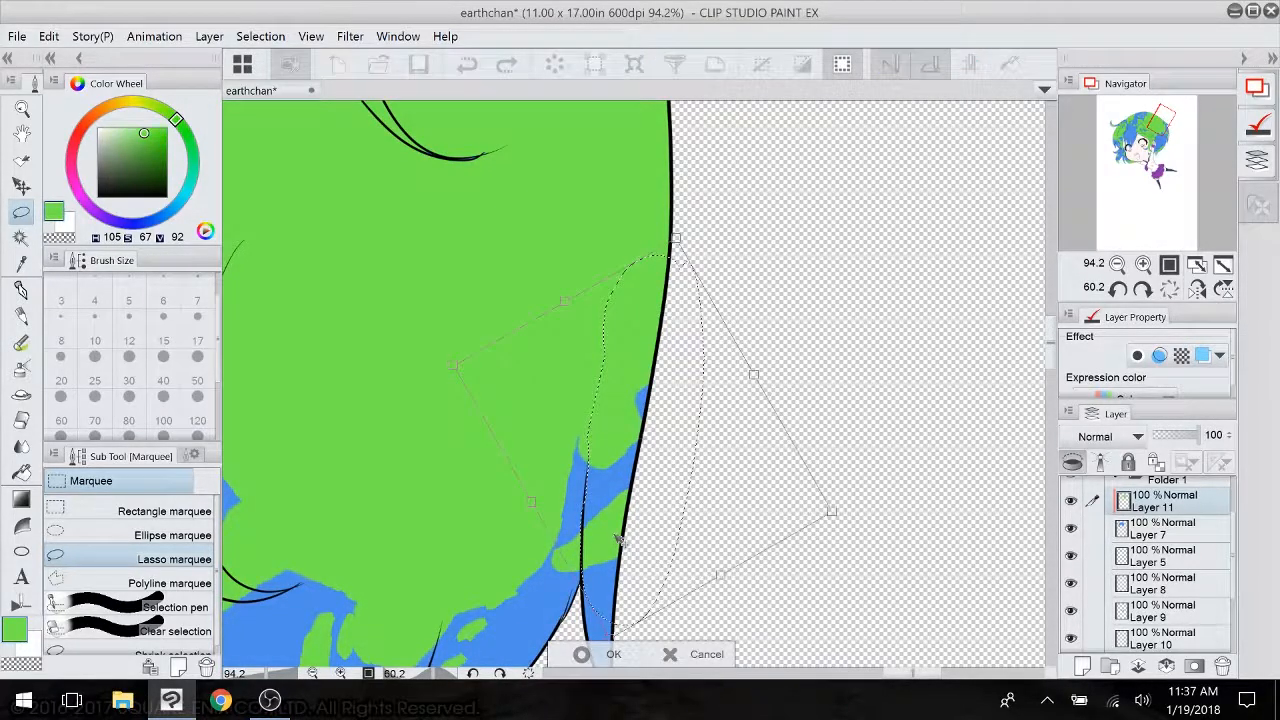
drag(618, 525, 620, 527)
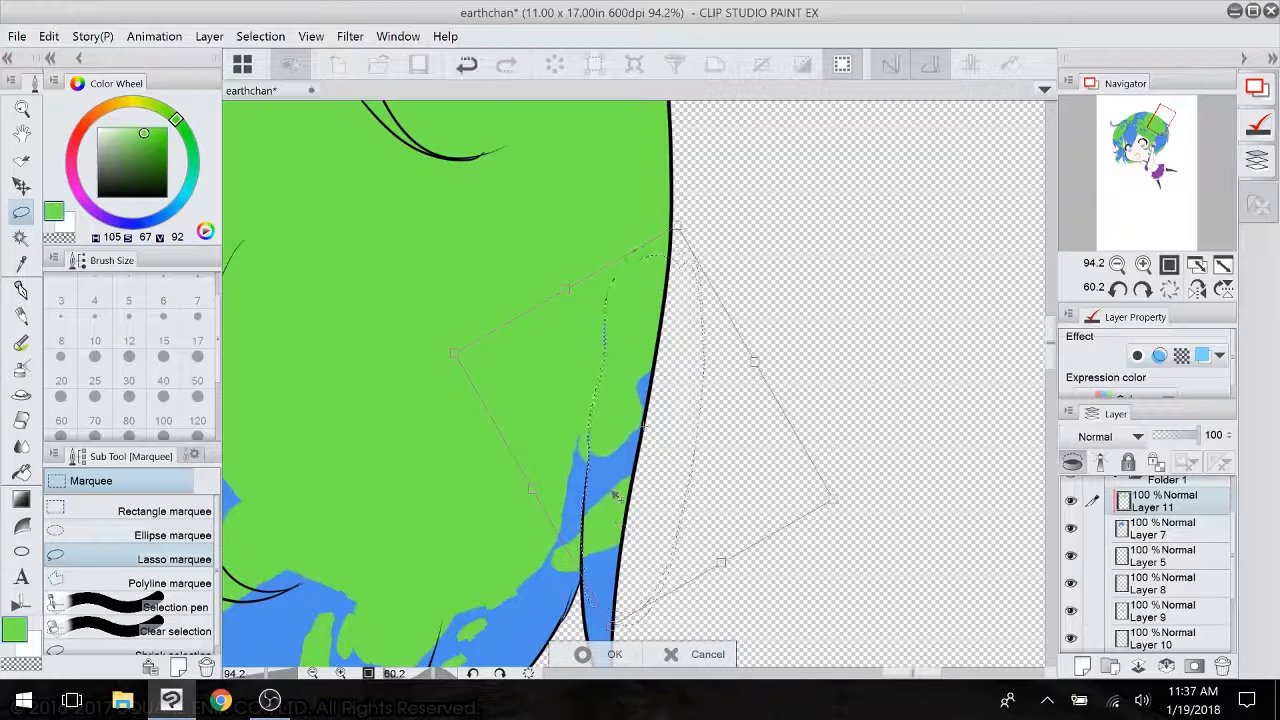
key(Return)
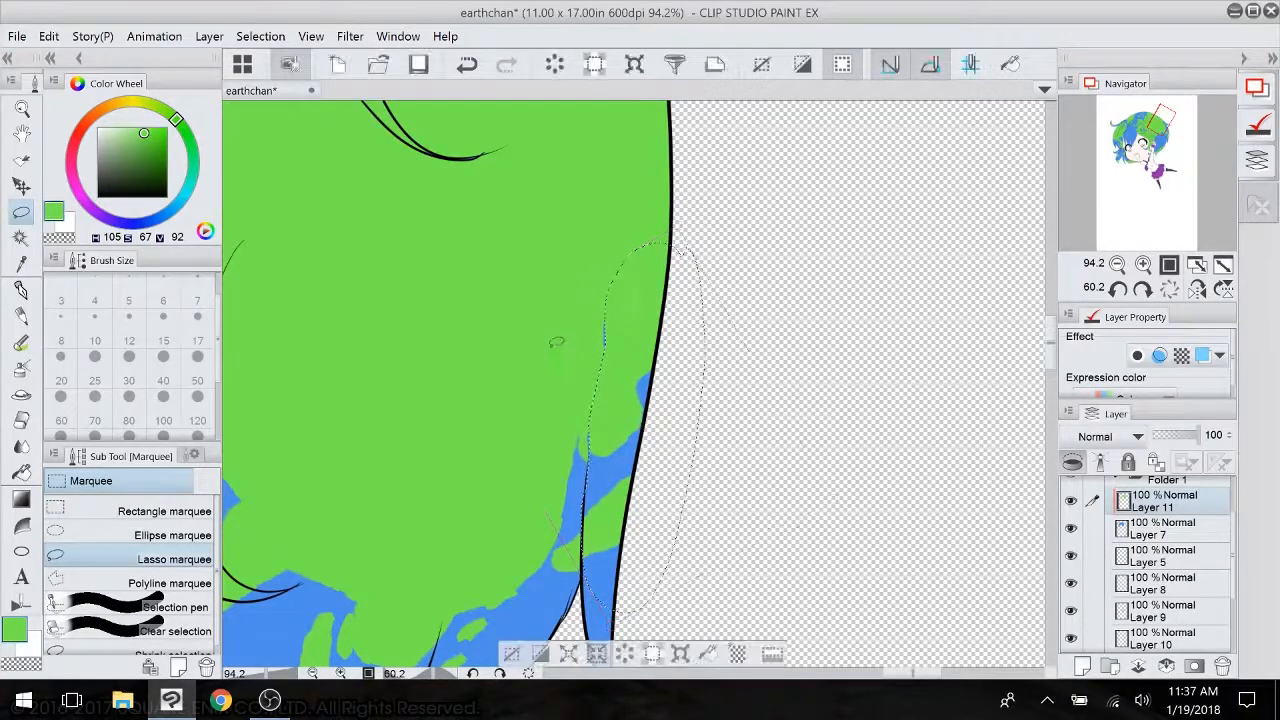
key(ctrl+d)
- Paint over the thin blue gap left in the green near the hair's outer edge with the Rough 1 brush
mouse_move(557, 341)
mouse_down()
mouse_move(508, 238)
mouse_move(587, 235)
mouse_up()
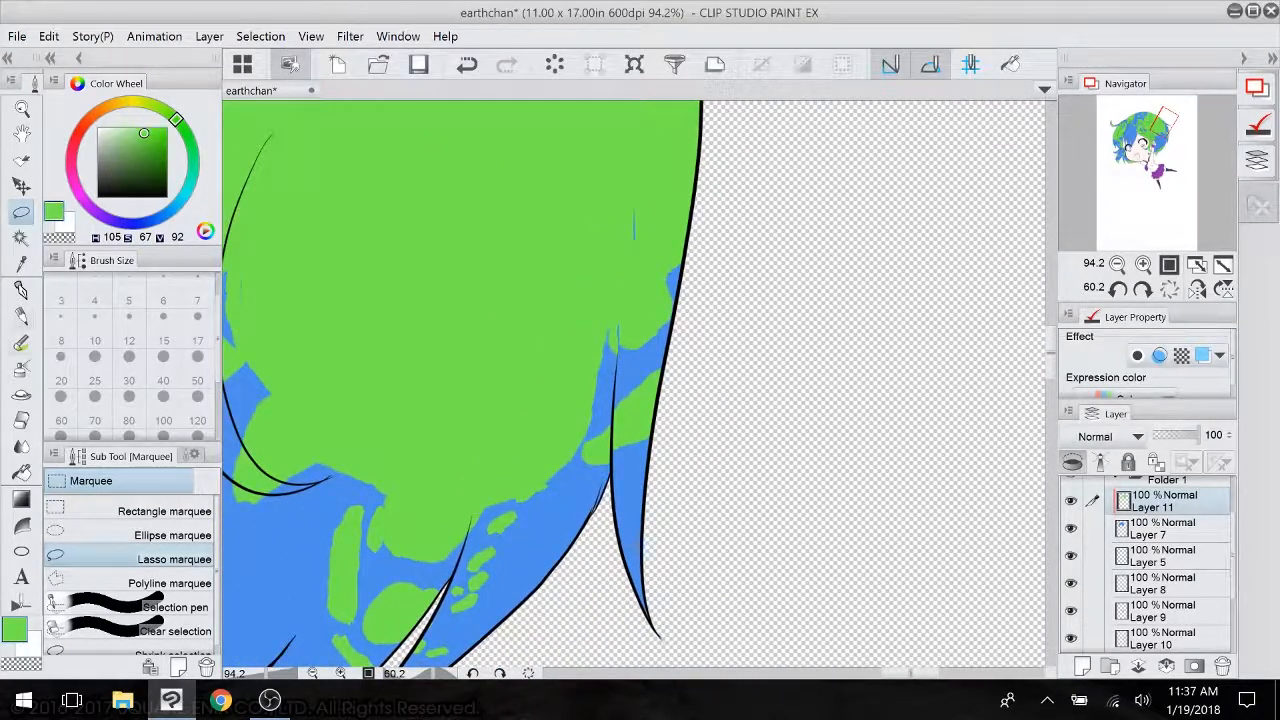
key(b)
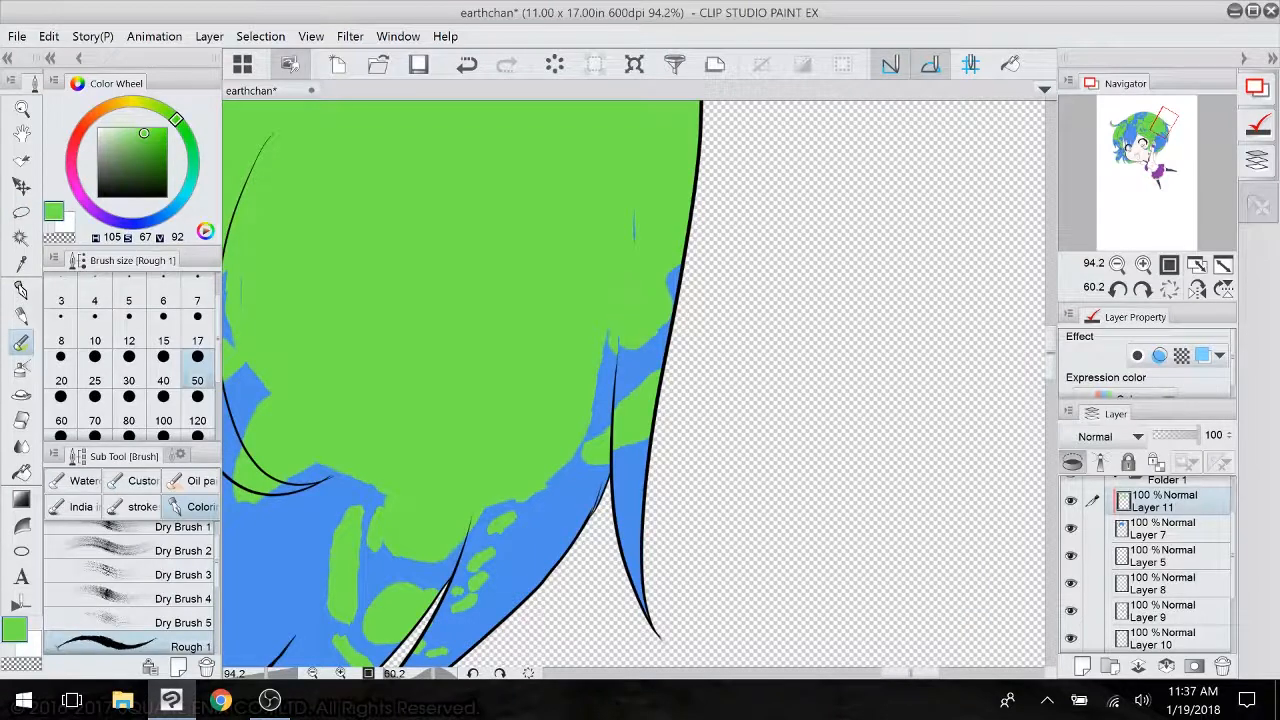
mouse_move(645, 165)
mouse_down()
mouse_move(650, 90)
mouse_move(735, 2)
mouse_up()
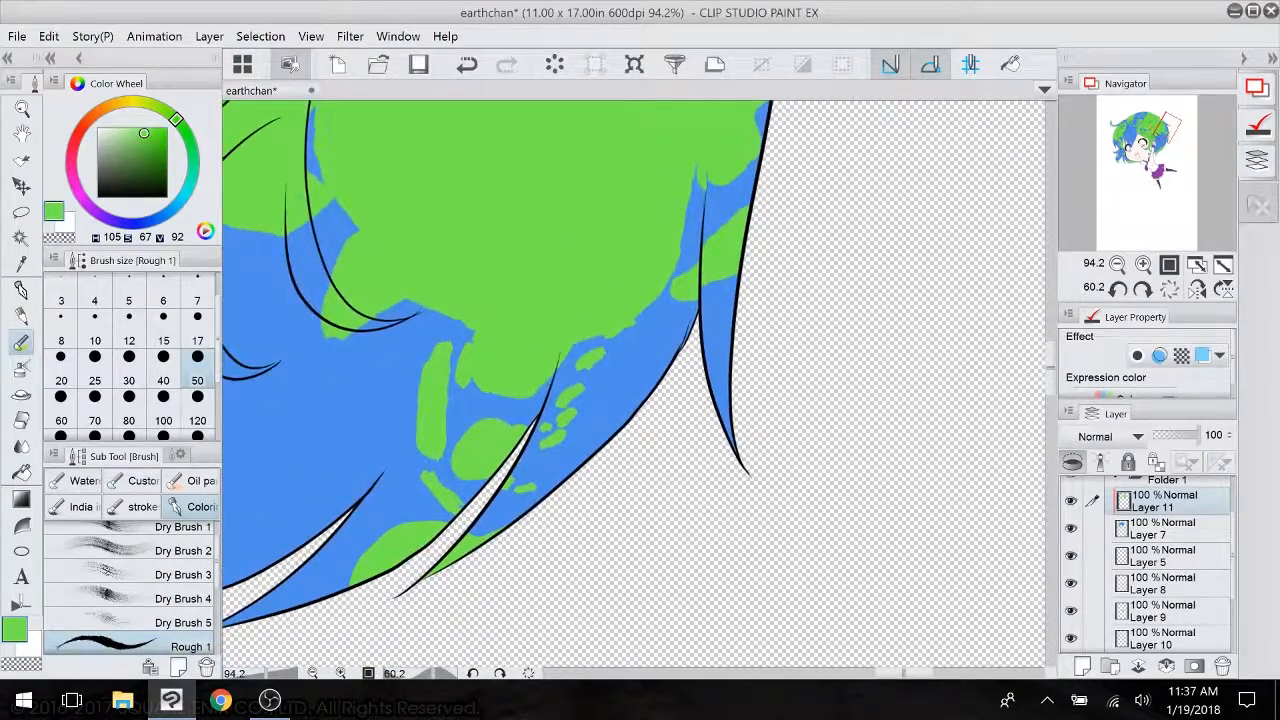
- Lasso the green peninsula and islands between the two strand gaps, move them slightly upward, apply the transform, and deselect
click(22, 212)
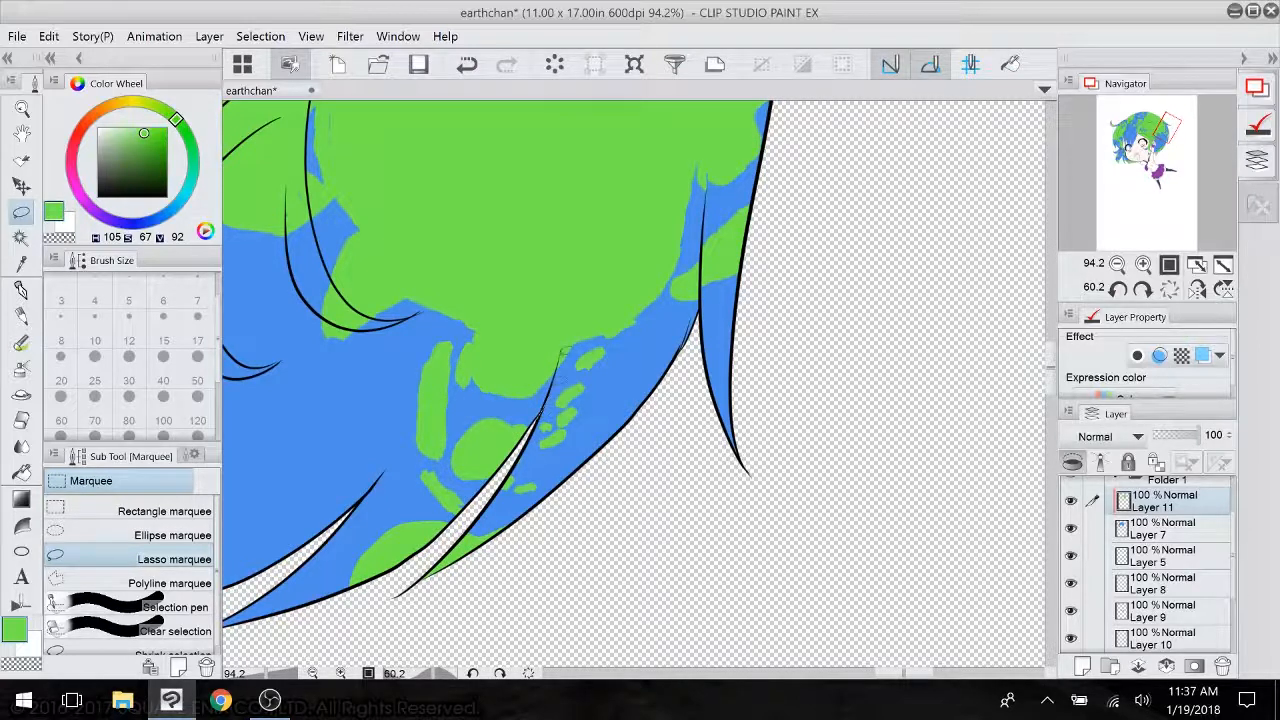
mouse_move(566, 352)
mouse_down()
mouse_move(567, 302)
mouse_move(532, 265)
mouse_move(449, 304)
mouse_up()
mouse_move(397, 423)
mouse_down()
mouse_move(342, 621)
mouse_move(454, 533)
mouse_move(498, 478)
mouse_up()
drag(545, 404, 560, 366)
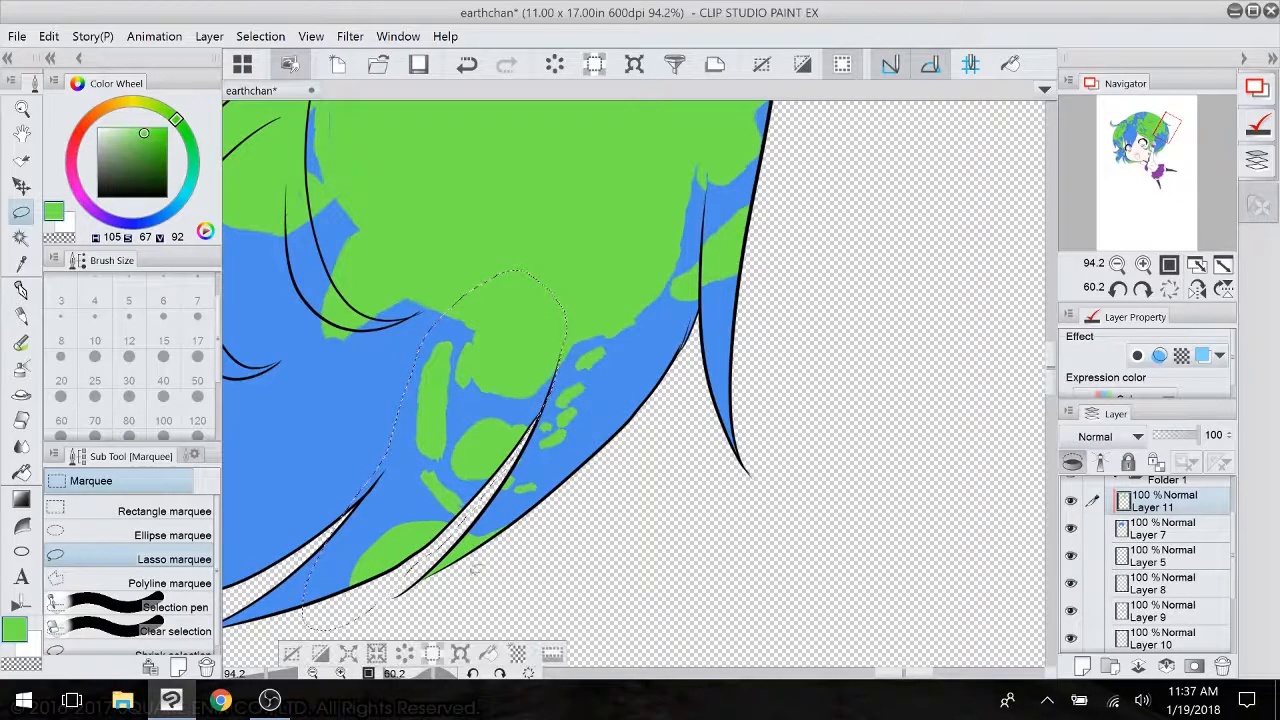
click(464, 657)
drag(500, 452, 504, 442)
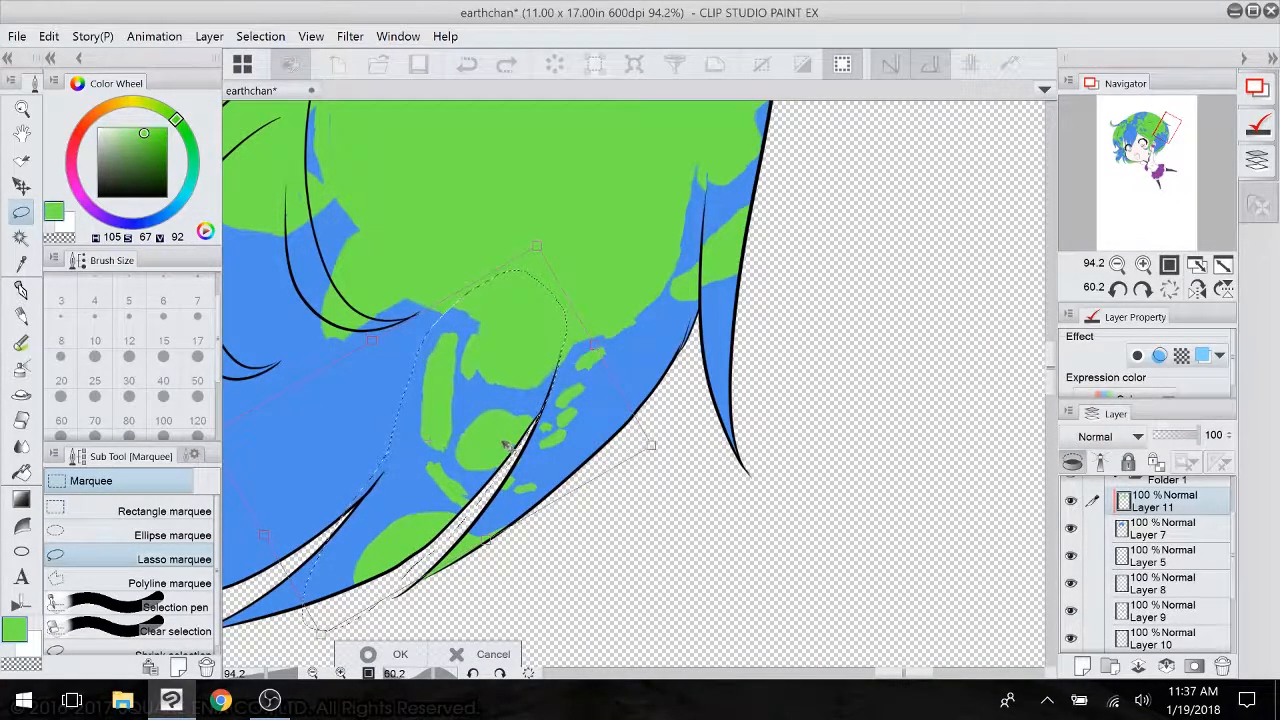
click(388, 654)
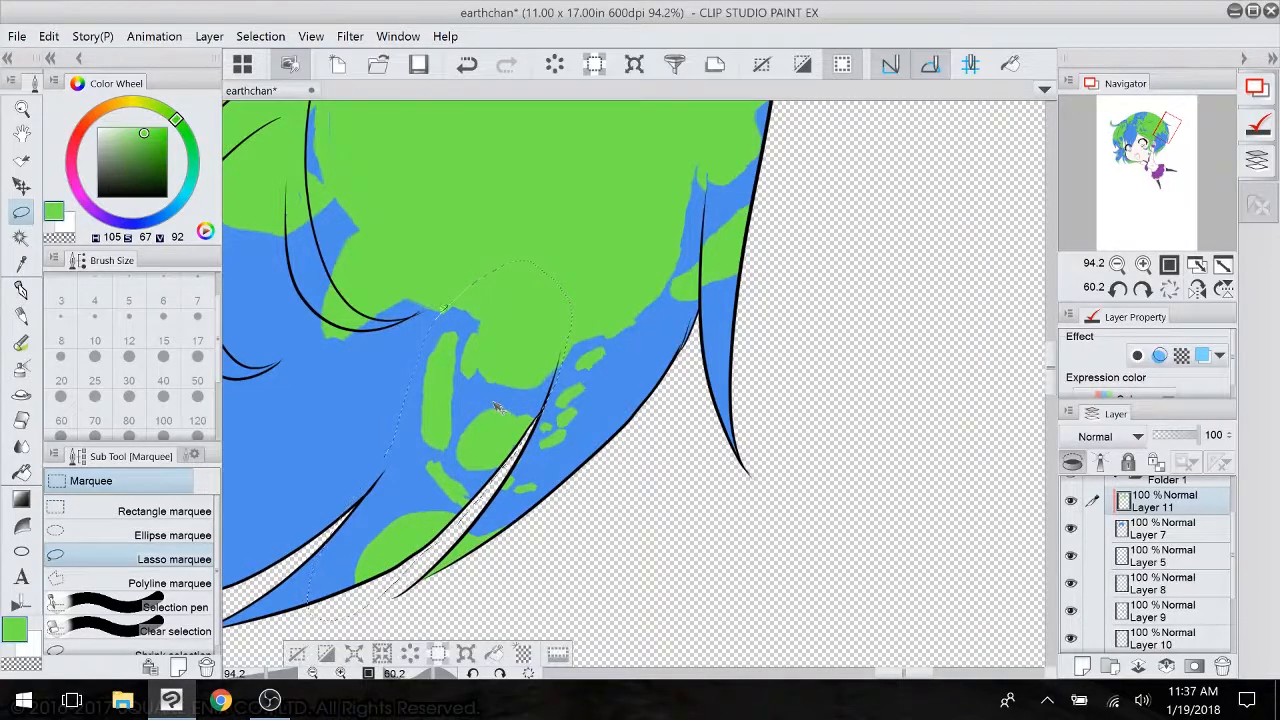
click(294, 657)
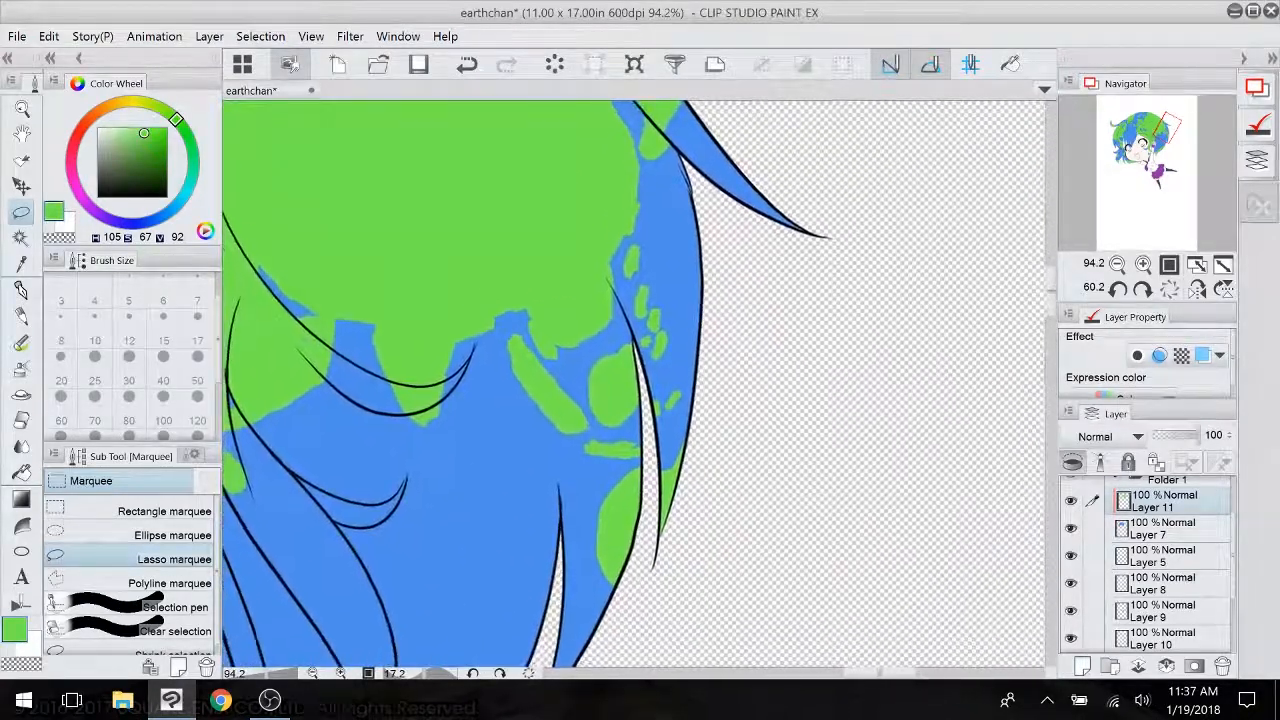
- Erase the green inside the crescent-shaped strand with the Hard eraser, and fill the whole strand with solid green
key(e)
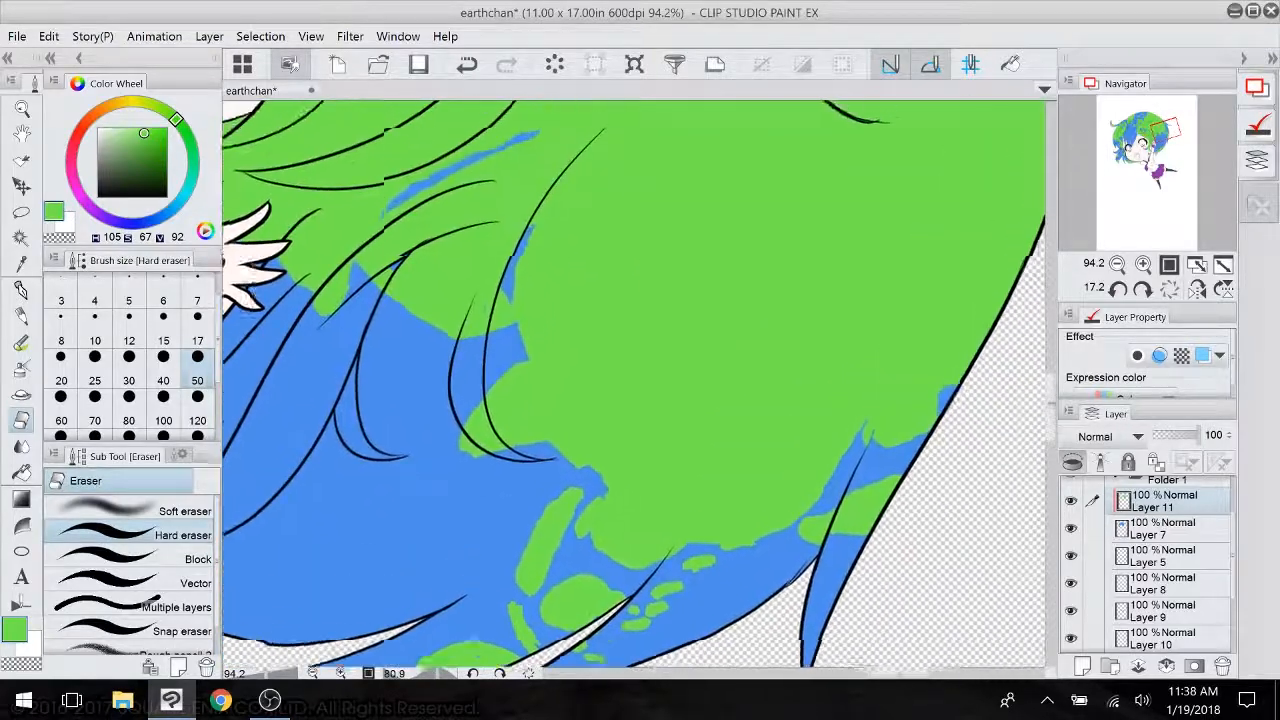
mouse_move(455, 432)
mouse_down()
mouse_move(495, 466)
mouse_move(469, 429)
mouse_move(473, 400)
mouse_up()
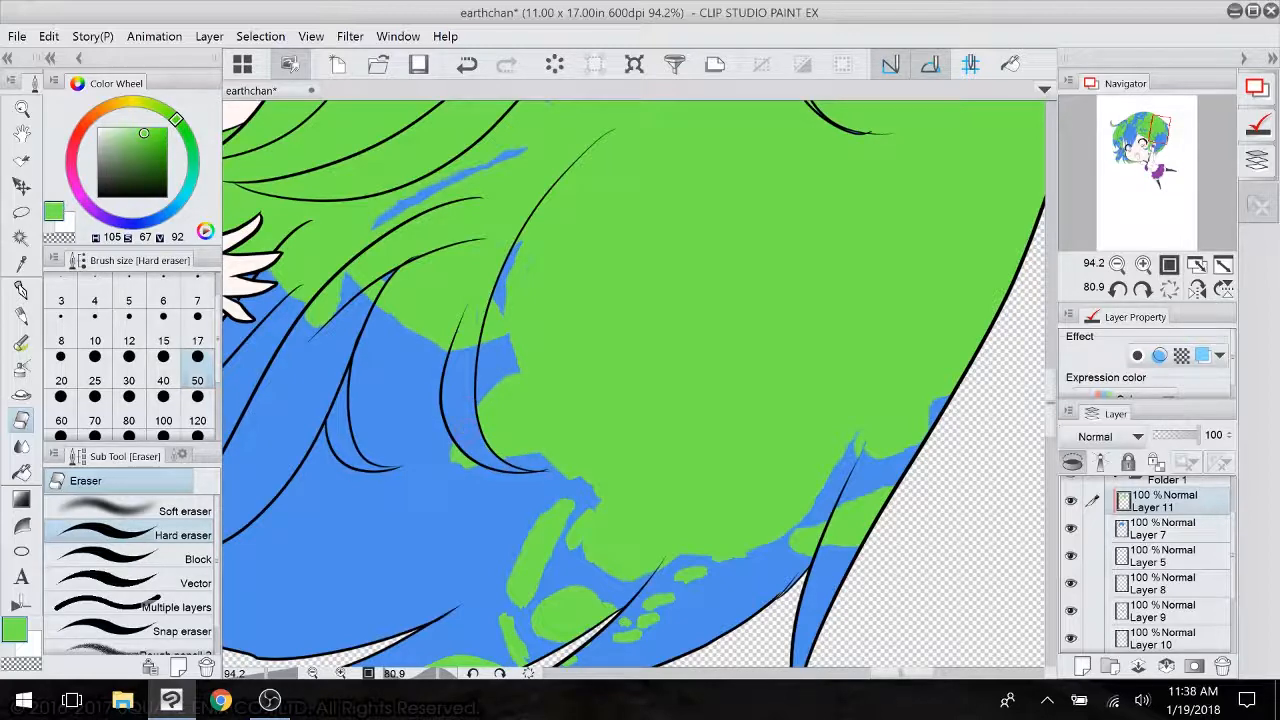
click(22, 342)
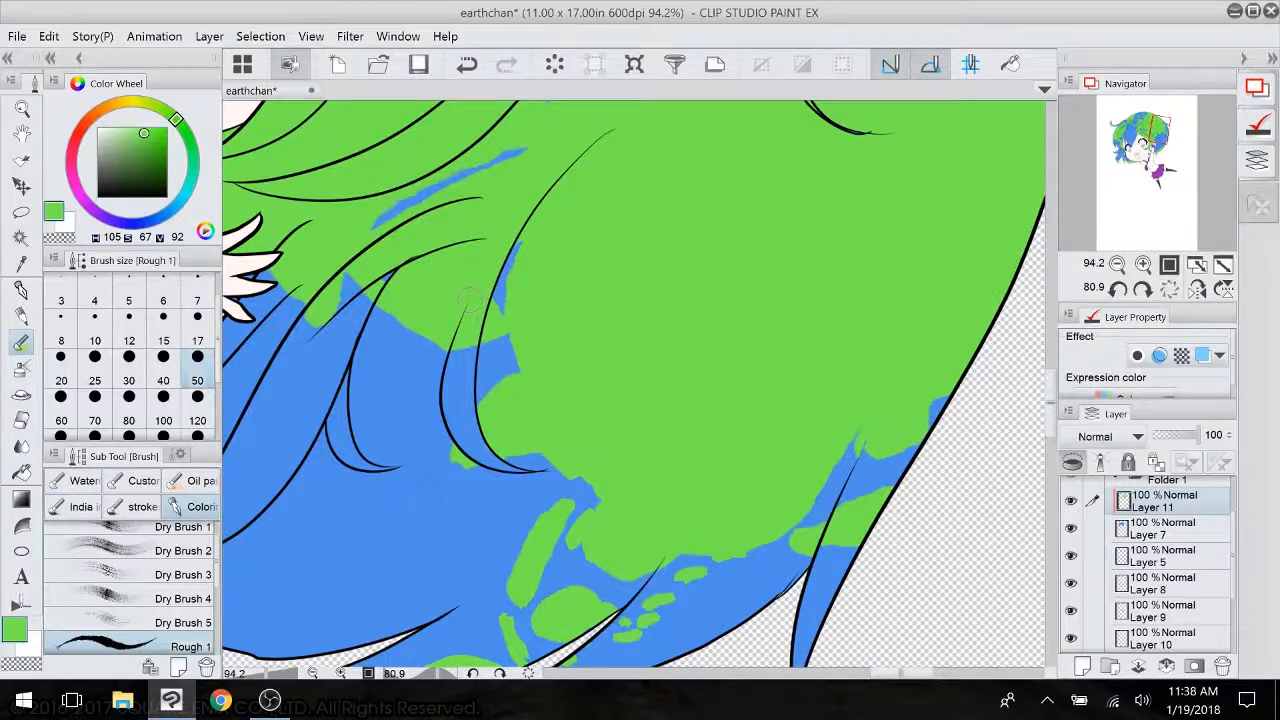
drag(470, 300, 456, 466)
click(22, 212)
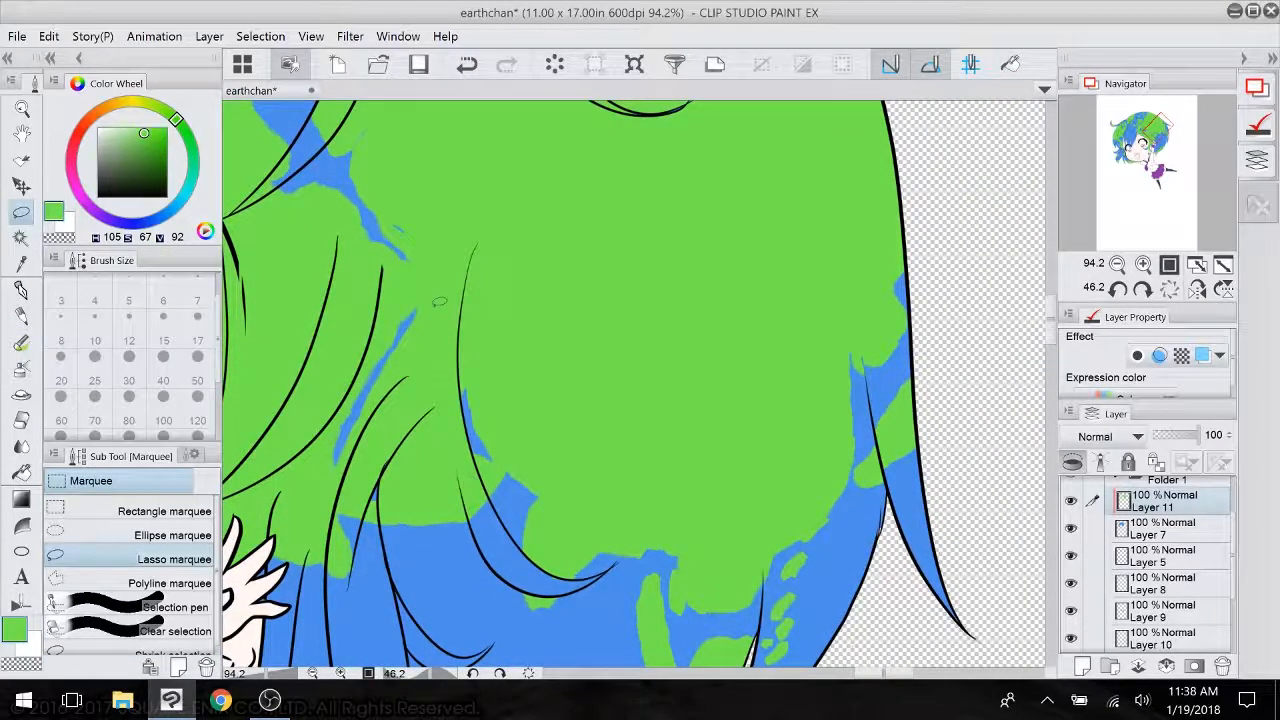
key(g)
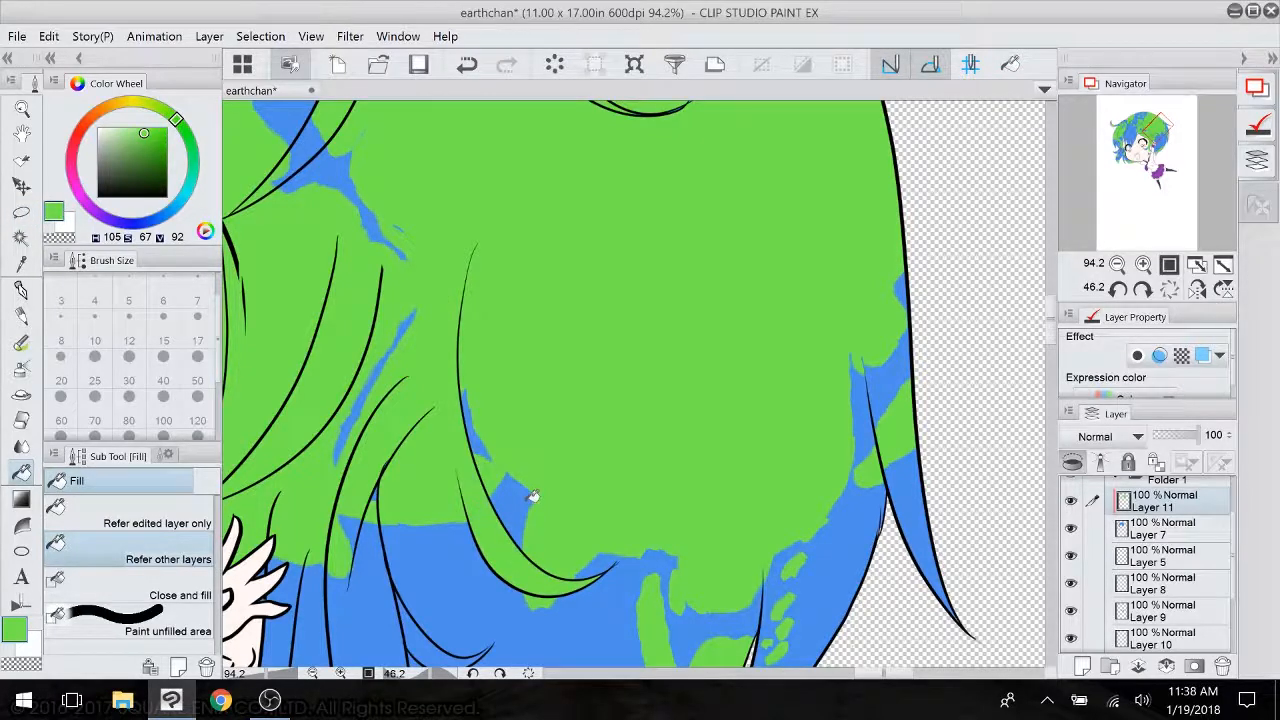
- Lasso the green coastline in the strand beside the crescent-shaped strand, move it slightly upward, apply the transform, and deselect
scroll(533, 497, down, 2)
click(21, 293)
click(21, 345)
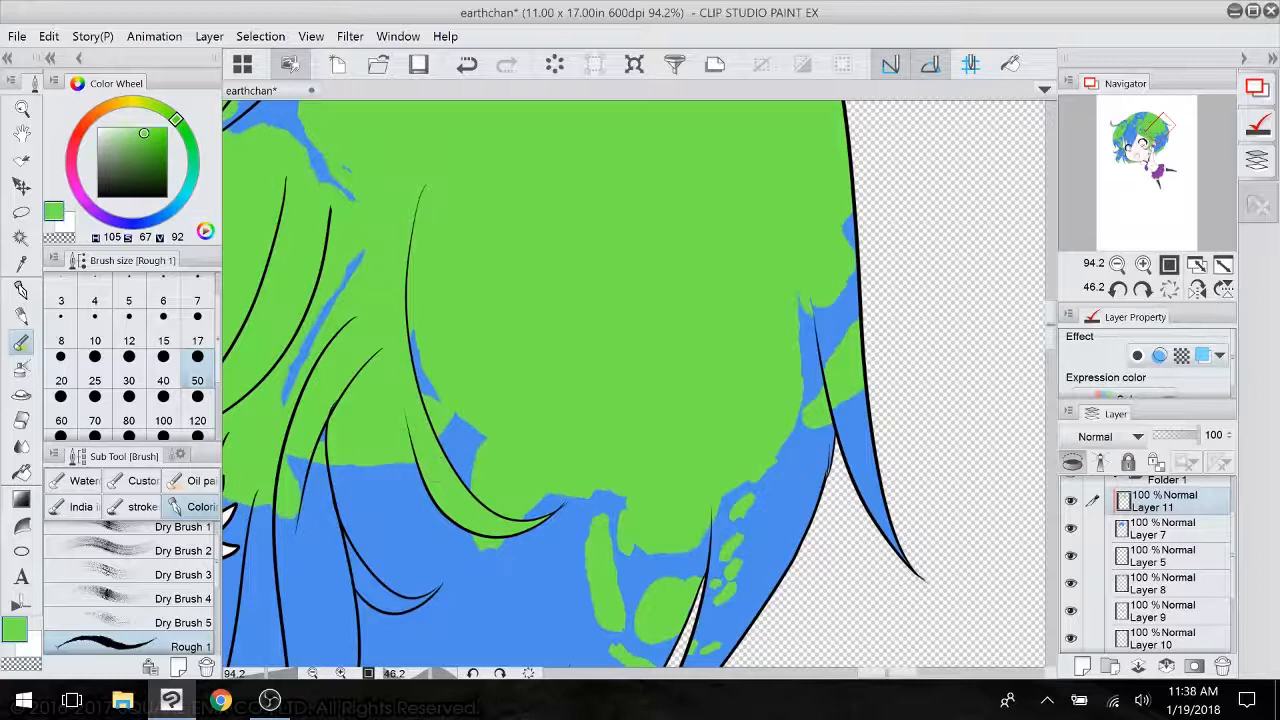
click(21, 212)
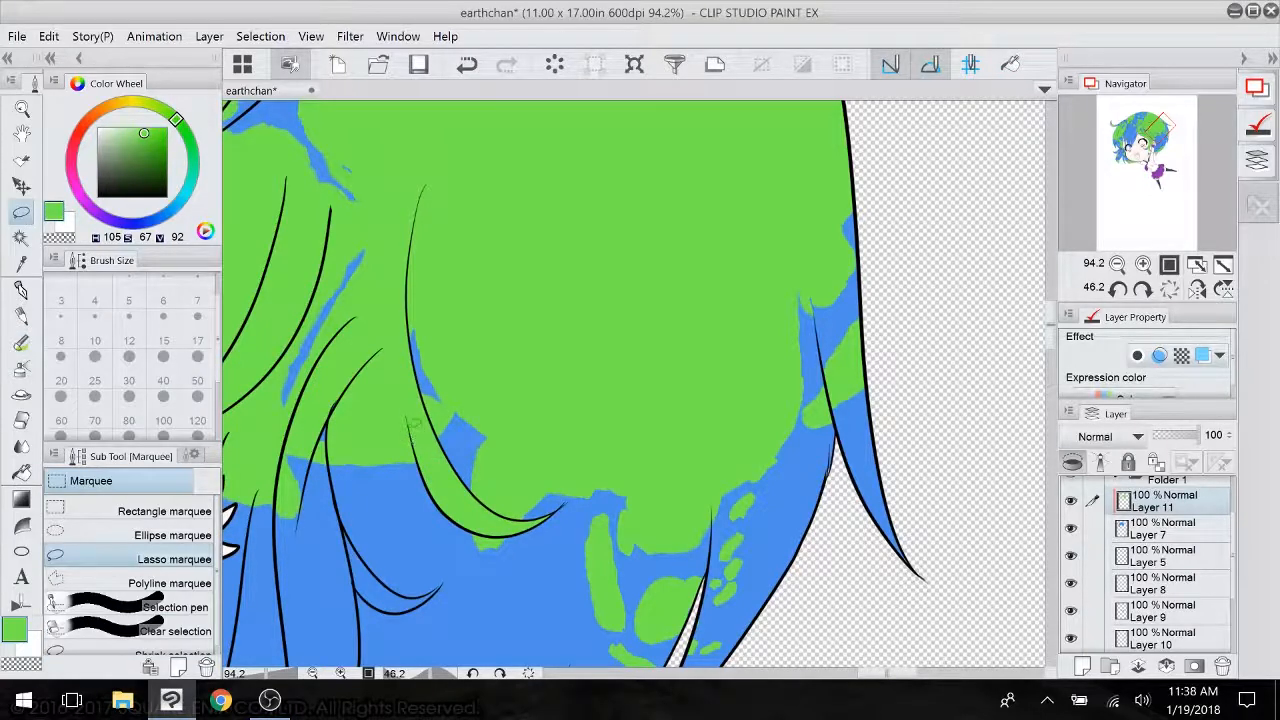
mouse_move(398, 345)
mouse_down()
mouse_move(365, 362)
mouse_move(333, 410)
mouse_move(335, 438)
mouse_up()
drag(422, 462, 405, 410)
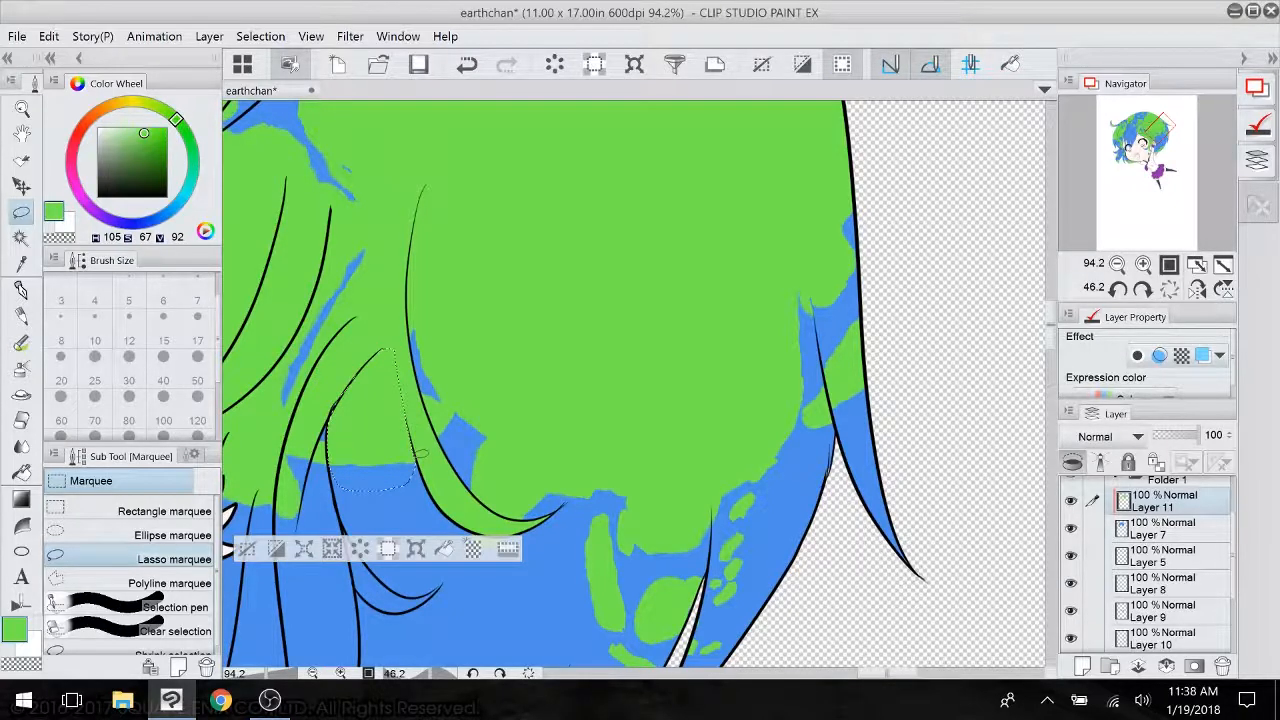
key(ctrl+t)
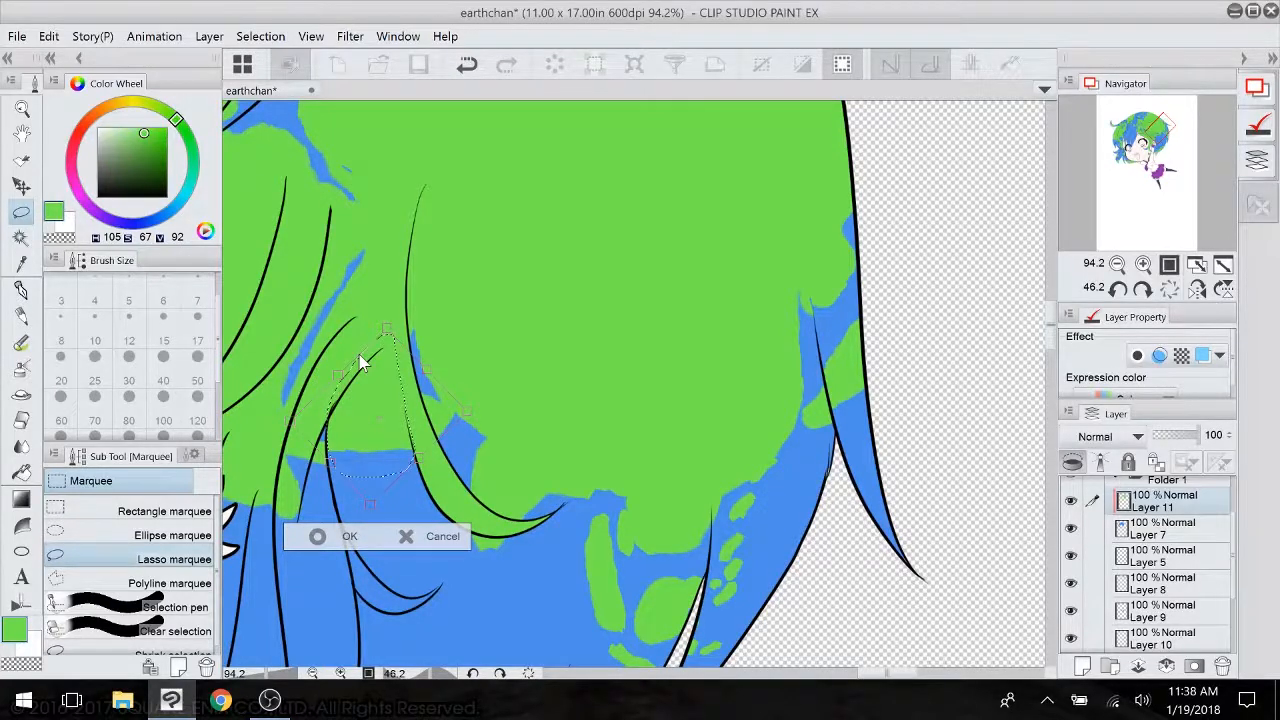
key(Return)
key(ctrl+d)
- Lasso the green and blue area in the narrow curved strand near the raised hand, move it slightly downward, apply the transform, and deselect
mouse_move(363, 349)
mouse_down()
mouse_move(328, 325)
mouse_move(485, 286)
mouse_up()
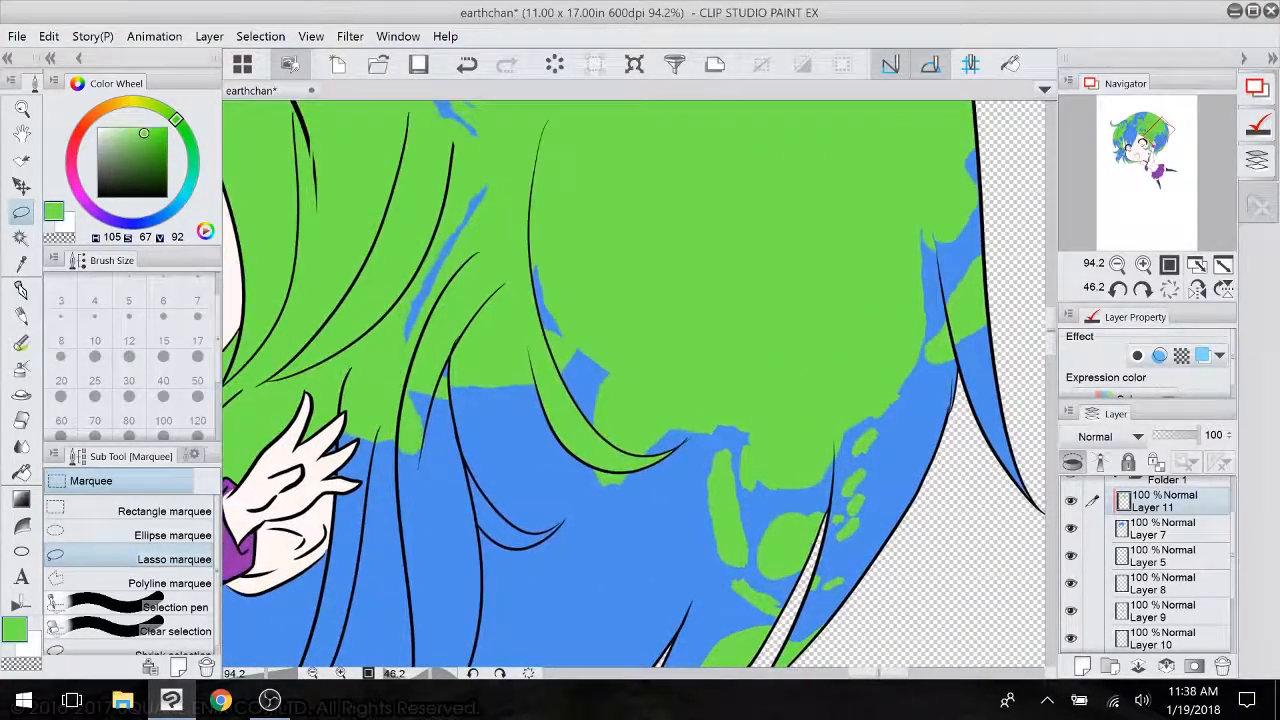
key(p)
key(b)
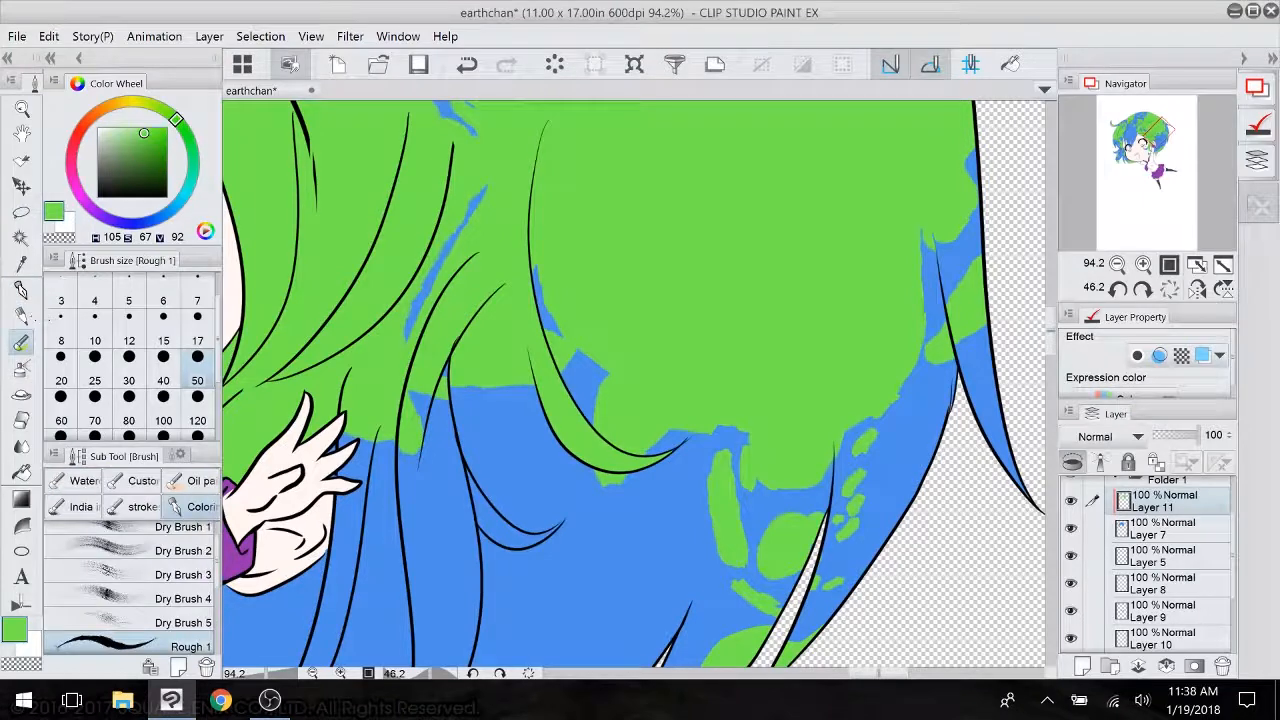
key(m)
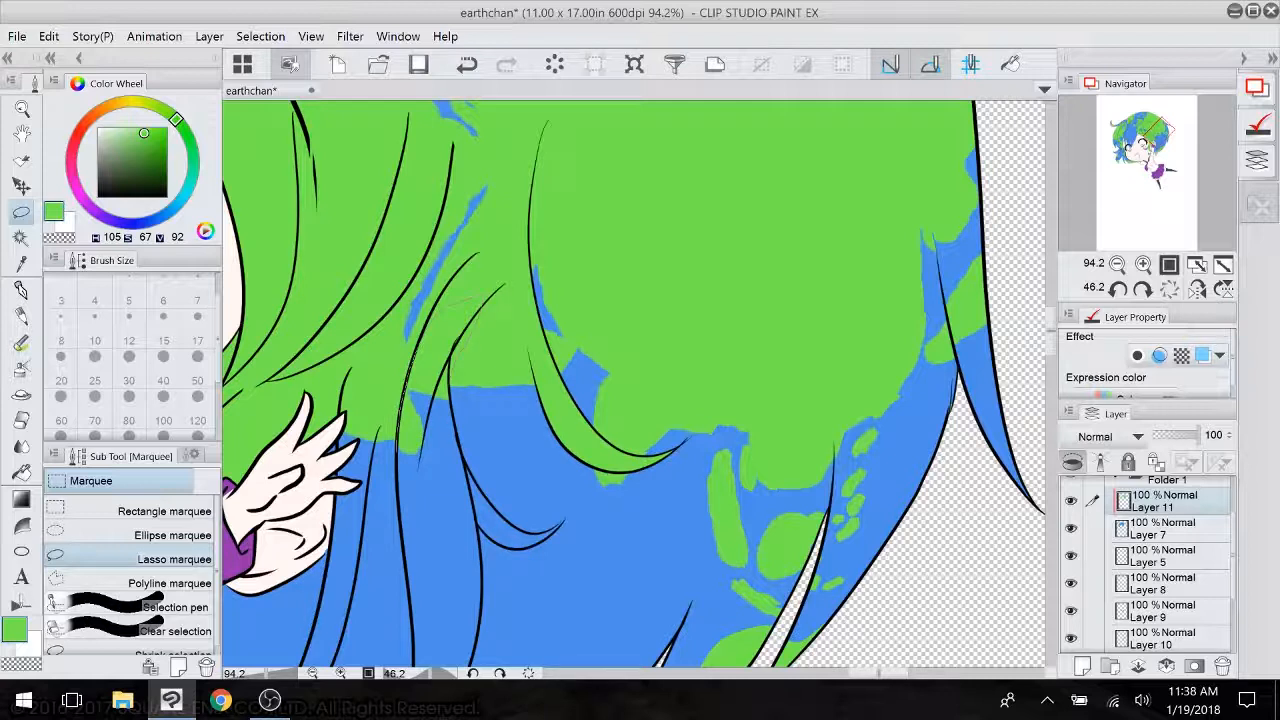
mouse_move(458, 355)
mouse_down()
mouse_move(426, 470)
mouse_move(448, 400)
mouse_up()
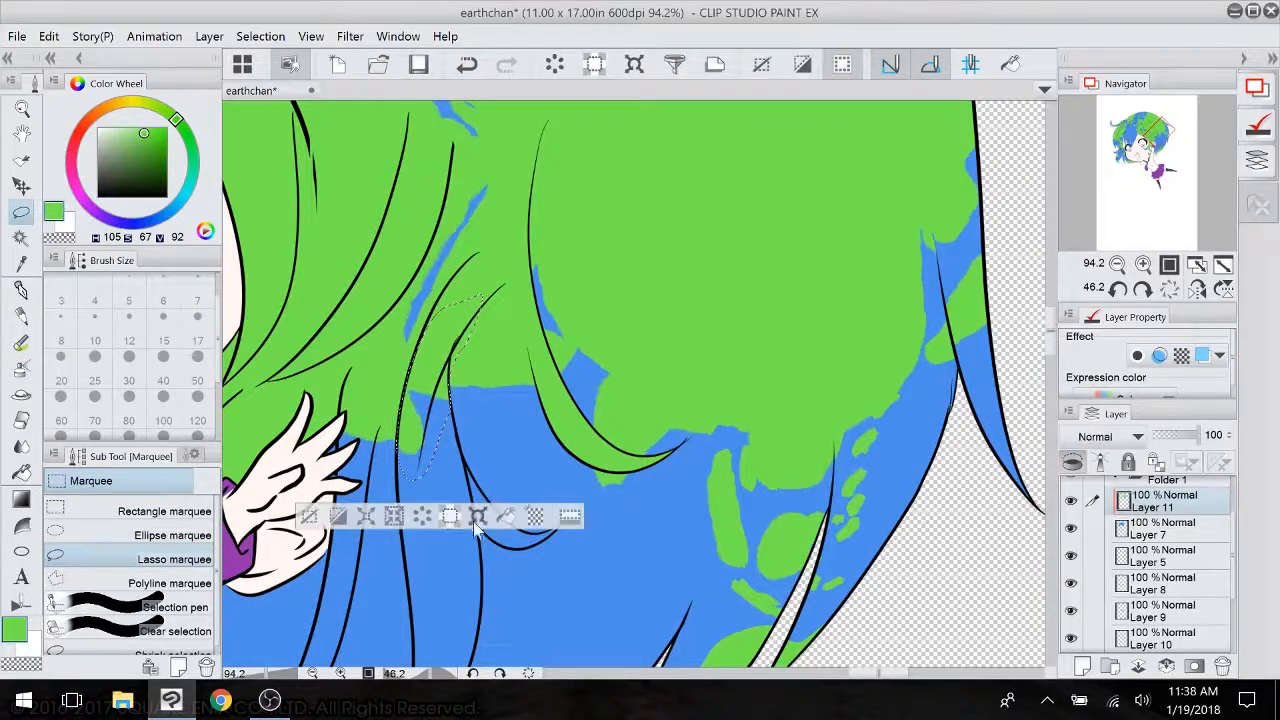
click(478, 518)
drag(482, 361, 482, 377)
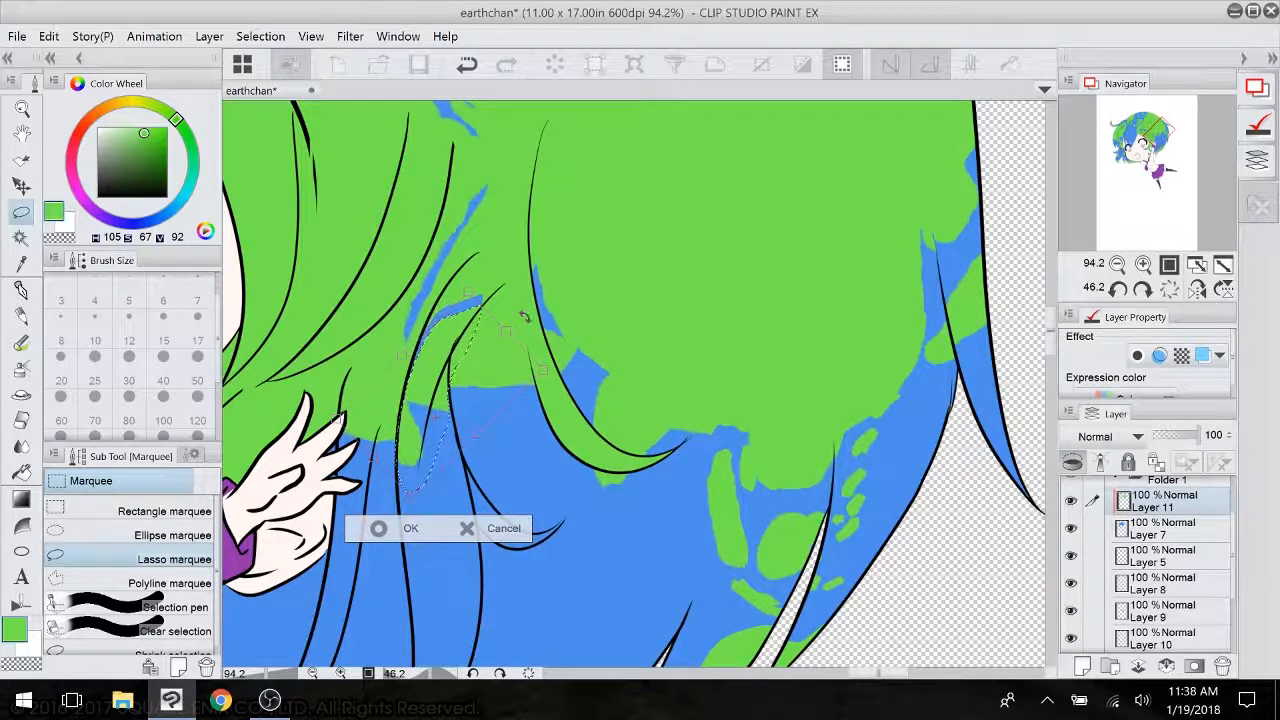
drag(524, 317, 520, 293)
key(Return)
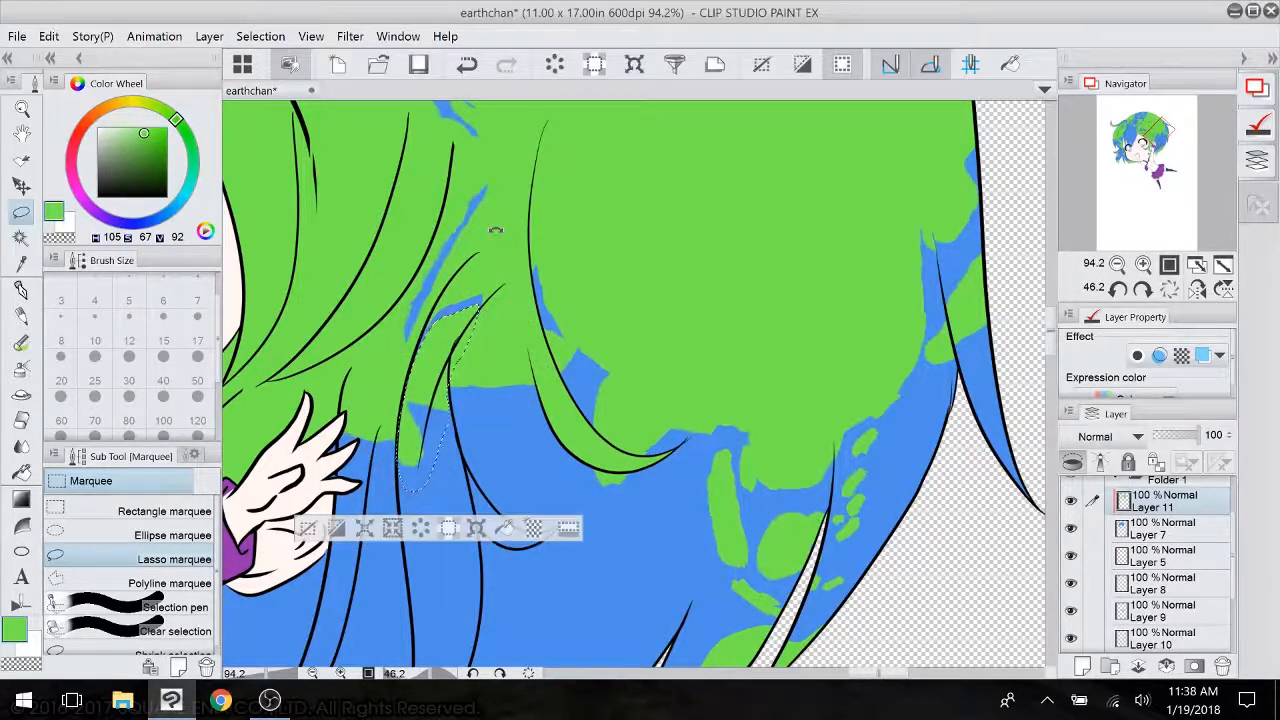
key(ctrl+d)
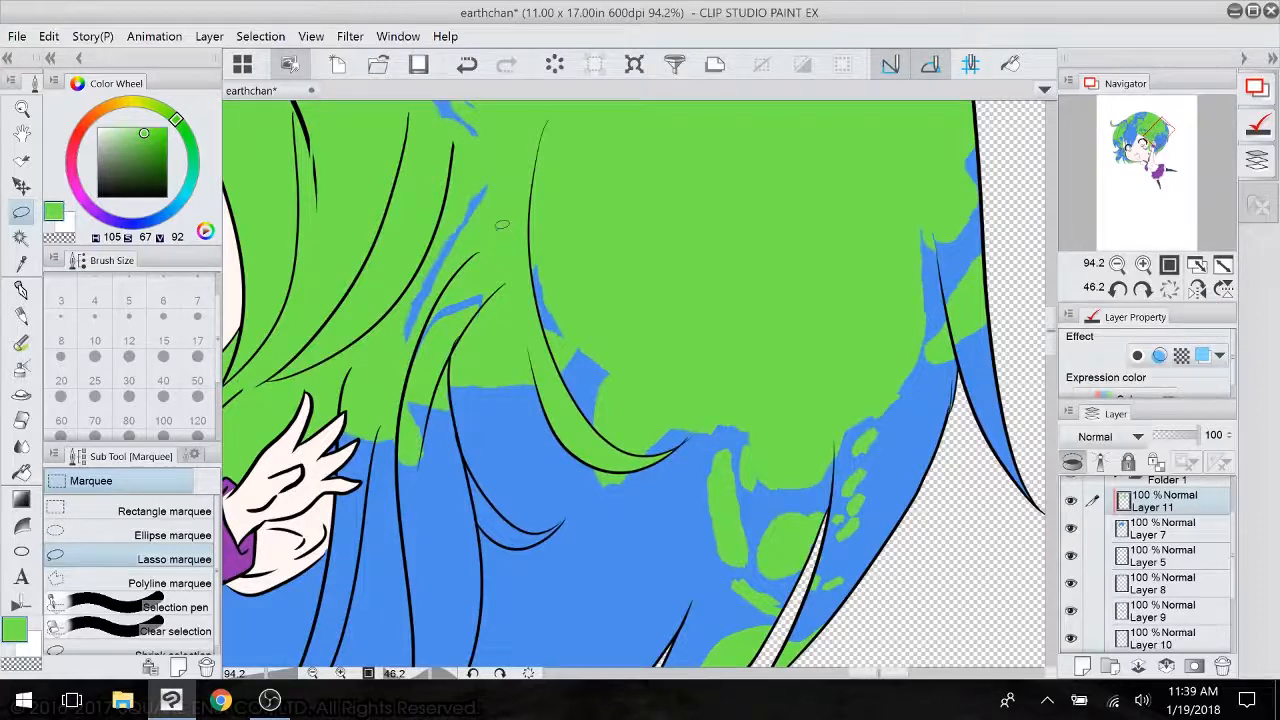
- Paint over the blue gap left at the upper end of the narrow curved strand with the Rough 1 brush
key(e)
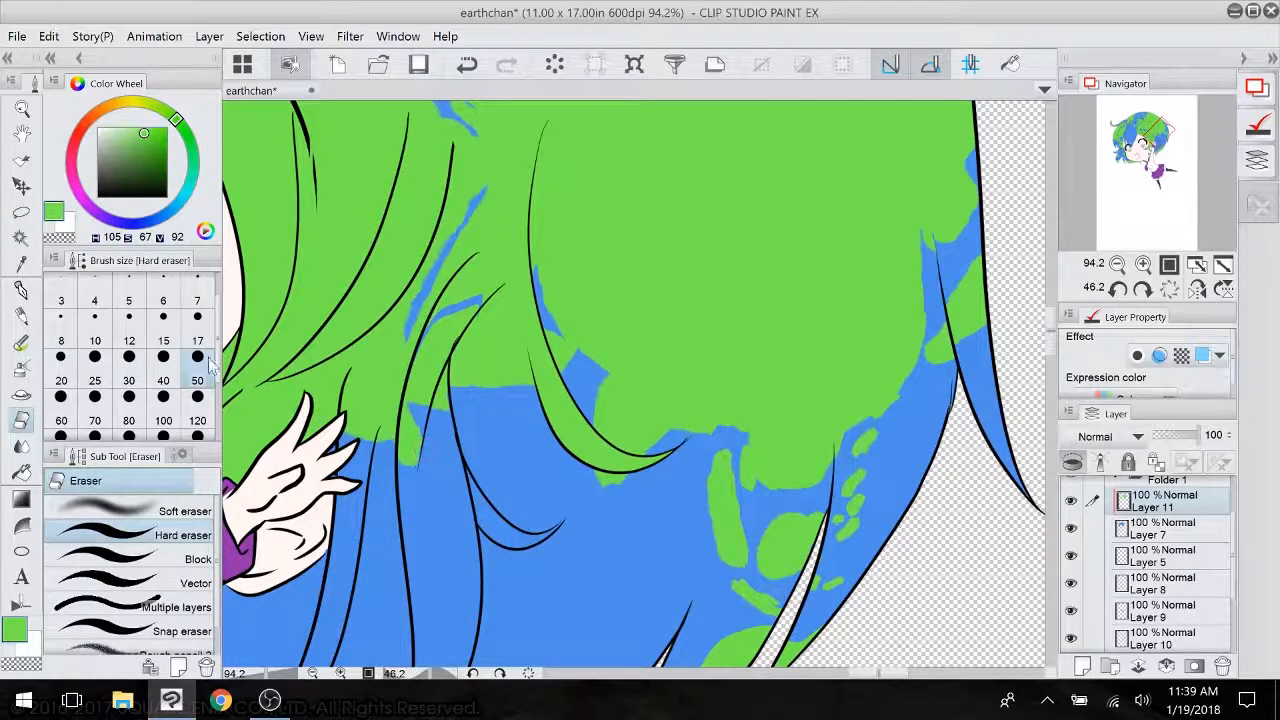
click(20, 289)
click(20, 342)
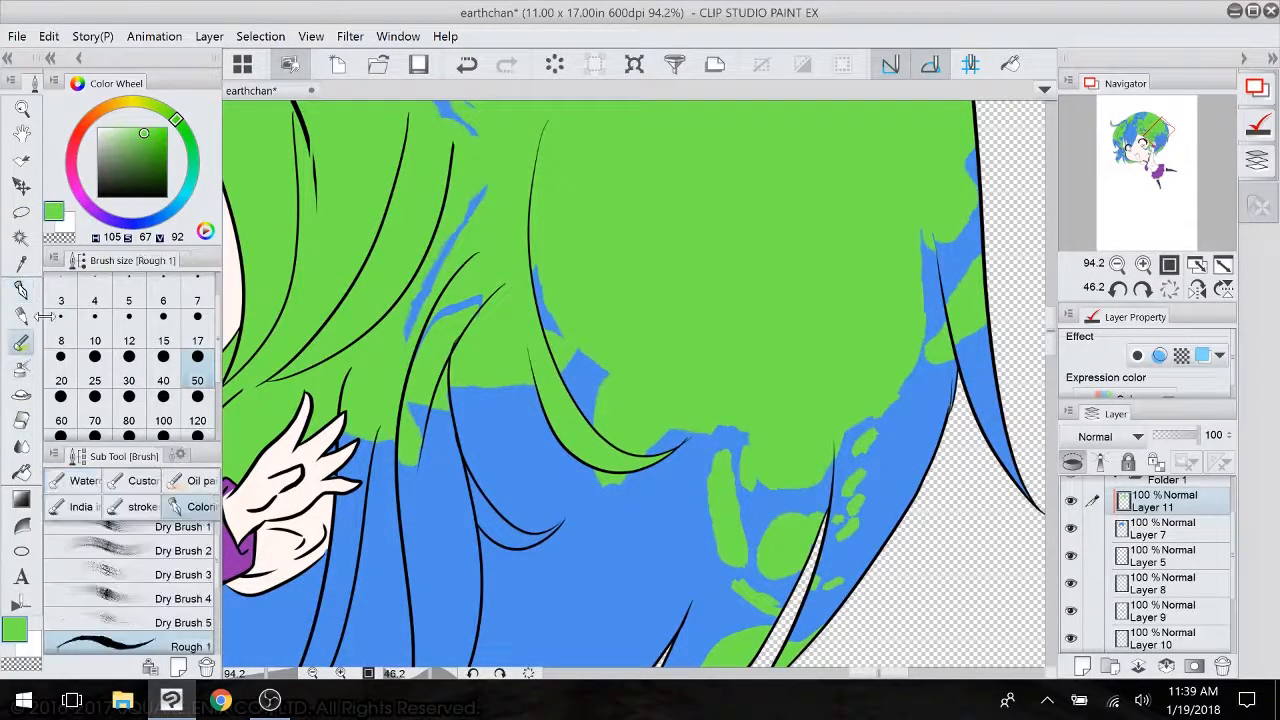
drag(440, 318, 487, 290)
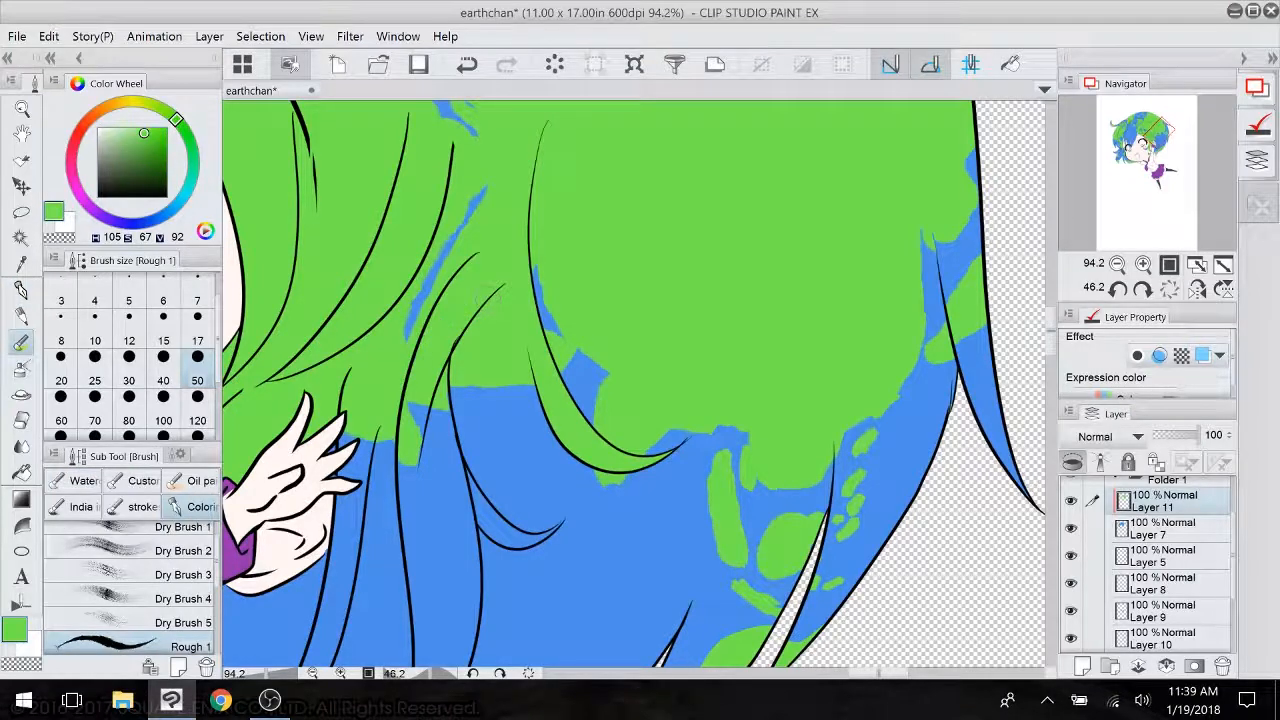
- Lasso the green and blue boundary in the strand along the cheek, move it slightly up and to the right, apply the transform, and deselect
scroll(518, 478, down, 3)
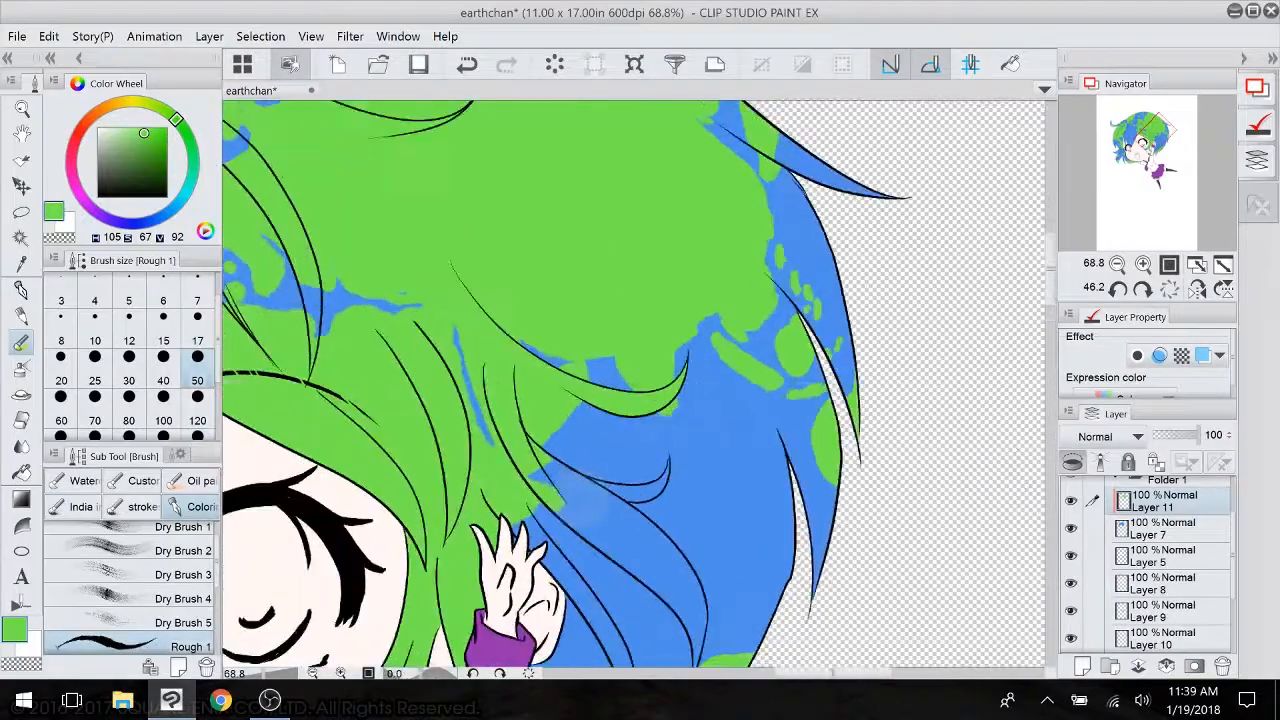
scroll(604, 480, down, 3)
scroll(604, 480, up, 3)
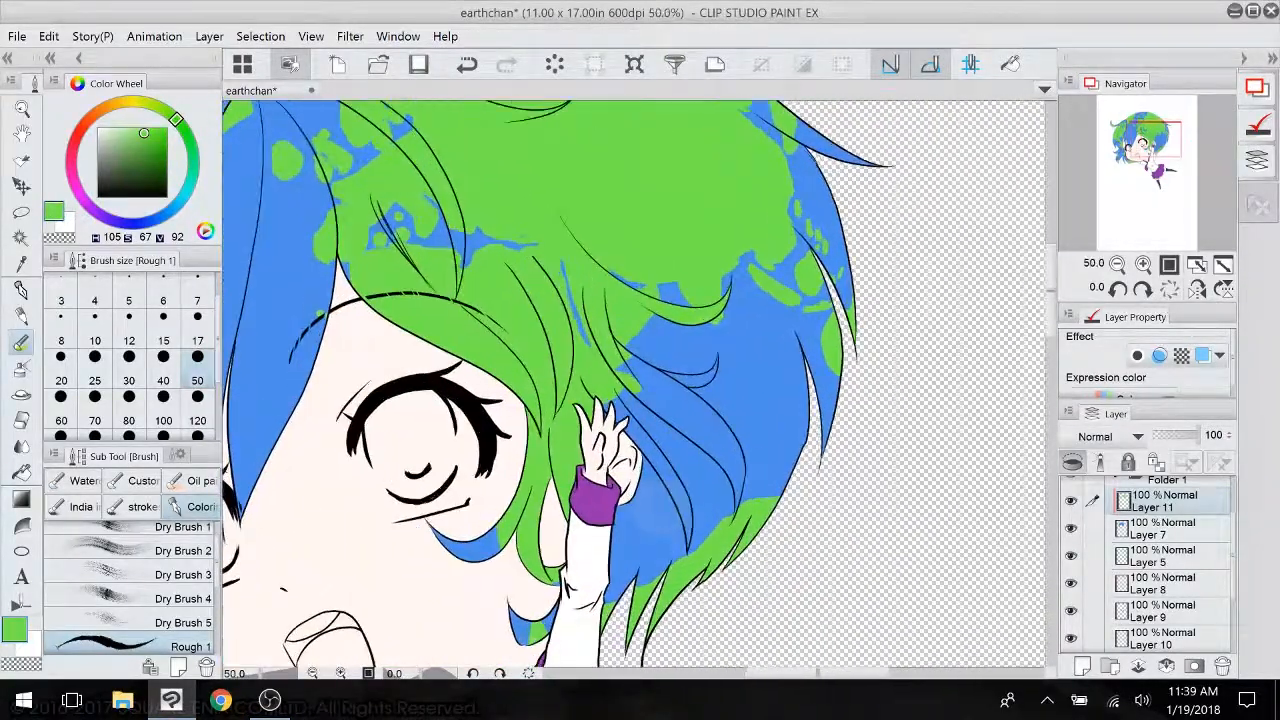
scroll(604, 420, up, 4)
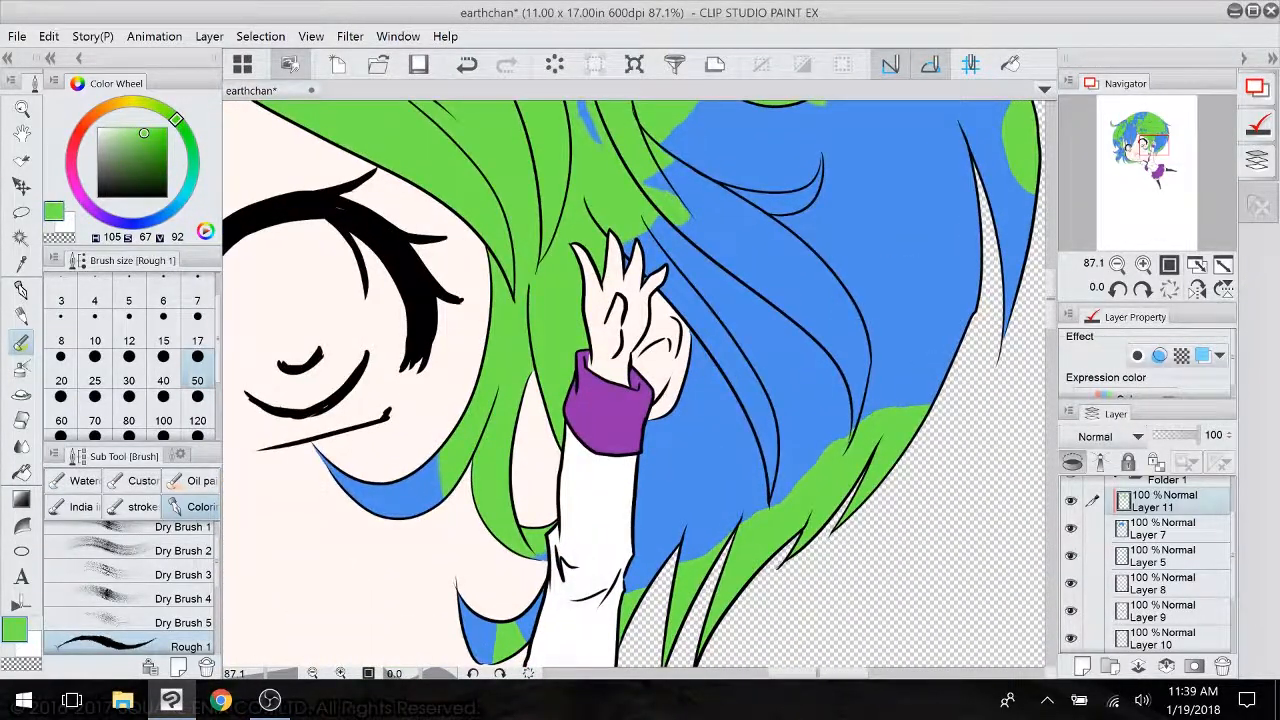
click(20, 214)
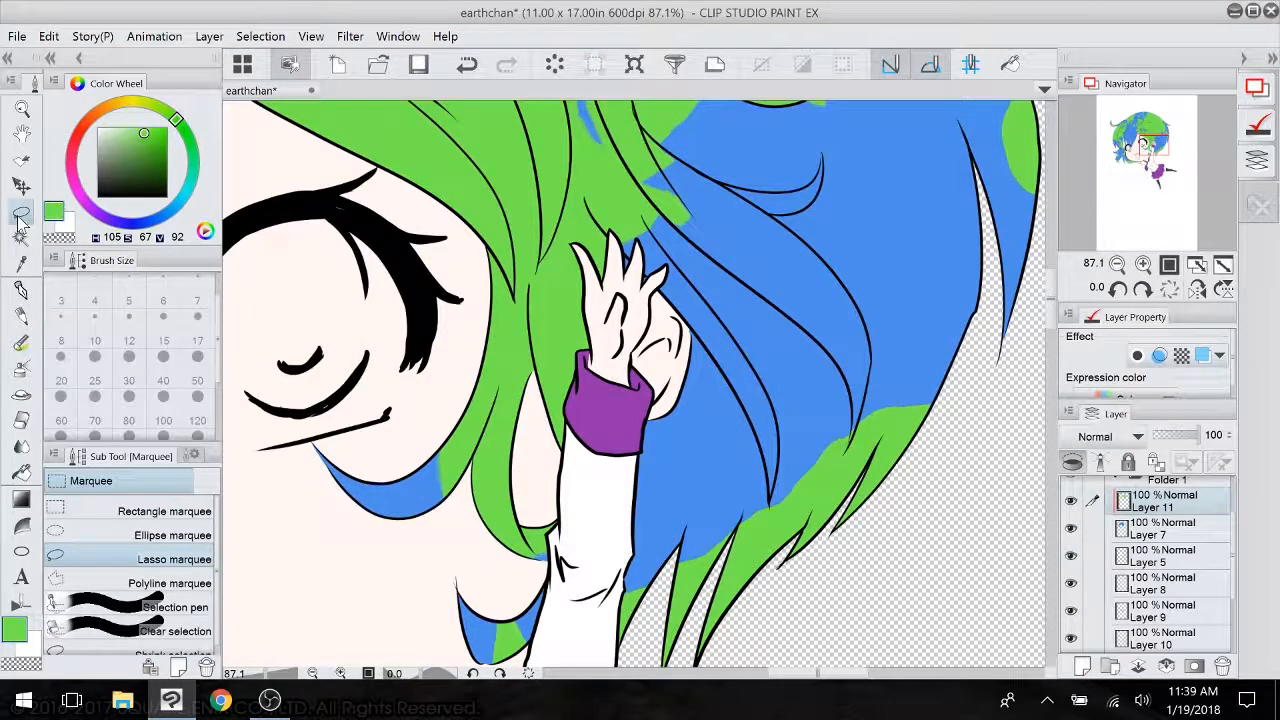
scroll(638, 384, down, 1)
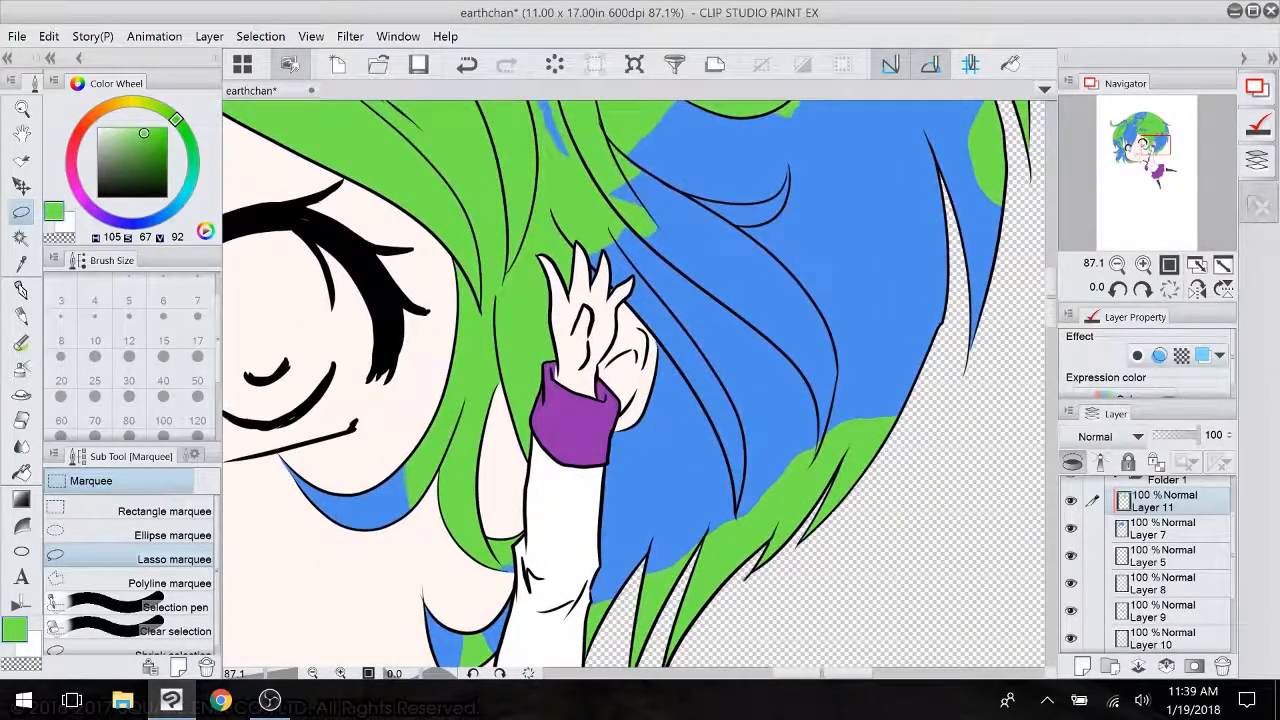
mouse_move(452, 316)
mouse_down()
mouse_move(385, 470)
mouse_move(410, 522)
mouse_move(450, 356)
mouse_up()
click(457, 560)
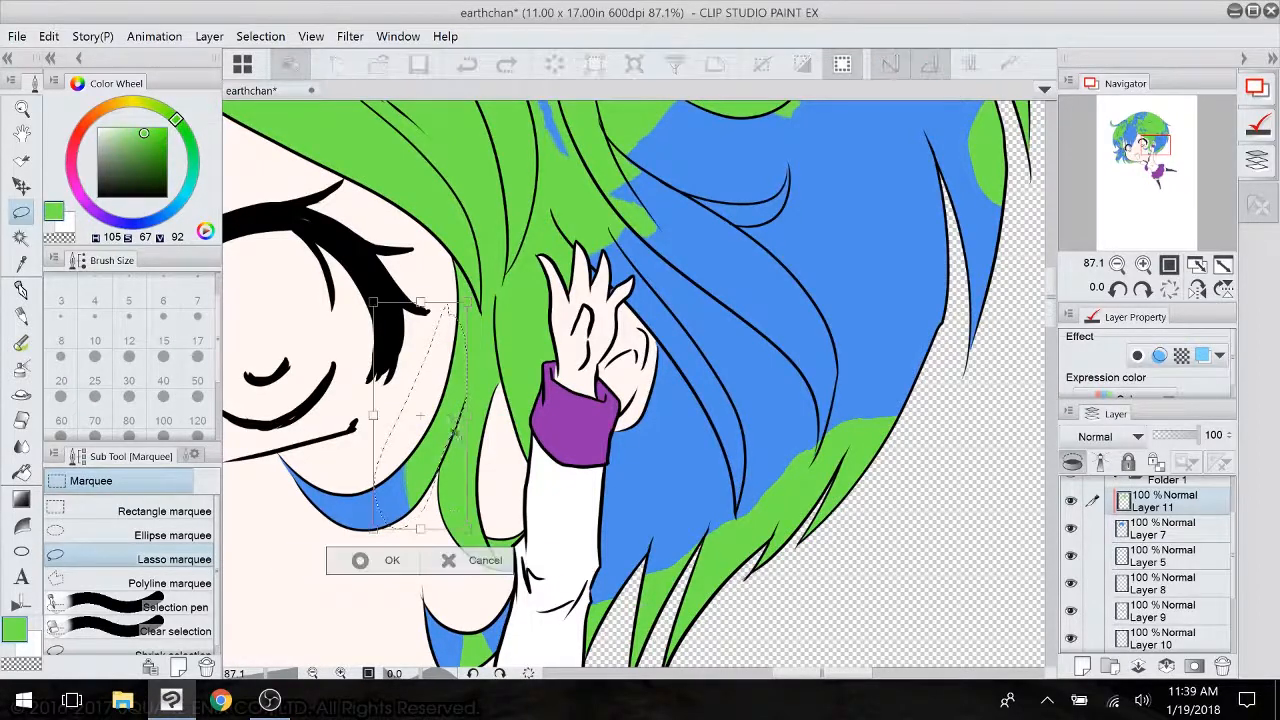
drag(460, 407, 462, 400)
key(Return)
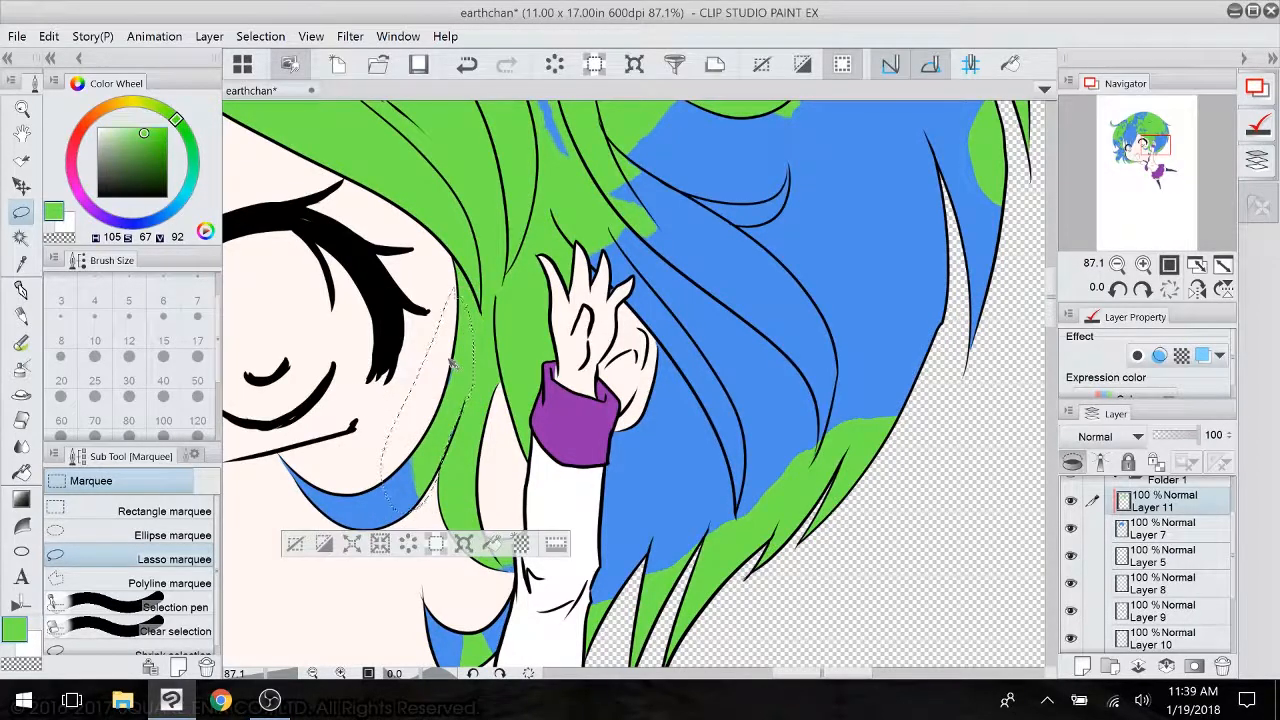
key(ctrl+d)
- Lasso the green below the blue channel in the strand above the raised hand, shift it downward to widen the channel, apply the transform, and deselect
mouse_move(473, 344)
mouse_down()
mouse_move(447, 288)
mouse_move(452, 352)
mouse_up()
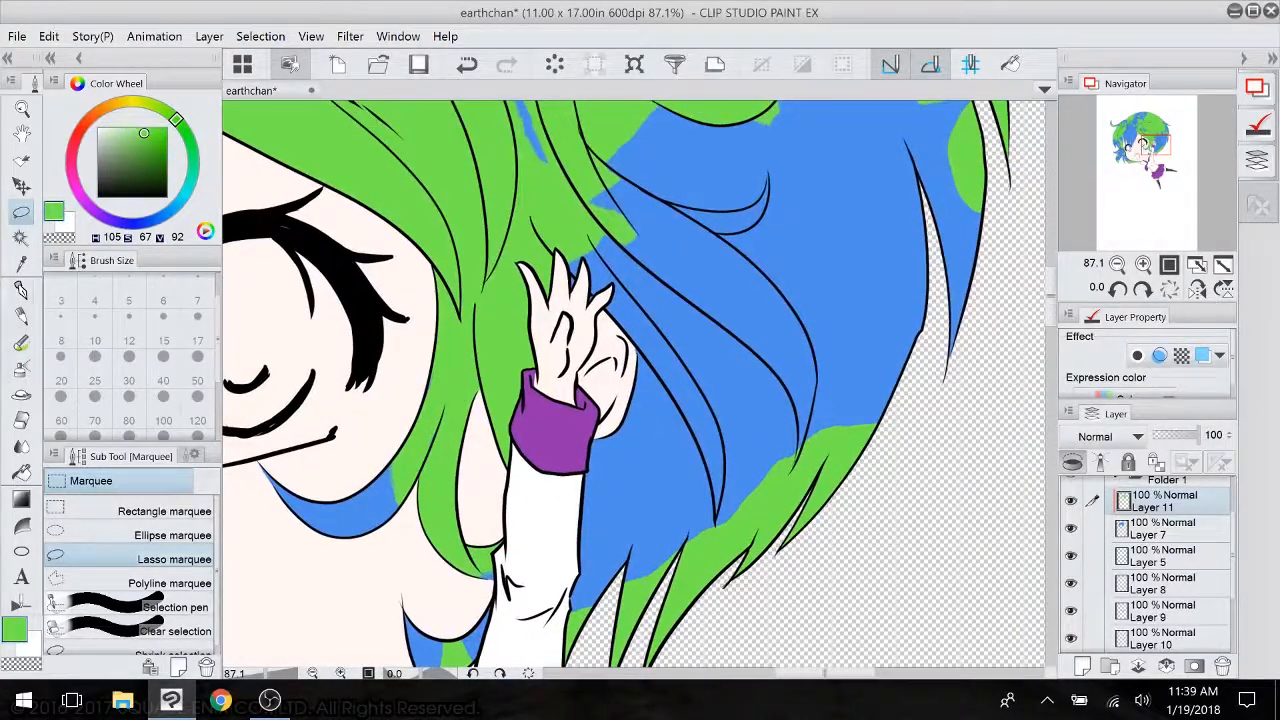
key(b)
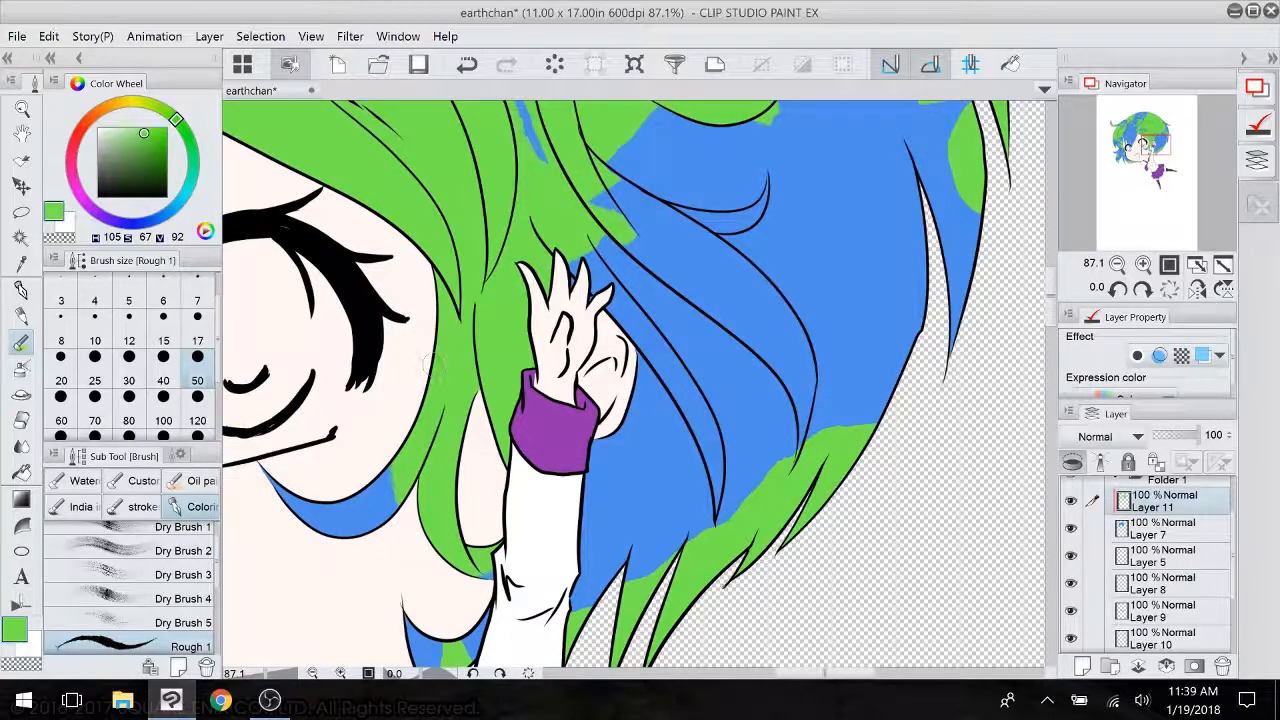
drag(428, 355, 364, 403)
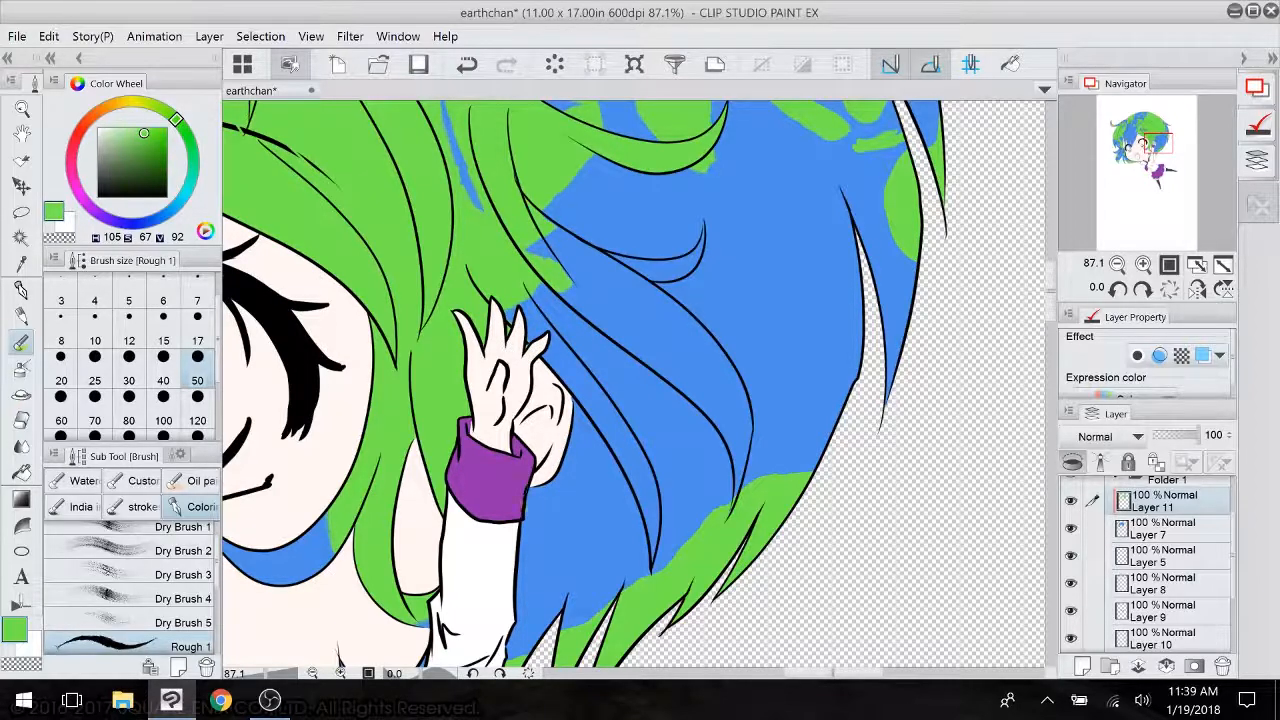
drag(490, 500, 539, 631)
mouse_move(541, 430)
mouse_down()
mouse_move(533, 510)
mouse_move(520, 512)
mouse_up()
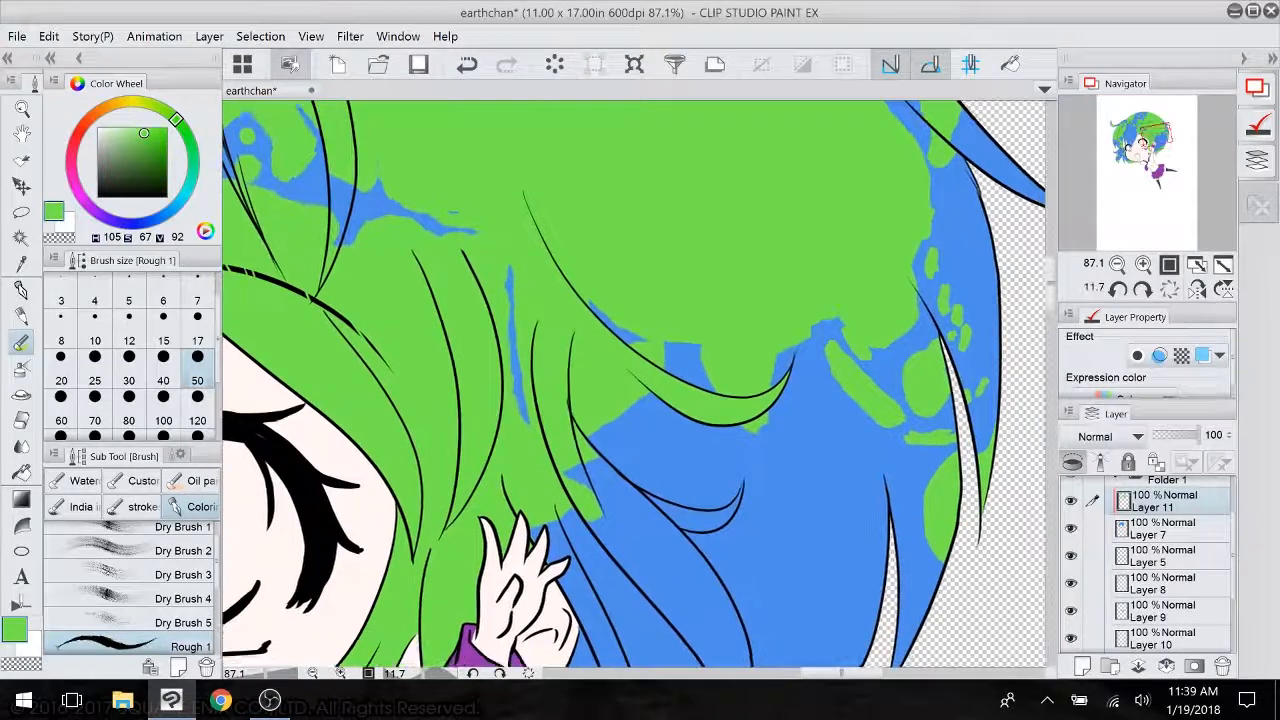
click(24, 213)
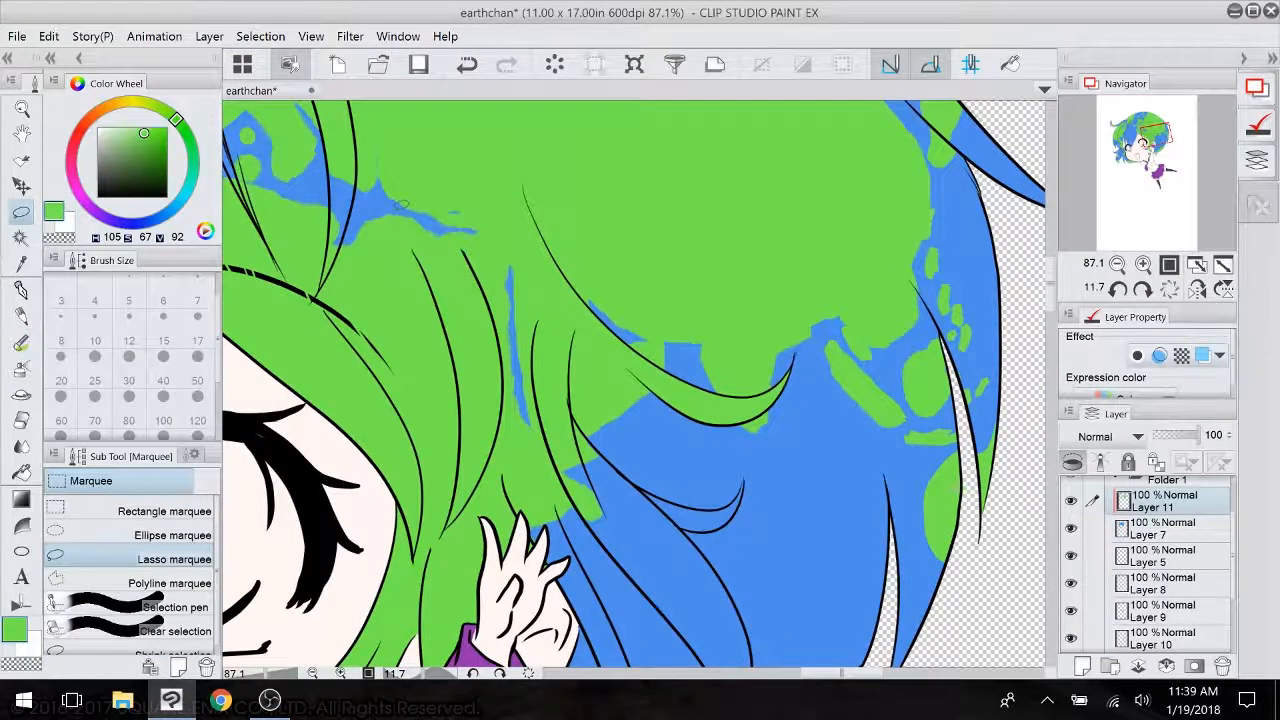
mouse_move(392, 209)
mouse_down()
mouse_move(458, 325)
mouse_move(479, 278)
mouse_move(473, 255)
mouse_move(450, 217)
mouse_move(398, 208)
mouse_up()
click(464, 364)
drag(456, 278, 478, 324)
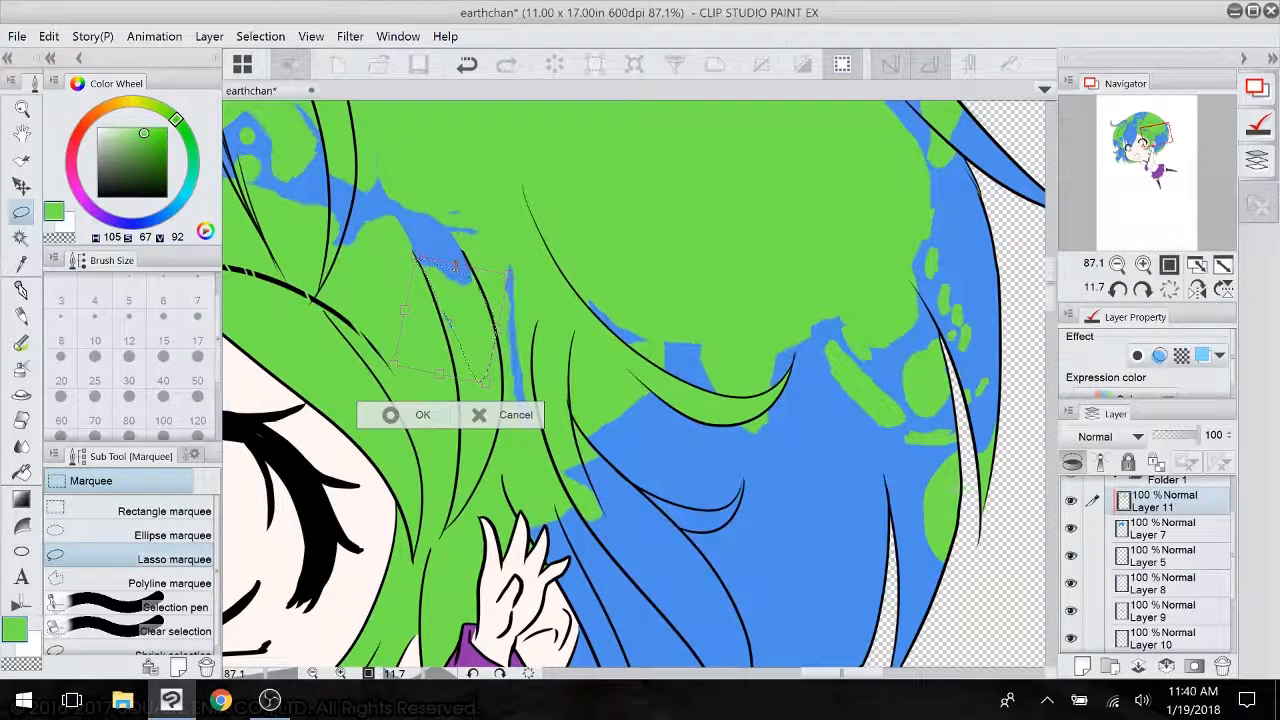
key(Return)
key(ctrl+d)
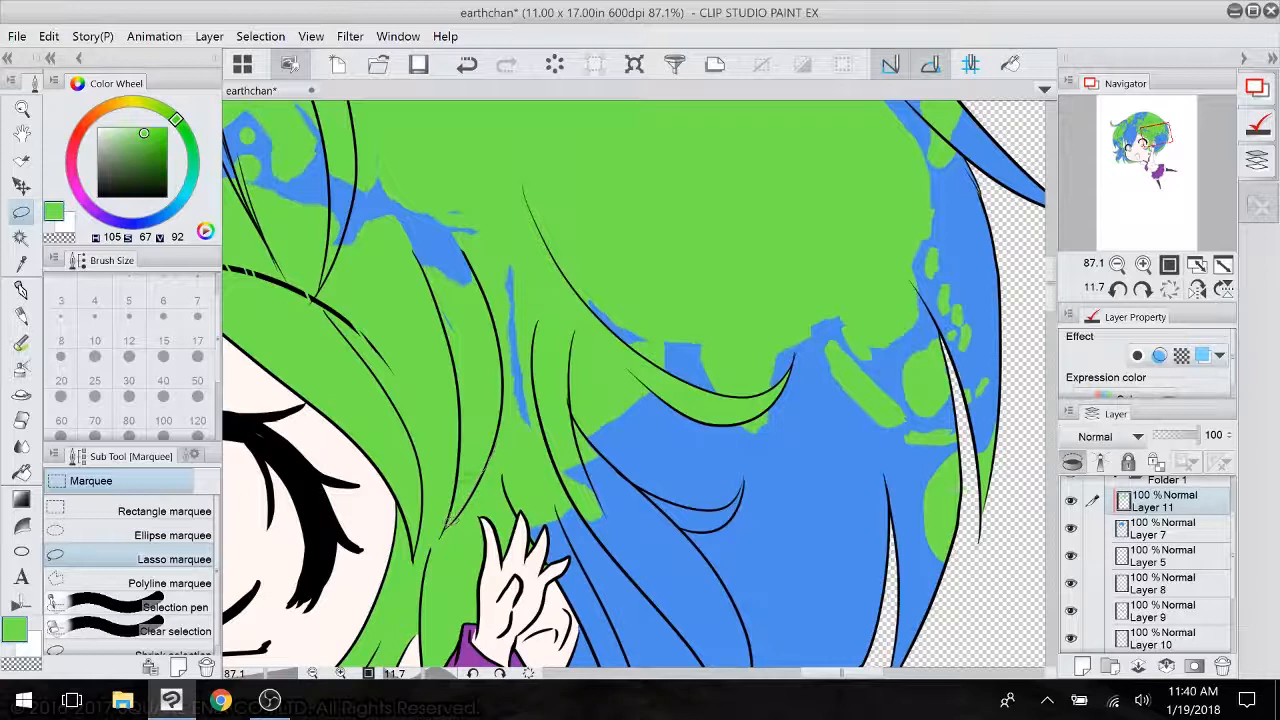
- Lasso the lower tip of the green strand above the raised hand, delete its green to expose the blue, and deselect
drag(475, 373, 481, 393)
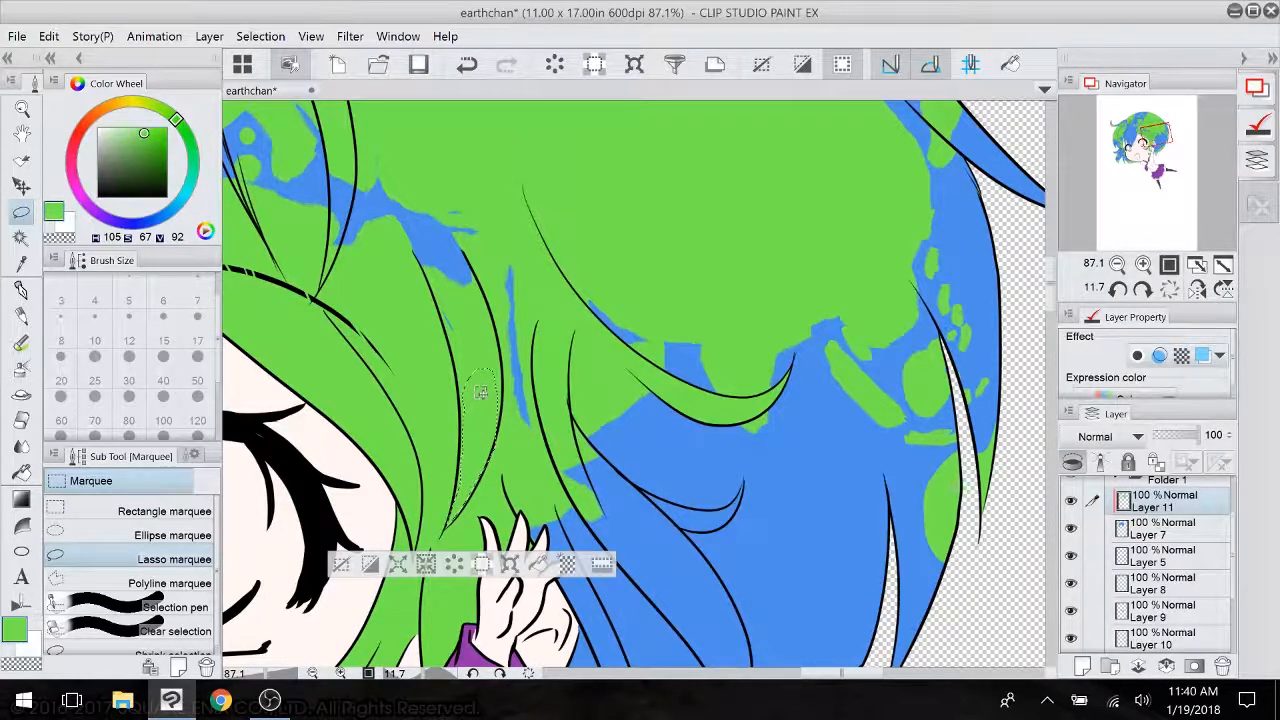
key(Delete)
key(ctrl+d)
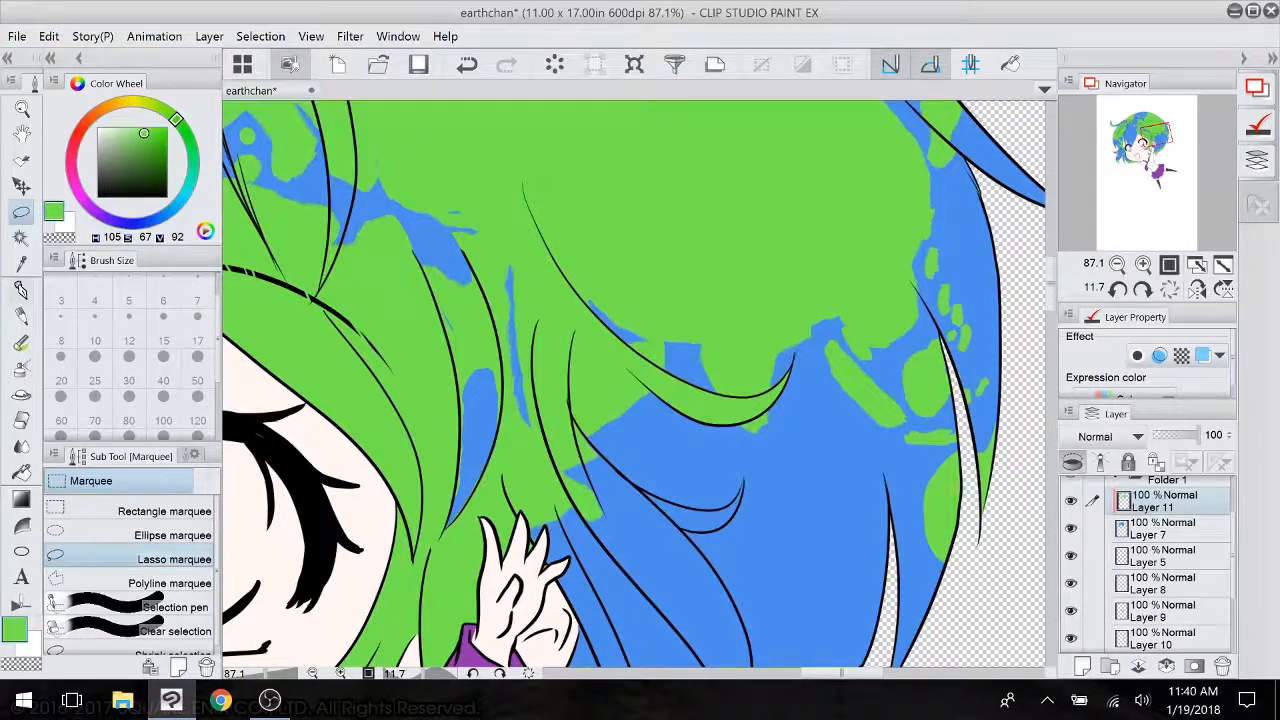
- Paint over the thin blue slivers at the end of the widened channel in green with the Rough 1 brush
click(19, 289)
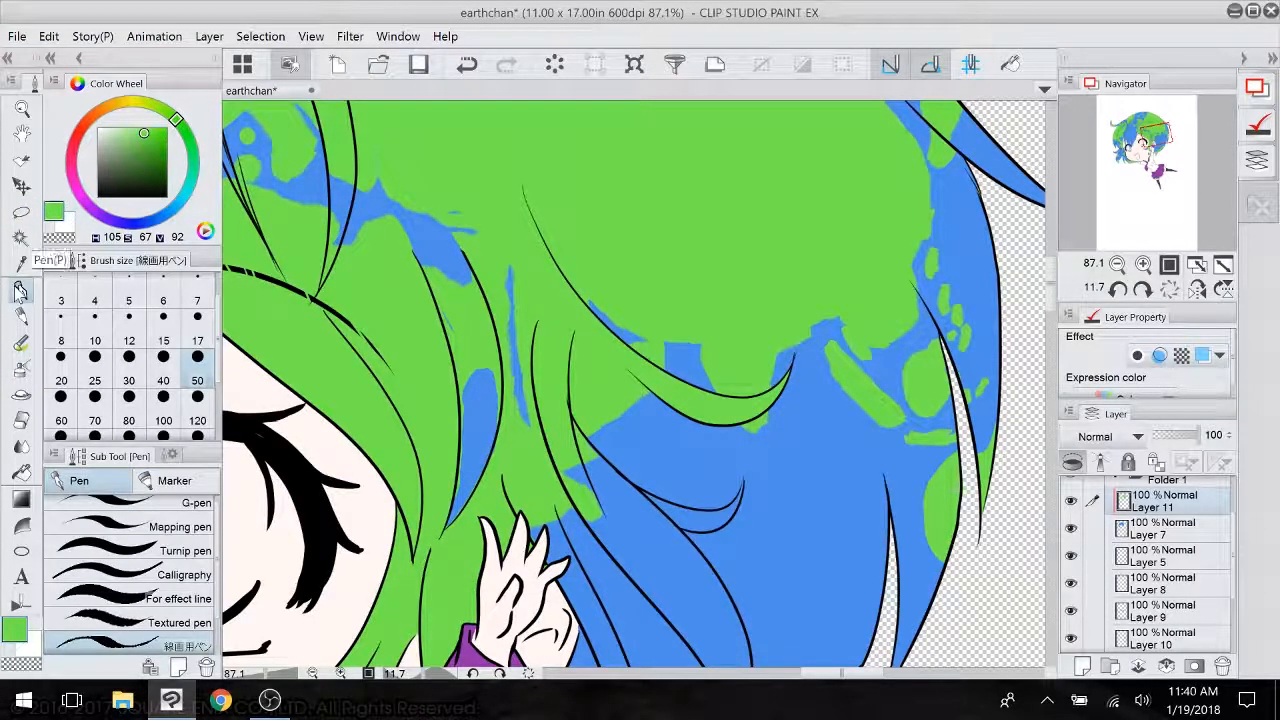
click(21, 343)
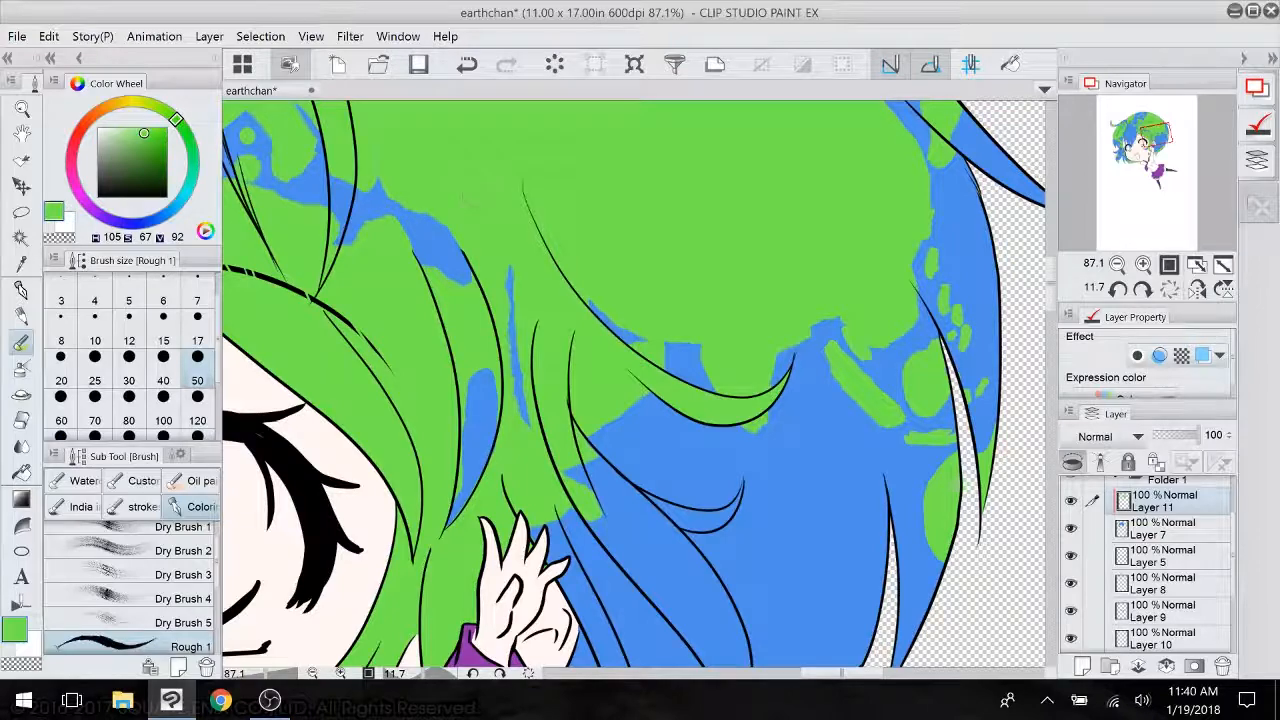
drag(472, 198, 684, 236)
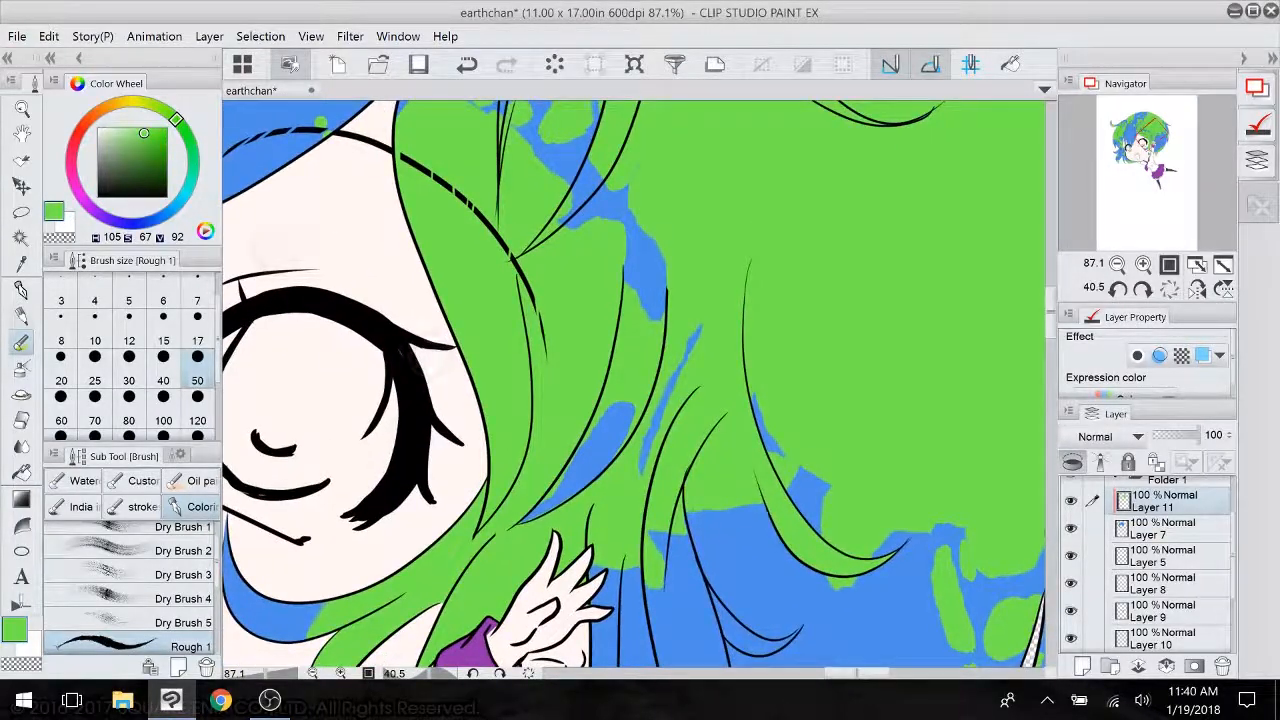
- Lasso a coastline shape along the face-side edge of the green bangs beside the eye, and delete the green inside it
key(m)
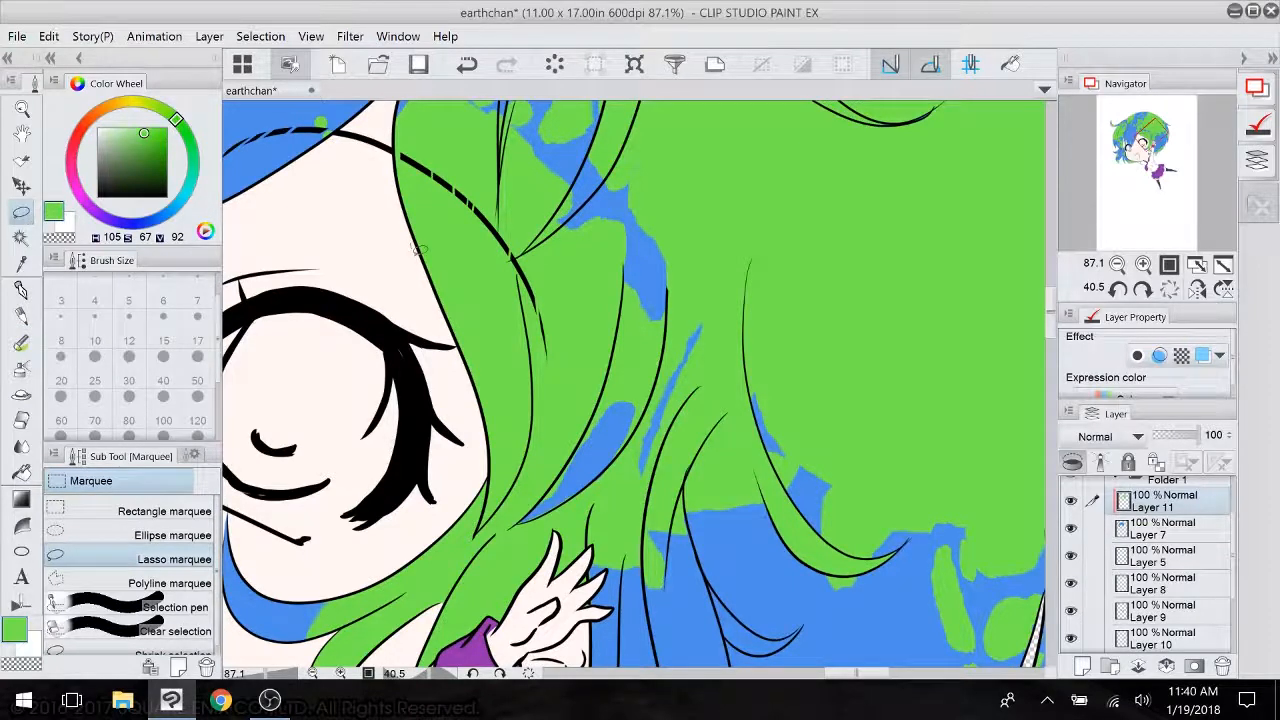
mouse_move(418, 251)
mouse_down()
mouse_move(496, 318)
mouse_move(513, 396)
mouse_move(475, 467)
mouse_move(468, 458)
mouse_move(504, 443)
mouse_move(482, 525)
mouse_move(474, 455)
mouse_move(427, 355)
mouse_move(416, 250)
mouse_up()
key(Delete)
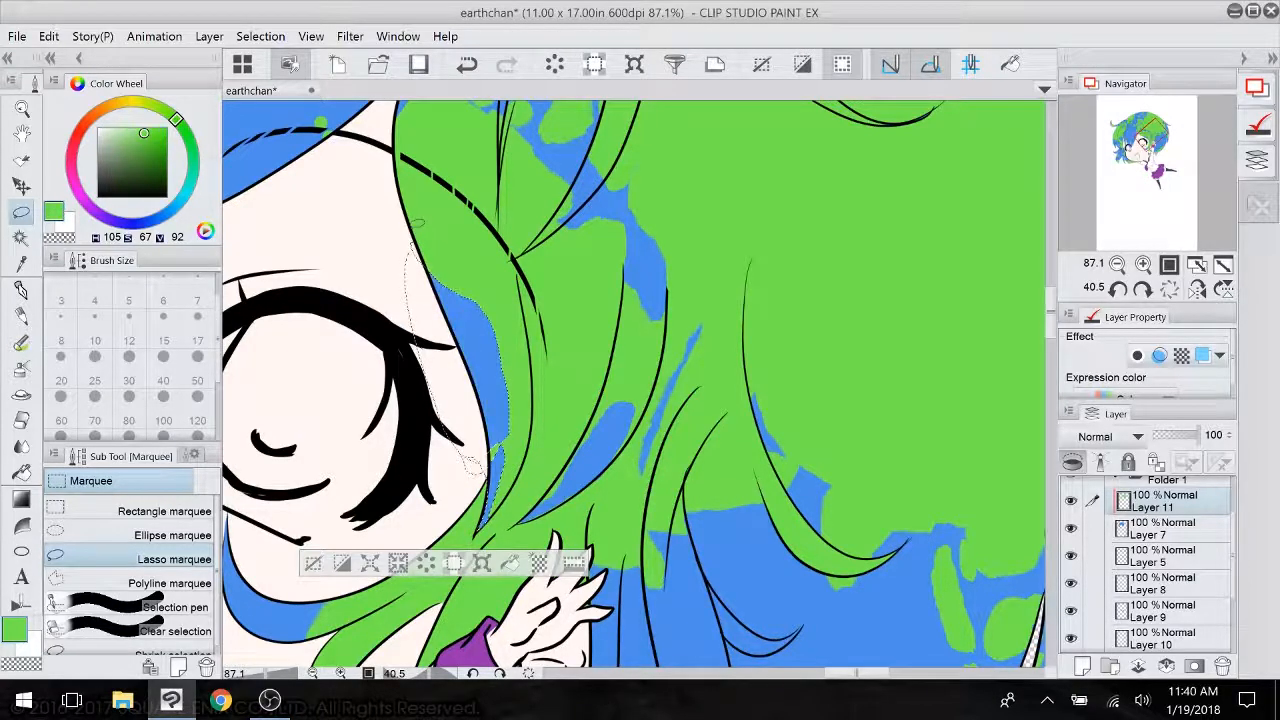
- Deselect, then refine the blue cutout's edge beside the eye and add a small green island in the blue pocket above the raised hand
key(ctrl+d)
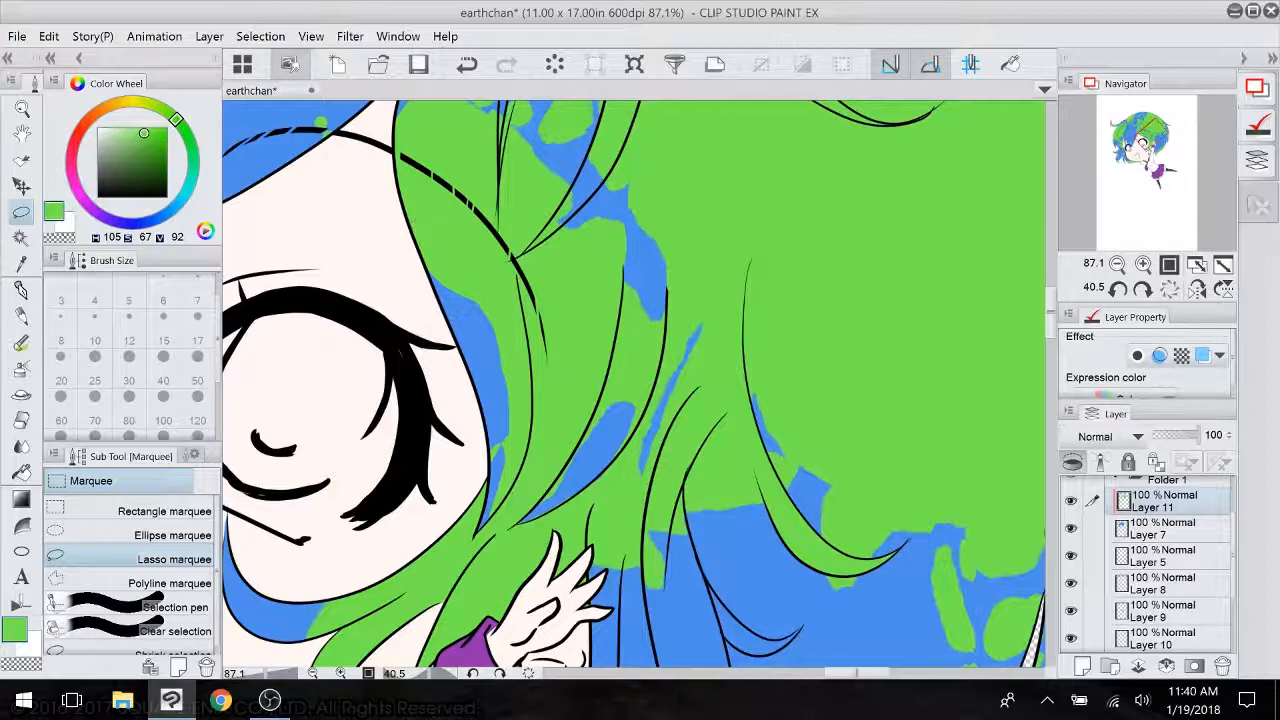
drag(417, 223, 350, 392)
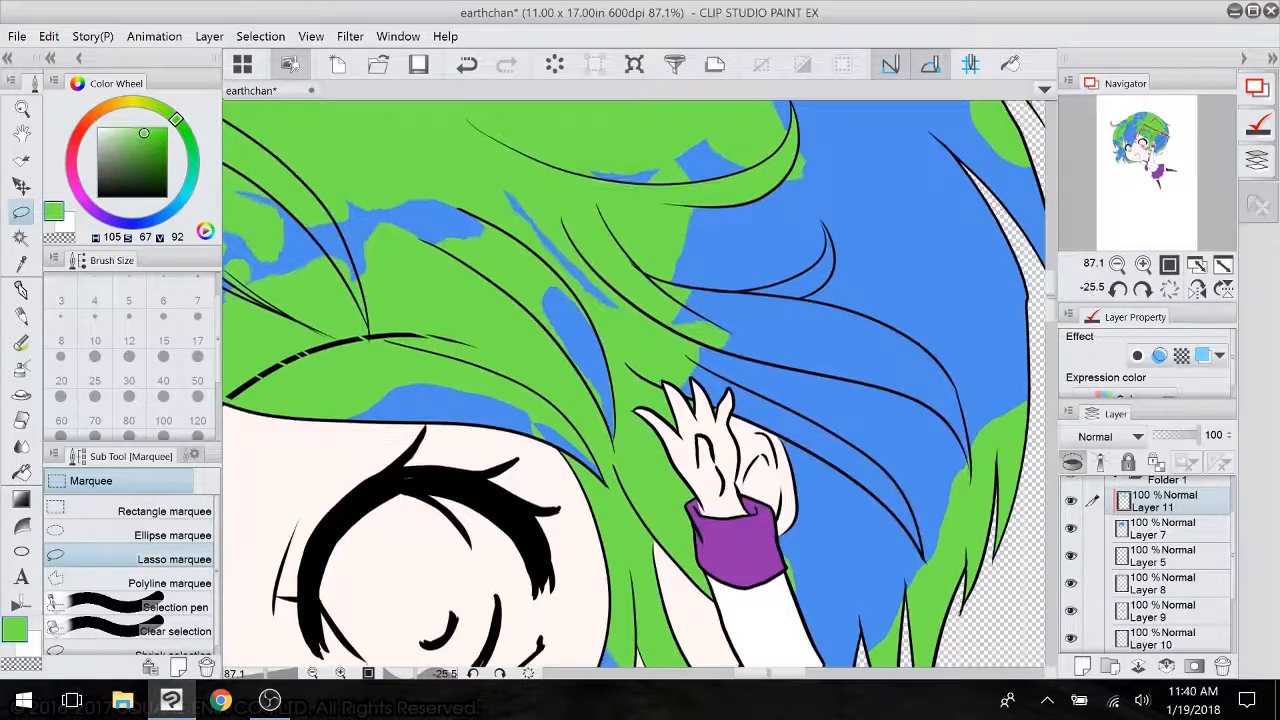
click(21, 342)
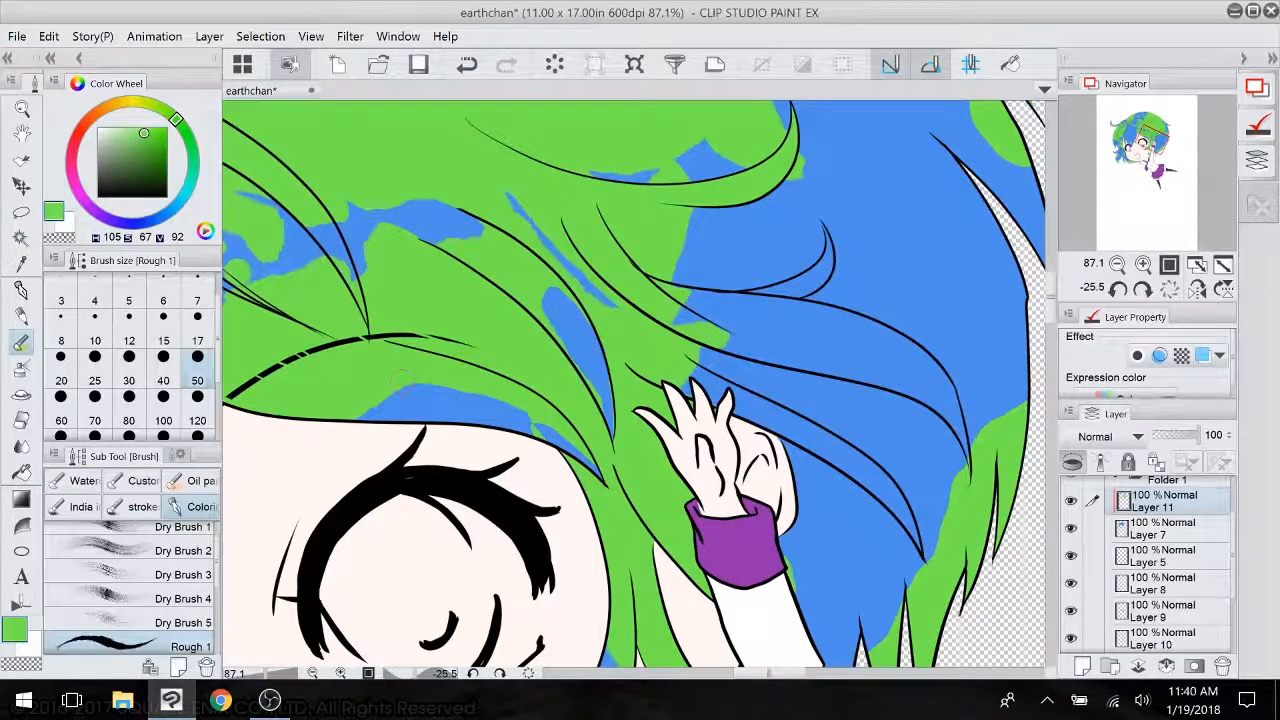
mouse_move(408, 378)
mouse_down()
mouse_move(287, 284)
mouse_move(466, 162)
mouse_move(516, 265)
mouse_up()
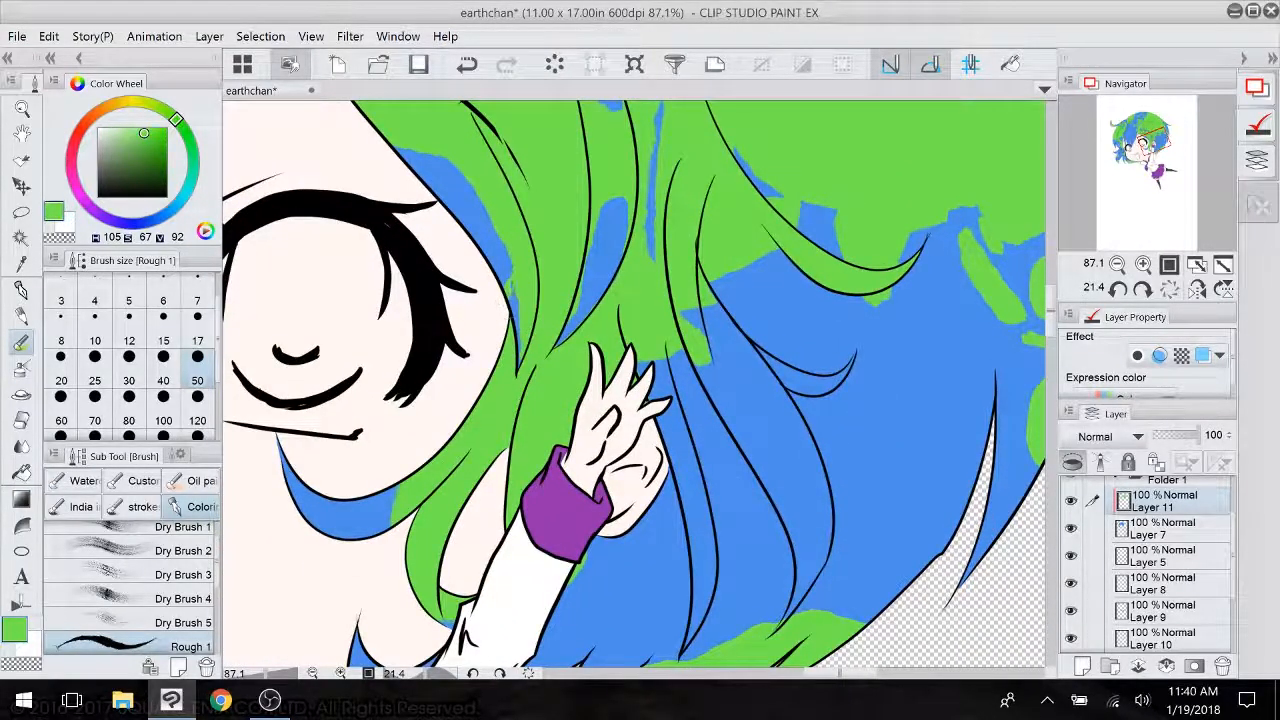
drag(503, 292, 570, 178)
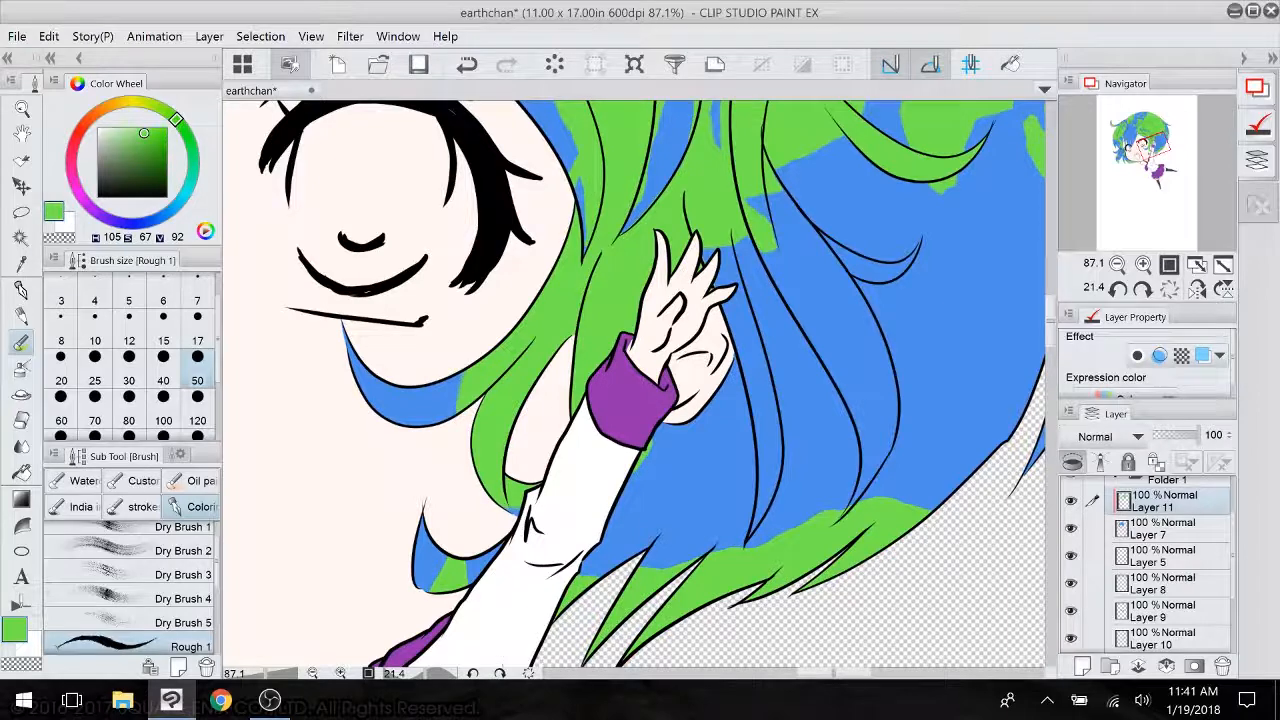
drag(634, 400, 526, 592)
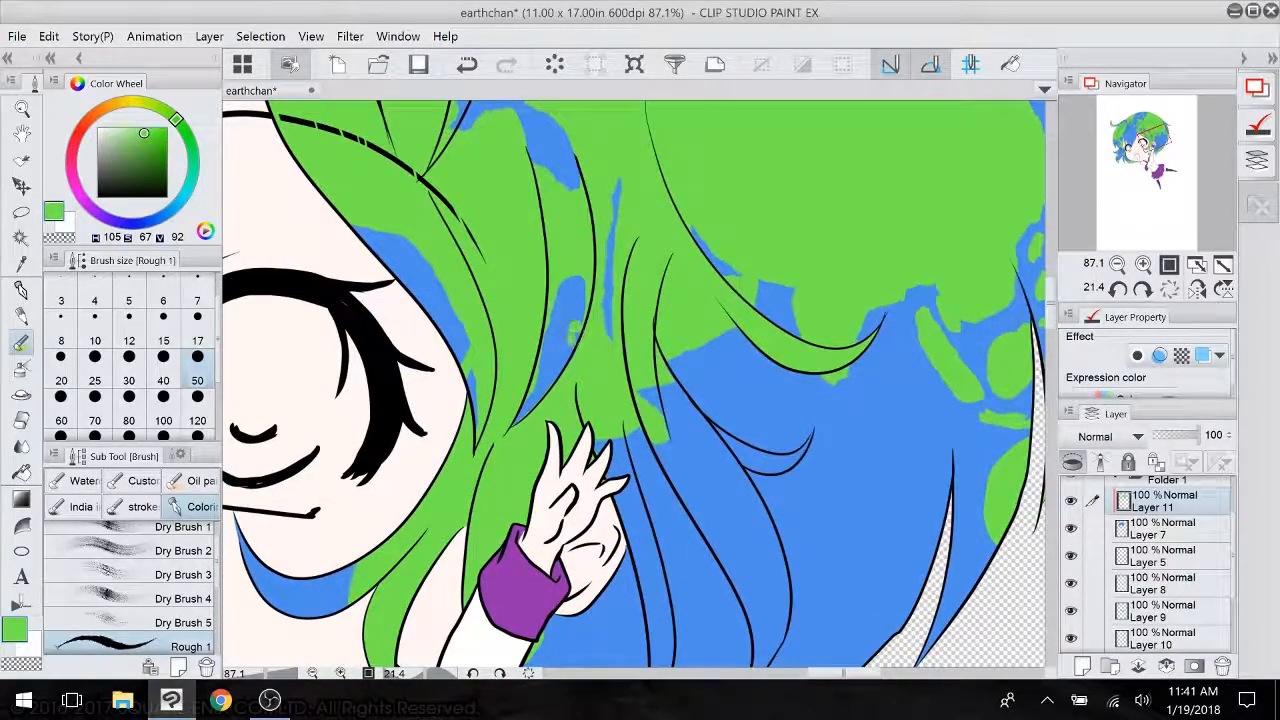
drag(600, 270, 710, 582)
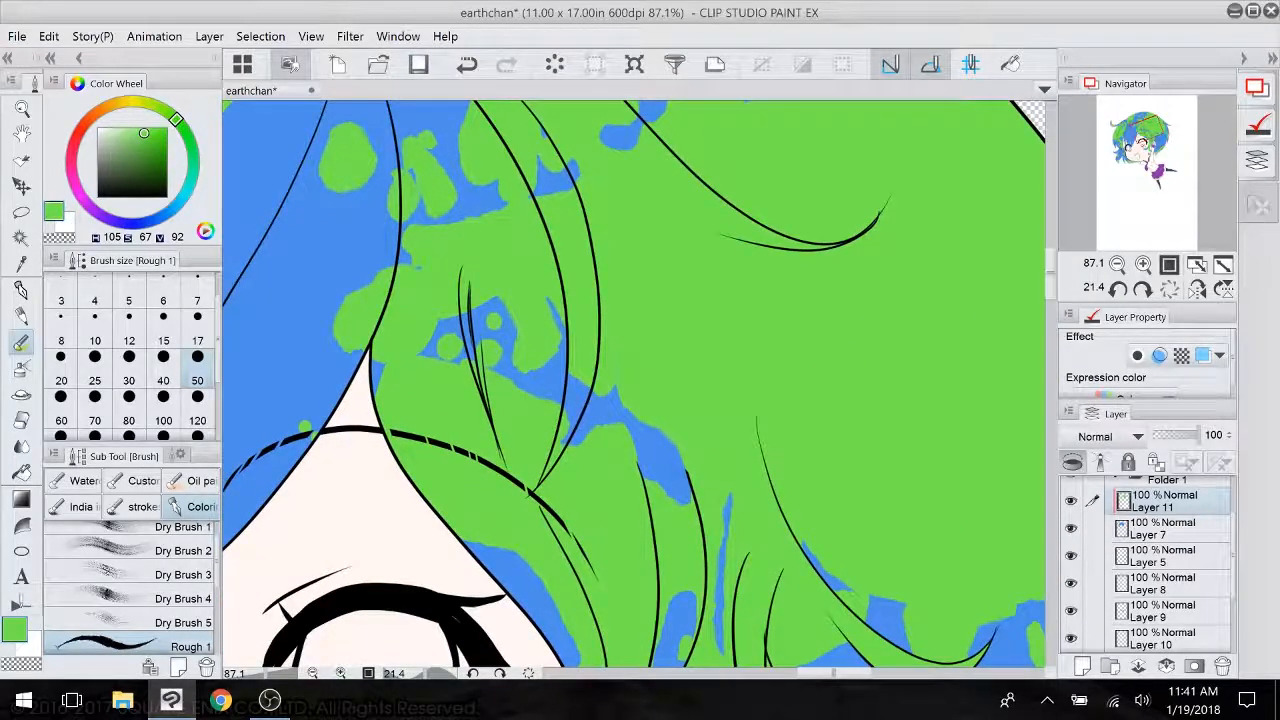
- Erase a thin sliver of green along the long curved strand line at the crown with the Hard eraser, touching up its edge with Rough 1
scroll(582, 282, up, 3)
drag(582, 282, 528, 347)
scroll(680, 405, down, 1)
drag(680, 405, 459, 624)
key(asciicircum)
key(asciicircum)
key(asciicircum)
key(asciicircum)
key(asciicircum)
key(asciicircum)
key(asciicircum)
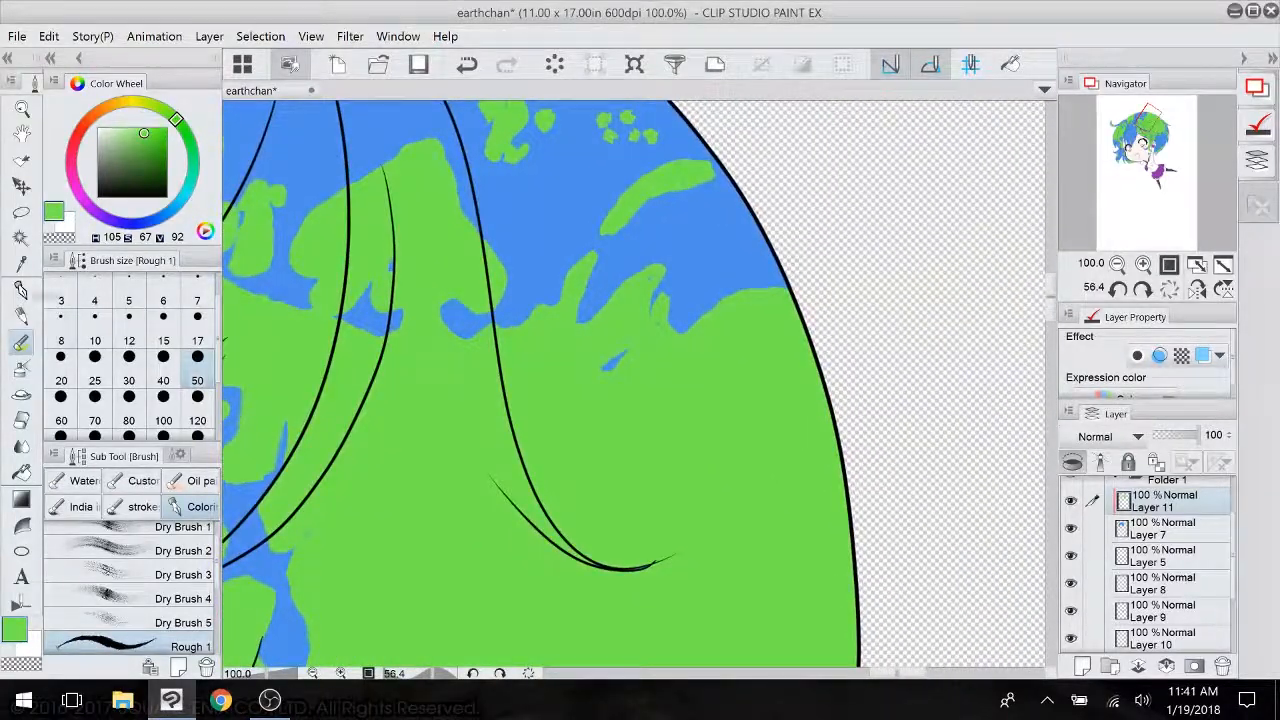
click(22, 420)
drag(474, 222, 487, 302)
drag(470, 224, 528, 488)
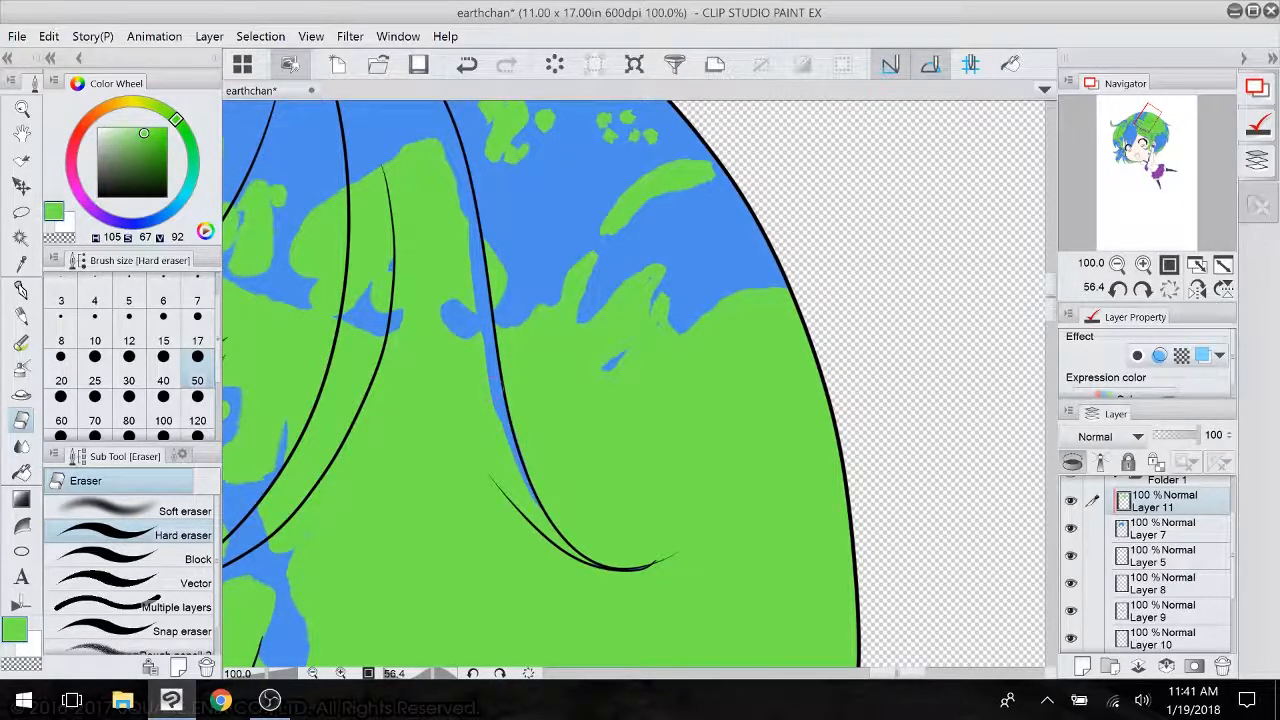
click(23, 342)
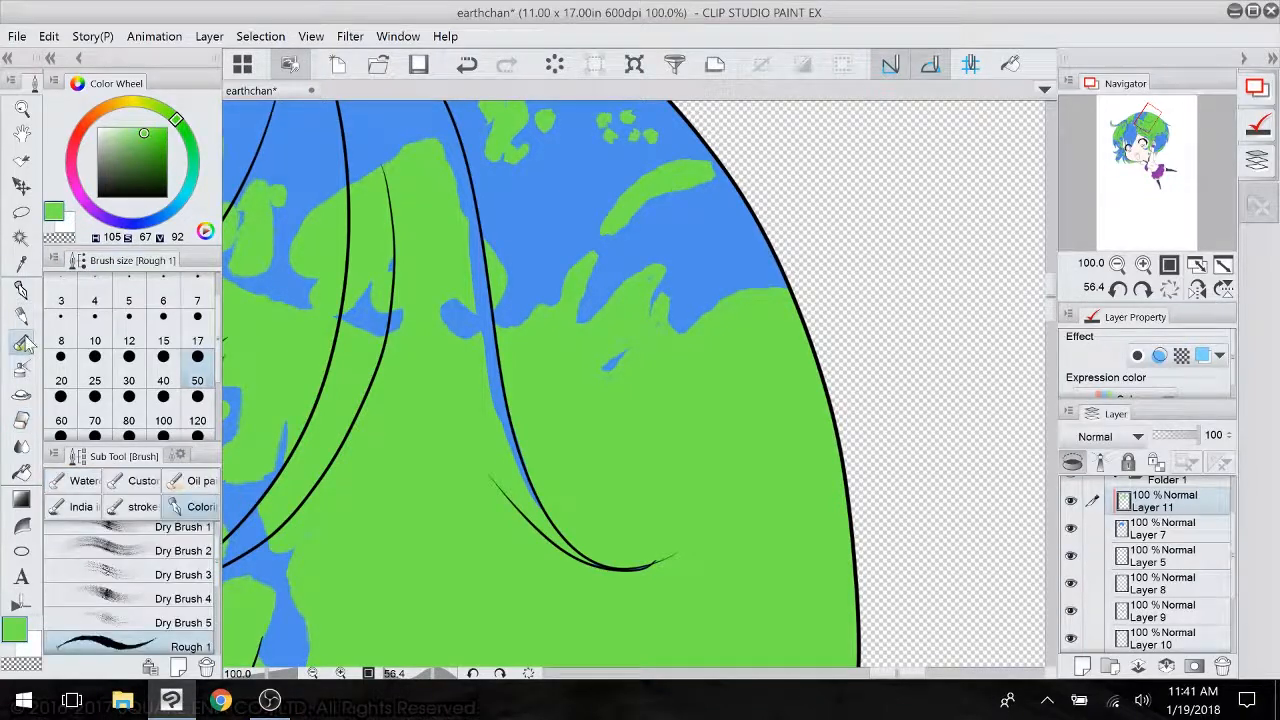
drag(488, 352, 494, 418)
- Lasso the green inside the narrow curved strand near the crown, shift it slightly upward to offset its coastline, apply the transform, and deselect
click(21, 212)
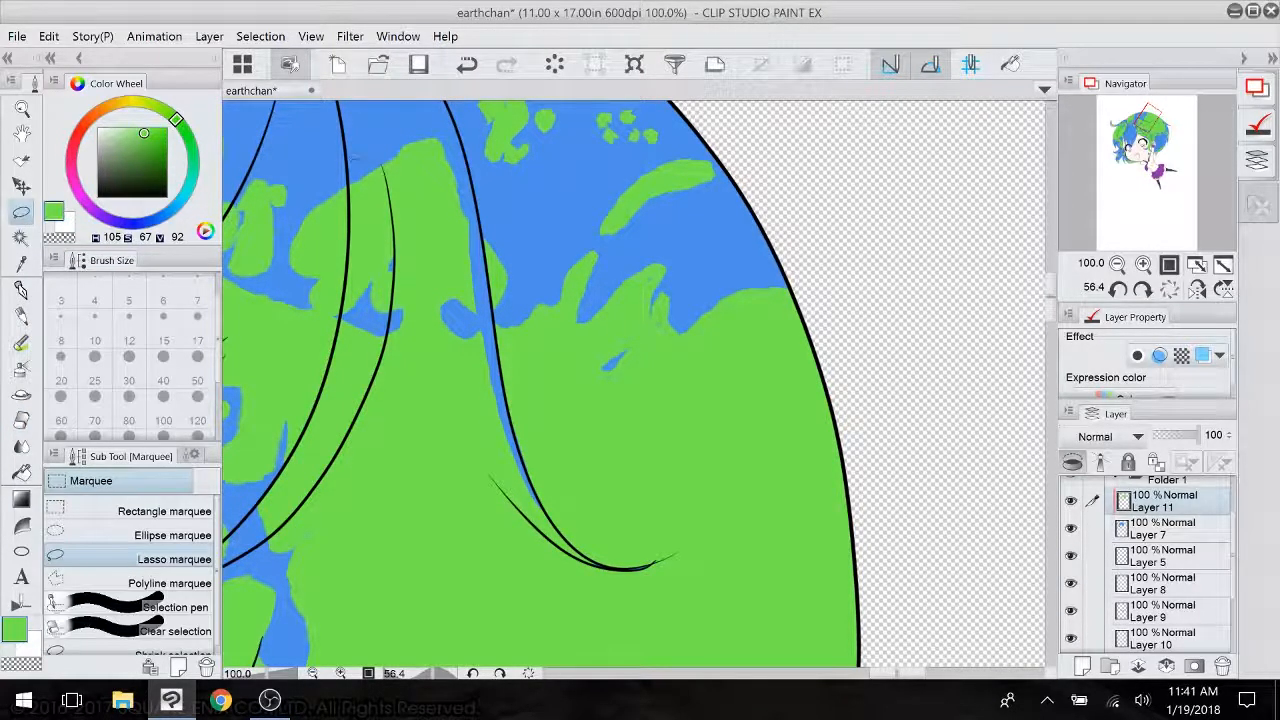
drag(352, 257, 334, 358)
drag(280, 526, 366, 409)
drag(385, 140, 362, 130)
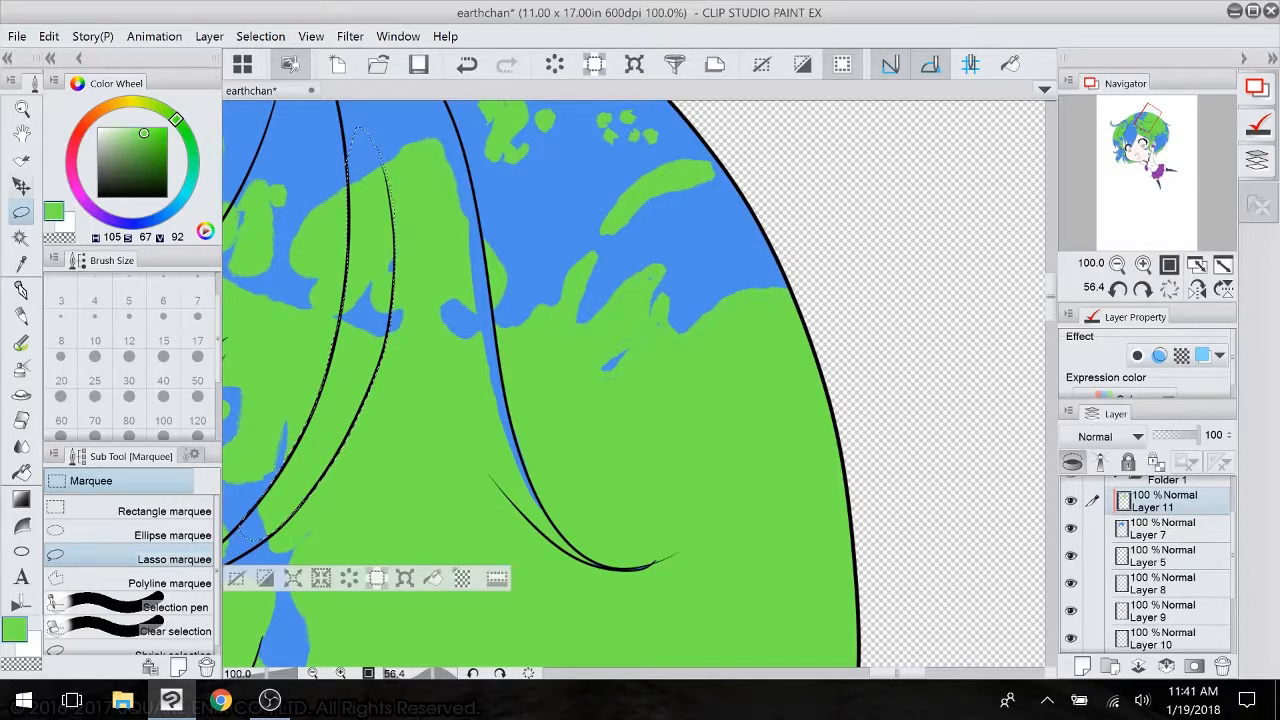
click(404, 577)
drag(365, 402, 380, 383)
drag(548, 290, 547, 265)
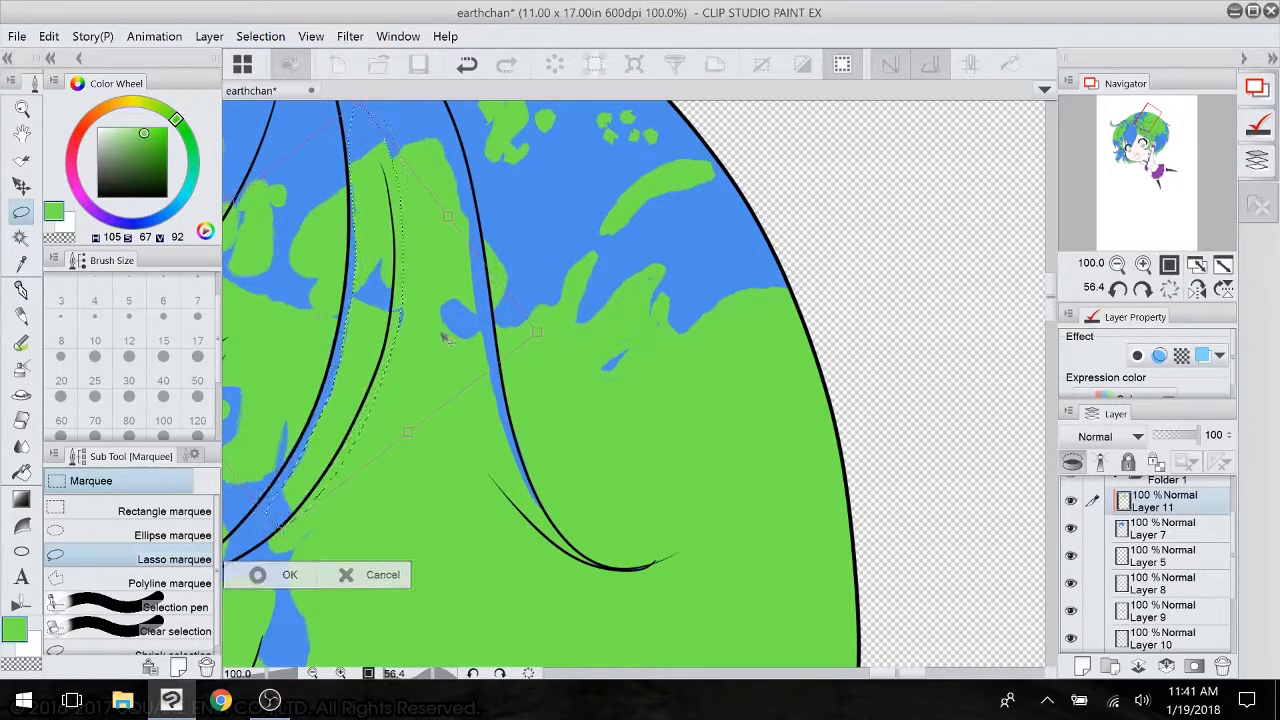
drag(443, 334, 437, 330)
drag(540, 239, 420, 366)
drag(528, 325, 454, 341)
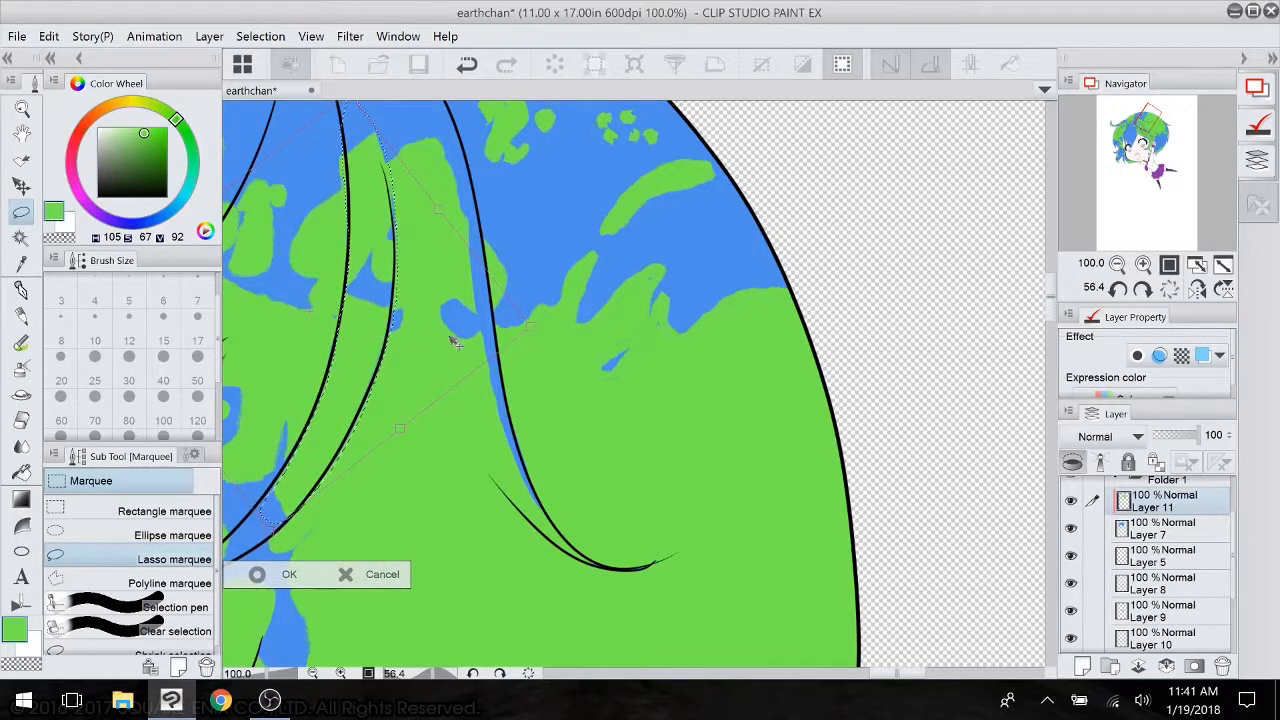
click(288, 577)
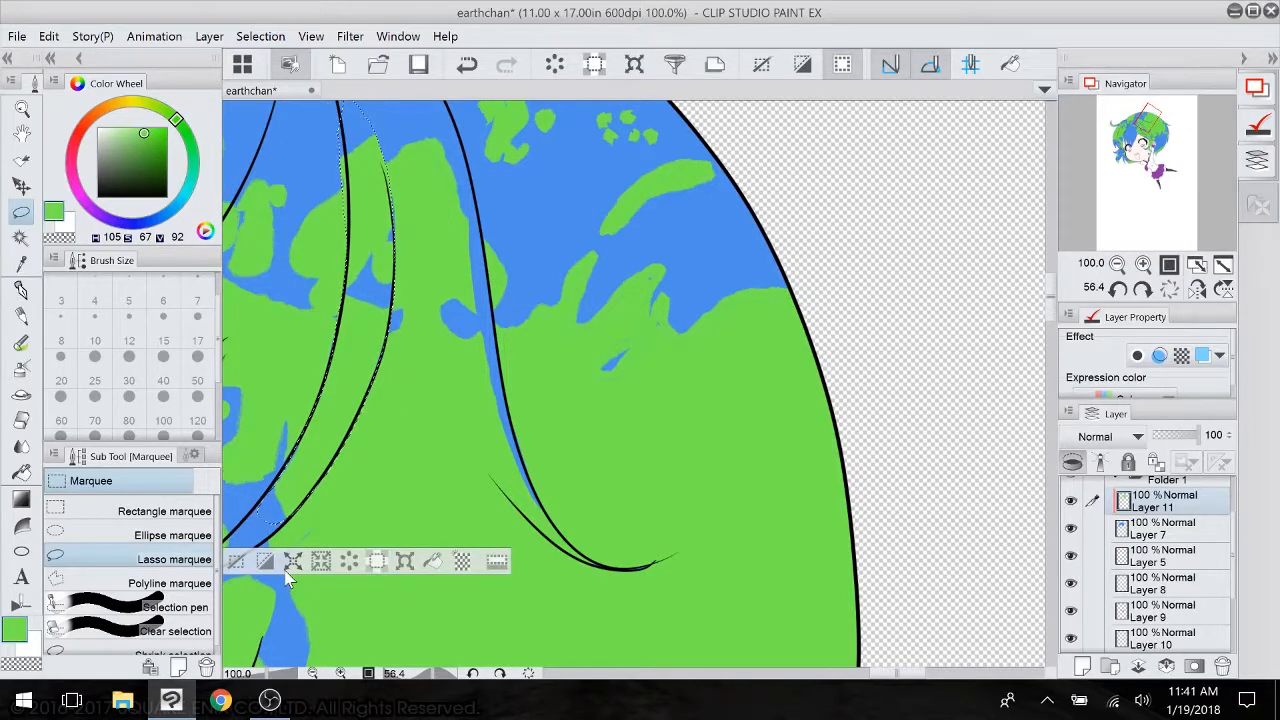
key(ctrl+d)
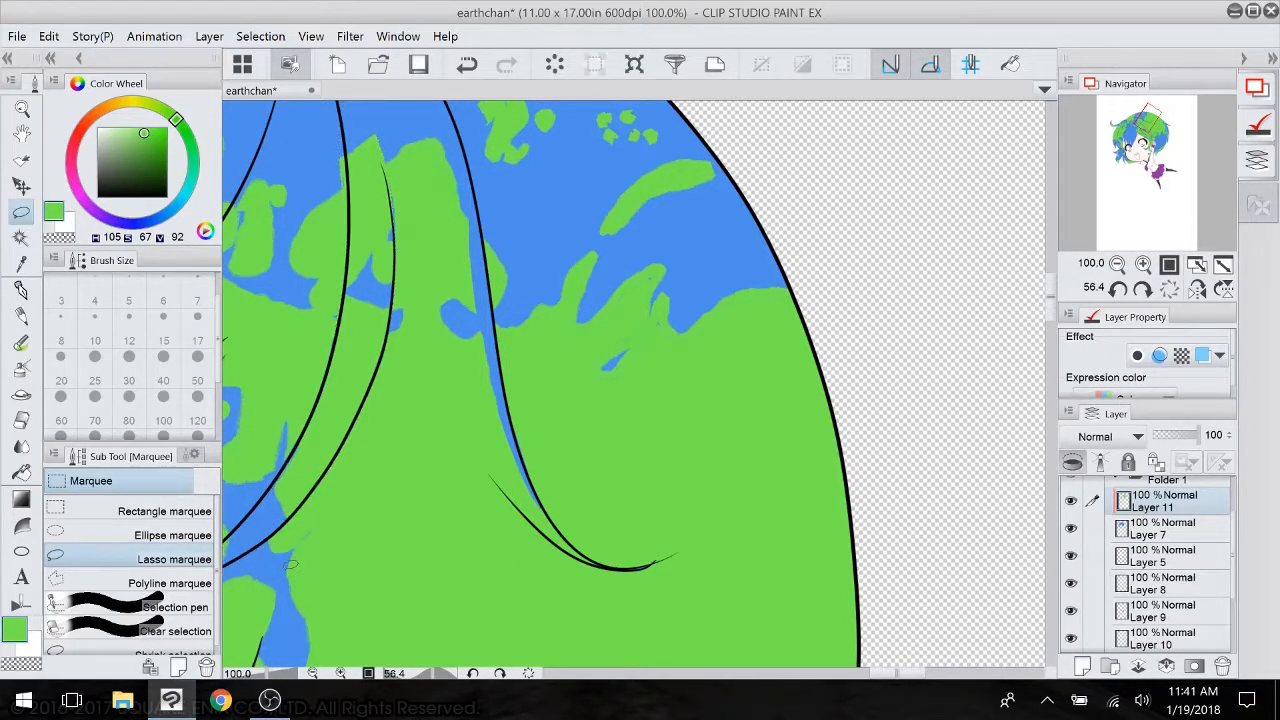
- Paint over the leftover blue sliver beside the shifted strand in green with the Rough 1 brush
drag(560, 480, 688, 446)
drag(800, 500, 746, 445)
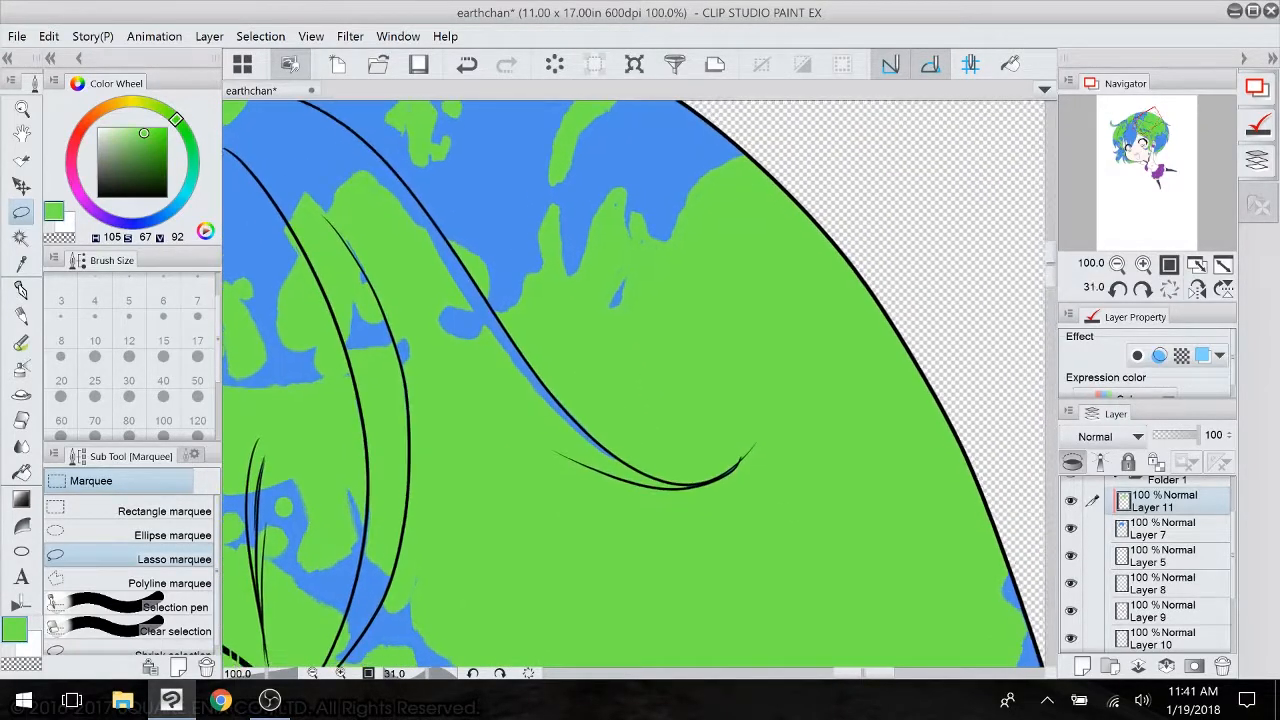
key(b)
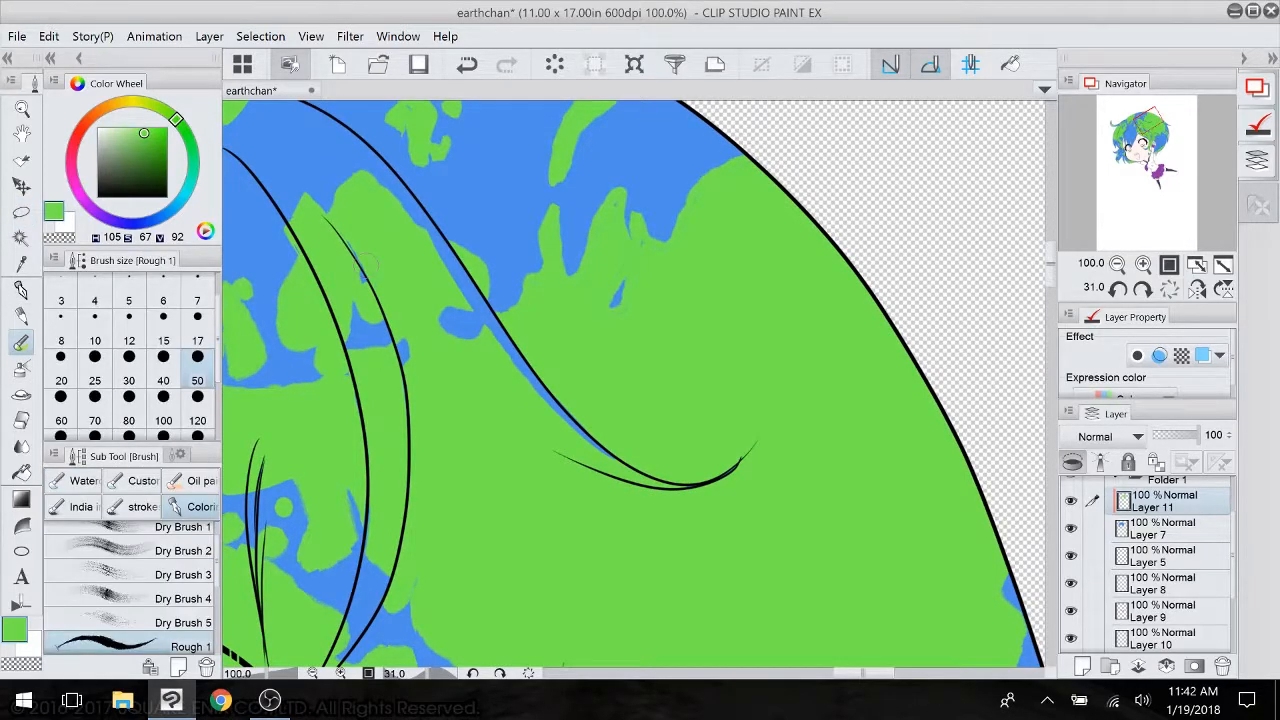
click(22, 420)
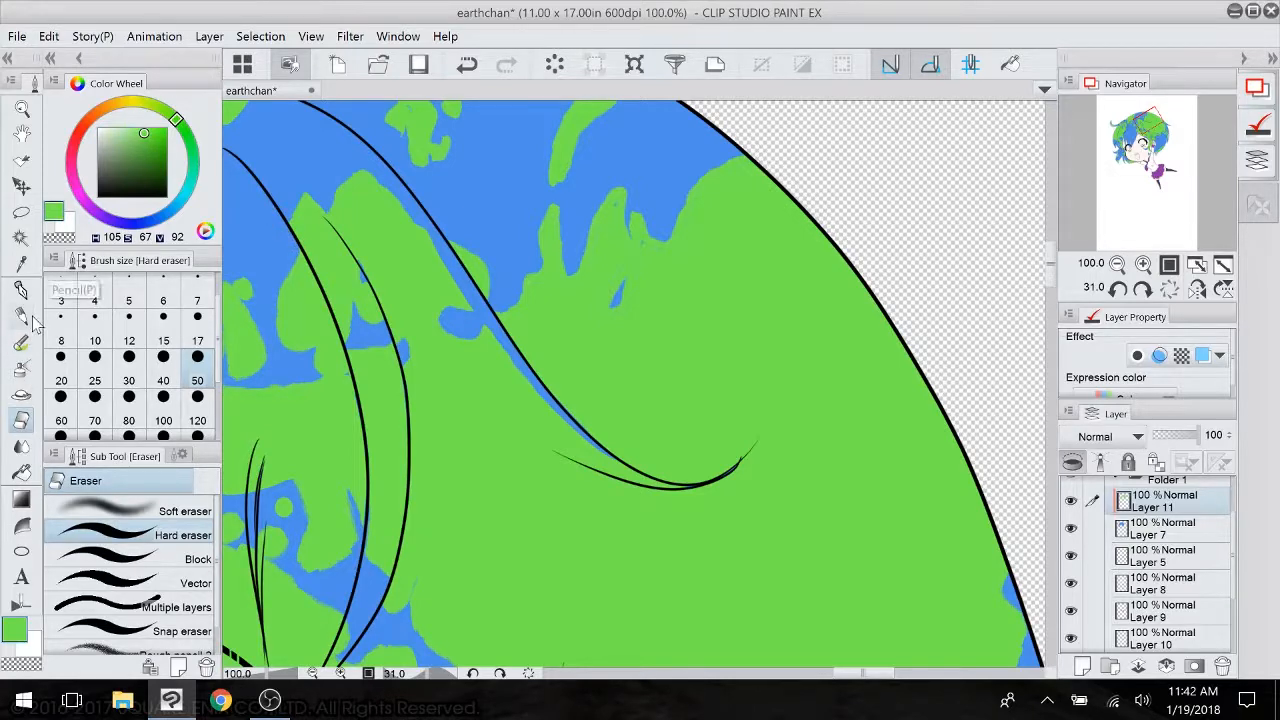
mouse_move(640, 420)
mouse_down()
mouse_move(623, 277)
mouse_move(650, 257)
mouse_move(646, 409)
mouse_move(651, 373)
mouse_up()
mouse_move(768, 396)
mouse_down()
mouse_move(766, 440)
mouse_move(660, 563)
mouse_up()
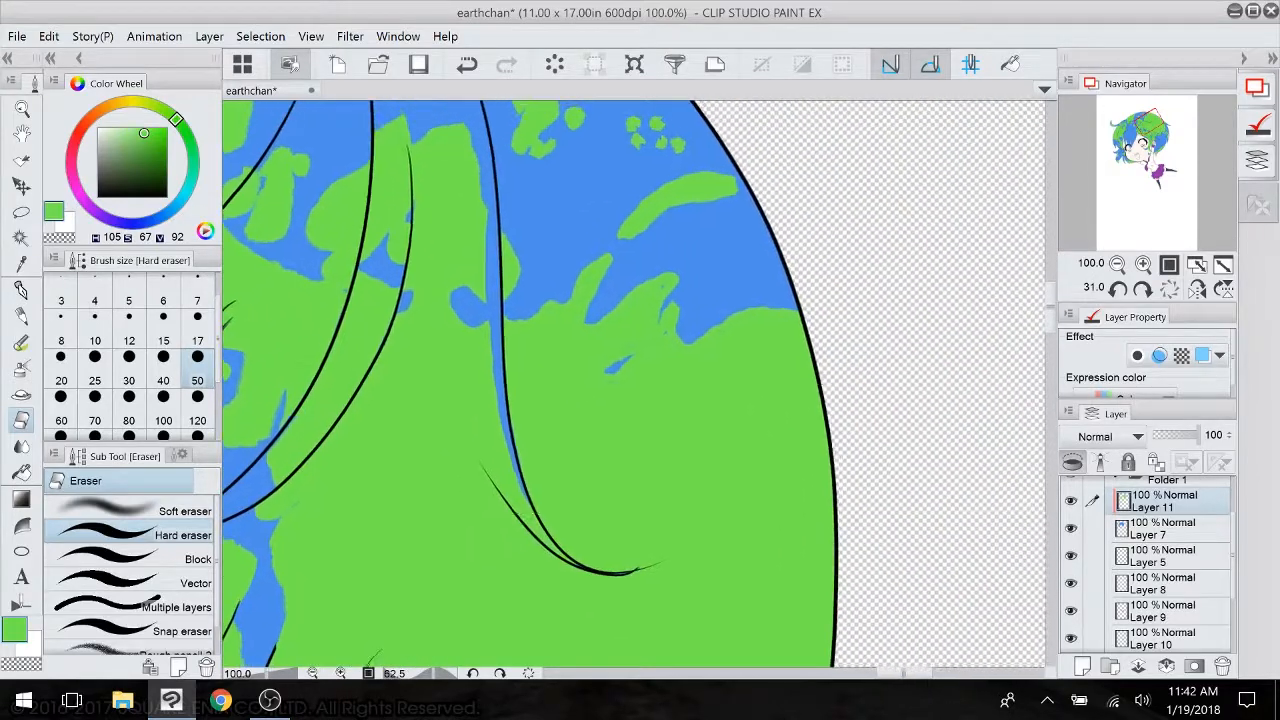
click(22, 342)
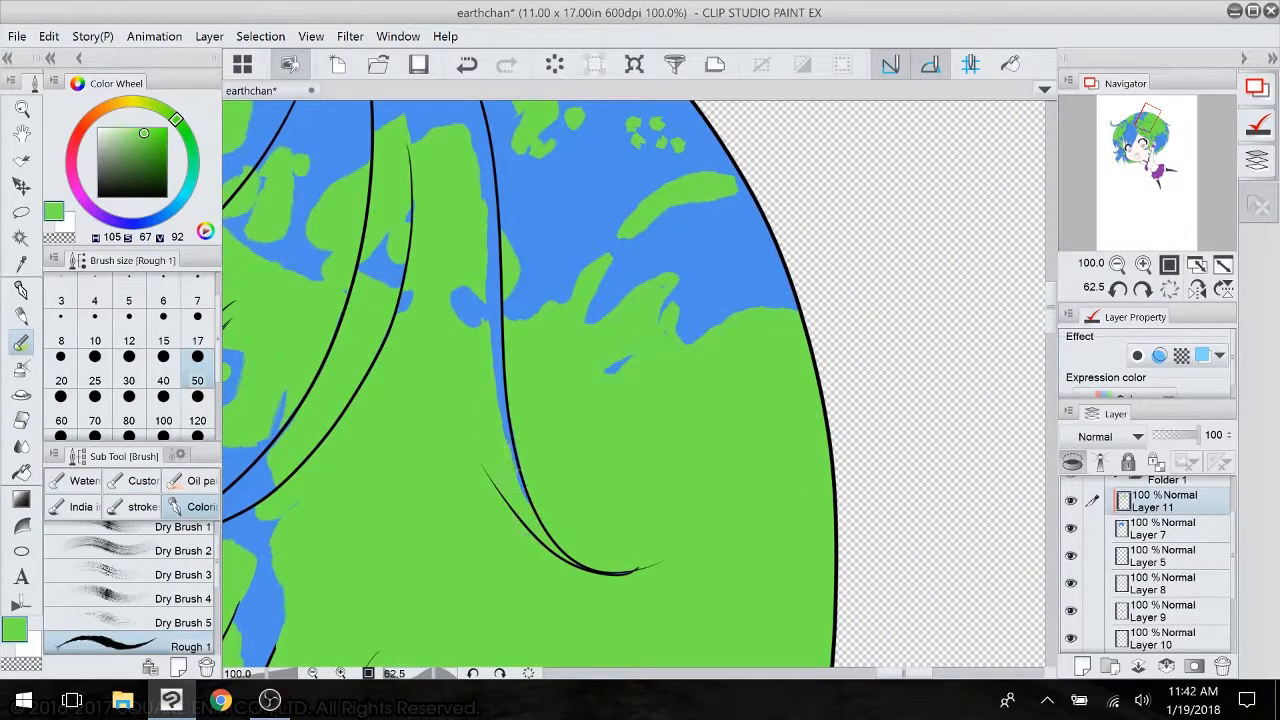
drag(468, 347, 676, 136)
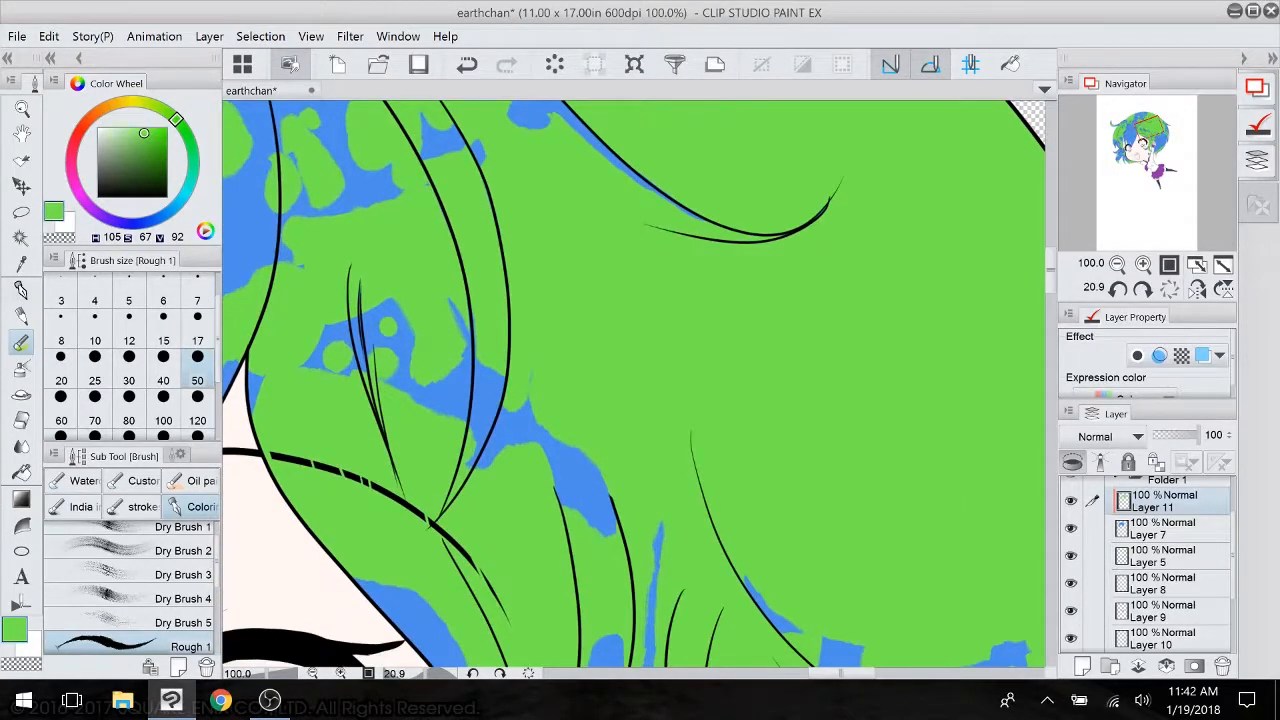
- Lasso the tapered lower tip of the narrow curved strand, delete its green to expose the blue, and deselect
key(m)
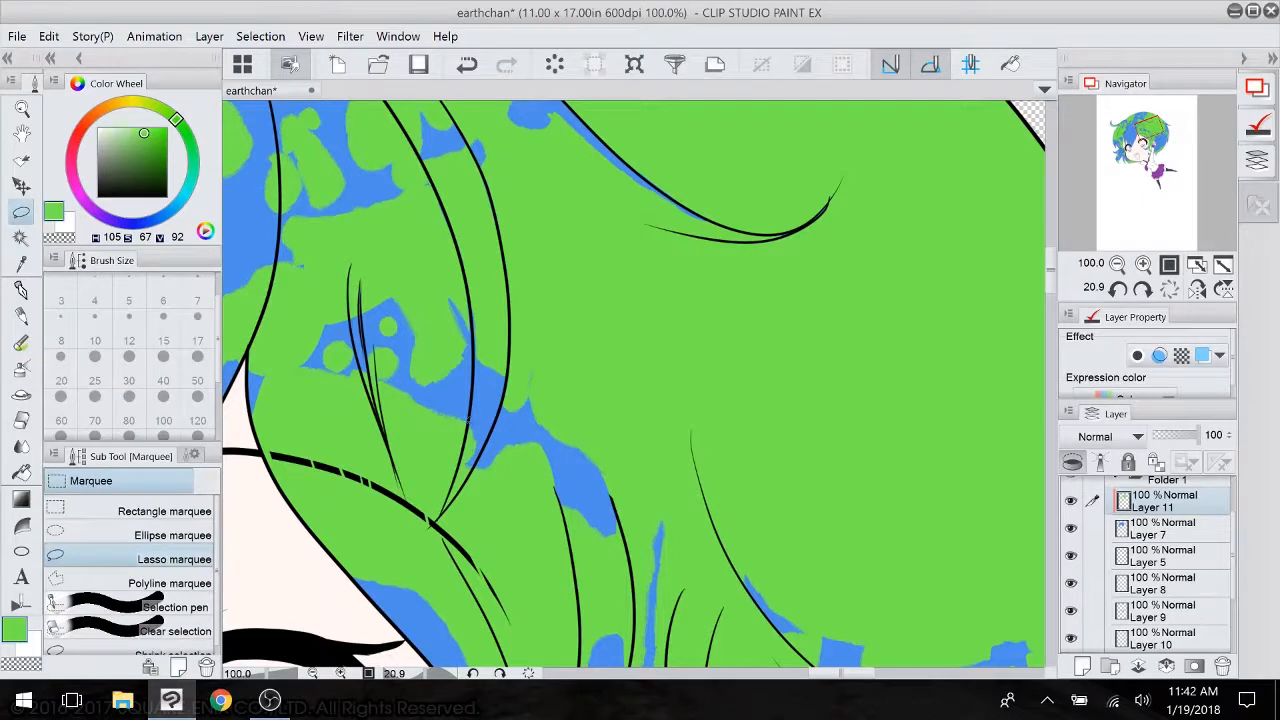
mouse_move(462, 479)
mouse_down()
mouse_move(467, 438)
mouse_move(447, 504)
mouse_move(484, 418)
mouse_up()
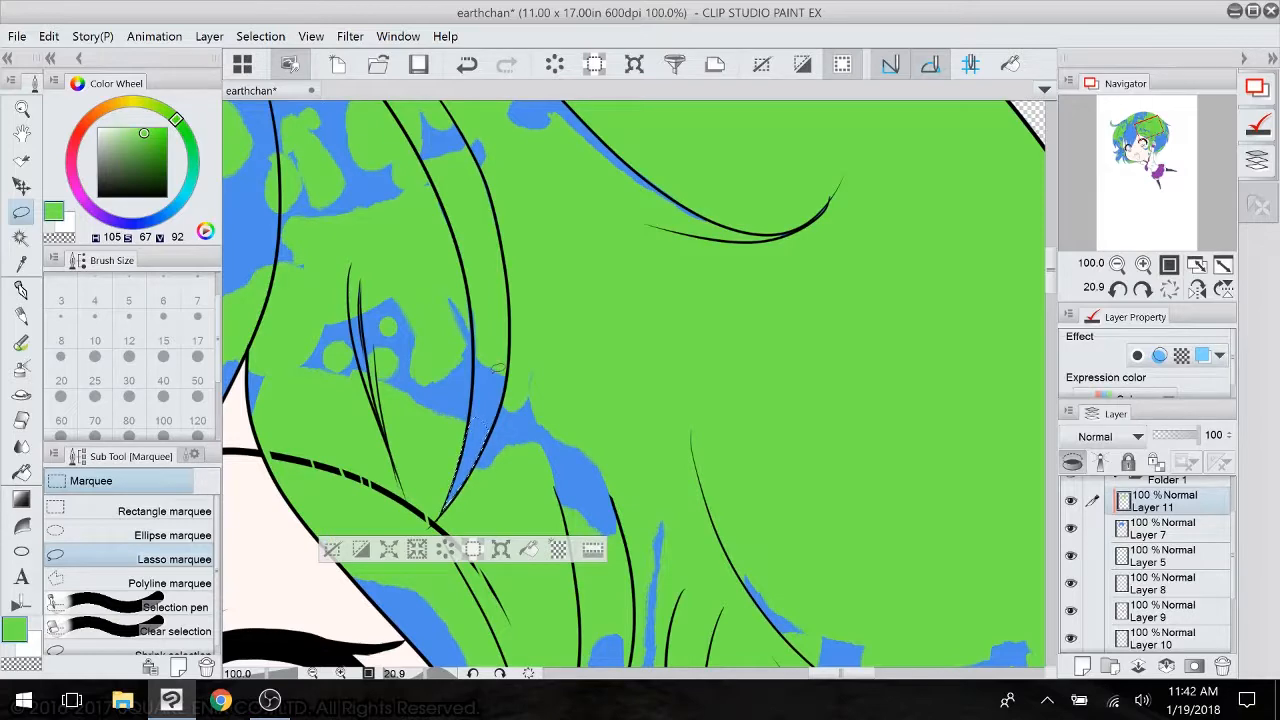
key(ctrl+d)
drag(498, 368, 614, 421)
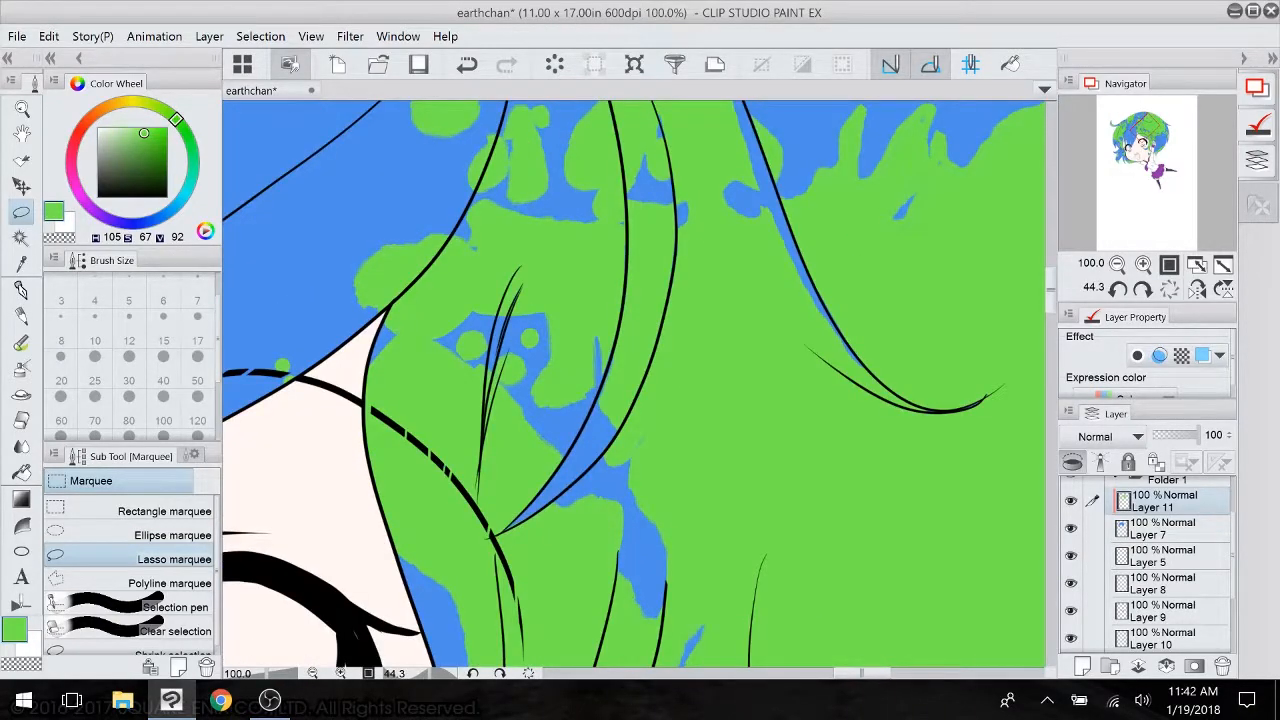
drag(614, 421, 576, 407)
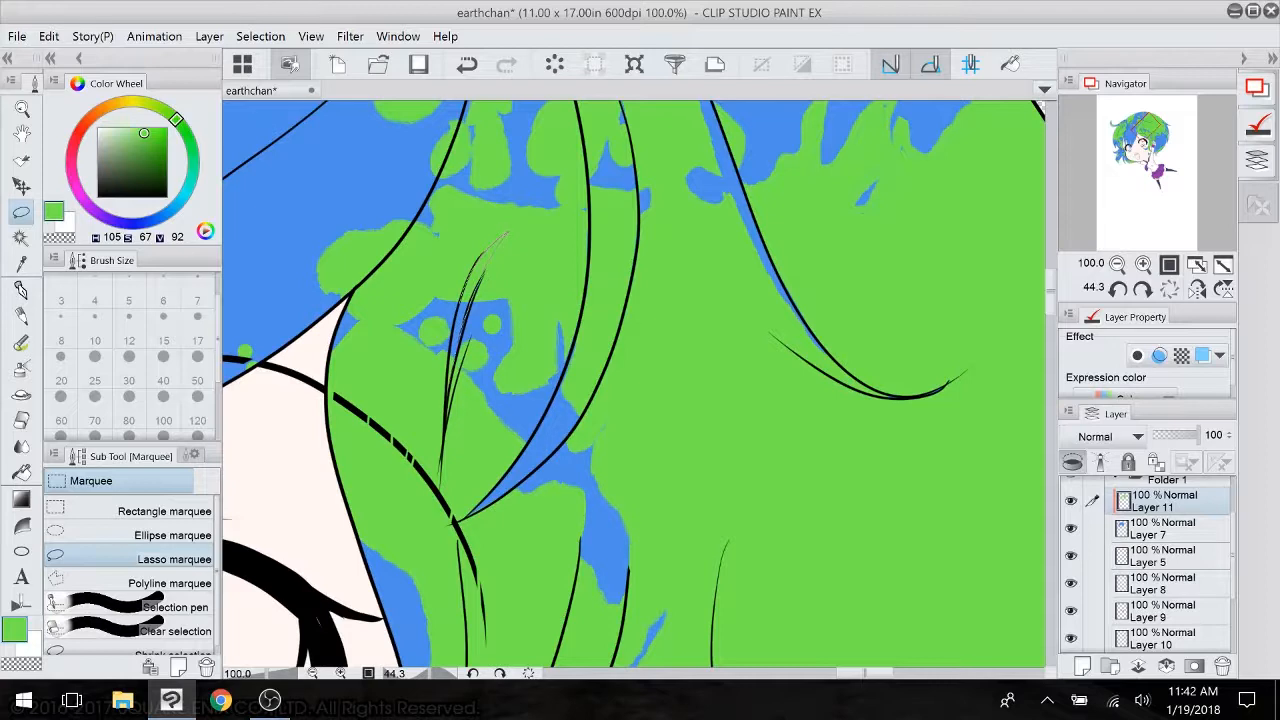
- Lasso the thin sliver between the short strand lines in the bangs, delete its green, deselect, and switch to the Pen tool
drag(503, 236, 479, 237)
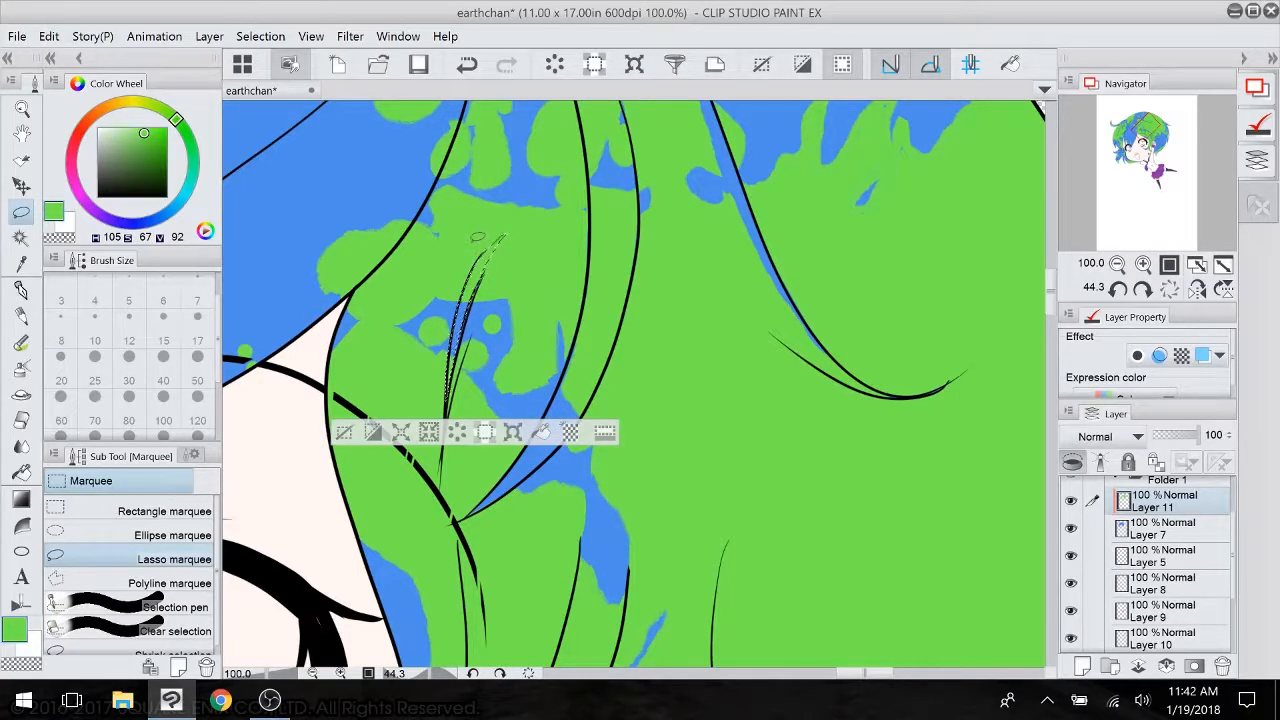
key(Delete)
key(ctrl+d)
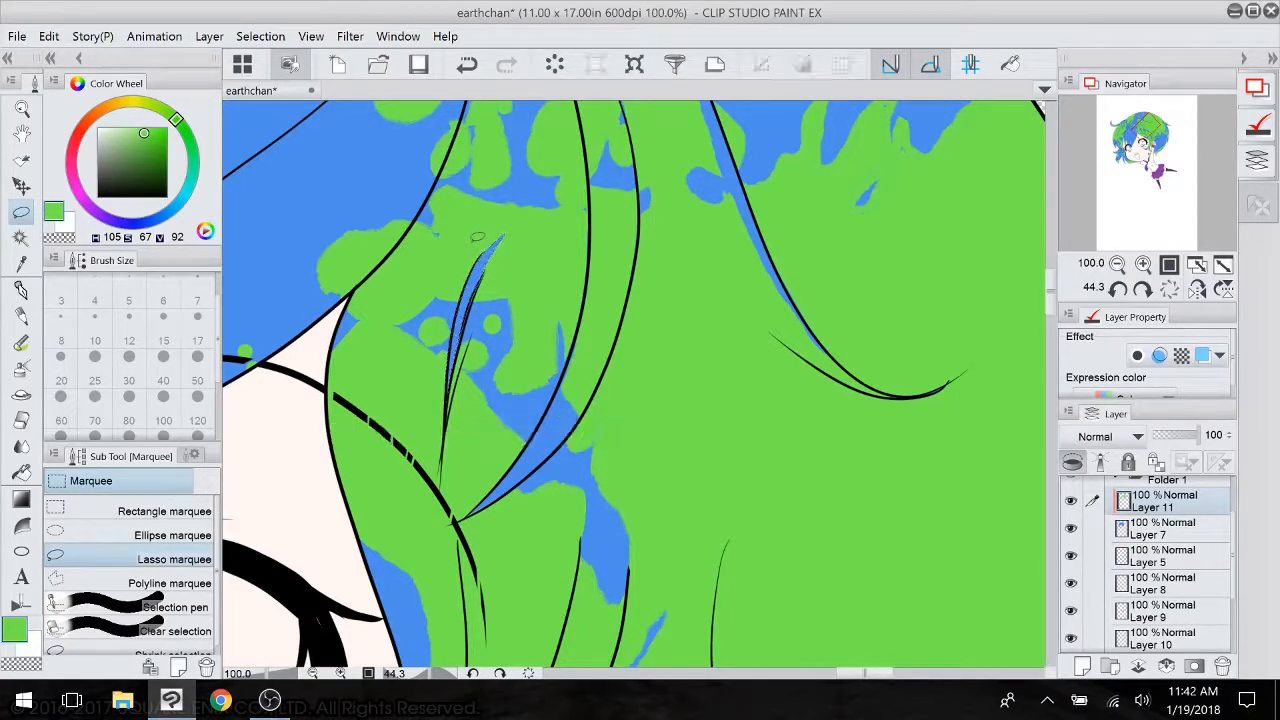
click(22, 288)
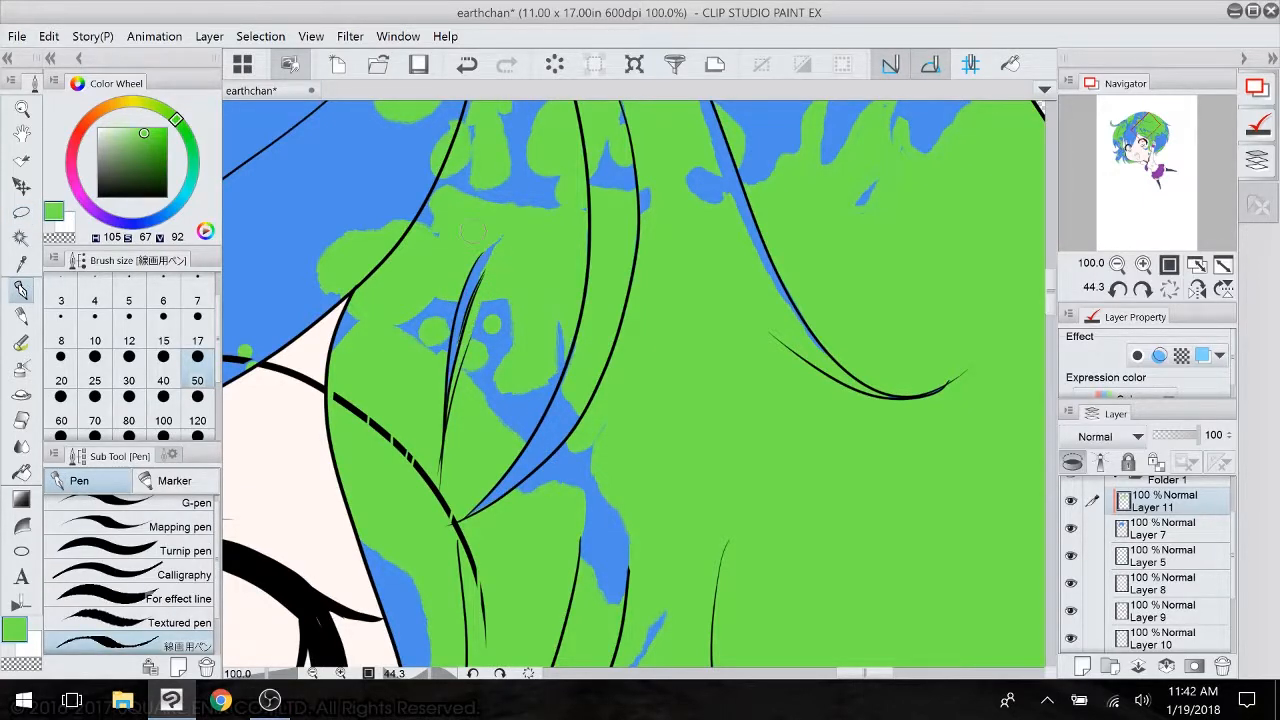
drag(641, 249, 705, 108)
key(ctrl+minus)
key(ctrl+minus)
drag(571, 239, 488, 324)
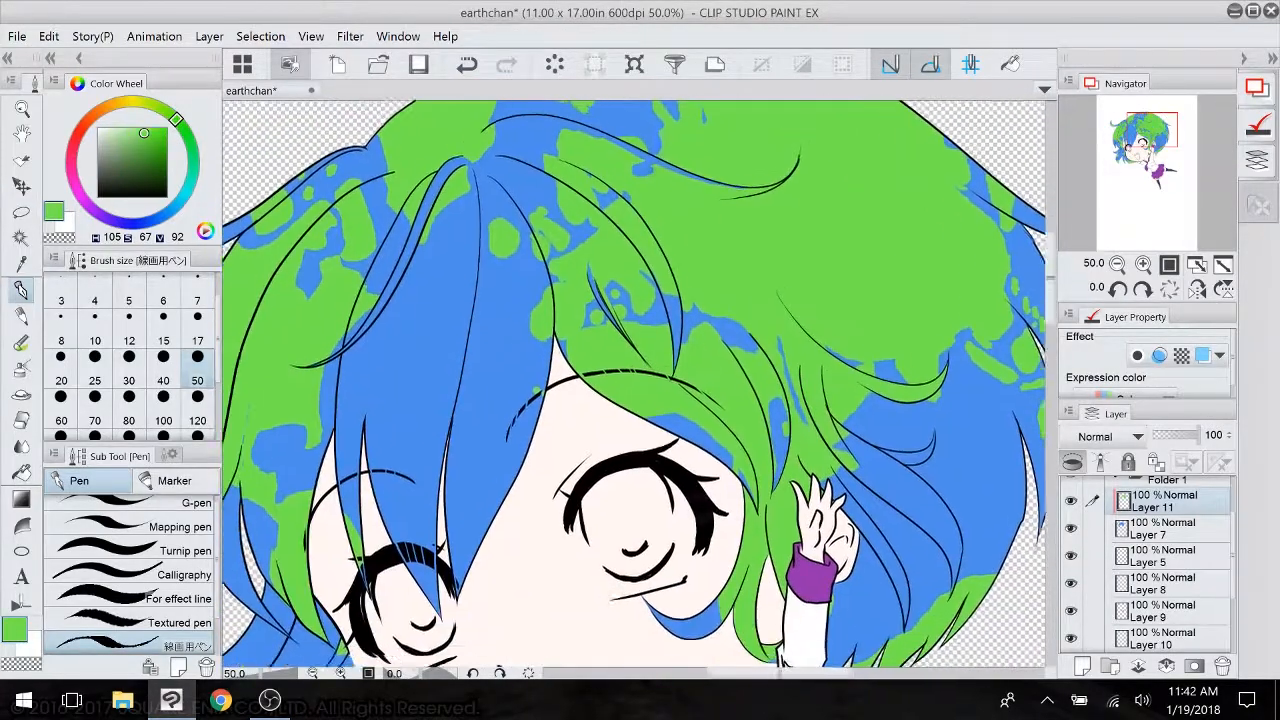
- Lasso the green patches inside the bang strand right of the centre hair line, shift and rotate them slightly, apply the transform, and deselect
scroll(634, 384, up, 4)
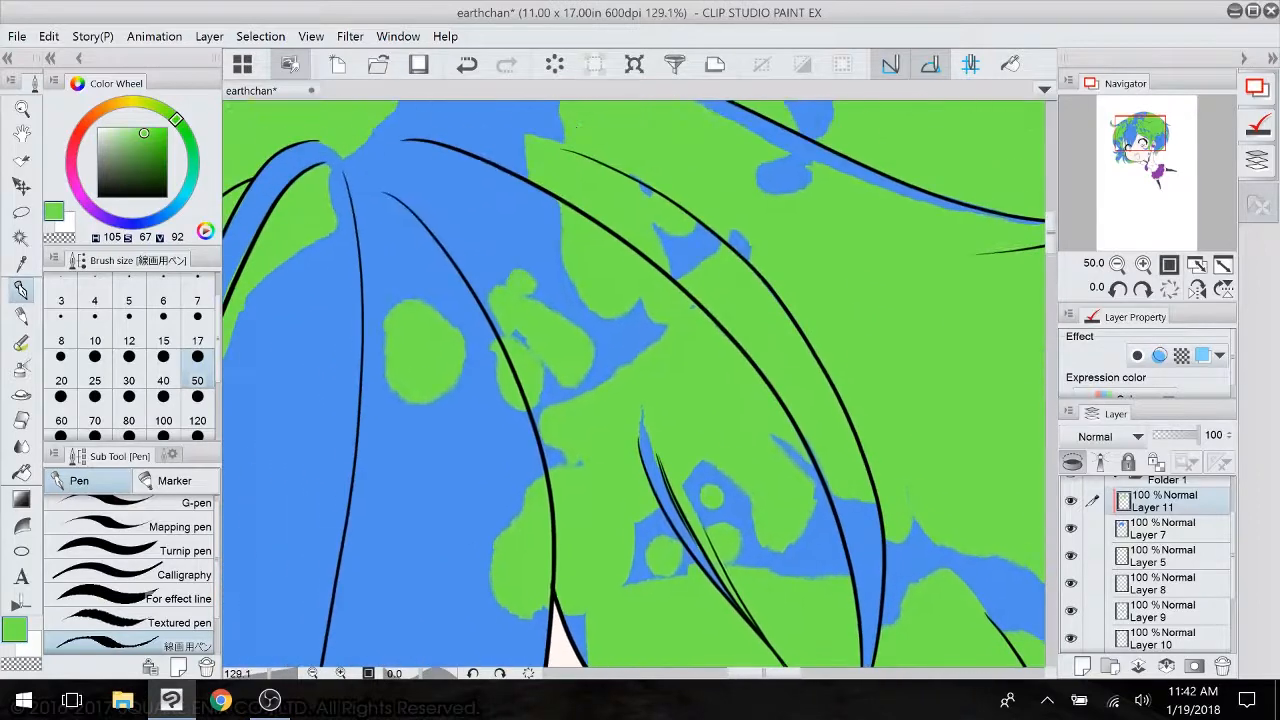
scroll(634, 384, down, 3)
right_click(20, 216)
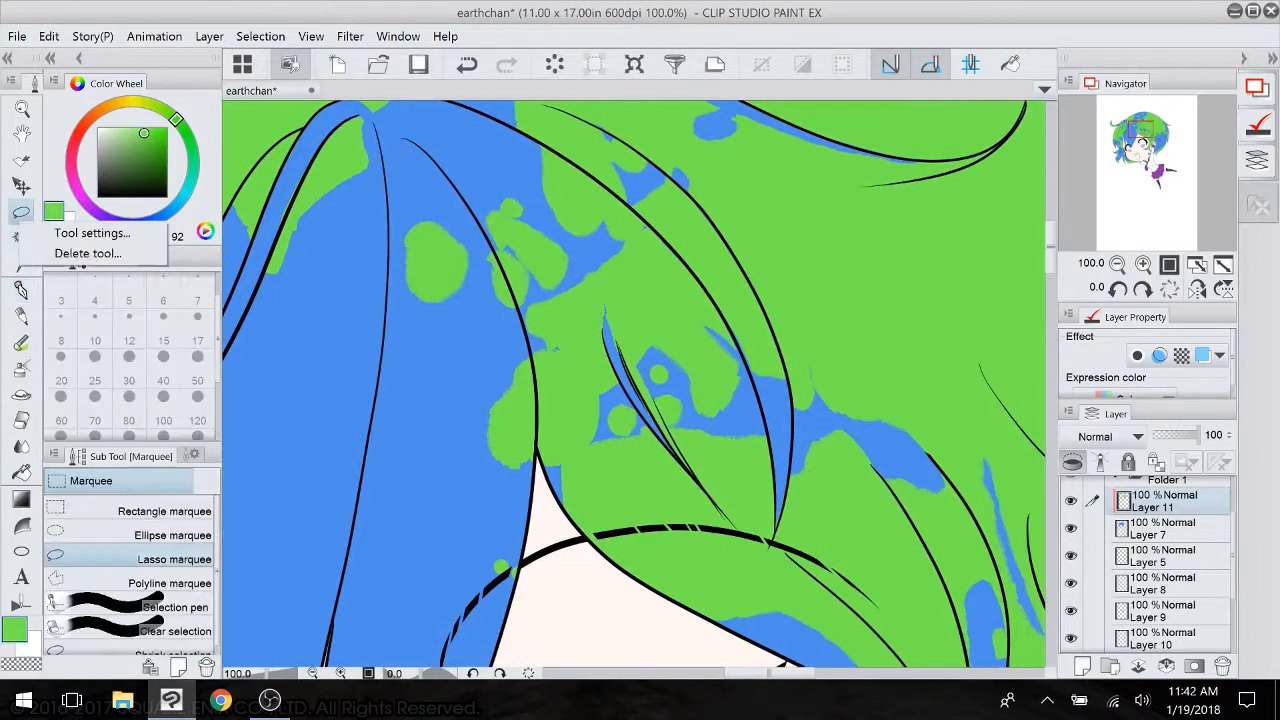
drag(391, 267, 394, 302)
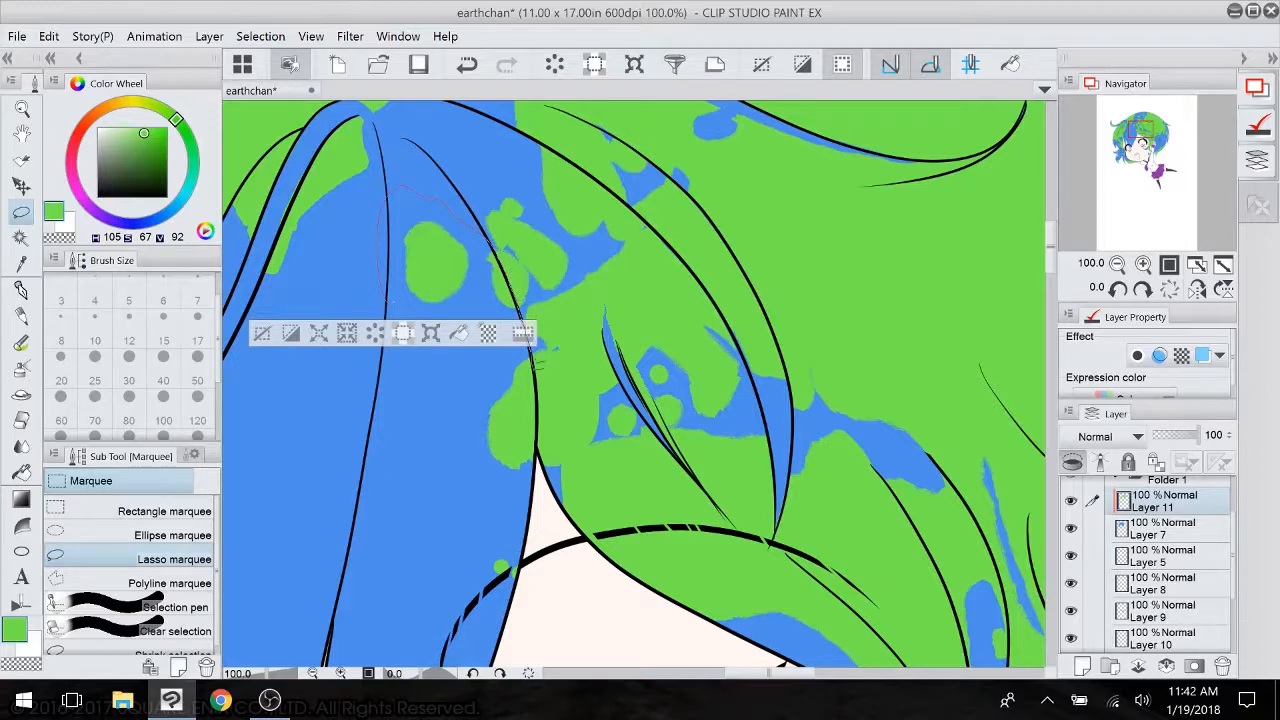
drag(459, 497, 522, 532)
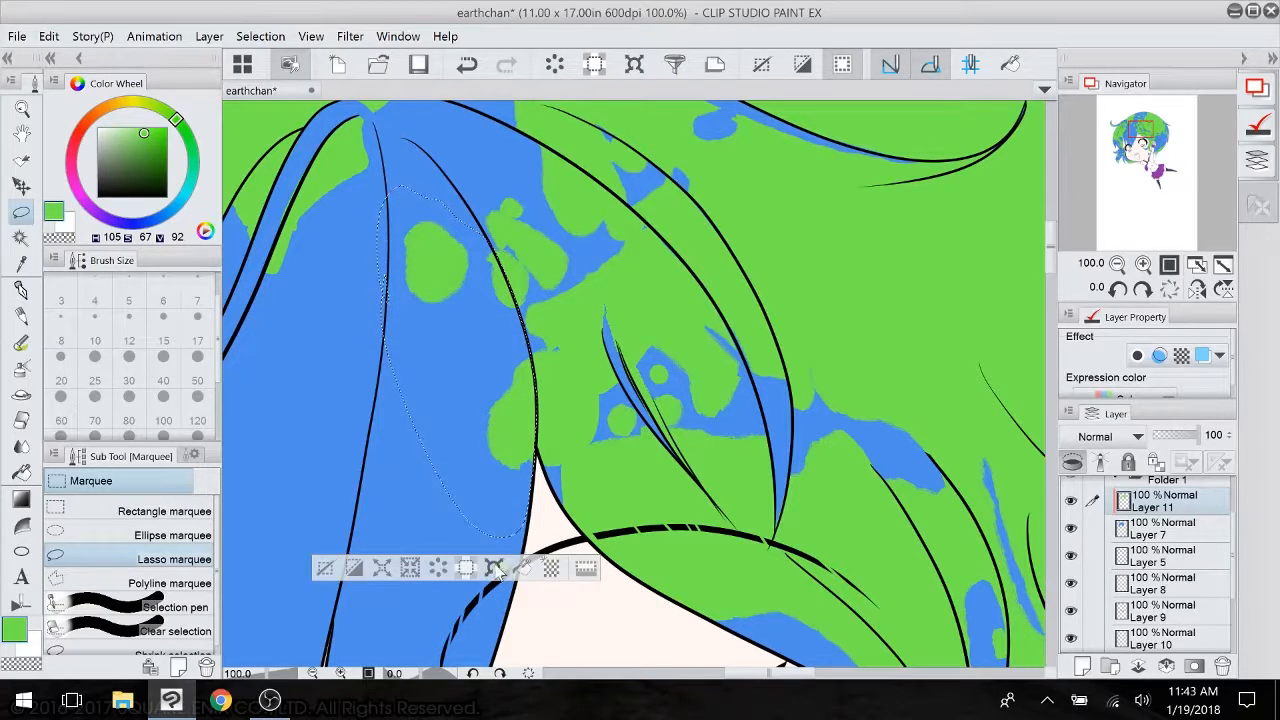
key(ctrl+t)
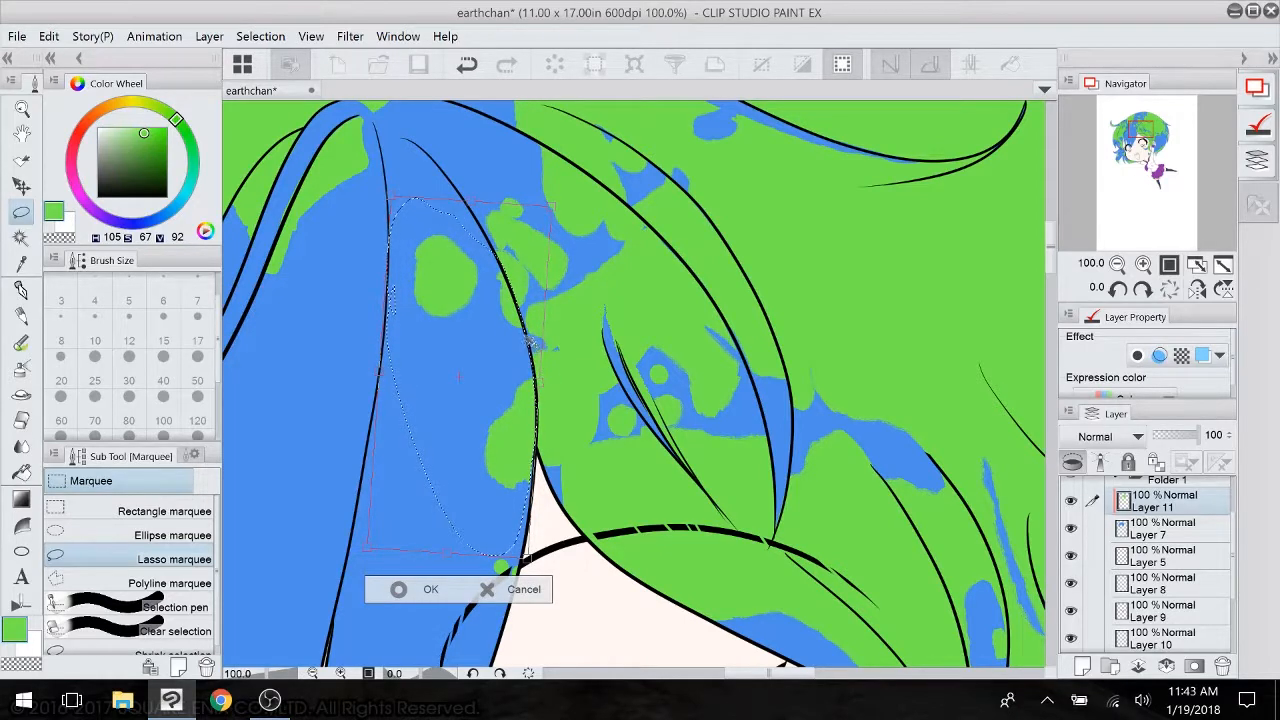
drag(534, 347, 583, 308)
drag(513, 365, 513, 363)
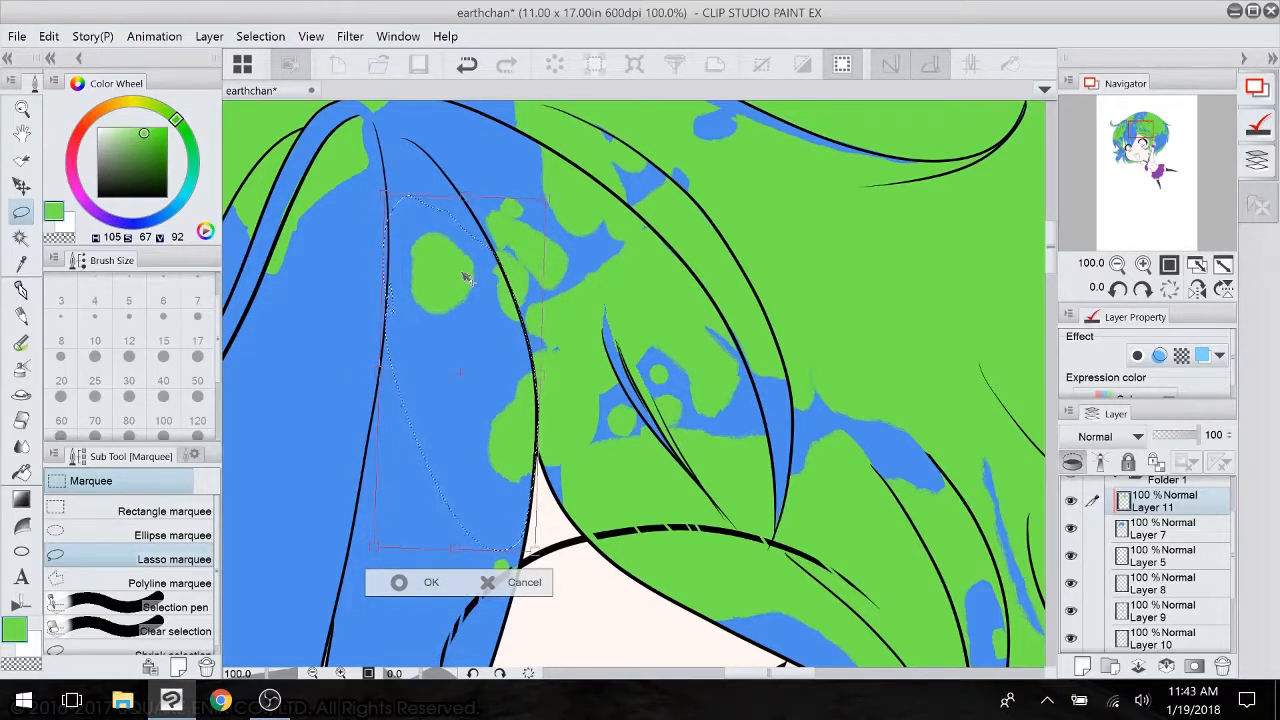
key(Return)
key(ctrl+d)
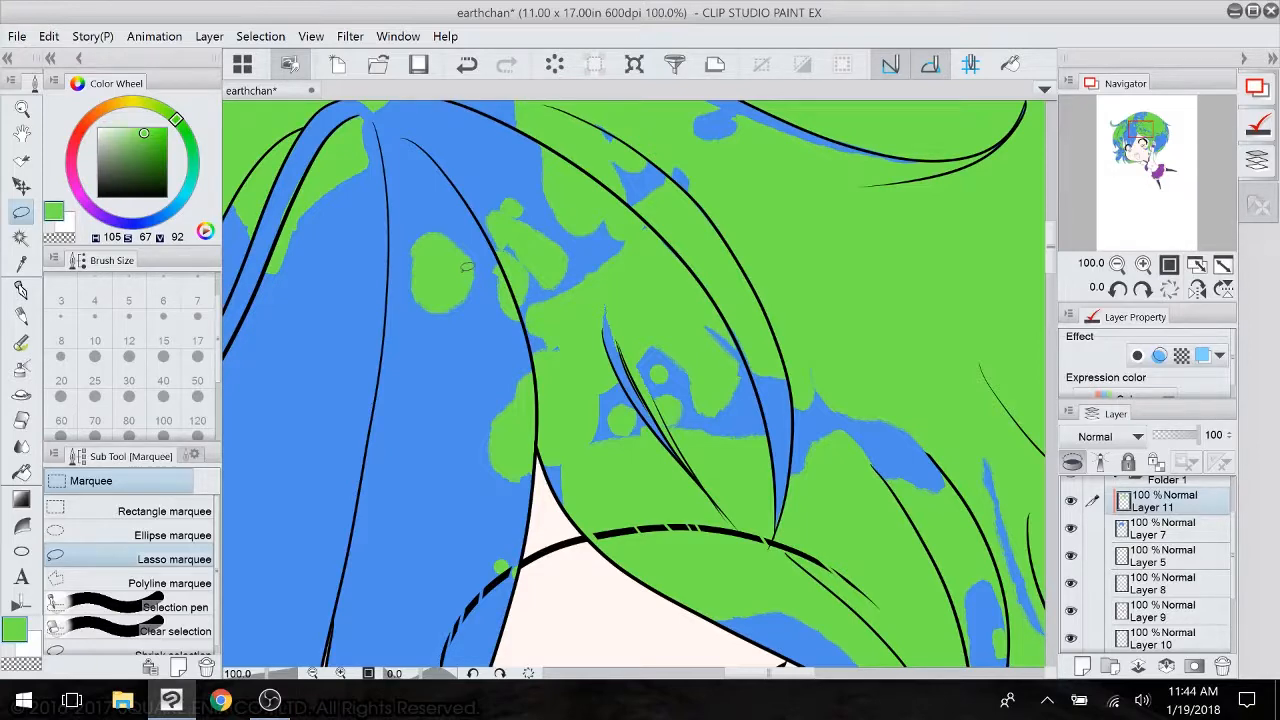
- Examine the continent pattern across the bangs, crown and side hair, and check how the whole character looks
drag(636, 639, 710, 227)
scroll(763, 428, down, 2)
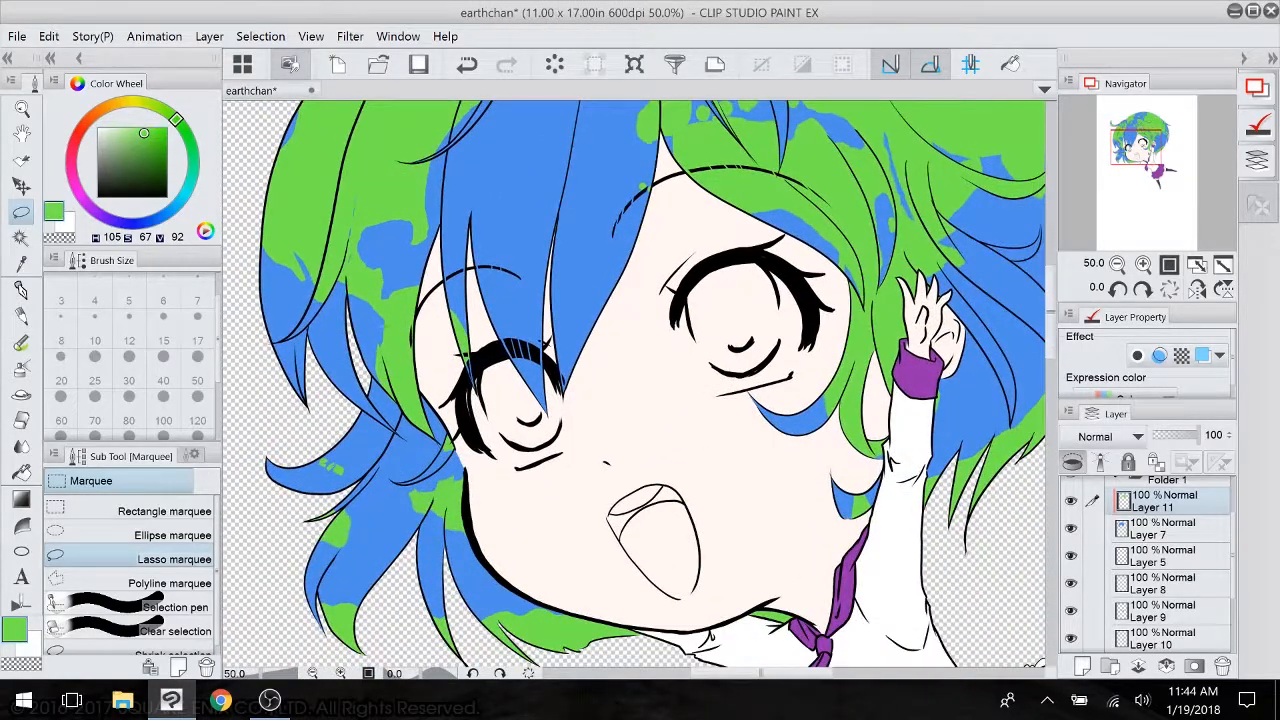
drag(782, 514, 674, 714)
drag(640, 384, 633, 431)
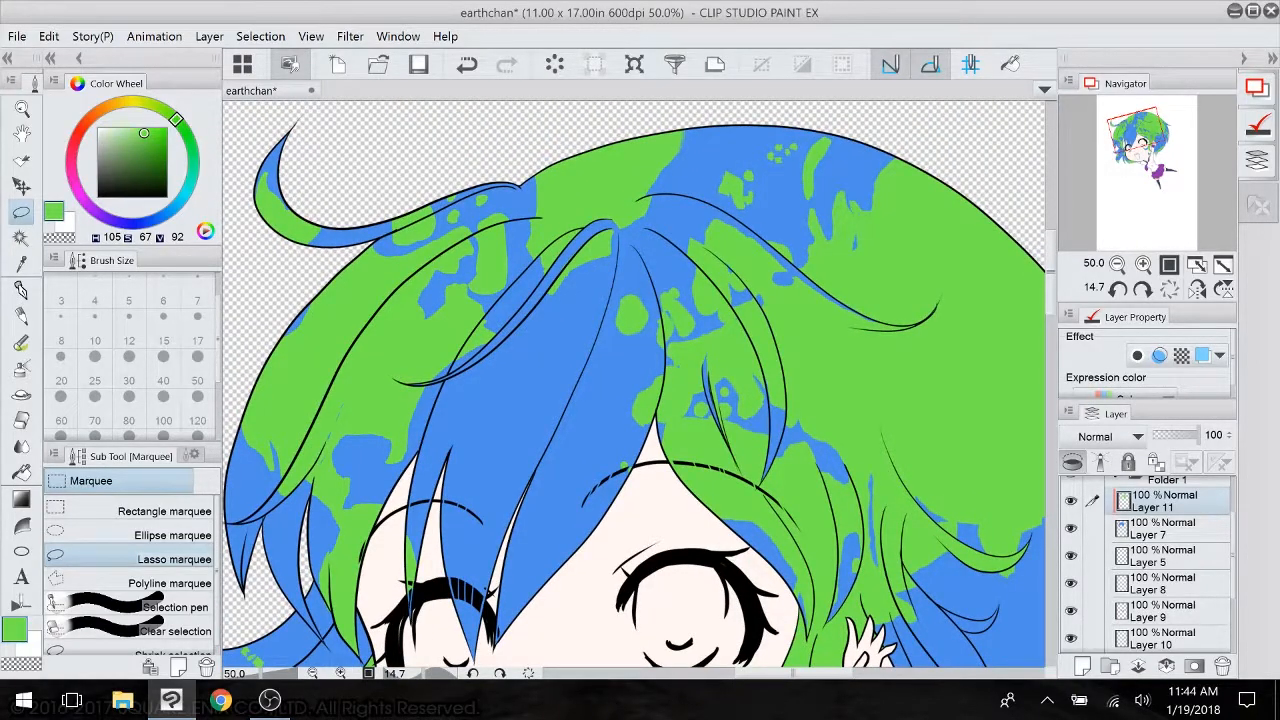
scroll(602, 420, up, 2)
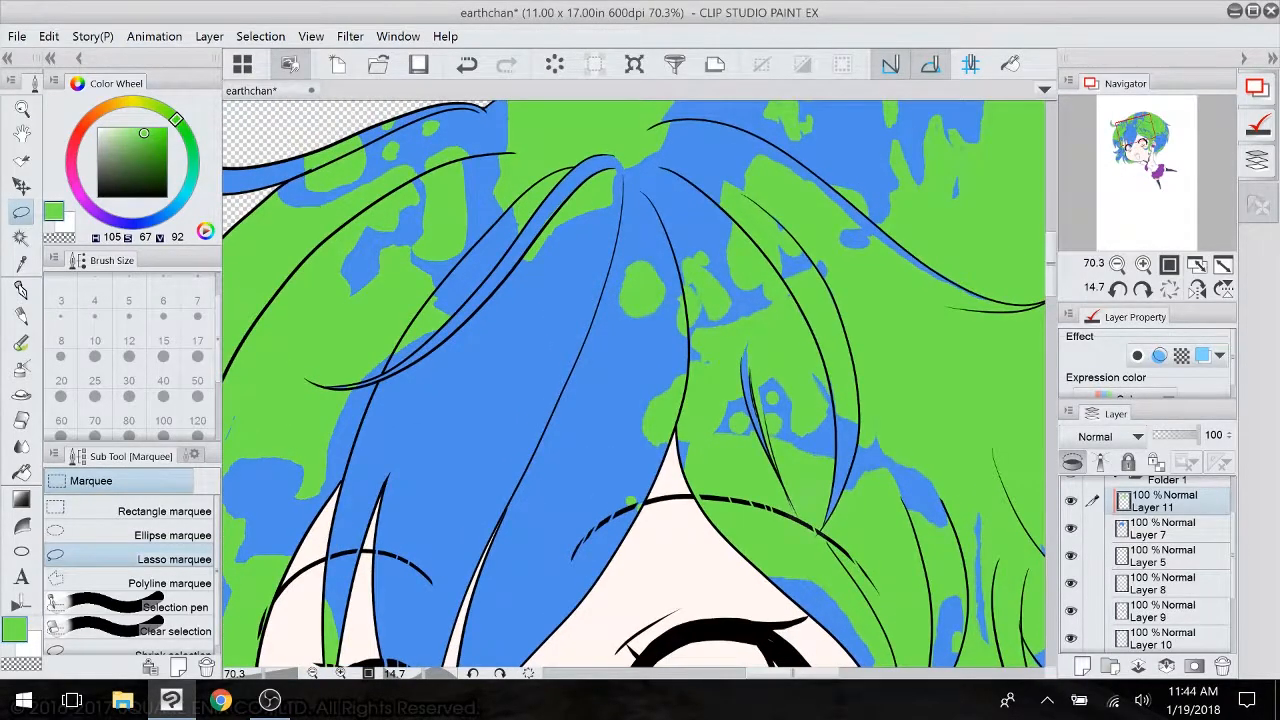
scroll(807, 527, down, 4)
drag(720, 580, 575, 312)
scroll(800, 380, down, 3)
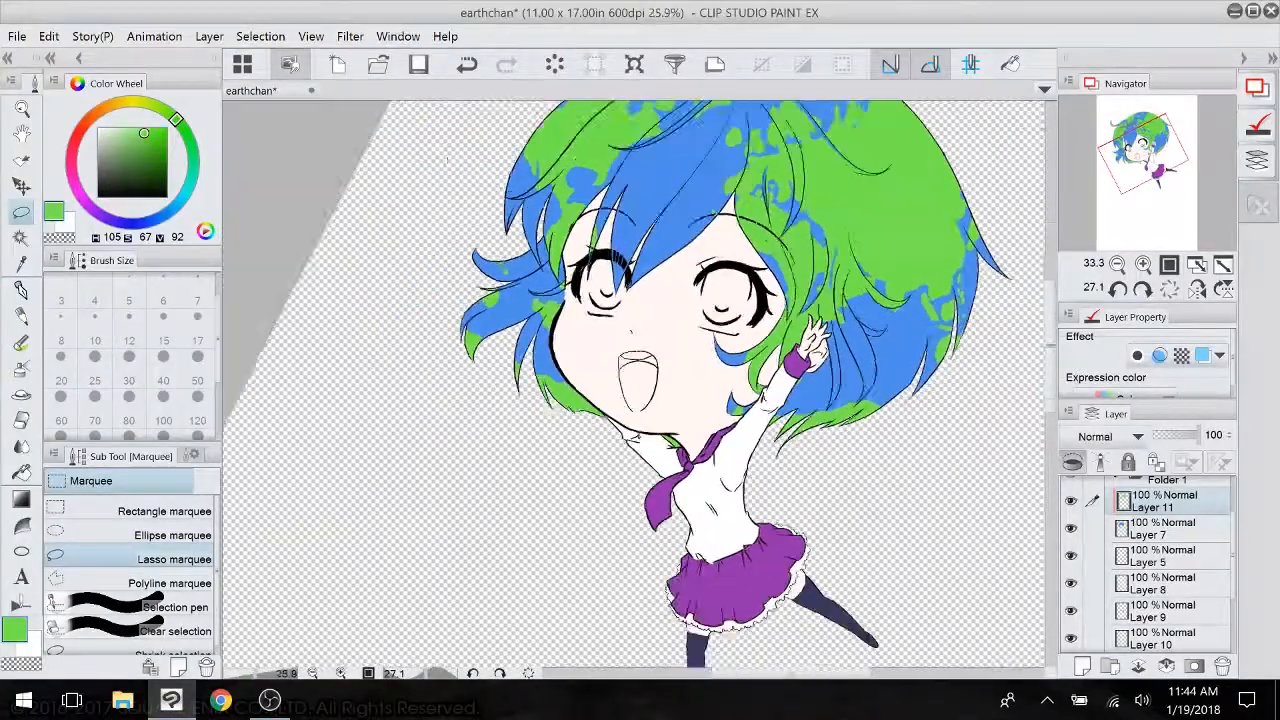
drag(744, 372, 668, 505)
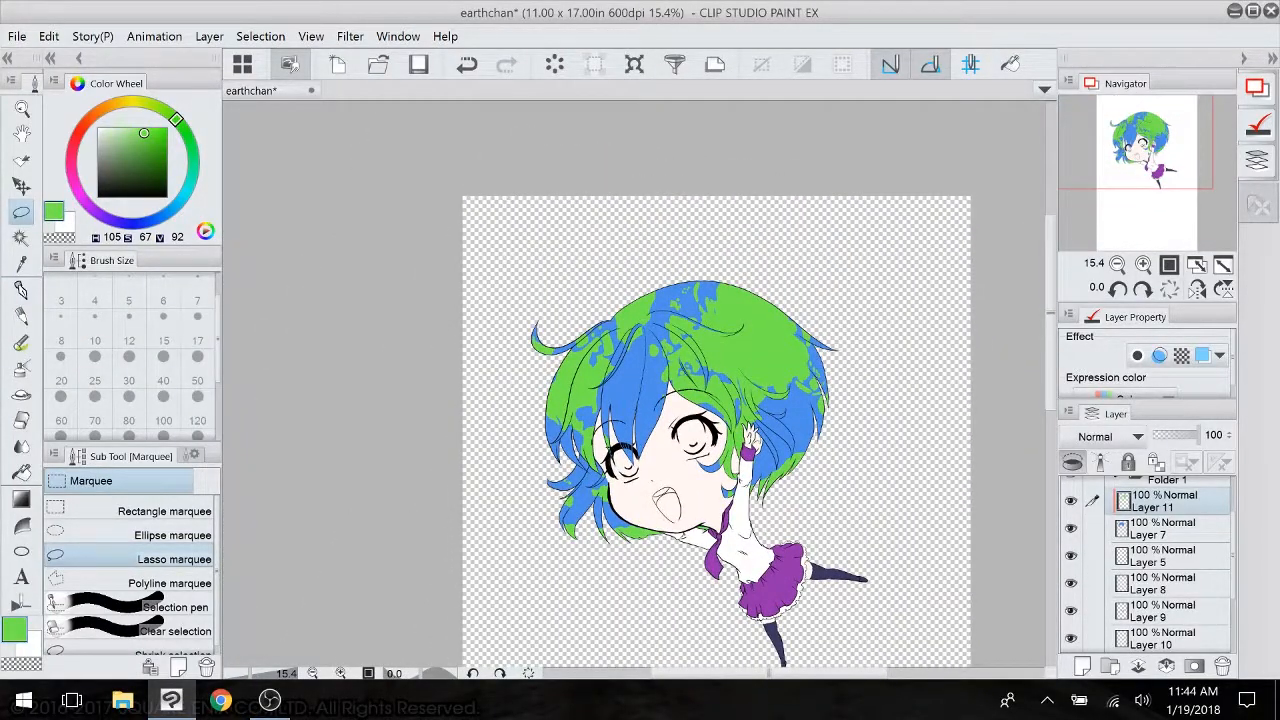
- Lock transparent pixels on Layer 11 and paint the green at the crown white using a larger pen size
click(1156, 463)
key(x)
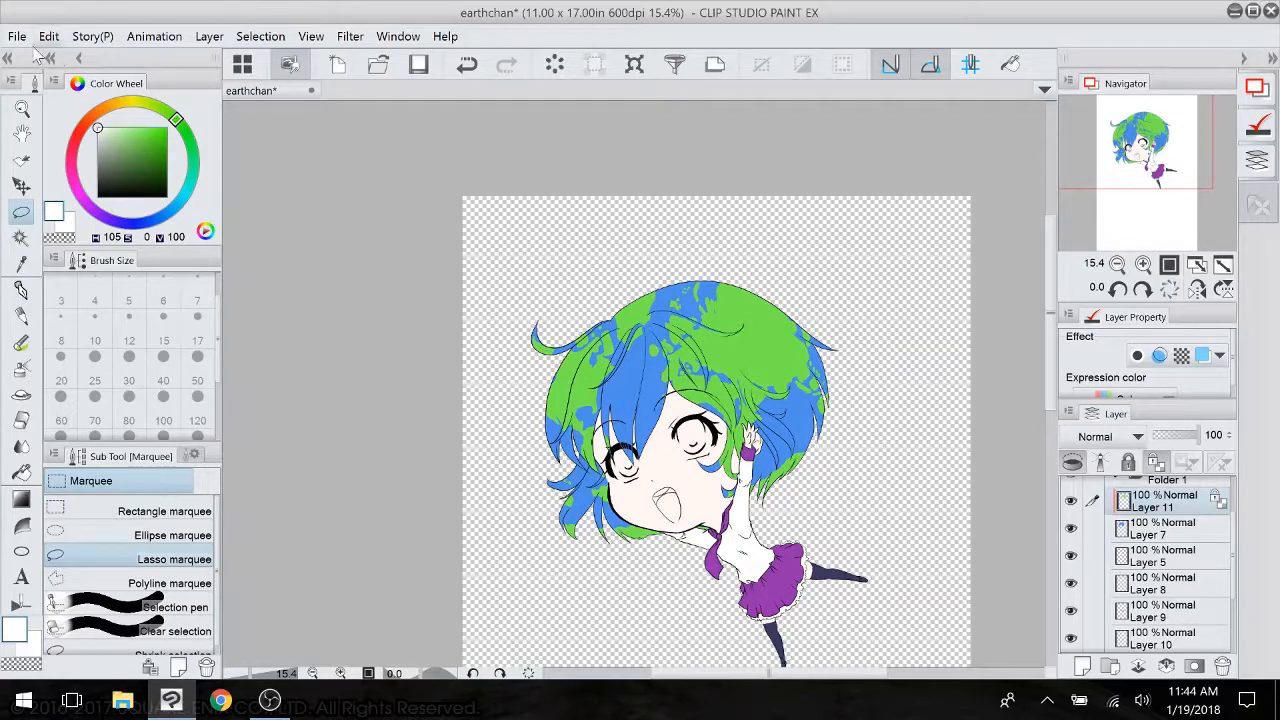
click(21, 290)
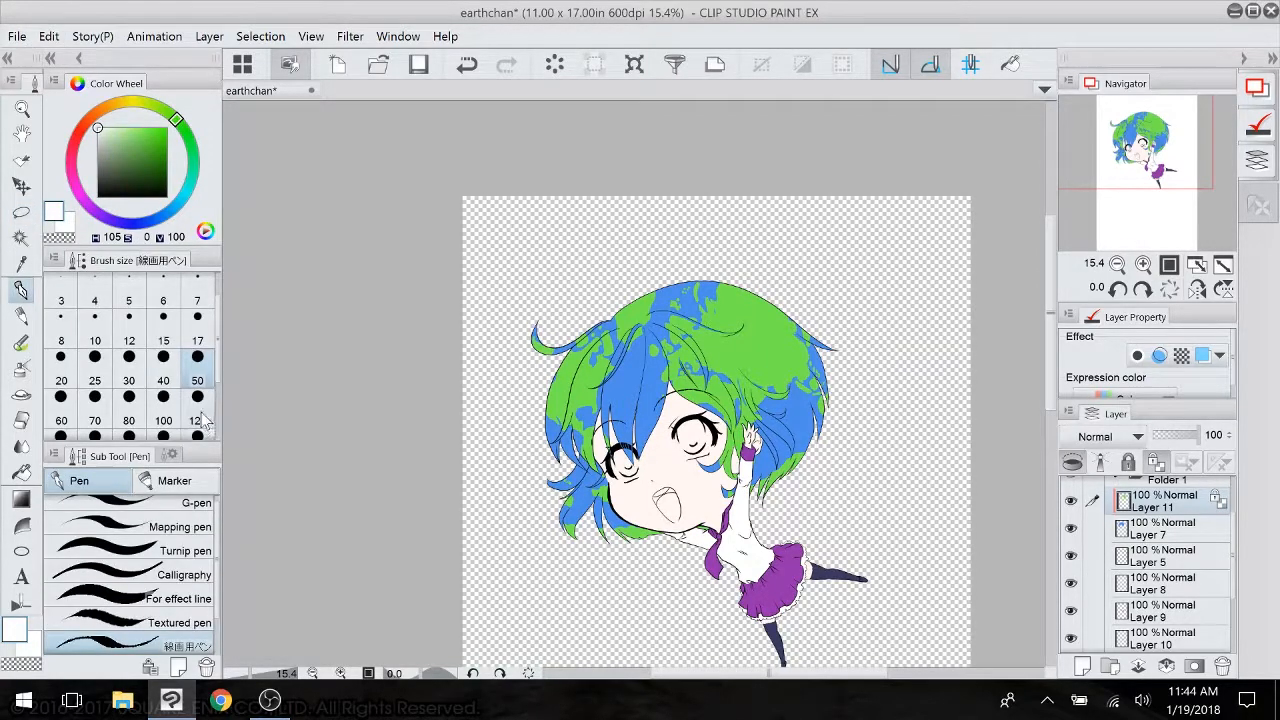
click(197, 437)
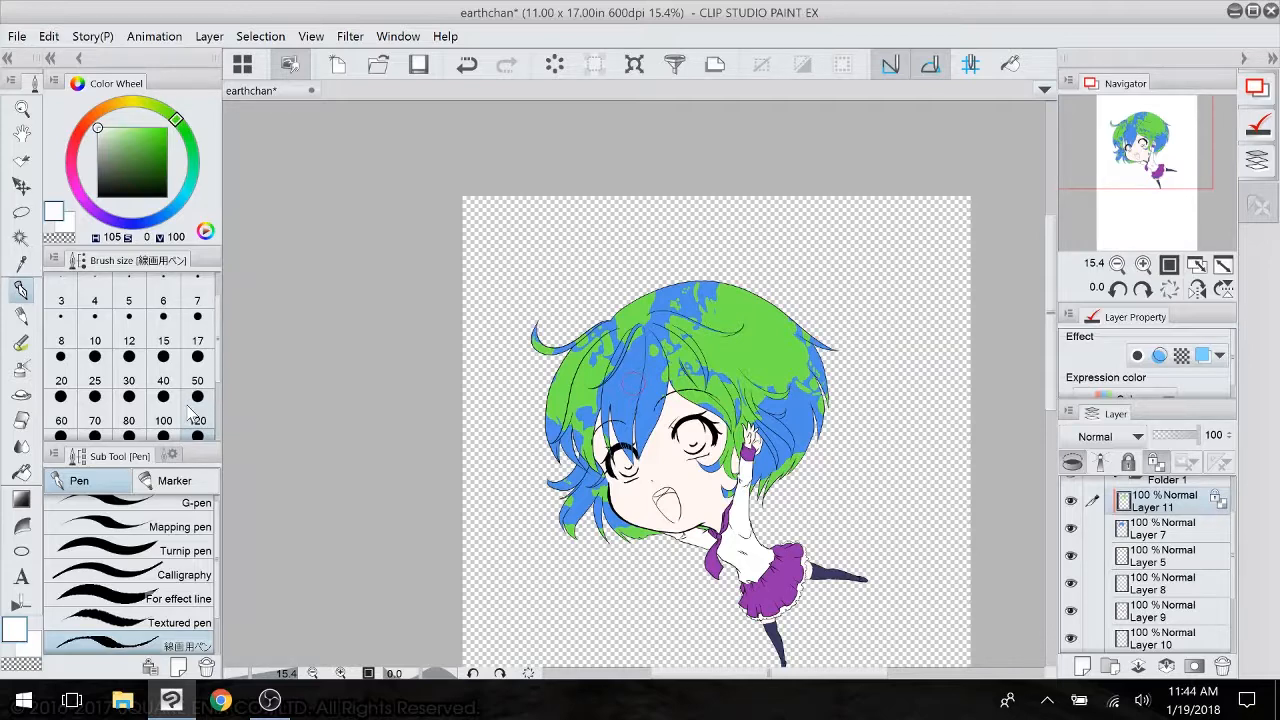
scroll(677, 457, up, 3)
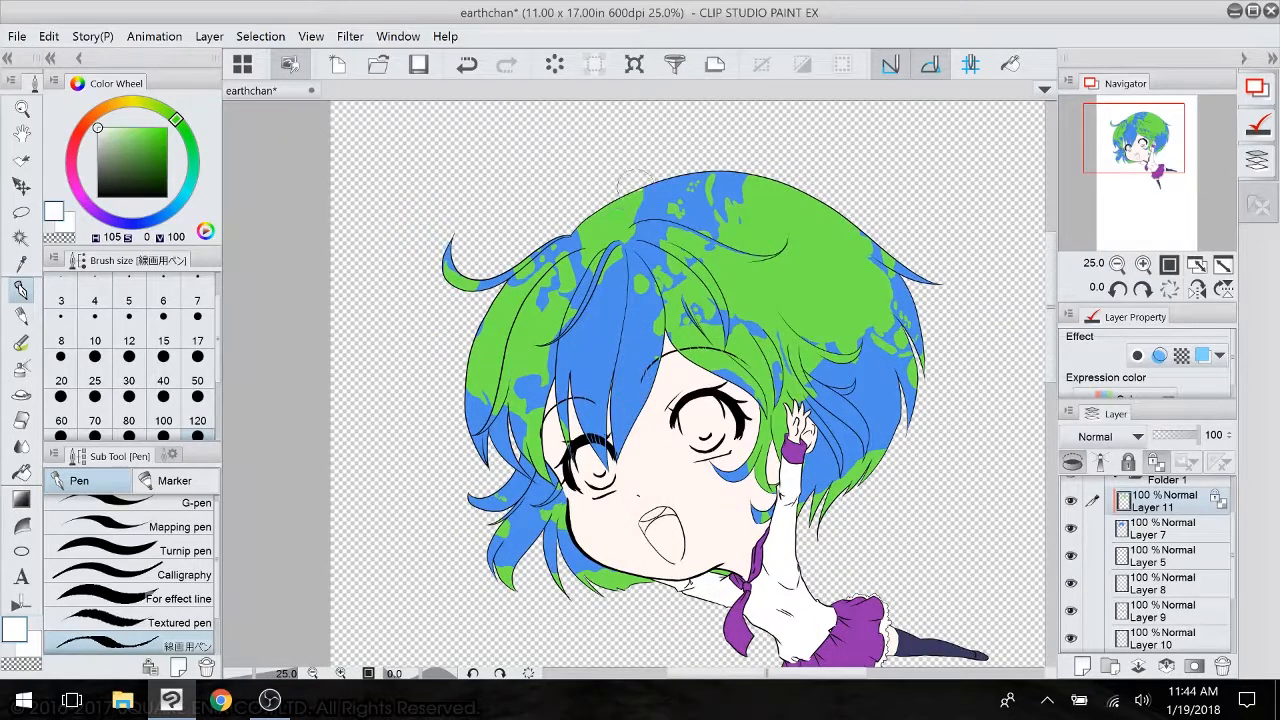
mouse_move(635, 187)
mouse_down()
mouse_move(605, 262)
mouse_move(625, 205)
mouse_up()
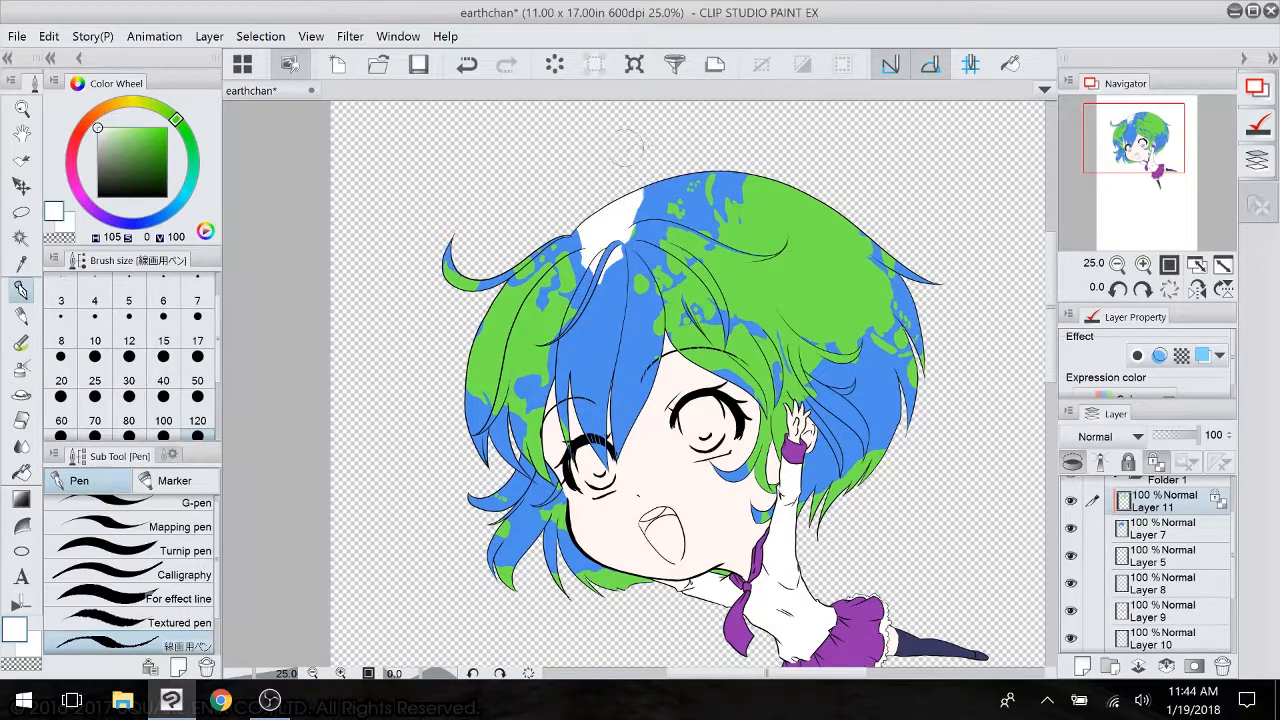
mouse_move(574, 248)
mouse_down()
mouse_move(563, 232)
mouse_move(566, 262)
mouse_up()
- Paint the green along the lower hair tips white on both sides of the head and beneath the chin
drag(488, 577, 526, 579)
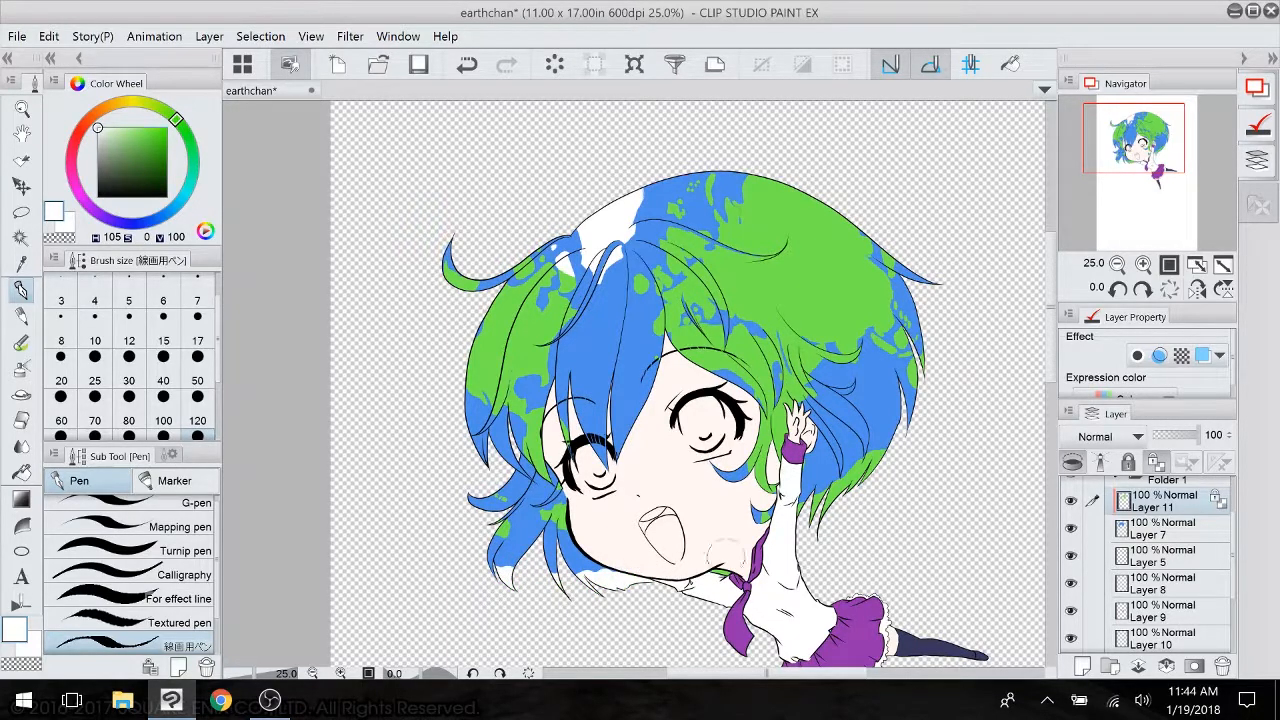
drag(818, 500, 882, 458)
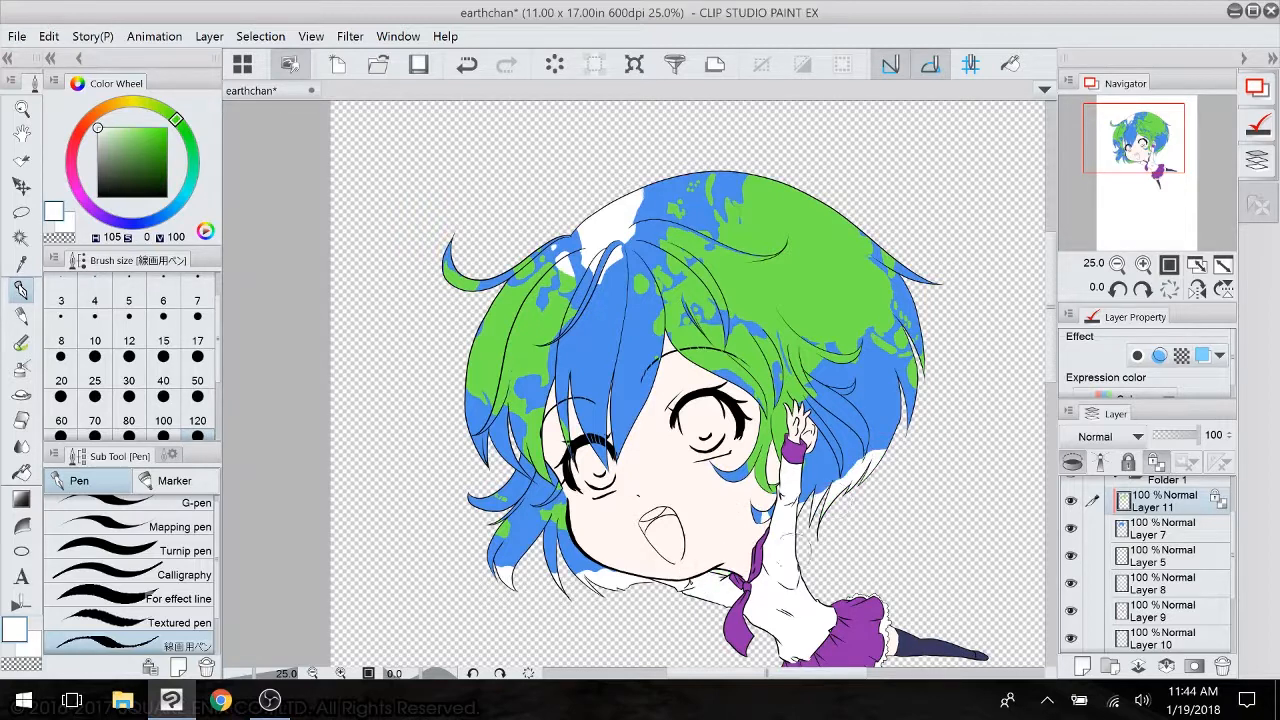
- Undo the last stroke on Layer 11 and repaint the lower hair tips white
click(466, 66)
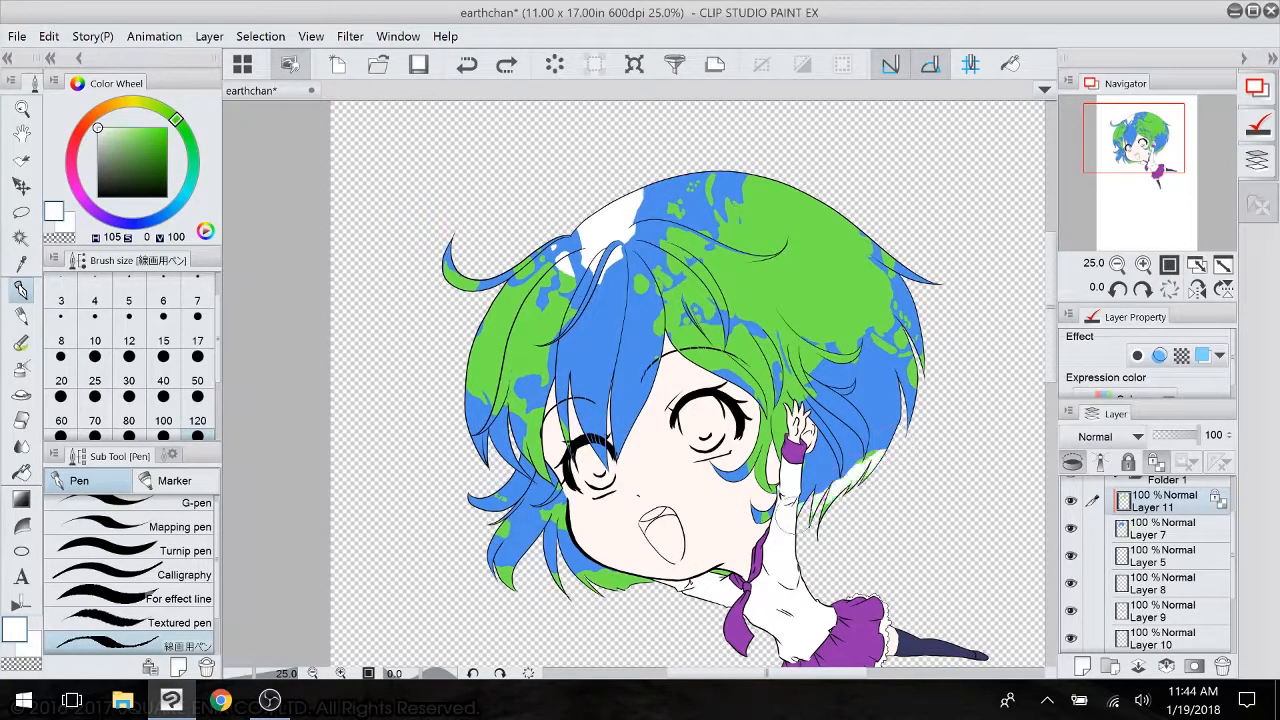
mouse_move(884, 458)
mouse_down()
mouse_move(790, 512)
mouse_move(845, 498)
mouse_move(795, 525)
mouse_move(773, 572)
mouse_up()
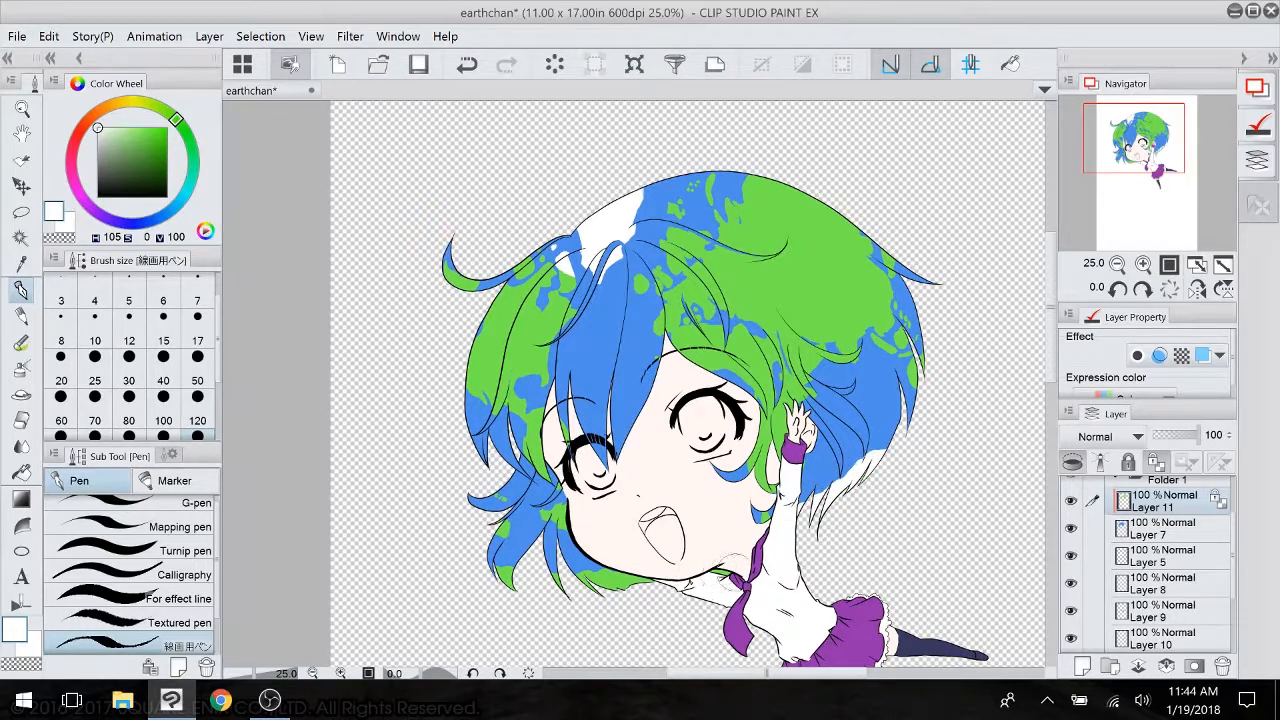
mouse_move(648, 580)
mouse_down()
mouse_move(583, 582)
mouse_move(643, 565)
mouse_move(478, 580)
mouse_up()
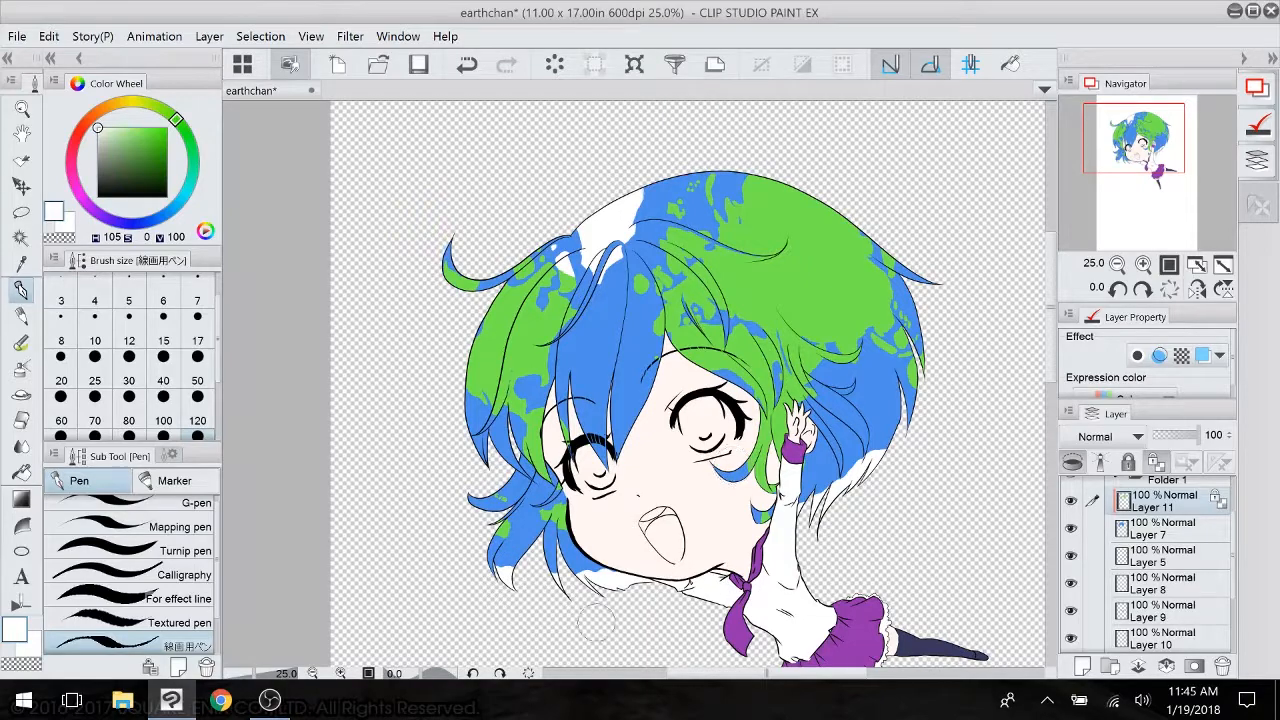
drag(597, 622, 377, 567)
- Hide the hair and clothing colour on Layers 7, 8, 9 and 10, leaving the skin colour layer shown
scroll(600, 400, down, 3)
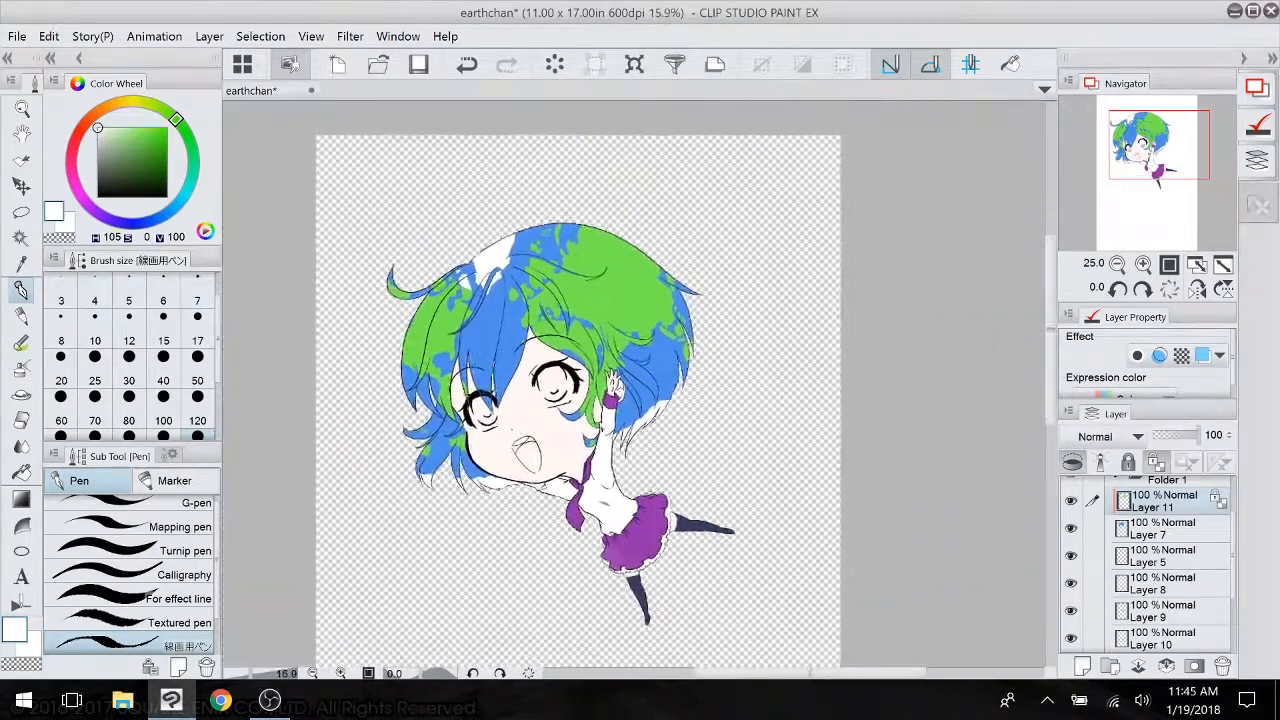
drag(600, 300, 612, 296)
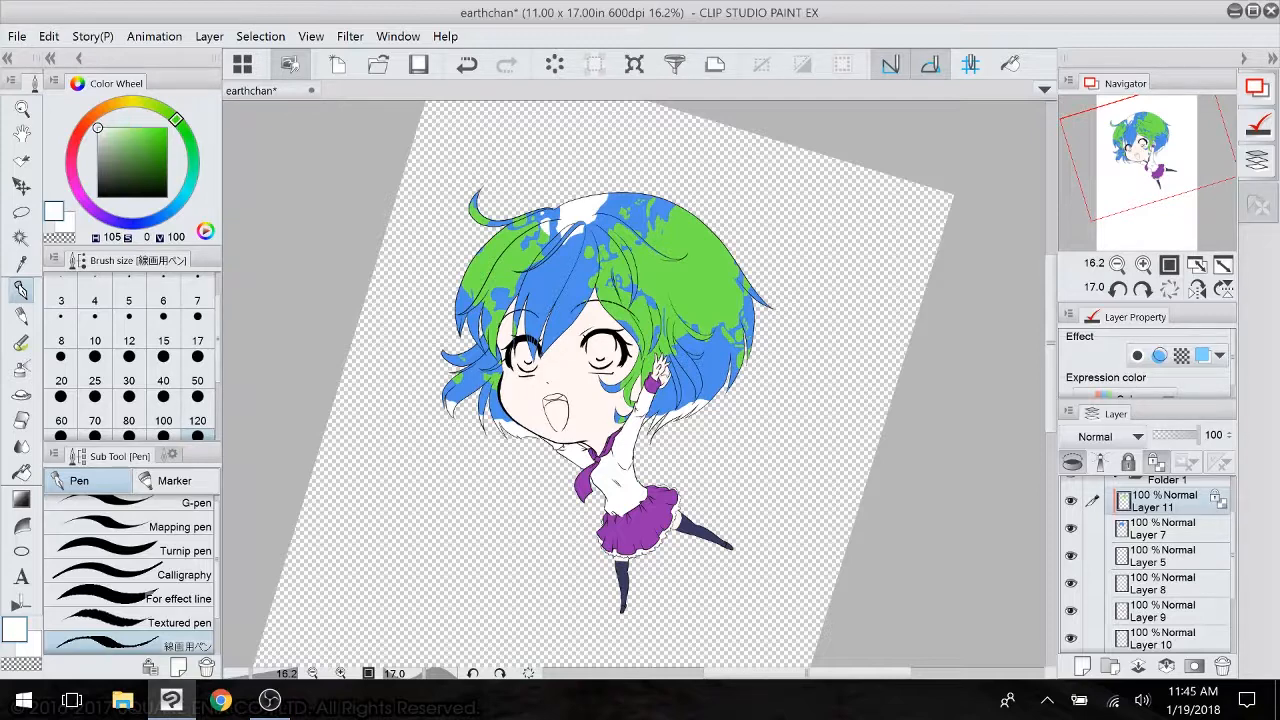
drag(620, 400, 535, 342)
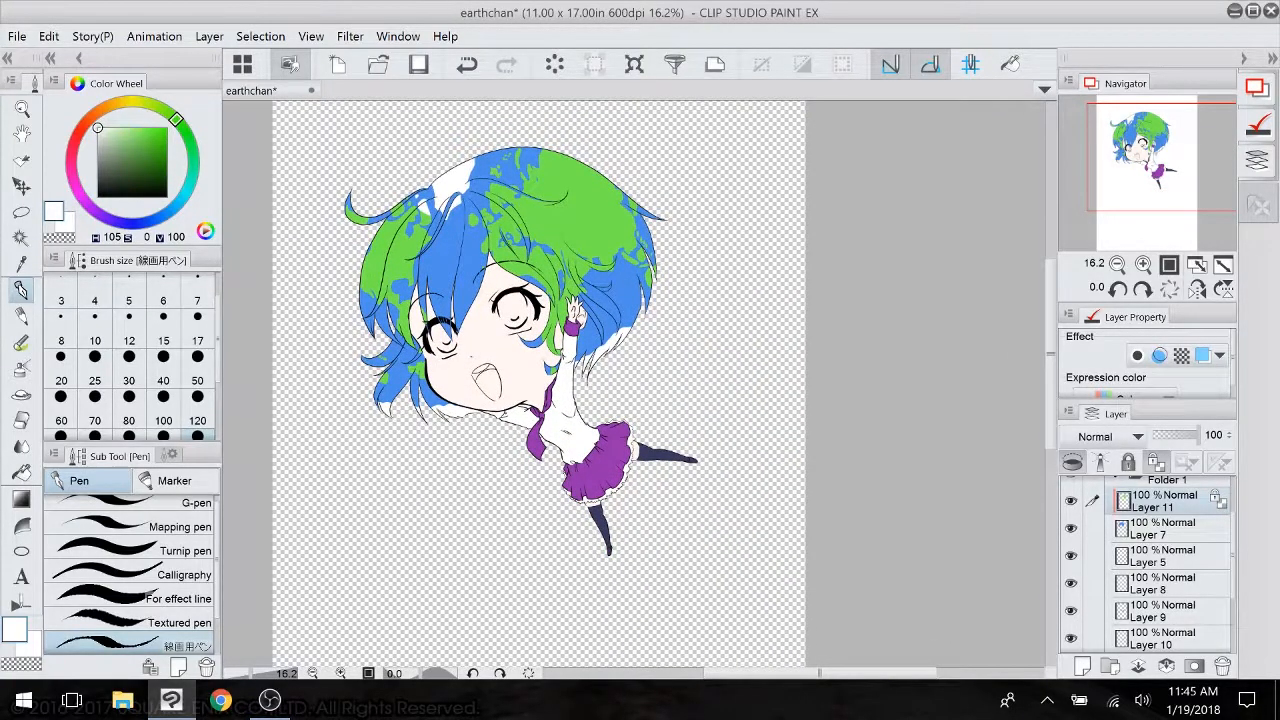
scroll(490, 367, down, 3)
drag(540, 370, 580, 380)
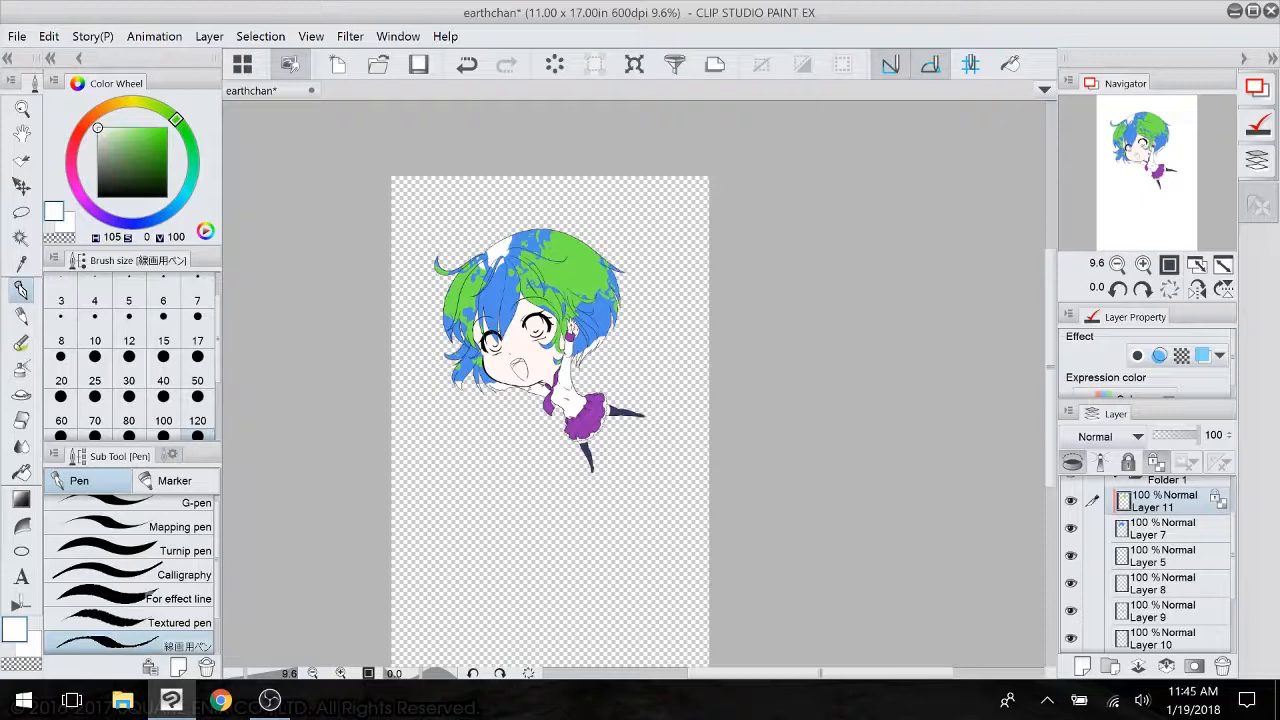
click(1070, 528)
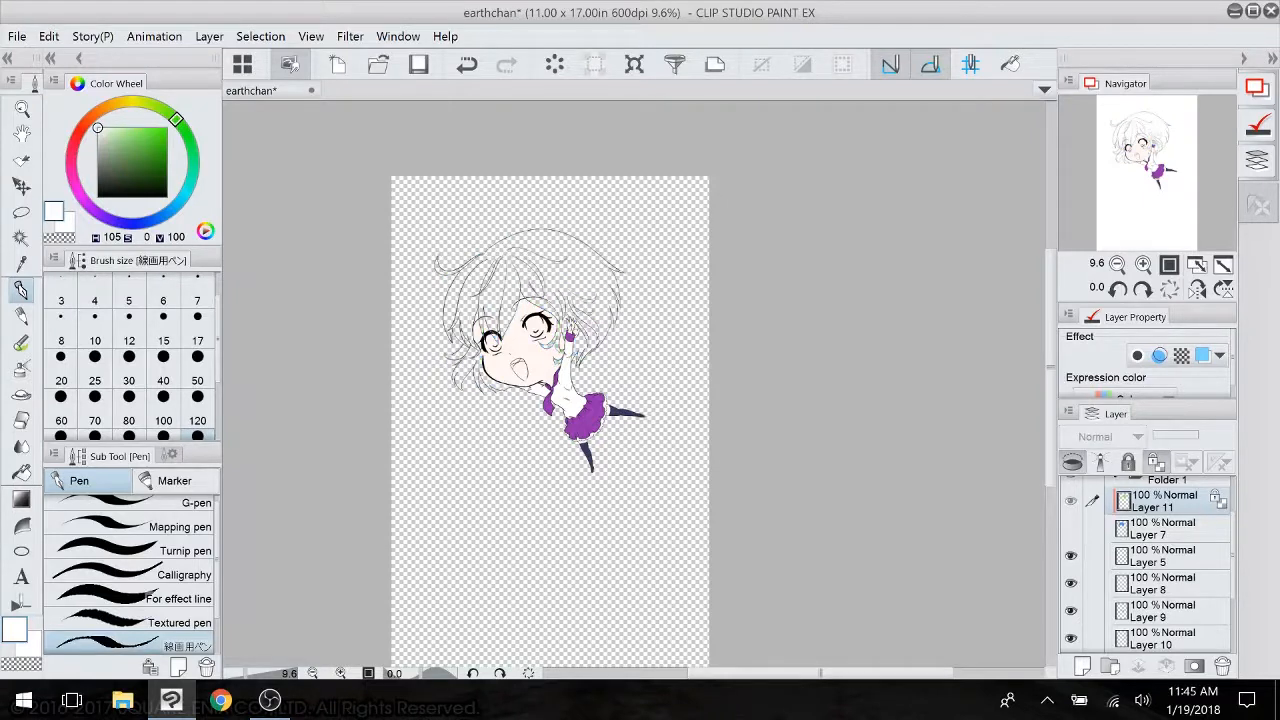
click(1070, 583)
click(1070, 610)
click(1070, 637)
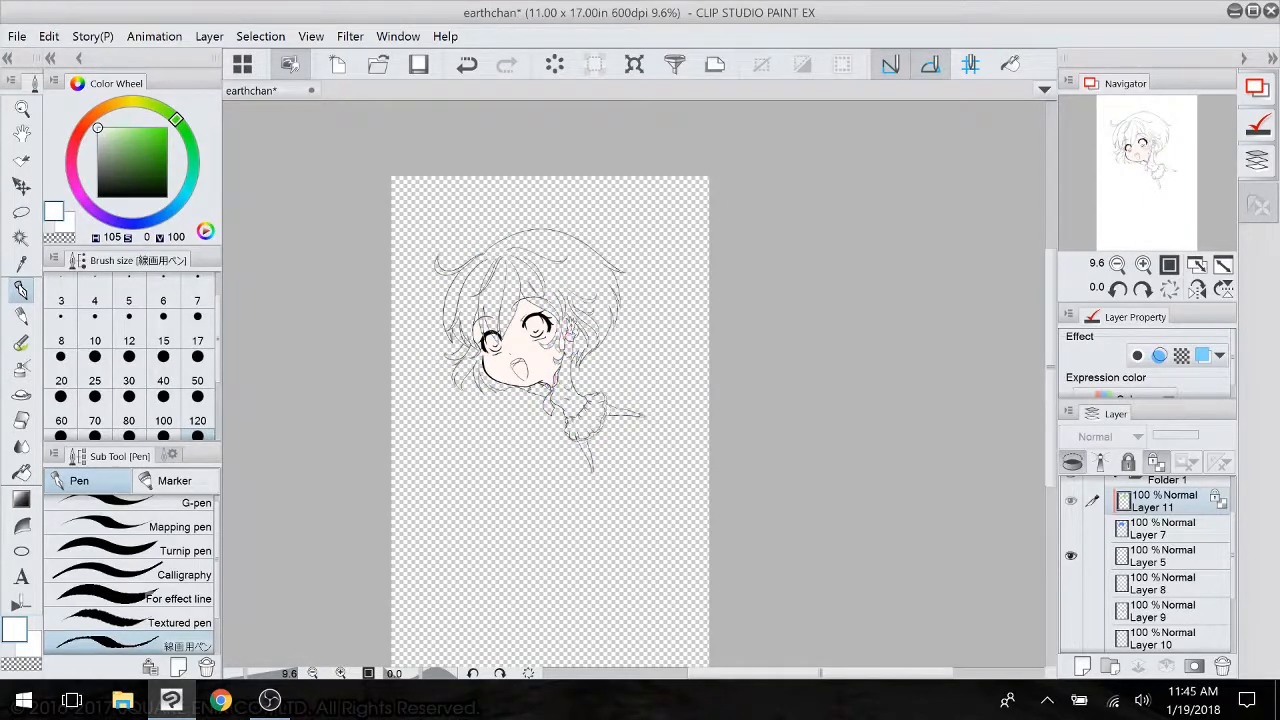
- Add a new layer directly above Layer 5 and clip it to the skin colour
scroll(537, 423, up, 5)
drag(537, 330, 525, 503)
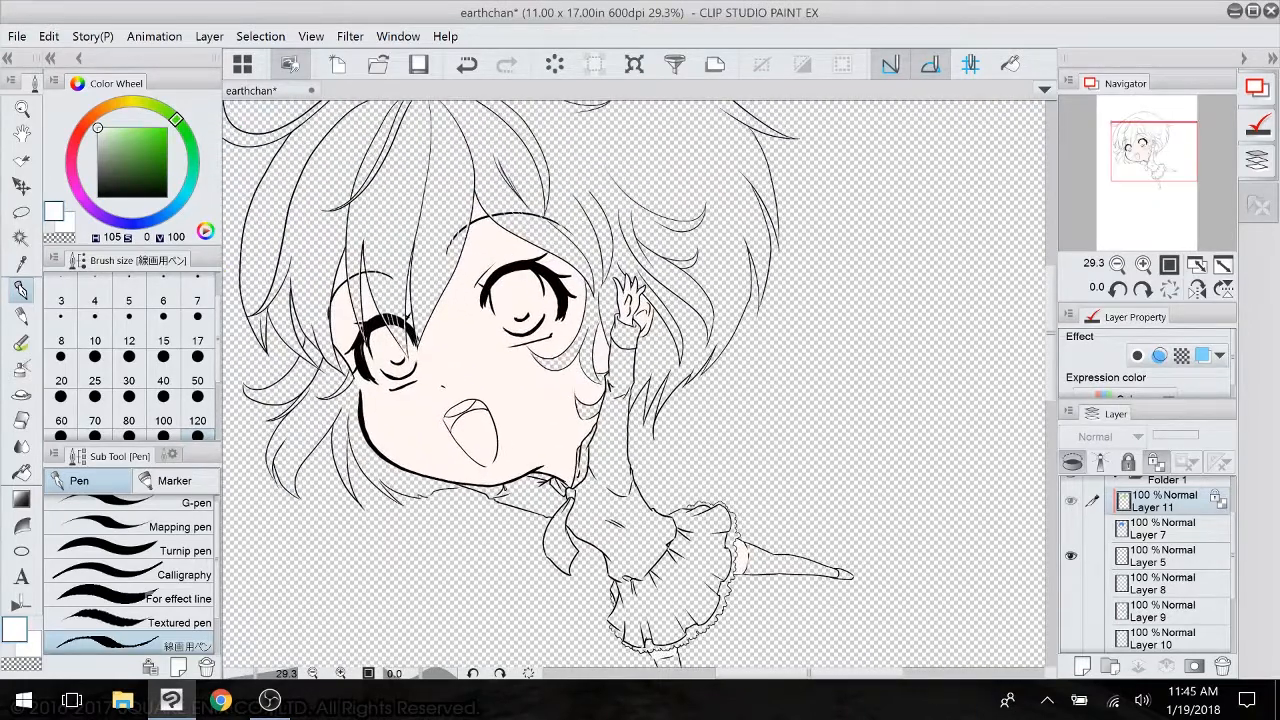
click(1163, 556)
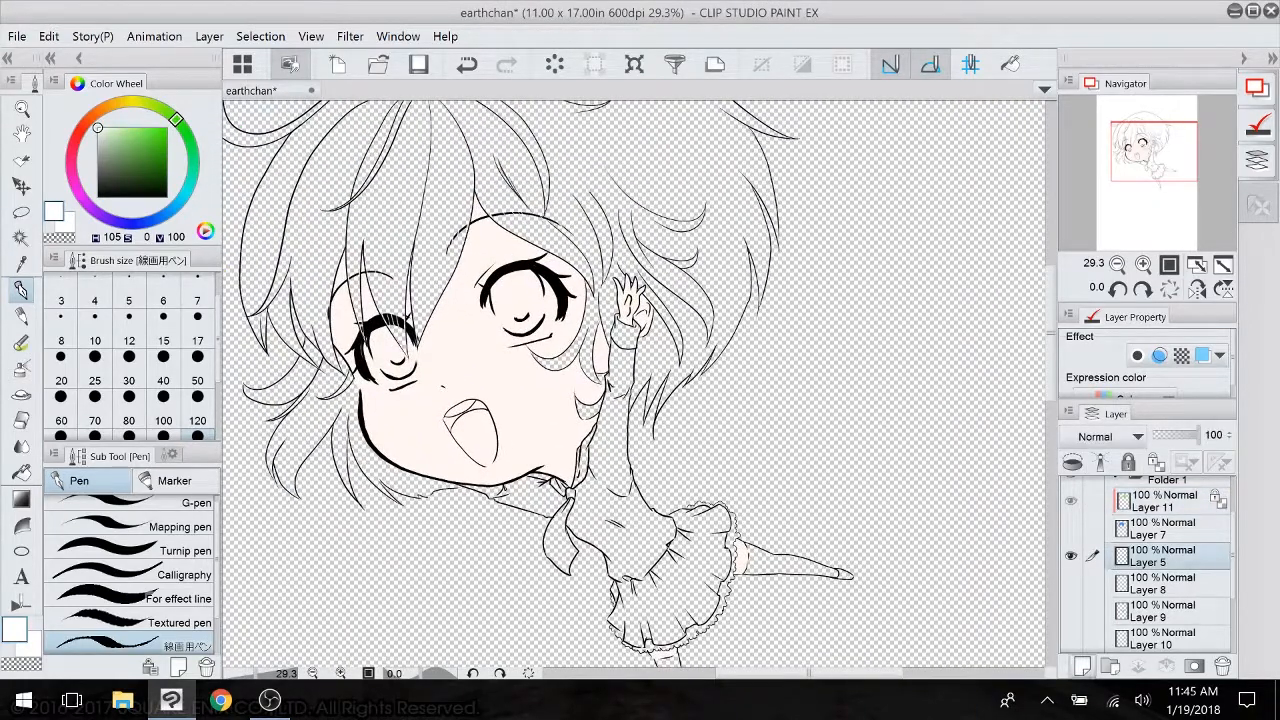
click(1082, 666)
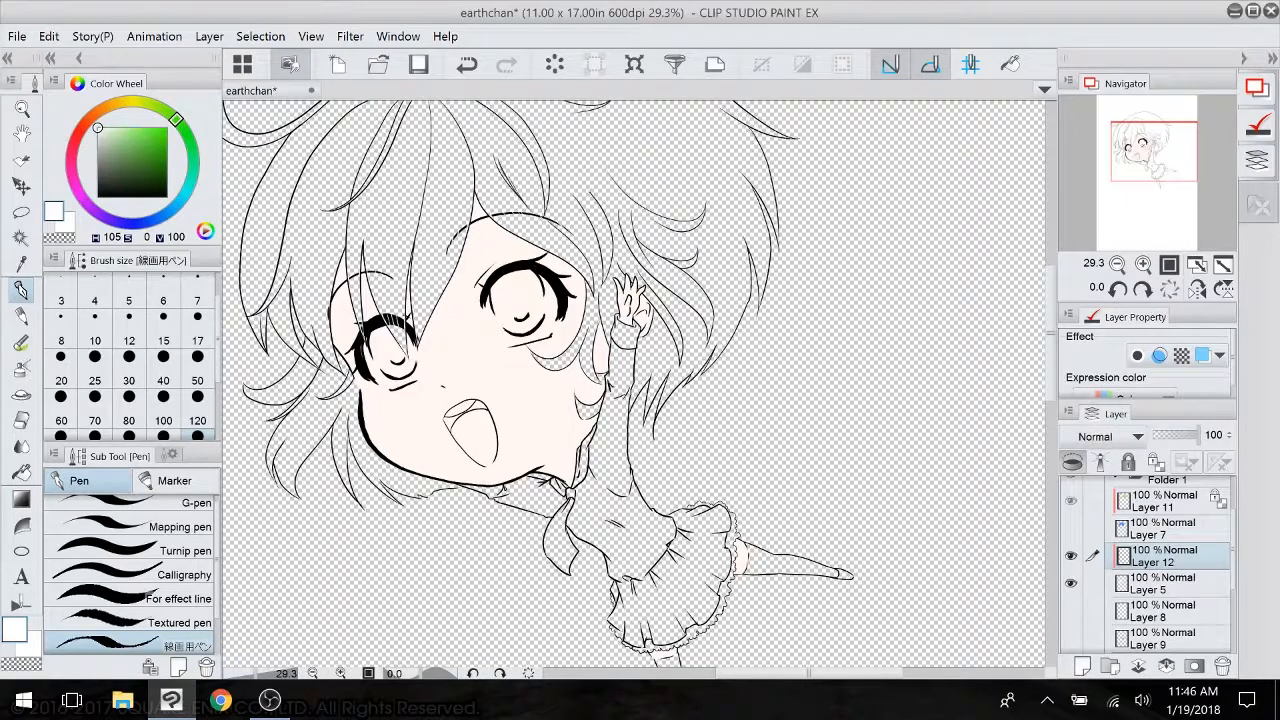
- Shade the forehead, raised hand, neck and upper legs with the Soft airbrush in peach (H 17, S 37, V 87)
drag(470, 430, 517, 405)
click(91, 118)
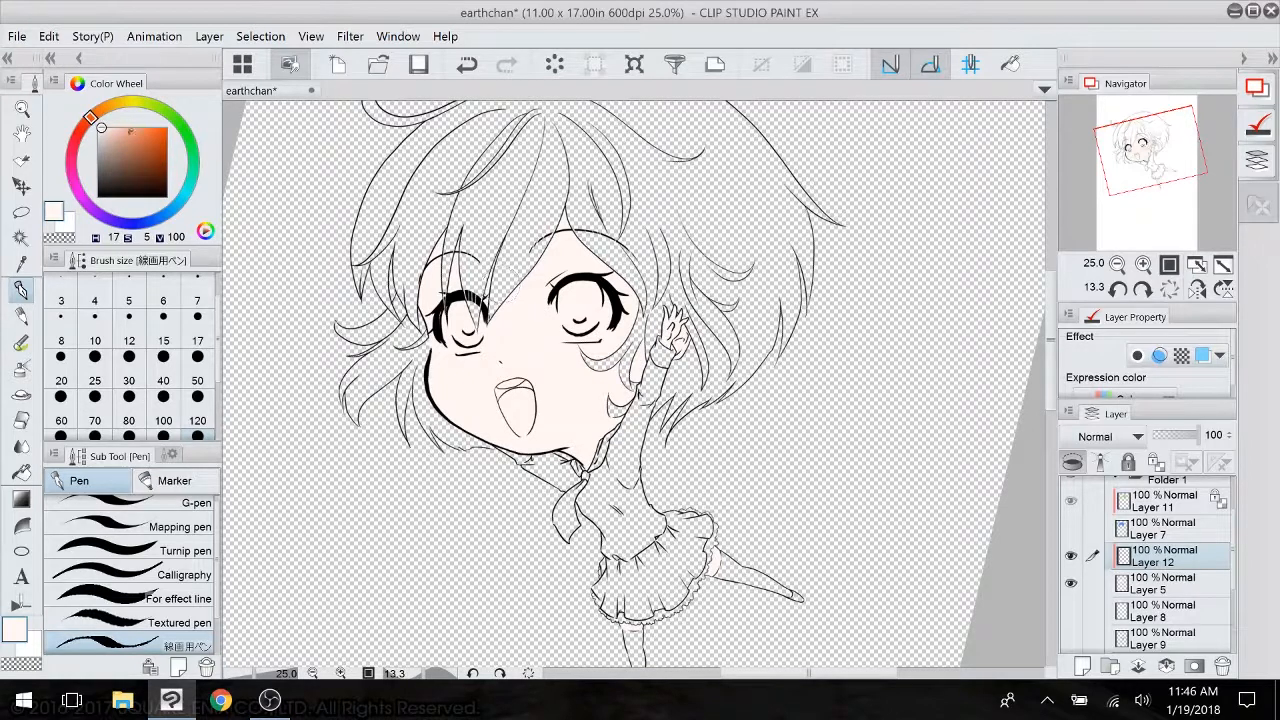
click(117, 133)
mouse_move(117, 133)
mouse_down()
mouse_move(134, 130)
mouse_move(122, 135)
mouse_up()
click(21, 367)
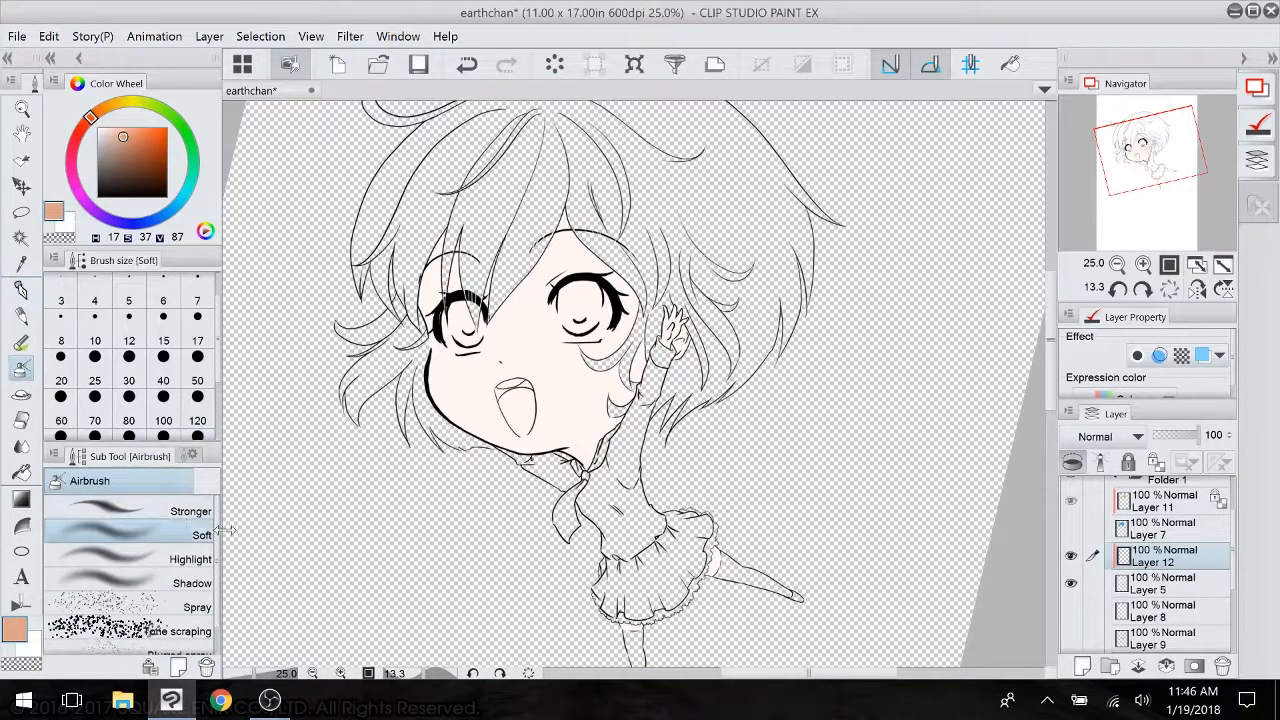
mouse_move(430, 308)
mouse_down()
mouse_move(428, 271)
mouse_move(572, 240)
mouse_move(637, 254)
mouse_up()
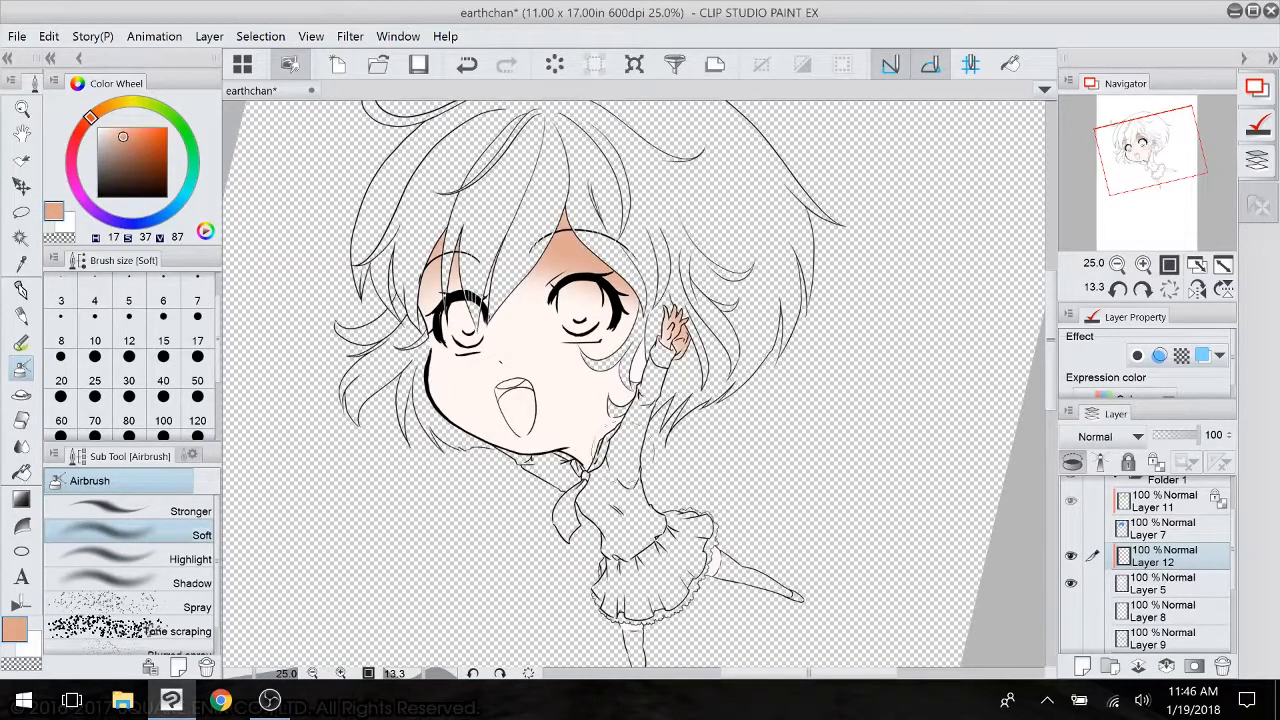
drag(588, 458, 614, 430)
drag(624, 612, 637, 613)
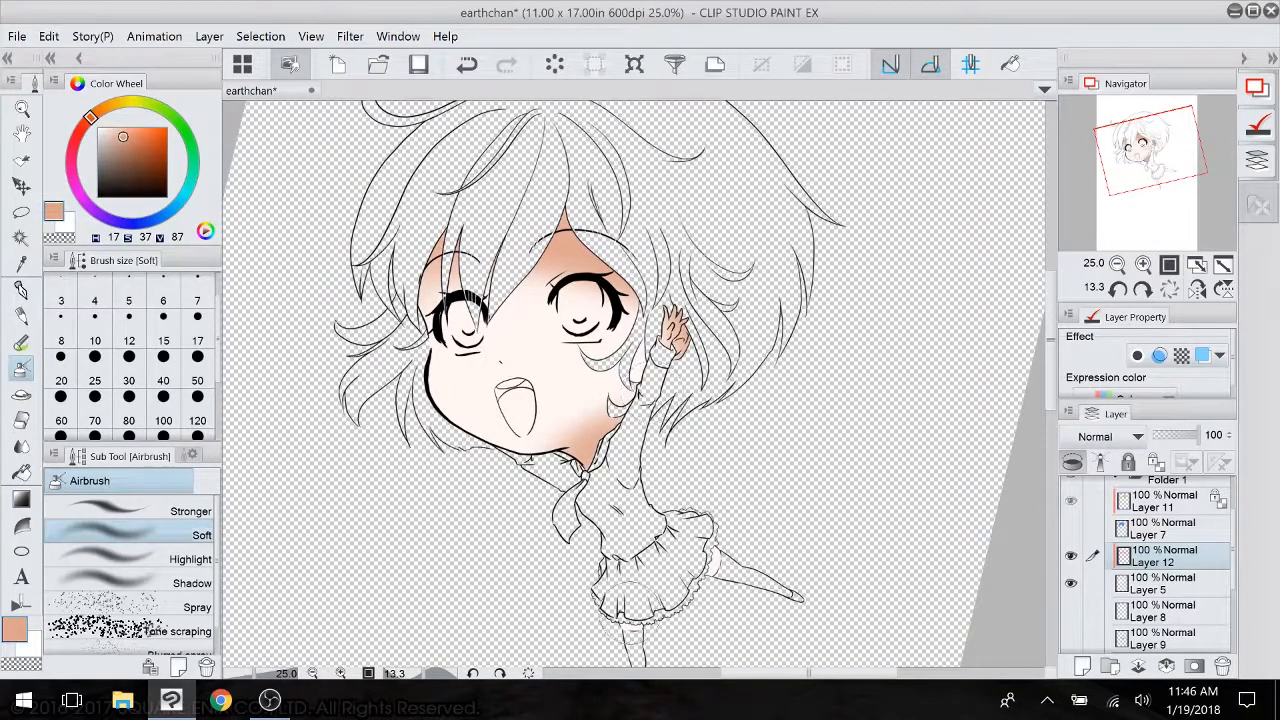
drag(722, 550, 718, 562)
- Lighten the middle of the face with near-white airbrushing and soften the hand's shading with the Soft eraser
key(x)
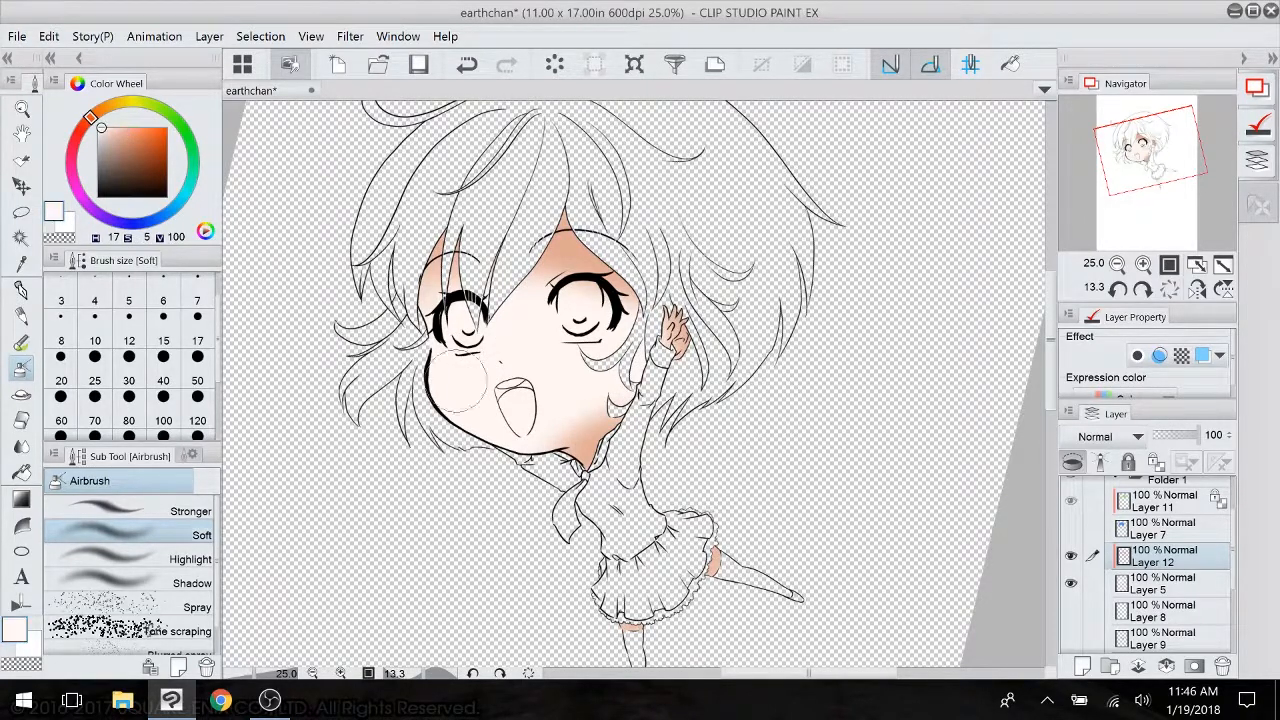
mouse_move(517, 322)
mouse_down()
mouse_move(540, 318)
mouse_move(525, 332)
mouse_move(535, 335)
mouse_move(562, 326)
mouse_up()
click(21, 419)
drag(667, 331, 680, 300)
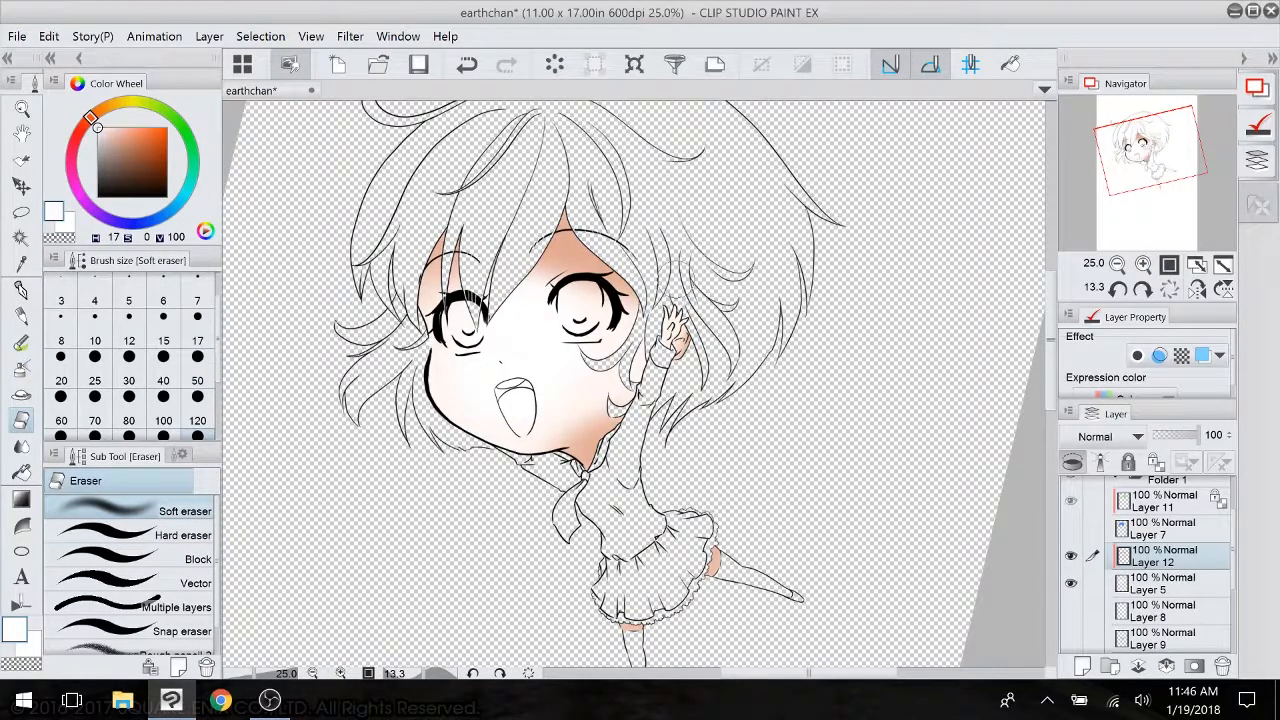
- Reduce Layer 12's opacity to 30% and toggle its visibility to compare the skin shading
click(1172, 437)
drag(1172, 444, 1166, 437)
click(1073, 556)
click(1072, 557)
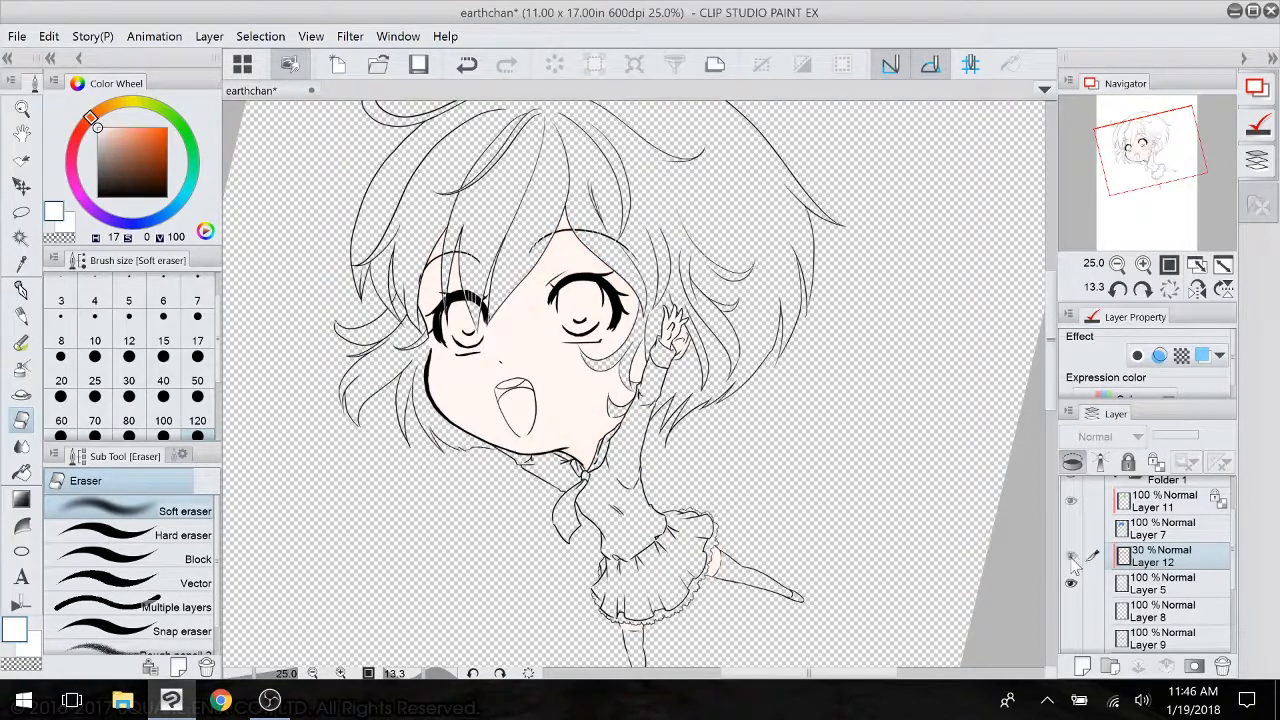
click(1072, 557)
click(1072, 558)
click(1071, 557)
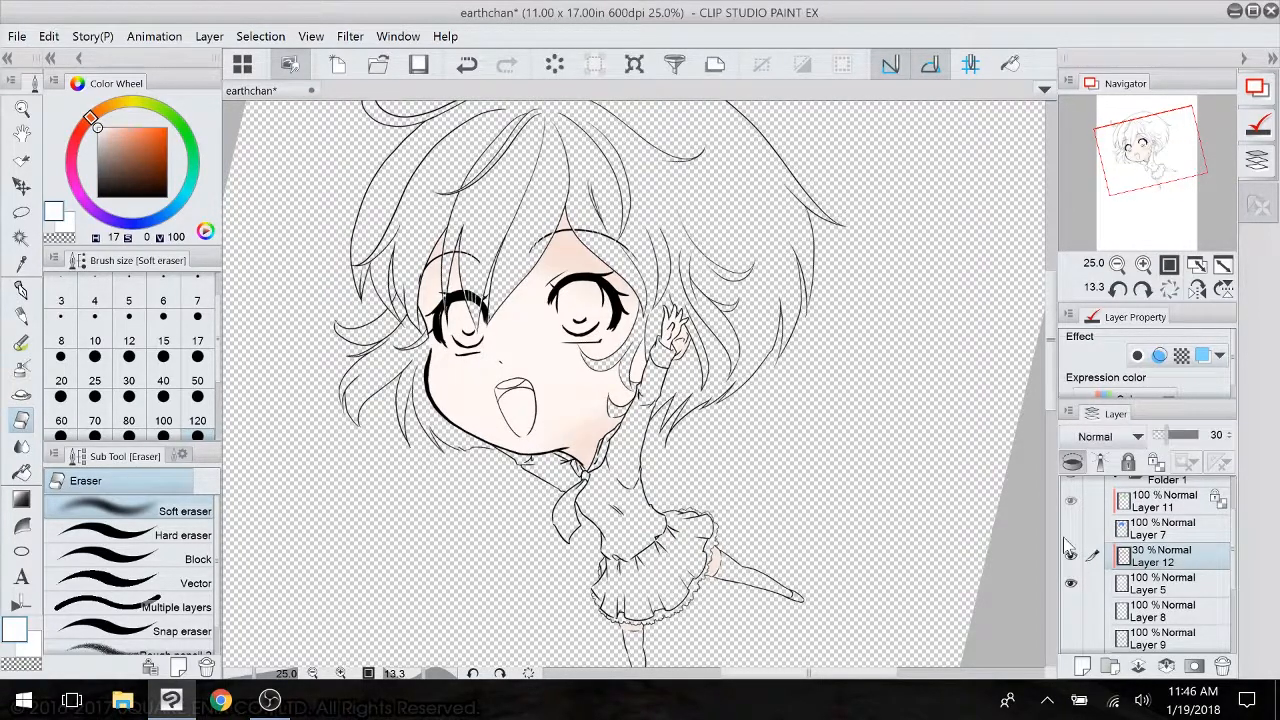
- Add a new clipped layer above Layer 12 and hide Layer 12
click(1082, 666)
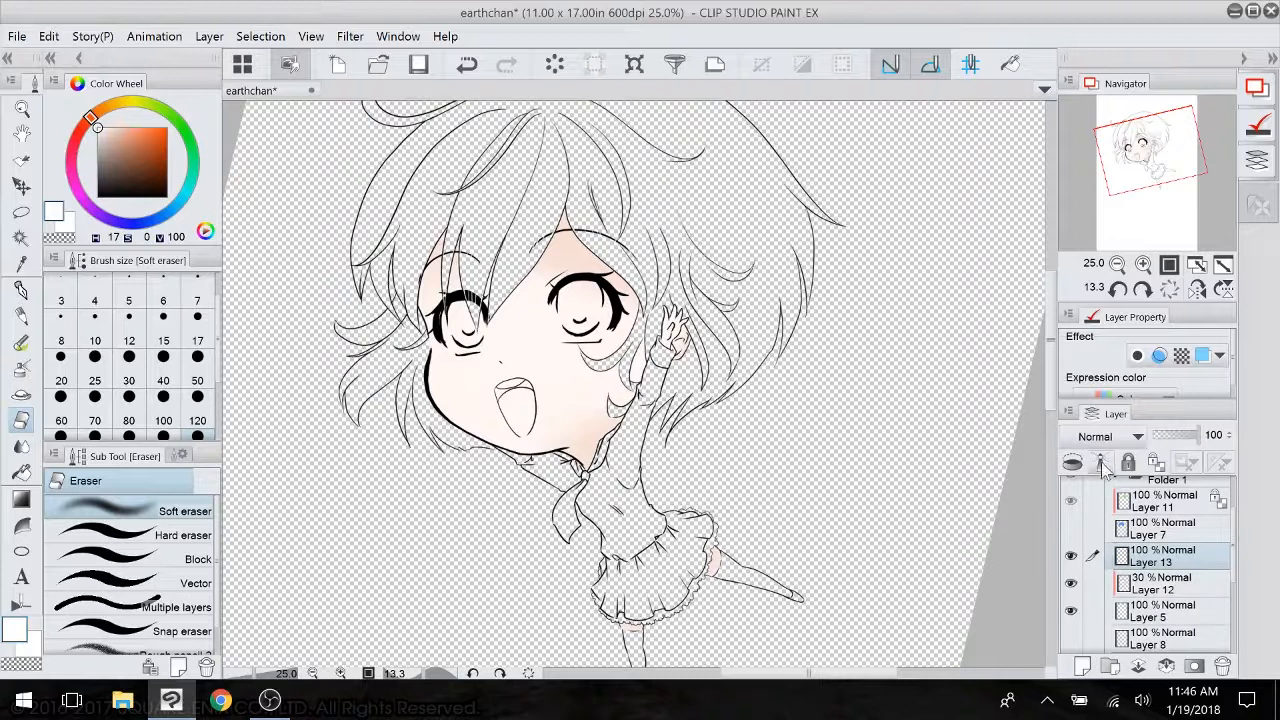
click(1071, 584)
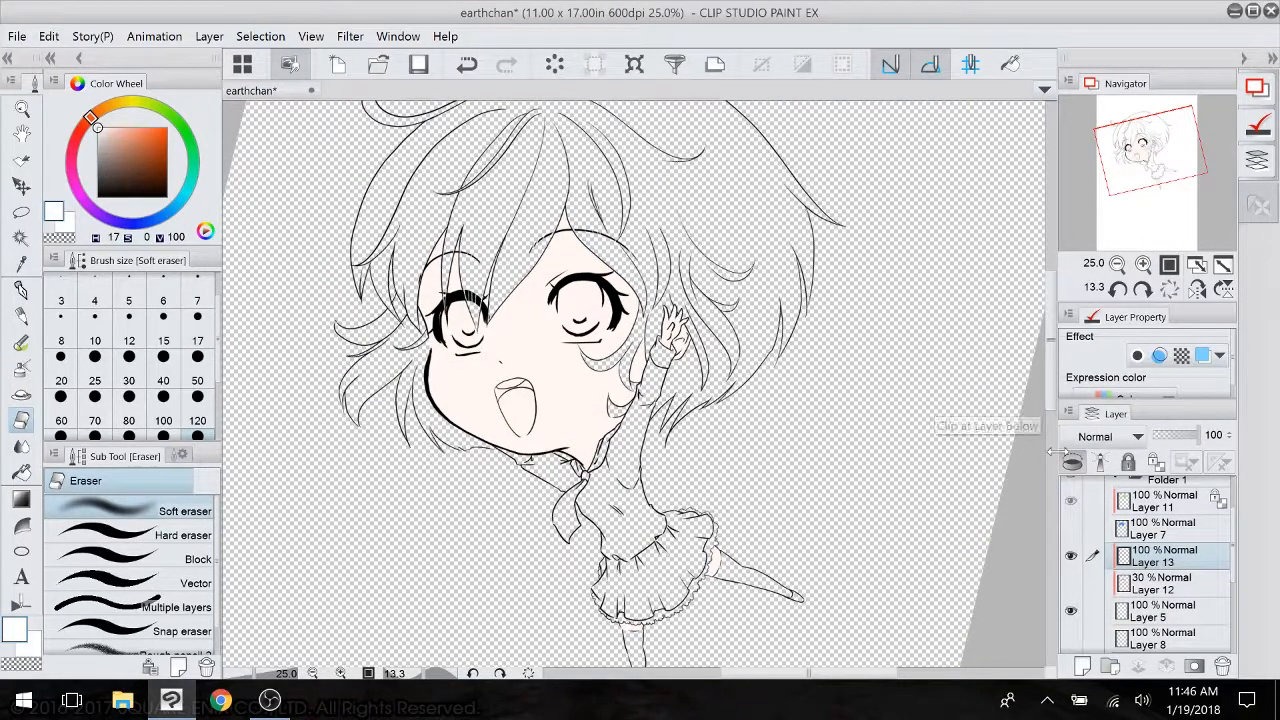
- Set up the G-pen at brush size 70 with a pink colour (H 350, S 50)
click(74, 140)
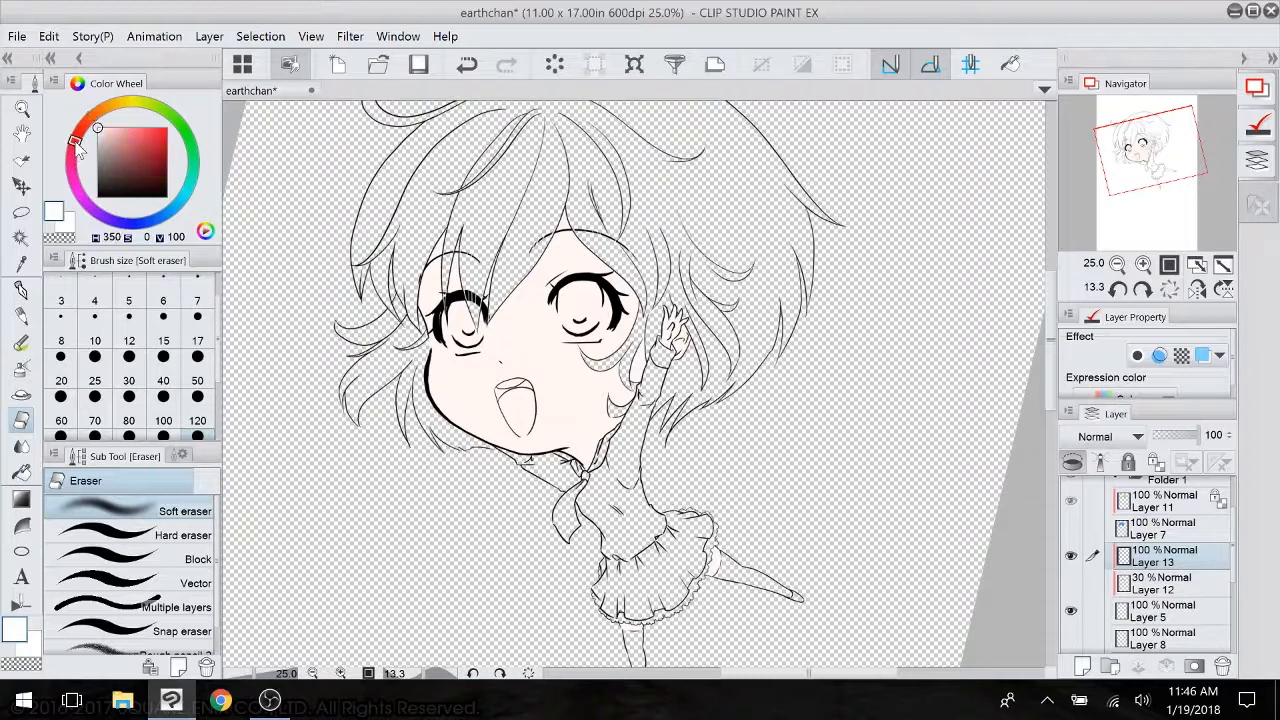
click(131, 128)
click(22, 289)
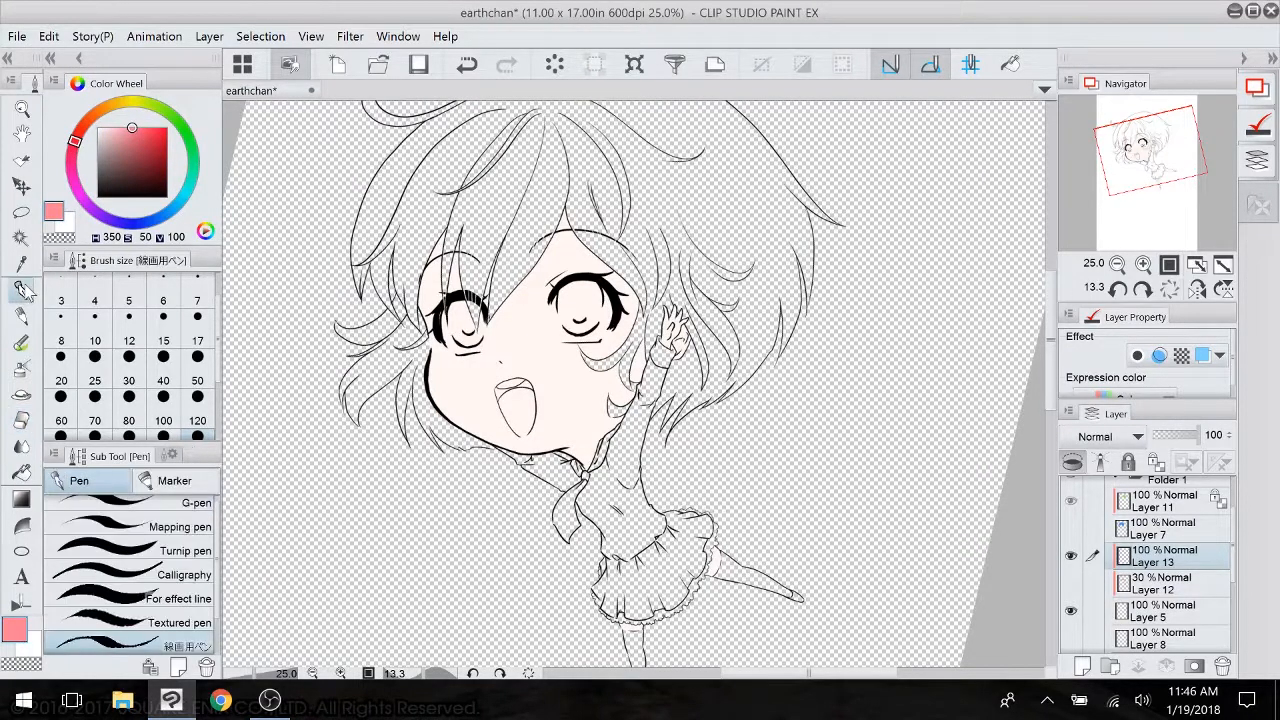
click(200, 503)
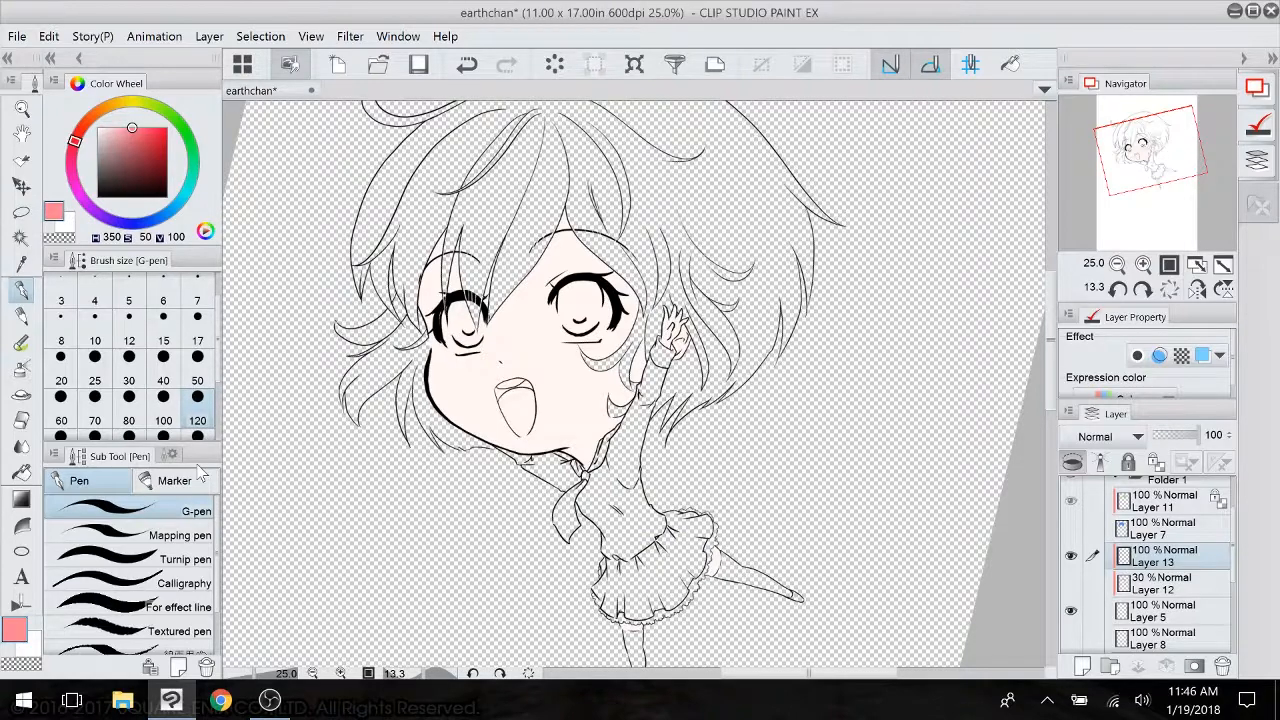
scroll(600, 400, up, 3)
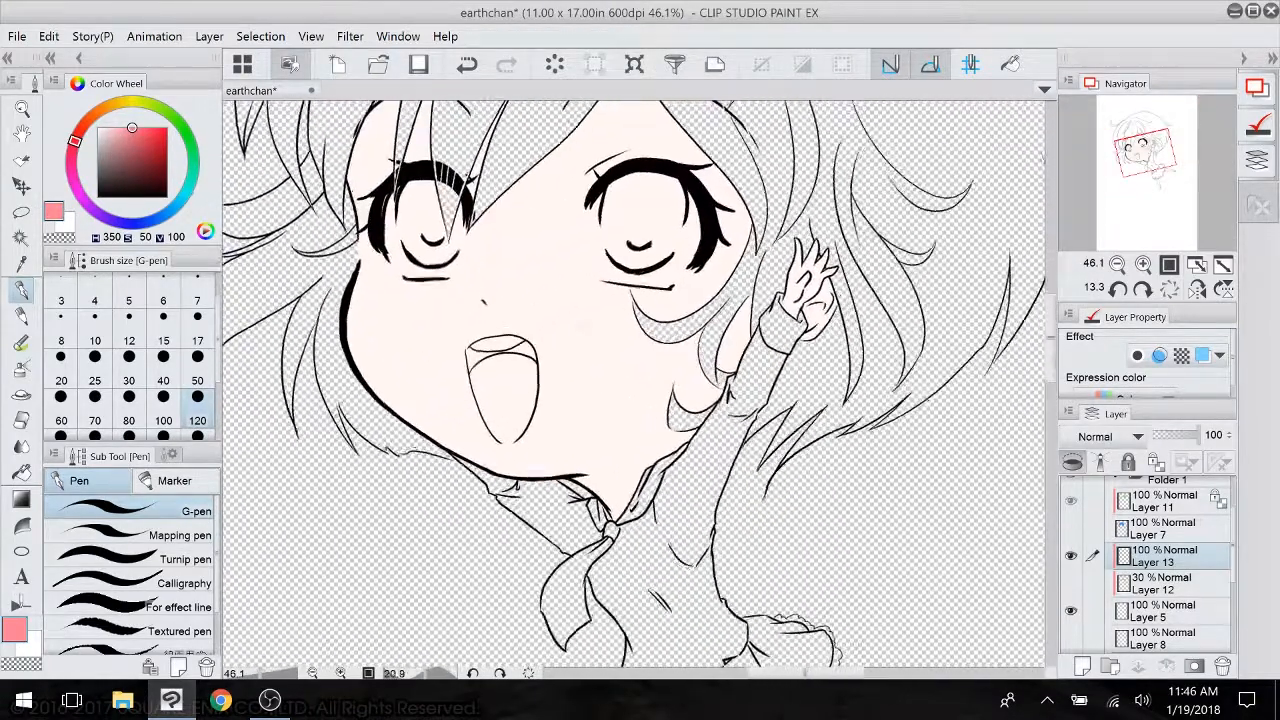
drag(600, 300, 665, 428)
drag(650, 345, 630, 425)
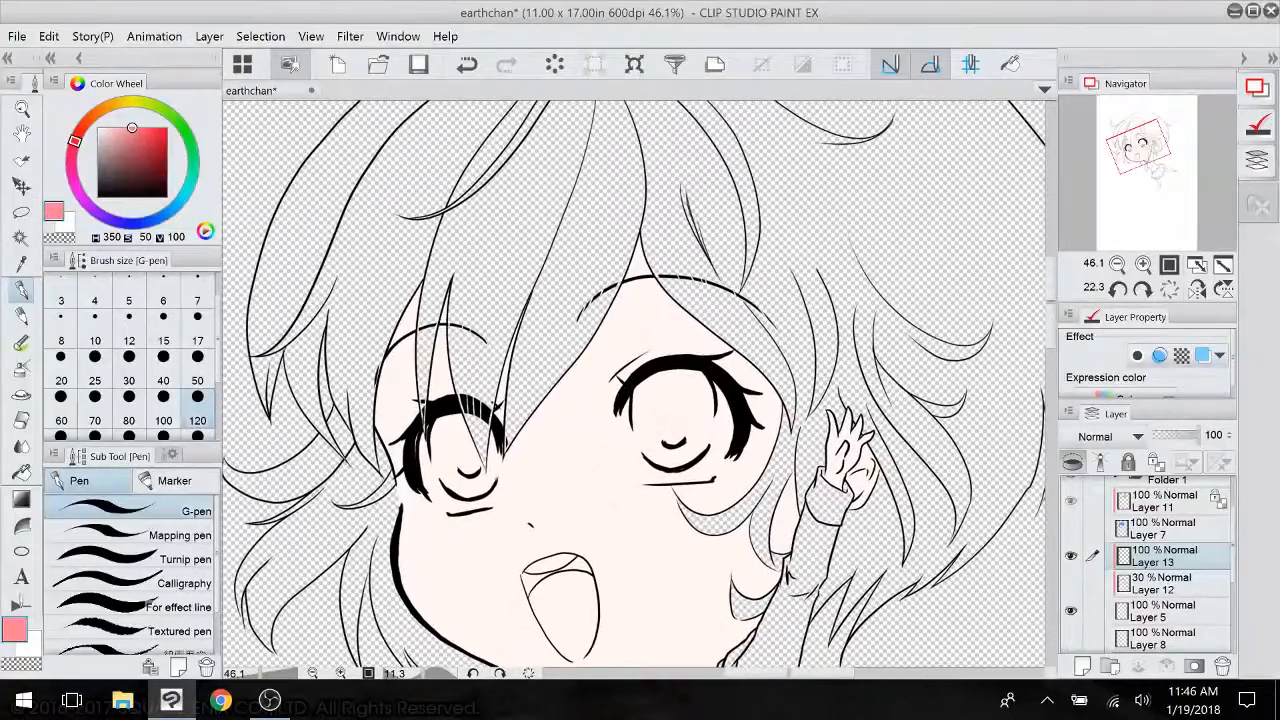
click(108, 408)
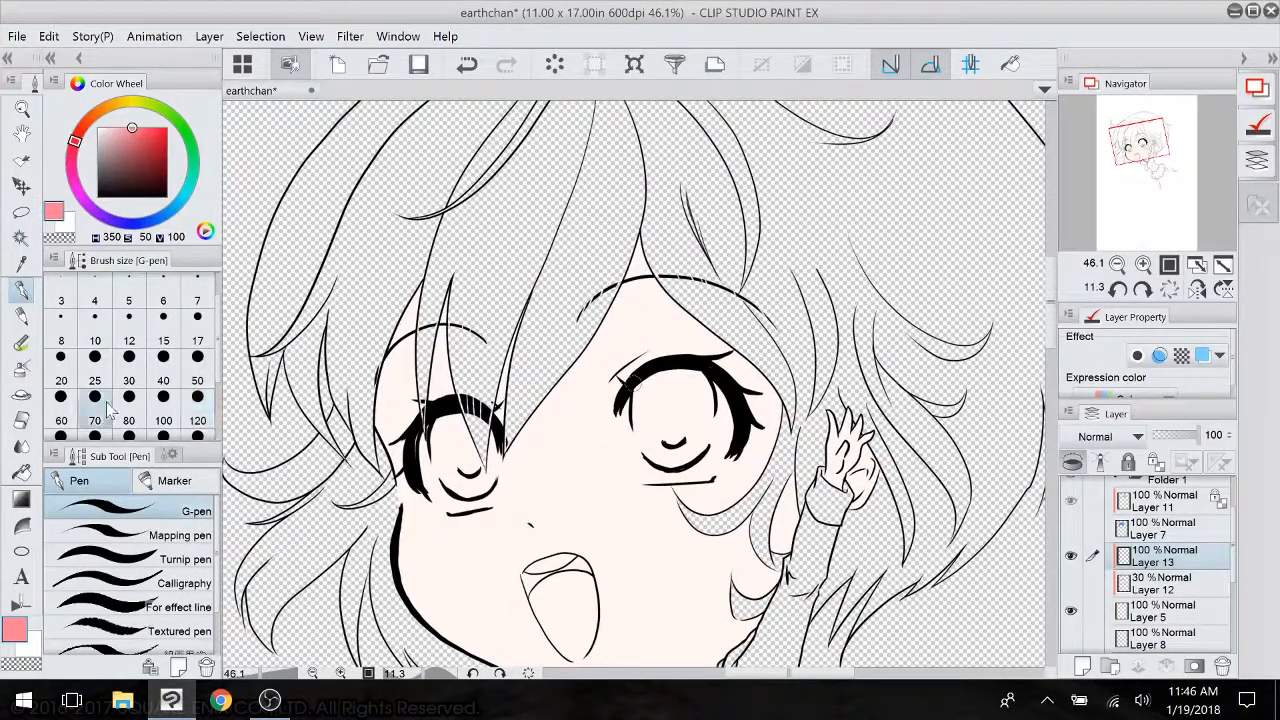
scroll(700, 400, down, 3)
drag(650, 380, 608, 437)
drag(760, 420, 766, 396)
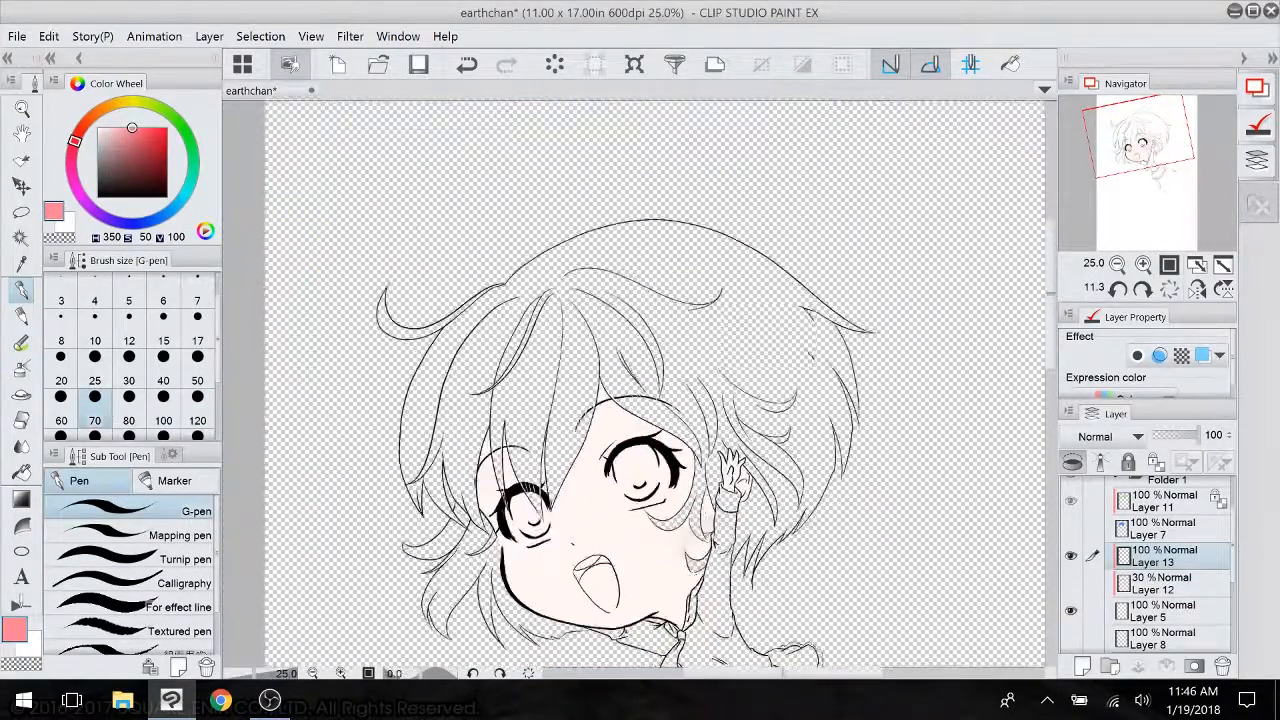
drag(645, 470, 672, 462)
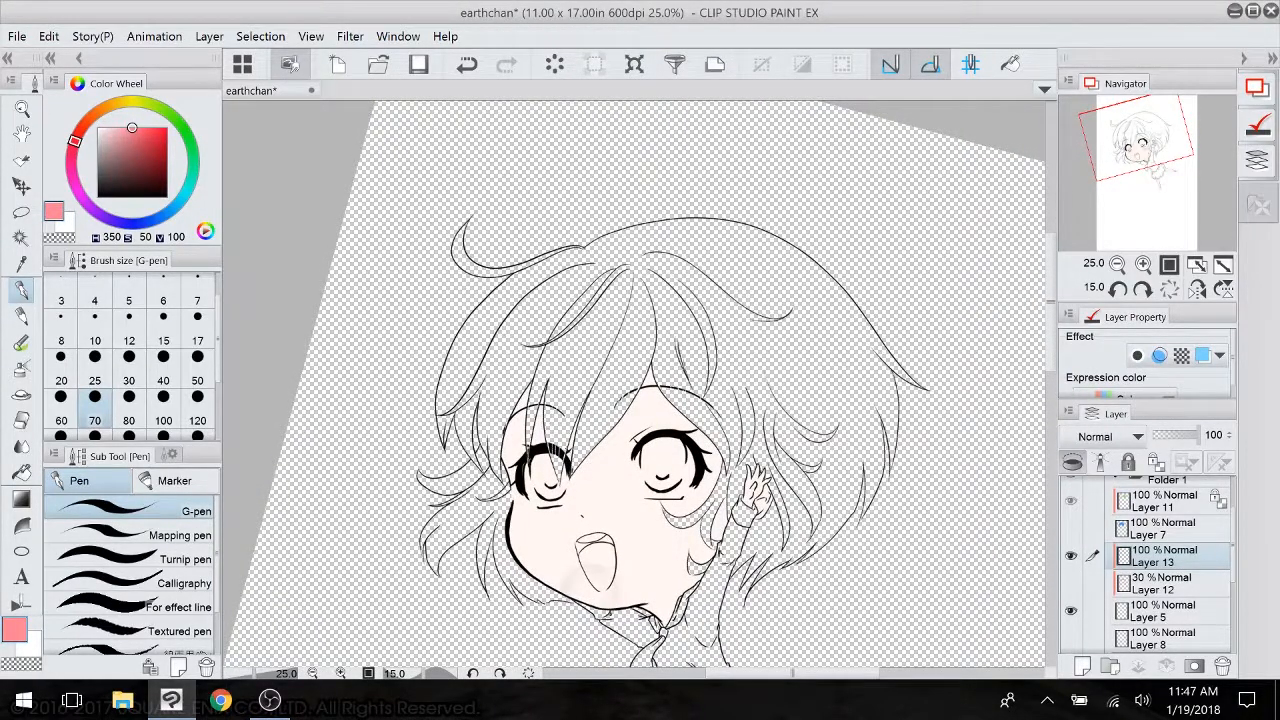
- Outline pink shadows on the forehead beneath the bangs and on the cheek below the curved hair lock with the G-pen
scroll(628, 516, up, 2)
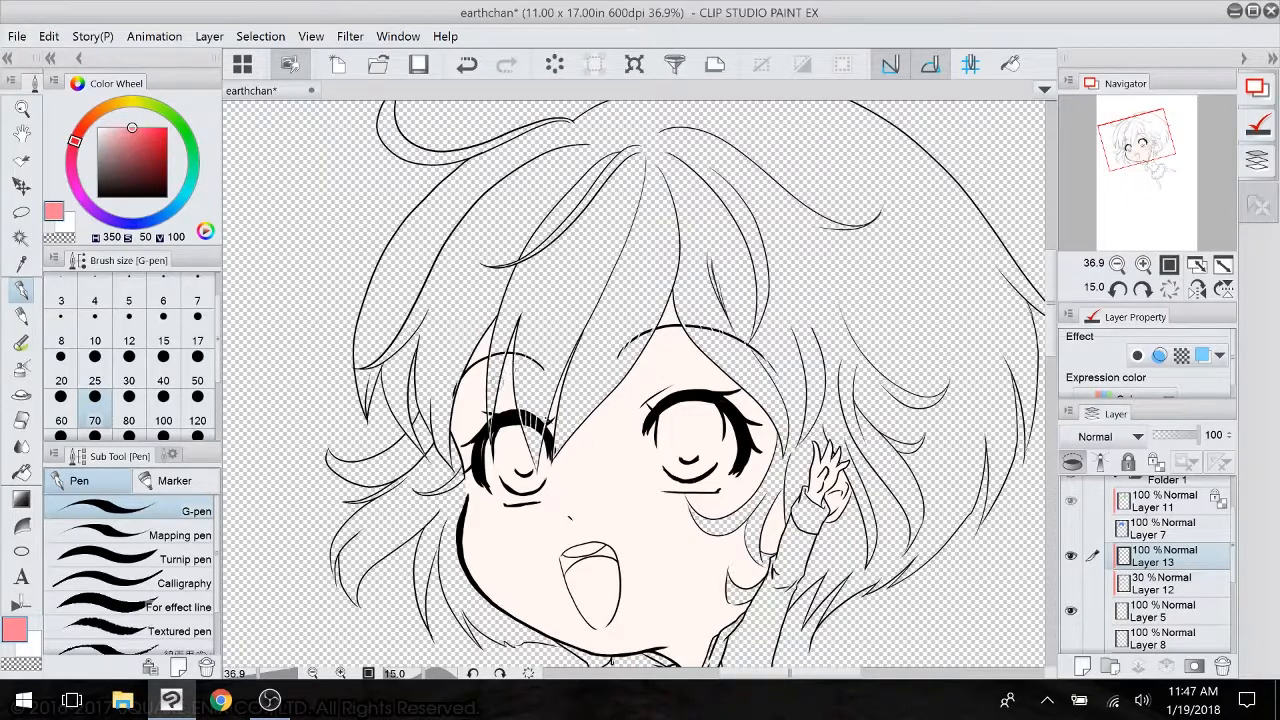
drag(483, 380, 457, 440)
drag(487, 381, 474, 420)
drag(513, 382, 502, 410)
mouse_move(538, 494)
mouse_down()
mouse_move(549, 450)
mouse_move(562, 479)
mouse_move(680, 328)
mouse_up()
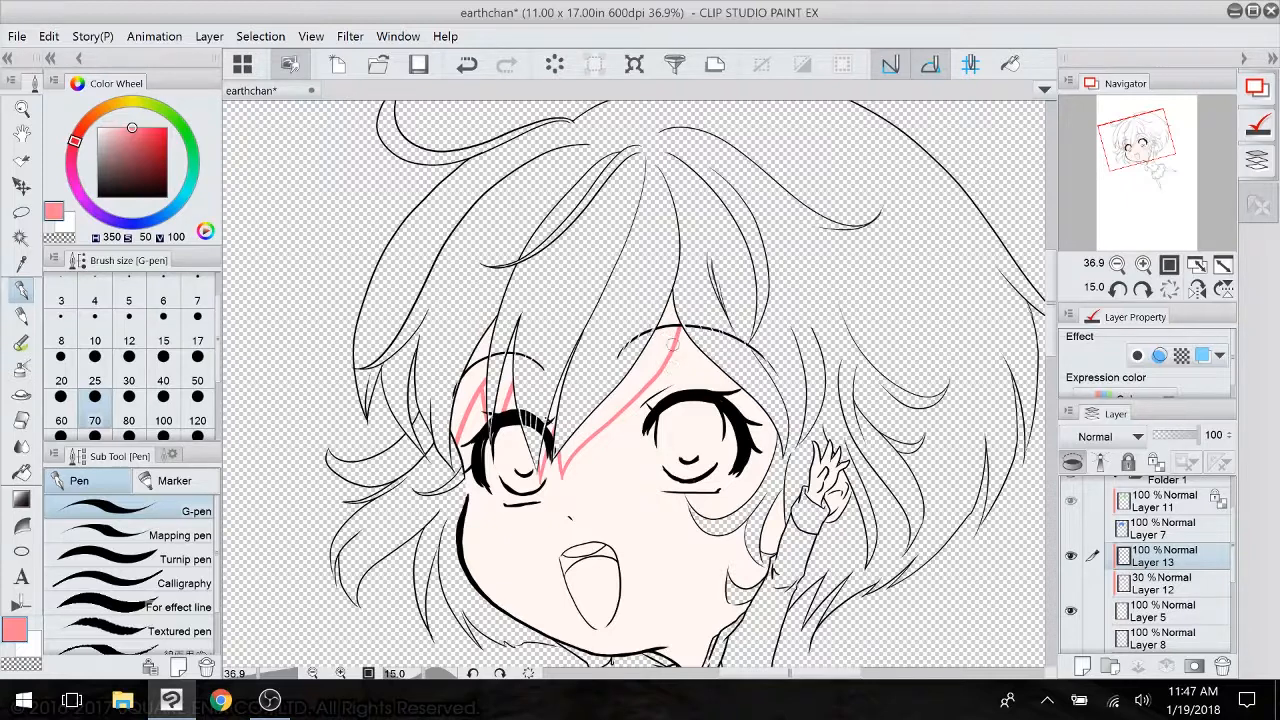
drag(666, 336, 732, 380)
mouse_move(690, 515)
mouse_down()
mouse_move(725, 538)
mouse_move(750, 512)
mouse_up()
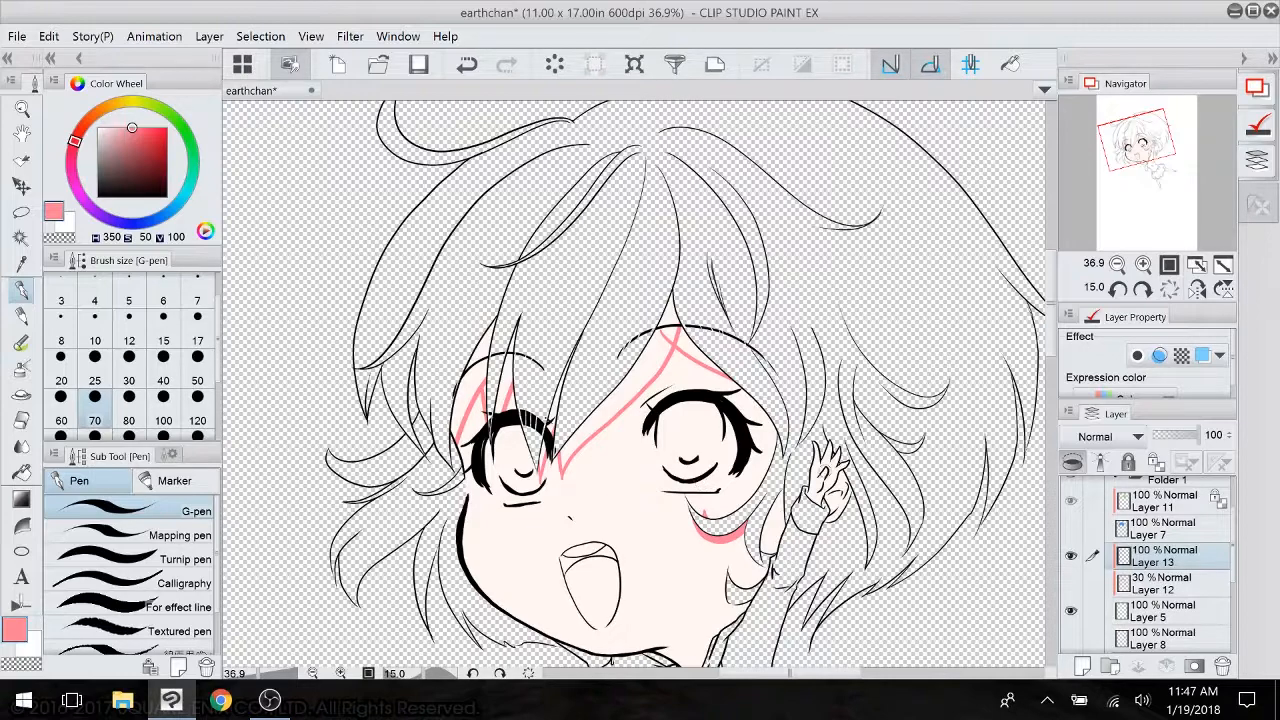
- Add small pink shadows on the nose, along the upper lip, below the mouth and at the outer edge of the cheek
mouse_move(827, 405)
mouse_down()
mouse_move(823, 293)
mouse_move(825, 305)
mouse_up()
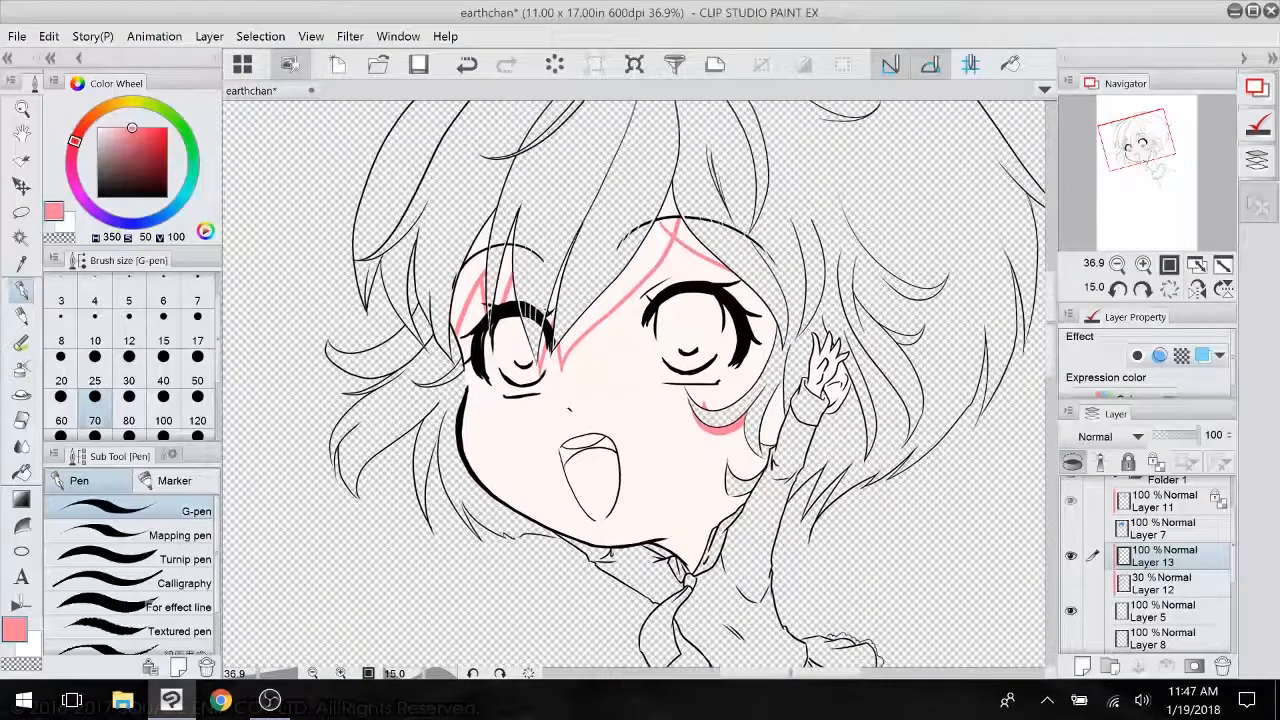
key(ctrl+plus)
mouse_move(760, 400)
mouse_down()
mouse_move(719, 340)
mouse_move(779, 394)
mouse_up()
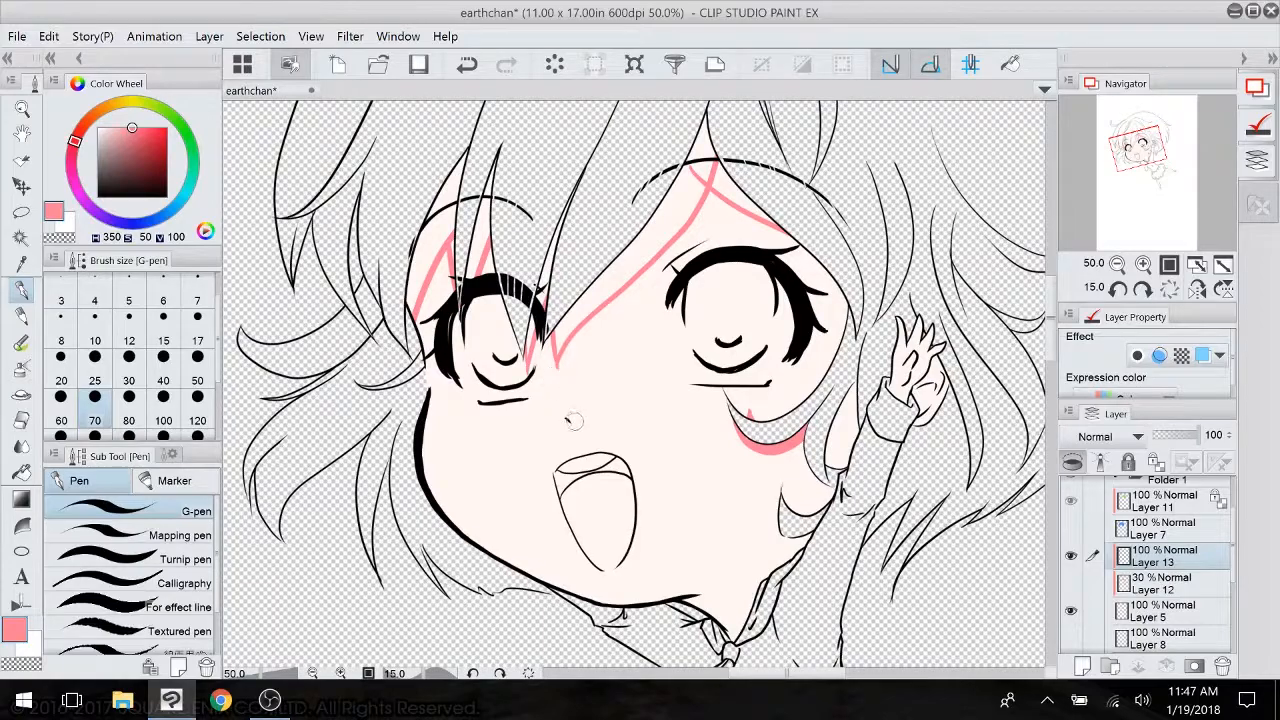
drag(570, 419, 577, 424)
mouse_move(573, 376)
mouse_down()
mouse_move(573, 240)
mouse_move(557, 282)
mouse_move(471, 323)
mouse_move(514, 408)
mouse_up()
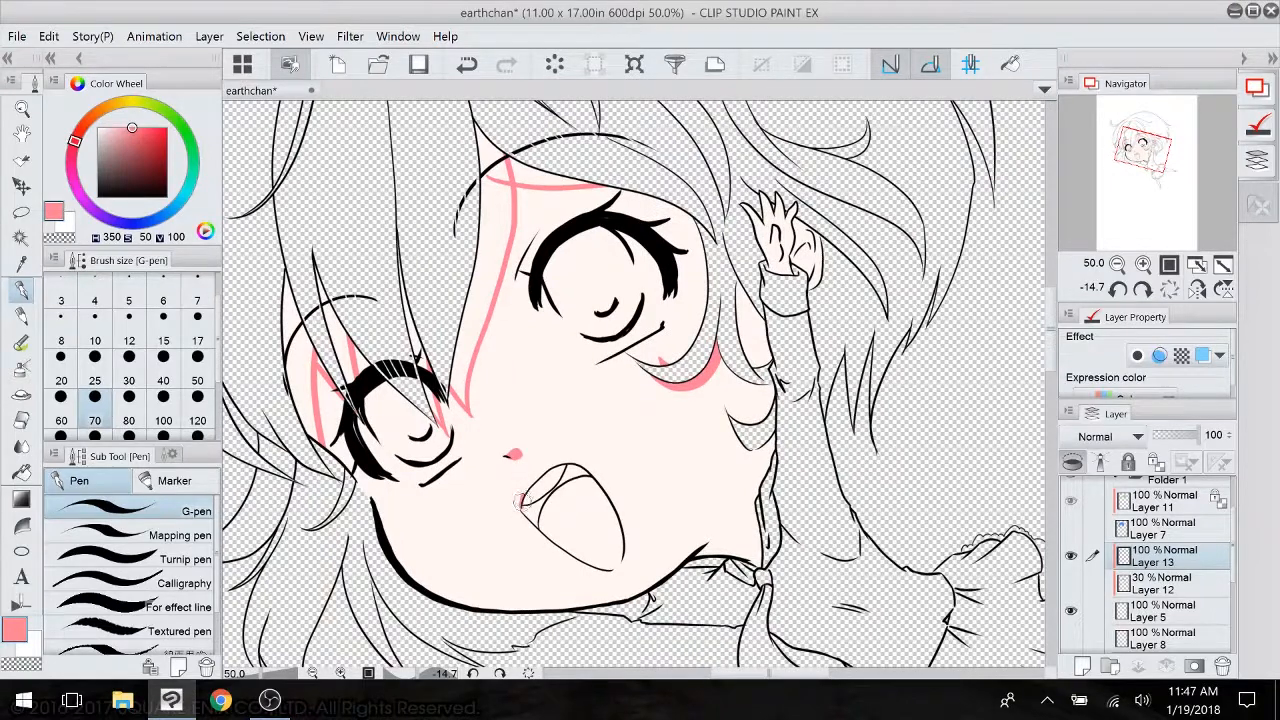
drag(522, 488, 568, 466)
drag(626, 563, 632, 570)
drag(355, 476, 376, 508)
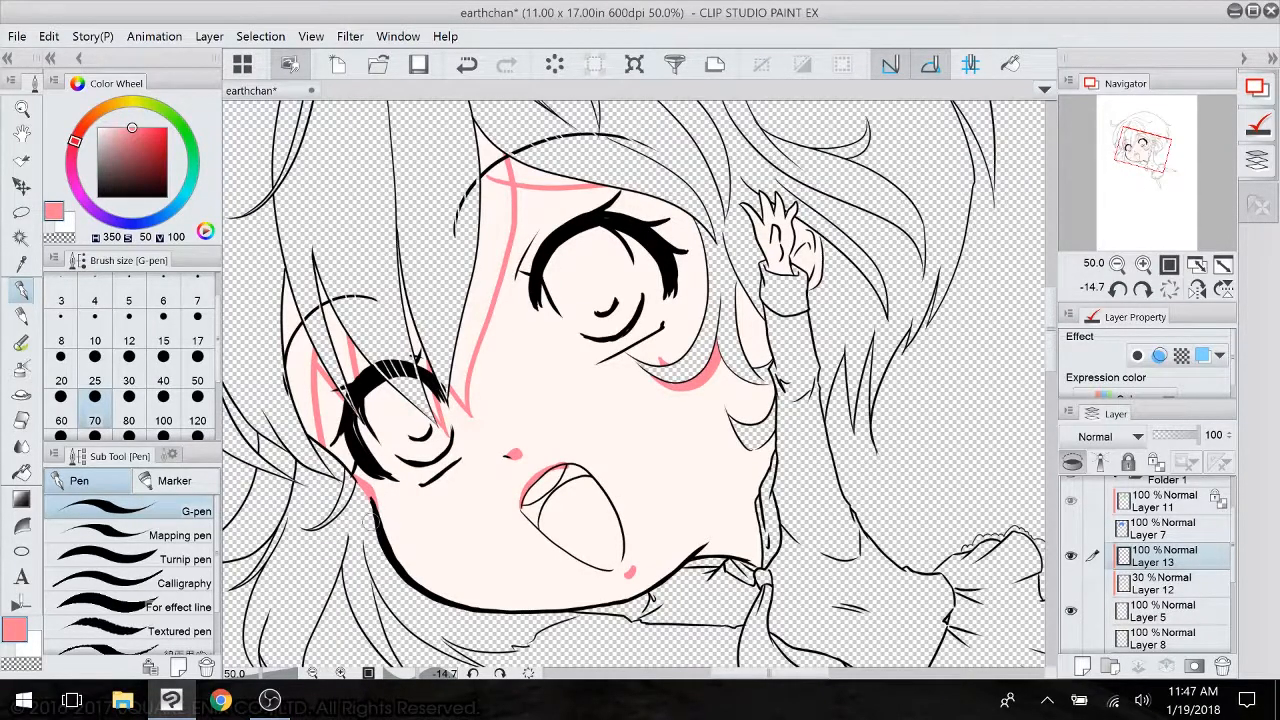
- Draw pink shadow lines along the chin's lower edge, between jaw and neck, and beside the ear
mouse_move(418, 357)
mouse_down()
mouse_move(297, 191)
mouse_move(378, 337)
mouse_move(680, 135)
mouse_move(665, 220)
mouse_up()
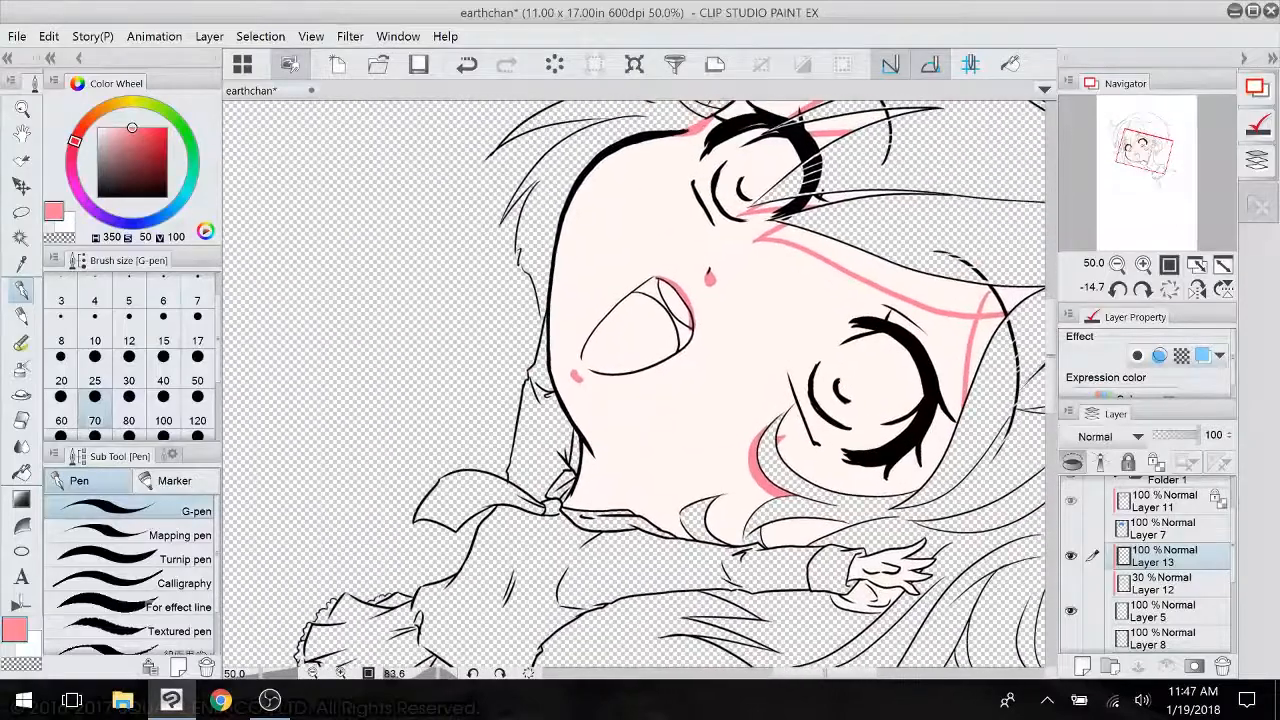
drag(564, 213, 544, 334)
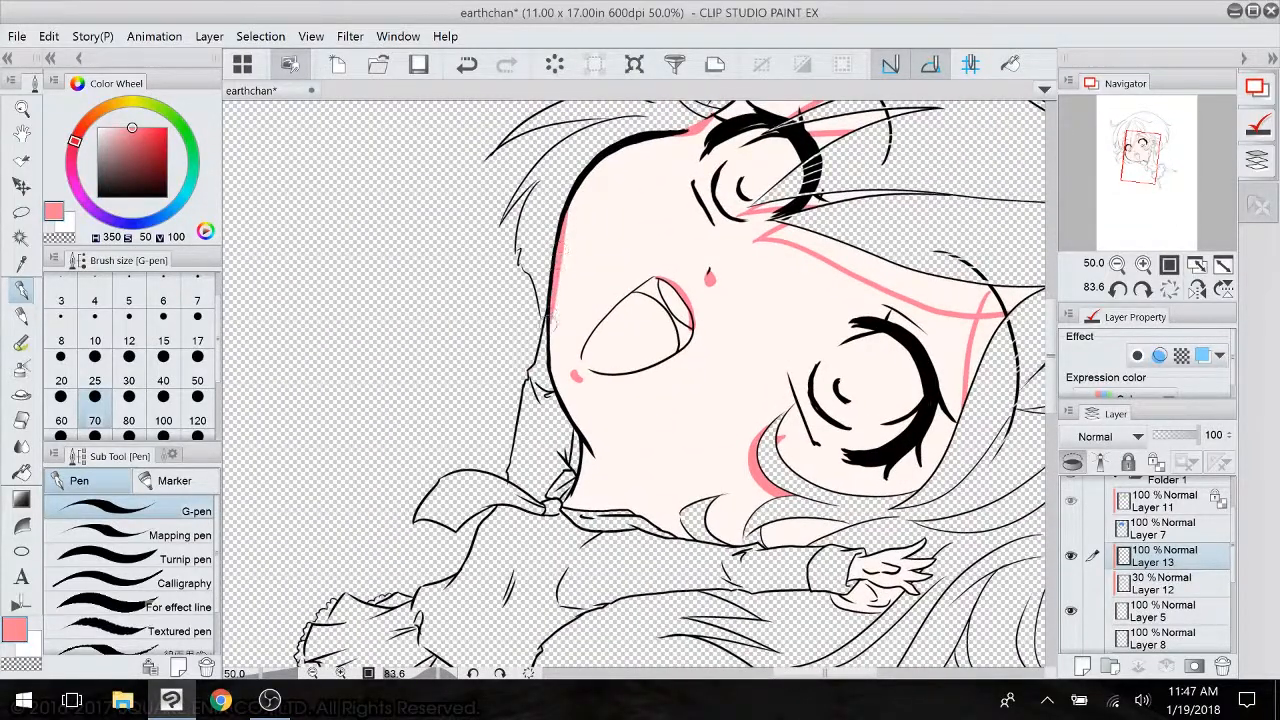
mouse_move(539, 268)
mouse_down()
mouse_move(554, 173)
mouse_move(451, 256)
mouse_move(431, 466)
mouse_move(421, 318)
mouse_up()
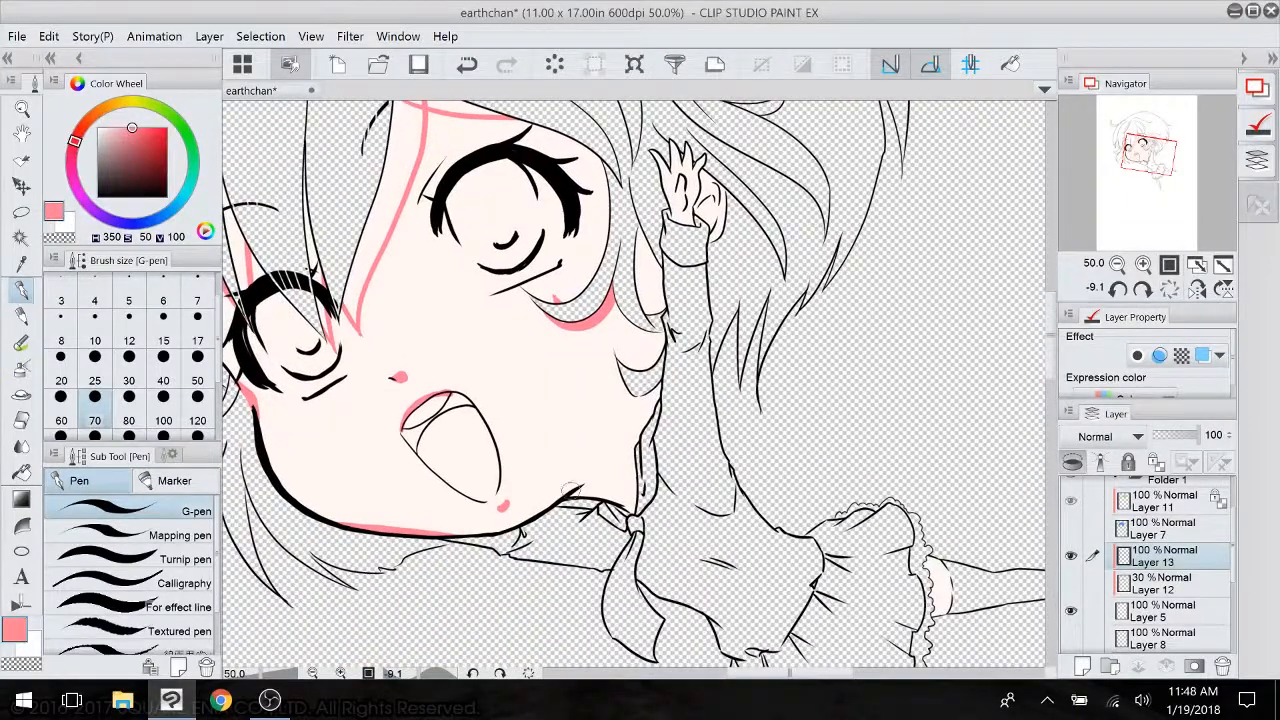
mouse_move(576, 486)
mouse_down()
mouse_move(655, 292)
mouse_move(634, 366)
mouse_move(645, 332)
mouse_up()
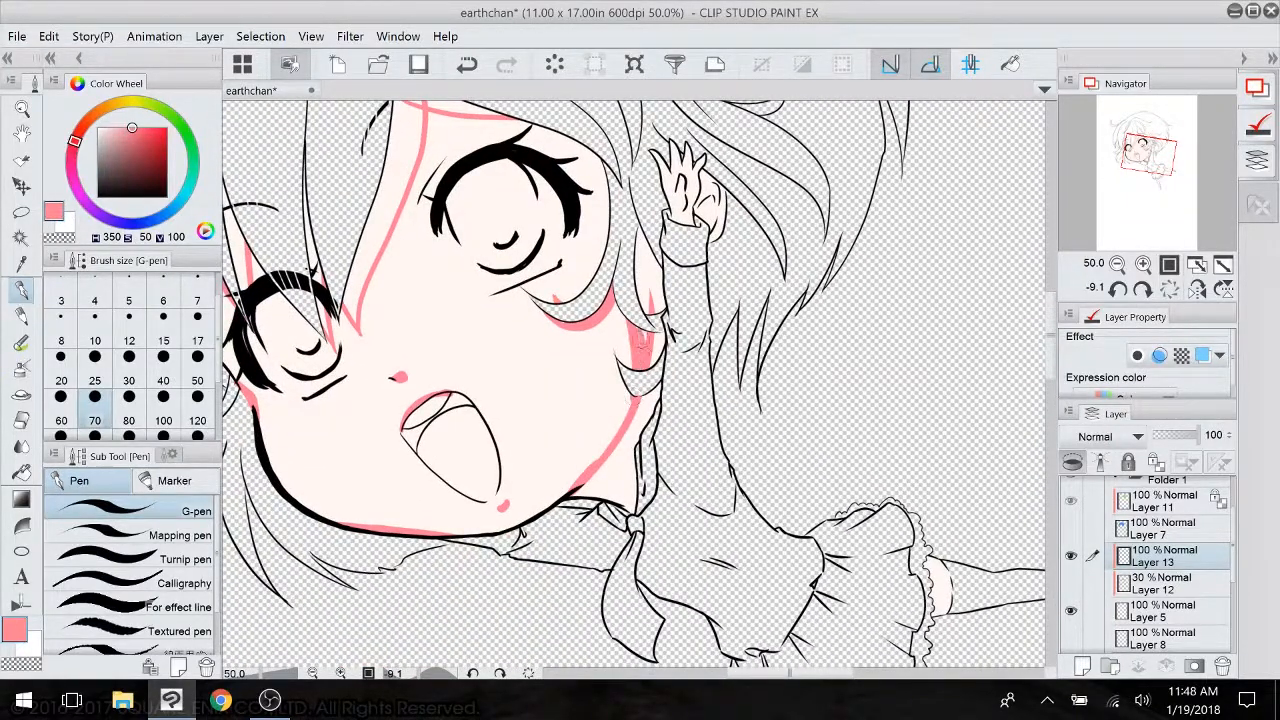
- Fill the neck, the ear area, the thumb side of the raised hand and the upper mouth interior with pink, referring to other layers
click(25, 477)
click(627, 489)
click(660, 348)
click(652, 271)
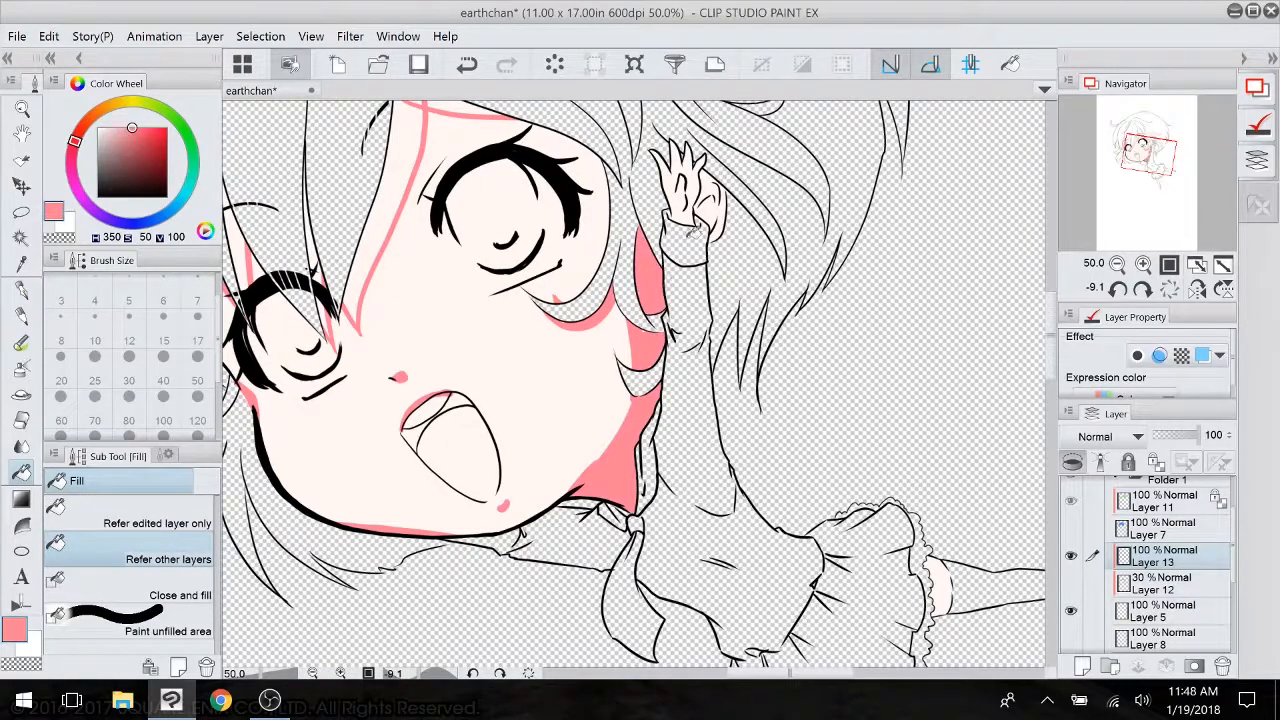
click(718, 205)
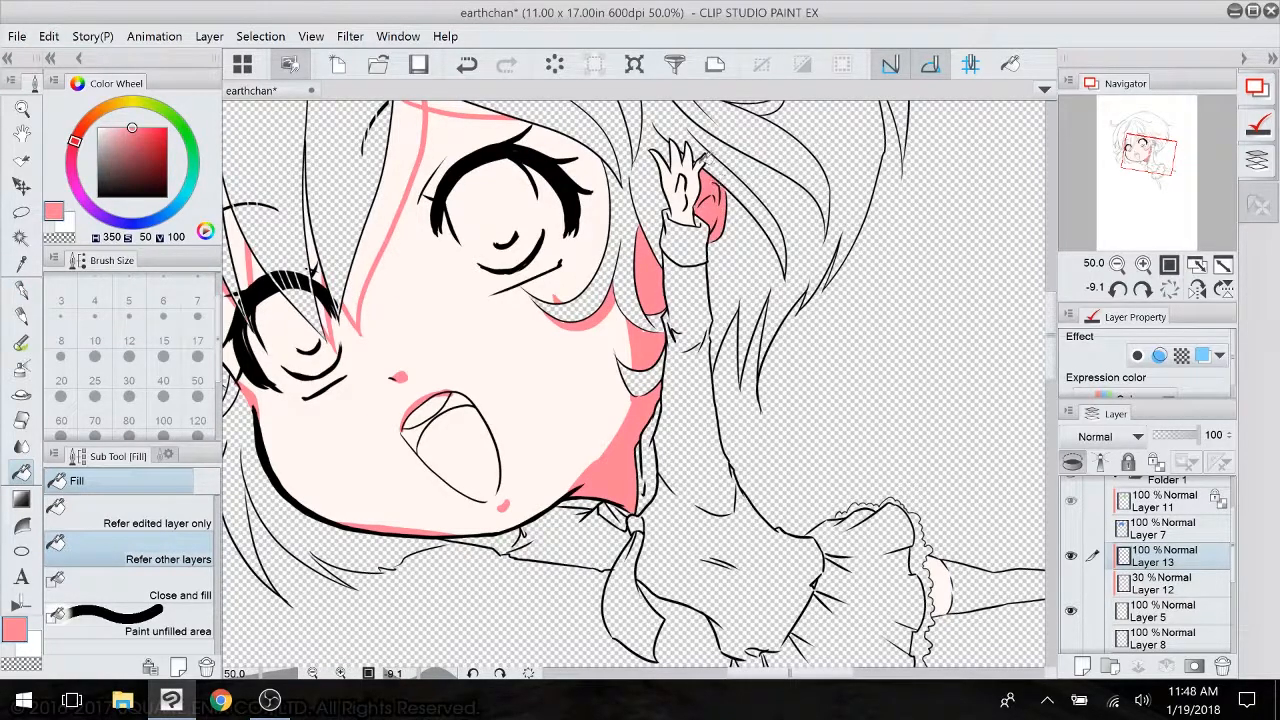
click(459, 384)
click(423, 421)
- Fill the outlined forehead shadows between the hair strands and under the bangs with the same pink
mouse_move(421, 421)
mouse_down()
mouse_move(339, 333)
mouse_move(542, 531)
mouse_up()
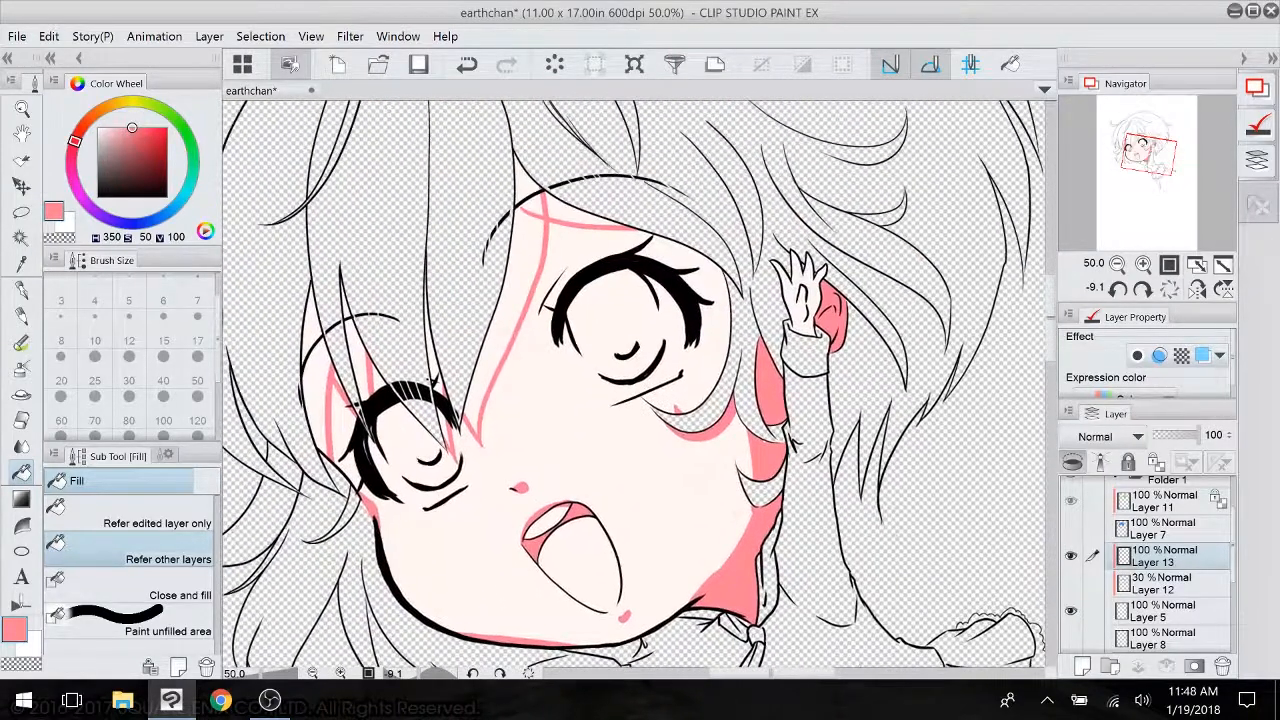
click(317, 386)
click(312, 325)
click(357, 354)
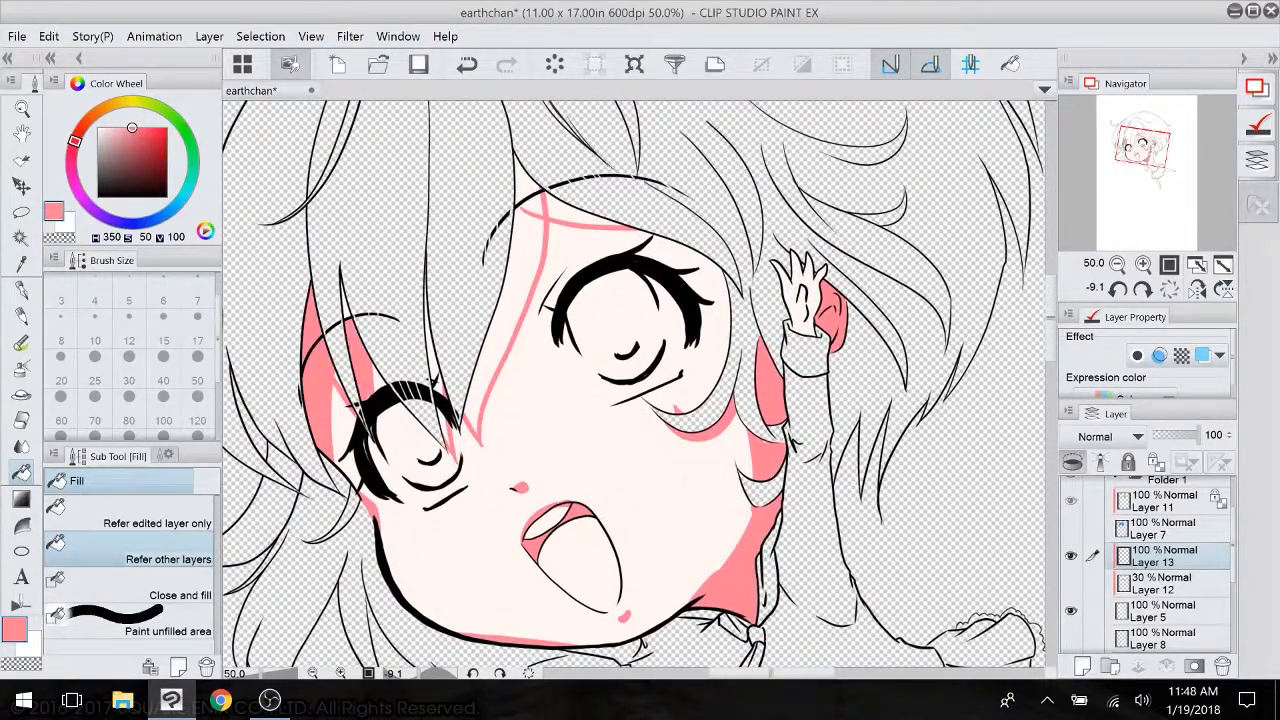
click(432, 348)
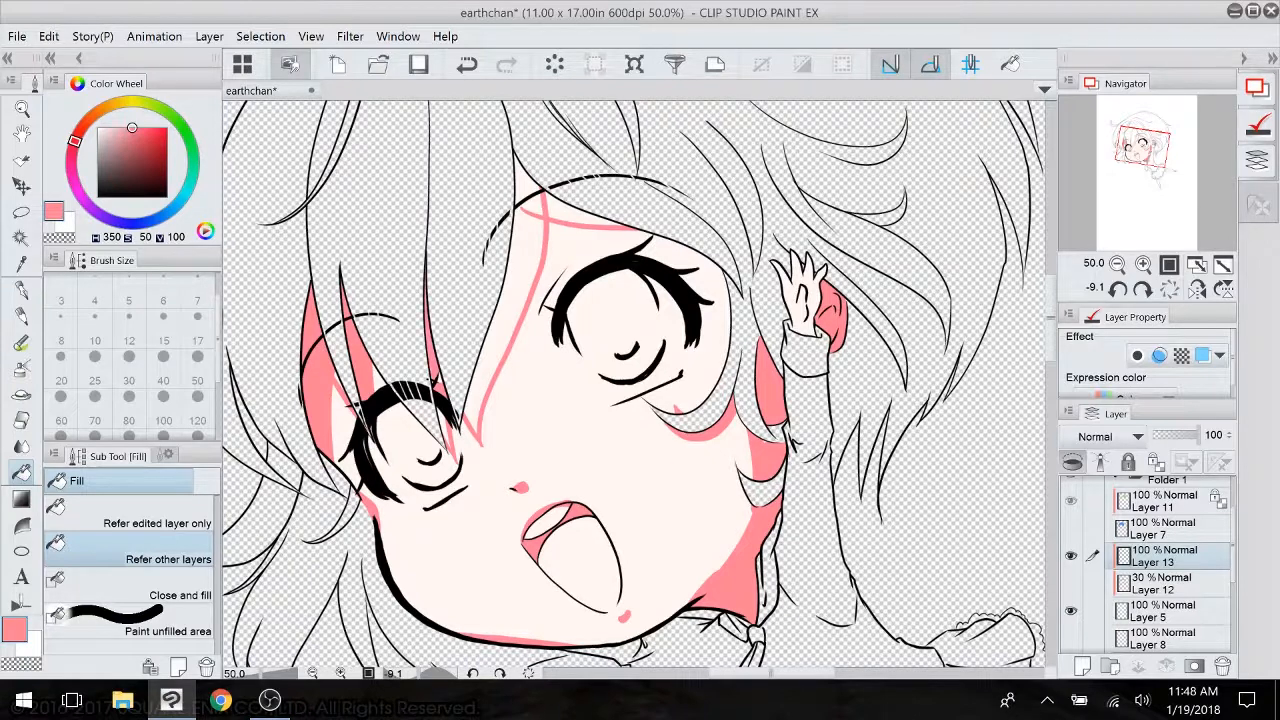
click(508, 304)
click(533, 201)
click(522, 182)
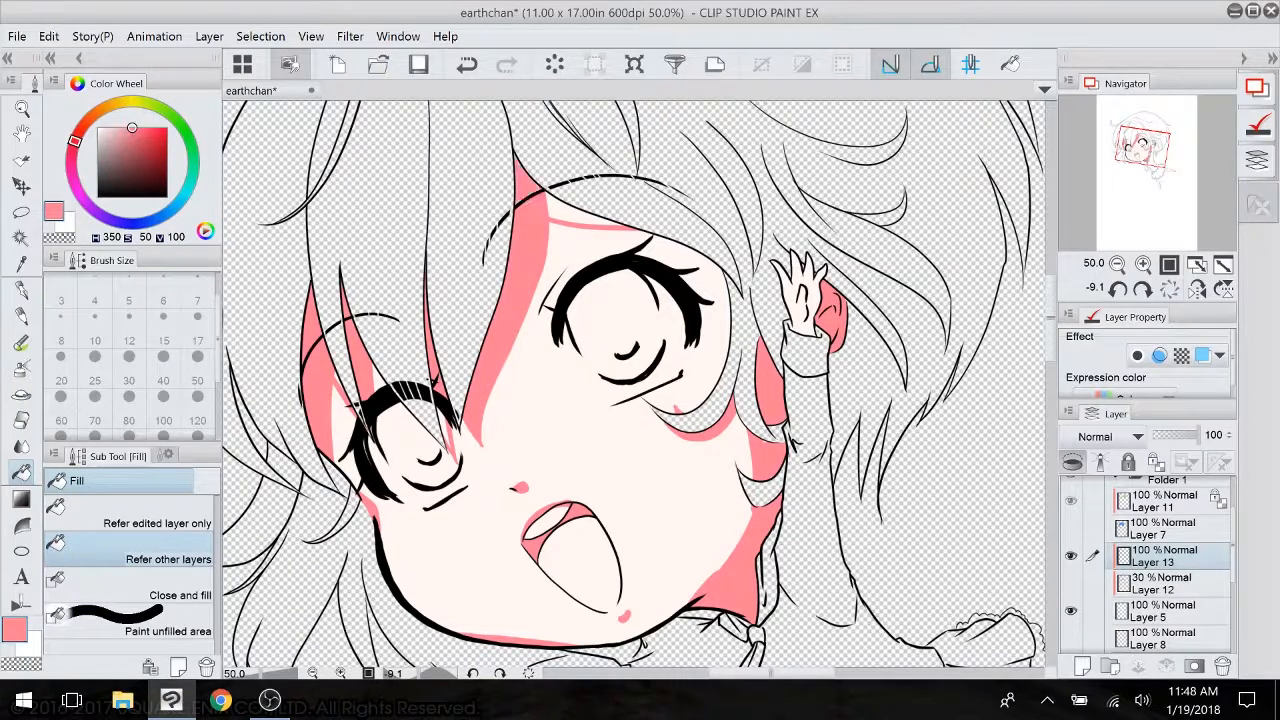
click(565, 212)
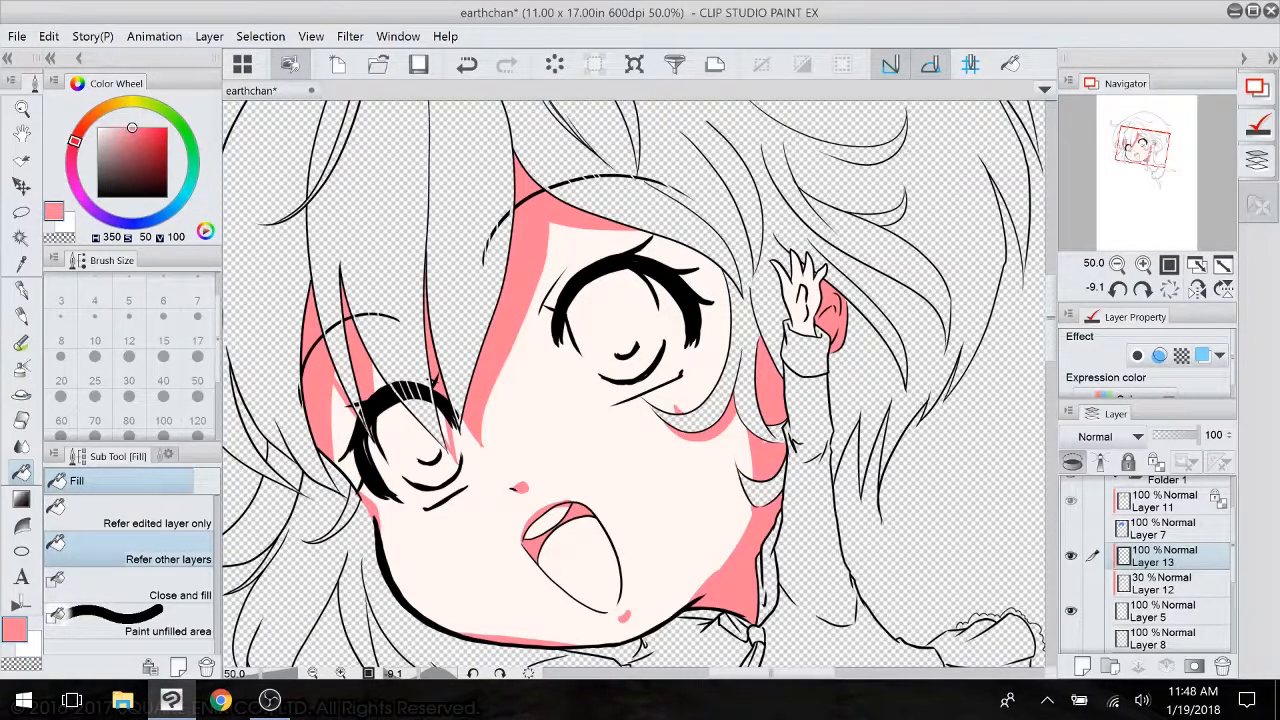
- Paint pink G-pen shadows under the upper lashes of both eyes and across the palm of the raised hand
click(22, 290)
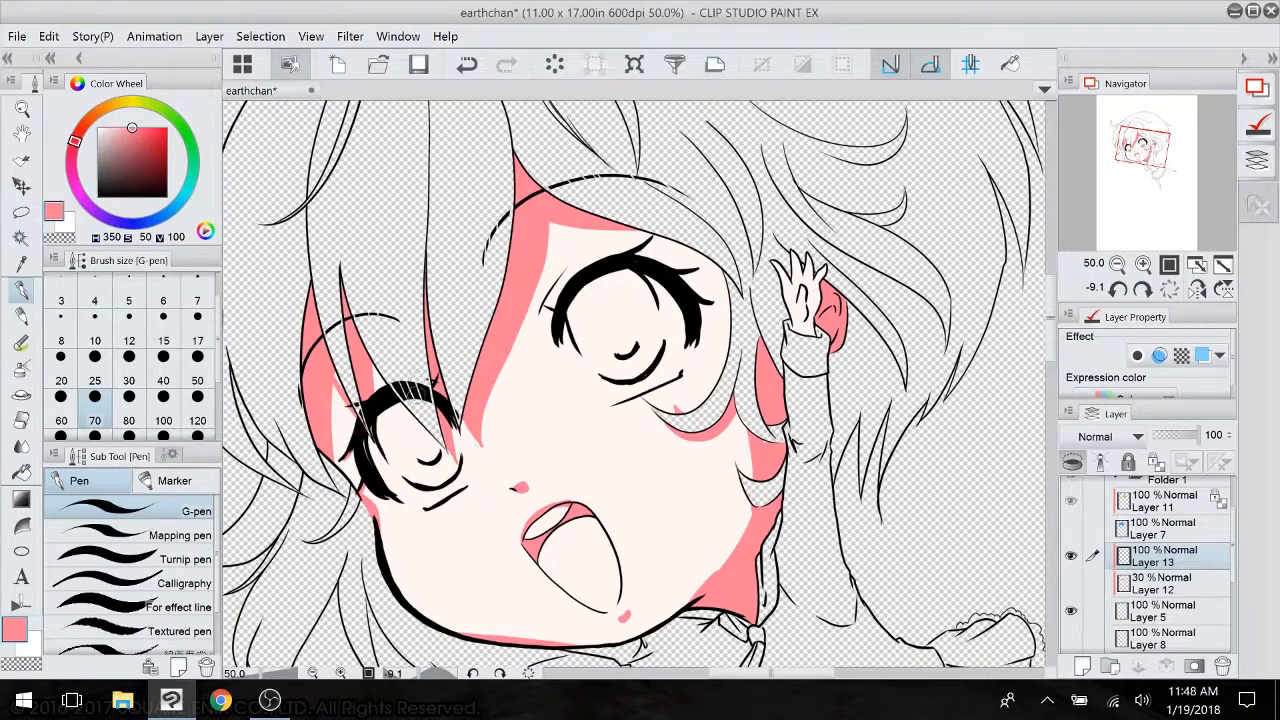
mouse_move(404, 403)
mouse_down()
mouse_move(367, 460)
mouse_move(389, 491)
mouse_move(367, 448)
mouse_move(396, 494)
mouse_up()
drag(378, 438, 398, 404)
mouse_move(566, 338)
mouse_down()
mouse_move(580, 290)
mouse_move(625, 275)
mouse_move(672, 295)
mouse_move(688, 335)
mouse_move(660, 290)
mouse_up()
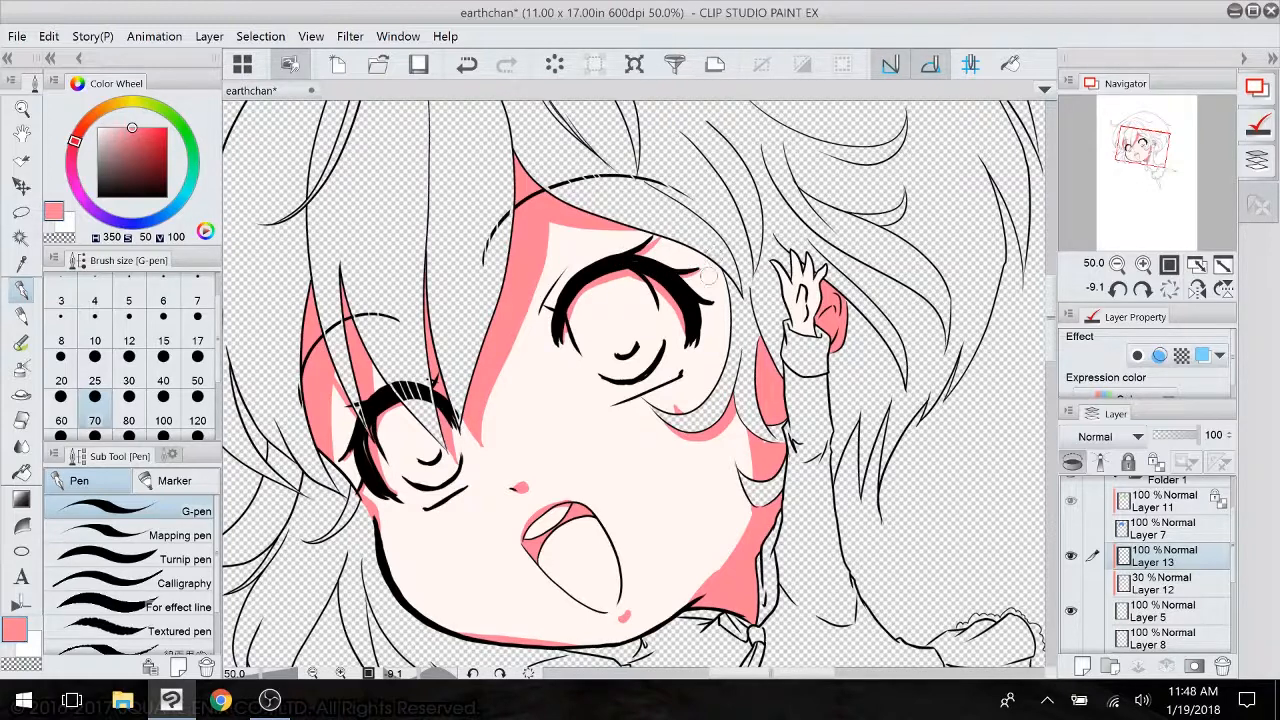
mouse_move(786, 277)
mouse_down()
mouse_move(766, 249)
mouse_move(618, 280)
mouse_move(630, 295)
mouse_move(636, 262)
mouse_move(648, 300)
mouse_move(641, 345)
mouse_move(630, 336)
mouse_move(650, 310)
mouse_move(644, 350)
mouse_up()
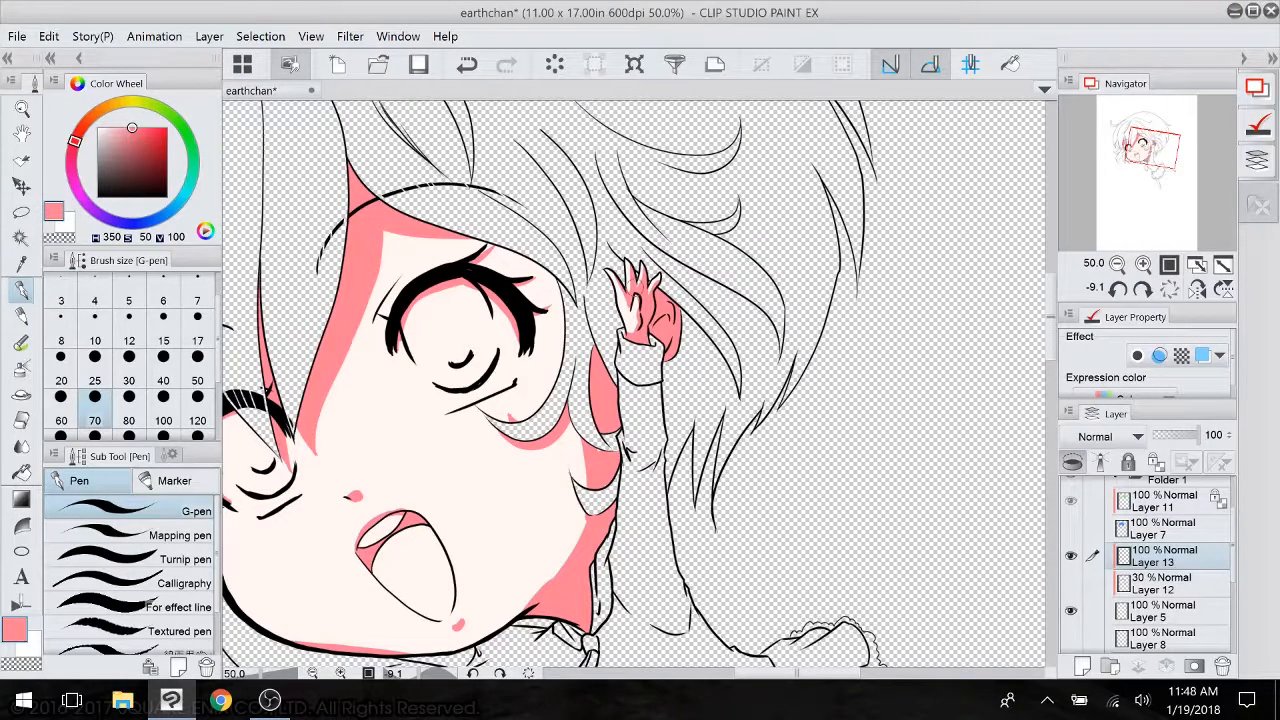
- Paint a pink shadow on the upper part of the tongue, just below the teeth
drag(644, 400, 778, 438)
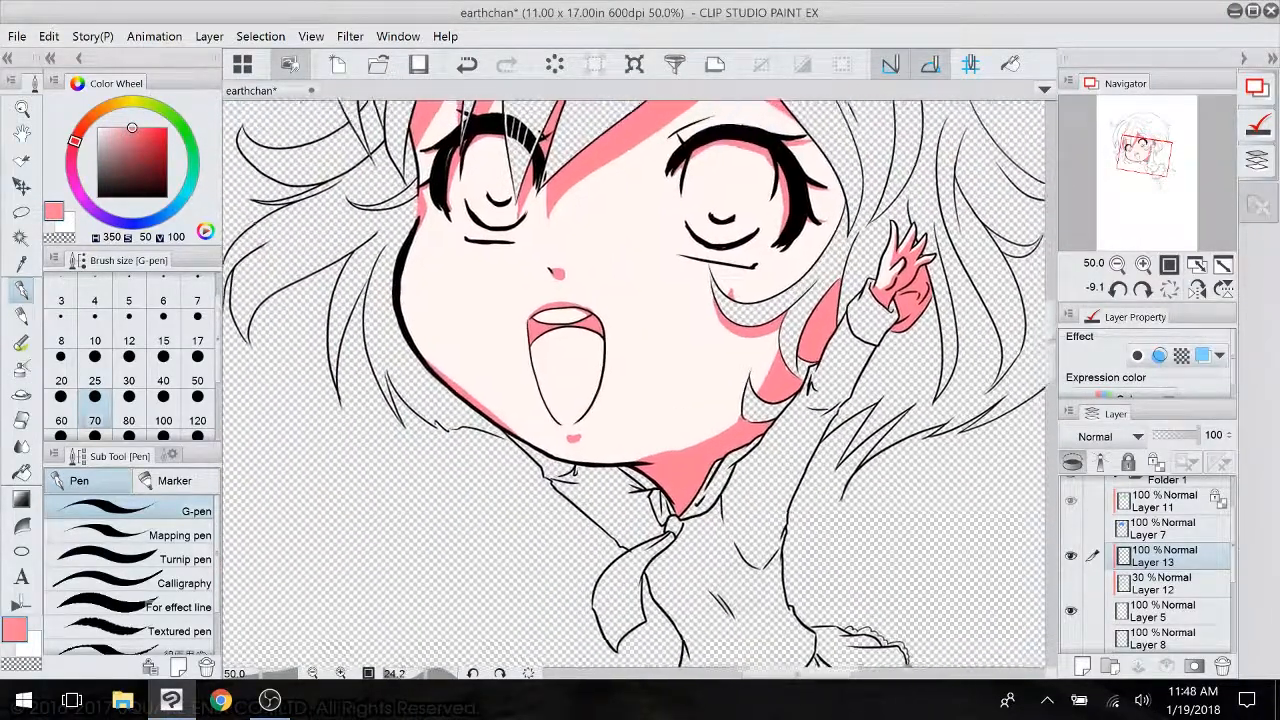
mouse_move(556, 343)
mouse_down()
mouse_move(540, 326)
mouse_move(578, 320)
mouse_up()
click(22, 470)
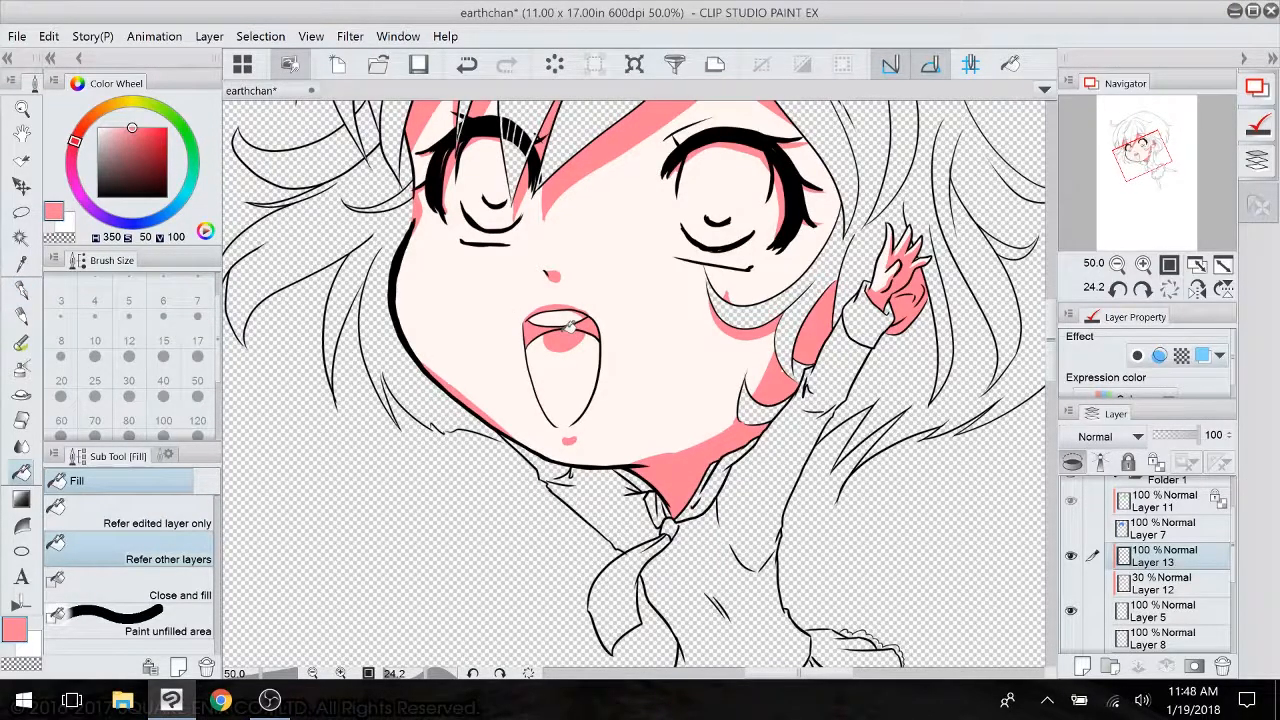
- Paint a thin pink shadow along the outer edge of the upper lash line on the eye nearer the raised hand
drag(569, 327, 634, 500)
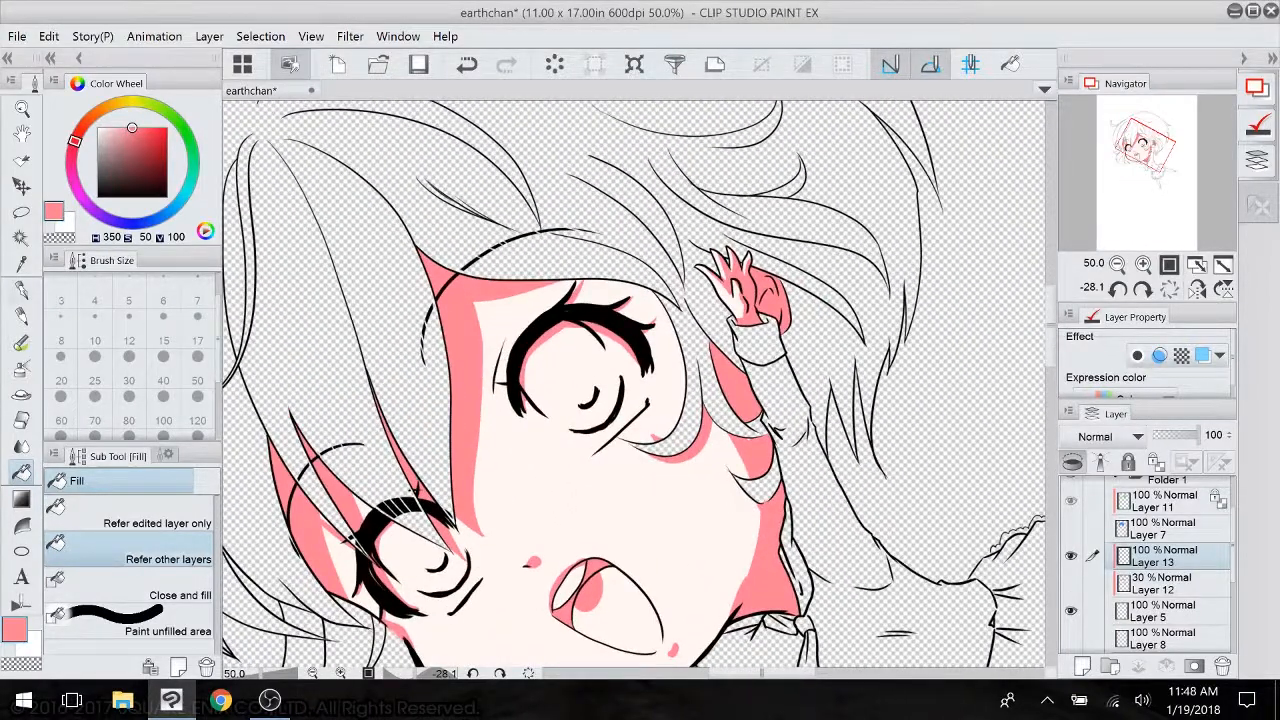
click(22, 289)
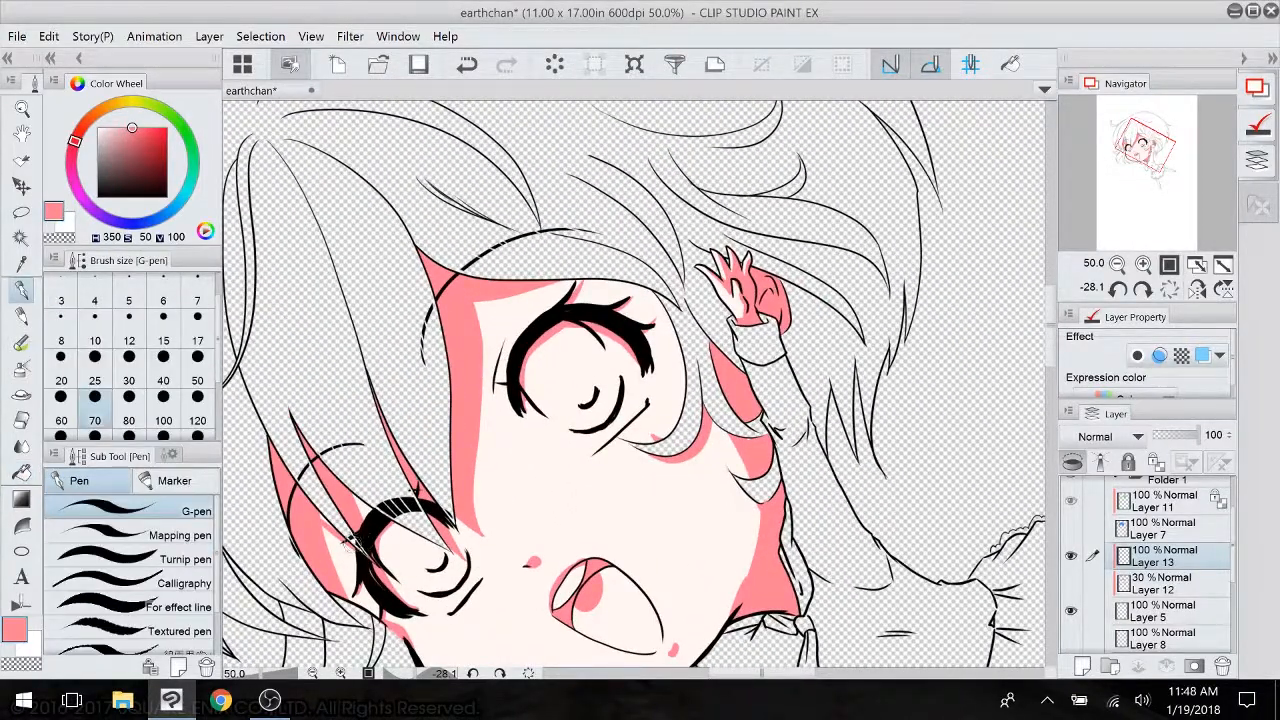
mouse_move(504, 380)
mouse_down()
mouse_move(524, 328)
mouse_move(567, 306)
mouse_move(634, 325)
mouse_move(556, 309)
mouse_up()
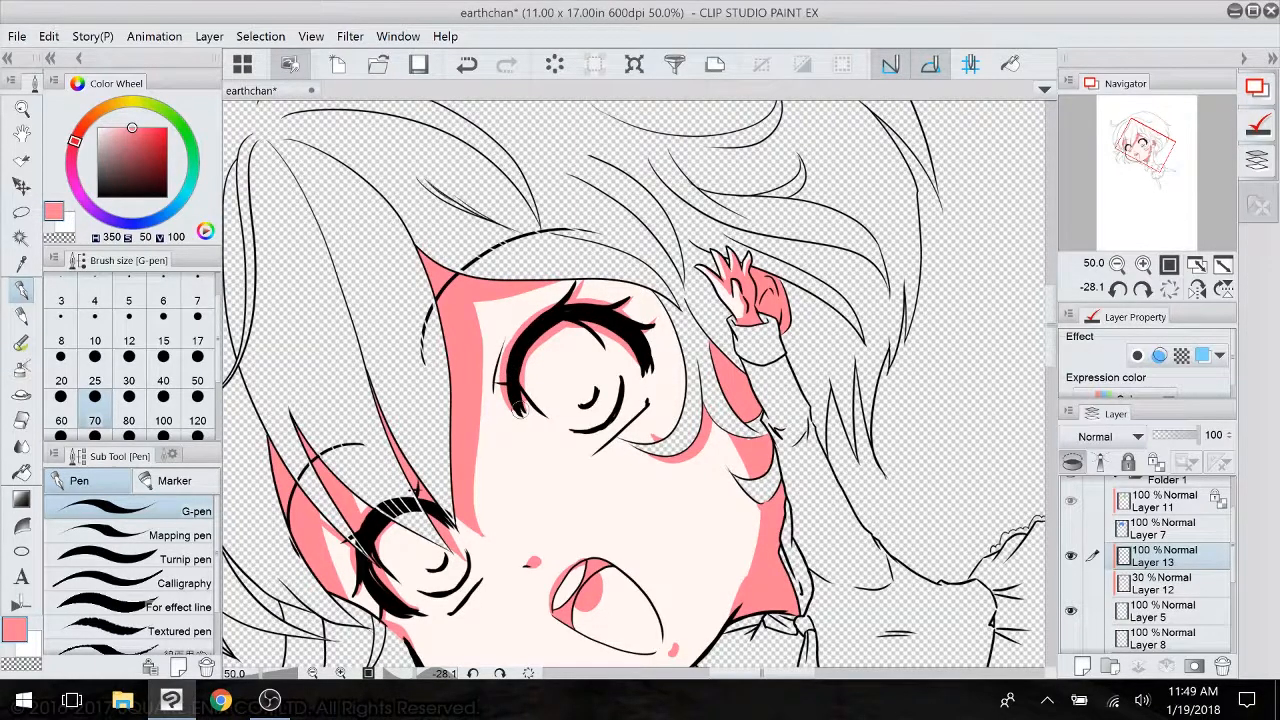
drag(518, 408, 474, 322)
- Shade the bare skin of both thighs in pink between the skirt's frill and the stockings
drag(640, 390, 545, 246)
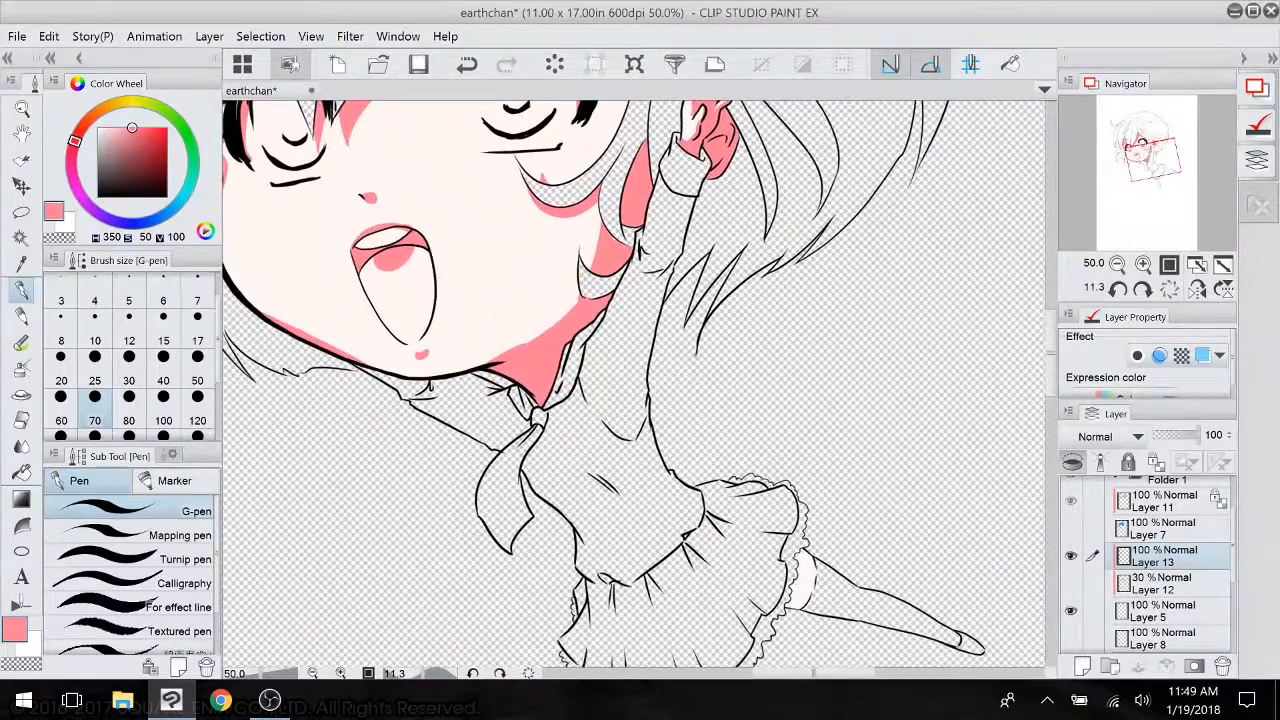
drag(640, 450, 533, 287)
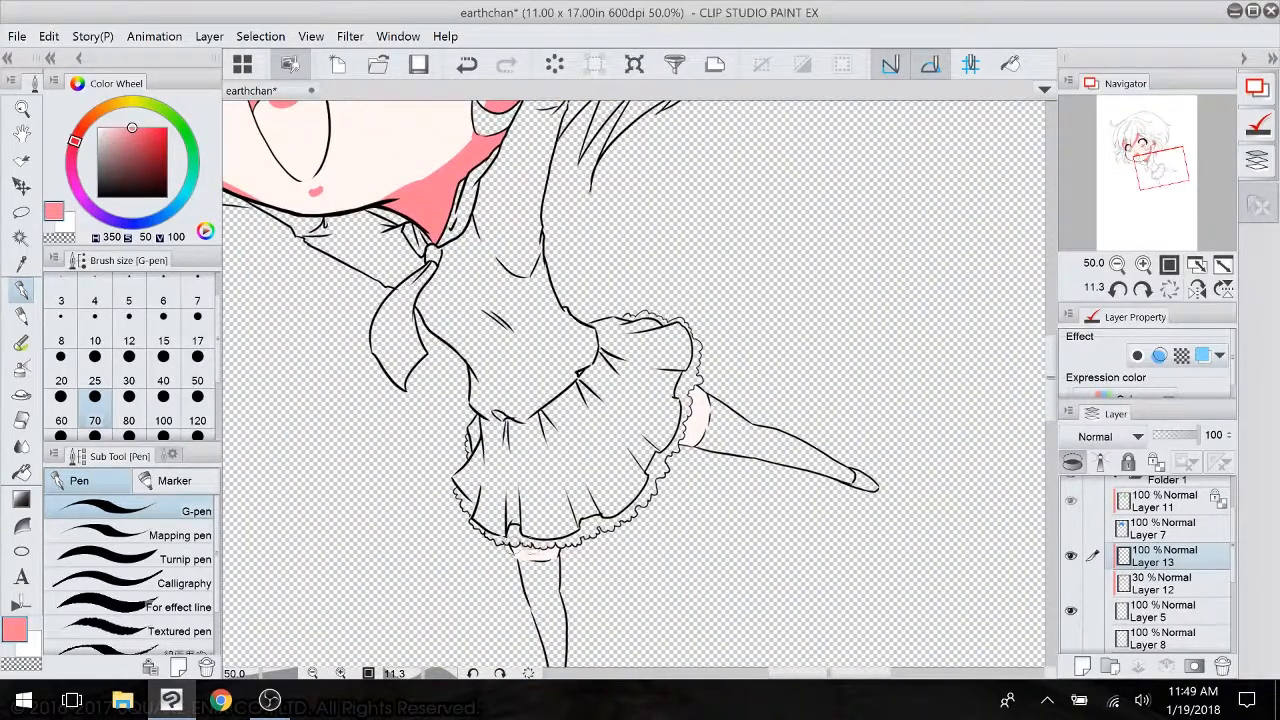
mouse_move(541, 552)
mouse_down()
mouse_move(514, 547)
mouse_move(516, 566)
mouse_move(558, 548)
mouse_up()
drag(702, 388, 688, 454)
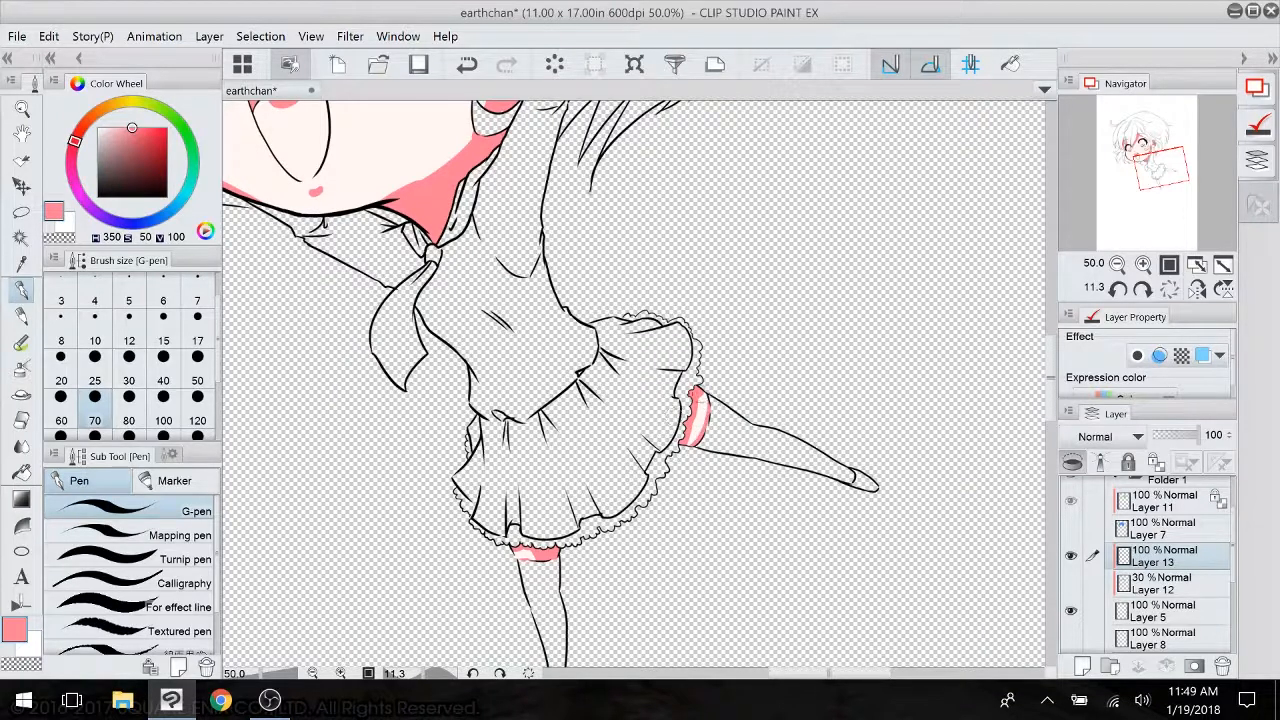
drag(698, 397, 702, 404)
- Refine the pink shadows around the hair locks overlapping the cheek
drag(714, 345, 830, 532)
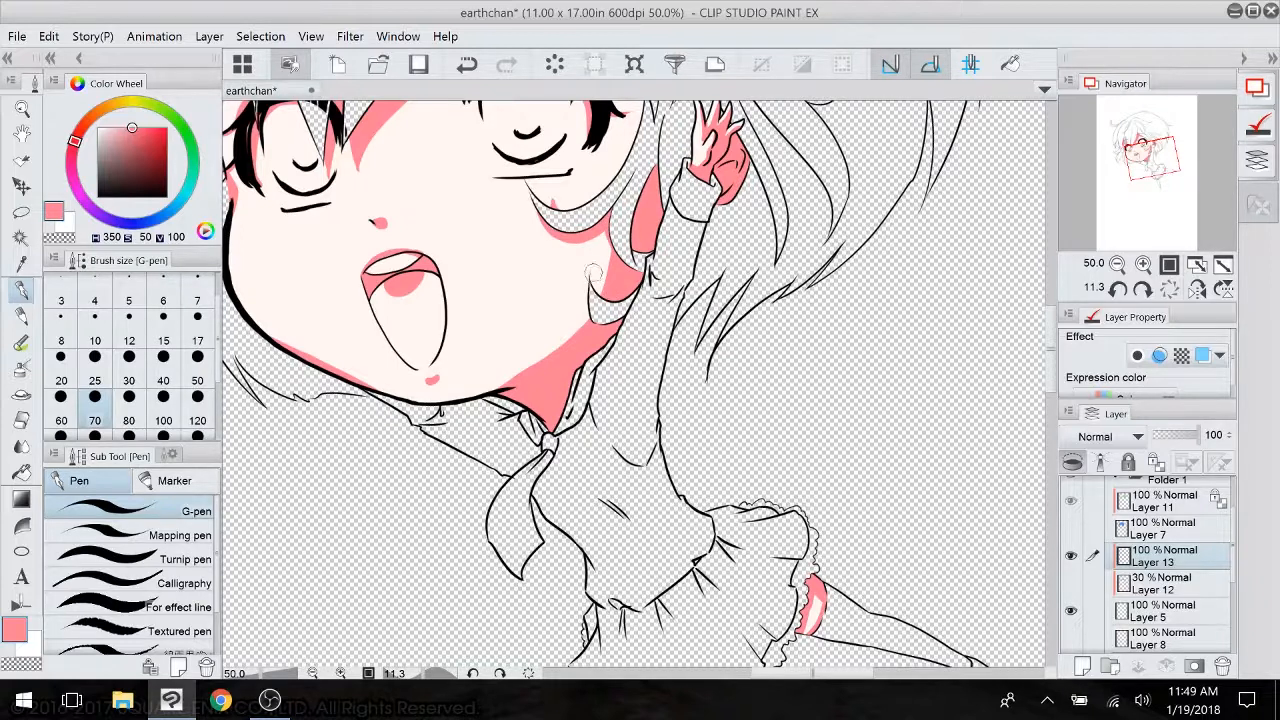
drag(592, 272, 603, 291)
drag(552, 197, 547, 186)
drag(584, 167, 702, 351)
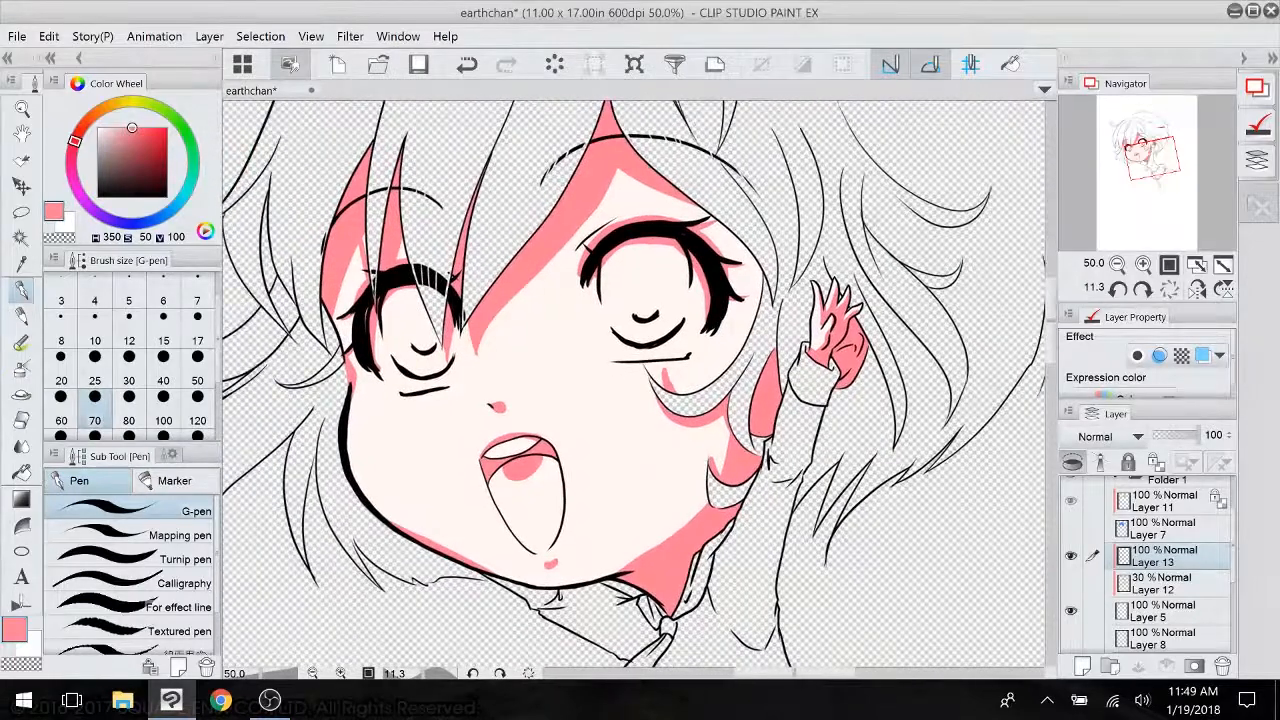
click(25, 497)
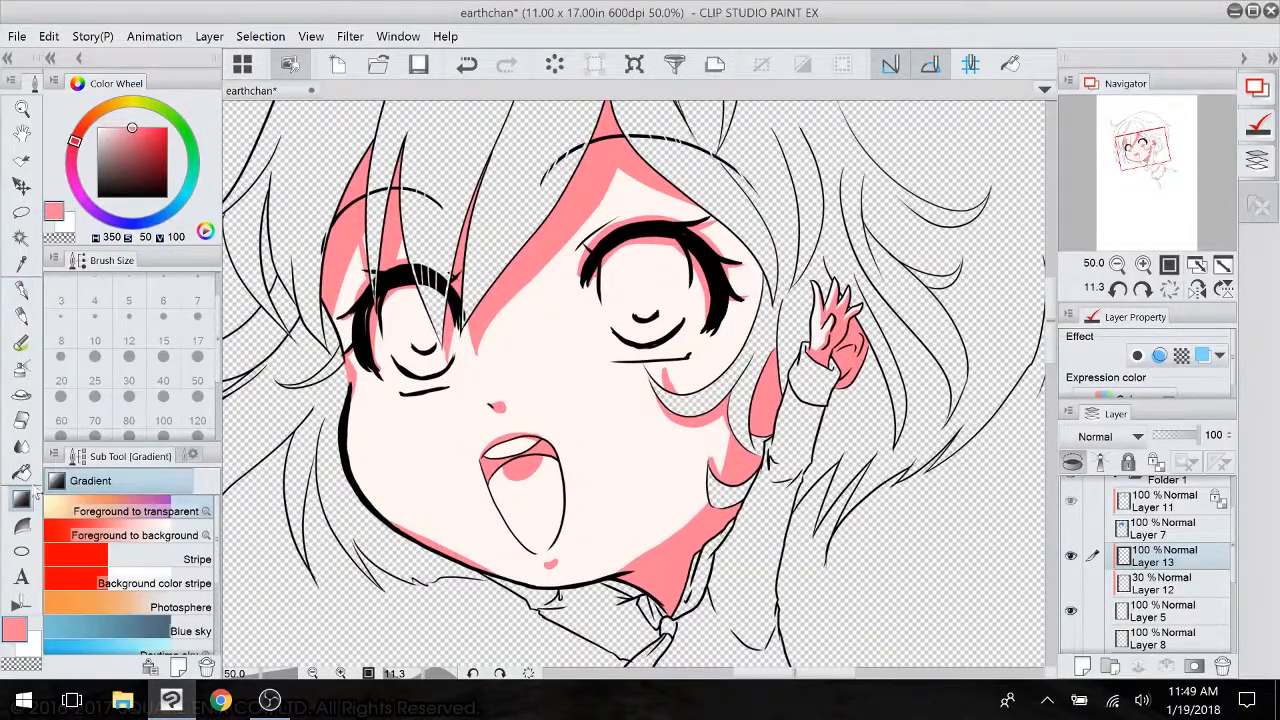
click(22, 446)
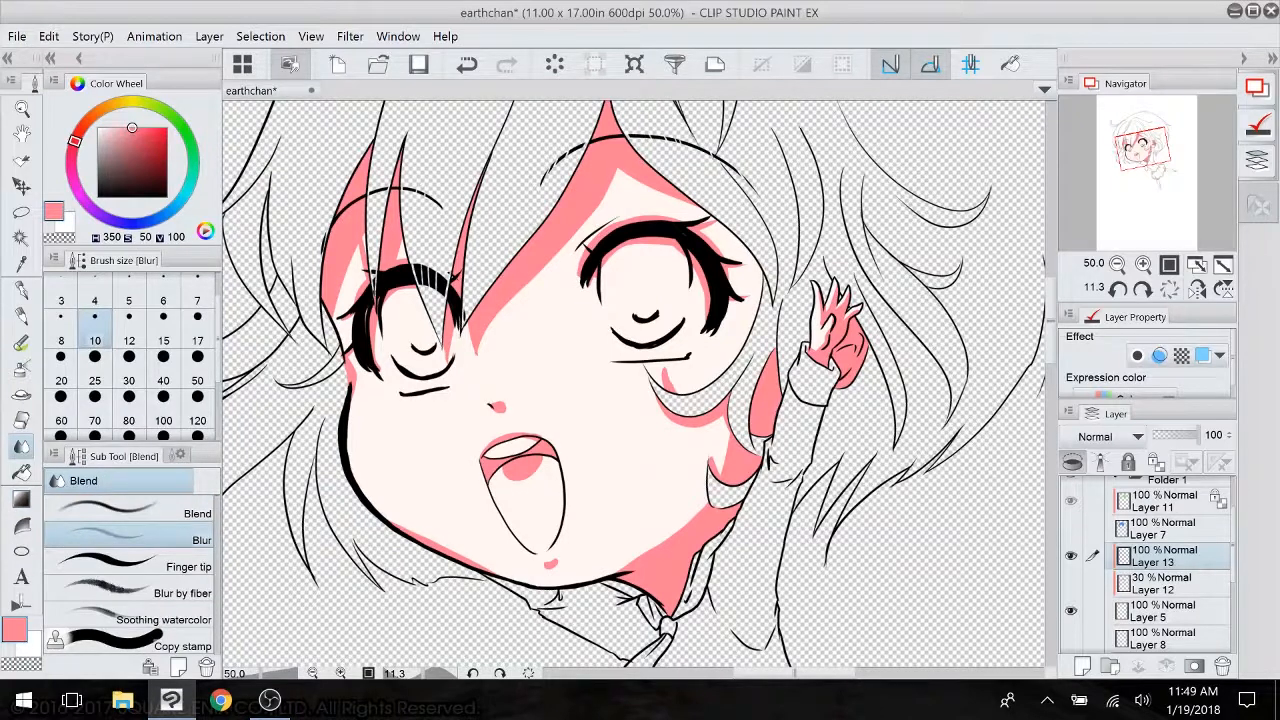
click(197, 378)
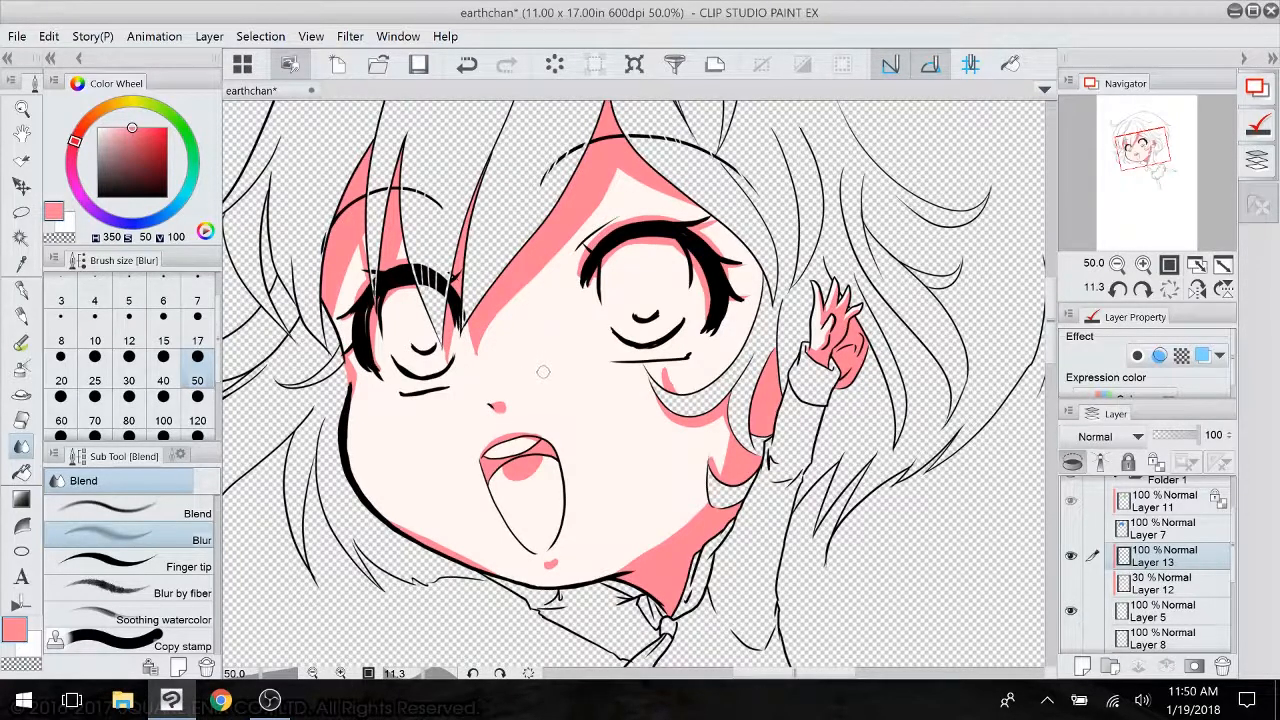
- Soften the pink shadows on the nose, tongue, chin and raised palm with the Smooth watercolor brush at size 50
click(21, 342)
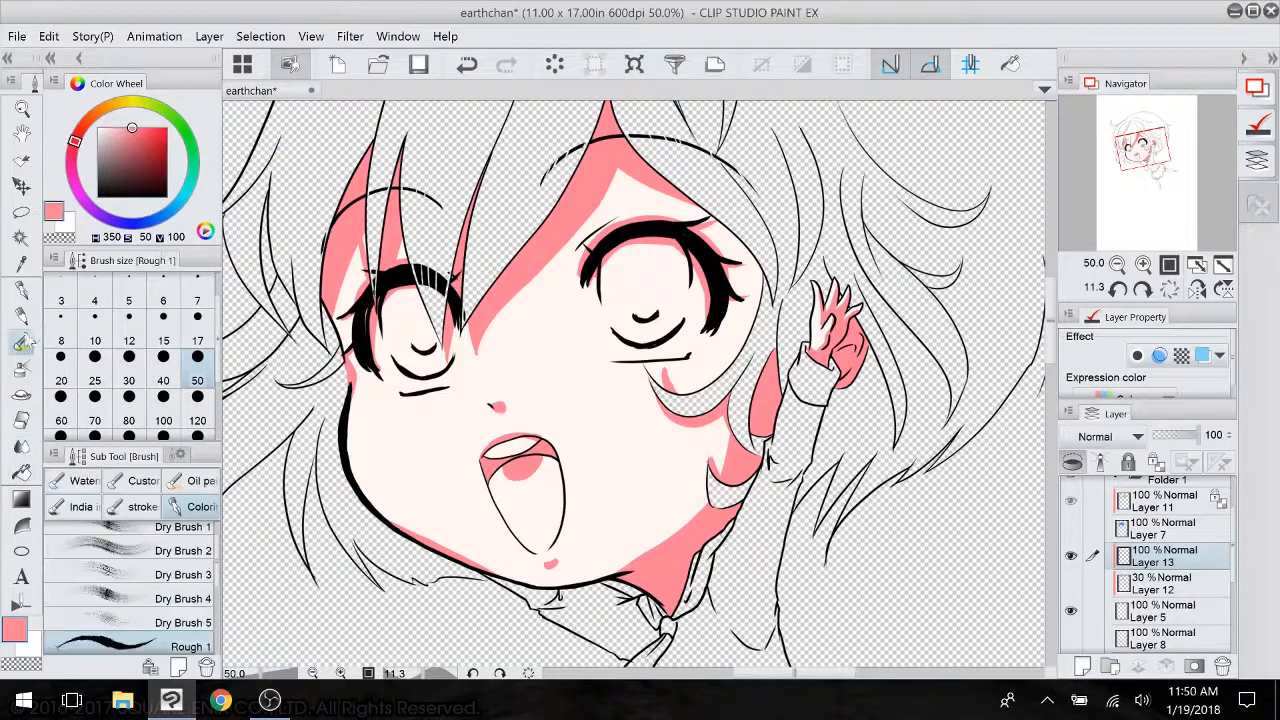
click(90, 483)
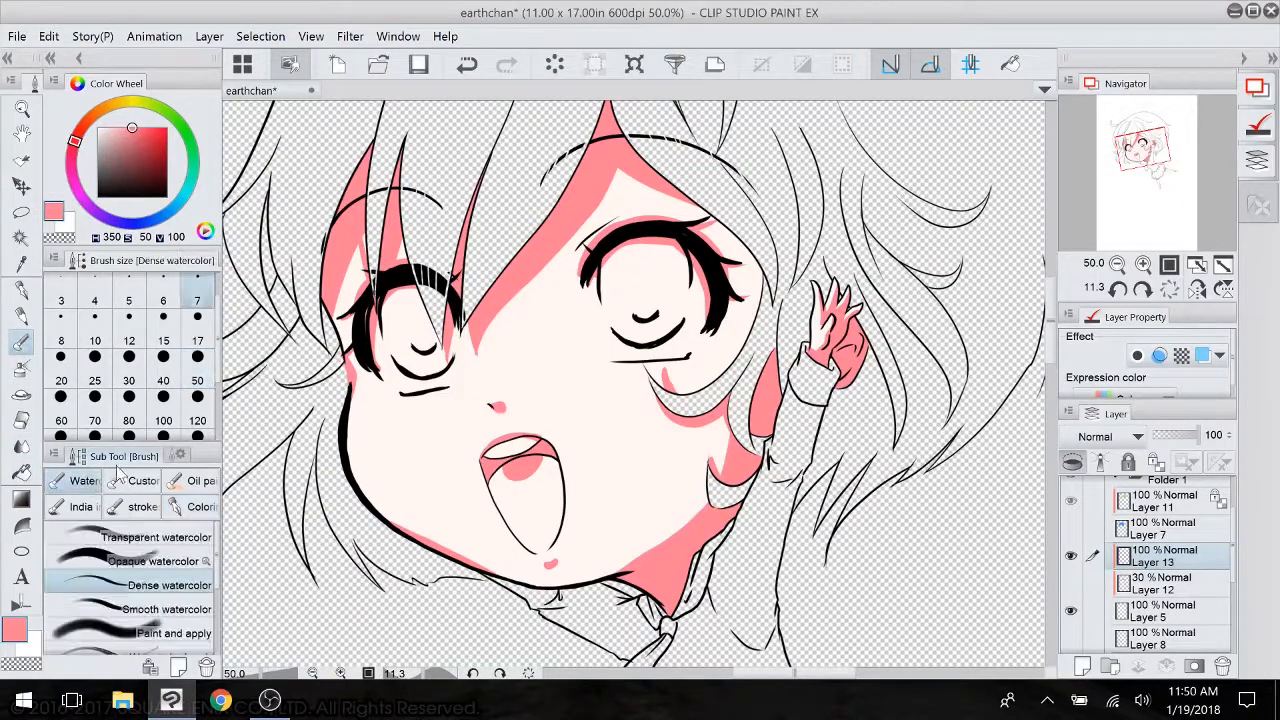
click(185, 539)
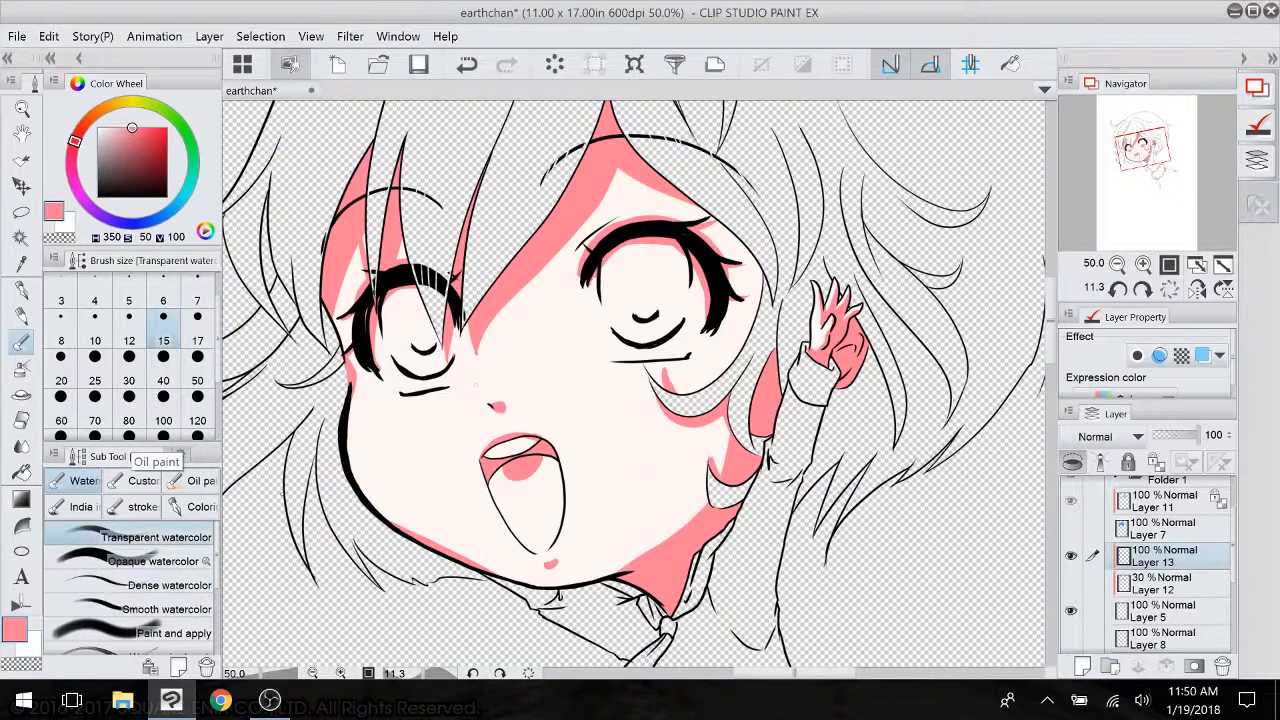
scroll(200, 585, down, 1)
click(167, 589)
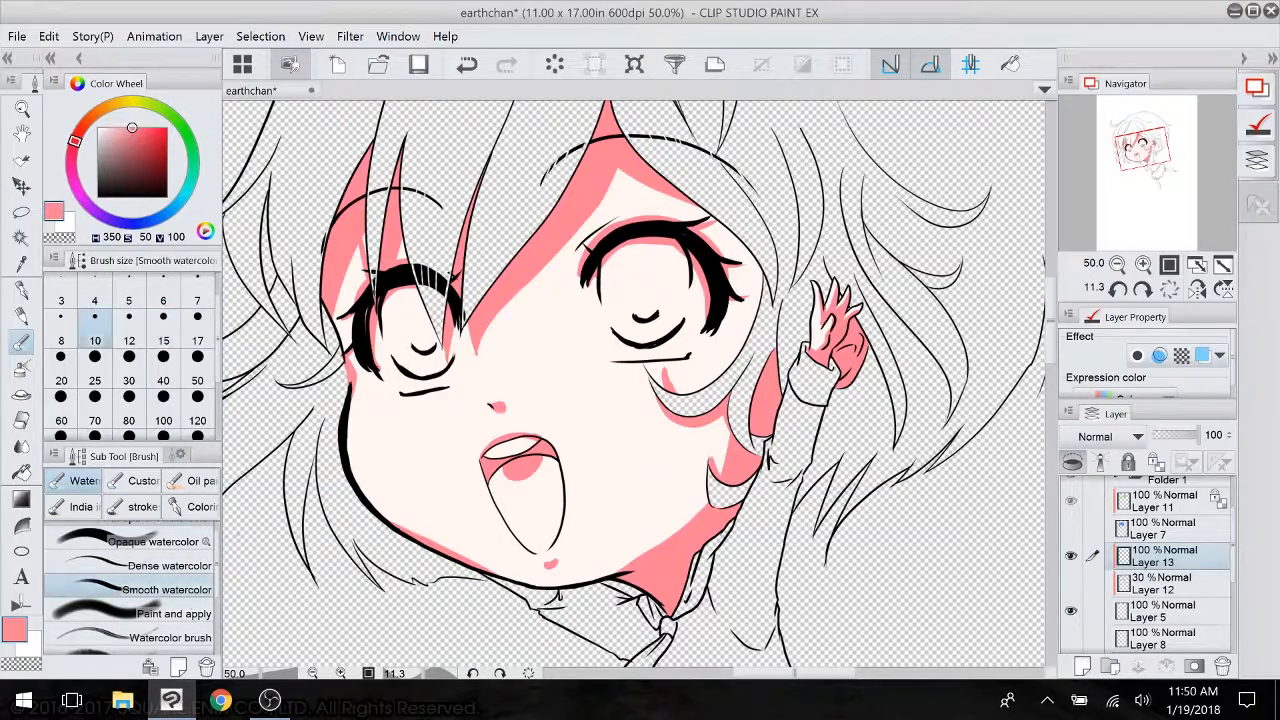
click(197, 357)
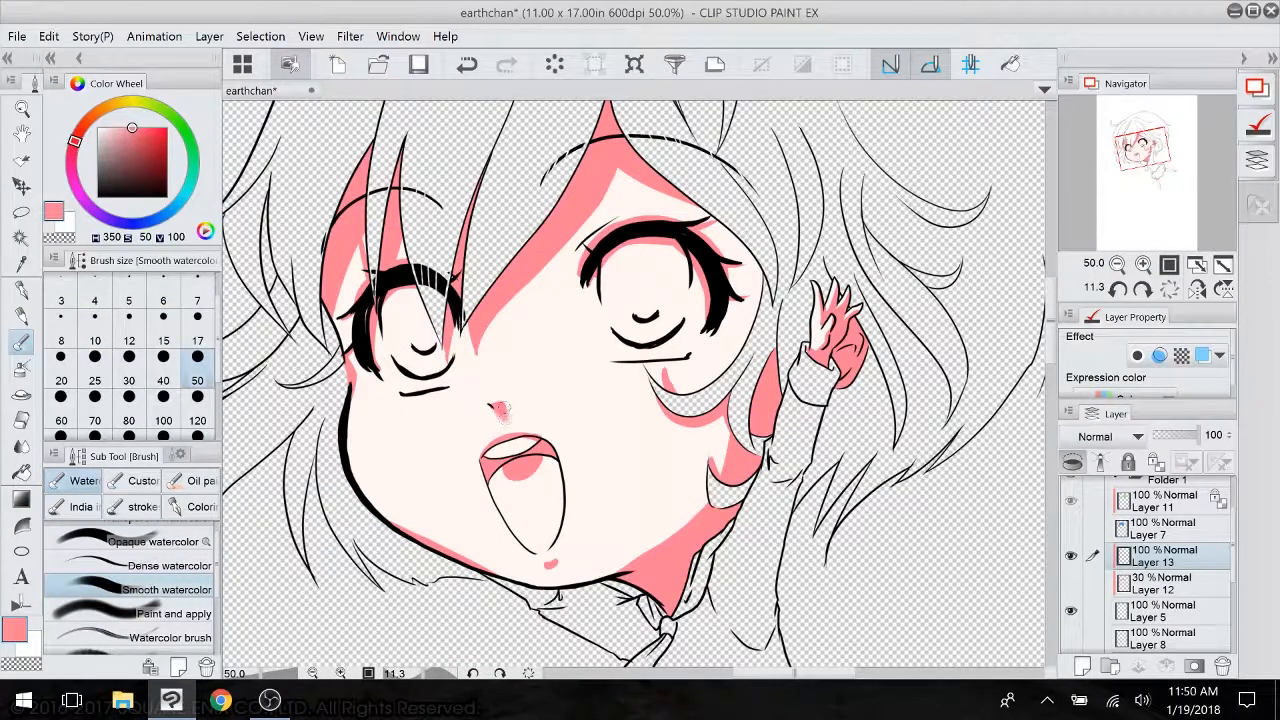
drag(503, 408, 506, 425)
drag(515, 478, 536, 466)
drag(551, 564, 555, 570)
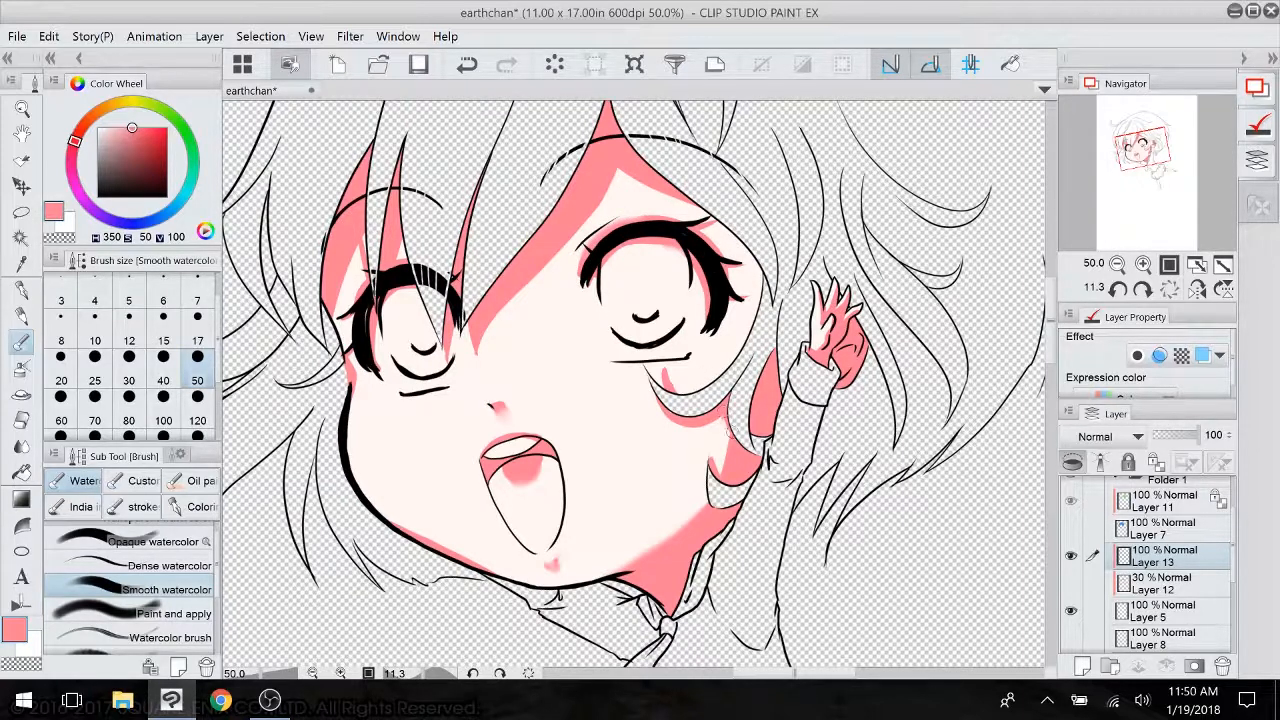
mouse_move(824, 346)
mouse_down()
mouse_move(828, 327)
mouse_move(830, 338)
mouse_up()
- Blend the pink shading on both bare thighs below the skirt's frill with the Smooth watercolor brush
drag(492, 215, 397, 86)
mouse_move(743, 206)
mouse_down()
mouse_move(886, 391)
mouse_move(854, 425)
mouse_up()
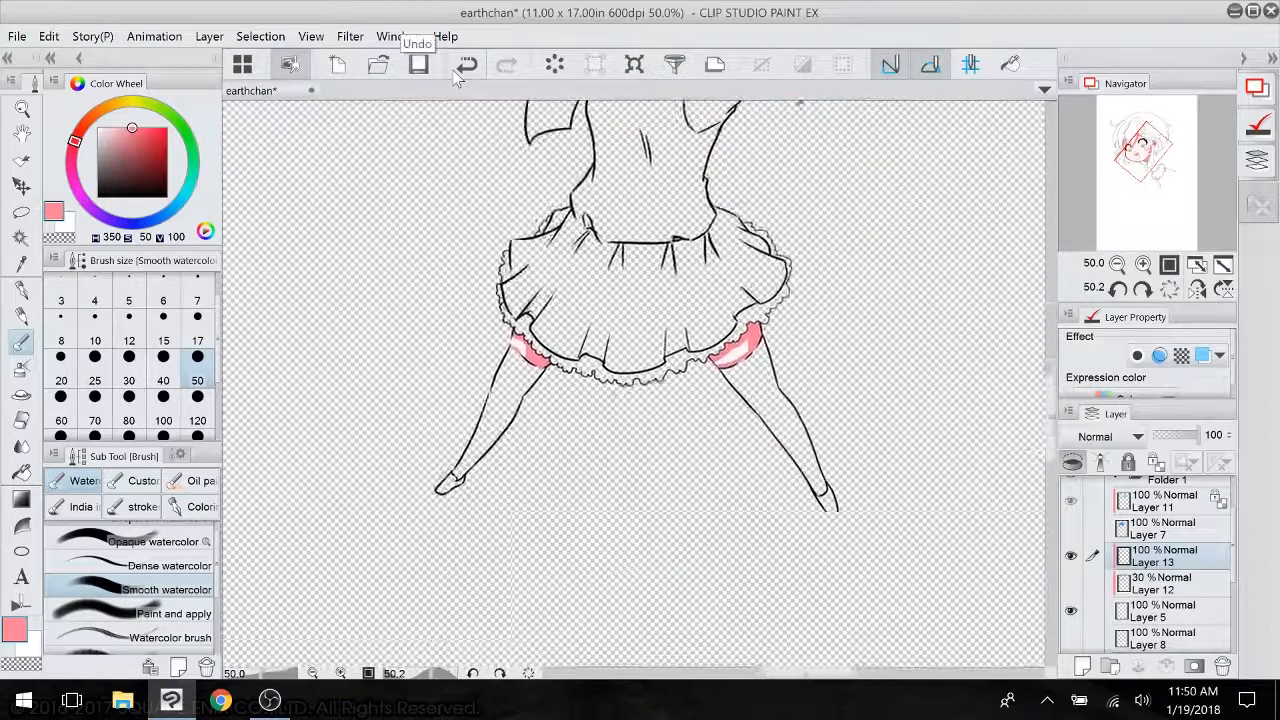
drag(634, 348, 568, 466)
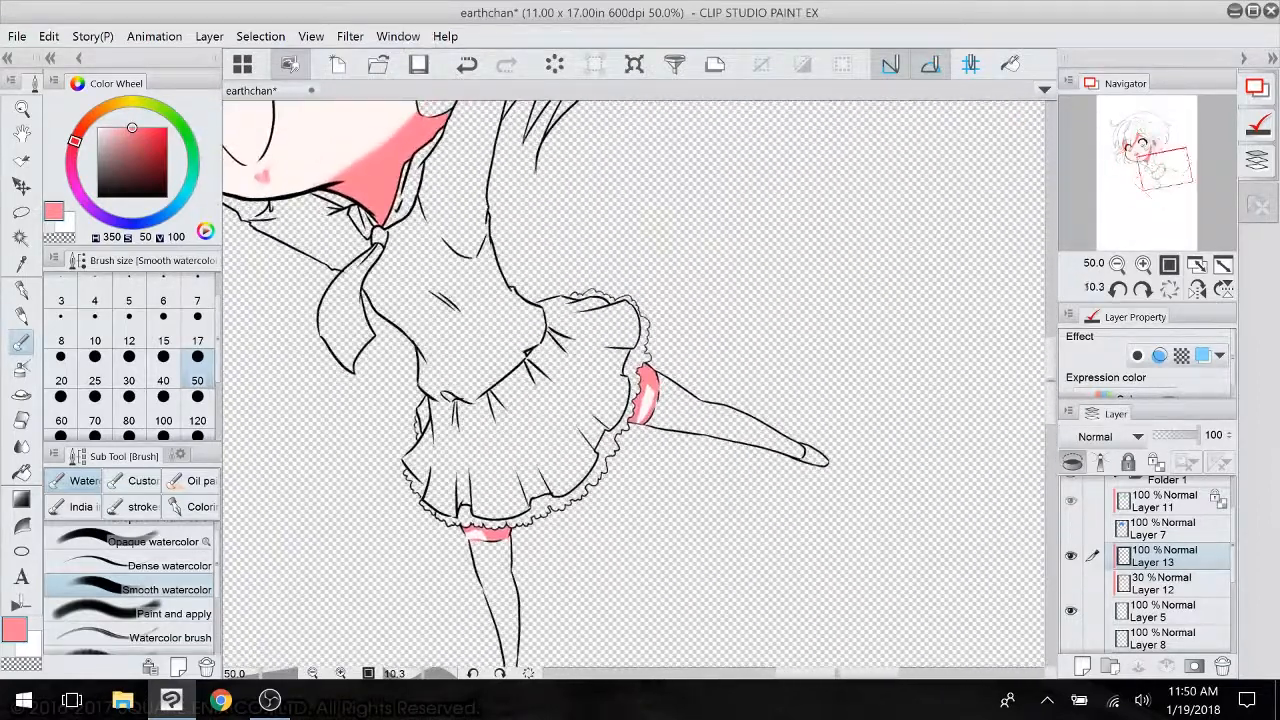
drag(649, 383, 646, 408)
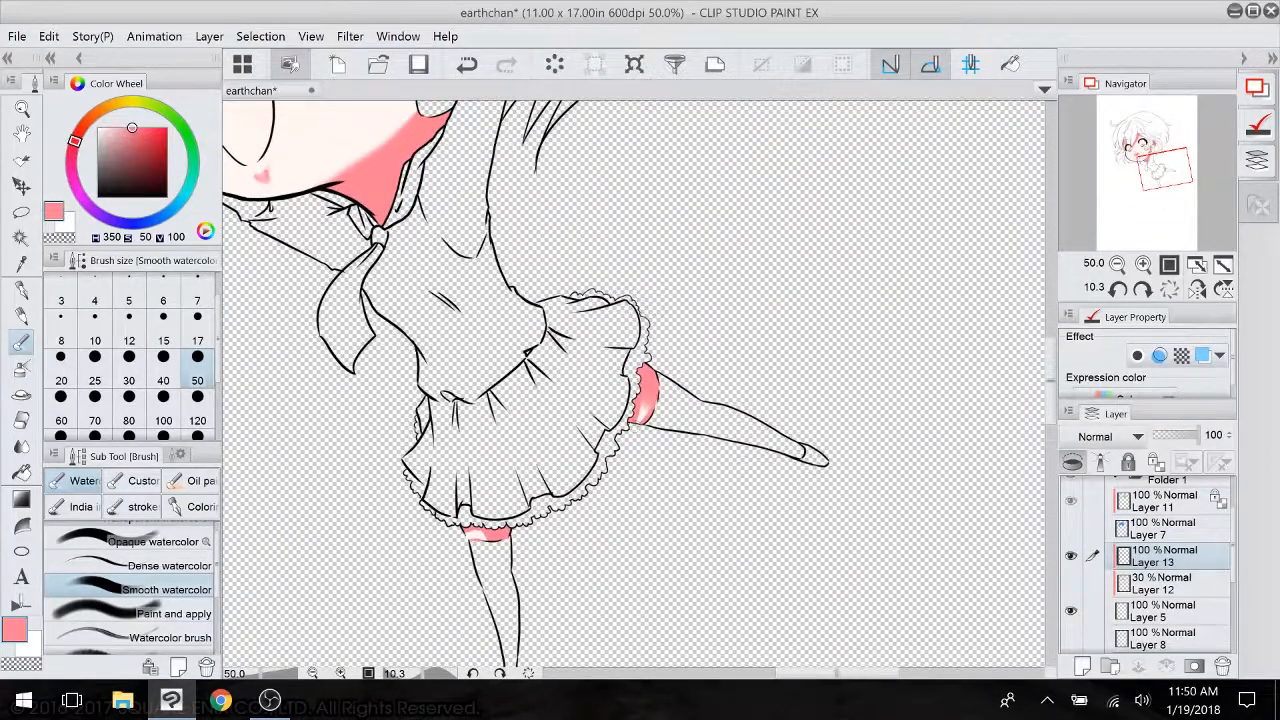
drag(486, 524, 468, 538)
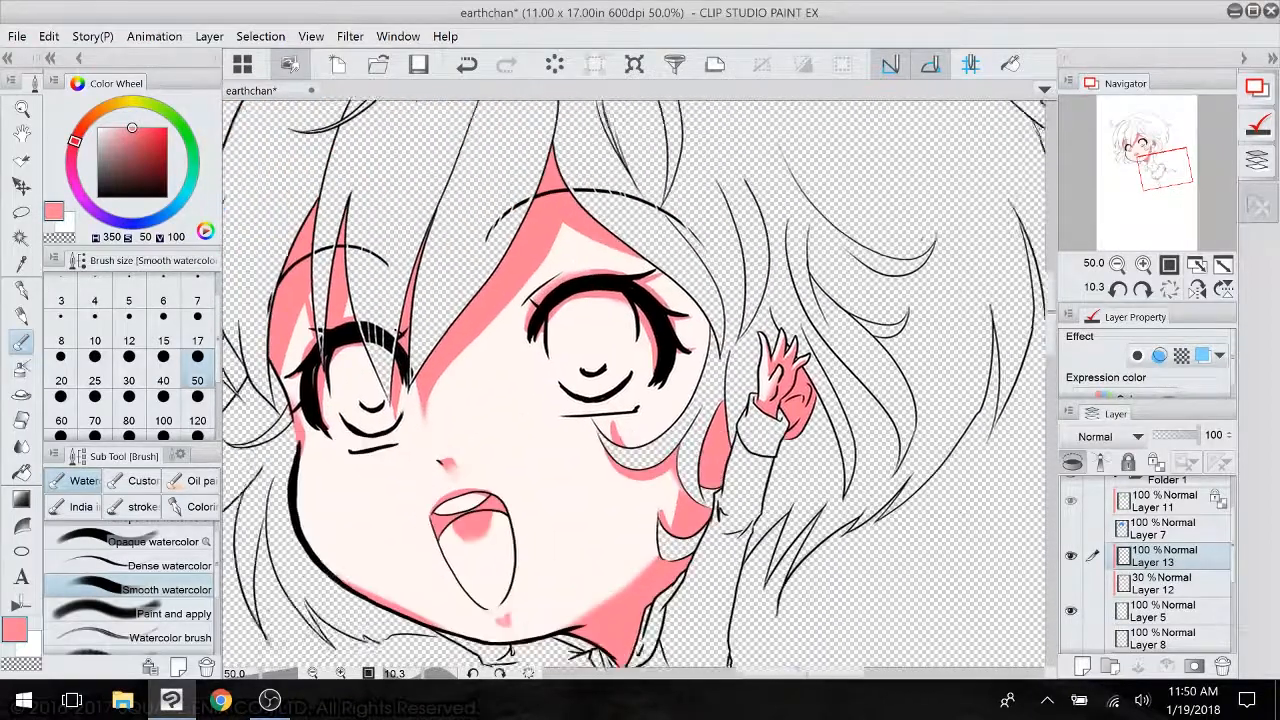
- Trim the edges of the cheek shadows around the overlapping hair locks with the Hard eraser at size 17
drag(500, 450, 590, 468)
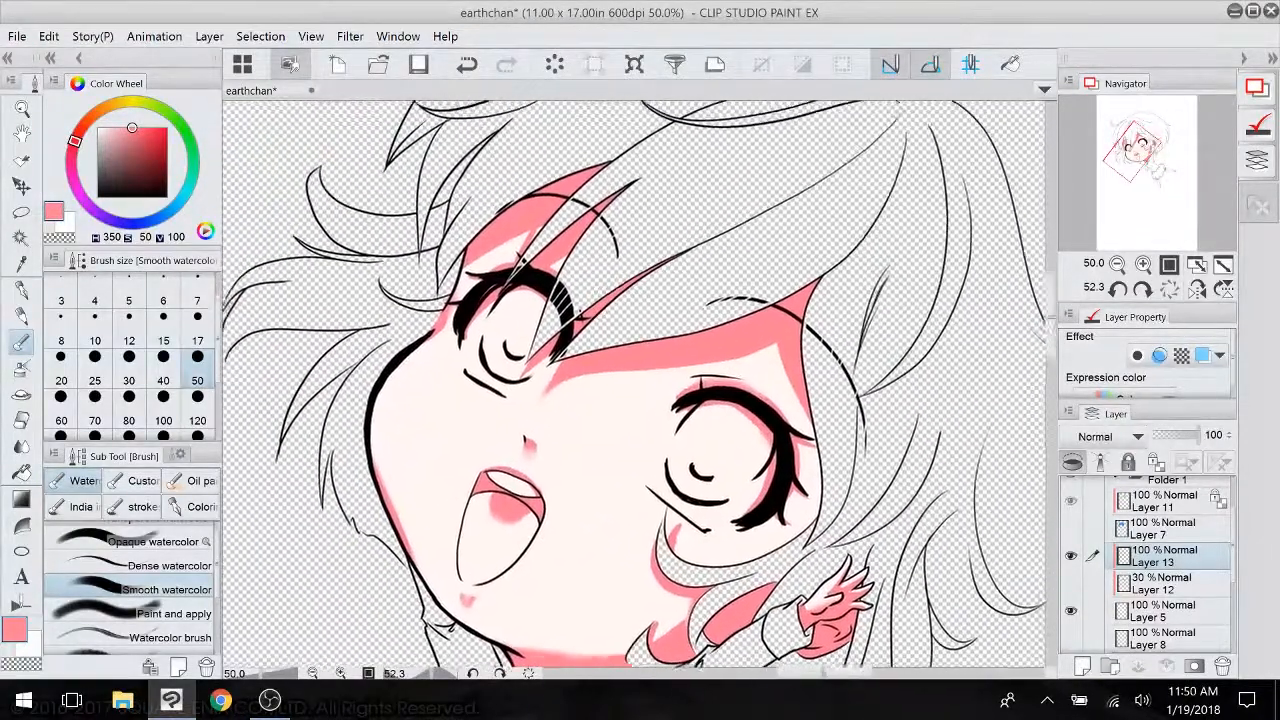
scroll(632, 480, up, 3)
mouse_move(581, 543)
mouse_down()
mouse_move(673, 330)
mouse_move(546, 278)
mouse_up()
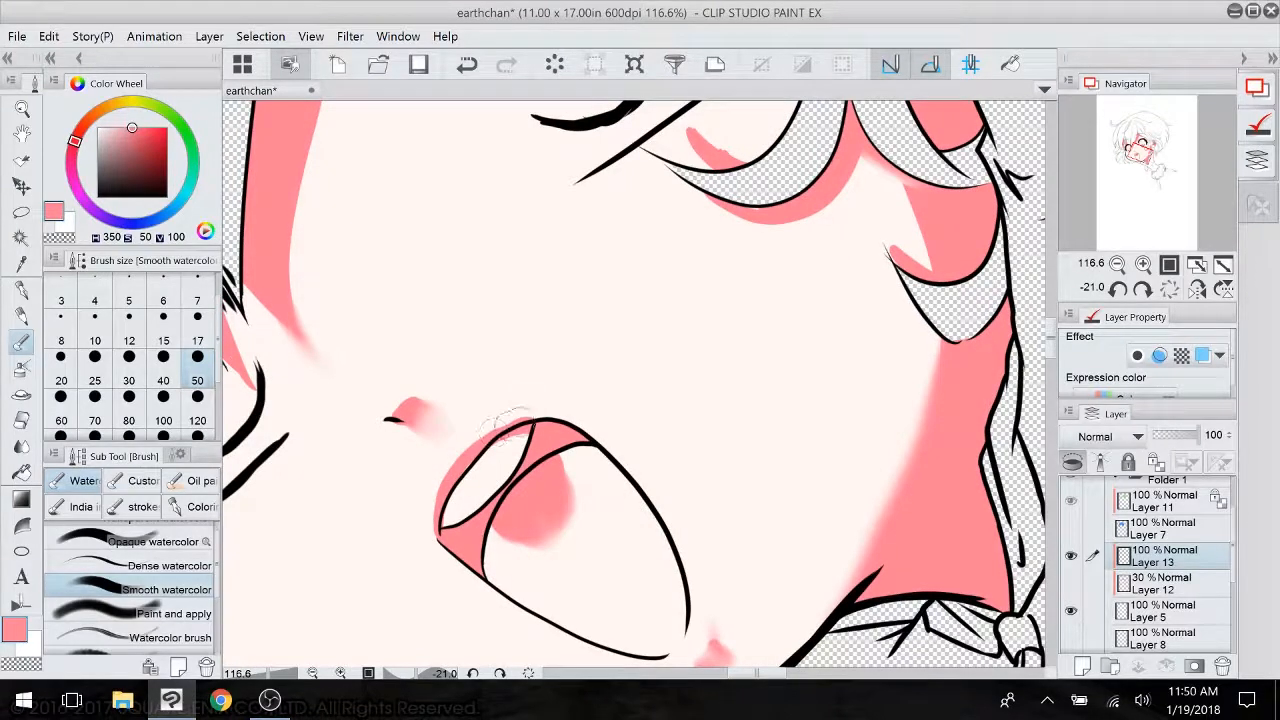
click(22, 419)
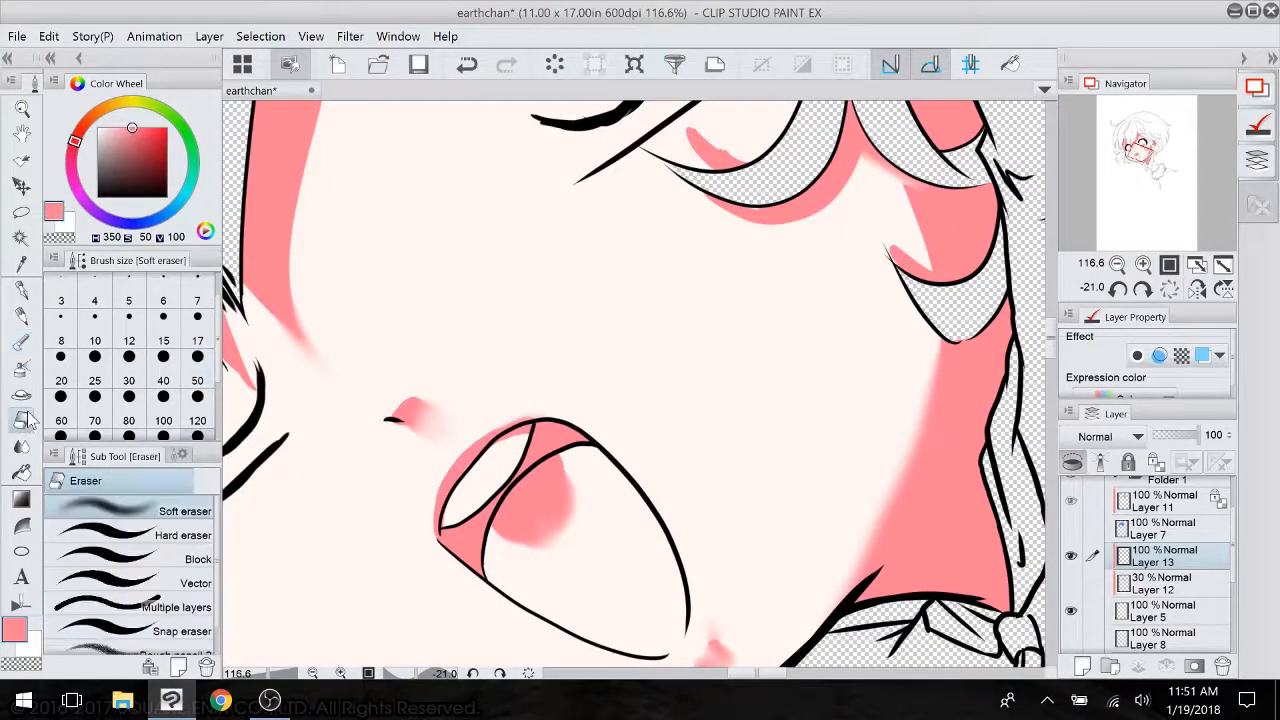
click(203, 328)
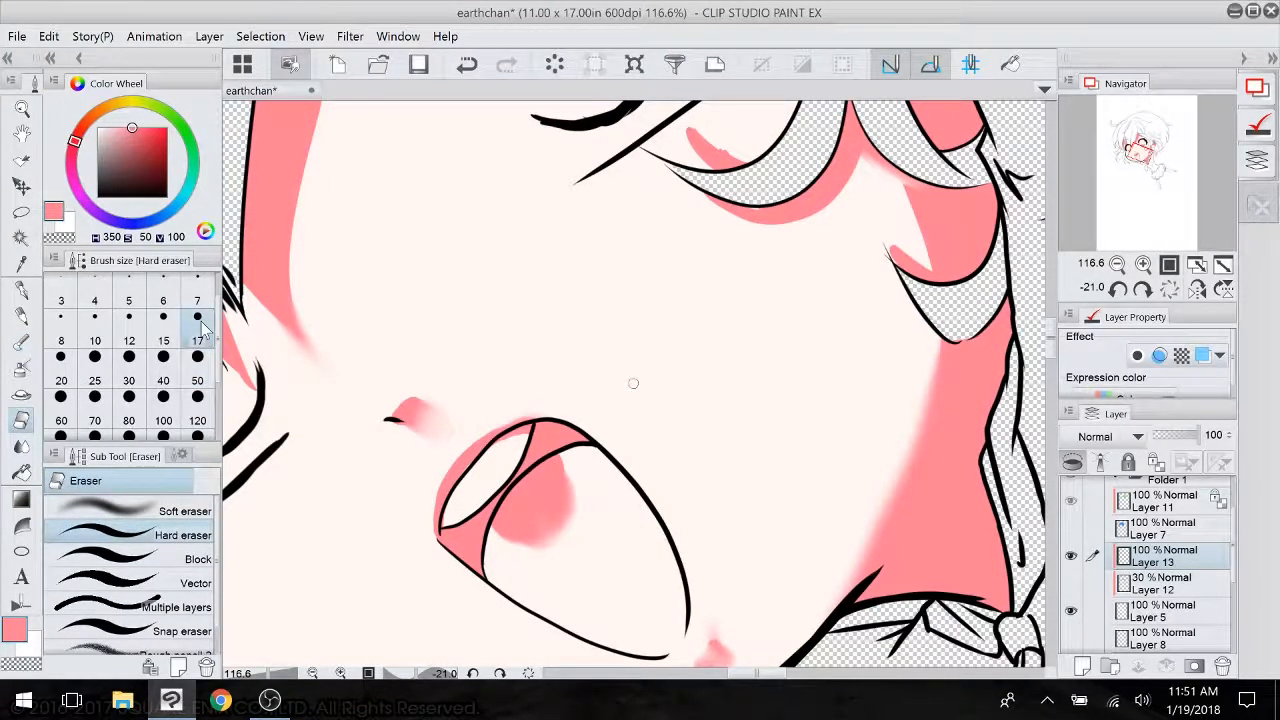
mouse_move(634, 383)
mouse_down()
mouse_move(653, 348)
mouse_move(405, 553)
mouse_up()
mouse_move(560, 250)
mouse_down()
mouse_move(700, 250)
mouse_move(610, 400)
mouse_up()
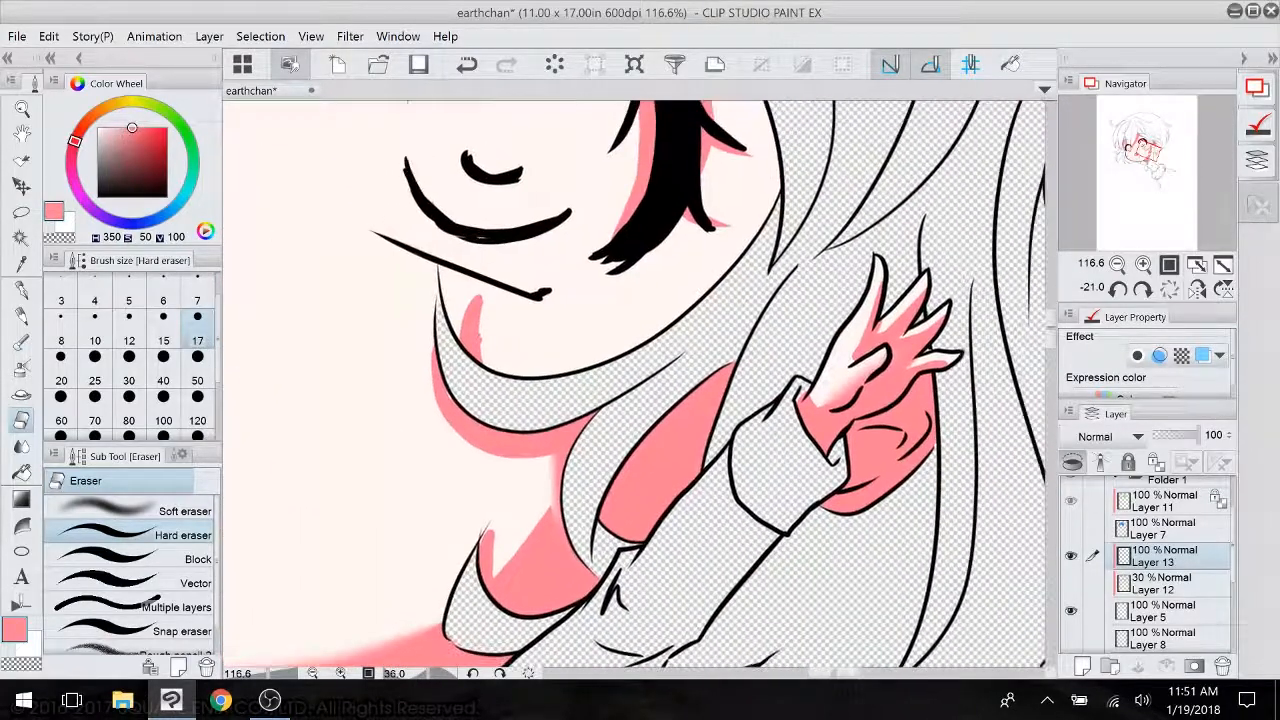
mouse_move(485, 293)
mouse_down()
mouse_move(482, 363)
mouse_move(450, 417)
mouse_move(464, 456)
mouse_up()
drag(442, 368, 446, 426)
drag(434, 346, 433, 391)
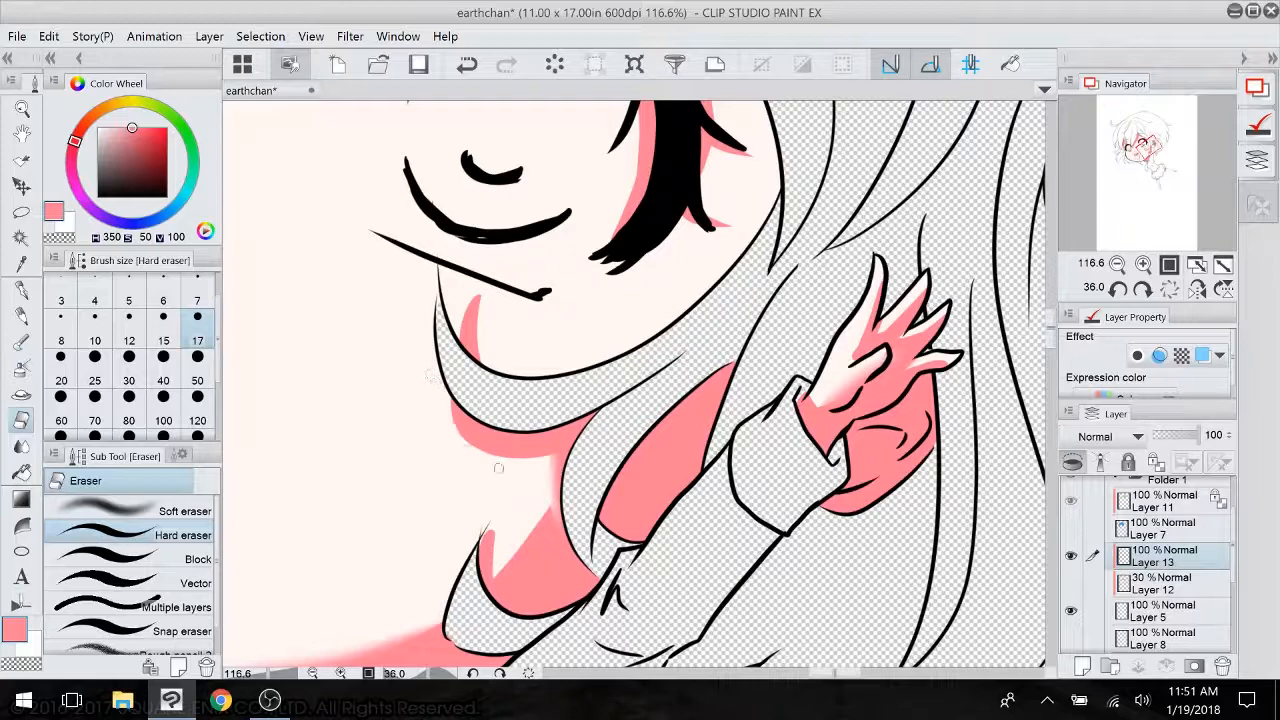
drag(495, 528, 496, 570)
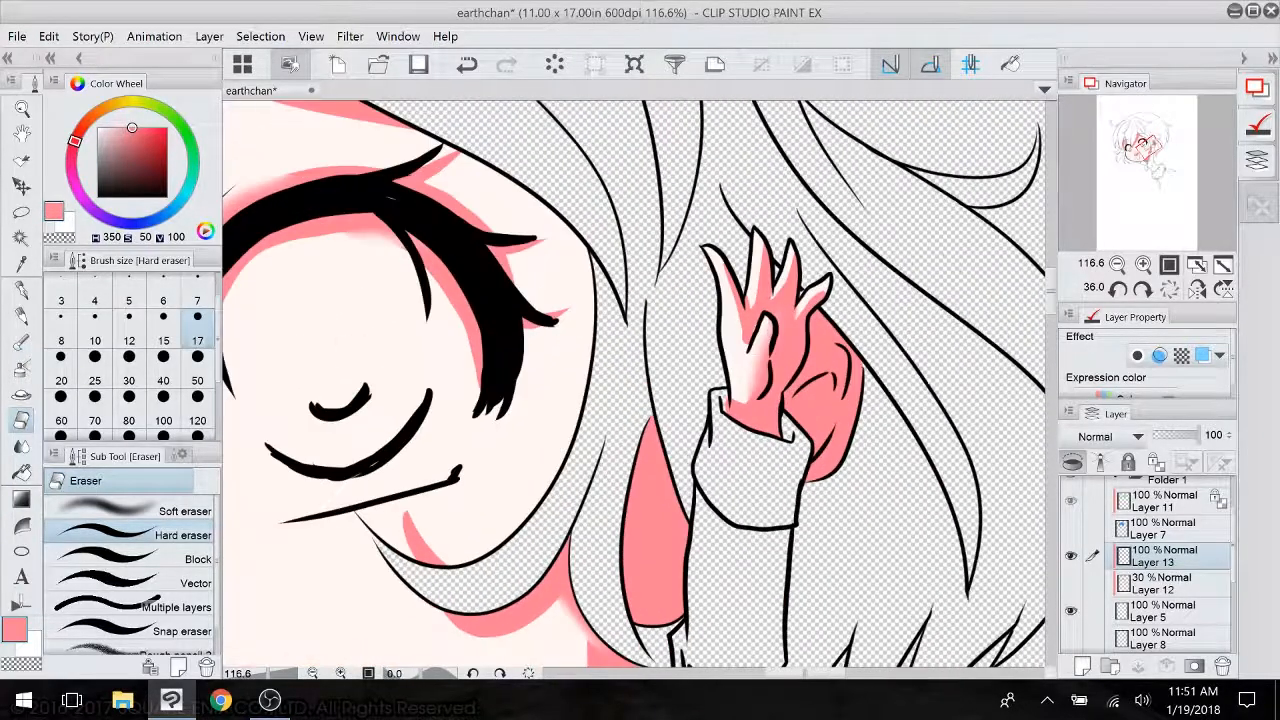
- Erase small bits of the pink shading along the edges of the thighs with the Hard eraser
drag(787, 533, 660, 120)
drag(583, 371, 605, 262)
drag(792, 173, 687, 279)
scroll(687, 279, down, 2)
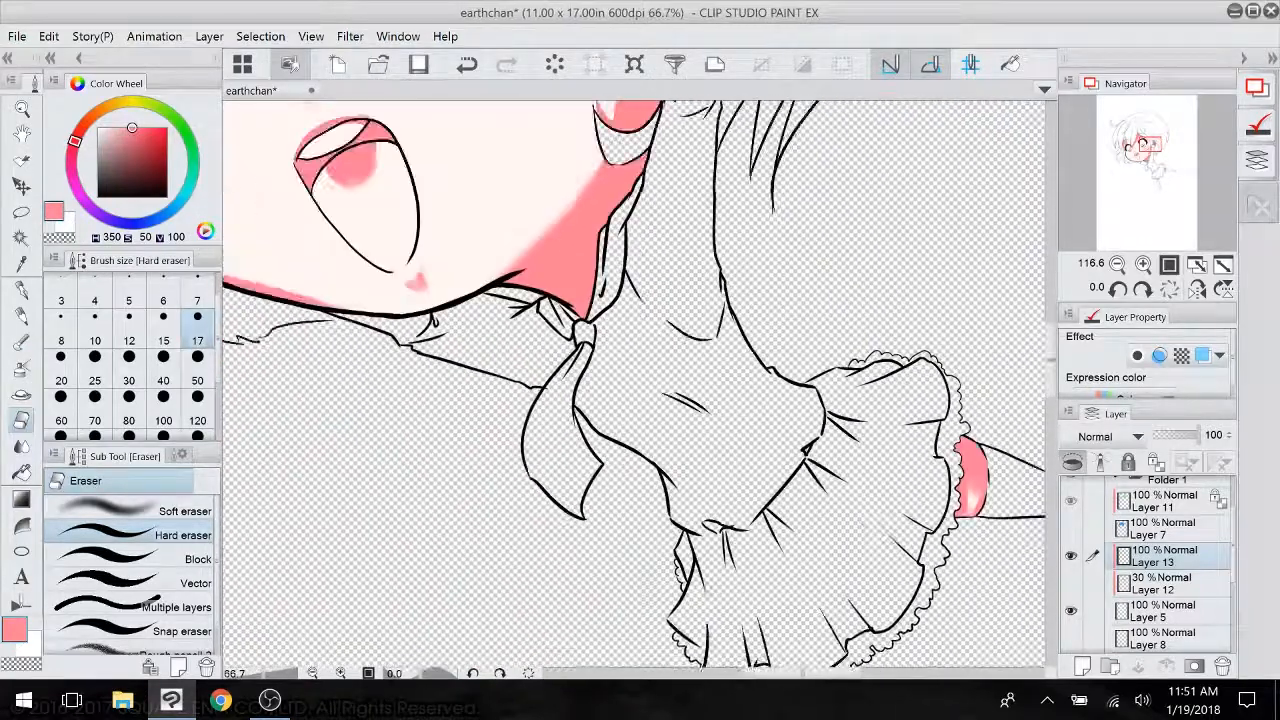
drag(872, 592, 658, 381)
scroll(658, 381, up, 1)
drag(652, 510, 660, 508)
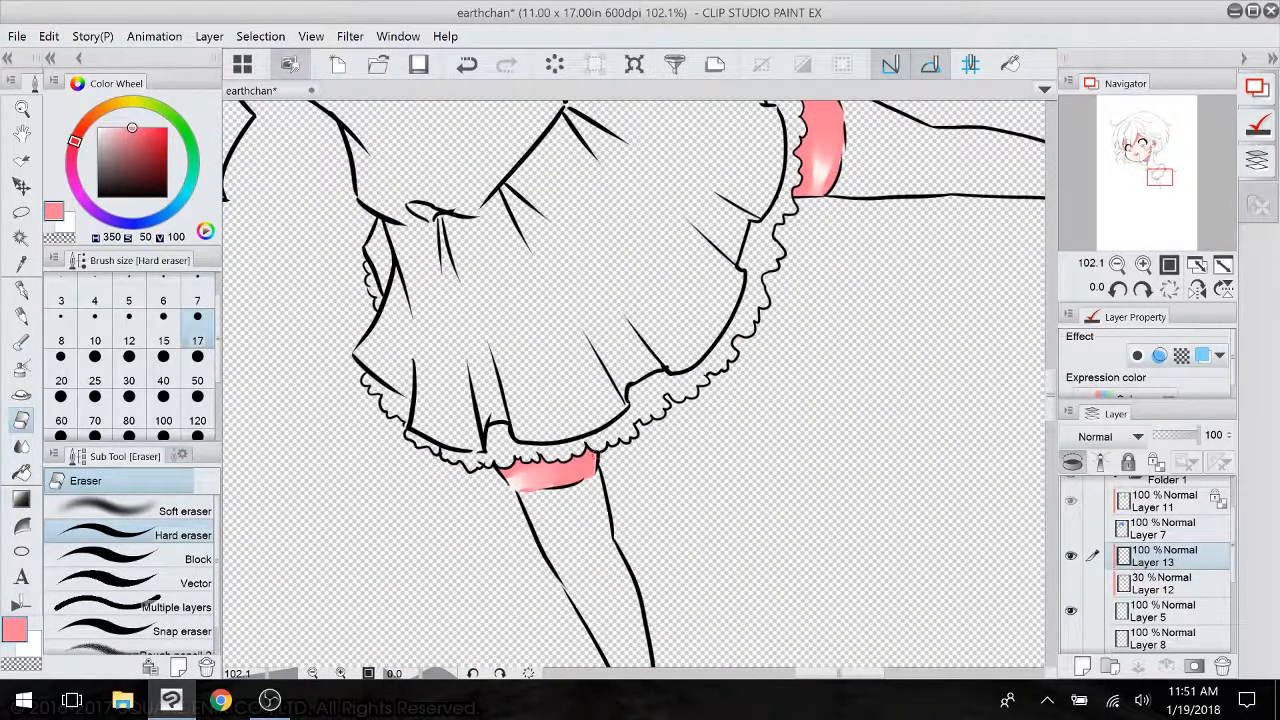
drag(582, 460, 301, 679)
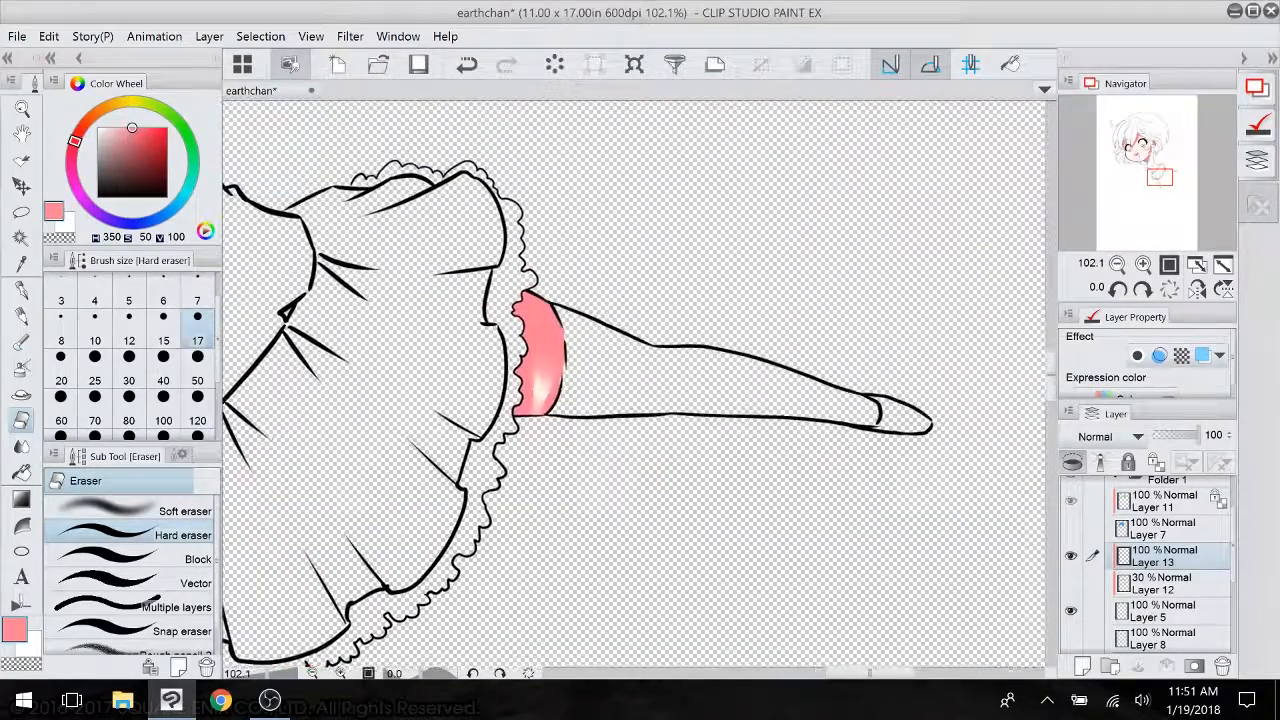
drag(547, 306, 564, 339)
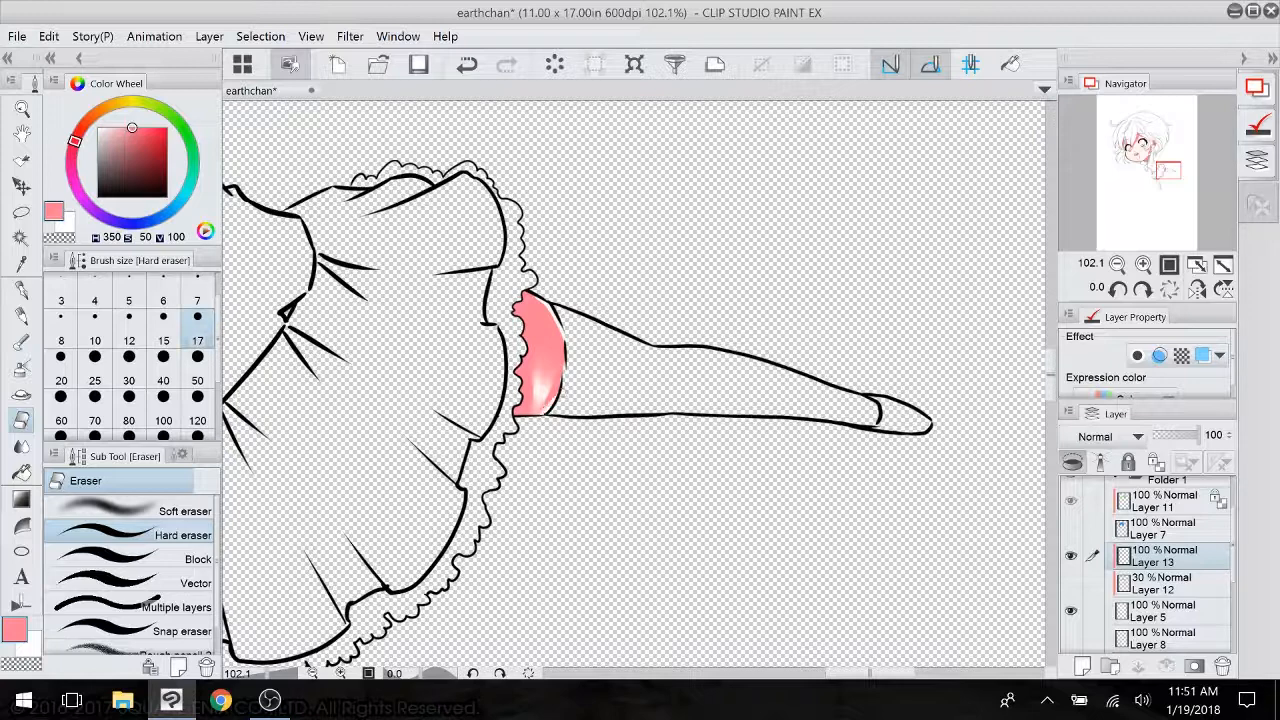
- Set Layer 13's blending mode to Linear burn and its opacity to 38%
drag(508, 427, 688, 257)
drag(500, 110, 713, 672)
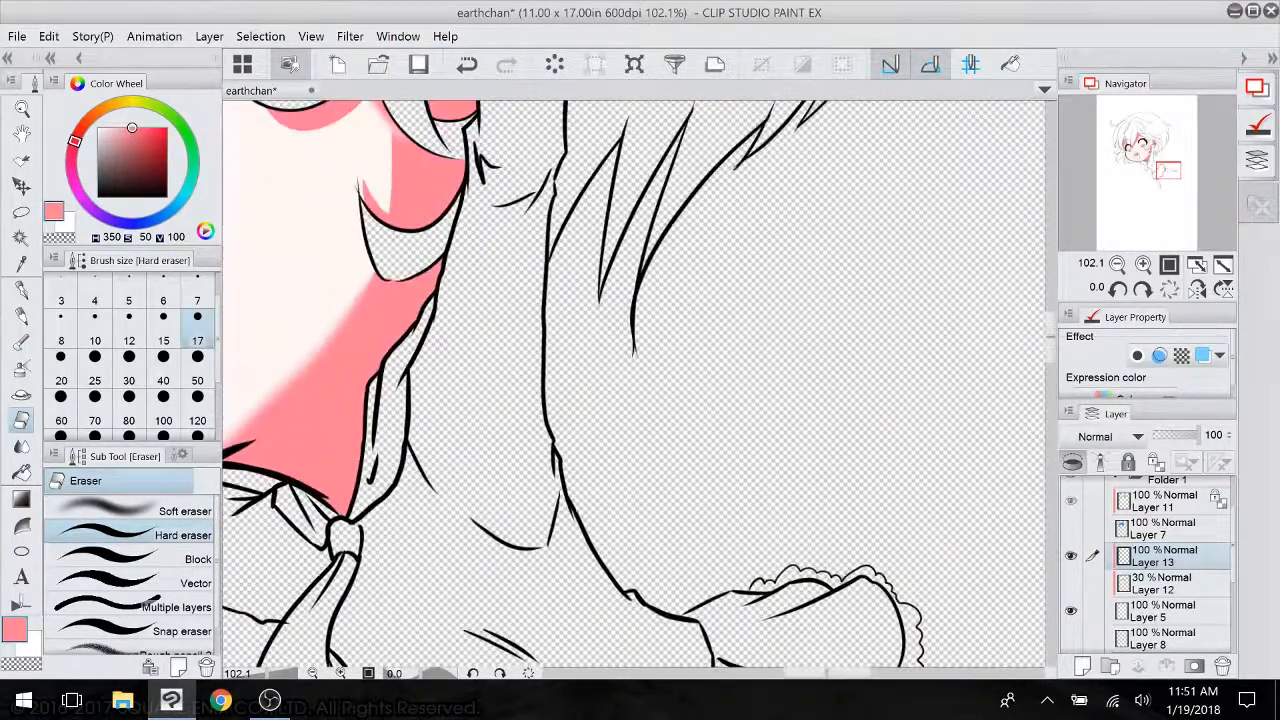
scroll(606, 440, down, 4)
drag(565, 640, 470, 479)
drag(555, 292, 510, 527)
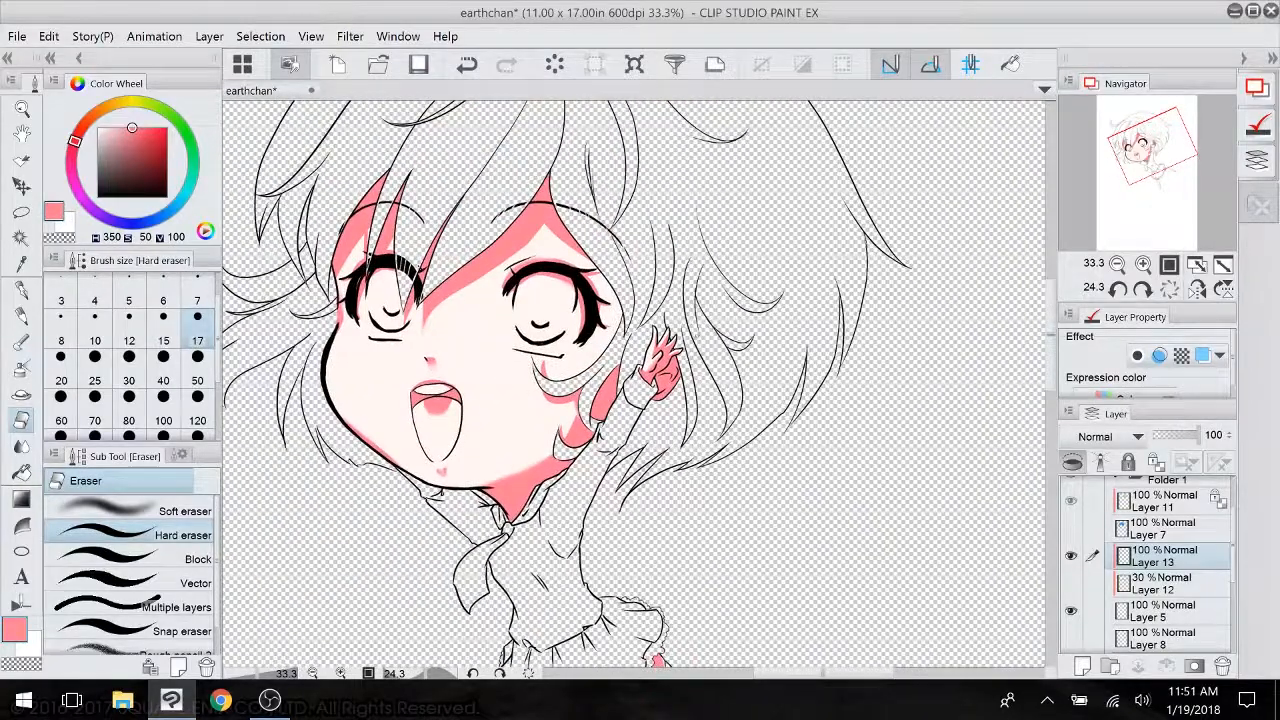
scroll(669, 401, down, 3)
scroll(669, 401, up, 1)
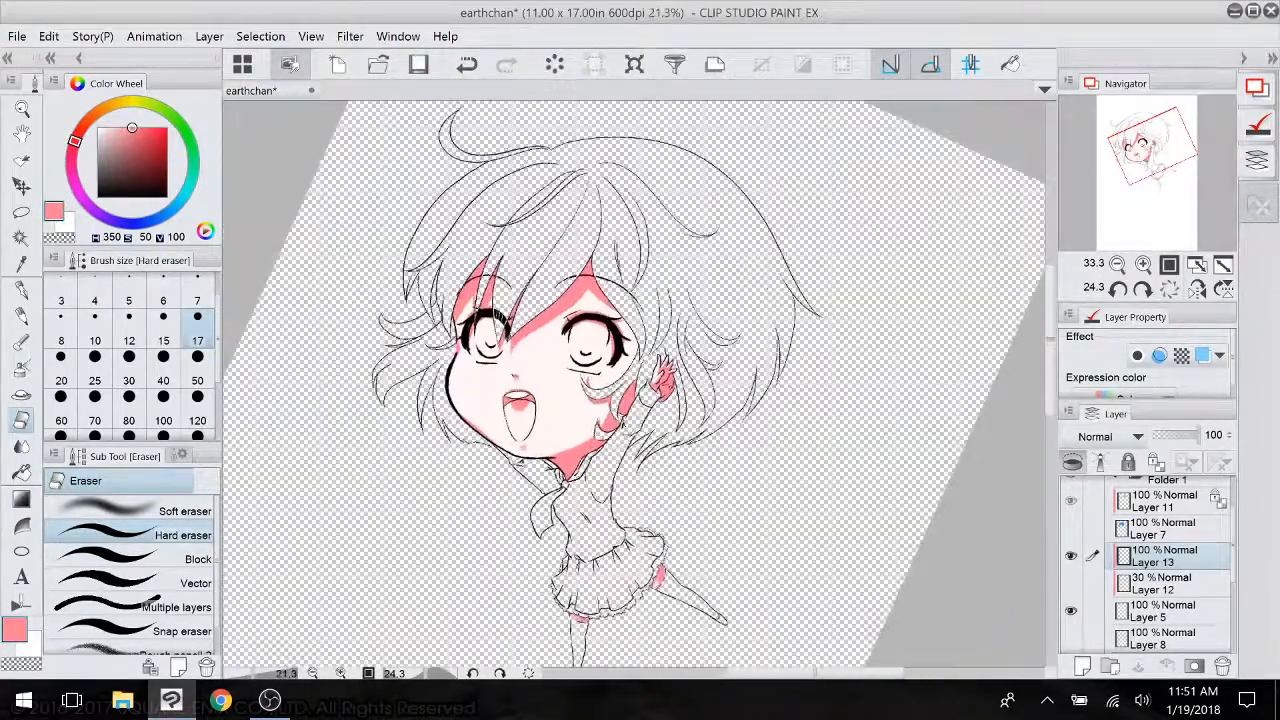
drag(660, 374, 625, 277)
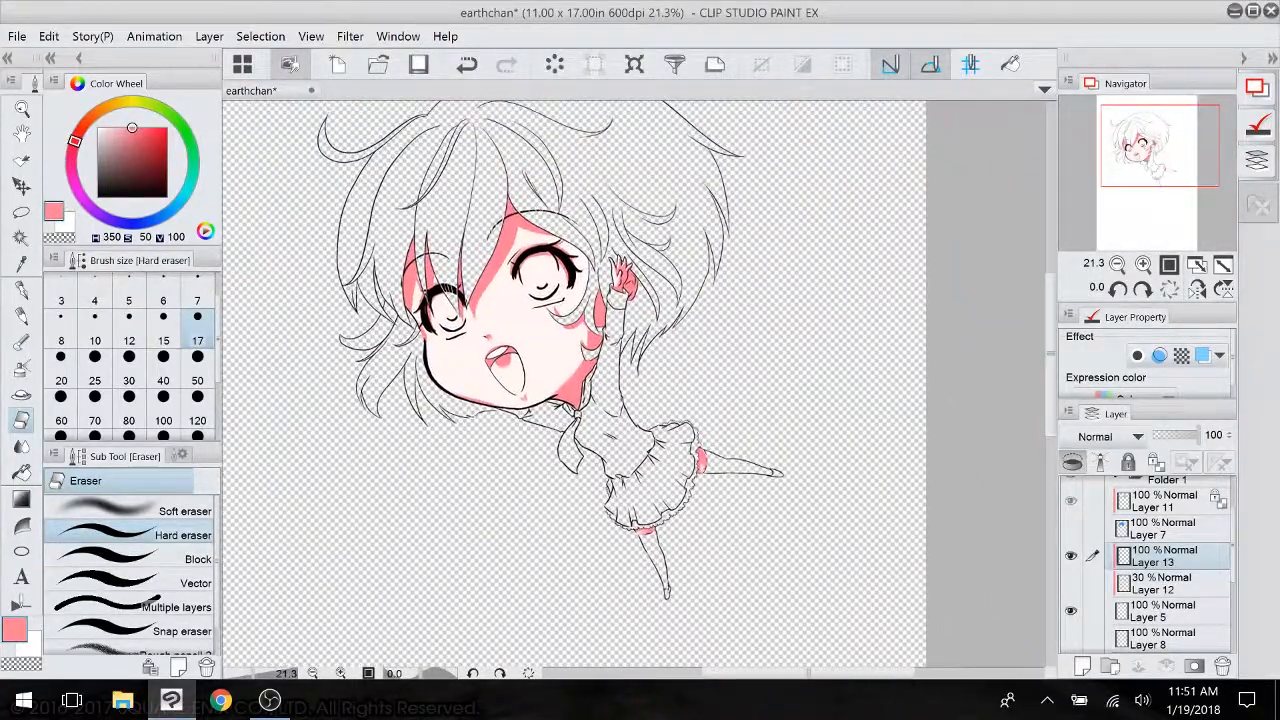
click(1110, 436)
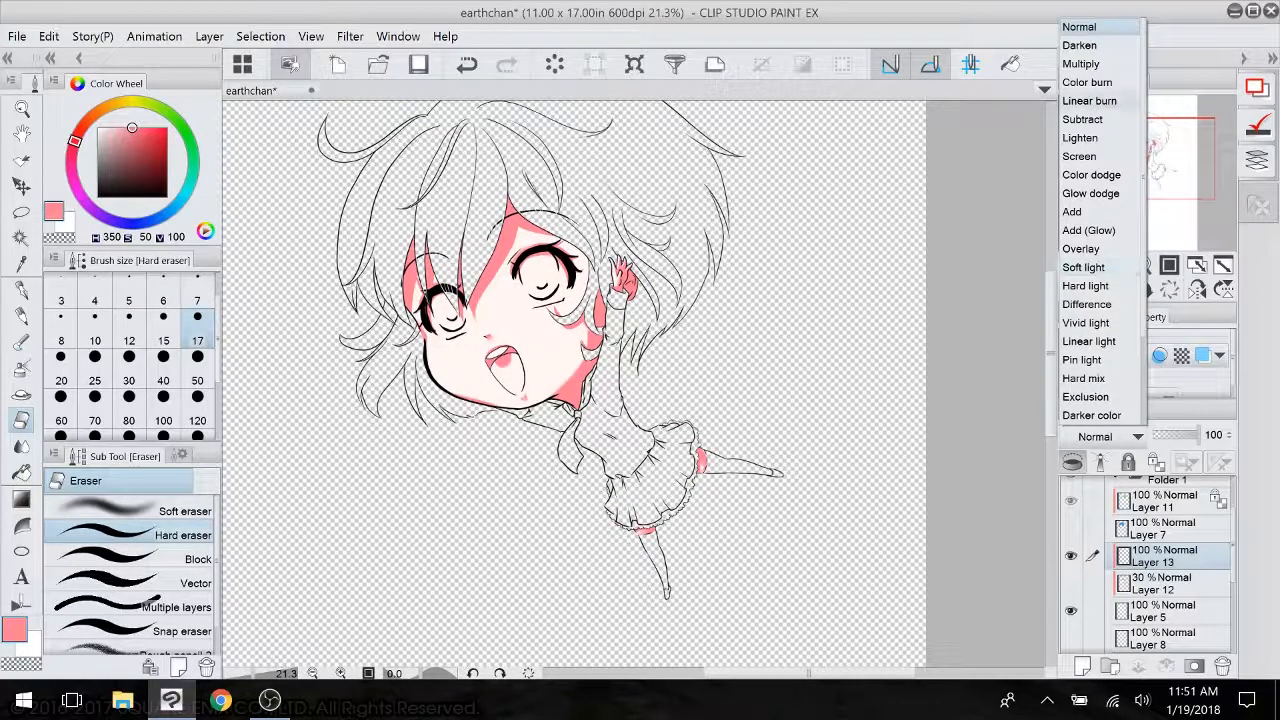
click(1089, 101)
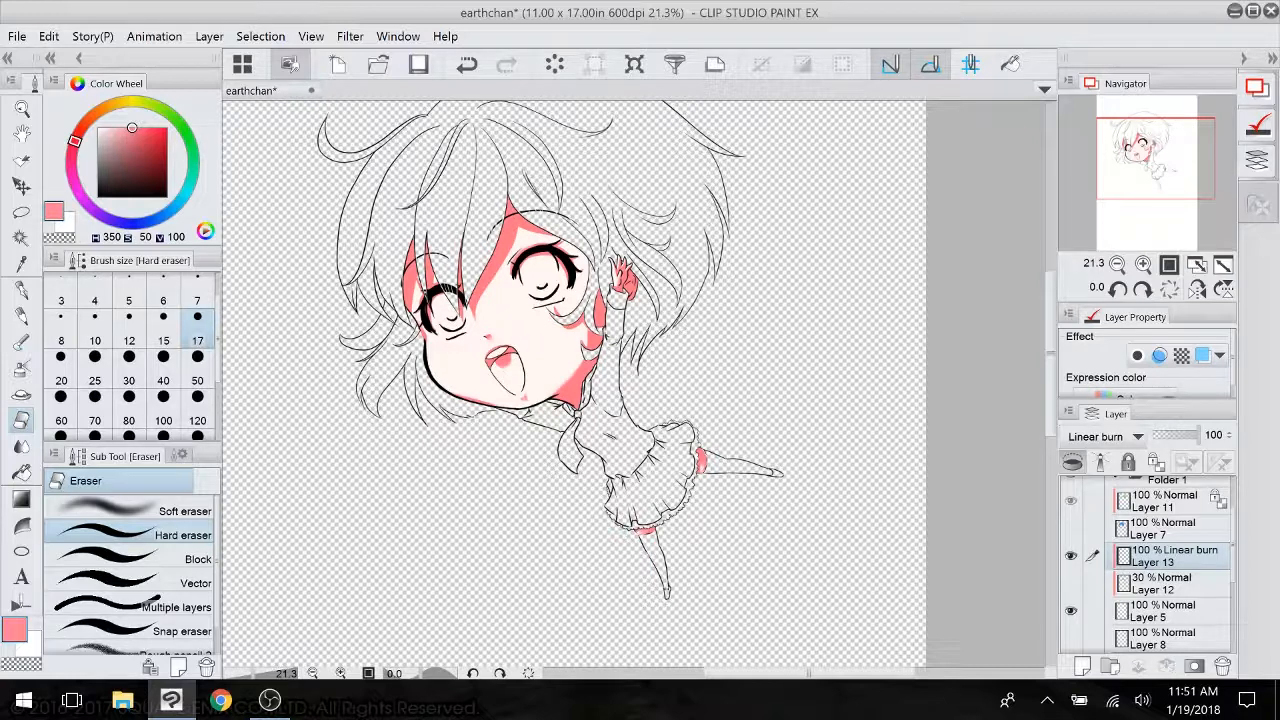
drag(1198, 436, 1171, 436)
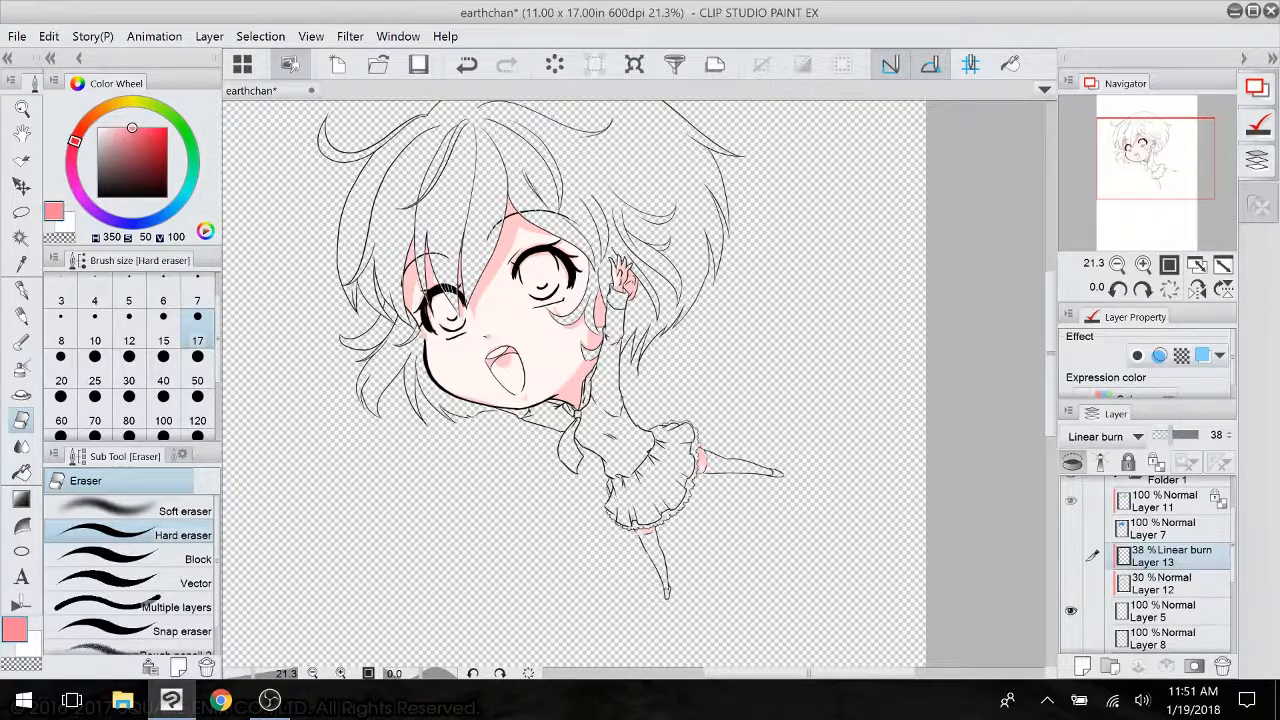
- Add a new layer directly above Layer 12 and set the drawing colour to white
click(1172, 584)
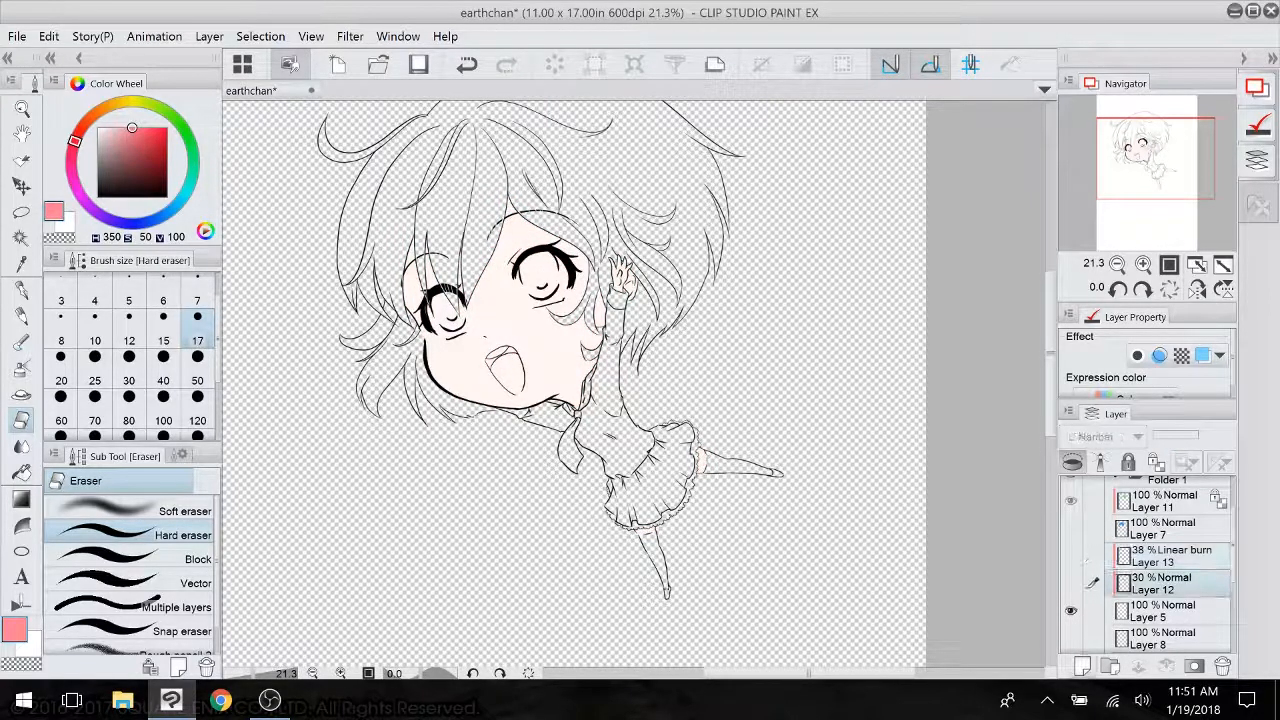
click(1082, 666)
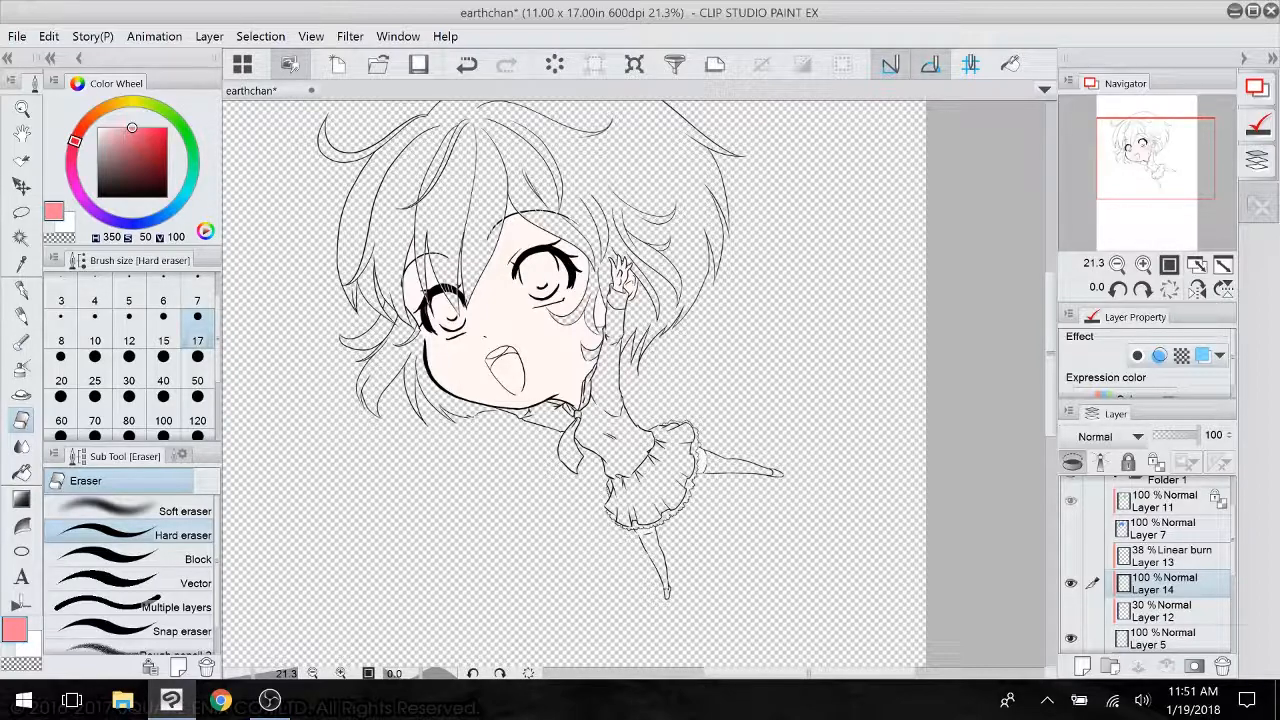
scroll(527, 461, up, 3)
scroll(525, 470, up, 5)
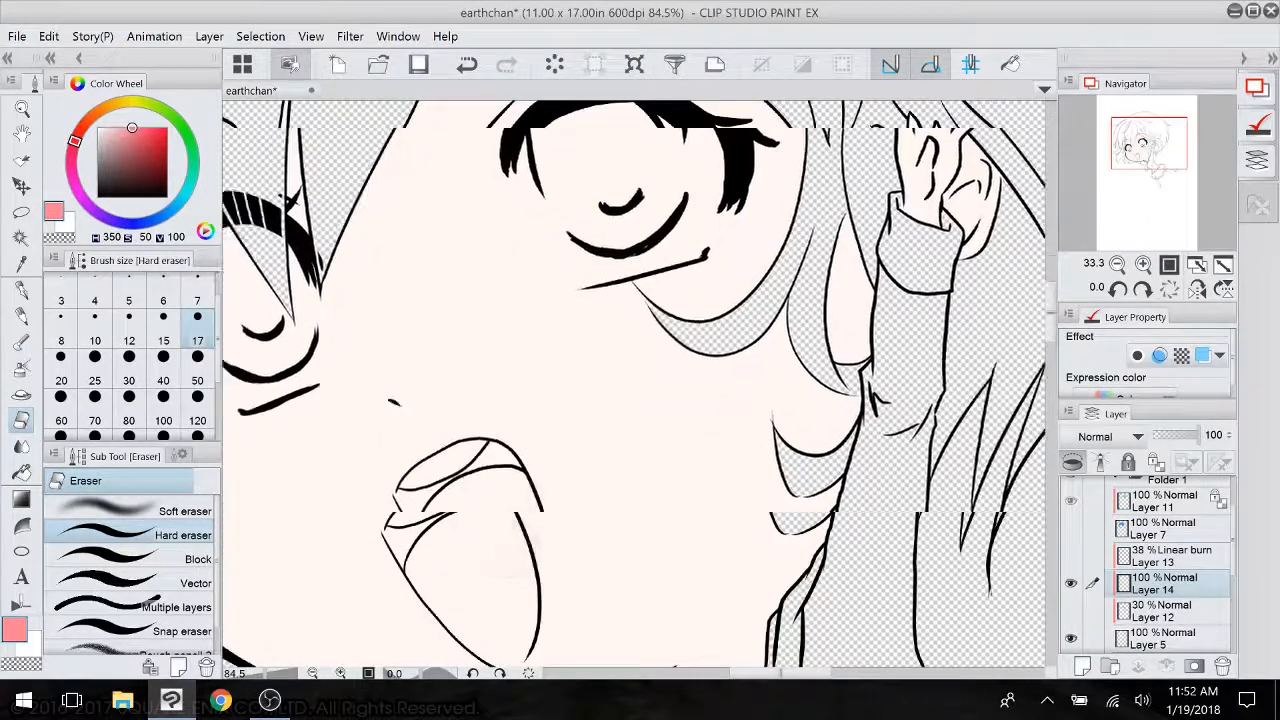
drag(125, 143, 96, 127)
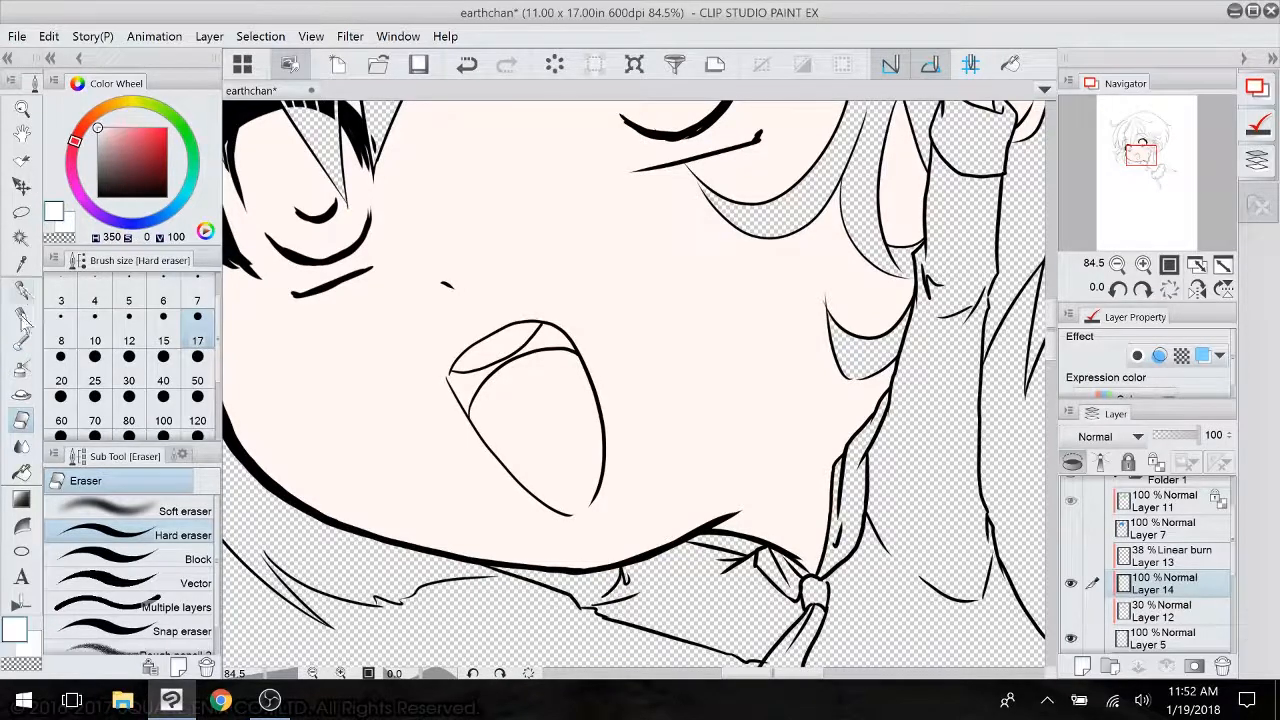
- Fill the teeth with white and both corners of the mouth with light orange (H 17, S 33, V 100) on Layer 14
click(22, 470)
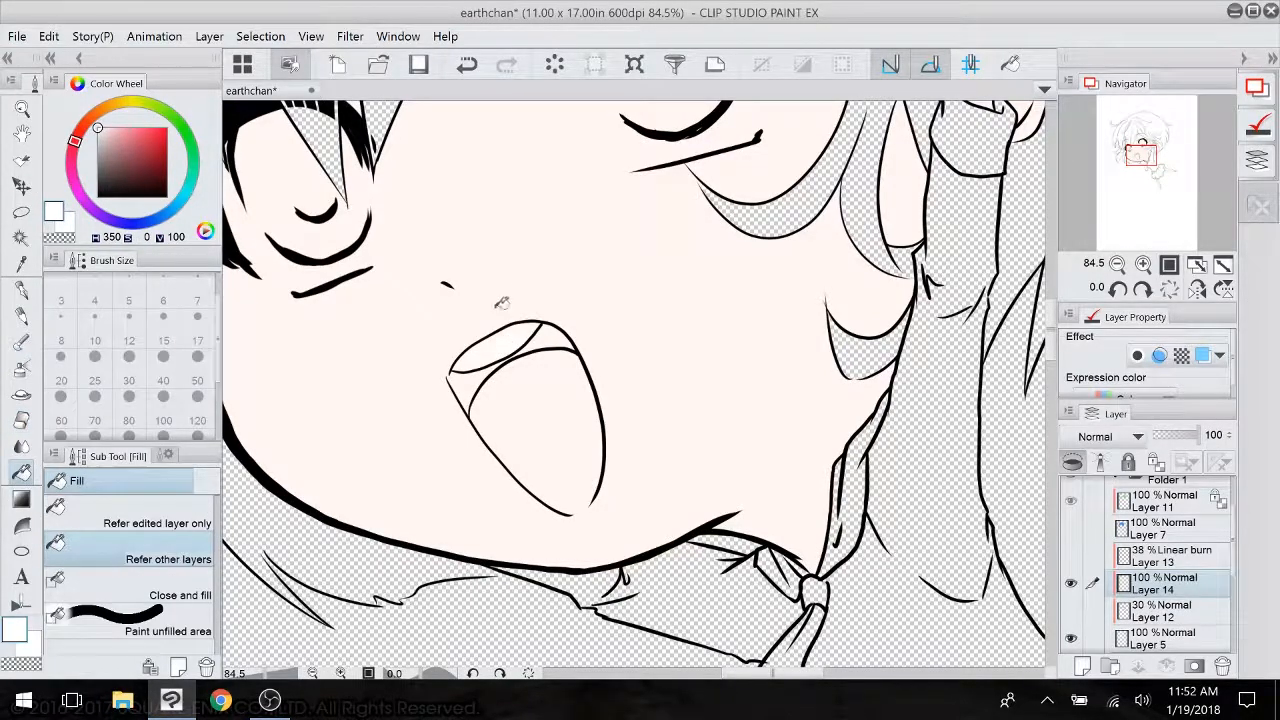
click(91, 118)
drag(140, 138, 120, 128)
click(468, 385)
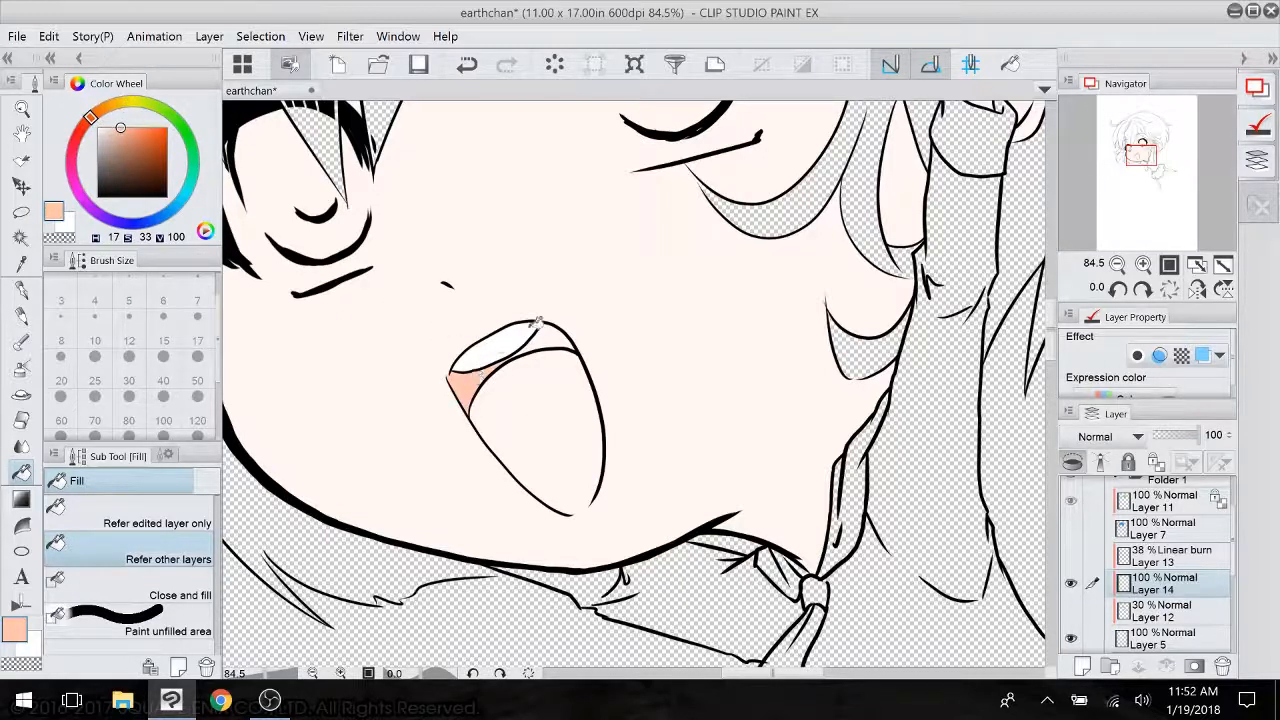
click(560, 335)
- Close the gap in the tongue outline with the G-pen and fill the tongue with coral red (H 0, S 50, V 92)
click(131, 133)
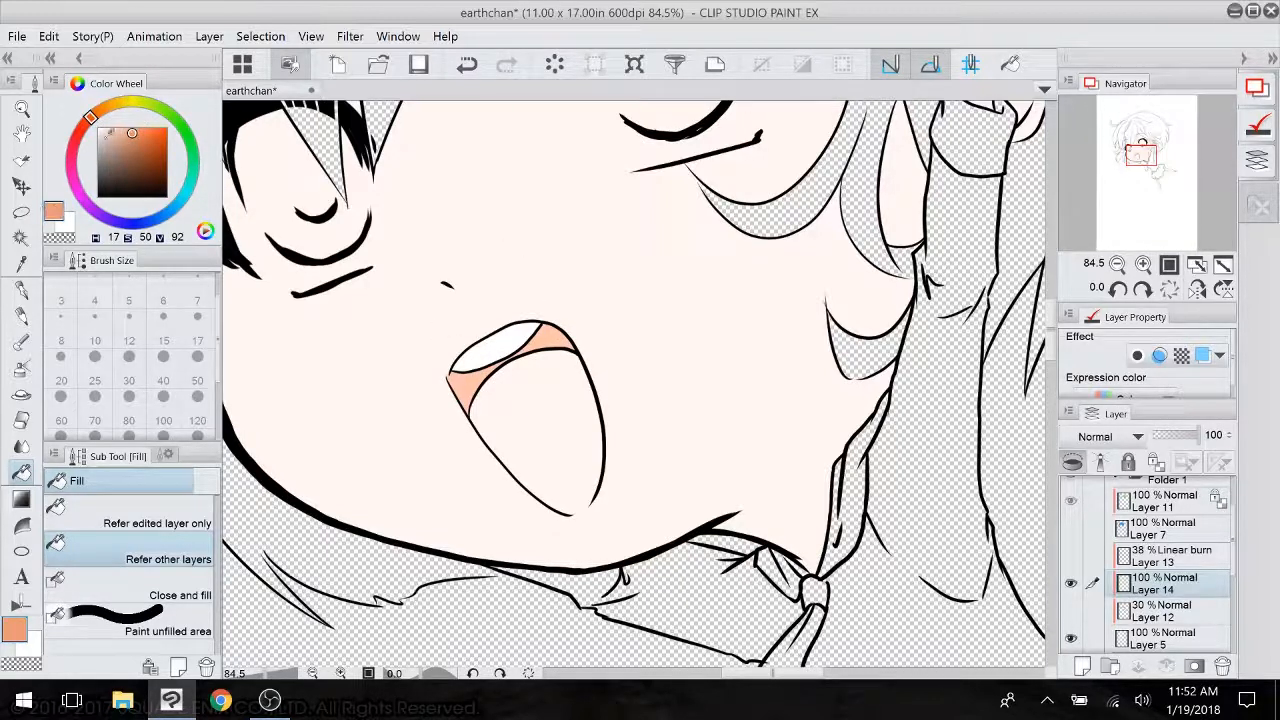
click(79, 131)
click(21, 289)
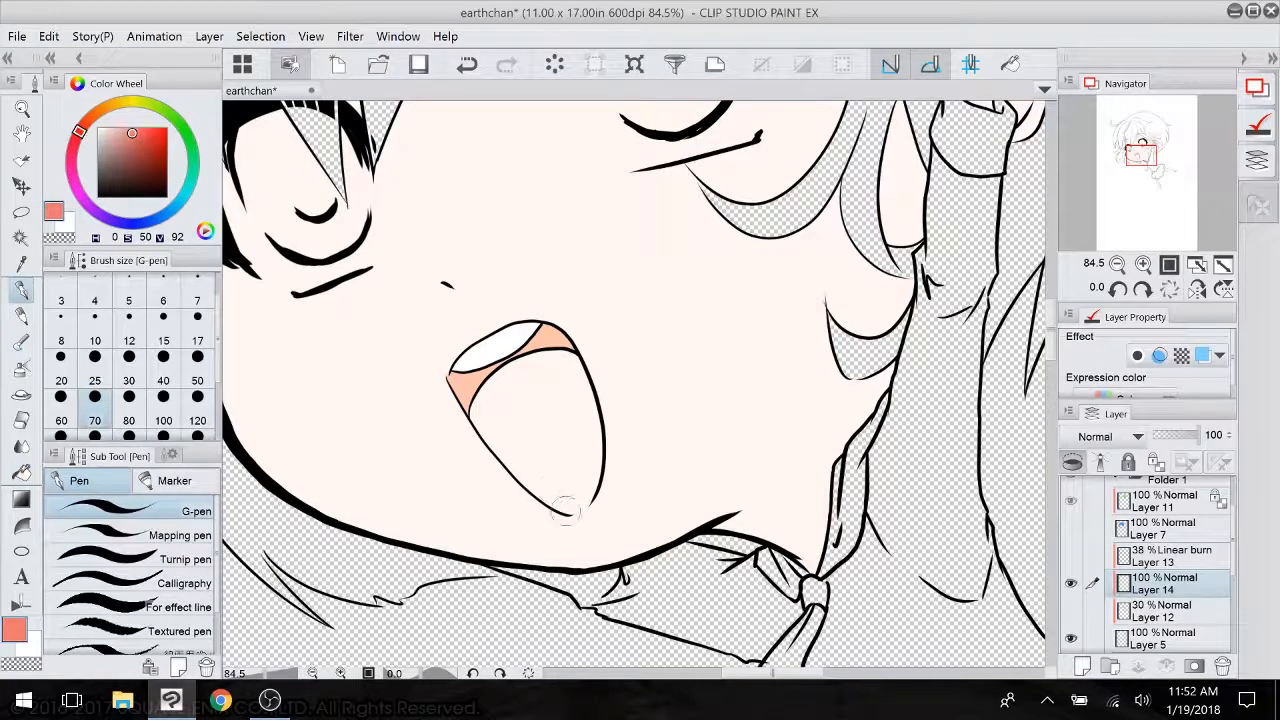
mouse_move(565, 510)
mouse_down()
mouse_move(586, 496)
mouse_move(579, 506)
mouse_up()
key(g)
click(579, 405)
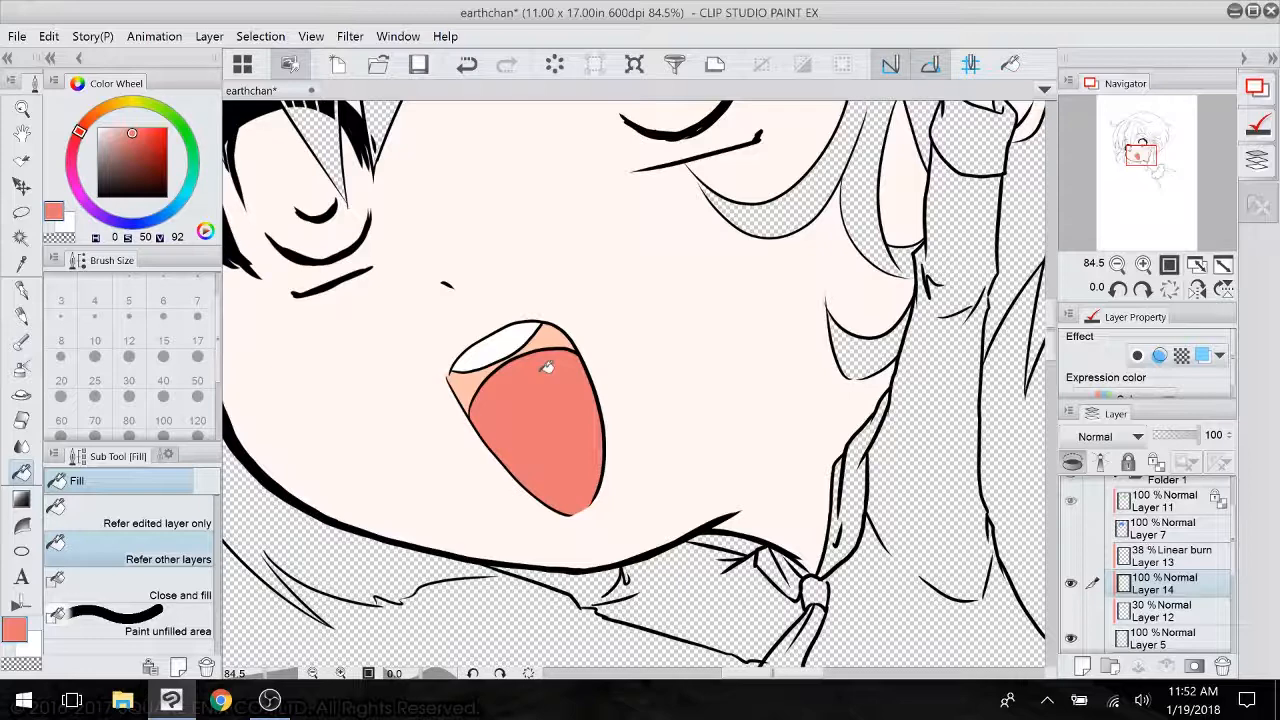
- Outline the open edges of both eyes in white with the G-pen and fill the eyes with white
drag(582, 405, 652, 566)
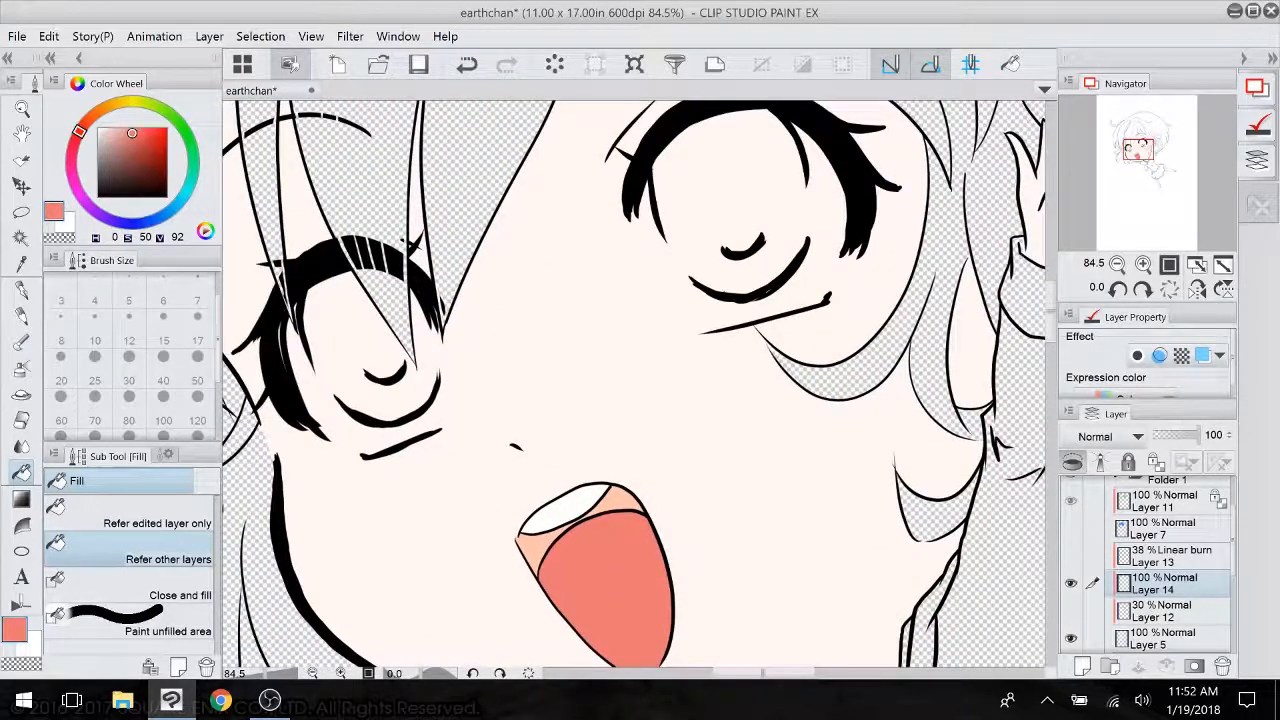
key(x)
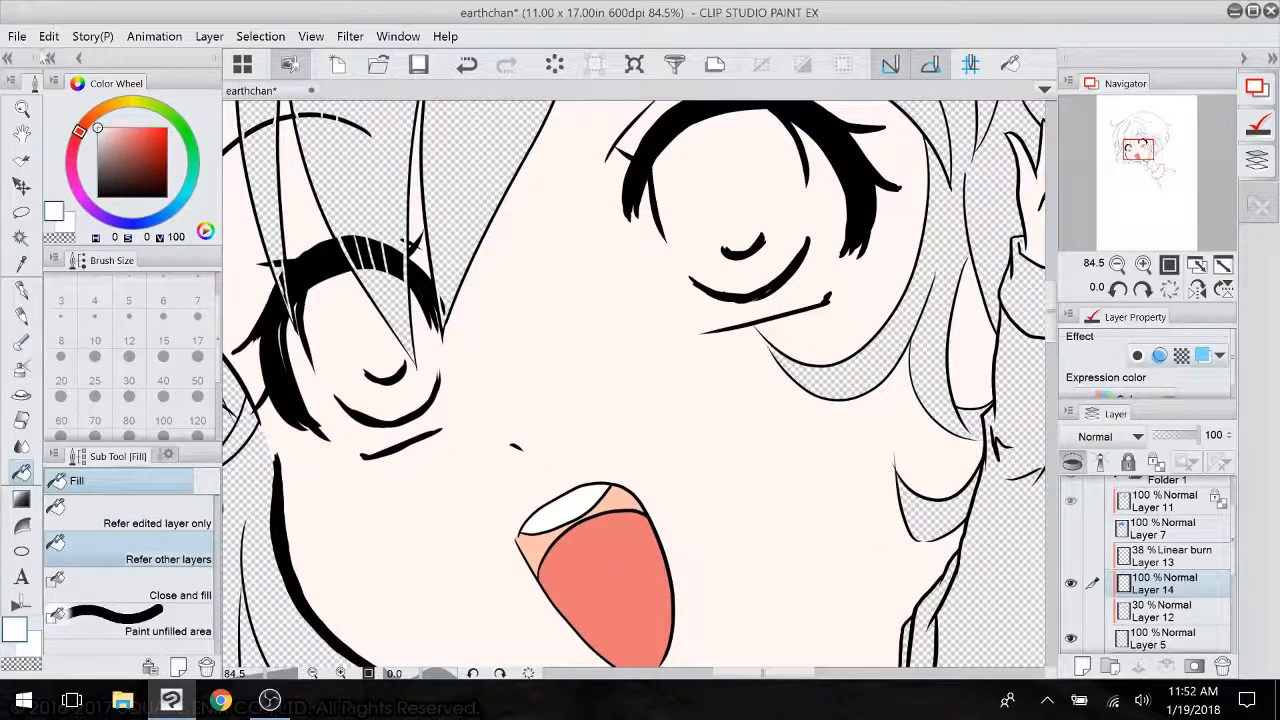
click(21, 290)
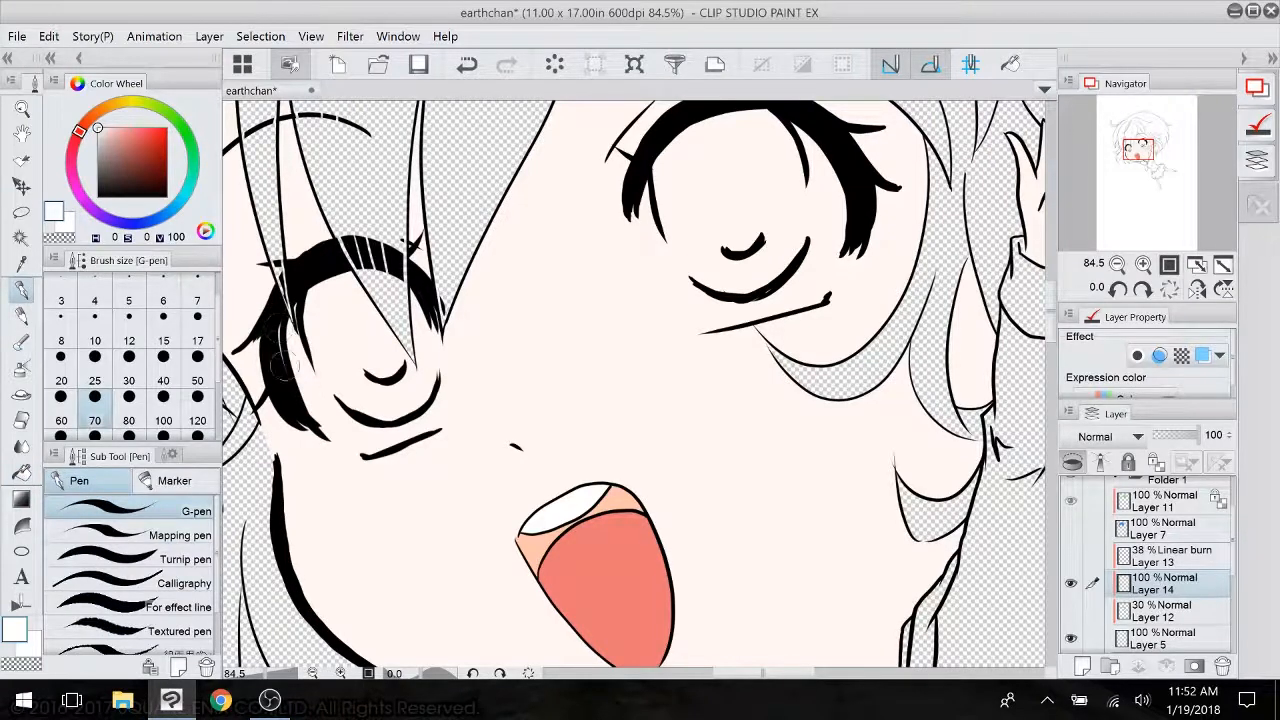
mouse_move(284, 345)
mouse_down()
mouse_move(316, 422)
mouse_move(305, 405)
mouse_move(338, 436)
mouse_up()
key(g)
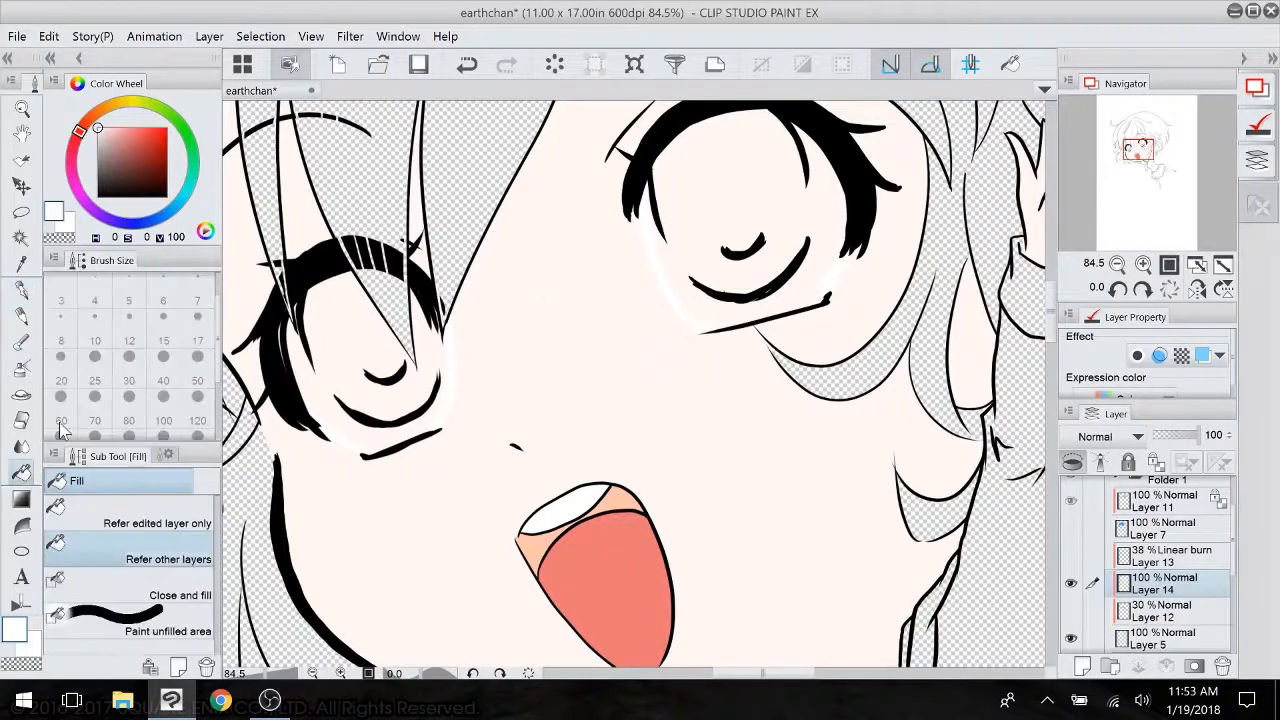
click(756, 190)
- Close the side gaps of both iris outlines with the G-pen at size 50 in yellow (H 48, S 67, V 100)
drag(750, 92, 739, 152)
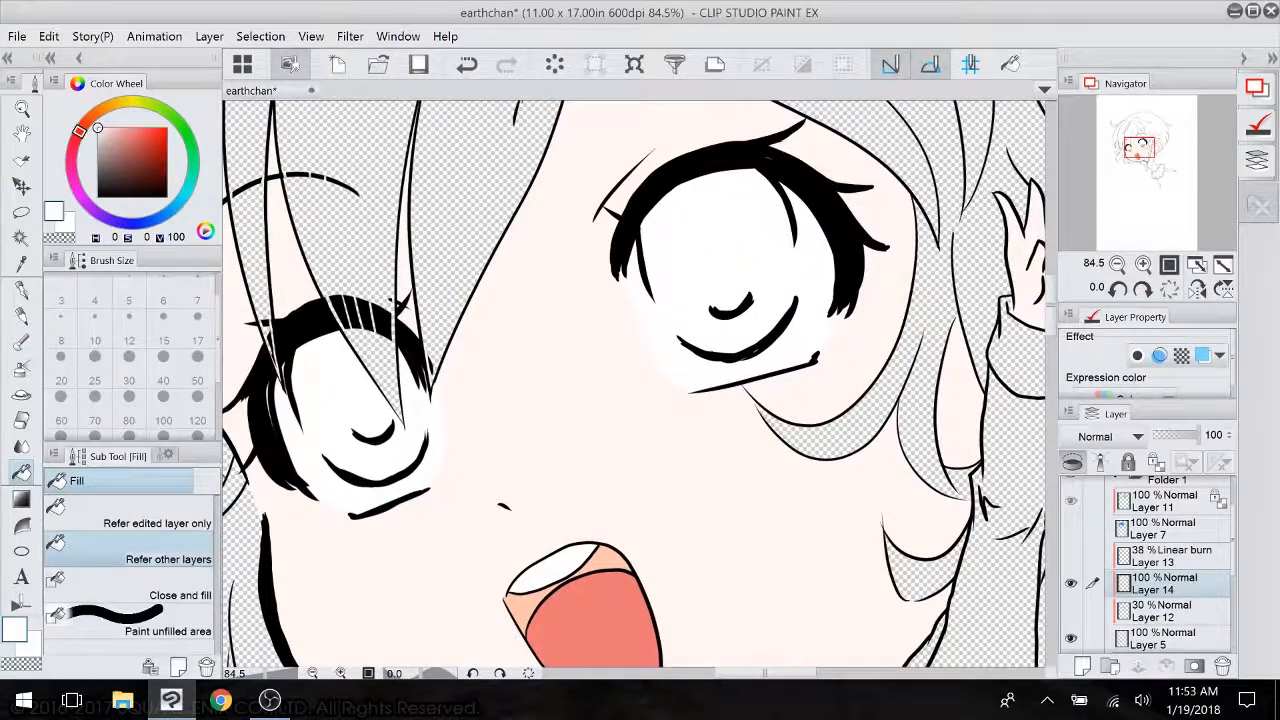
mouse_move(90, 117)
mouse_down()
mouse_move(104, 108)
mouse_move(135, 127)
mouse_move(120, 102)
mouse_move(144, 128)
mouse_up()
click(21, 289)
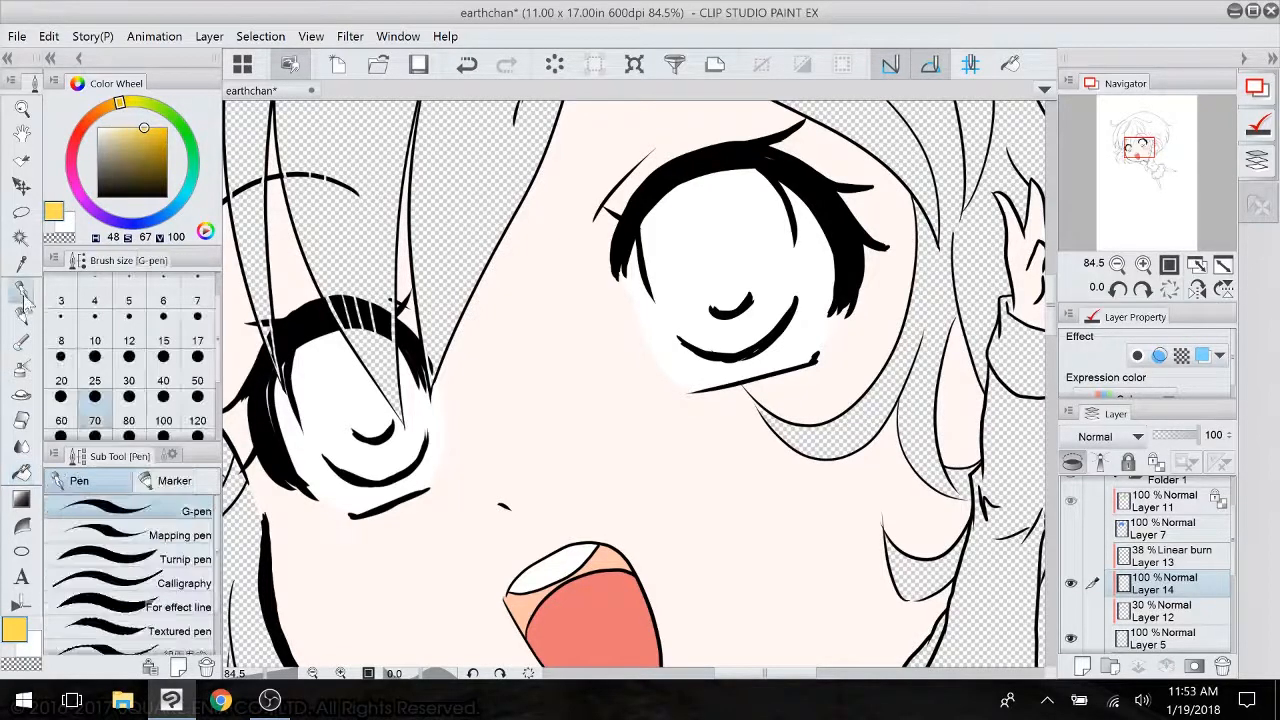
click(197, 345)
drag(302, 417, 327, 459)
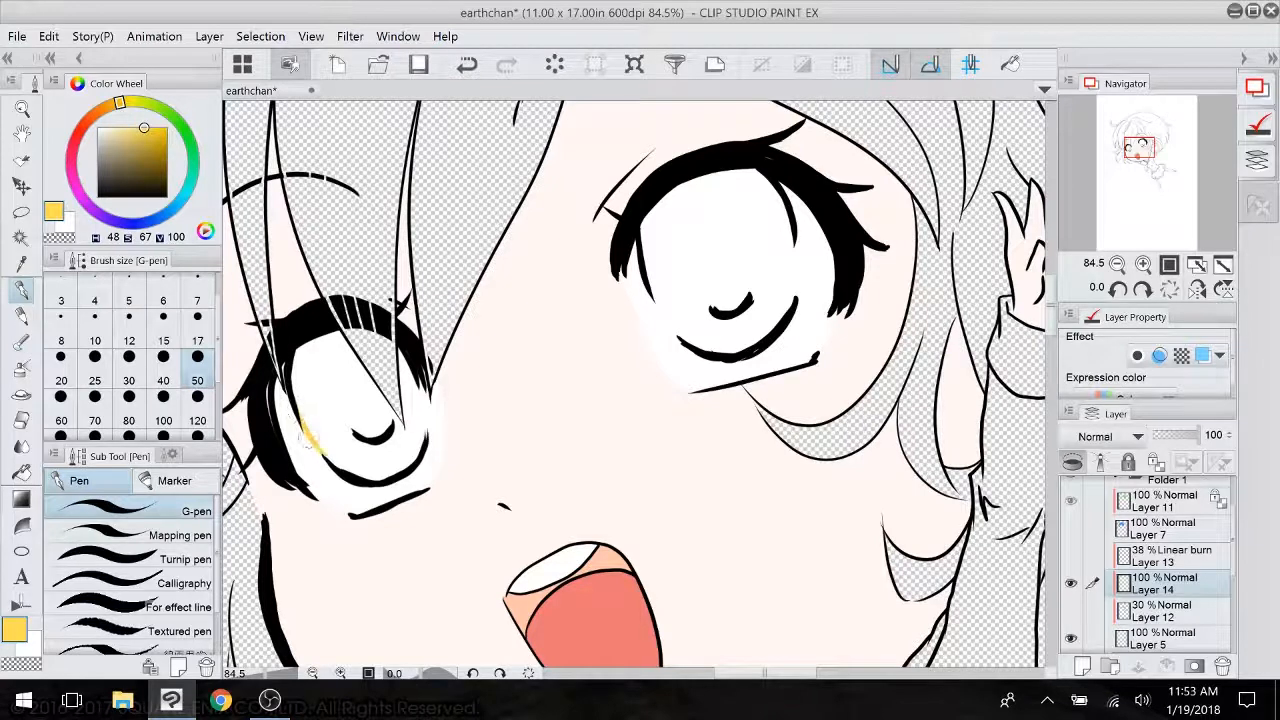
drag(424, 442, 408, 366)
drag(639, 240, 678, 332)
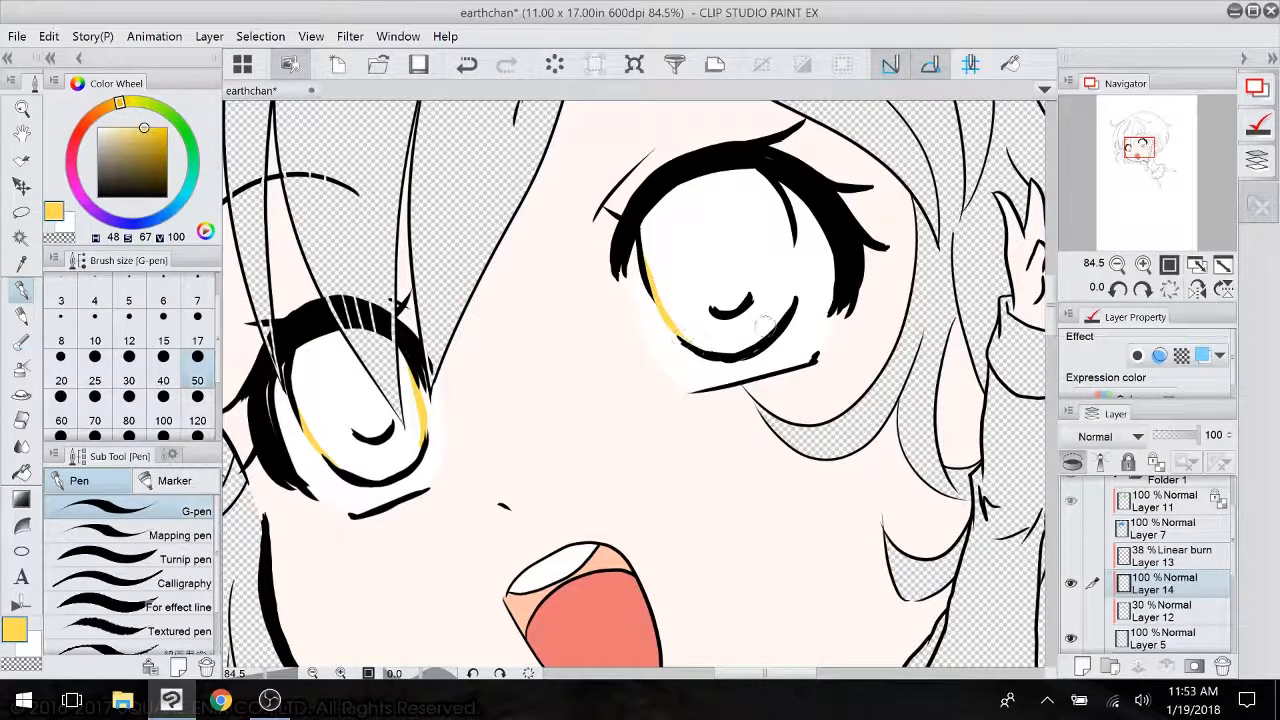
mouse_move(788, 303)
mouse_down()
mouse_move(785, 203)
mouse_move(781, 312)
mouse_move(789, 228)
mouse_up()
- Fill both irises with the yellow
click(24, 472)
click(372, 400)
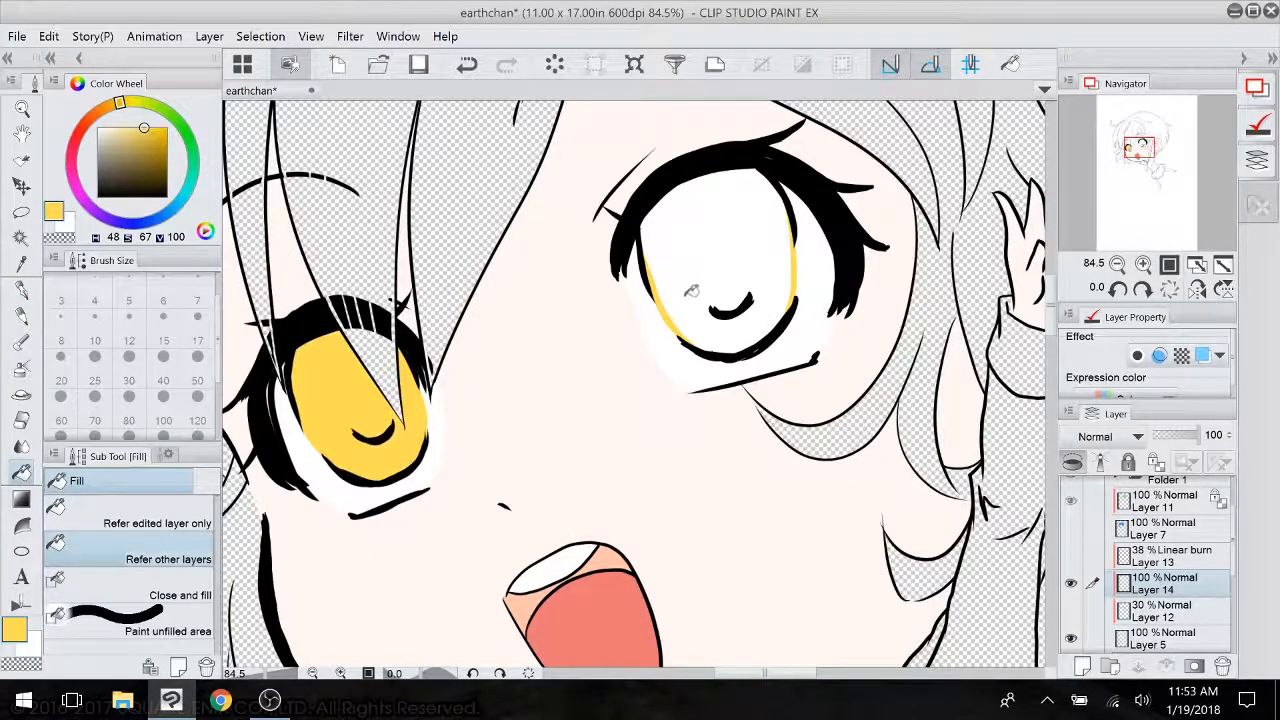
click(706, 262)
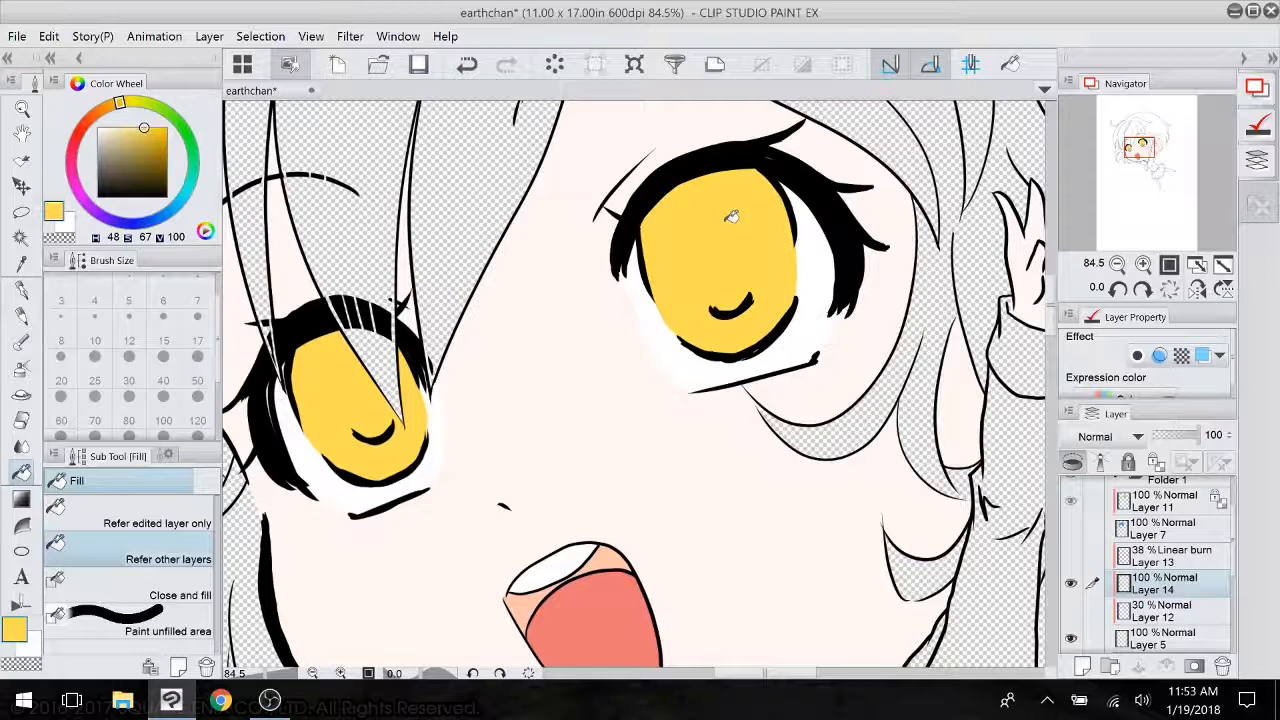
- Draw the curved shadow borders inside both irises with the G-pen in brown (H 35, S 78, V 73)
click(107, 107)
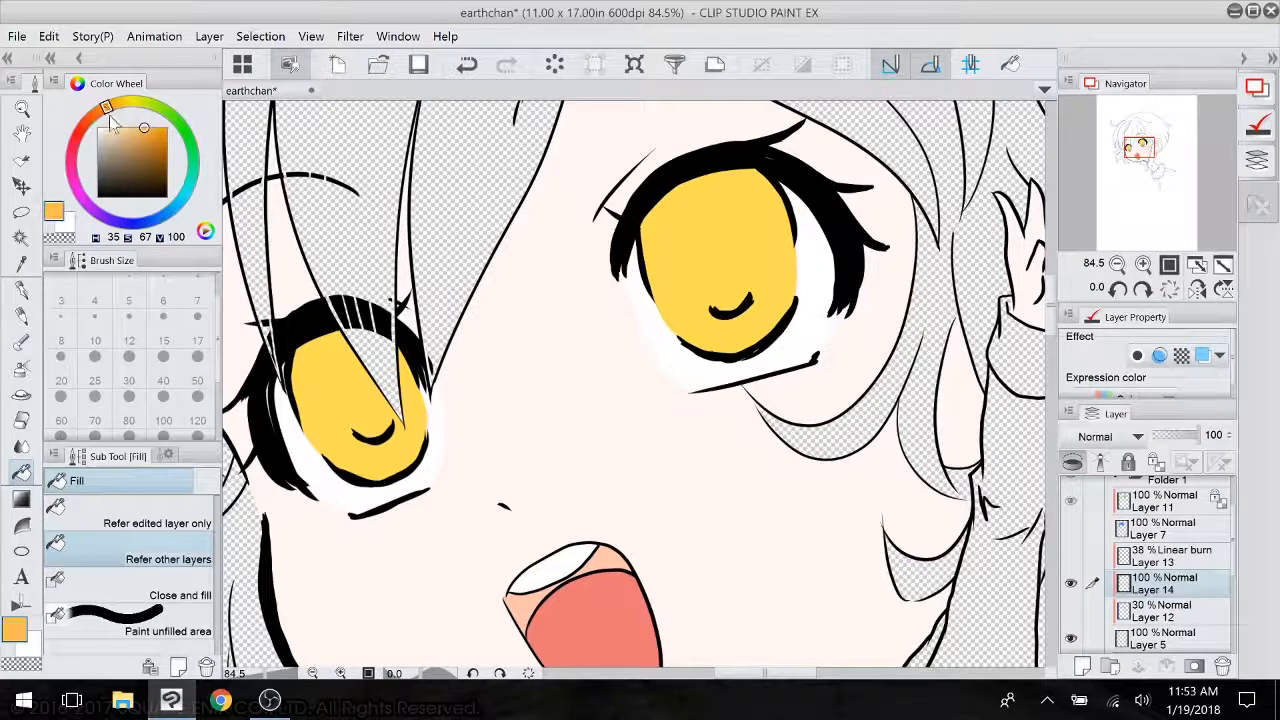
click(150, 141)
click(152, 146)
click(21, 290)
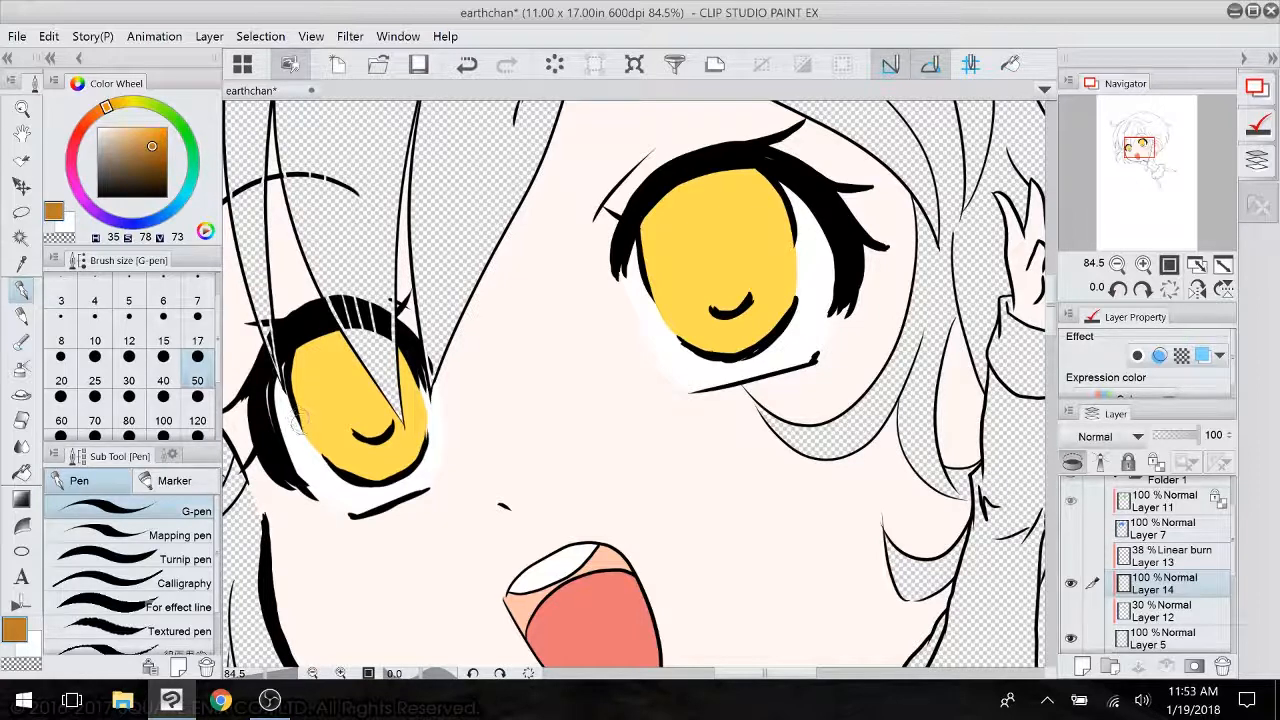
drag(296, 420, 320, 458)
mouse_move(422, 456)
mouse_down()
mouse_move(418, 384)
mouse_move(430, 428)
mouse_up()
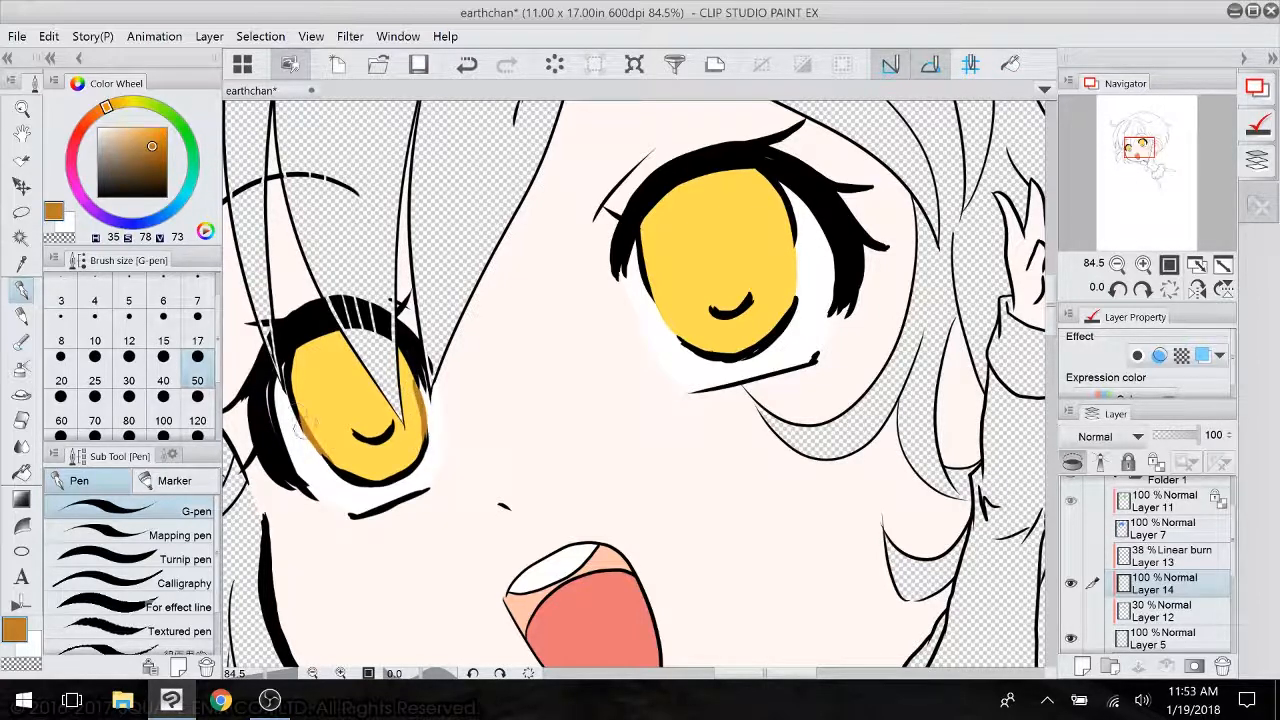
mouse_move(300, 424)
mouse_down()
mouse_move(316, 398)
mouse_move(350, 432)
mouse_move(378, 400)
mouse_up()
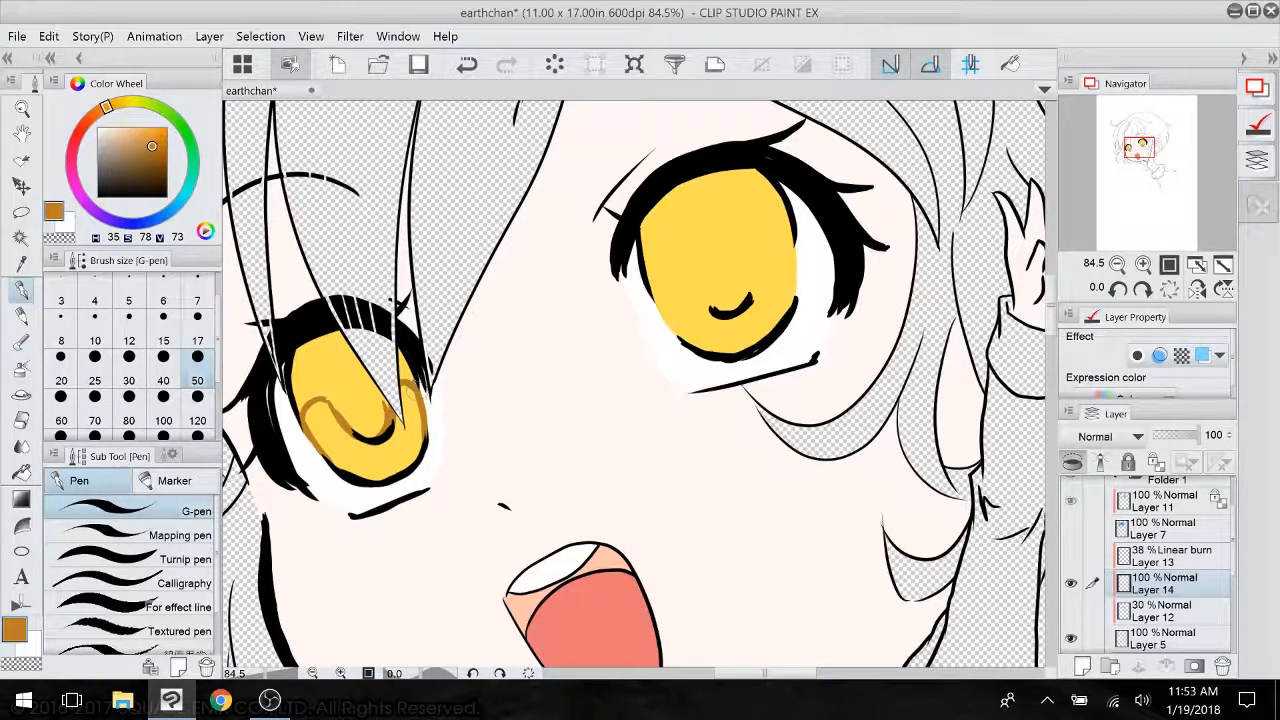
mouse_move(683, 262)
mouse_down()
mouse_move(690, 300)
mouse_move(722, 316)
mouse_move(748, 250)
mouse_up()
mouse_move(740, 302)
mouse_down()
mouse_move(739, 237)
mouse_move(781, 236)
mouse_move(795, 315)
mouse_up()
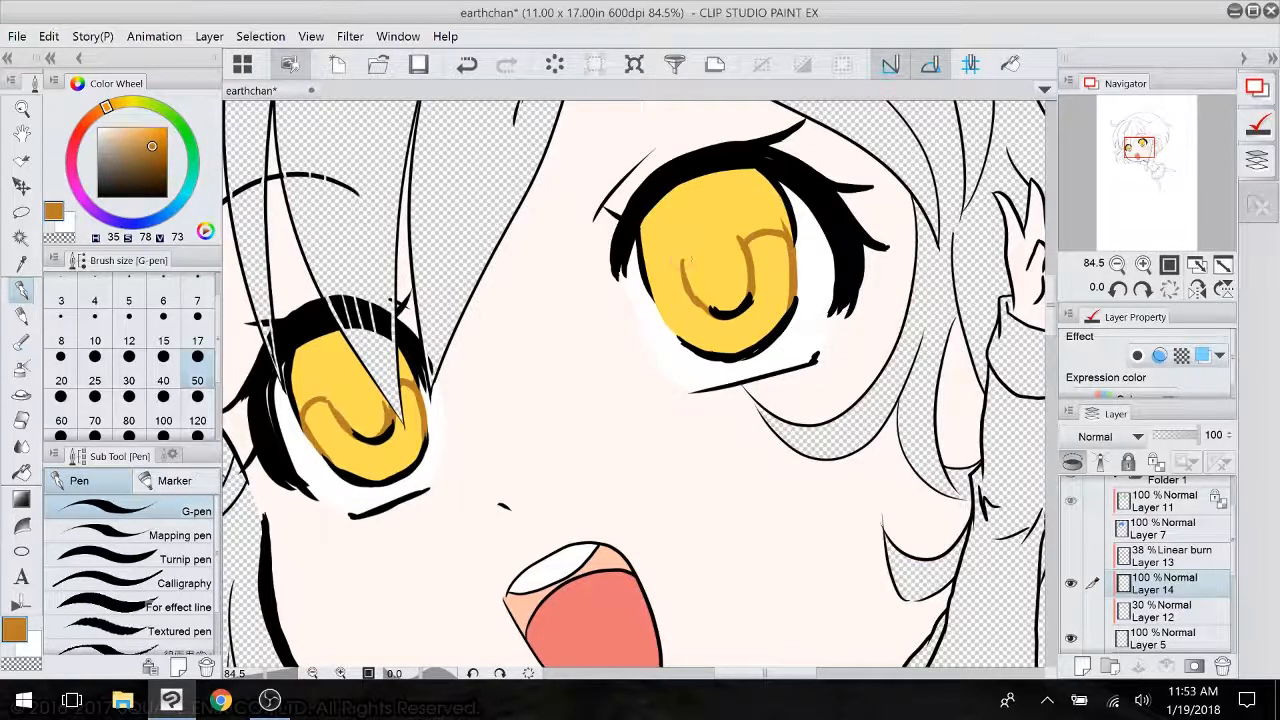
mouse_move(680, 262)
mouse_down()
mouse_move(654, 312)
mouse_move(647, 285)
mouse_move(692, 345)
mouse_up()
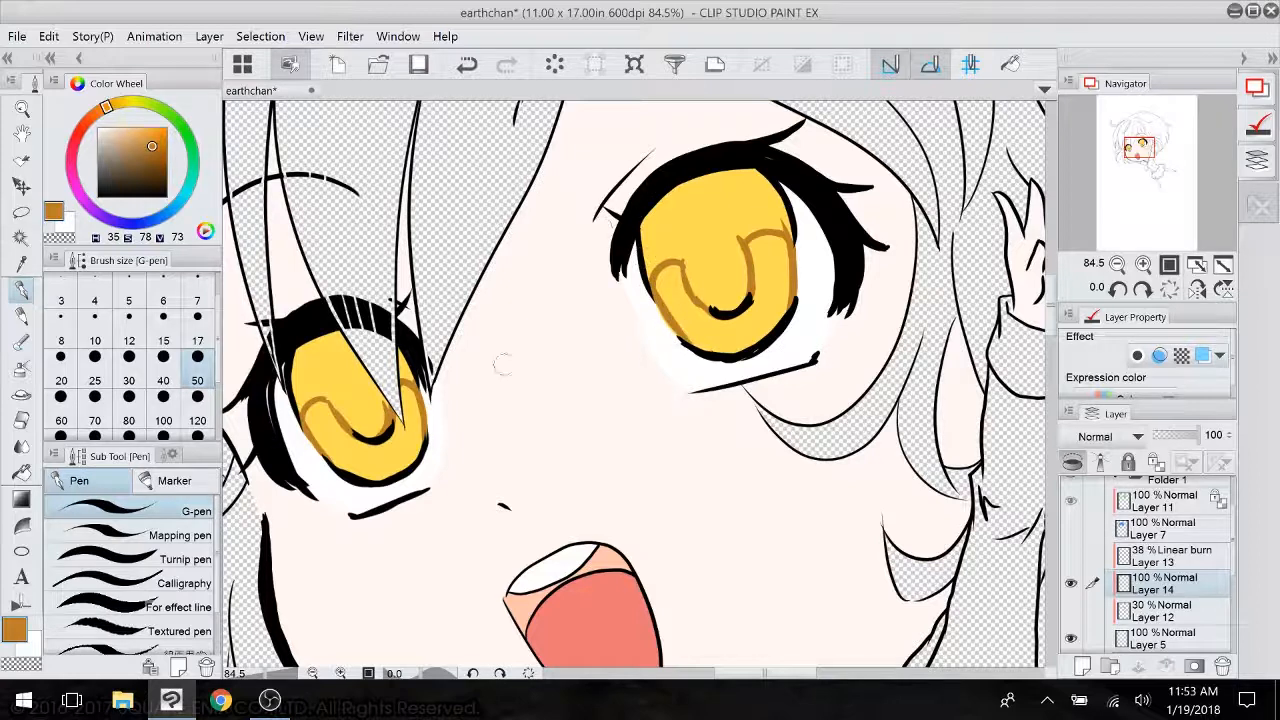
- Fill the upper shadow area of both irises with the brown
click(22, 472)
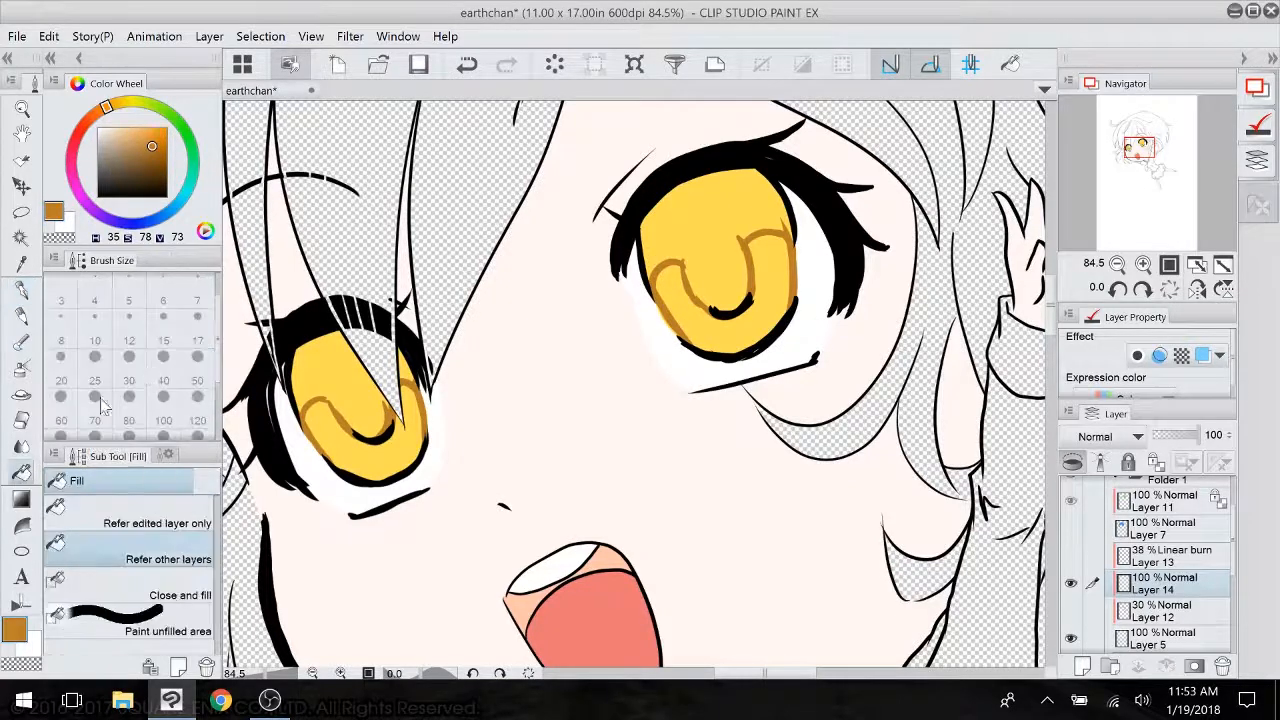
click(340, 368)
click(716, 250)
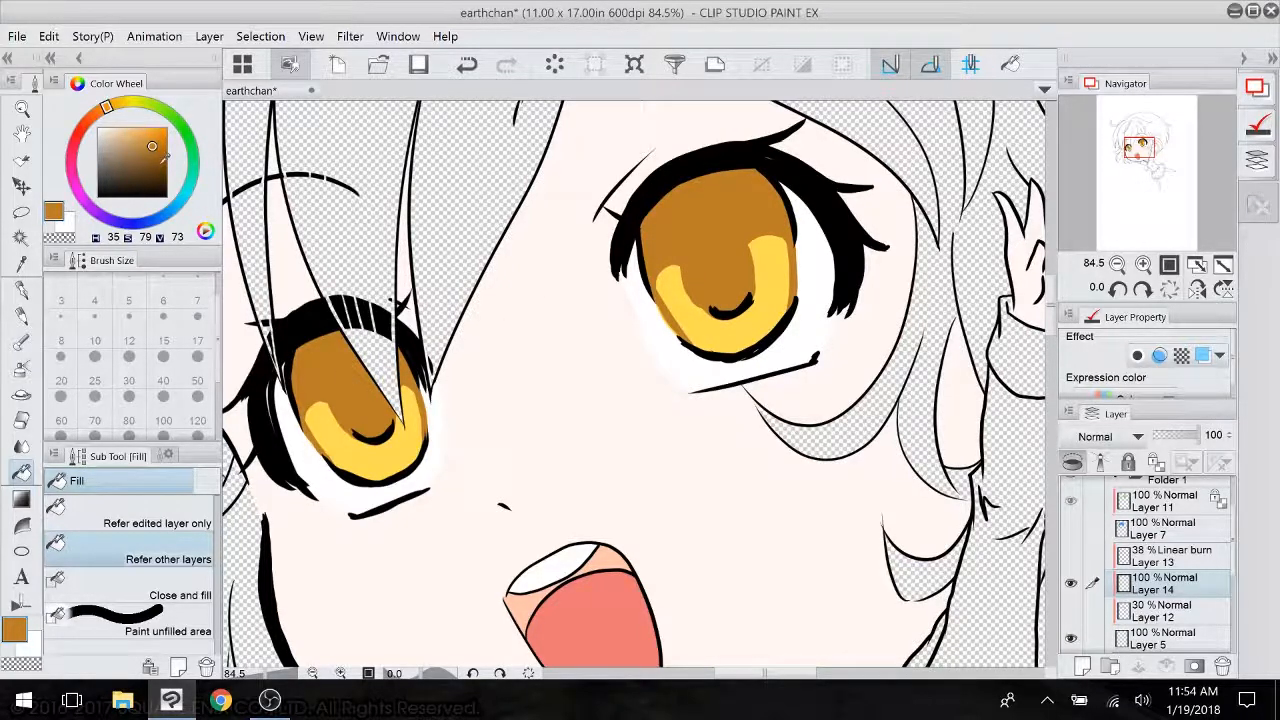
- Draw an oval pupil and an upper shadow line in each iris with the G-pen in dark red-brown (H 11, S 93, V 44)
click(162, 166)
click(86, 123)
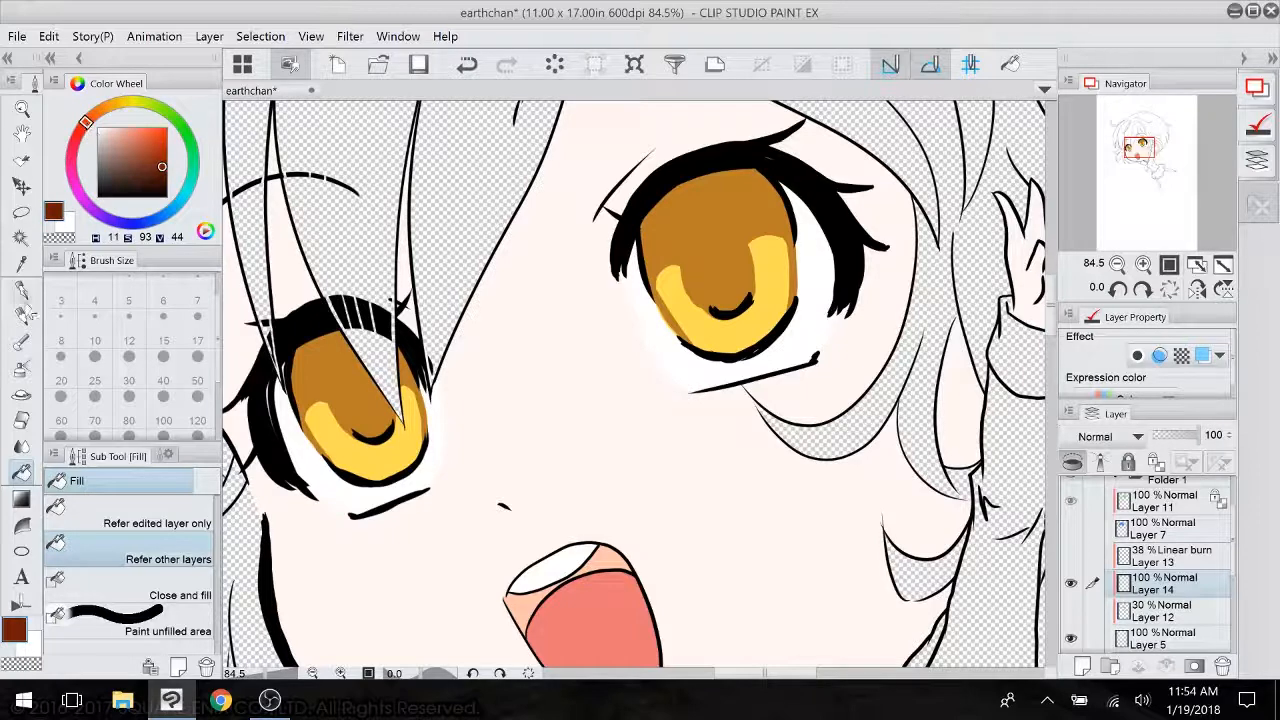
click(21, 290)
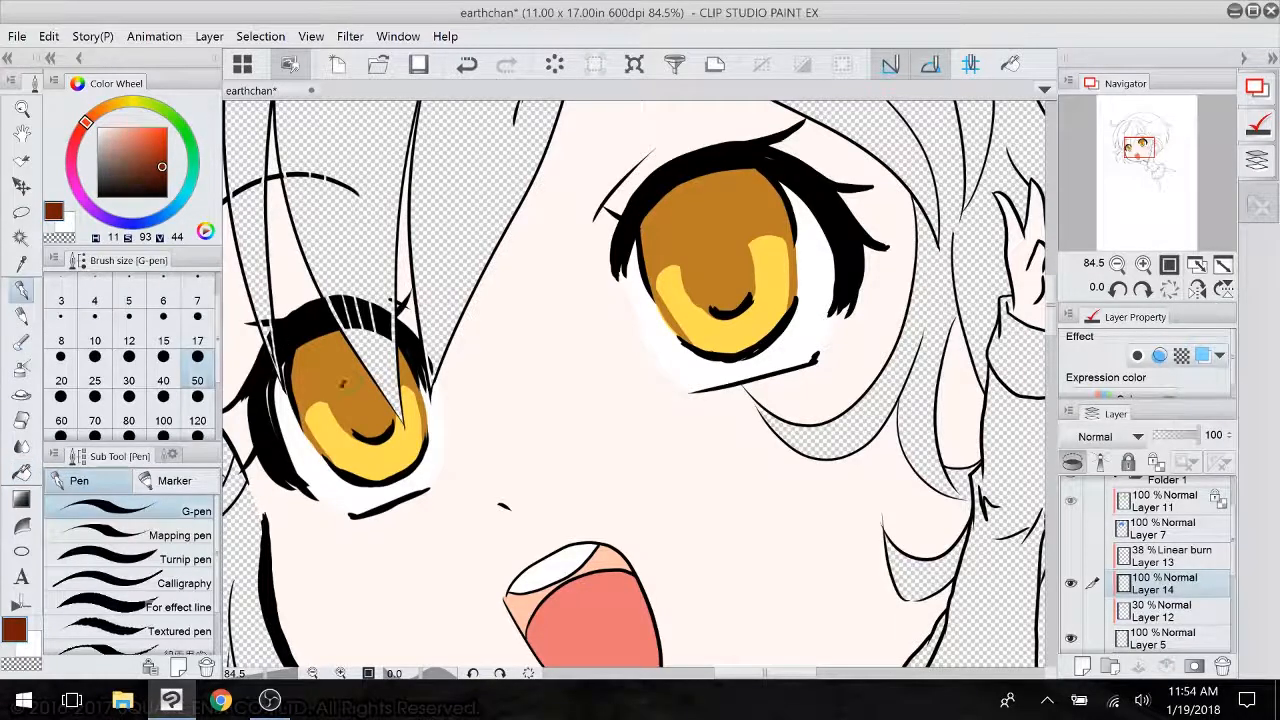
mouse_move(342, 383)
mouse_down()
mouse_move(352, 430)
mouse_move(388, 390)
mouse_move(345, 395)
mouse_move(352, 376)
mouse_up()
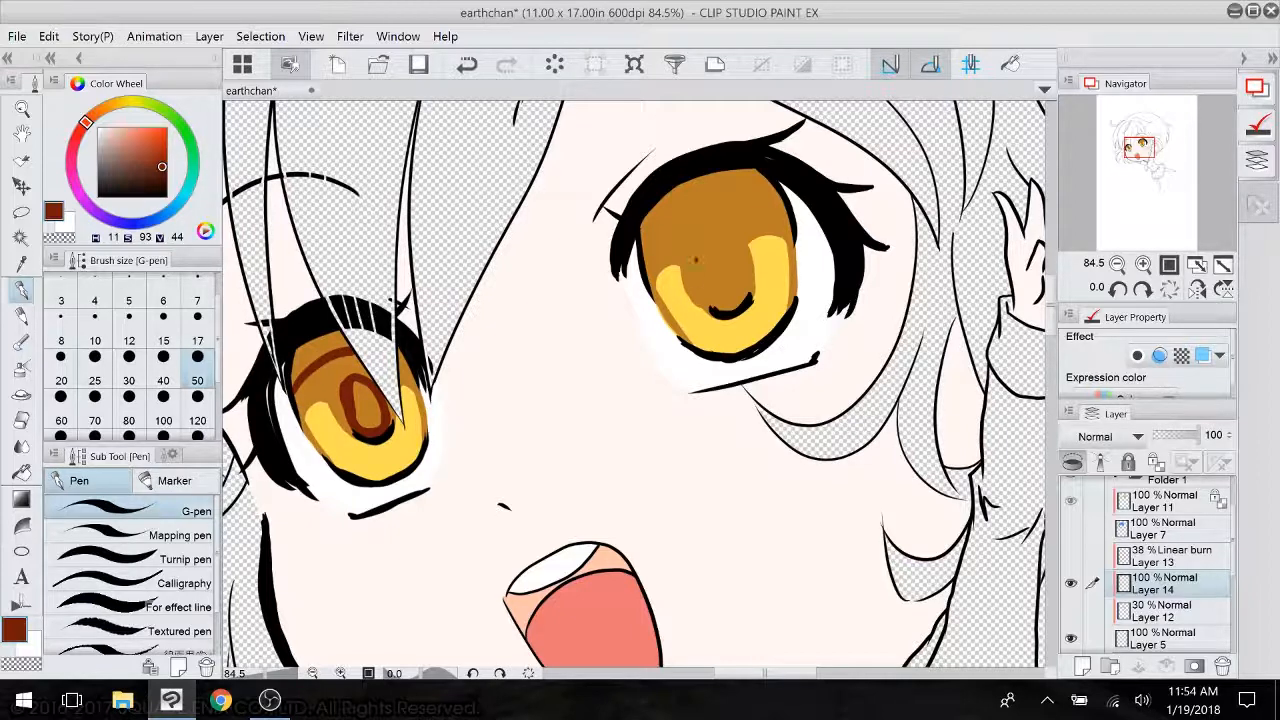
mouse_move(697, 262)
mouse_down()
mouse_move(716, 304)
mouse_move(743, 270)
mouse_move(714, 242)
mouse_move(708, 304)
mouse_up()
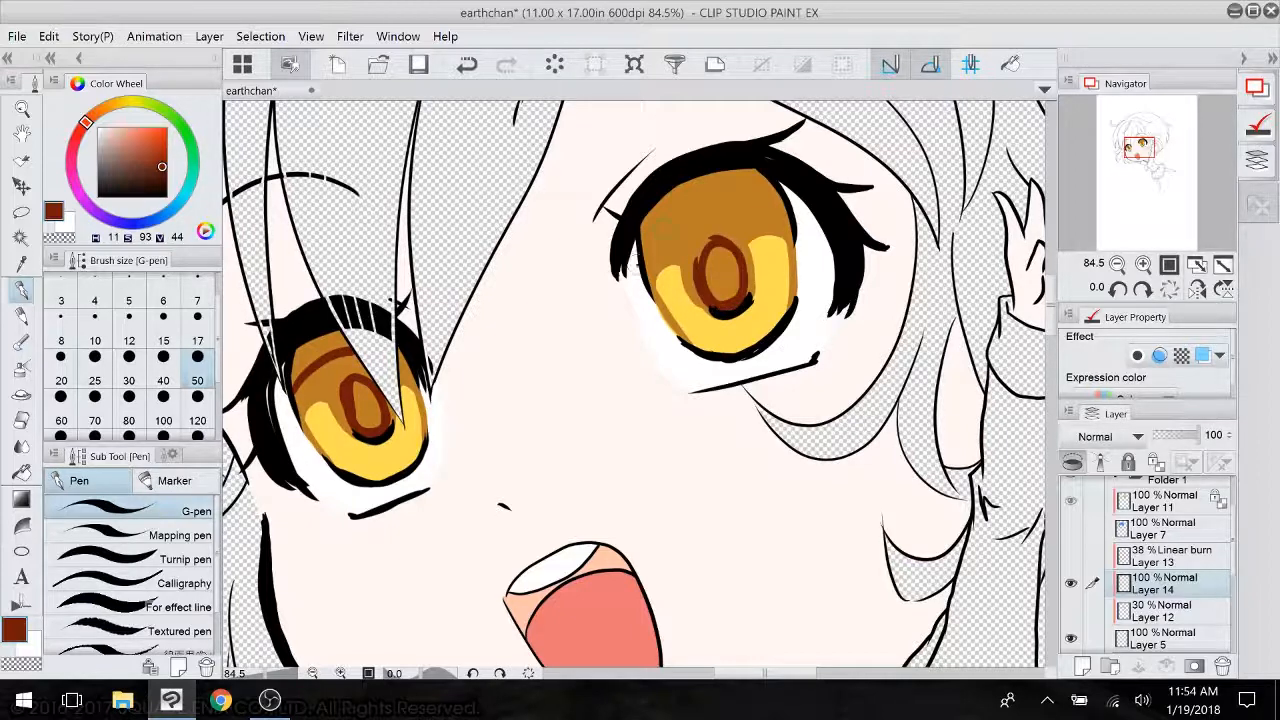
mouse_move(637, 256)
mouse_down()
mouse_move(713, 207)
mouse_move(786, 206)
mouse_up()
- Fill both pupils and the left eye's upper iris band with dark red-brown, undoing the fill of the right eye's band
click(22, 472)
click(334, 342)
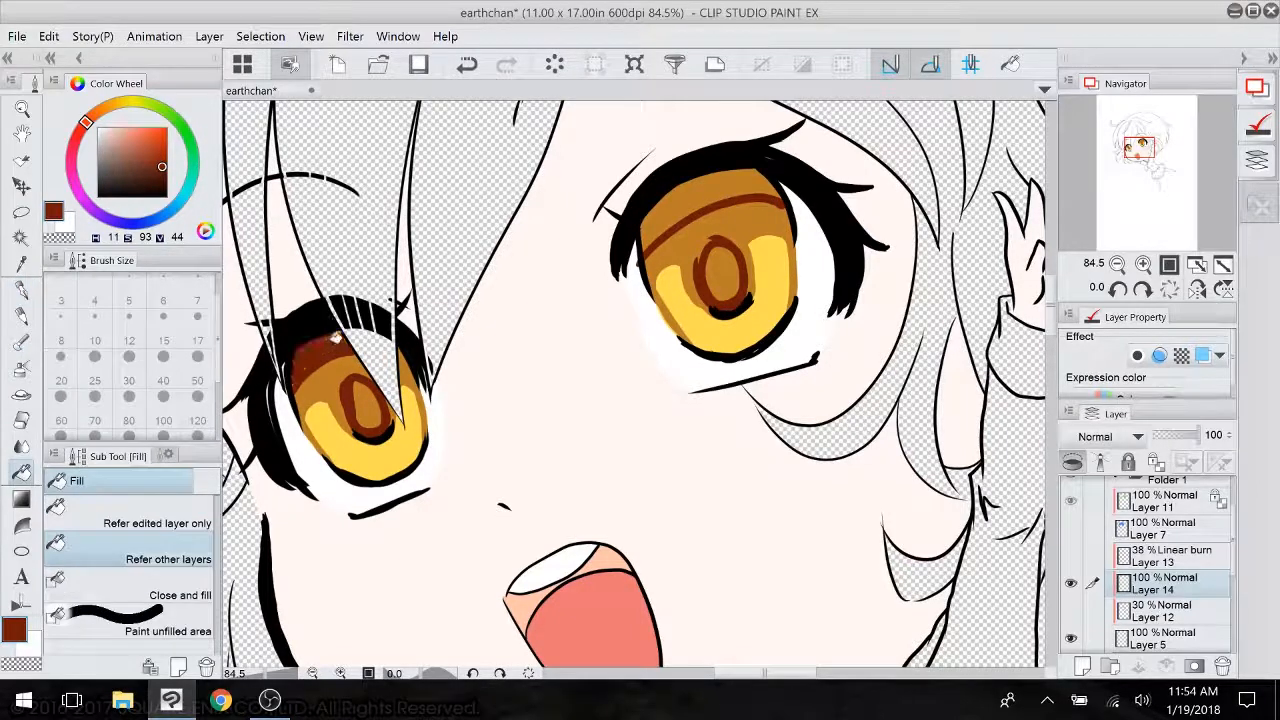
click(384, 407)
click(720, 255)
click(697, 190)
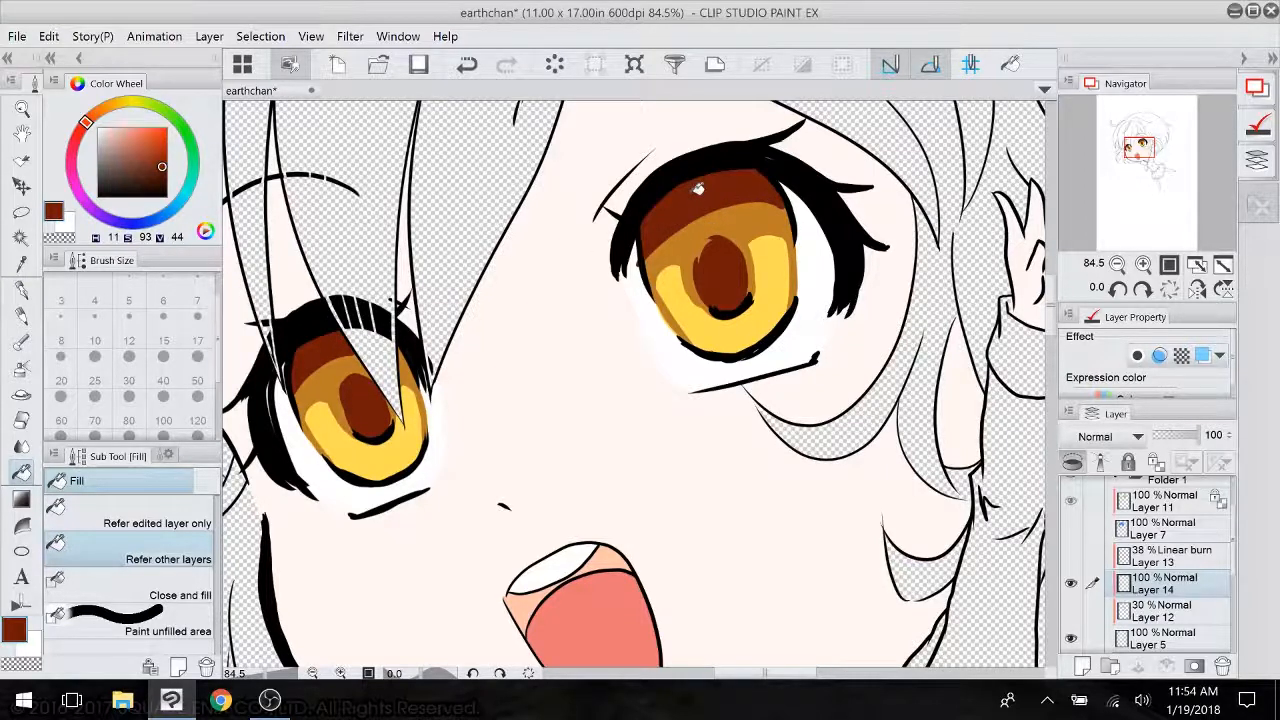
key(ctrl+z)
- Blend the edges of the left eye's pupil and upper shadow band with the Transparent watercolor brush at size 30
click(22, 341)
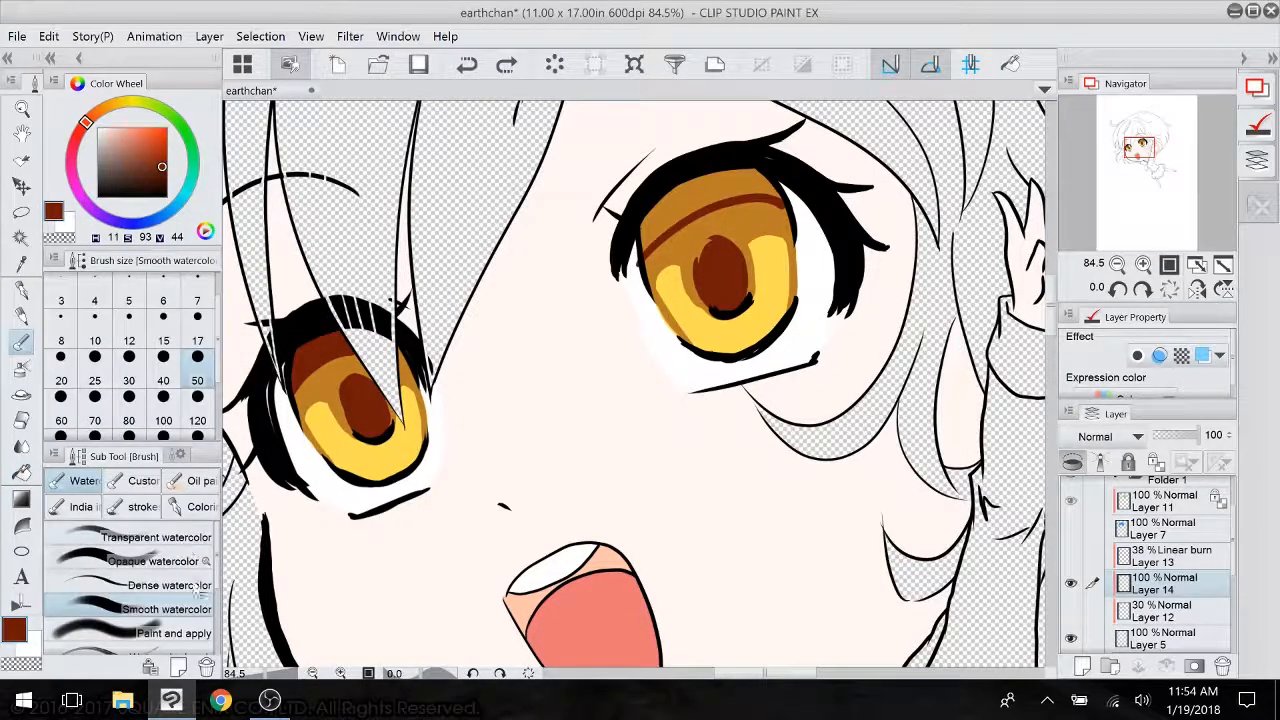
click(150, 537)
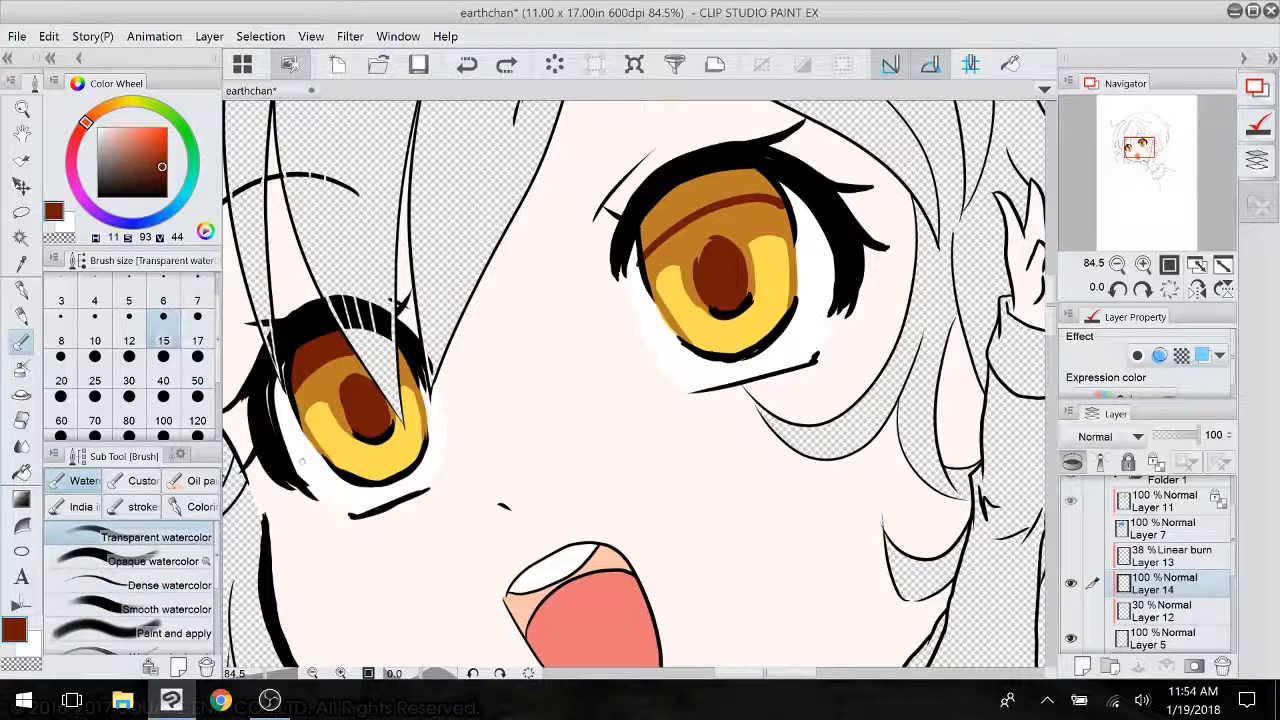
click(129, 372)
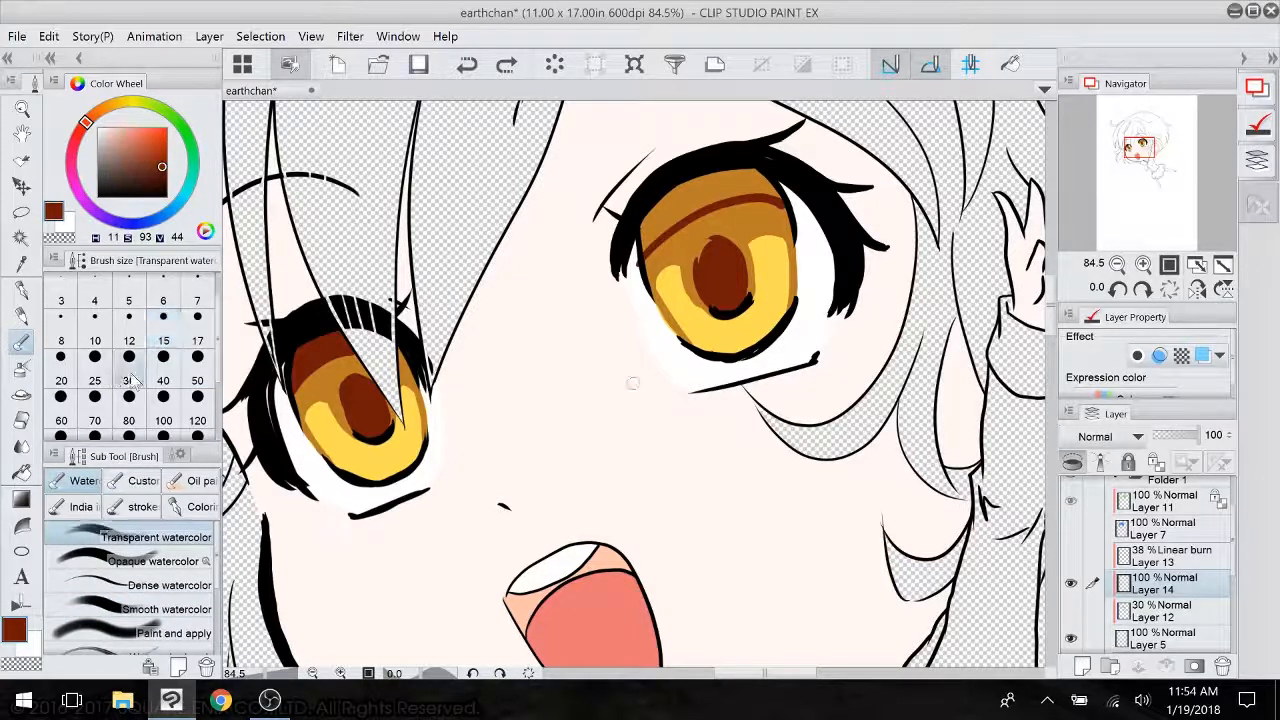
mouse_move(346, 393)
mouse_down()
mouse_move(353, 424)
mouse_move(342, 395)
mouse_move(370, 383)
mouse_move(354, 406)
mouse_move(340, 345)
mouse_up()
click(170, 610)
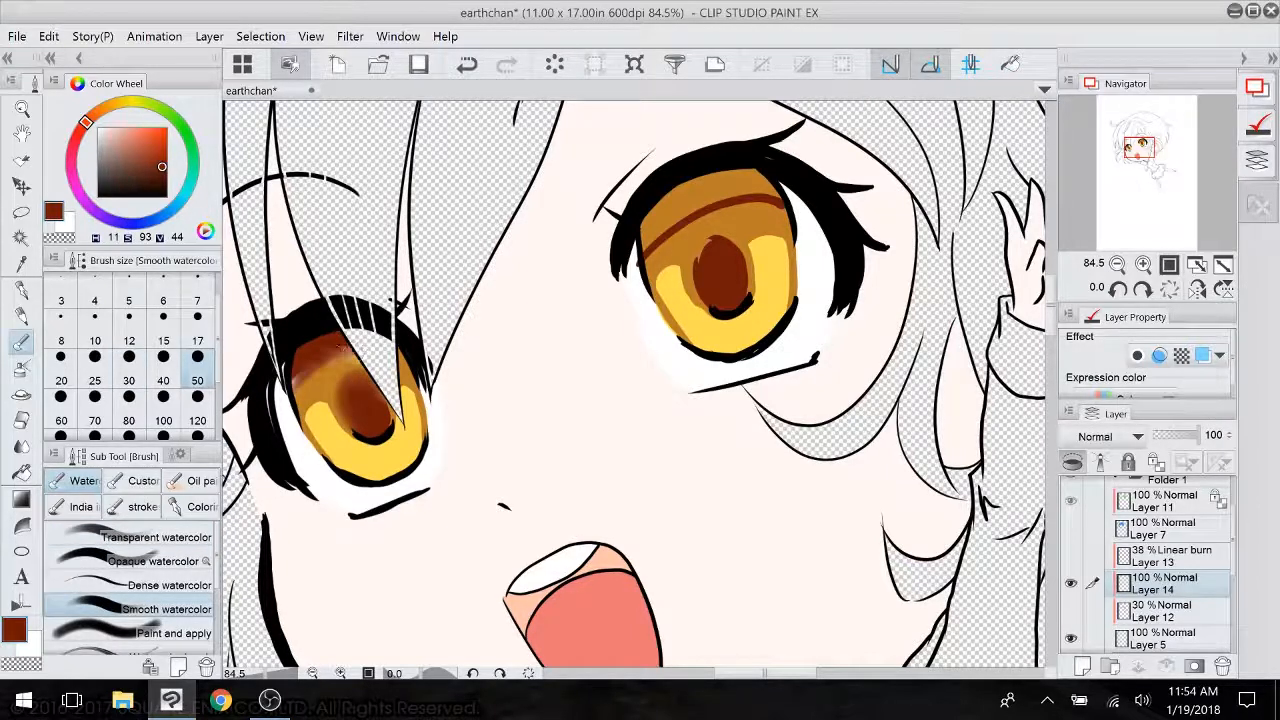
- Enlarge the brush list and soften the brown-yellow border on the left iris with the Transparent watercolor brush at size 30
click(165, 537)
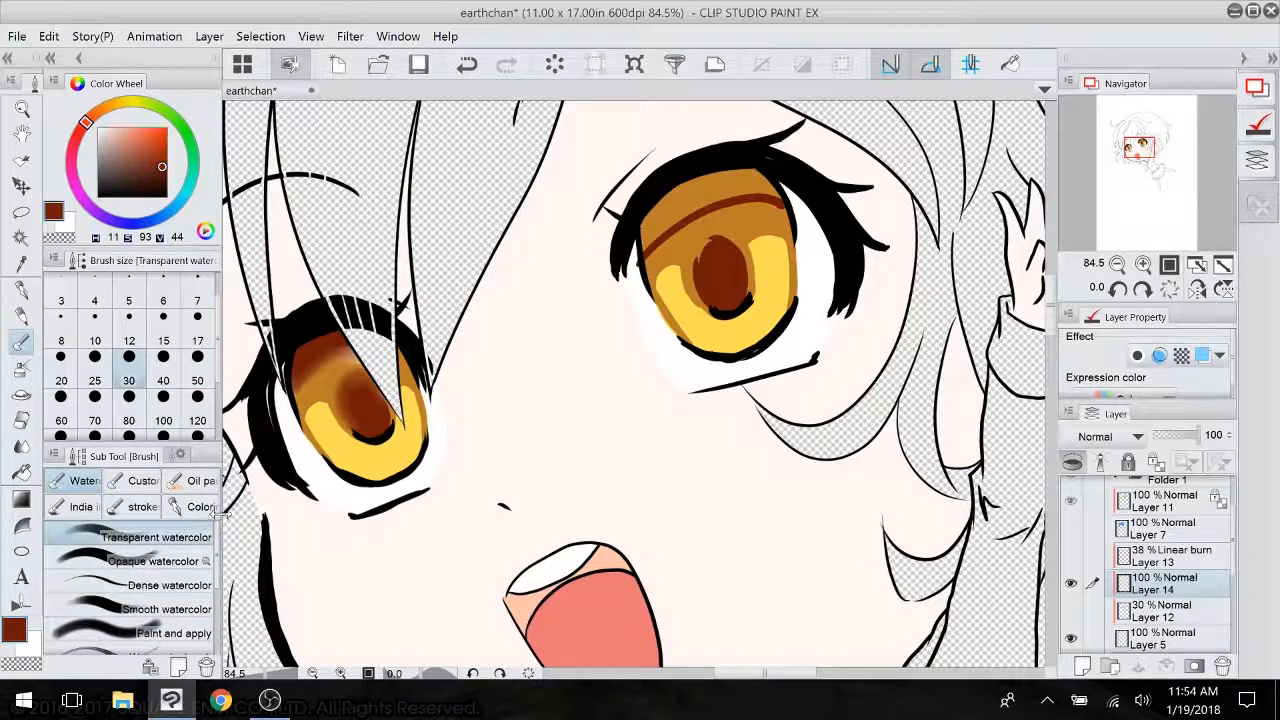
drag(220, 514, 213, 513)
drag(178, 443, 183, 398)
drag(311, 404, 328, 443)
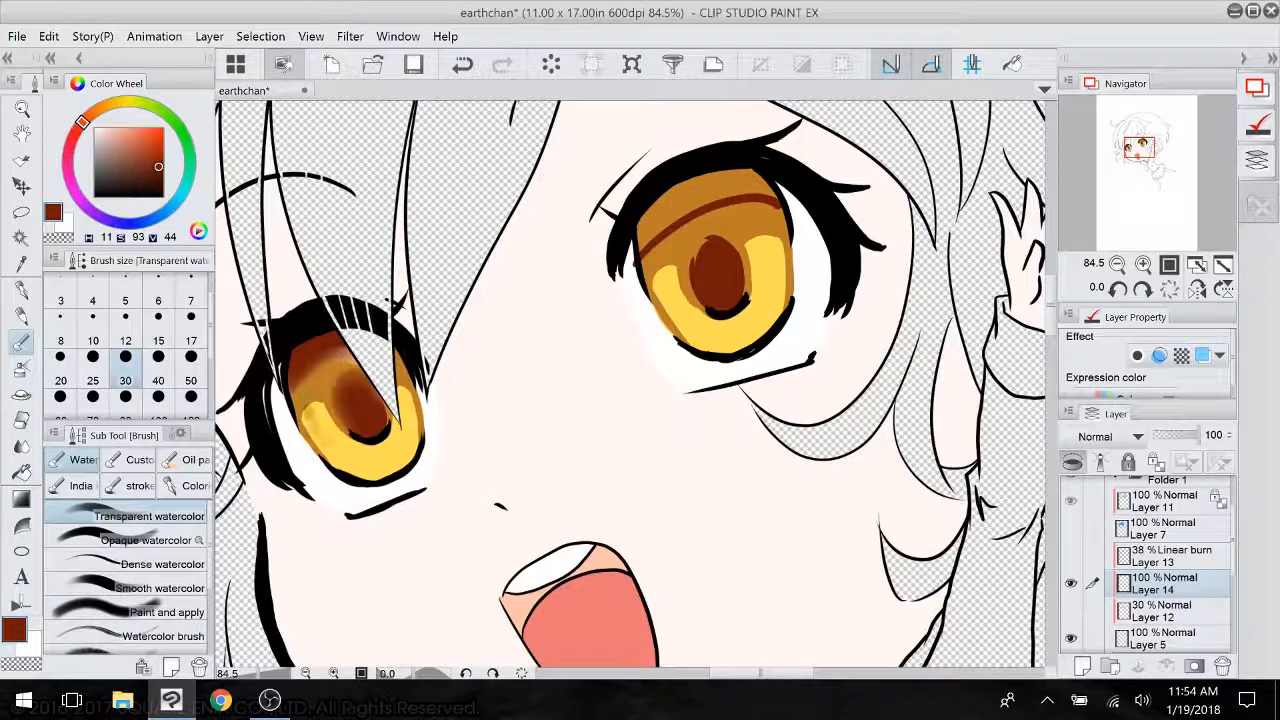
- Undo the last blending stroke and set the Transparent watercolor brush to size 50, opacity 74, density of paint 58 and color stretch 8
click(462, 64)
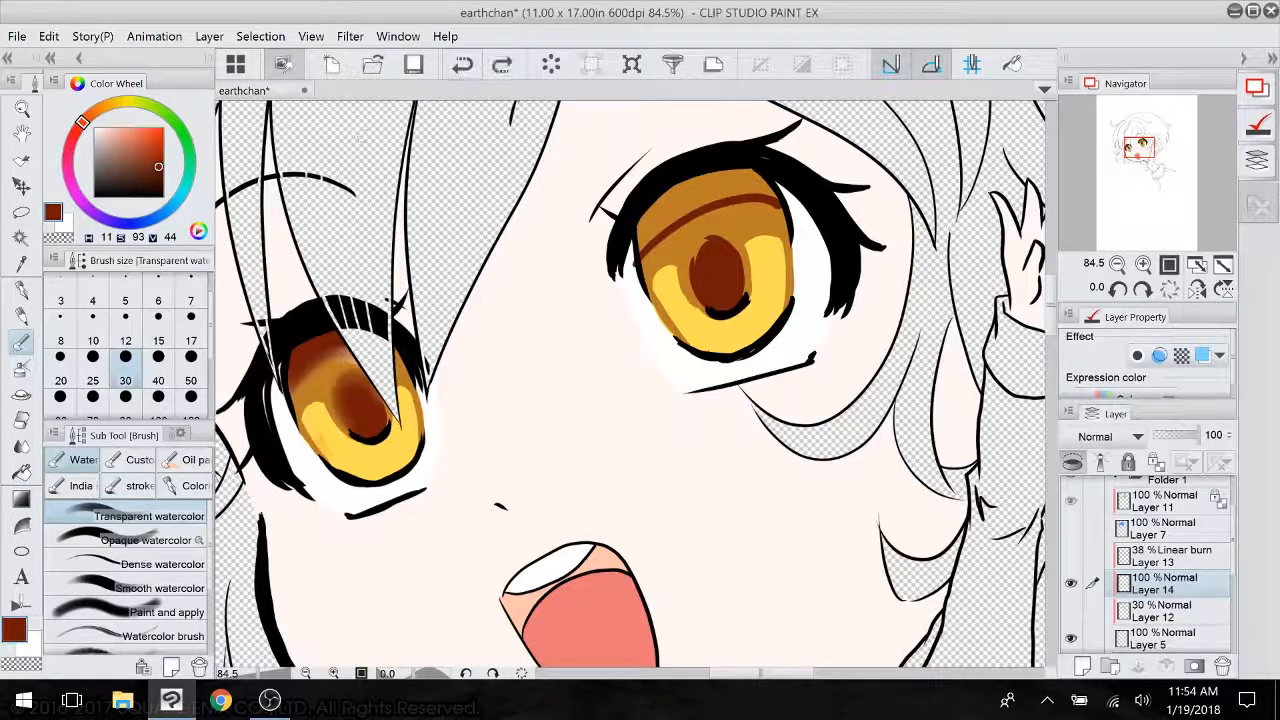
click(196, 372)
click(181, 437)
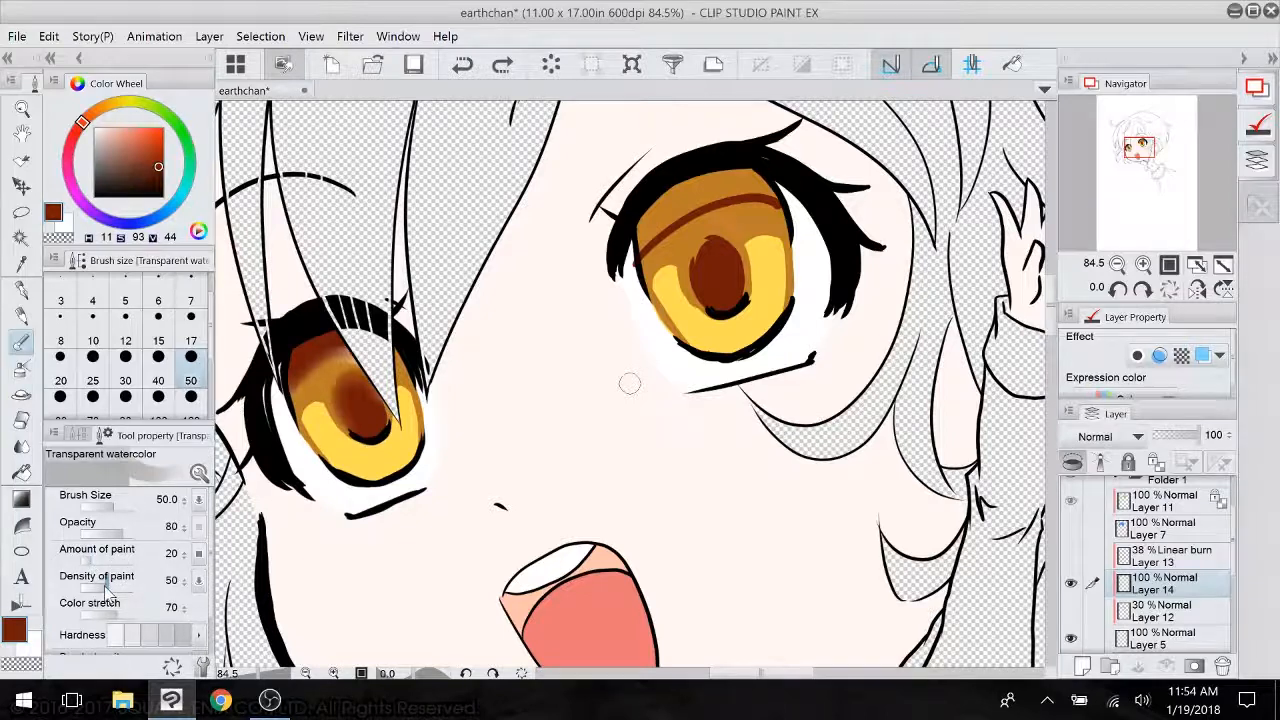
mouse_move(108, 588)
mouse_down()
mouse_move(100, 615)
mouse_move(83, 613)
mouse_move(110, 581)
mouse_up()
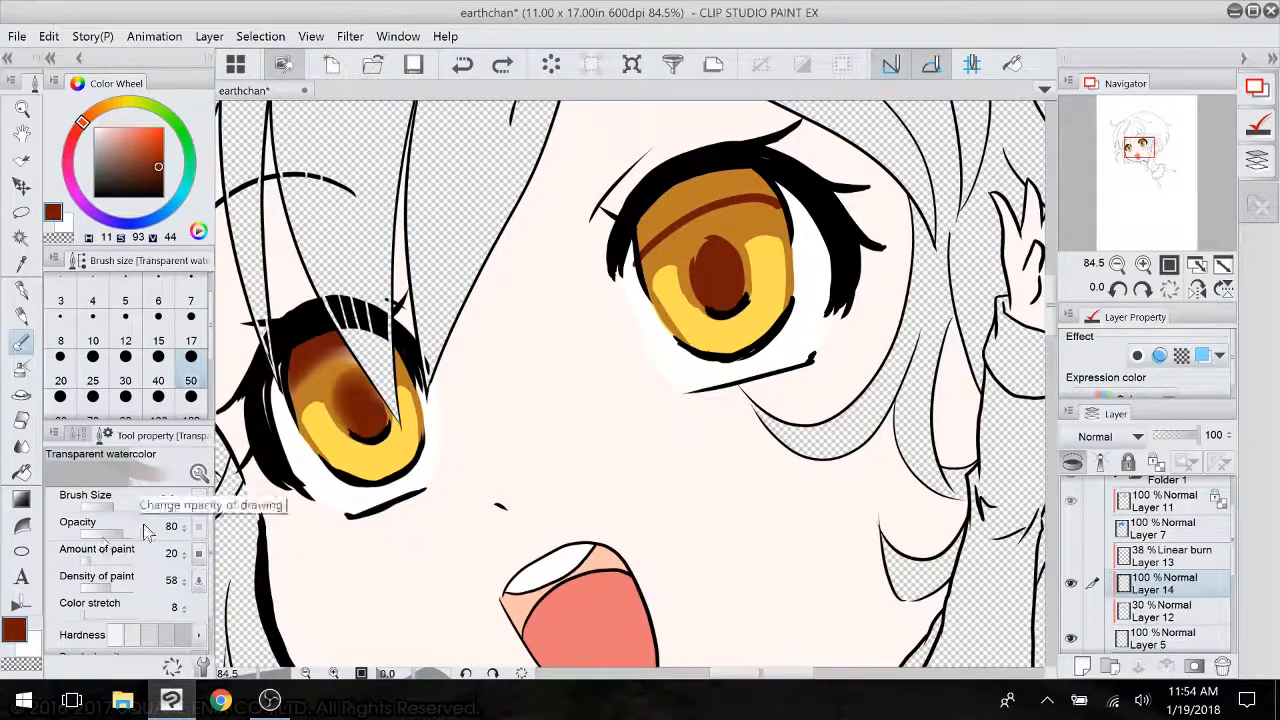
drag(122, 530, 118, 527)
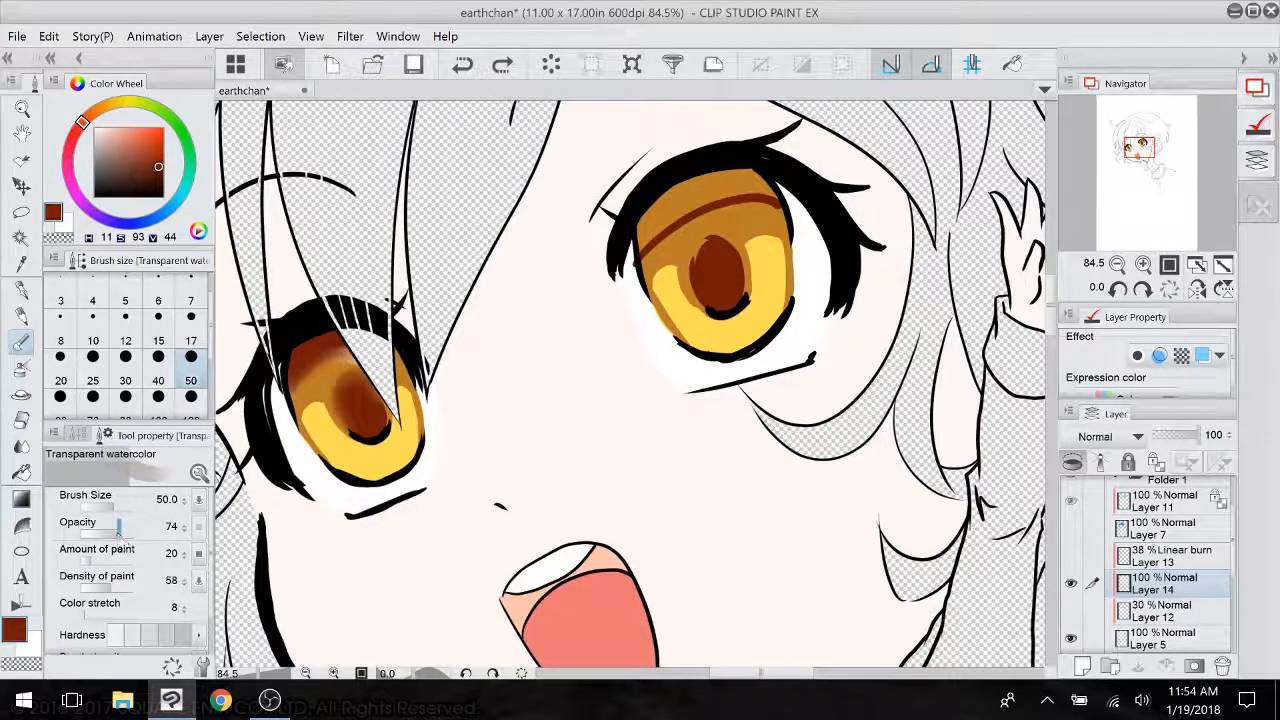
- Blend the brown-yellow border along the outer side of the left iris with the Transparent watercolor brush at sizes 50 and 30
drag(311, 405, 346, 452)
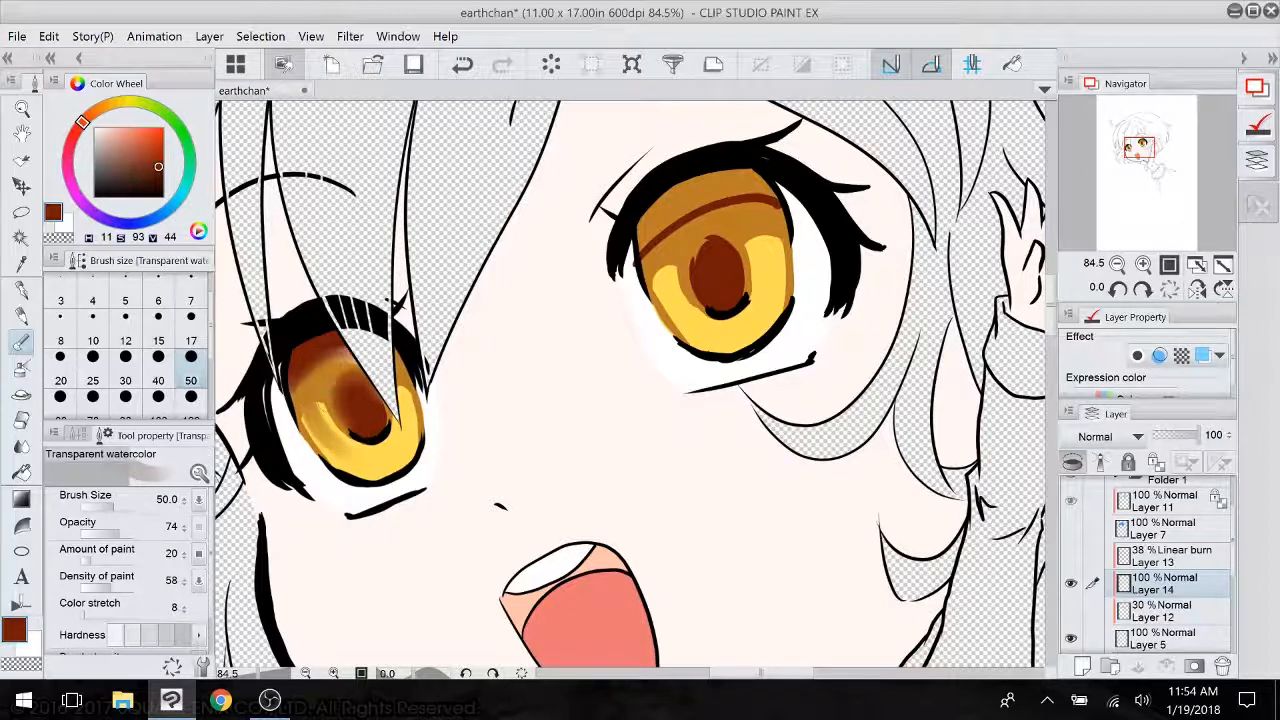
drag(312, 410, 347, 456)
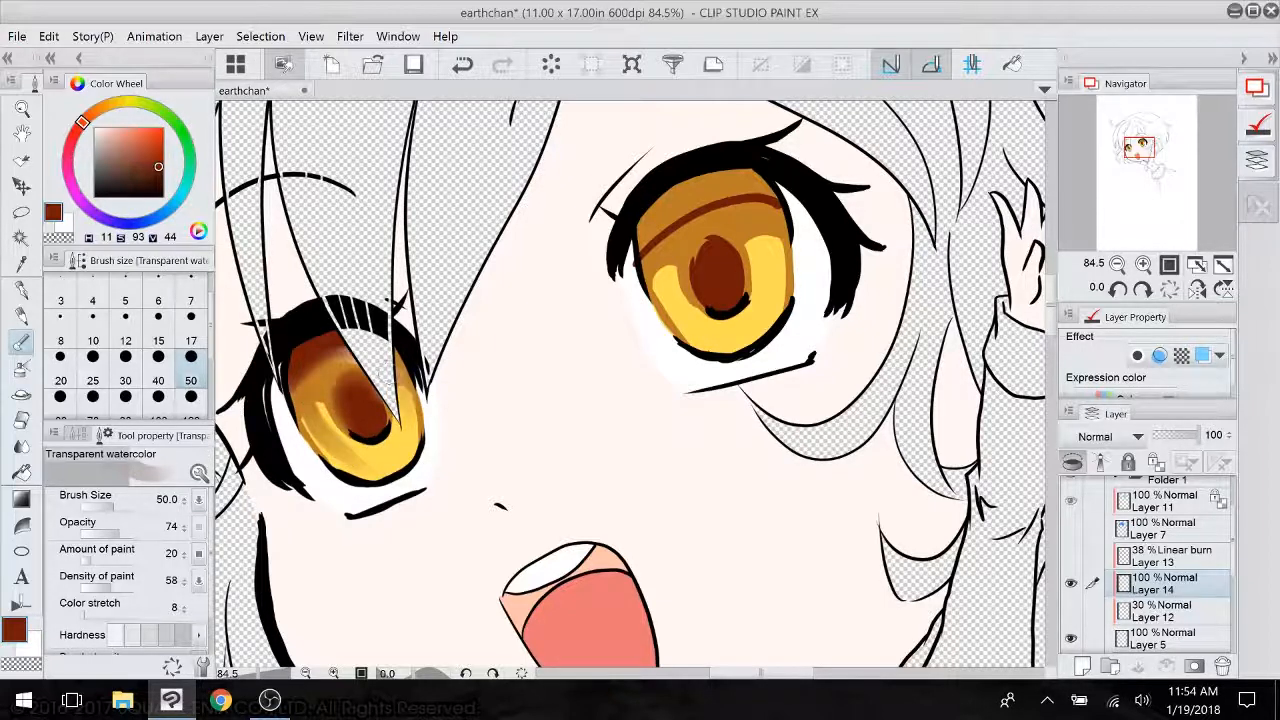
click(92, 372)
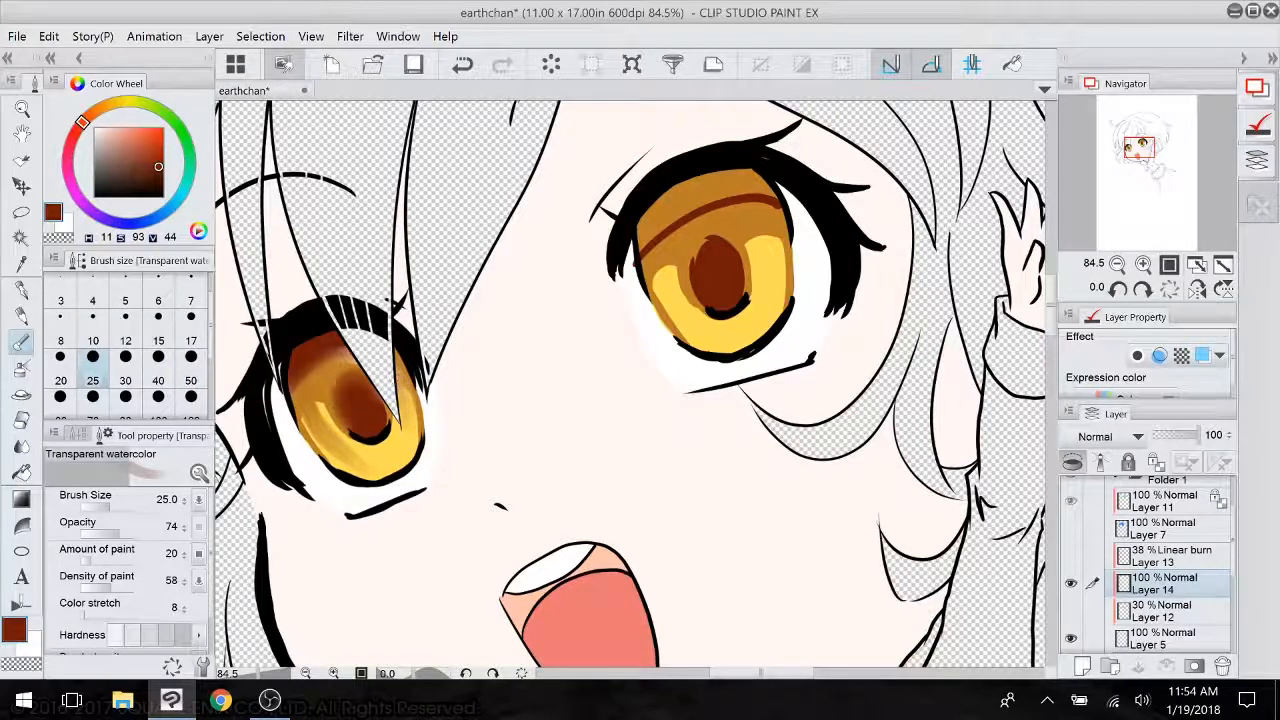
click(125, 366)
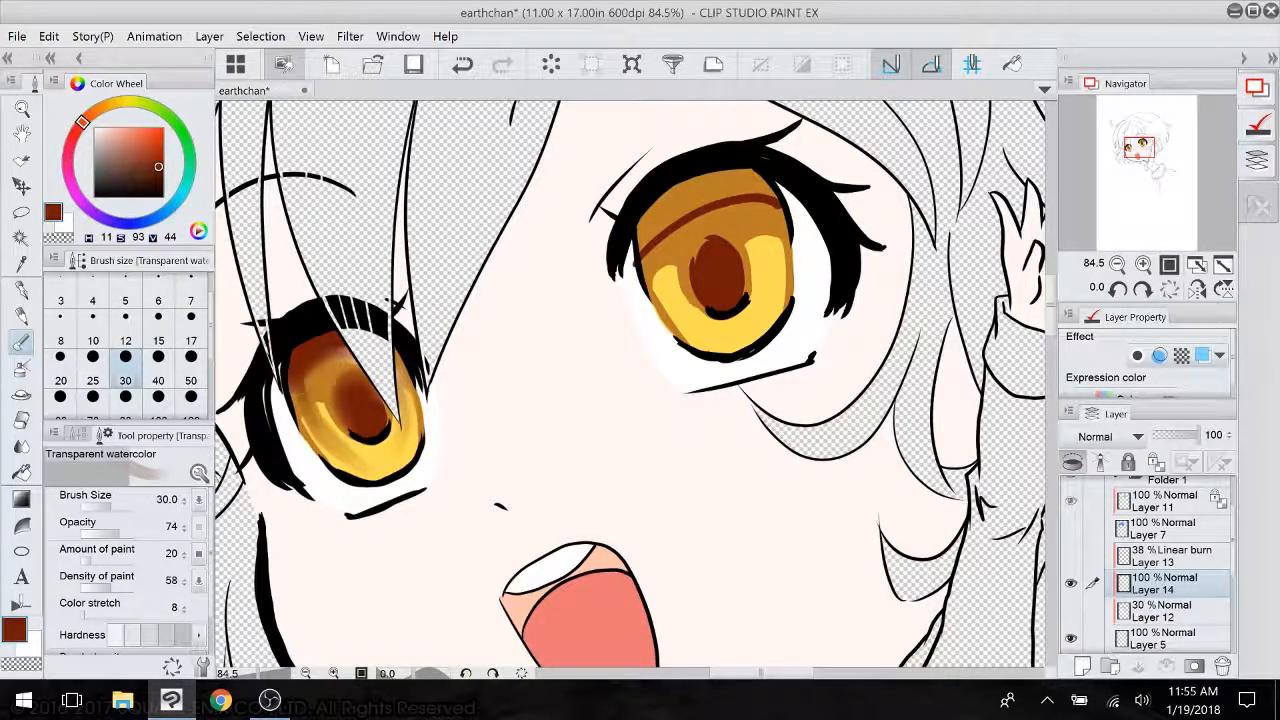
drag(306, 406, 328, 442)
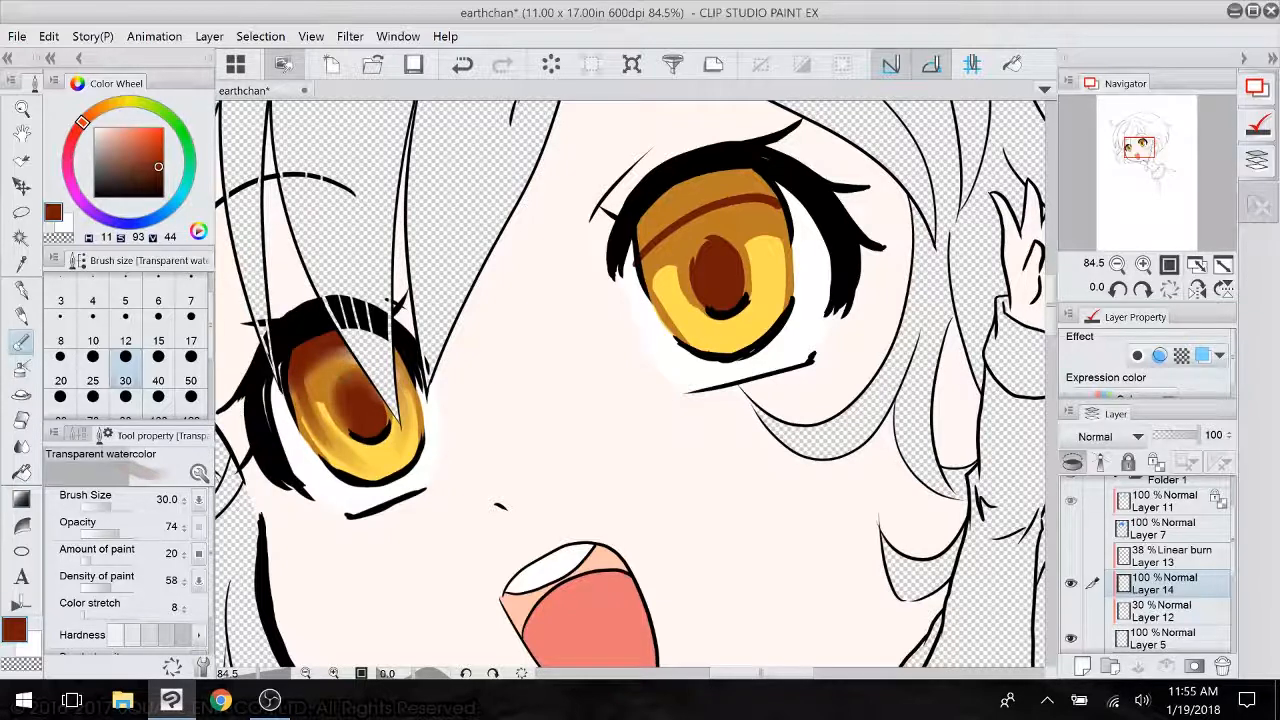
key(ctrl+z)
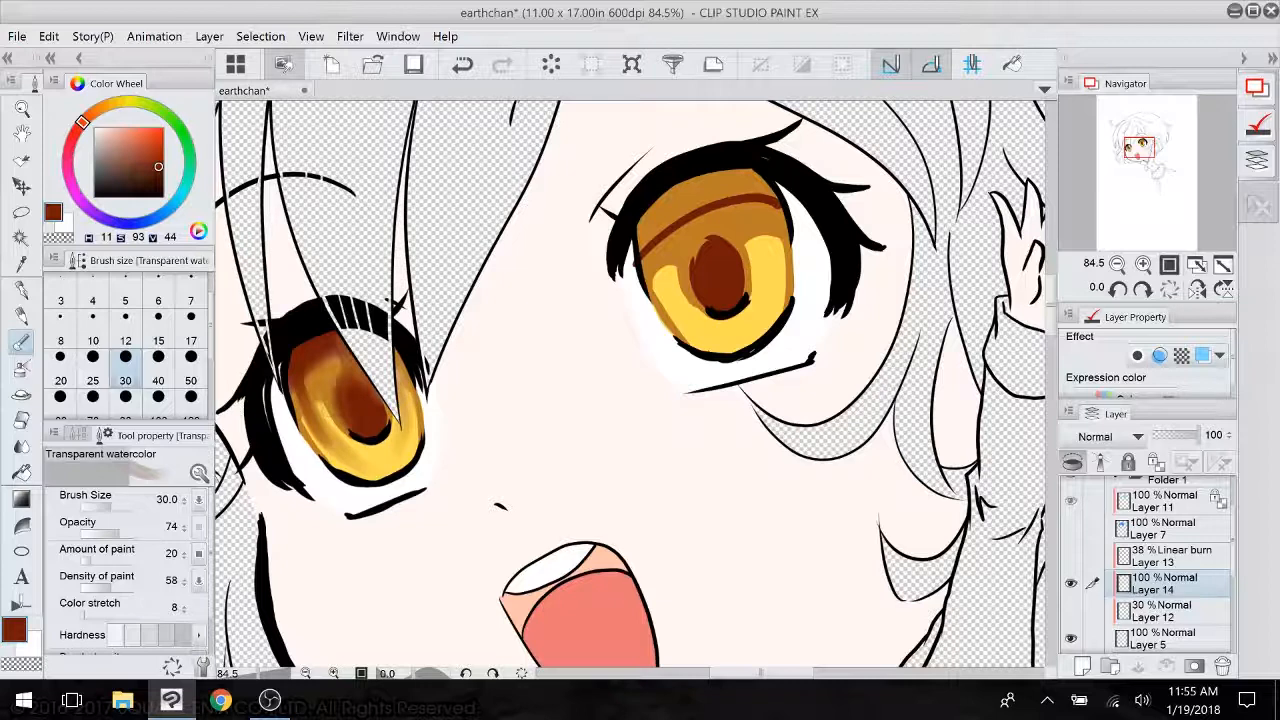
- Sample the iris yellow (H 48, S 67, V 100) and lightly glaze the left iris's sides and pupil edge at brush sizes 30 and 50
alt+click(352, 435)
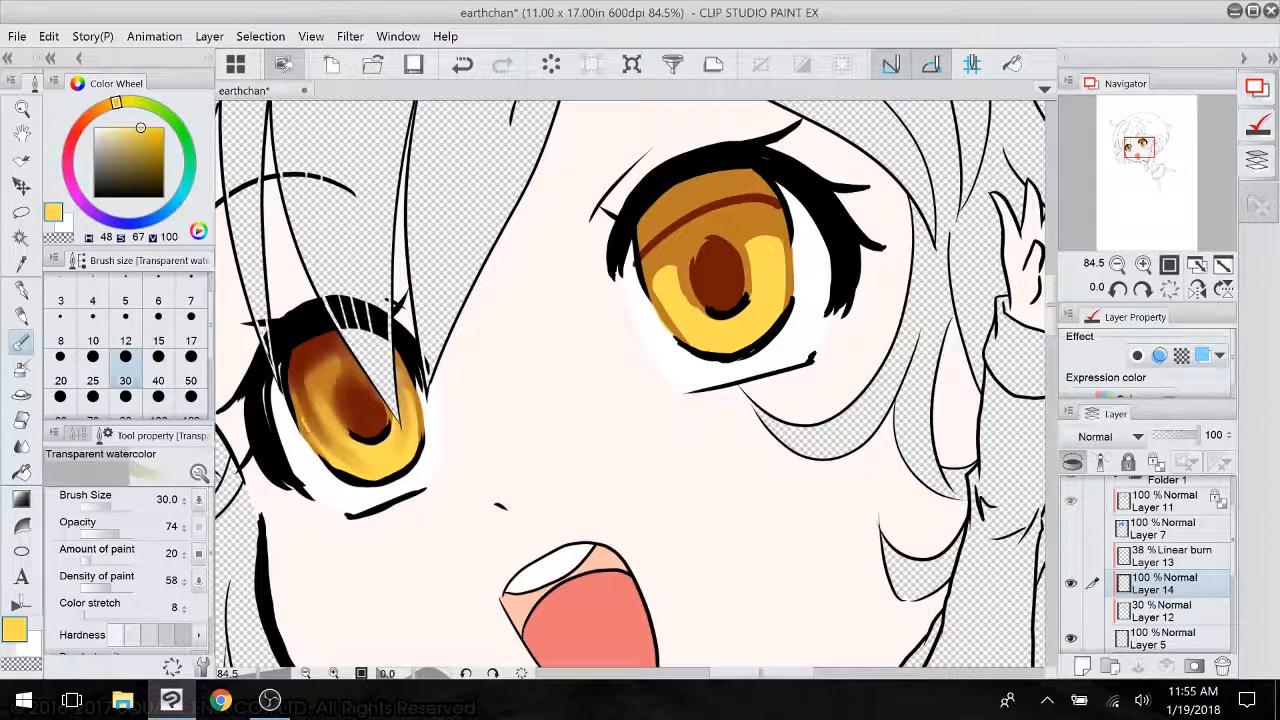
drag(307, 426, 322, 450)
drag(416, 436, 416, 391)
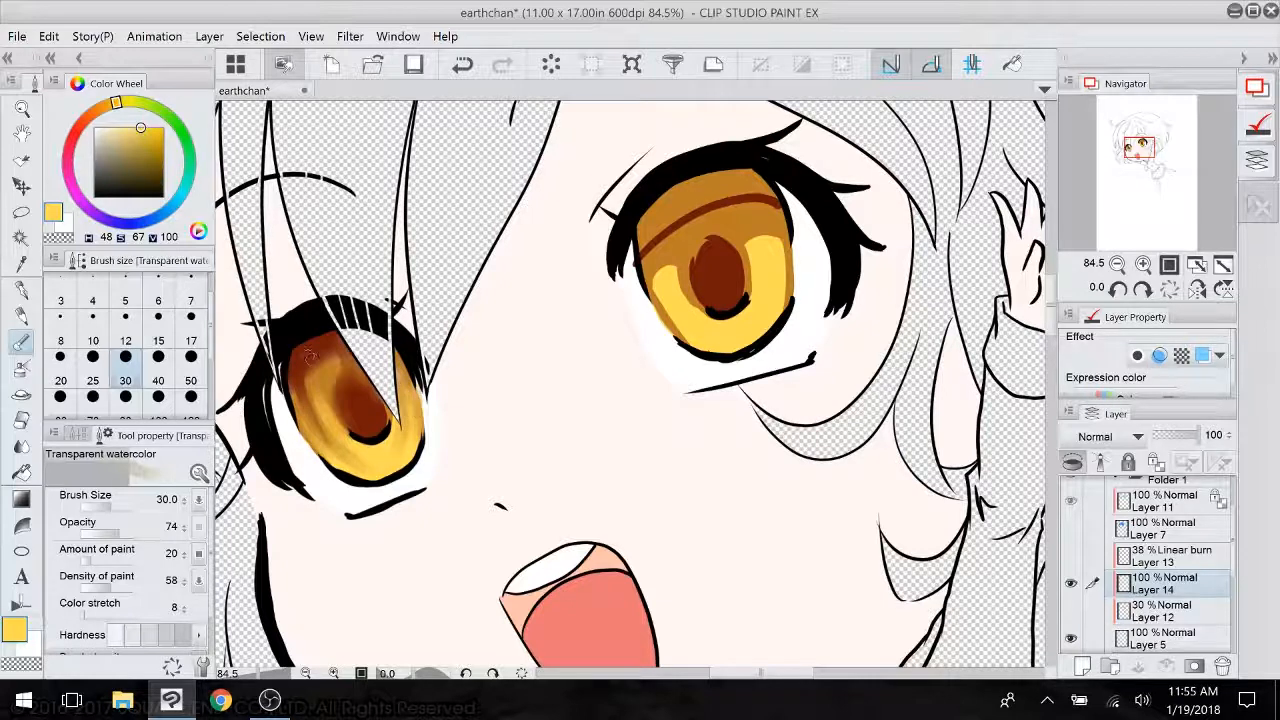
drag(307, 370, 306, 381)
click(191, 380)
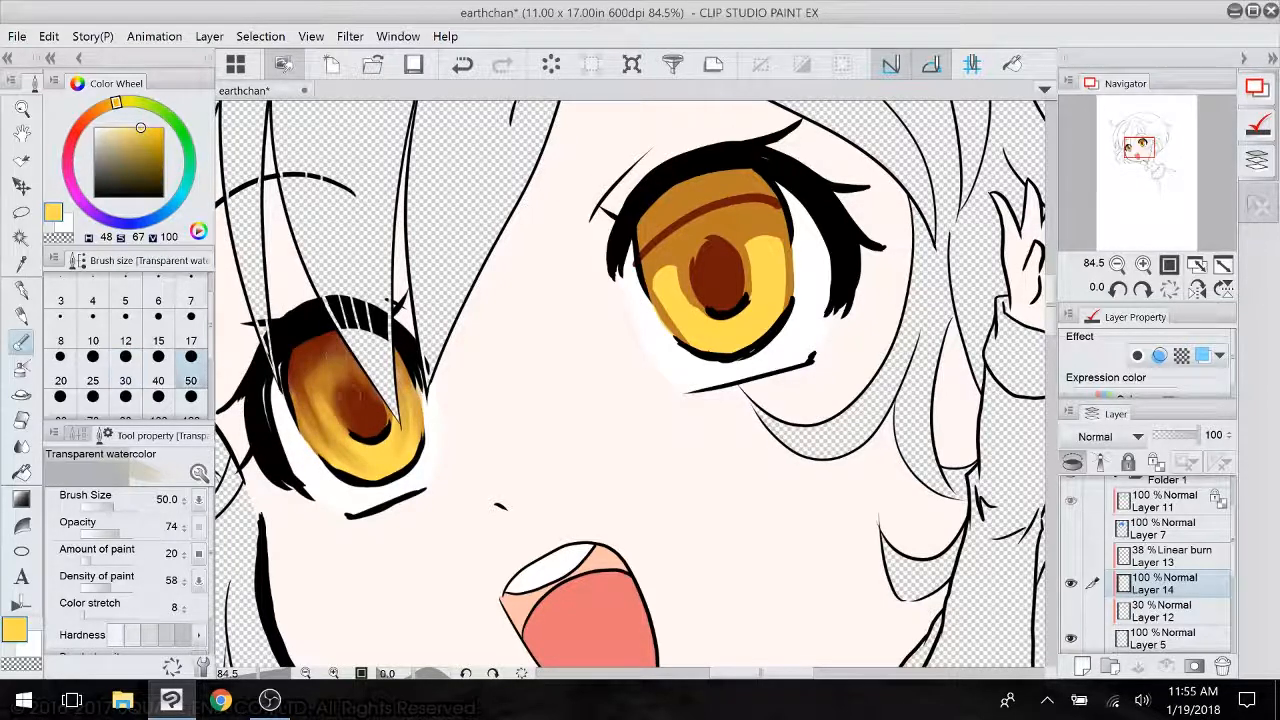
drag(356, 391, 345, 375)
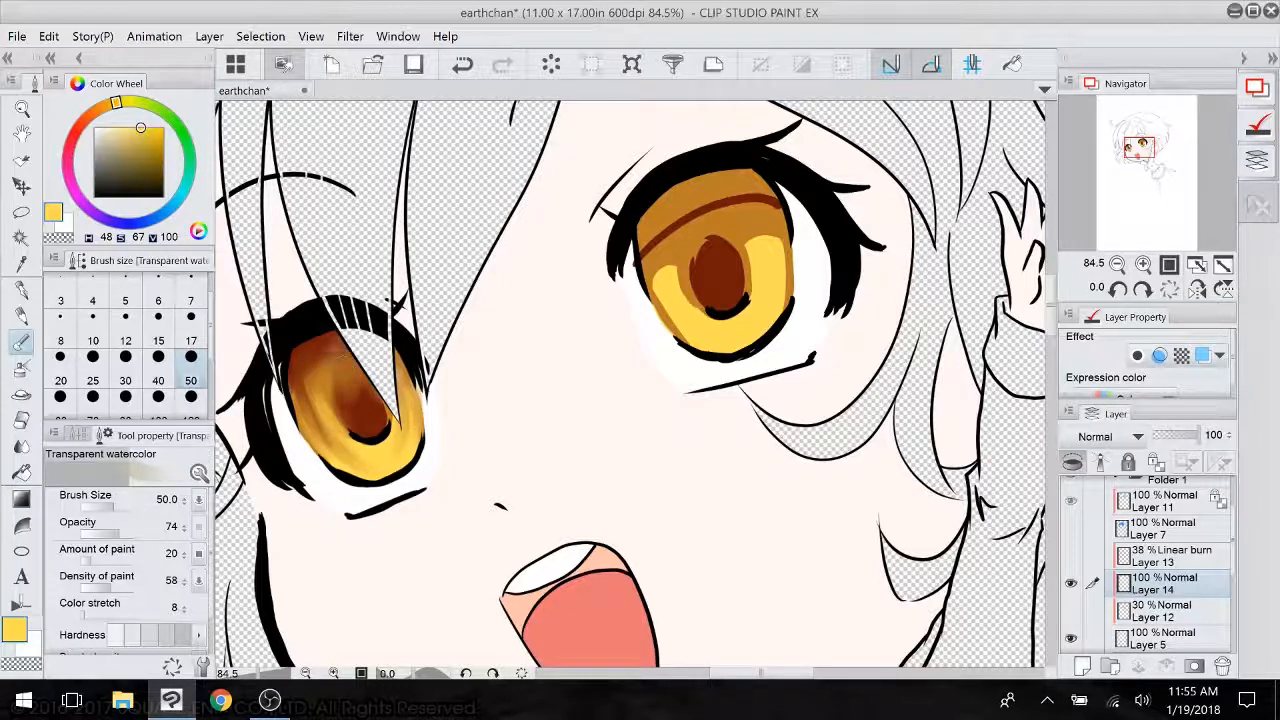
- Blend the left iris's upper shadow into the pupil with the Smooth watercolor brush at size 50
click(78, 436)
click(160, 588)
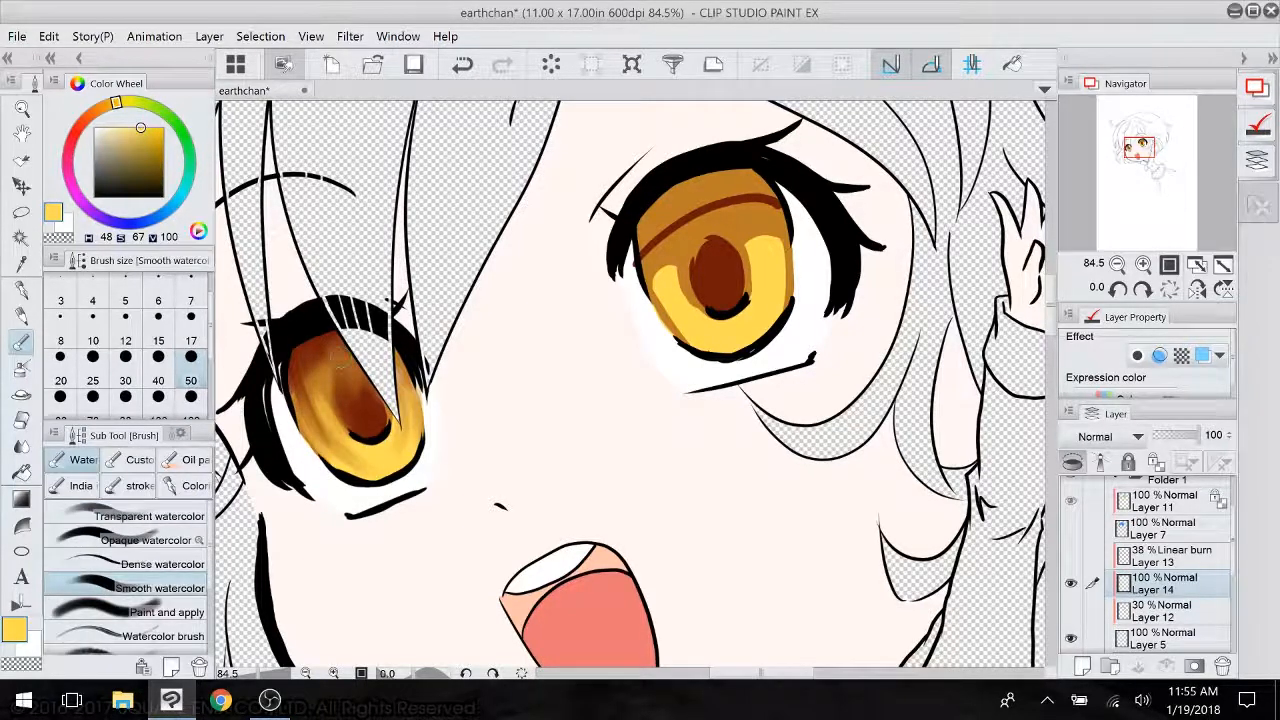
mouse_move(340, 362)
mouse_down()
mouse_move(351, 376)
mouse_move(312, 347)
mouse_move(318, 334)
mouse_up()
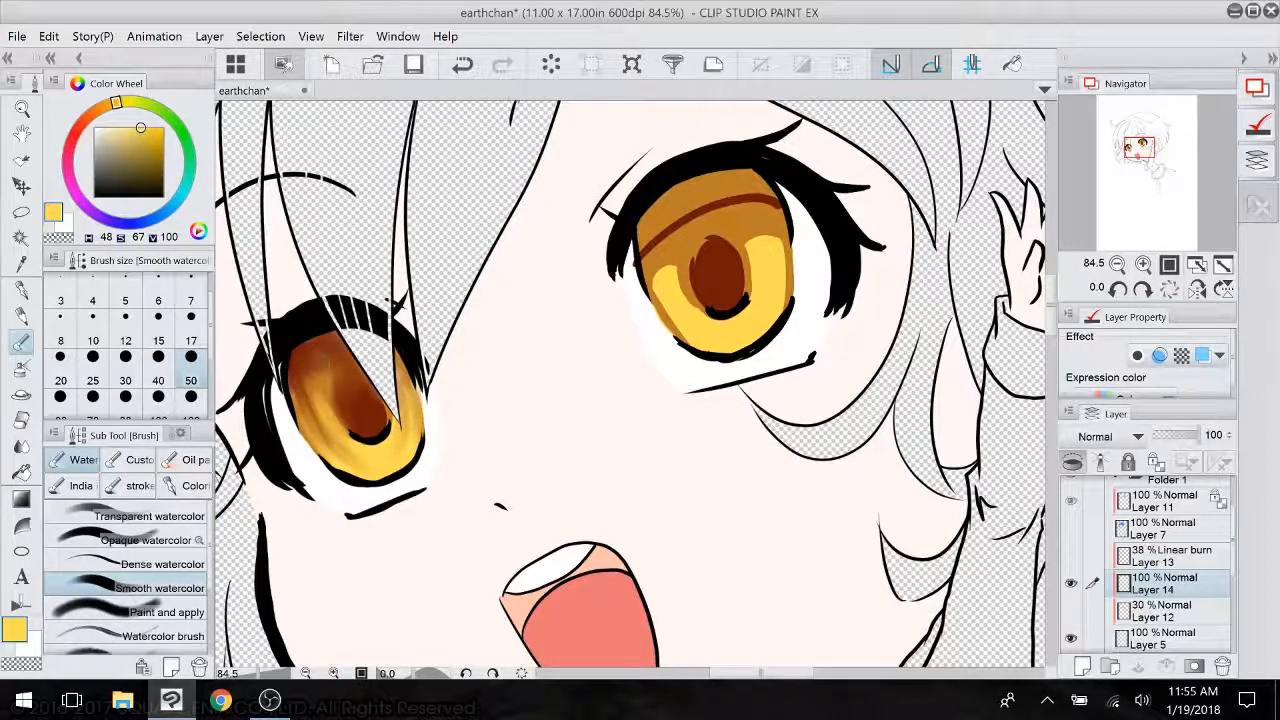
mouse_move(322, 372)
mouse_down()
mouse_move(320, 388)
mouse_move(340, 356)
mouse_up()
click(150, 540)
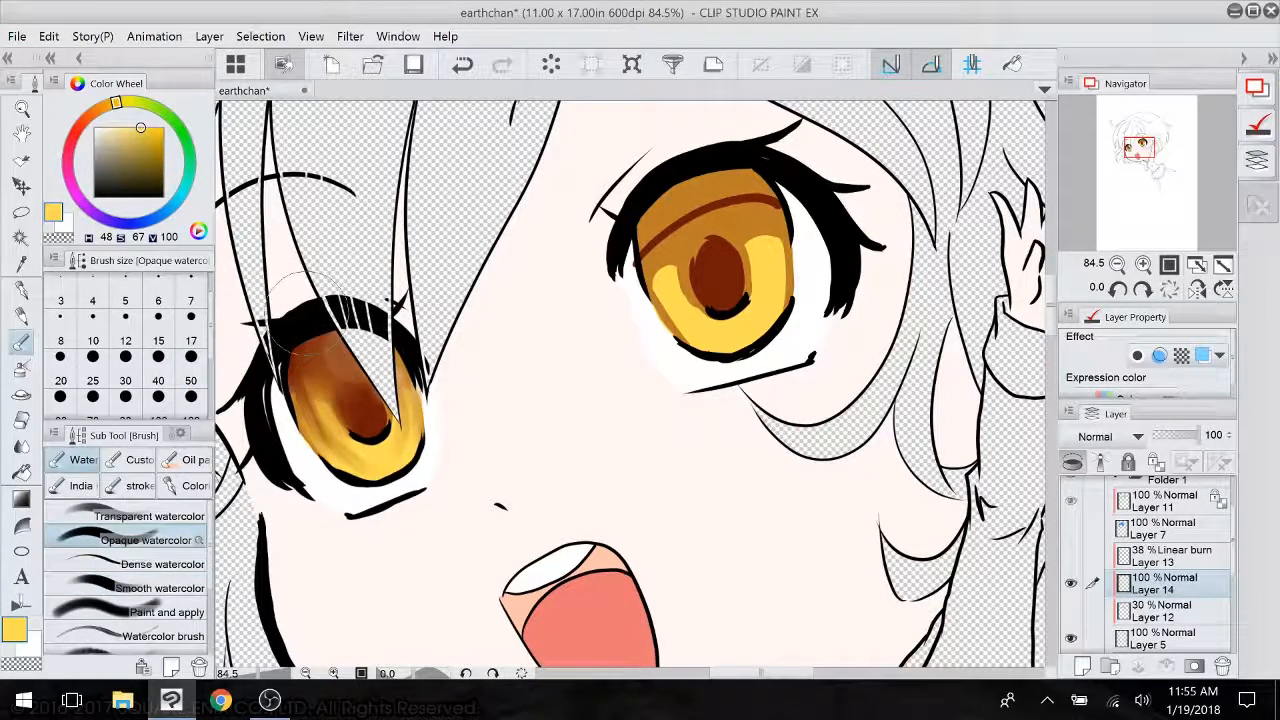
click(165, 586)
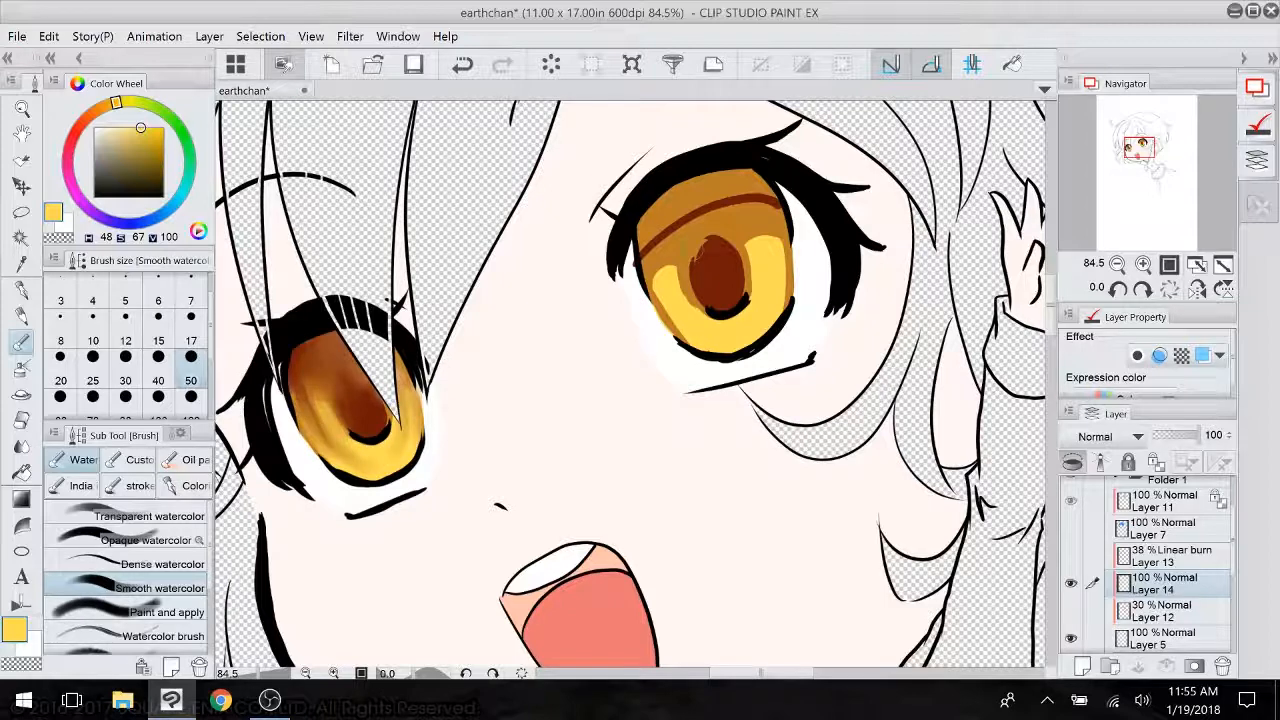
- Soften the top of the right eye's pupil and fill the iris's upper band with the pupil's dark red-brown (H 11, S 93, V 44)
mouse_move(705, 257)
mouse_down()
mouse_move(699, 268)
mouse_move(714, 246)
mouse_move(700, 262)
mouse_up()
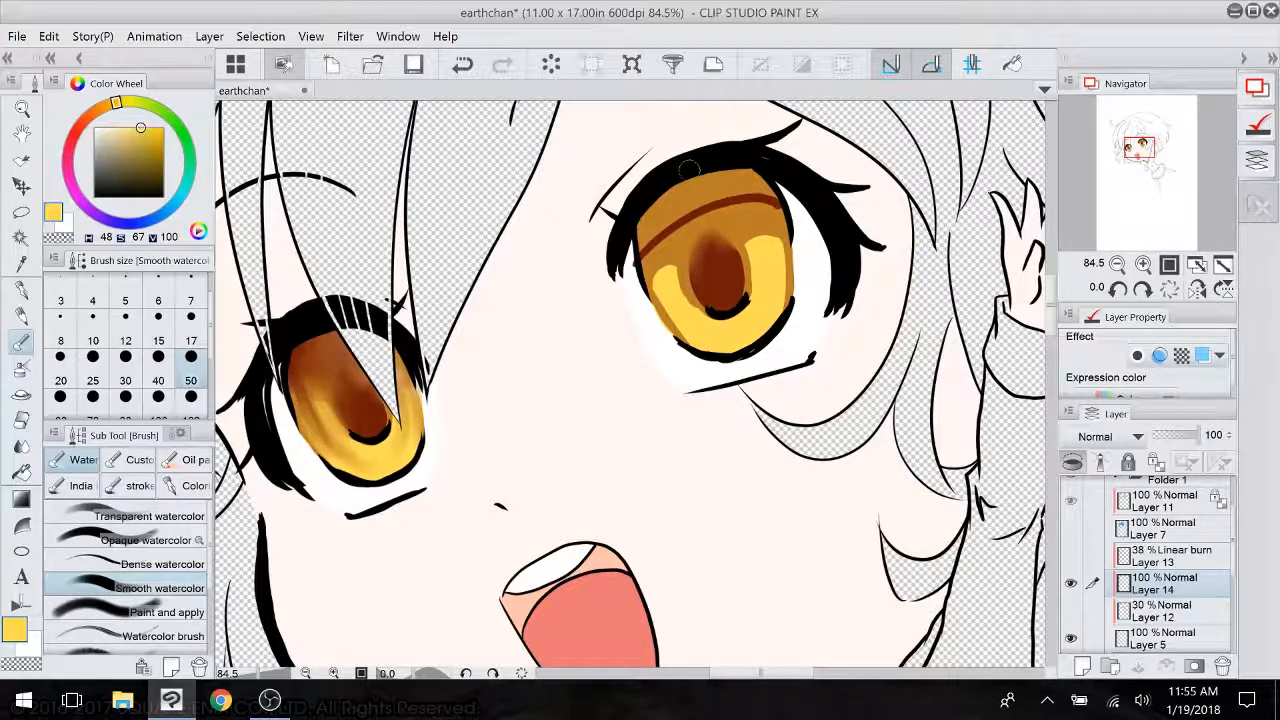
click(21, 473)
alt+click(723, 272)
click(702, 189)
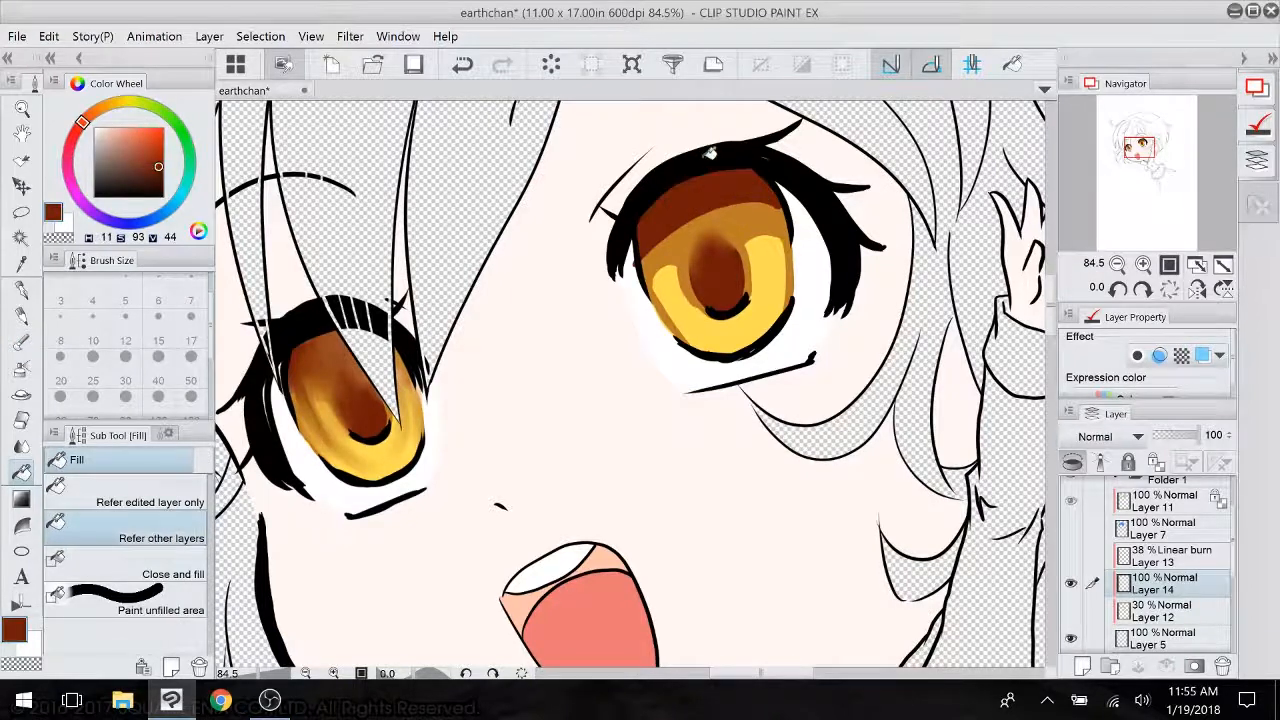
- Smooth the right iris's upper band edge and merge it into the pupil with the Smooth watercolor brush at size 50
click(22, 341)
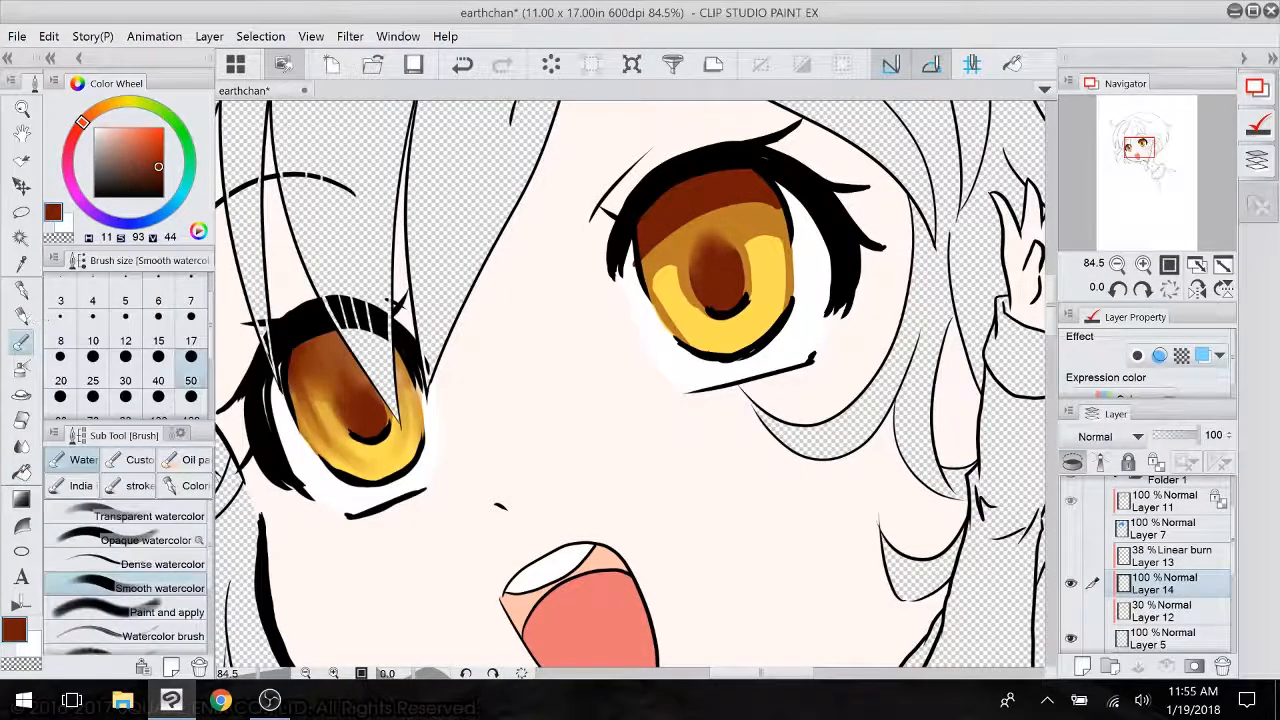
drag(642, 247, 773, 200)
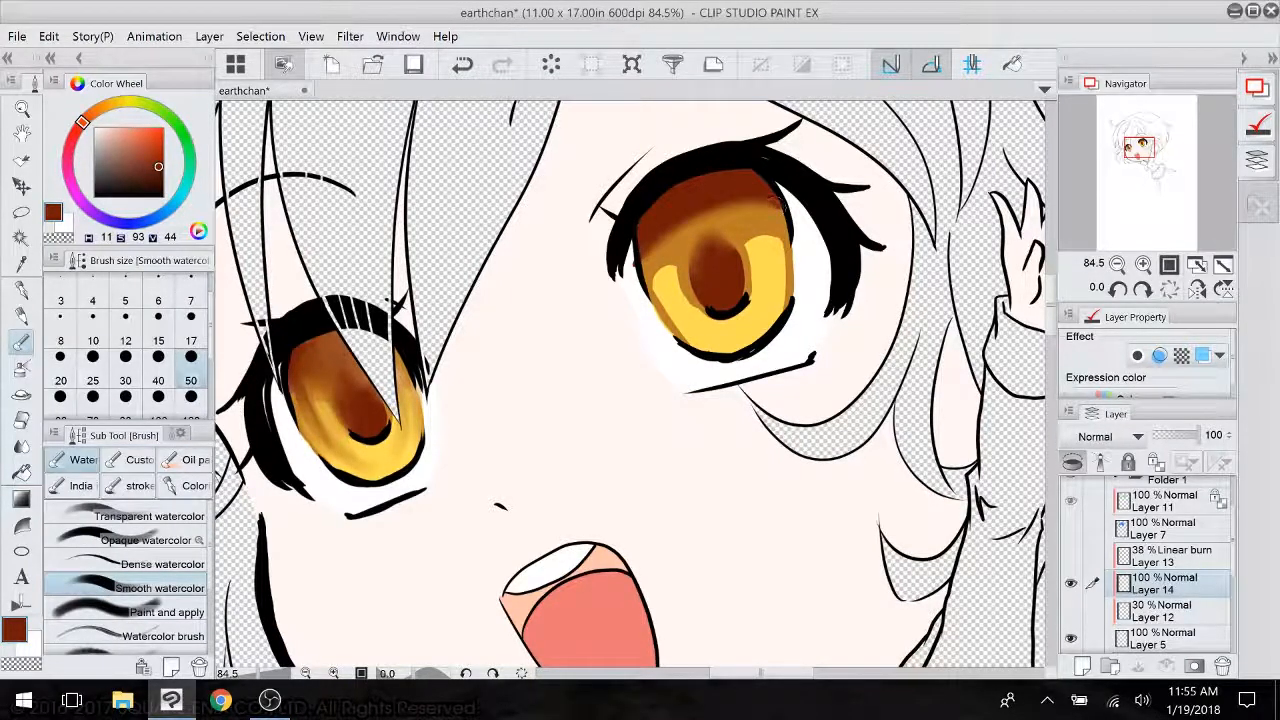
drag(718, 234, 728, 268)
drag(685, 212, 724, 272)
drag(685, 230, 696, 266)
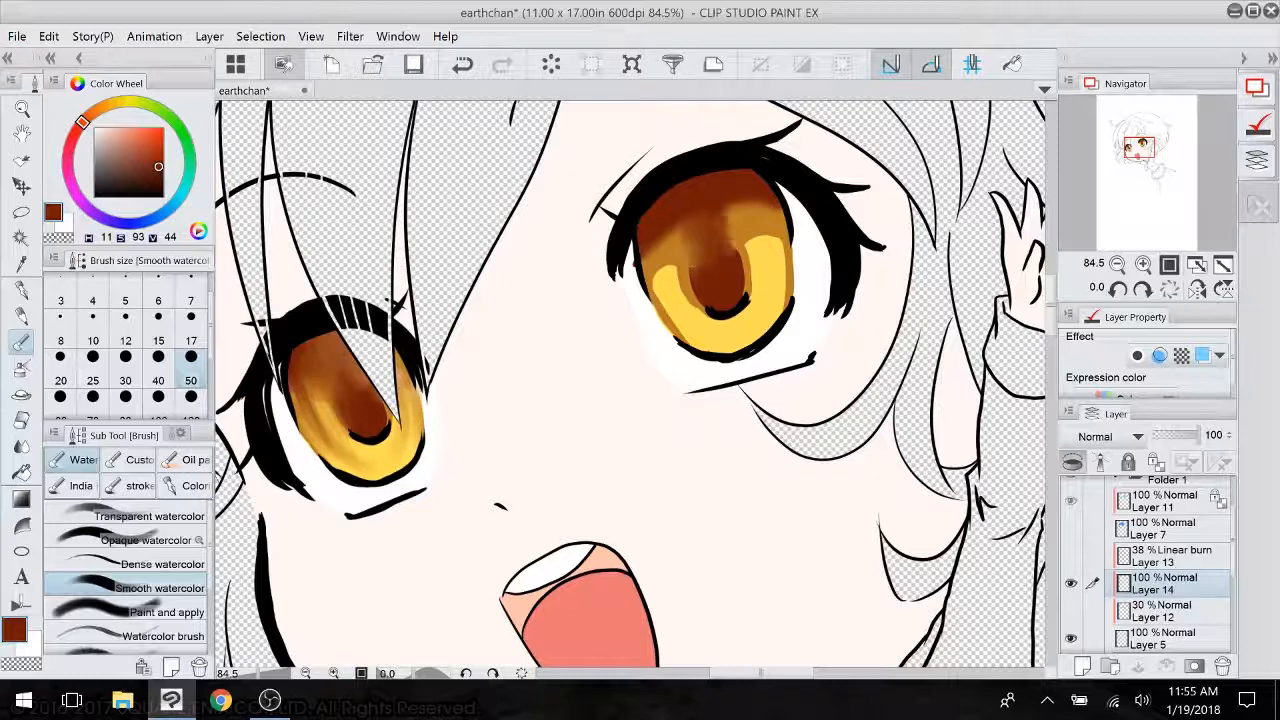
- Streak and blend the yellow area right of the right eye's pupil into the brown shading, and smooth the upper shadow
mouse_move(726, 220)
mouse_down()
mouse_move(736, 256)
mouse_move(770, 216)
mouse_move(760, 308)
mouse_up()
mouse_move(768, 254)
mouse_down()
mouse_move(762, 314)
mouse_move(772, 302)
mouse_move(756, 332)
mouse_move(749, 266)
mouse_move(776, 308)
mouse_move(748, 331)
mouse_up()
mouse_move(748, 234)
mouse_down()
mouse_move(769, 204)
mouse_move(758, 266)
mouse_up()
mouse_move(767, 214)
mouse_down()
mouse_move(766, 280)
mouse_move(777, 252)
mouse_up()
drag(657, 224, 650, 232)
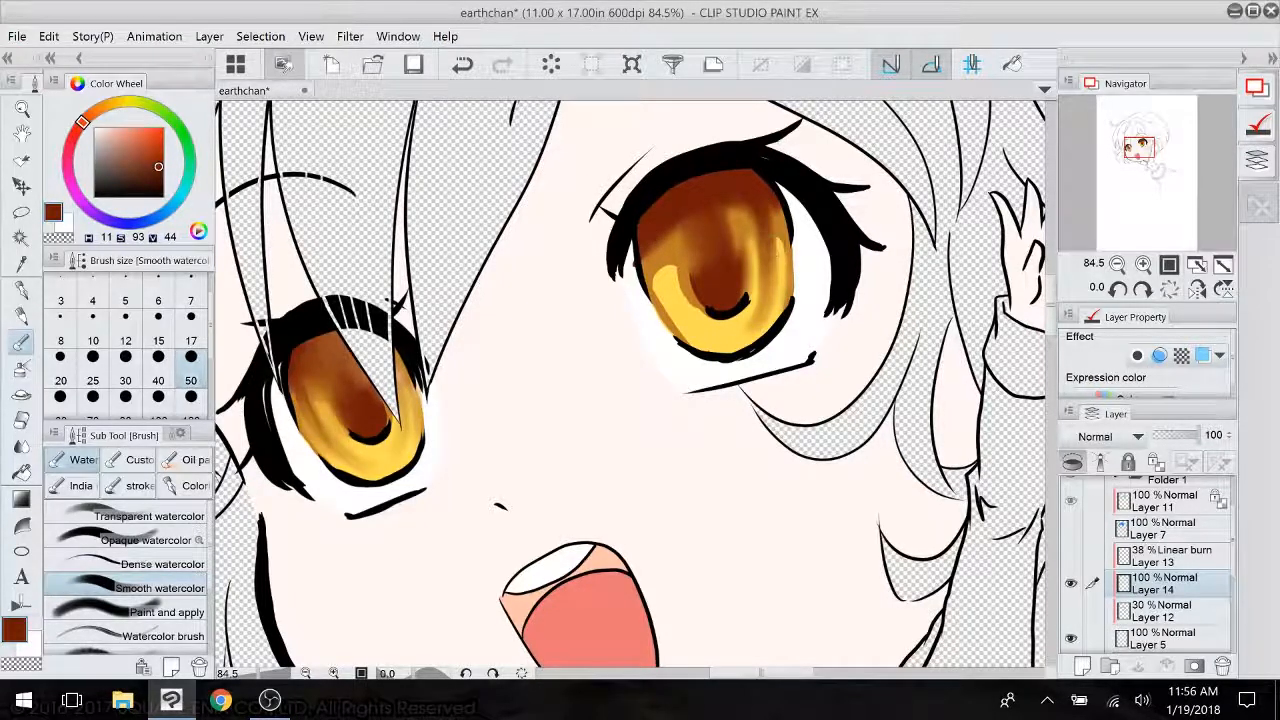
drag(756, 306, 746, 322)
mouse_move(761, 242)
mouse_down()
mouse_move(762, 278)
mouse_move(776, 220)
mouse_up()
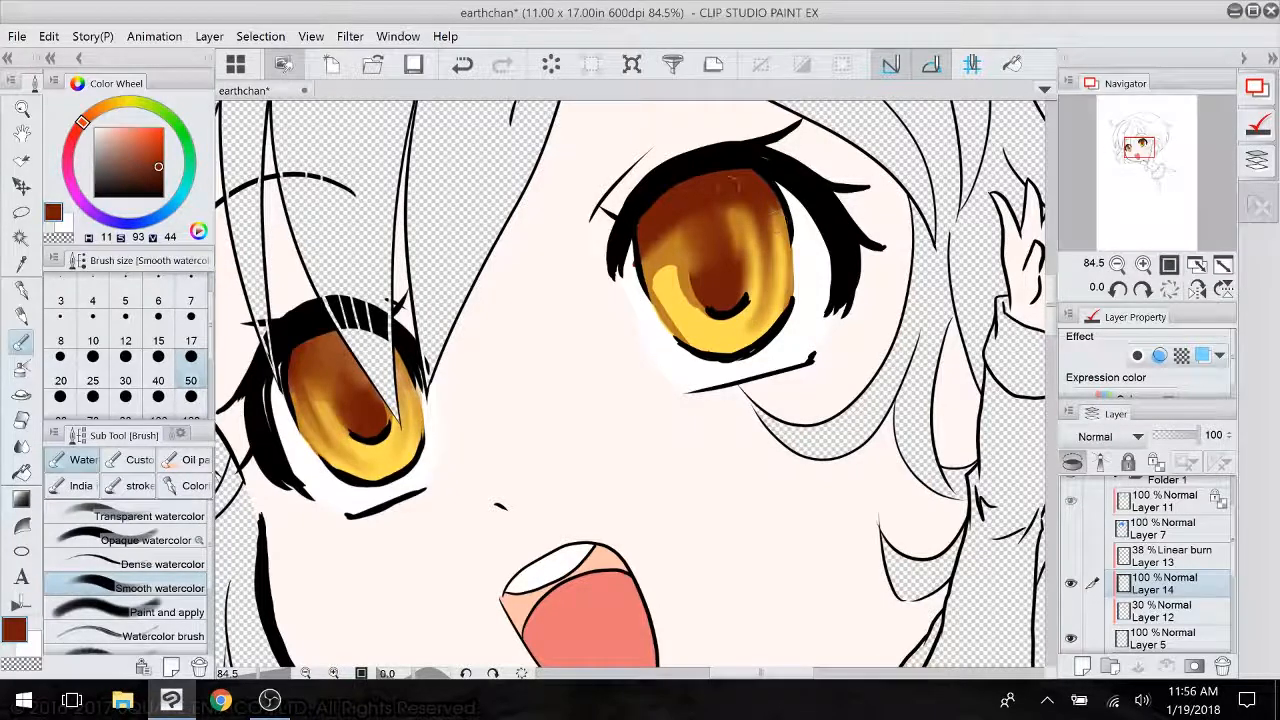
mouse_move(722, 188)
mouse_down()
mouse_move(736, 262)
mouse_move(676, 218)
mouse_up()
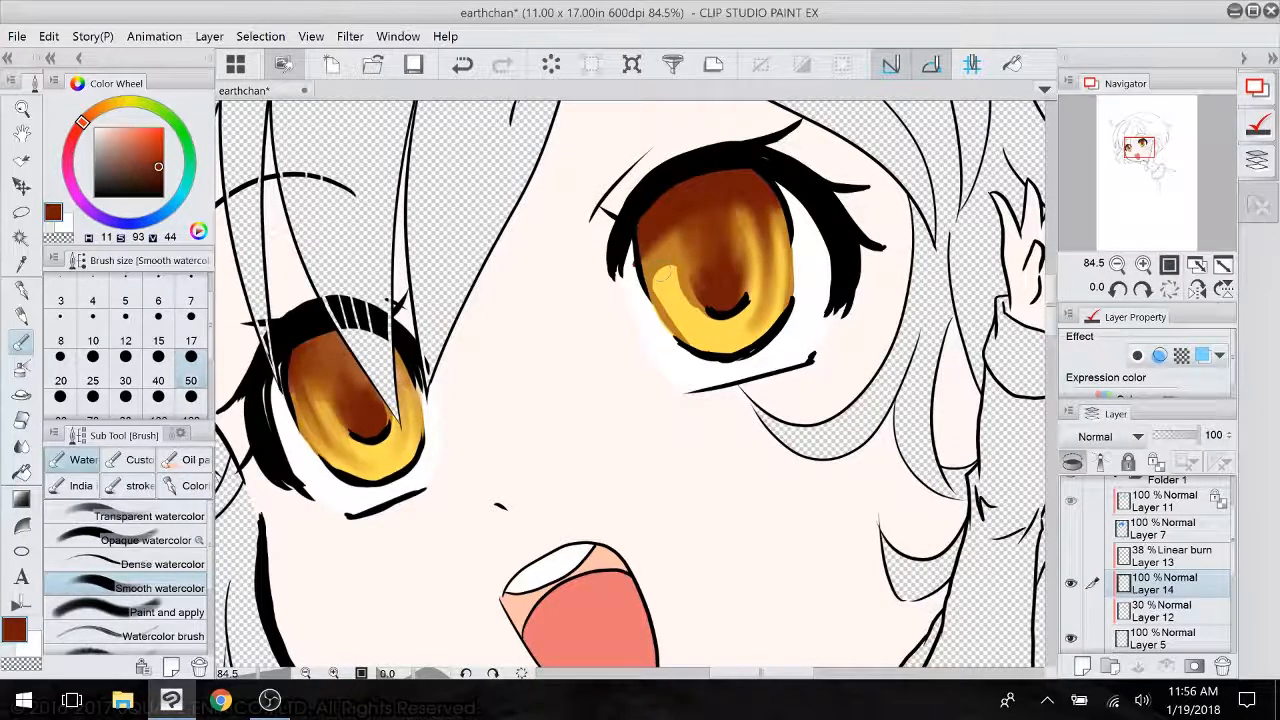
- Blend the yellow area left of the right eye's pupil into the brown with vertical strokes and even out the iris's upper shading
drag(684, 300, 648, 250)
drag(666, 303, 692, 333)
drag(671, 290, 694, 335)
drag(656, 240, 693, 334)
mouse_move(673, 270)
mouse_down()
mouse_move(680, 296)
mouse_move(675, 282)
mouse_move(656, 284)
mouse_move(658, 302)
mouse_move(694, 352)
mouse_up()
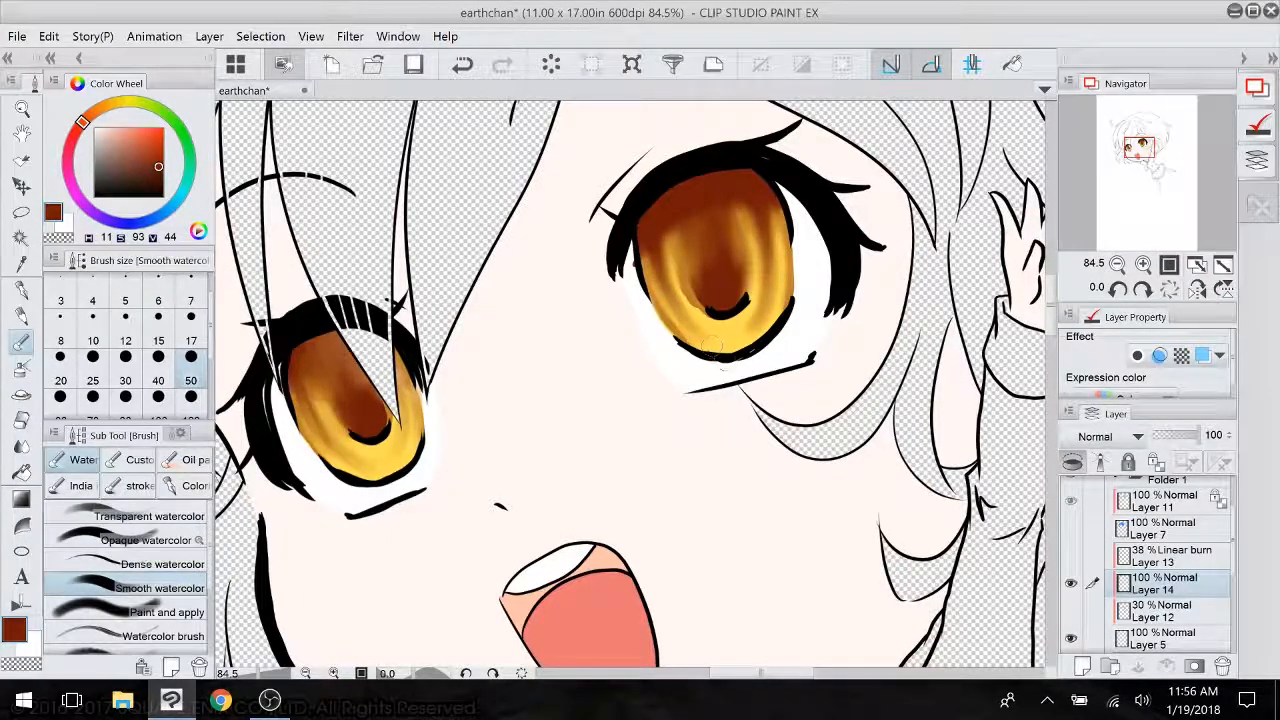
mouse_move(694, 262)
mouse_down()
mouse_move(696, 282)
mouse_move(700, 268)
mouse_move(666, 228)
mouse_move(663, 188)
mouse_up()
drag(740, 202, 741, 230)
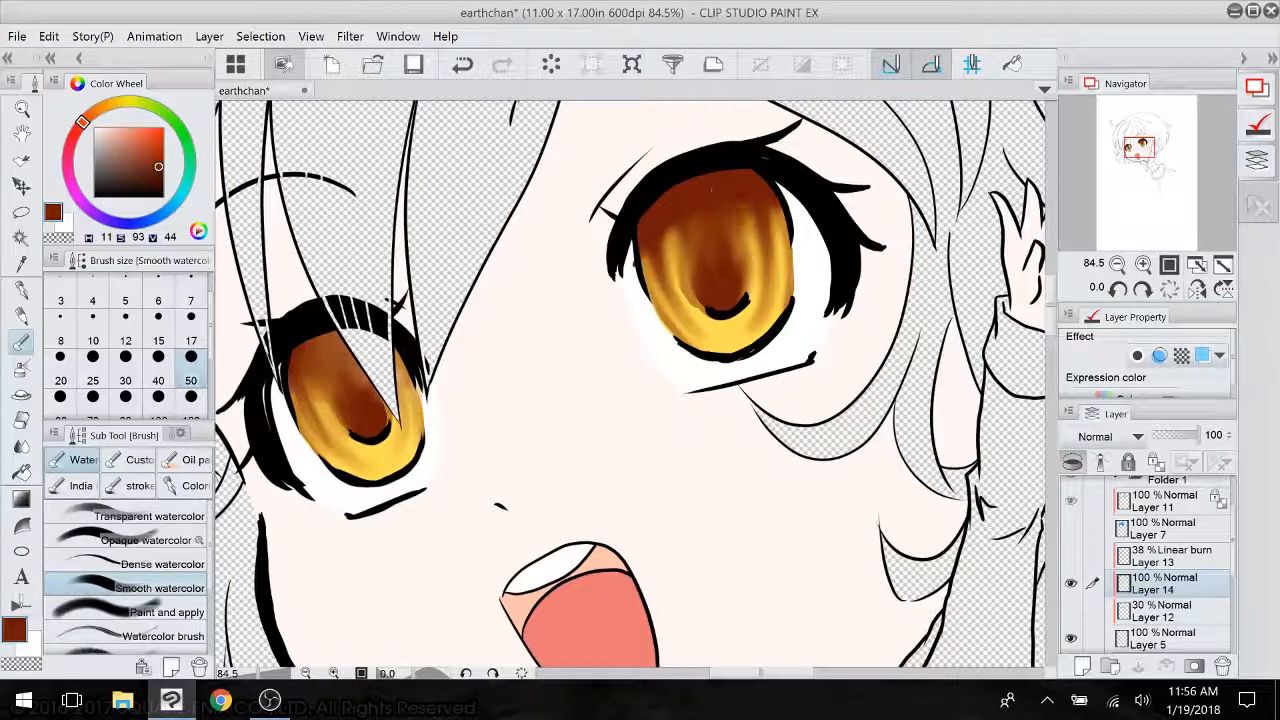
click(24, 448)
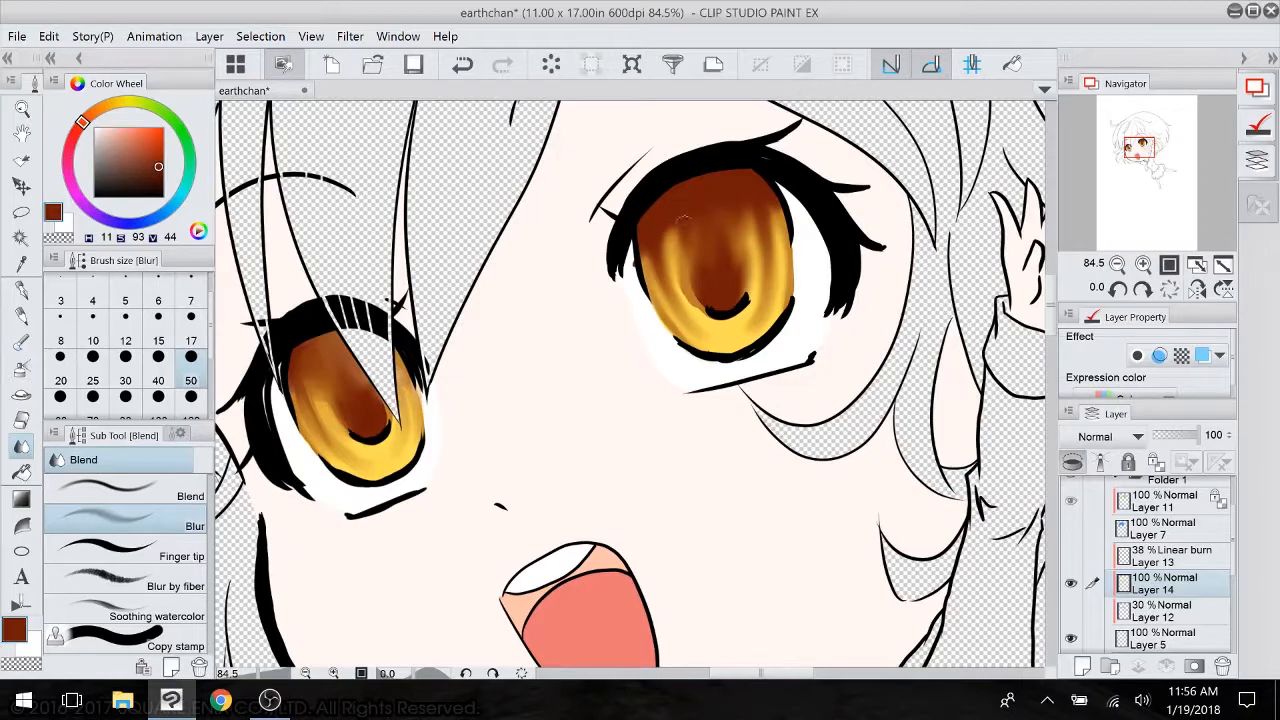
- Add pale yellow (H 70, S 19, V 100) glows to the lower part of both irises with the Soft airbrush at size 40
alt+click(384, 460)
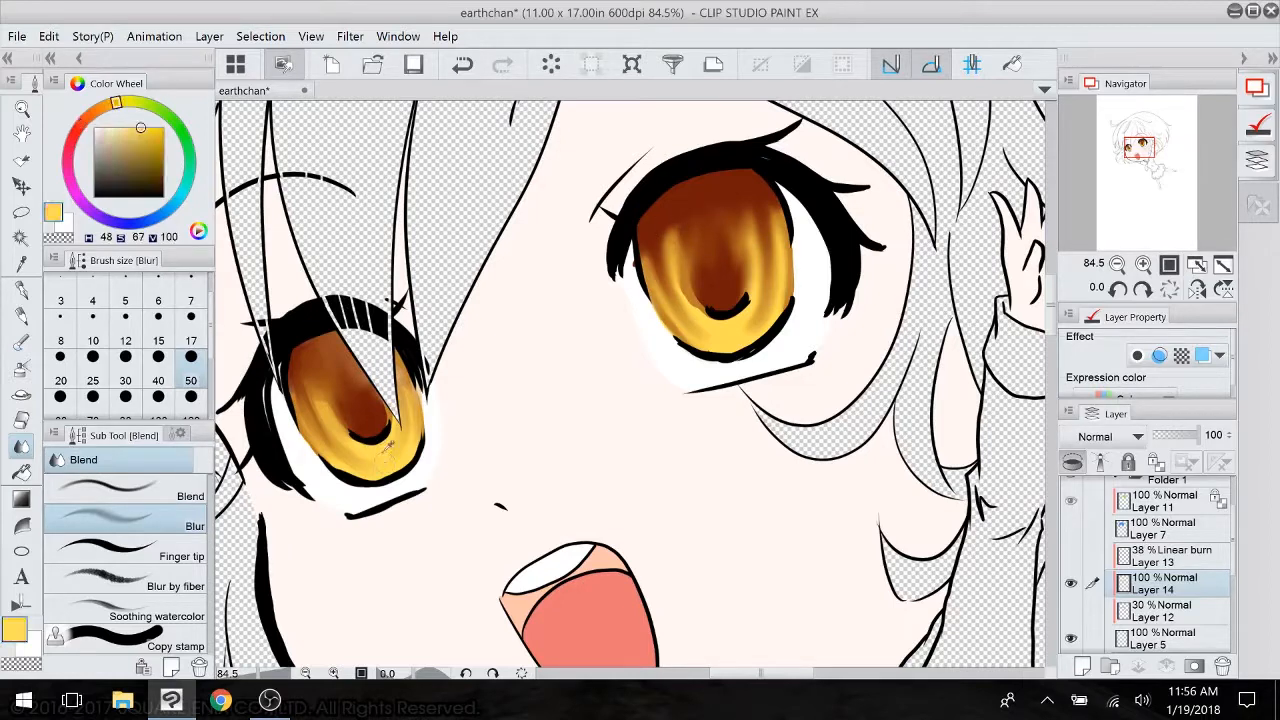
mouse_move(138, 128)
mouse_down()
mouse_move(107, 128)
mouse_move(140, 103)
mouse_up()
click(21, 368)
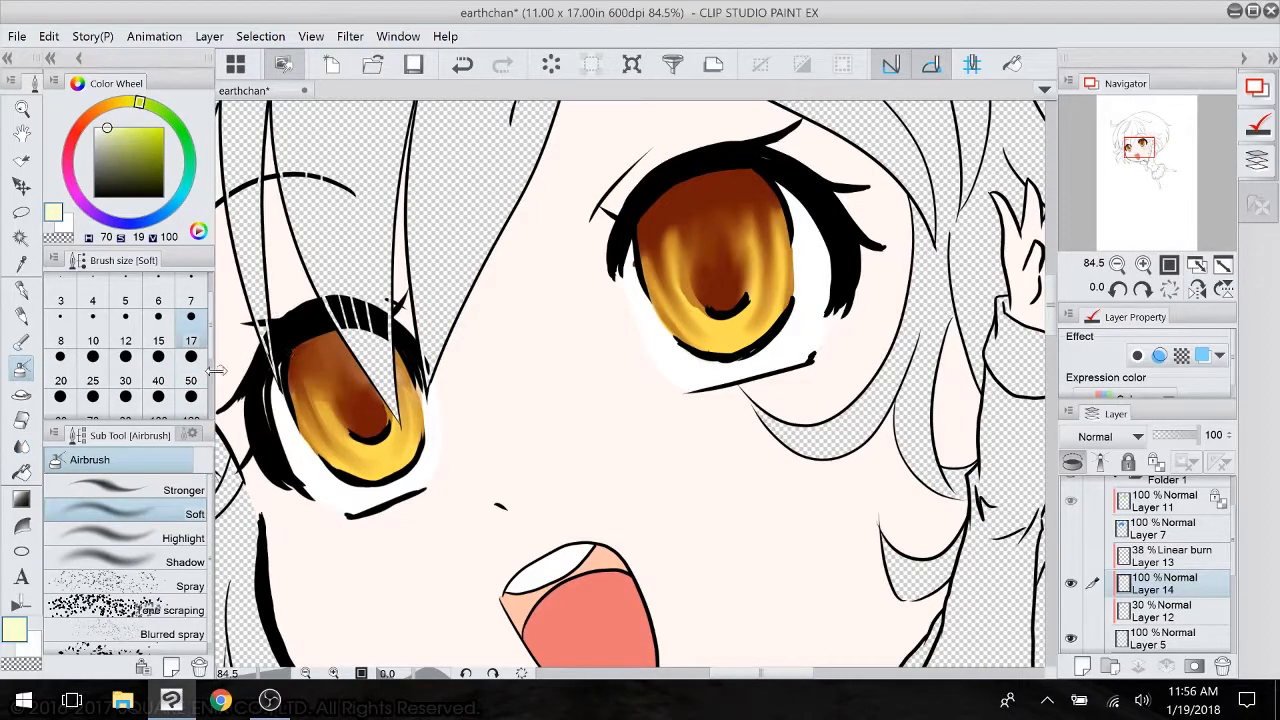
click(125, 378)
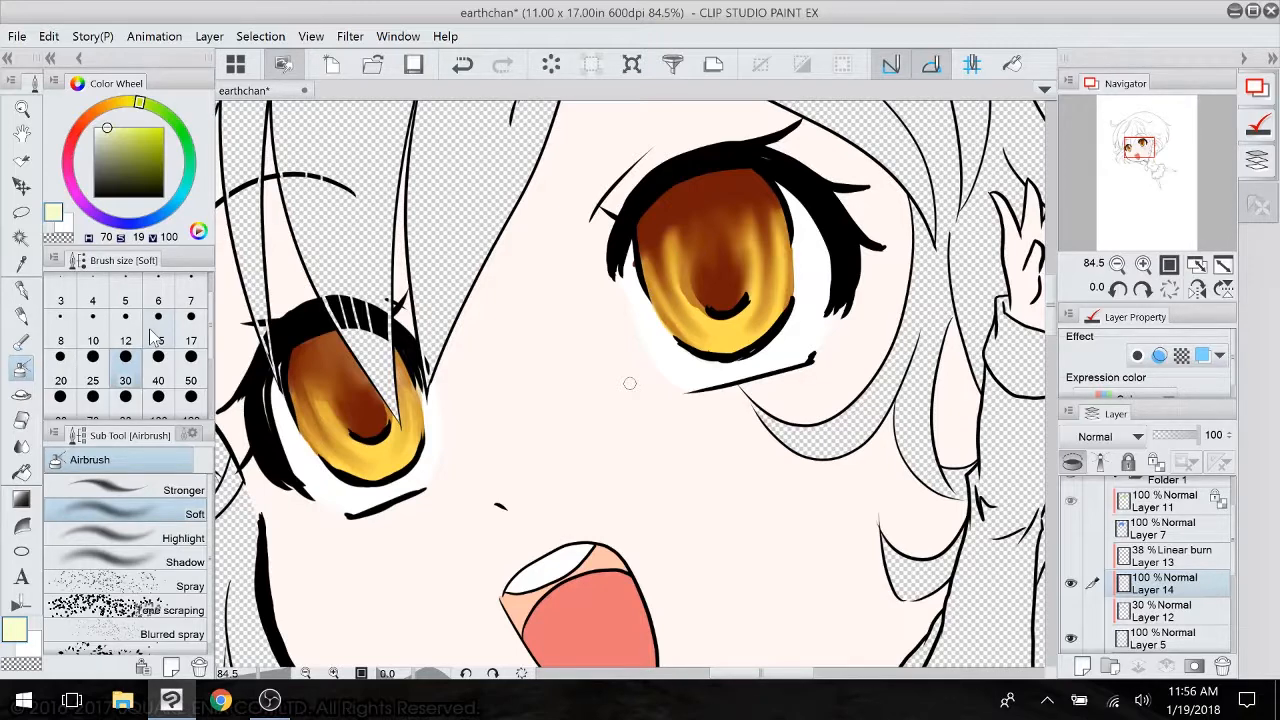
click(162, 373)
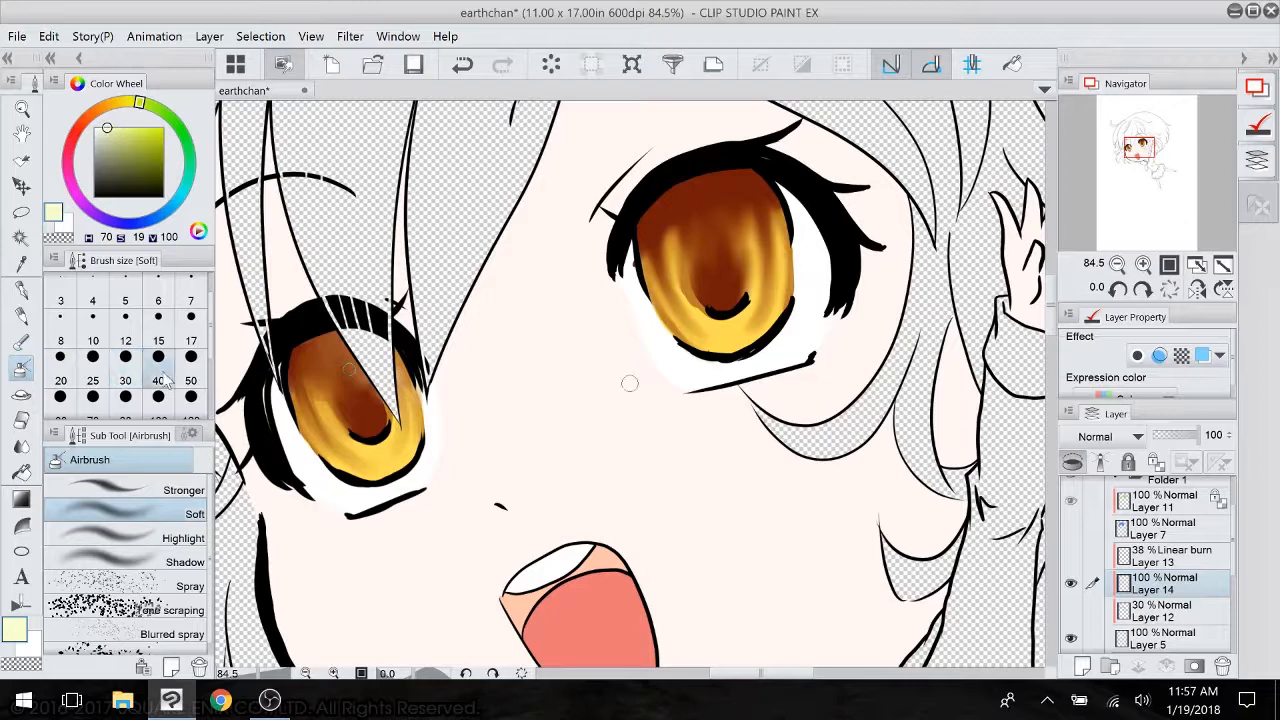
mouse_move(377, 452)
mouse_down()
mouse_move(343, 436)
mouse_move(381, 444)
mouse_move(343, 470)
mouse_move(402, 466)
mouse_move(358, 476)
mouse_move(403, 461)
mouse_move(371, 463)
mouse_move(402, 430)
mouse_up()
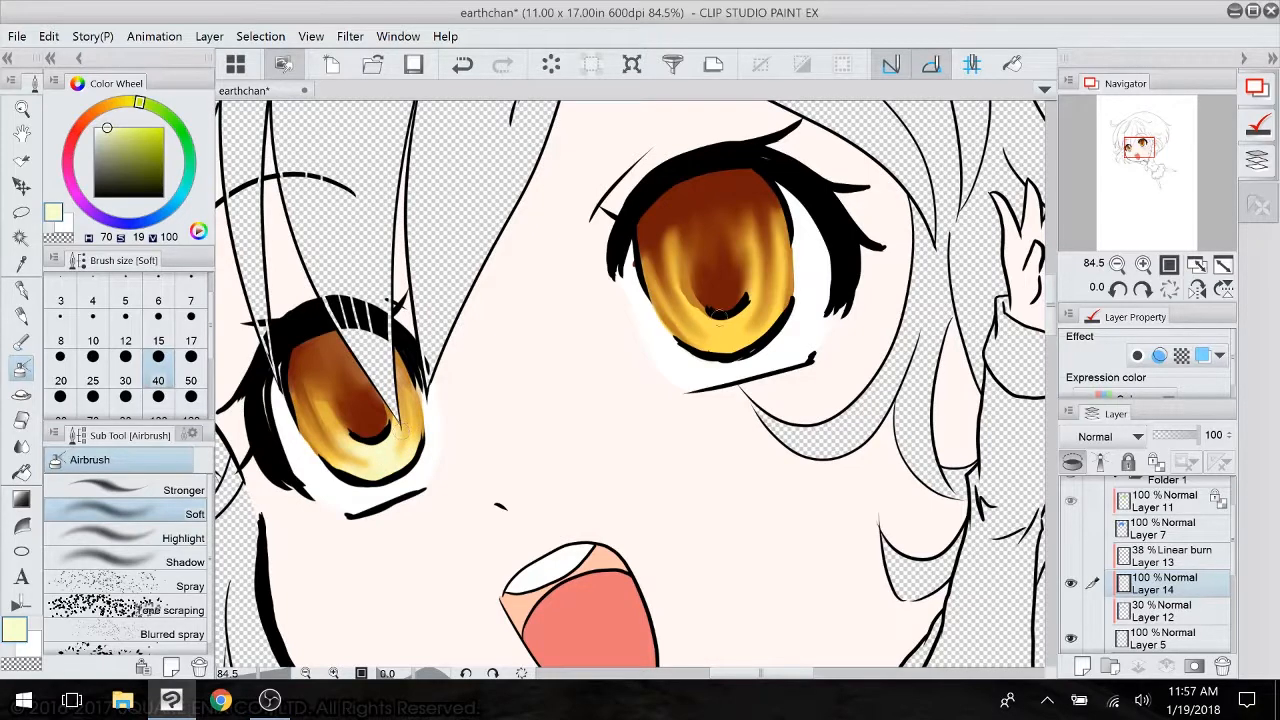
mouse_move(719, 313)
mouse_down()
mouse_move(762, 306)
mouse_move(726, 320)
mouse_move(740, 330)
mouse_move(716, 348)
mouse_move(758, 342)
mouse_move(721, 351)
mouse_move(743, 326)
mouse_move(725, 342)
mouse_move(758, 258)
mouse_move(754, 203)
mouse_move(754, 268)
mouse_move(720, 189)
mouse_up()
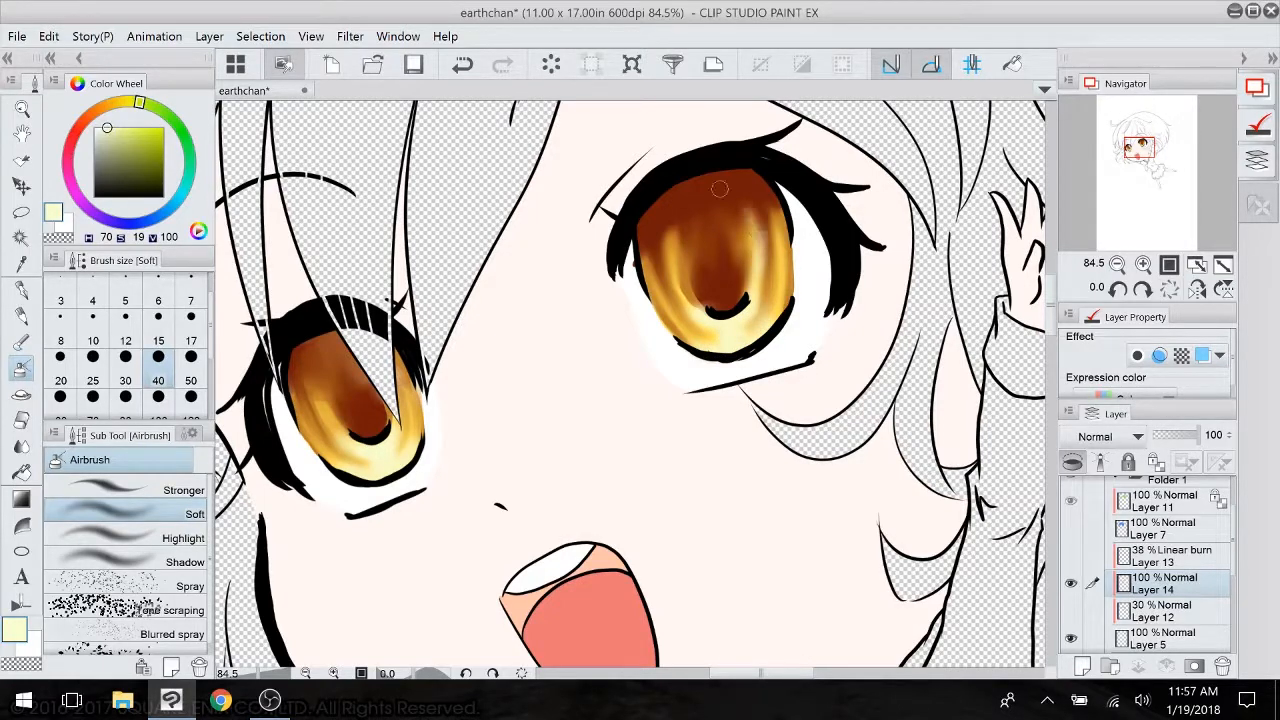
- Brush more pale yellow glow along both sides of the right eye's iris
mouse_move(685, 296)
mouse_down()
mouse_move(713, 315)
mouse_move(671, 220)
mouse_up()
drag(777, 318, 788, 269)
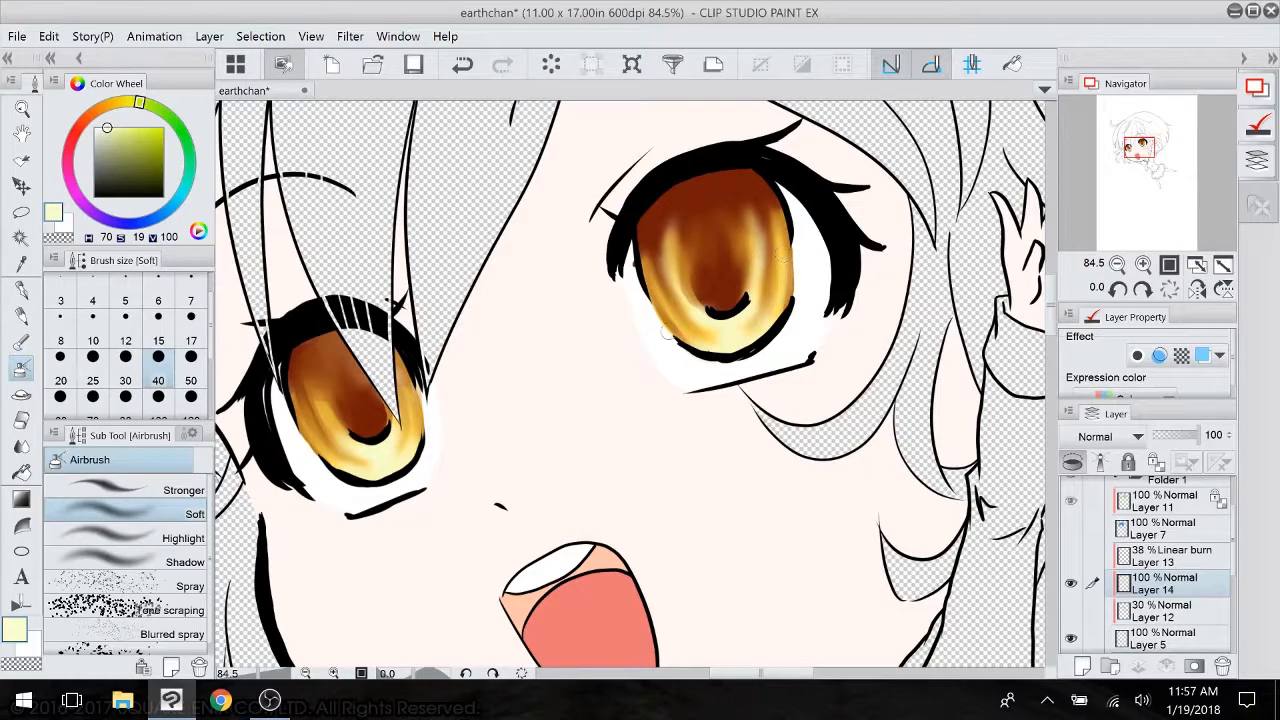
scroll(683, 419, down, 5)
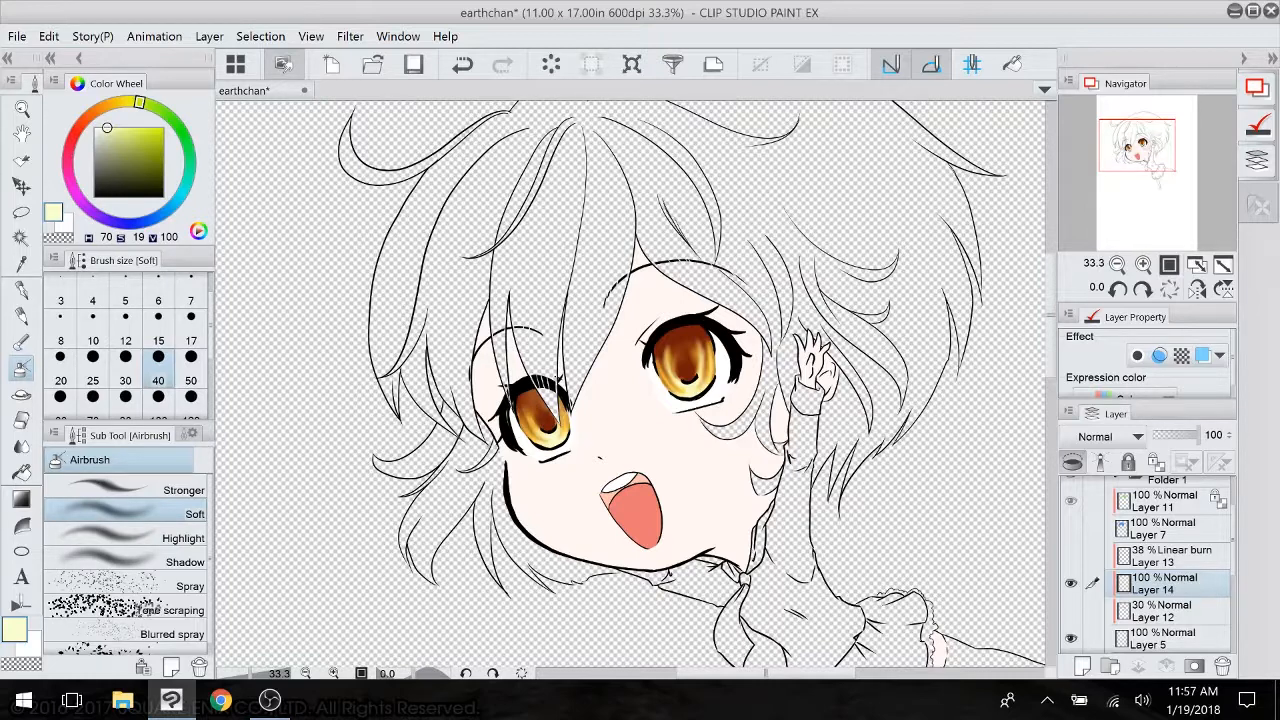
drag(640, 420, 598, 344)
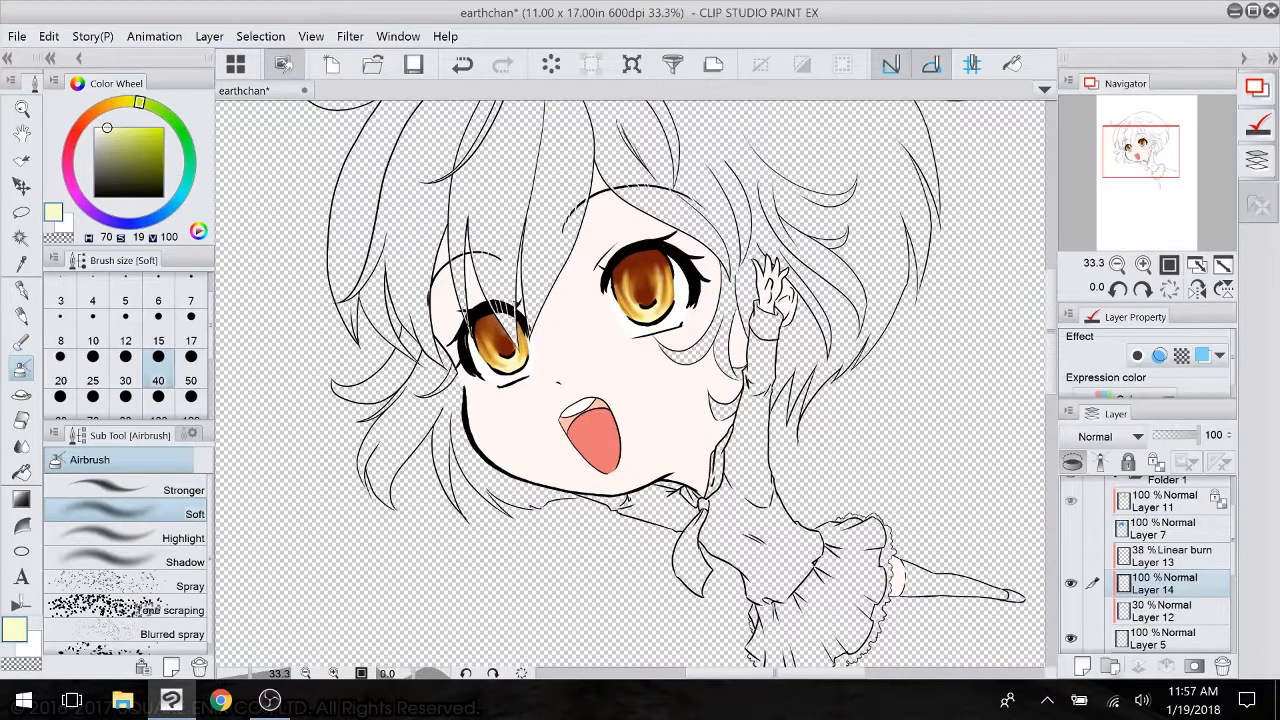
- Create a new raster layer directly above Layer 12 and set the drawing colour to salmon pink (H 4, S 58, V 100)
click(1166, 611)
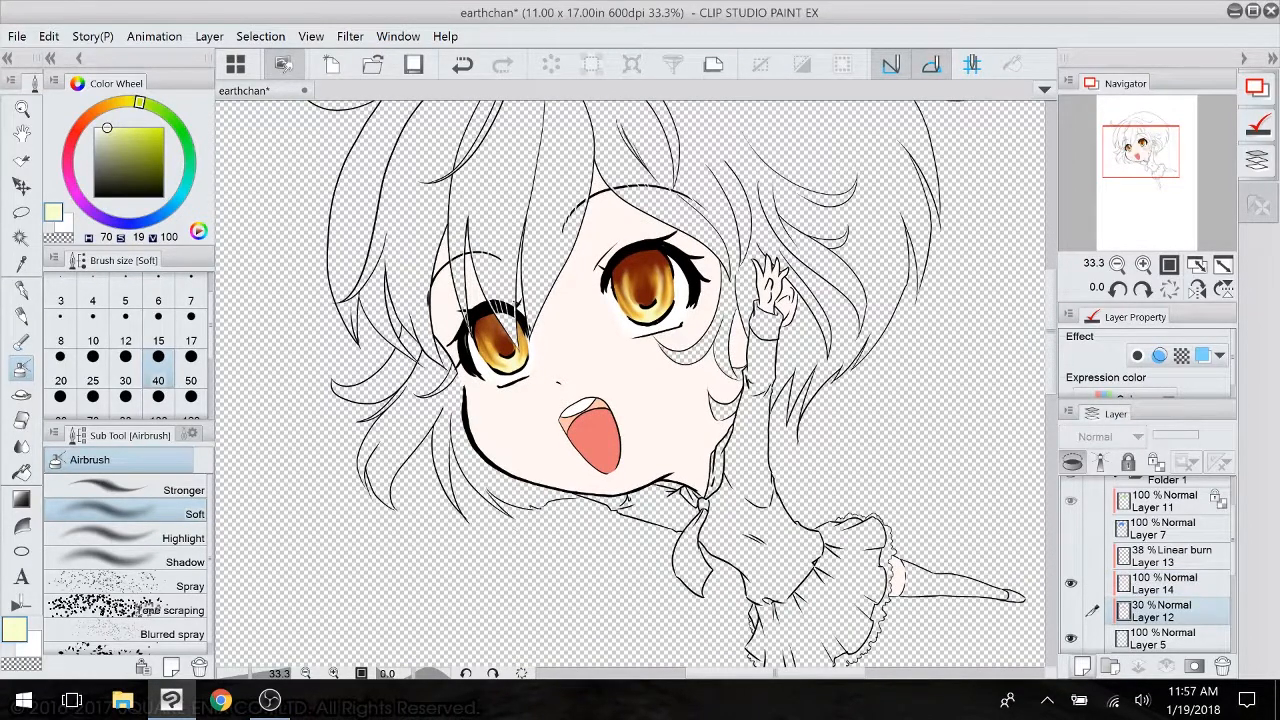
click(1082, 666)
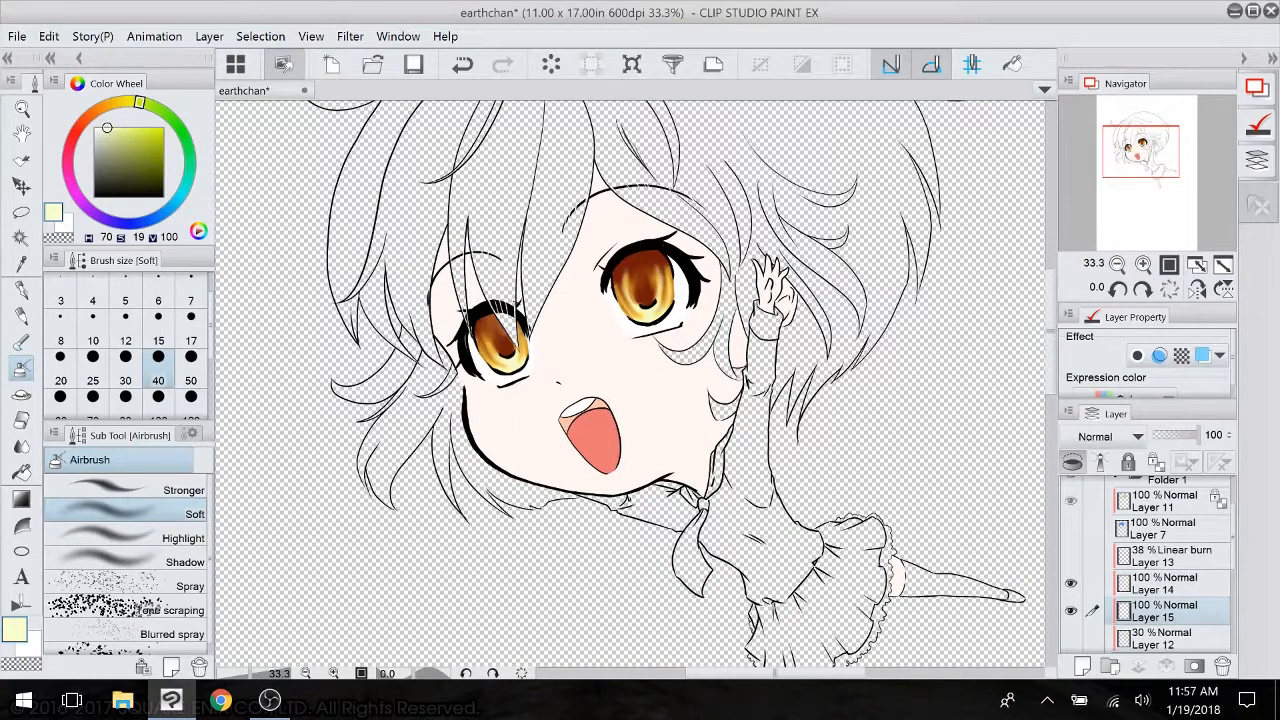
click(79, 129)
drag(129, 130, 134, 123)
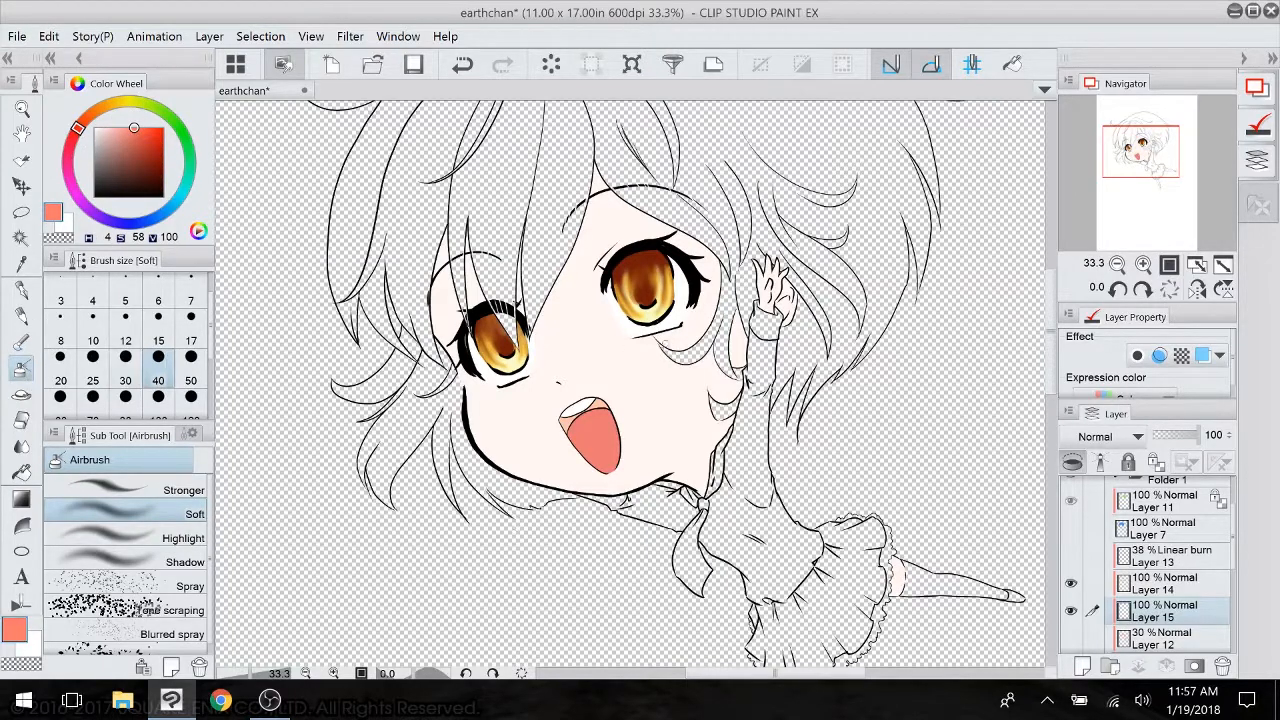
- Paint salmon blush on both cheeks, the ear and the raised hand with the Soft airbrush at size 300
click(191, 390)
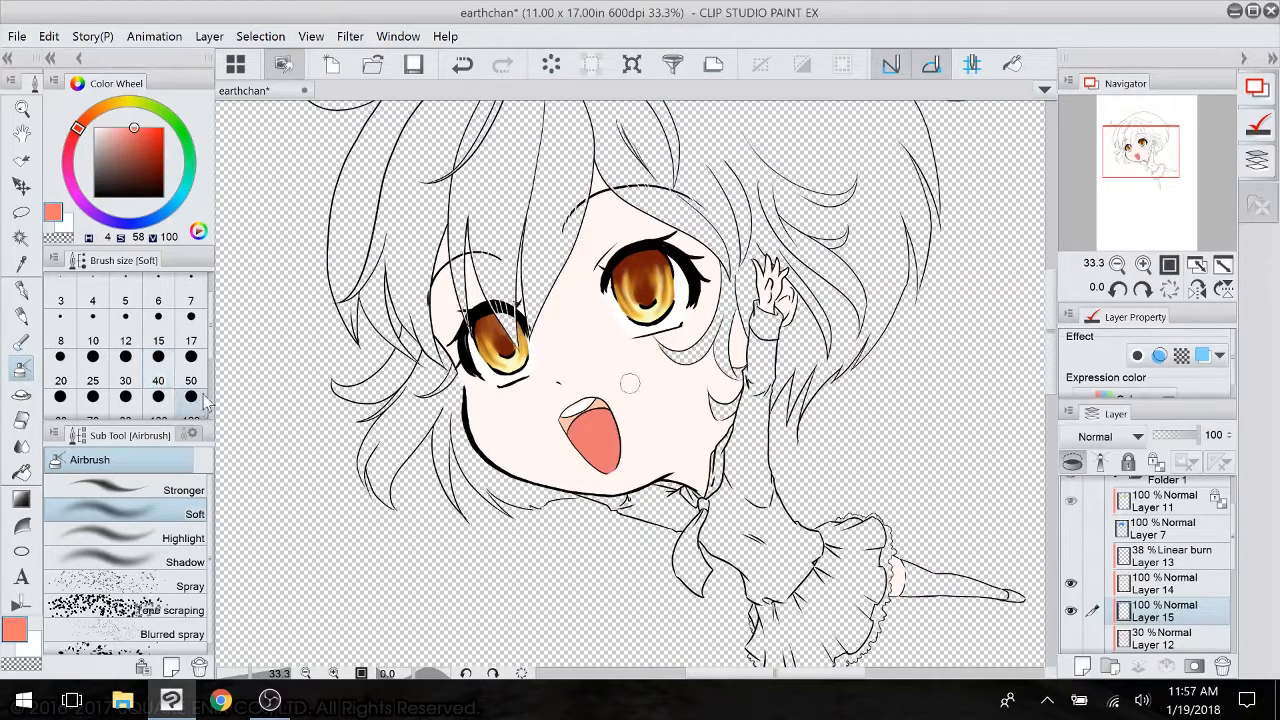
scroll(210, 347, down, 2)
click(191, 334)
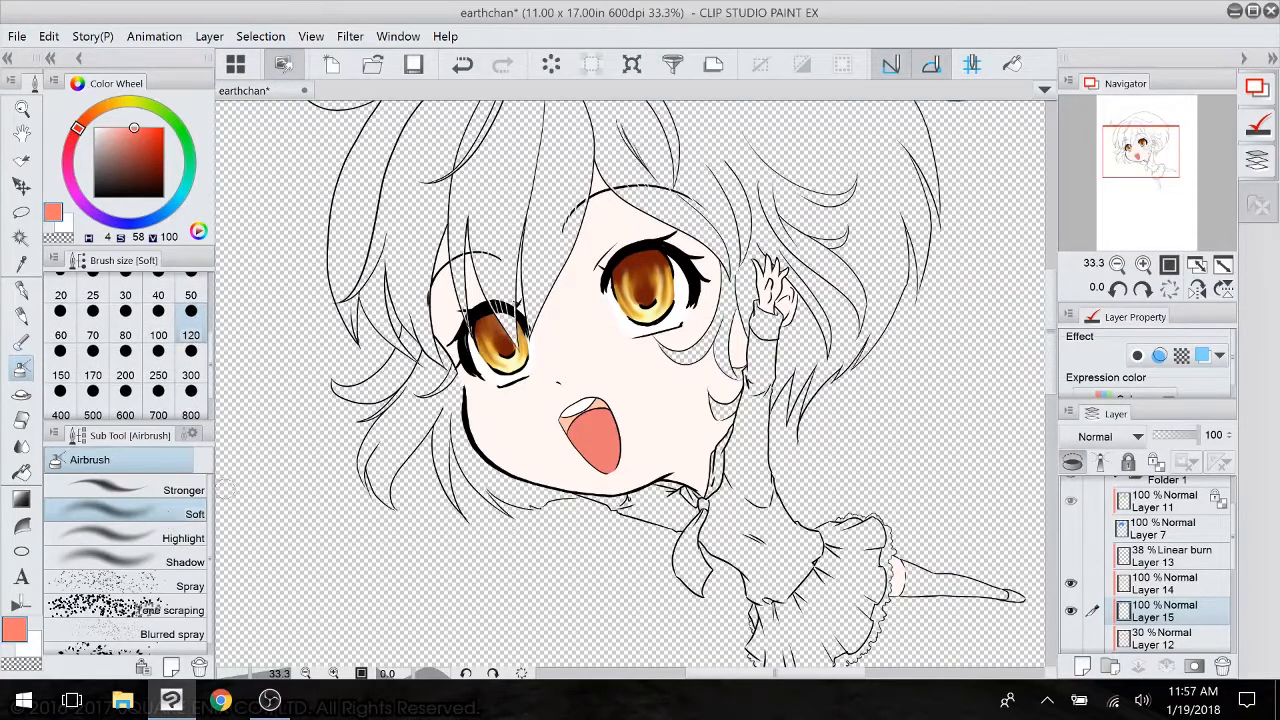
click(191, 374)
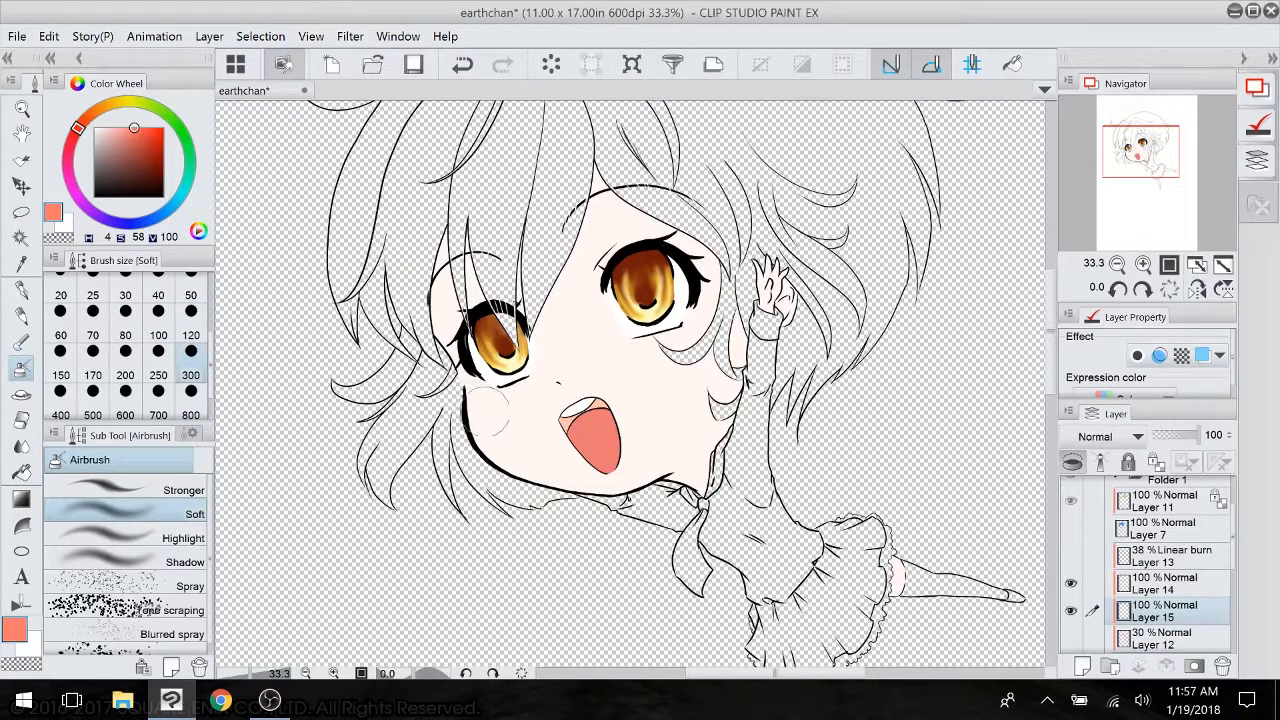
drag(728, 312, 694, 358)
mouse_move(485, 405)
mouse_down()
mouse_move(478, 420)
mouse_move(495, 430)
mouse_move(482, 445)
mouse_up()
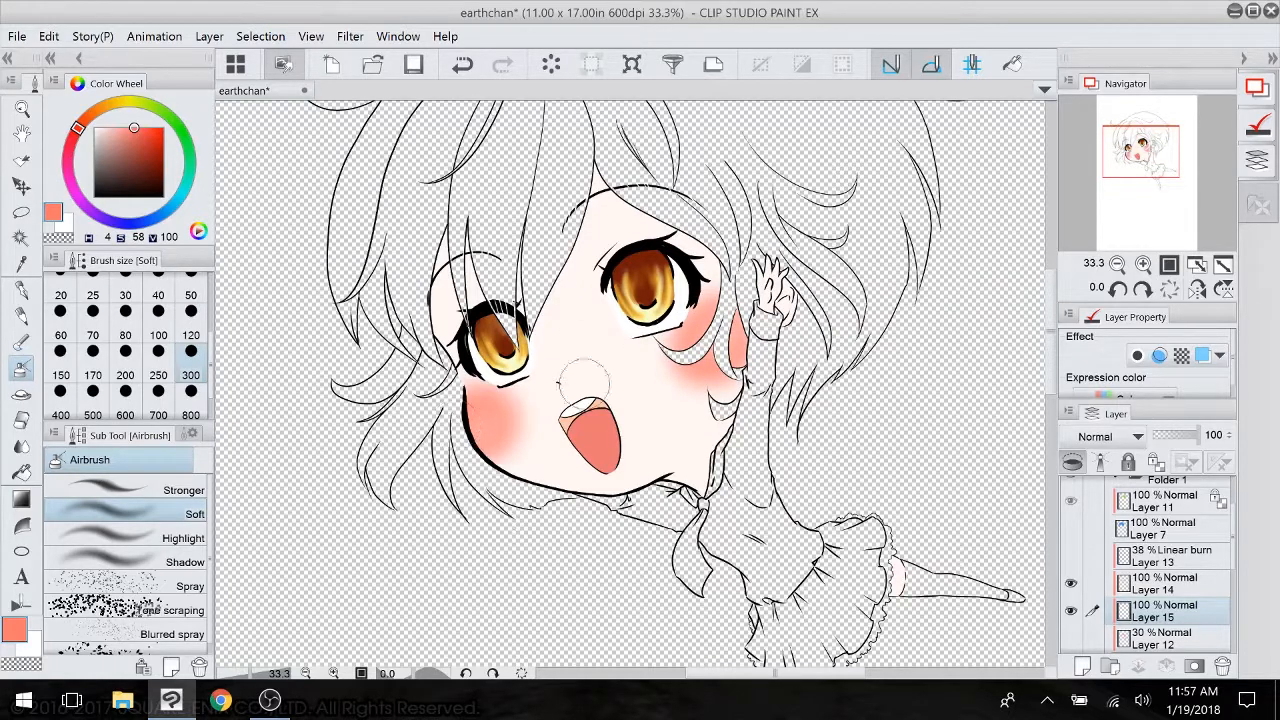
drag(792, 318, 796, 308)
drag(796, 460, 762, 460)
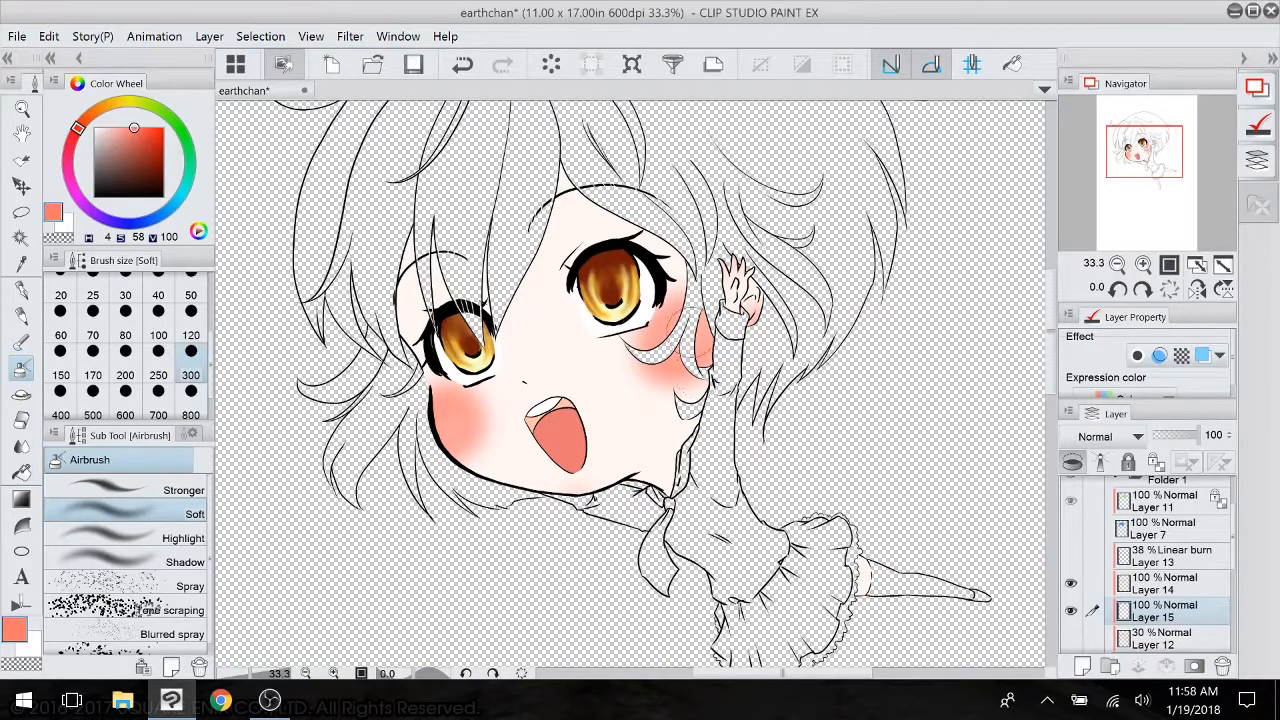
- Dab blush on the nose with the Soft airbrush at size 120 and soften it with the Blend tool at size 120
click(191, 325)
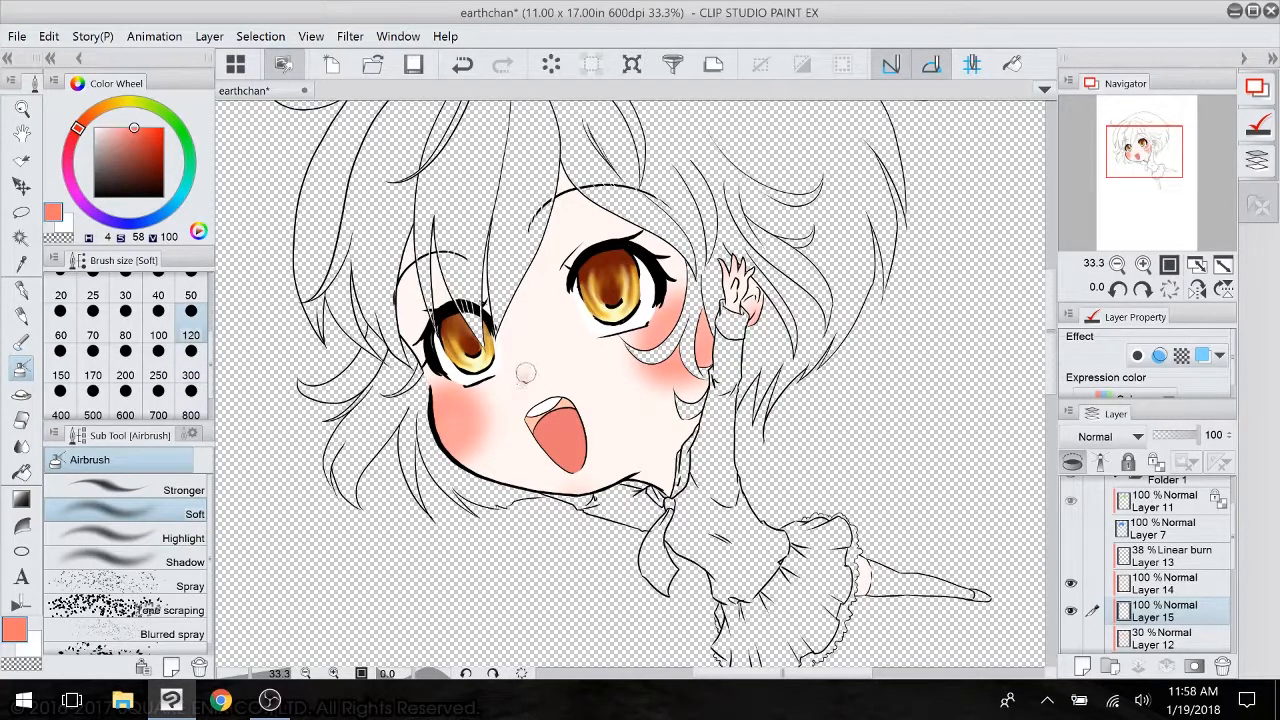
click(525, 376)
click(22, 446)
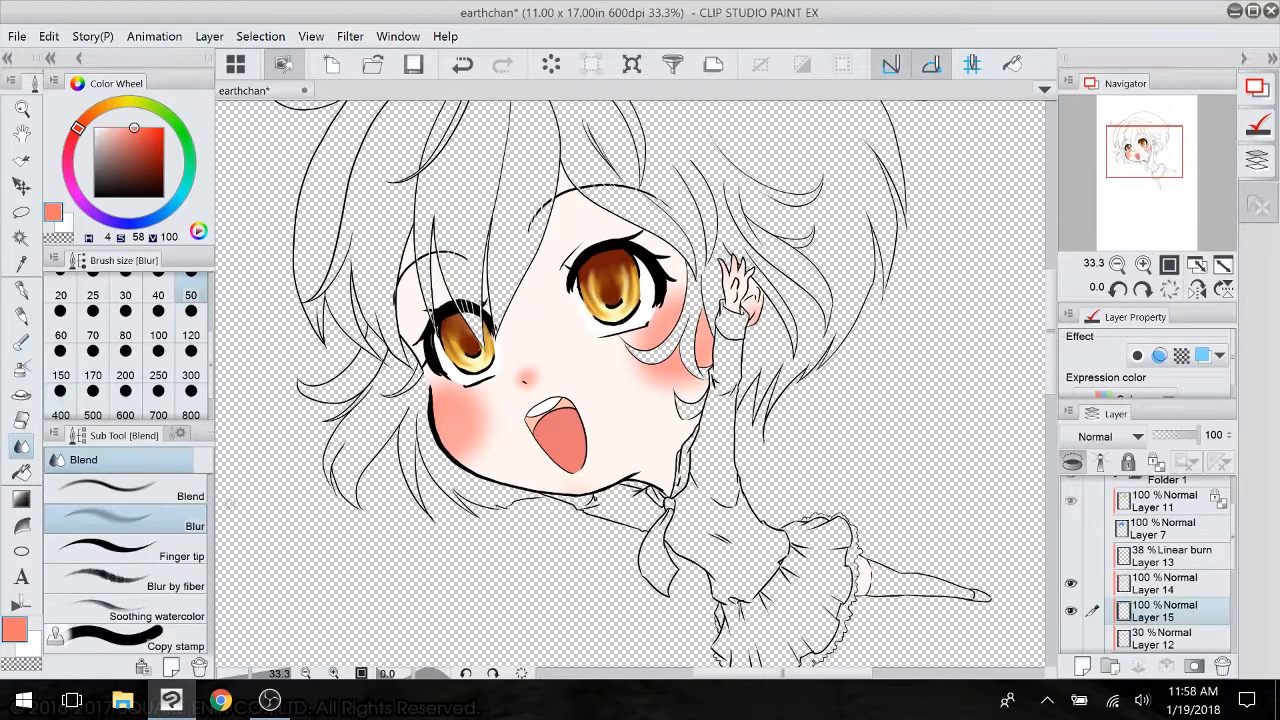
click(130, 490)
click(191, 330)
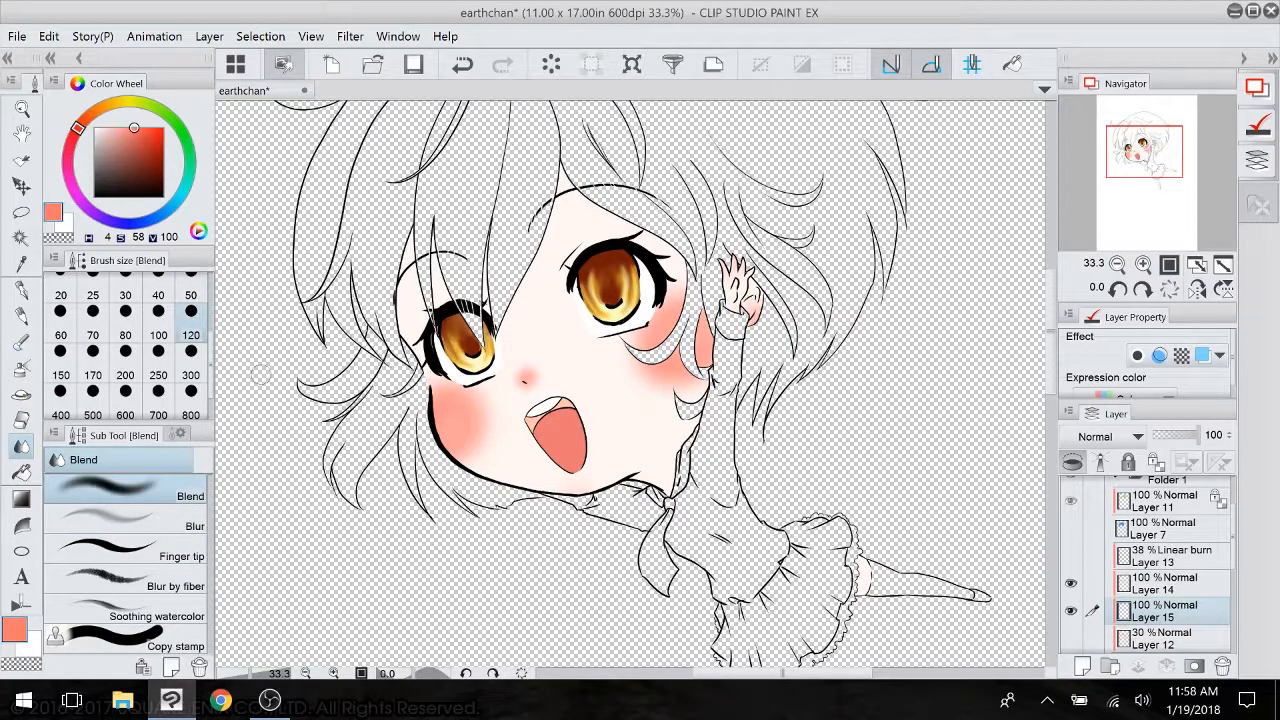
mouse_move(537, 370)
mouse_down()
mouse_move(525, 373)
mouse_move(527, 322)
mouse_up()
- Set the blush layer's blending mode to Linear burn and its opacity to 24%
click(1108, 437)
click(1106, 103)
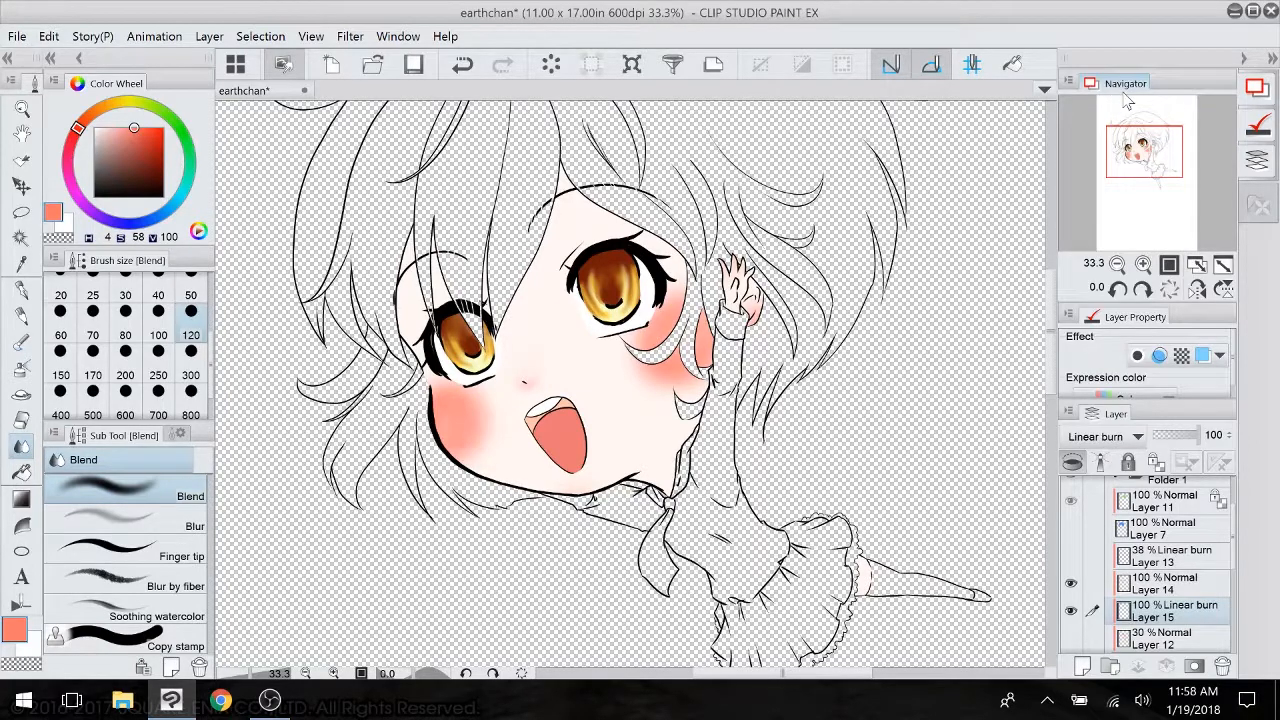
drag(1199, 437, 1160, 435)
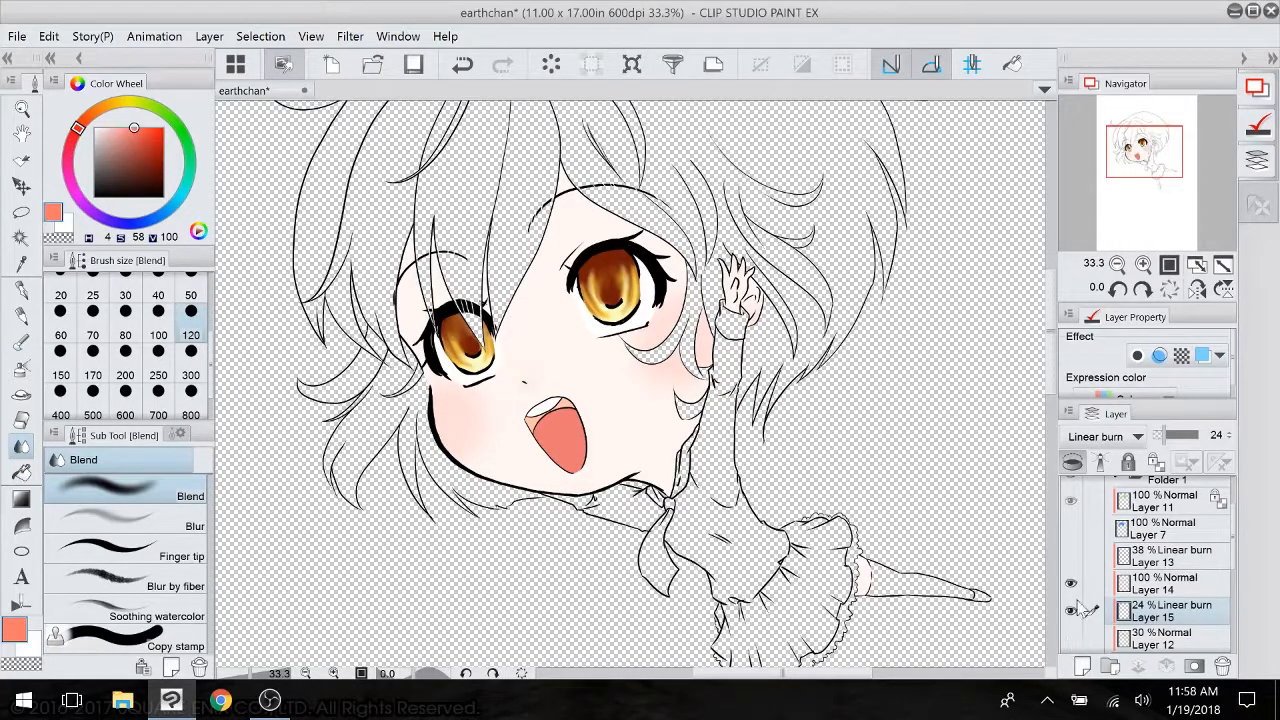
- Make the skin shading on Layer 13 and Layer 12 visible
click(1071, 556)
drag(690, 400, 645, 340)
scroll(1170, 565, down, 2)
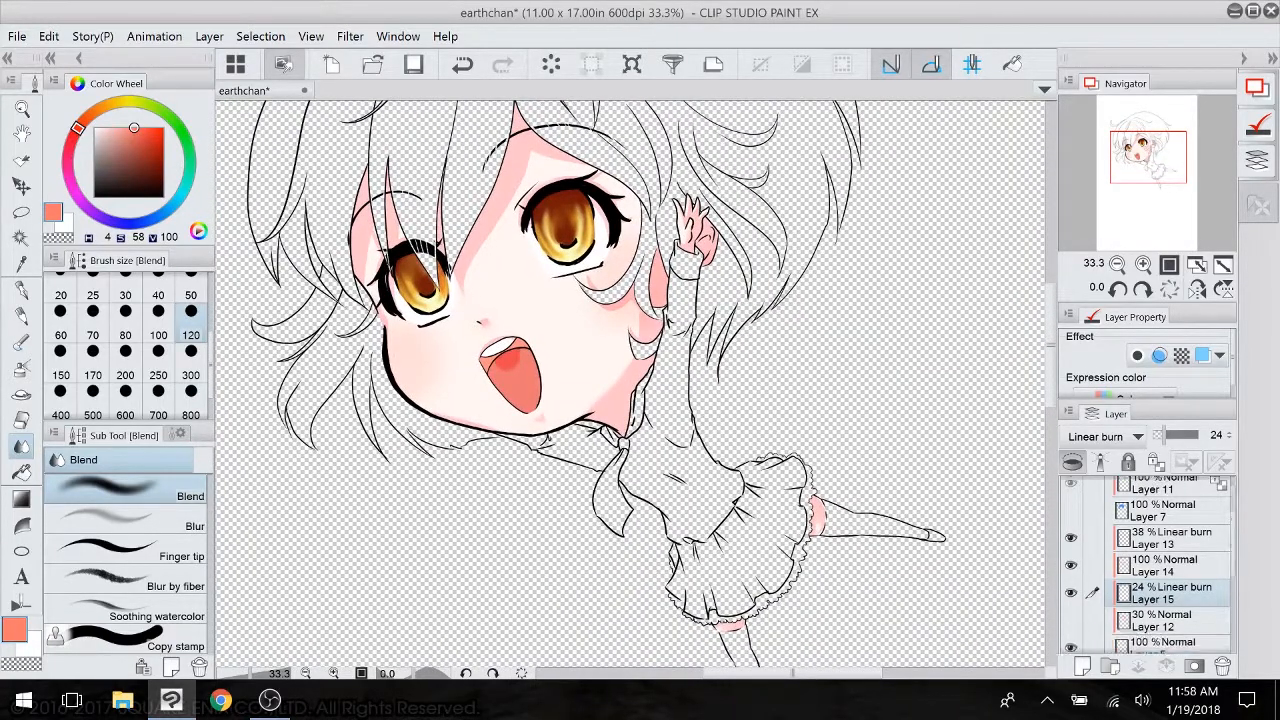
click(1071, 594)
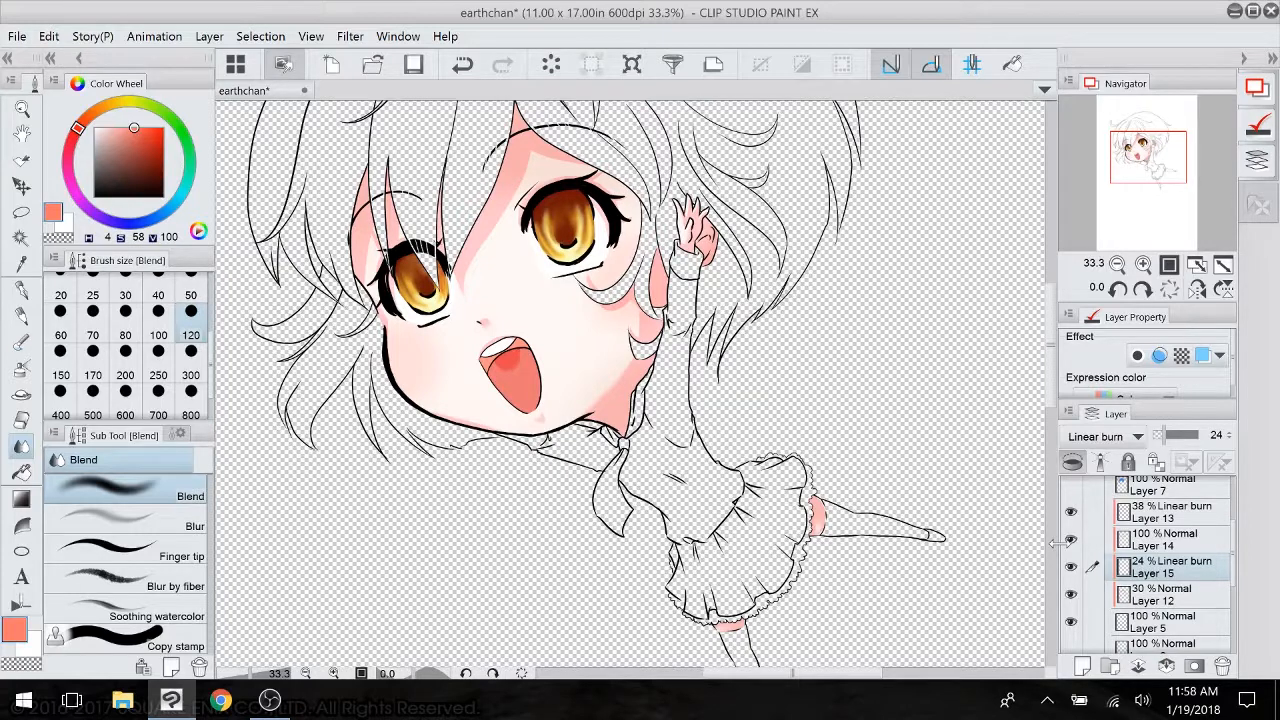
- Toggle the visibility of Layer 15 and Layer 14 to check what each contributes to the face
click(1071, 567)
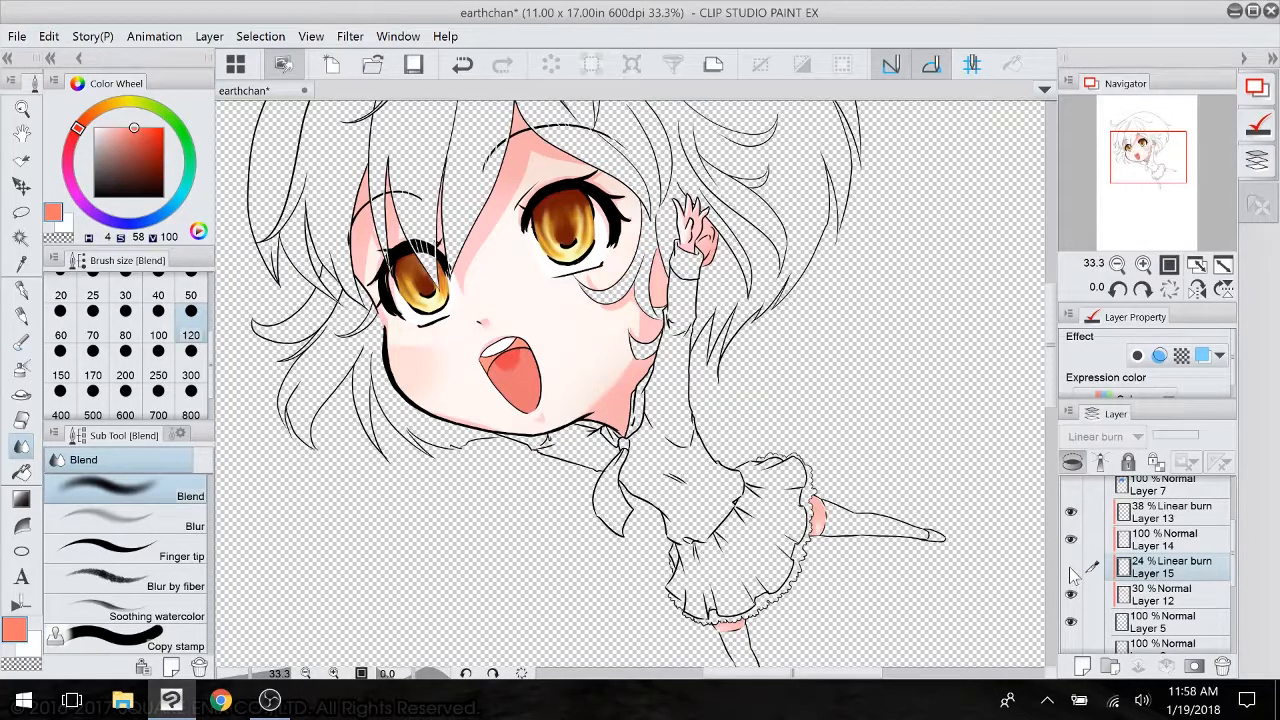
click(1071, 567)
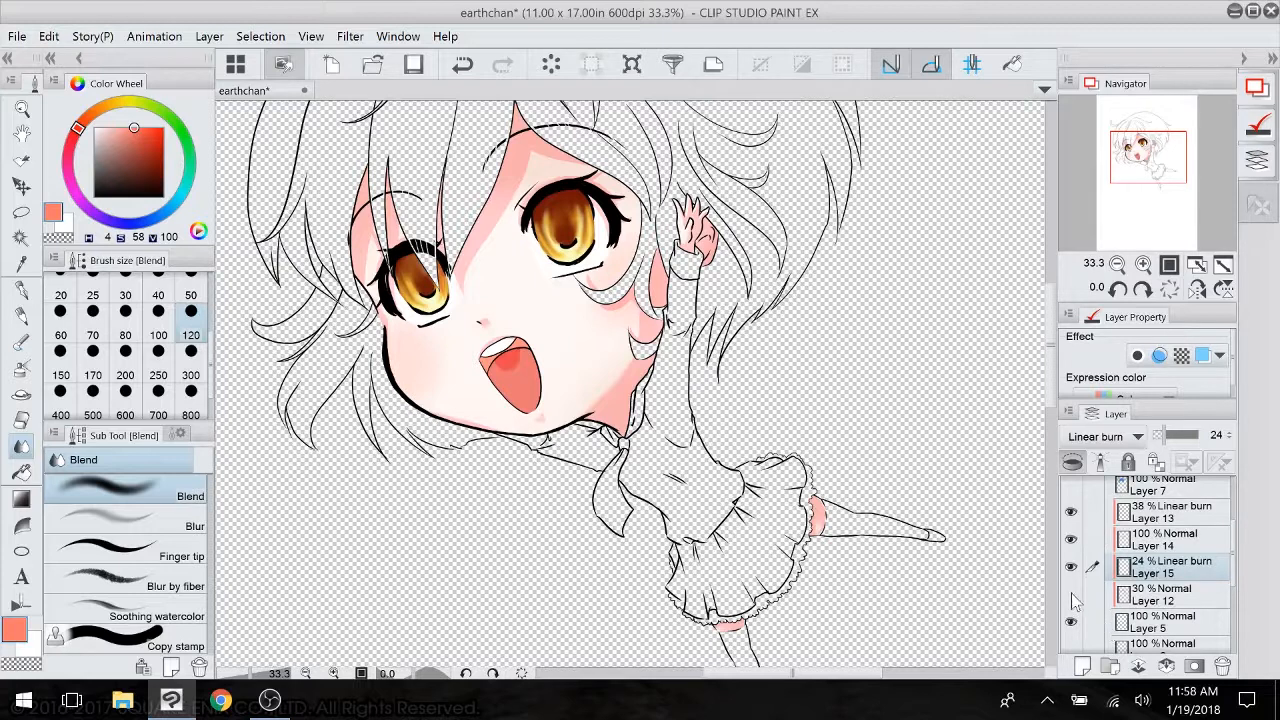
click(1071, 539)
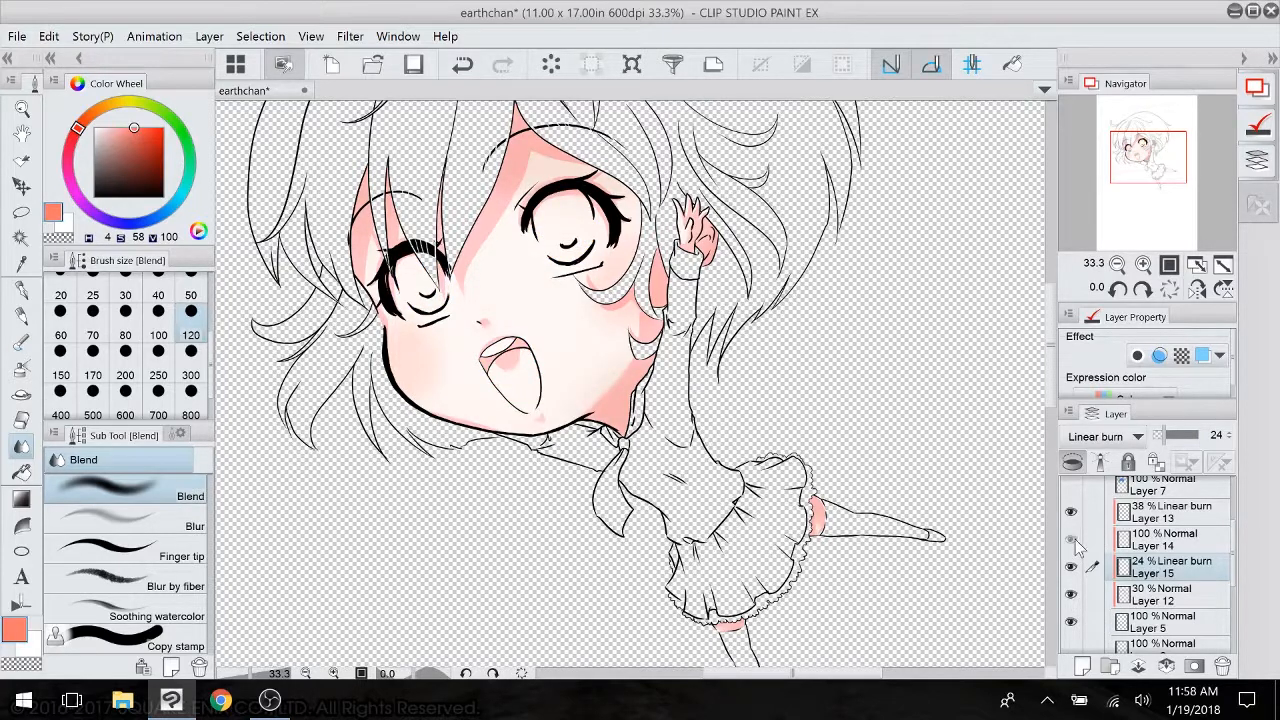
click(1071, 539)
- Hide Layer 13 and auto-select the tongue area on Layer 14, referring to the edited layer only
click(1155, 548)
click(1071, 511)
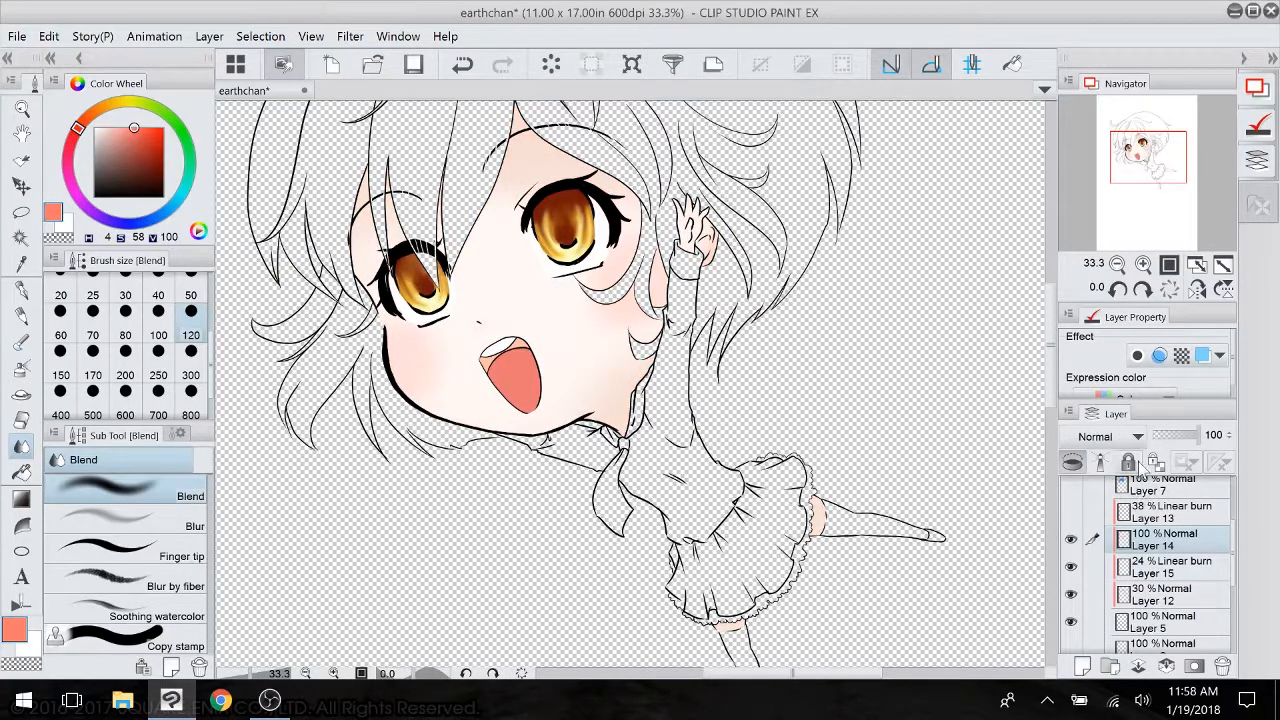
click(21, 237)
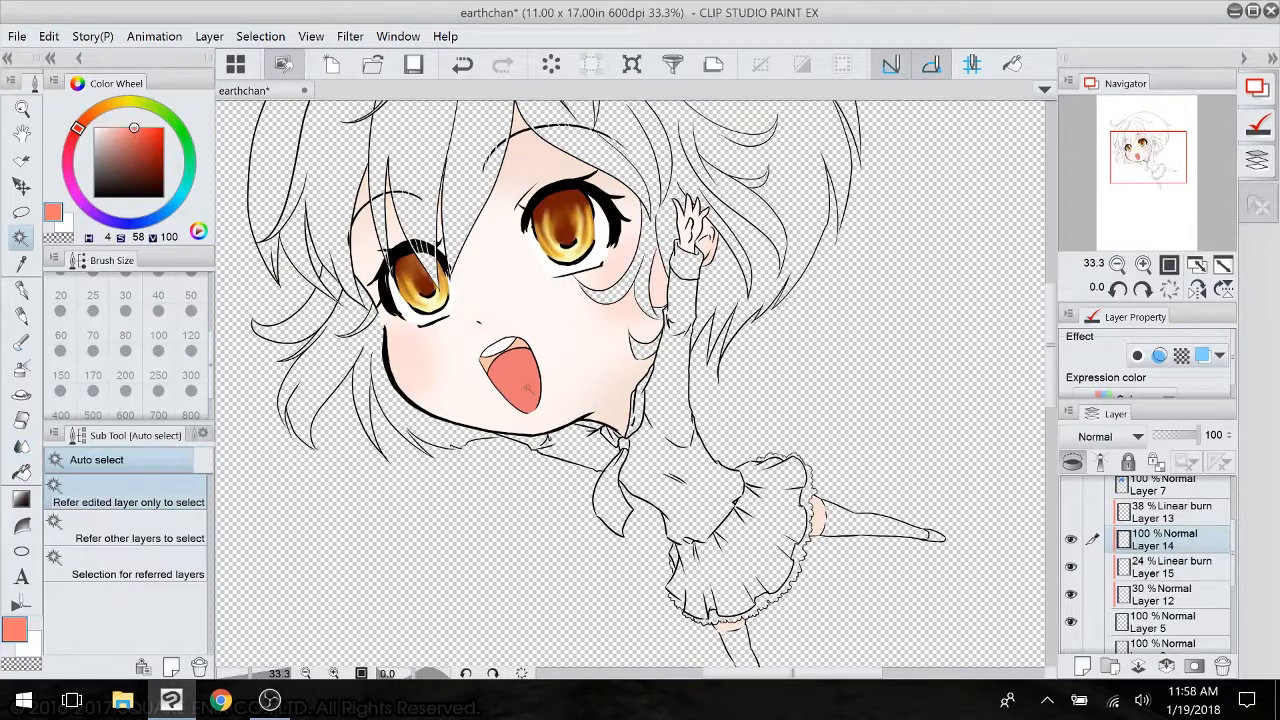
click(526, 385)
- Shade the upper part of the tongue with darker red (H 1, S 72, V 79) using the Soft airbrush at size 120
alt+click(522, 372)
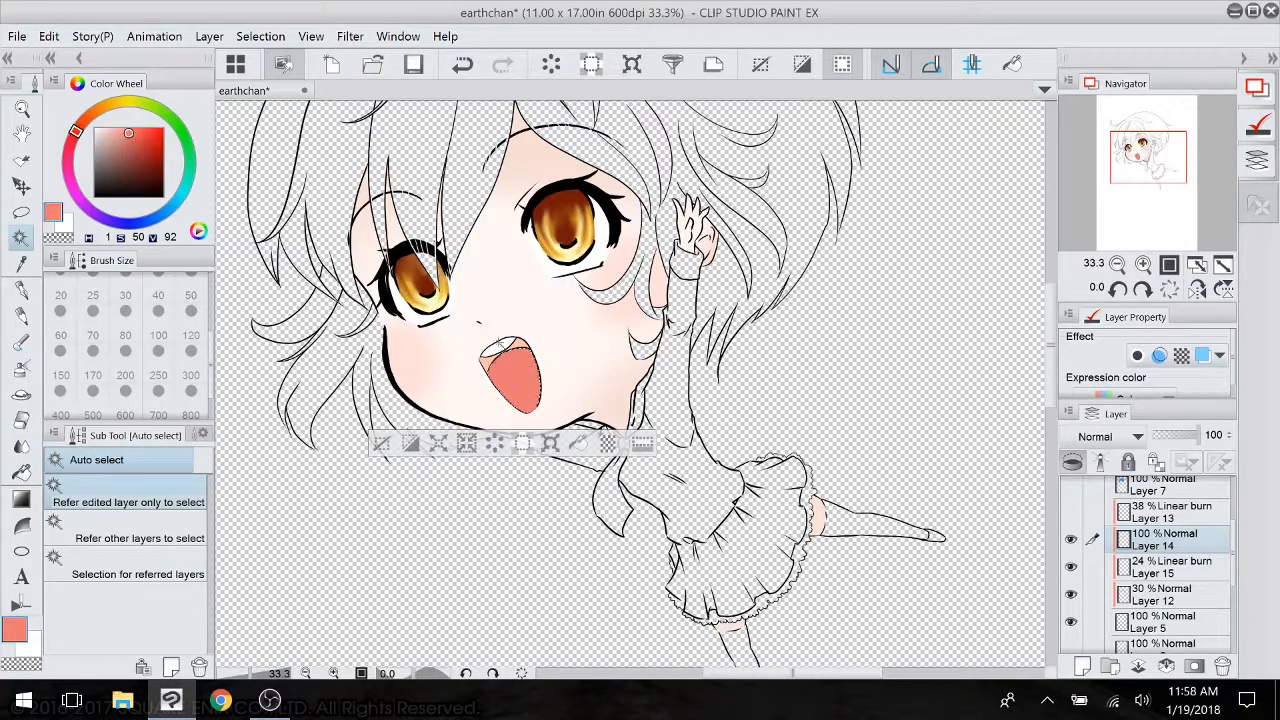
alt+click(504, 397)
click(21, 367)
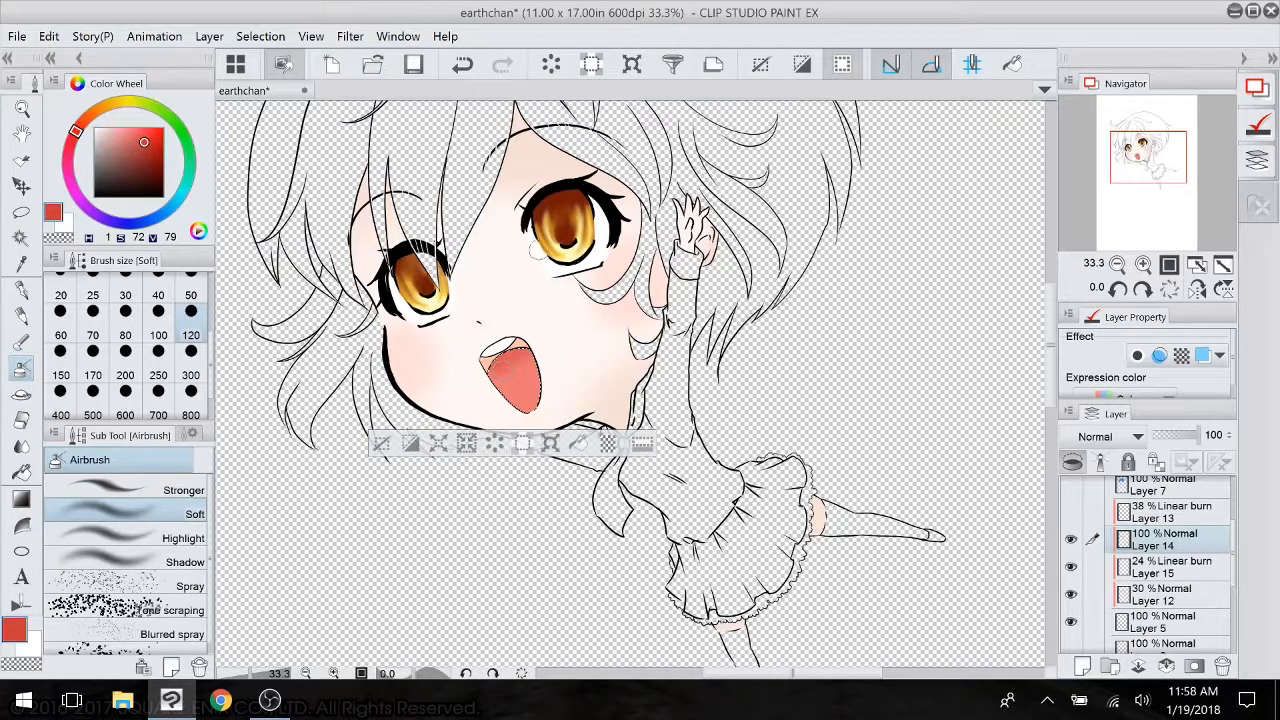
- Add a soft white highlight to the lower tongue with the Soft airbrush at size 300 and clear the selection
alt+click(514, 370)
drag(118, 136, 88, 92)
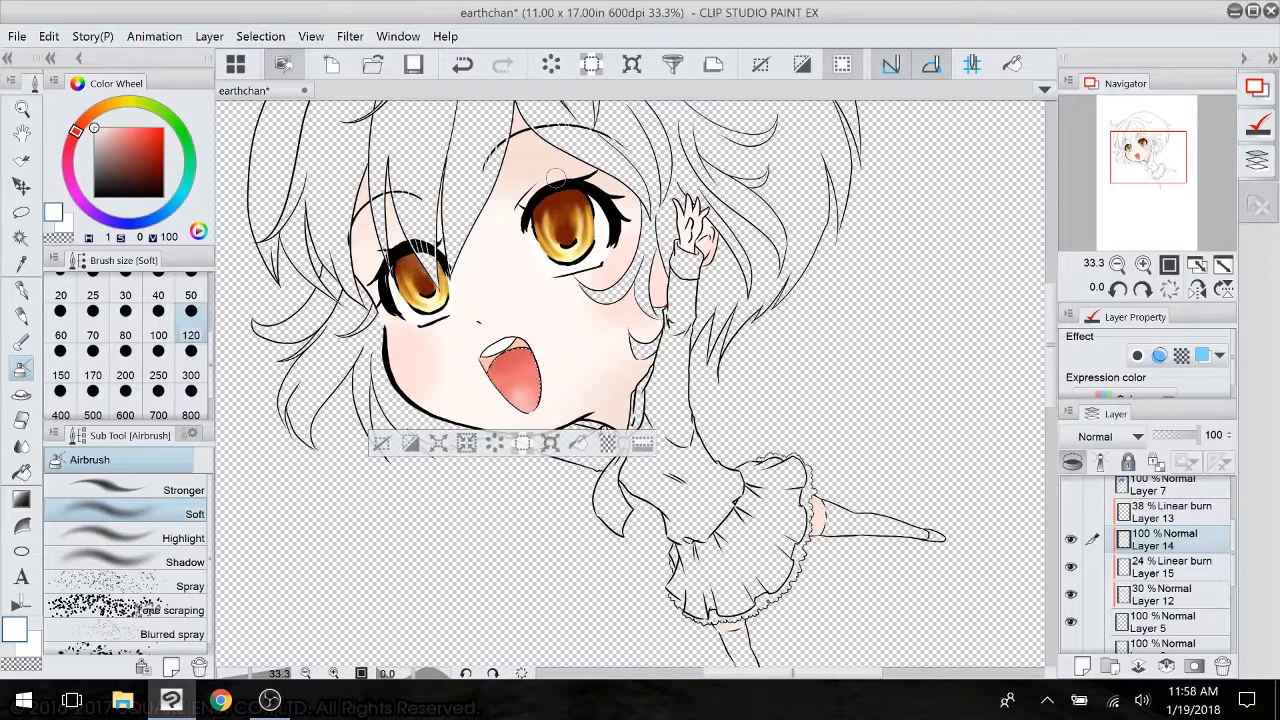
click(462, 64)
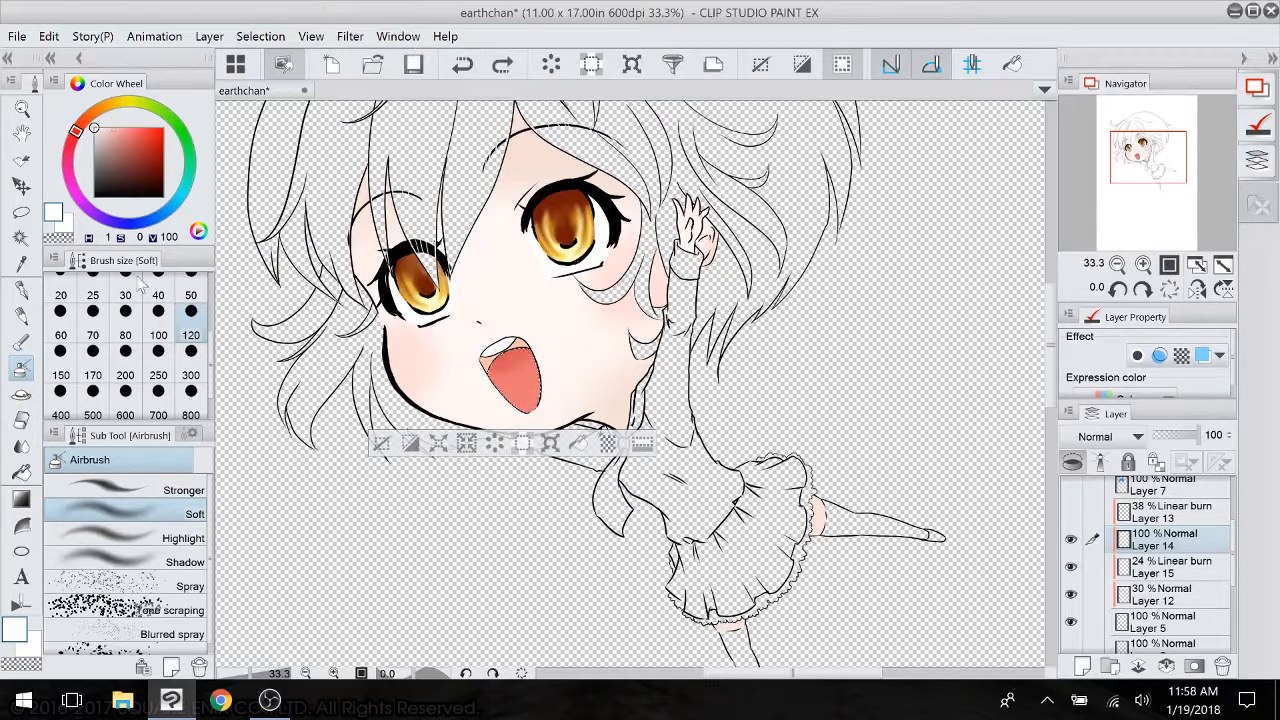
click(190, 375)
drag(500, 398, 528, 408)
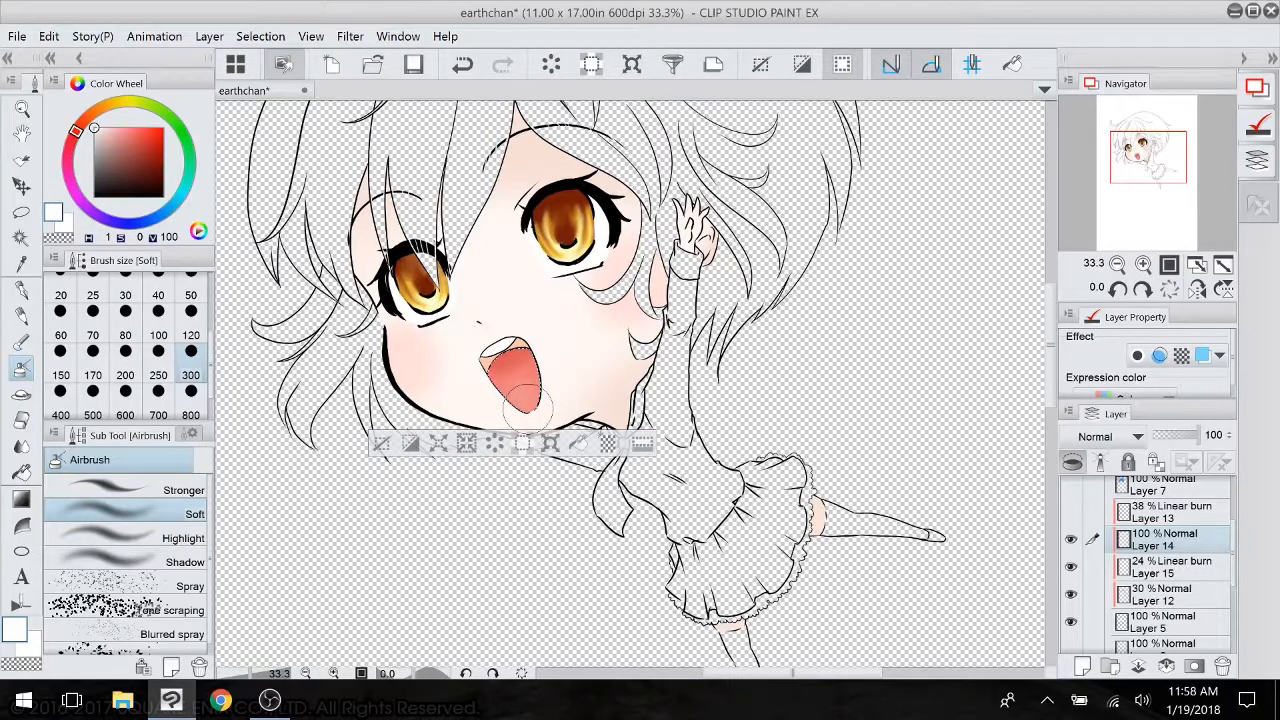
key(ctrl+d)
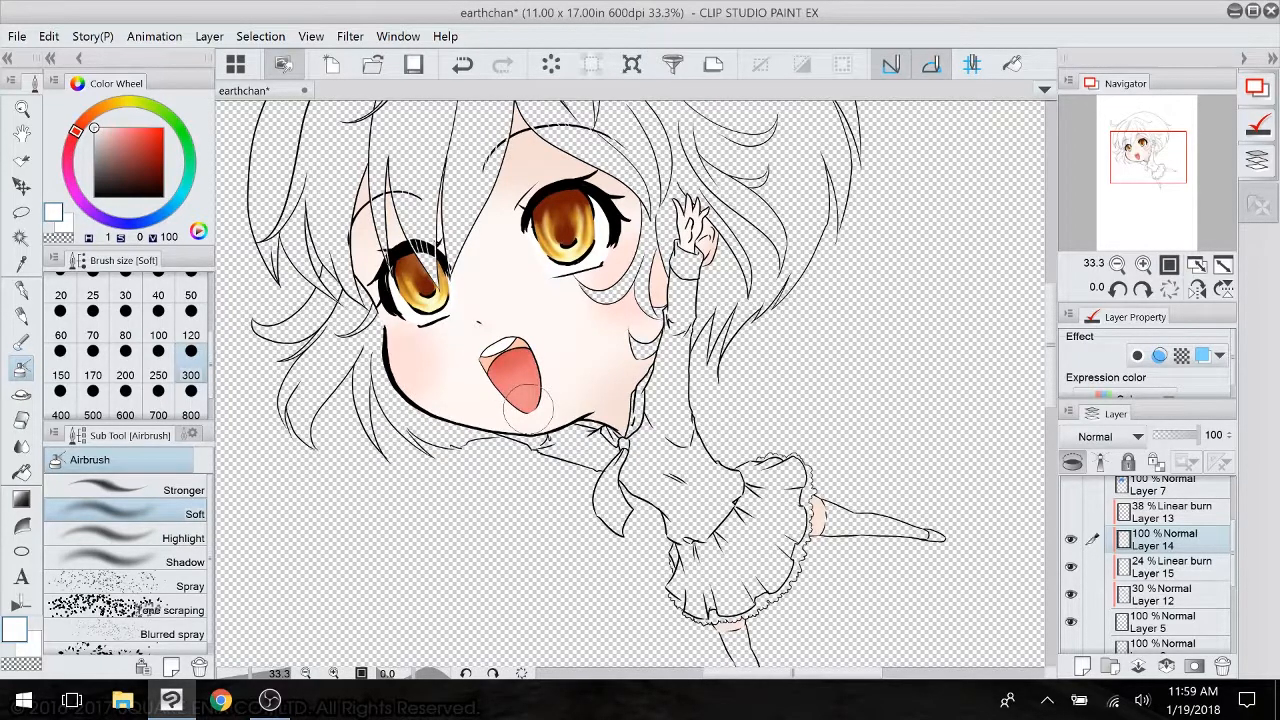
- Show Layer 13, set Layer 12's opacity to 35%, and set Layer 13's opacity to 36%
click(1185, 596)
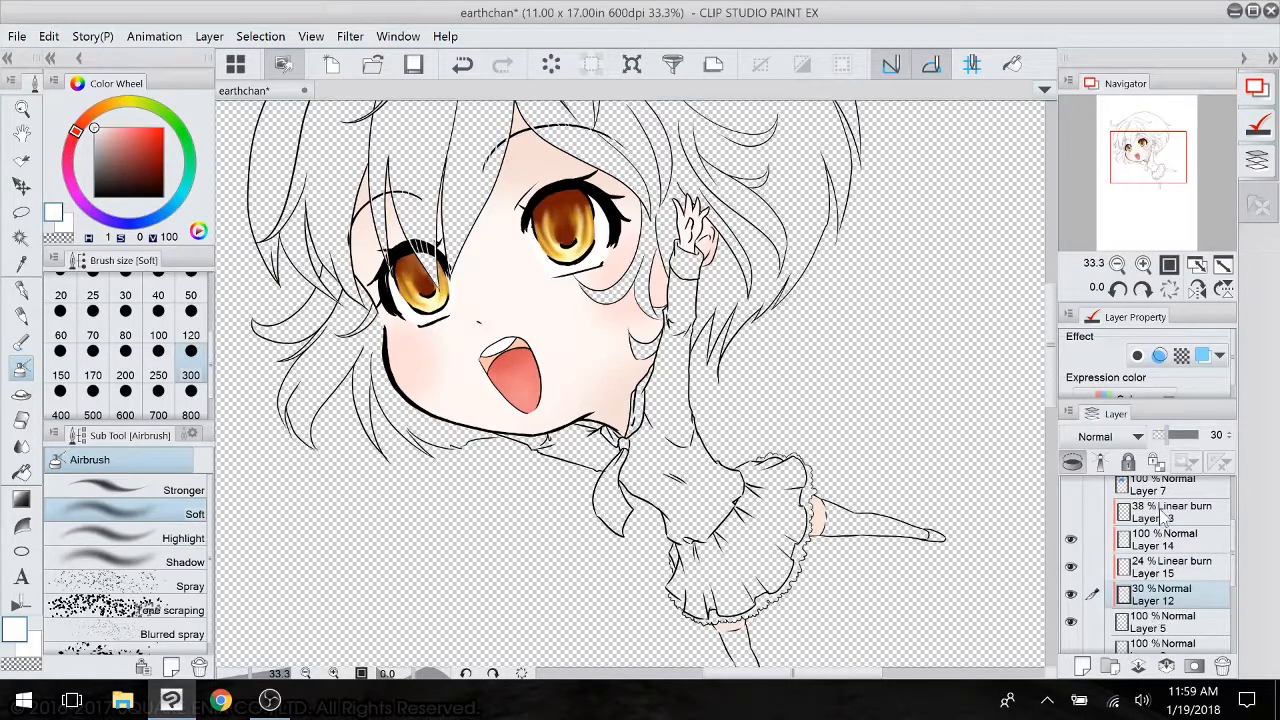
mouse_move(1176, 443)
mouse_down()
mouse_move(1194, 441)
mouse_move(1172, 442)
mouse_up()
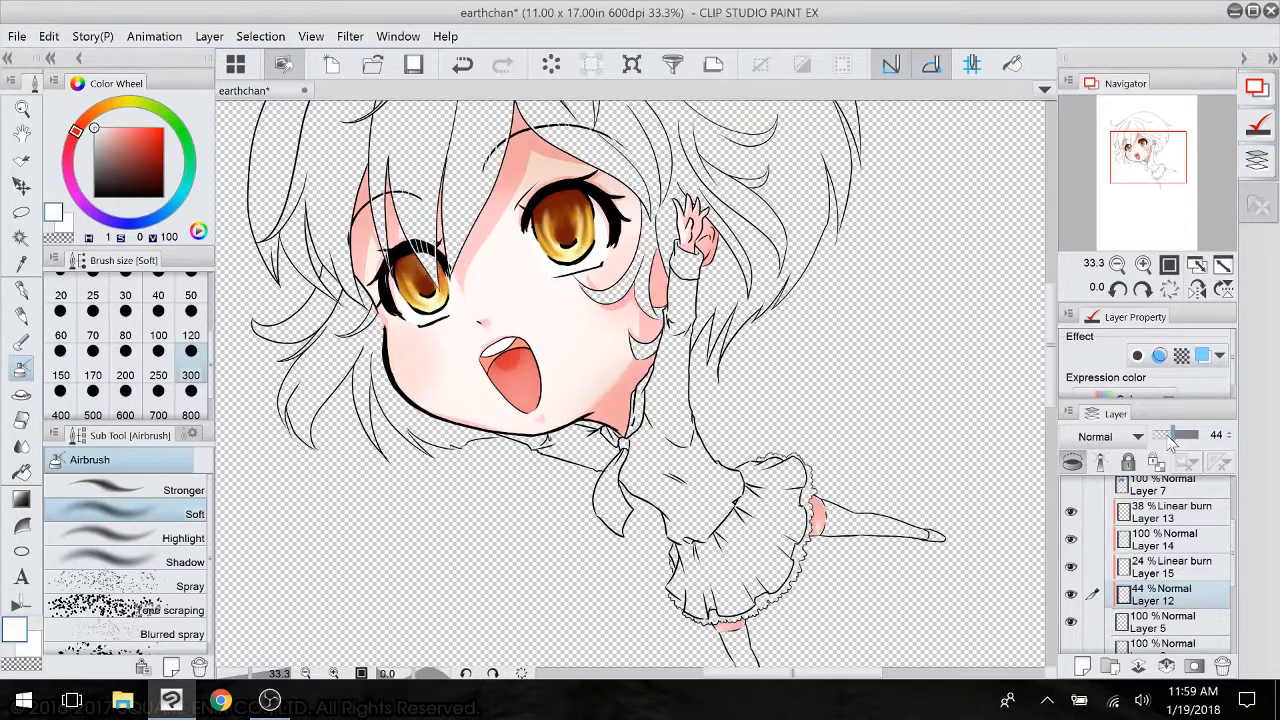
drag(640, 400, 632, 443)
right_click(1171, 511)
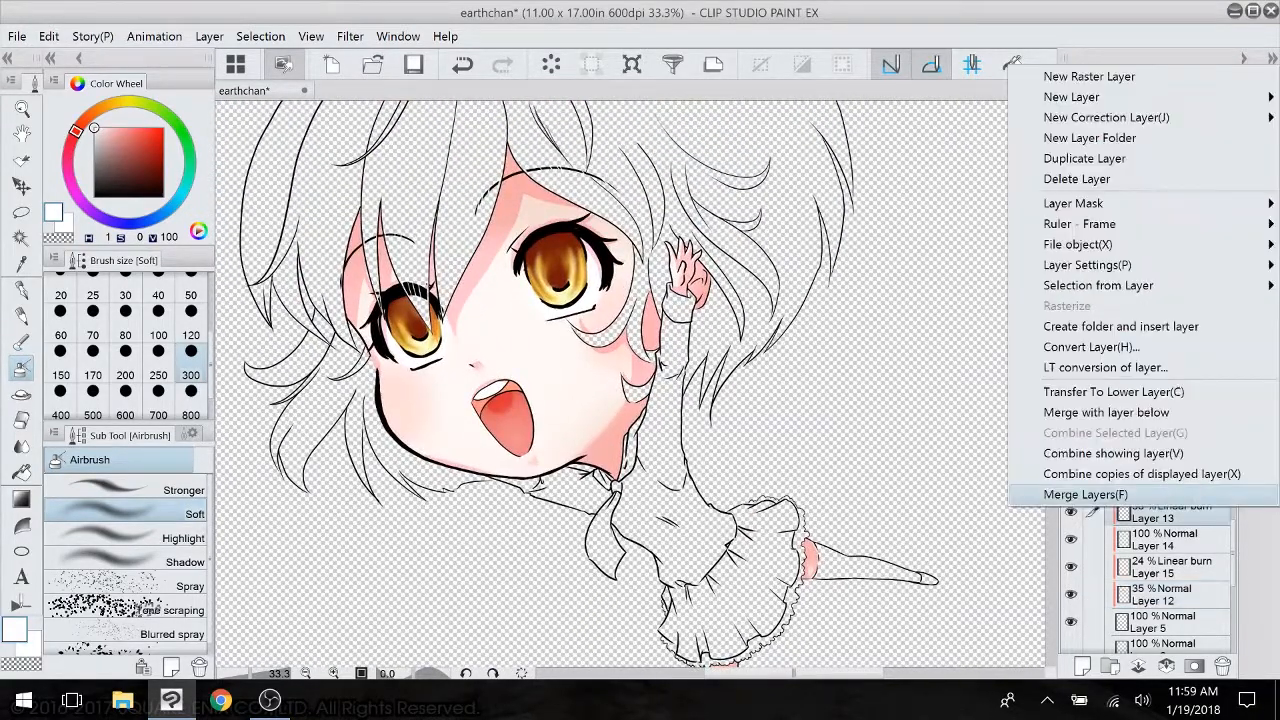
key(Escape)
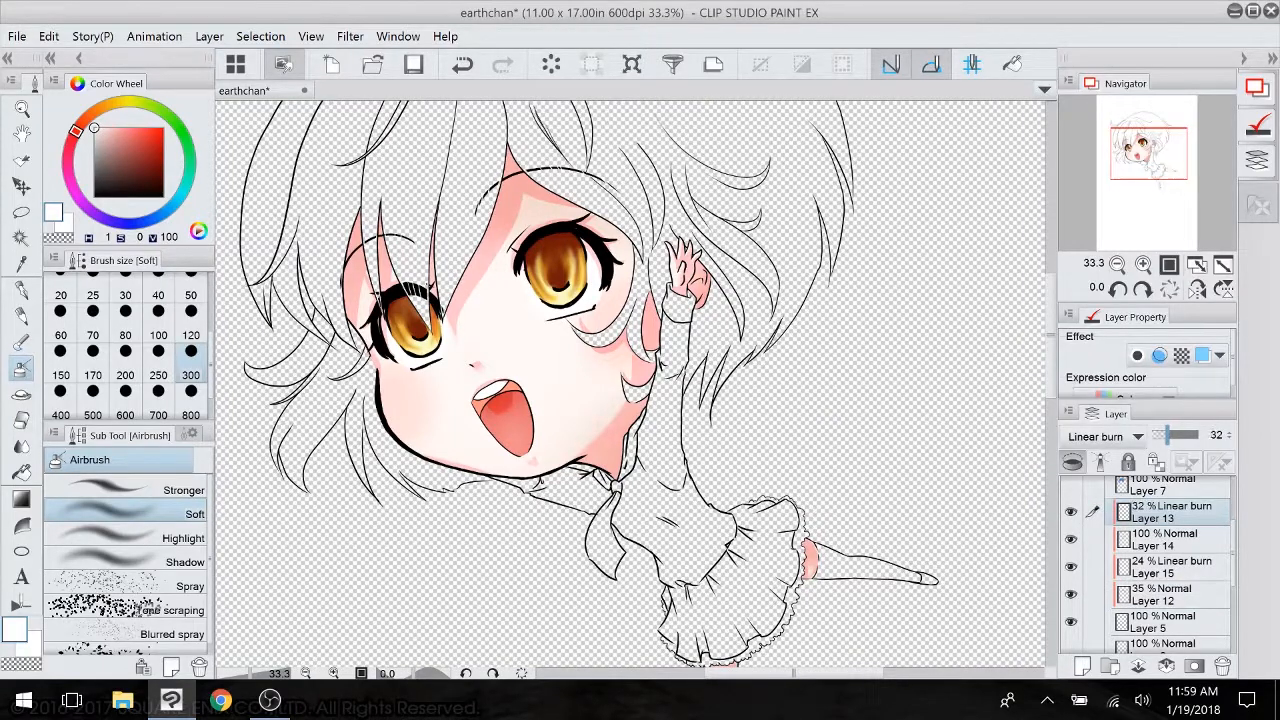
drag(1167, 436, 1168, 436)
- Soften the Layer 13 skin shading around the cheek and jaw with the Soft eraser at size 170
click(22, 420)
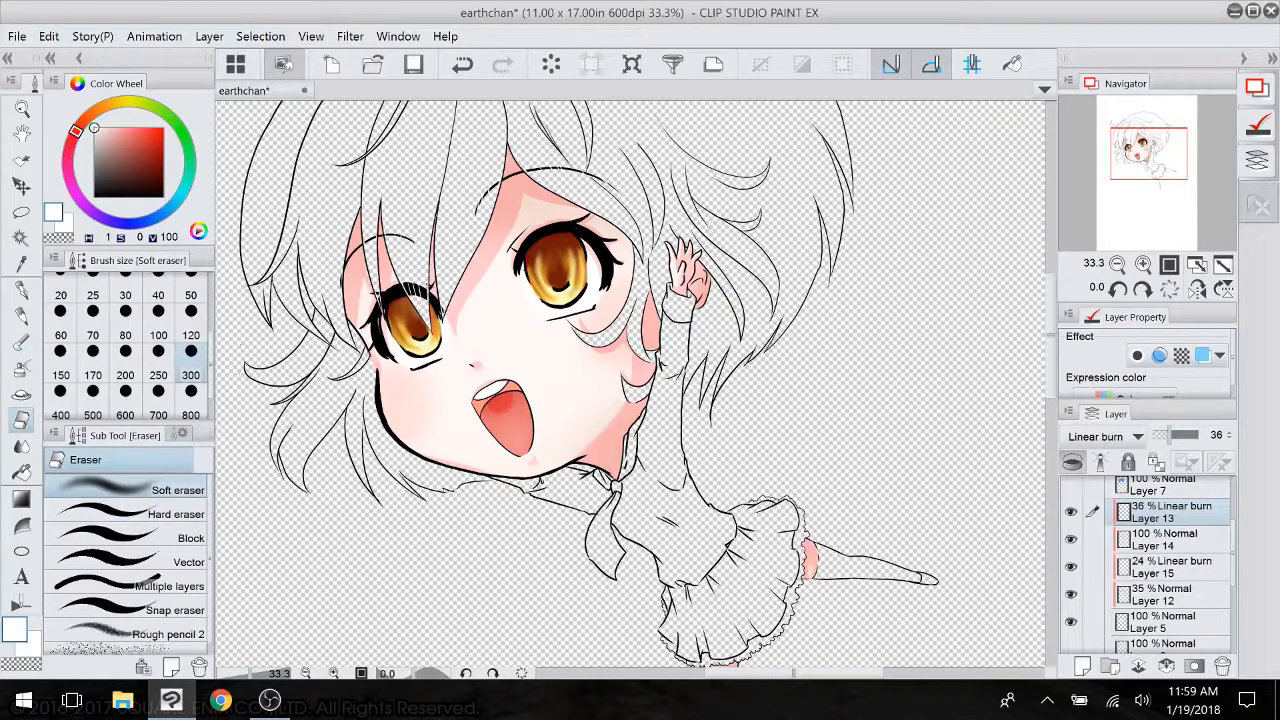
click(92, 360)
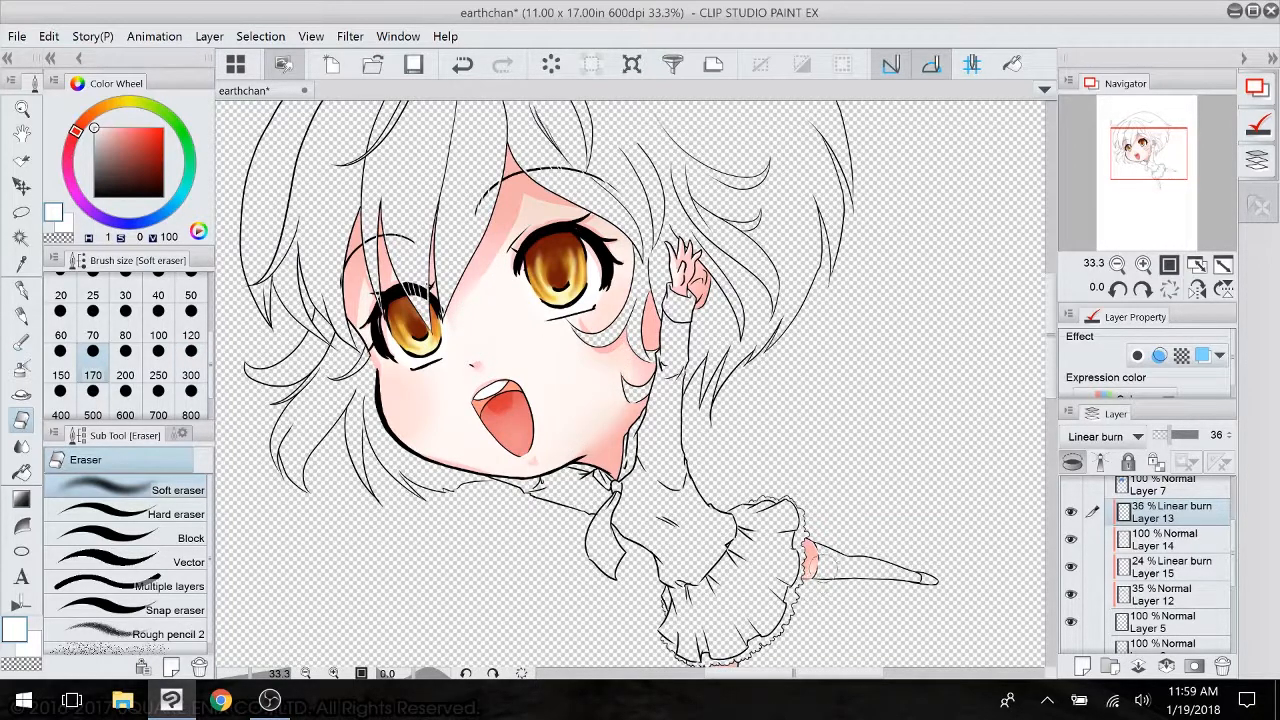
drag(828, 535, 785, 452)
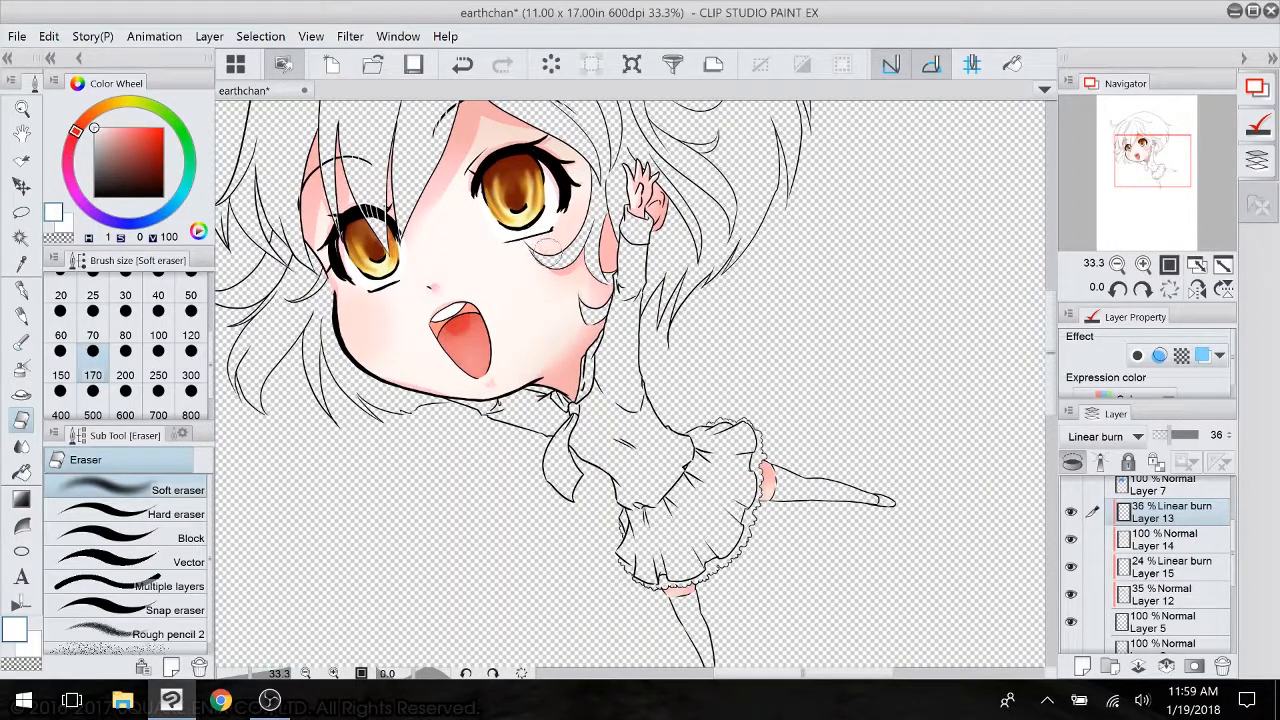
drag(493, 382, 490, 446)
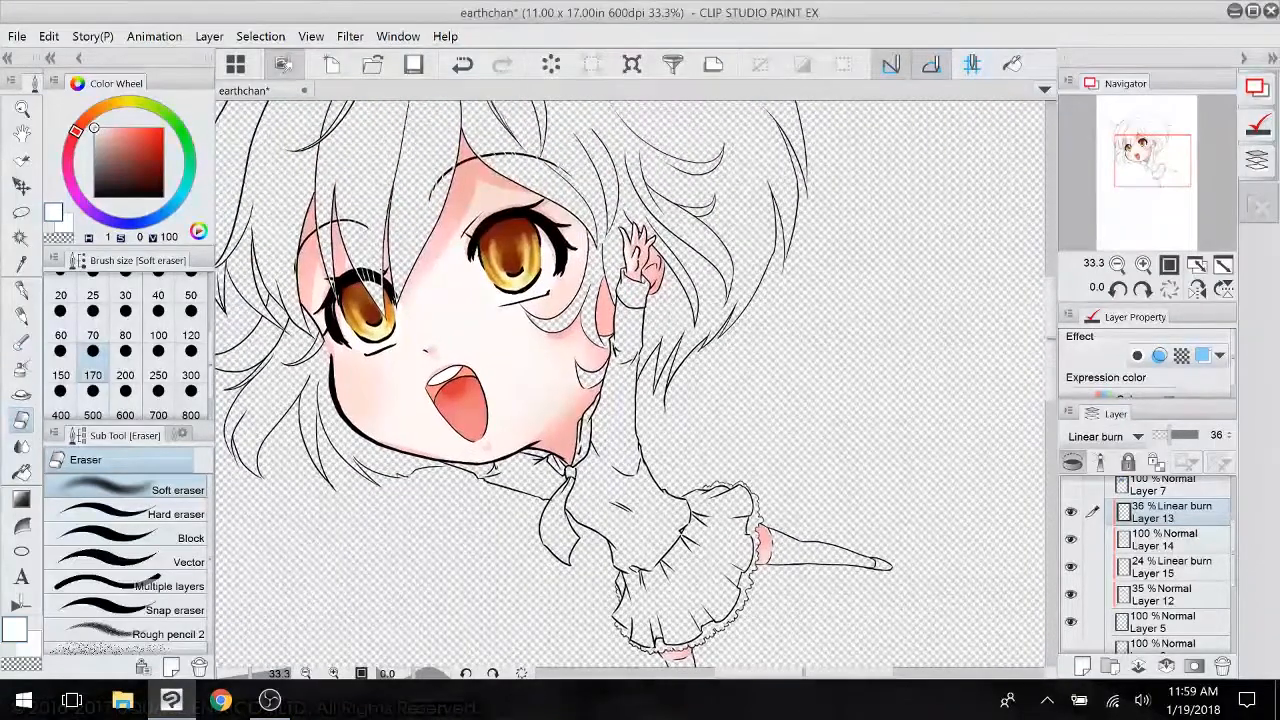
drag(577, 353, 581, 357)
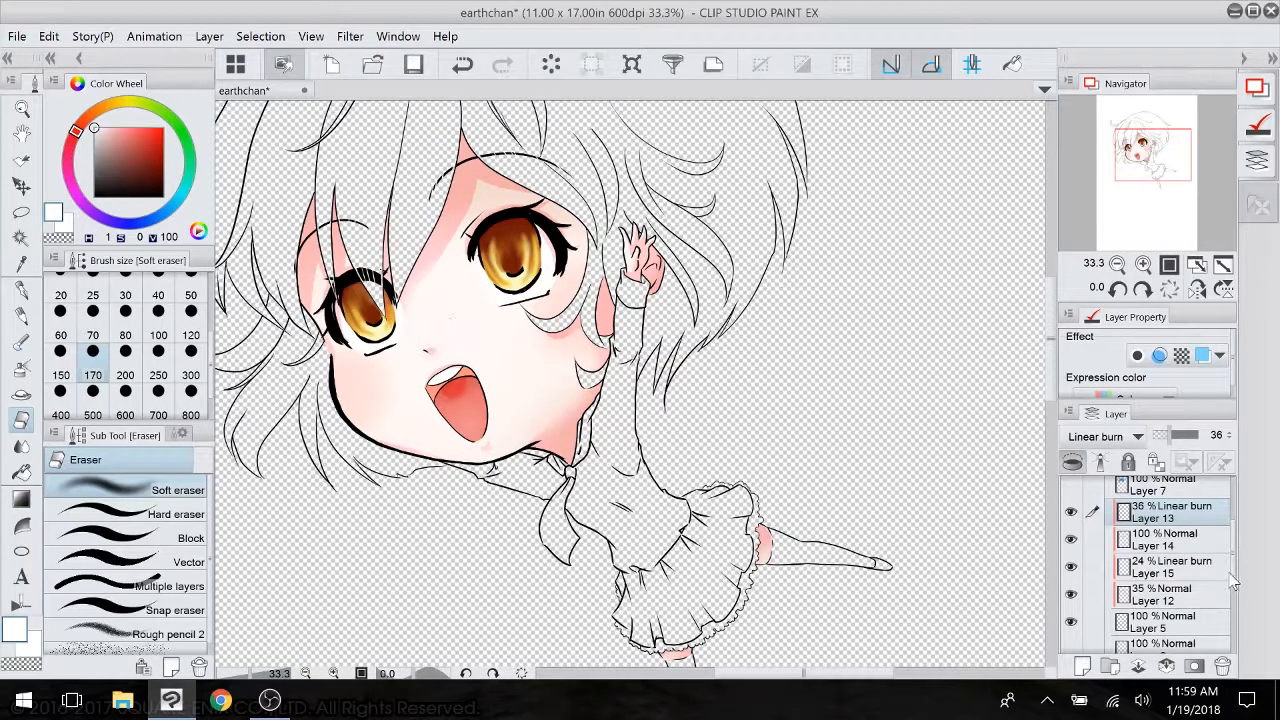
- Add a new clipped layer above Layer 7, show the blue hair base on Layer 7, and hide Layer 11
drag(1236, 580, 1237, 530)
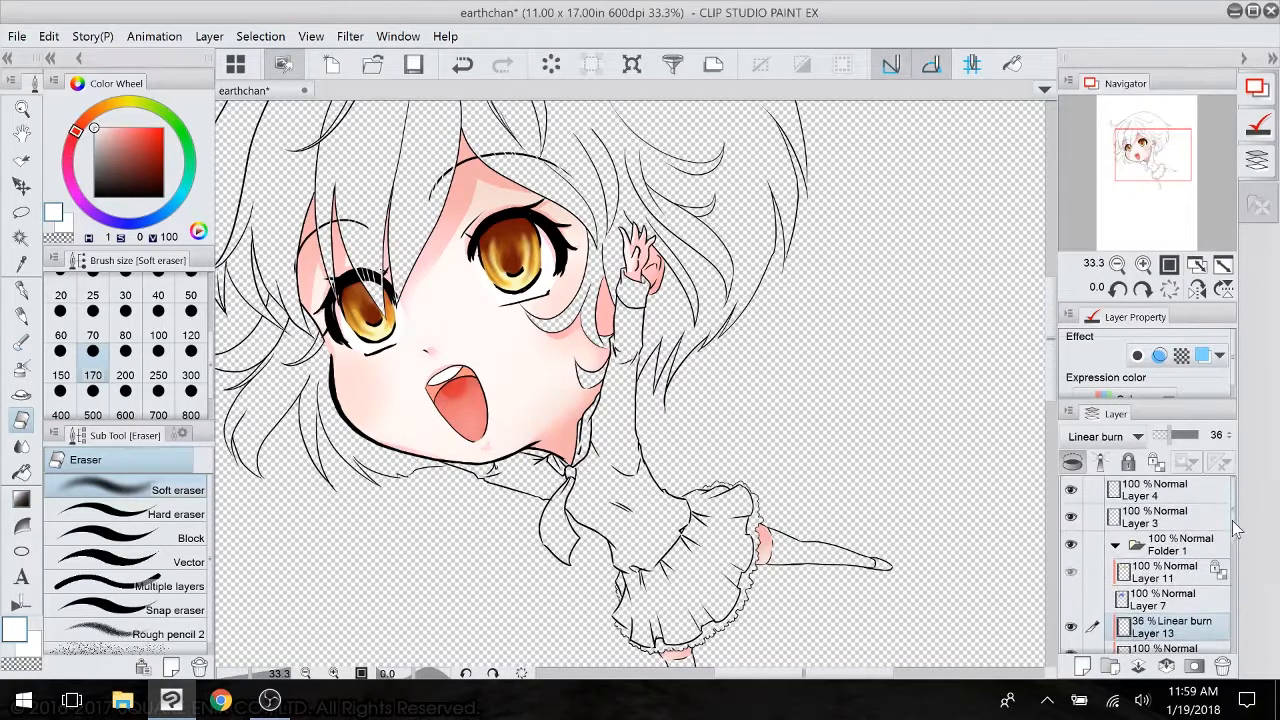
click(1074, 519)
click(1072, 518)
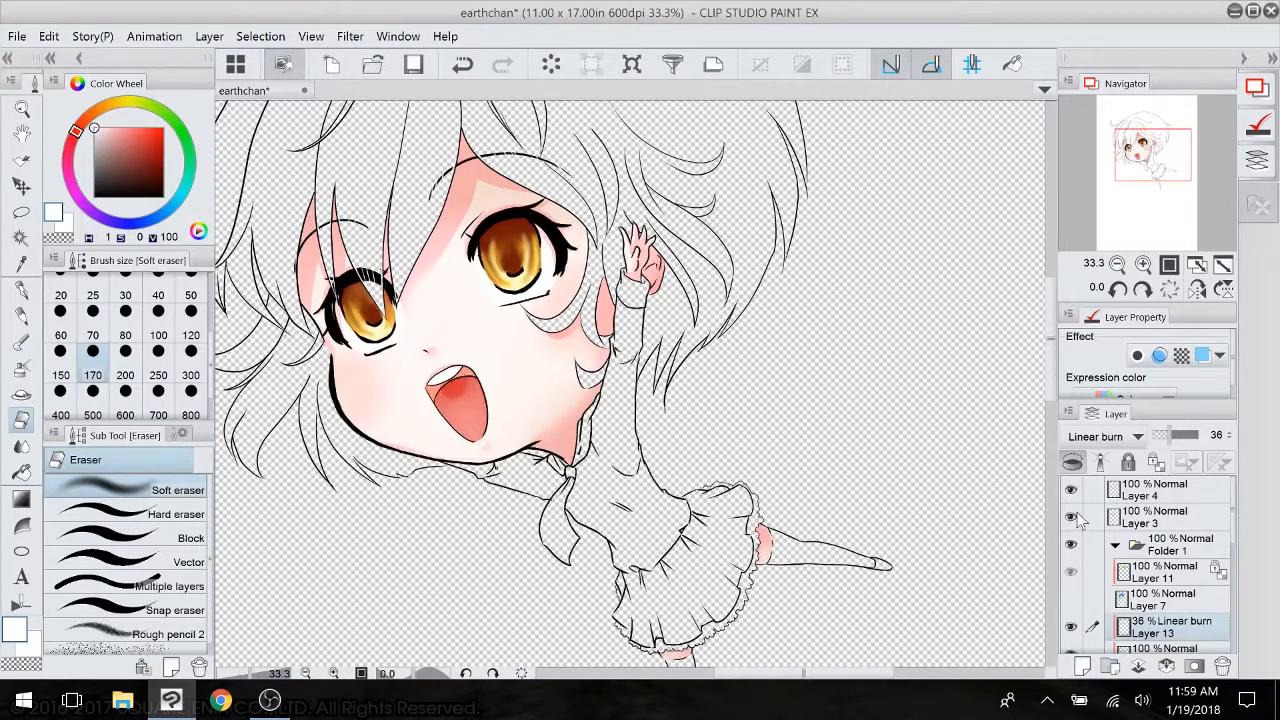
click(1150, 518)
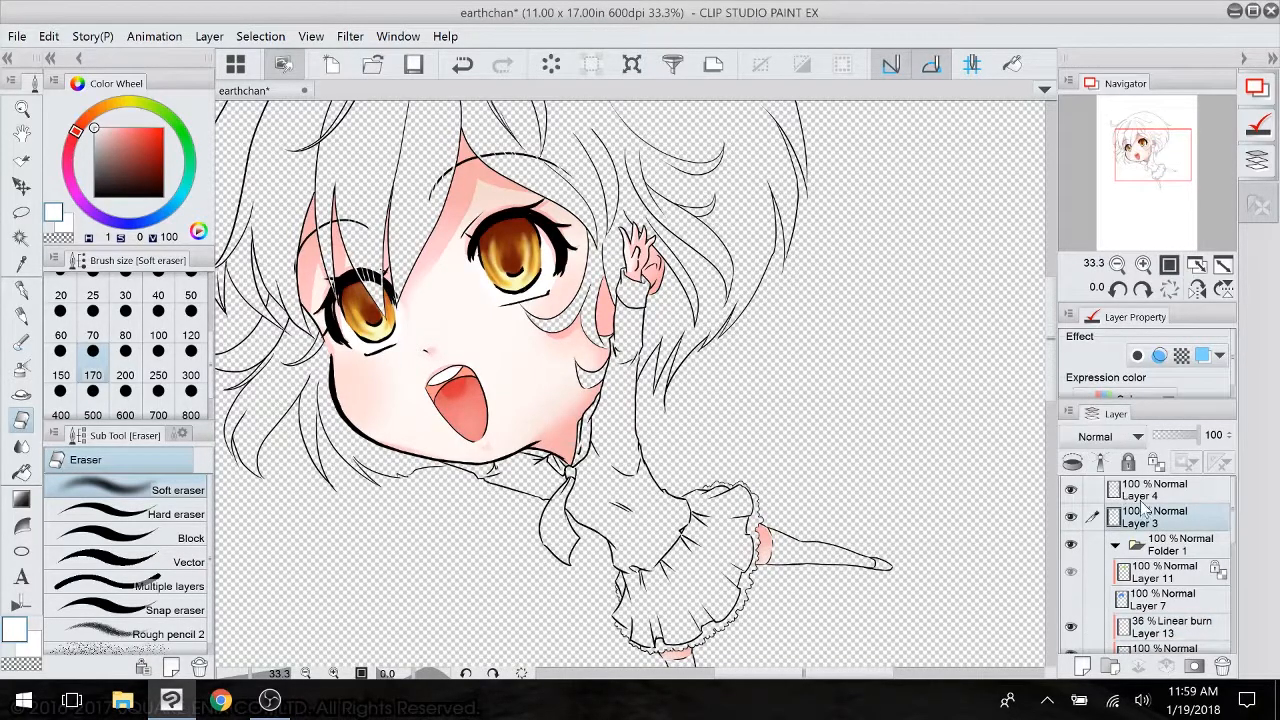
scroll(1237, 563, down, 2)
mouse_move(1233, 555)
mouse_down()
mouse_move(1232, 612)
mouse_move(1236, 555)
mouse_up()
click(1155, 540)
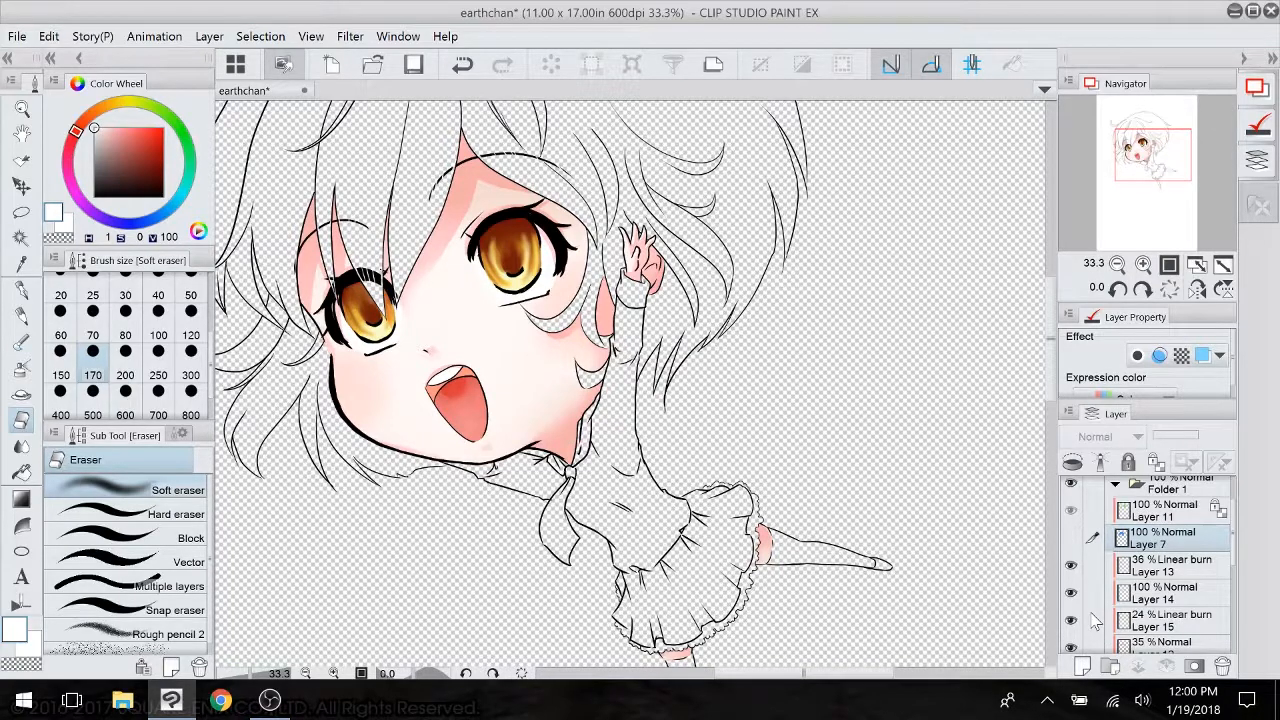
click(1082, 667)
click(1071, 567)
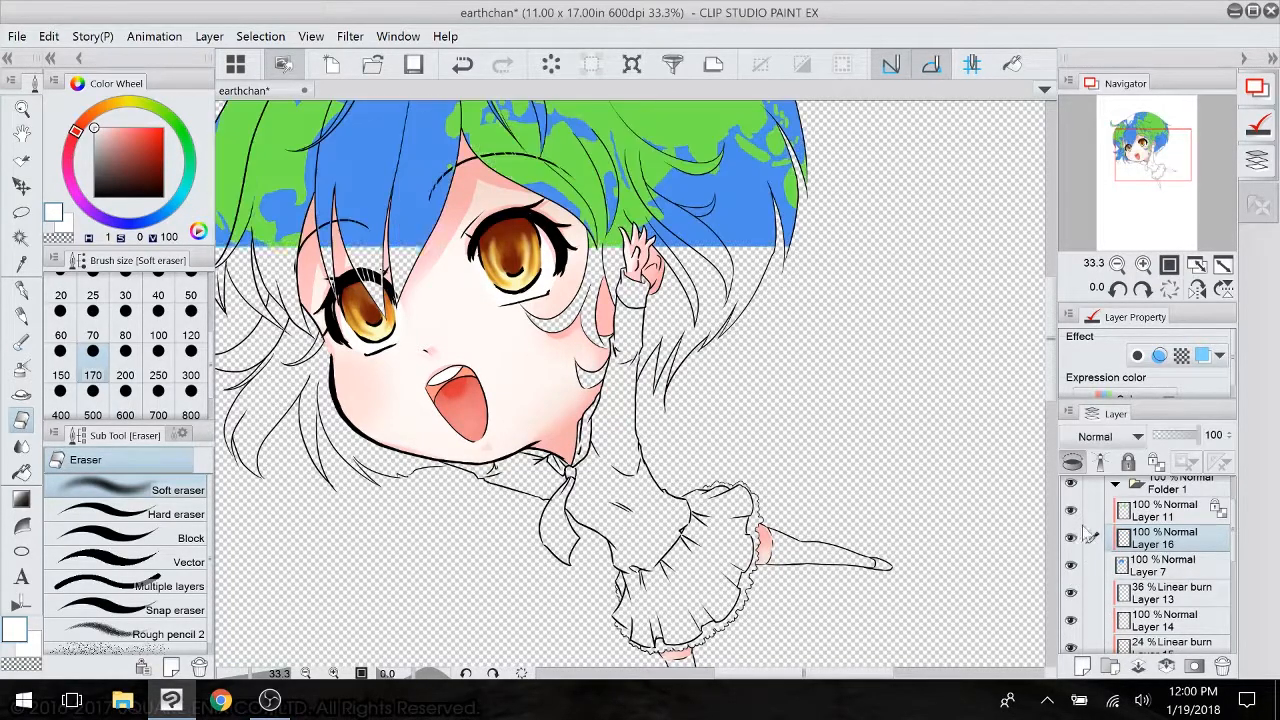
click(1071, 511)
scroll(650, 540, down, 3)
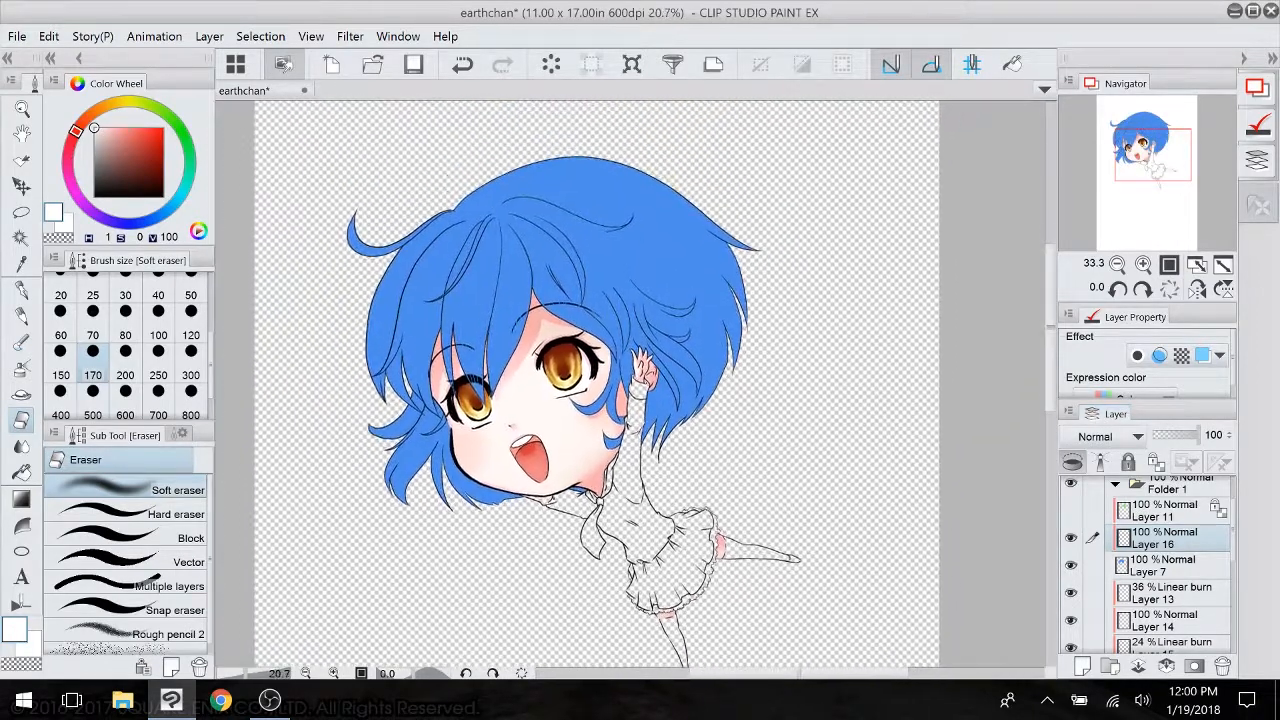
- Sample the hair's base blue and darken it to H 215, S 95, V 67
click(1163, 566)
alt+click(657, 232)
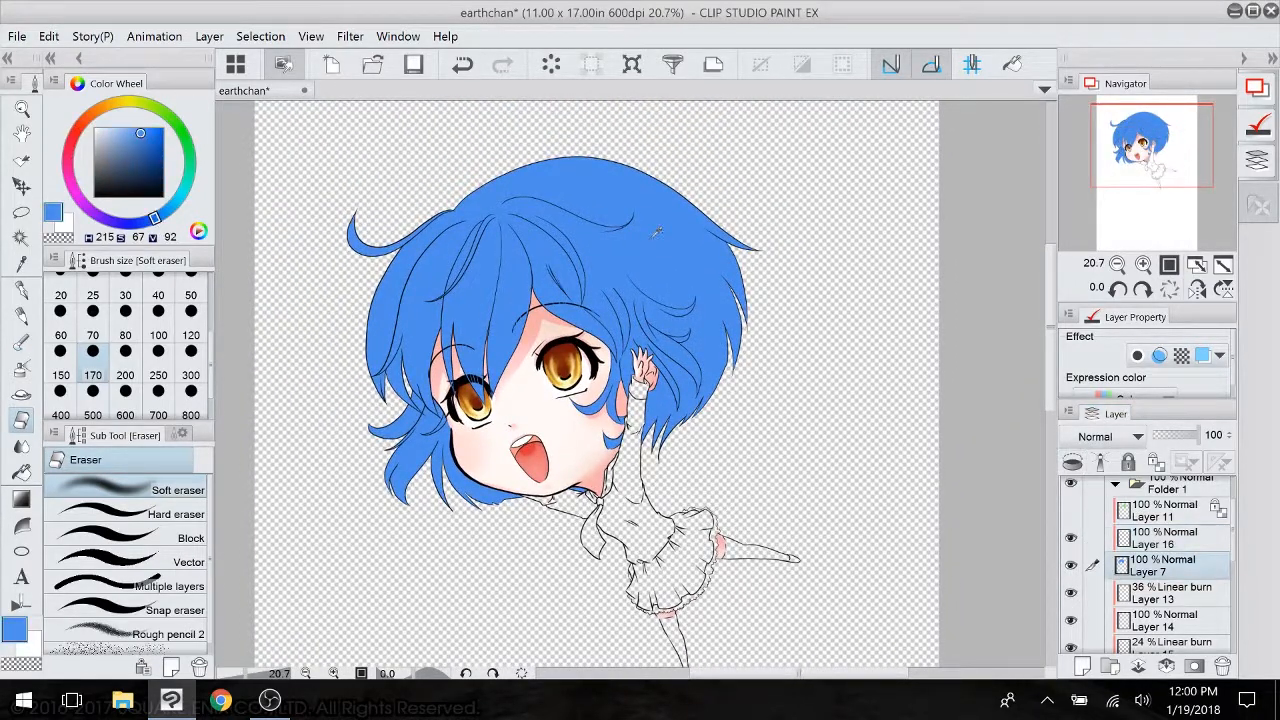
drag(157, 129, 159, 150)
click(192, 362)
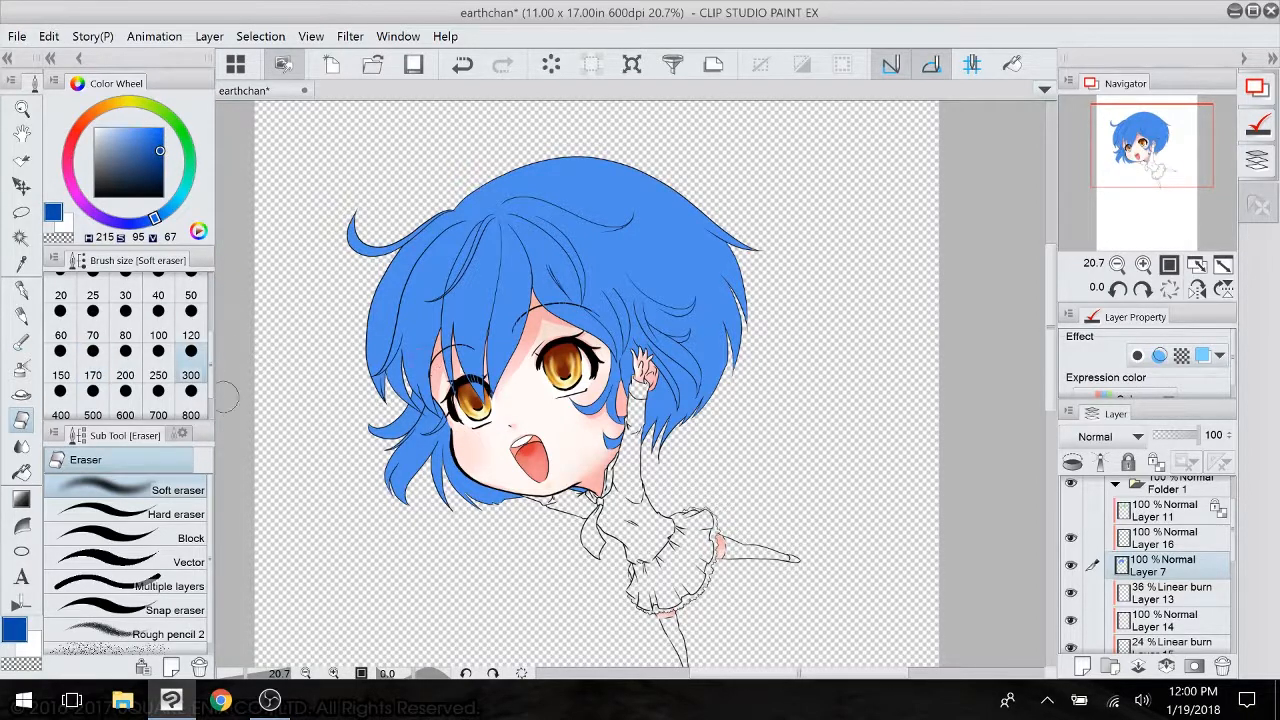
scroll(192, 360, down, 1)
click(191, 380)
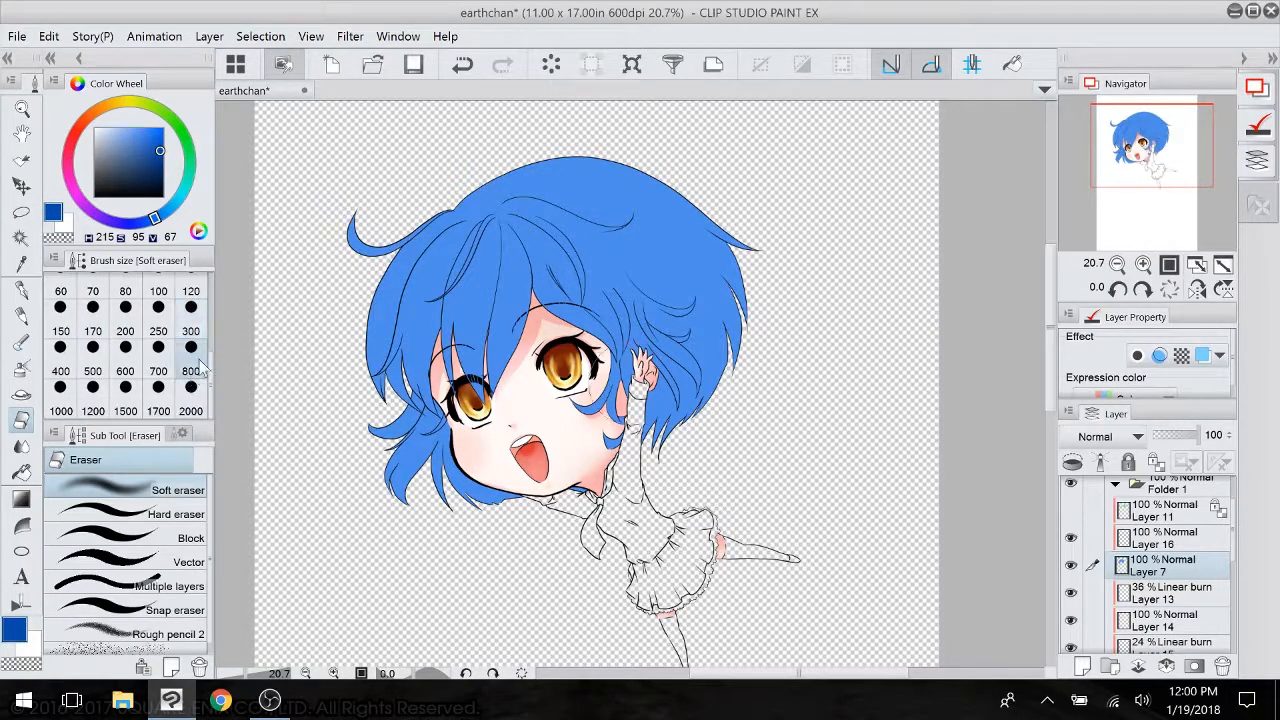
drag(450, 380, 520, 340)
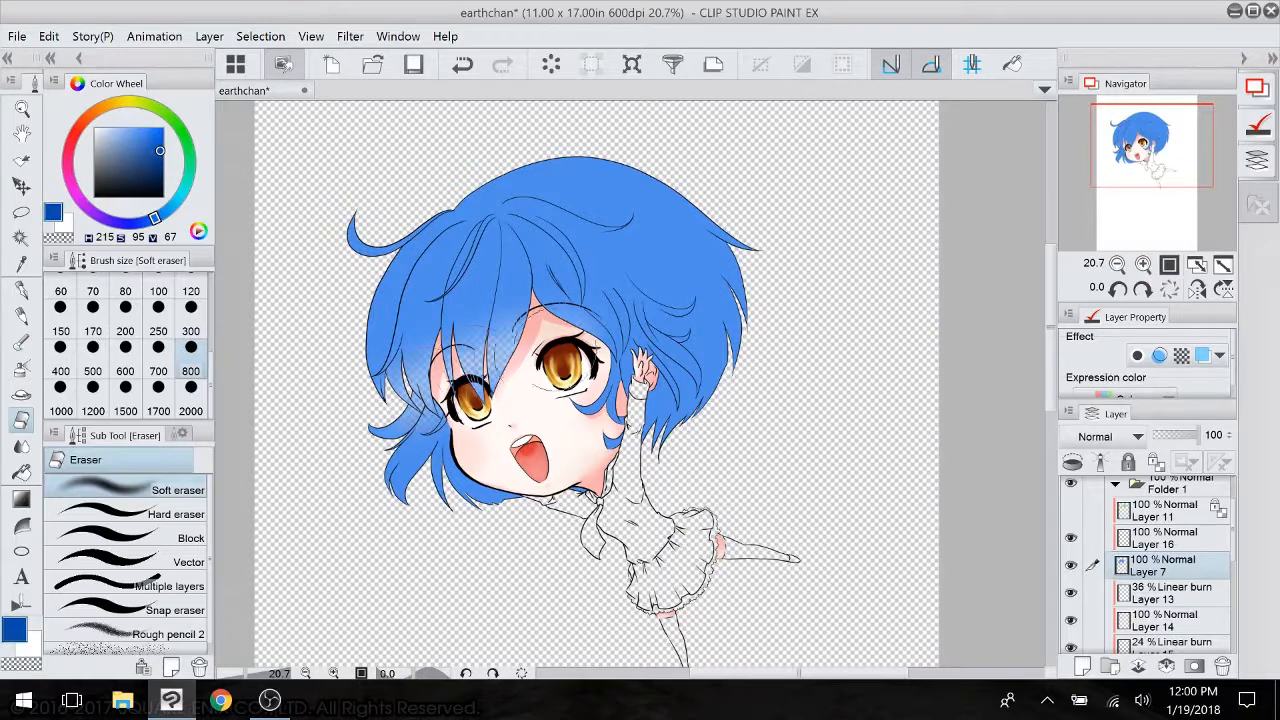
click(462, 64)
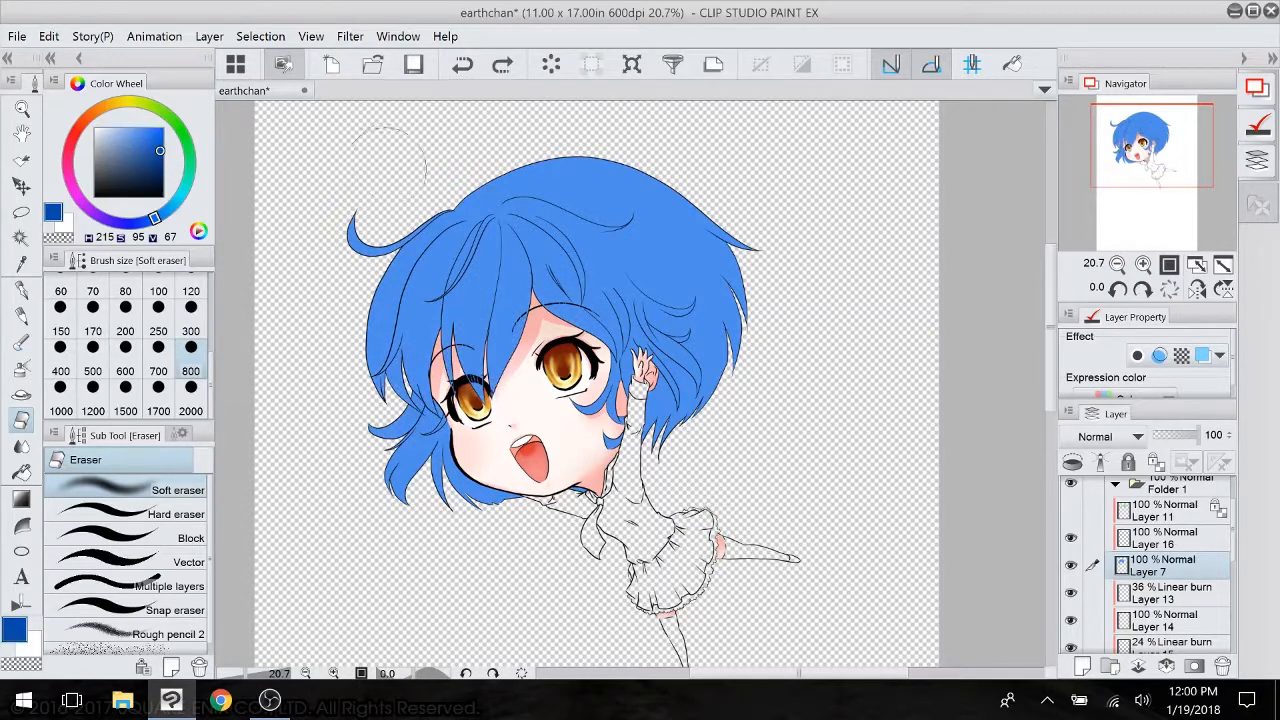
- Shade the bangs and lower hair ends with dark blue on Layer 16, using the Soft airbrush at size 800
click(22, 368)
click(191, 371)
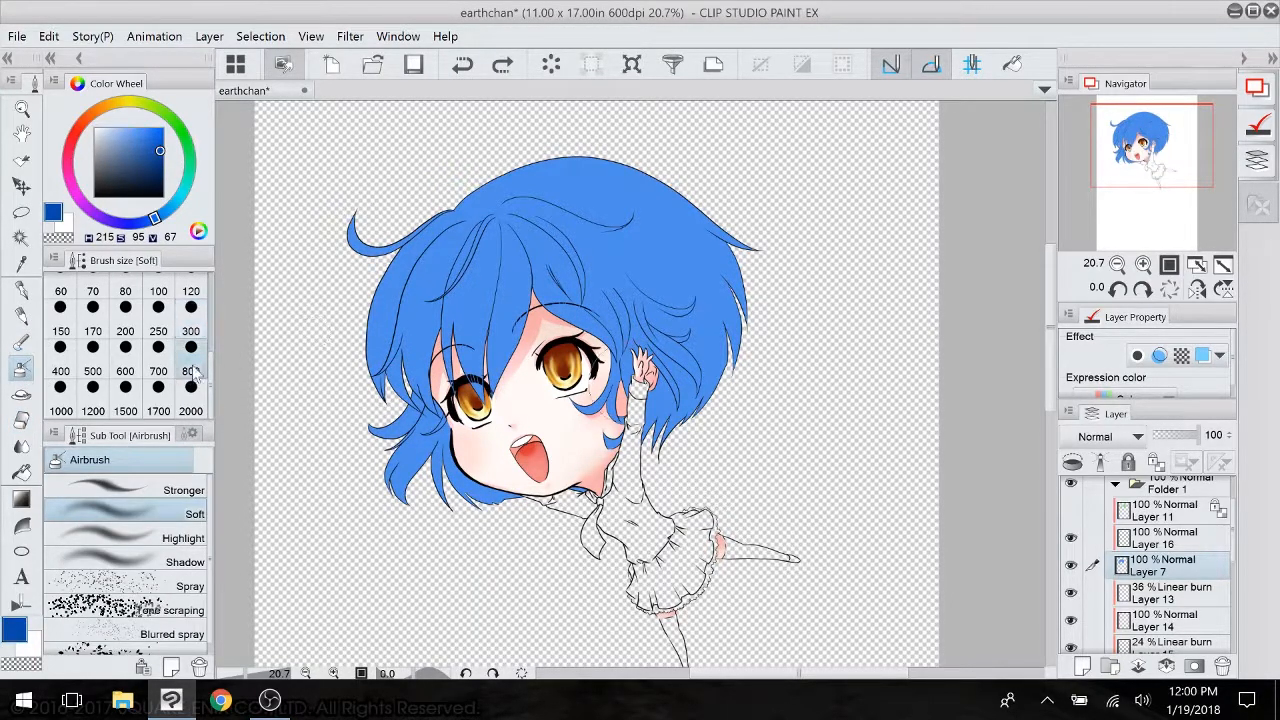
mouse_move(380, 420)
mouse_down()
mouse_move(580, 340)
mouse_move(435, 382)
mouse_up()
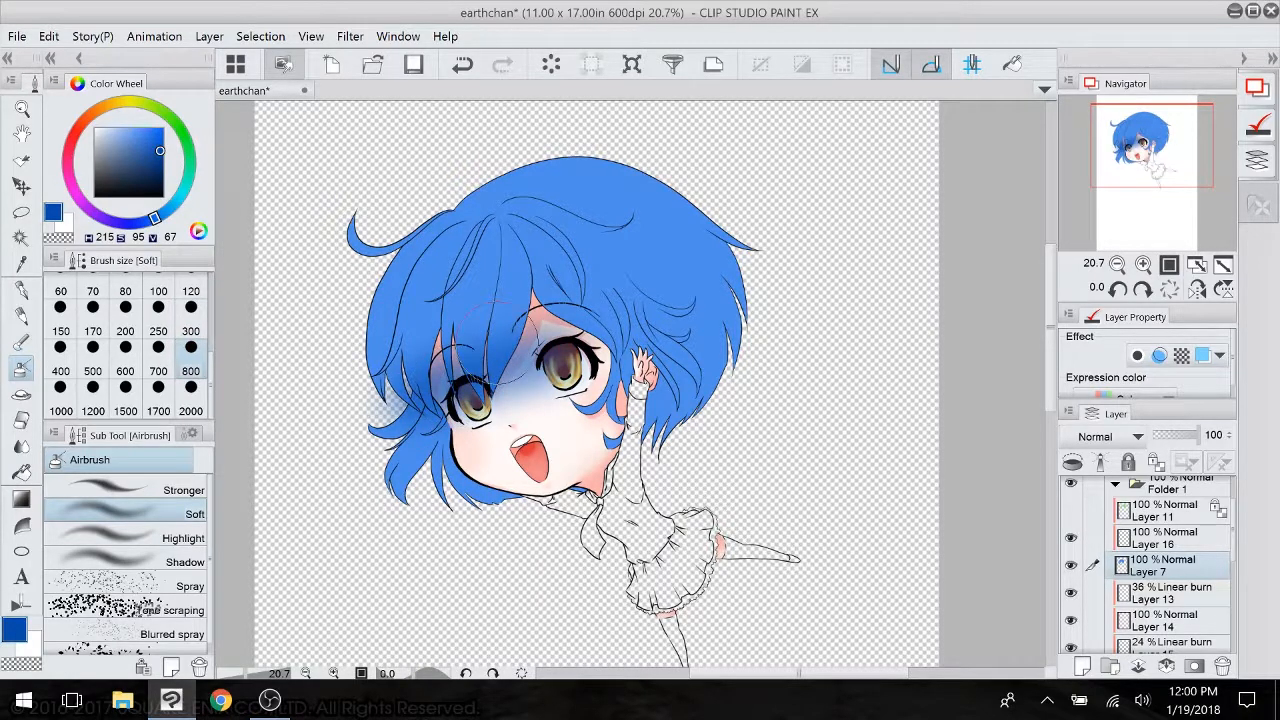
click(462, 64)
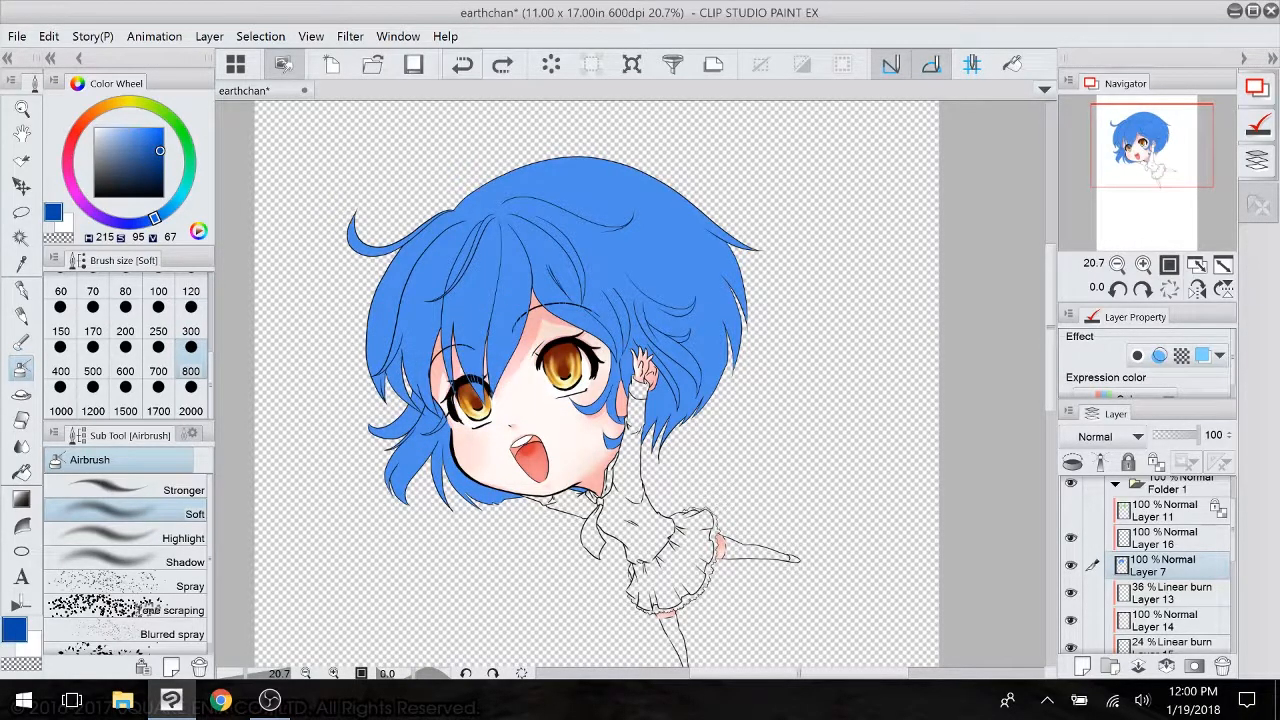
click(1168, 539)
mouse_move(447, 382)
mouse_down()
mouse_move(520, 378)
mouse_move(530, 365)
mouse_up()
drag(445, 360, 573, 338)
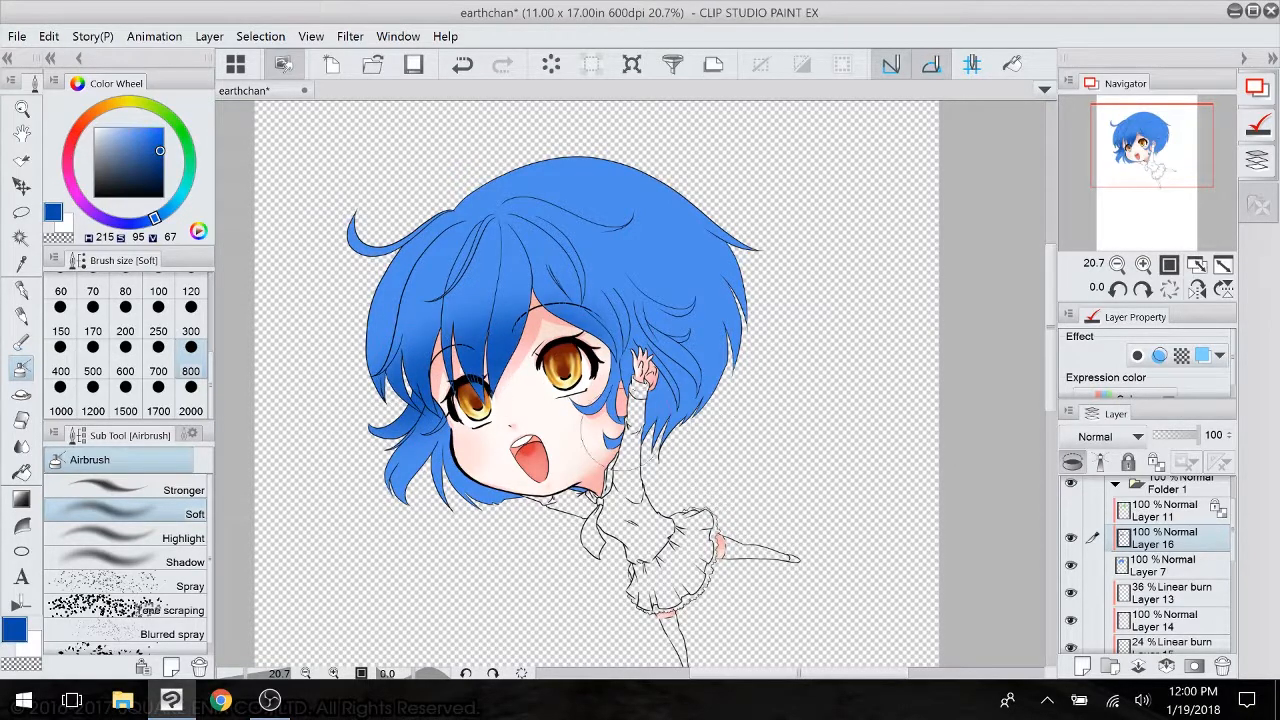
mouse_move(645, 455)
mouse_down()
mouse_move(705, 390)
mouse_move(698, 400)
mouse_up()
drag(772, 350, 676, 402)
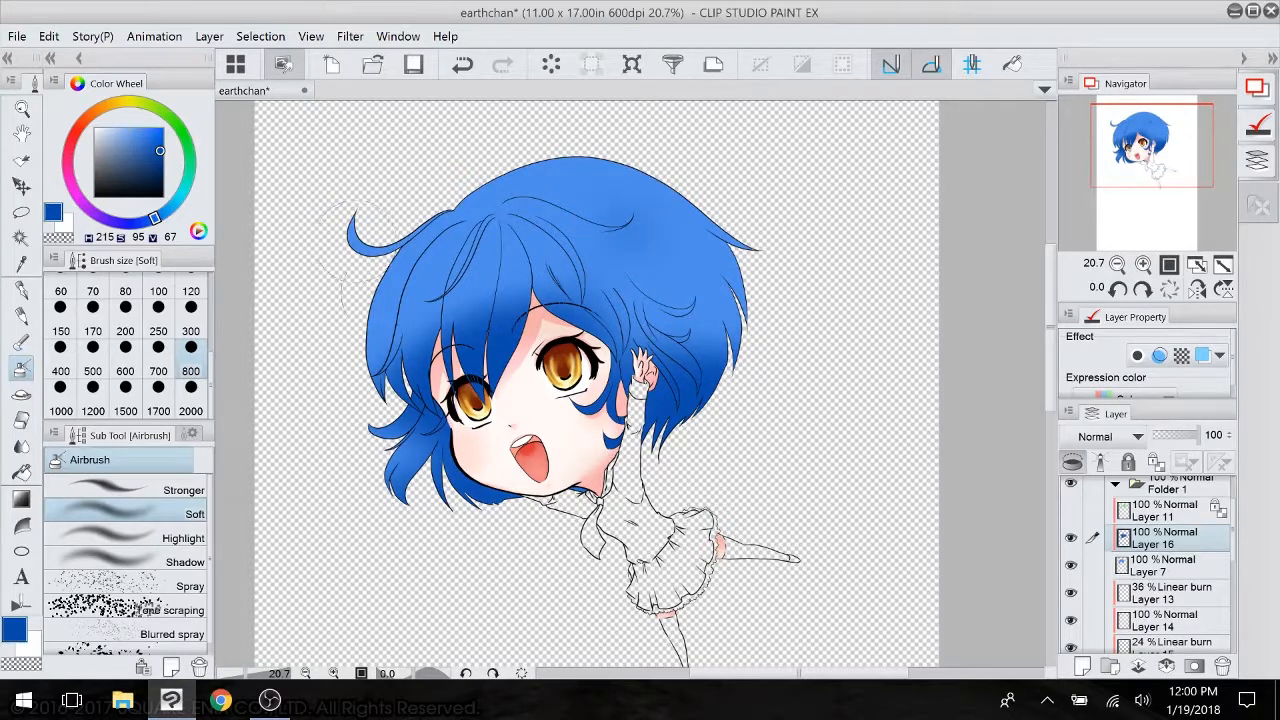
- Airbrush light blue highlights (H 215, S 35, V 100) on the upper hair and set Layer 16's opacity to 68%
alt+click(566, 180)
drag(135, 124, 117, 128)
mouse_move(532, 160)
mouse_down()
mouse_move(474, 208)
mouse_move(454, 182)
mouse_move(602, 200)
mouse_move(584, 170)
mouse_up()
drag(672, 192, 664, 210)
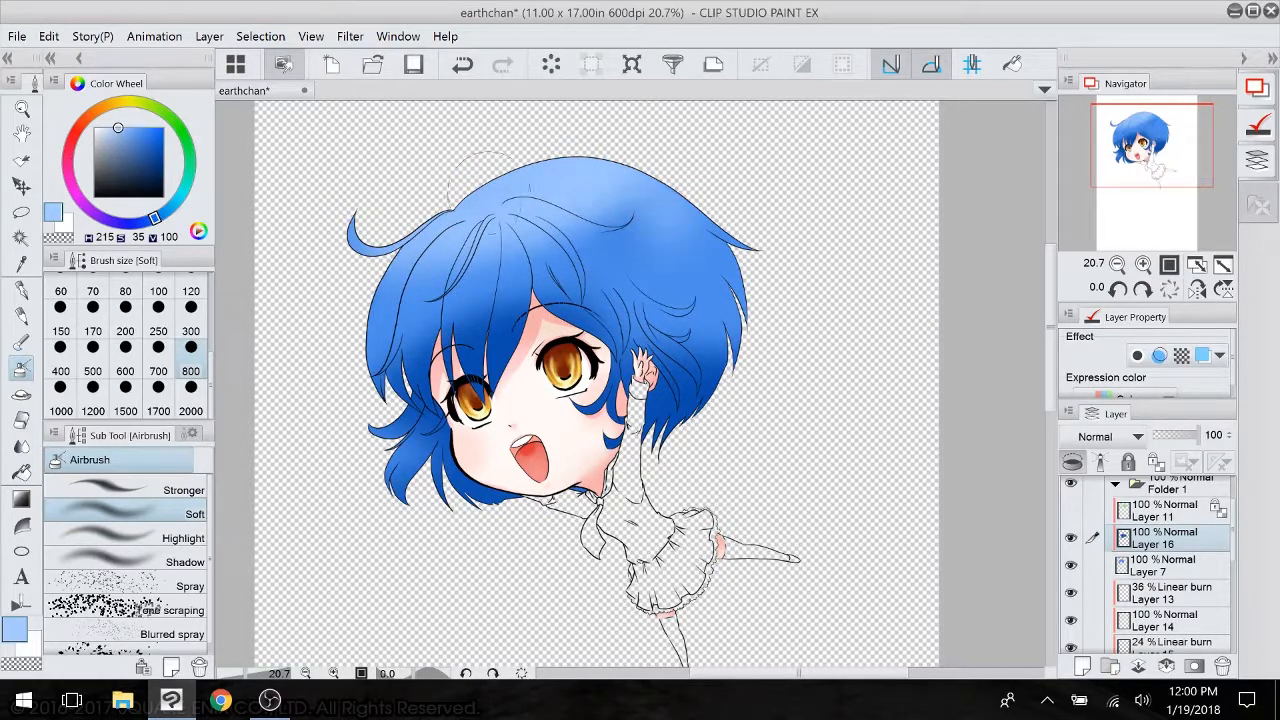
drag(418, 297, 394, 302)
drag(388, 448, 414, 443)
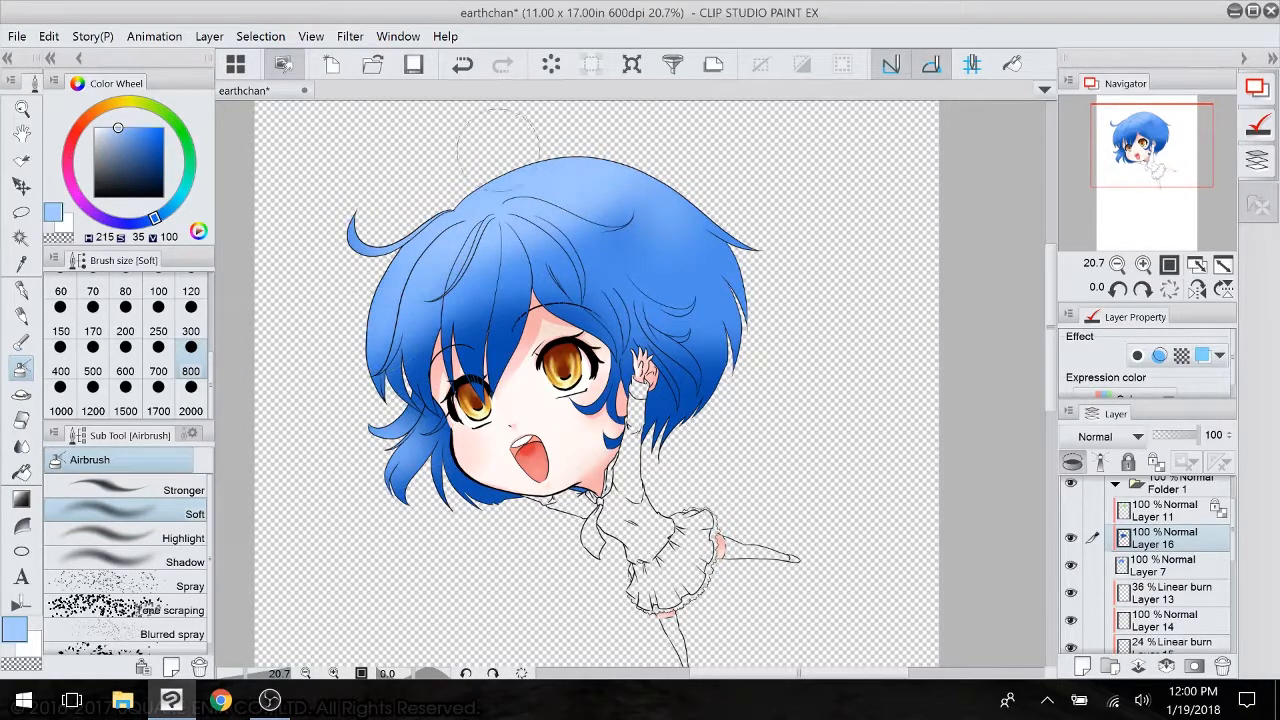
drag(1180, 446, 1189, 444)
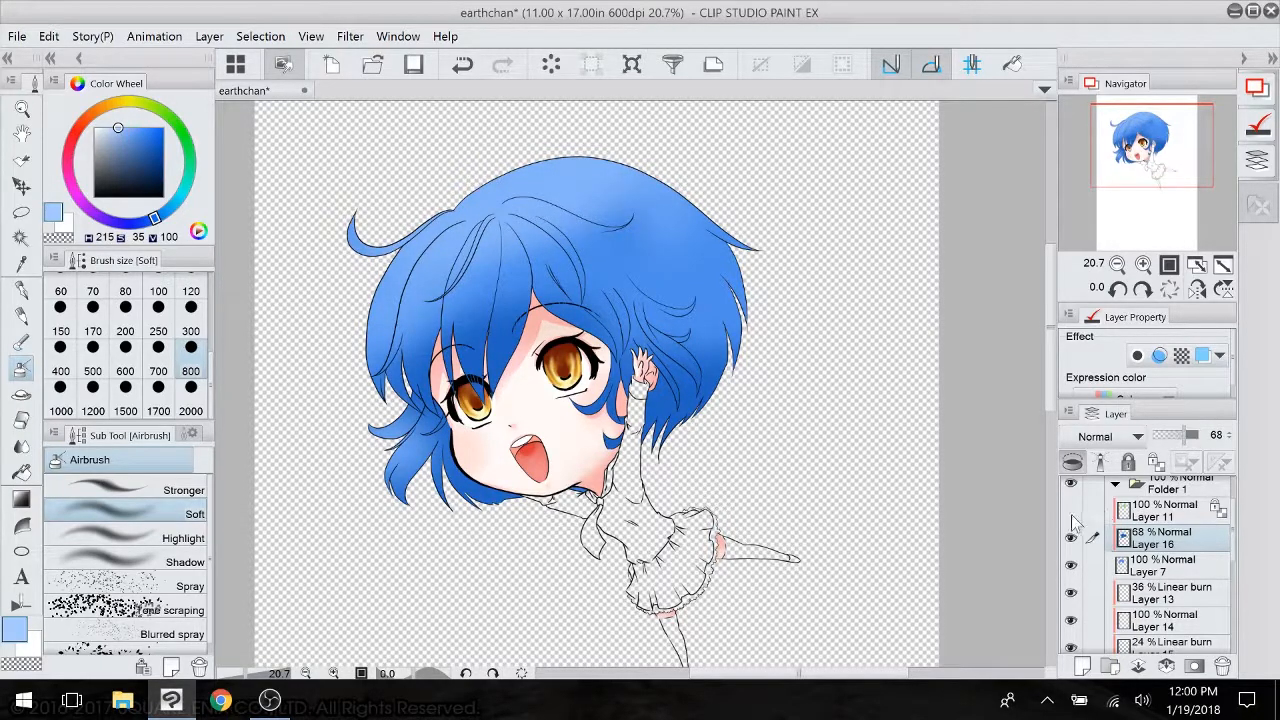
- Show Layer 11 and shade the lower green continent areas of the hair with darker green (H 105, S 85, V 64)
click(1070, 510)
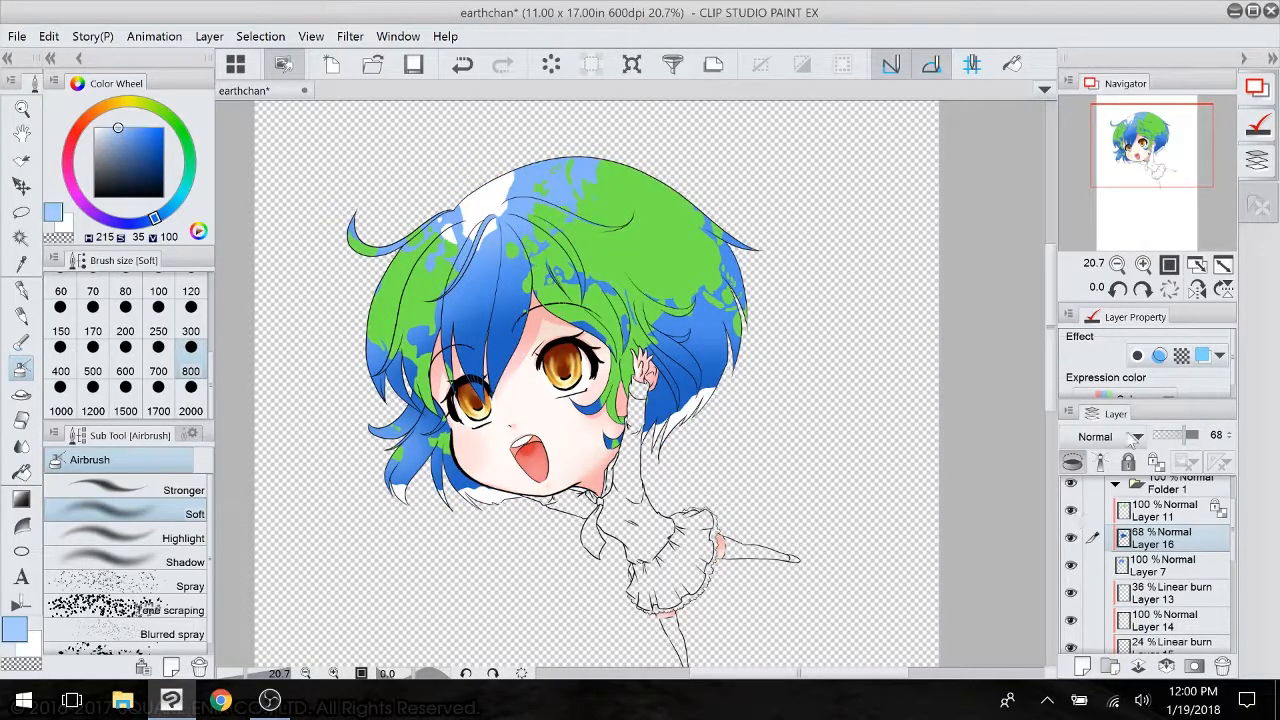
click(1160, 512)
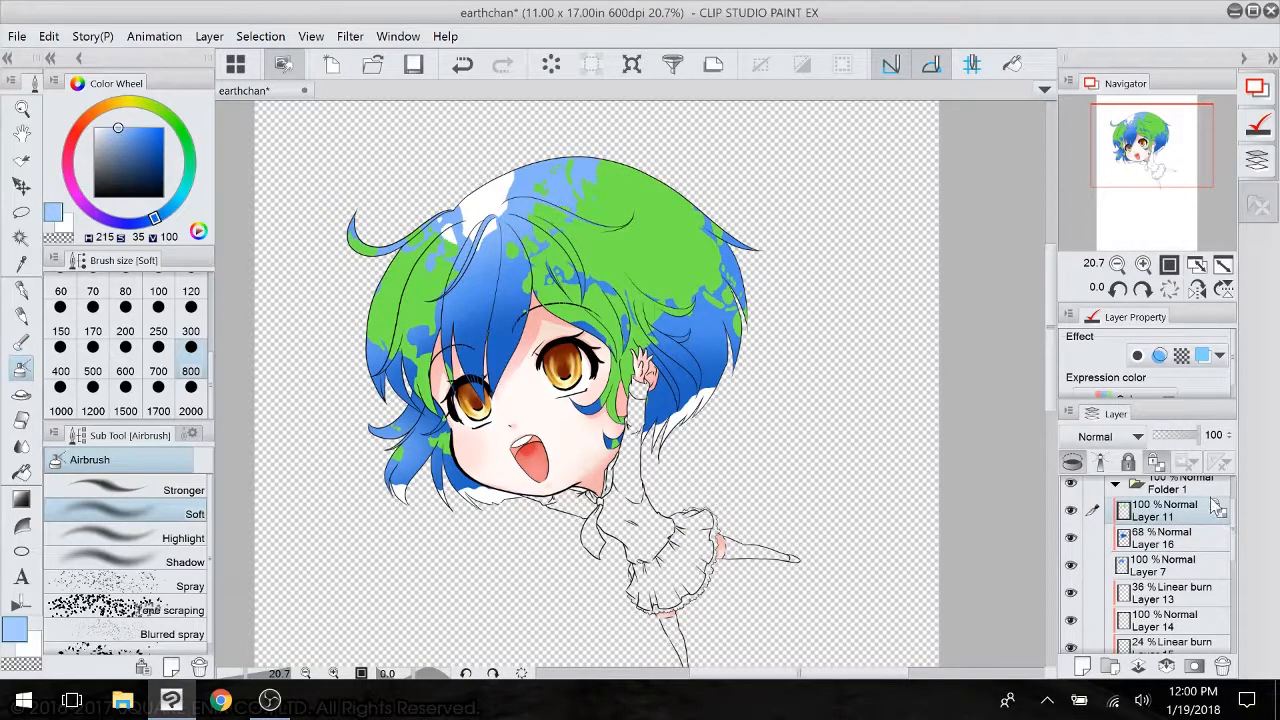
click(1070, 510)
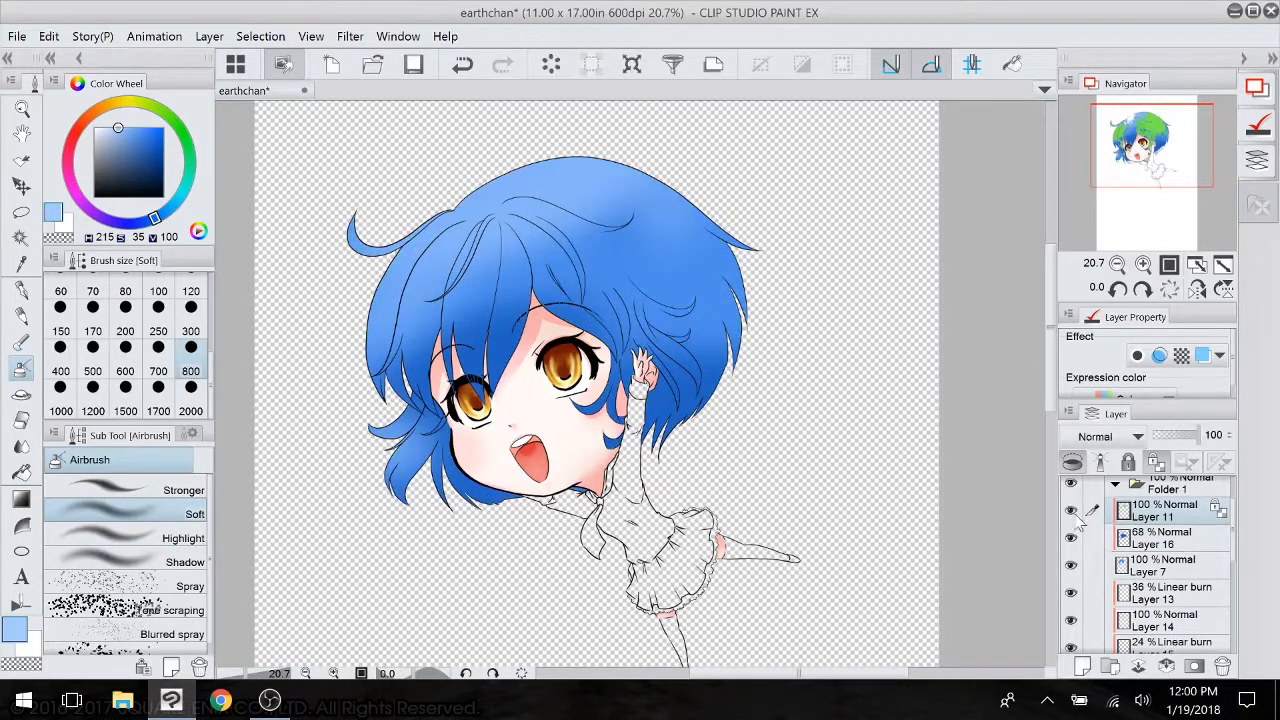
click(1070, 510)
alt+click(662, 240)
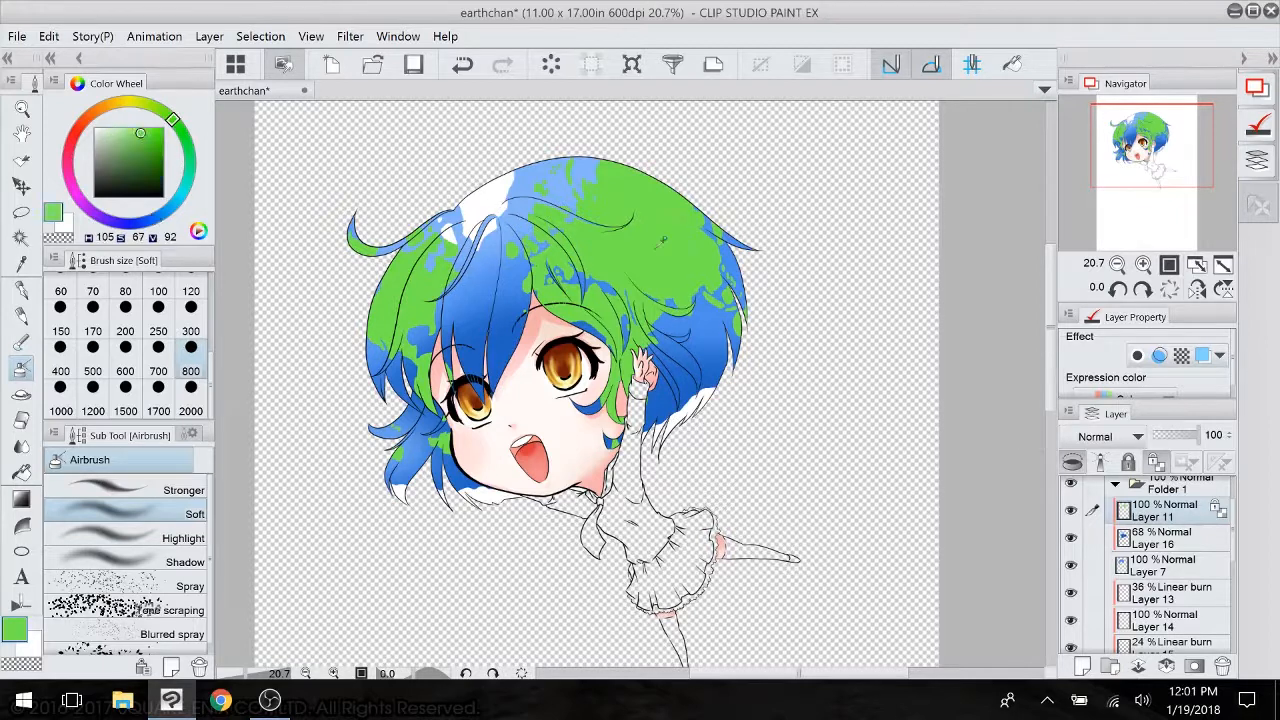
click(149, 142)
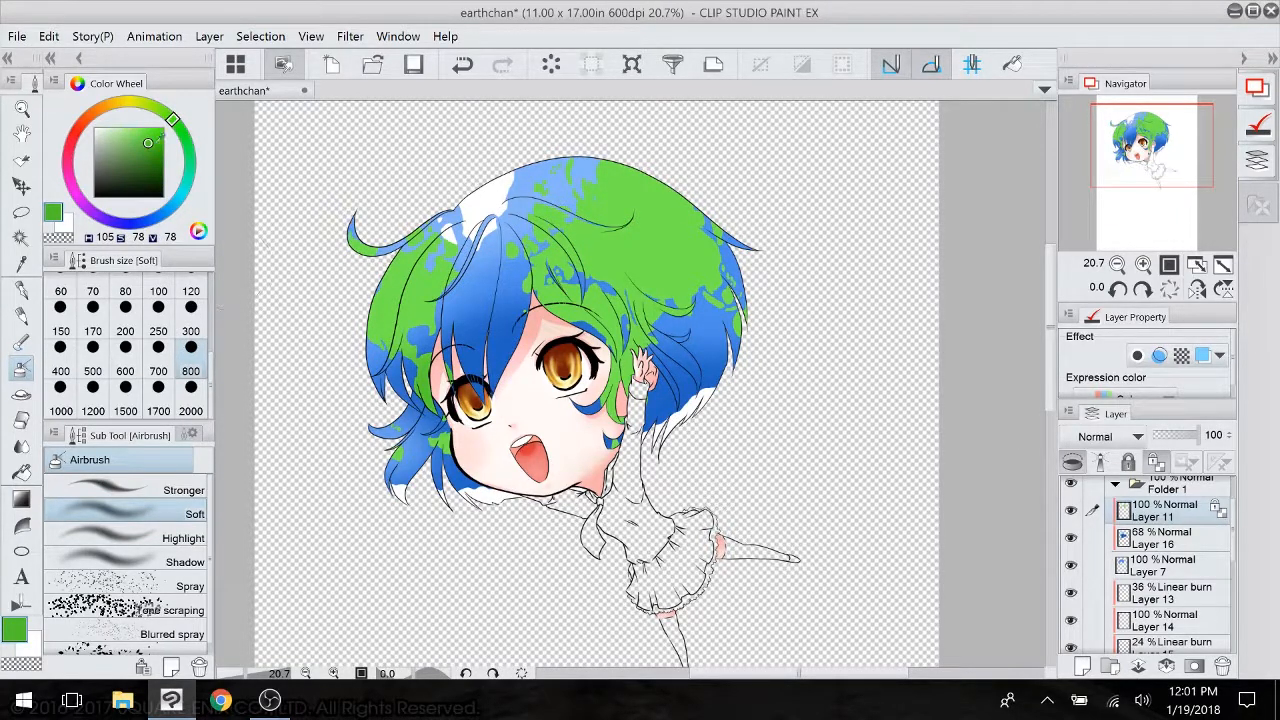
click(153, 151)
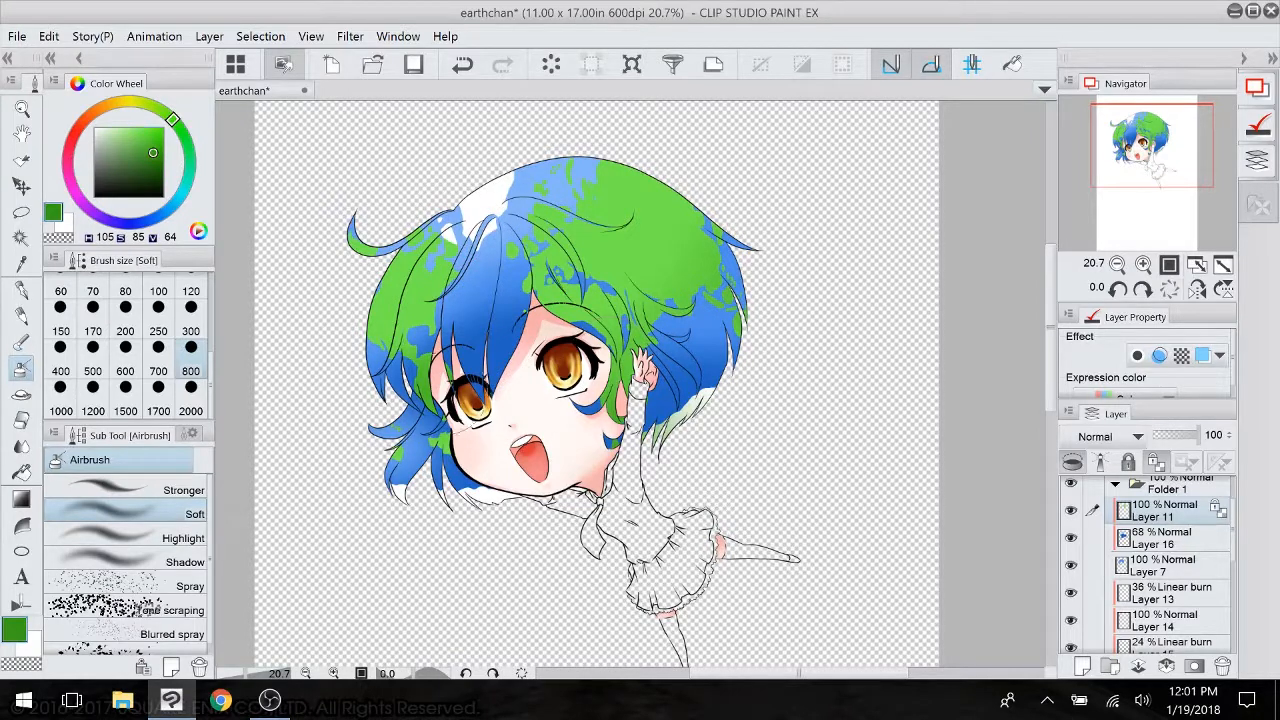
- Shade the white hair tips on Layer 11 with greyish blue (H 211, S 17, V 84)
click(159, 216)
click(113, 135)
drag(113, 135, 104, 138)
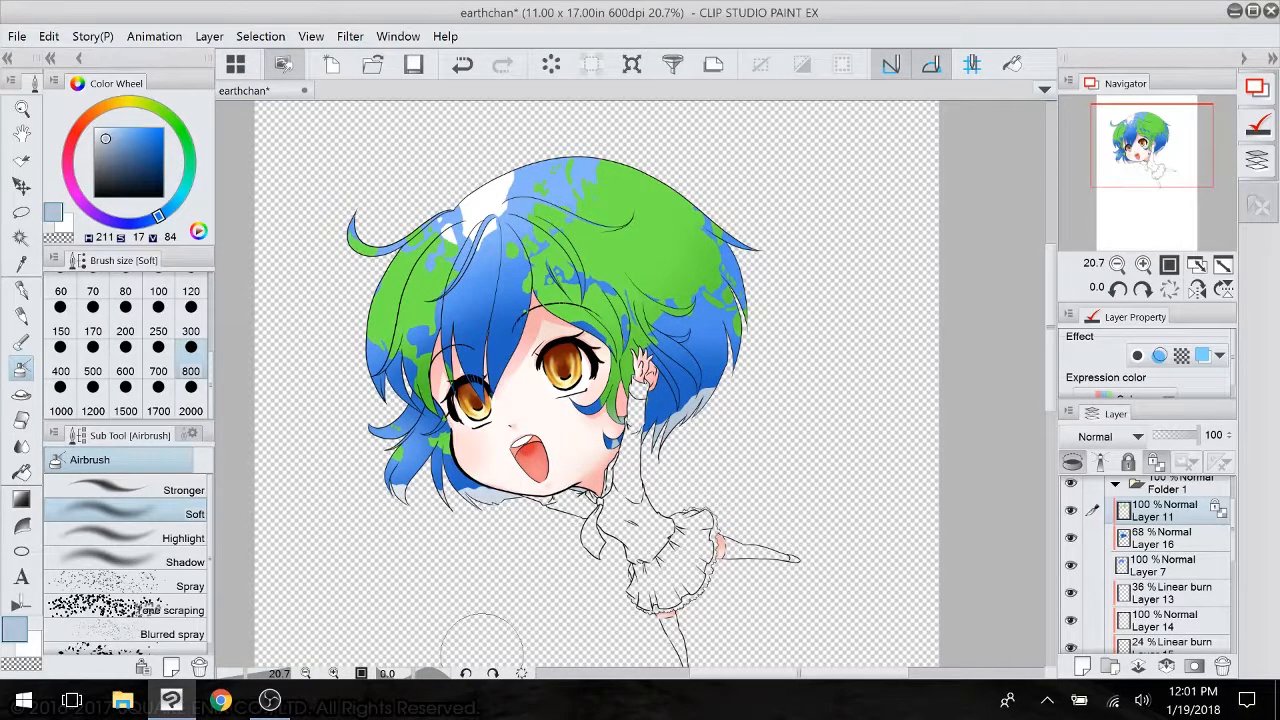
- Highlight the upper green hair areas on Layer 11 with light yellow-green at S 42, V 97, using hues 85 and 71
alt+click(630, 182)
click(124, 129)
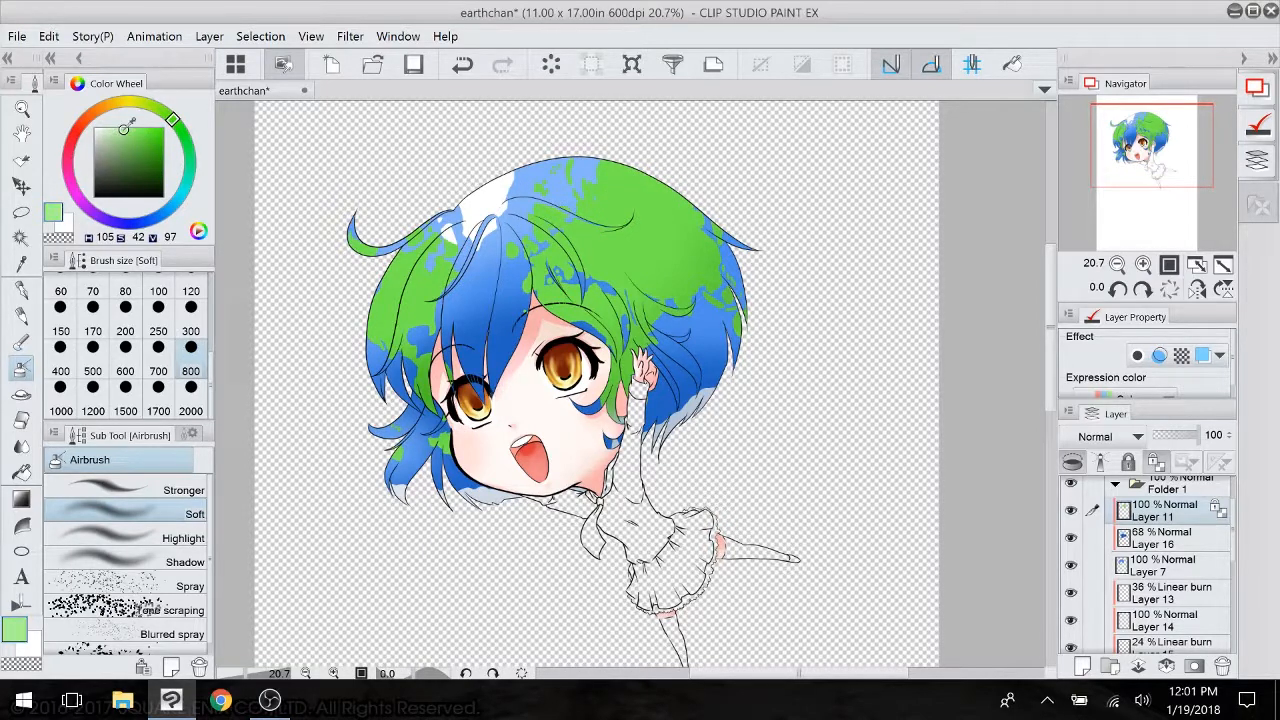
click(155, 106)
drag(440, 244, 392, 266)
drag(602, 191, 591, 139)
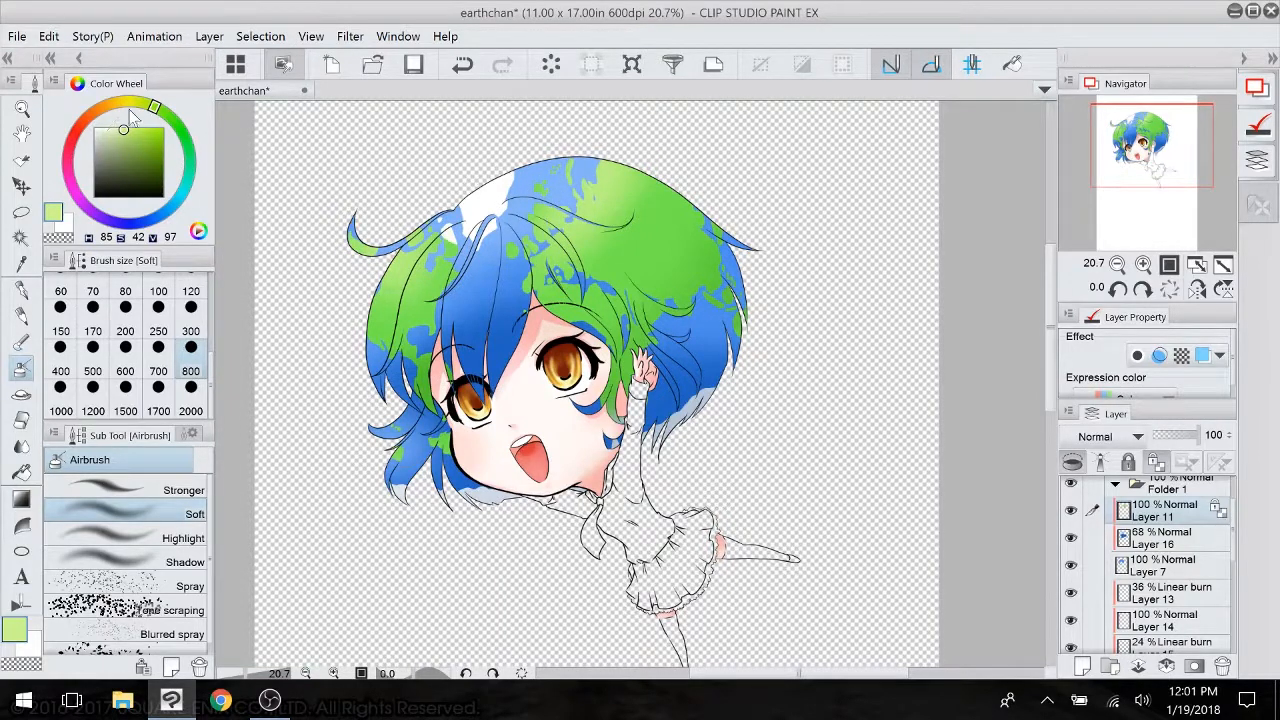
drag(154, 105, 140, 103)
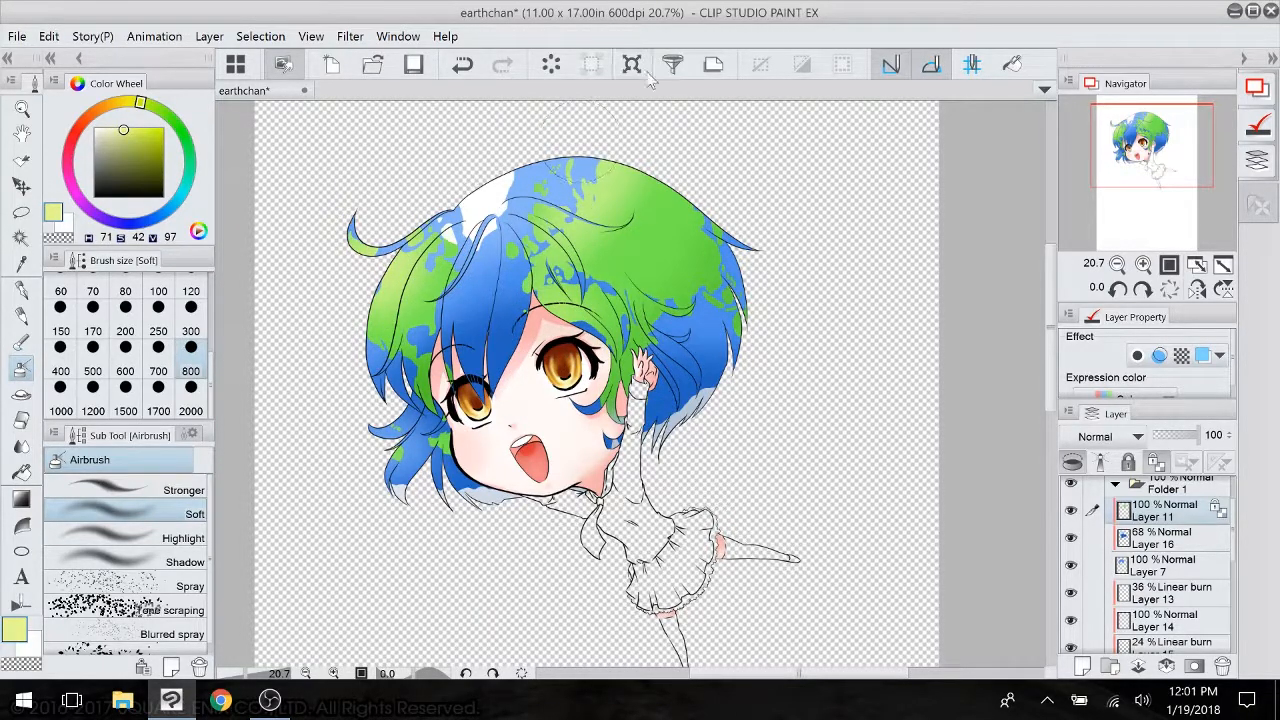
scroll(692, 437, down, 2)
drag(692, 437, 694, 386)
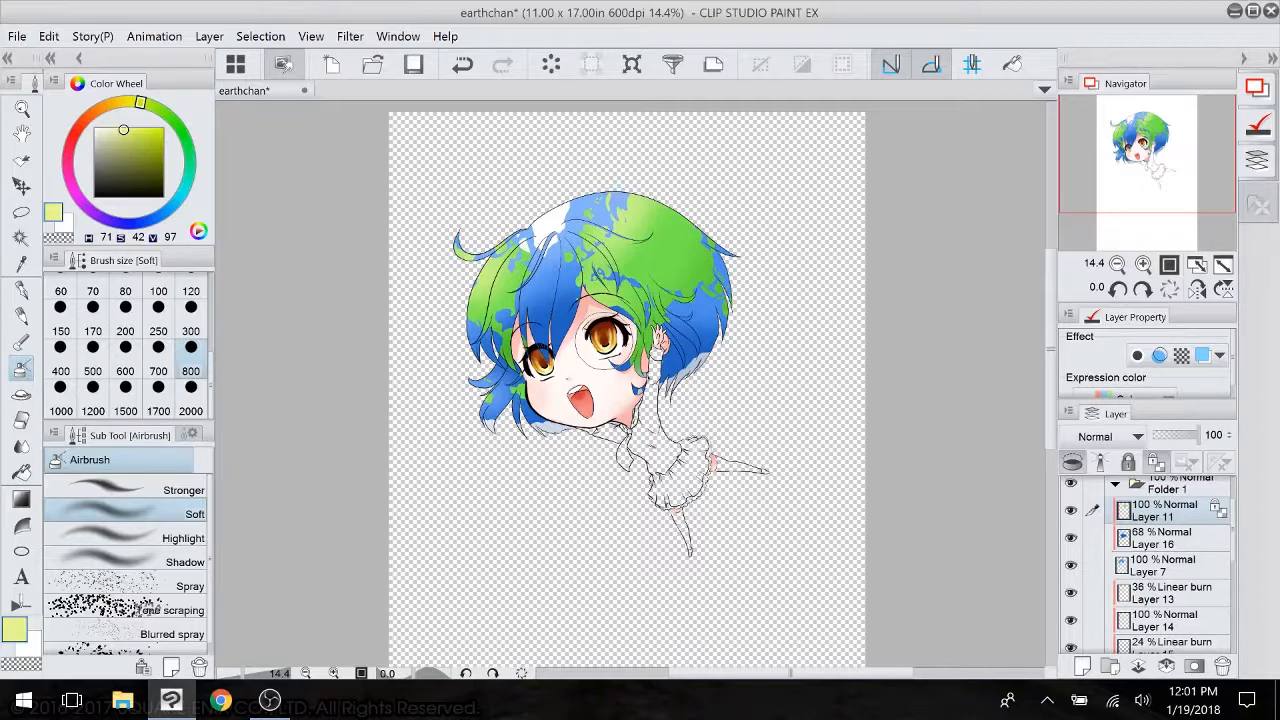
- Add a new layer above Layer 11 and hide Layers 11 and 16
click(1081, 667)
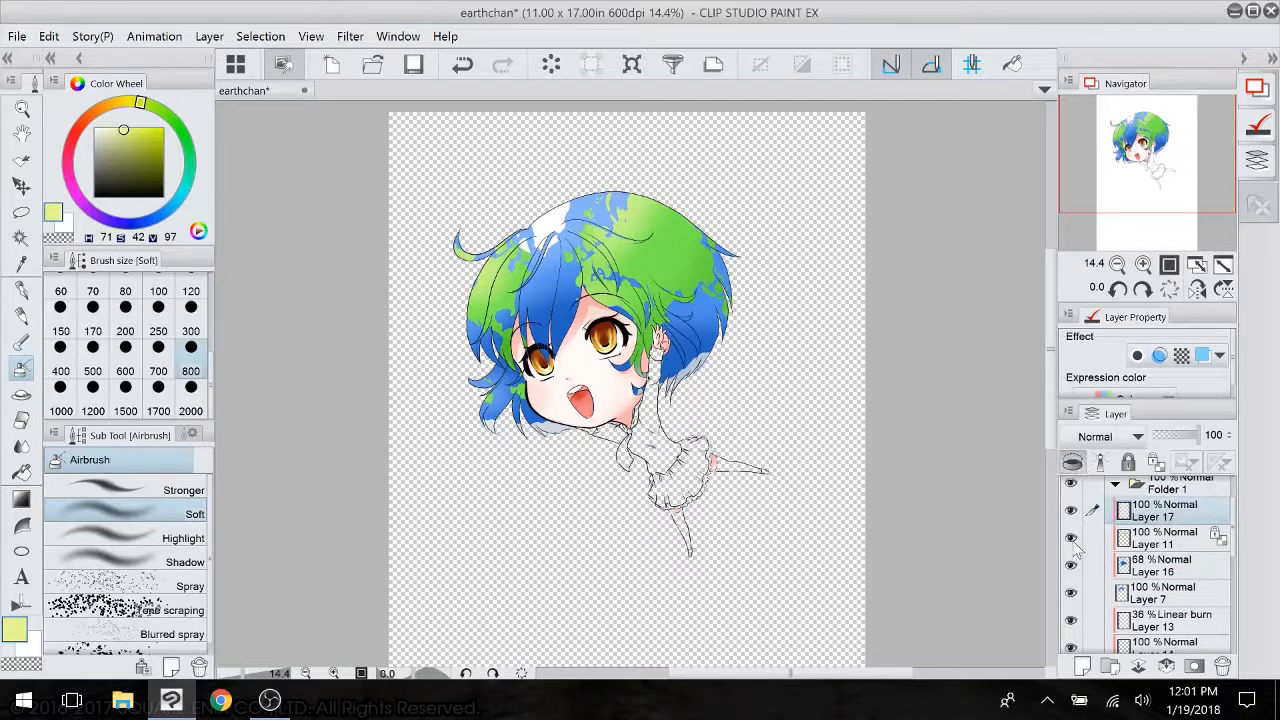
click(1070, 538)
click(1070, 565)
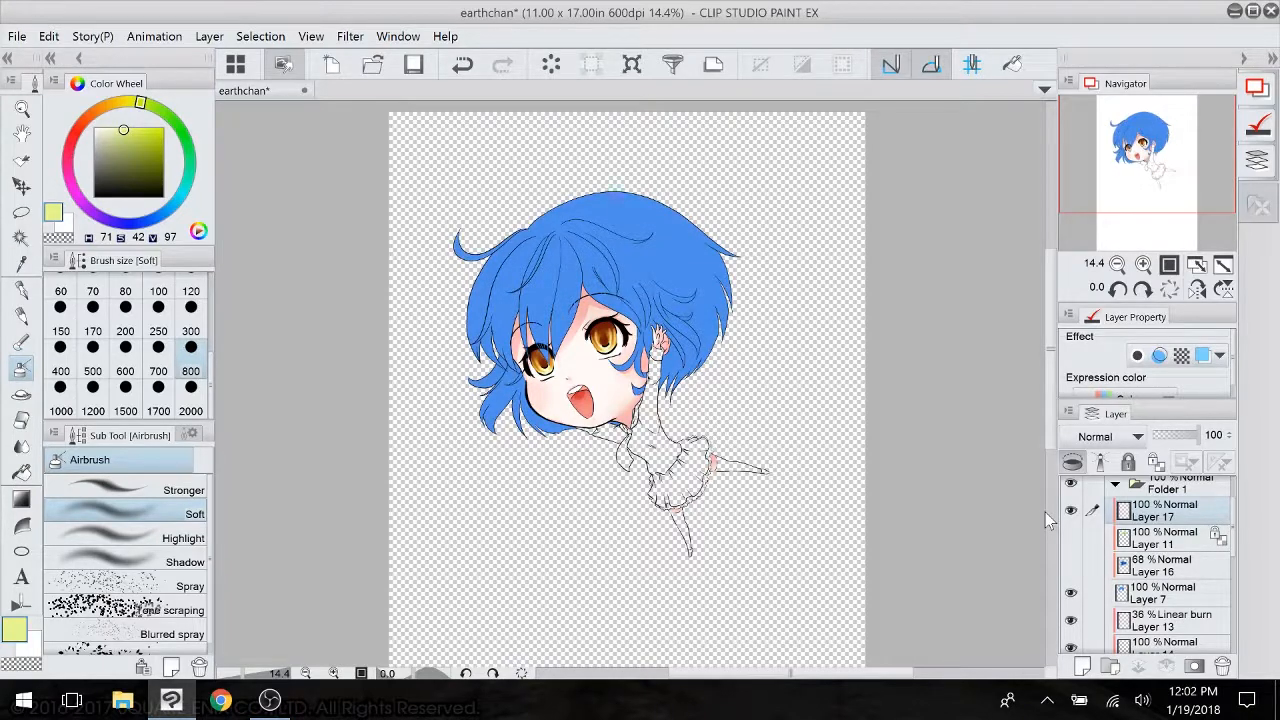
- Outline shadow shapes on the lower hair locks beside the cheek with a size 50 G-pen in pink (H 353, S 50, V 100)
click(72, 140)
drag(132, 130, 129, 98)
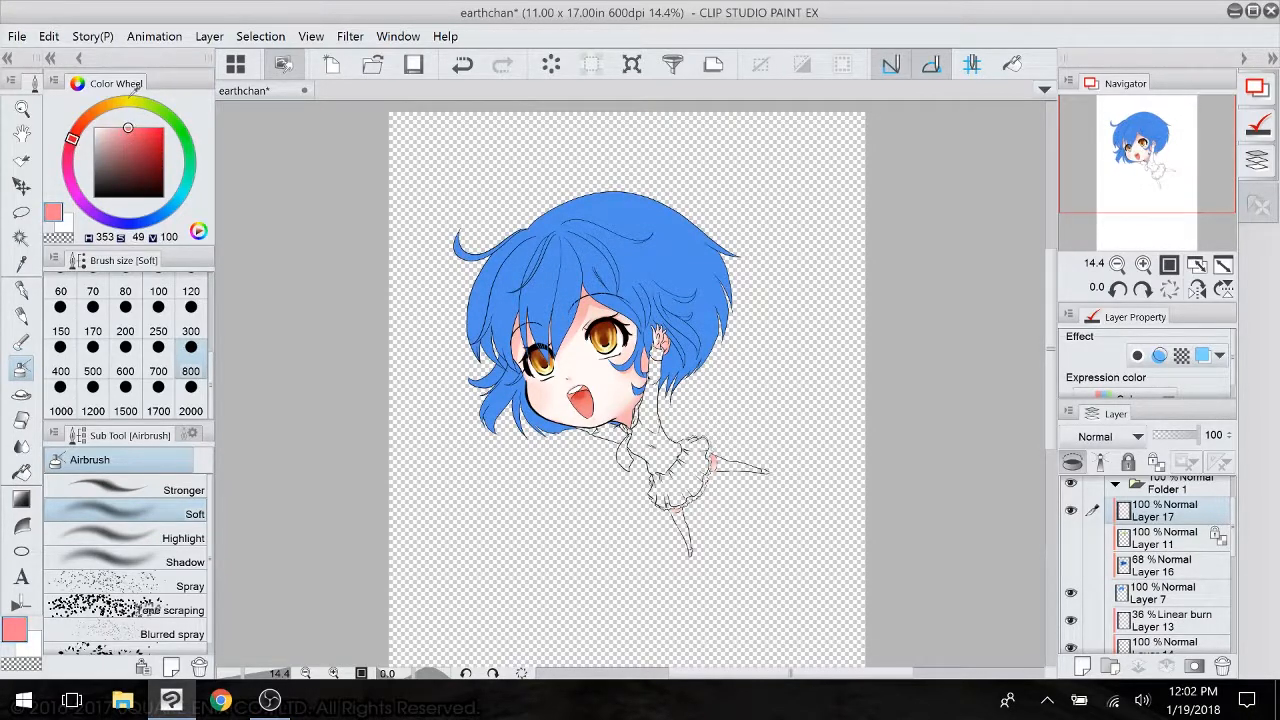
click(22, 289)
key(ctrl+plus)
key(ctrl+plus)
key(ctrl+plus)
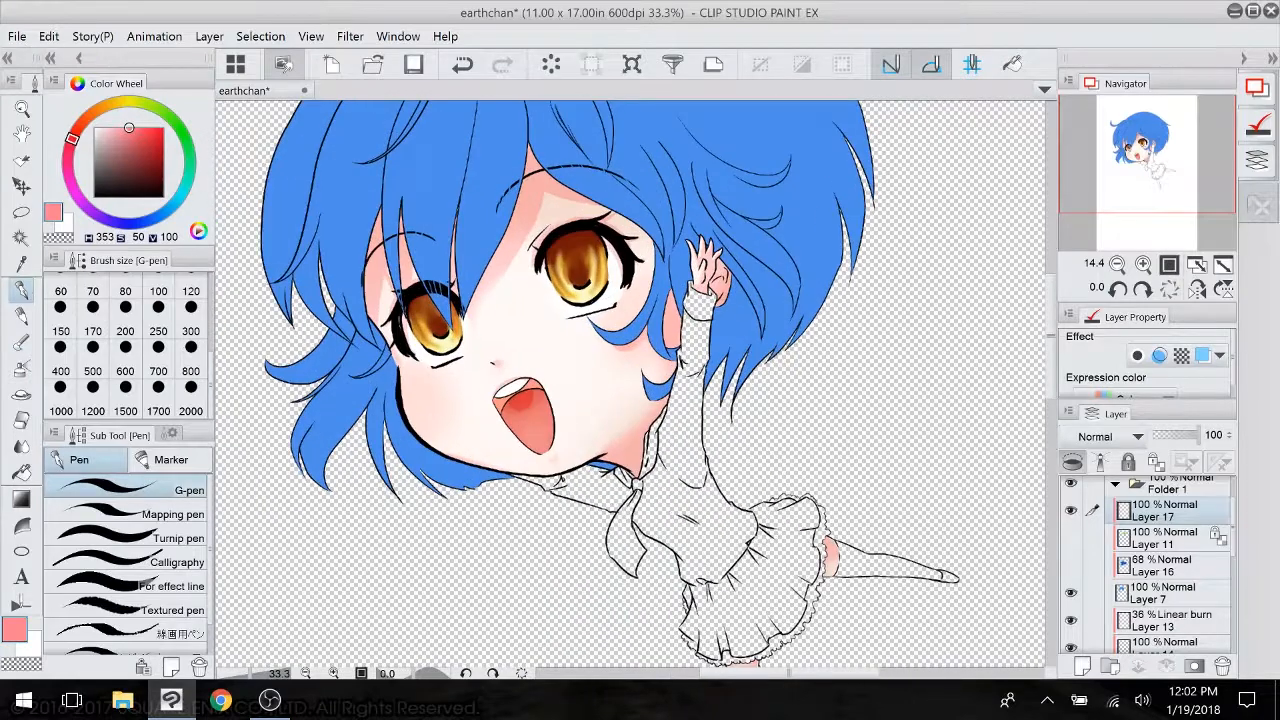
drag(596, 295, 803, 372)
key(ctrl+plus)
key(ctrl+plus)
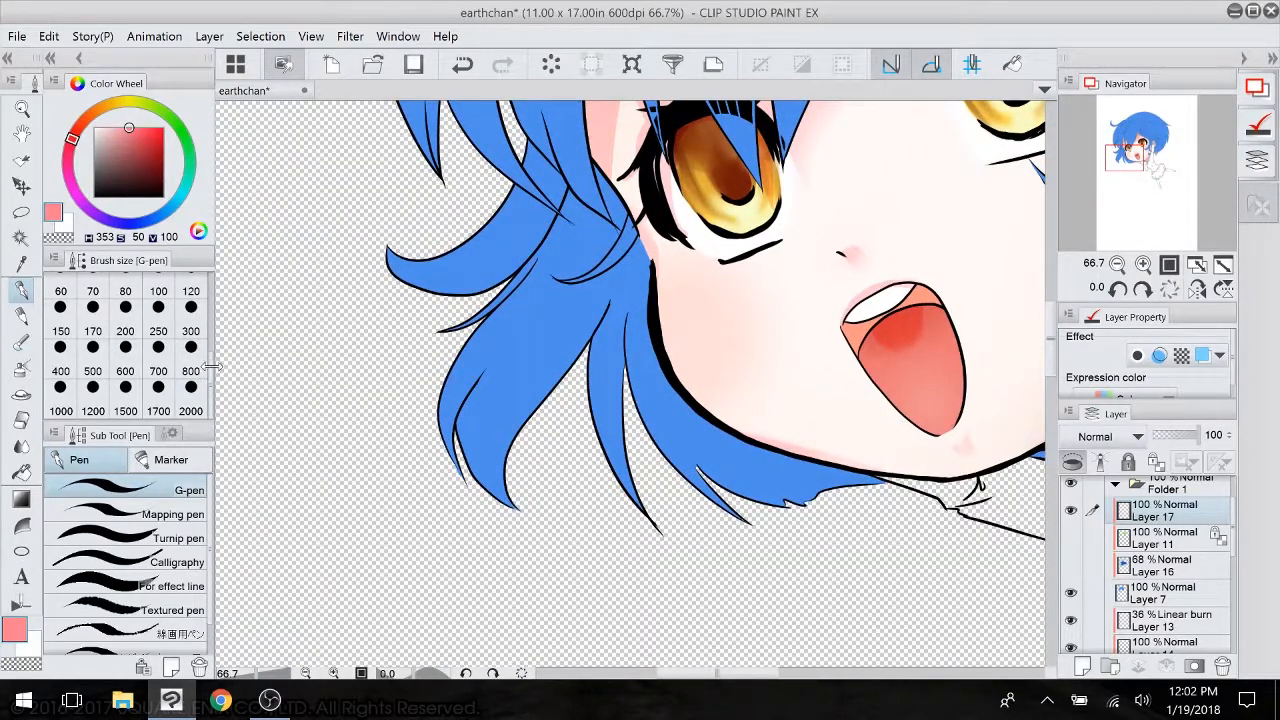
drag(212, 364, 214, 314)
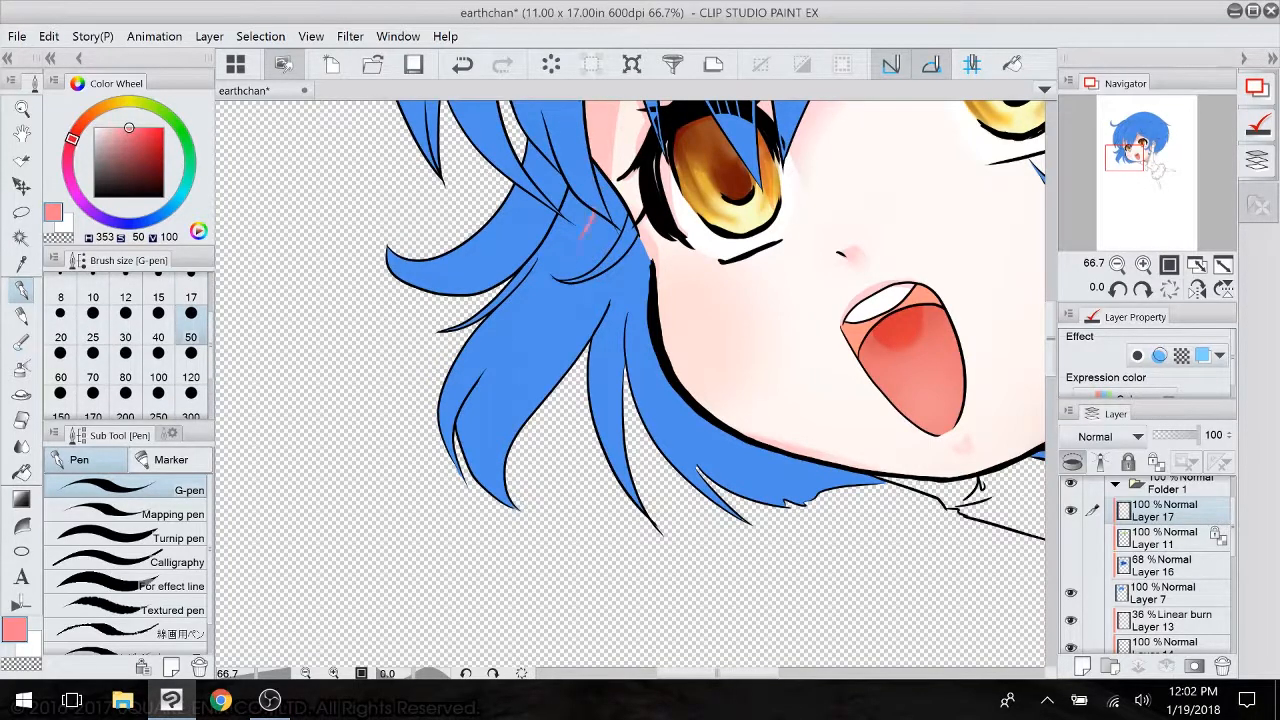
drag(586, 220, 496, 336)
mouse_move(546, 294)
mouse_down()
mouse_move(492, 346)
mouse_move(506, 505)
mouse_up()
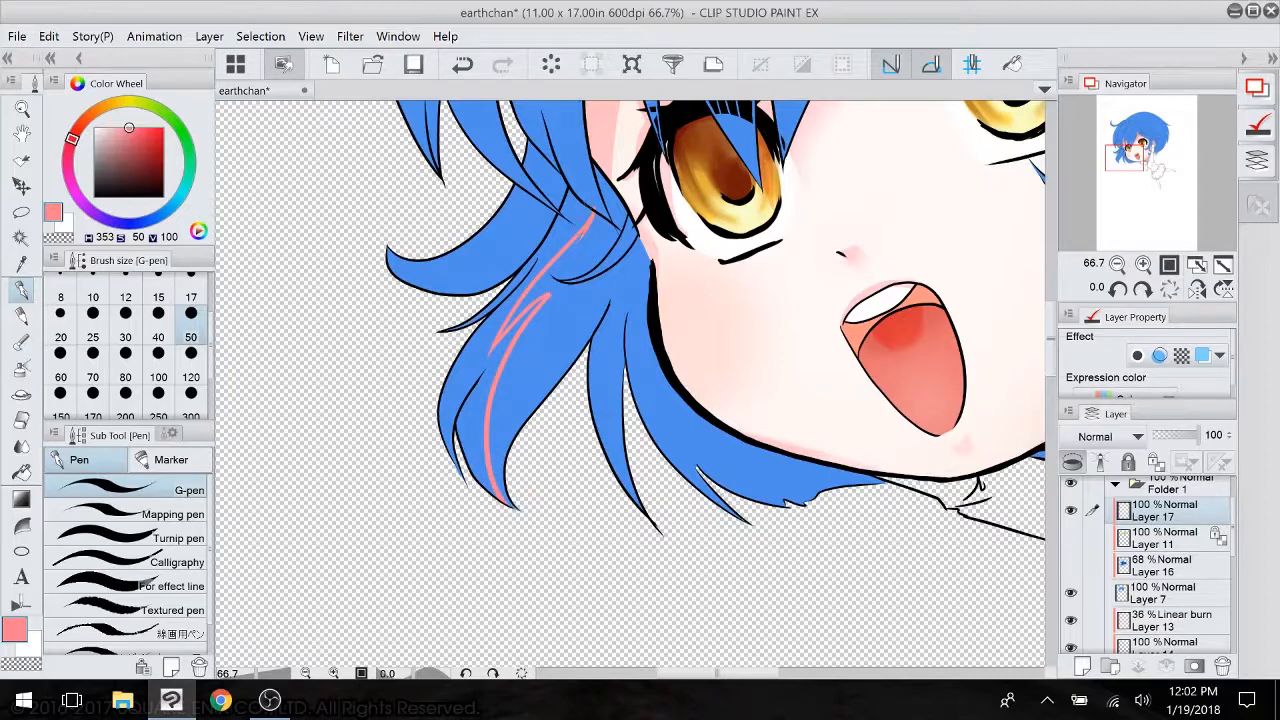
mouse_move(605, 300)
mouse_down()
mouse_move(603, 352)
mouse_move(637, 500)
mouse_up()
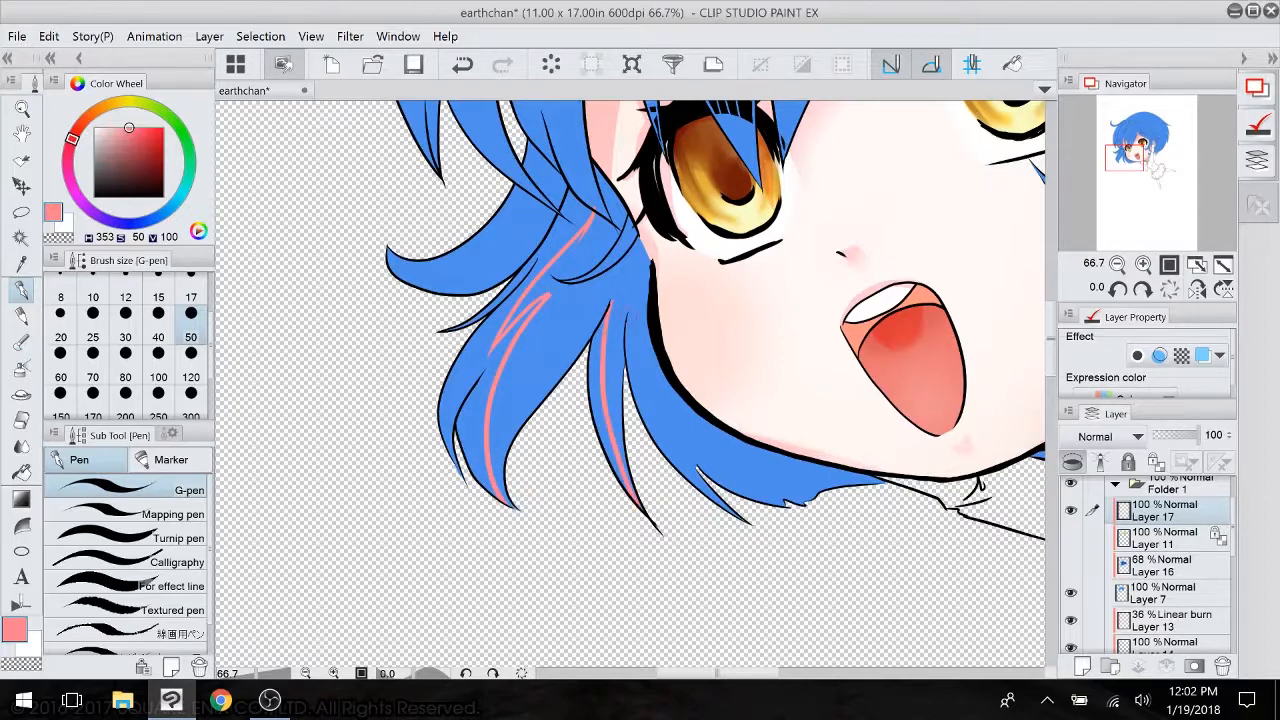
mouse_move(633, 286)
mouse_down()
mouse_move(666, 404)
mouse_move(702, 470)
mouse_up()
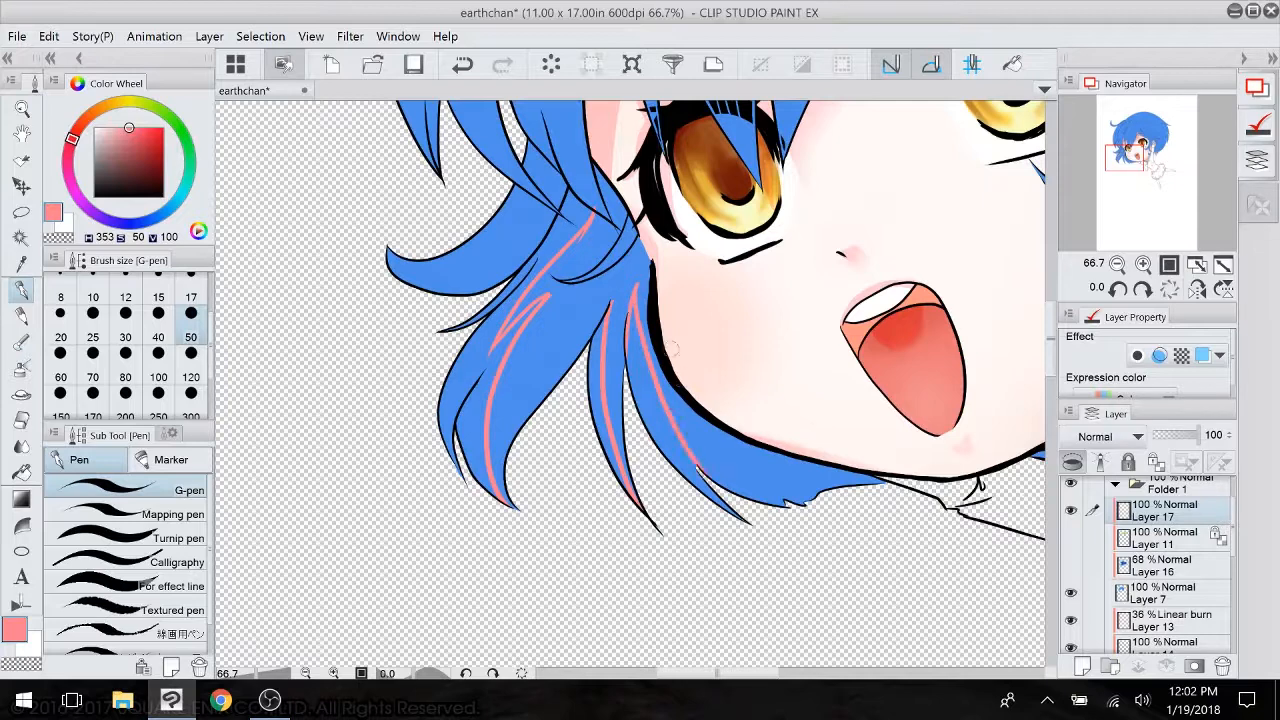
- Outline pink shadow shapes on the outward-flicked side lock and on the tips of the large lower lock
drag(640, 390, 748, 597)
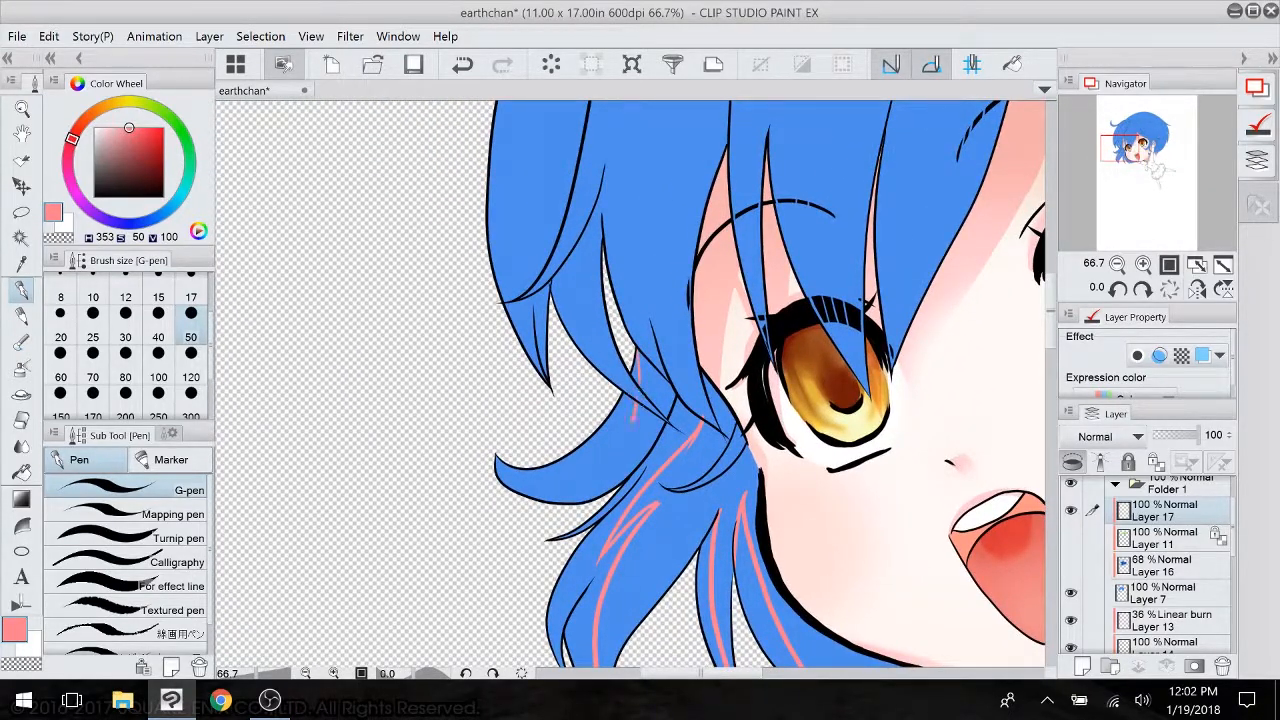
drag(634, 420, 590, 498)
drag(634, 402, 585, 470)
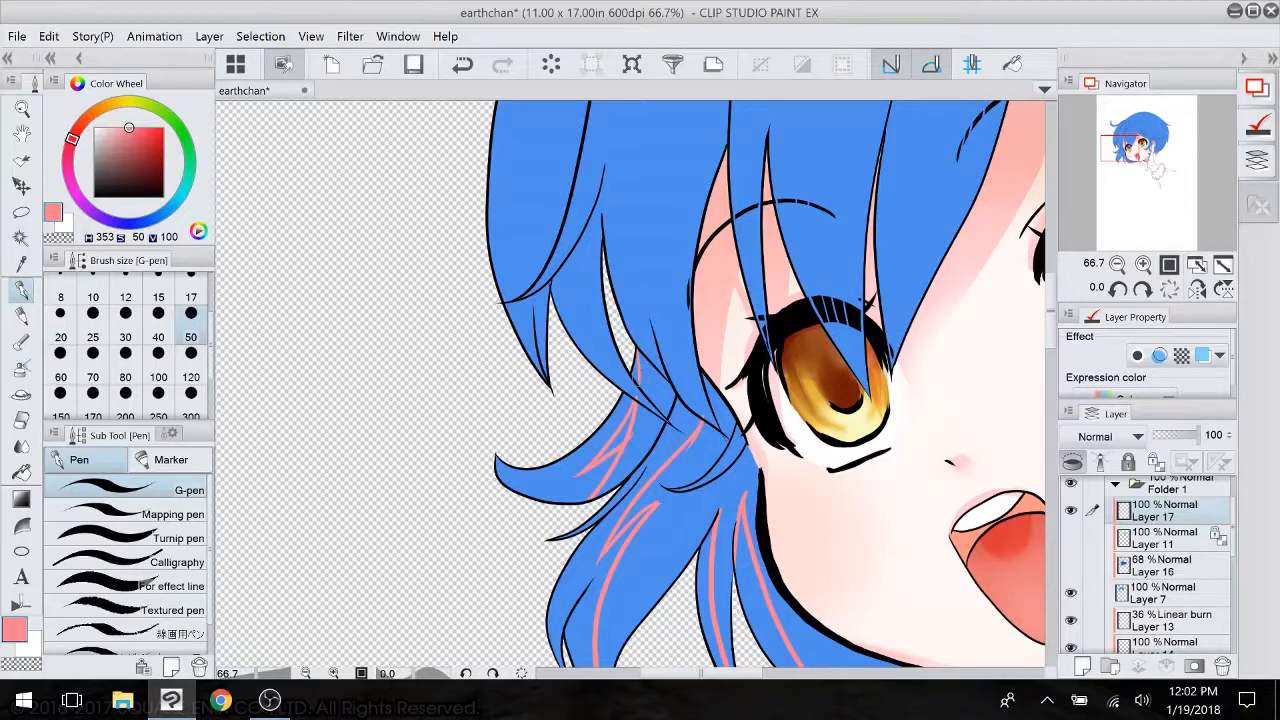
drag(640, 410, 575, 284)
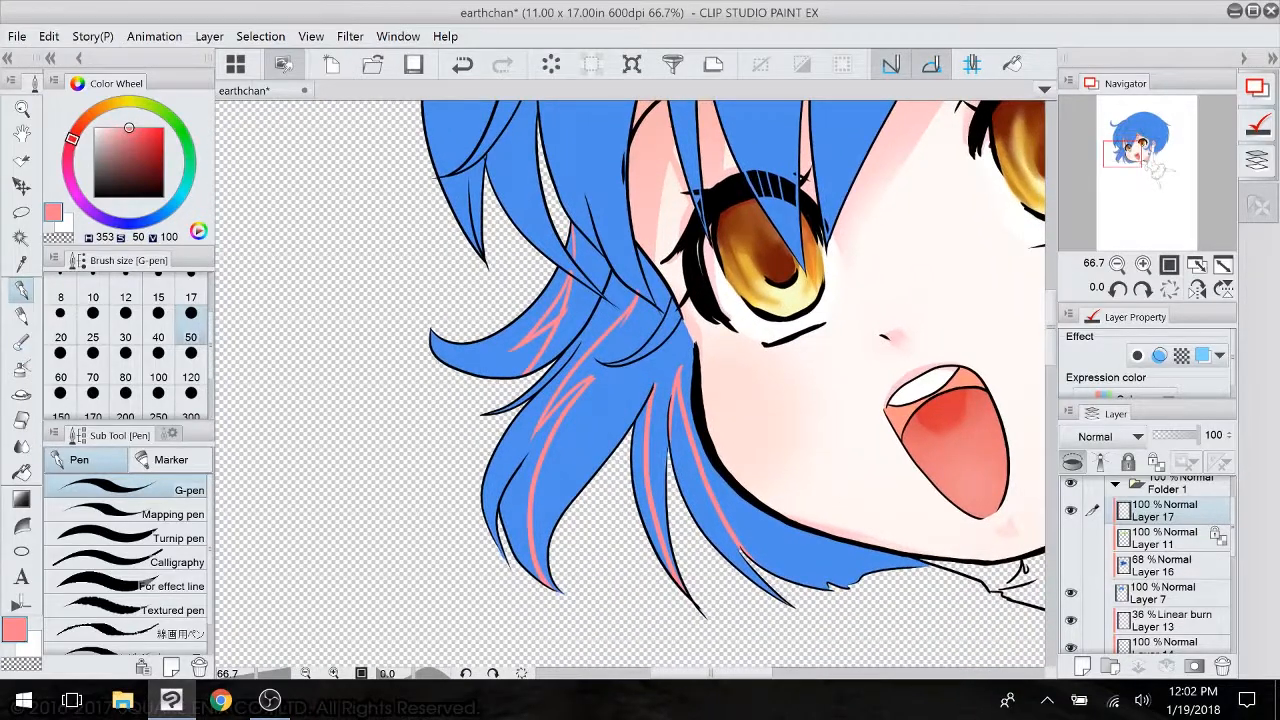
mouse_move(524, 455)
mouse_down()
mouse_move(495, 534)
mouse_move(534, 578)
mouse_up()
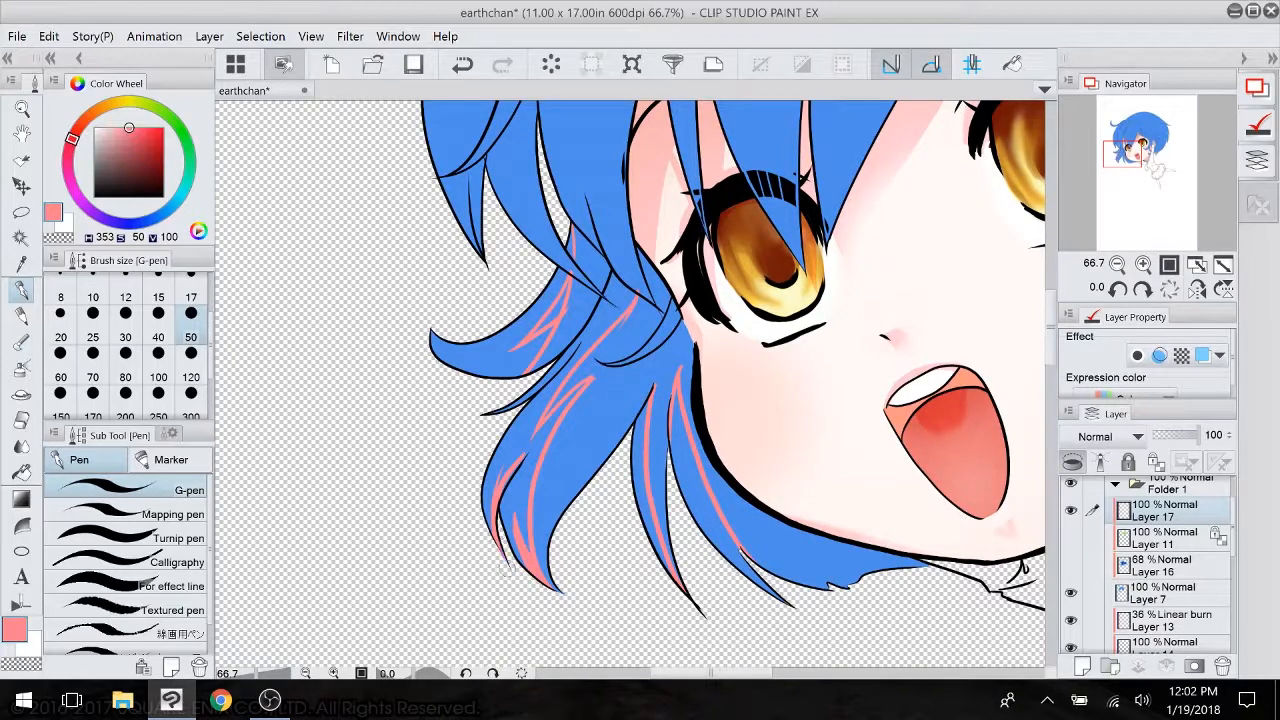
- Fill the outlined shadow areas of the lower side locks with pink, referring to other layers
click(24, 474)
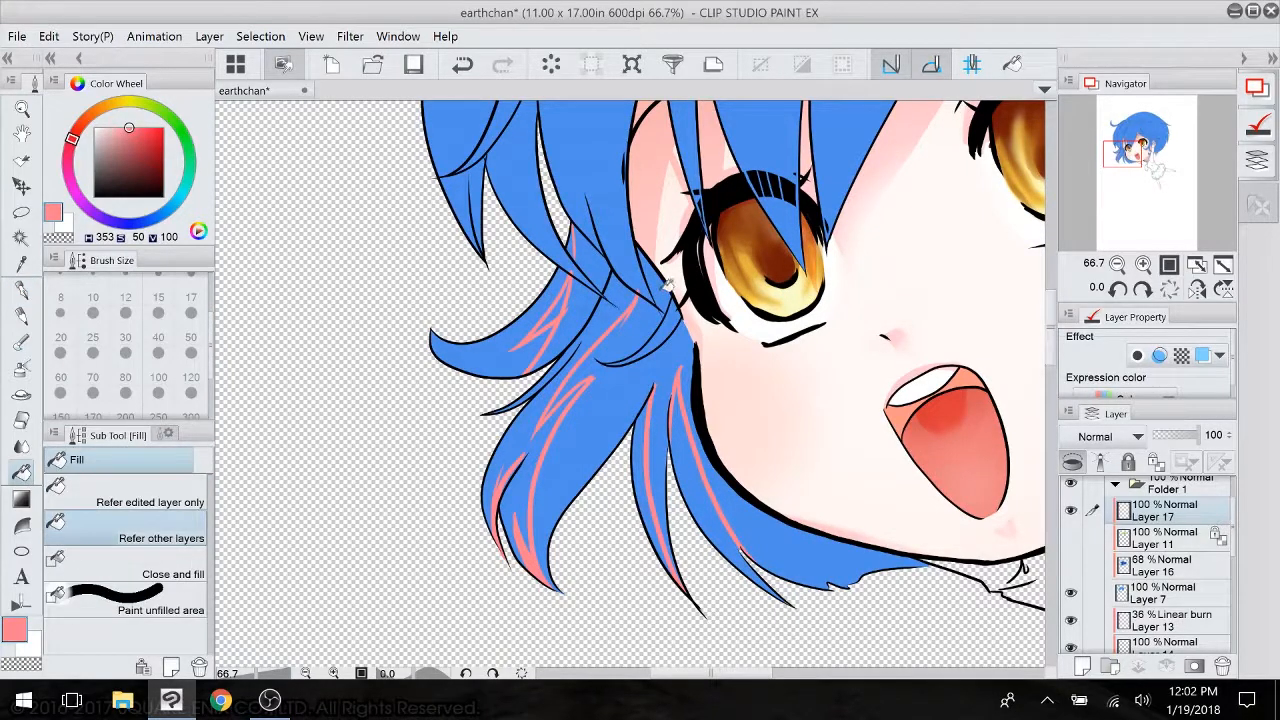
click(660, 306)
click(578, 328)
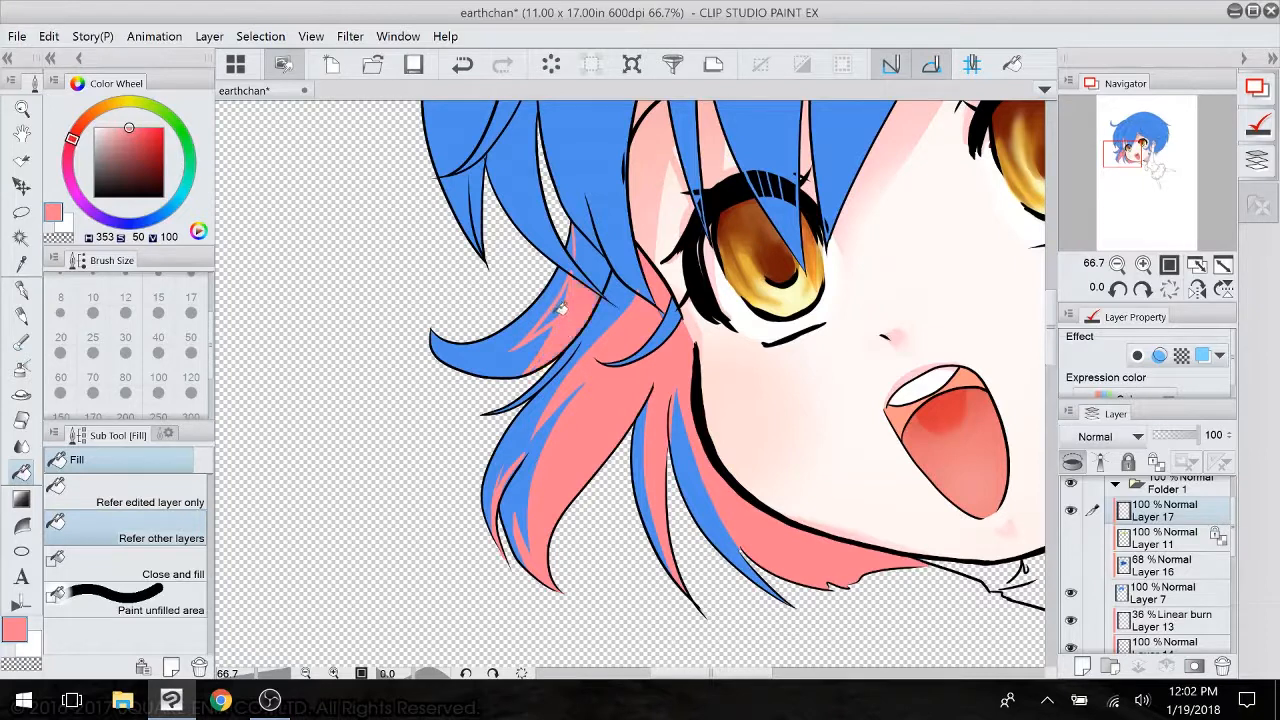
click(598, 252)
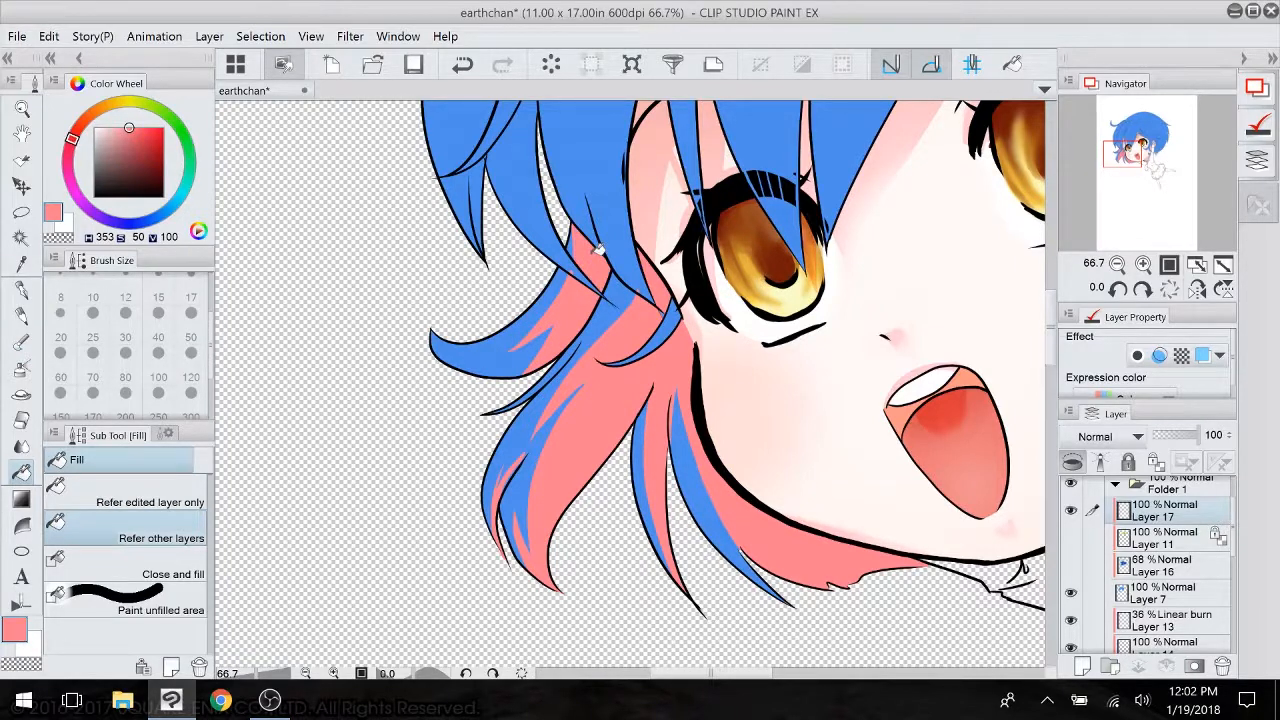
- Add pink shadows to the short hair locks beside the ear on the raised-hand side of the face
key(p)
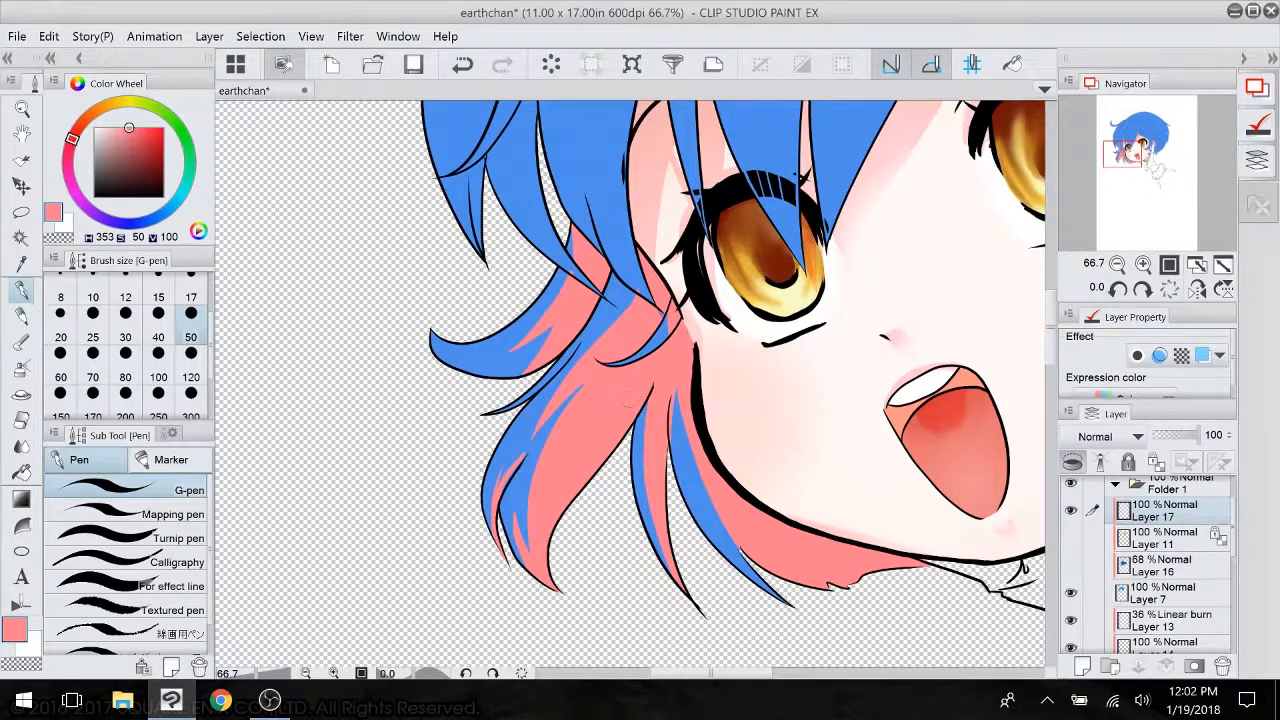
drag(628, 403, 545, 488)
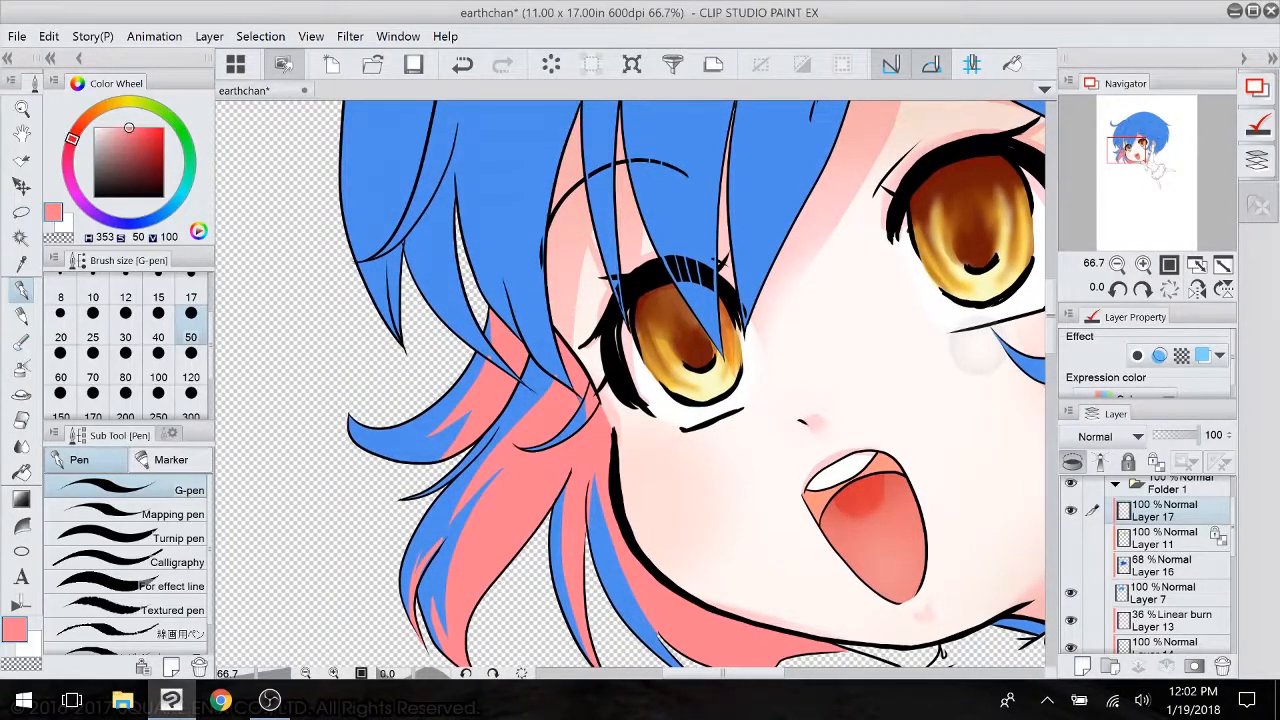
drag(975, 346, 943, 373)
drag(630, 383, 647, 534)
drag(838, 475, 882, 648)
- Draw pink G-pen shadow outlines on the long side locks hanging from the temple and on the outer lock
scroll(760, 520, down, 2)
drag(845, 528, 782, 420)
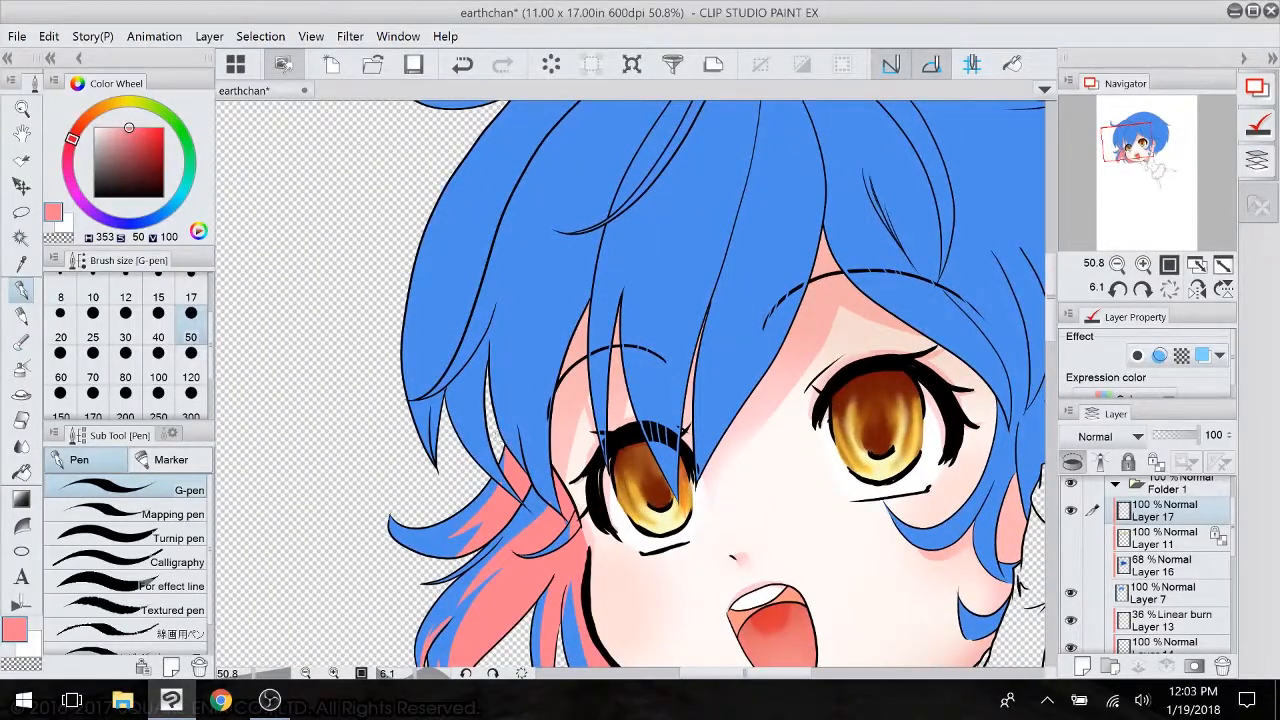
mouse_move(499, 440)
mouse_down()
mouse_move(495, 338)
mouse_move(522, 461)
mouse_up()
drag(511, 308, 524, 434)
mouse_move(517, 336)
mouse_down()
mouse_move(530, 446)
mouse_move(600, 228)
mouse_up()
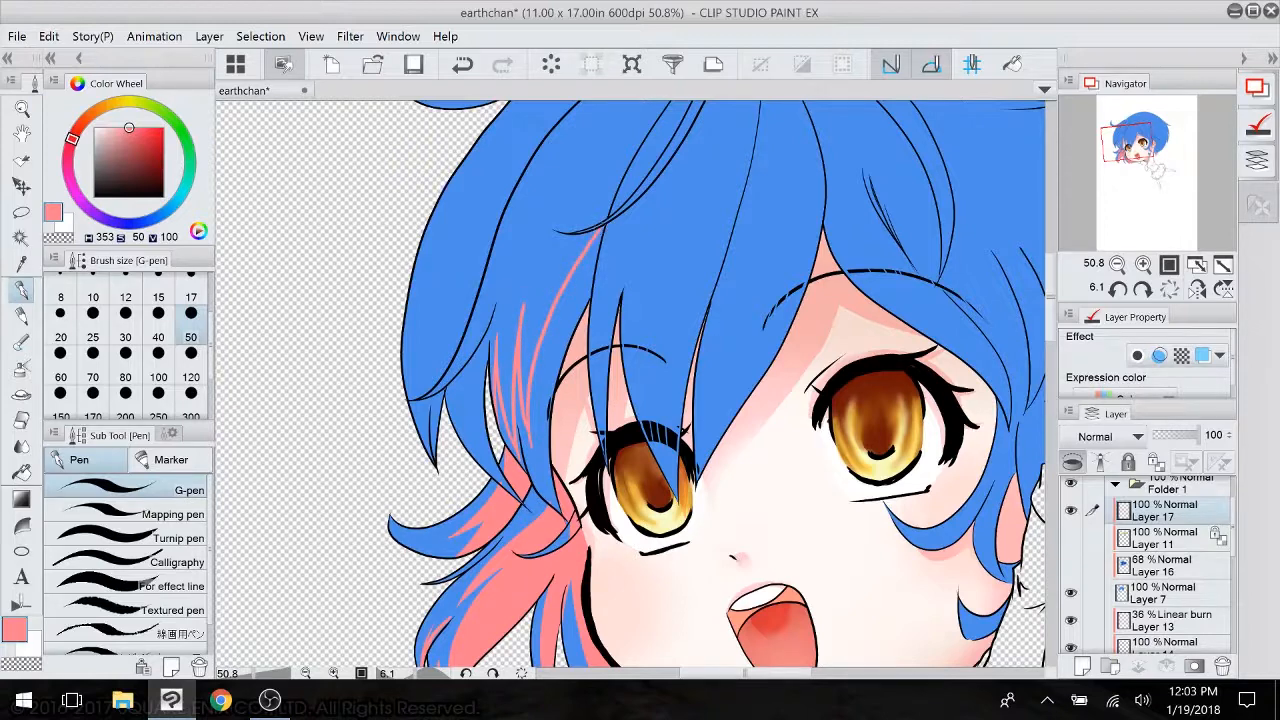
mouse_move(491, 318)
mouse_down()
mouse_move(495, 344)
mouse_move(465, 400)
mouse_move(497, 480)
mouse_move(428, 440)
mouse_move(425, 394)
mouse_move(498, 211)
mouse_up()
drag(425, 382, 461, 251)
- Fill the outlined shadows on the outer and temple locks with pink
click(22, 472)
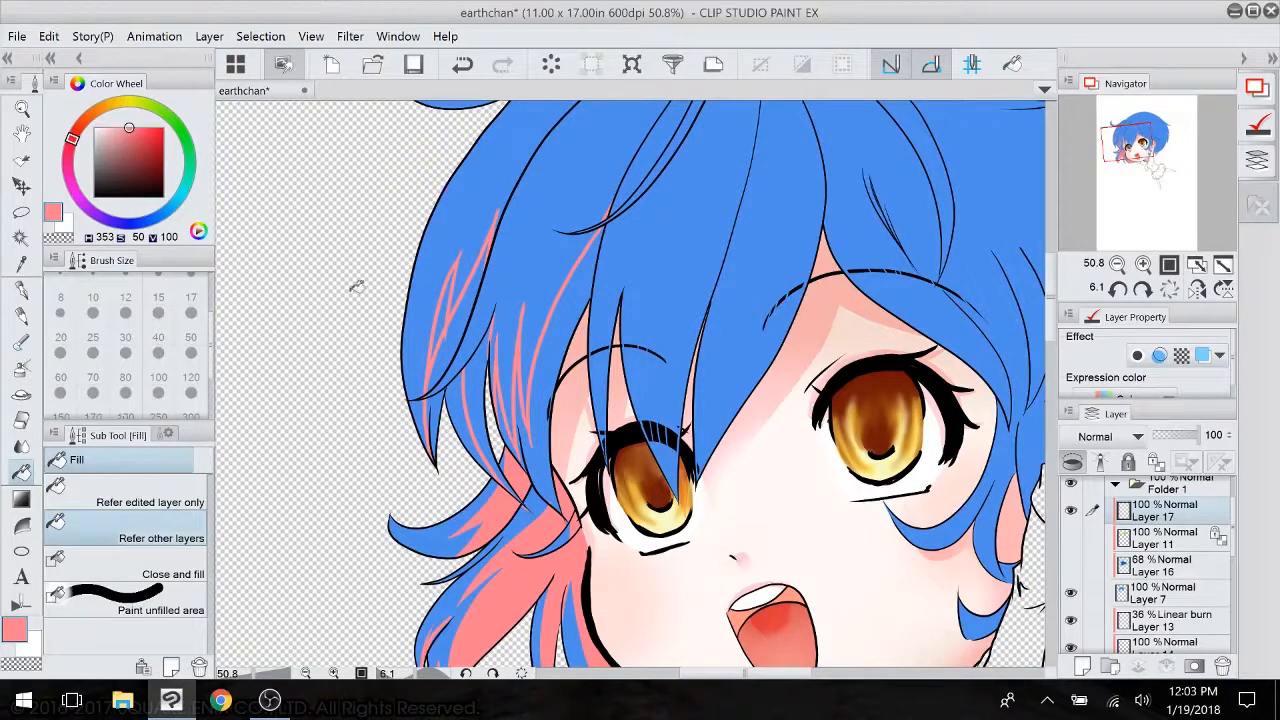
click(453, 340)
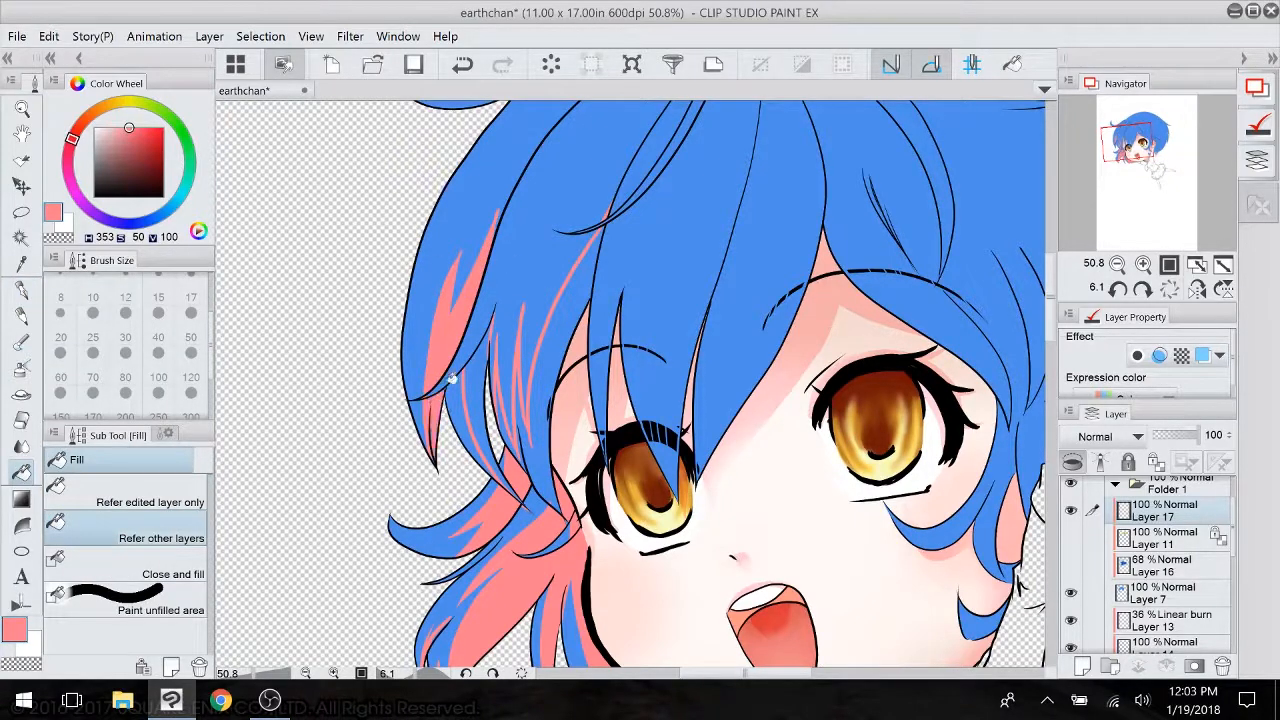
click(489, 362)
click(540, 450)
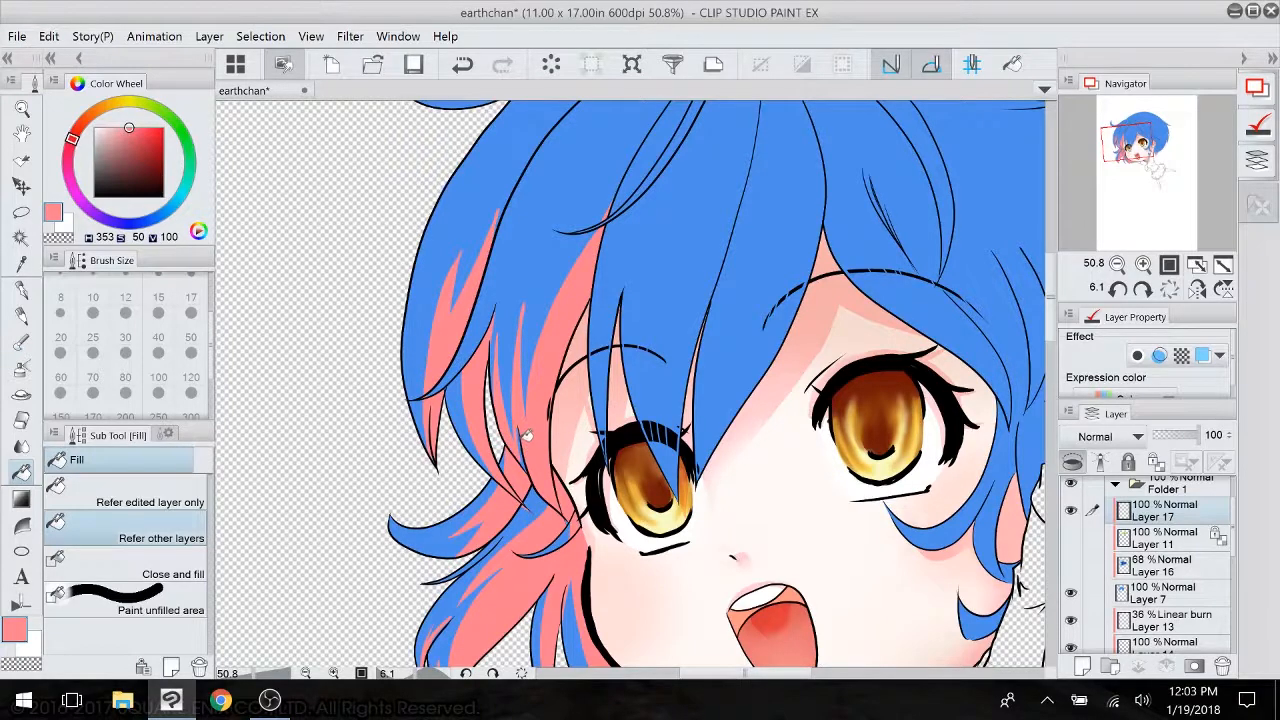
- Outline a tapered pink shadow along the strand running down from the parting beside the bangs and fill it
drag(527, 390, 467, 518)
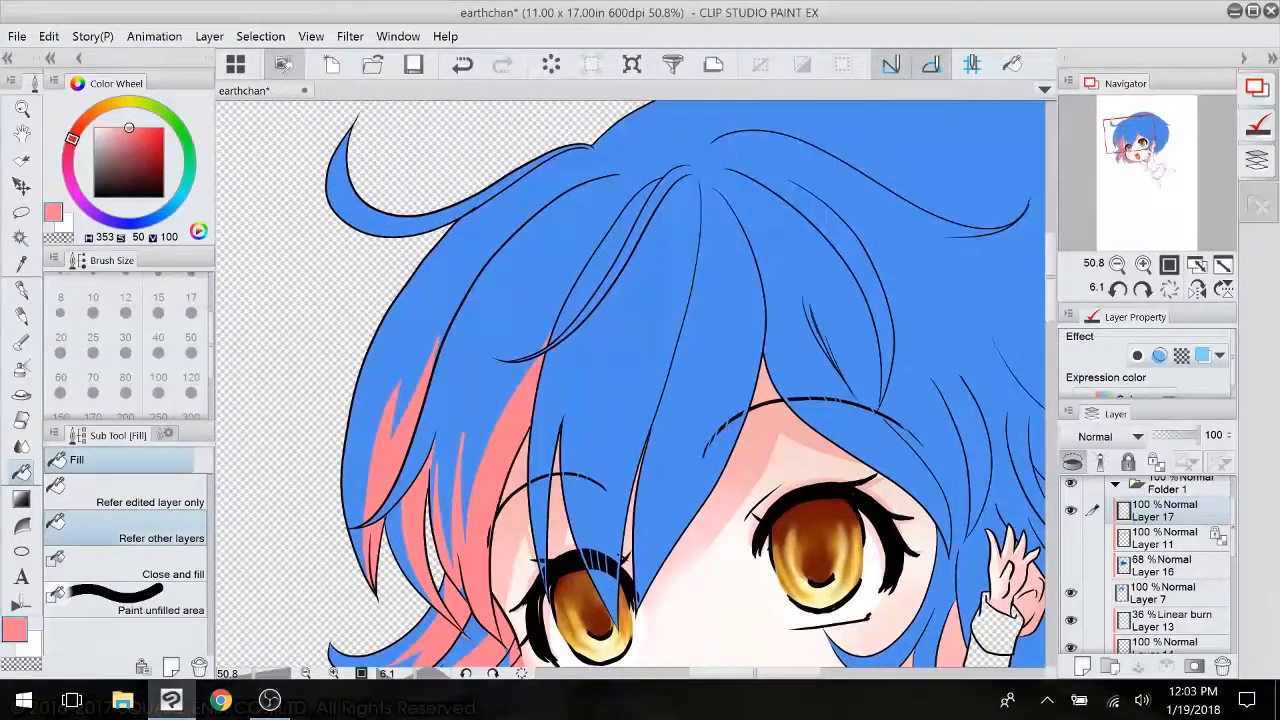
key(p)
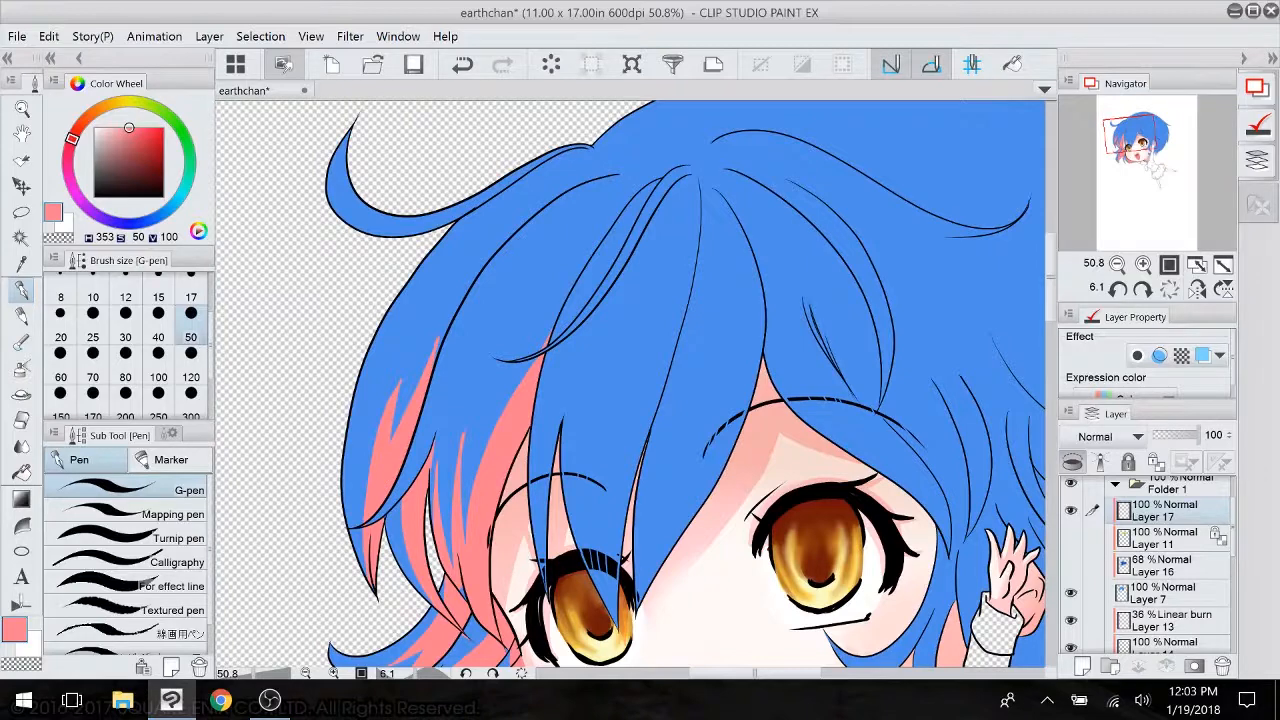
mouse_move(660, 178)
mouse_down()
mouse_move(584, 220)
mouse_move(512, 316)
mouse_up()
mouse_move(588, 232)
mouse_down()
mouse_move(516, 304)
mouse_move(480, 412)
mouse_up()
drag(552, 326, 497, 391)
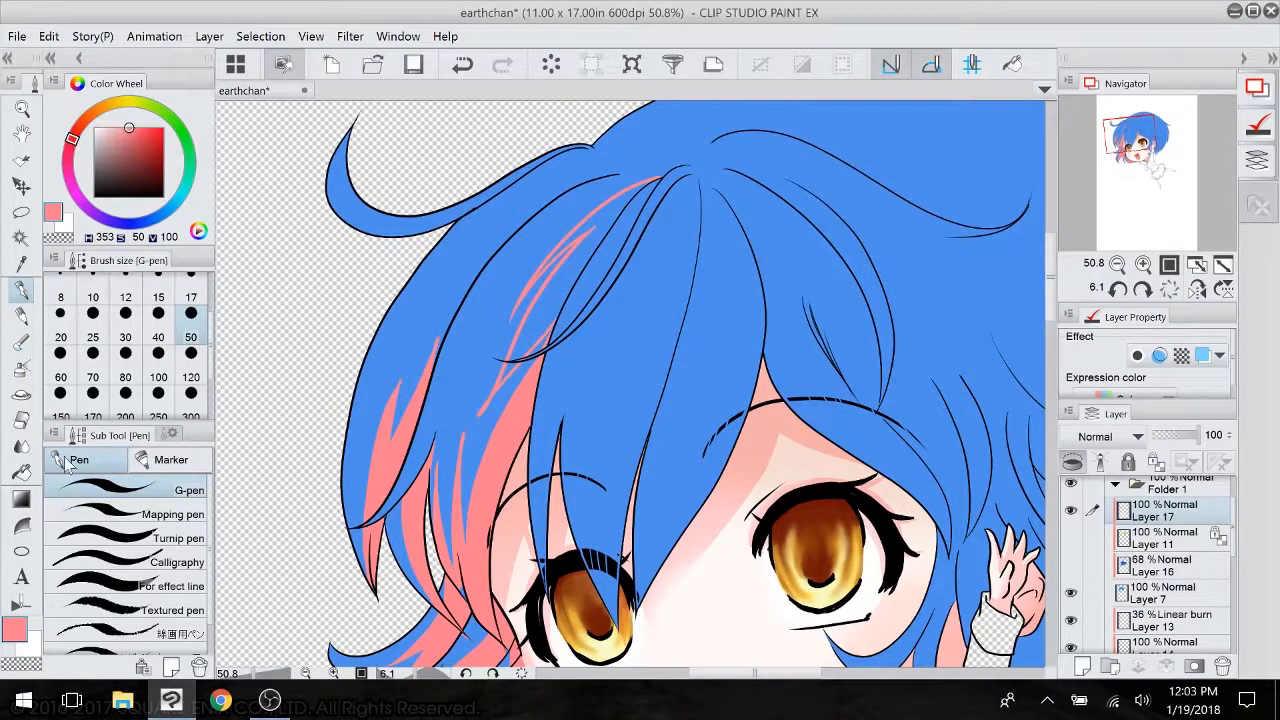
key(g)
click(625, 200)
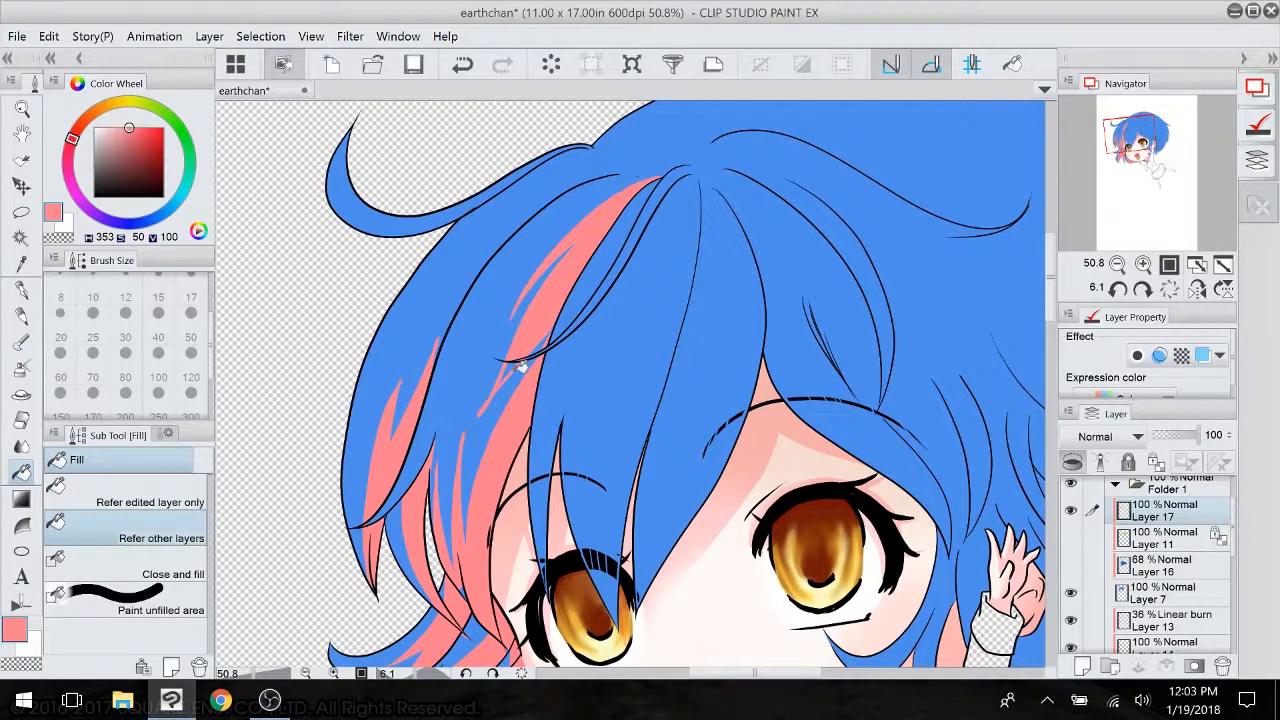
- Add pink G-pen shadow strokes along the gap between the outer side lock and the temple lock
click(21, 289)
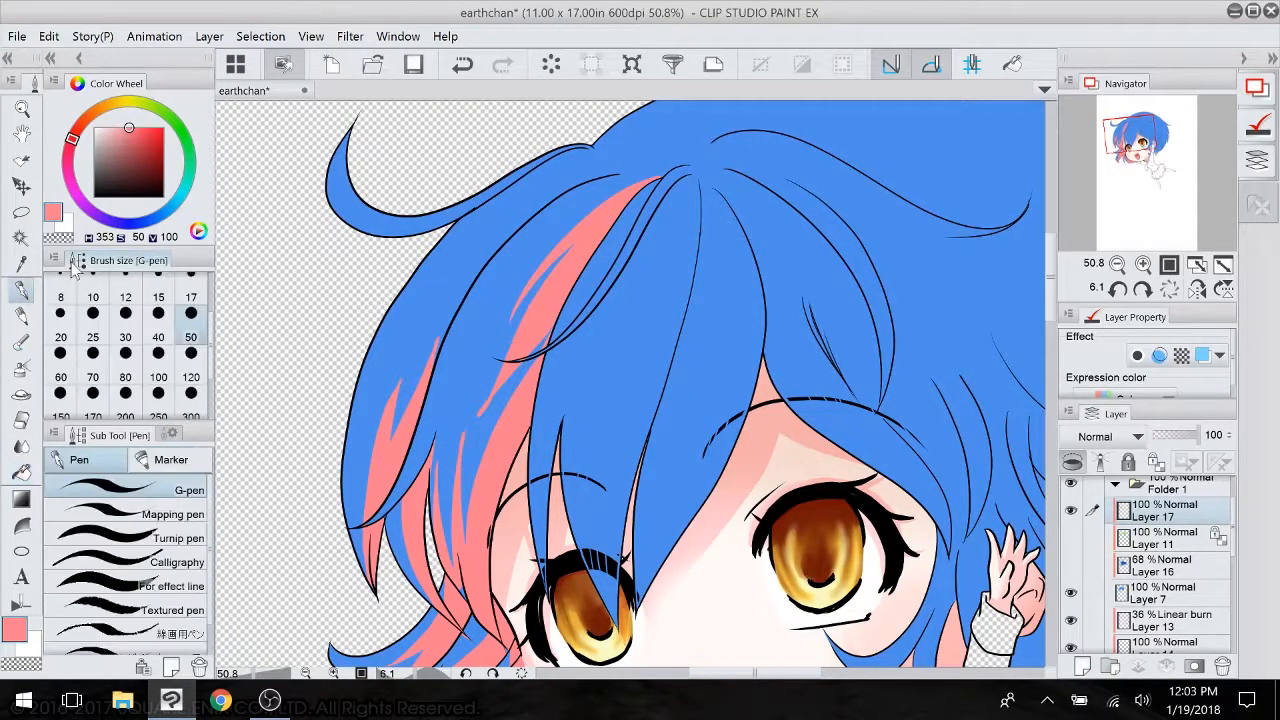
mouse_move(437, 433)
mouse_down()
mouse_move(471, 343)
mouse_move(428, 458)
mouse_up()
drag(443, 400, 410, 486)
key(ctrl+z)
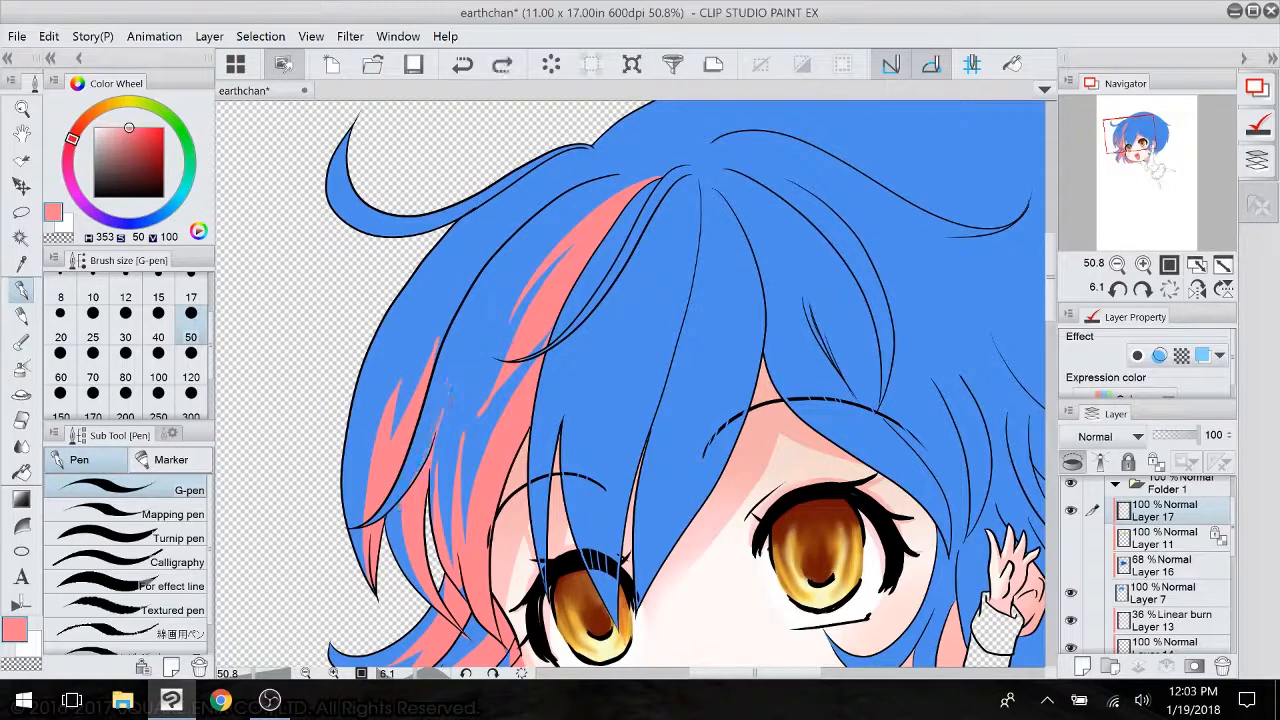
click(497, 66)
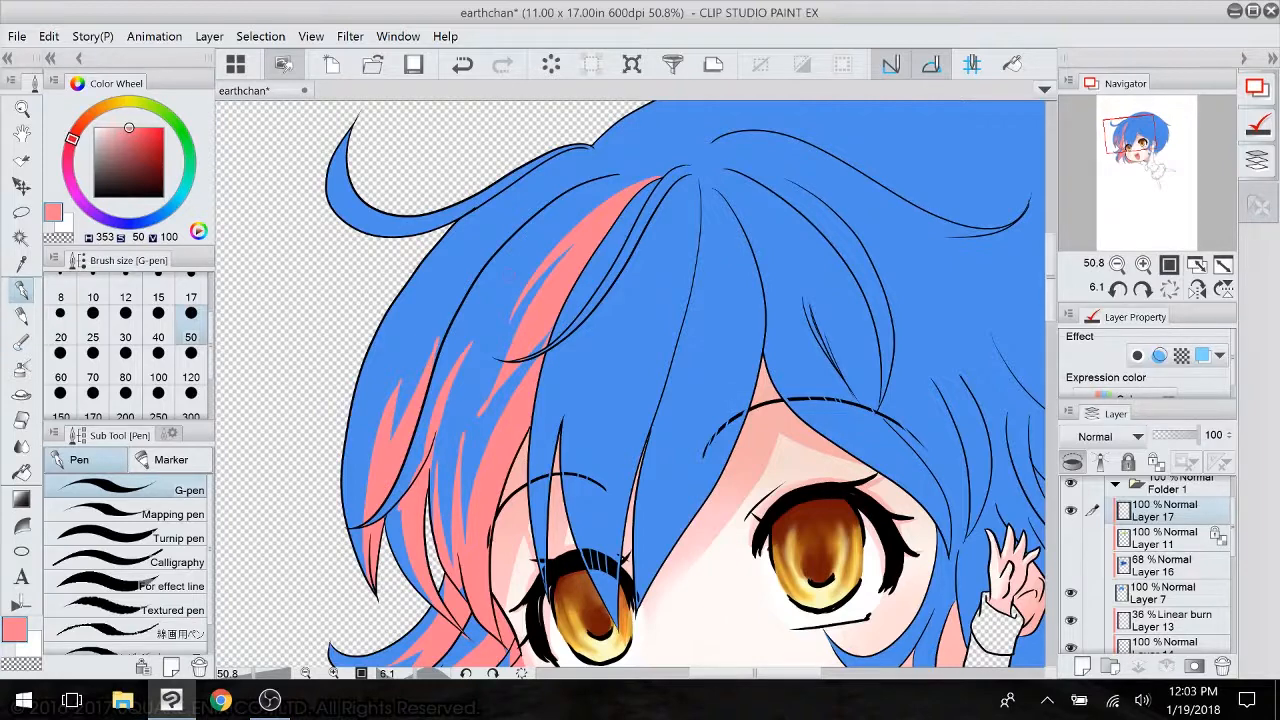
- Add pink G-pen shadow strokes on the outer lock near the crown, and shade the flyaway curl above it, filling its underside
mouse_move(602, 175)
mouse_down()
mouse_move(531, 201)
mouse_move(471, 264)
mouse_up()
drag(529, 216, 491, 240)
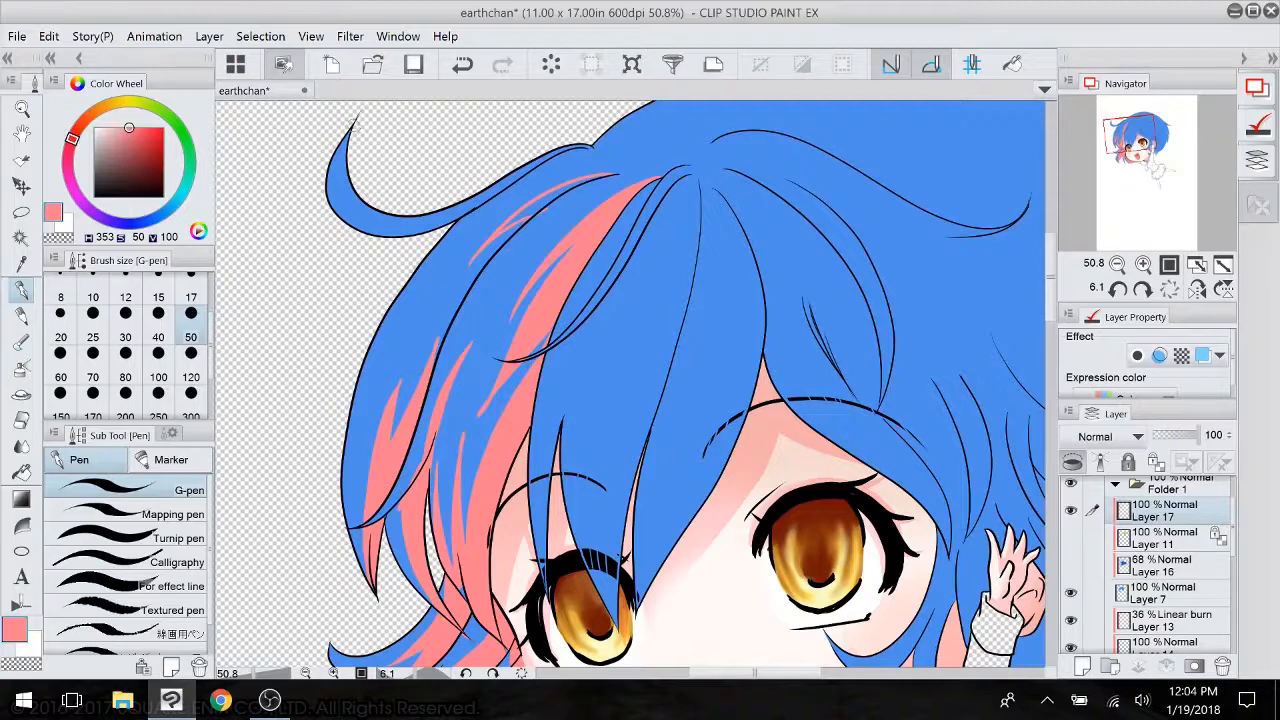
drag(352, 122, 343, 192)
key(g)
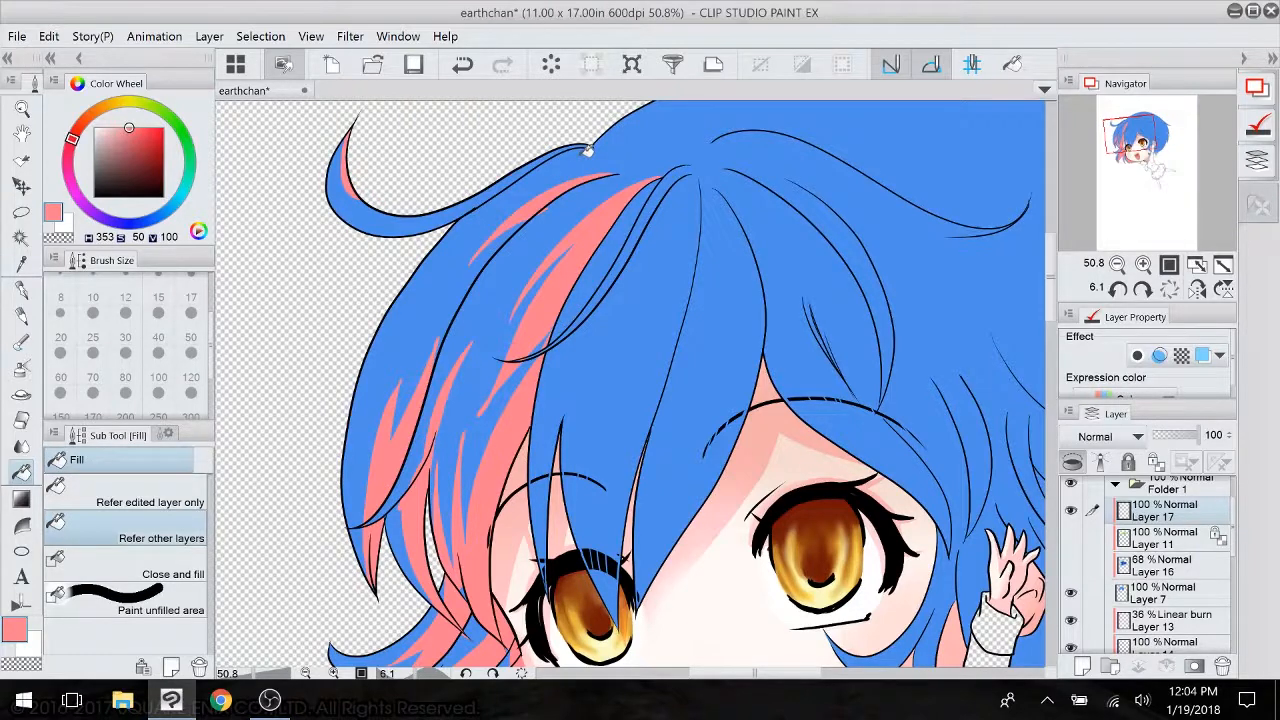
click(20, 290)
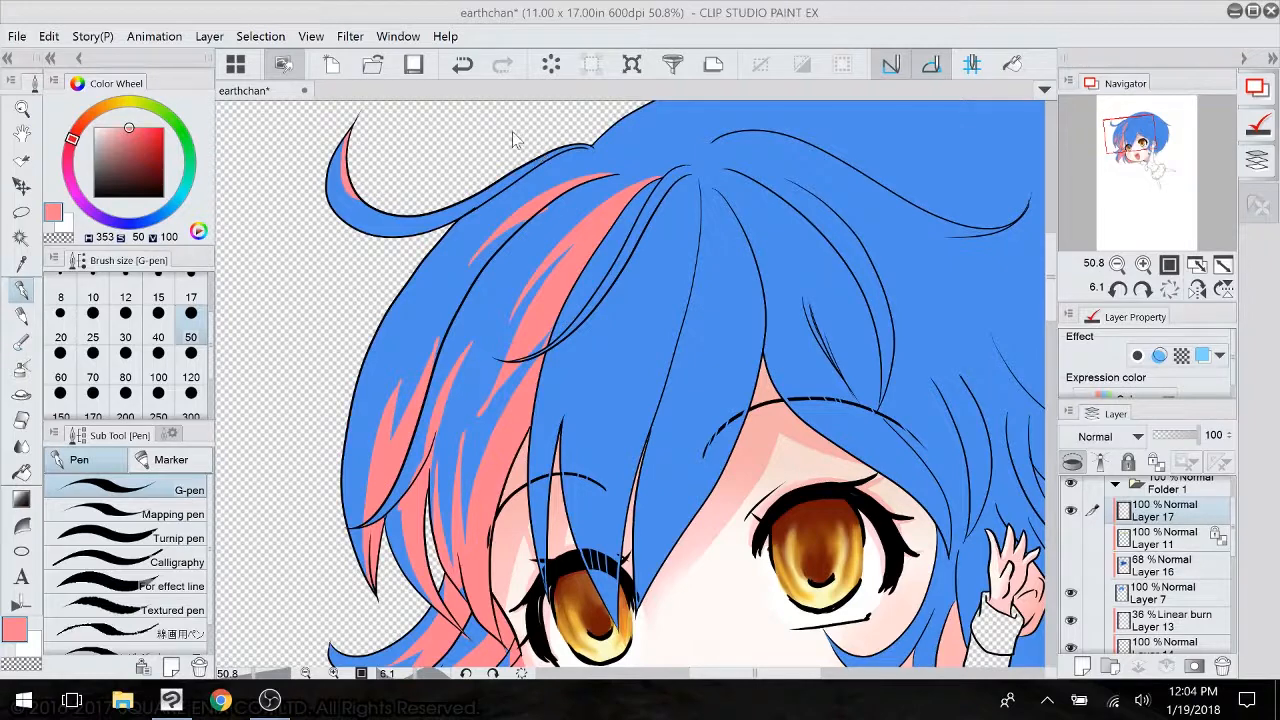
mouse_move(449, 223)
mouse_down()
mouse_move(406, 242)
mouse_move(460, 205)
mouse_up()
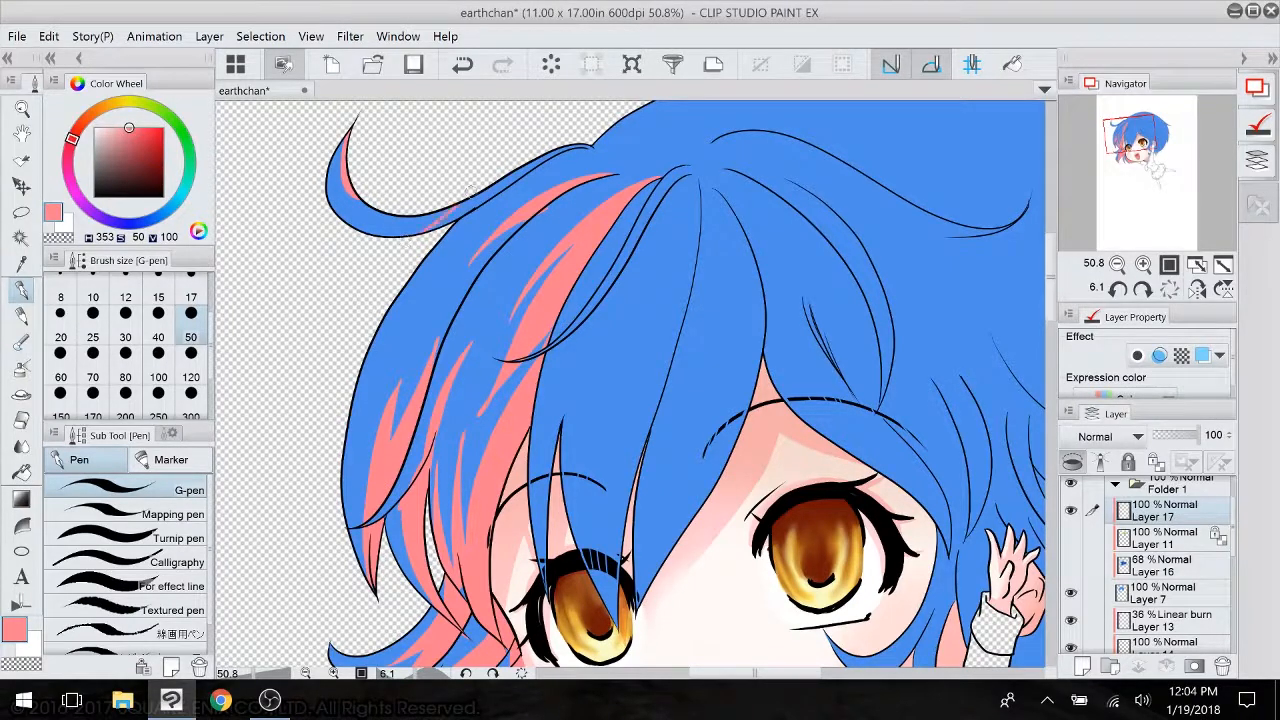
key(g)
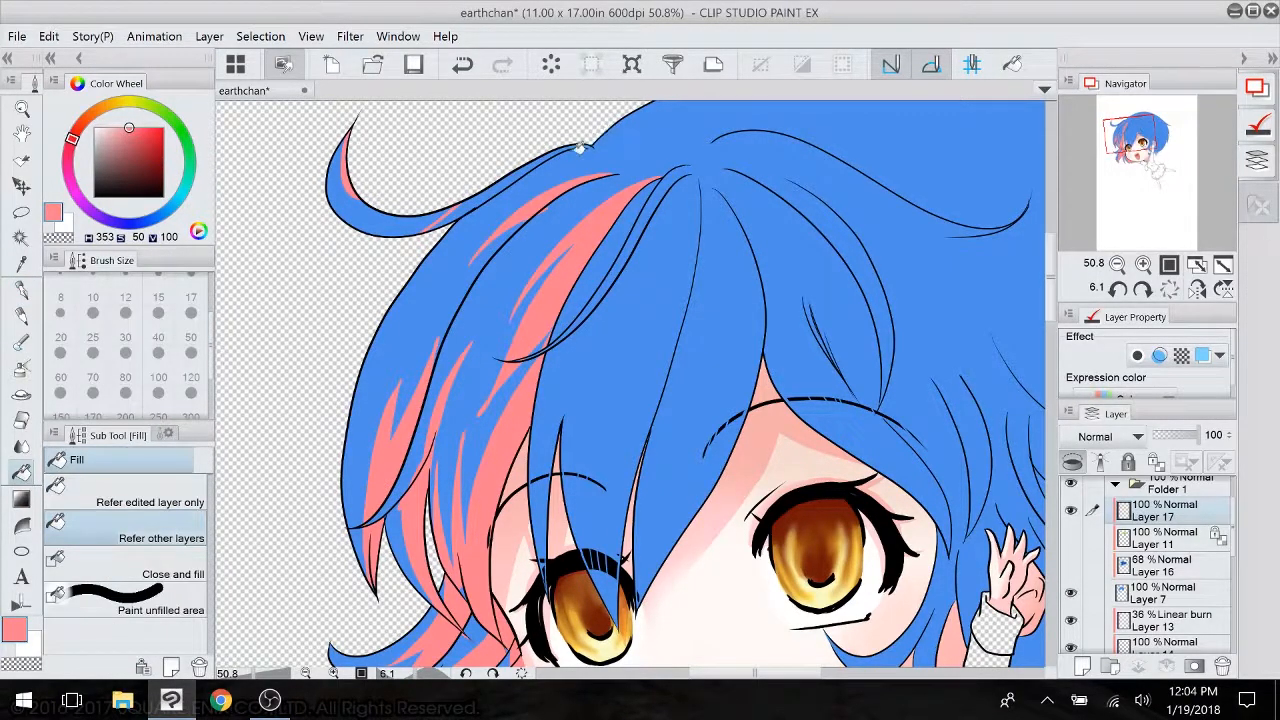
click(568, 150)
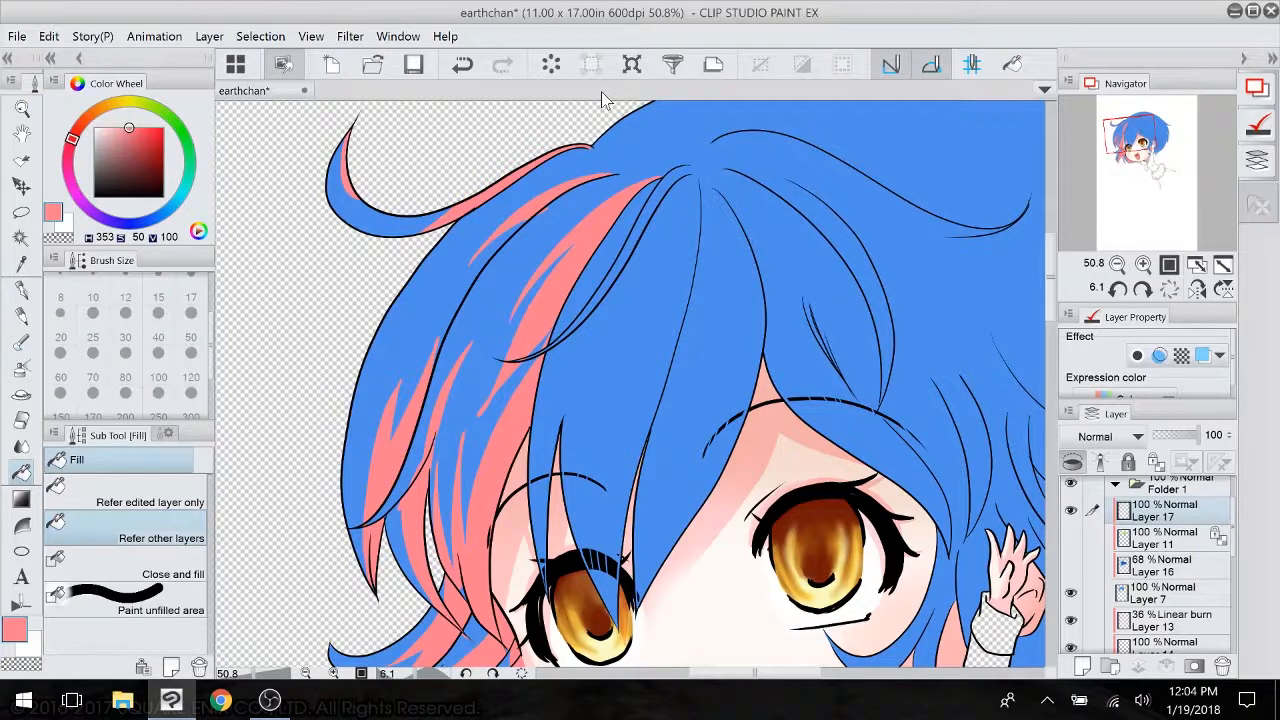
- Outline a jagged pink G-pen shadow down the bang lock that falls from the parting over the eye
drag(640, 400, 575, 325)
key(p)
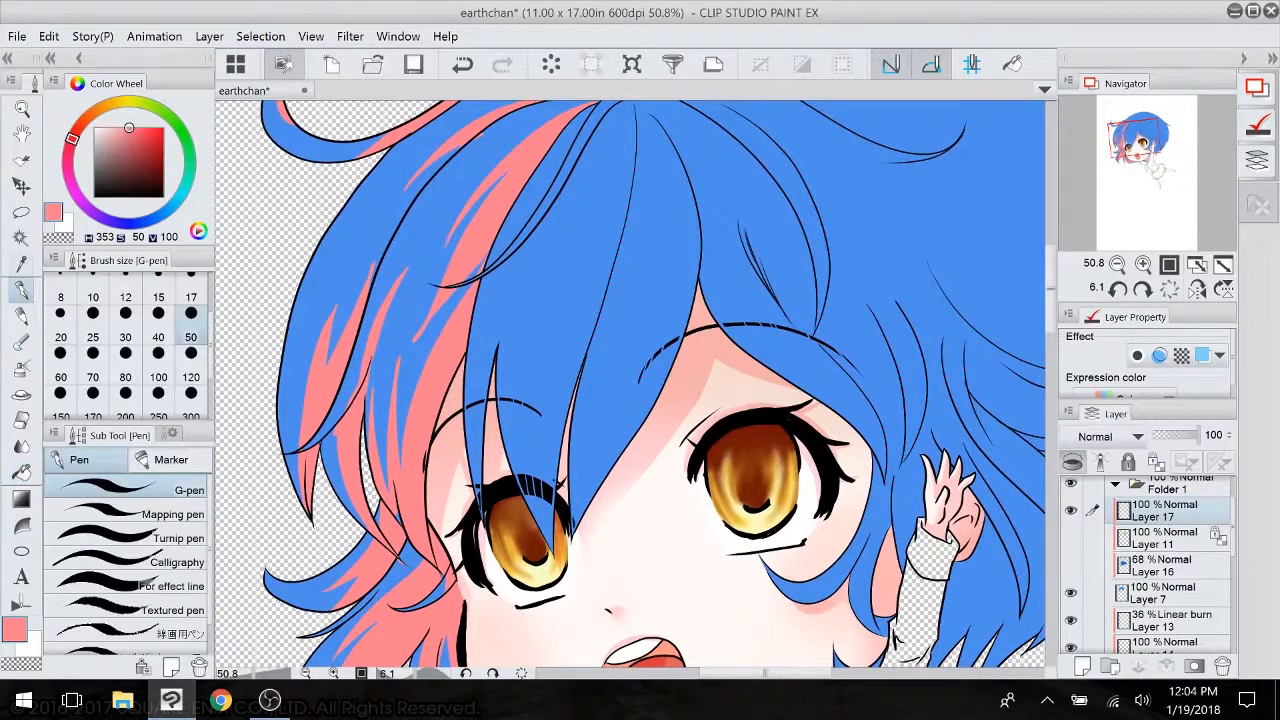
drag(634, 107, 557, 321)
drag(560, 315, 597, 243)
mouse_move(598, 241)
mouse_down()
mouse_move(565, 291)
mouse_move(553, 552)
mouse_up()
drag(522, 376, 542, 518)
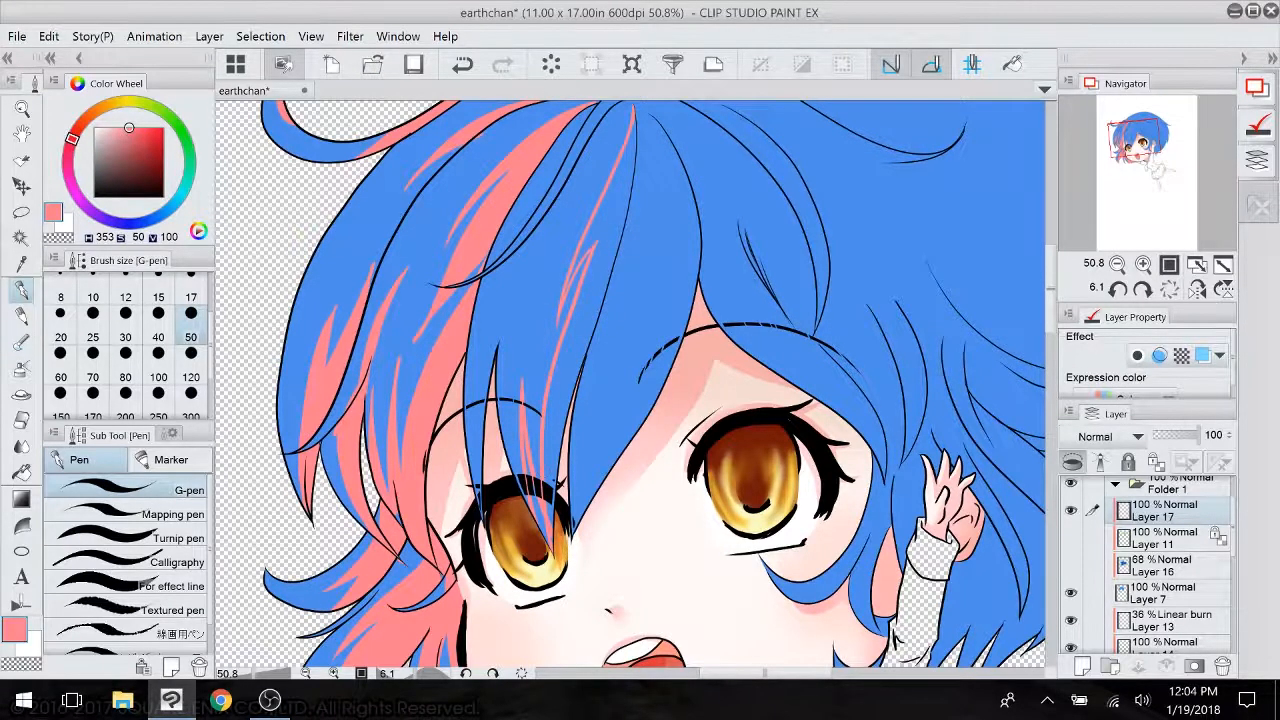
- Set the G-pen size to 120, widen the bang lock's shadow with tapered strokes and fill its outlined area with pink
click(191, 377)
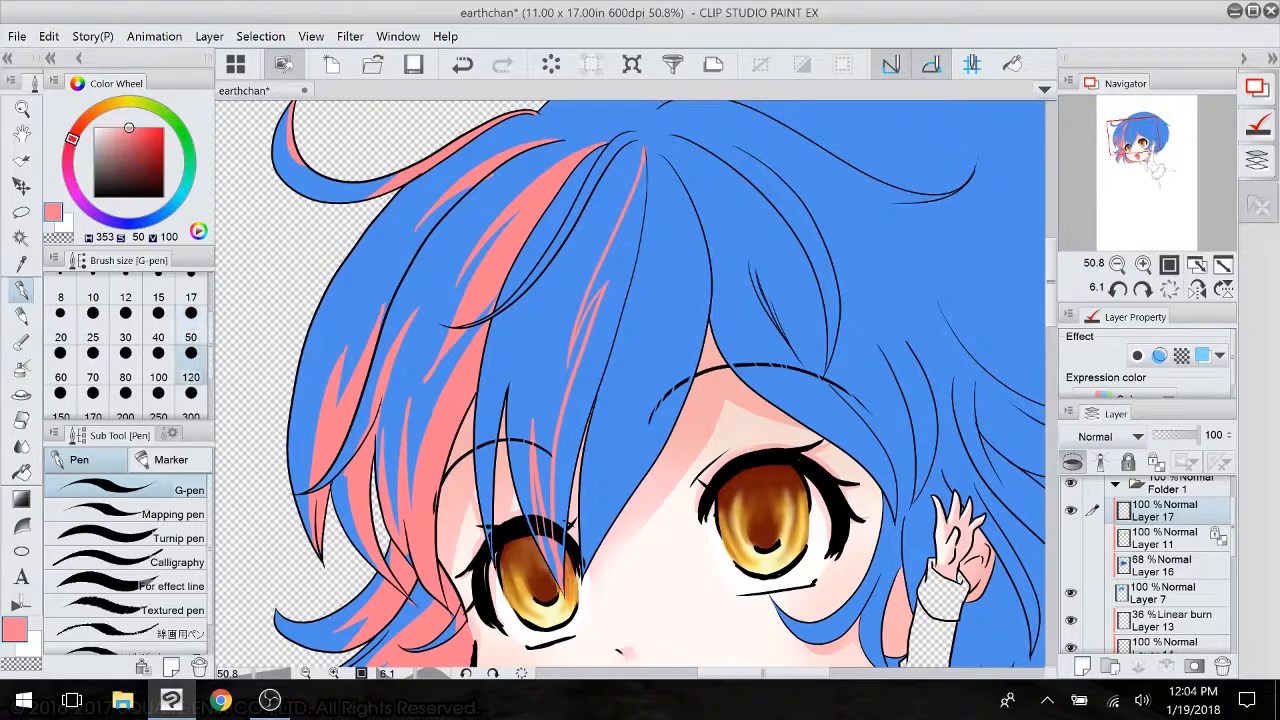
drag(640, 145, 540, 362)
drag(635, 148, 572, 265)
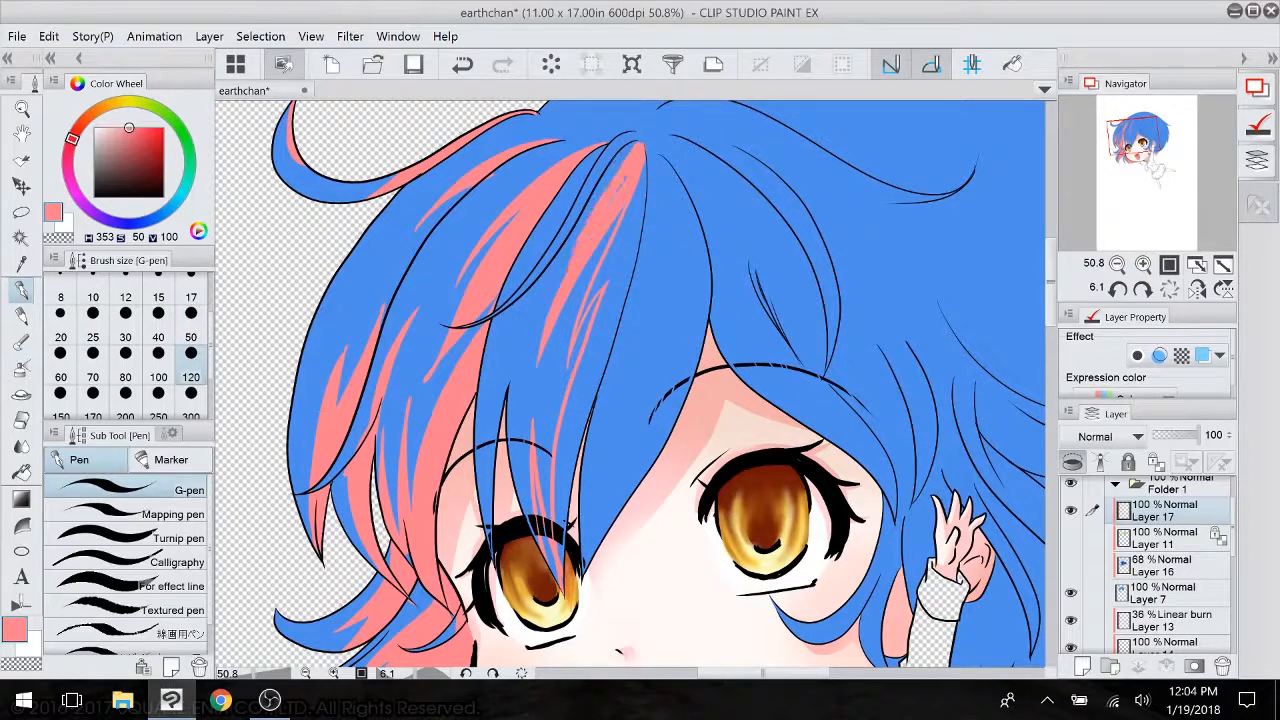
drag(620, 210, 586, 290)
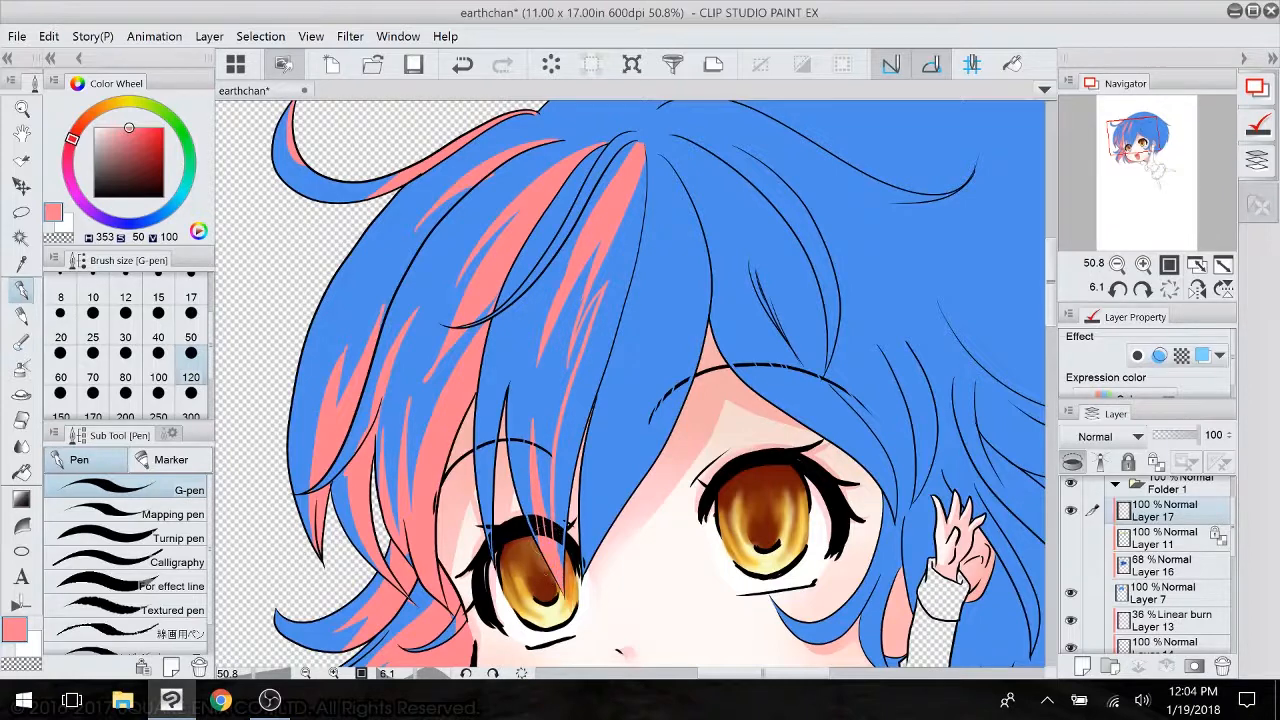
click(22, 472)
click(621, 253)
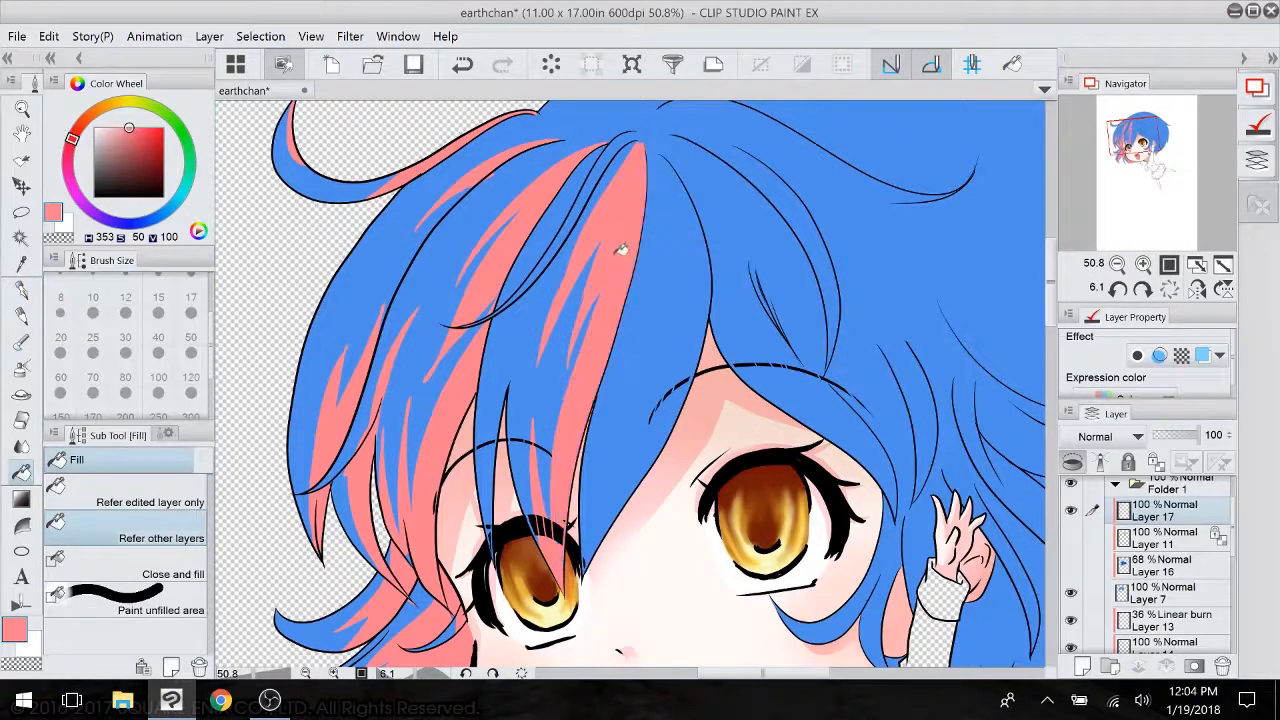
- Paint pink G-pen shadows on the thin bang strand over the eye's outer corner and along its upper edge from the parting
click(22, 292)
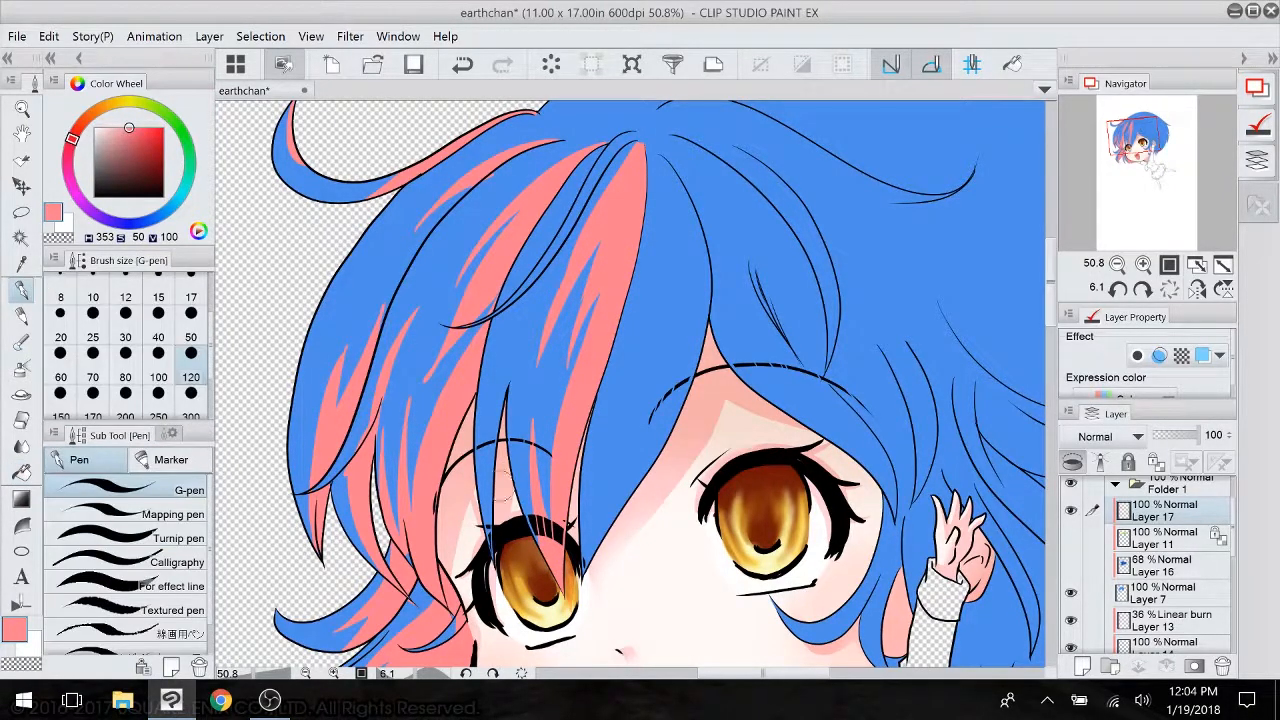
drag(506, 384, 490, 576)
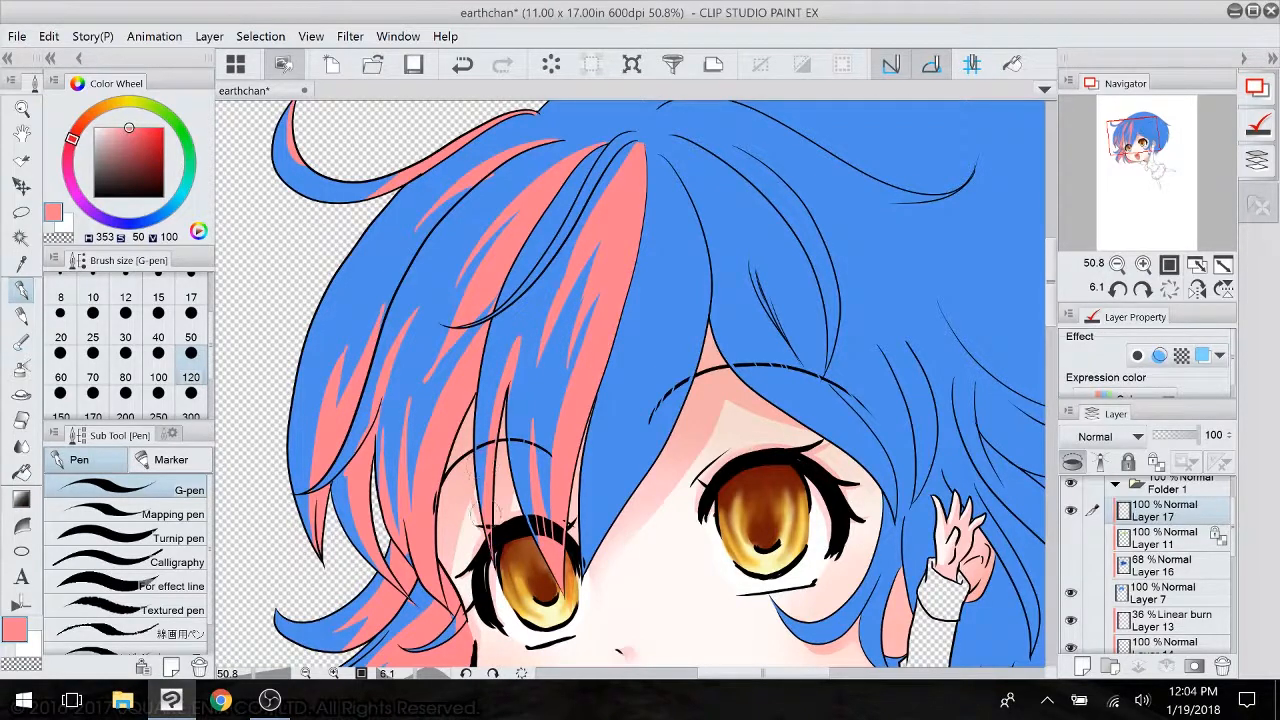
drag(476, 508, 494, 362)
drag(630, 145, 500, 325)
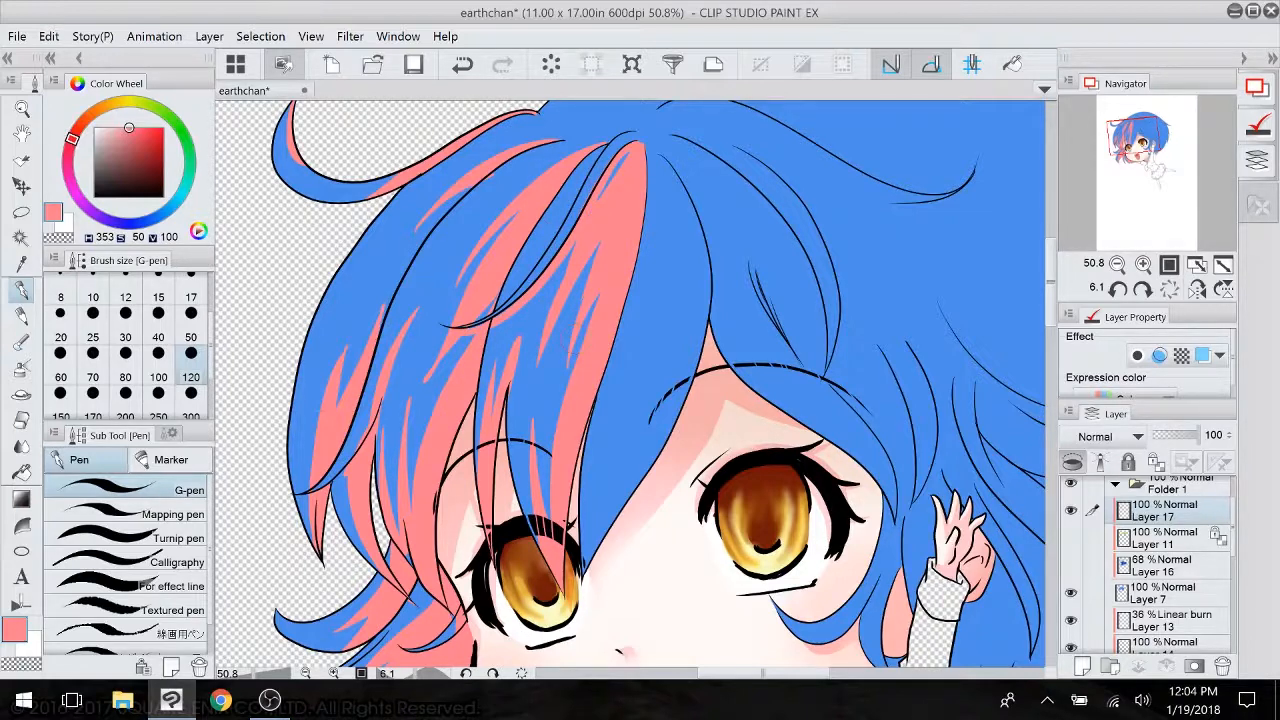
- Paint a broad pink shadow along the forehead-side edge of the central bang lock and add tapered spikes near its top
mouse_move(655, 180)
mouse_down()
mouse_move(622, 52)
mouse_move(587, 145)
mouse_move(626, 186)
mouse_move(592, 425)
mouse_move(522, 530)
mouse_up()
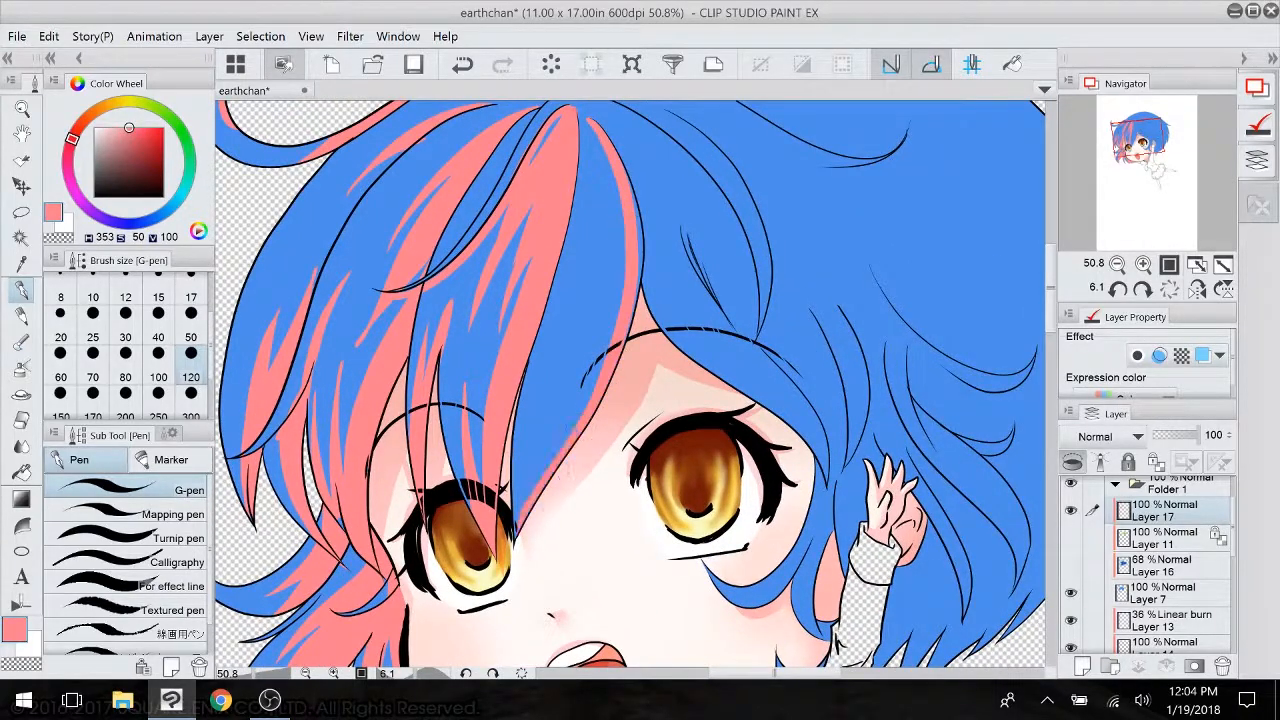
drag(635, 194, 639, 284)
drag(585, 114, 606, 278)
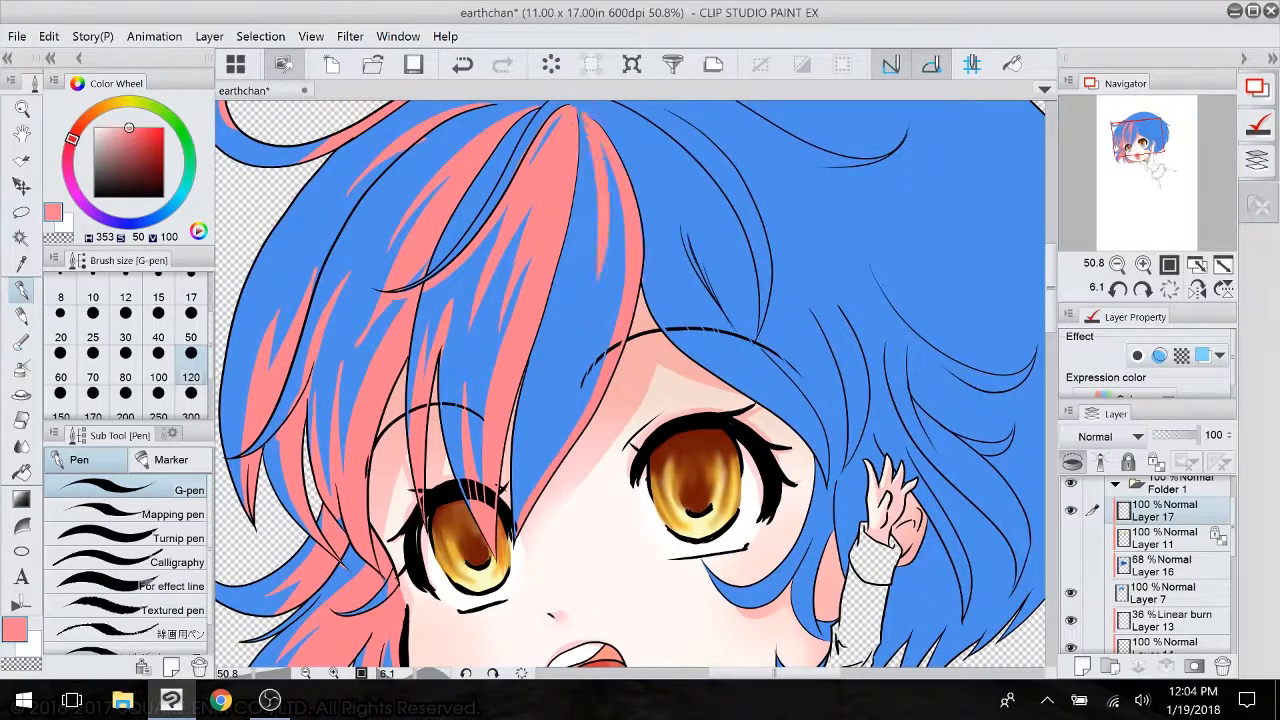
mouse_move(610, 166)
mouse_down()
mouse_move(609, 246)
mouse_move(612, 182)
mouse_up()
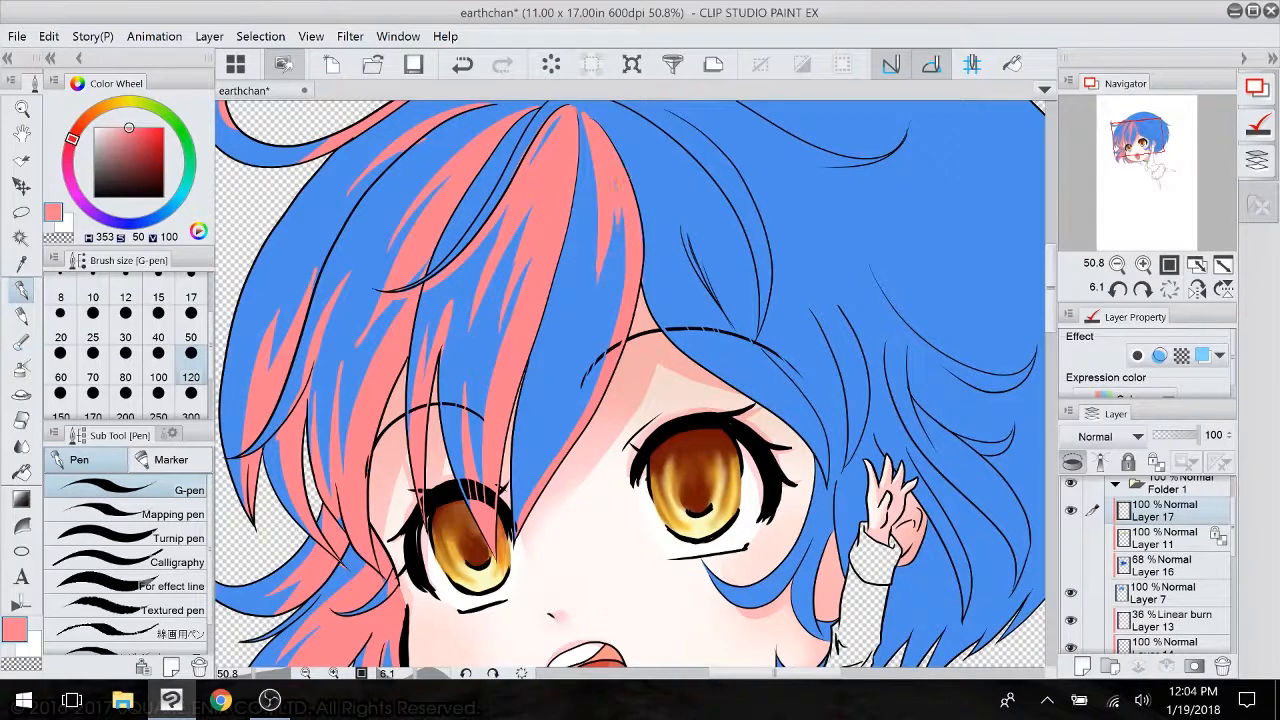
- Add tapered pink shadow strokes to the central bang lock's lower tip and along its inner edge below the parting
mouse_move(522, 540)
mouse_down()
mouse_move(545, 380)
mouse_move(528, 545)
mouse_up()
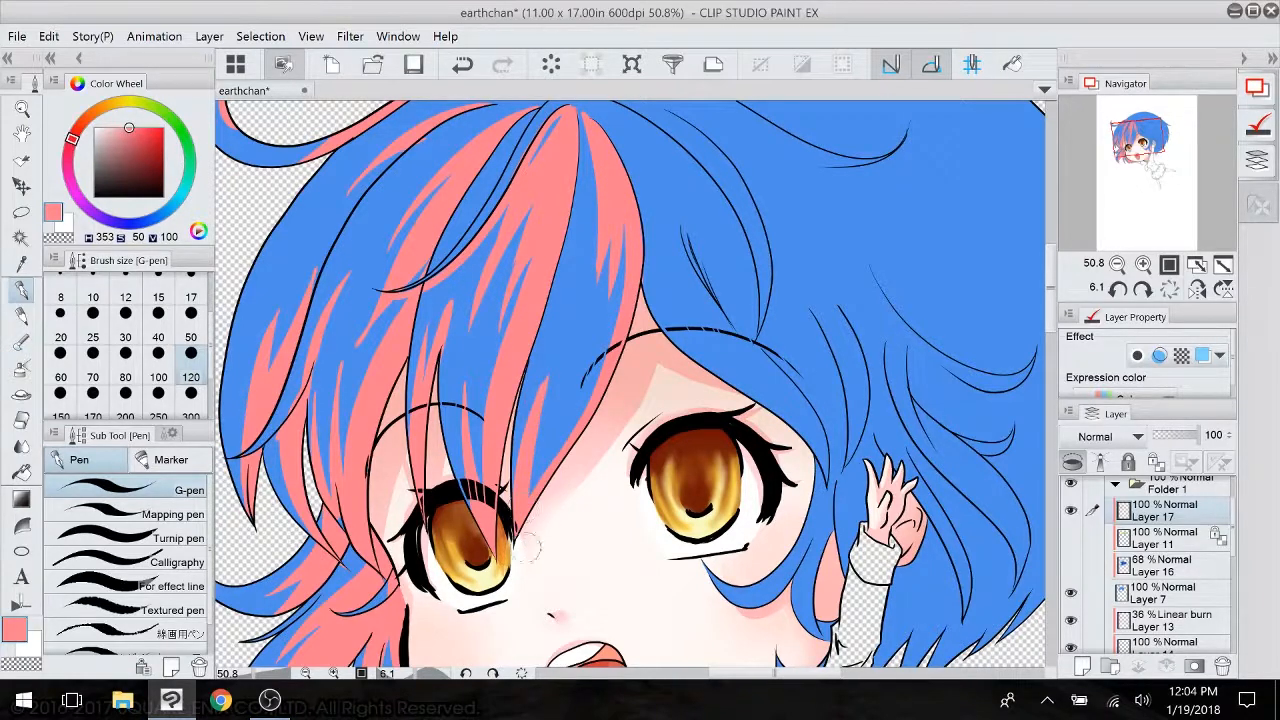
drag(590, 355, 530, 494)
drag(592, 332, 548, 470)
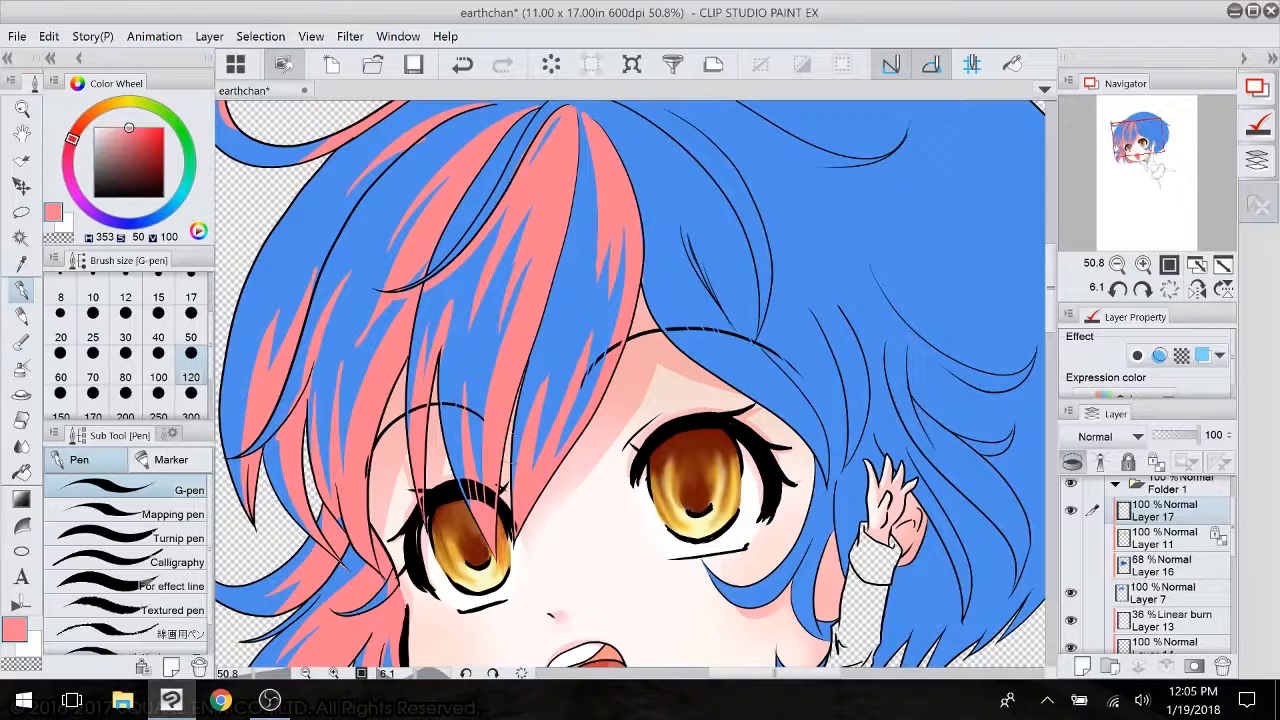
drag(588, 106, 572, 310)
drag(590, 255, 594, 178)
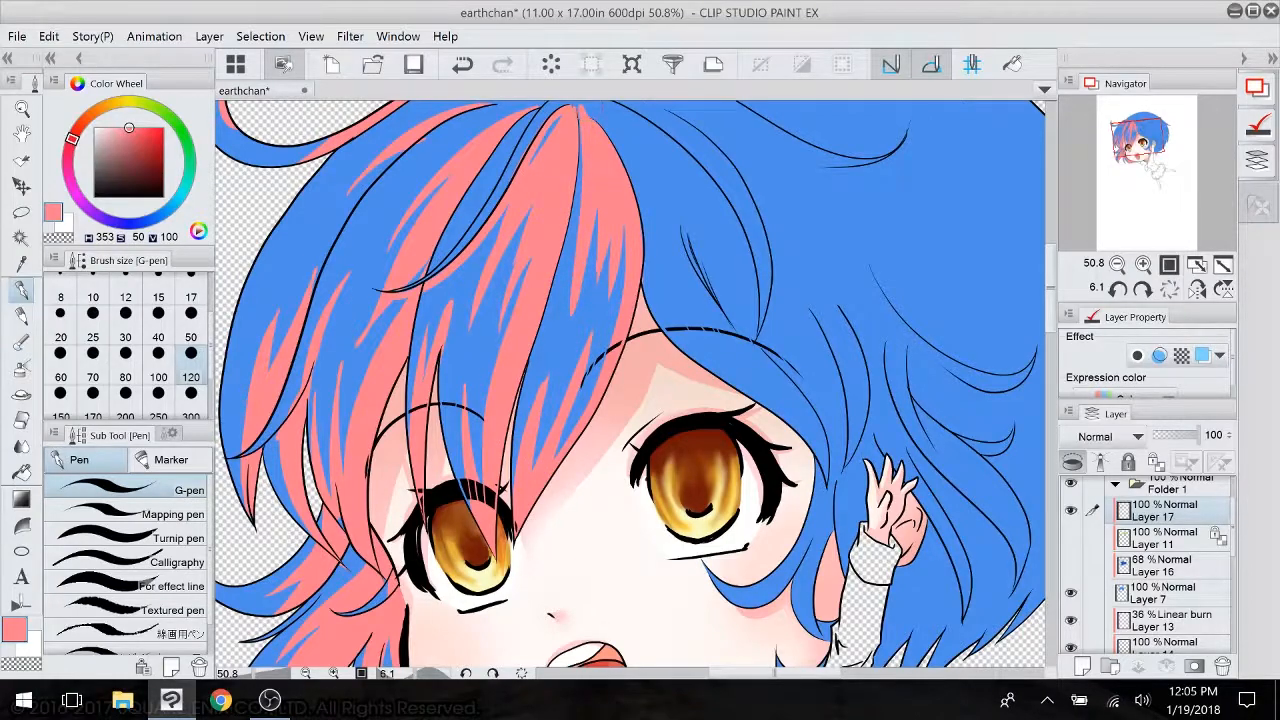
- Paint the small patch of blue hair showing beneath the chin with pink shadow
drag(600, 560, 680, 343)
drag(663, 480, 438, 400)
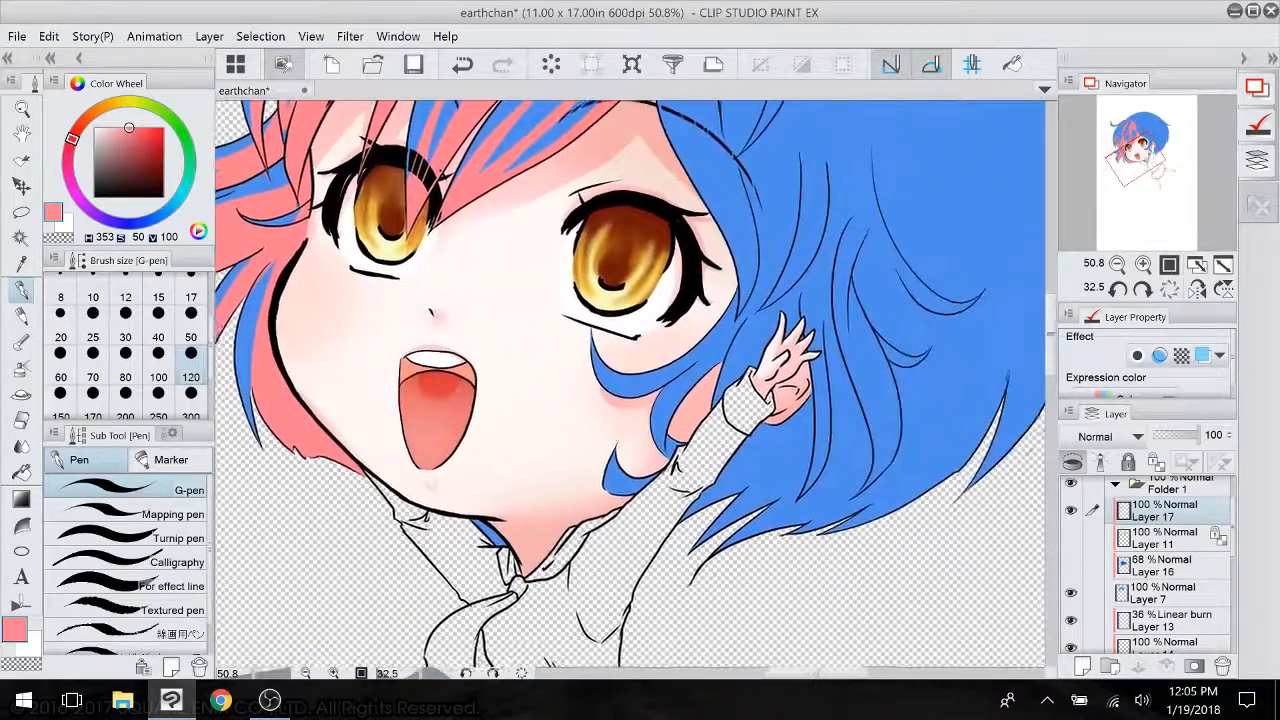
mouse_move(470, 528)
mouse_down()
mouse_move(490, 534)
mouse_move(506, 513)
mouse_move(516, 441)
mouse_move(464, 471)
mouse_move(500, 515)
mouse_move(508, 555)
mouse_up()
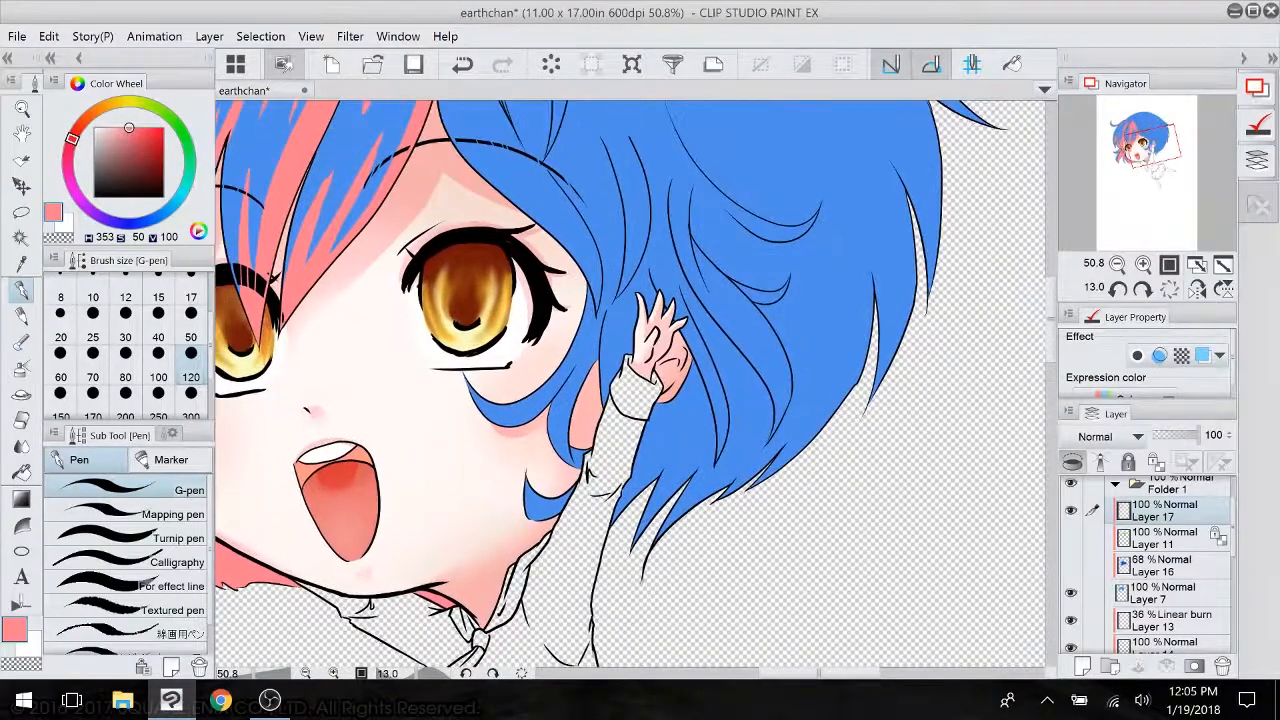
- Paint pink G-pen shadows down the side lock between the cheek and the raised hand, including the base of its curl
mouse_move(574, 276)
mouse_down()
mouse_move(590, 370)
mouse_move(597, 355)
mouse_up()
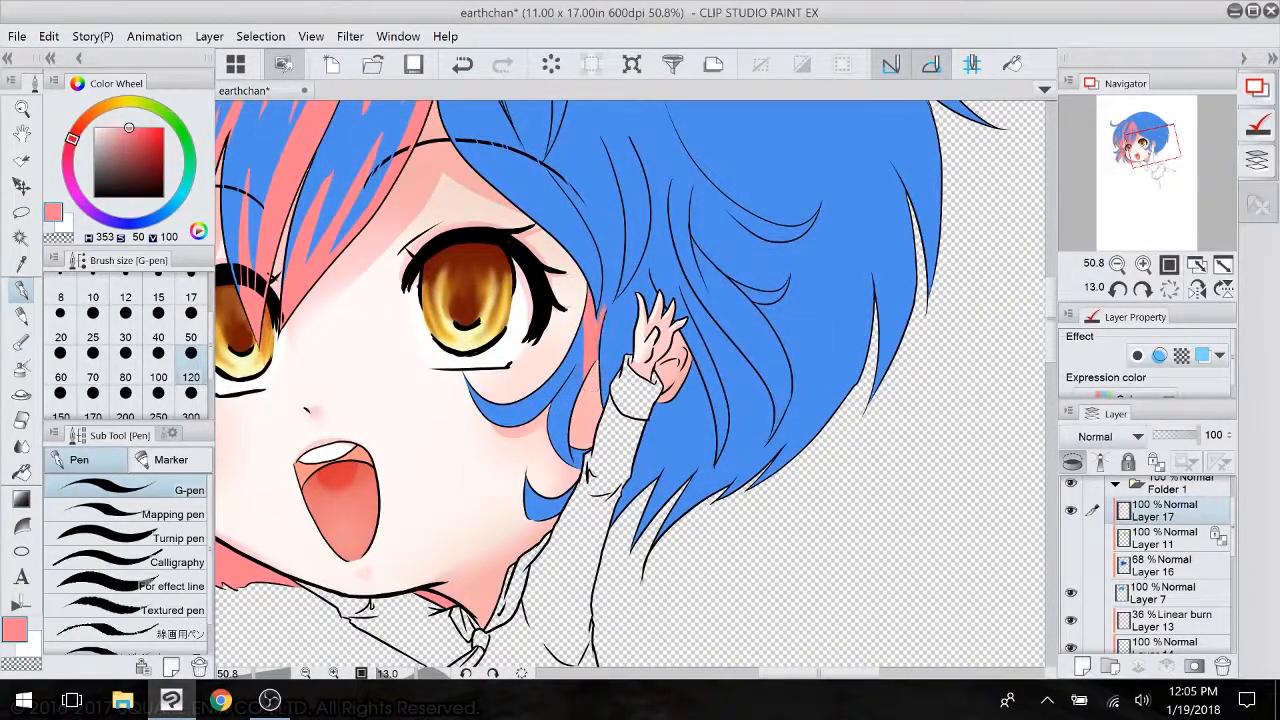
drag(600, 306, 603, 342)
mouse_move(605, 284)
mouse_down()
mouse_move(589, 409)
mouse_move(571, 329)
mouse_move(576, 312)
mouse_move(584, 429)
mouse_move(577, 464)
mouse_up()
drag(581, 378, 568, 458)
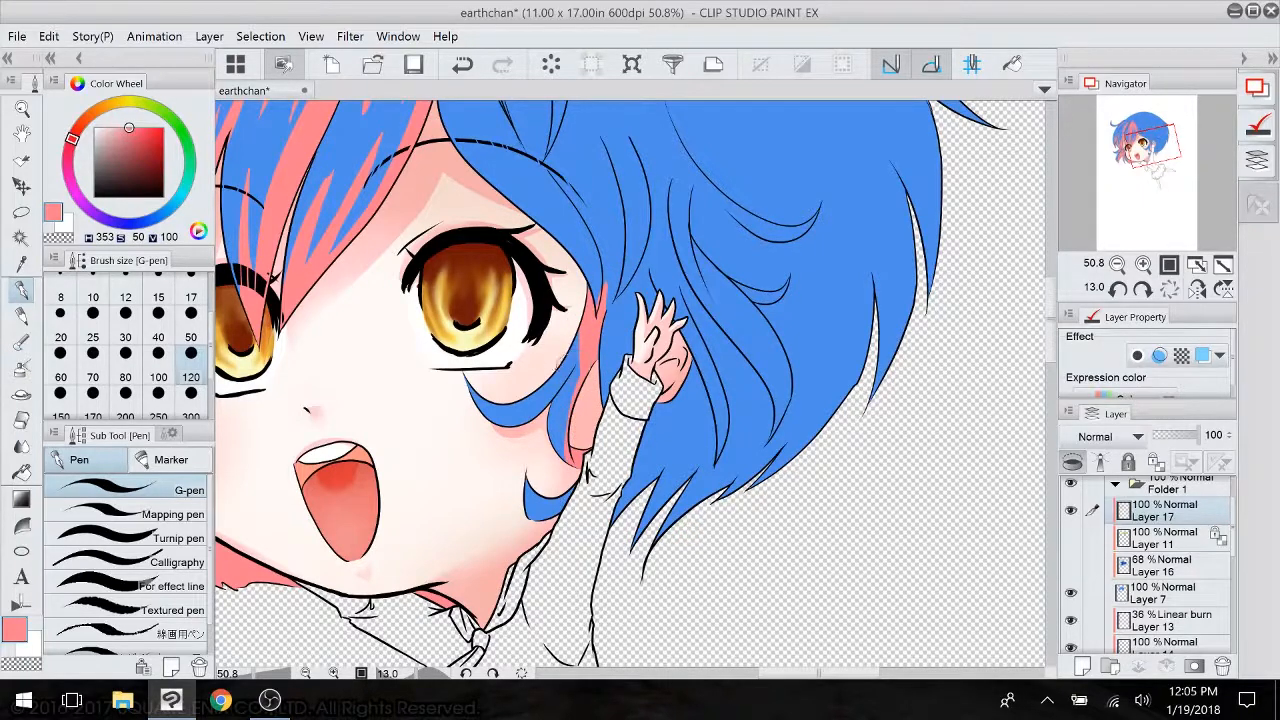
drag(577, 357, 548, 423)
drag(578, 369, 571, 391)
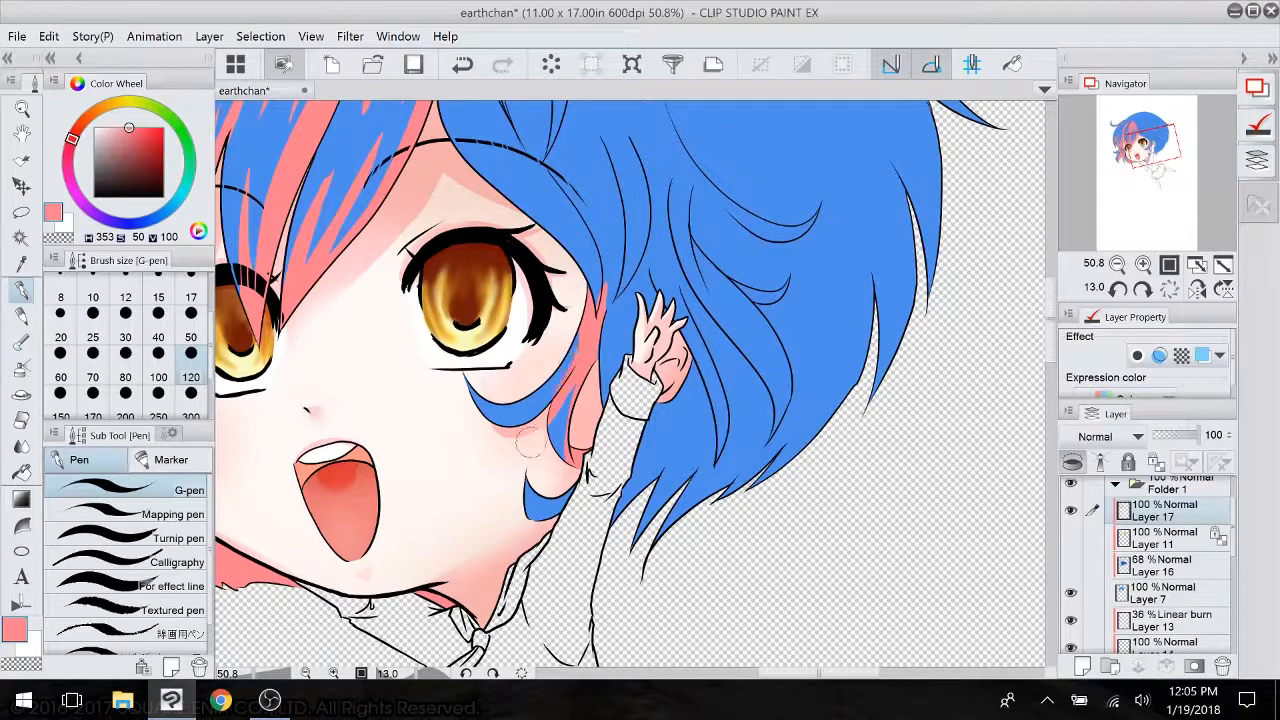
- Add pink shadow strokes under the small jaw curl, above the raised hand's fingertips and along the long back lock beside the hand
drag(533, 519, 574, 489)
mouse_move(648, 273)
mouse_down()
mouse_move(643, 303)
mouse_move(656, 304)
mouse_up()
mouse_move(670, 210)
mouse_down()
mouse_move(686, 296)
mouse_move(764, 402)
mouse_up()
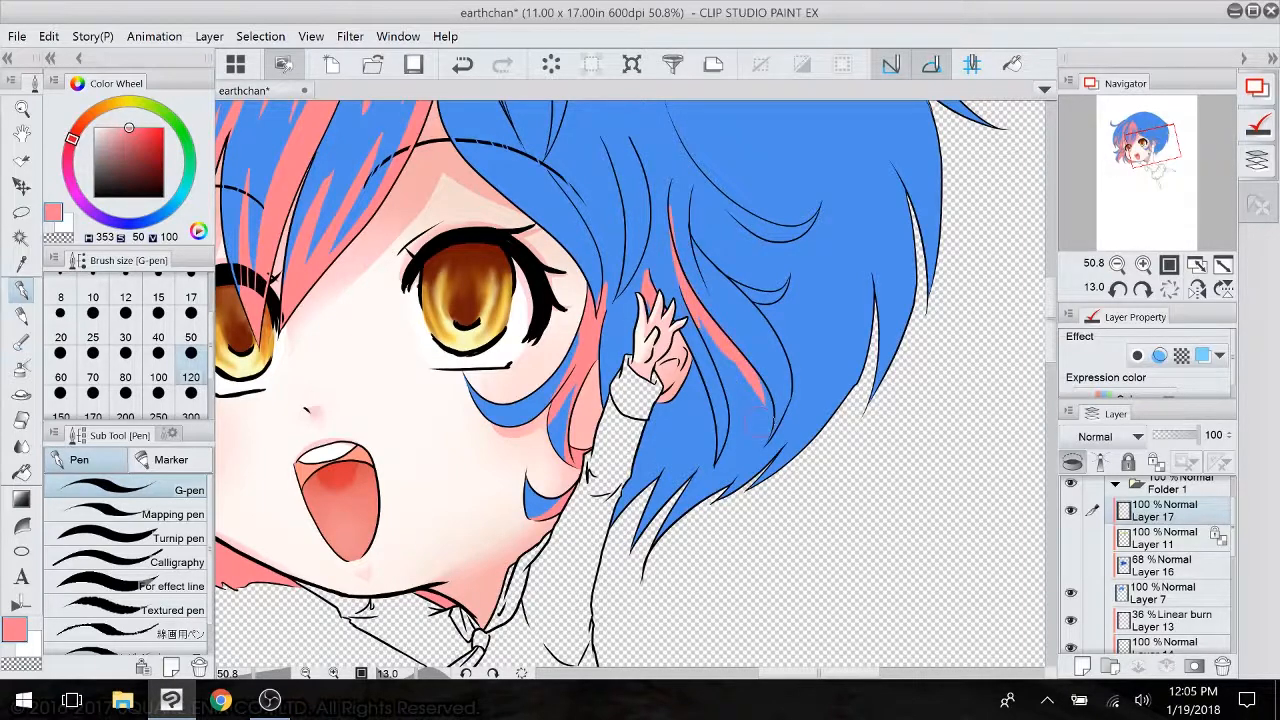
- Outline a jagged, curved pink shadow across the back hair up to its outer edge and fill the area below it
drag(697, 296, 632, 506)
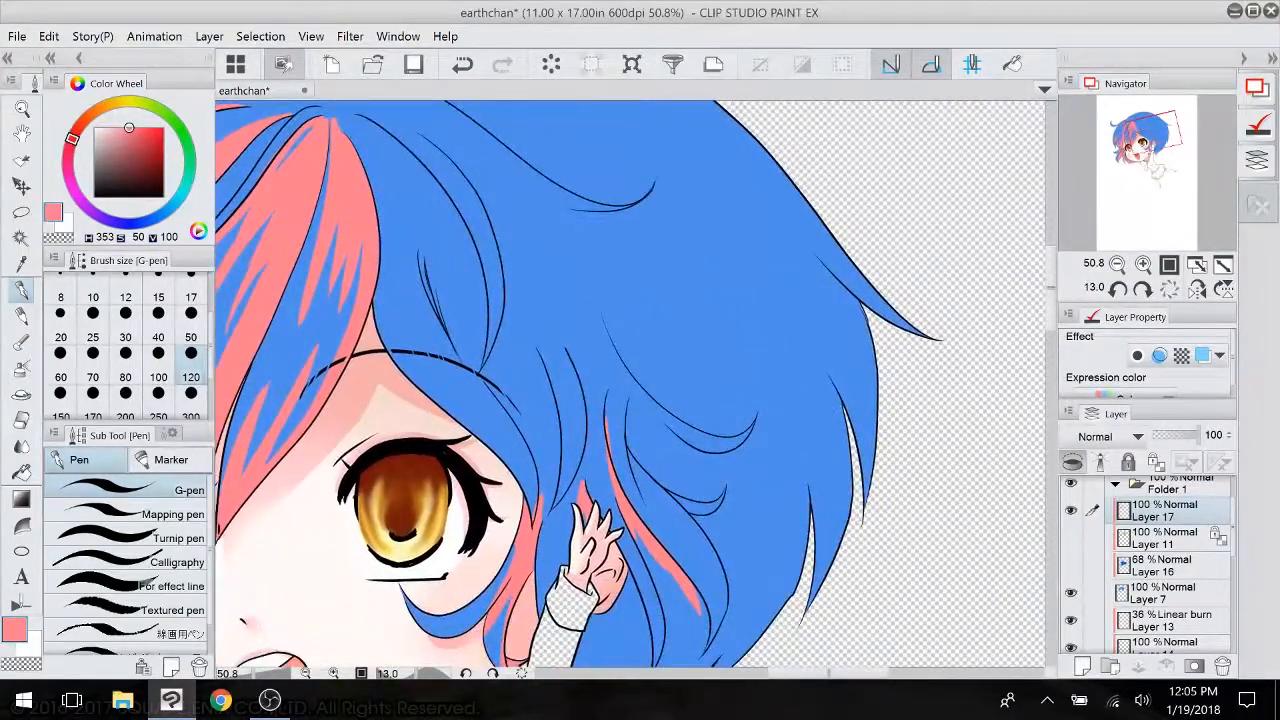
mouse_move(602, 314)
mouse_down()
mouse_move(678, 398)
mouse_move(643, 280)
mouse_up()
mouse_move(643, 280)
mouse_down()
mouse_move(692, 356)
mouse_move(808, 302)
mouse_move(773, 155)
mouse_up()
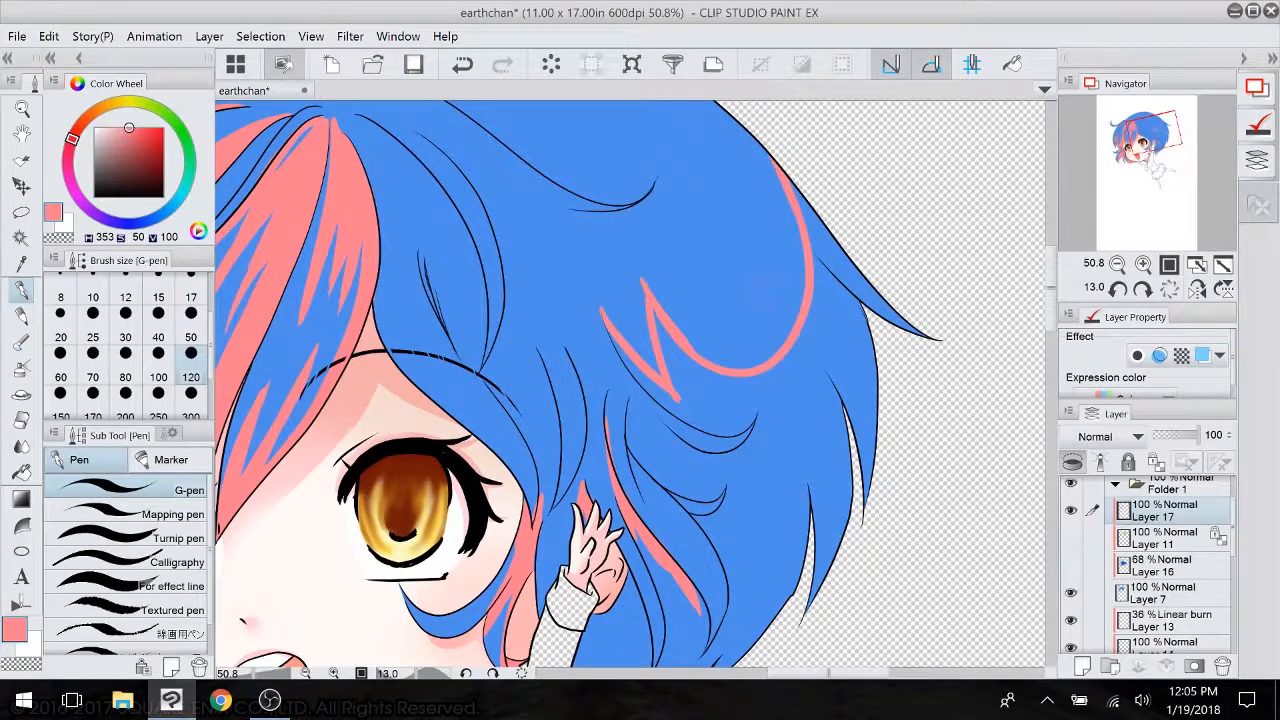
mouse_move(650, 400)
mouse_down()
mouse_move(626, 306)
mouse_move(625, 325)
mouse_move(660, 352)
mouse_up()
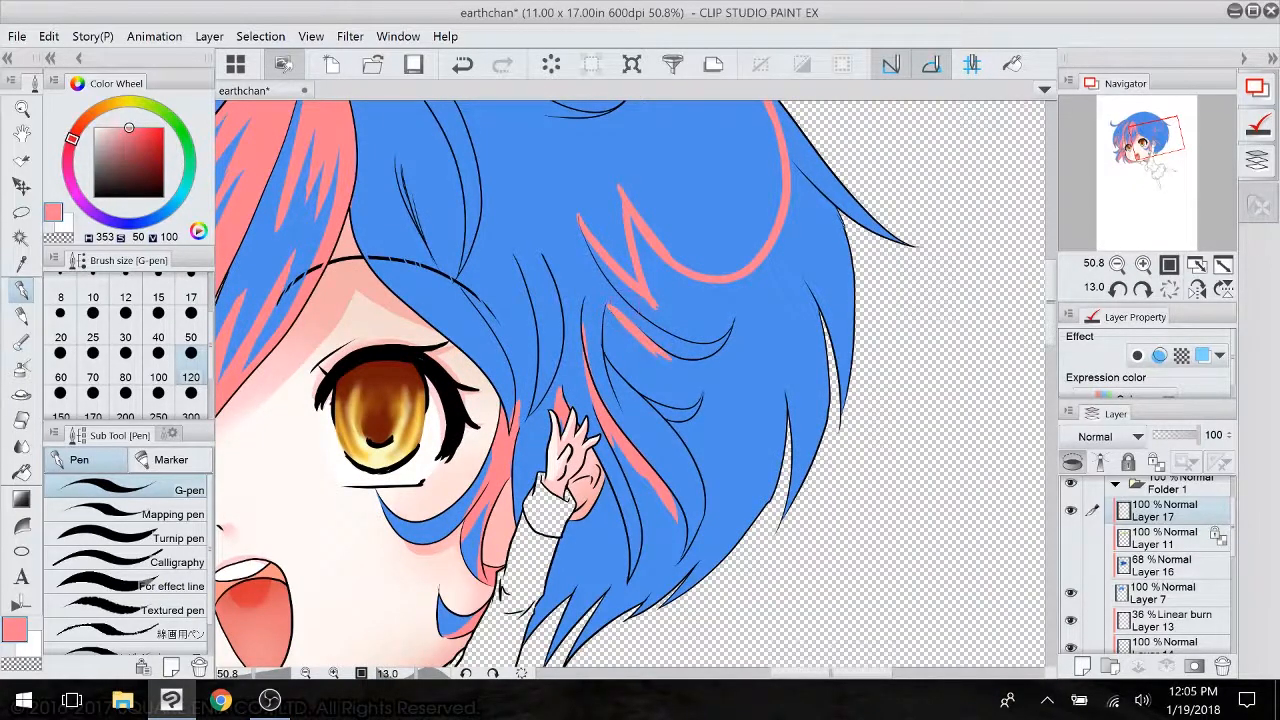
key(g)
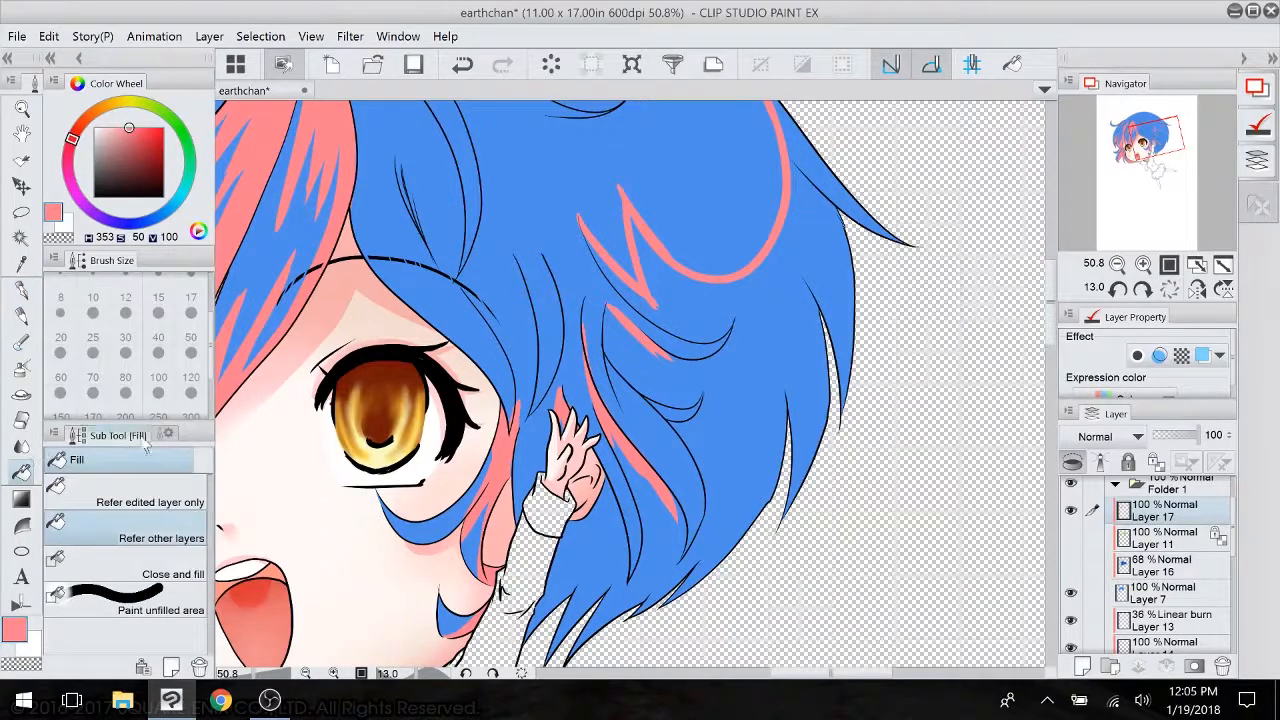
click(741, 396)
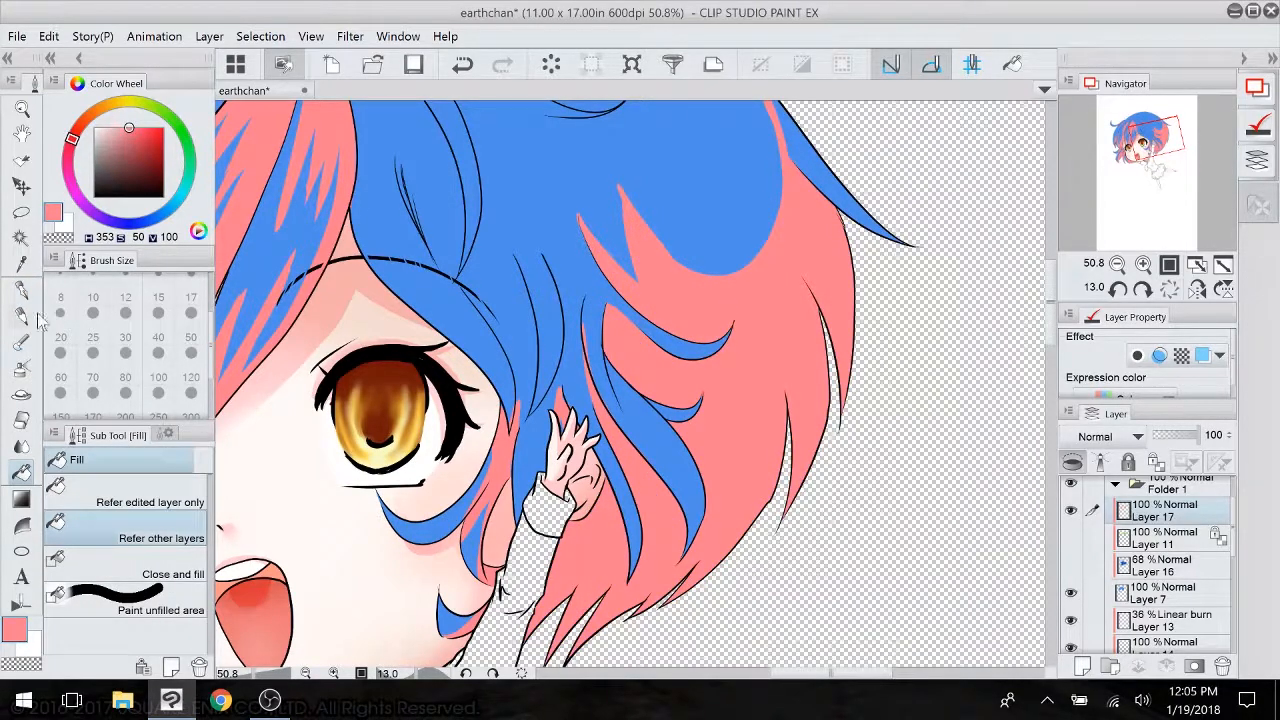
- Add tapered pink G-pen shadows to the roots and tips of the back locks and along the strand beside the raised hand
key(p)
drag(607, 360, 641, 435)
mouse_move(618, 376)
mouse_down()
mouse_move(646, 423)
mouse_move(677, 421)
mouse_up()
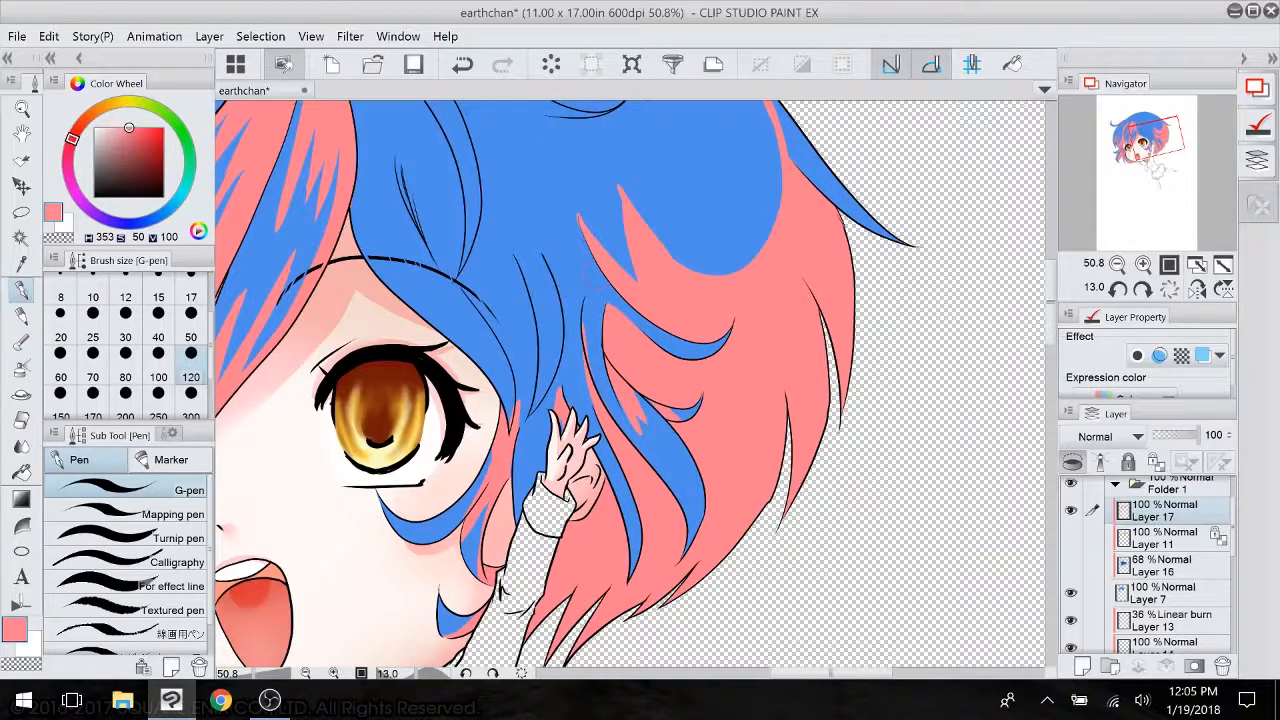
mouse_move(601, 289)
mouse_down()
mouse_move(607, 311)
mouse_move(603, 291)
mouse_up()
mouse_move(690, 543)
mouse_down()
mouse_move(698, 506)
mouse_move(695, 535)
mouse_up()
drag(640, 566, 636, 538)
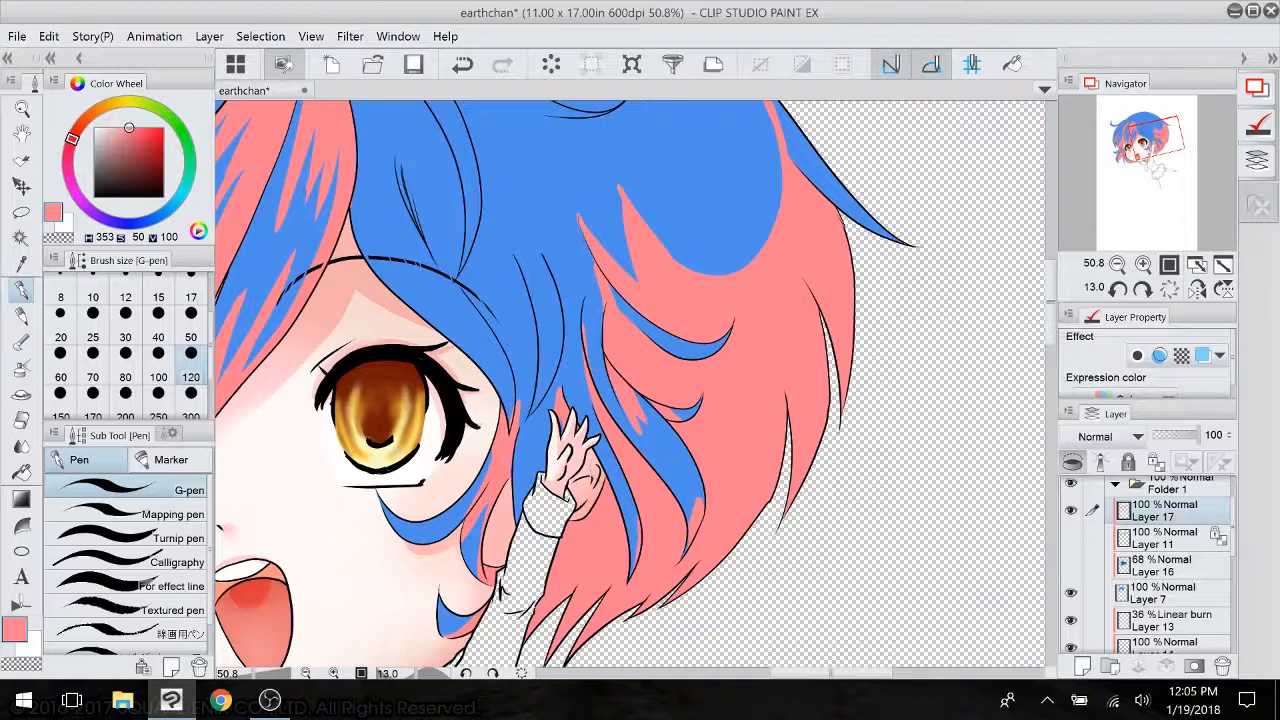
drag(553, 391, 521, 528)
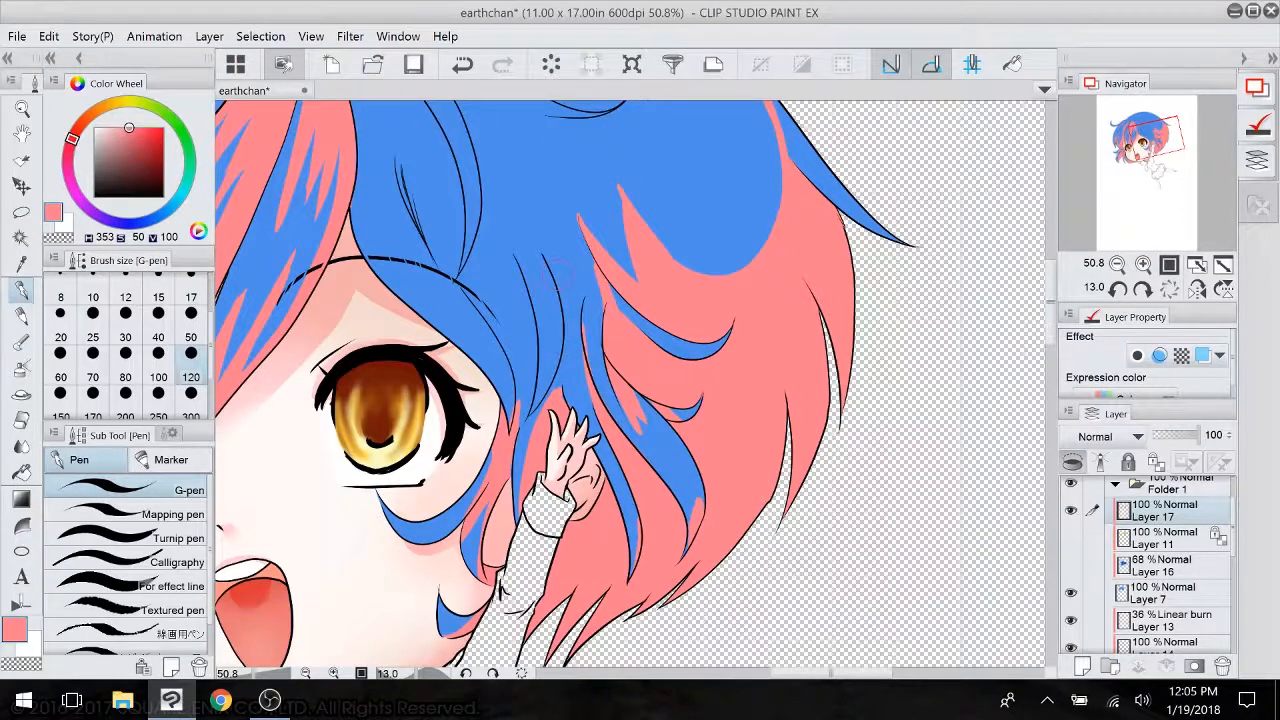
- Paint tapered pink G-pen shadows down the hair strands directly above the raised hand's fingertips
mouse_move(562, 302)
mouse_down()
mouse_move(548, 258)
mouse_move(566, 398)
mouse_up()
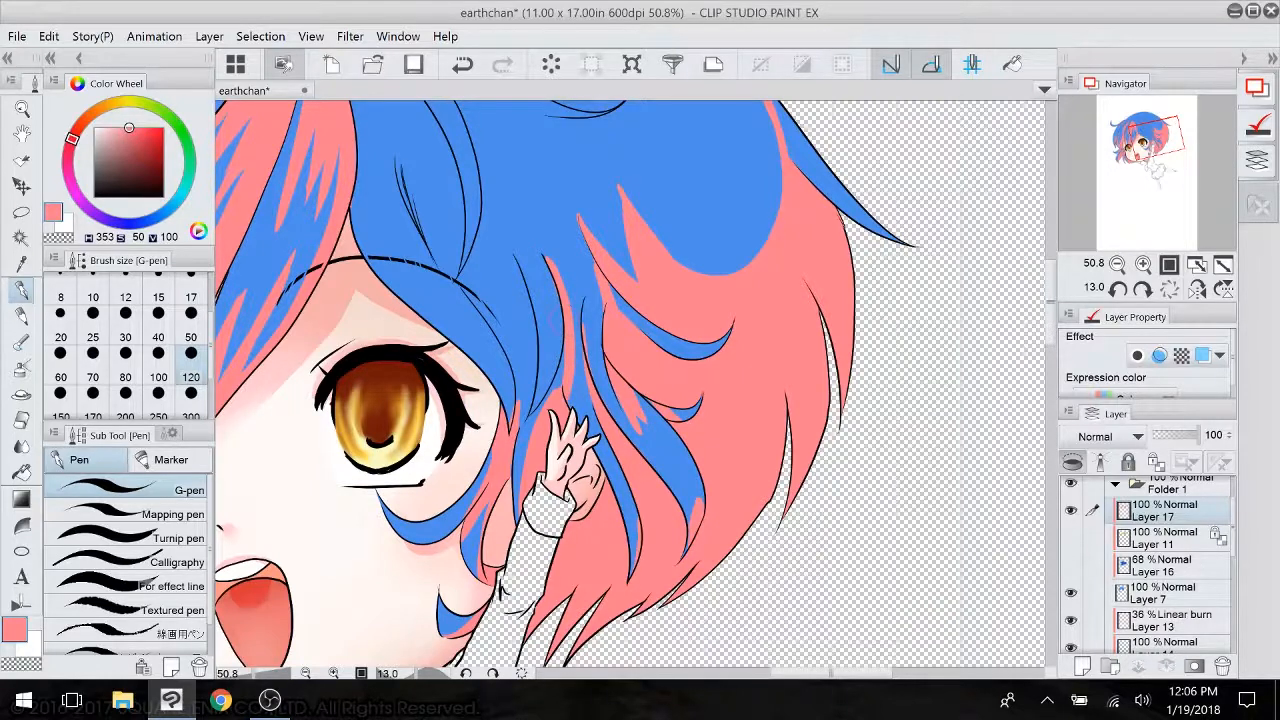
drag(562, 346, 536, 430)
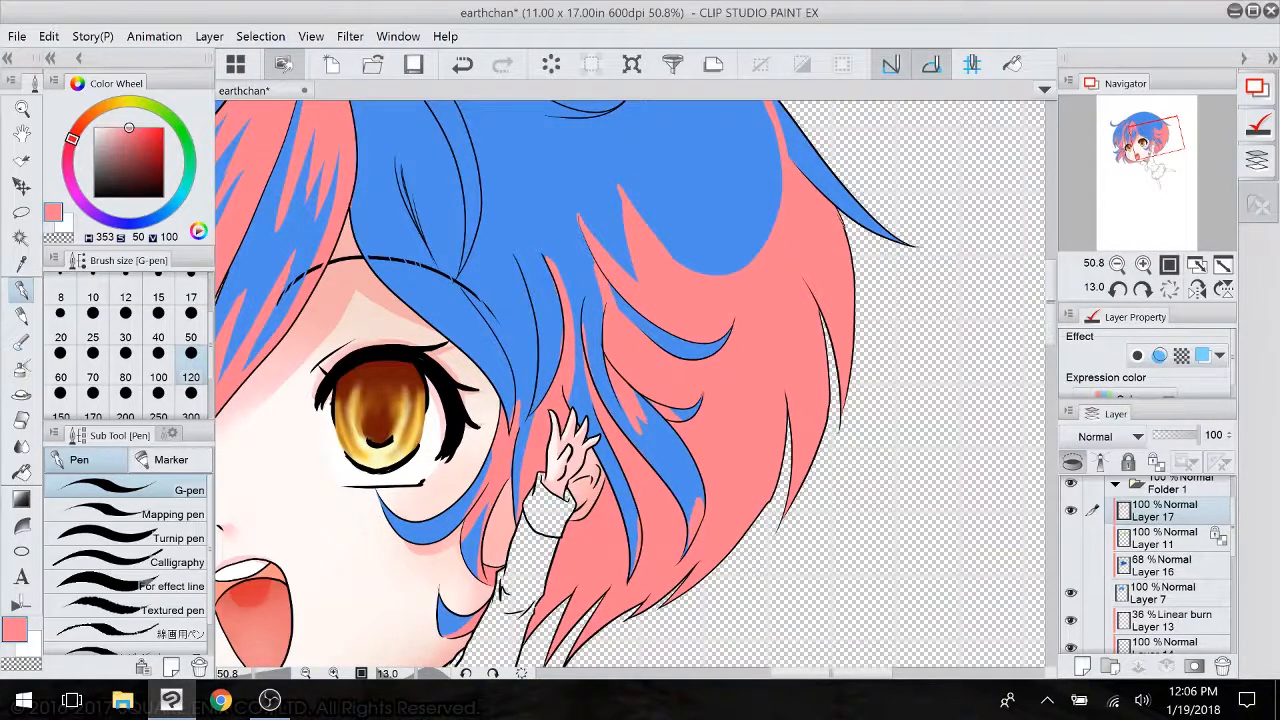
mouse_move(581, 292)
mouse_down()
mouse_move(575, 365)
mouse_move(592, 408)
mouse_move(603, 277)
mouse_move(460, 562)
mouse_up()
drag(620, 290, 599, 429)
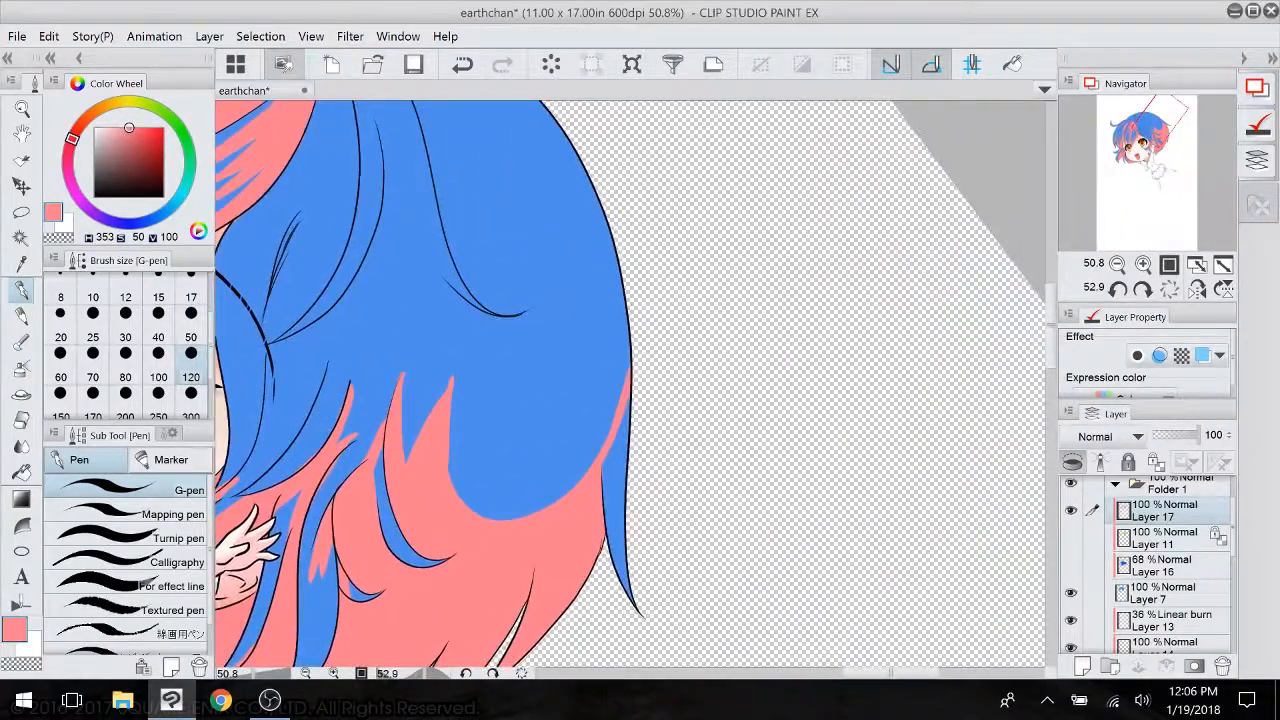
- Extend the back hair's pink shadow upward as a narrow, tapering band along the outer edge of the head
mouse_move(604, 162)
mouse_down()
mouse_move(620, 410)
mouse_move(610, 550)
mouse_up()
drag(630, 600, 623, 236)
drag(638, 263, 998, 100)
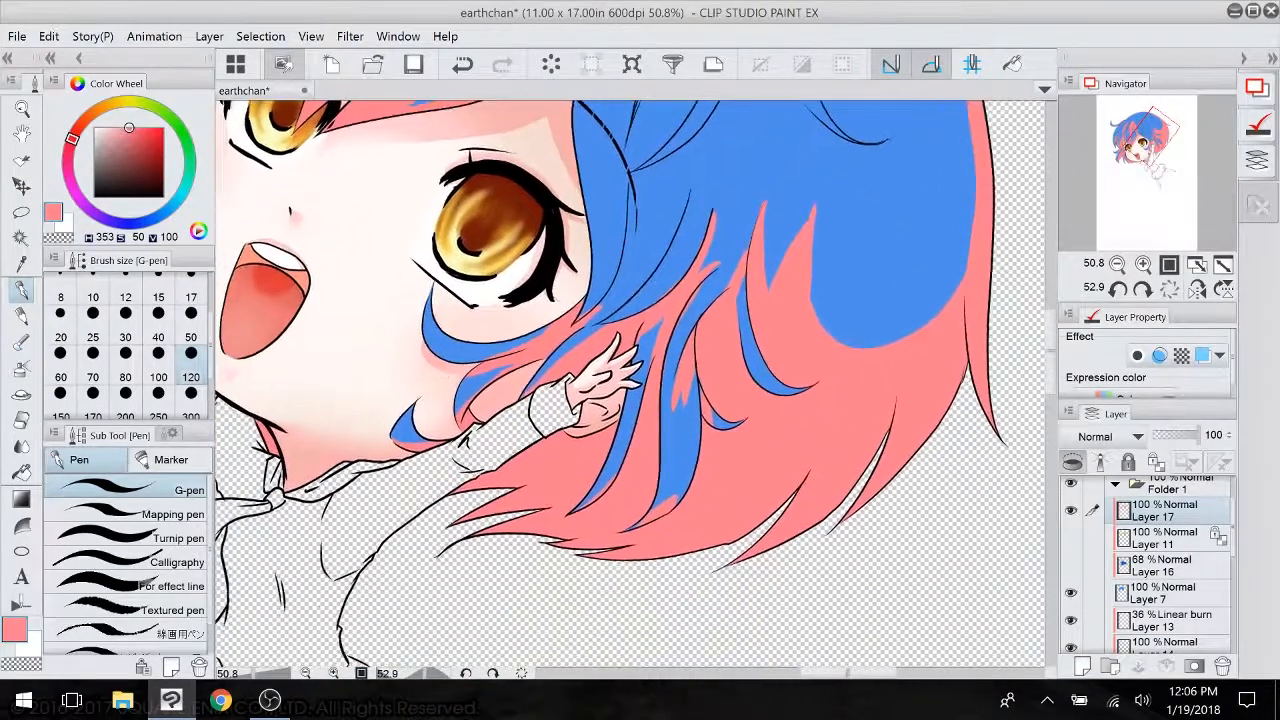
drag(700, 300, 636, 459)
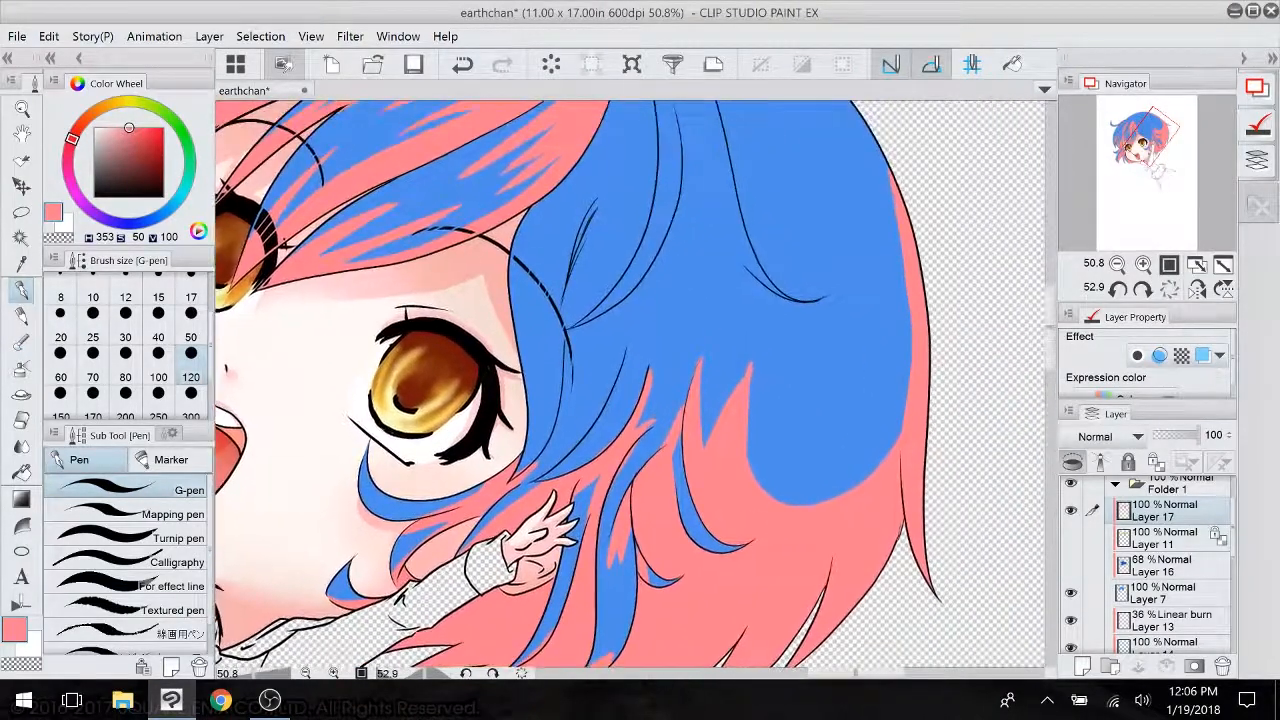
- Paint long, tapered pink shadows down the side lock beside the eye, from the thin upper strand to above the raised hand
mouse_move(602, 196)
mouse_down()
mouse_move(560, 356)
mouse_move(584, 260)
mouse_up()
drag(606, 218, 576, 294)
mouse_move(570, 310)
mouse_down()
mouse_move(536, 466)
mouse_move(506, 496)
mouse_up()
drag(568, 438, 536, 472)
drag(614, 338, 562, 442)
drag(602, 226, 568, 398)
drag(572, 398, 554, 442)
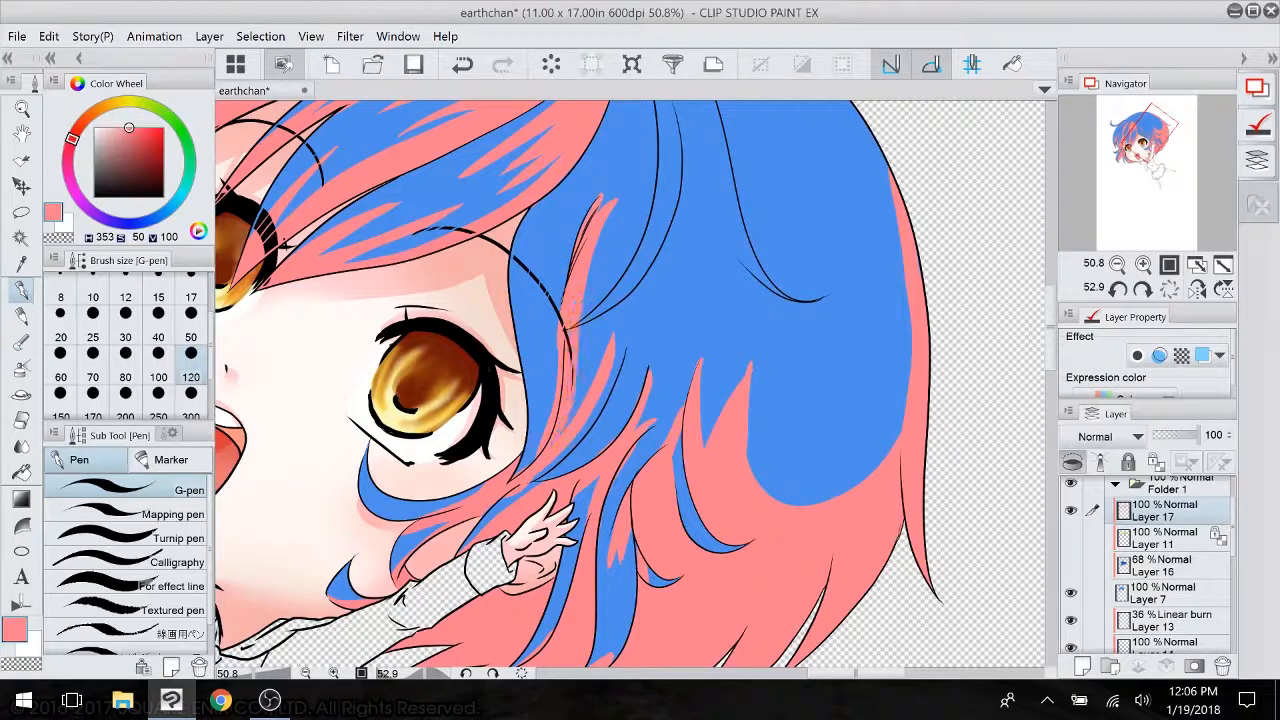
drag(604, 354, 558, 434)
drag(632, 308, 596, 406)
mouse_move(598, 410)
mouse_down()
mouse_move(538, 478)
mouse_move(558, 464)
mouse_move(502, 500)
mouse_up()
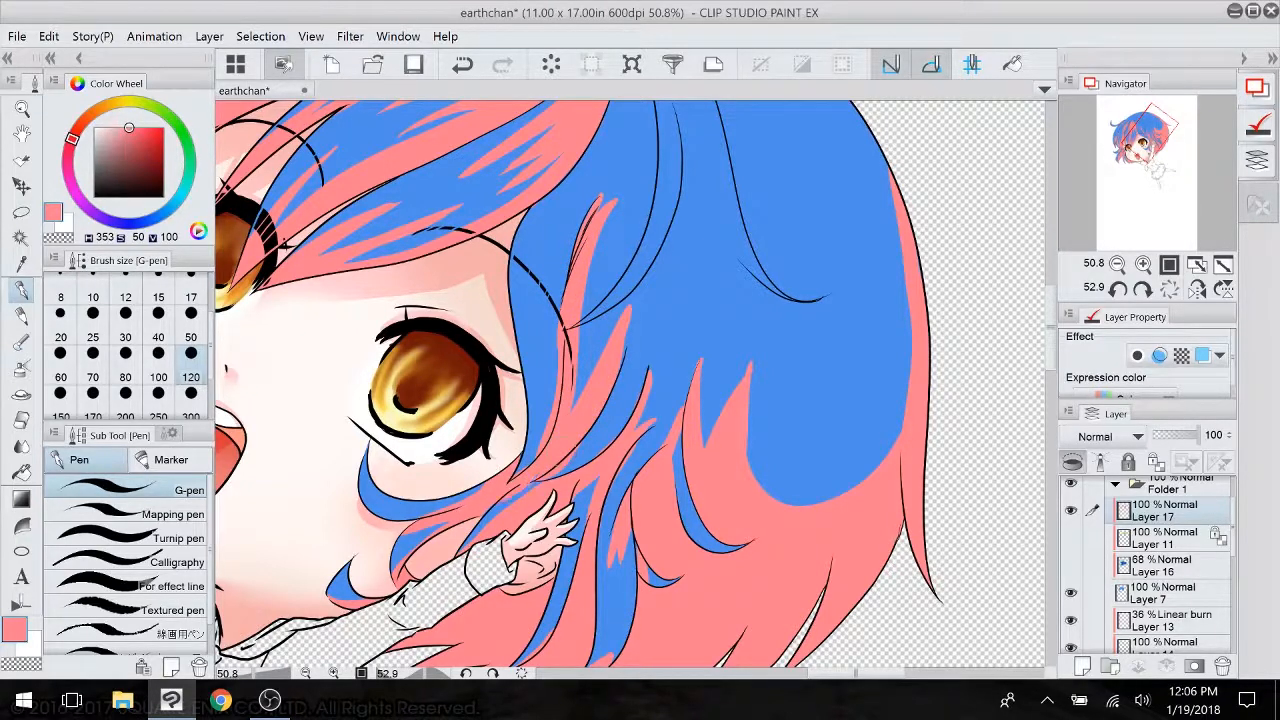
- Trim the pink overpaint on the strands beside the raised hand with the Hard eraser at size 50
click(22, 420)
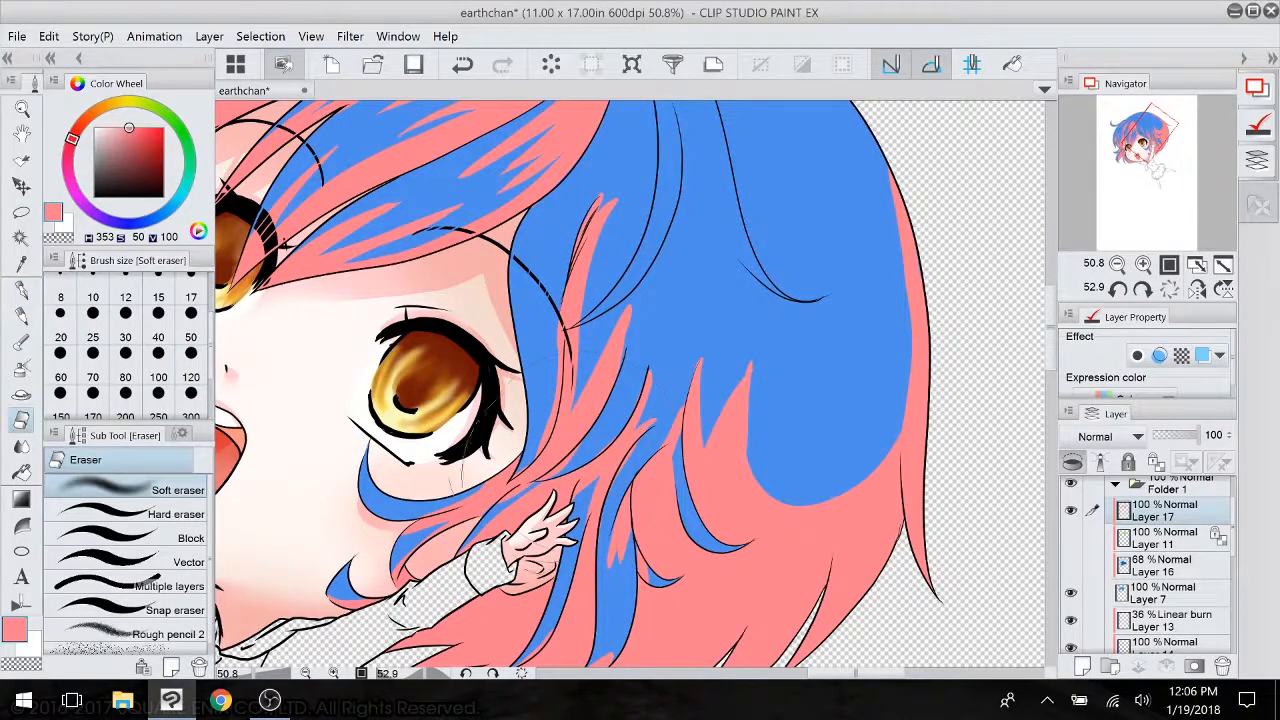
click(190, 345)
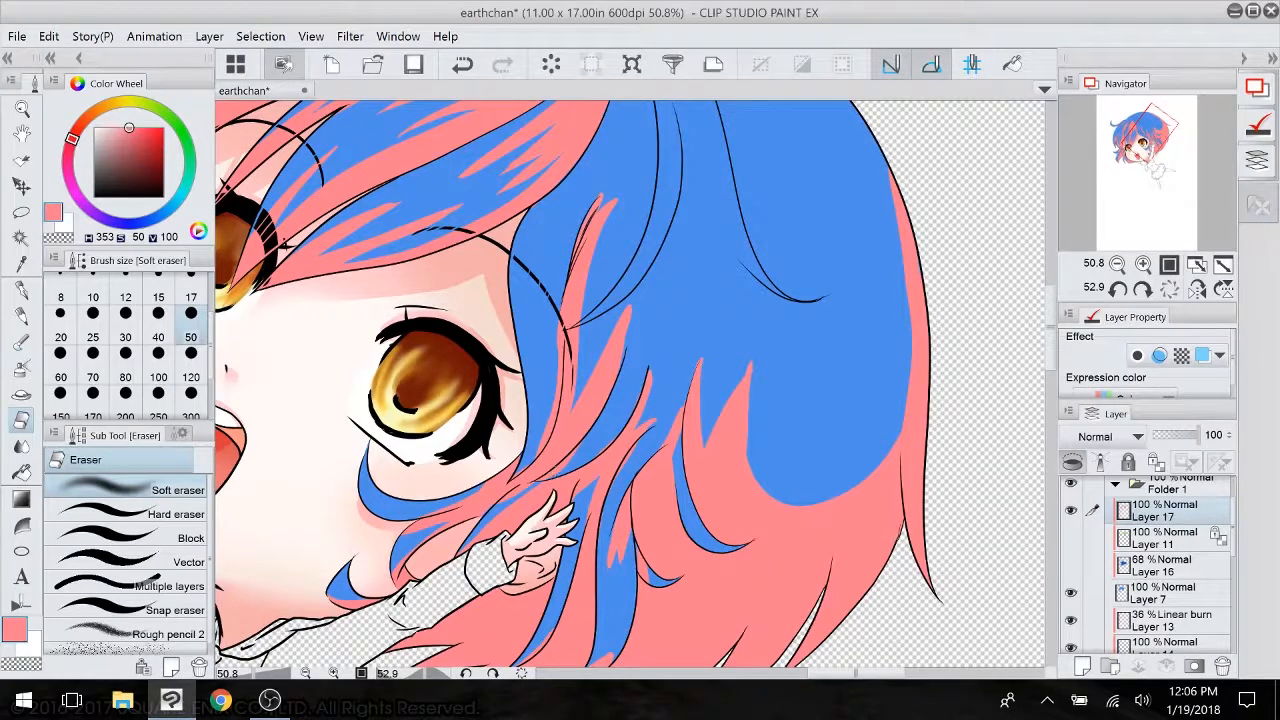
click(190, 514)
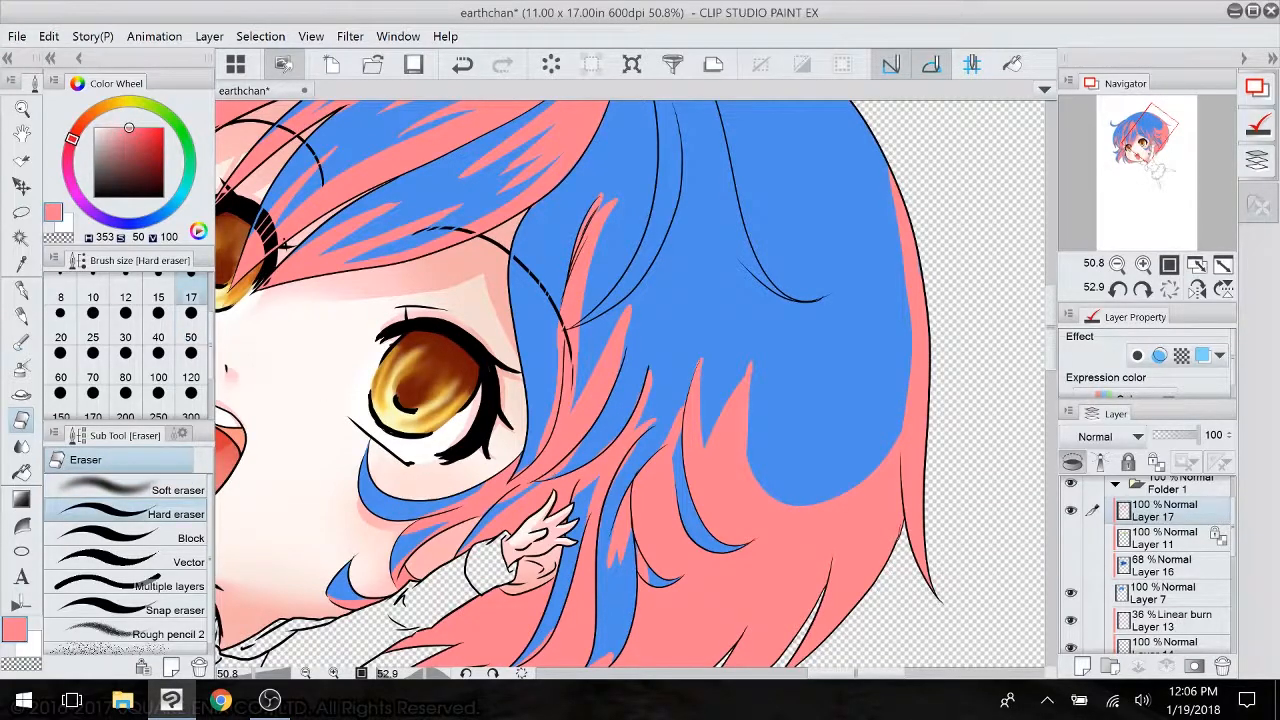
drag(565, 328, 645, 455)
scroll(592, 478, up, 2)
click(190, 342)
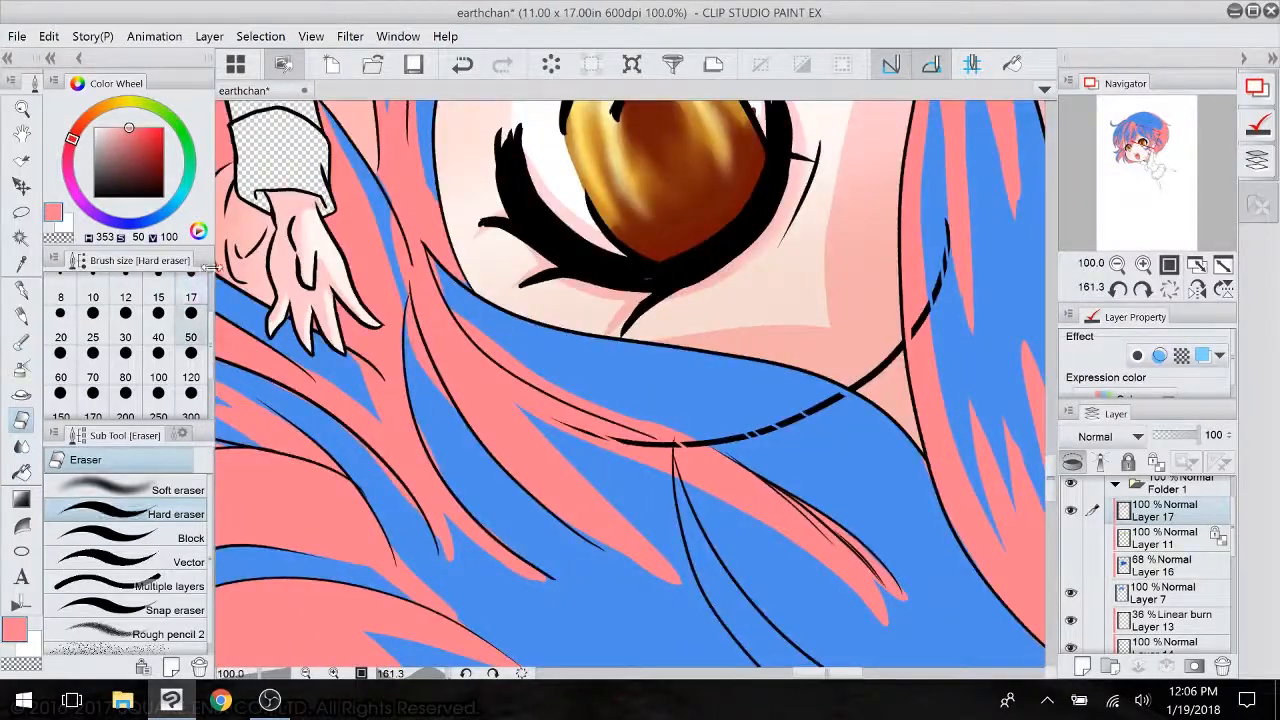
mouse_move(409, 304)
mouse_down()
mouse_move(410, 344)
mouse_move(444, 398)
mouse_up()
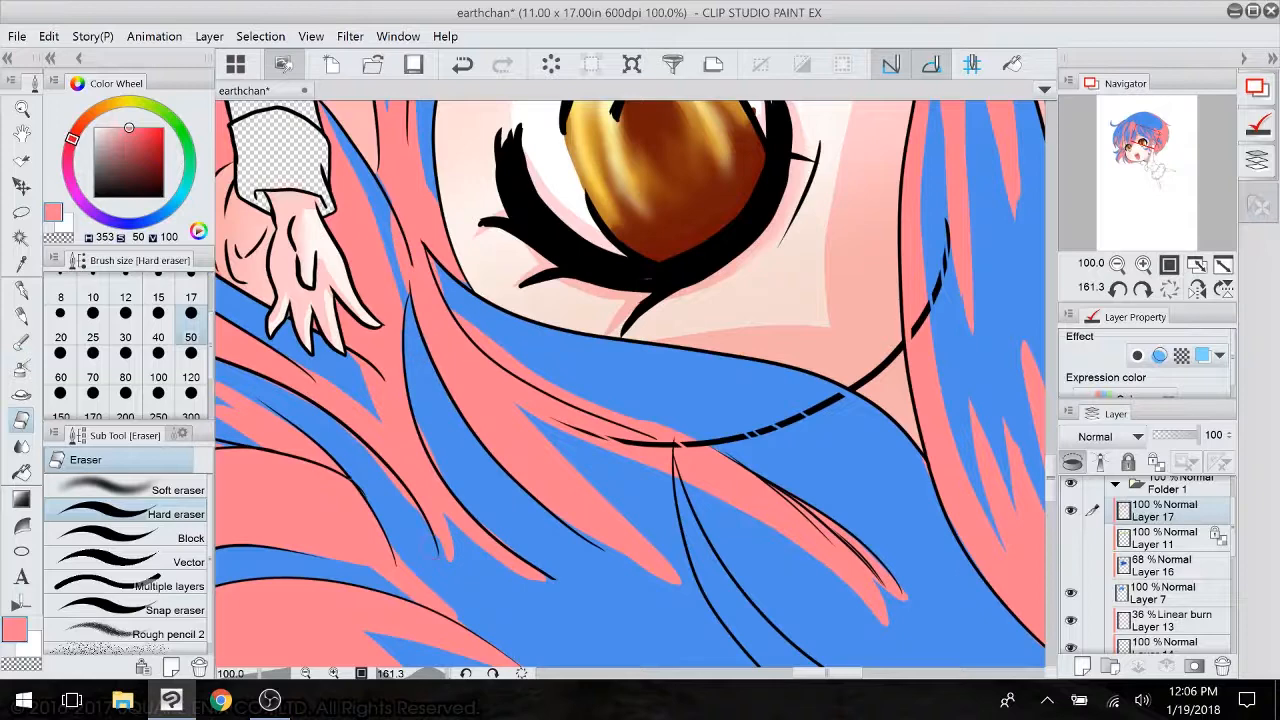
mouse_move(368, 448)
mouse_down()
mouse_move(452, 560)
mouse_move(445, 551)
mouse_up()
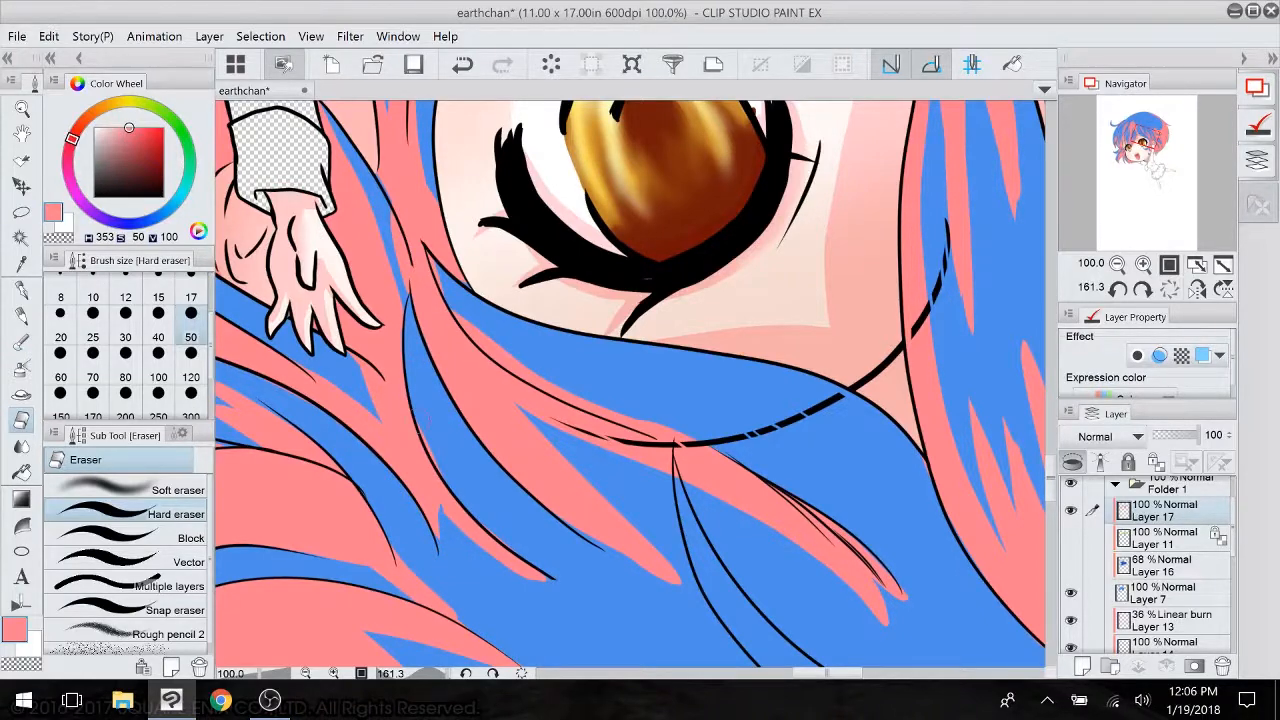
- Clean up the pink shadow edges along the side lock beside the cheek and just above the raised hand with the Hard eraser
drag(570, 470, 658, 398)
drag(587, 556, 807, 405)
drag(620, 510, 699, 218)
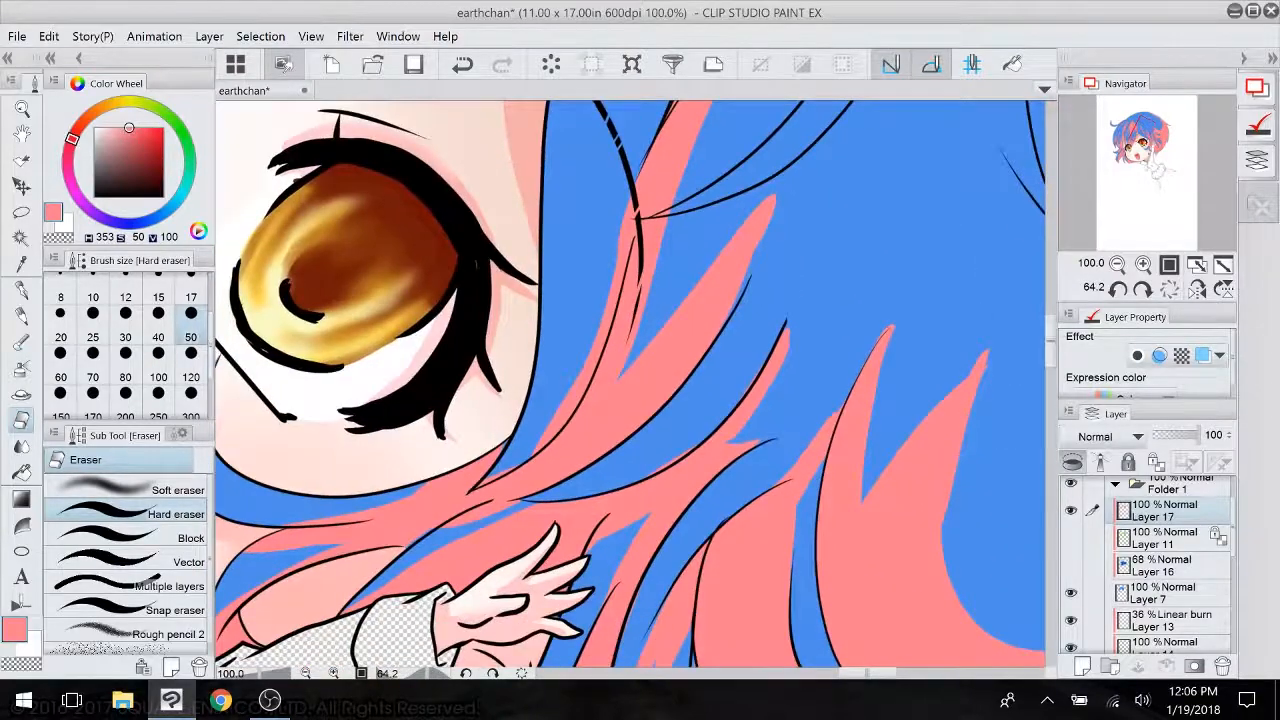
drag(800, 450, 809, 347)
drag(660, 430, 635, 360)
drag(554, 298, 560, 406)
drag(553, 453, 536, 487)
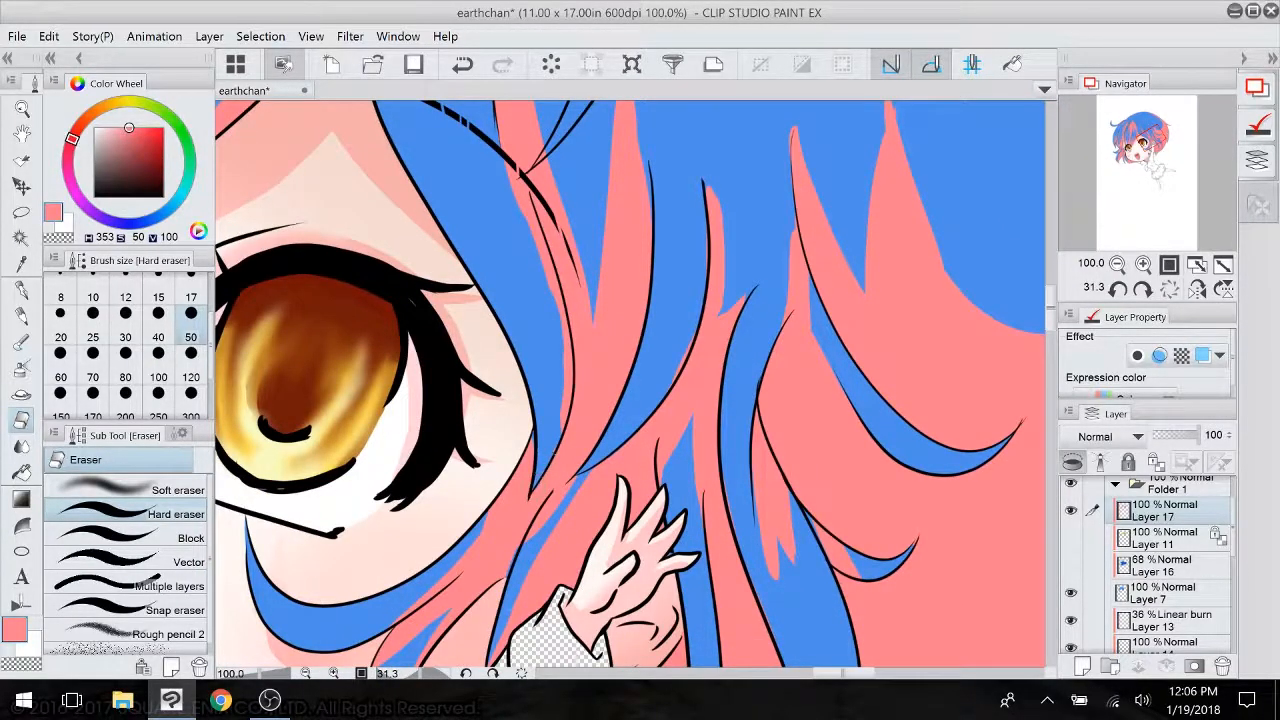
mouse_move(562, 421)
mouse_down()
mouse_move(567, 358)
mouse_move(563, 430)
mouse_up()
drag(566, 478, 540, 528)
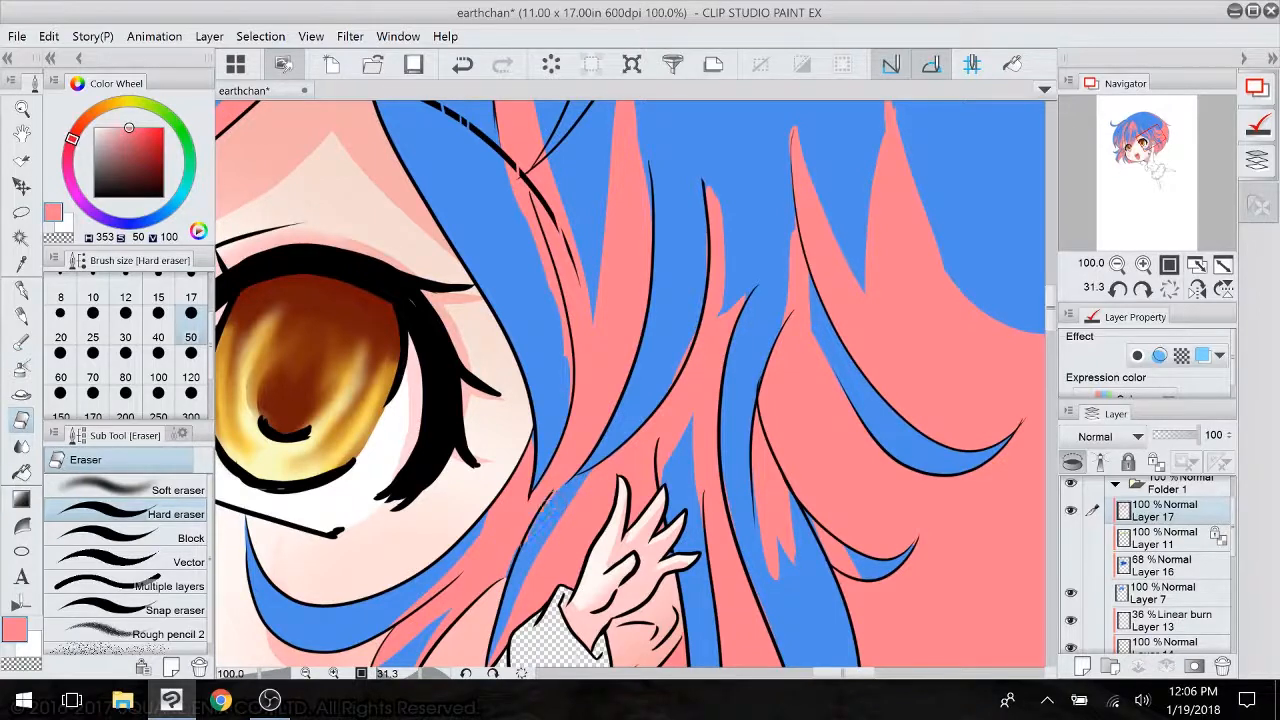
- Paint a pink G-pen shadow along the long curled strand near the crown, with small spikes at its root and middle
key(p)
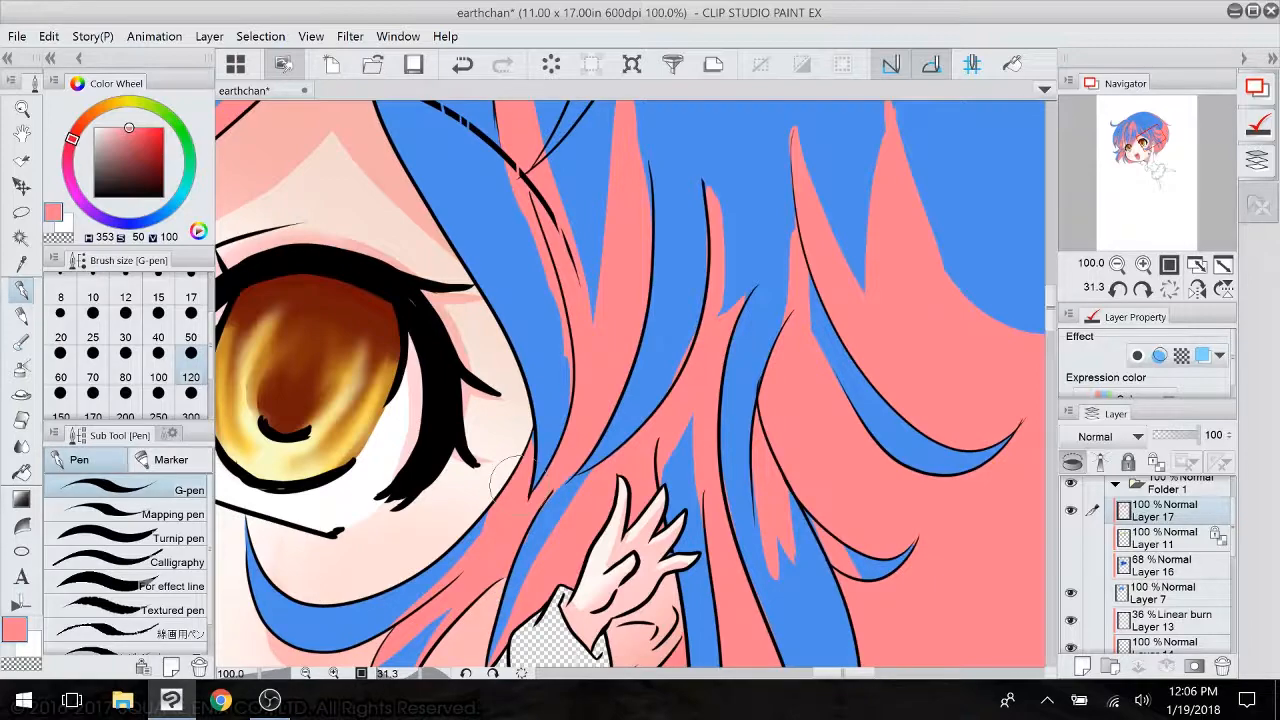
mouse_move(520, 485)
mouse_down()
mouse_move(618, 324)
mouse_move(654, 324)
mouse_up()
mouse_move(404, 396)
mouse_down()
mouse_move(426, 410)
mouse_move(526, 408)
mouse_up()
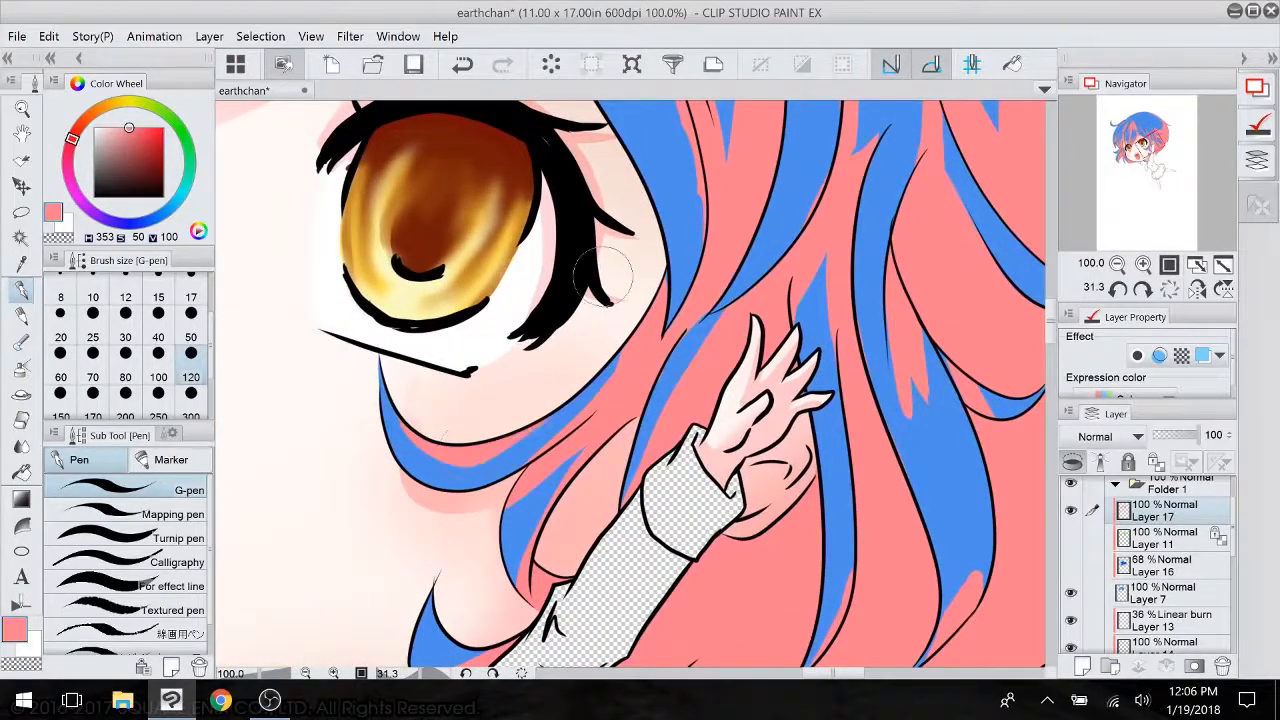
drag(603, 276, 395, 455)
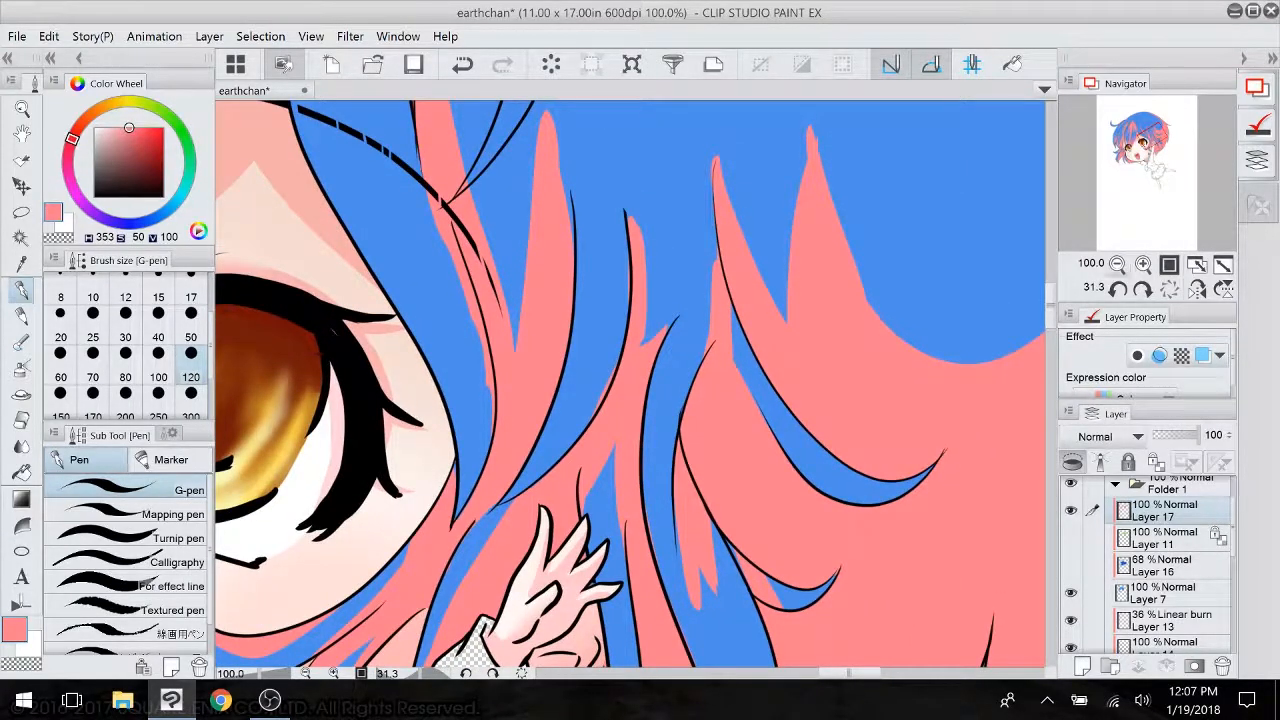
click(1117, 265)
click(1117, 265)
drag(600, 310, 600, 450)
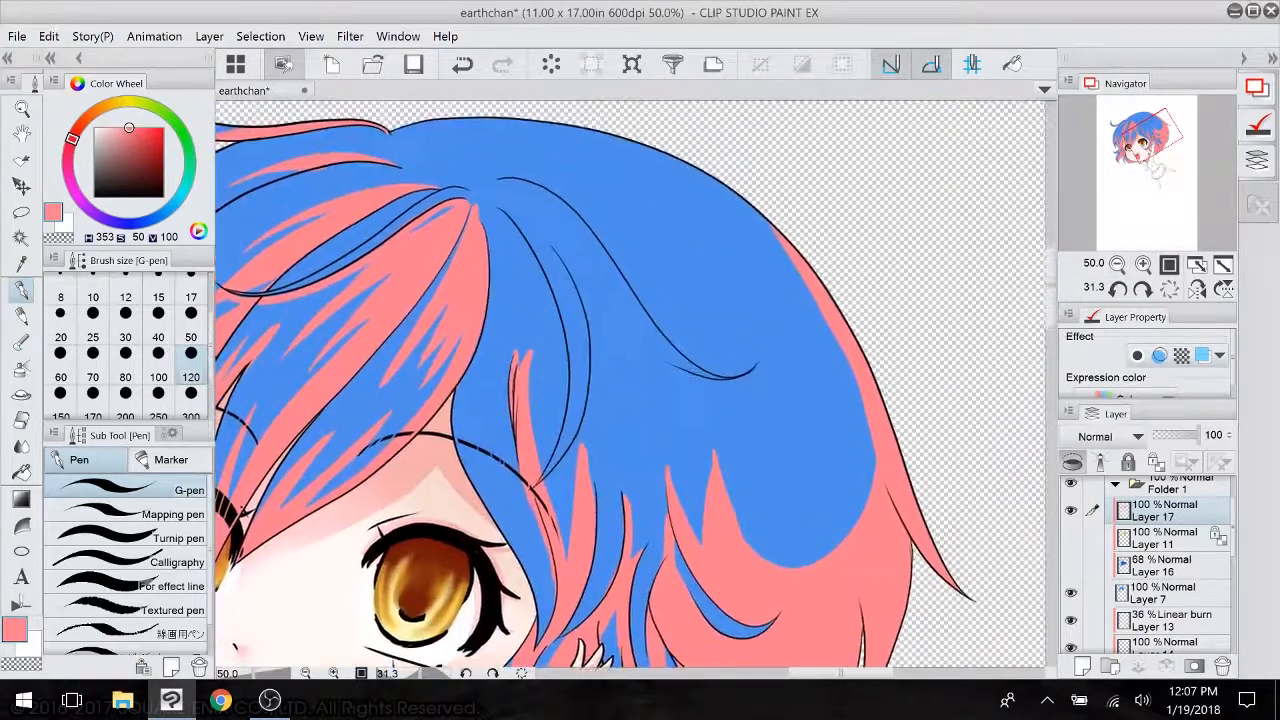
drag(800, 450, 648, 205)
drag(580, 450, 705, 255)
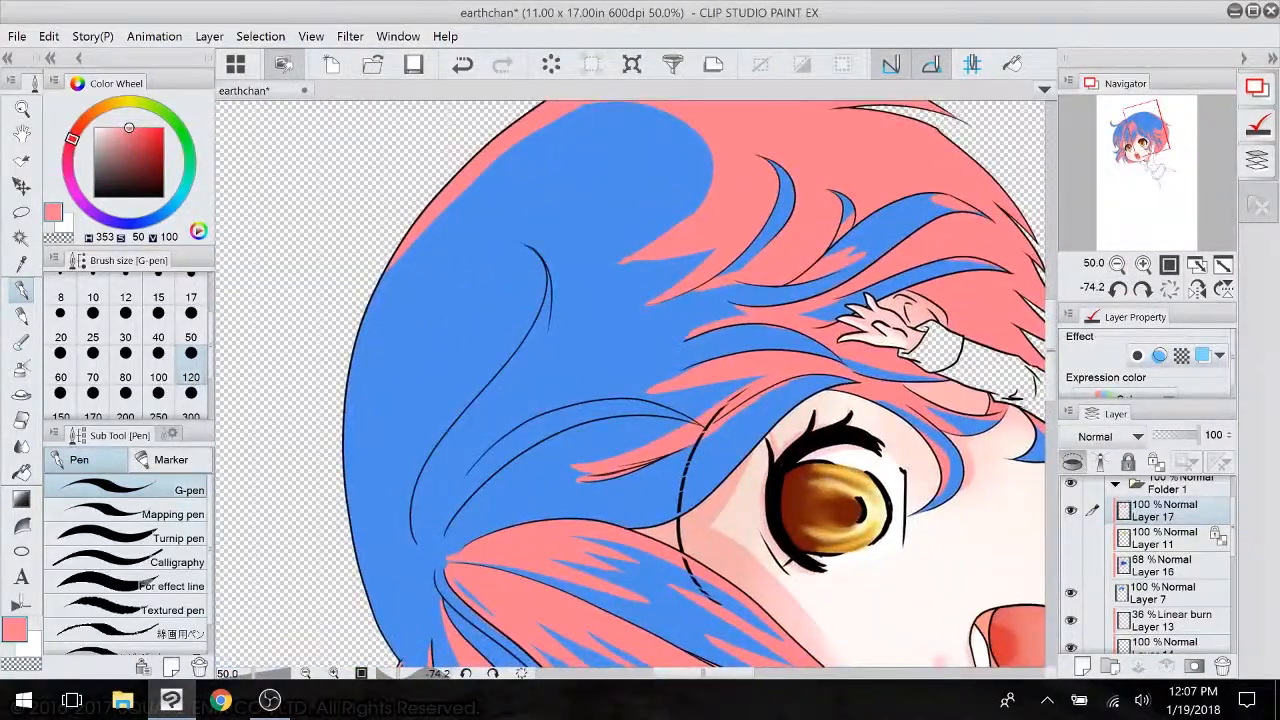
mouse_move(523, 245)
mouse_down()
mouse_move(540, 262)
mouse_move(434, 420)
mouse_move(410, 505)
mouse_move(414, 474)
mouse_move(524, 332)
mouse_move(540, 282)
mouse_up()
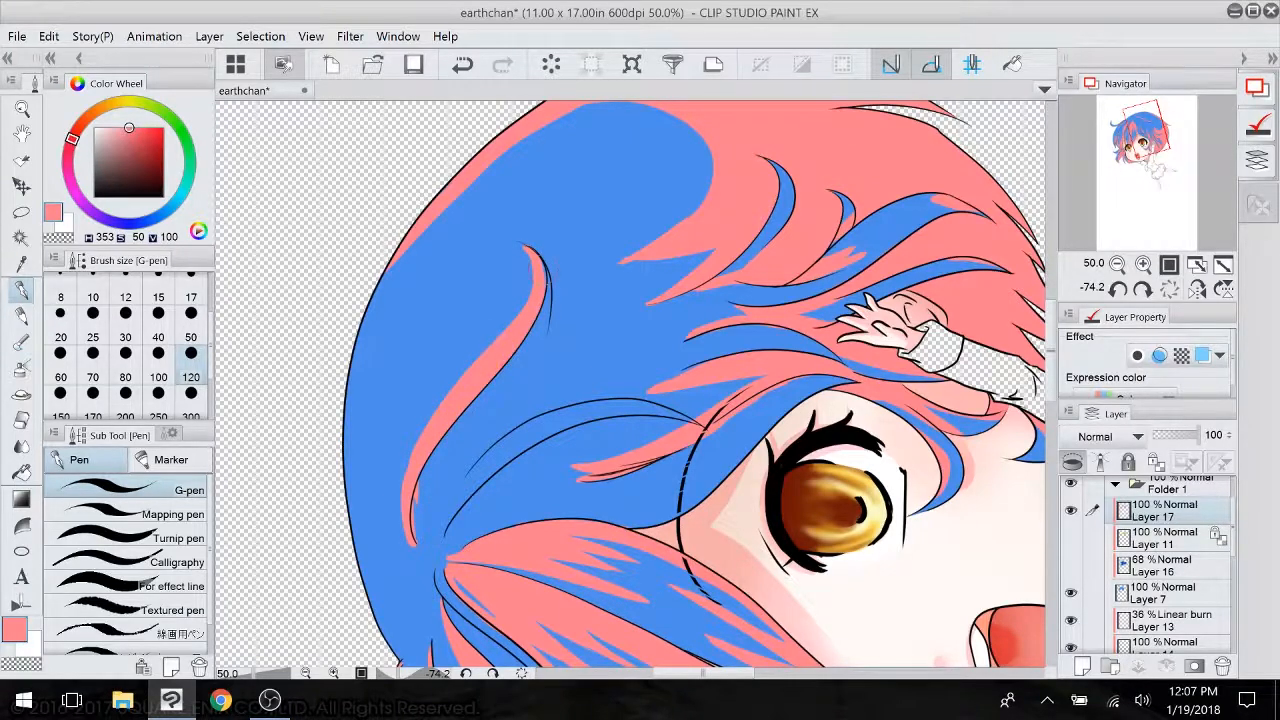
drag(451, 431, 423, 474)
mouse_move(416, 538)
mouse_down()
mouse_move(440, 460)
mouse_move(432, 502)
mouse_move(484, 442)
mouse_up()
mouse_move(534, 326)
mouse_down()
mouse_move(548, 266)
mouse_move(521, 364)
mouse_up()
- Trim the pink overpaint along the root of the long curled crown strand with the Hard eraser
click(21, 419)
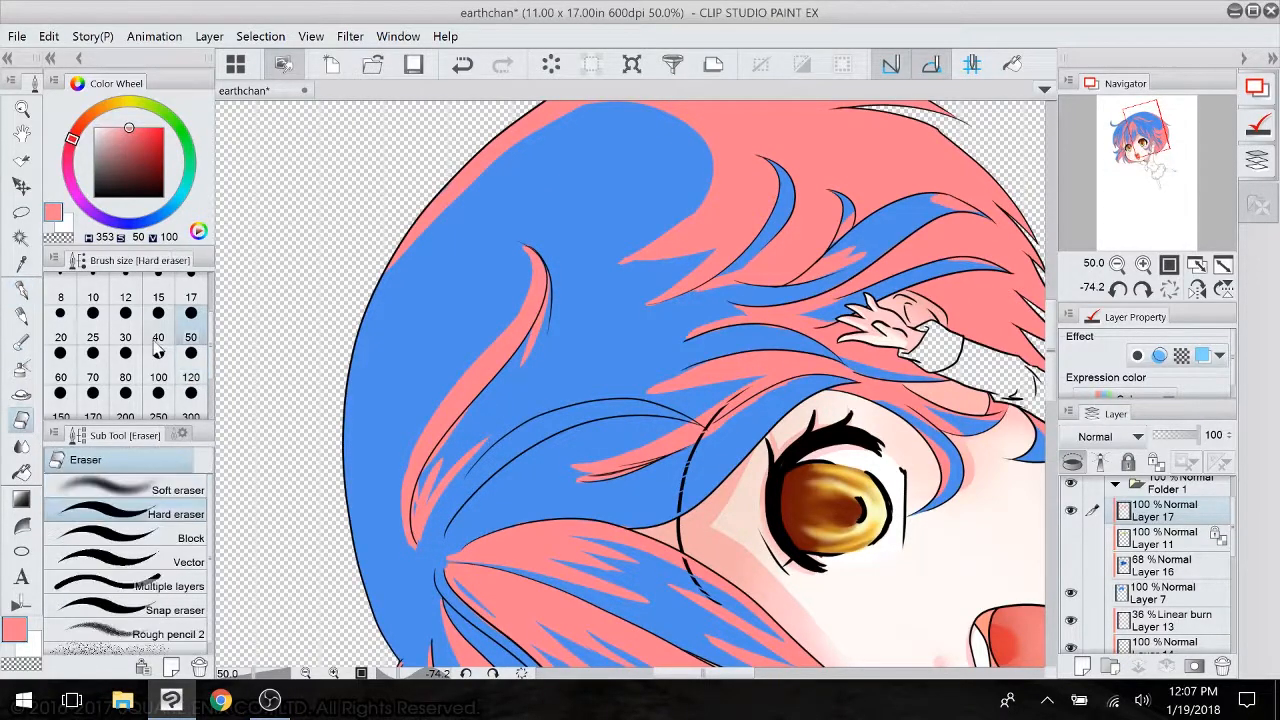
drag(452, 428, 436, 452)
drag(463, 466, 712, 305)
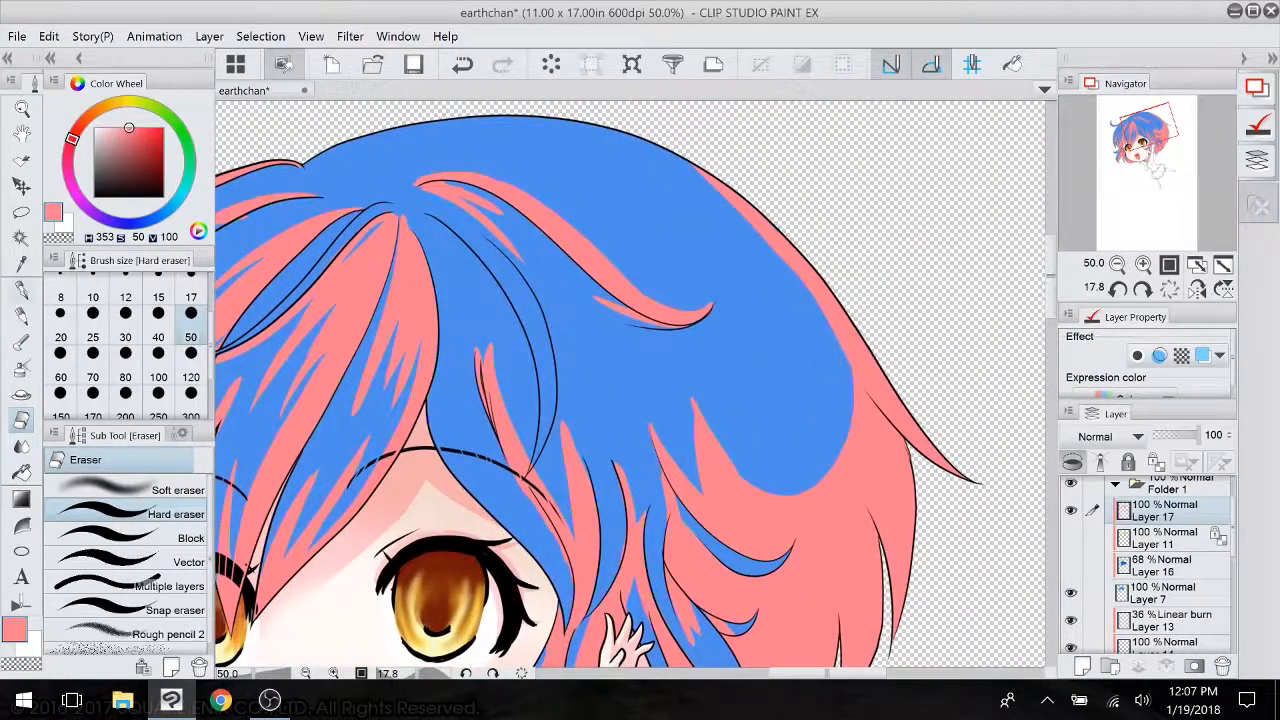
- Paint pink G-pen shadows along the outer side of the long lock beside the bangs and inside its upper part
key(p)
mouse_move(442, 198)
mouse_down()
mouse_move(530, 279)
mouse_move(563, 429)
mouse_up()
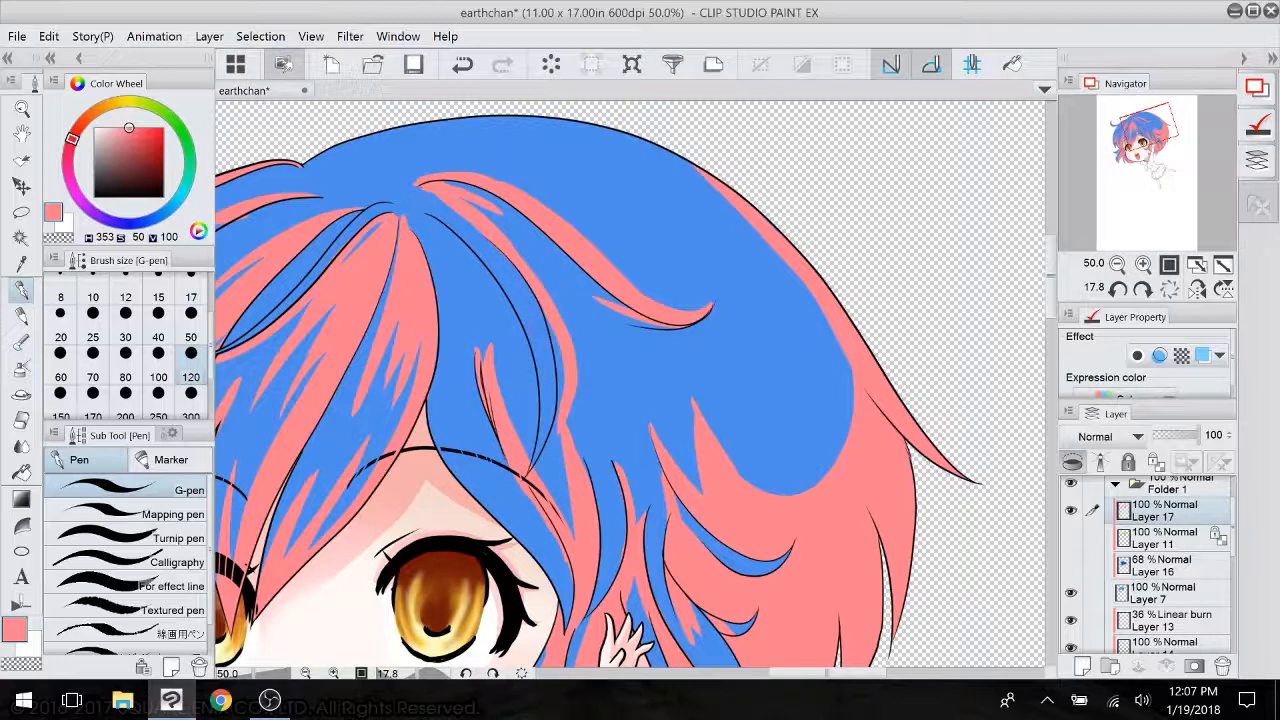
mouse_move(550, 322)
mouse_down()
mouse_move(563, 408)
mouse_move(532, 452)
mouse_up()
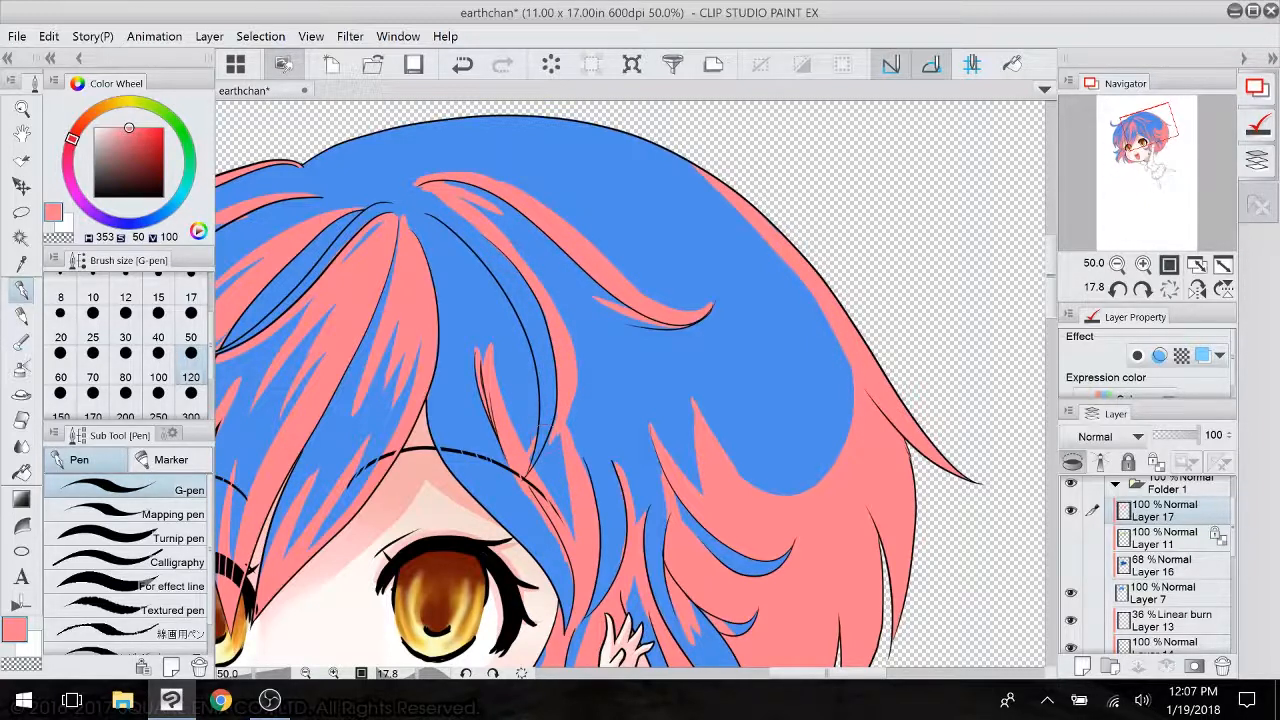
drag(553, 378, 536, 458)
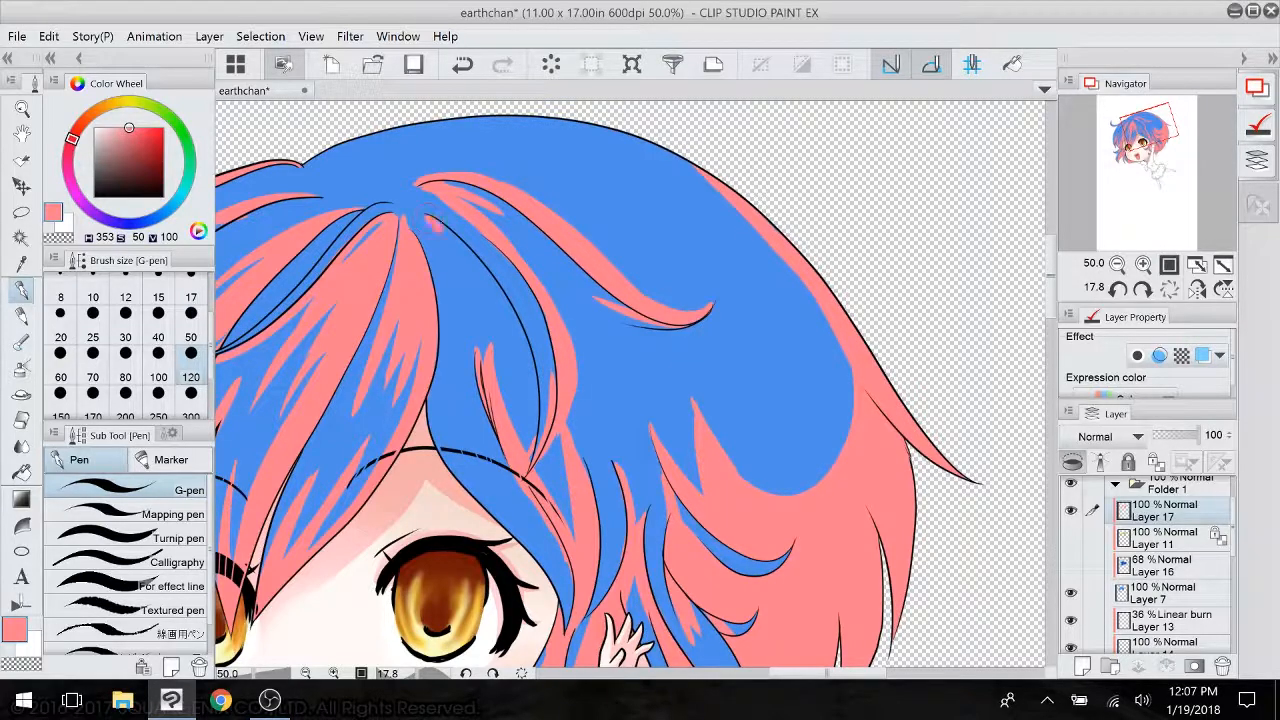
mouse_move(436, 226)
mouse_down()
mouse_move(486, 322)
mouse_move(508, 332)
mouse_up()
mouse_move(508, 383)
mouse_down()
mouse_move(512, 185)
mouse_move(528, 377)
mouse_up()
- Add curved pink shadow strands across the blue back hair and small spikes along the edge of its large shadow
drag(590, 308, 726, 400)
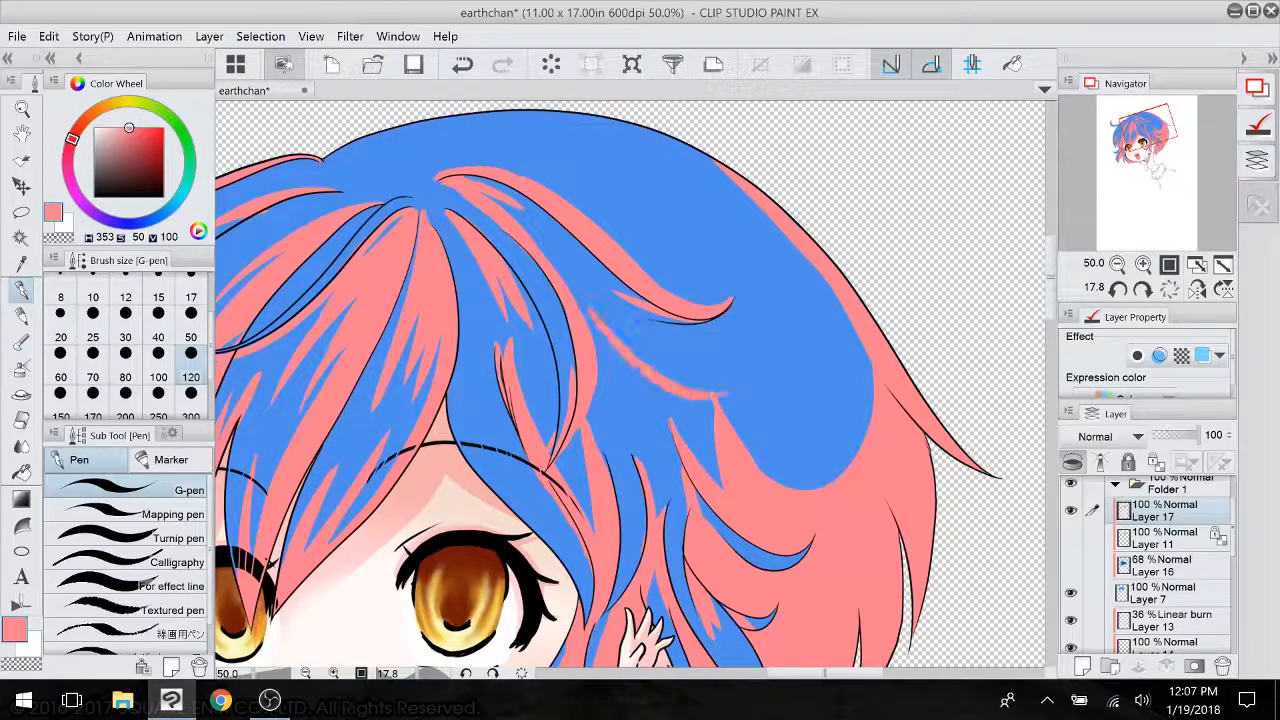
drag(720, 206, 770, 372)
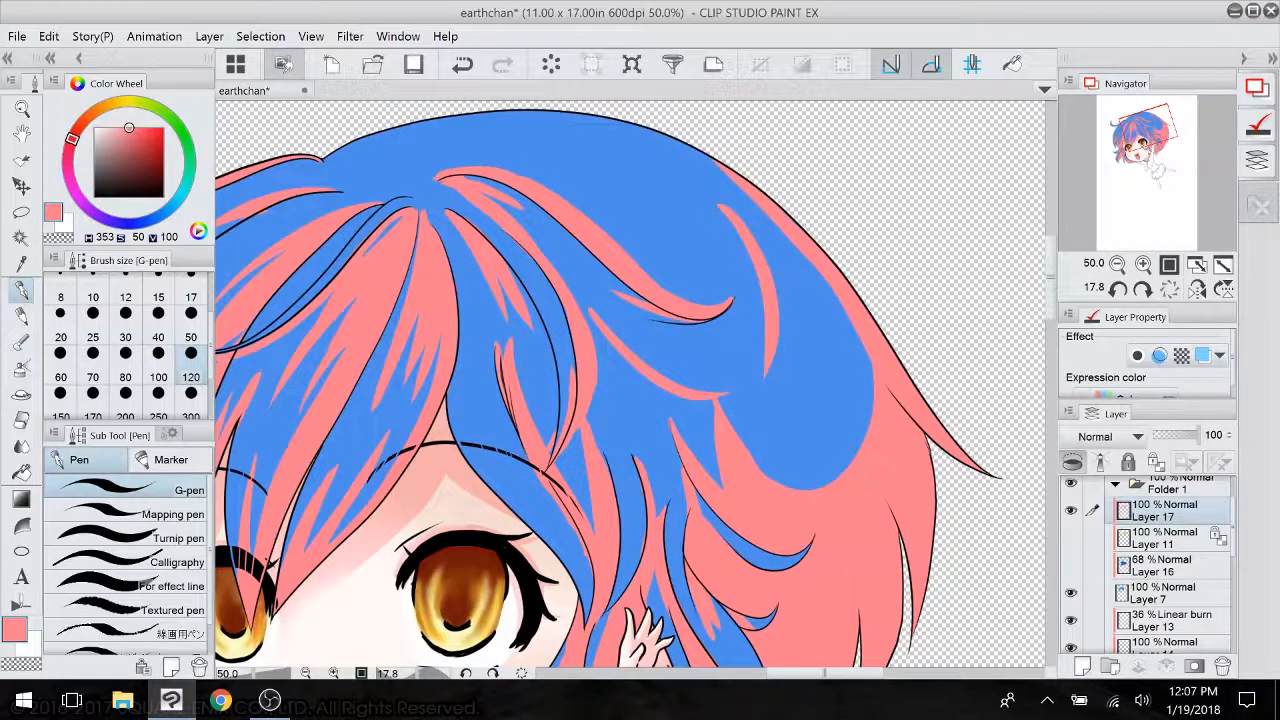
mouse_move(854, 358)
mouse_down()
mouse_move(872, 414)
mouse_move(872, 392)
mouse_up()
drag(825, 430, 840, 478)
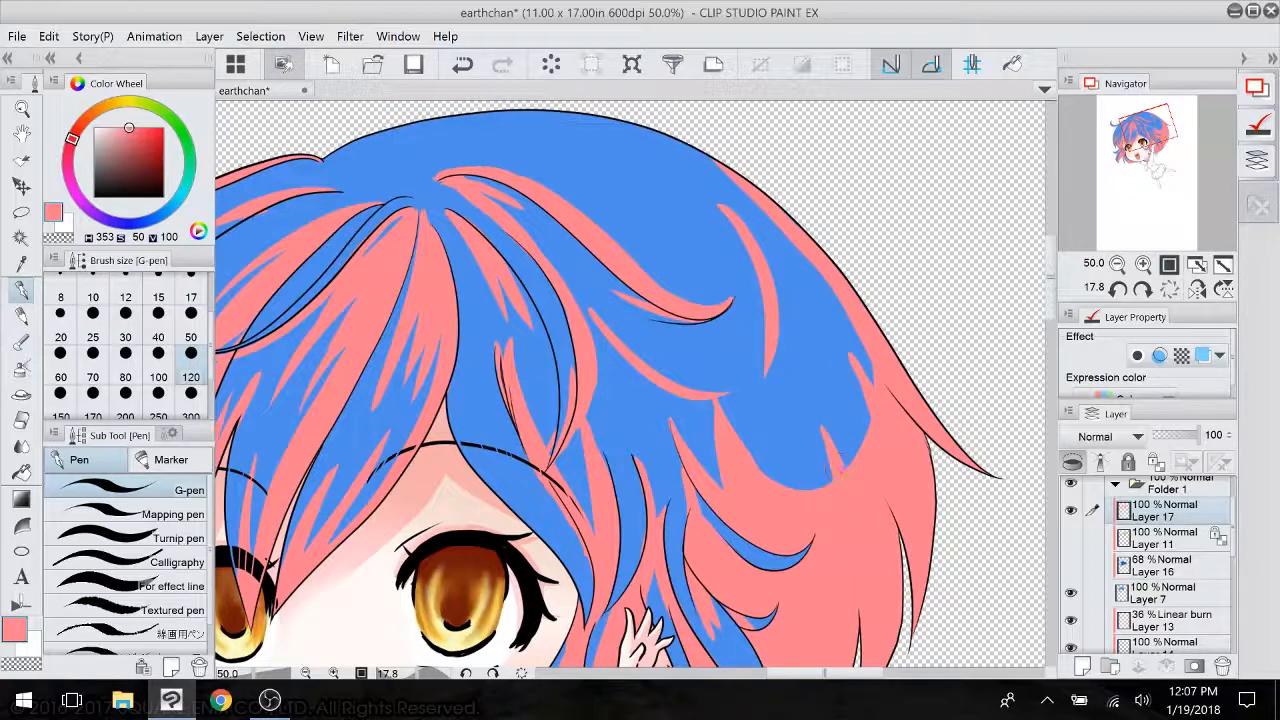
- Add thin, tapered pink shadow strokes to the blue lock between the bangs and the eye, down toward the cheek
drag(700, 450, 710, 312)
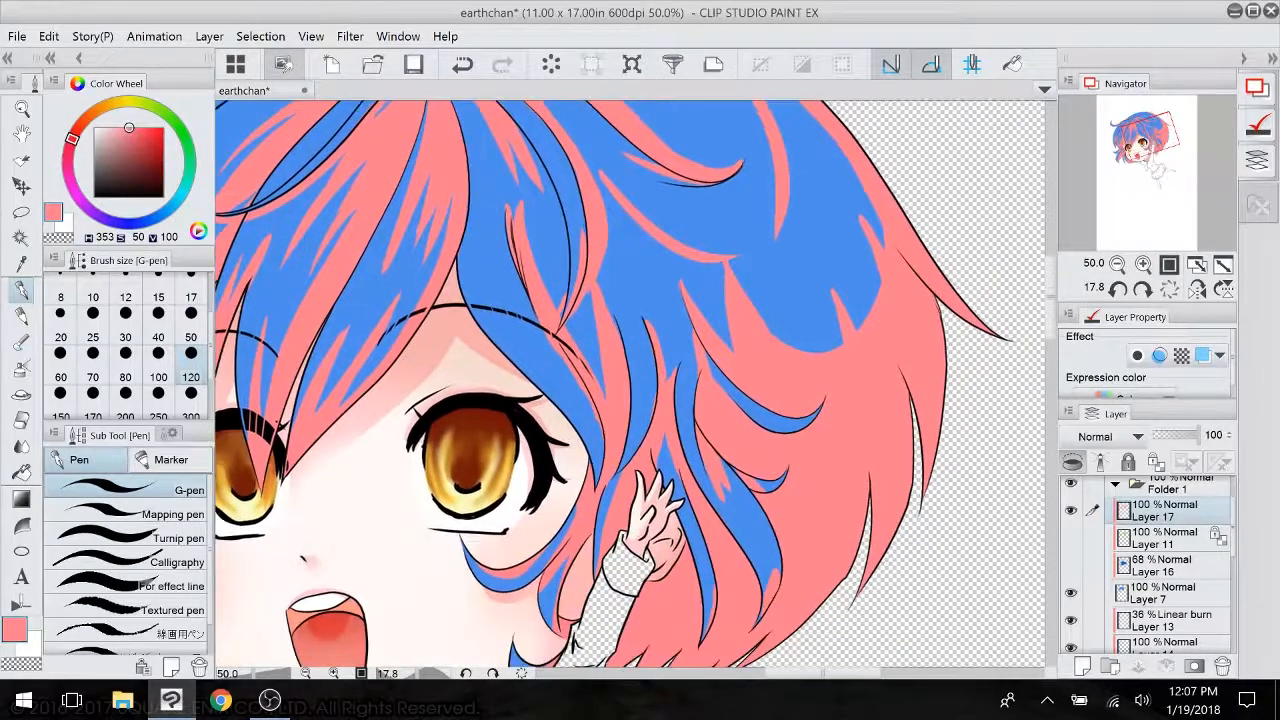
drag(470, 160, 466, 308)
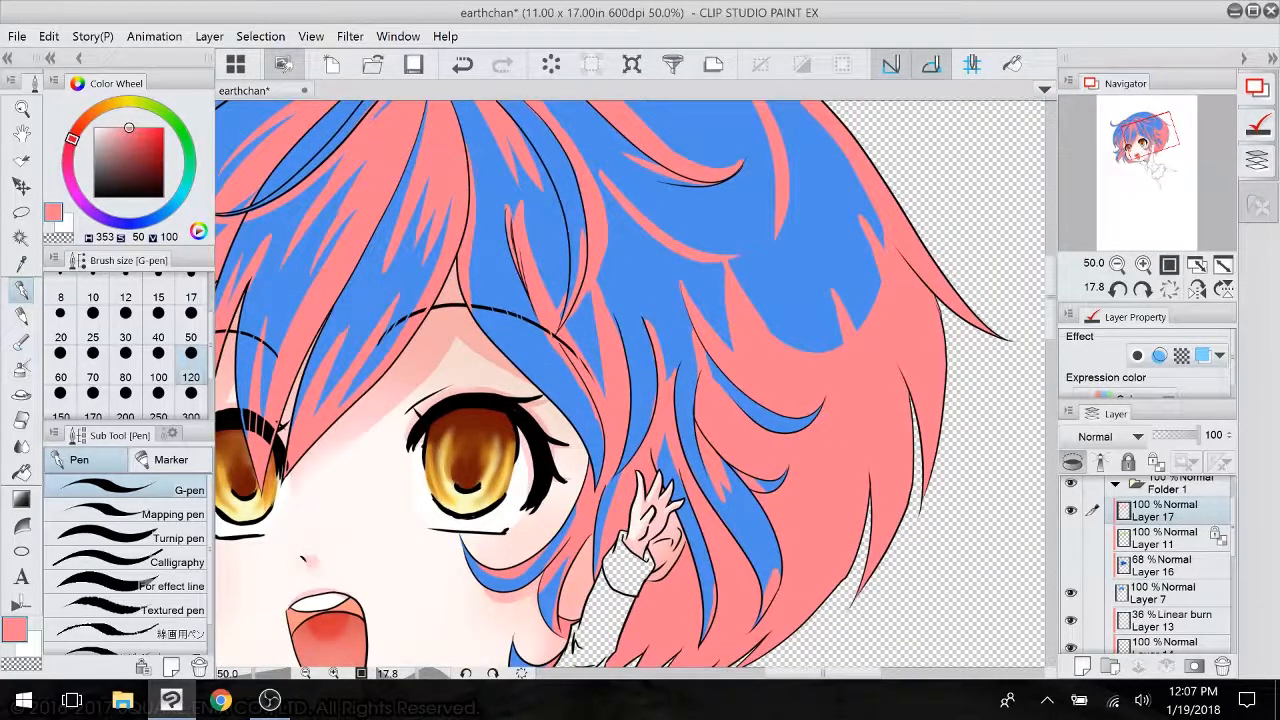
drag(473, 226, 476, 308)
drag(492, 239, 537, 355)
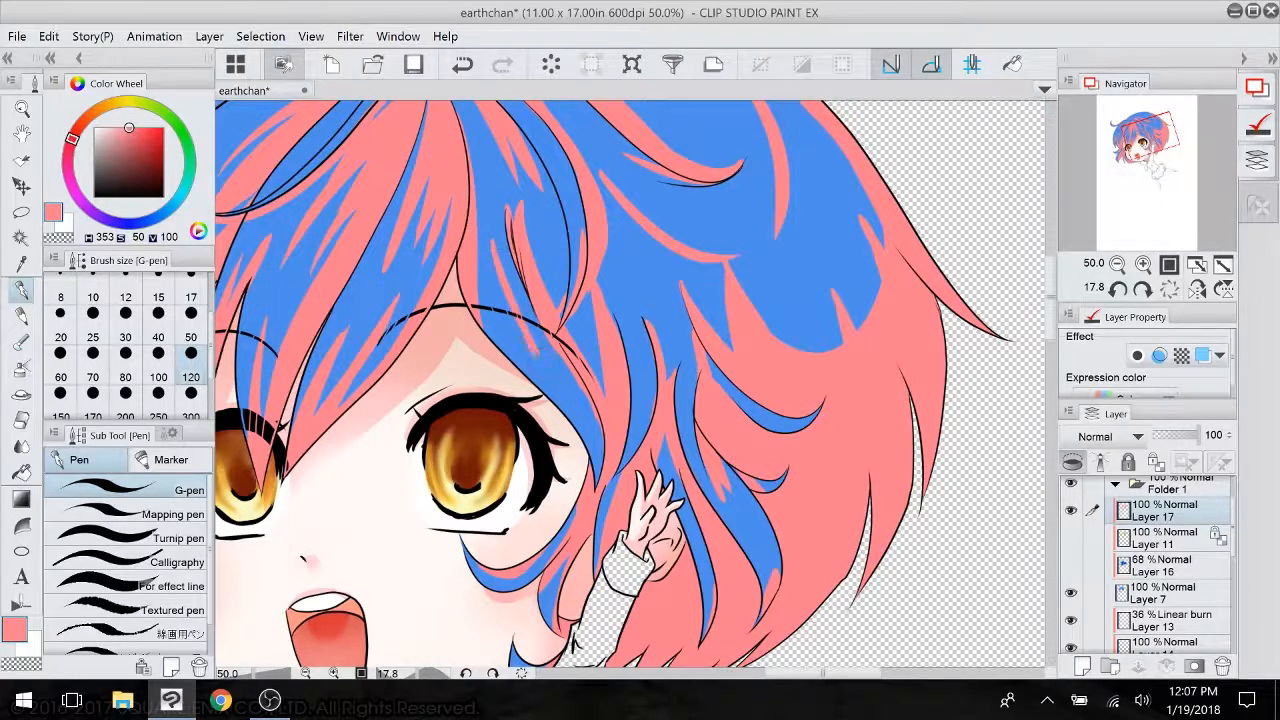
mouse_move(512, 262)
mouse_down()
mouse_move(526, 316)
mouse_move(600, 440)
mouse_up()
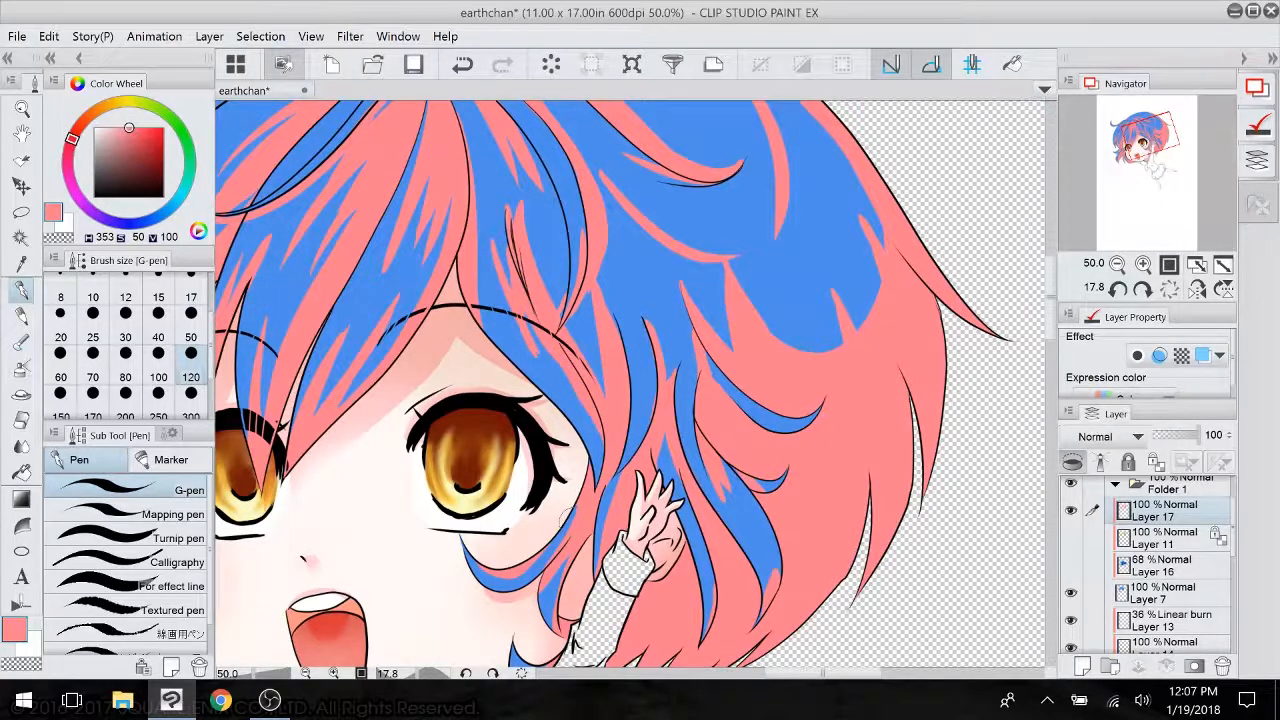
- Add fine pink shadow strokes along the side locks between the eye's outer corner and the raised hand
drag(592, 322, 600, 390)
mouse_move(618, 476)
mouse_down()
mouse_move(656, 356)
mouse_move(648, 410)
mouse_up()
drag(646, 324, 646, 392)
drag(638, 386, 624, 450)
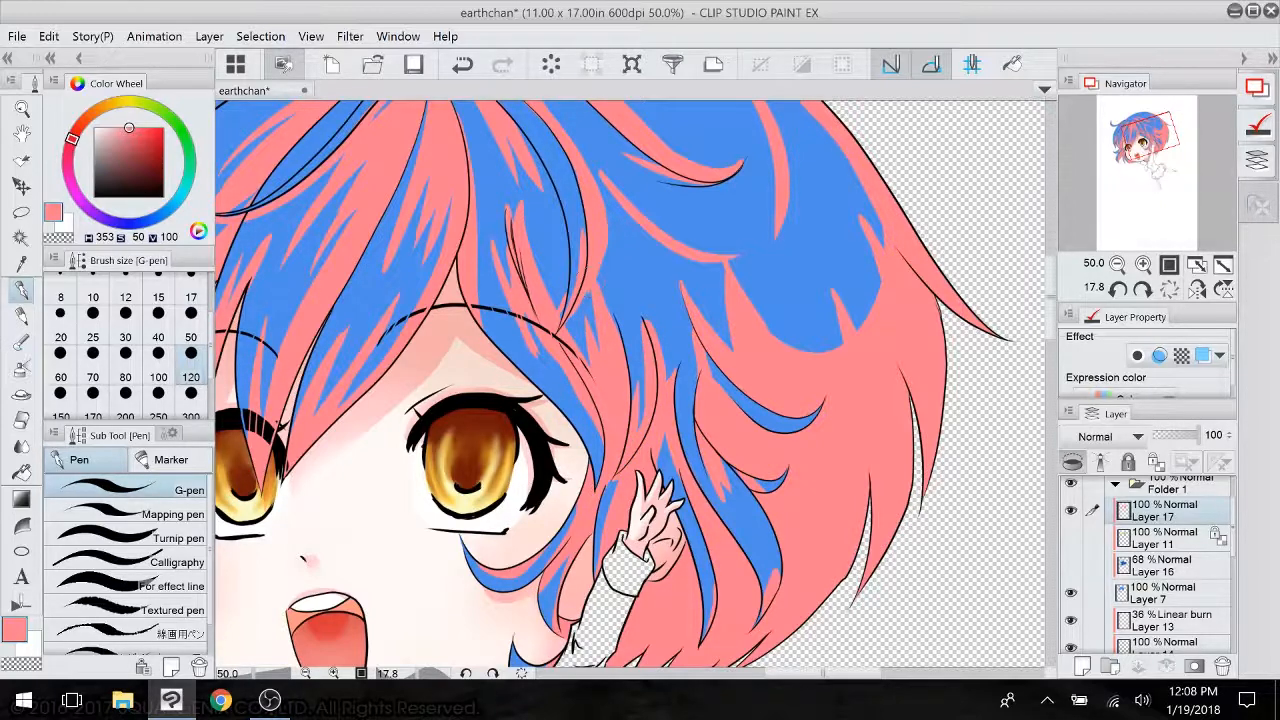
- Add tapered pink shadow strokes to the lock beside the bangs, the blue back hair and the curled locks beside the raised hand
mouse_move(582, 303)
mouse_down()
mouse_move(591, 297)
mouse_move(572, 318)
mouse_move(552, 243)
mouse_move(571, 256)
mouse_move(571, 233)
mouse_up()
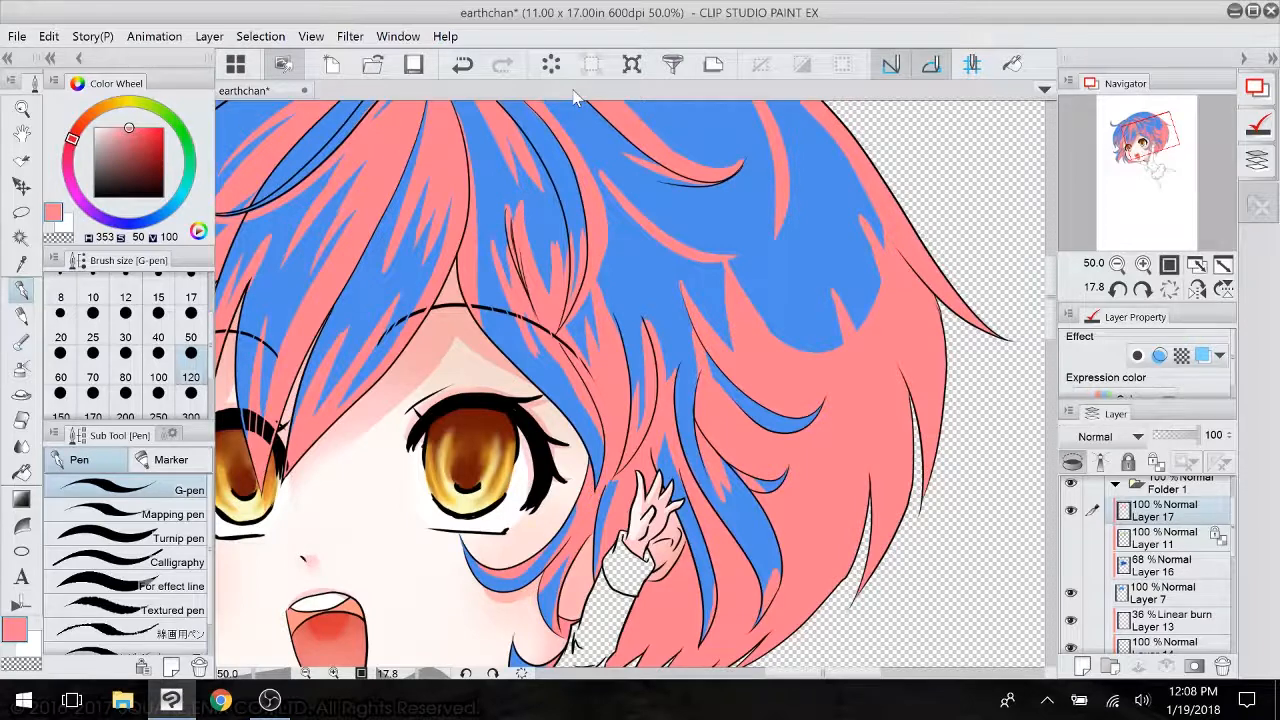
drag(470, 465, 492, 320)
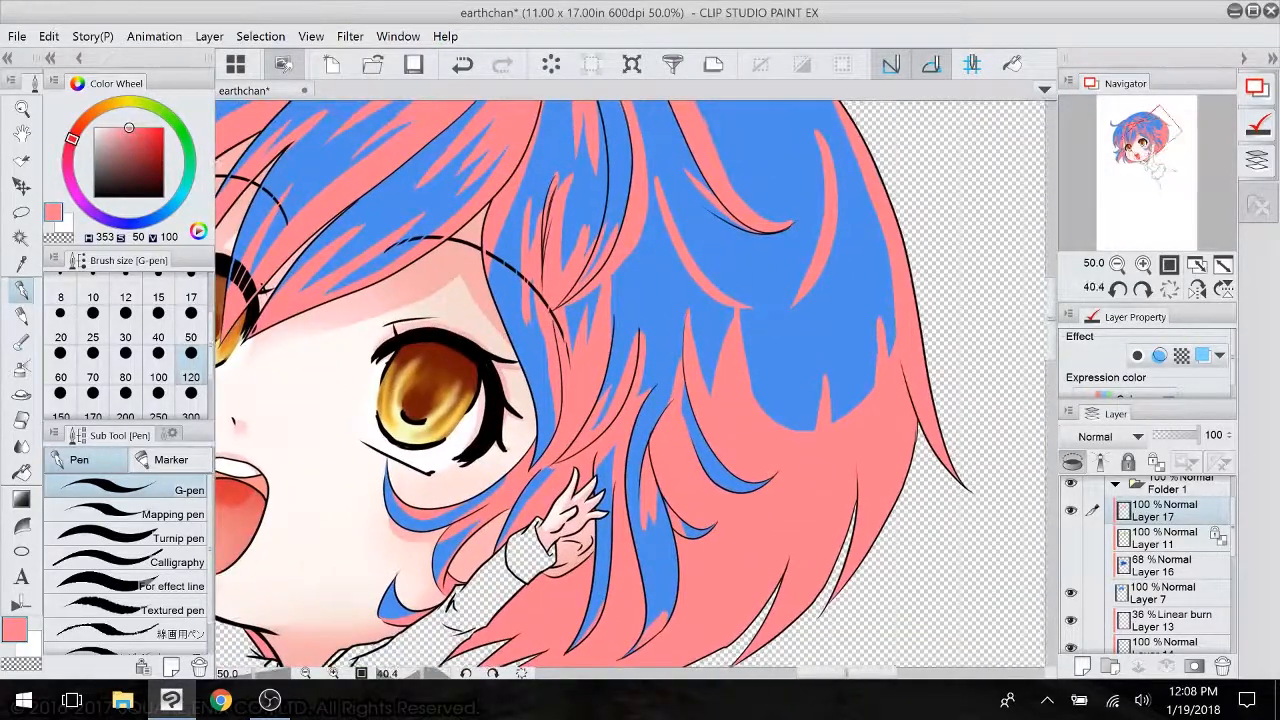
drag(680, 288, 682, 328)
drag(669, 250, 676, 357)
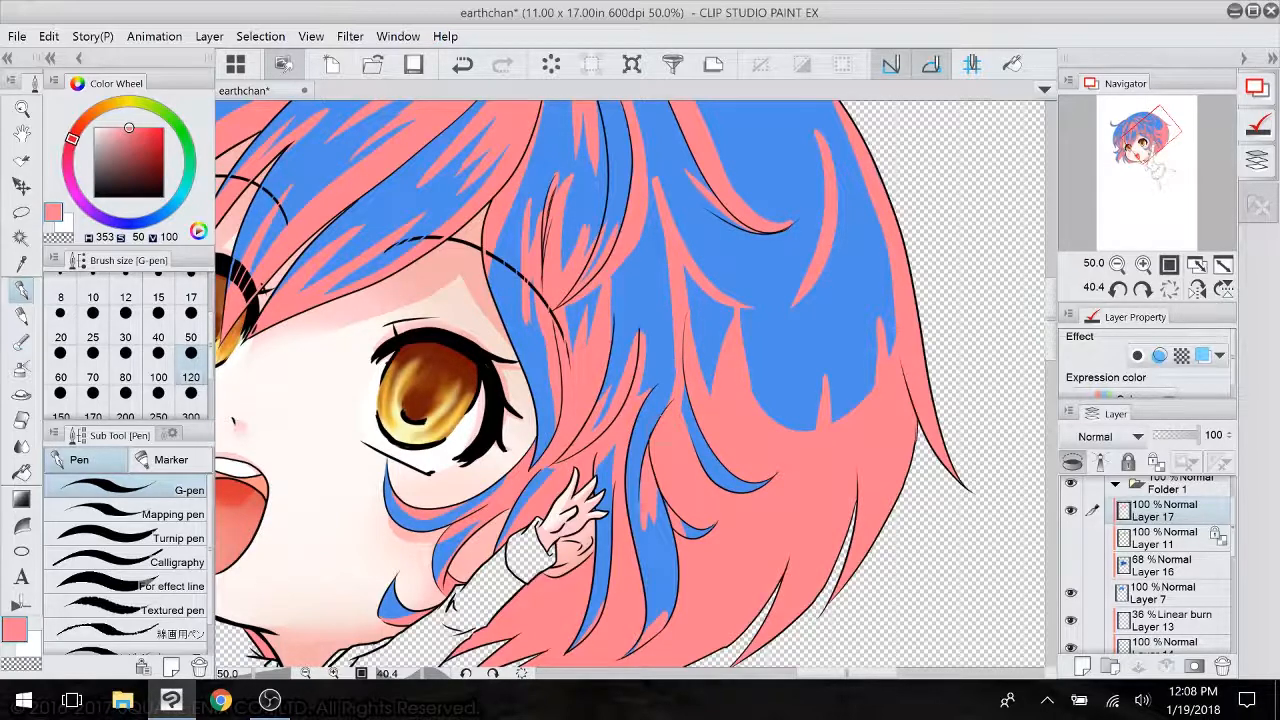
drag(658, 496, 678, 593)
drag(667, 377, 671, 409)
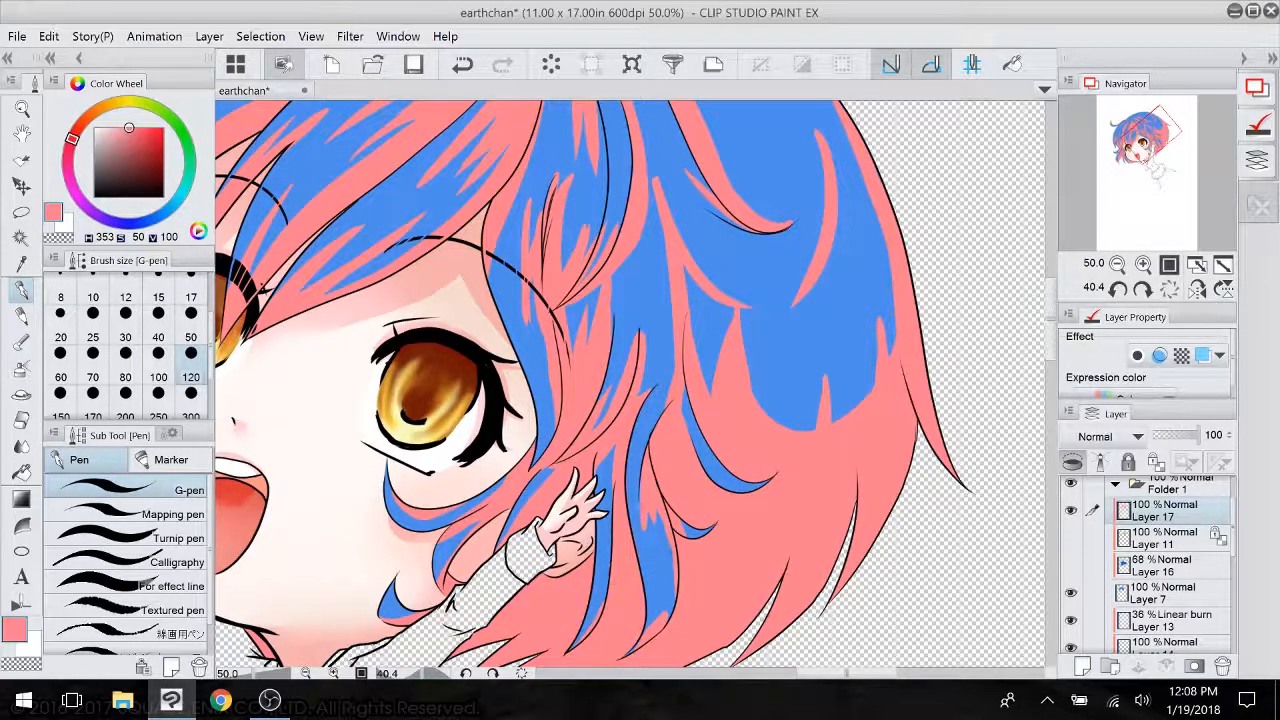
drag(604, 564, 610, 600)
drag(606, 466, 614, 576)
- Set the hair shadow layer, Layer 17, to Linear burn blending at 66% opacity
drag(580, 490, 825, 525)
scroll(728, 385, down, 3)
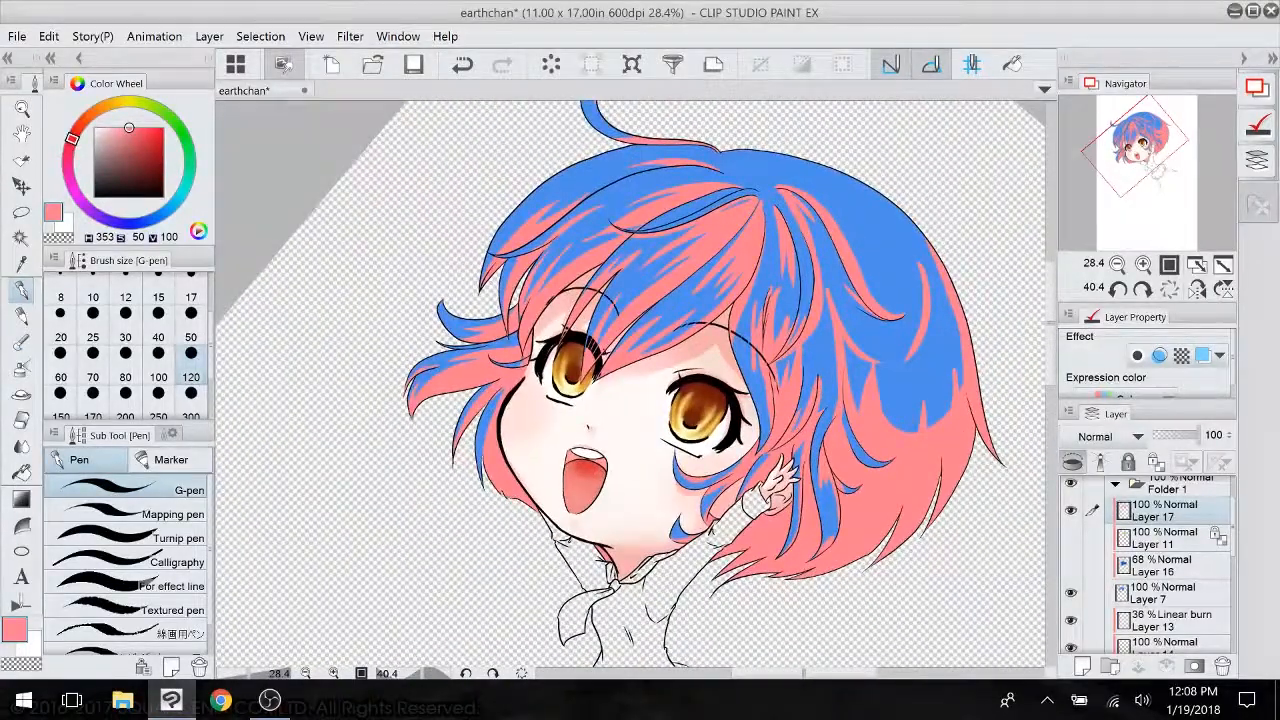
drag(728, 385, 567, 361)
drag(567, 361, 551, 414)
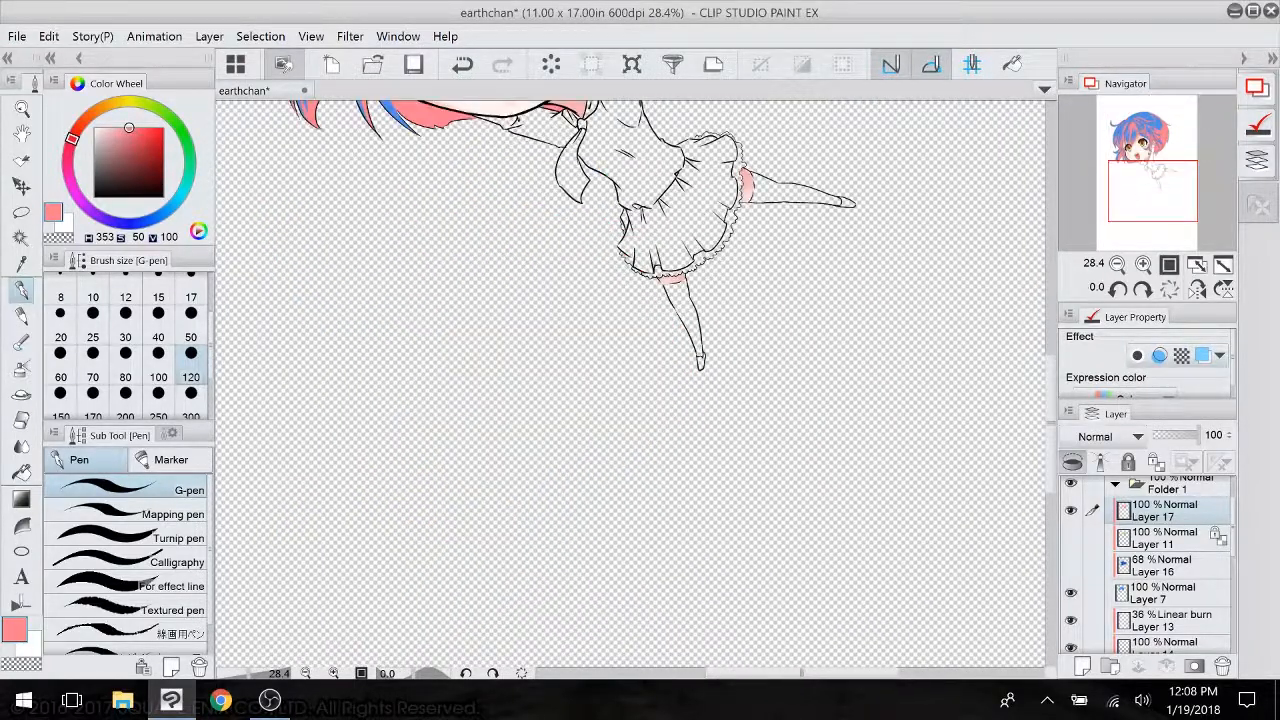
drag(590, 230, 674, 583)
drag(632, 330, 634, 477)
key(ctrl+minus)
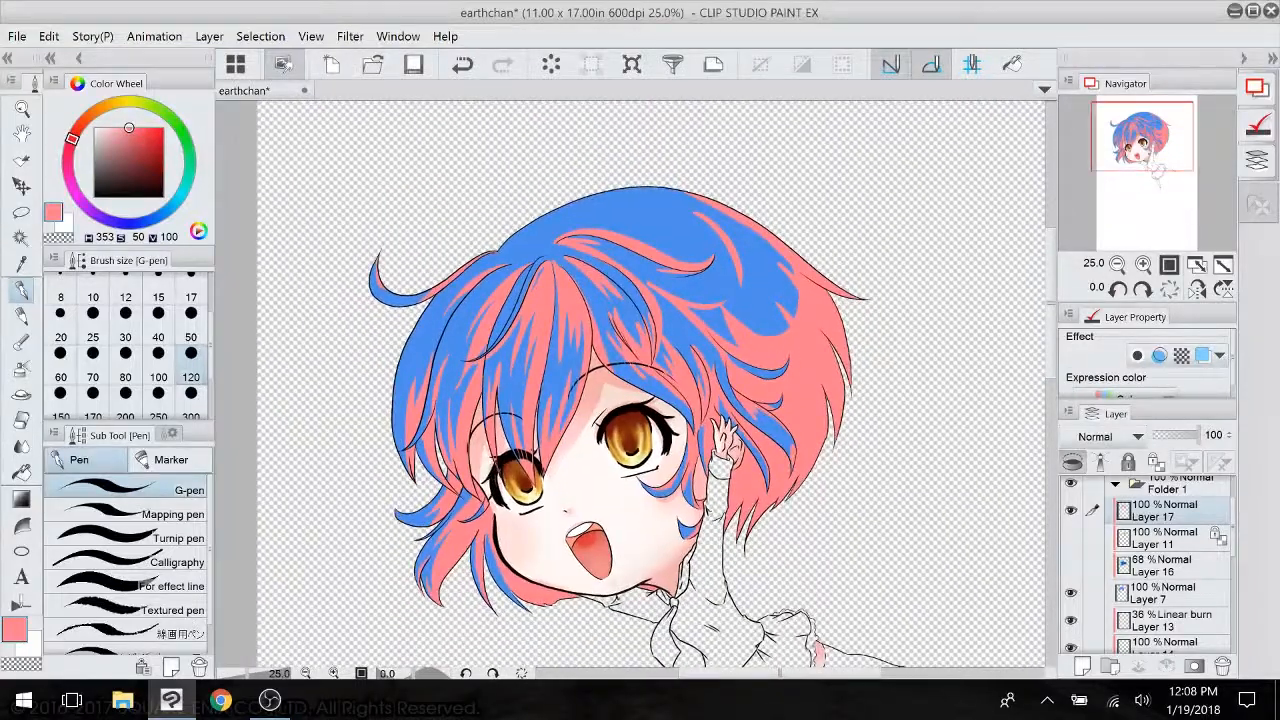
drag(563, 340, 655, 304)
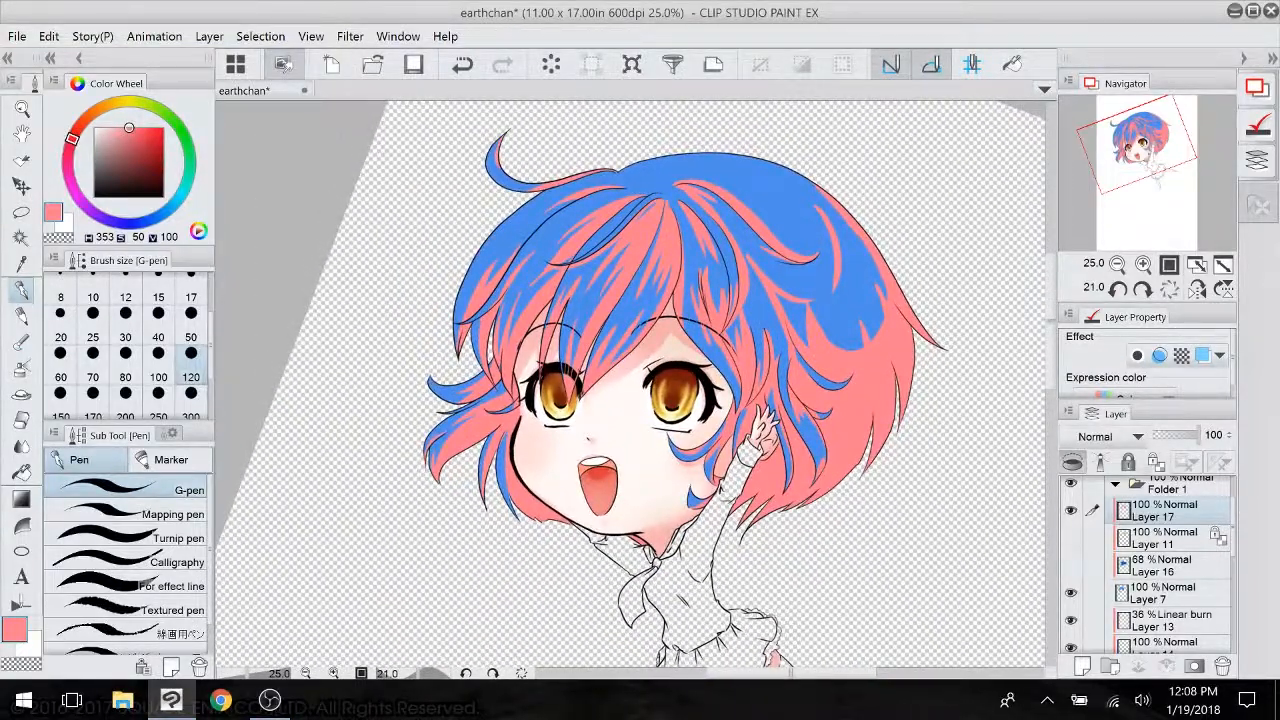
click(1110, 436)
click(1089, 101)
drag(1197, 435, 1182, 435)
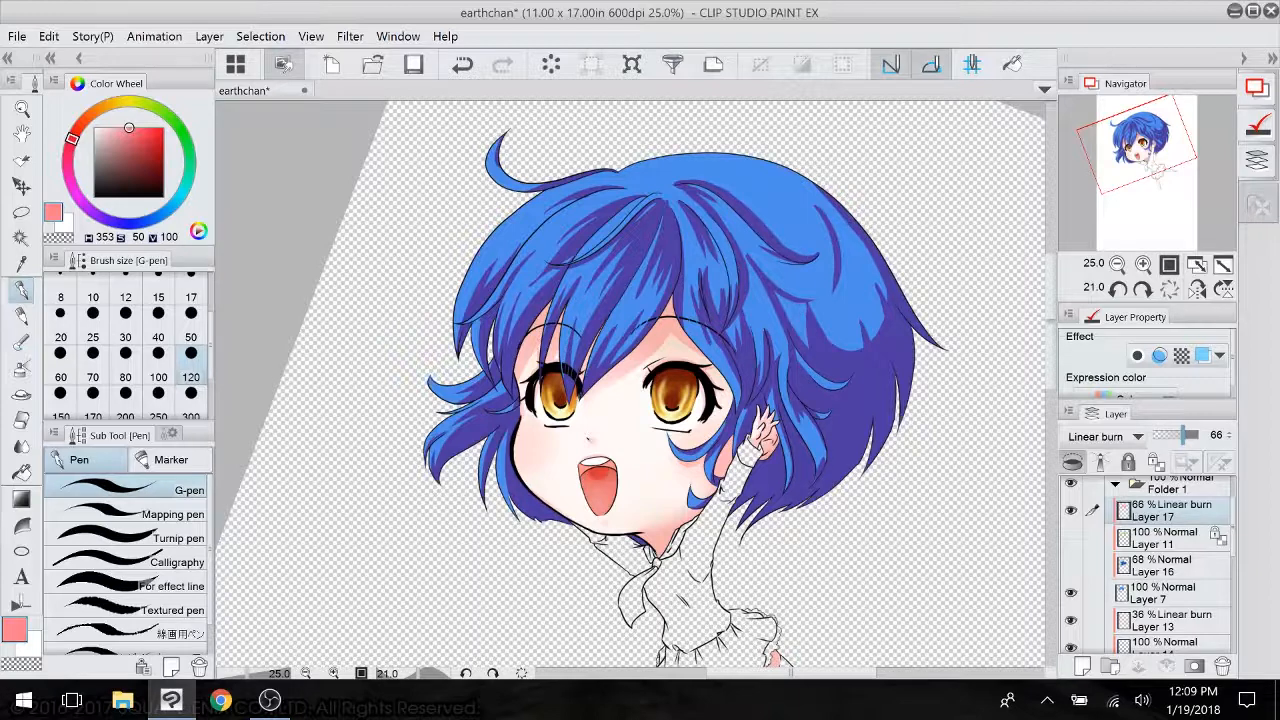
- Show Layers 11 and 16 to judge the shadows, lower Layer 17's opacity to 41%, and hide both layers again
click(1070, 537)
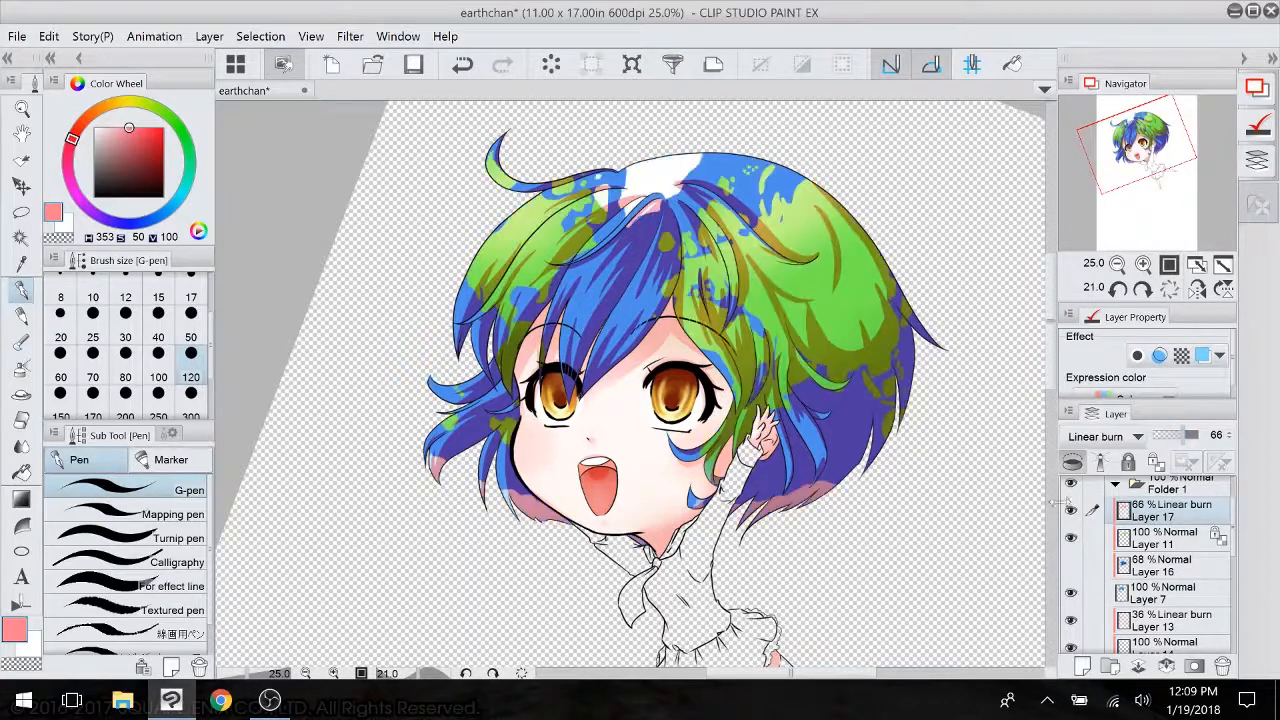
click(1070, 565)
drag(636, 390, 598, 387)
drag(1189, 435, 1171, 435)
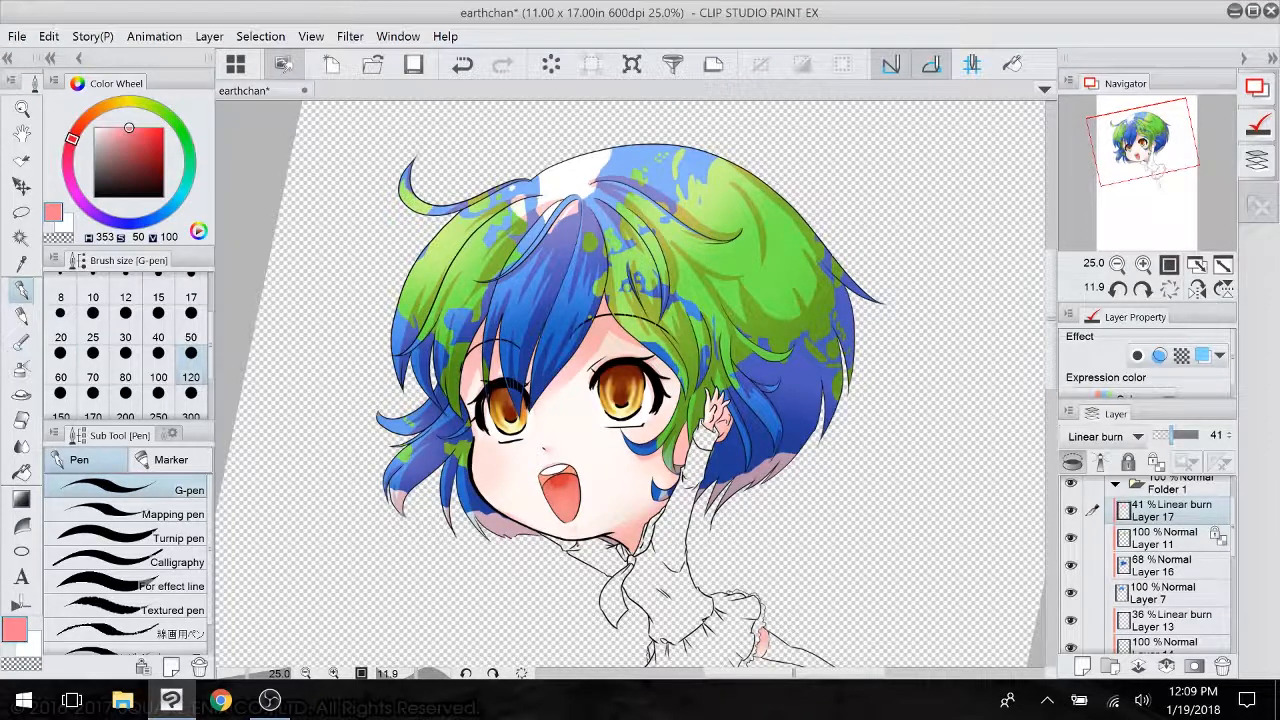
click(1070, 537)
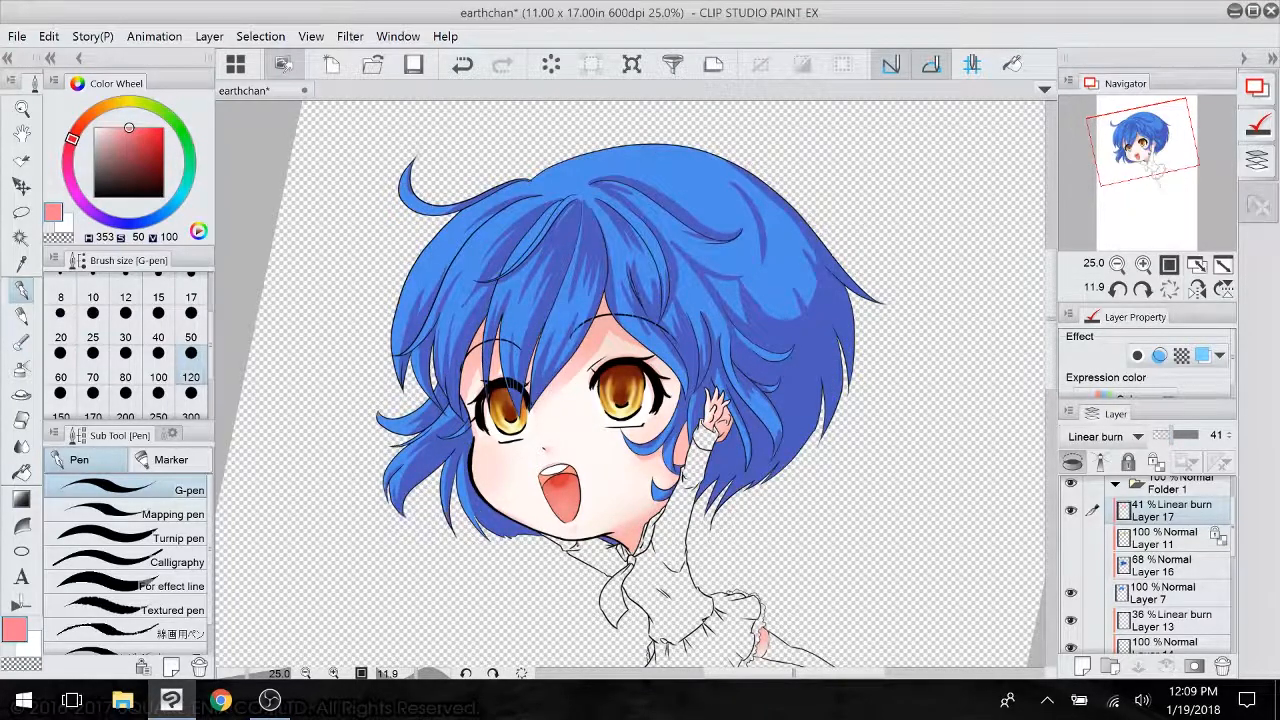
- Soften the ends of the curved shadow strand and the outer shadow edges on the back hair with the Blend tool at size 120
drag(650, 360, 500, 590)
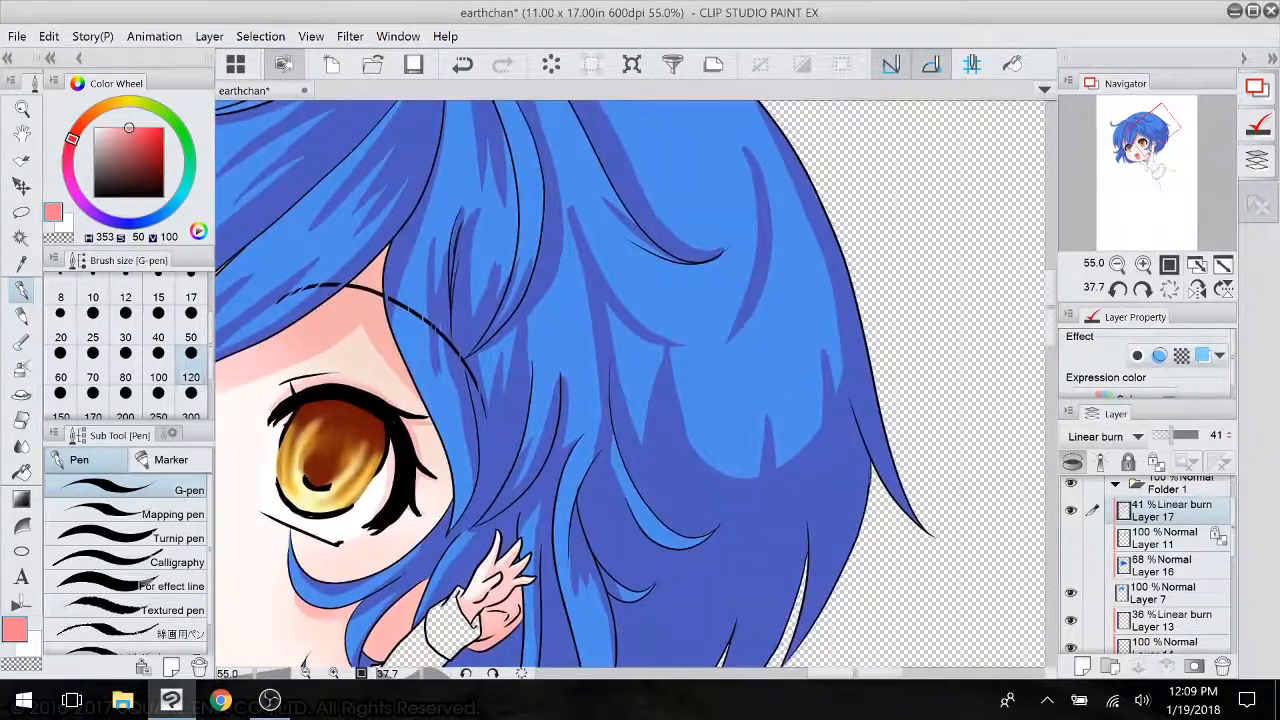
drag(630, 380, 690, 388)
key(j)
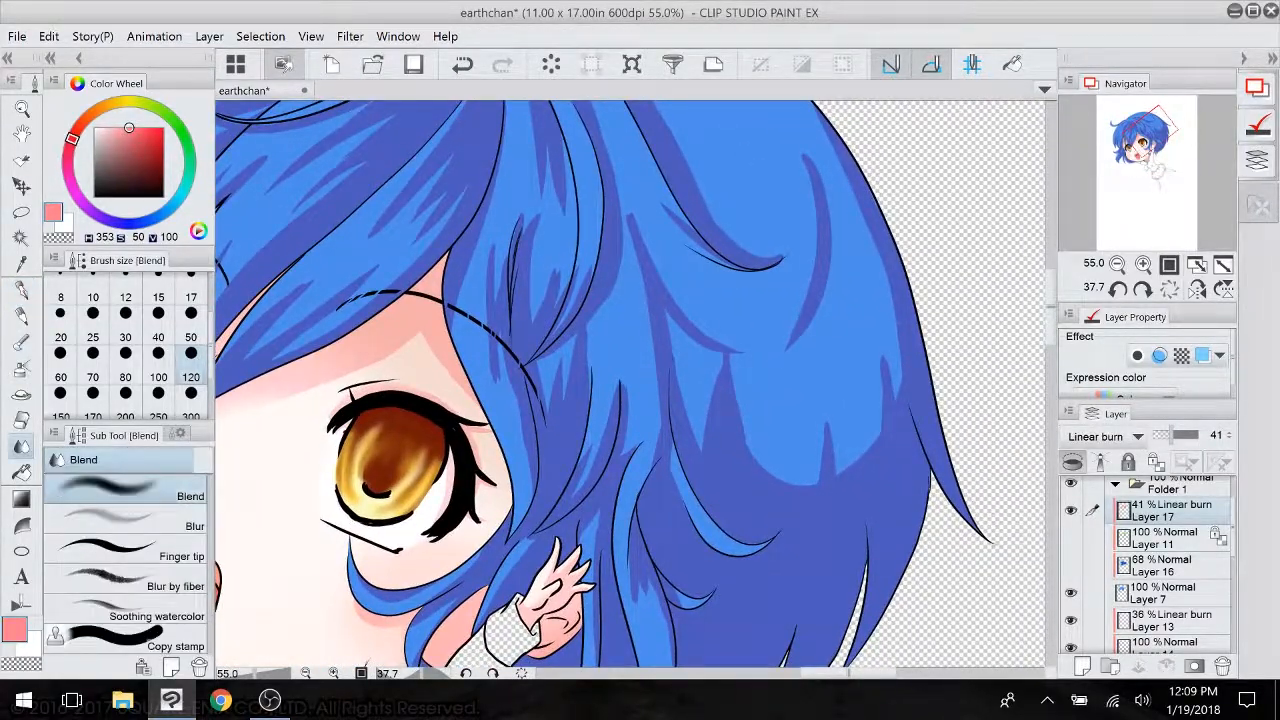
drag(815, 299, 795, 345)
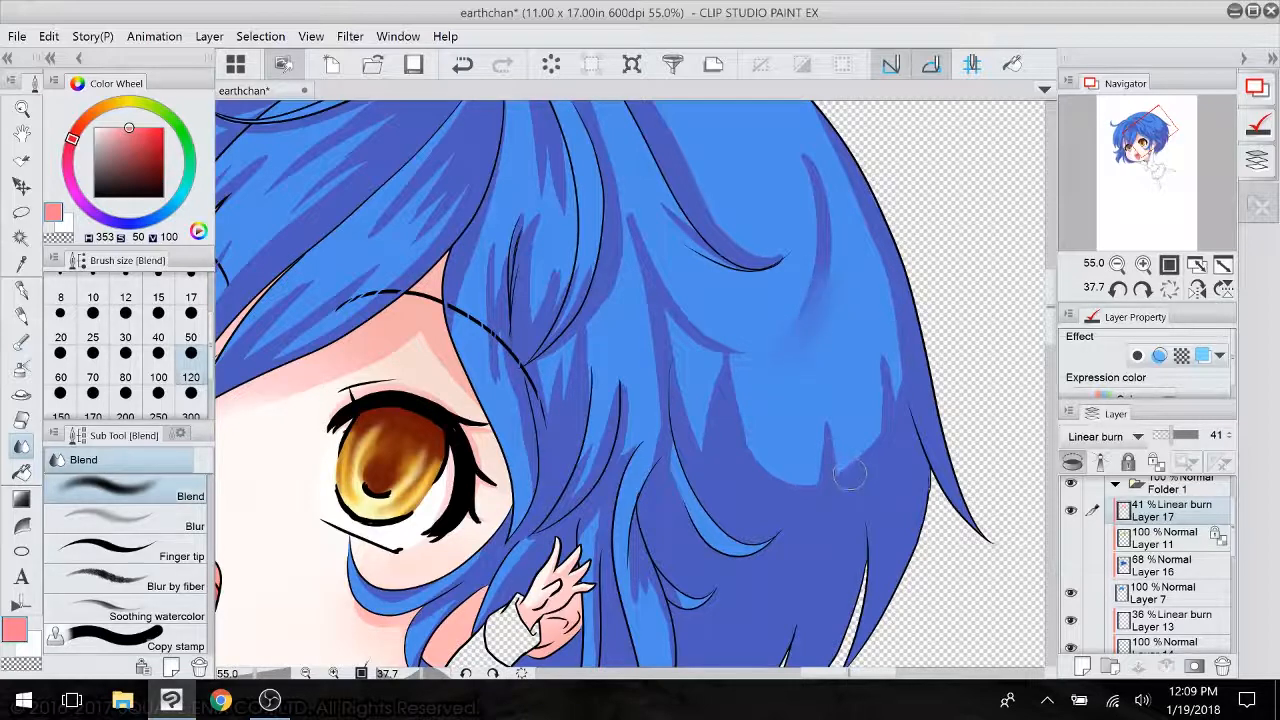
drag(849, 475, 875, 450)
drag(914, 394, 912, 312)
mouse_move(891, 172)
mouse_down()
mouse_move(878, 90)
mouse_move(762, 380)
mouse_up()
drag(757, 440, 725, 385)
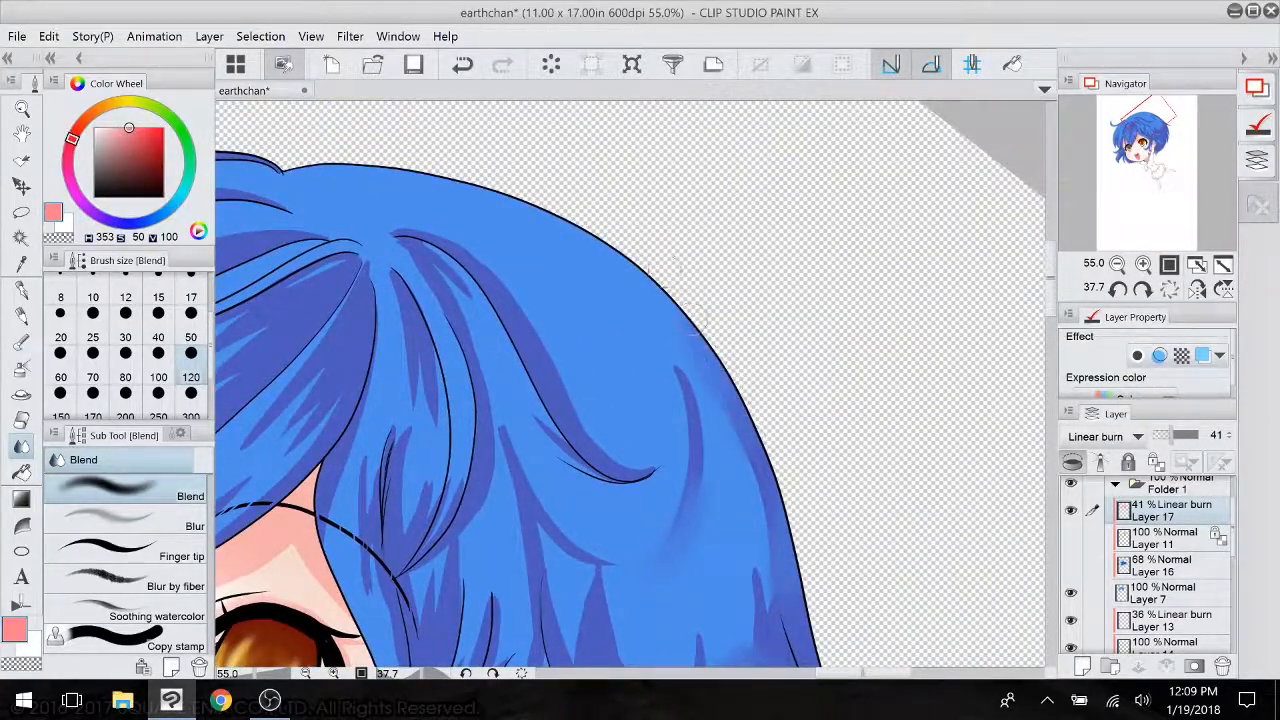
- Set the Blend brush size to 80 and soften the shadows on the curled stray hair and the crown strands beside it
drag(646, 203, 745, 60)
drag(500, 425, 651, 458)
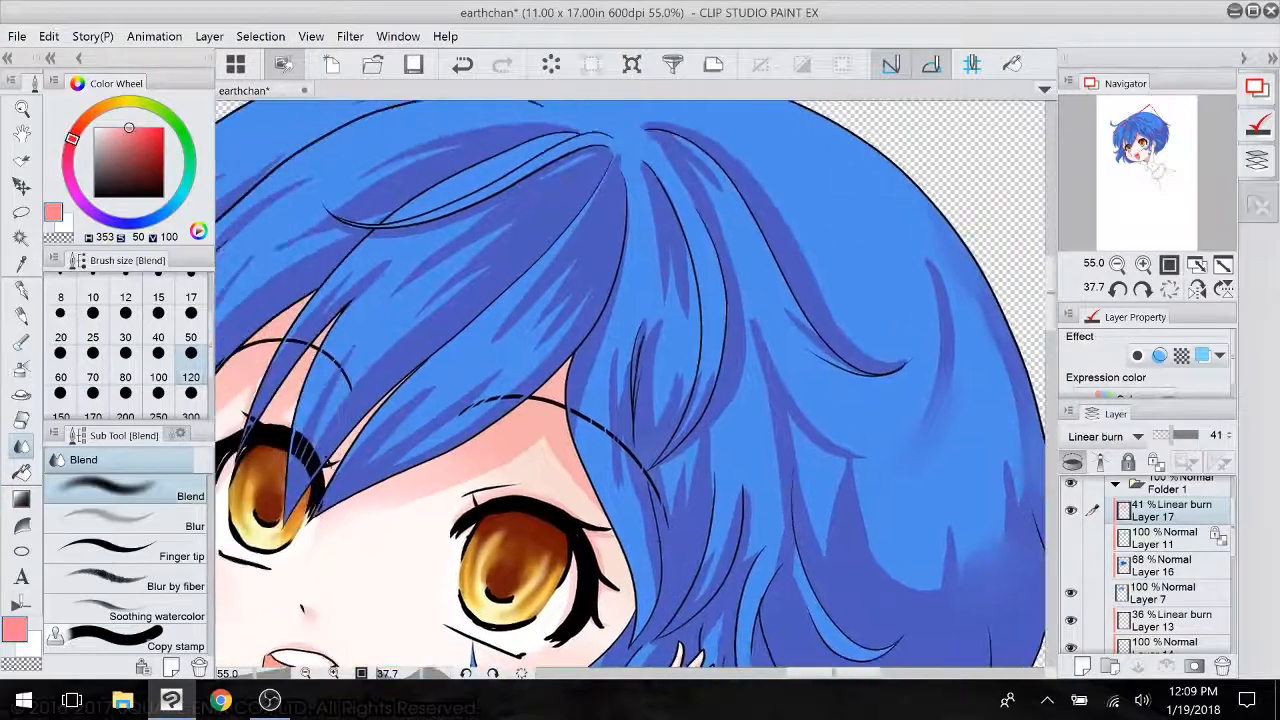
drag(670, 223, 819, 368)
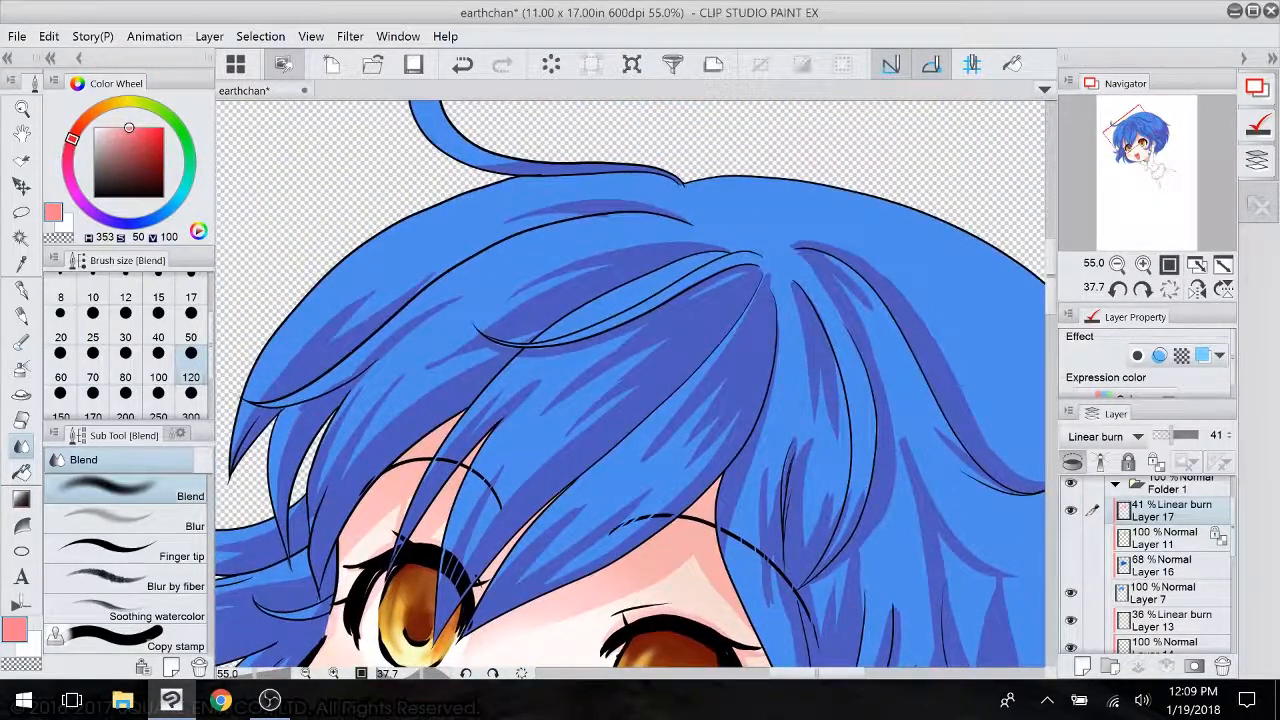
drag(600, 420, 668, 655)
drag(640, 560, 724, 369)
drag(640, 200, 812, 355)
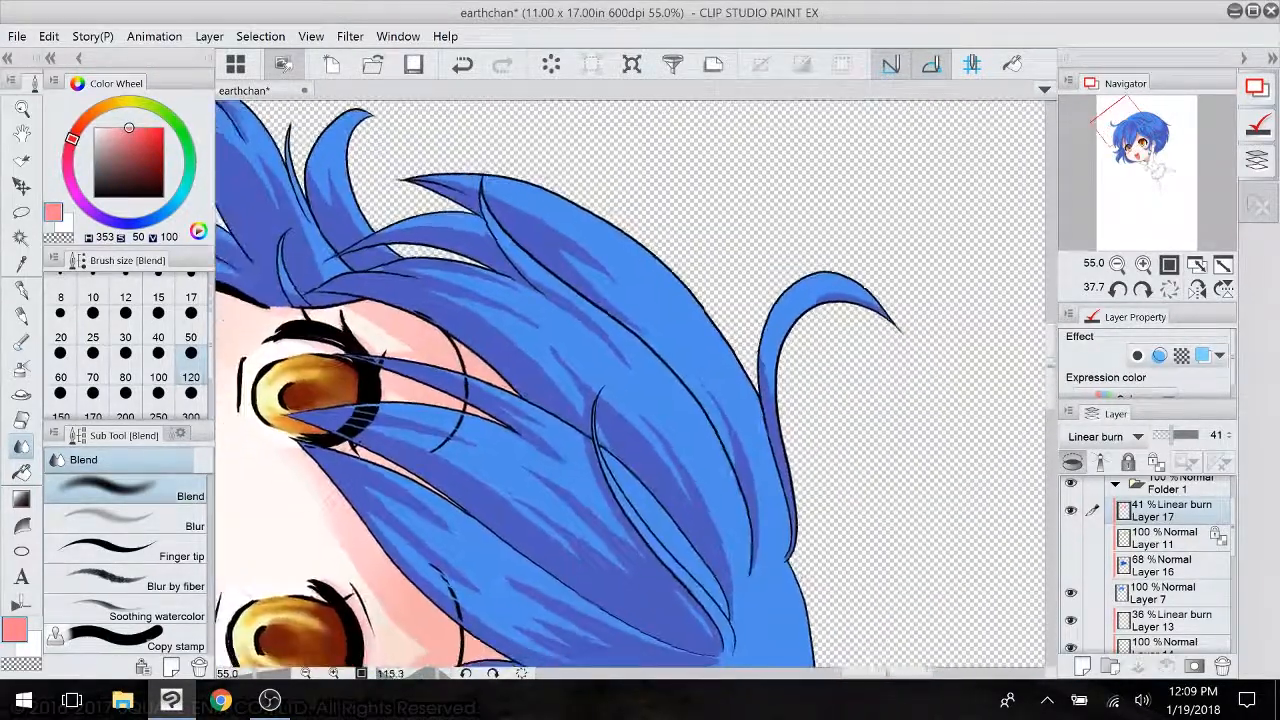
click(192, 328)
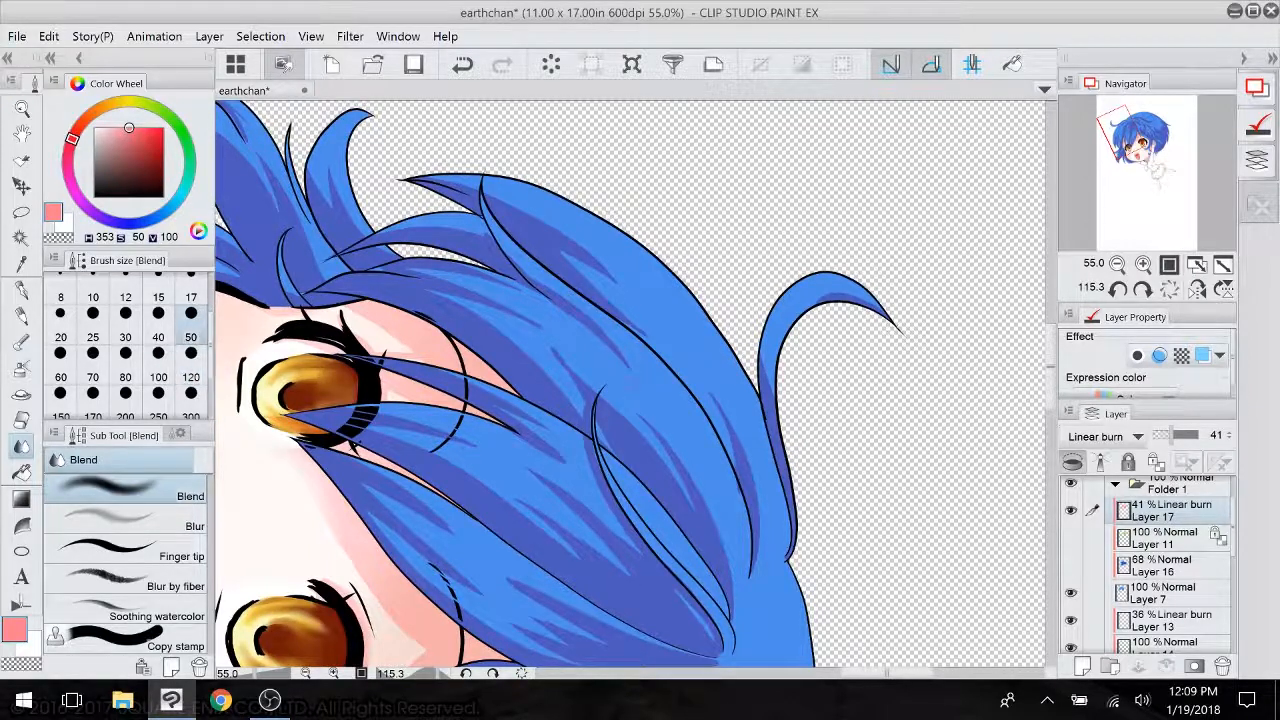
click(125, 377)
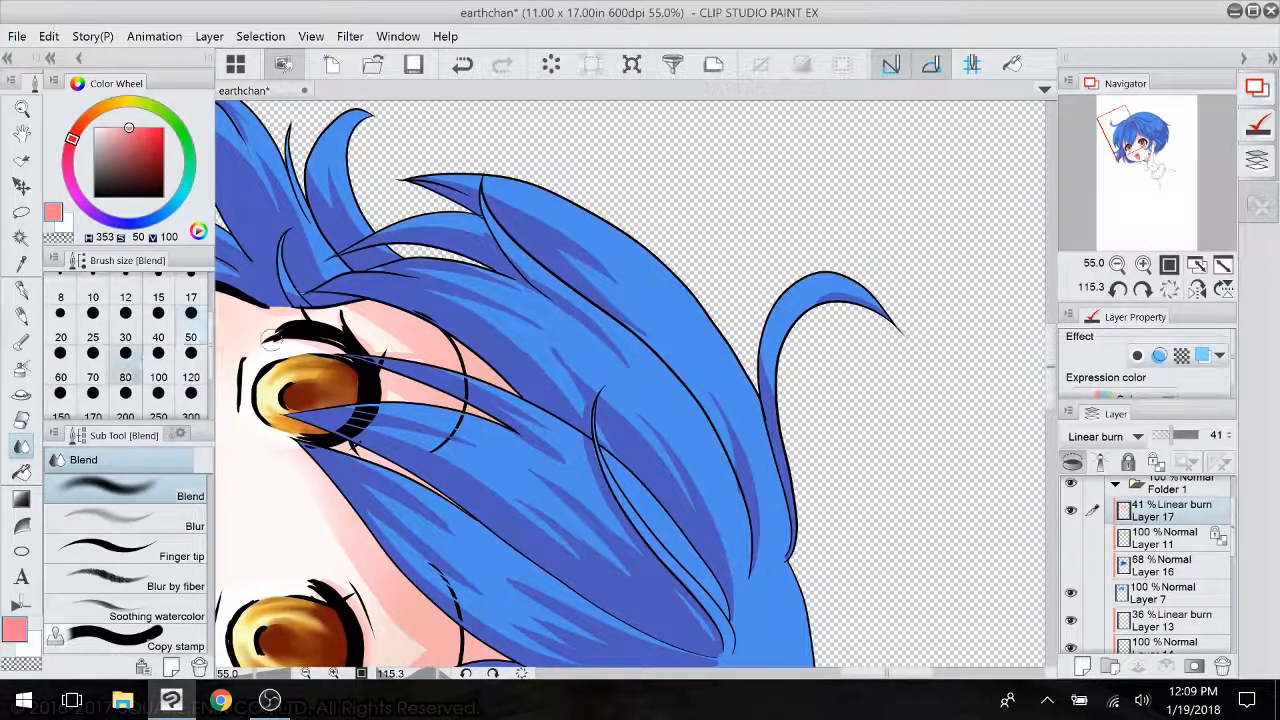
drag(829, 304, 811, 318)
drag(770, 392, 763, 358)
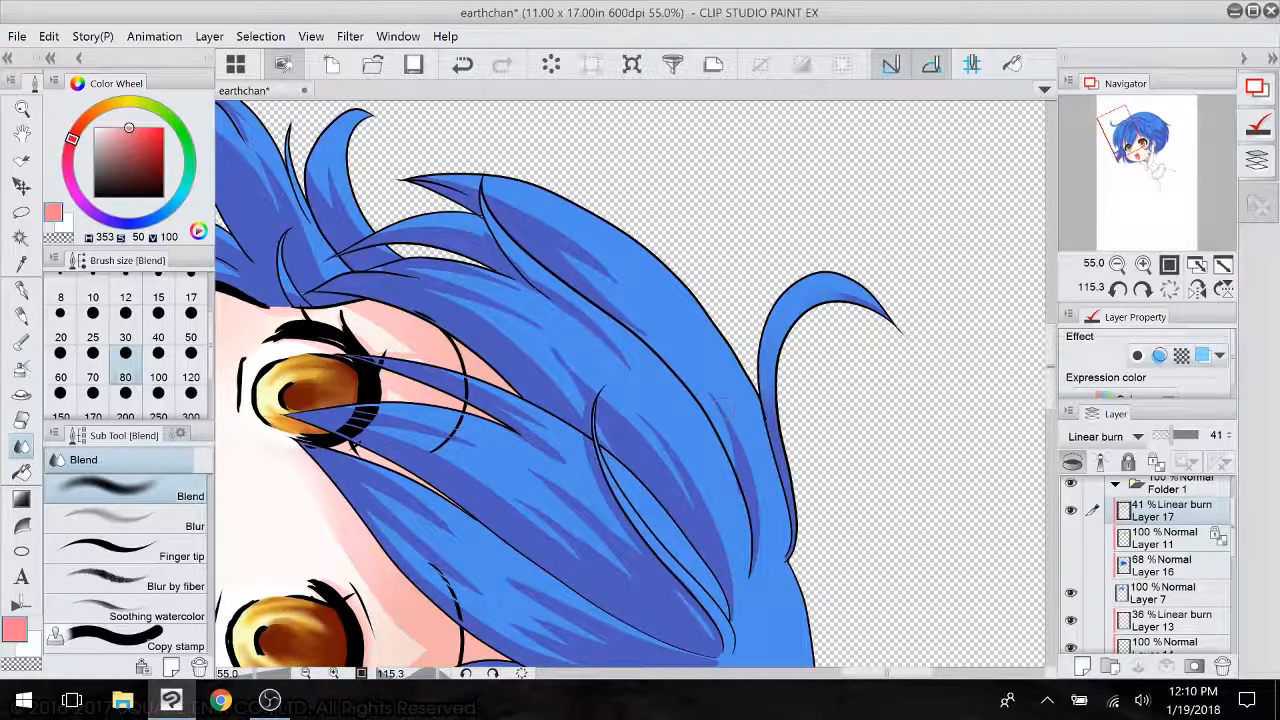
drag(732, 438, 712, 394)
drag(752, 530, 751, 568)
drag(730, 612, 724, 560)
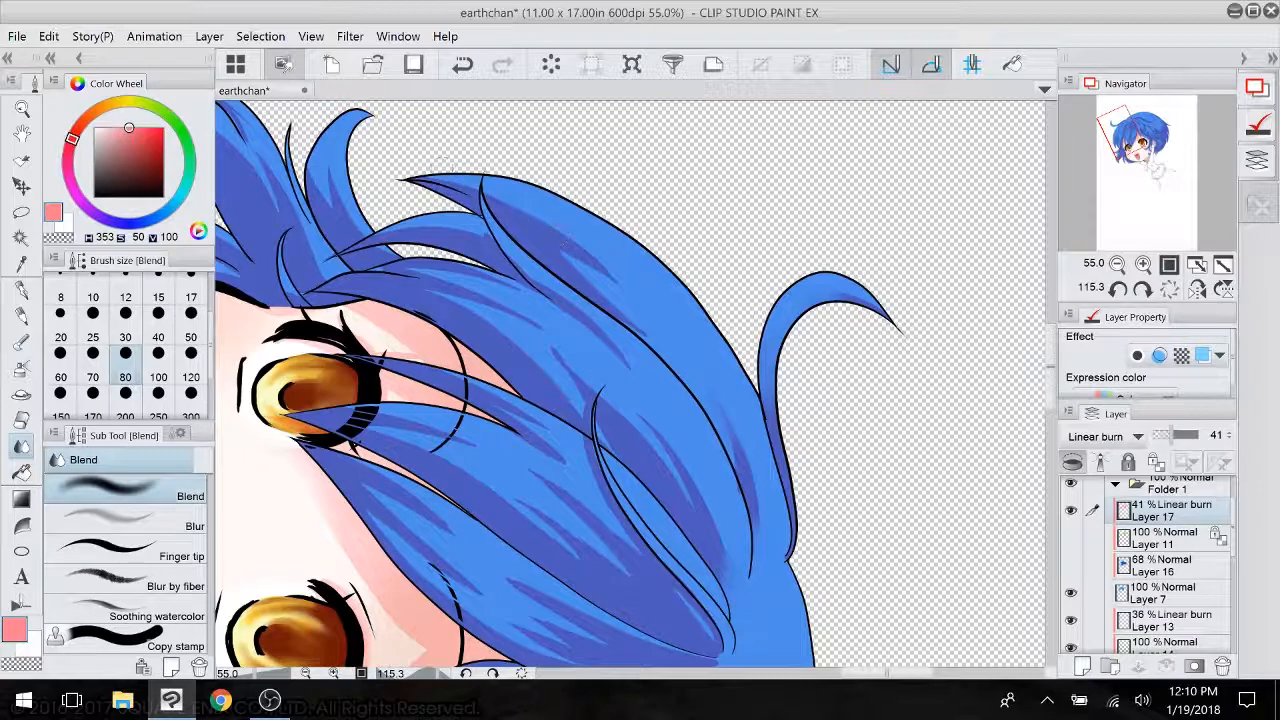
- Blend the streaked shadows inside the outermost lock on the stray-hair side into smooth gradients
drag(512, 210, 615, 278)
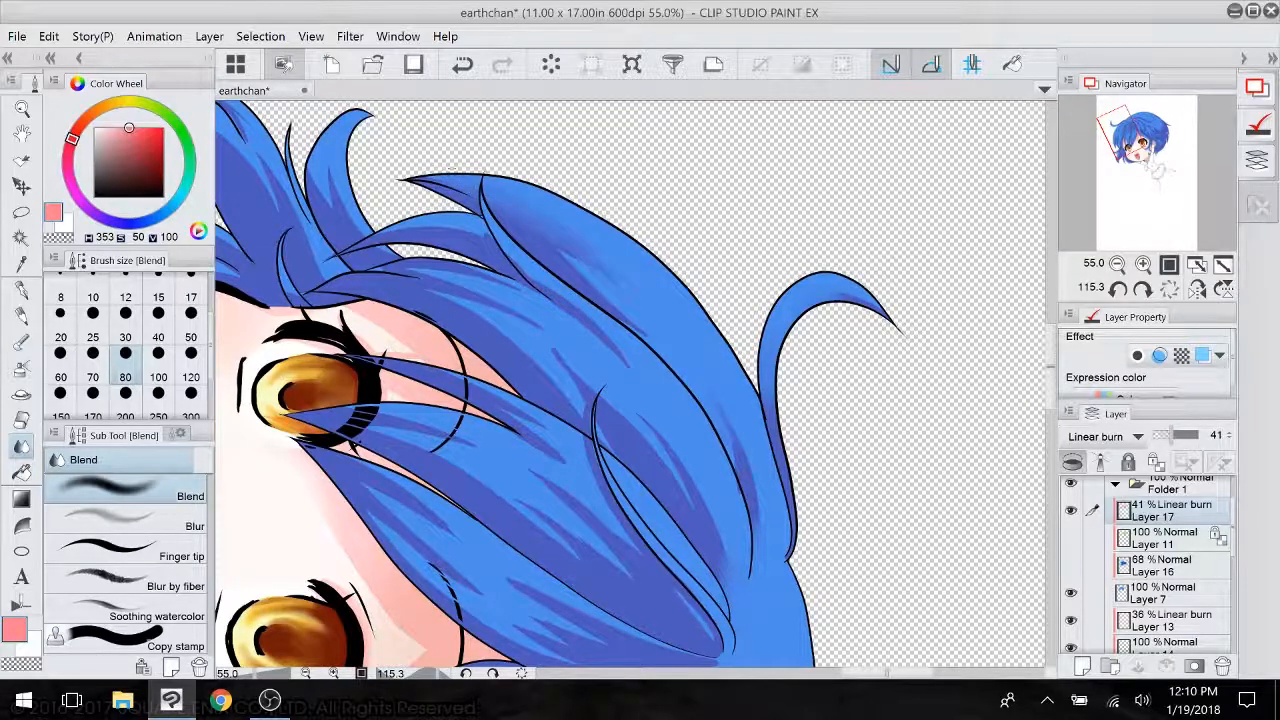
drag(520, 219, 636, 325)
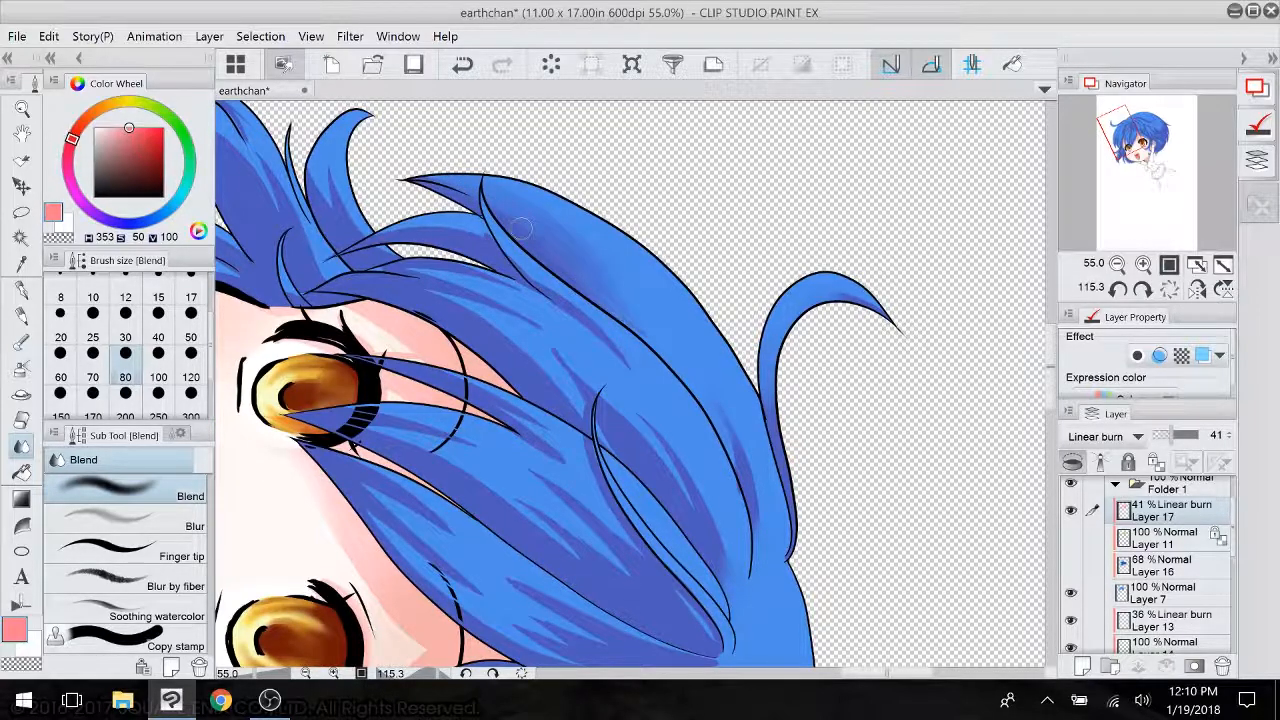
scroll(630, 380, down, 4)
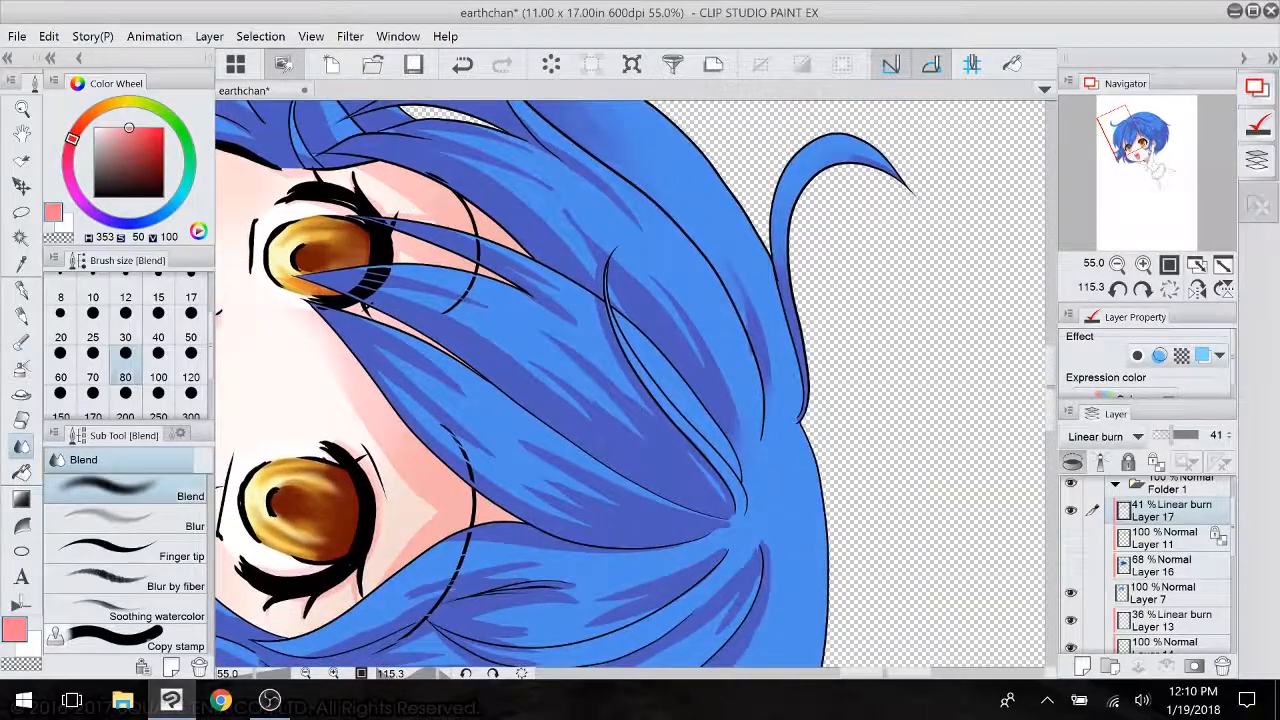
- Undo the last stroke, sample the blue hair colour, and blend the shadow at the bang tip between the eyes
drag(480, 360, 650, 231)
drag(650, 384, 749, 163)
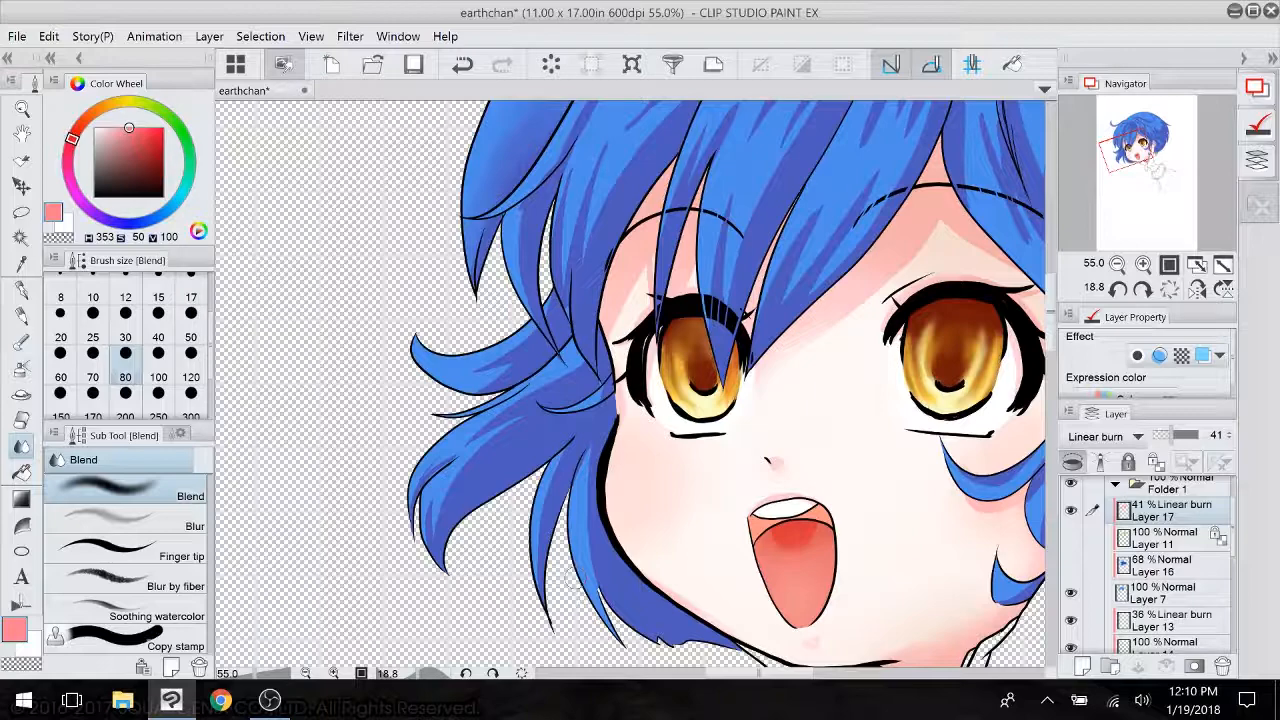
mouse_move(573, 577)
mouse_down()
mouse_move(555, 527)
mouse_move(375, 622)
mouse_up()
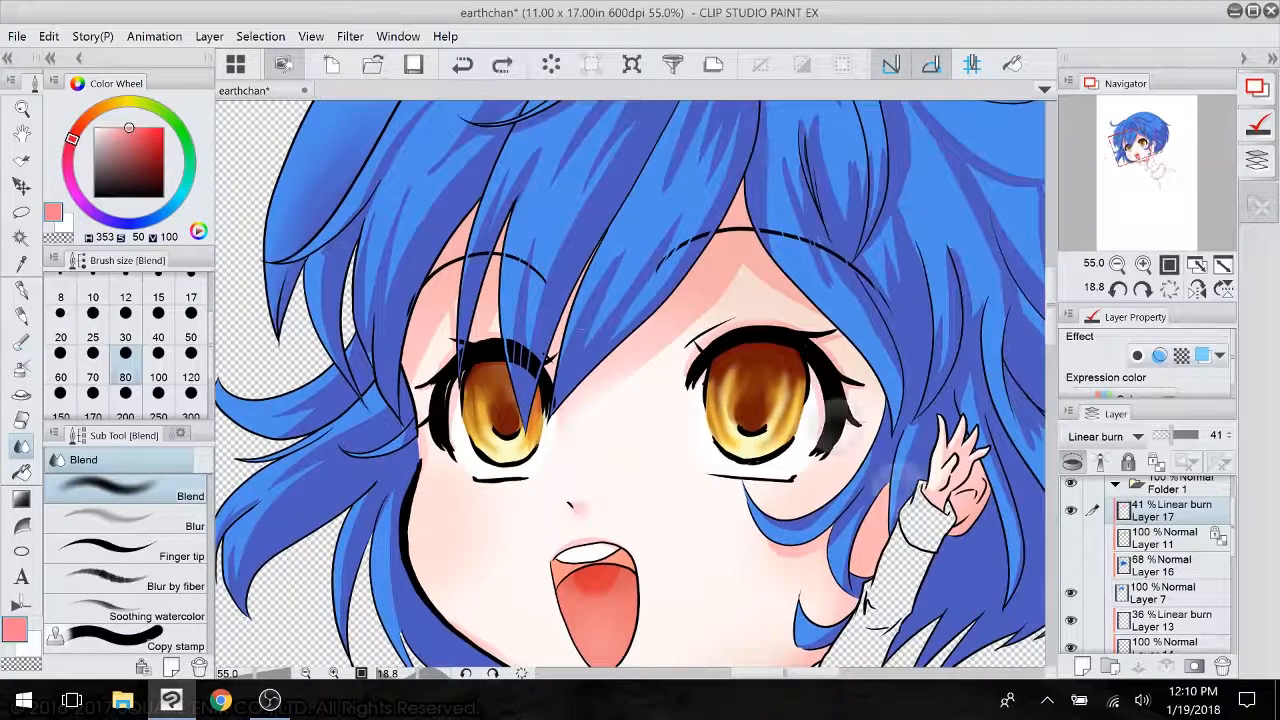
key(ctrl+z)
right_click(575, 320)
drag(556, 384, 552, 400)
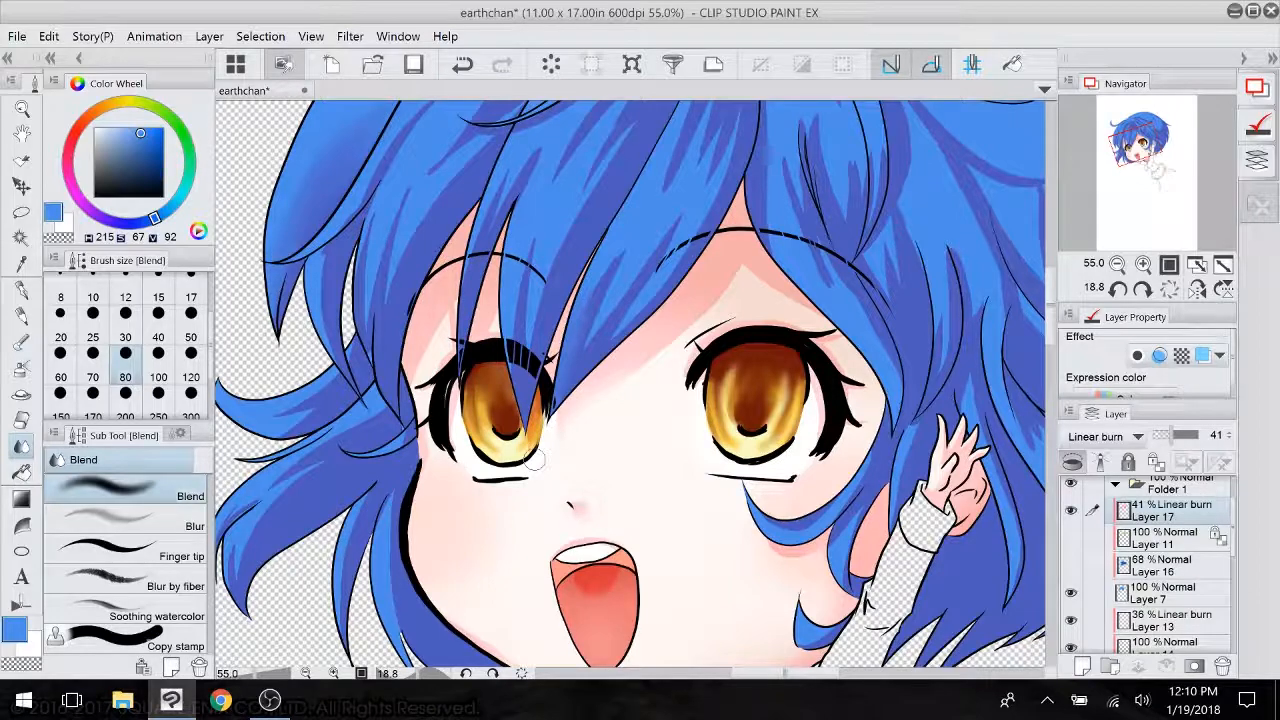
drag(534, 460, 643, 392)
- Erase thin slivers of shadow along the side locks beside the cheek with the Hard eraser at size 50
key(ctrl+minus)
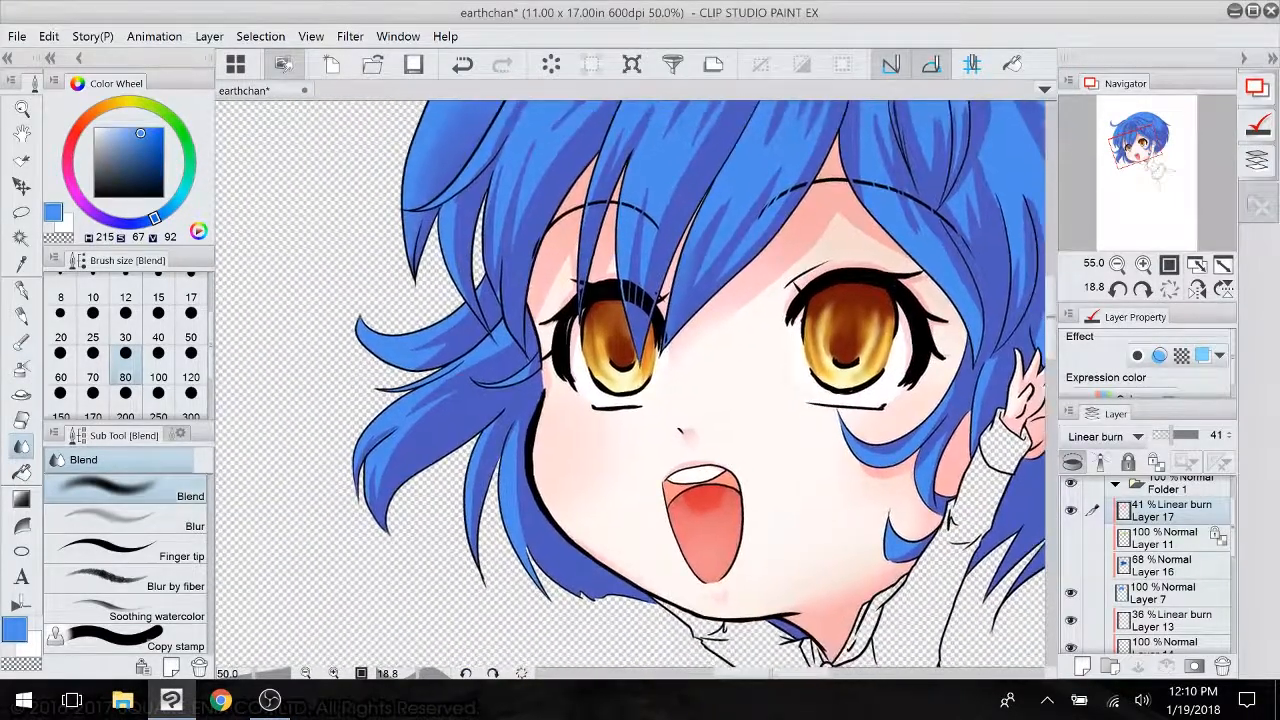
click(21, 420)
right_click(18, 415)
click(15, 417)
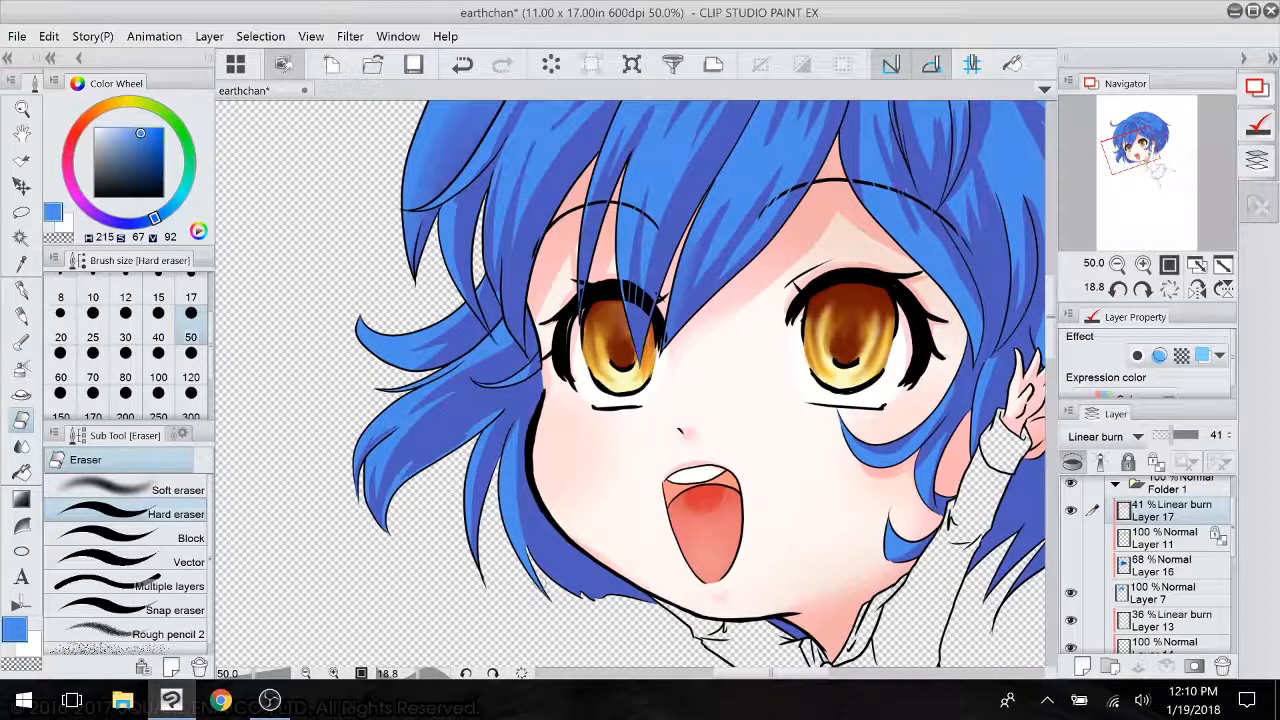
mouse_move(526, 537)
mouse_down()
mouse_move(546, 569)
mouse_move(597, 598)
mouse_up()
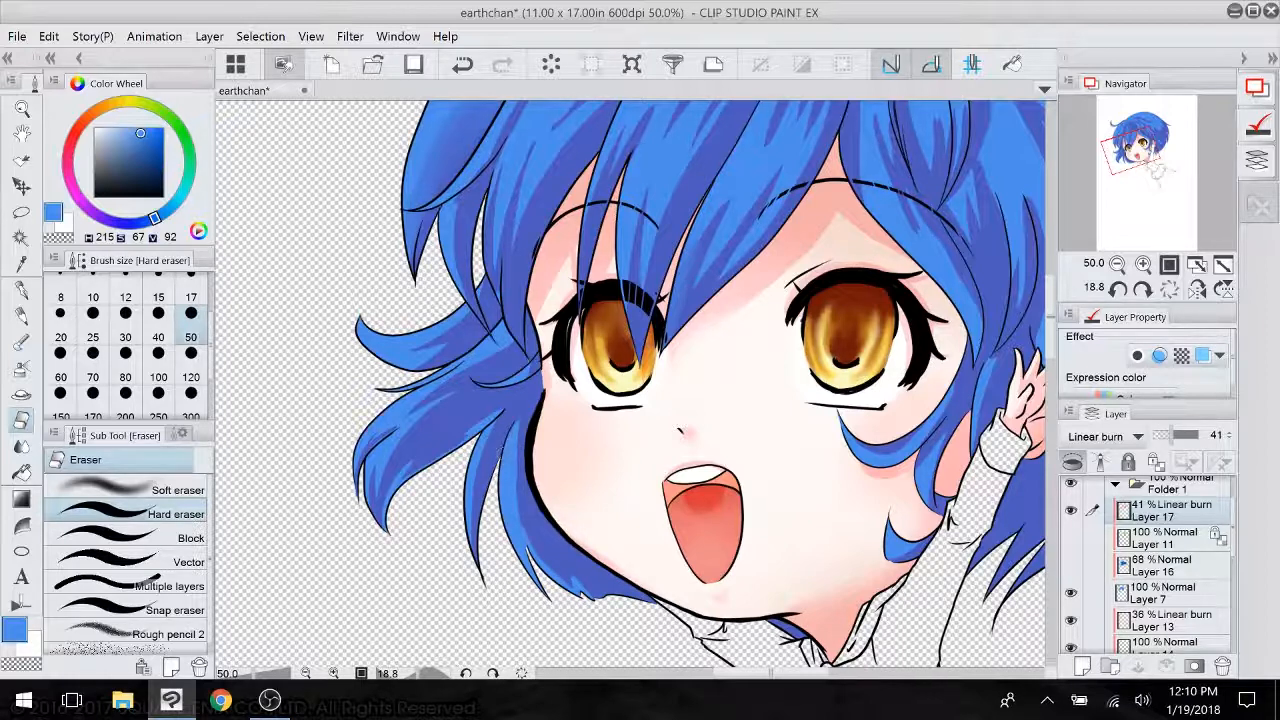
mouse_move(486, 491)
mouse_down()
mouse_move(502, 443)
mouse_move(478, 534)
mouse_up()
- Erase thin slivers of shadow along the outer hair edge and pointed tips behind the raised hand with the Hard eraser at size 50
mouse_move(468, 279)
mouse_down()
mouse_move(468, 144)
mouse_move(217, 250)
mouse_move(460, 199)
mouse_move(321, 236)
mouse_up()
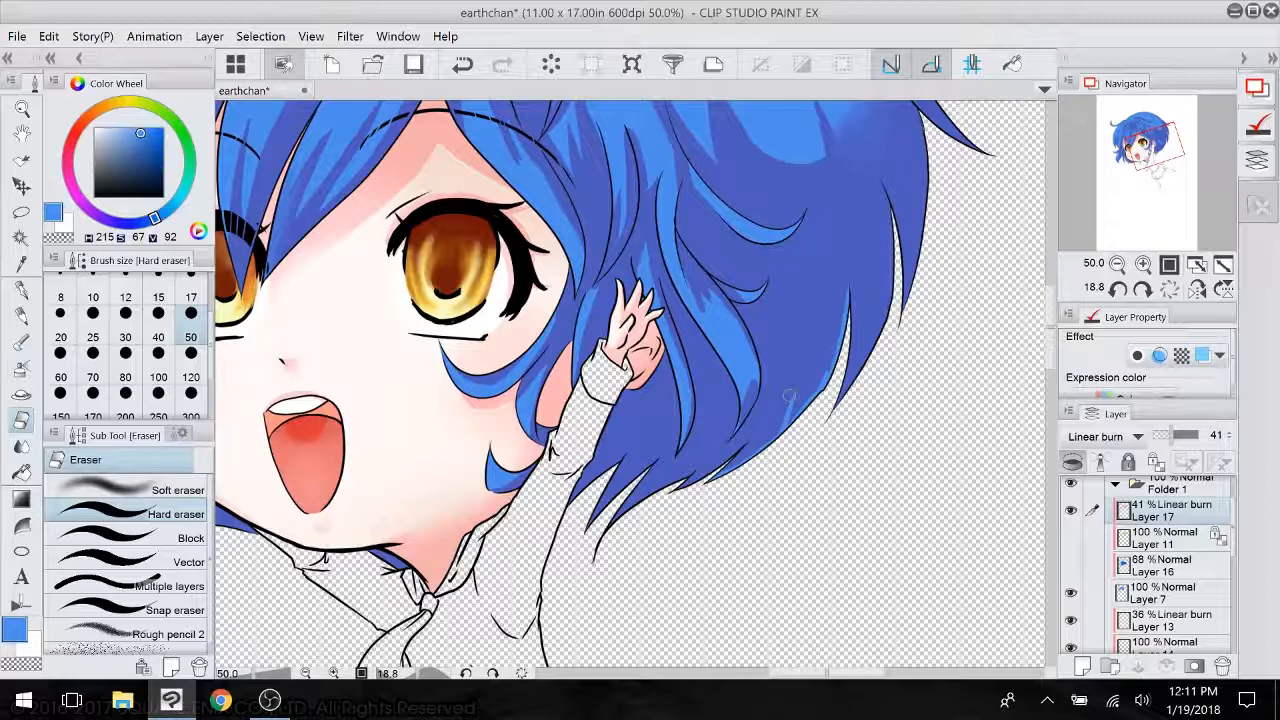
drag(790, 430, 498, 500)
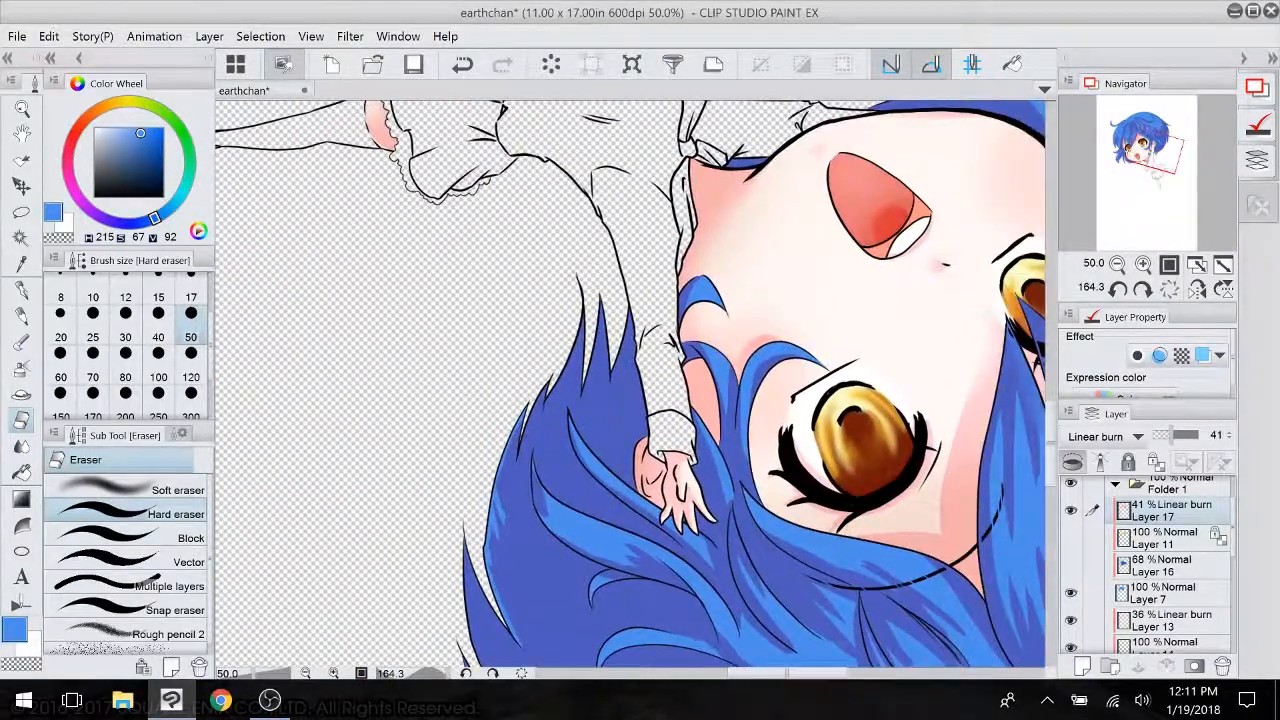
drag(521, 446, 546, 380)
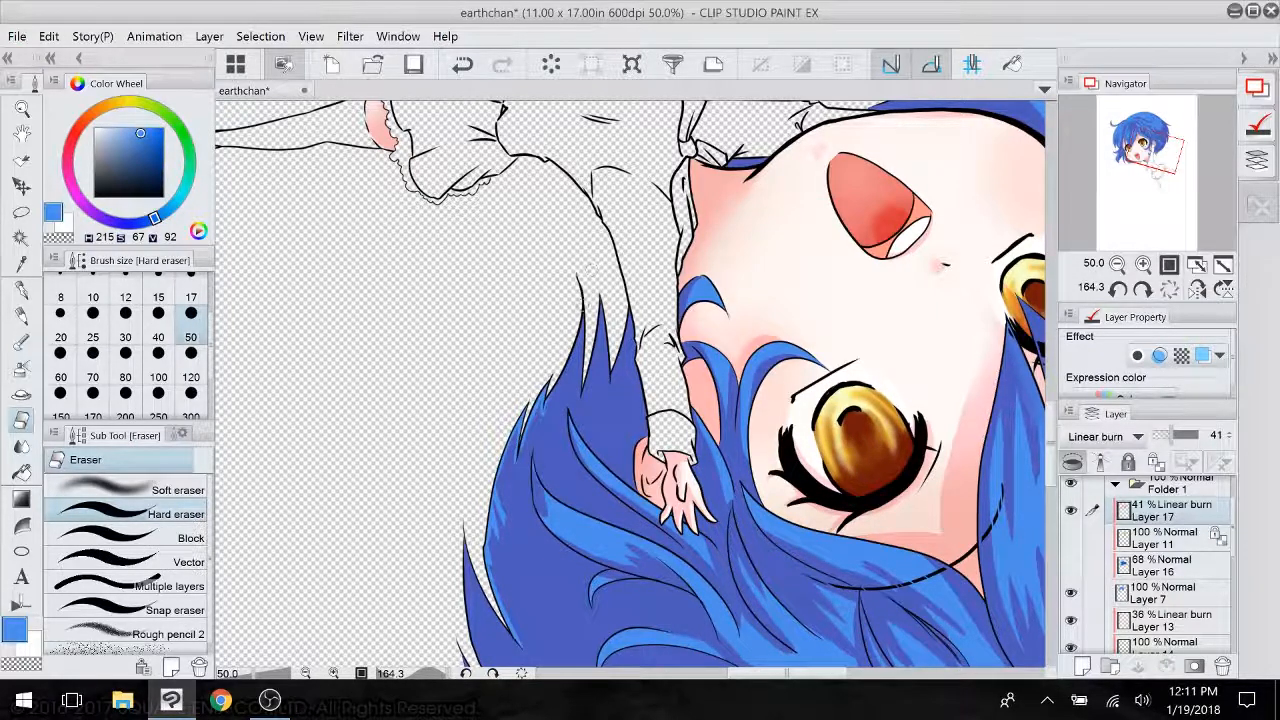
drag(582, 304, 549, 405)
mouse_move(583, 322)
mouse_down()
mouse_move(582, 391)
mouse_move(603, 291)
mouse_move(609, 385)
mouse_move(630, 310)
mouse_move(601, 374)
mouse_move(591, 369)
mouse_up()
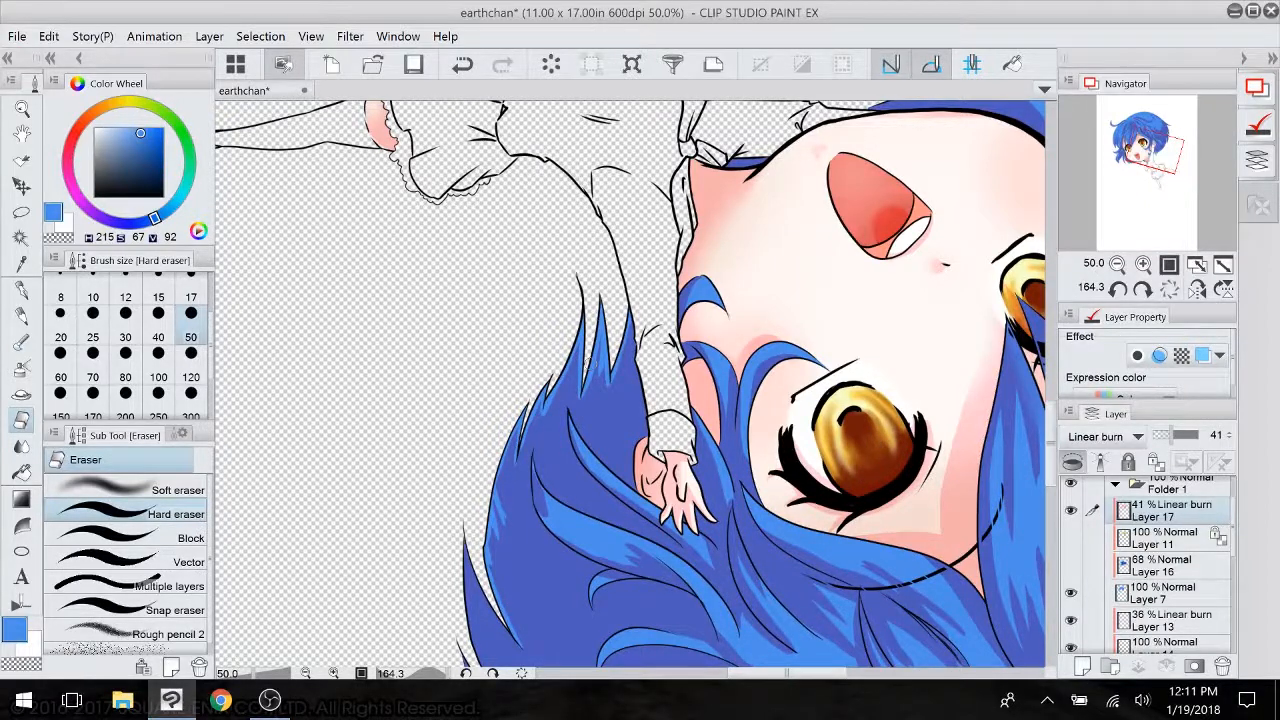
drag(518, 410, 508, 460)
- Set the hair shadow layer's blending mode to Normal and its opacity to 100
scroll(630, 385, down, 3)
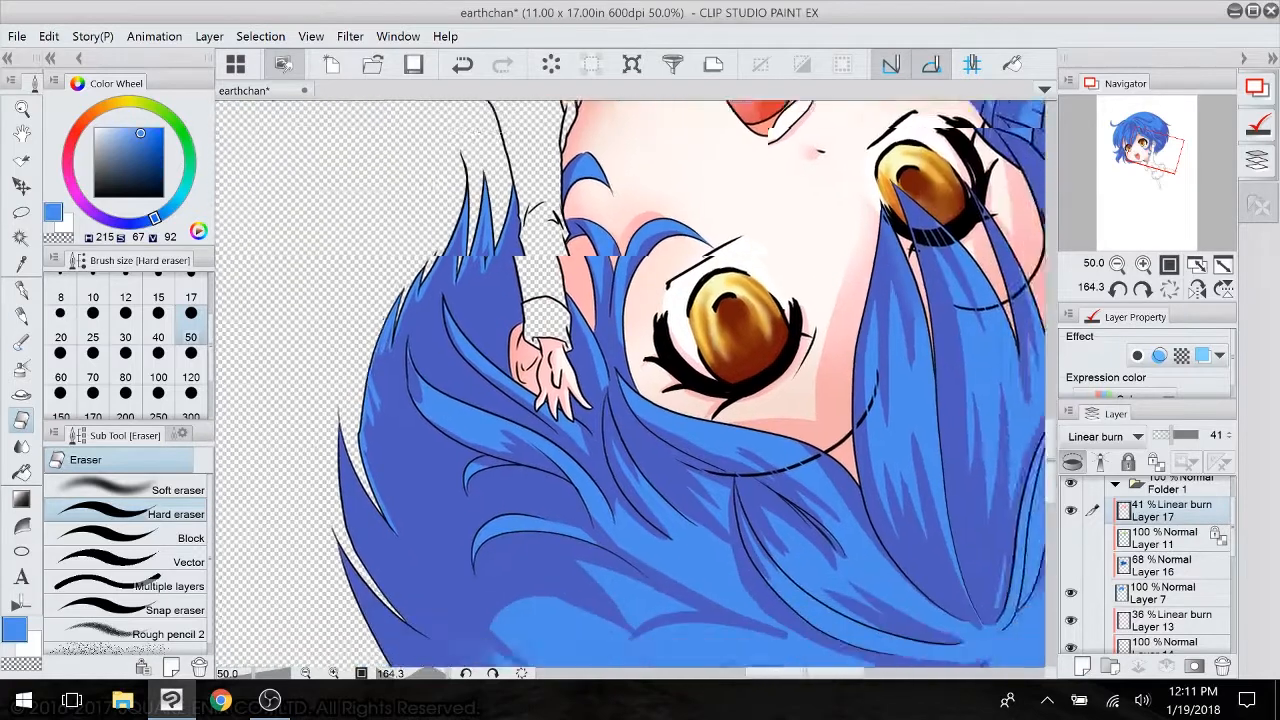
key(p)
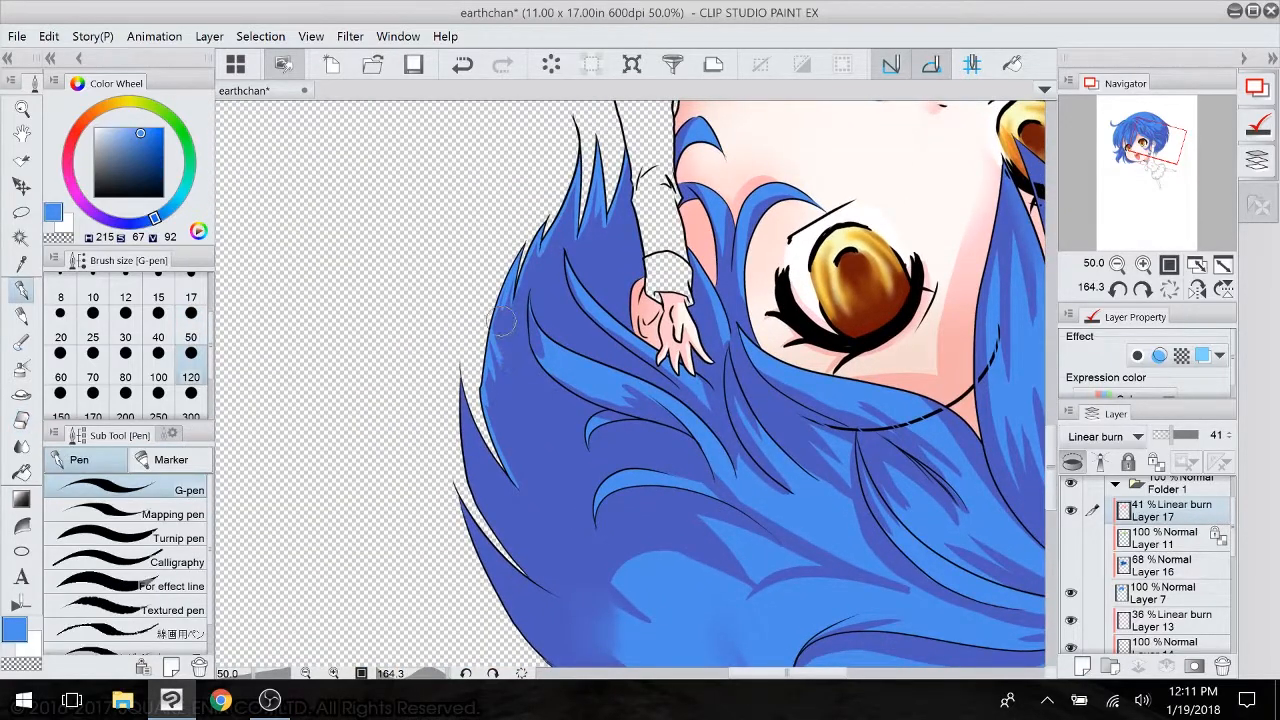
mouse_move(505, 326)
mouse_down()
mouse_move(498, 356)
mouse_move(501, 322)
mouse_up()
click(1100, 438)
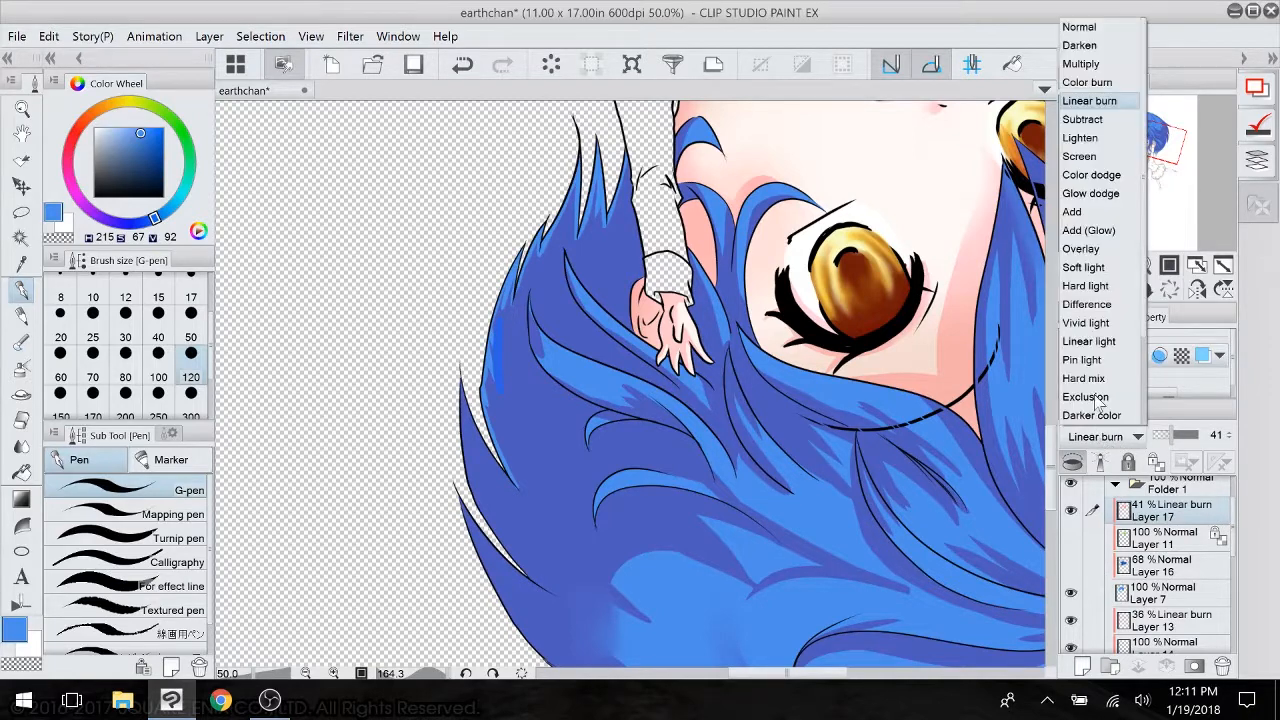
click(1098, 32)
drag(1172, 435, 1276, 432)
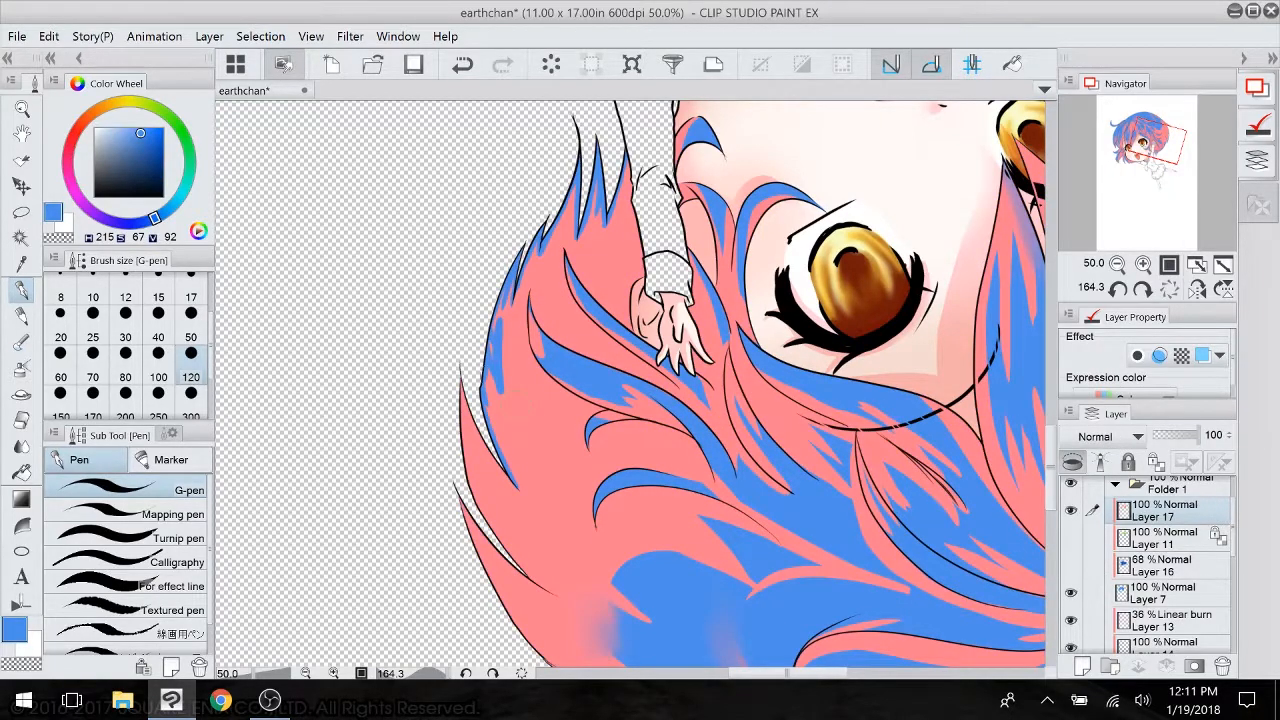
- Sample the pink shadow colour and paint over the blue streaks along the outer lock behind the hand with the G-pen at size 120
alt+click(533, 408)
drag(499, 316, 498, 372)
drag(493, 320, 500, 394)
drag(486, 314, 486, 366)
drag(481, 382, 480, 404)
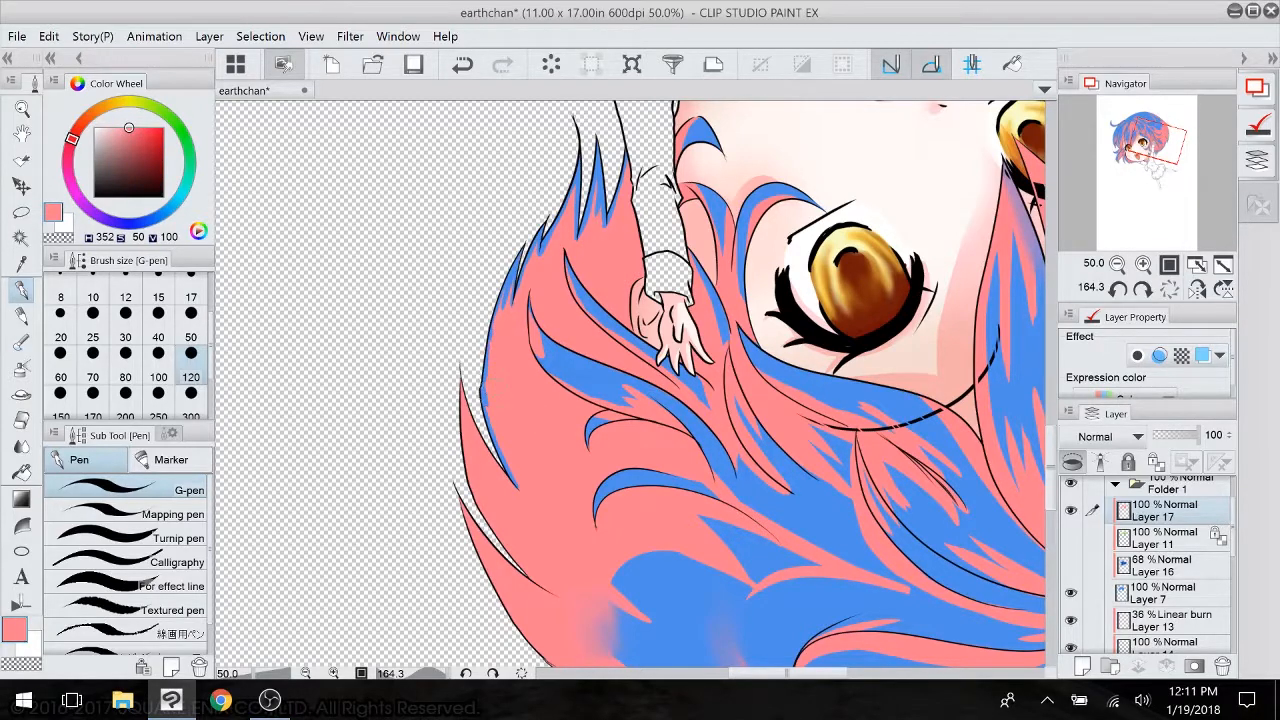
- Erase slivers of pink shadow from the tips of the outer locks at the back of the head with the Hard eraser at size 50
drag(631, 384, 703, 346)
key(e)
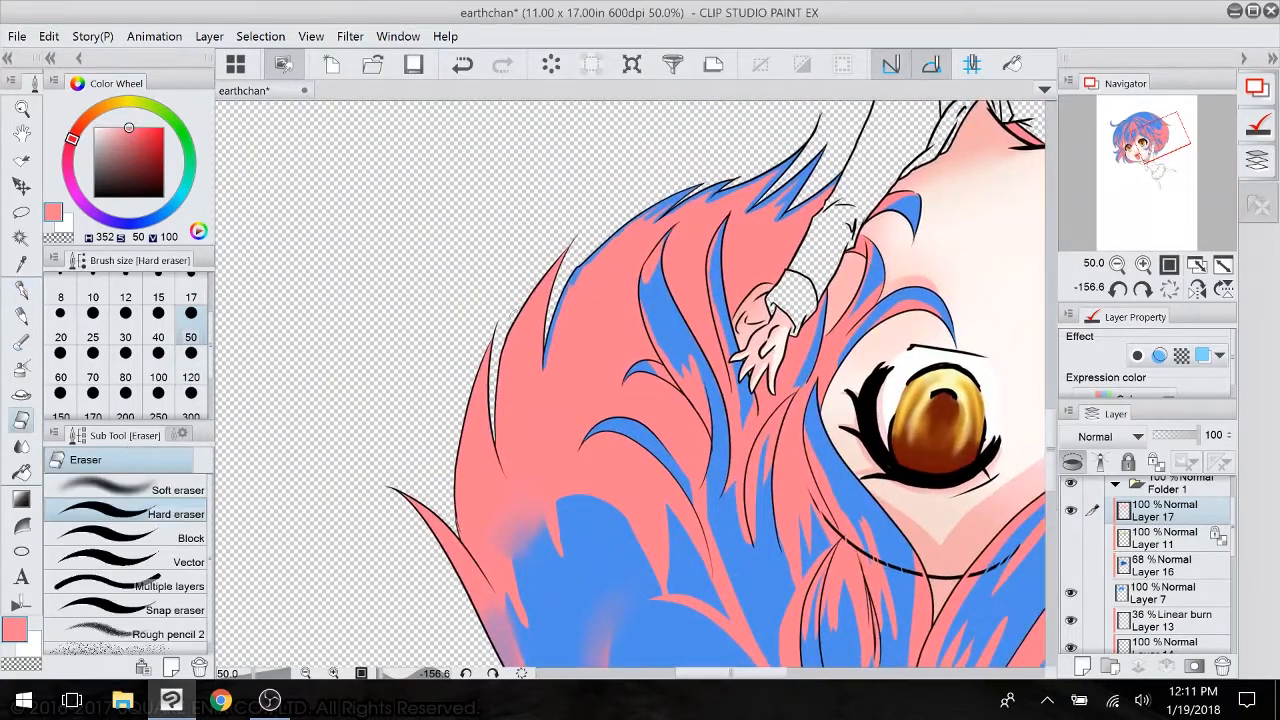
drag(540, 284, 507, 337)
mouse_move(556, 266)
mouse_down()
mouse_move(525, 346)
mouse_move(472, 396)
mouse_move(457, 489)
mouse_up()
drag(489, 345, 490, 419)
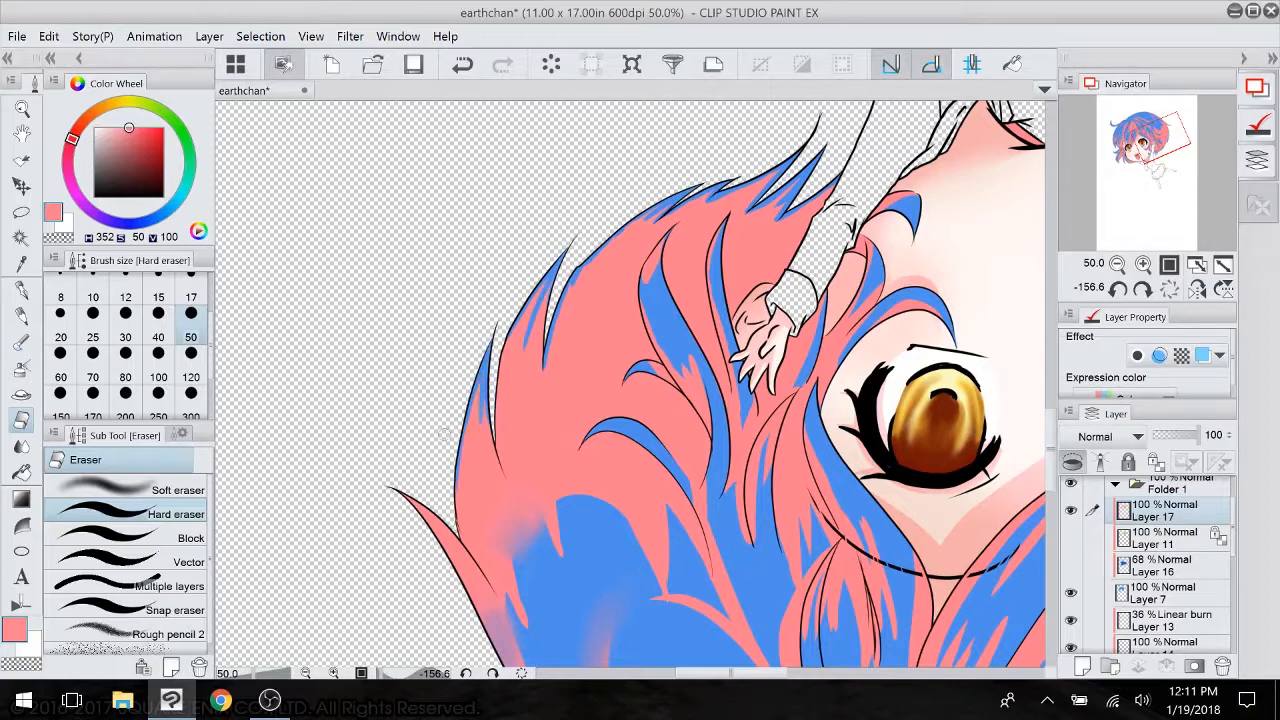
drag(359, 336, 408, 207)
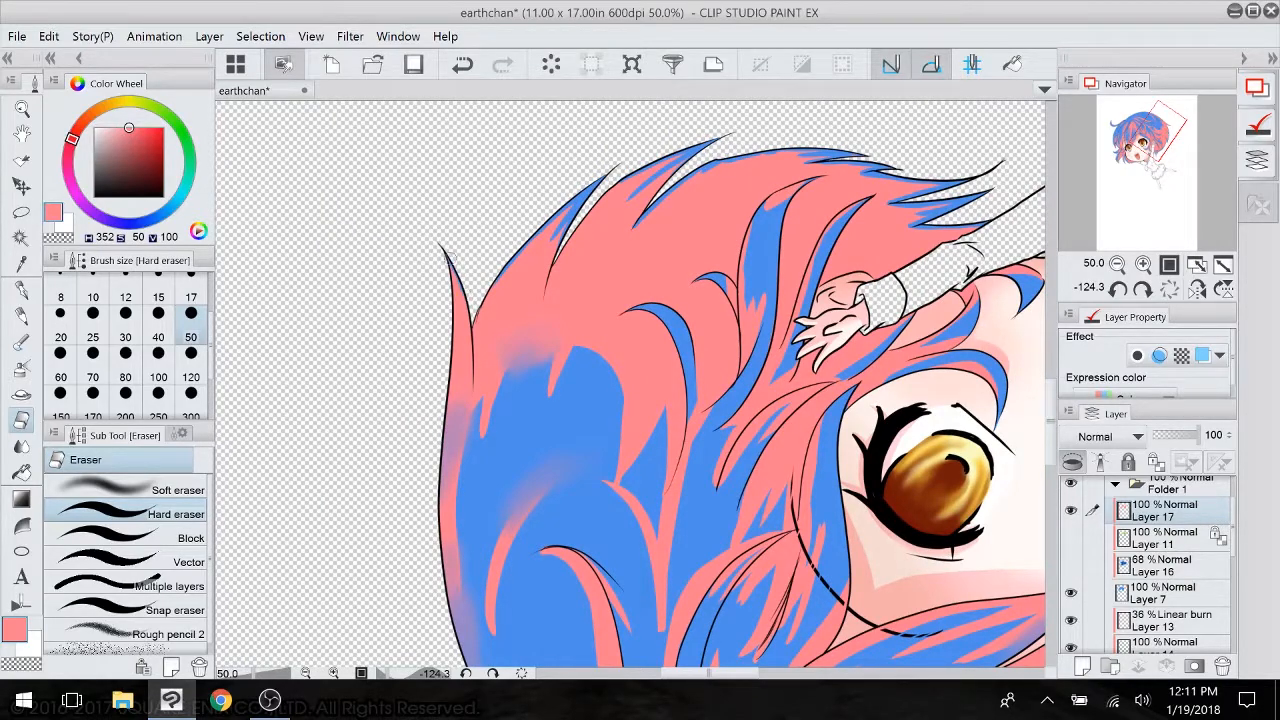
- Examine the pink shadow shapes around the outer locks, bangs and neck from several angles
mouse_move(433, 391)
mouse_down()
mouse_move(419, 349)
mouse_move(193, 419)
mouse_up()
drag(440, 420, 643, 189)
drag(560, 330, 470, 425)
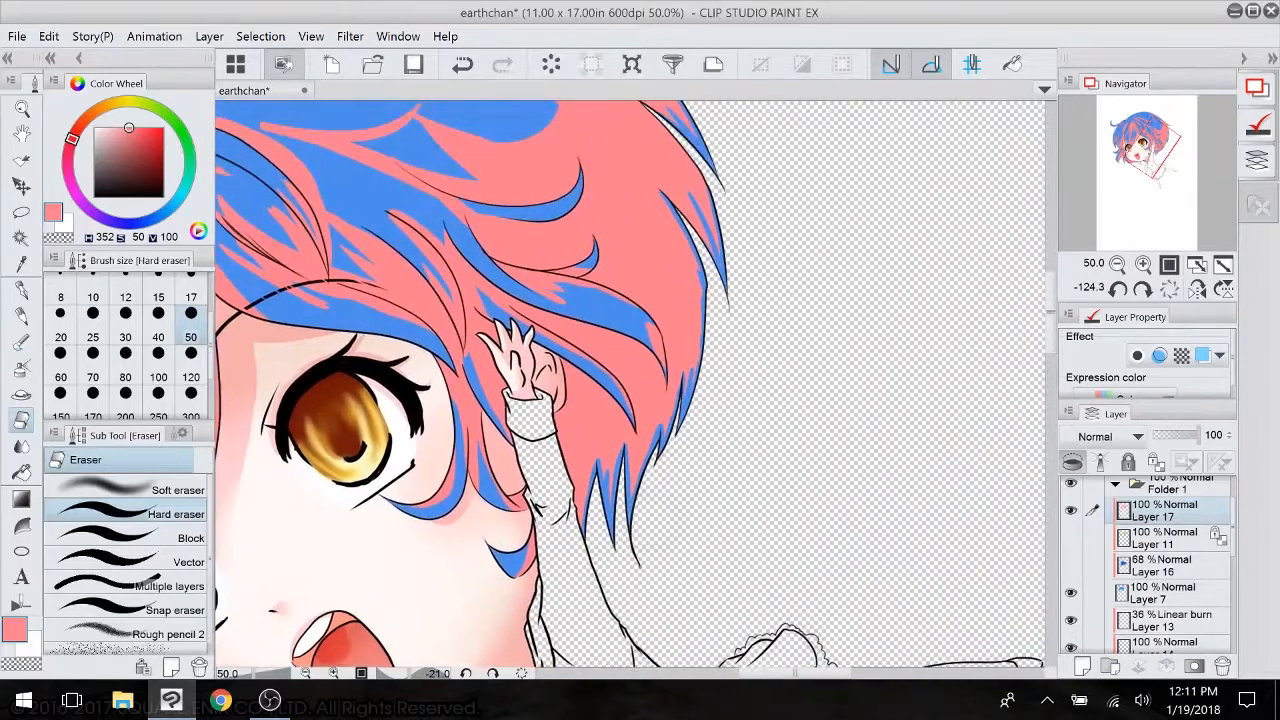
drag(470, 300, 534, 230)
drag(560, 360, 691, 390)
drag(560, 360, 691, 374)
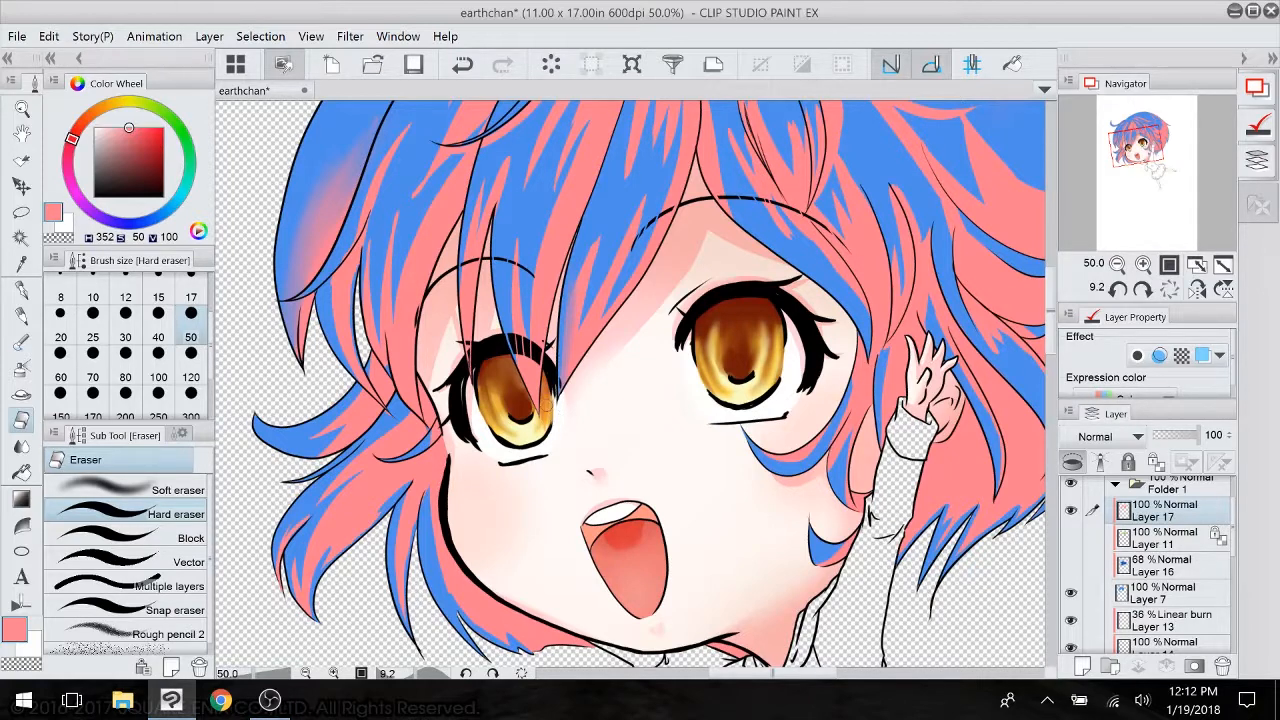
drag(547, 405, 493, 279)
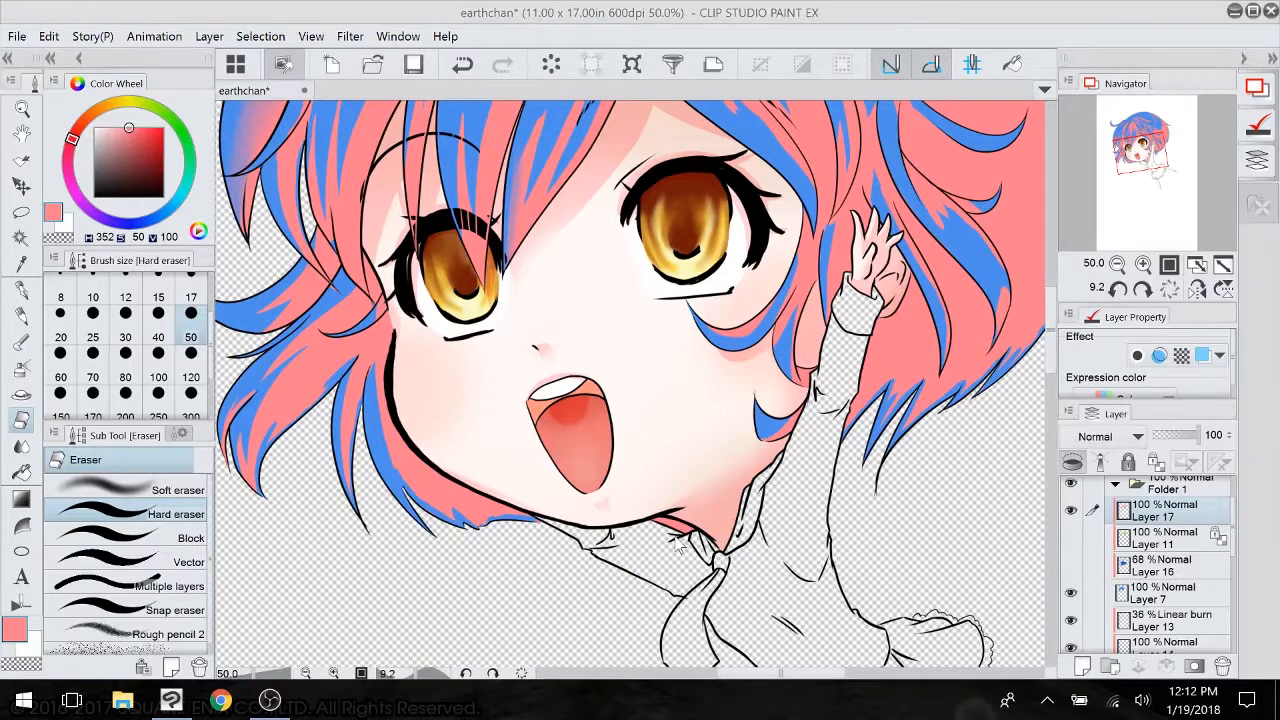
drag(840, 330, 591, 659)
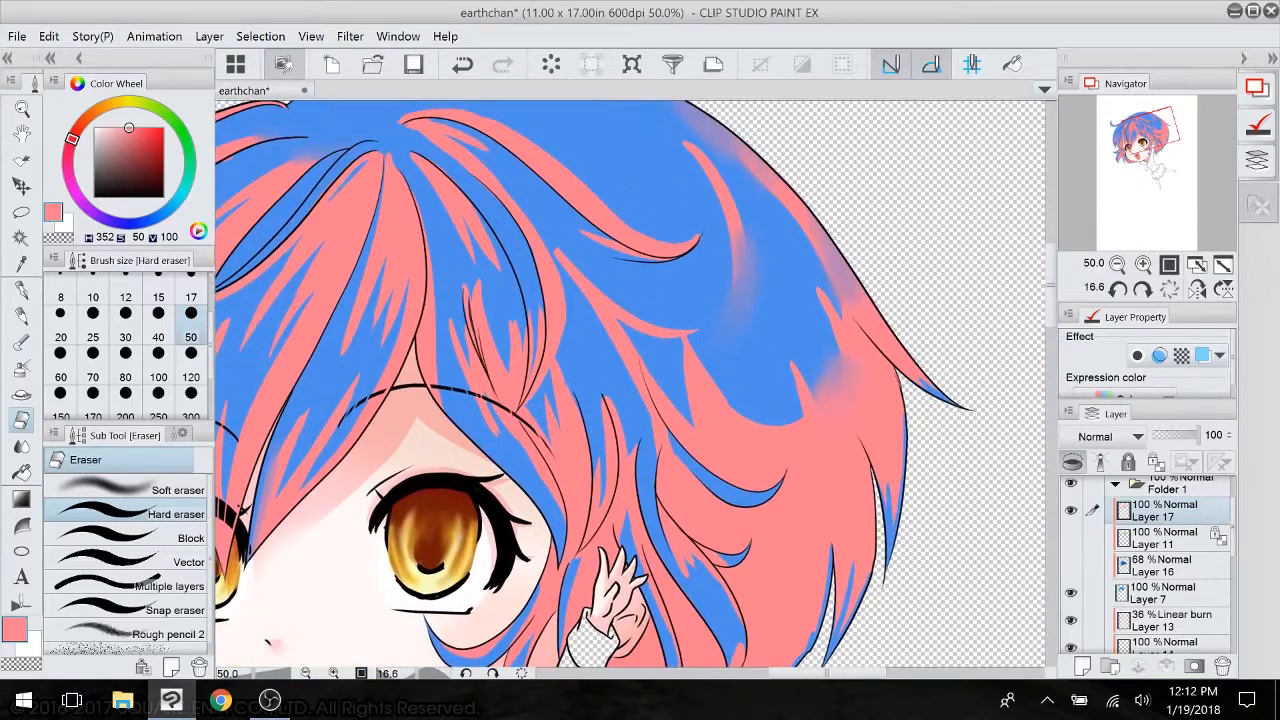
- Erase jagged notches into the shadow border below the large crown highlight and at the bang roots with the Hard eraser at size 80
click(125, 366)
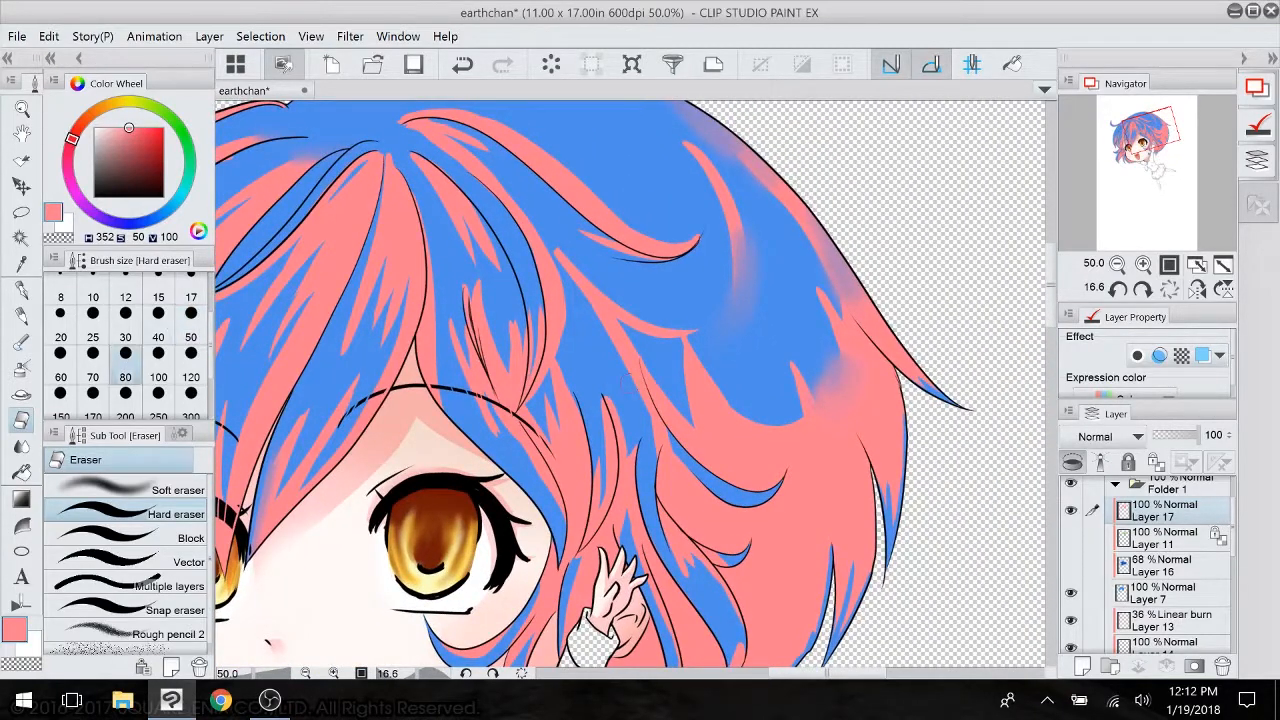
mouse_move(762, 422)
mouse_down()
mouse_move(769, 449)
mouse_move(805, 451)
mouse_up()
drag(835, 361, 853, 403)
drag(824, 262, 843, 288)
mouse_move(388, 155)
mouse_down()
mouse_move(398, 212)
mouse_move(412, 206)
mouse_up()
drag(438, 154, 415, 188)
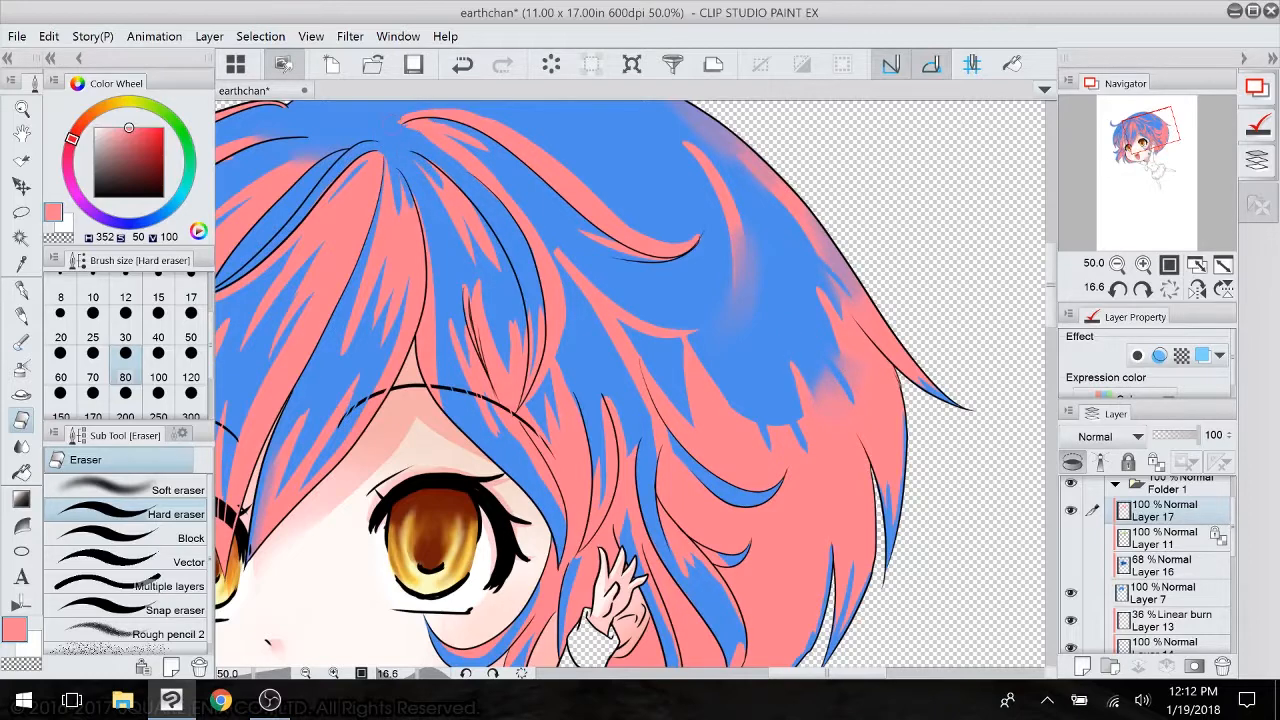
drag(580, 400, 720, 391)
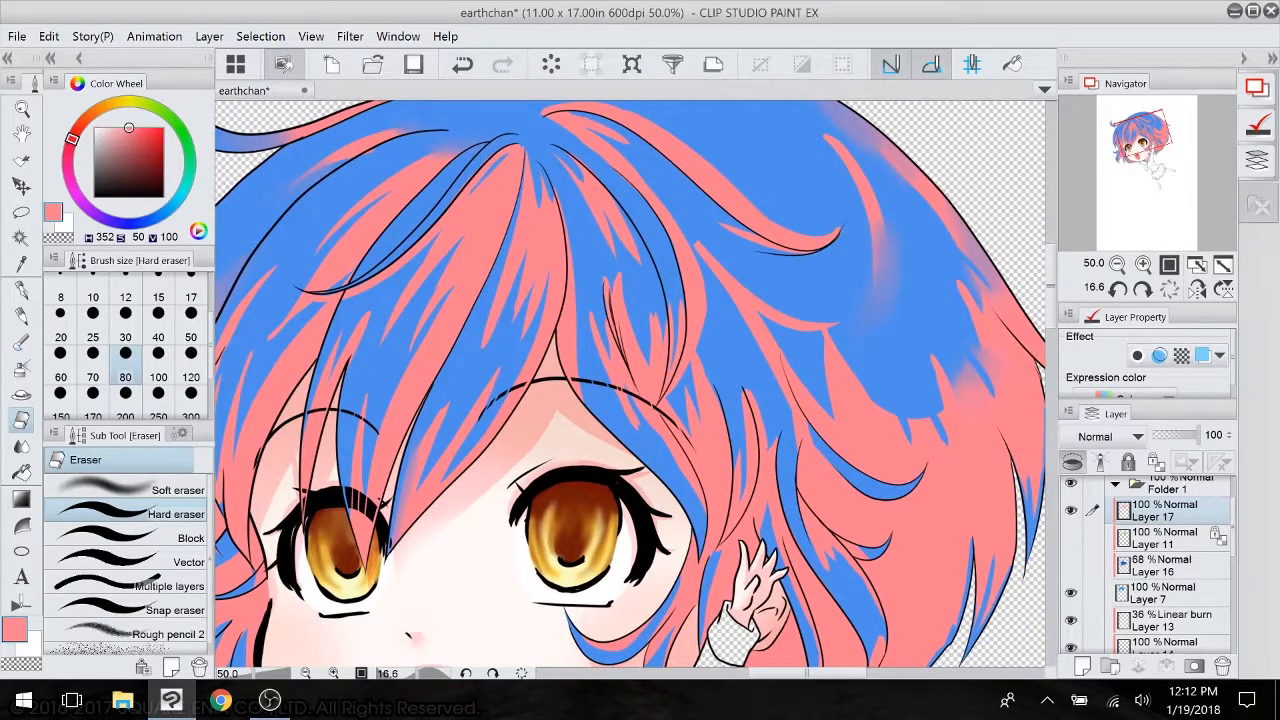
drag(700, 450, 567, 350)
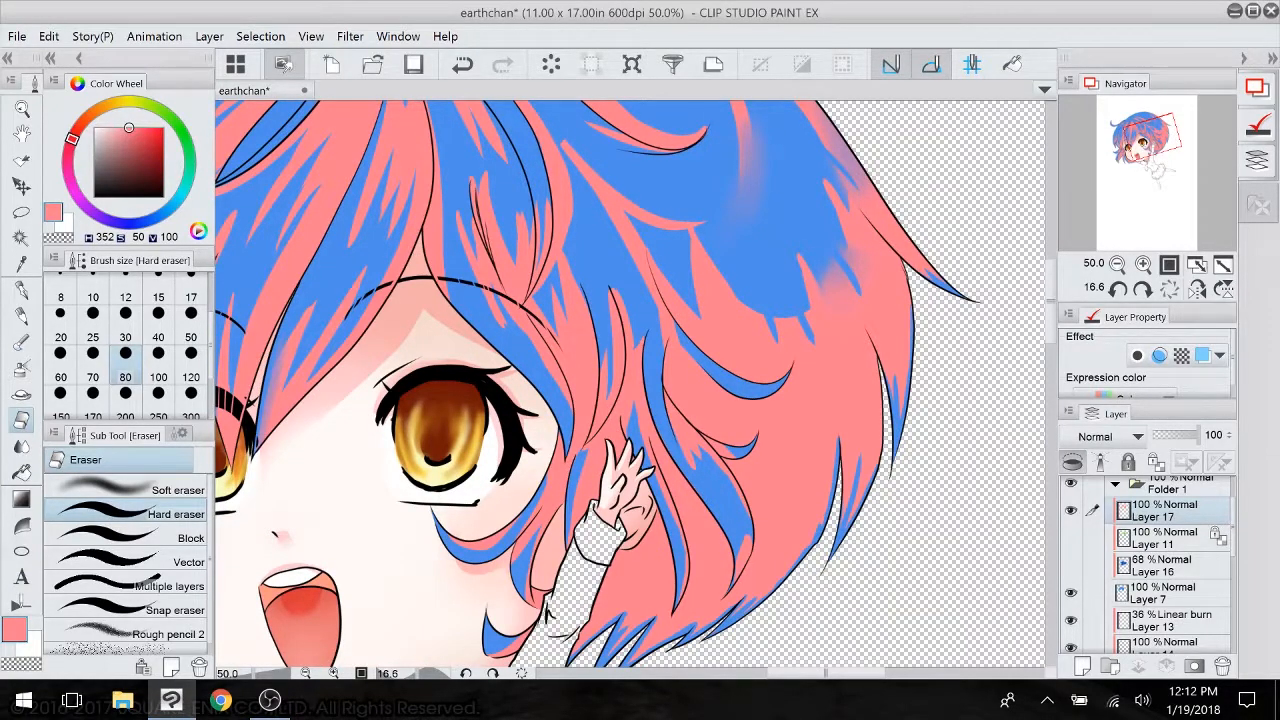
drag(640, 420, 649, 372)
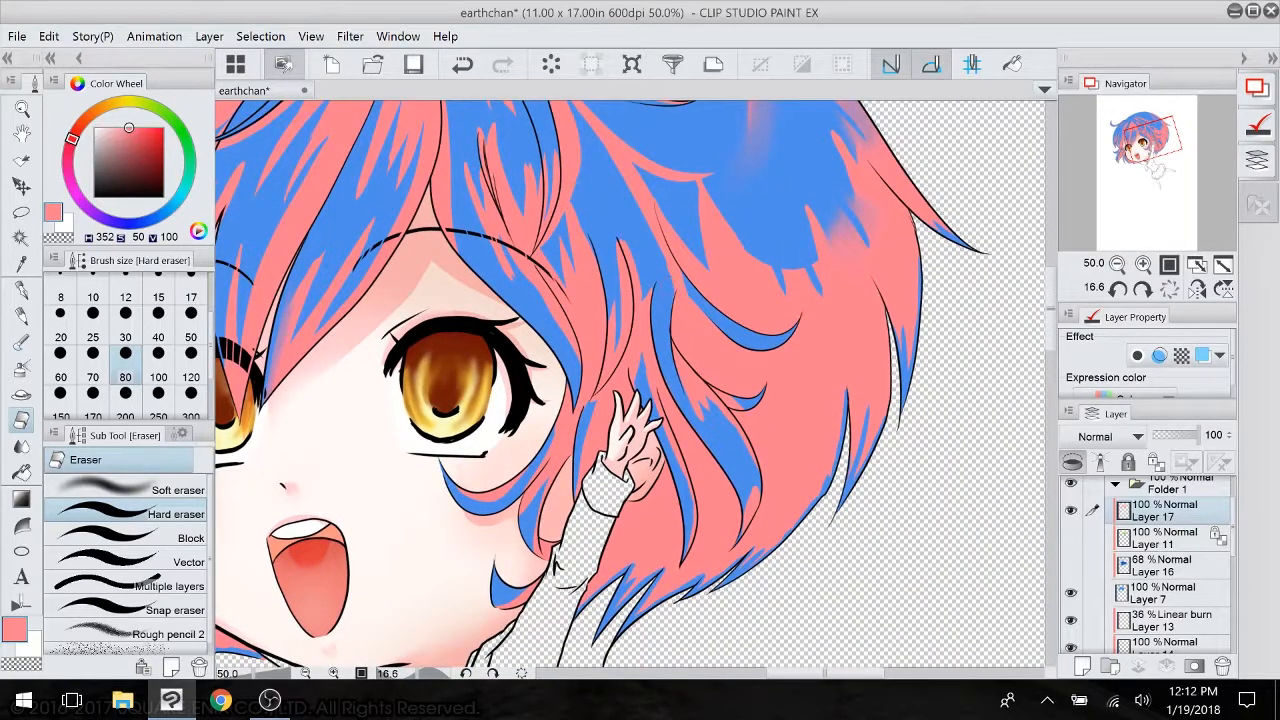
drag(673, 261, 667, 286)
- Switch to the Soft eraser at size 300 with the whole head in view
scroll(737, 380, down, 2)
mouse_move(737, 380)
mouse_down()
mouse_move(774, 420)
mouse_move(776, 378)
mouse_move(822, 416)
mouse_up()
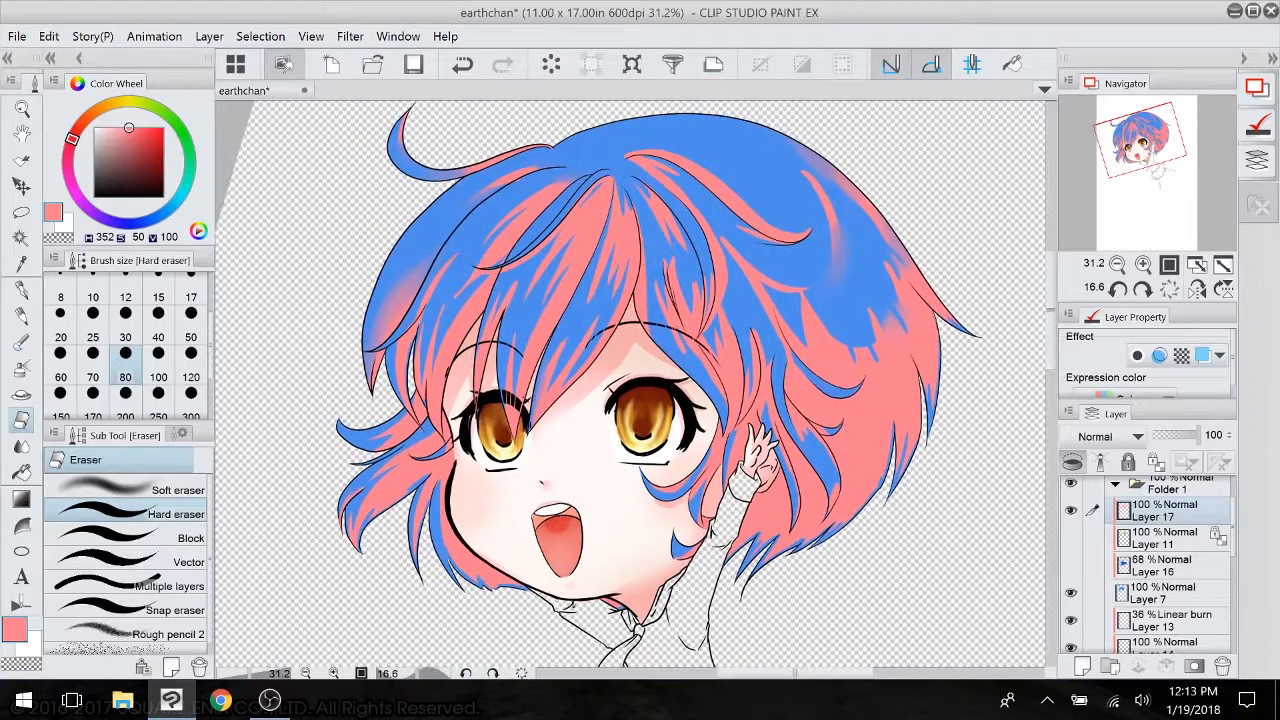
click(55, 486)
click(198, 376)
click(191, 414)
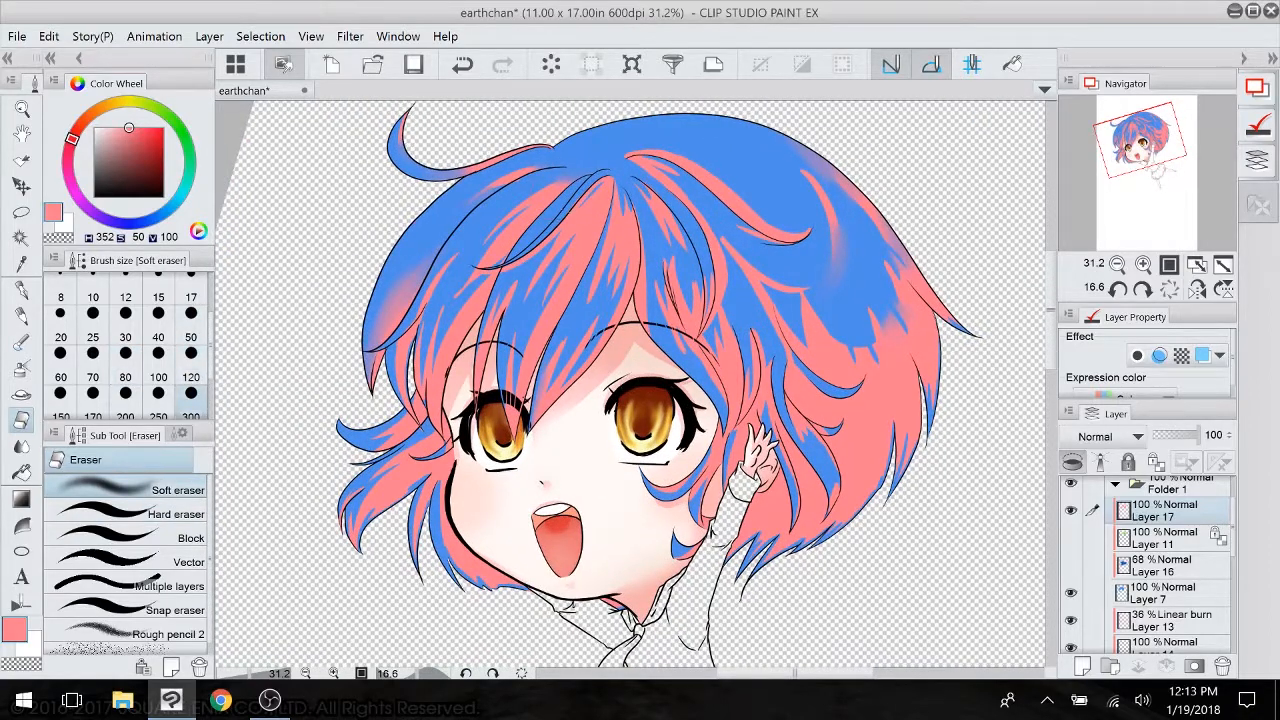
- Soften the pink hair shading with the soft eraser and set its layer to Linear burn at 64% opacity
drag(584, 194, 604, 198)
drag(636, 158, 650, 166)
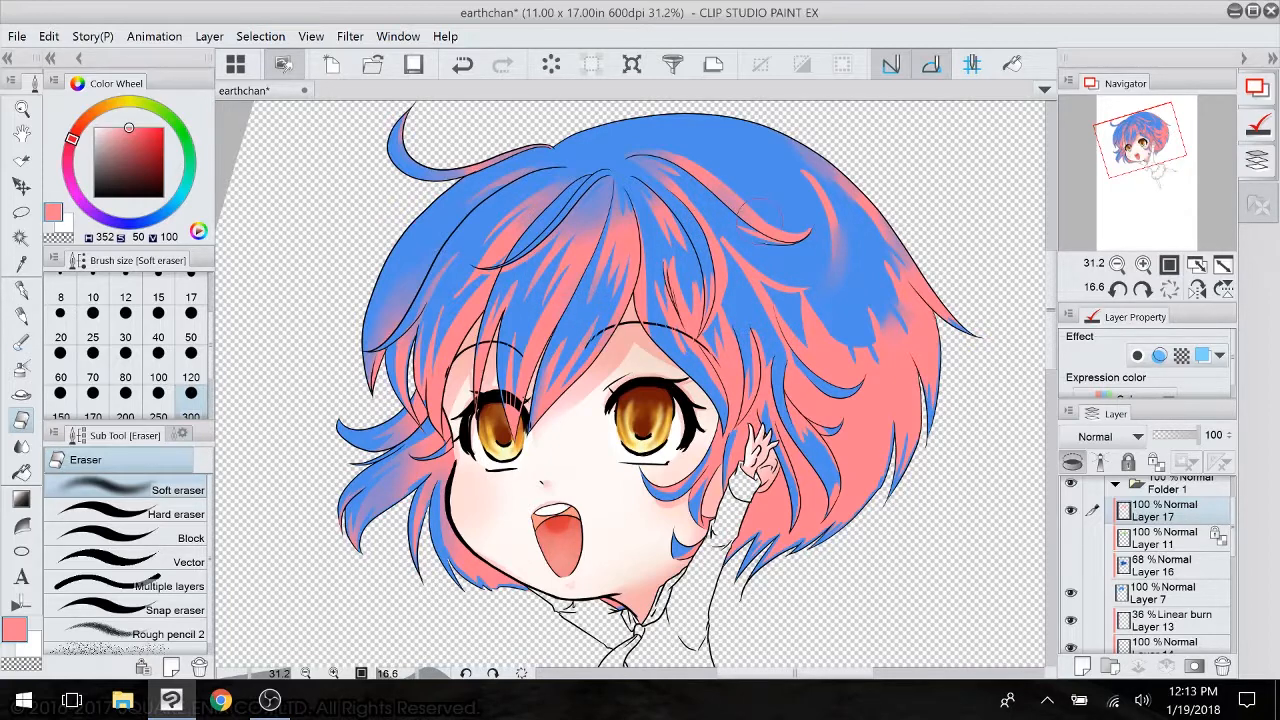
click(1113, 437)
click(1100, 96)
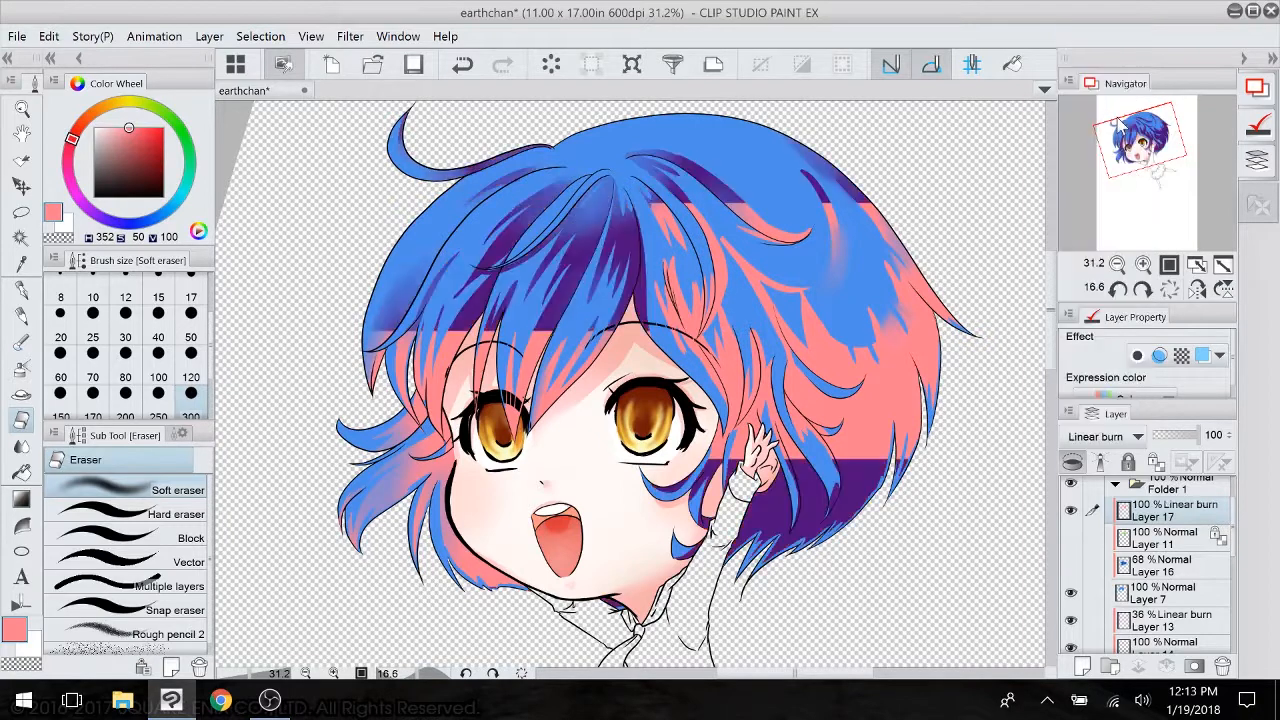
click(1181, 437)
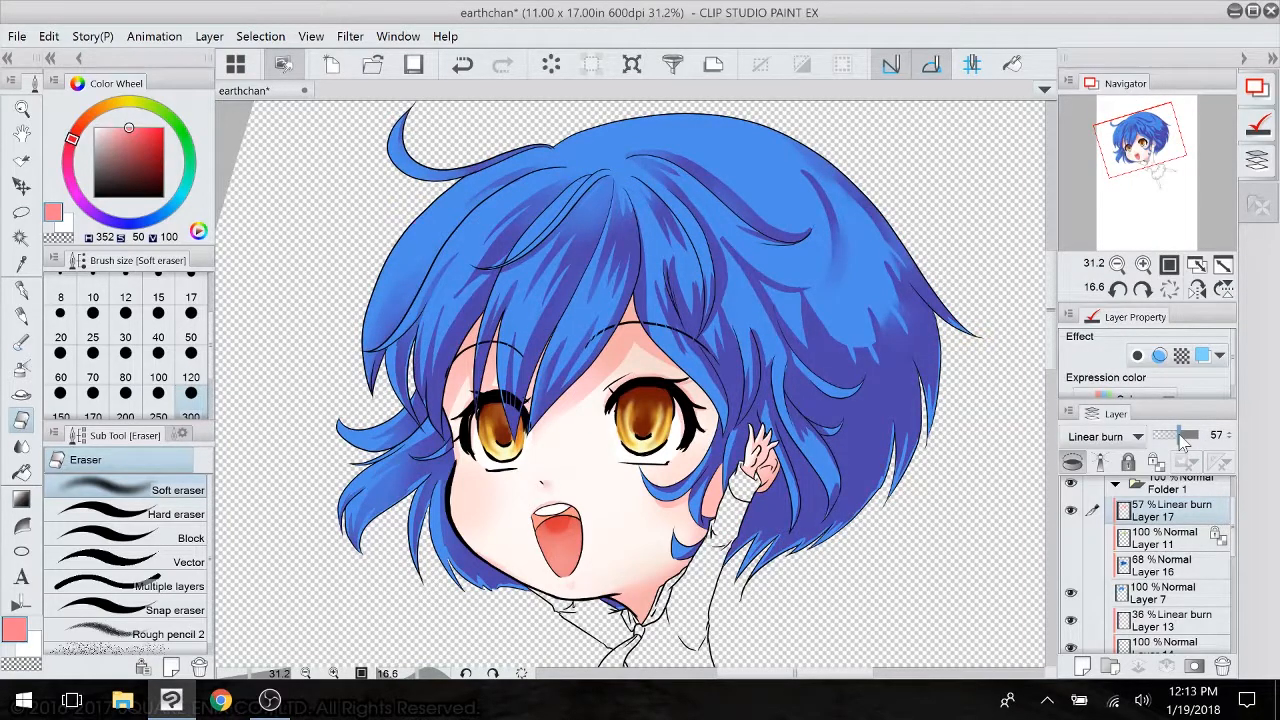
drag(1180, 436, 1190, 436)
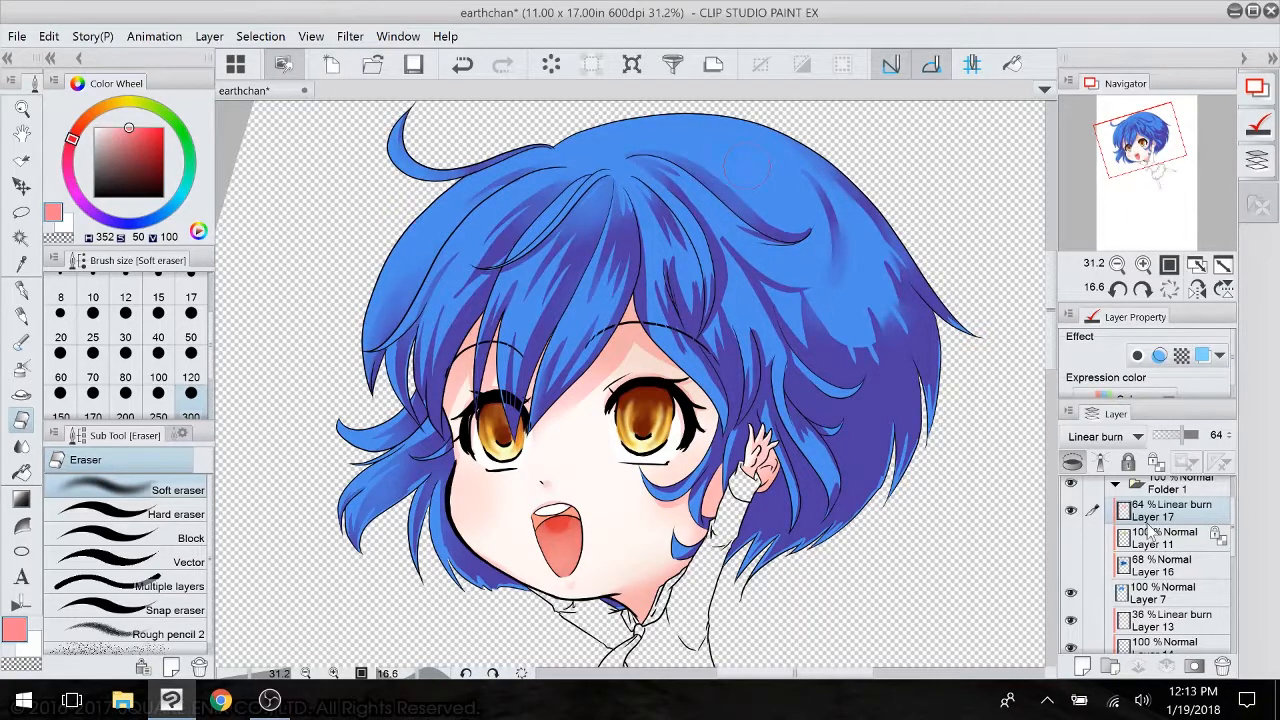
- Add a new clipped layer above the hair shading and set the drawing colour to white
click(1082, 666)
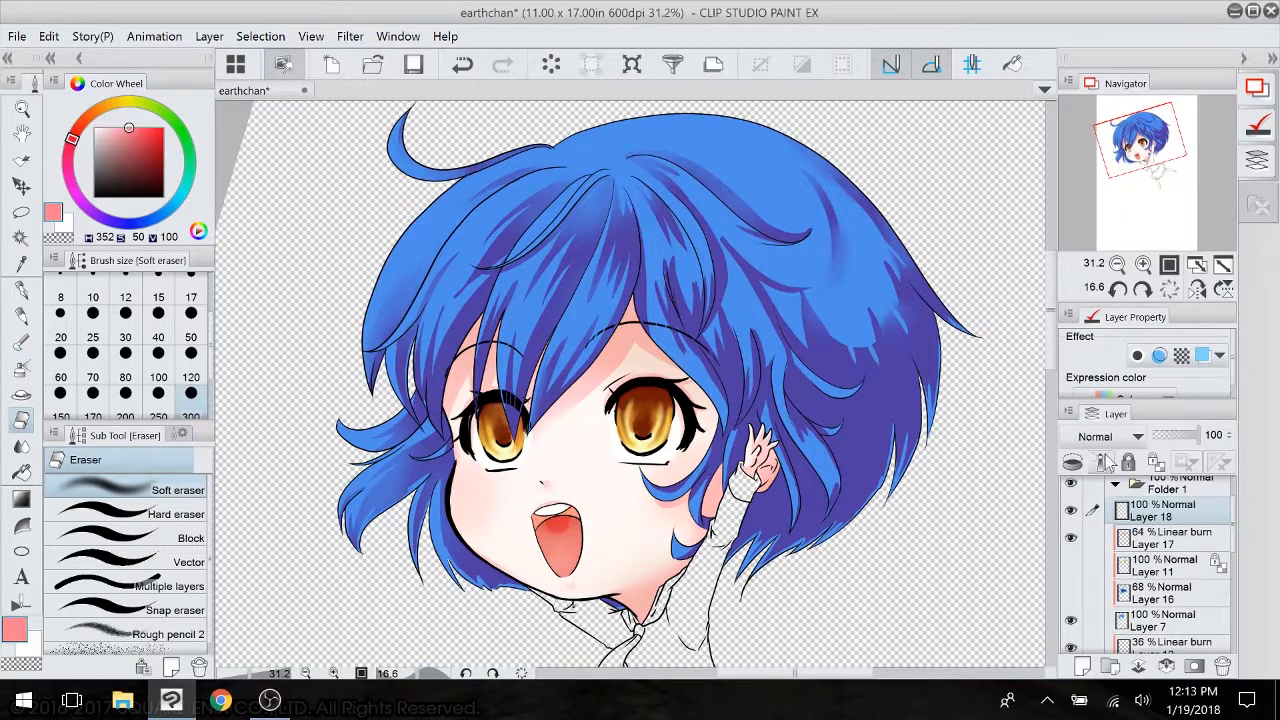
click(1072, 461)
click(94, 128)
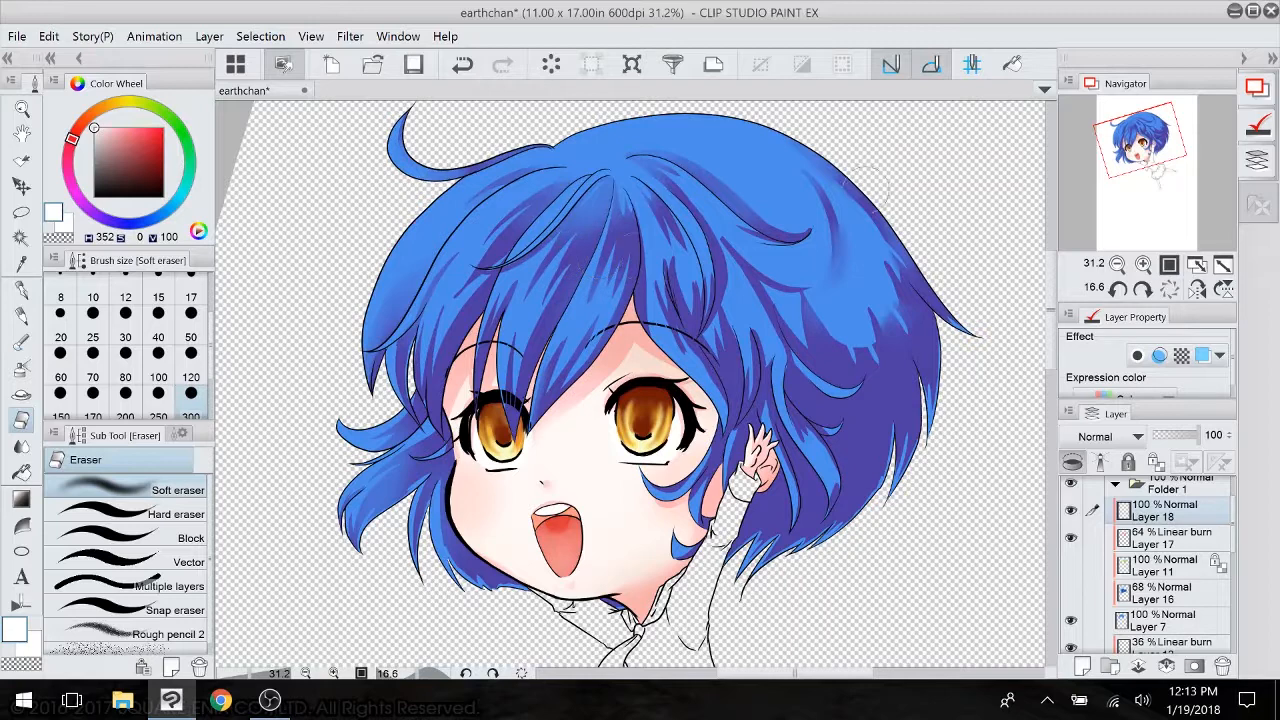
click(21, 368)
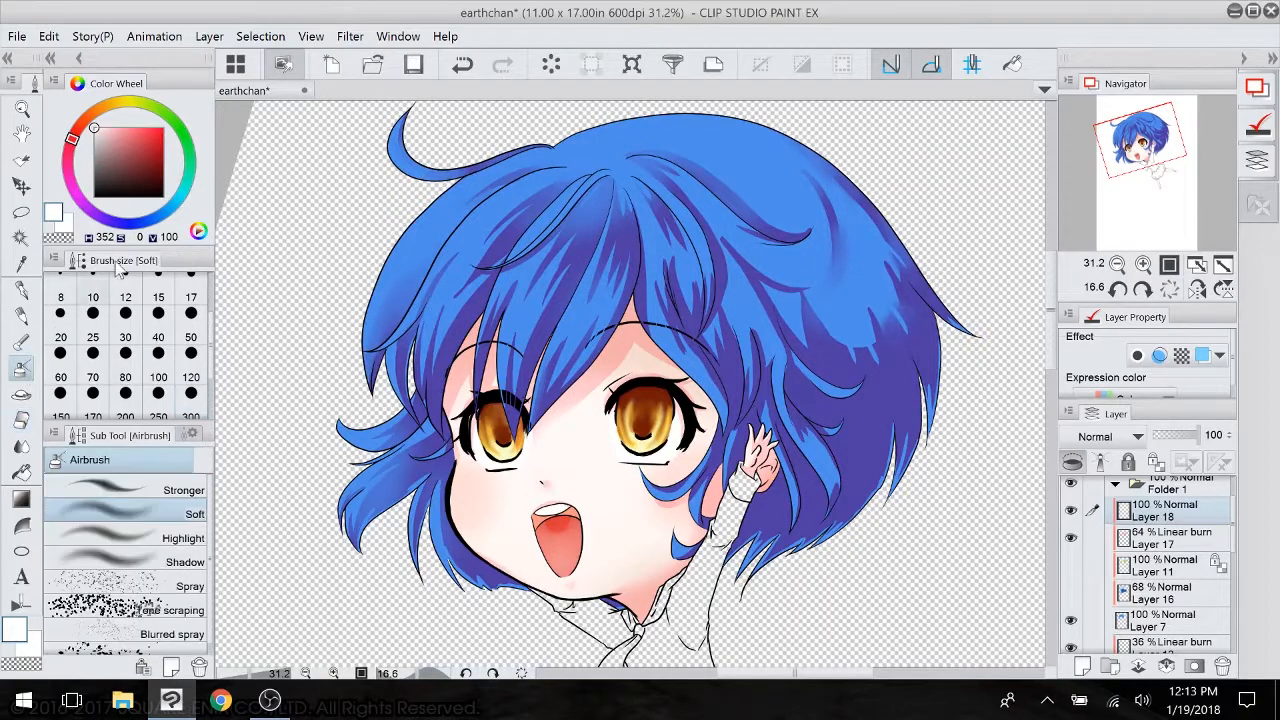
mouse_move(410, 240)
mouse_down()
mouse_move(760, 280)
mouse_move(910, 130)
mouse_up()
click(191, 380)
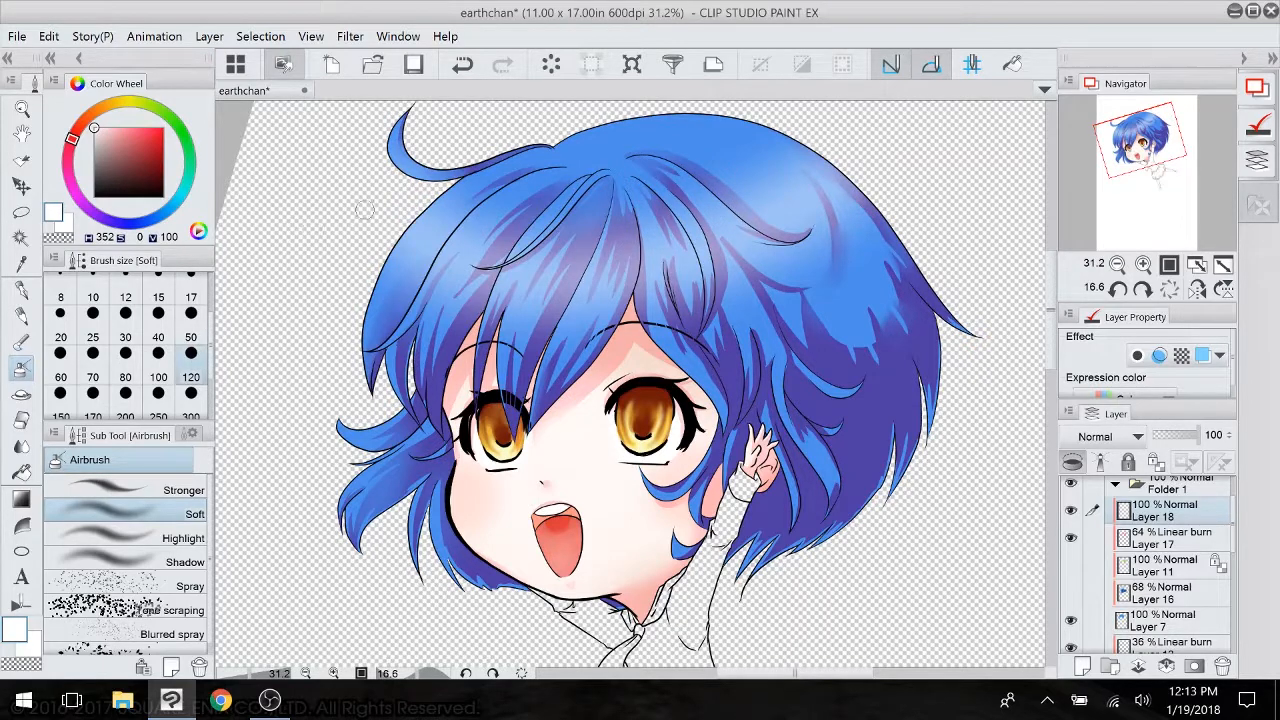
click(191, 345)
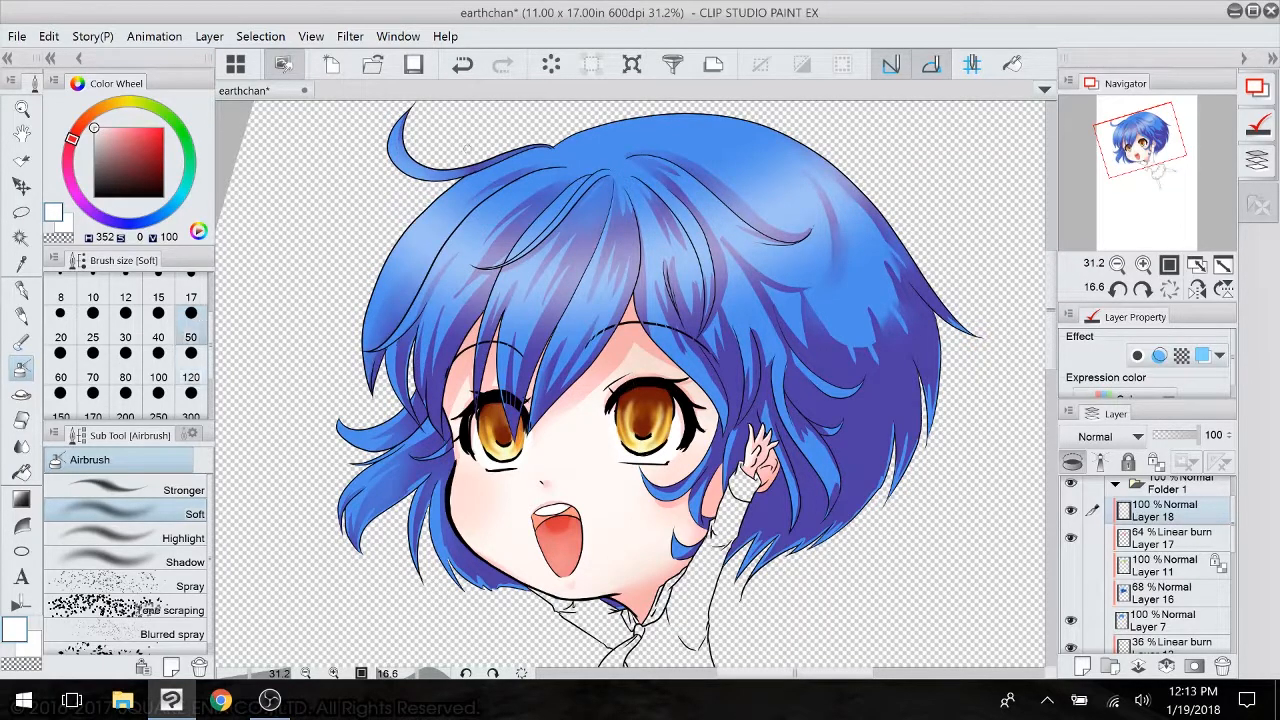
click(462, 65)
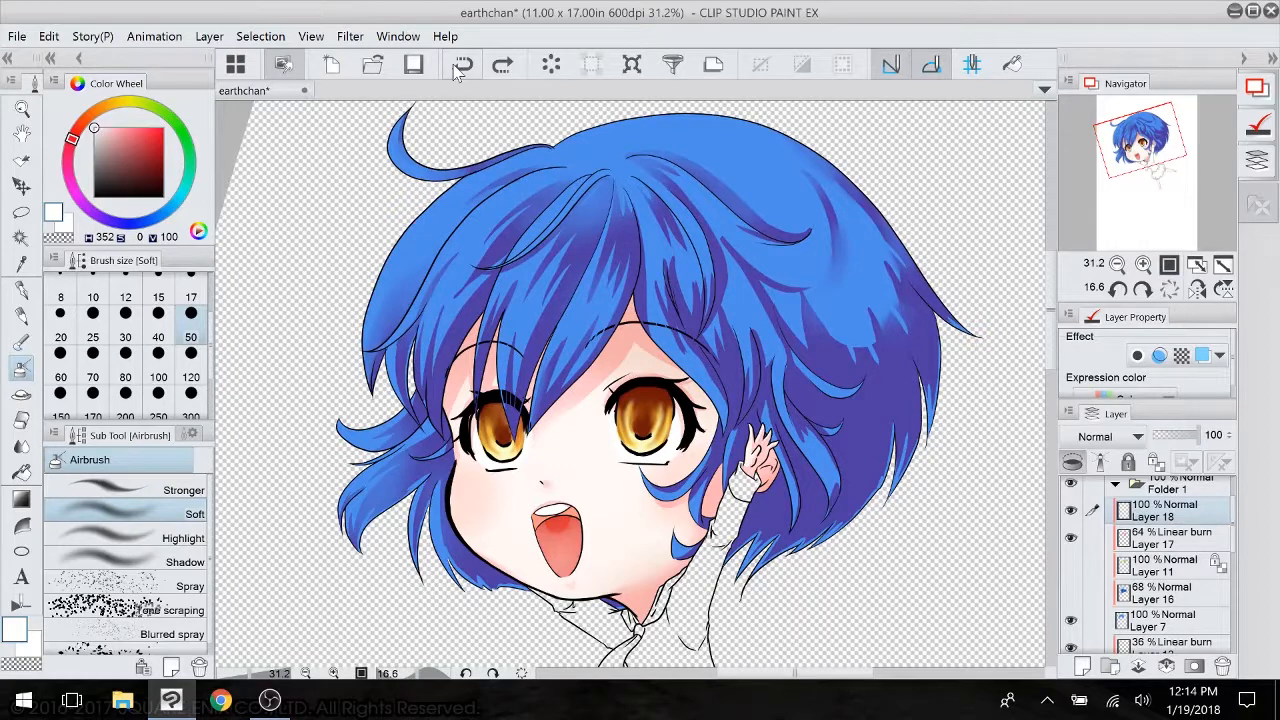
- Draw white G-pen guide lines at size 120 across the crown, the bangs and the side strands to outline the highlights
key(p)
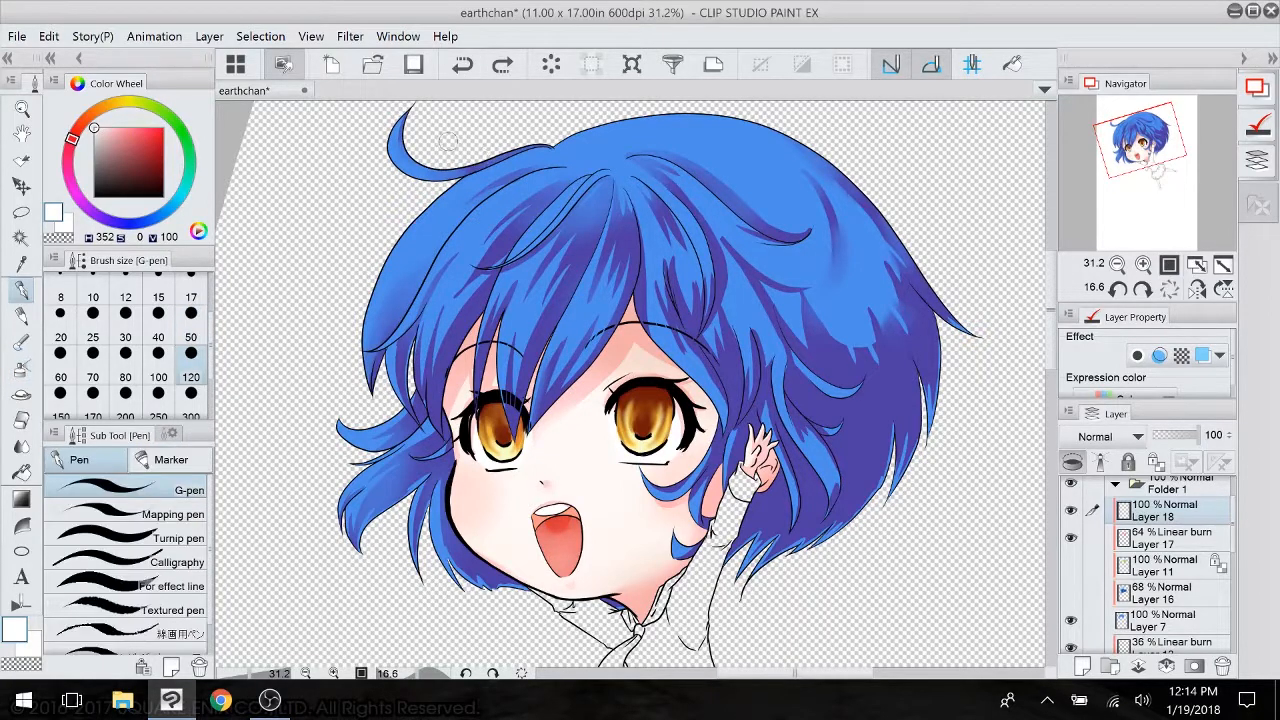
mouse_move(434, 123)
mouse_down()
mouse_move(440, 106)
mouse_move(453, 201)
mouse_up()
drag(751, 209, 718, 191)
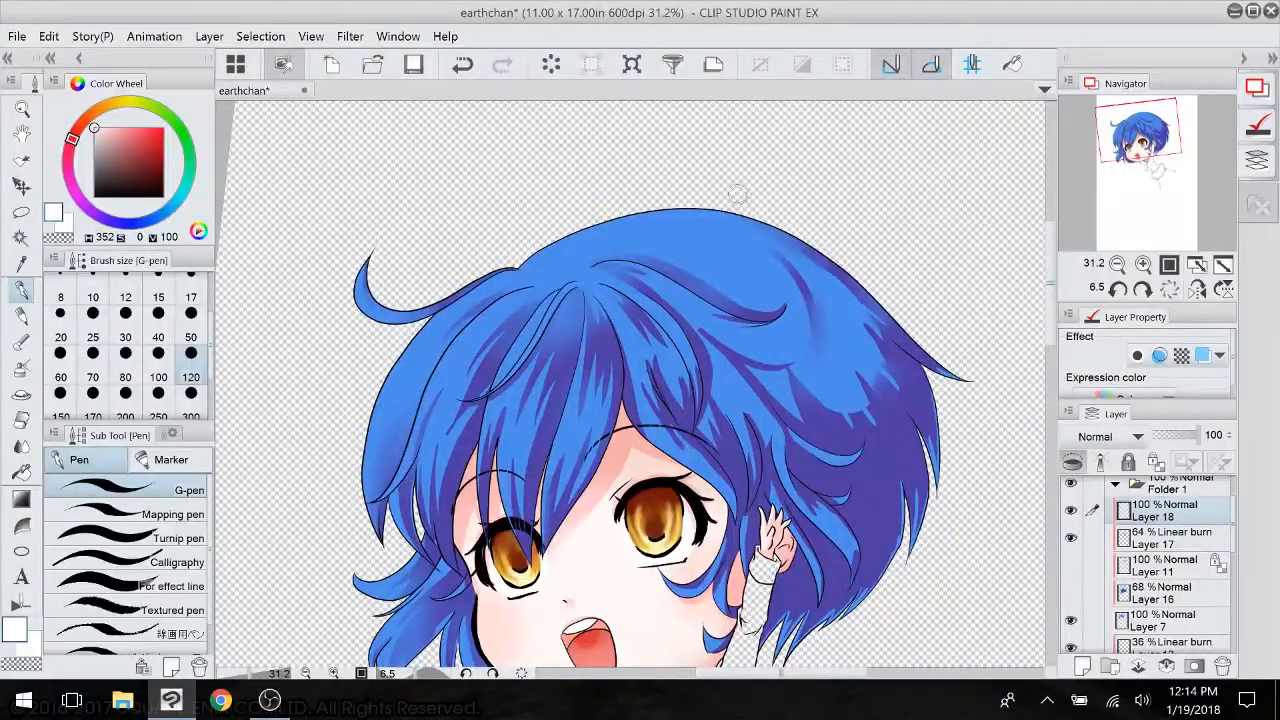
mouse_move(766, 225)
mouse_down()
mouse_move(733, 317)
mouse_move(612, 397)
mouse_move(366, 436)
mouse_up()
mouse_move(386, 547)
mouse_down()
mouse_move(354, 388)
mouse_move(439, 465)
mouse_up()
drag(347, 476, 444, 484)
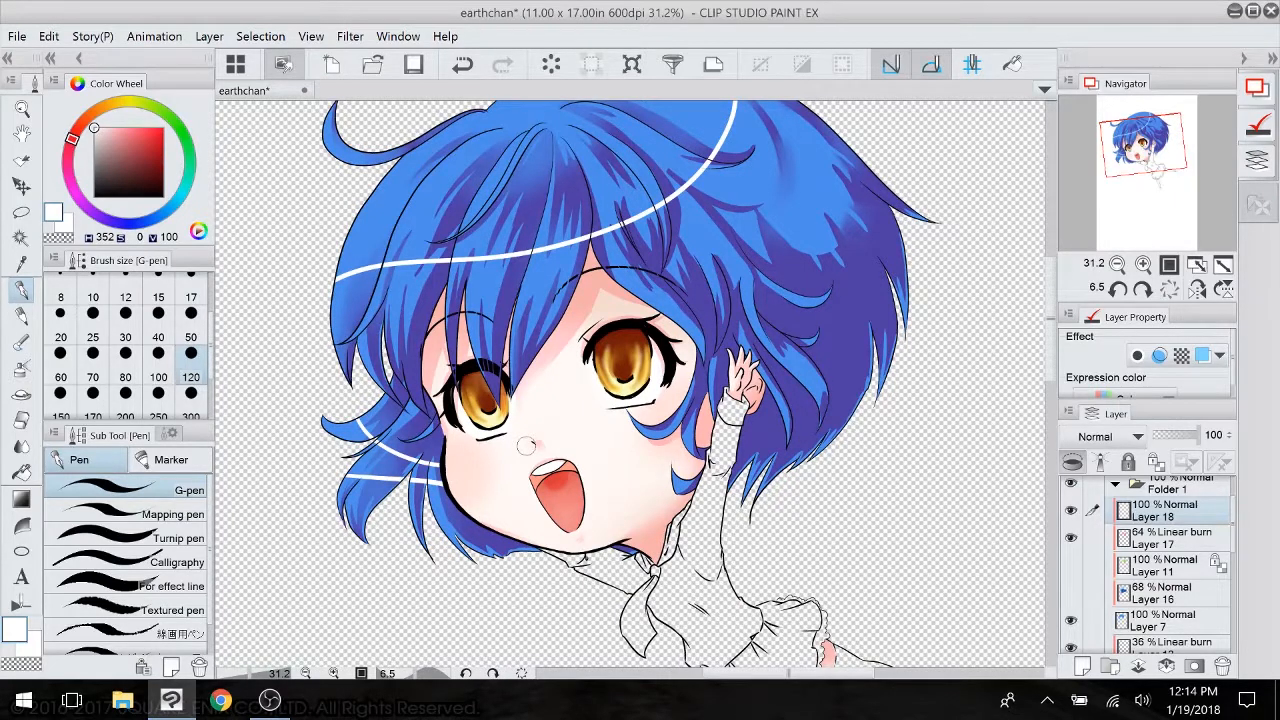
drag(526, 446, 515, 475)
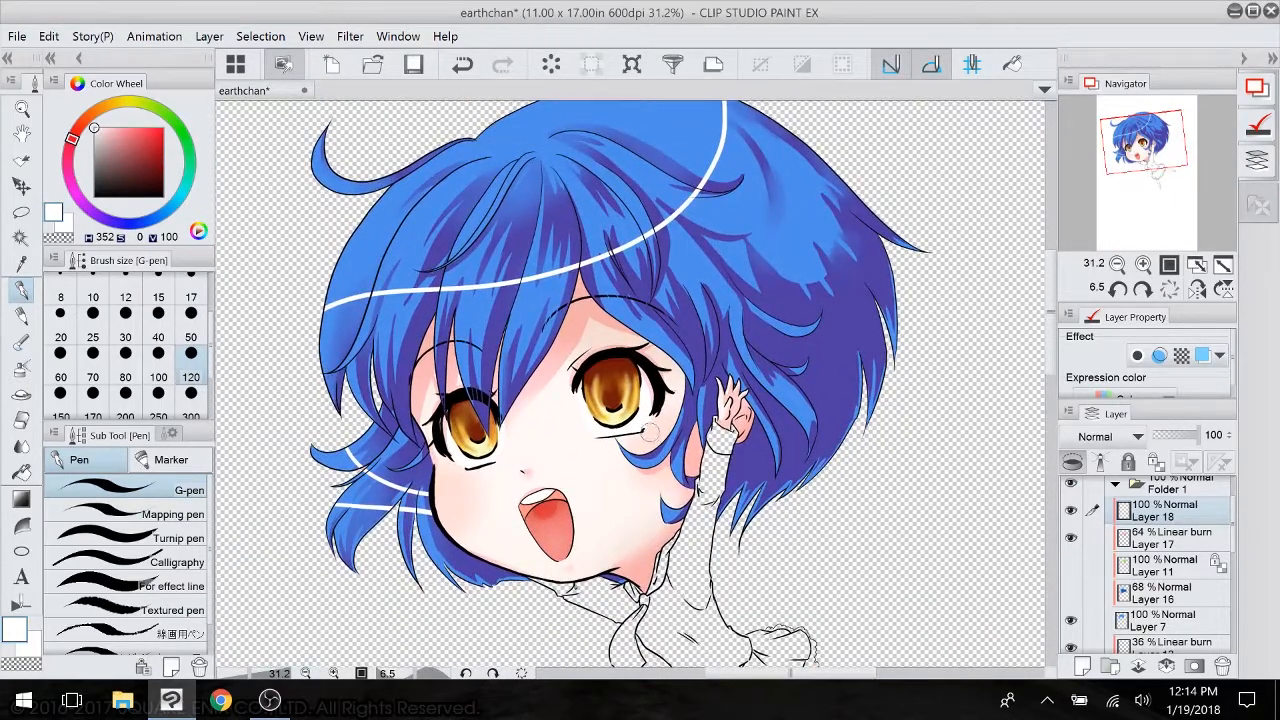
drag(662, 450, 684, 472)
mouse_move(720, 246)
mouse_down()
mouse_move(652, 348)
mouse_move(716, 254)
mouse_up()
- Add a new layer folder above the white guide-line layer
click(1110, 666)
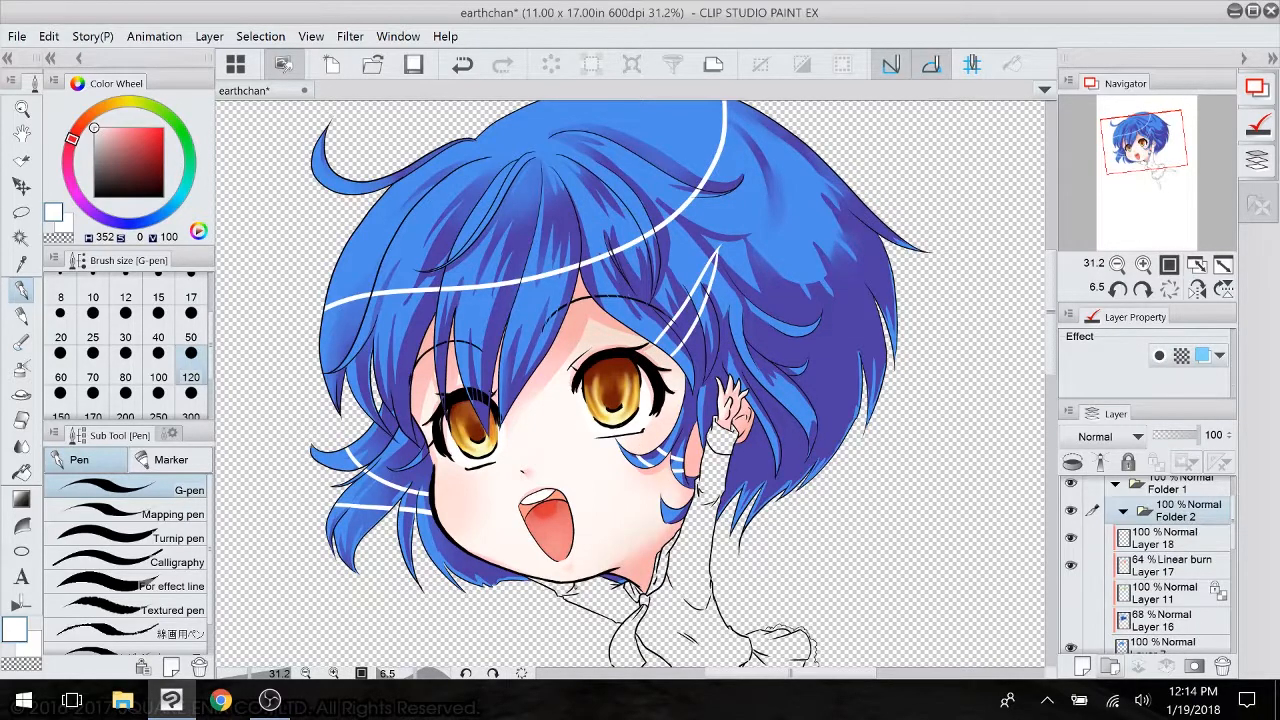
drag(620, 380, 633, 446)
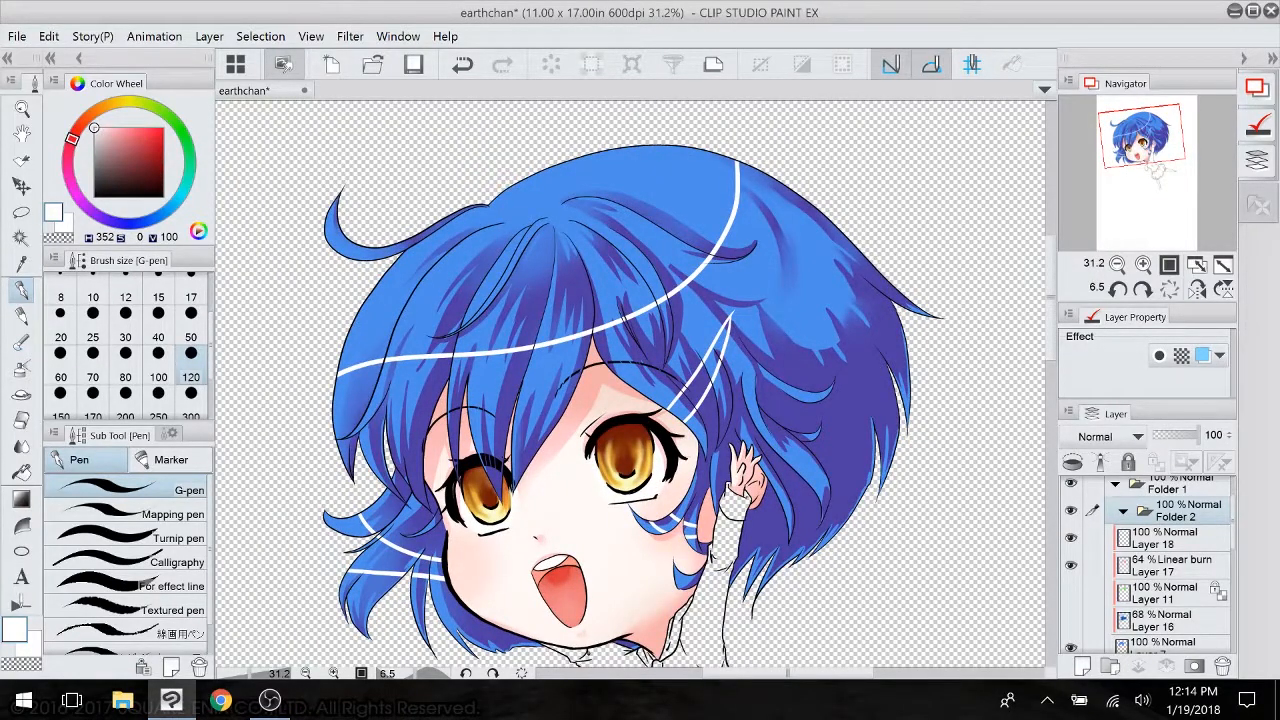
- Turn off clipping on the guide-line layer and add a new clipped layer directly beneath it
click(1160, 540)
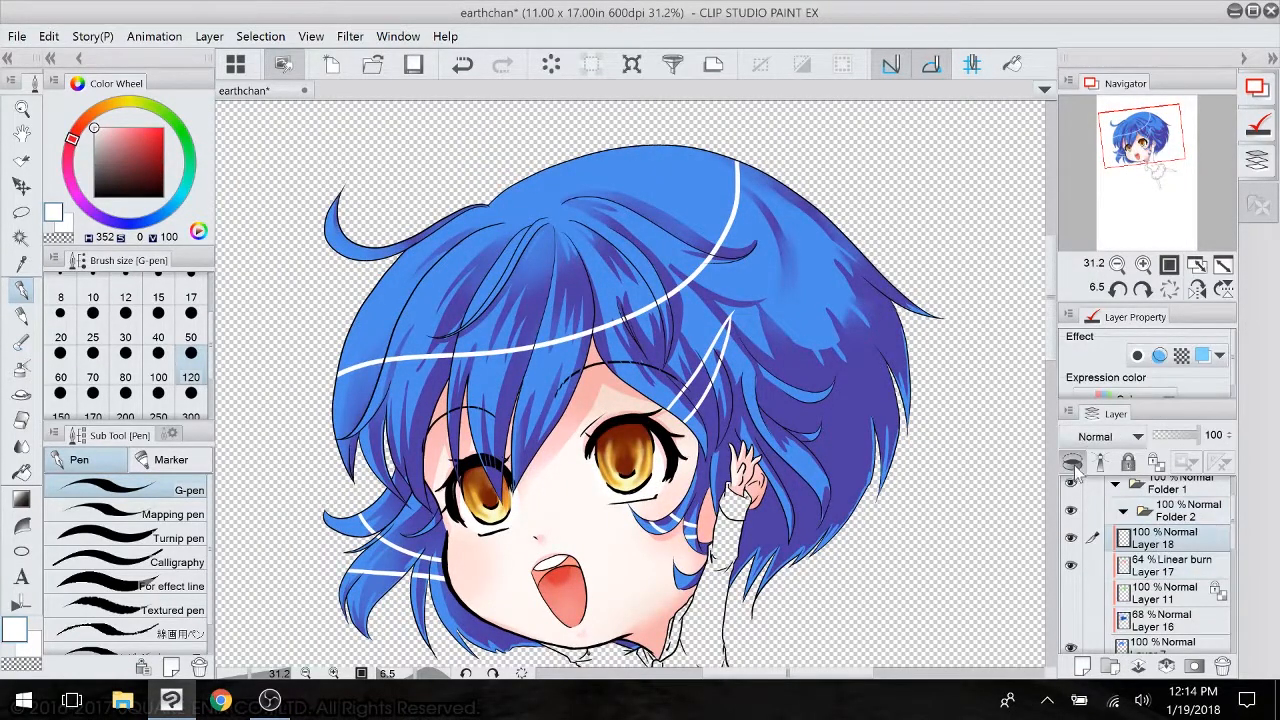
click(1148, 568)
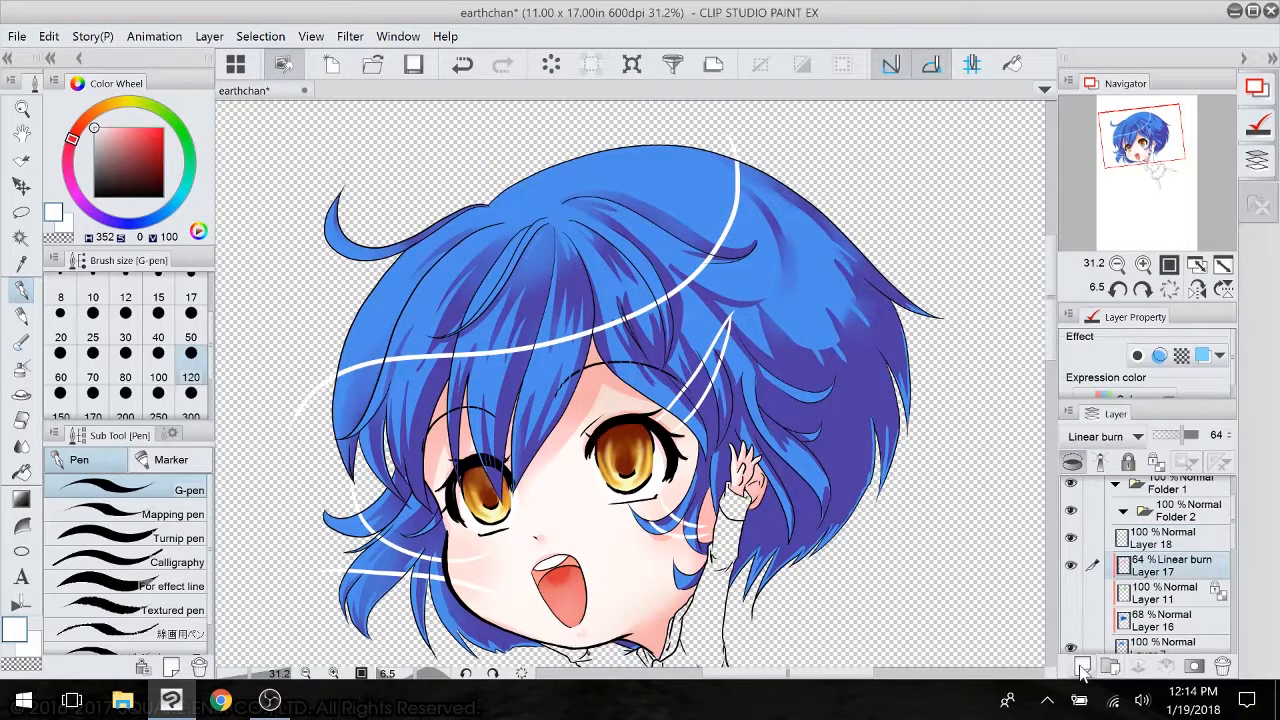
click(1082, 667)
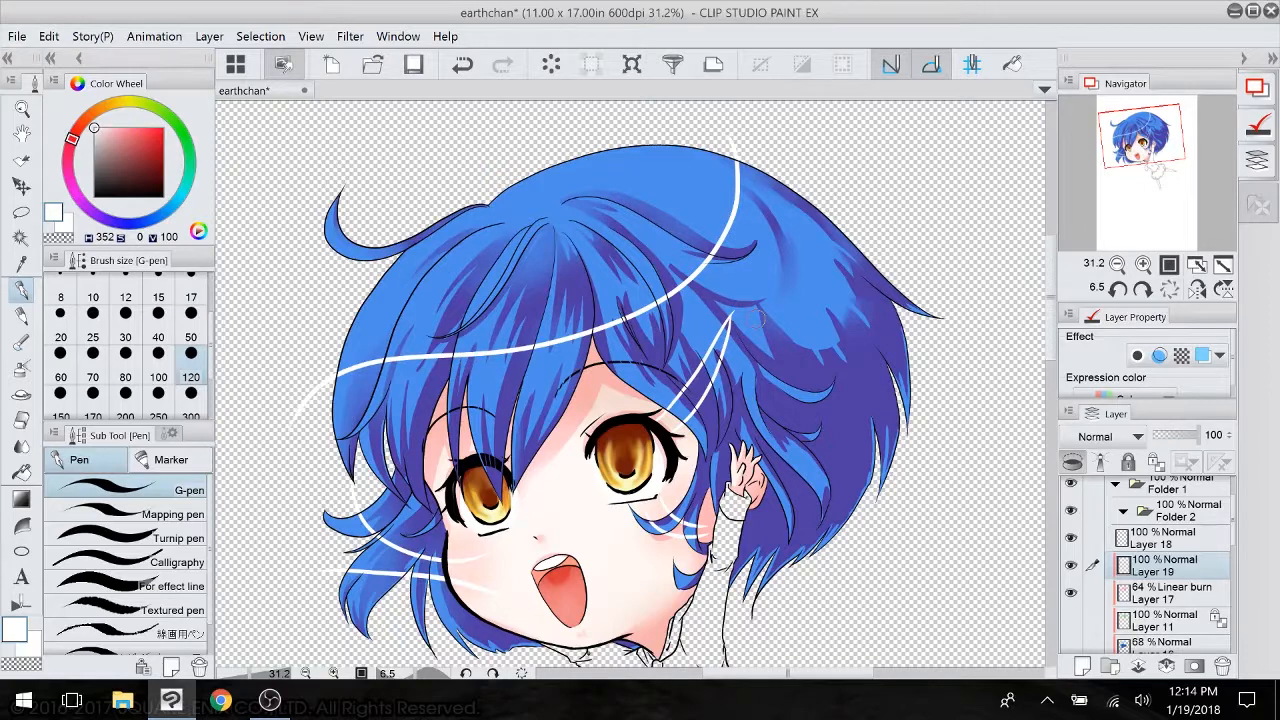
- Fill the hair above the long guide line with white, including the crown and curled tuft, using Fill with Refer other layers
click(23, 471)
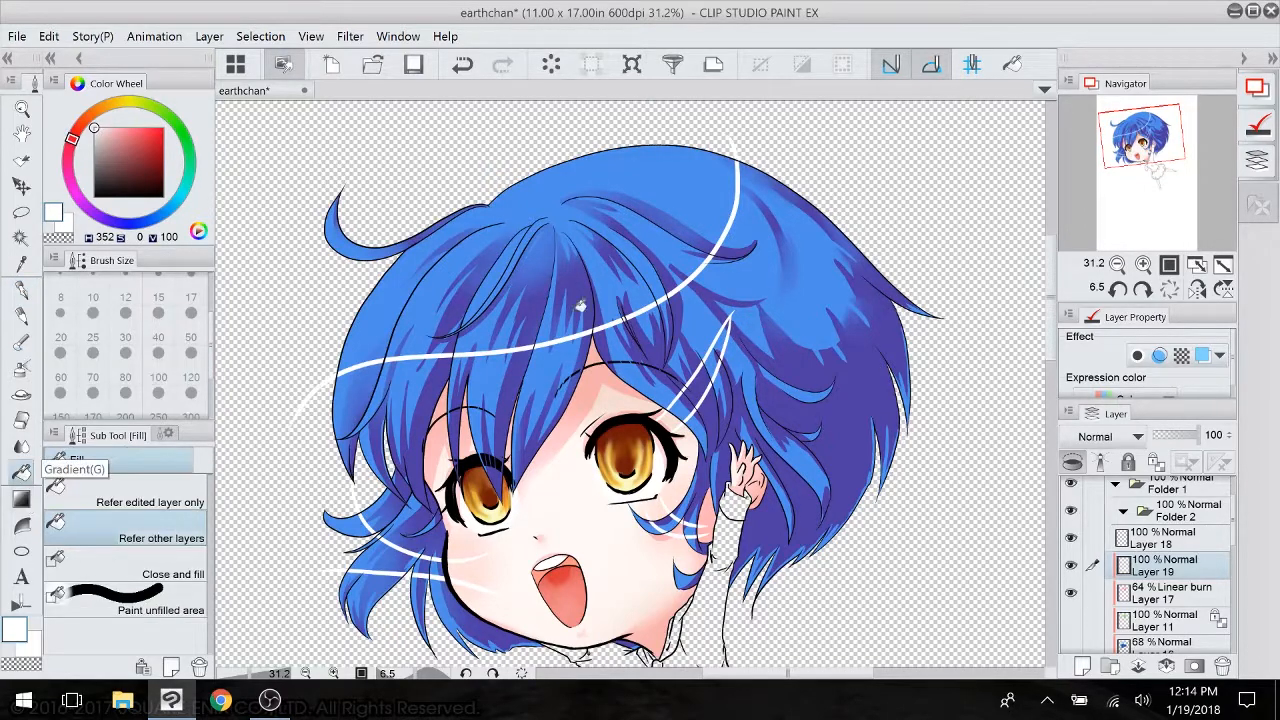
click(394, 293)
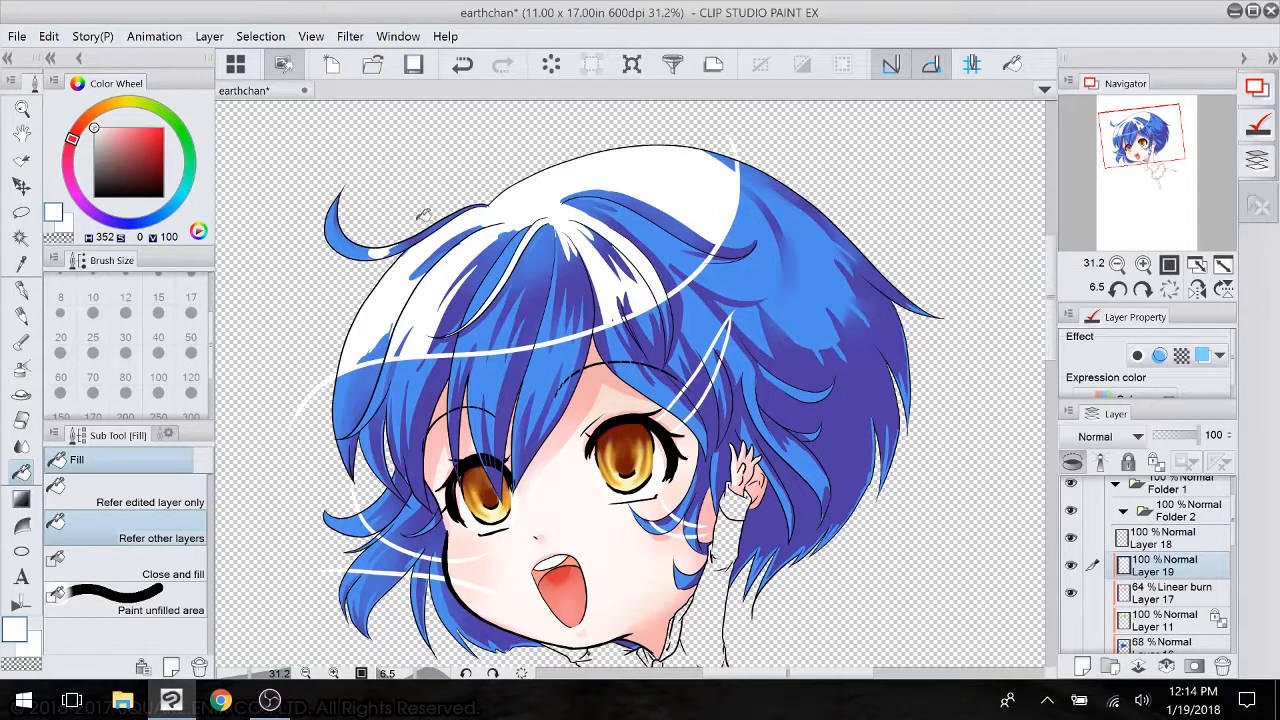
click(346, 238)
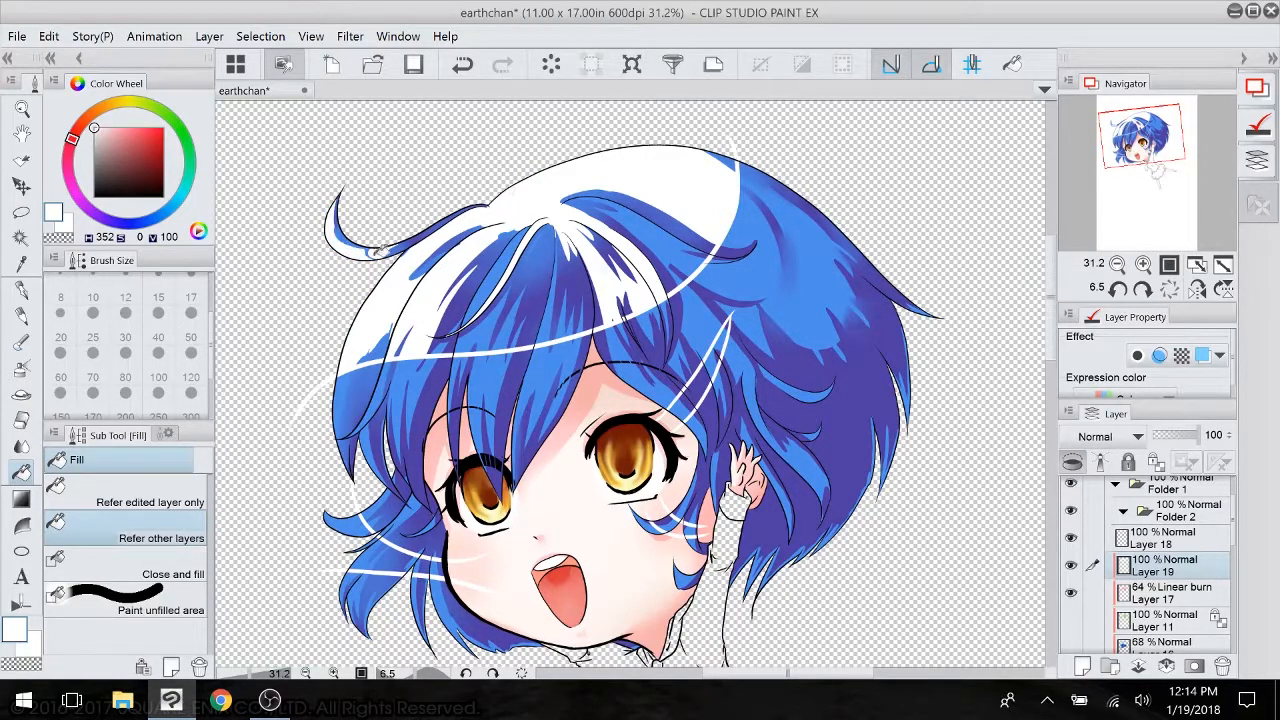
click(504, 268)
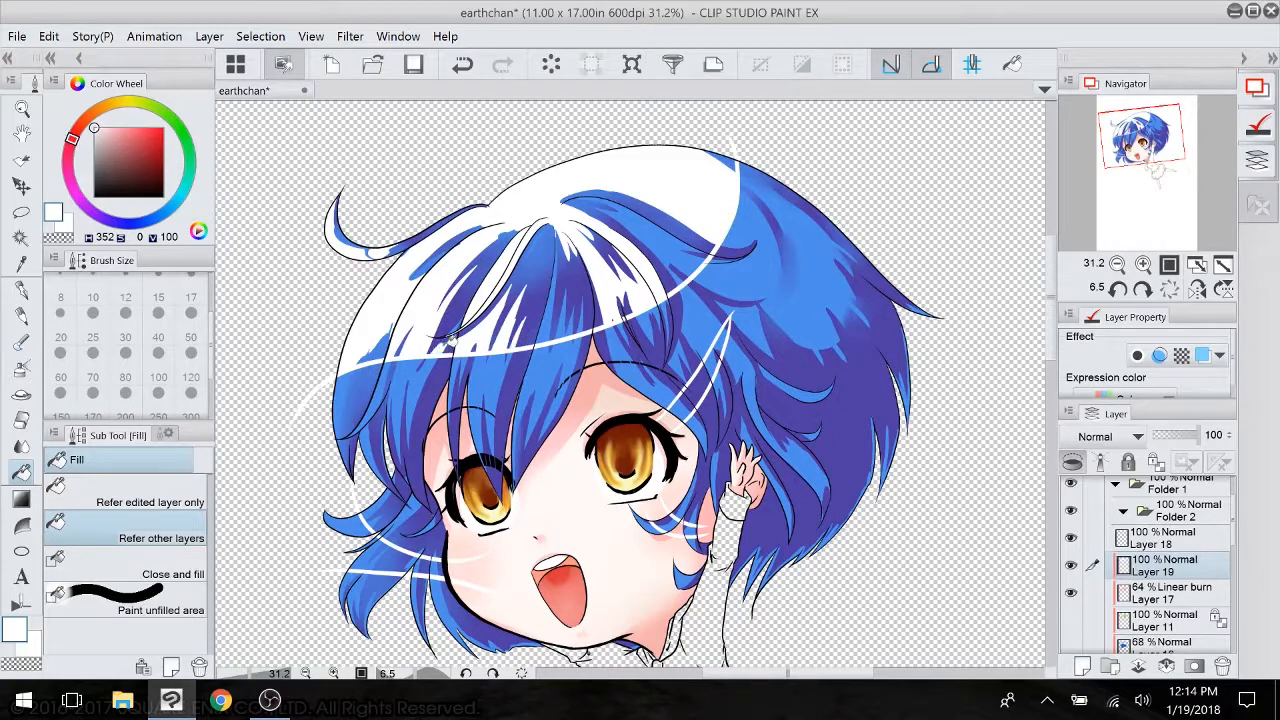
click(645, 222)
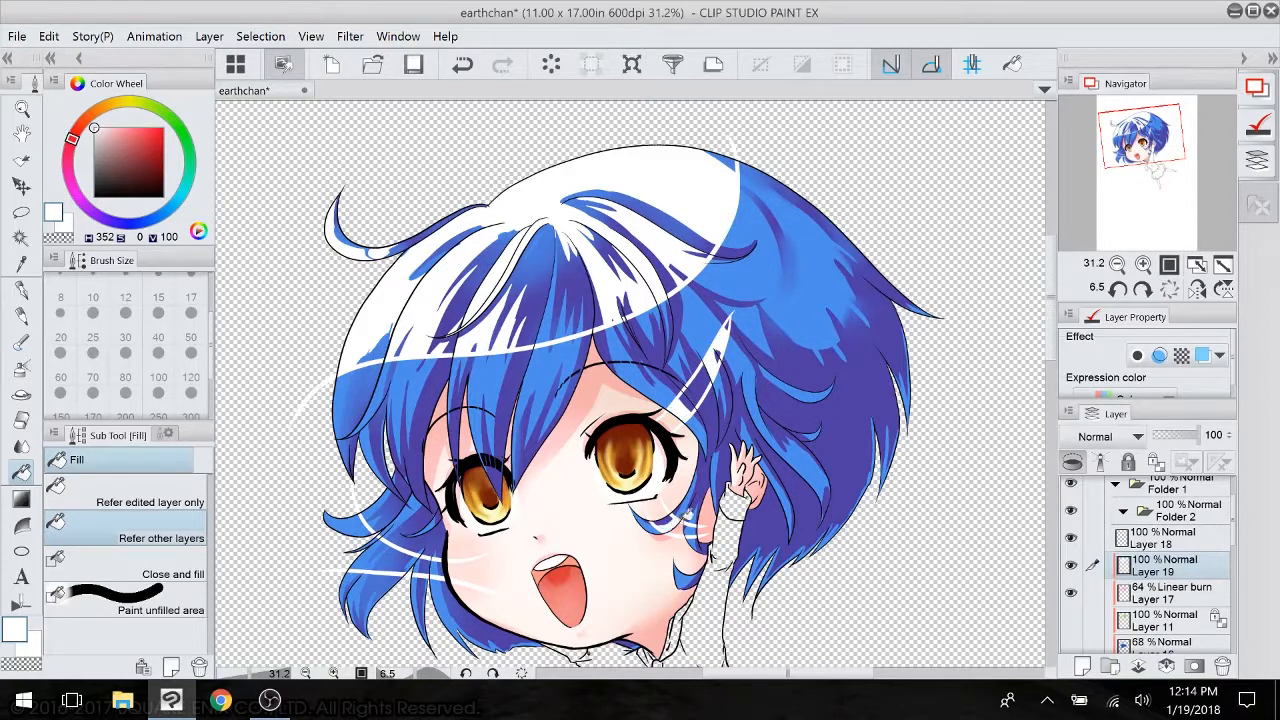
- Fill the strands between the guide lines beside both cheeks with white, including the small gaps in the outer strands
click(697, 528)
click(353, 519)
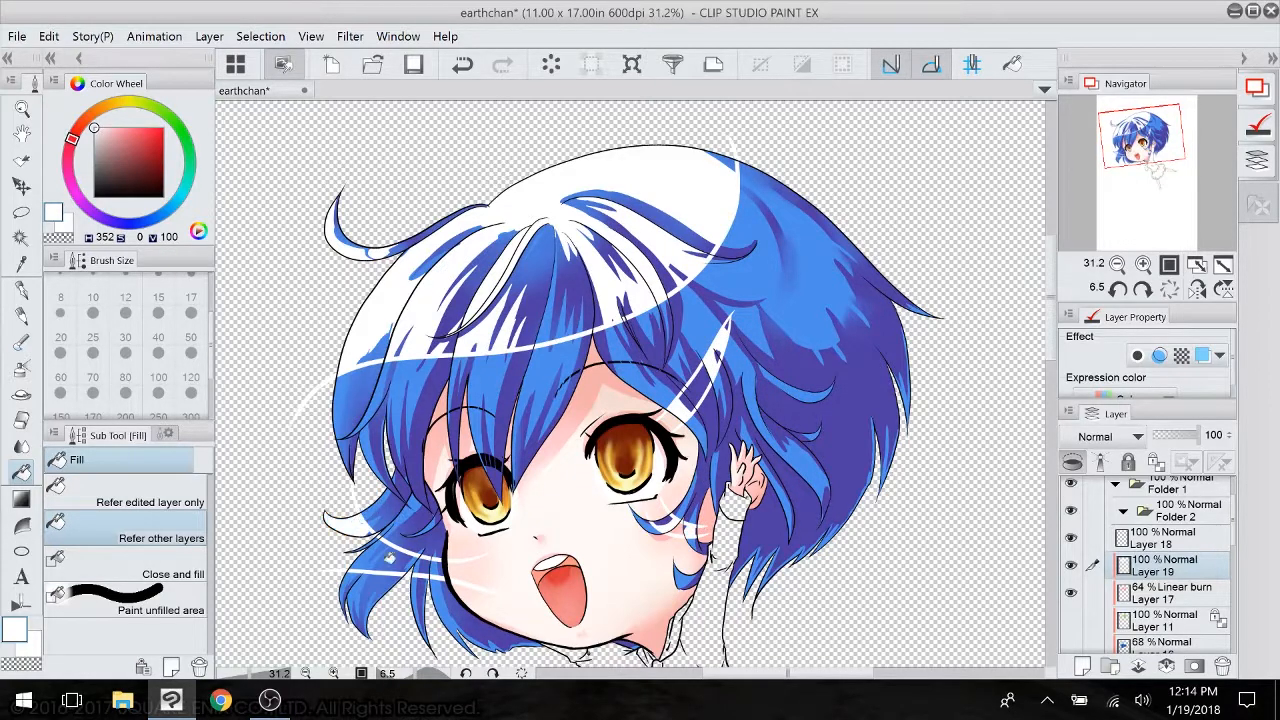
click(369, 553)
click(441, 553)
scroll(440, 552, up, 4)
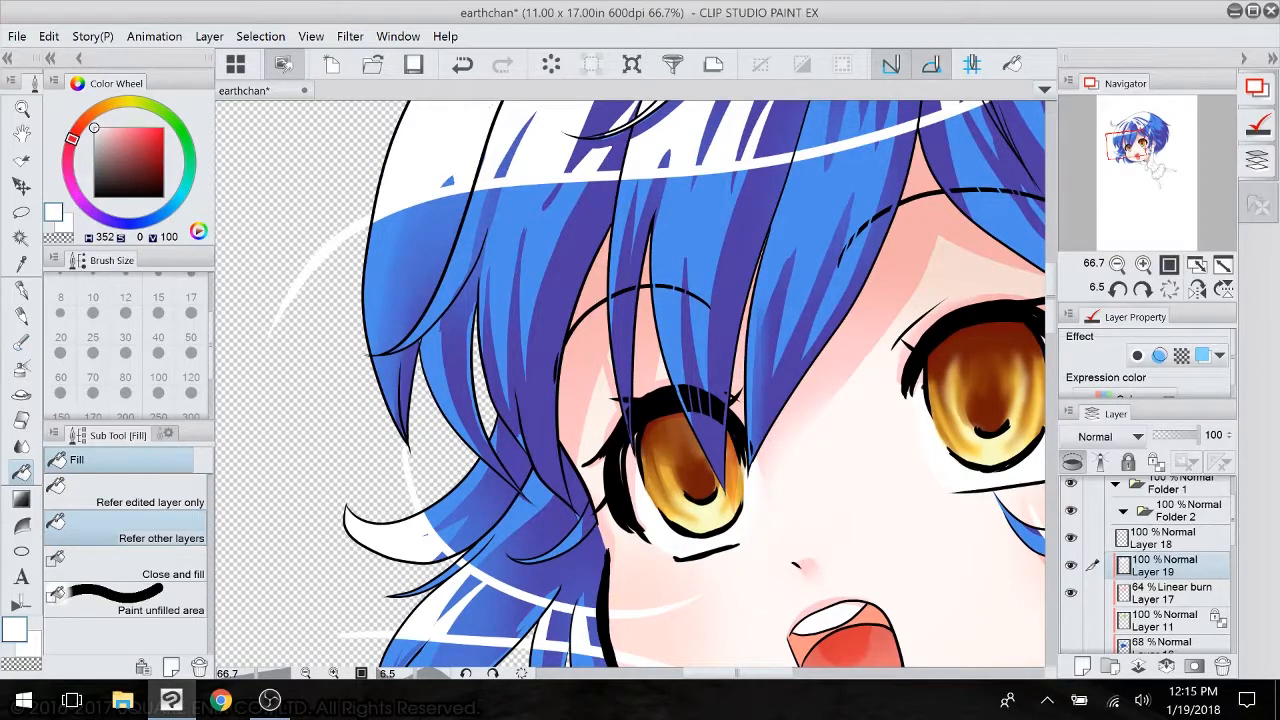
click(533, 626)
click(479, 552)
click(431, 582)
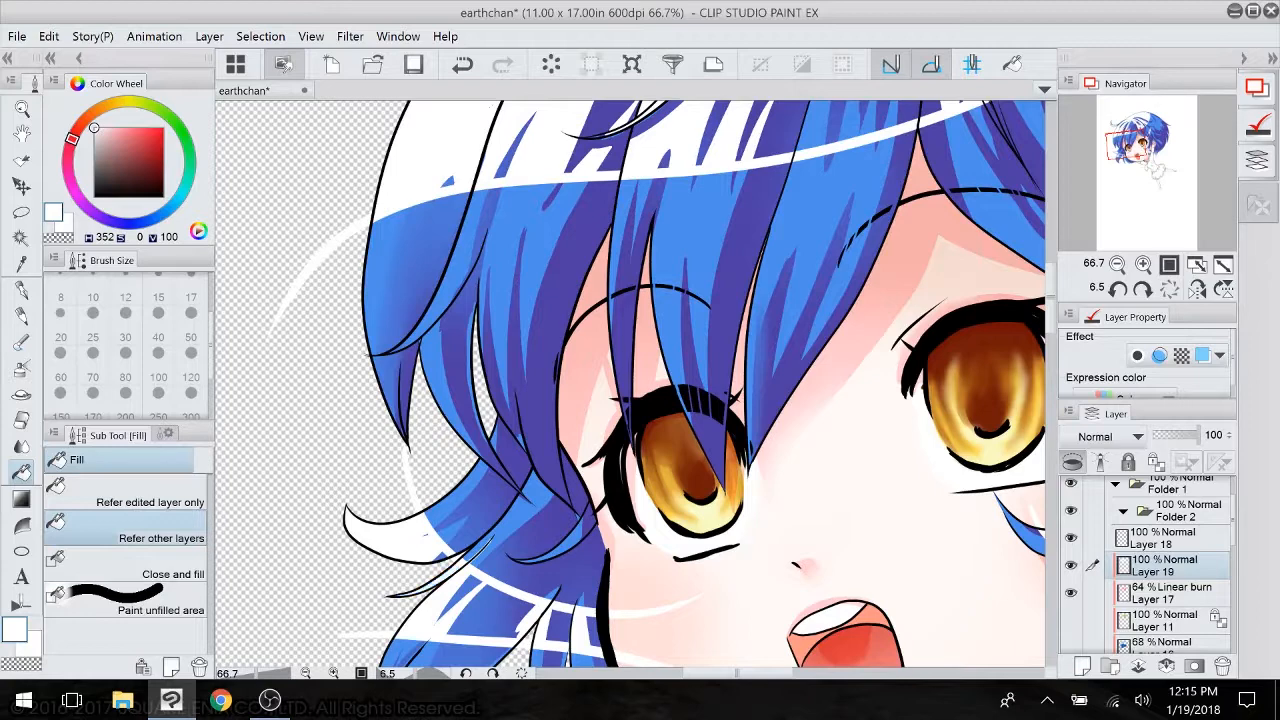
- Fill the narrow blue strands of the central bangs above the guide line with white
drag(620, 300, 502, 593)
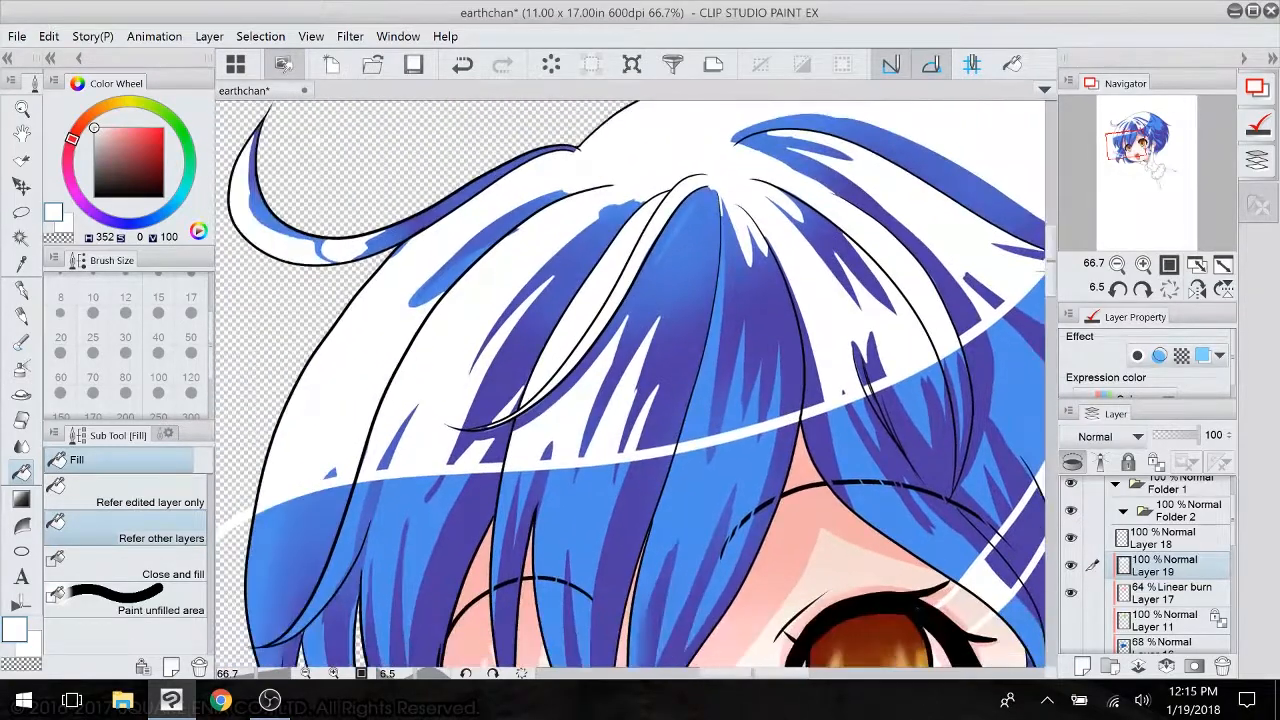
click(774, 388)
click(753, 404)
click(734, 392)
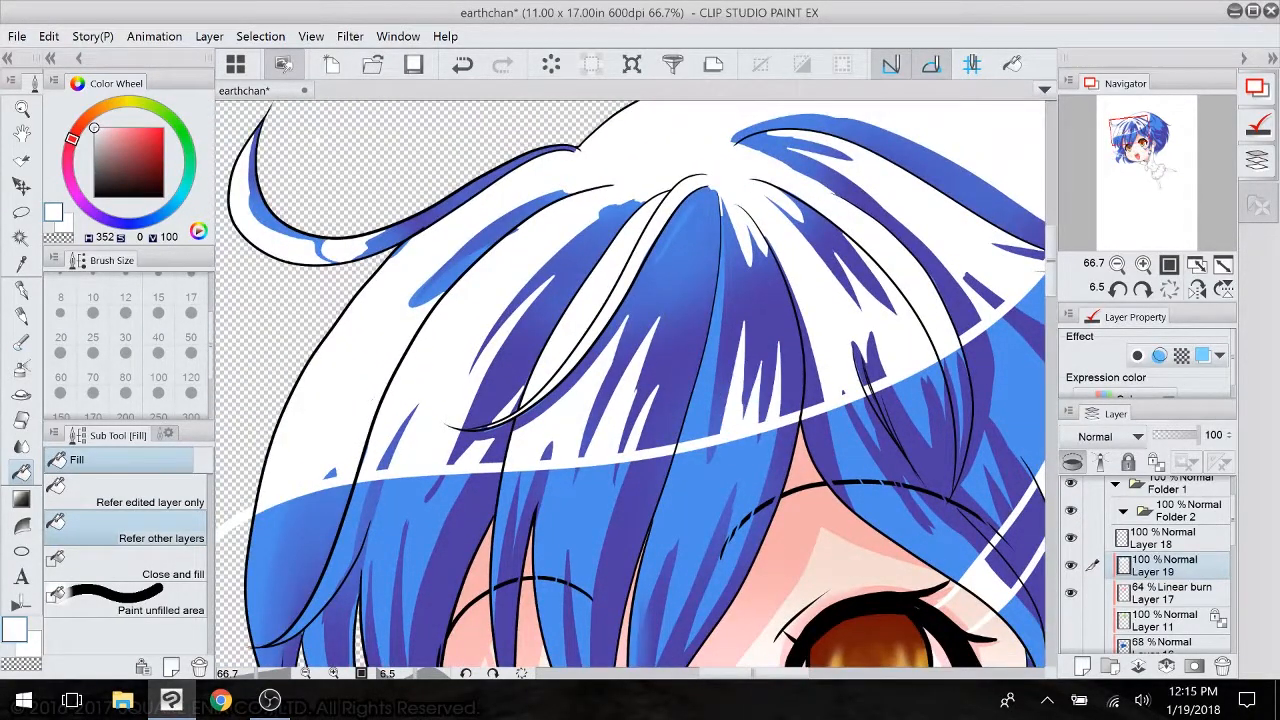
click(704, 385)
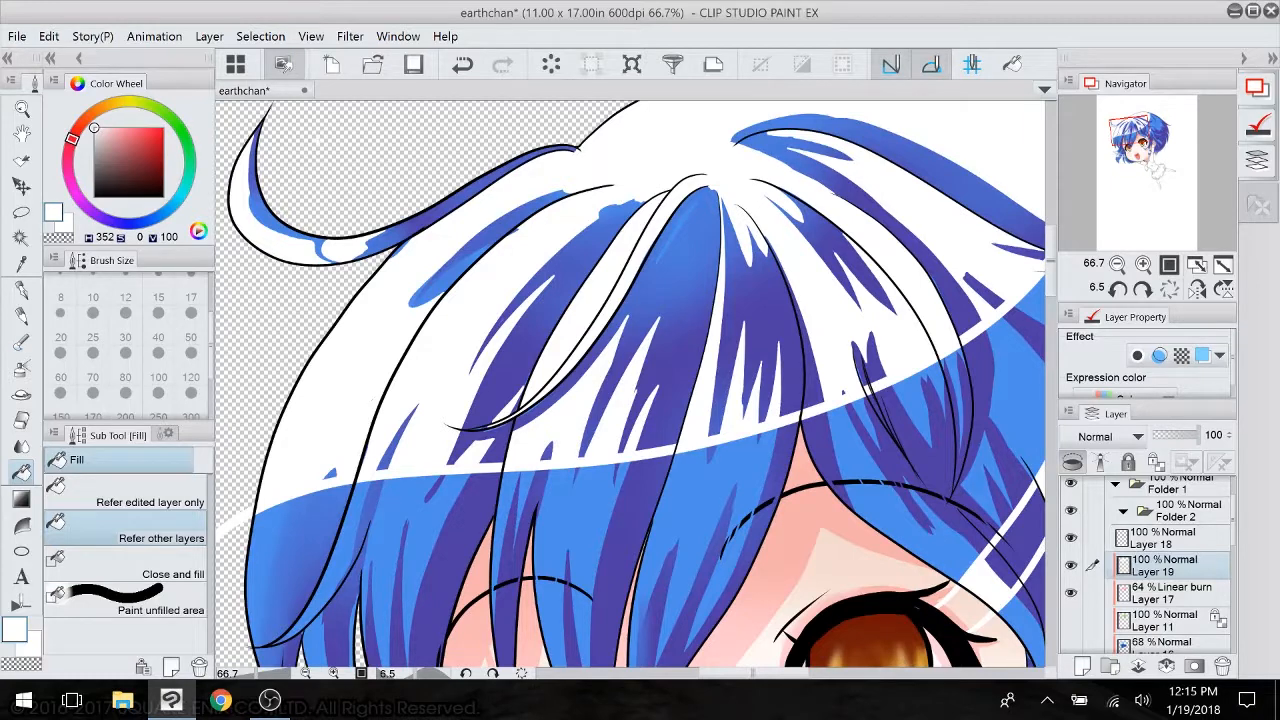
- Fill the remaining blue slivers near the parting, on the side of the crown and in the curled tuft with white
click(683, 232)
click(447, 280)
click(427, 291)
click(416, 296)
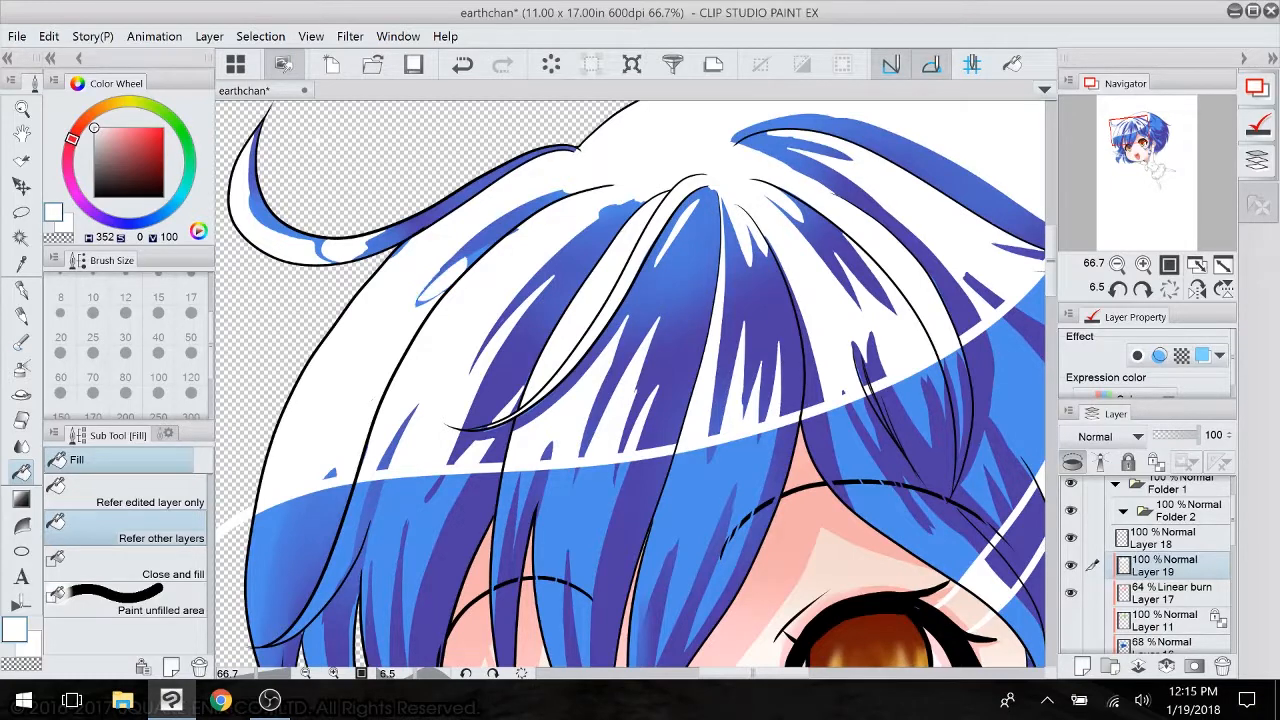
click(478, 257)
click(263, 217)
click(371, 245)
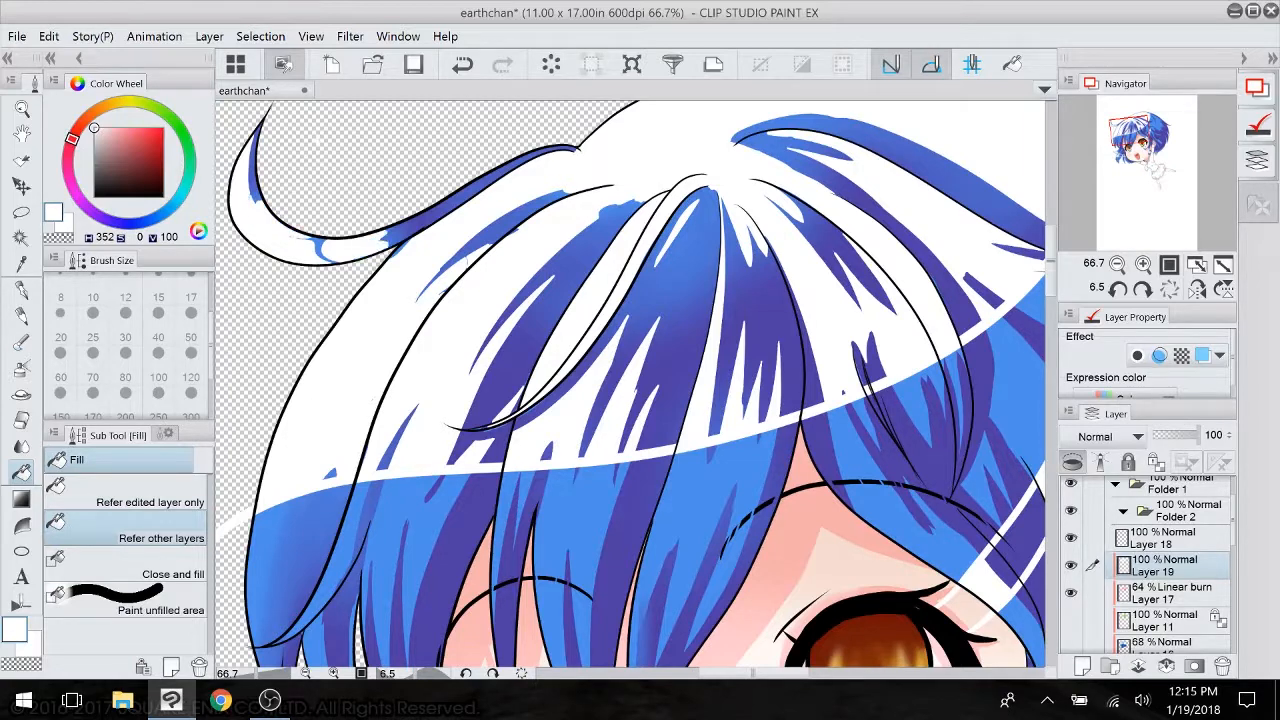
click(321, 249)
- Delete Layer 18, which holds the white guide lines across the hair
drag(640, 380, 512, 415)
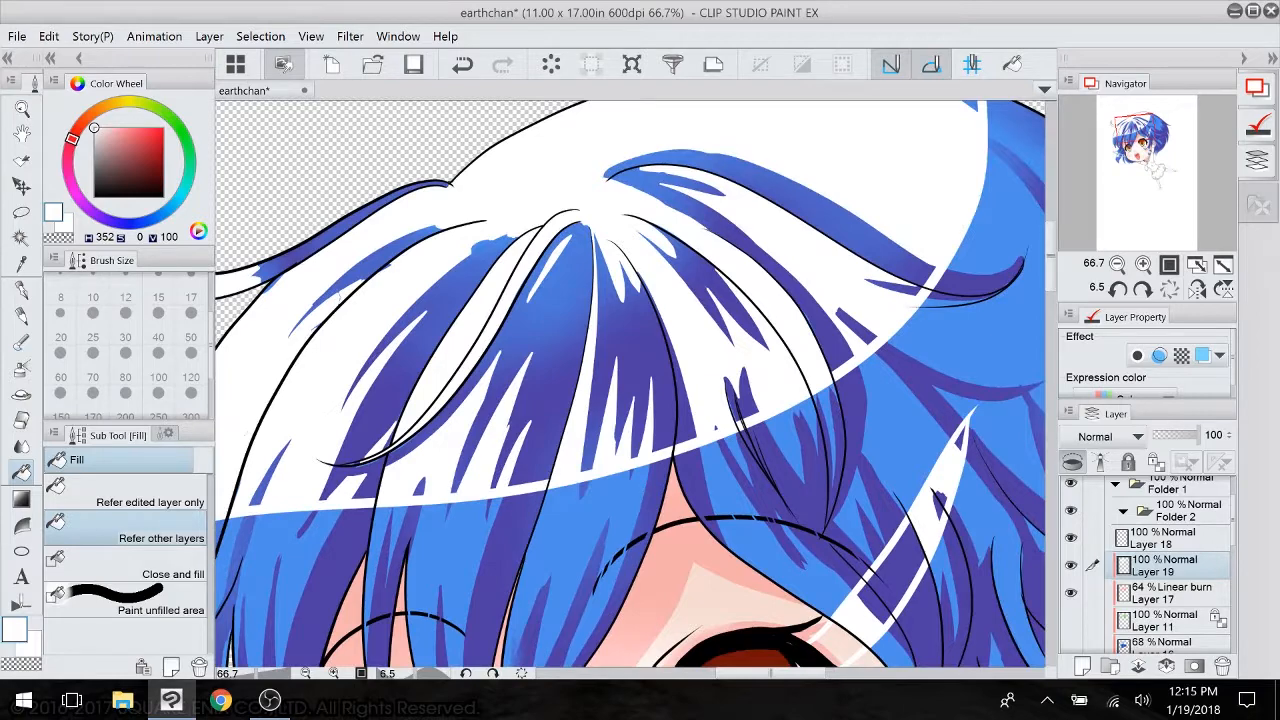
drag(640, 380, 659, 215)
scroll(760, 390, down, 3)
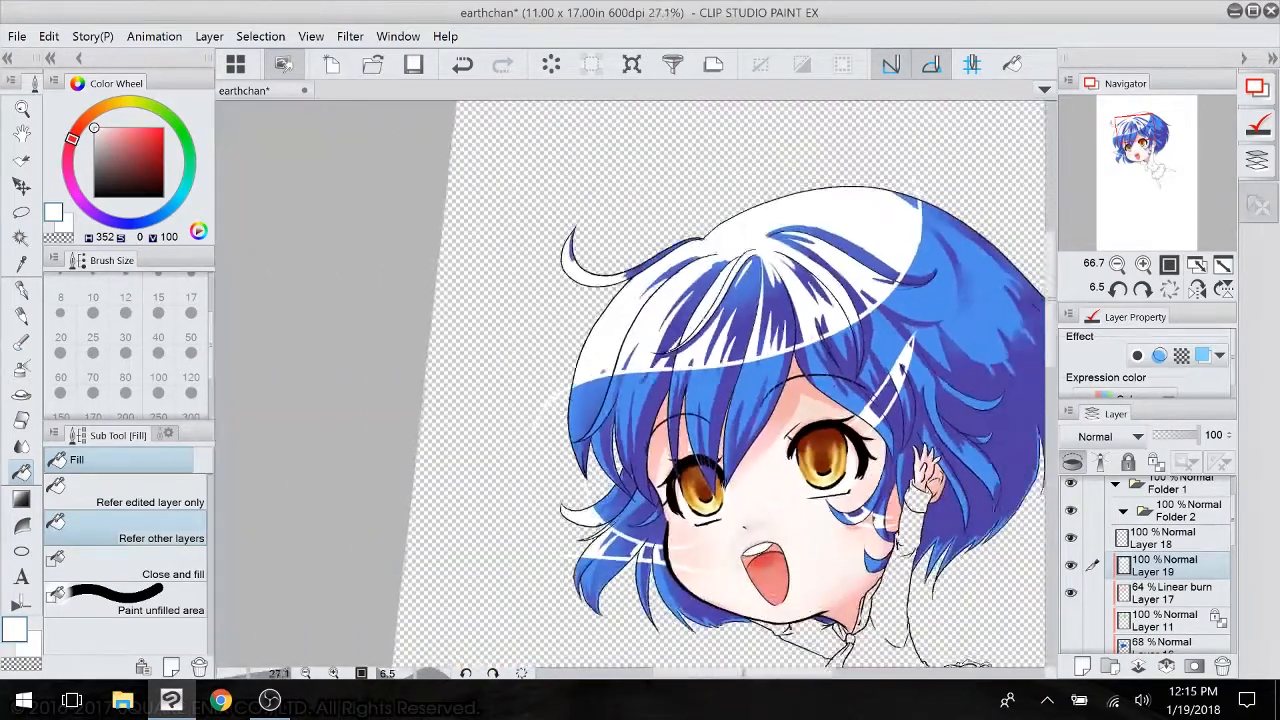
drag(680, 380, 642, 382)
click(1170, 538)
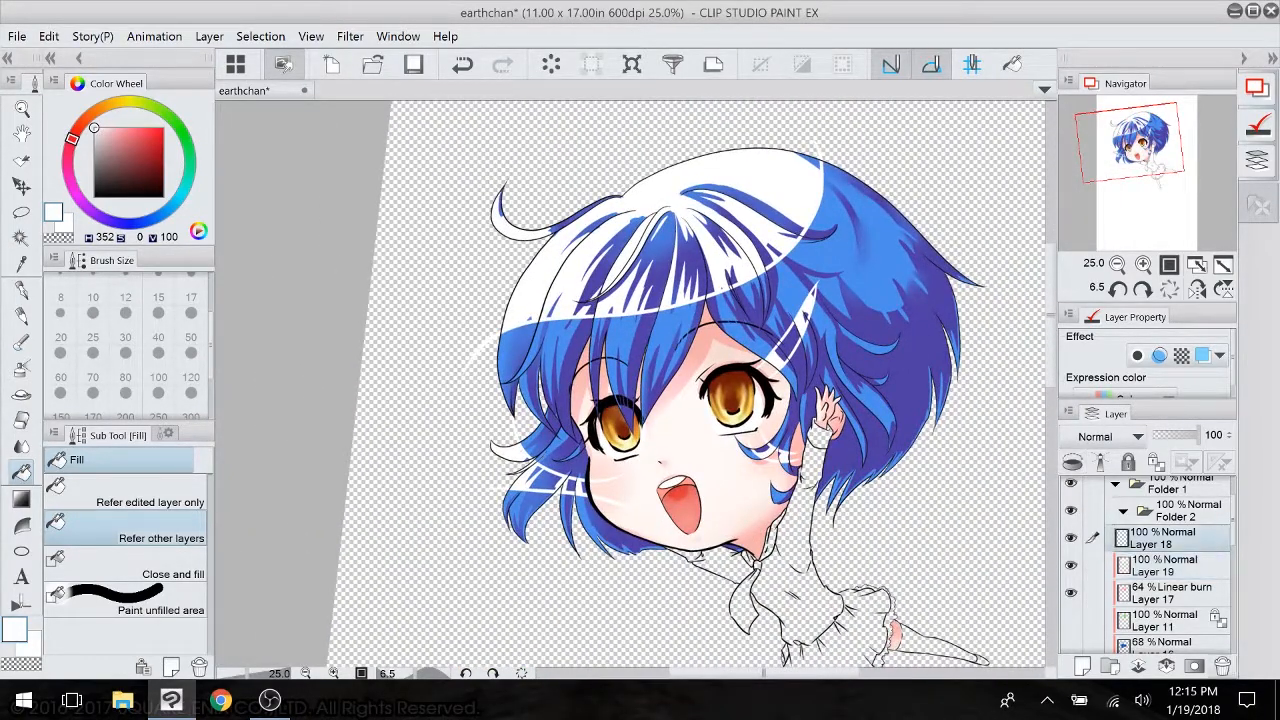
click(1222, 667)
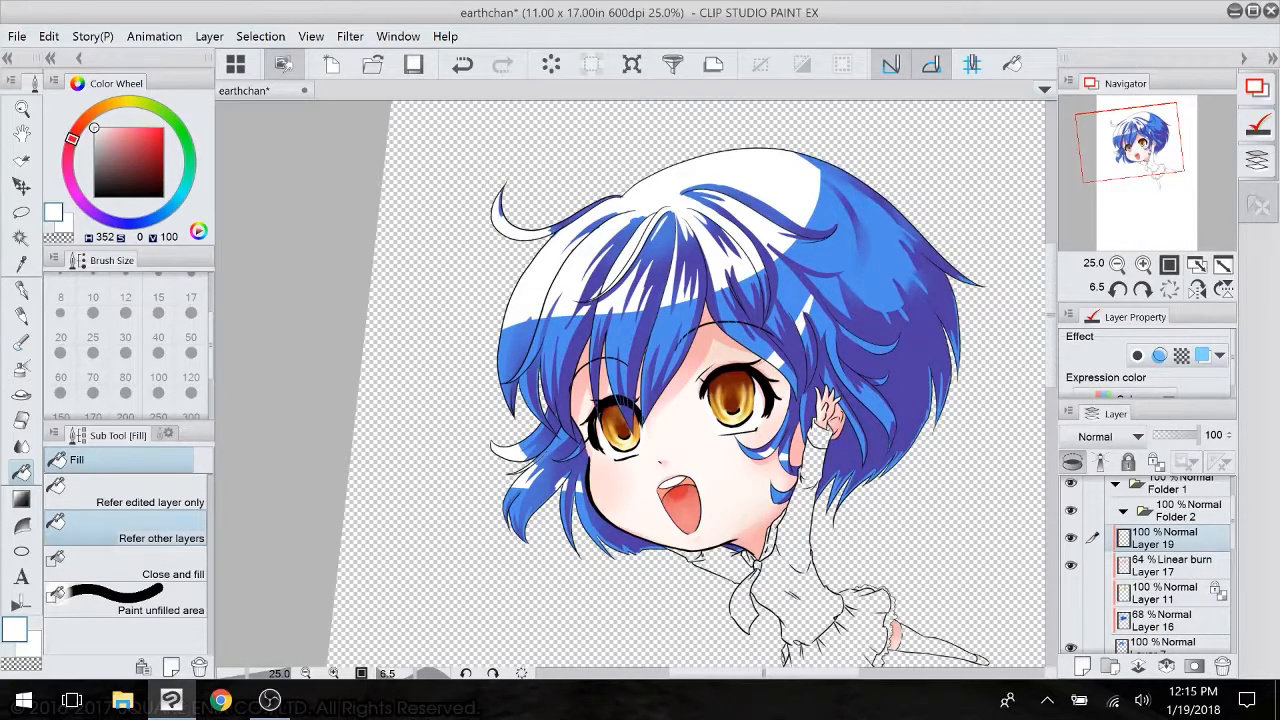
- Soften the edge of the white highlight along the crown and bangs with Smooth watercolor at sizes 120 and 300, undoing the last stroke
key(j)
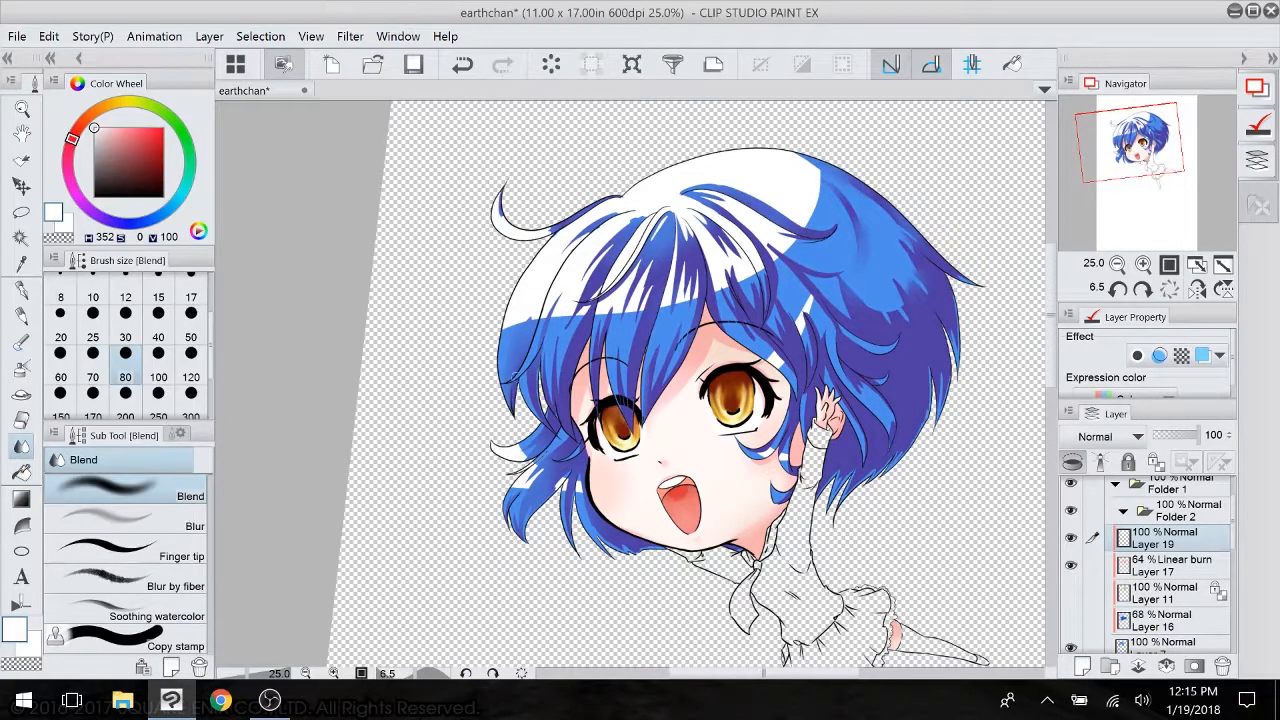
click(22, 342)
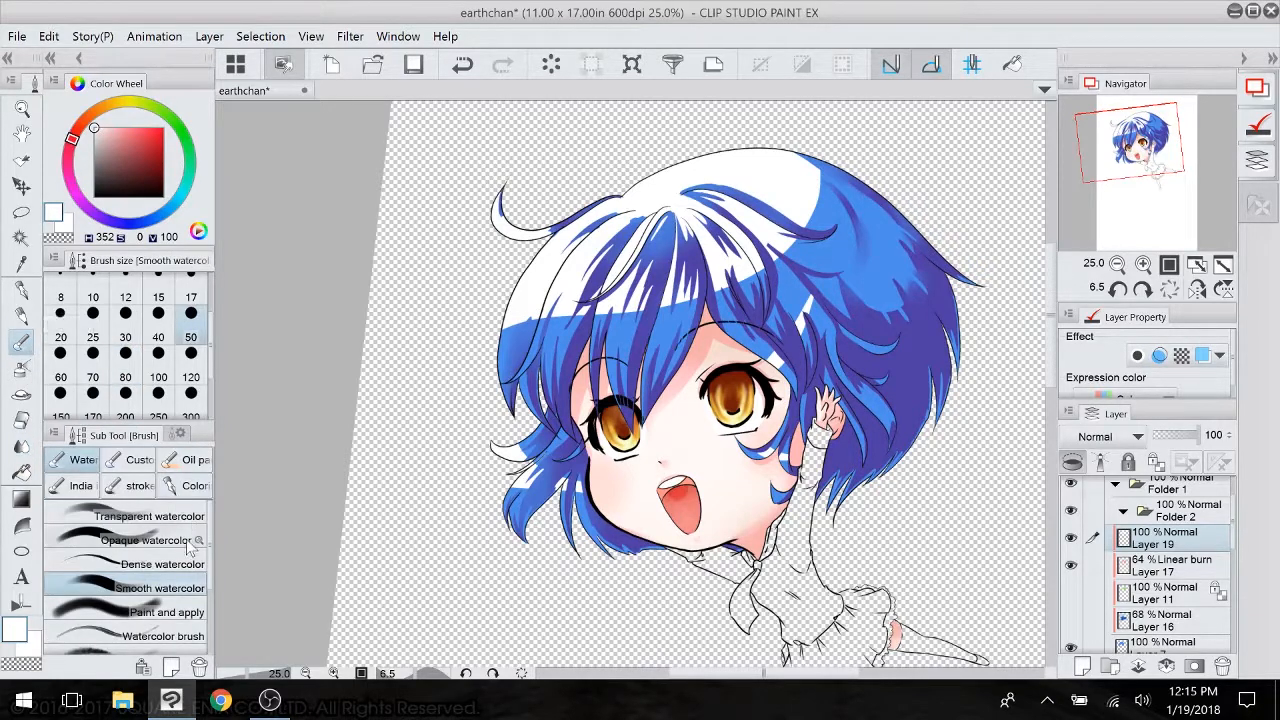
click(191, 386)
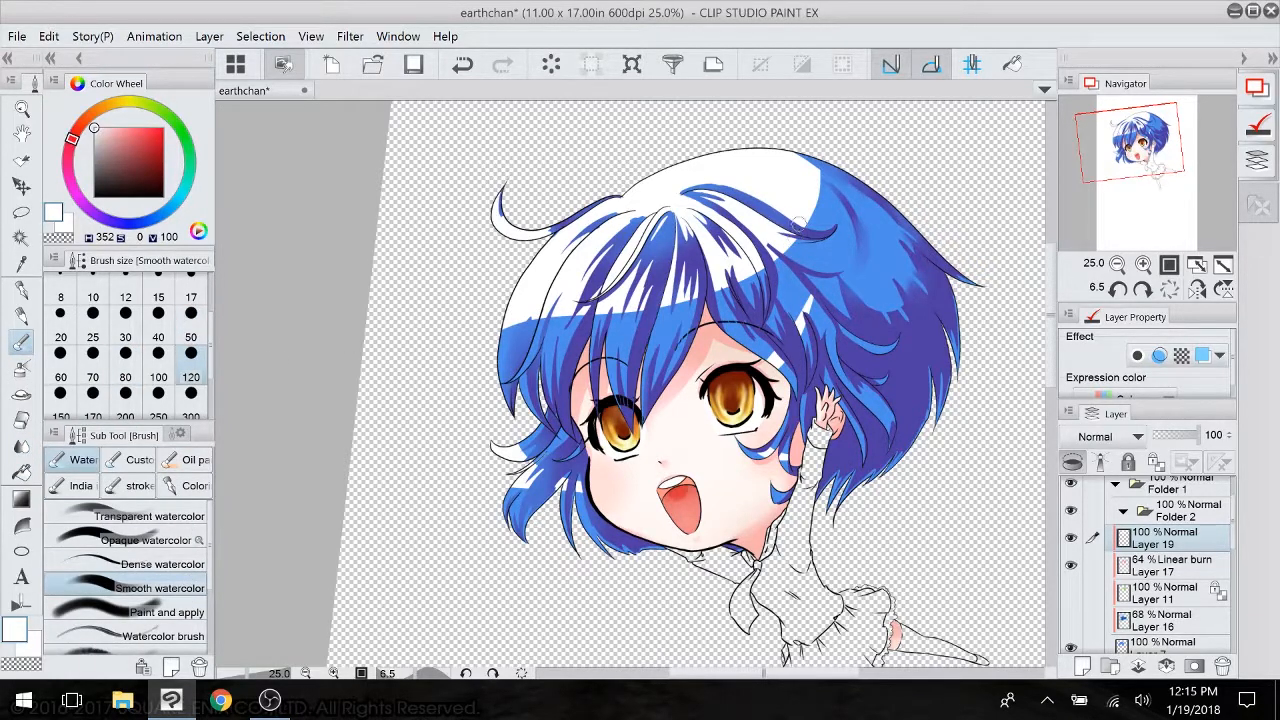
mouse_move(804, 220)
mouse_down()
mouse_move(816, 169)
mouse_move(790, 142)
mouse_up()
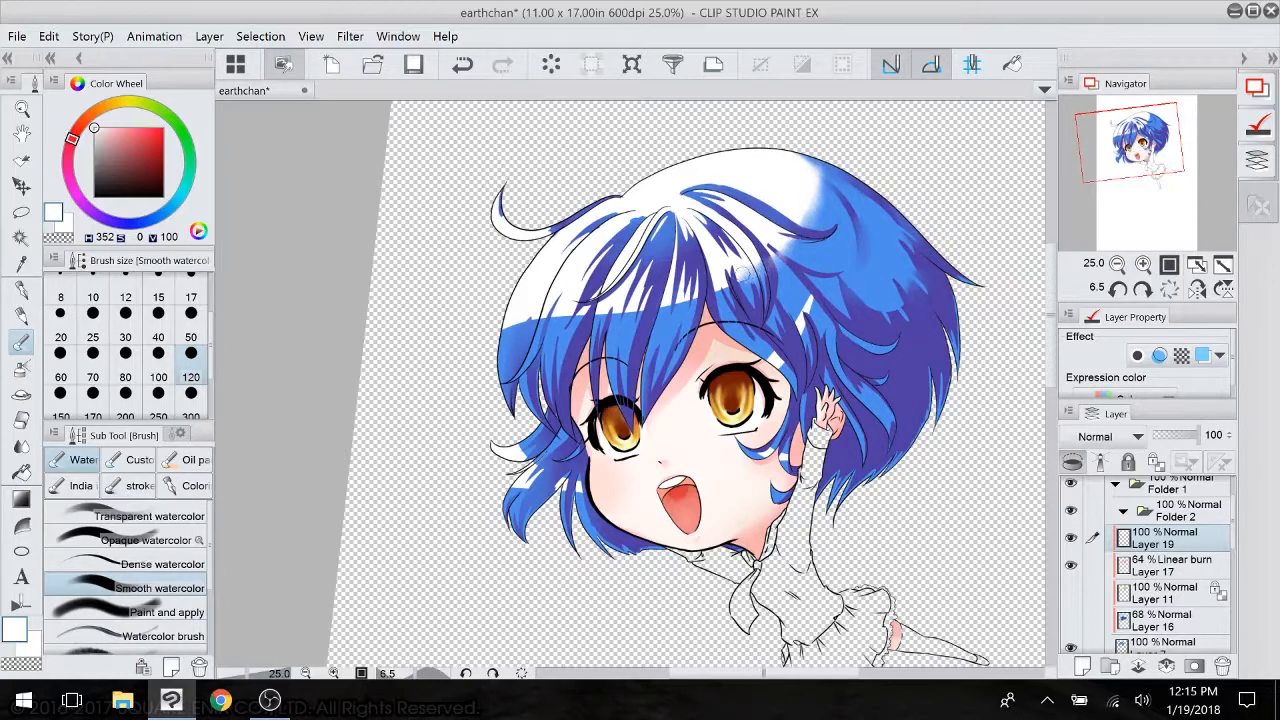
drag(684, 300, 506, 326)
click(193, 402)
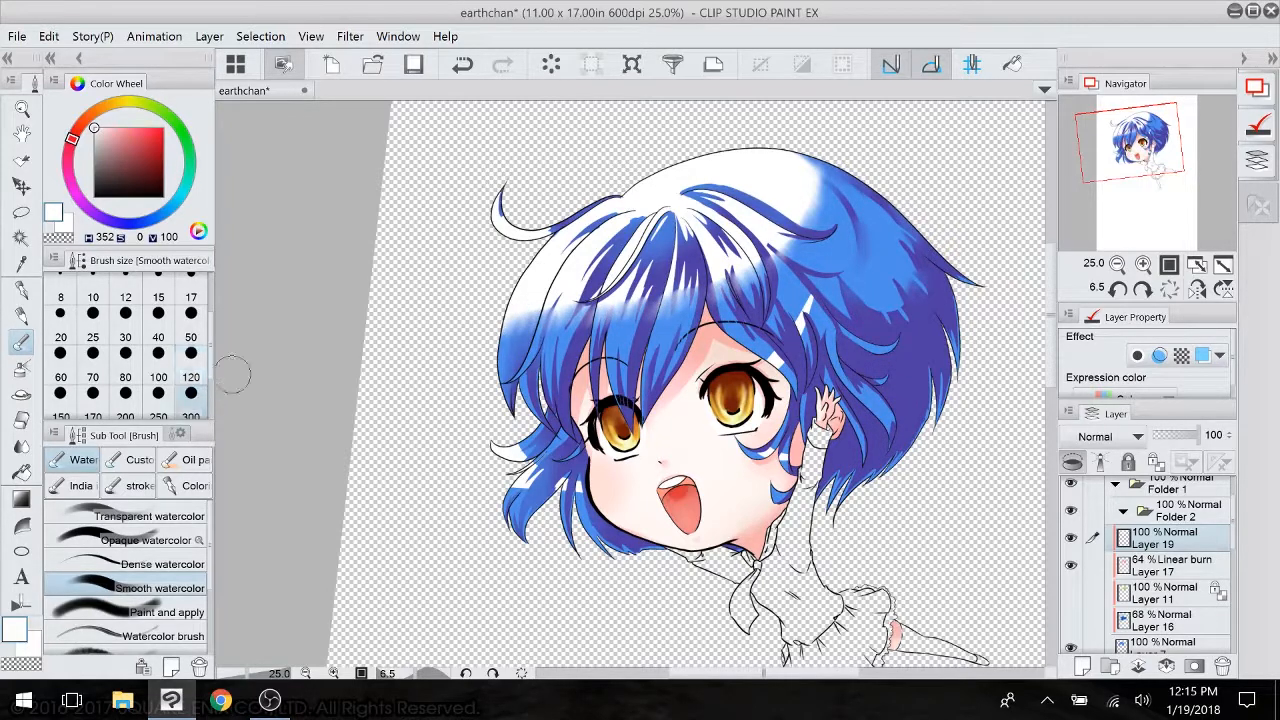
mouse_move(518, 329)
mouse_down()
mouse_move(530, 304)
mouse_move(738, 288)
mouse_move(769, 232)
mouse_move(782, 252)
mouse_move(806, 214)
mouse_move(808, 158)
mouse_move(812, 178)
mouse_move(820, 166)
mouse_up()
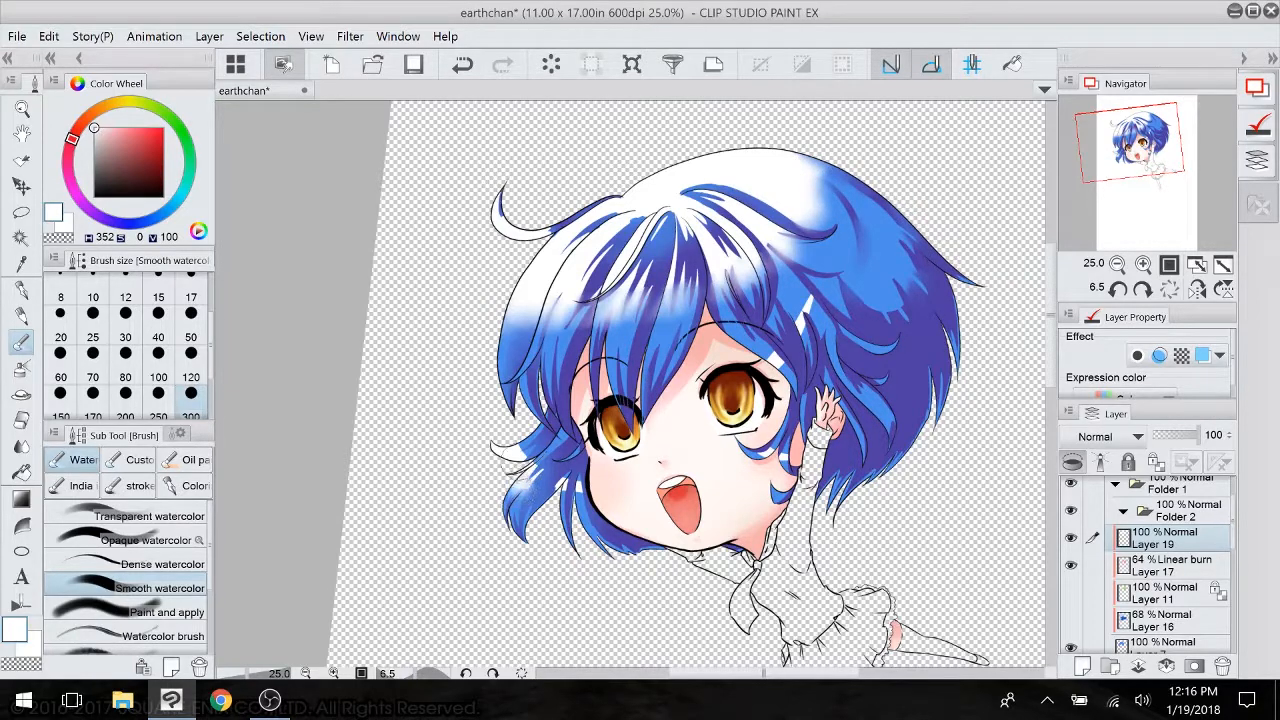
click(463, 64)
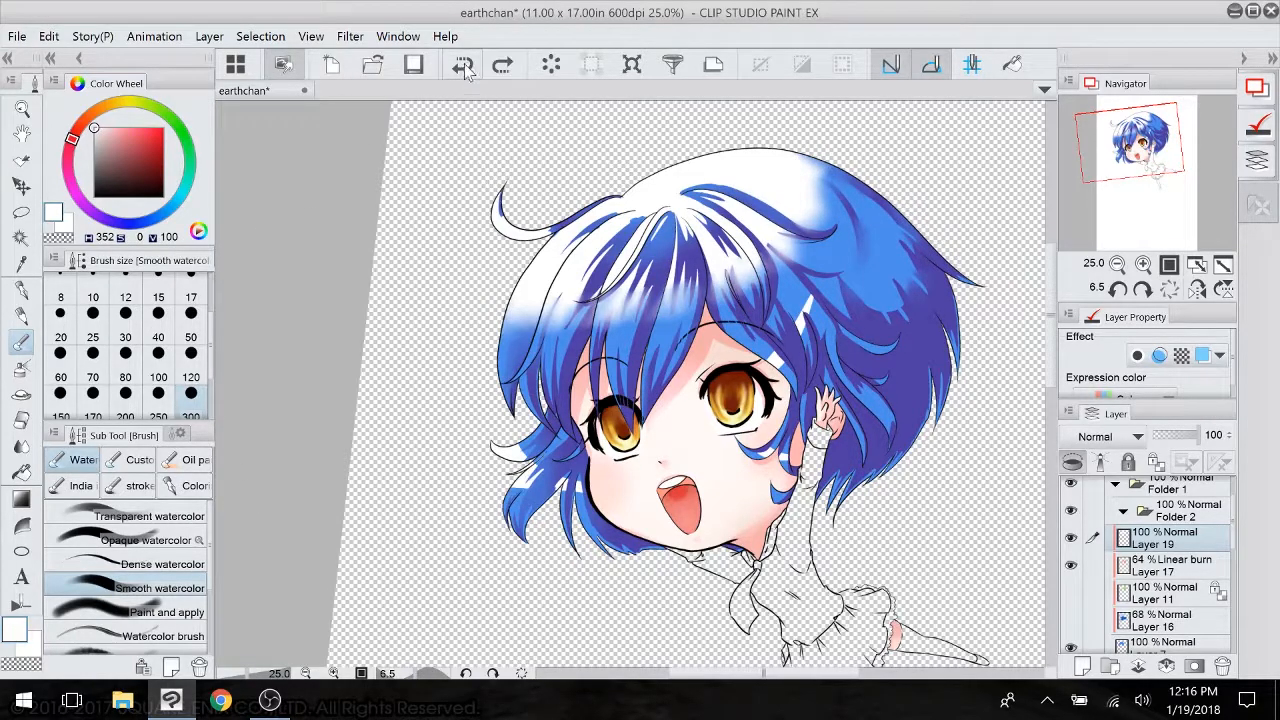
- Soften the white highlights on the side strands beside both cheeks with the Blend tool at size 80
click(31, 438)
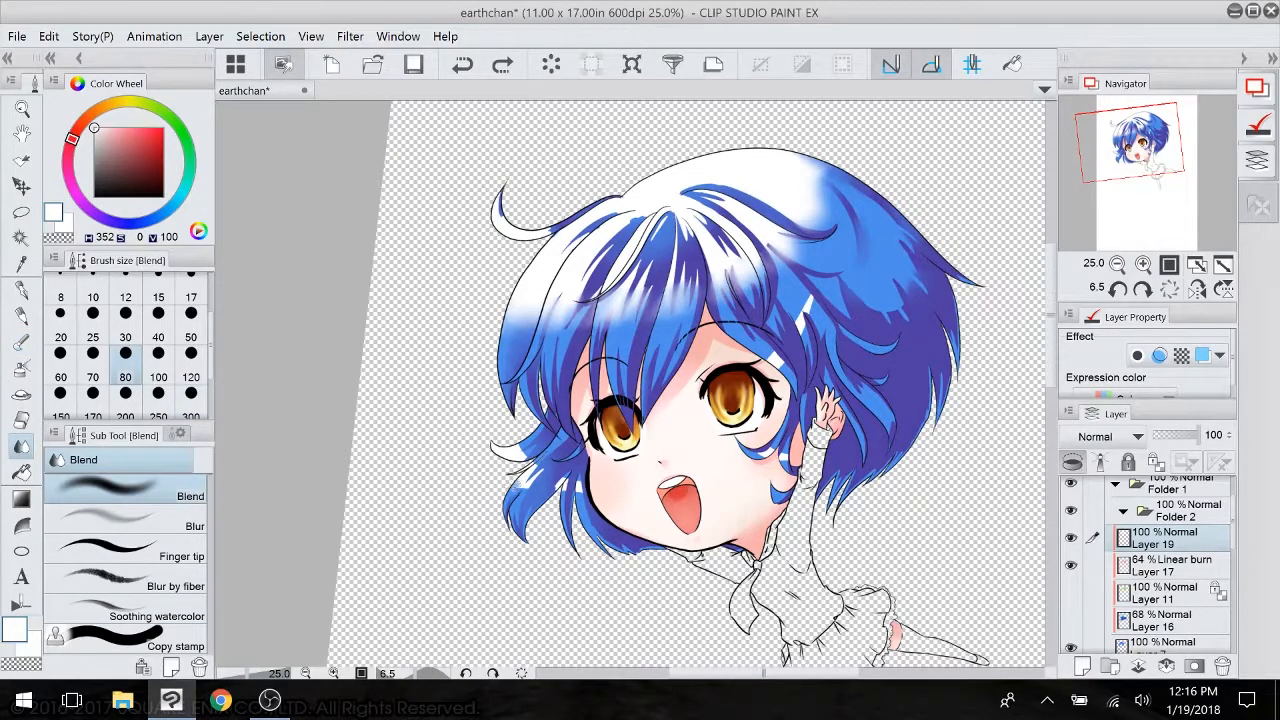
drag(516, 487, 523, 484)
mouse_move(564, 484)
mouse_down()
mouse_move(563, 502)
mouse_move(578, 497)
mouse_up()
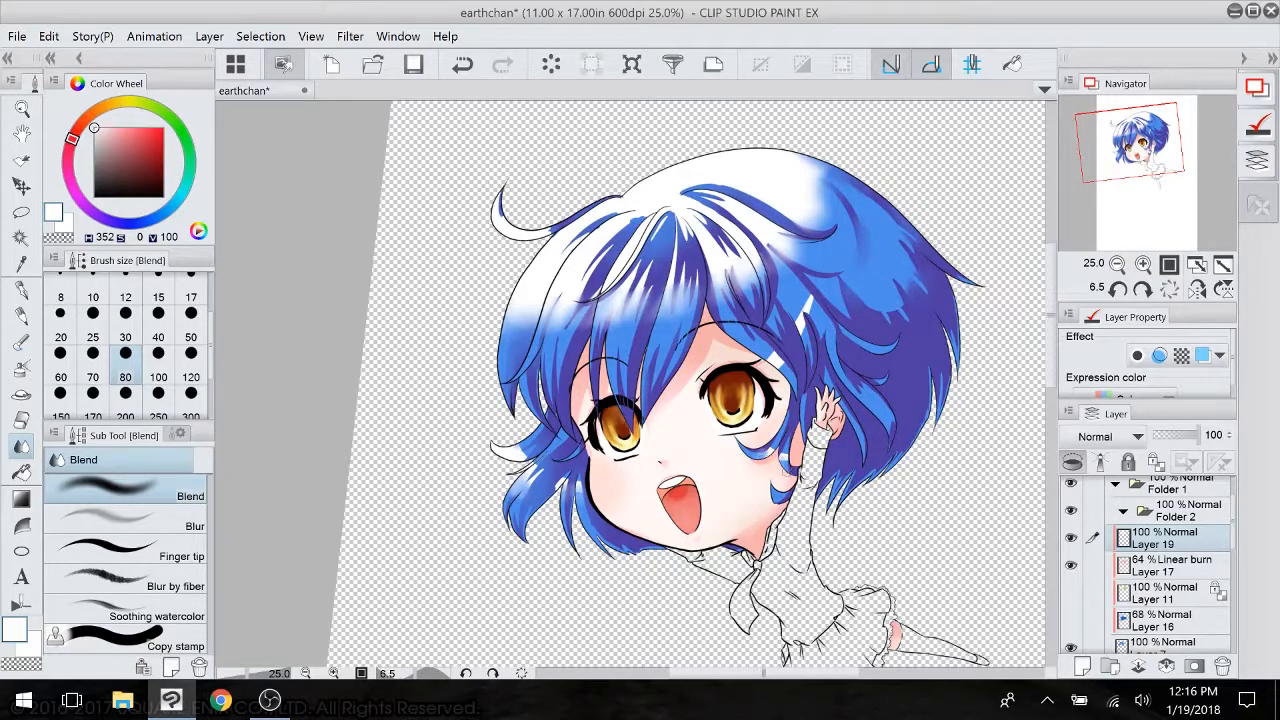
mouse_move(776, 359)
mouse_down()
mouse_move(788, 366)
mouse_move(818, 298)
mouse_up()
- Erase the white around the hair parting and the adjoining part of the crown with the Hard eraser at size 300
click(22, 420)
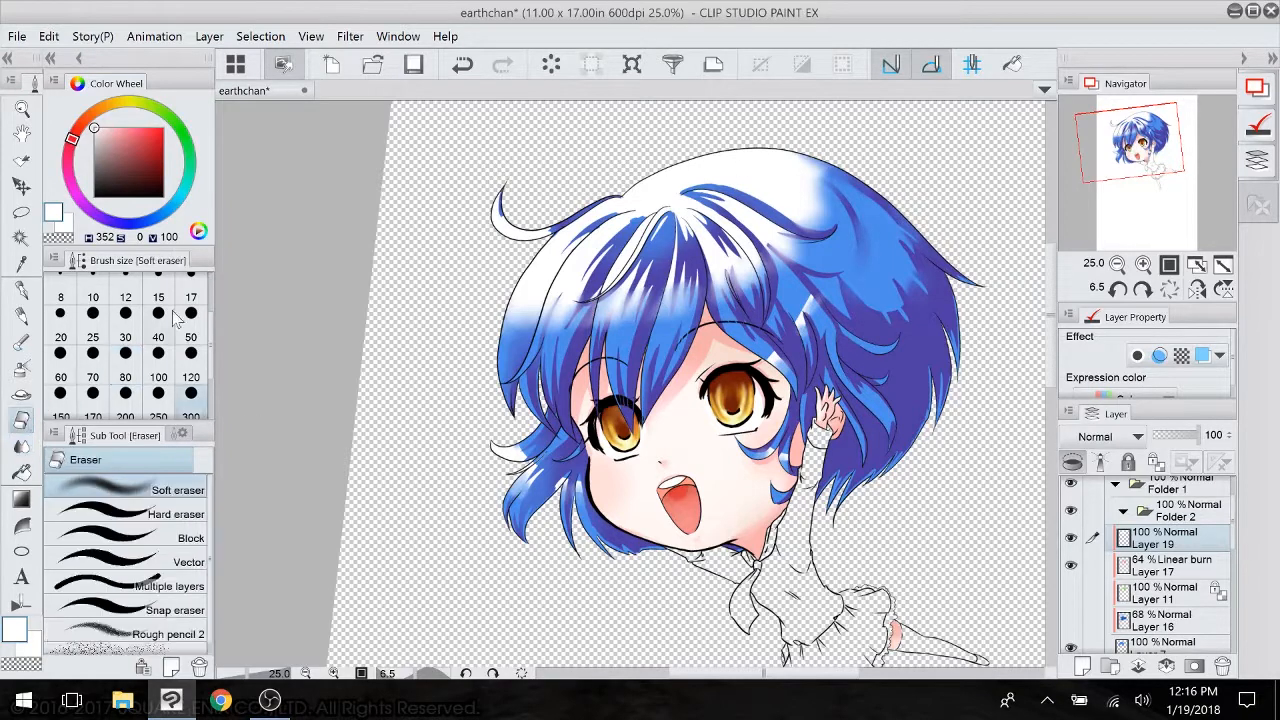
click(180, 515)
click(193, 370)
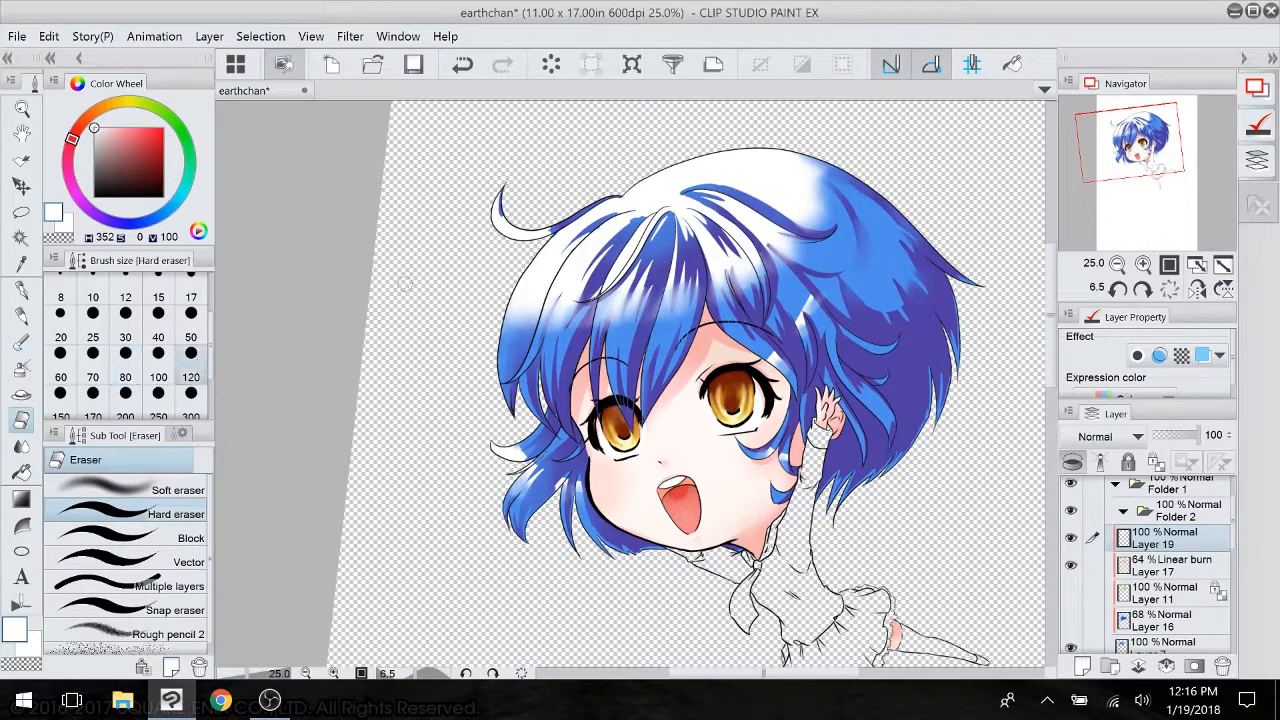
click(192, 402)
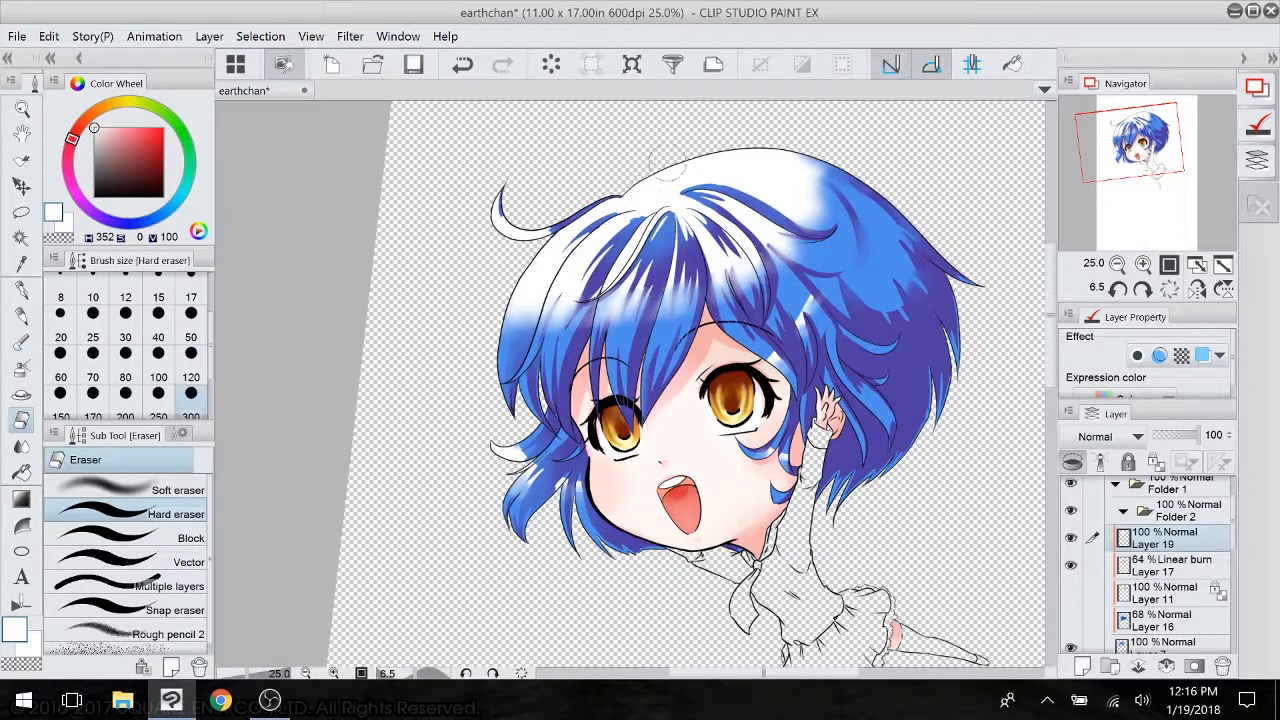
mouse_move(616, 207)
mouse_down()
mouse_move(670, 213)
mouse_move(680, 178)
mouse_move(668, 165)
mouse_move(683, 158)
mouse_up()
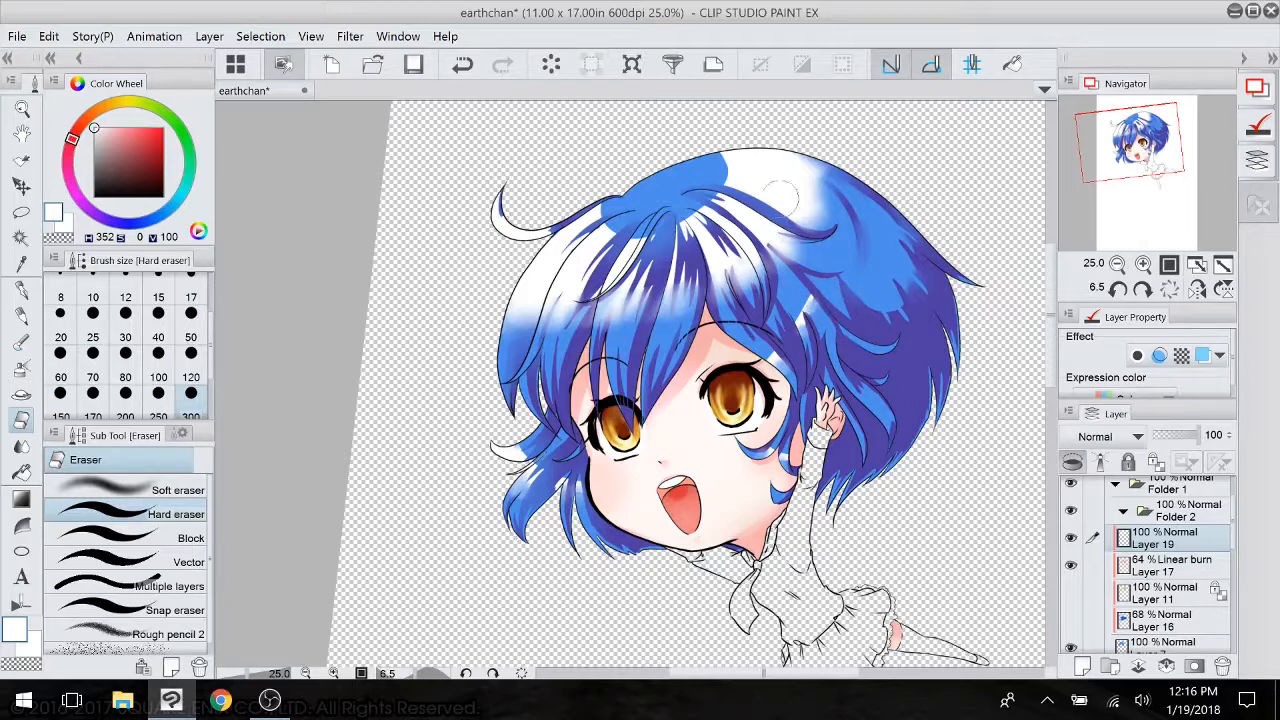
- Trim the white highlight in the outer strands of the bangs with the Hard eraser at size 120
click(193, 362)
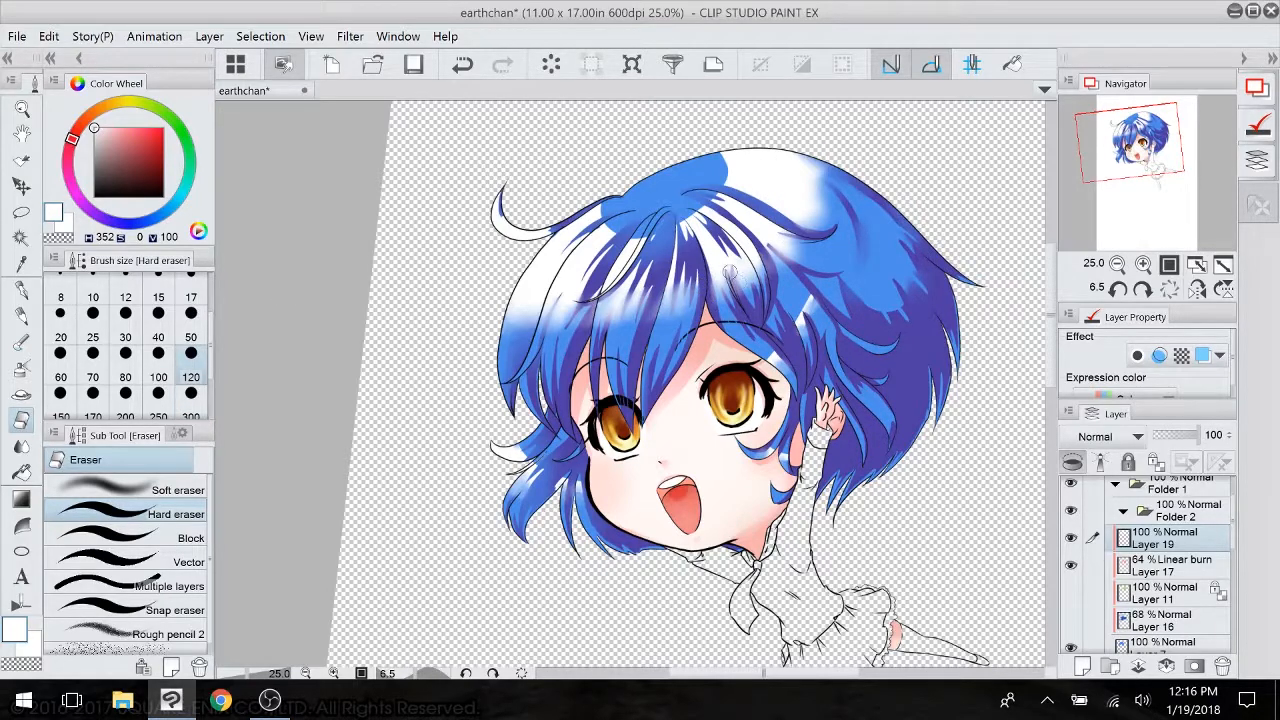
mouse_move(730, 270)
mouse_down()
mouse_move(732, 290)
mouse_move(768, 273)
mouse_up()
mouse_move(588, 322)
mouse_down()
mouse_move(594, 295)
mouse_move(584, 332)
mouse_up()
- Set Layer 19 to Overlay at 43% opacity and show the hidden colour pattern Layers 11 and 16
click(1110, 436)
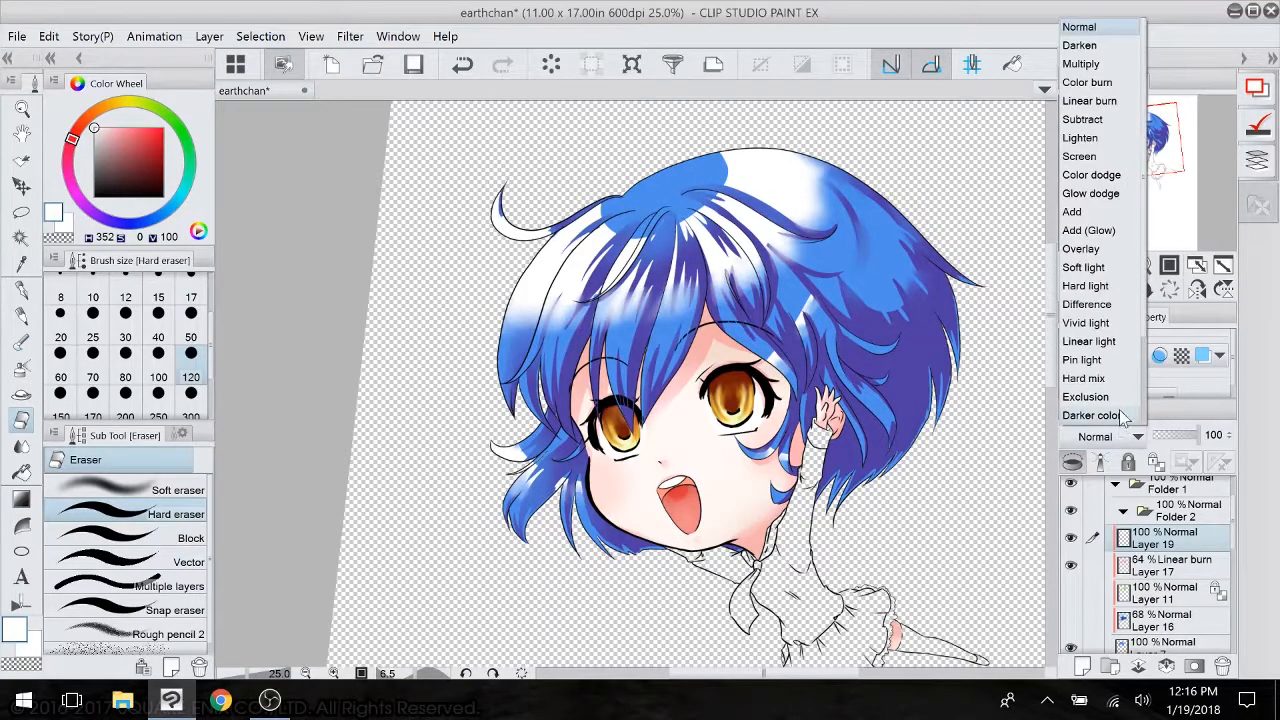
click(1108, 247)
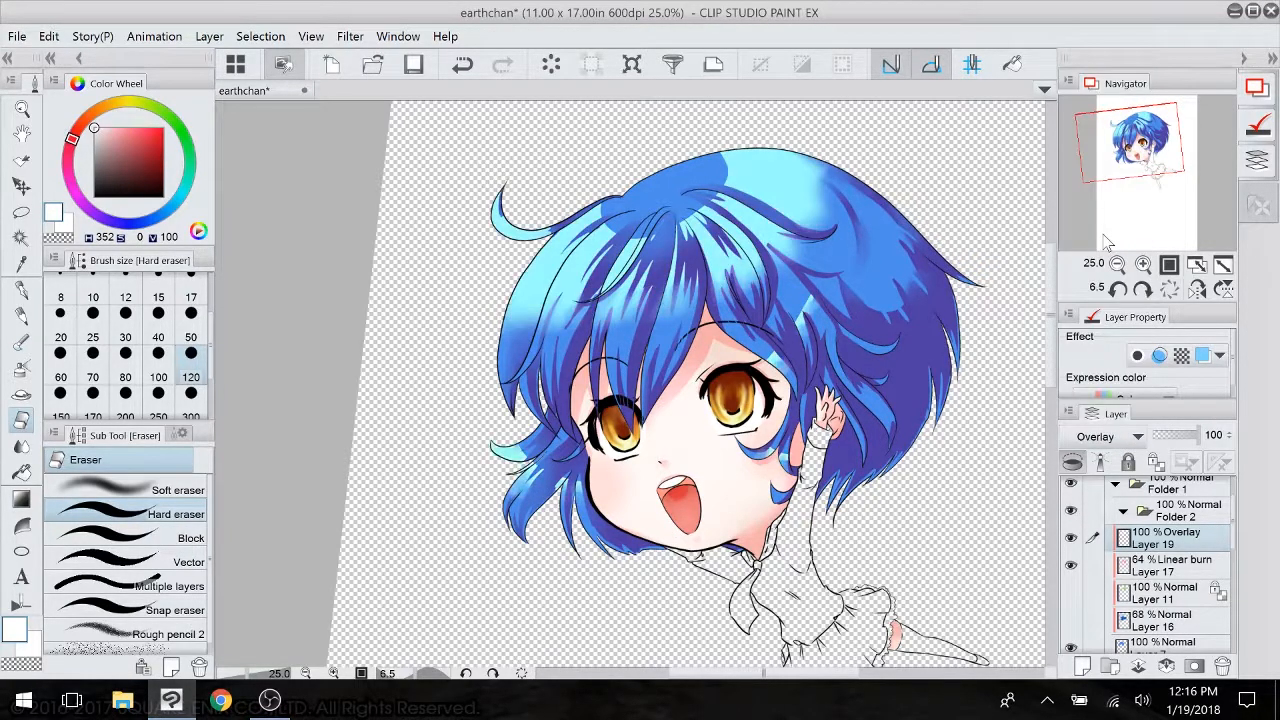
click(1188, 437)
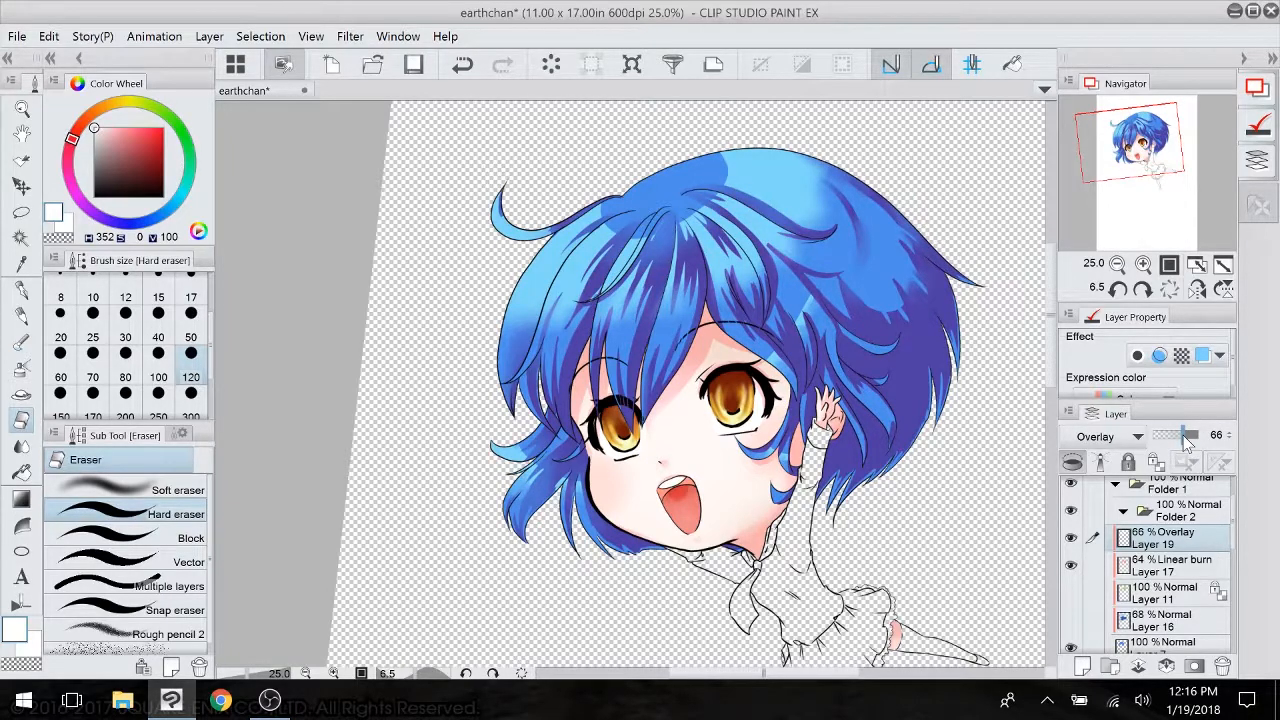
drag(1188, 444, 1179, 446)
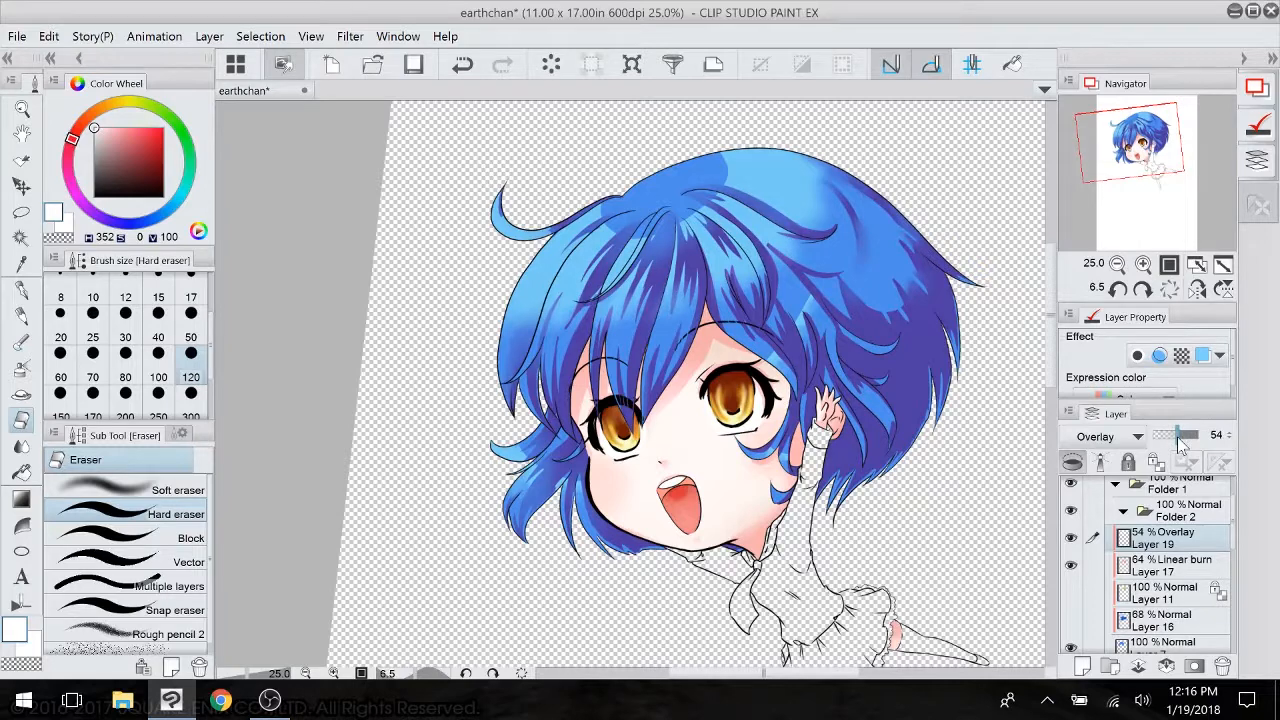
click(1071, 592)
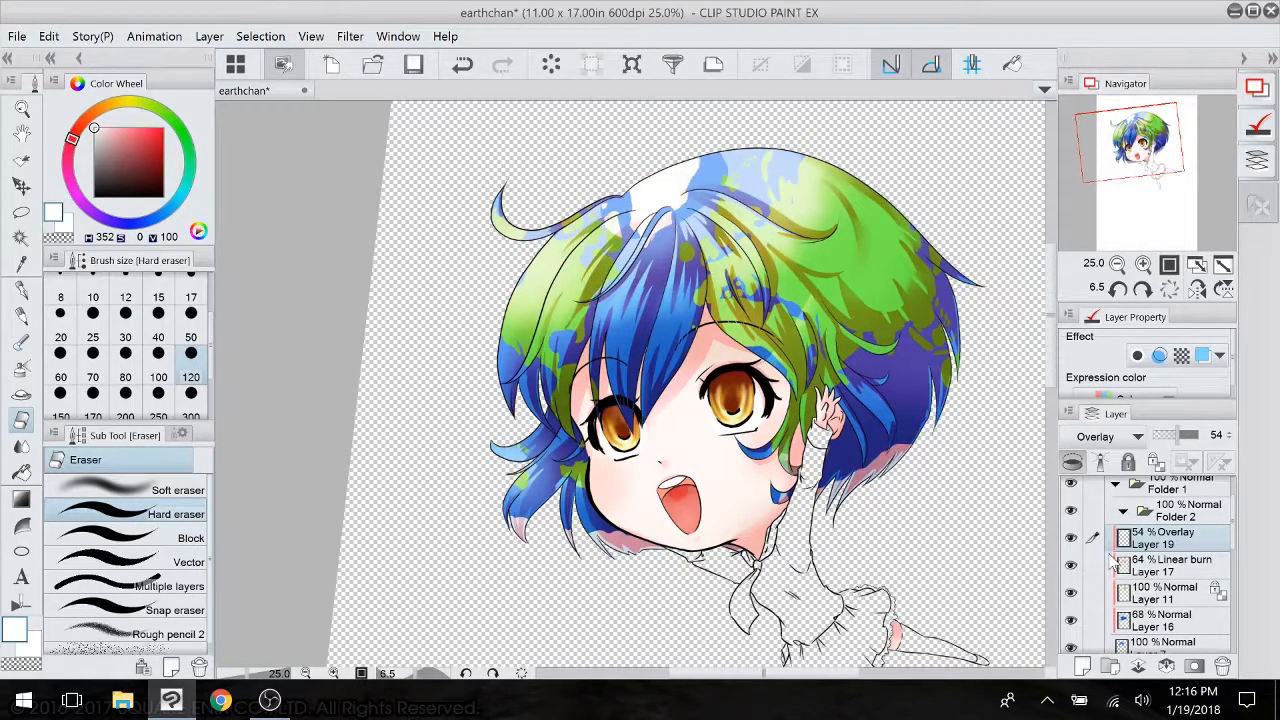
drag(1182, 437, 1179, 445)
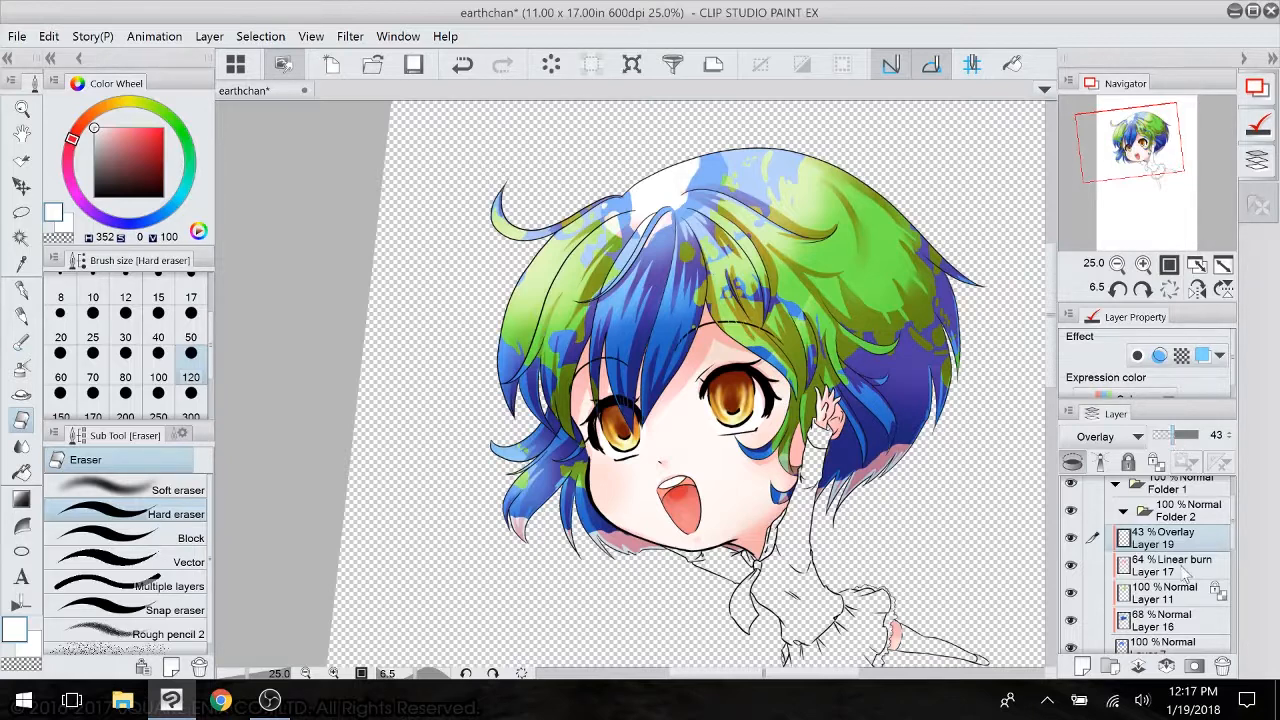
- Add a new clipped layer below the Overlay layer and paint a long pink strand behind the raised hand with the G-pen at size 120
click(1082, 666)
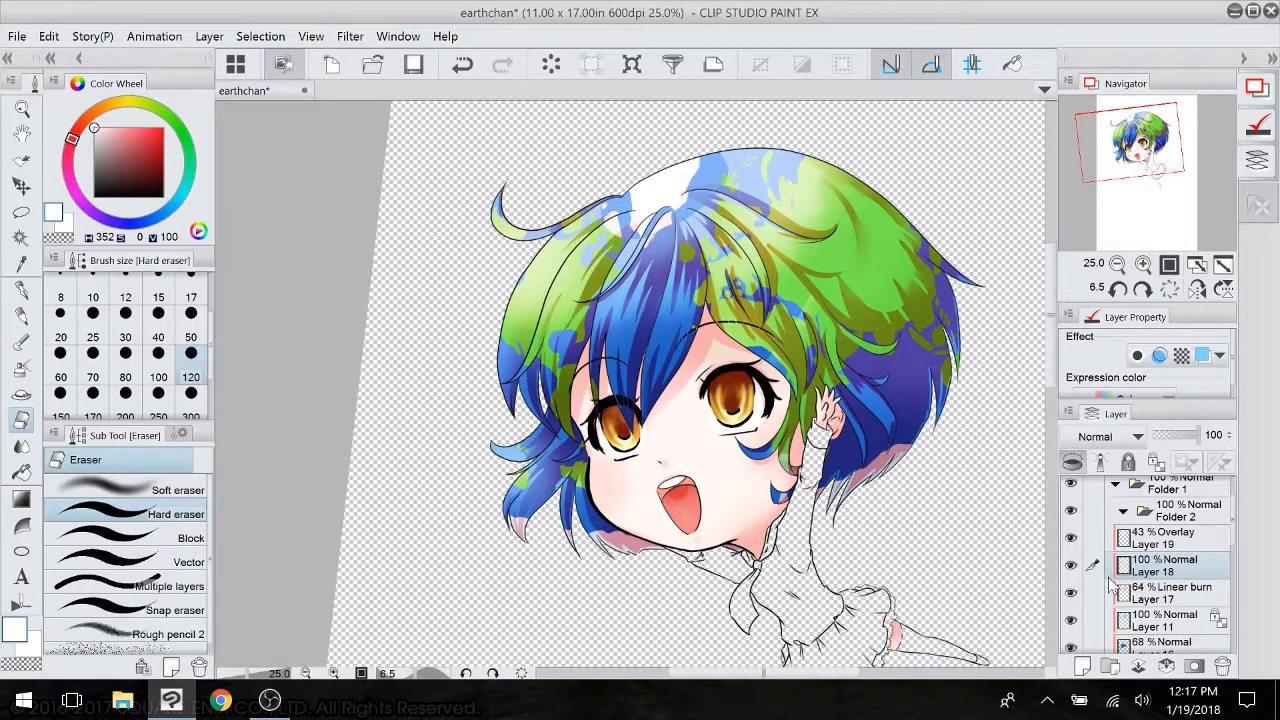
click(24, 289)
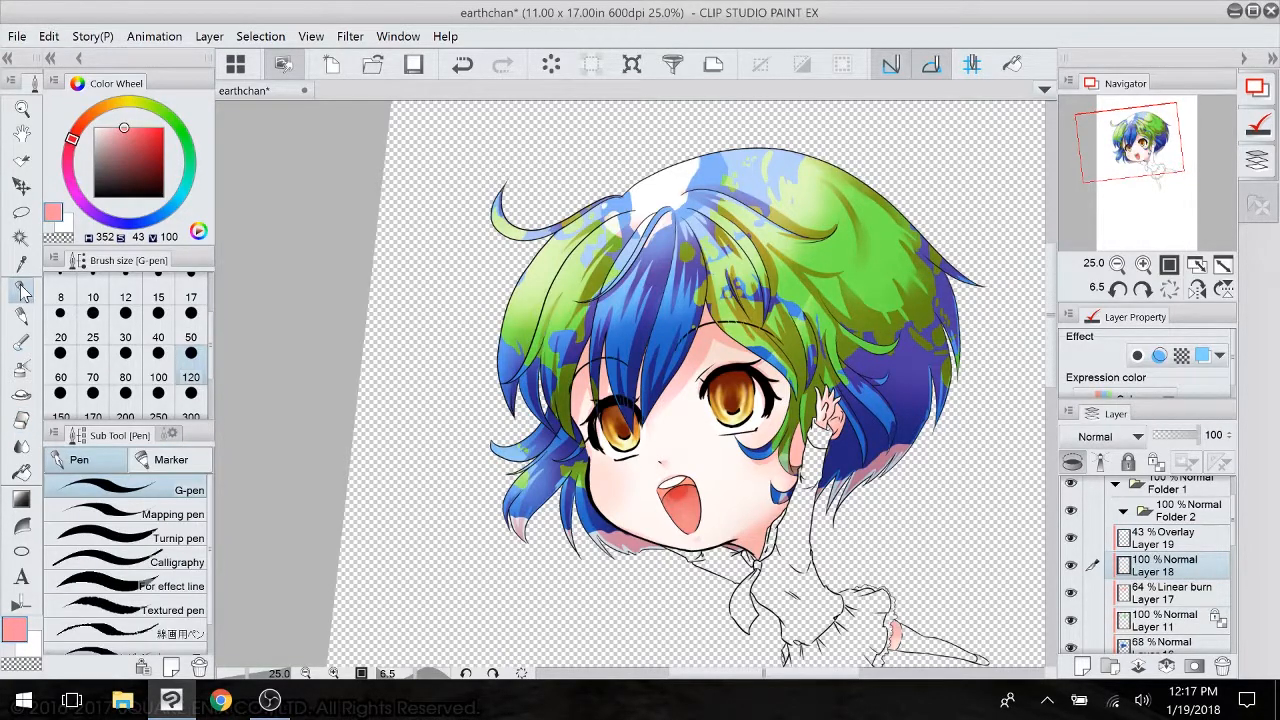
scroll(895, 472, up, 3)
drag(895, 472, 790, 518)
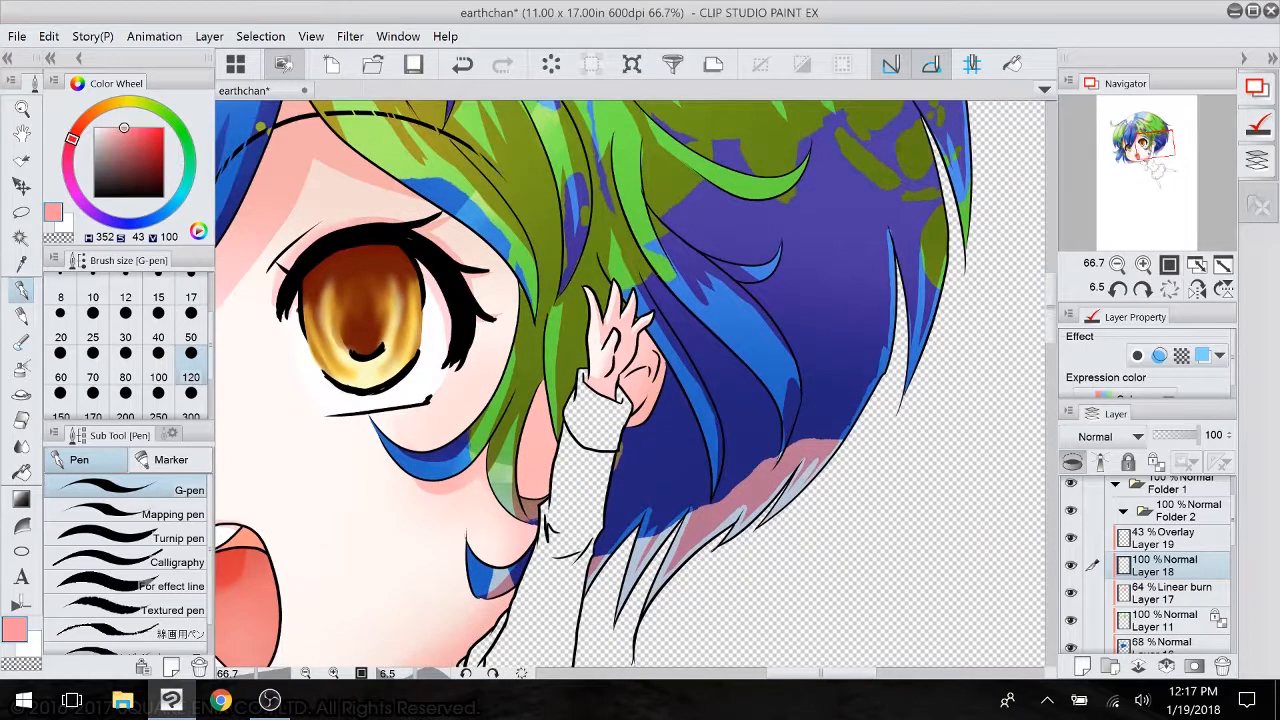
mouse_move(632, 246)
mouse_down()
mouse_move(750, 424)
mouse_move(765, 455)
mouse_up()
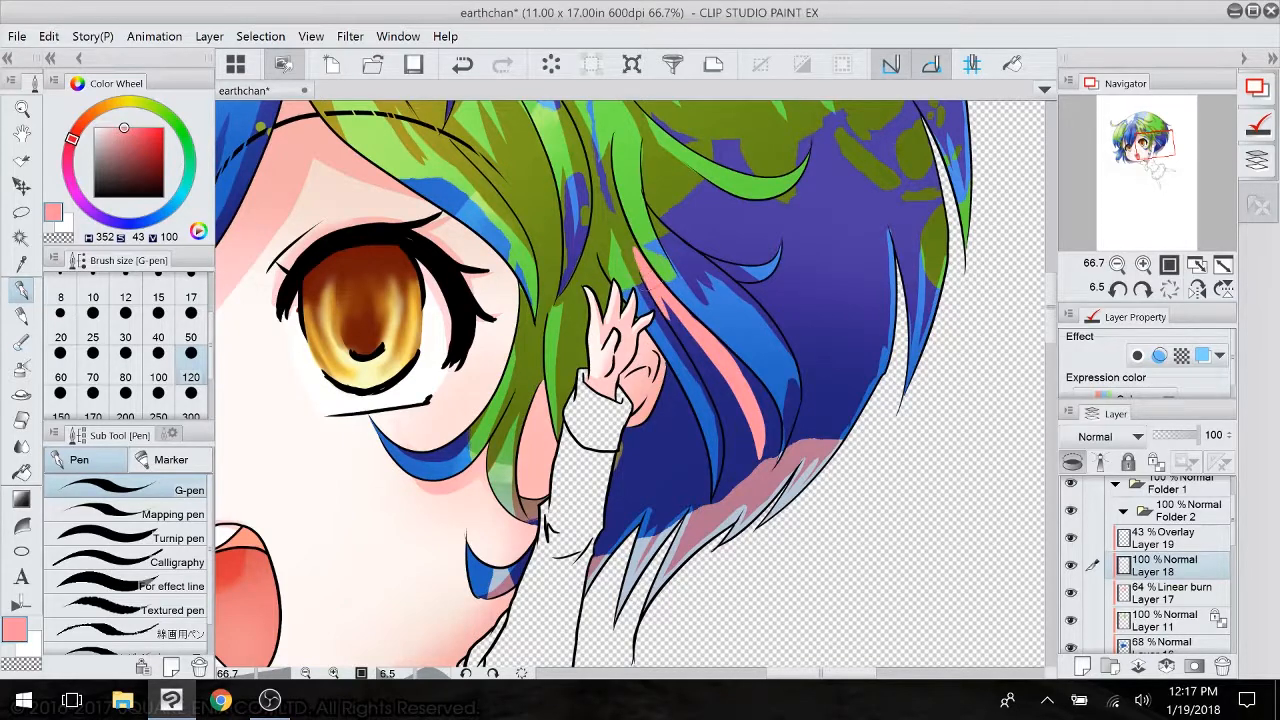
- Paint more short pink strands around the raised hand's fingers and wrist and in the dark blue hair below it
drag(655, 342, 687, 470)
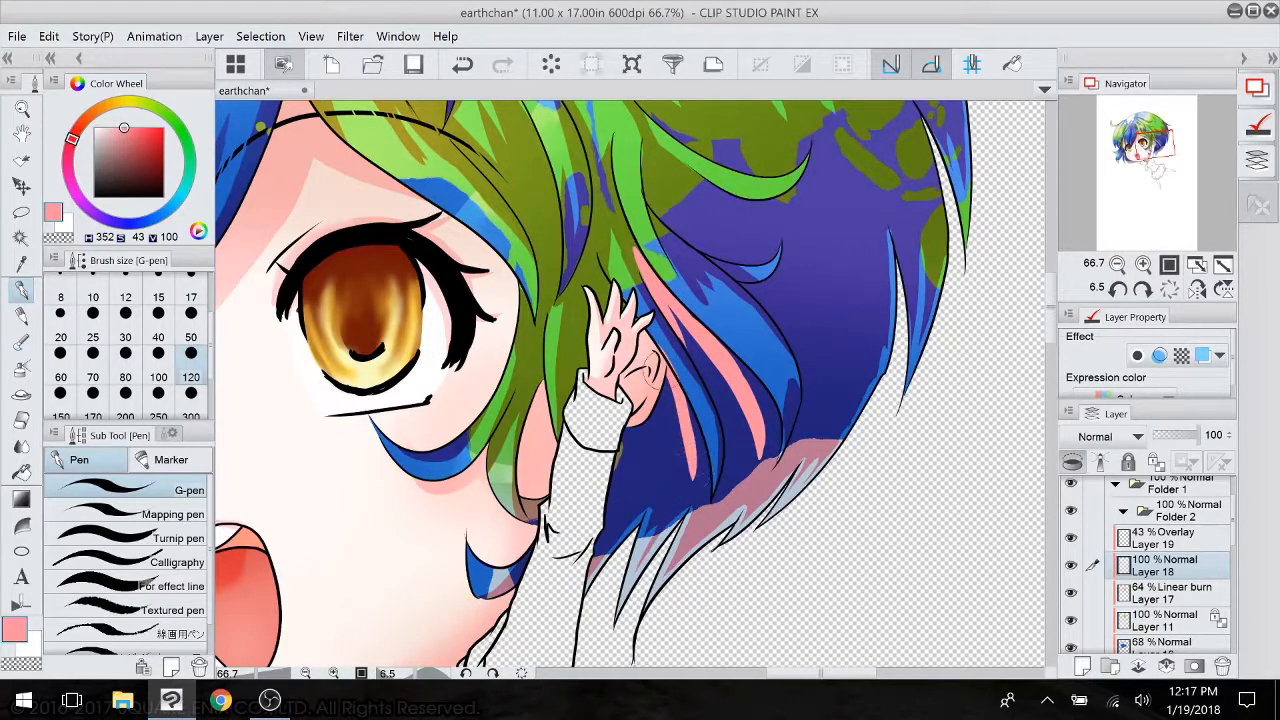
mouse_move(660, 360)
mouse_down()
mouse_move(657, 430)
mouse_move(625, 440)
mouse_up()
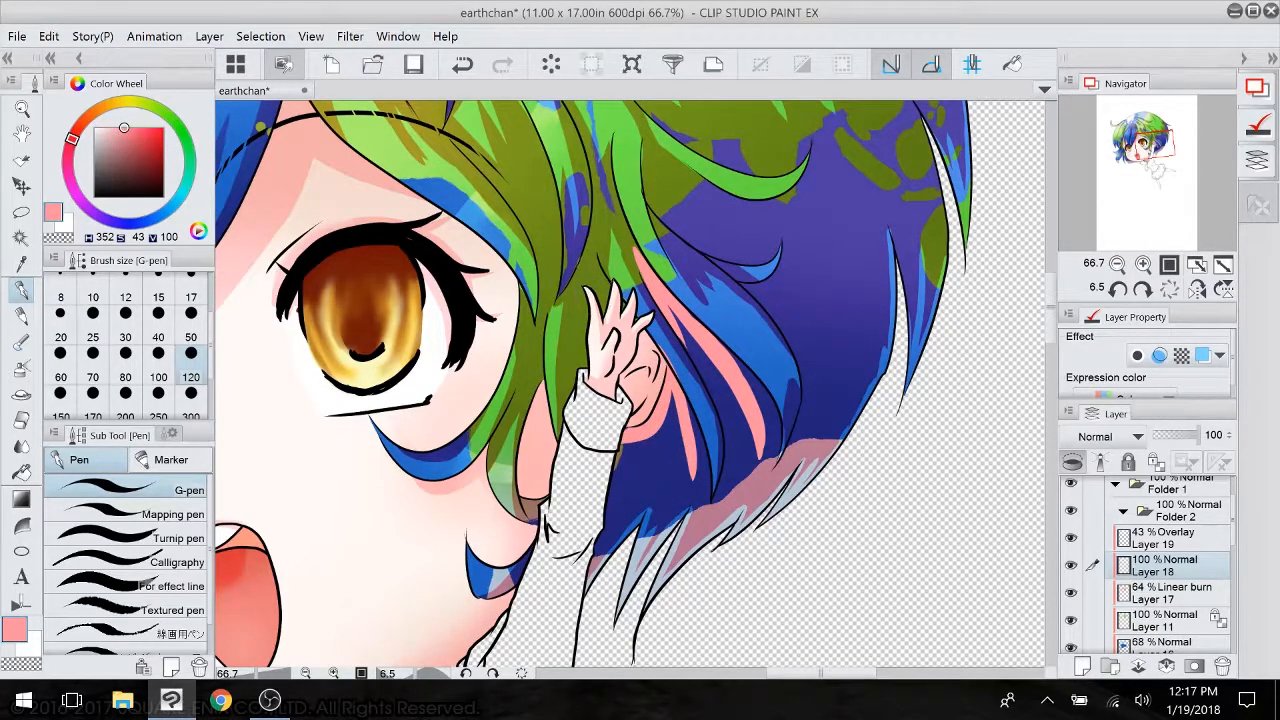
drag(596, 265, 601, 300)
drag(625, 446, 610, 502)
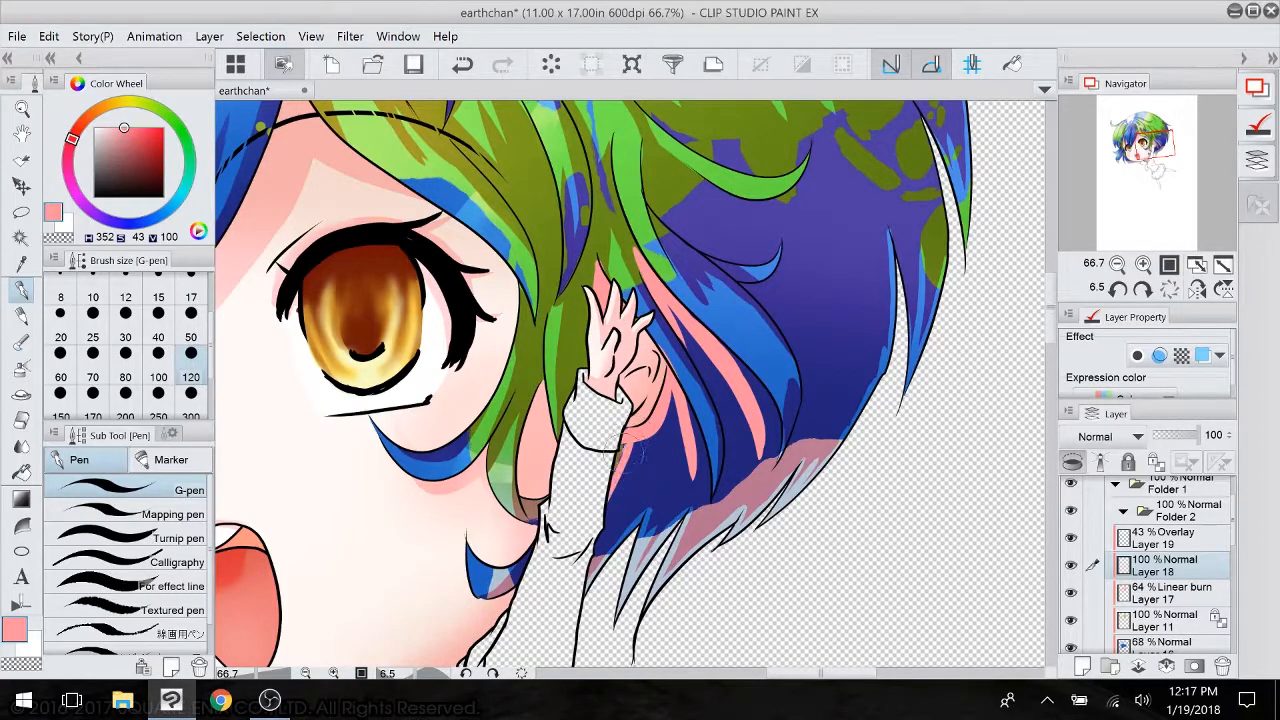
drag(650, 378, 668, 470)
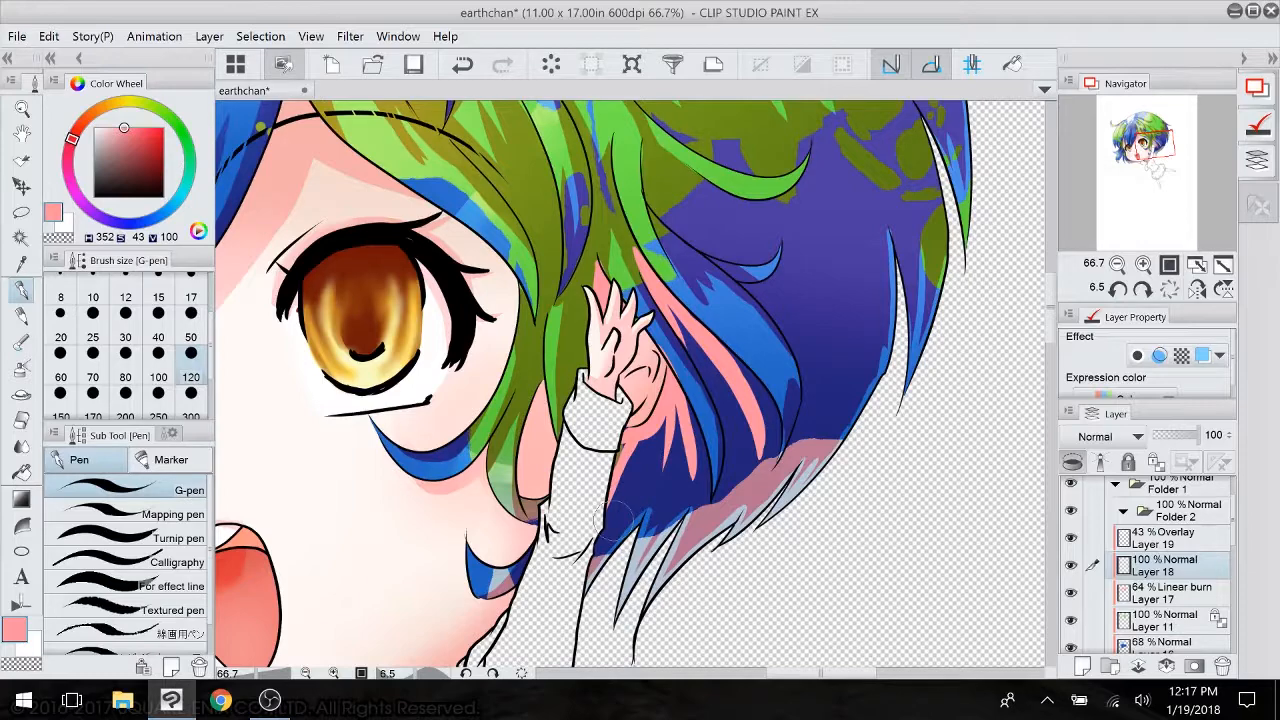
- Paint pink strokes beneath the green curl and the small blue curl behind the raised hand
drag(612, 519, 432, 456)
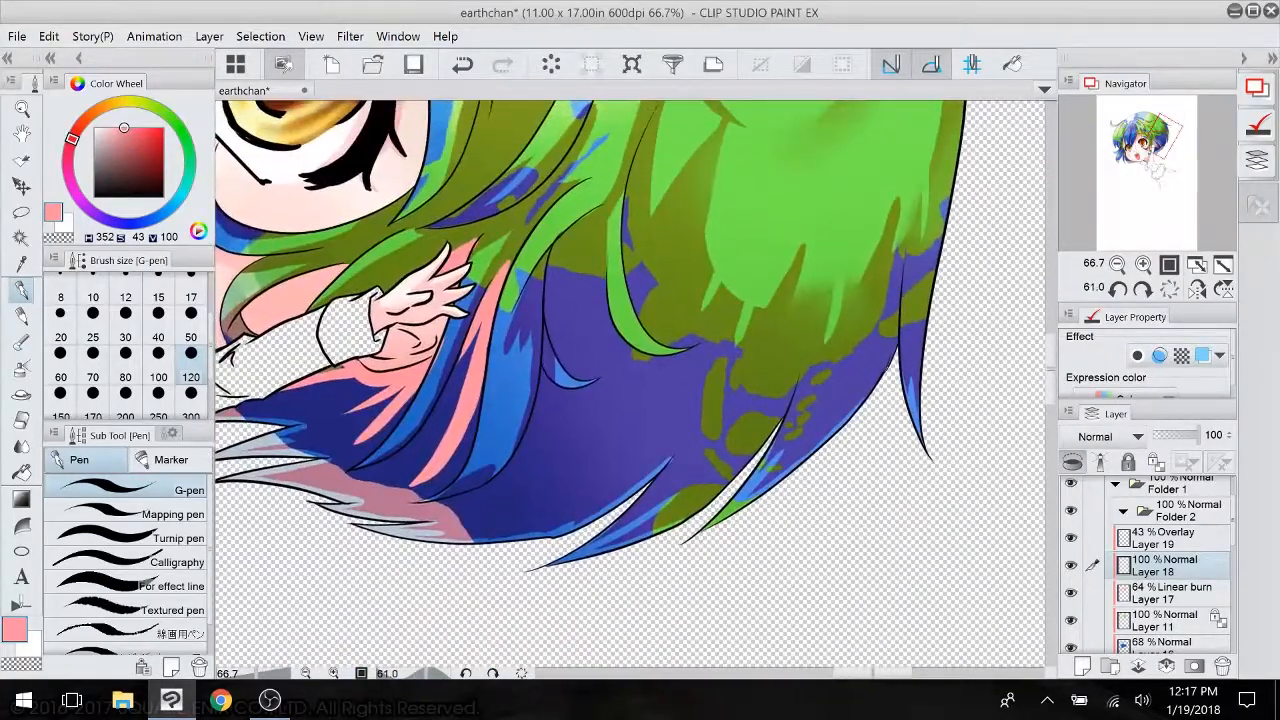
mouse_move(600, 234)
mouse_down()
mouse_move(607, 314)
mouse_move(645, 368)
mouse_move(618, 374)
mouse_up()
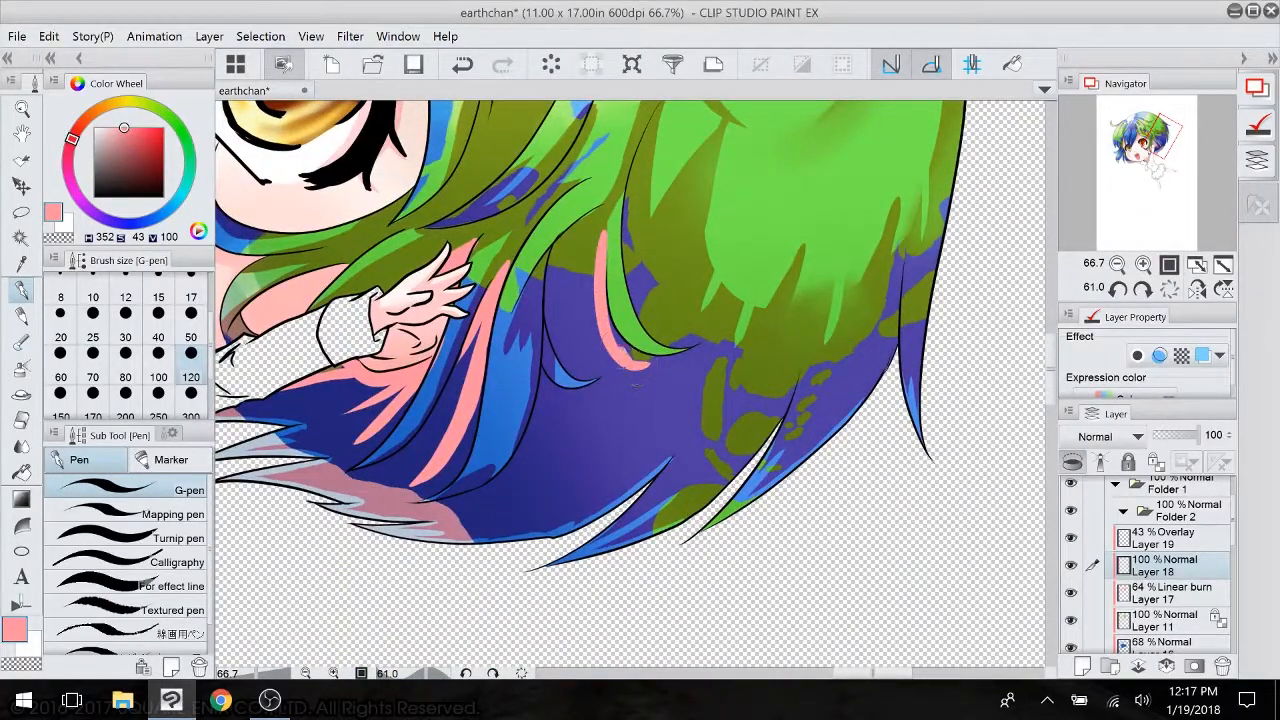
mouse_move(590, 310)
mouse_down()
mouse_move(622, 348)
mouse_move(604, 206)
mouse_up()
drag(543, 364, 571, 408)
mouse_move(526, 351)
mouse_down()
mouse_move(520, 308)
mouse_move(564, 400)
mouse_up()
drag(600, 300, 900, 350)
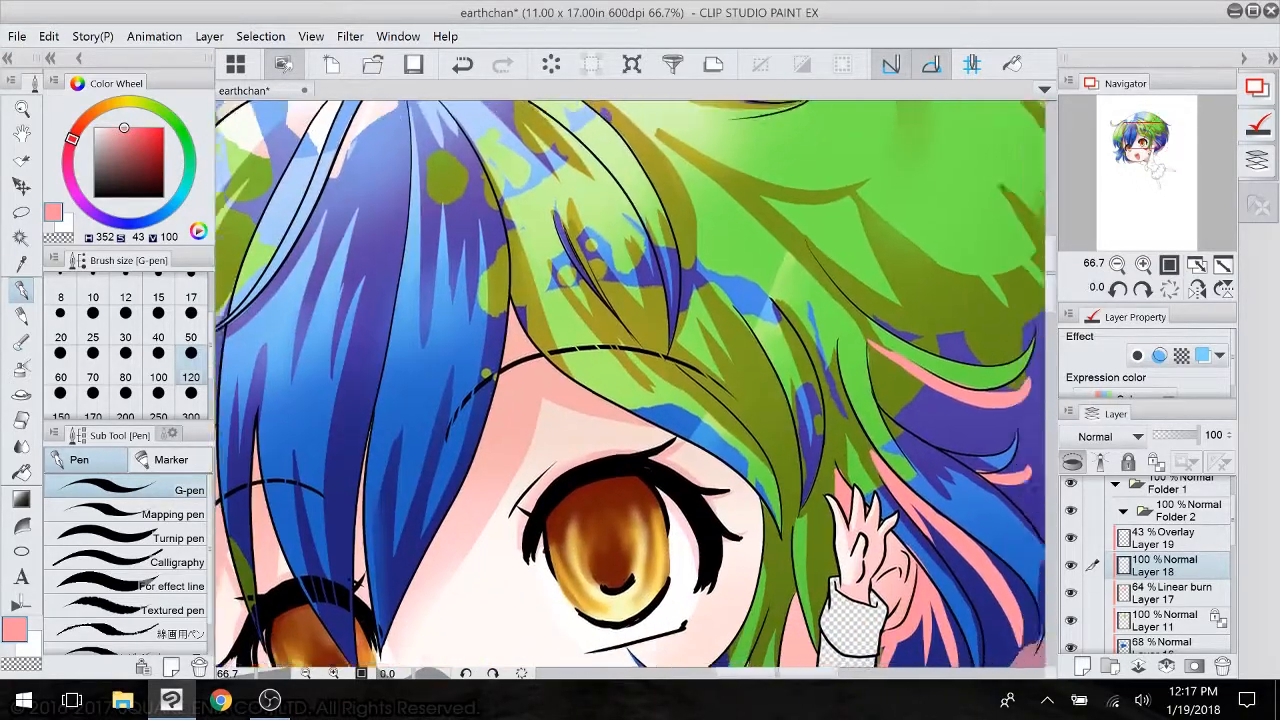
- Paint pink strands in the green and blue fringe above the eye and down the locks beside the raised hand
drag(650, 320, 604, 360)
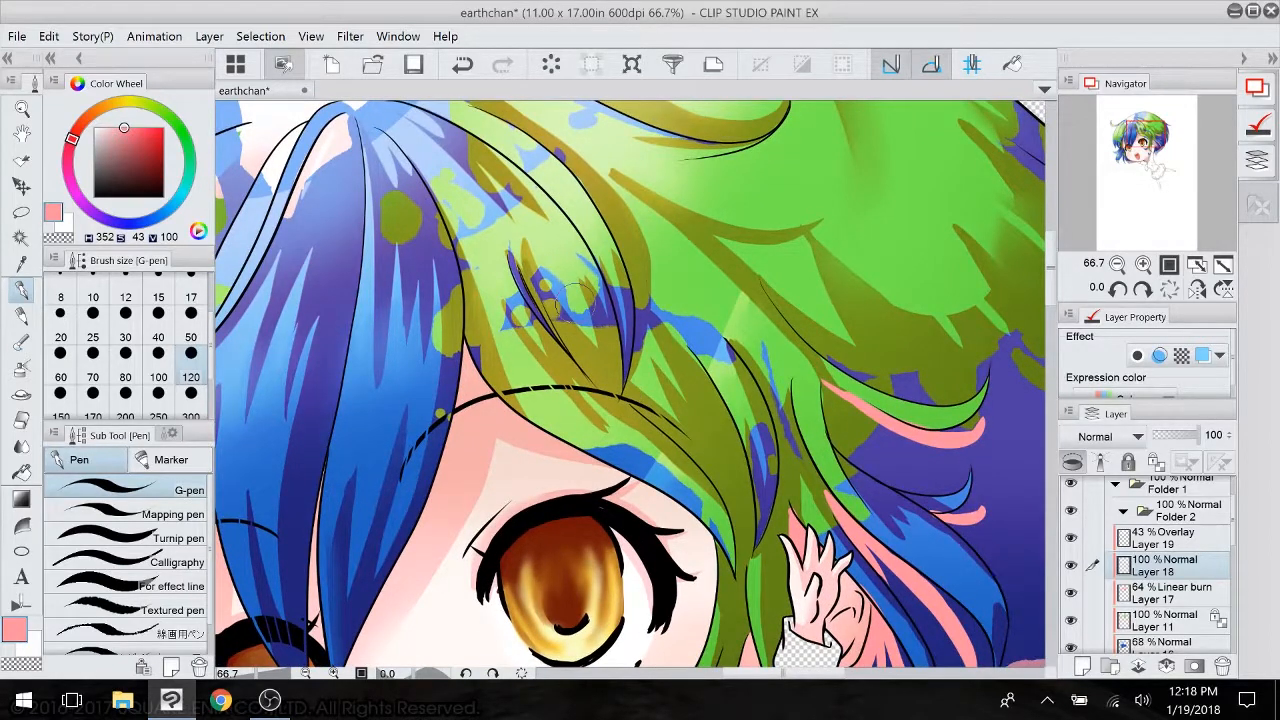
mouse_move(638, 312)
mouse_down()
mouse_move(630, 370)
mouse_move(738, 526)
mouse_up()
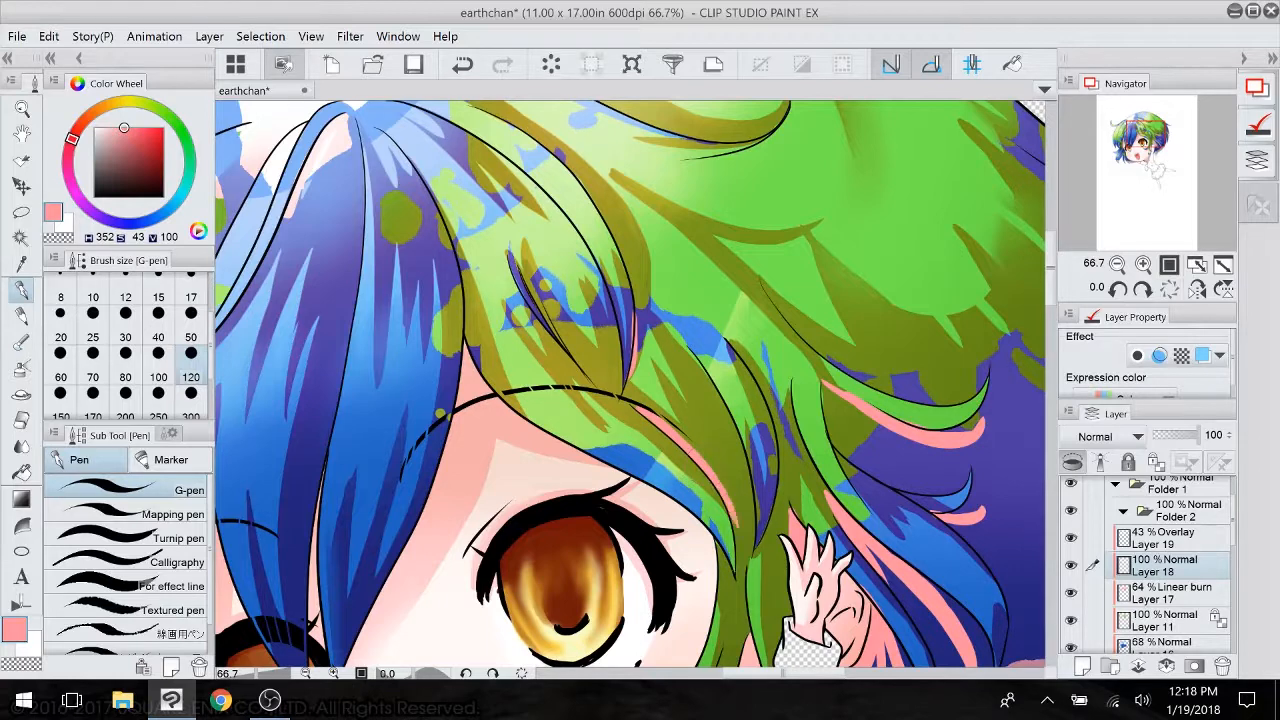
drag(698, 364, 745, 498)
drag(742, 428, 749, 546)
mouse_move(724, 474)
mouse_down()
mouse_move(744, 554)
mouse_move(740, 514)
mouse_up()
drag(788, 446, 768, 538)
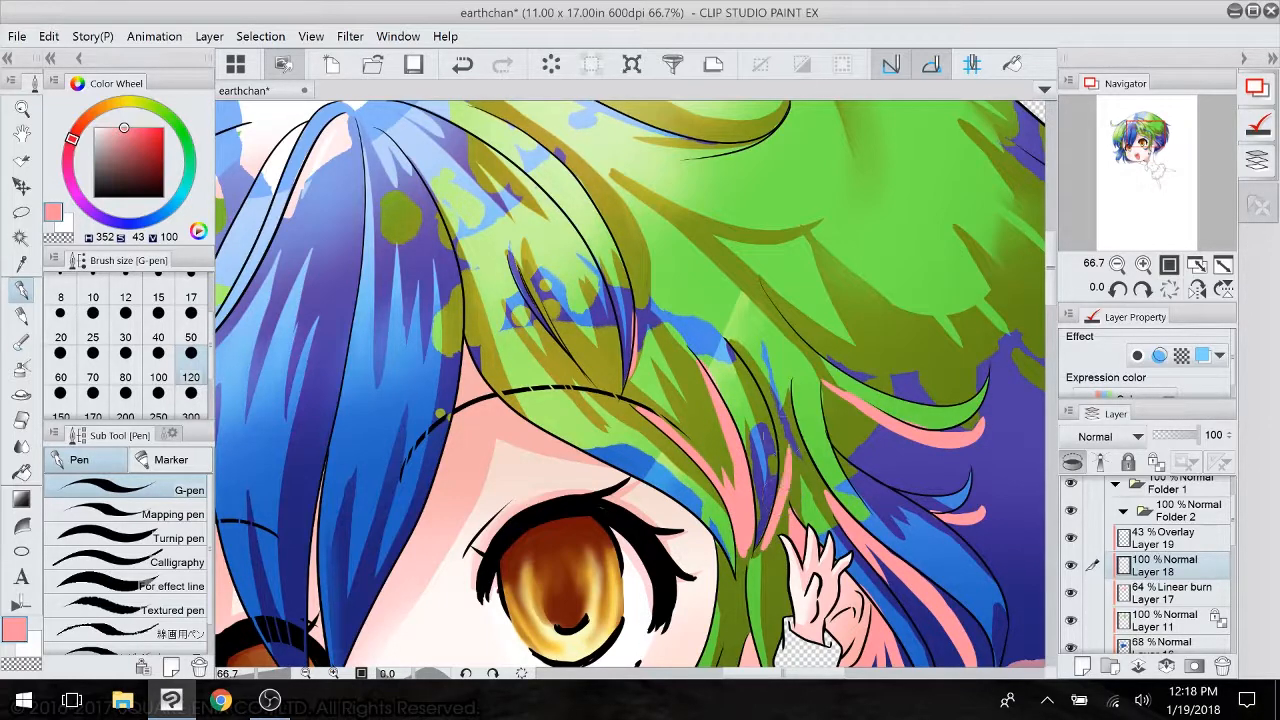
drag(784, 424, 770, 496)
drag(792, 498, 775, 539)
- Paint pink strokes along the edges of the green and blue side locks on the far side of the face
mouse_move(620, 500)
mouse_down()
mouse_move(606, 373)
mouse_move(934, 252)
mouse_move(971, 136)
mouse_up()
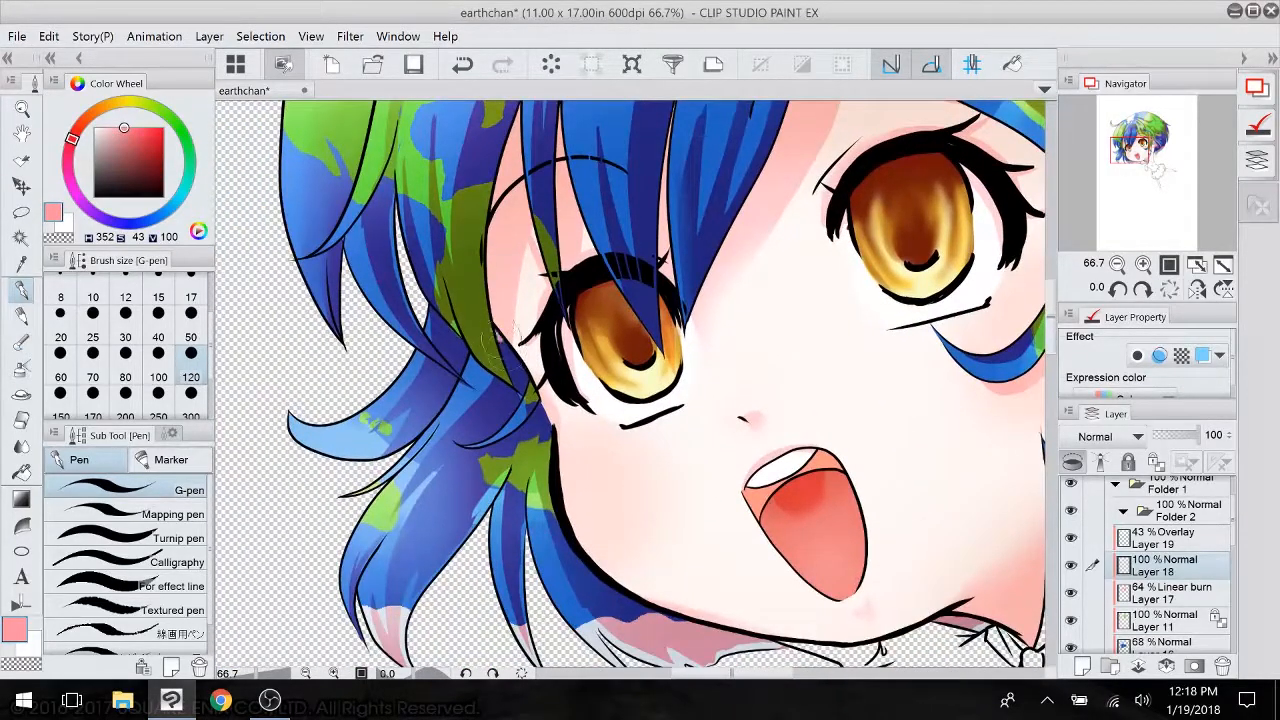
mouse_move(504, 344)
mouse_down()
mouse_move(530, 371)
mouse_move(514, 395)
mouse_move(543, 403)
mouse_move(552, 462)
mouse_up()
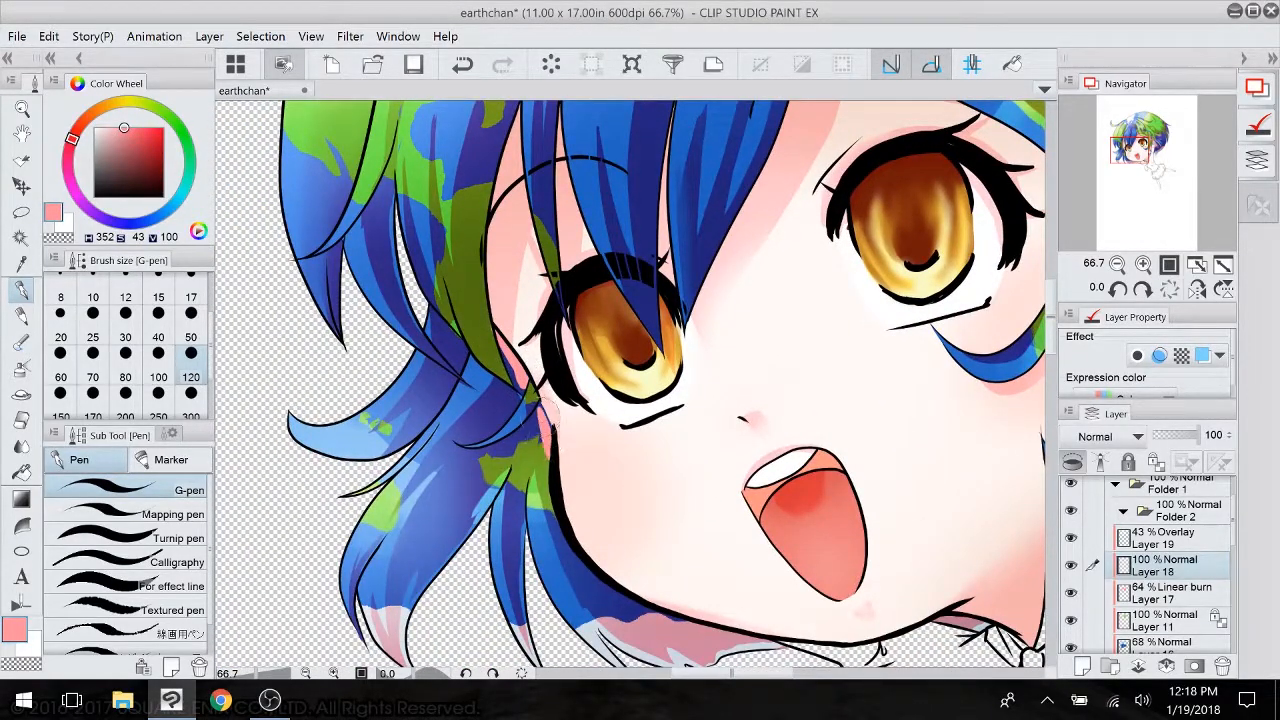
drag(541, 410, 550, 466)
mouse_move(633, 456)
mouse_down()
mouse_move(573, 446)
mouse_move(573, 393)
mouse_up()
mouse_move(373, 249)
mouse_down()
mouse_move(404, 280)
mouse_move(403, 303)
mouse_up()
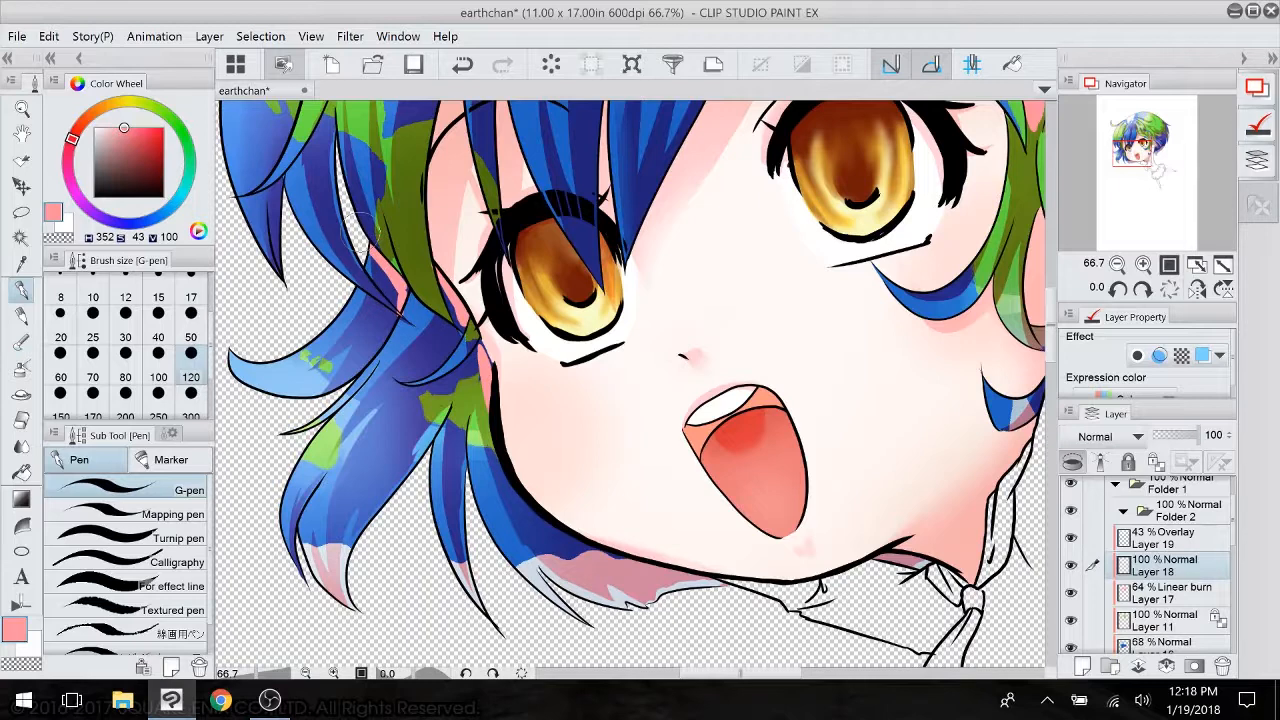
scroll(836, 428, down, 4)
drag(836, 428, 725, 480)
scroll(866, 483, up, 2)
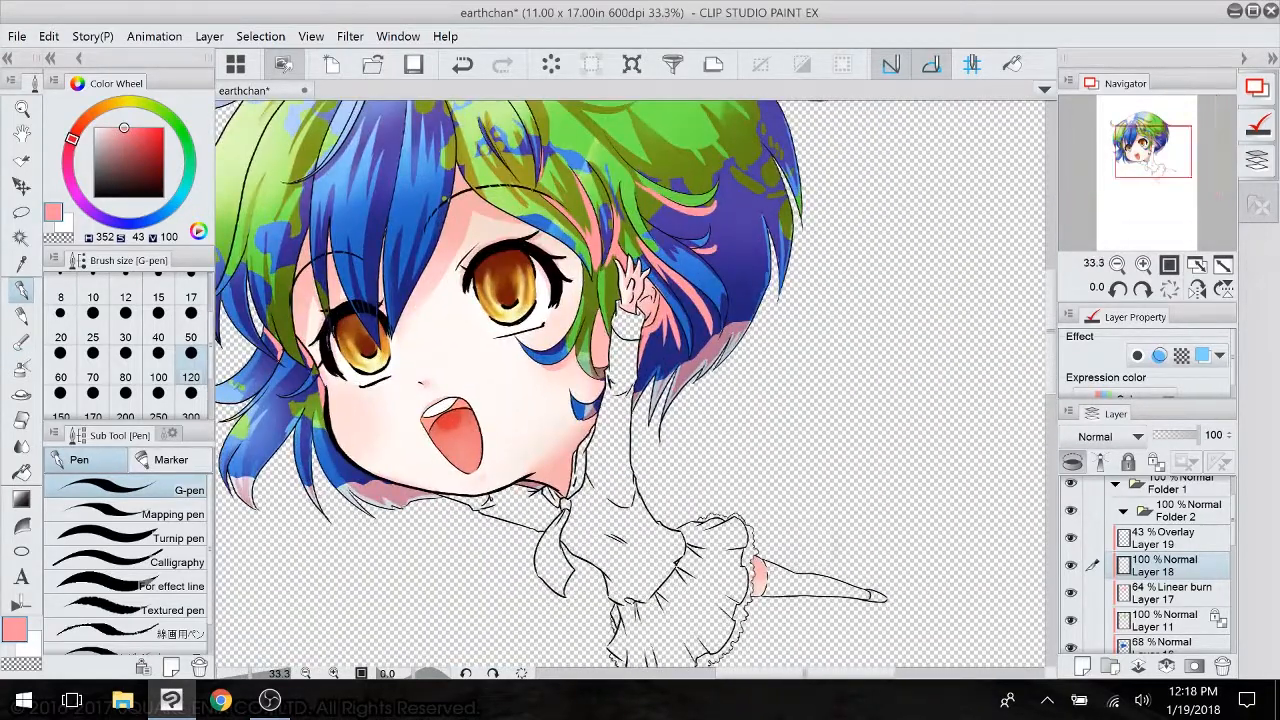
- Recolour the painted strands light blue and set Layer 18 to Linear burn at 51% opacity
drag(136, 222, 153, 218)
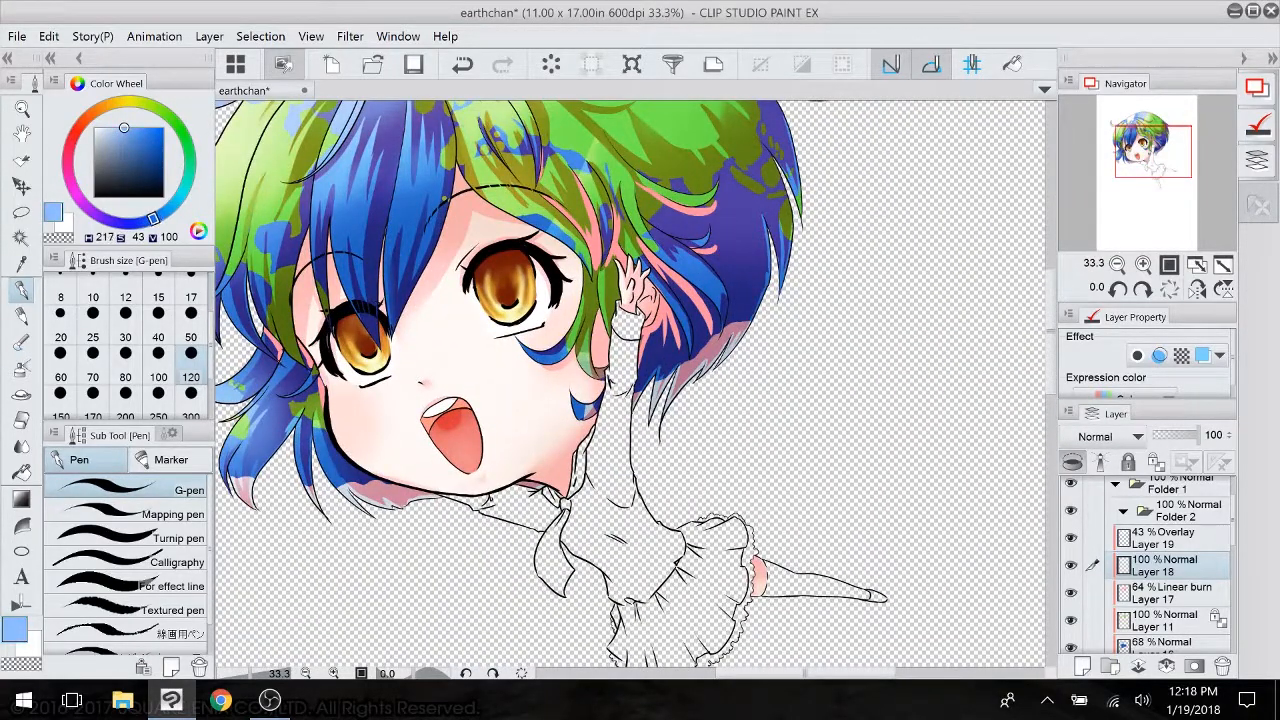
click(48, 37)
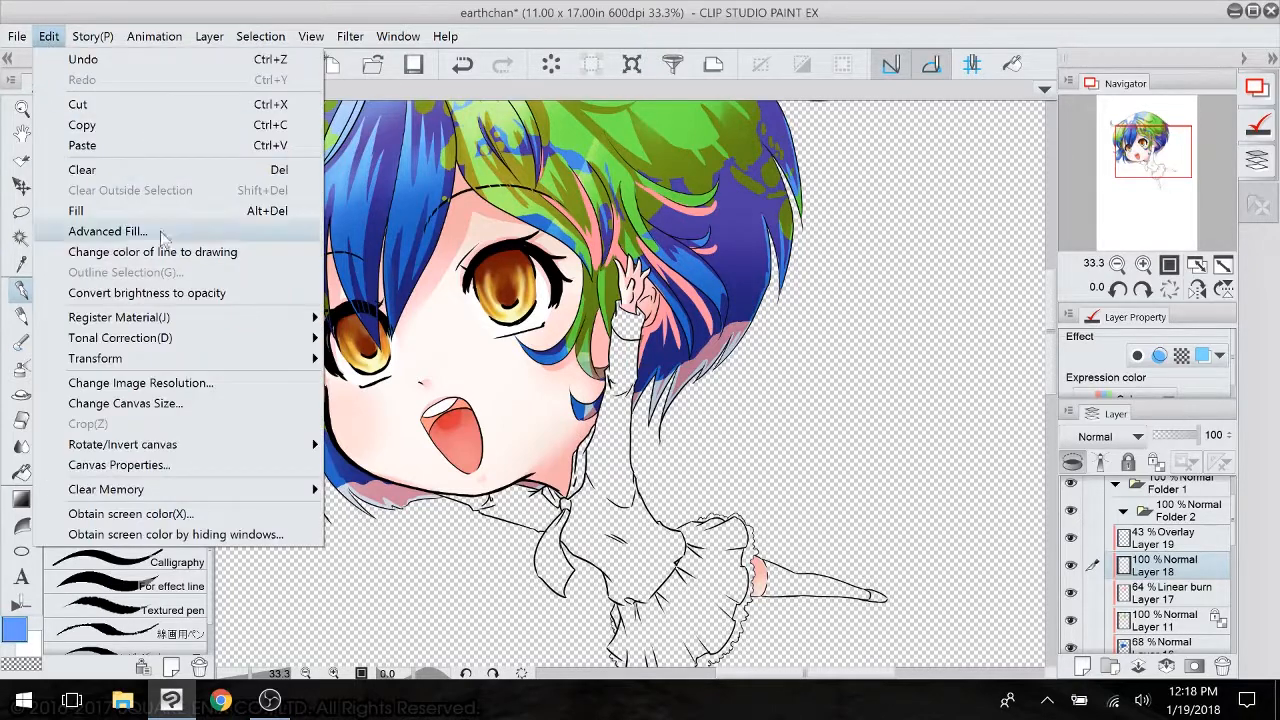
click(207, 254)
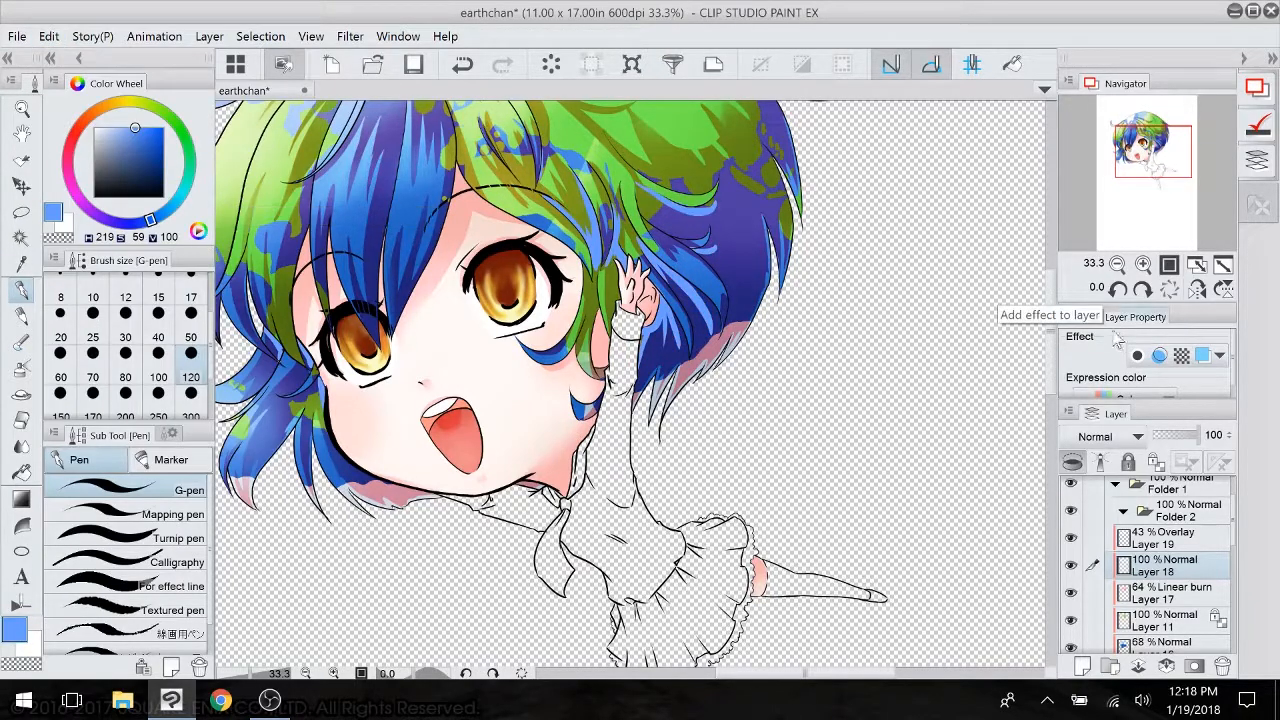
click(1110, 436)
click(1095, 100)
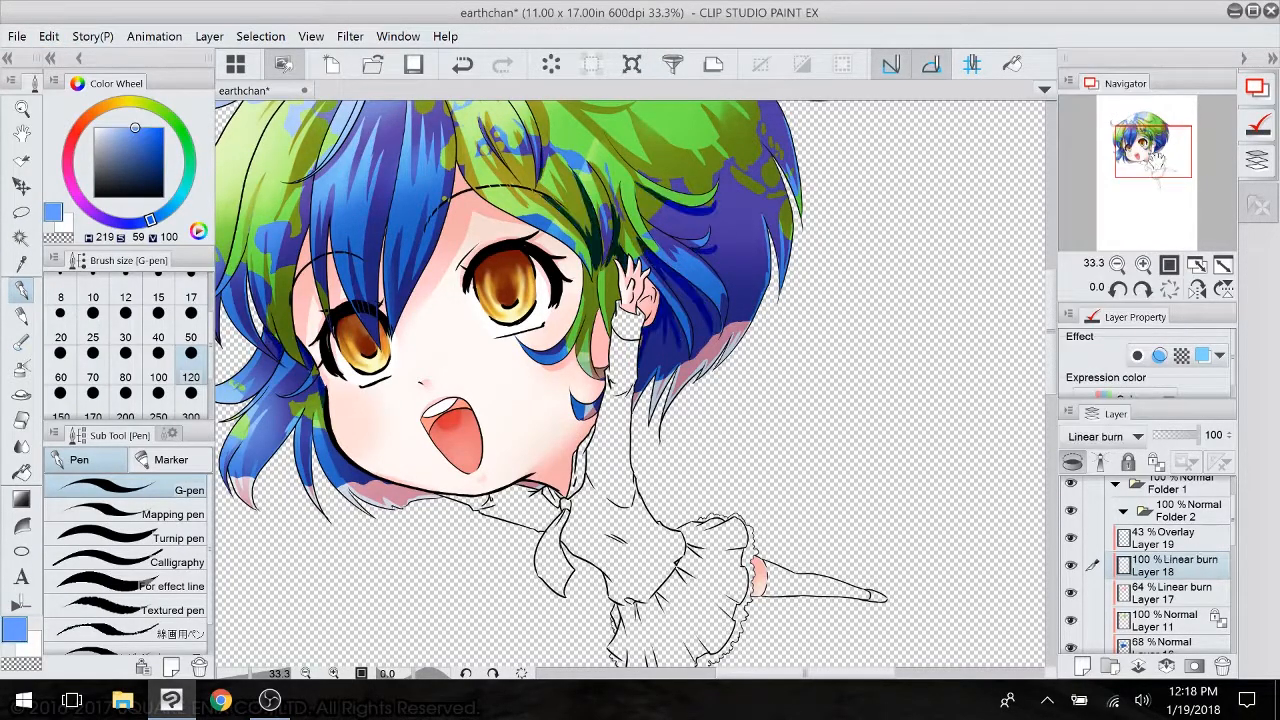
click(1185, 439)
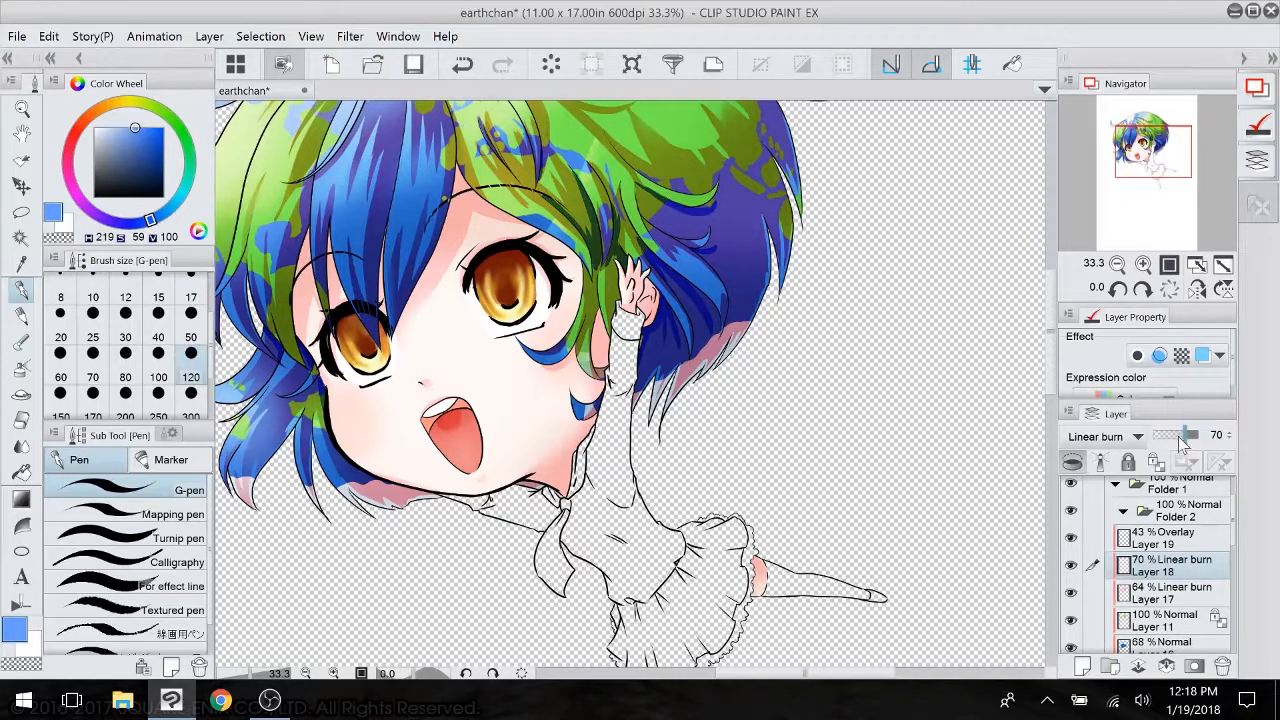
drag(1183, 442, 1182, 449)
- Try recolouring the Layer 18 strands in purple and in light green
click(93, 213)
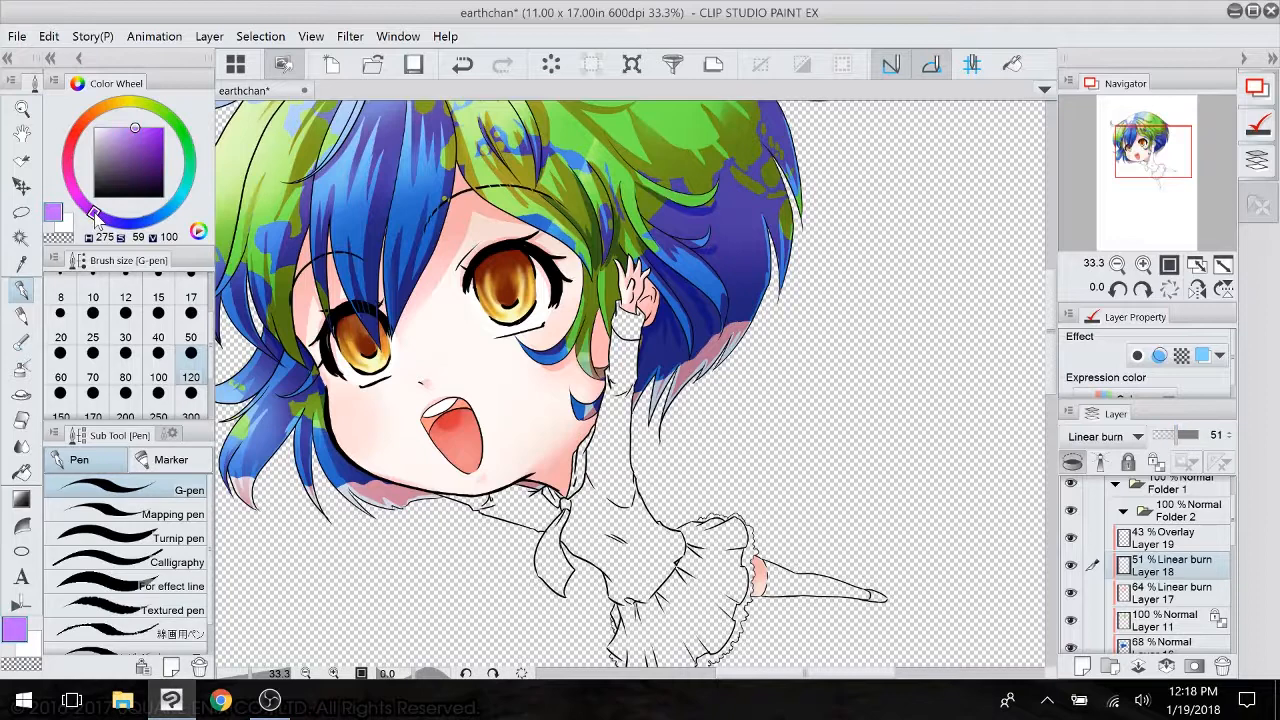
click(49, 38)
click(205, 252)
click(174, 121)
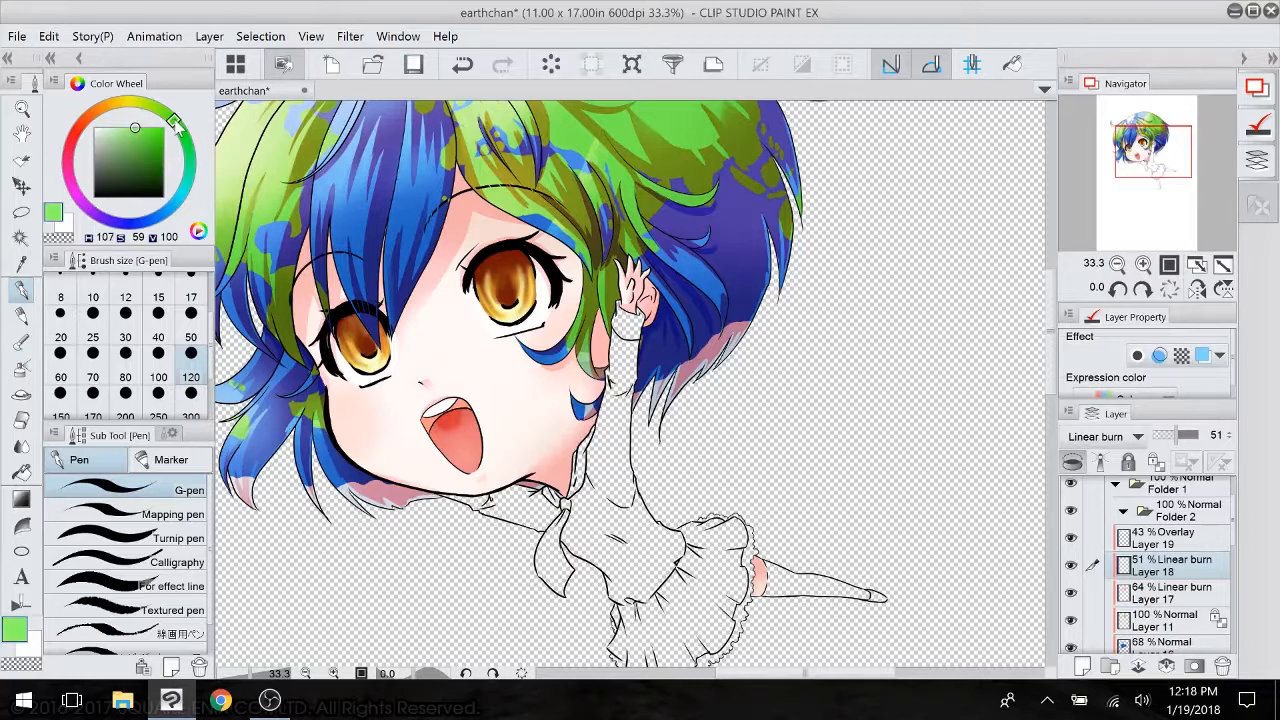
click(176, 123)
click(49, 36)
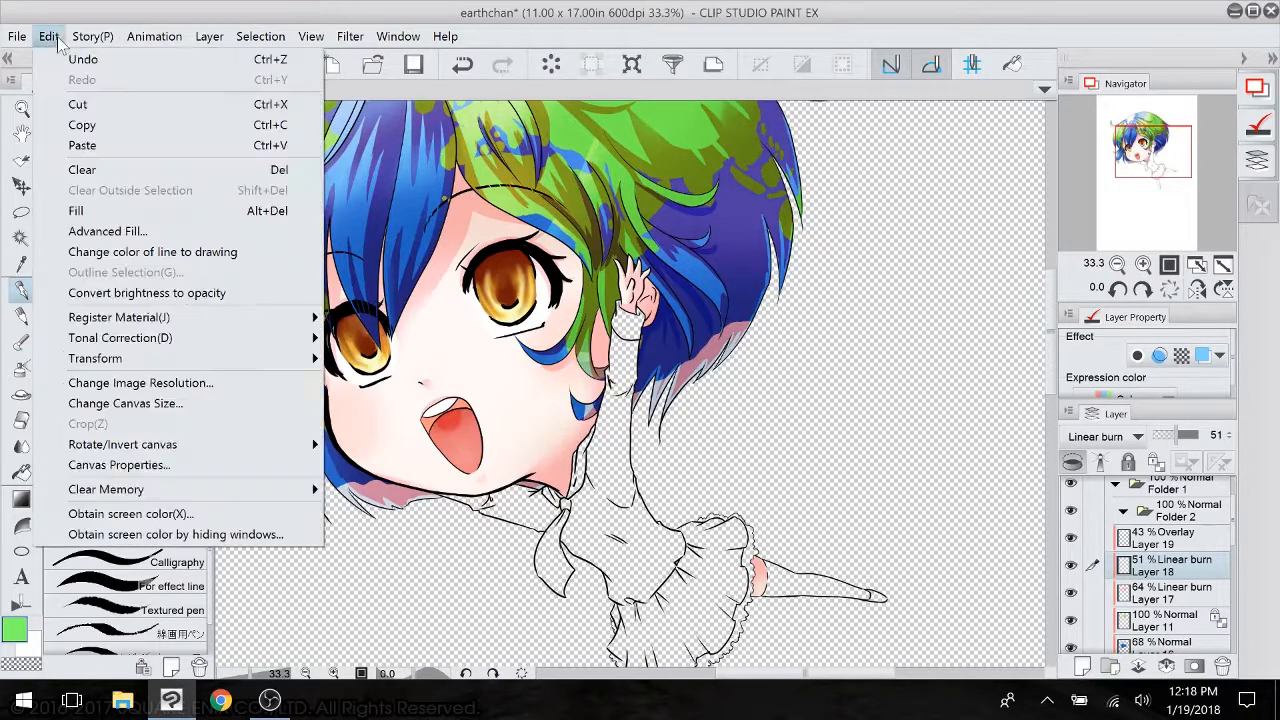
click(210, 250)
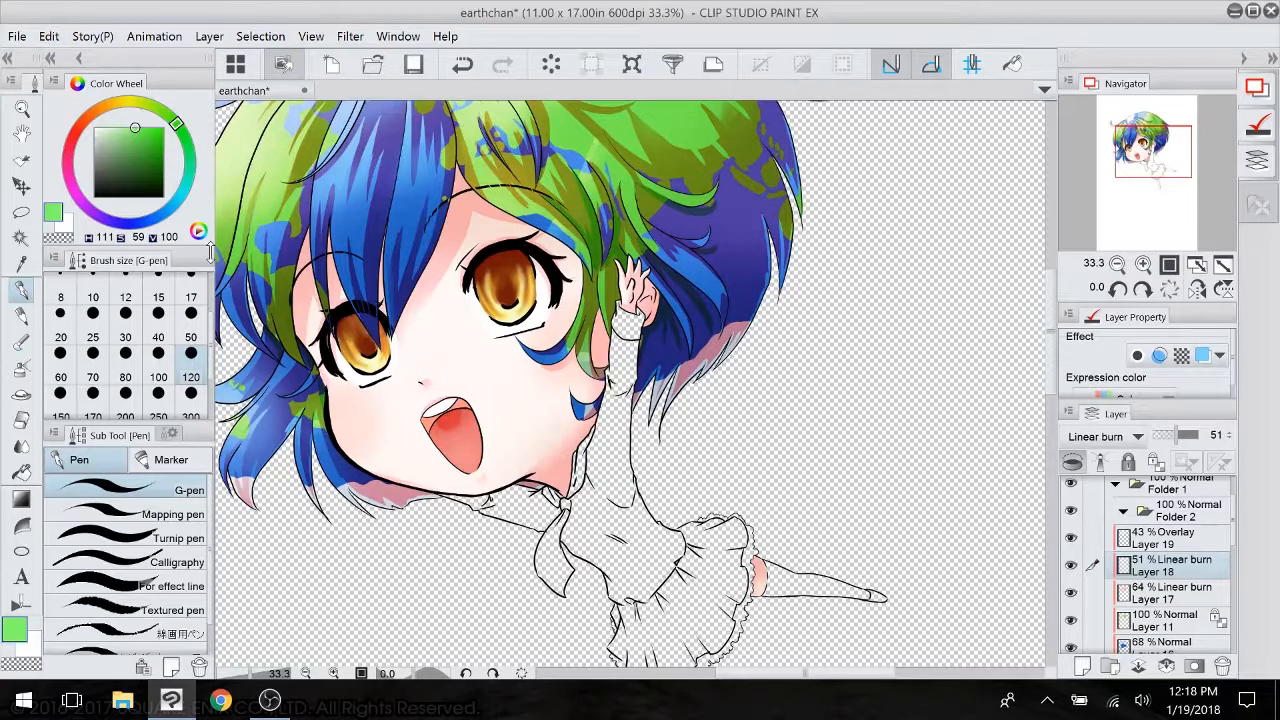
- Recolour the Layer 18 strands pinkish red (hue 348, saturation 59, value 100) and lower the layer's opacity to 34%
drag(78, 126, 70, 143)
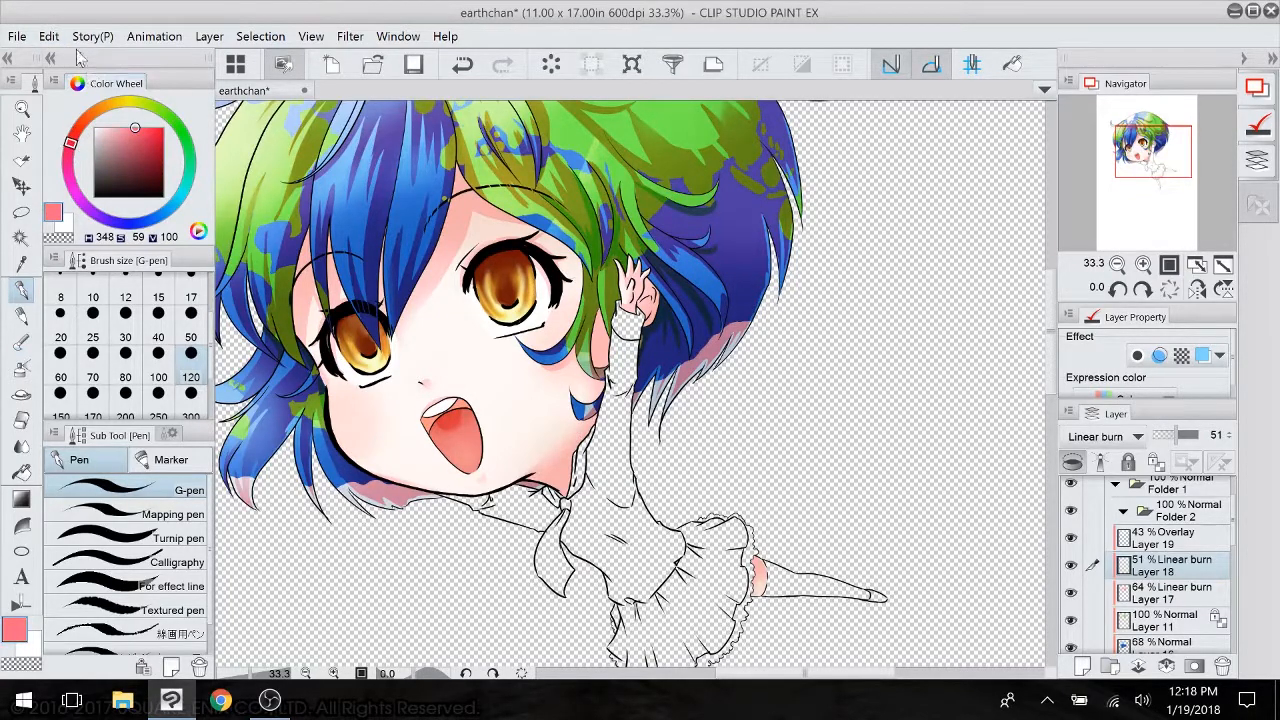
click(49, 36)
click(170, 249)
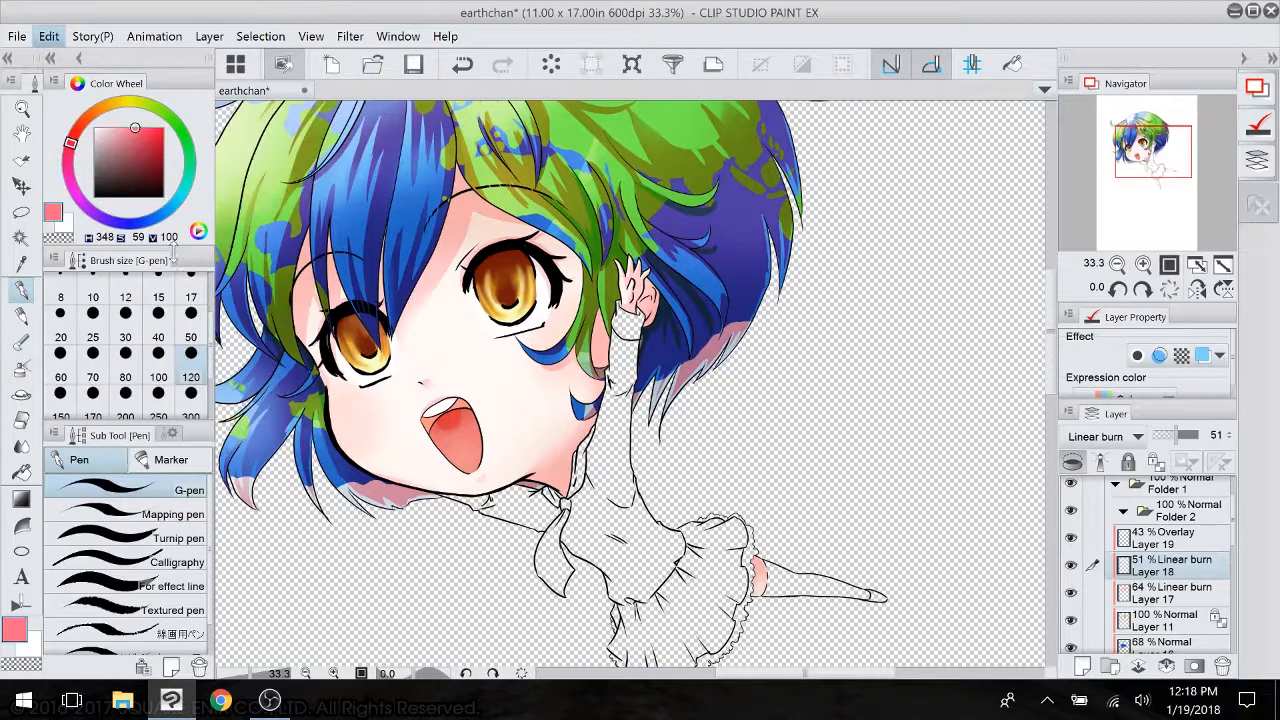
click(1172, 435)
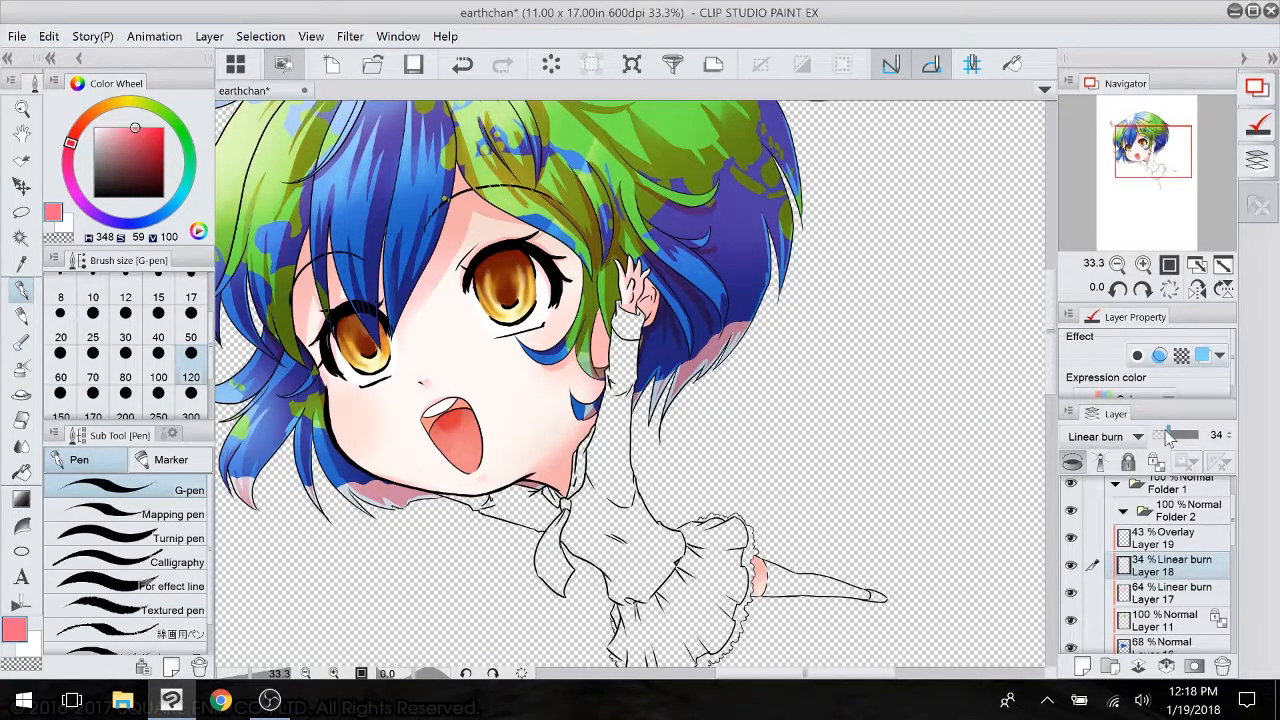
drag(600, 400, 742, 522)
scroll(853, 416, down, 3)
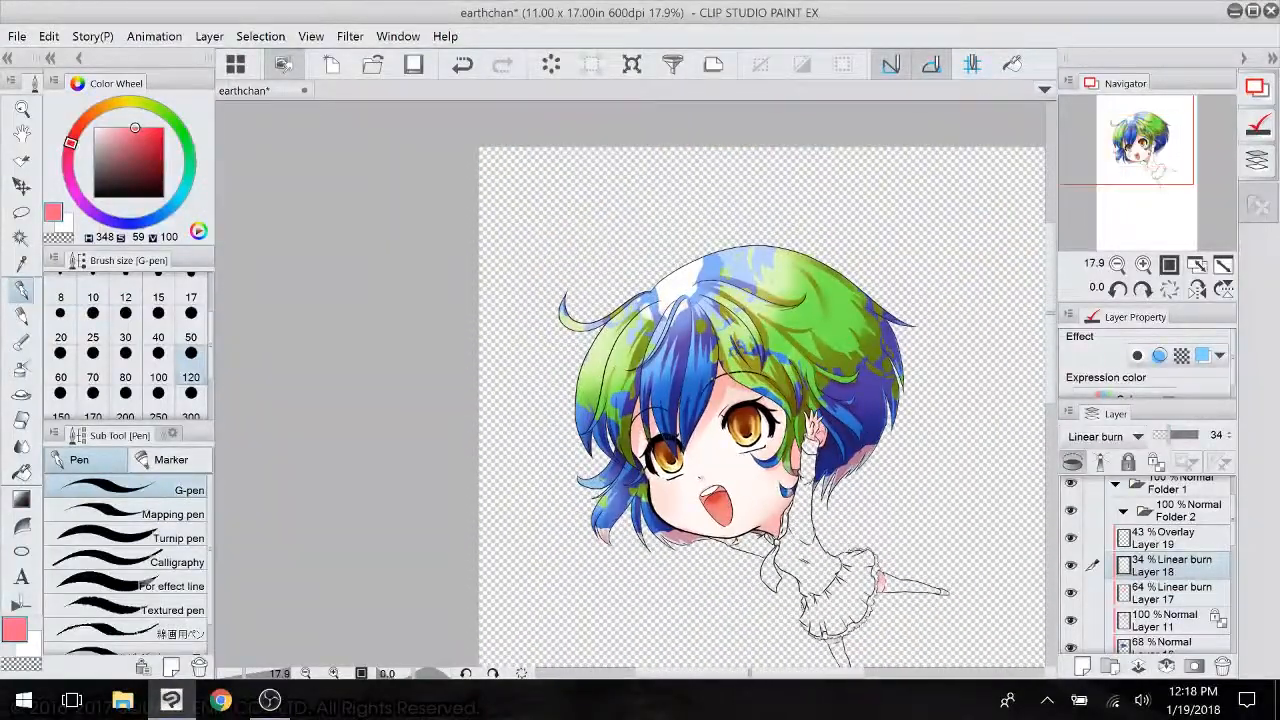
drag(743, 410, 698, 318)
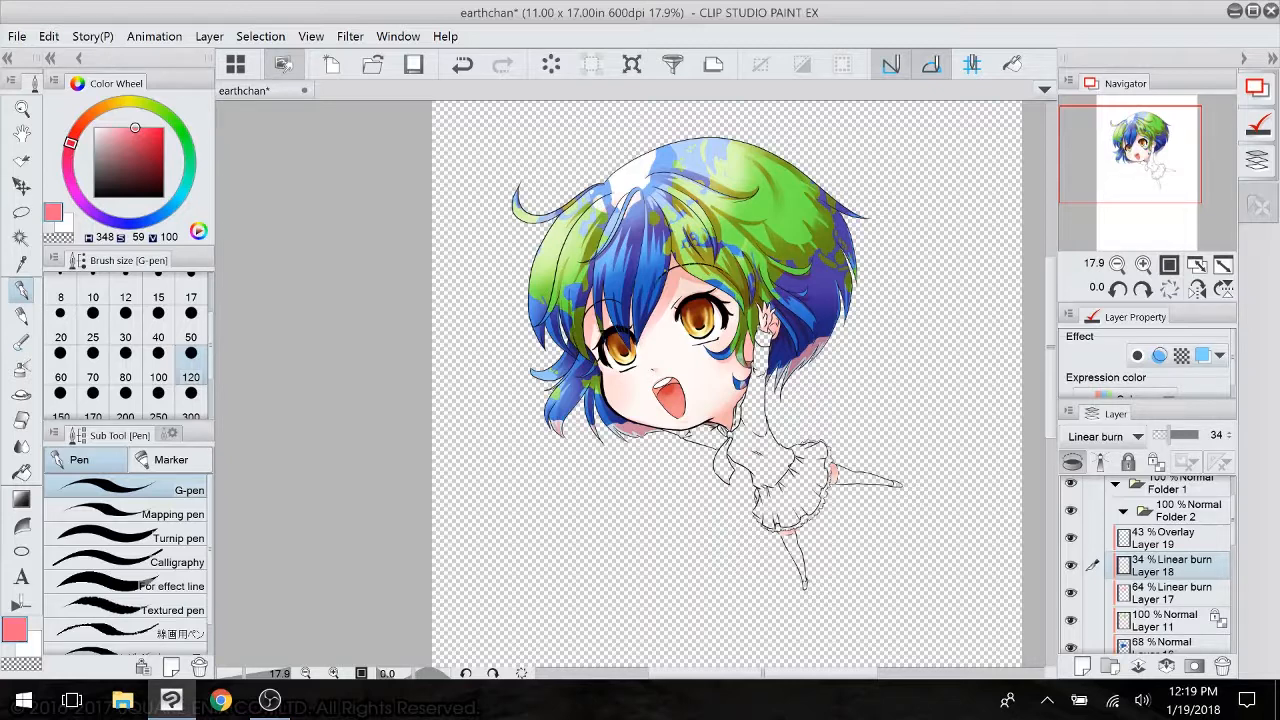
- Add a new layer above the Overlay layer and set up white Dense watercolor at brush size 100
click(1168, 538)
click(1082, 667)
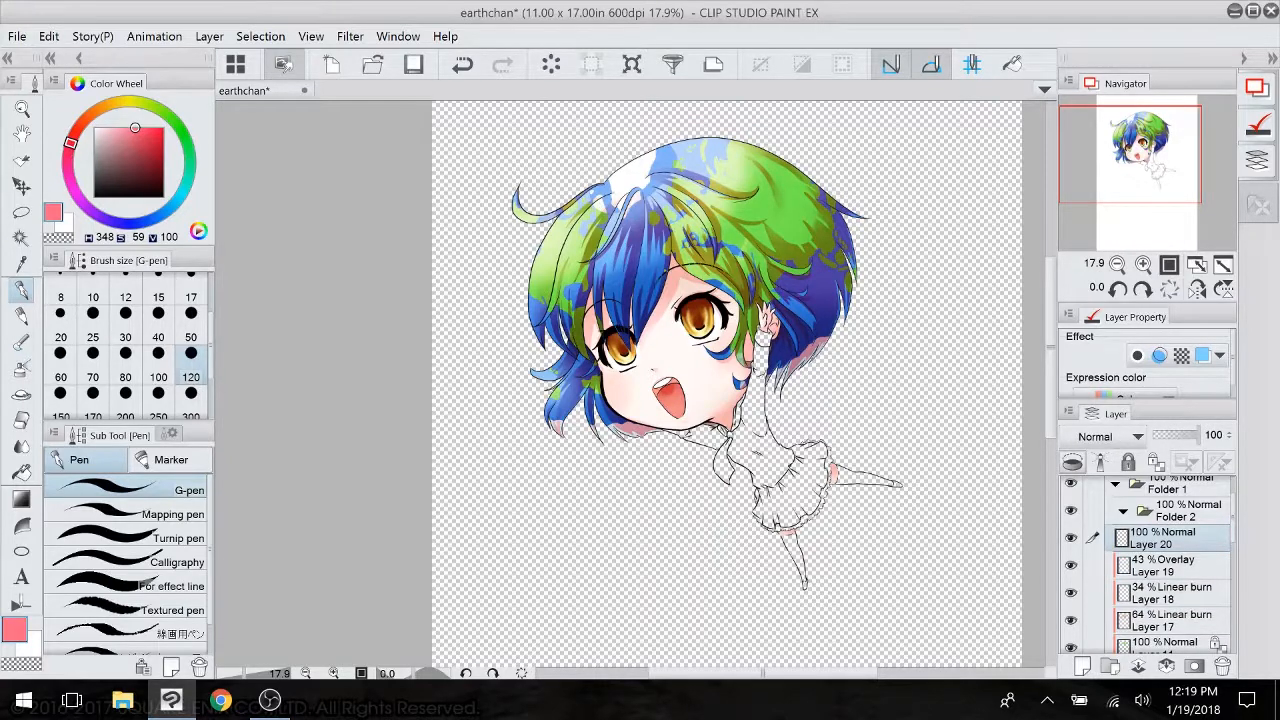
drag(102, 134, 66, 80)
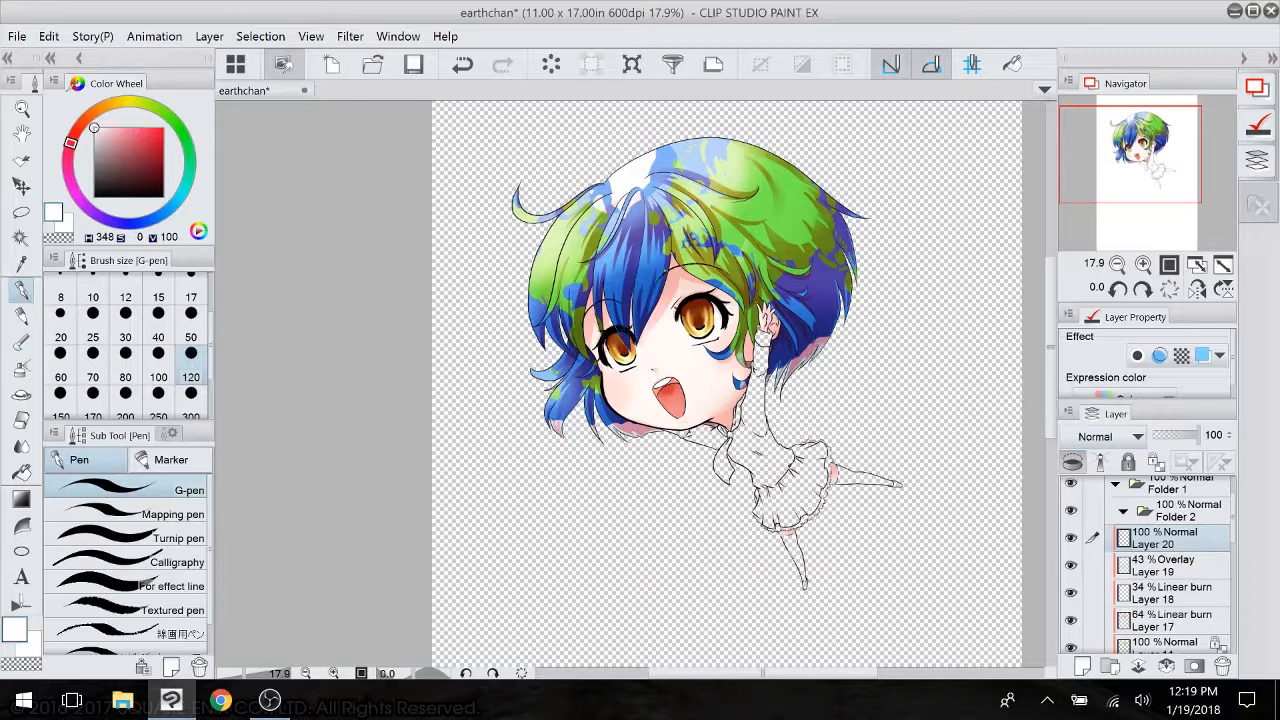
click(24, 341)
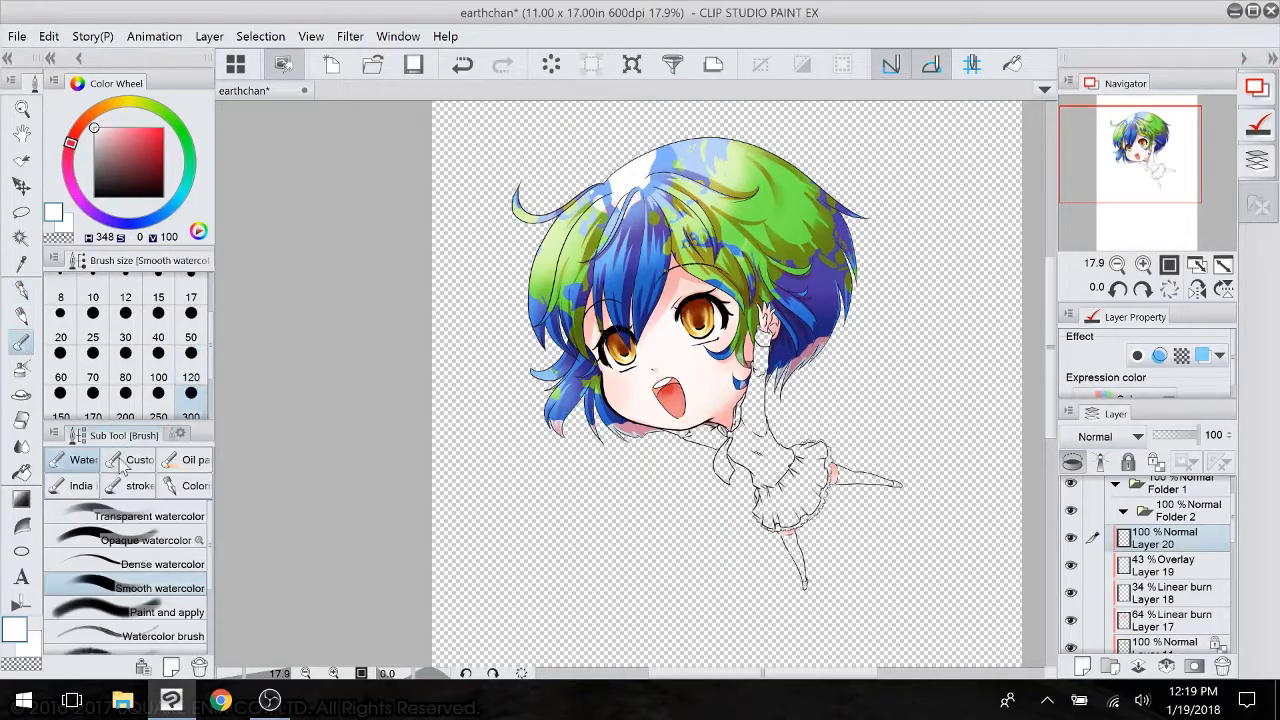
click(170, 564)
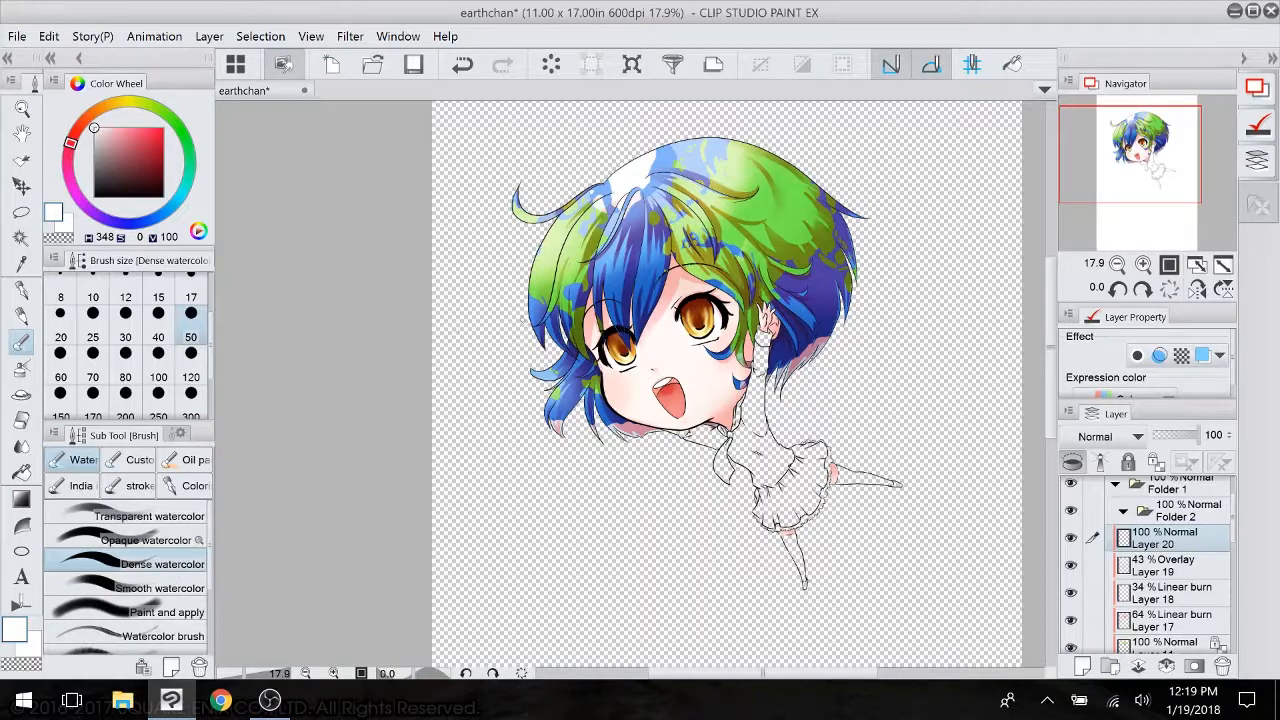
click(125, 377)
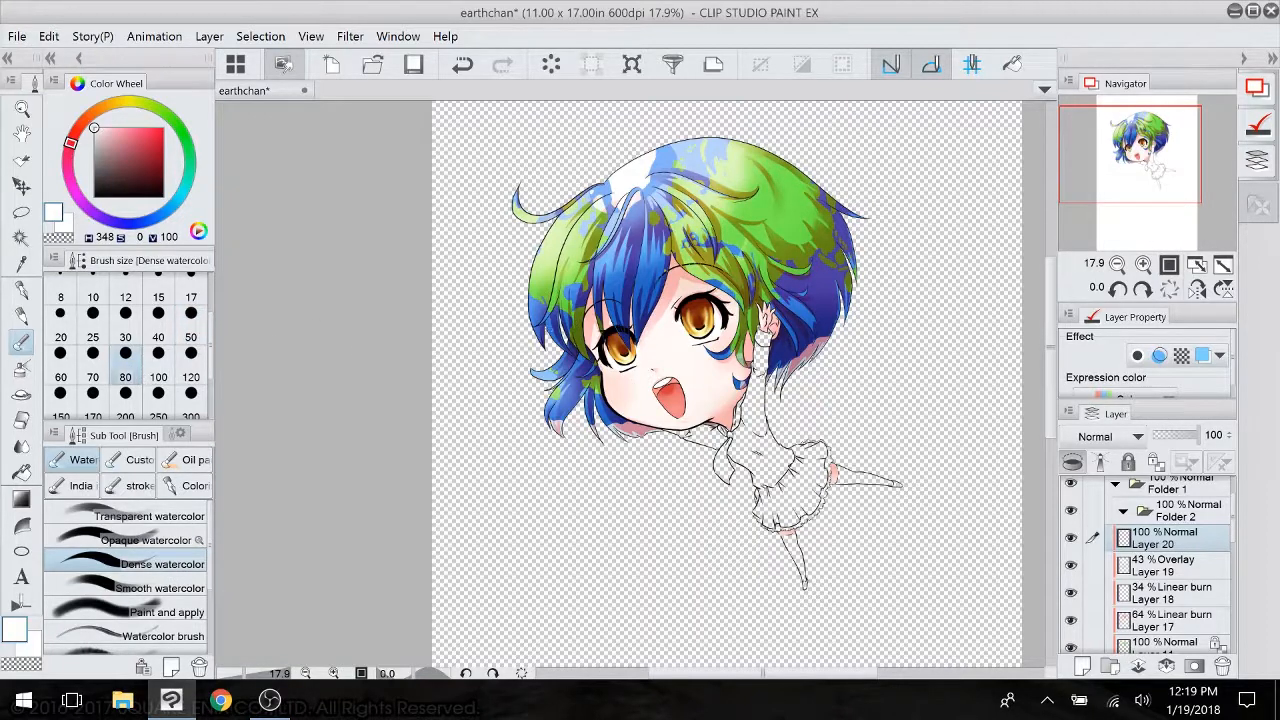
click(158, 377)
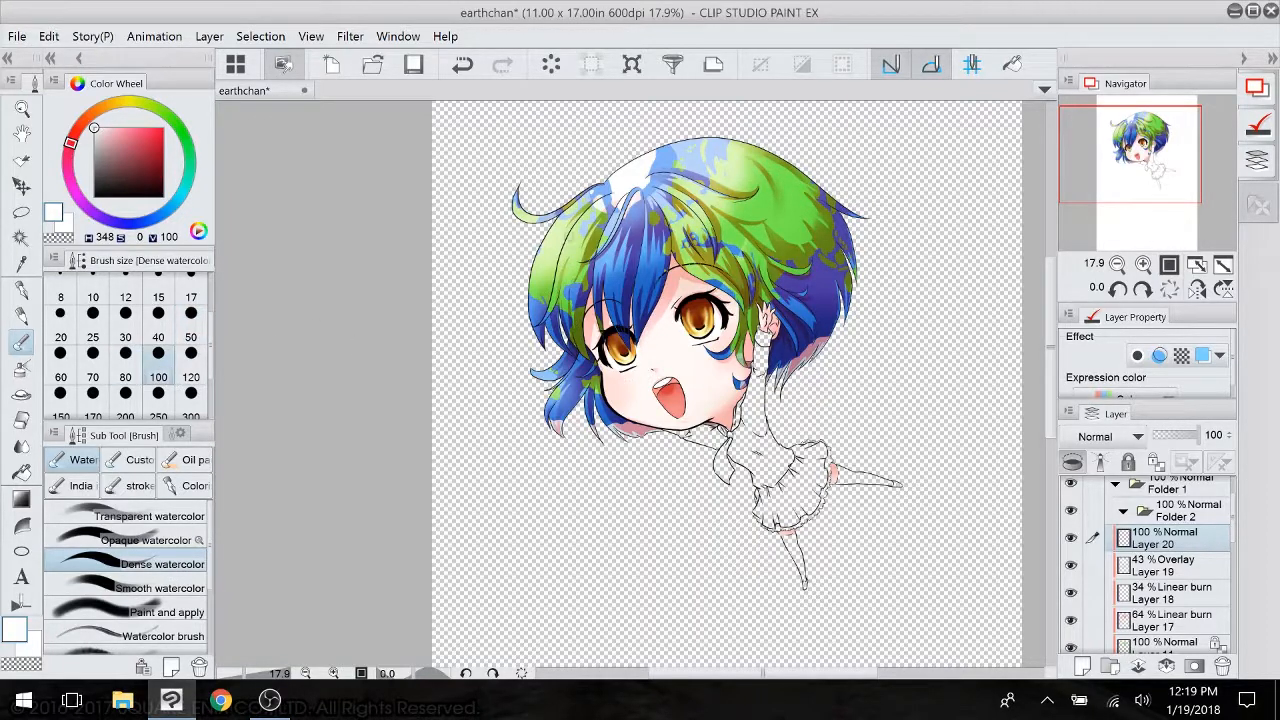
- Try a white highlight on the light green side hair, and undo it together with the new layer
mouse_move(617, 351)
mouse_down()
mouse_move(623, 468)
mouse_move(675, 470)
mouse_move(701, 450)
mouse_up()
scroll(623, 468, up, 1)
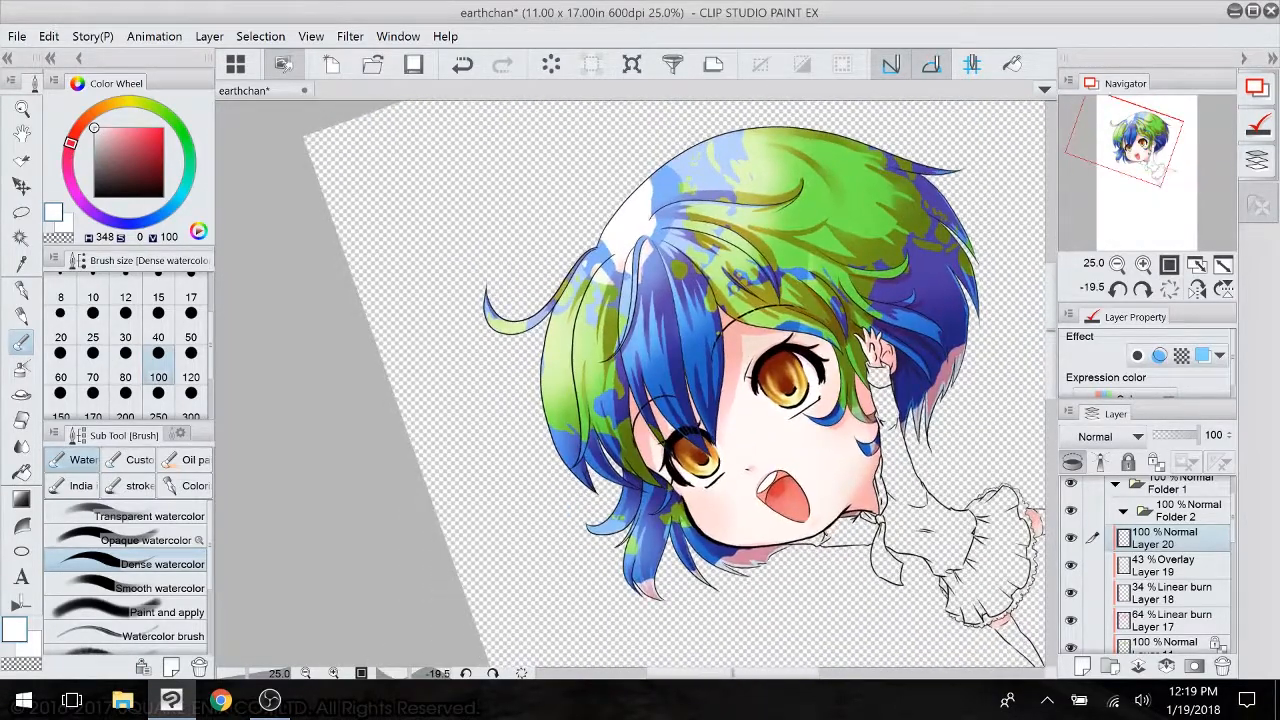
key(ctrl+z)
drag(553, 343, 557, 384)
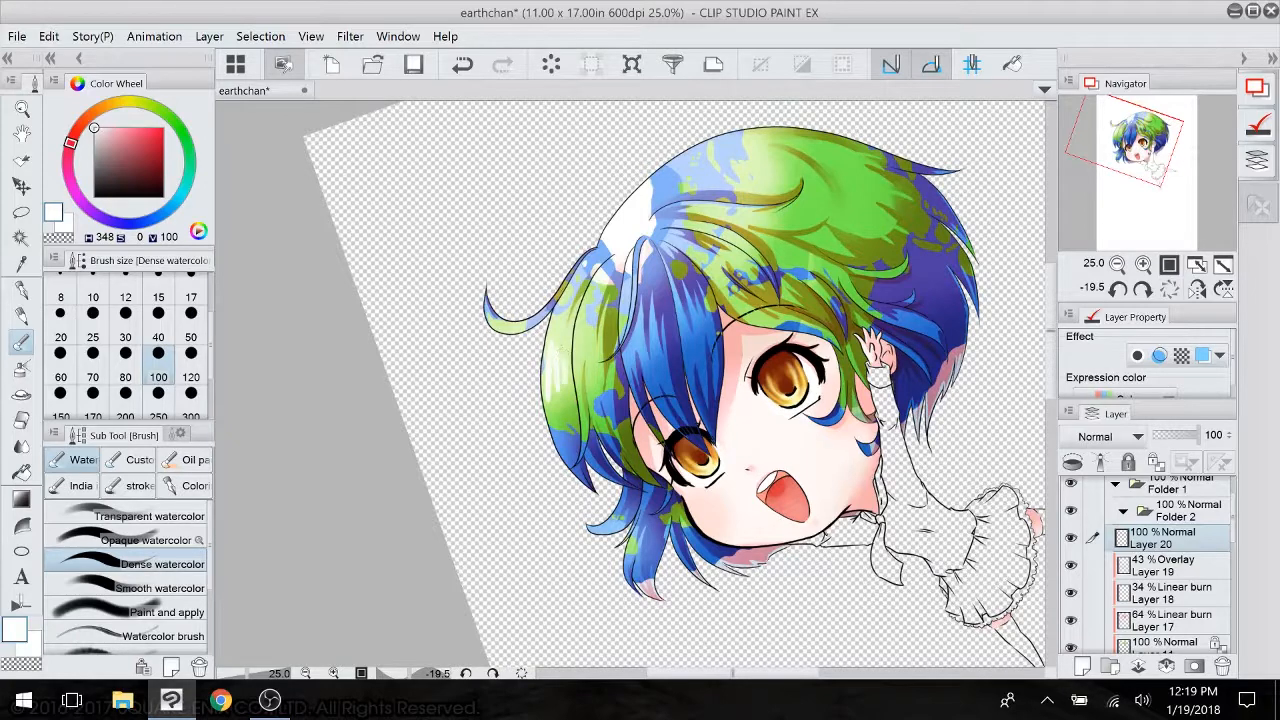
click(464, 65)
click(464, 65)
click(464, 65)
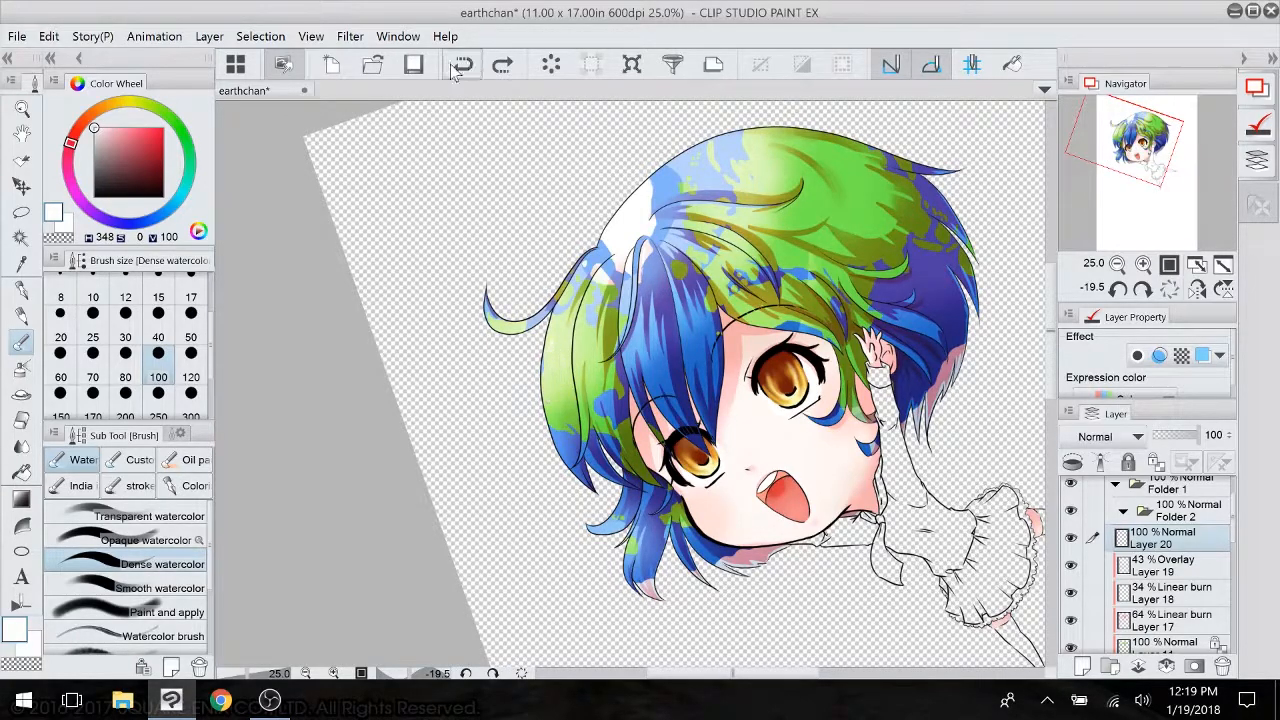
click(464, 65)
- Set the Dense watercolor brush size to 70 and add a new layer above the Overlay layer
click(191, 337)
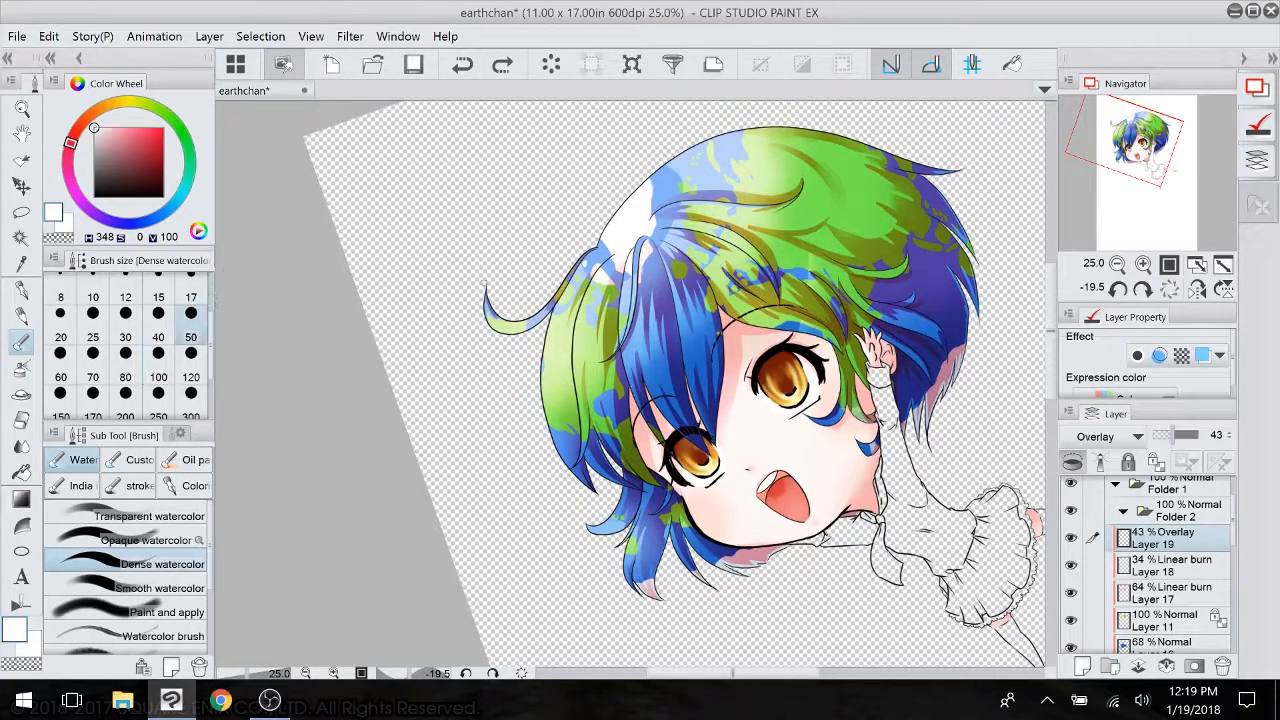
click(93, 370)
click(550, 350)
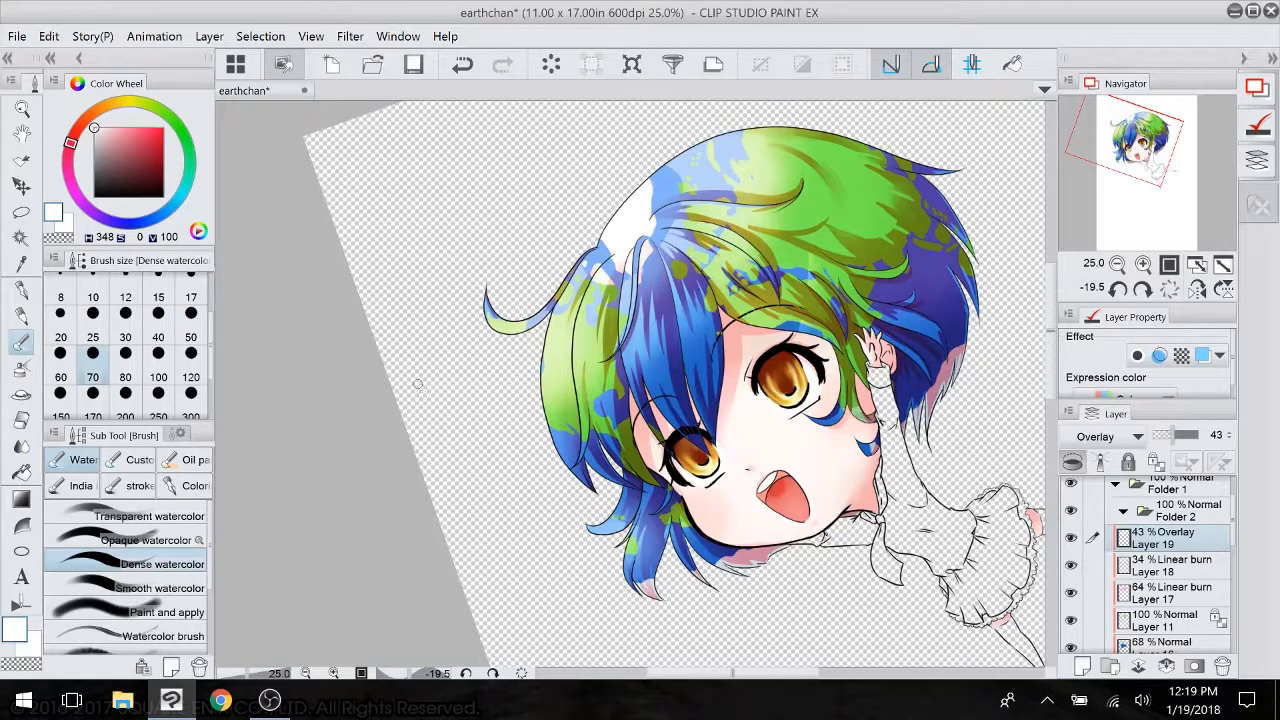
click(1082, 665)
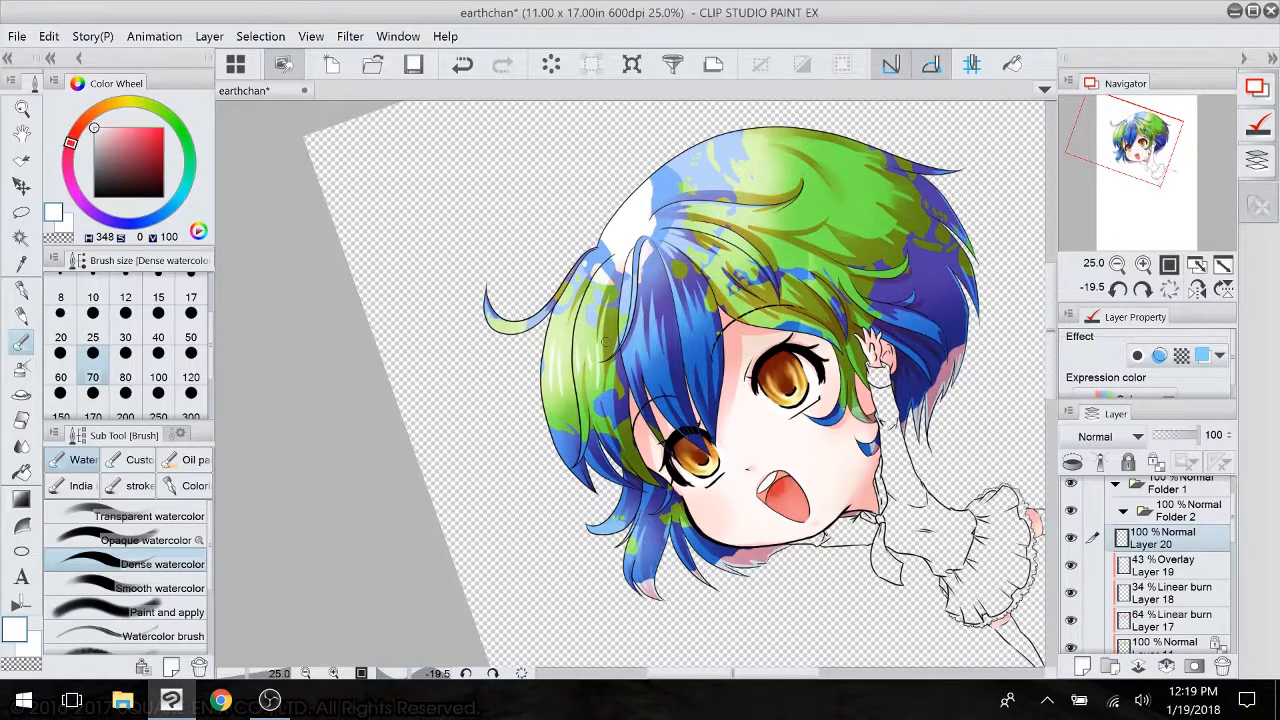
- Undo the last highlight stroke and paint thin white highlights down the light green side hair and along its outward curl
click(463, 66)
drag(640, 400, 594, 454)
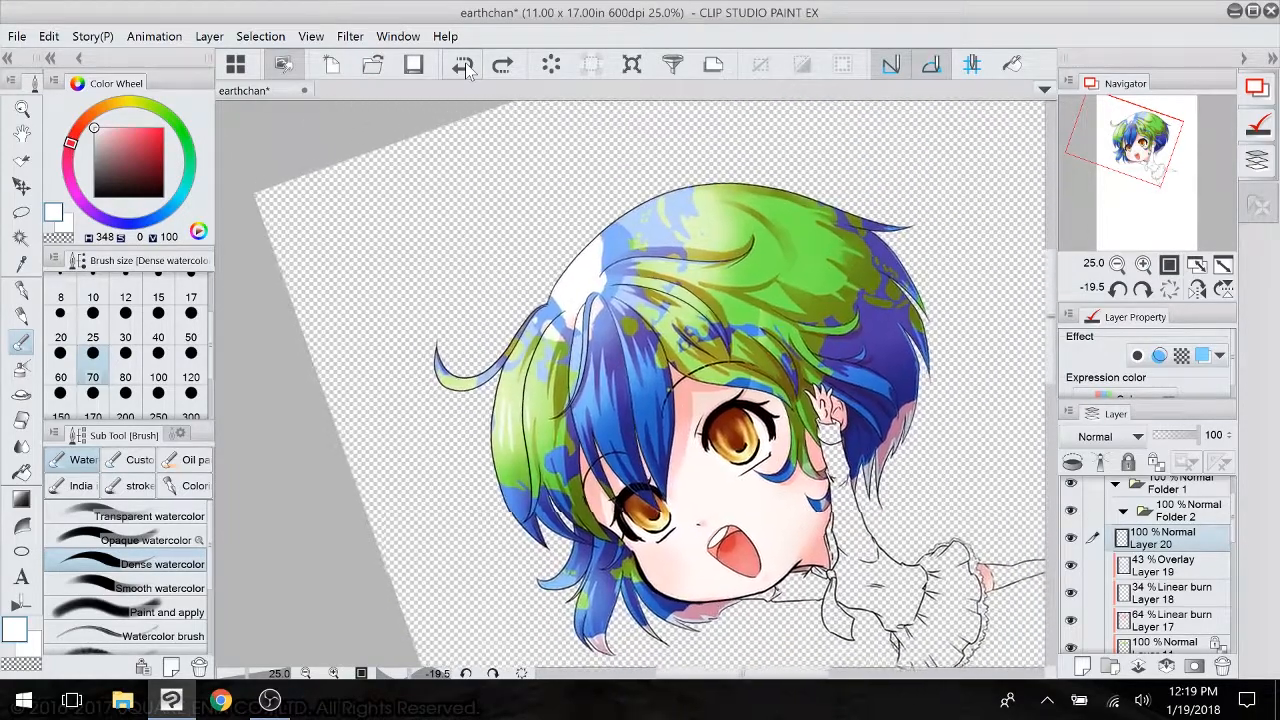
scroll(630, 444, up, 5)
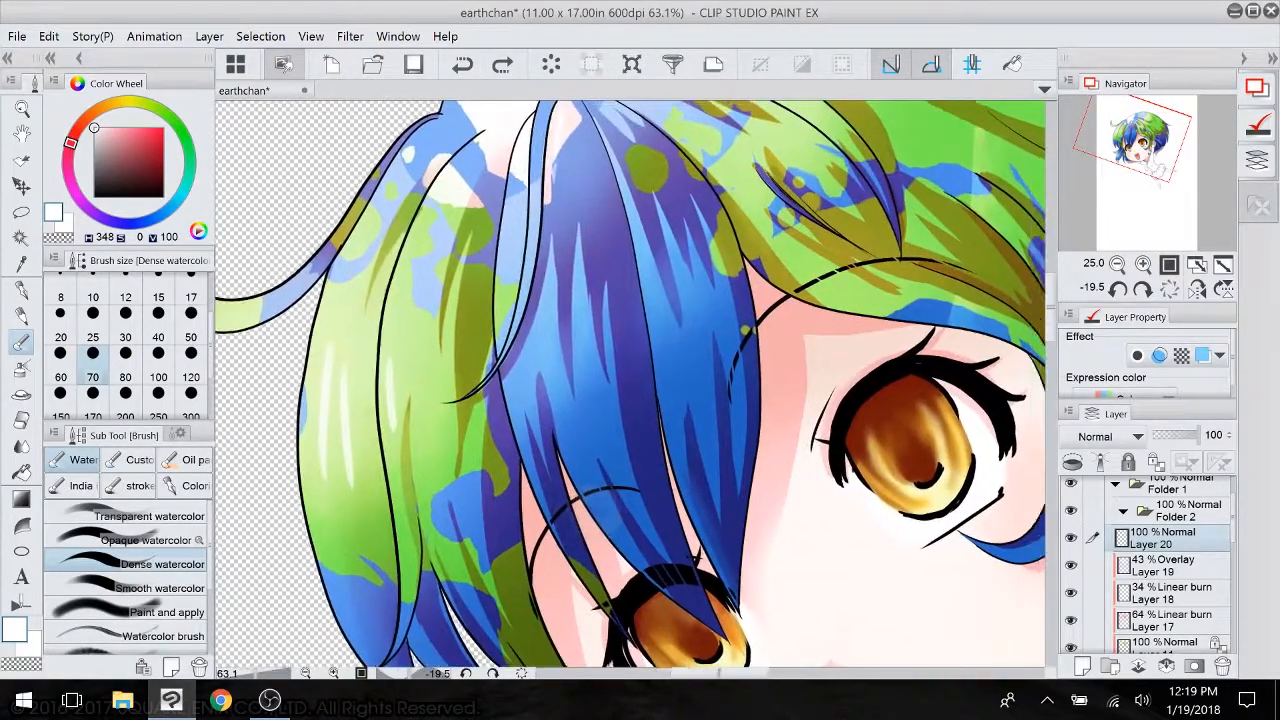
drag(640, 400, 782, 333)
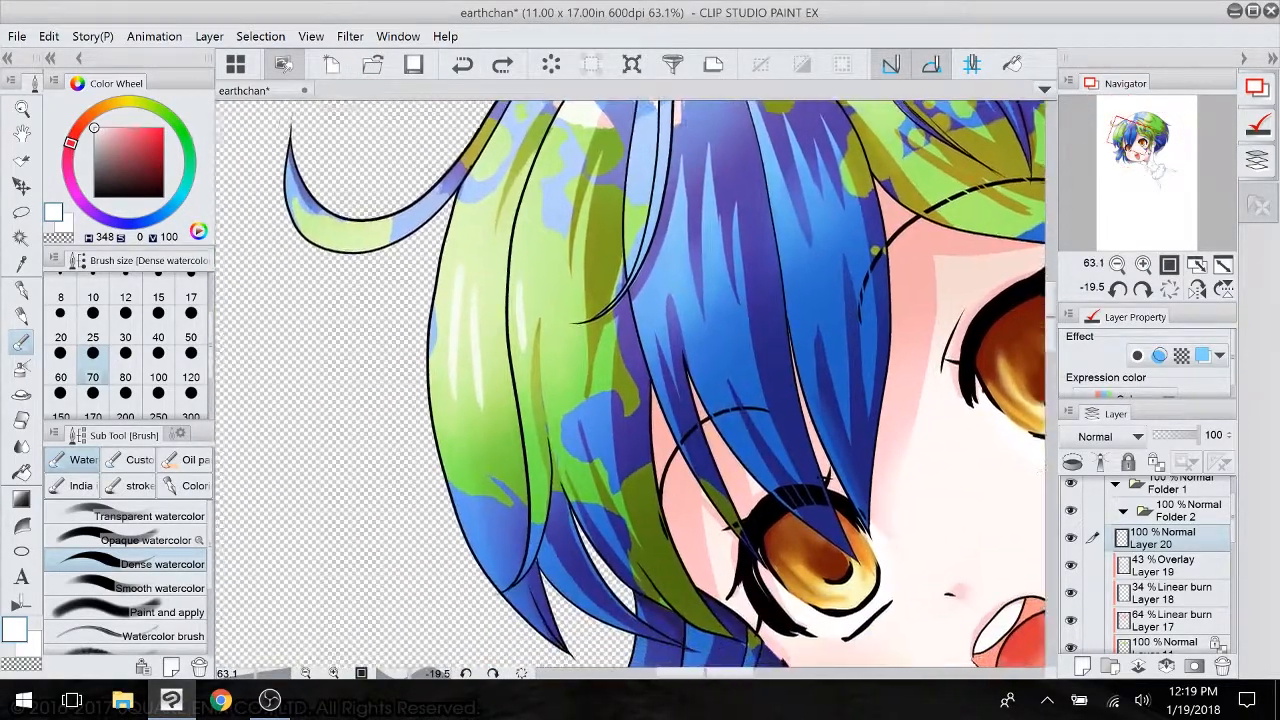
mouse_move(551, 287)
mouse_down()
mouse_move(556, 330)
mouse_move(531, 297)
mouse_move(524, 350)
mouse_up()
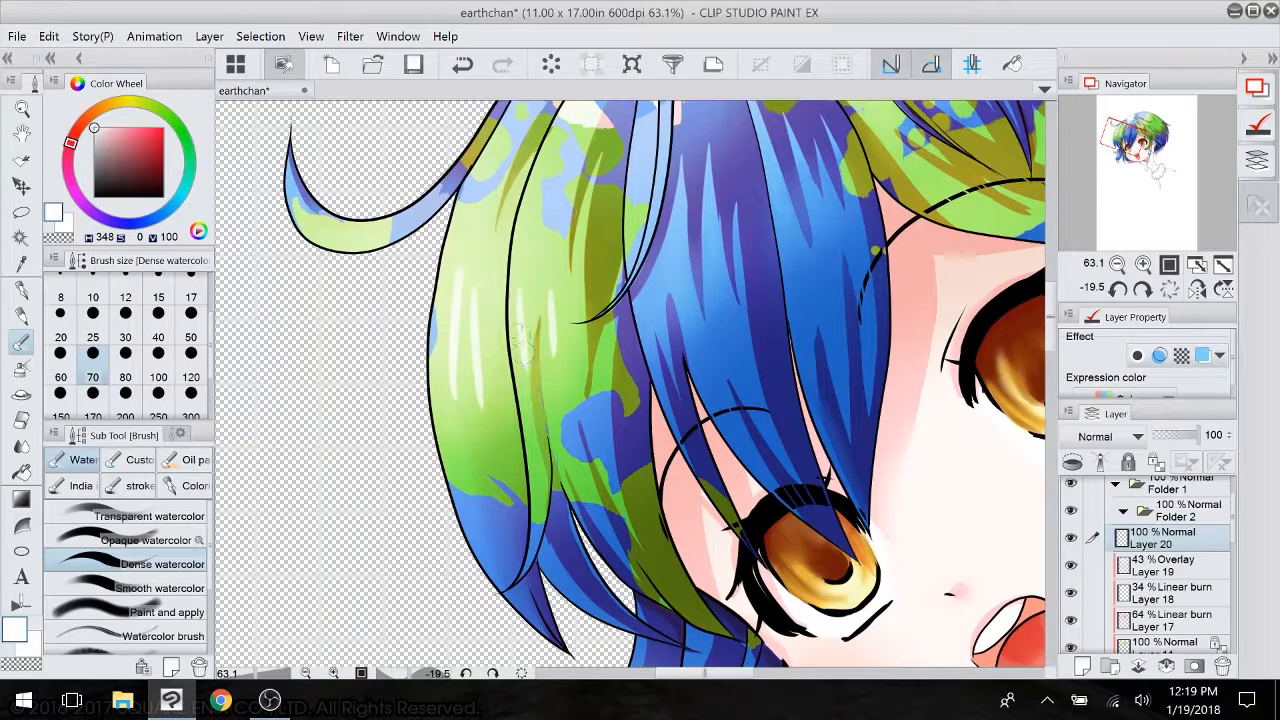
drag(493, 297, 496, 362)
drag(573, 291, 576, 380)
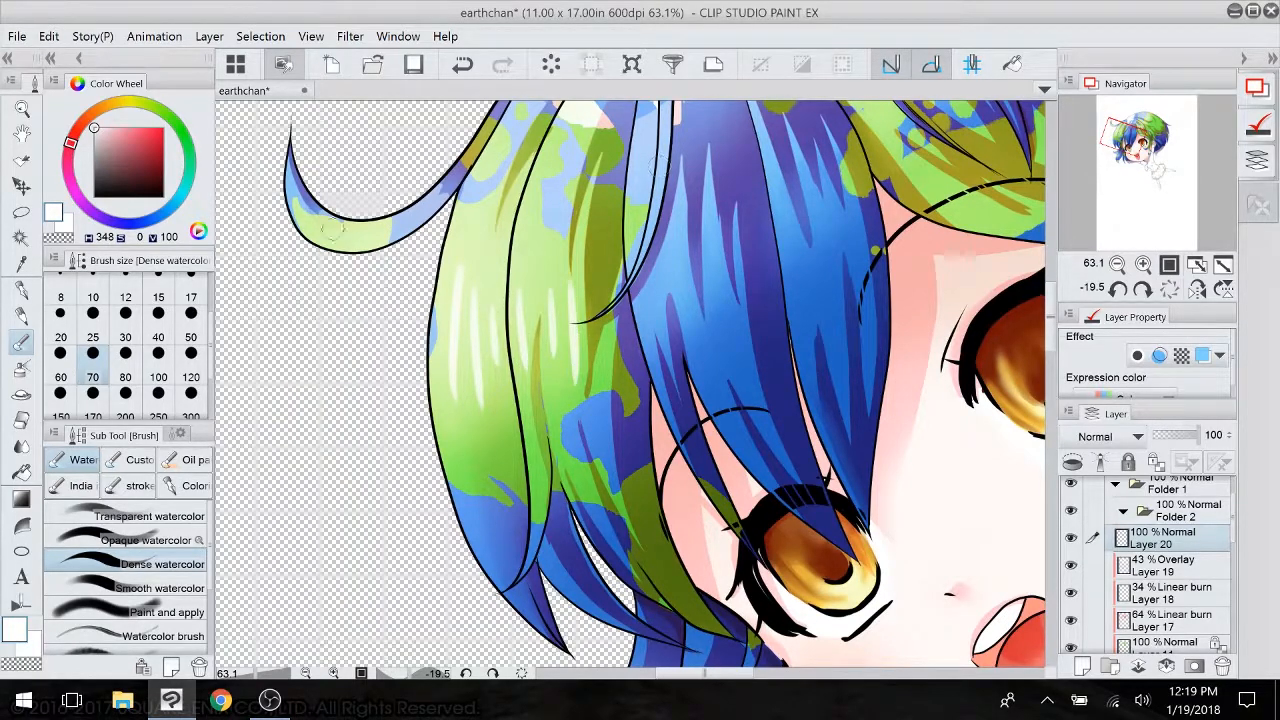
mouse_move(322, 234)
mouse_down()
mouse_move(354, 242)
mouse_move(354, 225)
mouse_move(394, 224)
mouse_up()
- Paint clusters of thin white highlight strokes across the blue bangs and the narrow blue strand beside them
drag(628, 286, 645, 334)
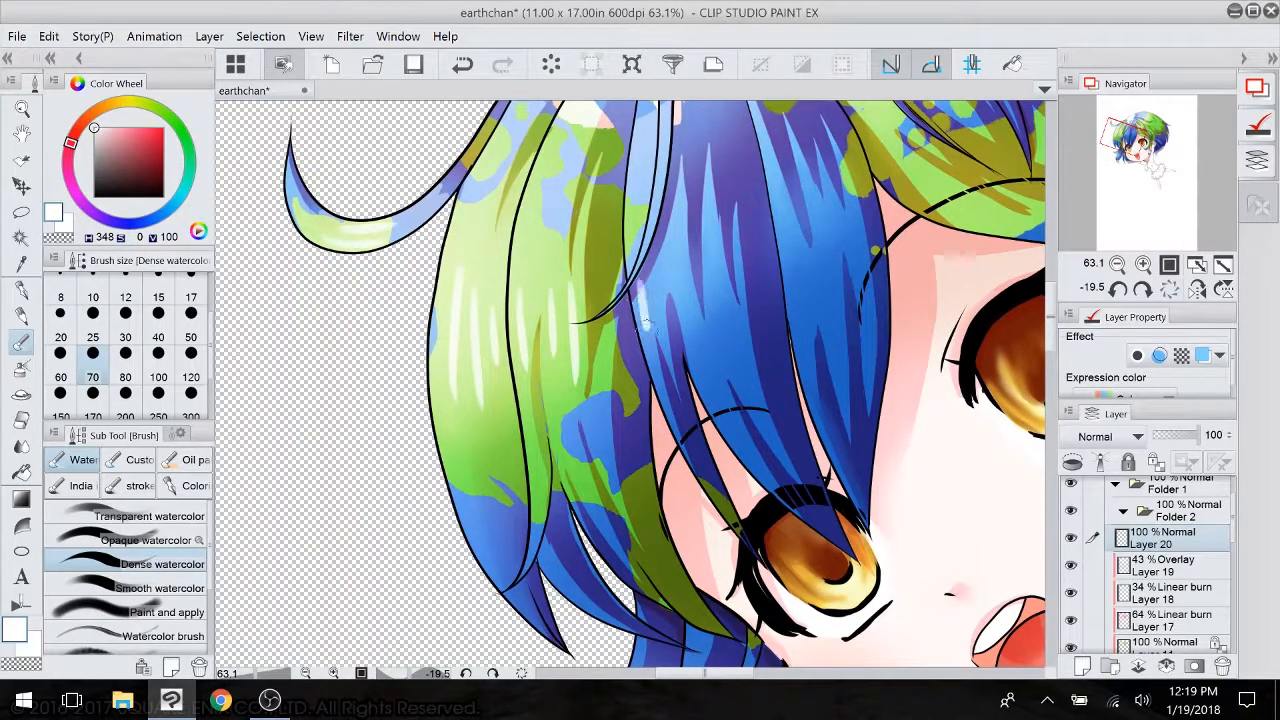
drag(660, 266, 648, 326)
drag(672, 228, 684, 332)
mouse_move(682, 258)
mouse_down()
mouse_move(702, 340)
mouse_move(734, 358)
mouse_up()
mouse_move(718, 284)
mouse_down()
mouse_move(743, 343)
mouse_move(618, 338)
mouse_move(590, 418)
mouse_up()
drag(518, 216, 498, 298)
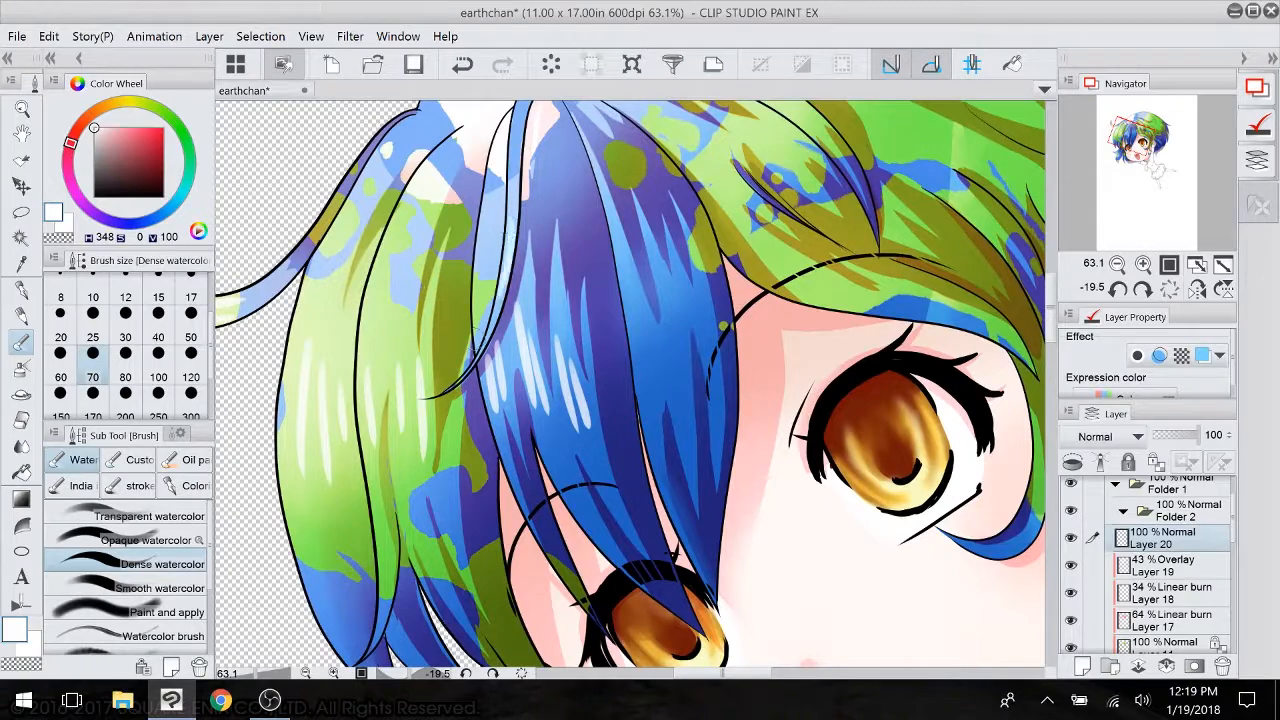
drag(636, 286, 652, 378)
drag(668, 328, 660, 374)
mouse_move(664, 270)
mouse_down()
mouse_move(684, 370)
mouse_move(694, 334)
mouse_up()
- Paint thin white highlights on the green bangs above the open-hand side eye and on the curved lock next to them
mouse_move(694, 250)
mouse_down()
mouse_move(708, 356)
mouse_move(602, 348)
mouse_move(494, 488)
mouse_move(549, 325)
mouse_move(472, 415)
mouse_up()
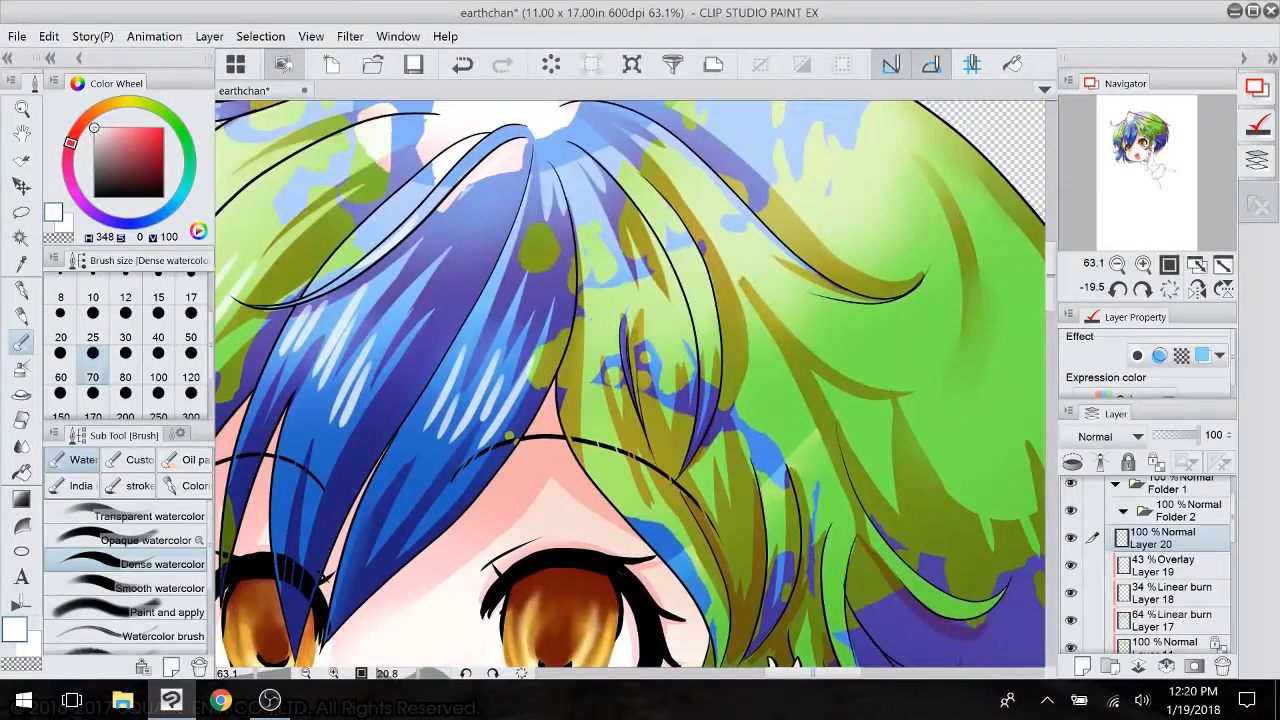
mouse_move(589, 328)
mouse_down()
mouse_move(600, 420)
mouse_move(596, 315)
mouse_move(611, 383)
mouse_up()
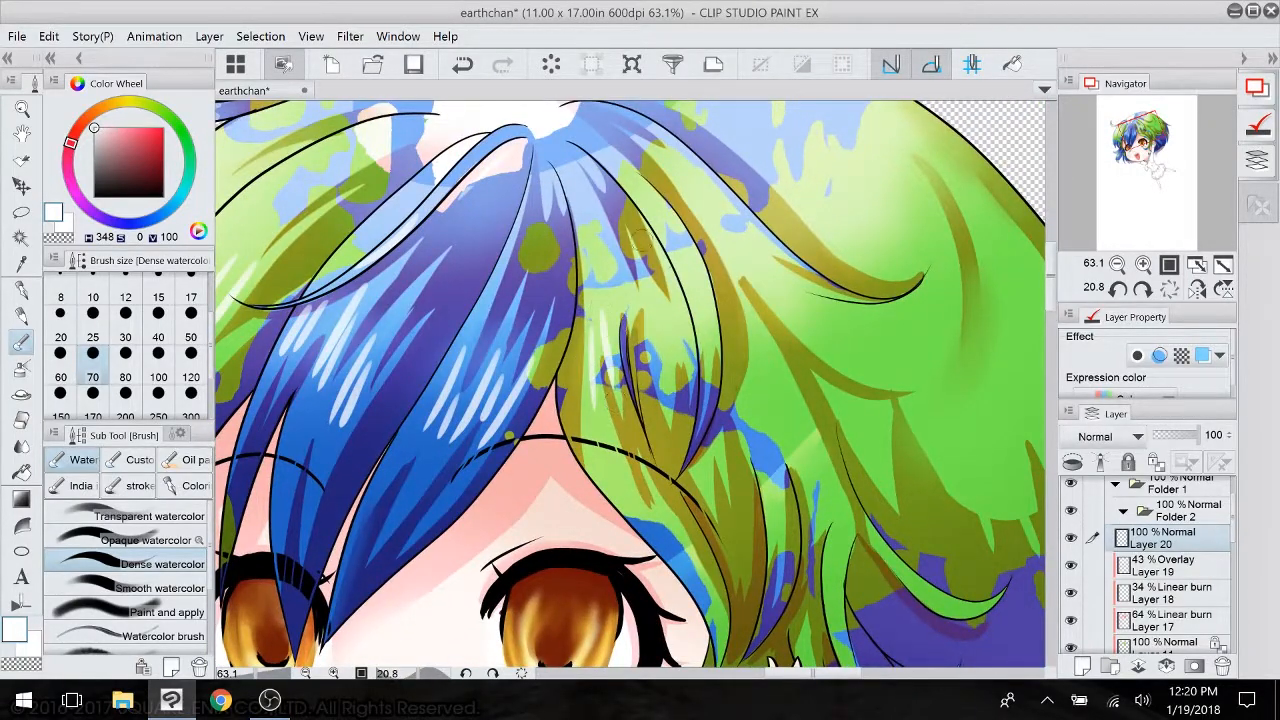
drag(646, 296, 662, 392)
drag(664, 310, 692, 376)
drag(690, 256, 706, 340)
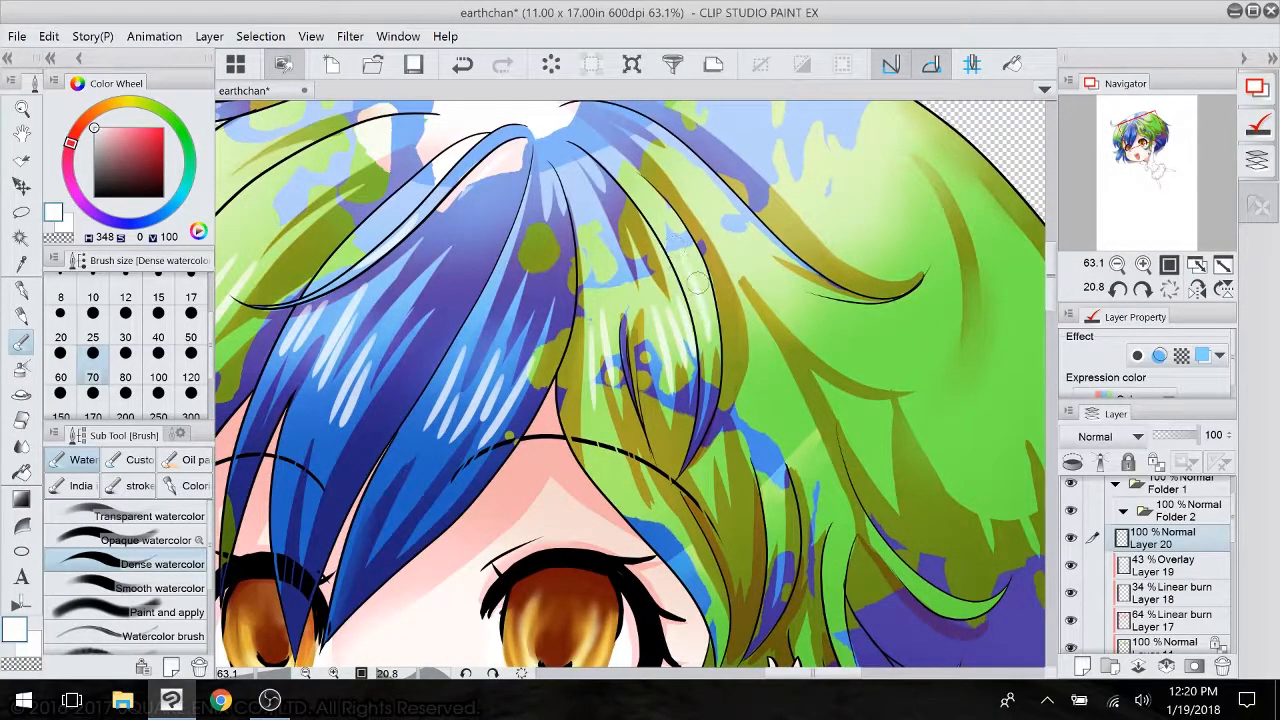
mouse_move(722, 230)
mouse_down()
mouse_move(775, 292)
mouse_move(804, 304)
mouse_up()
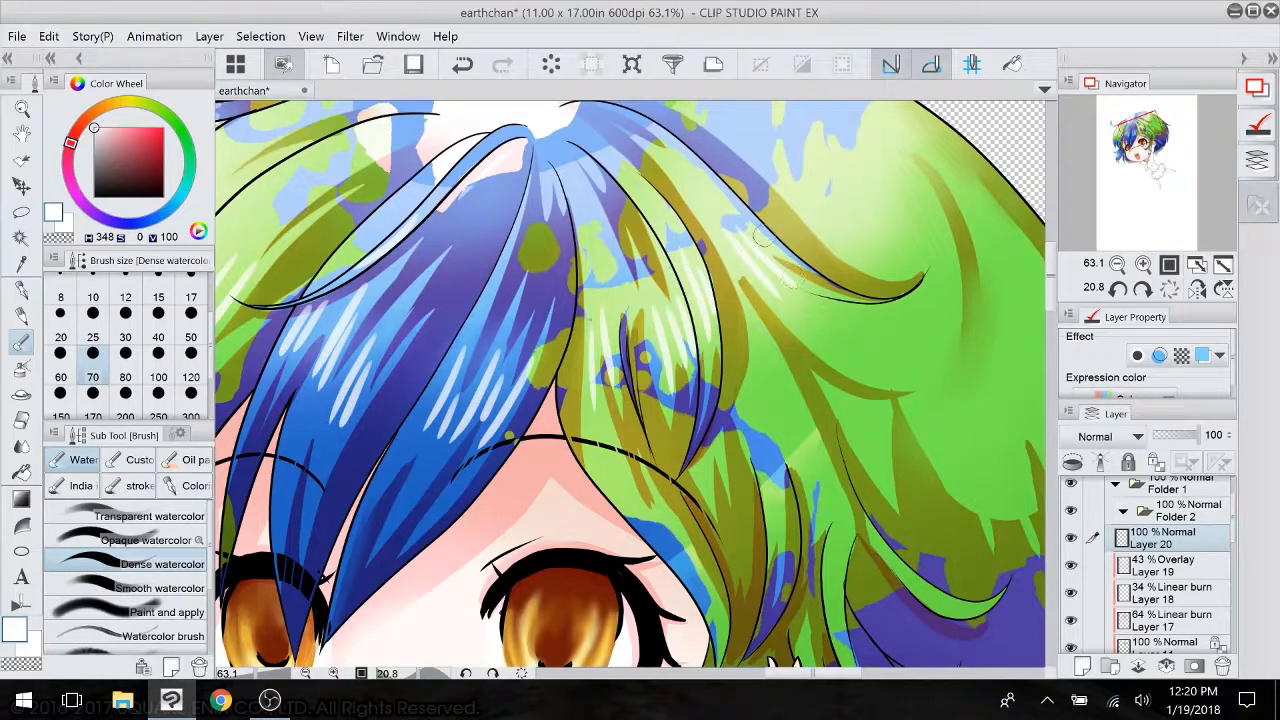
- Paint white highlights on the light green crown of the hair and long strokes on the green locks below it
drag(764, 236, 583, 361)
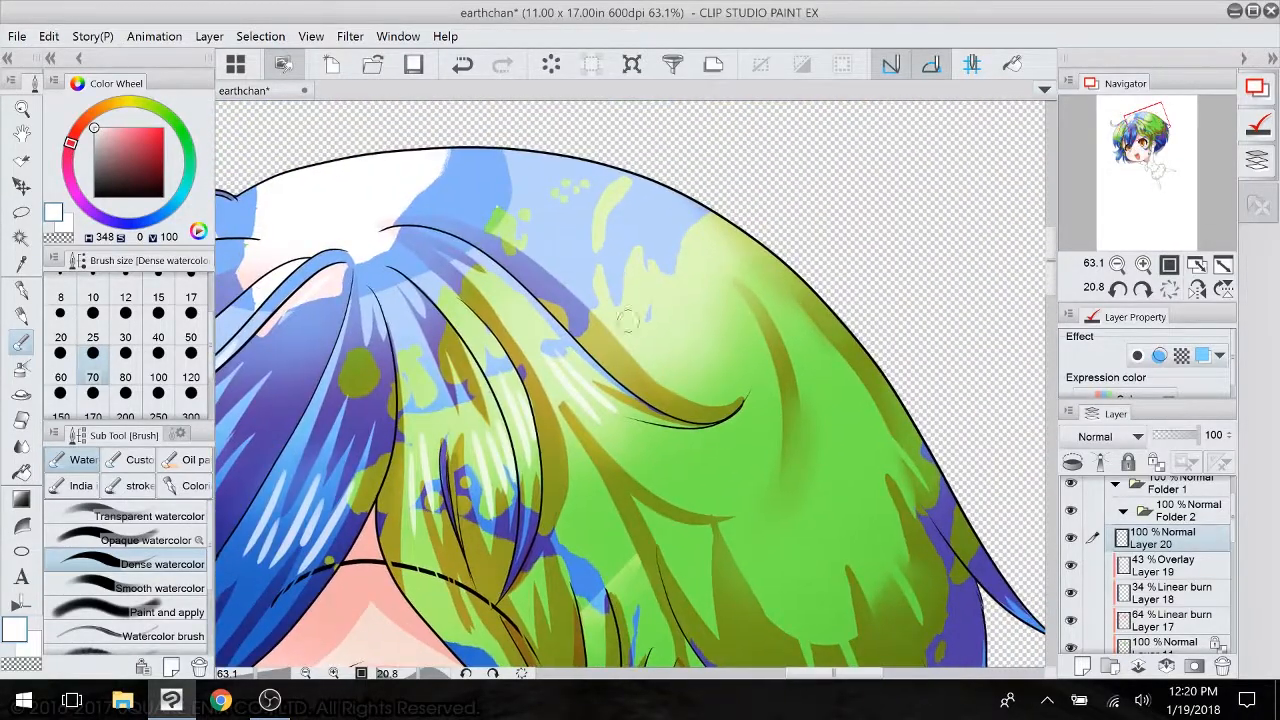
drag(645, 330, 702, 372)
mouse_move(668, 300)
mouse_down()
mouse_move(728, 360)
mouse_move(742, 356)
mouse_up()
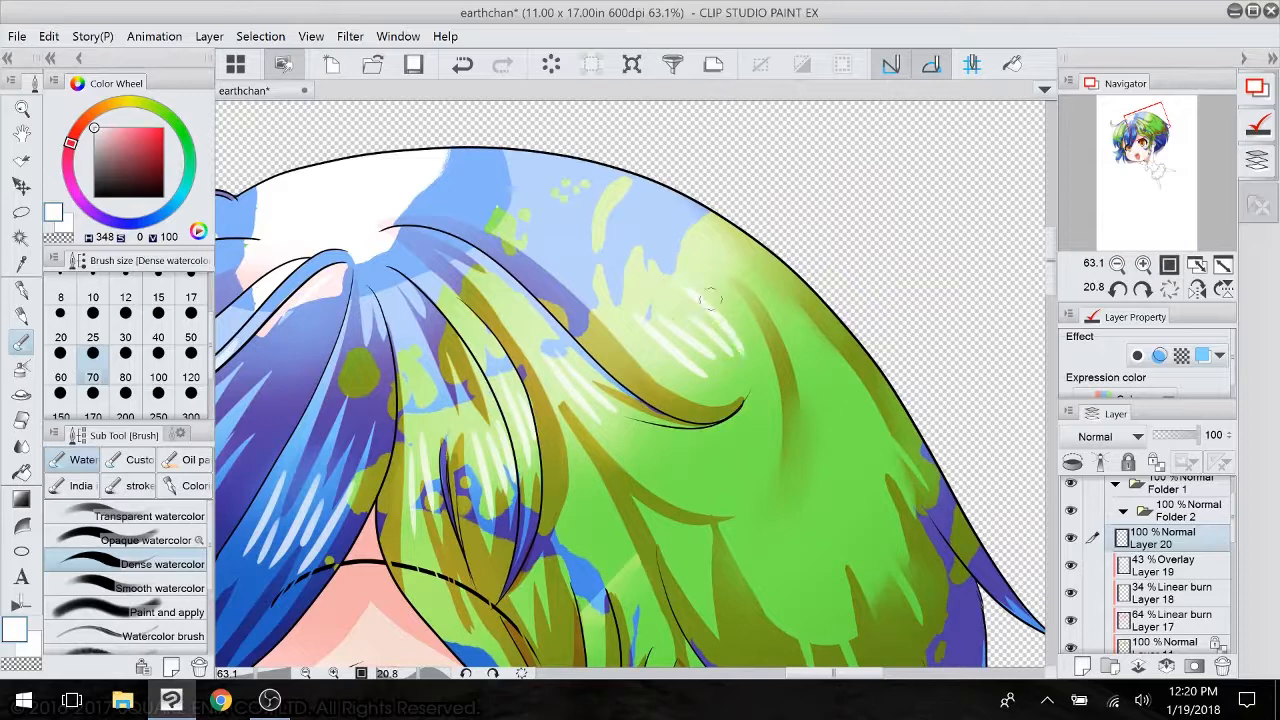
drag(704, 276, 754, 338)
drag(721, 250, 748, 276)
drag(700, 225, 758, 266)
drag(760, 338, 772, 466)
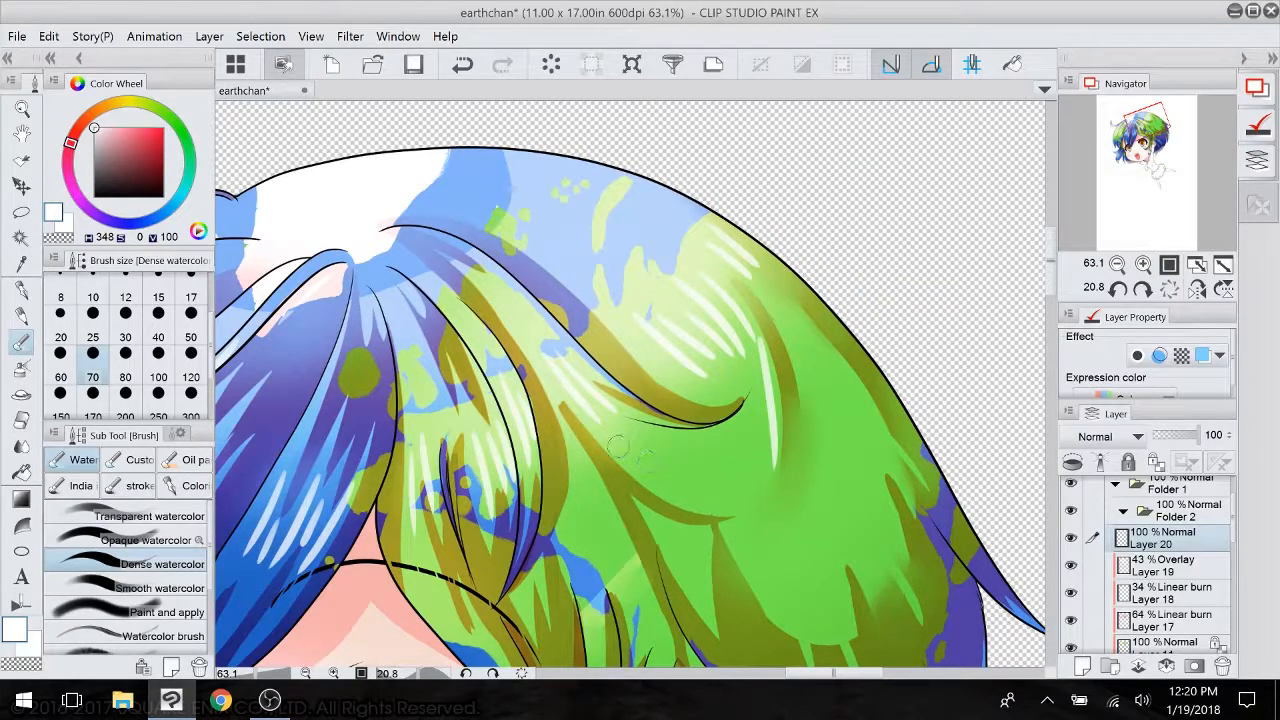
drag(618, 447, 719, 505)
drag(590, 488, 603, 615)
- Add white highlights to the blue strands behind the raised hand, the green flick above them and the lock beside the face
mouse_move(700, 440)
mouse_down()
mouse_move(525, 323)
mouse_move(843, 195)
mouse_move(838, 249)
mouse_up()
drag(650, 480, 609, 280)
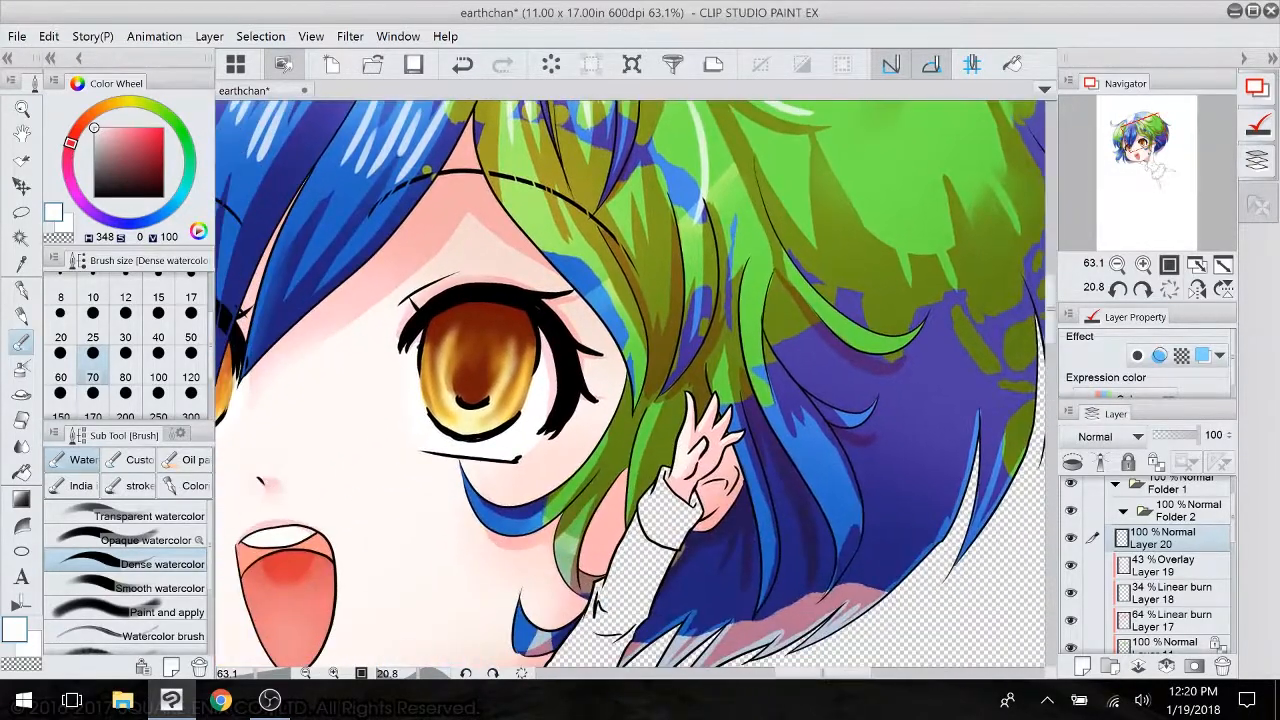
drag(805, 450, 840, 505)
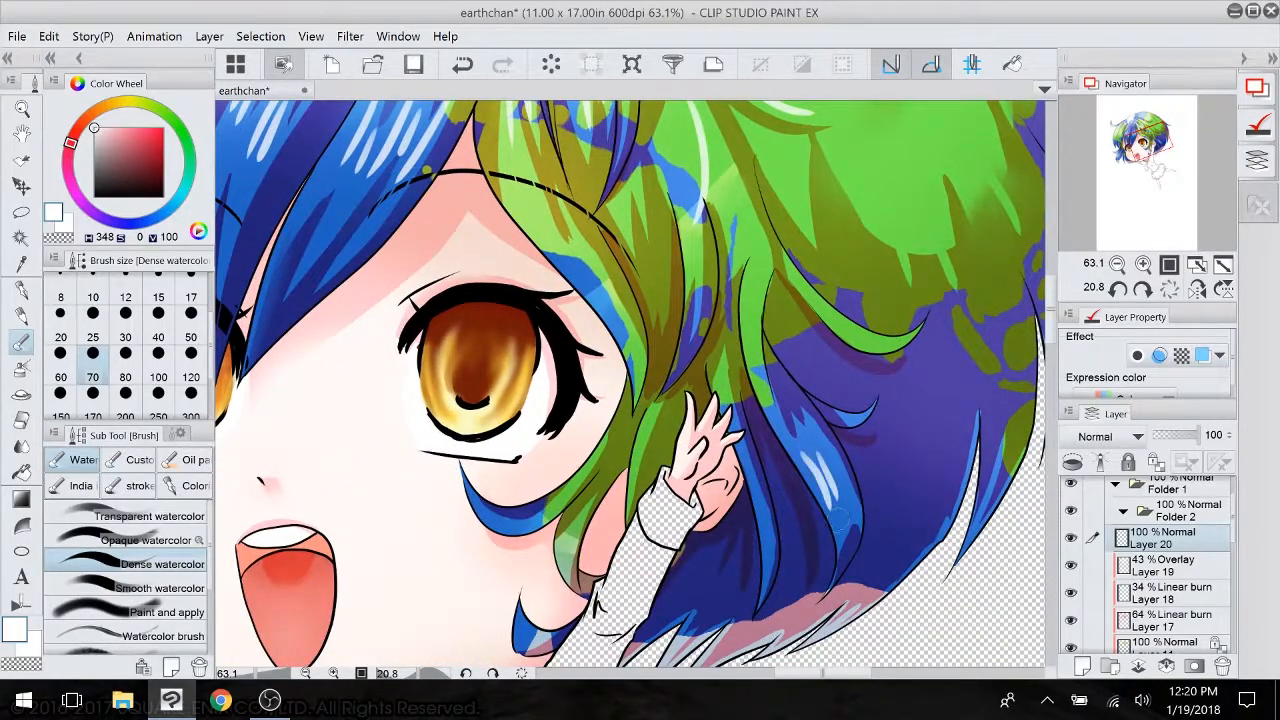
drag(842, 318, 871, 344)
mouse_move(752, 355)
mouse_down()
mouse_move(776, 426)
mouse_move(755, 502)
mouse_up()
drag(646, 432, 634, 476)
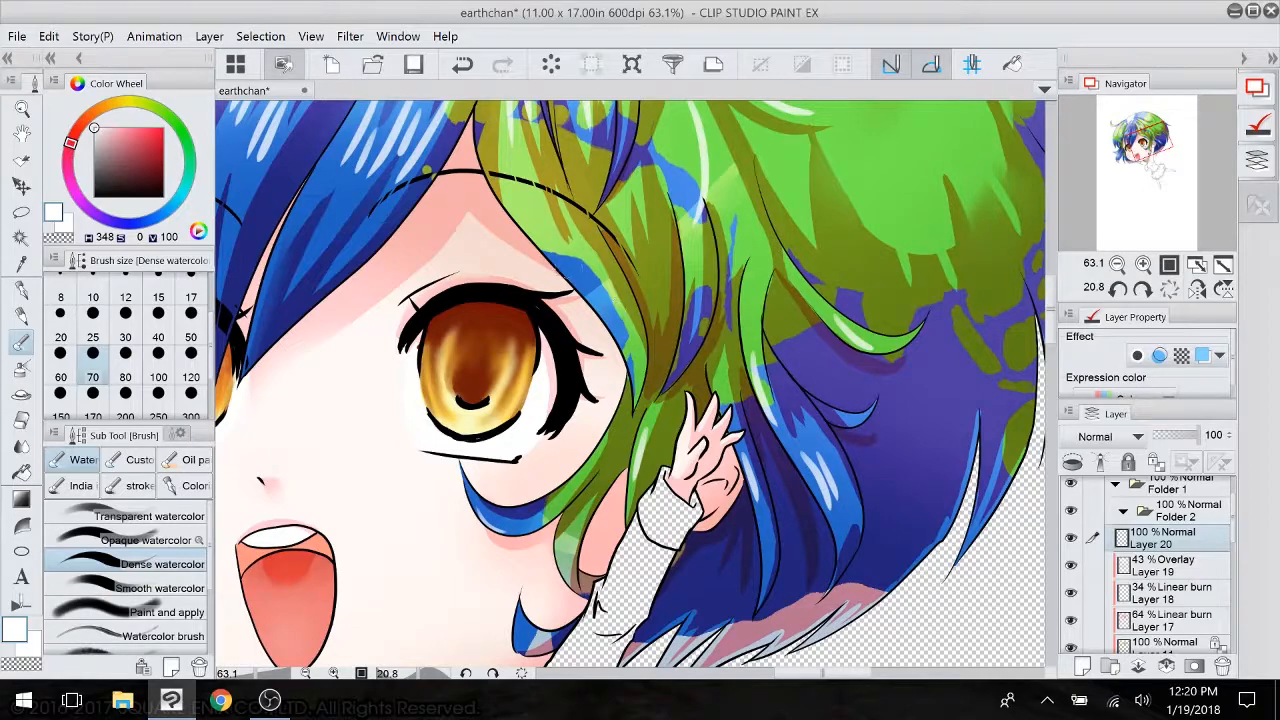
- Add white highlights to the green lock above the hand and to the lower blue strands beneath the side hair
mouse_move(554, 250)
mouse_down()
mouse_move(598, 310)
mouse_move(530, 270)
mouse_move(750, 253)
mouse_move(778, 341)
mouse_up()
drag(880, 285, 883, 309)
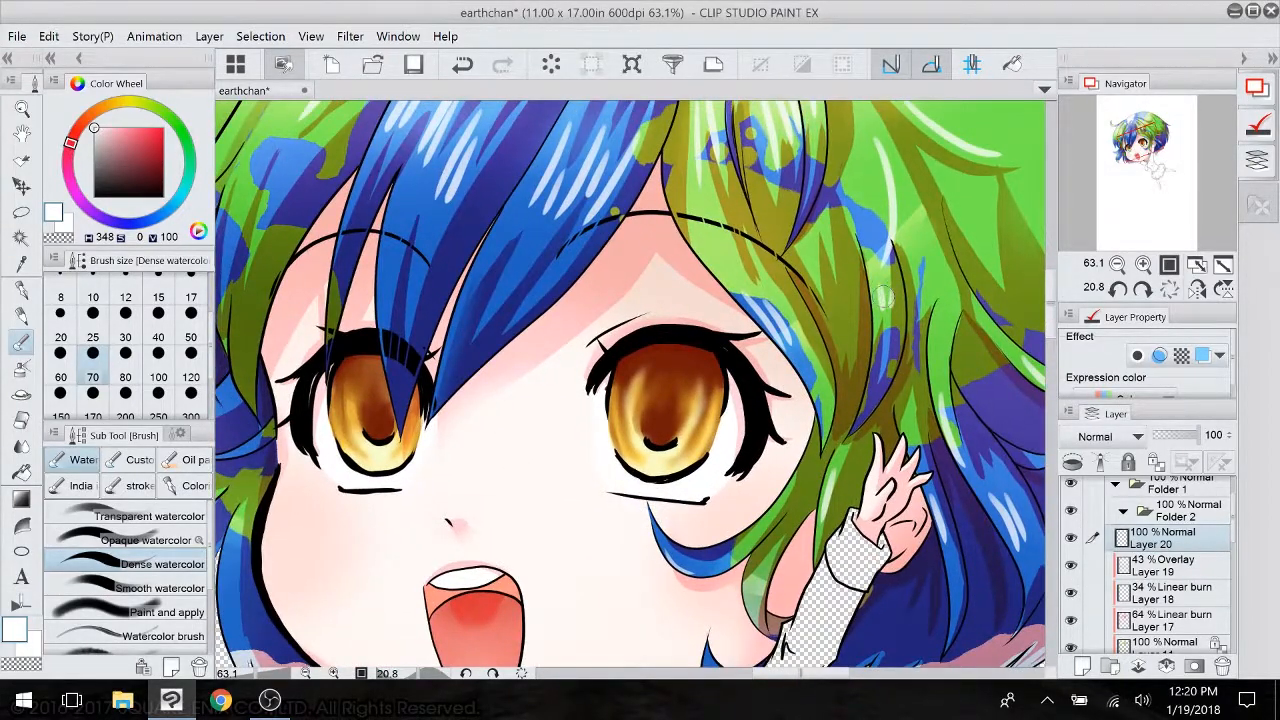
mouse_move(600, 390)
mouse_down()
mouse_move(840, 288)
mouse_move(872, 308)
mouse_up()
drag(460, 547, 766, 560)
mouse_move(540, 455)
mouse_down()
mouse_move(613, 438)
mouse_move(601, 543)
mouse_move(620, 582)
mouse_up()
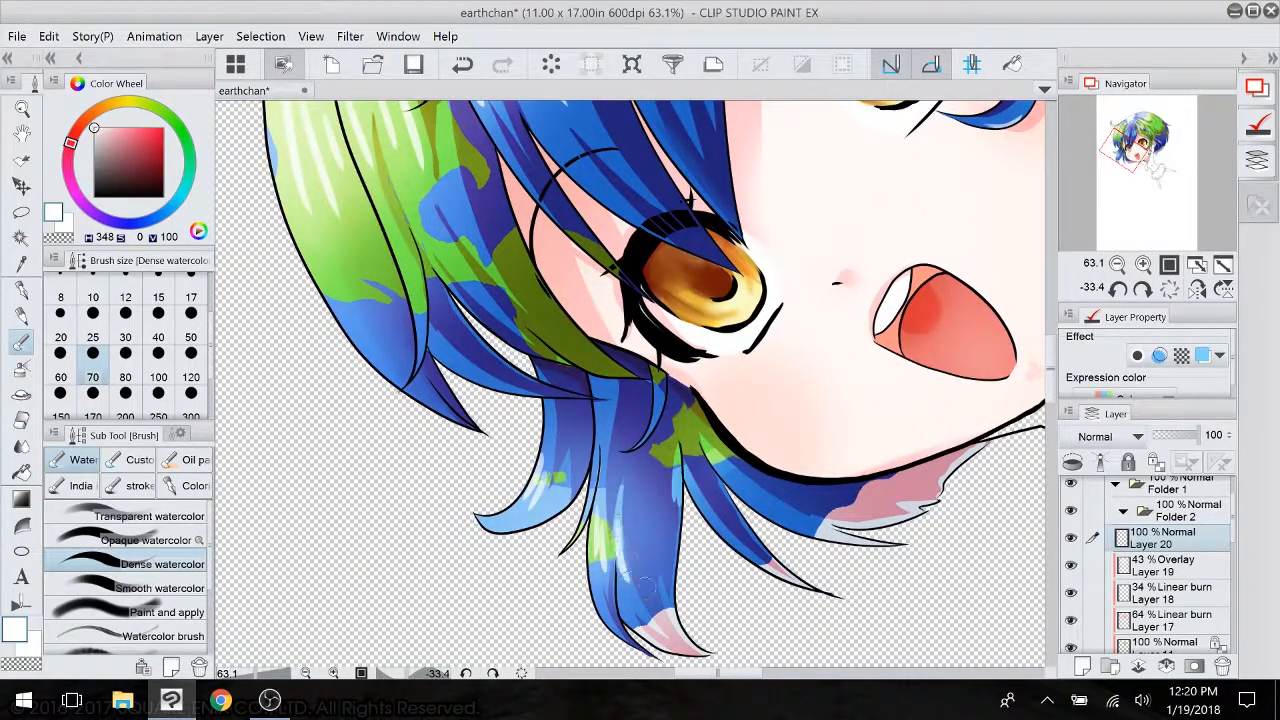
drag(724, 510, 712, 550)
mouse_move(742, 492)
mouse_down()
mouse_move(768, 514)
mouse_move(690, 469)
mouse_move(605, 570)
mouse_move(463, 467)
mouse_up()
- Set the highlight layer, Layer 20, to the Add (Glow) blending mode and lower its opacity to 80%
drag(640, 250, 430, 590)
scroll(632, 383, down, 5)
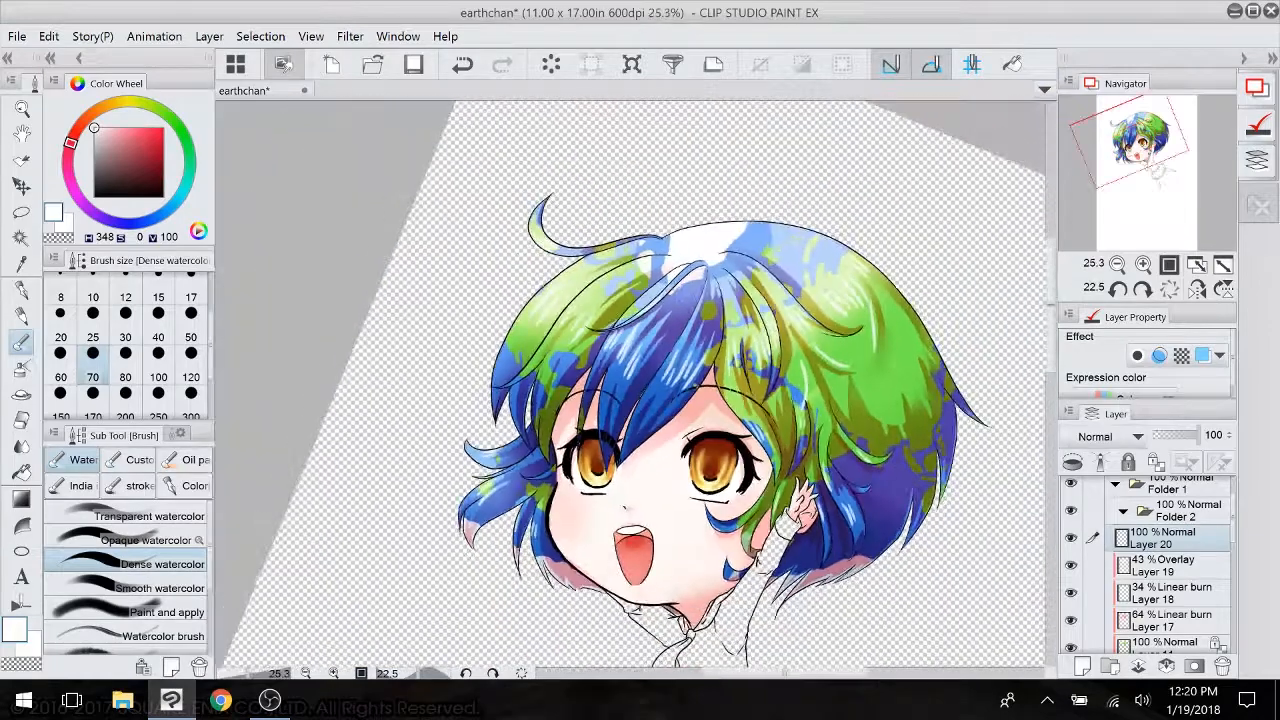
drag(640, 450, 616, 382)
drag(840, 383, 824, 303)
drag(640, 430, 650, 386)
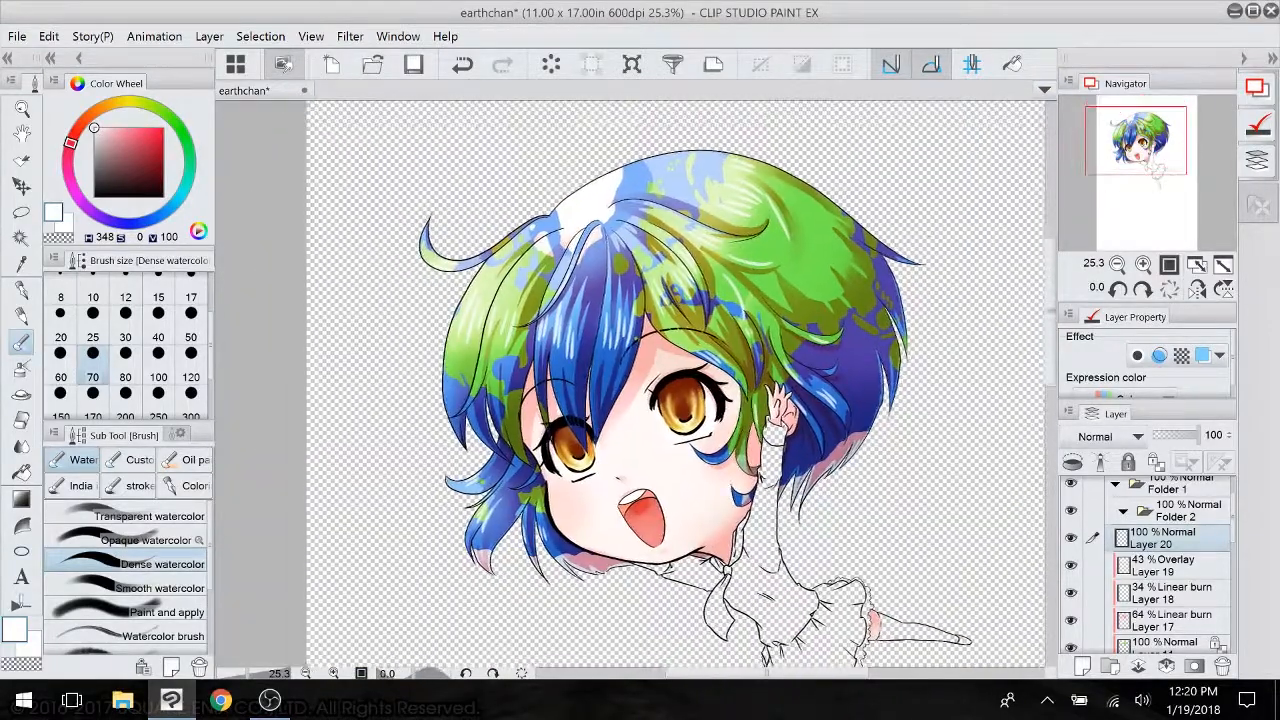
click(1109, 437)
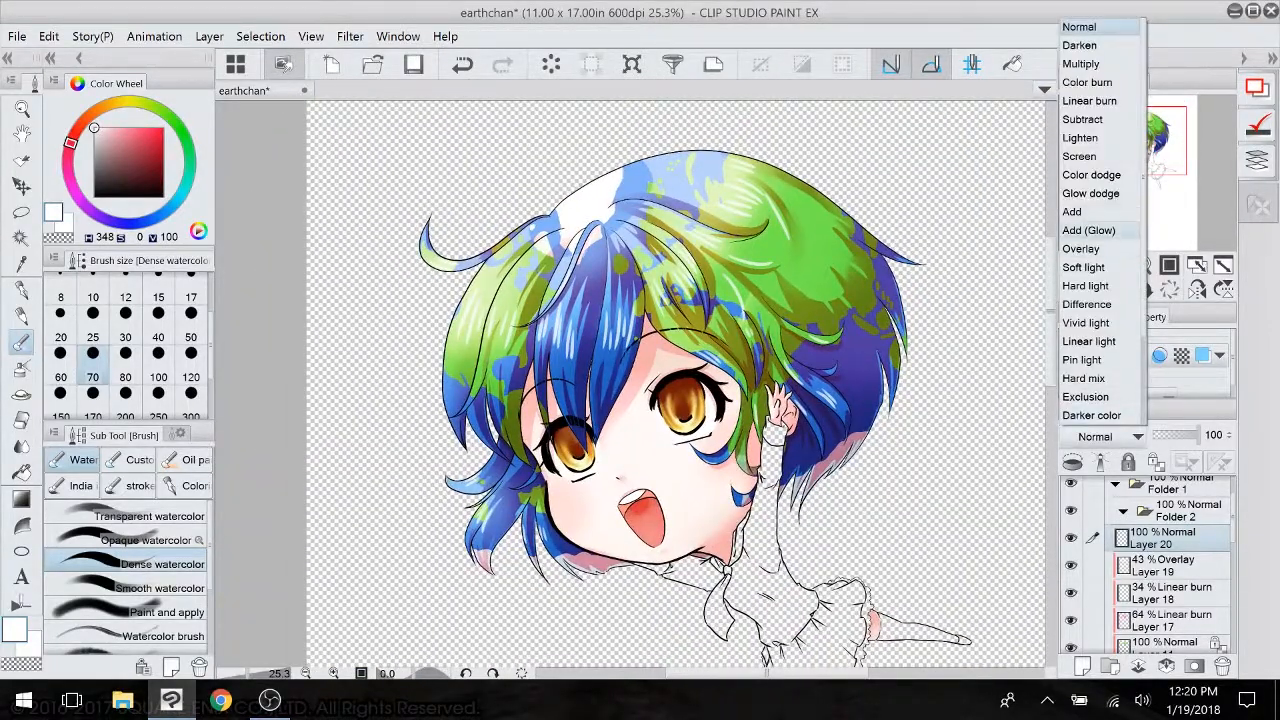
click(1095, 230)
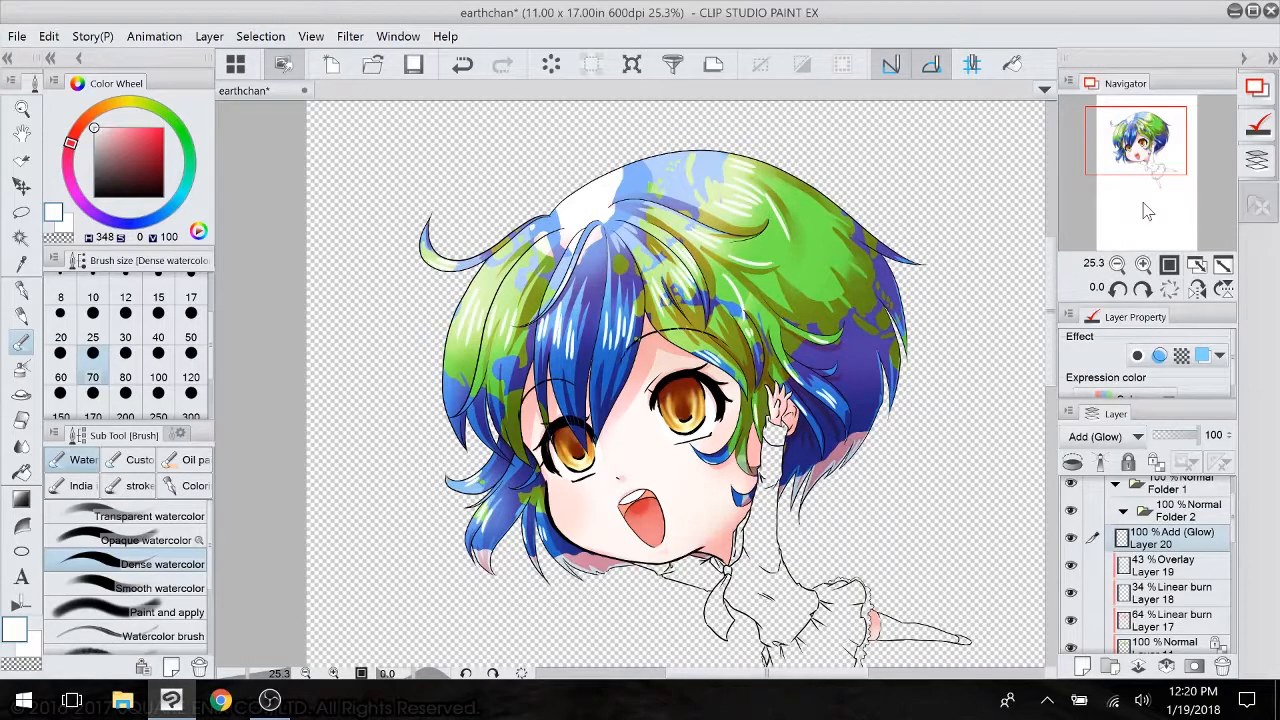
scroll(590, 430, up, 4)
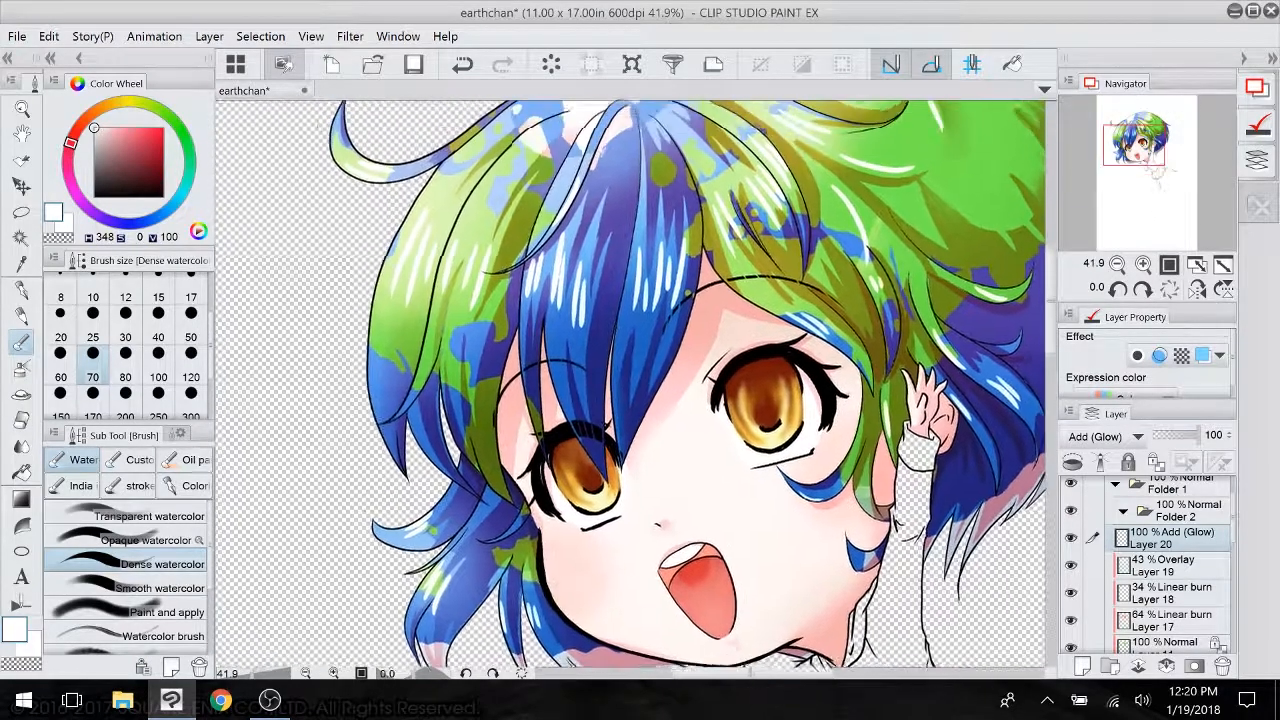
drag(1193, 445, 1190, 430)
- Try softening the highlights on the light green side hair with the Blend tool at size 80, and undo it
click(22, 446)
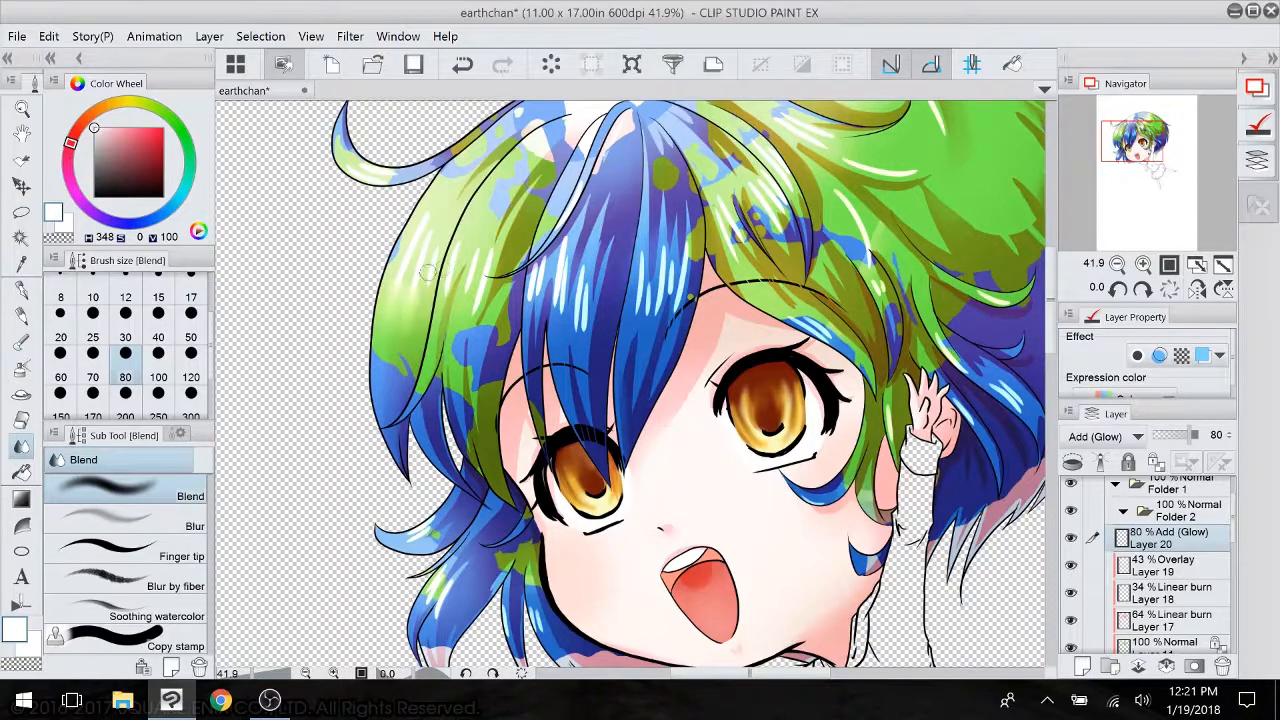
click(460, 70)
click(463, 68)
click(463, 70)
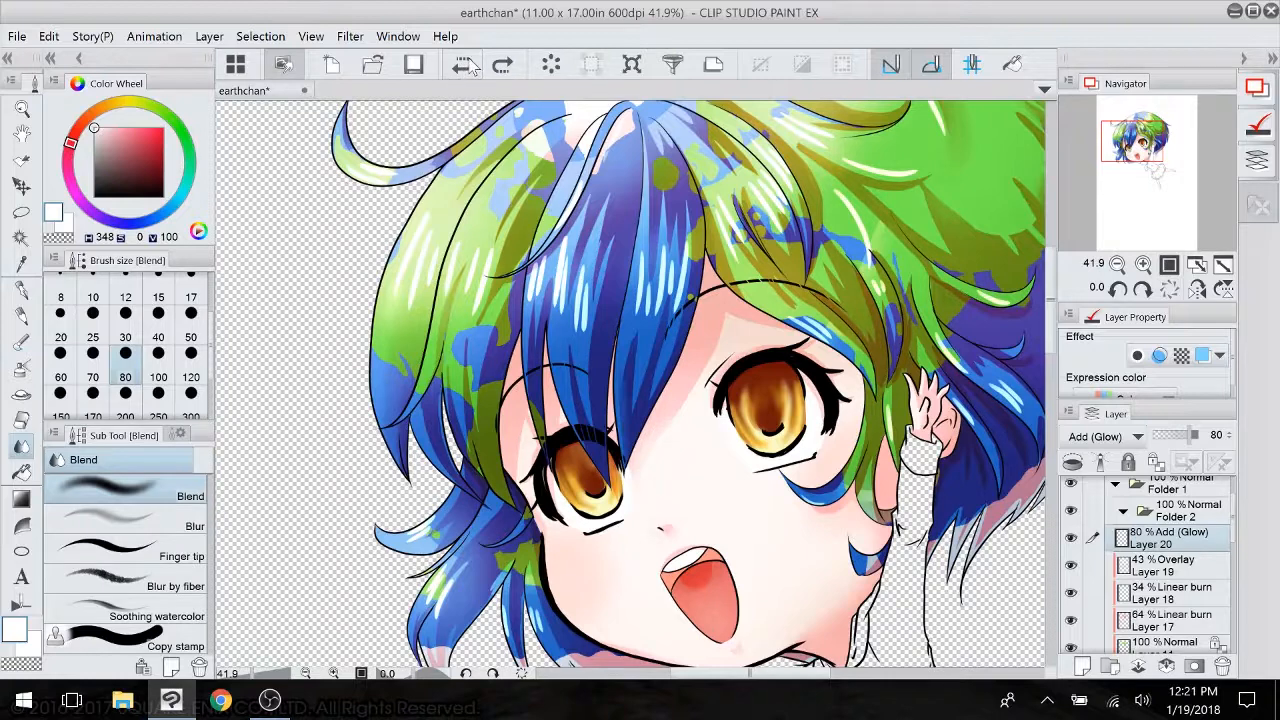
- Blend the highlights on the green side hair and lower strands at brush size 50, and raise Layer 20's opacity to 100%
click(193, 335)
drag(401, 296, 400, 280)
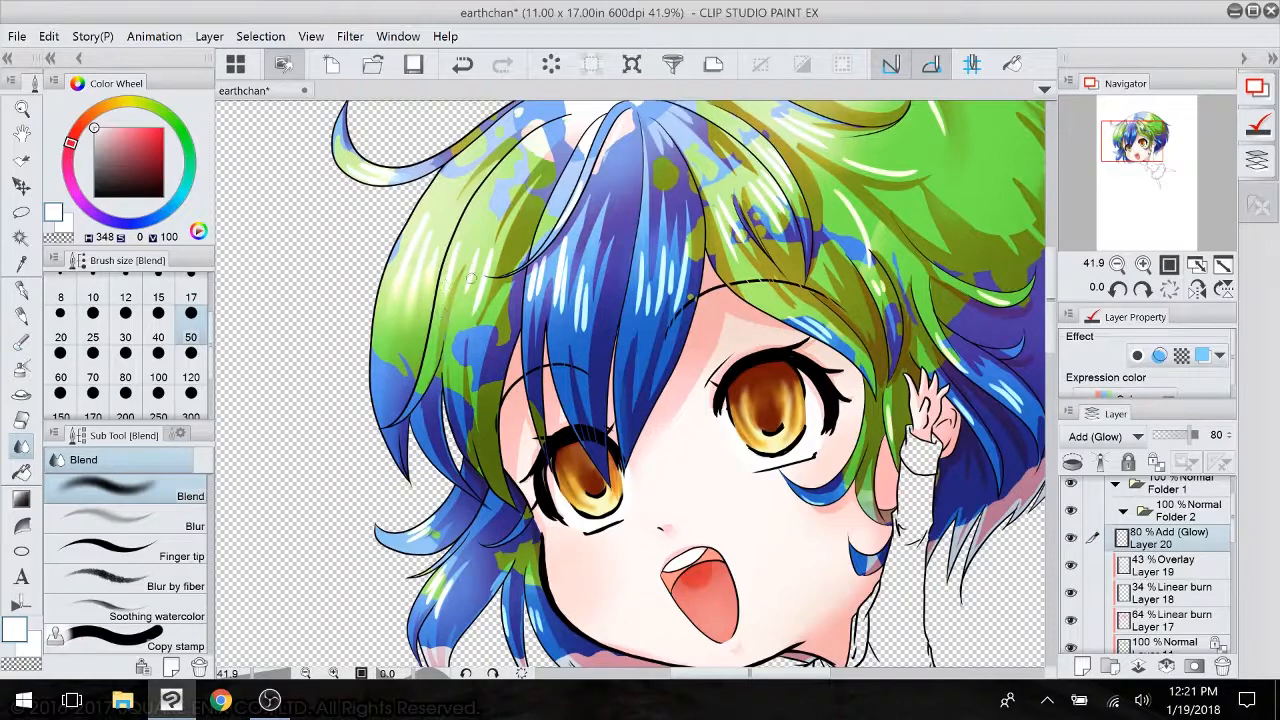
drag(418, 537, 405, 541)
drag(430, 592, 437, 606)
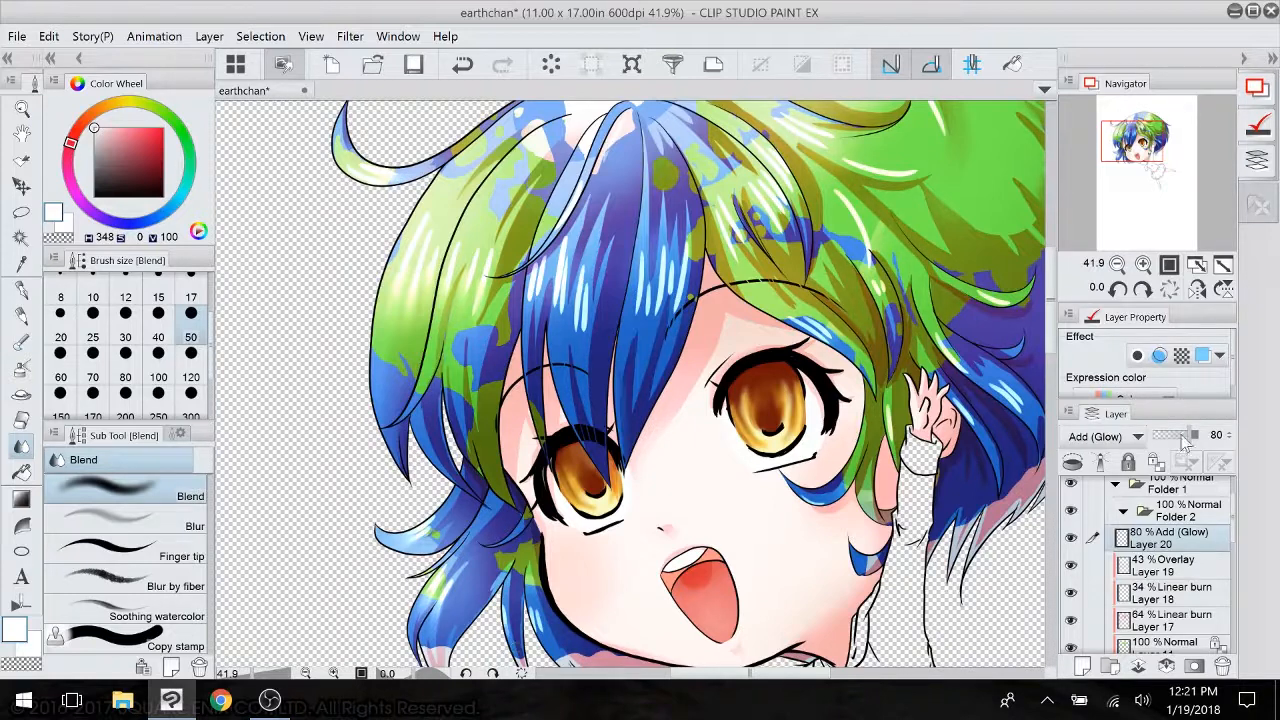
drag(1192, 436, 1226, 437)
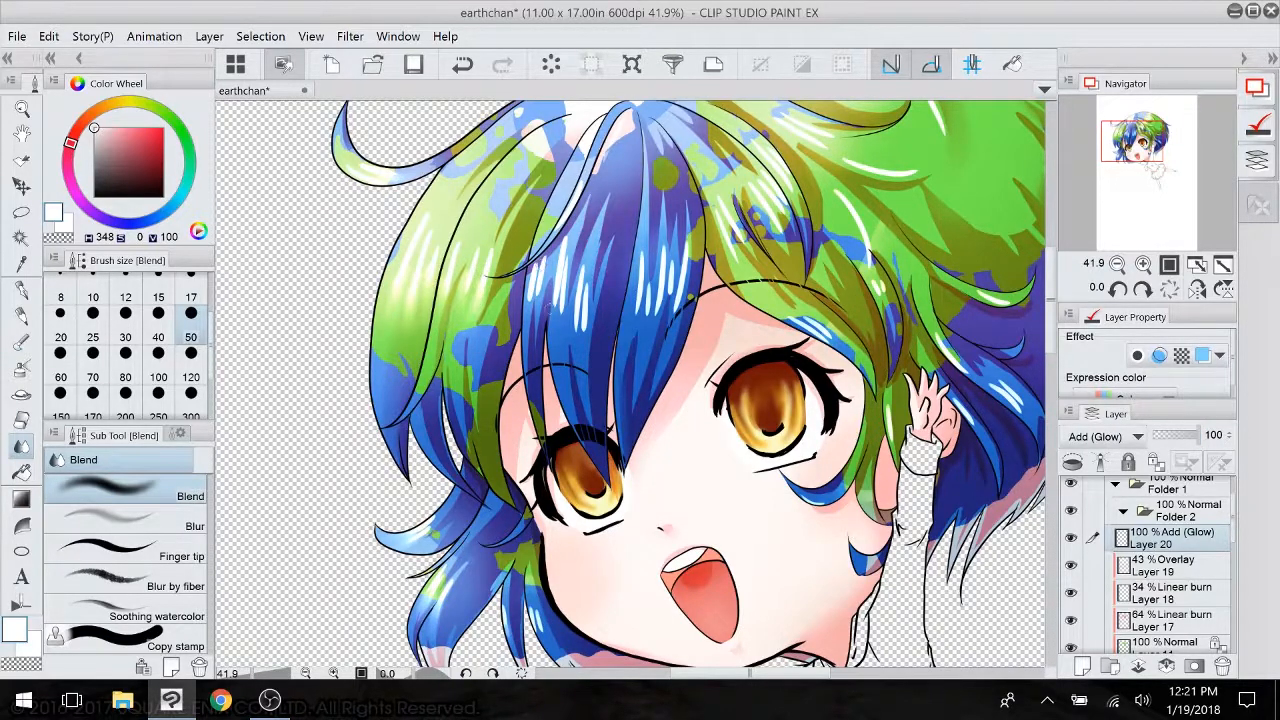
- Soften the white highlights on the central blue fringe with the Blend tool, reducing the brush size to 30
drag(553, 298, 561, 332)
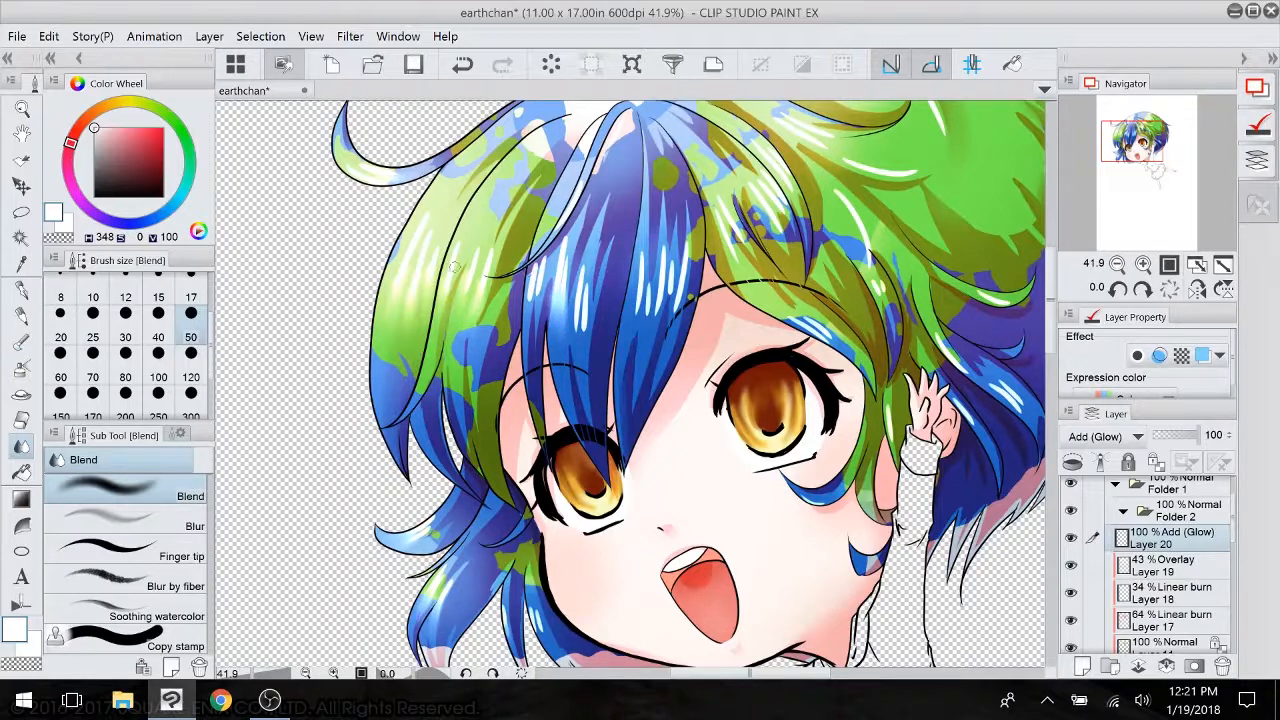
click(125, 330)
key(ctrl+plus)
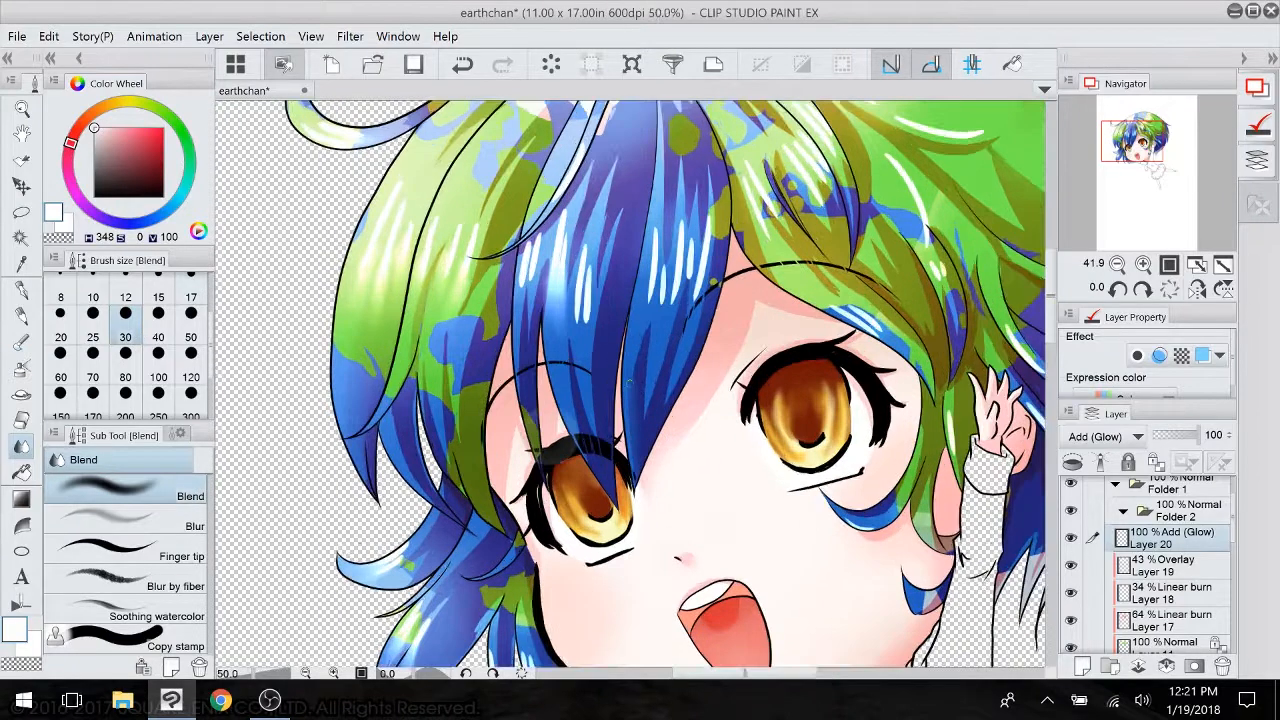
key(ctrl+plus)
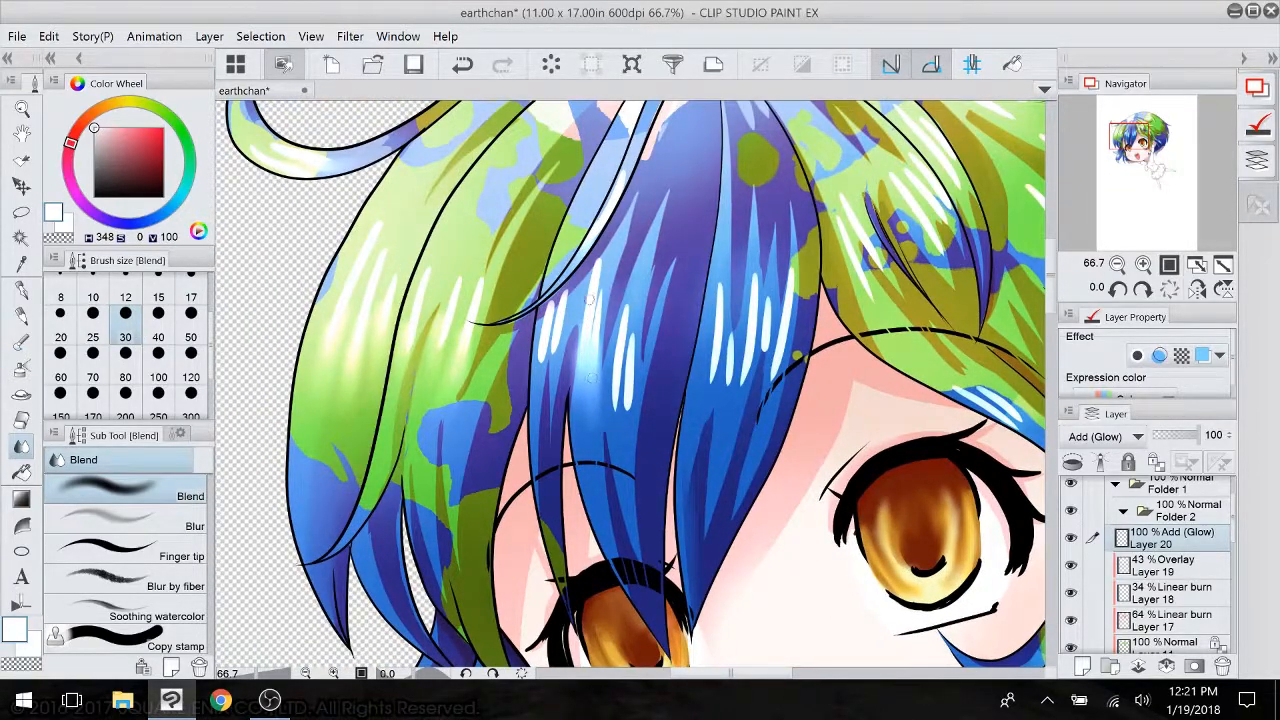
mouse_move(554, 332)
mouse_down()
mouse_move(540, 381)
mouse_move(616, 424)
mouse_up()
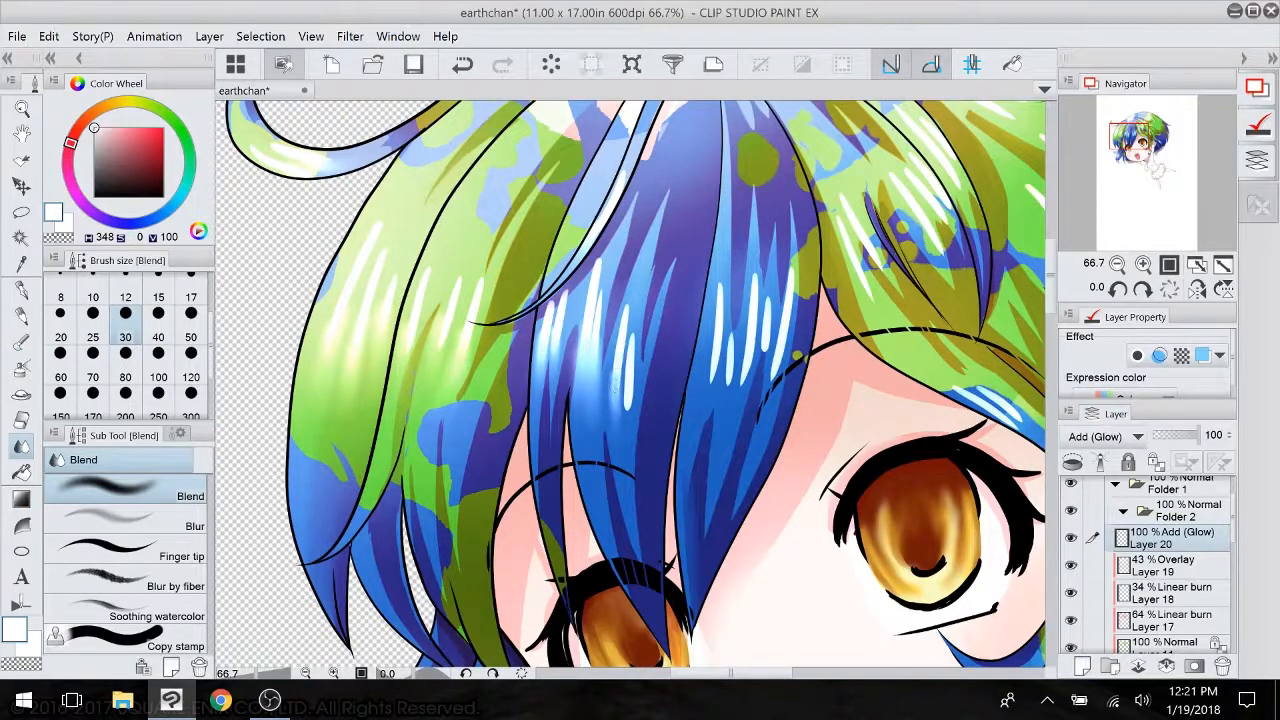
- Set Layer 20 to the Glow dodge blending mode and blend the highlights on the neighbouring blue fringe lock at brush size 40
click(1138, 437)
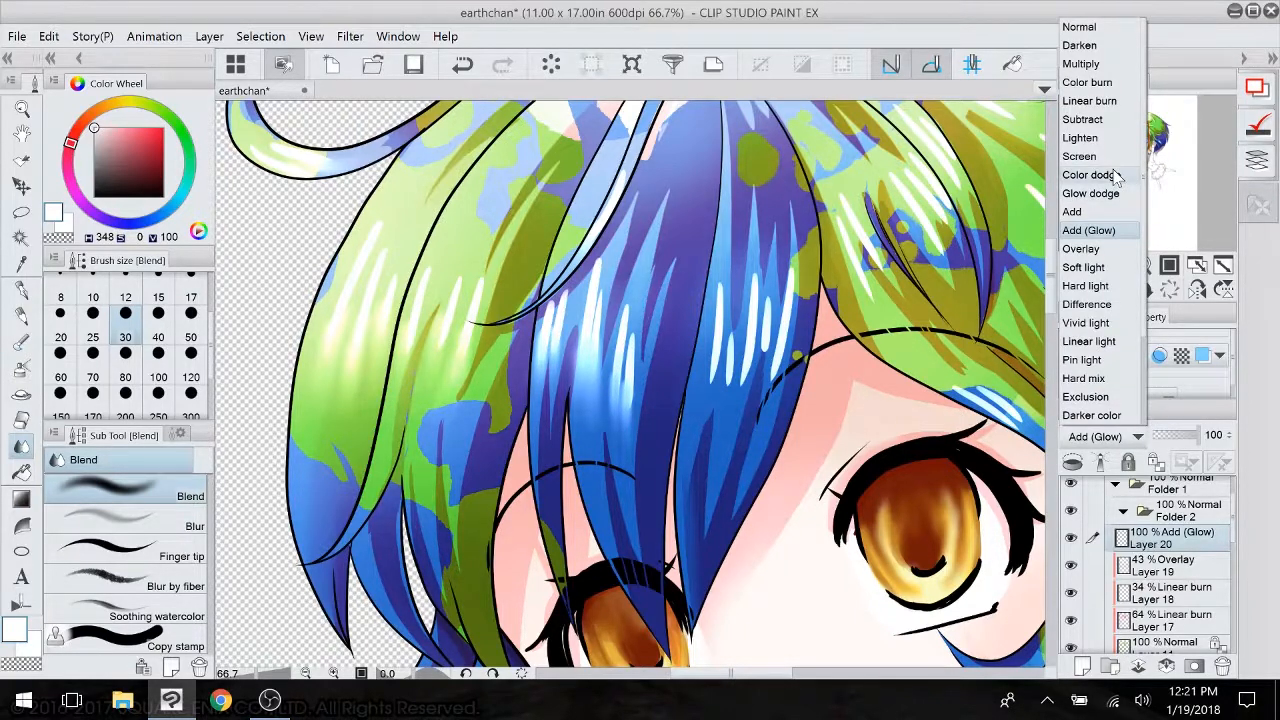
click(1110, 198)
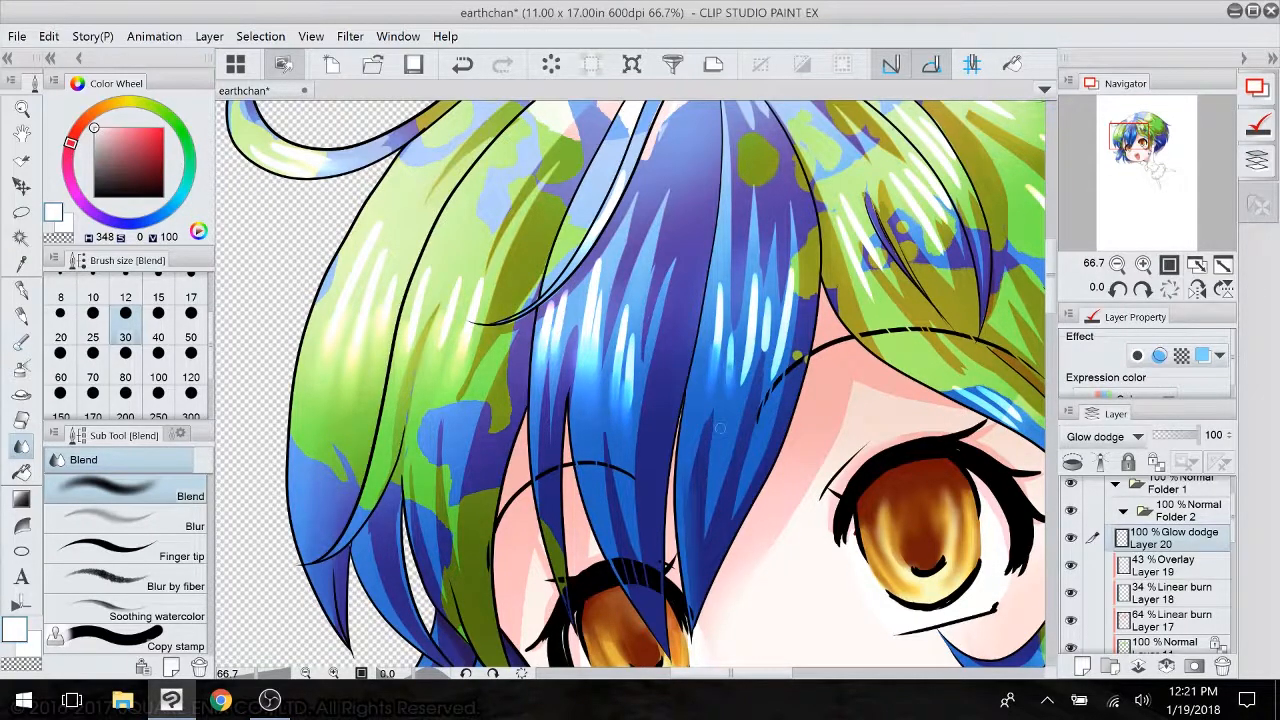
click(166, 319)
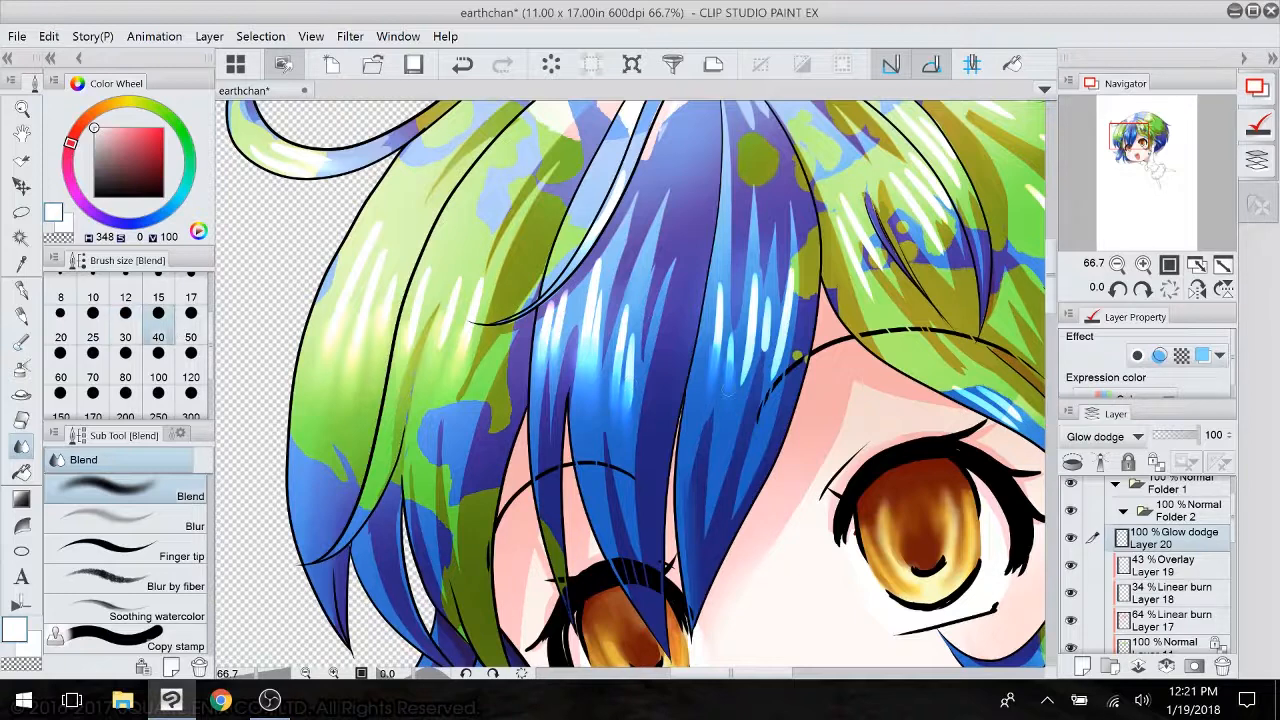
drag(747, 360, 743, 384)
drag(767, 331, 773, 380)
- Blend the long white highlights and their stroke ends on the green hair at the crown and side of the head
drag(756, 430, 486, 480)
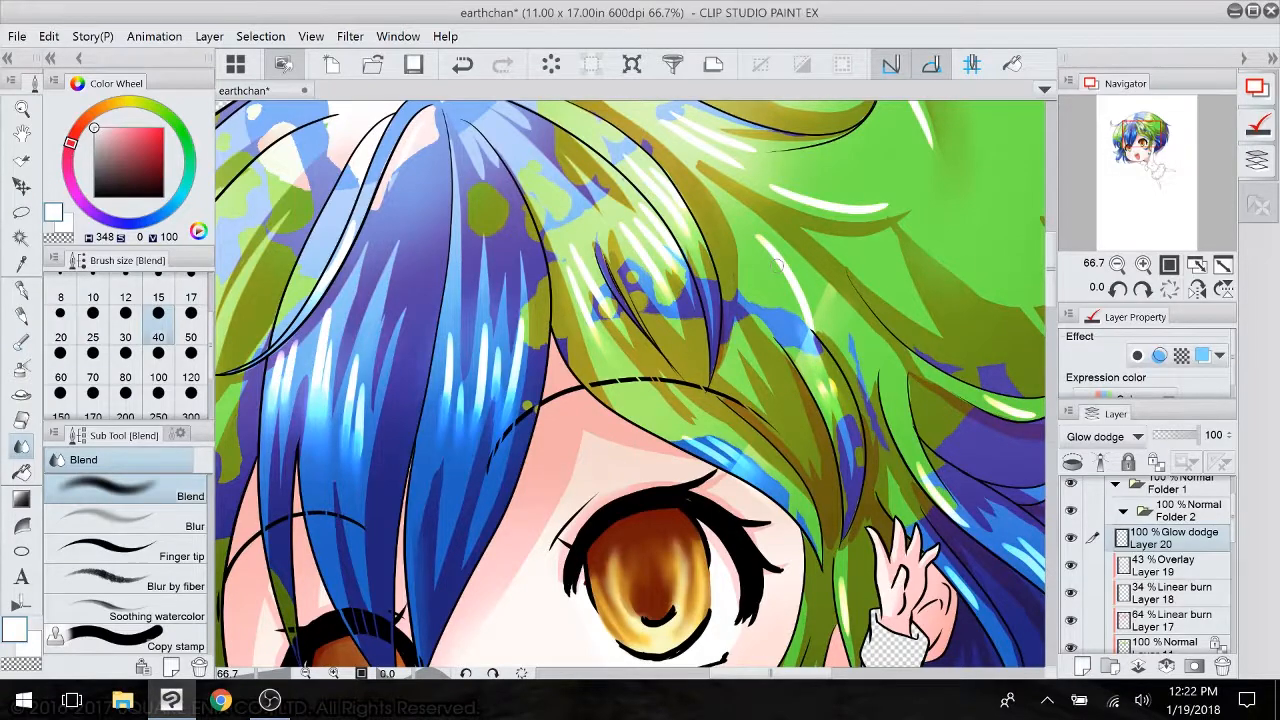
drag(777, 266, 650, 424)
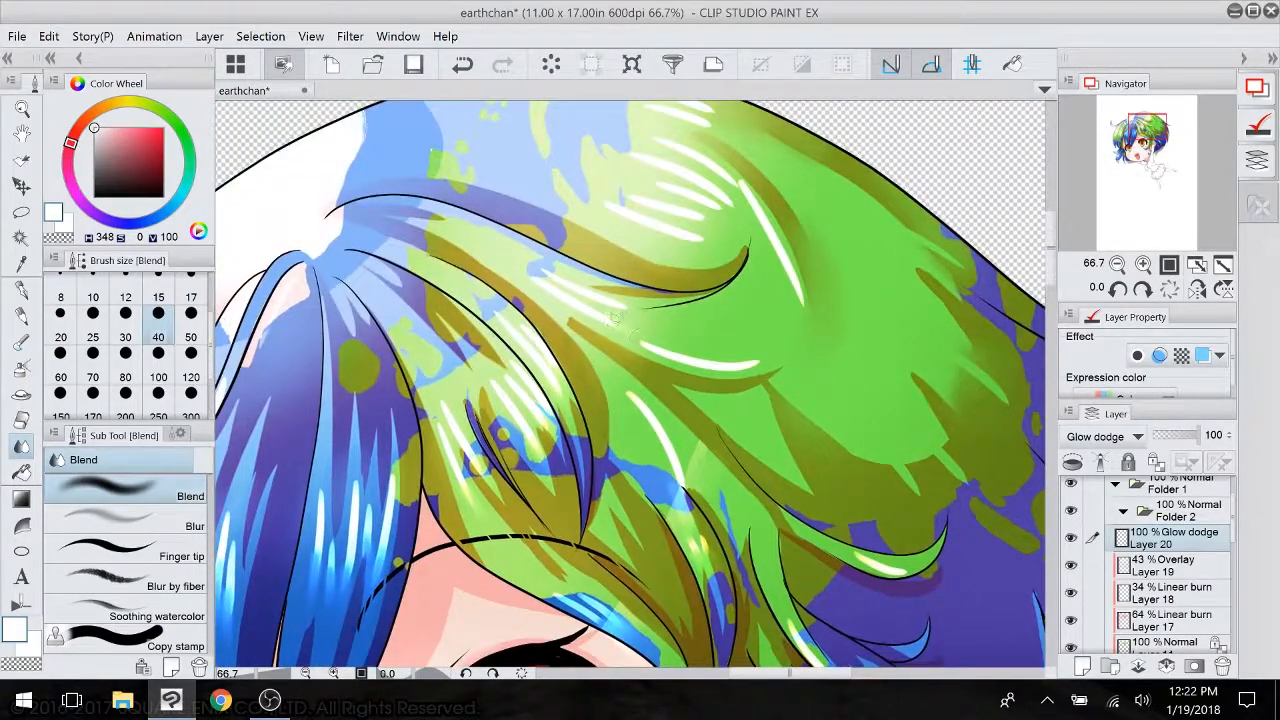
mouse_move(736, 366)
mouse_down()
mouse_move(760, 364)
mouse_move(705, 361)
mouse_up()
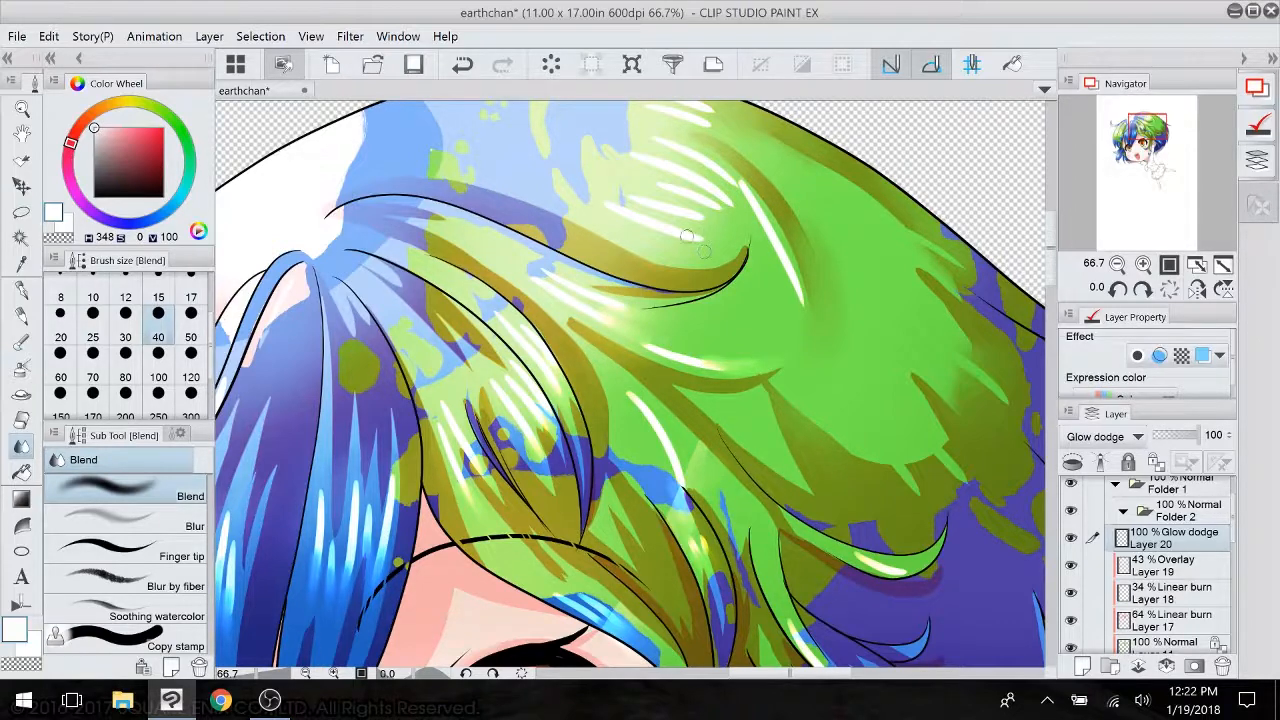
mouse_move(706, 240)
mouse_down()
mouse_move(682, 231)
mouse_move(702, 238)
mouse_move(685, 212)
mouse_move(726, 199)
mouse_up()
drag(799, 300, 788, 268)
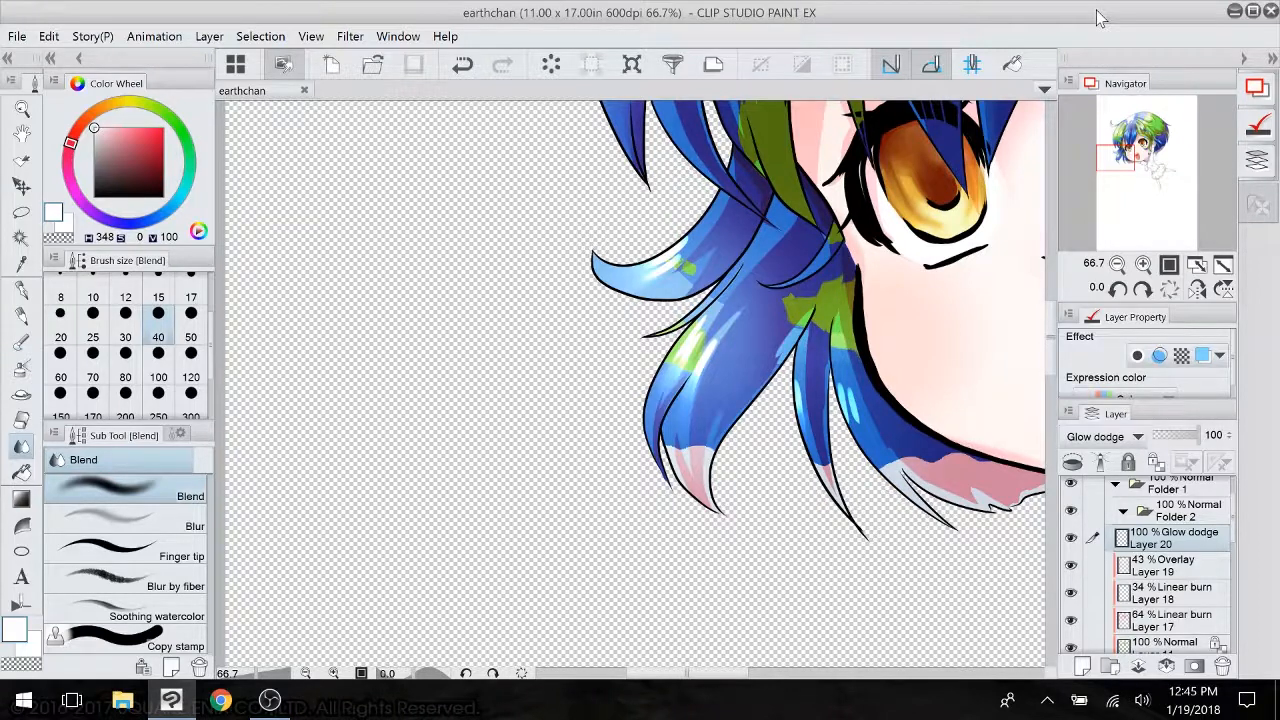
- Make Layer 8, the white shirt base, visible and add a new layer clipped to it
scroll(632, 388, right, 4)
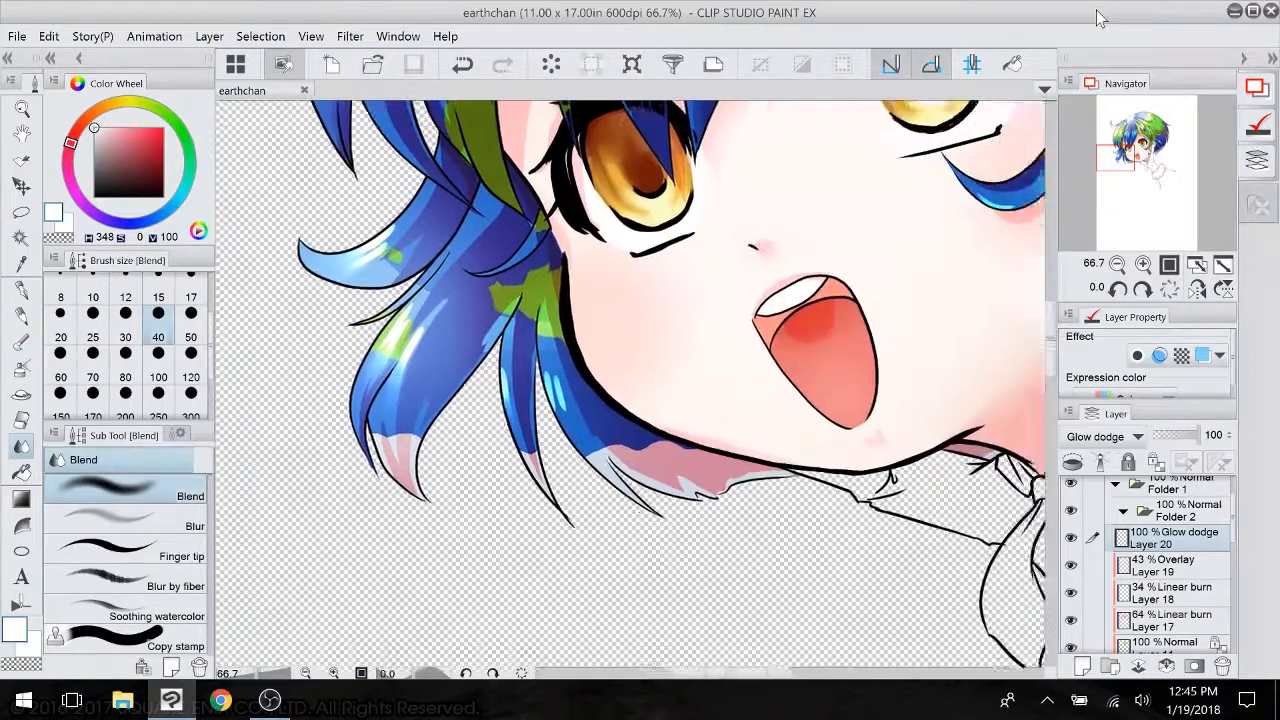
scroll(632, 388, down, 4)
scroll(632, 388, right, 3)
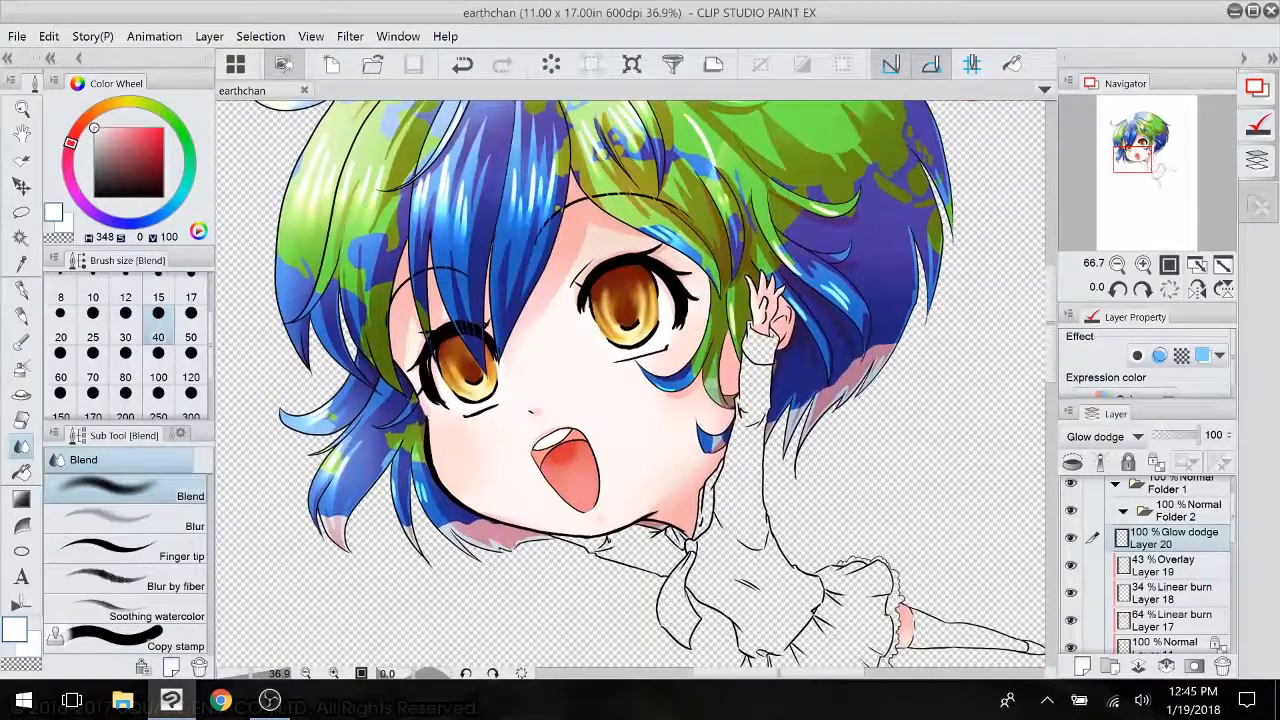
scroll(632, 388, down, 3)
drag(560, 200, 528, 410)
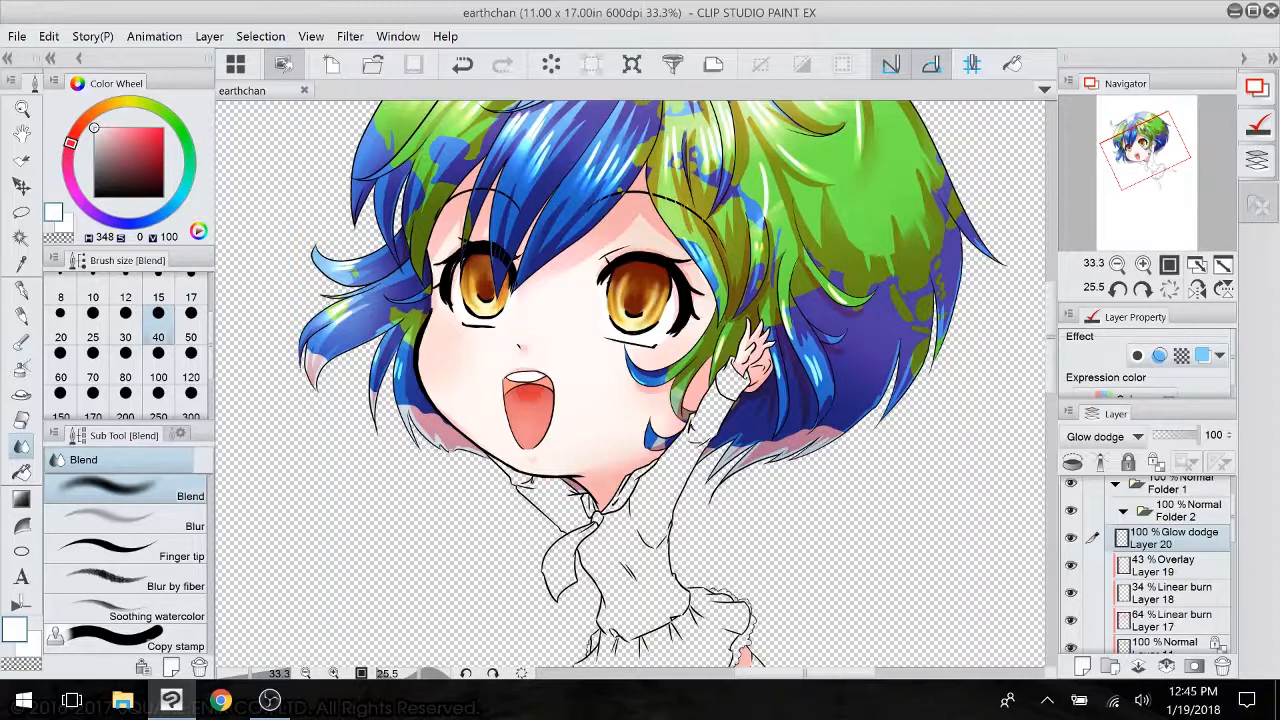
scroll(1165, 565, down, 5)
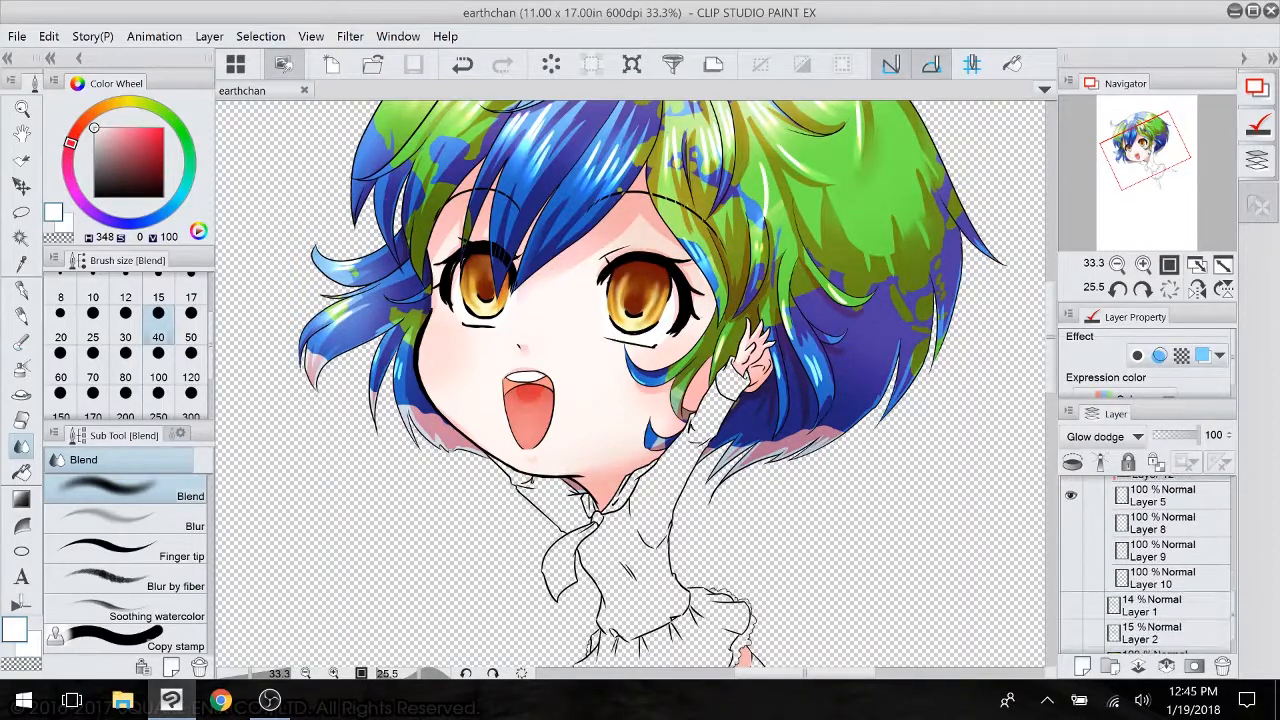
click(1165, 523)
click(1071, 523)
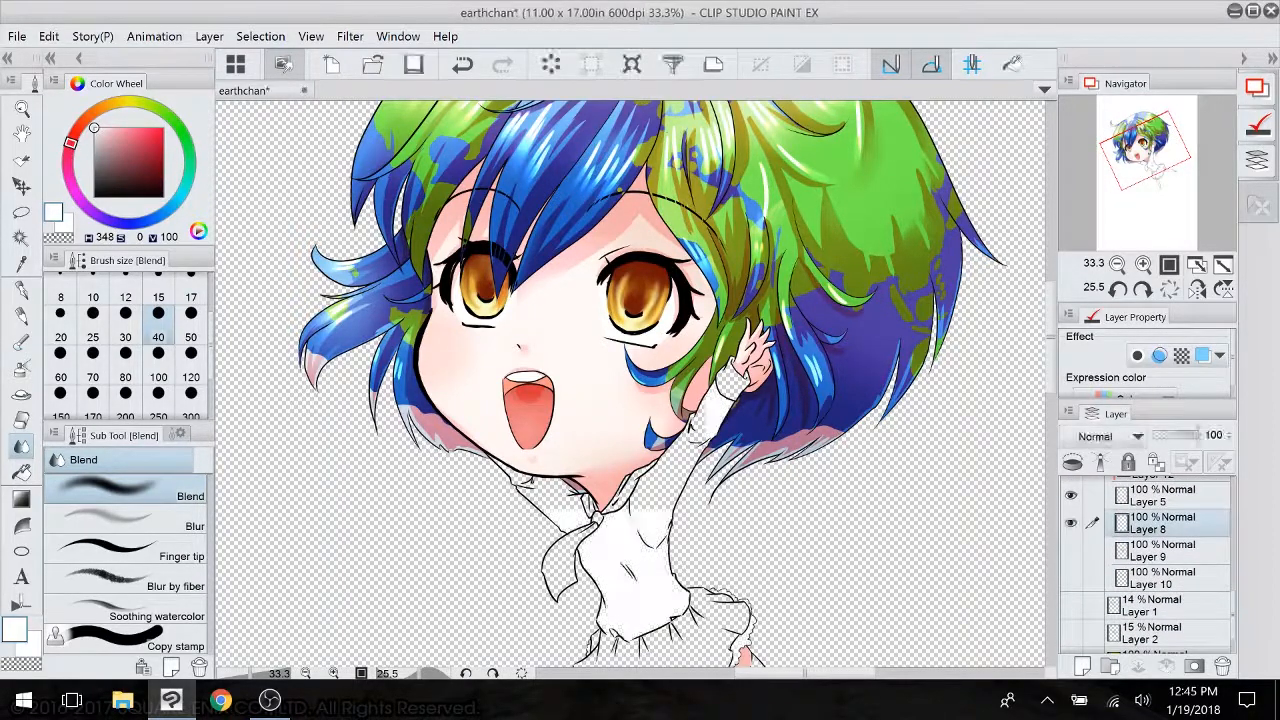
click(1082, 665)
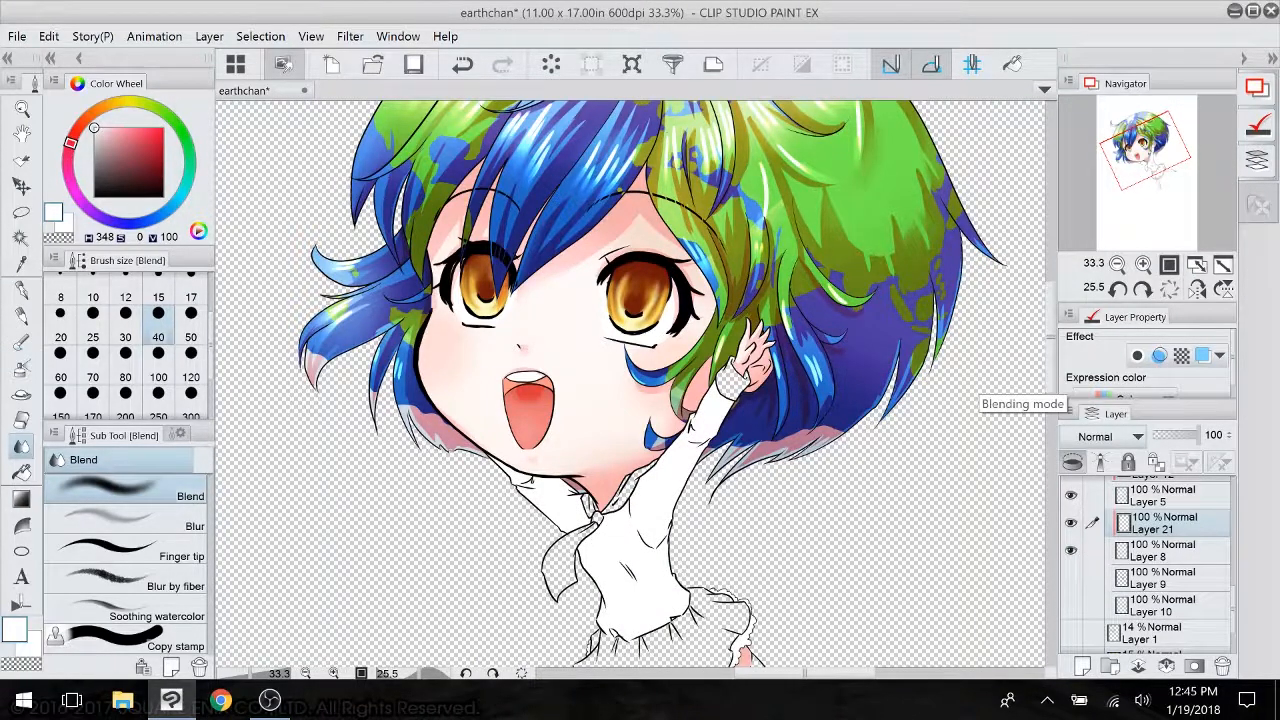
- Choose a light blue (H 223, S 37, V 100) and the G-pen, and bring the shirt and collar beneath the chin into close view
click(120, 128)
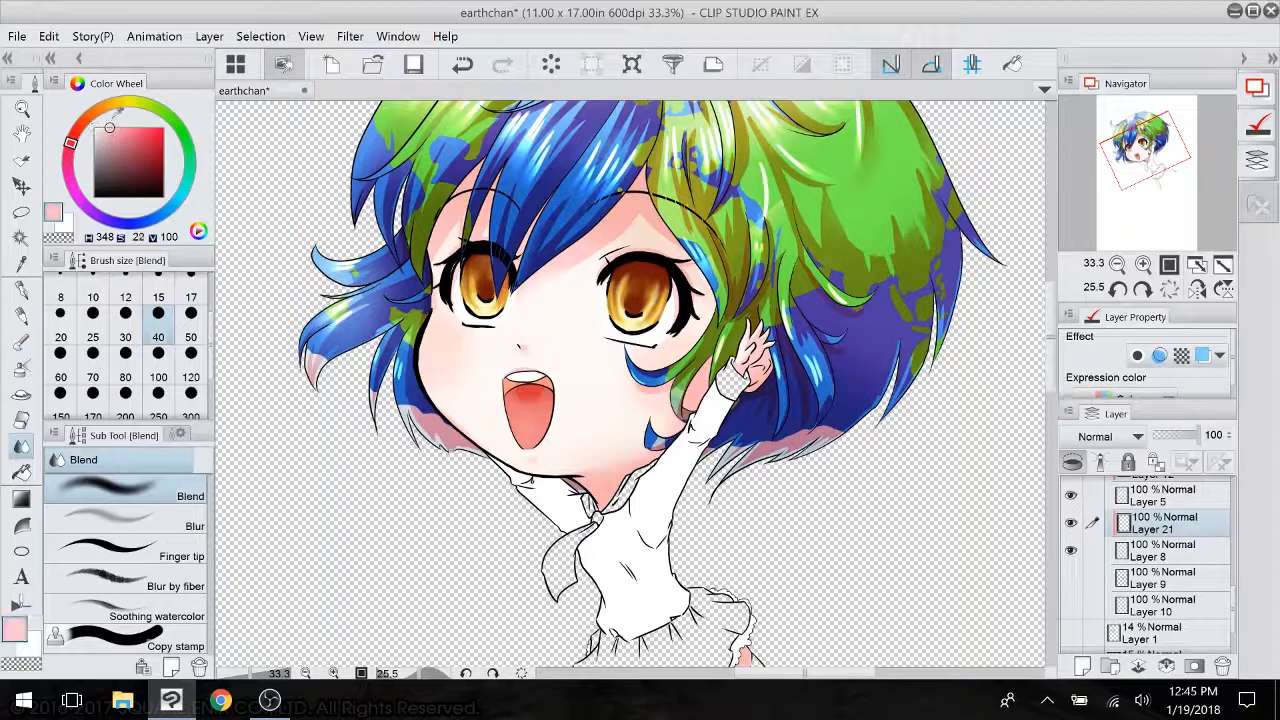
drag(172, 190, 147, 221)
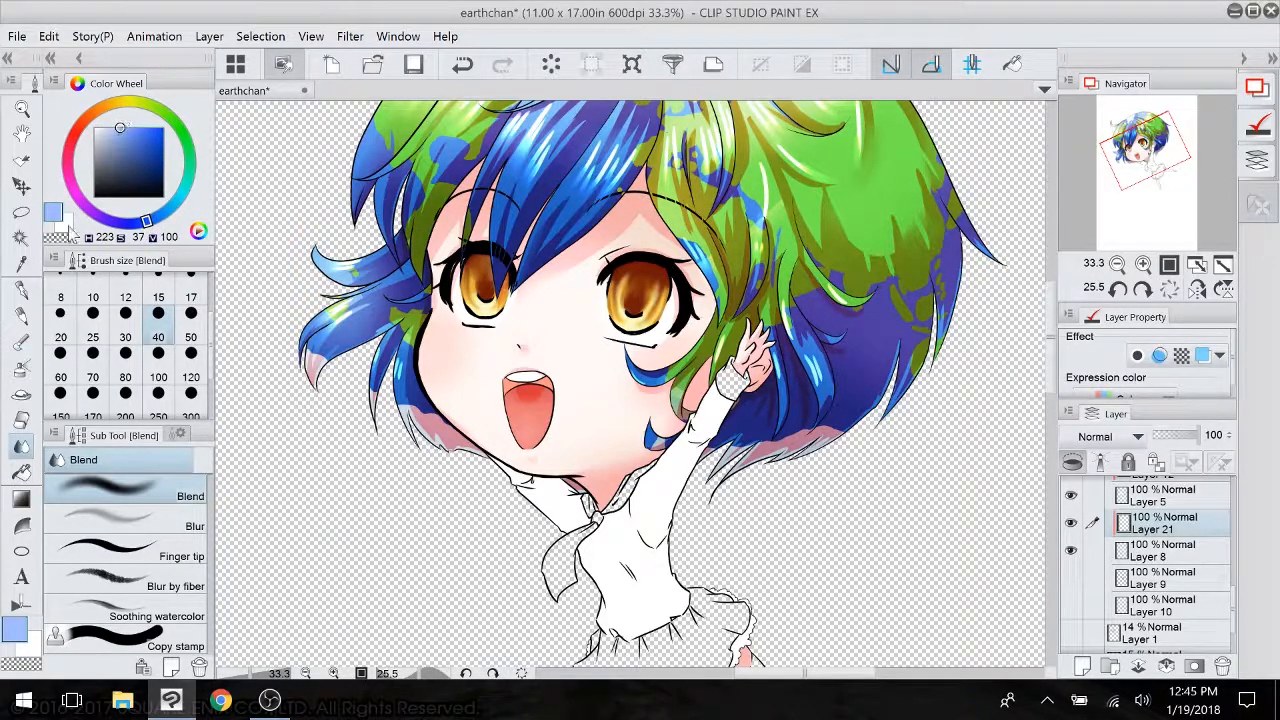
click(22, 290)
mouse_move(600, 510)
mouse_down()
mouse_move(617, 400)
mouse_move(570, 398)
mouse_move(560, 436)
mouse_move(563, 320)
mouse_move(572, 387)
mouse_up()
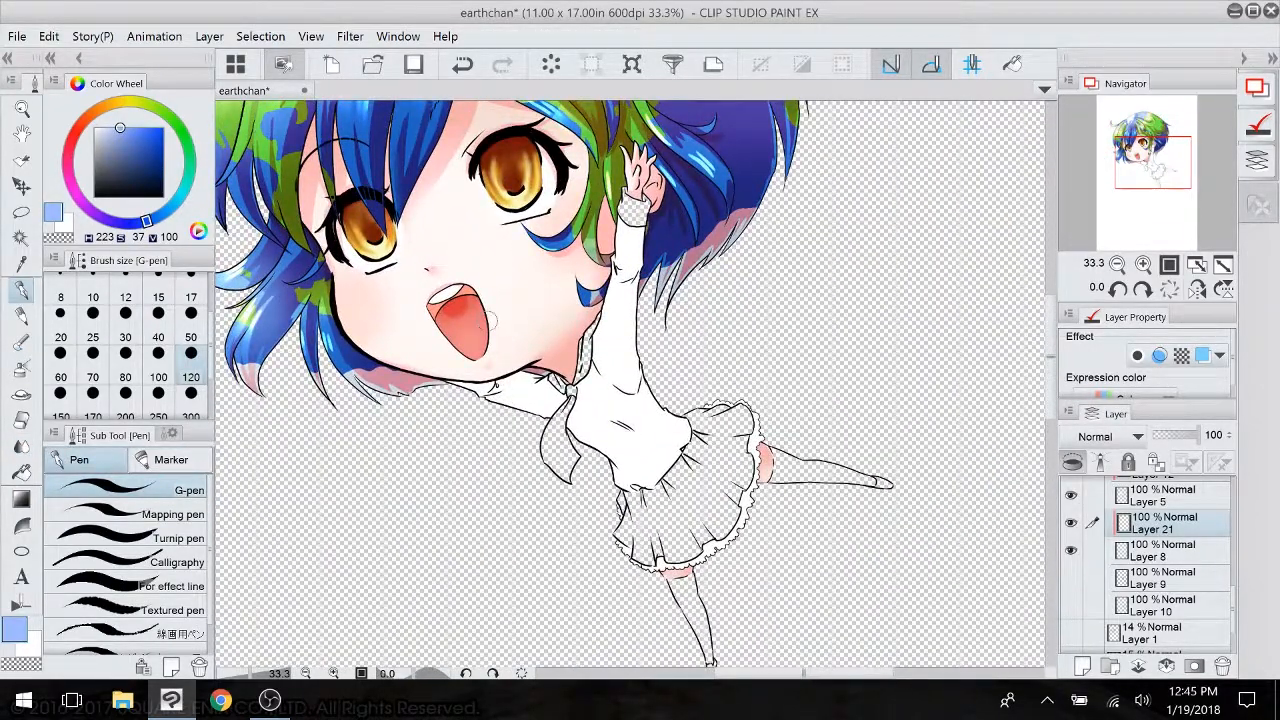
drag(493, 321, 471, 409)
scroll(490, 492, up, 3)
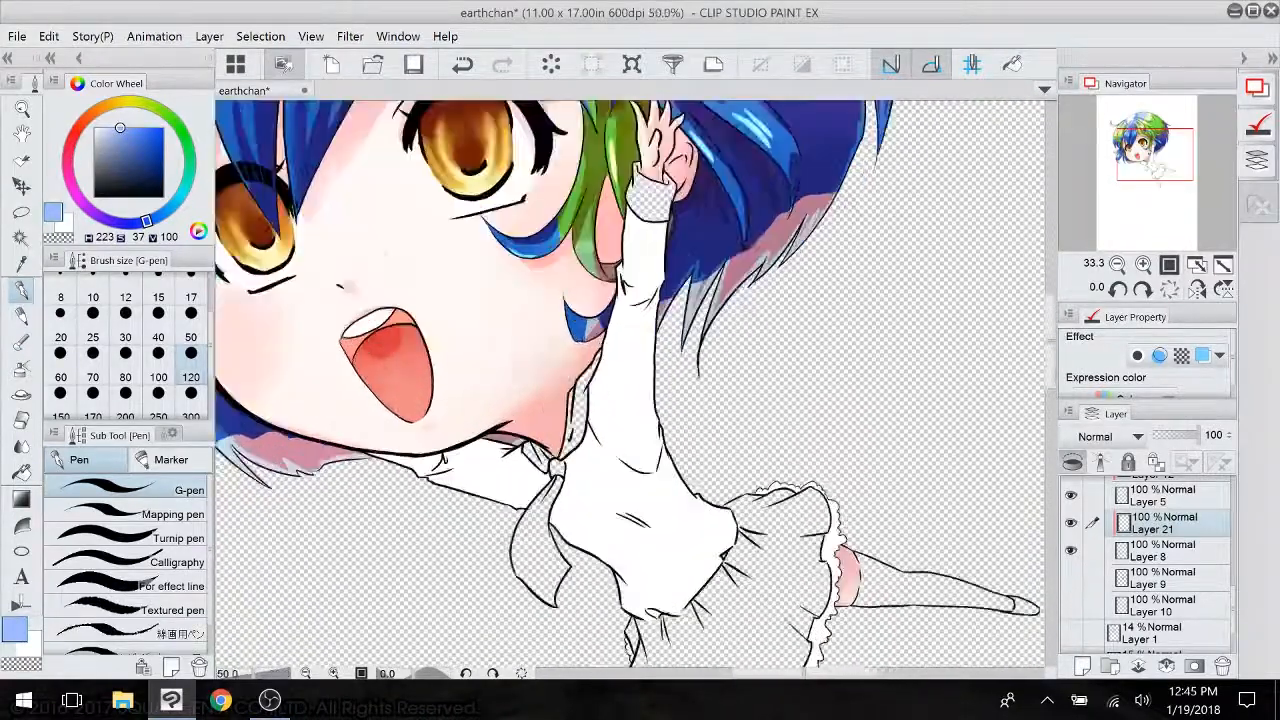
drag(304, 422, 467, 465)
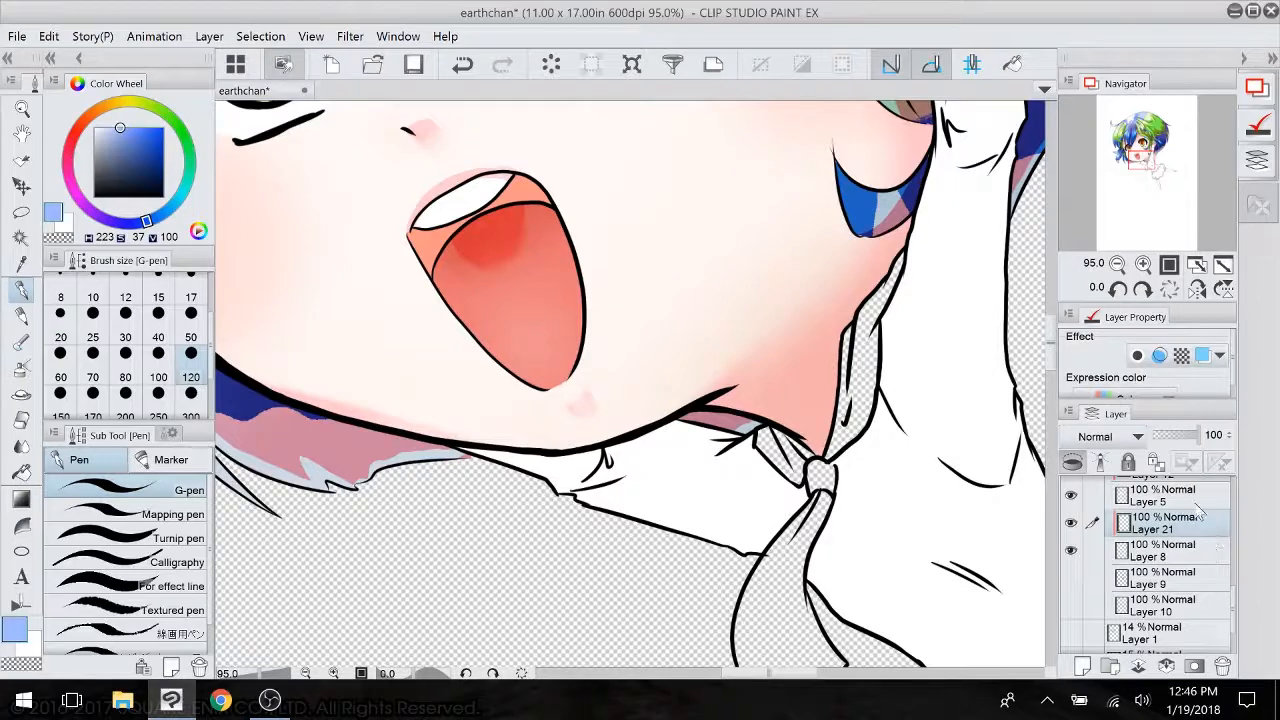
- Check Layer 3 by hiding and showing it, and erase the stray line at the hair tip below the chin with the Hard eraser at size 50
drag(1236, 620, 1240, 485)
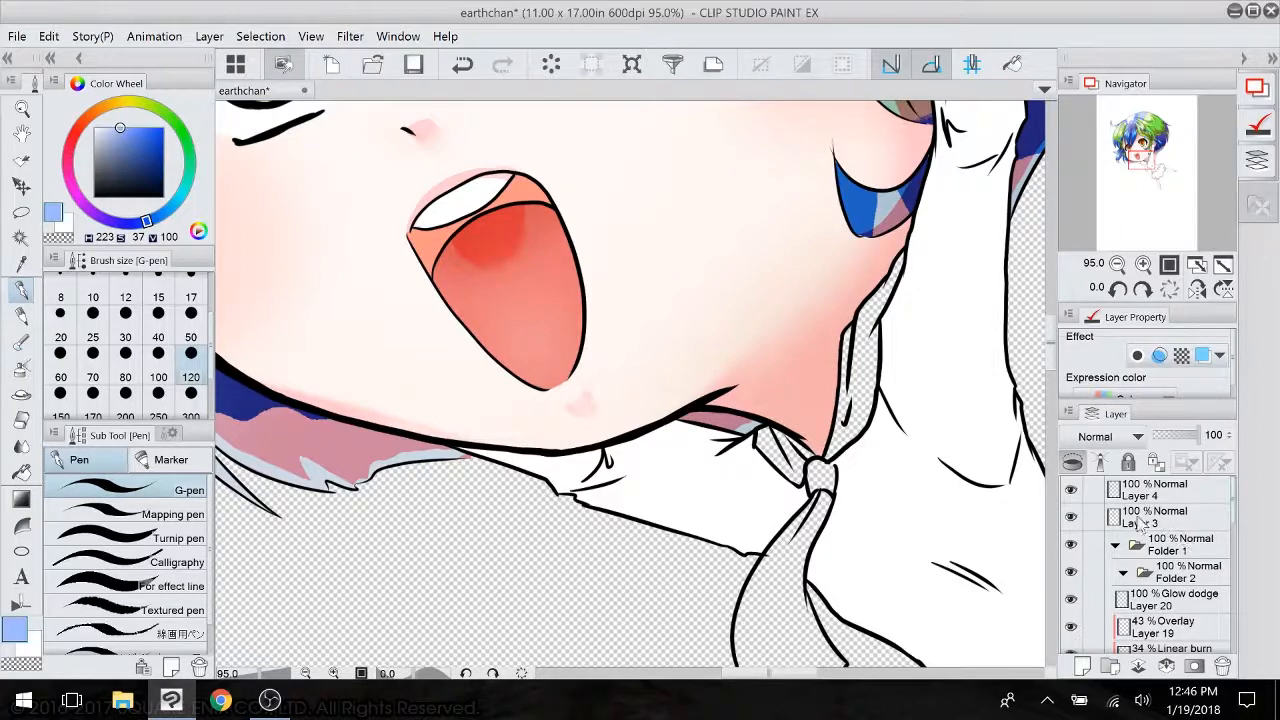
click(1071, 517)
click(1071, 517)
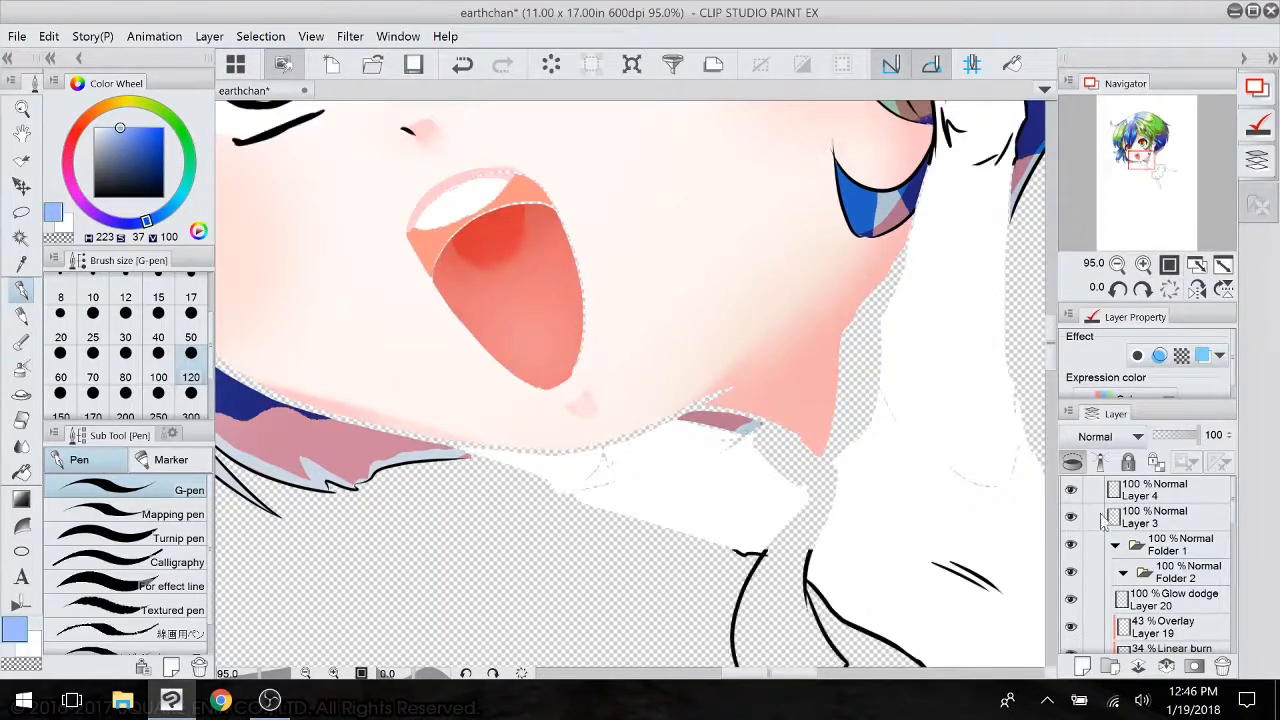
click(1165, 517)
click(22, 420)
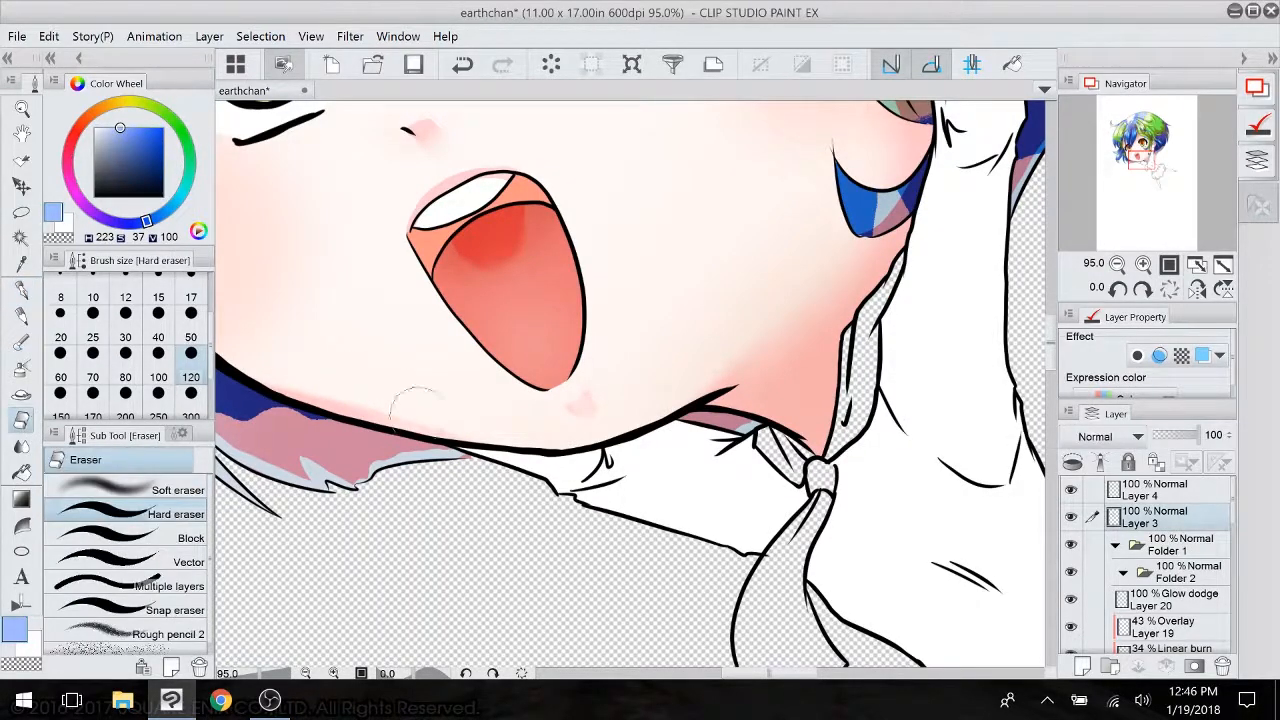
click(184, 322)
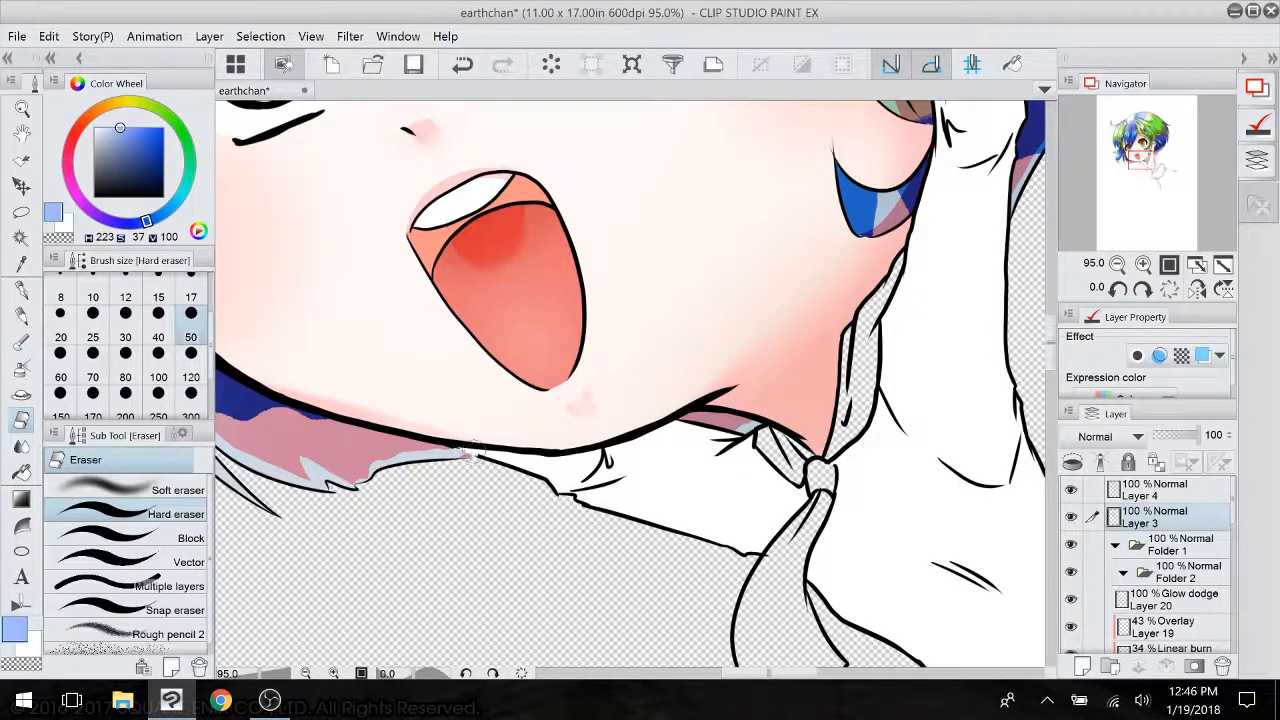
- On Layer 7, fill the gap at the hair tip beside the jaw with the sampled hair blue, using the G-pen at size 50
scroll(1236, 543, down, 2)
scroll(1236, 543, down, 3)
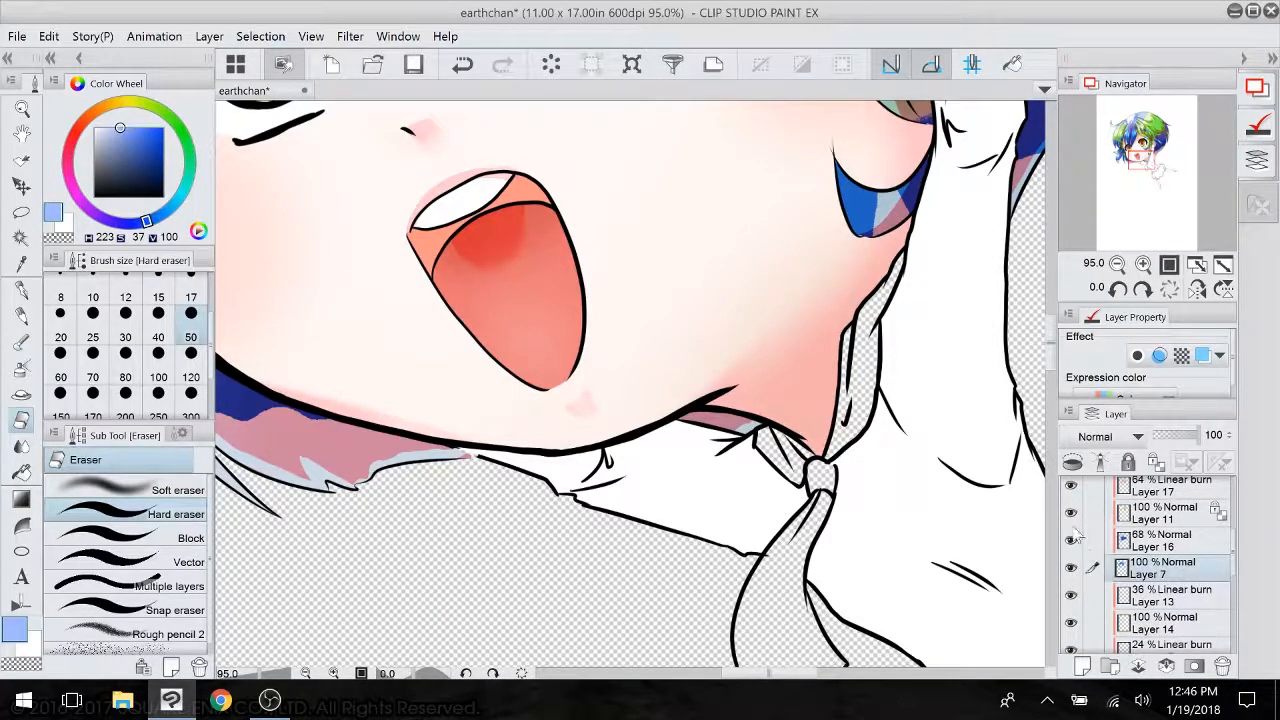
alt+click(840, 188)
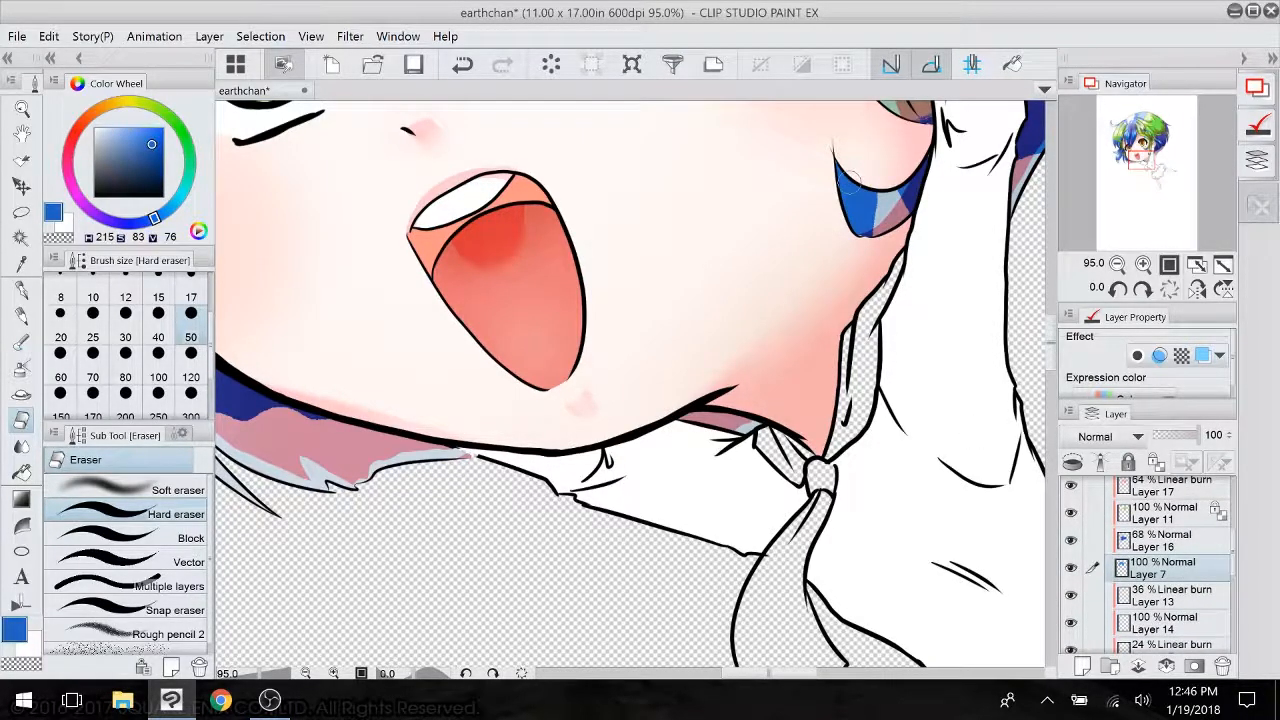
drag(646, 447, 556, 402)
drag(628, 513, 572, 460)
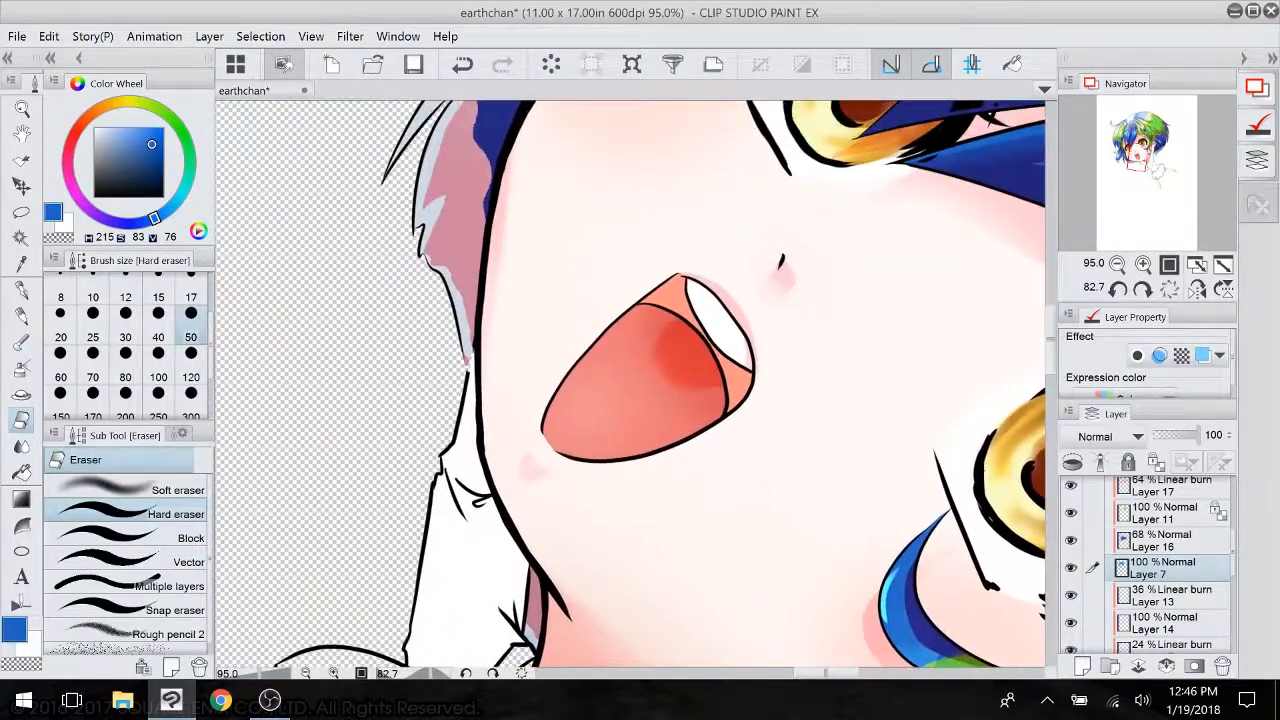
drag(474, 354, 468, 364)
click(22, 290)
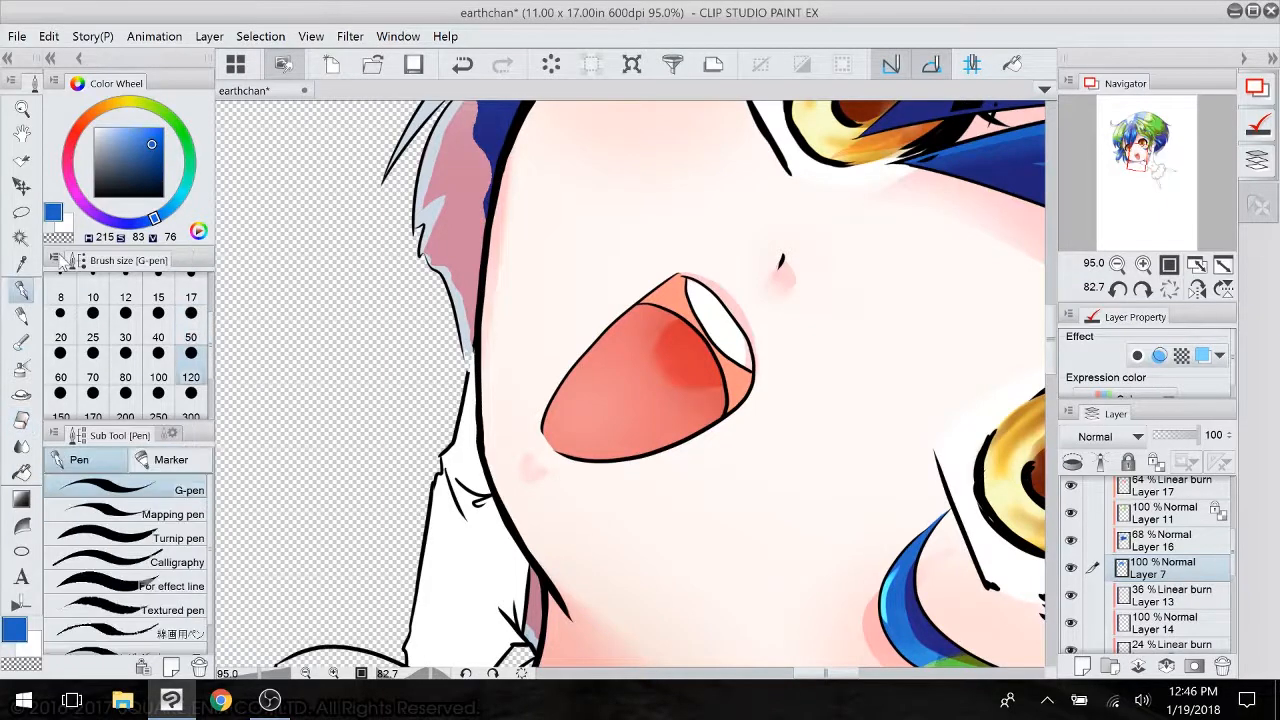
click(190, 313)
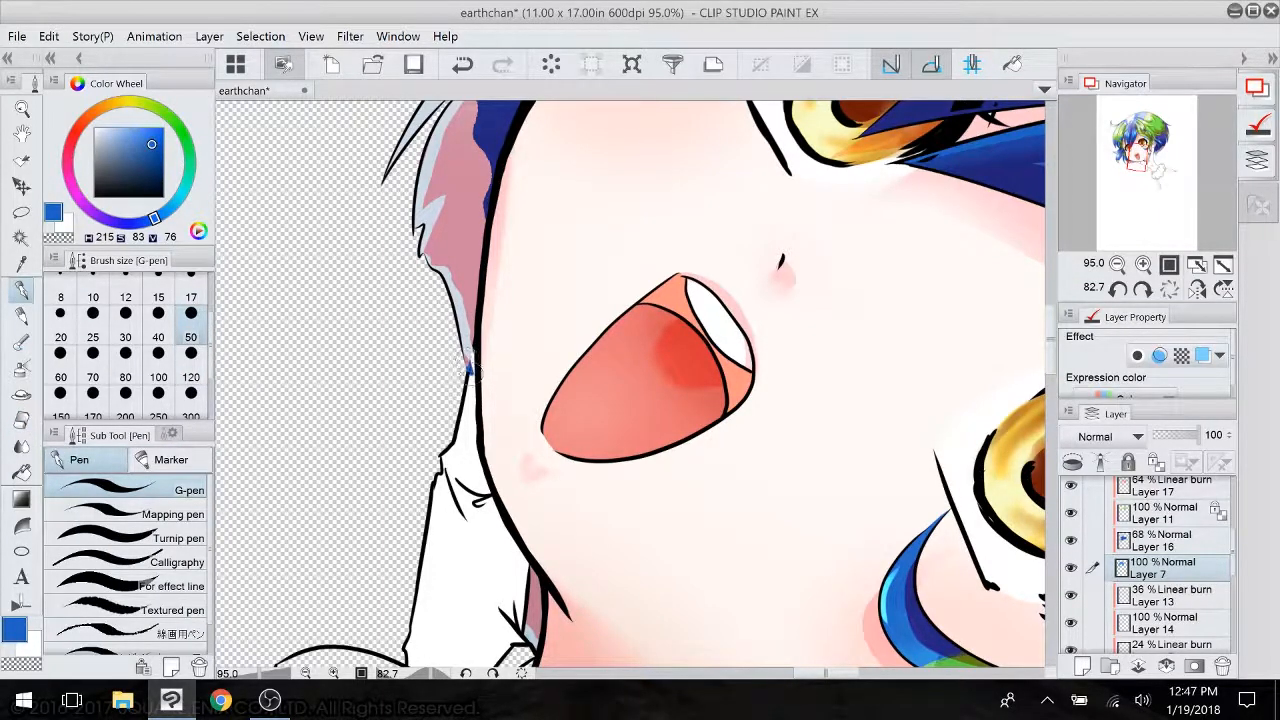
mouse_move(471, 372)
mouse_down()
mouse_move(469, 354)
mouse_move(471, 374)
mouse_up()
- Check Layers 16 and 11 by toggling their visibility, and paint the hair tip on Layer 11 with the sampled grey-blue (H 211, S 10, V 90)
click(1072, 540)
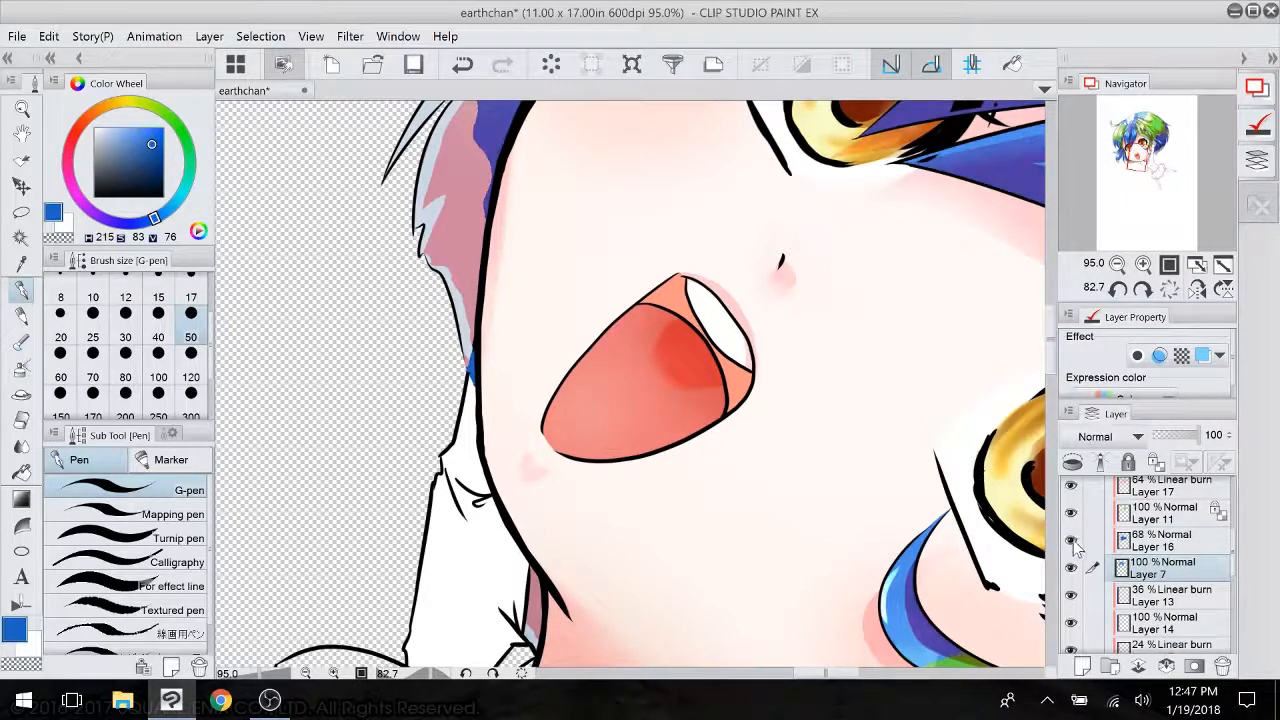
click(1072, 513)
click(1072, 513)
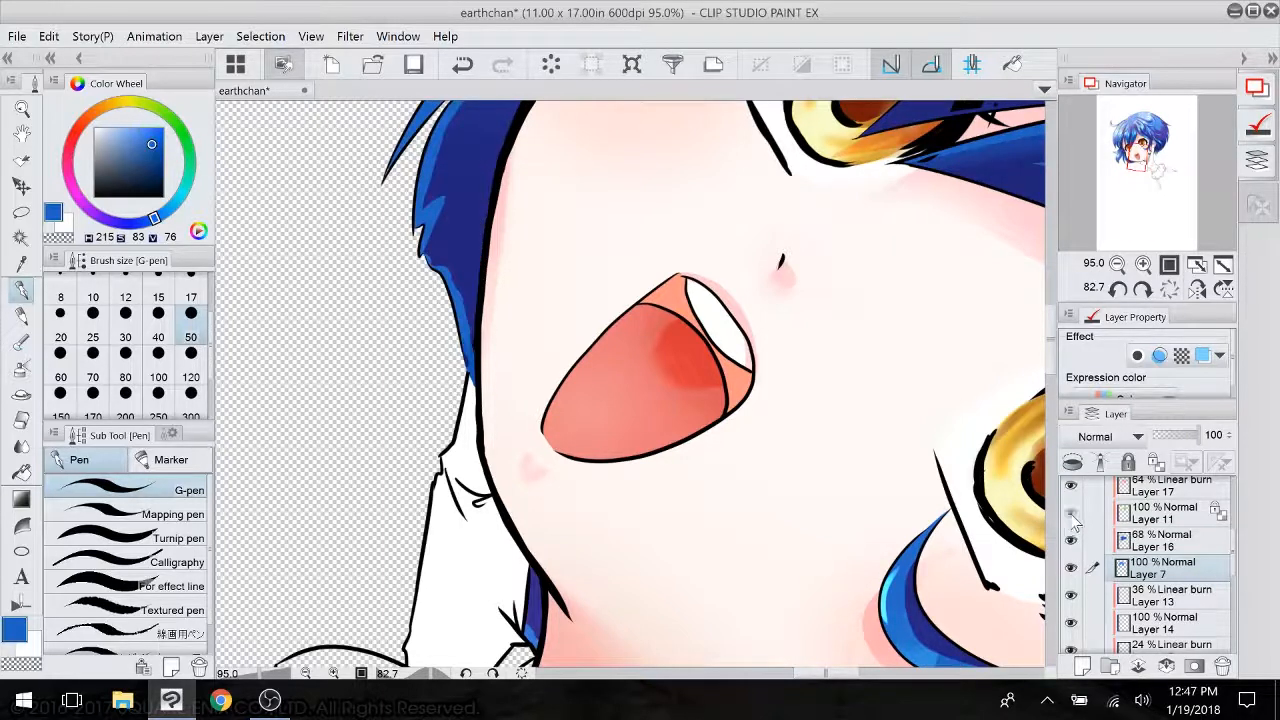
click(1160, 514)
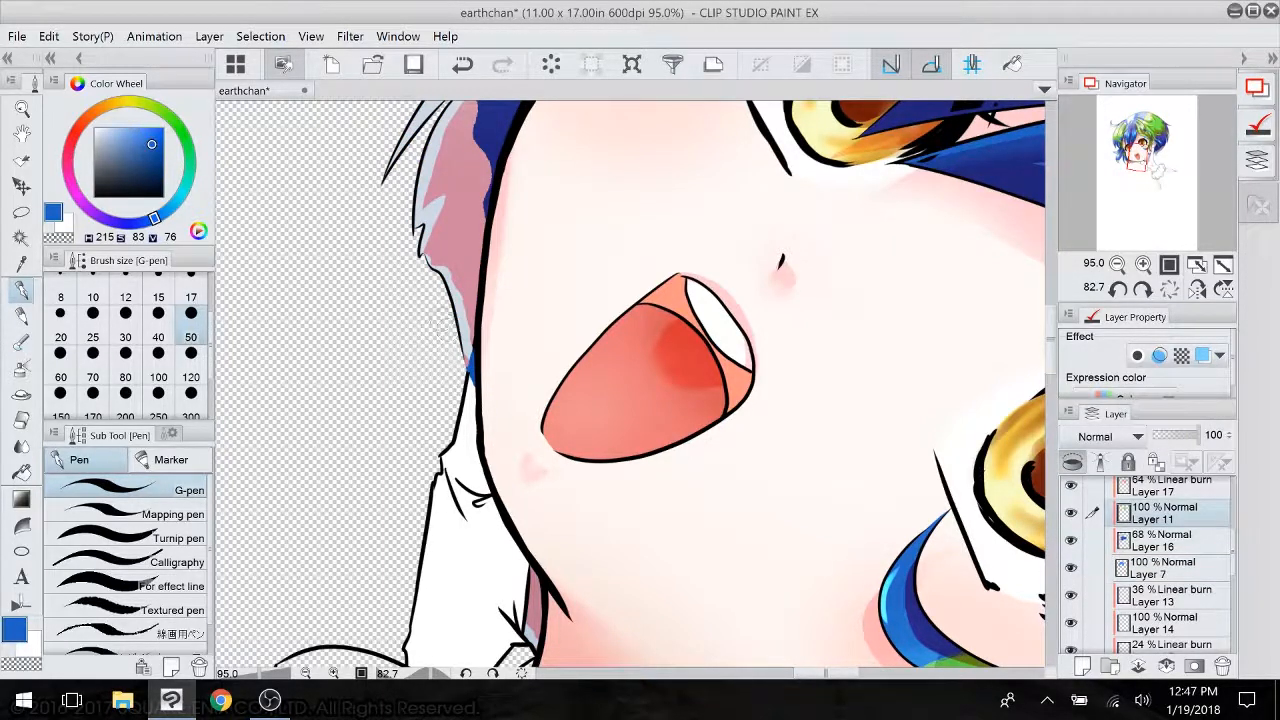
alt+click(428, 230)
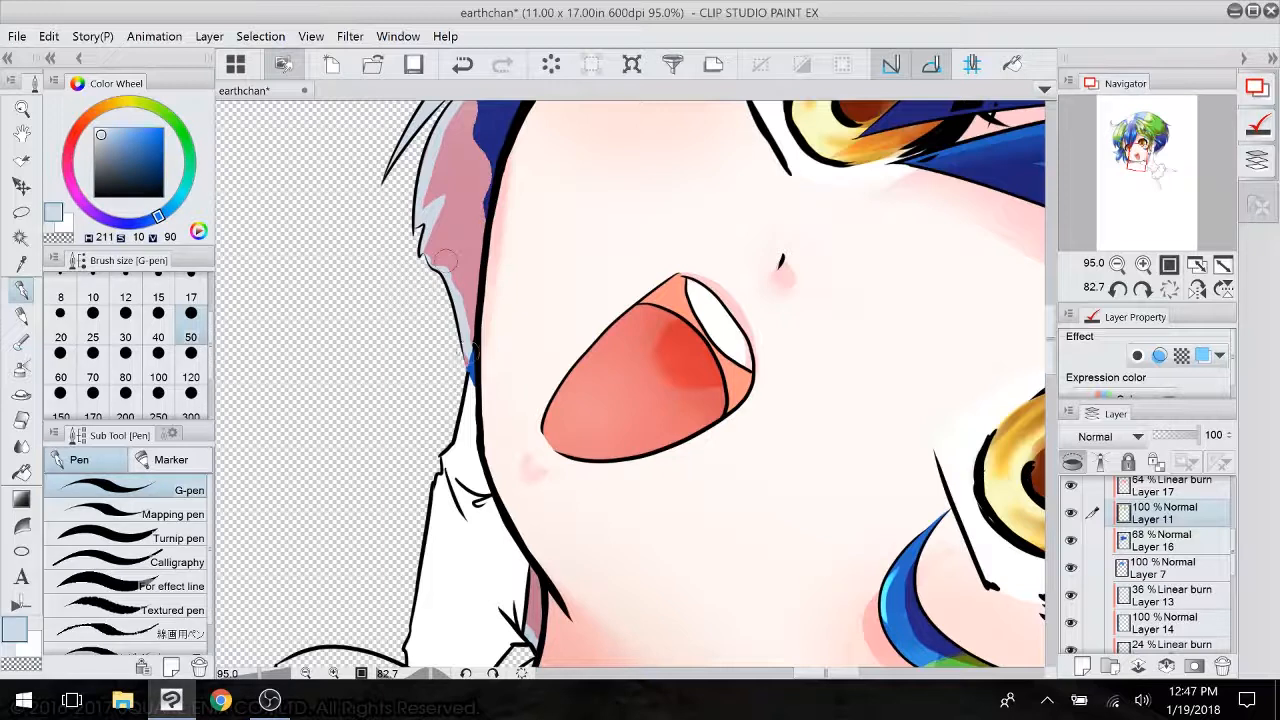
mouse_move(472, 352)
mouse_down()
mouse_move(475, 372)
mouse_move(470, 357)
mouse_up()
- On Layer 17, choose pink (H 344, S 38, V 100) and shade the hair tip beside the jaw with the G-pen
click(1168, 490)
drag(100, 143, 120, 127)
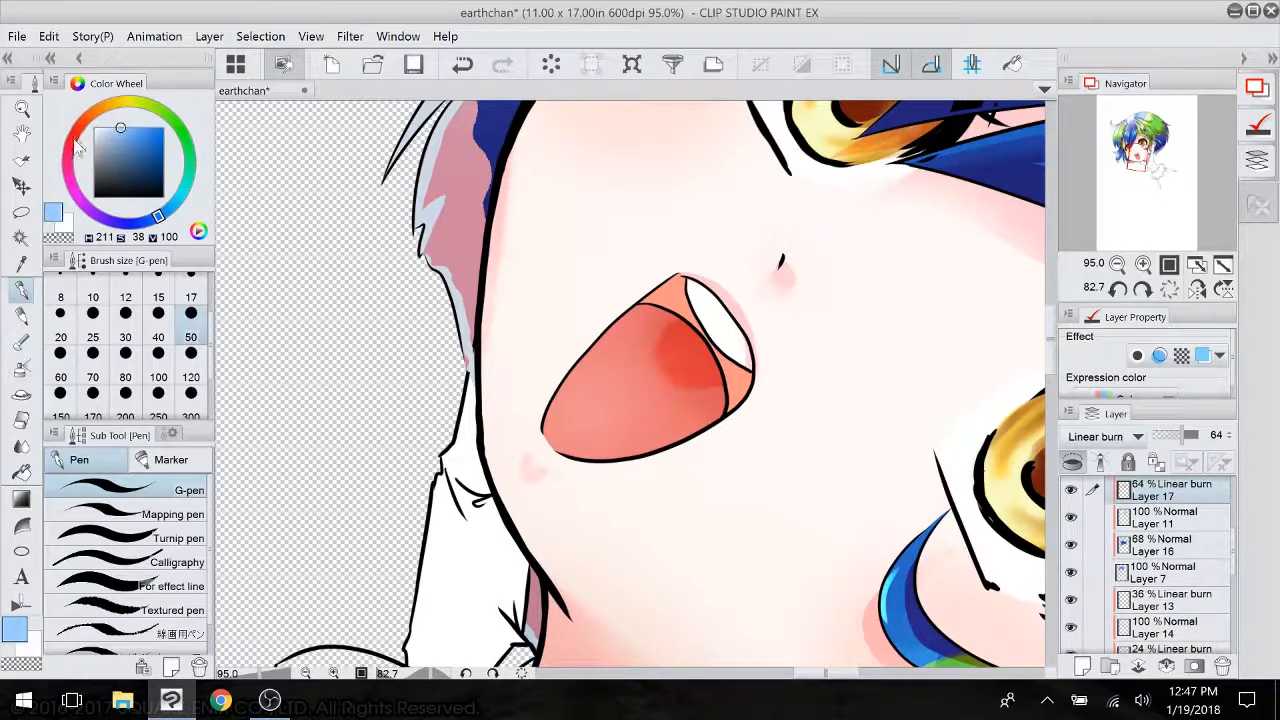
click(70, 148)
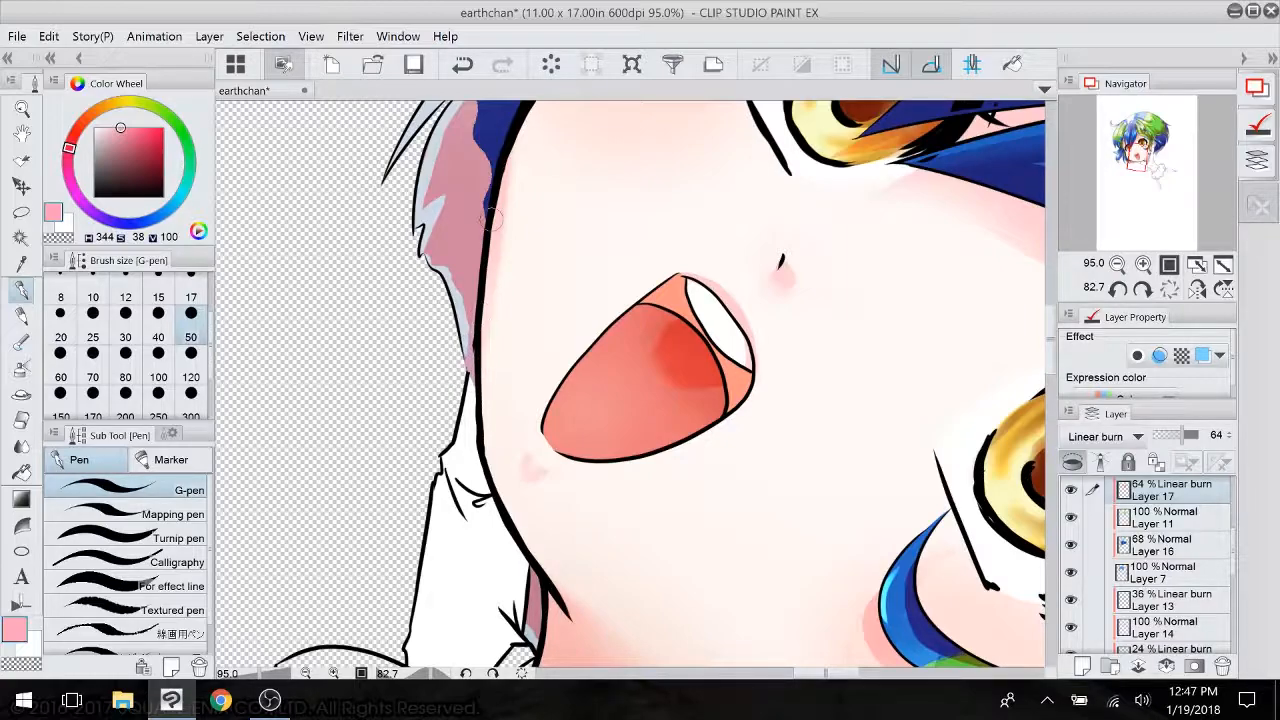
- Select Layer 21 above the shirt base and inspect the shirt and the hair around the collar from a rotated view
scroll(487, 213, down, 10)
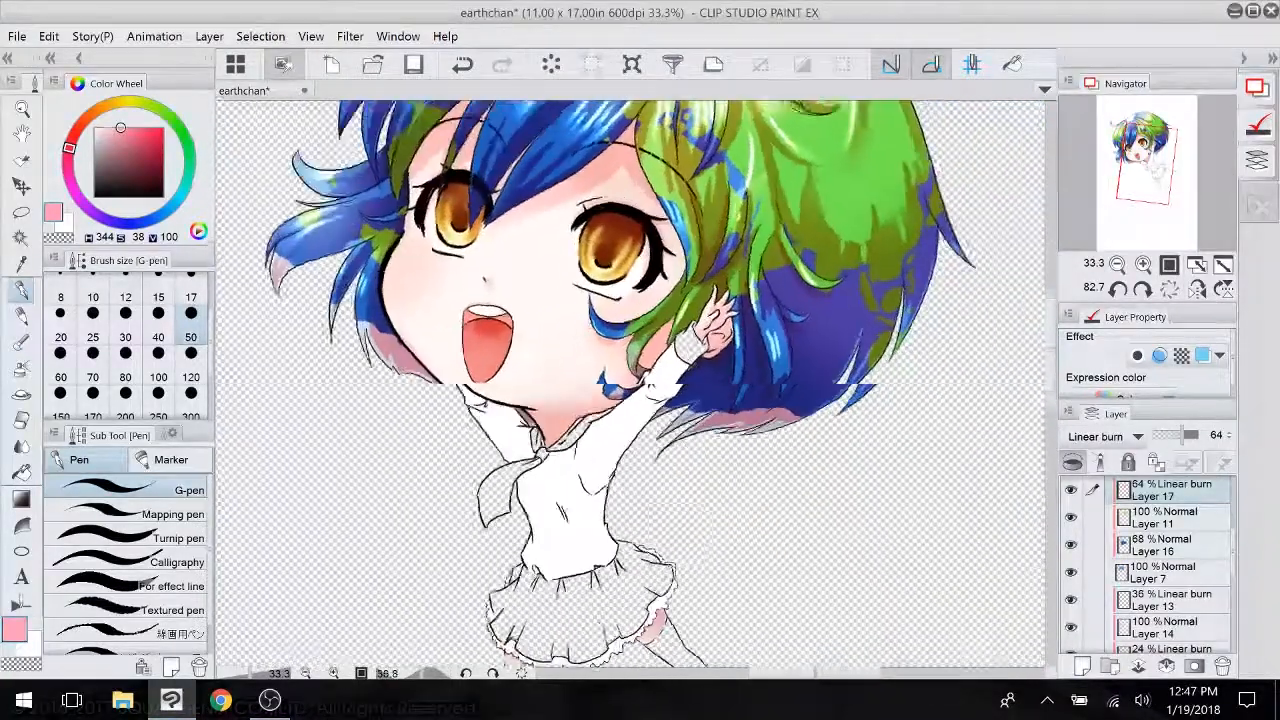
scroll(534, 457, up, 5)
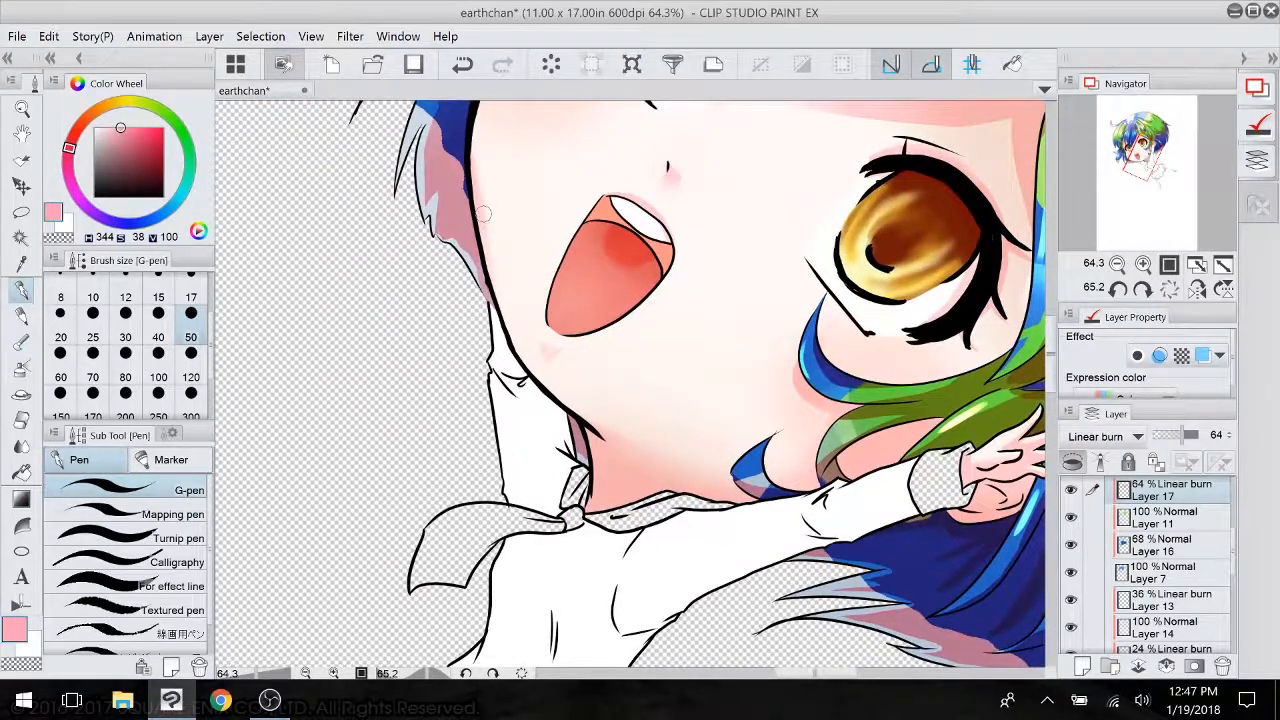
drag(1234, 552, 1239, 607)
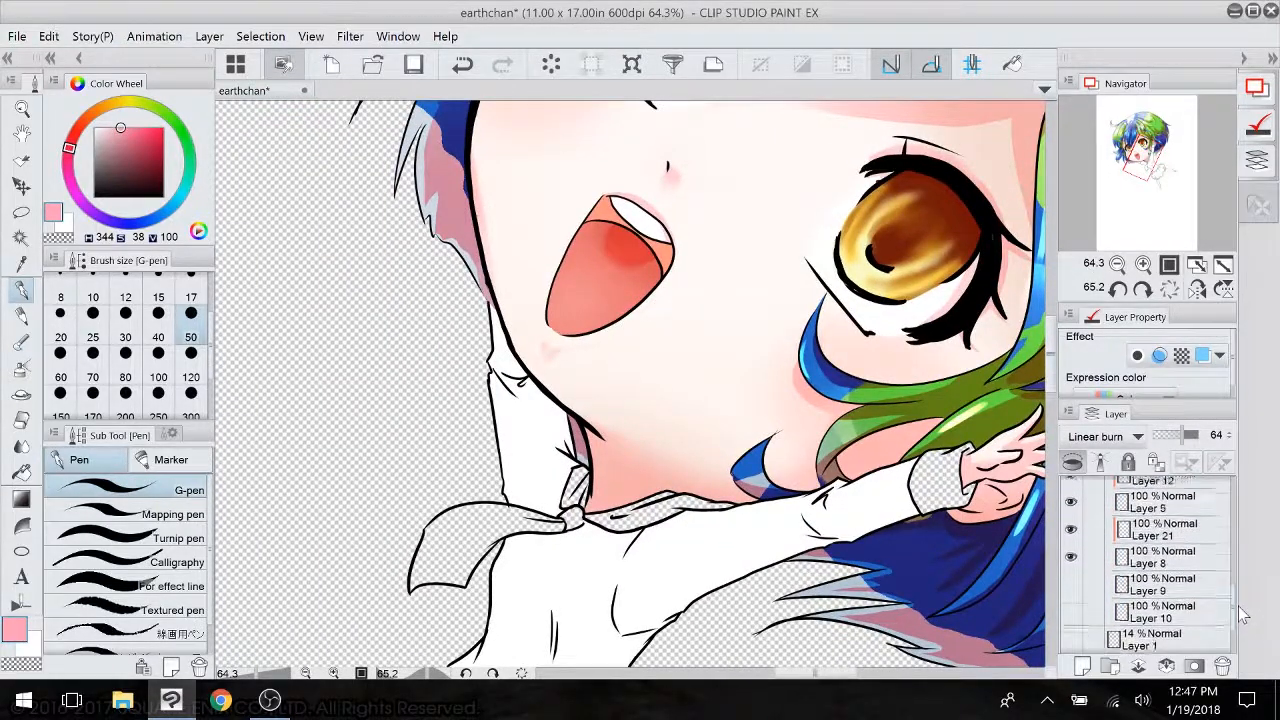
click(1164, 537)
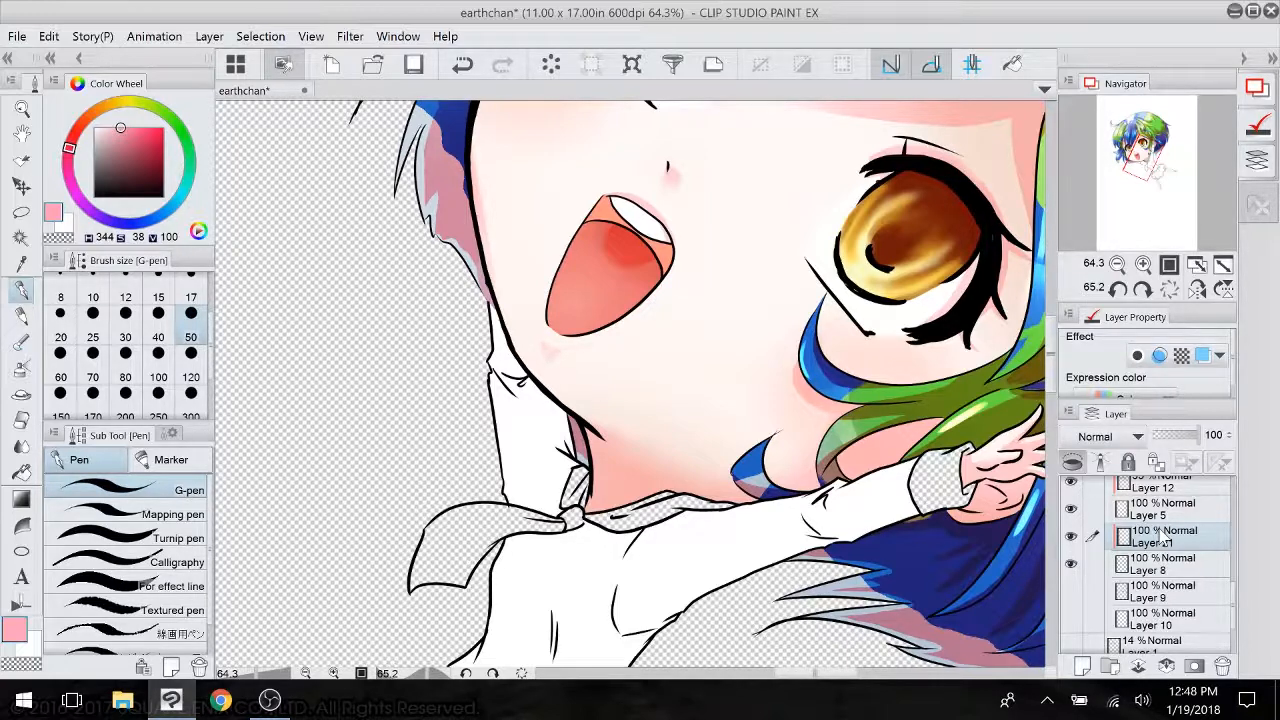
drag(630, 430, 678, 342)
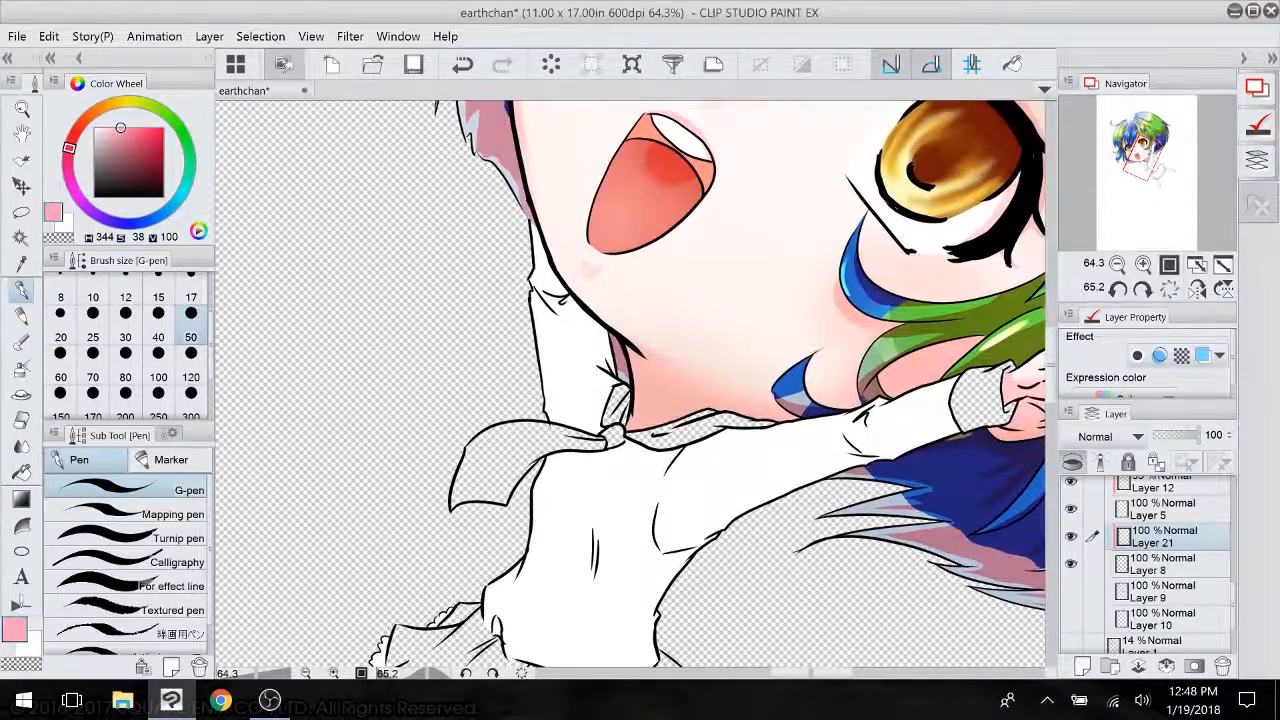
drag(800, 450, 811, 354)
drag(600, 400, 645, 428)
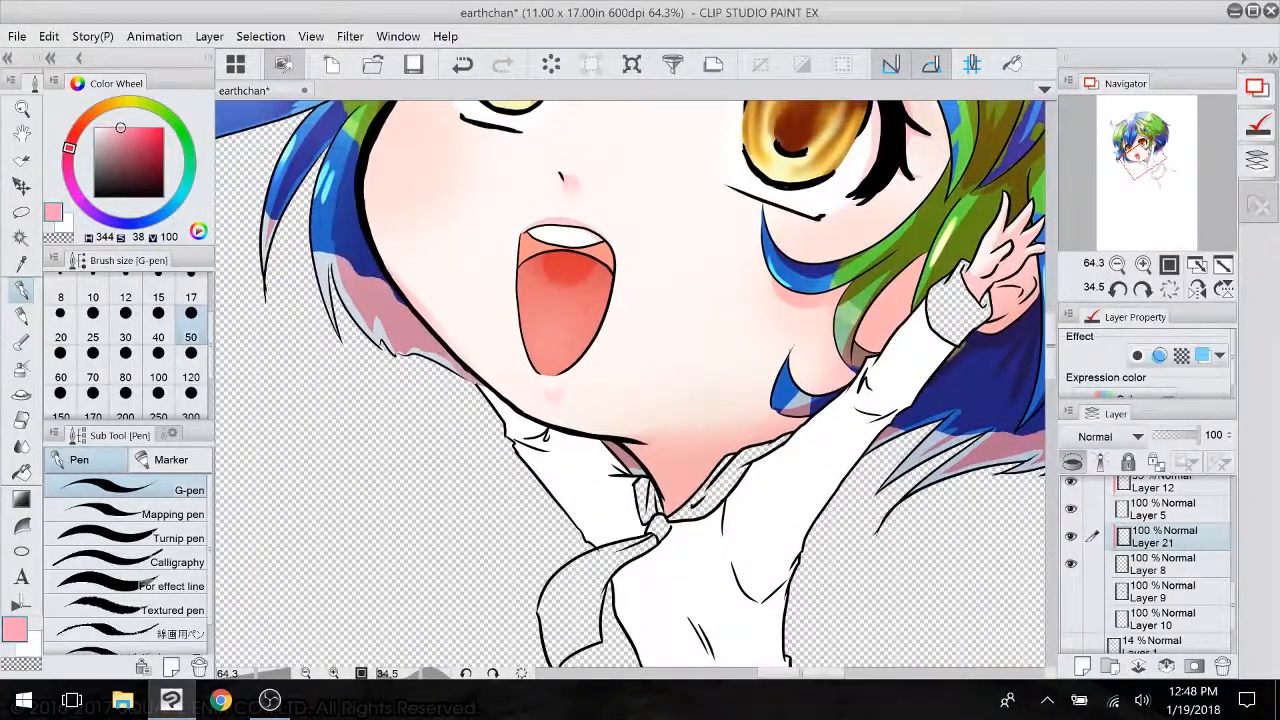
- Remove Folder 2 while keeping its layers directly inside Folder 1
scroll(1150, 565, up, 5)
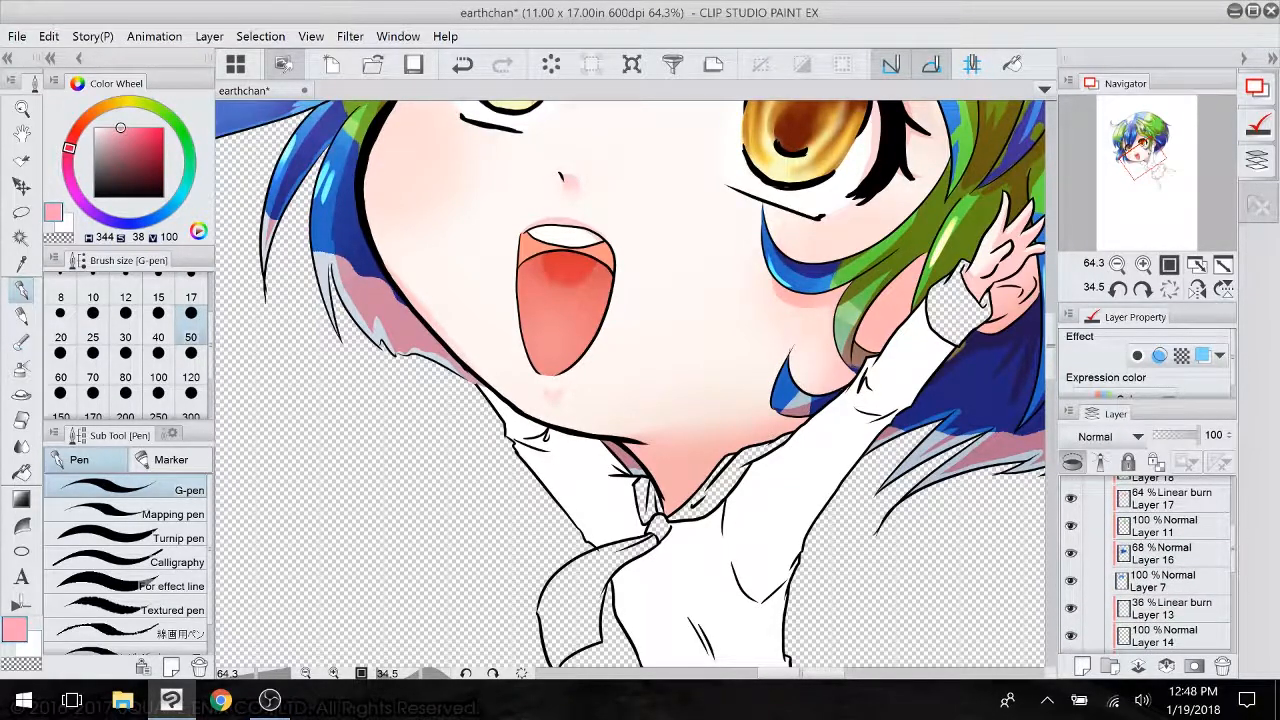
scroll(1170, 565, up, 5)
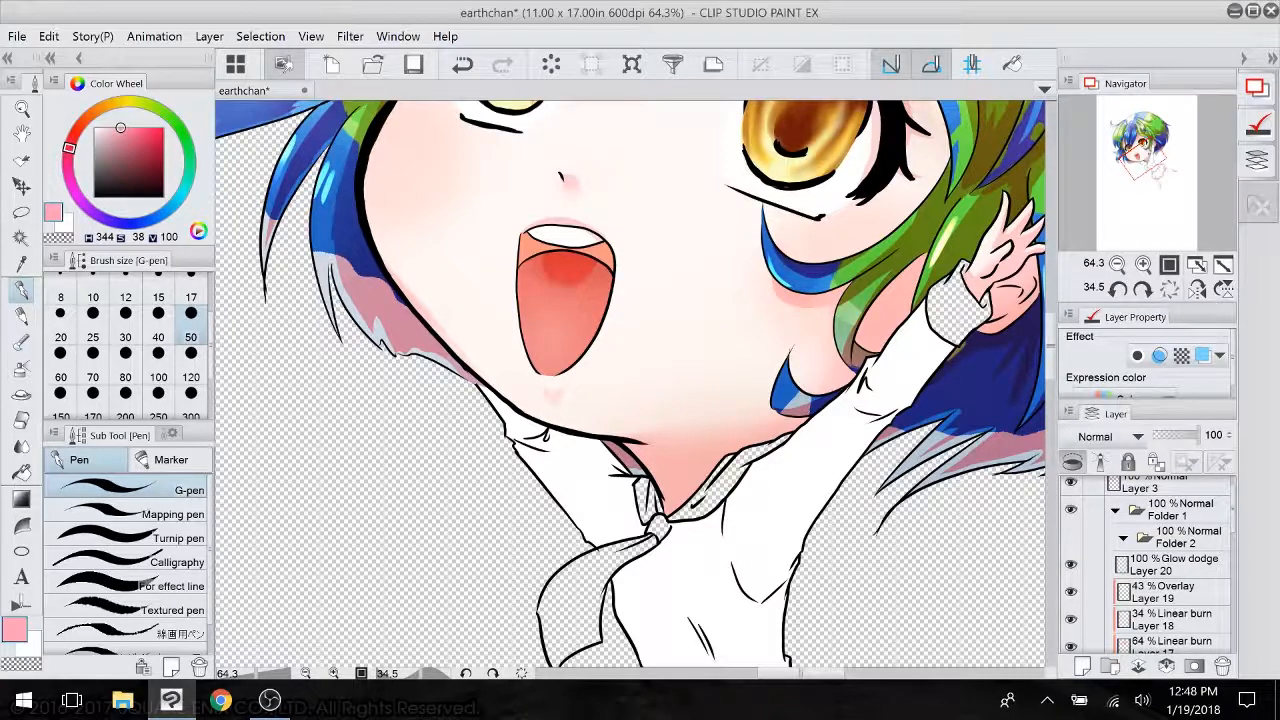
click(1123, 537)
click(1178, 538)
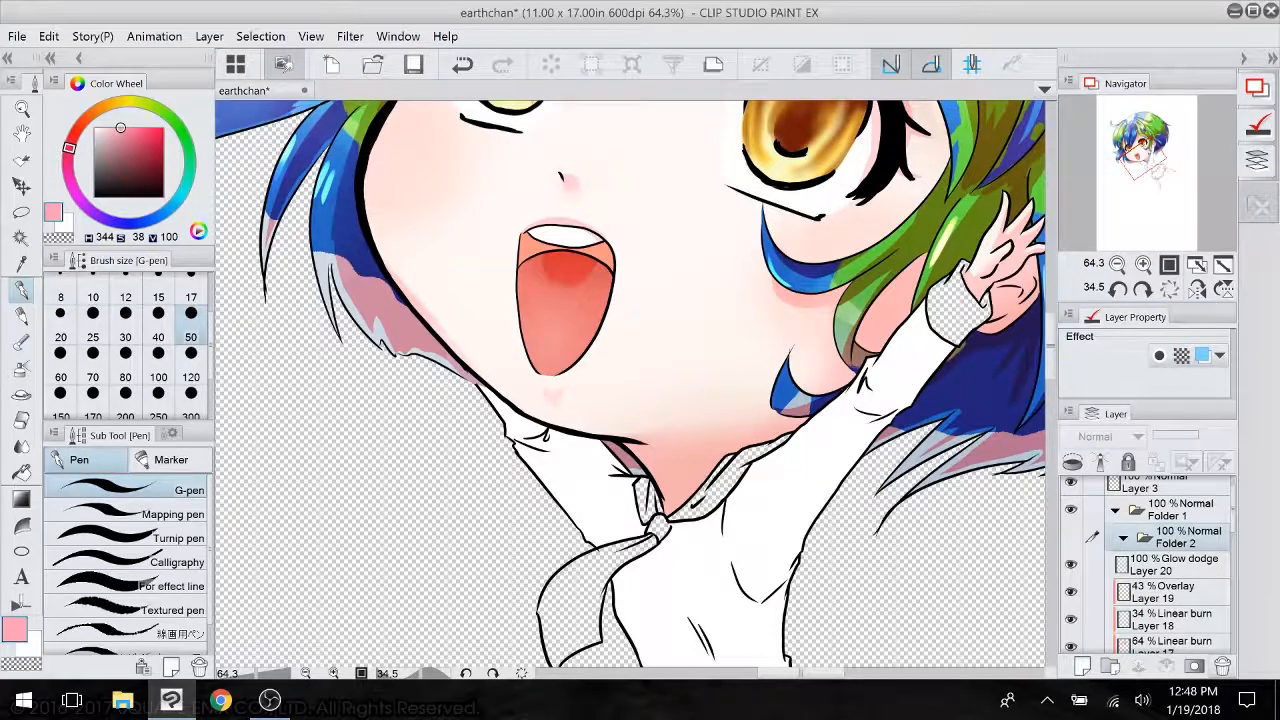
click(1223, 667)
- Hide Folder 1 to isolate the line art, and select Layer 4, checking it by toggling its visibility
click(1070, 509)
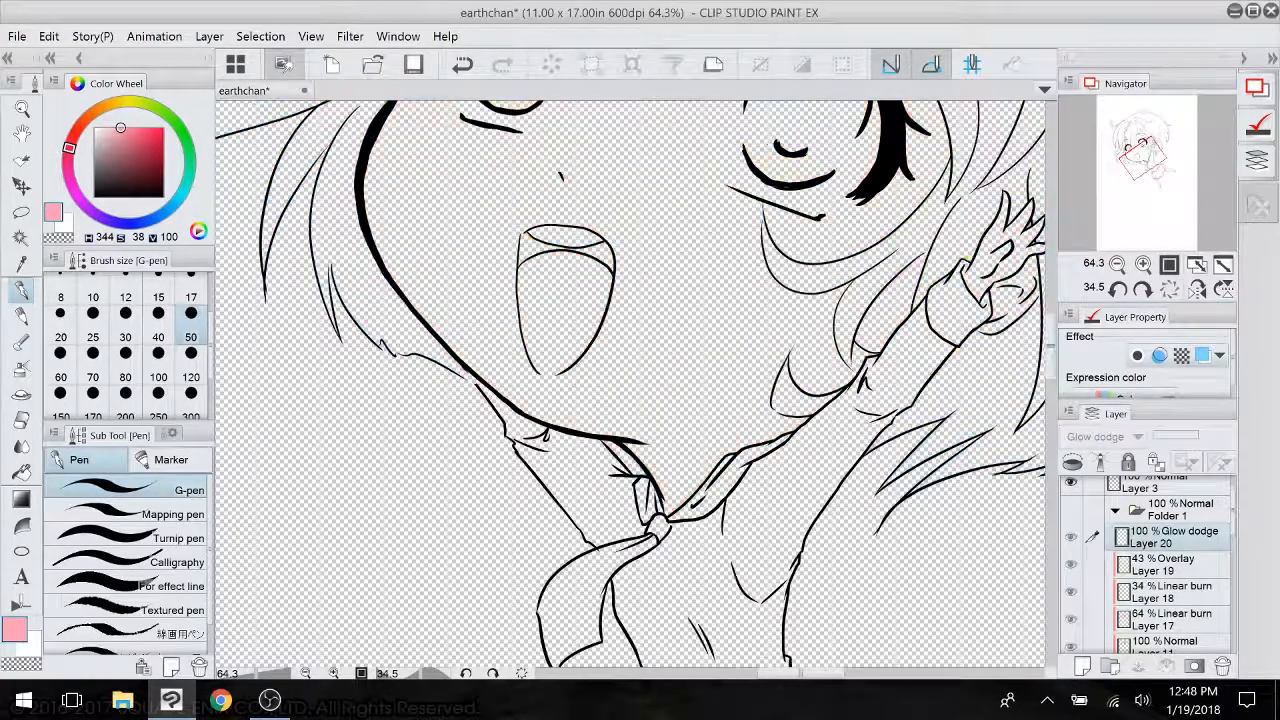
click(1156, 486)
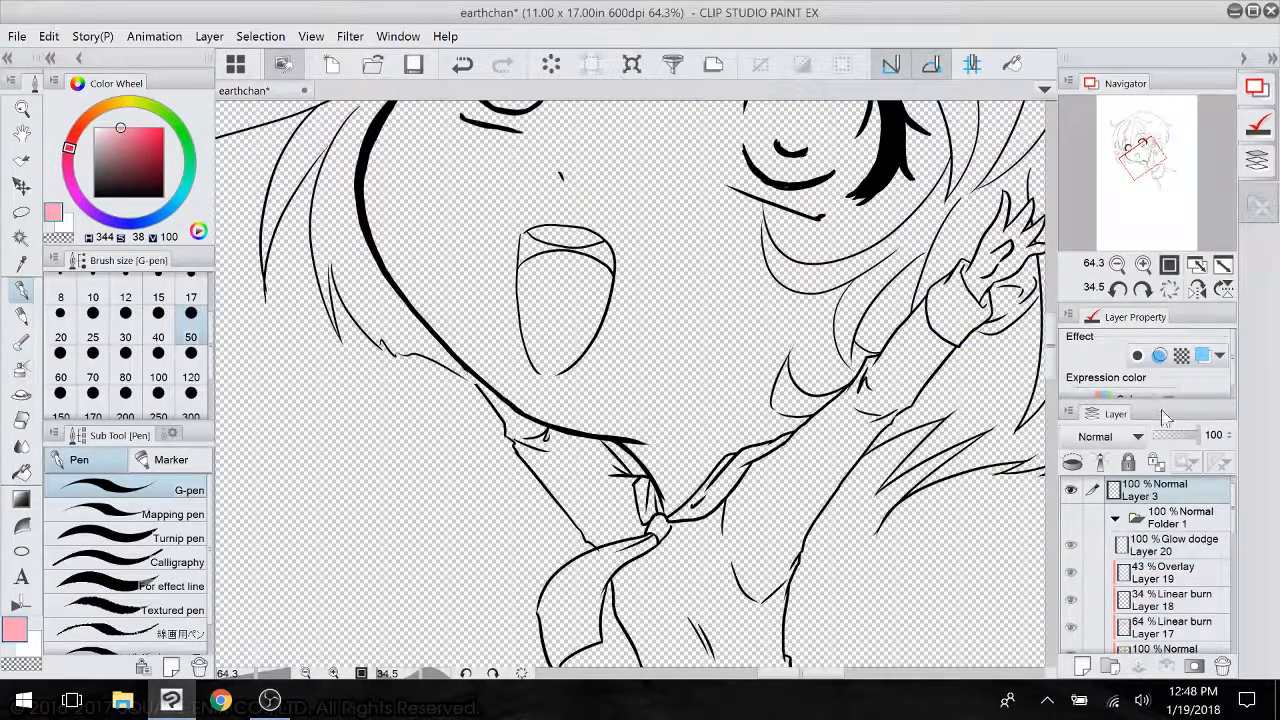
drag(1233, 513, 1236, 497)
click(1142, 490)
click(1072, 491)
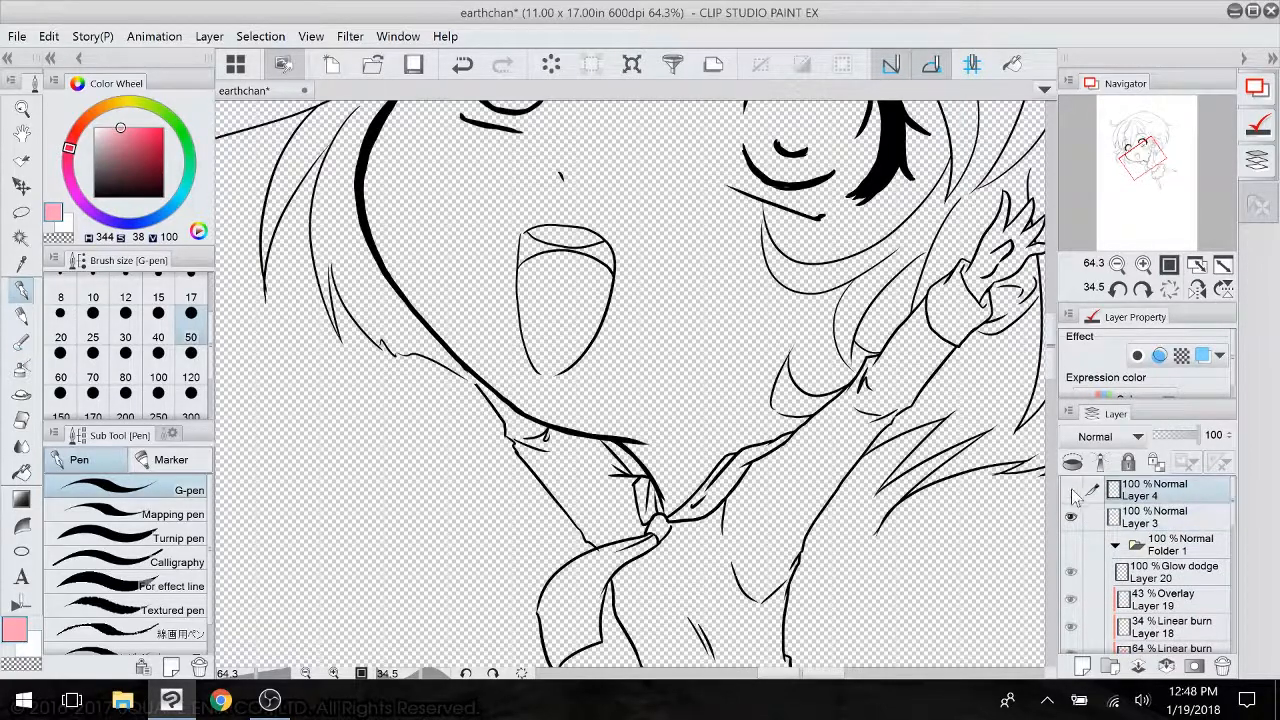
click(1072, 491)
- On Layer 4, draw black jagged hair tips between the chin and the collar with the G-pen at size 30, redoing the first attempt
scroll(632, 400, up, 5)
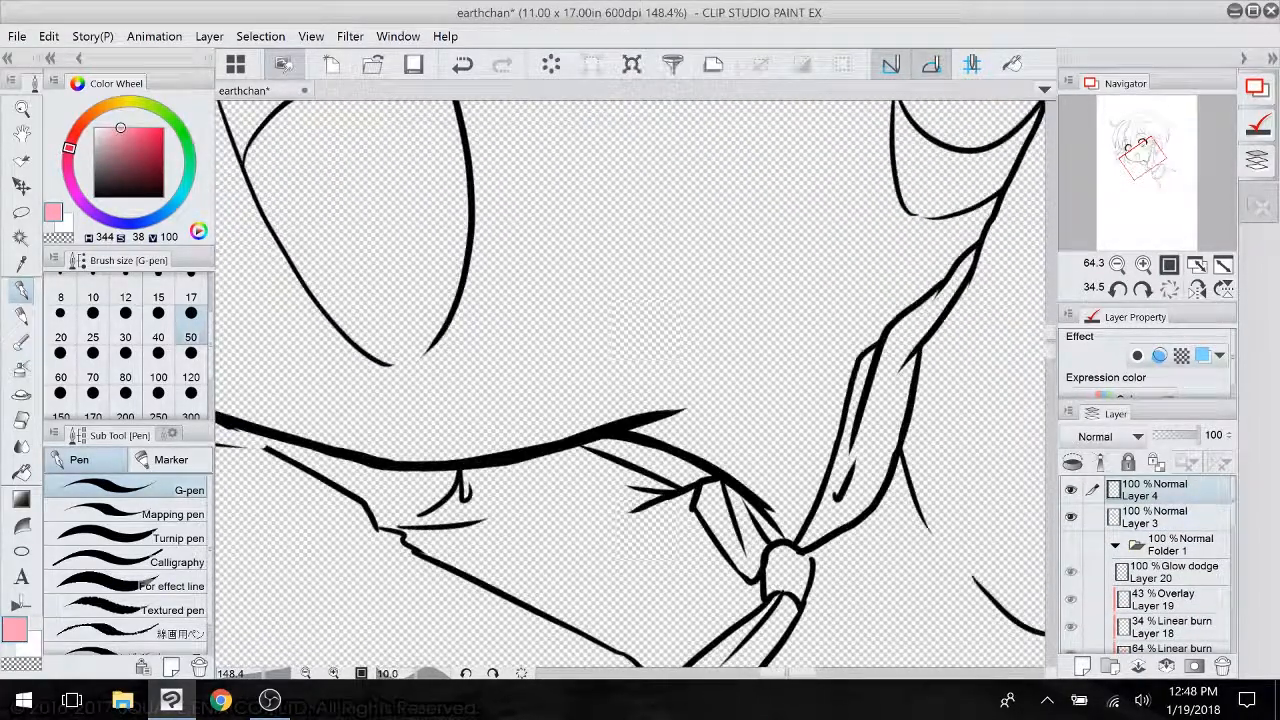
click(94, 197)
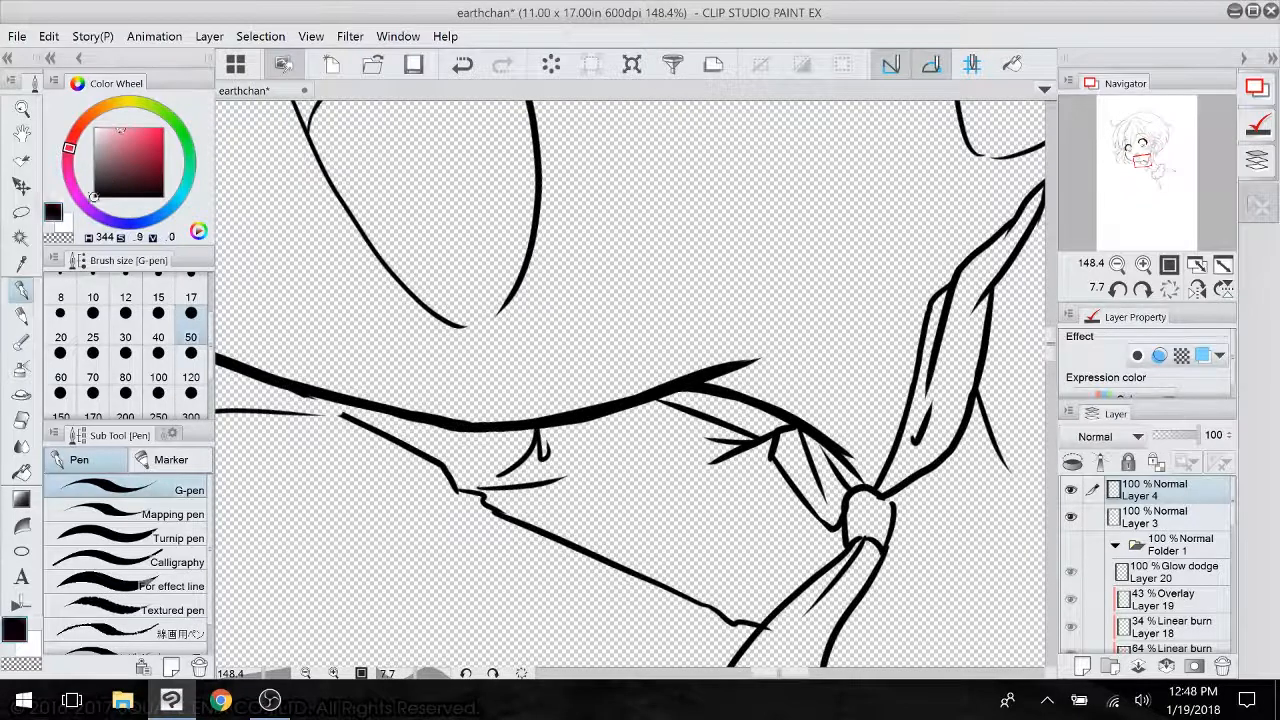
click(126, 313)
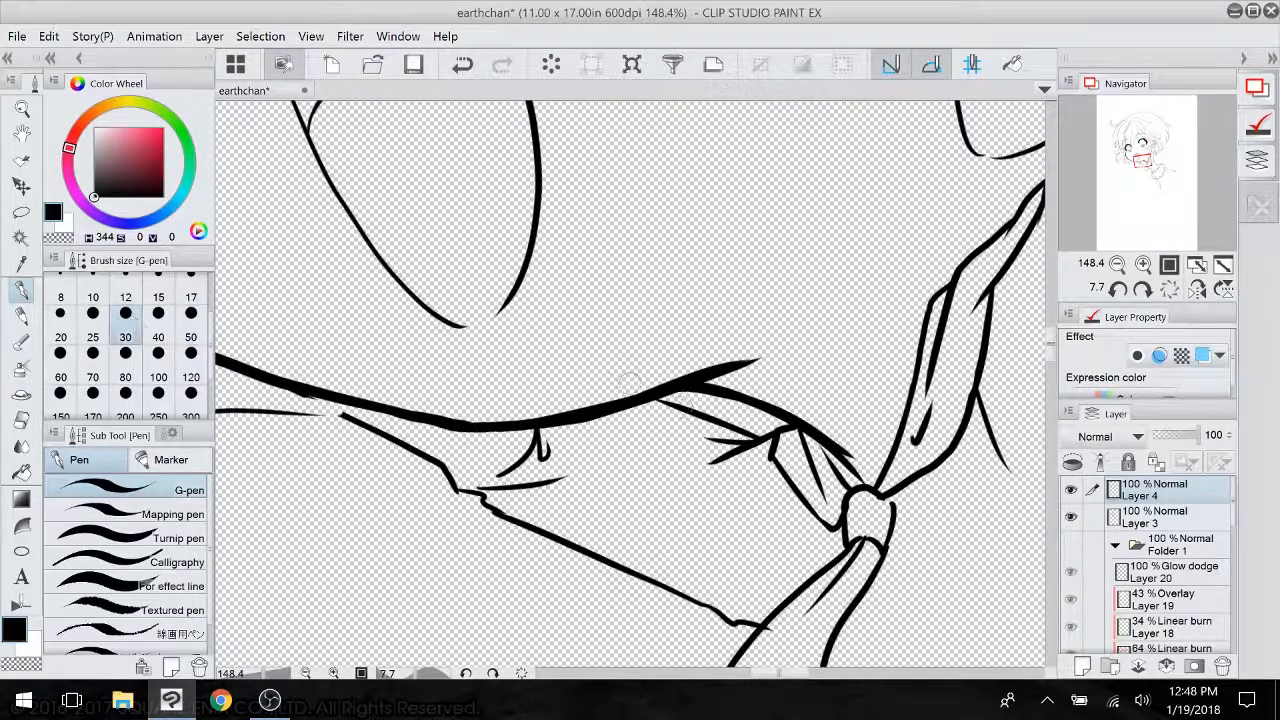
mouse_move(659, 399)
mouse_down()
mouse_move(650, 429)
mouse_move(681, 403)
mouse_move(777, 409)
mouse_up()
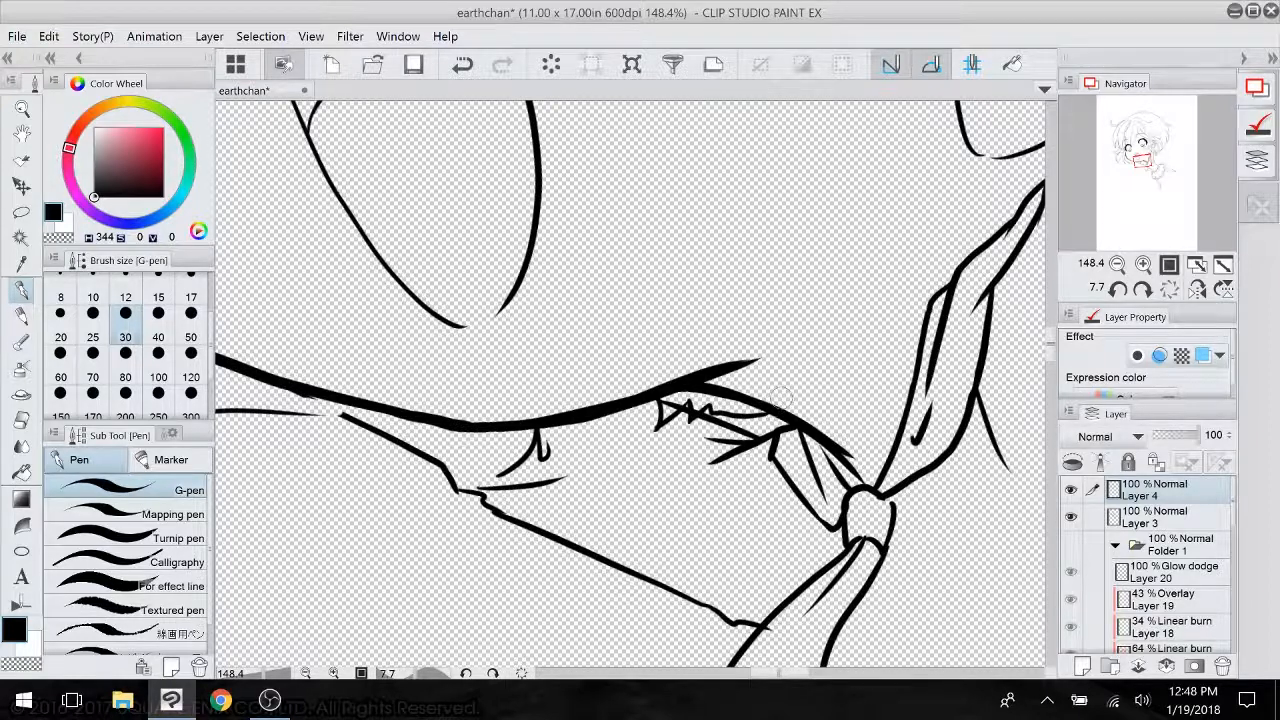
click(467, 69)
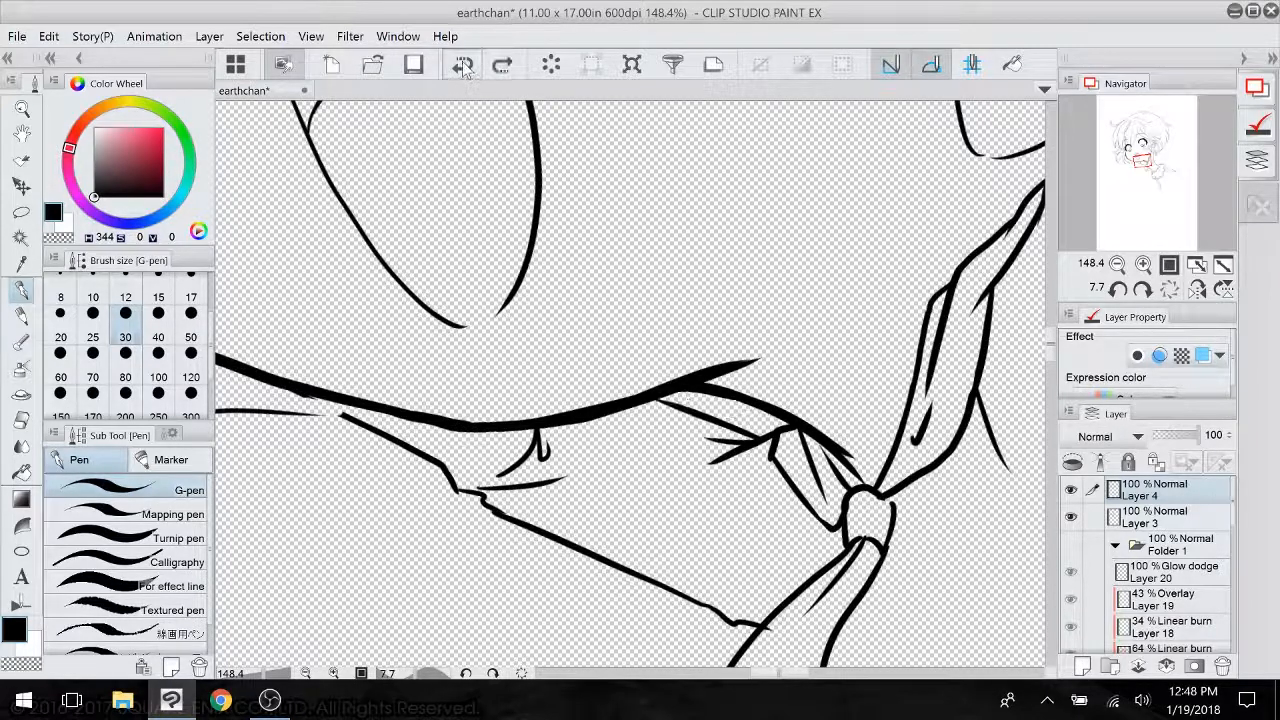
mouse_move(659, 402)
mouse_down()
mouse_move(688, 432)
mouse_move(706, 420)
mouse_up()
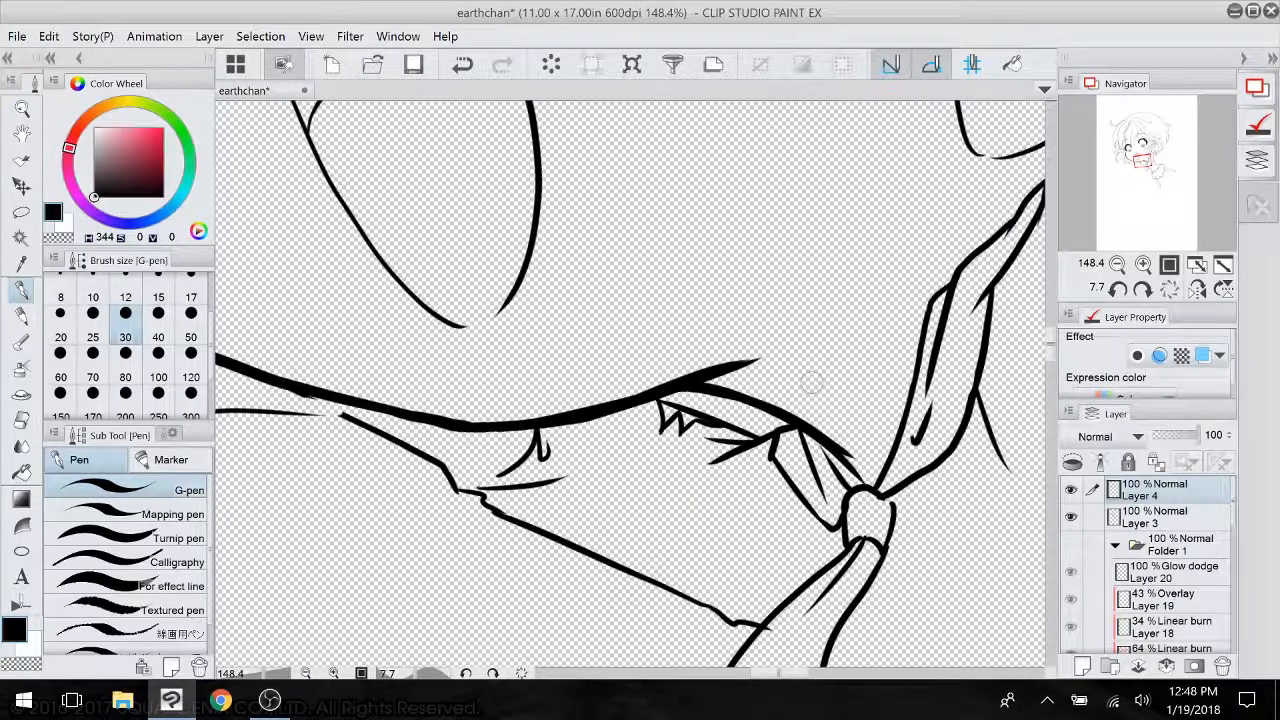
drag(732, 414, 758, 436)
- On Layer 3, erase the old hair line behind the new jagged tips with the Hard eraser at size 17
click(1157, 518)
key(e)
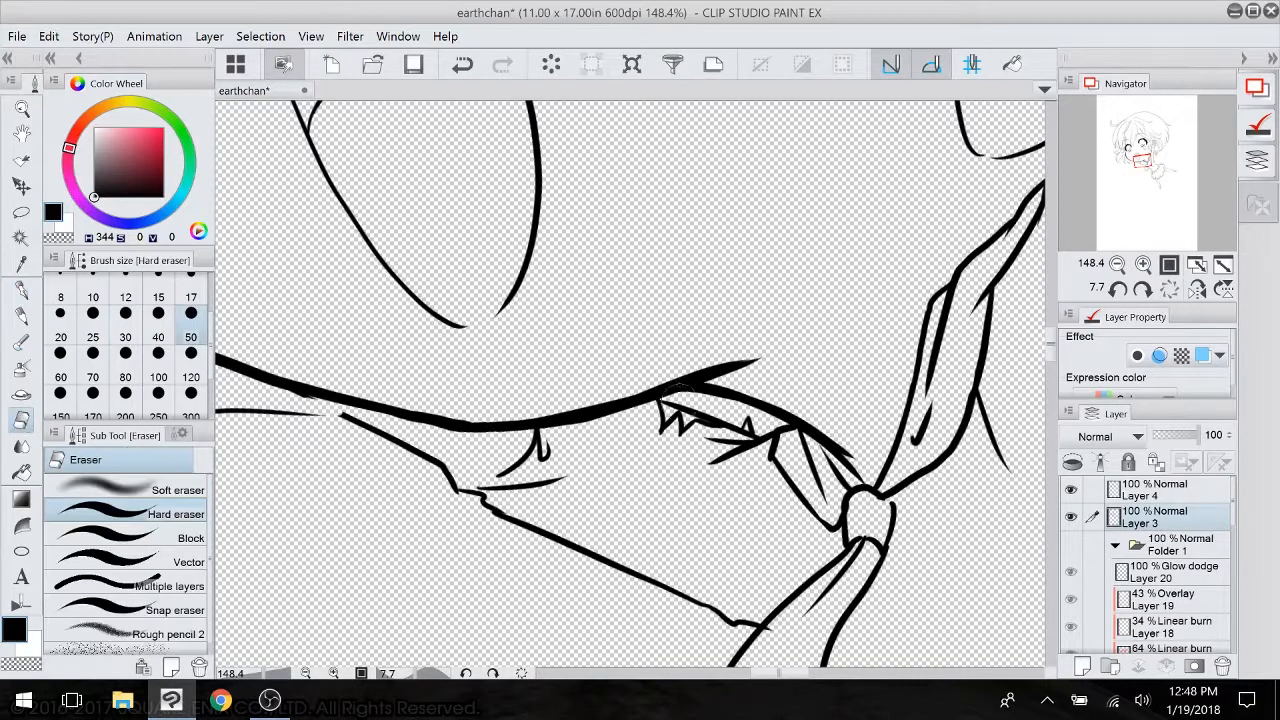
click(190, 310)
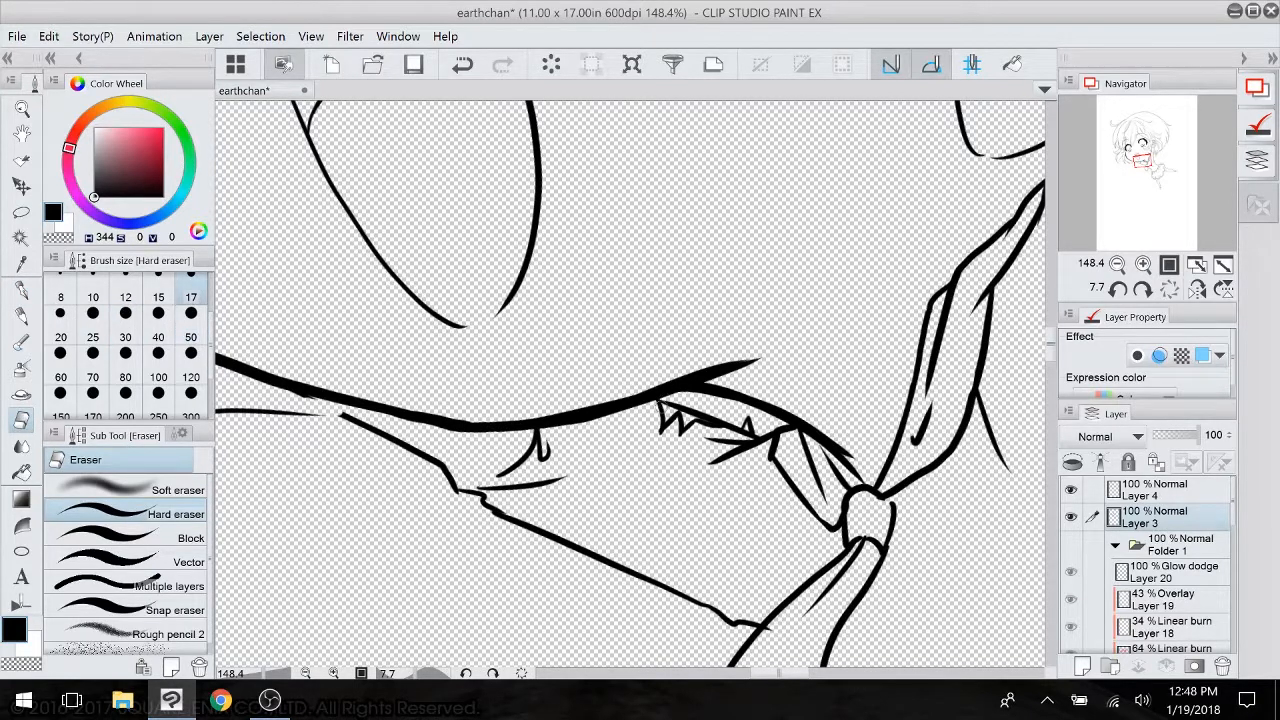
mouse_move(662, 402)
mouse_down()
mouse_move(712, 424)
mouse_move(766, 424)
mouse_move(760, 433)
mouse_up()
- Show Folder 1 again, hide the hair layers above Layer 7, and select Layer 7
click(1071, 544)
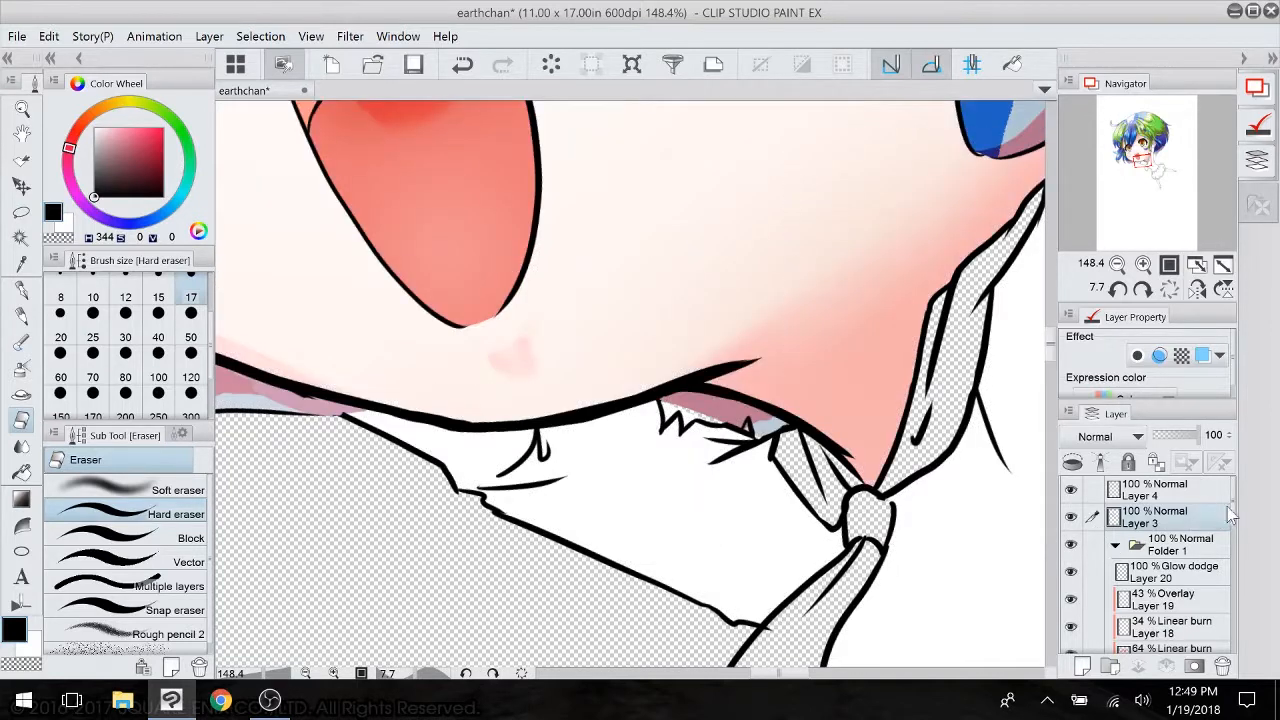
drag(1232, 514, 1232, 536)
drag(1072, 500, 1072, 609)
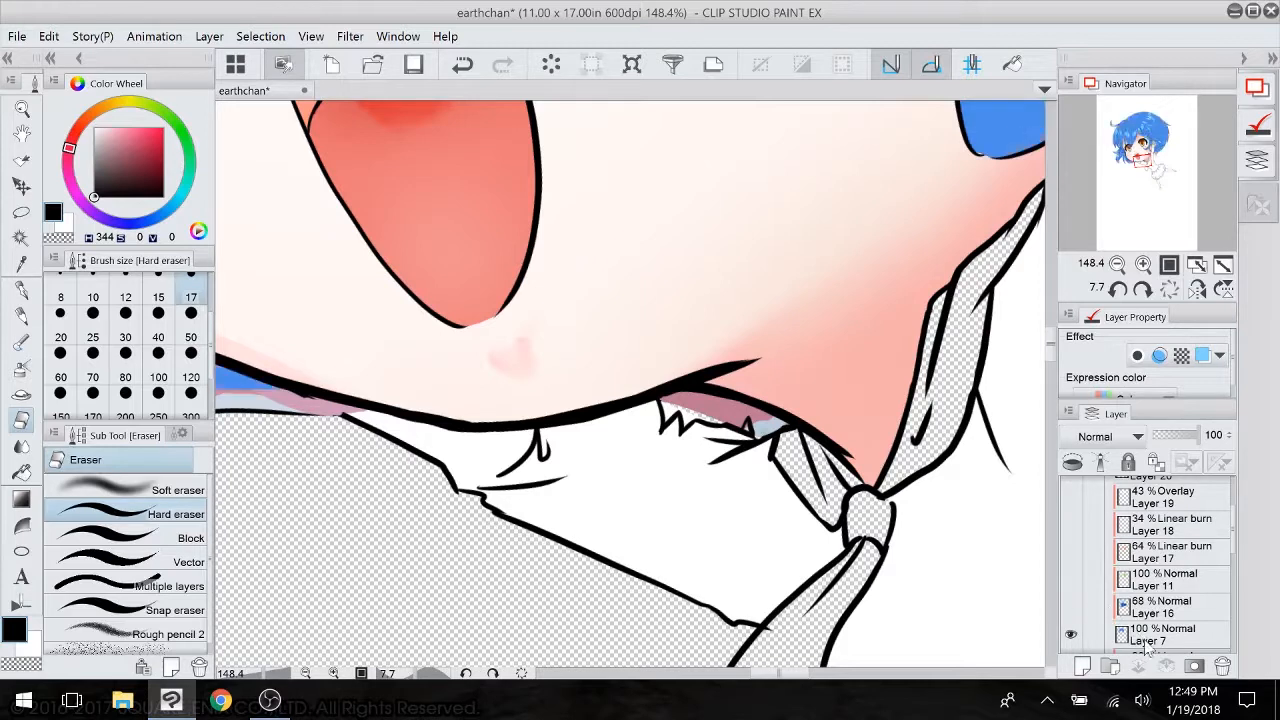
click(1150, 637)
- Sample the hair blue (H 215, S 67, V 92) and fill the new jagged tips on Layer 7 with the G-pen at size 30
alt+click(717, 394)
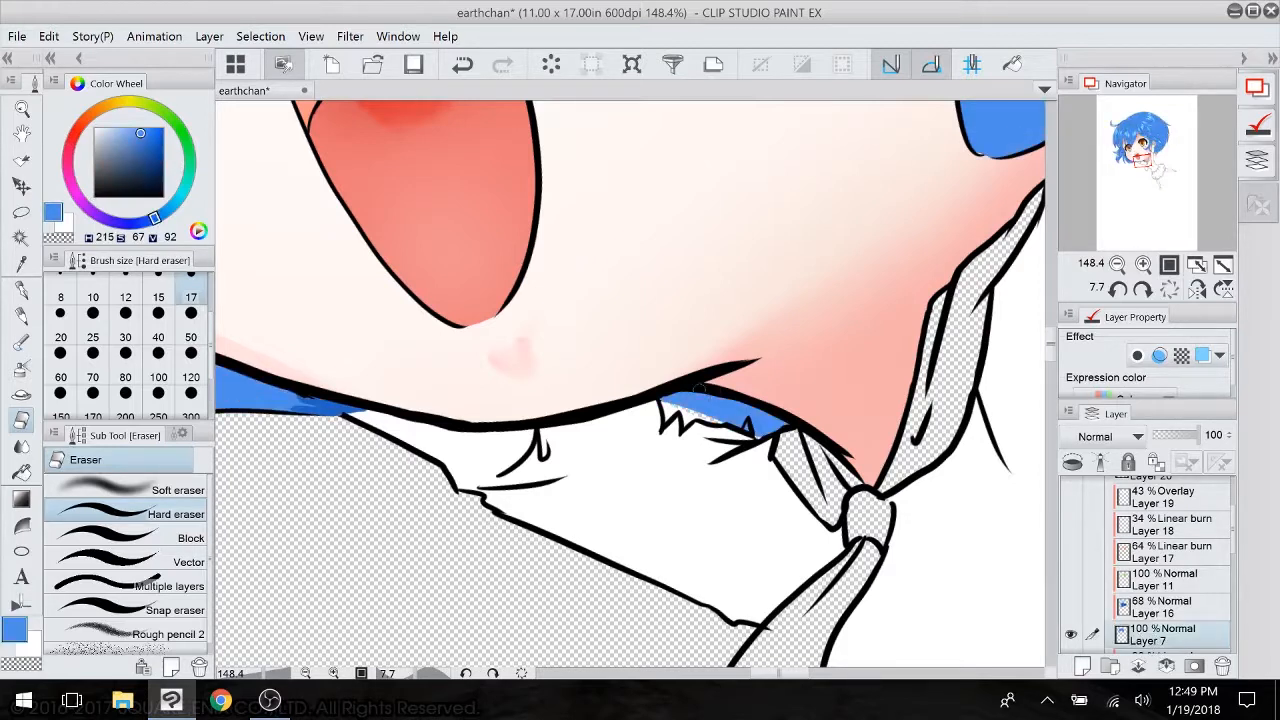
click(29, 291)
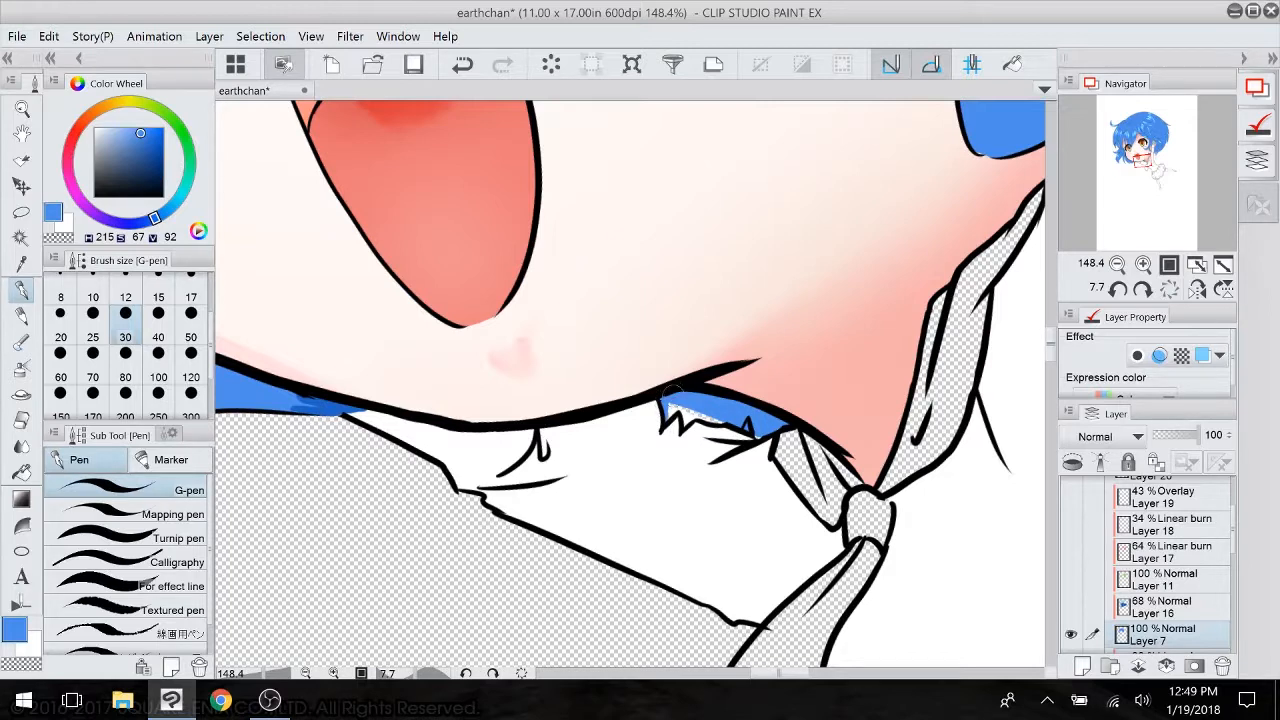
mouse_move(675, 419)
mouse_down()
mouse_move(664, 412)
mouse_move(716, 423)
mouse_up()
- Even out the darker blue patch in the hair beneath the jaw with the Fill tool set to Refer other layers
click(22, 420)
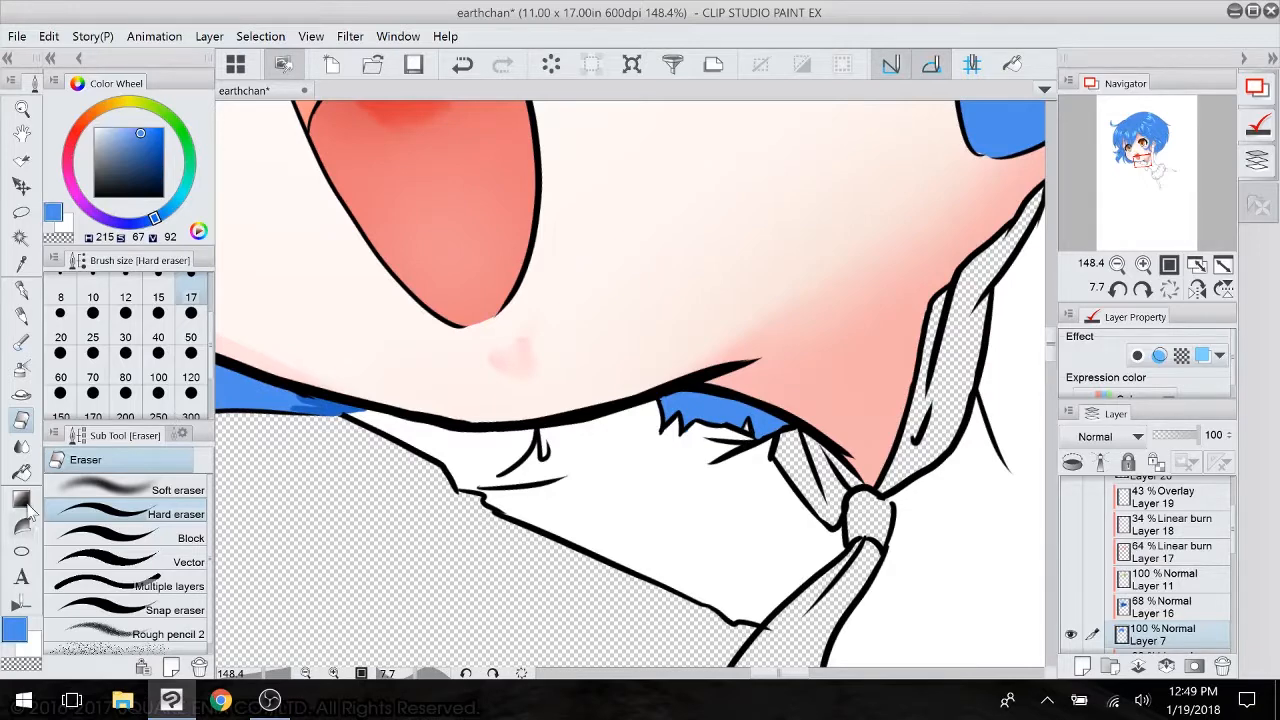
click(22, 472)
click(348, 402)
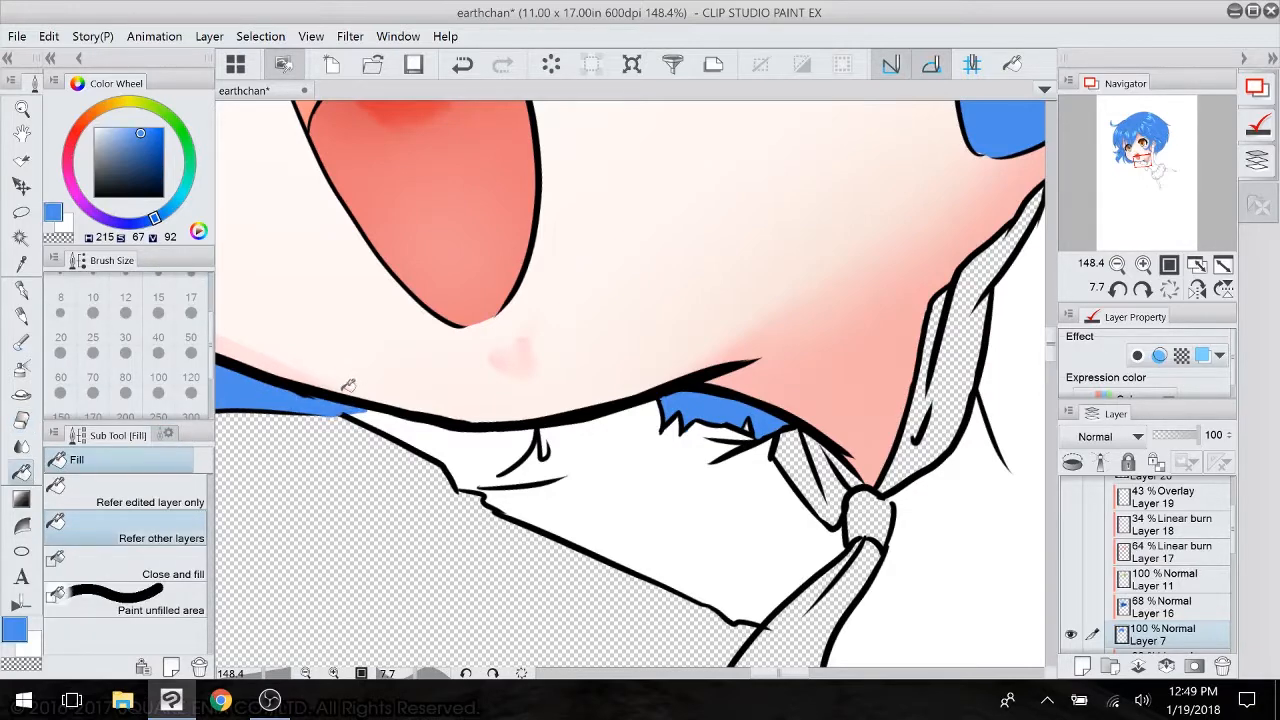
mouse_move(348, 385)
mouse_down()
mouse_move(408, 364)
mouse_move(573, 414)
mouse_up()
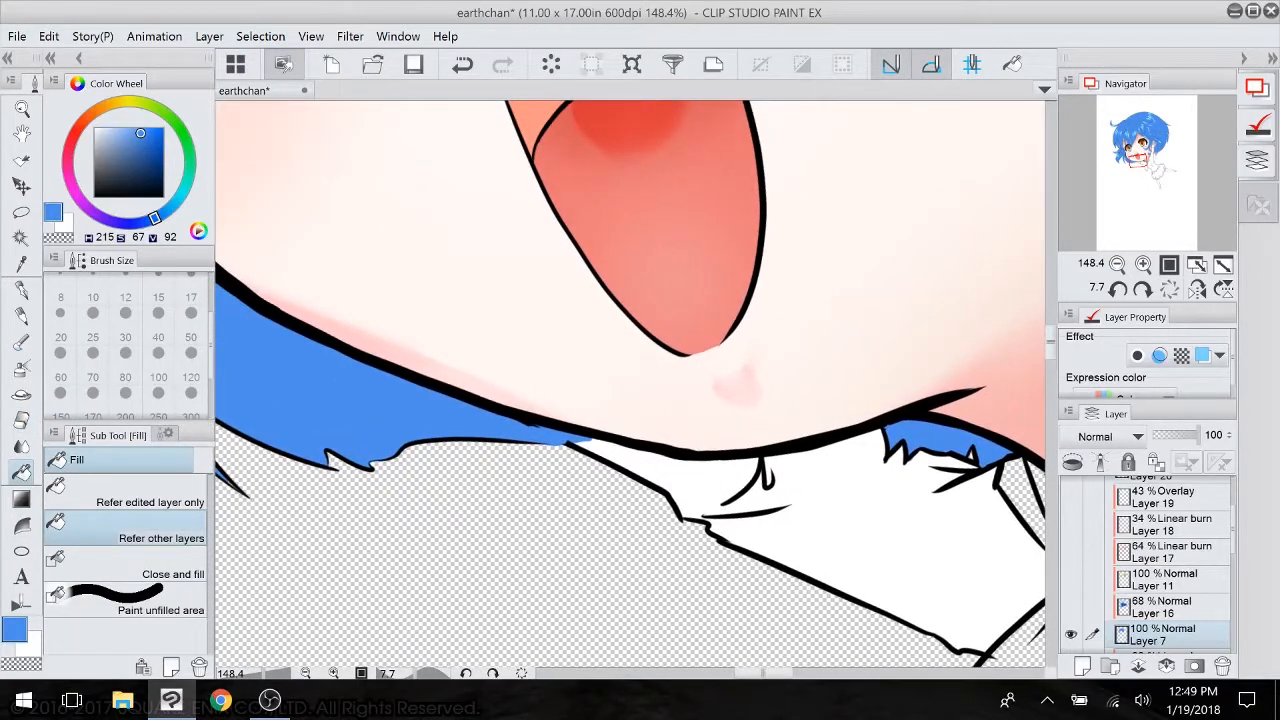
- Add a small blue hair stroke under the chin beside the jagged tips with the G-pen at size 30, and switch to the Hard eraser
click(22, 290)
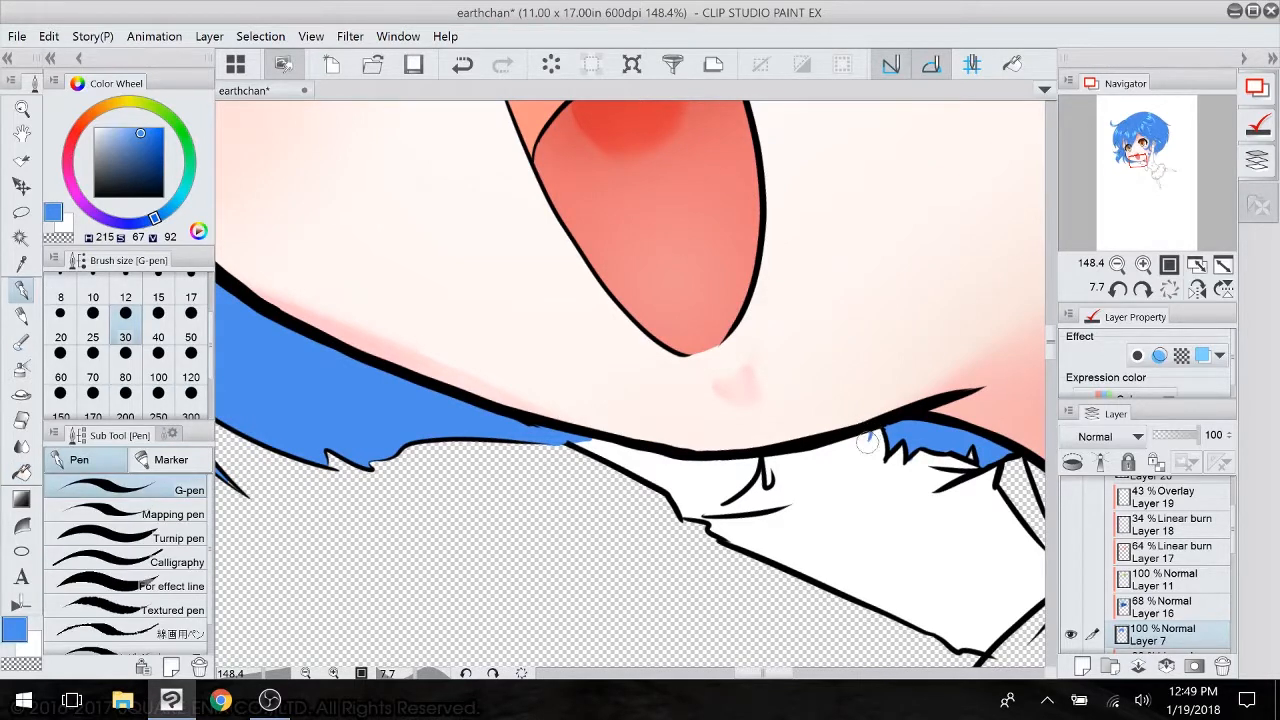
drag(866, 438, 870, 428)
click(22, 420)
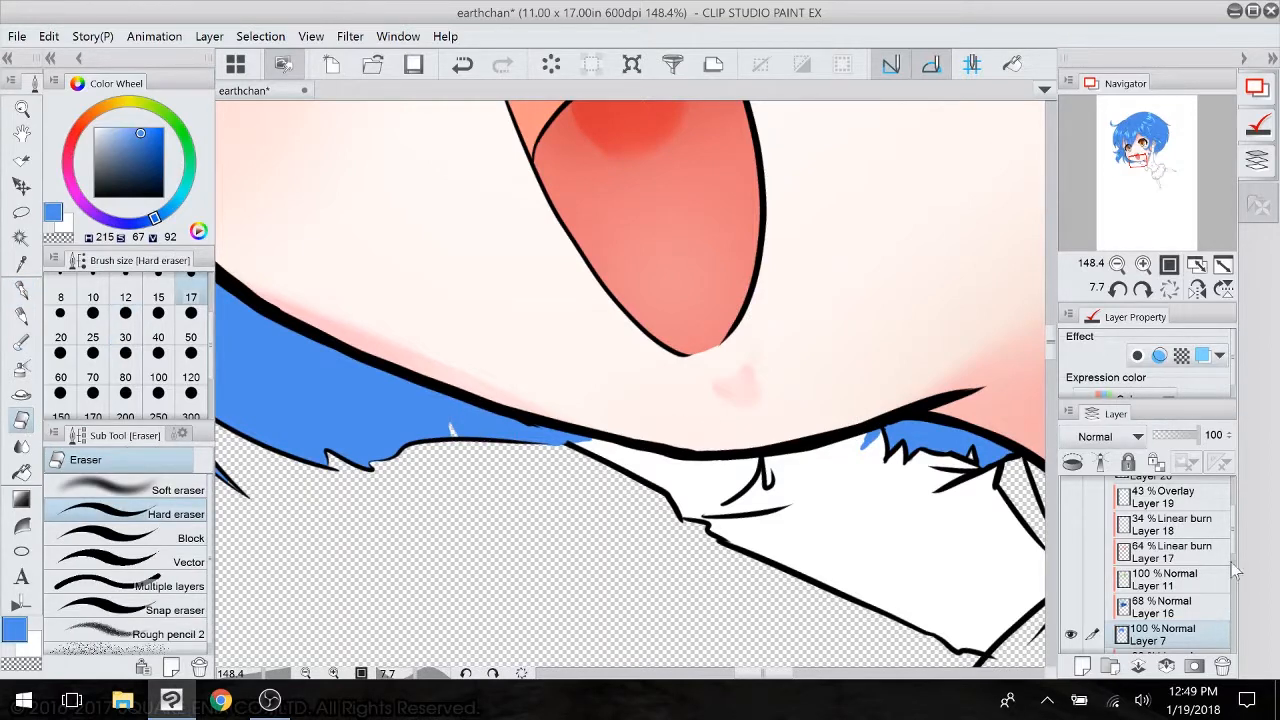
- On Layer 4, outline the new hair tips beneath the jaw in black with the G-pen at size 30
scroll(1180, 540, up, 5)
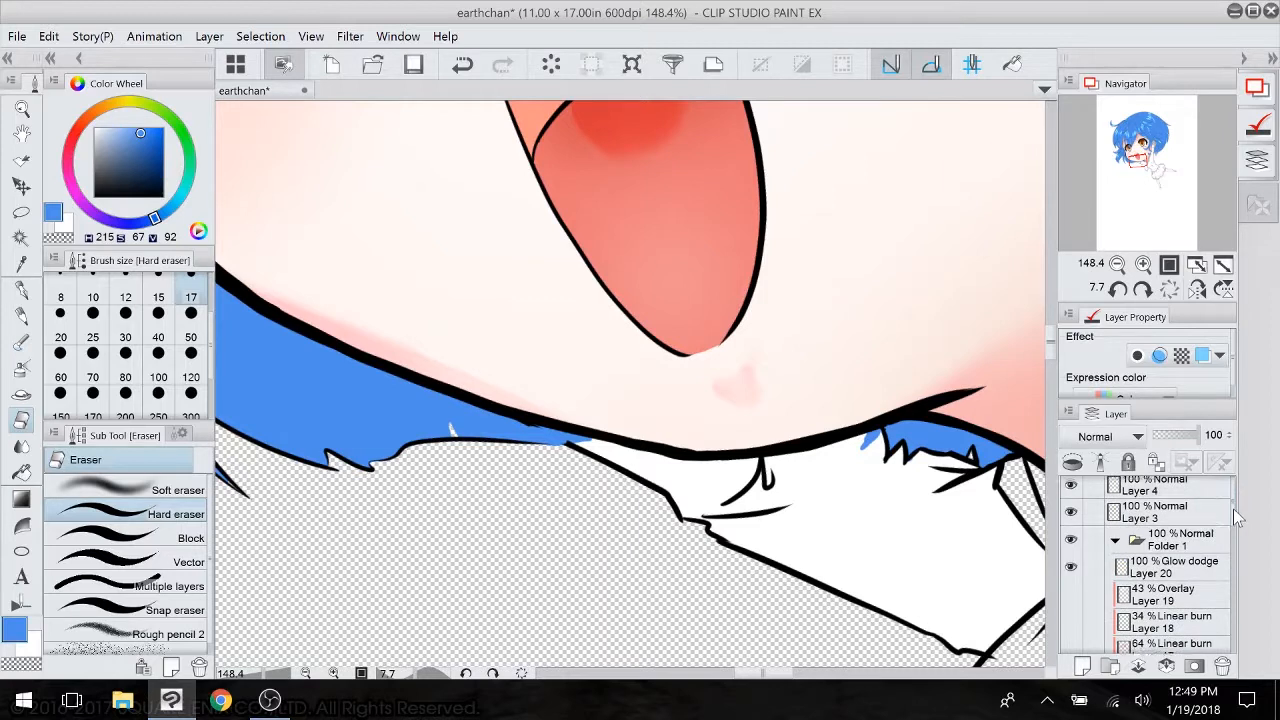
click(1158, 488)
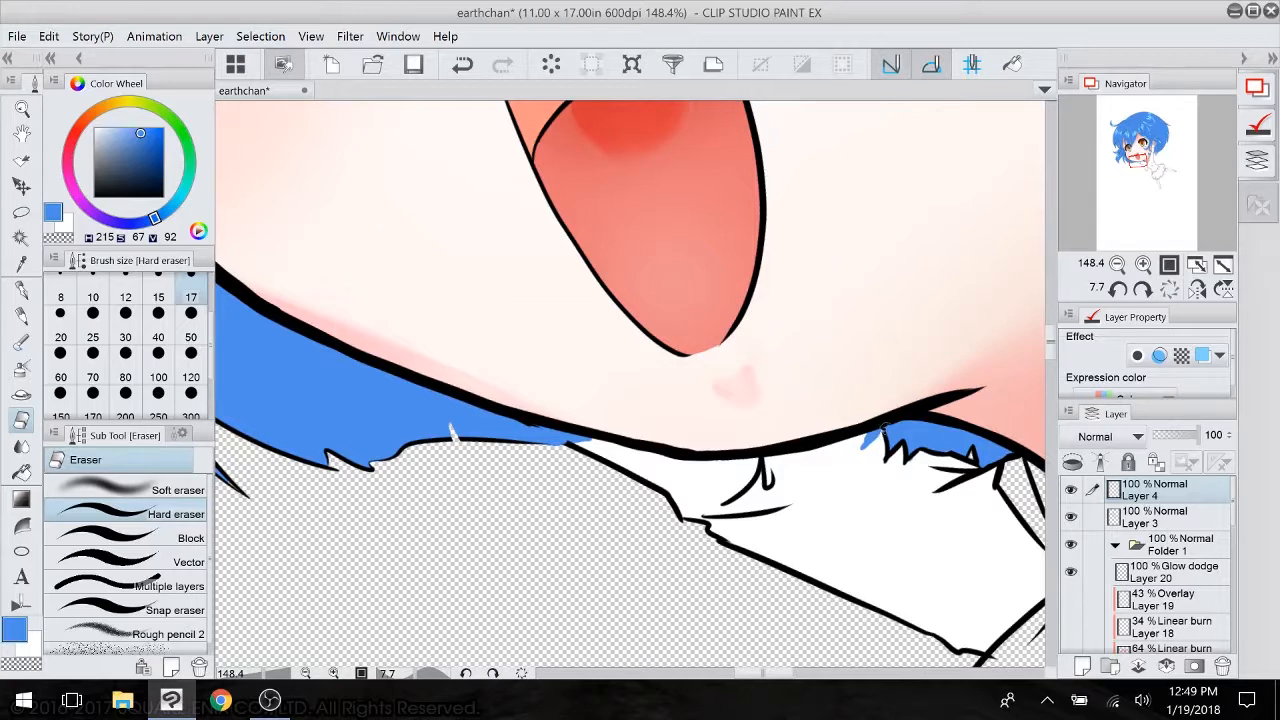
click(21, 289)
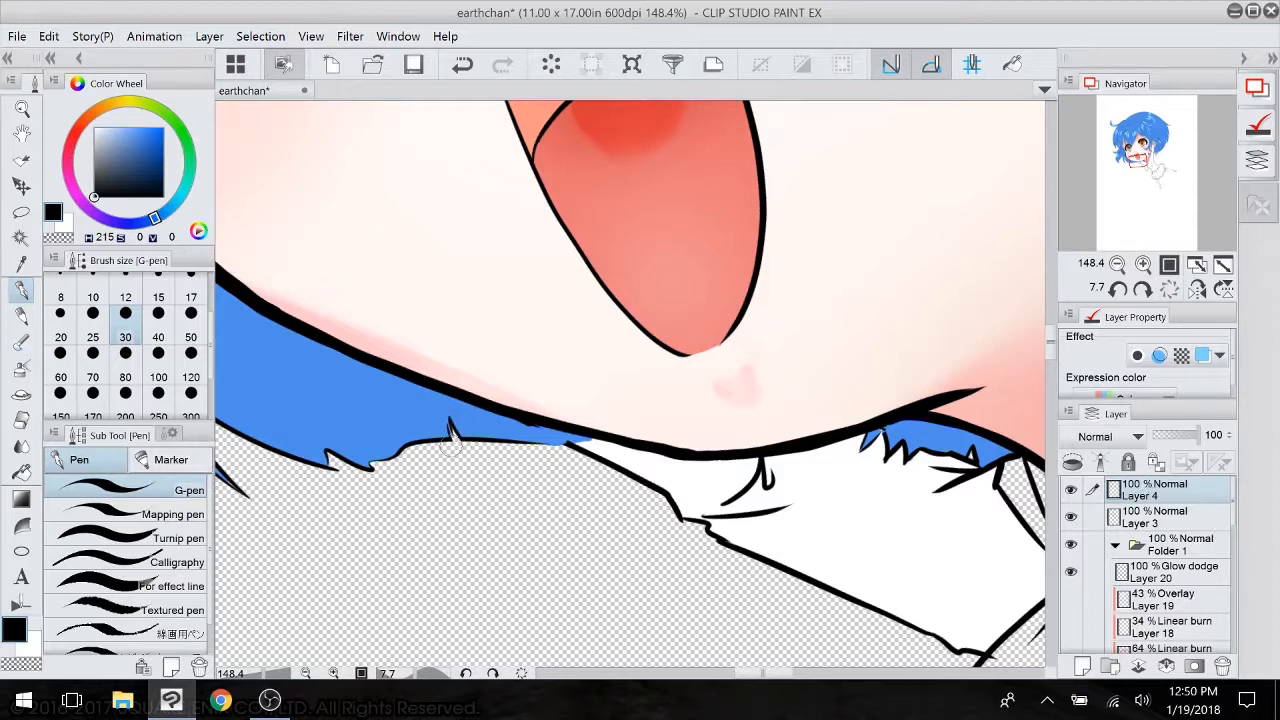
- Show Layers 16 and 11, and fill the small hair tips on Layer 11 with the sampled pale blue (H 210, S 14, V 85), referring to other layers
scroll(1220, 518, down, 3)
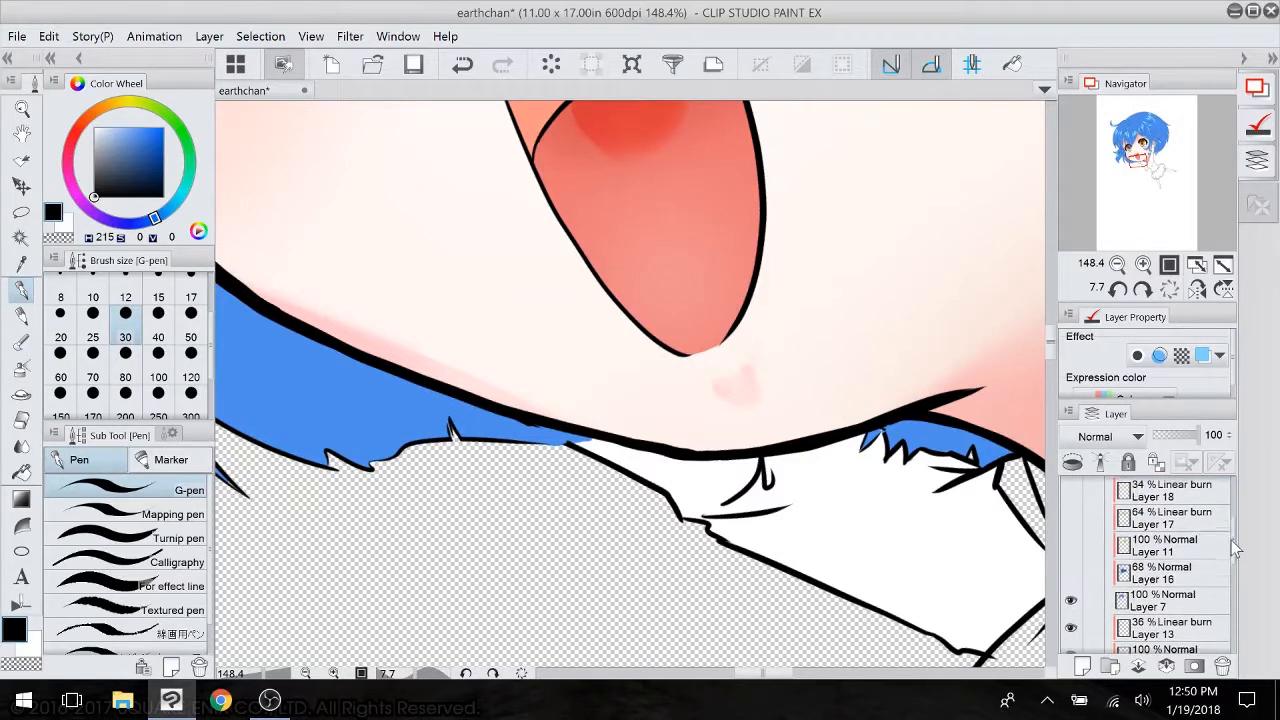
click(1071, 573)
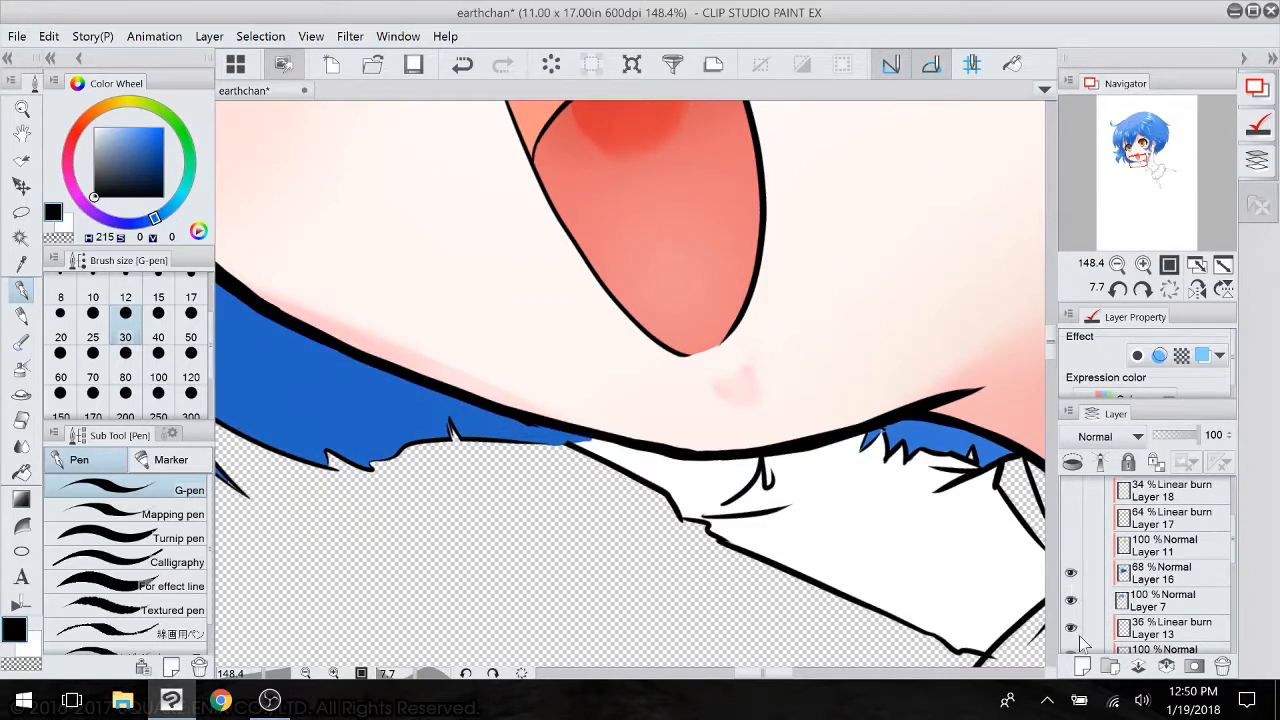
click(1071, 548)
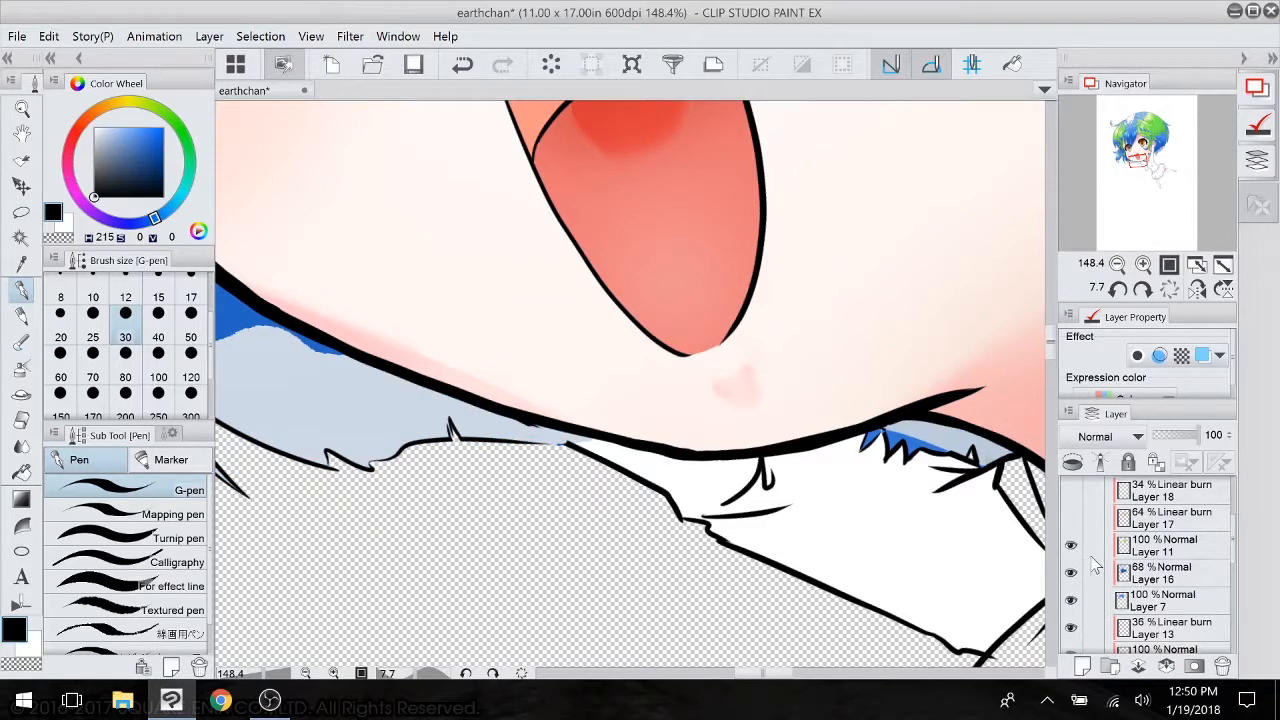
click(1160, 548)
alt+click(944, 424)
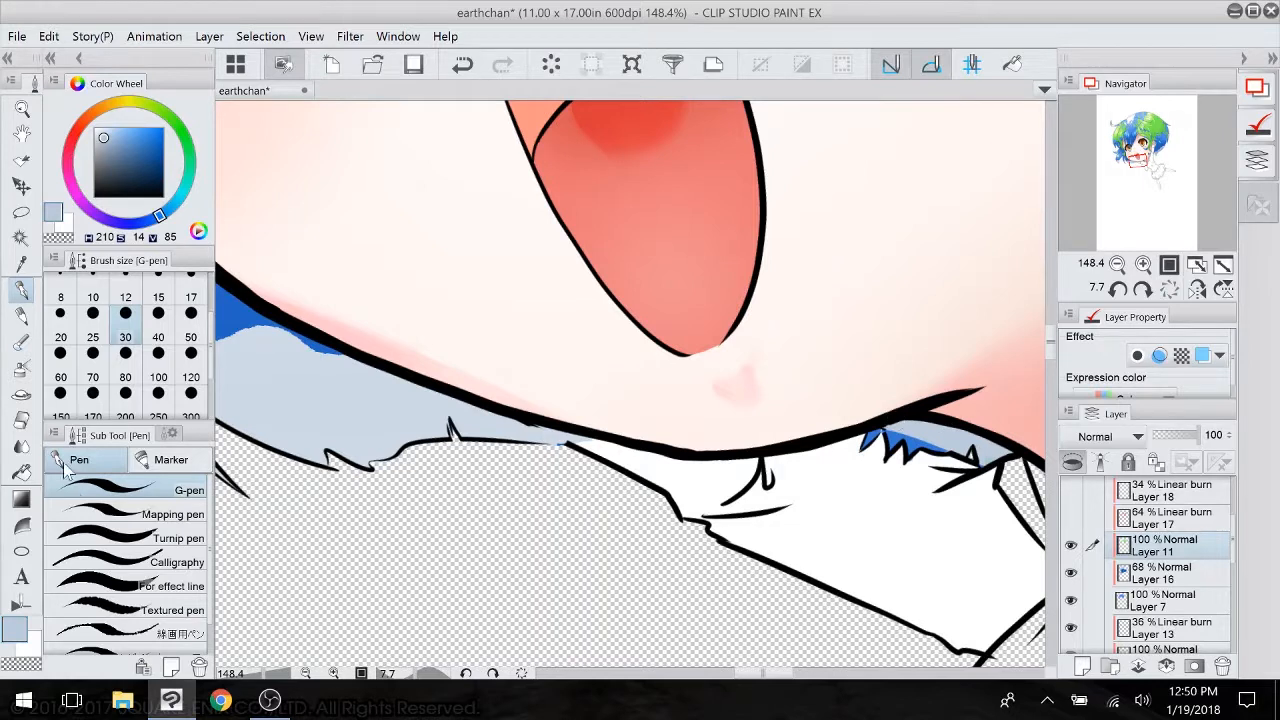
key(g)
click(900, 440)
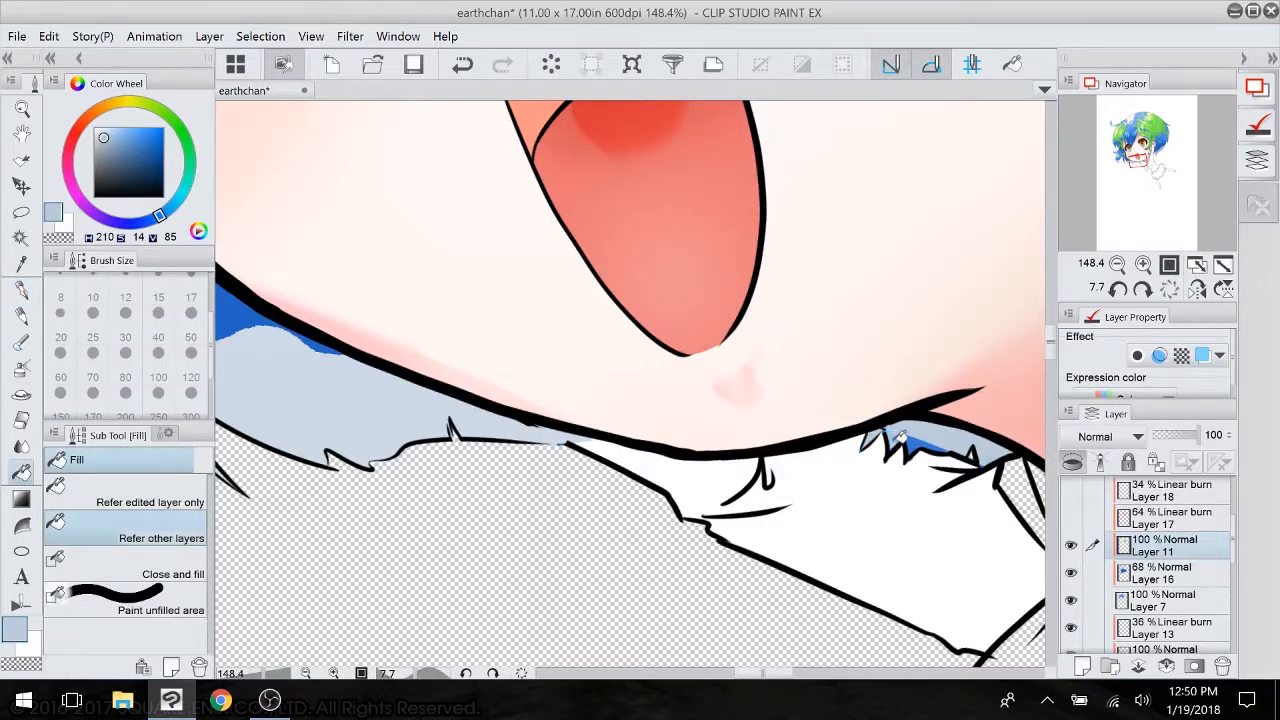
- Show Layer 17, extend its pink shading over the small hair tips with the Blend tool at size 50, and show Layers 18 and 19
click(1071, 518)
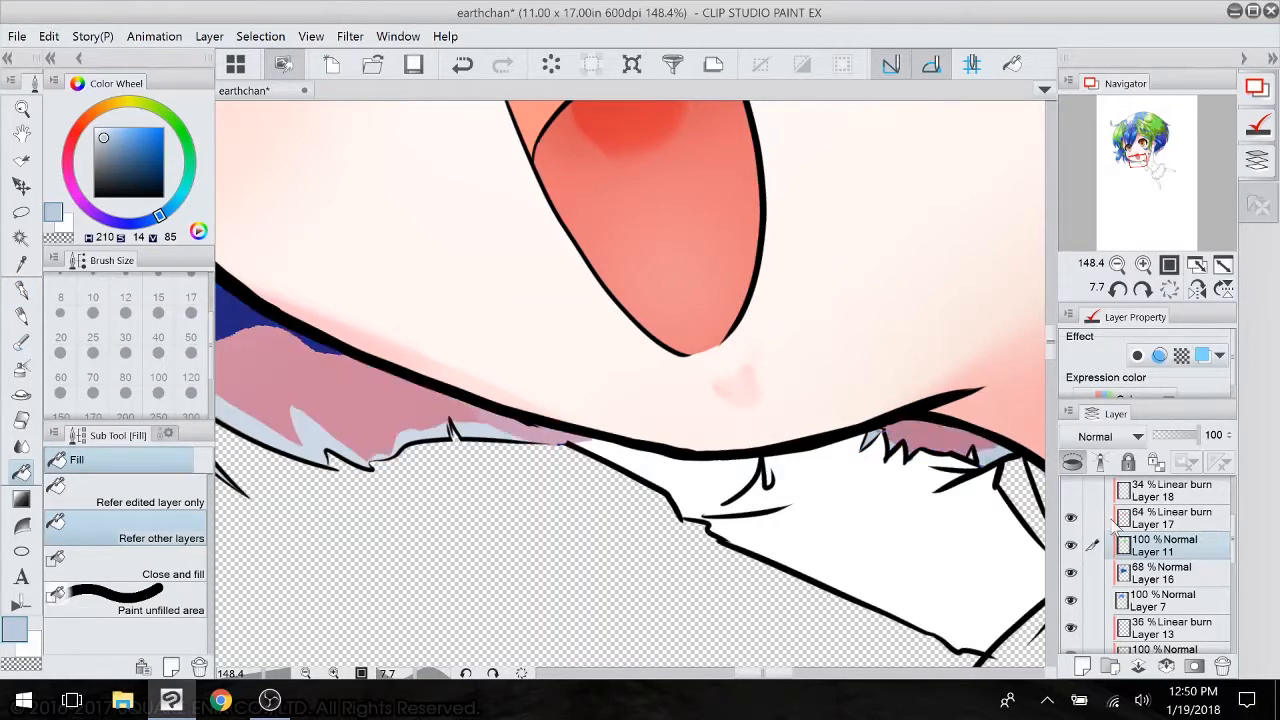
click(1165, 518)
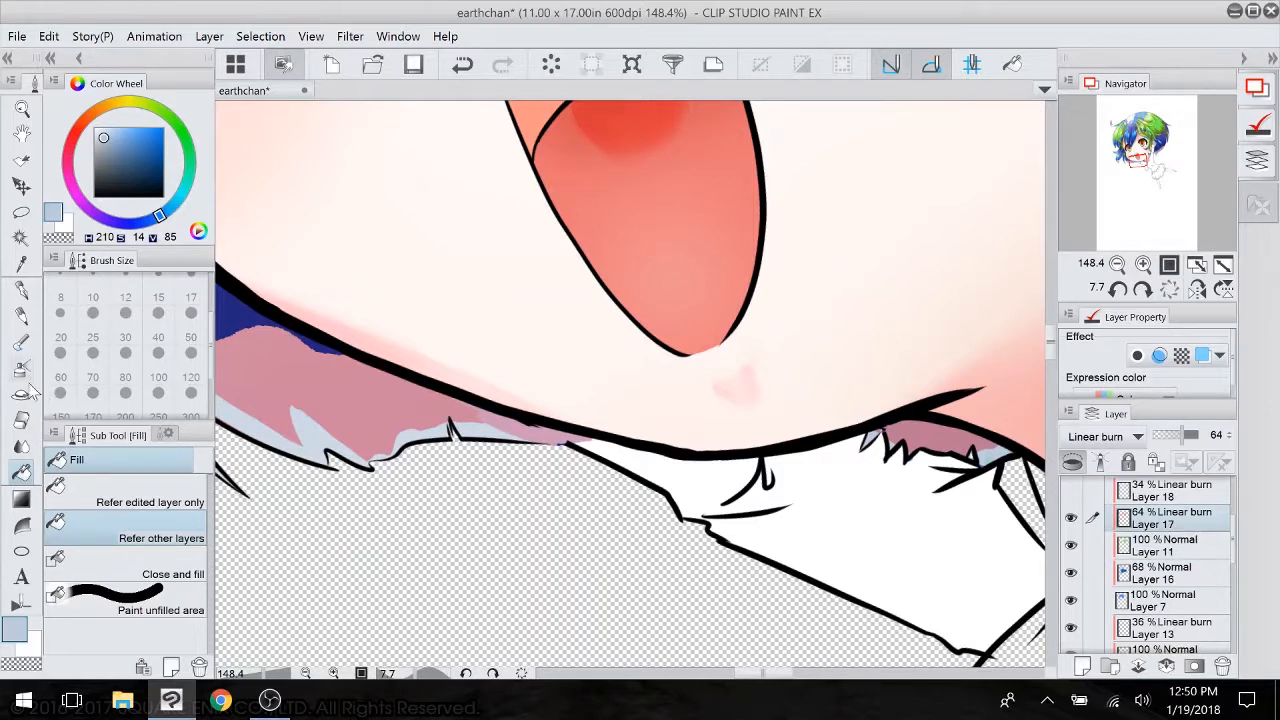
click(21, 445)
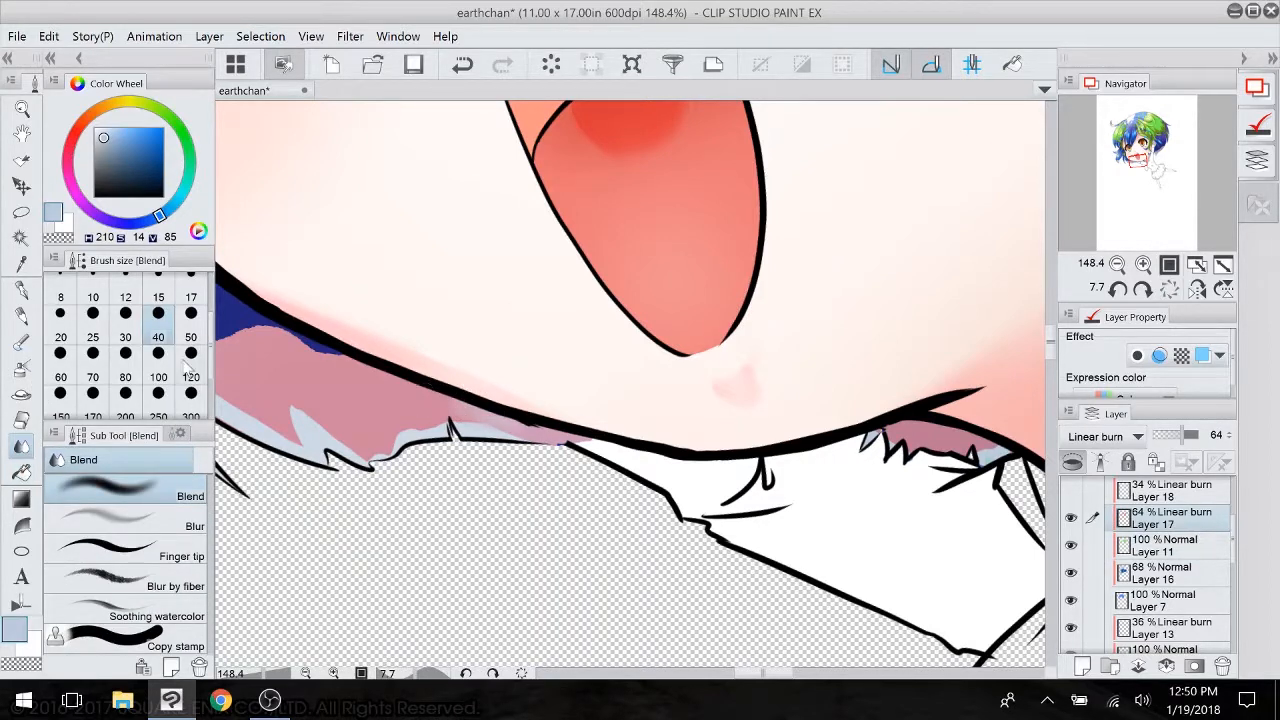
click(191, 318)
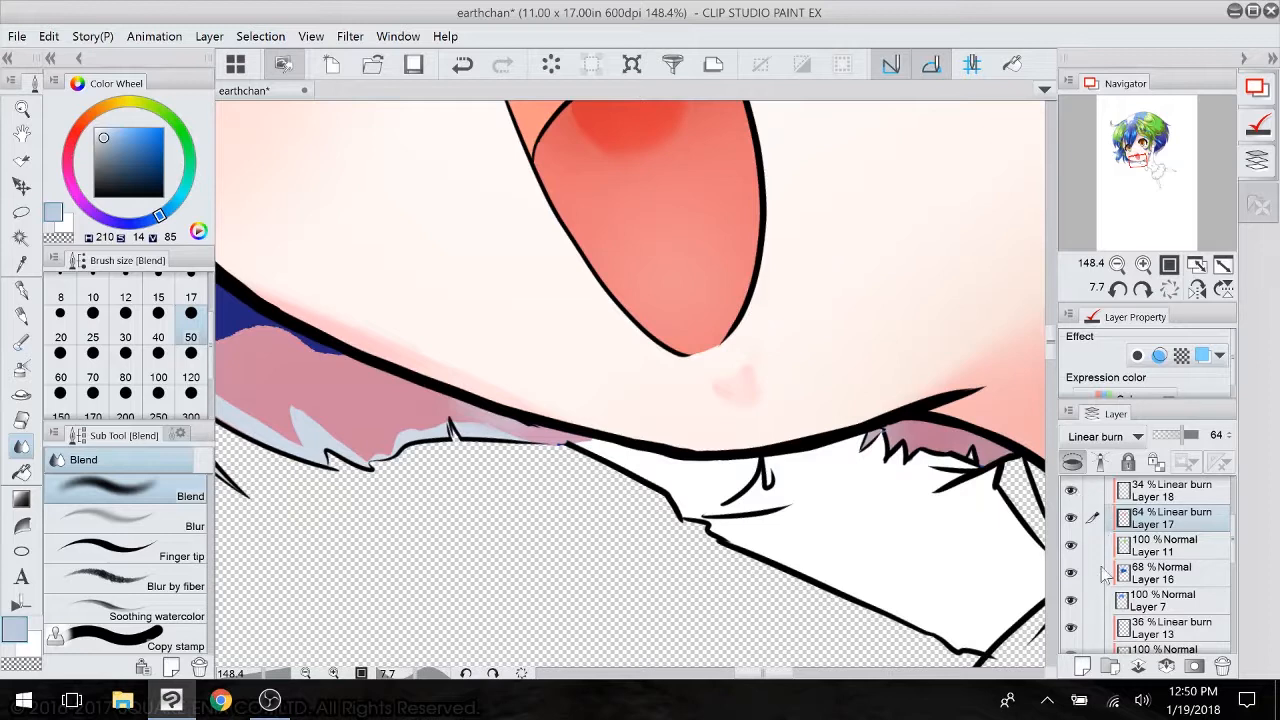
scroll(1237, 541, up, 2)
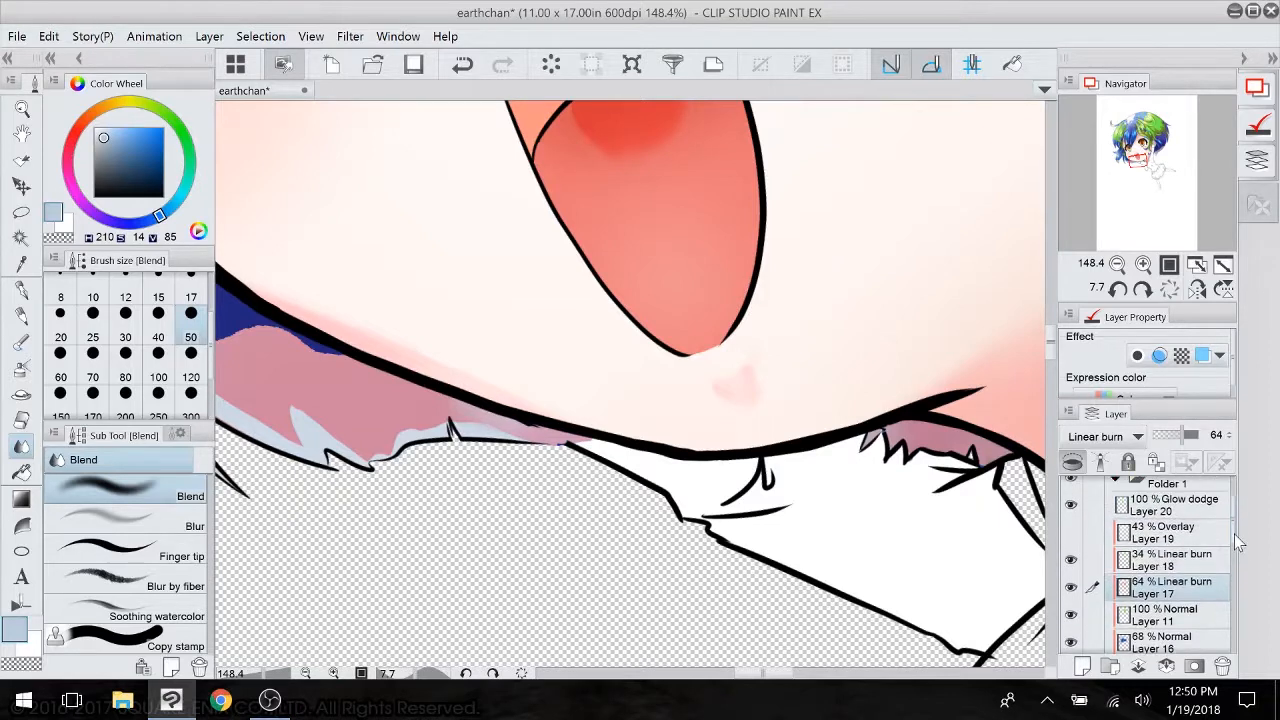
click(1071, 532)
- On Layer 21, outline shading areas on the lowered sleeve and shirt side in light blue (H 210, S 32, V 100) with the G-pen at size 30
drag(1237, 532, 1235, 613)
scroll(632, 386, right, 5)
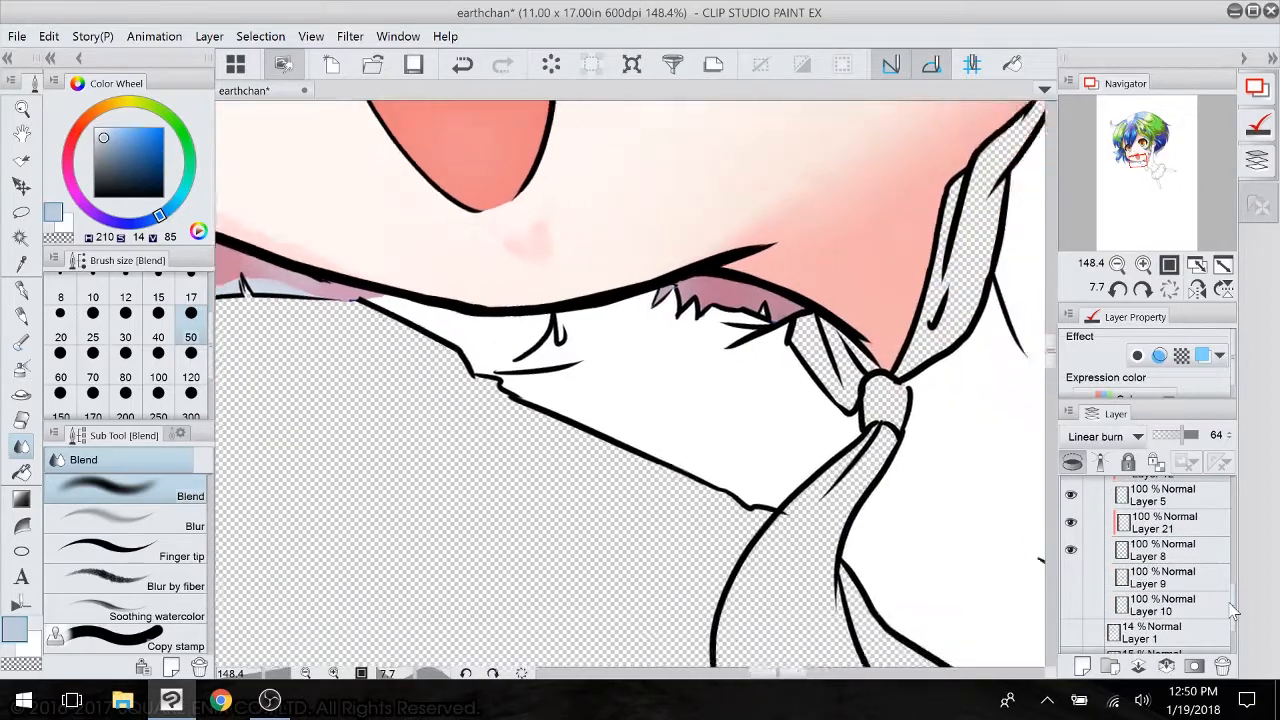
scroll(632, 386, down, 5)
drag(786, 467, 738, 545)
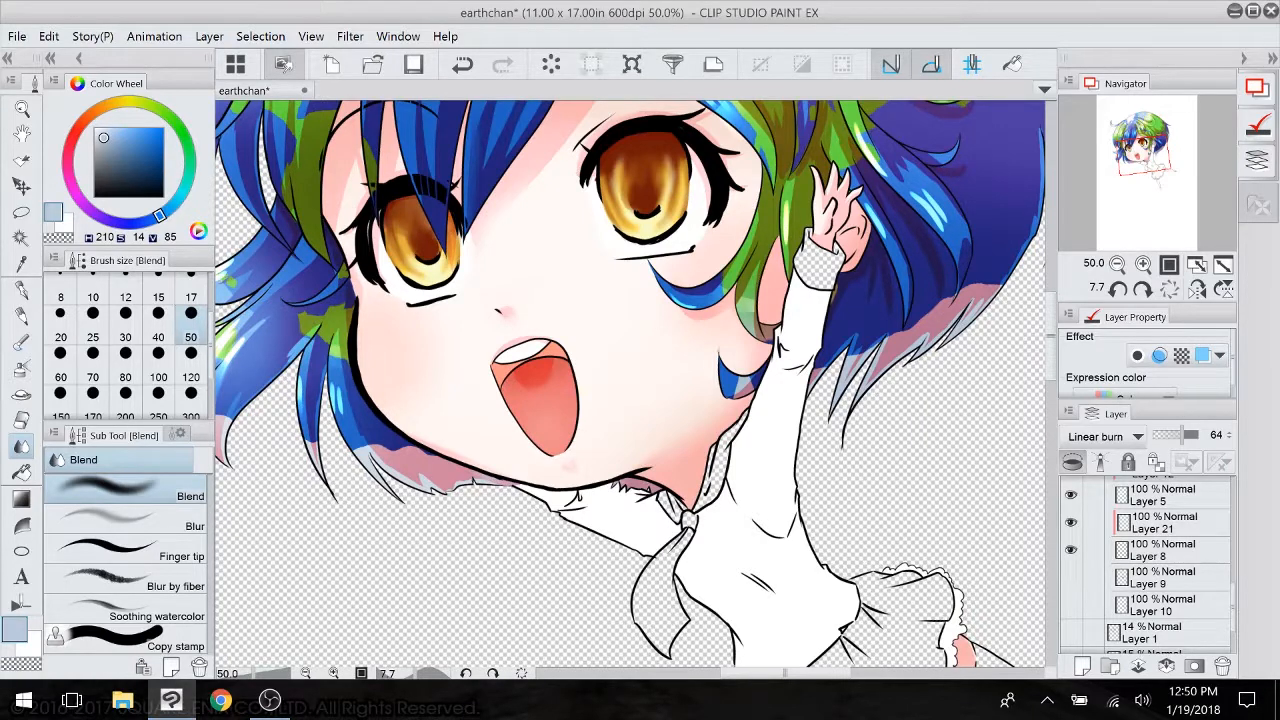
click(1172, 522)
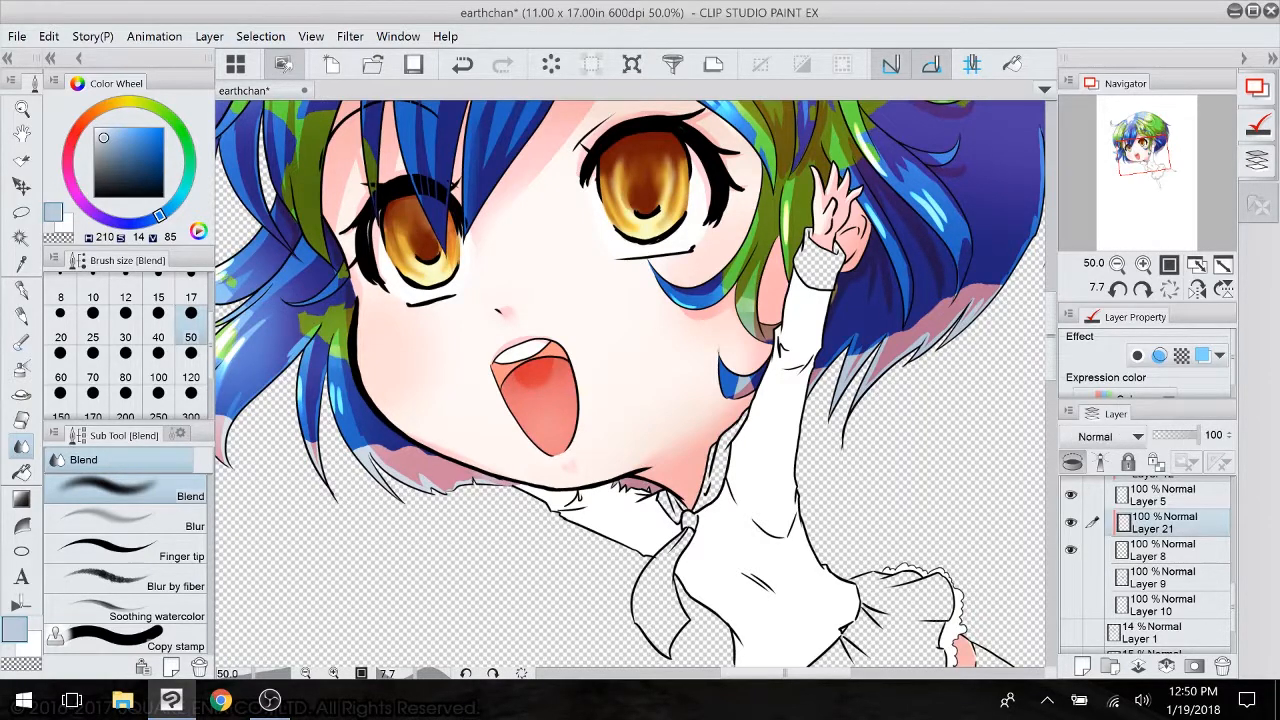
click(117, 128)
click(23, 292)
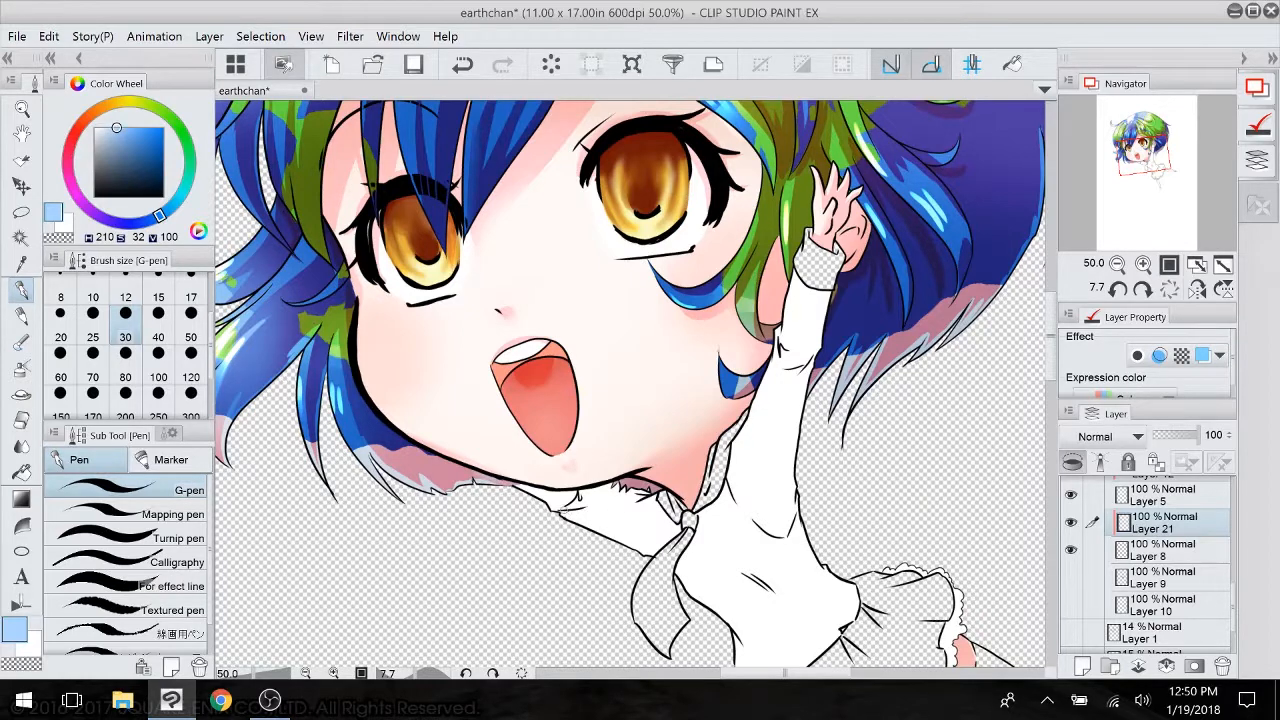
drag(566, 510, 650, 543)
mouse_move(704, 515)
mouse_down()
mouse_move(700, 575)
mouse_move(719, 606)
mouse_up()
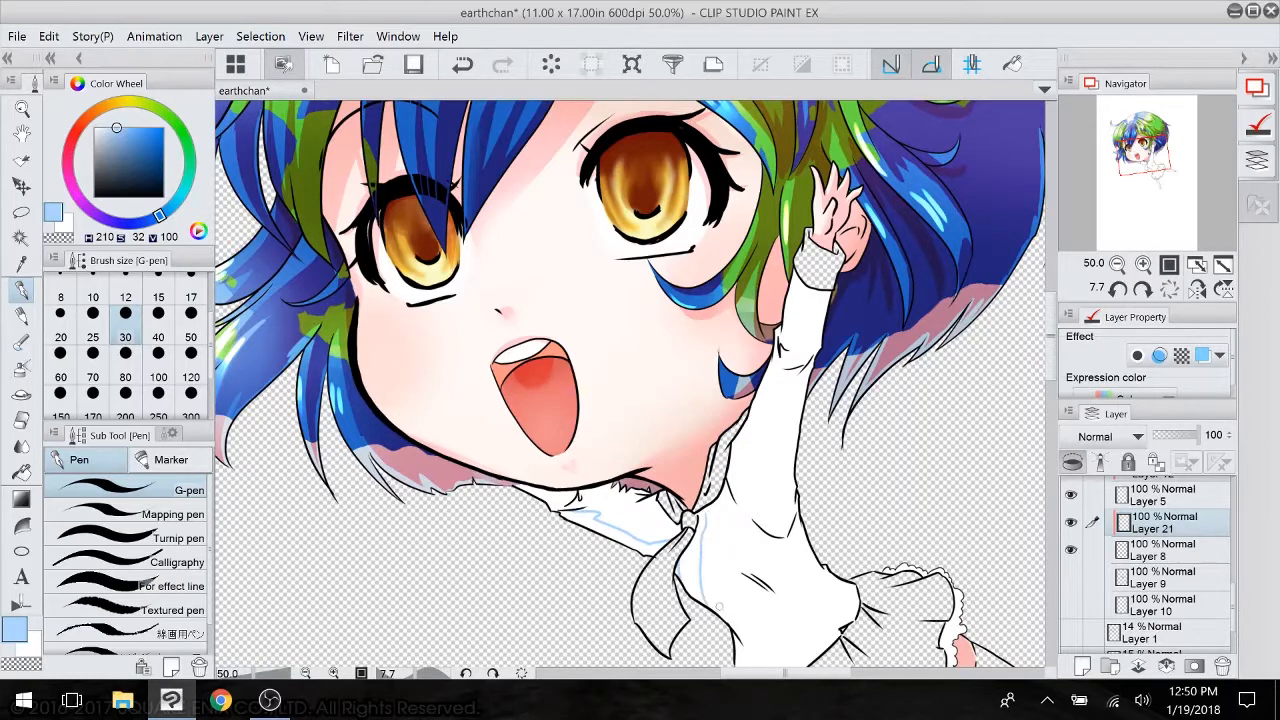
- Outline the remaining light blue shading boundaries along the raised sleeve, across the chest and around two small highlights at the waist
drag(731, 505, 759, 386)
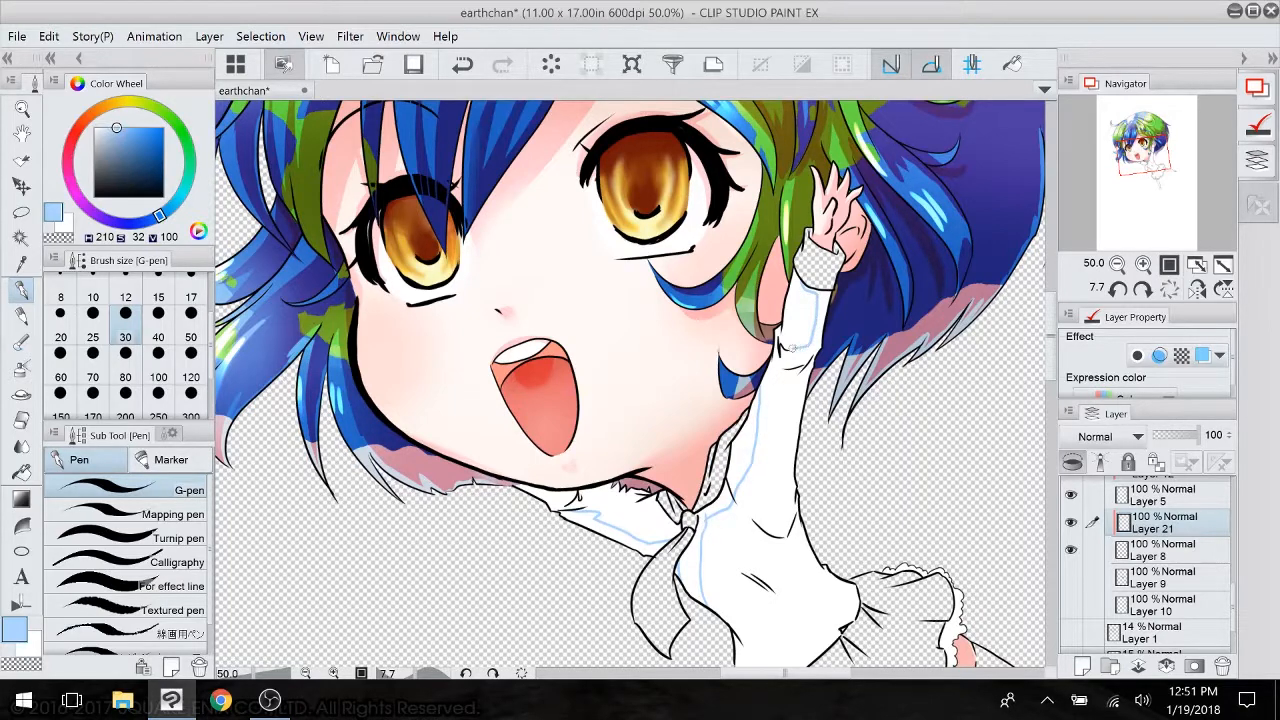
mouse_move(795, 379)
mouse_down()
mouse_move(752, 551)
mouse_move(702, 599)
mouse_move(674, 454)
mouse_move(639, 538)
mouse_up()
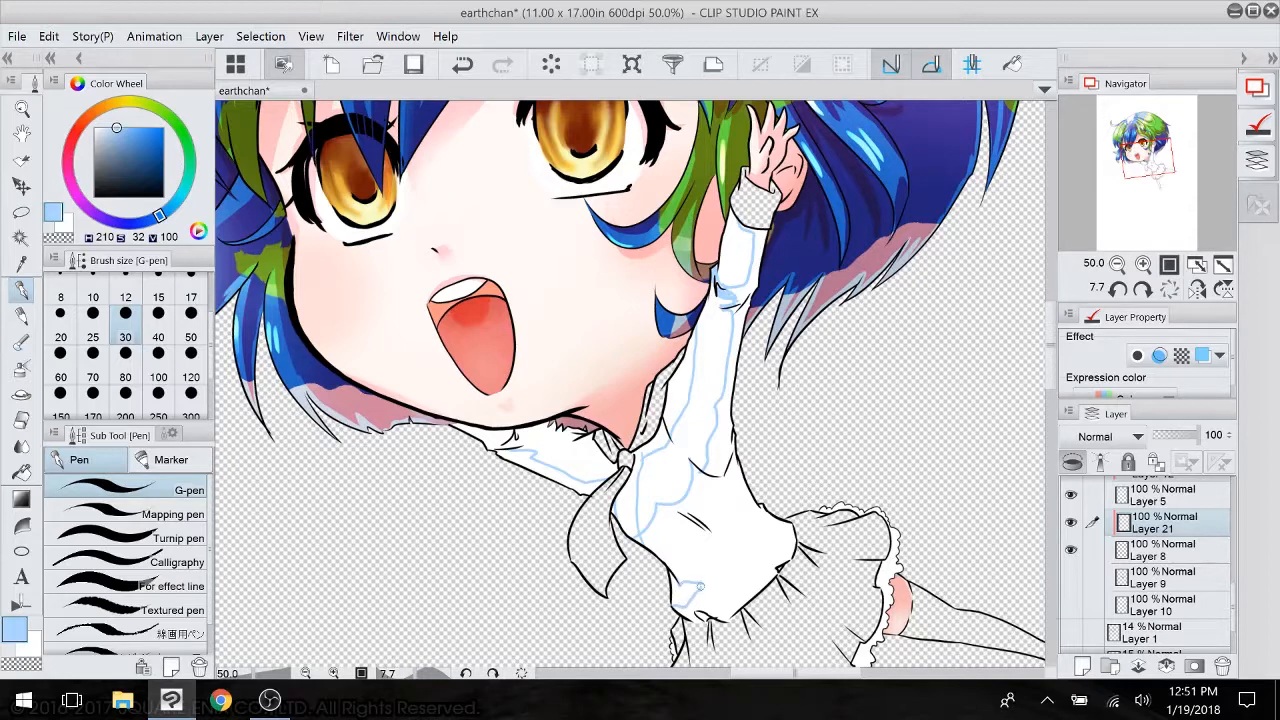
drag(705, 591, 719, 587)
- Fill the outlined shading areas of both sleeves and the shirt body with light blue using the Fill tool set to Refer other layers
drag(816, 490, 805, 401)
key(g)
key(x)
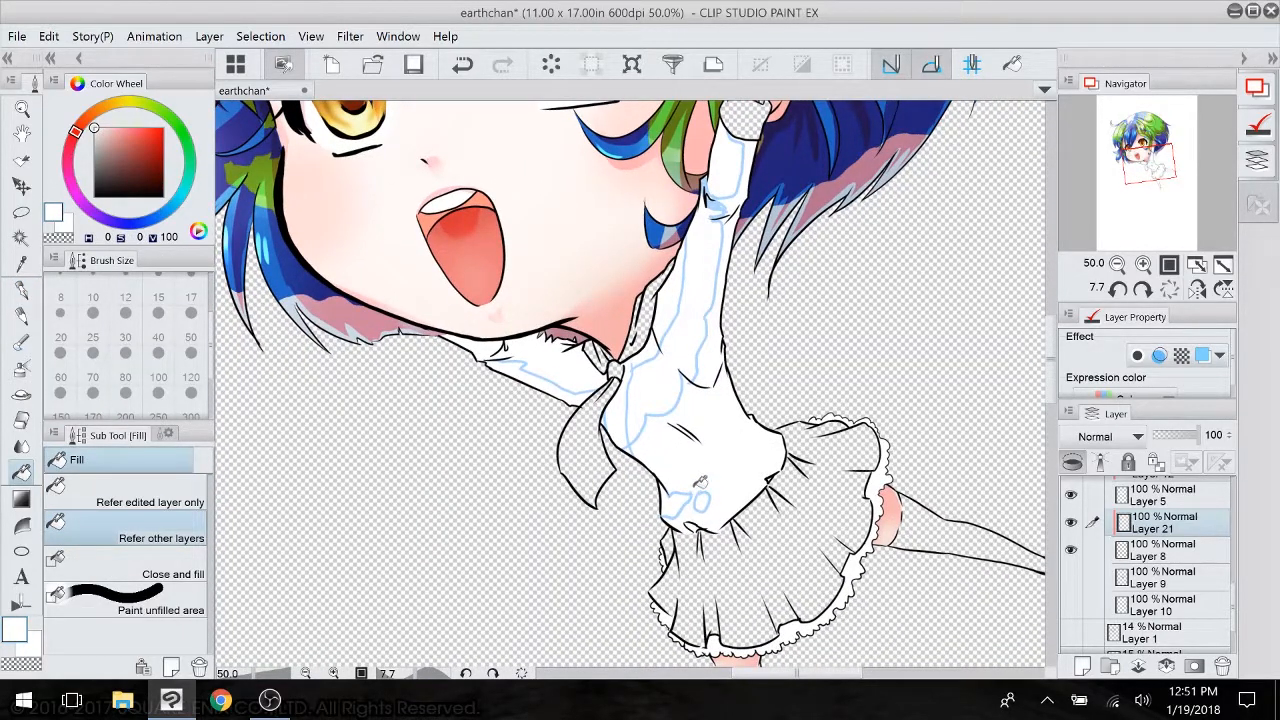
key(x)
click(494, 344)
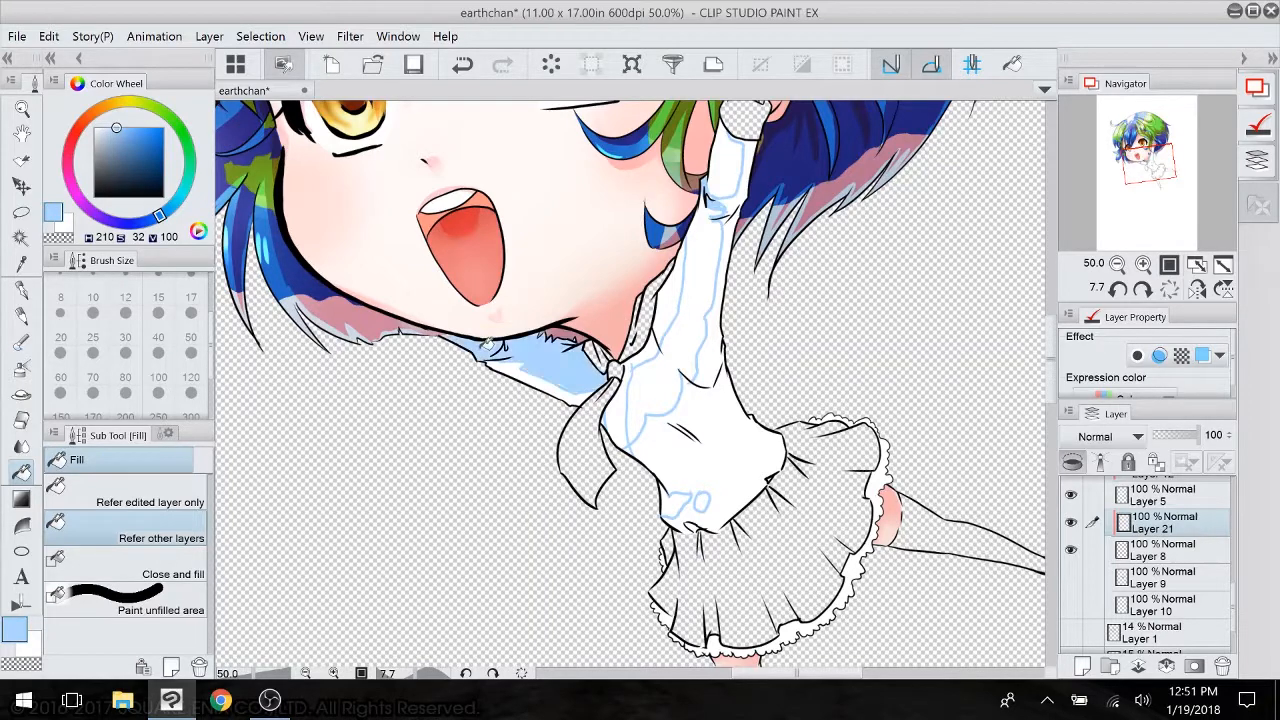
click(645, 348)
click(670, 305)
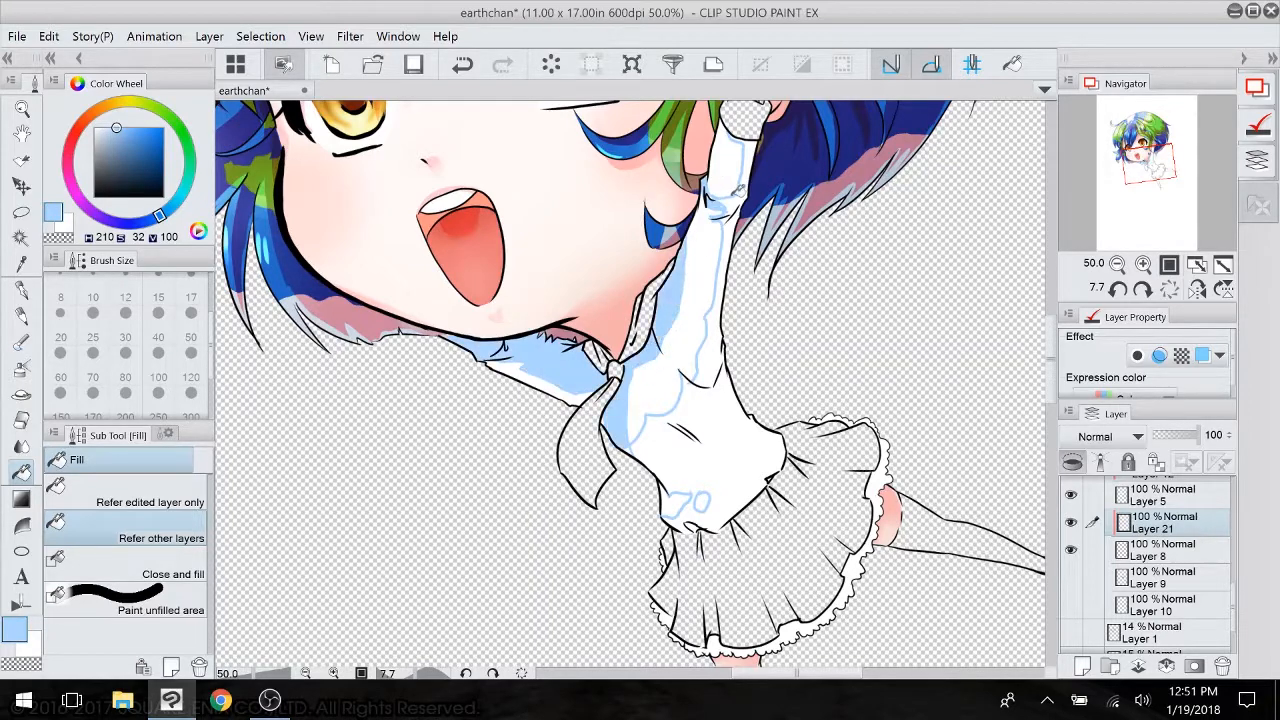
click(740, 195)
click(731, 290)
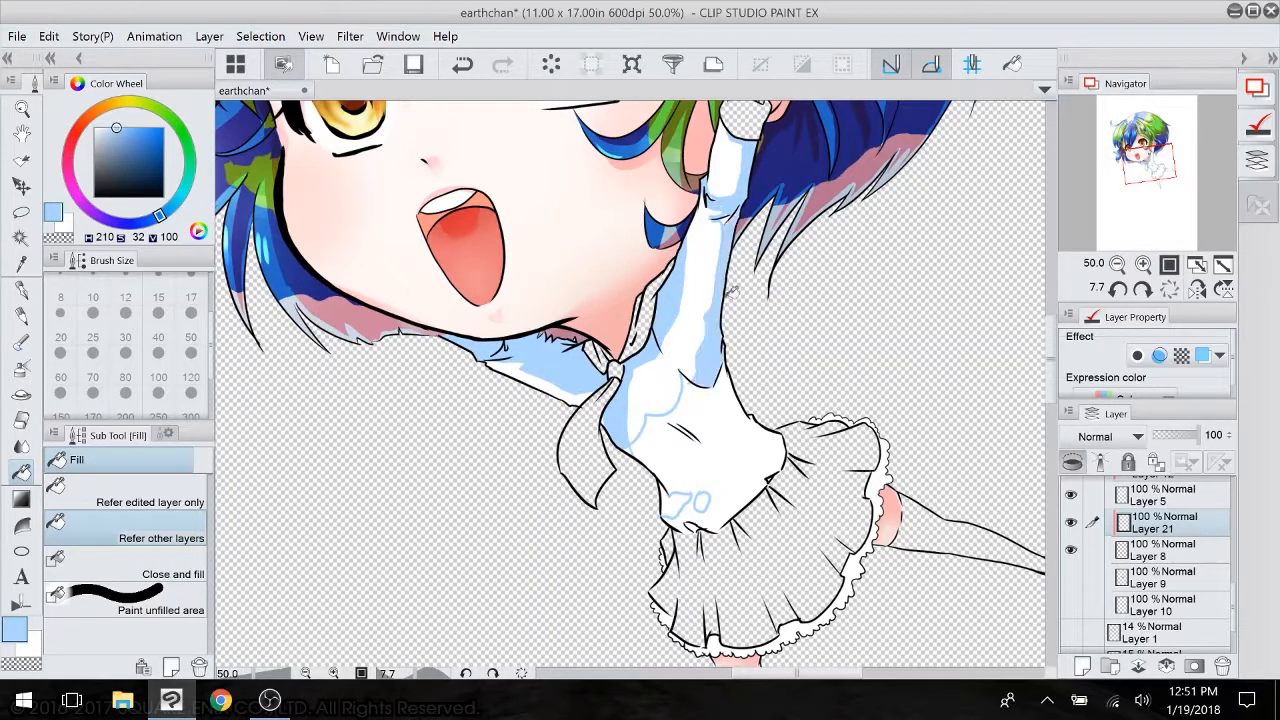
click(705, 405)
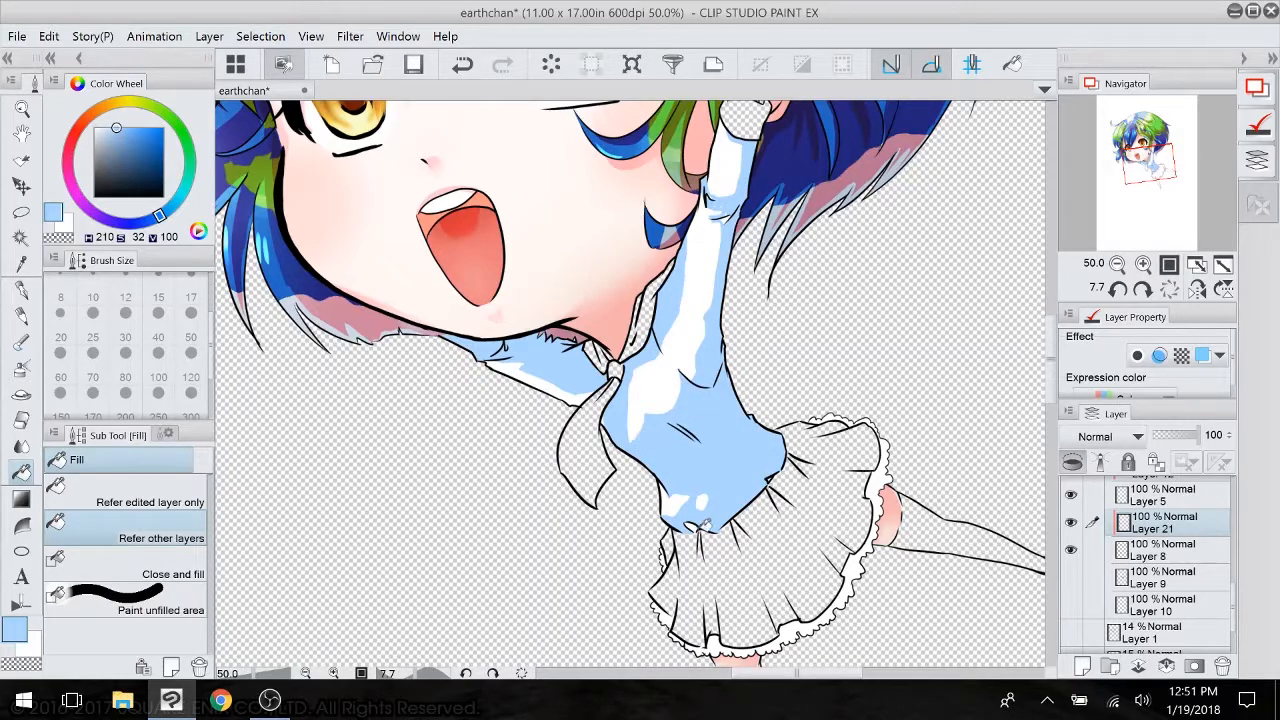
- Fill the ruffled trim around the skirt's hem with the same light blue
mouse_move(729, 638)
mouse_down()
mouse_move(825, 613)
mouse_move(864, 556)
mouse_up()
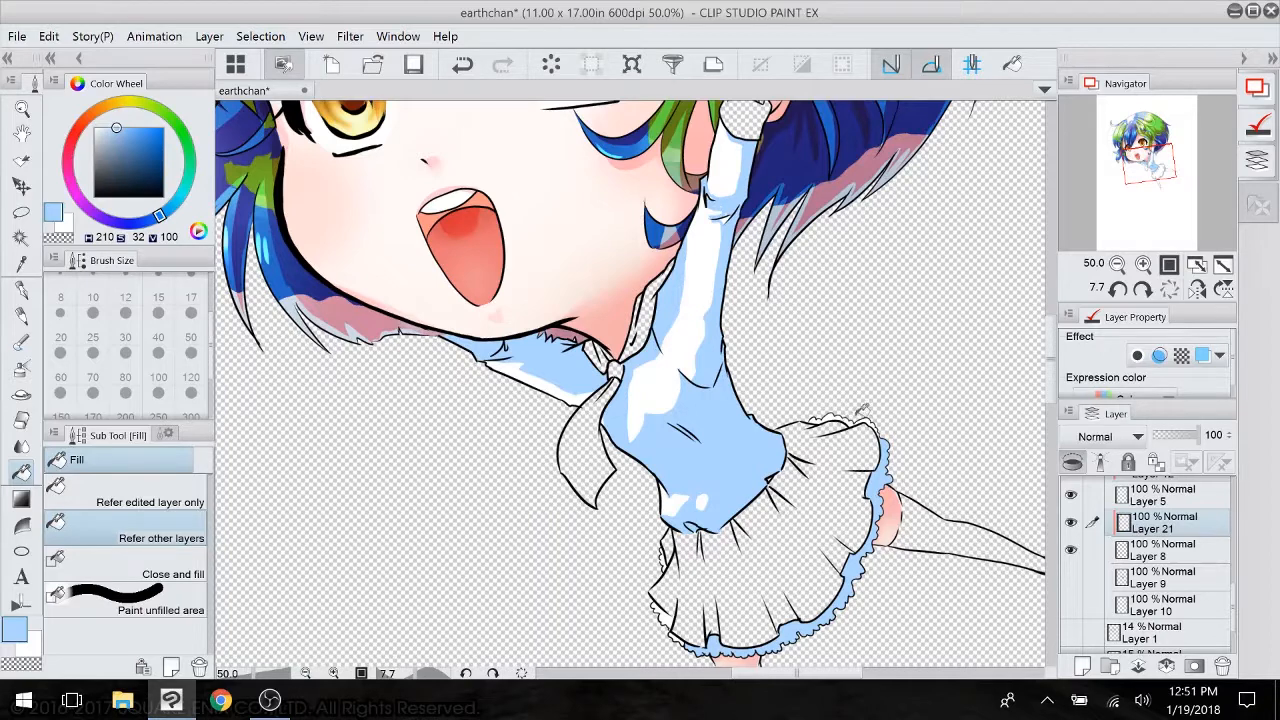
drag(870, 413, 840, 412)
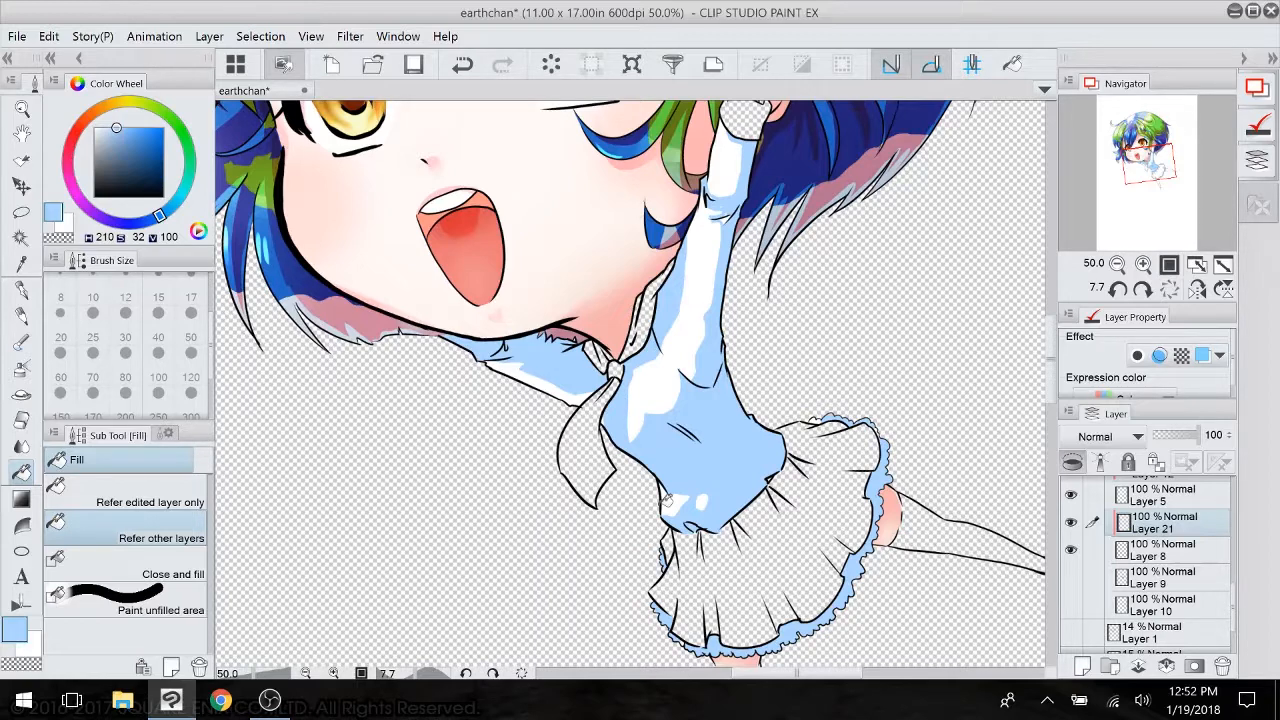
- Paint over the gaps in the light blue shading around the raised sleeve's elbow folds with the G-pen at size 30
drag(666, 500, 655, 646)
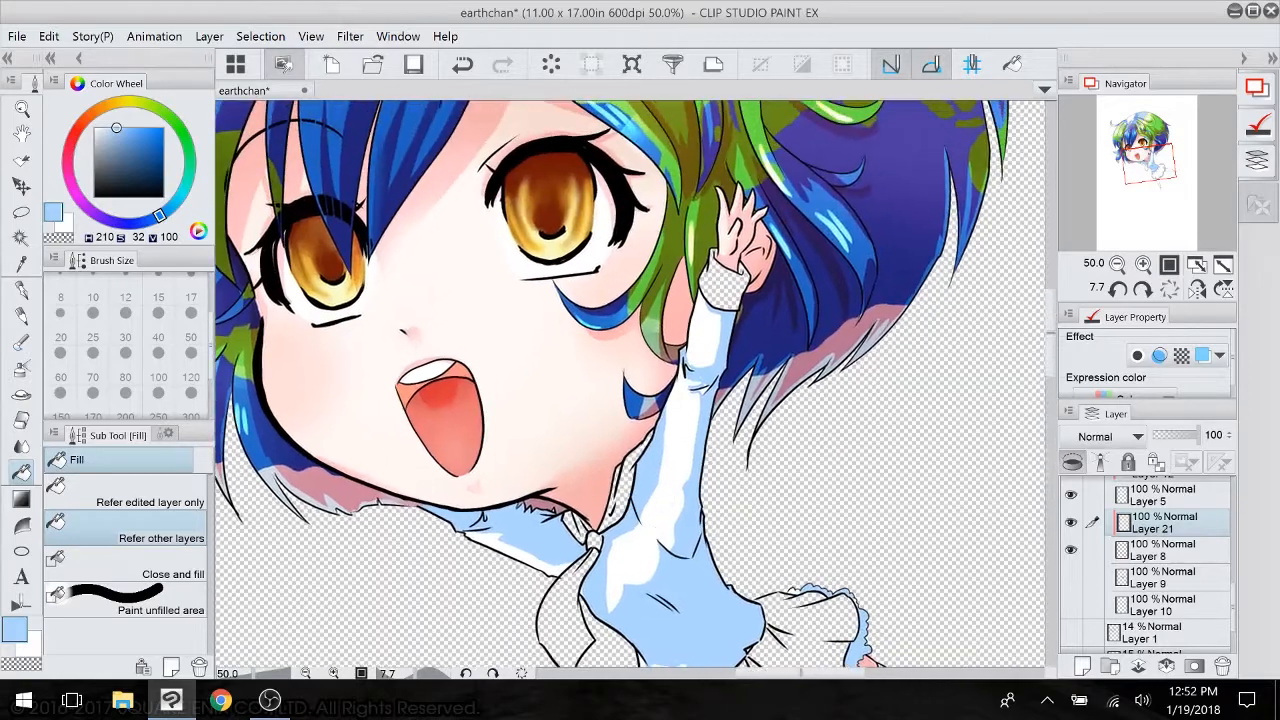
drag(764, 431, 786, 530)
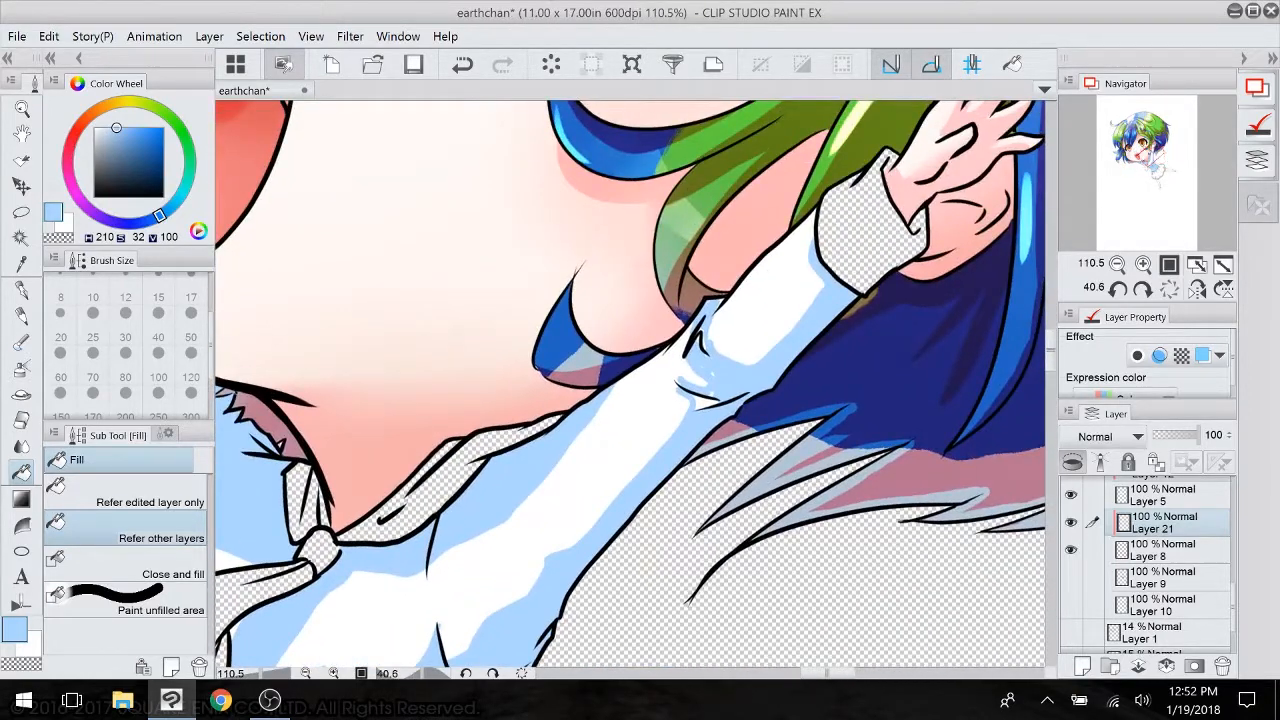
click(30, 302)
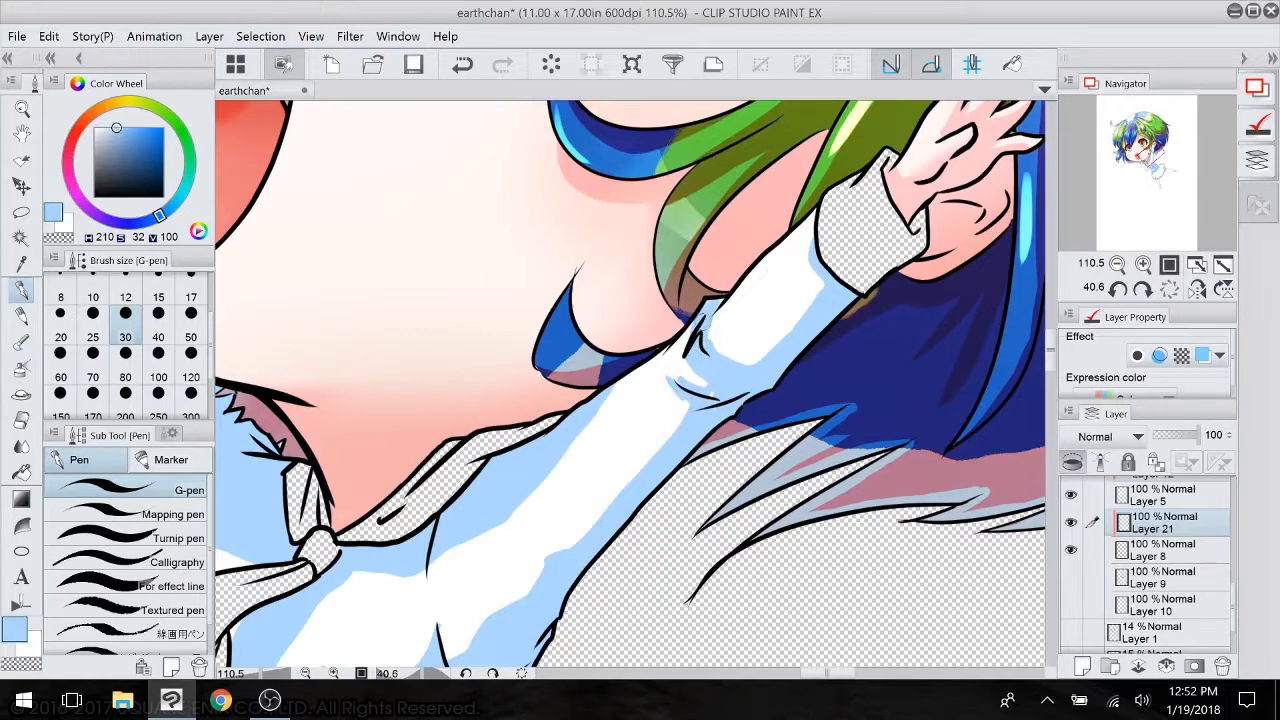
drag(717, 311, 719, 356)
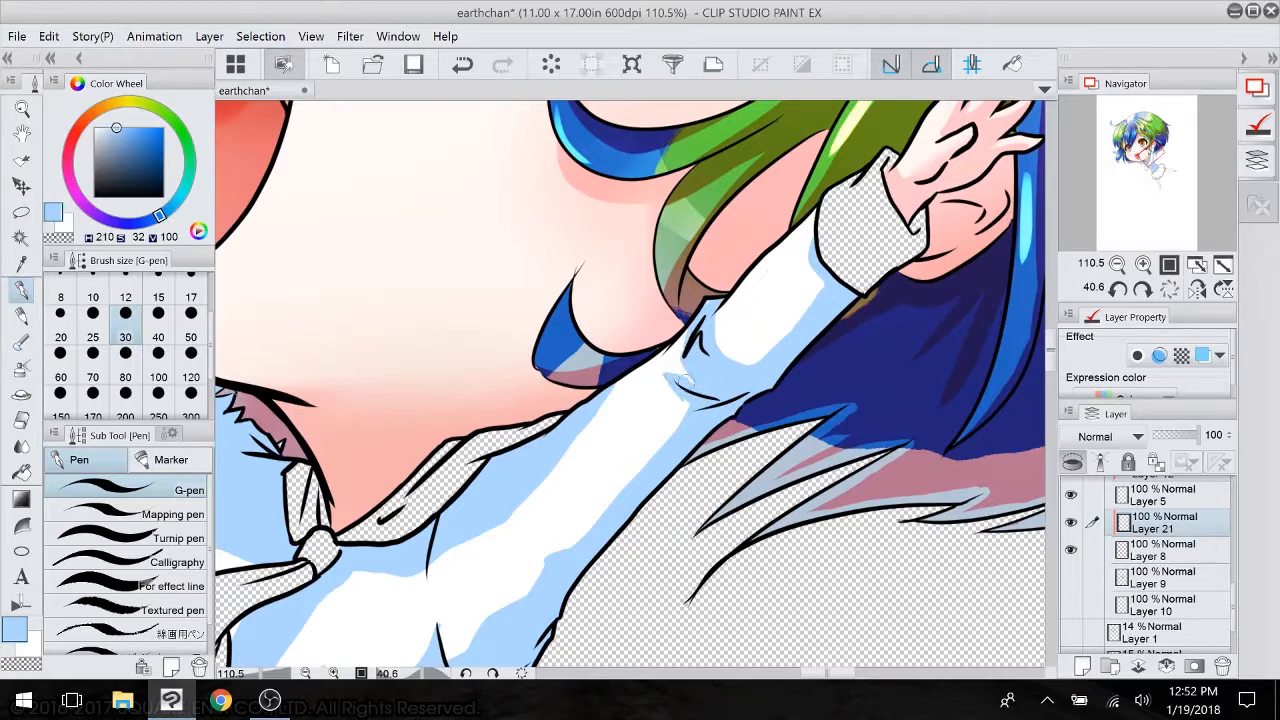
drag(670, 380, 704, 400)
- Erase small white highlights into the light blue shading of the skirt's ruffle beside the tie side with the Hard eraser at size 17
drag(624, 336, 707, 168)
mouse_move(509, 402)
mouse_down()
mouse_move(518, 470)
mouse_move(580, 472)
mouse_move(633, 441)
mouse_up()
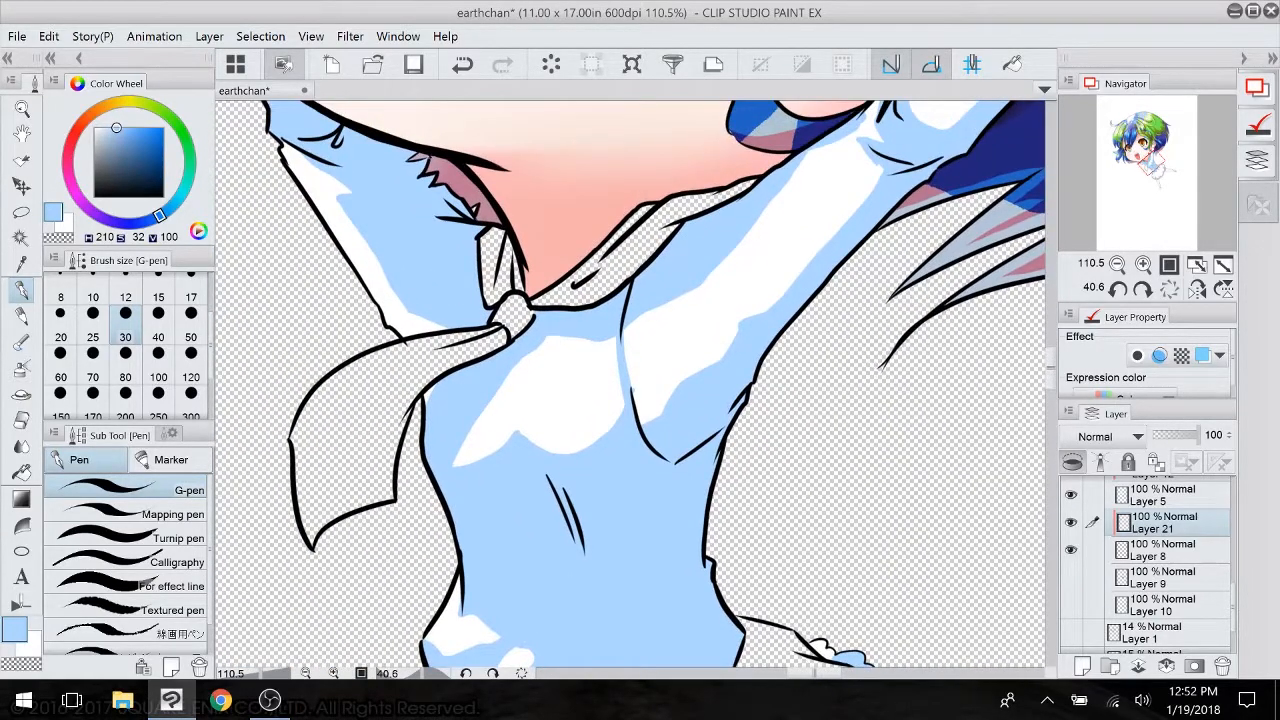
drag(540, 340, 790, 345)
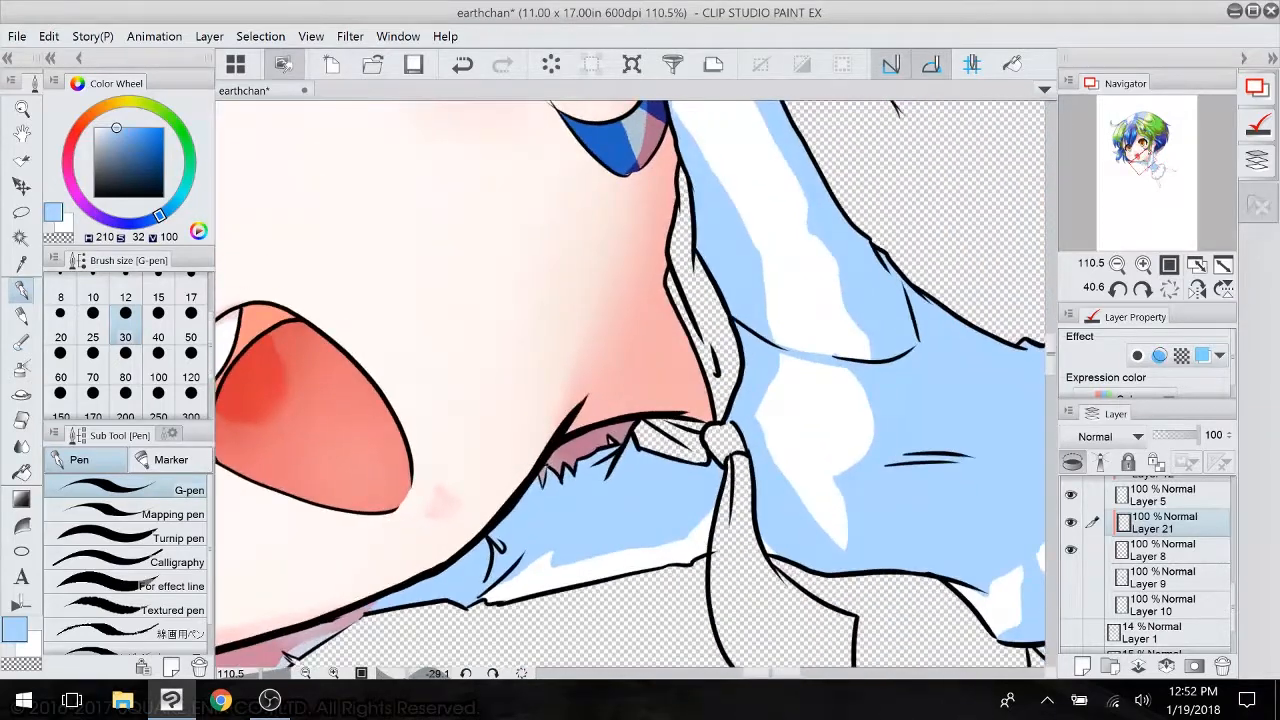
drag(728, 436, 778, 350)
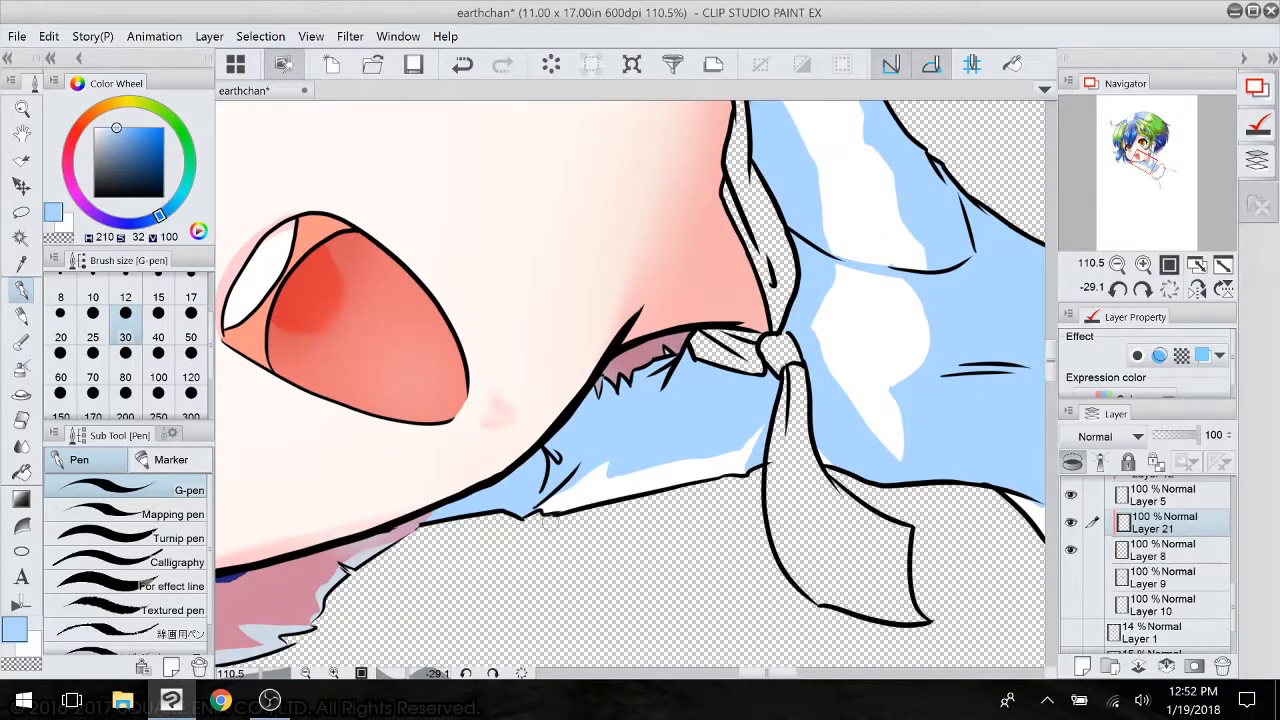
mouse_move(720, 410)
mouse_down()
mouse_move(472, 388)
mouse_move(383, 431)
mouse_up()
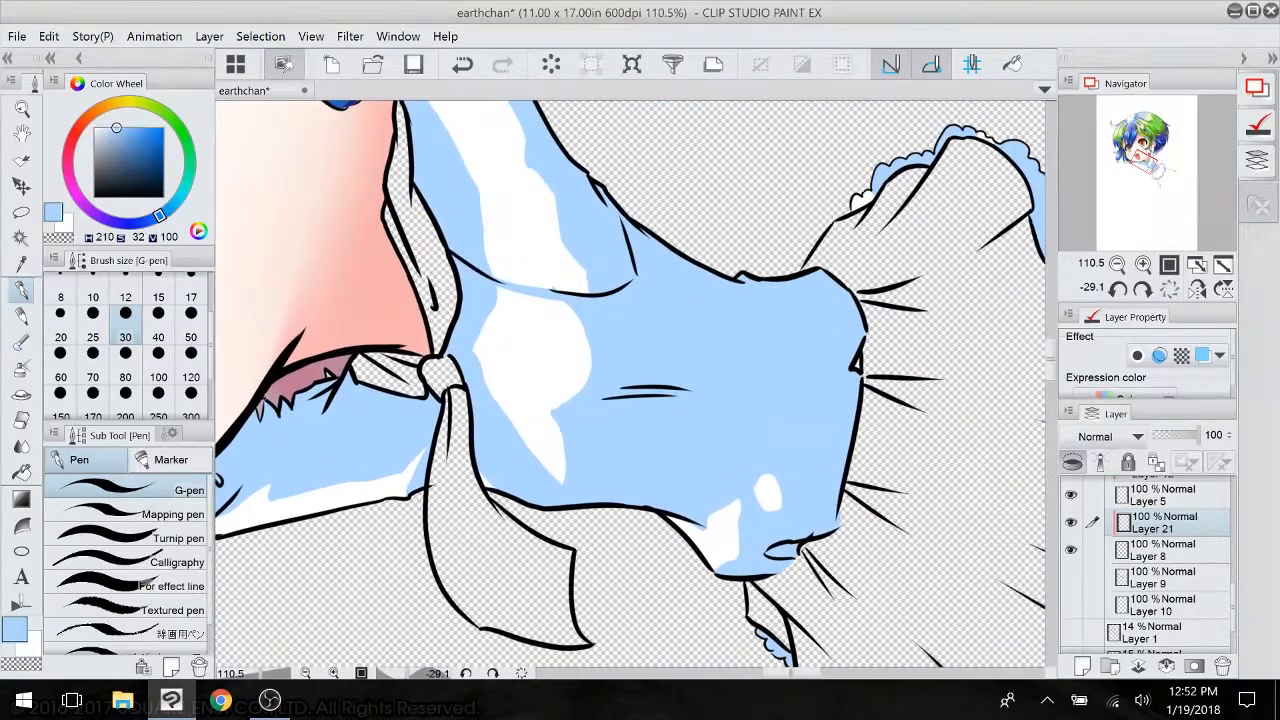
mouse_move(700, 300)
mouse_down()
mouse_move(740, 410)
mouse_move(625, 382)
mouse_up()
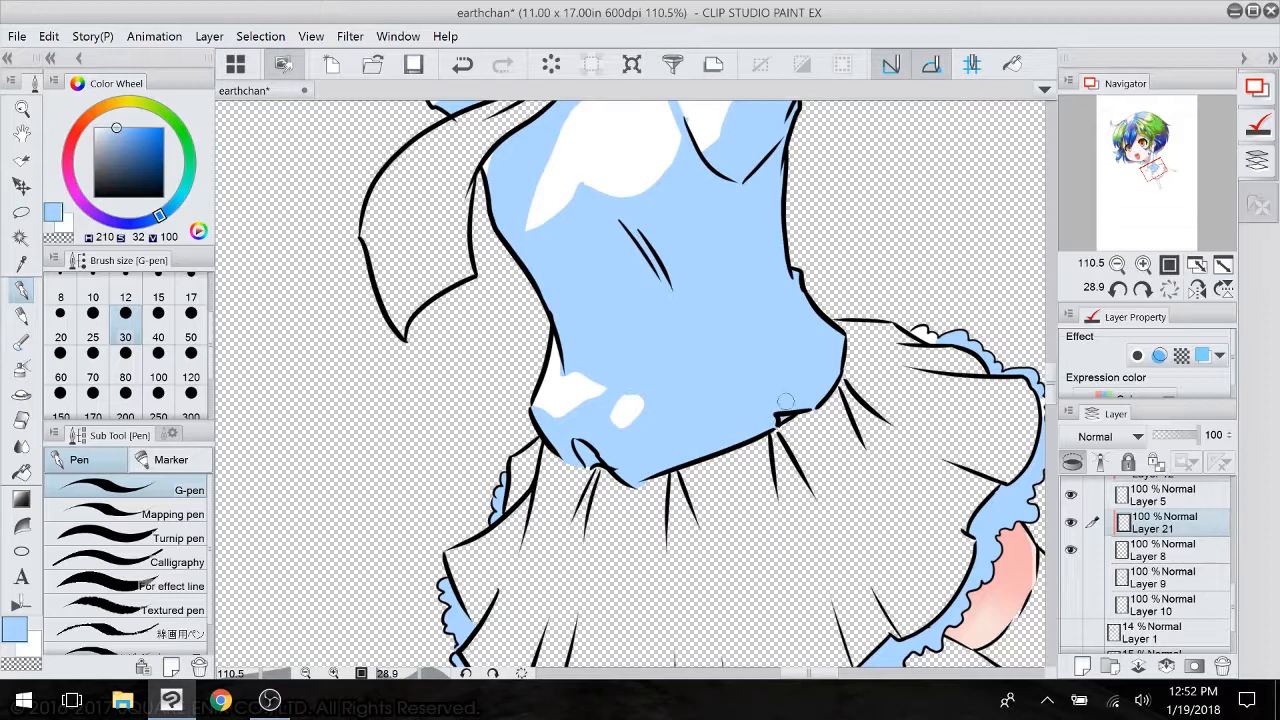
key(ctrl+z)
key(e)
mouse_move(497, 484)
mouse_down()
mouse_move(505, 476)
mouse_move(490, 527)
mouse_up()
mouse_move(445, 579)
mouse_down()
mouse_move(453, 634)
mouse_move(450, 618)
mouse_up()
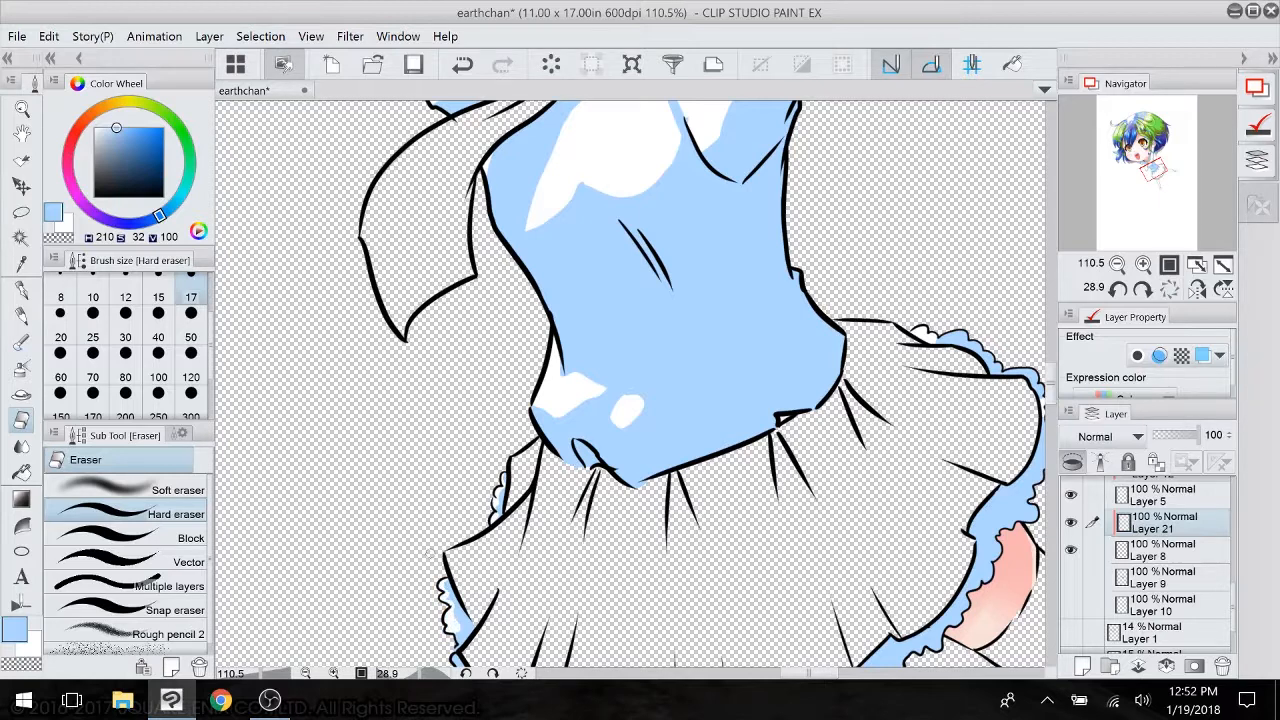
- Erase thin white highlights along the shirt's tie-side waist edge, beside the belly crease and at the raised arm's seam
drag(429, 553, 368, 593)
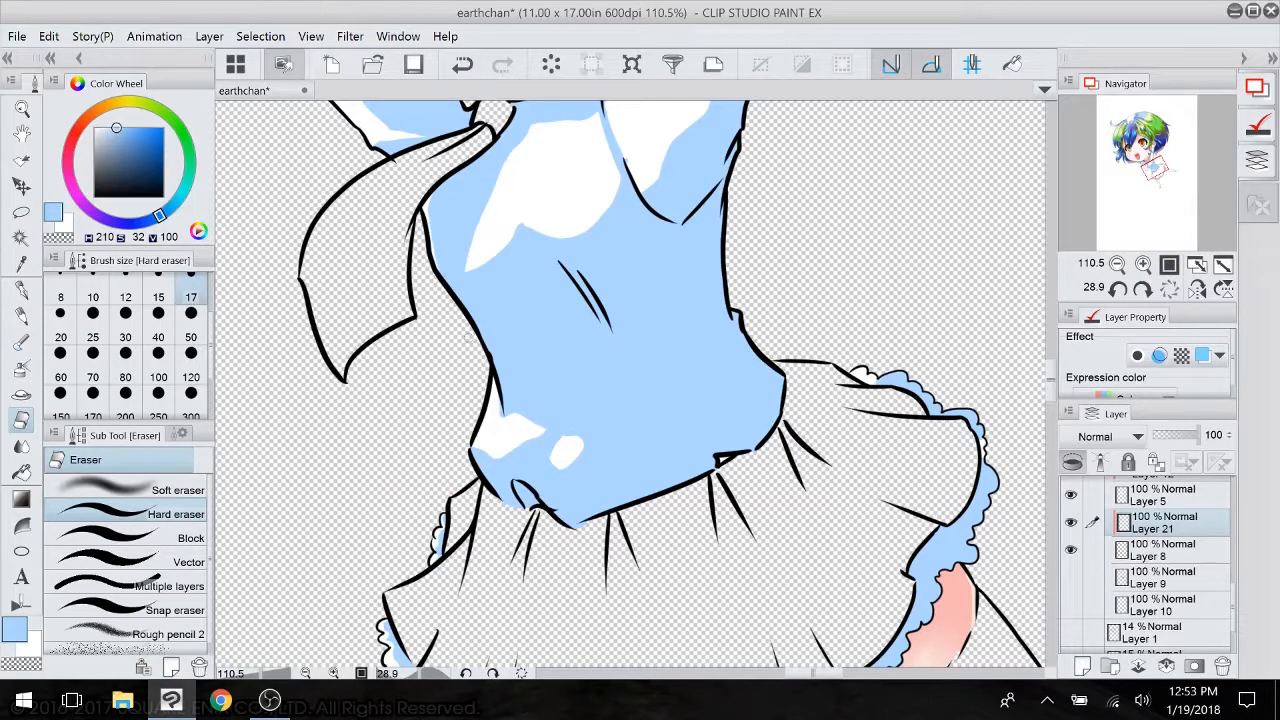
drag(495, 369, 508, 408)
drag(570, 269, 600, 314)
scroll(635, 385, up, 3)
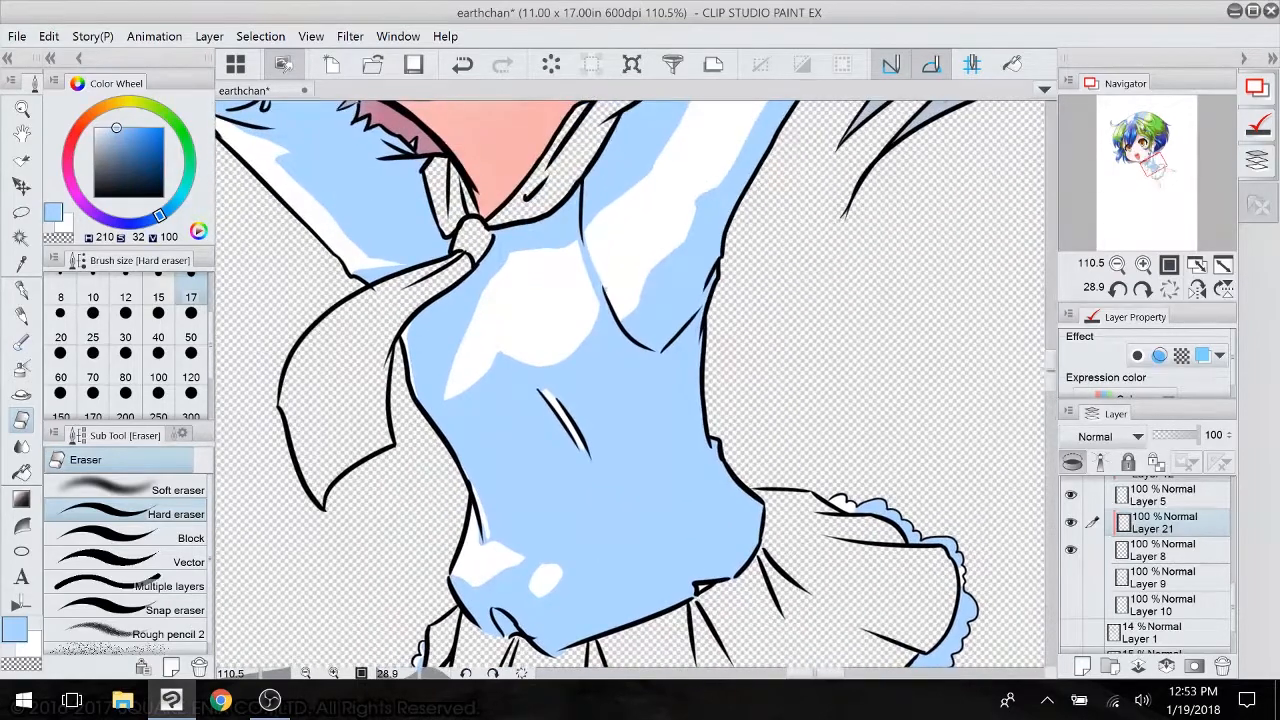
mouse_move(585, 238)
mouse_down()
mouse_move(606, 290)
mouse_move(576, 244)
mouse_move(592, 288)
mouse_move(578, 246)
mouse_up()
scroll(497, 351, up, 3)
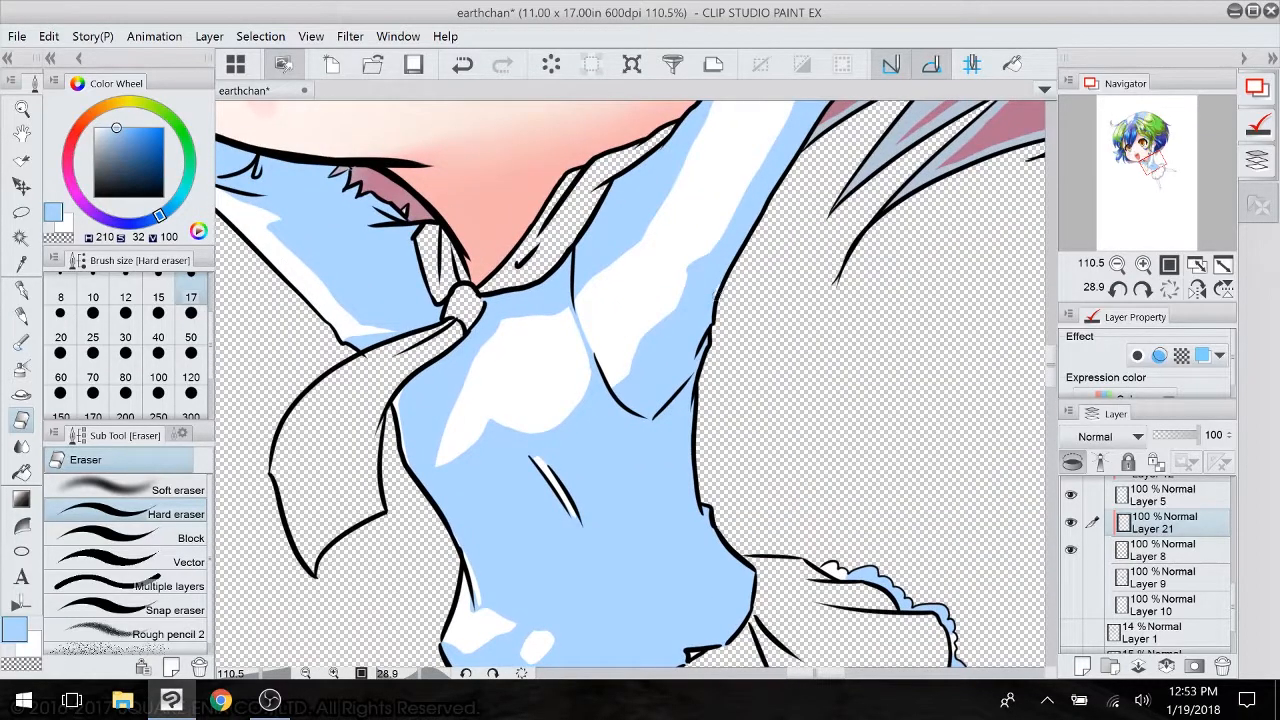
- Erase a thin white rim highlight along the shirt's side edge below the raised arm down to the waist notch
mouse_move(718, 293)
mouse_down()
mouse_move(693, 354)
mouse_move(692, 462)
mouse_up()
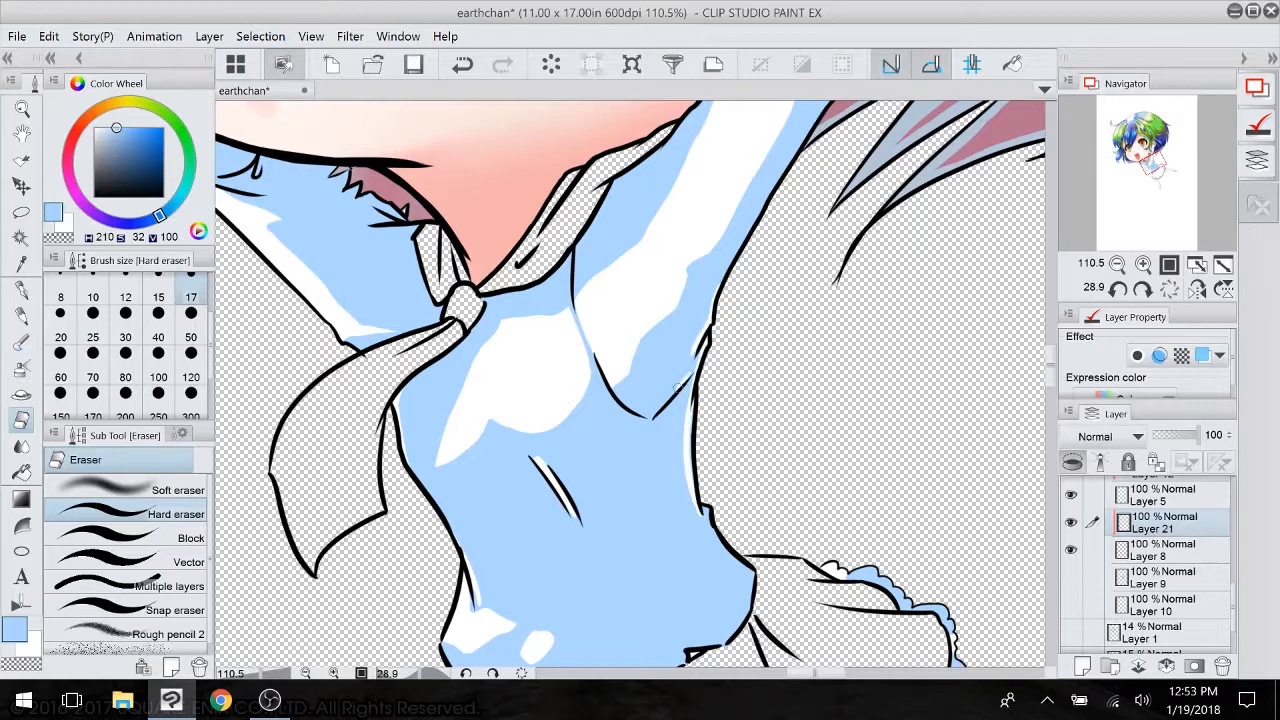
key(c)
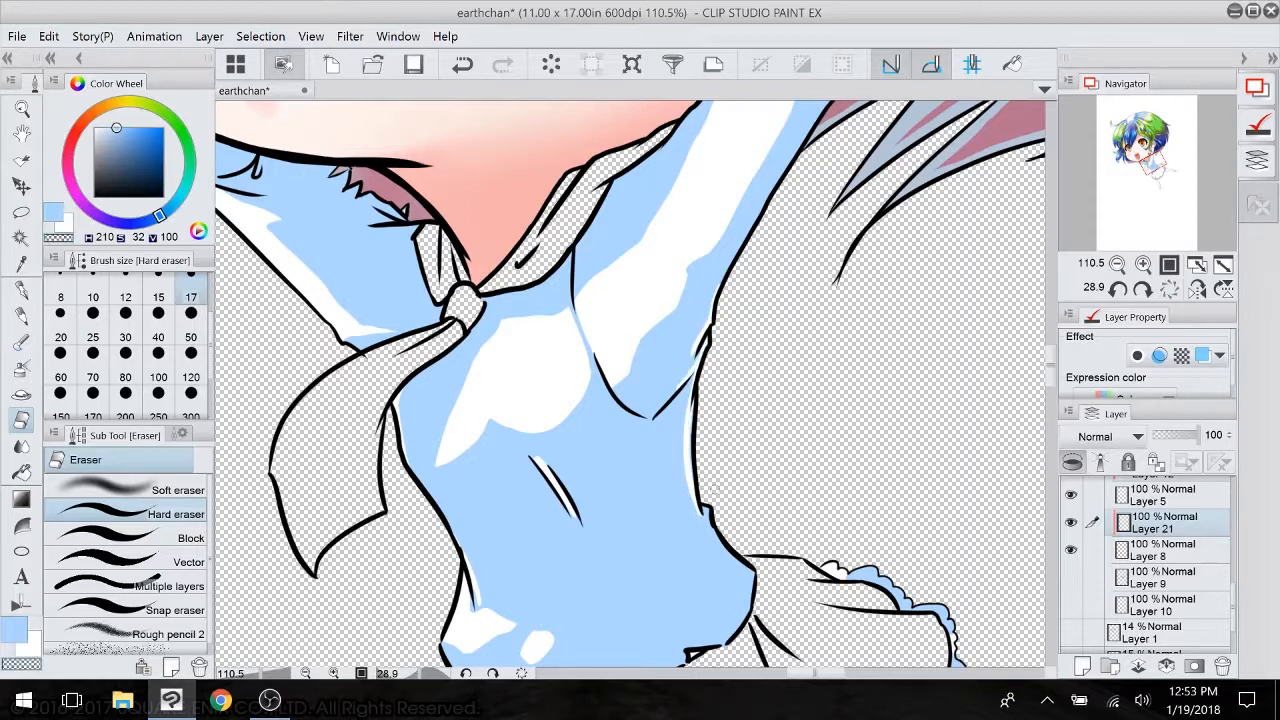
drag(703, 512, 707, 529)
drag(694, 400, 690, 460)
mouse_move(709, 520)
mouse_down()
mouse_move(752, 577)
mouse_move(687, 403)
mouse_up()
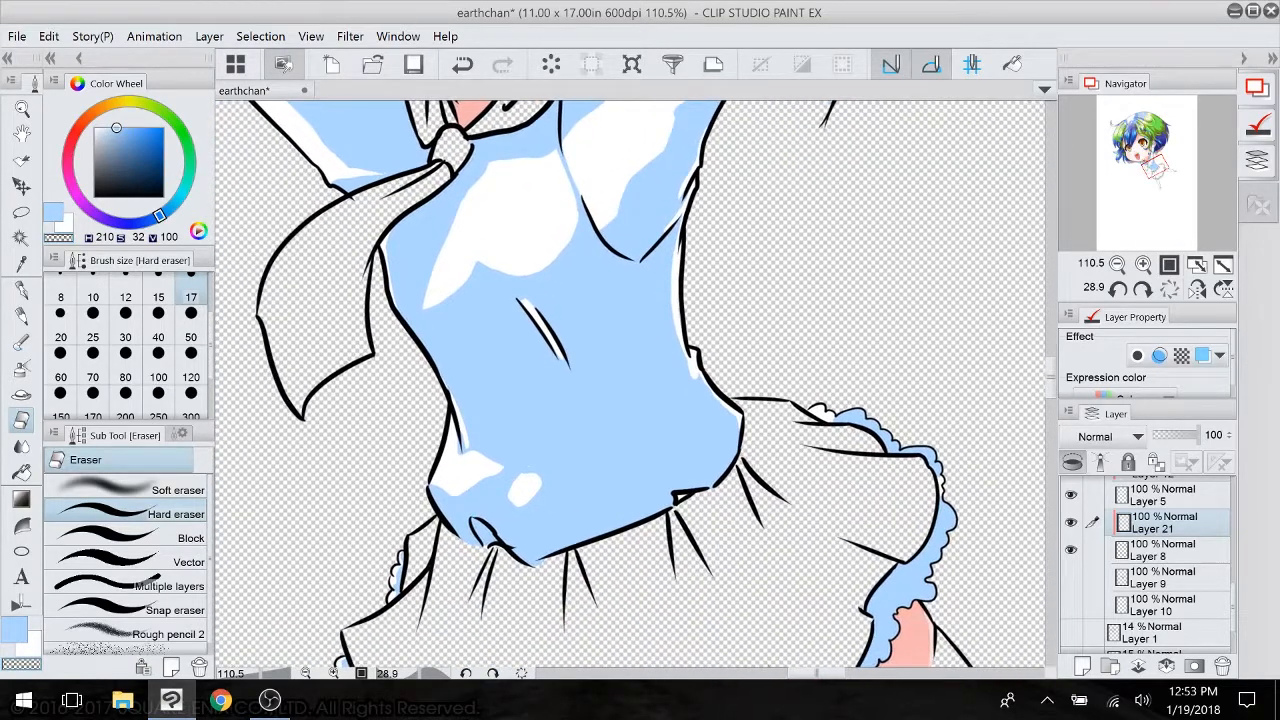
- Extend the small waist highlight down to the hem fold and erase an oval highlight near the opposite hem notch
mouse_move(470, 517)
mouse_down()
mouse_move(493, 519)
mouse_move(510, 492)
mouse_move(516, 508)
mouse_move(494, 526)
mouse_move(535, 478)
mouse_up()
mouse_move(456, 466)
mouse_down()
mouse_move(432, 480)
mouse_move(440, 512)
mouse_up()
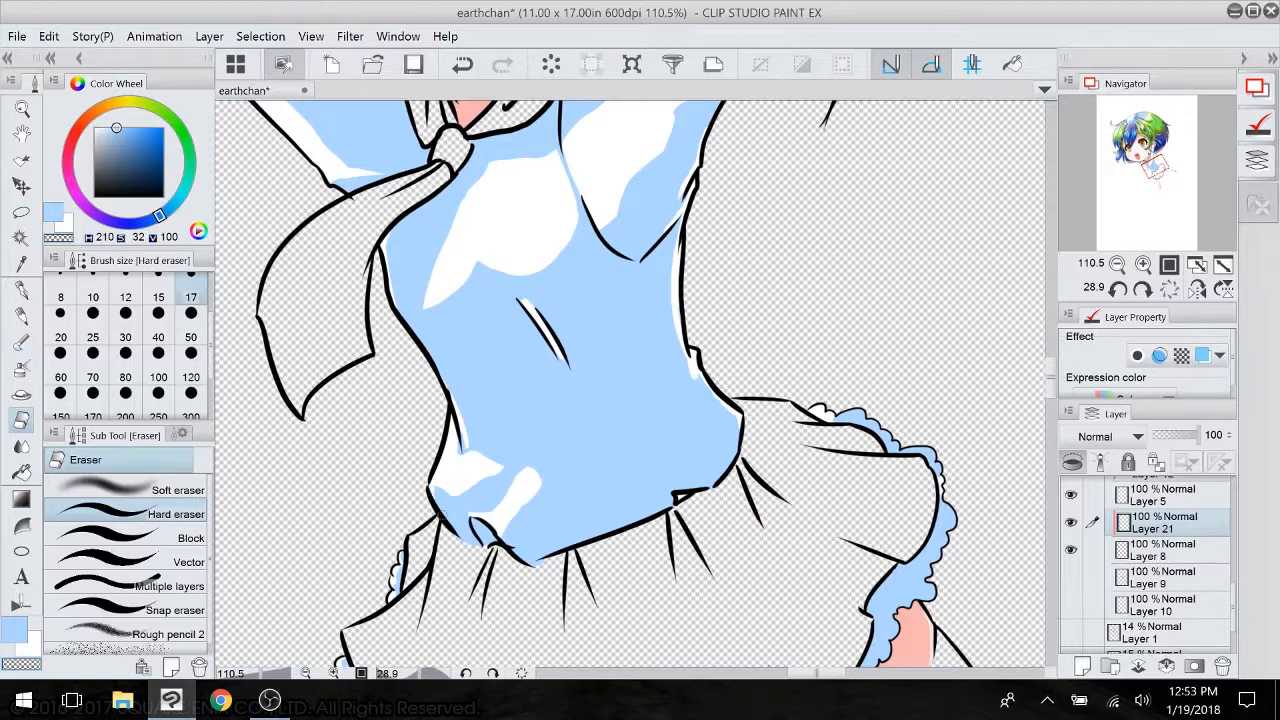
mouse_move(657, 478)
mouse_down()
mouse_move(654, 462)
mouse_move(652, 488)
mouse_move(659, 468)
mouse_up()
- Erase curved white highlights into the ruffle's light blue shading near the raised leg and along the lower skirt hem
key(p)
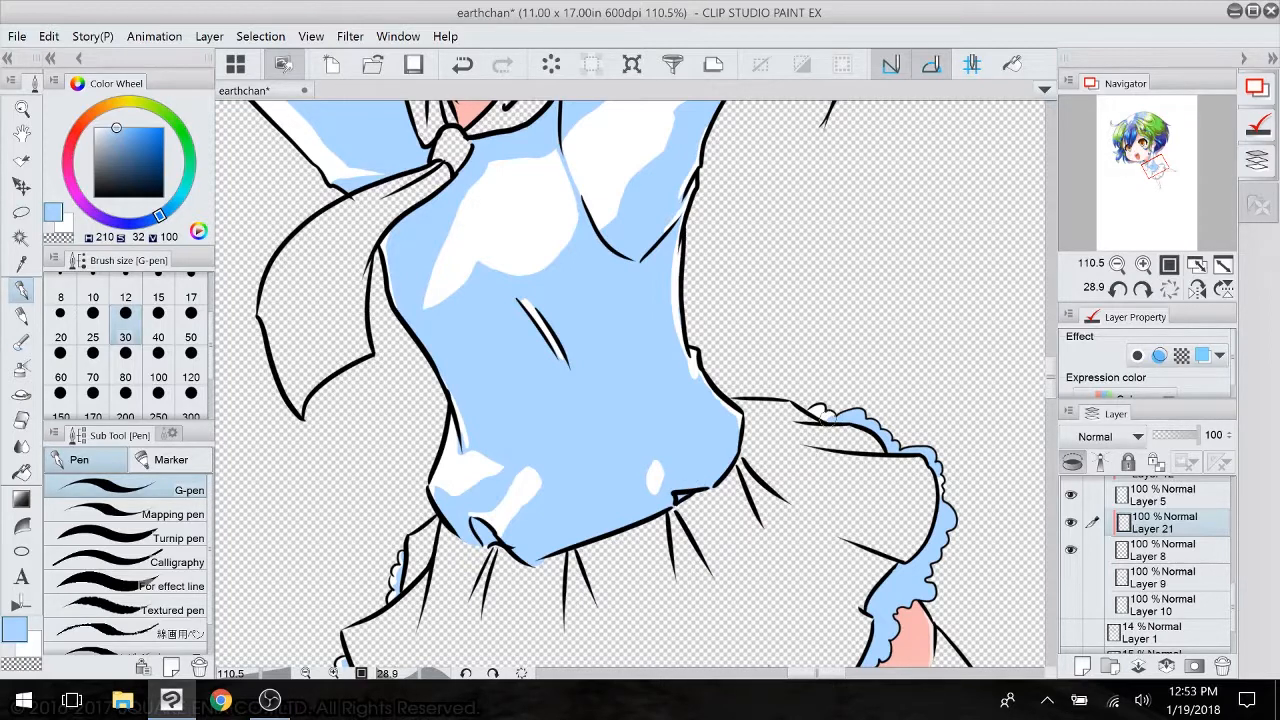
drag(824, 420, 798, 328)
click(22, 420)
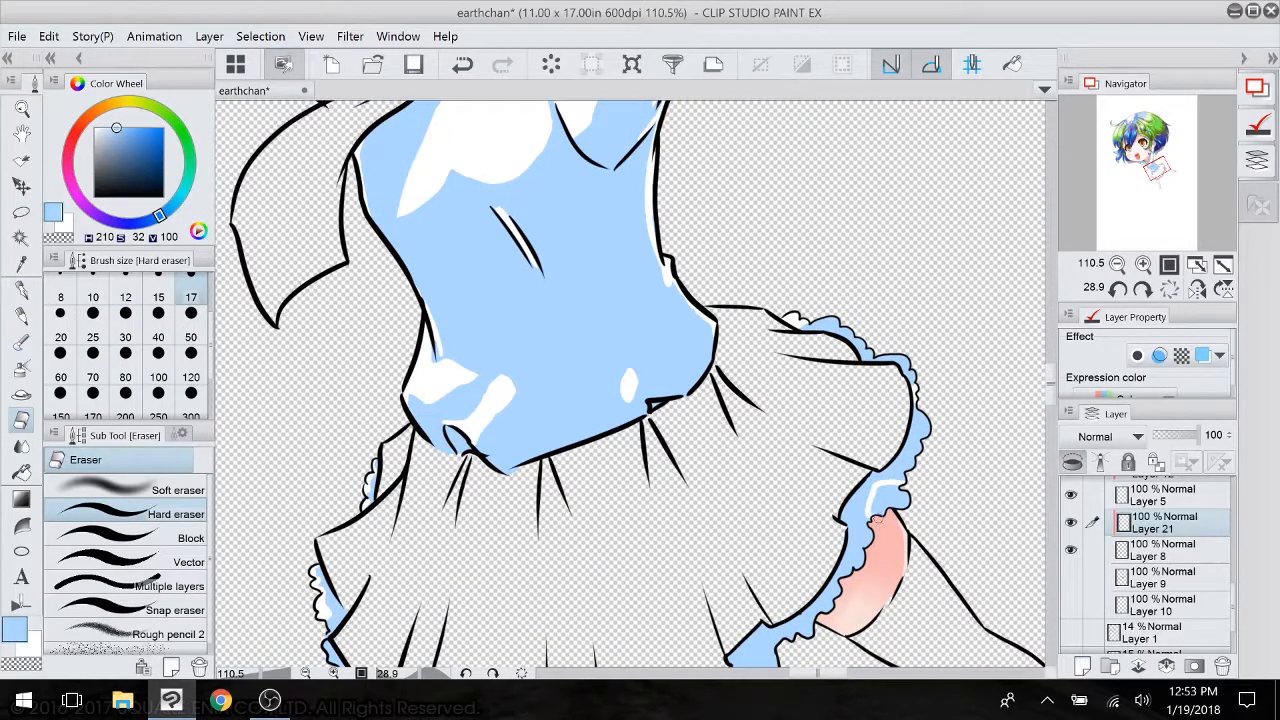
mouse_move(880, 522)
mouse_down()
mouse_move(837, 378)
mouse_move(971, 297)
mouse_up()
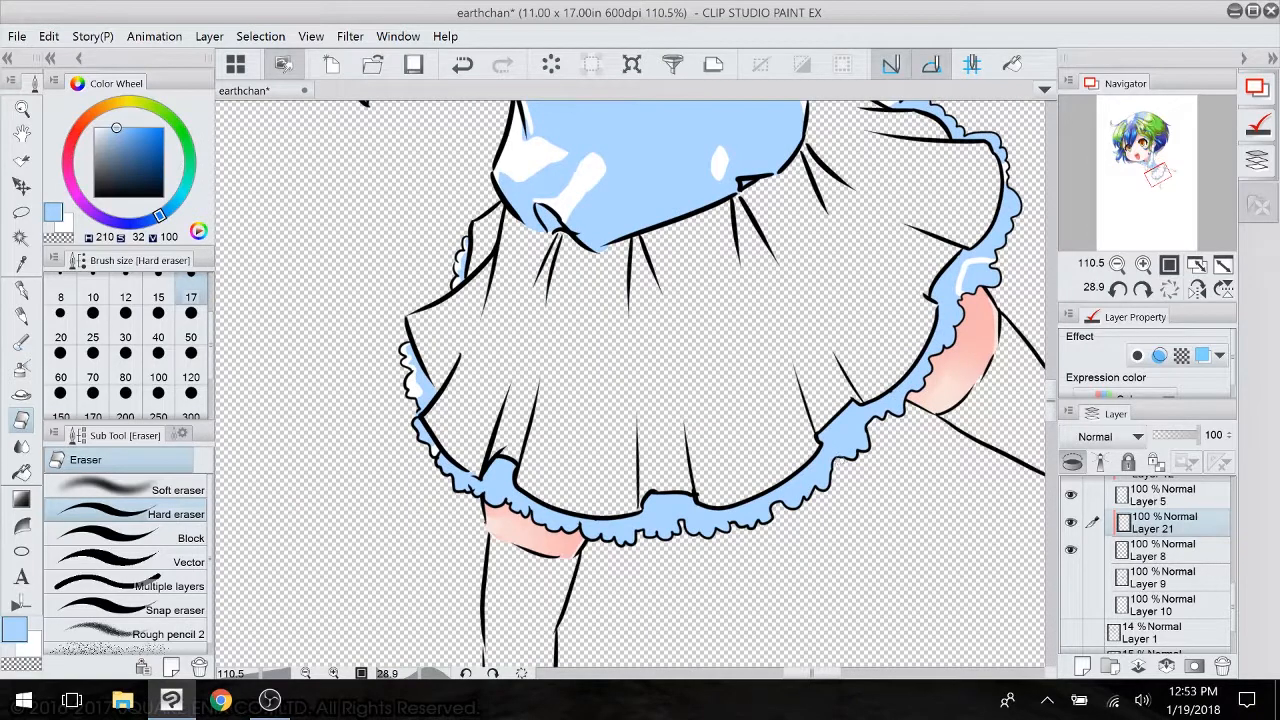
drag(840, 458, 868, 434)
drag(650, 530, 678, 520)
mouse_move(476, 500)
mouse_down()
mouse_move(510, 490)
mouse_move(500, 494)
mouse_up()
- Enlarge the ruffle highlights at the lower hem and above the raised leg with the Hard eraser at size 50
click(191, 337)
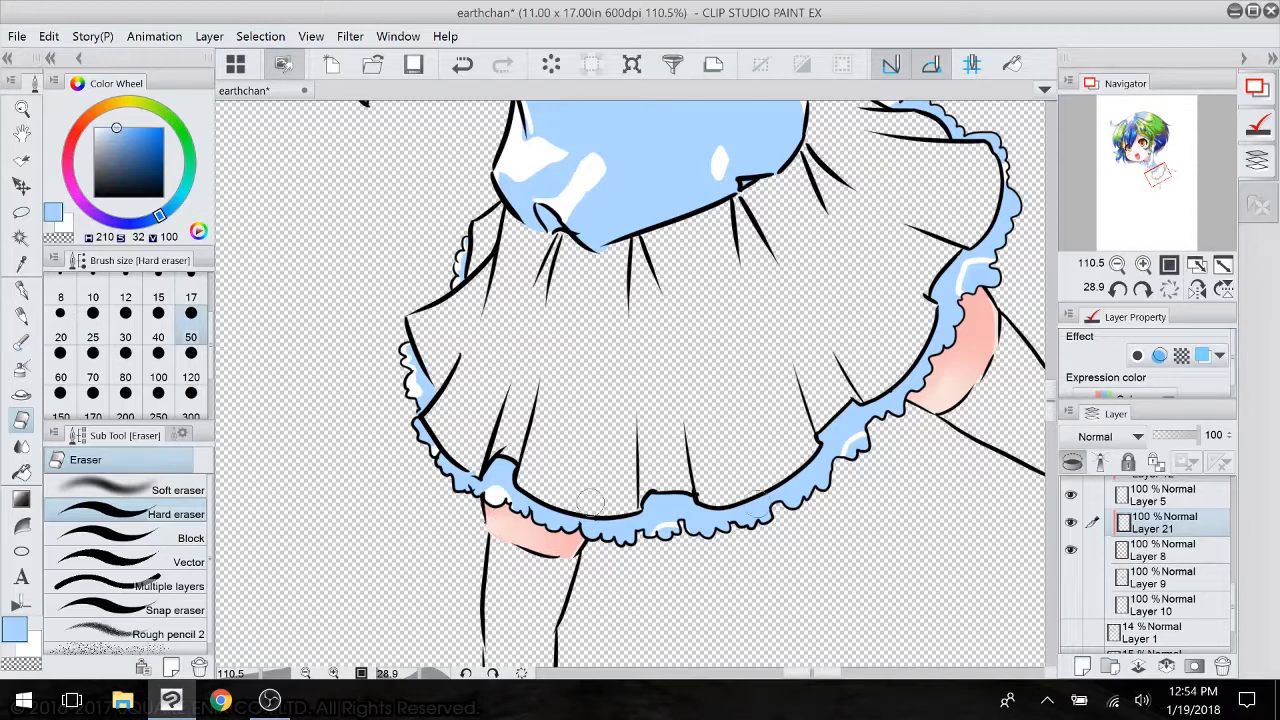
drag(652, 526, 690, 520)
mouse_move(989, 263)
mouse_down()
mouse_move(970, 268)
mouse_move(1001, 283)
mouse_up()
scroll(996, 266, up, 5)
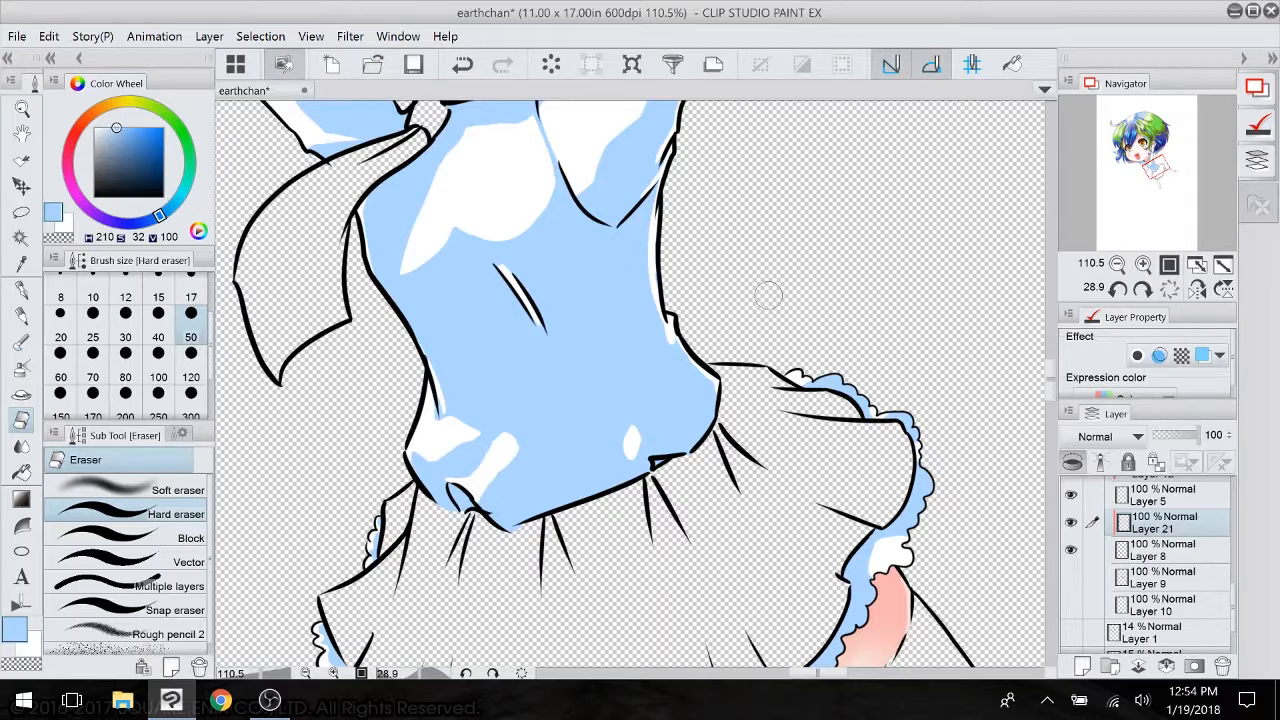
- Soften the lower edge of the large chest highlight with the Blend tool at size 50
drag(768, 295, 906, 432)
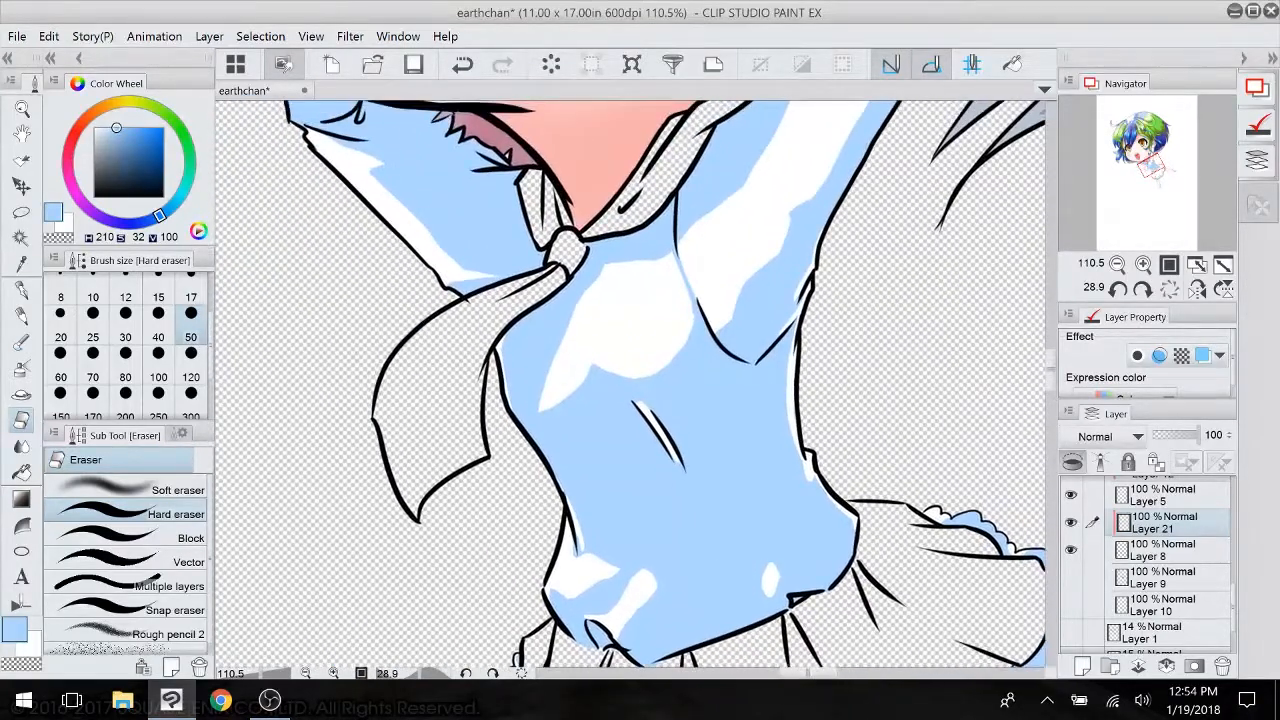
click(21, 447)
mouse_move(658, 379)
mouse_down()
mouse_move(685, 329)
mouse_move(662, 381)
mouse_move(674, 372)
mouse_move(640, 378)
mouse_move(686, 326)
mouse_move(633, 374)
mouse_up()
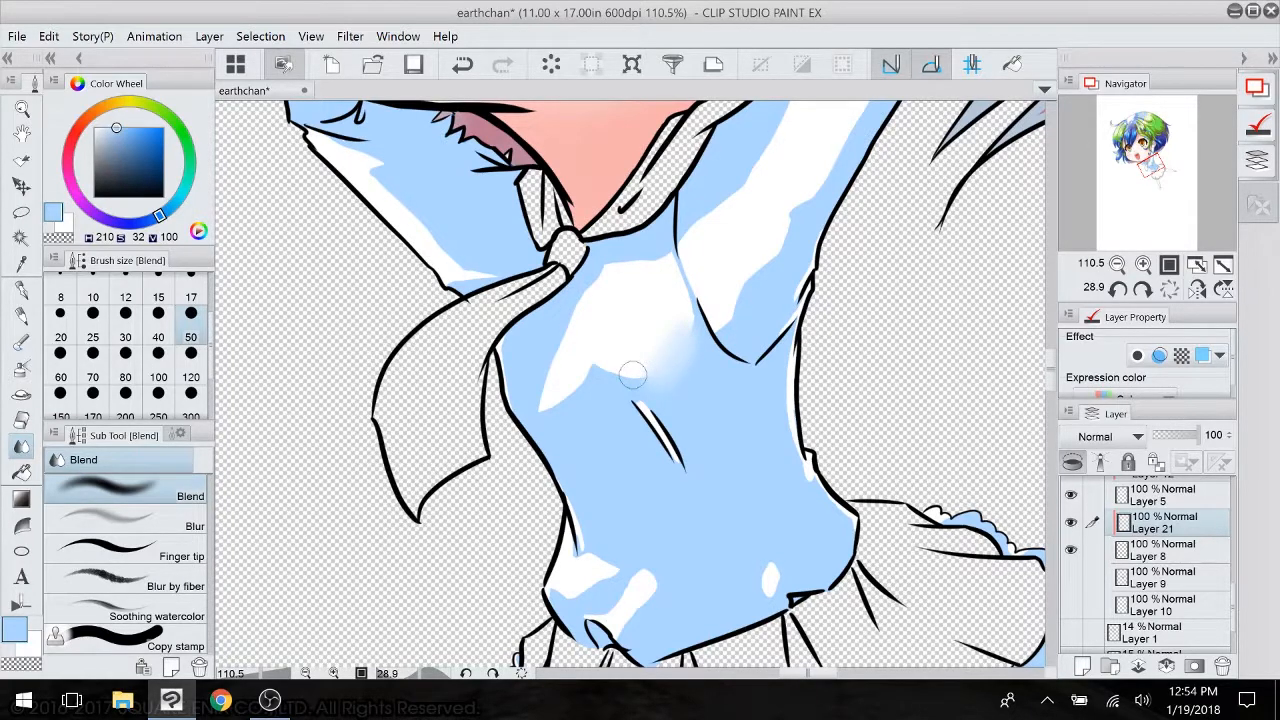
mouse_move(687, 406)
mouse_down()
mouse_move(665, 499)
mouse_move(647, 455)
mouse_up()
- Soften the highlight edges on both sleeves with the Smooth watercolor brush at size 50
click(21, 341)
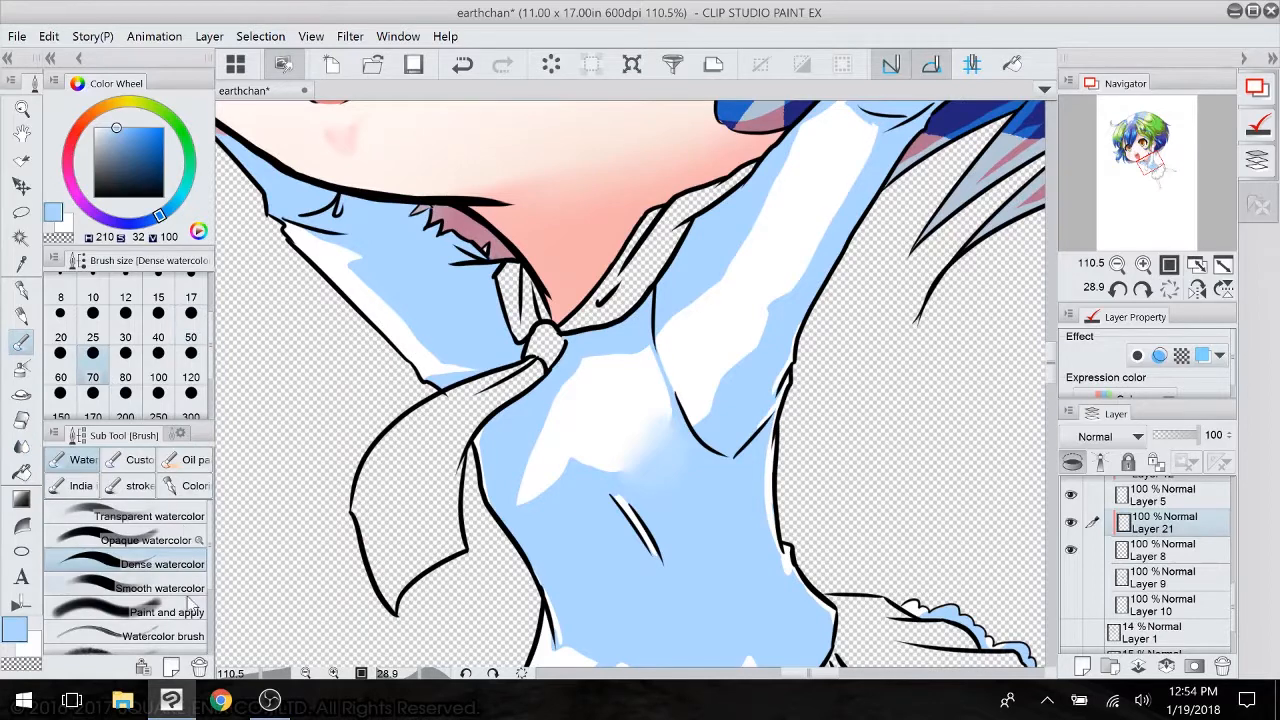
click(160, 588)
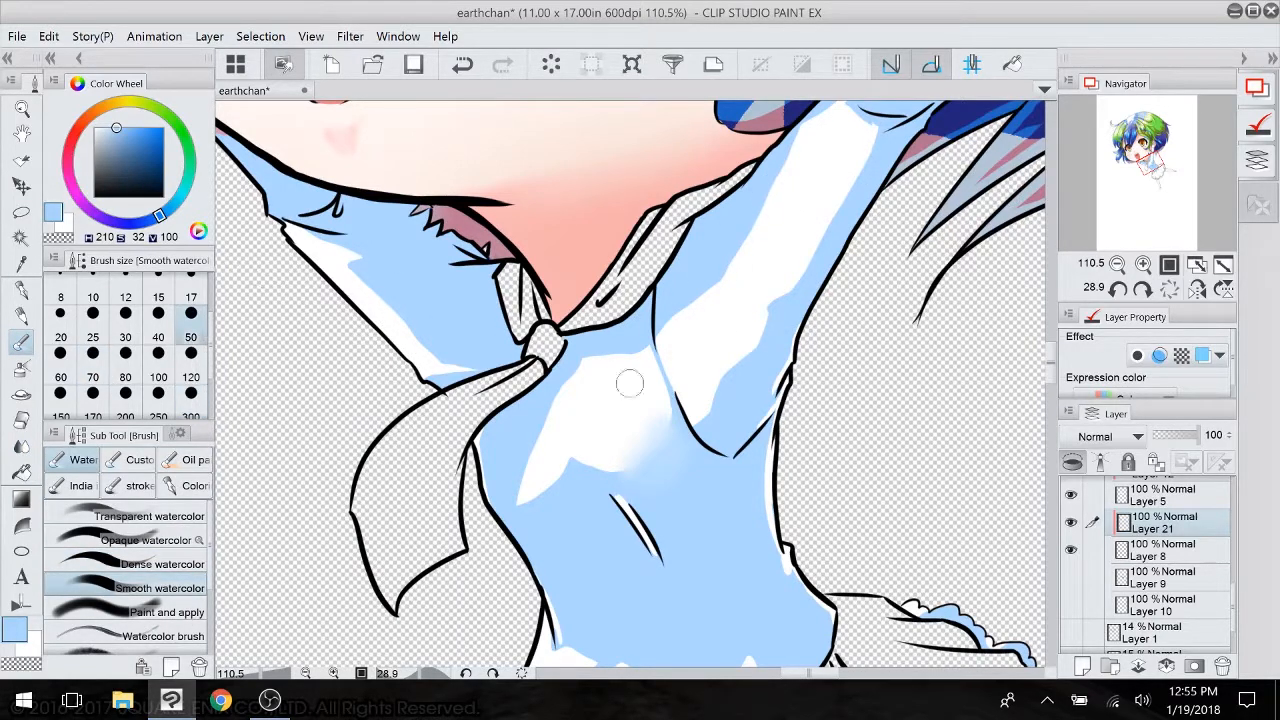
mouse_move(867, 168)
mouse_down()
mouse_move(804, 284)
mouse_move(880, 139)
mouse_move(795, 320)
mouse_move(872, 144)
mouse_move(803, 290)
mouse_up()
mouse_move(354, 281)
mouse_down()
mouse_move(349, 265)
mouse_move(453, 357)
mouse_up()
- Soften the edges of the waist highlights and the shirt's lower side with the Smooth watercolor brush
scroll(560, 420, down, 5)
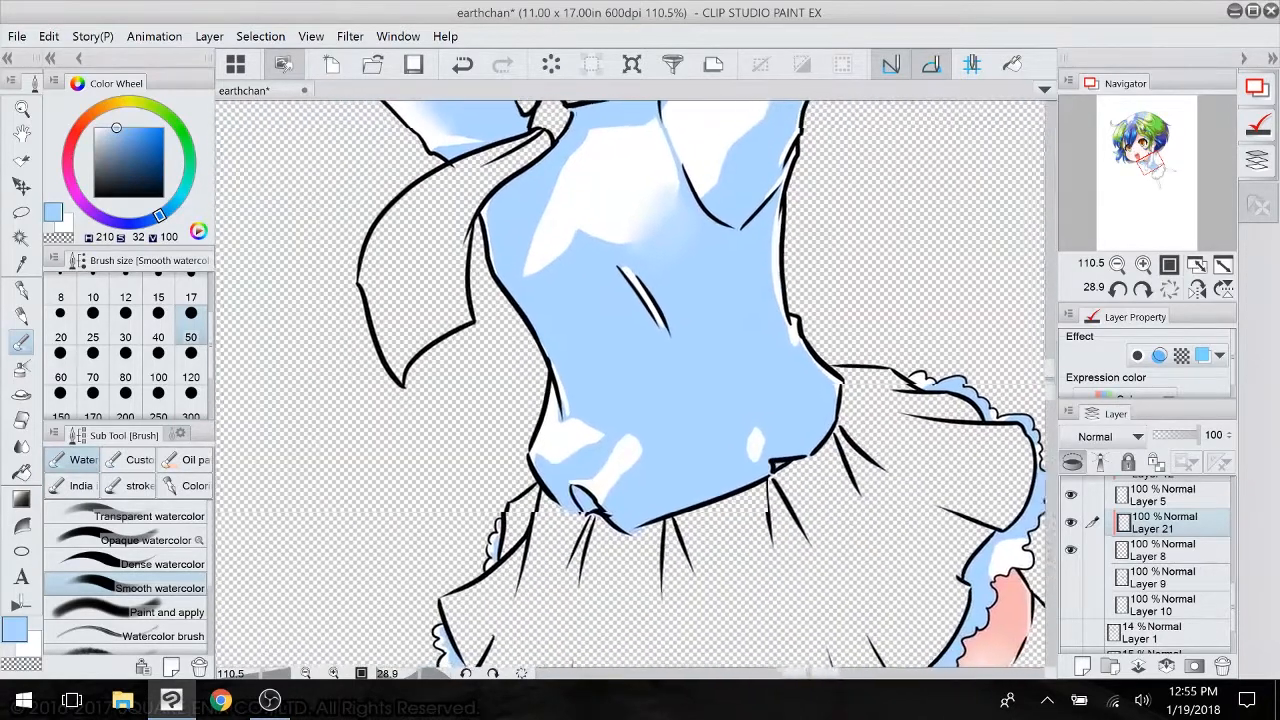
mouse_move(602, 463)
mouse_down()
mouse_move(628, 440)
mouse_move(593, 489)
mouse_move(551, 426)
mouse_move(585, 435)
mouse_move(544, 454)
mouse_up()
drag(753, 451, 761, 420)
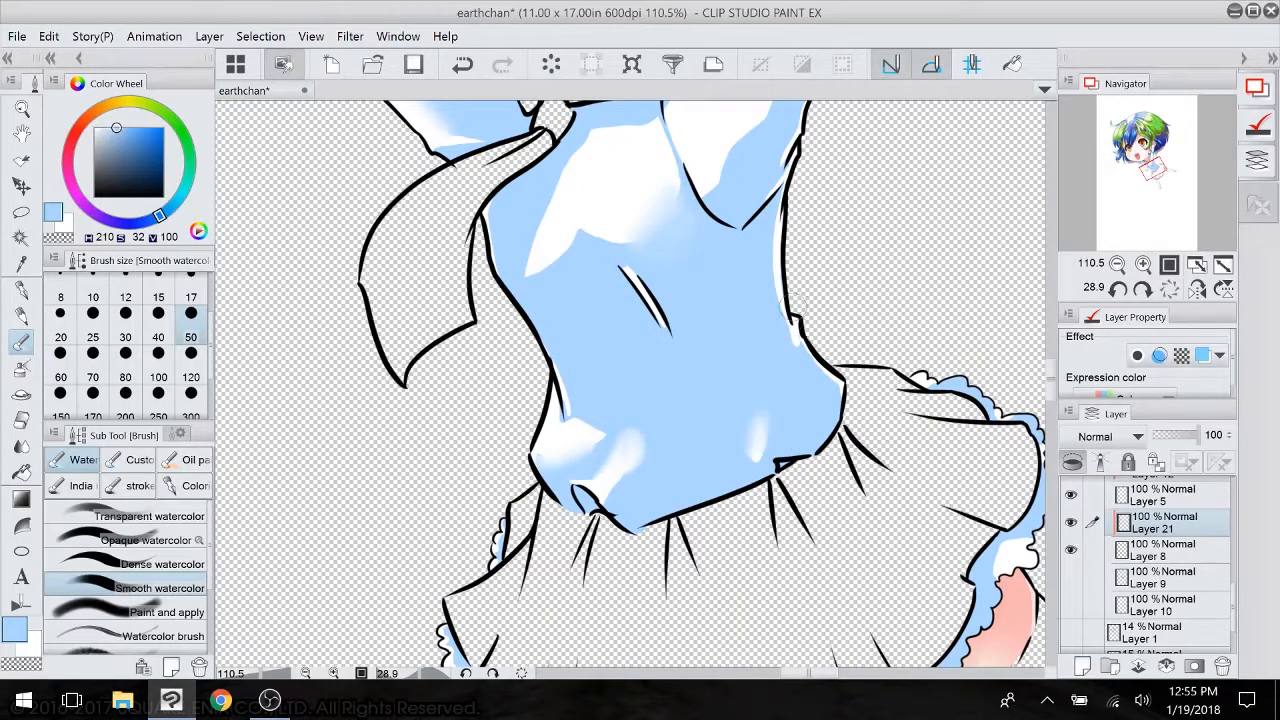
drag(794, 310, 847, 402)
- Set Layer 21 to the Linear burn blending mode at 71% opacity
mouse_move(877, 289)
mouse_down()
mouse_move(758, 379)
mouse_move(740, 357)
mouse_up()
scroll(632, 400, down, 5)
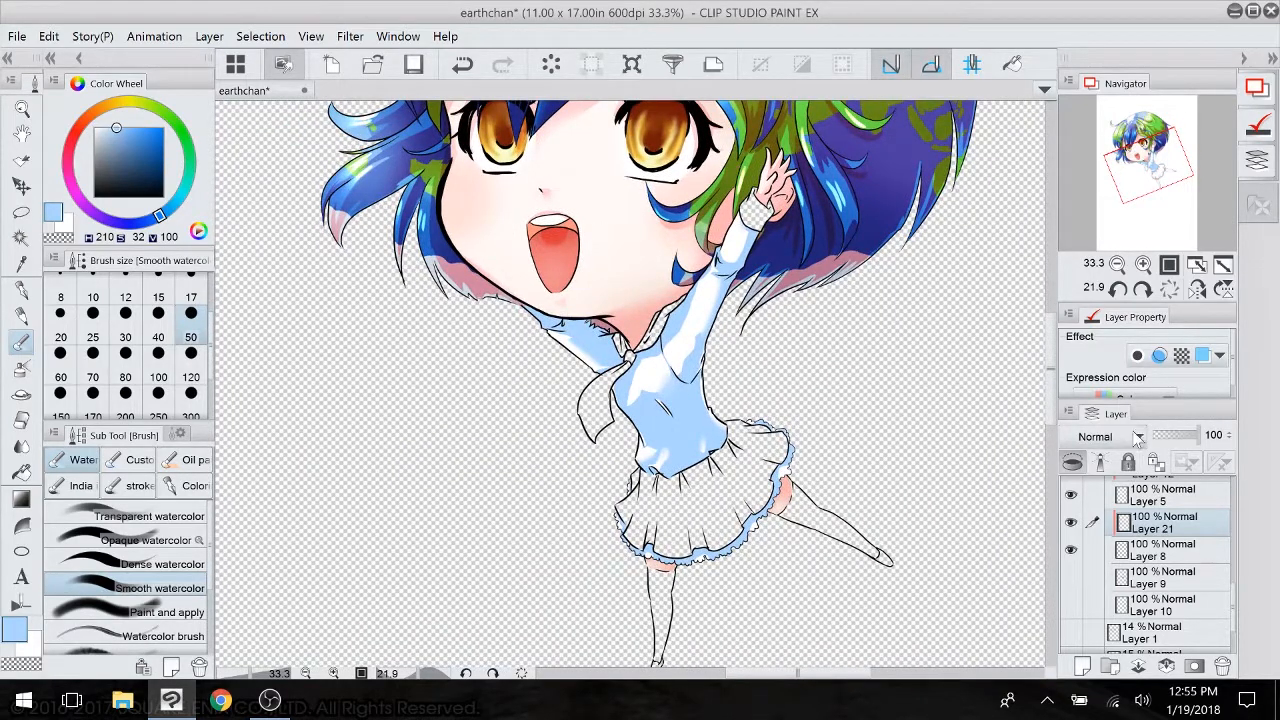
click(1098, 438)
click(1098, 103)
click(1188, 437)
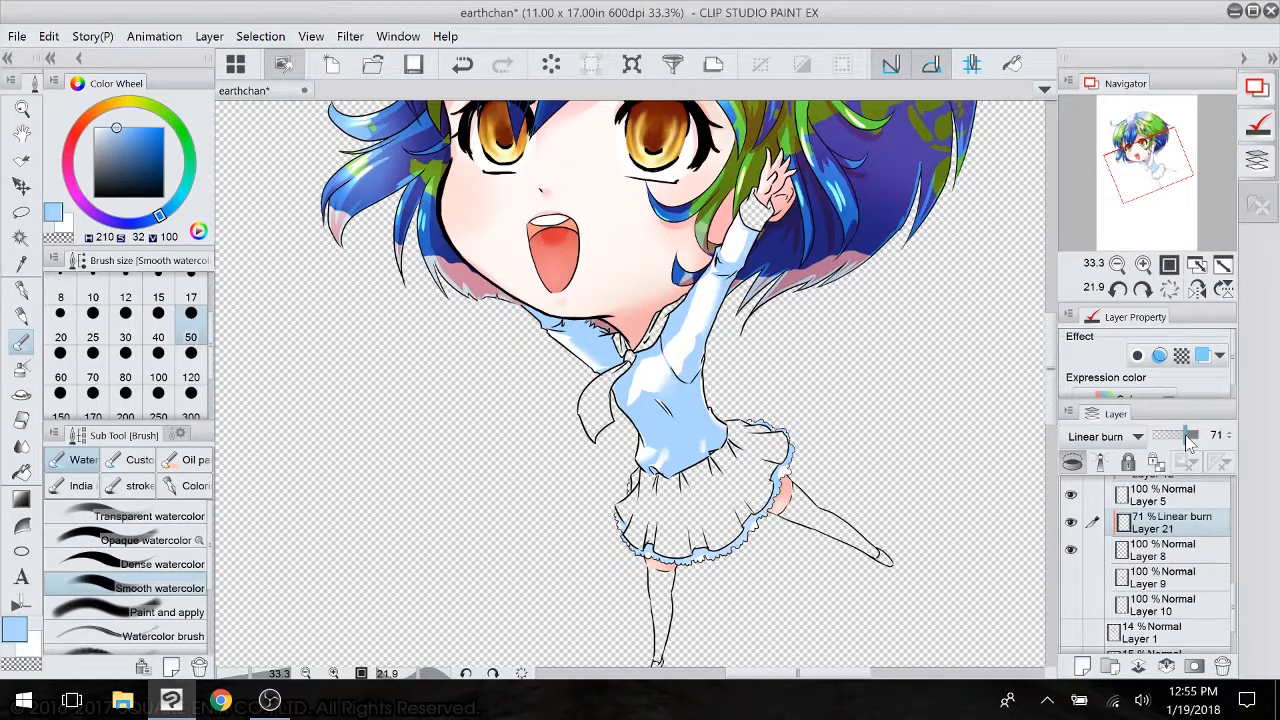
- Hide Layer 21 and add a new clipped layer directly above Layer 8
click(1070, 521)
click(1160, 550)
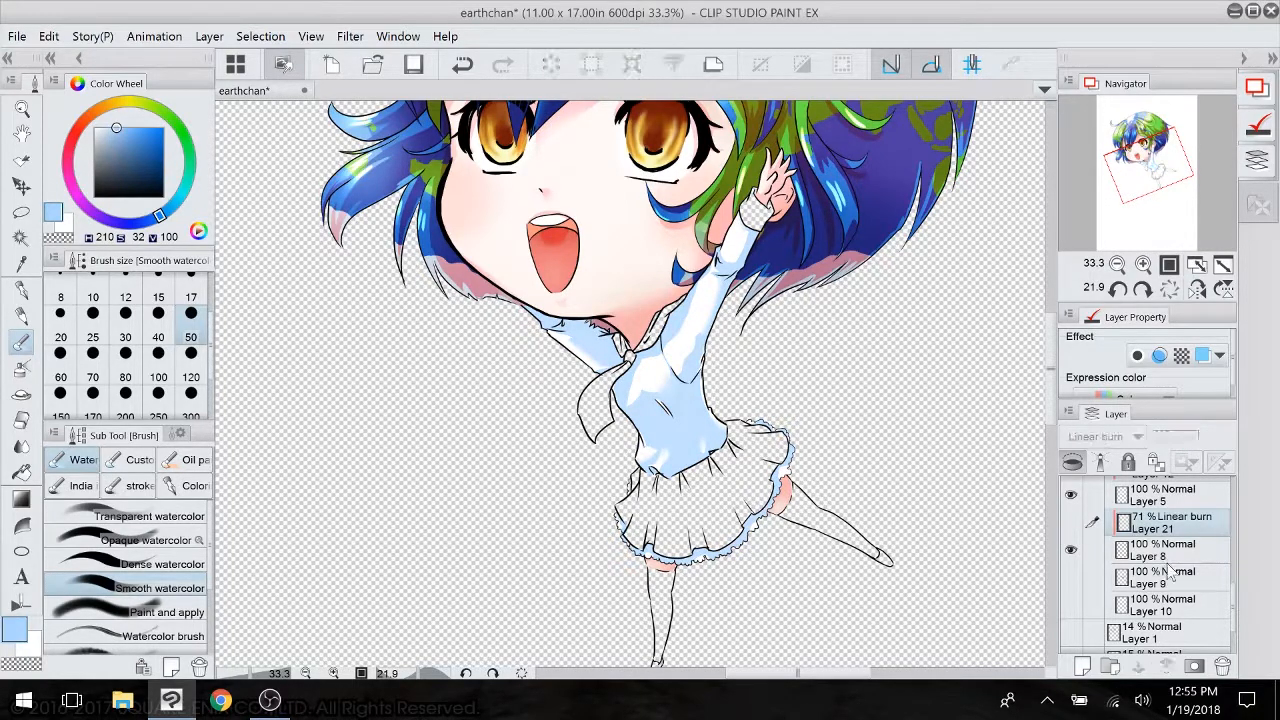
click(1084, 667)
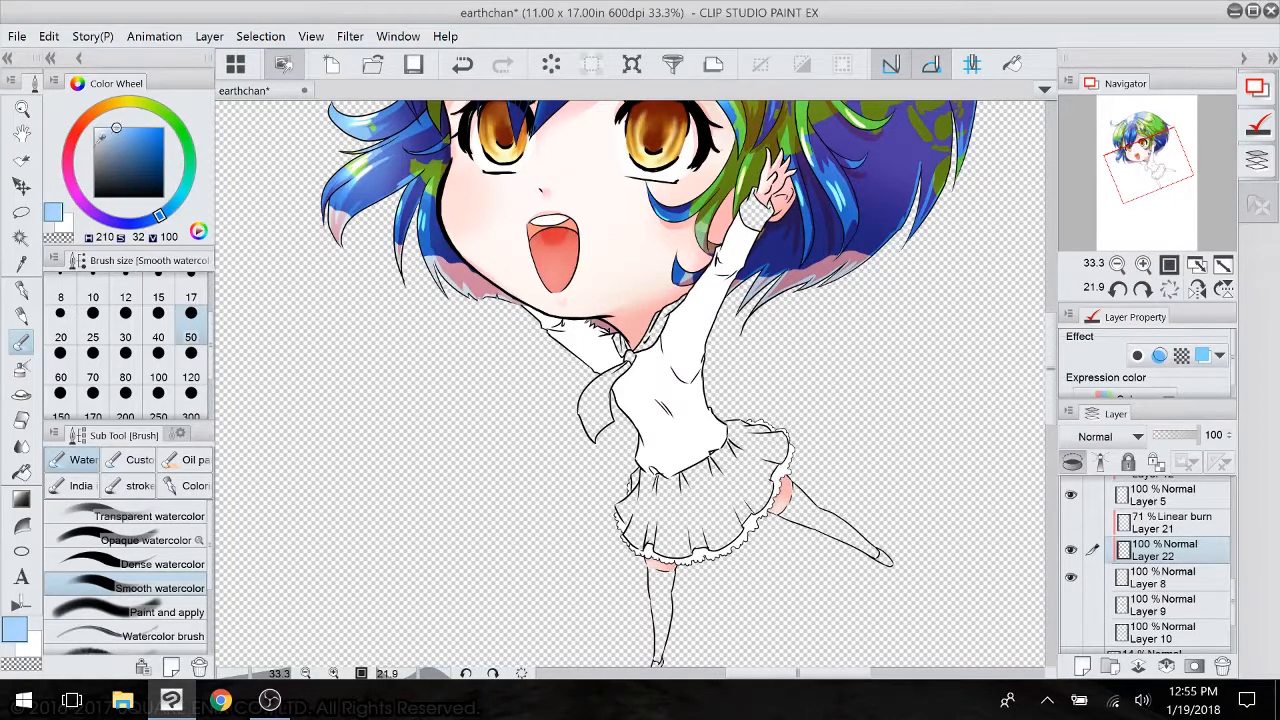
- Shade the sleeves, belly and lower shirt in muted grey-blue (H 210, S 22, V 78) with the Soft airbrush at size 200
drag(116, 128, 110, 143)
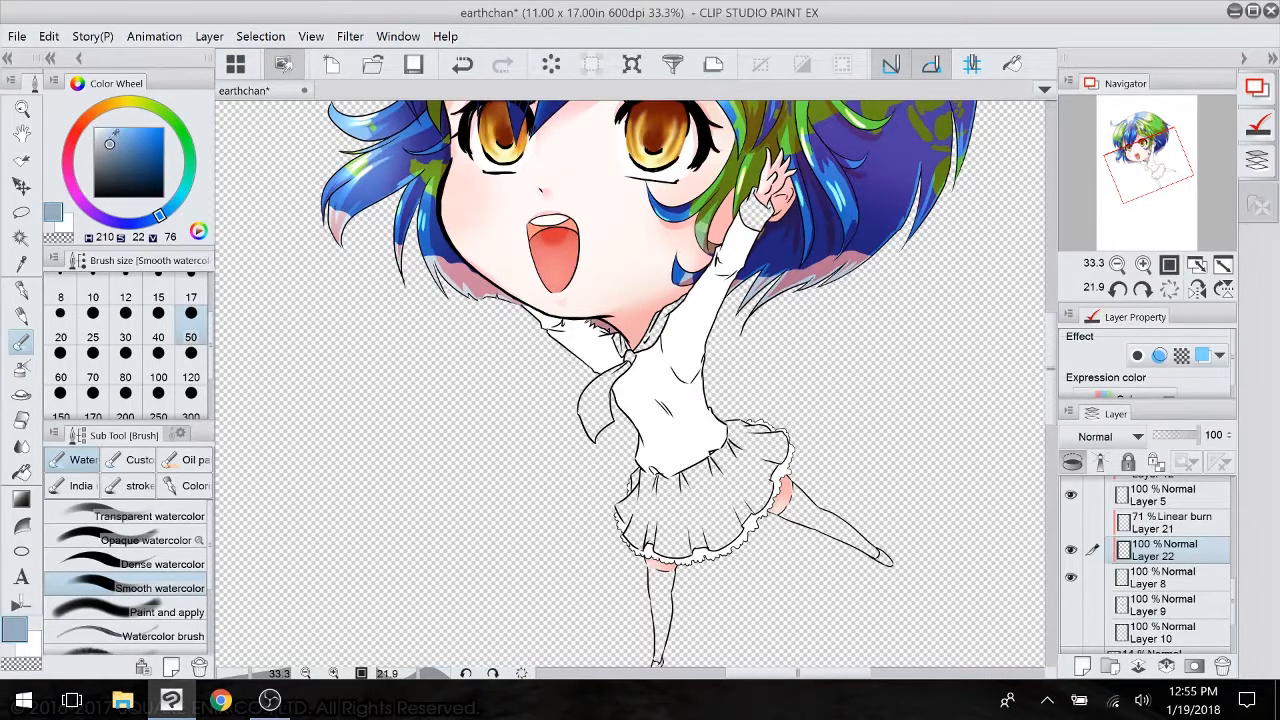
click(21, 368)
click(191, 378)
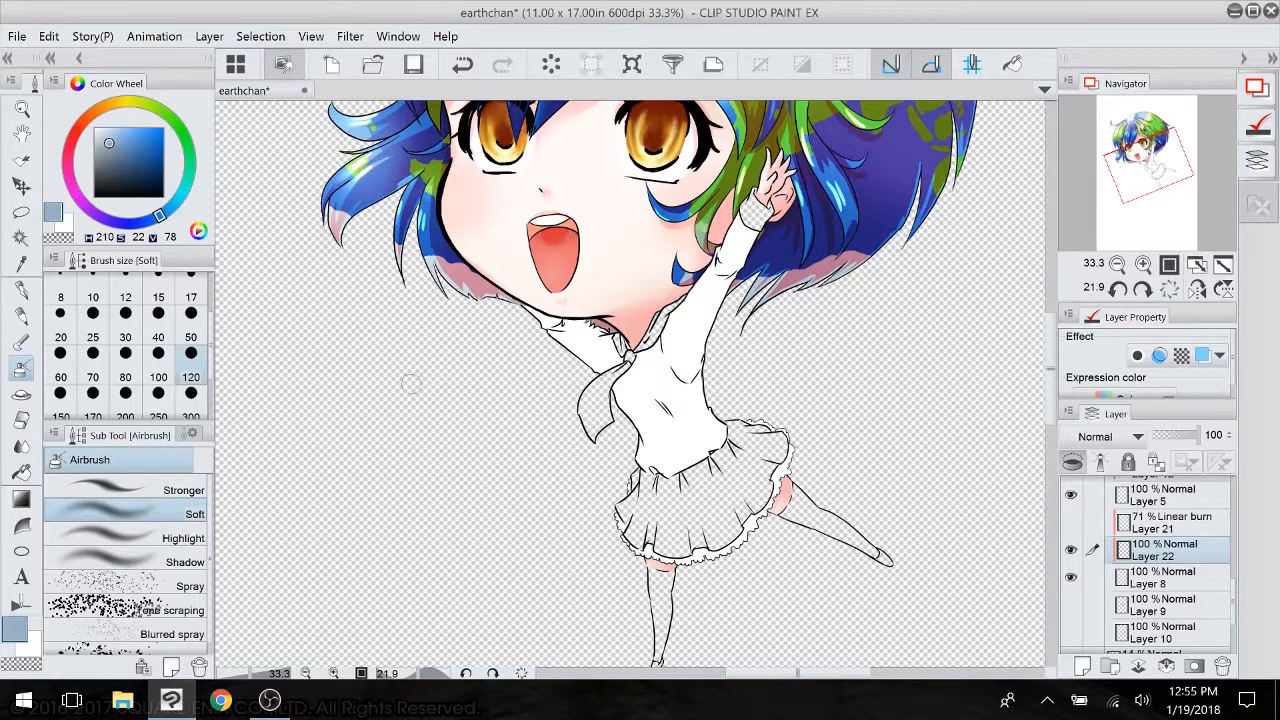
click(125, 395)
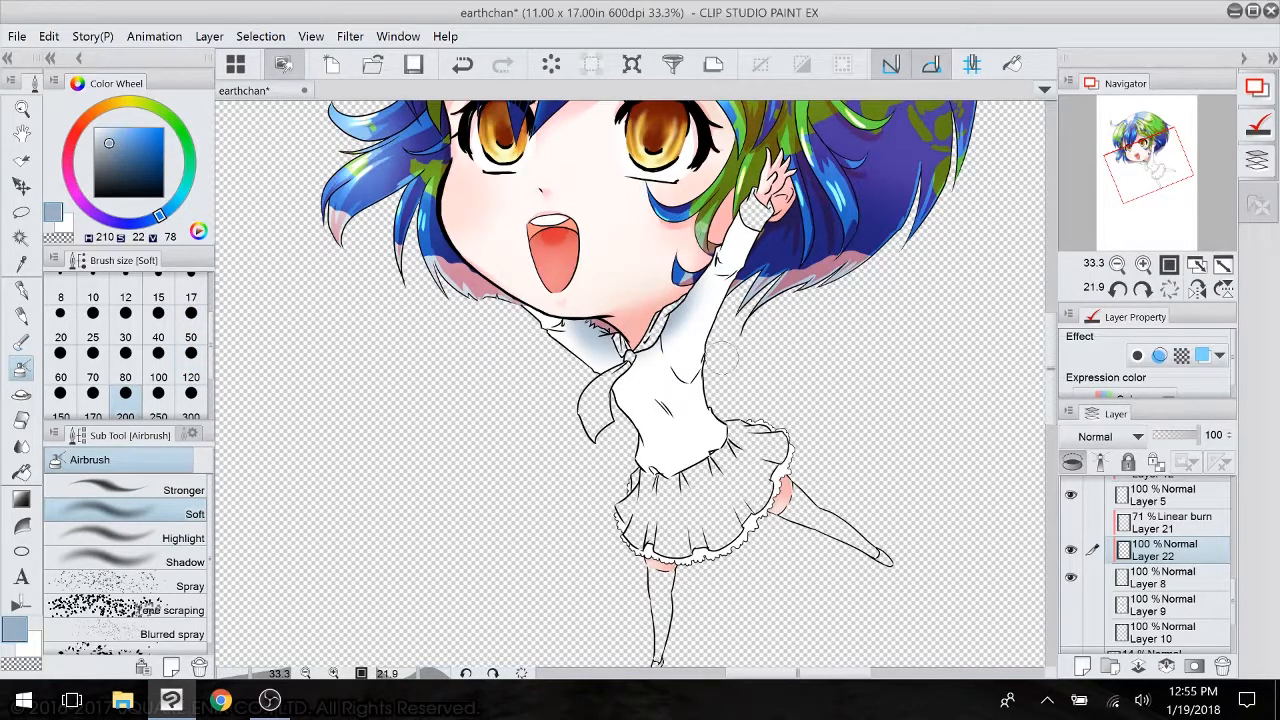
mouse_move(704, 341)
mouse_down()
mouse_move(707, 381)
mouse_move(658, 420)
mouse_up()
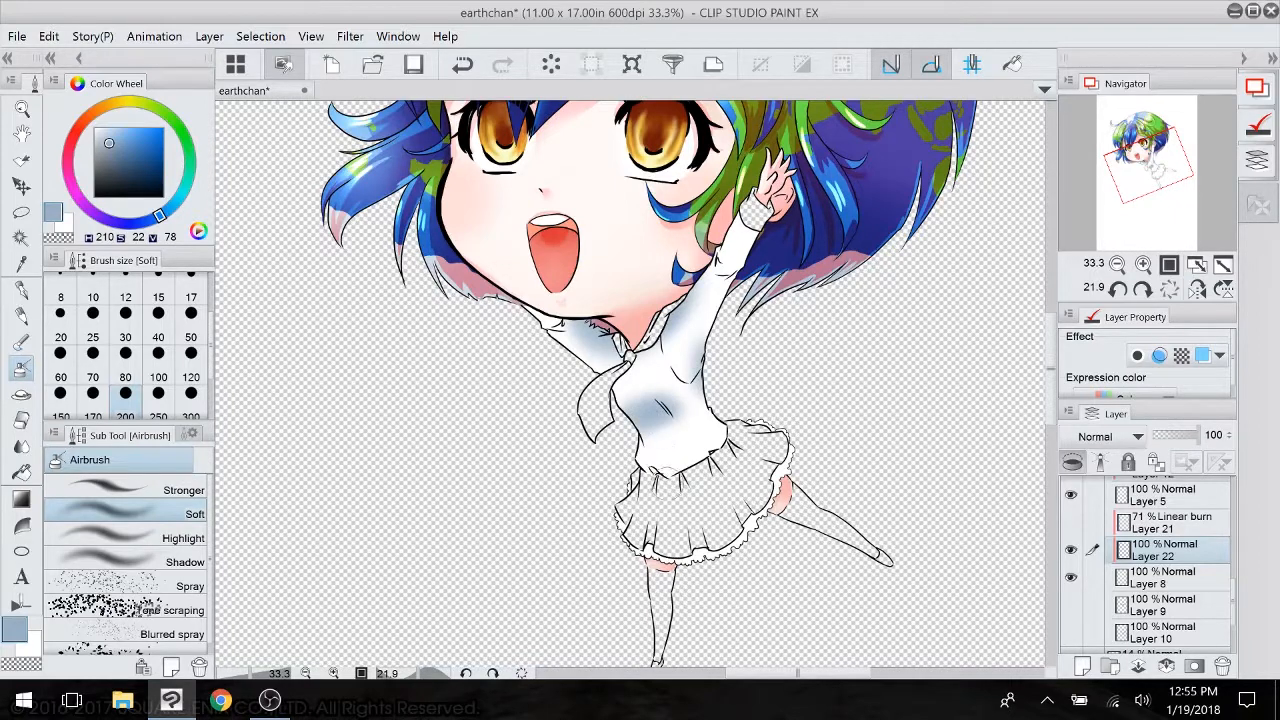
drag(640, 465, 737, 410)
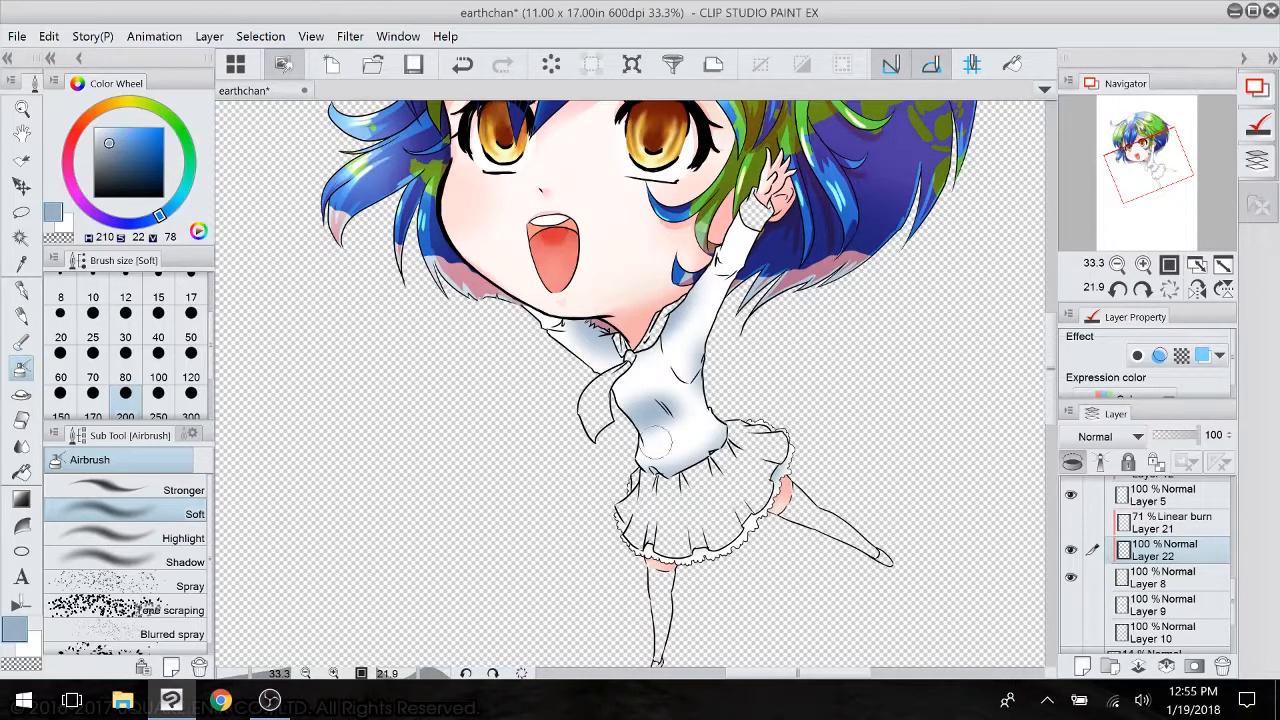
- Work over the grey-blue shirt shading on Layer 22 with the Soft eraser at size 200, then lower the layer to 59% opacity
key(e)
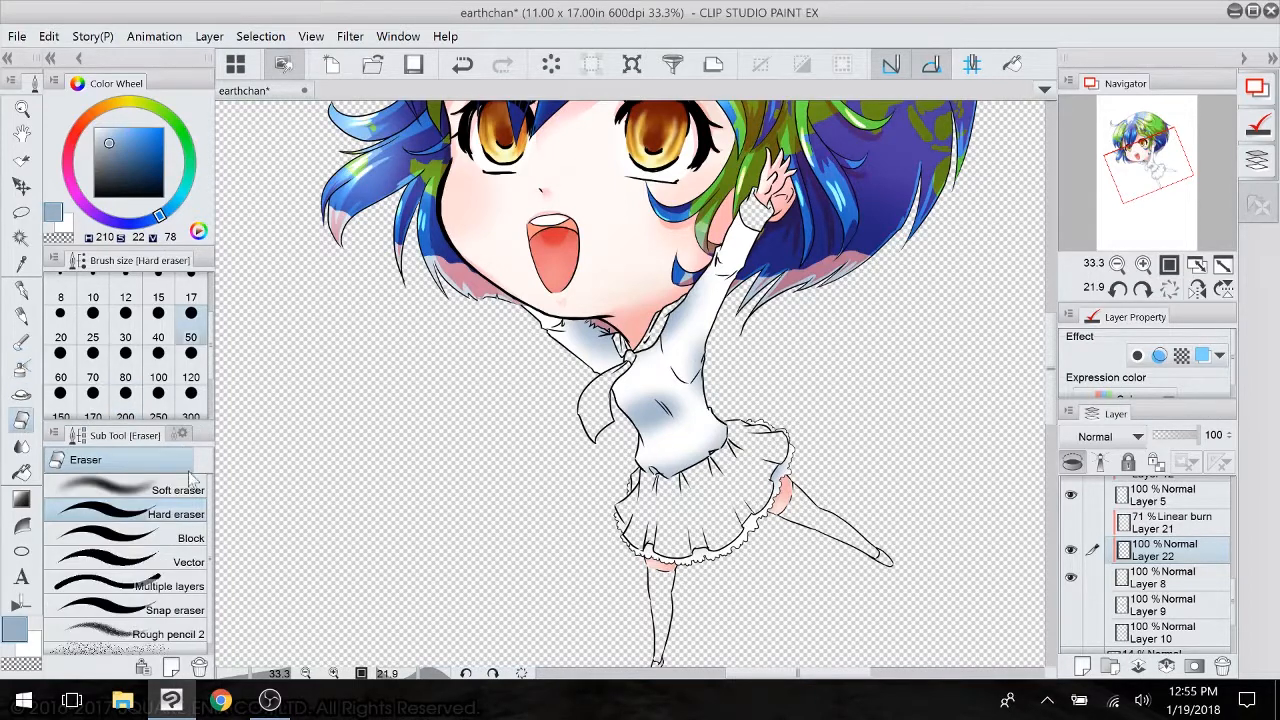
click(191, 362)
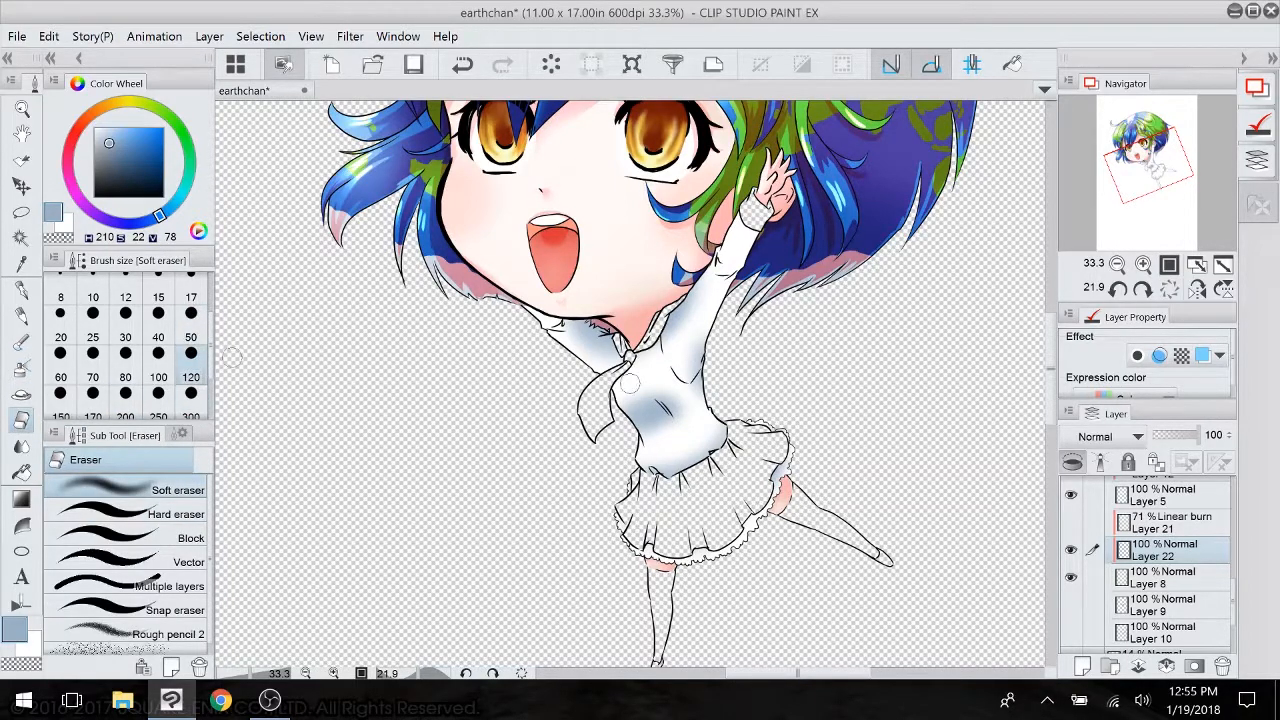
click(125, 405)
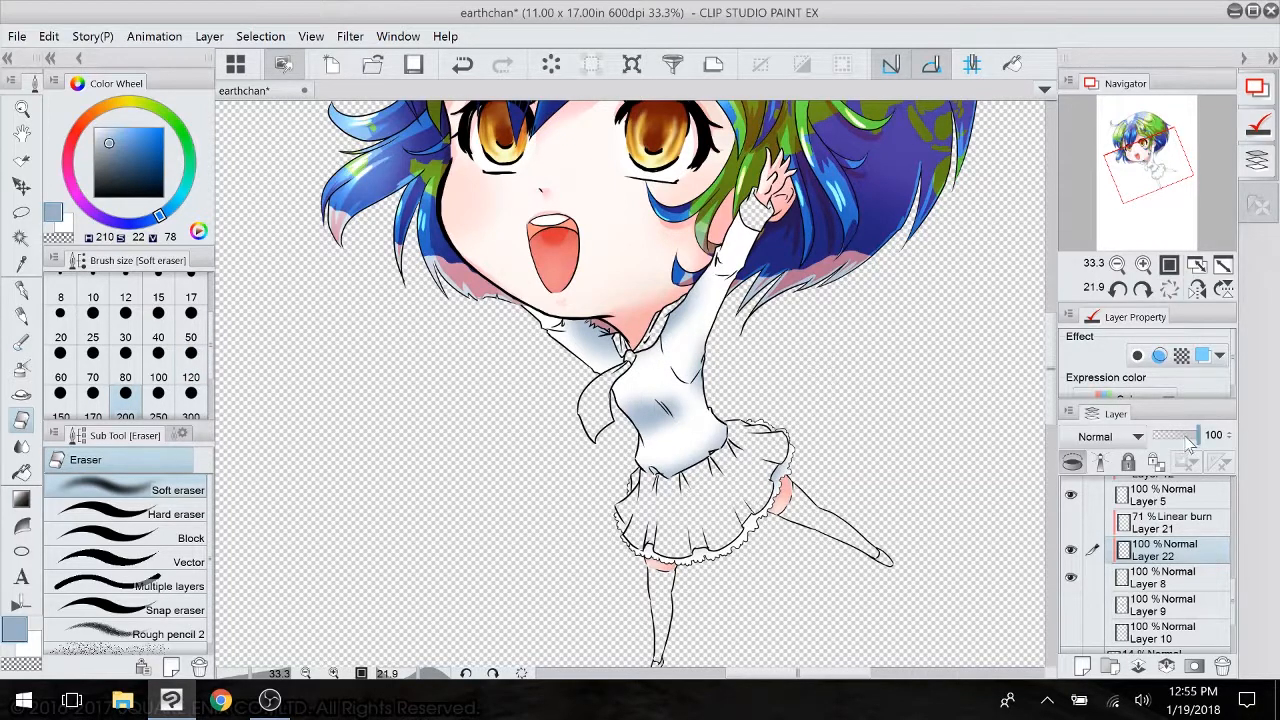
drag(1196, 436, 1186, 437)
- Smooth the grey-blue belly shading on Layer 22 with the Smooth watercolor brush and the Blend tool at size 120
click(22, 446)
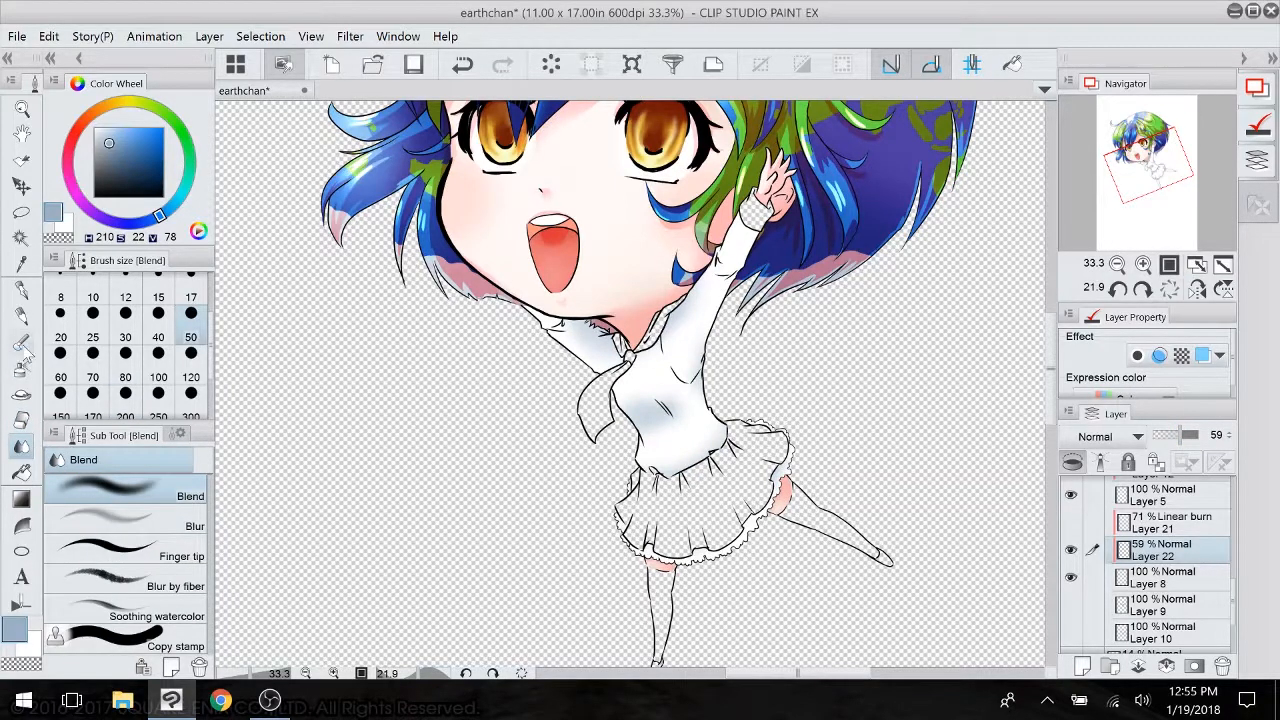
click(23, 344)
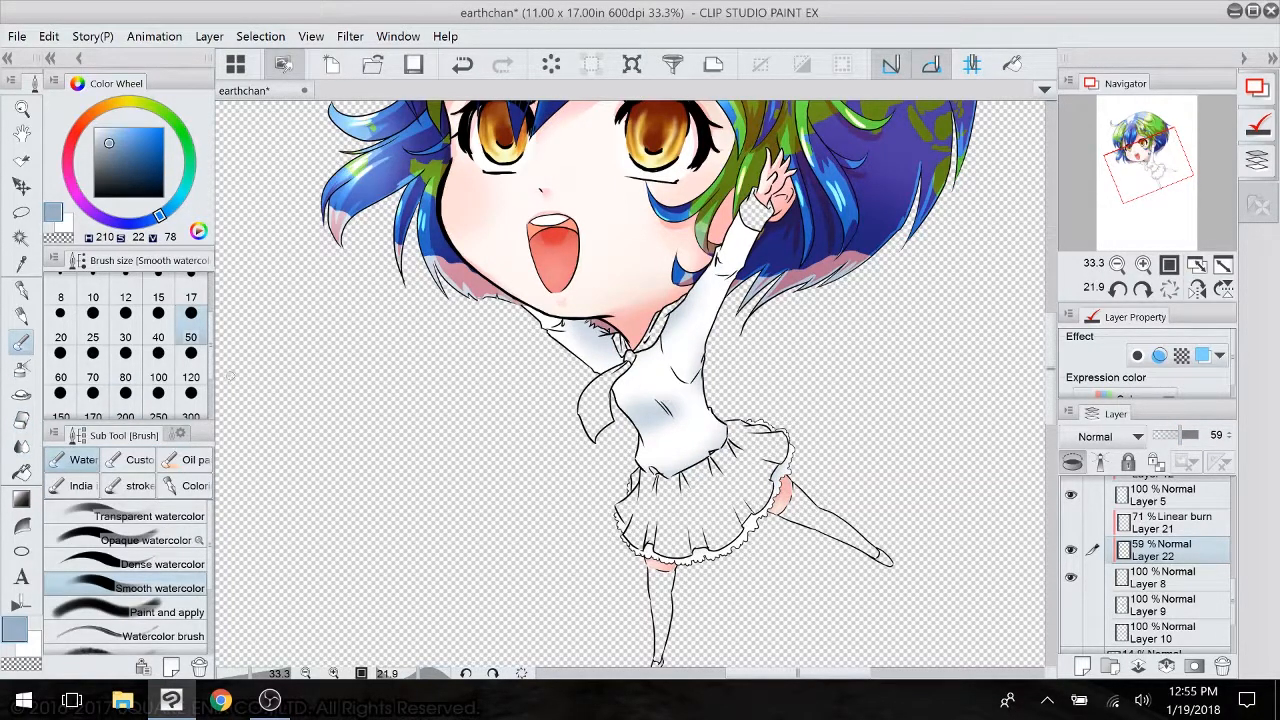
click(191, 377)
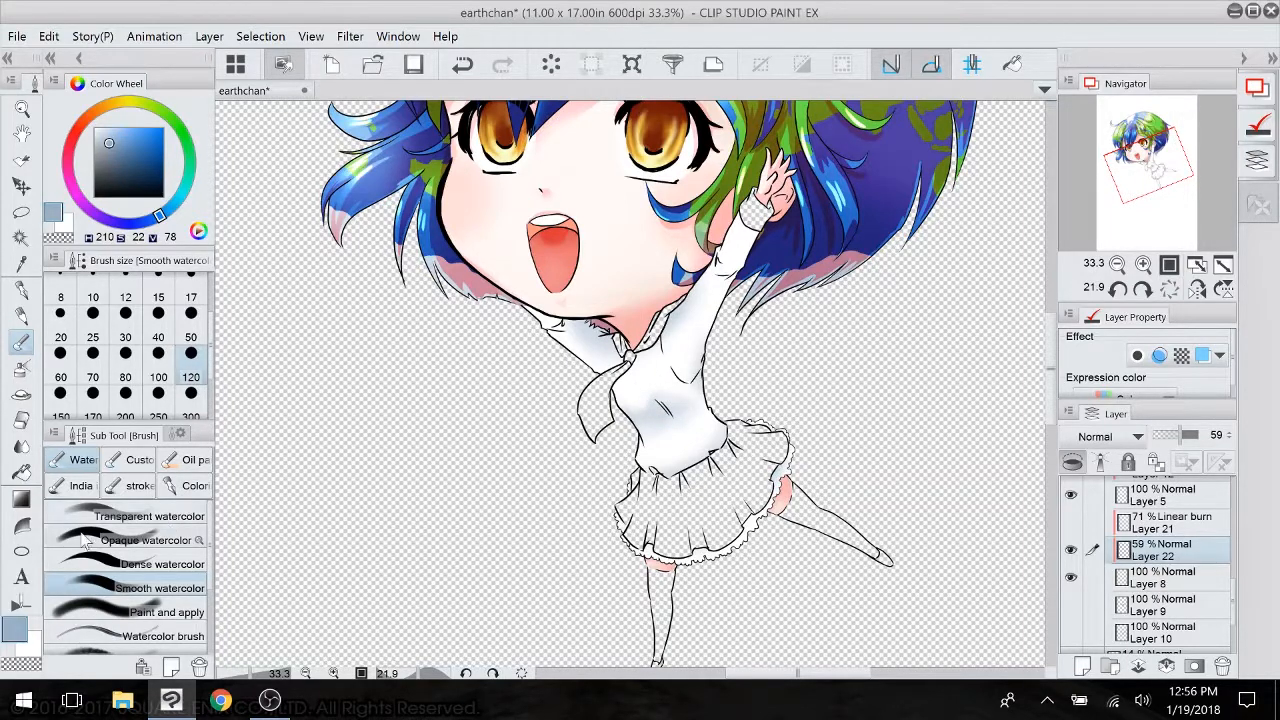
click(22, 446)
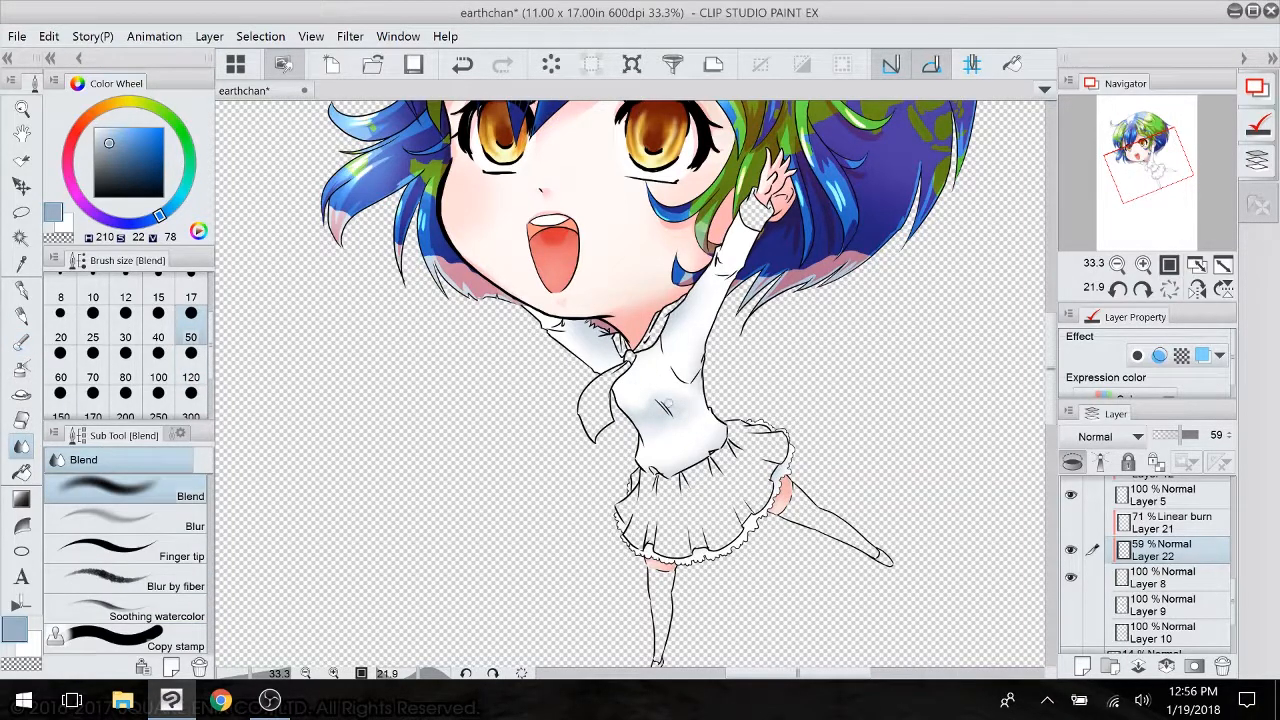
click(191, 385)
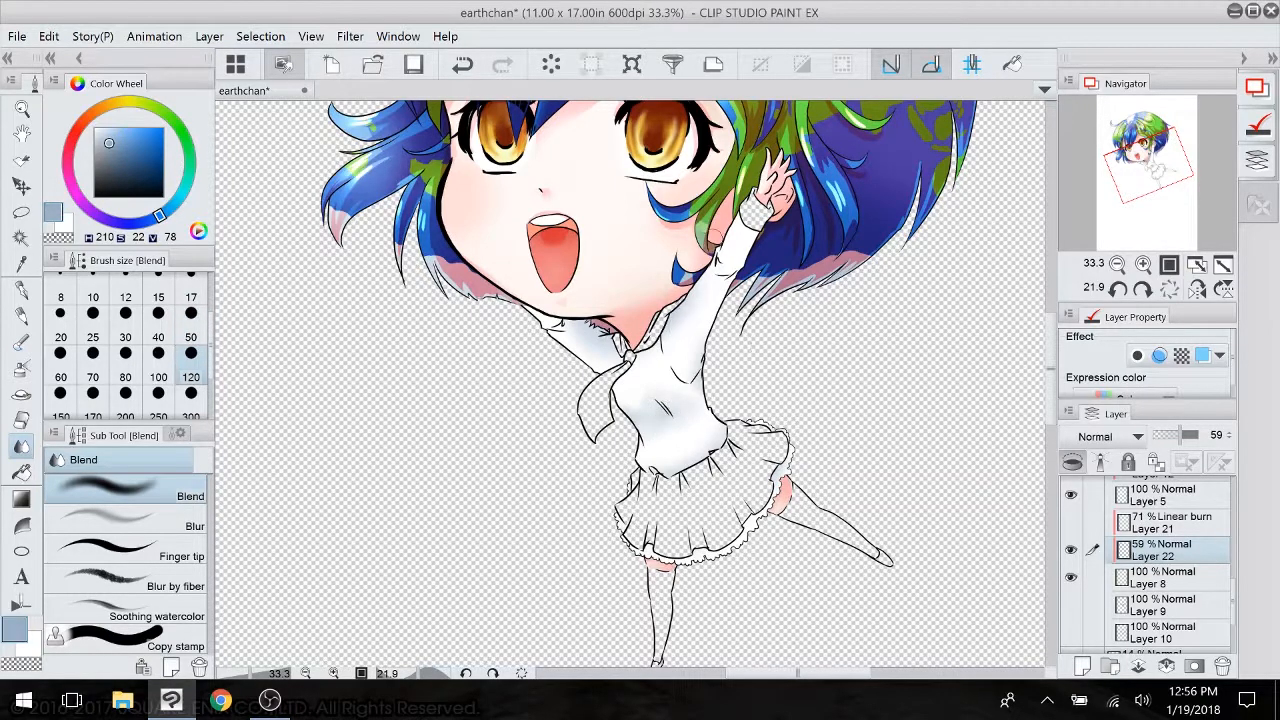
- Show Layer 21 again and balance the shirt shading by setting Layer 22 to 41% opacity and Layer 21 to 44%
click(1176, 435)
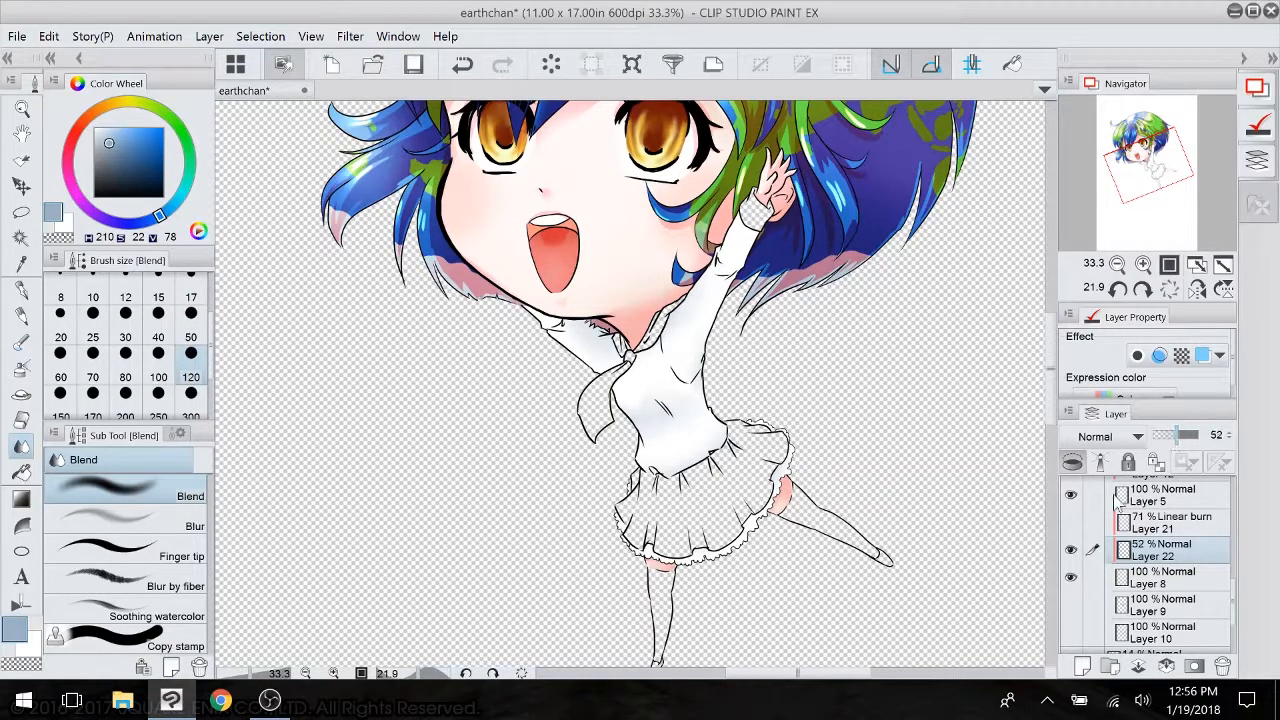
click(1070, 522)
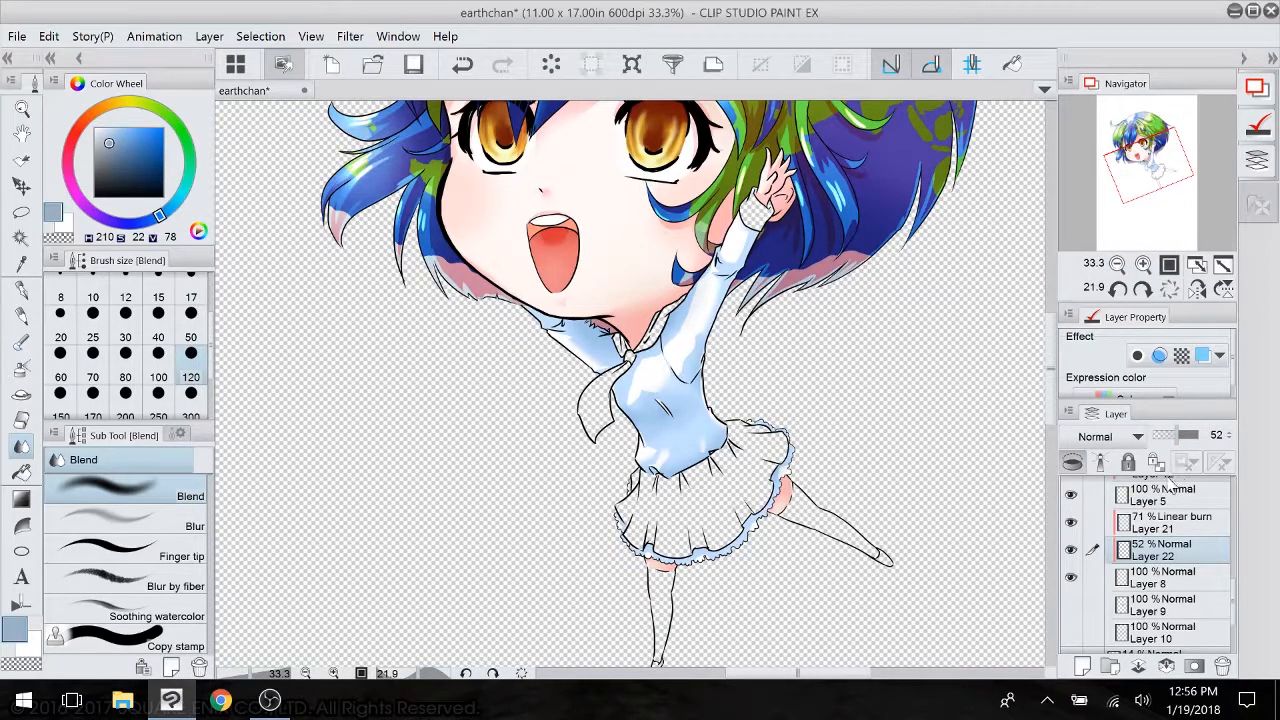
click(1173, 436)
click(1182, 522)
click(1179, 436)
drag(1180, 437, 1170, 430)
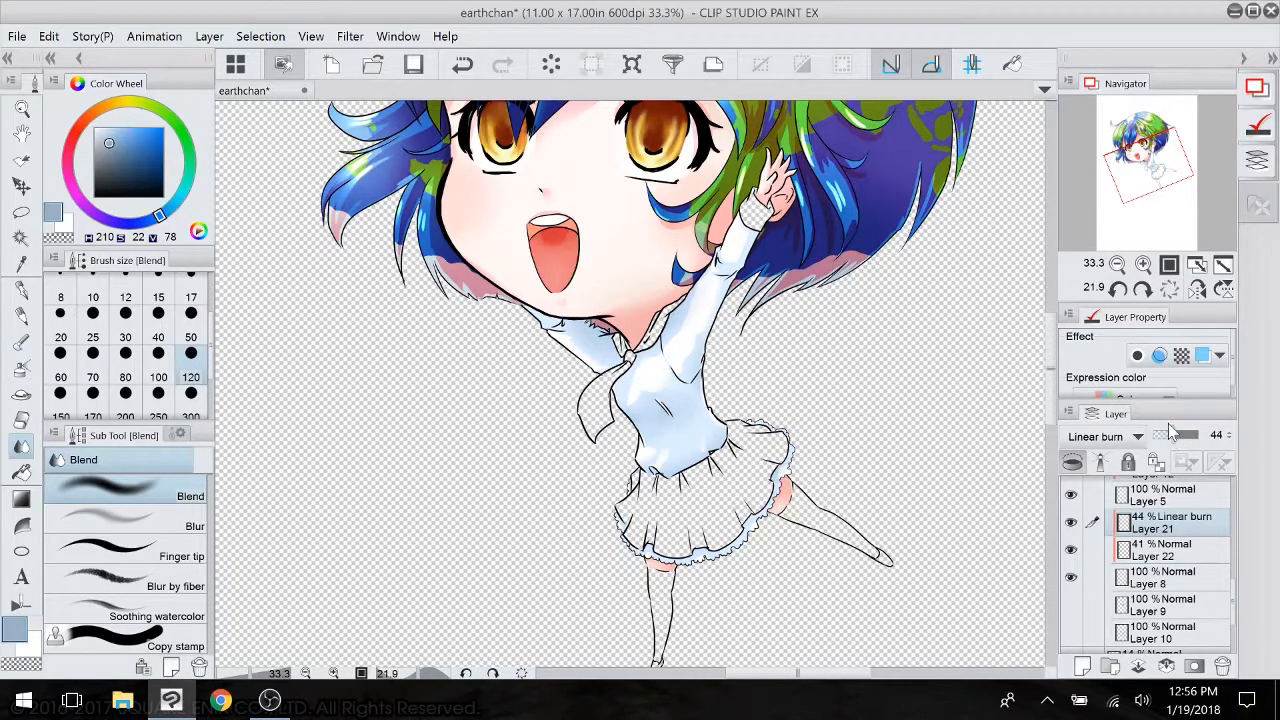
- Show the purple clothing on Layer 9 and add a new clipped layer directly above it
drag(620, 350, 647, 468)
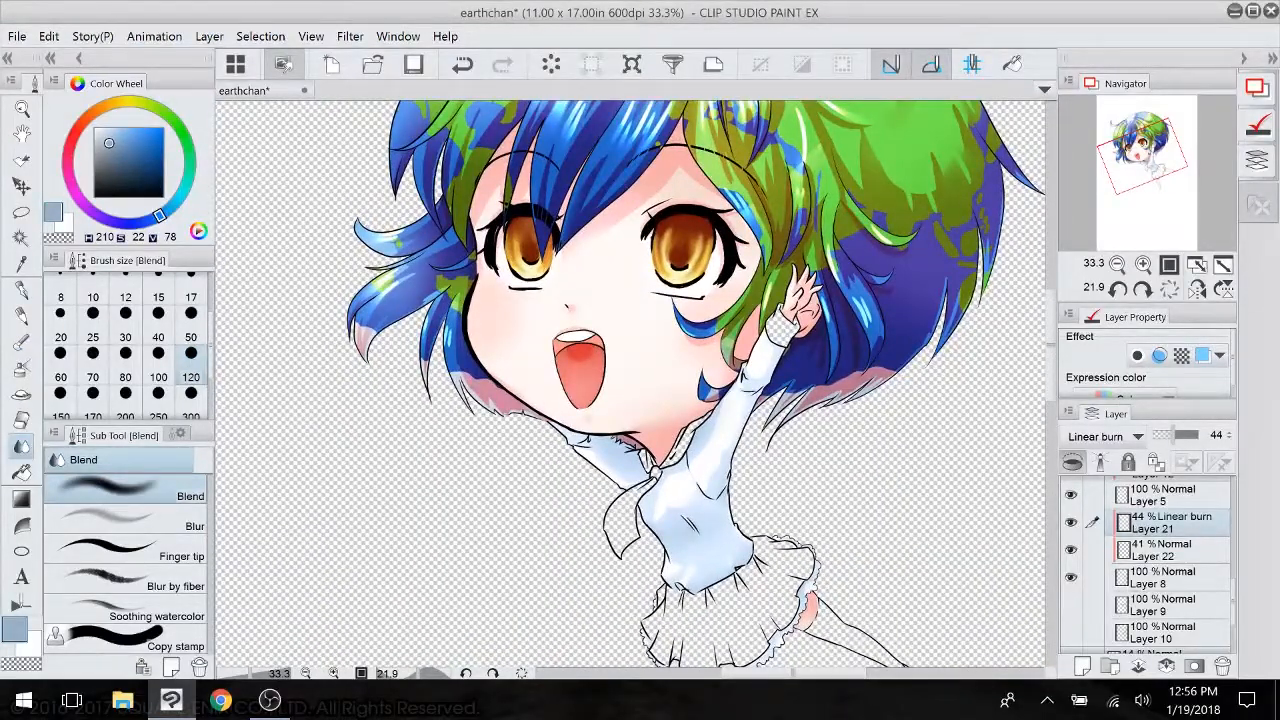
drag(640, 450, 606, 317)
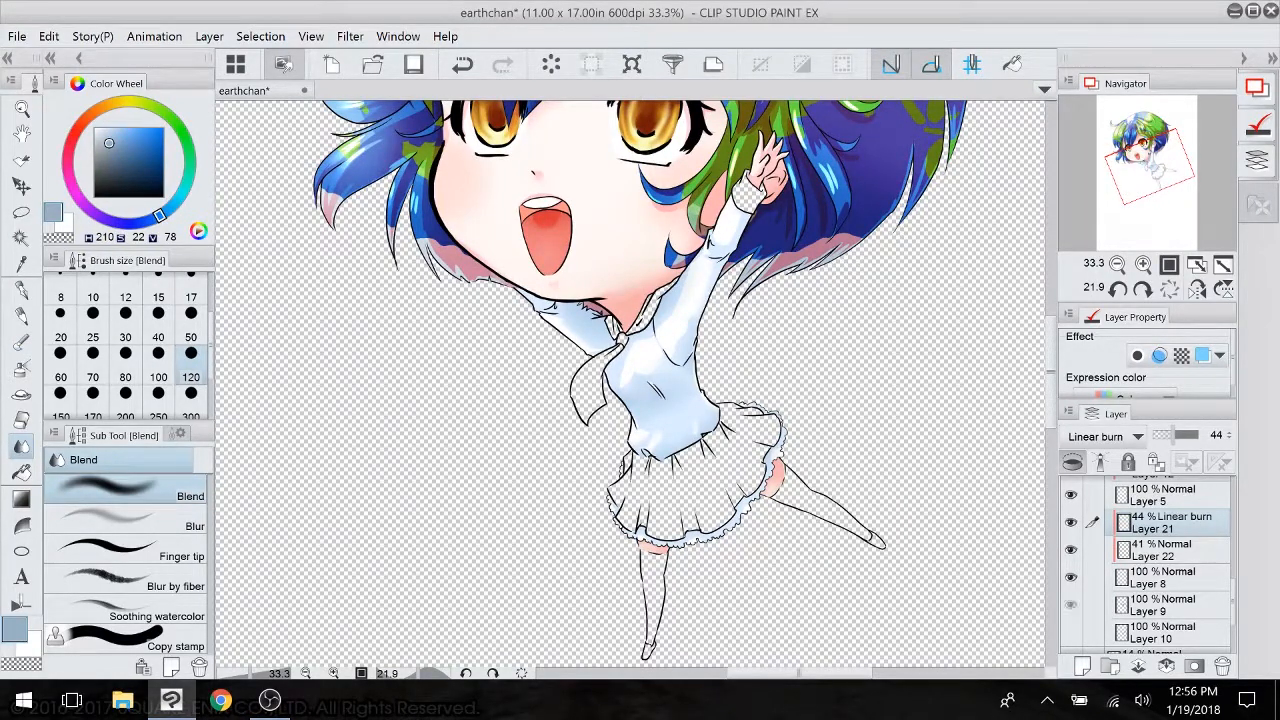
click(1070, 604)
click(1160, 604)
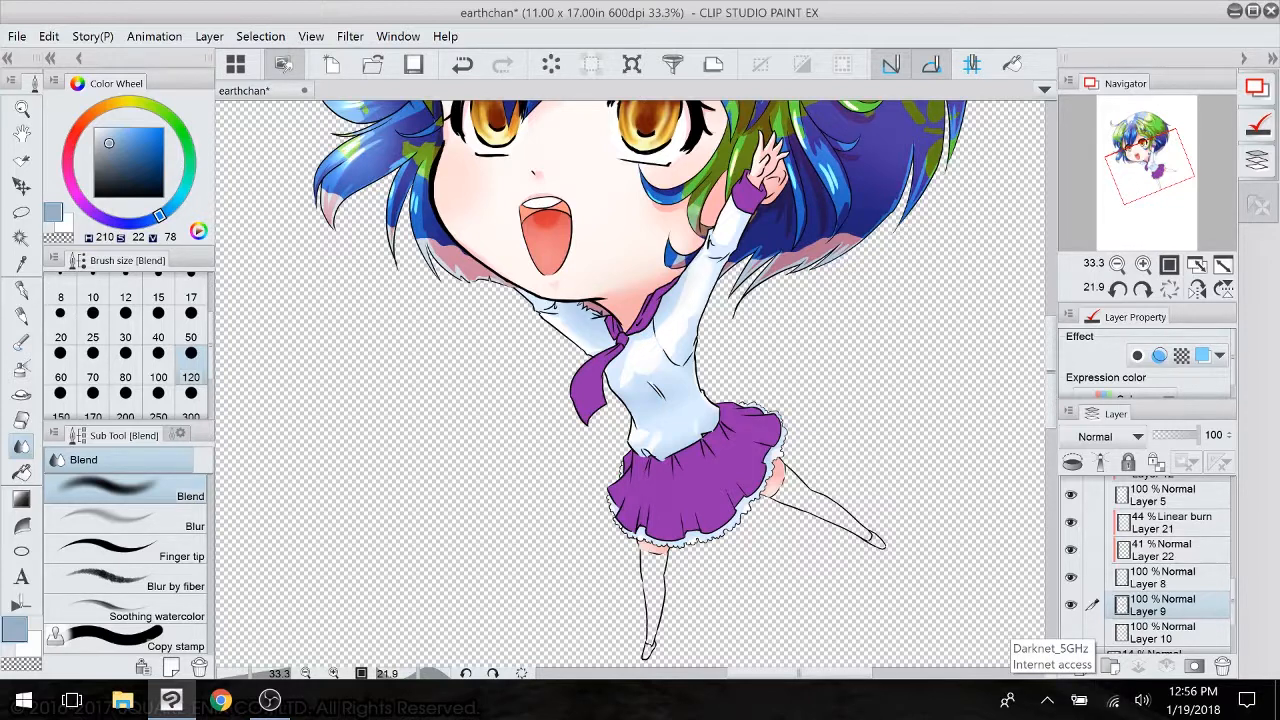
click(1082, 666)
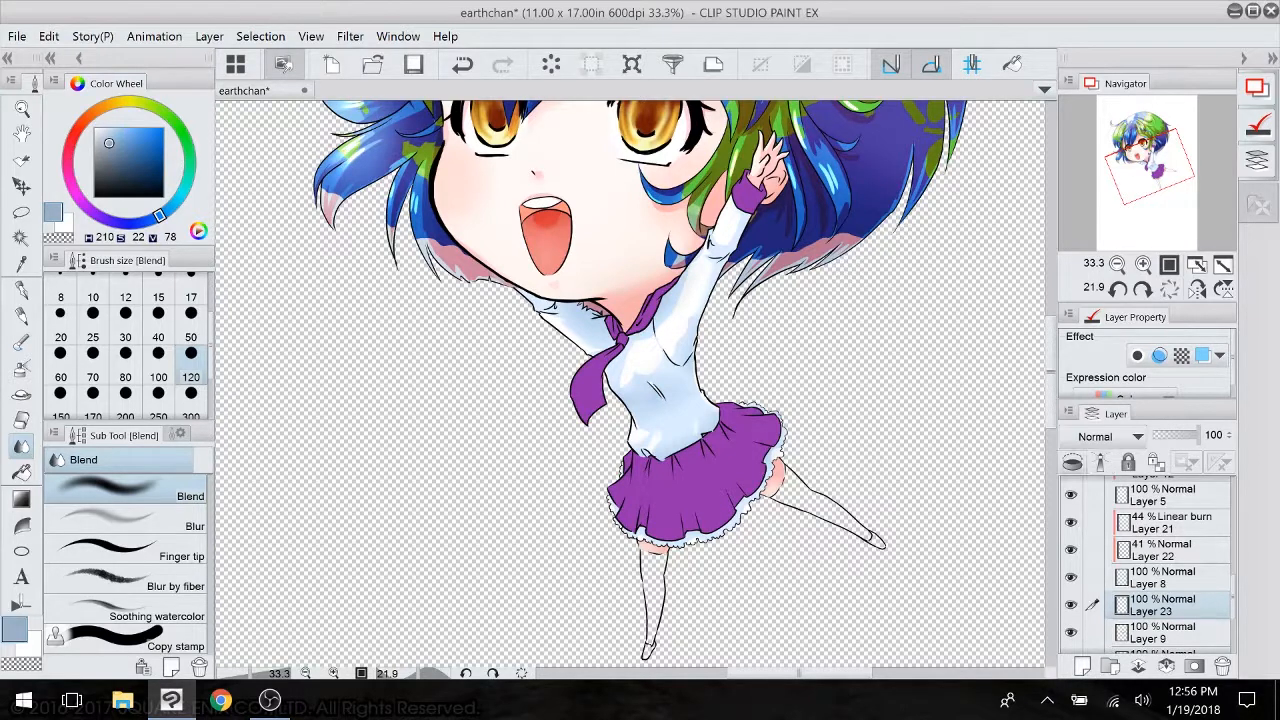
click(1073, 462)
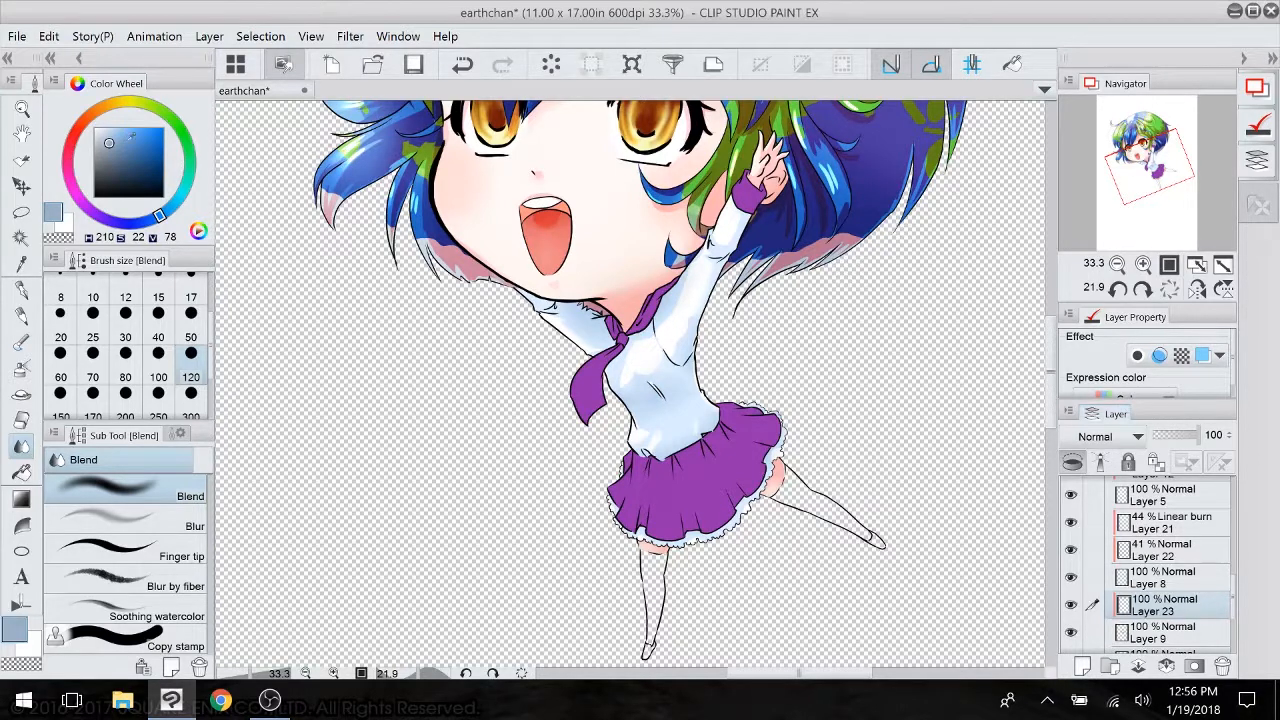
- Paint pink shading (H 352, S 42, V 100) over the collar and the lower part of the tie knot with the G-pen at size 80
click(122, 128)
click(74, 141)
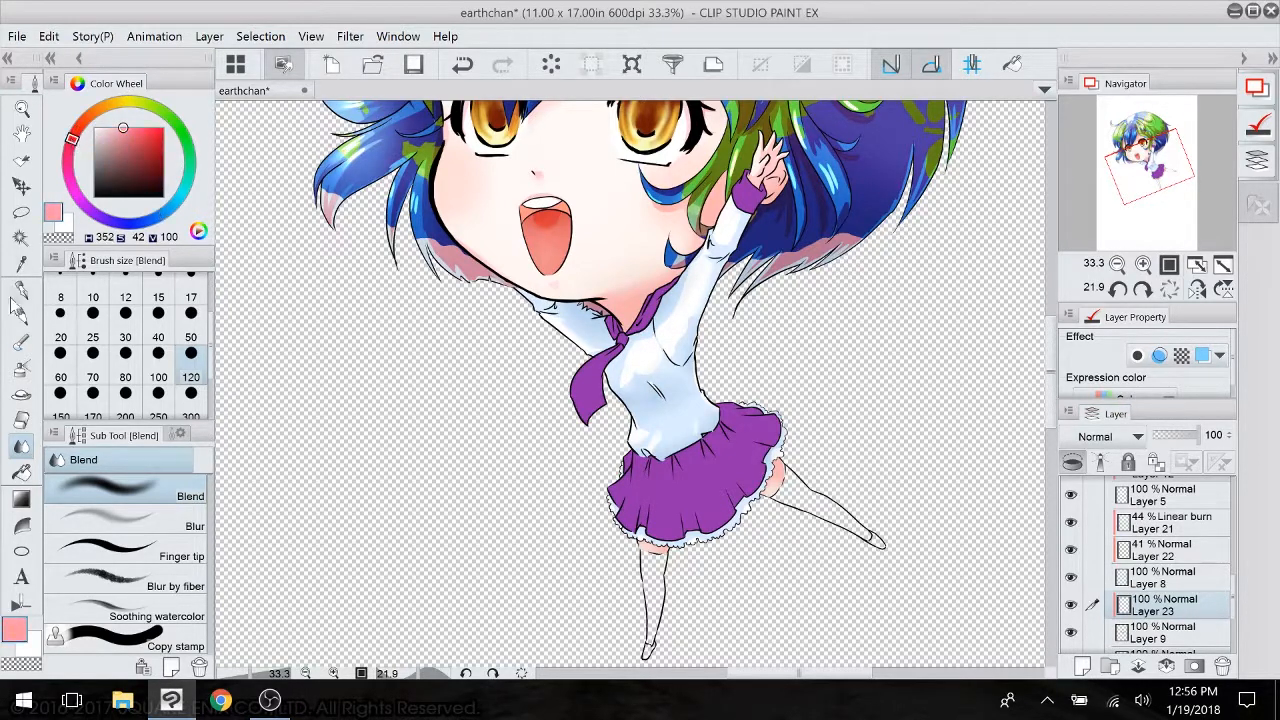
click(23, 288)
scroll(678, 394, up, 3)
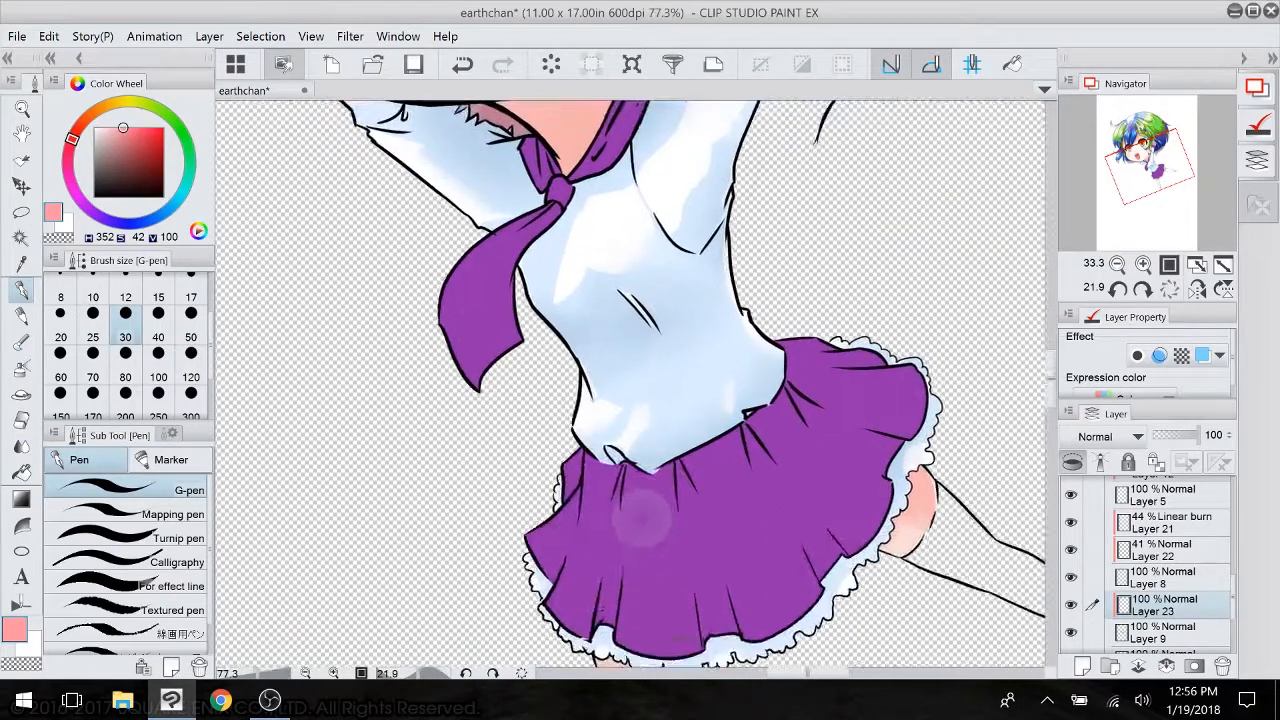
drag(643, 320, 693, 628)
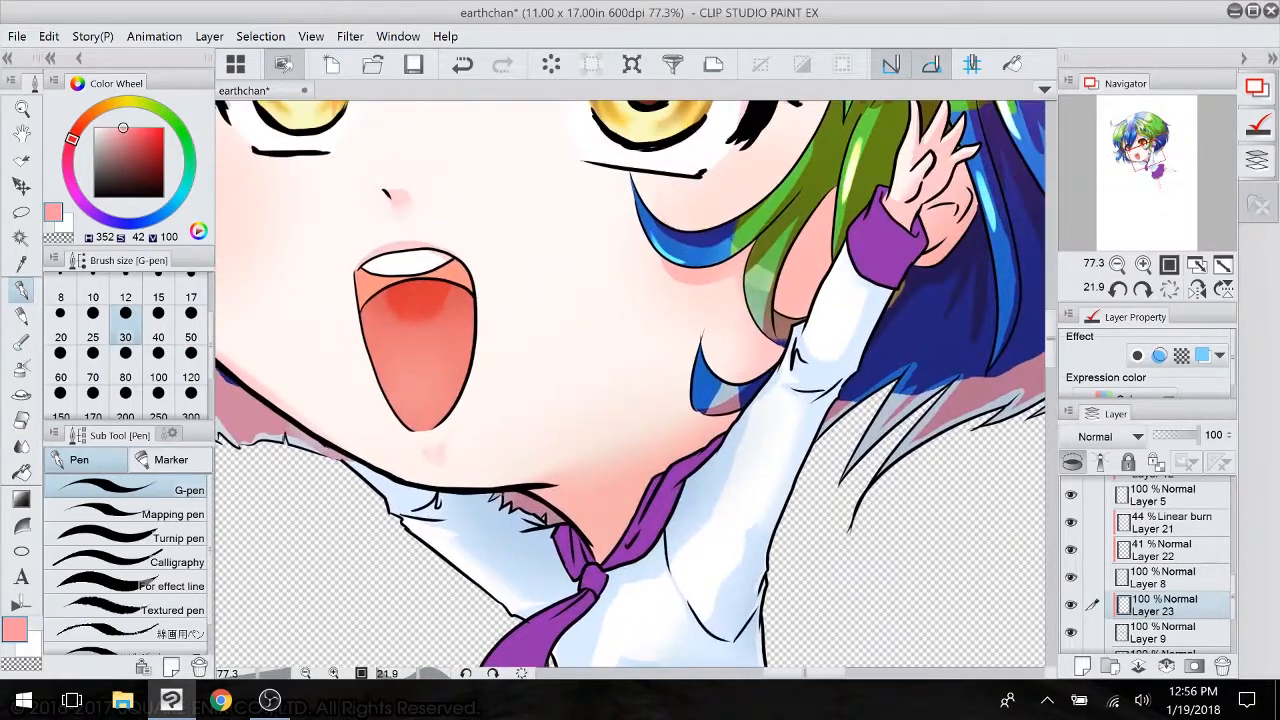
click(191, 337)
click(125, 377)
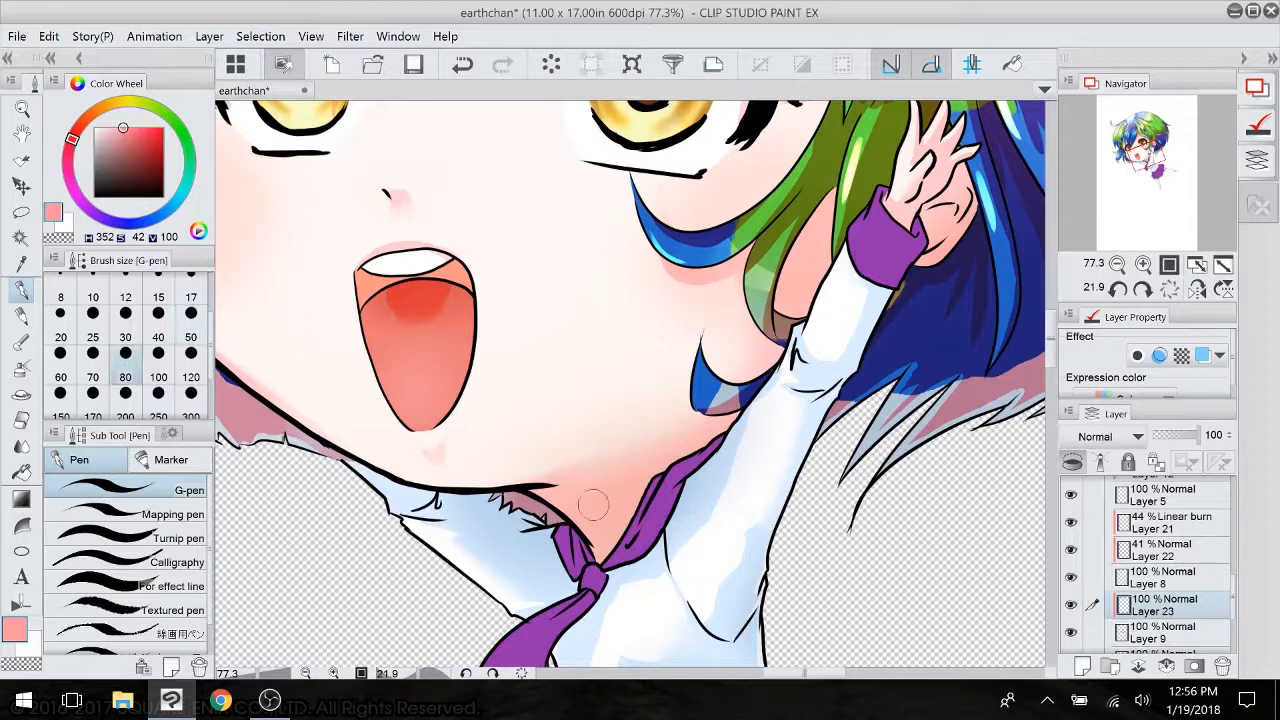
mouse_move(565, 560)
mouse_down()
mouse_move(717, 493)
mouse_move(545, 547)
mouse_move(617, 527)
mouse_move(573, 515)
mouse_move(706, 451)
mouse_up()
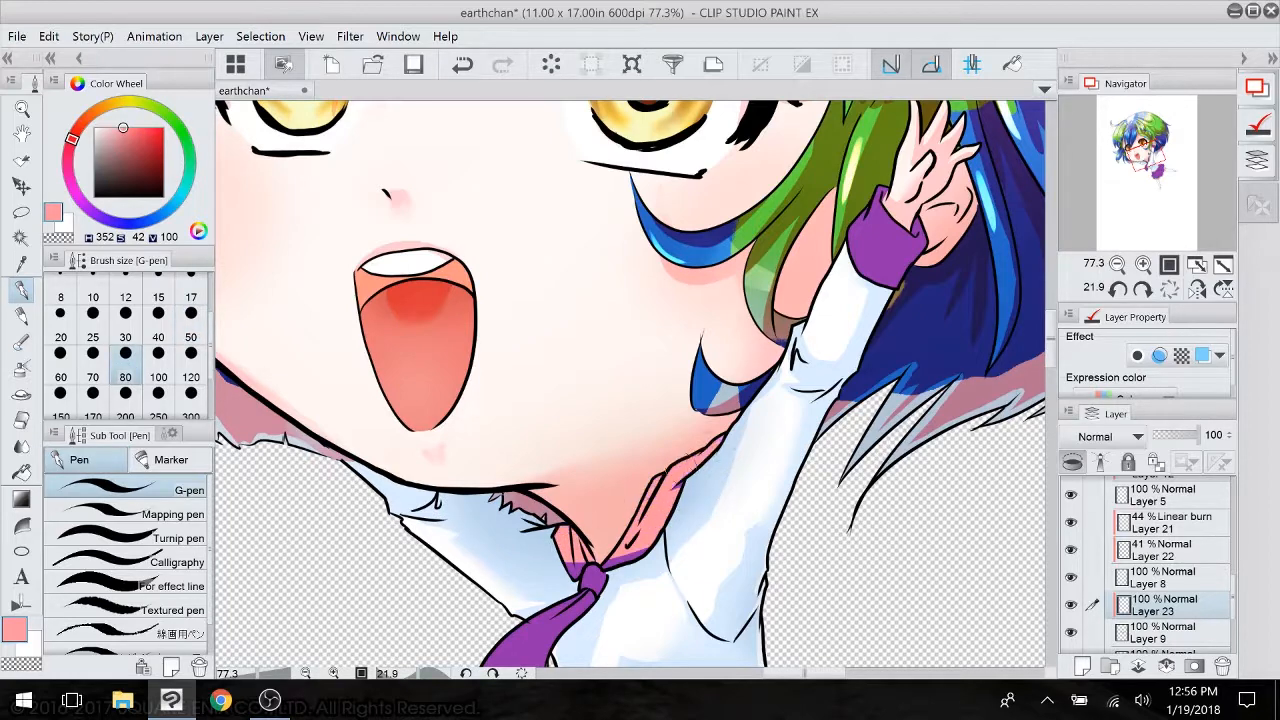
mouse_move(600, 548)
mouse_down()
mouse_move(640, 539)
mouse_move(570, 569)
mouse_move(562, 559)
mouse_move(615, 574)
mouse_move(600, 552)
mouse_move(608, 584)
mouse_move(565, 584)
mouse_move(598, 600)
mouse_up()
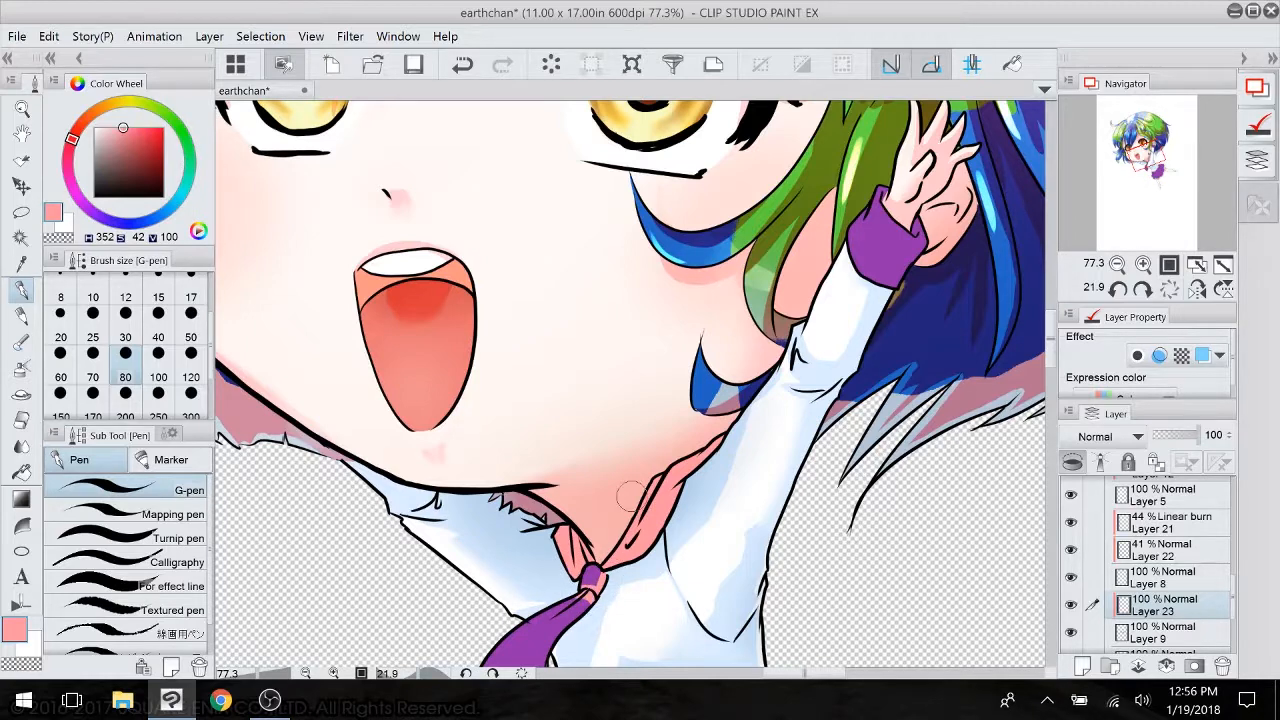
- Add pink shading along the edges of the raised arm's cuff and along the tie's top, side and lower tip
drag(632, 496, 480, 602)
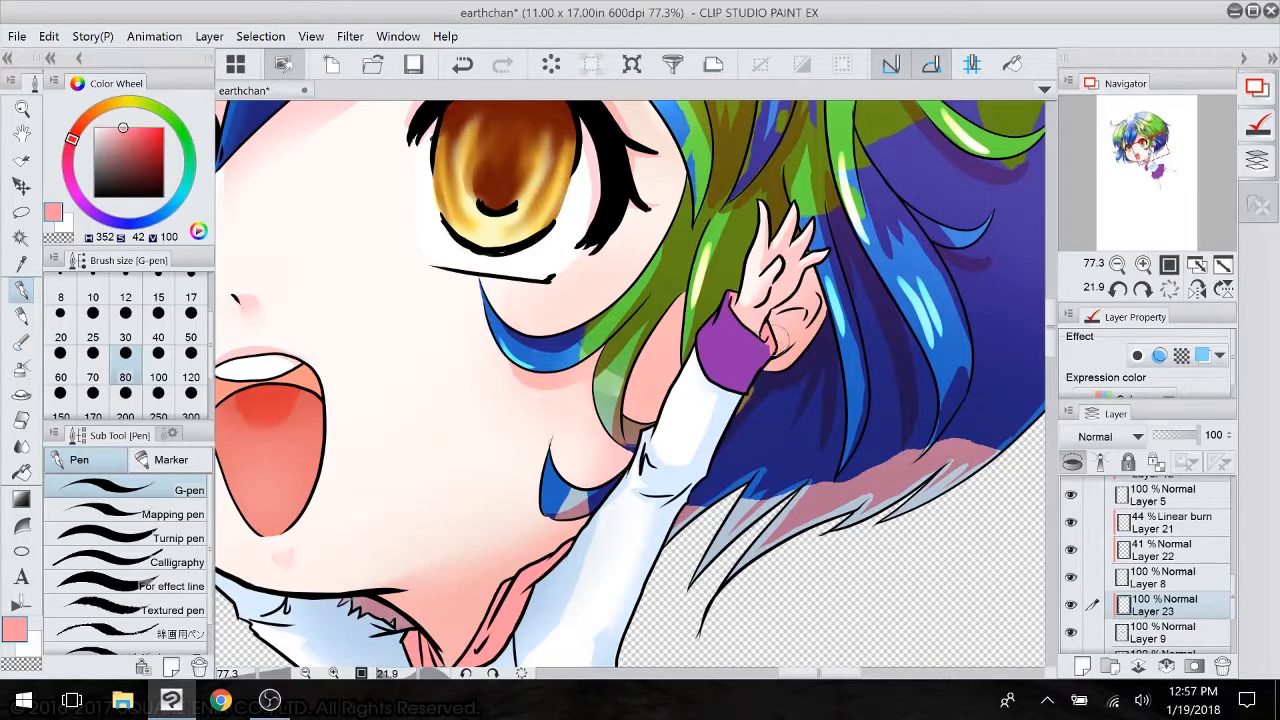
mouse_move(778, 339)
mouse_down()
mouse_move(747, 391)
mouse_move(763, 375)
mouse_up()
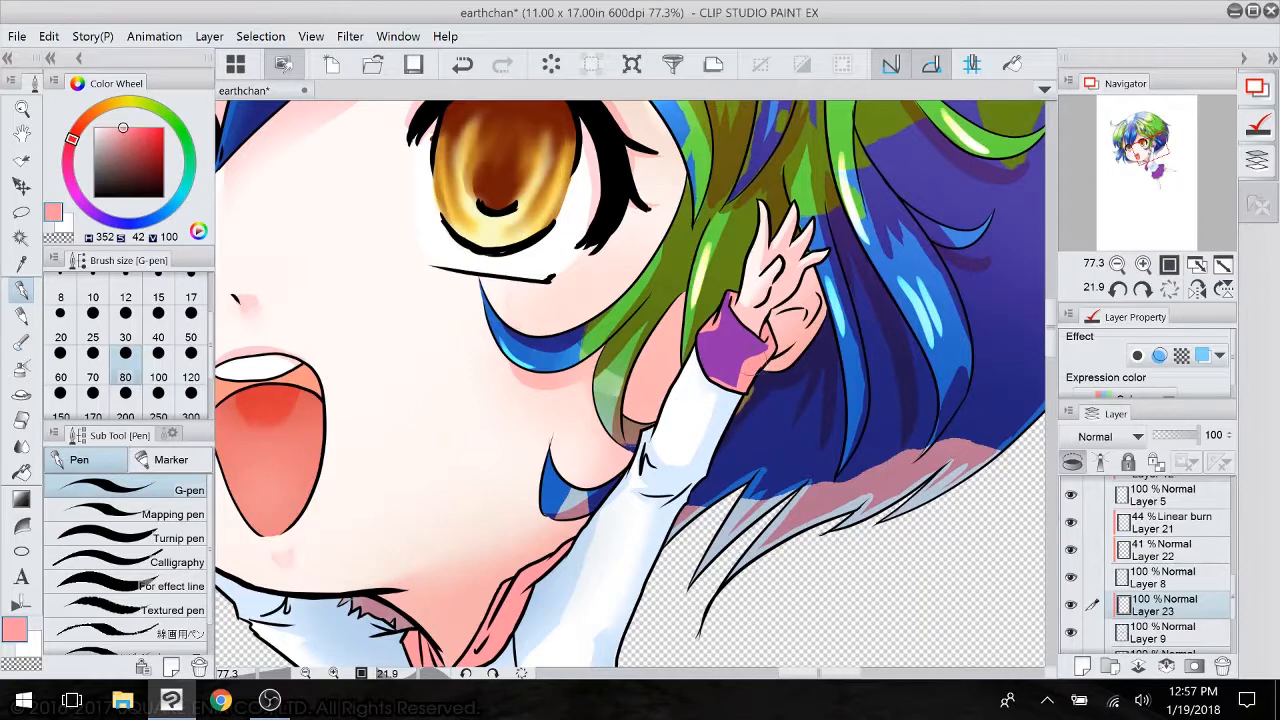
drag(742, 376, 899, 26)
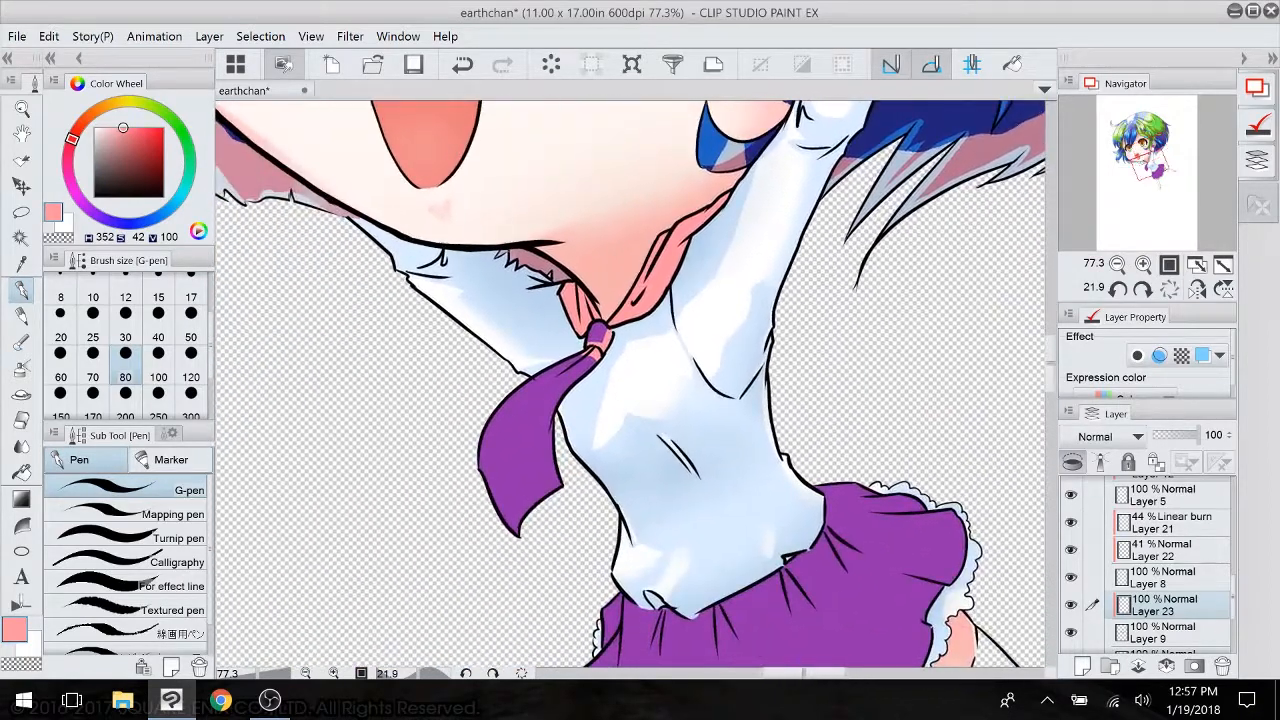
mouse_move(565, 410)
mouse_down()
mouse_move(560, 495)
mouse_move(522, 530)
mouse_move(545, 498)
mouse_move(530, 512)
mouse_up()
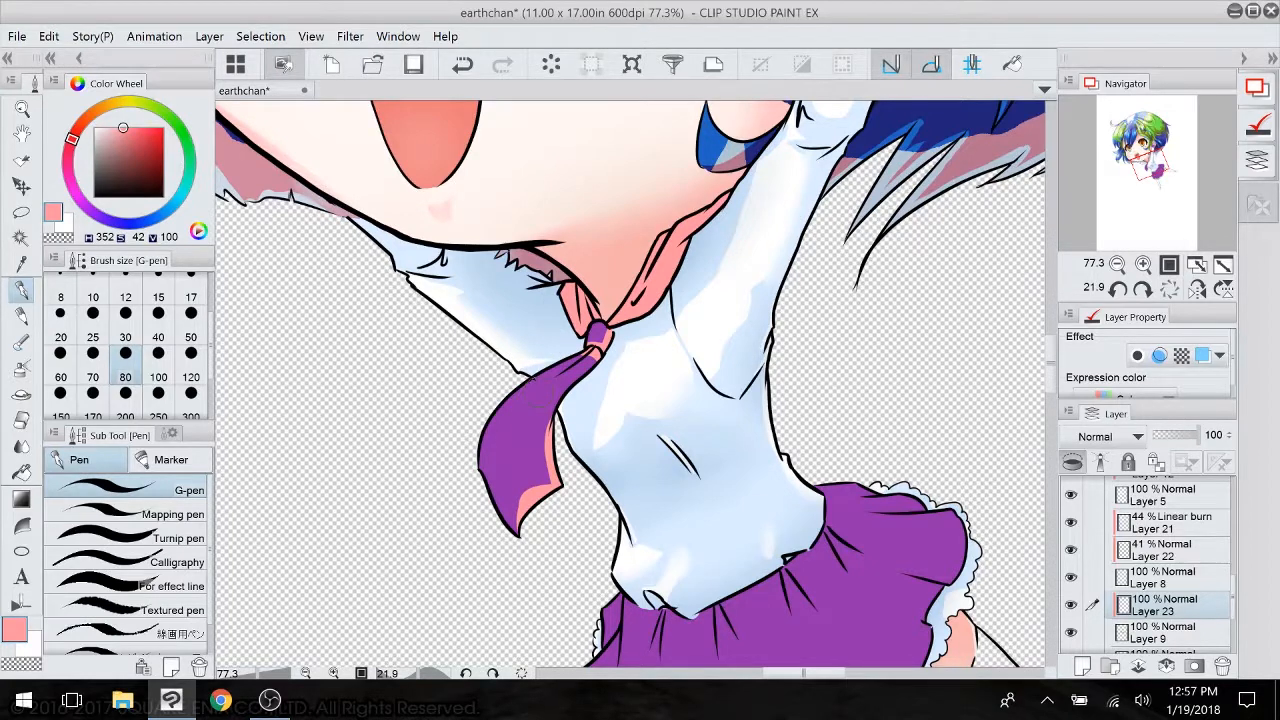
mouse_move(530, 378)
mouse_down()
mouse_move(561, 383)
mouse_move(574, 346)
mouse_move(546, 370)
mouse_up()
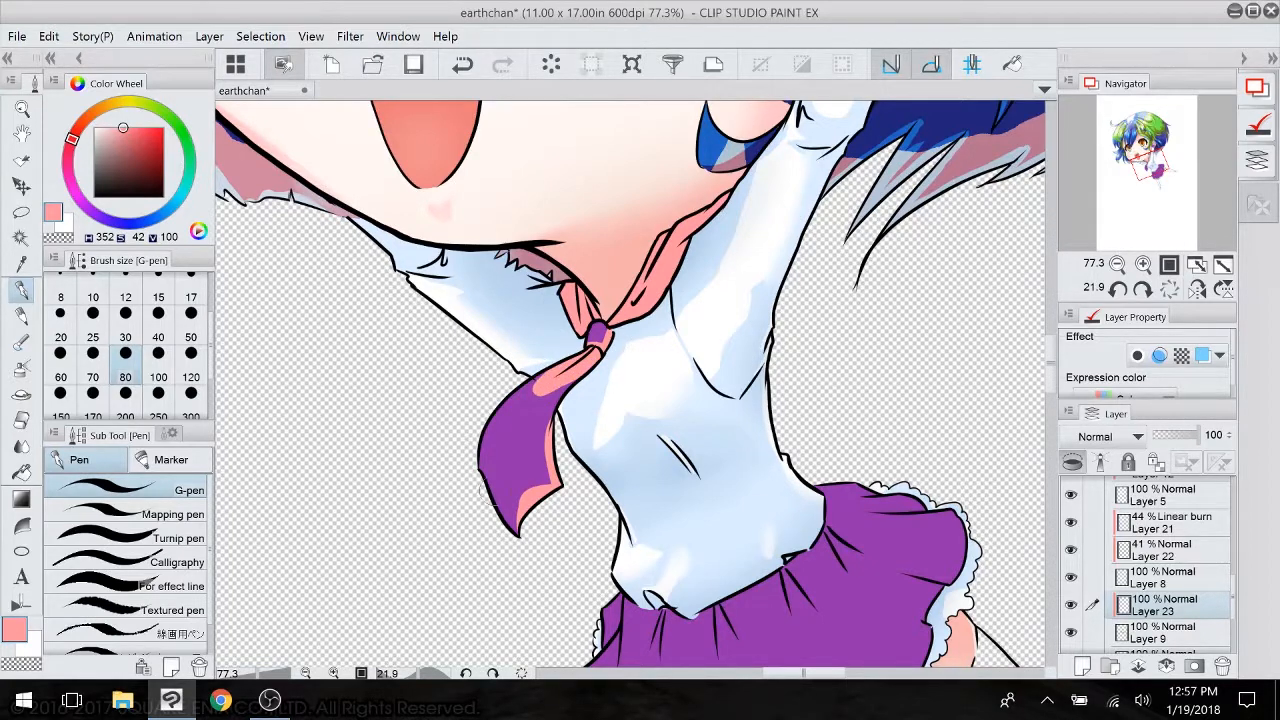
drag(477, 468, 494, 500)
- Paint pink shading down the skirt's two leftmost pleat folds and along the waistline beneath the shirt
drag(506, 579, 425, 406)
drag(579, 435, 562, 596)
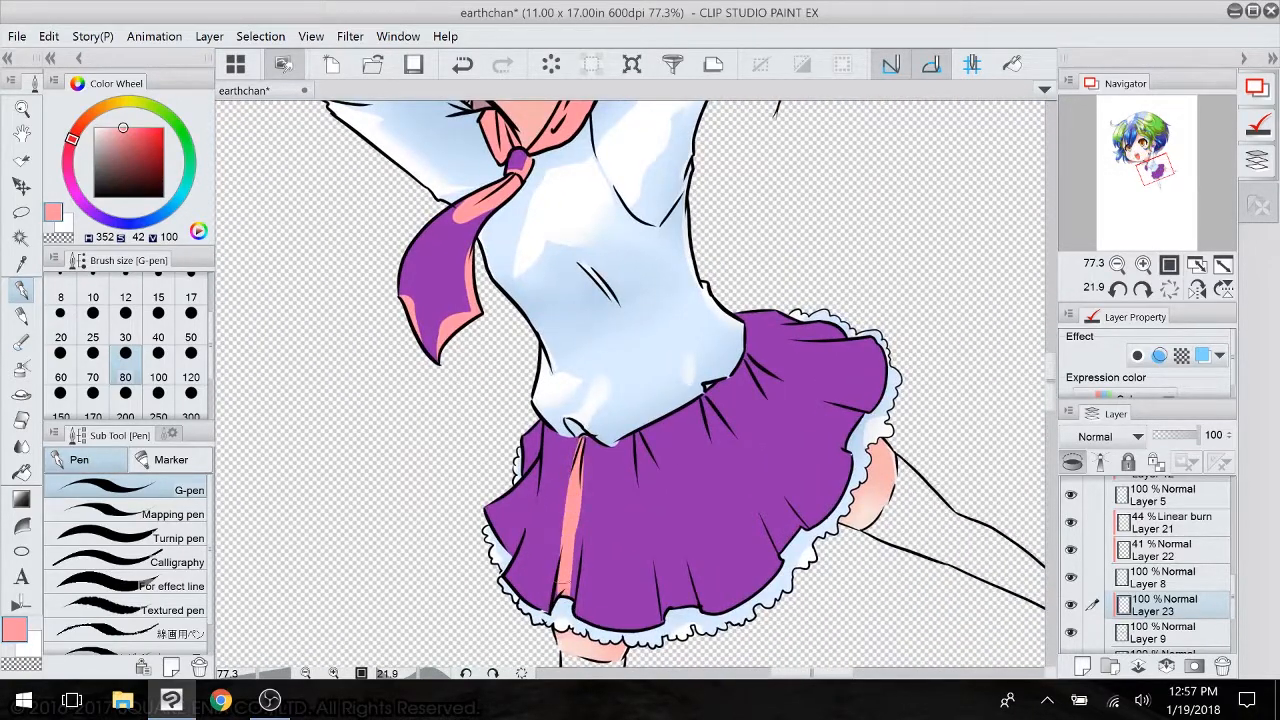
drag(559, 552, 555, 616)
drag(580, 437, 576, 630)
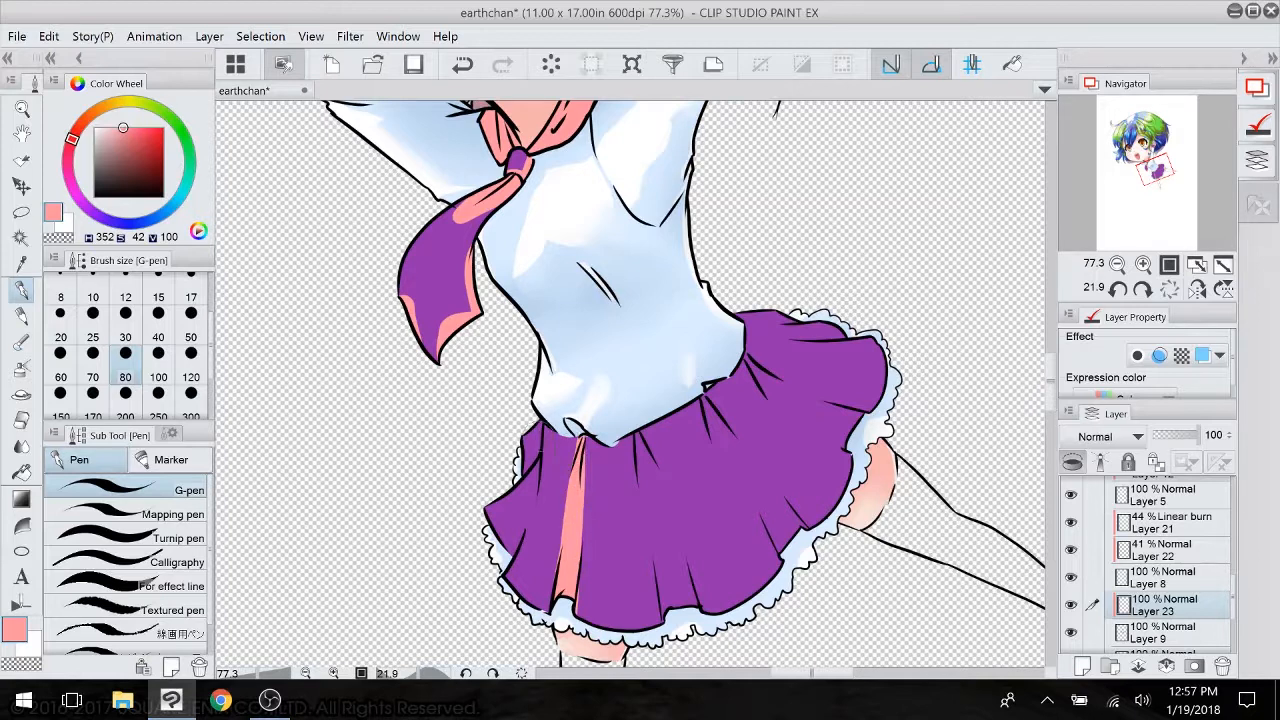
drag(538, 434, 512, 562)
mouse_move(542, 428)
mouse_down()
mouse_move(534, 443)
mouse_move(553, 434)
mouse_move(590, 450)
mouse_move(705, 392)
mouse_move(745, 352)
mouse_move(720, 302)
mouse_up()
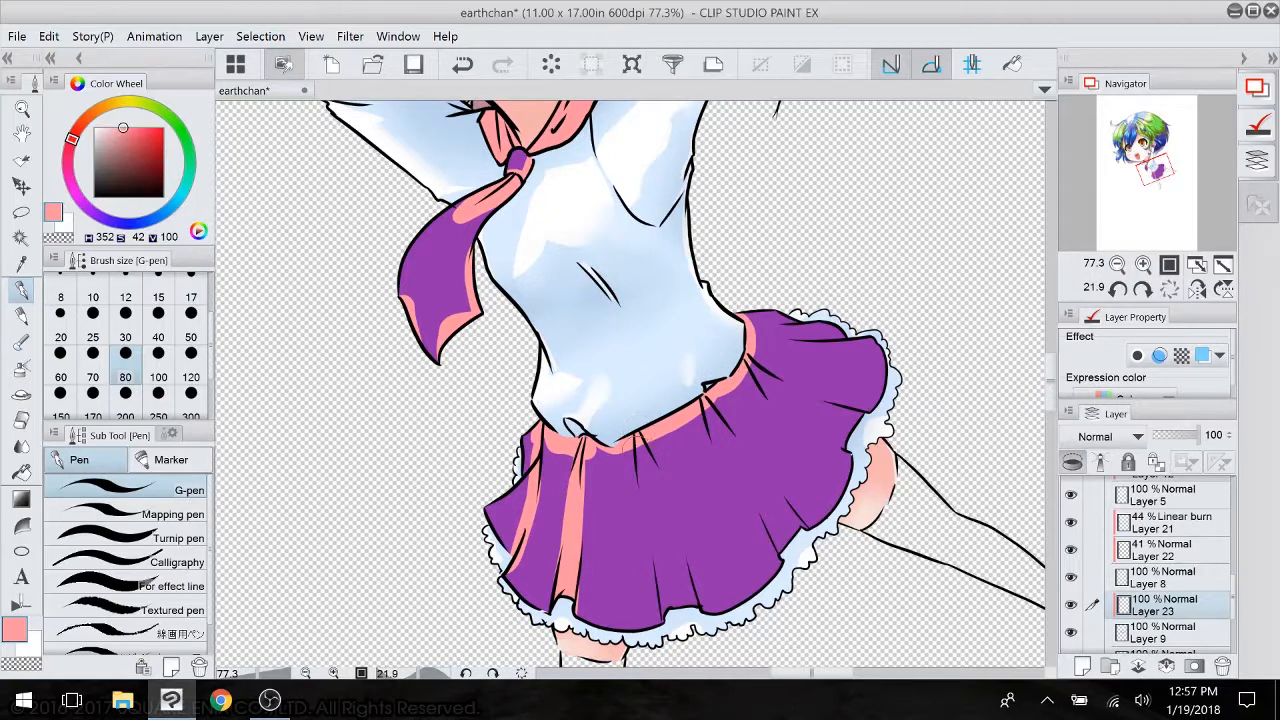
- Paint a wide pink shading band down the skirt's central pleat fold, from the waistline to the frilled hem
mouse_move(630, 440)
mouse_down()
mouse_move(665, 595)
mouse_move(670, 530)
mouse_move(680, 596)
mouse_up()
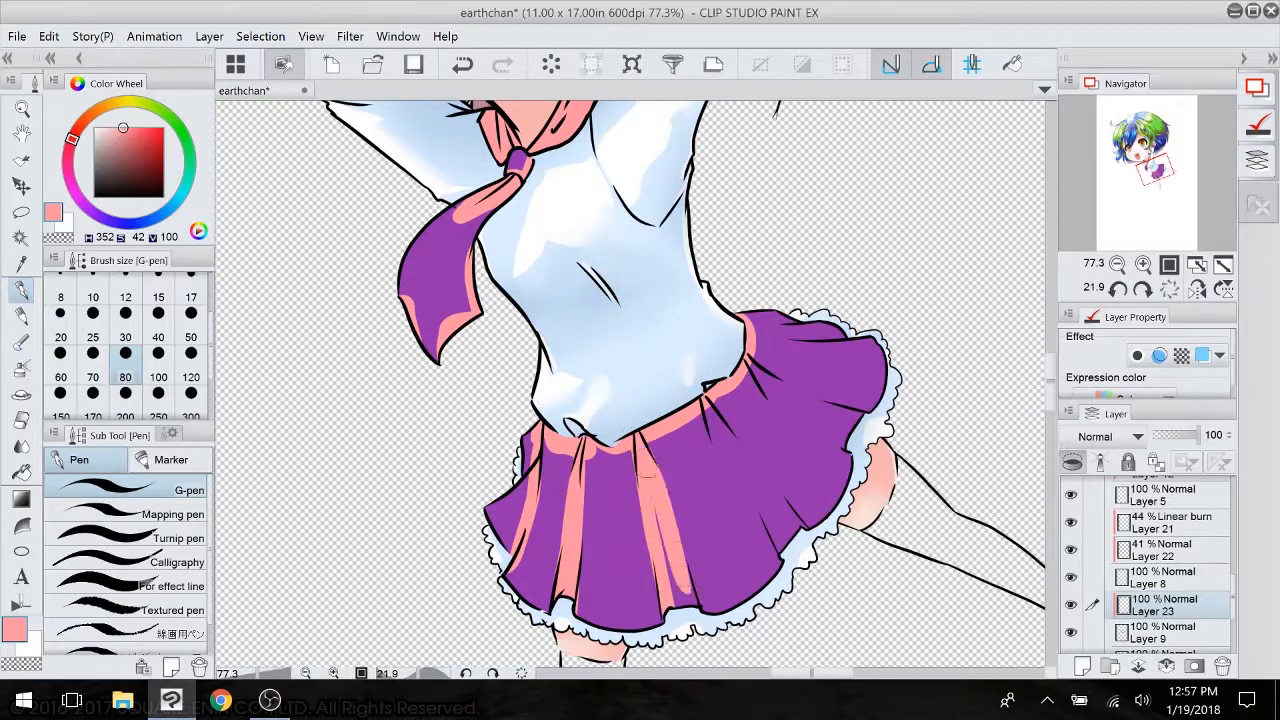
drag(676, 530, 698, 606)
drag(658, 522, 666, 570)
drag(633, 450, 640, 510)
mouse_move(664, 554)
mouse_down()
mouse_move(676, 610)
mouse_move(688, 606)
mouse_up()
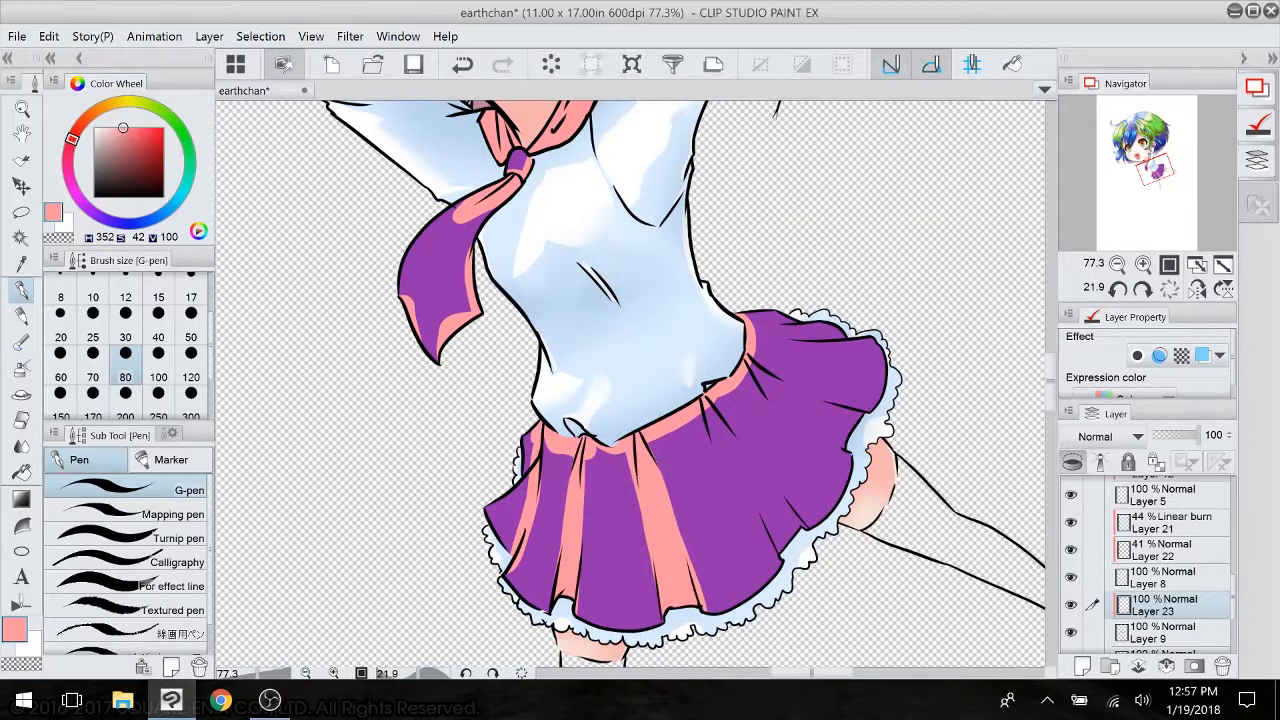
- Paint pink shading down the skirt's remaining right-hand pleat folds and add rounded shadow patches along the waistline
mouse_move(708, 405)
mouse_down()
mouse_move(769, 536)
mouse_move(699, 411)
mouse_move(795, 520)
mouse_up()
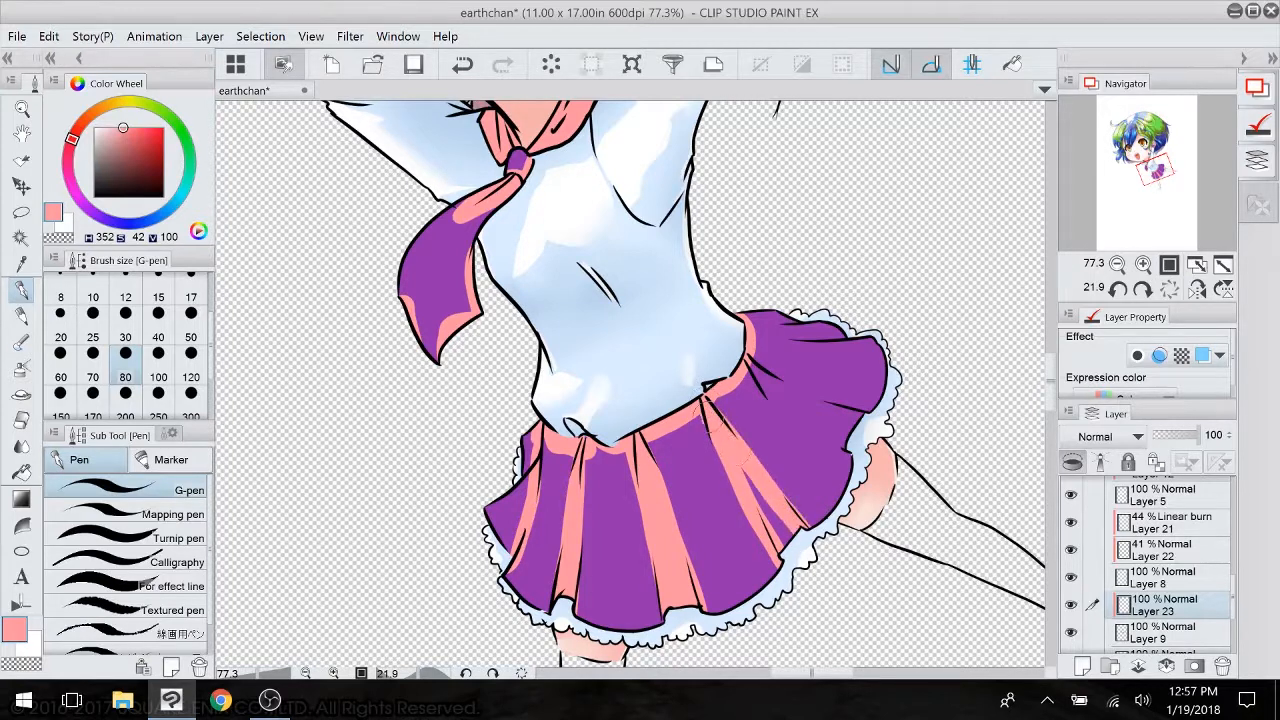
drag(722, 410, 777, 540)
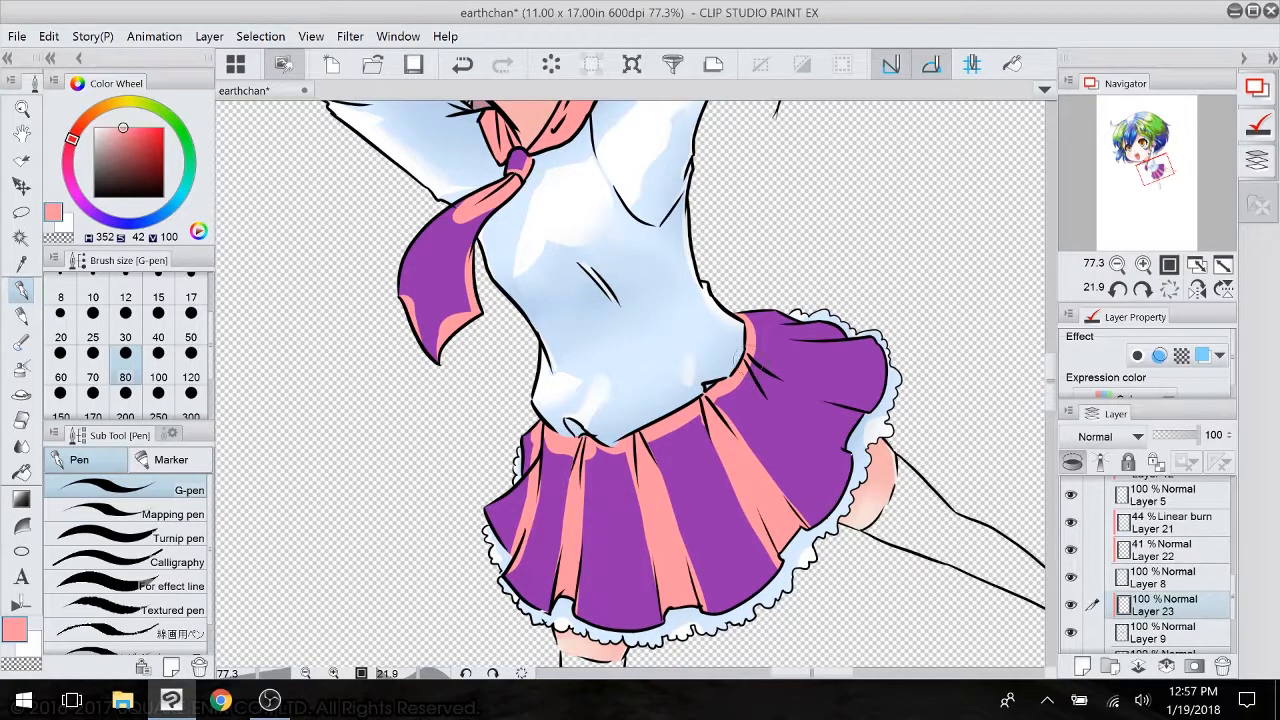
mouse_move(748, 362)
mouse_down()
mouse_move(850, 420)
mouse_move(812, 410)
mouse_up()
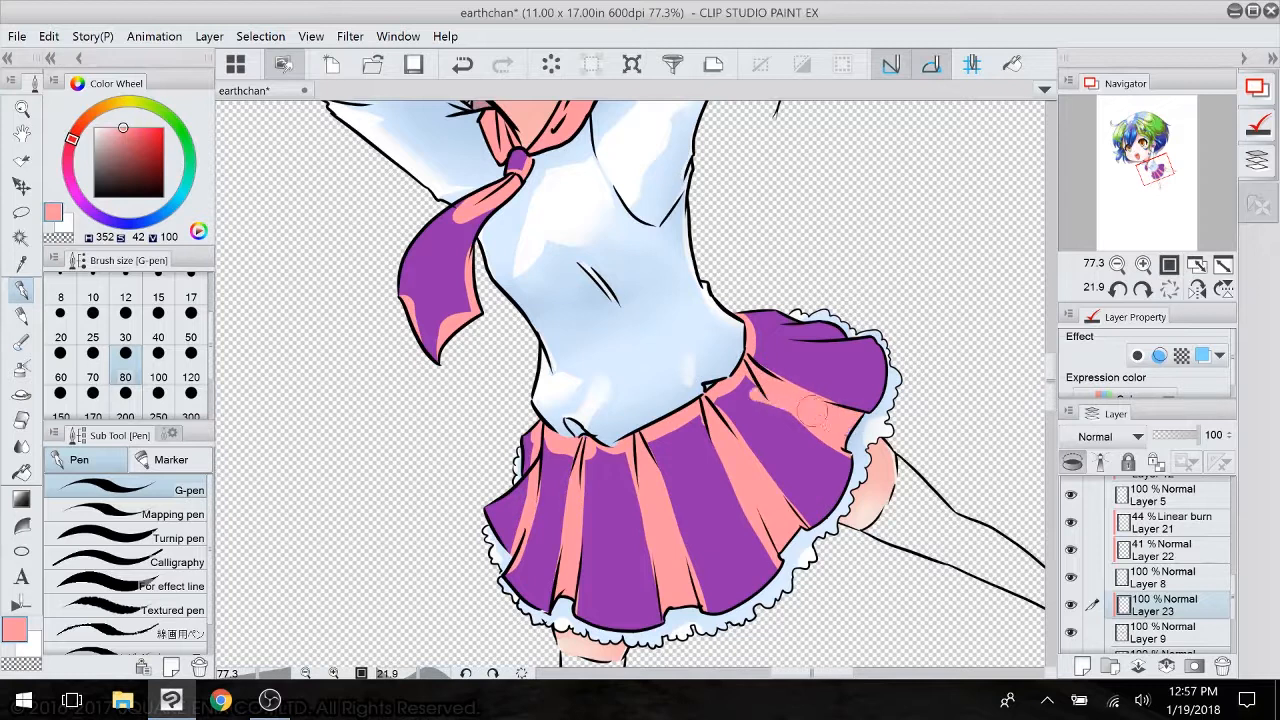
mouse_move(748, 336)
mouse_down()
mouse_move(822, 340)
mouse_move(873, 325)
mouse_up()
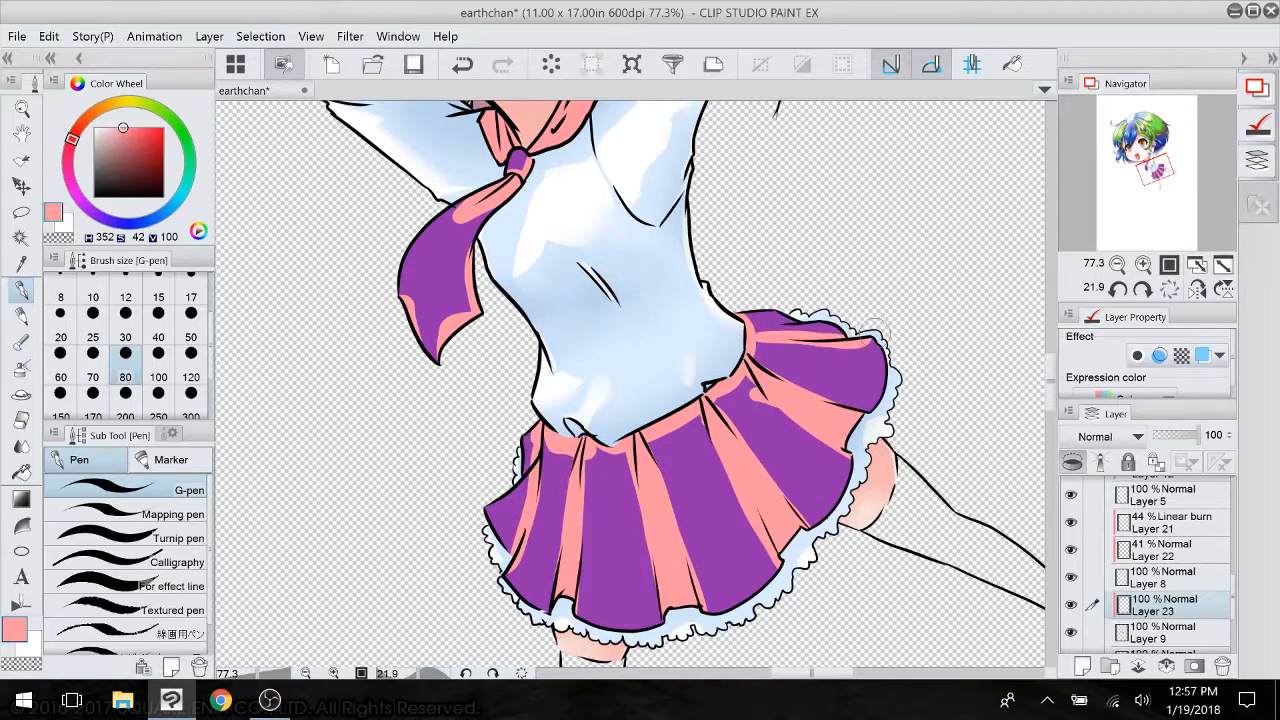
mouse_move(578, 455)
mouse_down()
mouse_move(623, 426)
mouse_move(676, 448)
mouse_move(671, 430)
mouse_move(676, 439)
mouse_move(738, 388)
mouse_up()
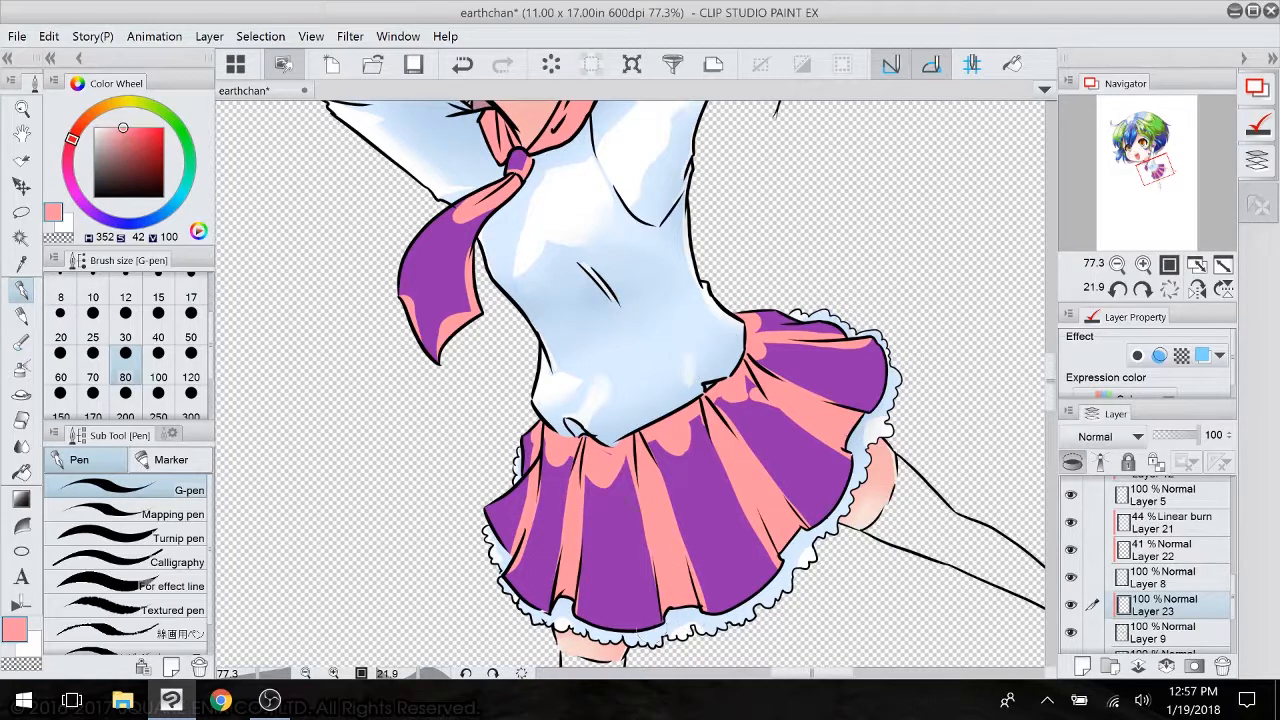
- Soften the edges of the pink shading on the central and right-hand pleats with the Soft eraser at size 50
mouse_move(631, 418)
mouse_down()
mouse_move(619, 382)
mouse_move(534, 436)
mouse_up()
click(22, 420)
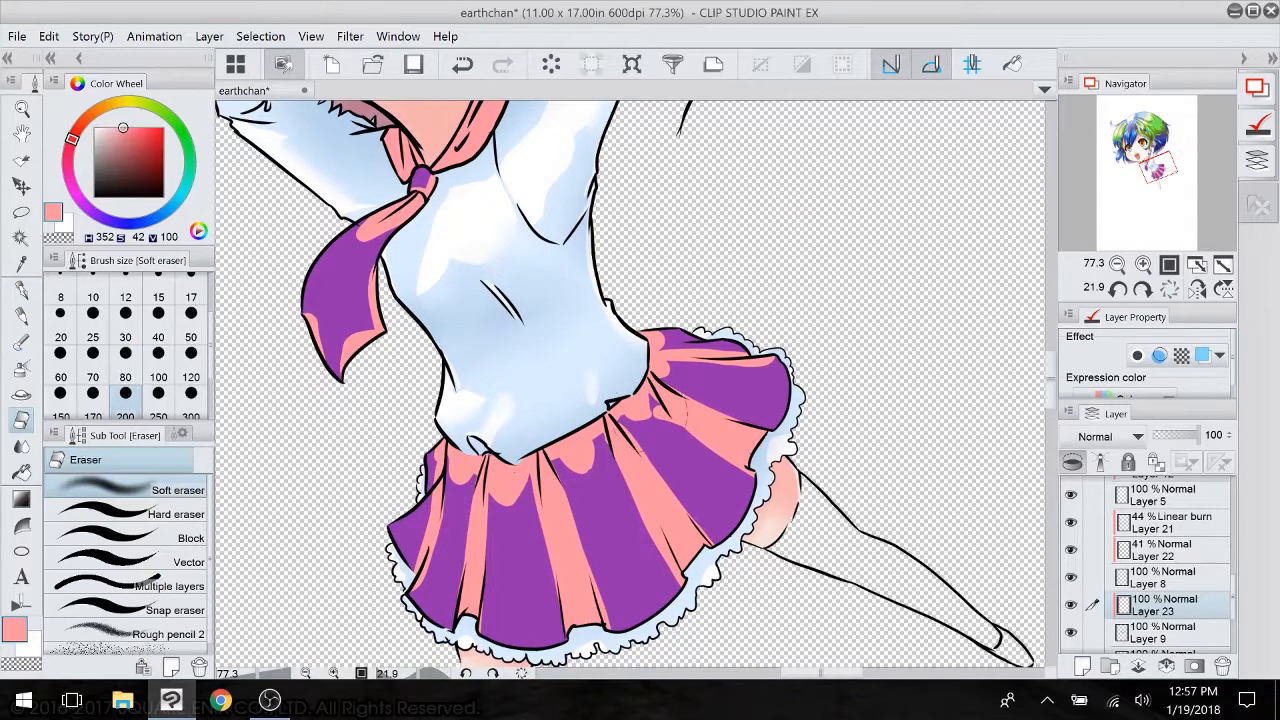
click(191, 335)
drag(657, 406, 690, 431)
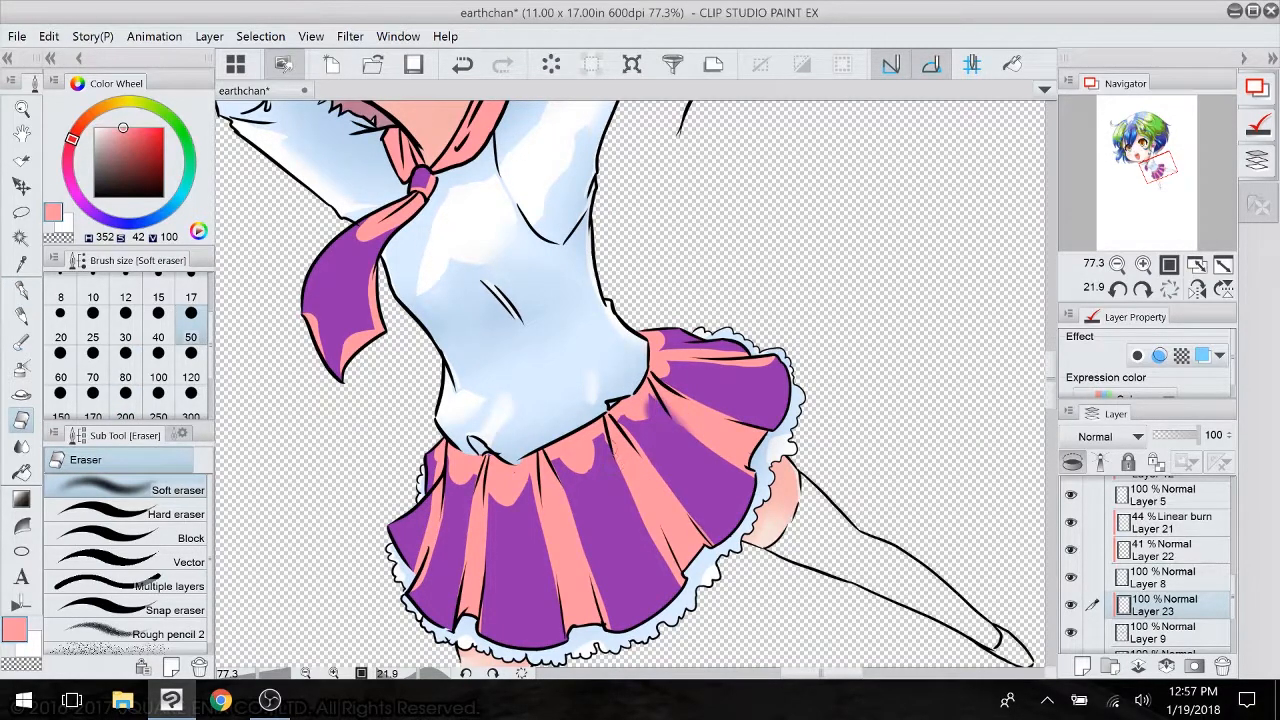
drag(618, 454, 681, 580)
drag(633, 487, 654, 538)
drag(591, 571, 608, 629)
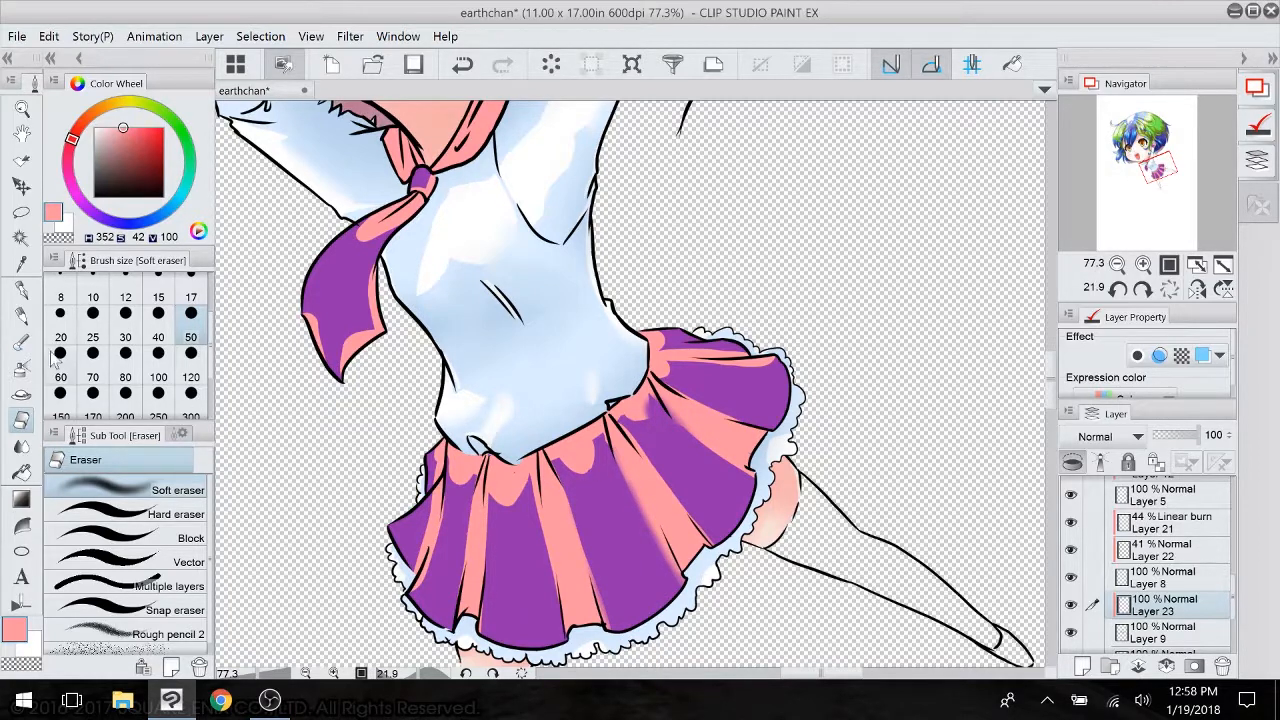
- Blend the pink shadow patches below the skirt's waistline with the Smooth watercolor brush, ending at size 70
click(22, 341)
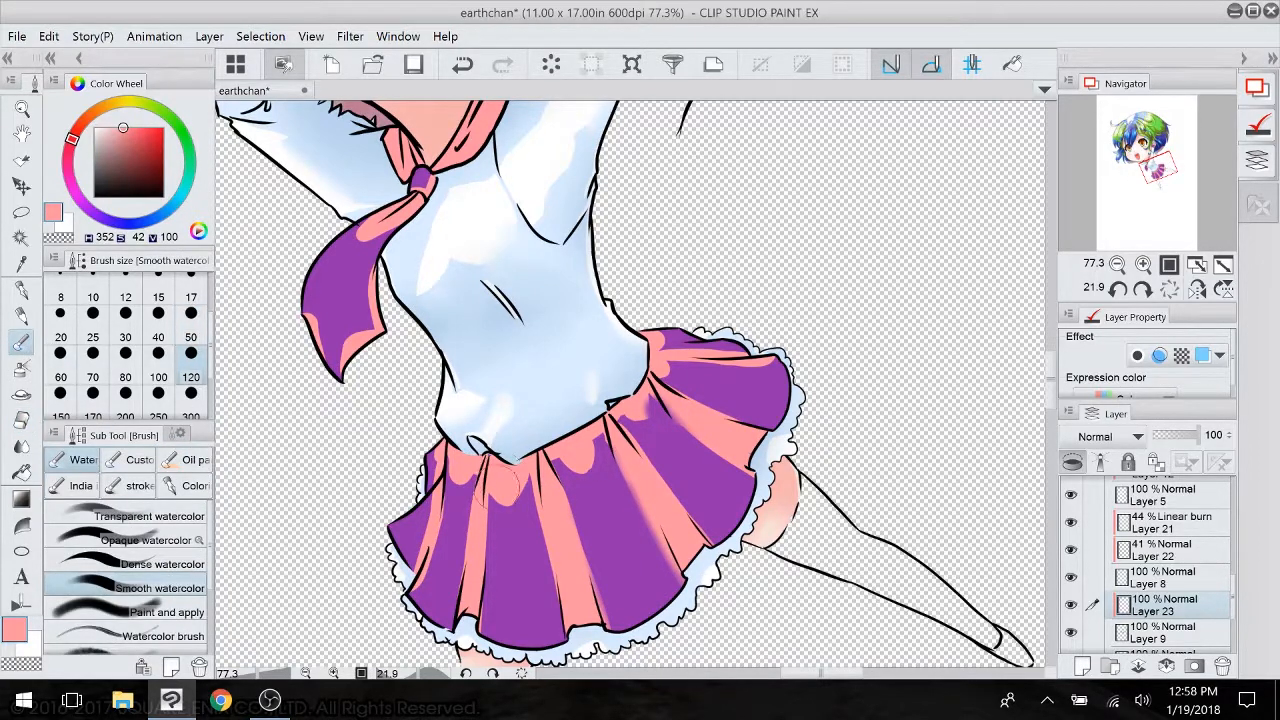
click(191, 337)
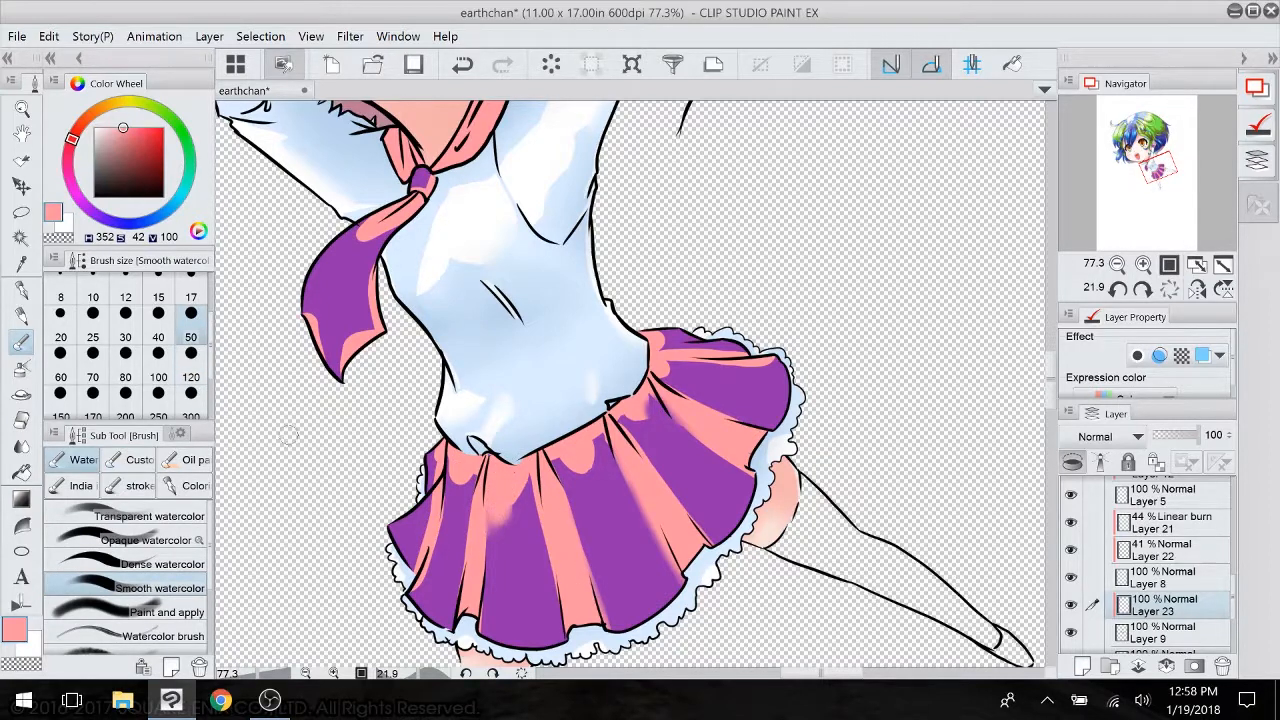
click(92, 370)
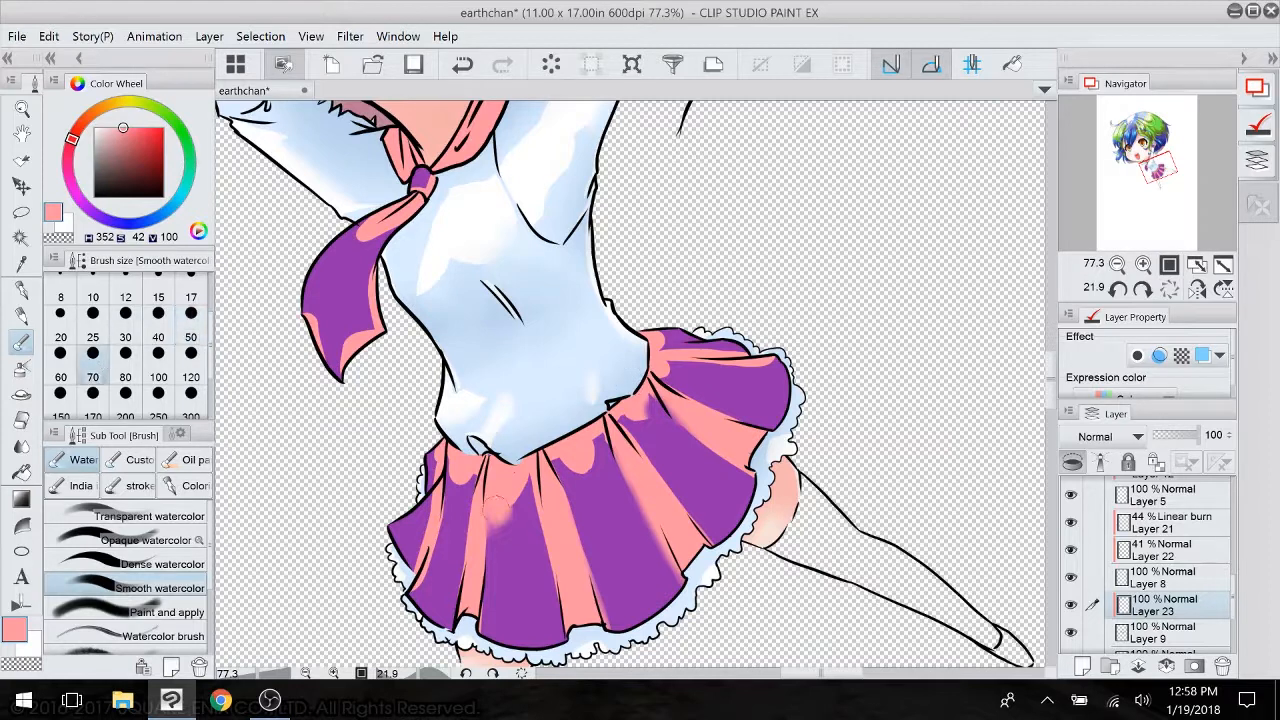
mouse_move(497, 526)
mouse_down()
mouse_move(494, 515)
mouse_move(503, 528)
mouse_up()
mouse_move(540, 445)
mouse_down()
mouse_move(562, 495)
mouse_move(568, 460)
mouse_move(588, 450)
mouse_up()
drag(653, 345, 662, 355)
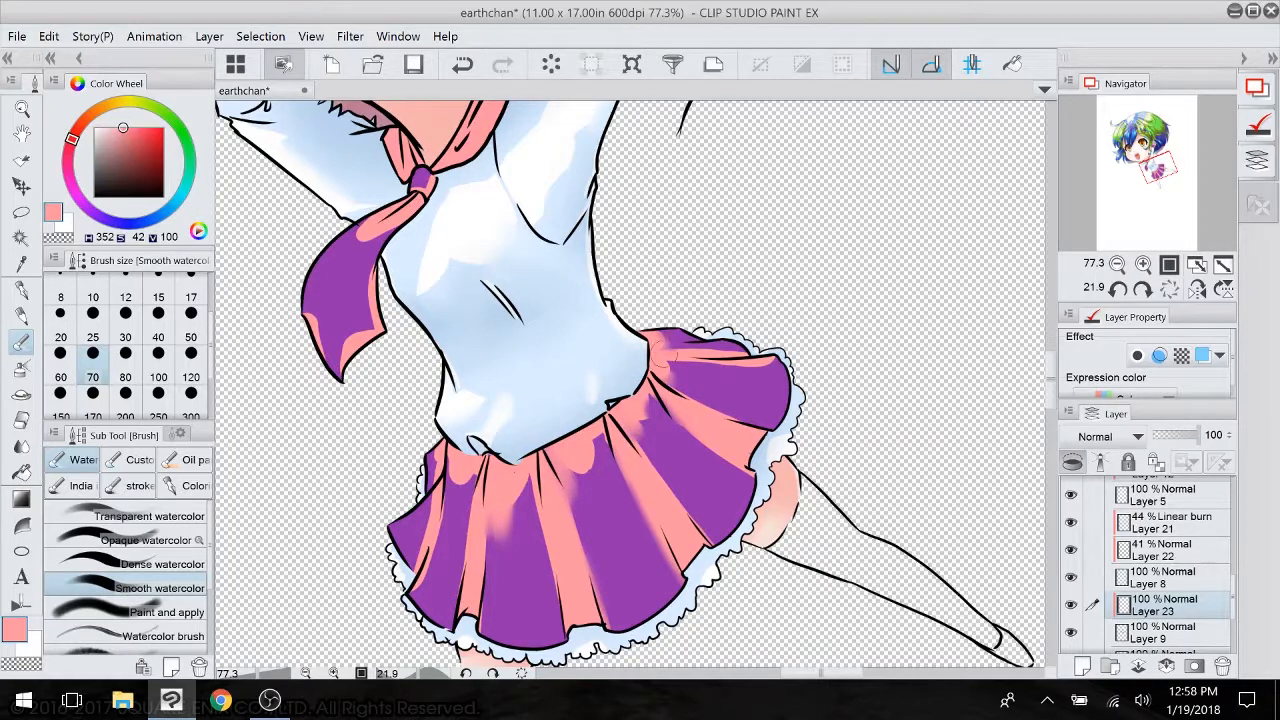
- Brush soft pink shading down the left pleats, beneath the waistline and along the right-hand folds of the skirt
mouse_move(425, 530)
mouse_down()
mouse_move(400, 580)
mouse_move(430, 540)
mouse_move(414, 594)
mouse_up()
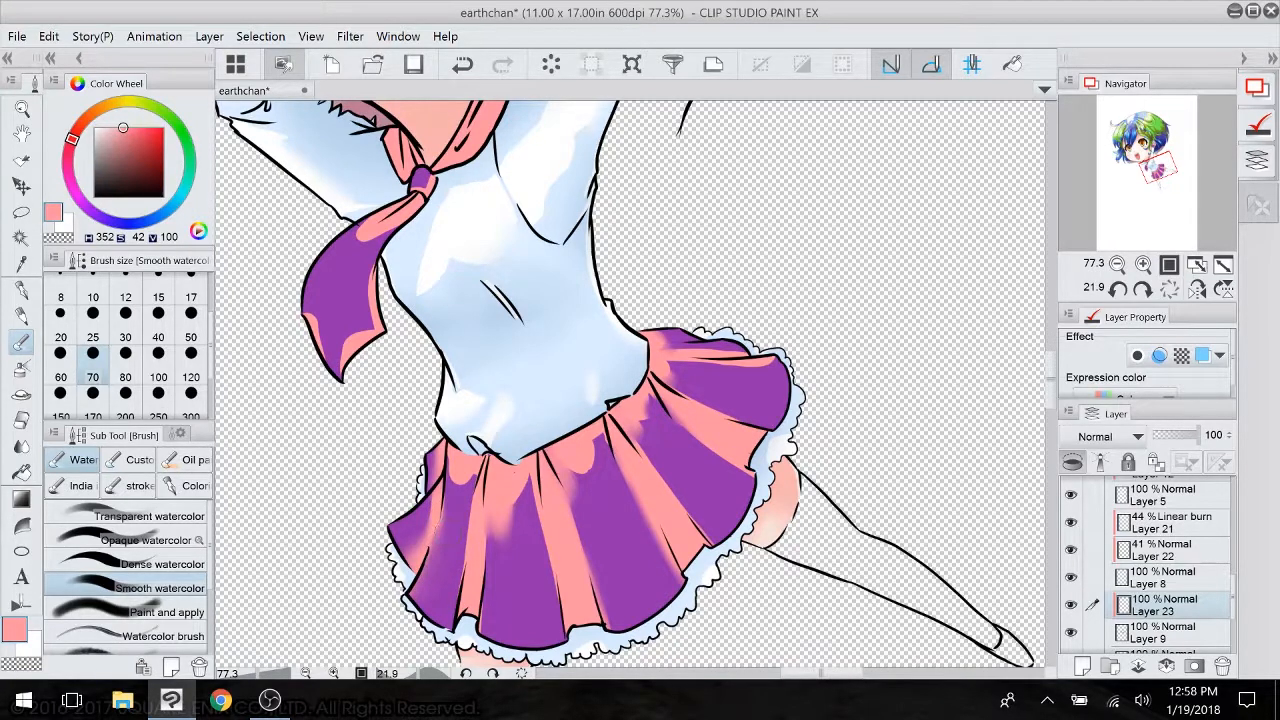
drag(437, 522, 436, 565)
drag(496, 518, 485, 554)
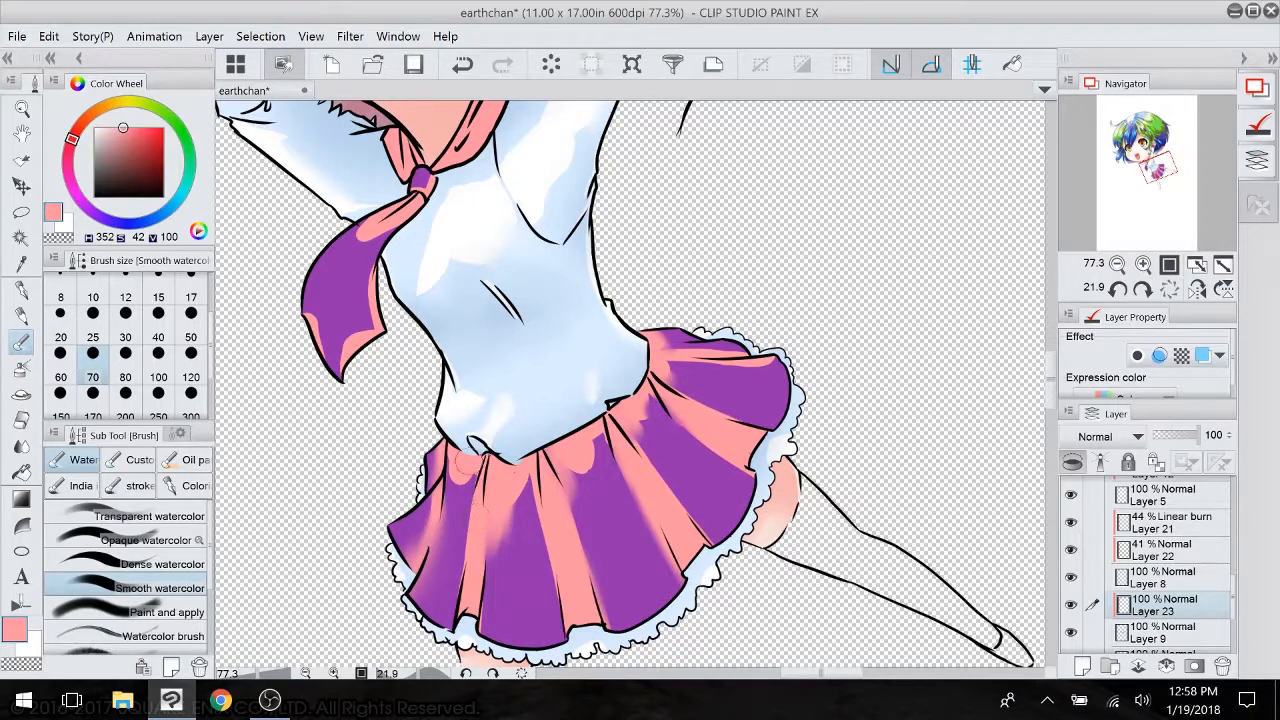
drag(467, 464, 442, 503)
drag(598, 436, 586, 484)
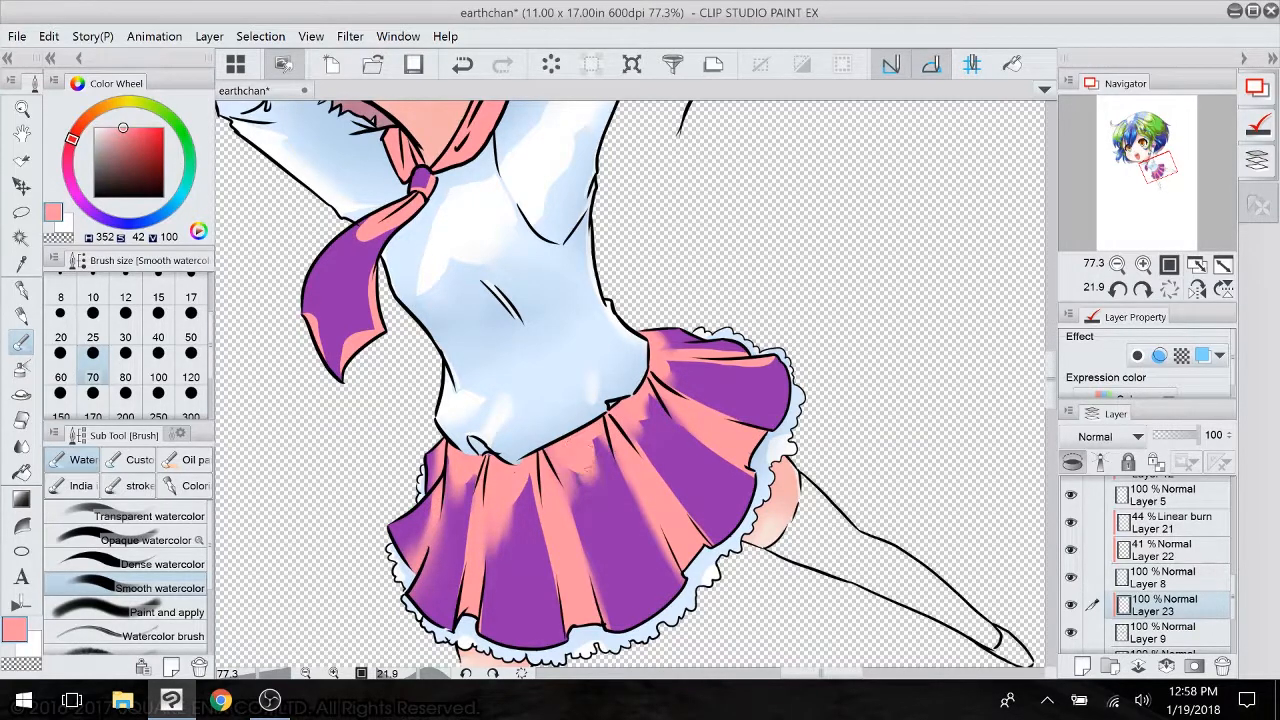
drag(685, 396, 750, 428)
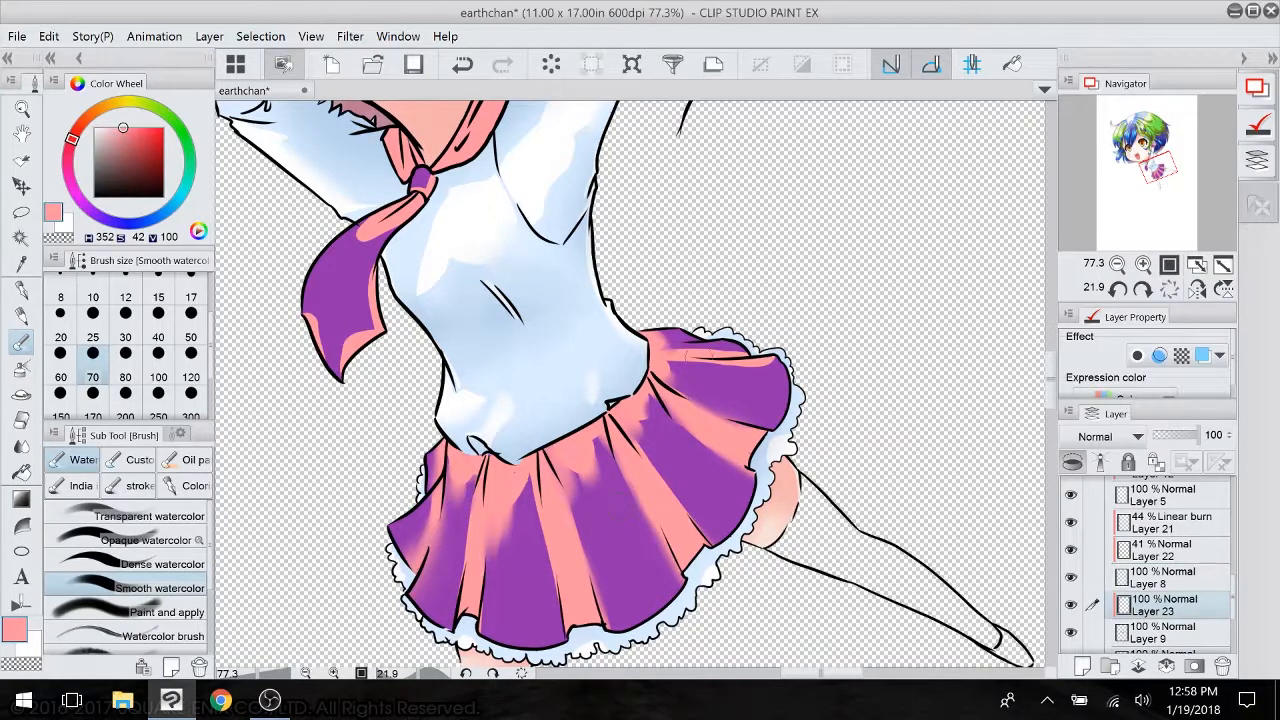
mouse_move(758, 388)
mouse_down()
mouse_move(794, 372)
mouse_move(724, 361)
mouse_up()
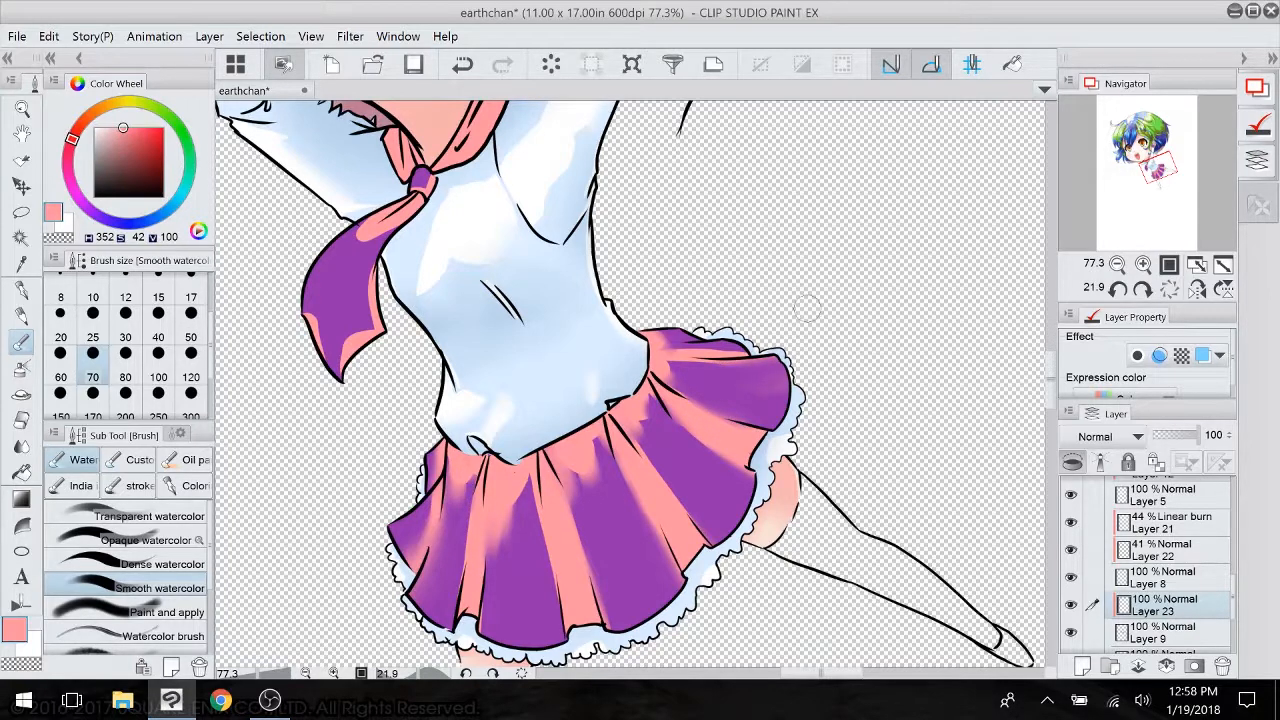
- Fade the edges of the pink shading across the skirt's pleats with the Soft eraser at size 80
click(22, 418)
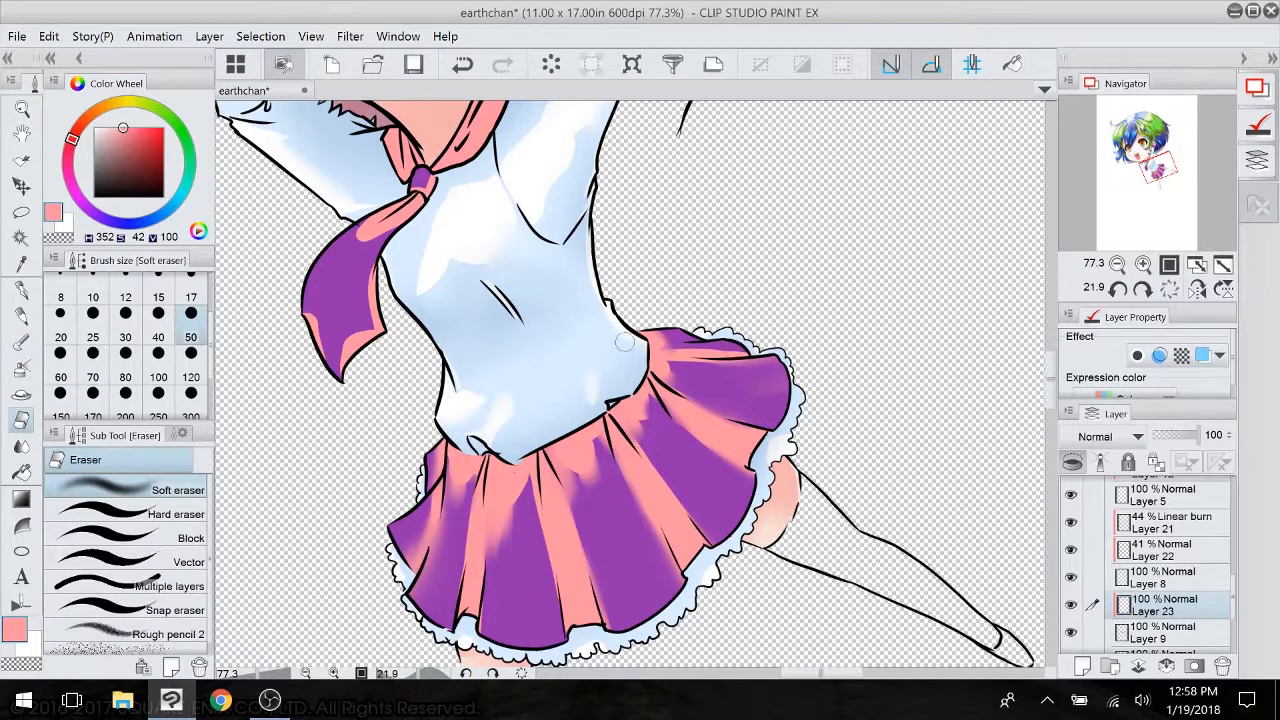
click(125, 380)
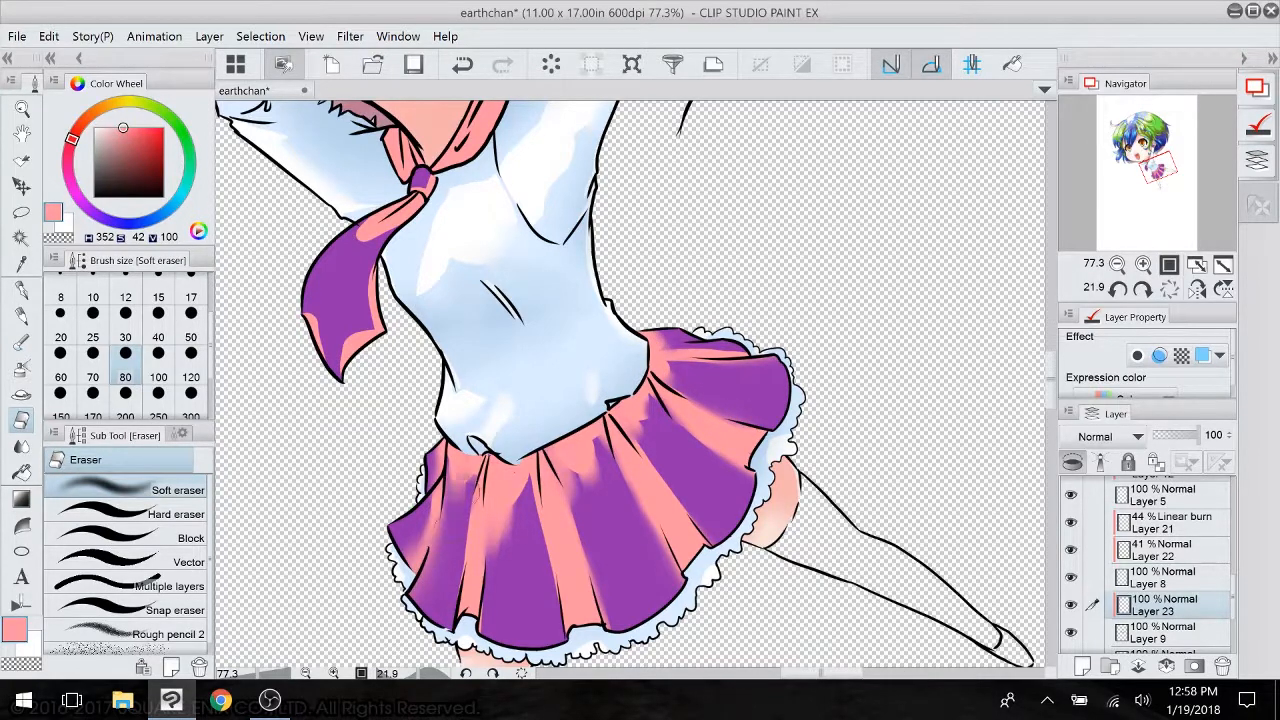
drag(472, 495, 470, 555)
drag(520, 488, 496, 550)
drag(564, 505, 588, 476)
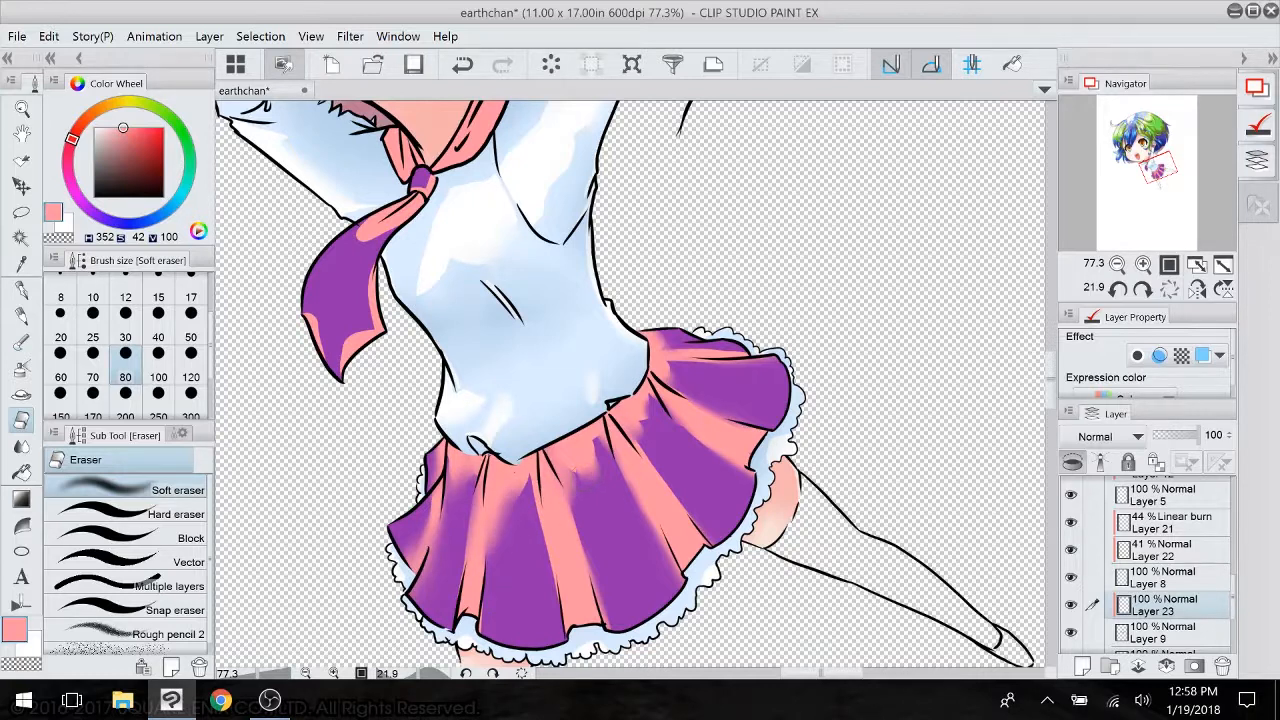
drag(604, 428, 576, 478)
drag(590, 568, 600, 624)
drag(710, 462, 652, 548)
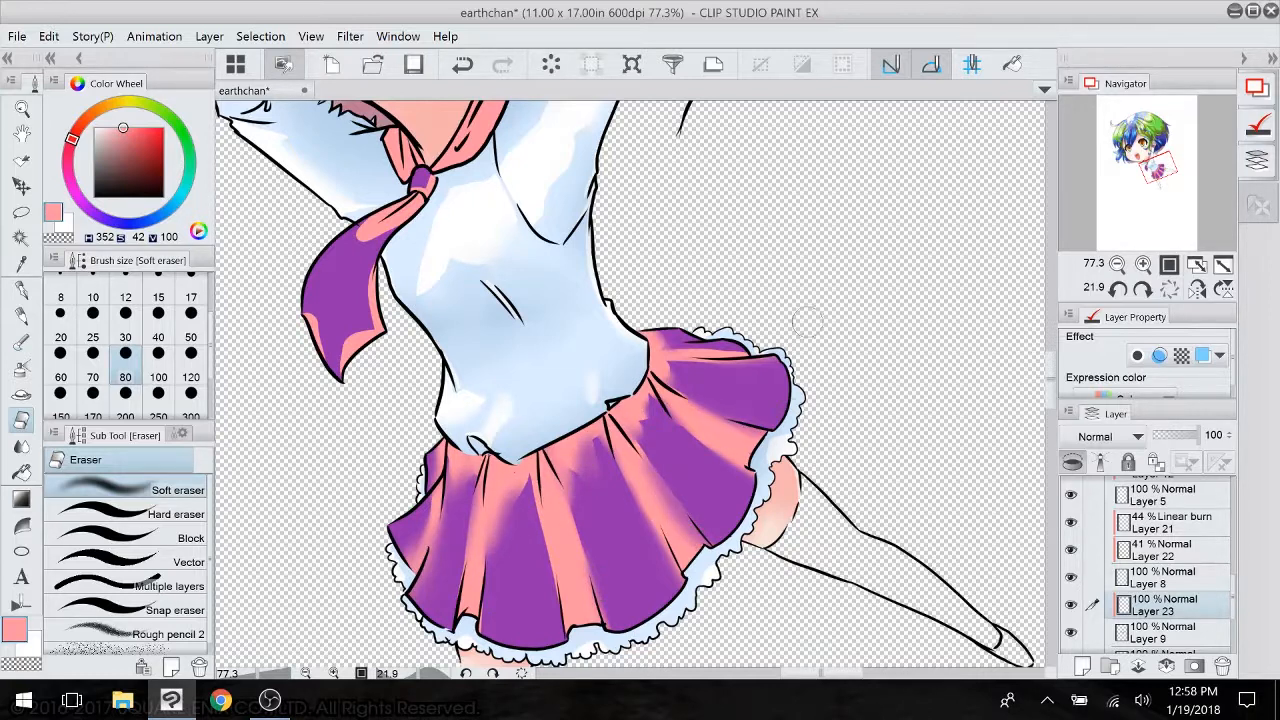
- Blend soft pink shading into the tie's upper part and lower tip with the Smooth watercolor brush at size 70
drag(806, 314, 908, 418)
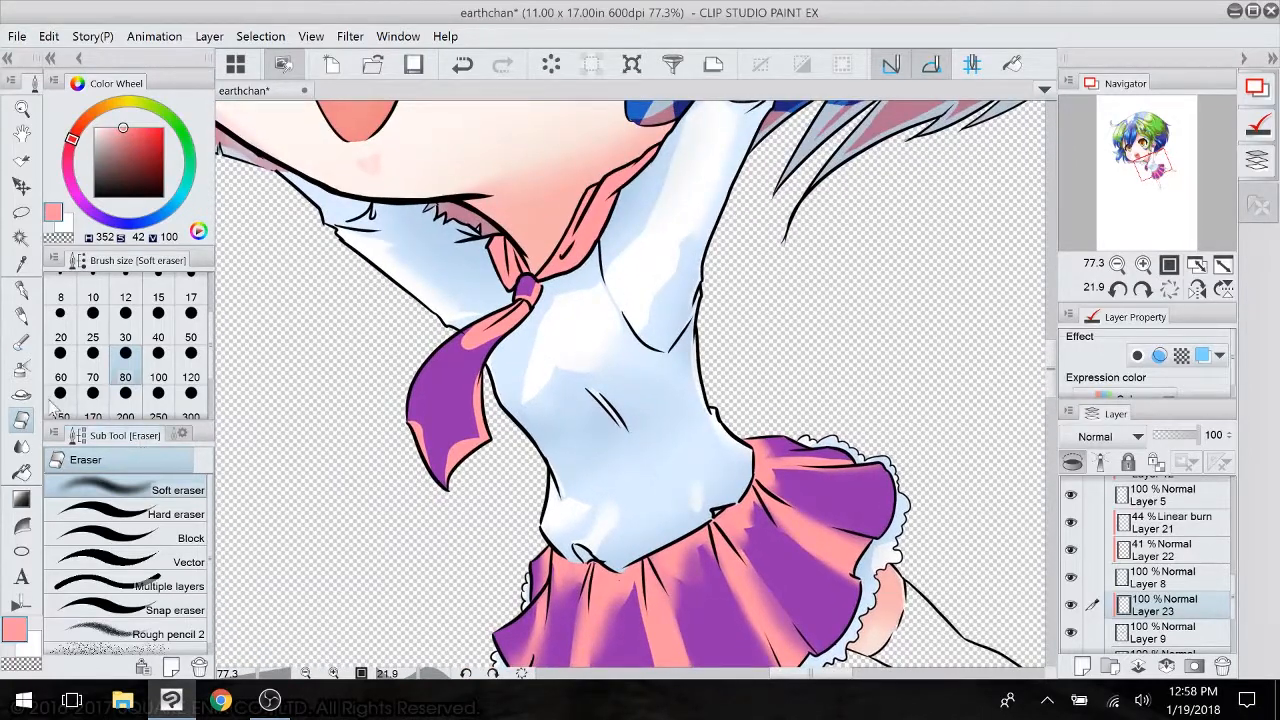
click(21, 342)
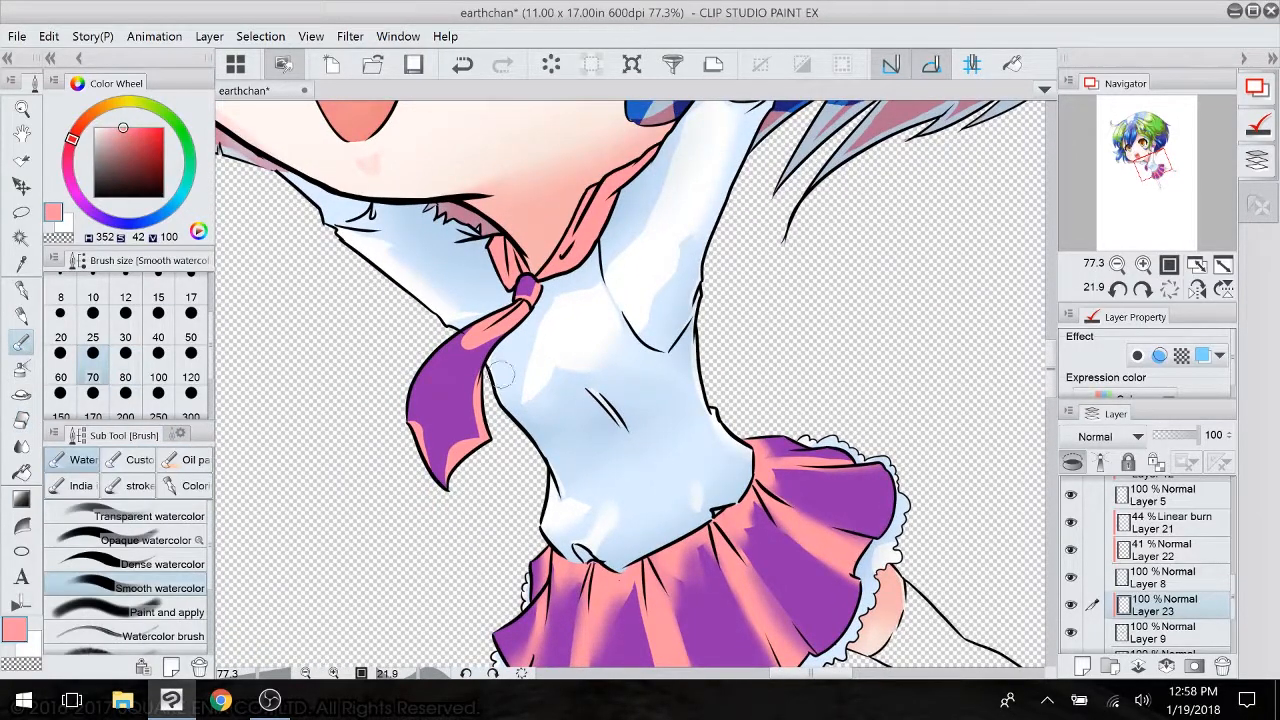
mouse_move(466, 318)
mouse_down()
mouse_move(484, 346)
mouse_move(478, 326)
mouse_up()
mouse_move(450, 466)
mouse_down()
mouse_move(473, 440)
mouse_move(420, 440)
mouse_up()
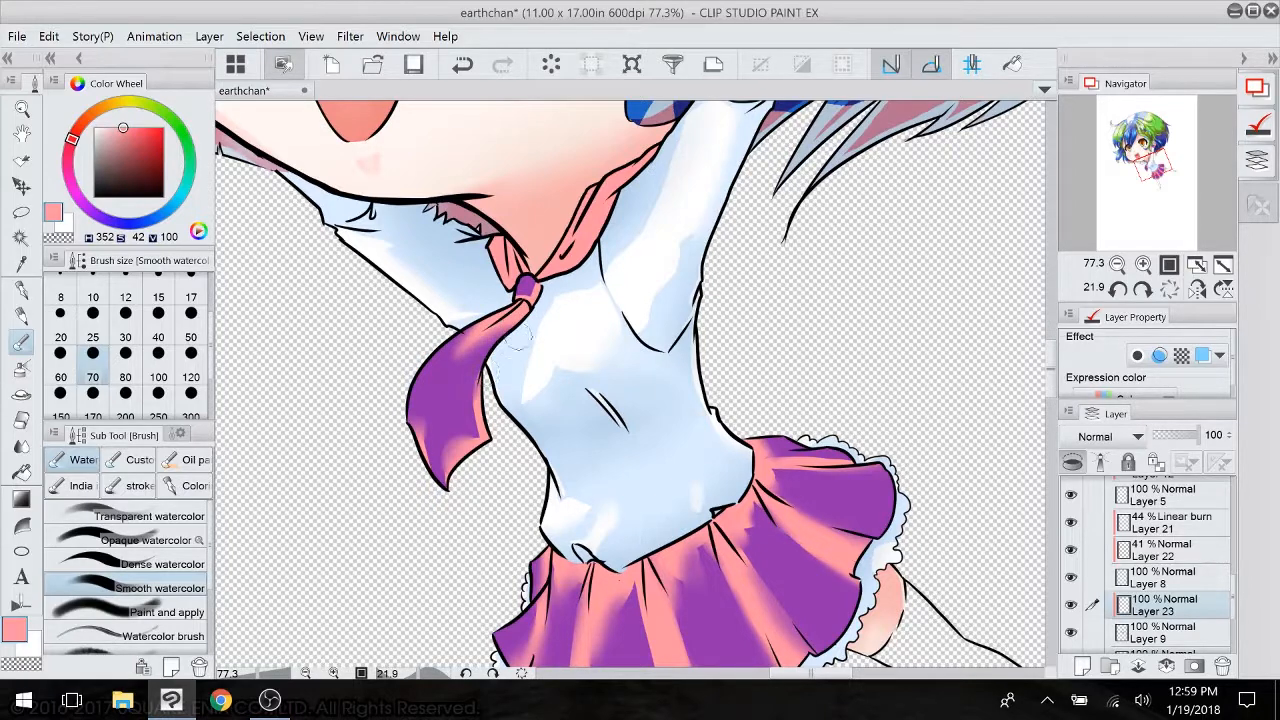
- Undo the last brush stroke and brush soft pink shading onto the skirt pleat beside the shirt's right hem
drag(527, 315, 482, 165)
scroll(776, 450, down, 2)
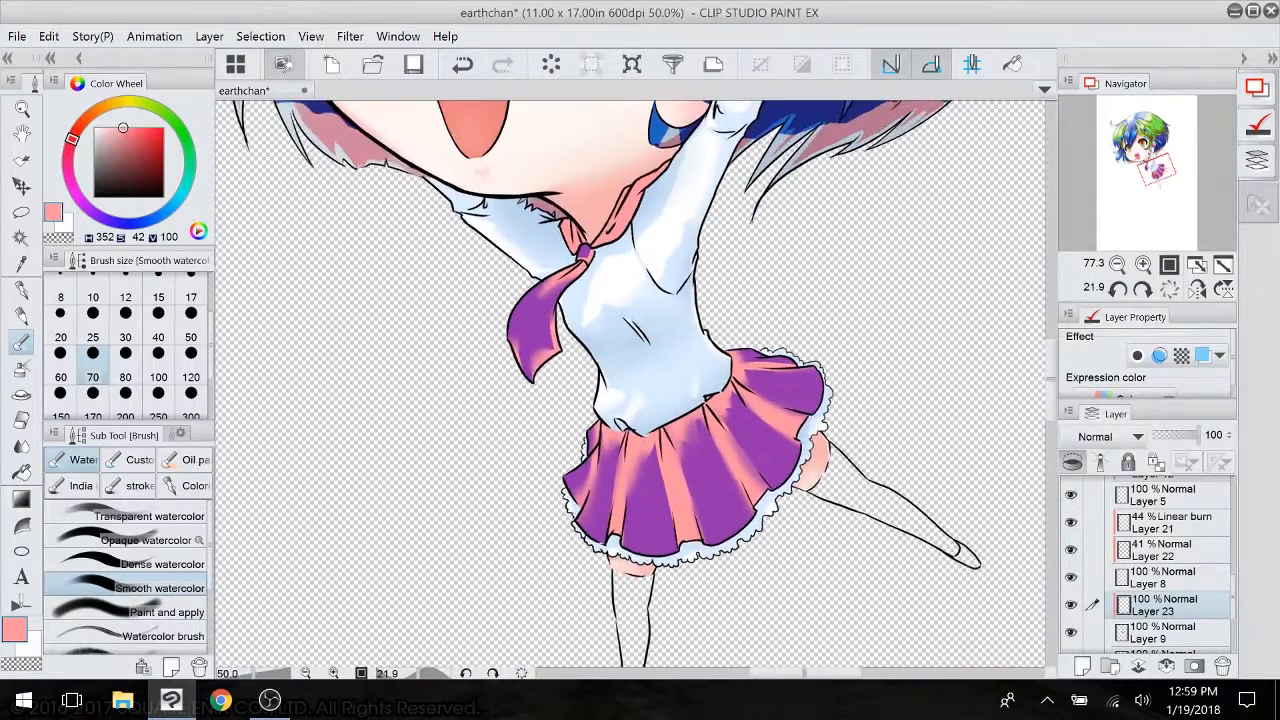
drag(776, 450, 781, 512)
key(ctrl+z)
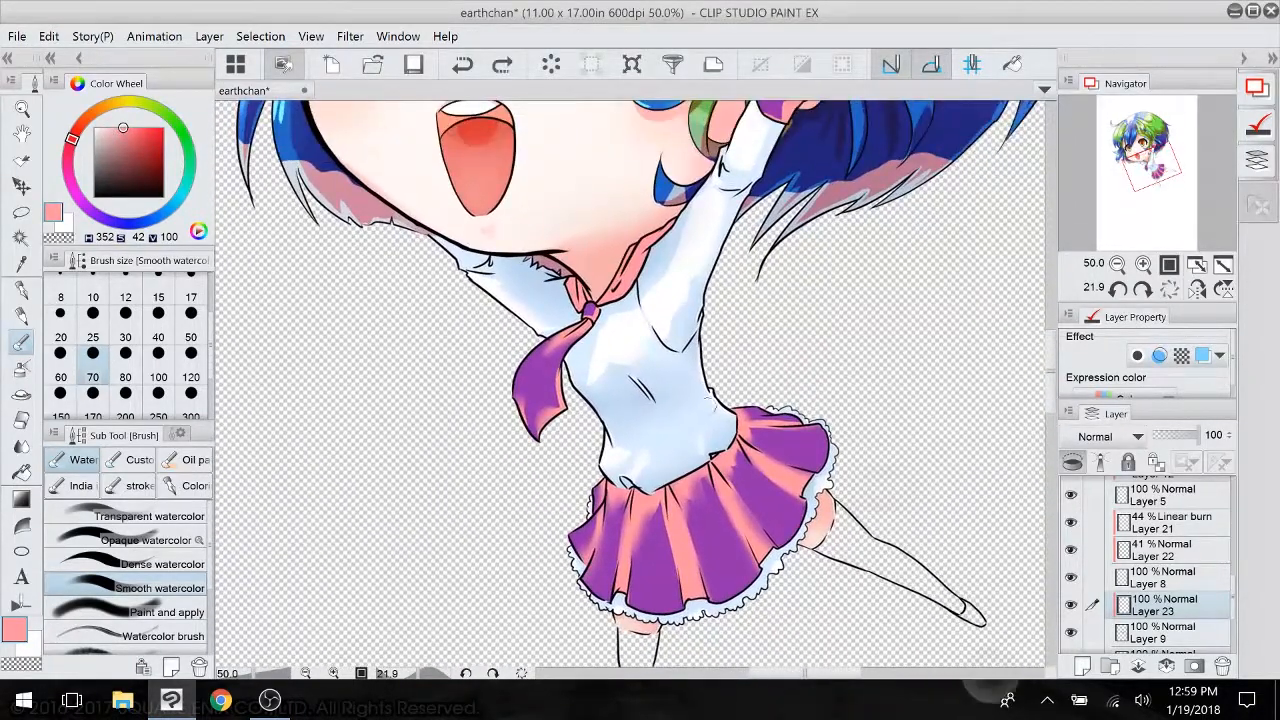
drag(741, 440, 731, 467)
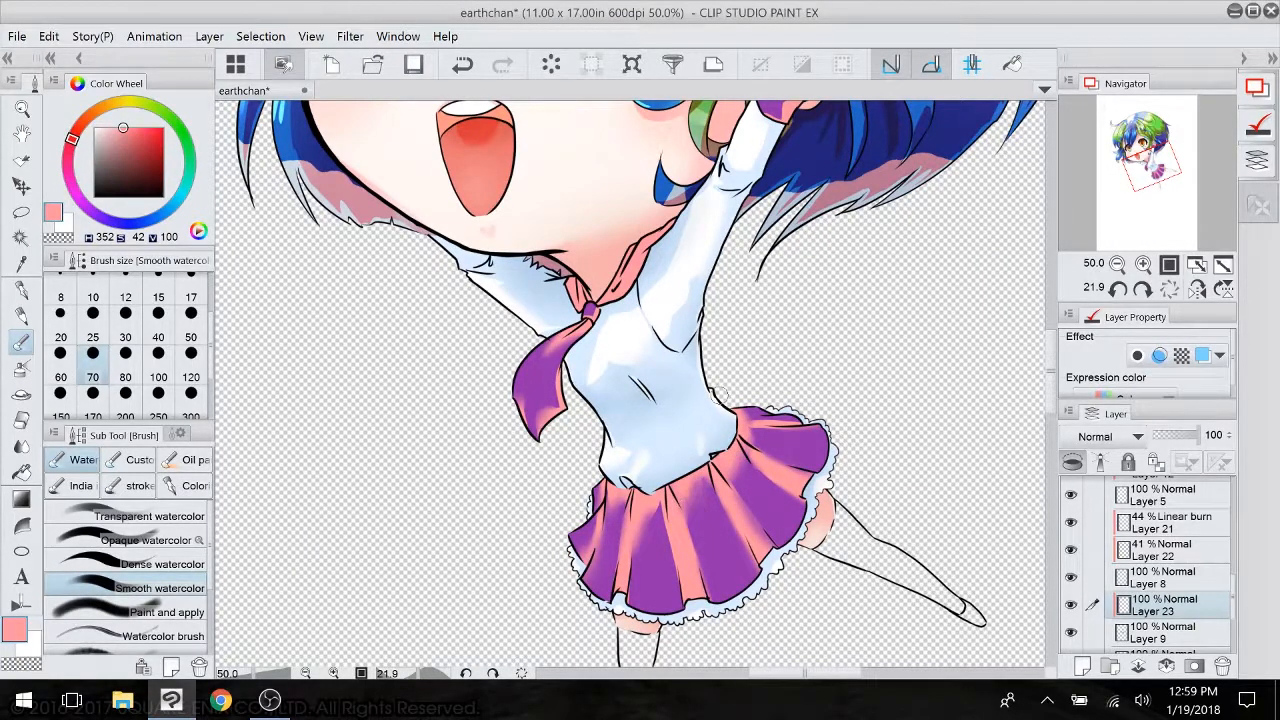
- Set the blending mode of Layer 23 to Linear burn
scroll(636, 390, down, 5)
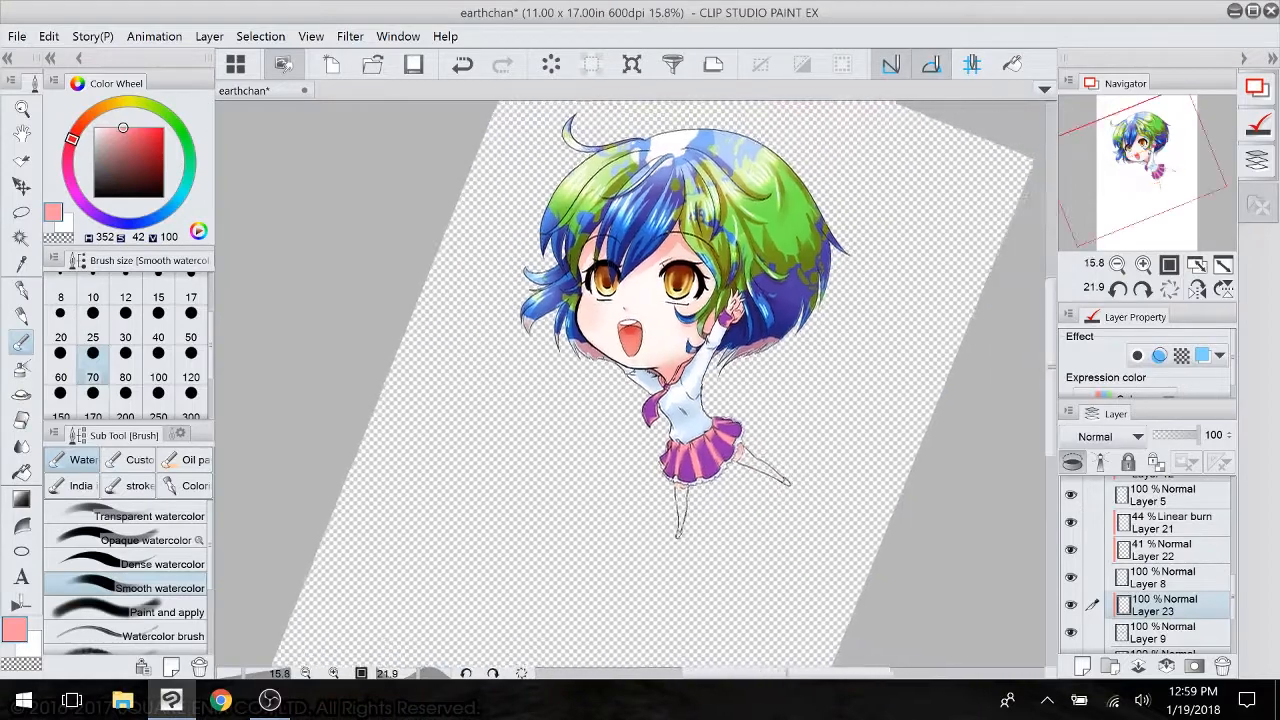
scroll(705, 445, up, 4)
drag(705, 445, 656, 660)
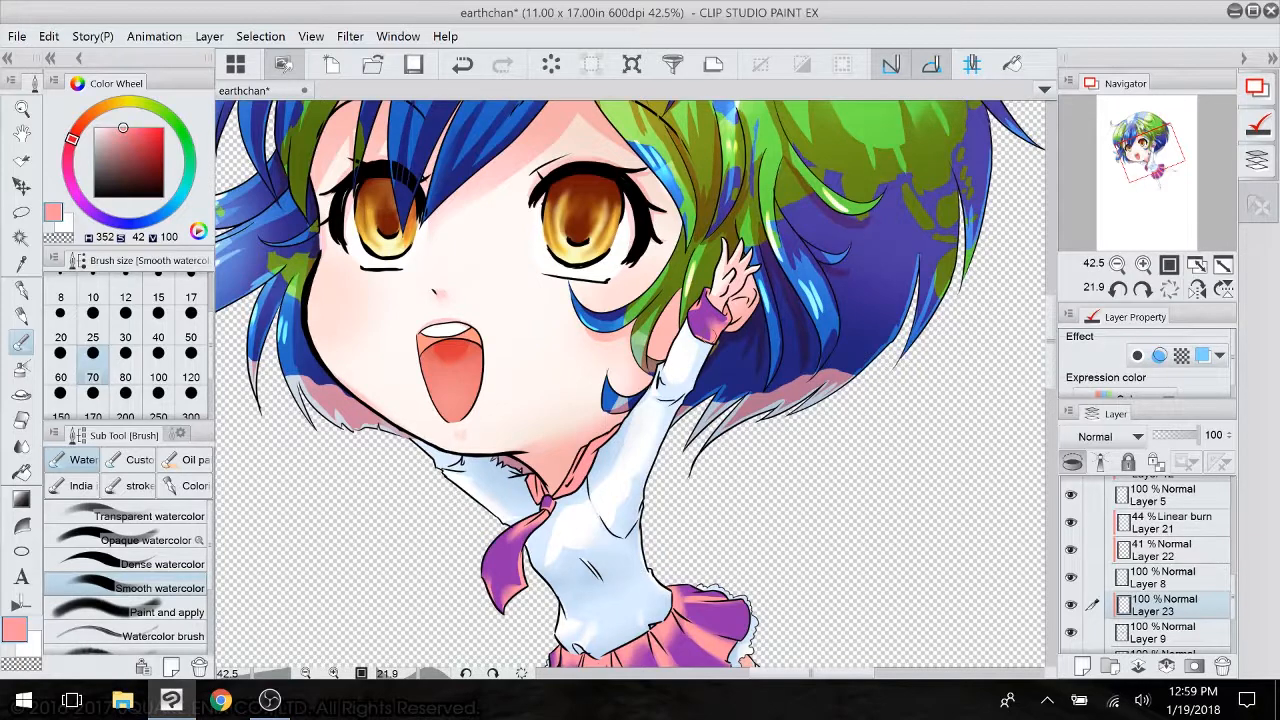
click(1137, 434)
click(1109, 90)
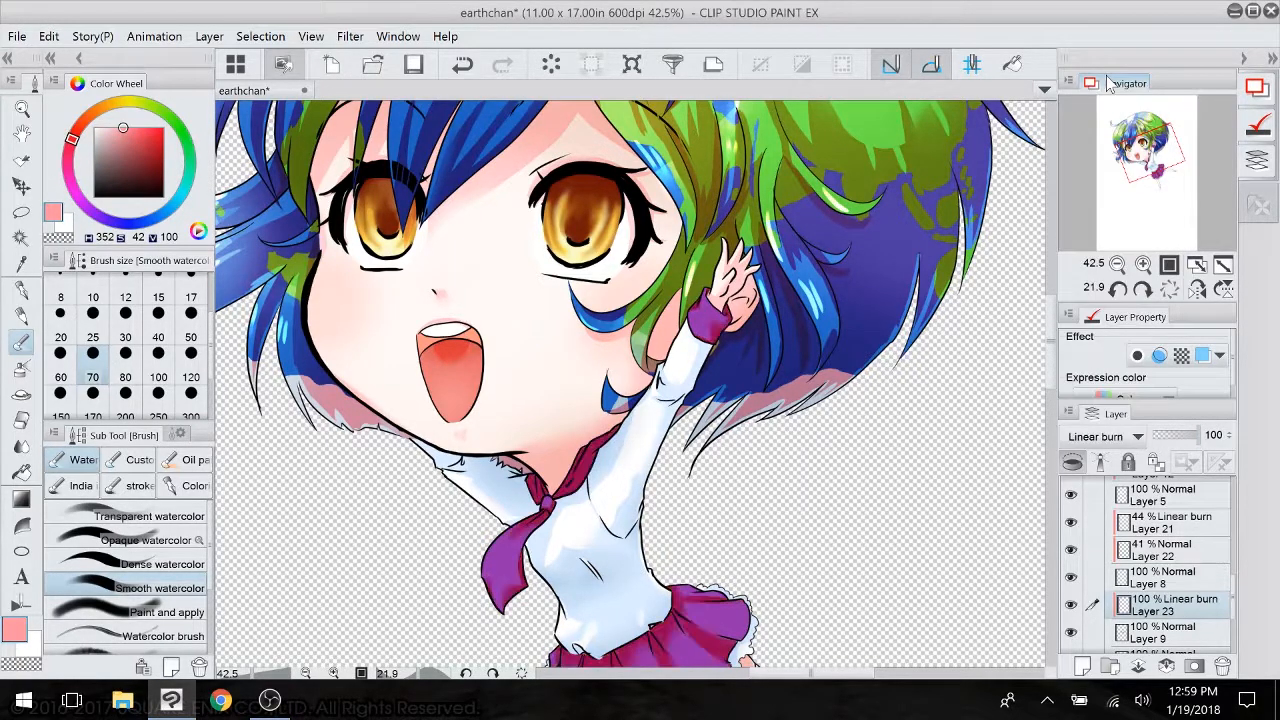
- Set the drawing colour to blue (H 230, S 70, V 89) and recolour the shading on Layer 23 with it
drag(650, 480, 660, 339)
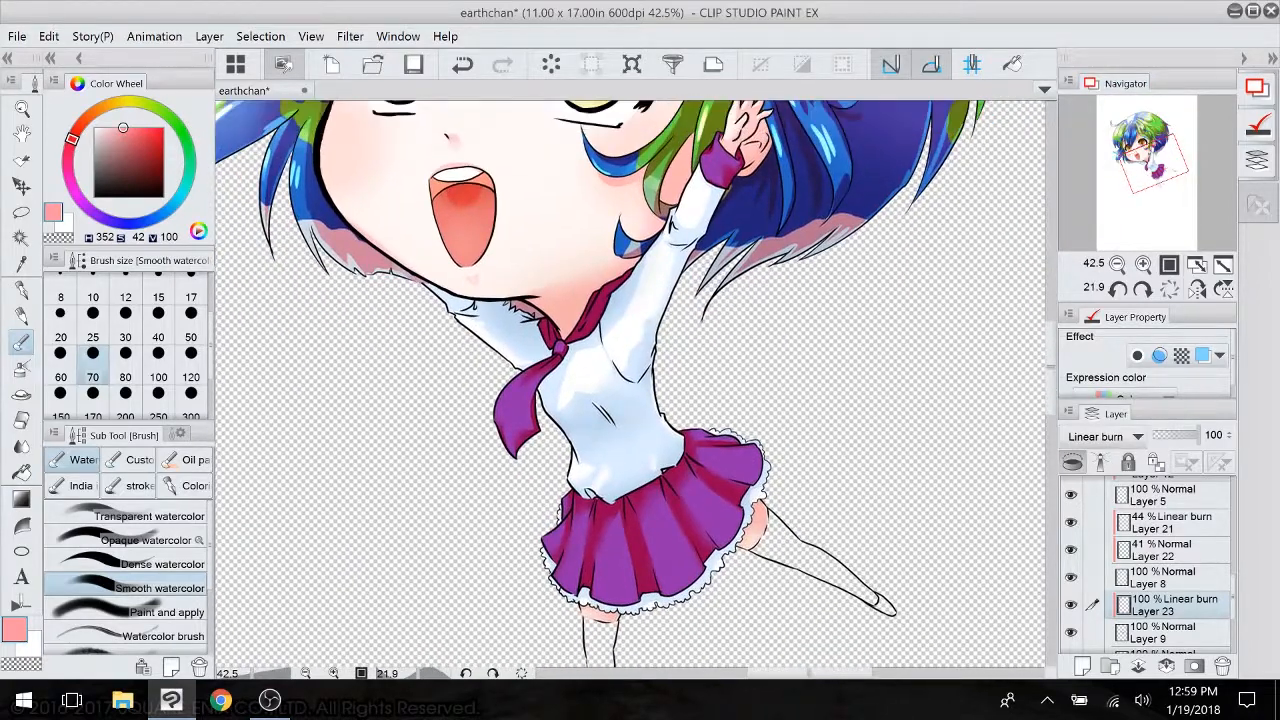
click(139, 222)
click(134, 131)
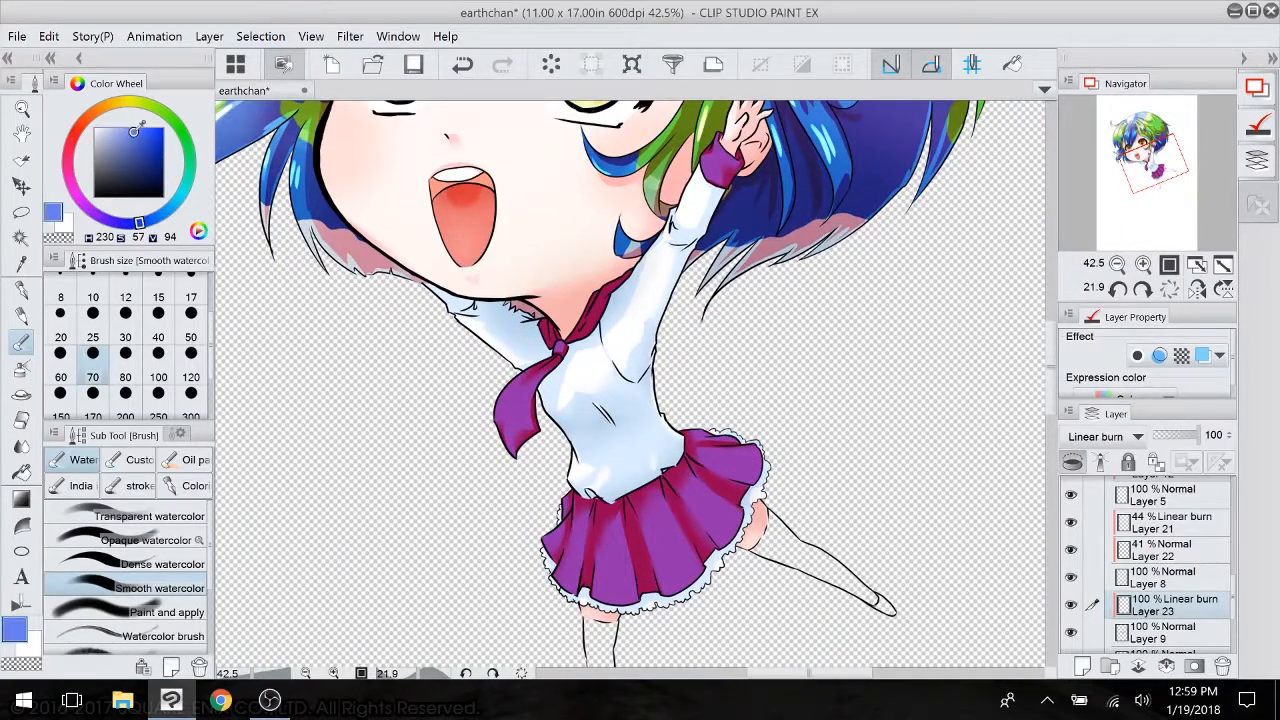
drag(134, 131, 142, 135)
click(48, 38)
click(187, 249)
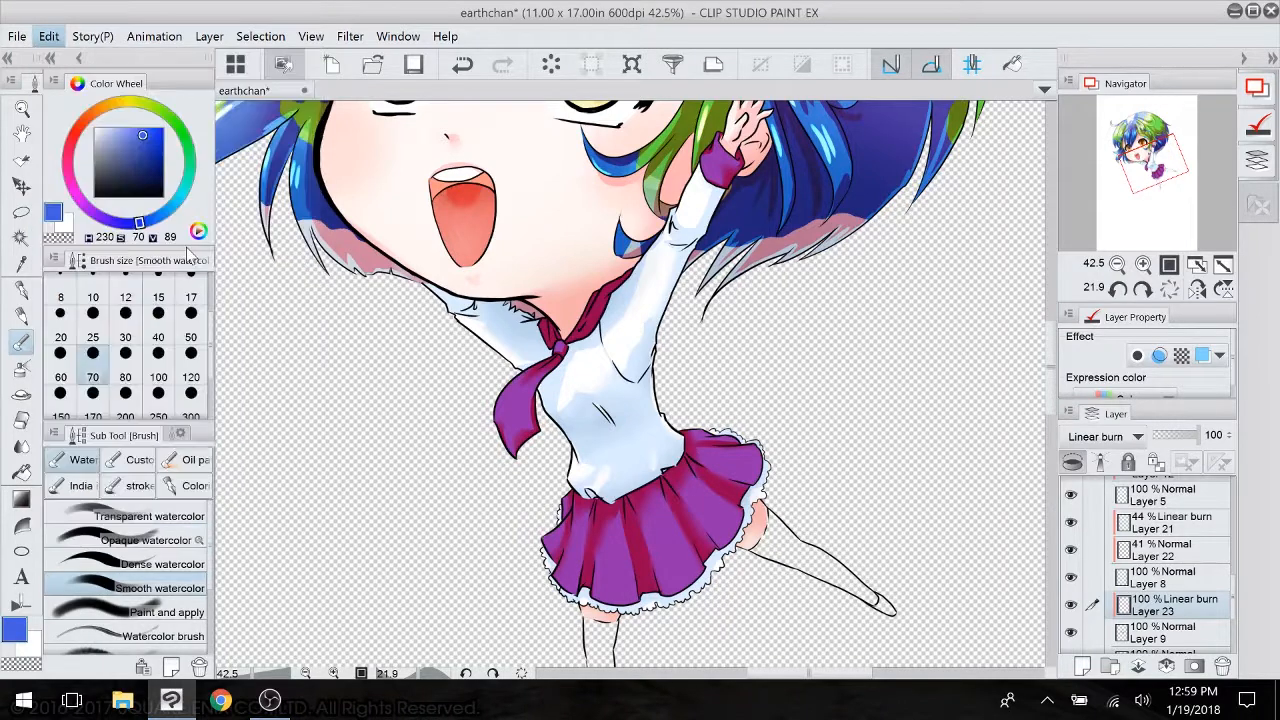
- Hide Layer 23, make Layer 9 the active layer and reset the canvas rotation to 0
click(1071, 604)
scroll(567, 309, down, 4)
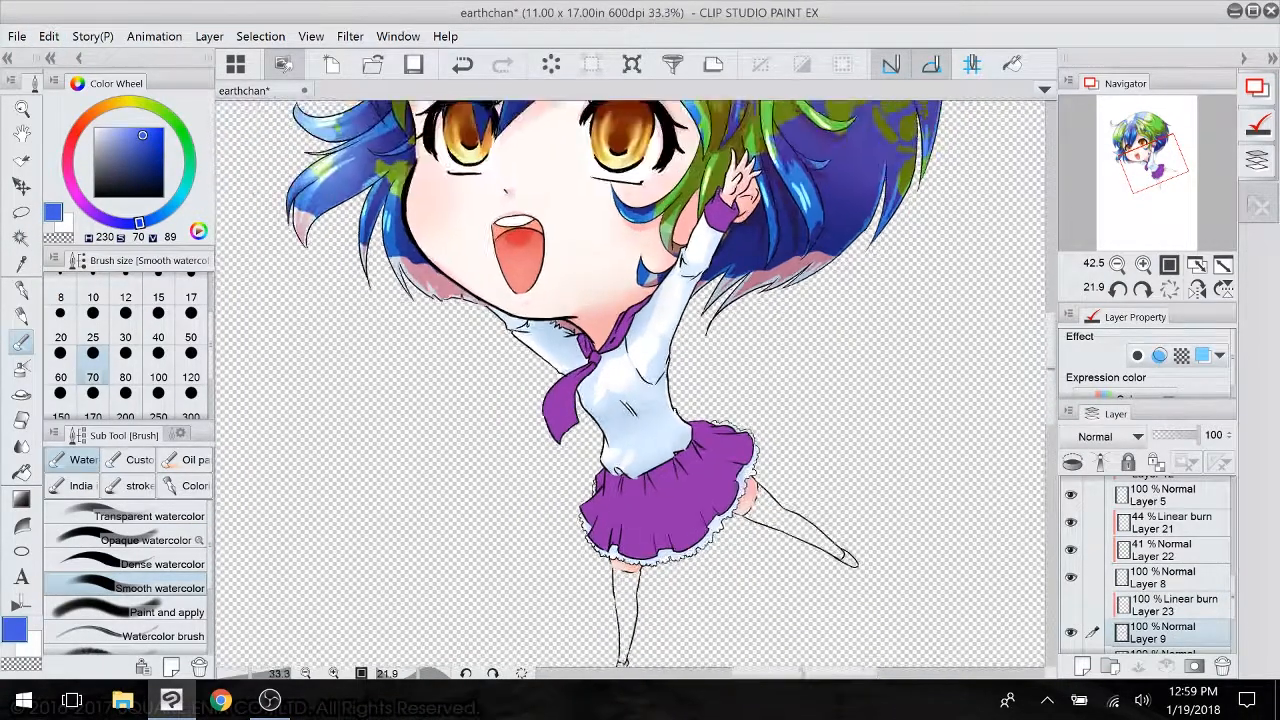
key(ctrl+@)
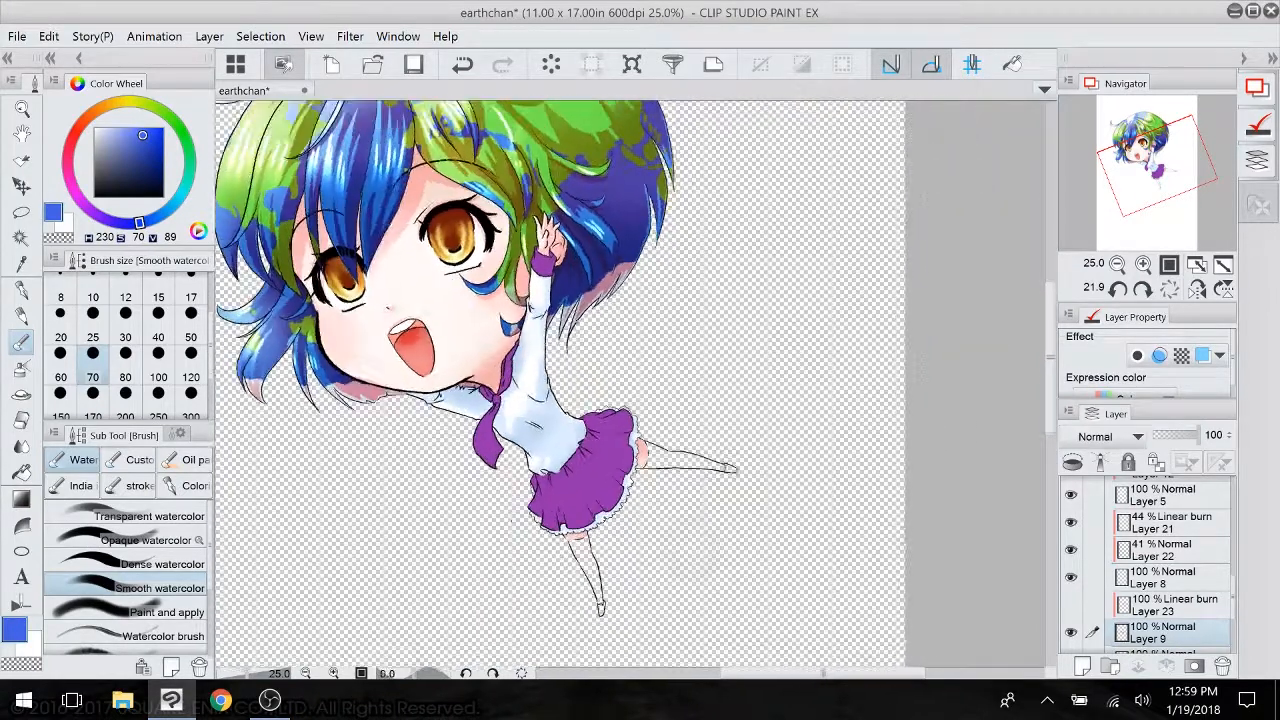
- Find the Glitter 01 pattern among the Effect and feeling colour materials and download it through CLIP STUDIO
click(1258, 206)
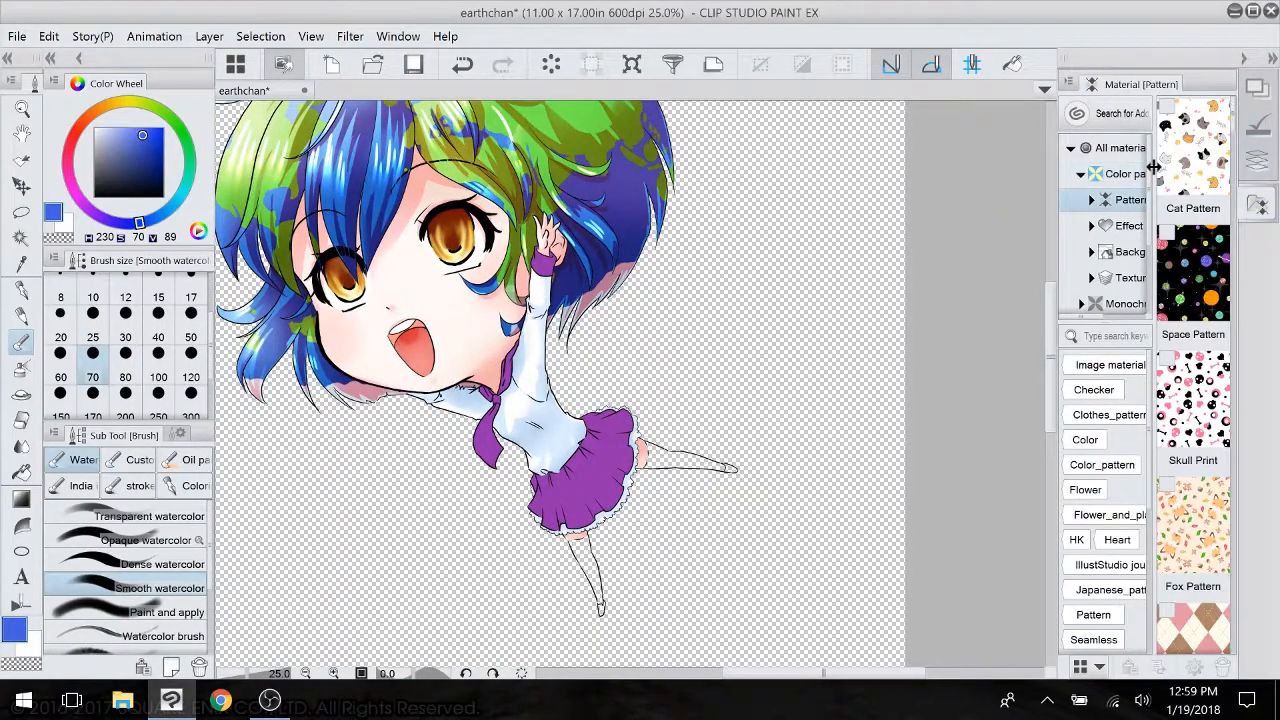
click(1118, 228)
scroll(1193, 380, down, 2)
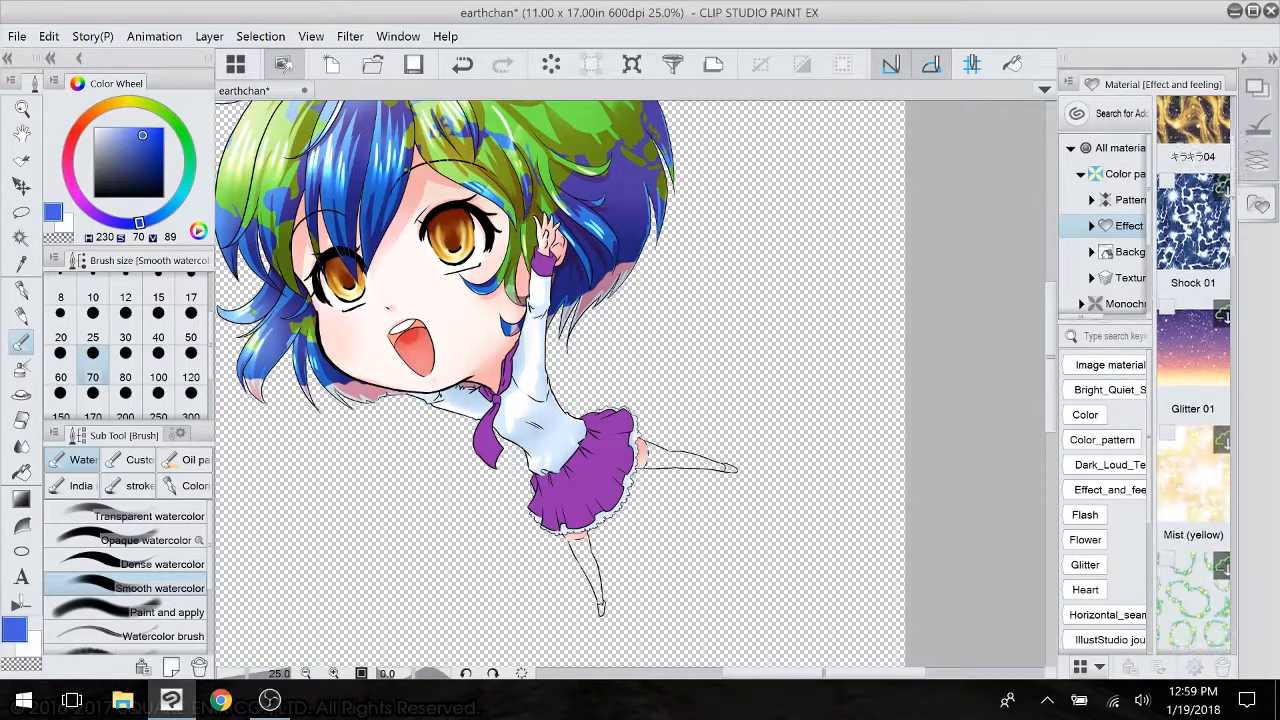
drag(1193, 350, 555, 489)
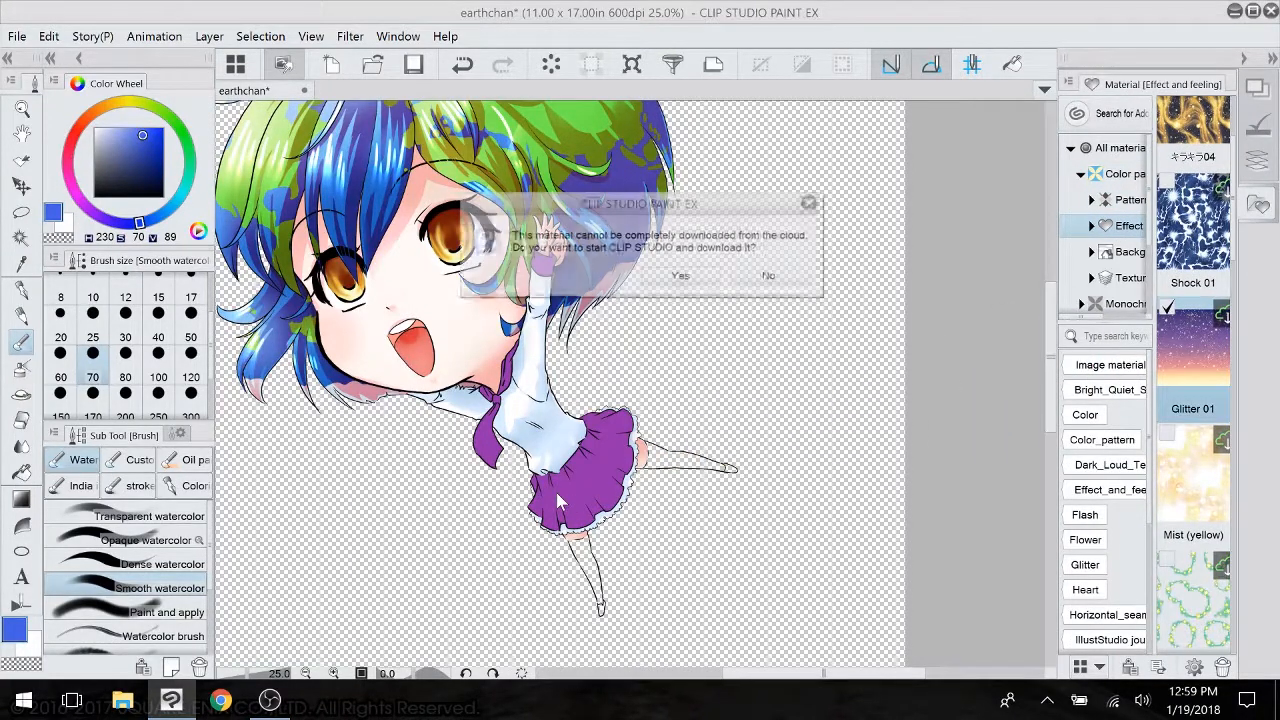
click(690, 278)
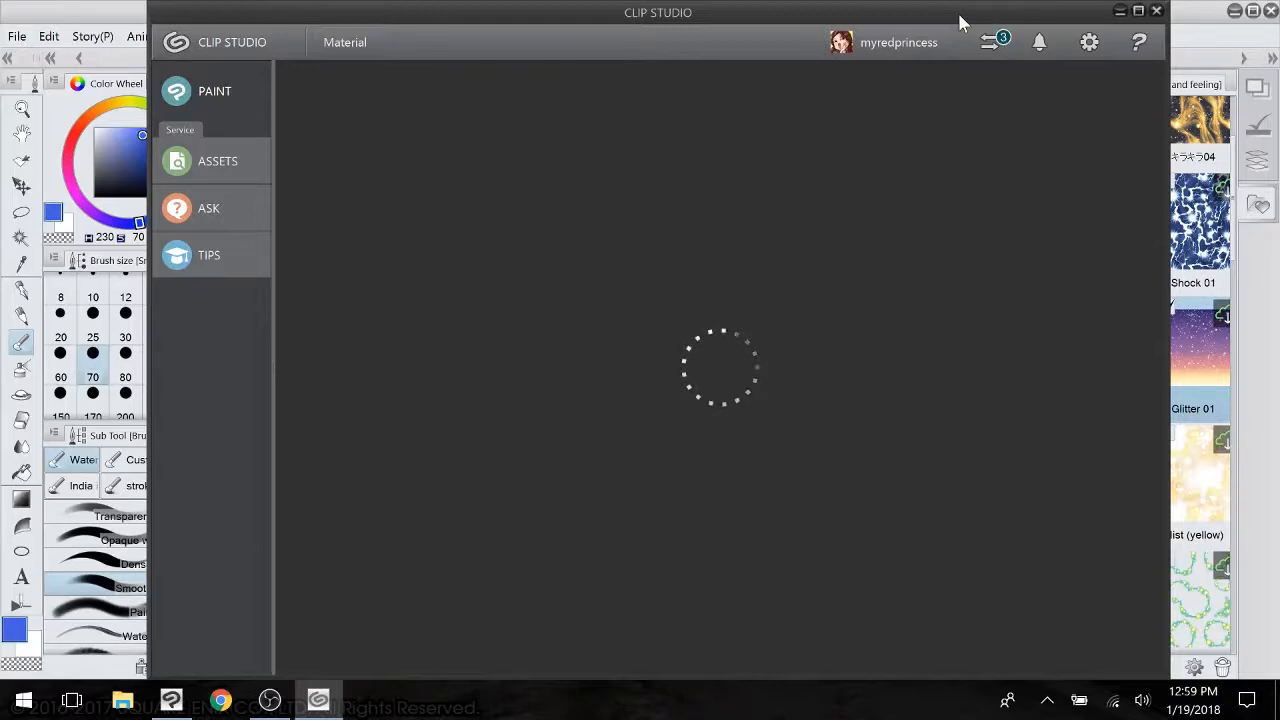
click(990, 45)
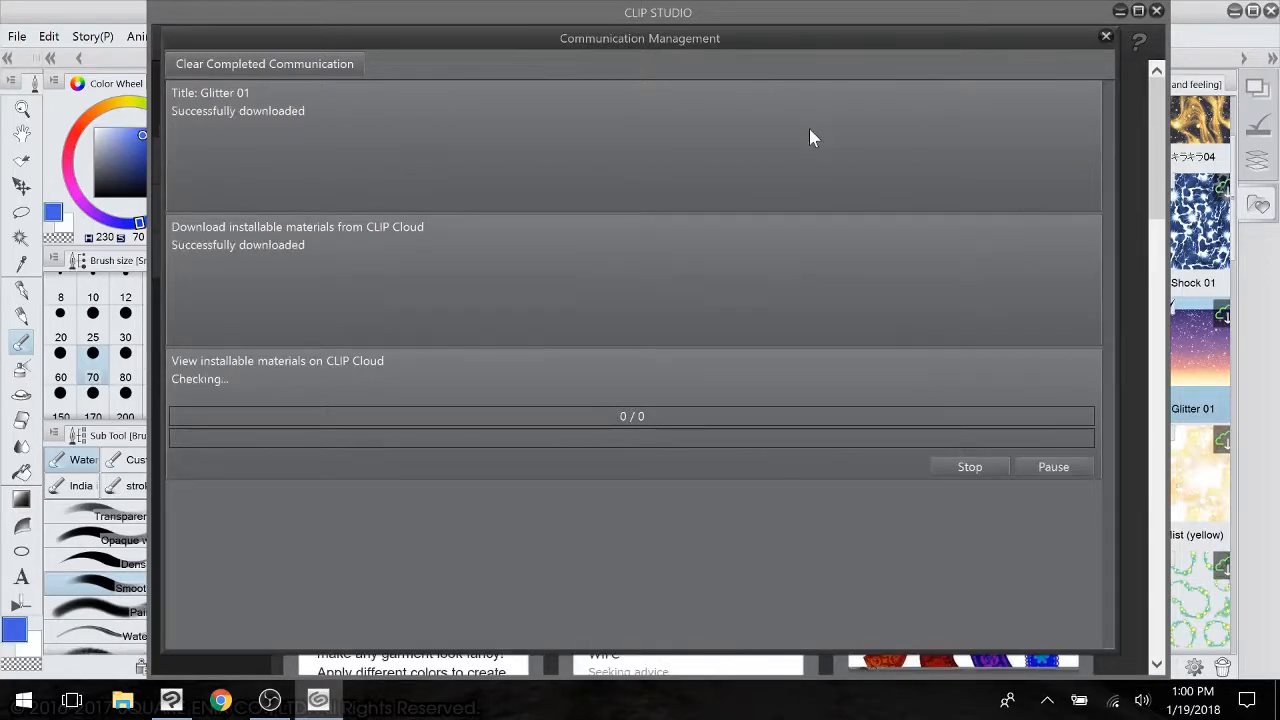
click(1106, 40)
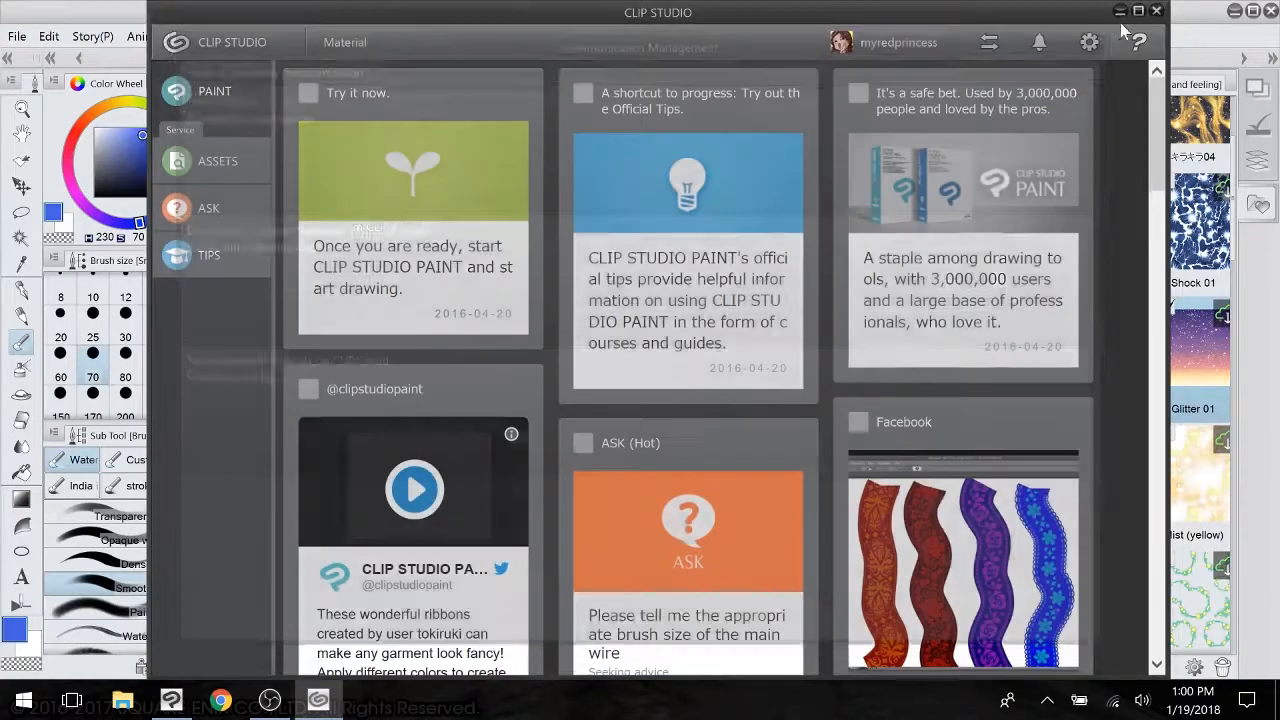
click(1124, 13)
- Place the Glitter 01 pattern on the canvas and move its layer inside Folder 1, above Layer 20
drag(1193, 373, 479, 365)
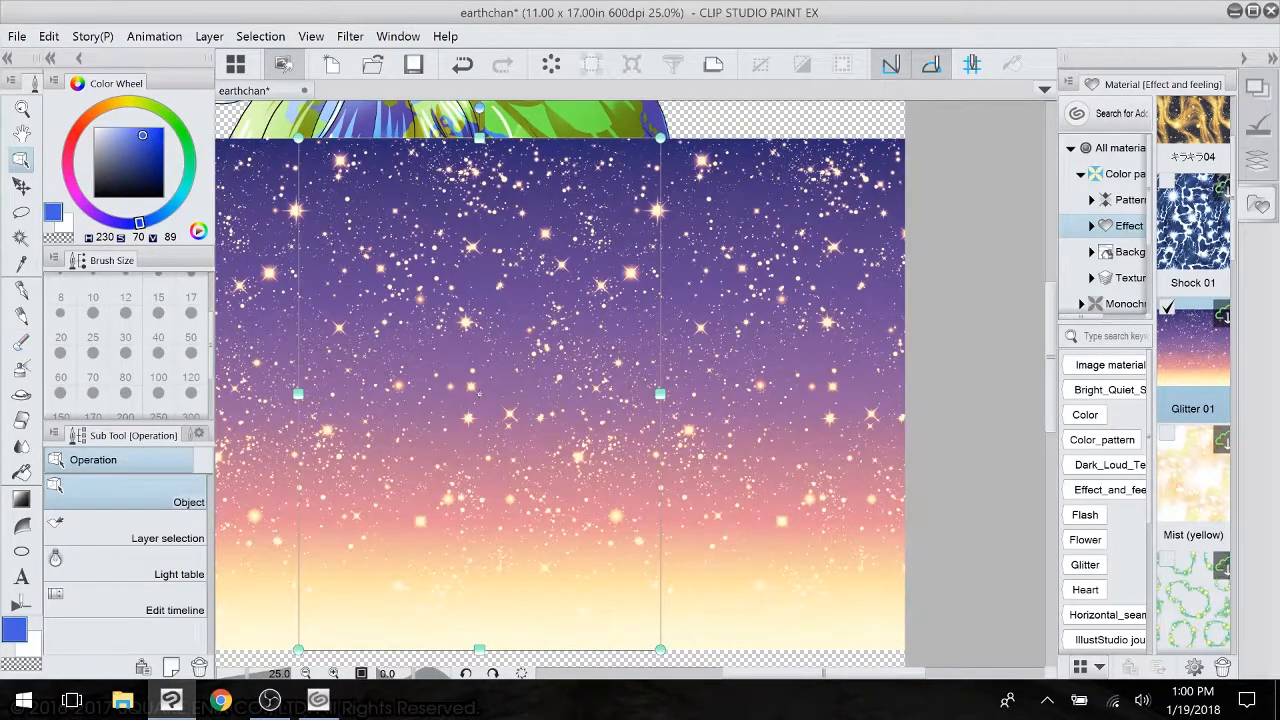
click(1259, 160)
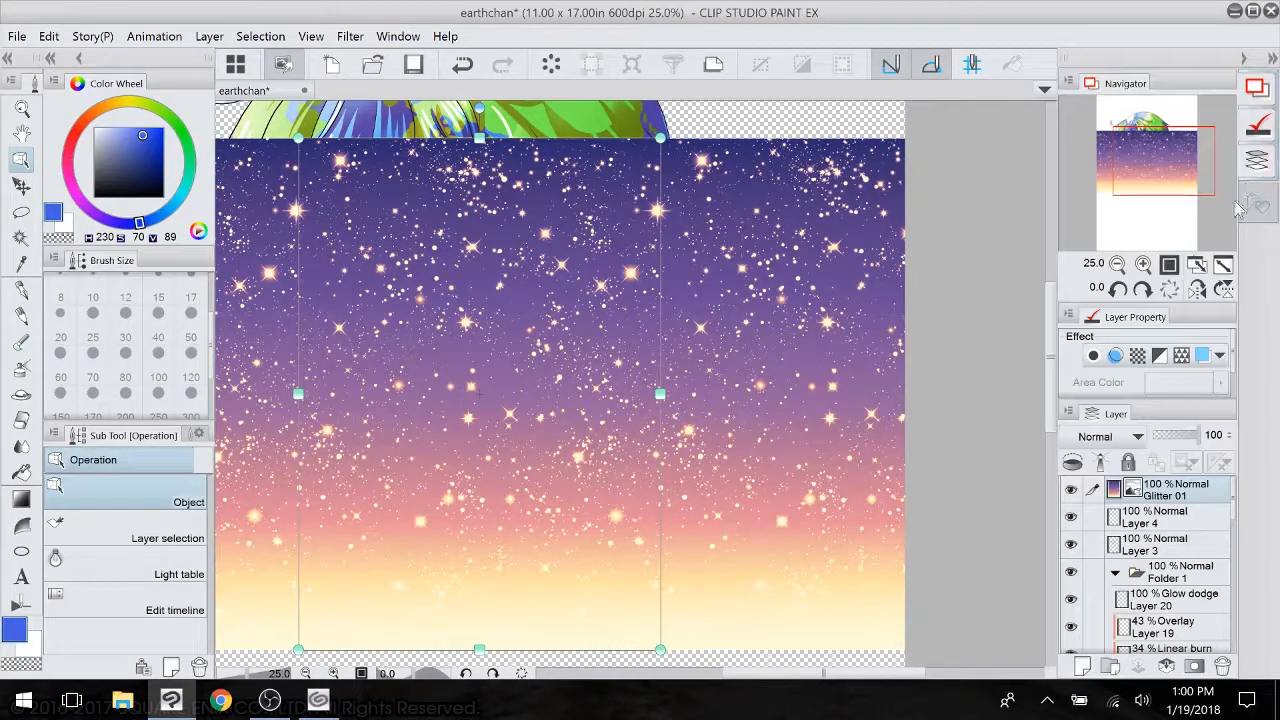
mouse_move(1197, 497)
mouse_down()
mouse_move(1151, 657)
mouse_move(1166, 585)
mouse_up()
drag(1170, 380, 1171, 284)
scroll(1225, 470, down, 2)
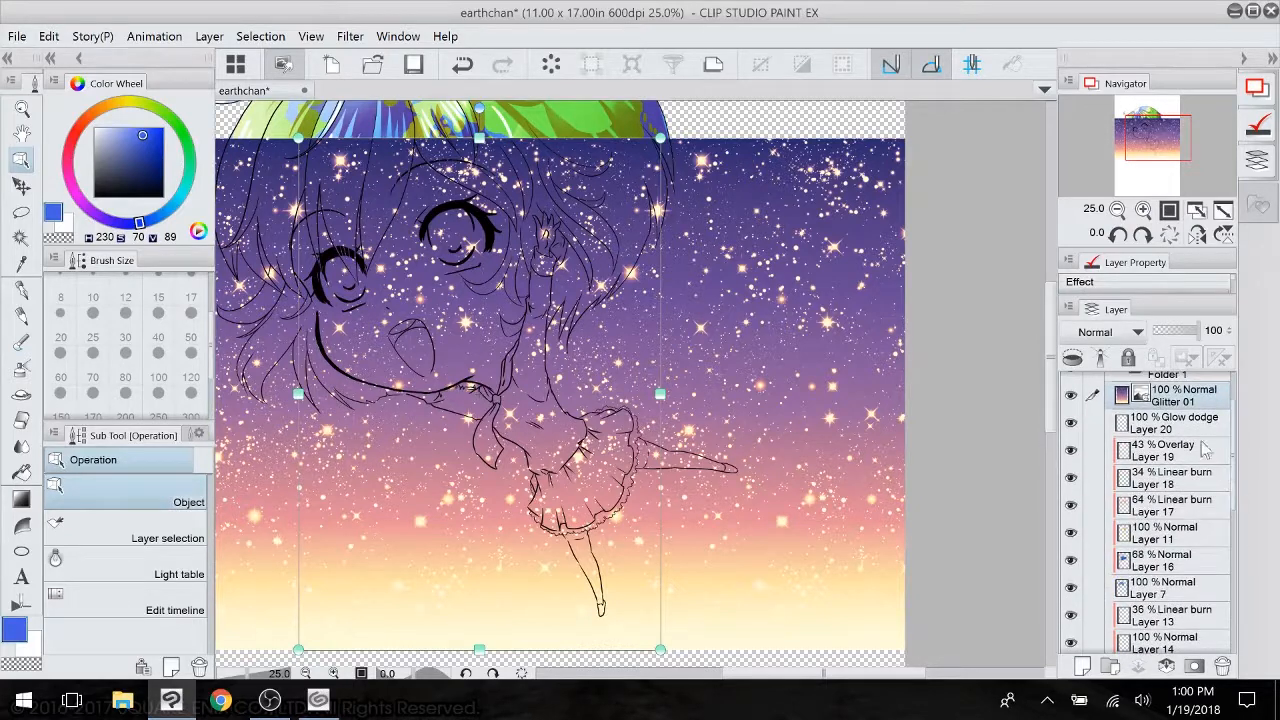
- Move the Glitter 01 layer down between Layer 23 and Layer 9 and clip it to Layer 9
drag(1188, 398, 1175, 606)
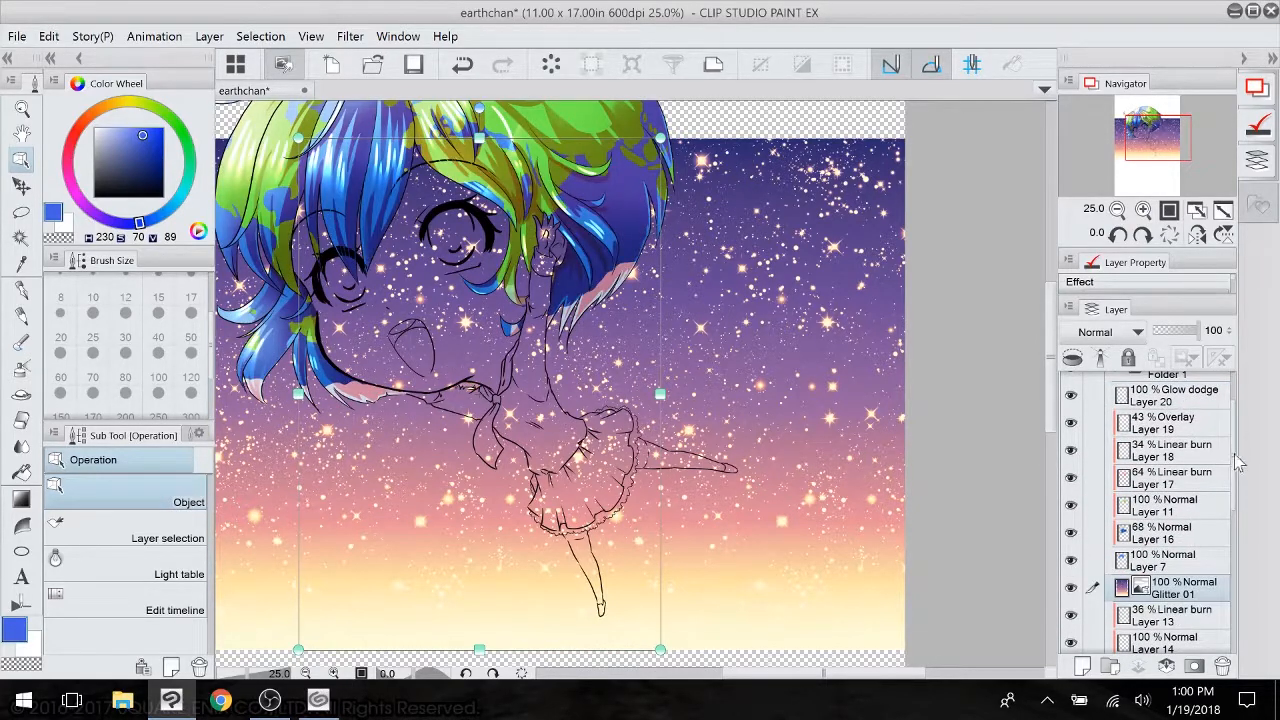
scroll(1236, 466, down, 3)
drag(1178, 445, 1168, 607)
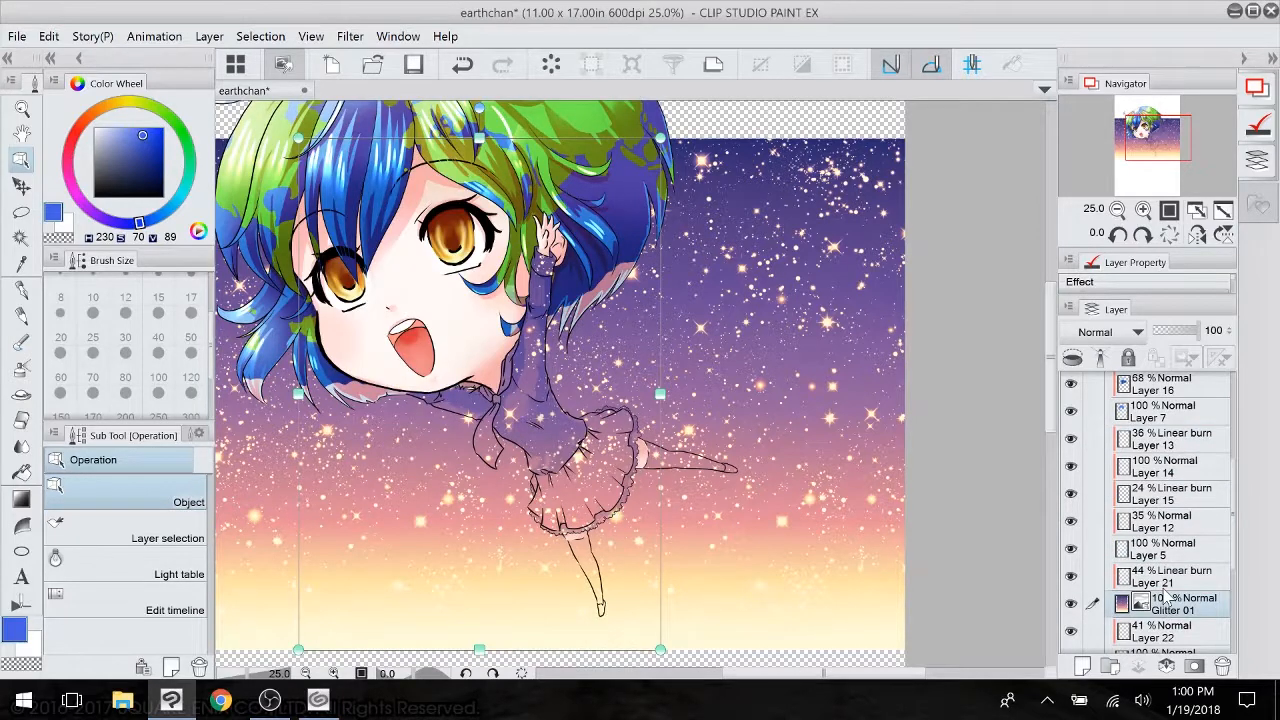
scroll(1236, 536, down, 4)
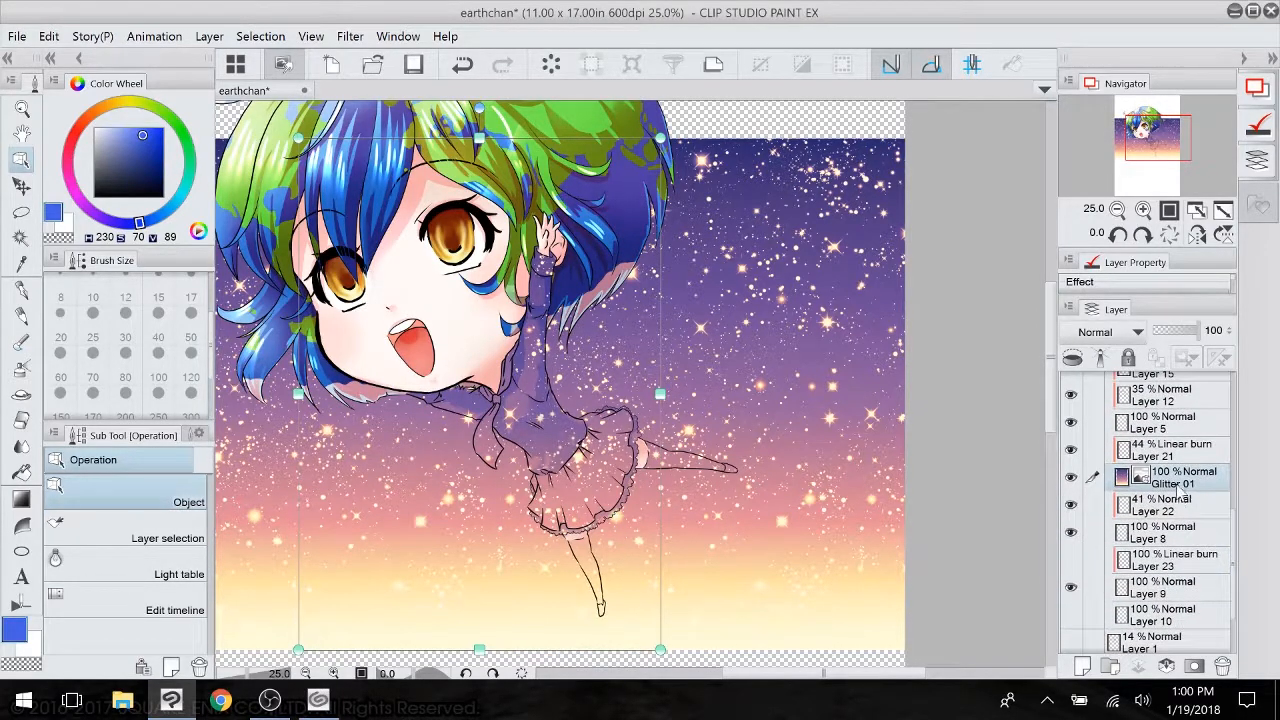
drag(1183, 494, 1178, 570)
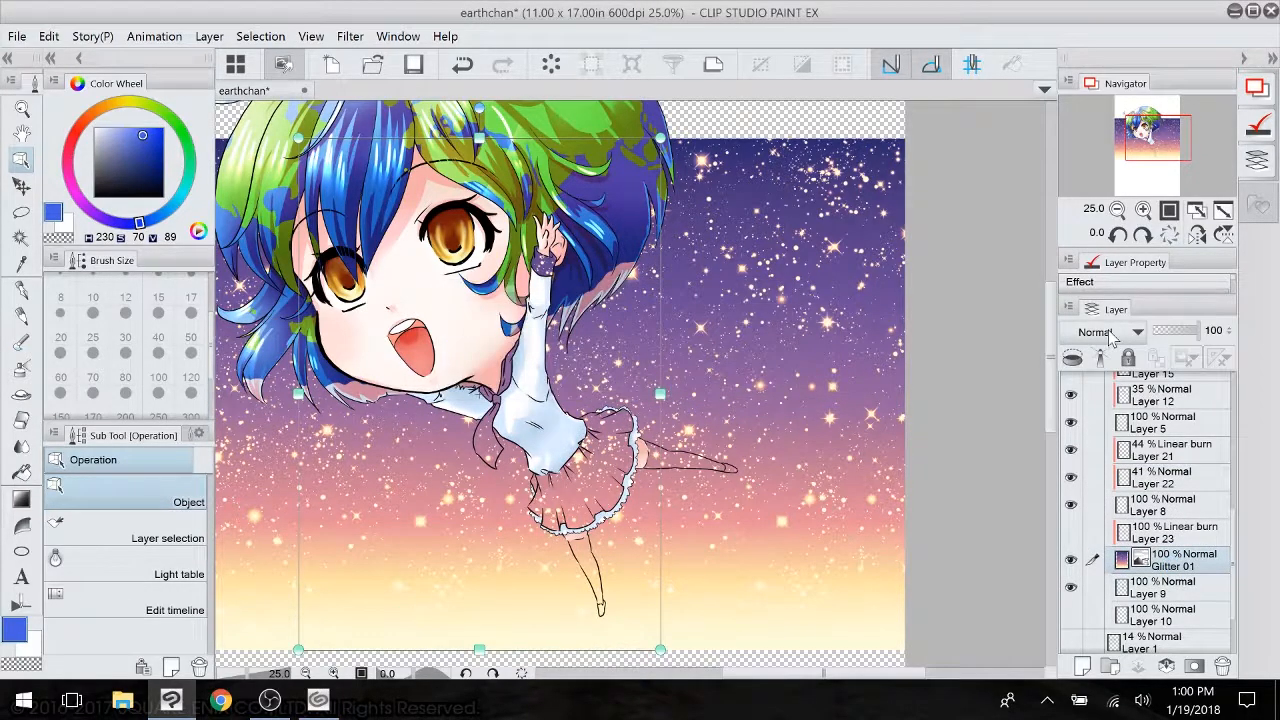
click(1072, 357)
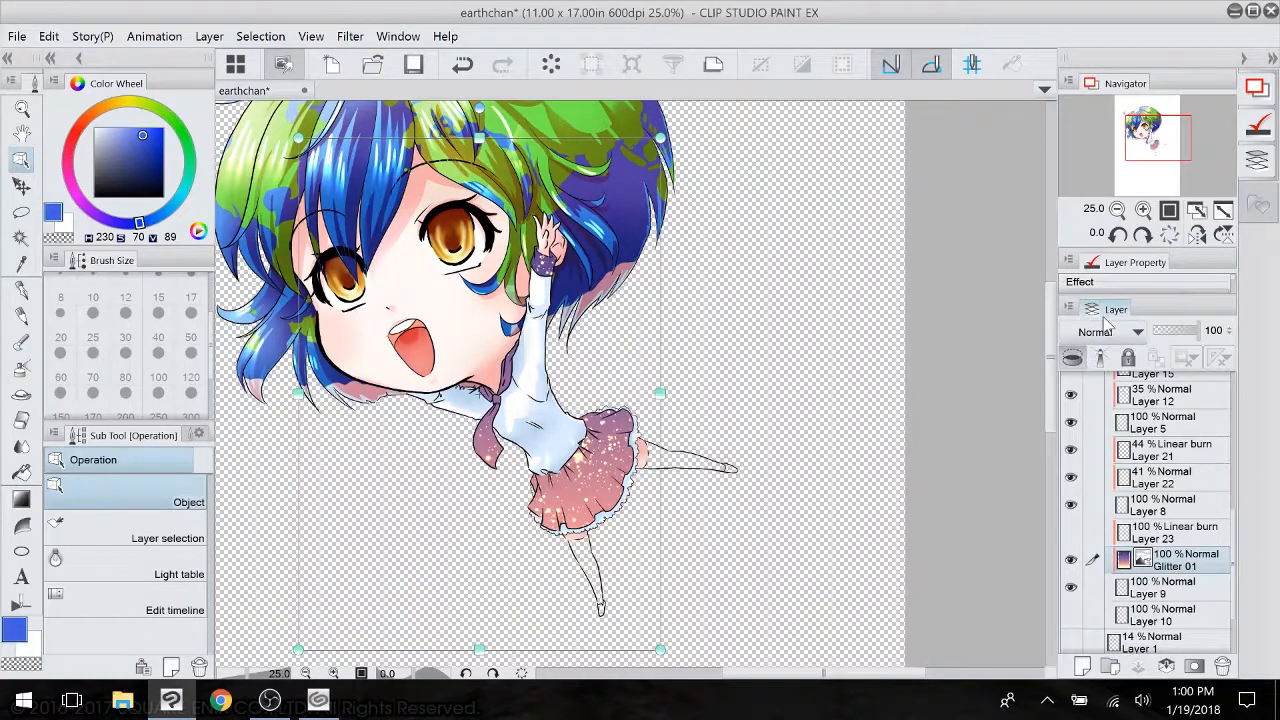
- Resize, move and rotate the Glitter 01 pattern counter-clockwise so its dark purple starry part fills the skirt, tie and cuffs
drag(660, 393, 711, 481)
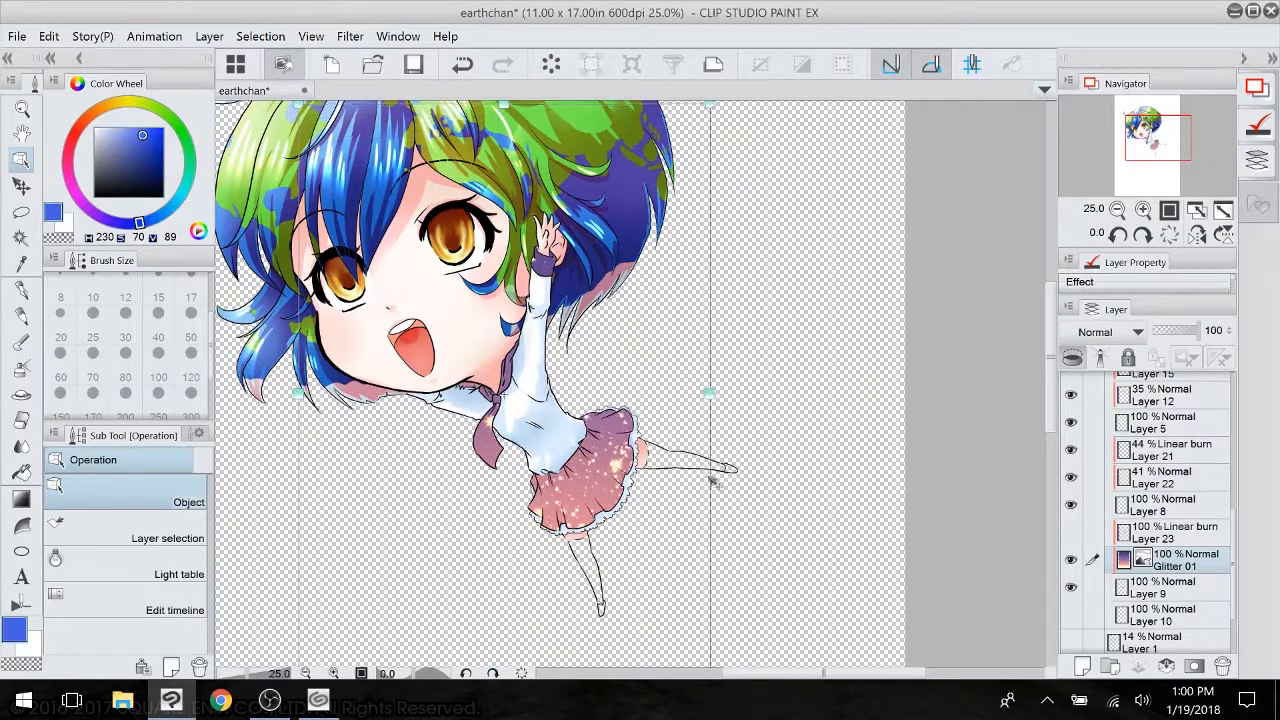
click(1117, 209)
drag(567, 214, 668, 380)
drag(704, 288, 650, 315)
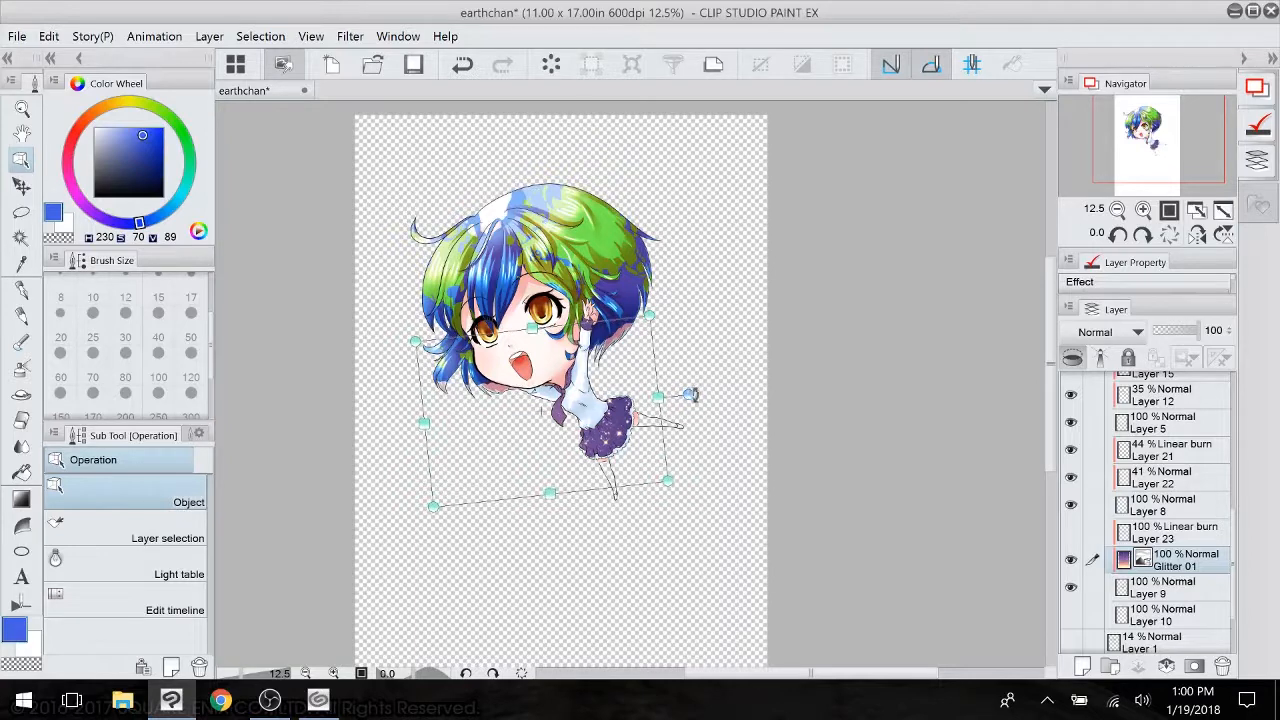
drag(690, 395, 661, 356)
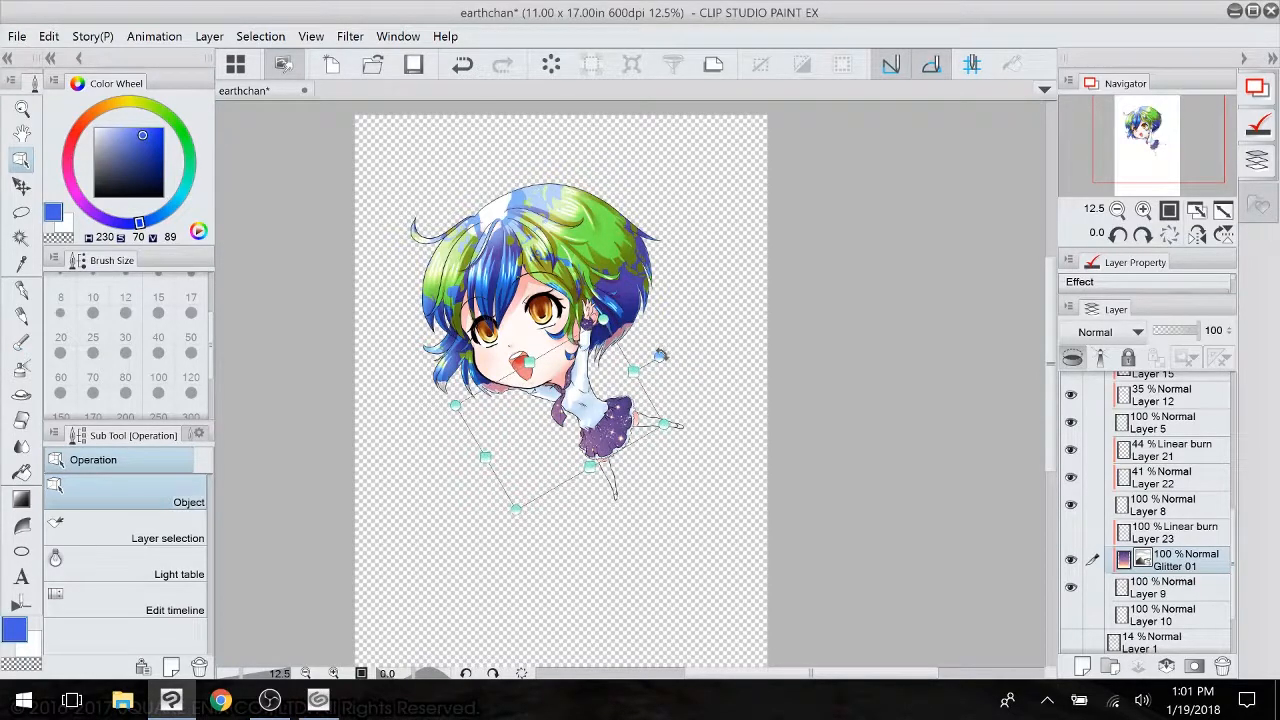
- Show Layer 23 again and lower its opacity to 44%
click(1071, 533)
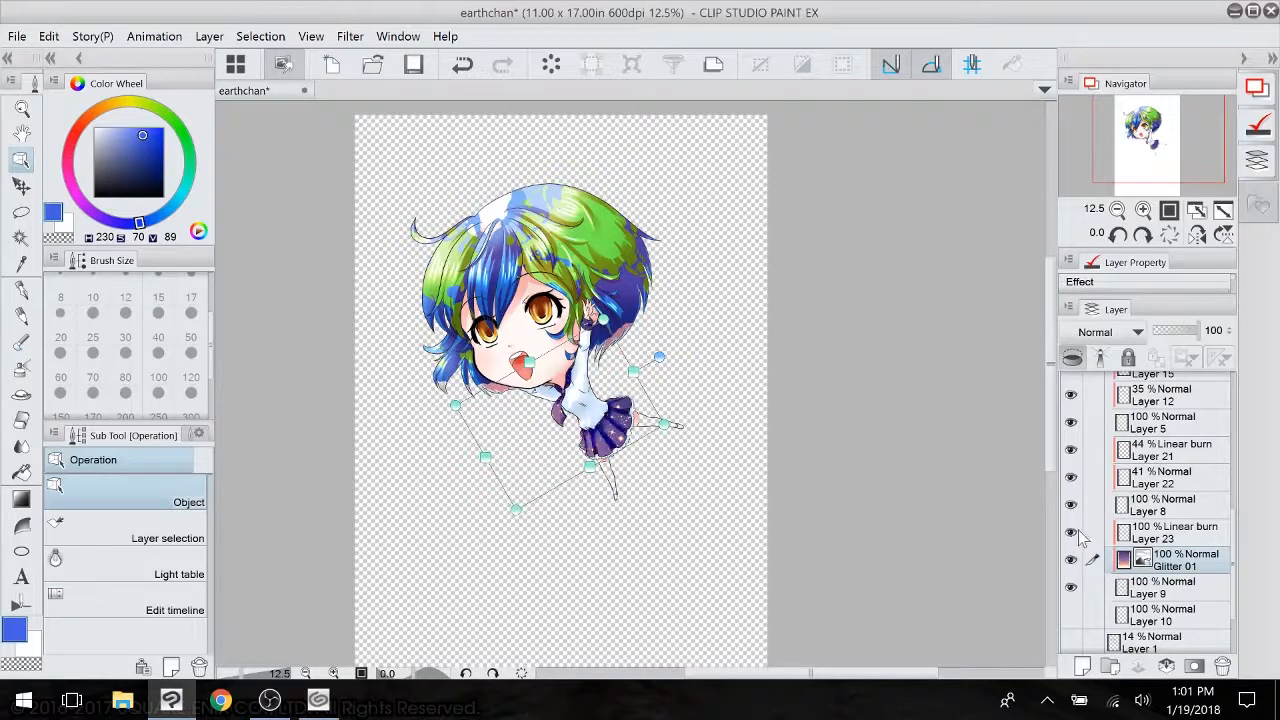
click(1169, 536)
drag(1173, 332, 1176, 332)
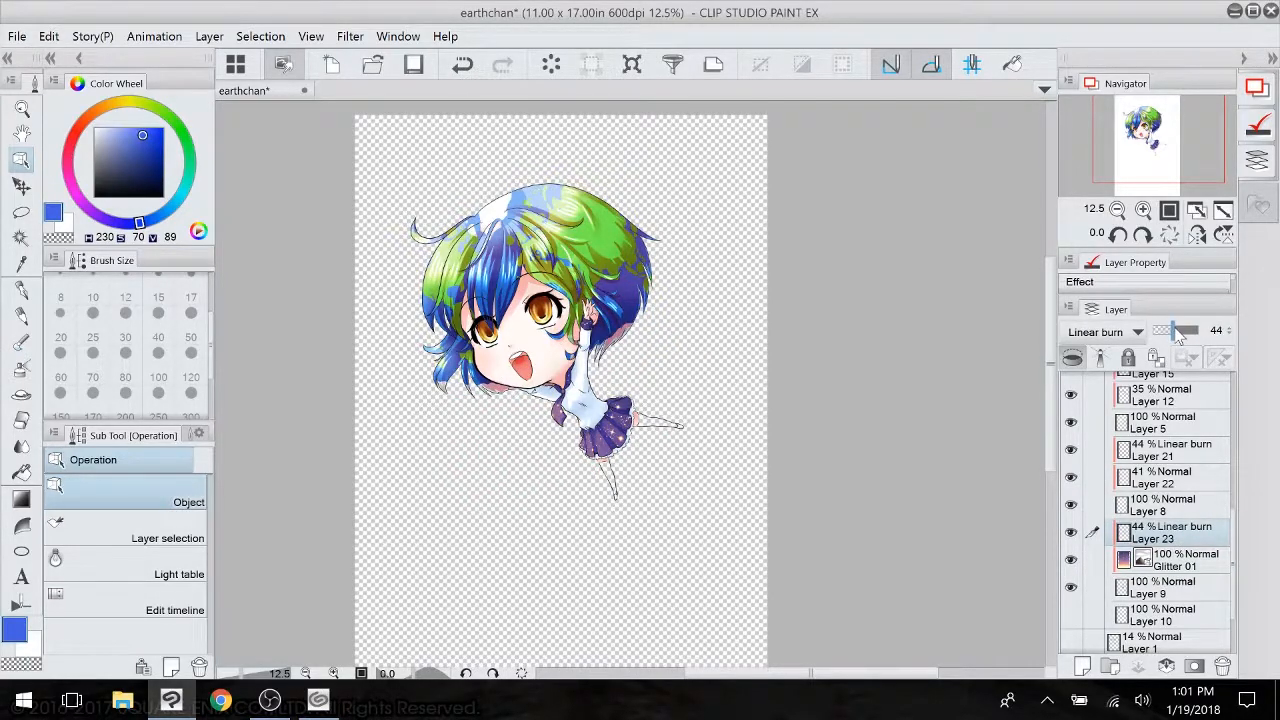
- Add a new layer directly above Layer 23 and clip it to the layer below
scroll(620, 478, up, 3)
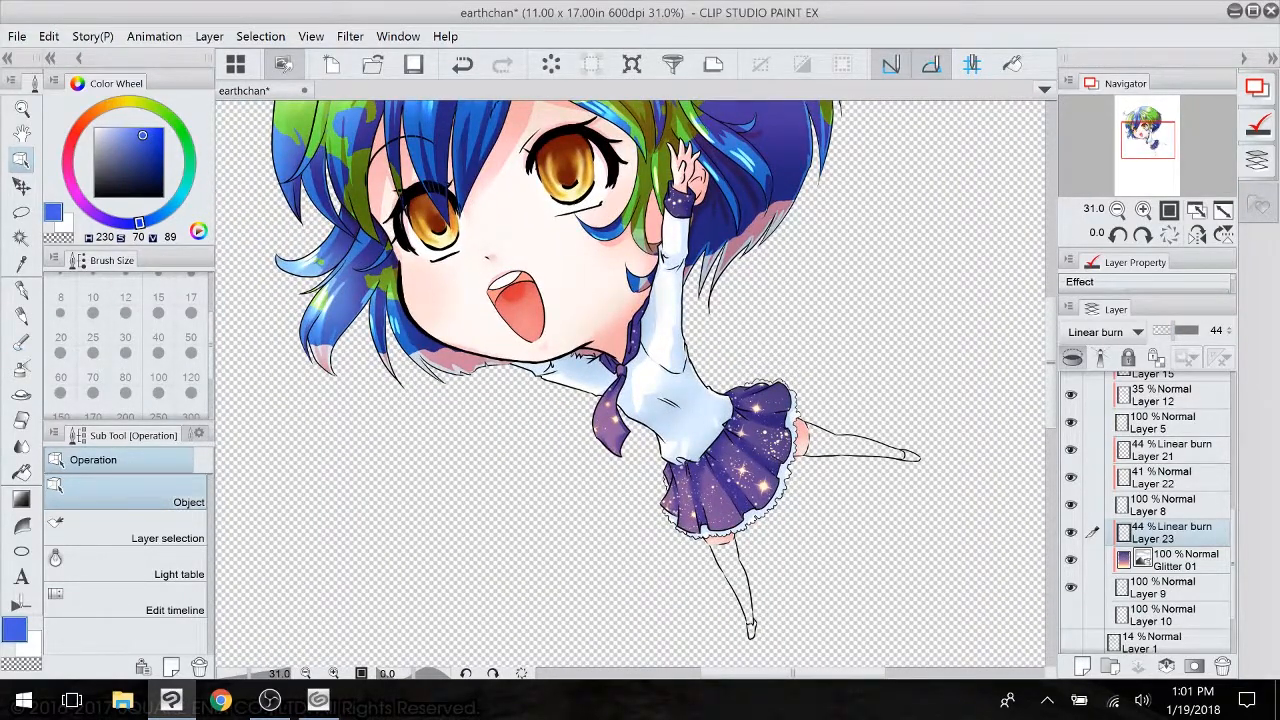
click(1082, 666)
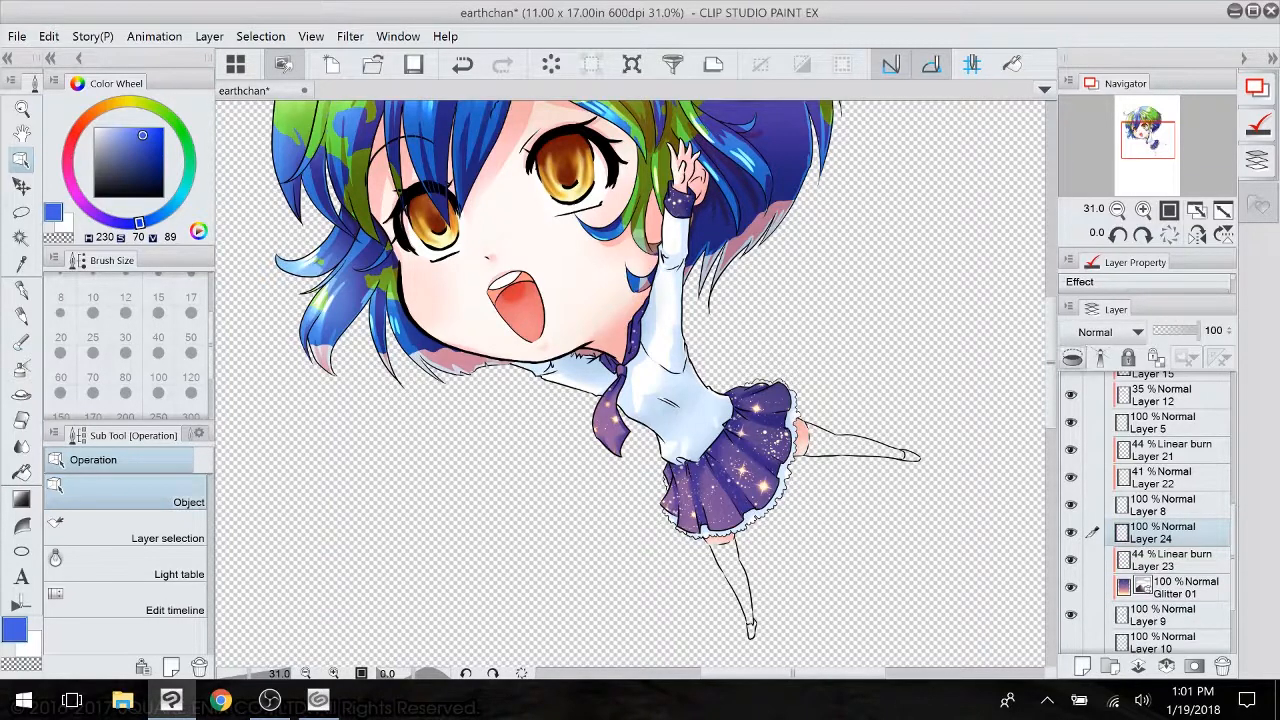
click(26, 342)
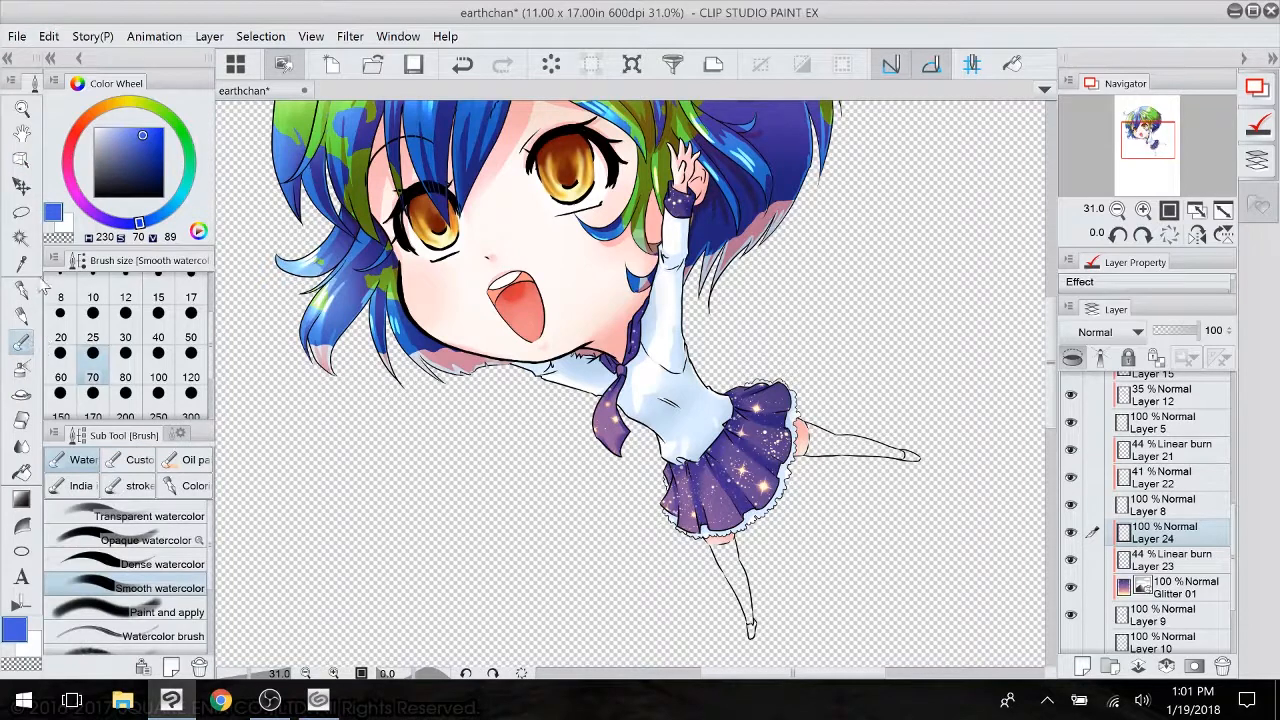
- Choose the dust of light A brush from the Effect group of the Decoration tool, widening the sub tool list
click(22, 394)
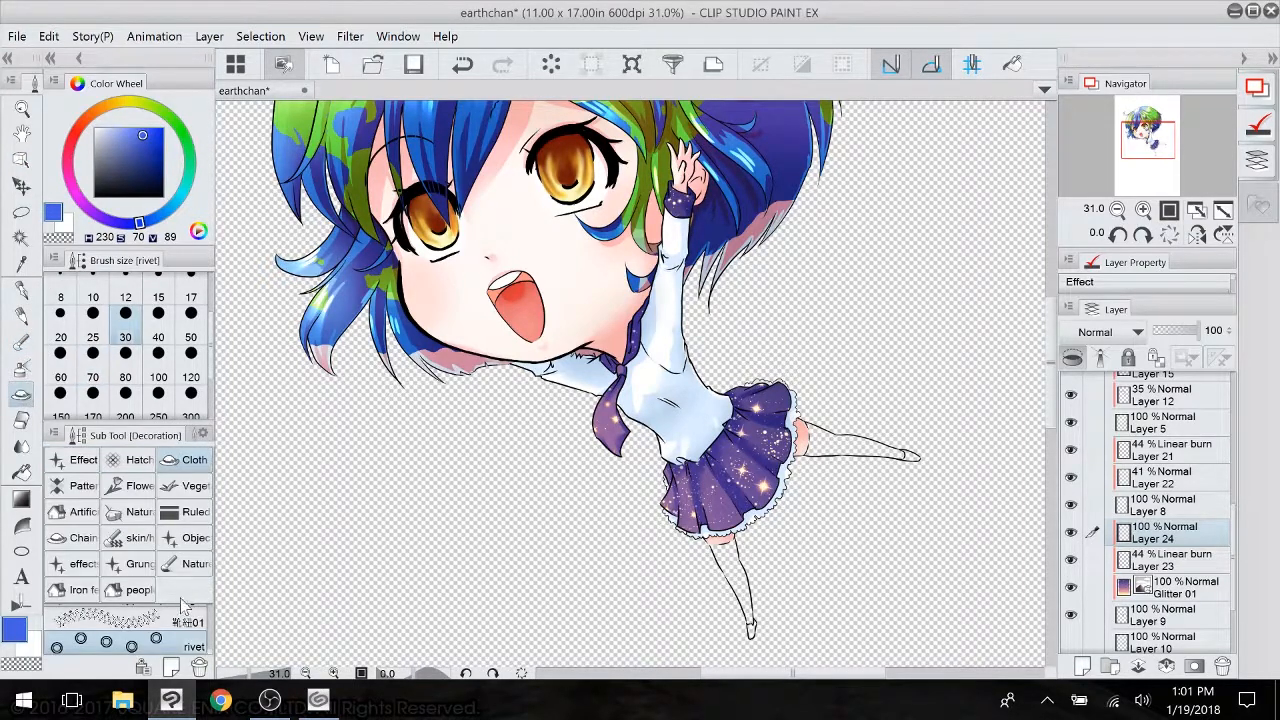
click(78, 460)
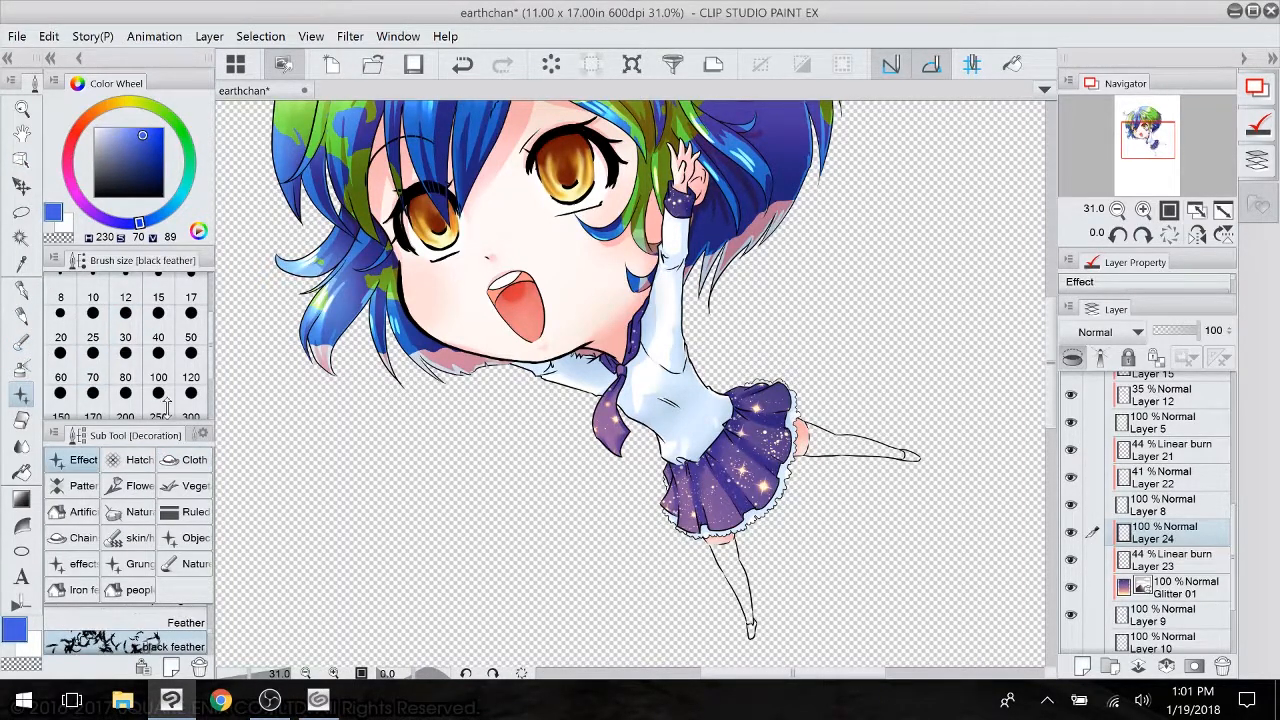
drag(167, 417, 172, 318)
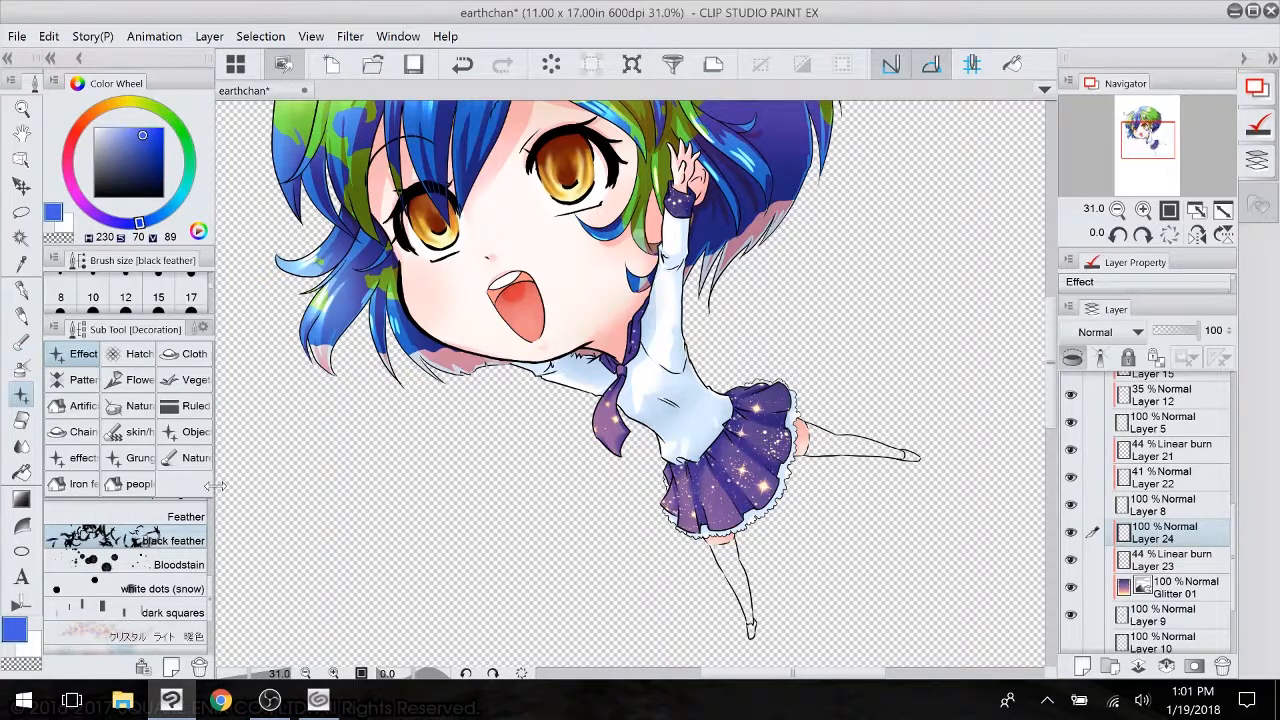
drag(215, 486, 247, 487)
scroll(240, 588, up, 2)
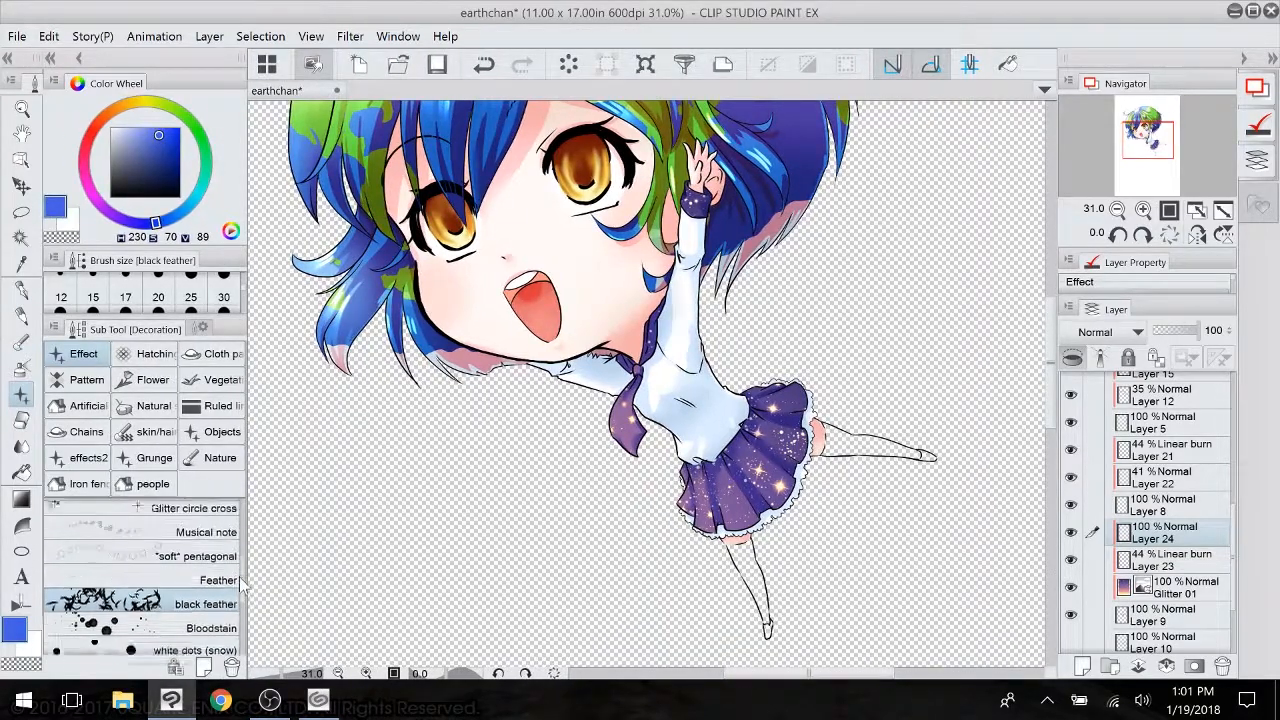
scroll(240, 588, down, 6)
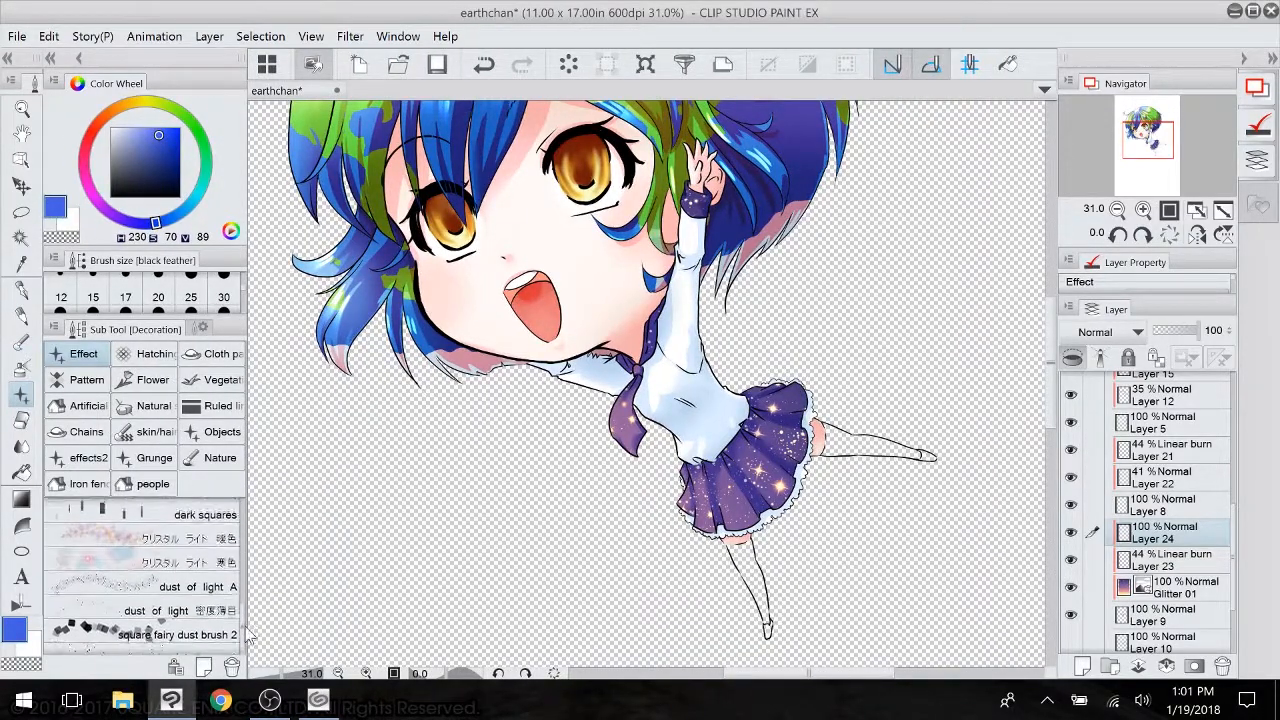
click(224, 586)
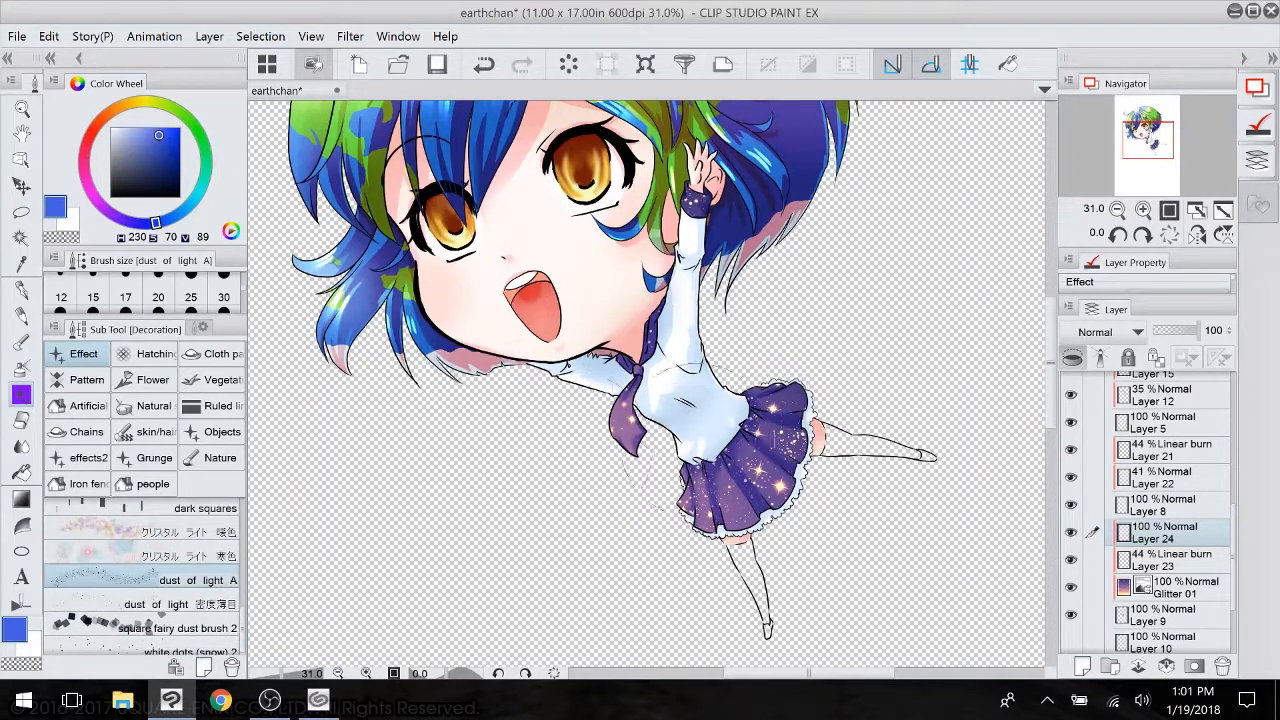
- Set the drawing colour to white (H 230, S 0, V 100) and undo the last two strokes
drag(230, 328, 230, 424)
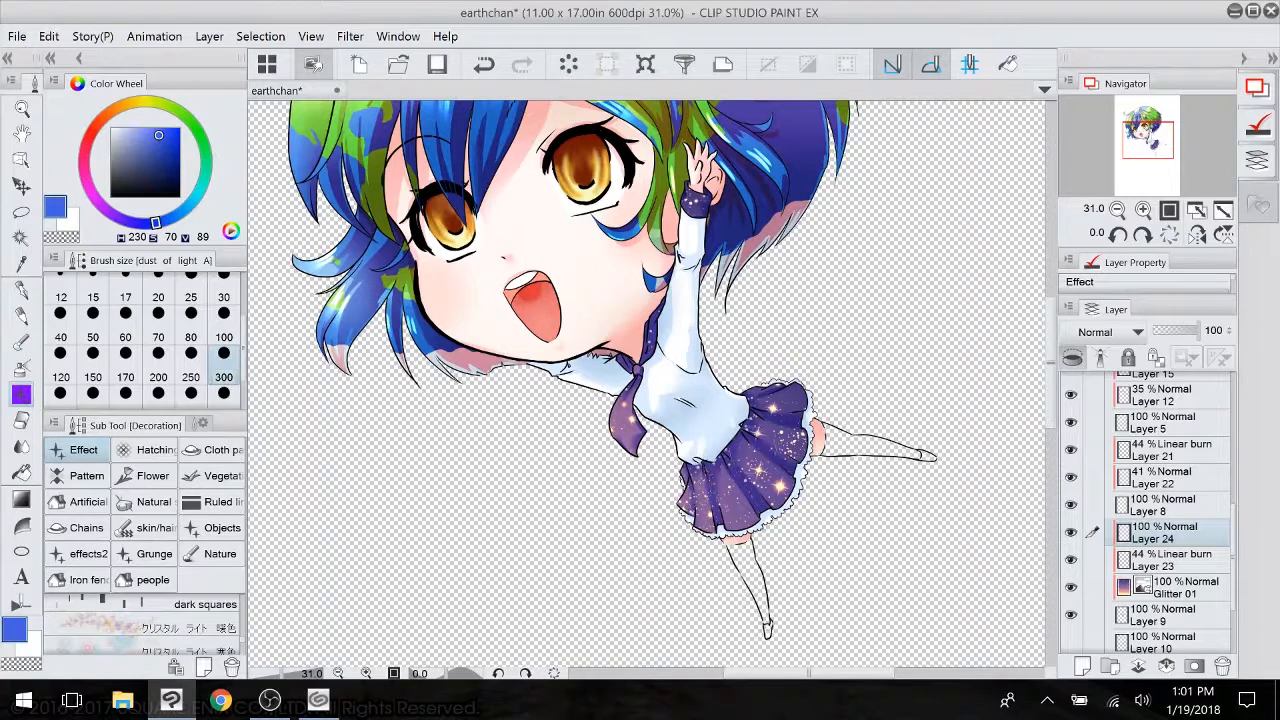
drag(134, 187, 100, 112)
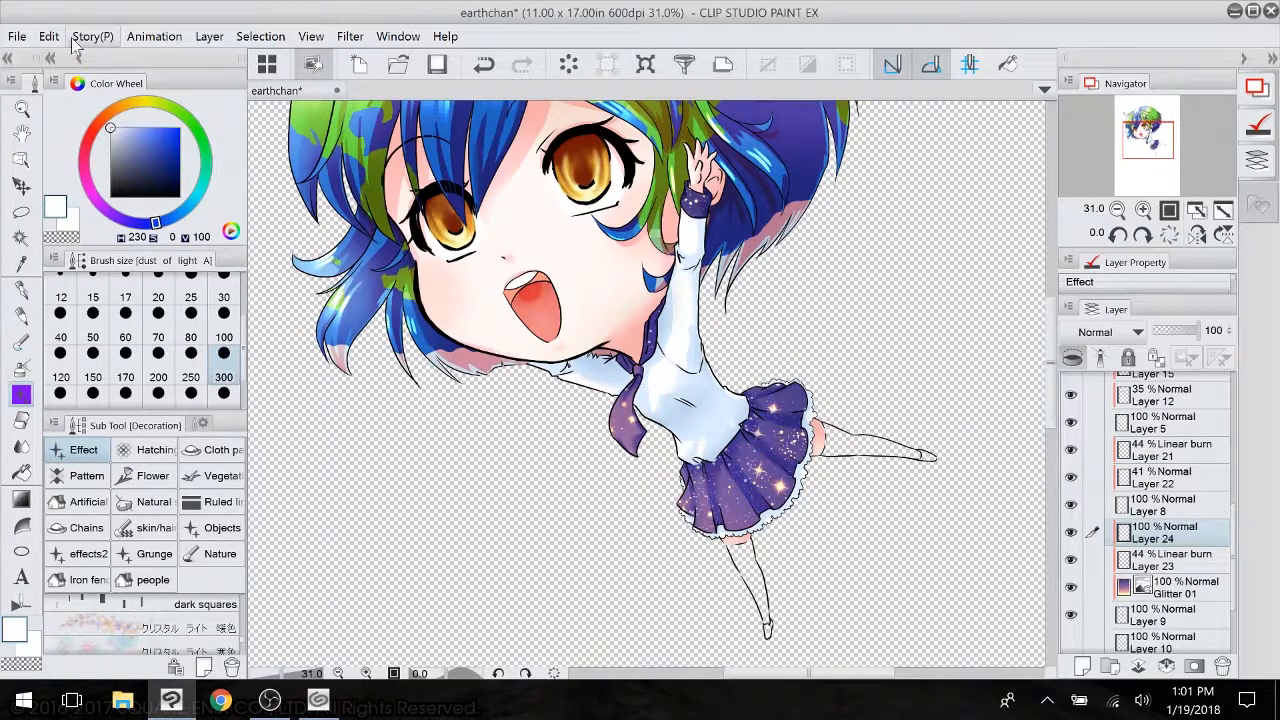
click(483, 66)
click(483, 66)
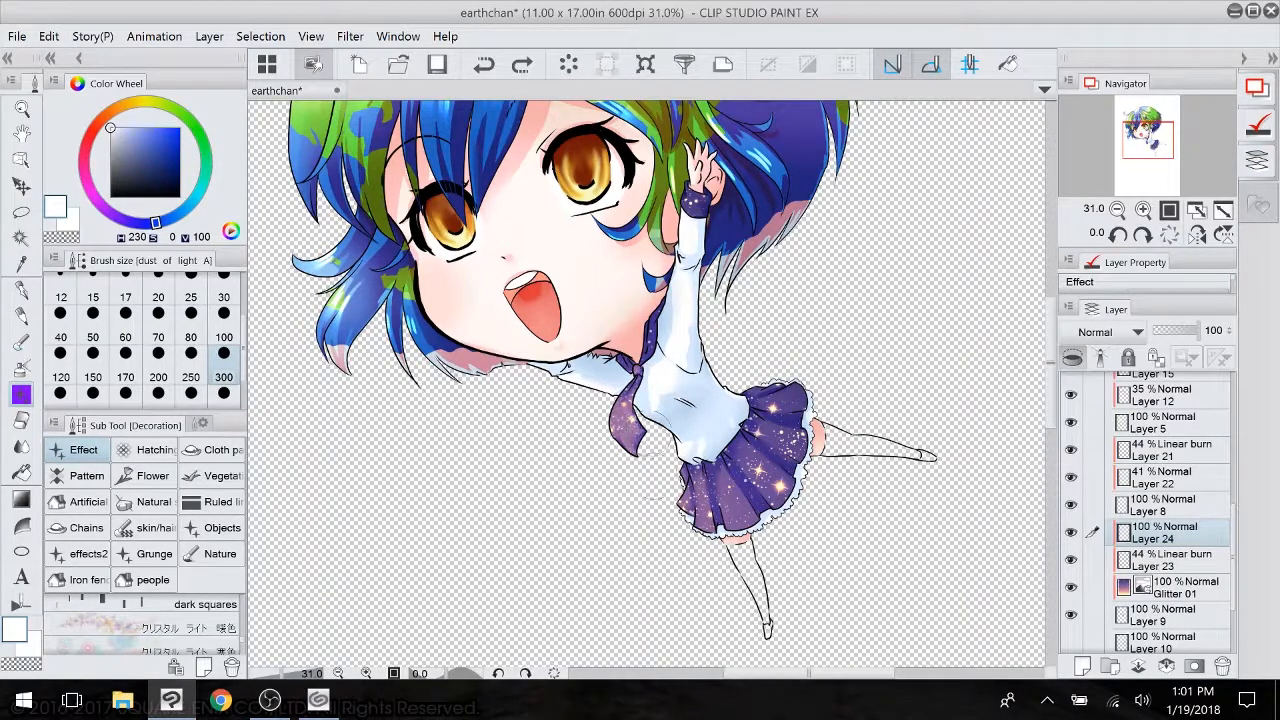
- Sprinkle white dust of light A sparkles at size 300 over the skirt and set Layer 24's blending mode to Add (Glow)
drag(722, 474, 826, 372)
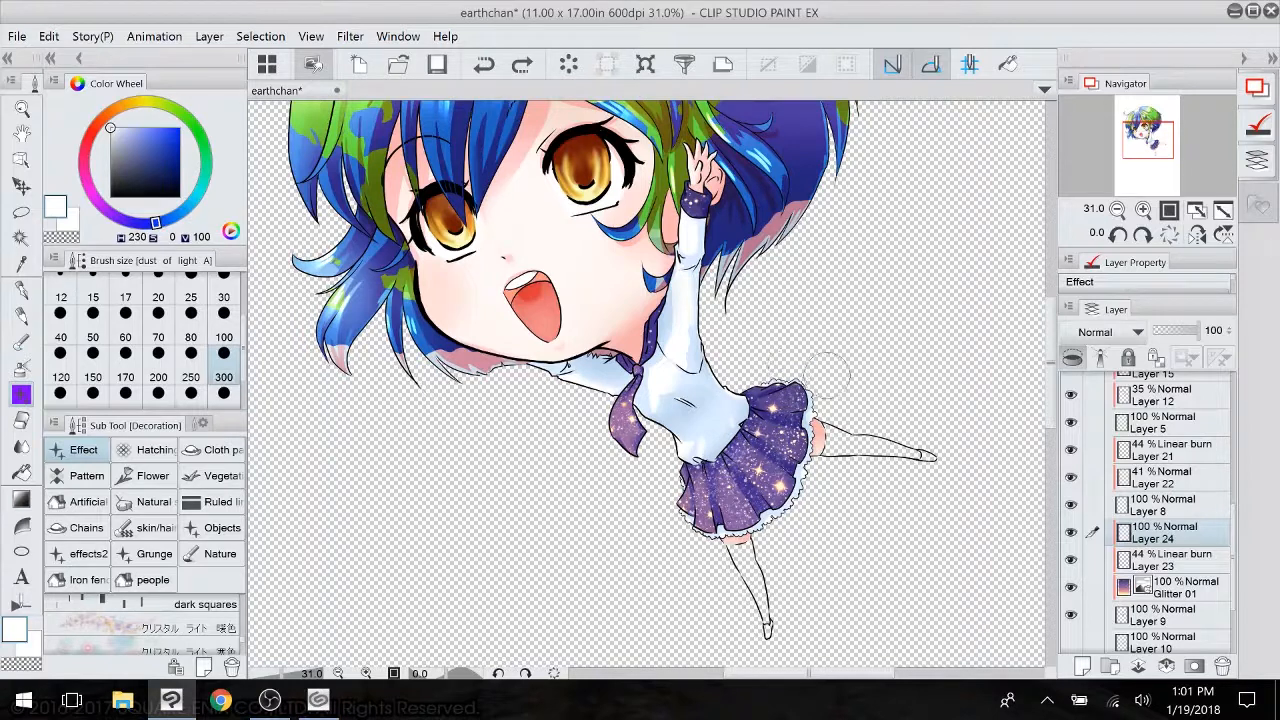
click(1133, 333)
click(1100, 560)
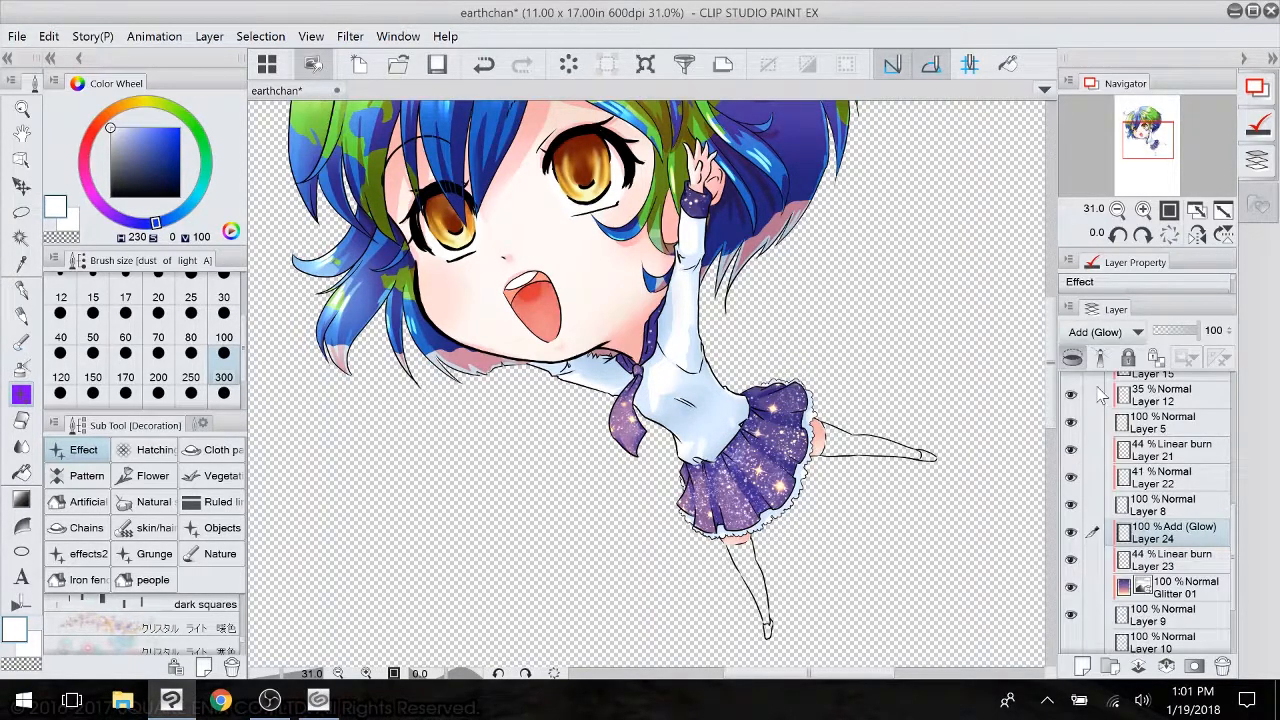
- Undo Layer 24's Add (Glow) blending mode and the last dust of light sparkles over the skirt
scroll(790, 512, up, 2)
scroll(790, 510, up, 2)
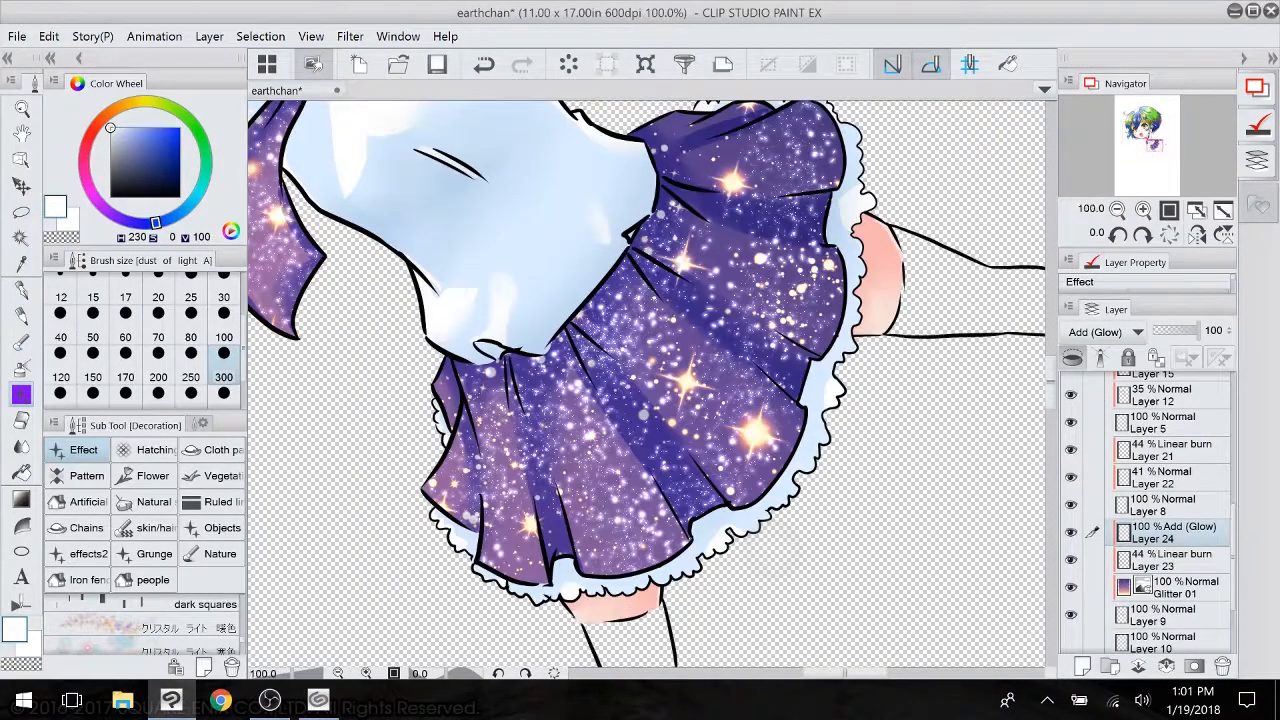
scroll(790, 500, up, 2)
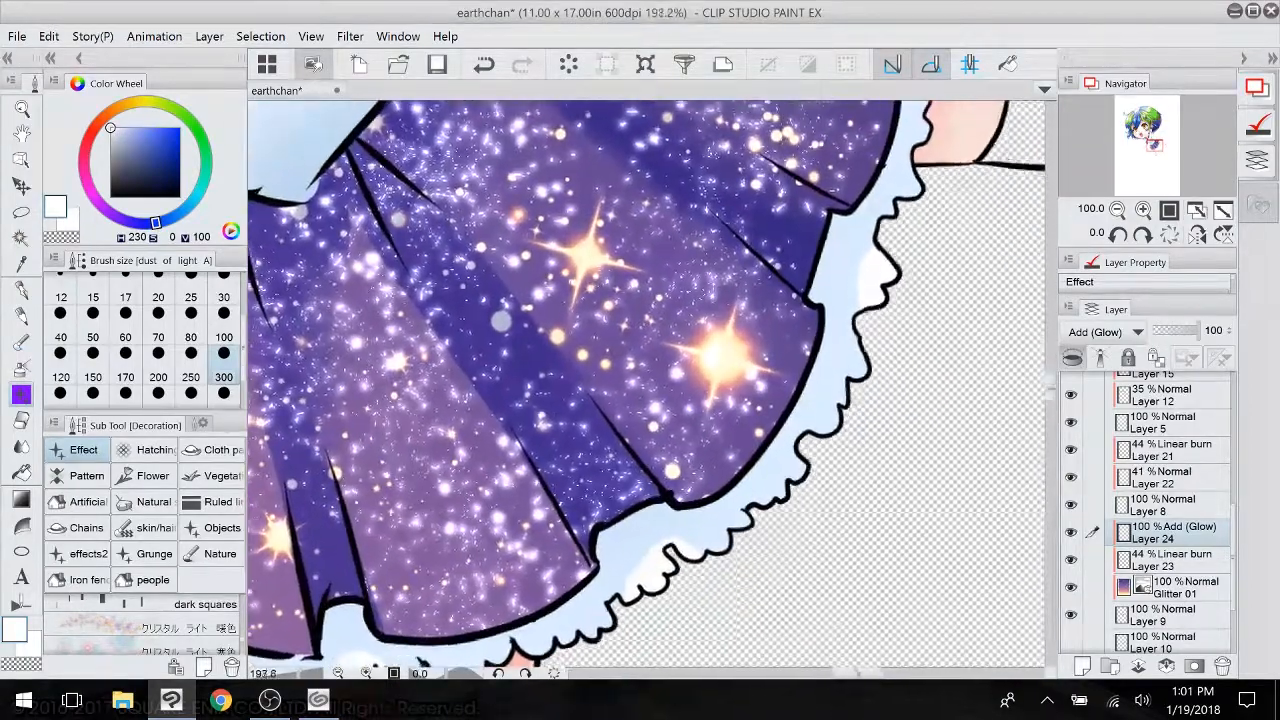
scroll(790, 500, down, 5)
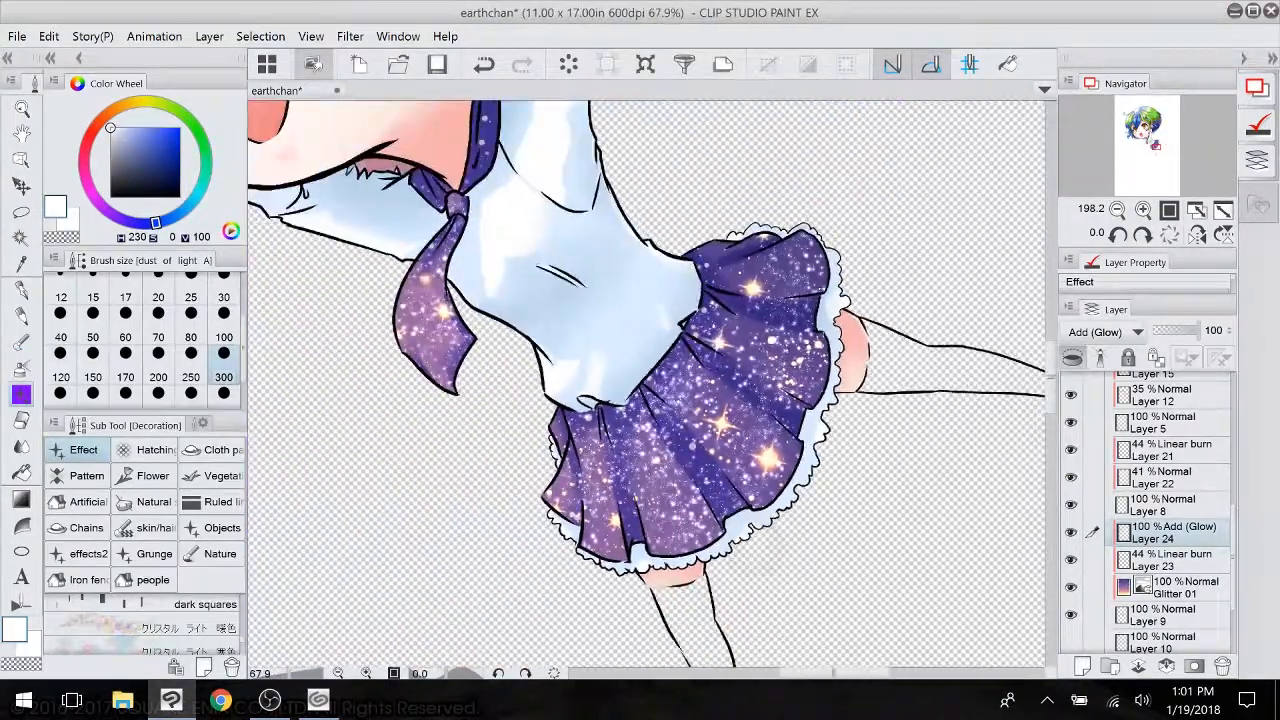
key(ctrl+z)
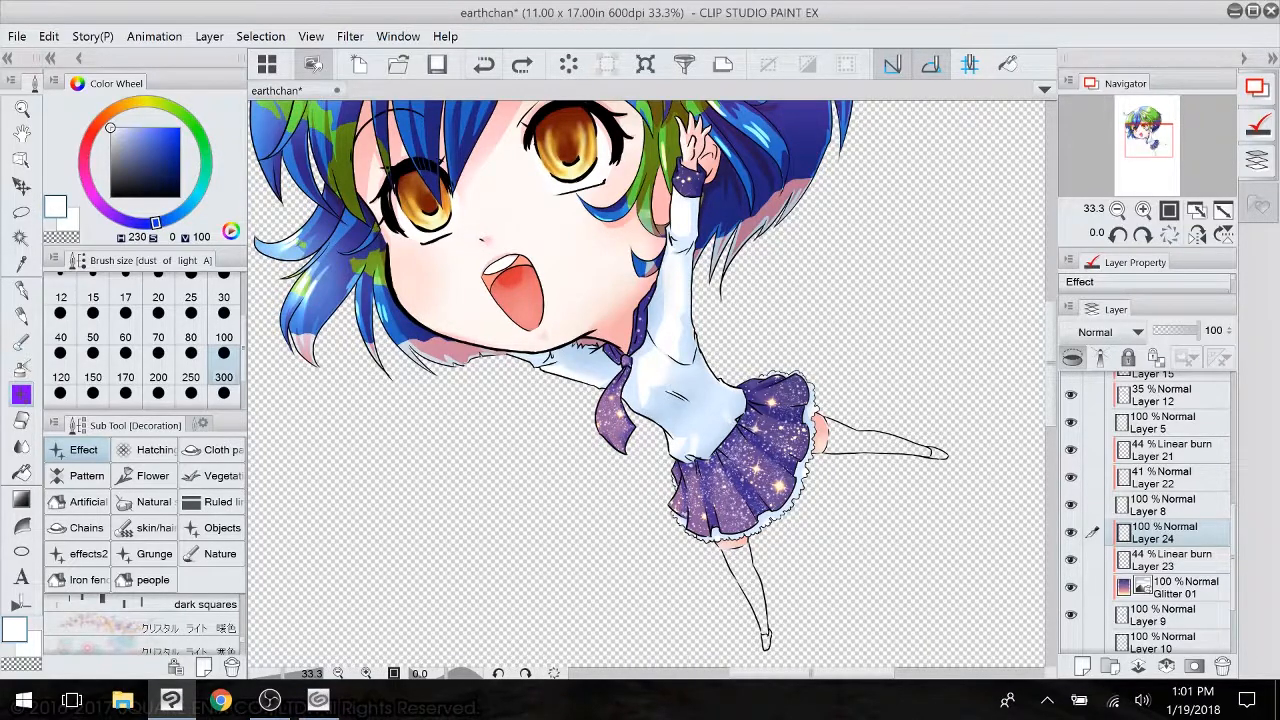
key(ctrl+z)
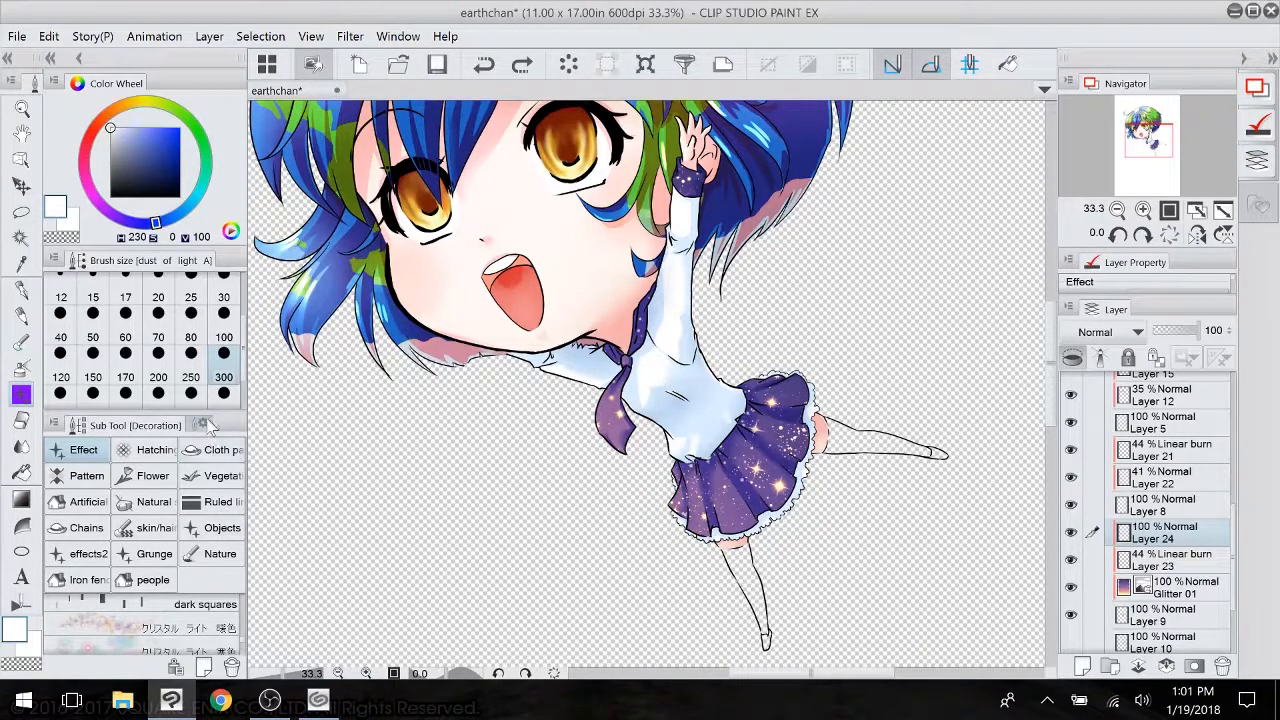
- Choose the クリスタル ライト 暖色 brush, and enlarge the brush list and widen the tool palettes
drag(220, 414, 222, 262)
click(190, 532)
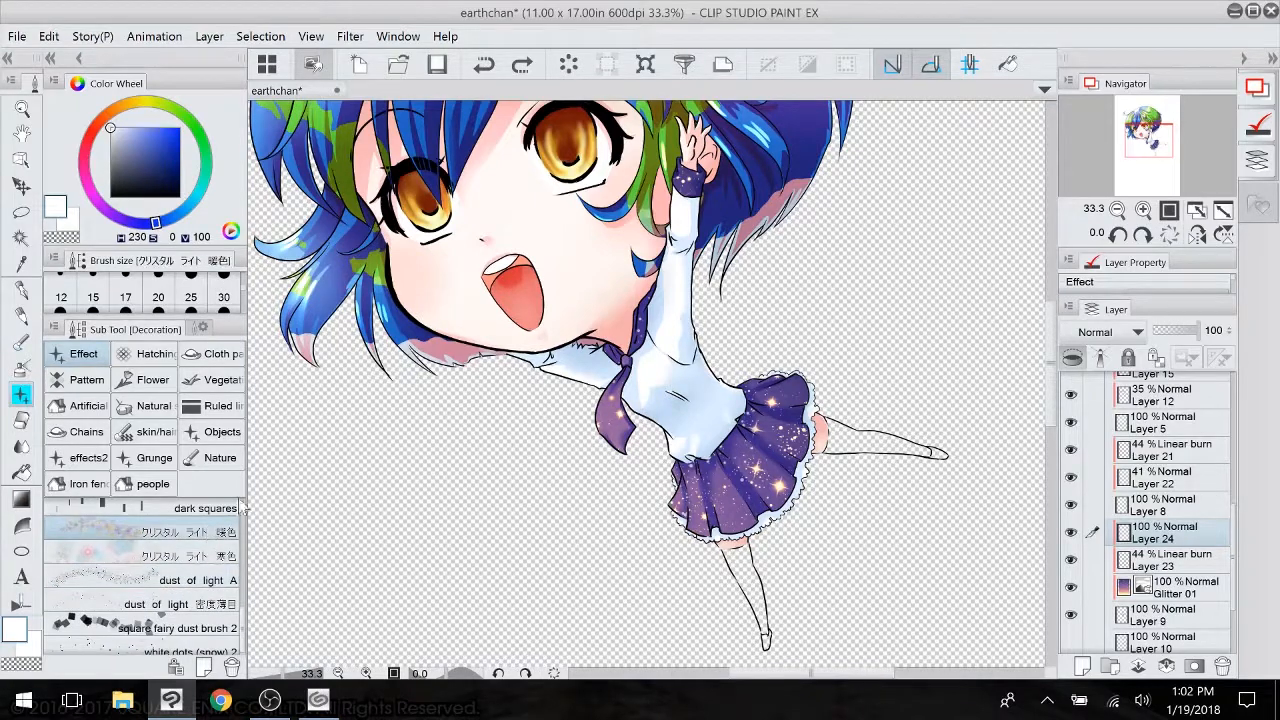
drag(232, 316, 238, 356)
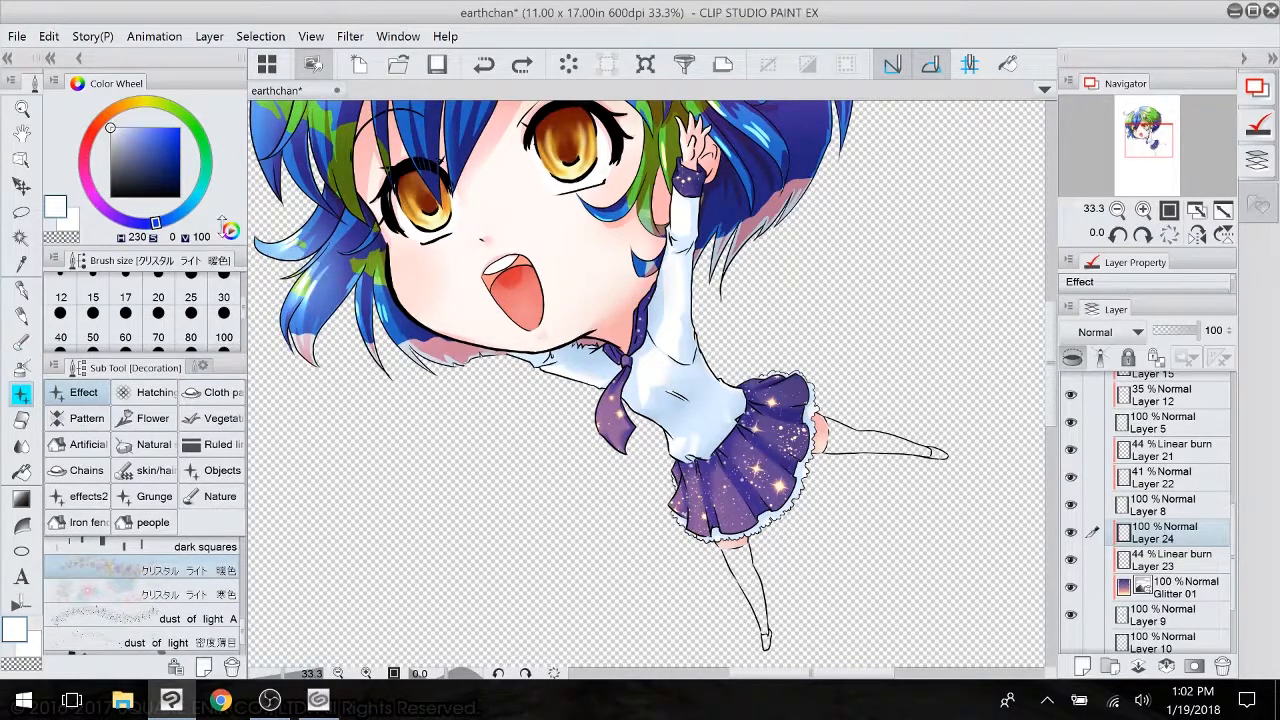
drag(247, 281, 284, 279)
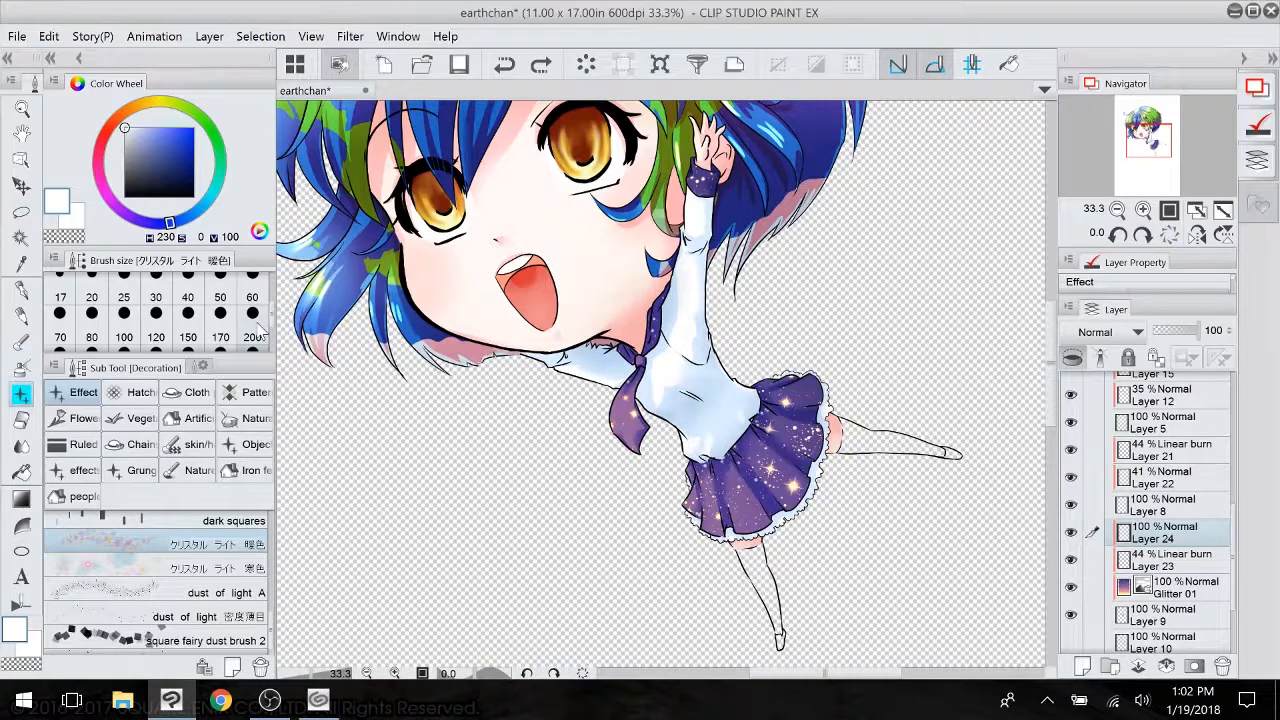
- Try warm crystal light sparkles at size 200 over the skirt with Overlay and Add blending on Layer 24, and undo them
mouse_move(680, 495)
mouse_down()
mouse_move(745, 480)
mouse_move(805, 395)
mouse_up()
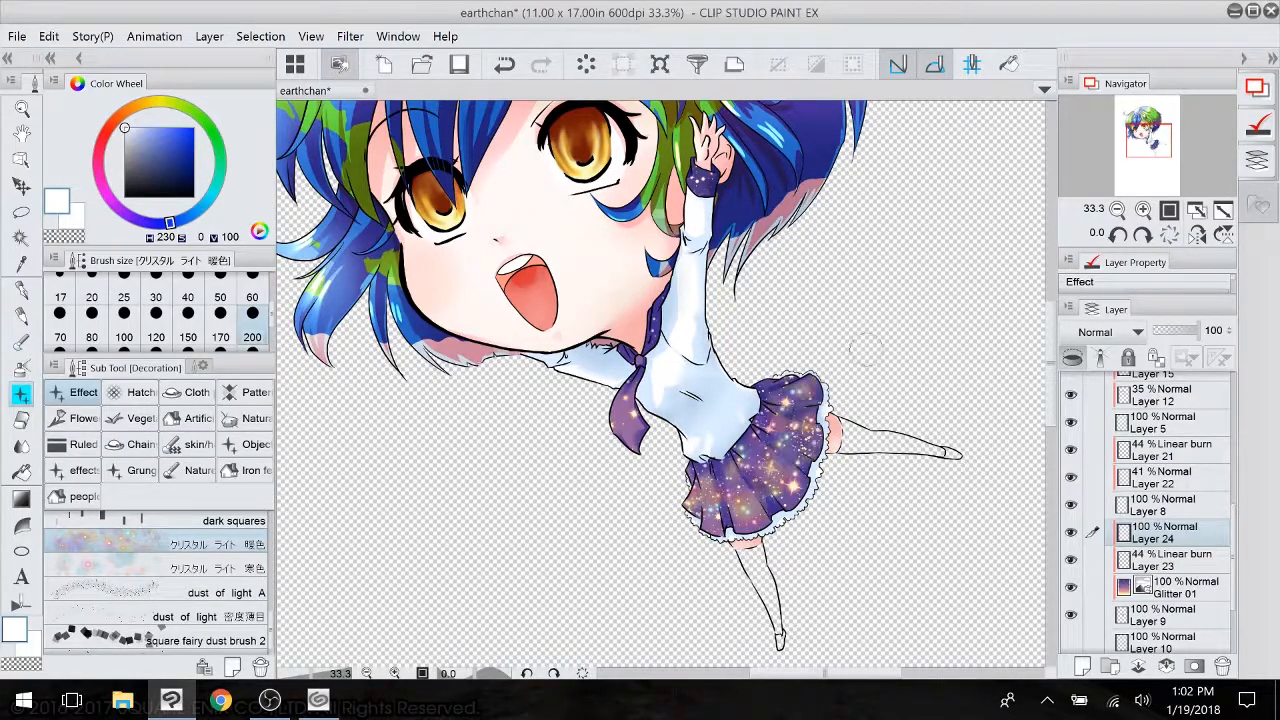
click(1115, 332)
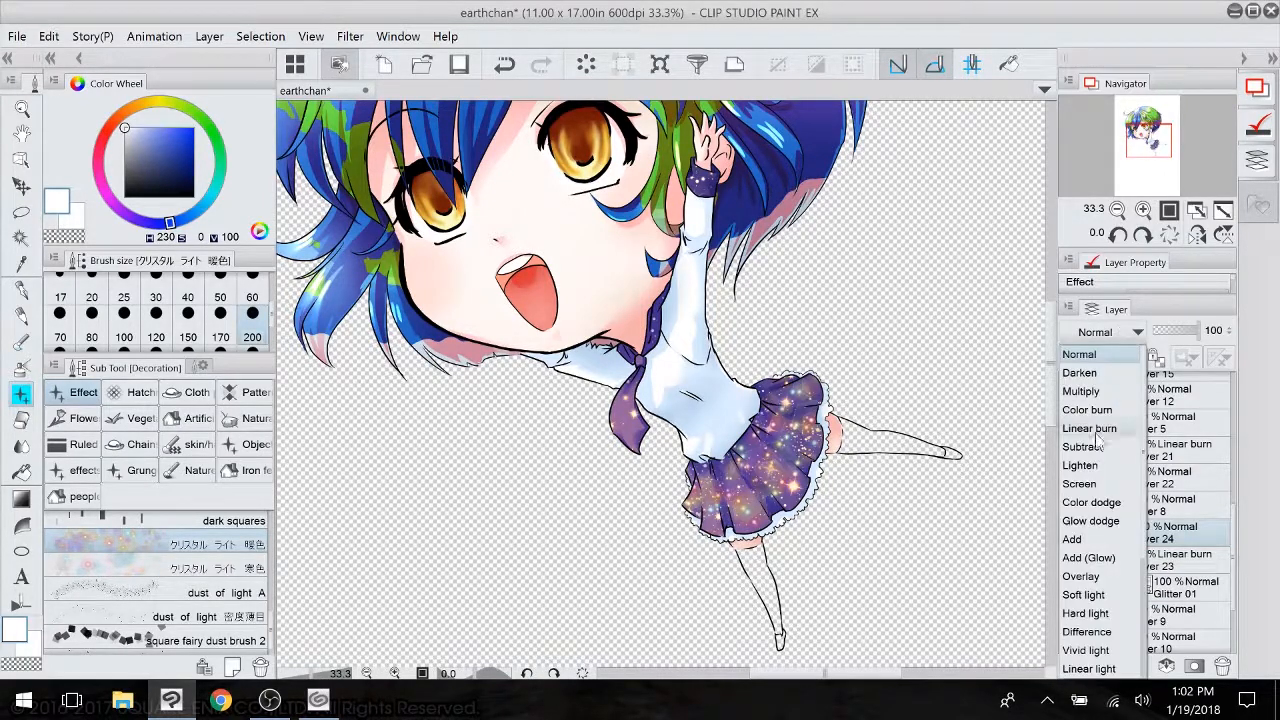
click(1085, 576)
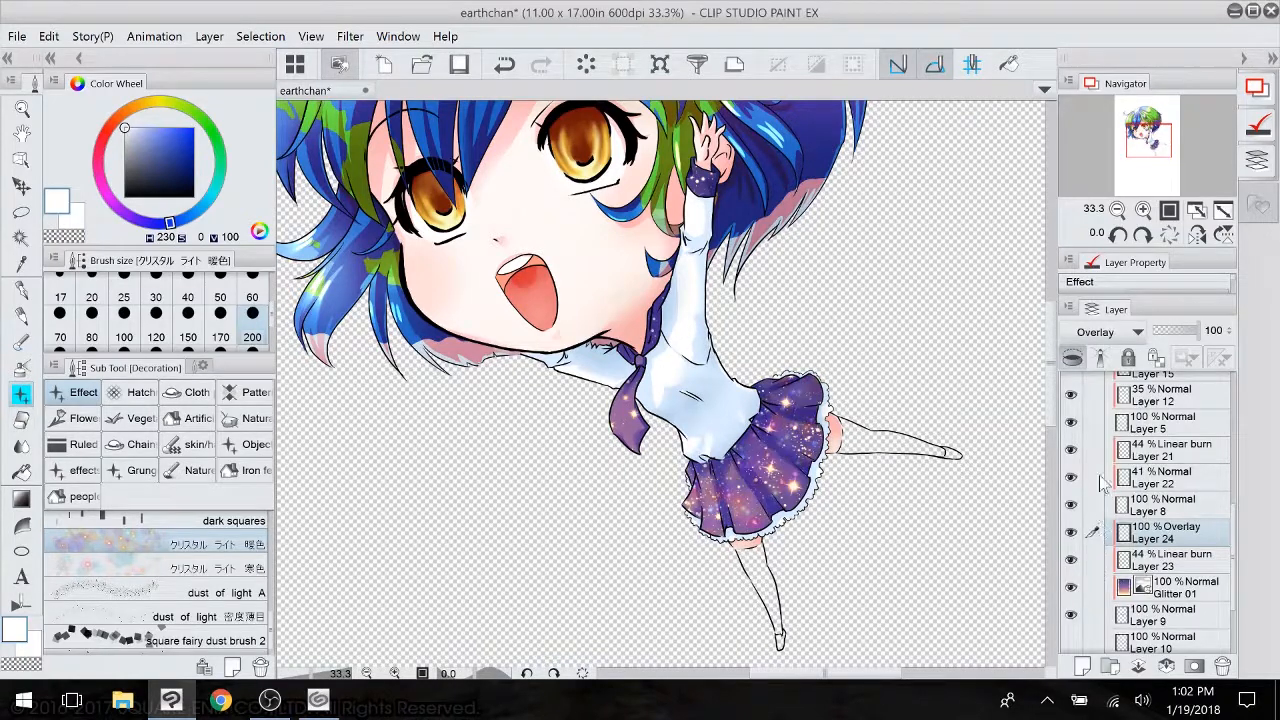
click(1115, 334)
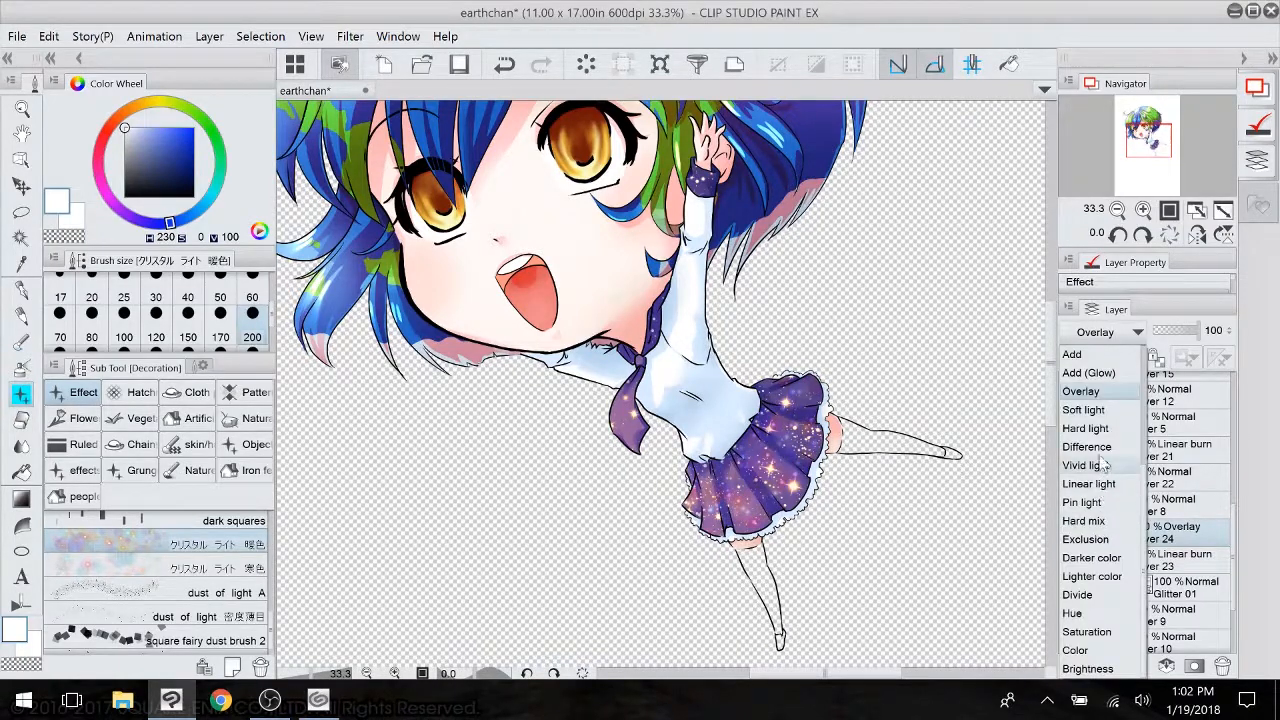
click(1110, 355)
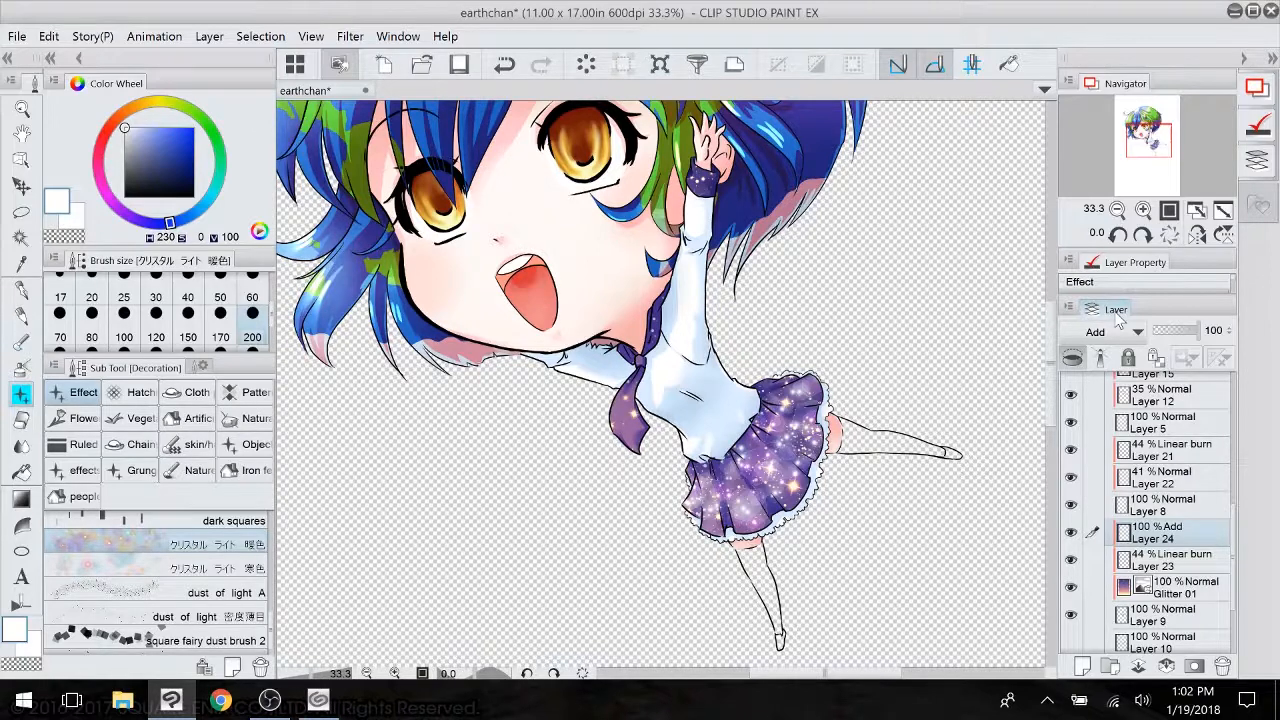
click(500, 65)
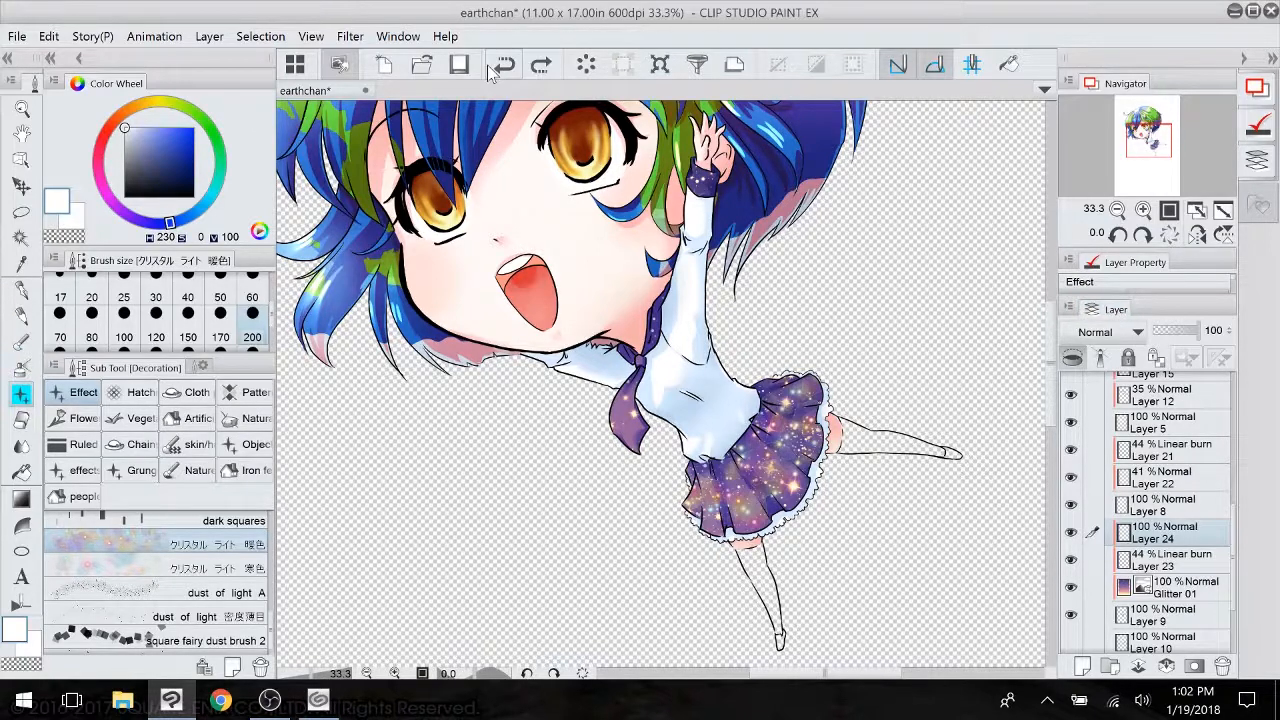
click(502, 66)
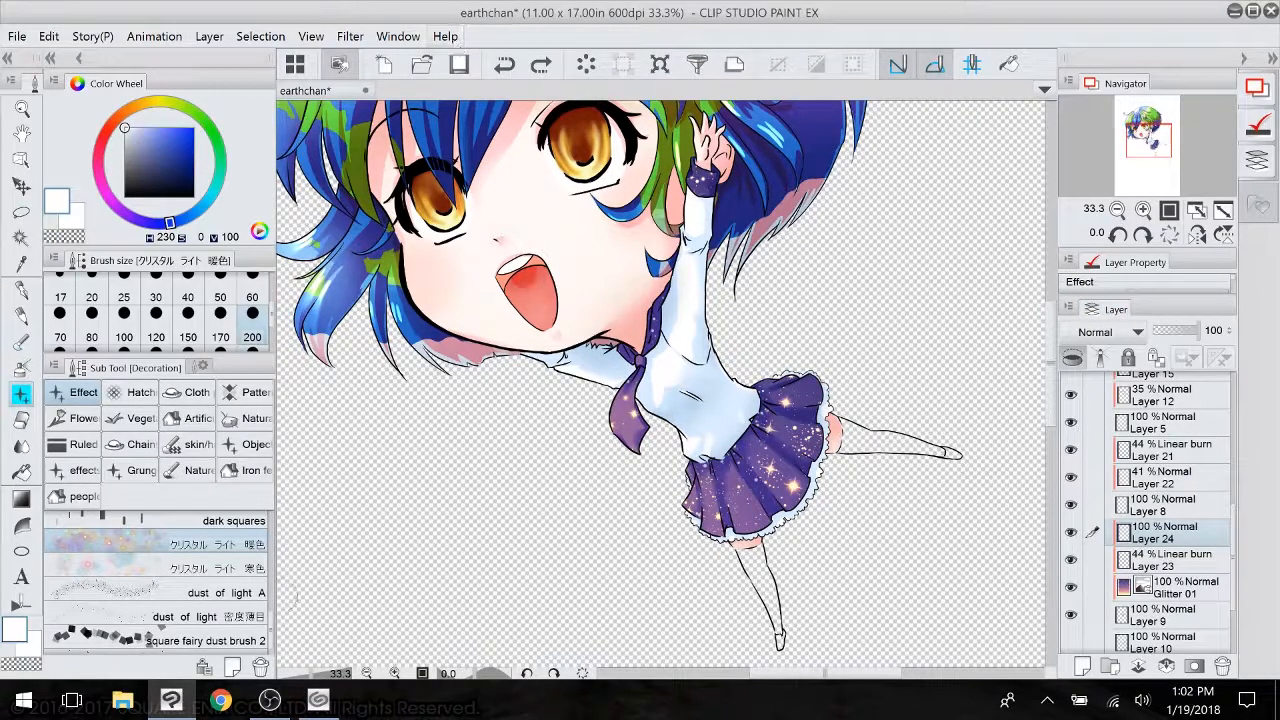
- Choose the Sparkle C brush from the Effect group of the Decoration tool
scroll(272, 632, down, 1)
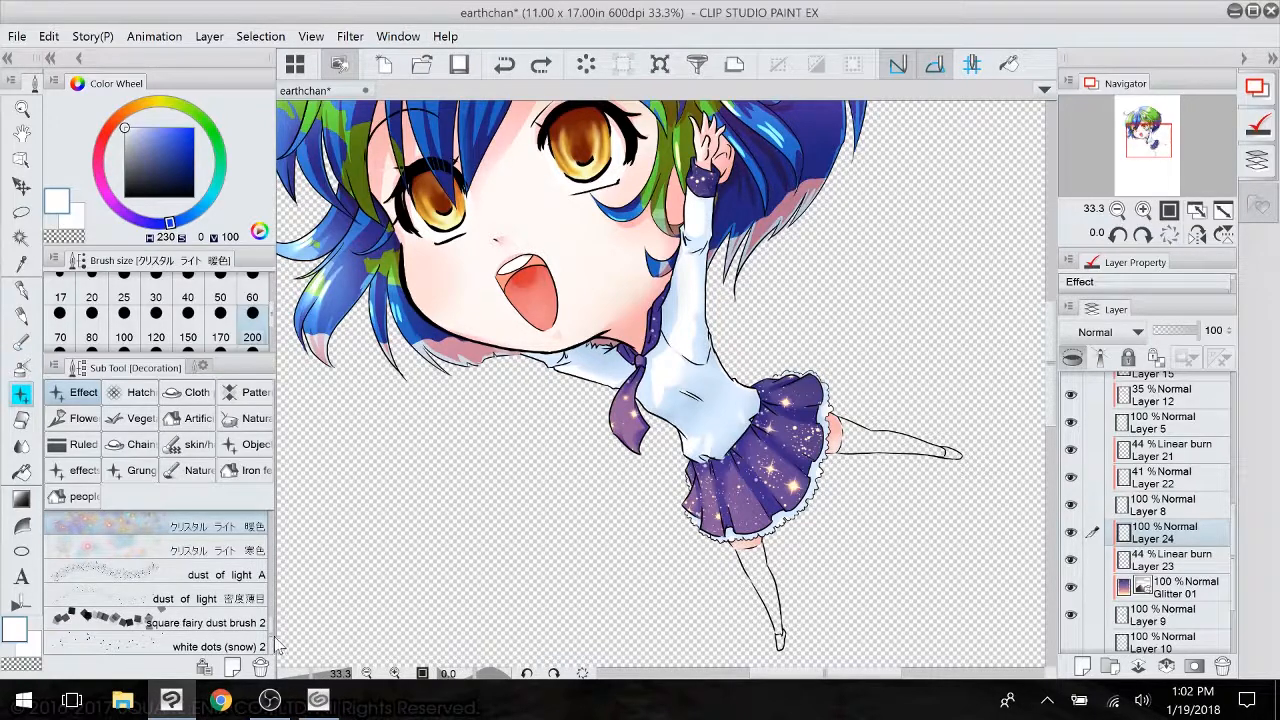
scroll(278, 640, down, 10)
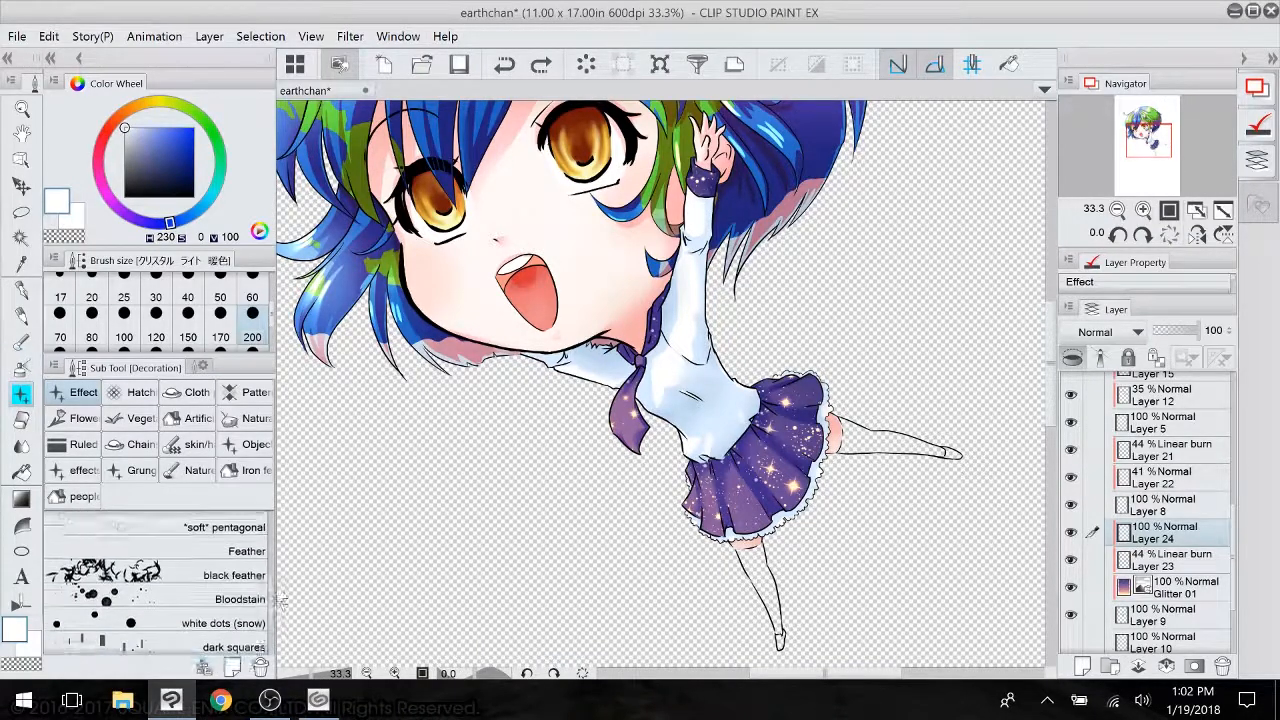
scroll(282, 575, up, 5)
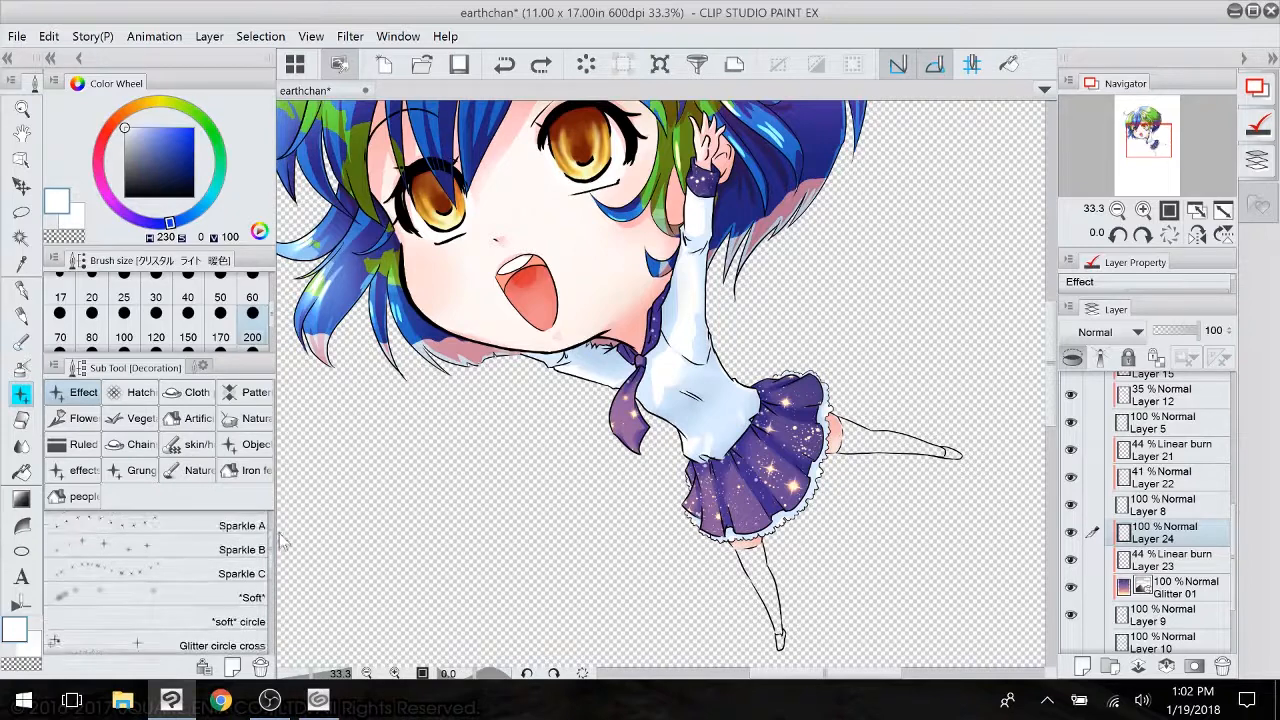
scroll(200, 560, up, 3)
click(150, 641)
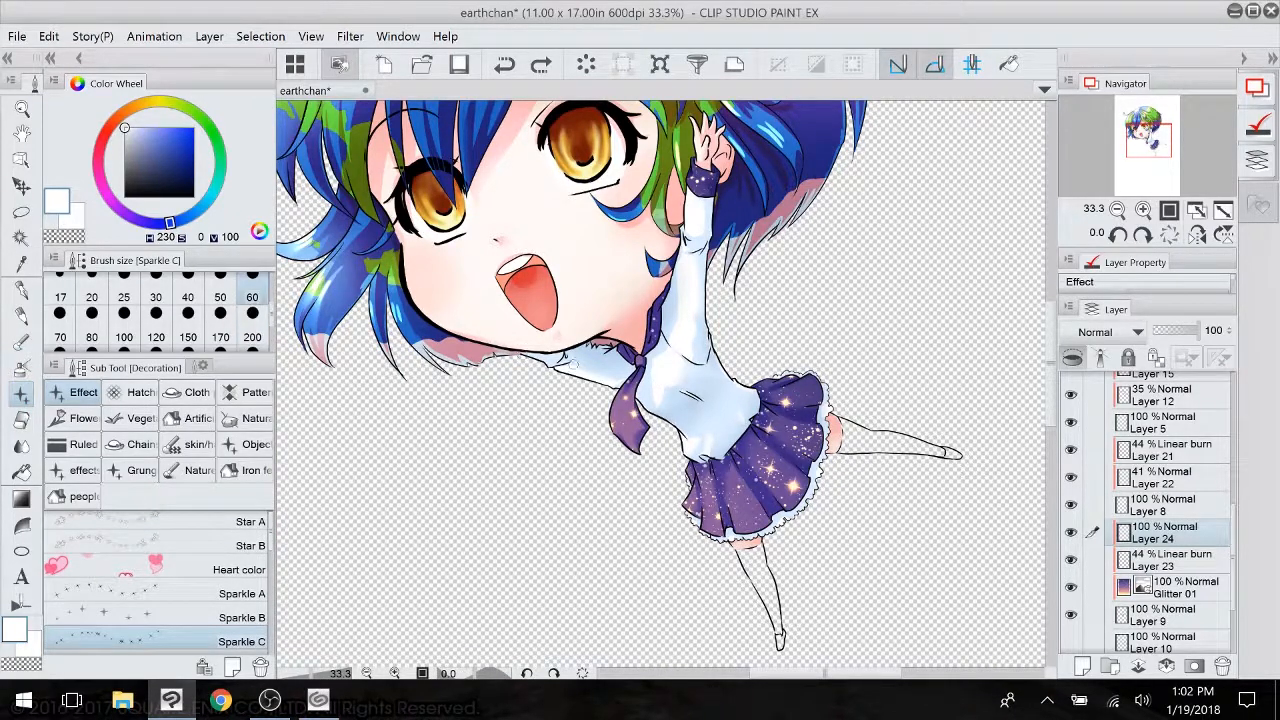
- Add white Sparkle C stars over the skirt and tie on Layer 24, using brush sizes 200, 60 and 100
click(256, 326)
drag(724, 488, 750, 509)
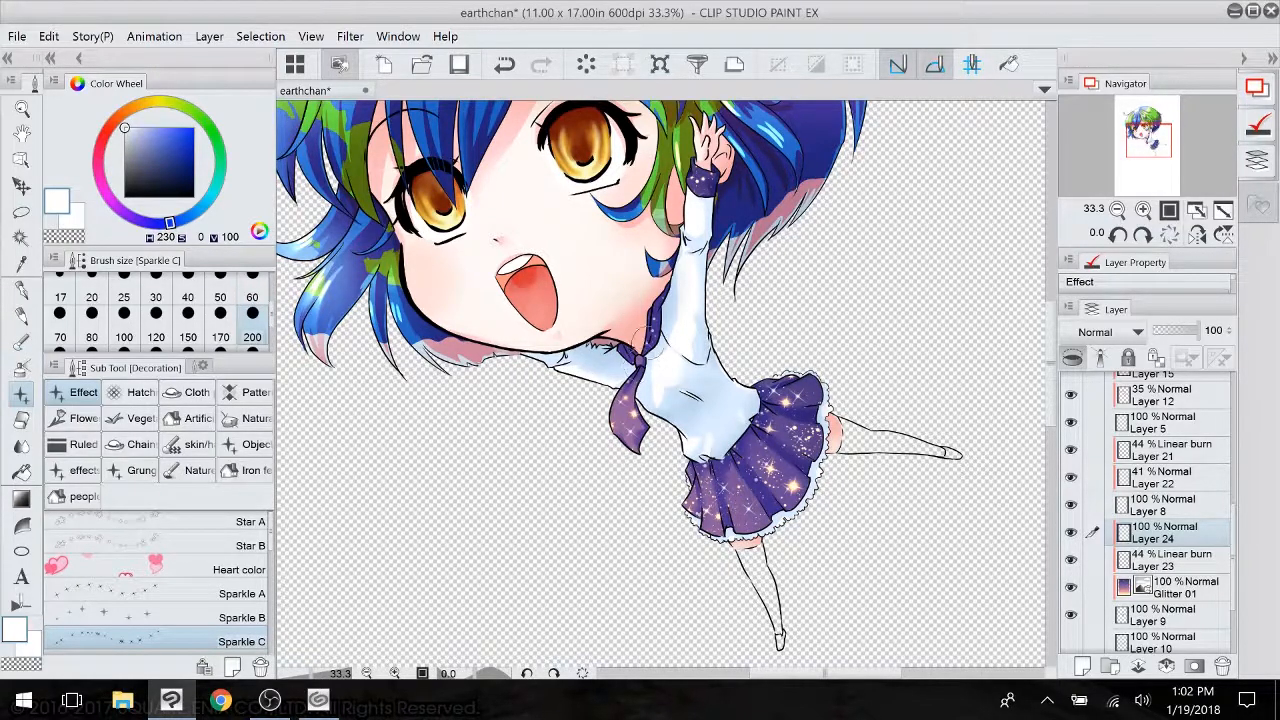
click(252, 297)
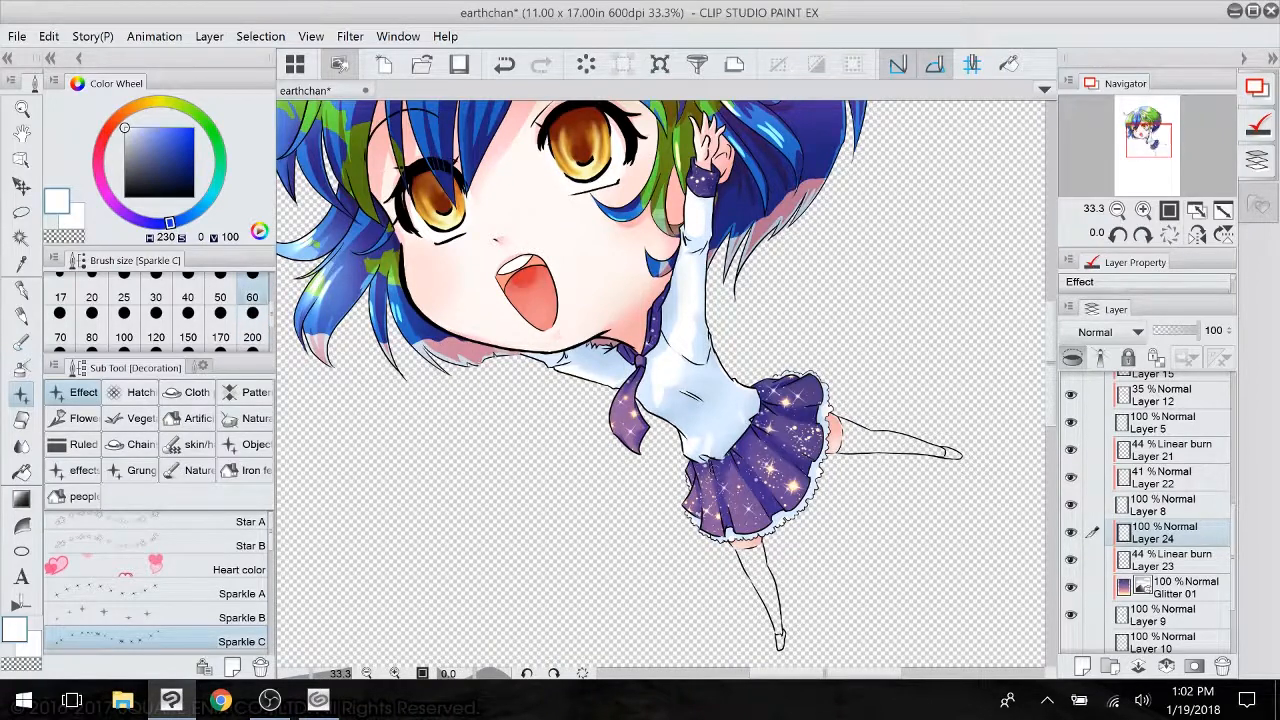
click(124, 330)
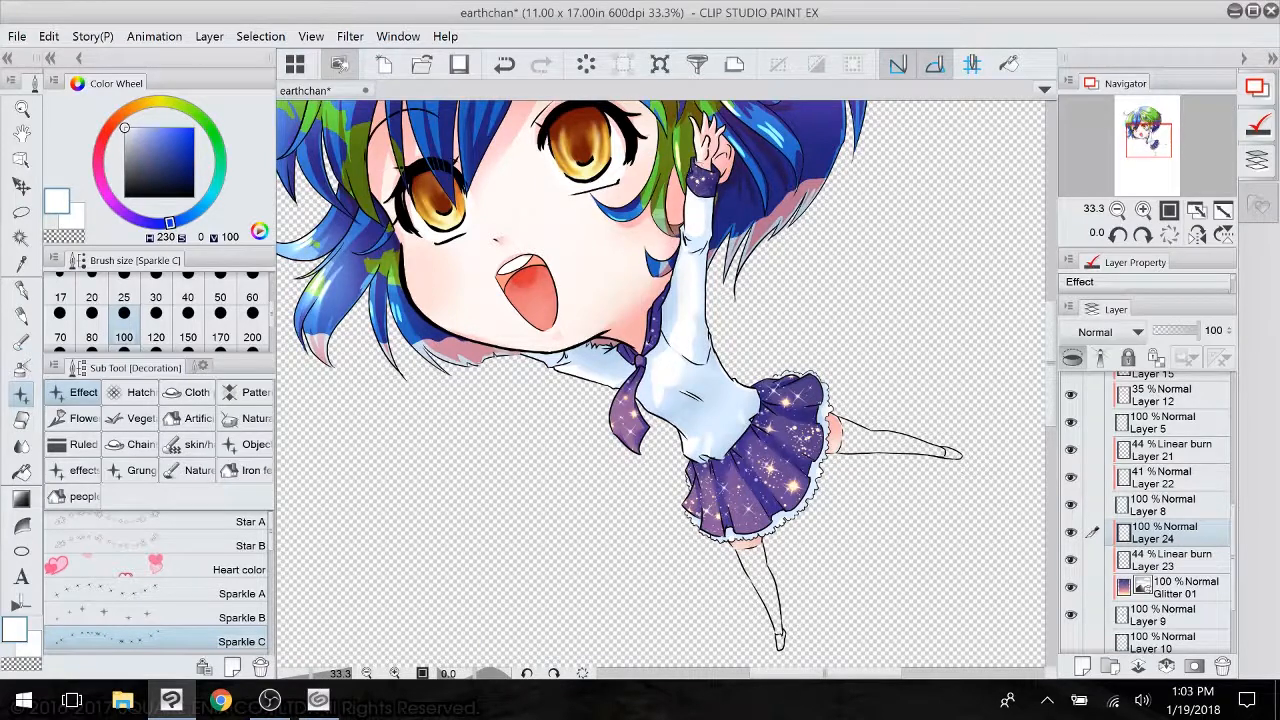
- Compare the Add and Add (Glow) blending modes on Layer 24 and set it to Add (Glow)
click(1122, 332)
click(1090, 557)
click(1134, 334)
click(1073, 354)
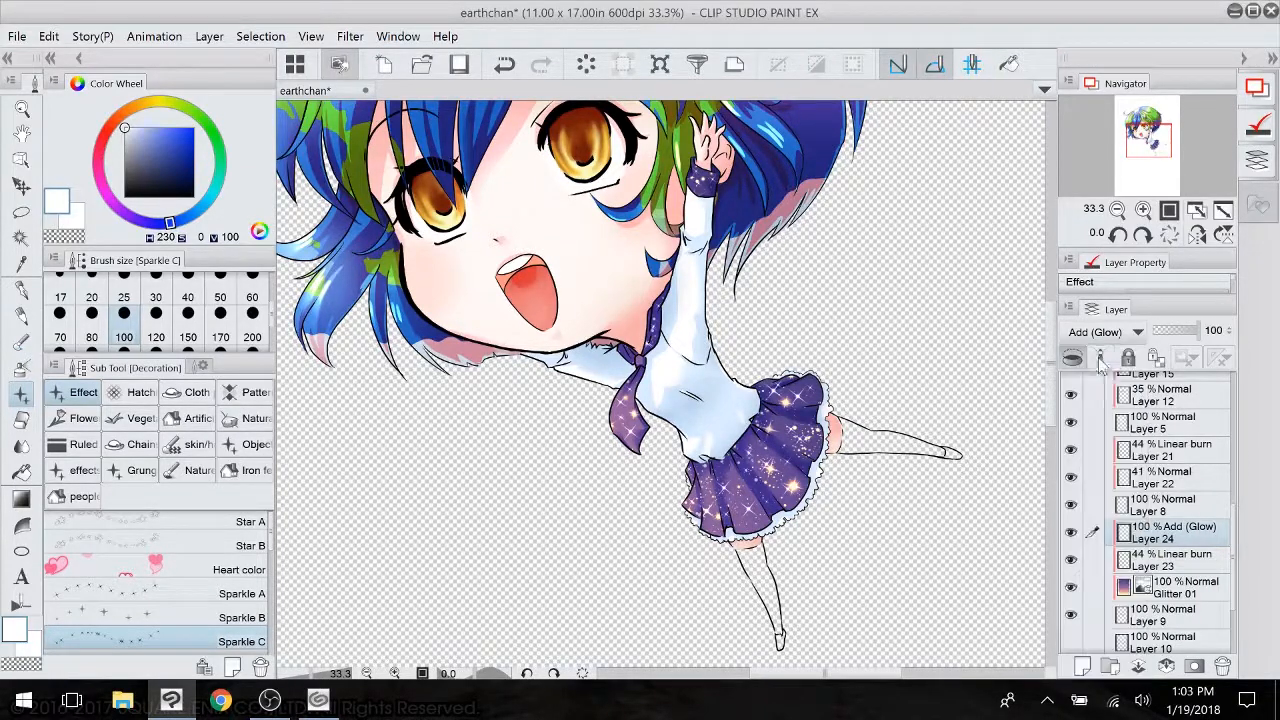
click(1130, 338)
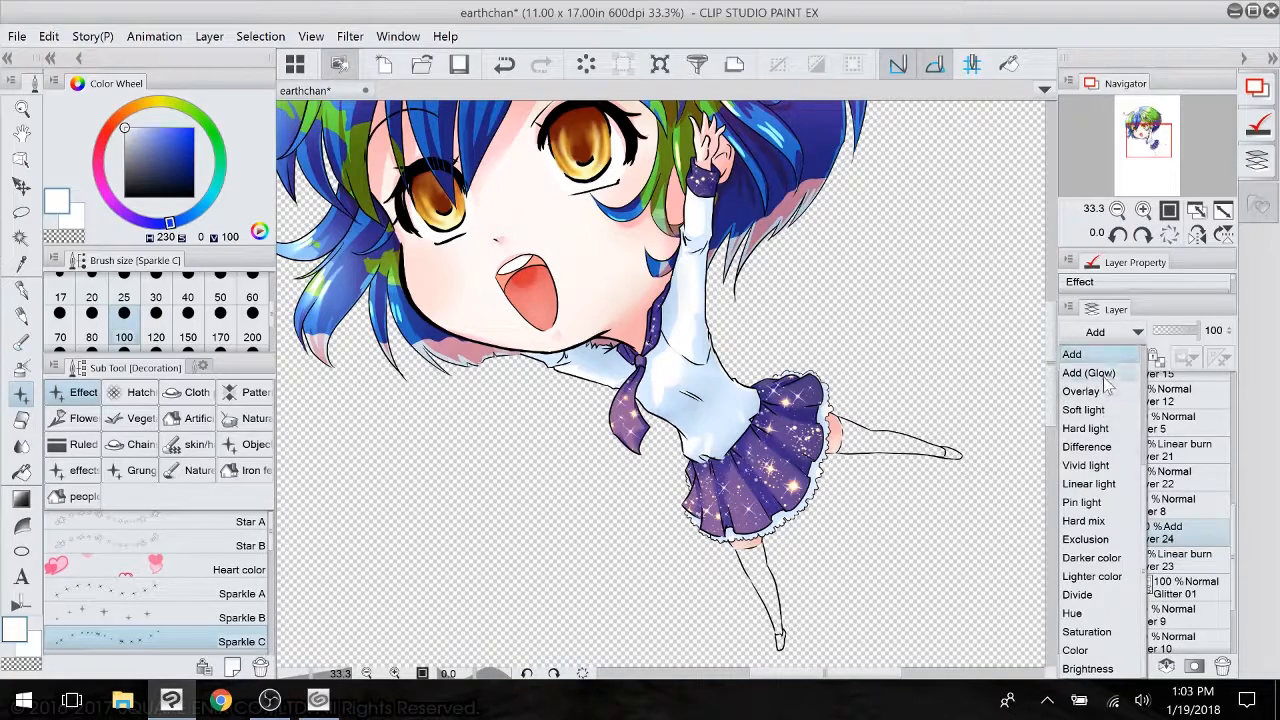
click(1105, 372)
- Try a duplicate of Layer 24 to strengthen the glowing sparkles, and delete the copy
right_click(1163, 538)
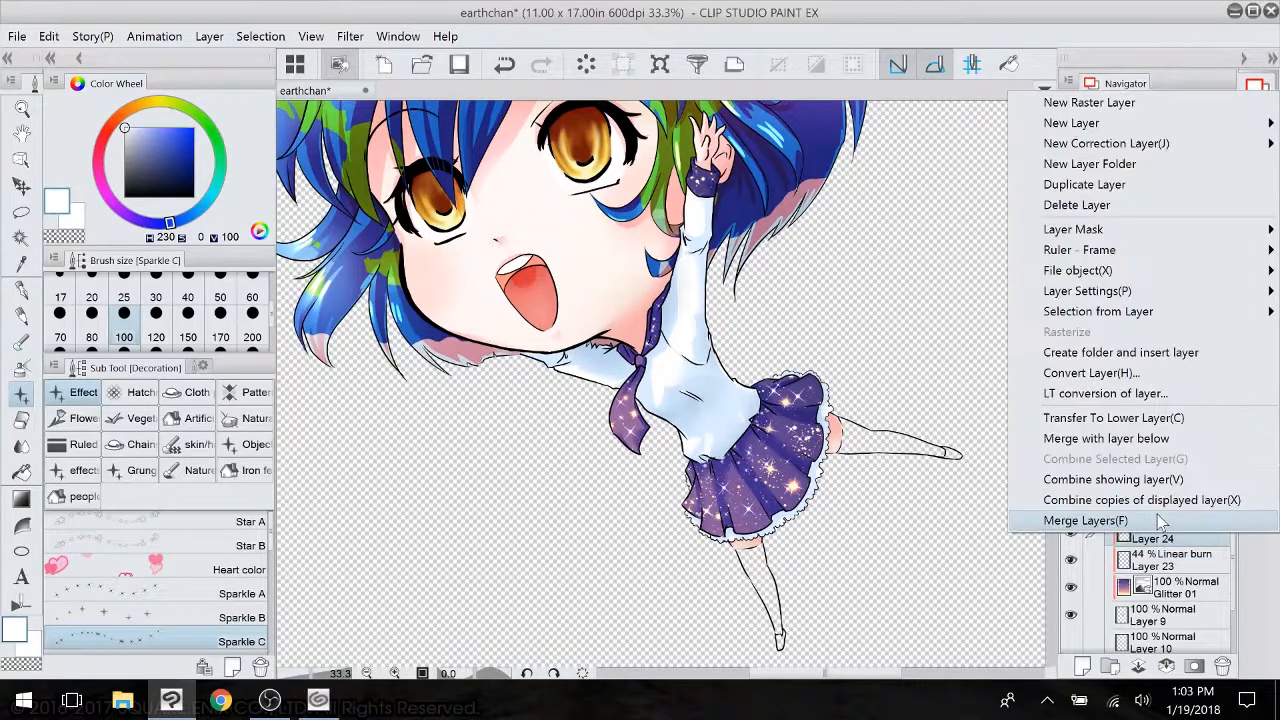
click(1137, 186)
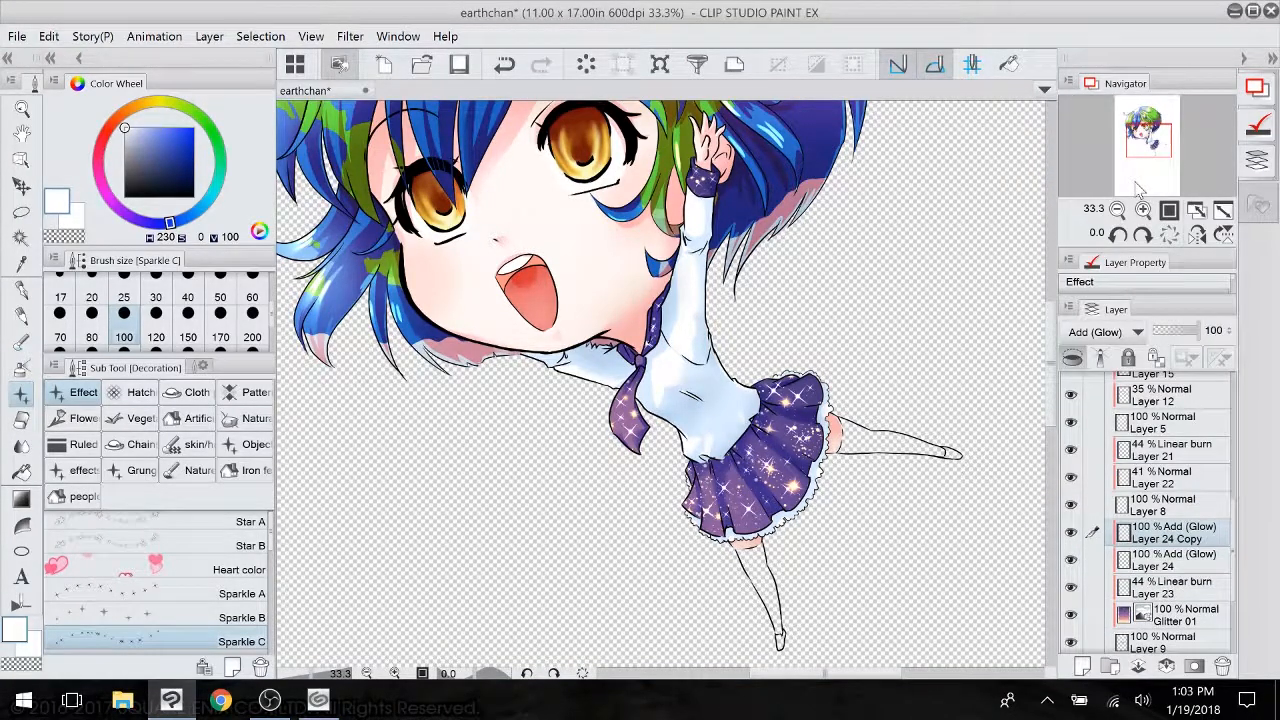
click(1221, 665)
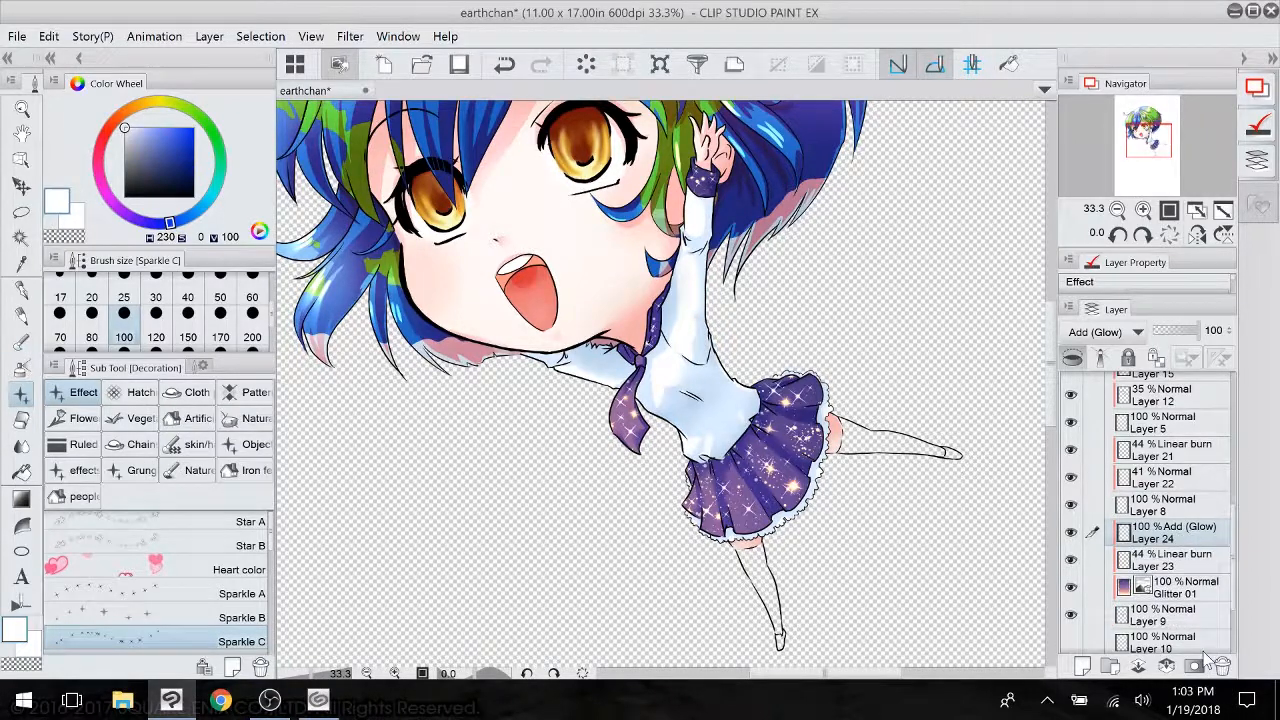
- Try the Overlay blending mode on Layer 24 and return it to Add (Glow)
click(1125, 334)
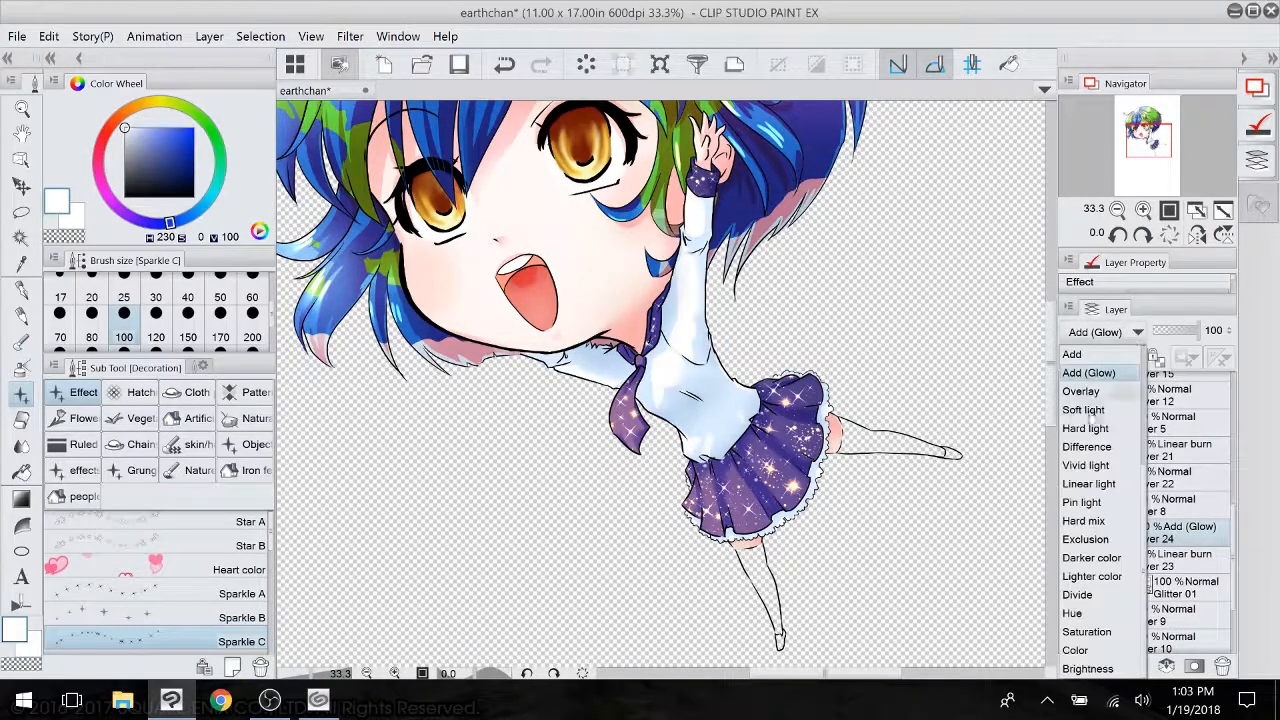
click(1104, 393)
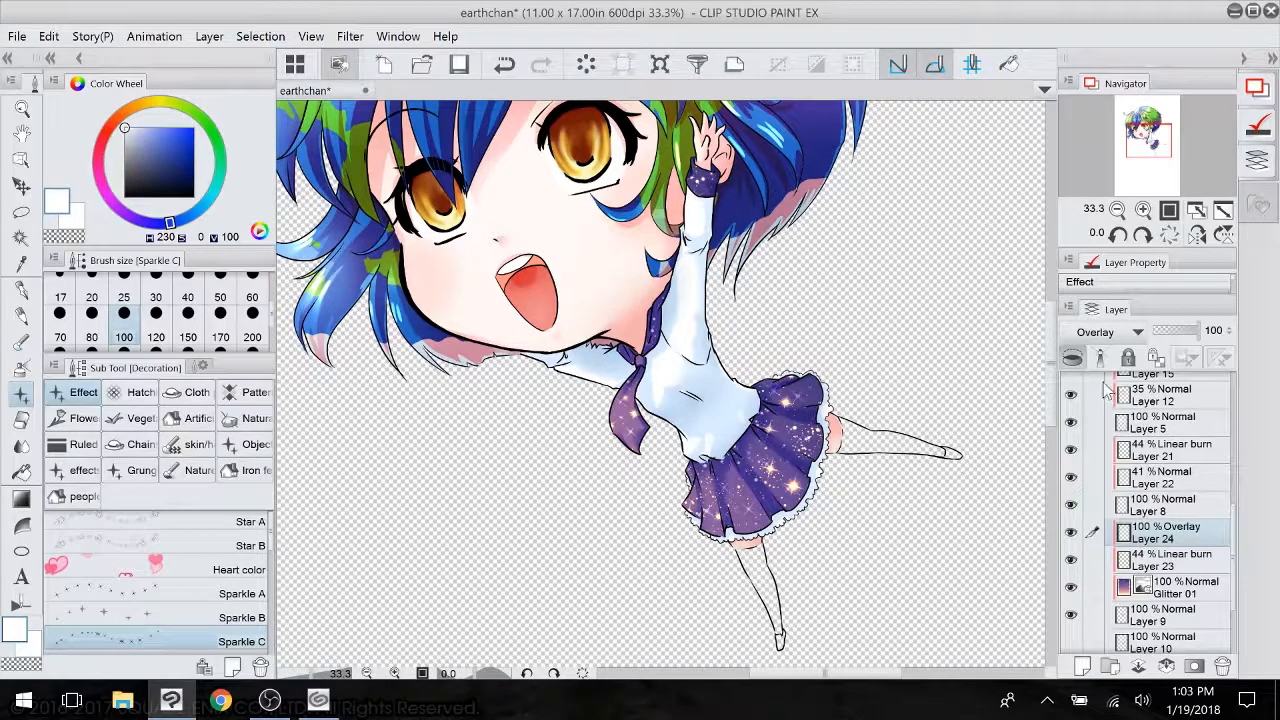
click(1125, 333)
click(1090, 373)
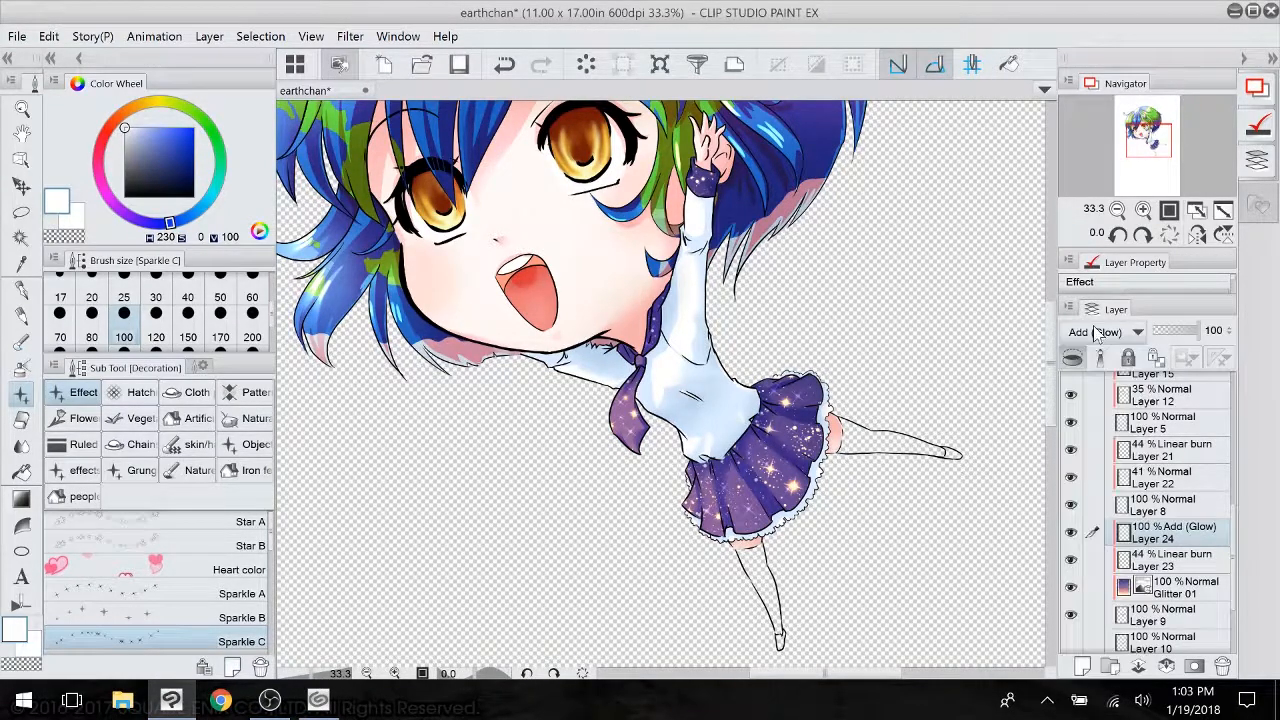
- Create a new layer directly above the Add (Glow) sparkle layer, Layer 24
key(ctrl+minus)
key(ctrl+minus)
drag(720, 400, 674, 365)
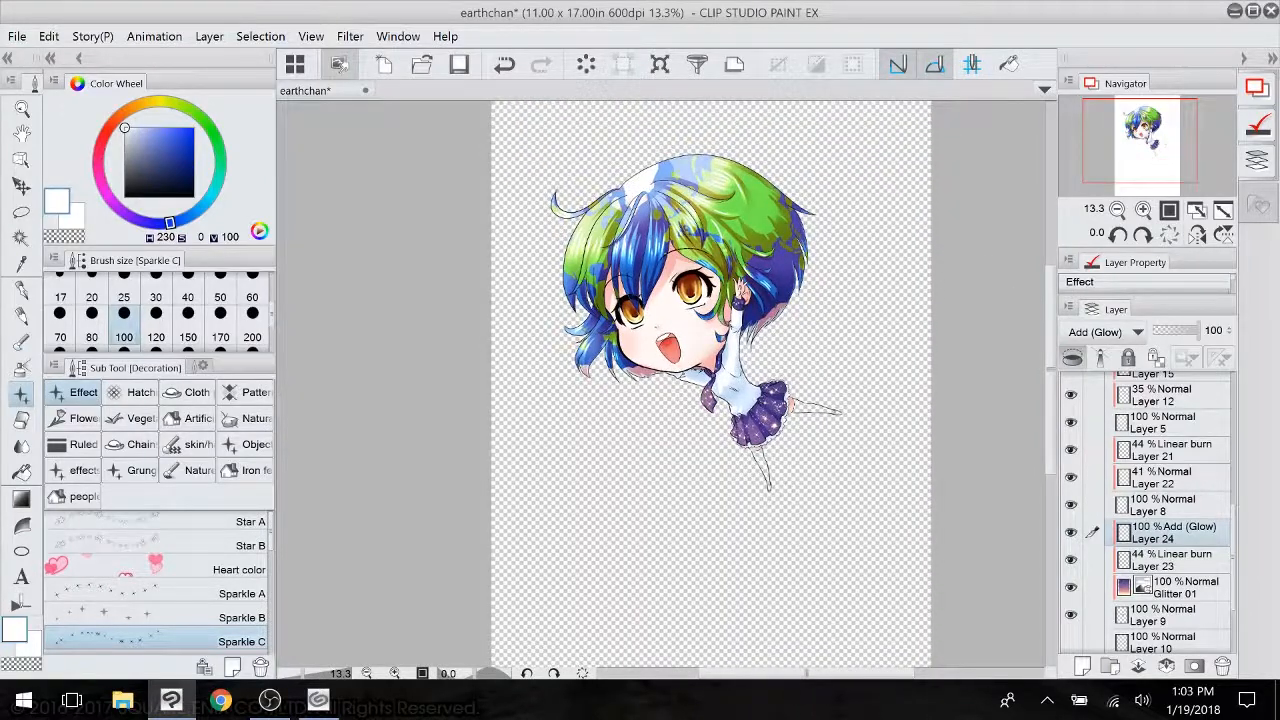
click(1082, 665)
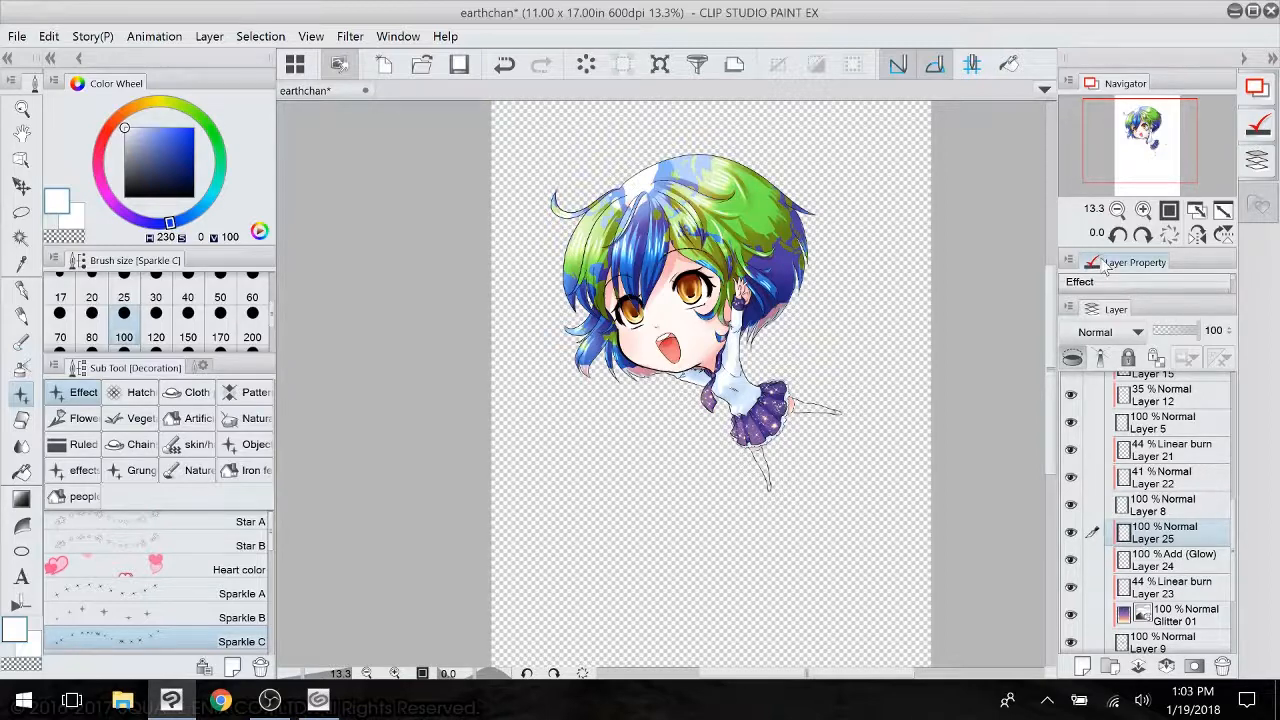
- Choose the PPPattern_03 brush from the pattern decoration brushes
scroll(720, 502, up, 4)
drag(706, 540, 679, 700)
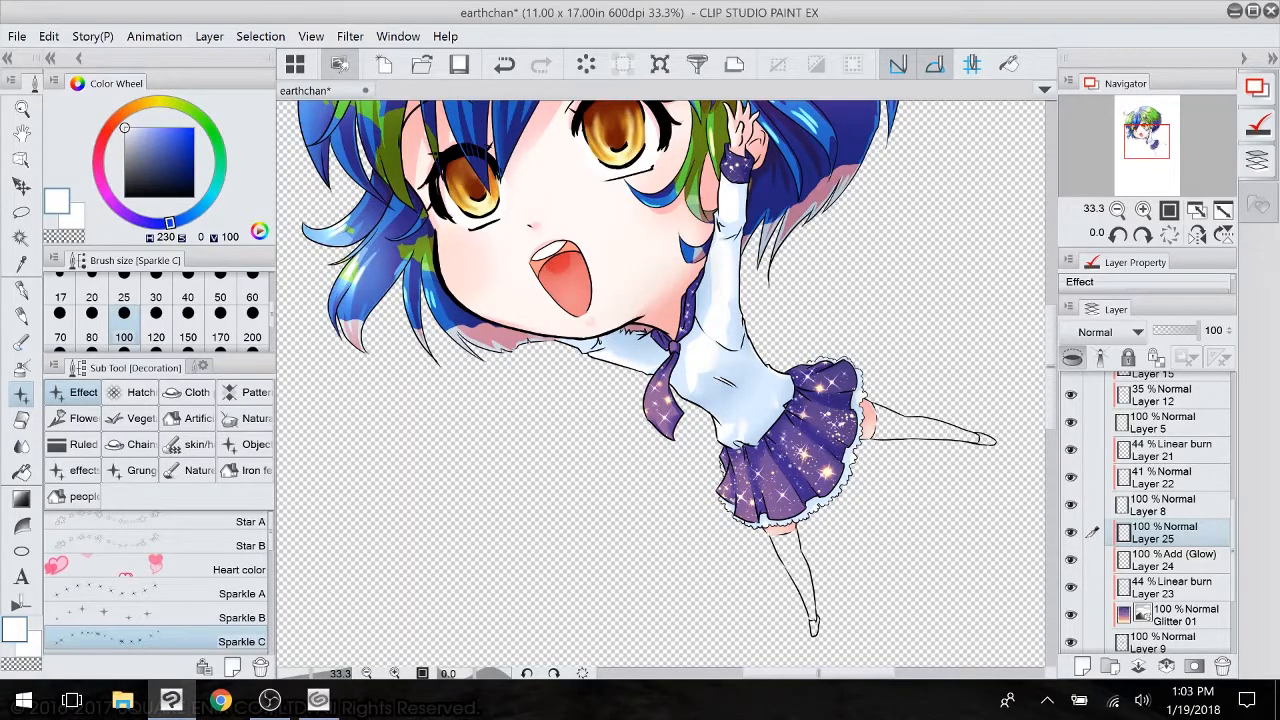
click(250, 392)
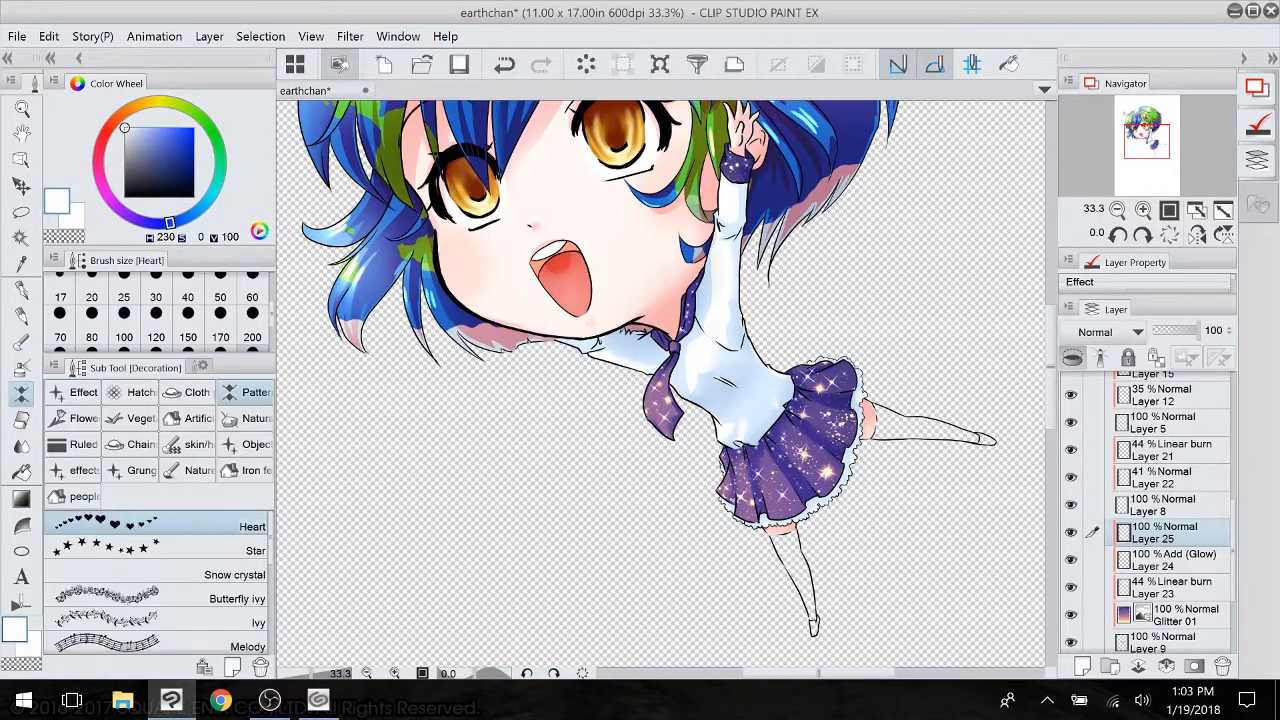
scroll(272, 574, down, 2)
scroll(272, 574, down, 5)
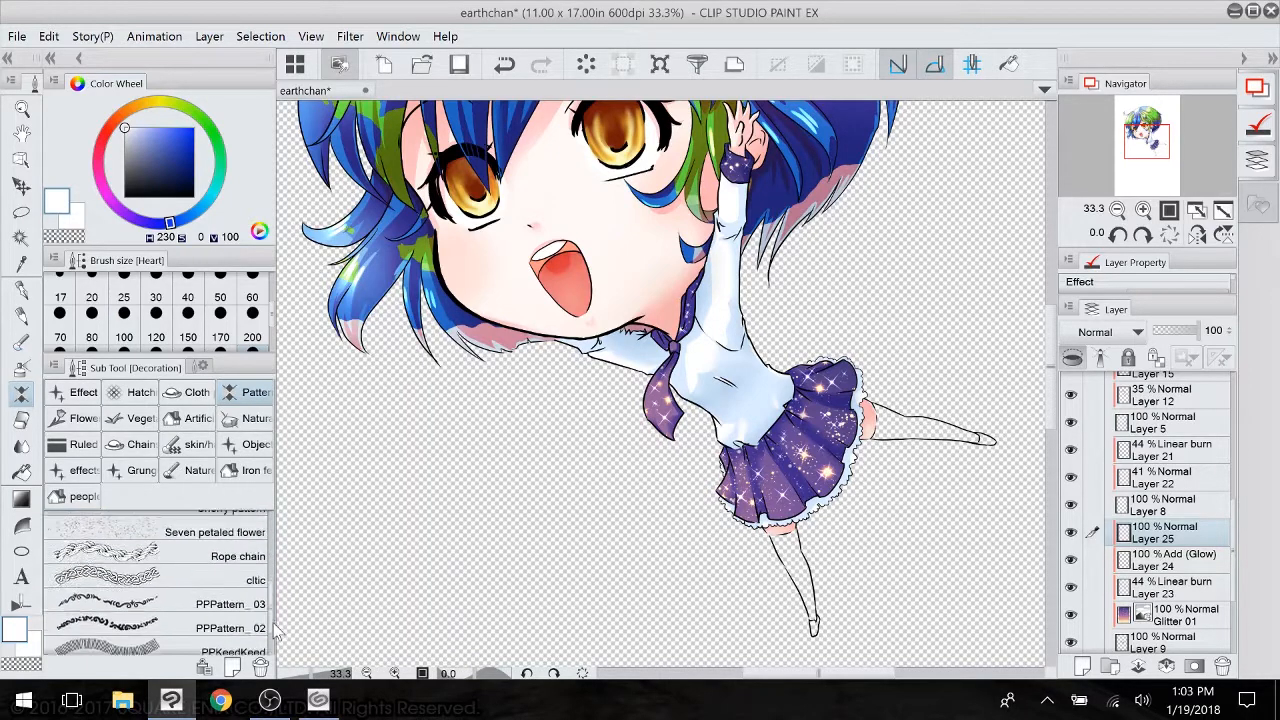
click(215, 604)
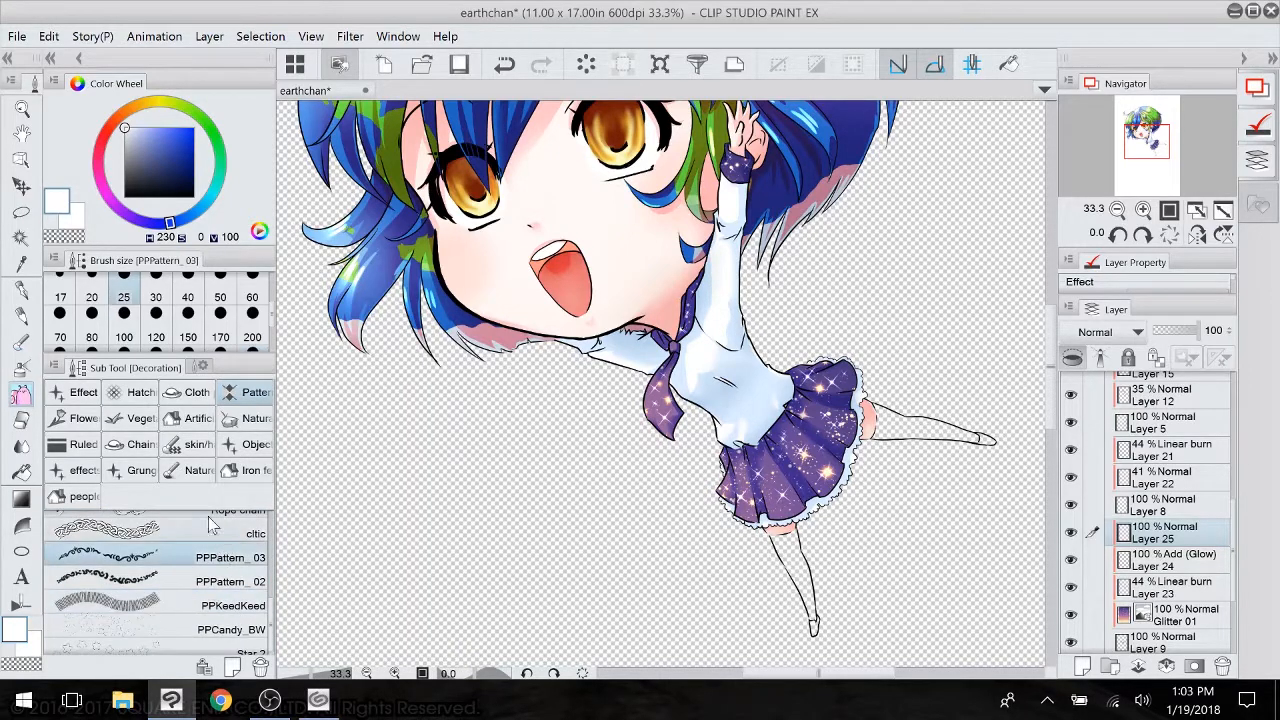
- Try a white G-pen stroke at size 80 along the skirt's hem, and undo it
click(20, 290)
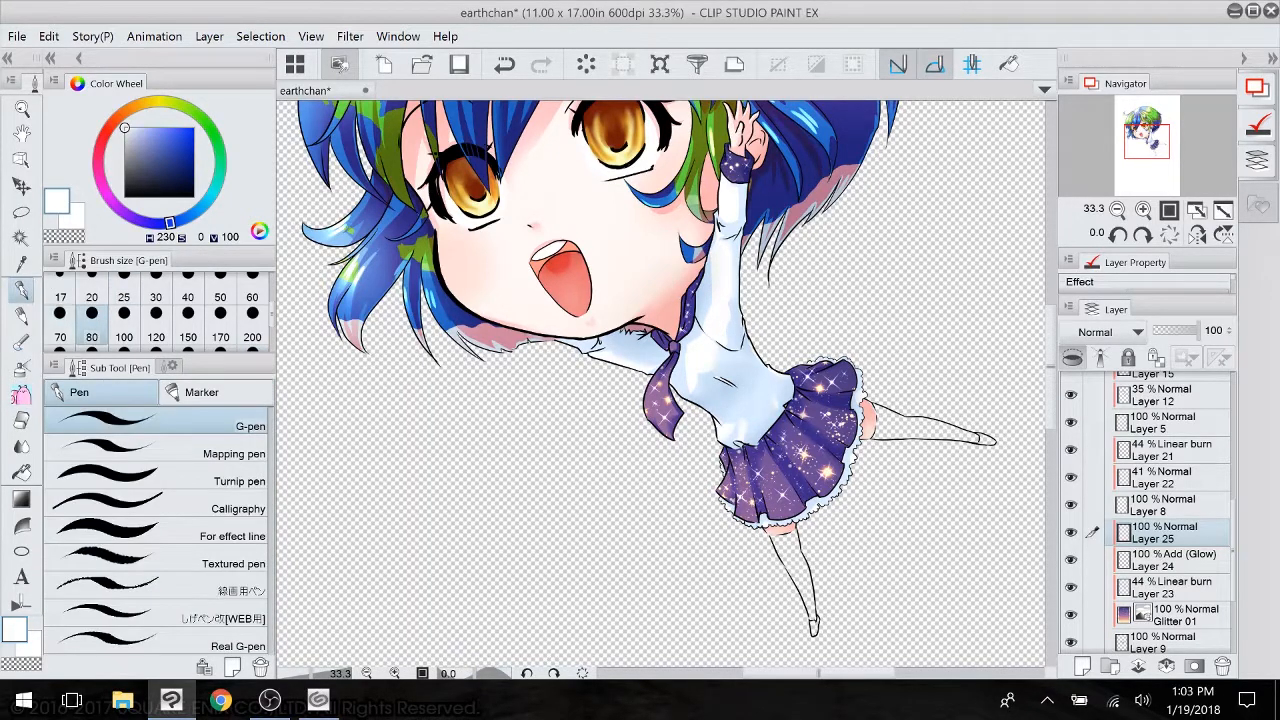
mouse_move(727, 500)
mouse_down()
mouse_move(782, 513)
mouse_move(814, 479)
mouse_up()
click(504, 64)
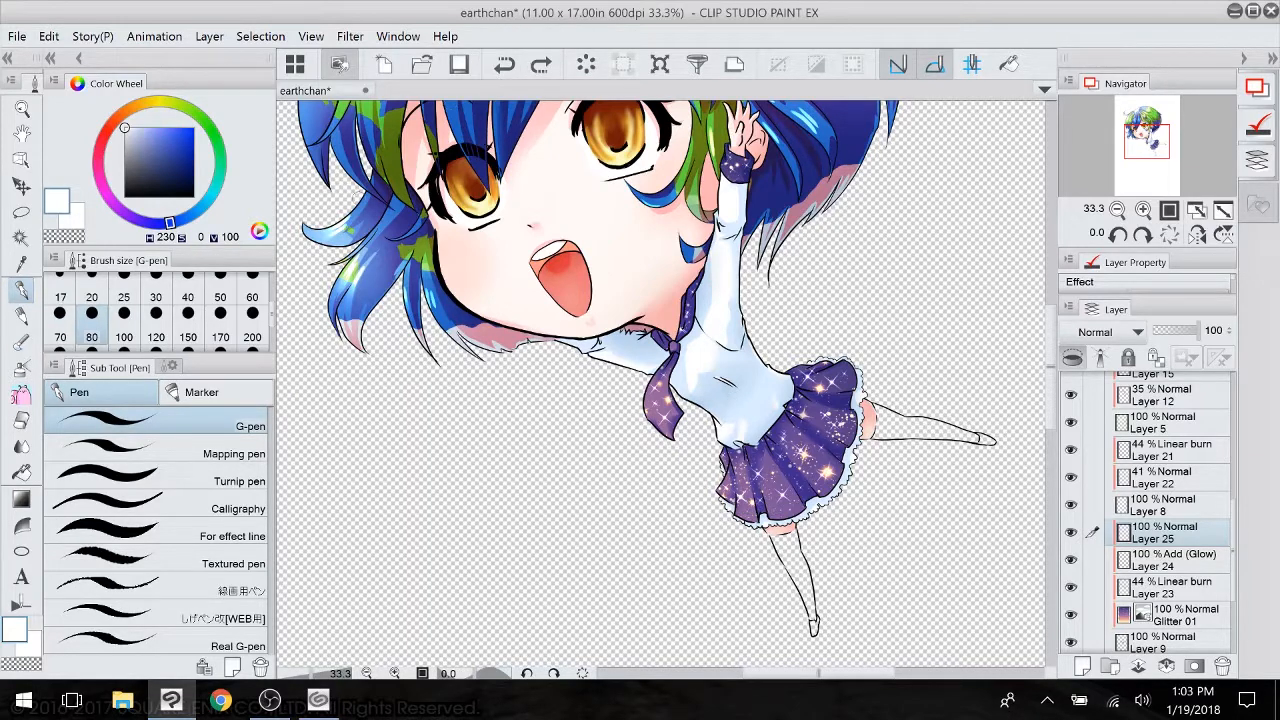
- Try the PPPattern_03 brush at size 60 along the skirt's hem, and undo the stroke
click(22, 396)
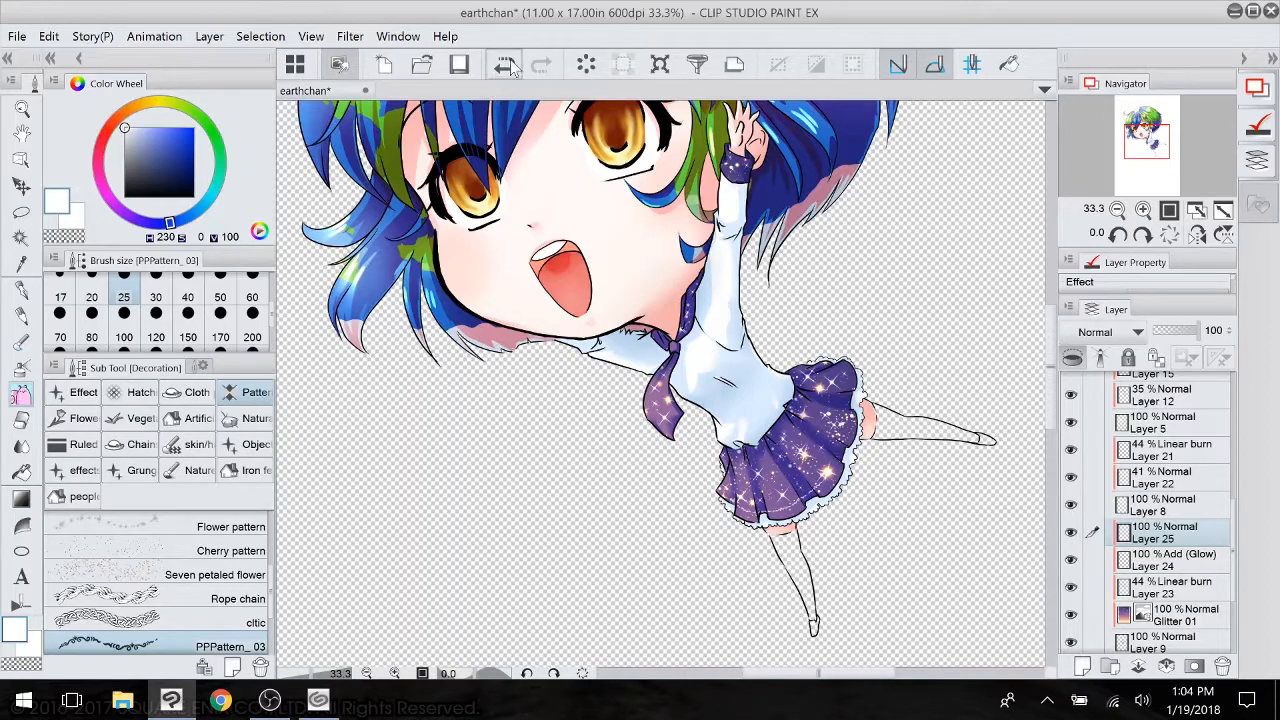
click(252, 292)
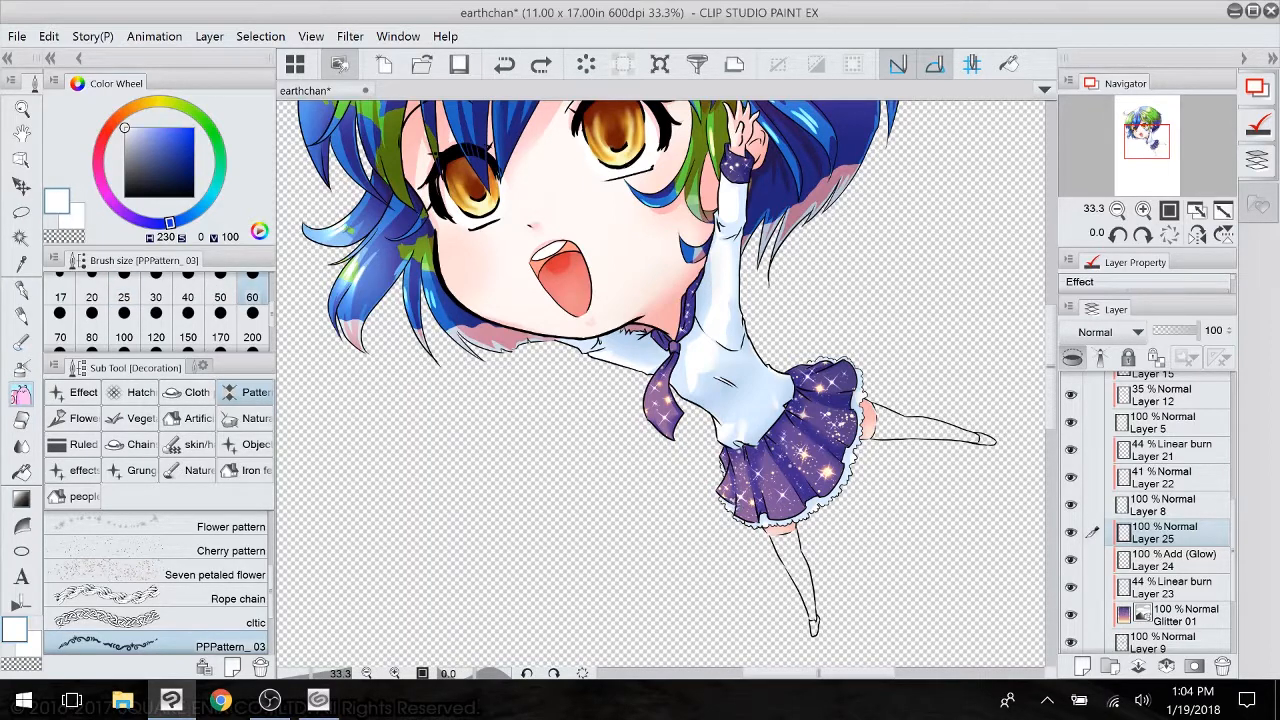
mouse_move(732, 512)
mouse_down()
mouse_move(838, 466)
mouse_move(843, 348)
mouse_up()
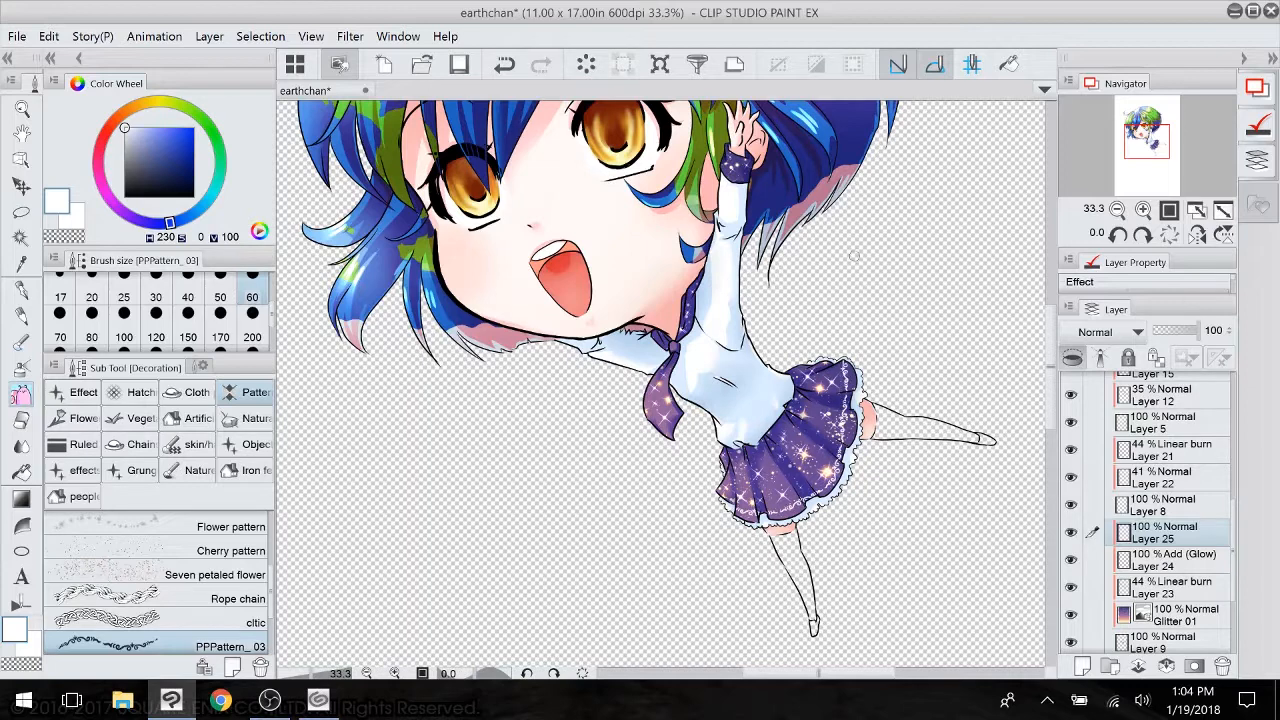
click(505, 66)
- Switch to the G-pen at size 50, enlarge the brush size display to show more sizes, and make Layer 25 active
click(22, 288)
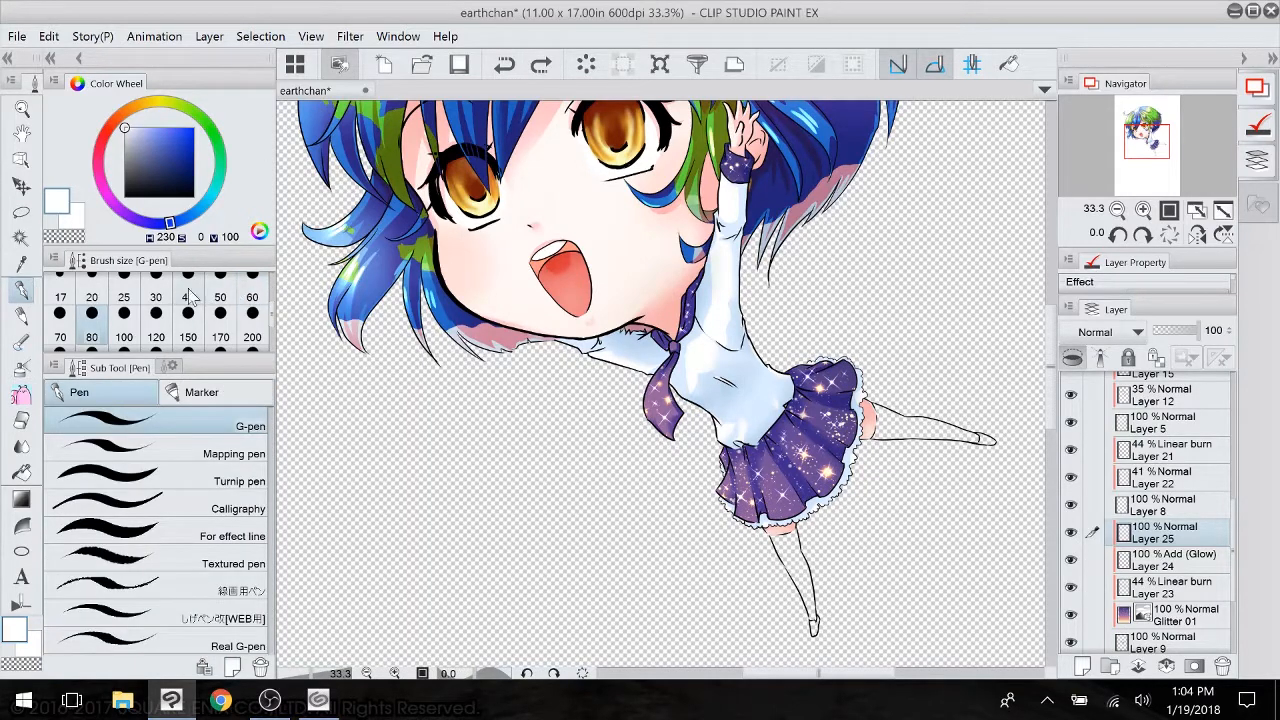
click(219, 277)
scroll(855, 420, up, 5)
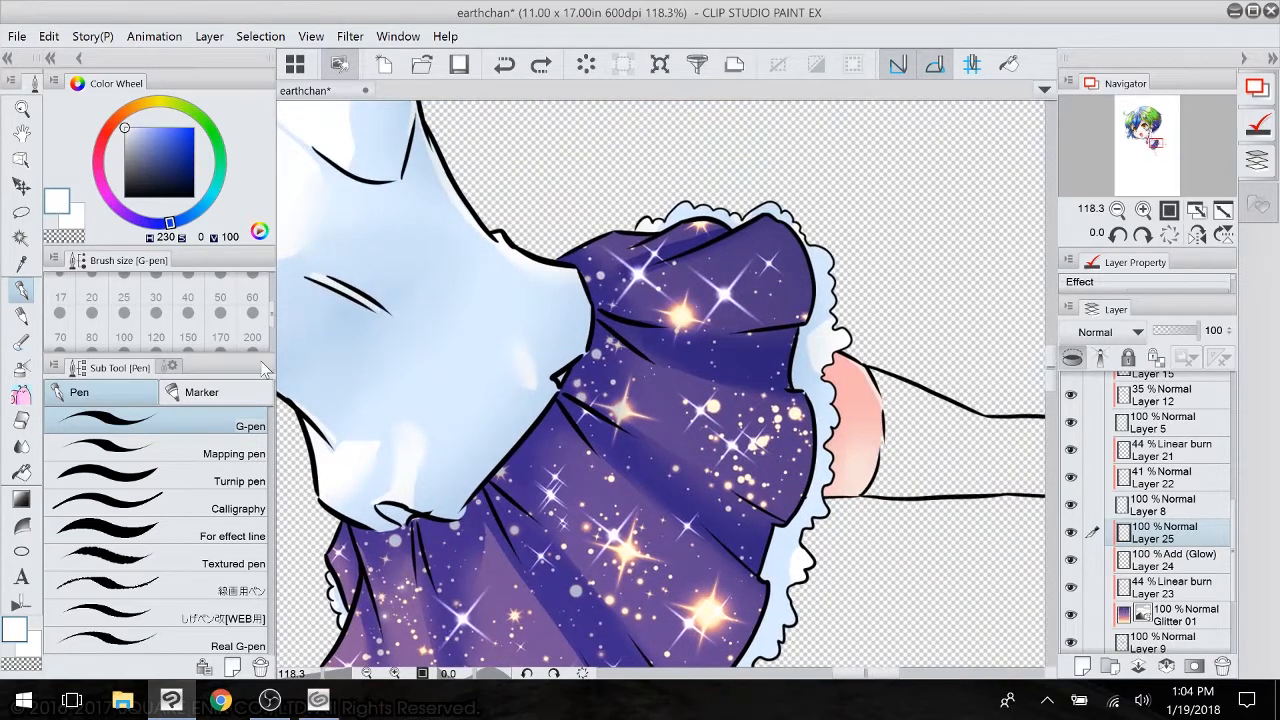
drag(245, 347, 245, 395)
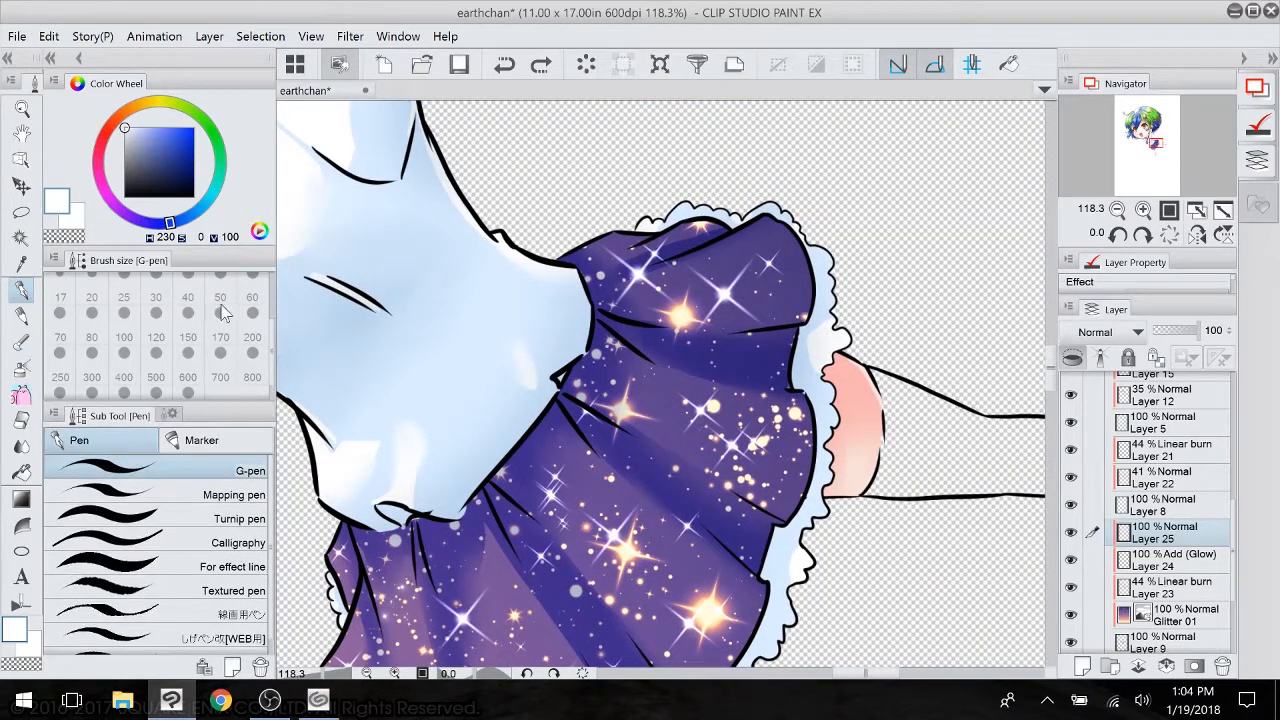
drag(270, 287, 267, 322)
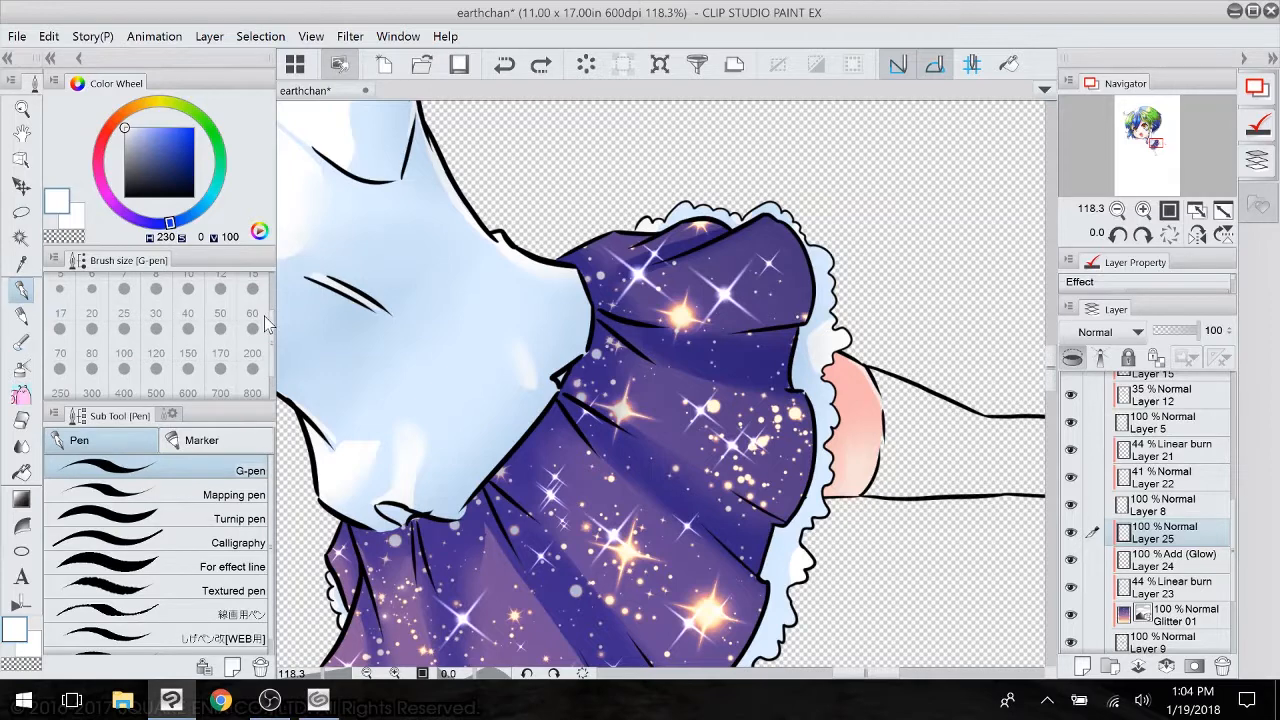
click(1185, 563)
click(1185, 532)
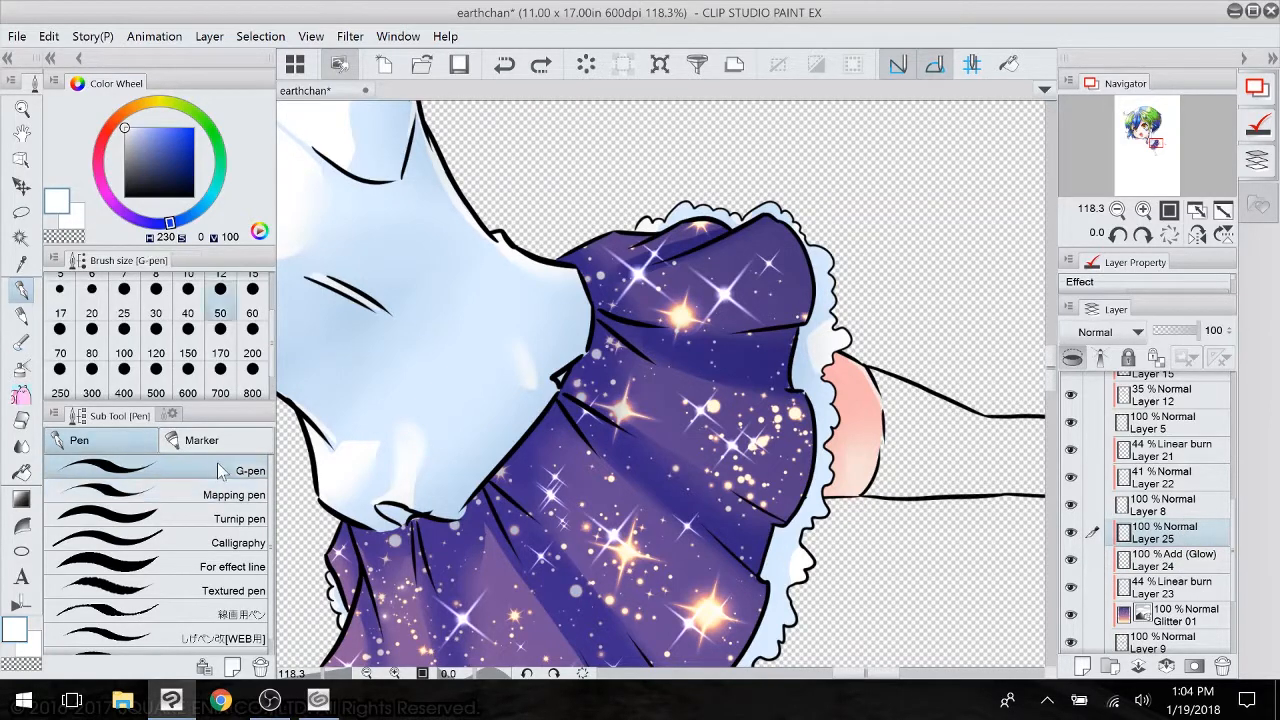
- Try a white G-pen stripe at size 30 along the hem of the skirt's uppermost pleat, and undo it
click(155, 305)
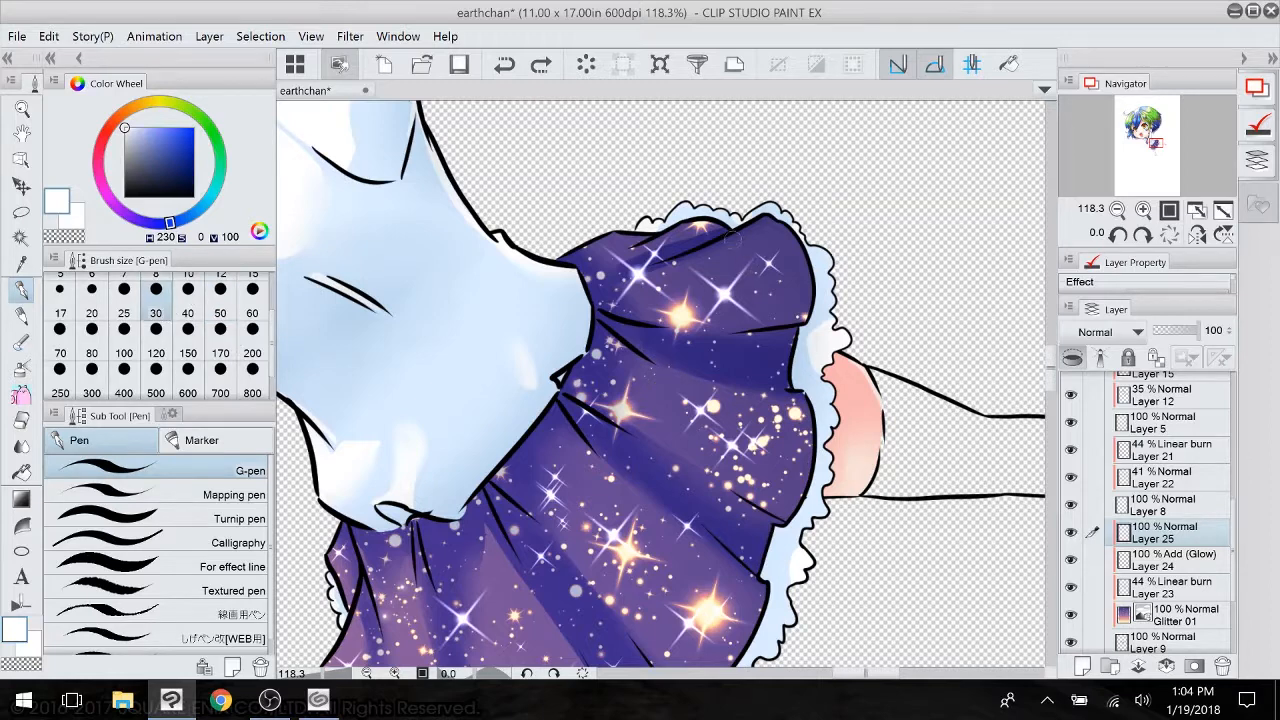
mouse_move(752, 223)
mouse_down()
mouse_move(776, 247)
mouse_move(800, 325)
mouse_up()
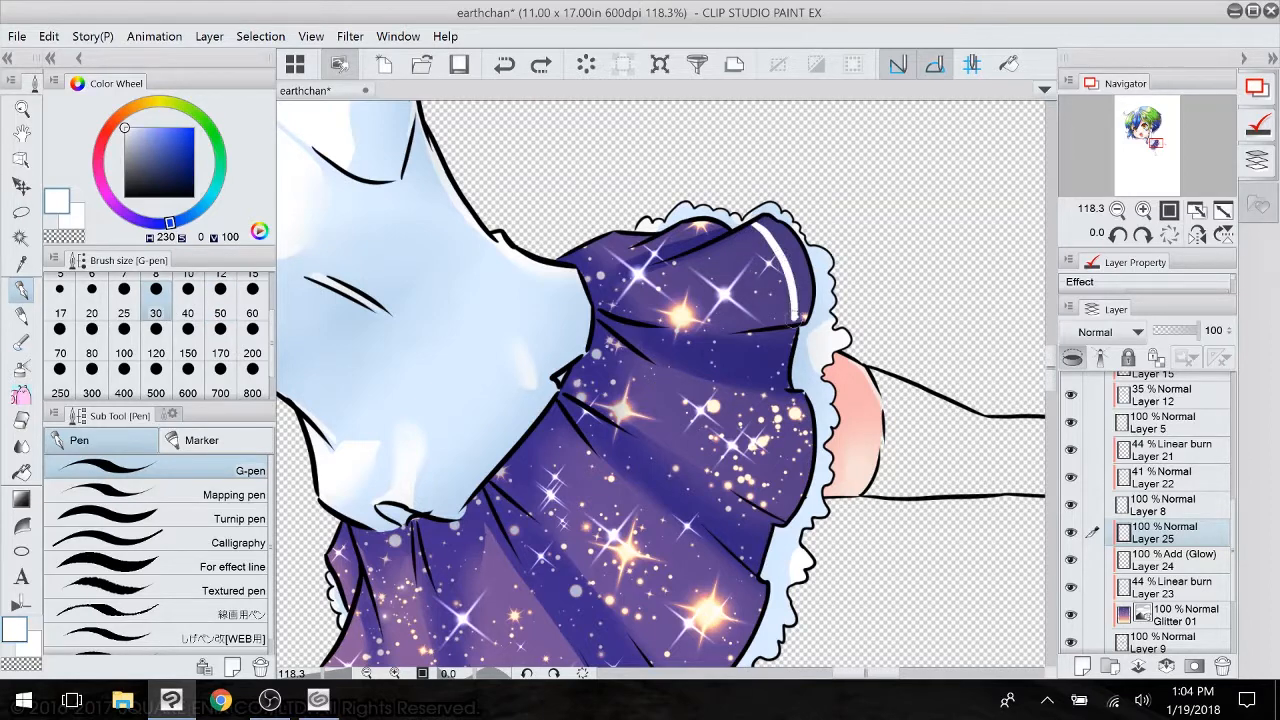
click(504, 64)
- Draw two parallel white stripes along the hem of the skirt's uppermost pleats with the G-pen at size 20
click(96, 302)
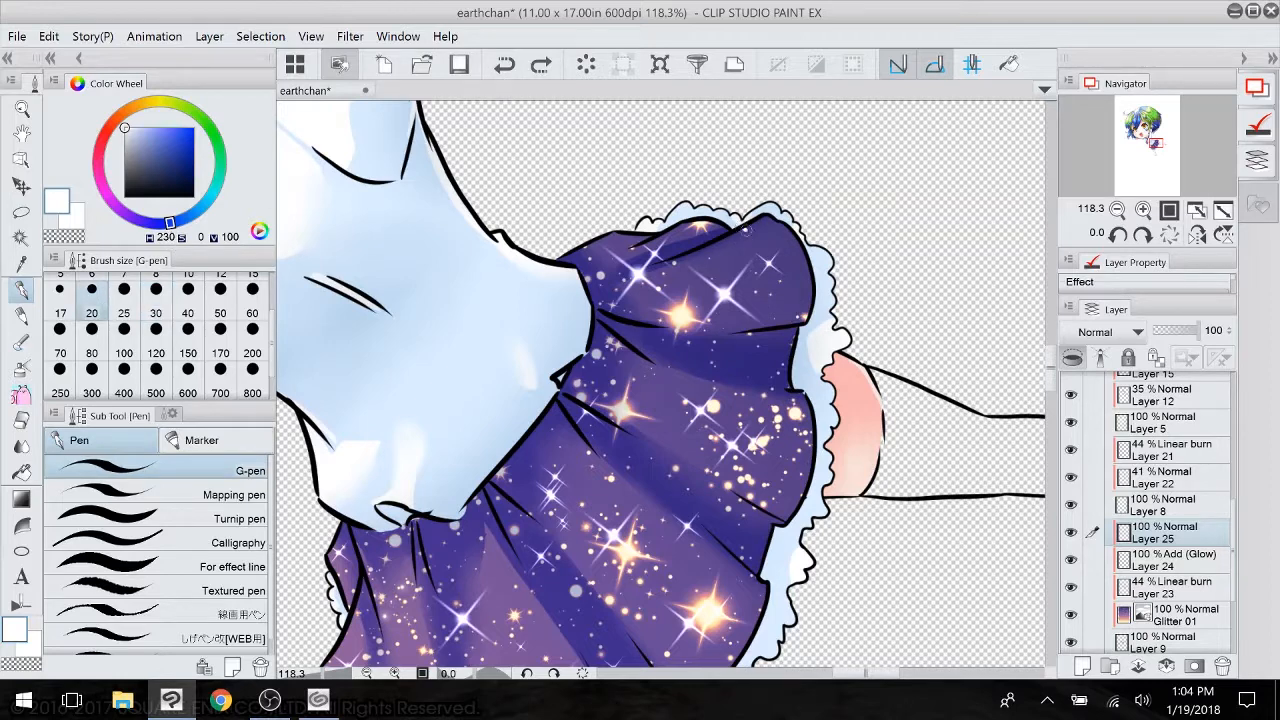
drag(745, 229, 777, 318)
drag(752, 214, 790, 308)
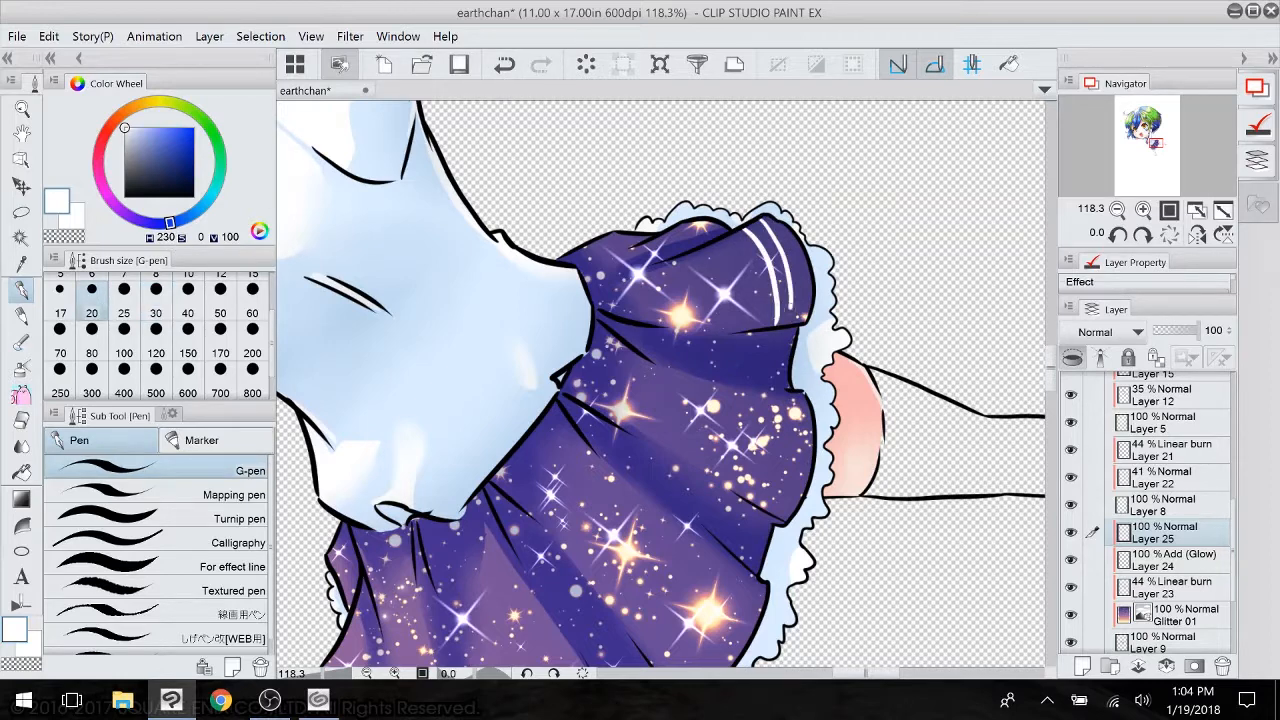
drag(674, 229, 716, 234)
- Continue the double white stripe along the hem of the skirt's middle pleats, following each fold
mouse_move(795, 322)
mouse_down()
mouse_move(780, 392)
mouse_move(768, 368)
mouse_move(798, 448)
mouse_move(784, 510)
mouse_up()
mouse_move(778, 386)
mouse_down()
mouse_move(752, 500)
mouse_move(664, 467)
mouse_move(804, 308)
mouse_move(796, 384)
mouse_up()
mouse_move(828, 326)
mouse_down()
mouse_move(763, 428)
mouse_move(810, 386)
mouse_move(727, 497)
mouse_up()
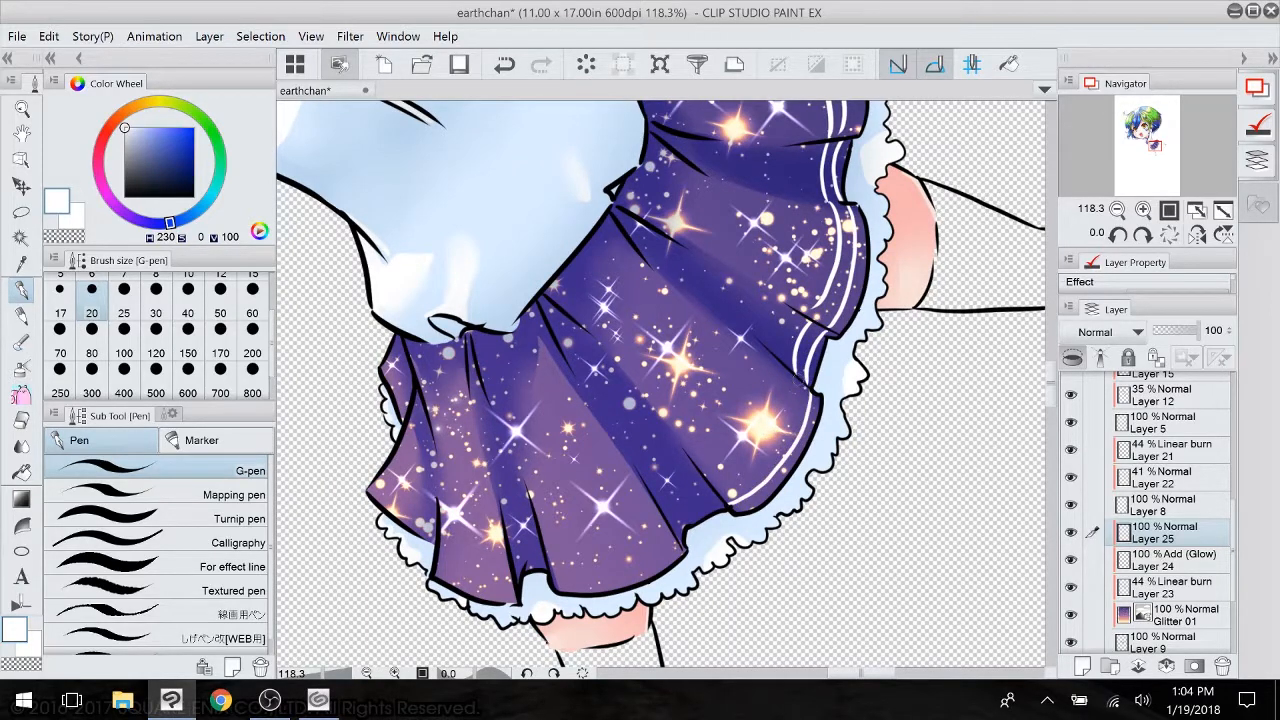
mouse_move(806, 374)
mouse_down()
mouse_move(780, 437)
mouse_move(743, 475)
mouse_move(710, 480)
mouse_up()
drag(676, 560, 751, 448)
- Extend the double white hem stripe across the skirt's lower pleats, down to the pleats above the lower leg
drag(741, 374, 726, 421)
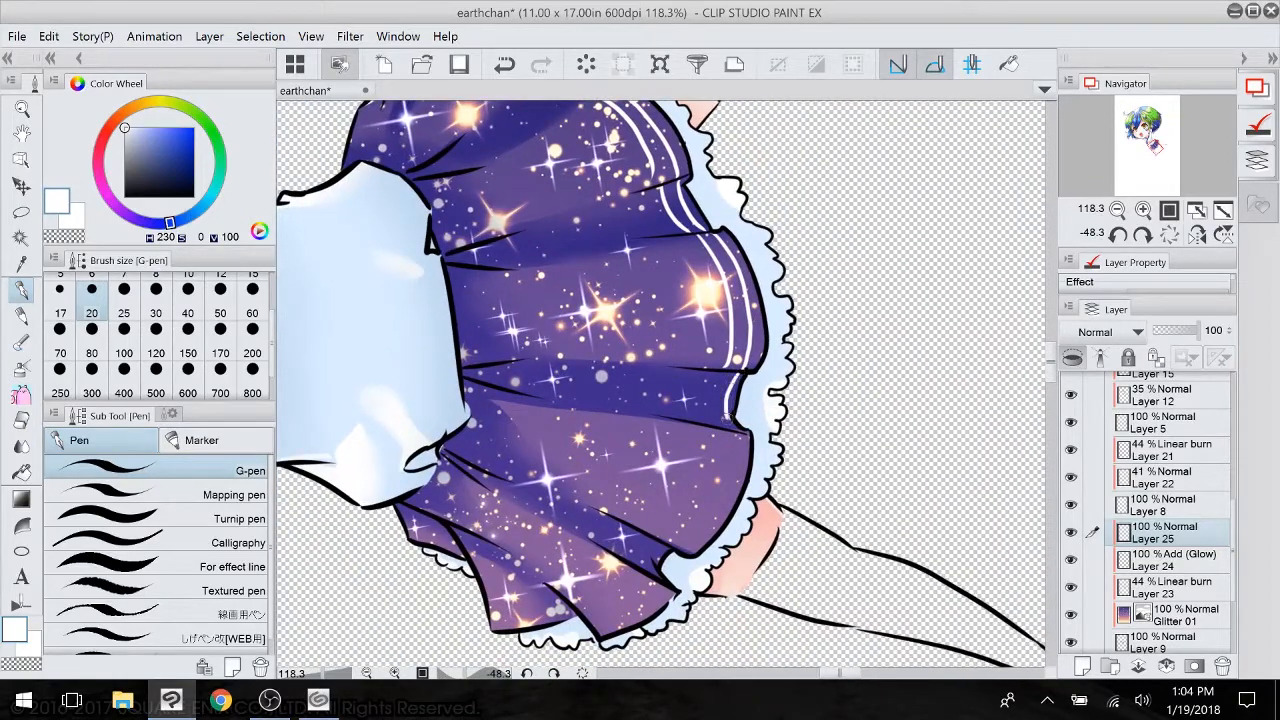
mouse_move(731, 367)
mouse_down()
mouse_move(714, 428)
mouse_move(776, 264)
mouse_move(773, 315)
mouse_move(690, 300)
mouse_move(724, 376)
mouse_move(712, 455)
mouse_up()
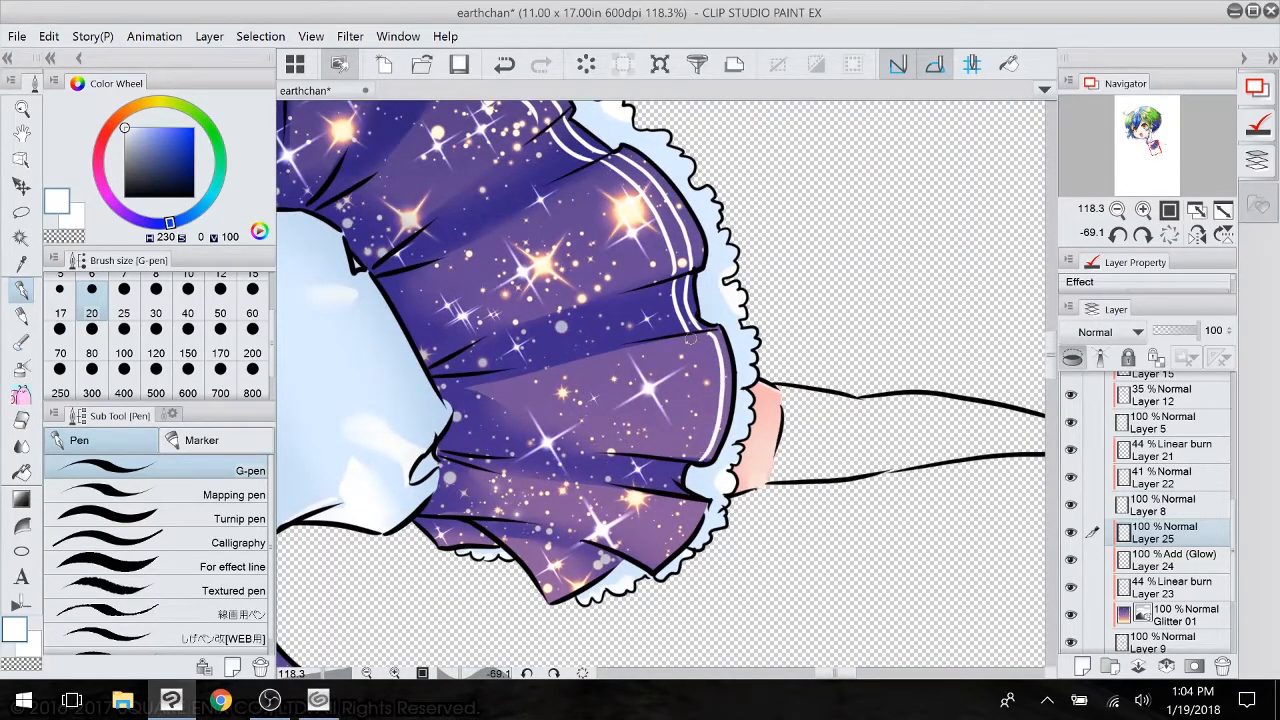
mouse_move(690, 338)
mouse_down()
mouse_move(706, 368)
mouse_move(700, 462)
mouse_move(669, 488)
mouse_move(649, 567)
mouse_up()
mouse_move(680, 498)
mouse_down()
mouse_move(630, 556)
mouse_move(727, 407)
mouse_move(677, 619)
mouse_move(440, 420)
mouse_move(465, 270)
mouse_up()
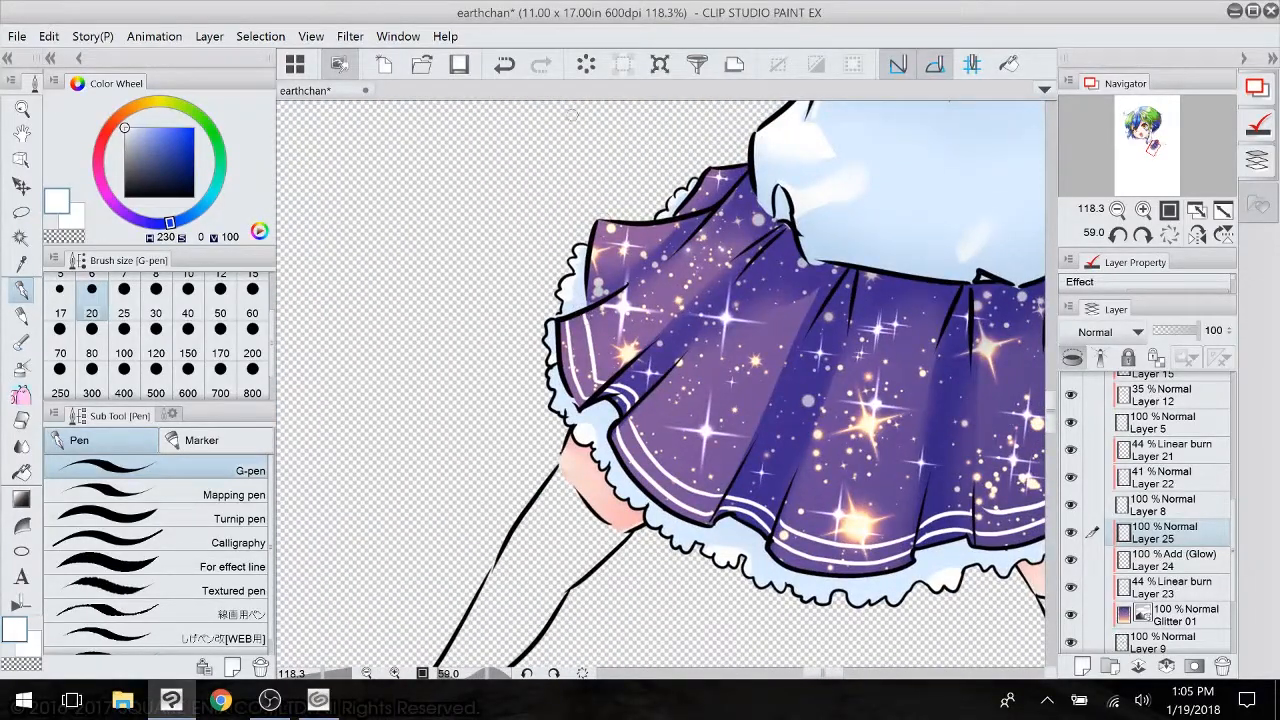
- Finish the double white hem stripe on the last small pleats at the far side of the skirt
drag(603, 248, 596, 294)
drag(624, 220, 616, 282)
drag(688, 214, 713, 169)
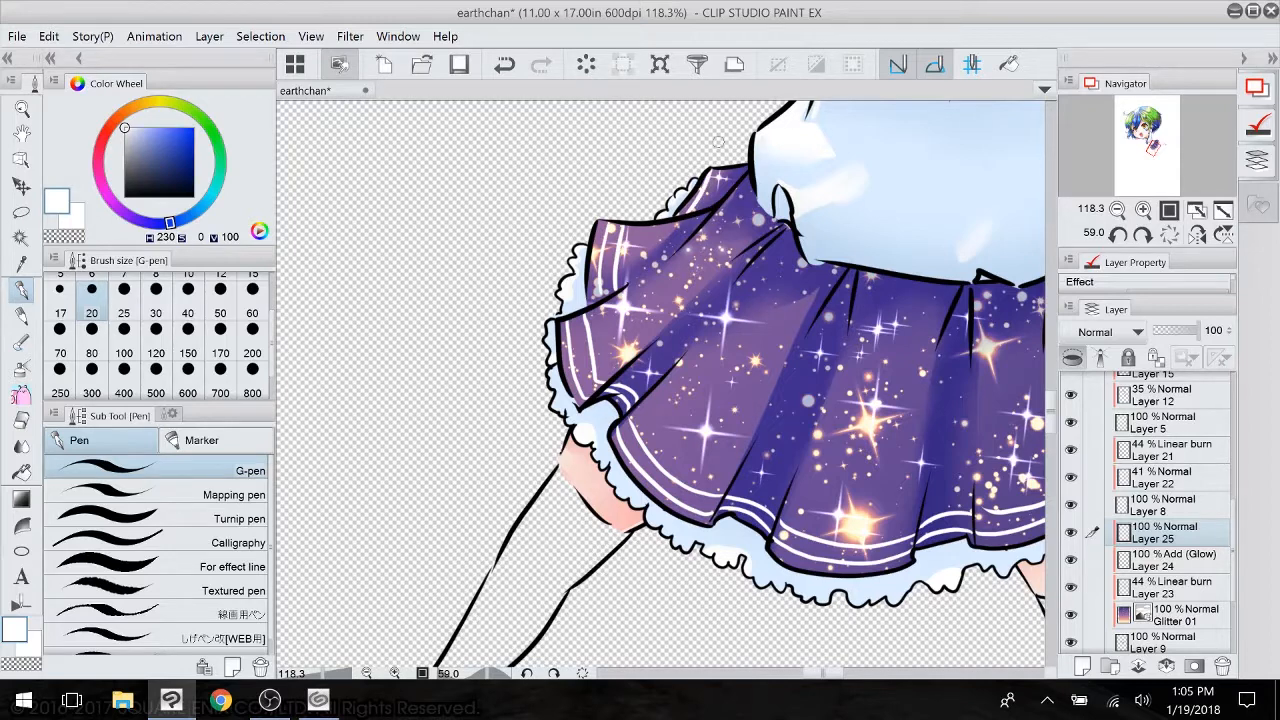
- Draw double white stripes along both sides of the purple sailor collar
scroll(718, 143, up, 10)
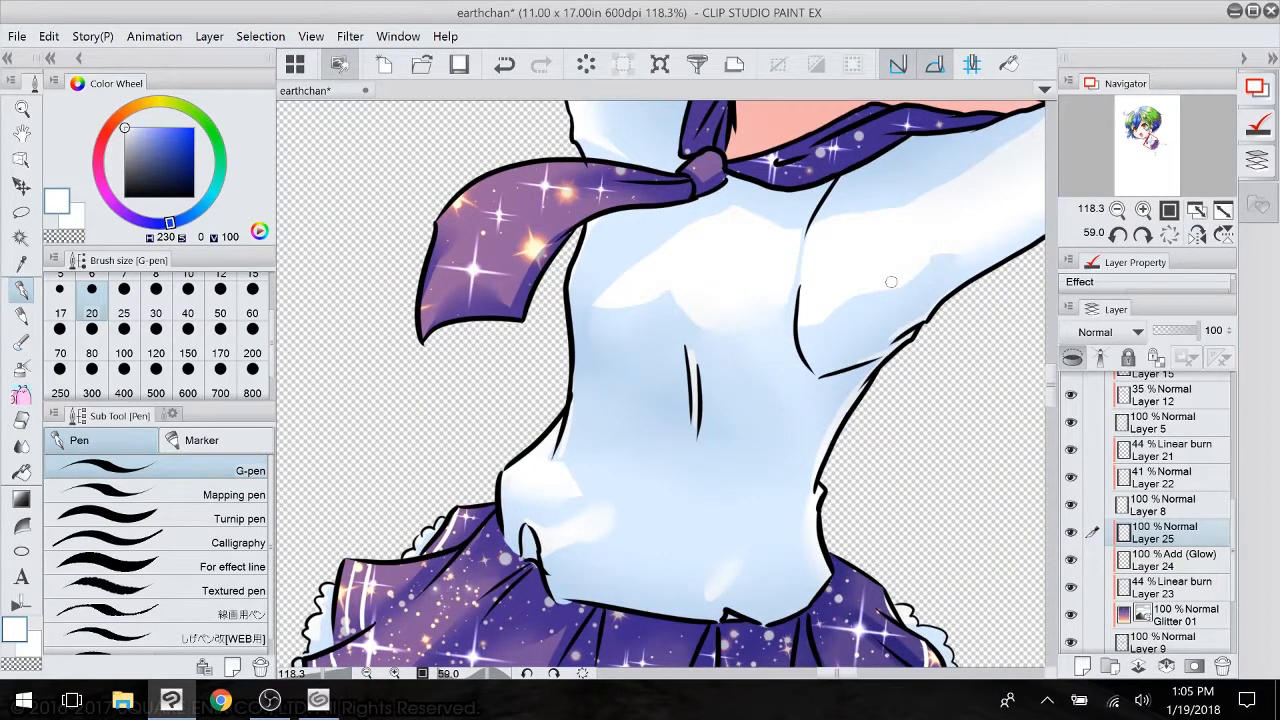
scroll(891, 282, up, 5)
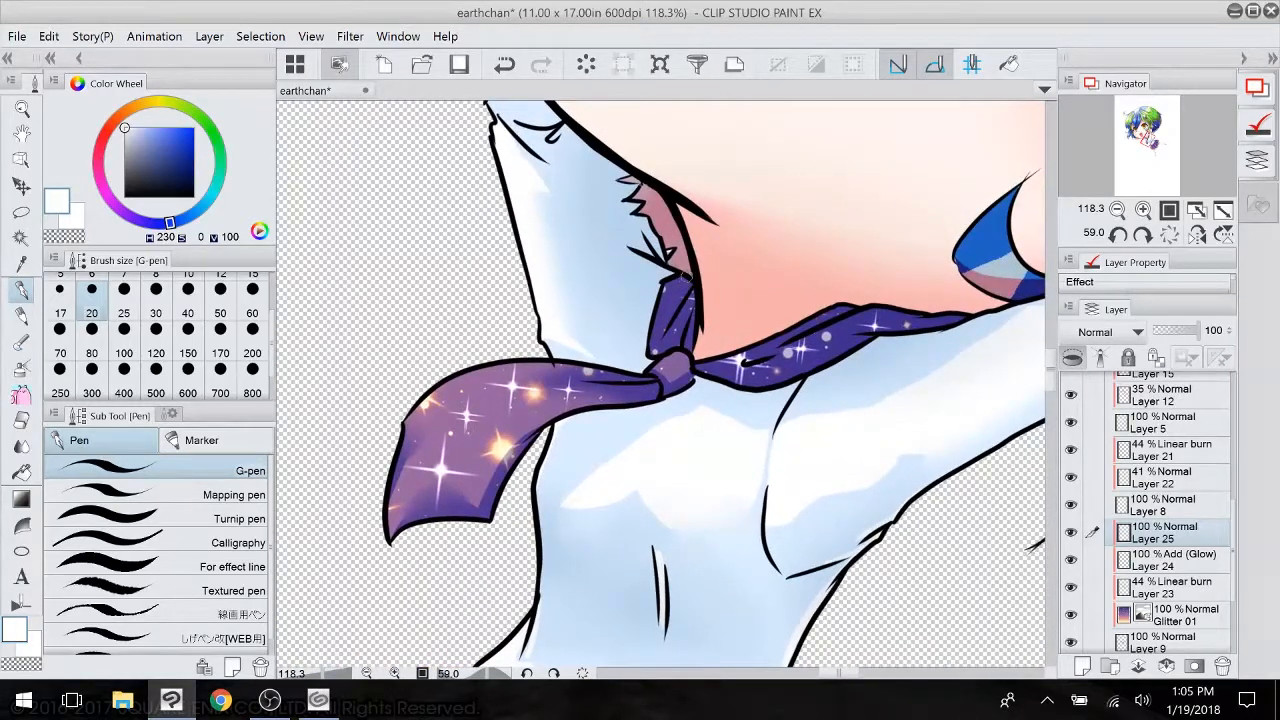
drag(686, 274, 658, 352)
drag(605, 220, 594, 500)
mouse_move(688, 232)
mouse_down()
mouse_move(641, 438)
mouse_move(616, 472)
mouse_up()
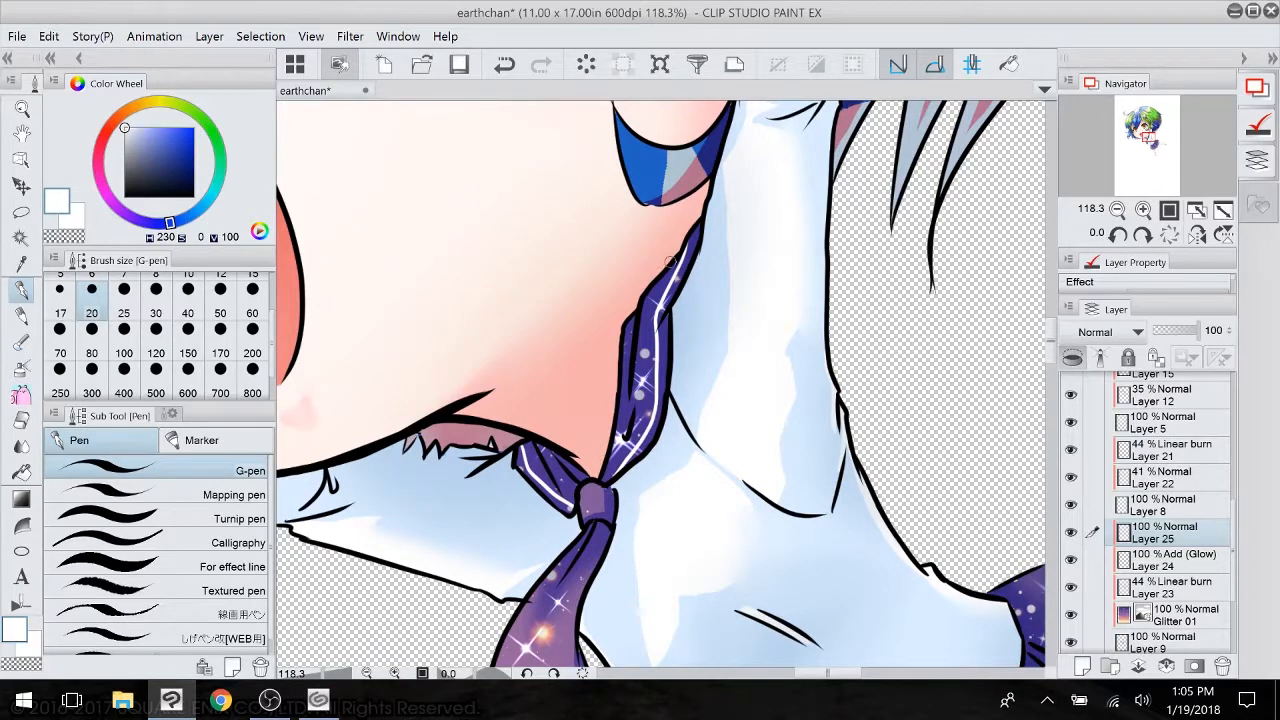
mouse_move(670, 260)
mouse_down()
mouse_move(650, 326)
mouse_move(650, 405)
mouse_move(612, 480)
mouse_up()
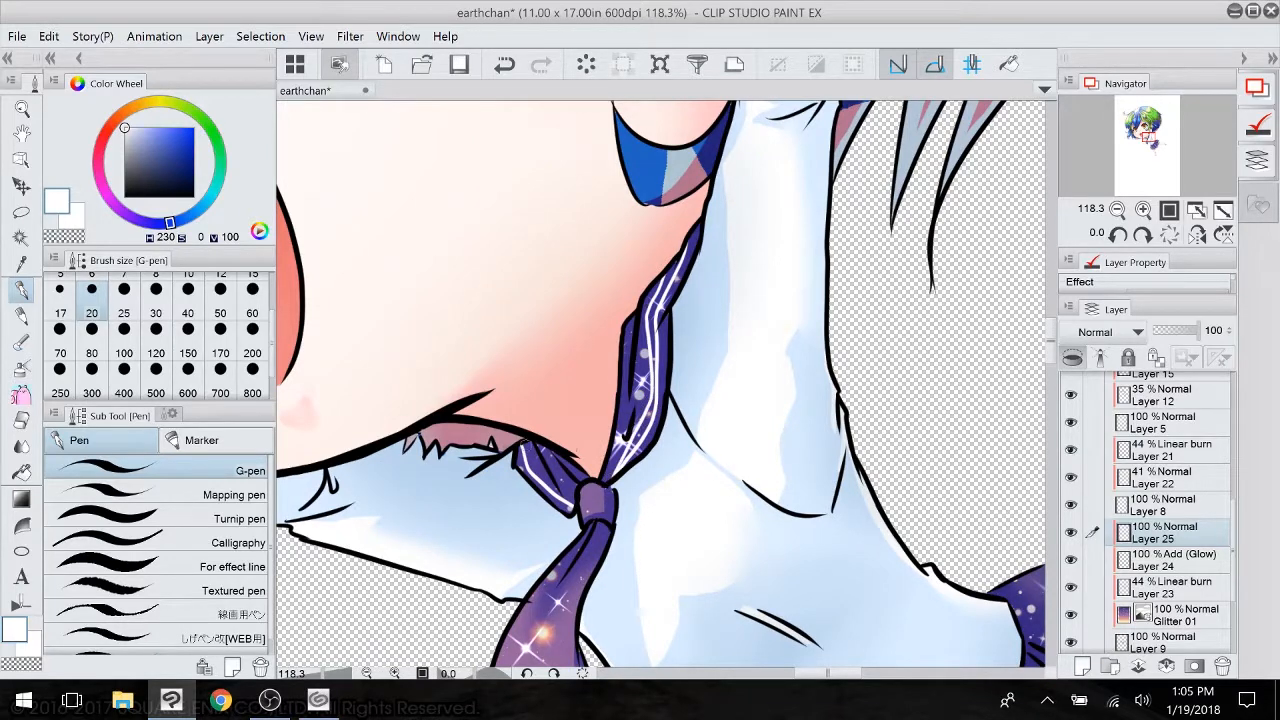
drag(529, 438, 583, 510)
- Draw two parallel white stripes around the purple cuff of the raised arm
drag(640, 270, 545, 652)
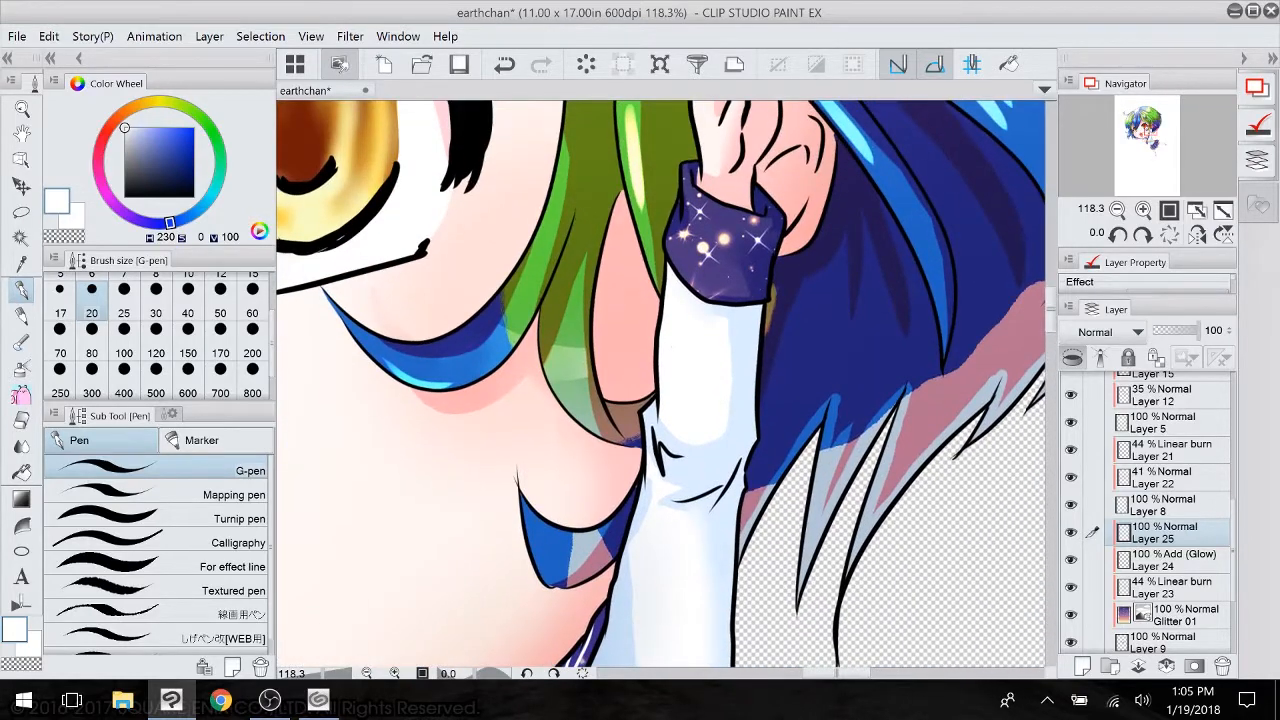
mouse_move(670, 228)
mouse_down()
mouse_move(716, 283)
mouse_move(766, 289)
mouse_up()
mouse_move(674, 207)
mouse_down()
mouse_move(686, 235)
mouse_move(768, 280)
mouse_up()
- Draw double white stripes across the tie's knot and along both lower edges of its hanging end
drag(600, 590, 753, 211)
drag(675, 448, 669, 250)
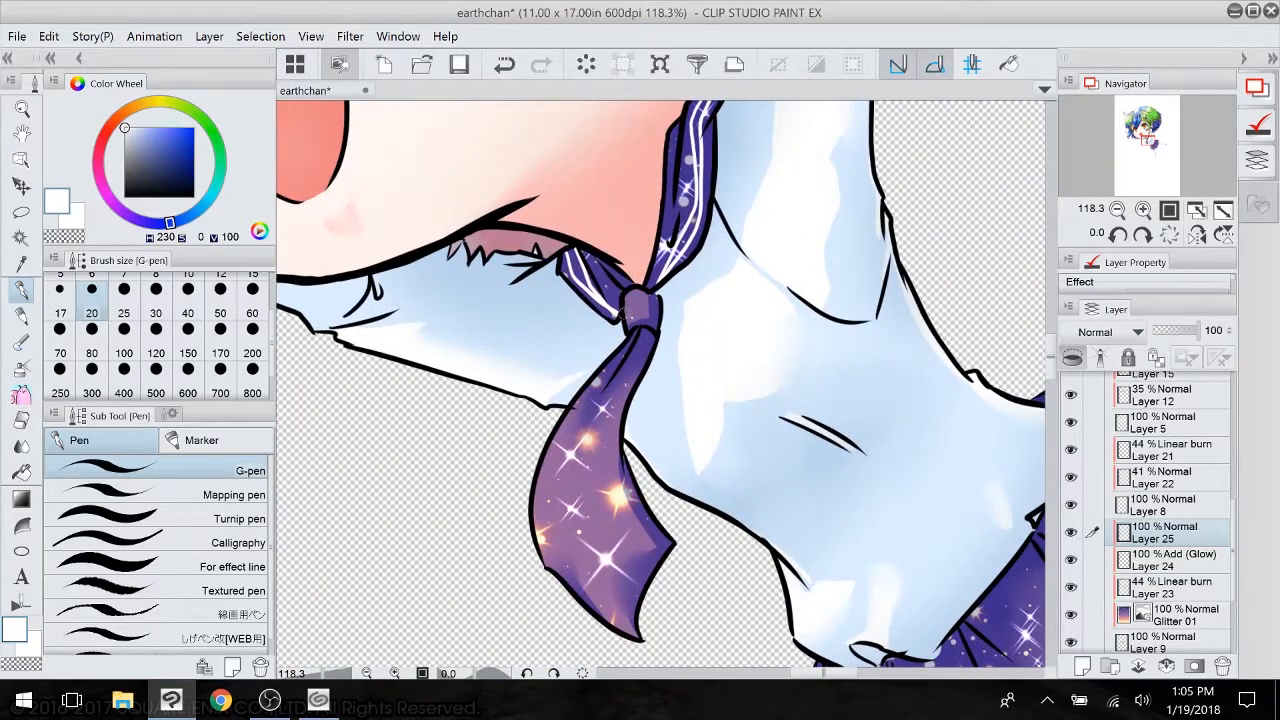
mouse_move(620, 314)
mouse_down()
mouse_move(637, 301)
mouse_move(658, 322)
mouse_up()
drag(533, 550, 634, 626)
drag(531, 537, 636, 612)
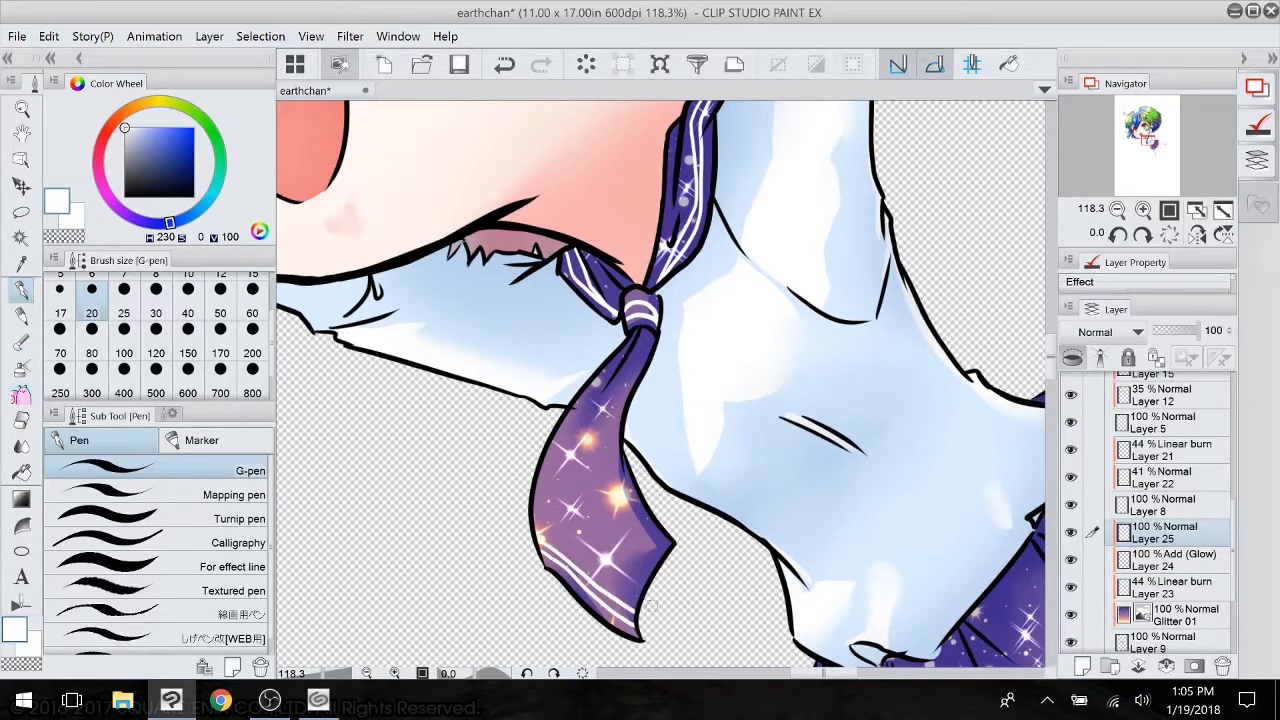
drag(672, 522, 626, 640)
drag(658, 518, 608, 632)
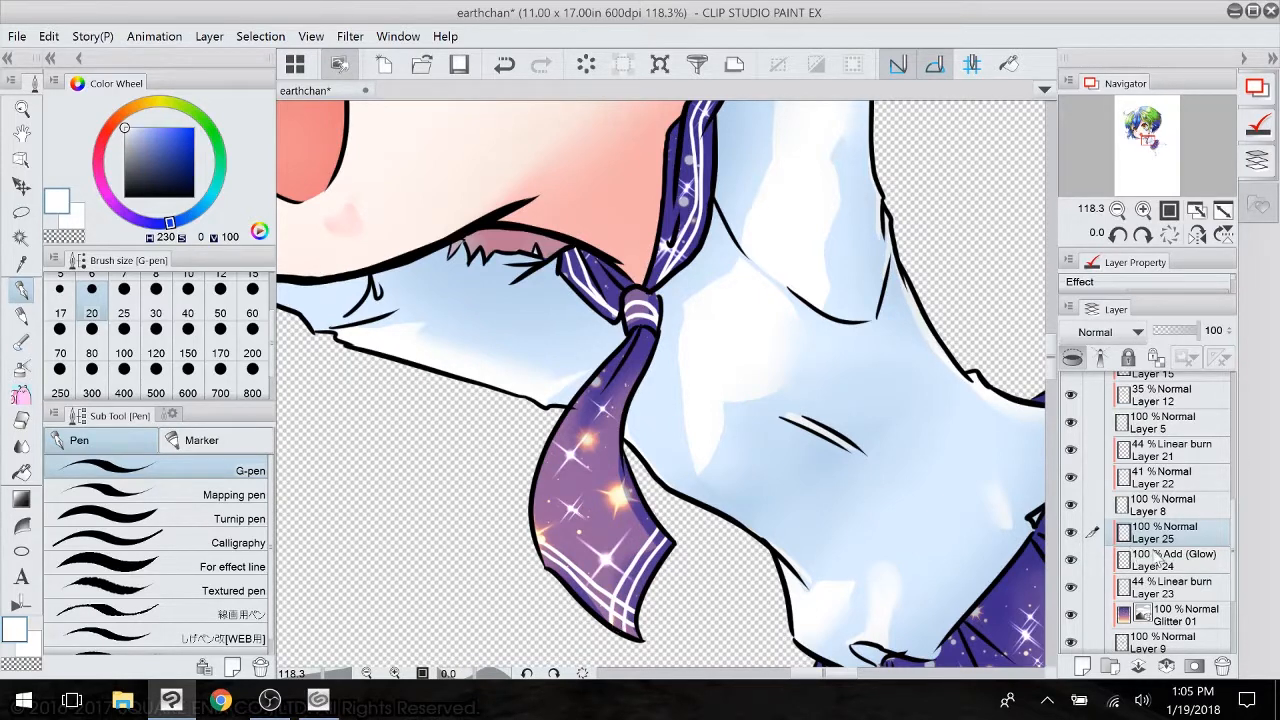
- Check the visibility of Layer 4 and Layer 3 to find the body line art, and make Layer 3 active
drag(1234, 527, 1248, 390)
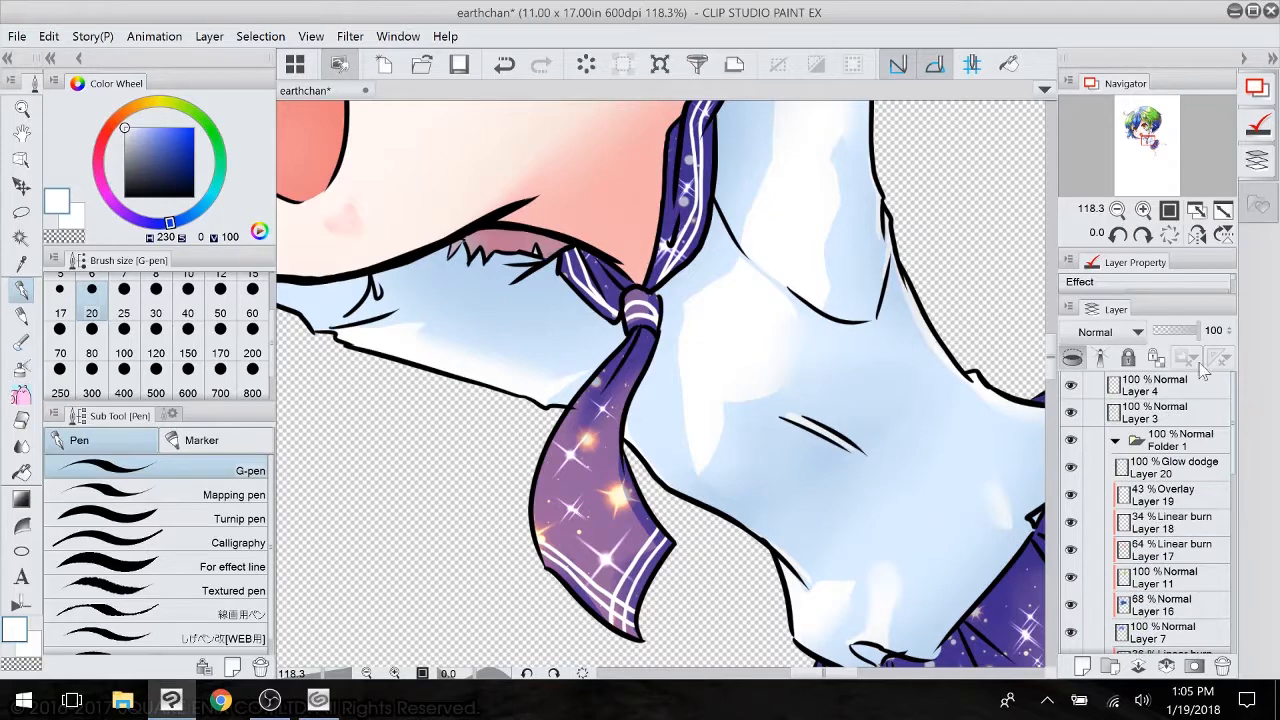
click(1071, 385)
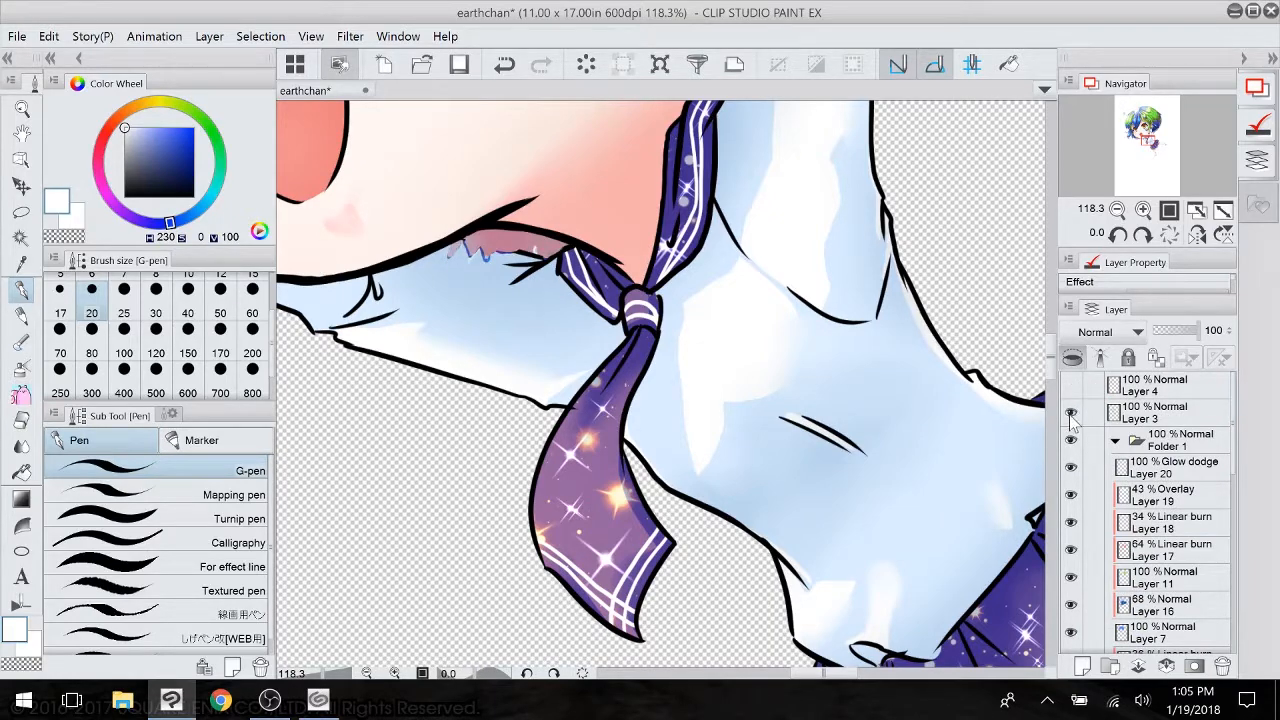
click(1071, 412)
click(1071, 385)
click(1071, 412)
click(1150, 415)
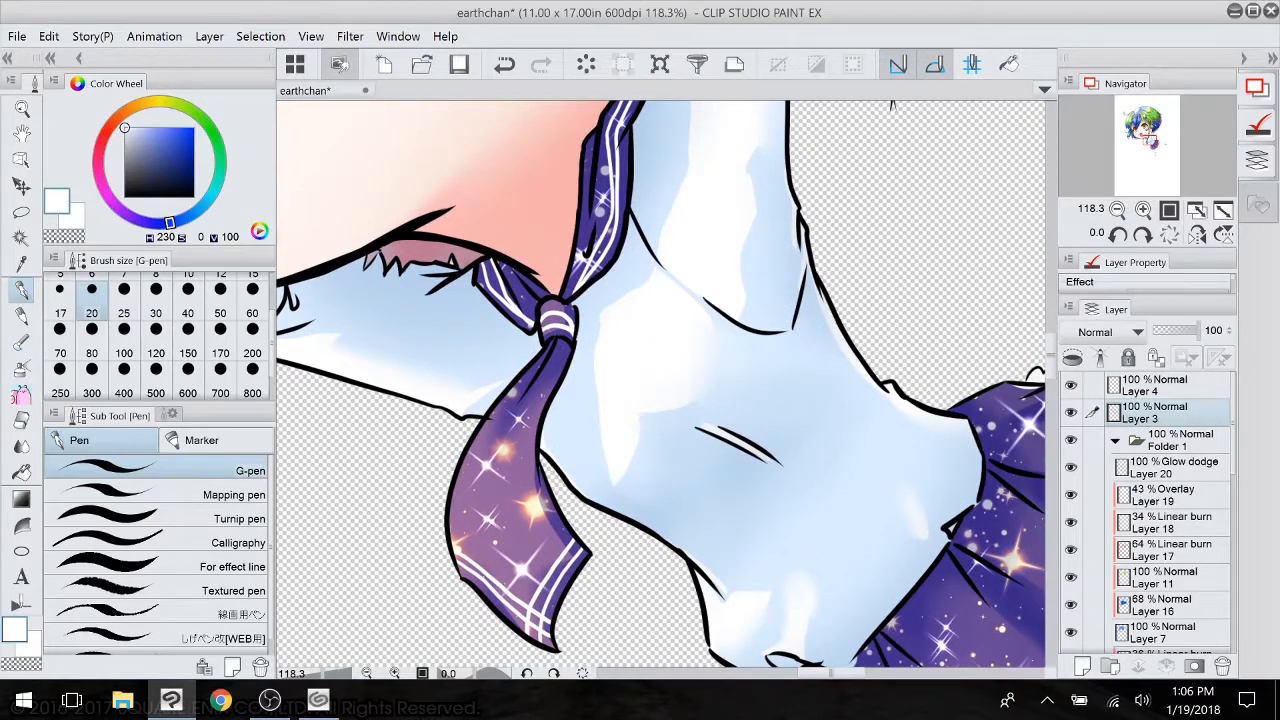
- Collapse Folder 1, compare the faint sketch layers, and show sketch Layer 1 together with the white Paper layer
click(1116, 440)
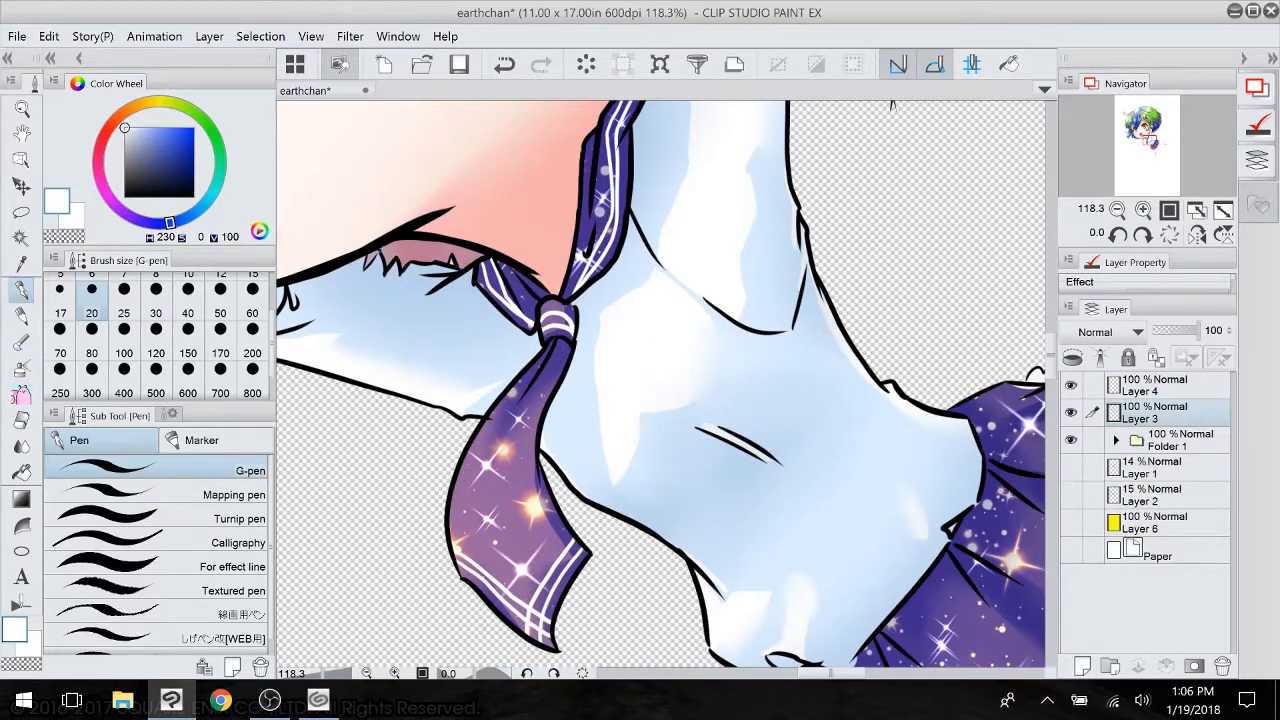
click(1071, 494)
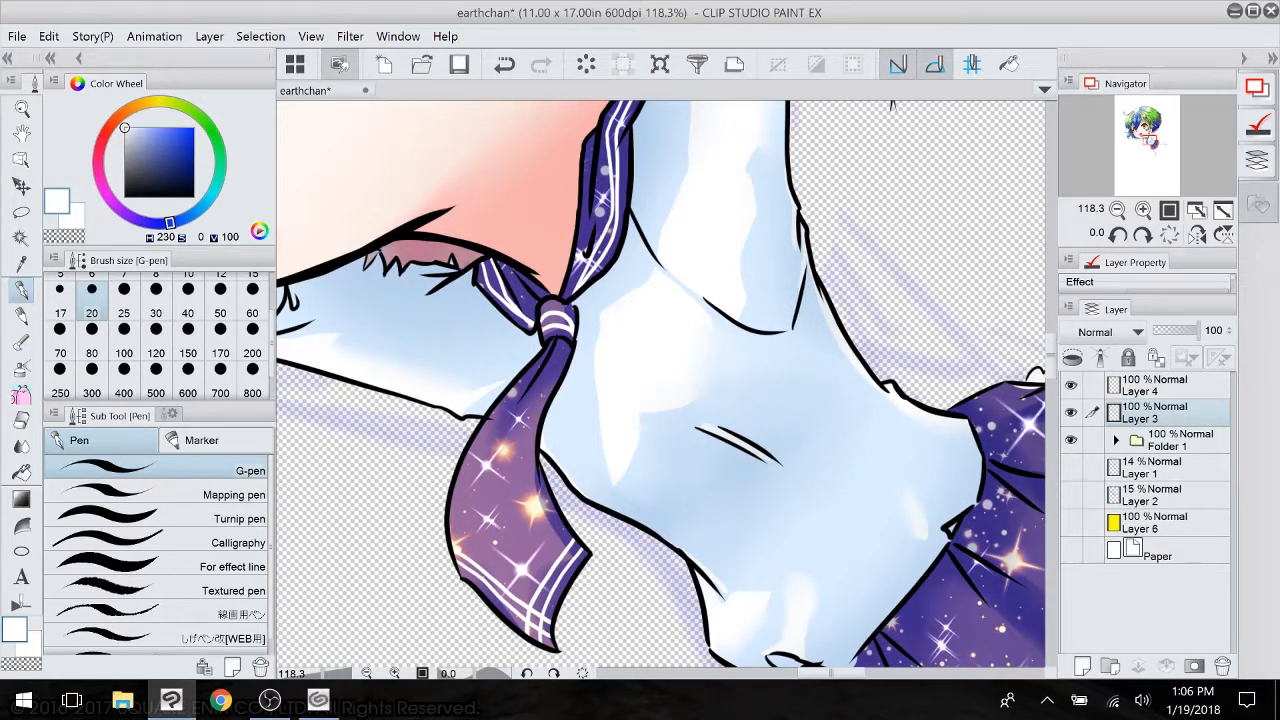
click(1071, 467)
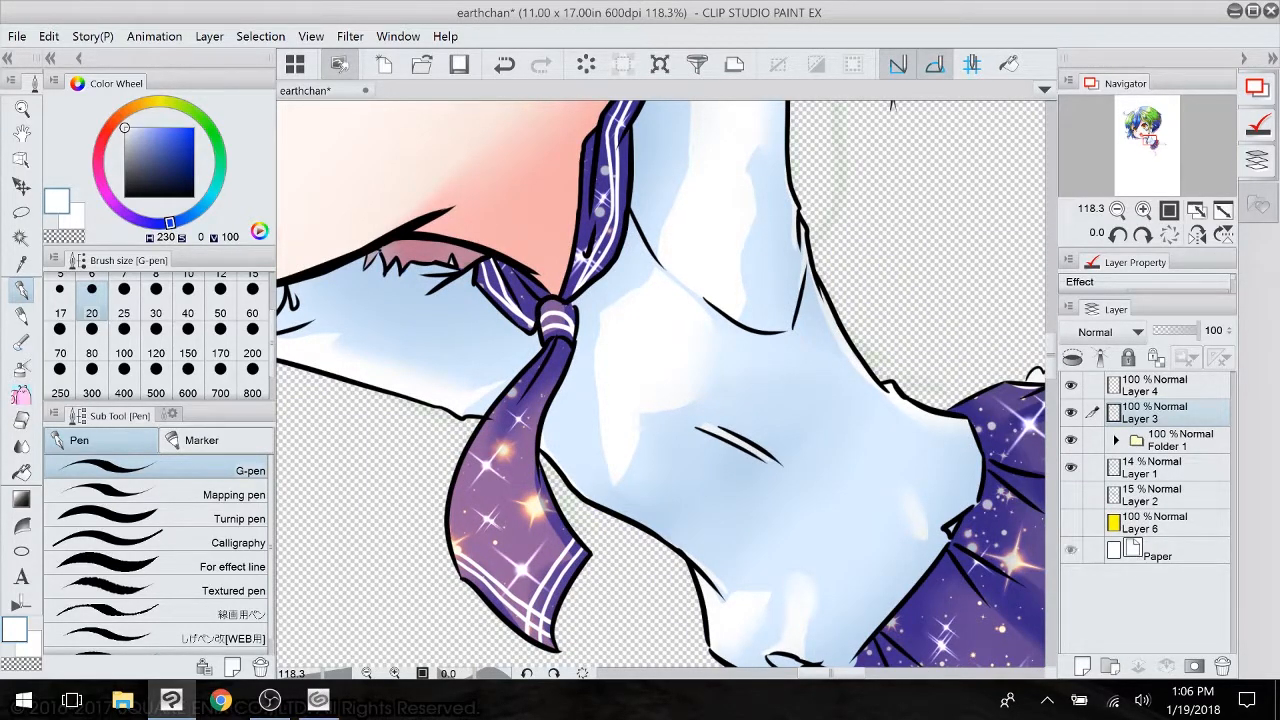
click(1071, 550)
- Outline the collar's back flap behind the raised arm in black on Layer 3 with the G-pen at size 30
drag(760, 290, 651, 534)
click(125, 196)
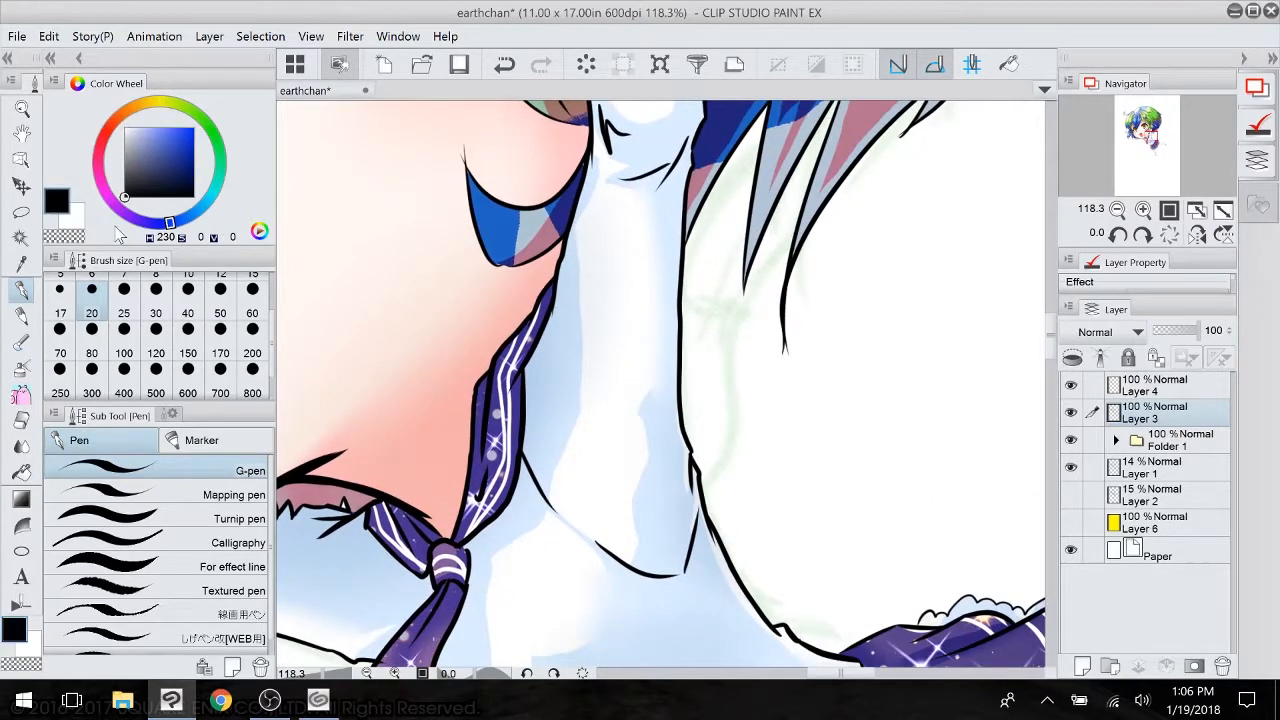
click(157, 300)
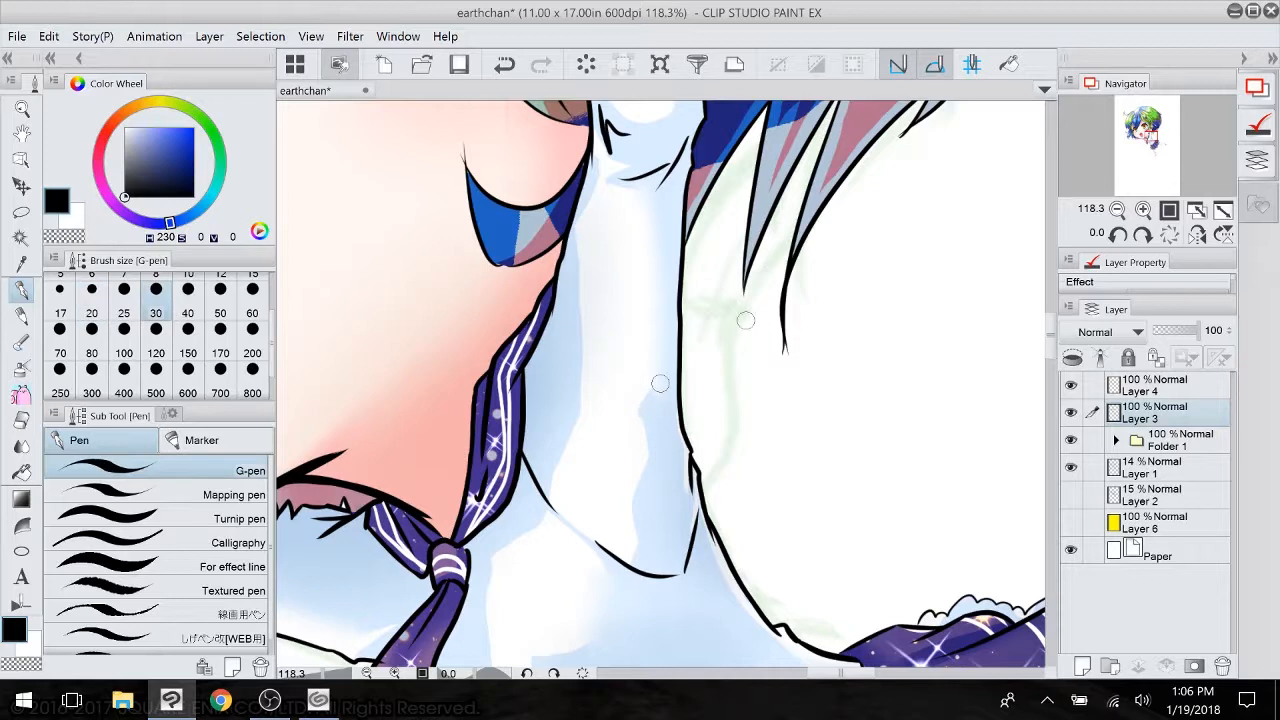
mouse_move(681, 297)
mouse_down()
mouse_move(746, 316)
mouse_move(734, 422)
mouse_move(706, 485)
mouse_up()
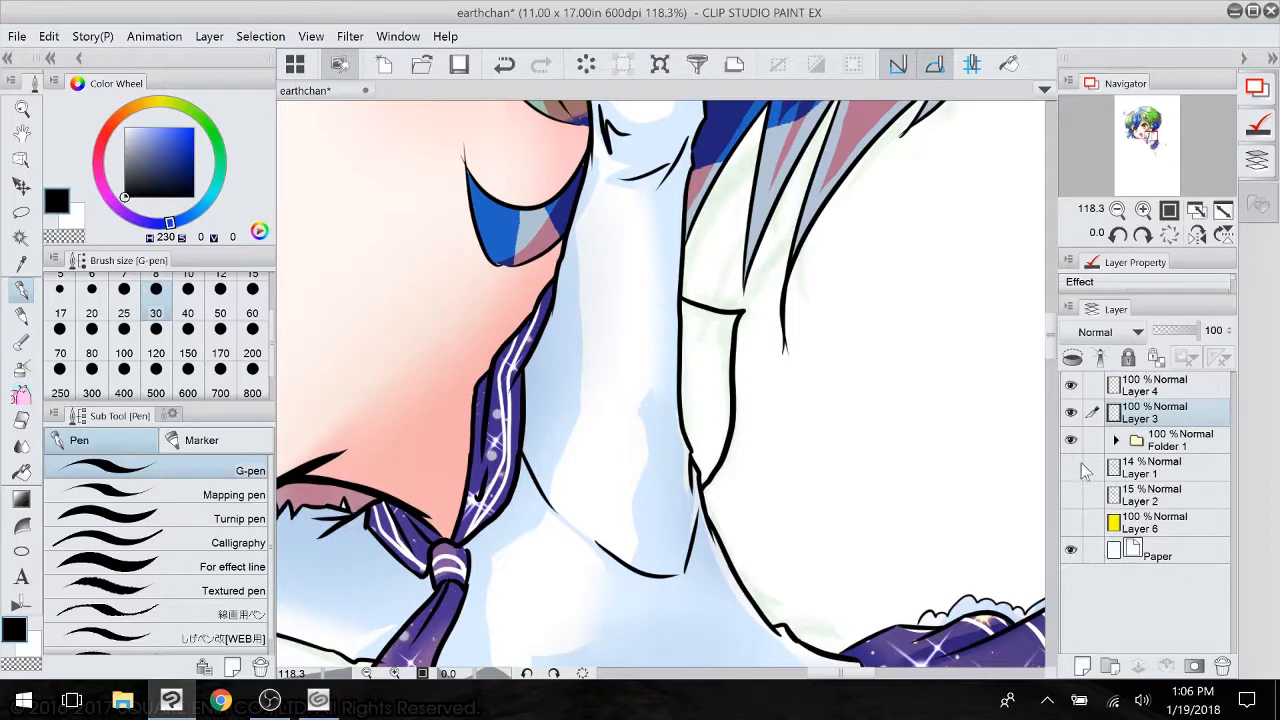
- Hide Layer 24, Layer 23 and Glitter 01, and fill the new collar flap with the collar's purple on Layer 9
click(1116, 440)
scroll(1220, 470, down, 10)
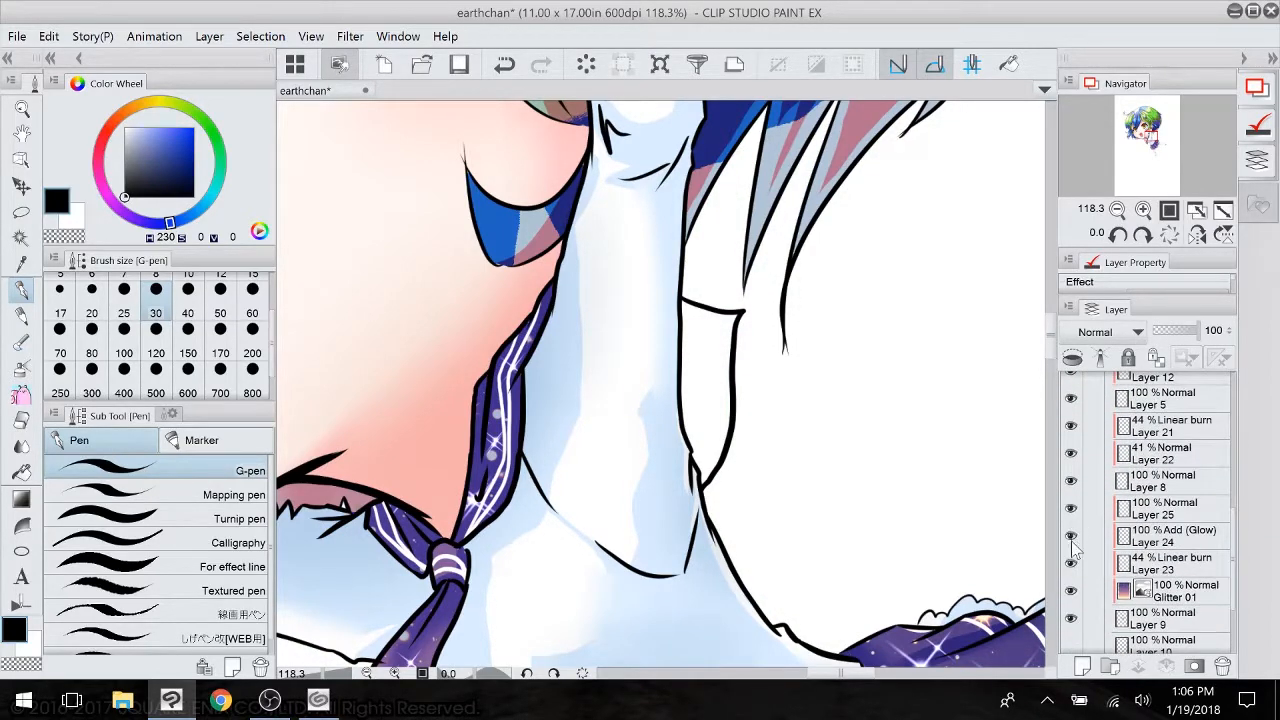
drag(1071, 537, 1071, 592)
click(1153, 622)
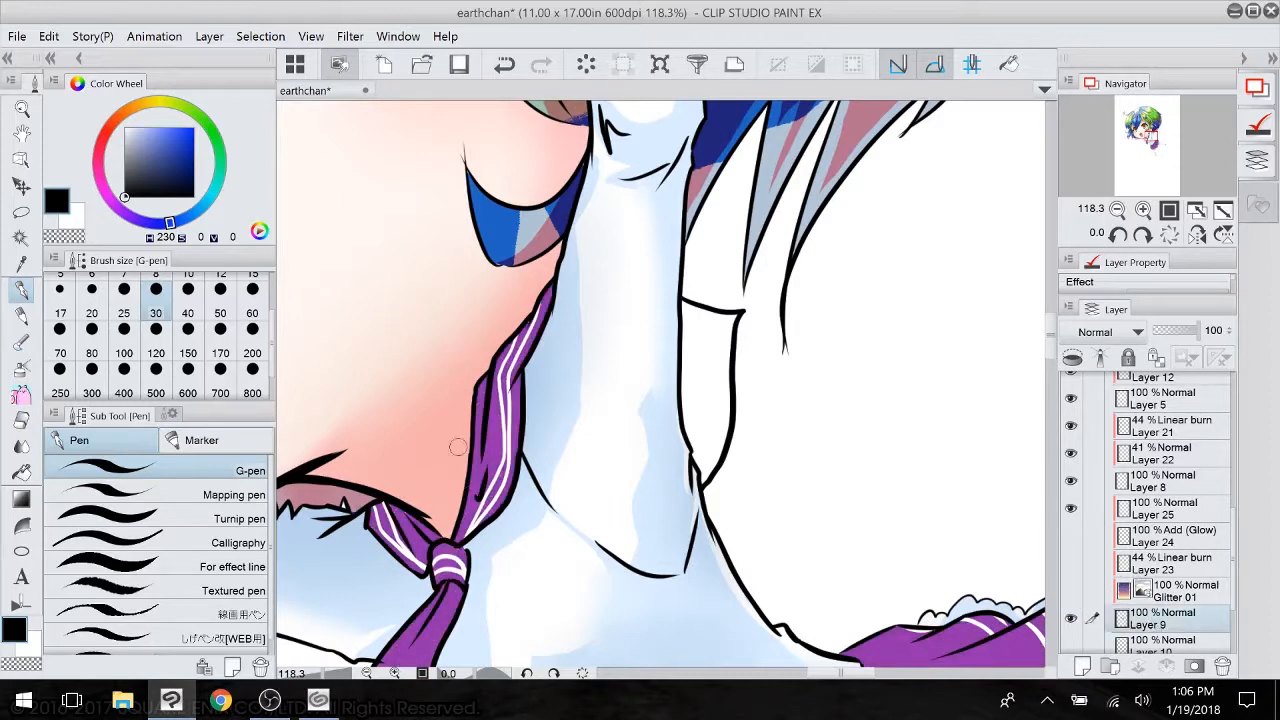
alt+click(497, 434)
click(23, 472)
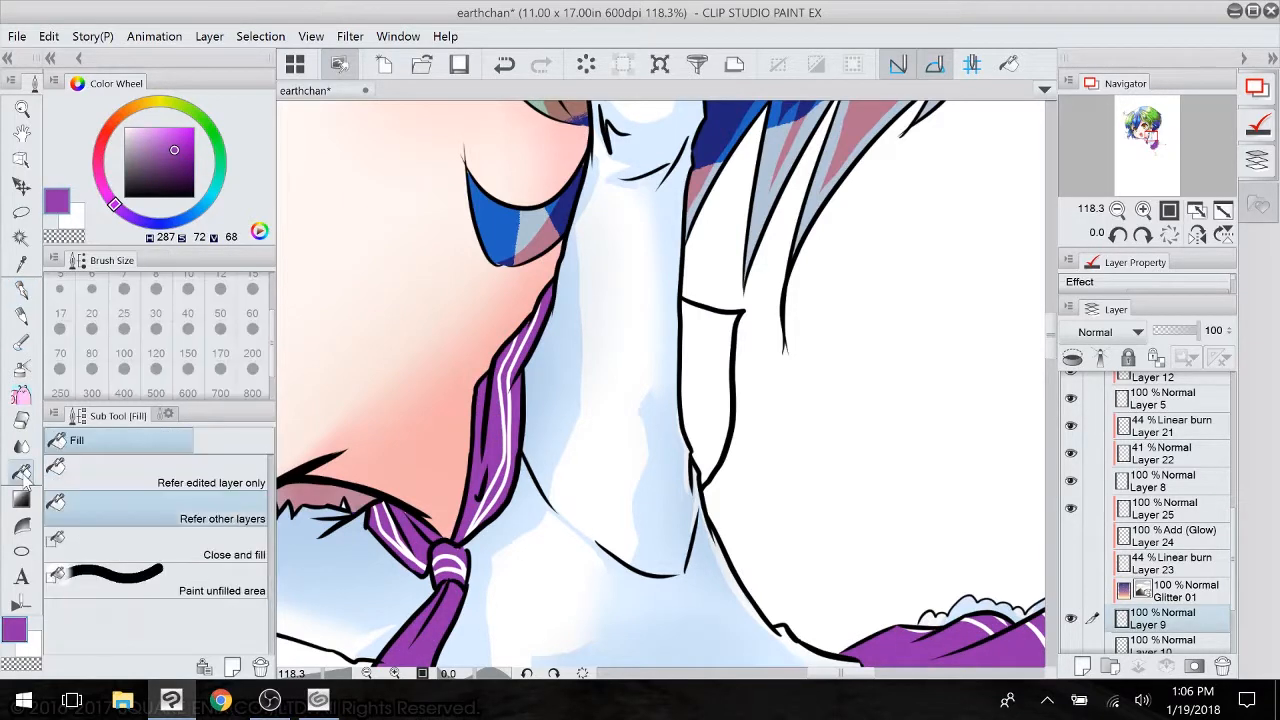
click(716, 377)
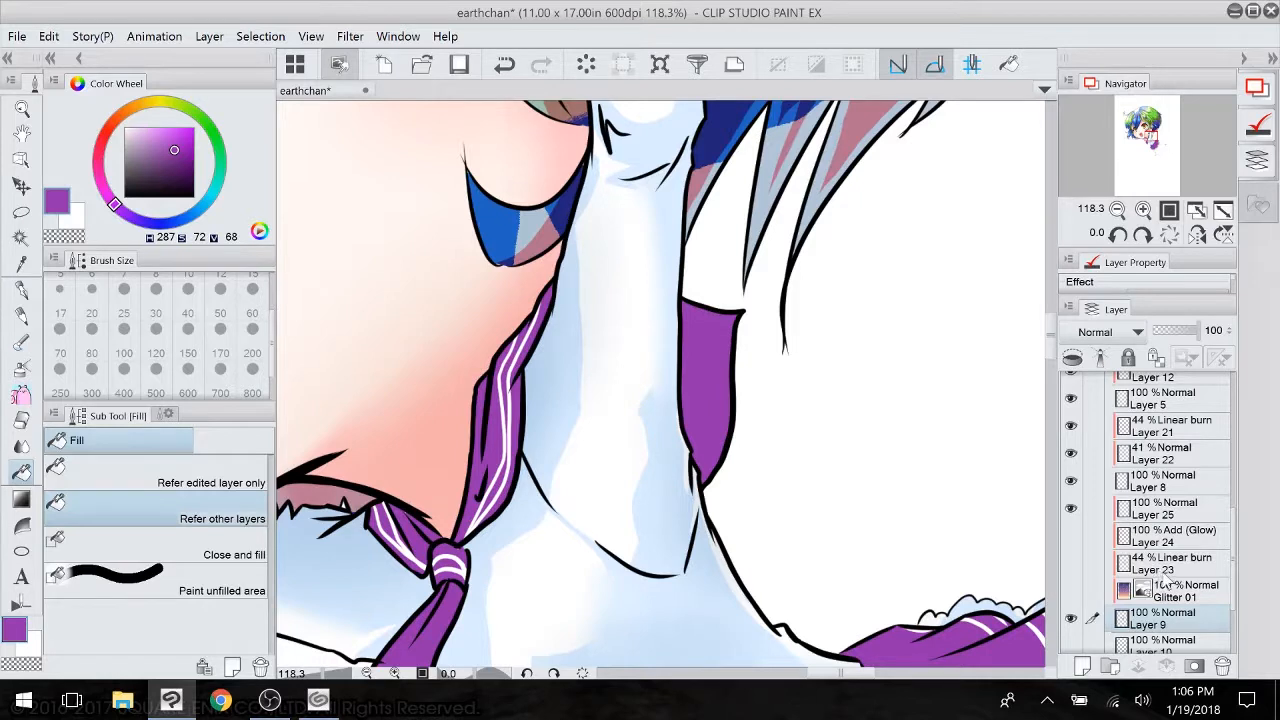
- Draw double white stripes along the upper and outer edges of the new collar flap on Layer 25
click(1168, 512)
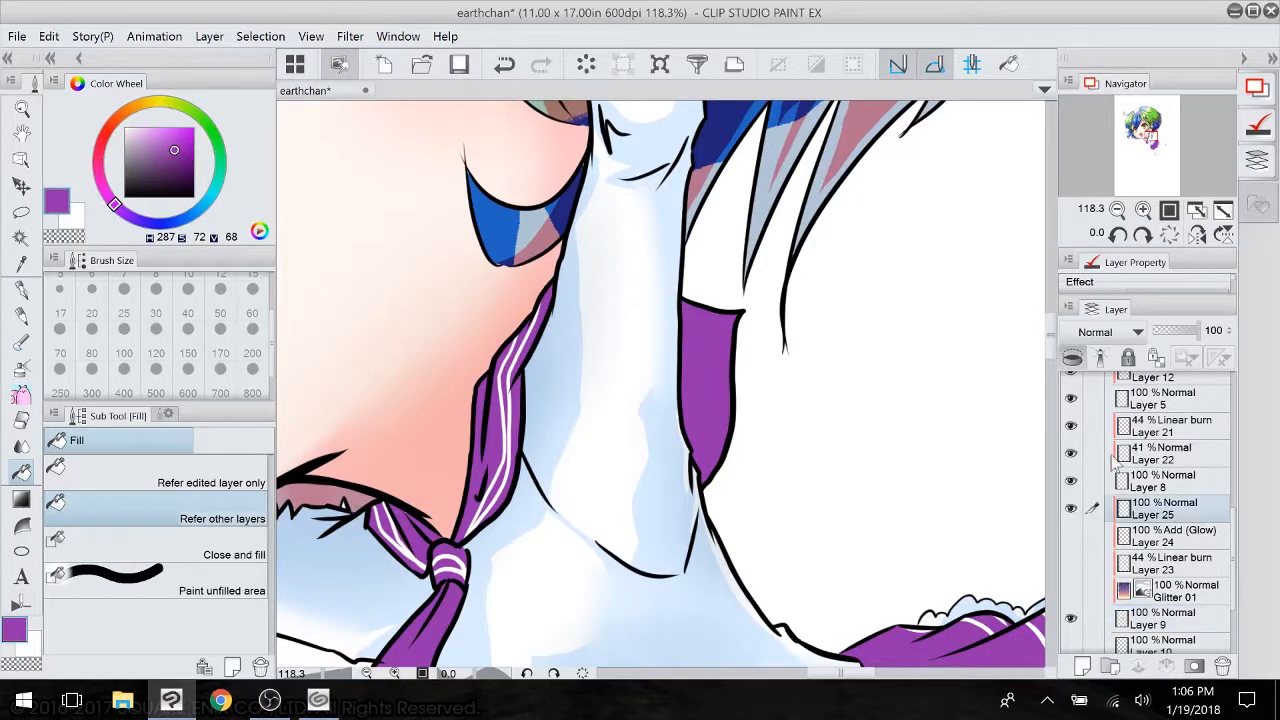
click(22, 289)
key(x)
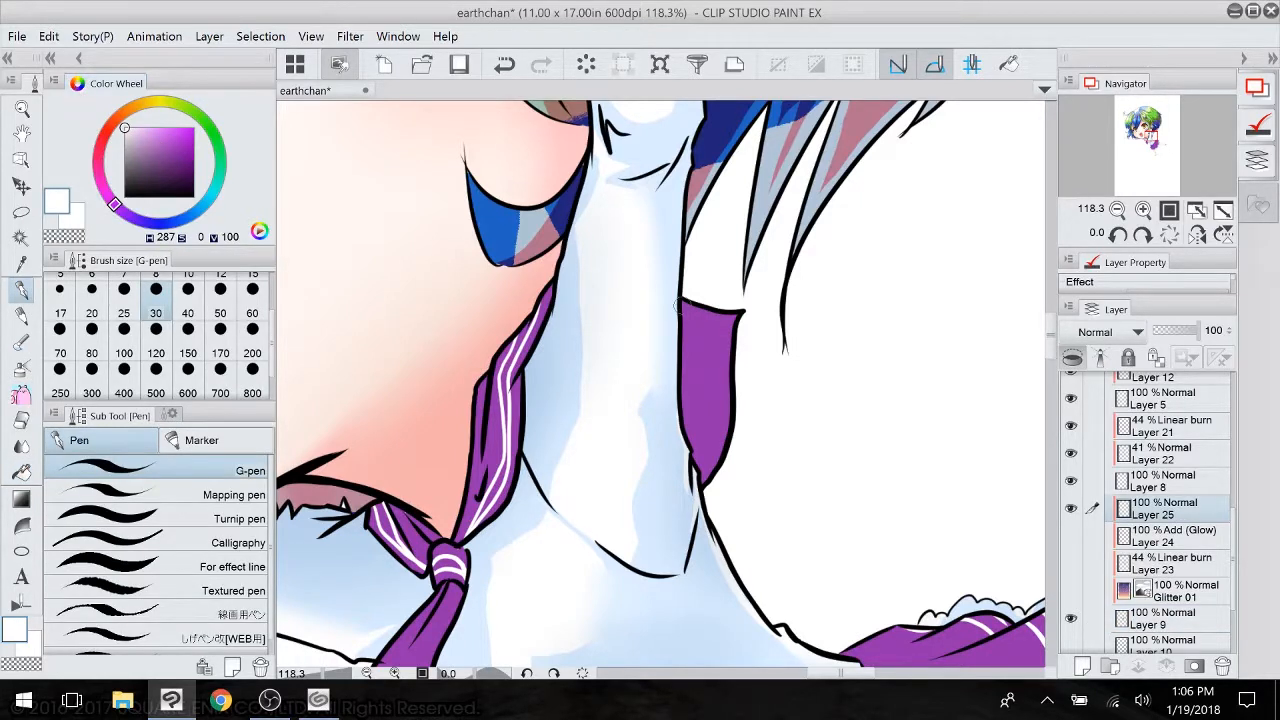
mouse_move(679, 307)
mouse_down()
mouse_move(722, 317)
mouse_move(722, 427)
mouse_move(702, 482)
mouse_up()
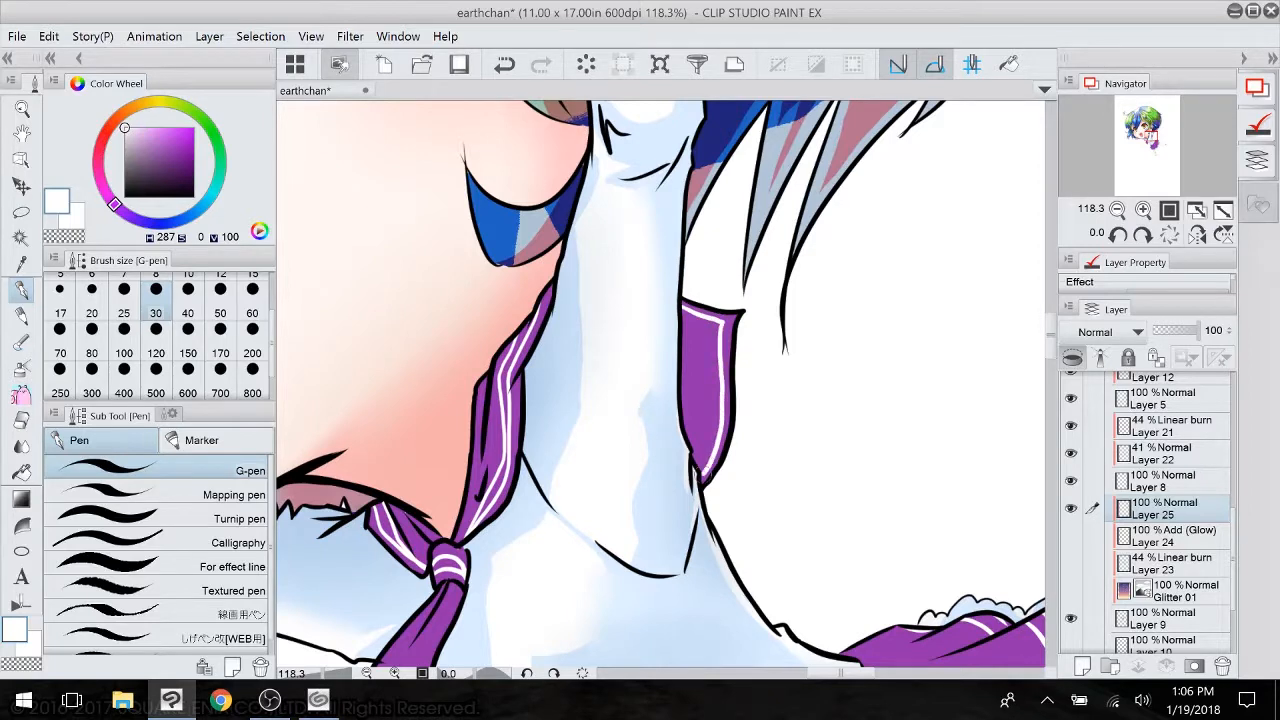
mouse_move(680, 316)
mouse_down()
mouse_move(709, 330)
mouse_move(691, 470)
mouse_up()
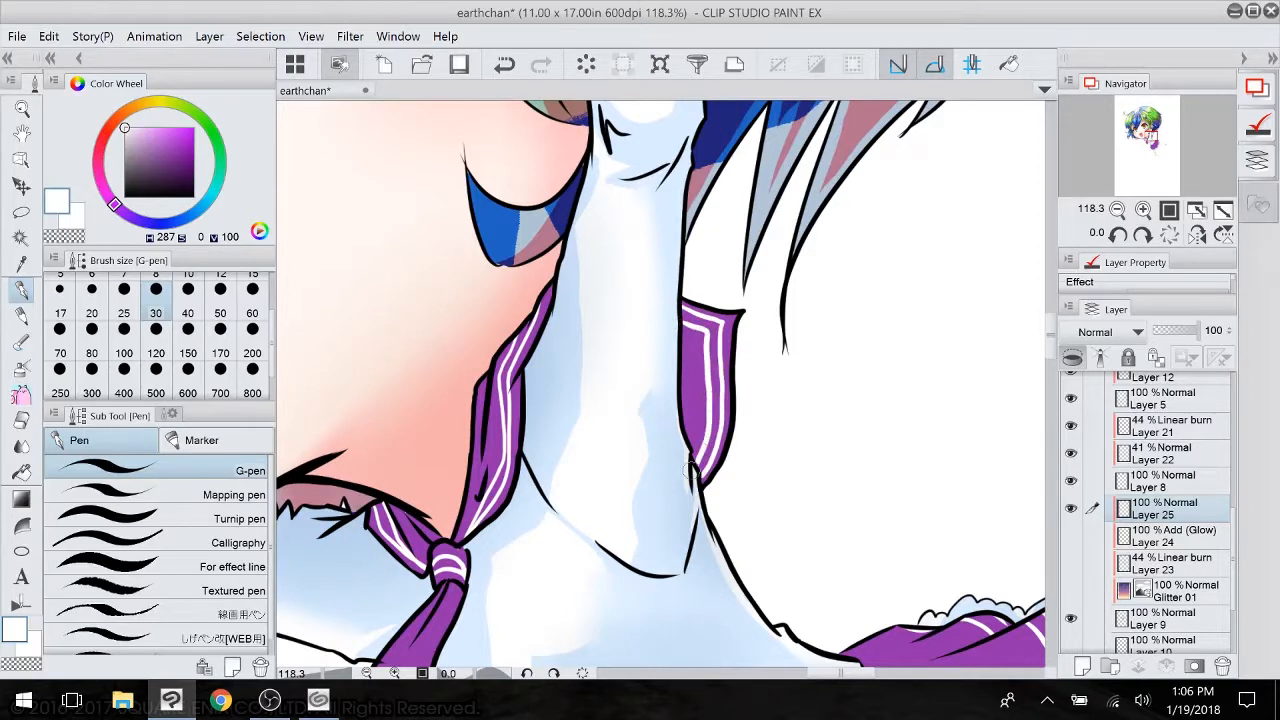
- Show Glitter 01 and Layer 23 again, and shade the collar flap in muted purple on the Linear burn layer
click(1070, 591)
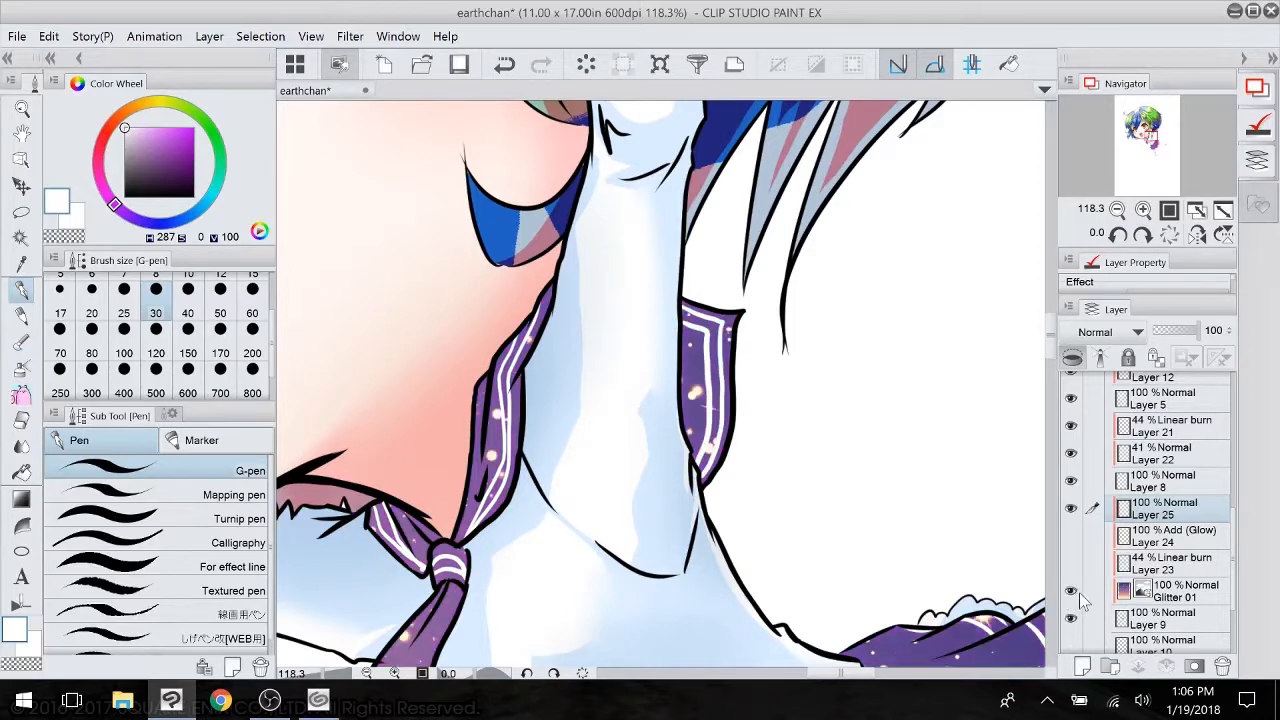
click(1070, 563)
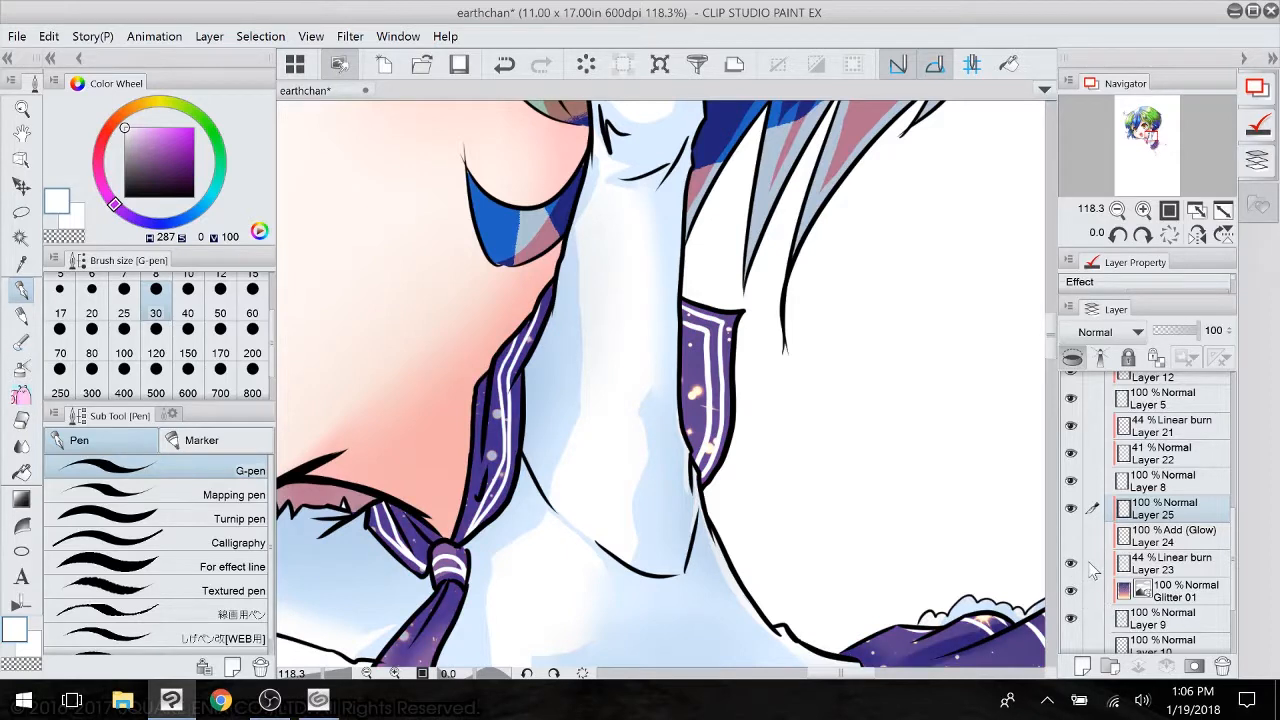
click(1166, 566)
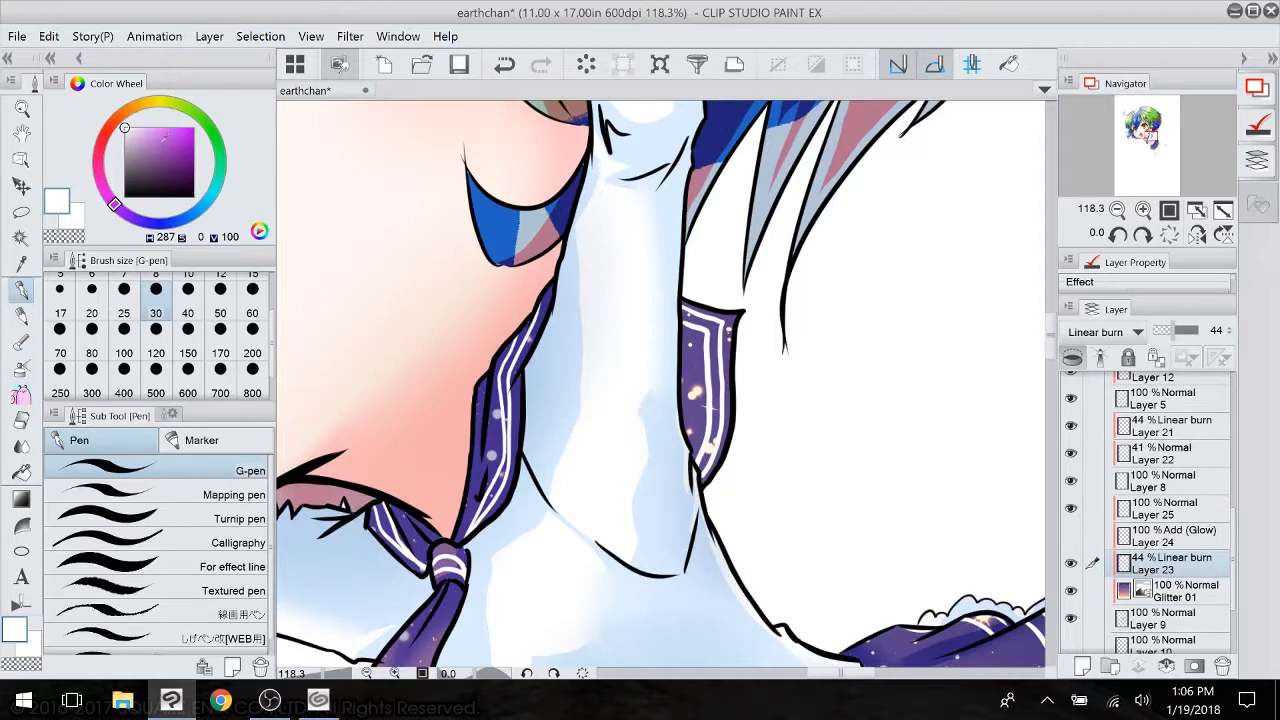
drag(165, 138, 172, 148)
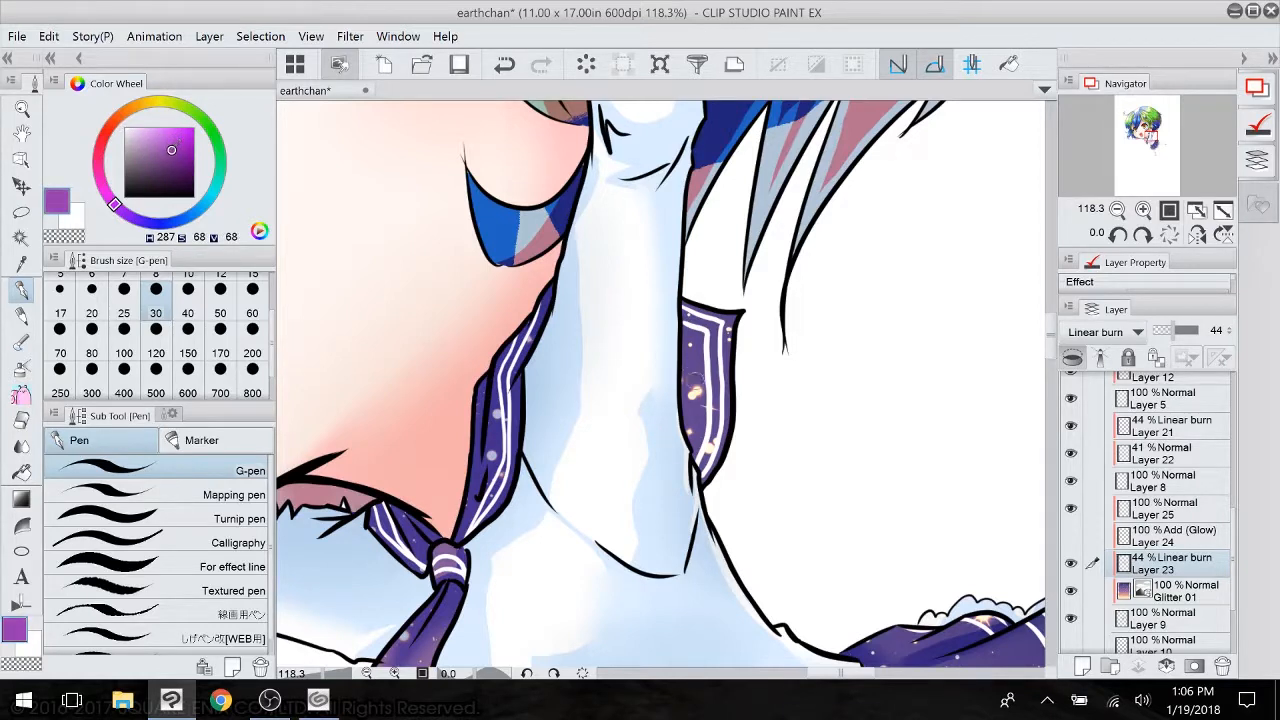
mouse_move(688, 314)
mouse_down()
mouse_move(690, 408)
mouse_move(687, 296)
mouse_move(691, 413)
mouse_move(704, 400)
mouse_move(690, 301)
mouse_move(708, 447)
mouse_up()
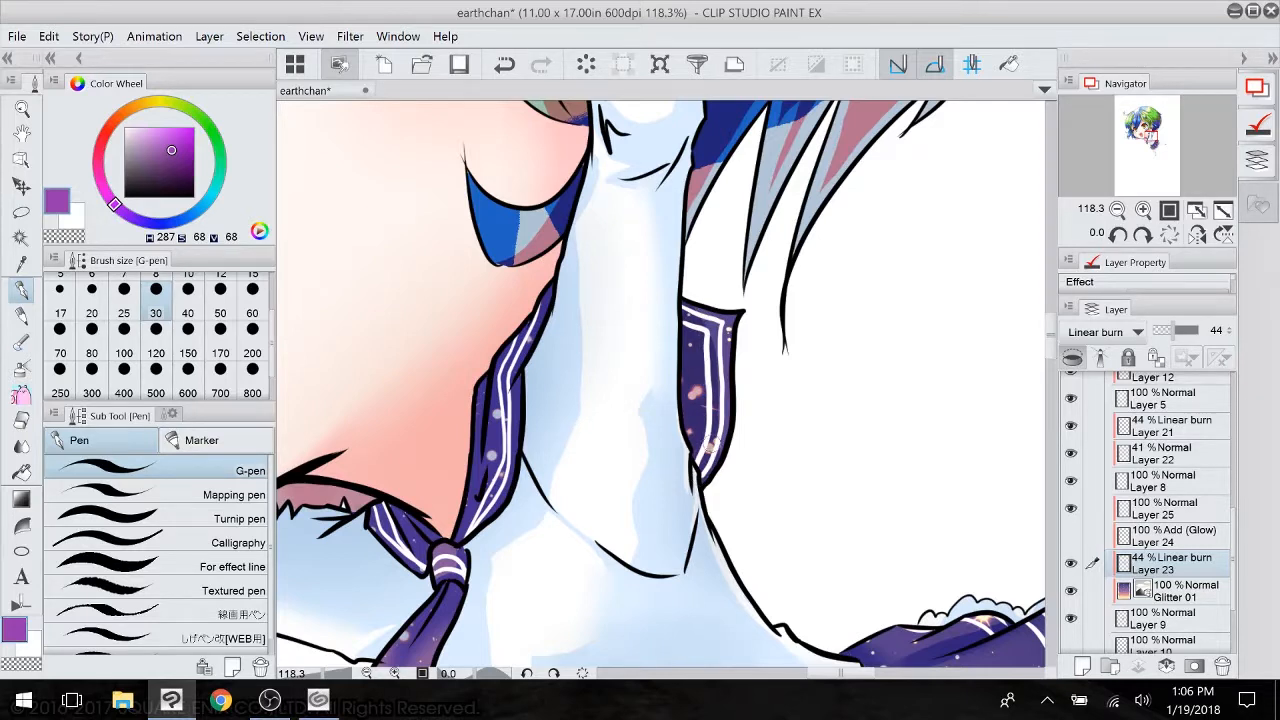
- Show Add (Glow) Layer 24 and stamp white Sparkle C stars at brush size 60 across the collar flap
click(1071, 535)
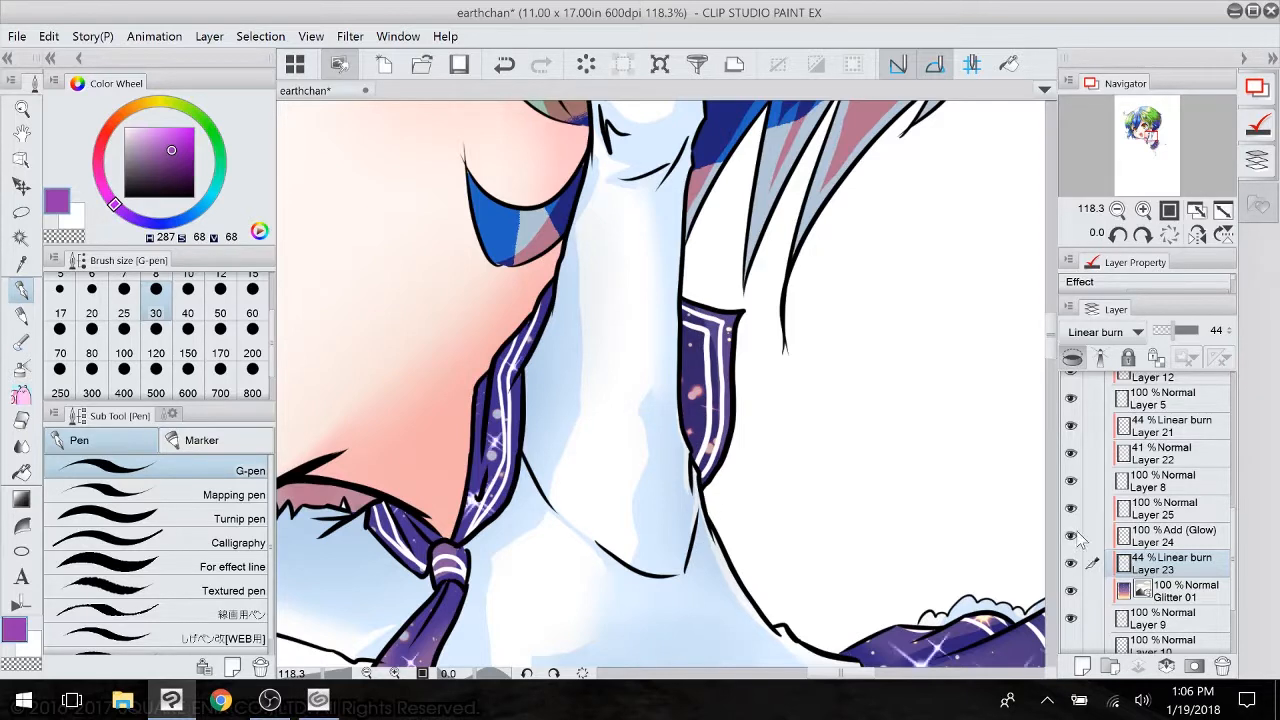
click(1168, 540)
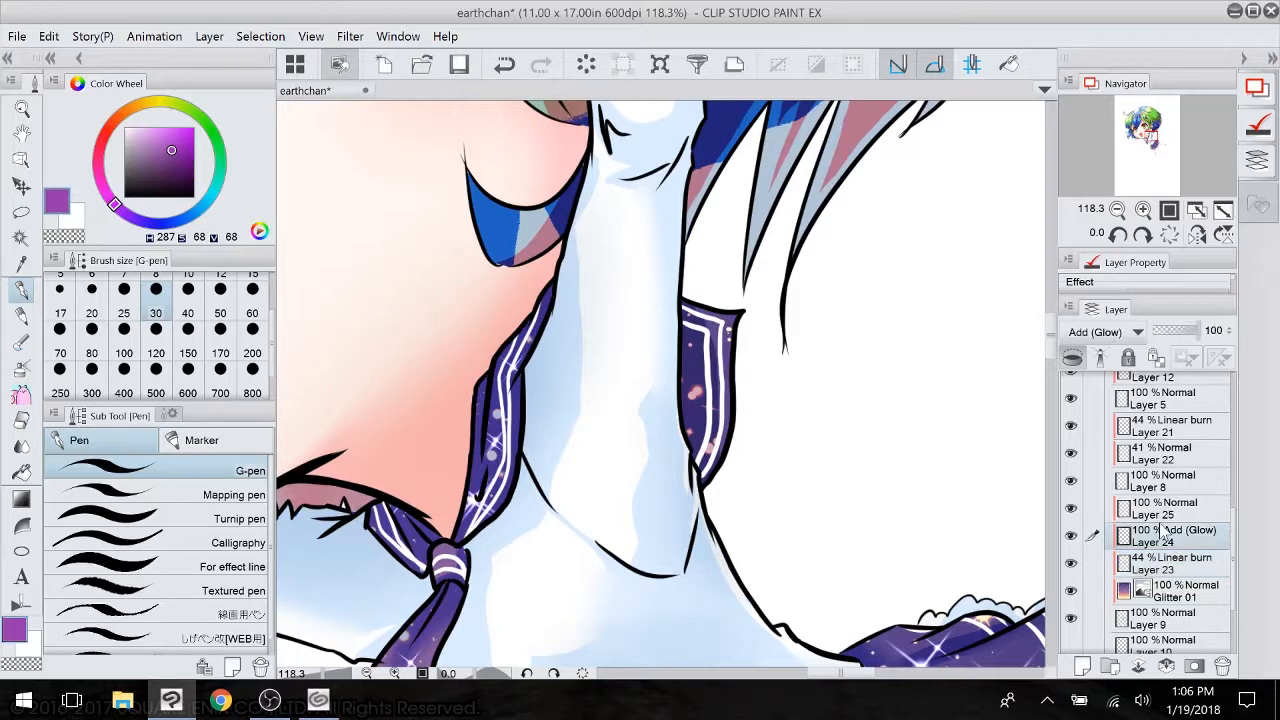
click(22, 395)
click(84, 440)
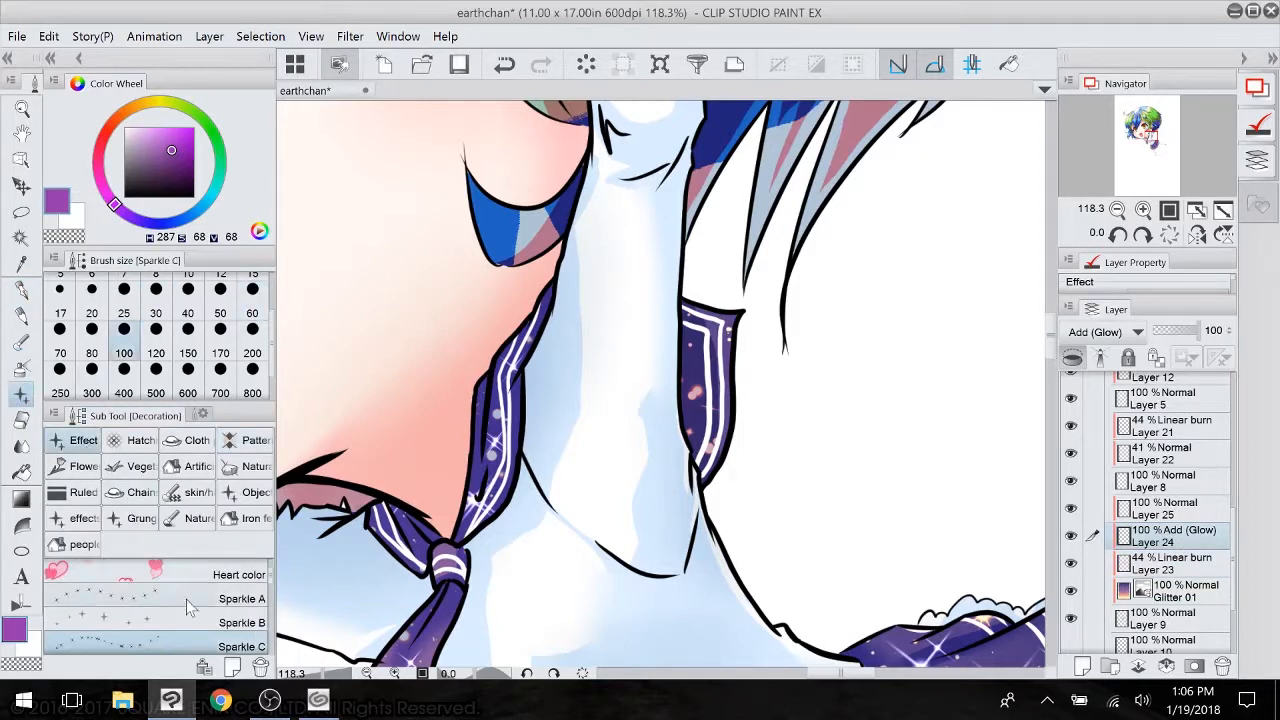
click(125, 128)
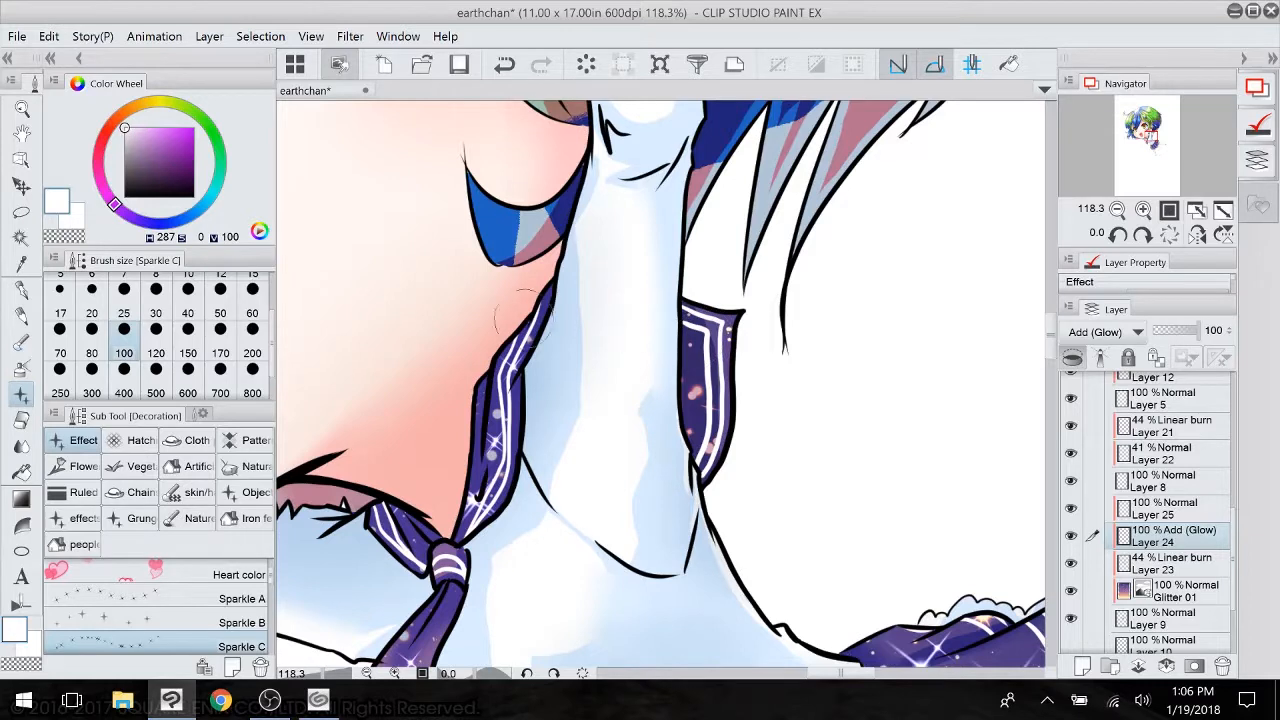
click(252, 300)
click(690, 362)
click(706, 312)
click(721, 409)
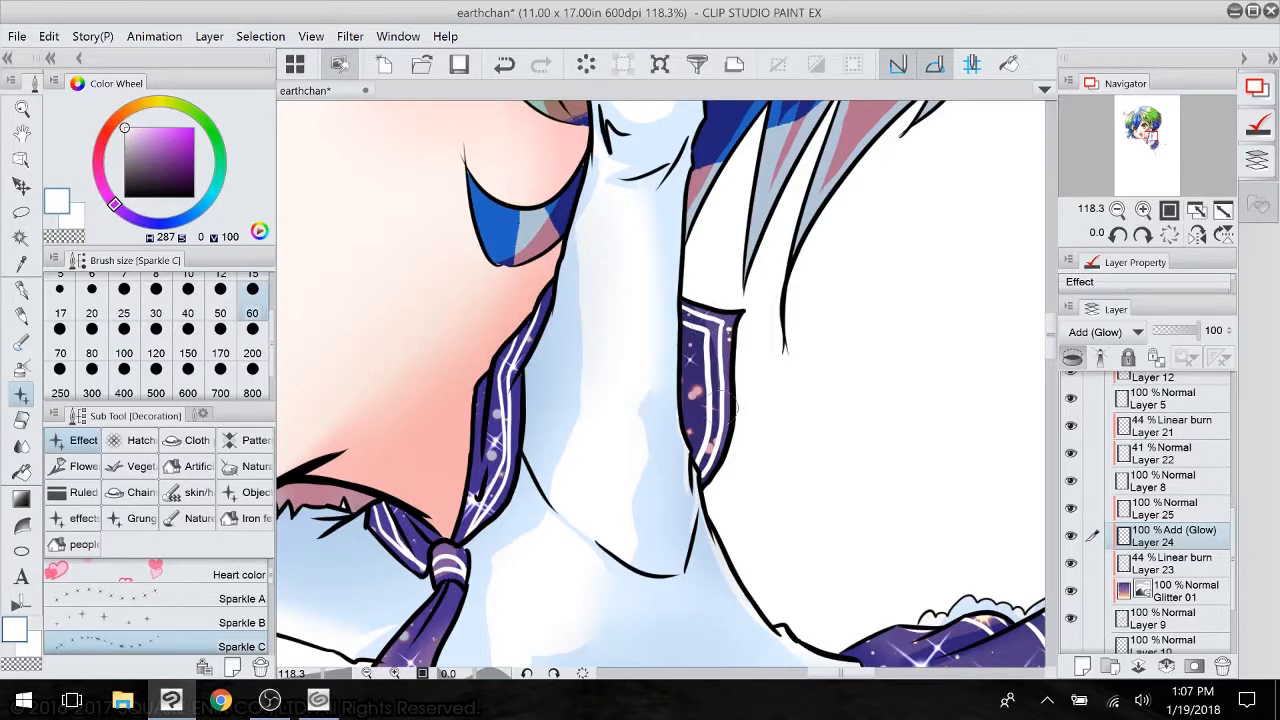
click(701, 440)
click(701, 386)
- Try the Overlay blending mode on the white stripe layer, Layer 25
click(1175, 506)
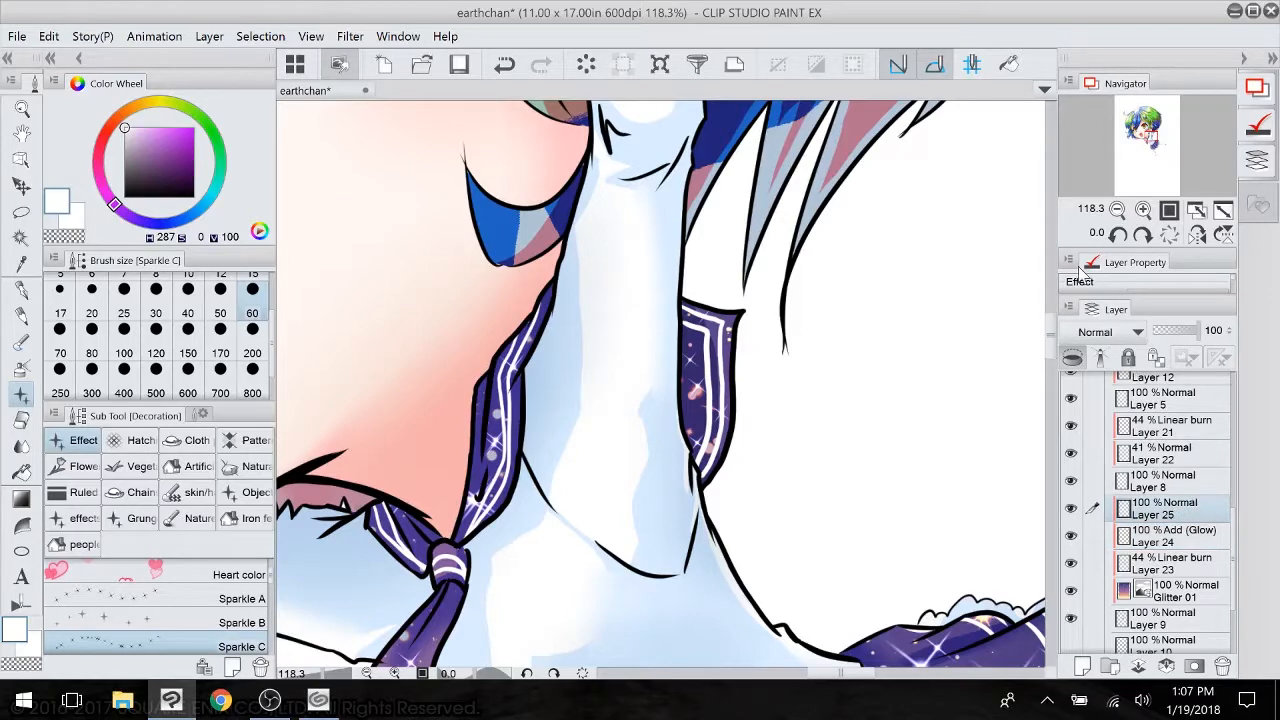
scroll(780, 408, down, 2)
drag(780, 408, 729, 204)
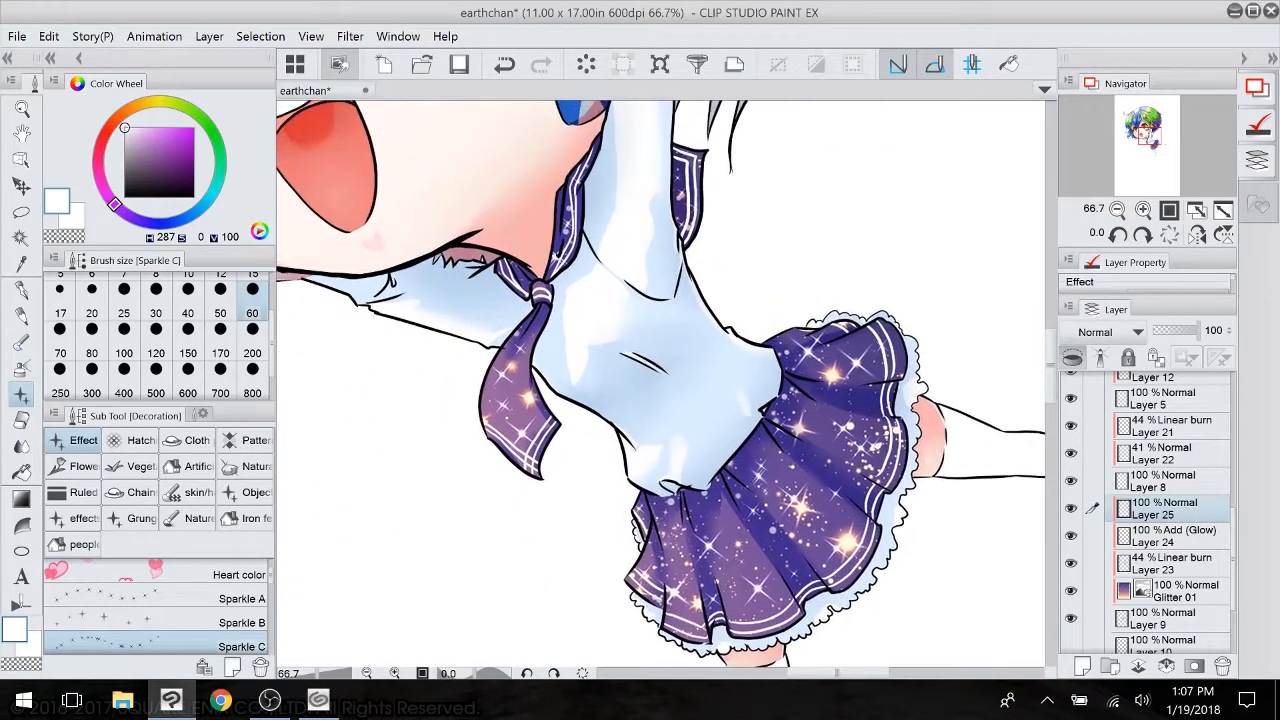
click(1100, 331)
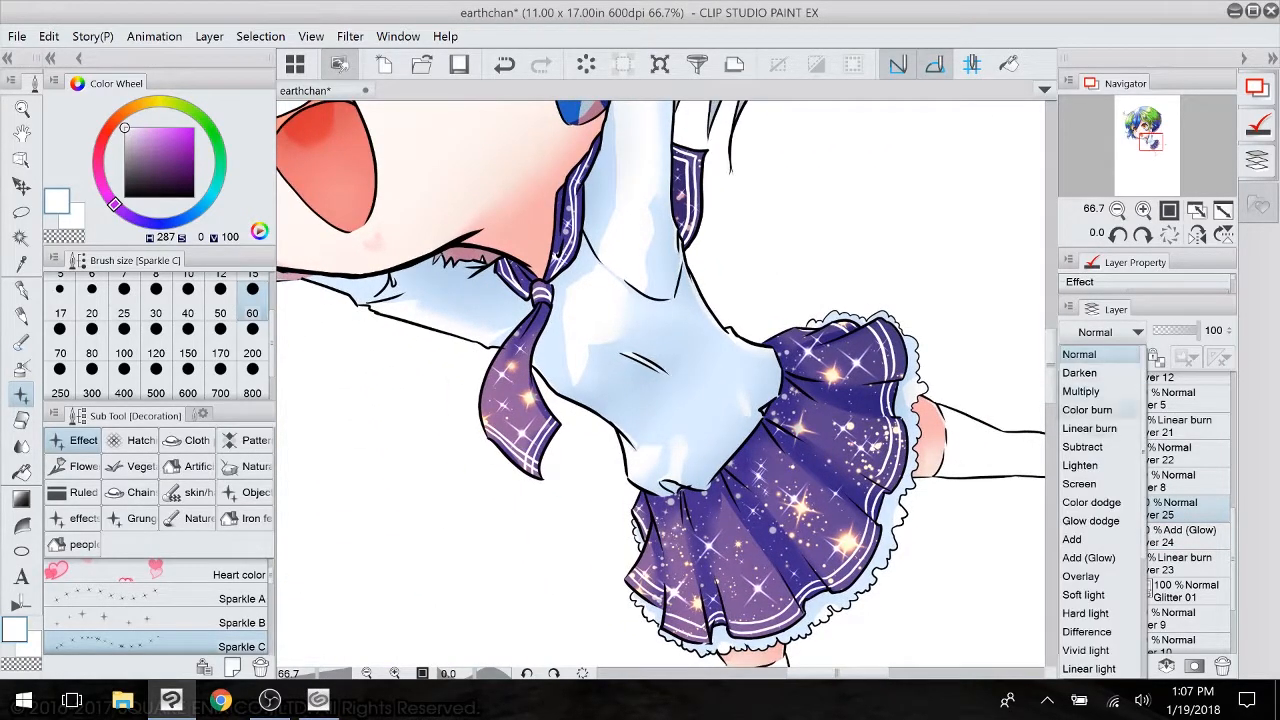
click(1081, 576)
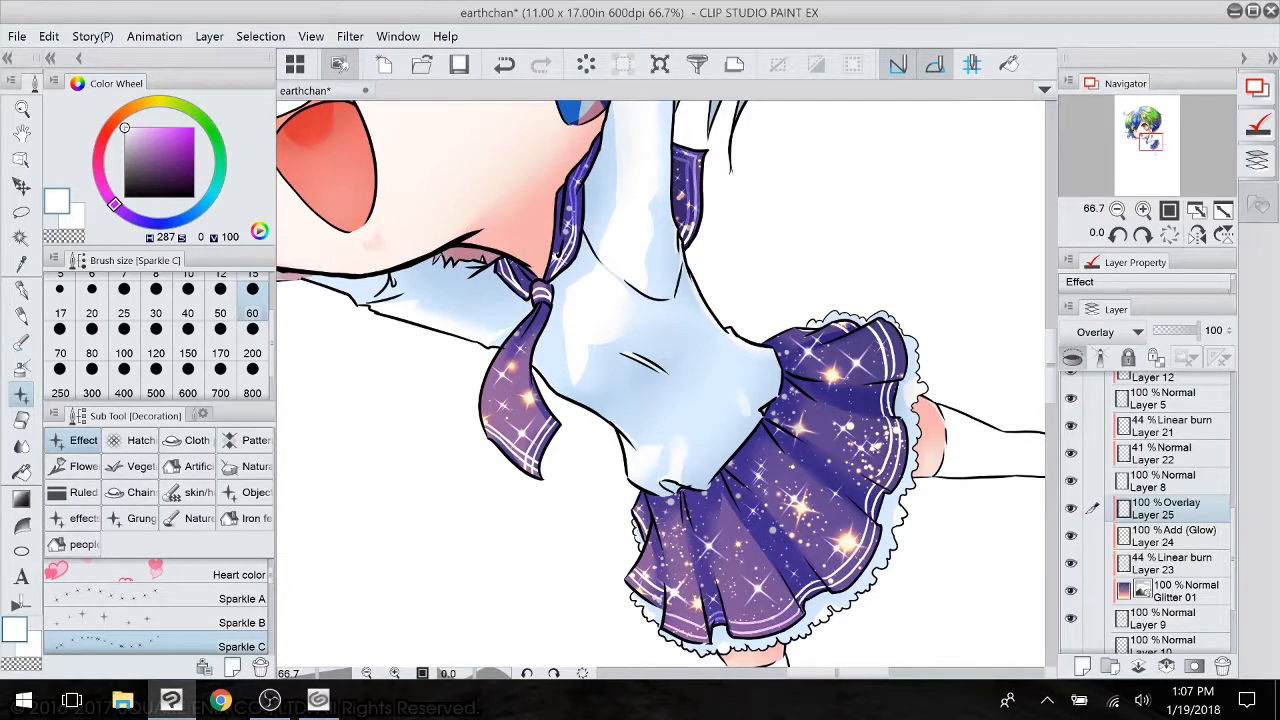
- Review the stripes across the whole outfit and change Layer 25's blending mode to Difference
scroll(806, 298, down, 5)
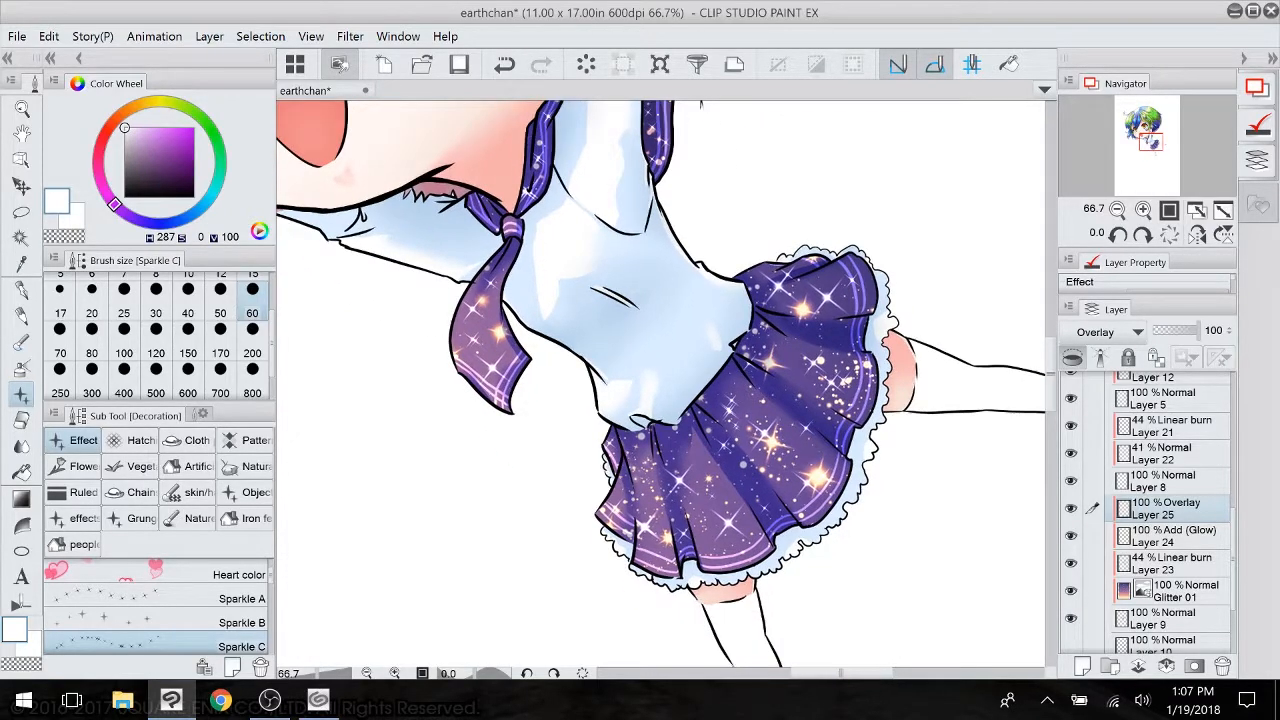
scroll(791, 400, up, 3)
drag(791, 583, 818, 656)
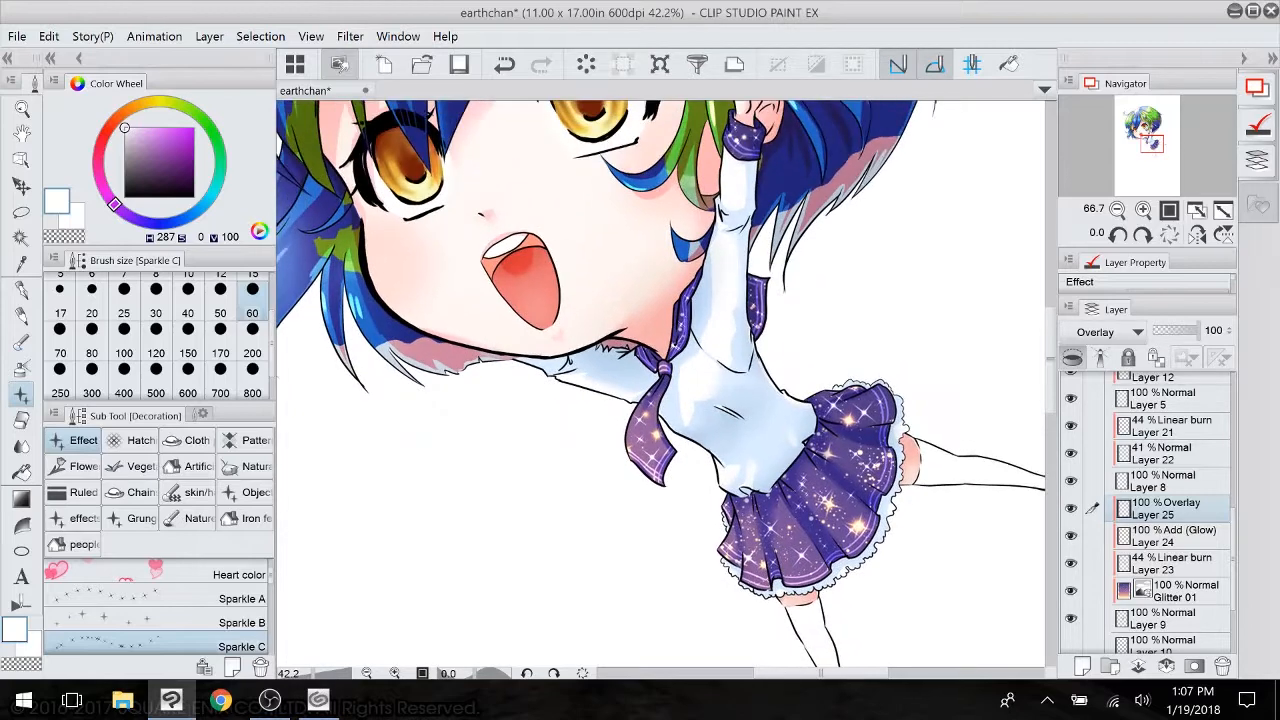
click(1120, 332)
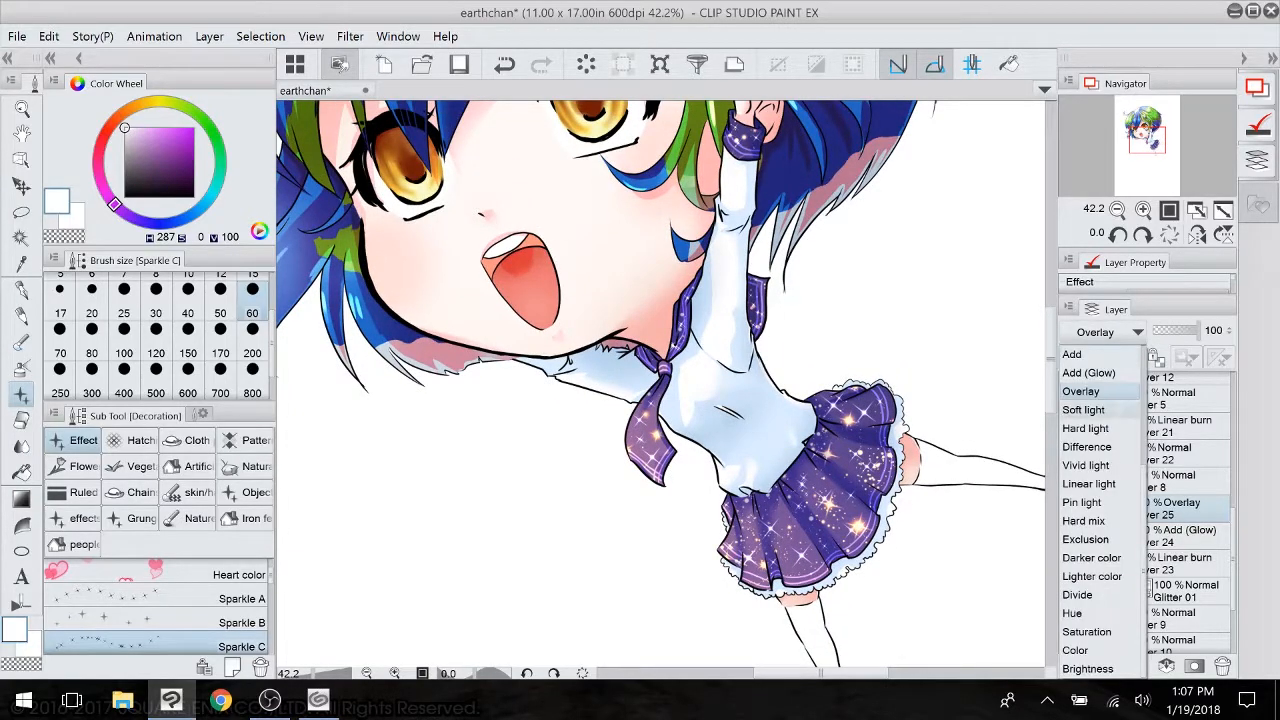
click(1086, 447)
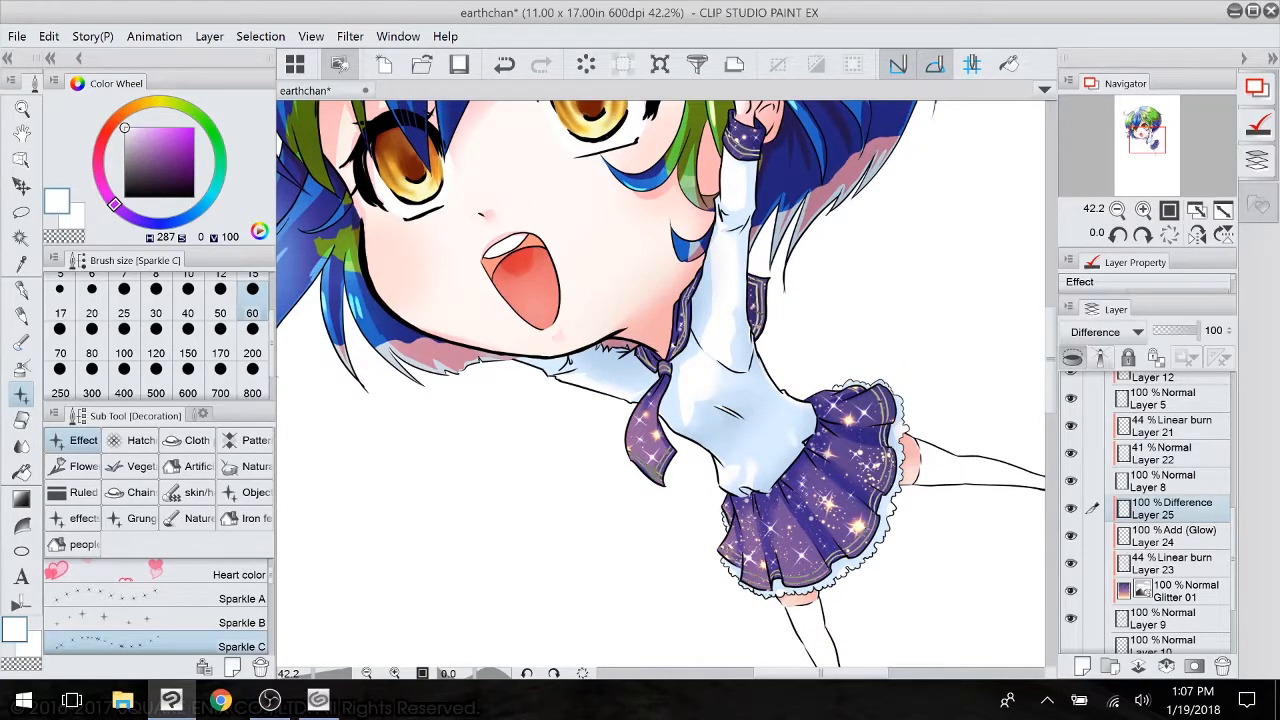
- Try the Vivid light, Color dodge, Screen and Overlay blending modes on the stripe layer, Layer 25
click(1105, 332)
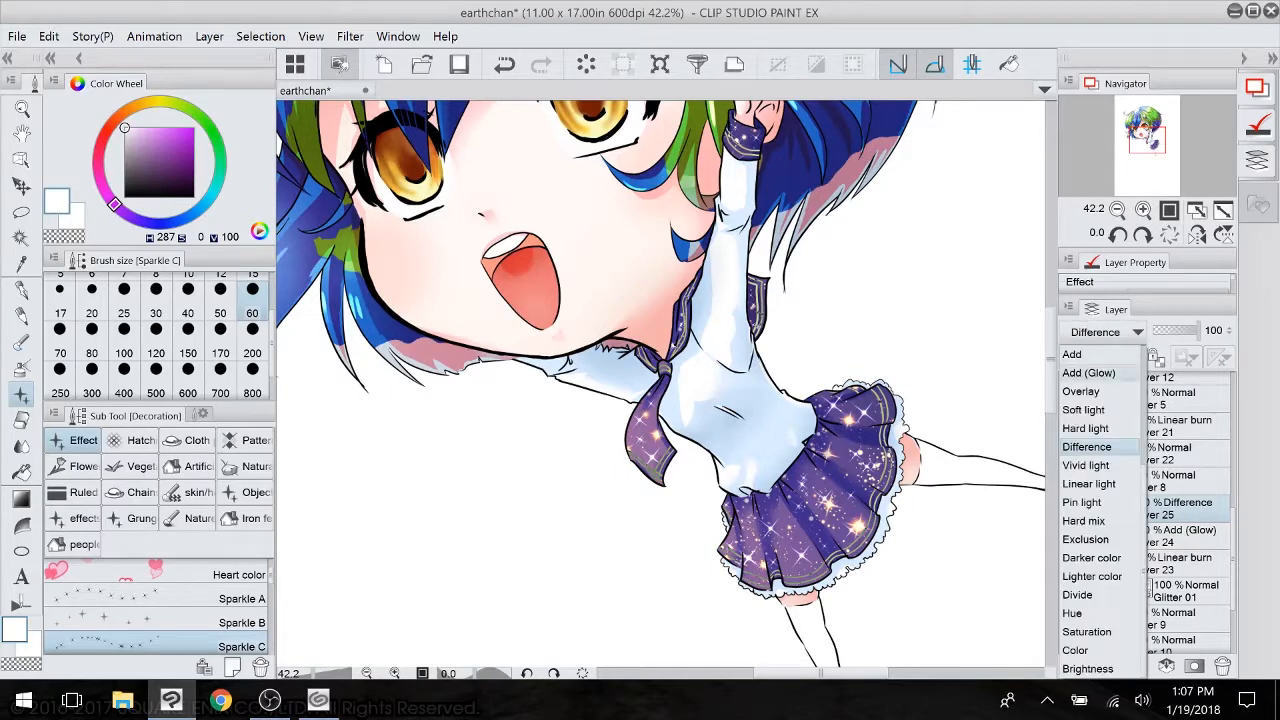
click(1085, 465)
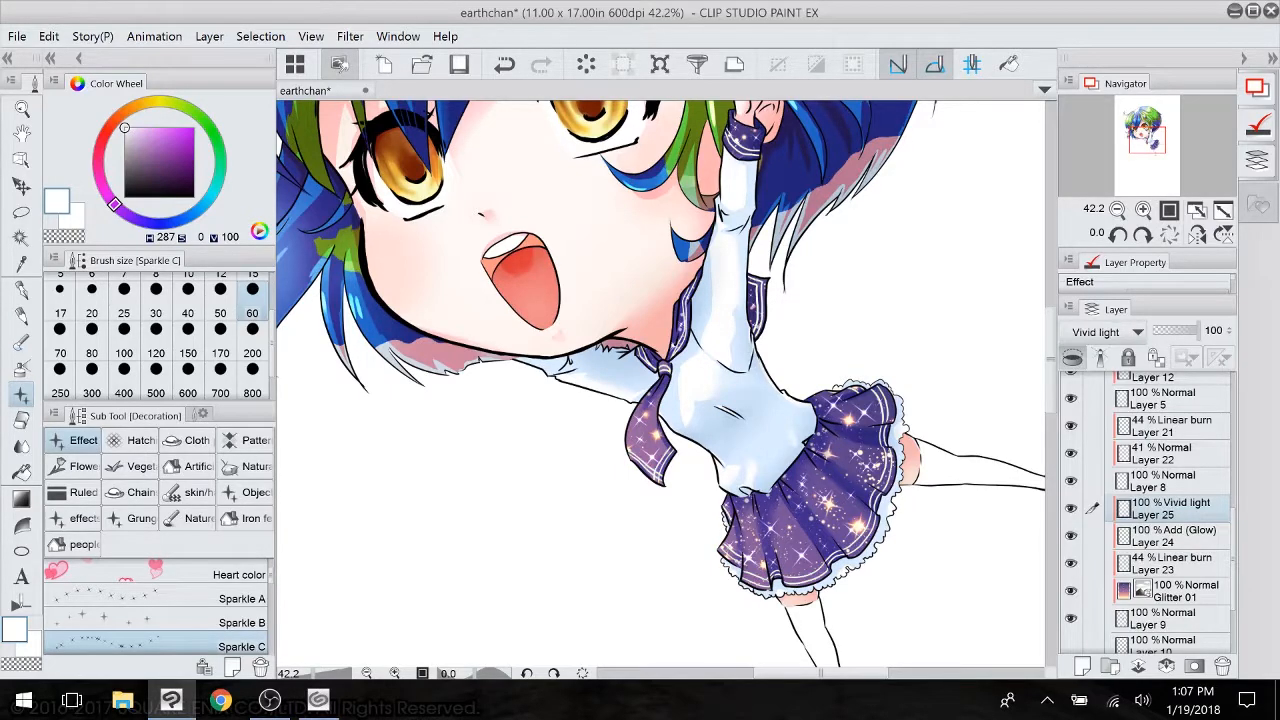
click(1105, 332)
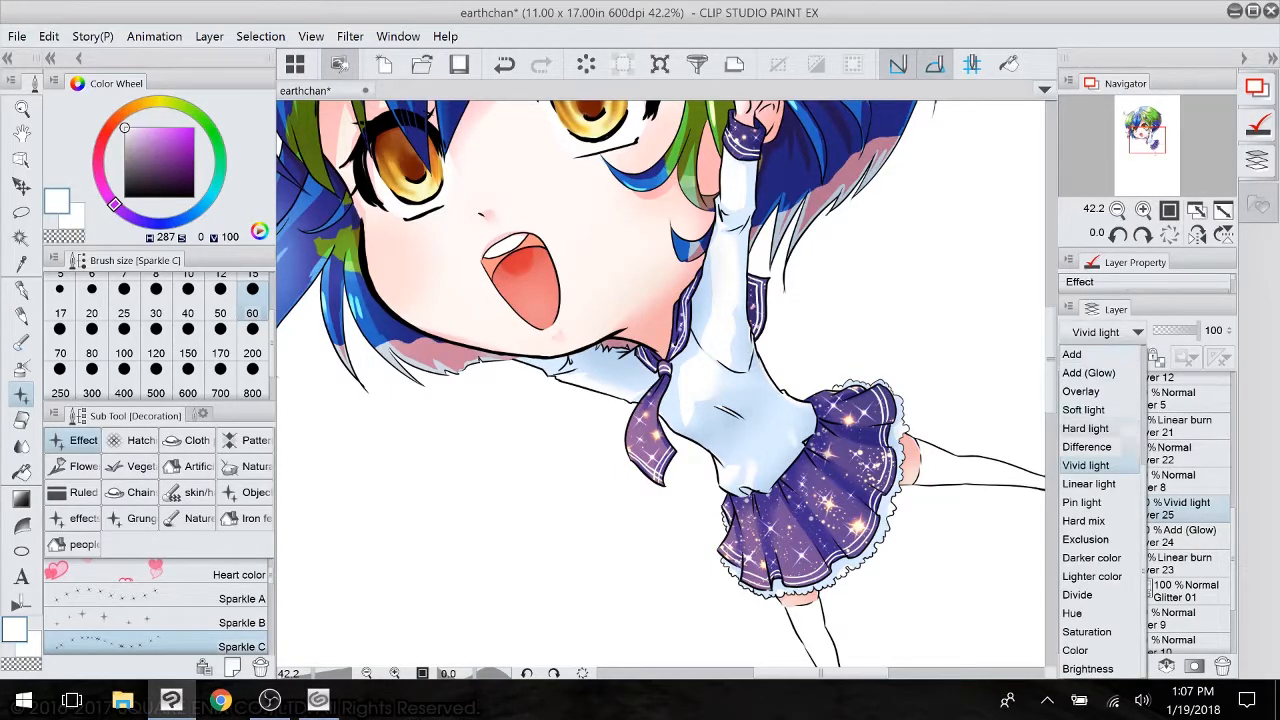
drag(1142, 476, 1142, 404)
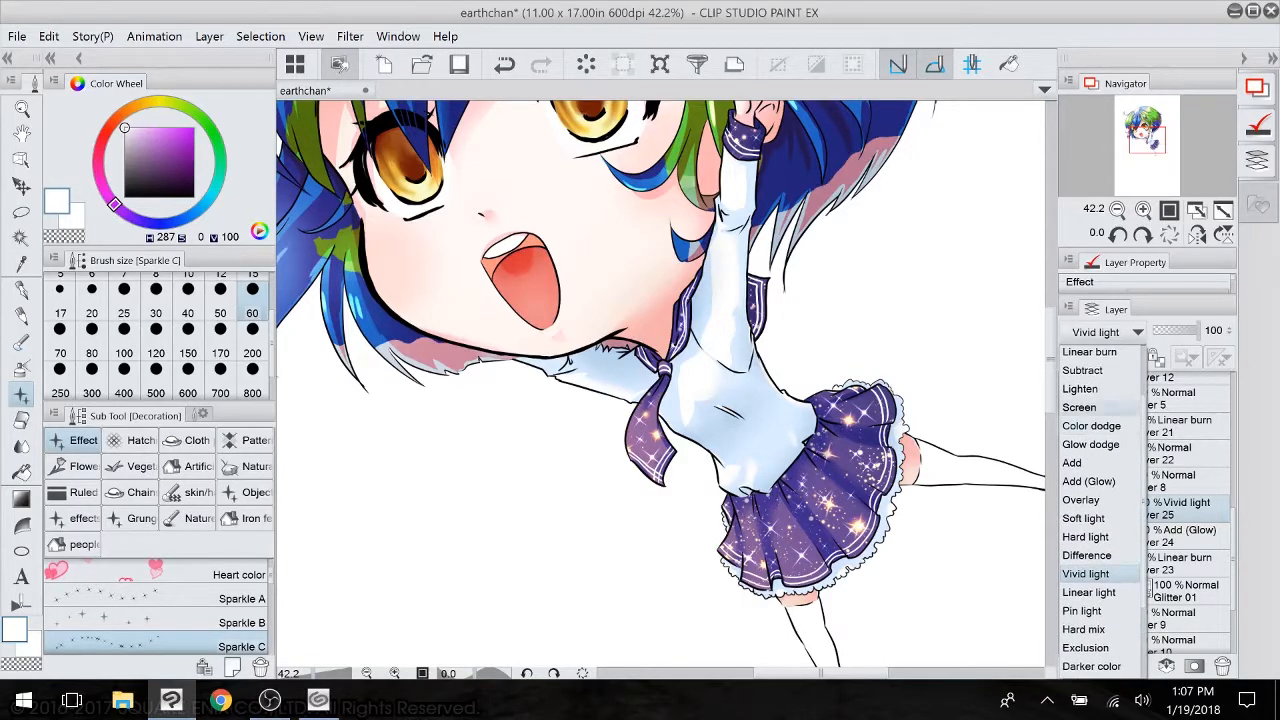
click(1095, 426)
click(1105, 332)
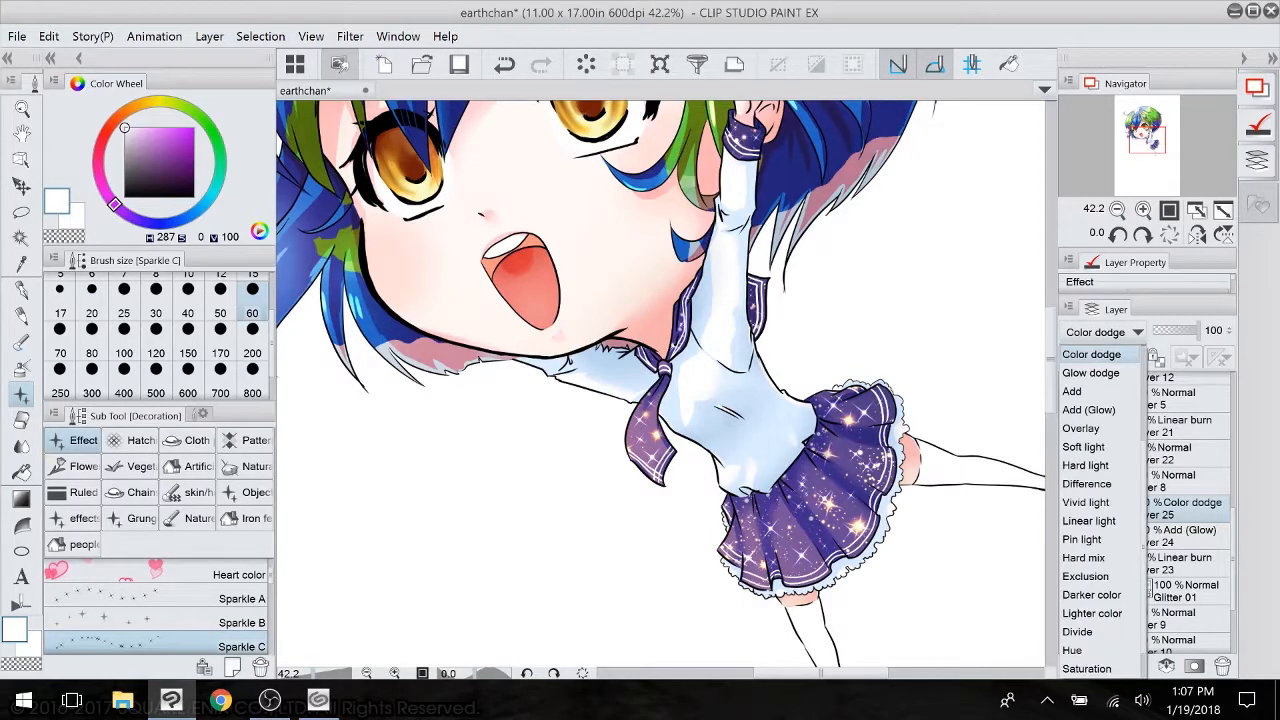
drag(1143, 546, 1143, 482)
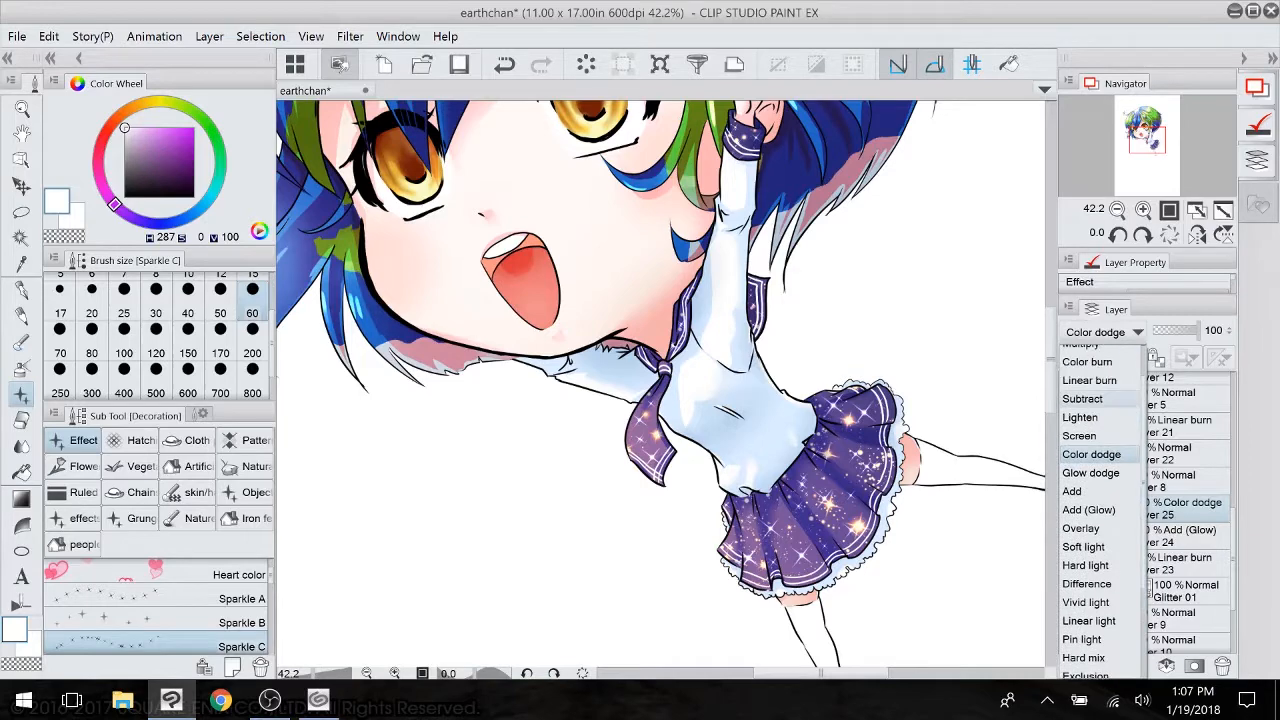
click(1079, 436)
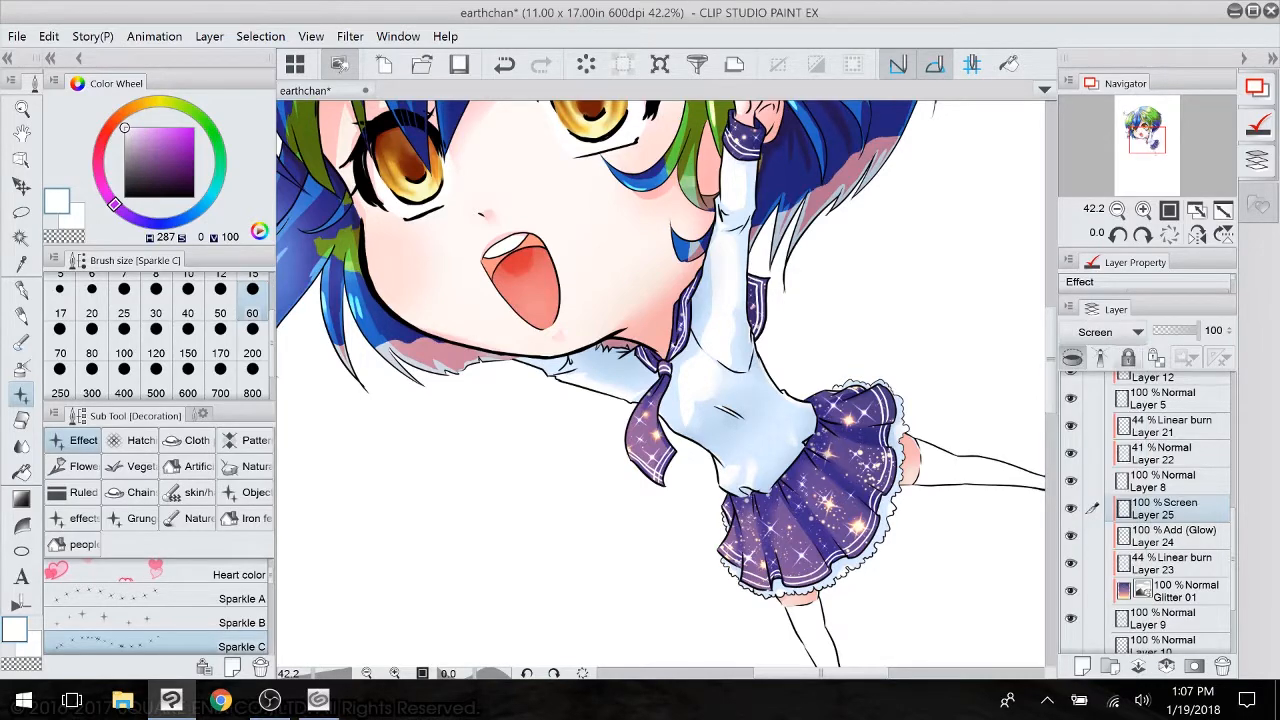
click(1118, 332)
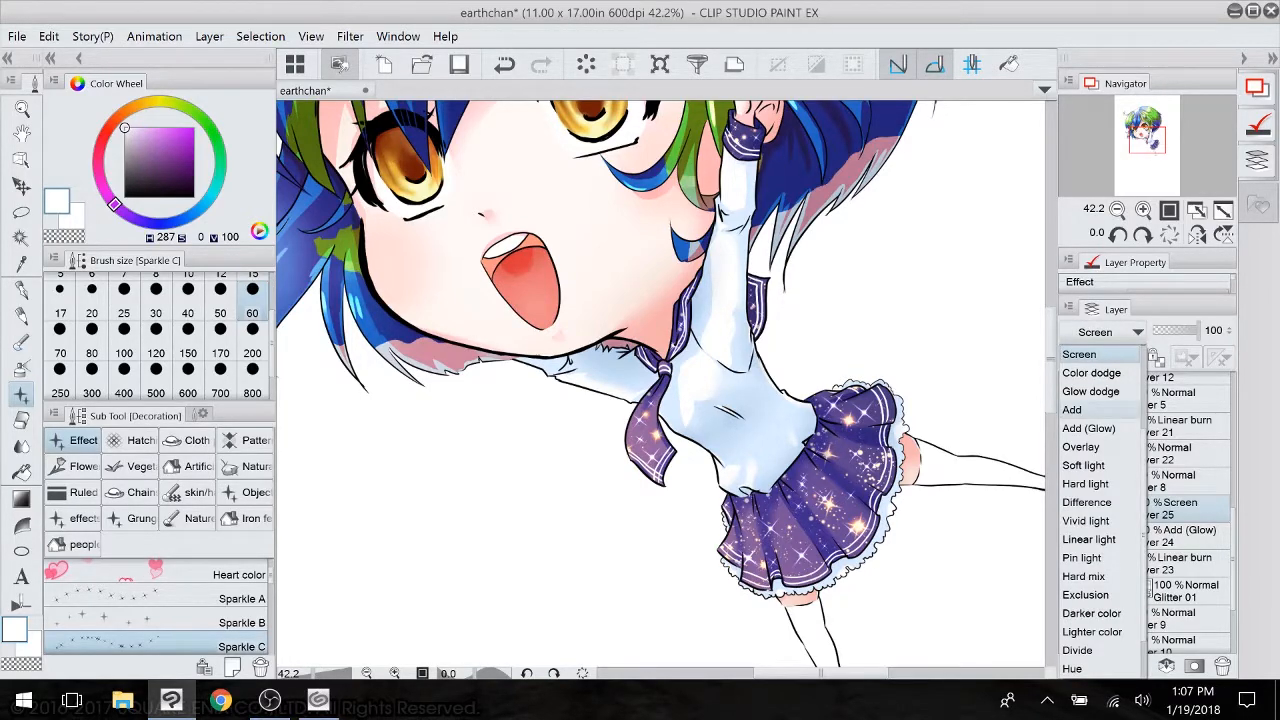
click(1080, 446)
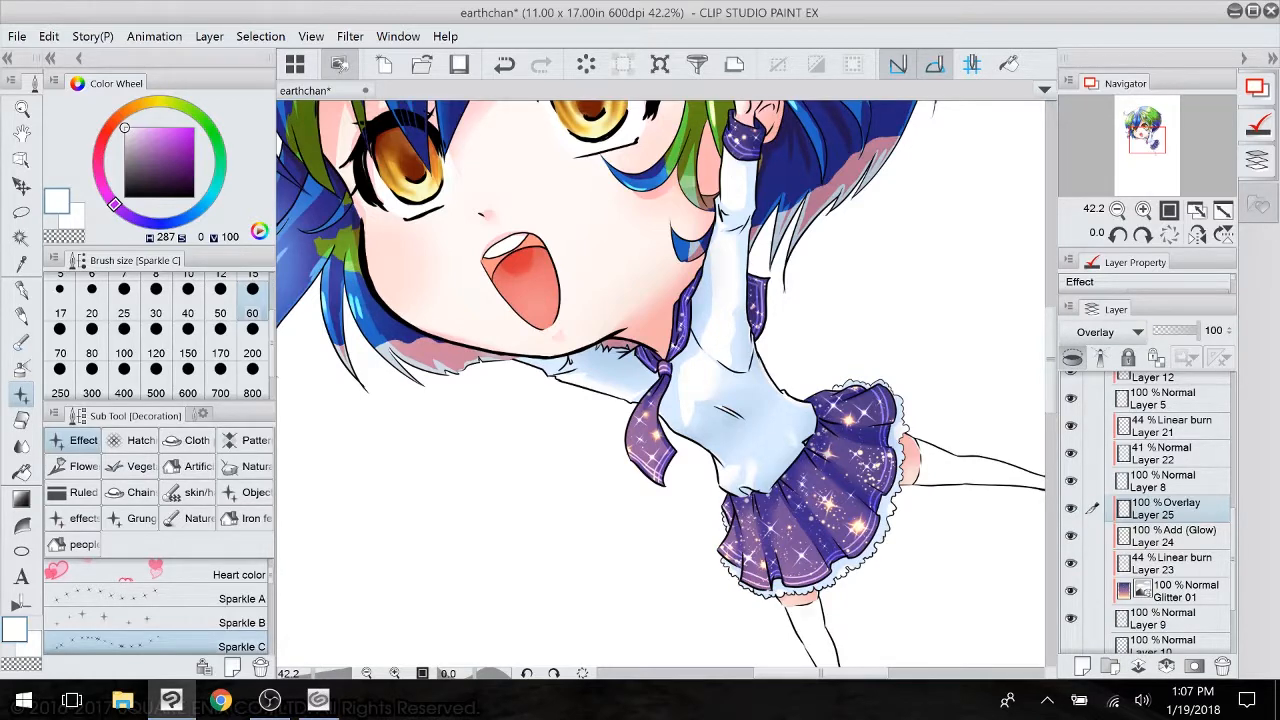
- Set the blending mode of the stripe layer, Layer 25, to Add (Glow)
scroll(868, 423, down, 4)
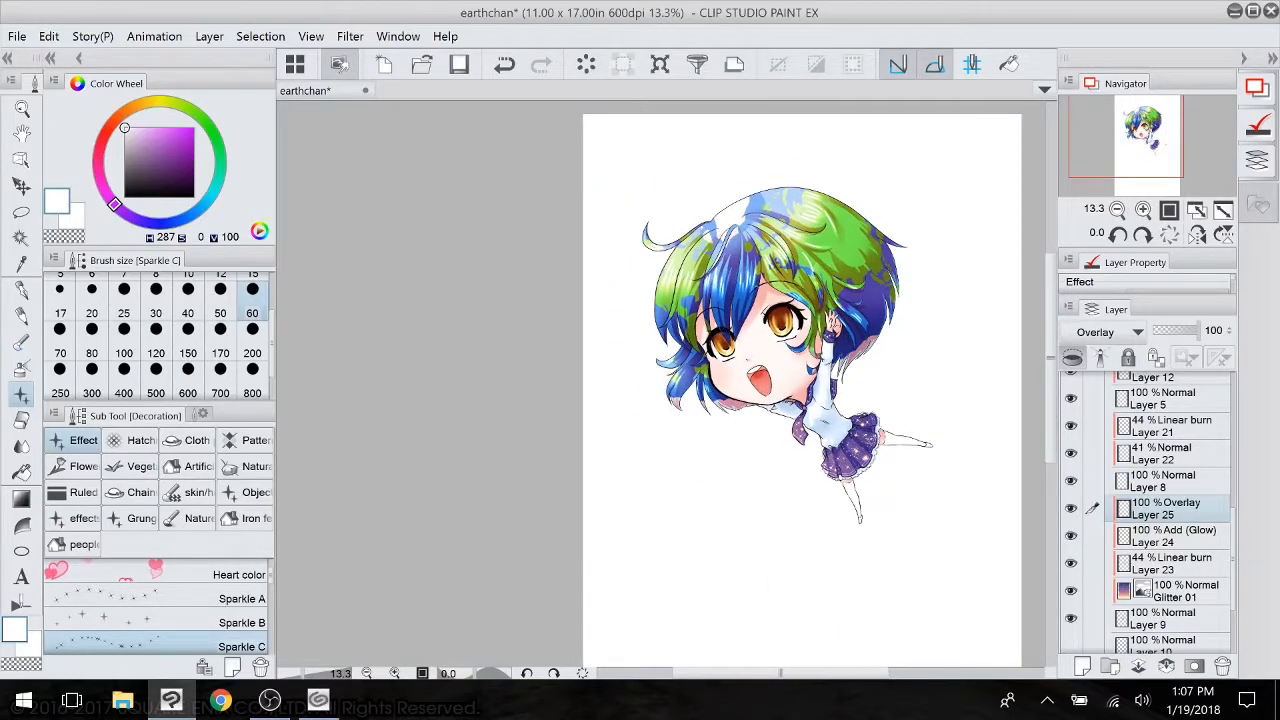
click(1137, 331)
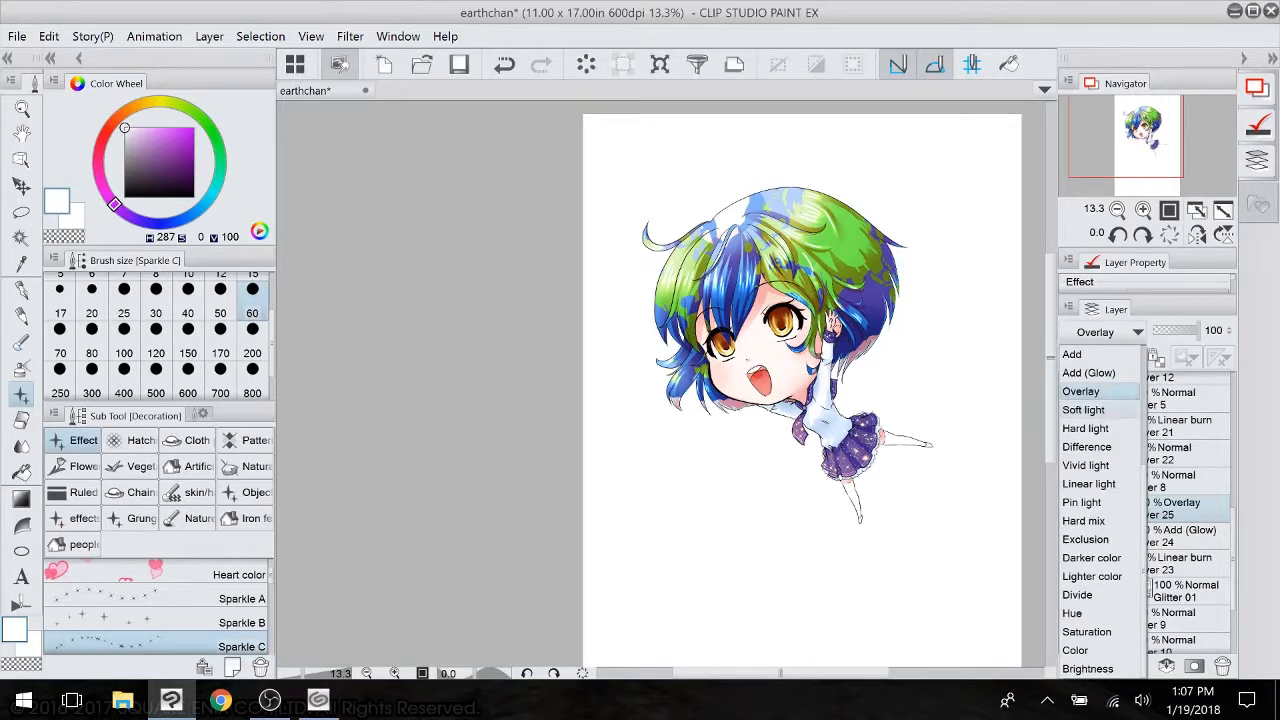
click(1088, 372)
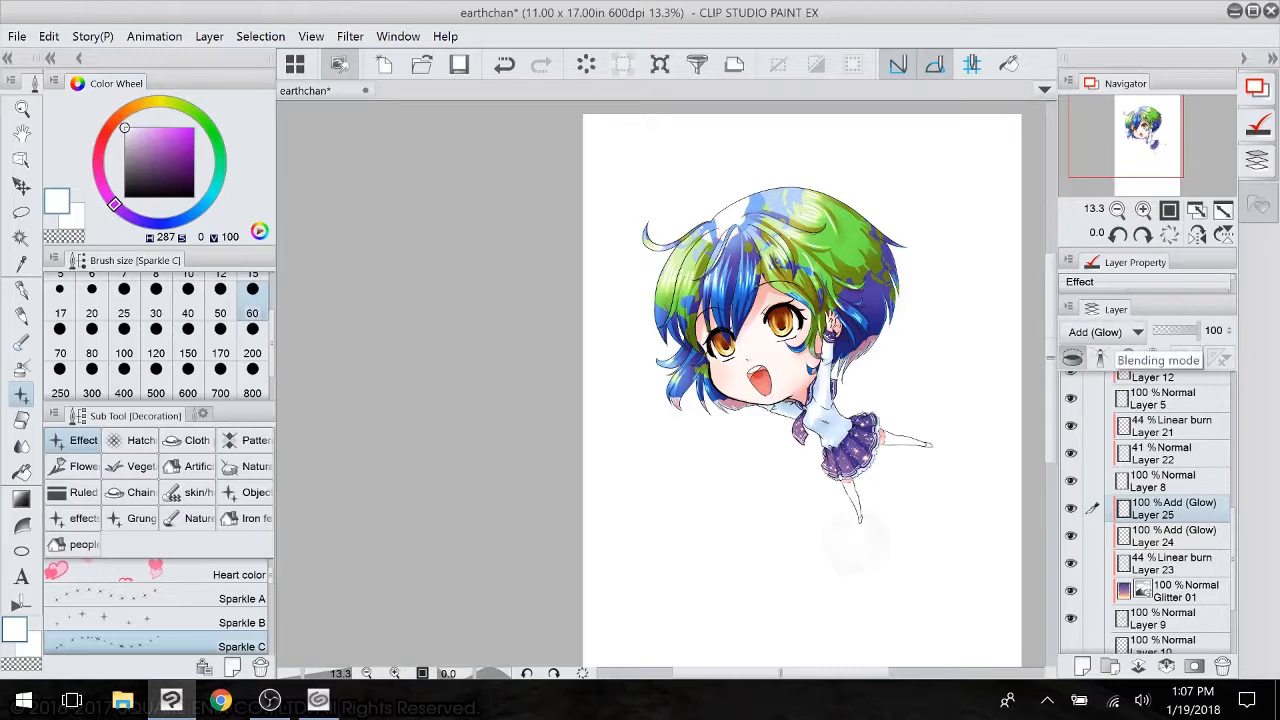
- Add a layer above Layer 25 and draw a filled blue circle (H 222, S 67, V 100) on the blank canvas below the character
scroll(863, 462, up, 6)
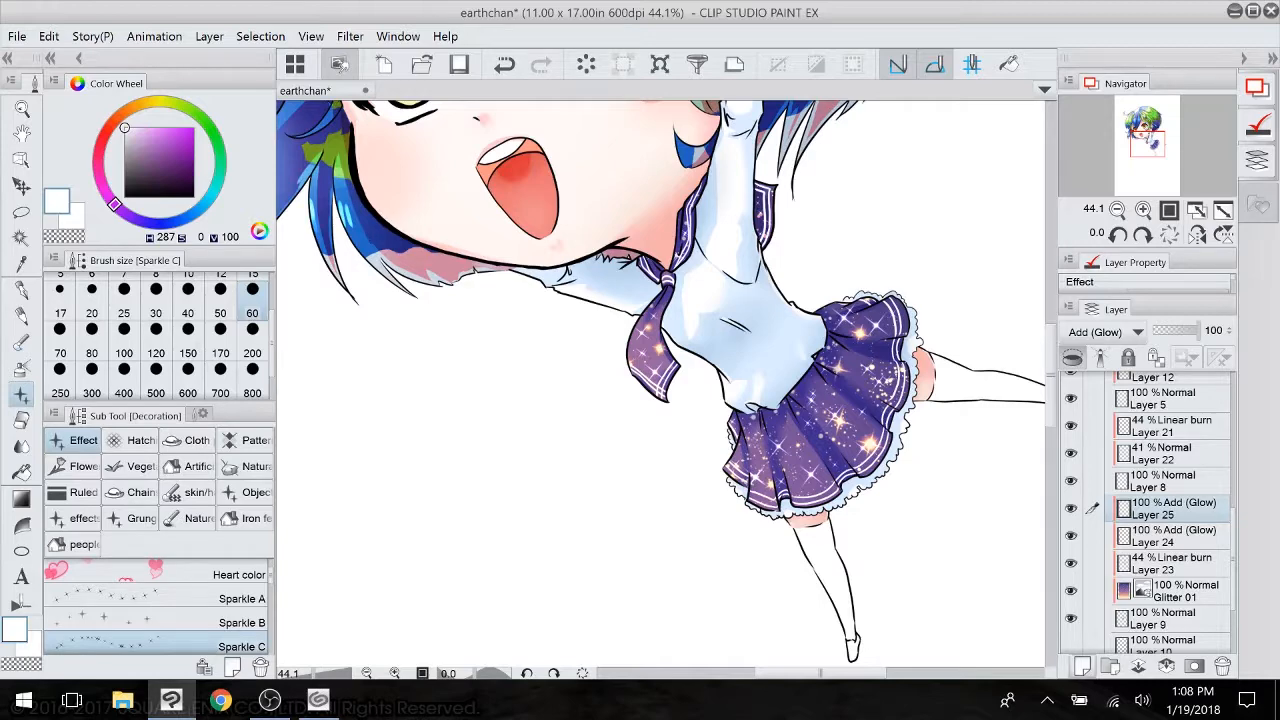
click(1082, 666)
key(ctrl+plus)
key(ctrl+plus)
key(ctrl+plus)
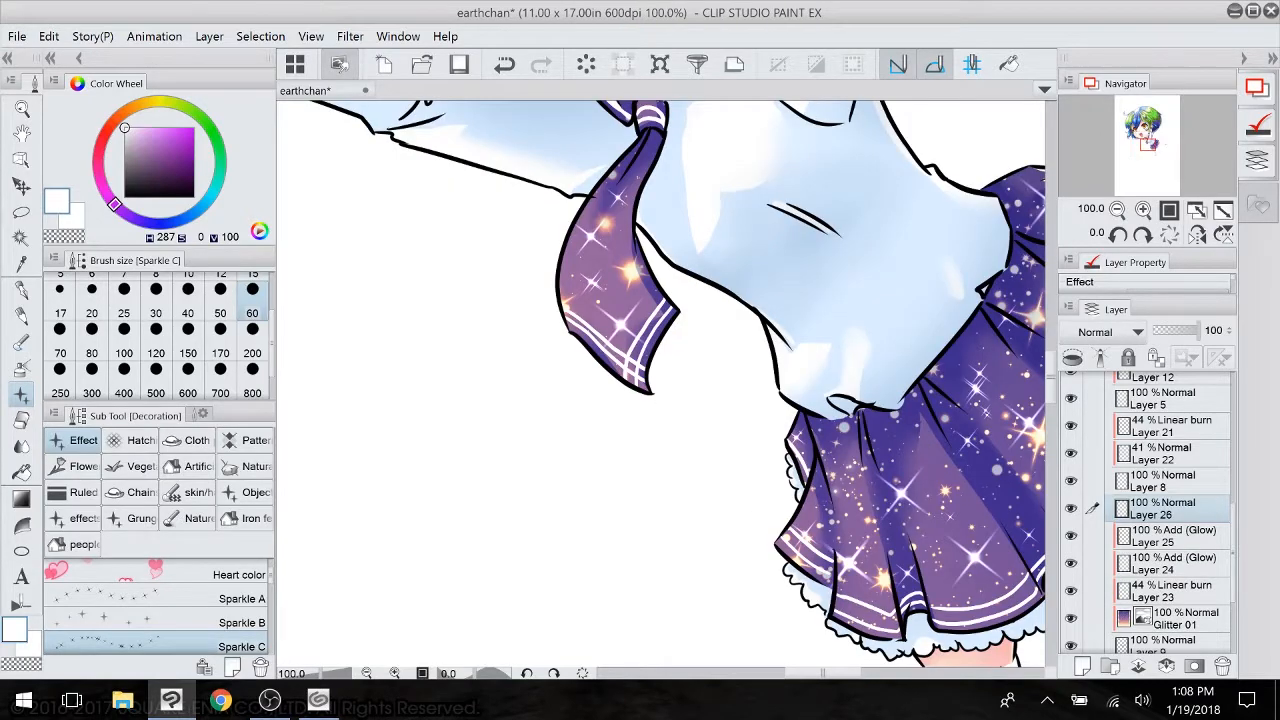
drag(369, 607, 723, 294)
key(ctrl+minus)
key(ctrl+minus)
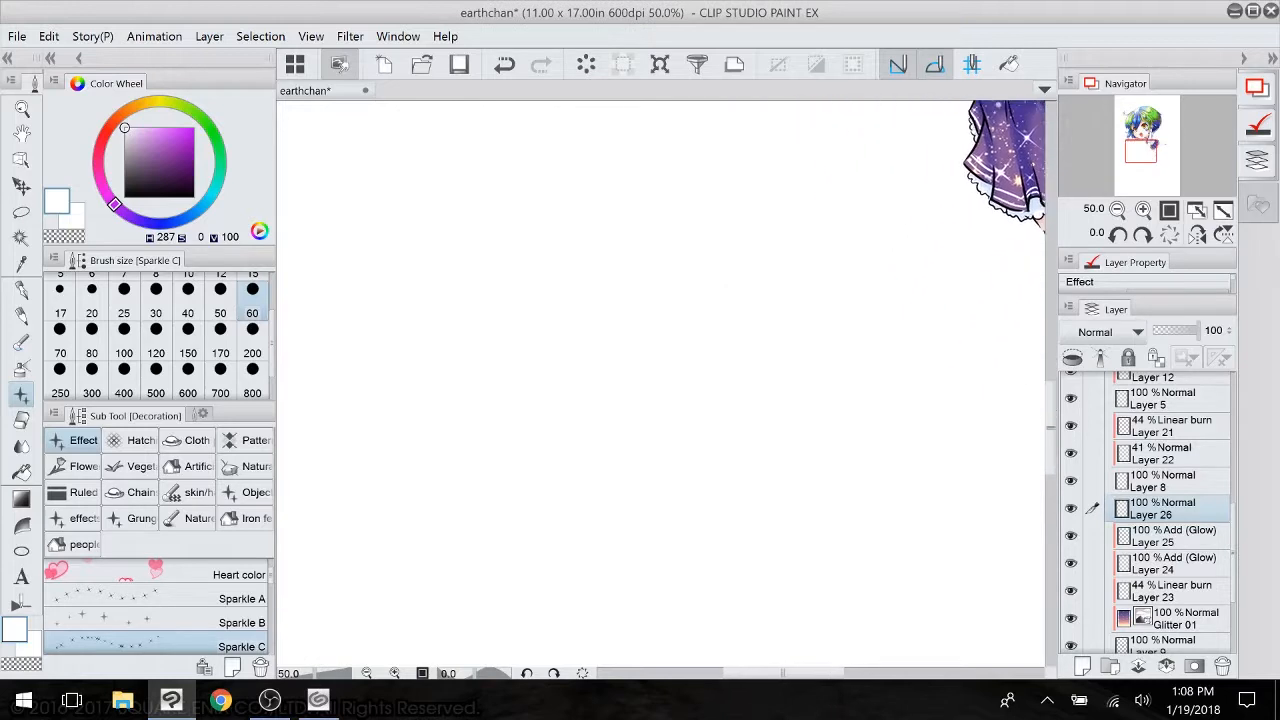
click(21, 551)
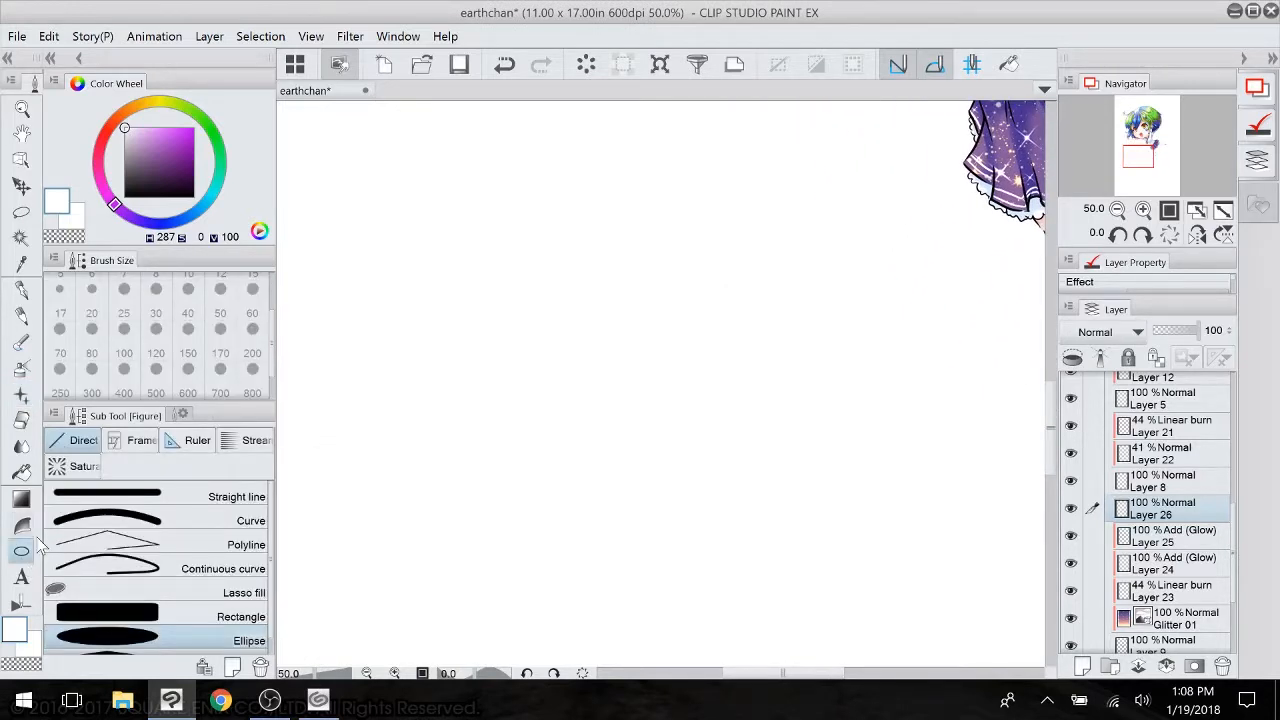
click(180, 221)
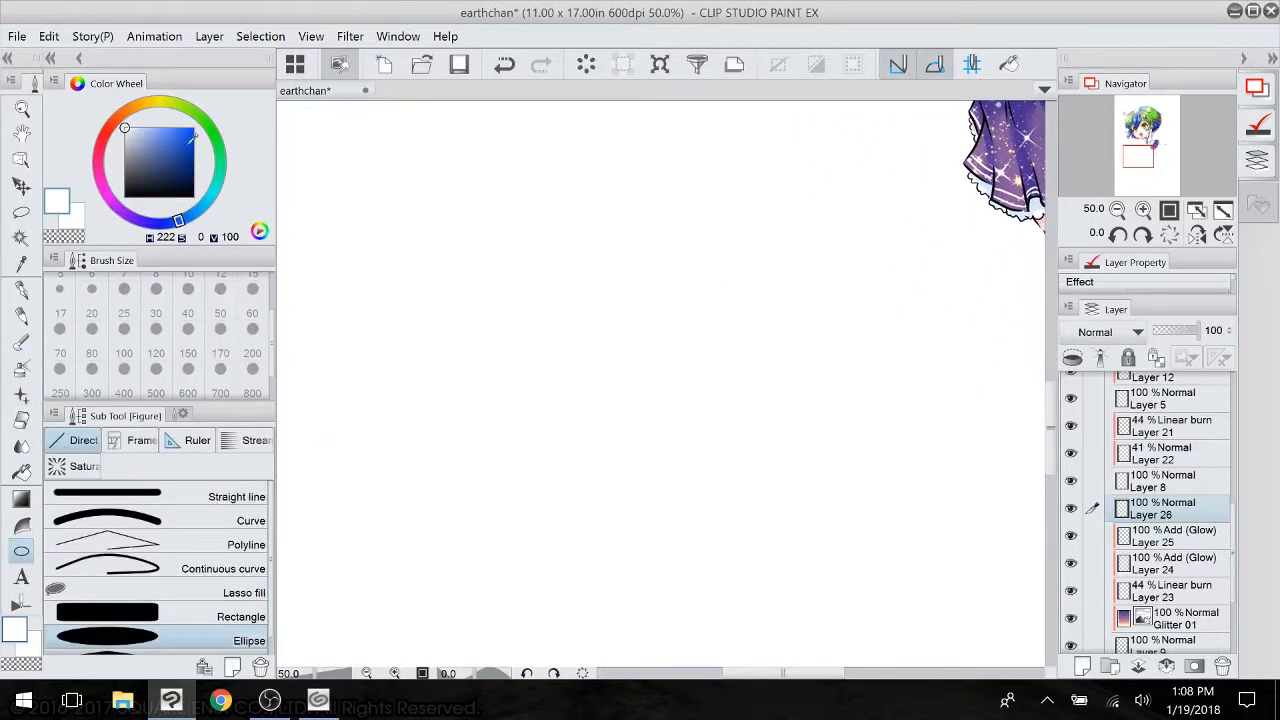
click(171, 128)
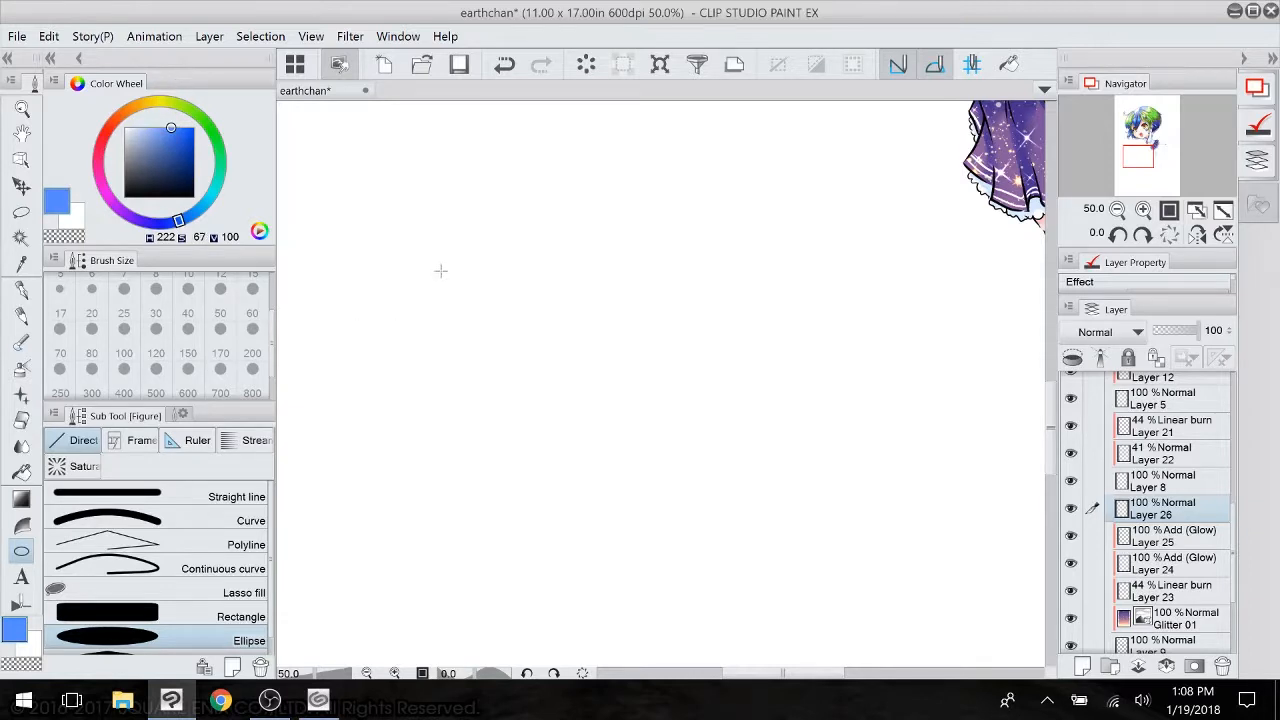
drag(473, 321, 713, 517)
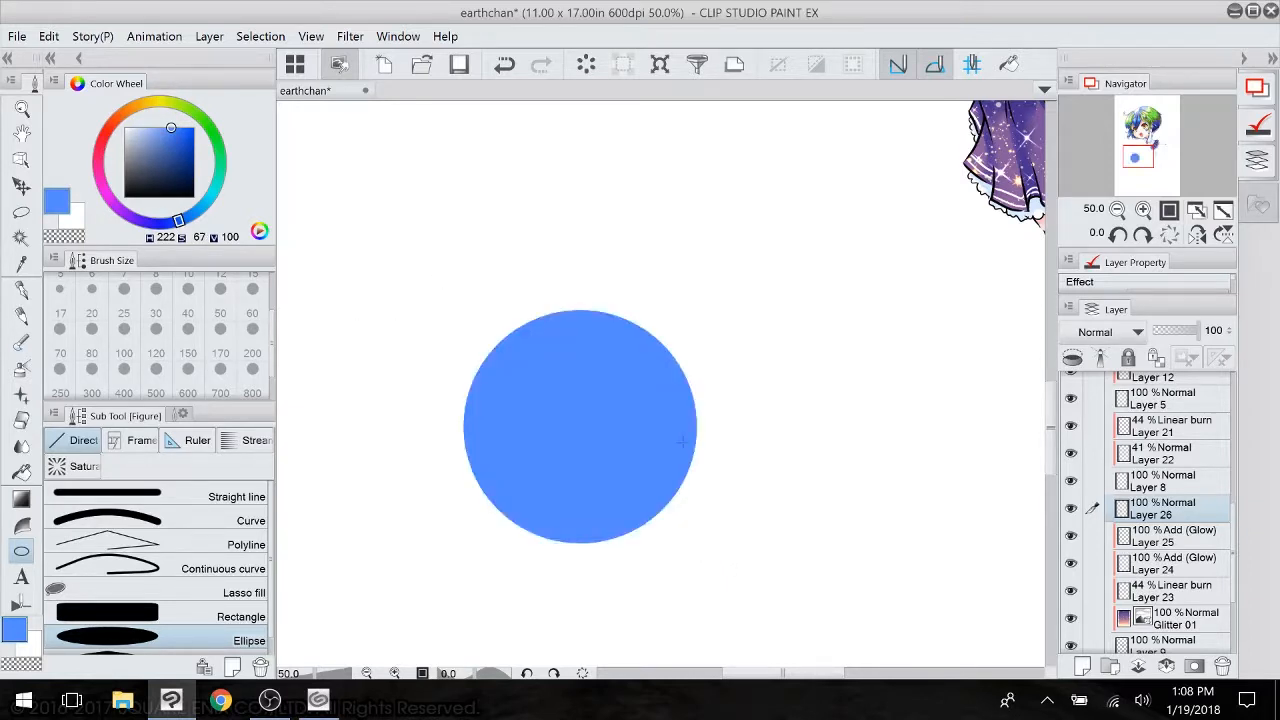
- Pick red (H 1, S 87, V 93) and draw a long S-shaped G-pen curve diagonally across the blue circle
drag(686, 443, 747, 359)
click(107, 131)
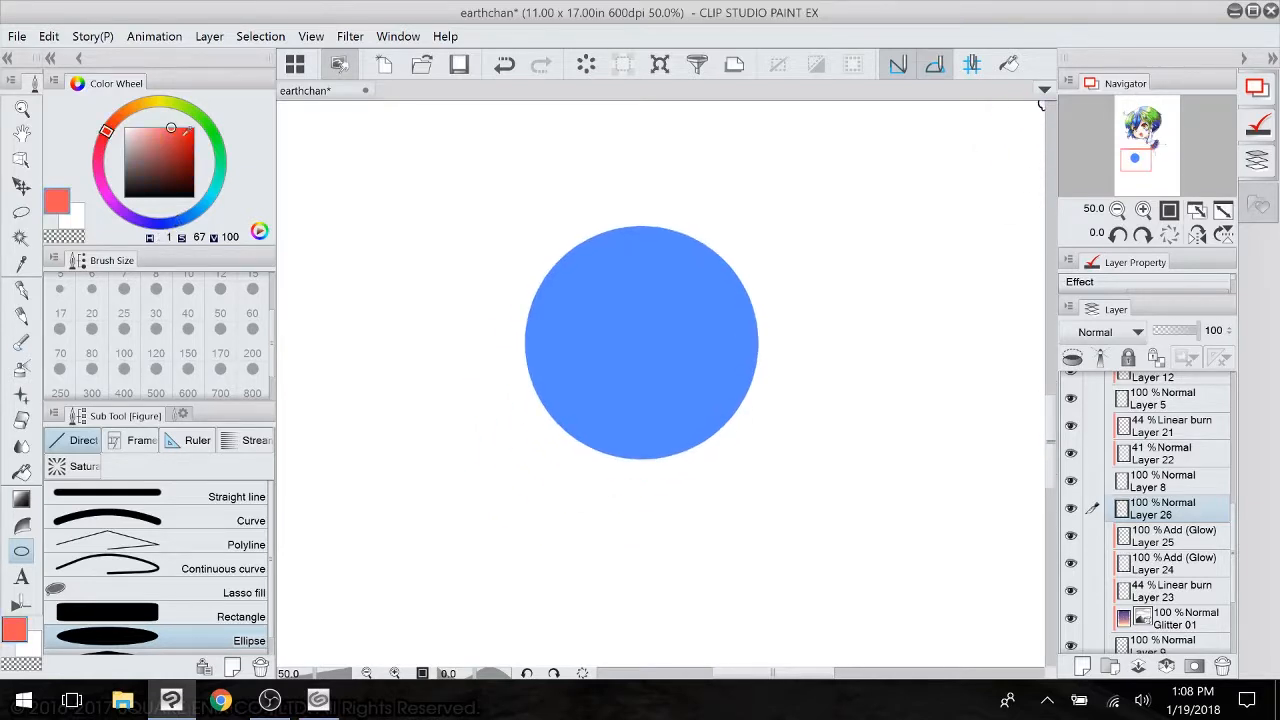
click(185, 133)
click(21, 288)
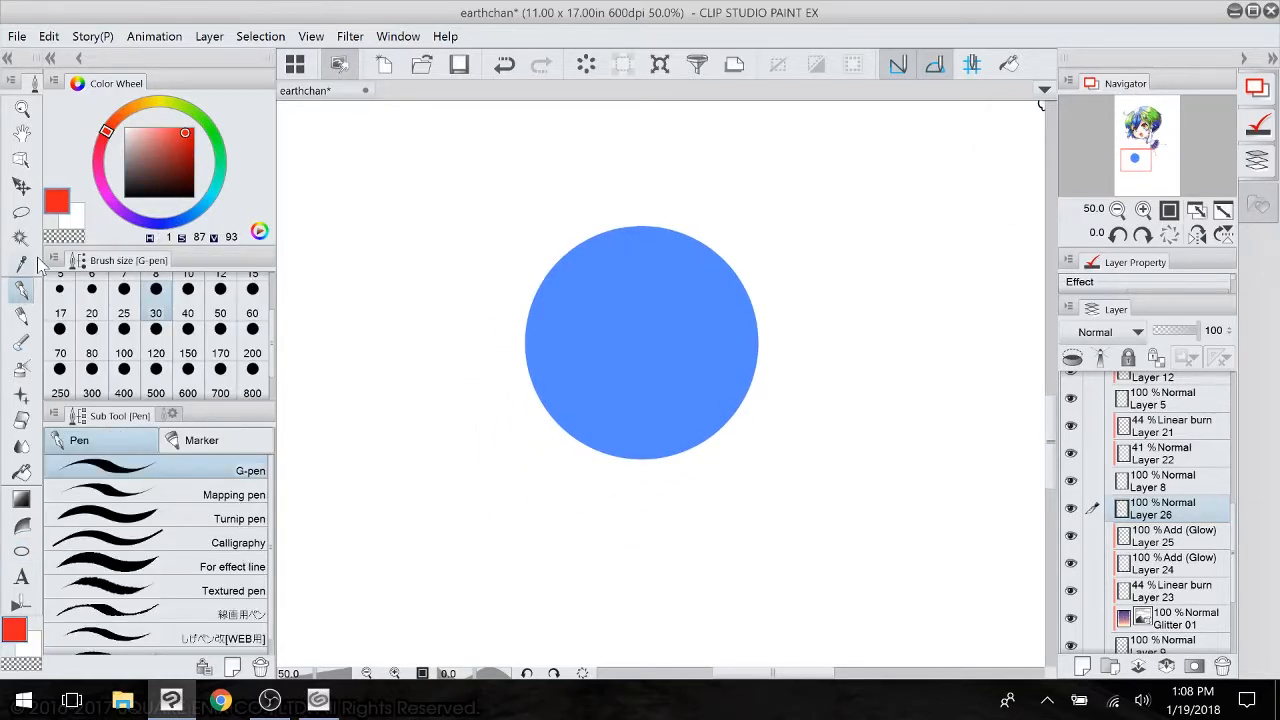
drag(696, 413, 649, 457)
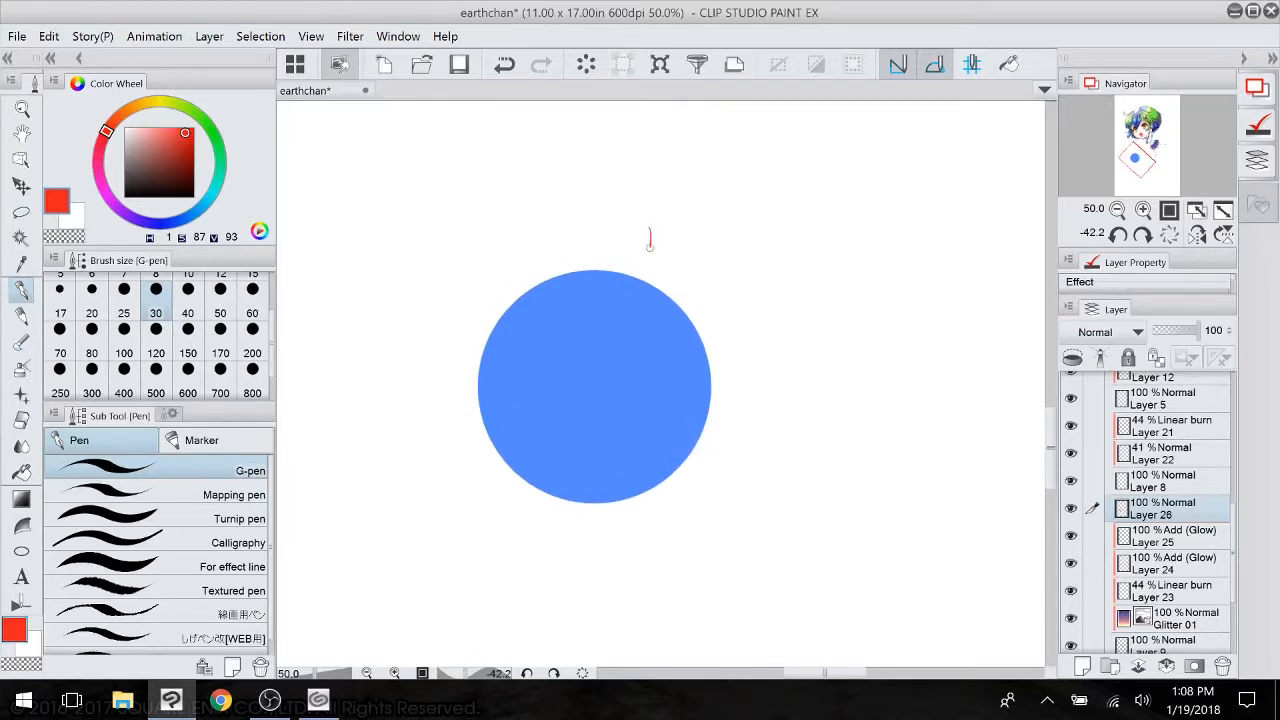
drag(649, 243, 506, 508)
mouse_move(652, 232)
mouse_down()
mouse_move(576, 470)
mouse_move(590, 558)
mouse_up()
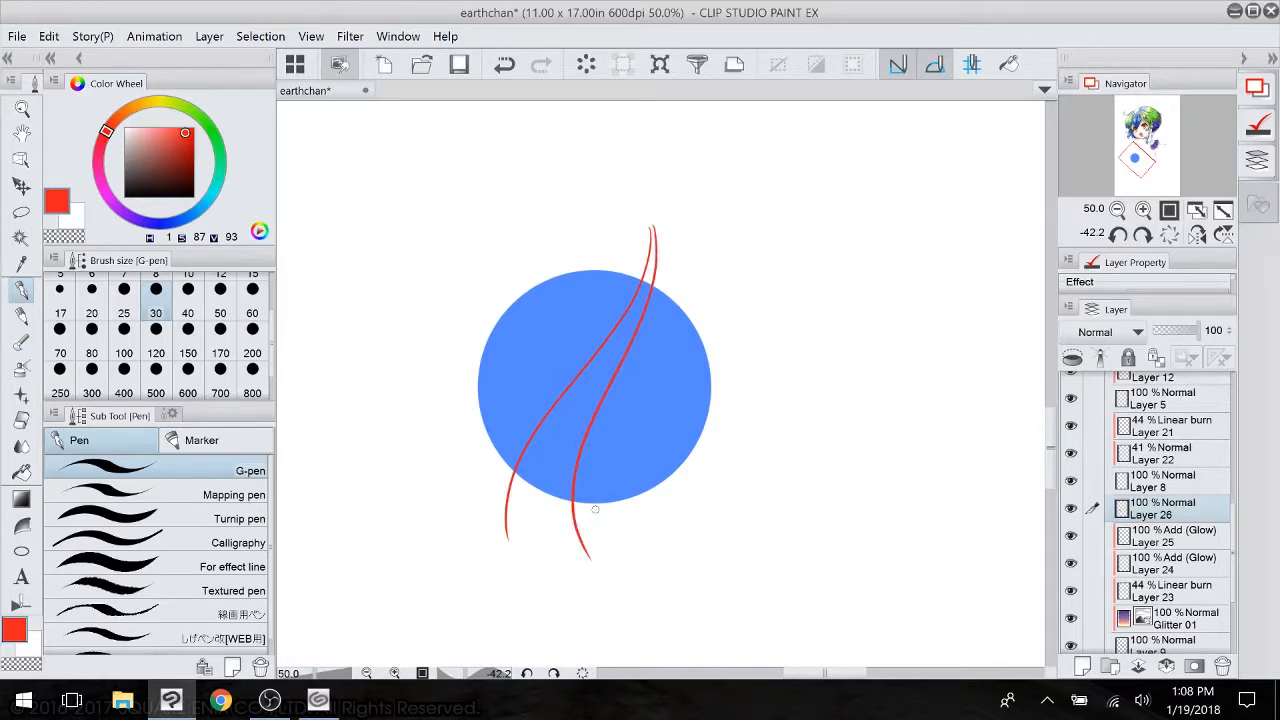
key(ctrl+z)
key(ctrl+z)
click(544, 68)
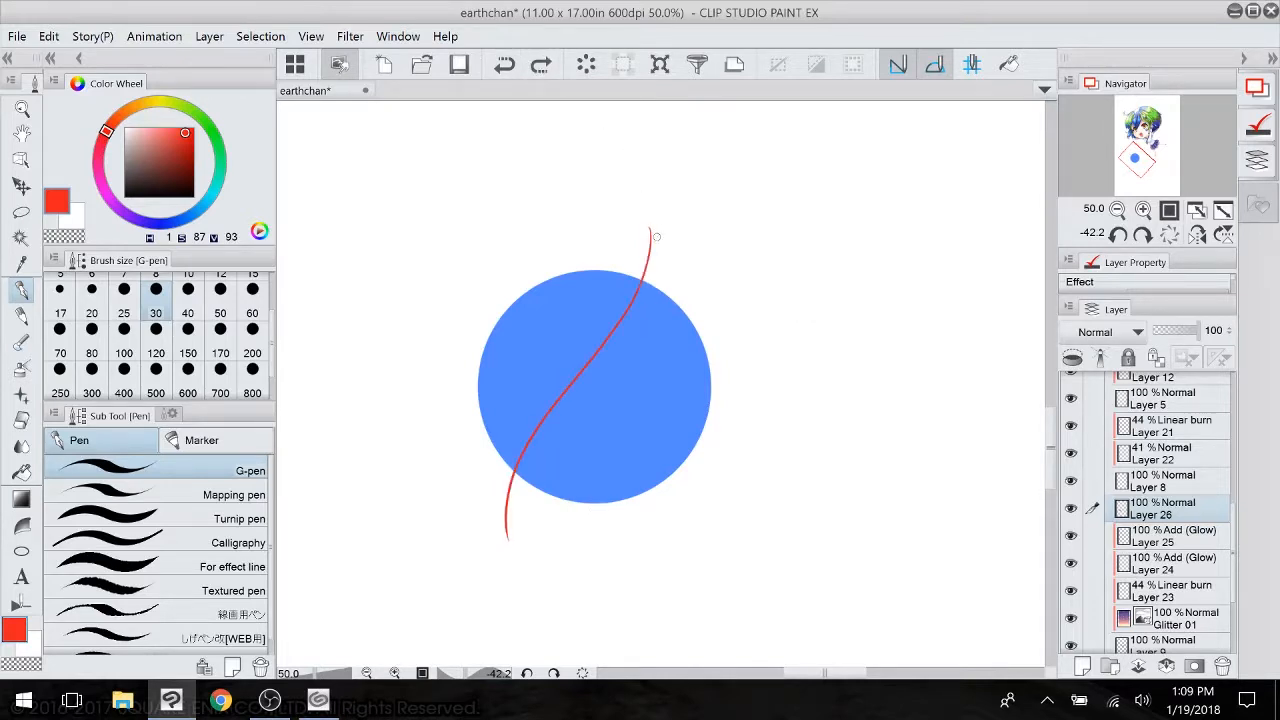
- Draw three more red curves across the blue circle to outline a two-tailed swoosh that meets in one upper point
drag(649, 229, 598, 555)
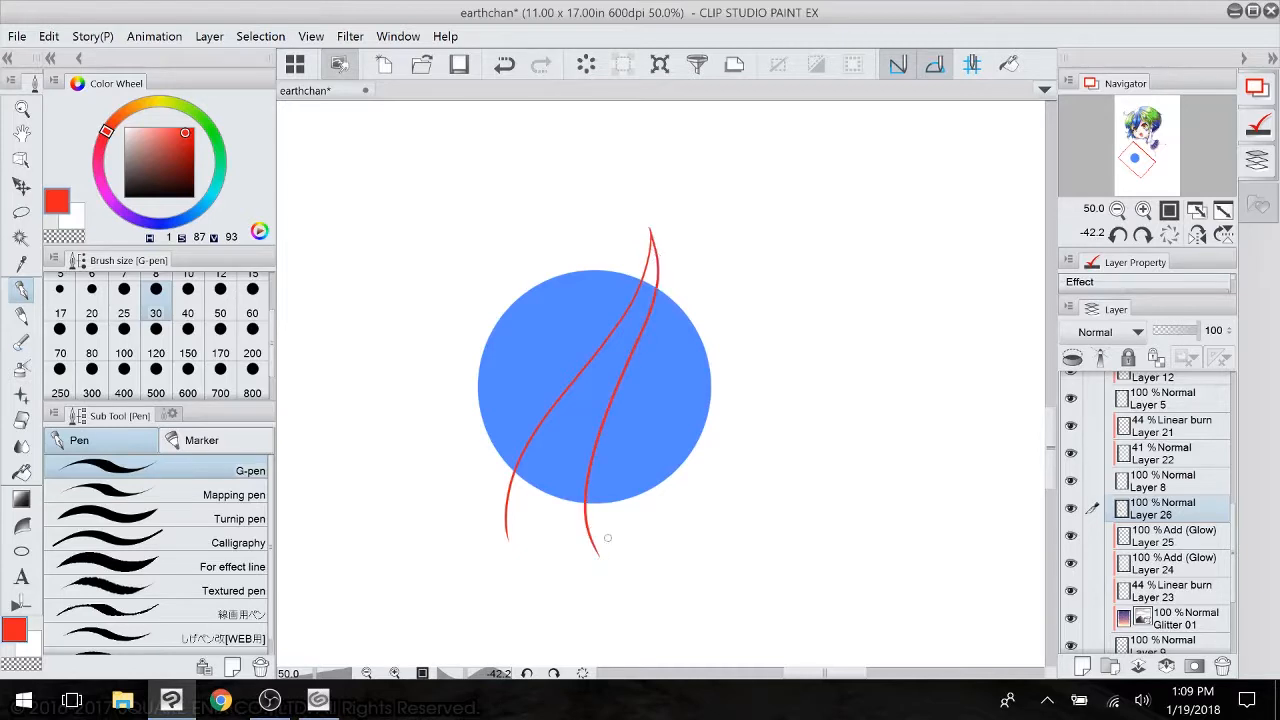
scroll(608, 563, up, 3)
scroll(640, 380, up, 2)
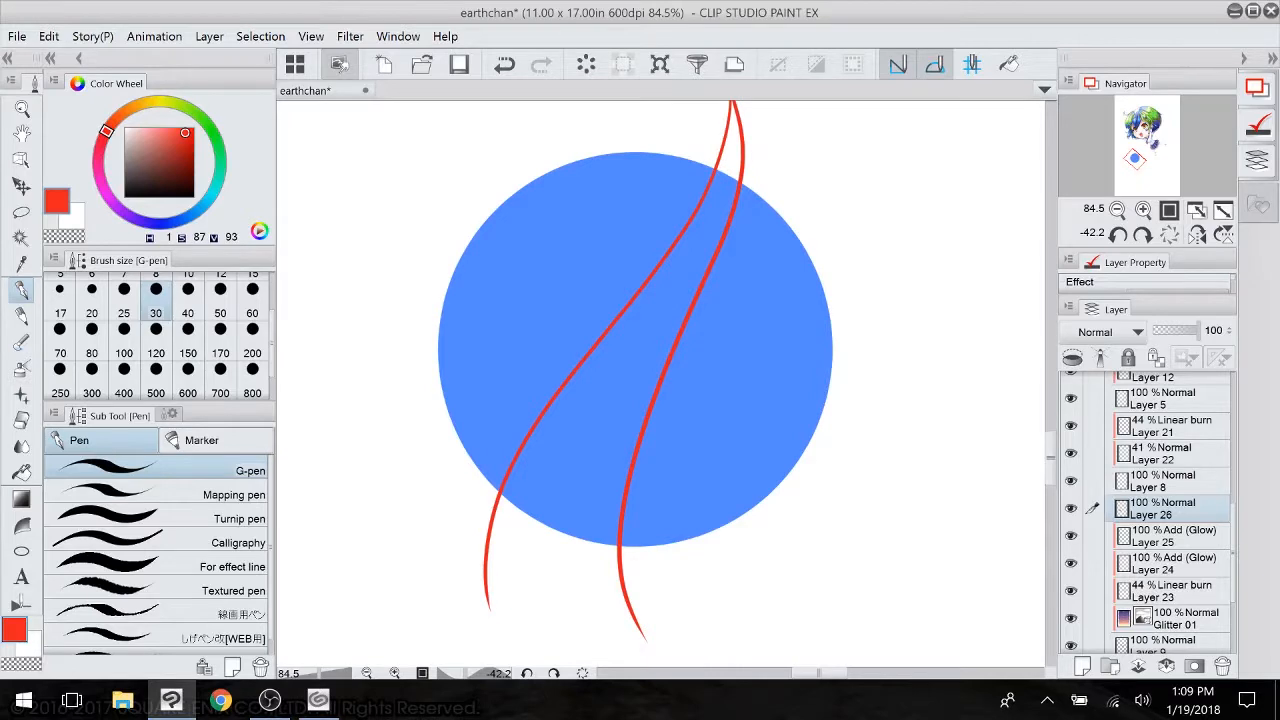
mouse_move(730, 188)
mouse_down()
mouse_move(682, 282)
mouse_move(505, 532)
mouse_move(503, 621)
mouse_up()
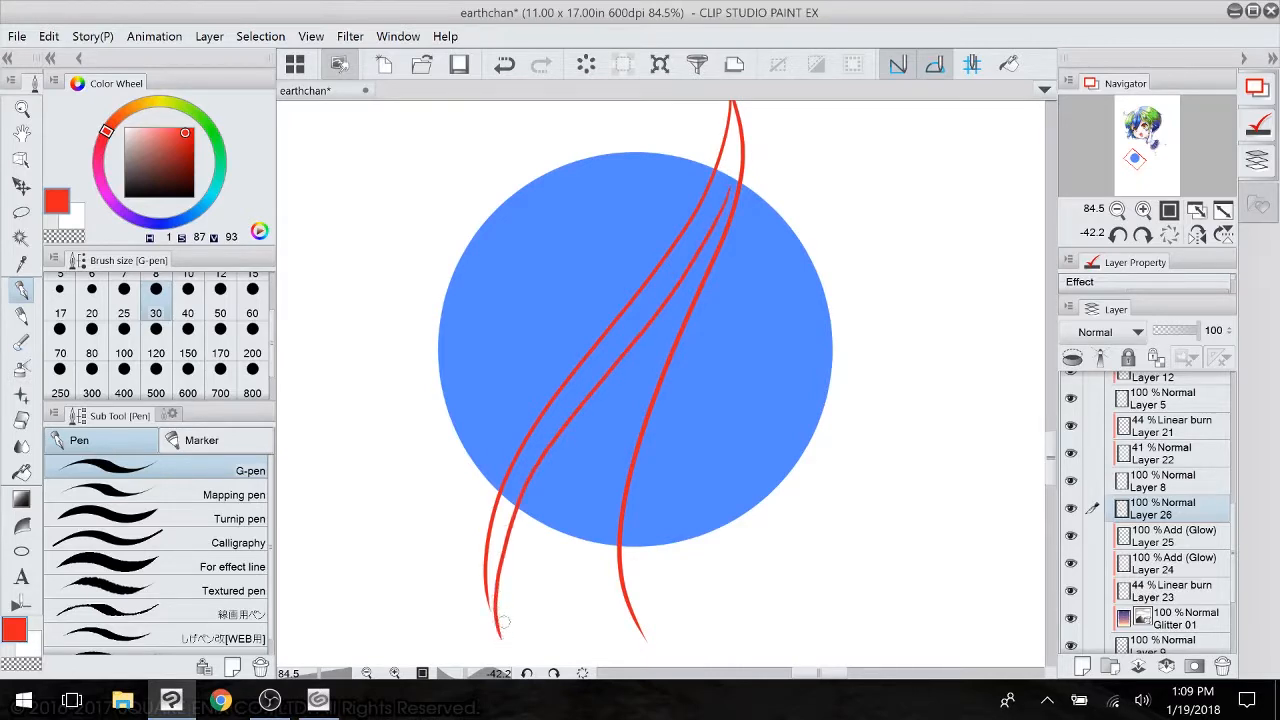
mouse_move(712, 236)
mouse_down()
mouse_move(620, 432)
mouse_move(631, 608)
mouse_up()
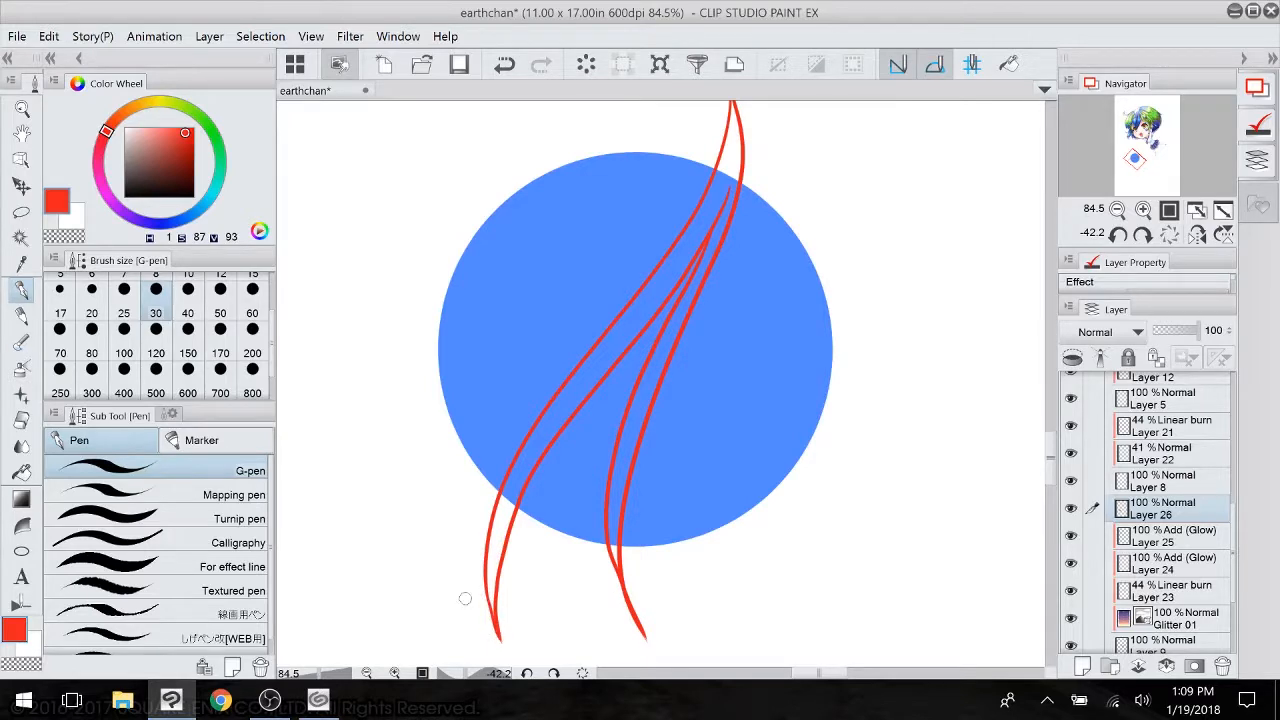
- Fill the swoosh outline with red, including both tails that extend beyond the blue circle
click(22, 472)
click(738, 150)
click(737, 204)
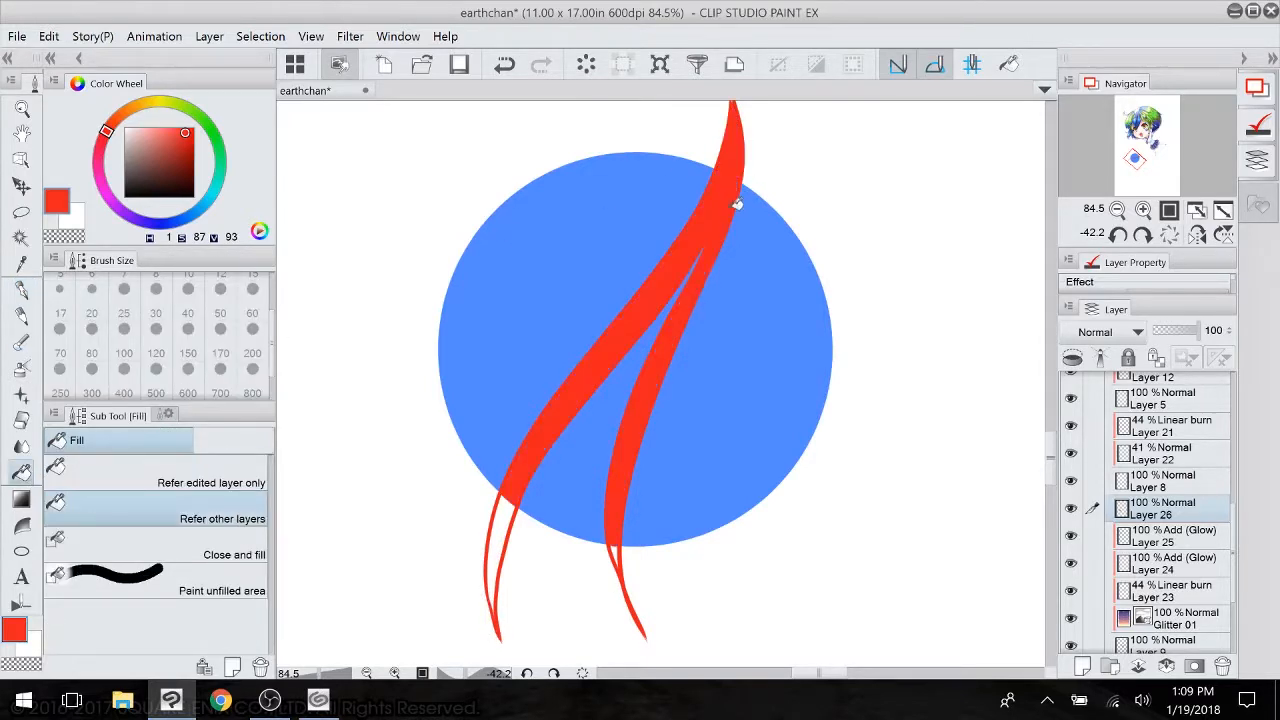
click(620, 548)
click(500, 514)
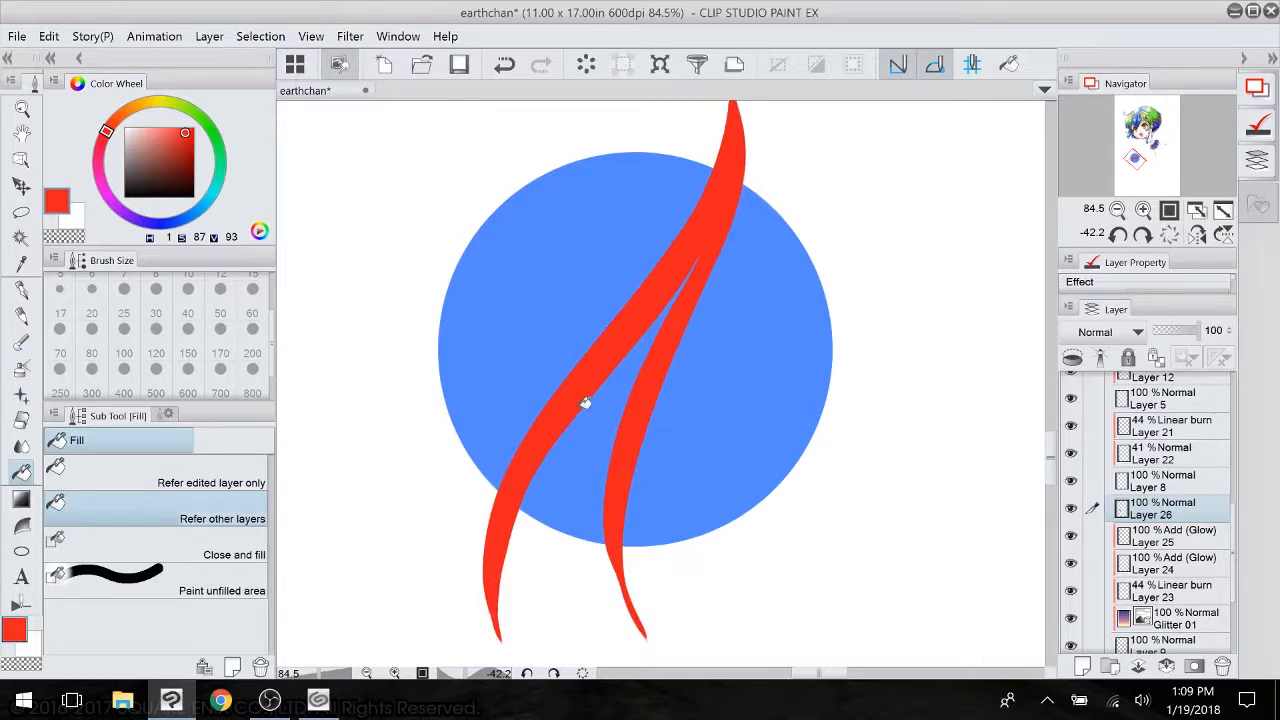
- Try to trim the tip of the swoosh's right tail with the Soft eraser
drag(585, 403, 526, 316)
key(e)
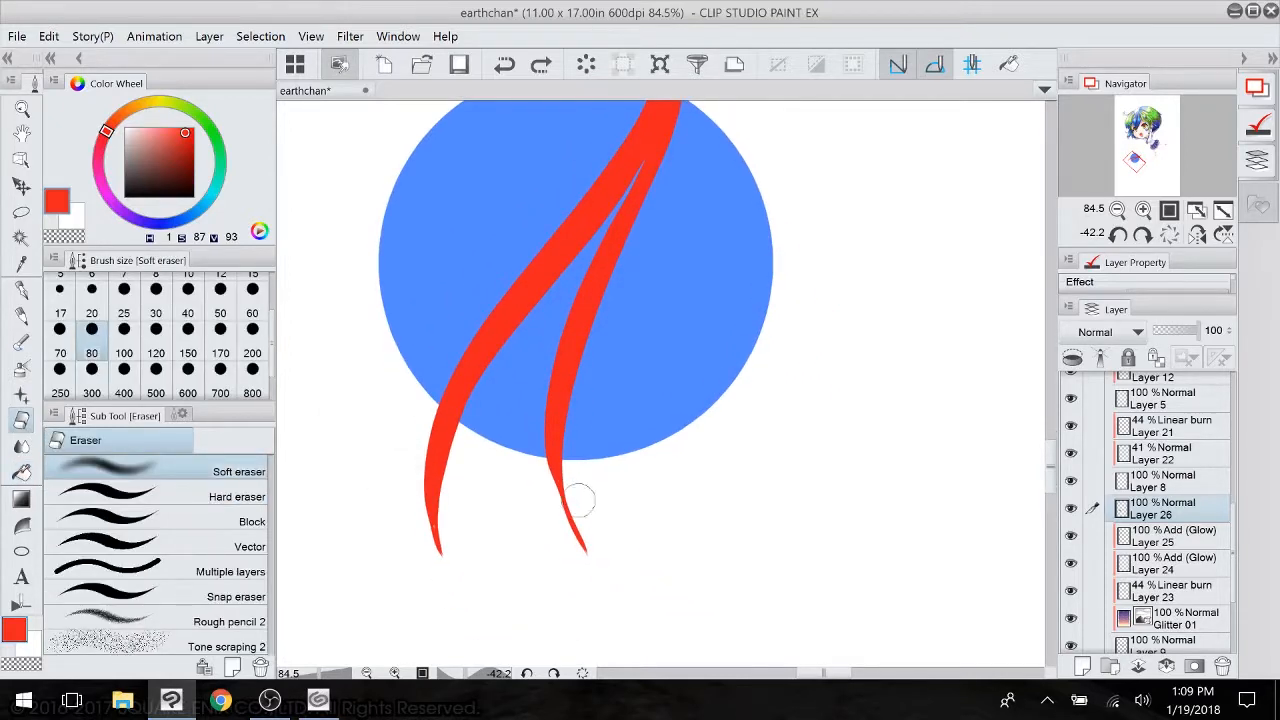
drag(580, 494, 590, 545)
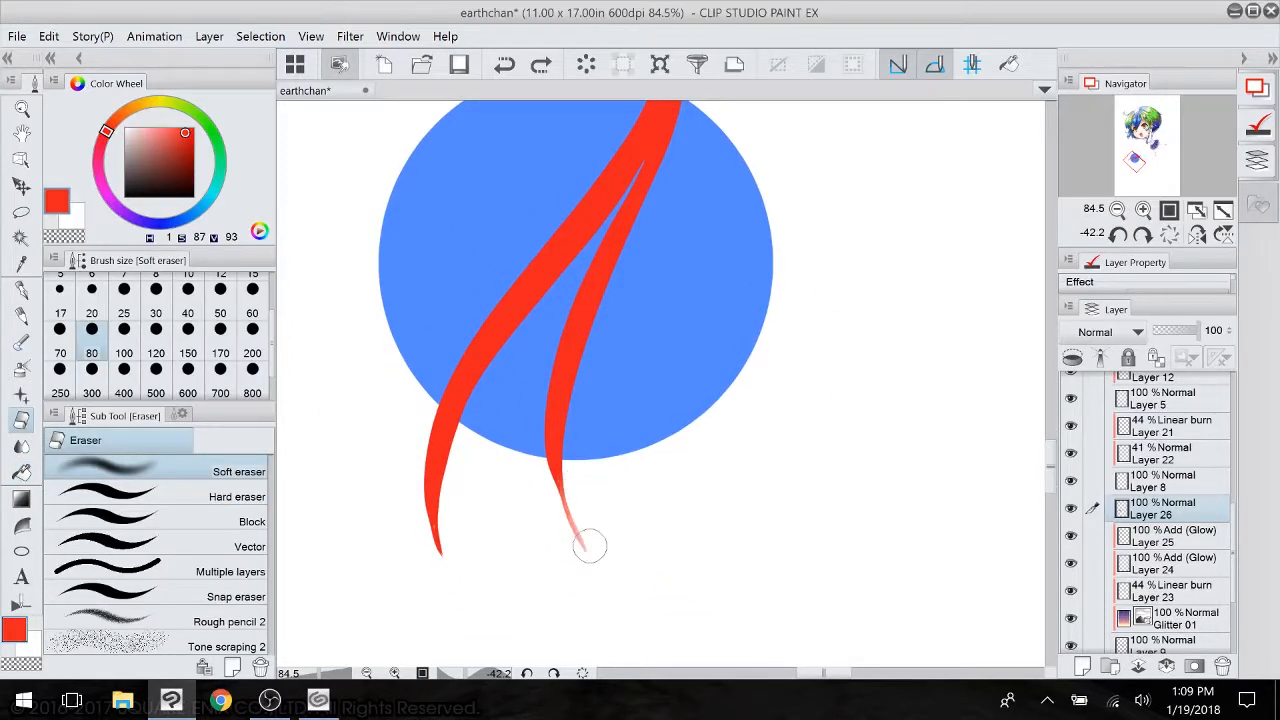
click(505, 64)
click(505, 66)
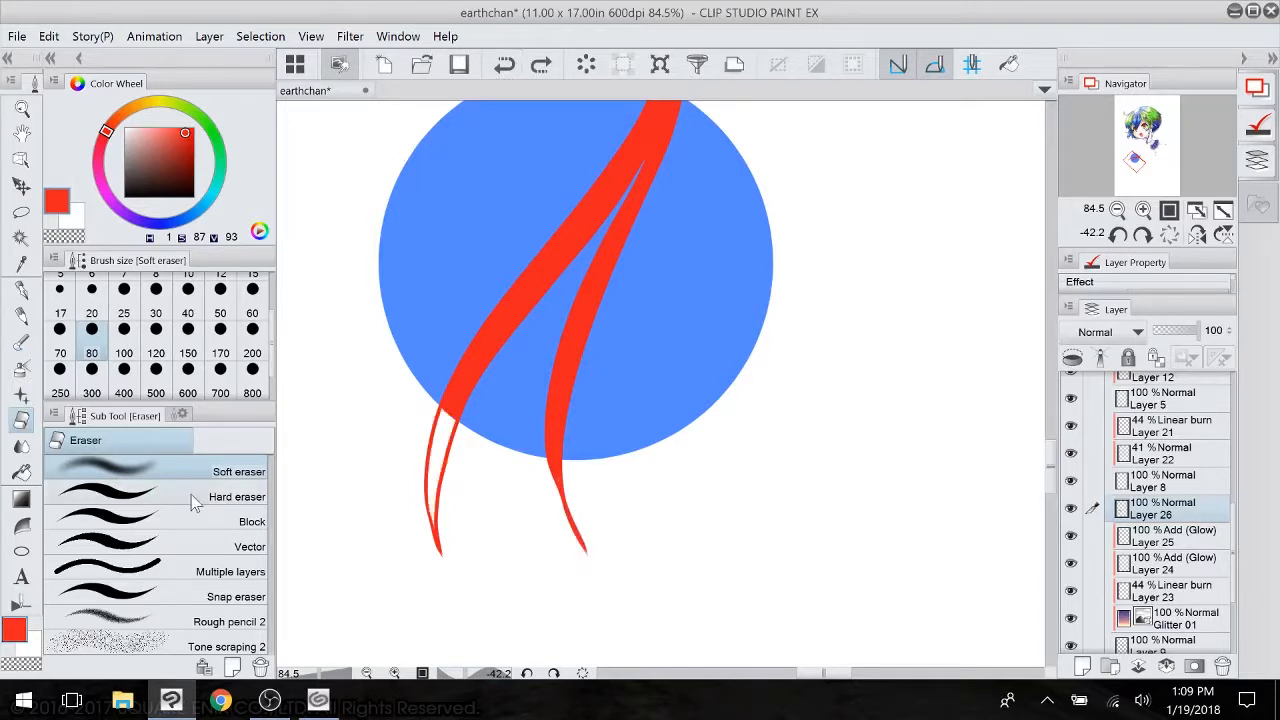
- Shorten the right tail's tip with the Hard eraser and fill the end of the left tail with red
click(191, 497)
drag(571, 486, 578, 555)
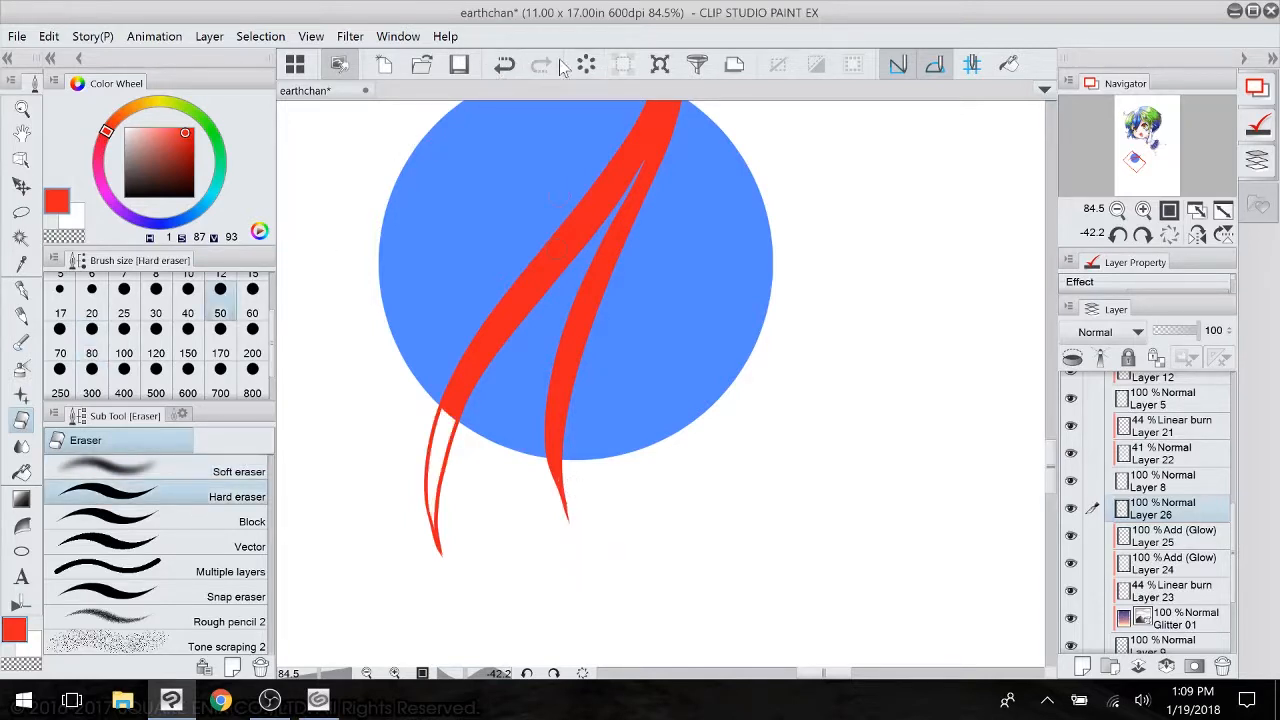
click(22, 470)
click(447, 428)
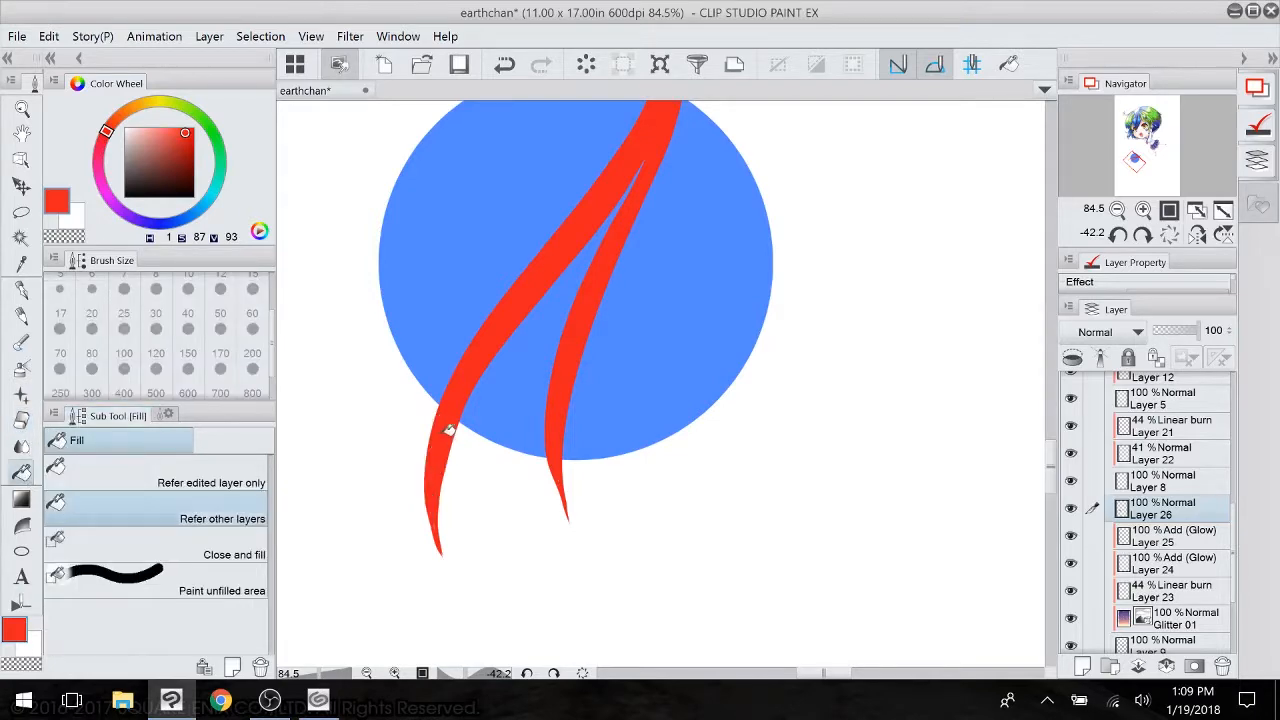
- Choose the G-pen with white as the drawing colour and a brush size of 50
click(21, 289)
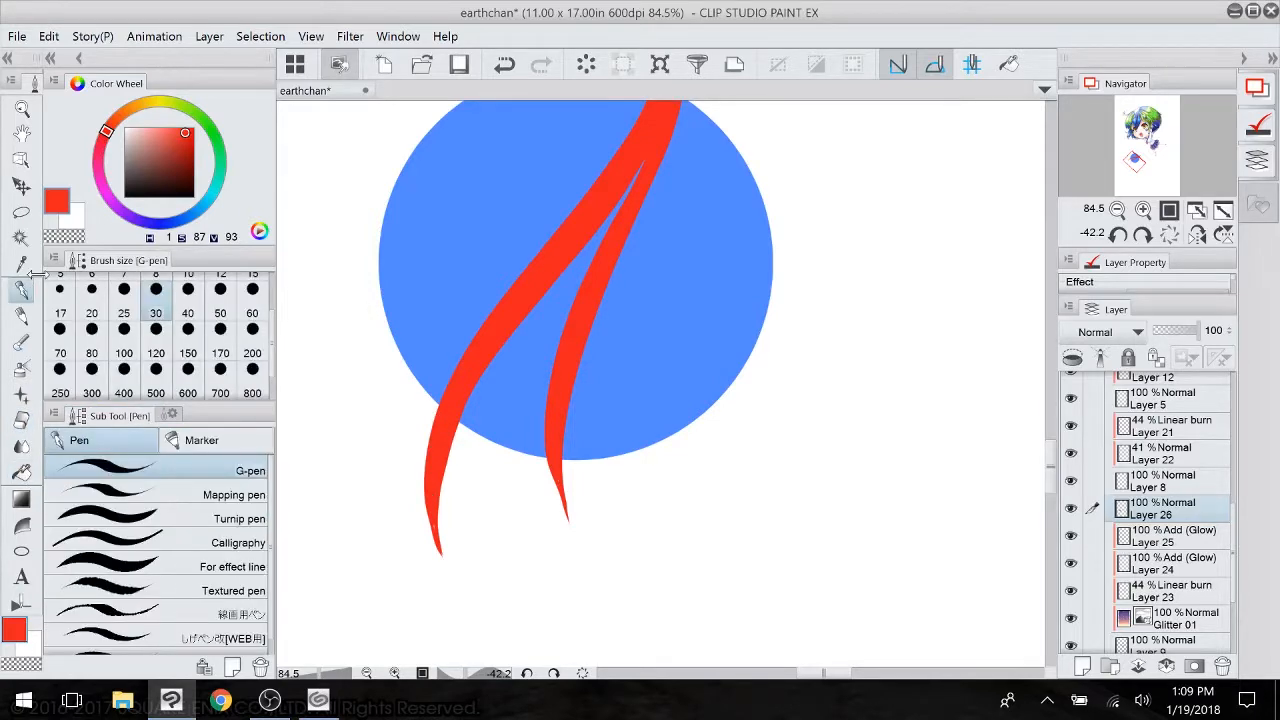
drag(600, 400, 614, 555)
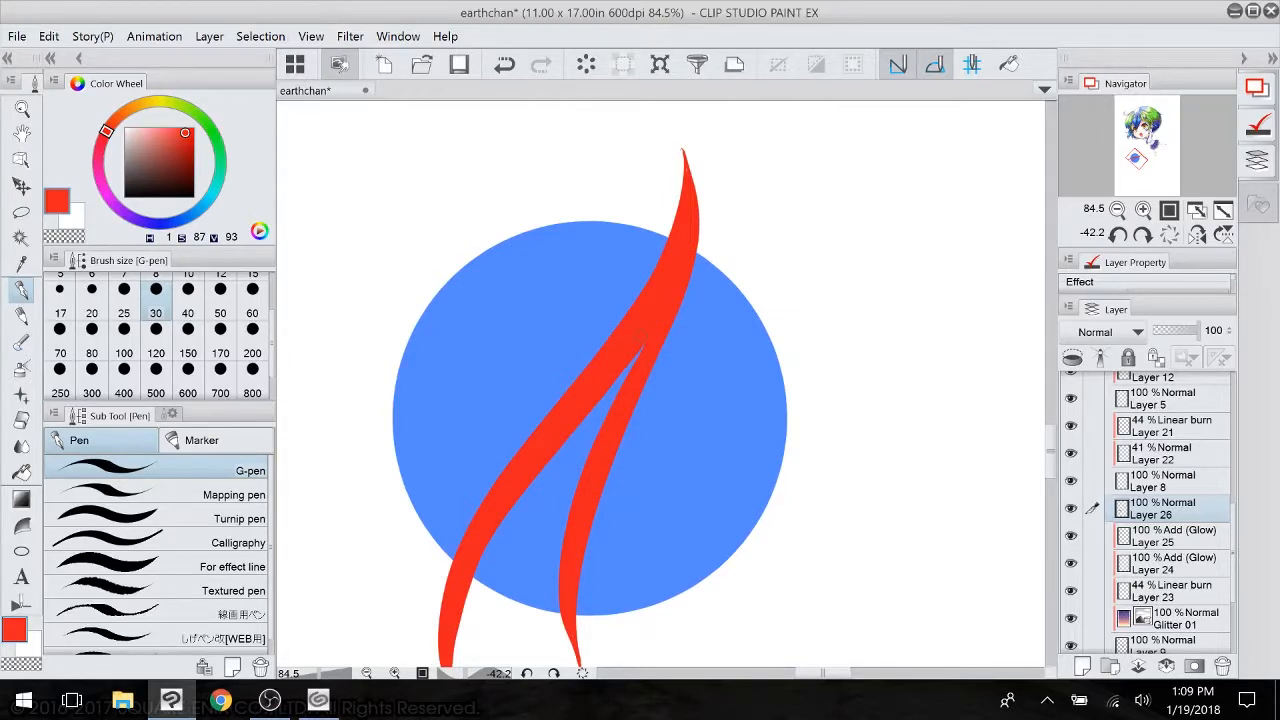
drag(685, 248, 861, 178)
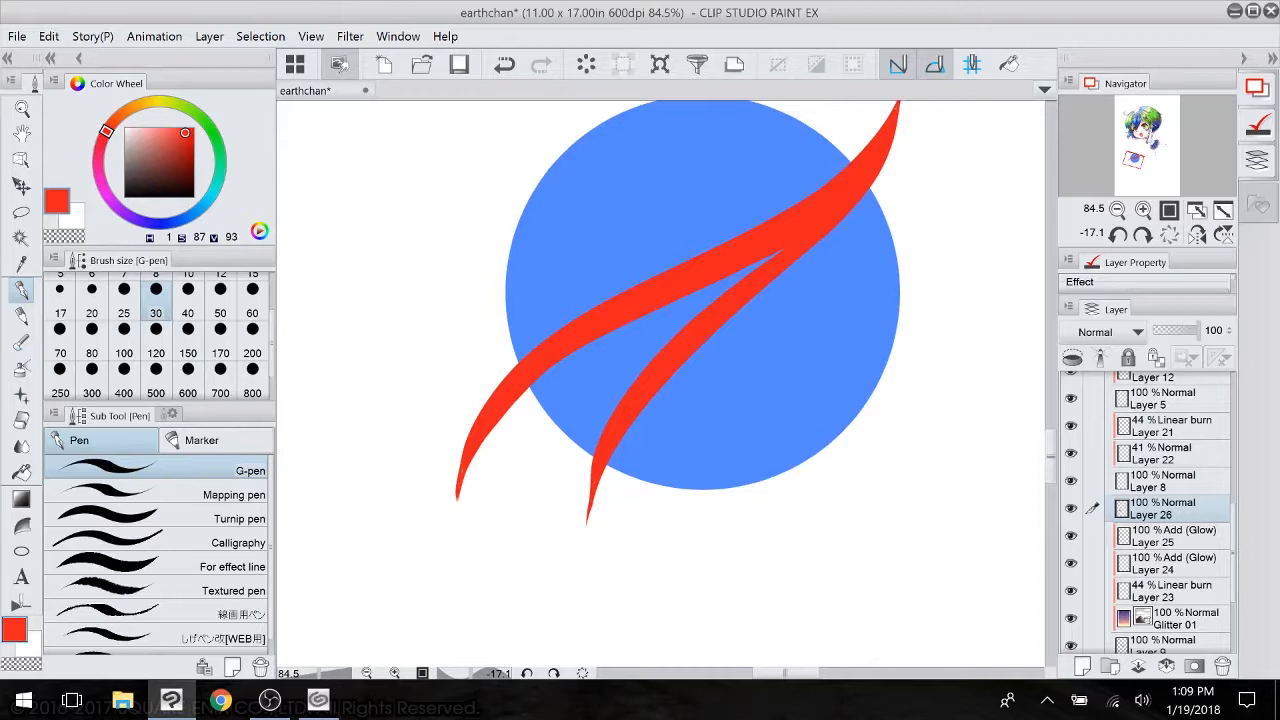
drag(156, 137, 122, 125)
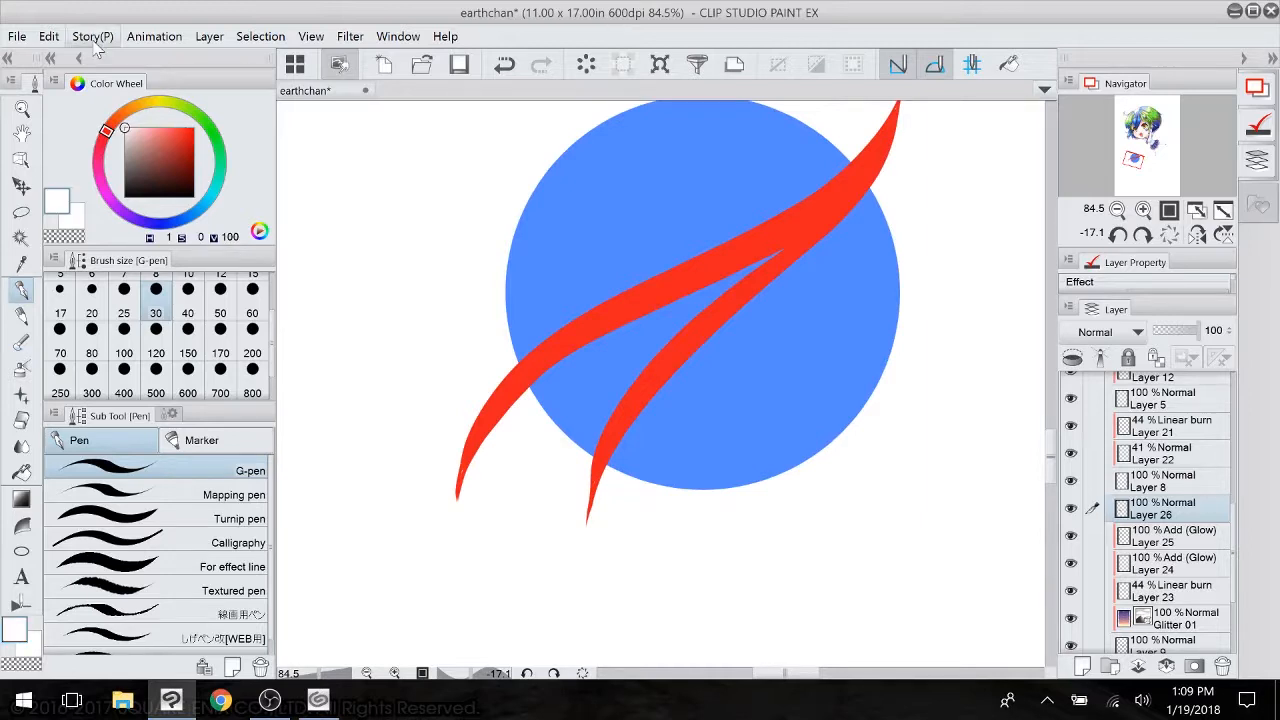
key(ctrl+plus)
drag(690, 300, 663, 378)
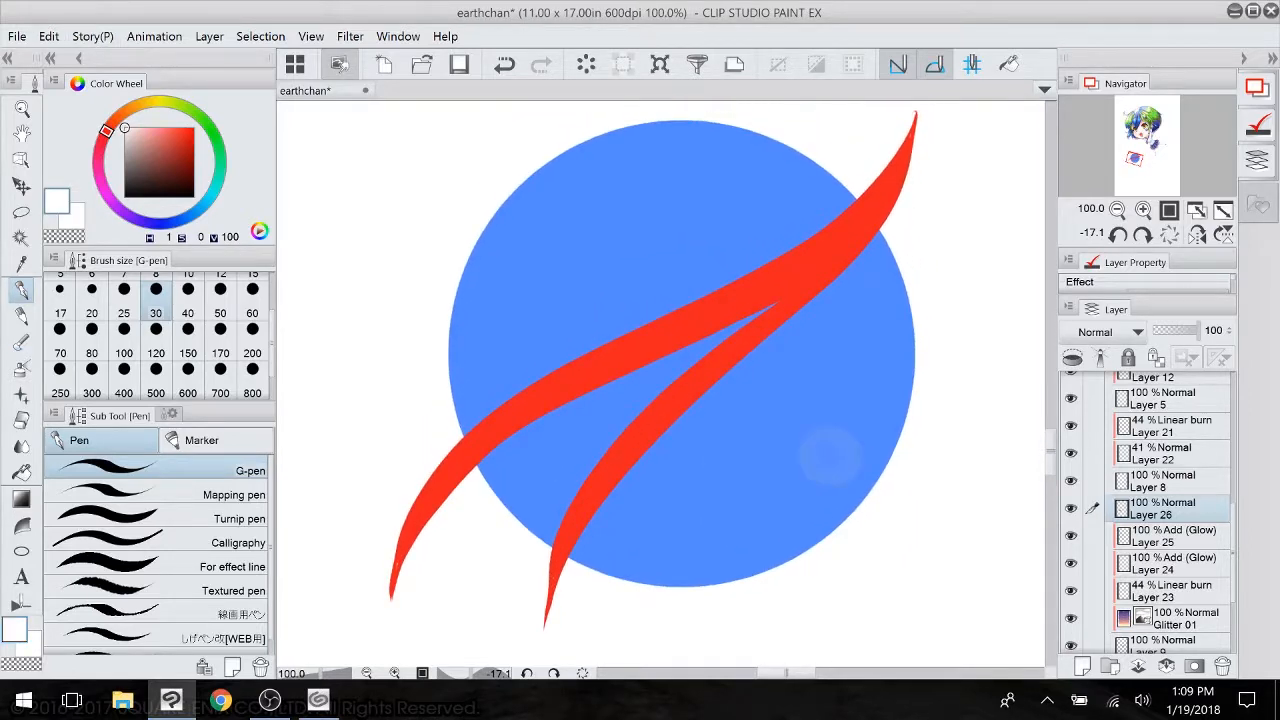
drag(831, 457, 842, 445)
drag(890, 250, 845, 256)
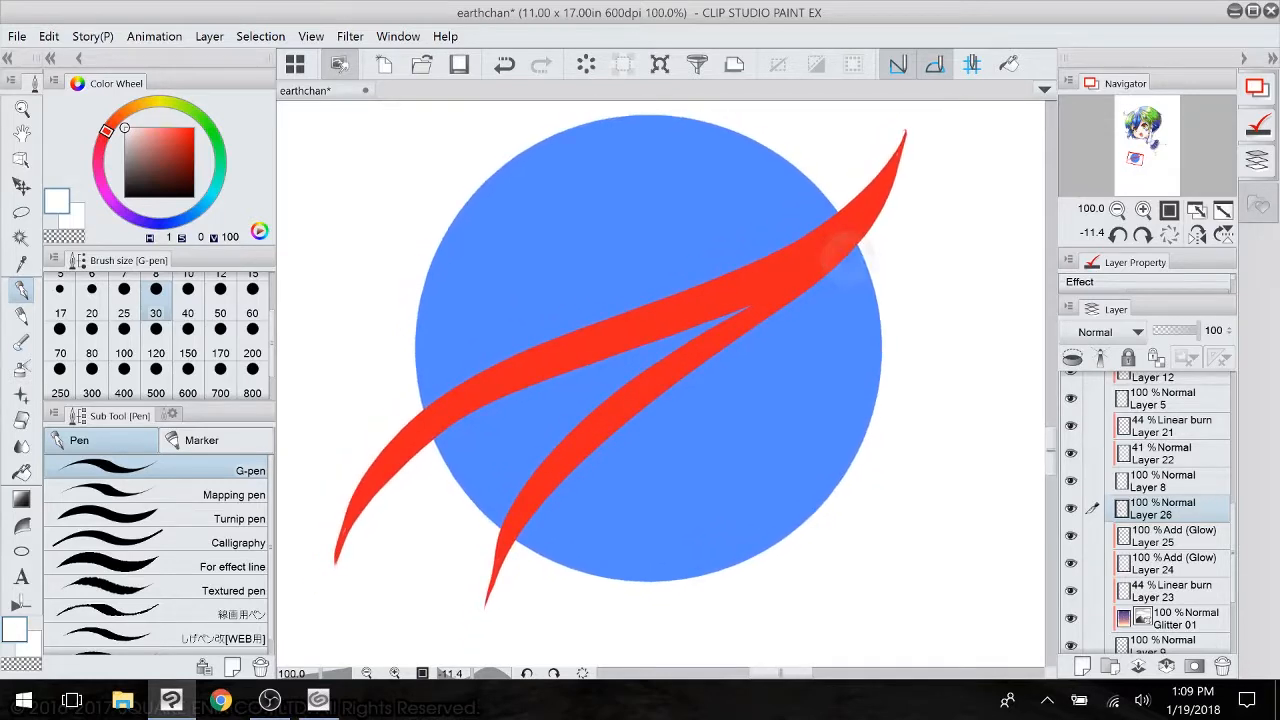
click(221, 298)
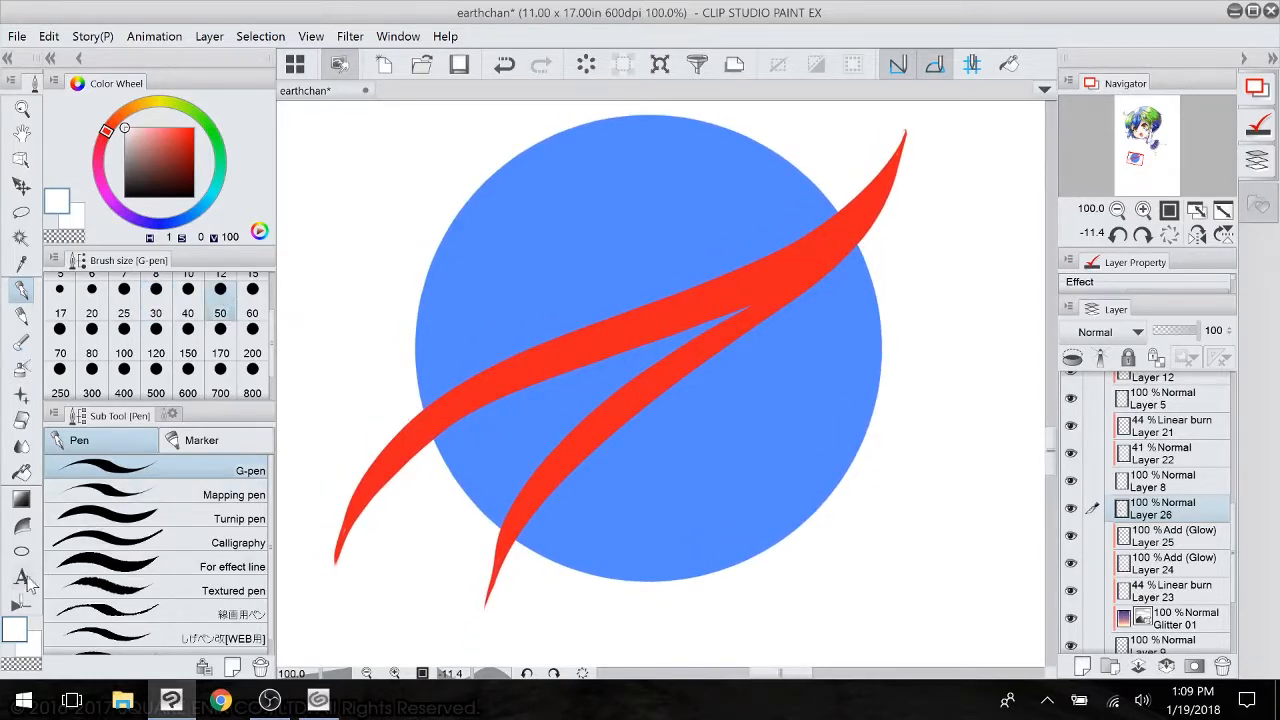
- Add the white text "NASA" in capitals across the red swoosh on the blue circle
key(t)
click(500, 340)
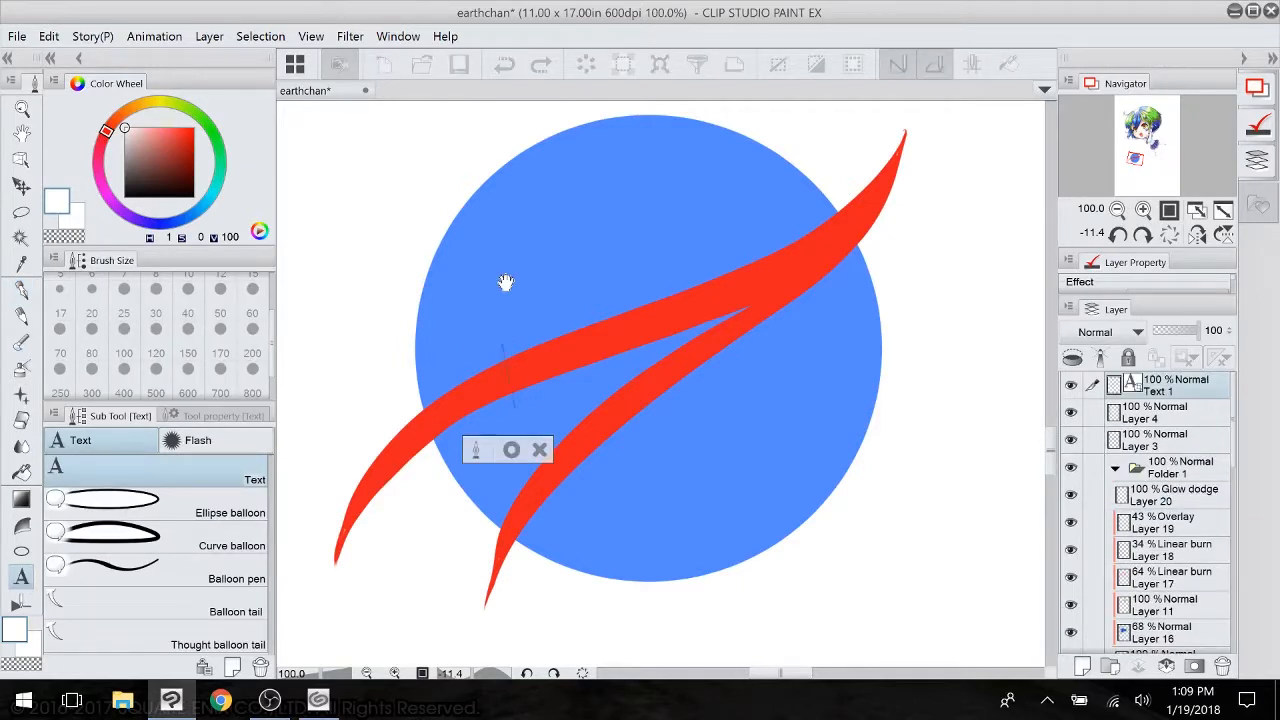
text(nasa)
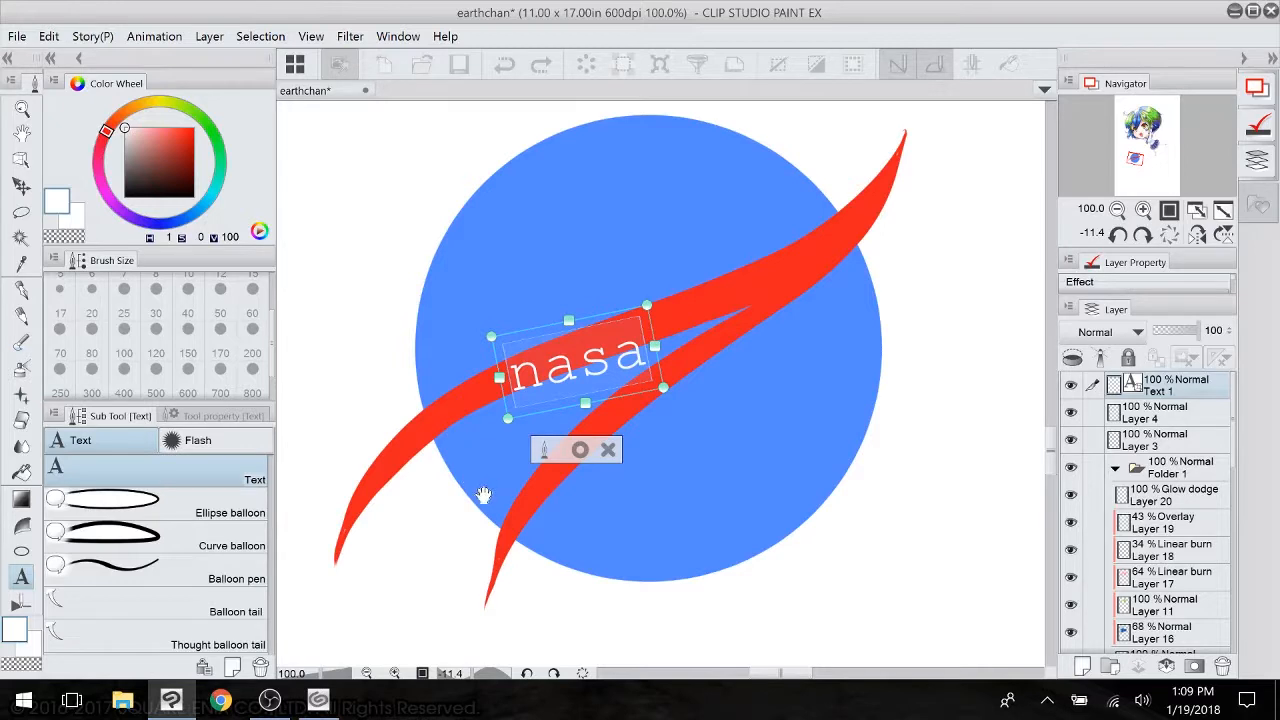
key(BackSpace)
key(BackSpace)
key(BackSpace)
key(BackSpace)
text(NASA)
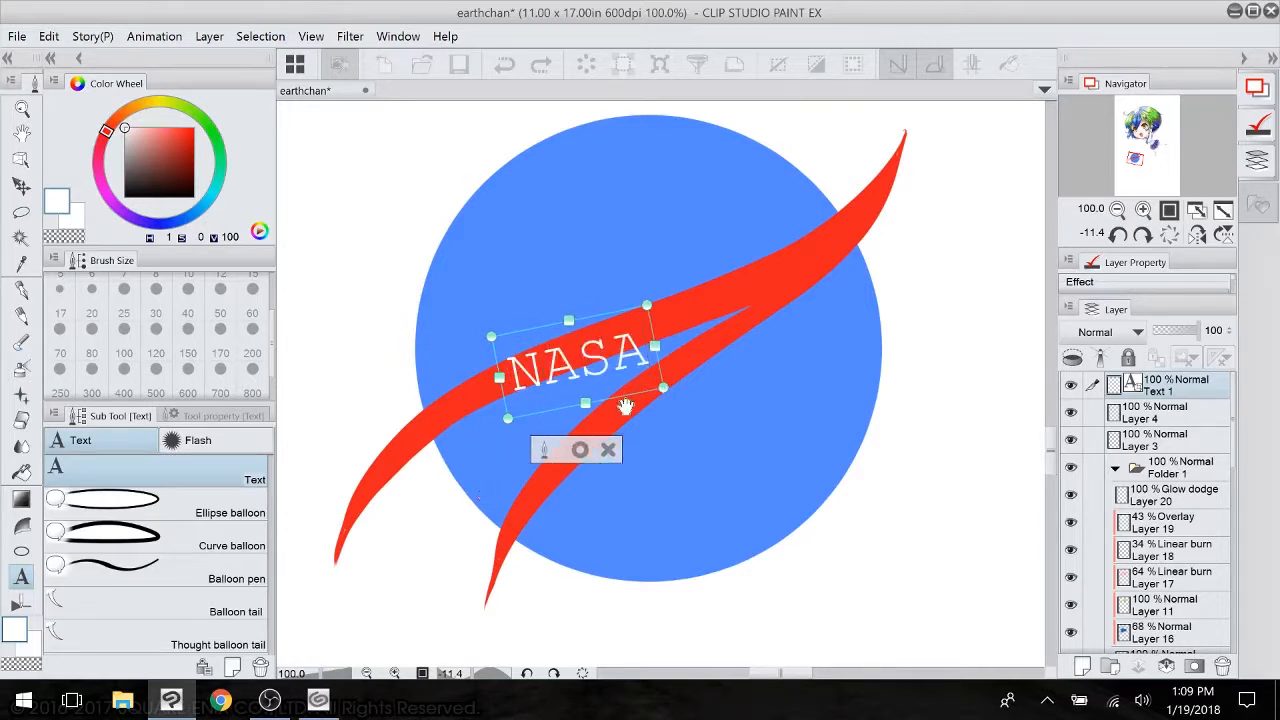
- Make the NASA lettering bold and enlarge it to size 29.5
drag(514, 378, 671, 341)
click(215, 416)
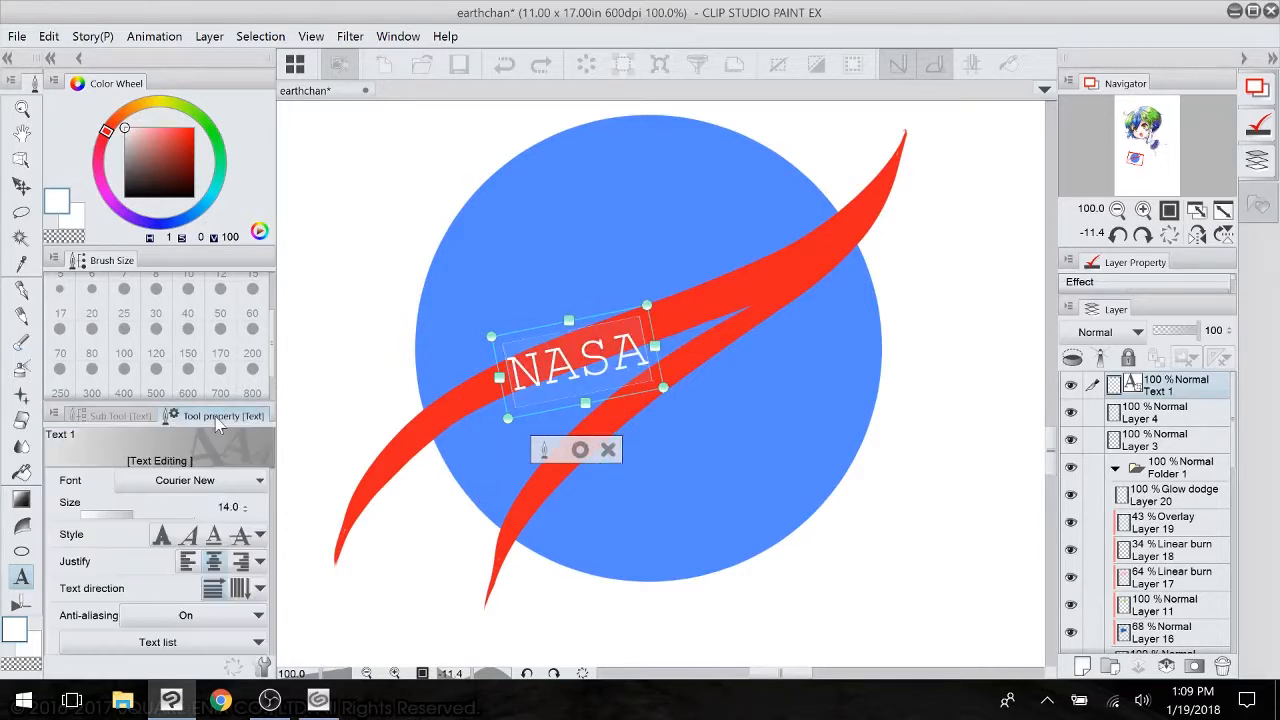
click(161, 535)
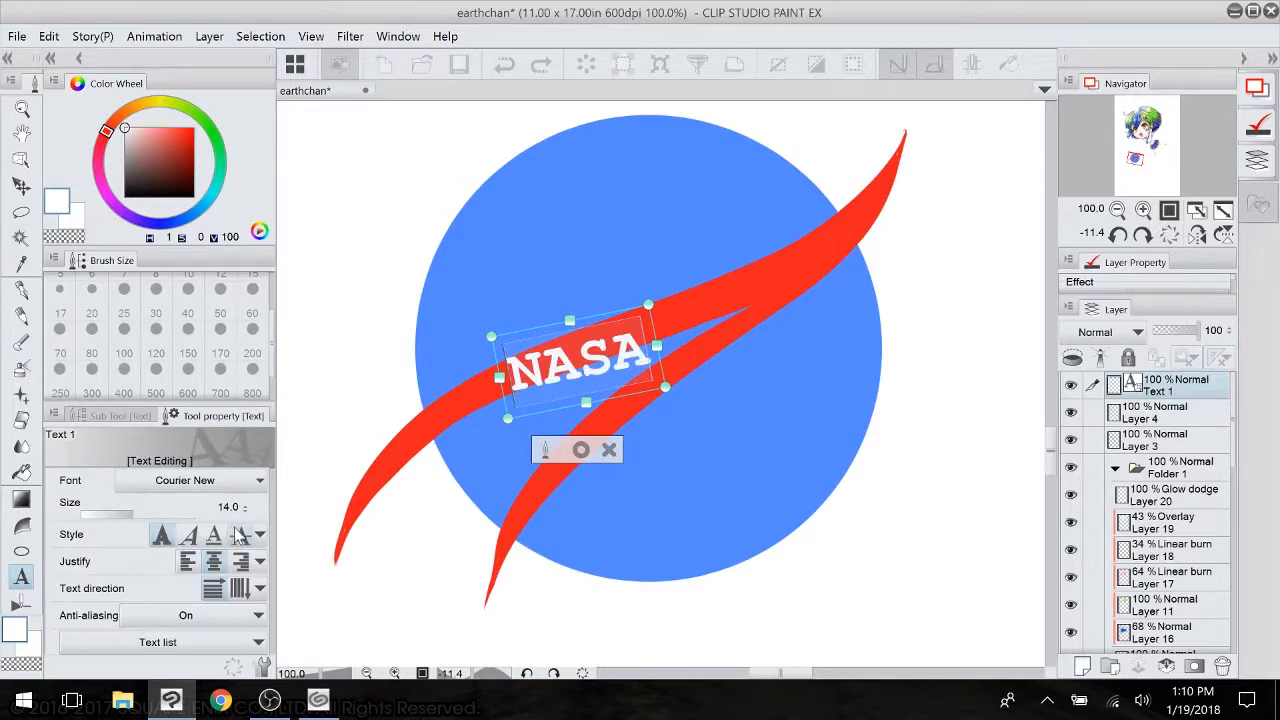
drag(657, 346, 814, 318)
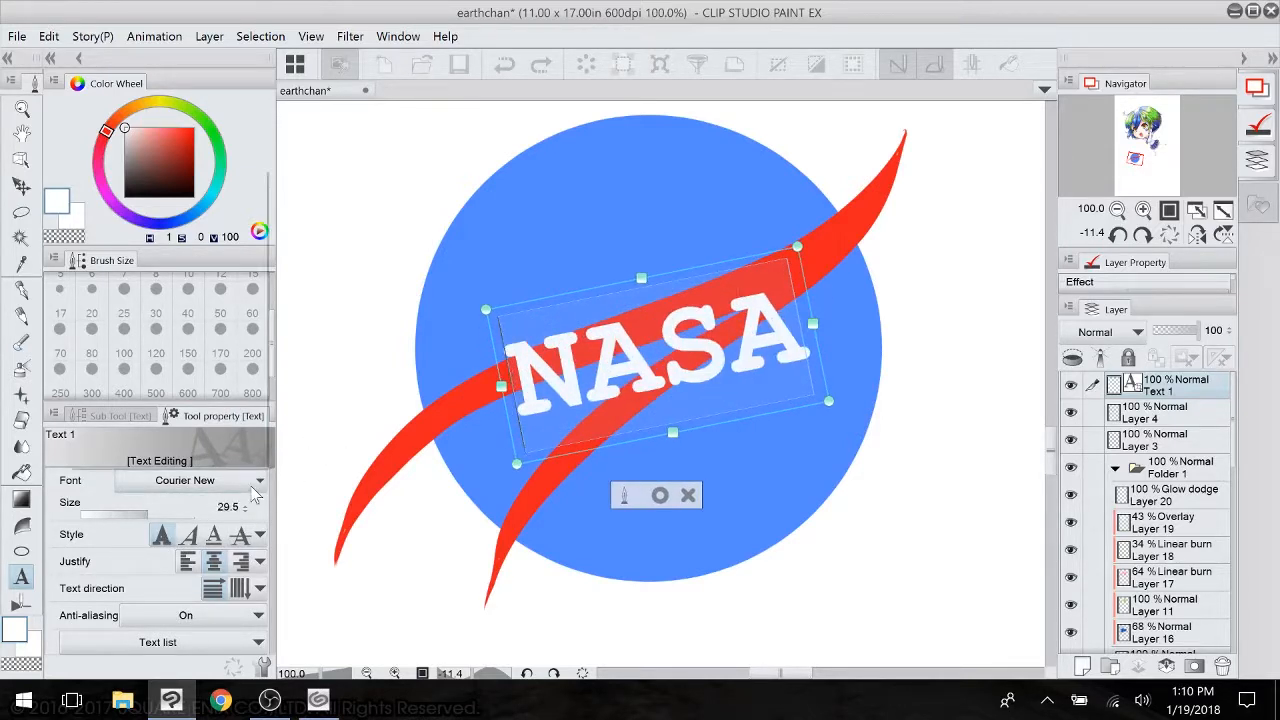
- Widen the font list to compare previews and try the Gungsuh font on the NASA text
click(258, 481)
click(260, 482)
click(260, 482)
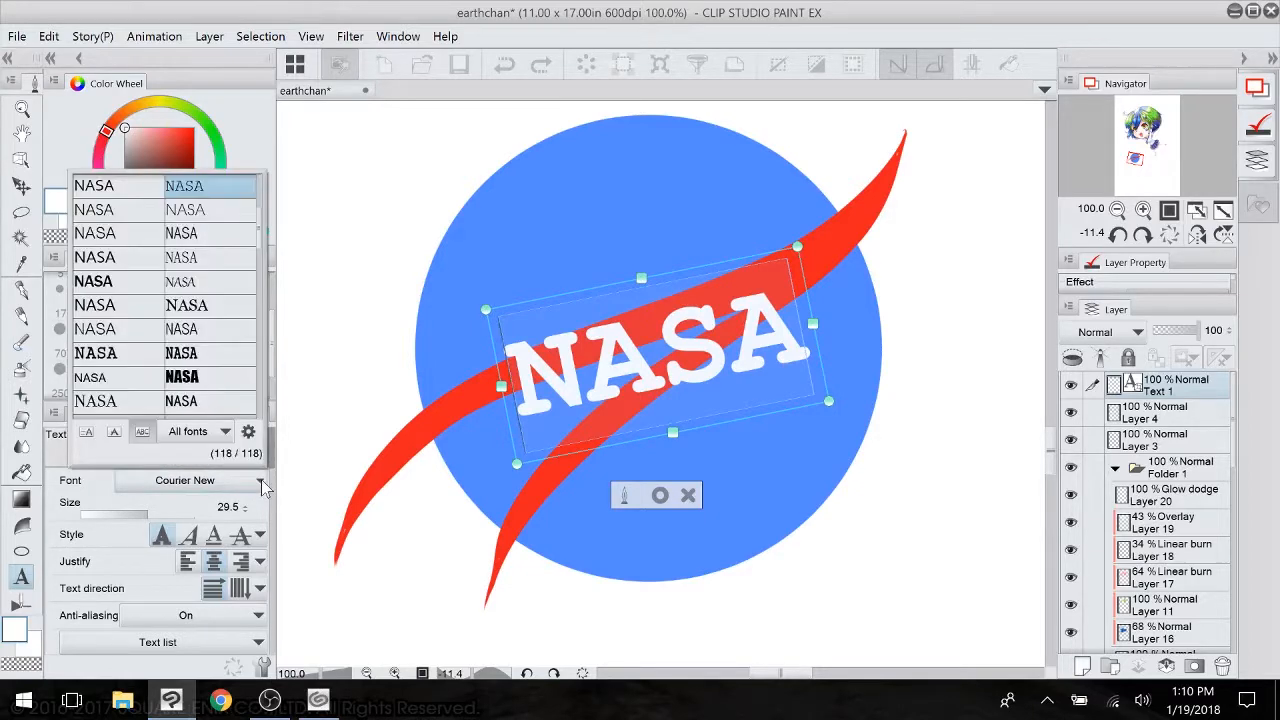
click(116, 433)
click(141, 432)
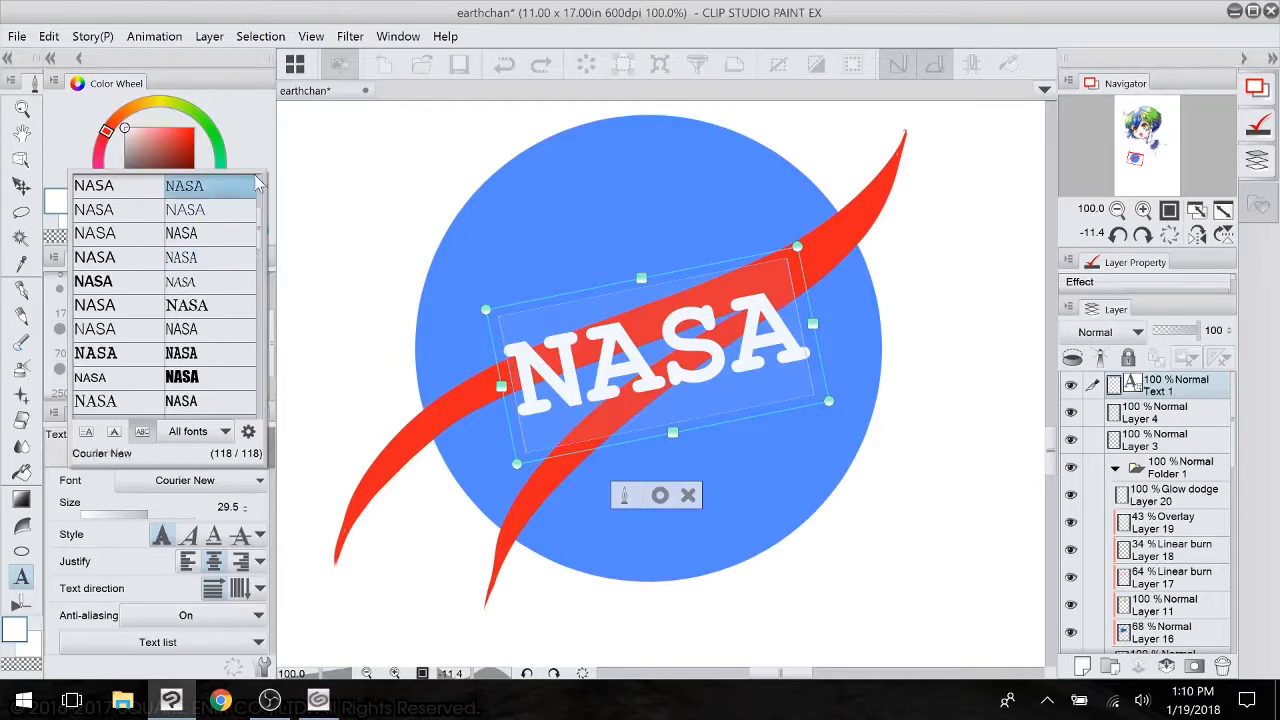
drag(265, 173, 302, 45)
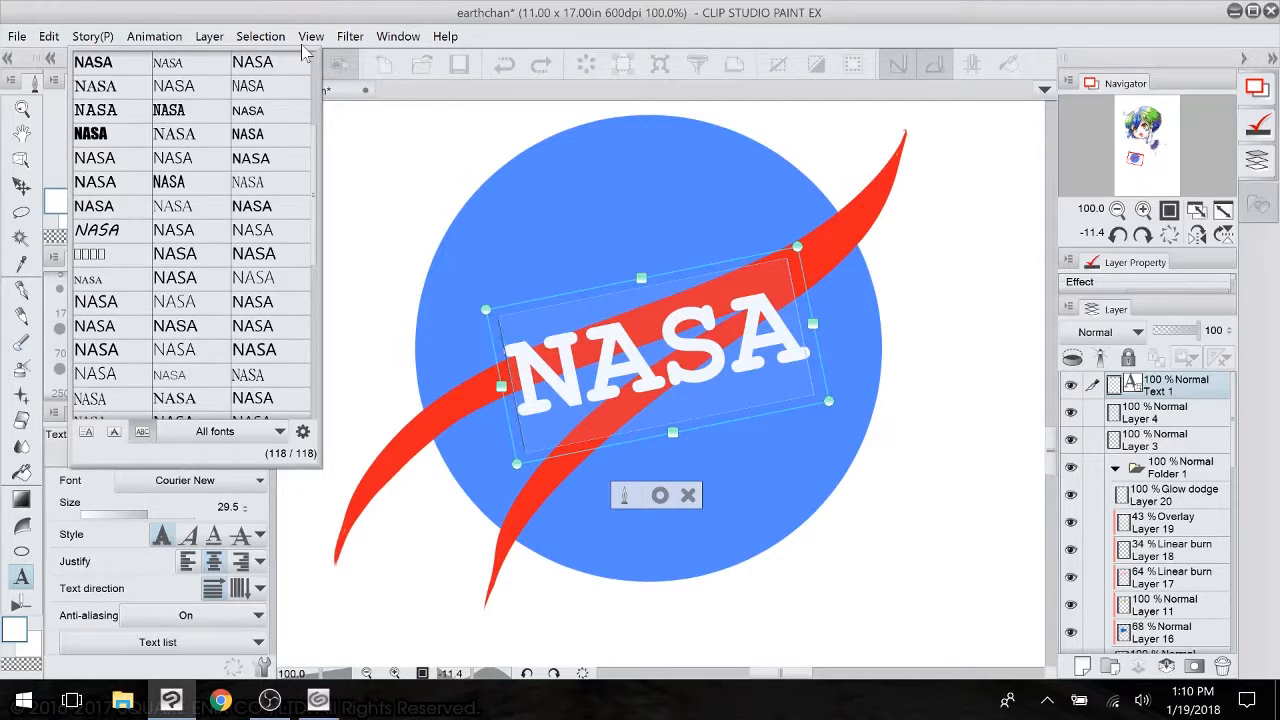
click(116, 124)
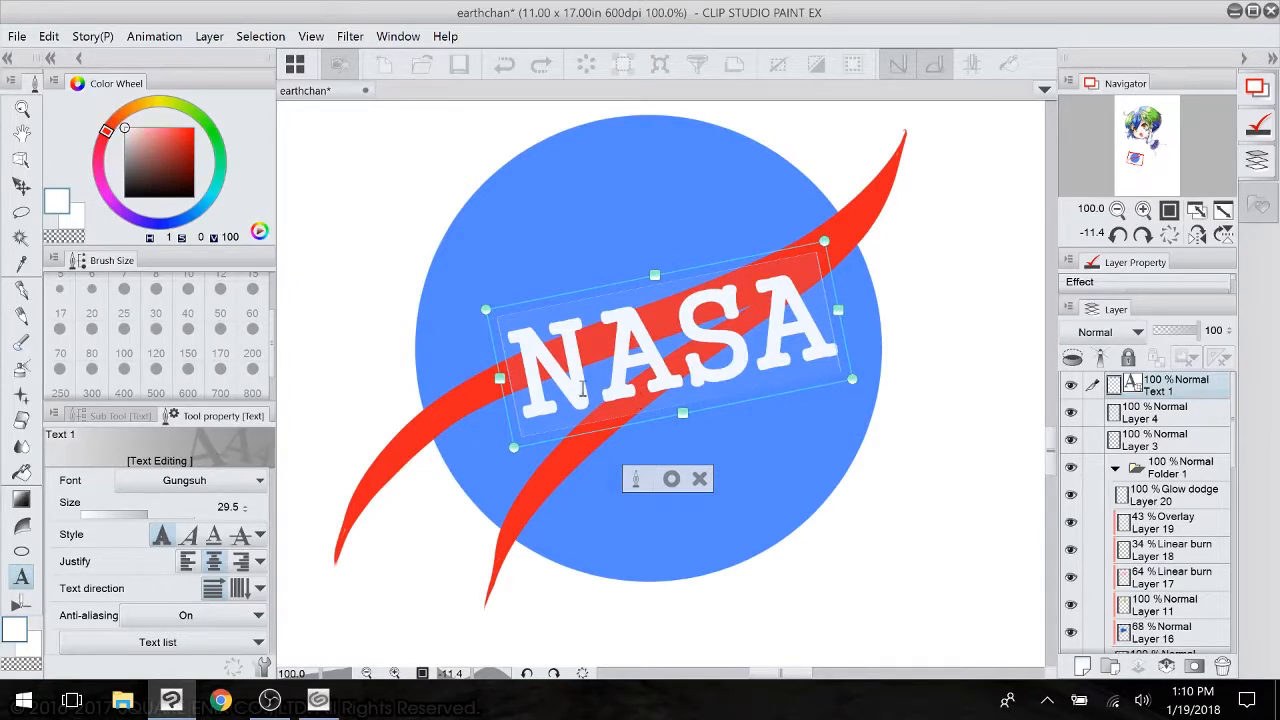
- Look through all the available fonts and try Impact on the NASA text
click(250, 482)
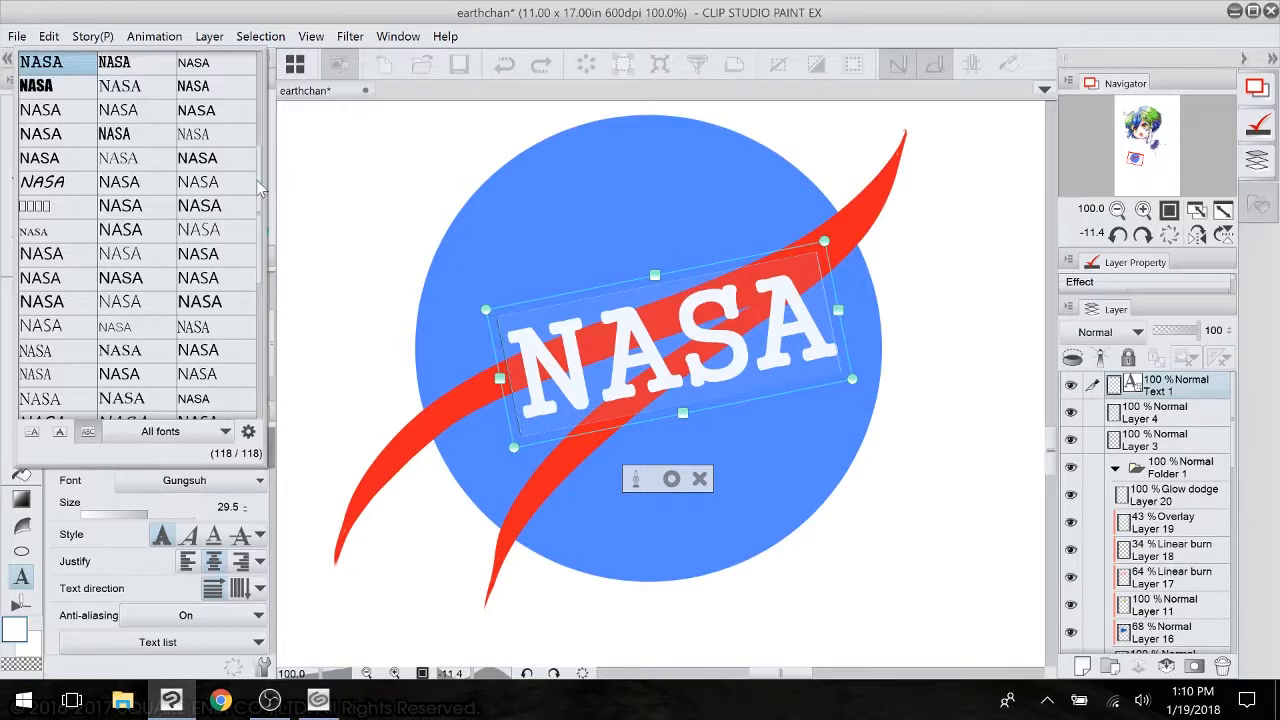
scroll(258, 240, down, 3)
scroll(260, 275, down, 4)
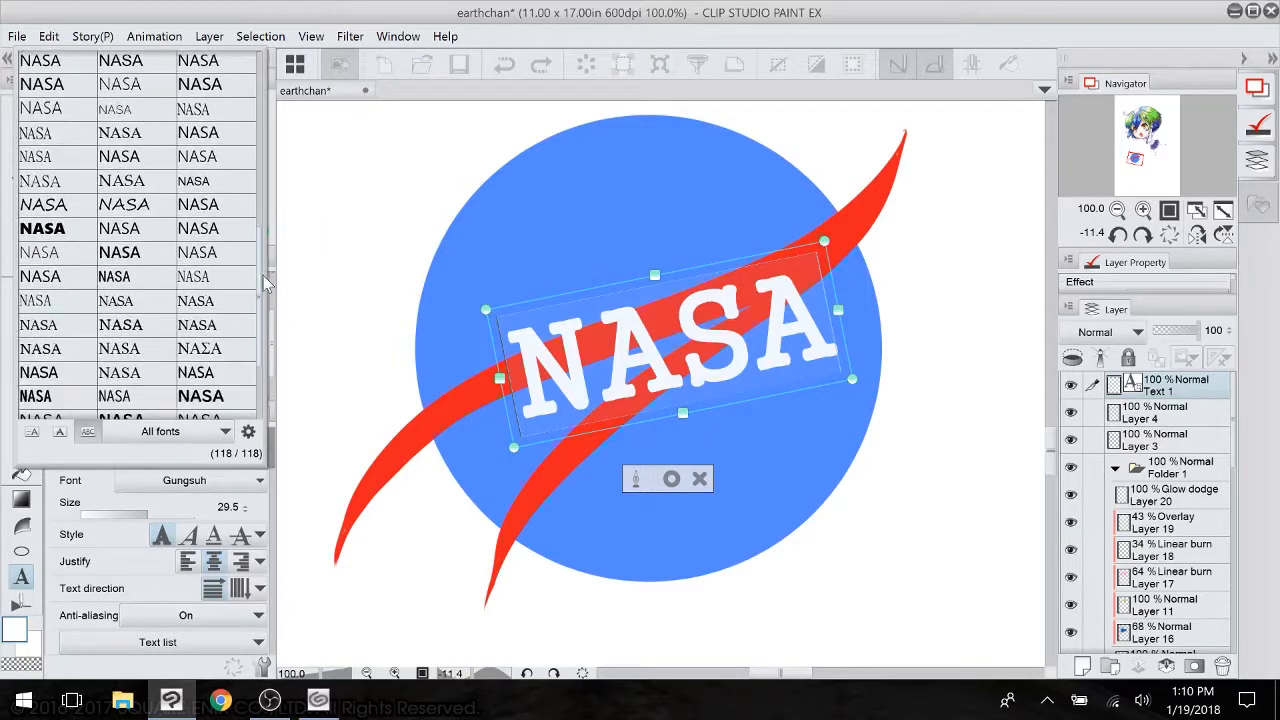
scroll(265, 320, down, 2)
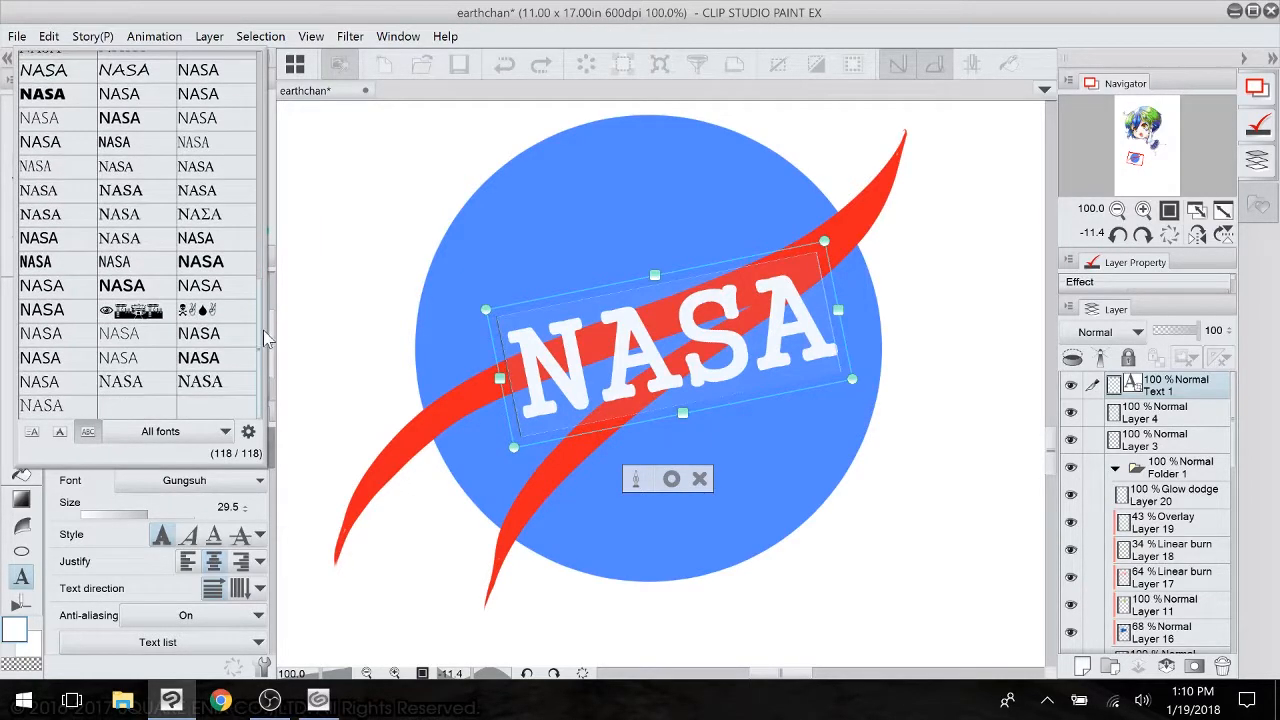
scroll(262, 260, up, 5)
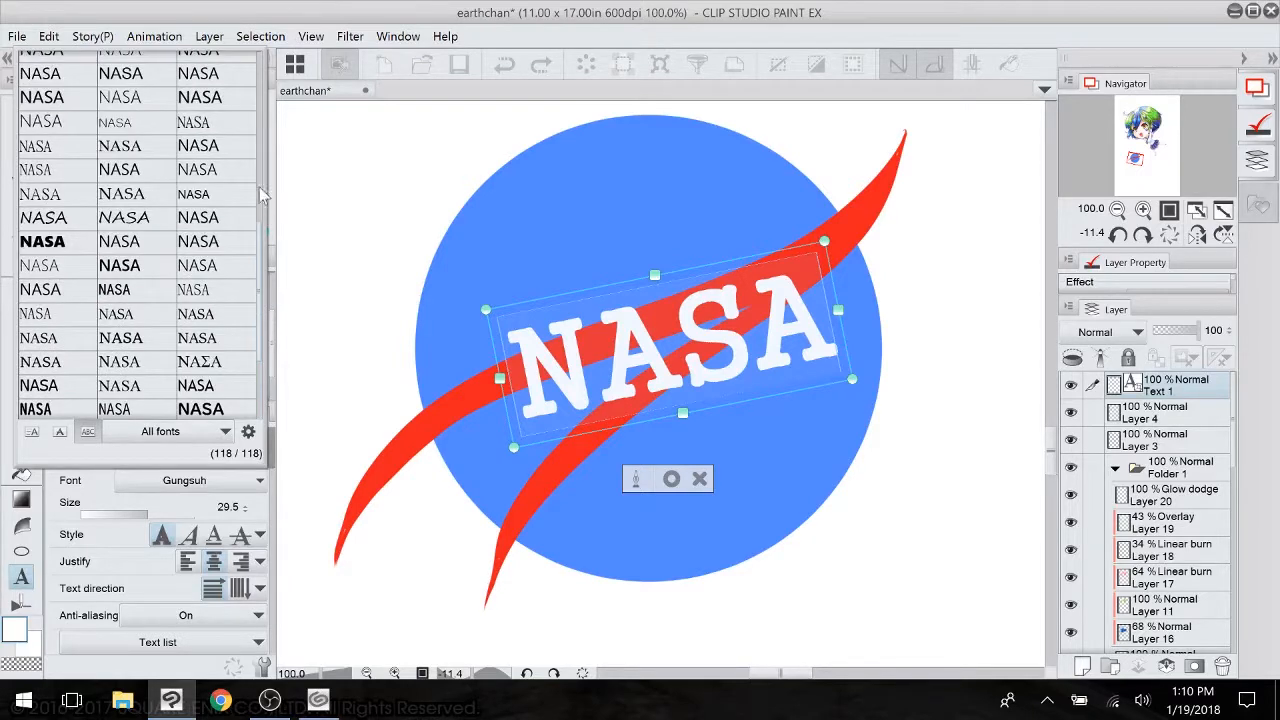
scroll(257, 147, up, 5)
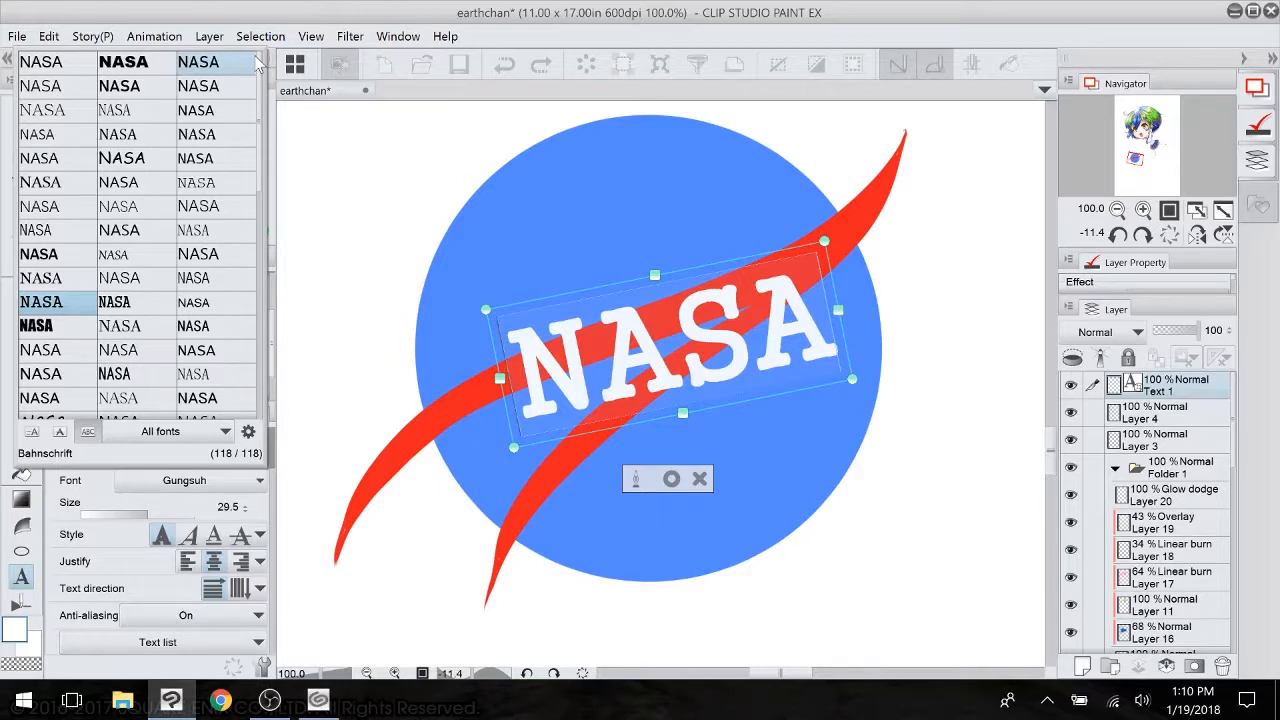
click(257, 63)
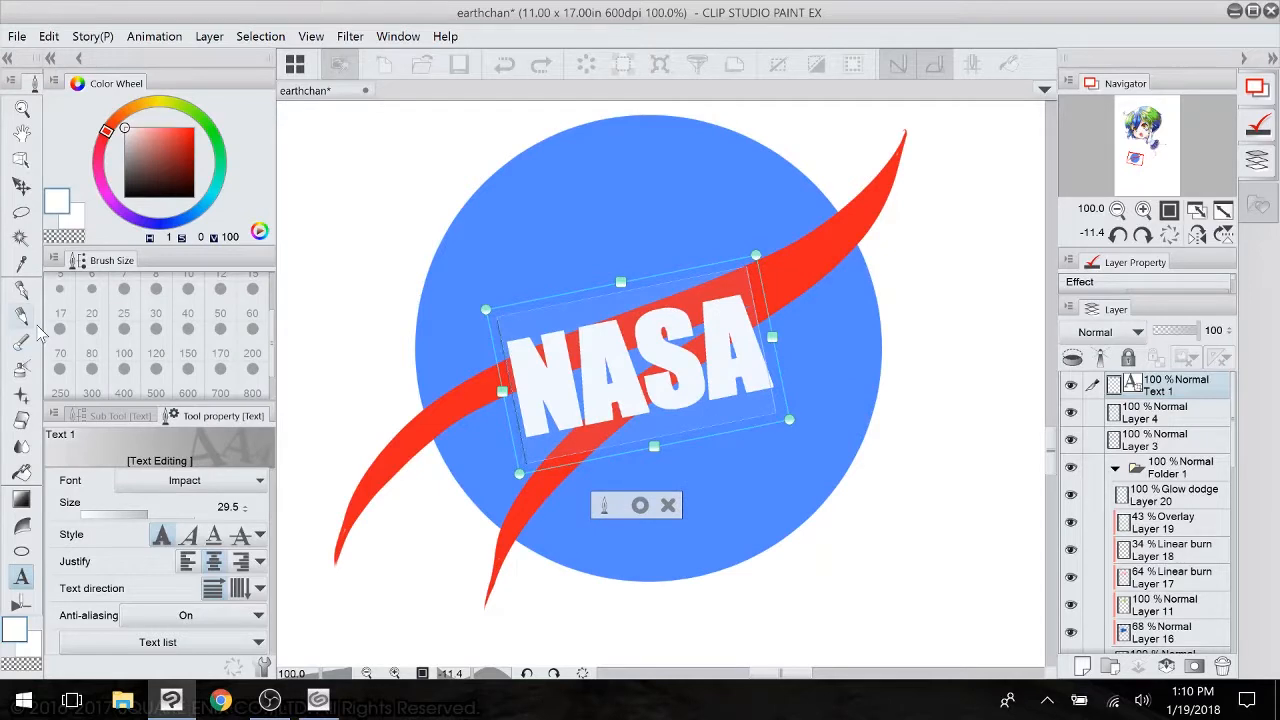
- Change the font of the NASA text to Constantia
click(247, 482)
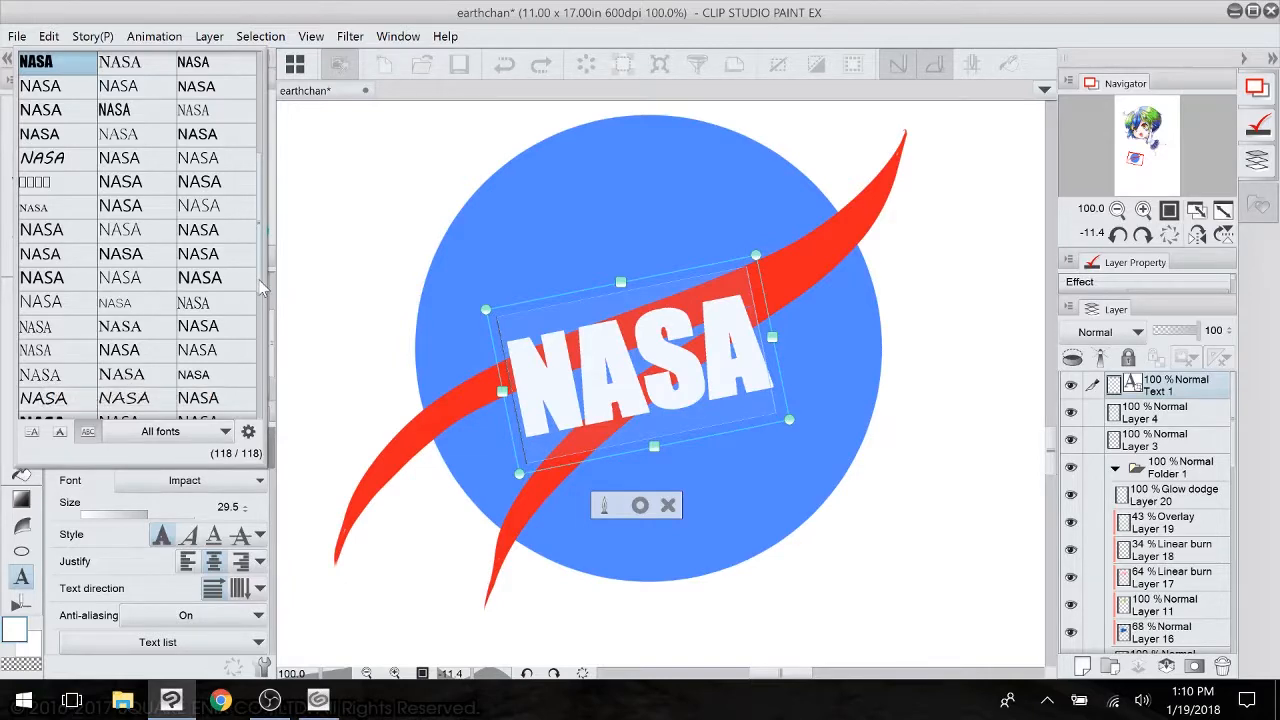
drag(260, 237, 263, 58)
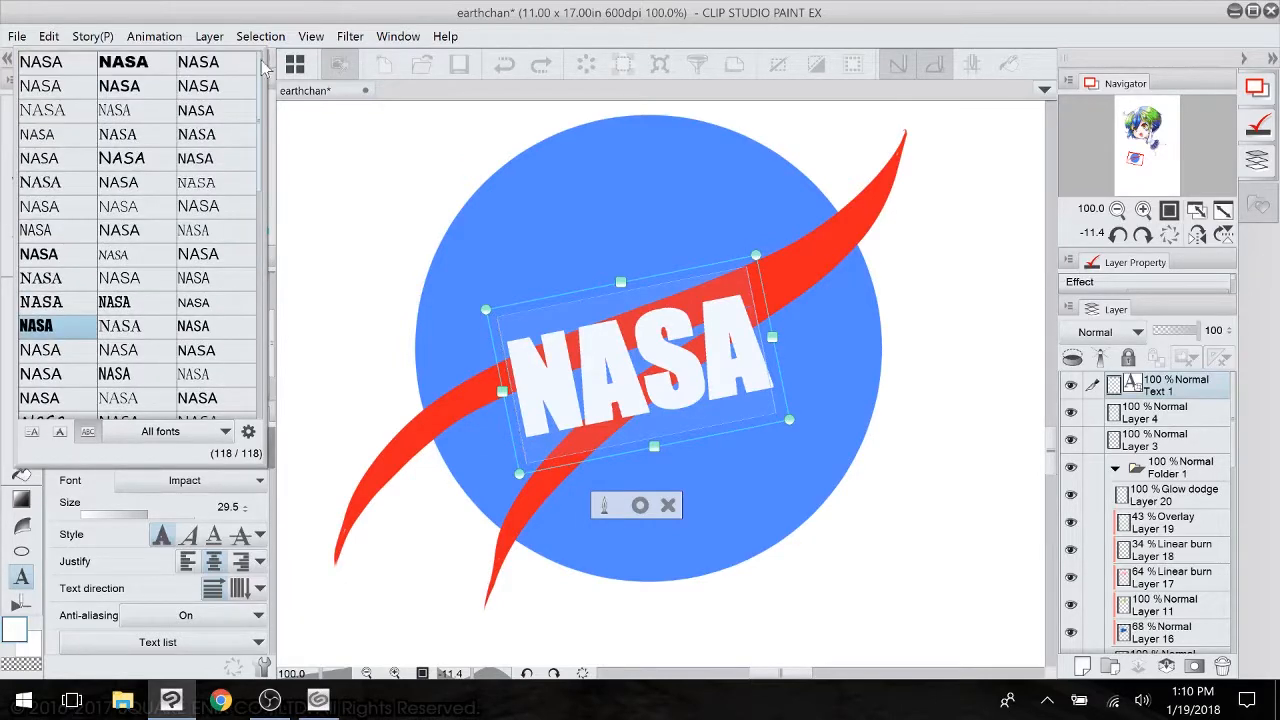
click(60, 190)
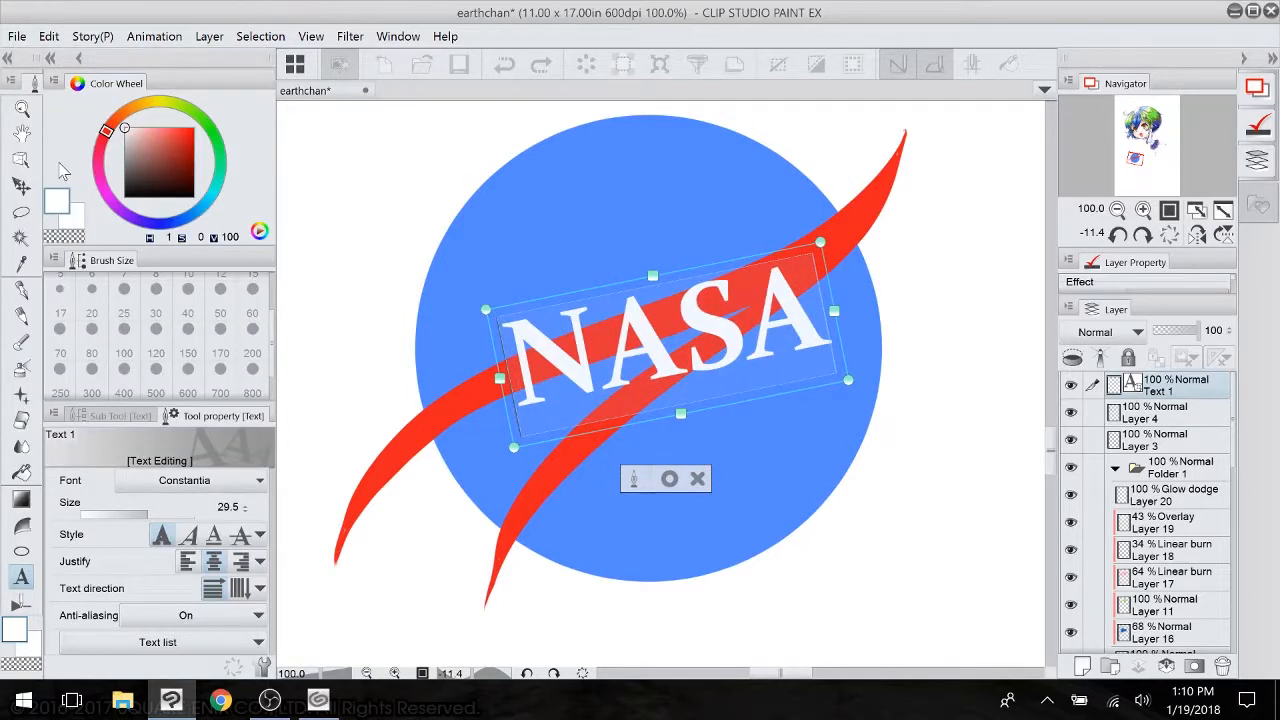
- Shift the NASA text left on the circle and enlarge it to about size 34
drag(834, 300, 799, 305)
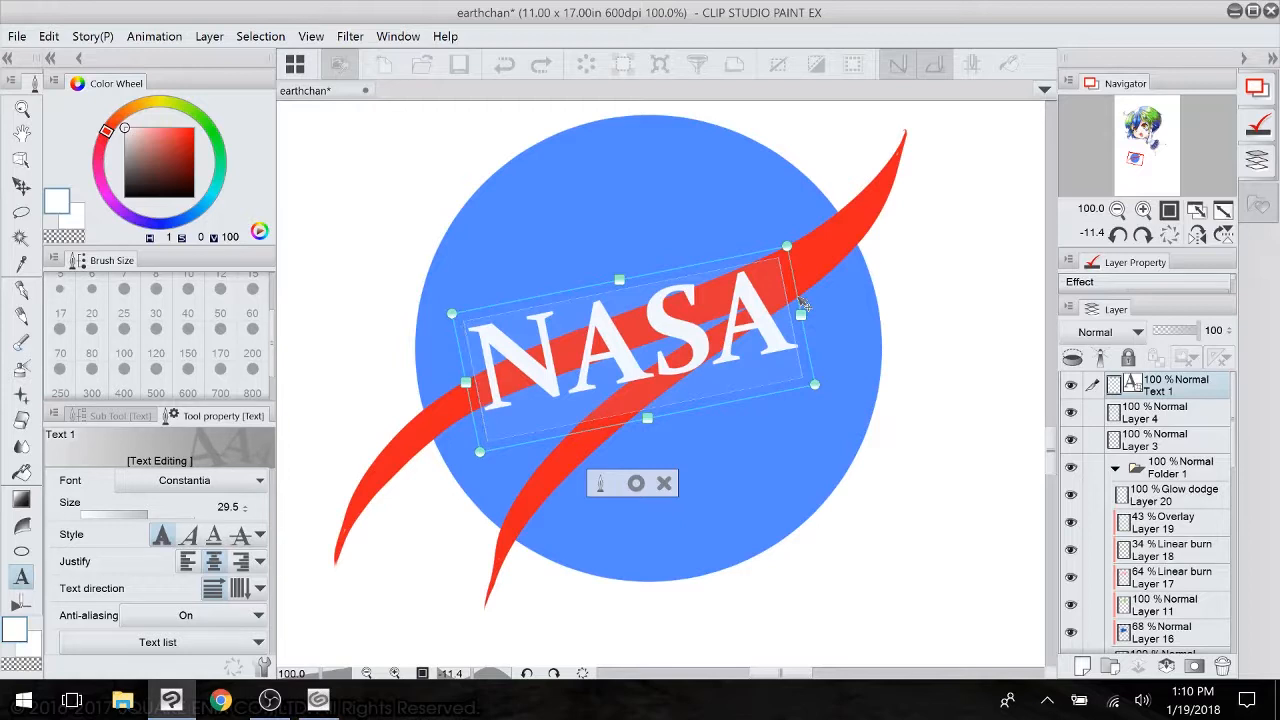
drag(799, 305, 852, 300)
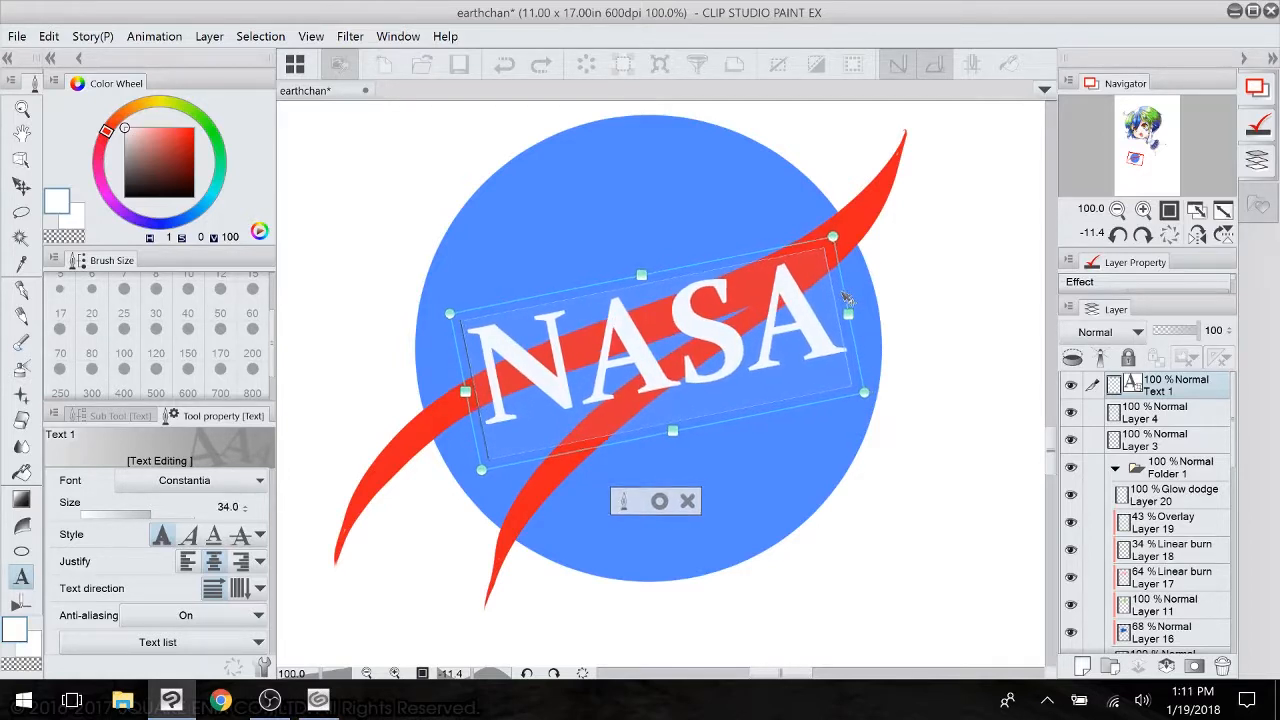
click(1186, 383)
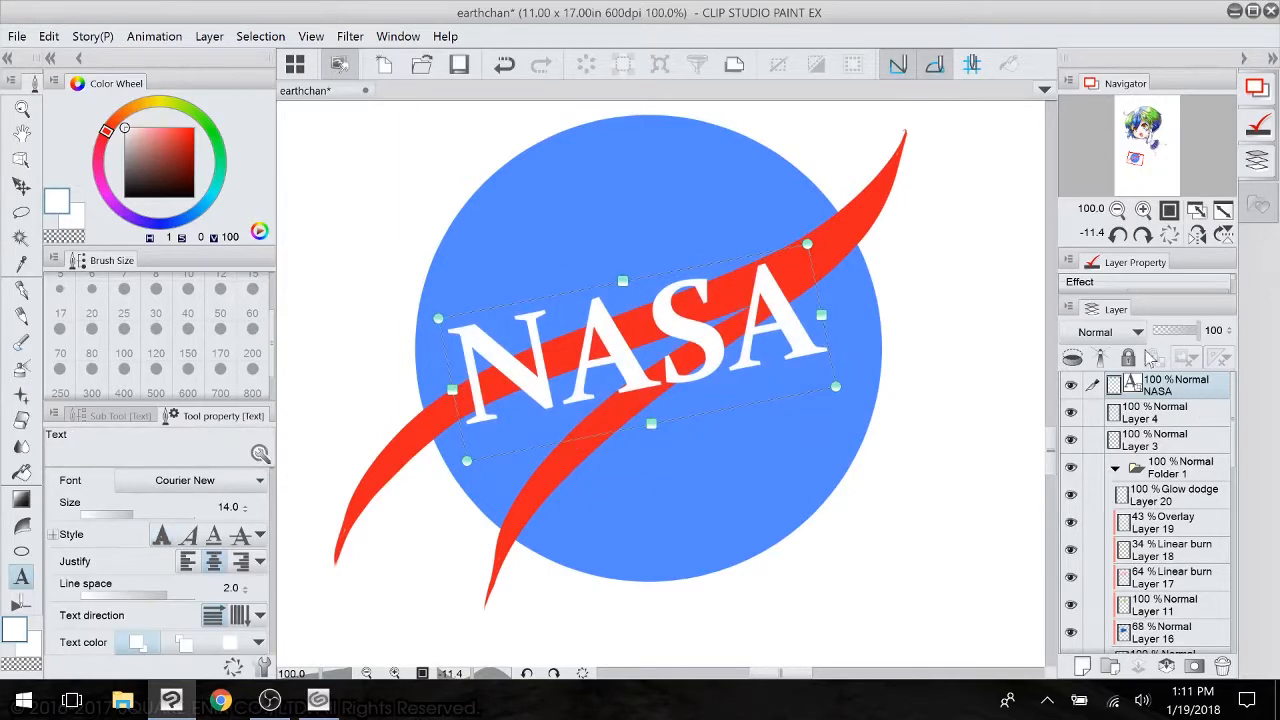
- Rasterize the NASA text layer
right_click(1191, 387)
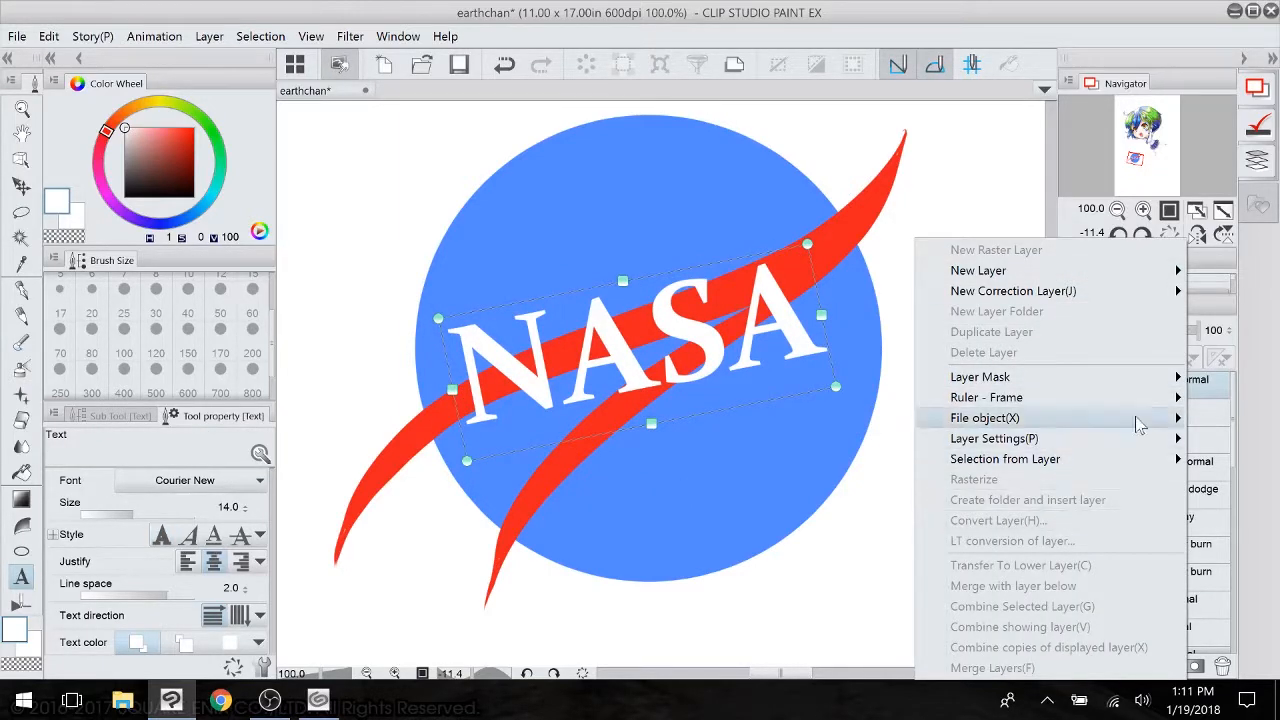
click(1222, 392)
right_click(1209, 400)
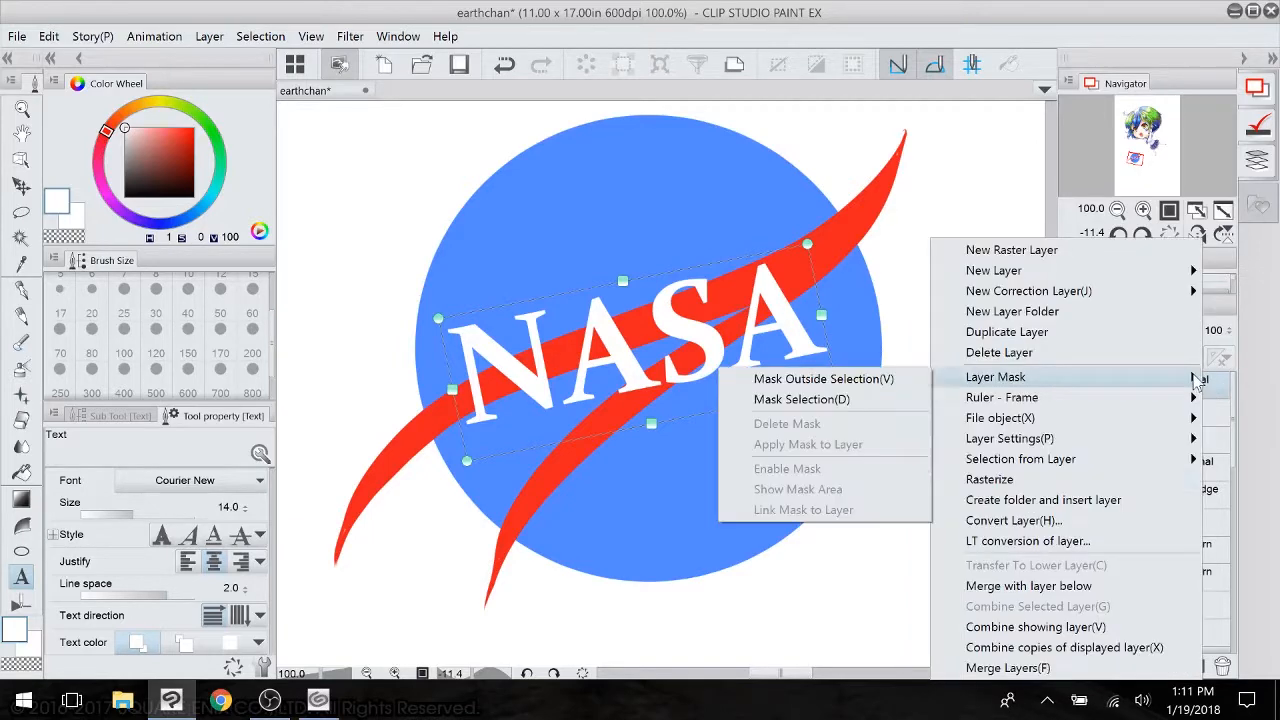
click(1030, 483)
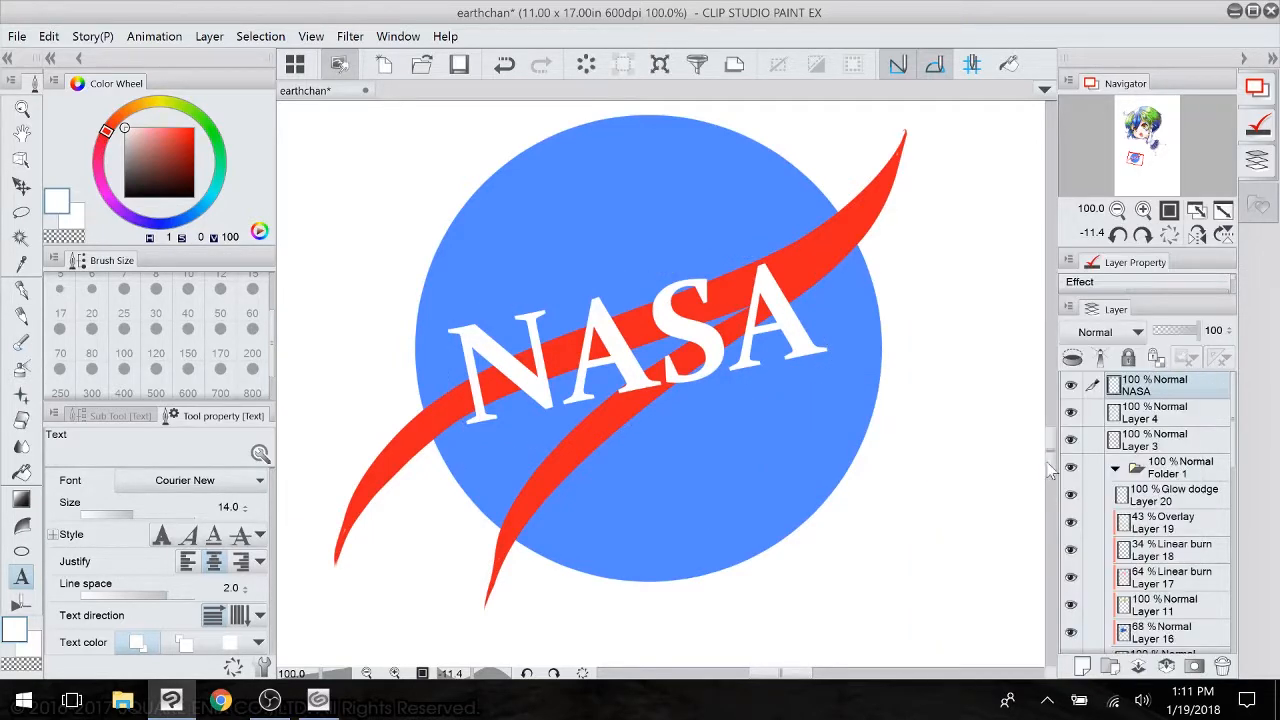
- Rotate the NASA lettering clockwise until it is level in the current view and centre it across the blue circle
click(659, 64)
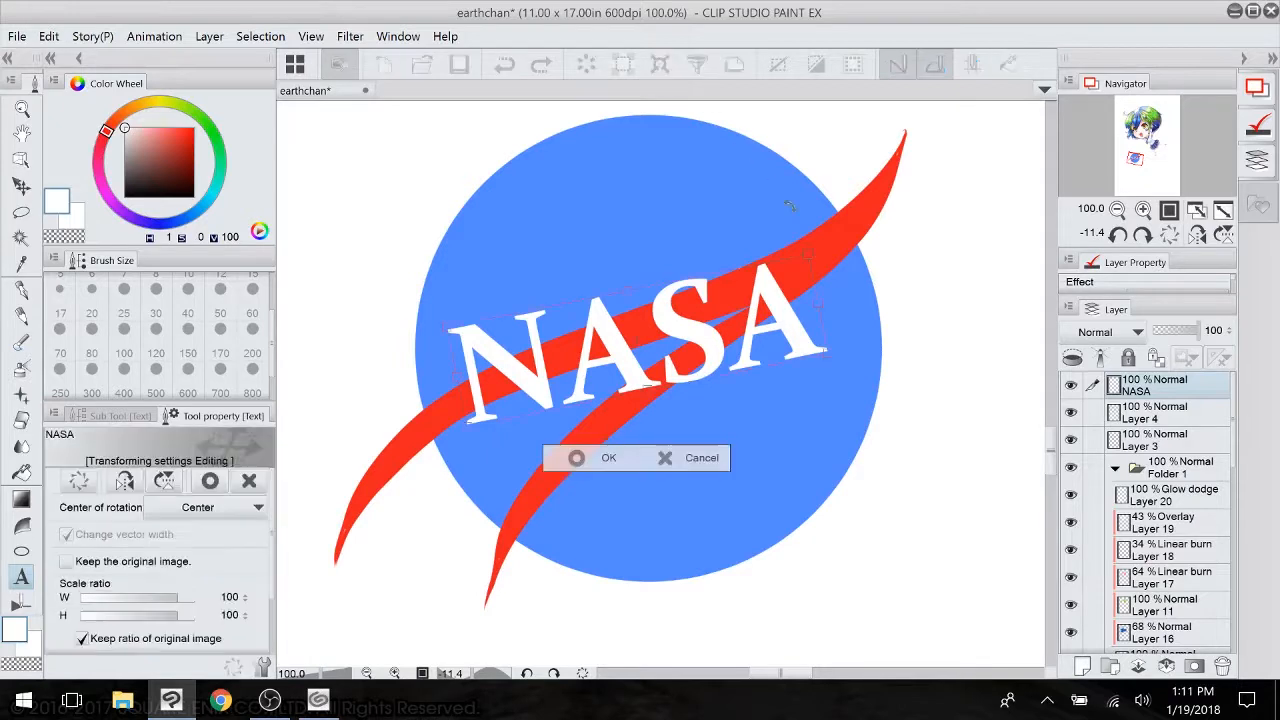
drag(870, 315, 871, 363)
drag(788, 369, 822, 364)
key(Return)
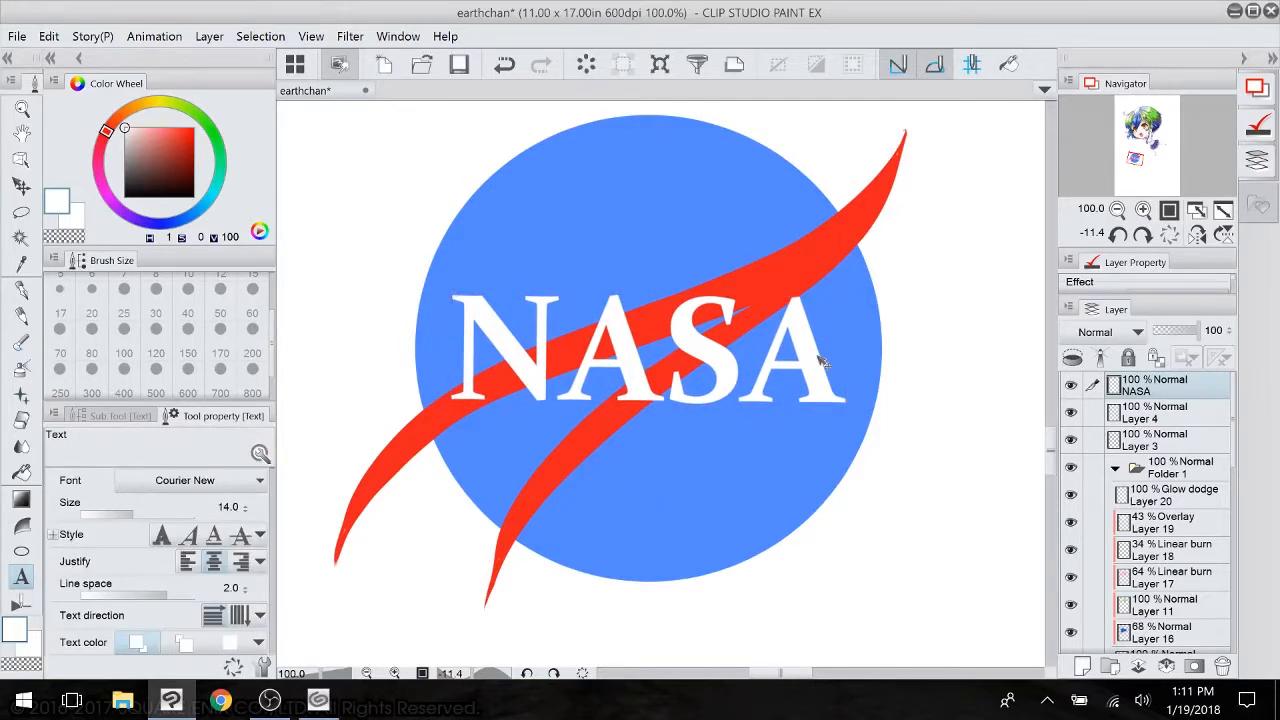
scroll(690, 368, up, 5)
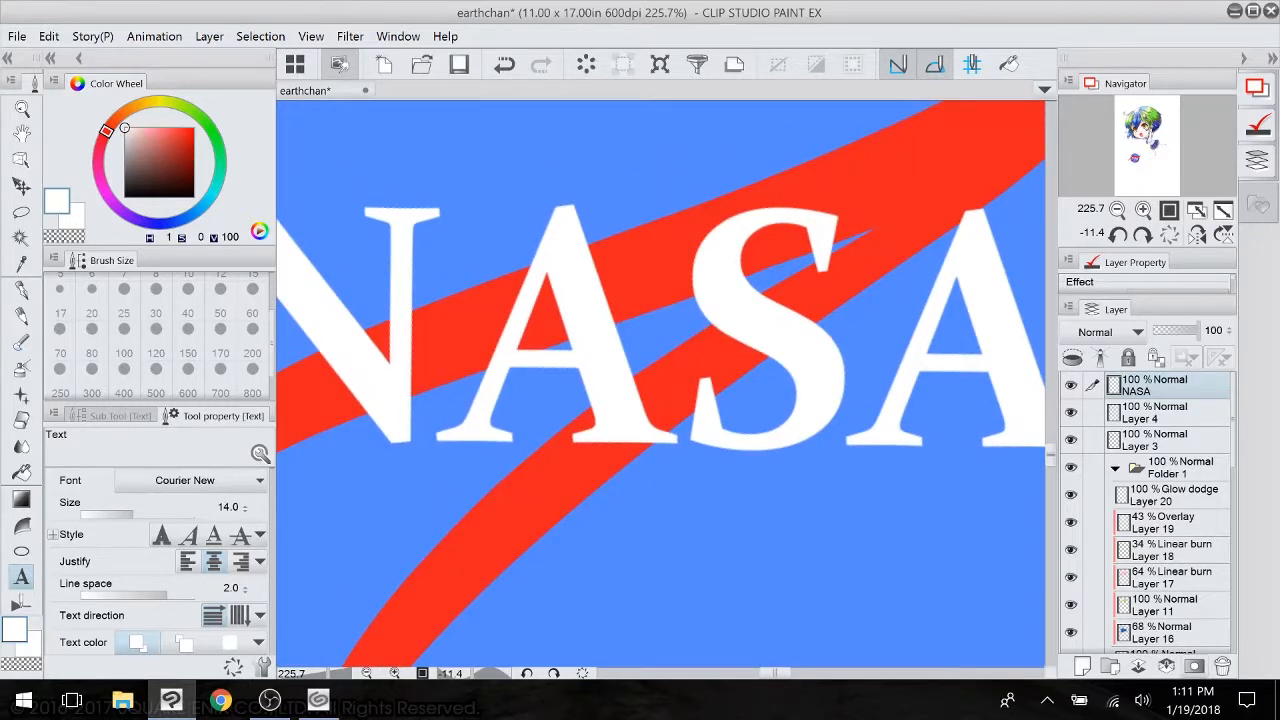
- Mask the NASA layer and use a size 60 Hard eraser to hide the first A and the S where they cross the lower red tail
click(1194, 665)
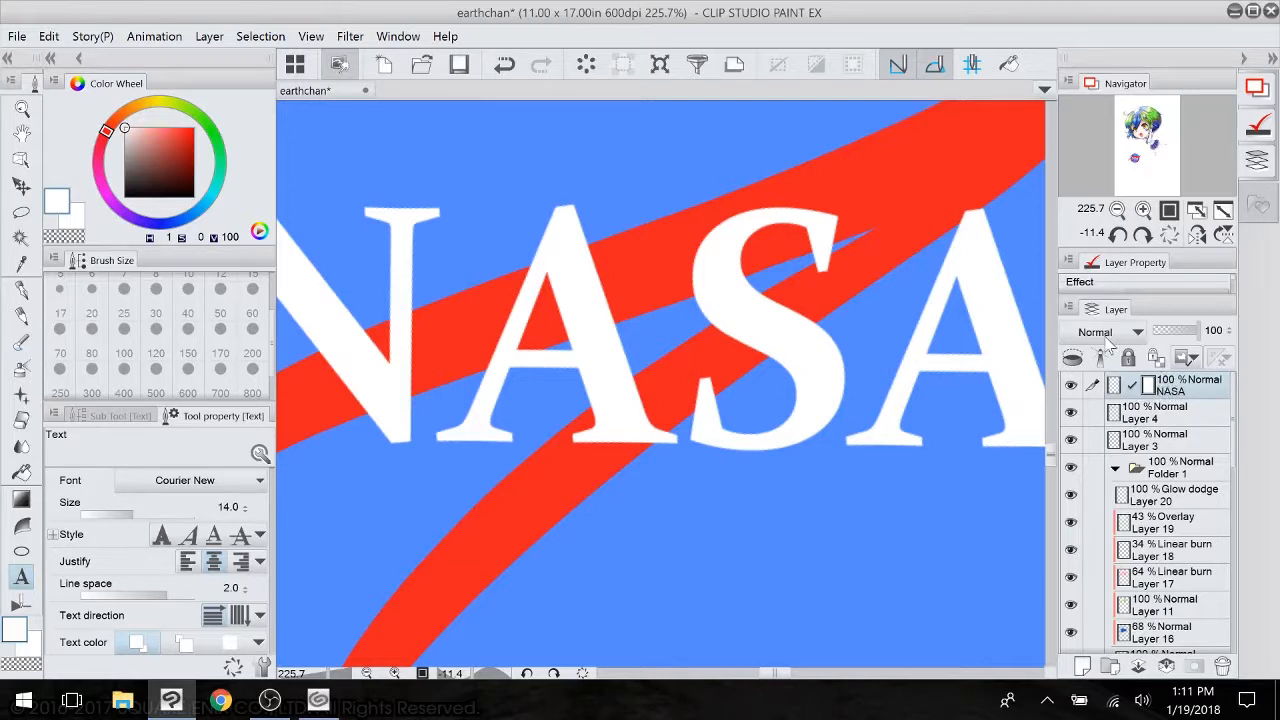
key(e)
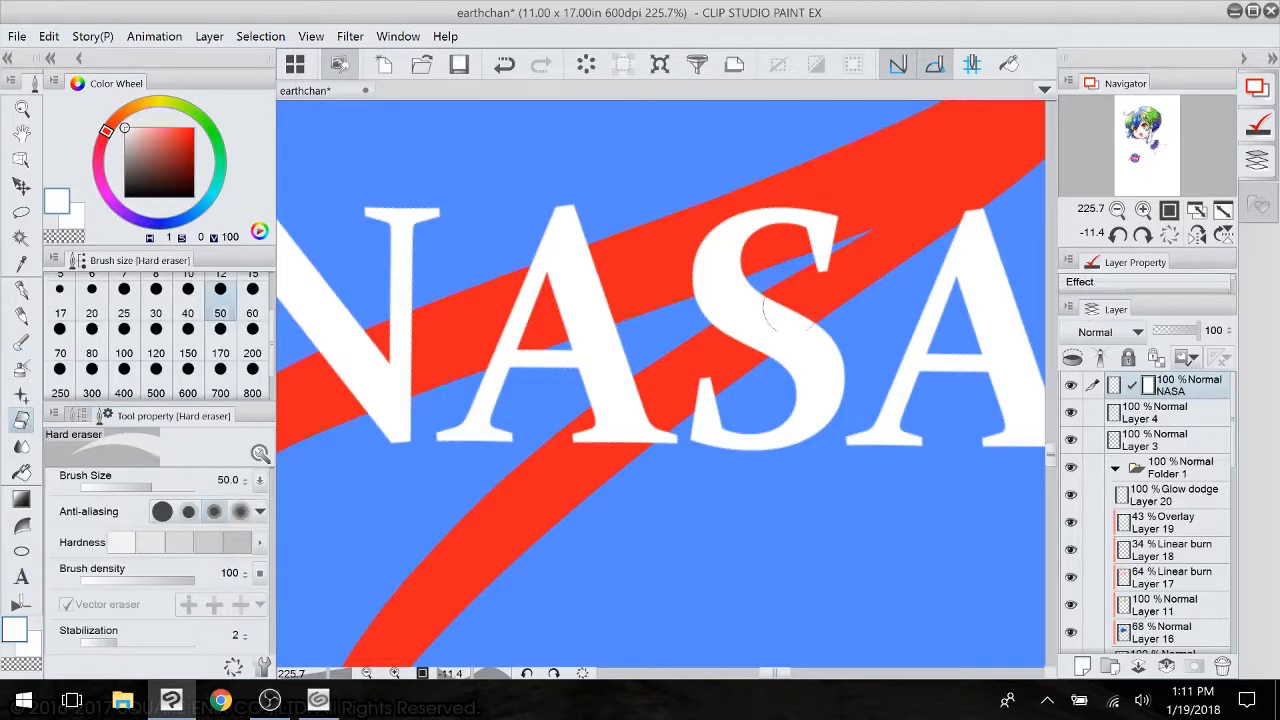
click(262, 312)
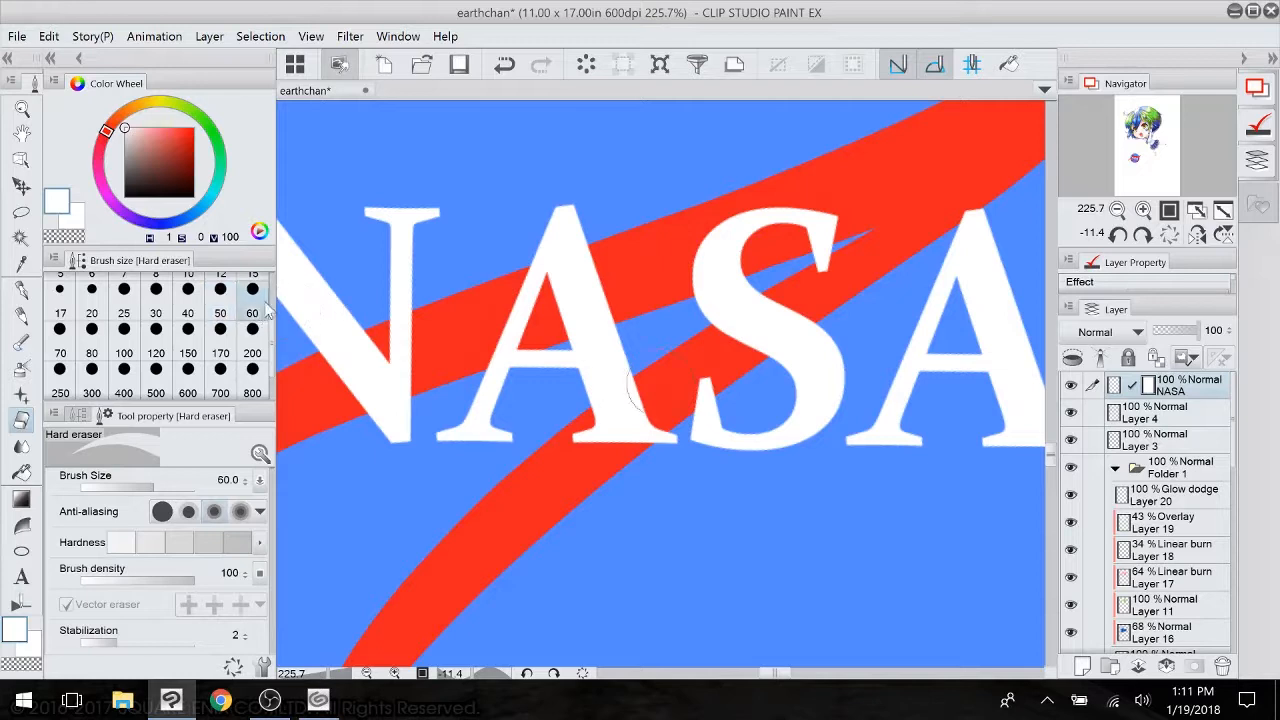
mouse_move(782, 328)
mouse_down()
mouse_move(742, 345)
mouse_move(795, 330)
mouse_move(775, 308)
mouse_move(725, 330)
mouse_move(772, 312)
mouse_up()
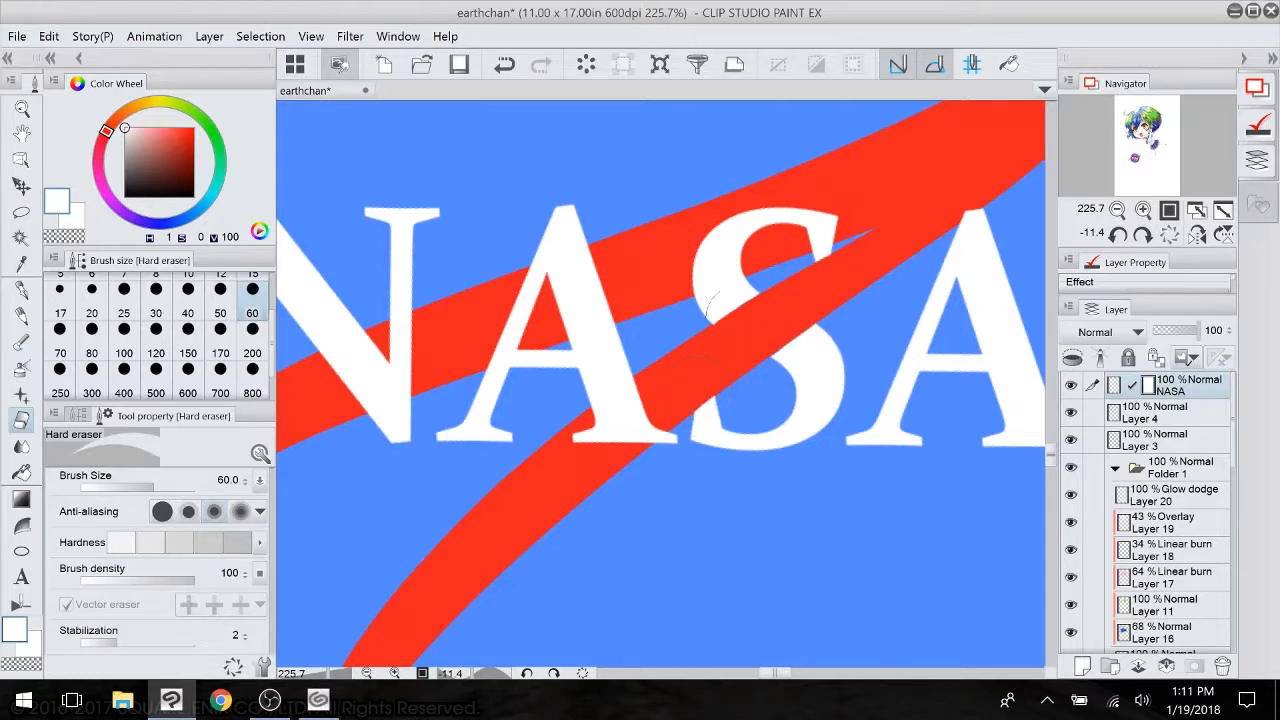
mouse_move(630, 420)
mouse_down()
mouse_move(664, 412)
mouse_move(629, 432)
mouse_move(619, 422)
mouse_move(634, 402)
mouse_move(609, 409)
mouse_move(617, 380)
mouse_up()
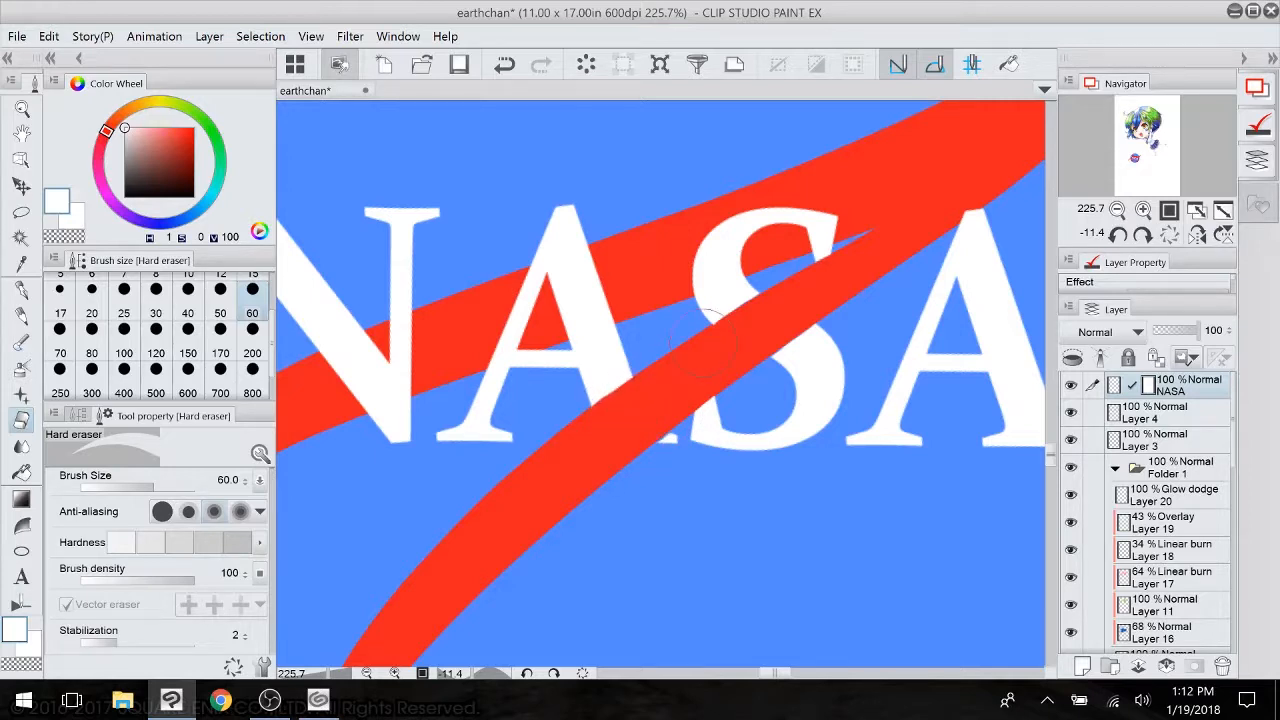
click(22, 289)
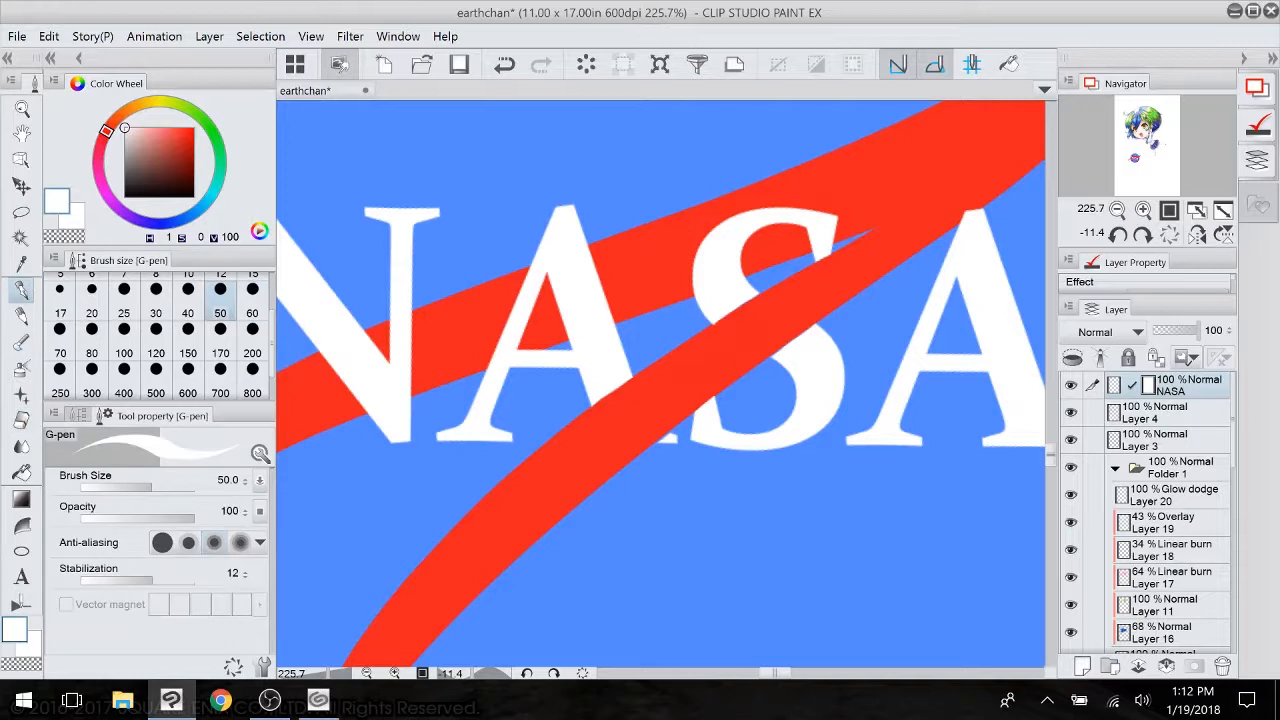
mouse_move(795, 306)
mouse_down()
mouse_move(738, 345)
mouse_move(757, 340)
mouse_up()
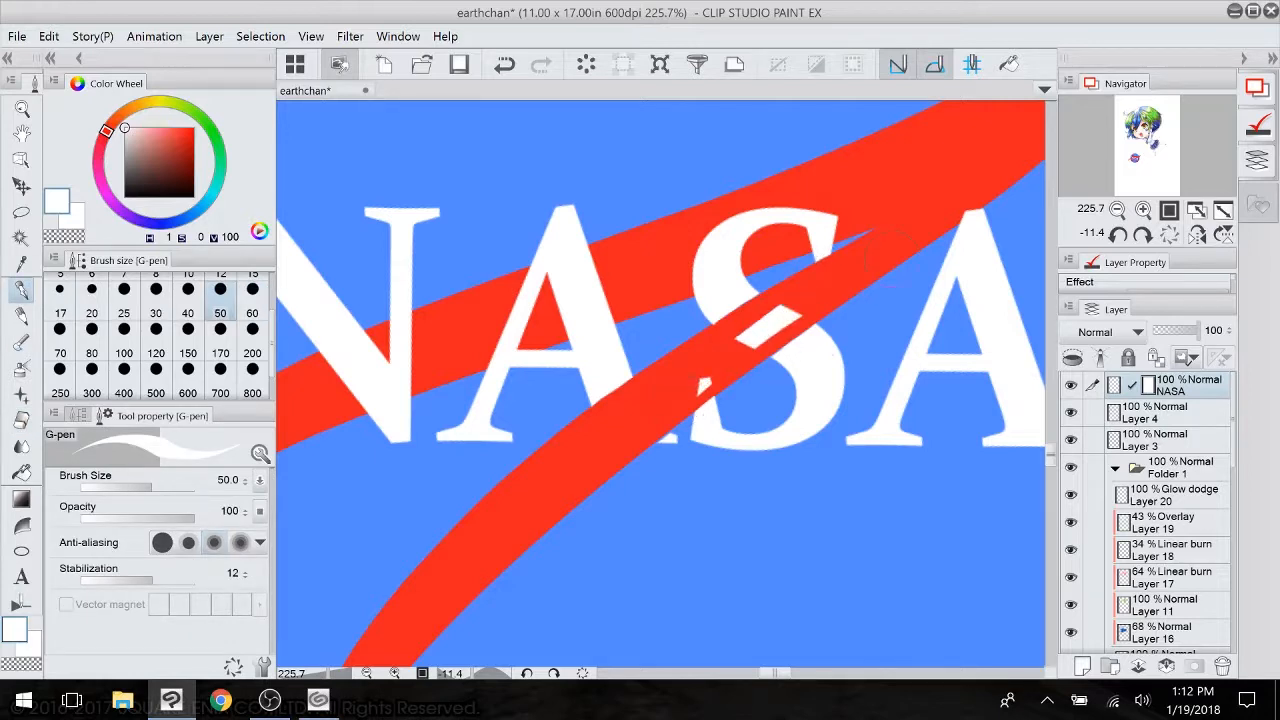
click(502, 68)
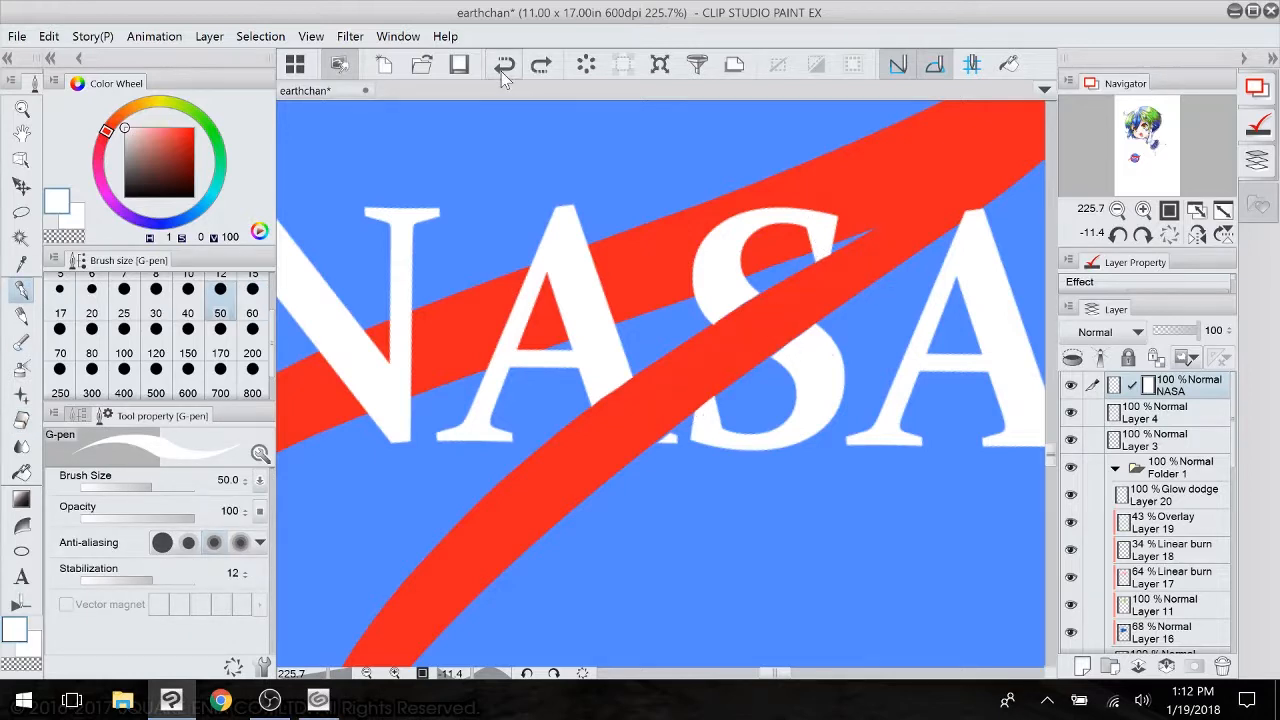
- Move the masked NASA layer down the layer stack to directly above Layer 26
scroll(857, 436, down, 5)
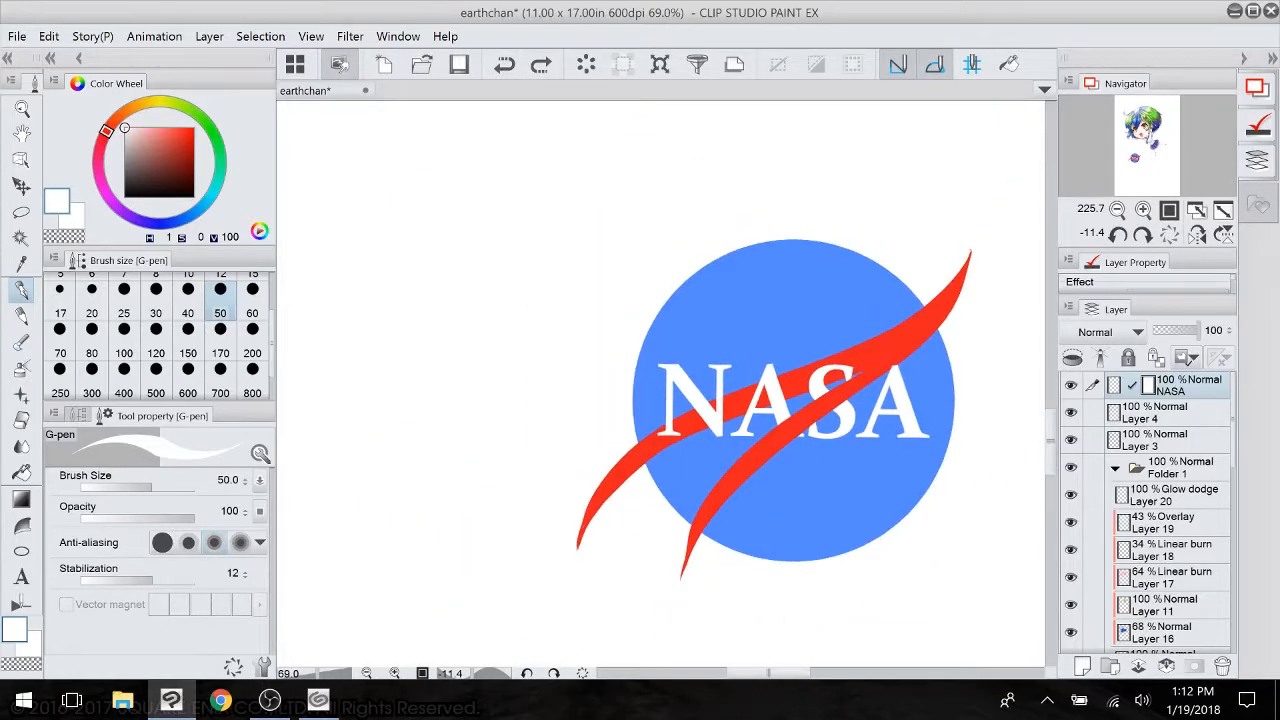
drag(1180, 249, 1190, 197)
drag(1116, 338, 1124, 625)
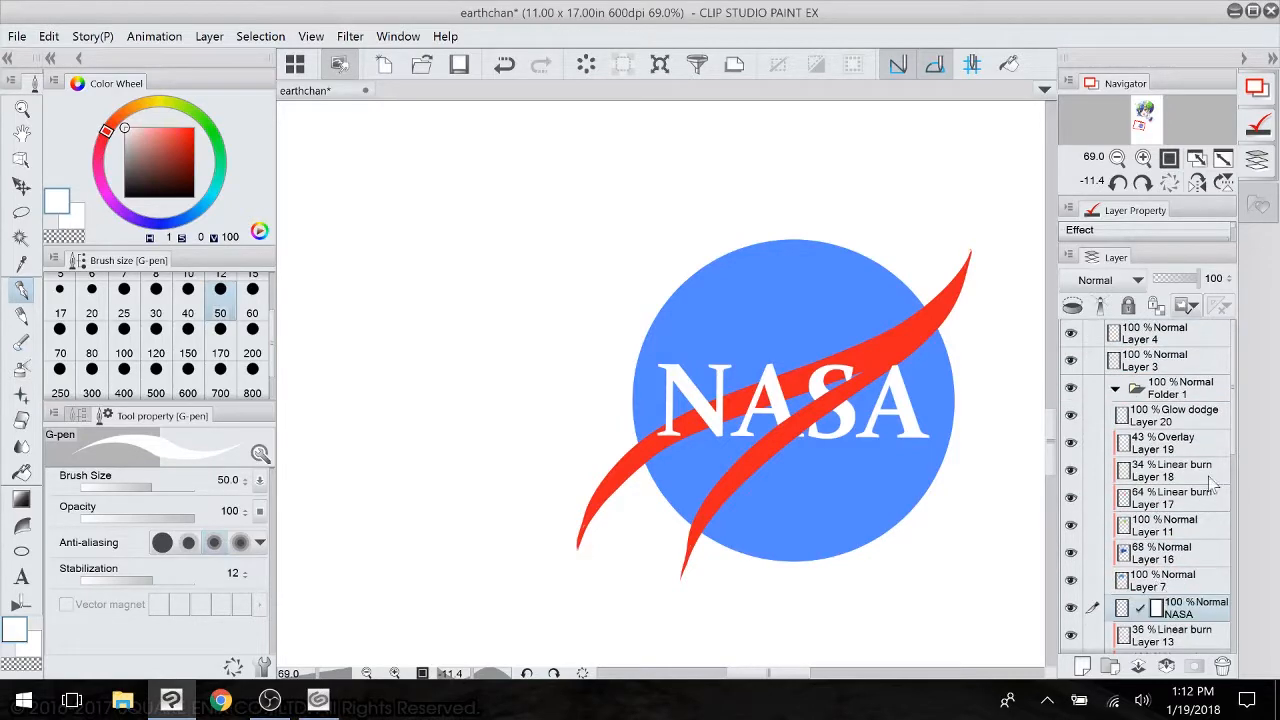
drag(1238, 412, 1237, 515)
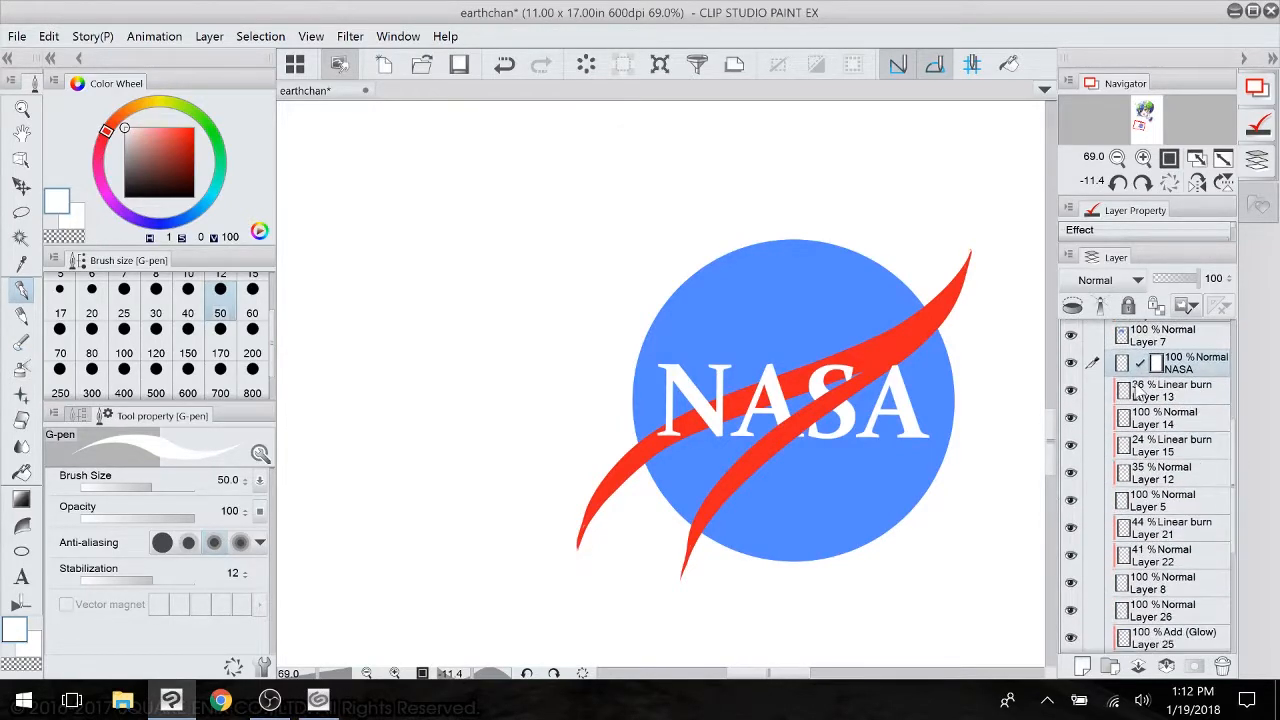
drag(1128, 365, 1122, 606)
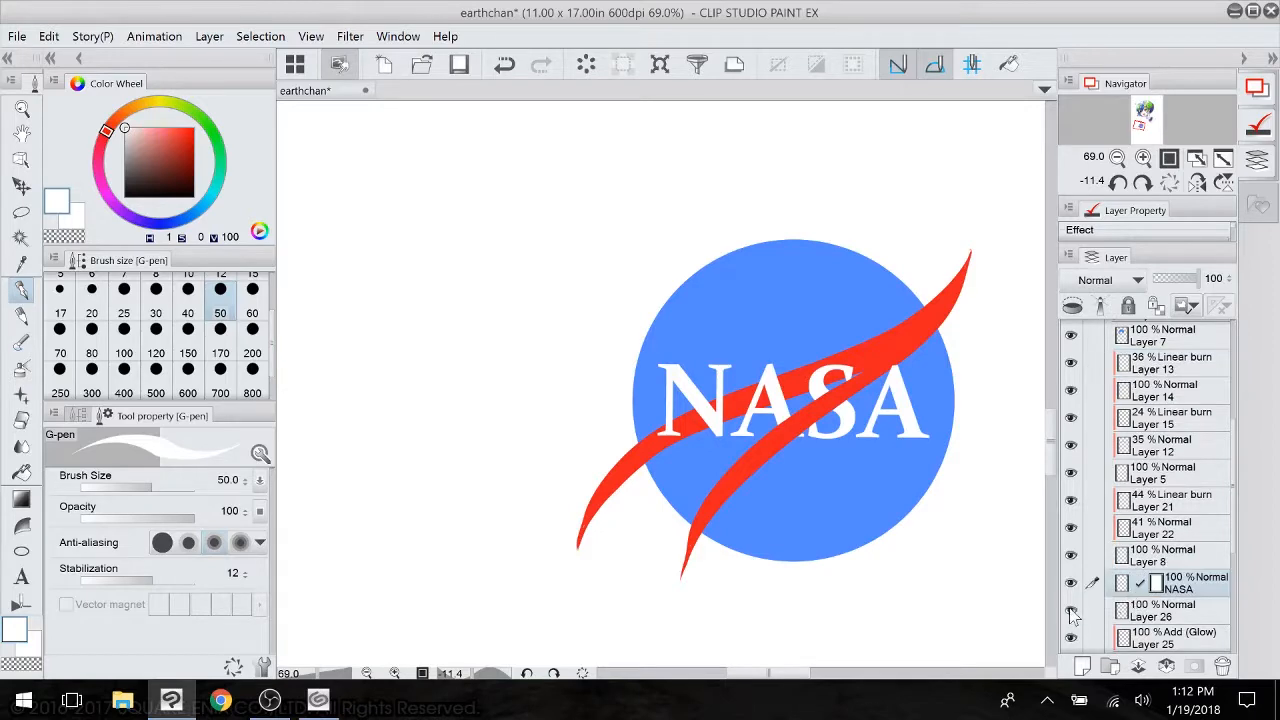
- On Layer 26, draw a white orbit loop with a thick rounded end and scattered small stars over the blue circle, using the G-pen at size 60
click(1163, 612)
scroll(795, 485, up, 4)
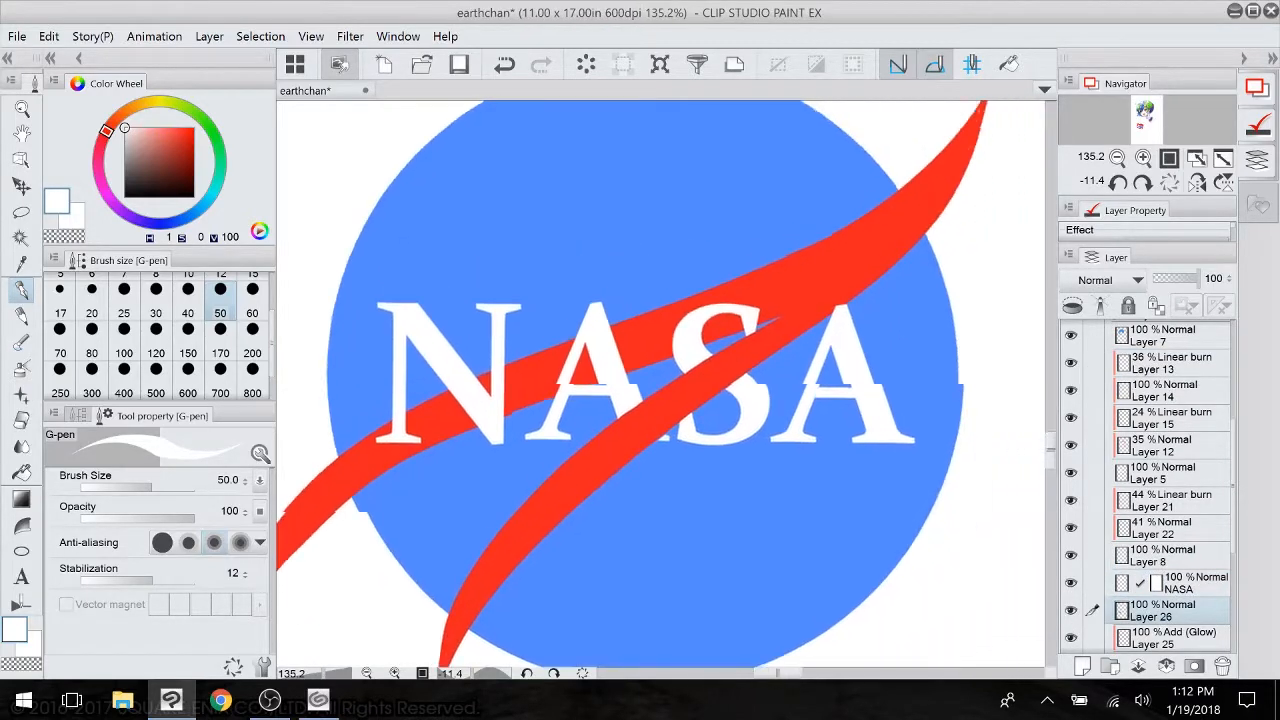
scroll(686, 586, down, 2)
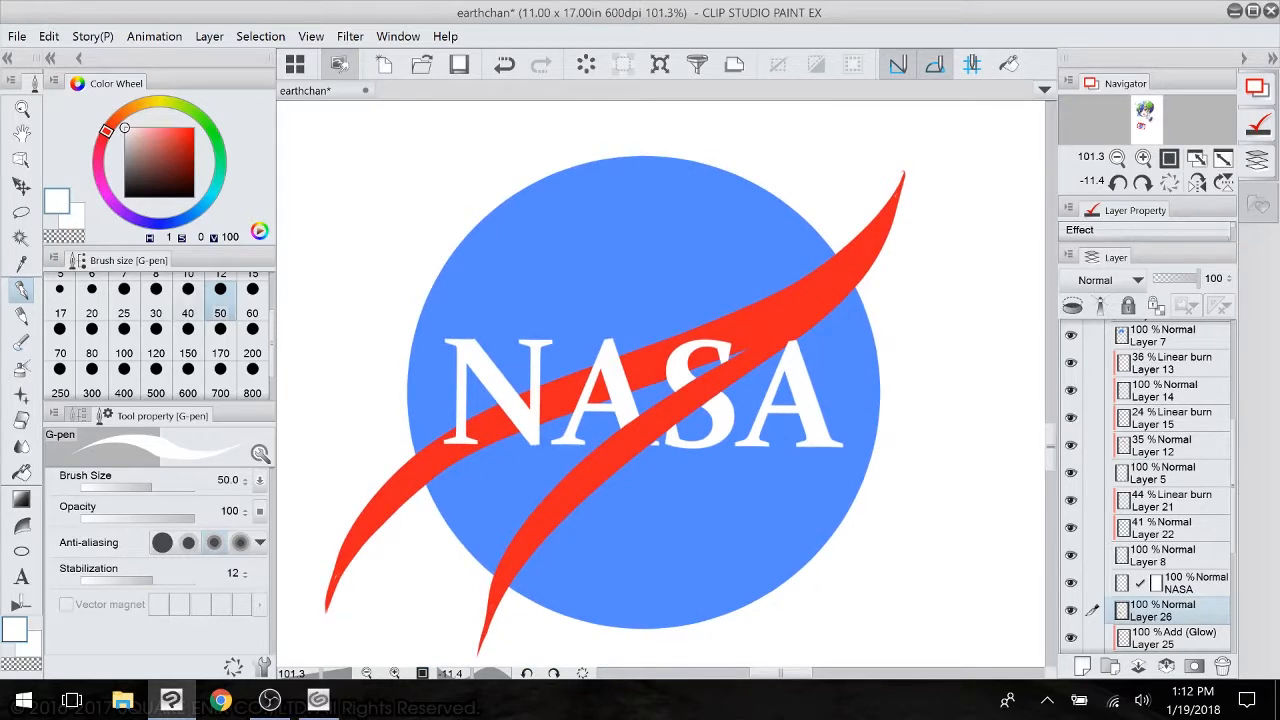
key(bracketright)
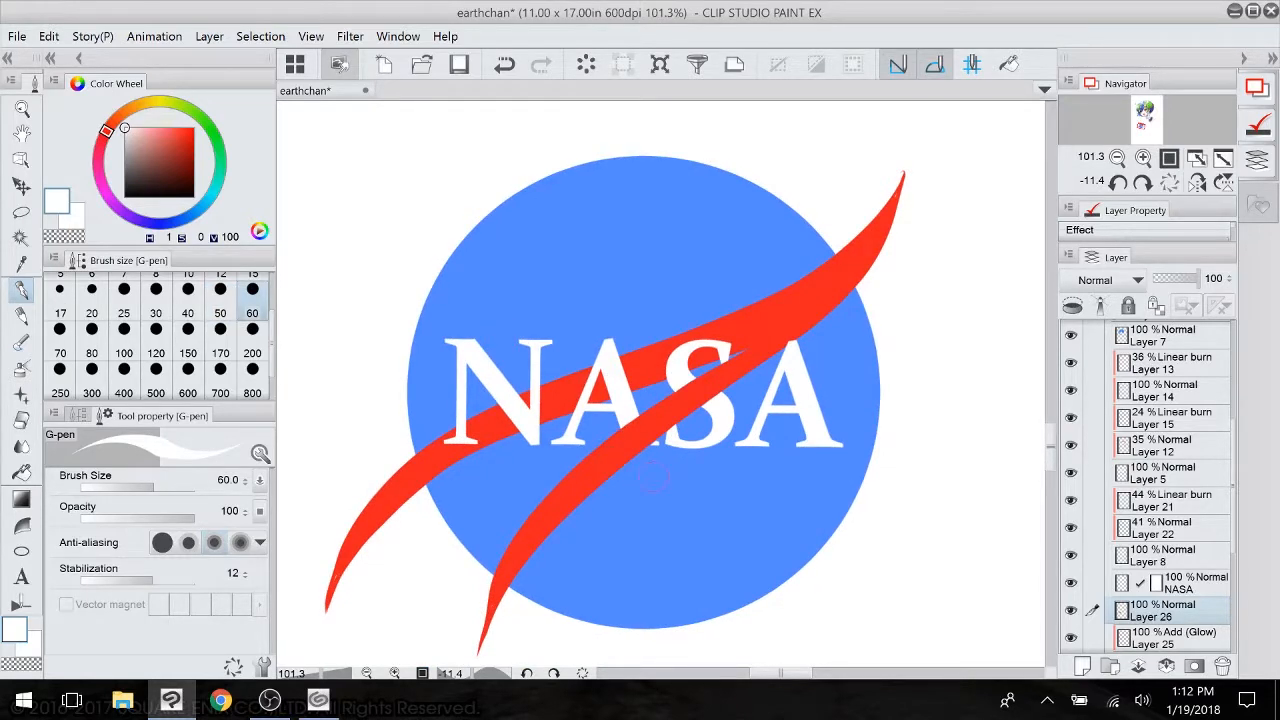
mouse_move(668, 503)
mouse_down()
mouse_move(550, 354)
mouse_move(610, 263)
mouse_move(770, 390)
mouse_move(752, 535)
mouse_up()
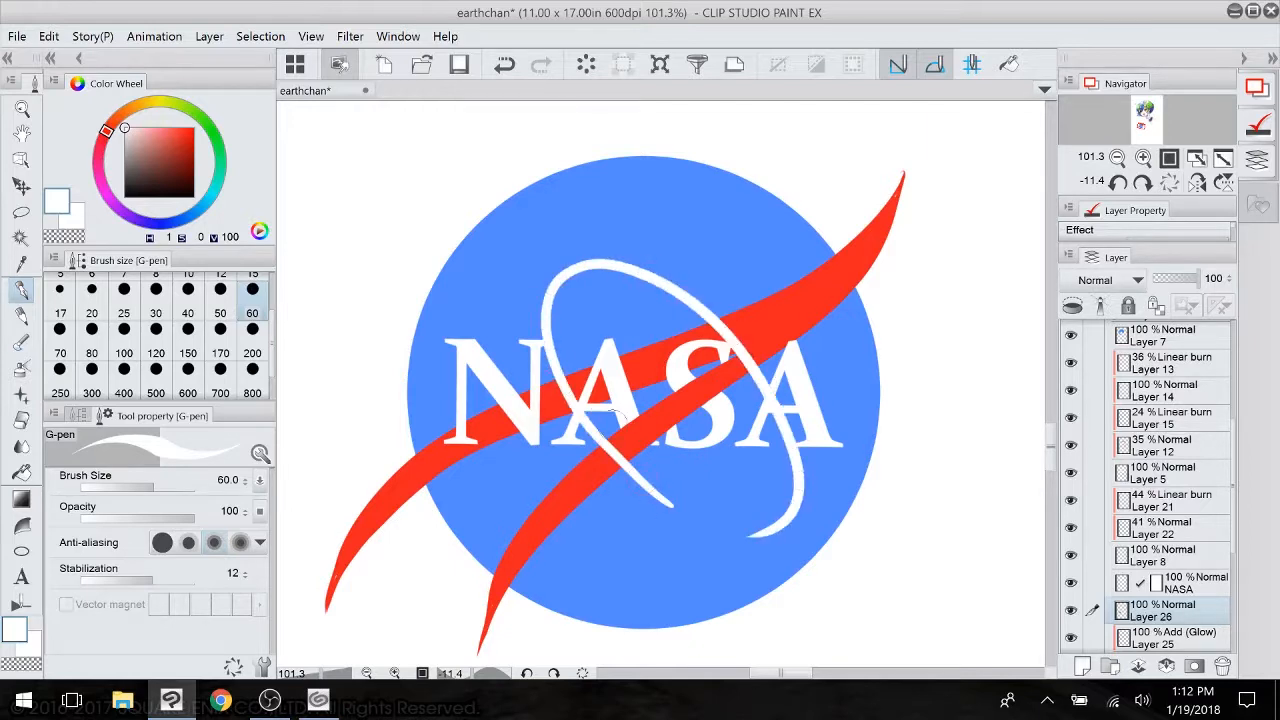
click(505, 66)
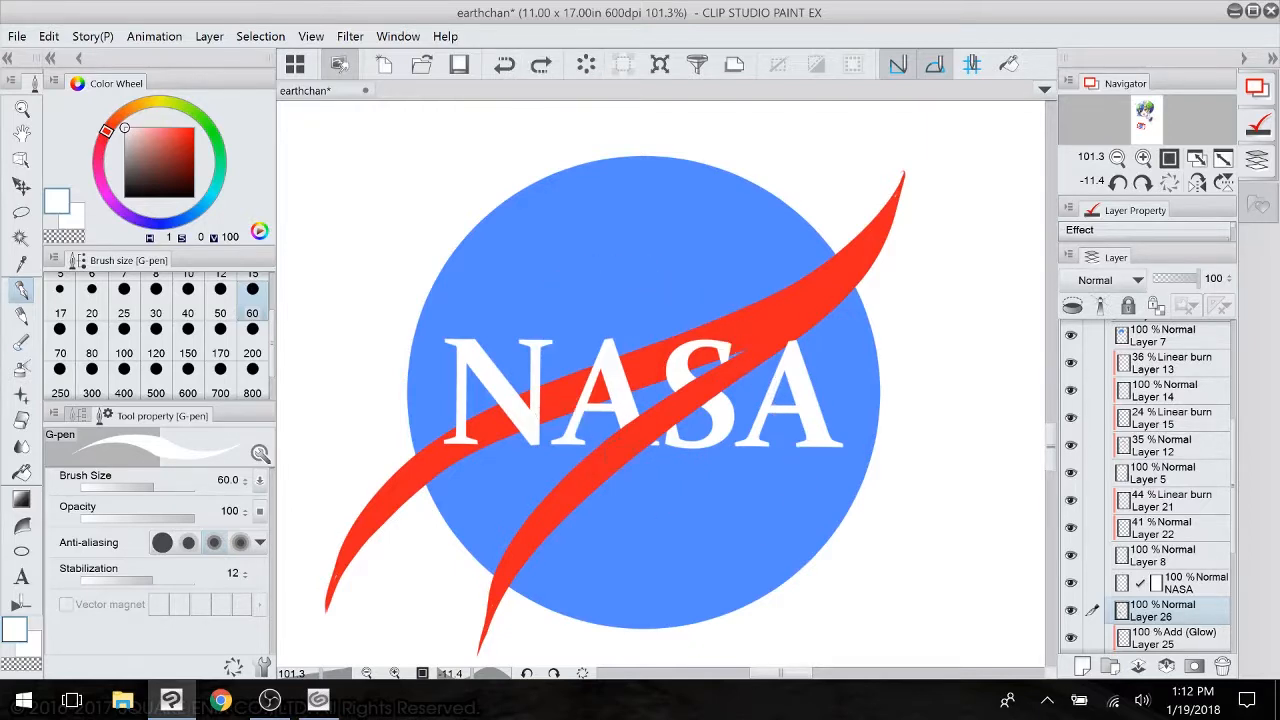
click(656, 492)
mouse_move(656, 492)
mouse_down()
mouse_move(670, 240)
mouse_move(692, 527)
mouse_up()
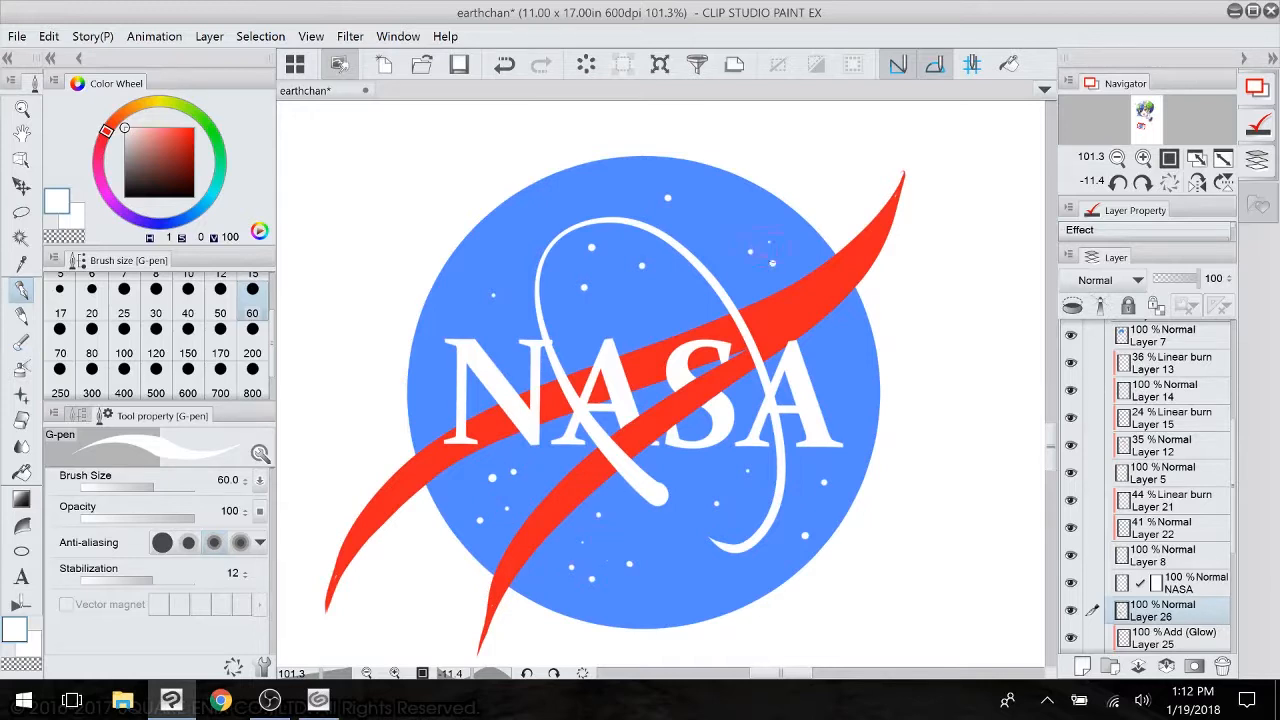
- Merge the masked NASA lettering layer down into Layer 26
click(1205, 579)
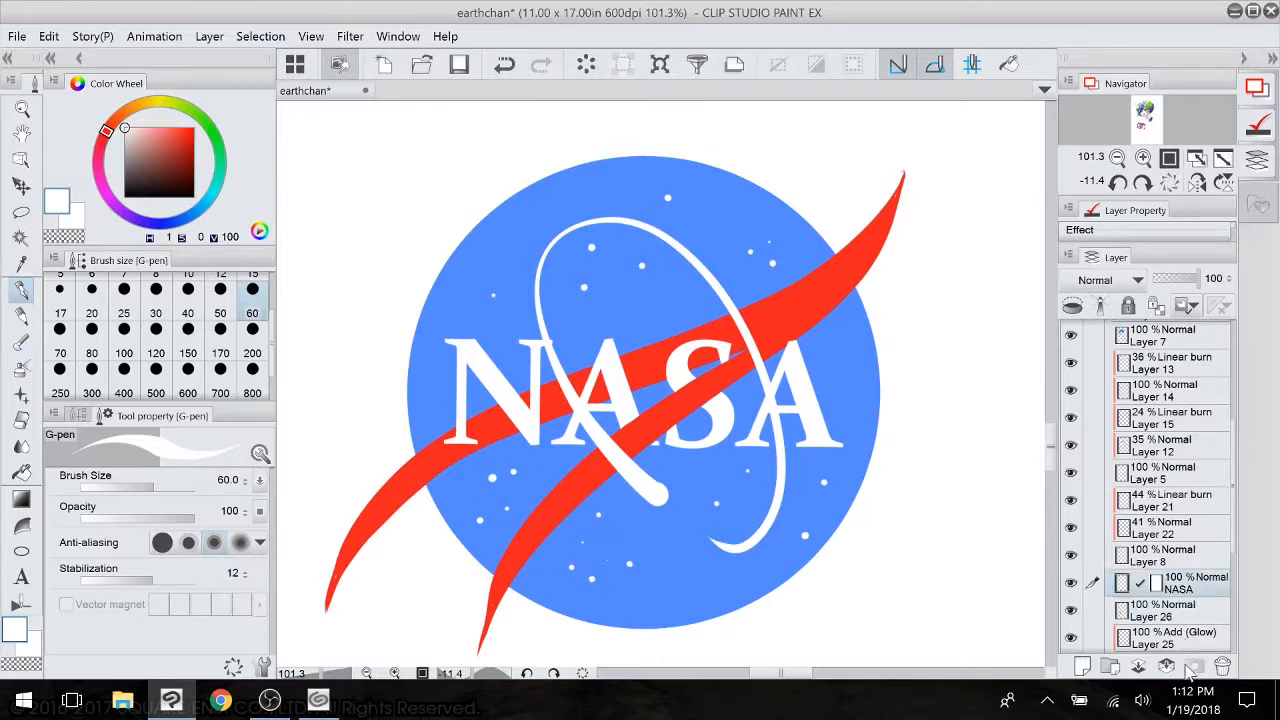
click(1166, 668)
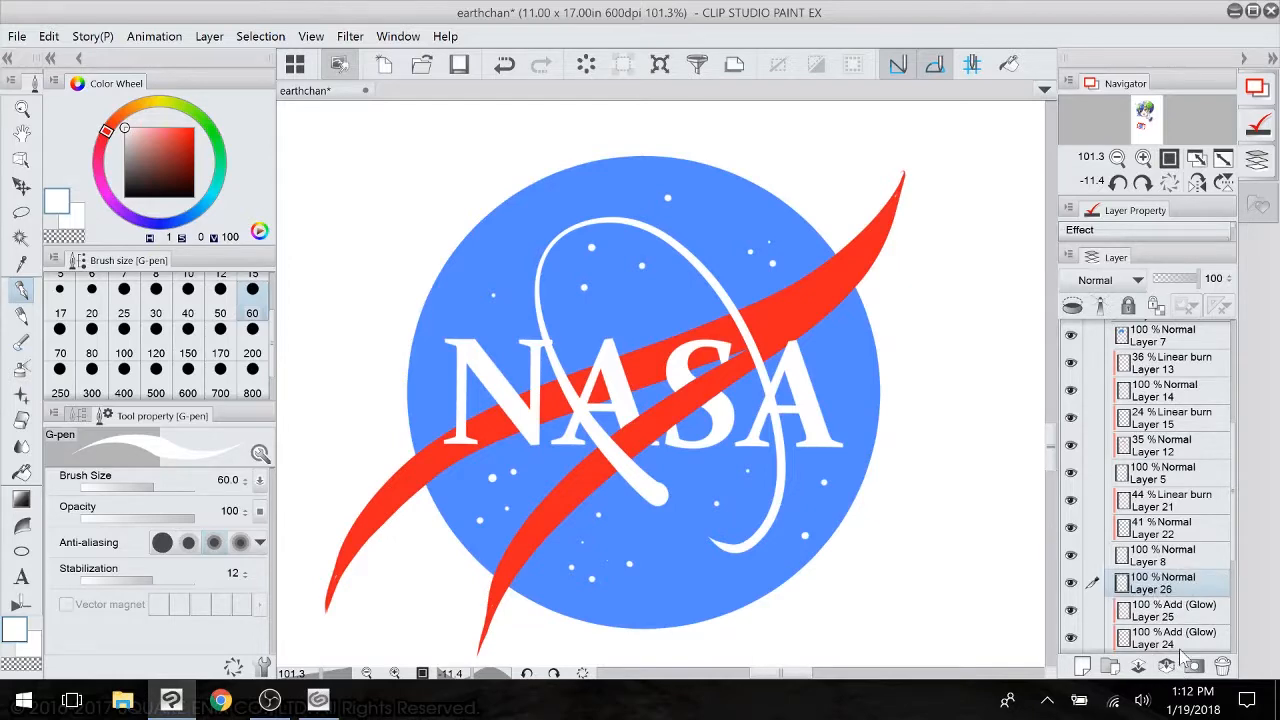
scroll(765, 456, down, 5)
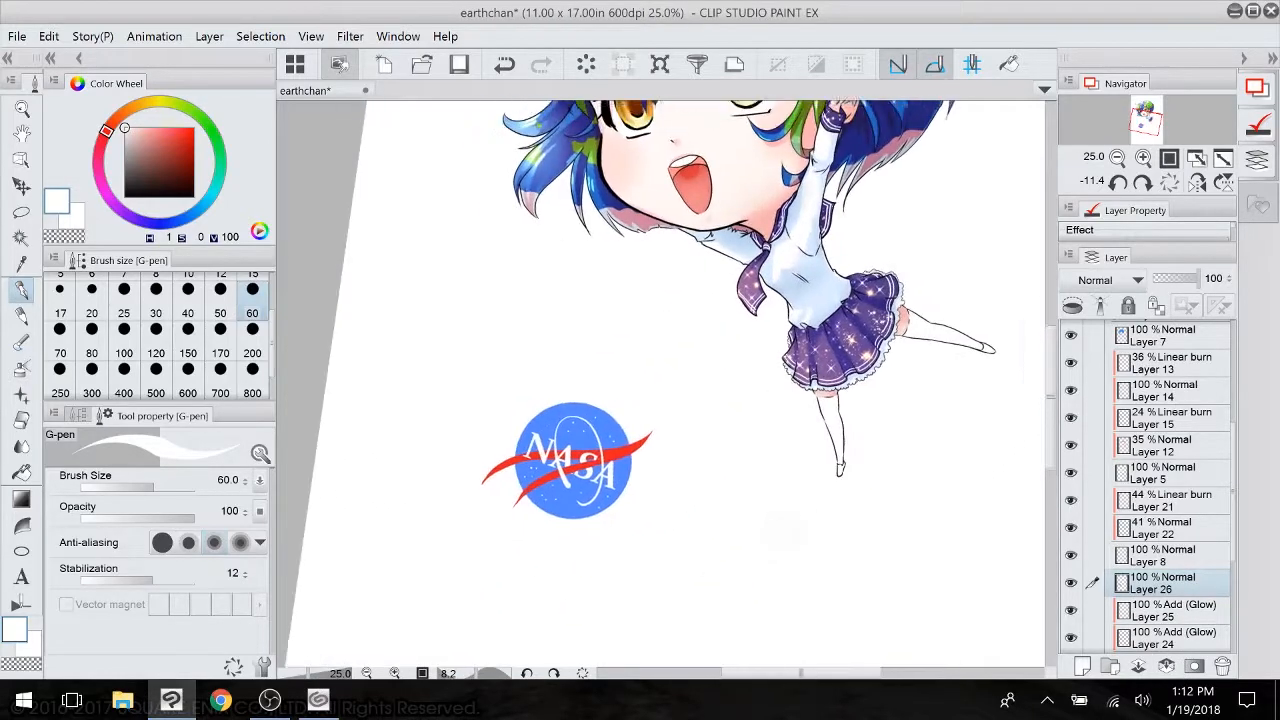
drag(784, 530, 744, 584)
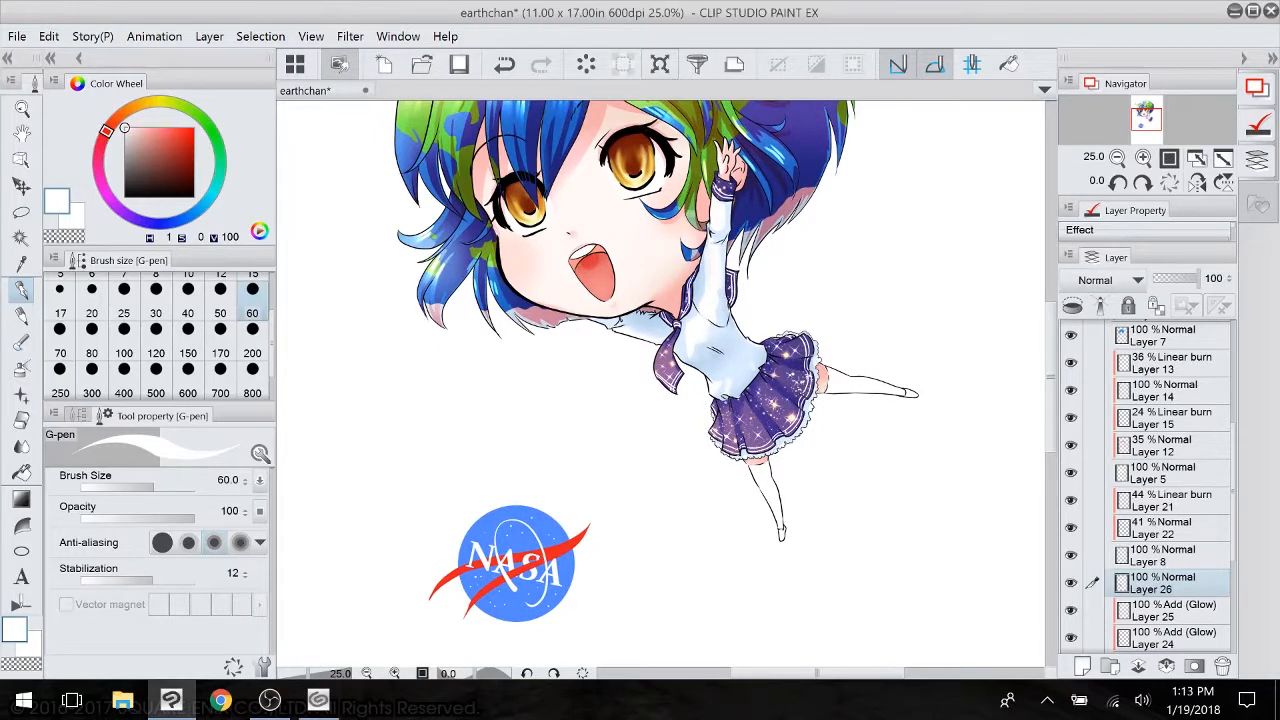
click(660, 65)
drag(575, 575, 662, 394)
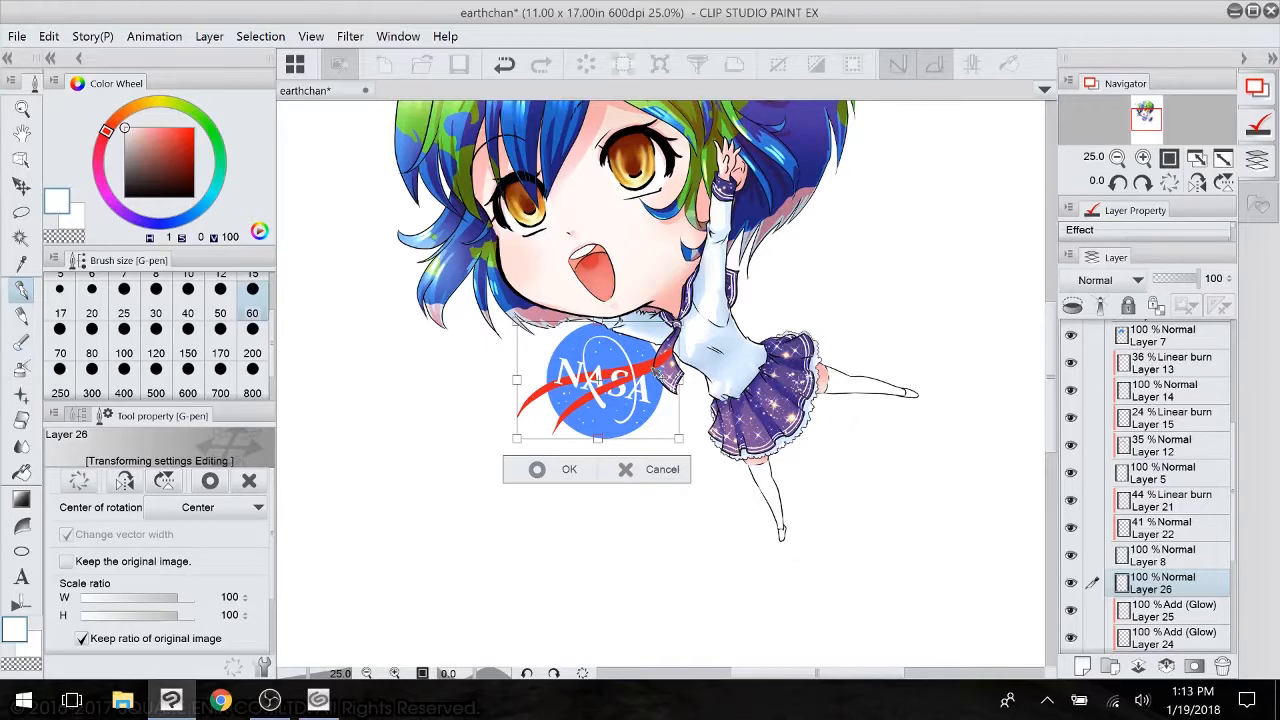
scroll(814, 490, up, 3)
drag(465, 330, 449, 355)
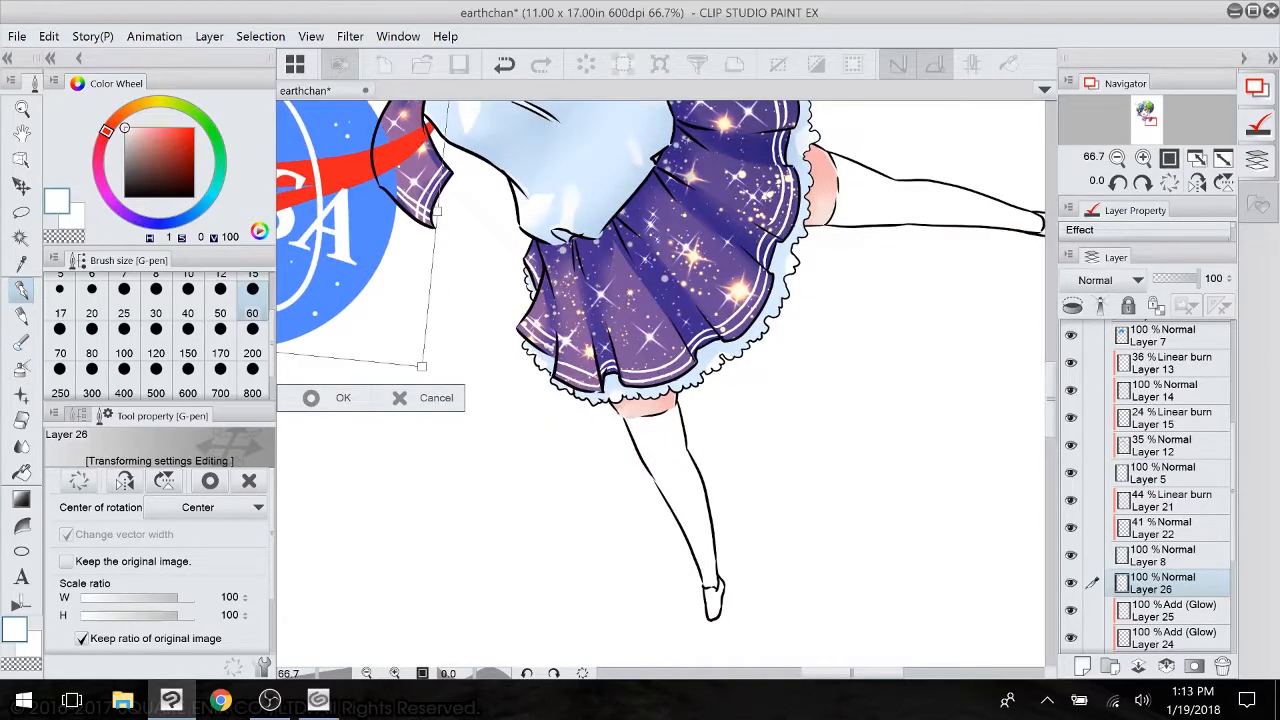
drag(1146, 114, 1145, 120)
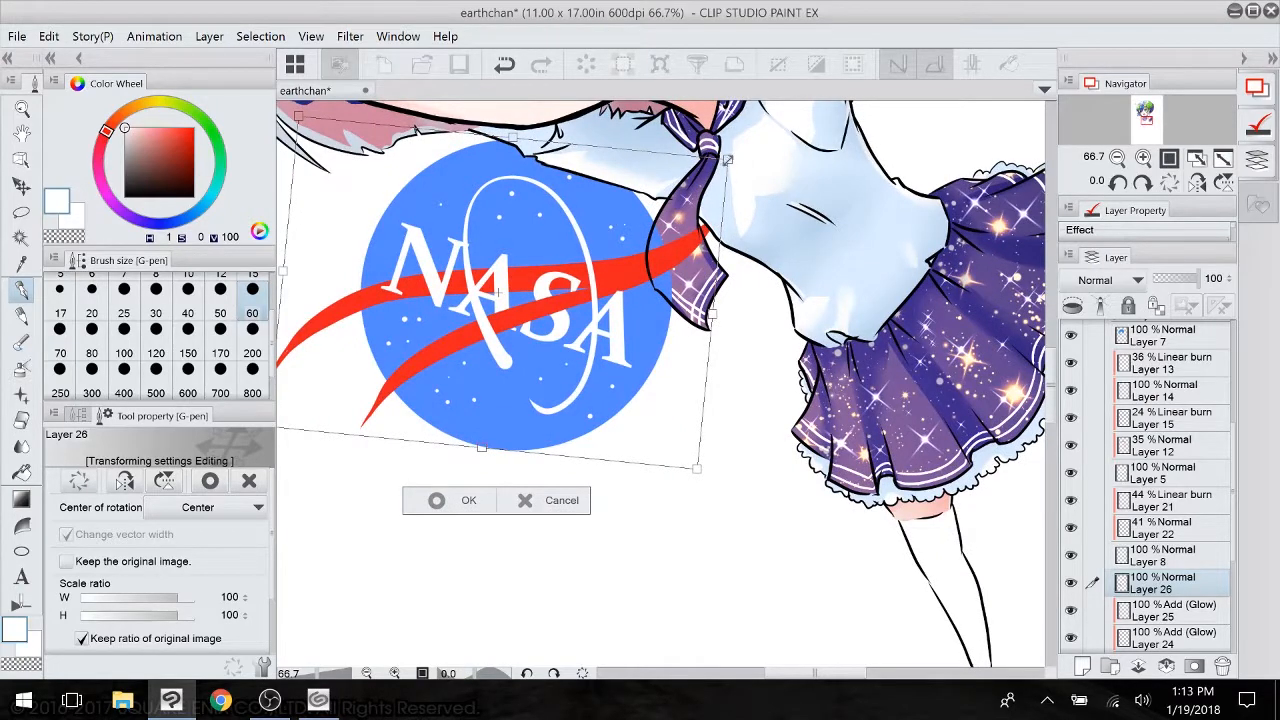
drag(727, 160, 724, 100)
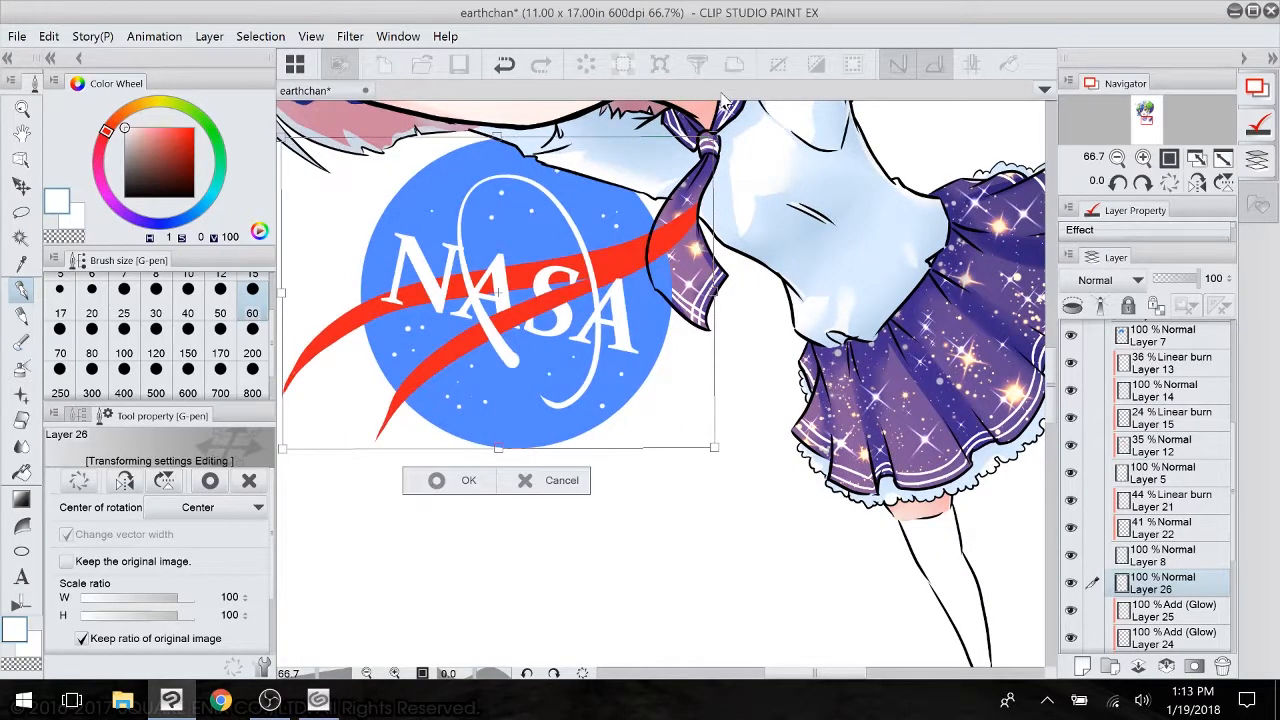
click(543, 488)
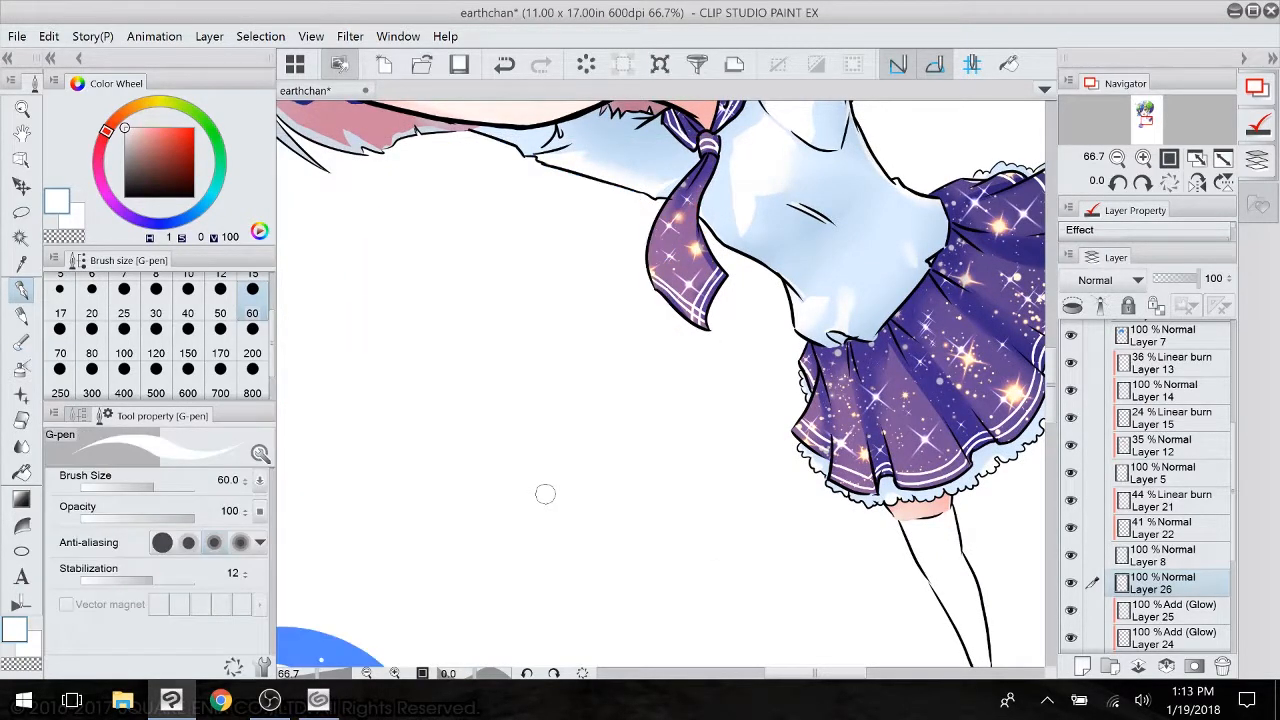
- Duplicate the emblem's Layer 26 and hide the original layer
right_click(1167, 590)
click(1125, 237)
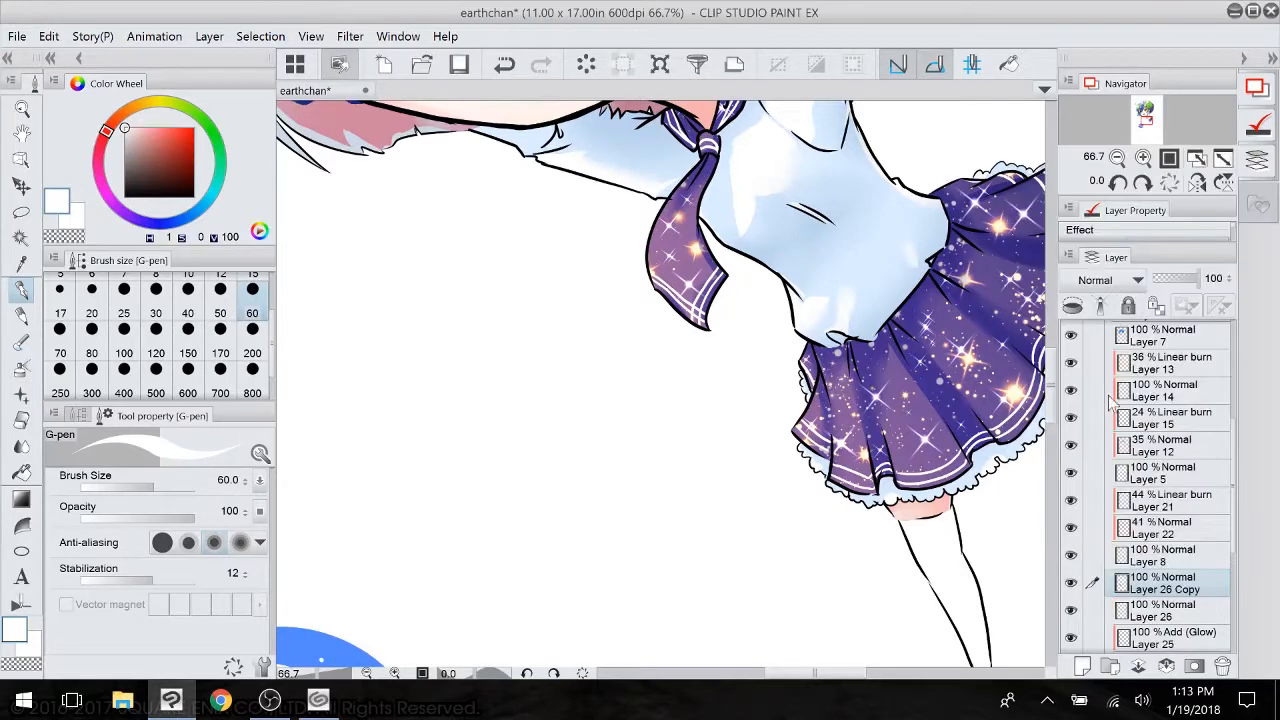
click(1071, 611)
- Scale the emblem copy down to 27%, tilt it counterclockwise and place it on the blank canvas just below the tie
click(660, 64)
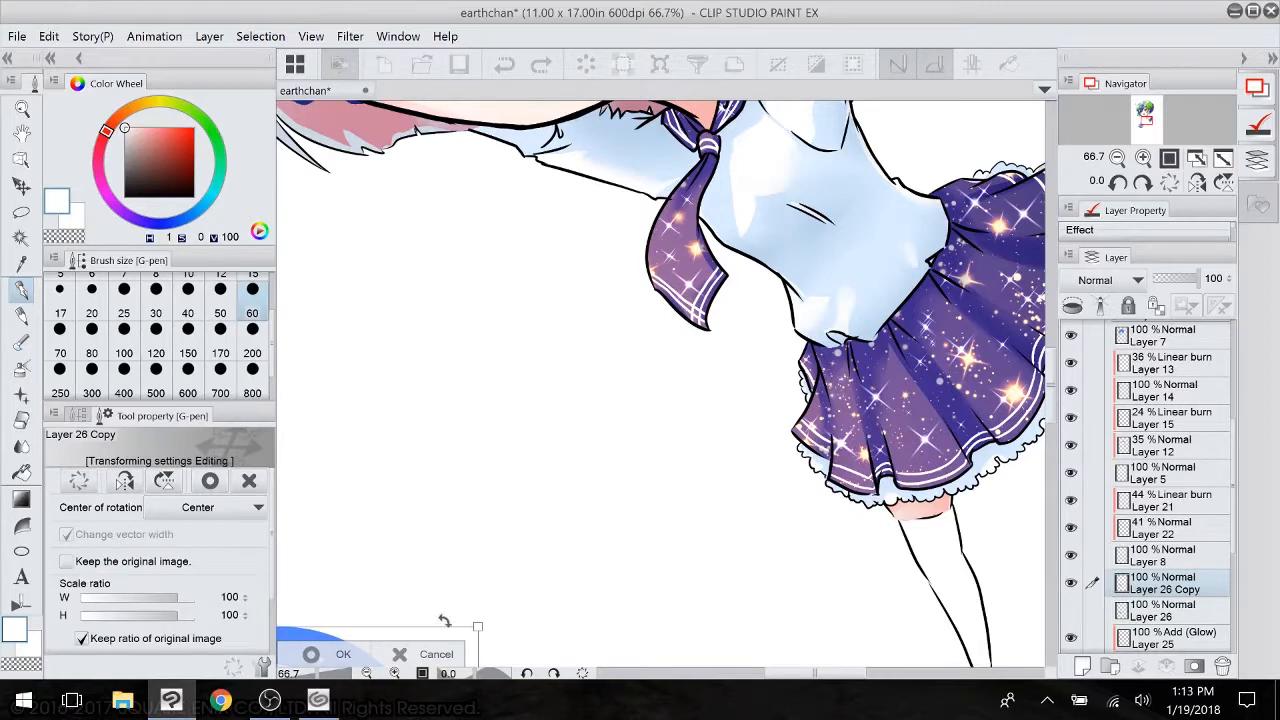
drag(450, 640, 527, 441)
drag(480, 497, 701, 286)
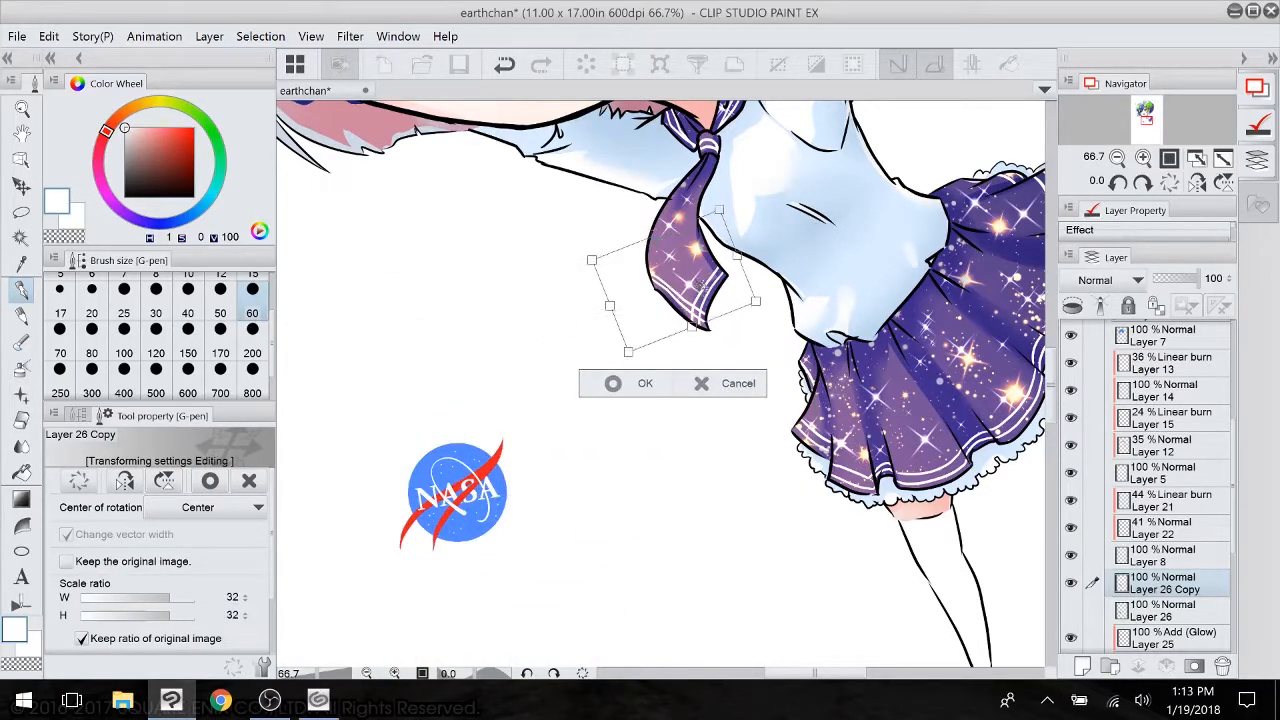
drag(715, 205, 652, 287)
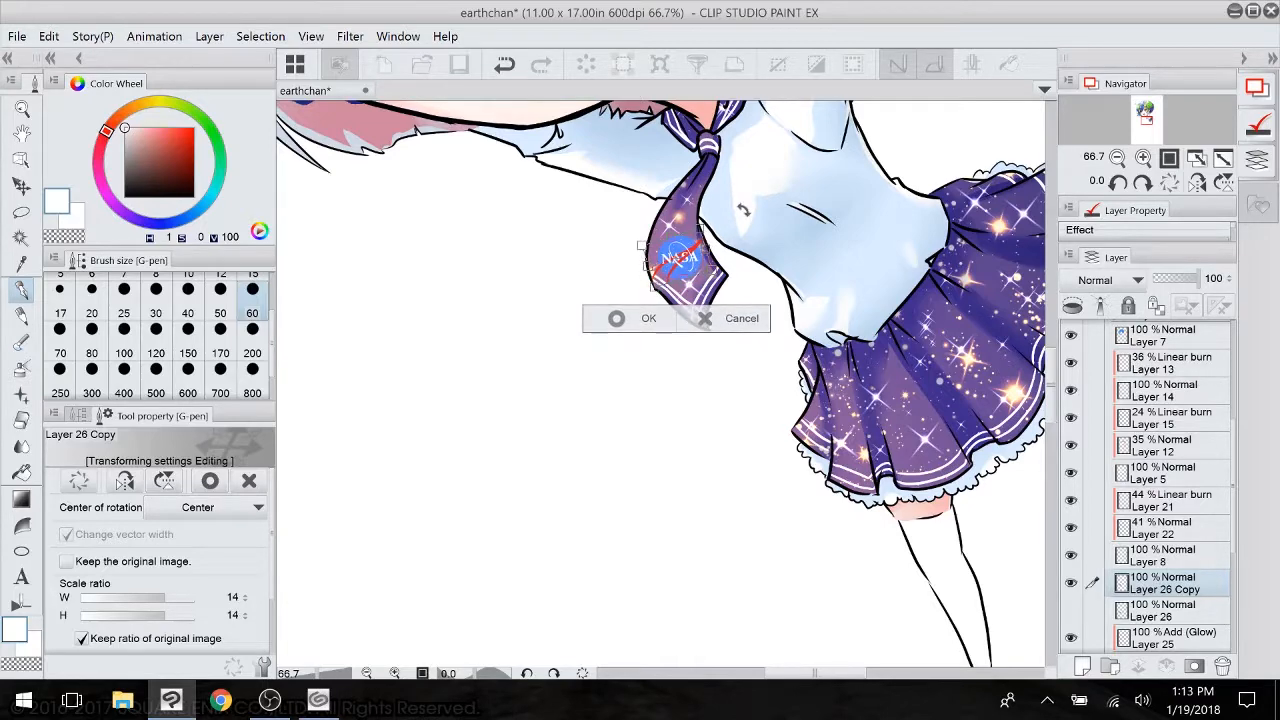
click(1117, 157)
click(1117, 157)
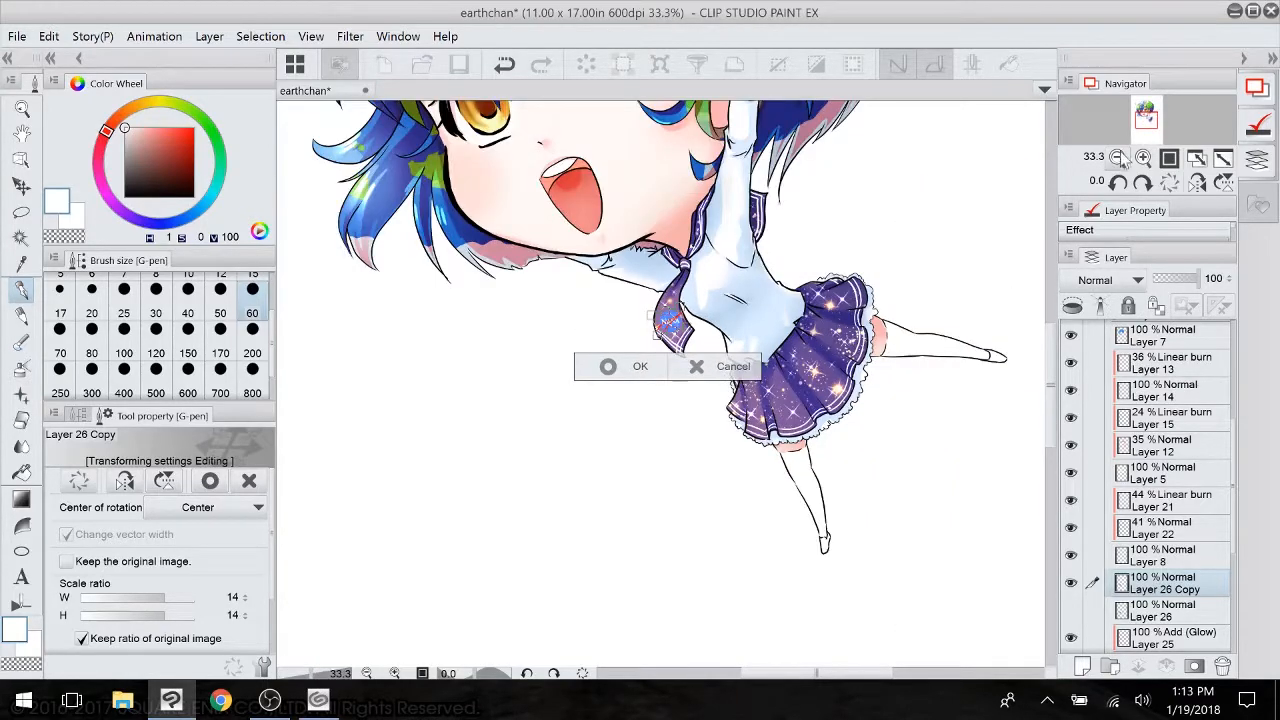
drag(694, 302, 663, 408)
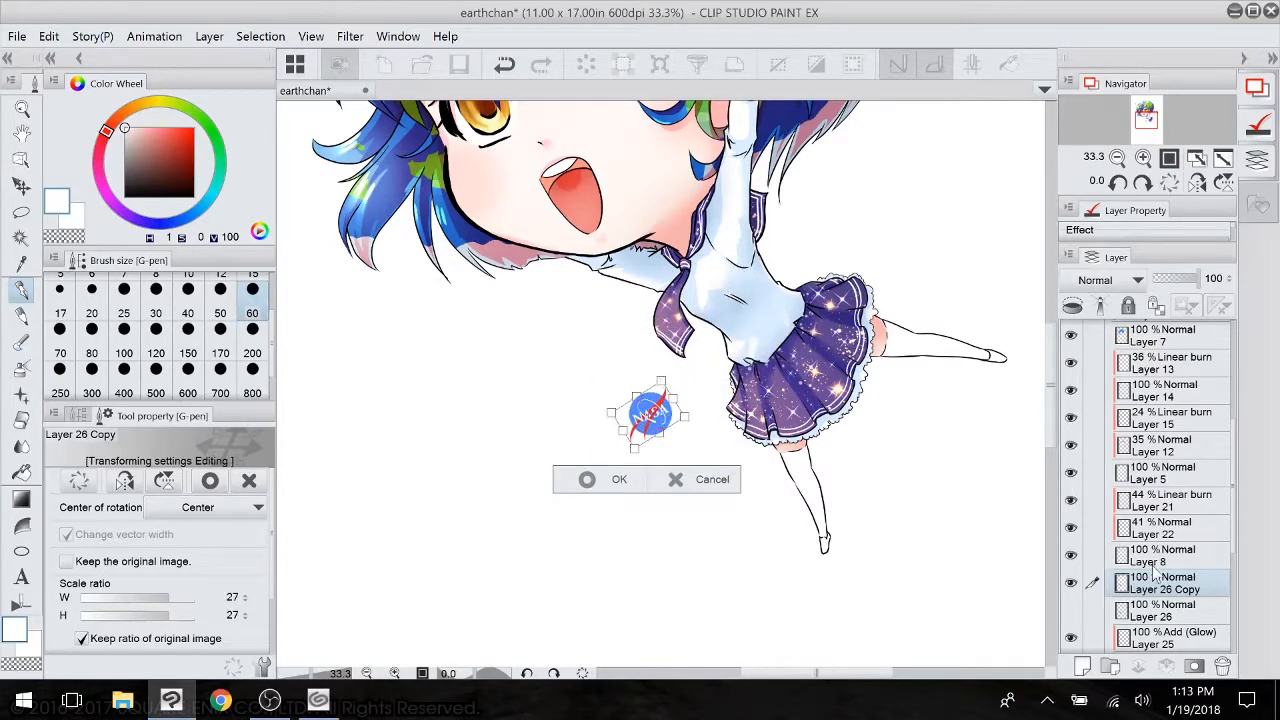
- Apply the emblem copy's transform and move Layer 26 Copy up the stack to directly below Layer 5
click(1176, 588)
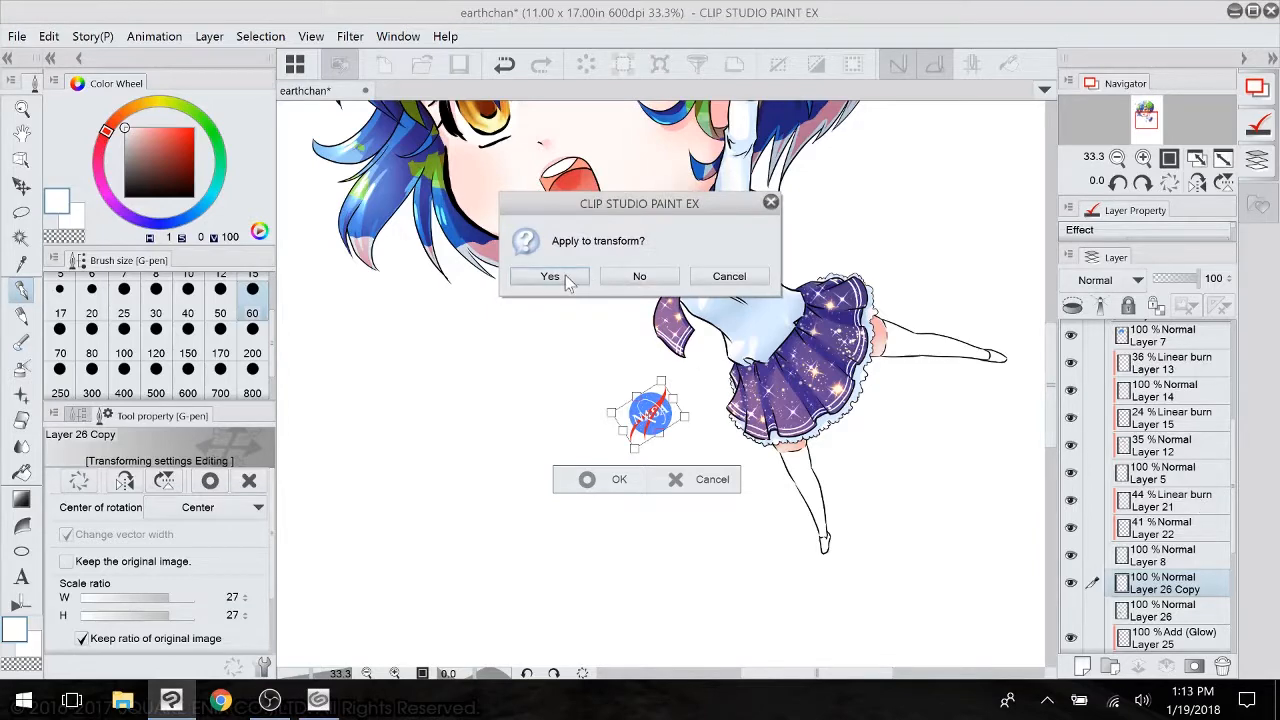
click(552, 277)
drag(1176, 585, 1190, 497)
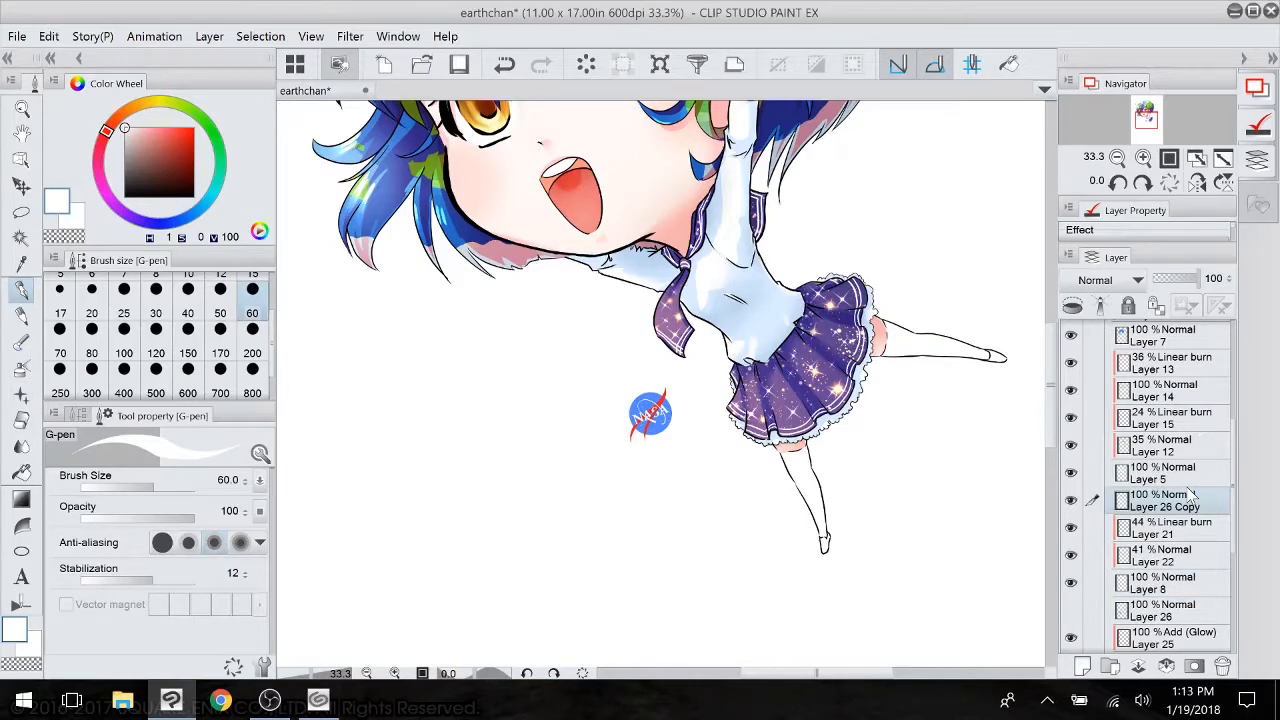
- Move the small emblem copy onto the shirt's chest beside the tie and scale it down to 68%
click(22, 186)
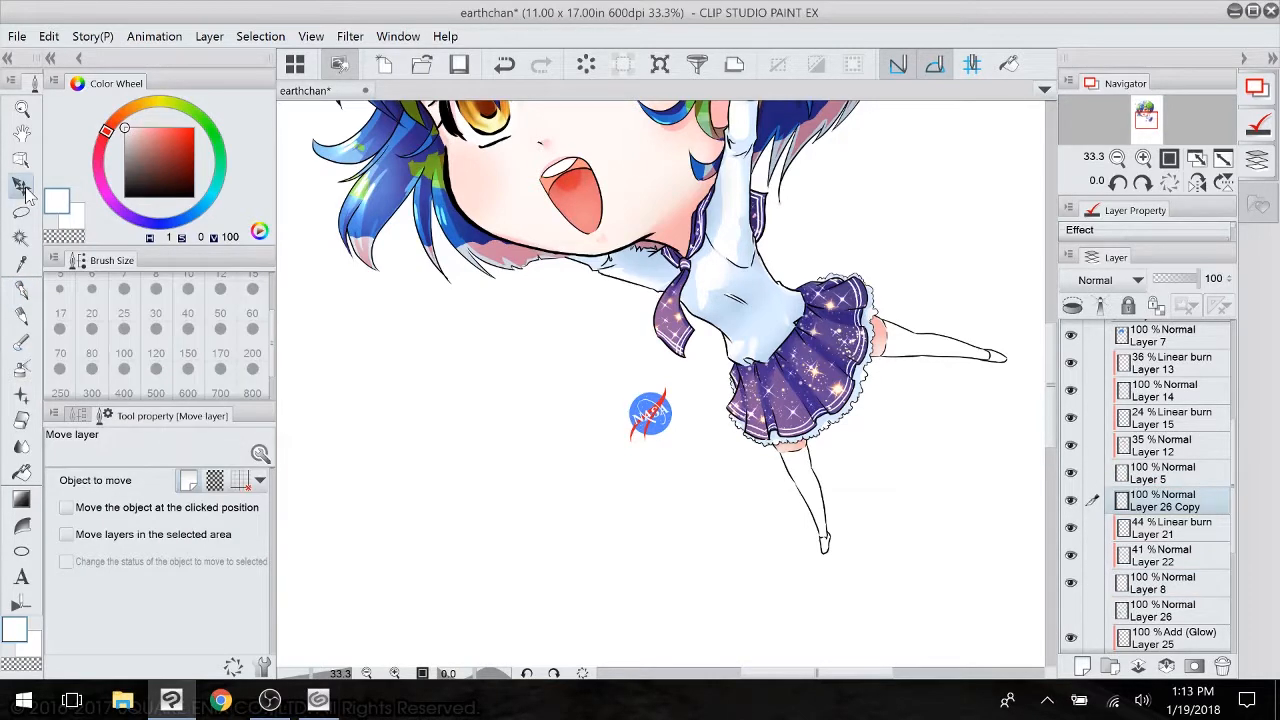
drag(664, 414, 692, 486)
key(ctrl+t)
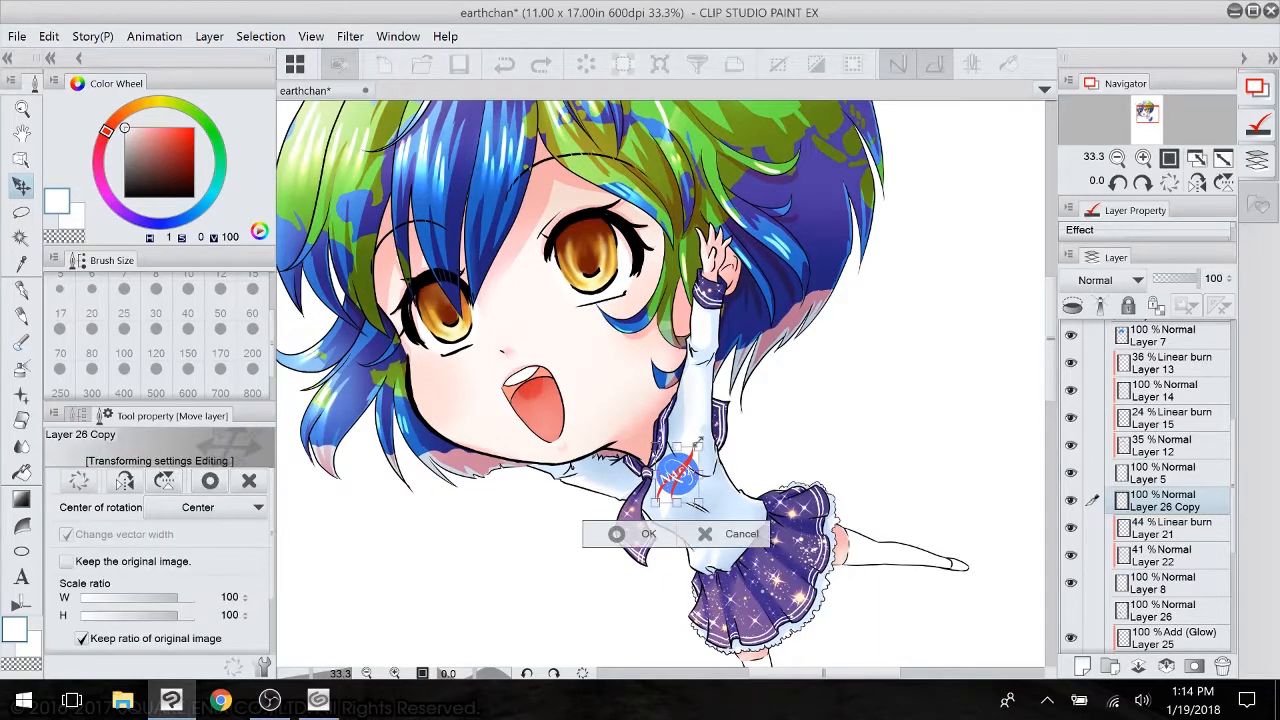
drag(690, 497, 675, 479)
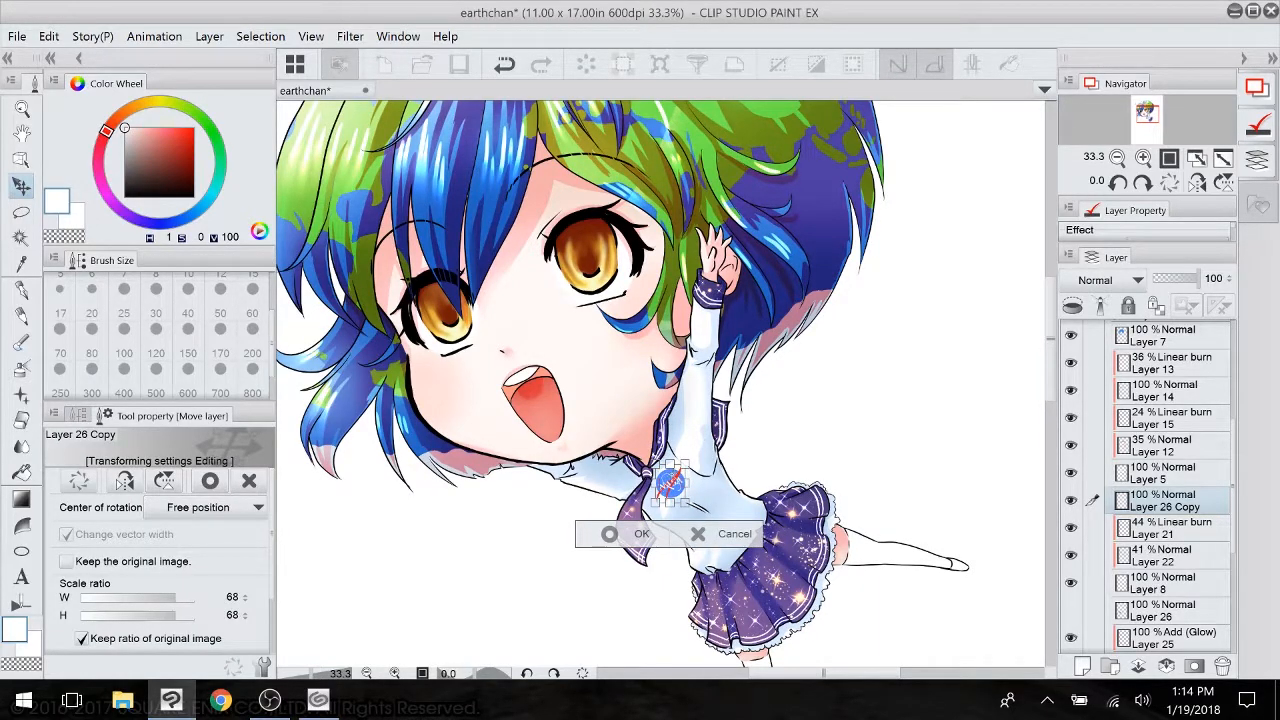
key(Return)
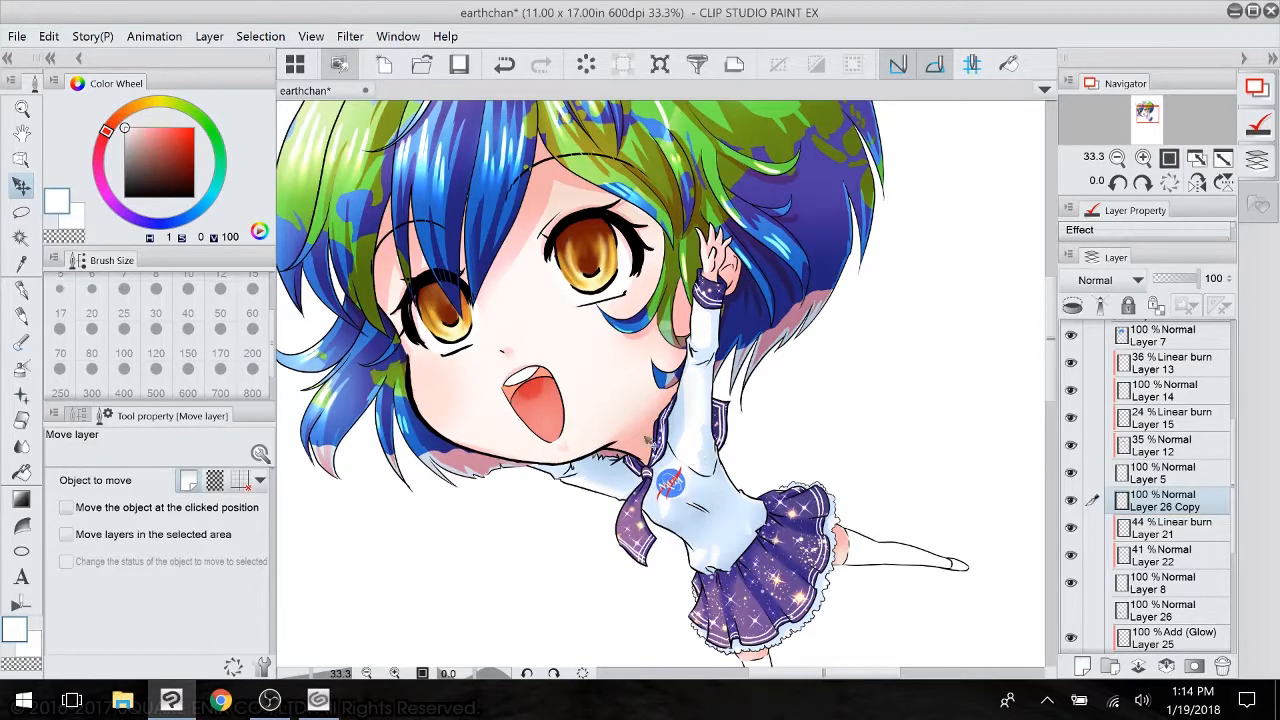
- Shift the emblem copy slightly lower on the chest and apply a transform to it
drag(683, 492, 687, 519)
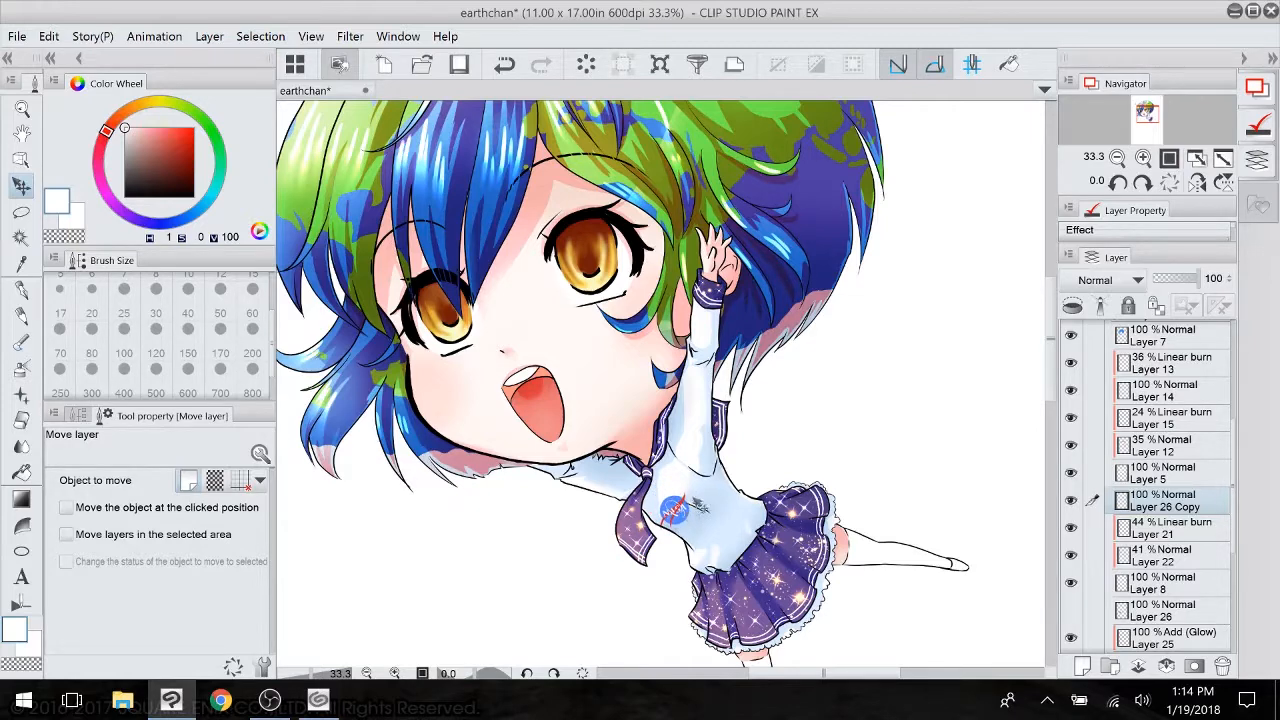
click(660, 64)
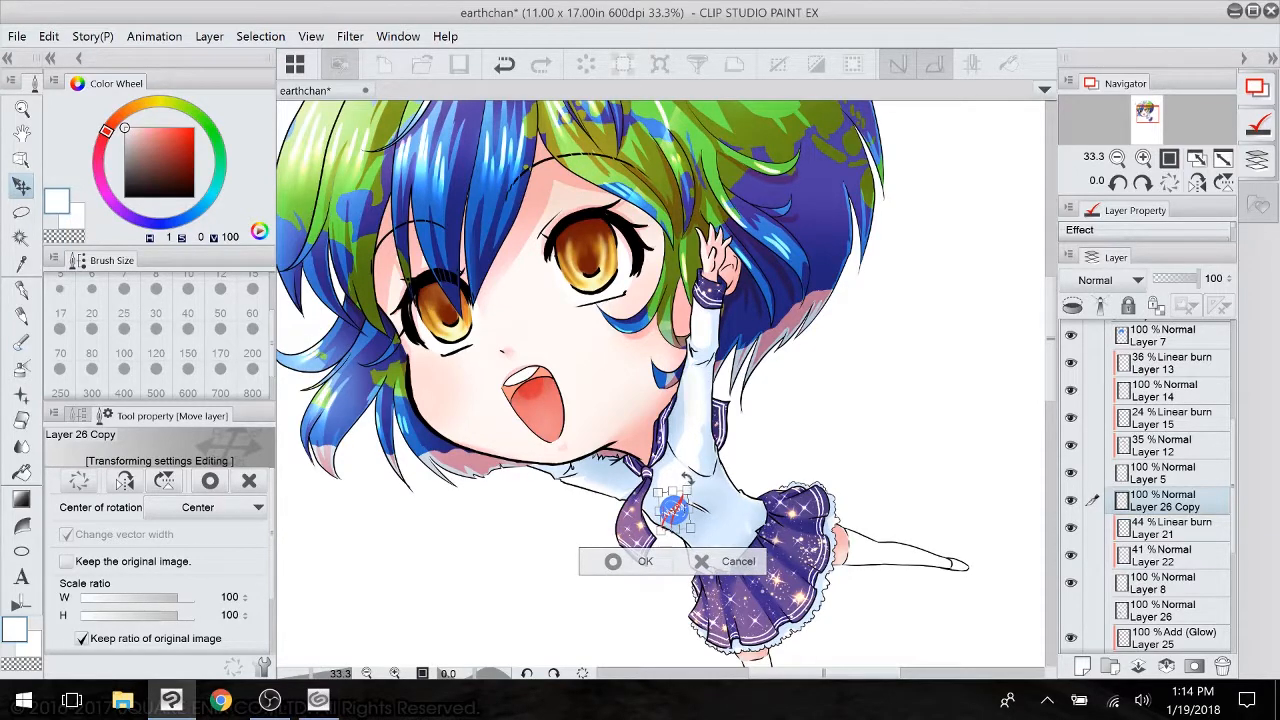
key(Return)
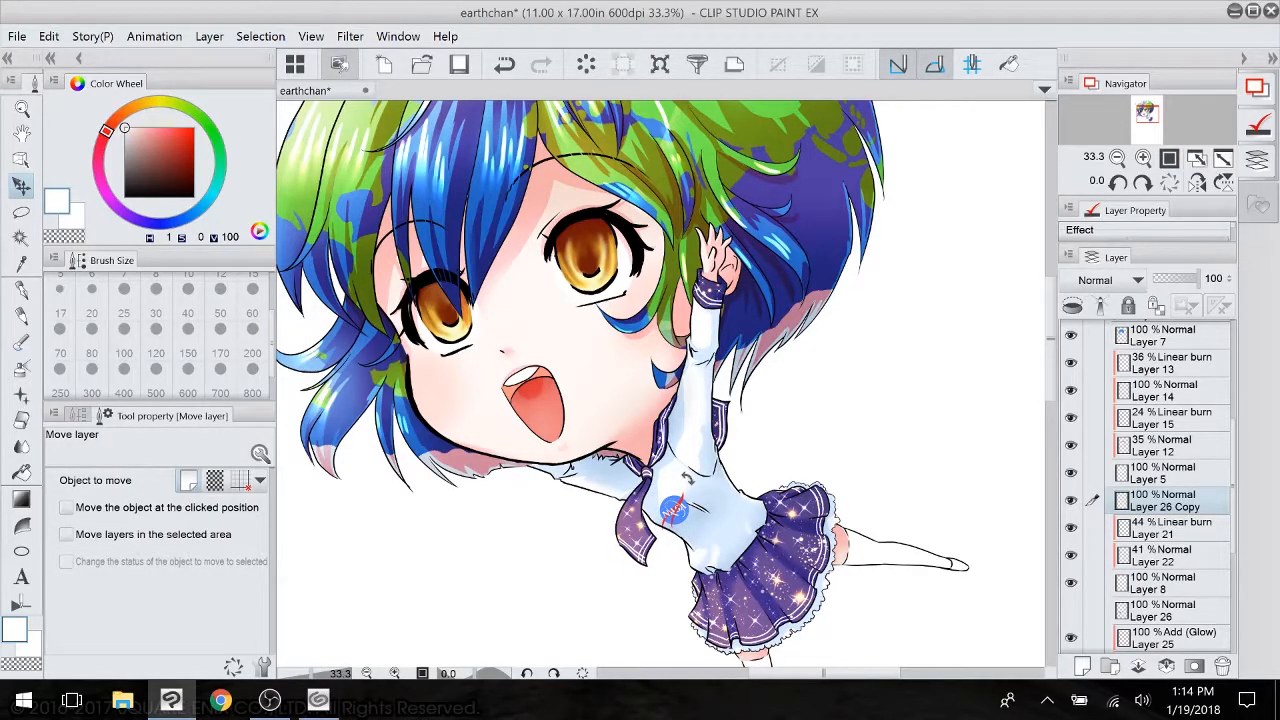
- Examine the emblem on the whole figure at different zooms and angles, undo the last change, and compare with the original on Layer 26
scroll(687, 479, down, 5)
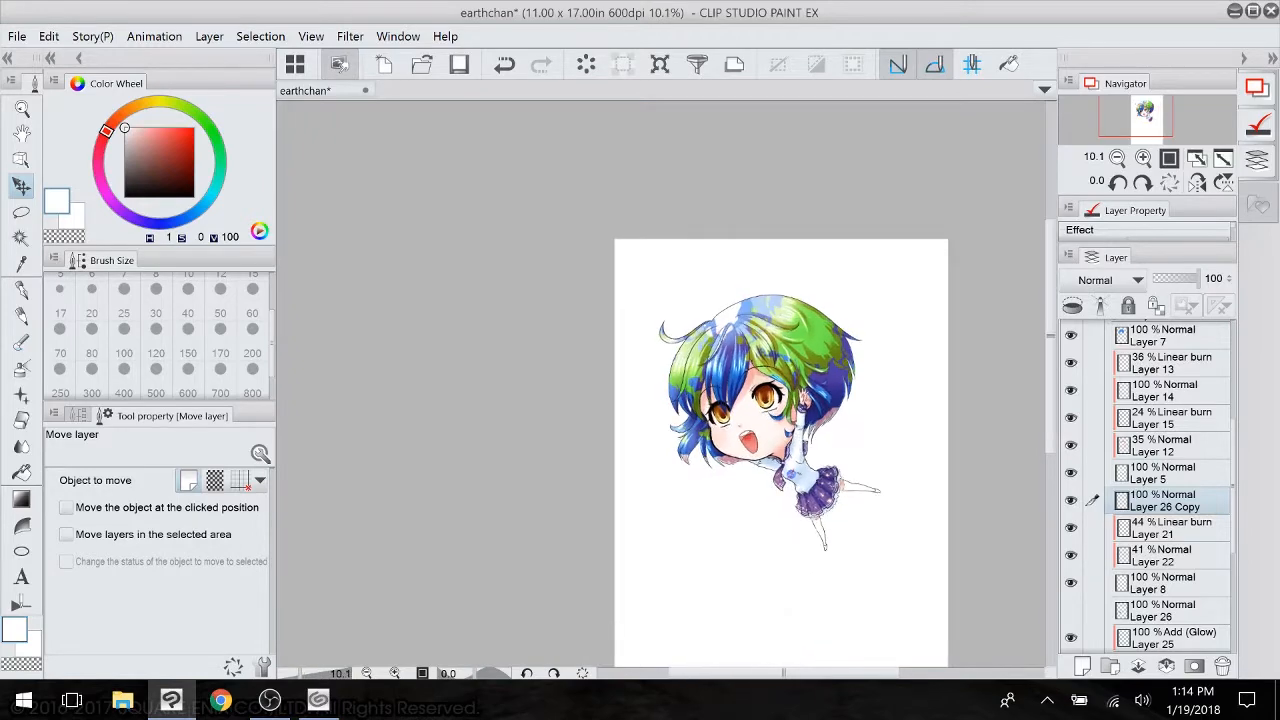
scroll(870, 472, up, 4)
drag(909, 344, 881, 469)
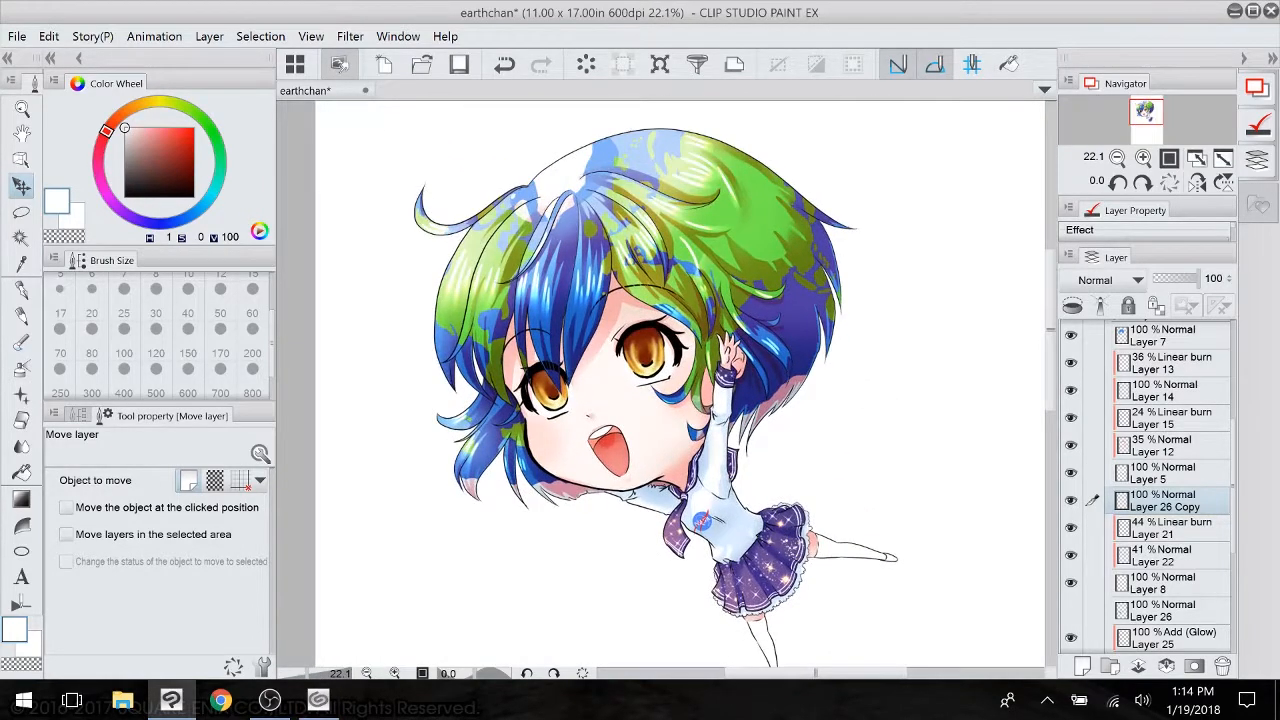
scroll(868, 449, down, 5)
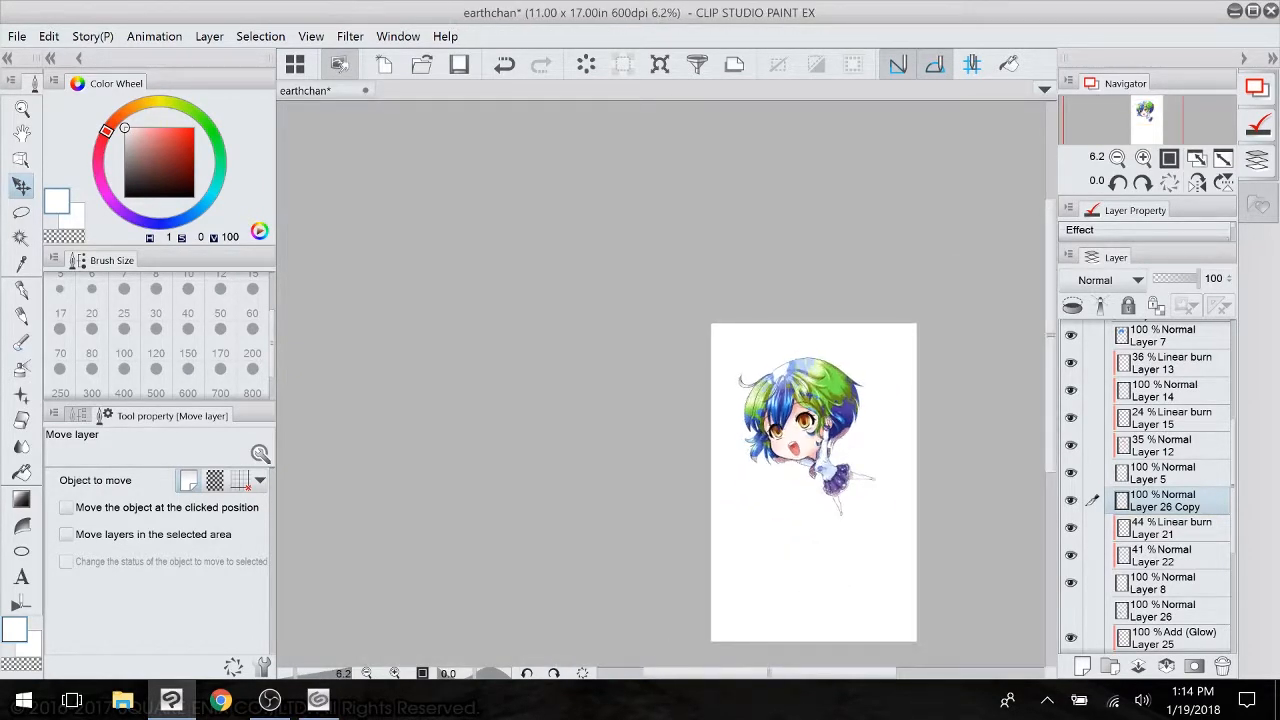
key(ctrl+z)
drag(867, 336, 916, 334)
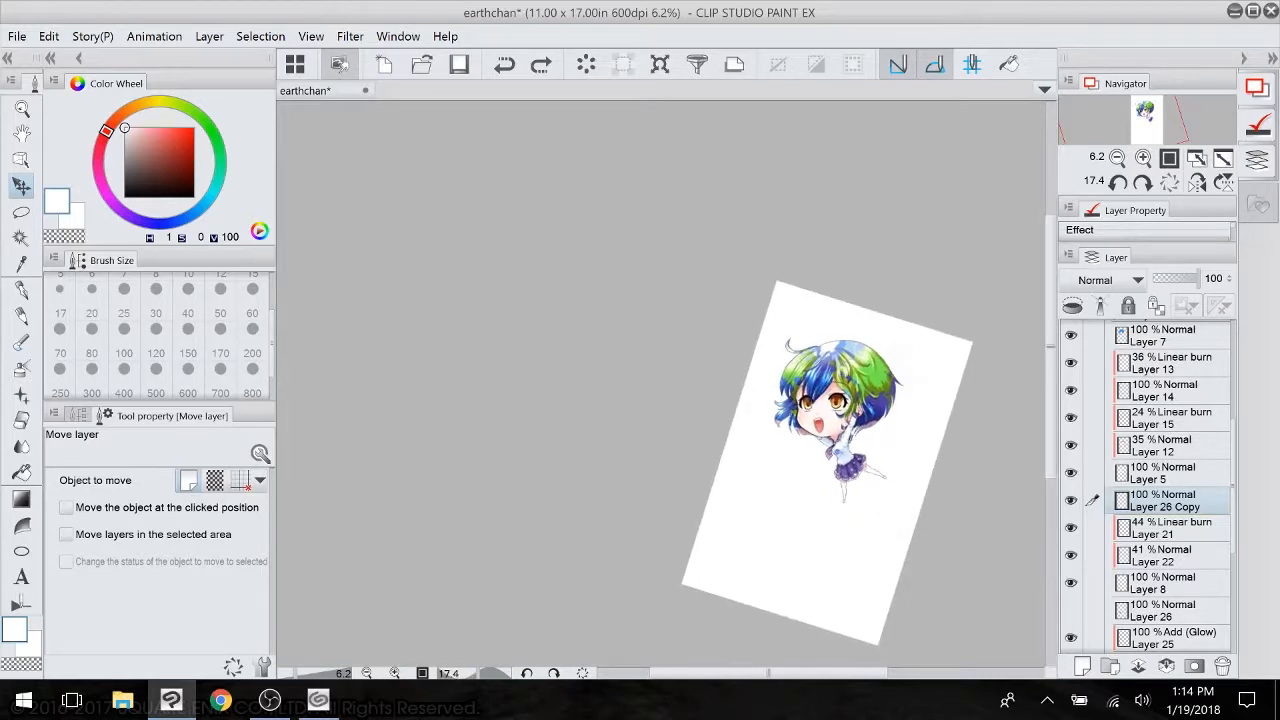
scroll(889, 510, up, 2)
scroll(900, 420, down, 1)
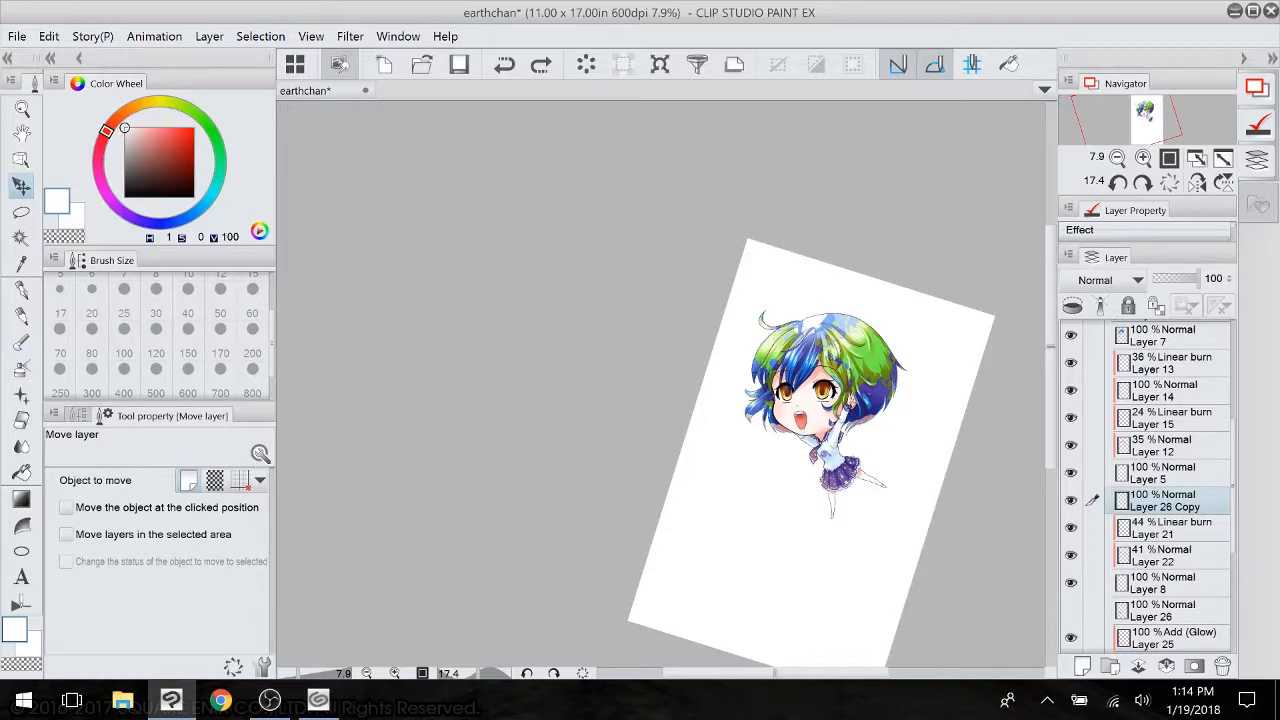
drag(850, 420, 625, 413)
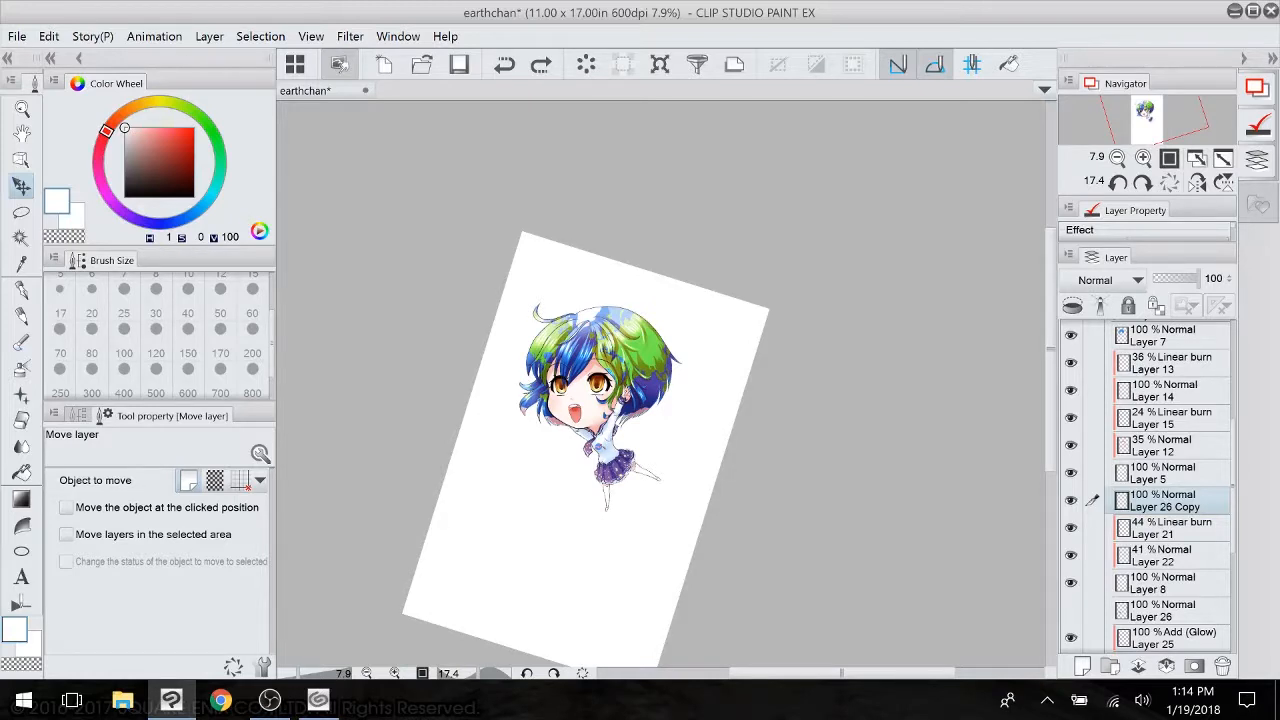
scroll(619, 538, up, 6)
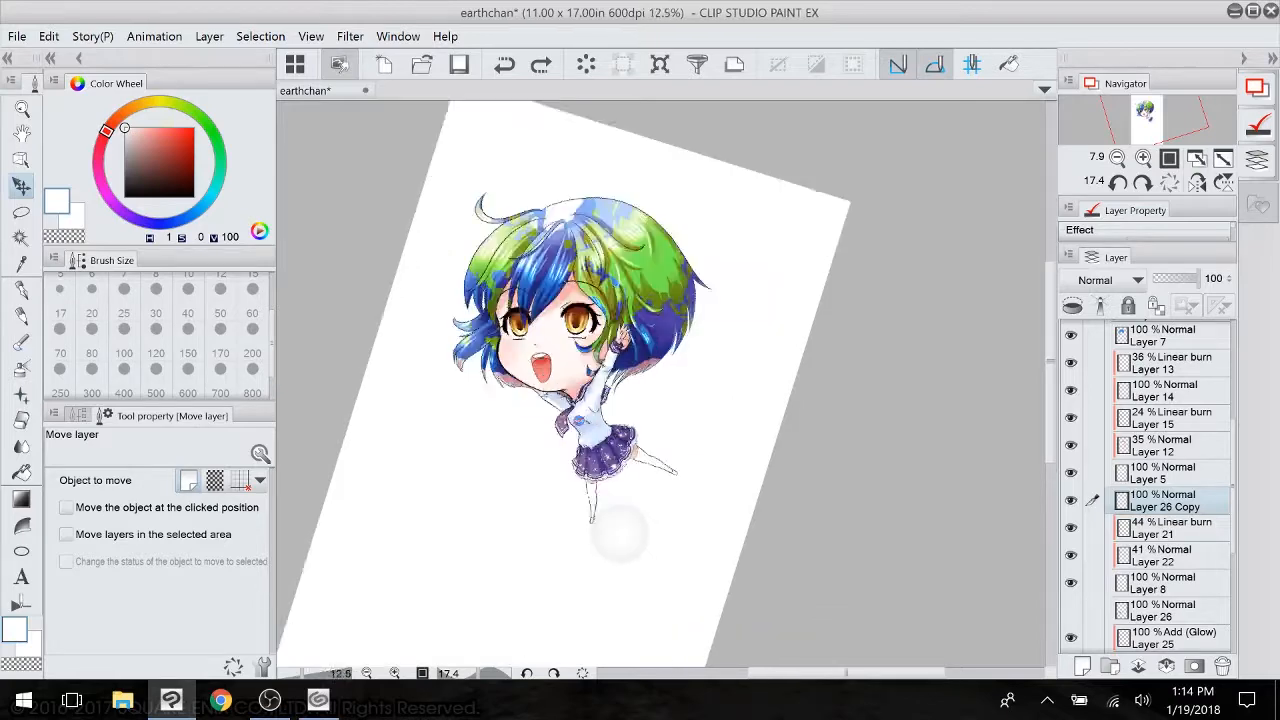
drag(600, 400, 774, 564)
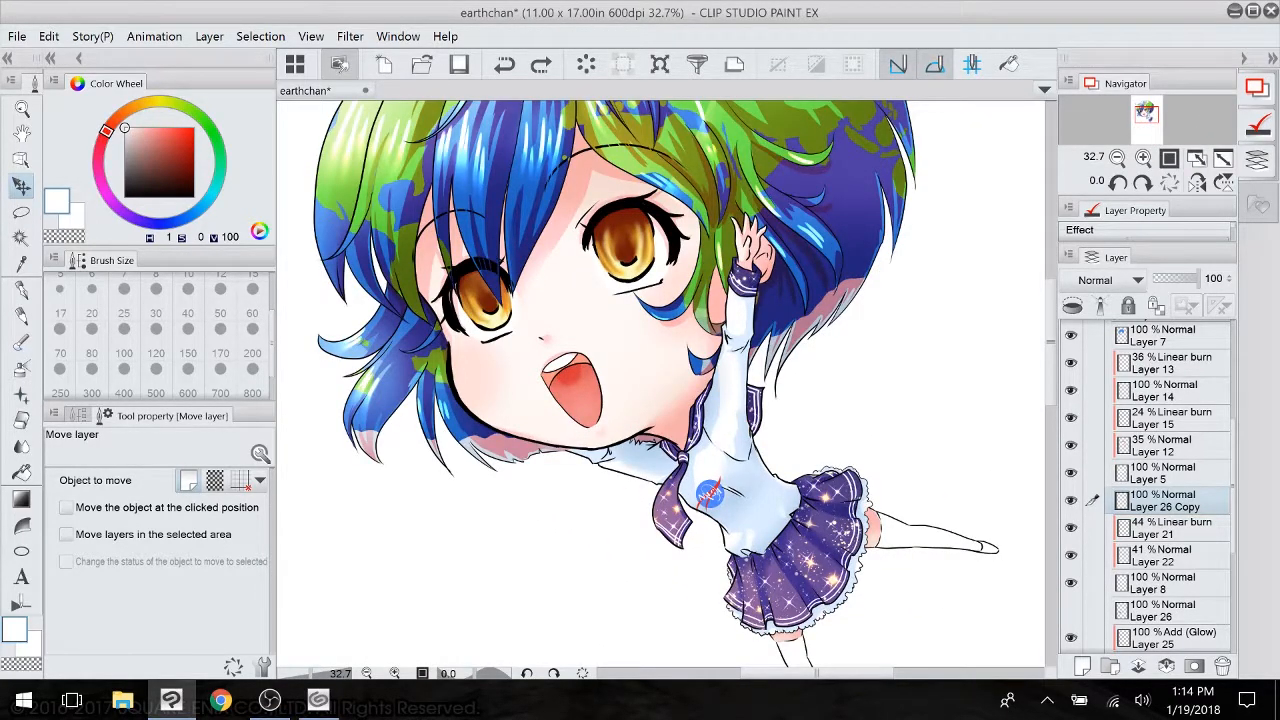
drag(709, 493, 640, 368)
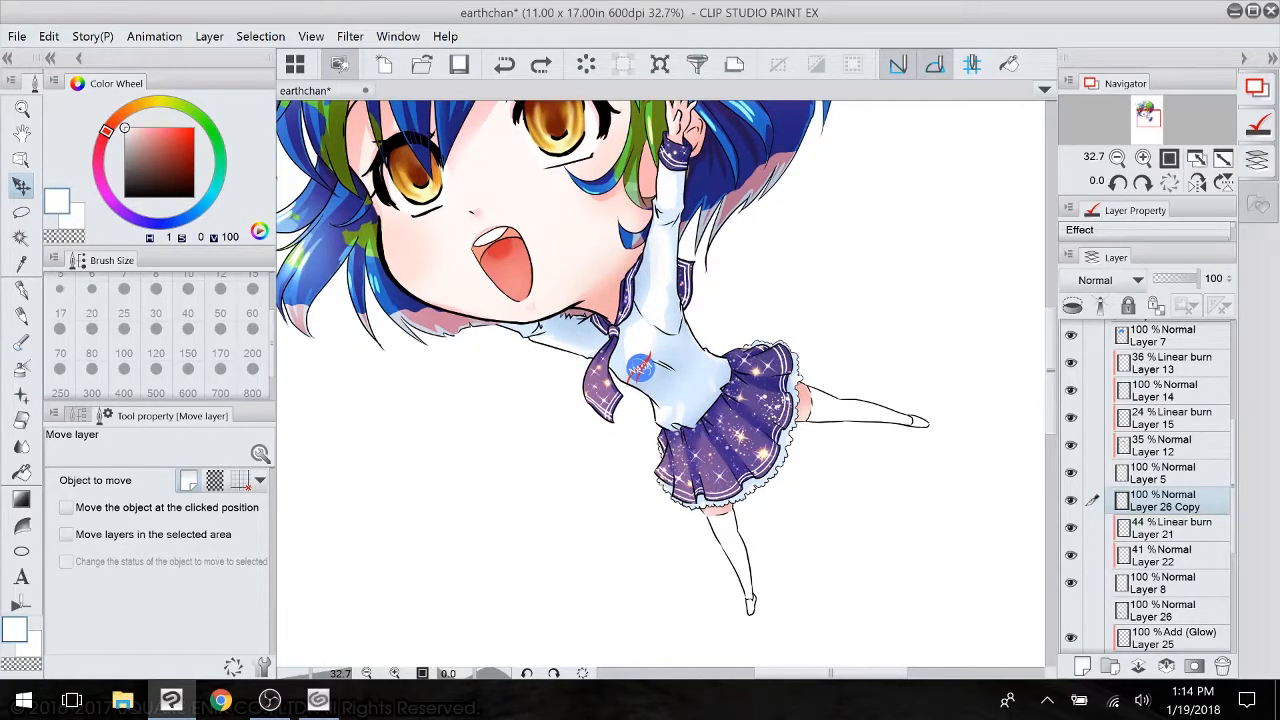
click(1071, 609)
click(1071, 609)
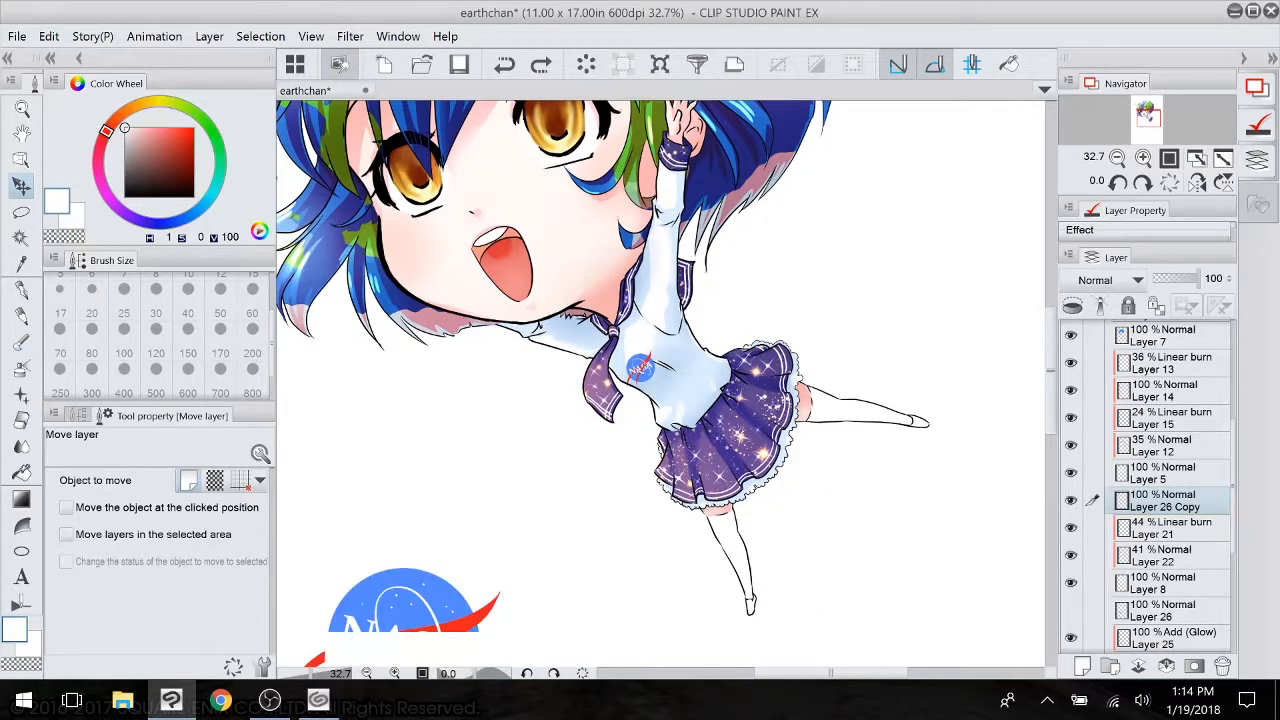
- Show the dark stockings on Layer 10 and add a new layer clipped directly above it
scroll(1150, 485, down, 5)
scroll(1148, 487, up, 1)
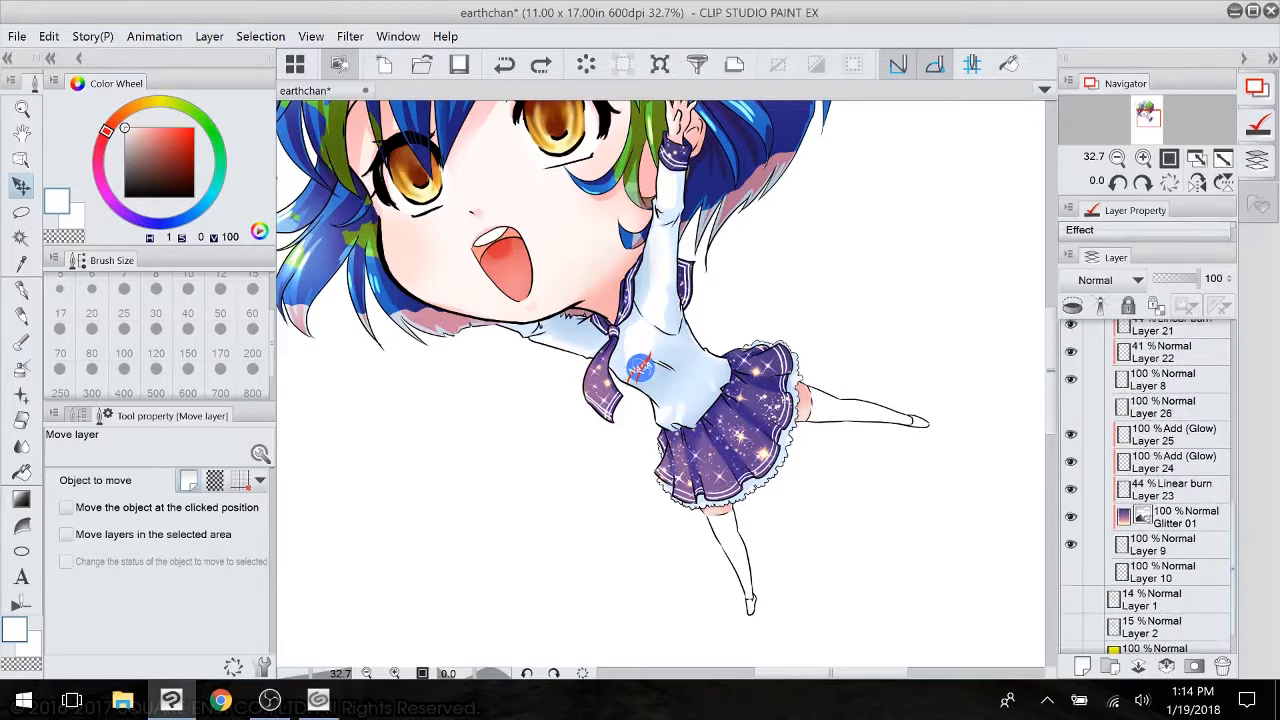
click(1071, 573)
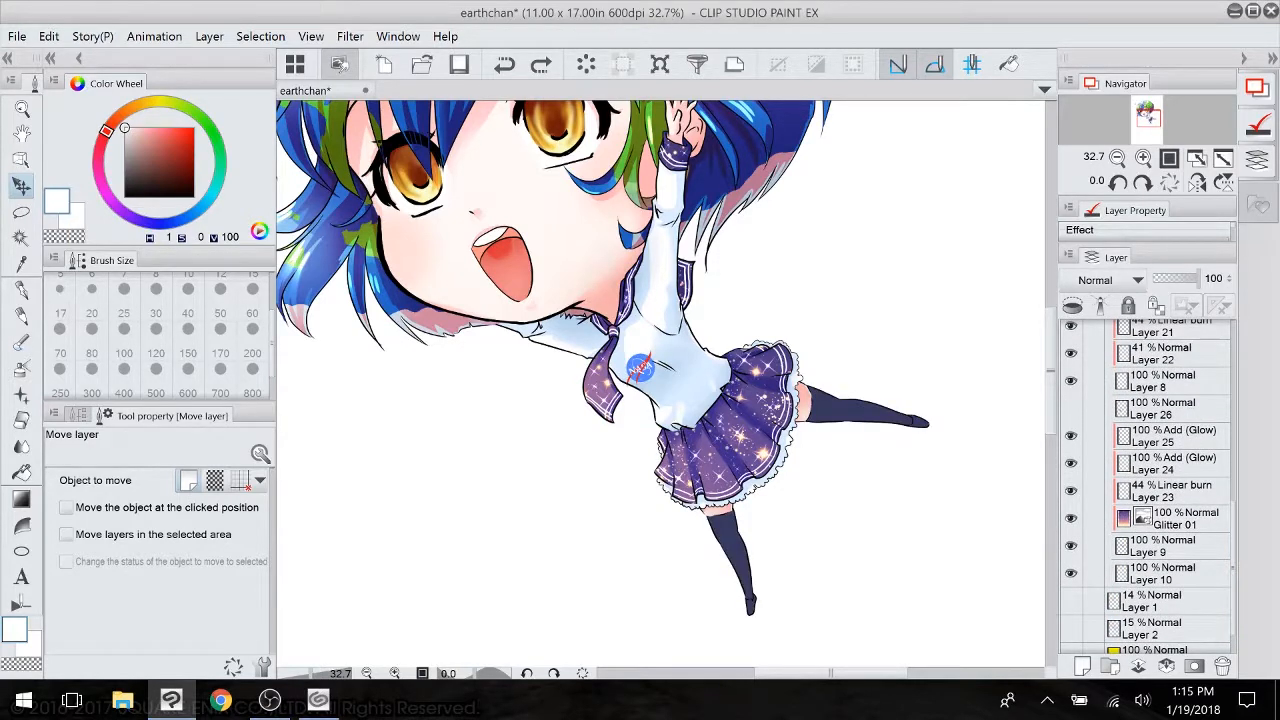
click(1165, 574)
click(1082, 666)
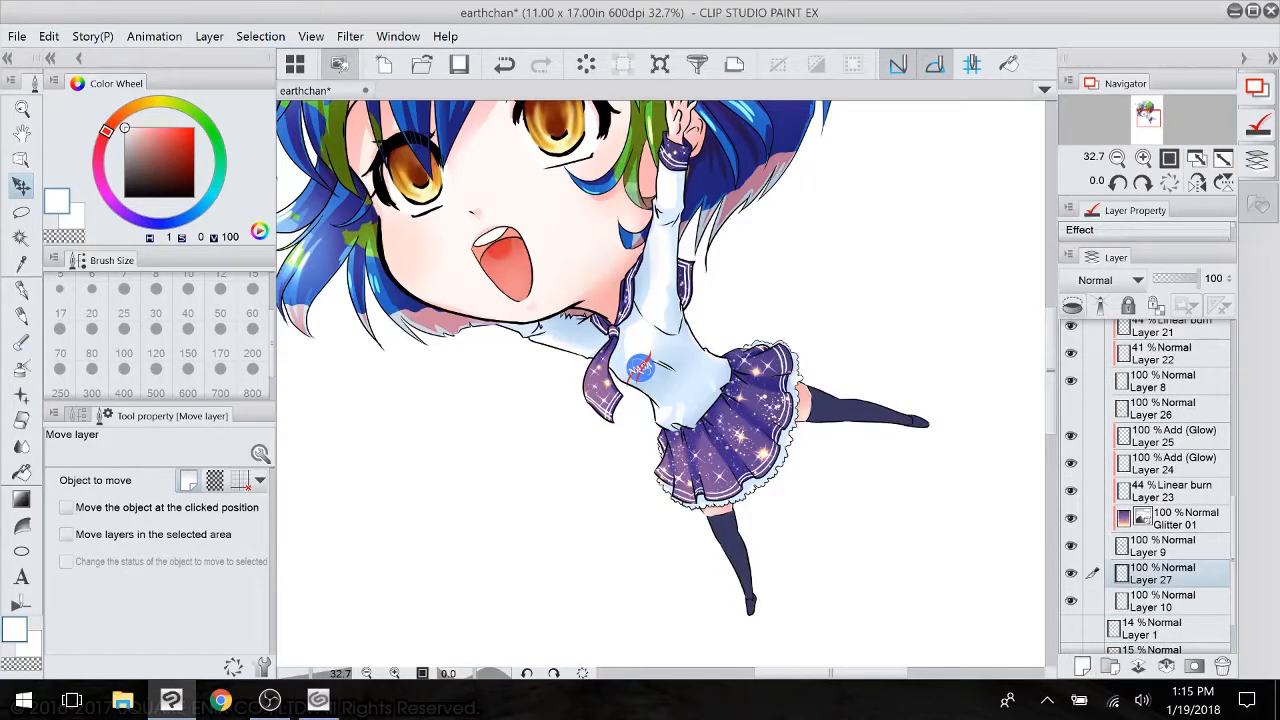
click(1072, 306)
- Airbrush the stockings with the Soft airbrush at size 200, using a light grey-blue derived from their base colour
drag(690, 400, 625, 346)
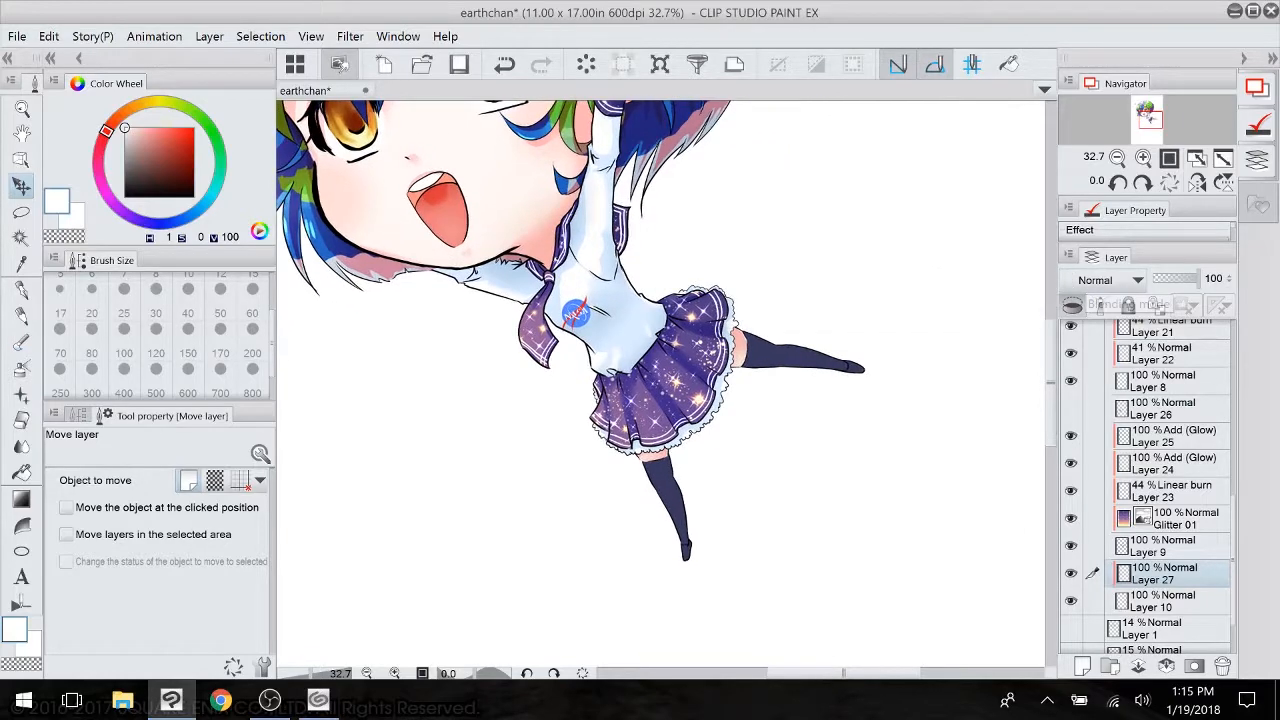
alt+click(768, 345)
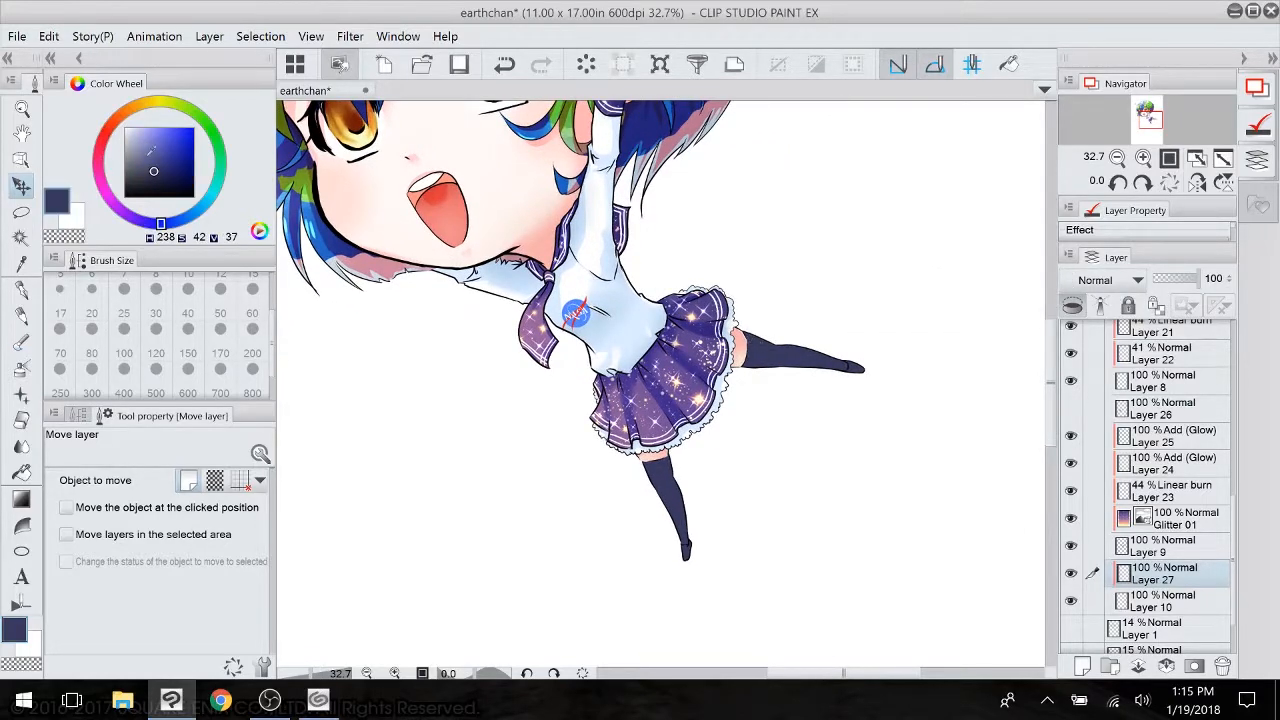
click(134, 149)
click(22, 368)
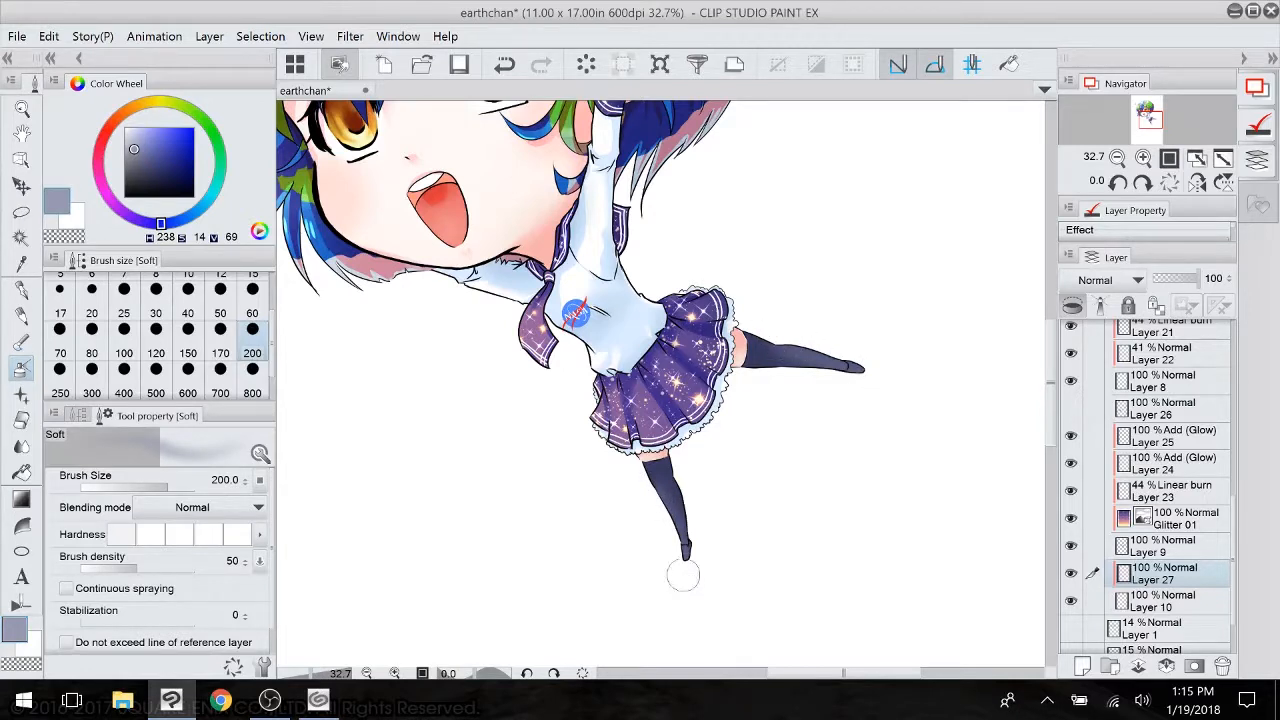
alt+click(763, 354)
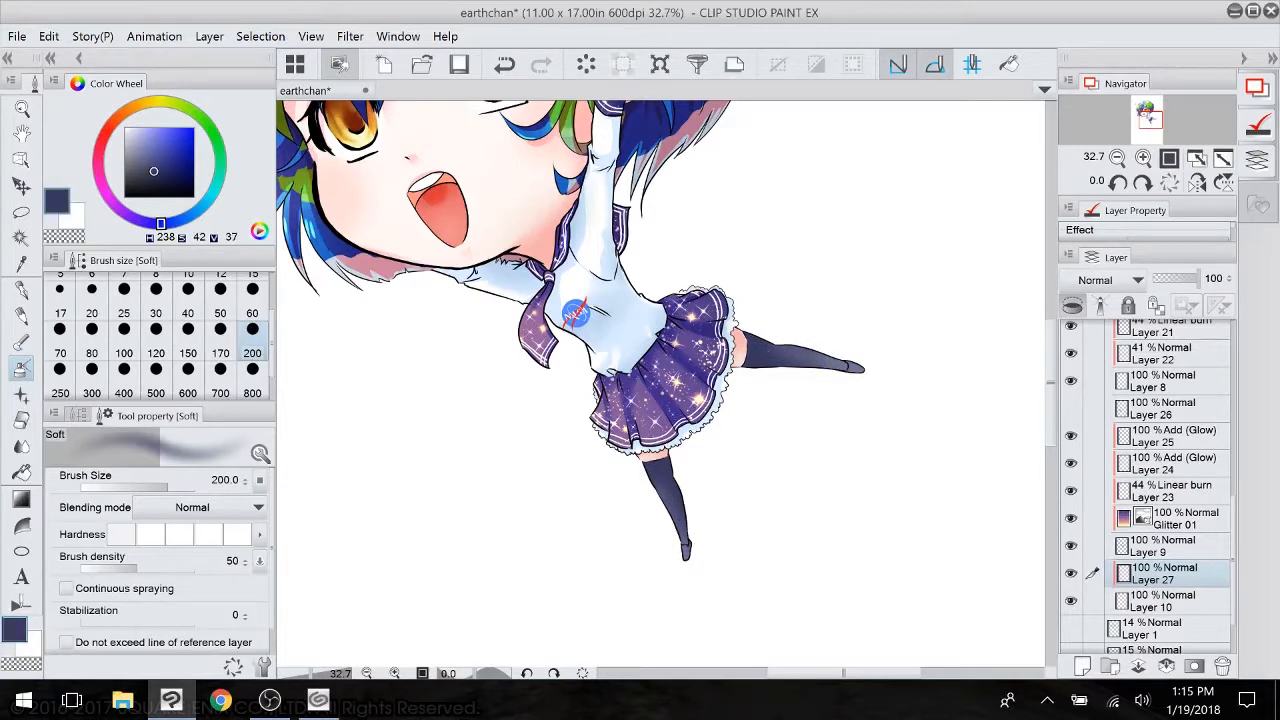
- Sample a darker navy for softly shading the stockings and set Layer 27's opacity to 63%
alt+click(683, 322)
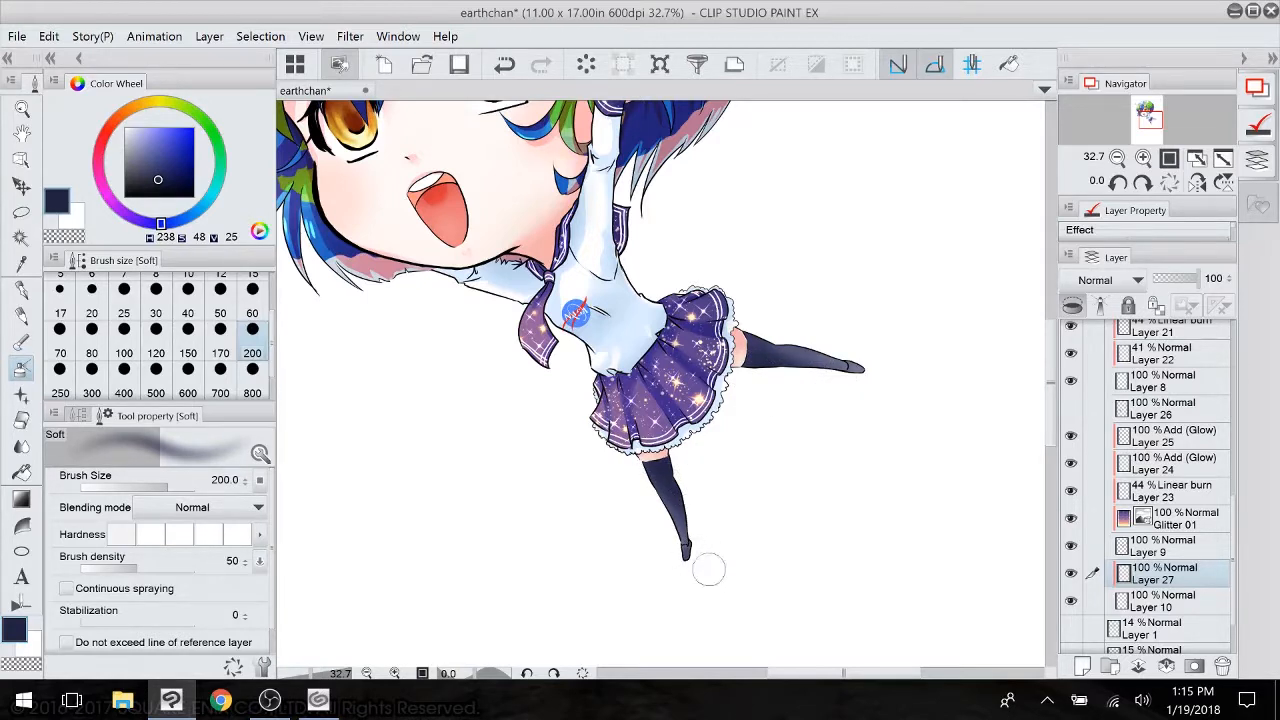
drag(880, 377, 923, 426)
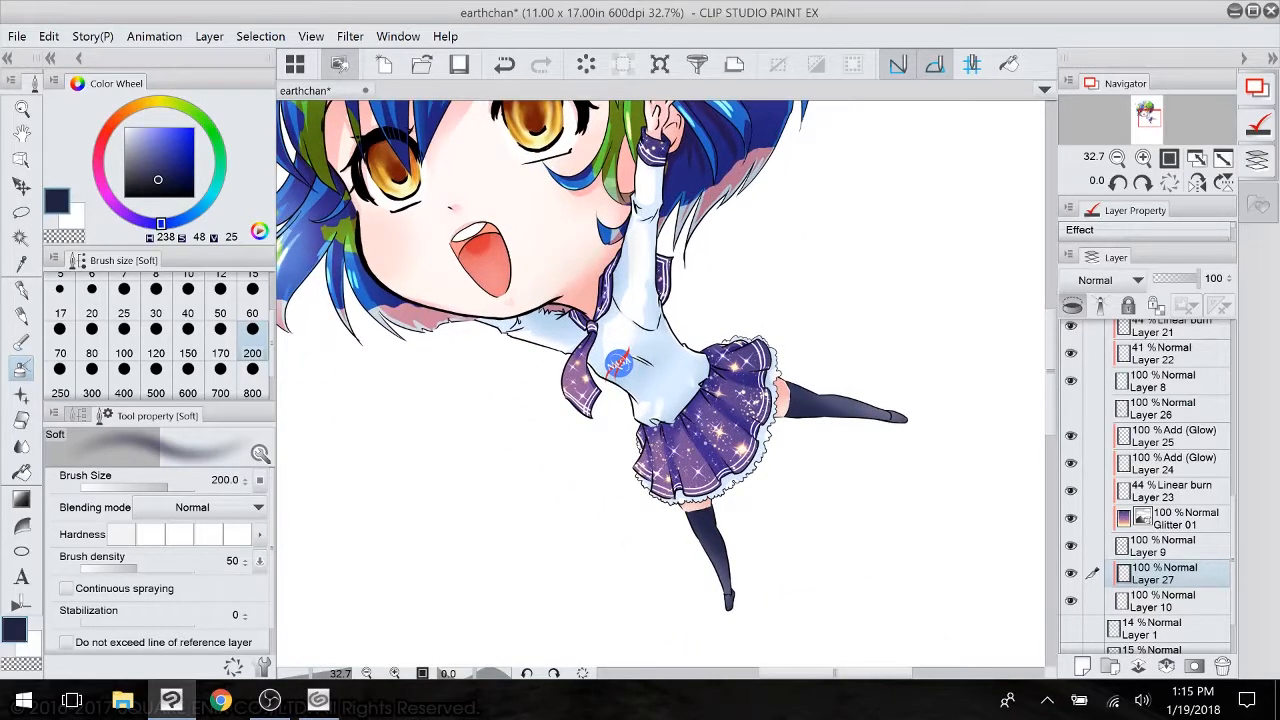
drag(1198, 278, 1182, 278)
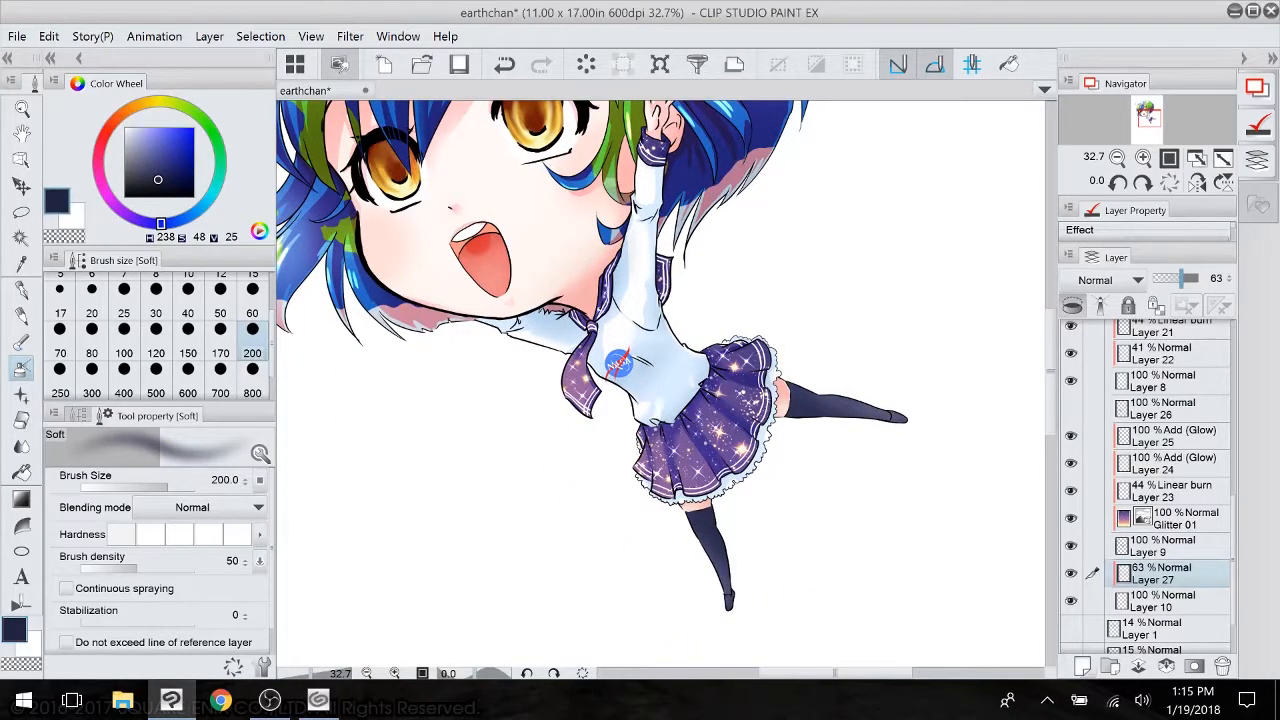
- Hide Layer 27, add another clipped layer above it, and set up the G-pen at size 60 in bright periwinkle blue
click(1082, 666)
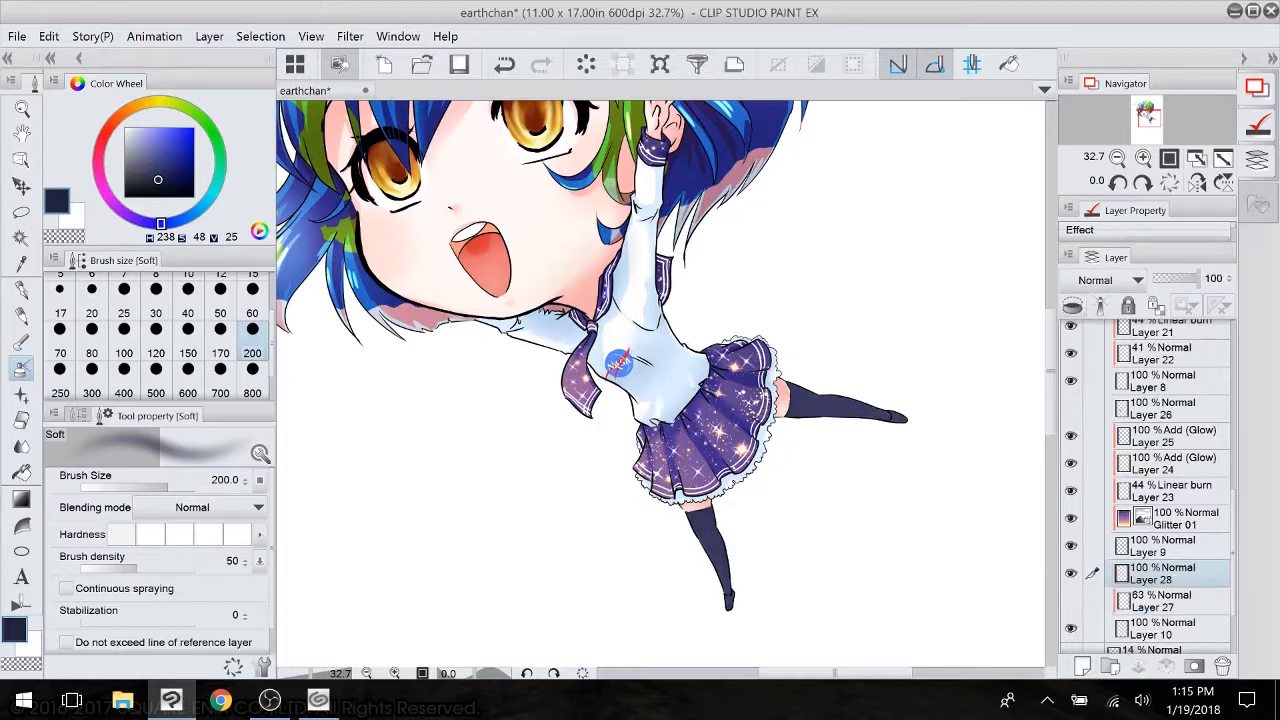
click(1072, 305)
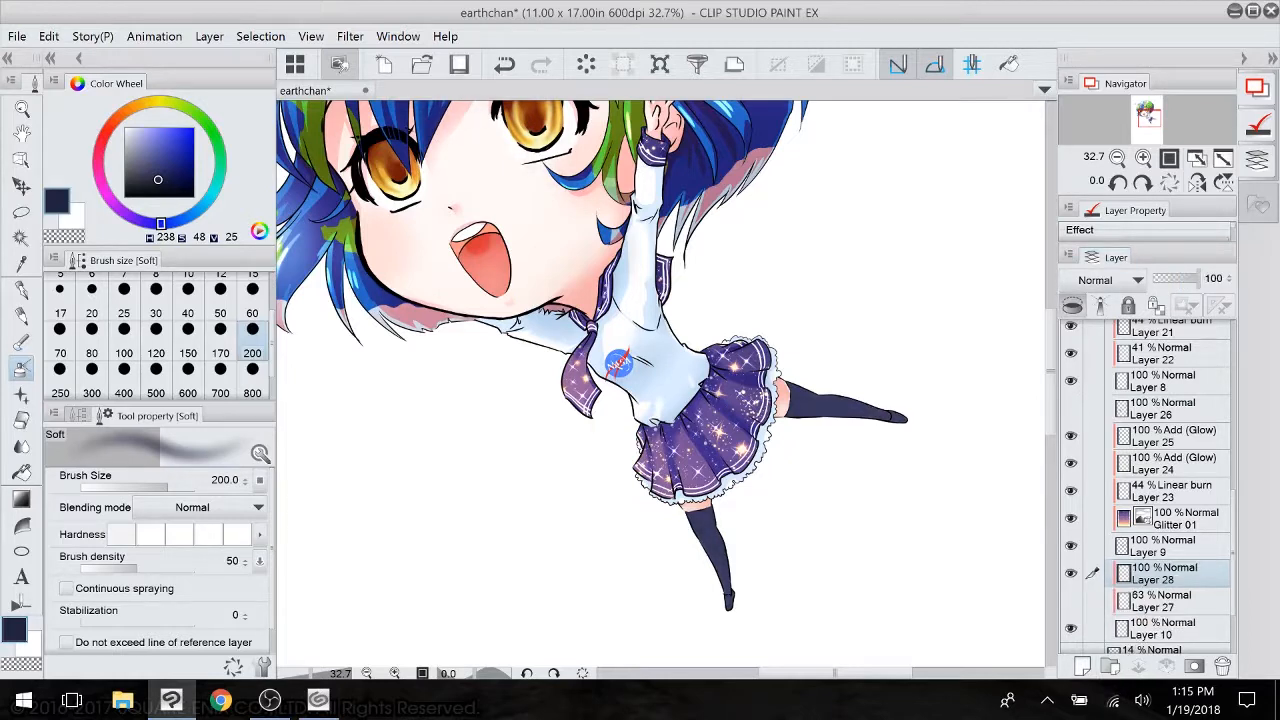
click(158, 128)
click(22, 289)
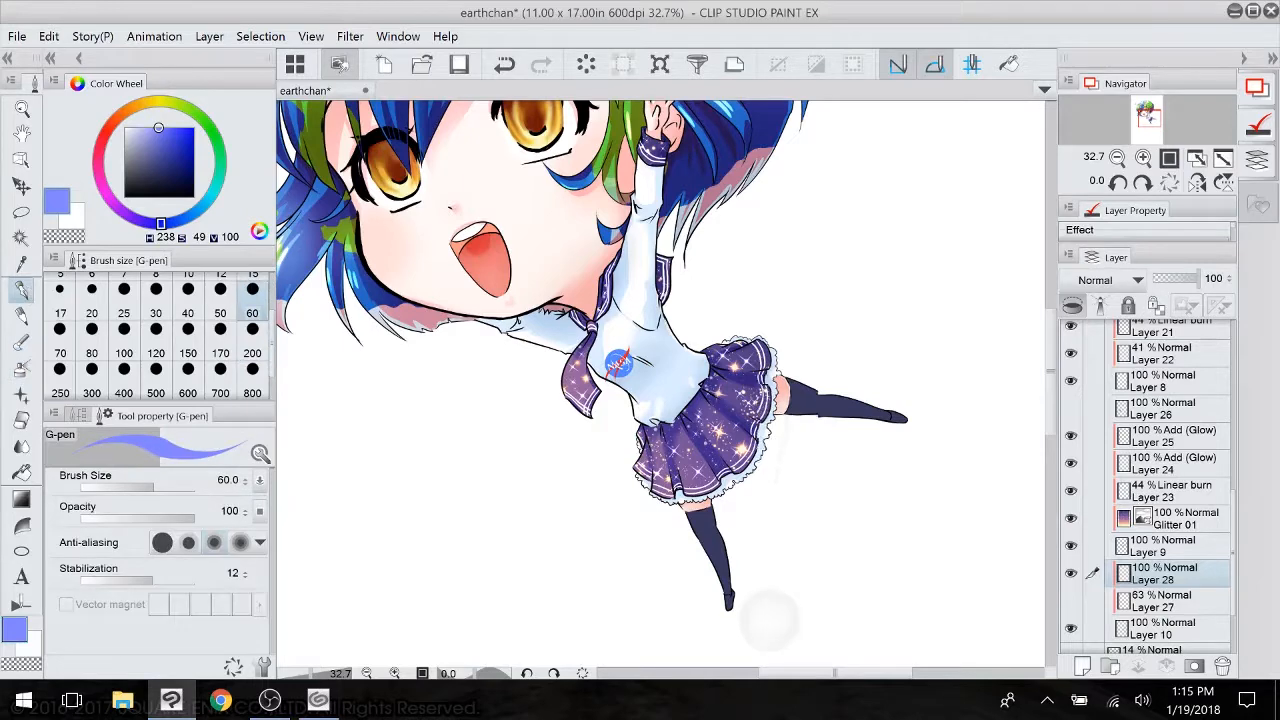
- Draw periwinkle highlight shapes along the top band and length of the downward leg's stocking
scroll(762, 607, up, 5)
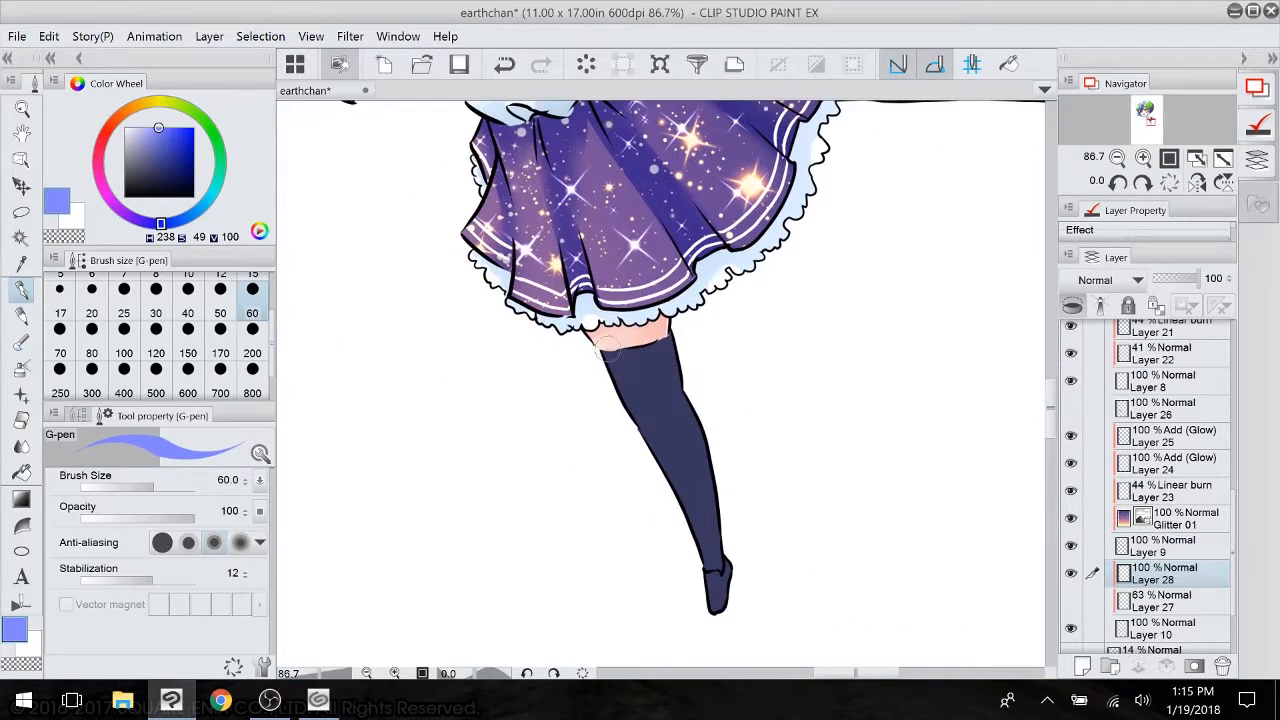
mouse_move(608, 350)
mouse_down()
mouse_move(676, 331)
mouse_move(636, 346)
mouse_move(708, 481)
mouse_move(724, 570)
mouse_up()
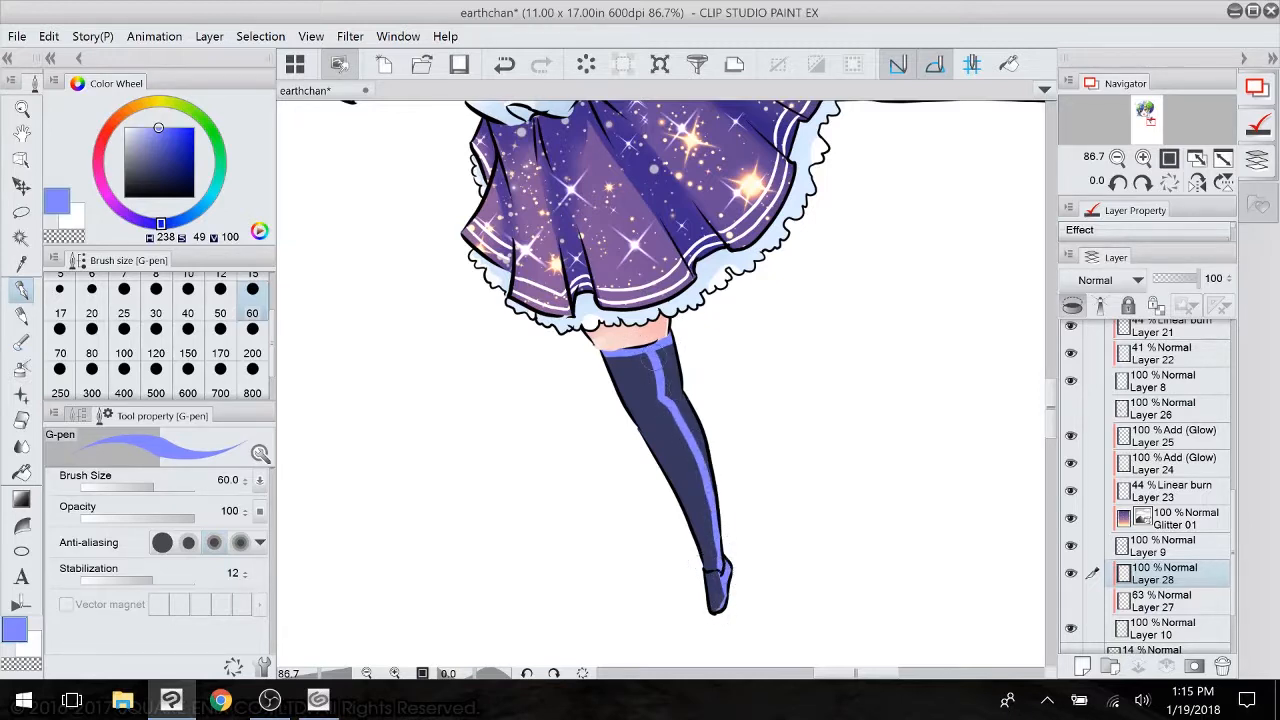
drag(660, 348, 676, 408)
drag(668, 340, 722, 498)
drag(624, 415, 641, 430)
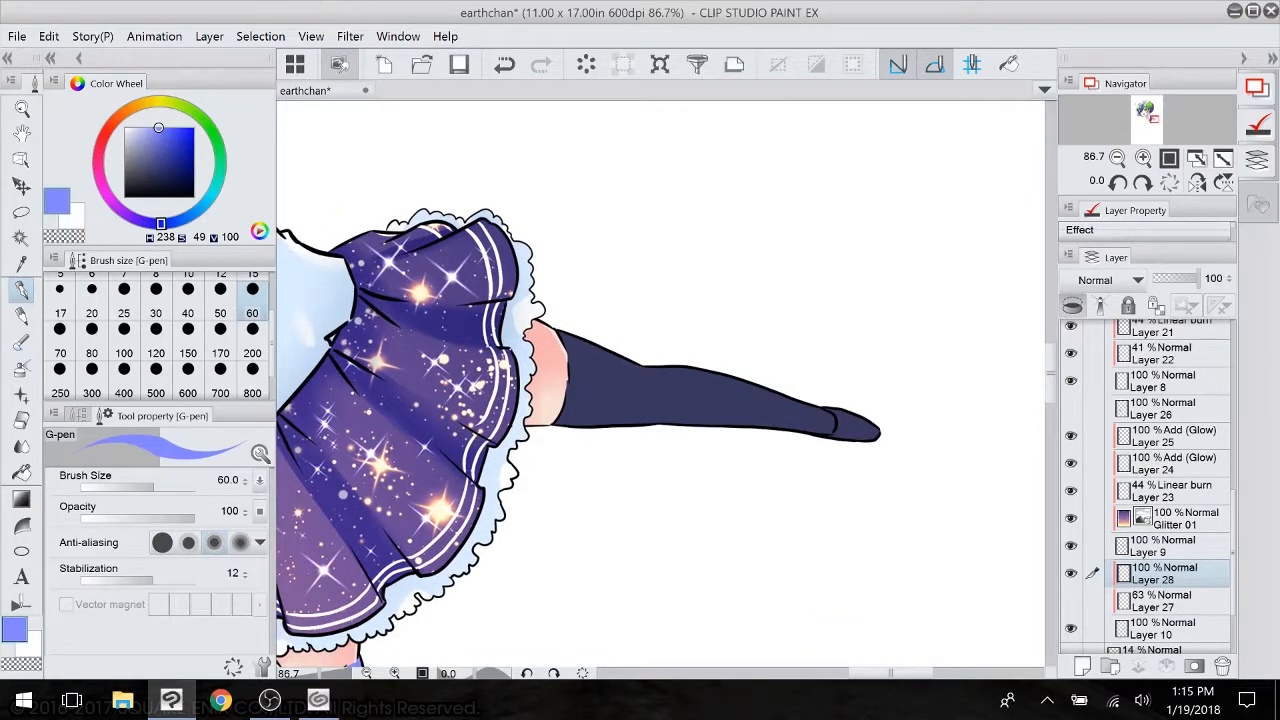
- Outline a curved shape near the top of the outstretched leg's stocking, fill the area around it with periwinkle, and sample the dark stocking colour
mouse_move(576, 338)
mouse_down()
mouse_move(582, 362)
mouse_move(645, 372)
mouse_up()
drag(693, 306, 858, 299)
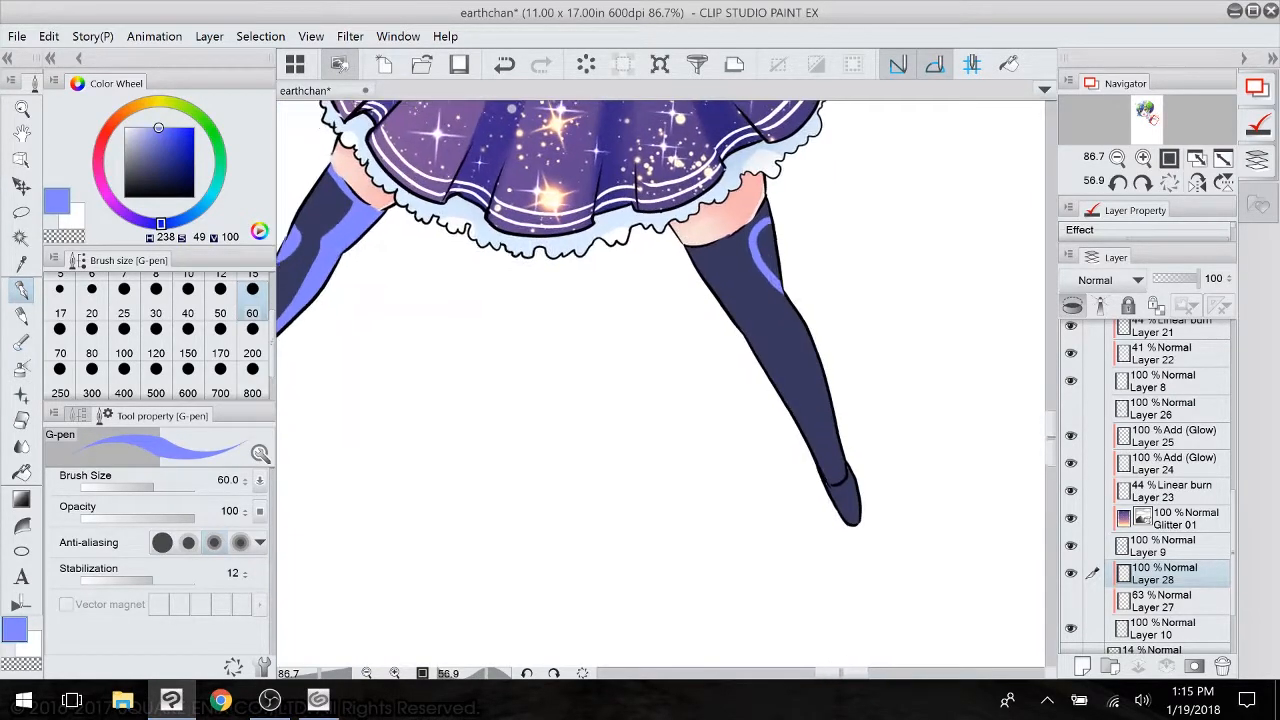
key(g)
click(816, 370)
alt+click(857, 490)
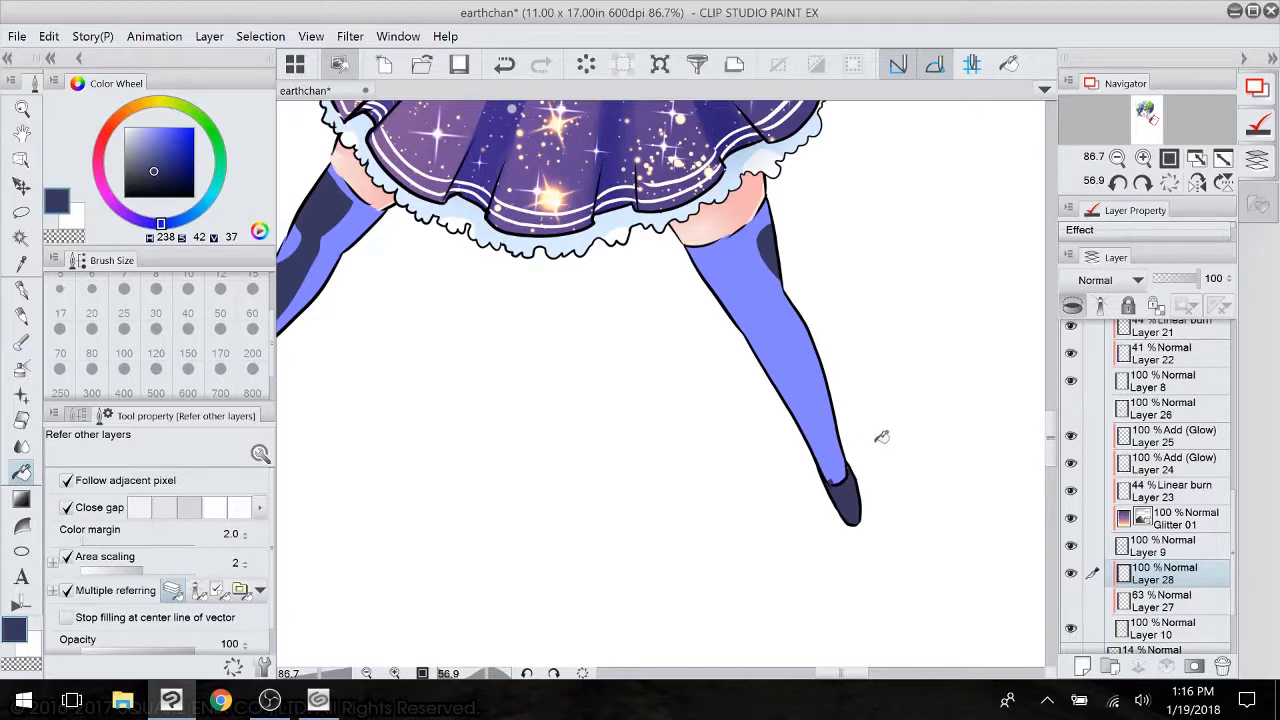
- Compare both legs' stockings with Layer 28's periwinkle shading hidden and shown
click(79, 415)
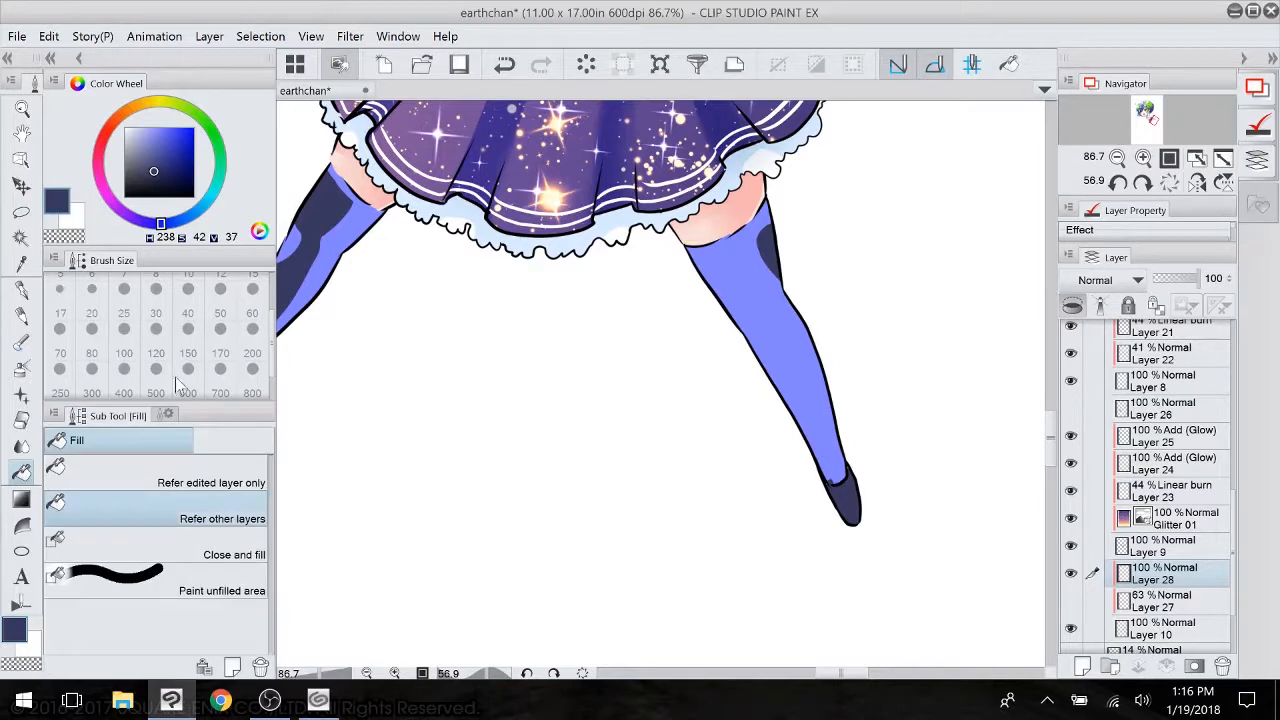
click(1071, 574)
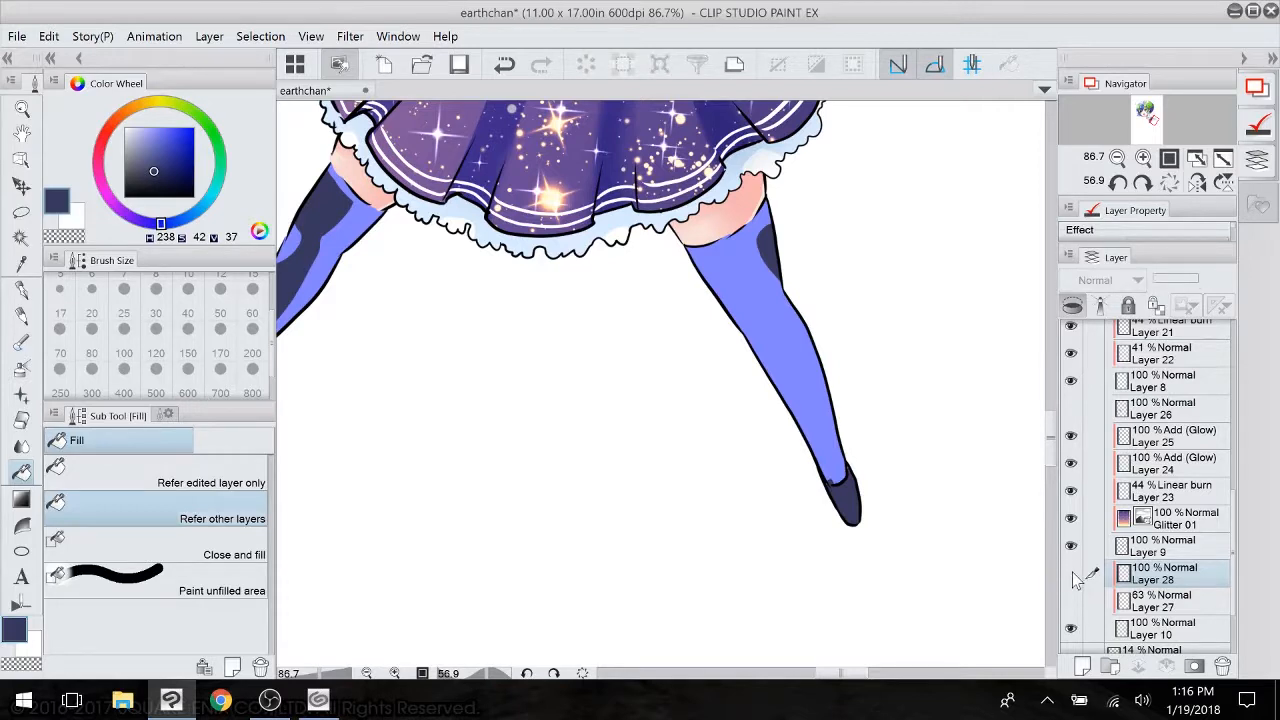
click(1071, 574)
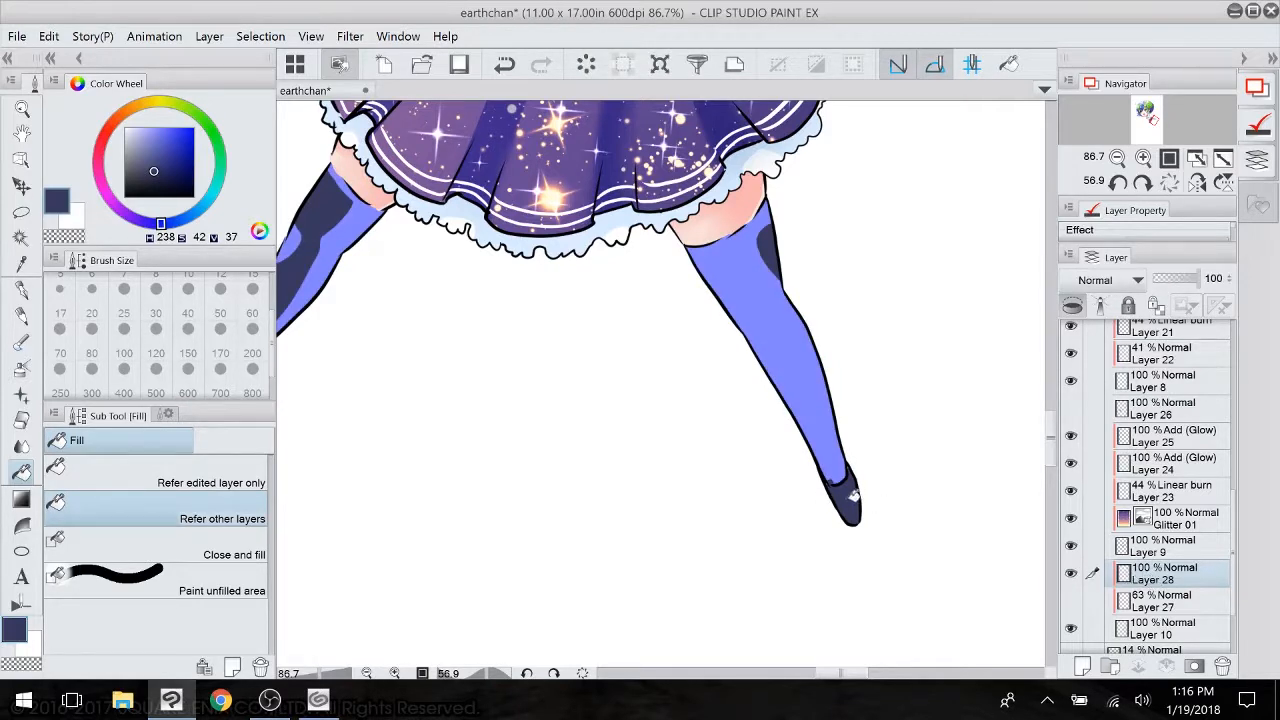
scroll(797, 388, down, 3)
scroll(797, 388, left, 3)
scroll(797, 388, up, 2)
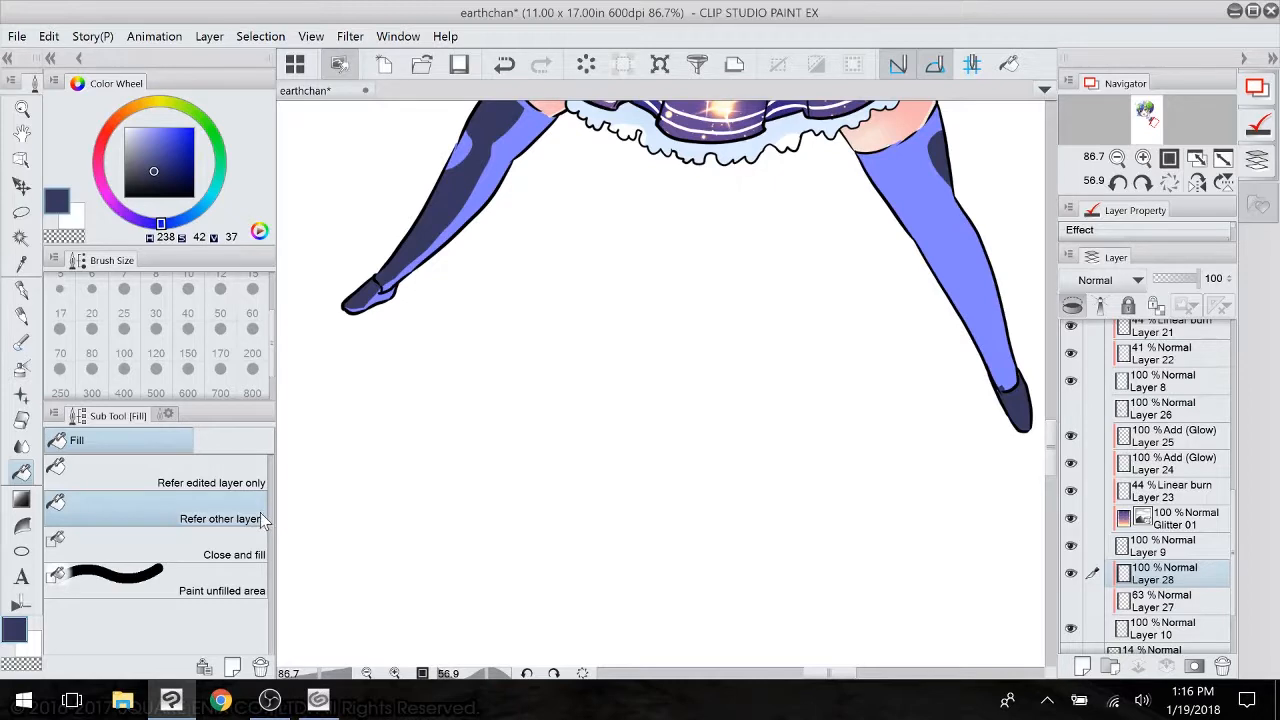
click(1070, 574)
click(1070, 574)
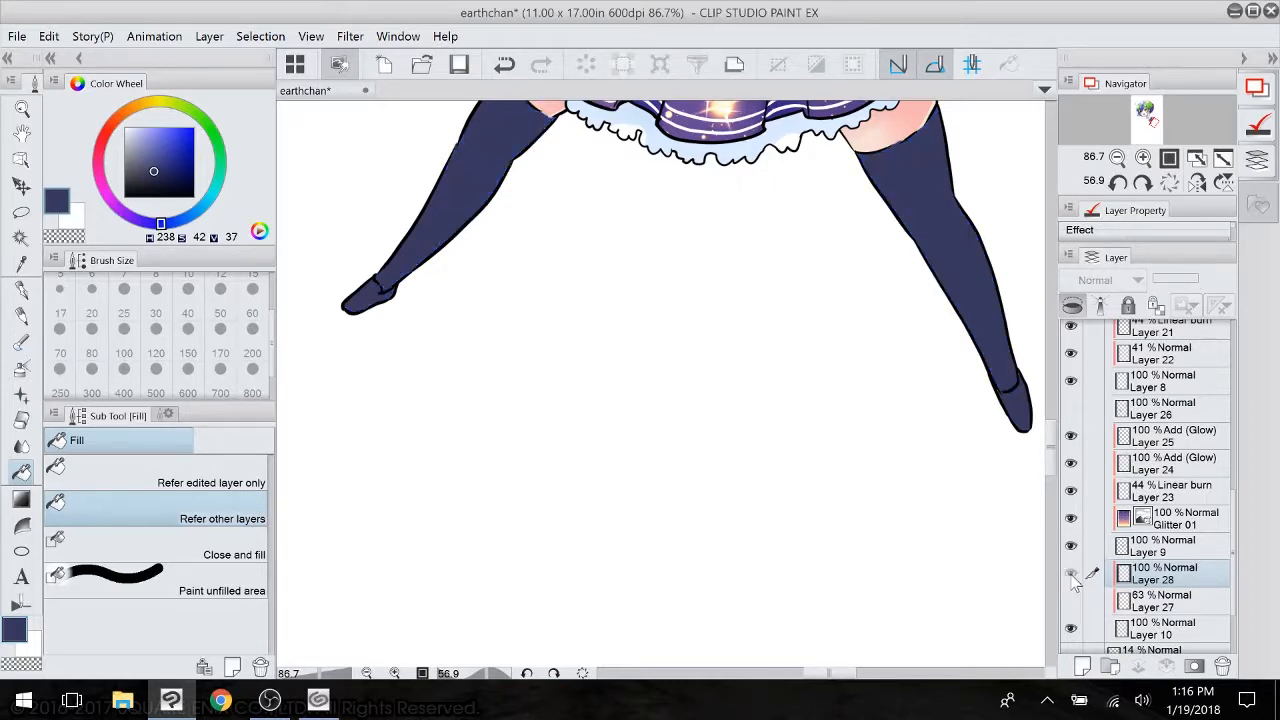
click(1070, 574)
click(1070, 574)
click(1070, 574)
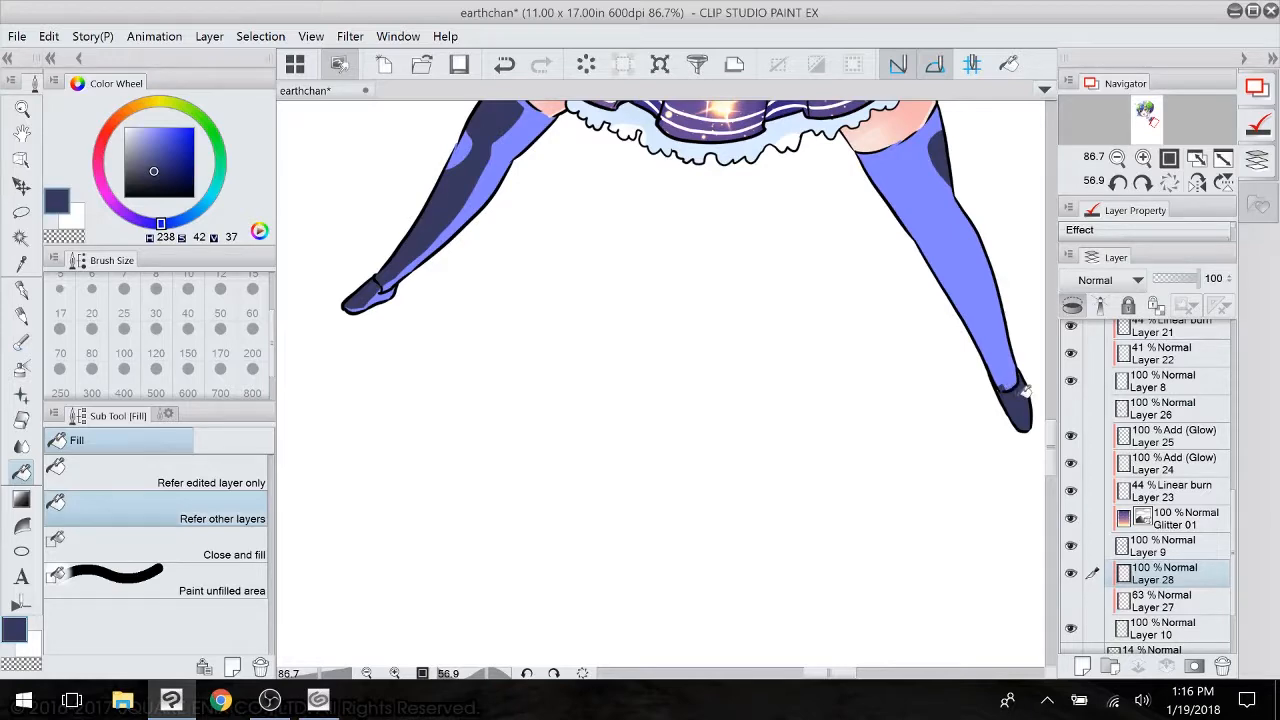
- Sample the periwinkle and fill the outstretched leg's shoe and the remaining dark areas of the downward leg's stocking and shoe
alt+click(985, 347)
click(1020, 405)
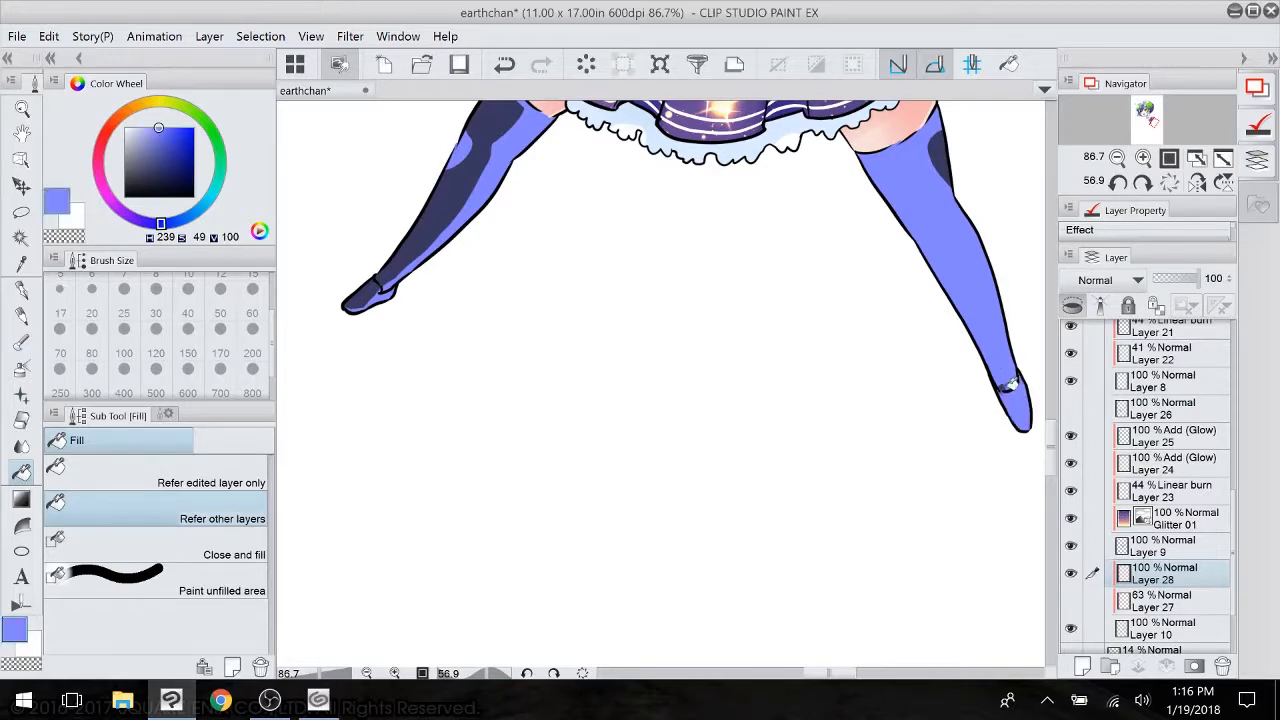
drag(1023, 304, 1072, 443)
drag(960, 420, 905, 210)
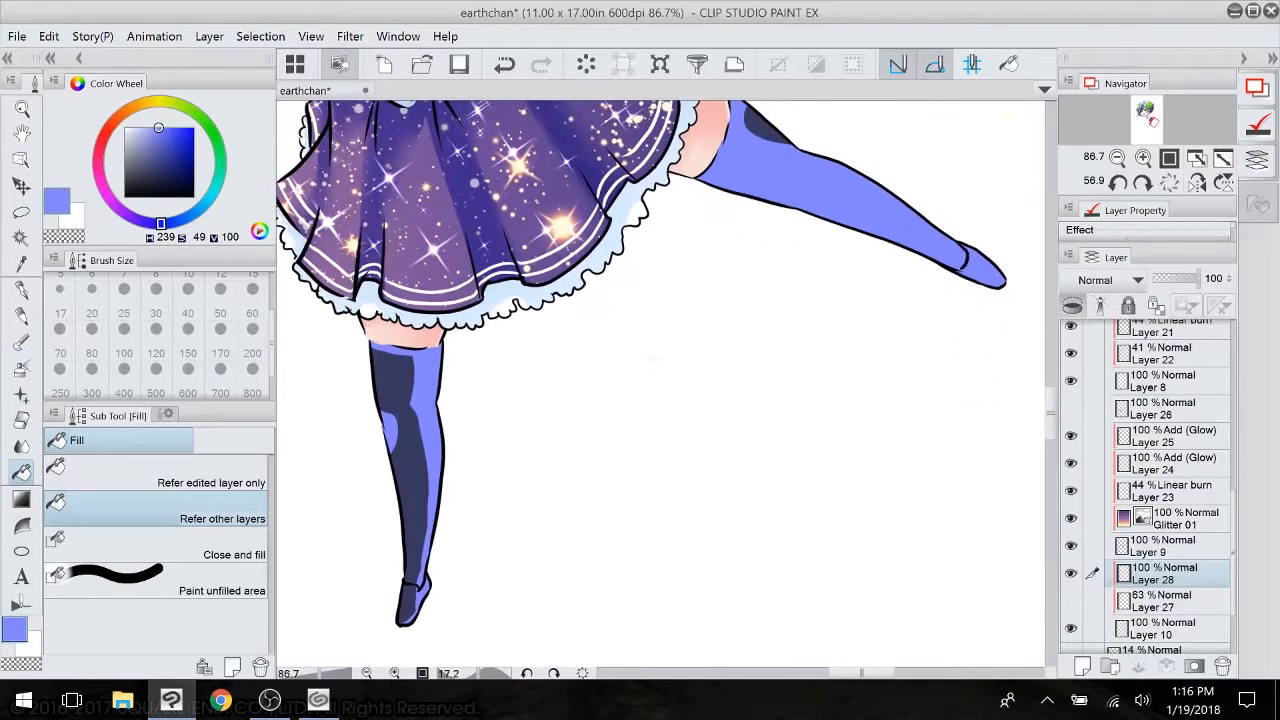
drag(640, 420, 776, 390)
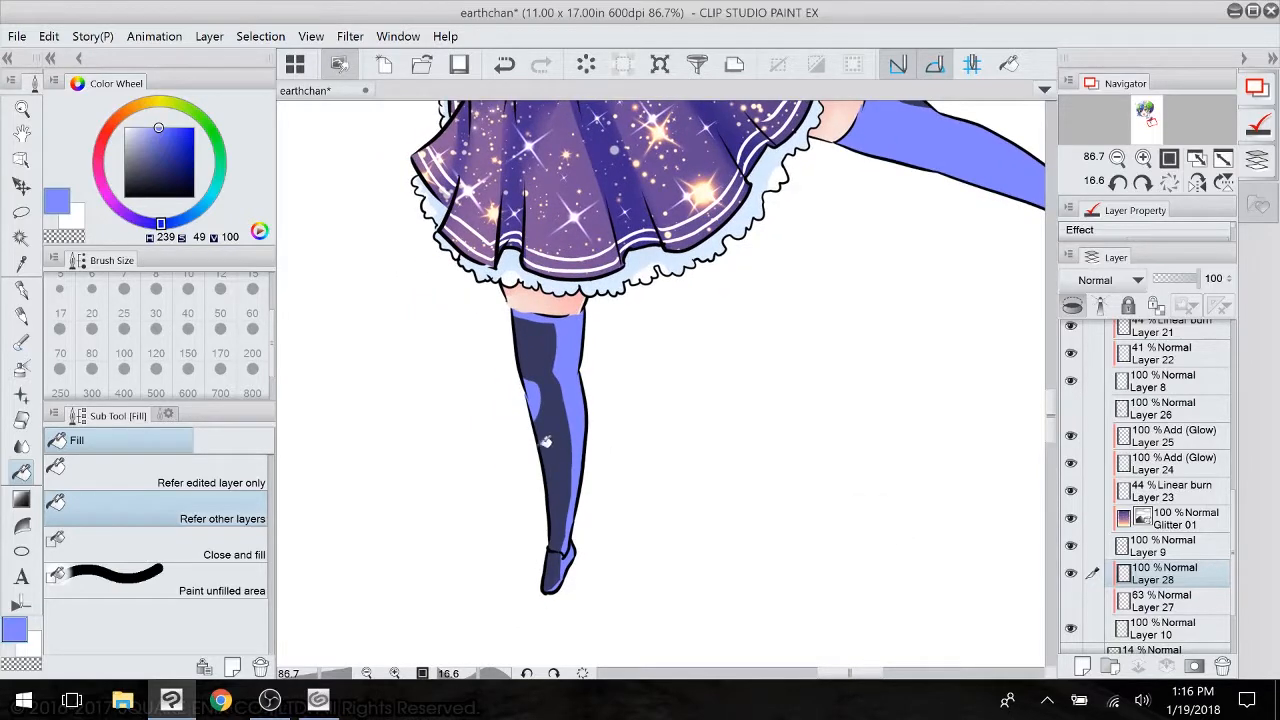
click(558, 443)
click(555, 568)
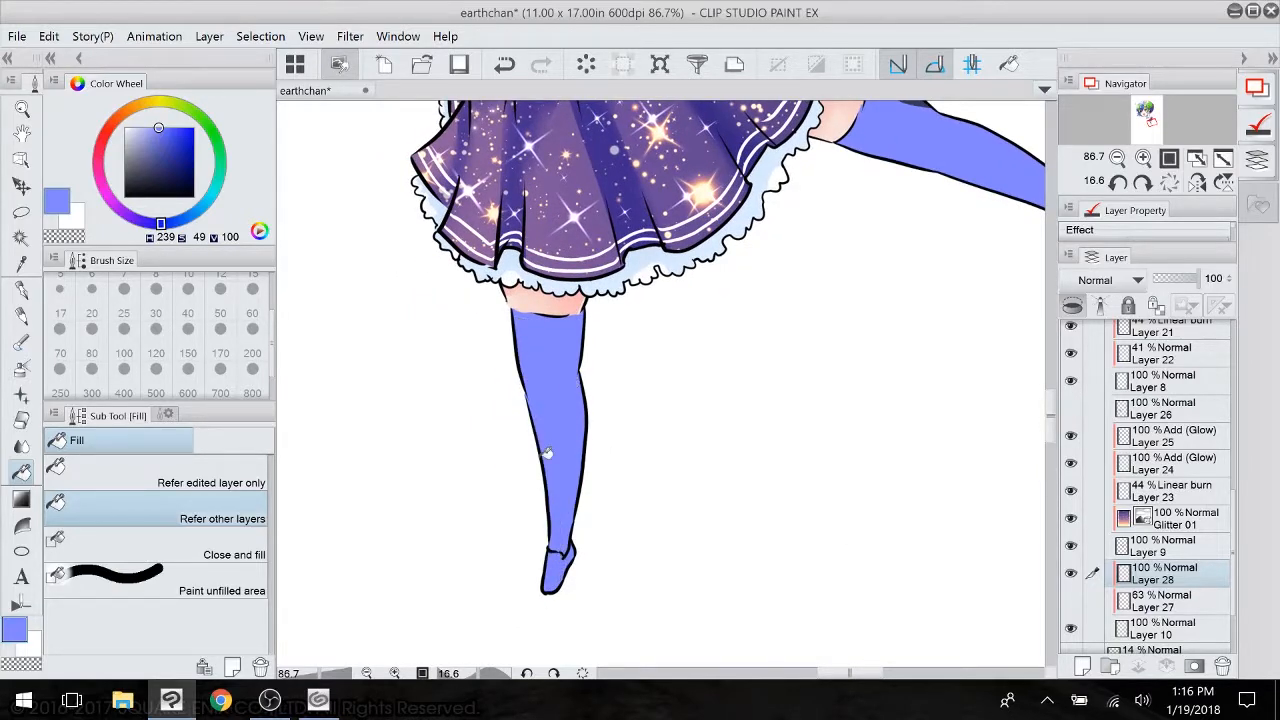
scroll(669, 506, down, 3)
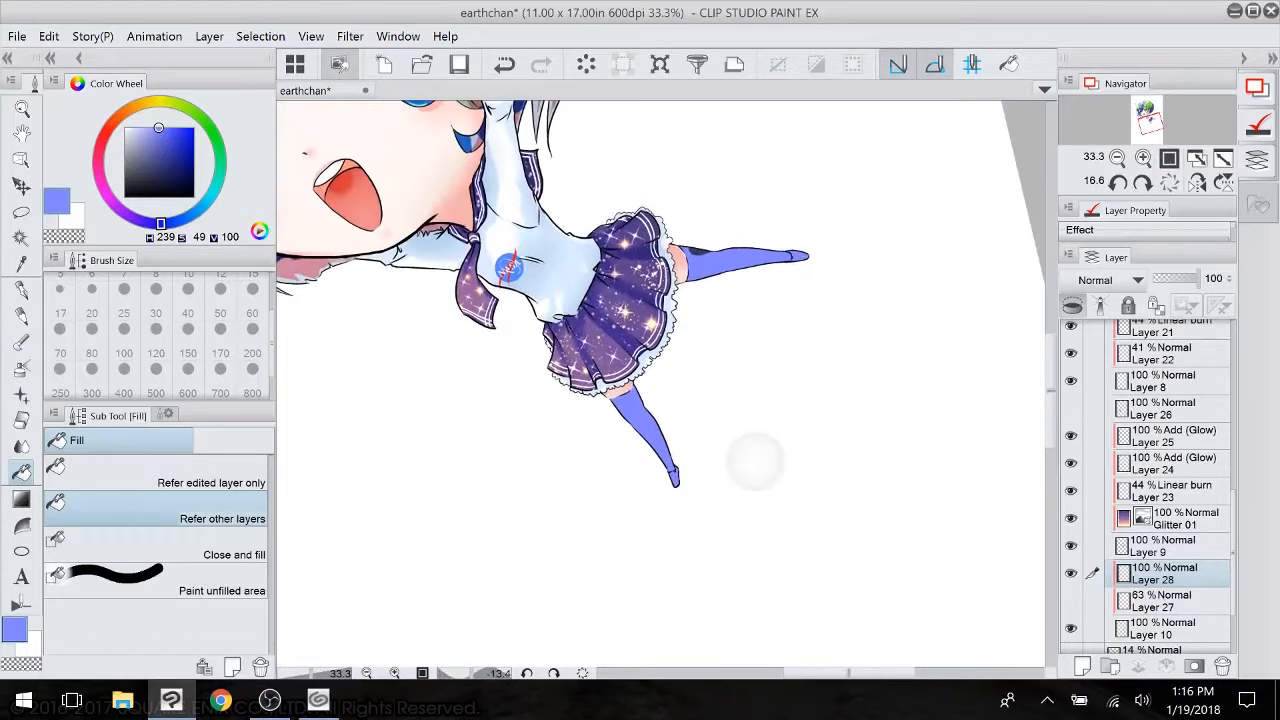
scroll(699, 515, up, 3)
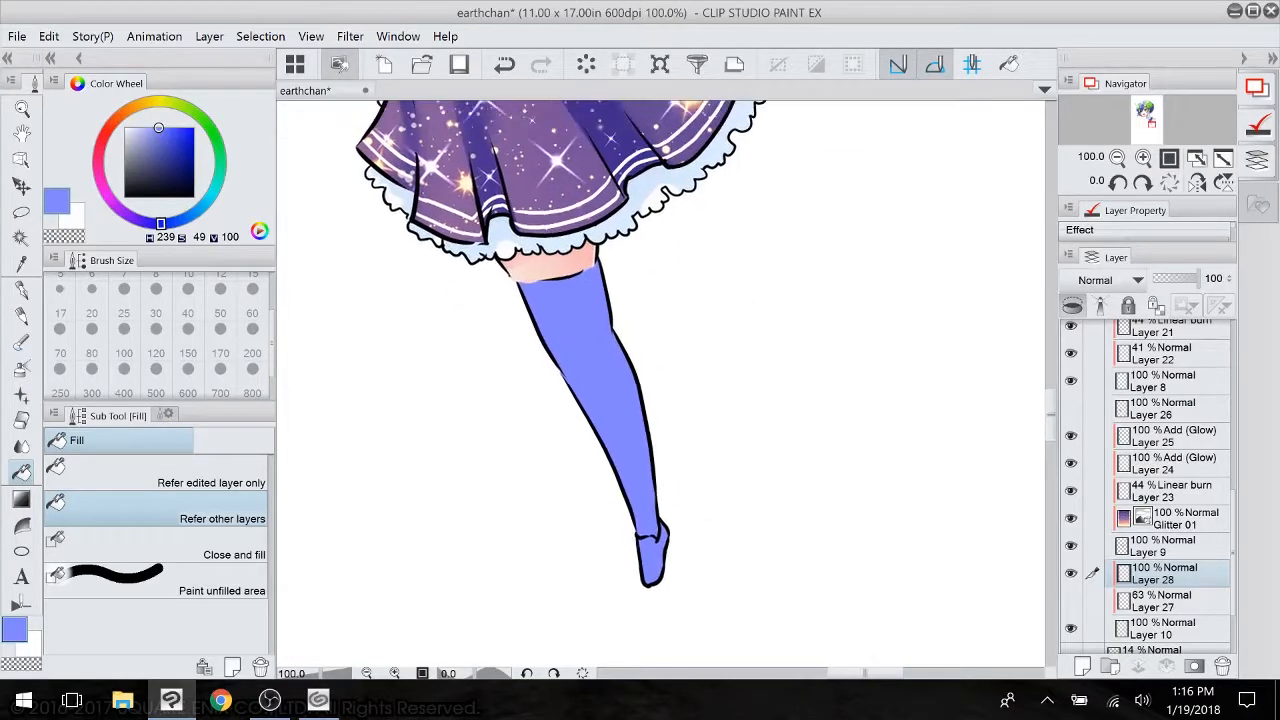
- Undo the last shoe fill and, with the hard eraser at size 60, erase highlight shapes from the downward leg's thigh and calf edges
key(ctrl+z)
click(23, 420)
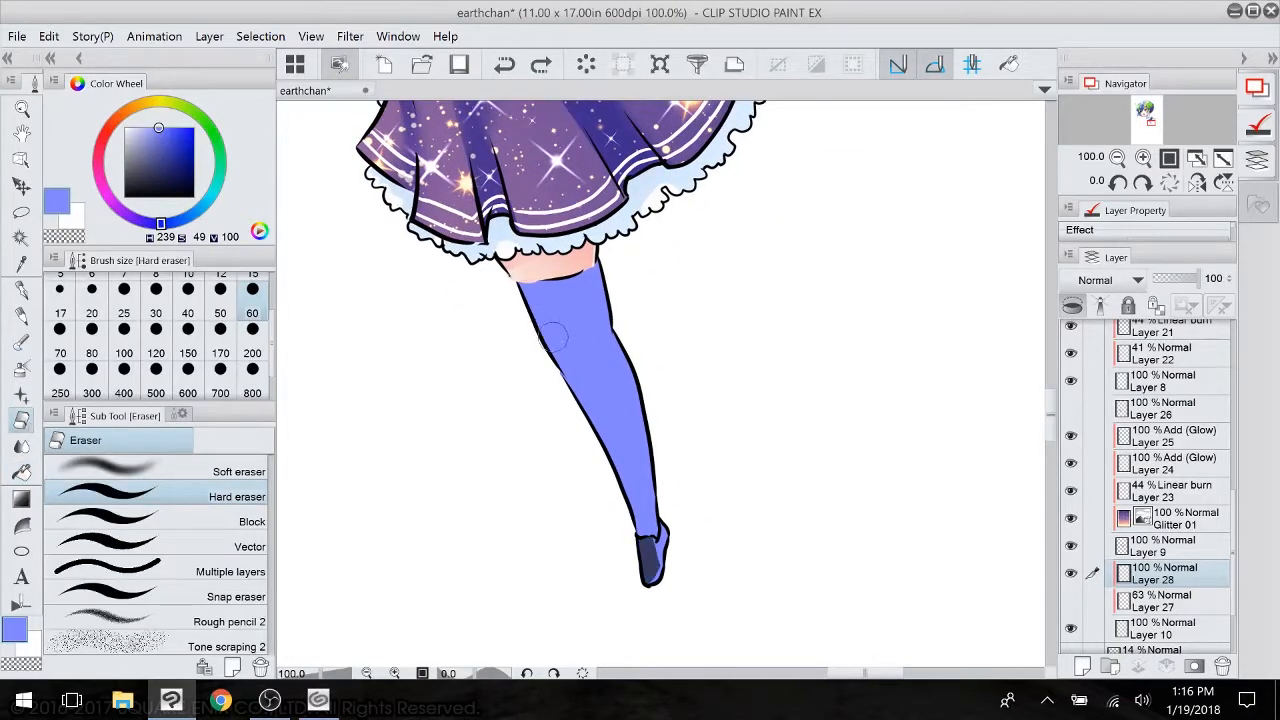
mouse_move(548, 290)
mouse_down()
mouse_move(538, 335)
mouse_move(570, 342)
mouse_move(565, 295)
mouse_move(540, 296)
mouse_move(556, 325)
mouse_up()
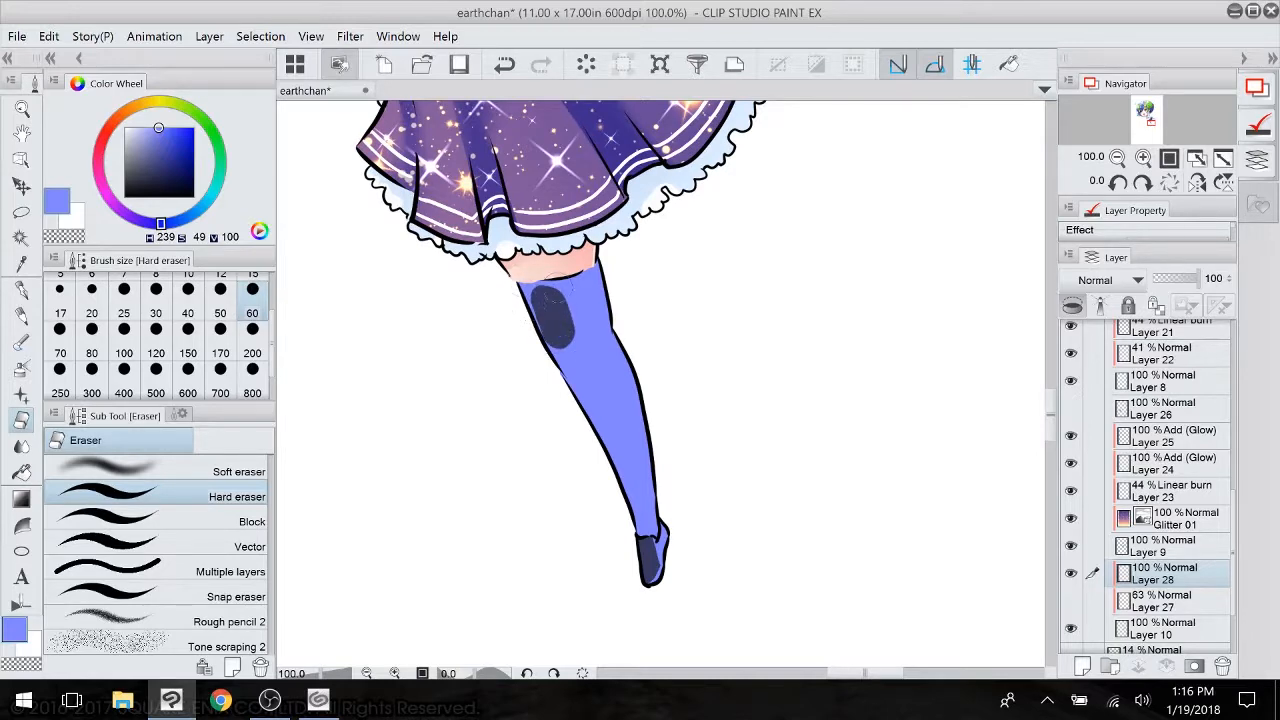
mouse_move(590, 415)
mouse_down()
mouse_move(612, 462)
mouse_move(599, 421)
mouse_move(606, 448)
mouse_up()
mouse_move(636, 356)
mouse_down()
mouse_move(642, 389)
mouse_move(618, 335)
mouse_move(649, 418)
mouse_move(649, 497)
mouse_up()
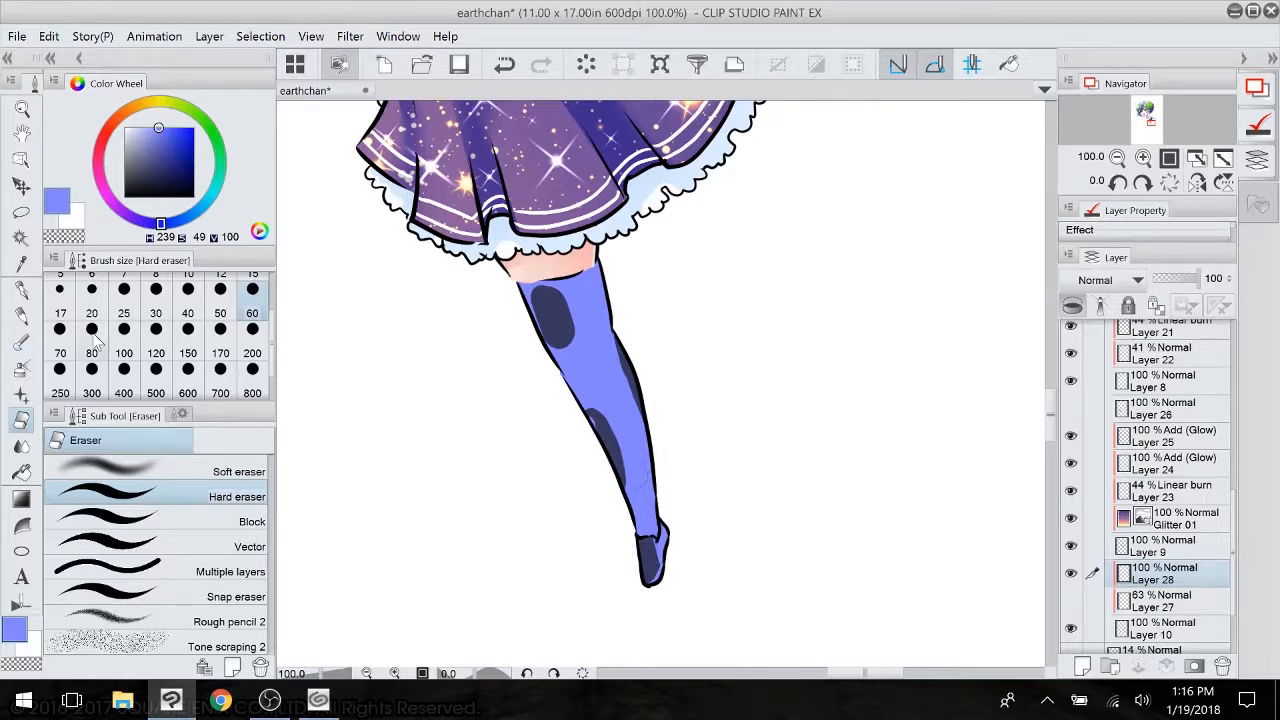
click(22, 289)
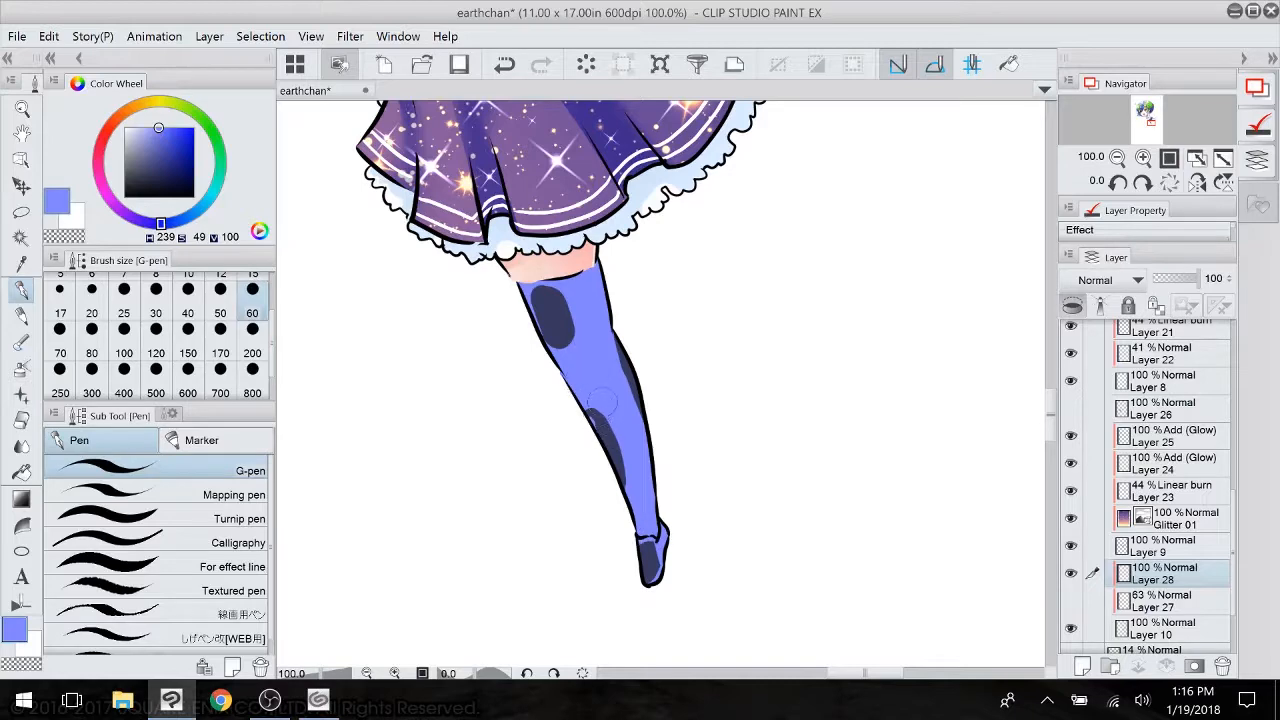
click(23, 420)
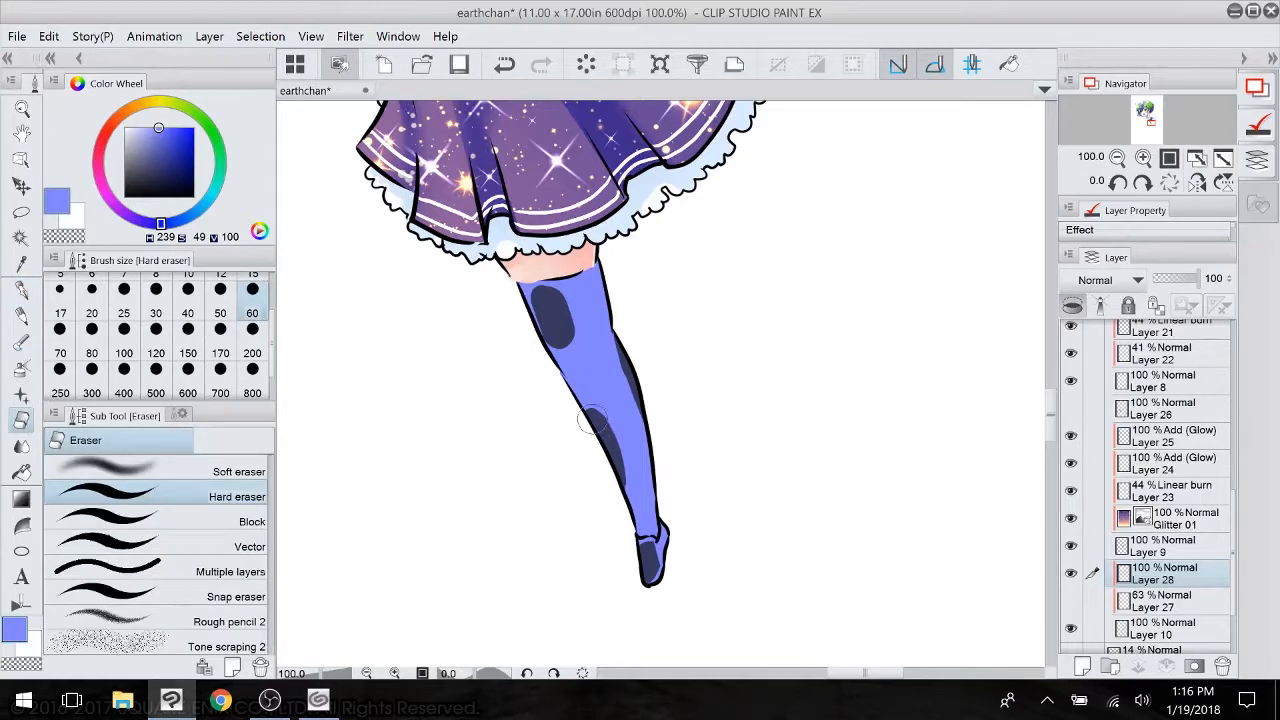
- Erase highlight shapes from the periwinkle along the outstretched leg's calf, underside and shoe edge
drag(615, 255, 321, 707)
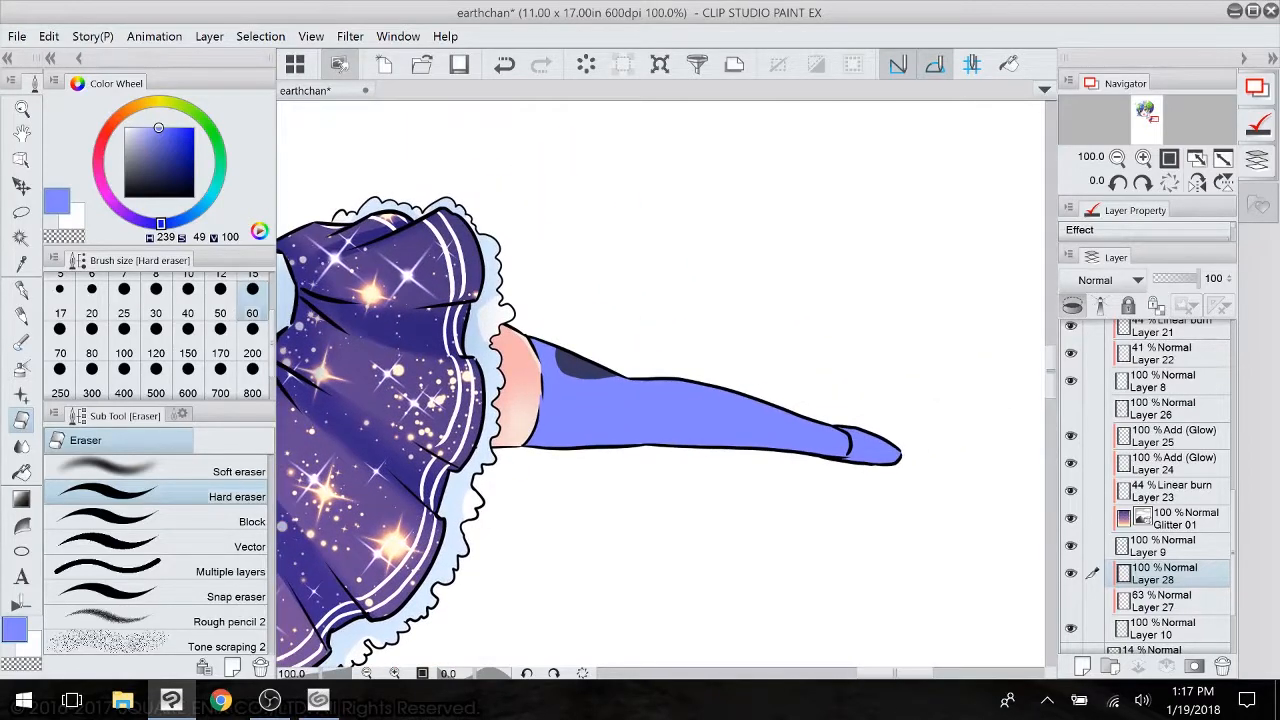
drag(903, 457, 875, 512)
scroll(754, 400, down, 3)
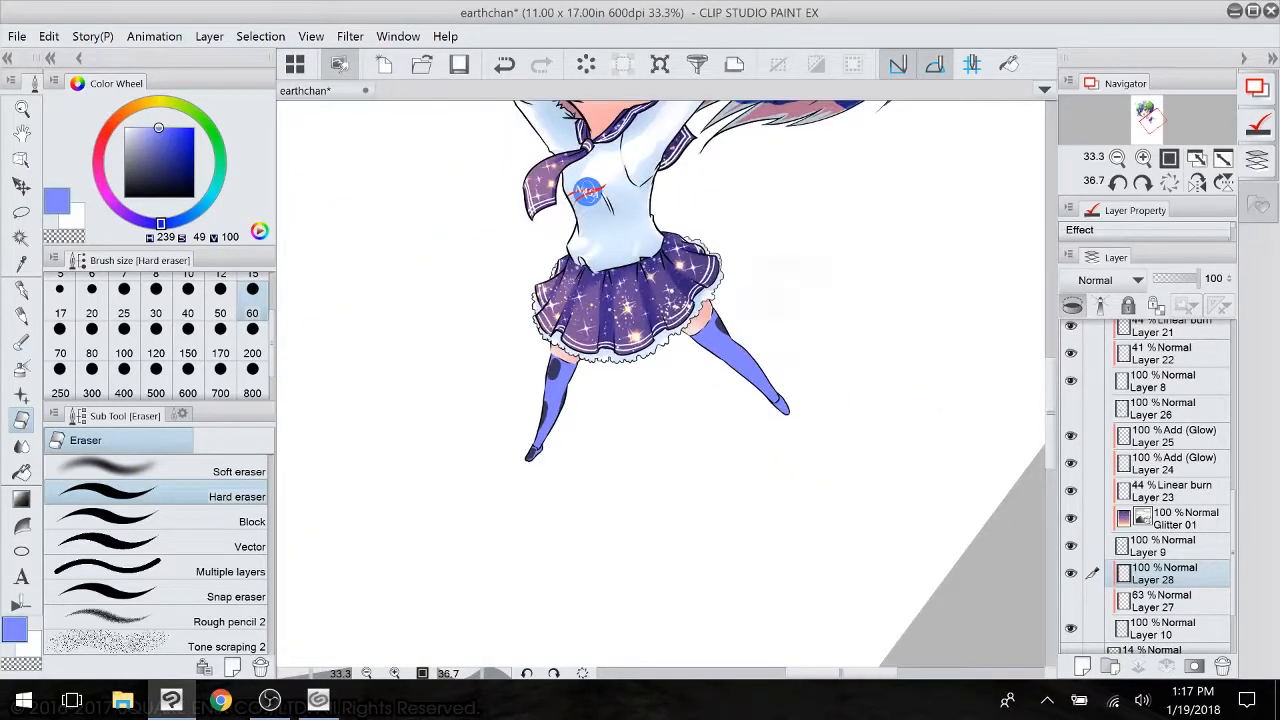
drag(757, 280, 660, 375)
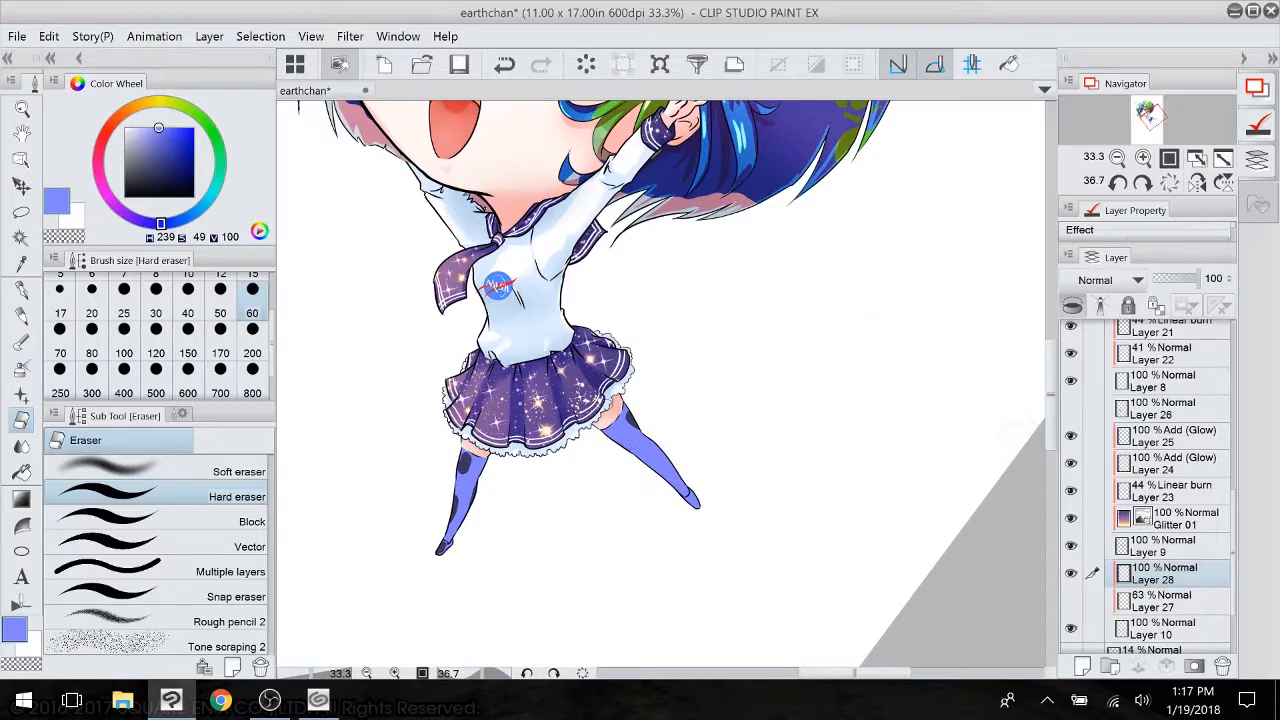
scroll(693, 468, up, 5)
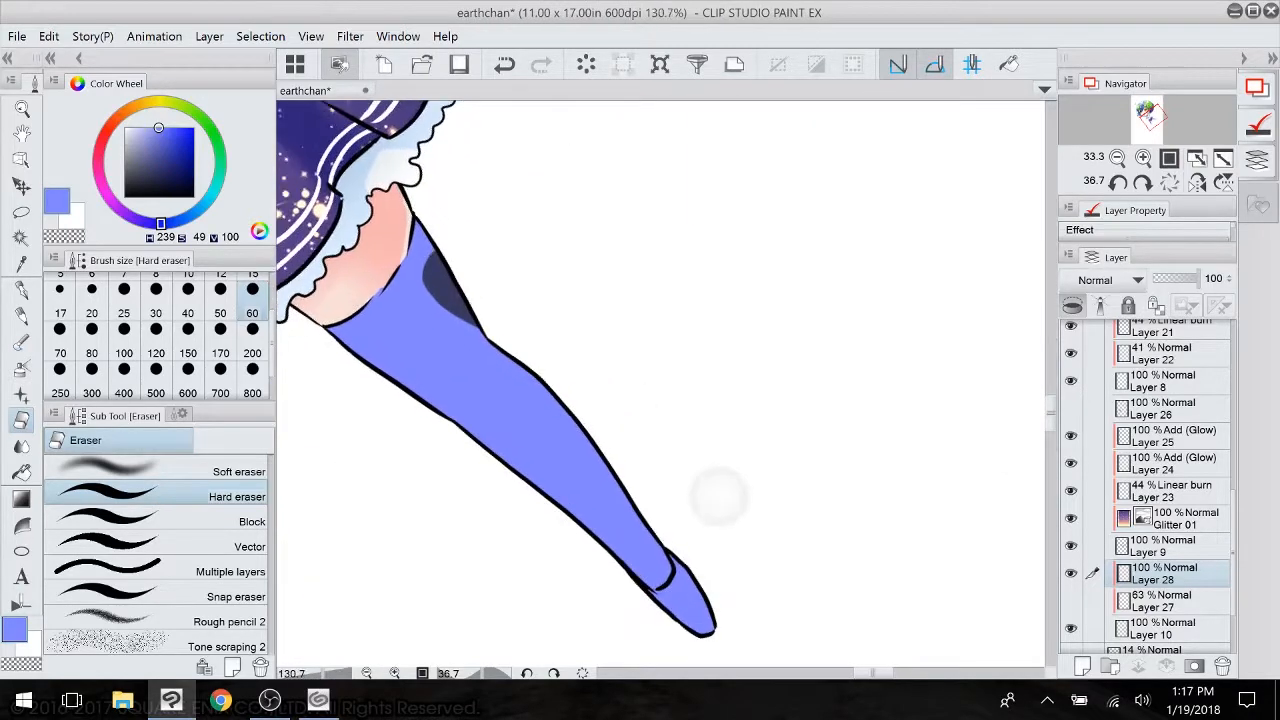
scroll(693, 468, down, 1)
mouse_move(557, 383)
mouse_down()
mouse_move(558, 416)
mouse_move(590, 412)
mouse_move(545, 374)
mouse_move(600, 430)
mouse_up()
mouse_move(415, 395)
mouse_down()
mouse_move(581, 519)
mouse_move(648, 598)
mouse_move(688, 553)
mouse_move(640, 502)
mouse_move(718, 584)
mouse_up()
drag(654, 510, 630, 476)
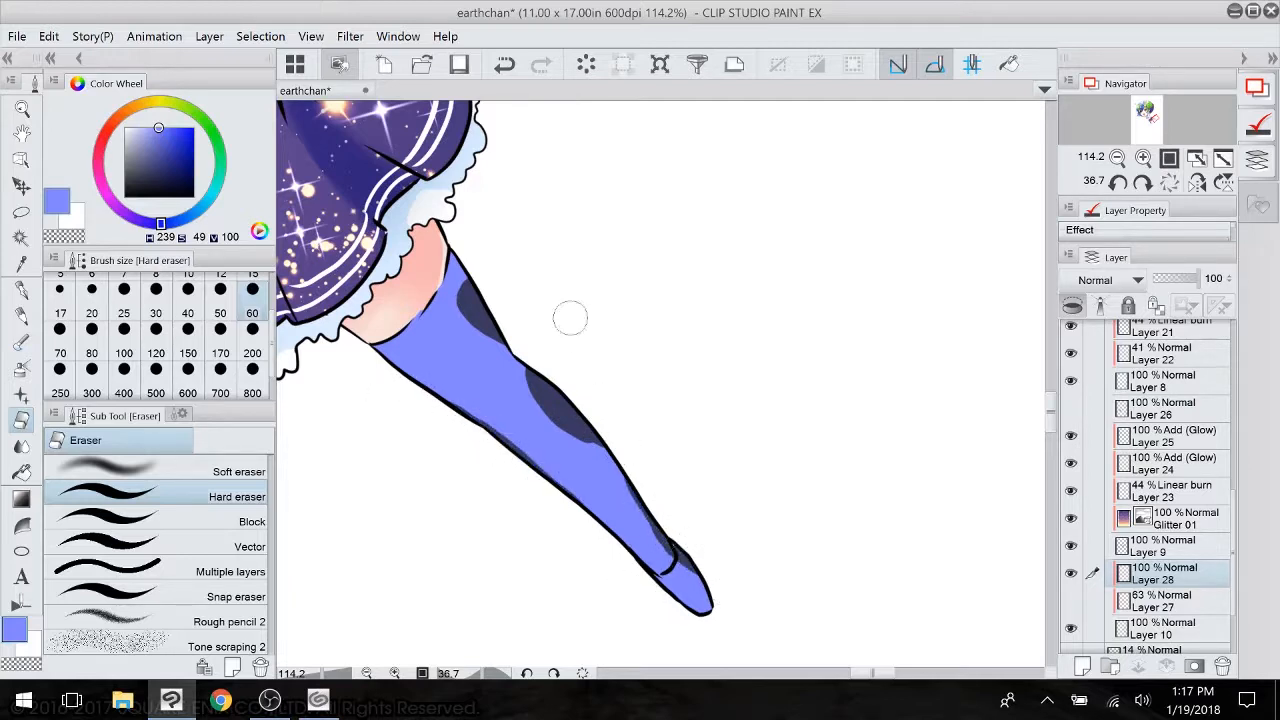
- Set the hard eraser to size 25 and erase thin highlights along the top edges of both stockings and the downward leg's knee crease
drag(570, 318, 812, 443)
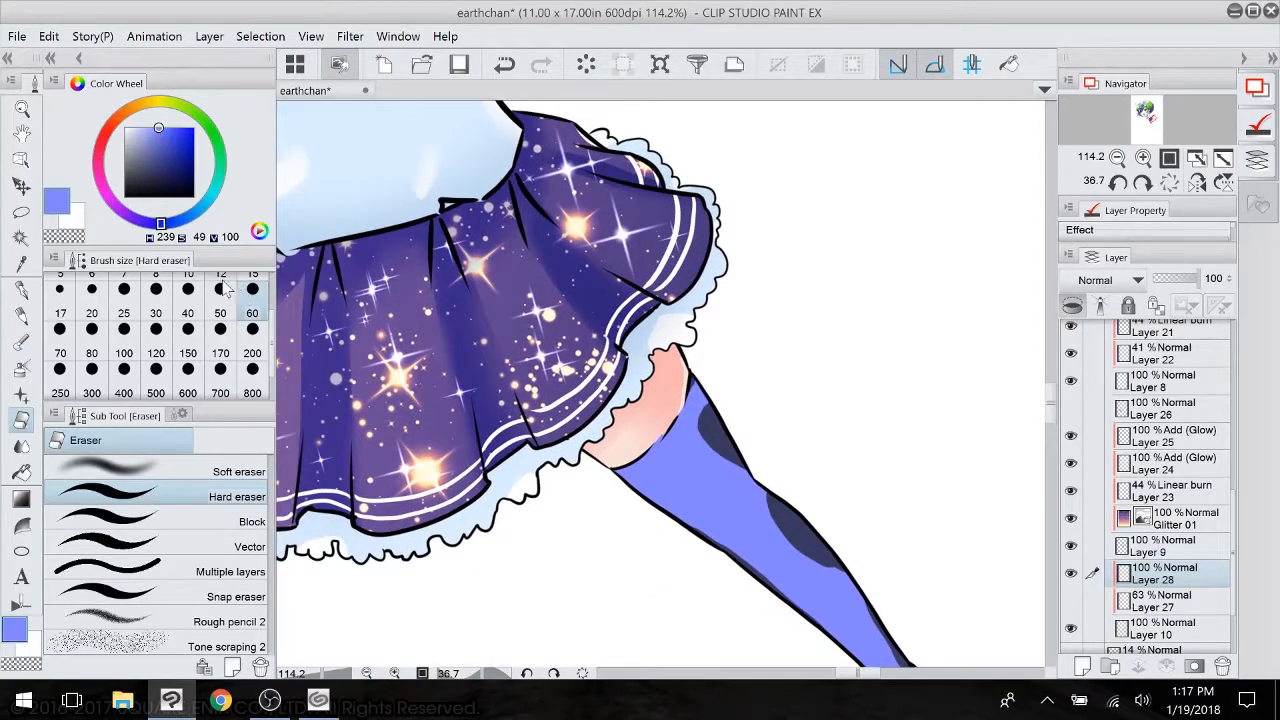
click(124, 300)
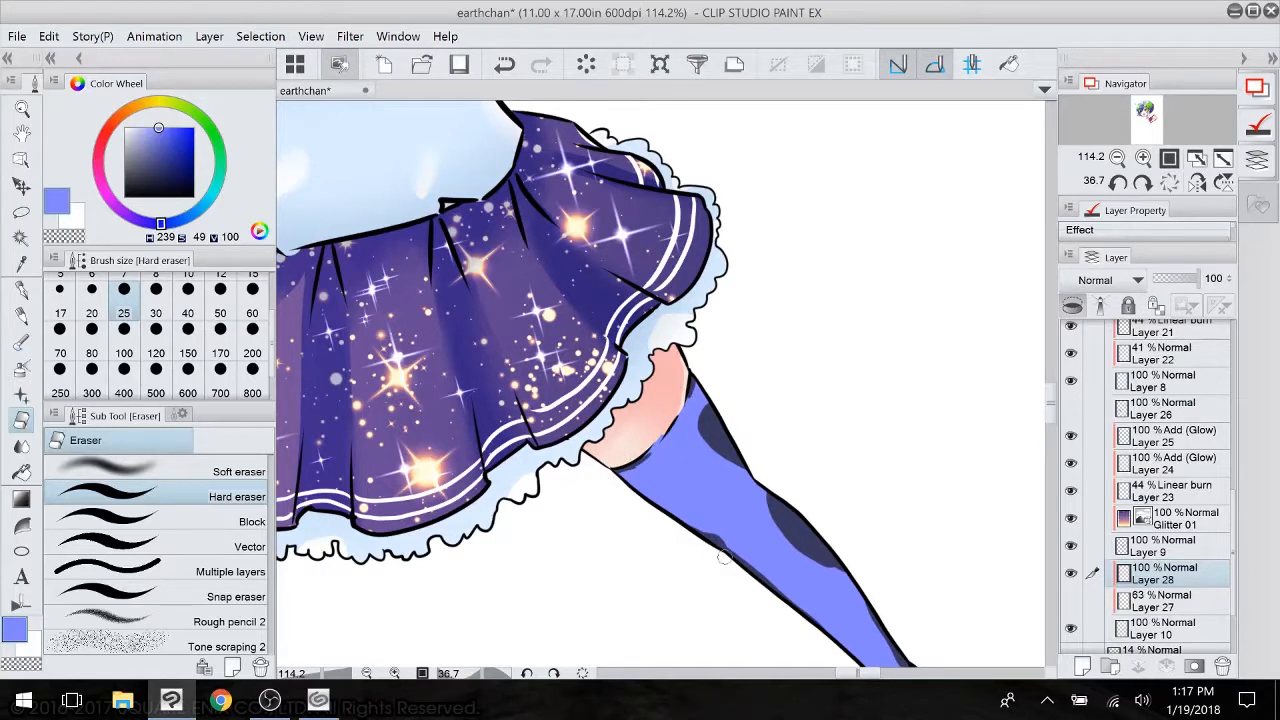
drag(724, 557, 1078, 393)
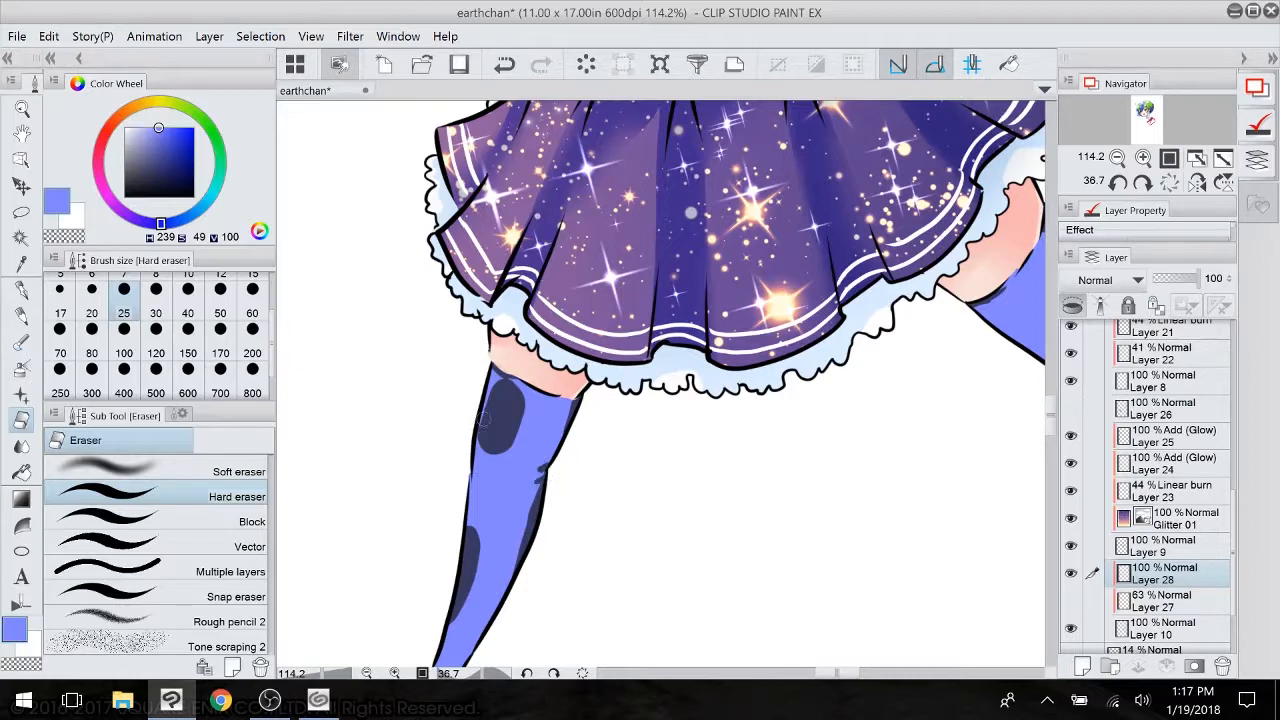
- Set Layer 28's blending mode to Linear burn with 70% opacity
click(1107, 290)
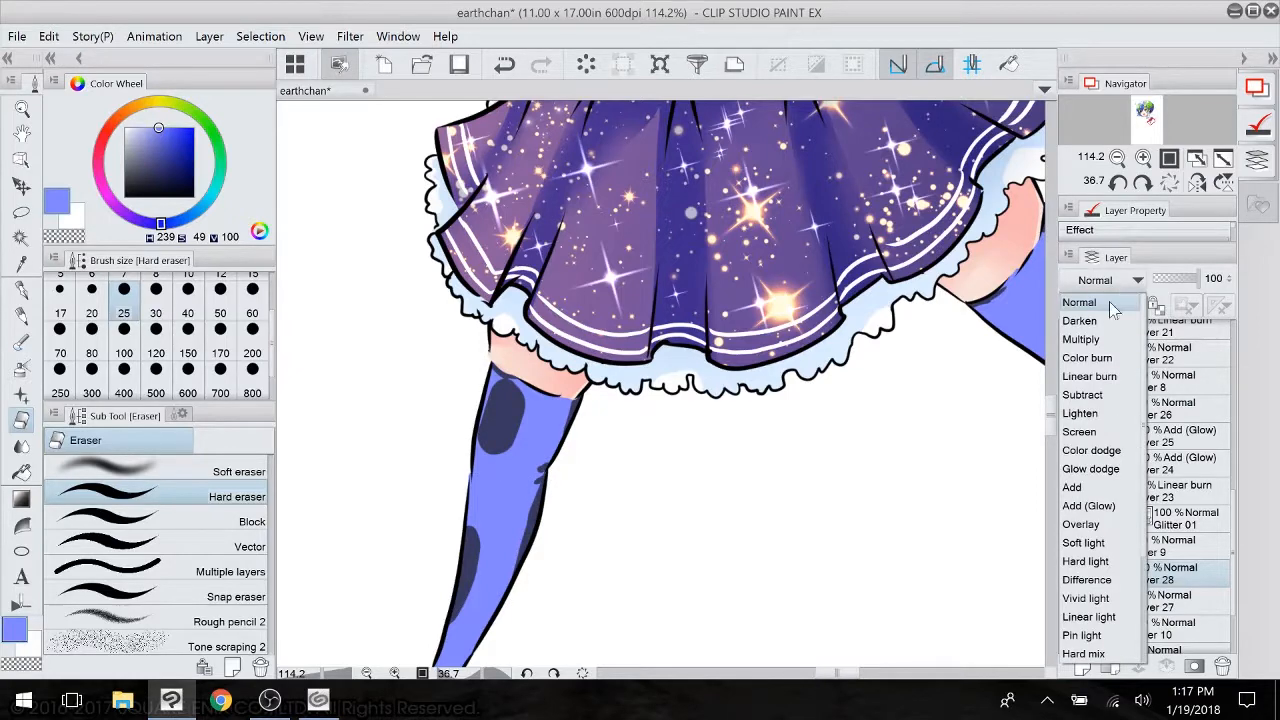
click(1112, 380)
drag(1200, 288, 1190, 285)
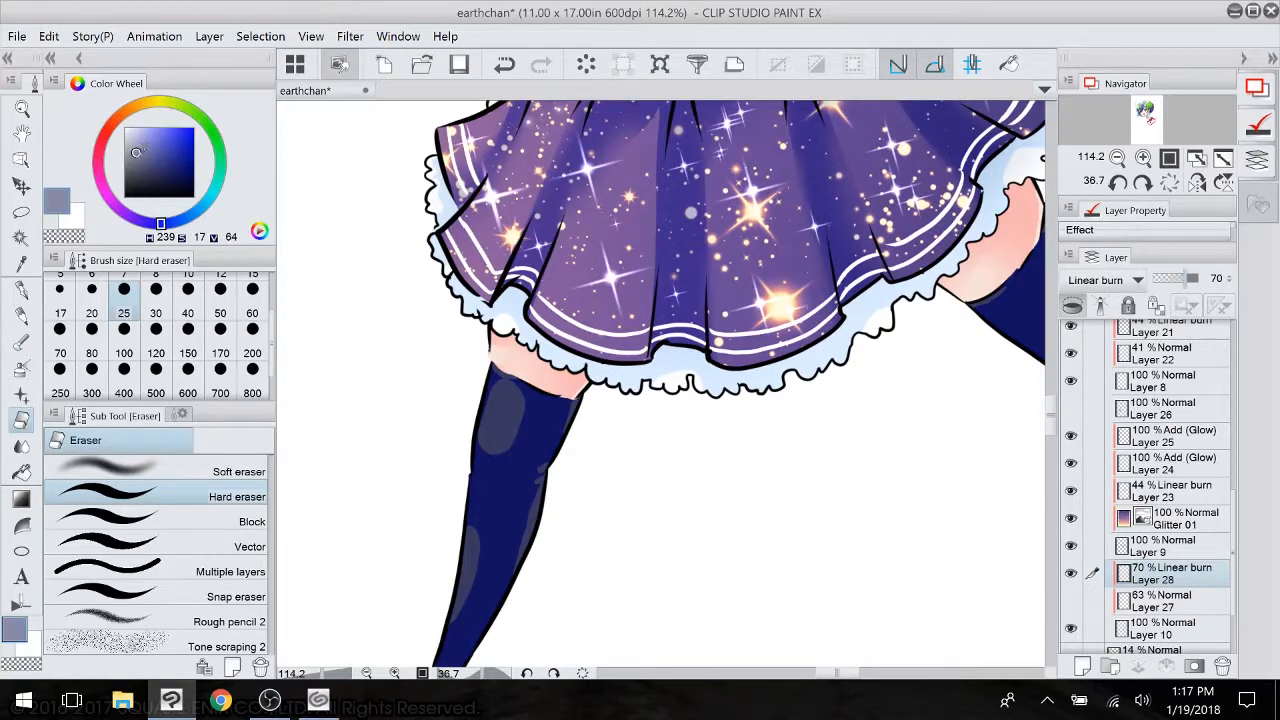
- Recolour Layer 28's shading to a neutral grey with saturation 0 and value 55, and set the layer's opacity to 58%
click(56, 45)
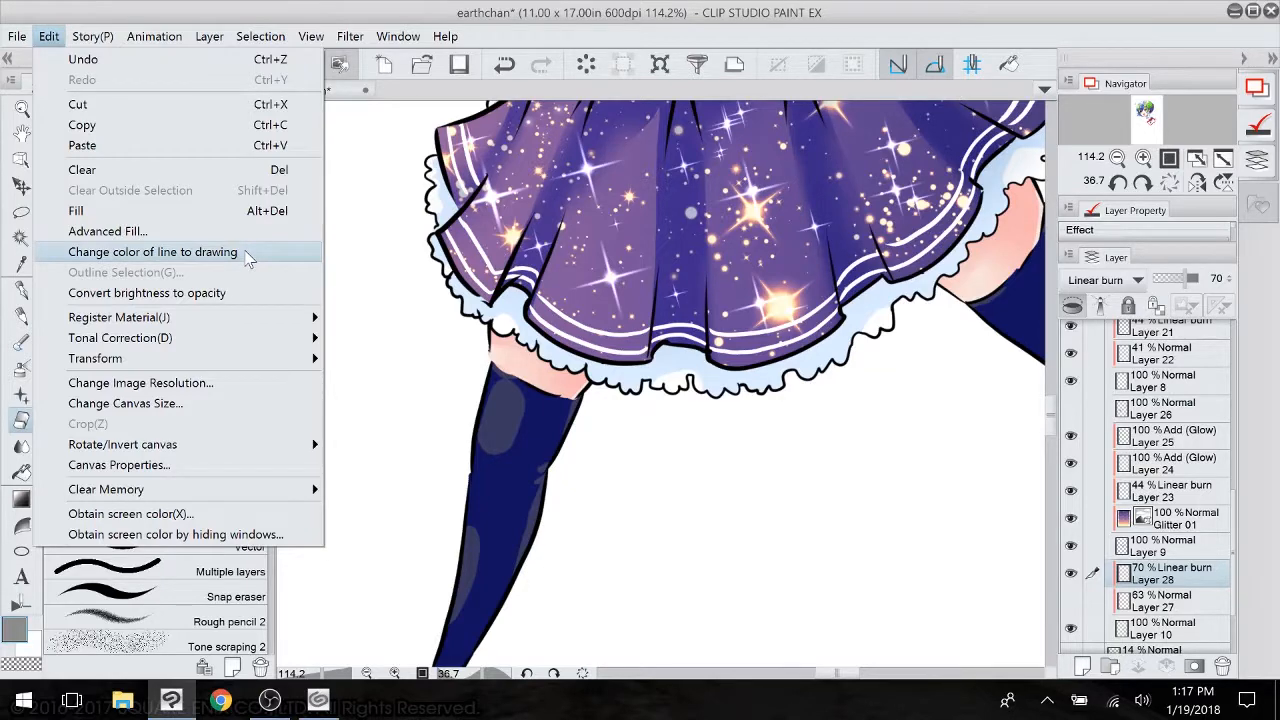
click(248, 258)
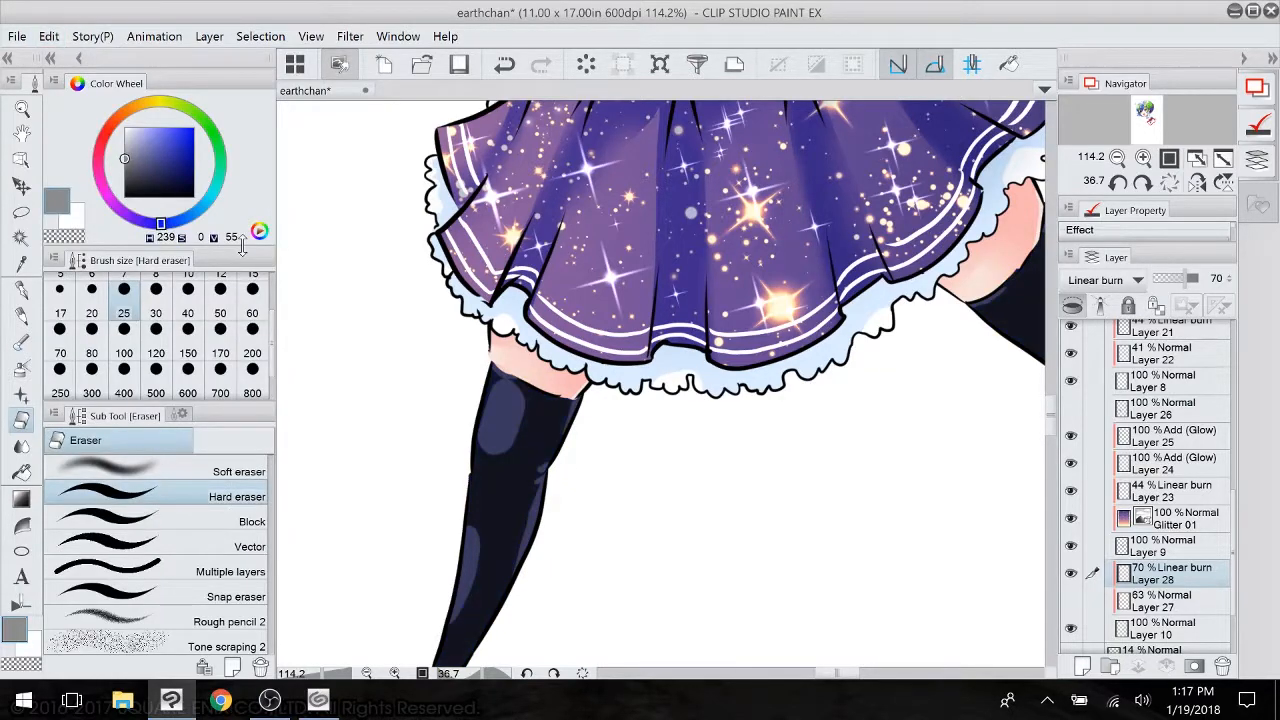
drag(1190, 278, 1212, 280)
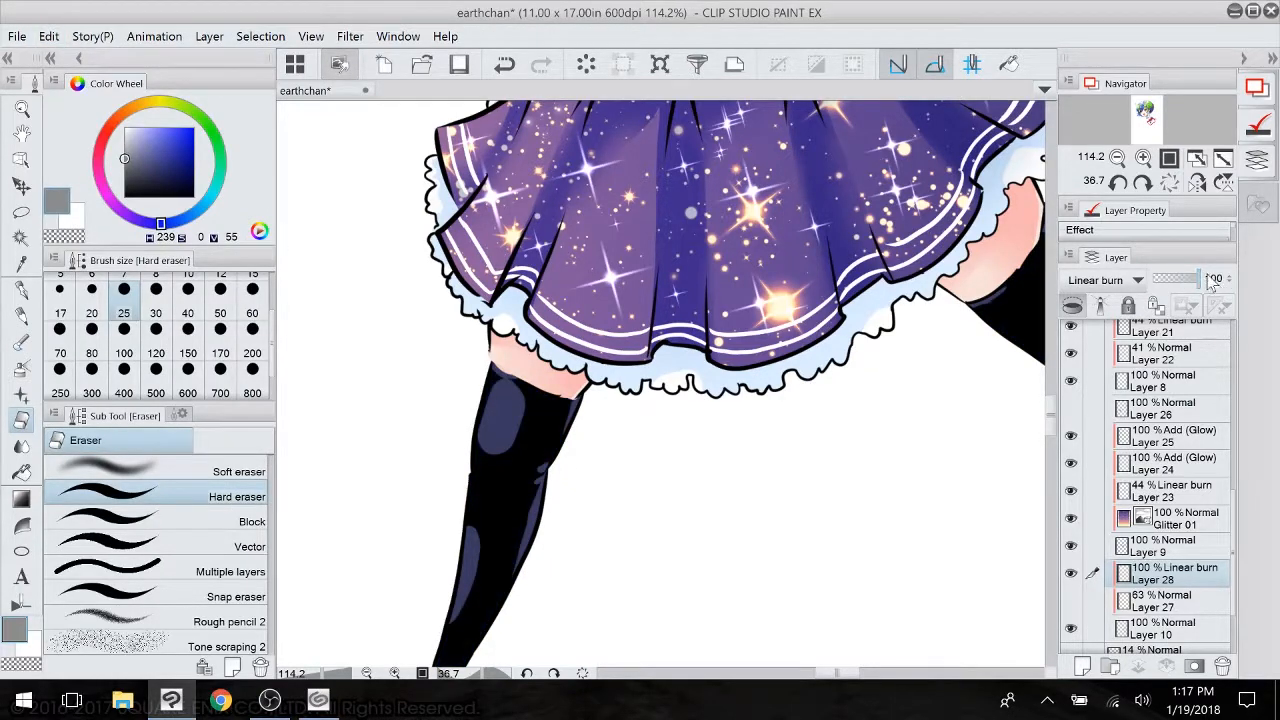
scroll(774, 545, down, 3)
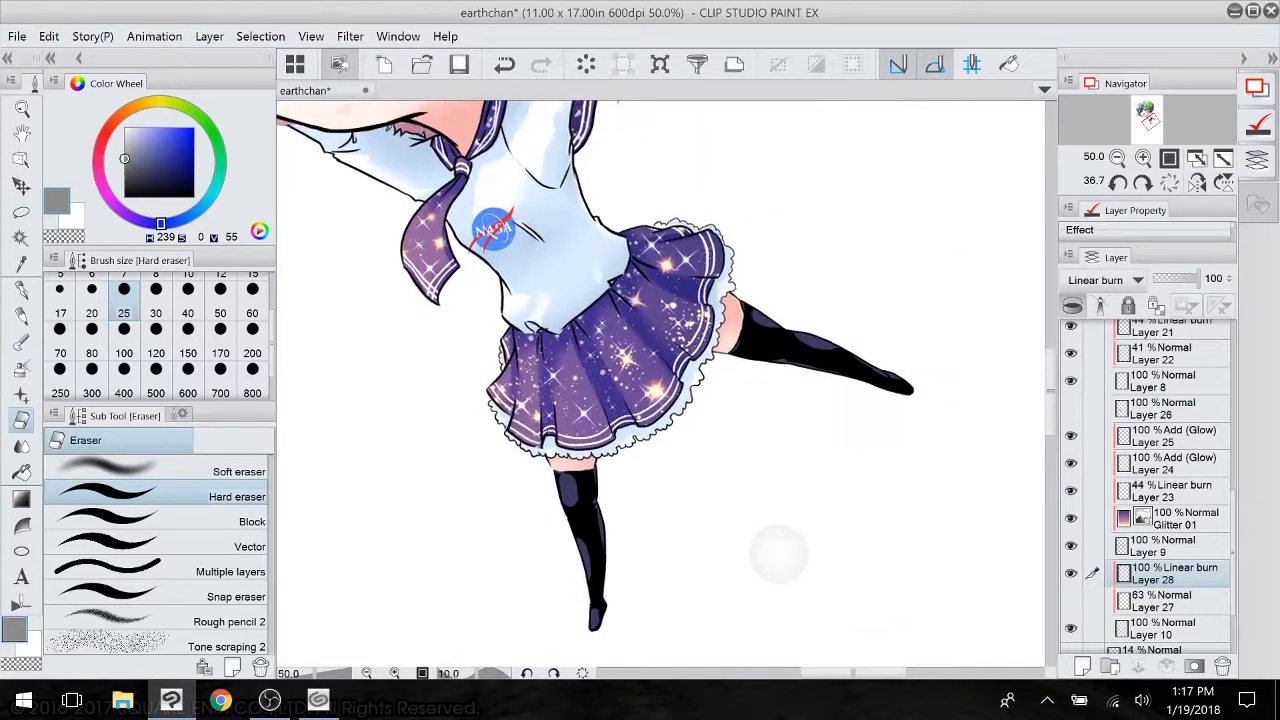
drag(1198, 278, 1184, 278)
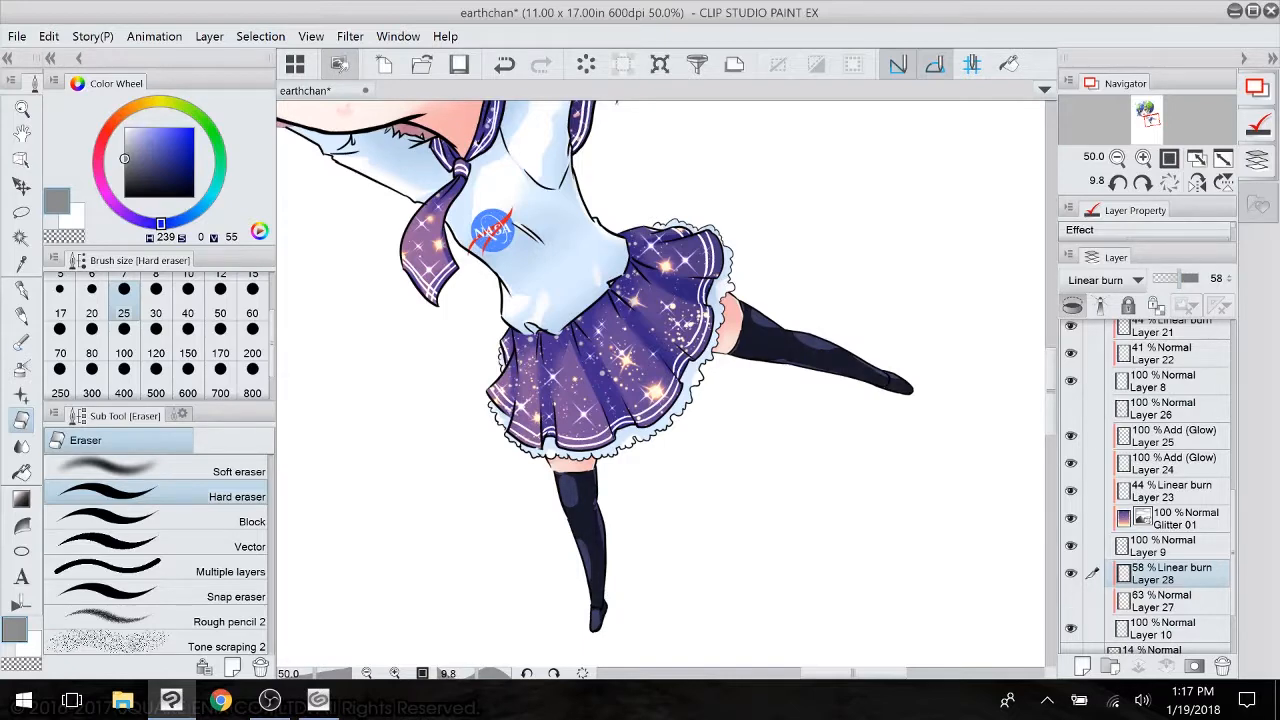
- Soften the highlight edges on the downward leg's stocking using the Smooth watercolor brush at size 40
scroll(635, 590, up, 5)
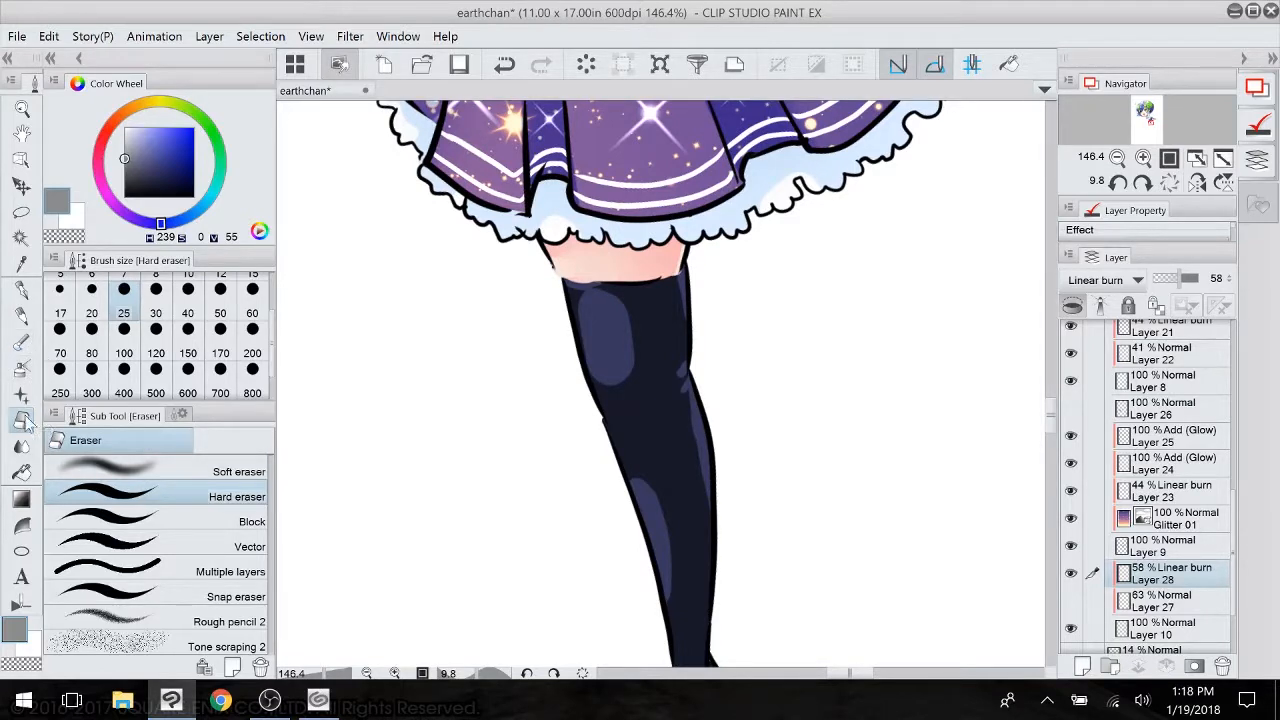
click(24, 343)
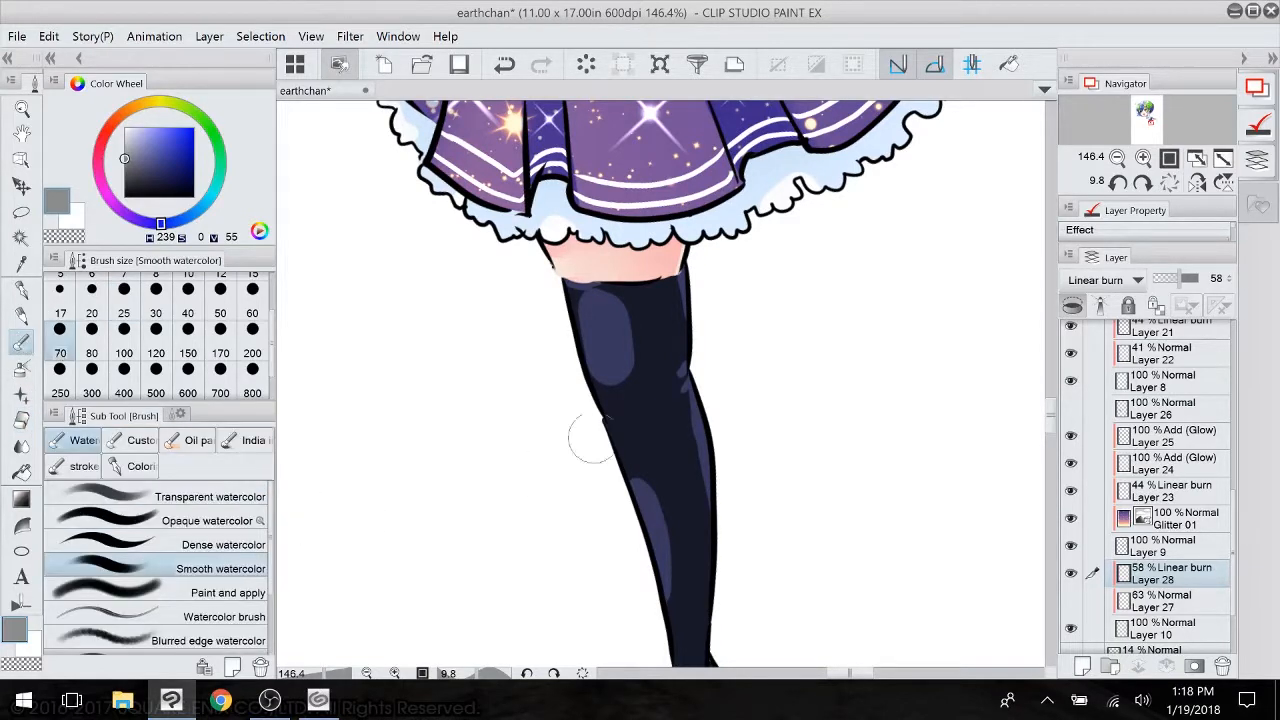
click(188, 300)
mouse_move(590, 303)
mouse_down()
mouse_move(606, 385)
mouse_move(624, 374)
mouse_move(632, 385)
mouse_up()
drag(625, 449, 652, 505)
drag(681, 605, 670, 580)
drag(688, 452, 690, 460)
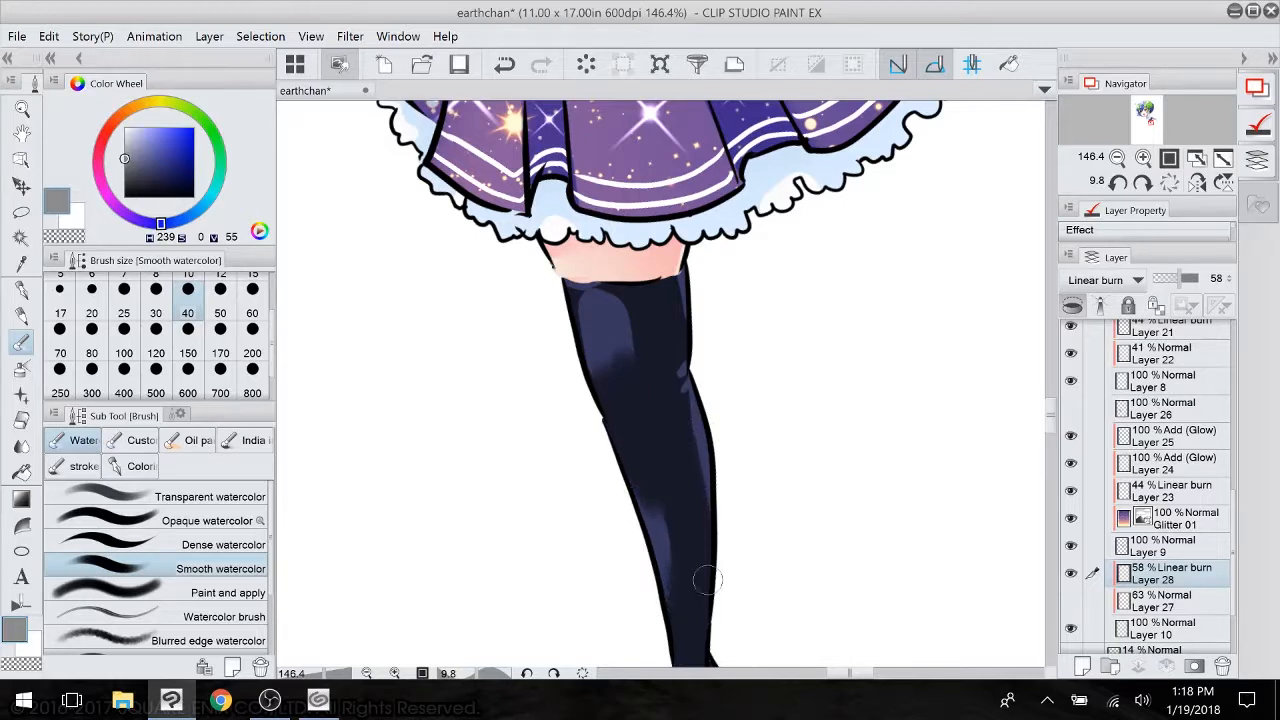
- Soften the highlight edges on the outstretched leg's stocking using the Smooth watercolor brush at size 40
drag(708, 580, 623, 307)
mouse_move(599, 390)
mouse_down()
mouse_move(600, 424)
mouse_move(588, 288)
mouse_up()
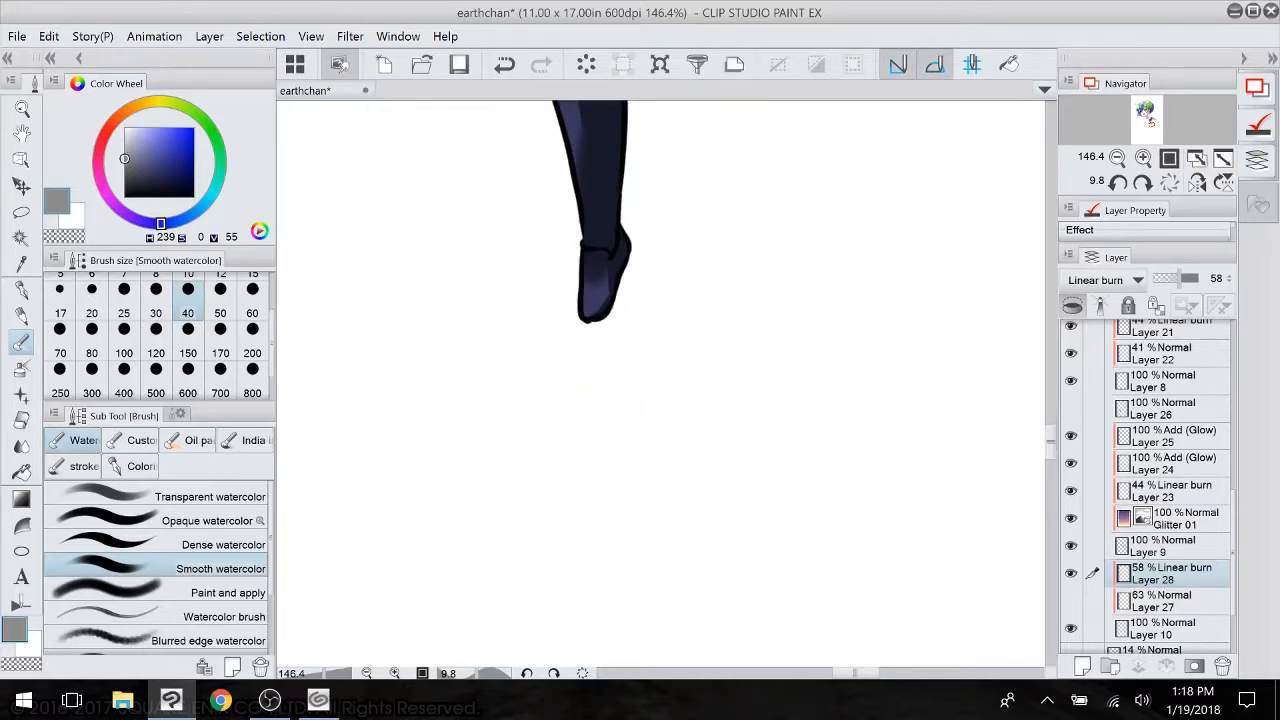
drag(700, 130, 410, 640)
drag(800, 230, 524, 555)
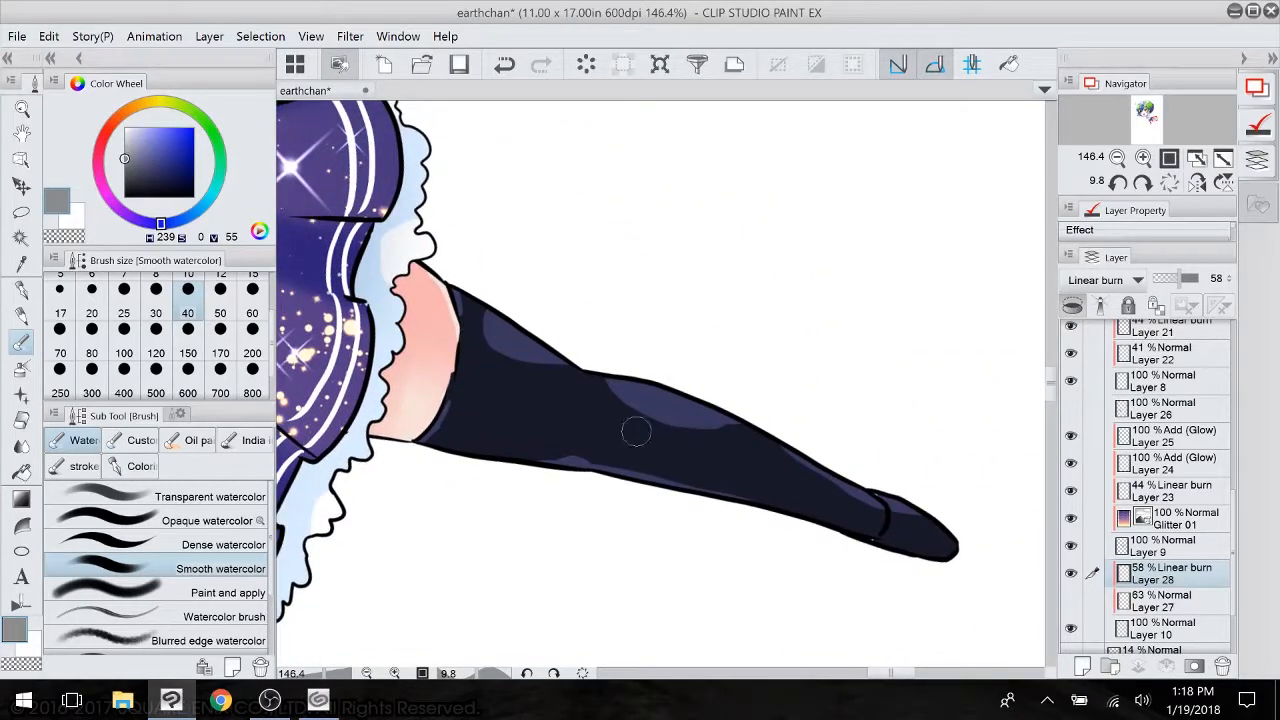
mouse_move(636, 431)
mouse_down()
mouse_move(692, 421)
mouse_move(667, 445)
mouse_move(711, 434)
mouse_move(721, 448)
mouse_move(648, 427)
mouse_move(733, 453)
mouse_move(708, 430)
mouse_move(643, 433)
mouse_move(715, 443)
mouse_move(634, 421)
mouse_move(716, 436)
mouse_up()
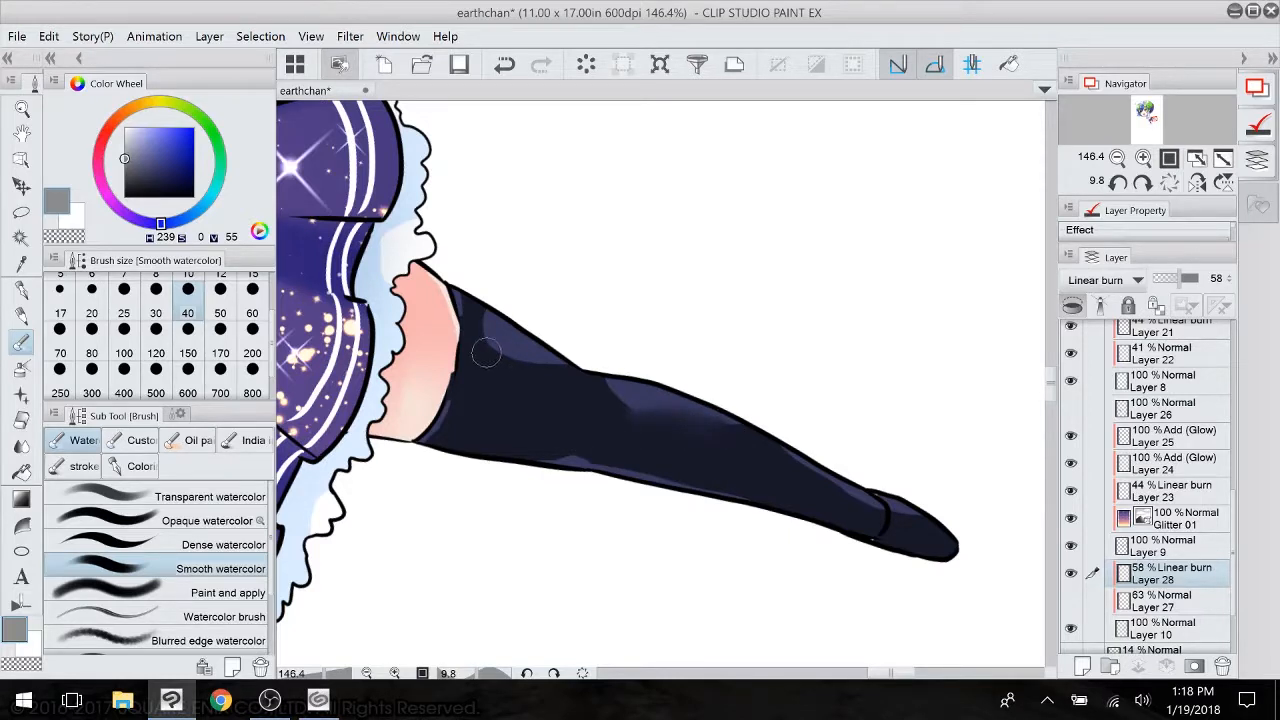
mouse_move(478, 345)
mouse_down()
mouse_move(506, 355)
mouse_move(495, 328)
mouse_move(513, 353)
mouse_up()
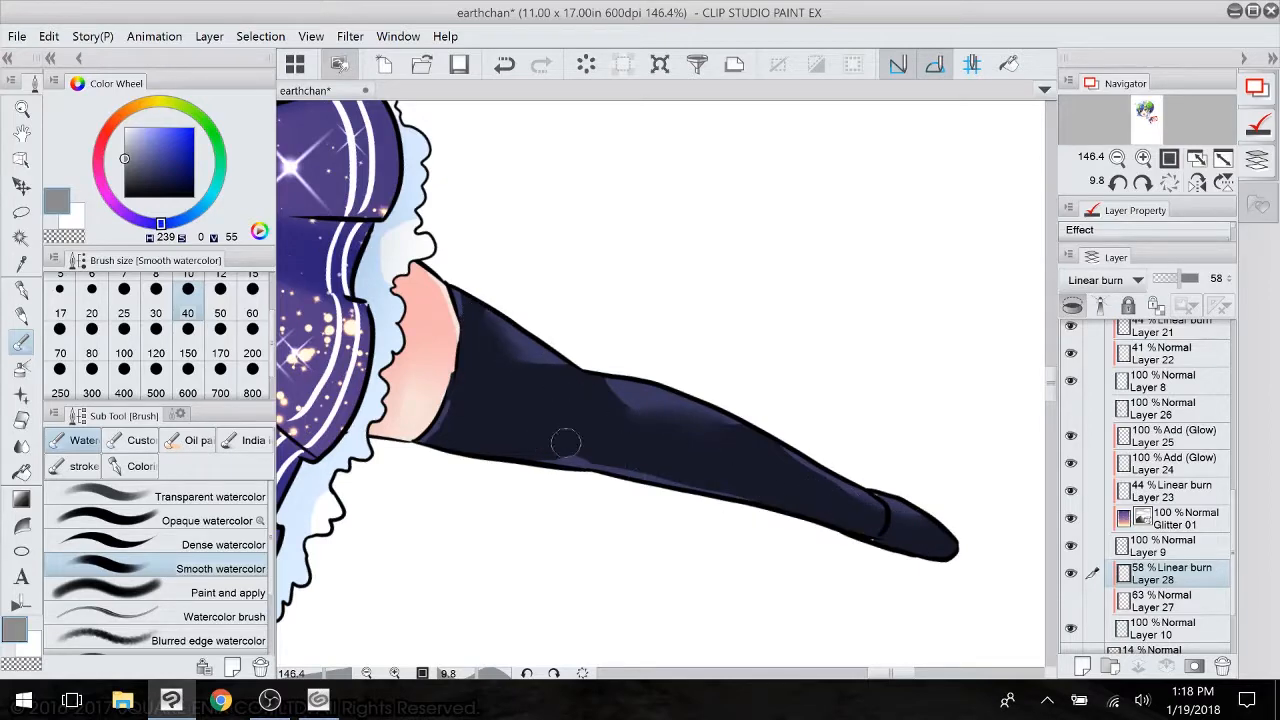
- Set Layer 28's opacity to 100% and recolour its shading to a light neutral grey with saturation 0 and value 85
drag(756, 495, 804, 334)
scroll(776, 402, down, 3)
drag(664, 554, 665, 526)
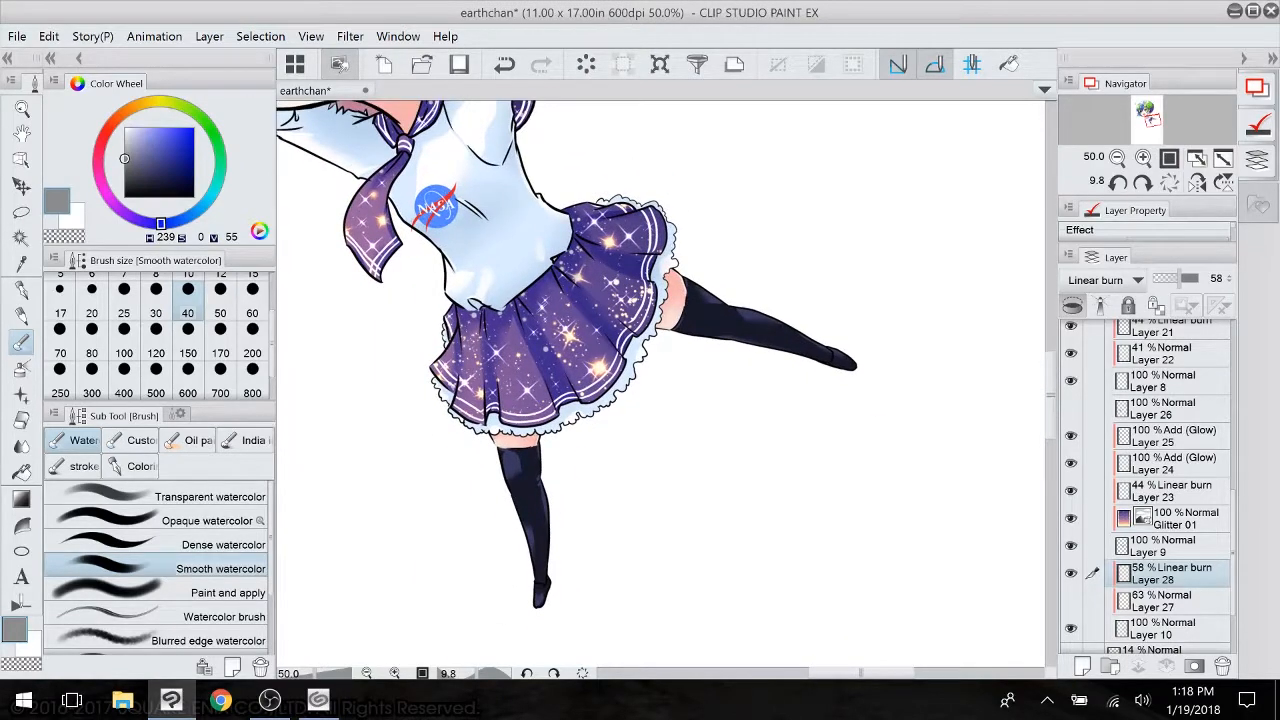
drag(1180, 279, 1199, 279)
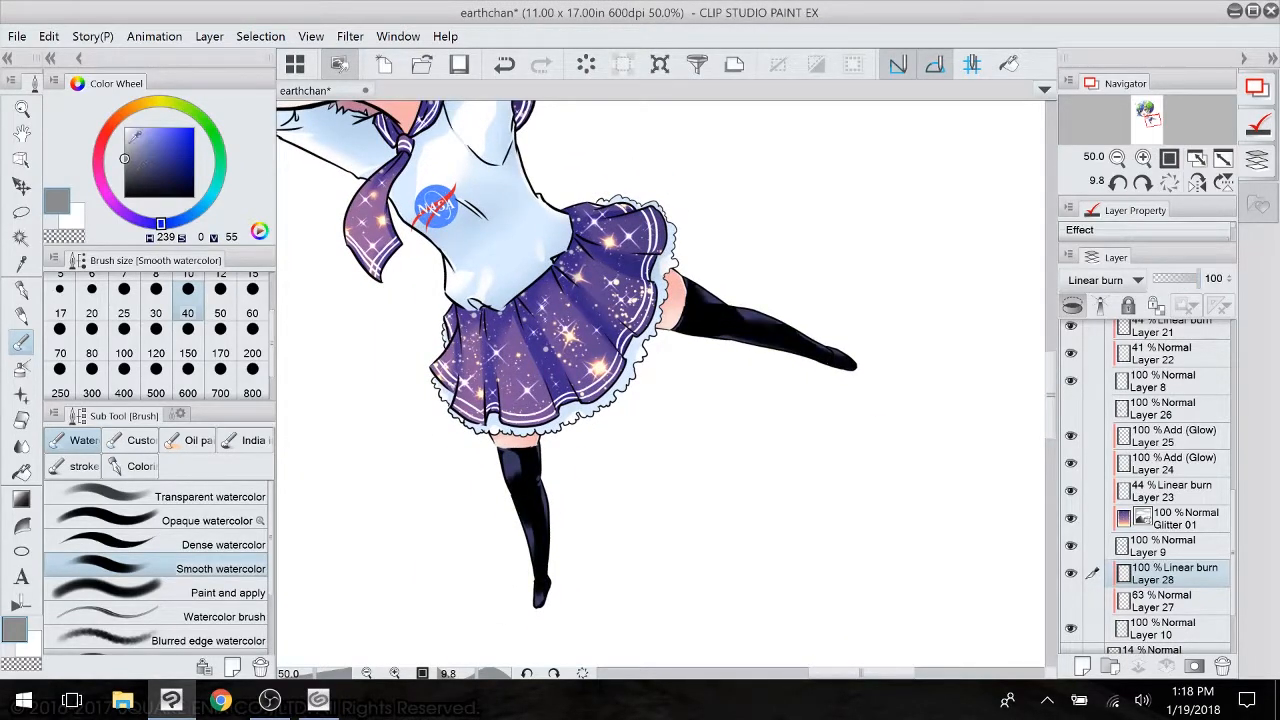
click(49, 36)
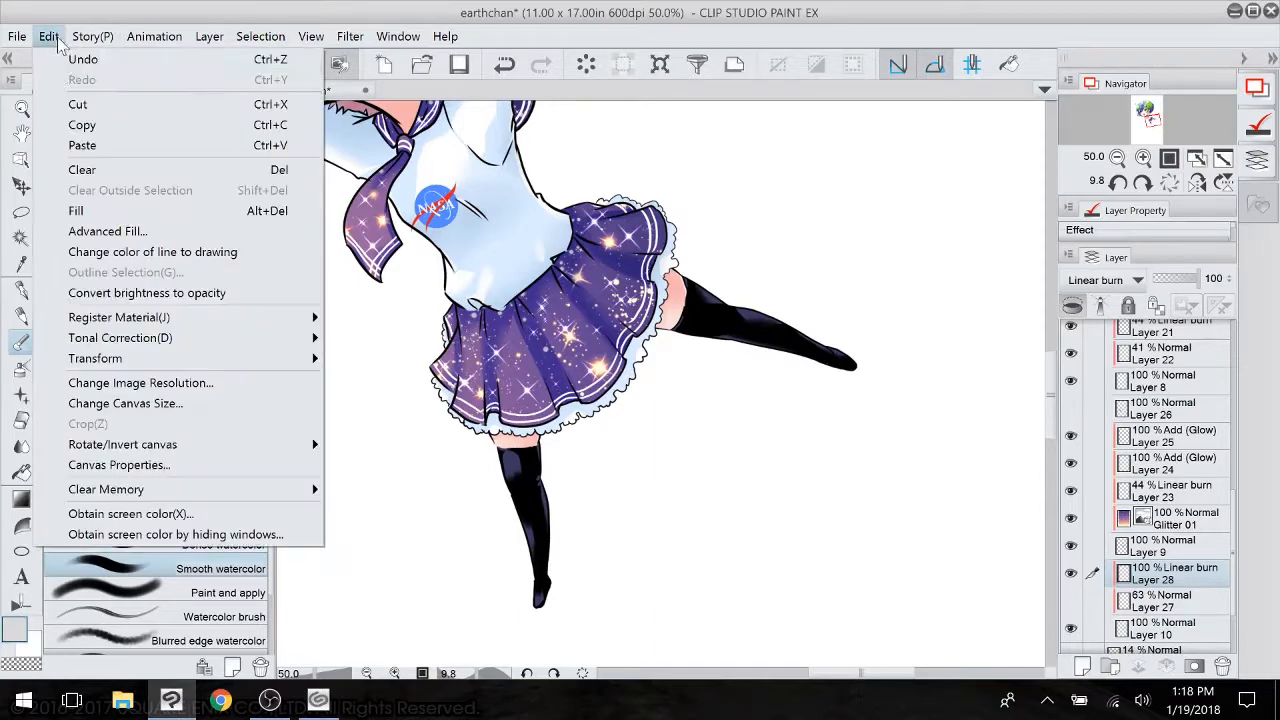
click(199, 256)
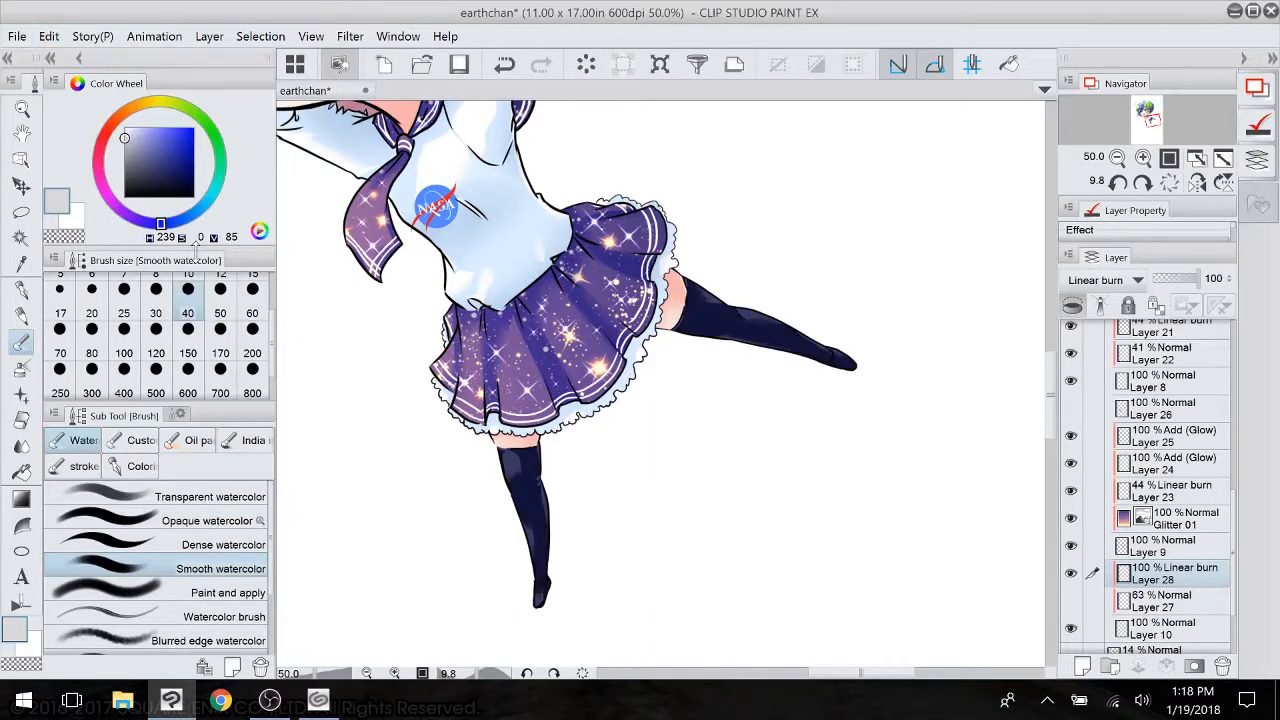
- Lock Layer 28's transparent pixels and darken the shading on both stockings with grey of value 47, using the Soft airbrush at size 200
click(125, 160)
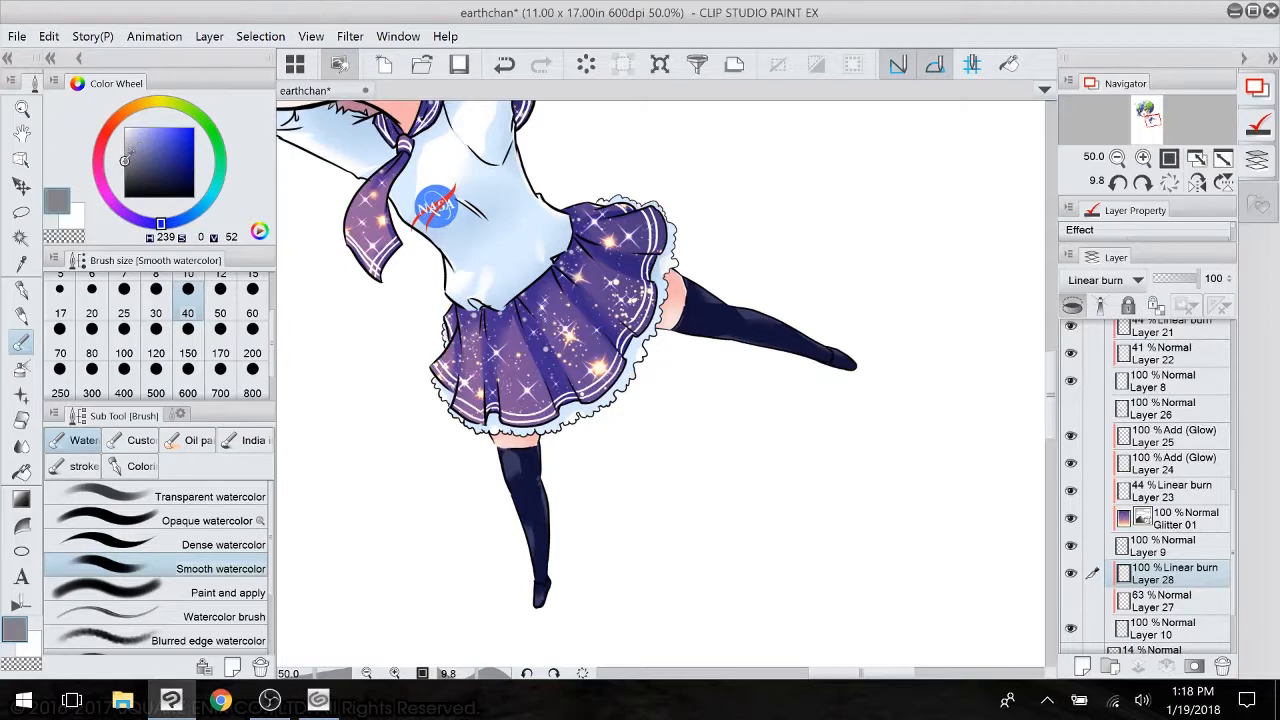
click(22, 368)
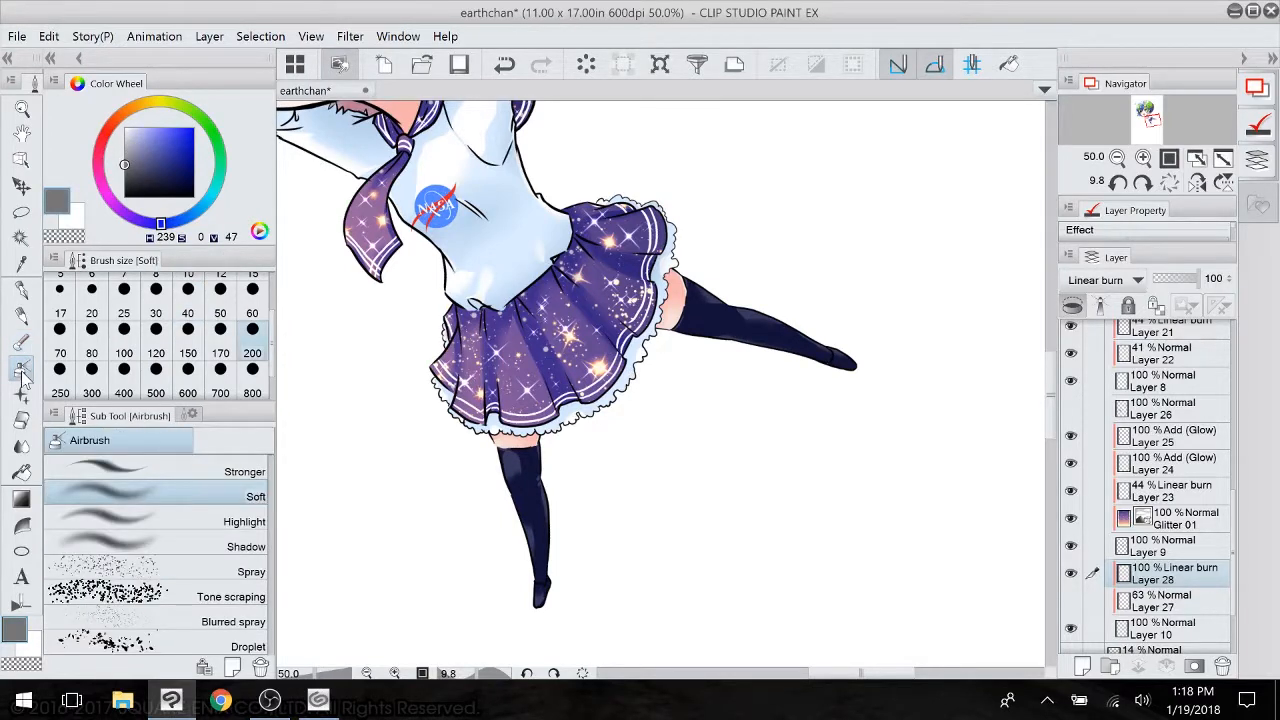
click(1155, 305)
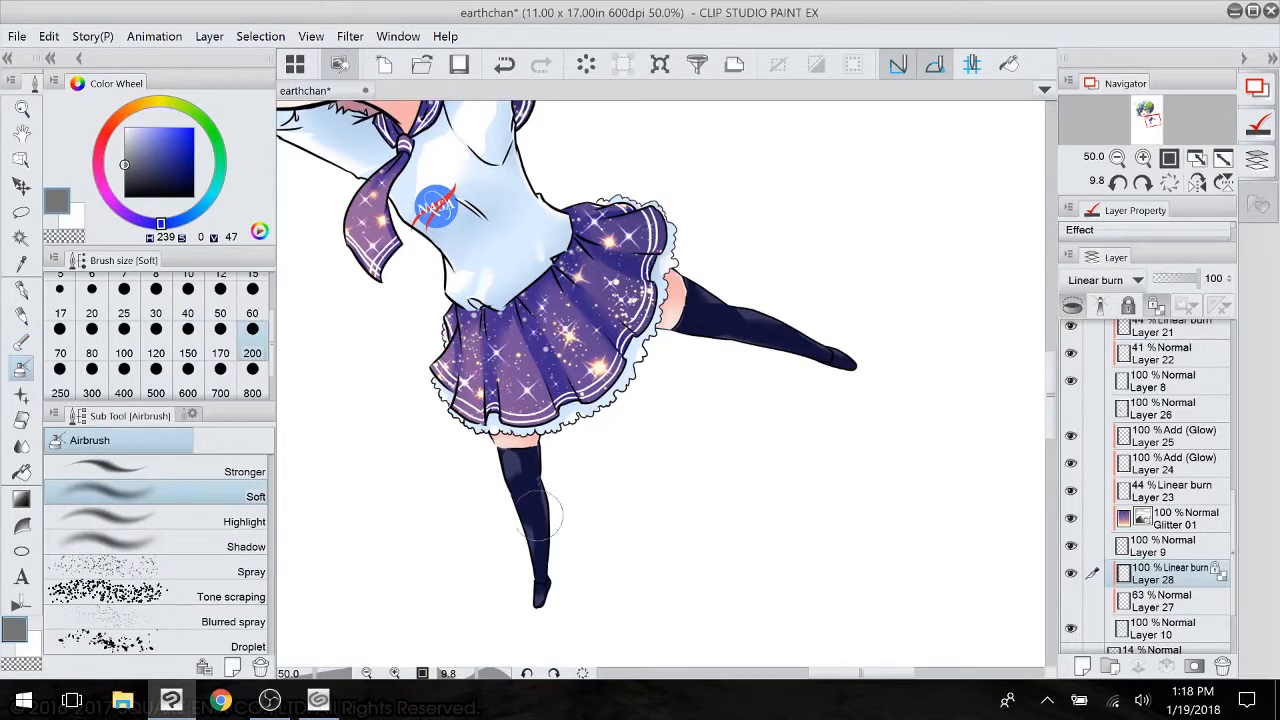
drag(520, 480, 532, 522)
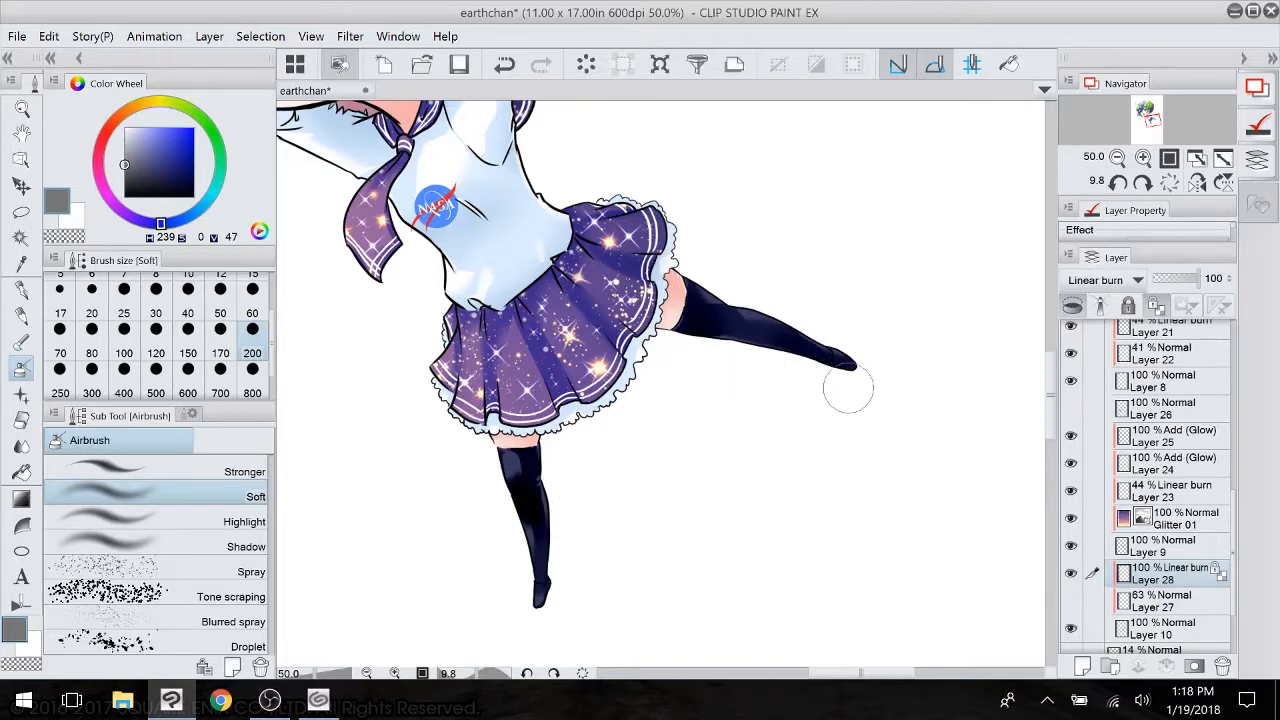
- Make Layer 27 visible and check the shaded stockings against the whole character
click(1071, 602)
drag(895, 520, 842, 474)
scroll(759, 611, down, 3)
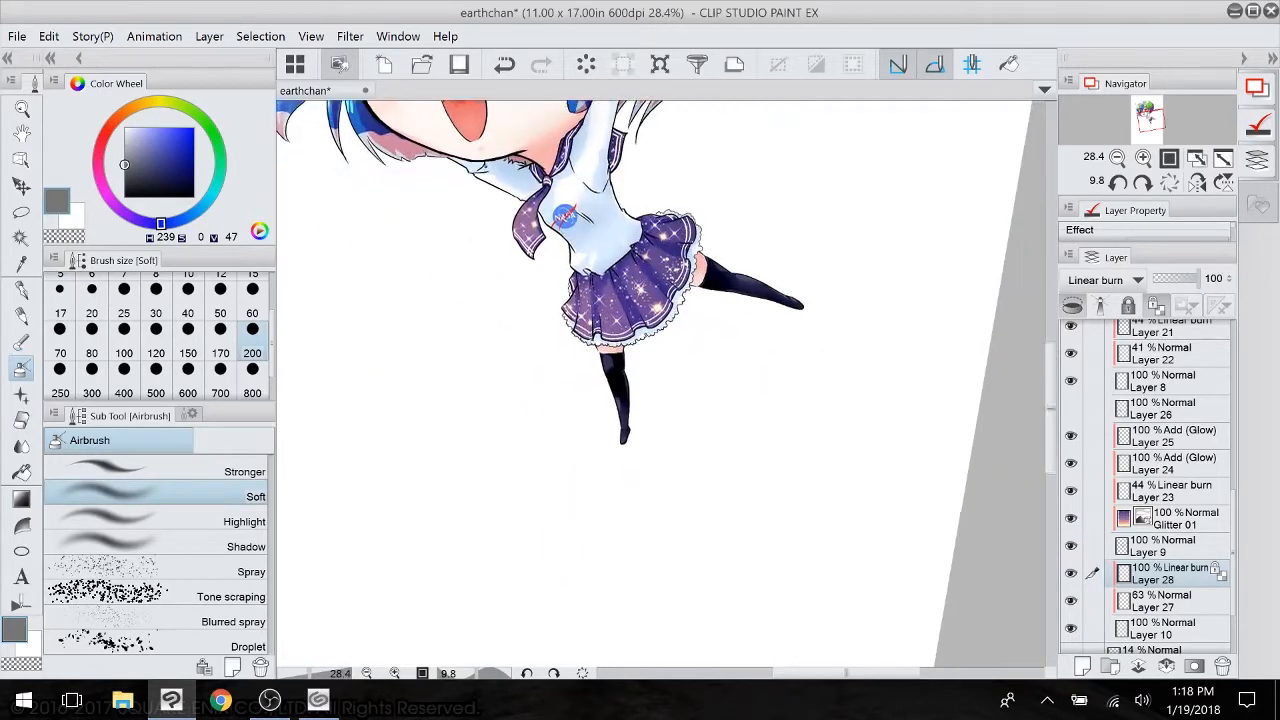
scroll(745, 545, down, 3)
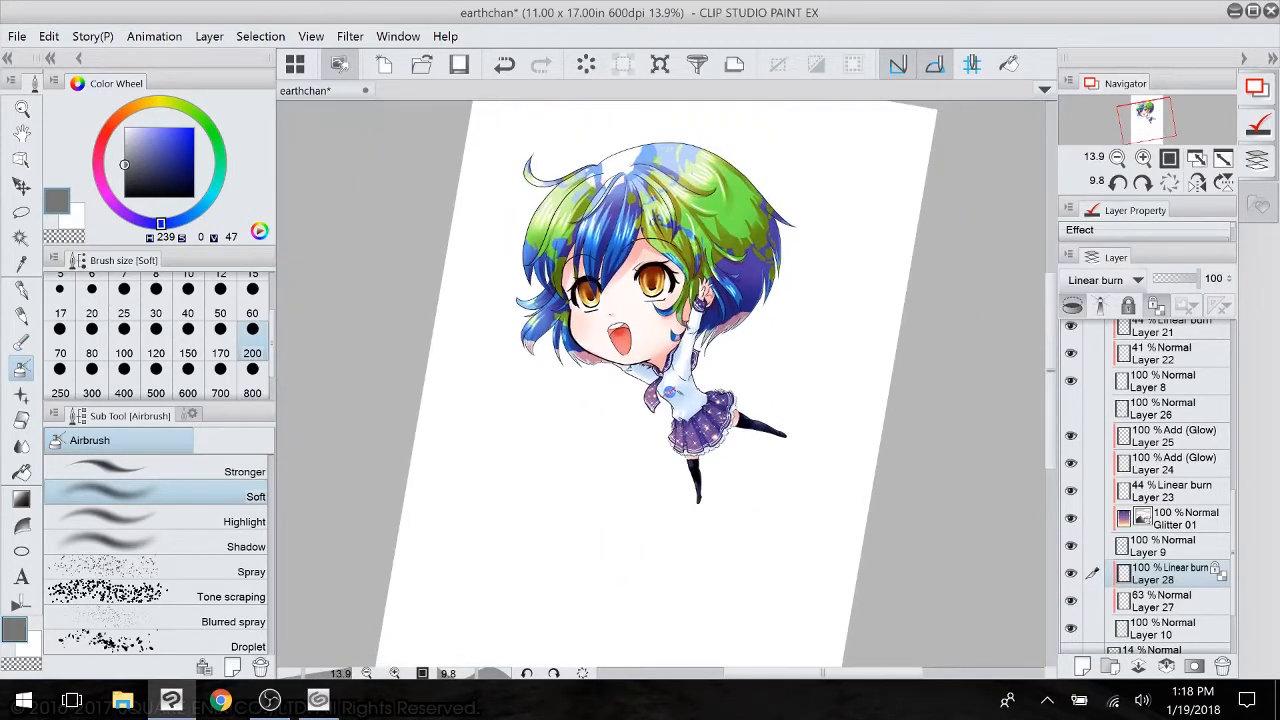
scroll(767, 549, up, 3)
scroll(767, 549, up, 3)
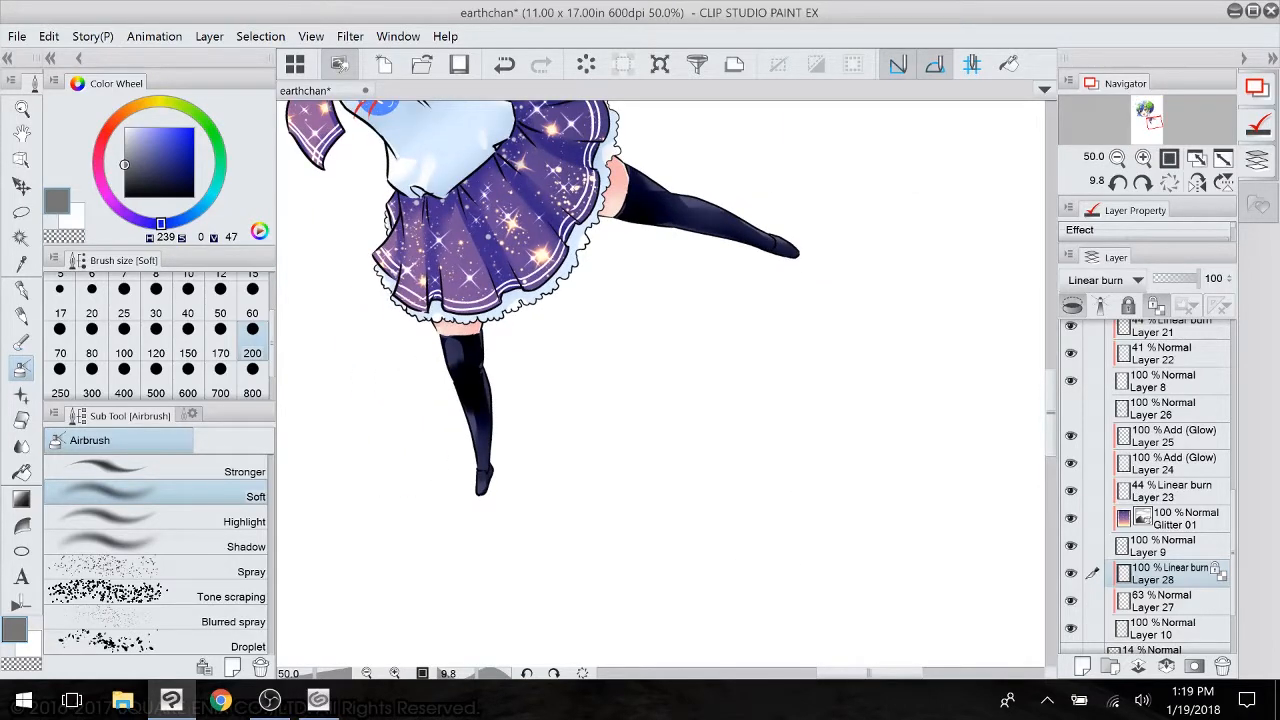
scroll(661, 384, up, 6)
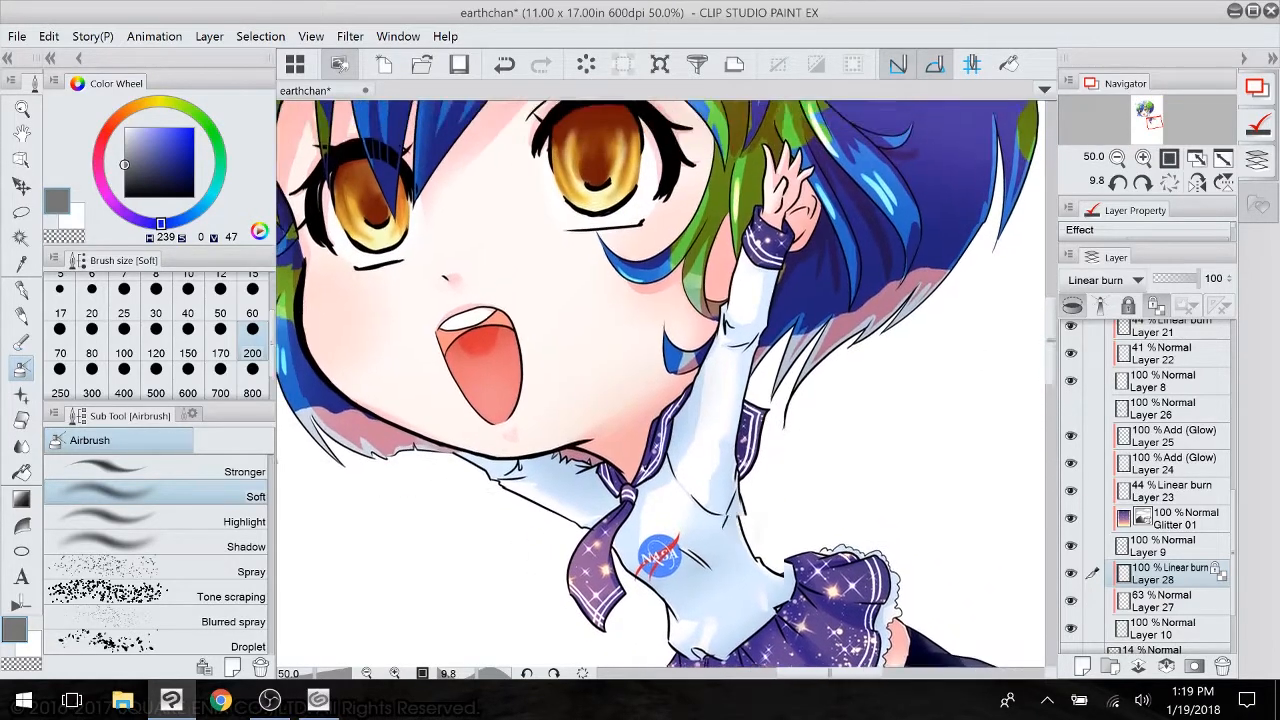
scroll(661, 384, down, 2)
scroll(661, 384, down, 2)
scroll(661, 384, down, 3)
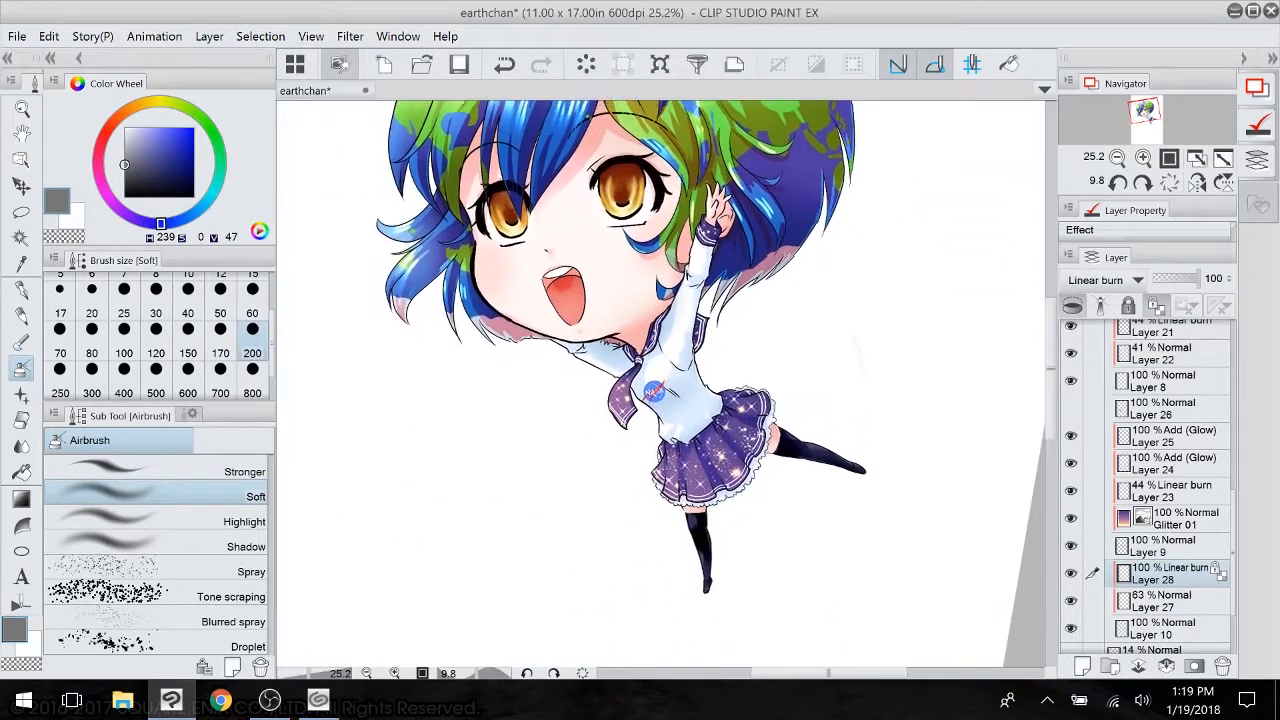
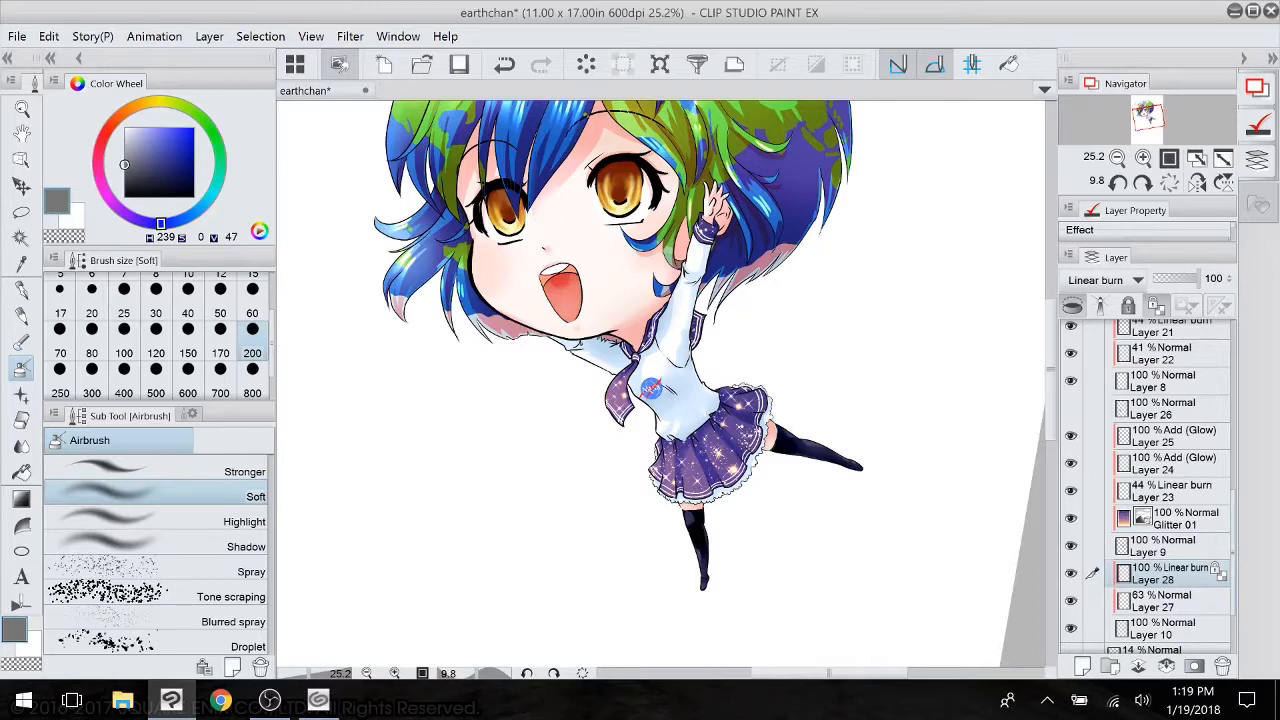
- Collapse Folder 1 and add a new layer above Layer 4
scroll(1148, 486, up, 10)
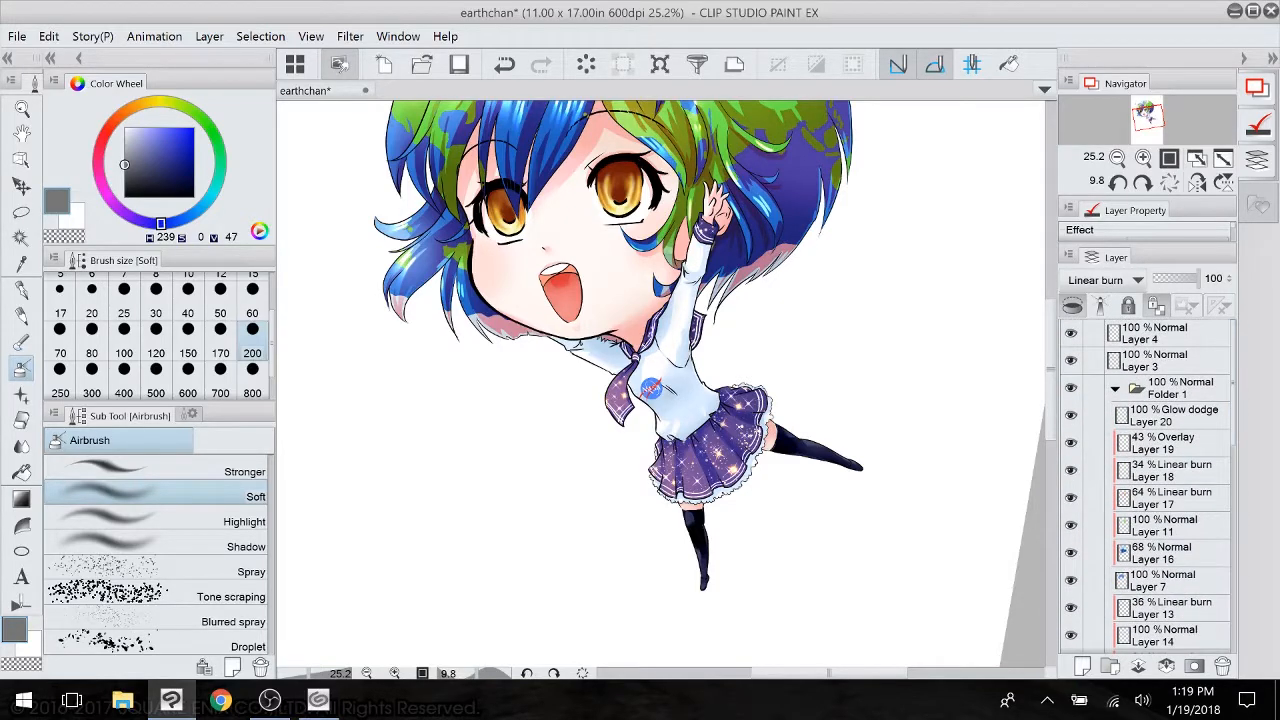
click(1116, 388)
click(1071, 387)
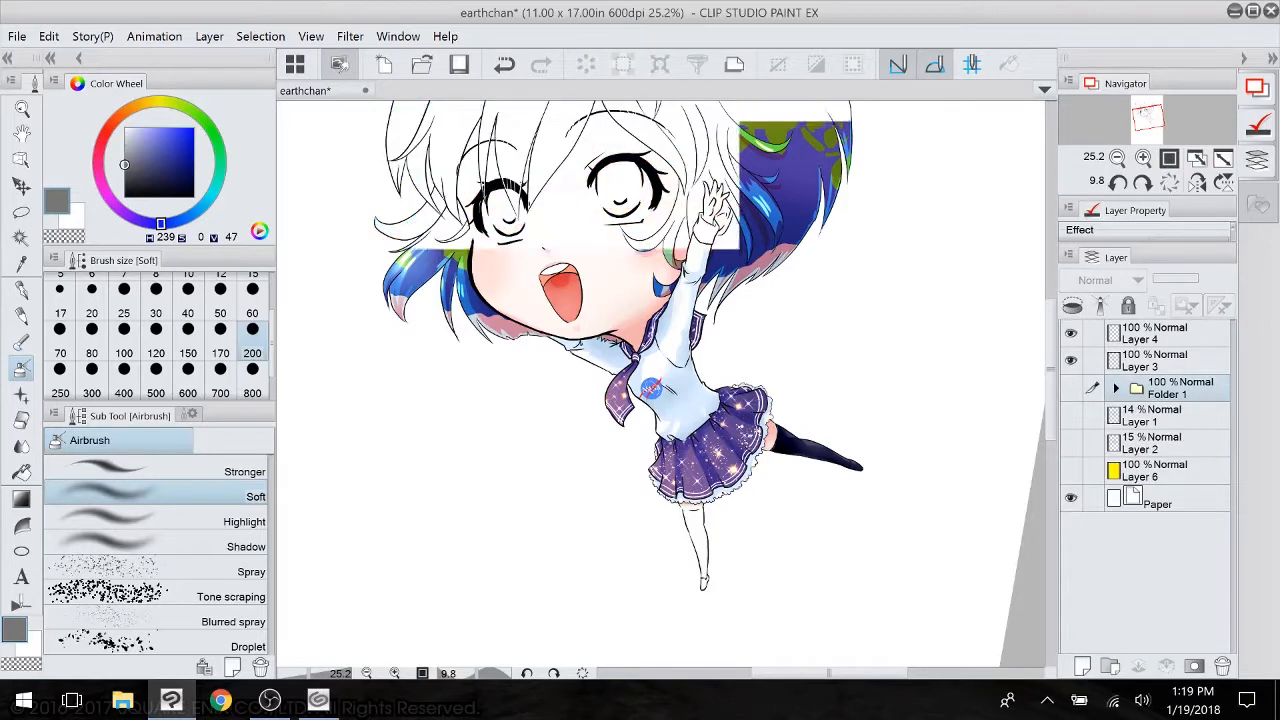
click(1071, 387)
scroll(660, 380, up, 5)
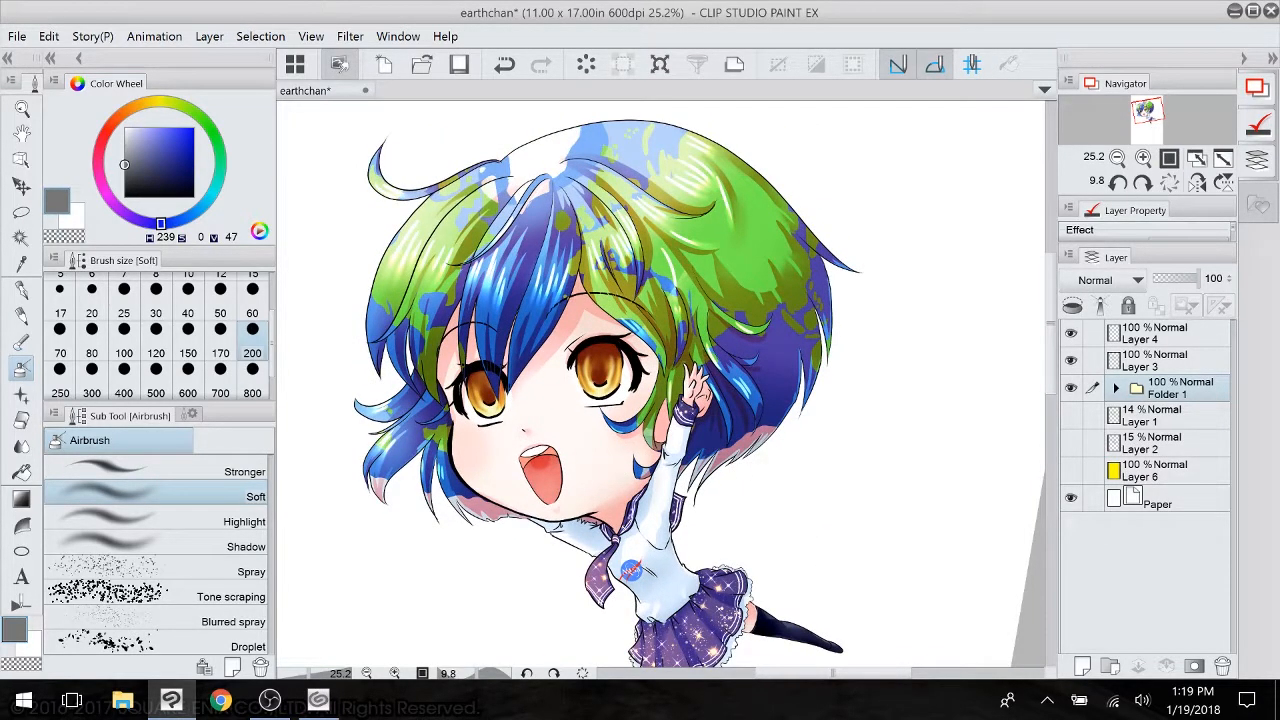
click(1166, 334)
click(1082, 666)
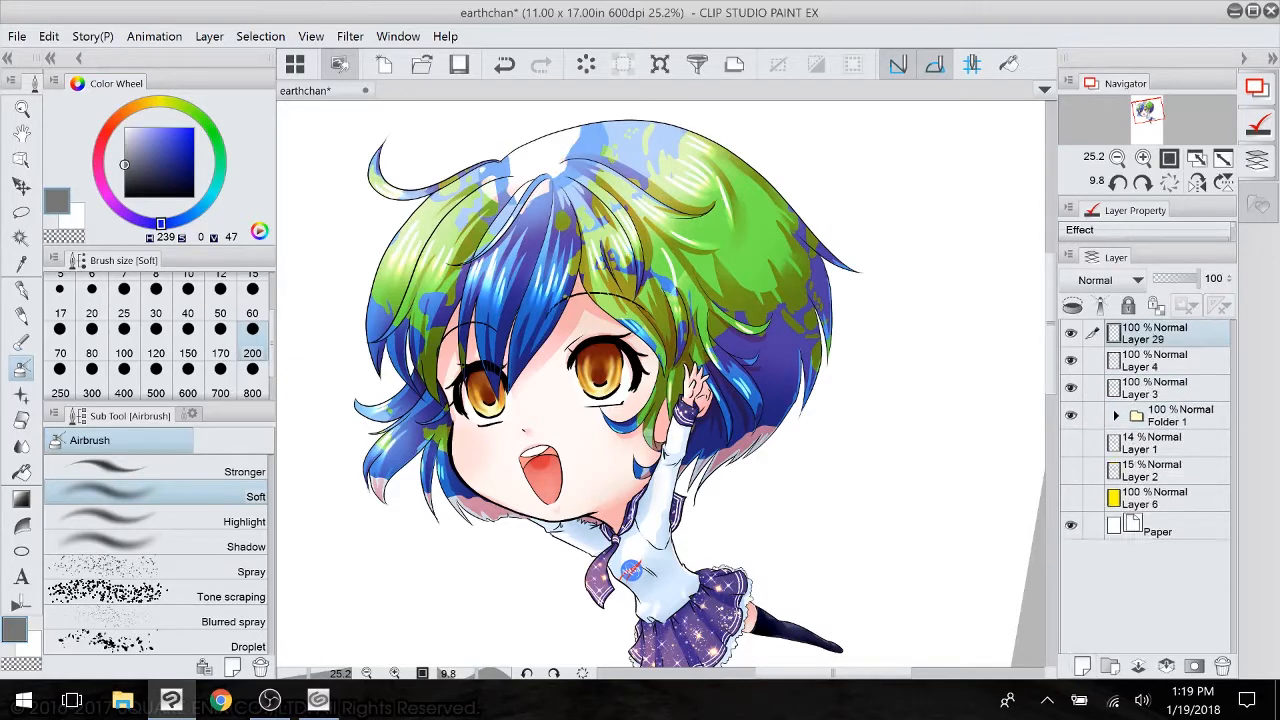
- Paint a large oval, a smaller oval and thin streaks as white highlights on the hair-covered eye with the G-pen at size 60
key(x)
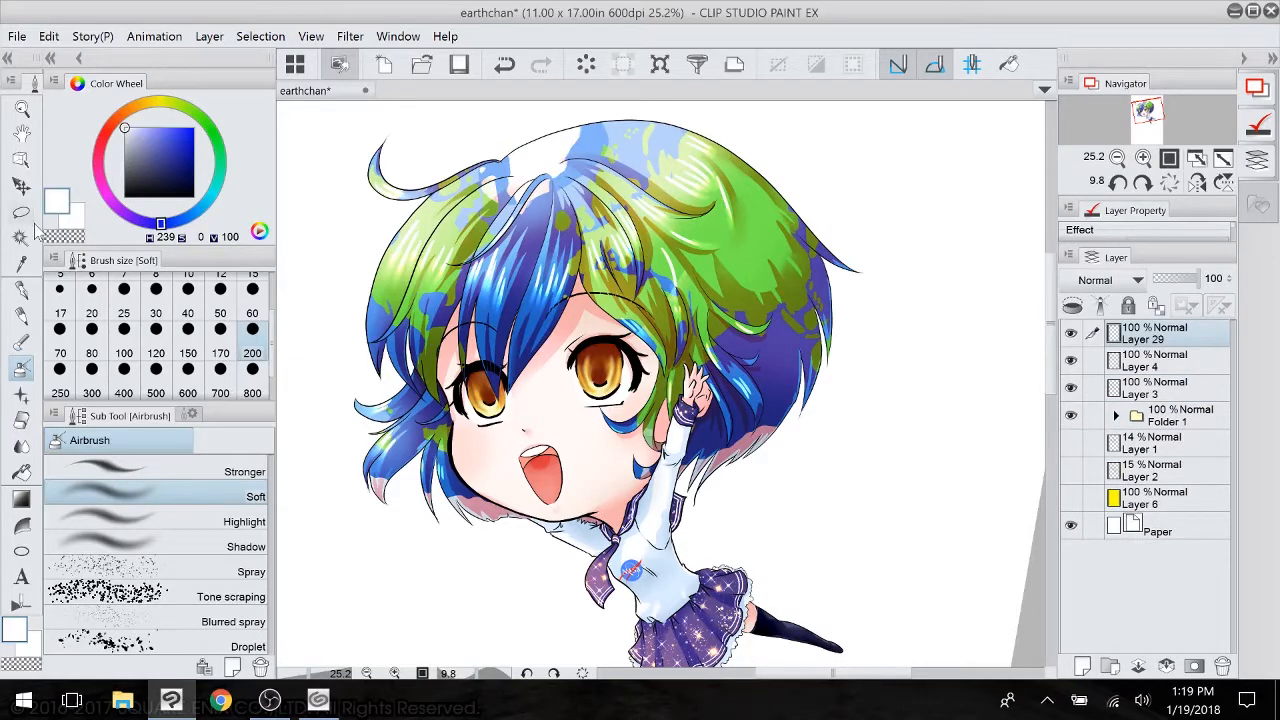
click(22, 290)
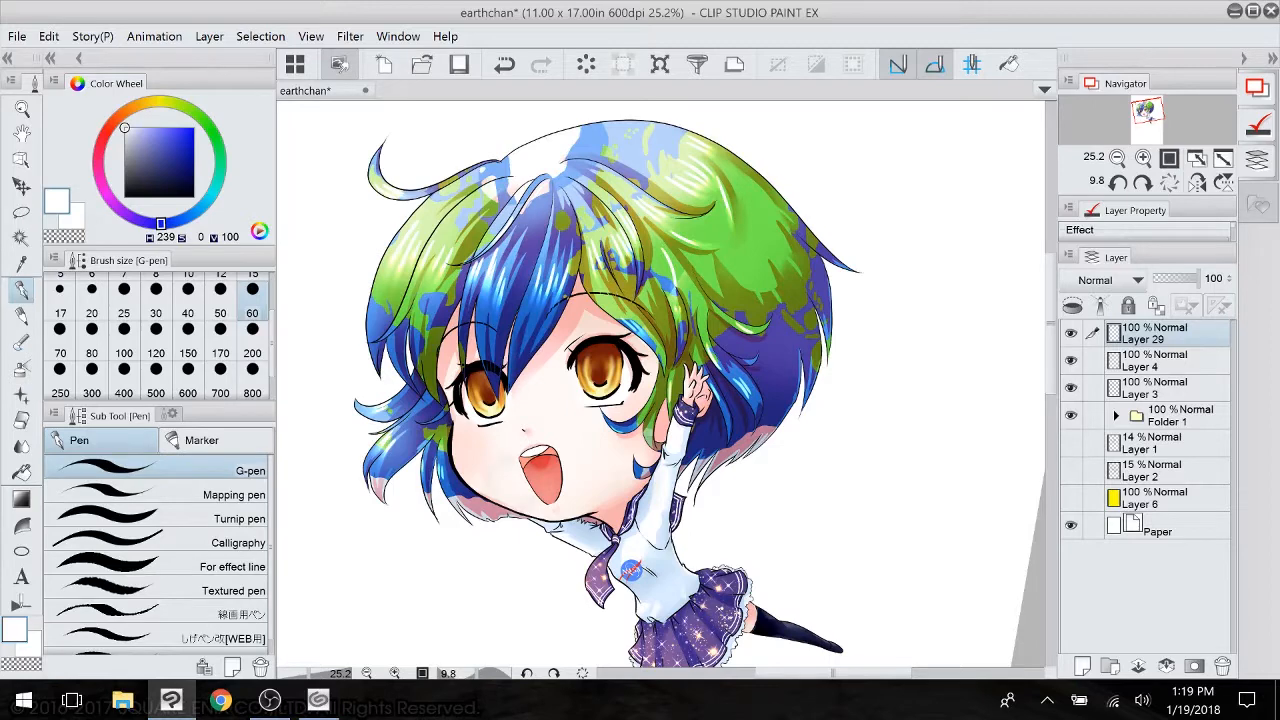
scroll(530, 456, up, 3)
scroll(505, 390, up, 1)
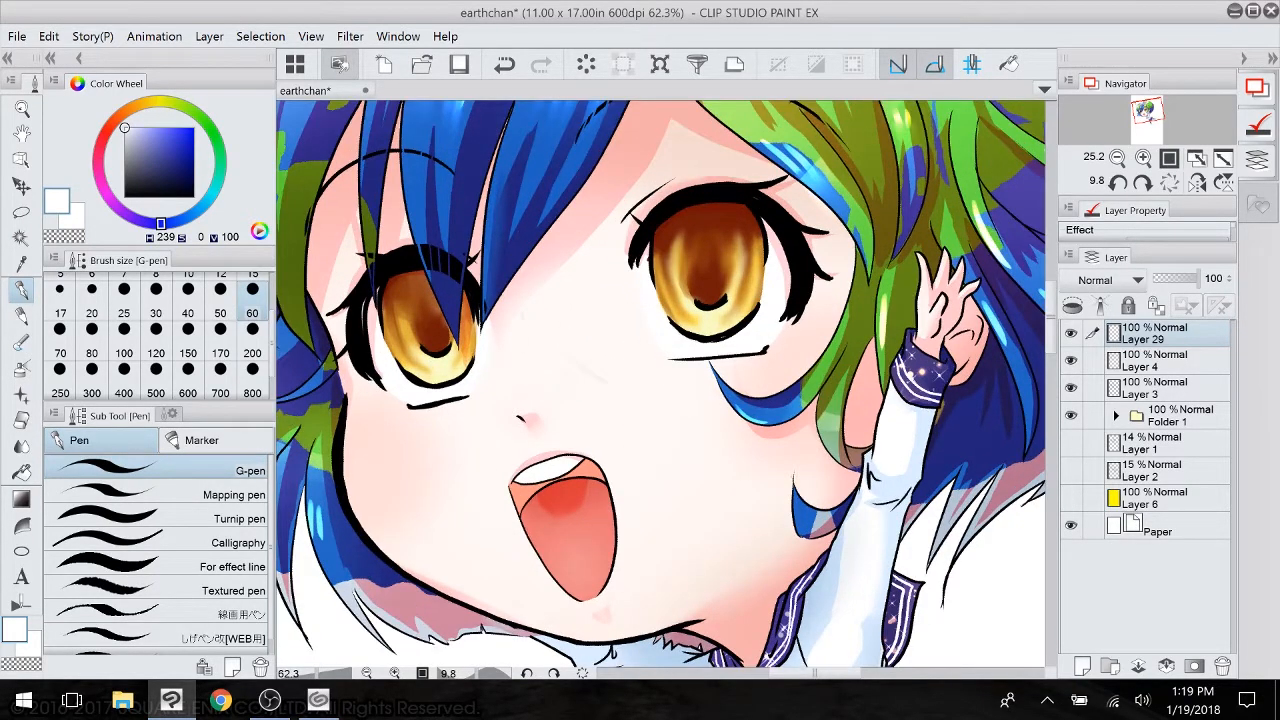
scroll(661, 383, up, 1)
scroll(690, 400, up, 3)
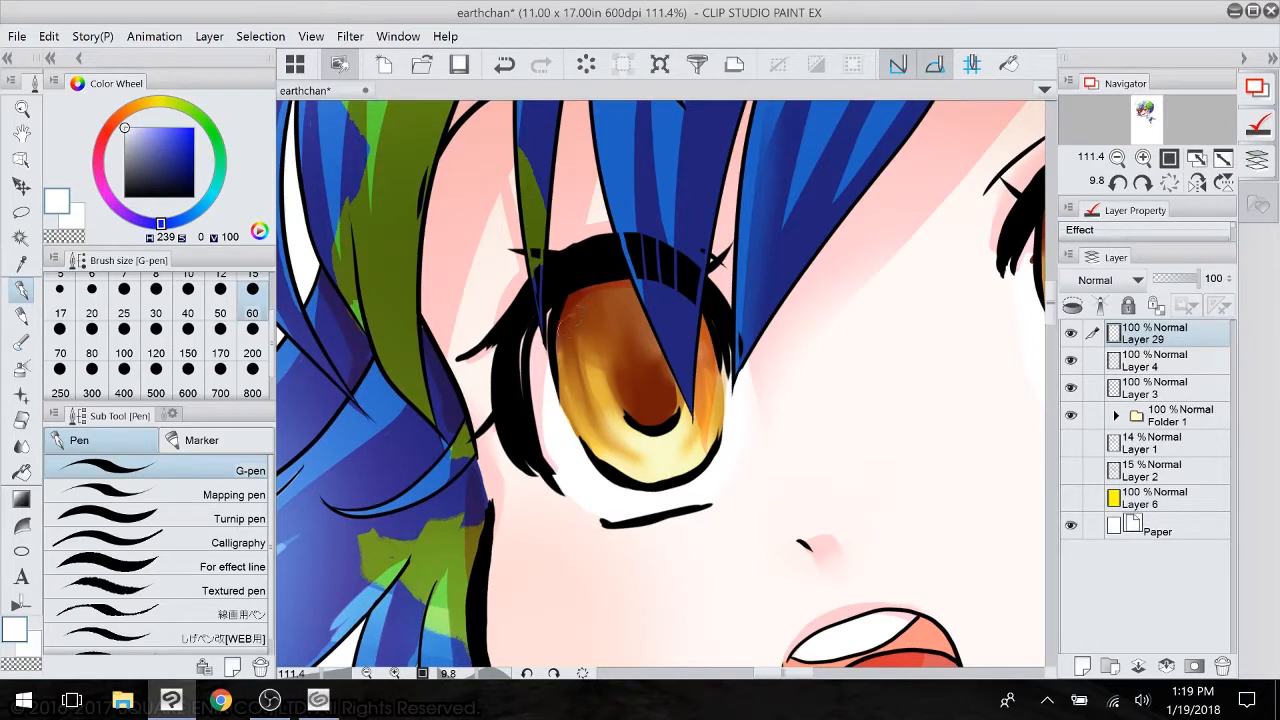
mouse_move(545, 376)
mouse_down()
mouse_move(587, 290)
mouse_move(622, 302)
mouse_move(622, 365)
mouse_move(587, 415)
mouse_move(552, 398)
mouse_move(577, 312)
mouse_move(610, 327)
mouse_move(559, 402)
mouse_move(604, 340)
mouse_move(593, 311)
mouse_move(587, 367)
mouse_up()
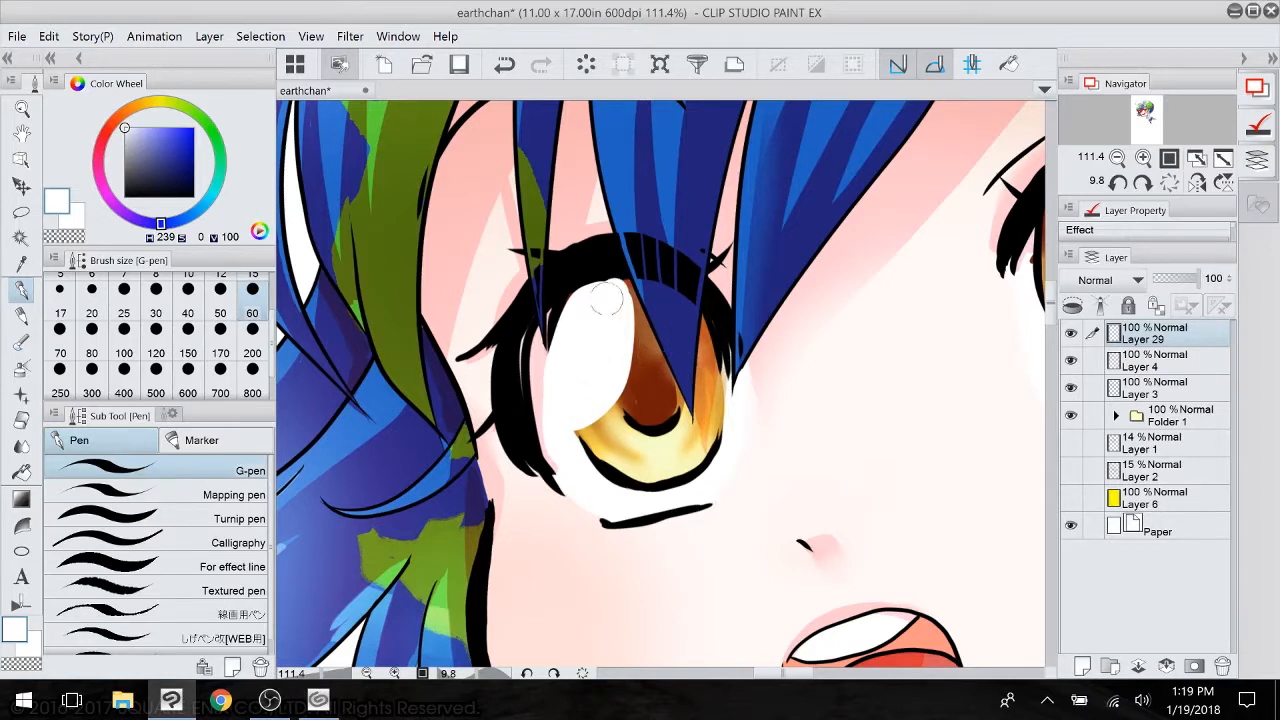
mouse_move(706, 341)
mouse_down()
mouse_move(688, 337)
mouse_move(700, 370)
mouse_move(716, 363)
mouse_move(706, 354)
mouse_up()
drag(697, 406, 722, 455)
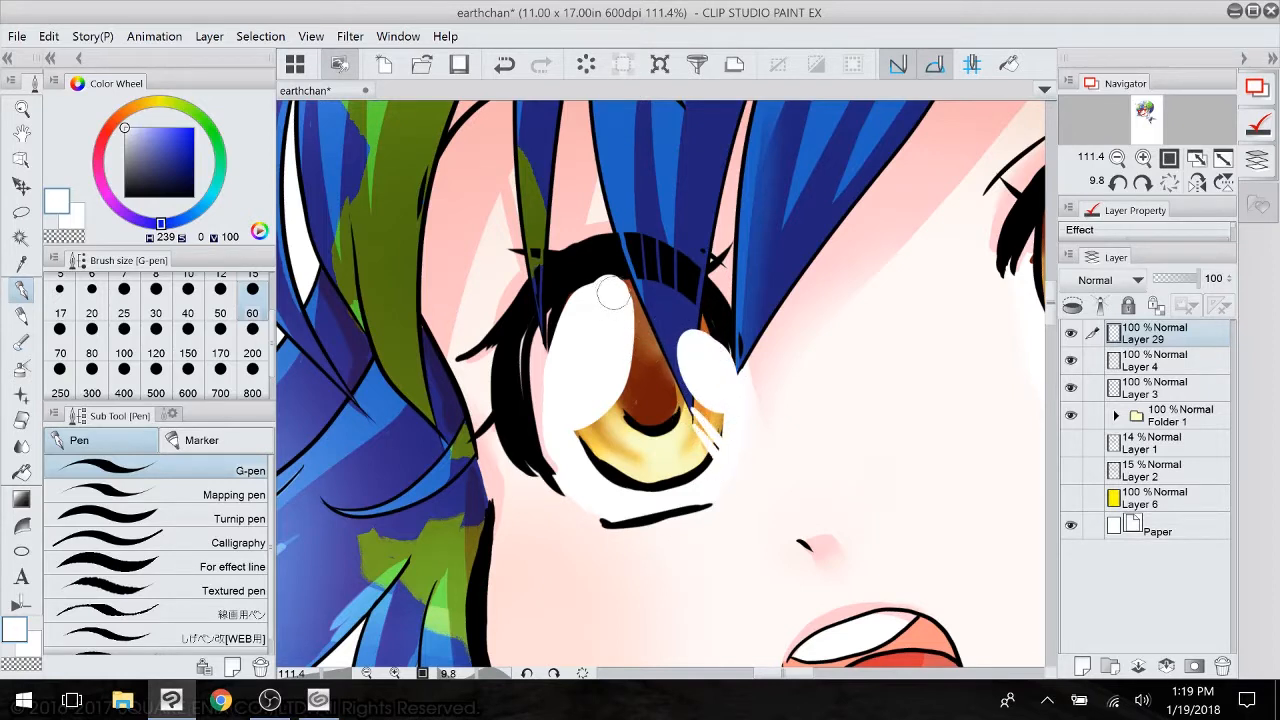
drag(574, 304, 563, 345)
- Paint matching white oval and streak highlights on the uncovered eye with the G-pen at size 60
mouse_move(586, 388)
mouse_down()
mouse_move(460, 383)
mouse_move(390, 433)
mouse_move(305, 453)
mouse_move(345, 440)
mouse_up()
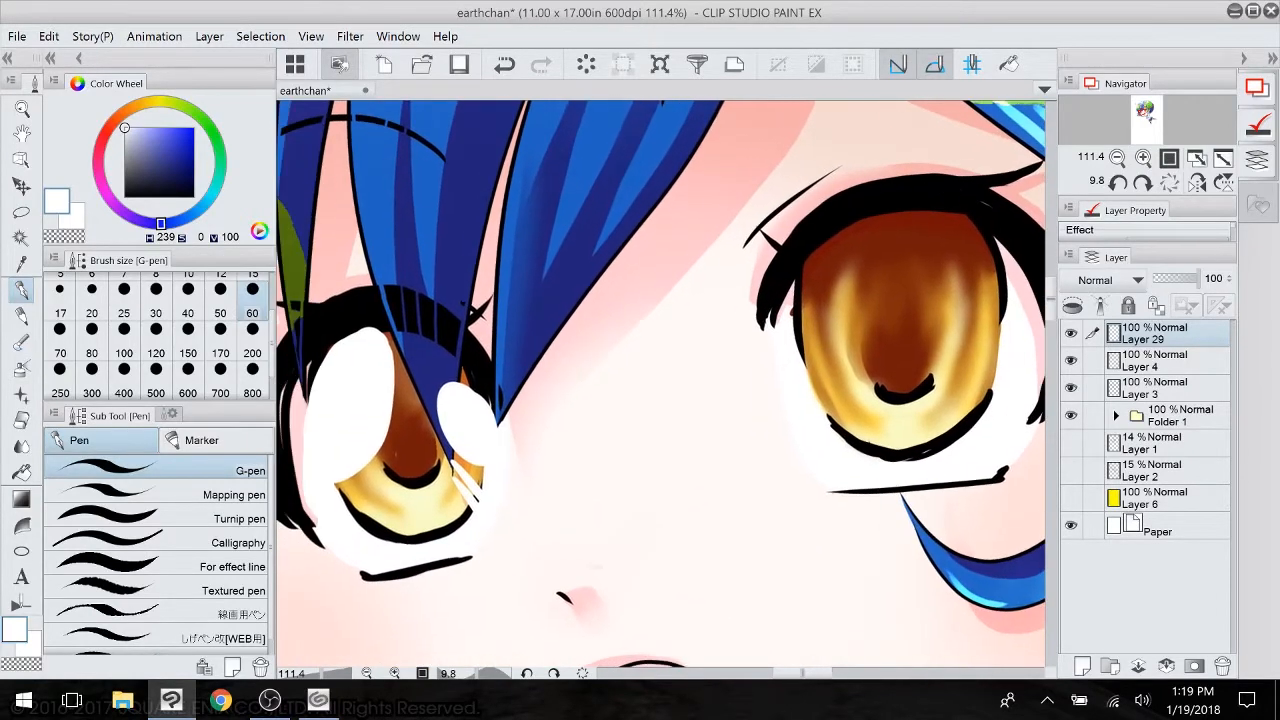
mouse_move(788, 322)
mouse_down()
mouse_move(835, 241)
mouse_move(881, 262)
mouse_move(870, 355)
mouse_move(803, 375)
mouse_move(805, 275)
mouse_move(866, 232)
mouse_move(891, 322)
mouse_move(825, 374)
mouse_move(828, 266)
mouse_move(843, 267)
mouse_move(839, 366)
mouse_move(847, 283)
mouse_move(849, 343)
mouse_move(838, 262)
mouse_move(818, 256)
mouse_move(866, 221)
mouse_move(898, 248)
mouse_up()
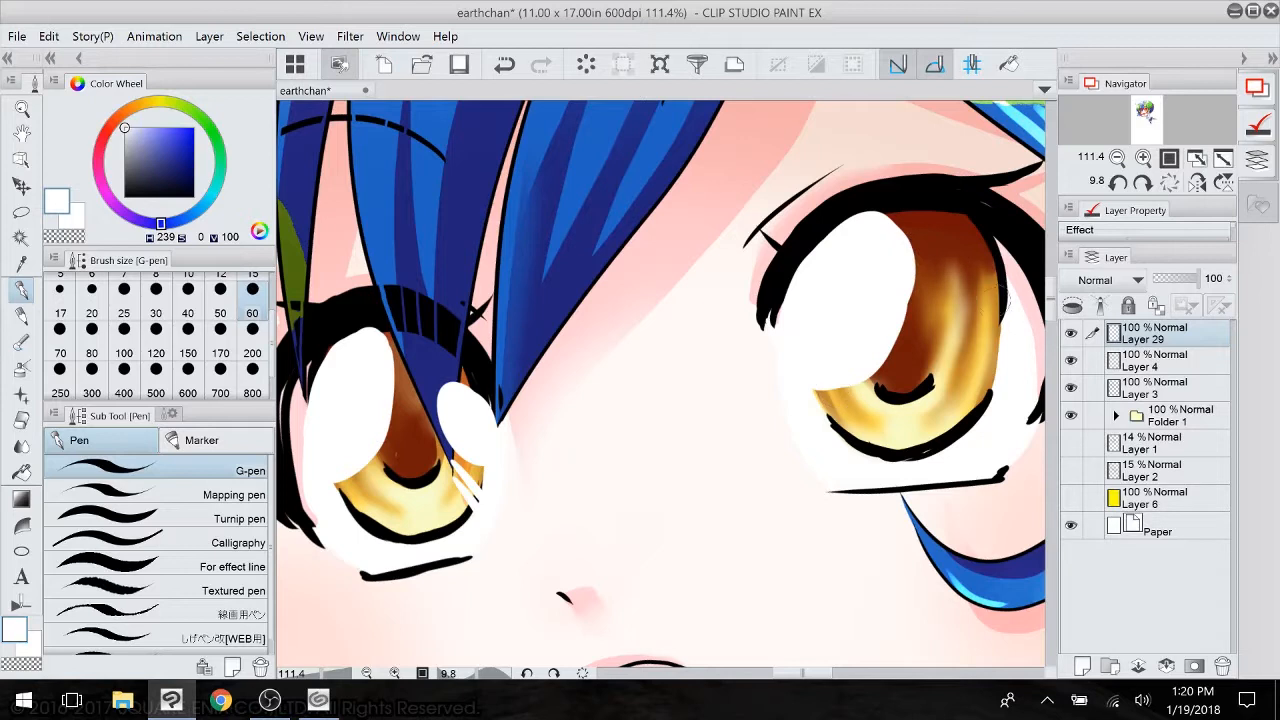
mouse_move(1003, 318)
mouse_down()
mouse_move(948, 281)
mouse_move(995, 349)
mouse_move(973, 267)
mouse_move(993, 345)
mouse_move(972, 301)
mouse_move(997, 321)
mouse_move(987, 414)
mouse_up()
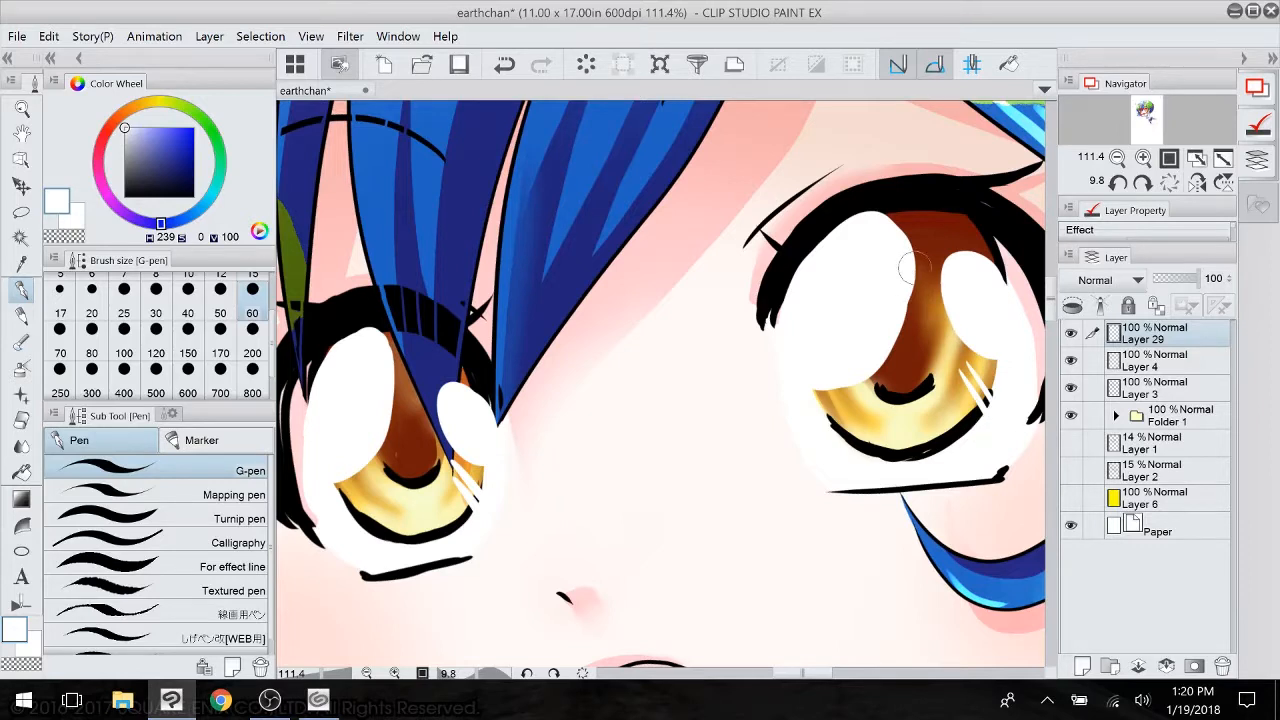
- On a new layer above Layer 29, stamp one large white Sparkle B star at size 200 in each iris
click(21, 395)
click(155, 621)
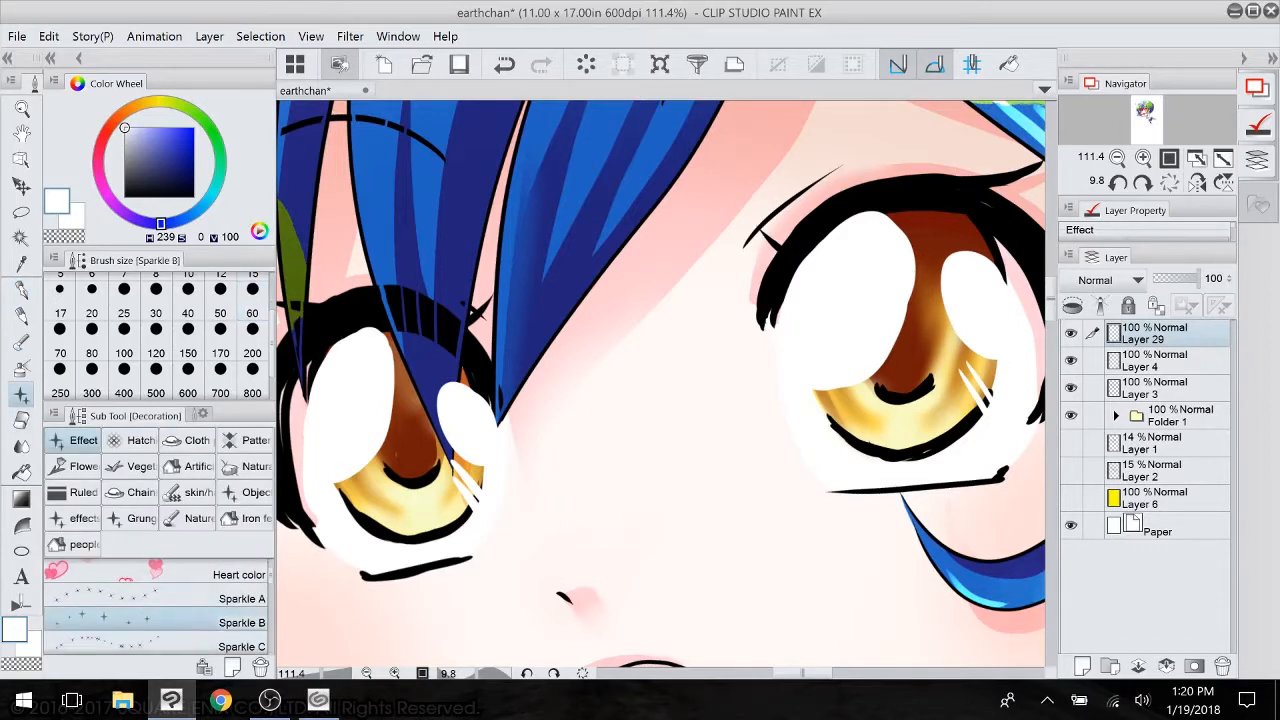
click(1083, 667)
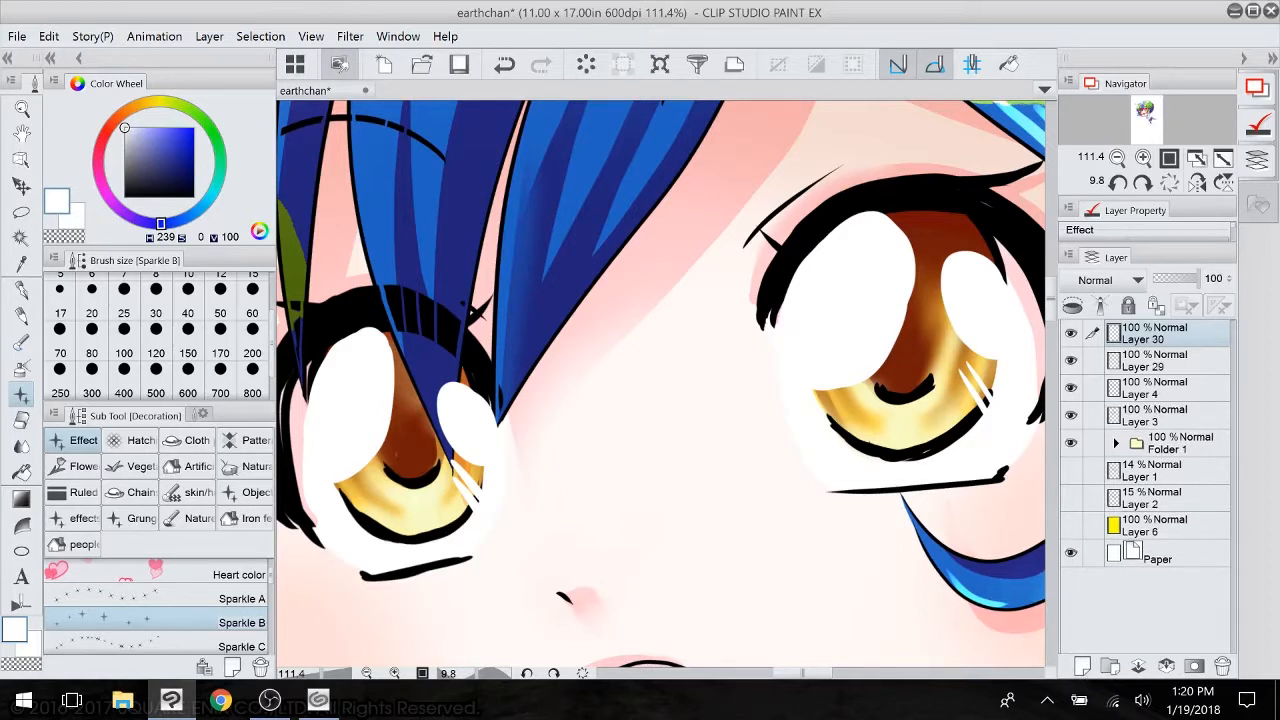
click(251, 316)
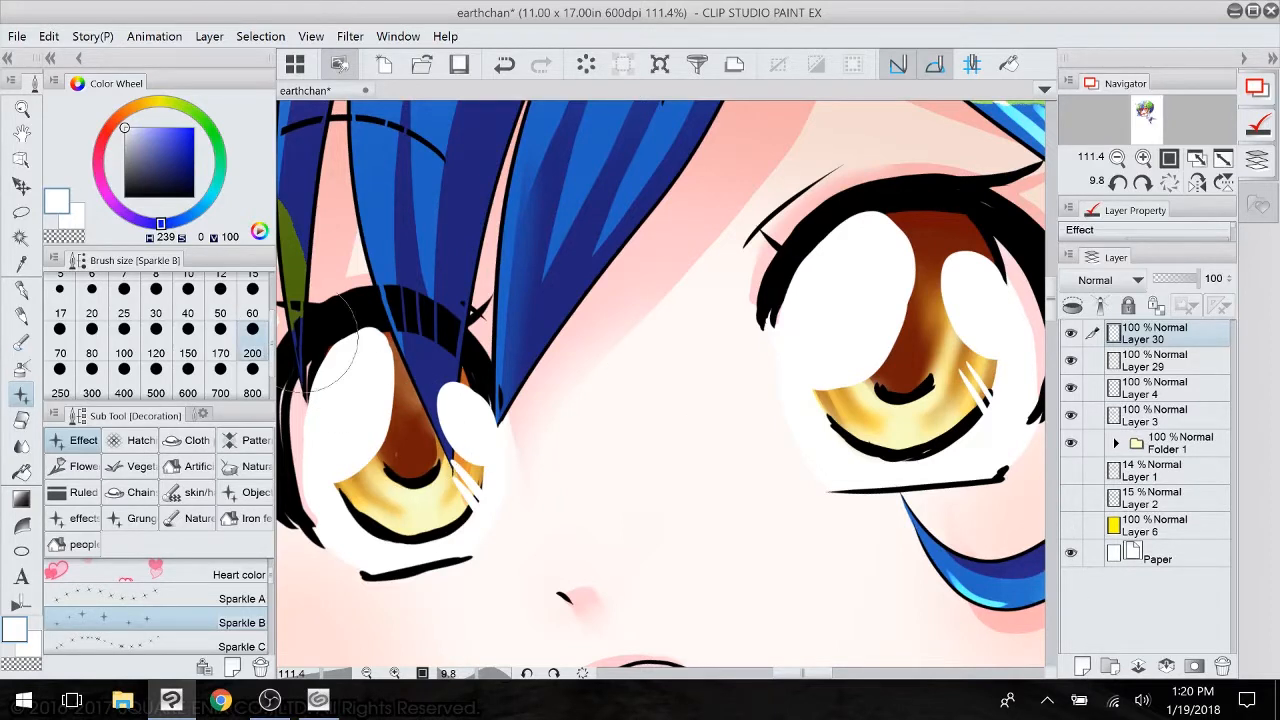
drag(413, 437, 421, 427)
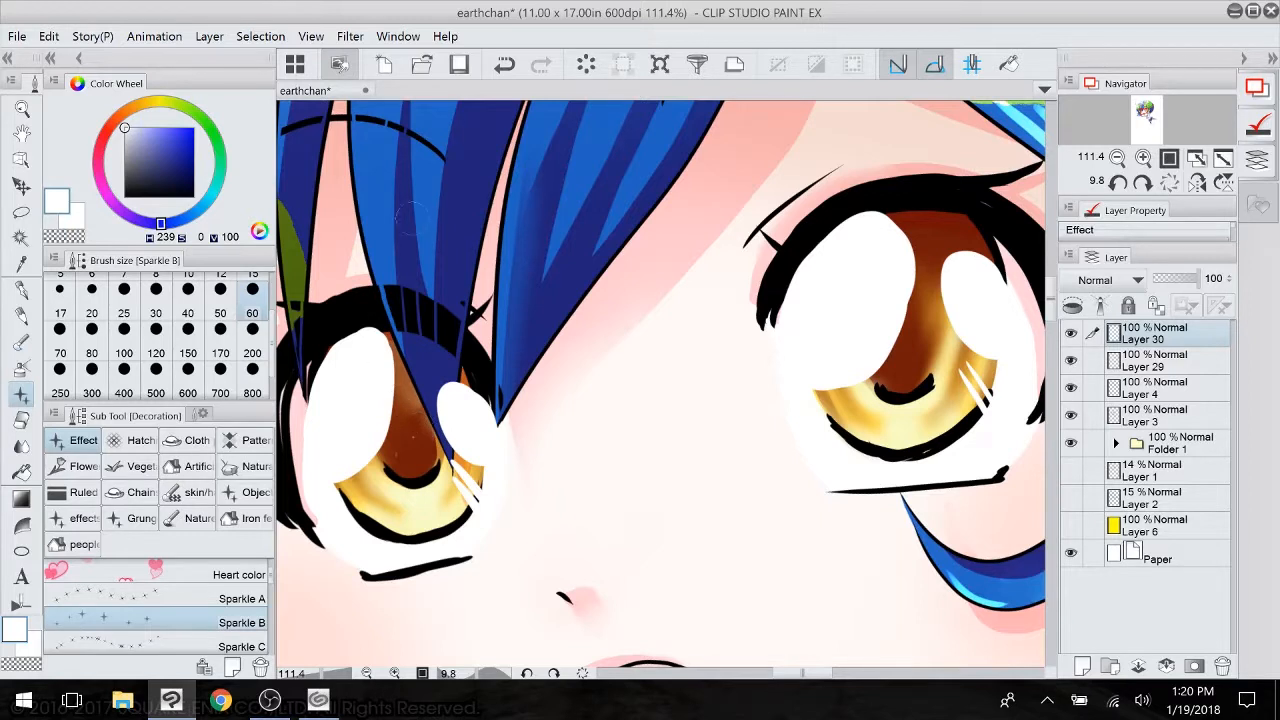
click(202, 416)
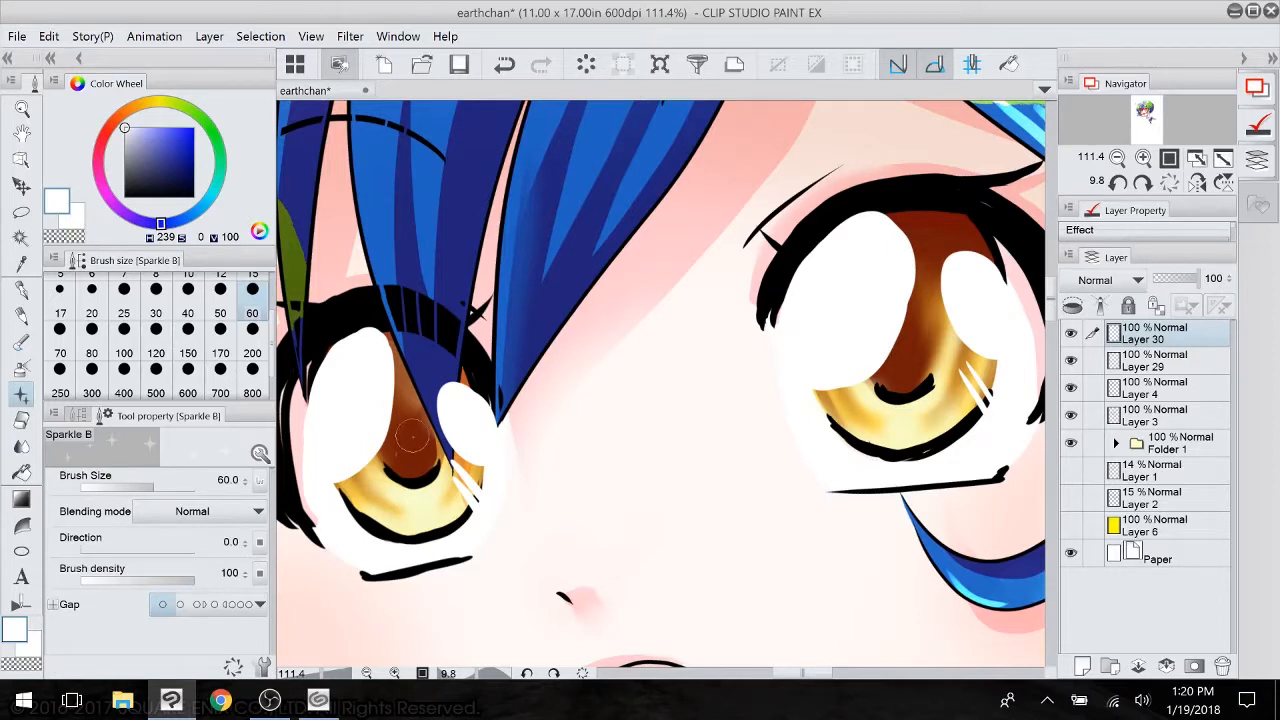
click(252, 353)
click(410, 446)
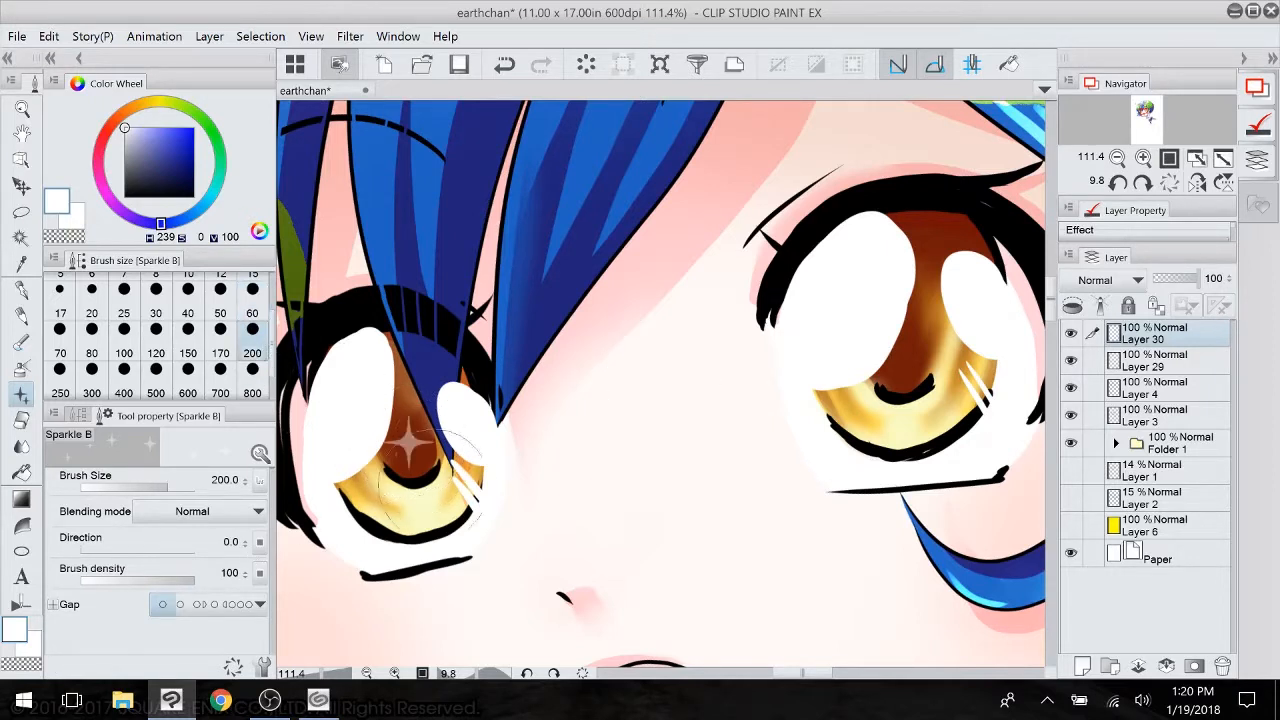
click(918, 354)
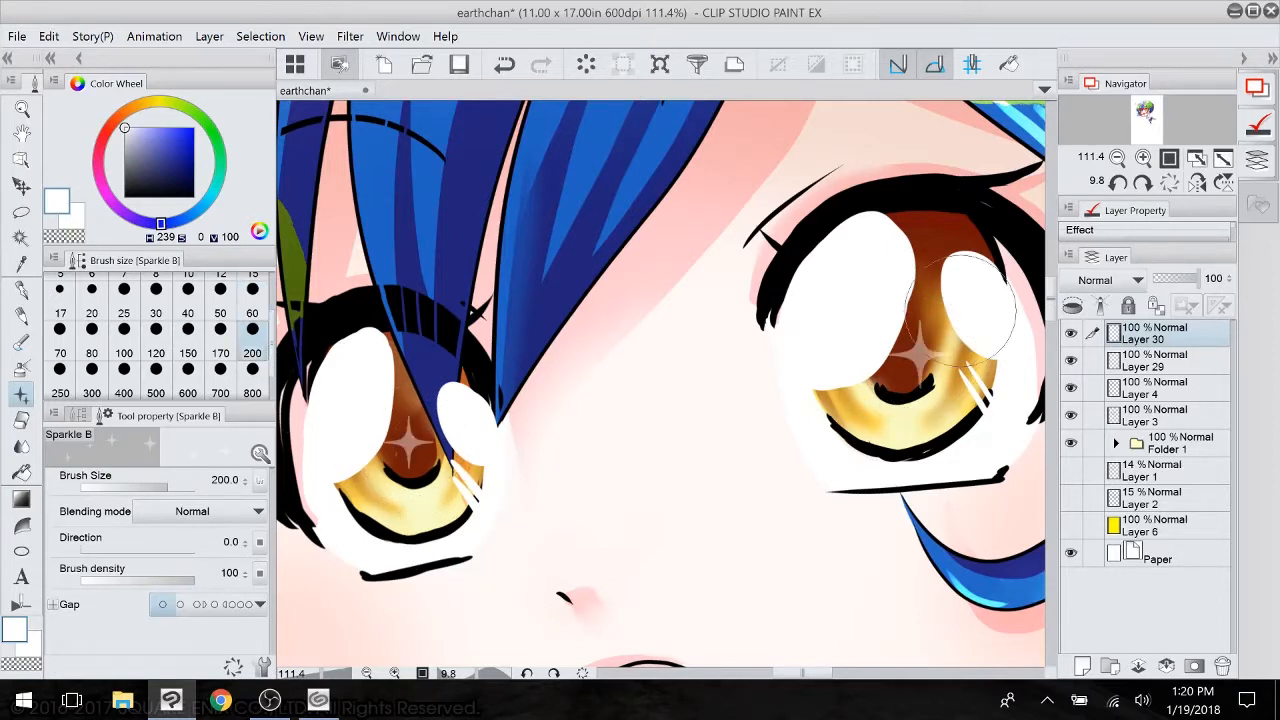
click(124, 353)
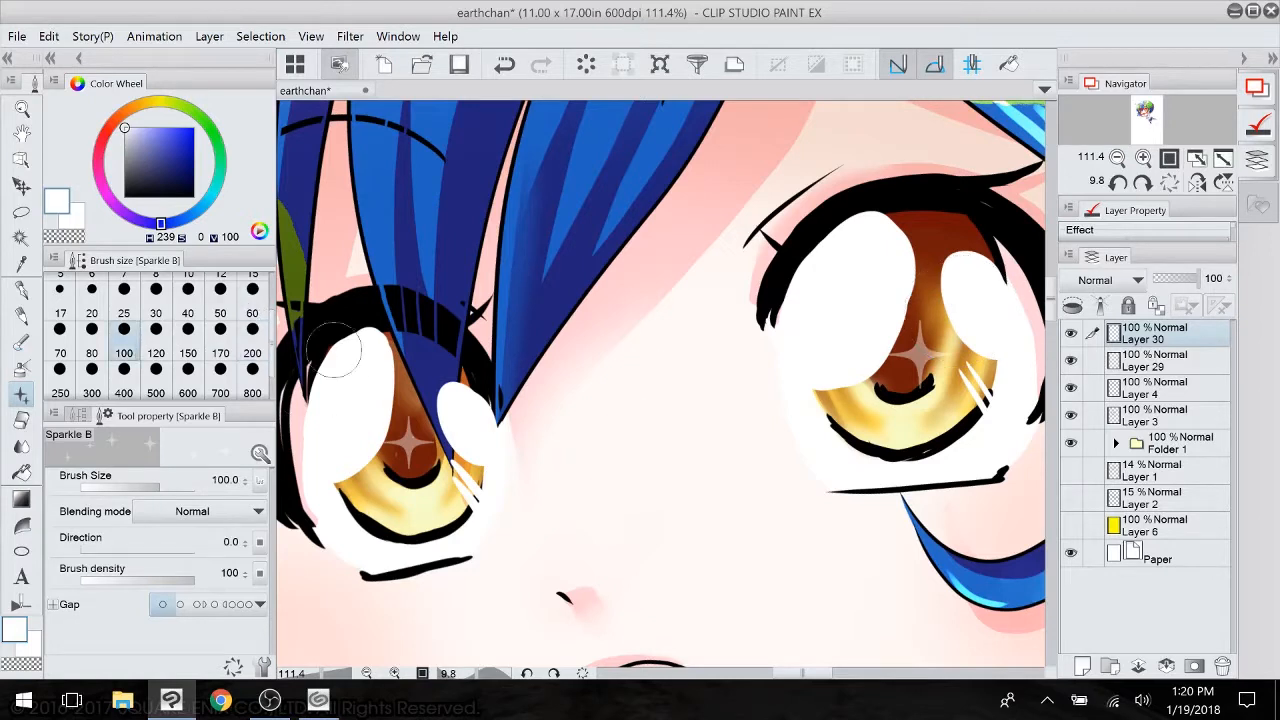
click(410, 398)
click(504, 64)
- Scatter small white Sparkle B stars at size 60 across the brown and golden parts of both irises
click(252, 313)
click(402, 378)
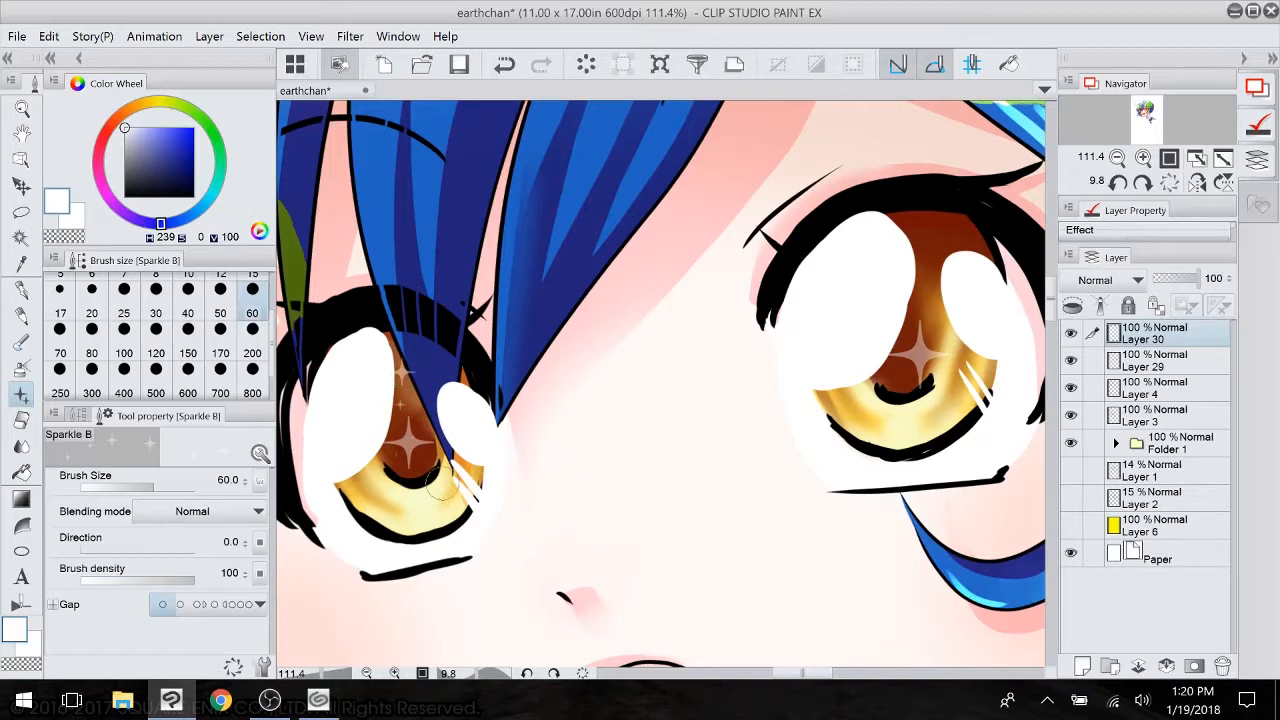
click(913, 230)
click(950, 232)
click(977, 240)
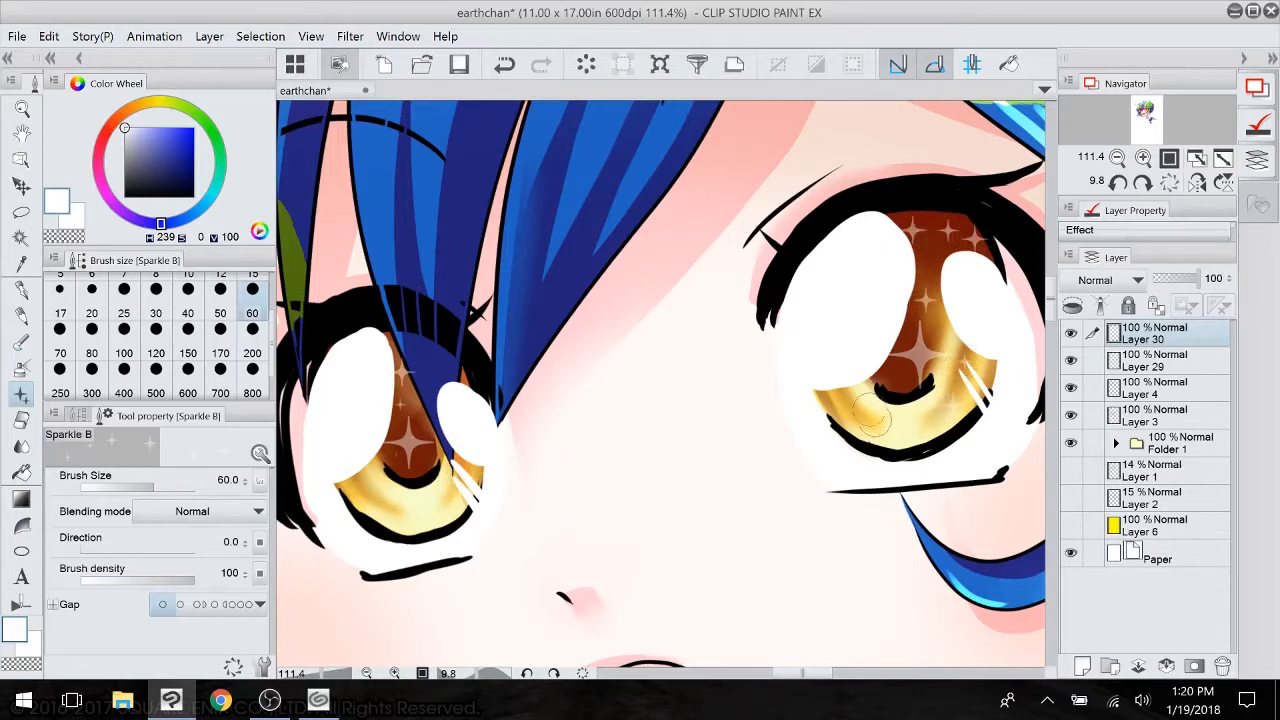
click(357, 490)
- Set Layer 30's blending mode to Add (Glow) and duplicate the layer
click(1125, 281)
click(1110, 510)
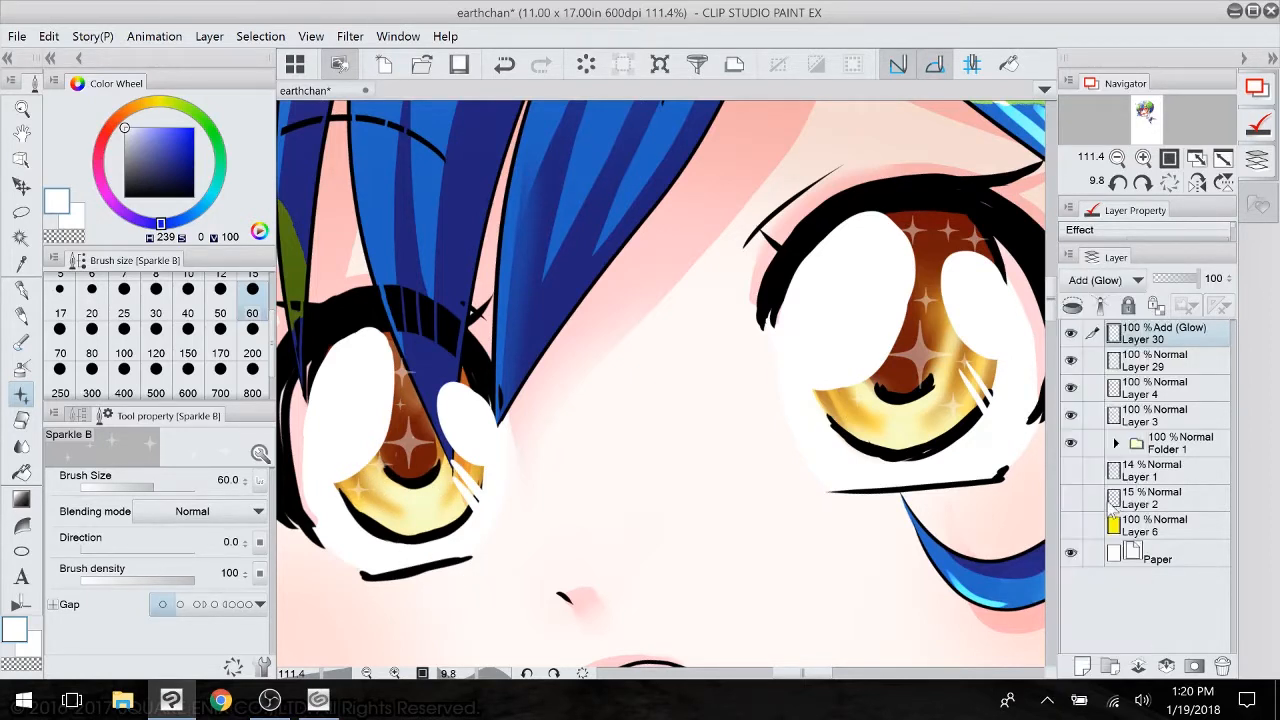
right_click(1177, 337)
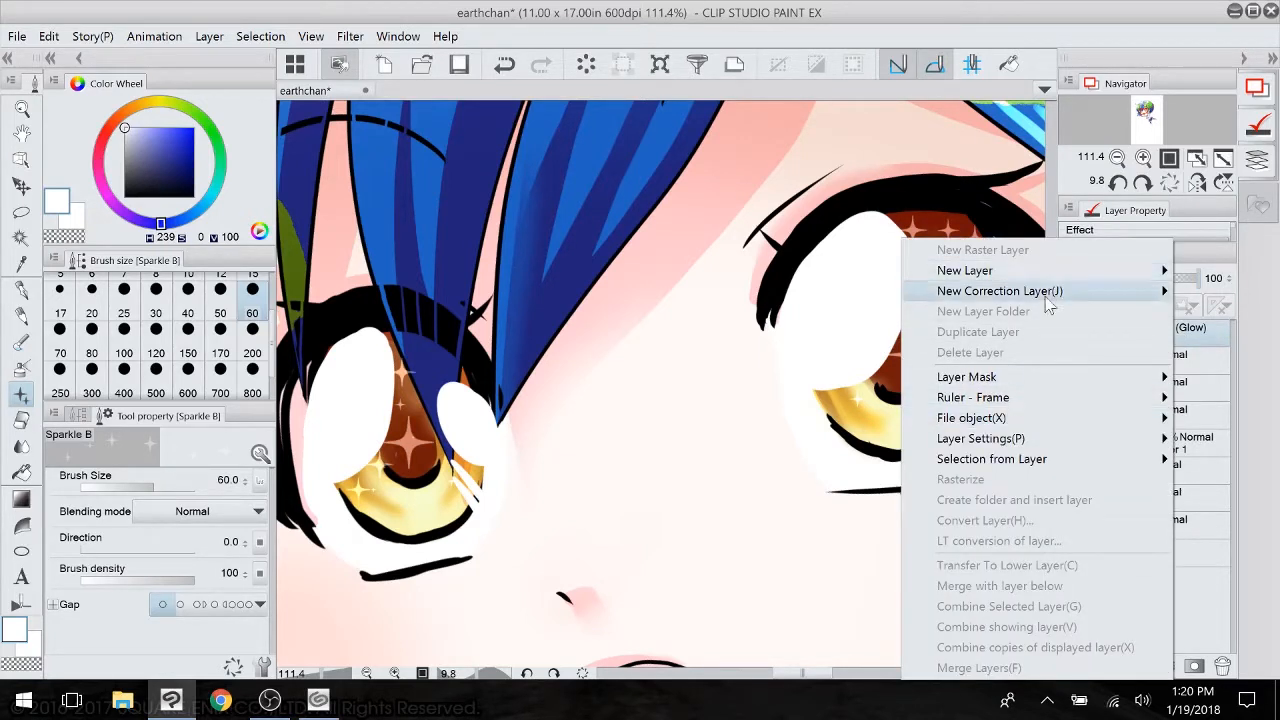
click(1206, 334)
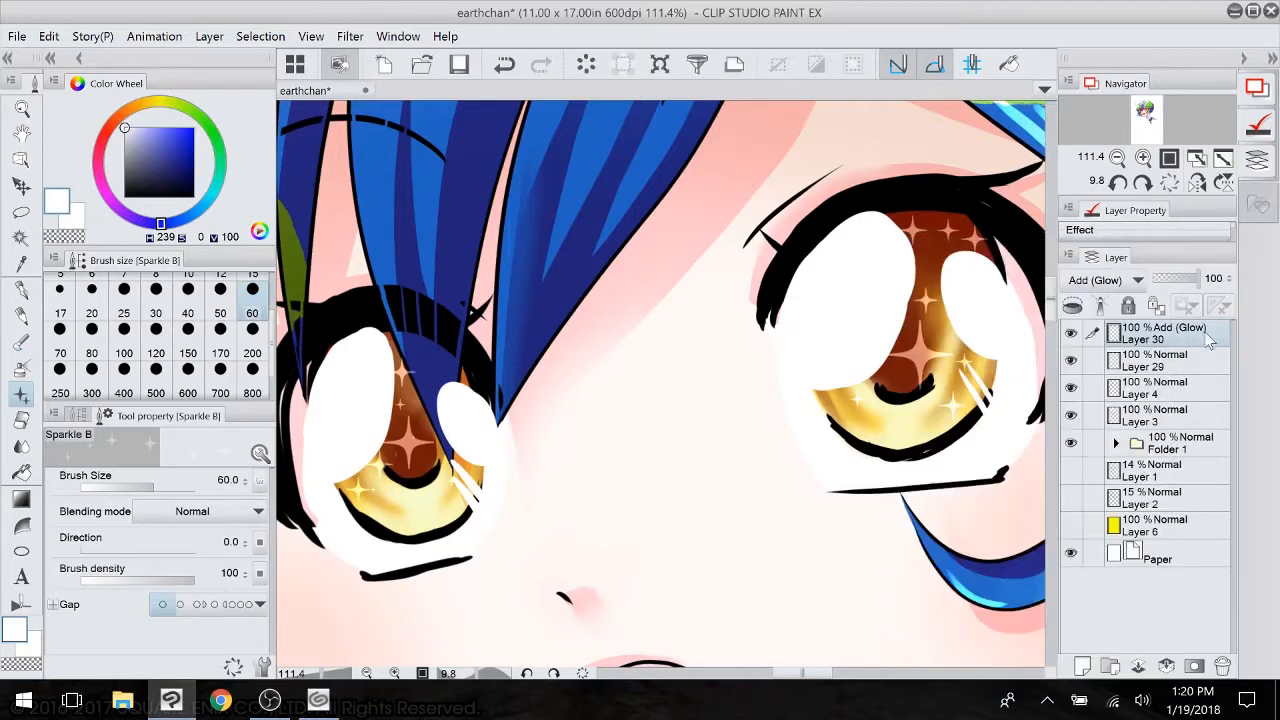
right_click(1168, 338)
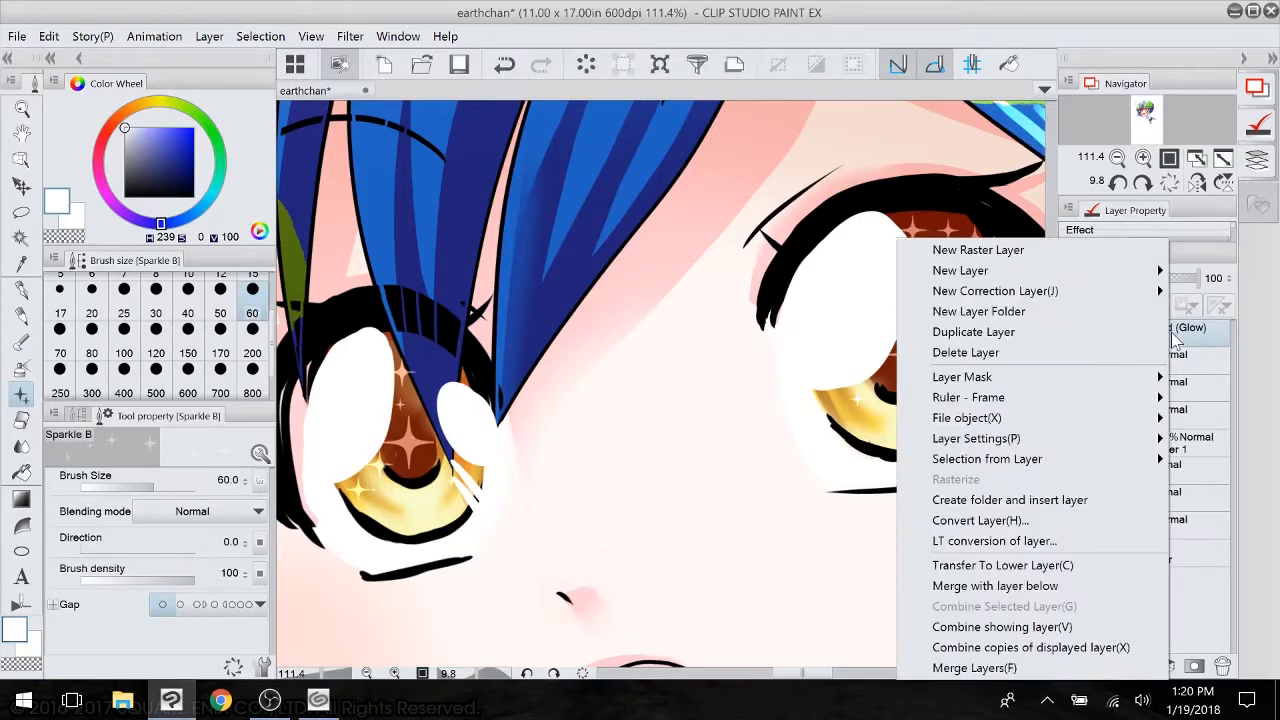
click(1042, 335)
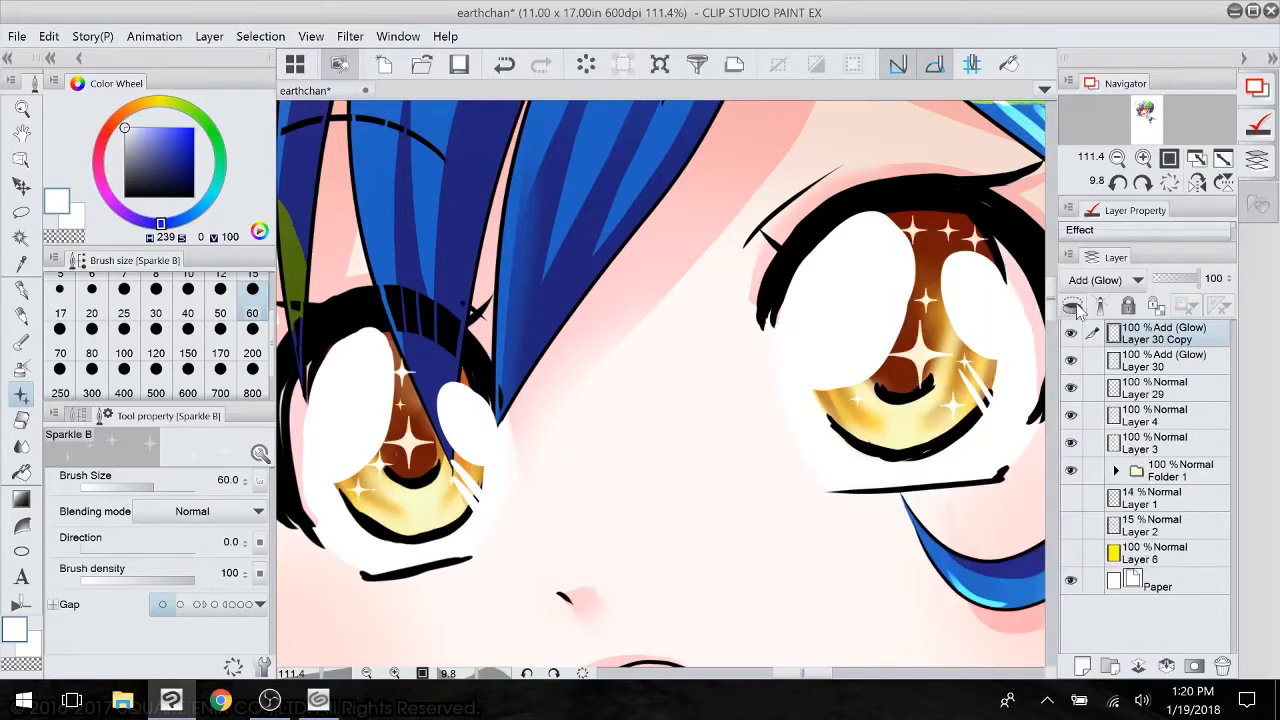
- Set the Layer 30 copy's blending mode to Normal and move it below Layer 30
right_click(1163, 340)
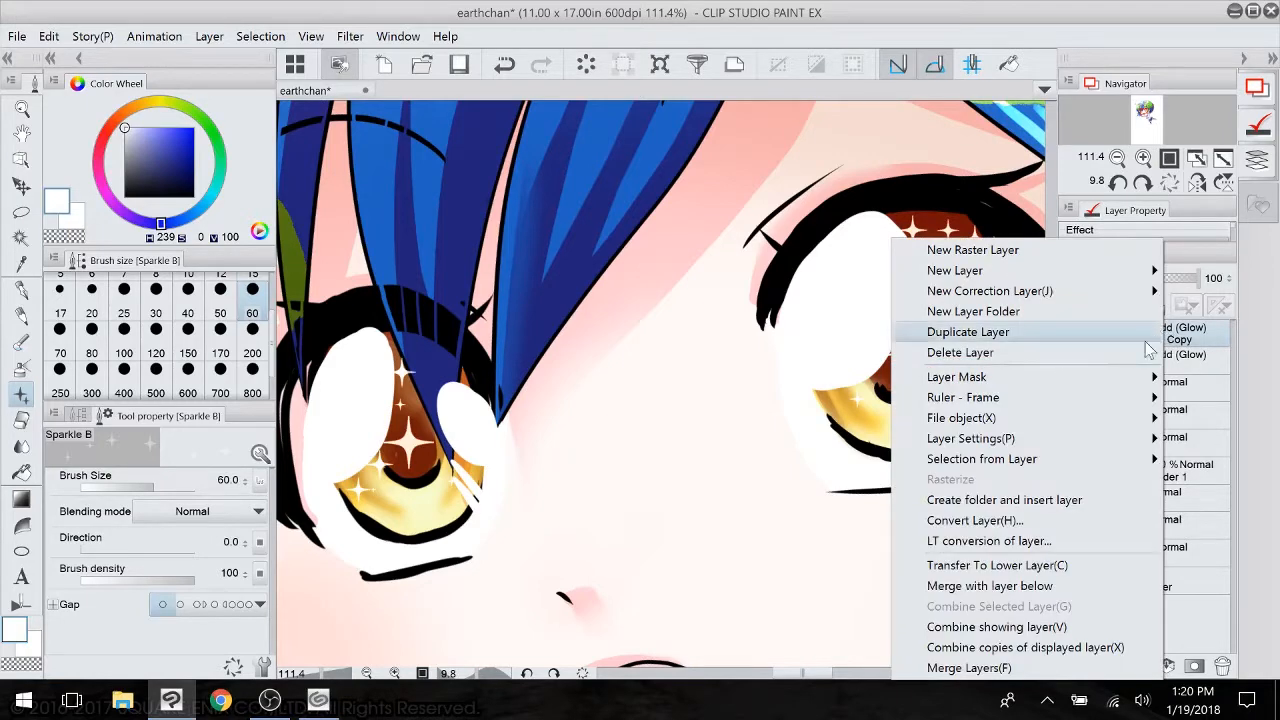
click(1033, 335)
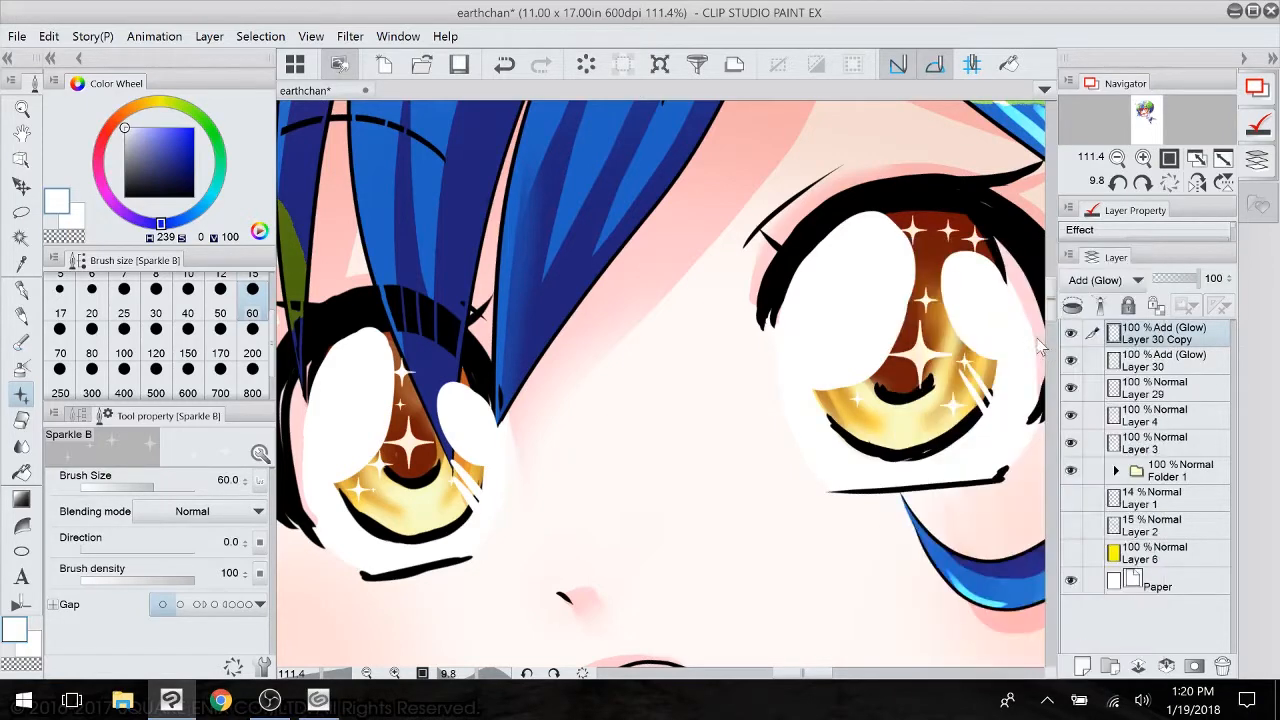
click(1166, 665)
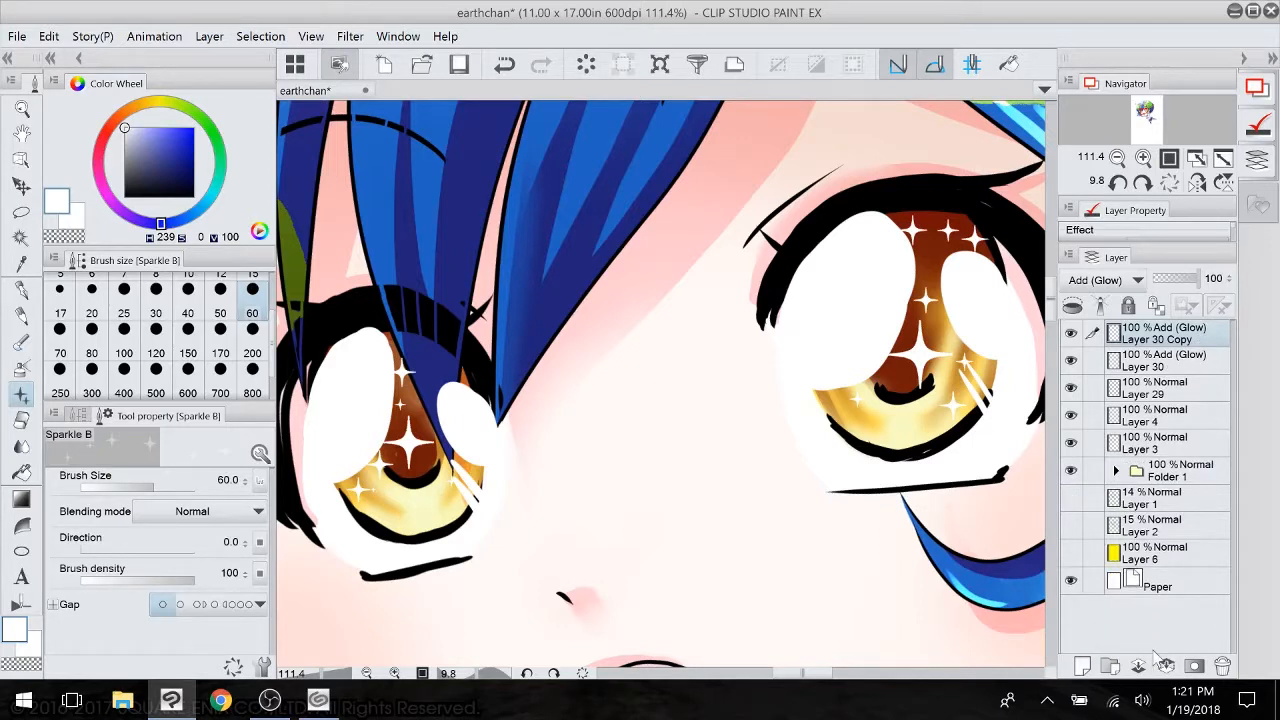
click(1115, 282)
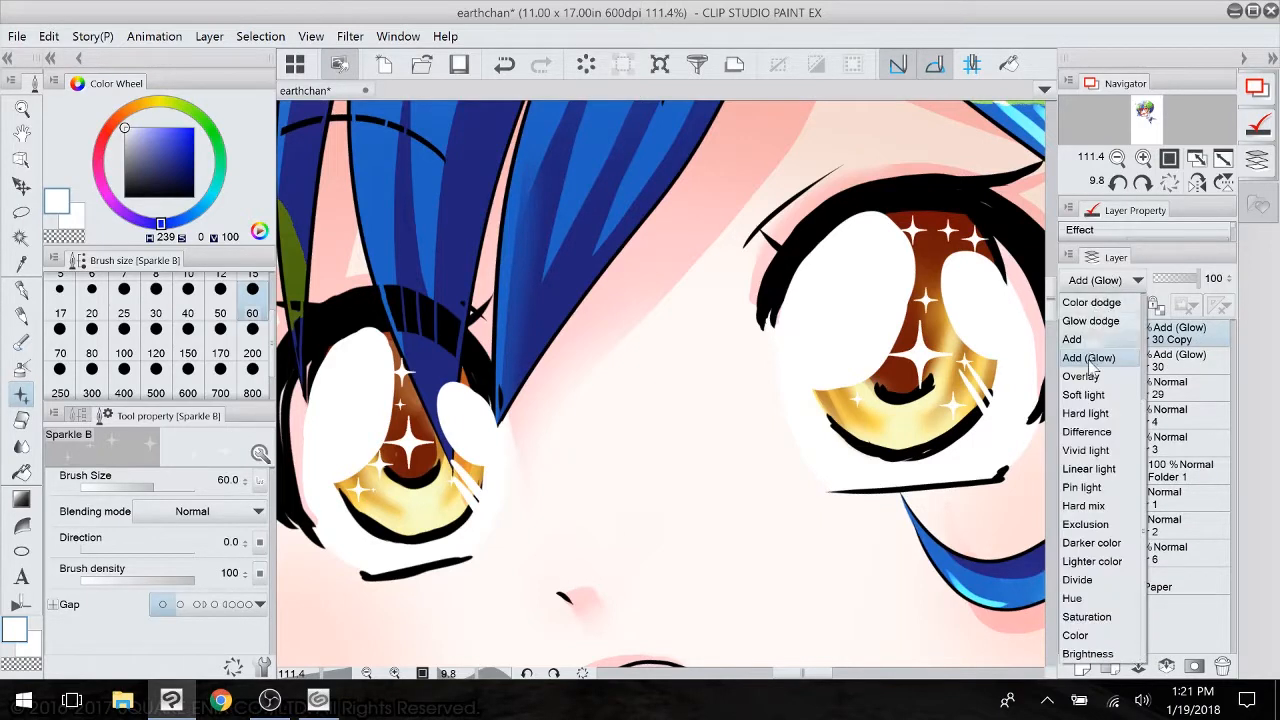
scroll(1120, 400, up, 3)
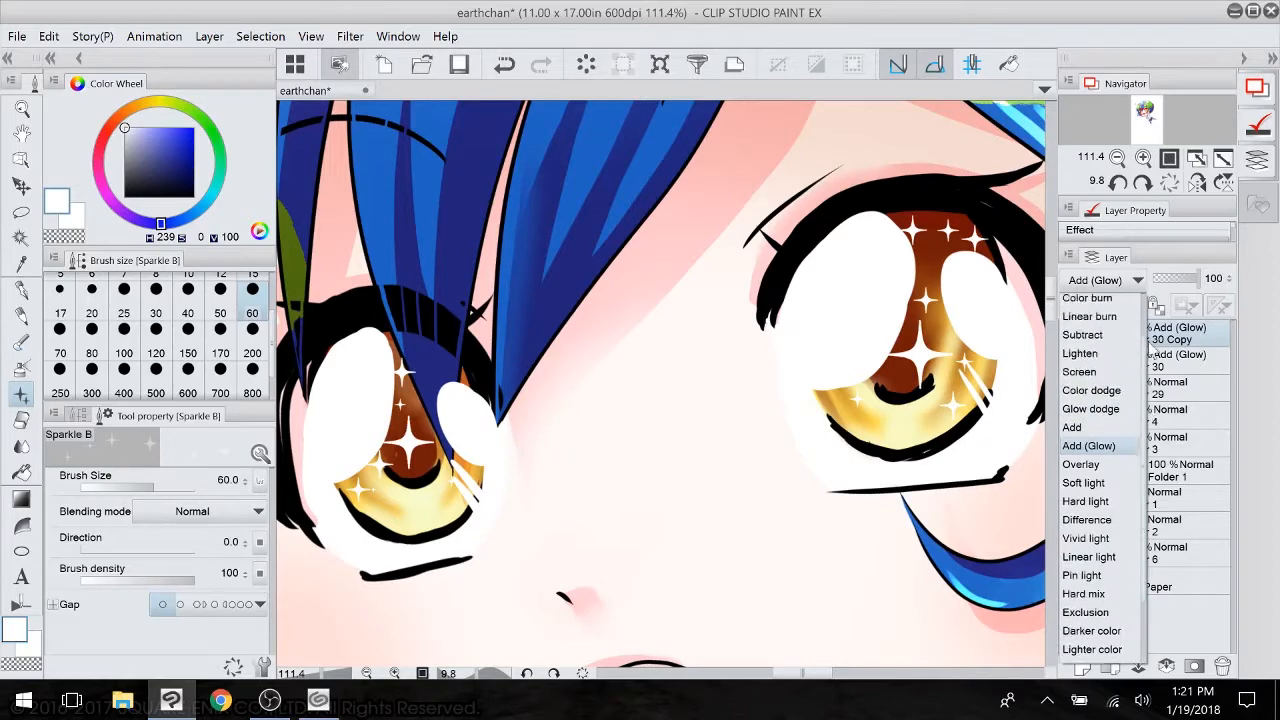
click(1116, 301)
drag(1165, 336, 1165, 368)
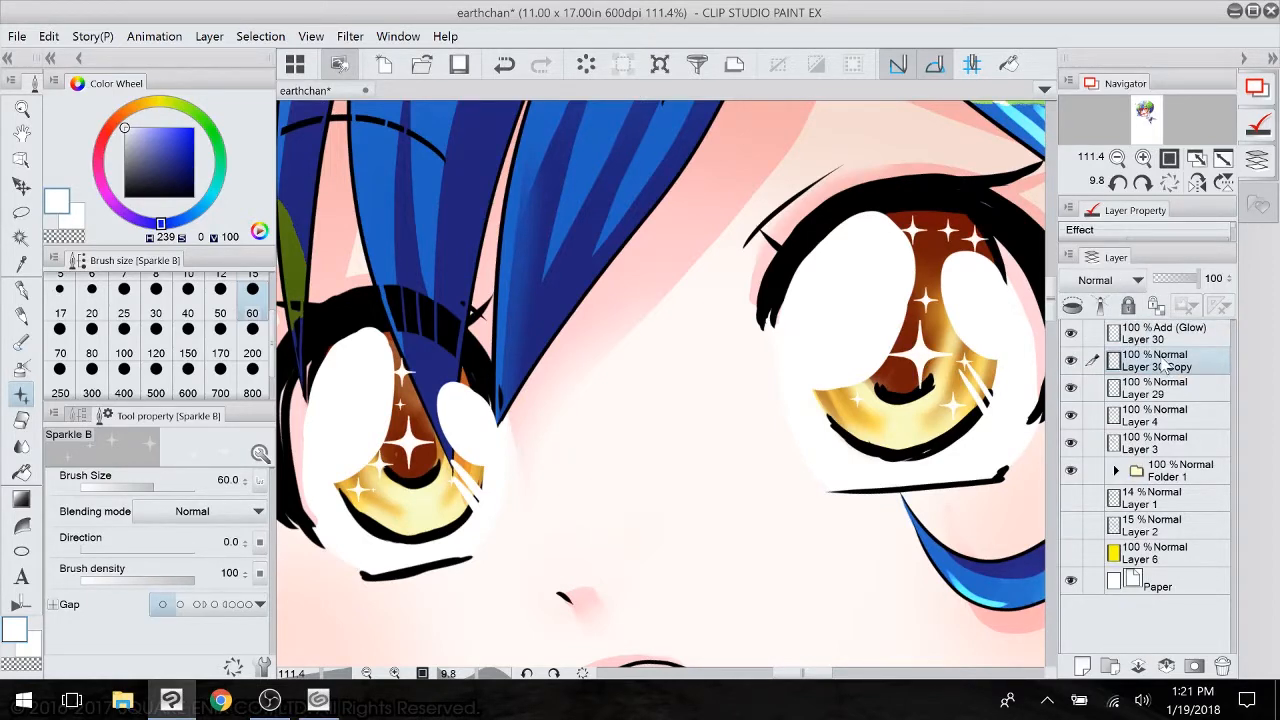
- Make Layer 29 the active layer and set up the Dense watercolor brush at size 25
scroll(830, 372, down, 3)
drag(830, 375, 704, 322)
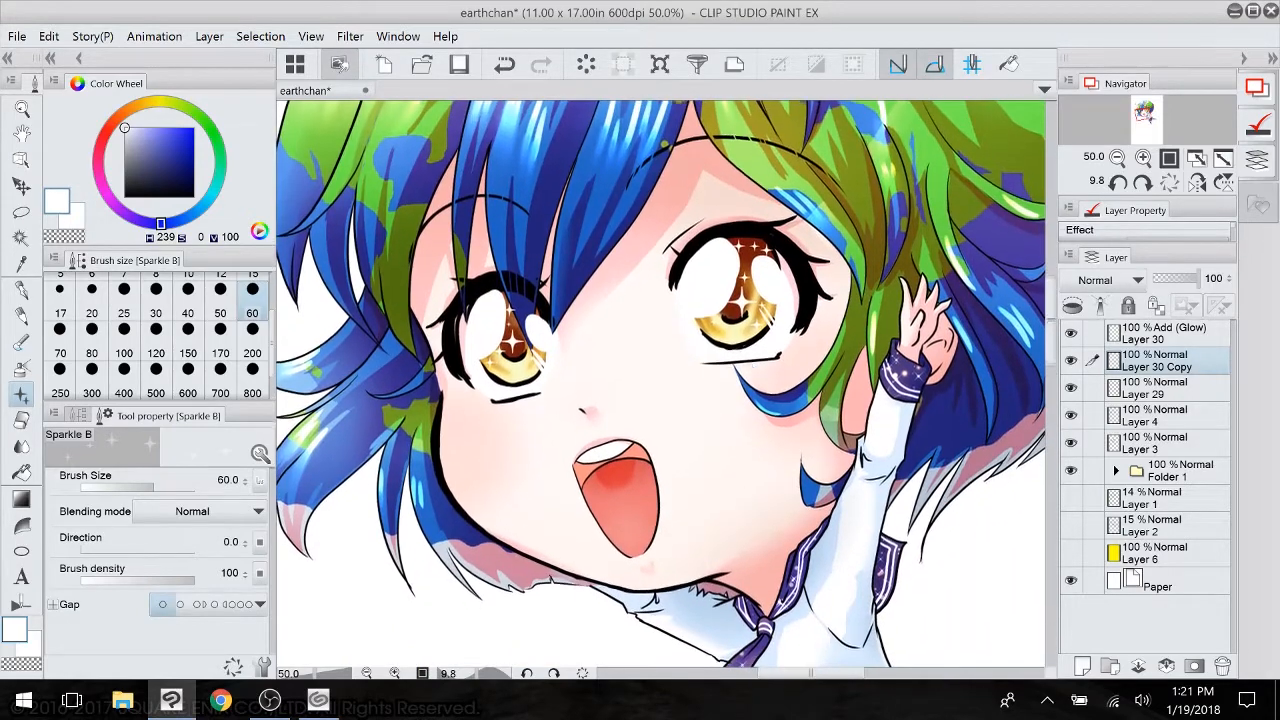
scroll(785, 450, down, 2)
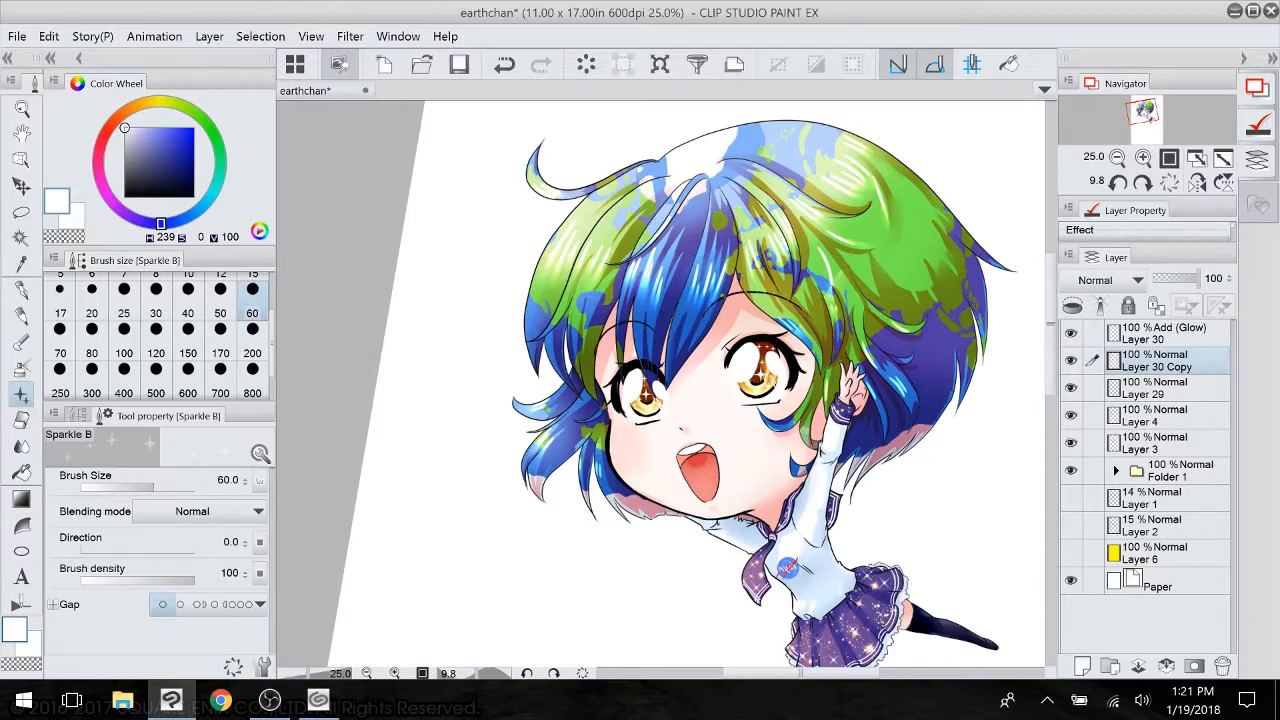
click(20, 288)
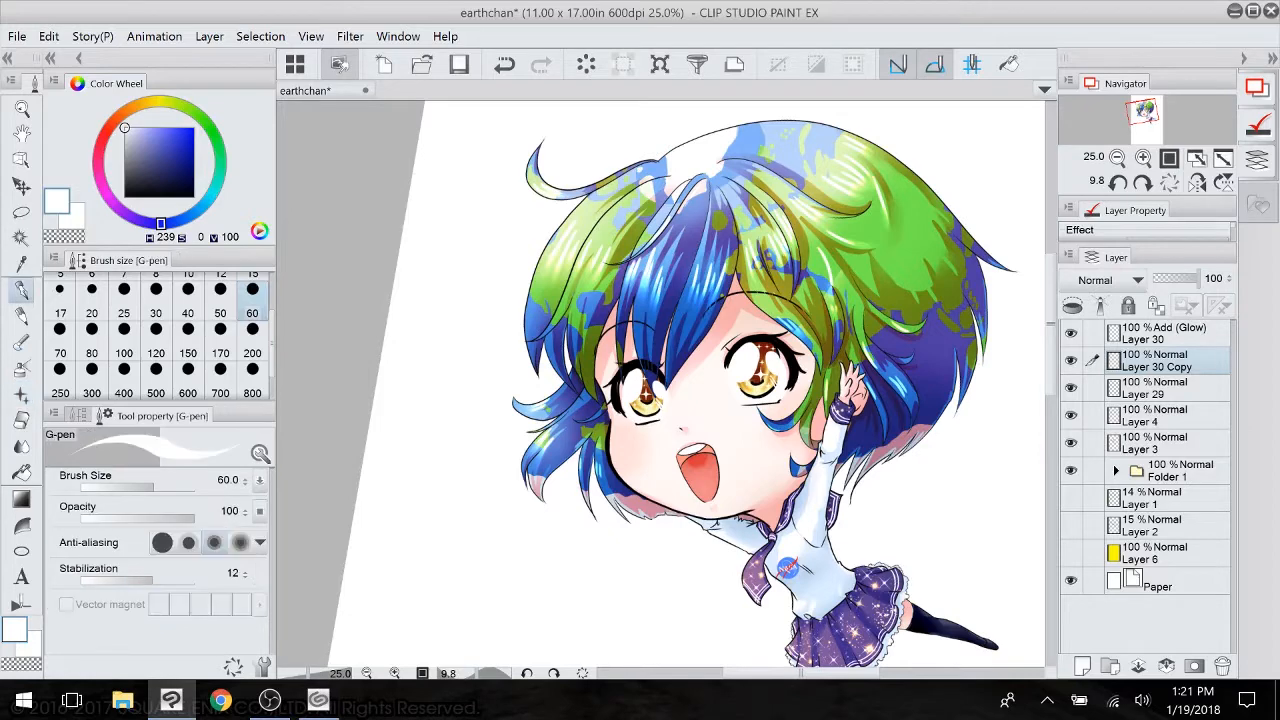
click(1165, 388)
scroll(689, 474, up, 3)
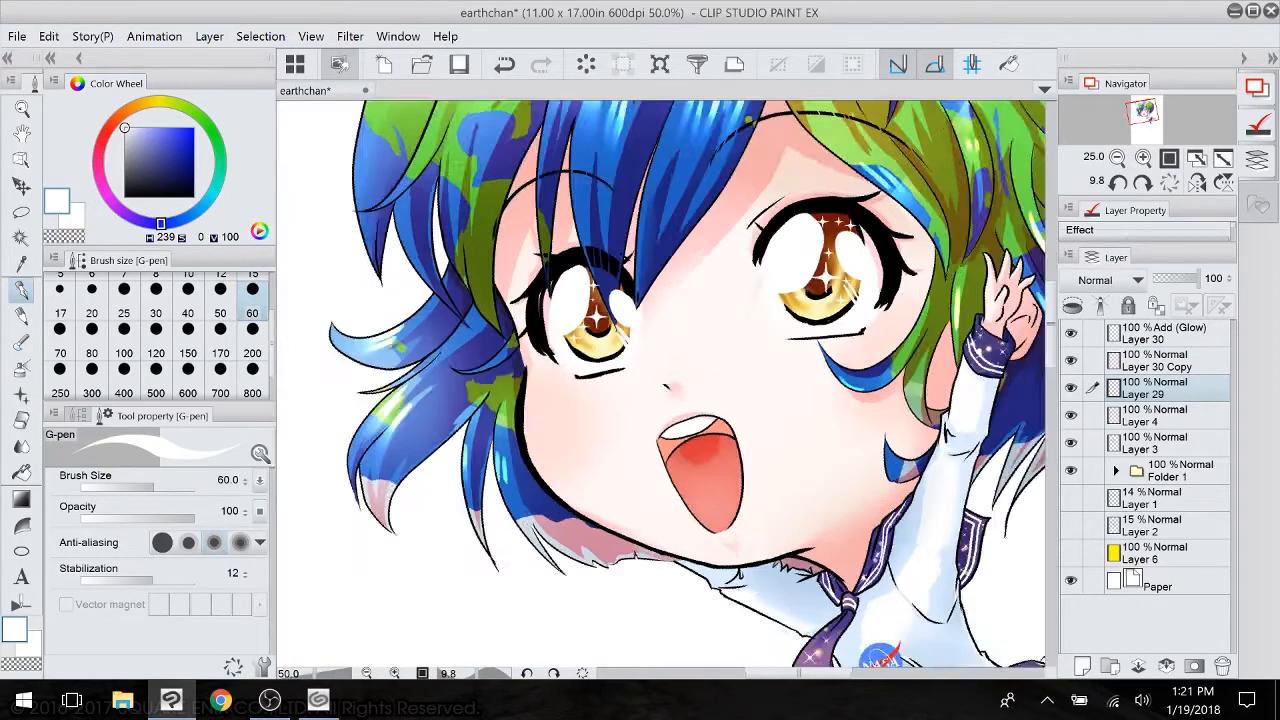
click(21, 368)
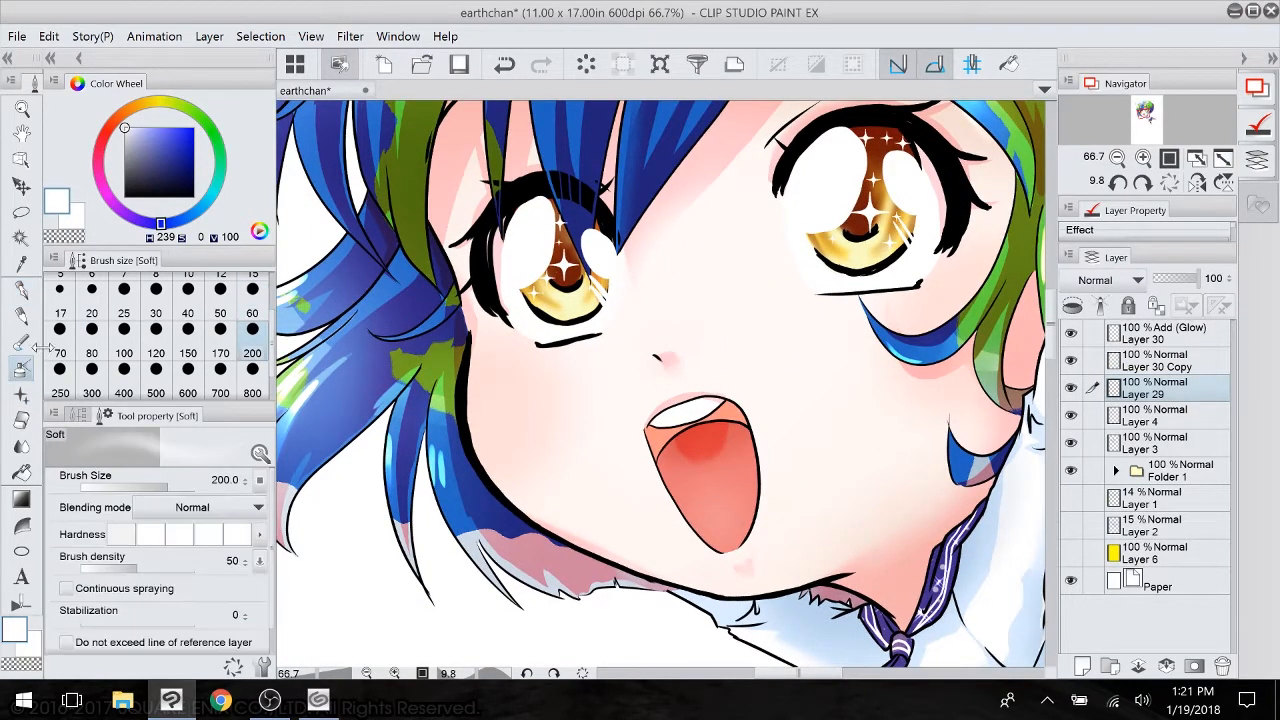
click(24, 345)
click(88, 416)
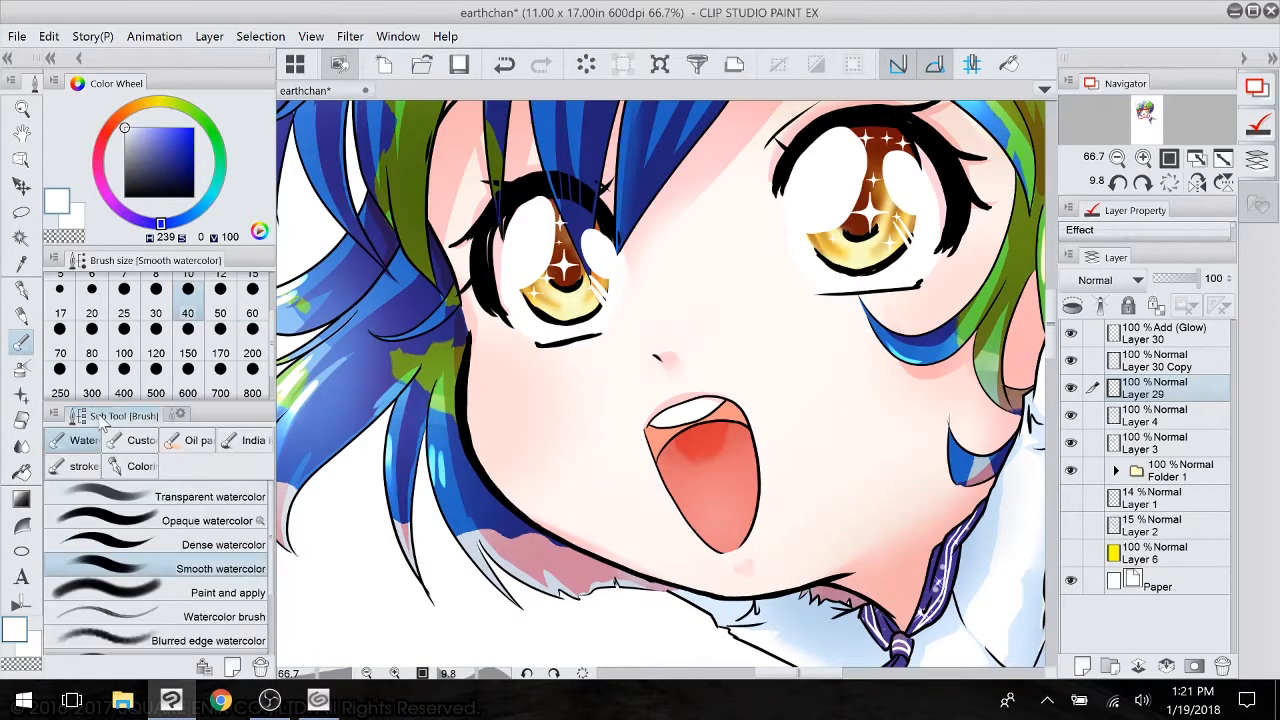
click(165, 544)
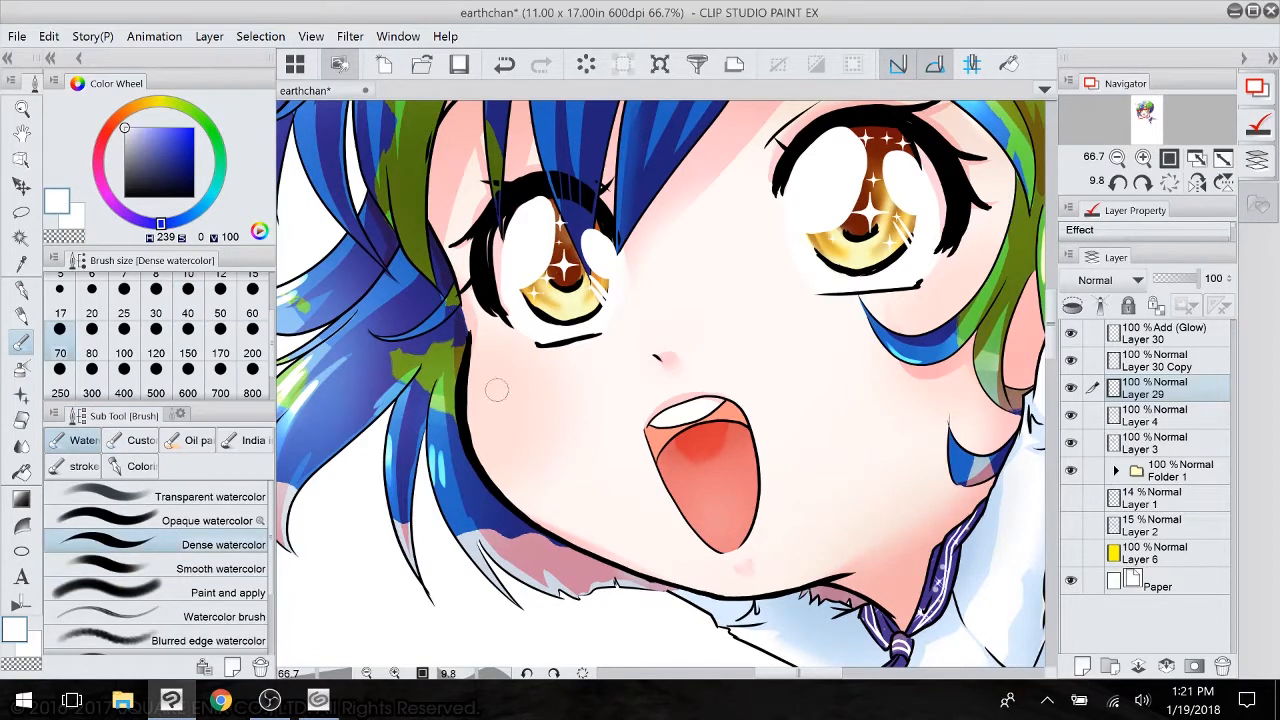
key(bracketleft)
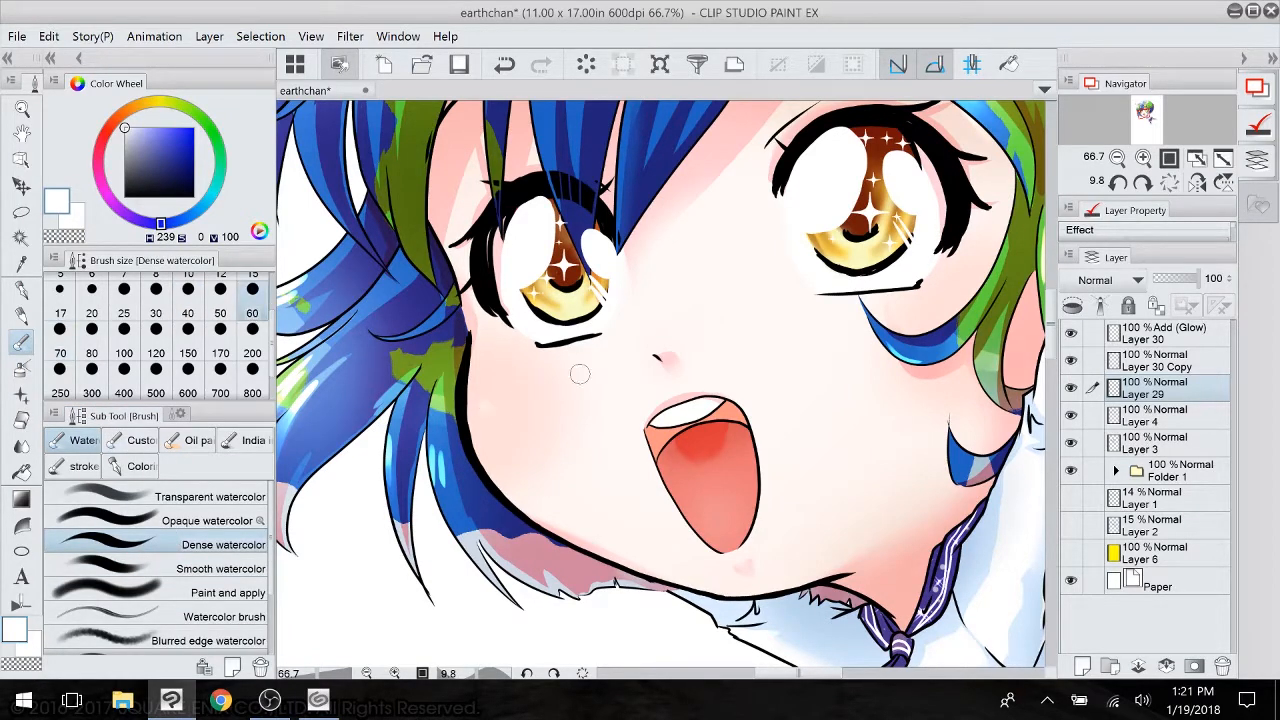
click(504, 67)
click(128, 302)
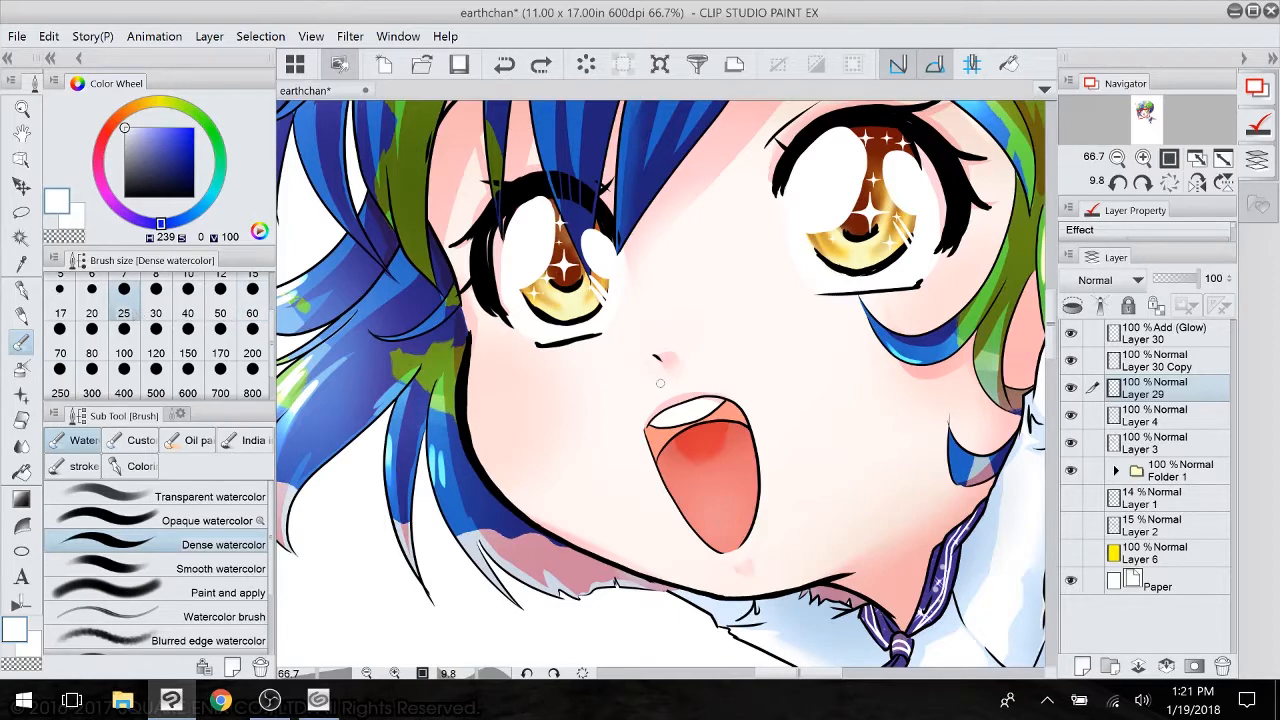
- Paint a thin white highlight along the front edge of the shoe on the downward leg
drag(482, 401, 521, 355)
drag(653, 341, 280, 468)
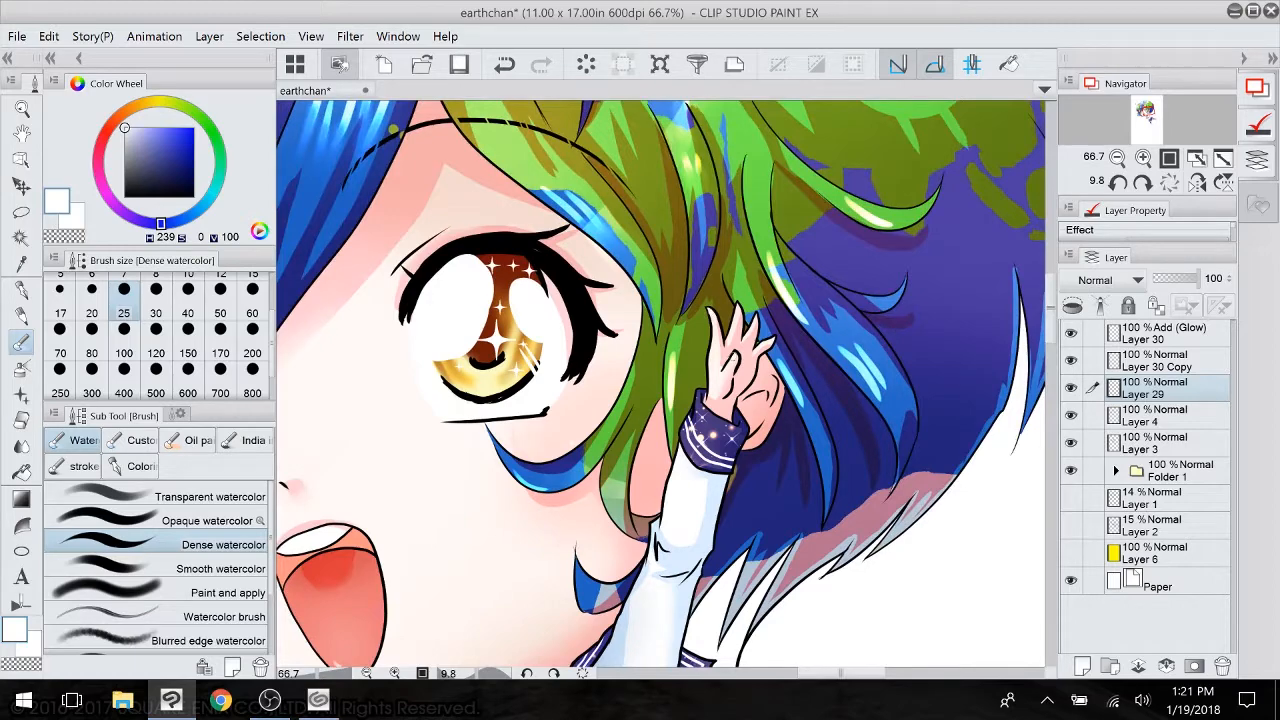
drag(640, 620, 664, 155)
drag(600, 480, 671, 277)
drag(640, 365, 688, 660)
drag(640, 620, 728, 223)
drag(728, 430, 580, 178)
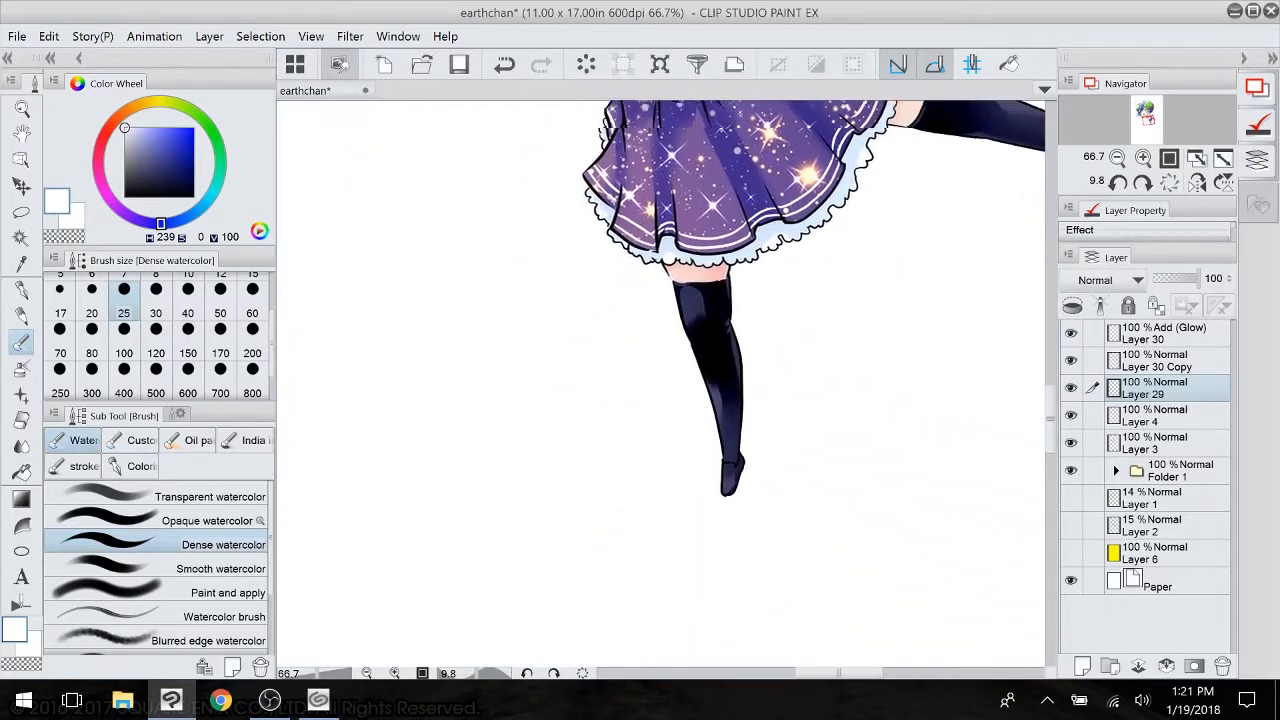
scroll(768, 560, up, 3)
drag(768, 588, 736, 668)
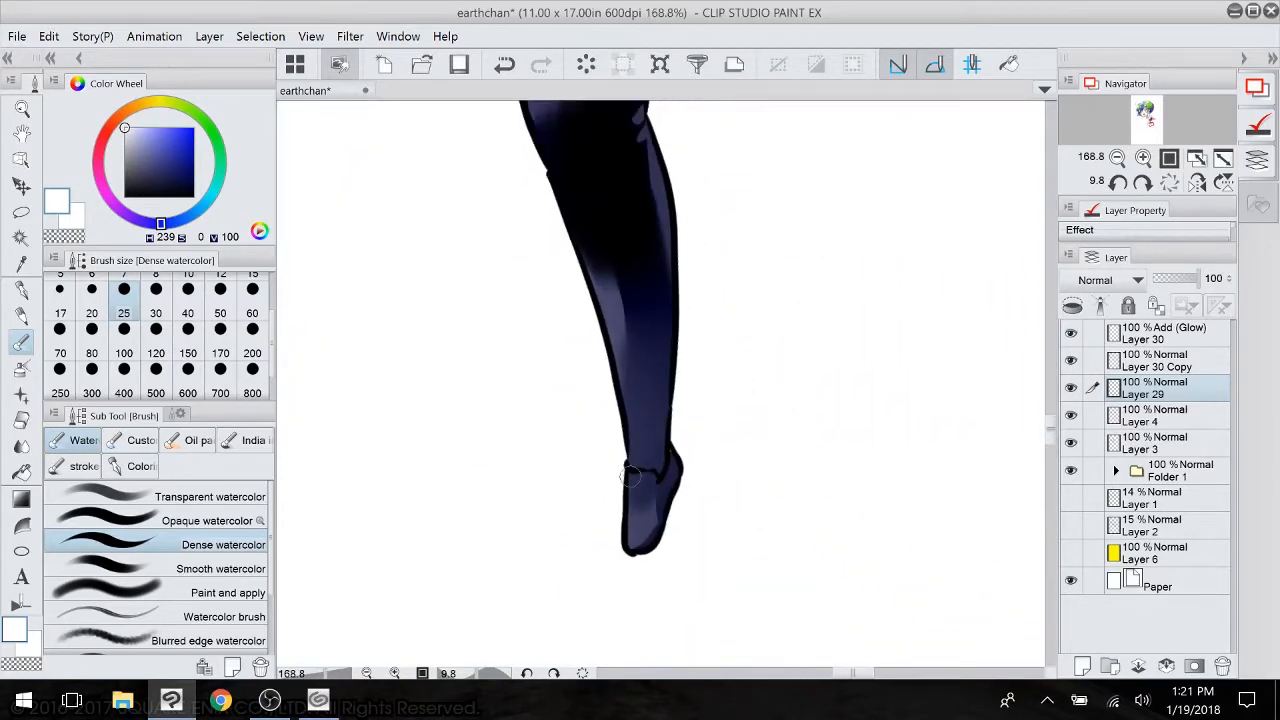
mouse_move(630, 476)
mouse_down()
mouse_move(649, 471)
mouse_move(627, 541)
mouse_up()
drag(660, 401, 673, 236)
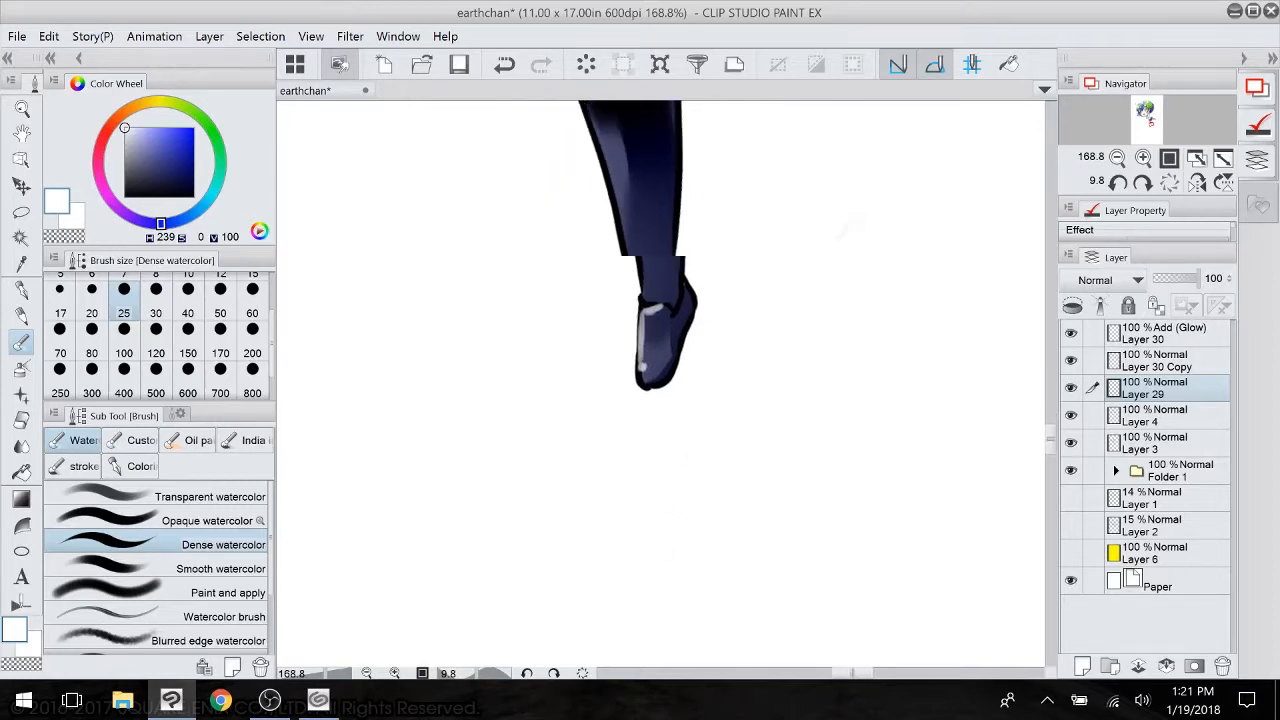
- Paint small white highlight strokes on the shoe of the outstretched leg, just past the ankle line
drag(700, 130, 400, 650)
drag(960, 250, 487, 427)
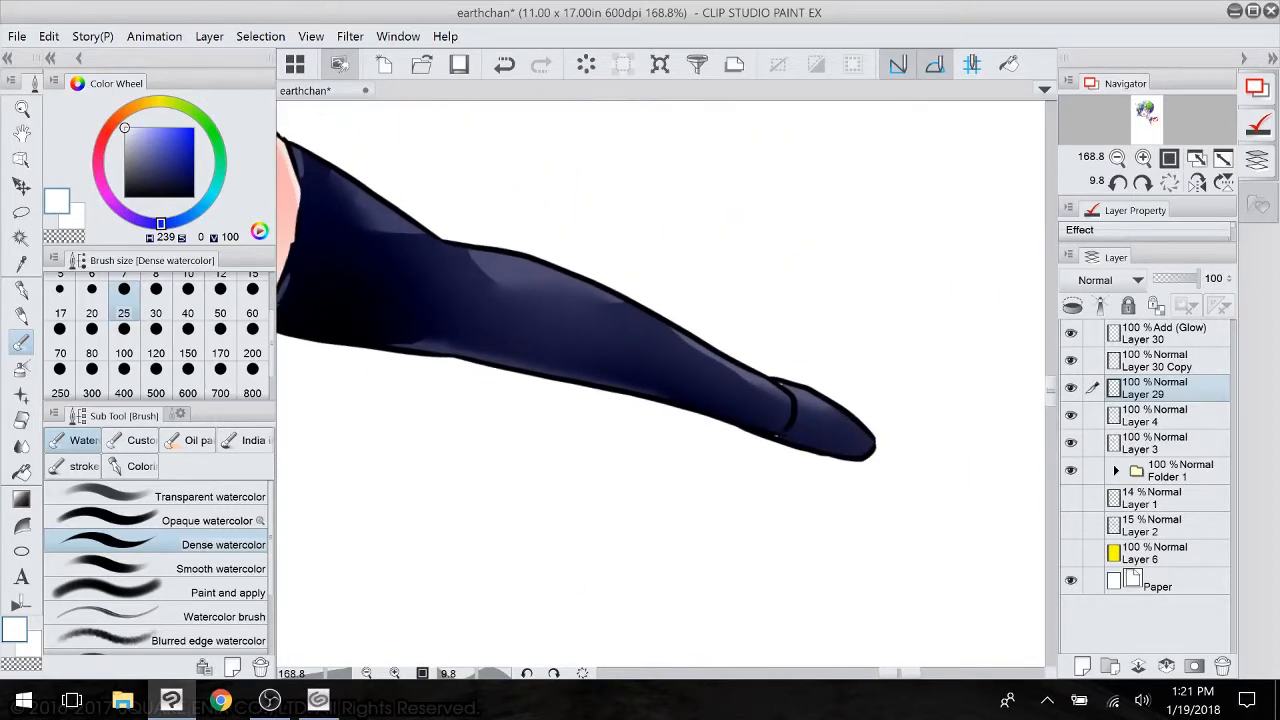
mouse_move(782, 388)
mouse_down()
mouse_move(801, 415)
mouse_move(812, 398)
mouse_up()
drag(797, 403, 828, 393)
- Check the finished highlights across the whole character and save the drawing
mouse_move(795, 346)
mouse_down()
mouse_move(655, 257)
mouse_move(1030, 214)
mouse_move(1130, 230)
mouse_up()
key(ctrl+minus)
key(ctrl+minus)
key(ctrl+minus)
key(ctrl+minus)
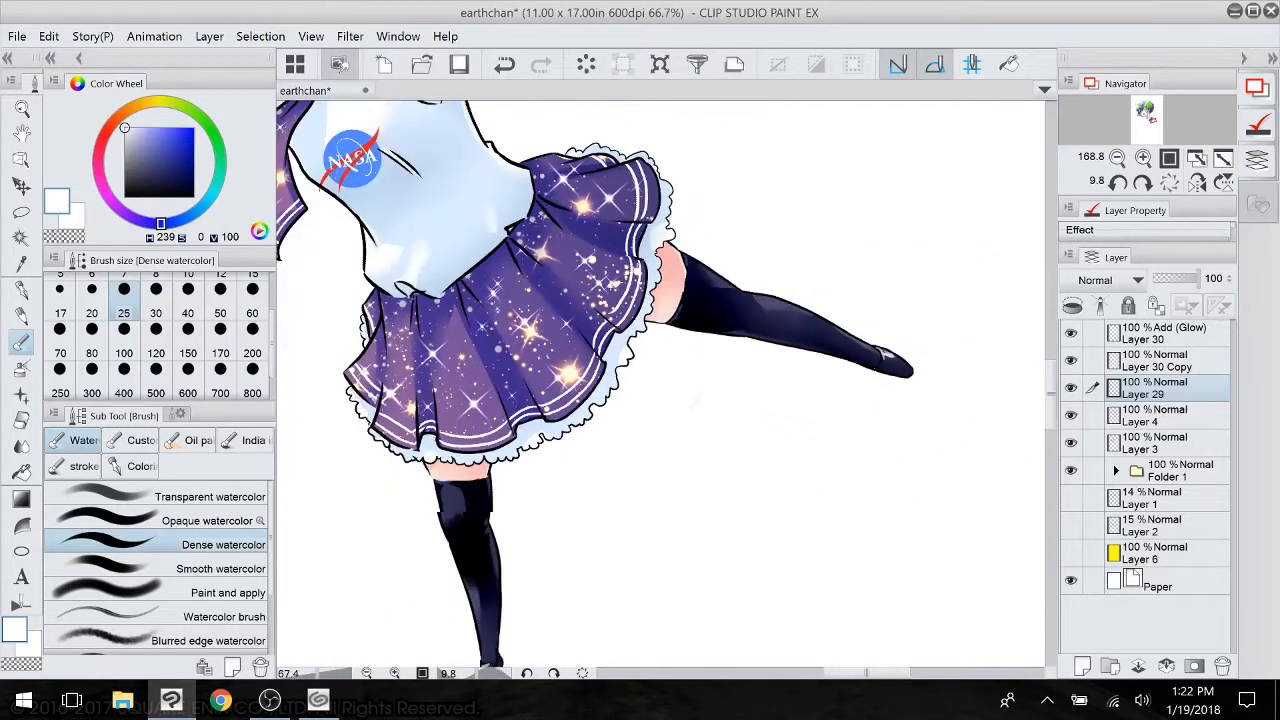
drag(560, 260, 782, 492)
drag(600, 270, 752, 500)
drag(740, 450, 754, 564)
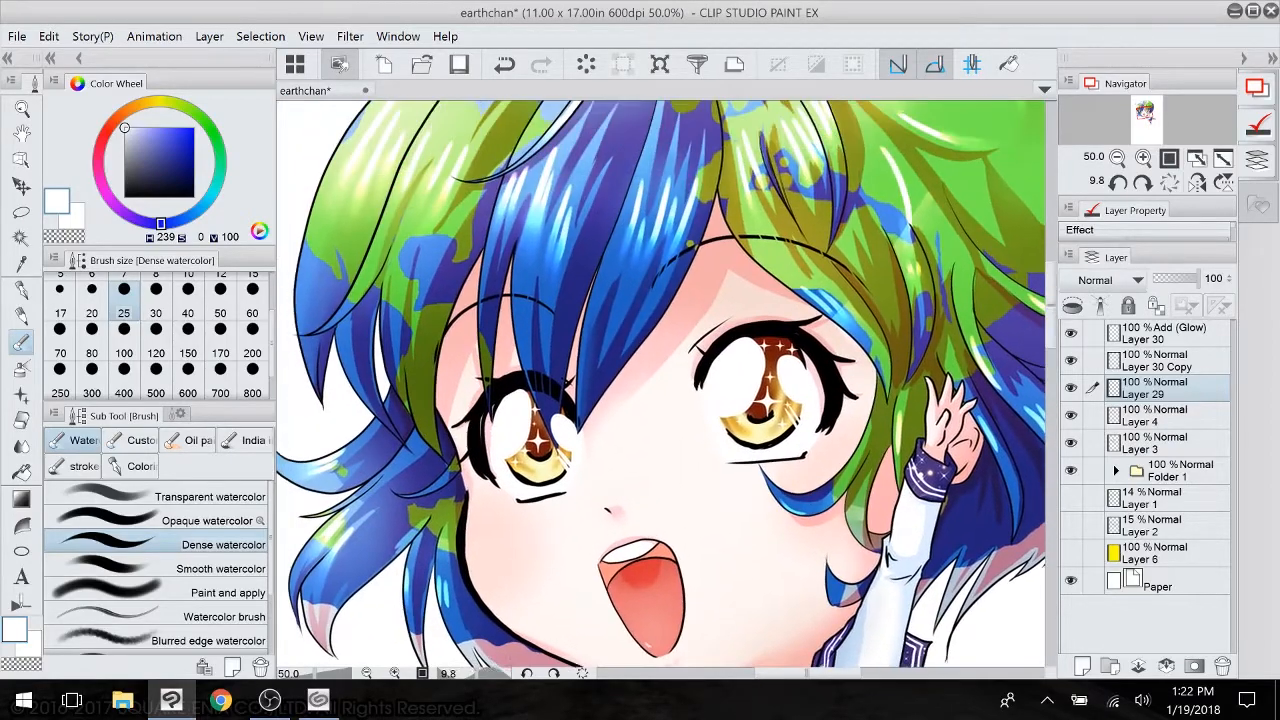
scroll(795, 465, down, 1)
scroll(795, 465, up, 2)
scroll(795, 455, down, 2)
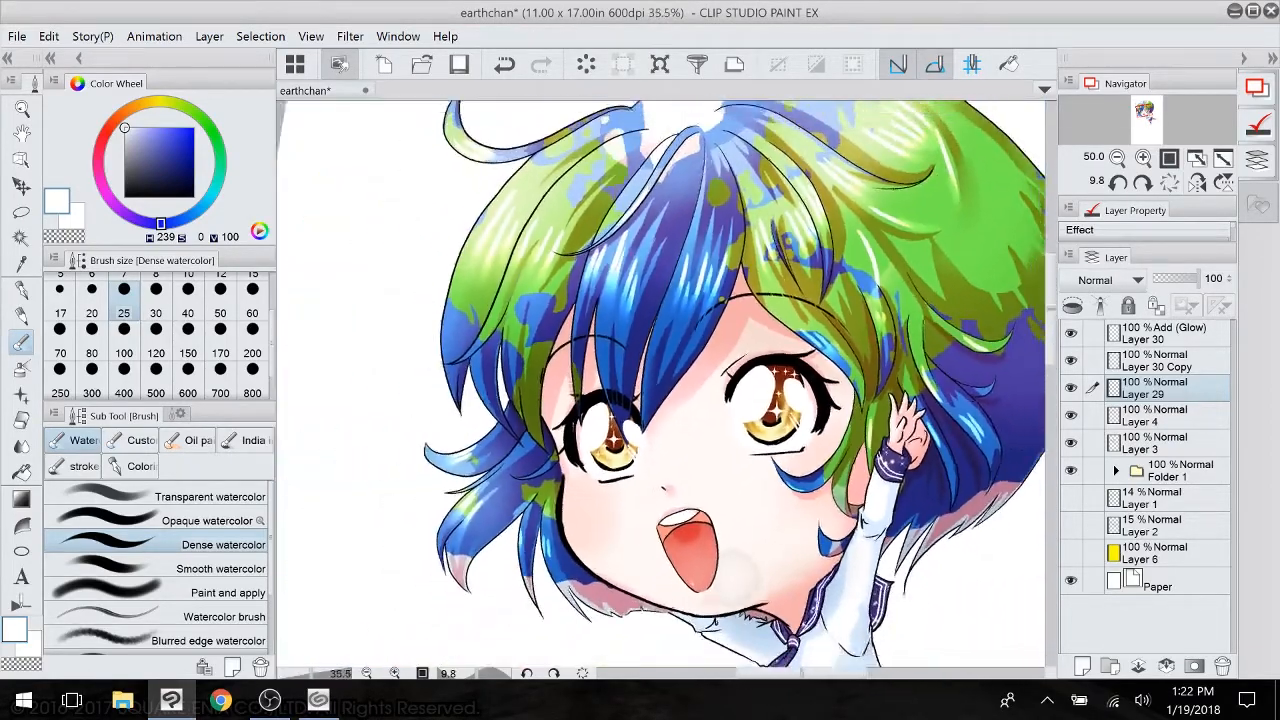
drag(930, 568, 724, 545)
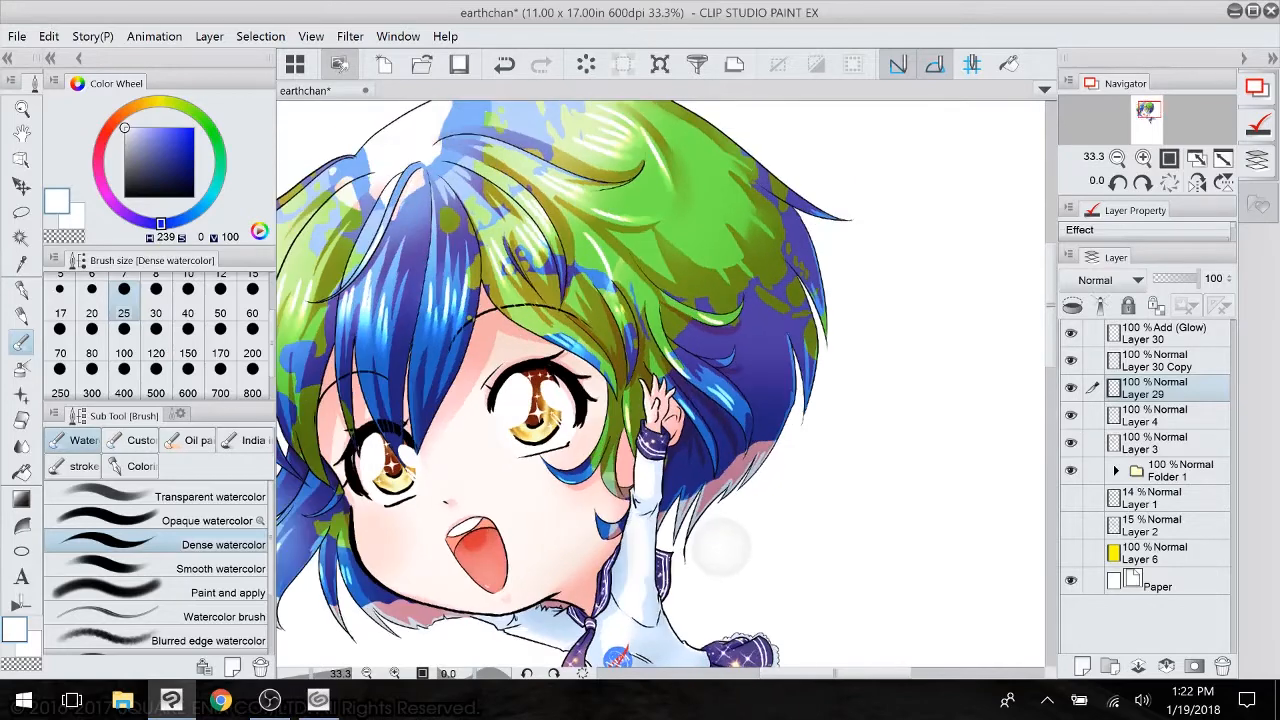
drag(560, 668, 576, 549)
scroll(706, 559, down, 1)
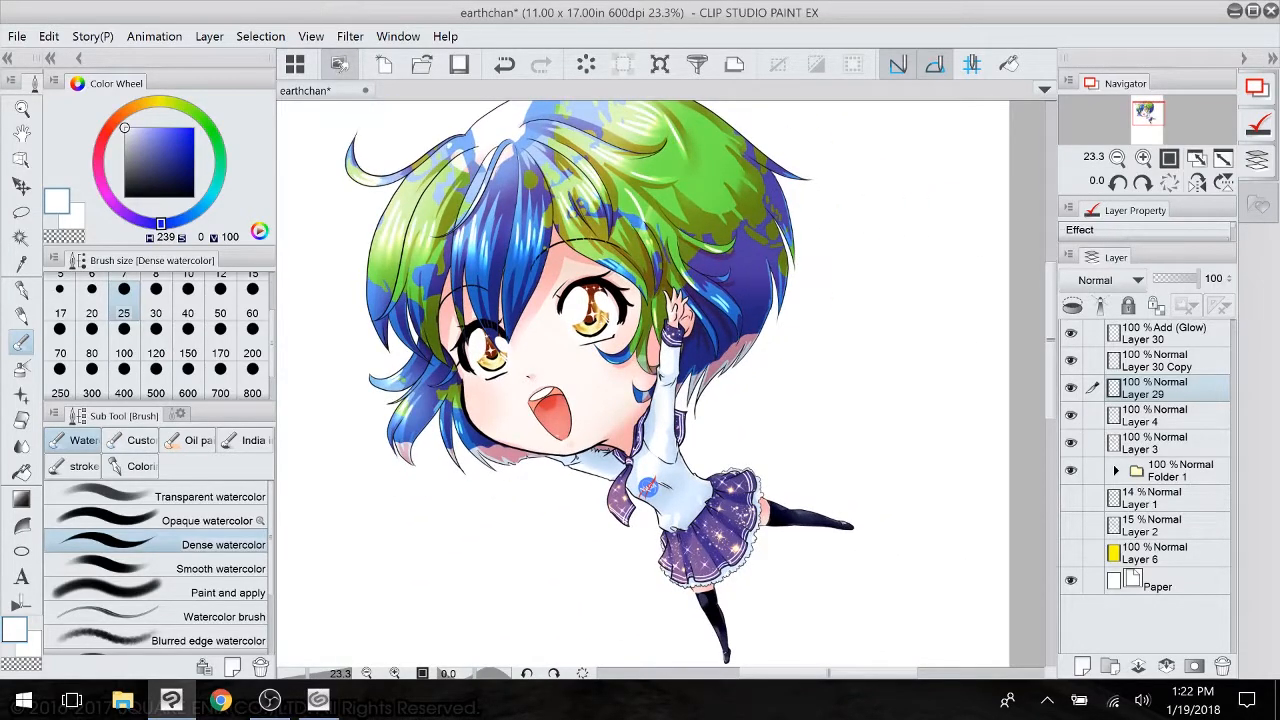
key(ctrl+s)
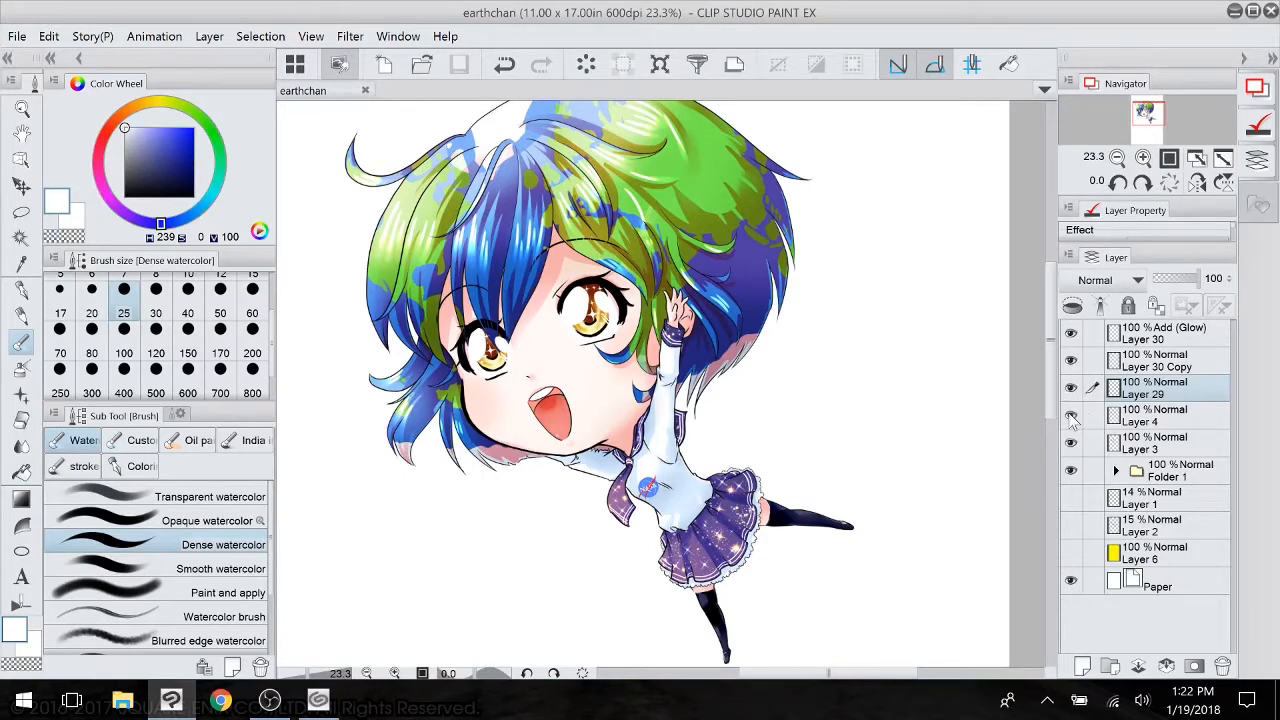
- Make the line art on Layer 3 the active layer and lock its transparent pixels
click(1143, 448)
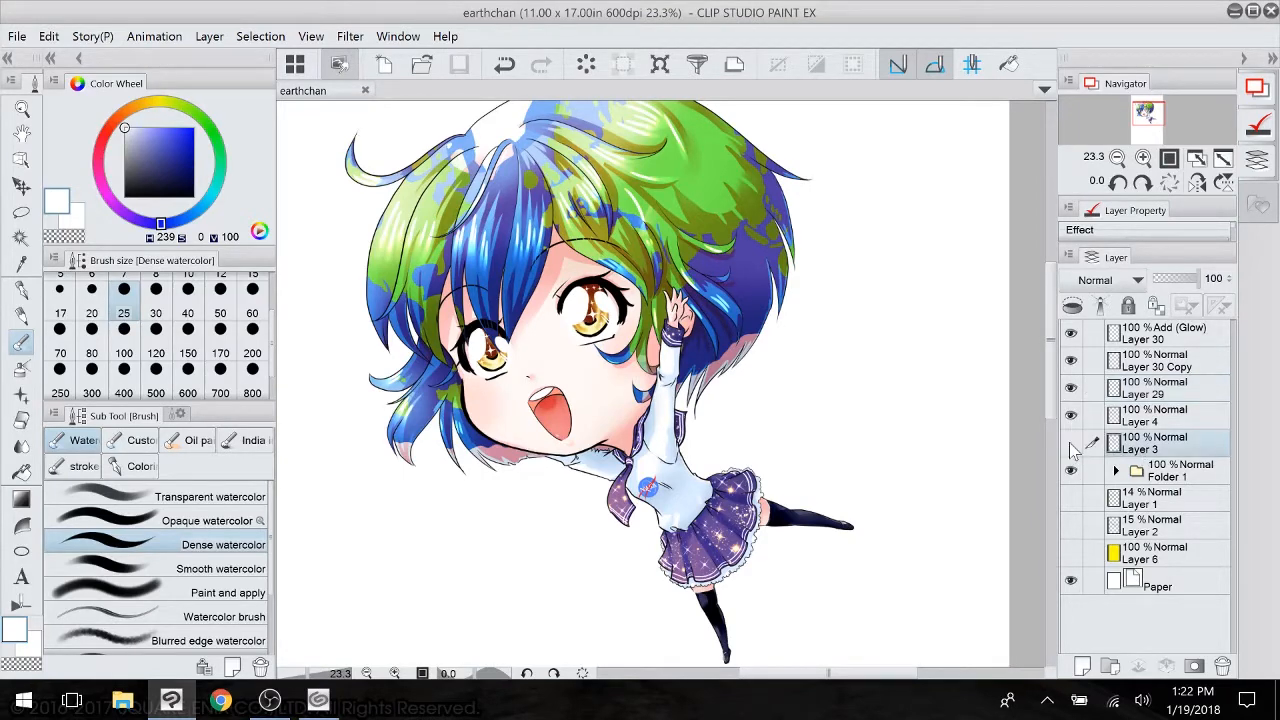
click(1071, 443)
click(1071, 443)
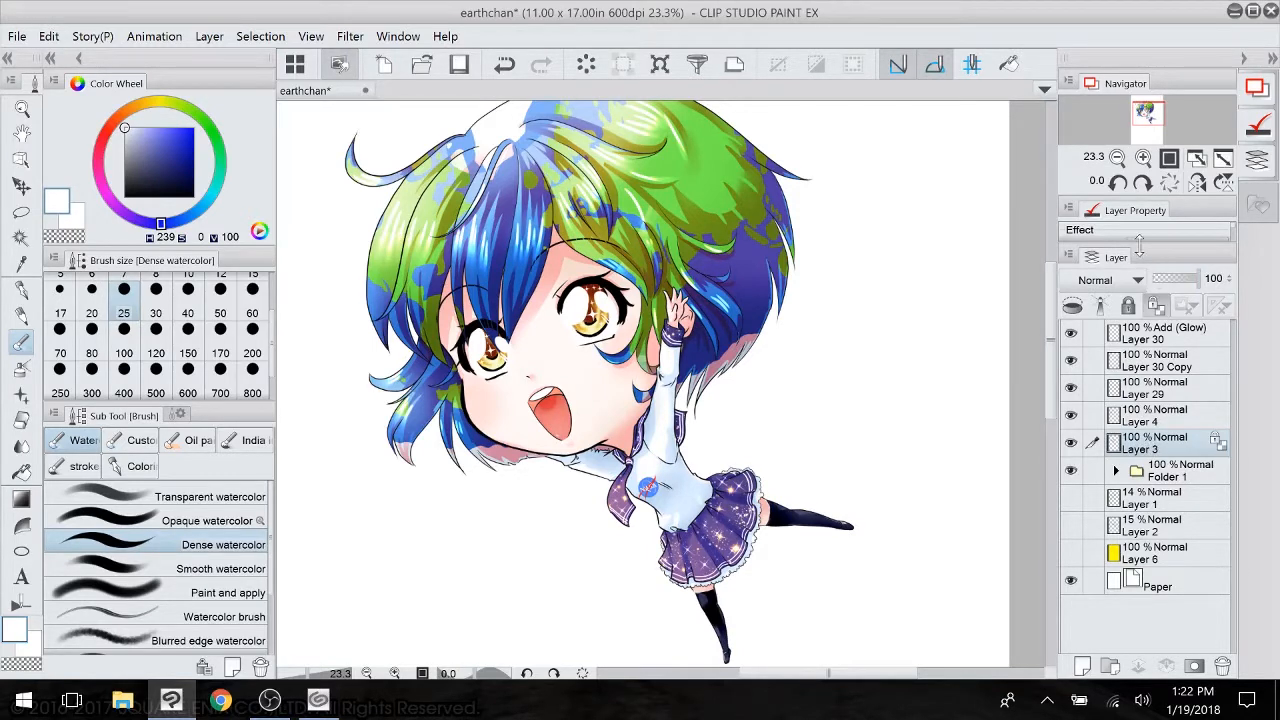
- Recolour the viewer's-left eye and the face outline brown (H 18, S 64, V 48) with the Dense watercolor brush at size 200
scroll(575, 500, up, 3)
scroll(580, 525, up, 1)
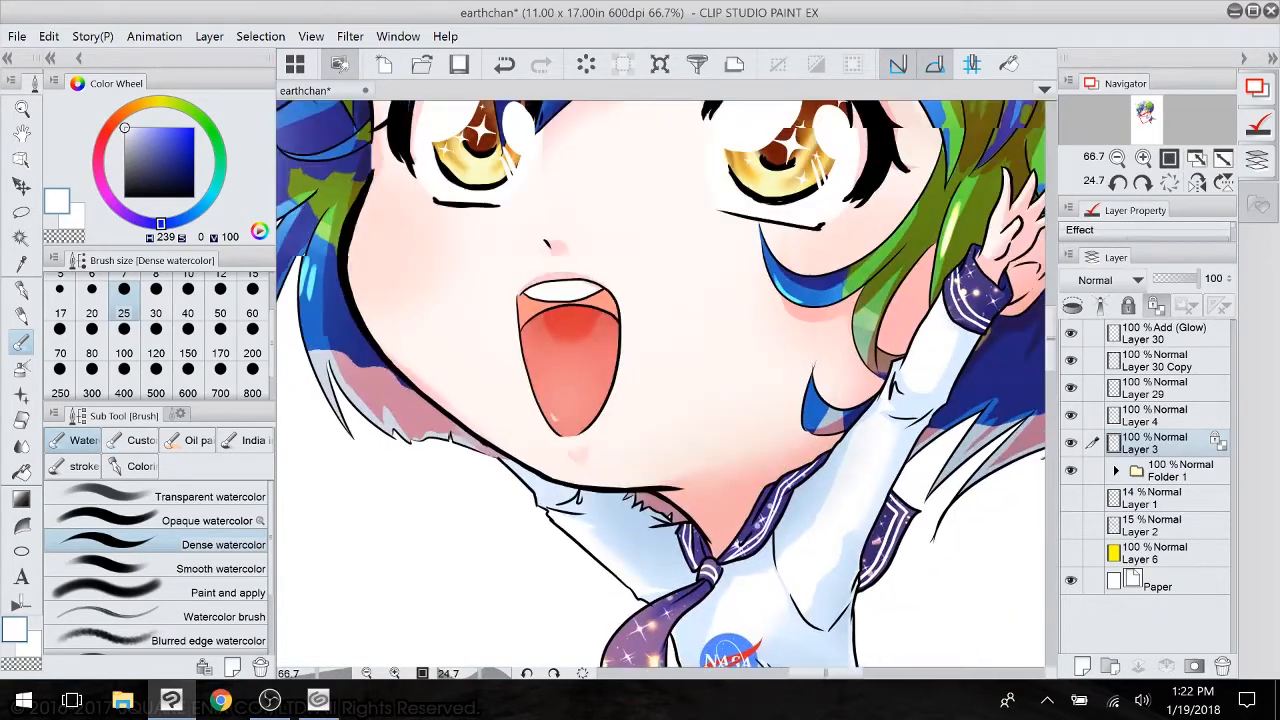
drag(575, 380, 650, 527)
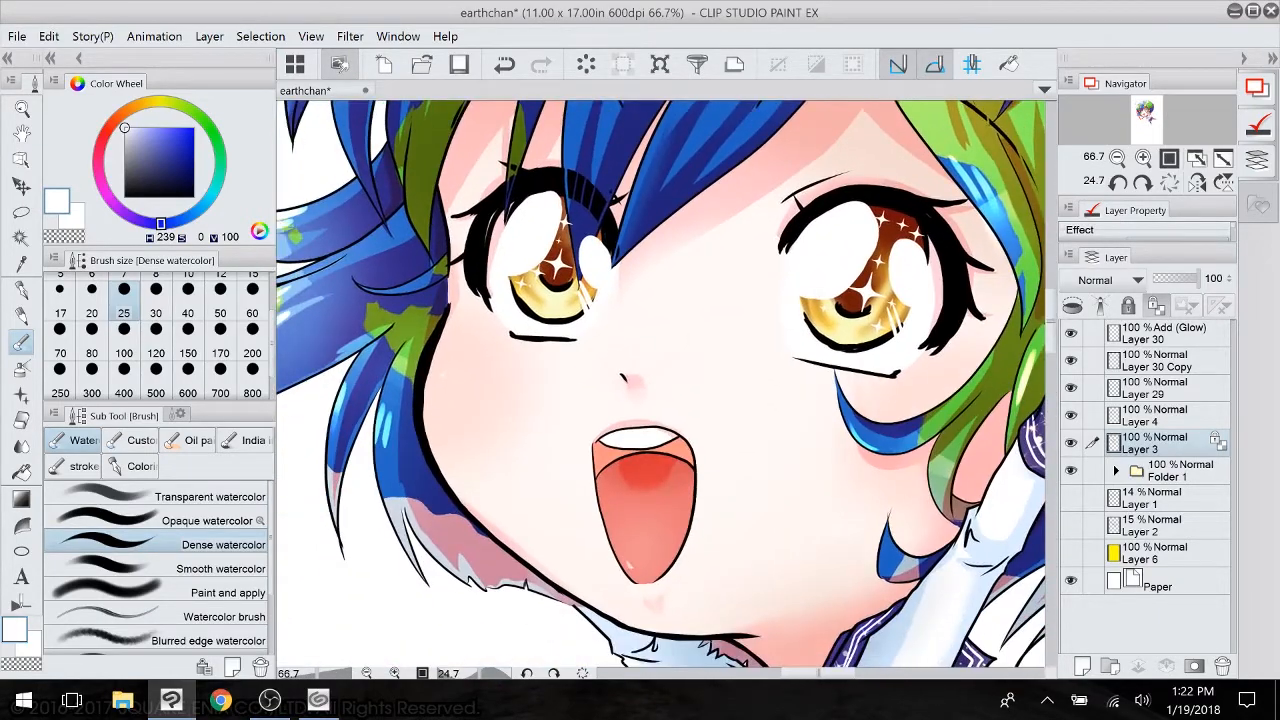
alt+click(829, 628)
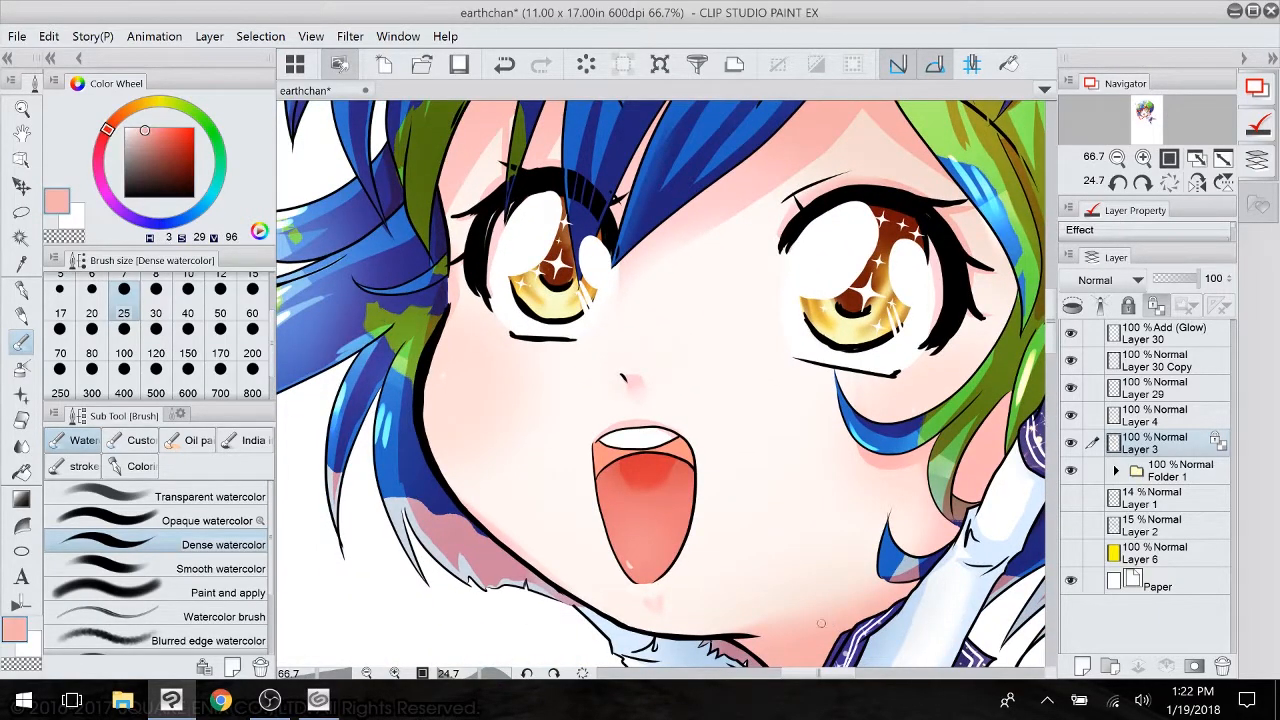
click(164, 152)
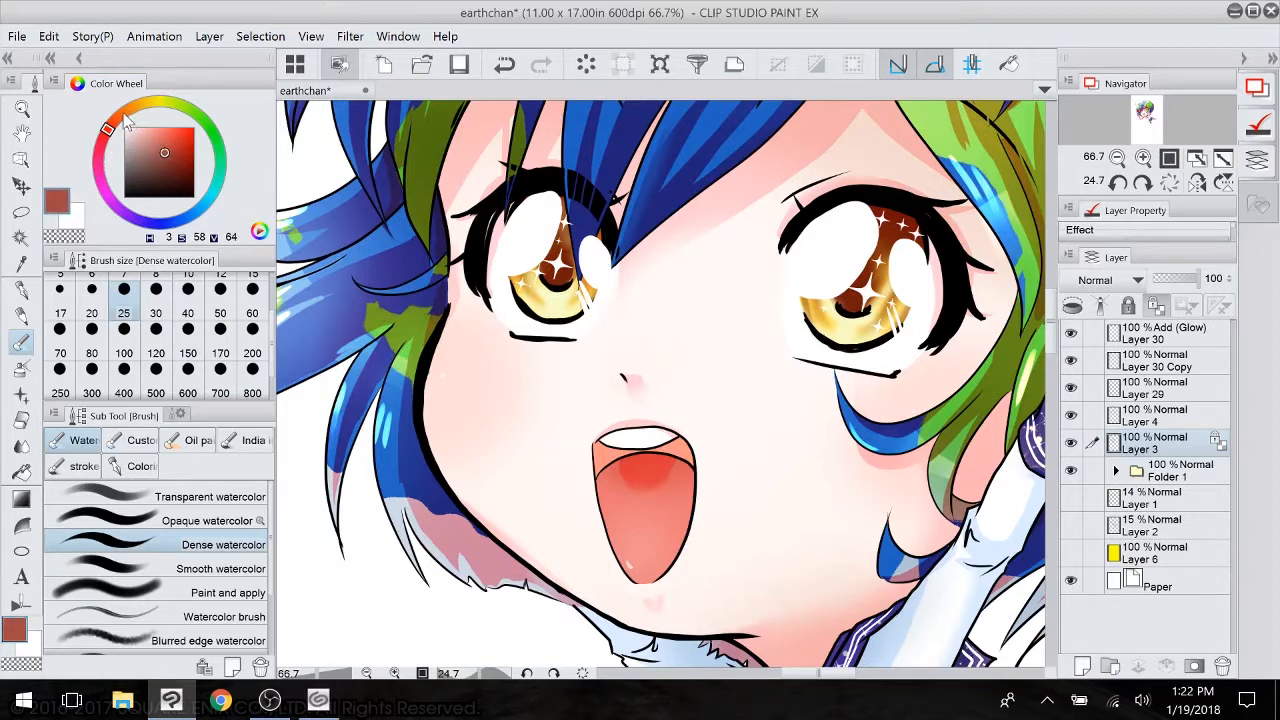
click(120, 118)
click(169, 163)
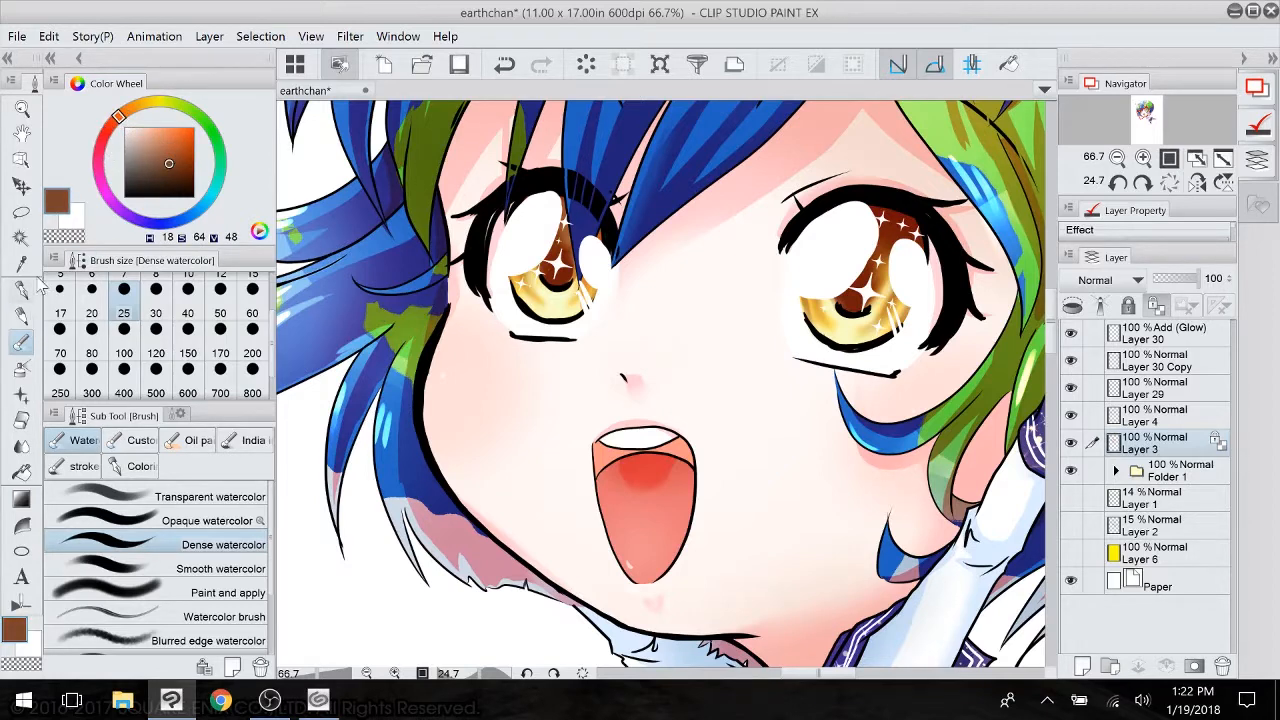
click(252, 353)
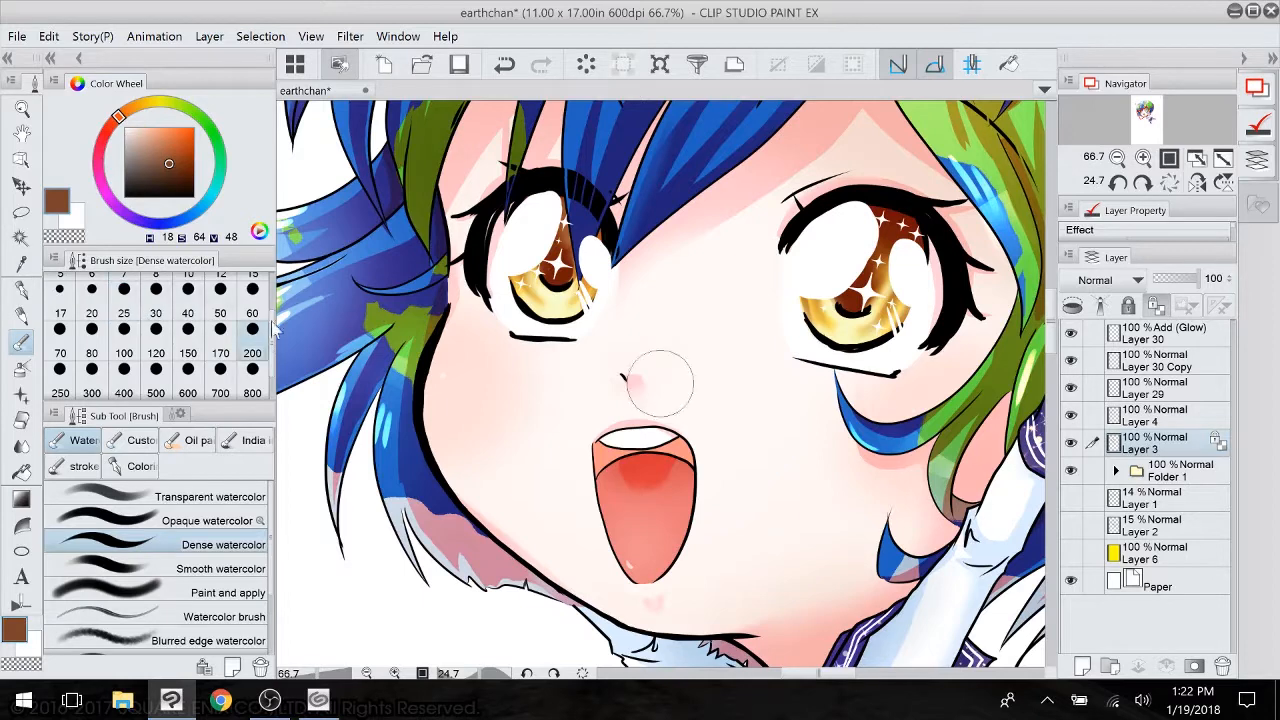
mouse_move(486, 236)
mouse_down()
mouse_move(474, 297)
mouse_move(510, 192)
mouse_move(575, 186)
mouse_move(610, 228)
mouse_move(585, 275)
mouse_up()
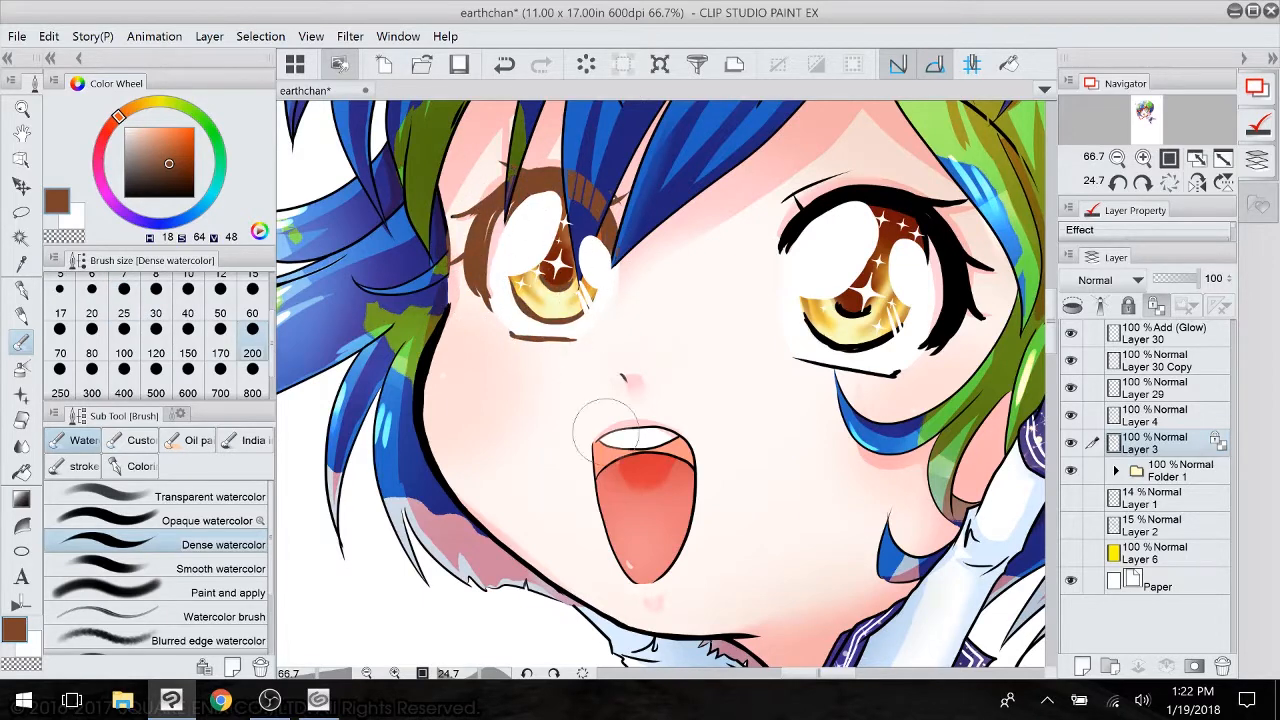
mouse_move(432, 318)
mouse_down()
mouse_move(470, 500)
mouse_move(626, 618)
mouse_move(617, 604)
mouse_move(660, 534)
mouse_move(667, 347)
mouse_move(567, 547)
mouse_up()
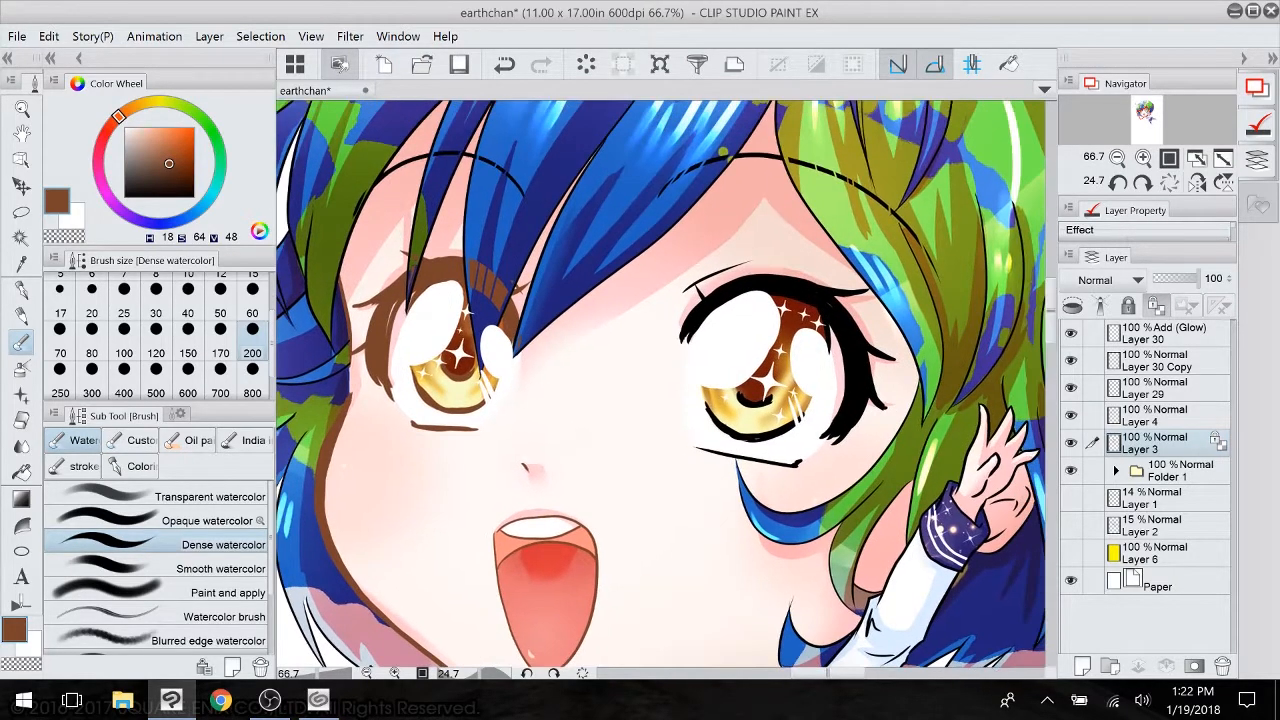
scroll(660, 450, down, 2)
mouse_move(757, 516)
mouse_down()
mouse_move(745, 507)
mouse_move(761, 496)
mouse_up()
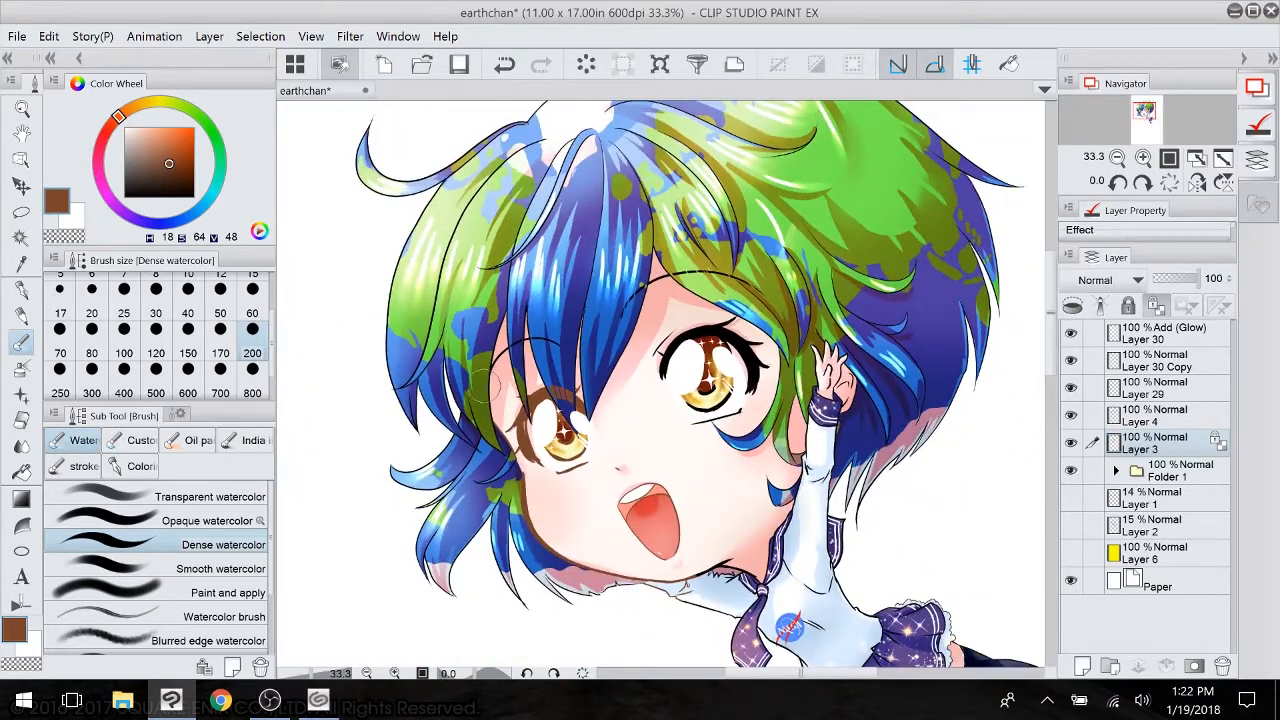
- Recolour the line art of the eyebrows, the viewer's-right eye, the raised hand and the neck in the same brown
drag(494, 379, 558, 342)
drag(670, 276, 760, 288)
mouse_move(662, 352)
mouse_down()
mouse_move(722, 331)
mouse_move(756, 370)
mouse_move(735, 413)
mouse_up()
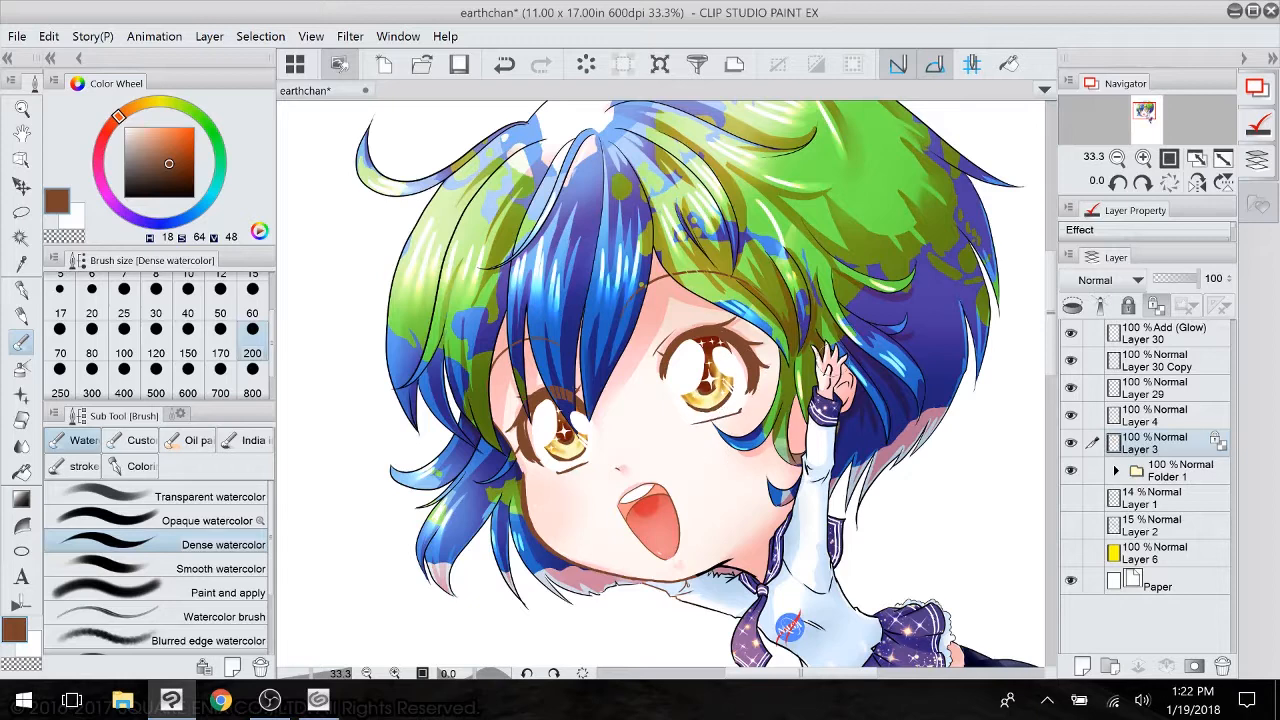
mouse_move(830, 340)
mouse_down()
mouse_move(816, 412)
mouse_move(845, 430)
mouse_move(832, 470)
mouse_up()
mouse_move(765, 518)
mouse_down()
mouse_move(740, 600)
mouse_move(716, 566)
mouse_move(748, 560)
mouse_up()
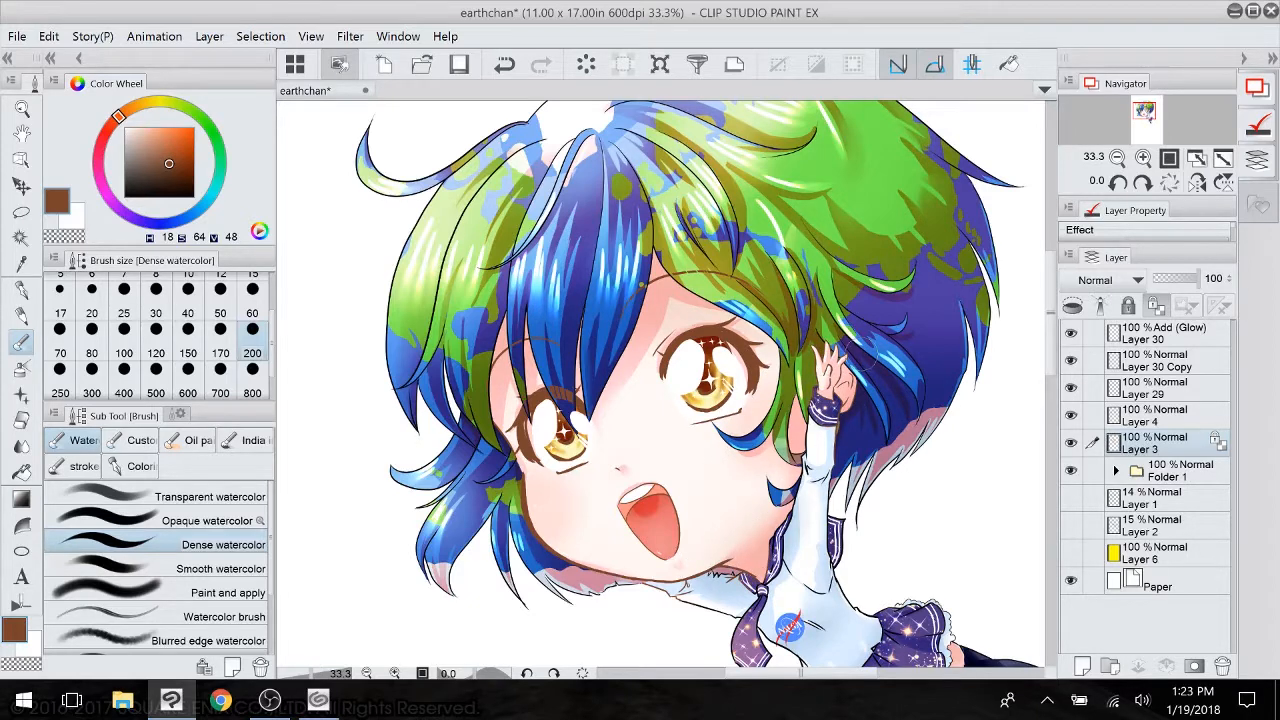
mouse_move(865, 350)
mouse_down()
mouse_move(798, 256)
mouse_move(705, 173)
mouse_up()
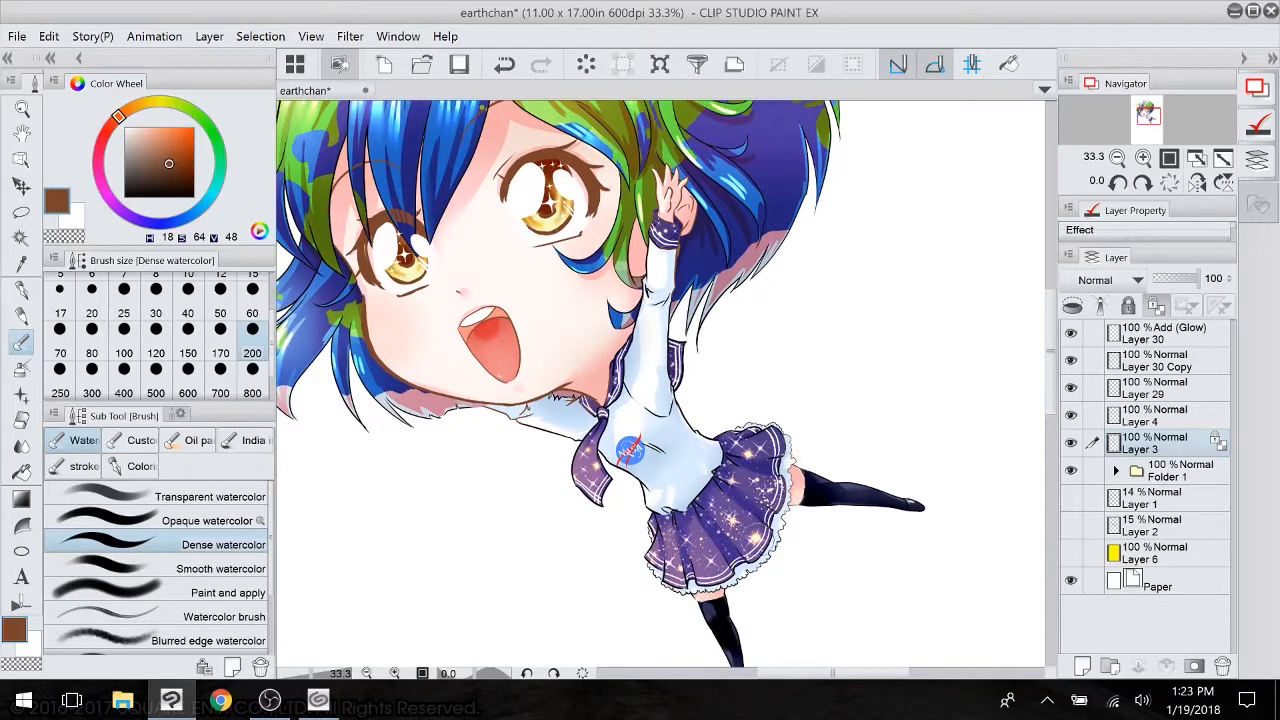
drag(570, 375, 716, 580)
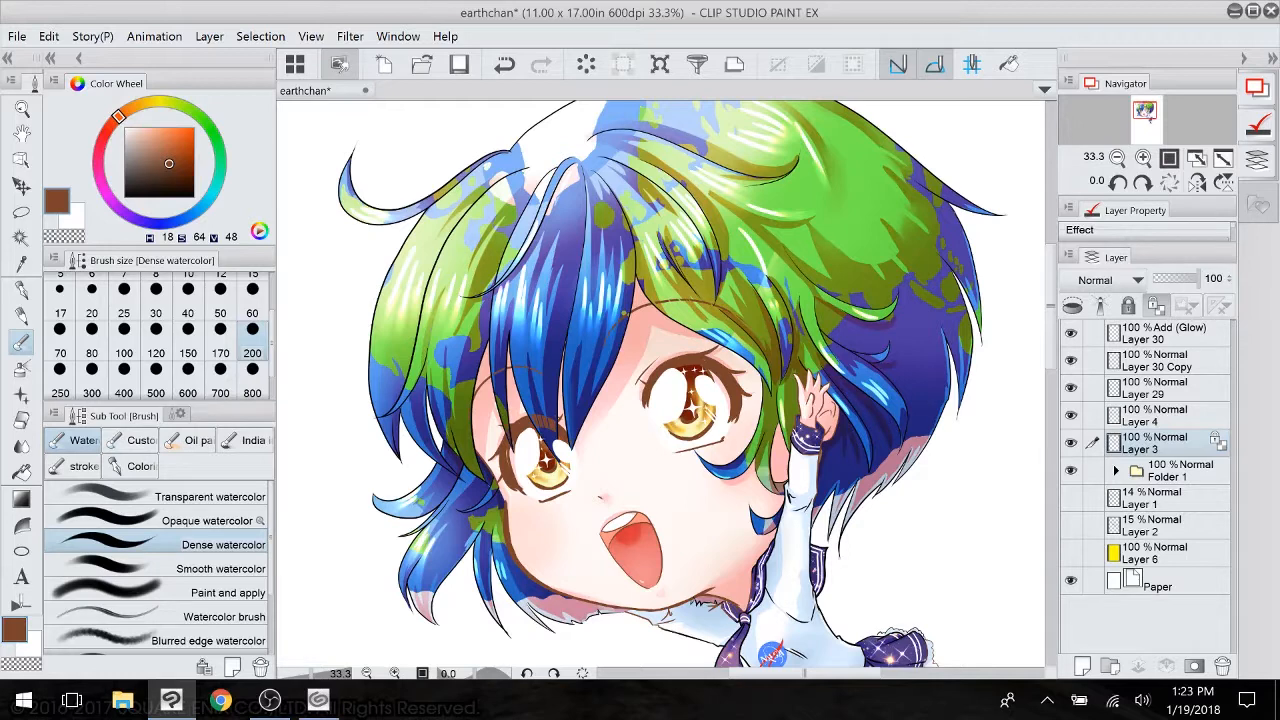
click(1180, 471)
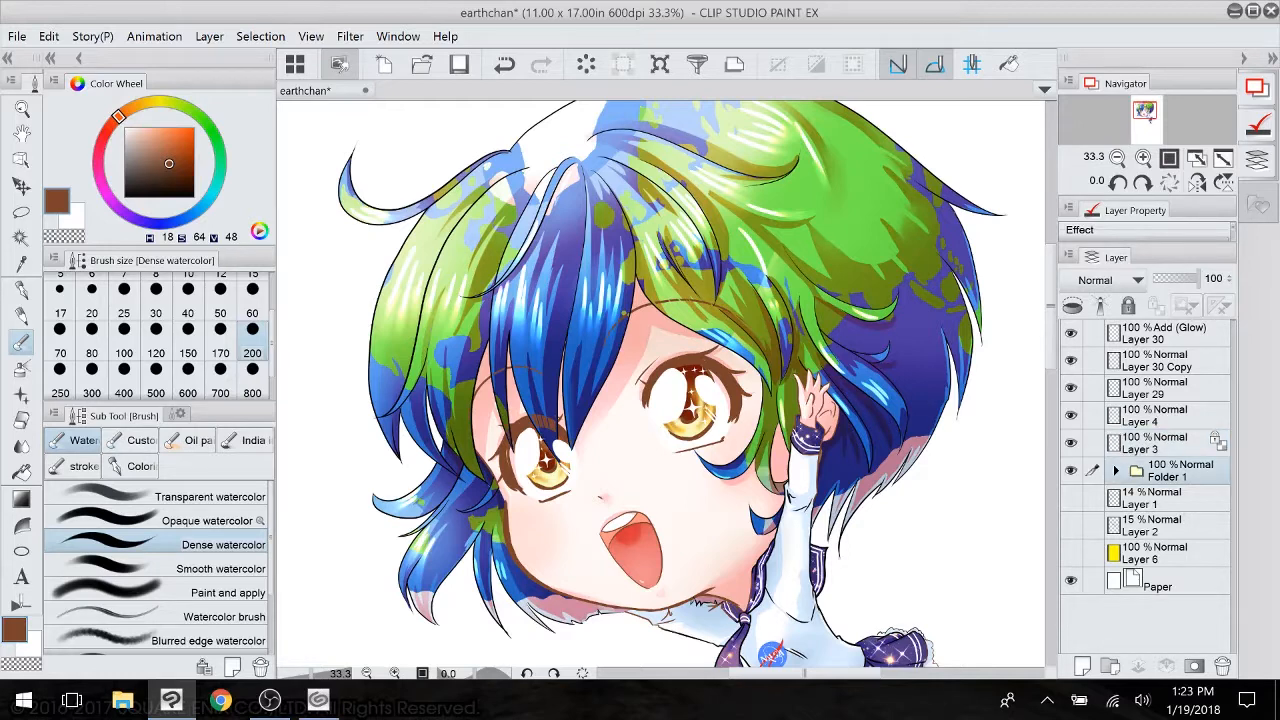
click(1160, 443)
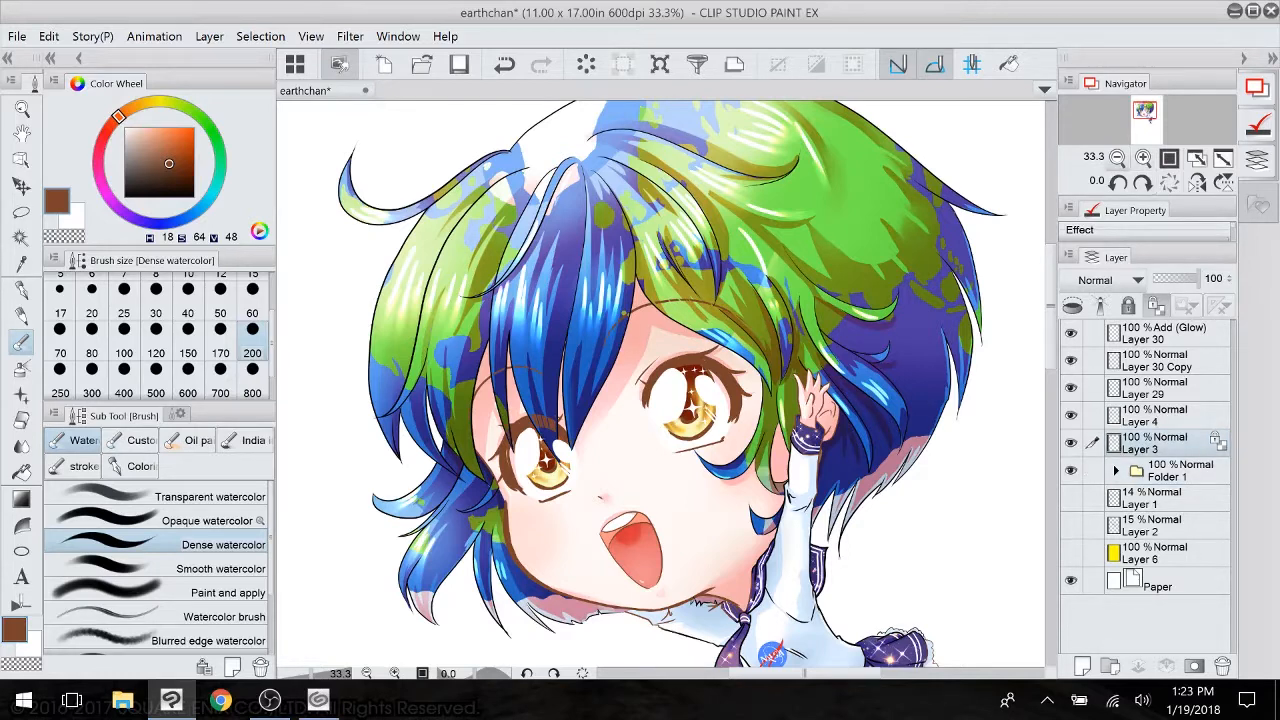
click(1117, 158)
click(1143, 158)
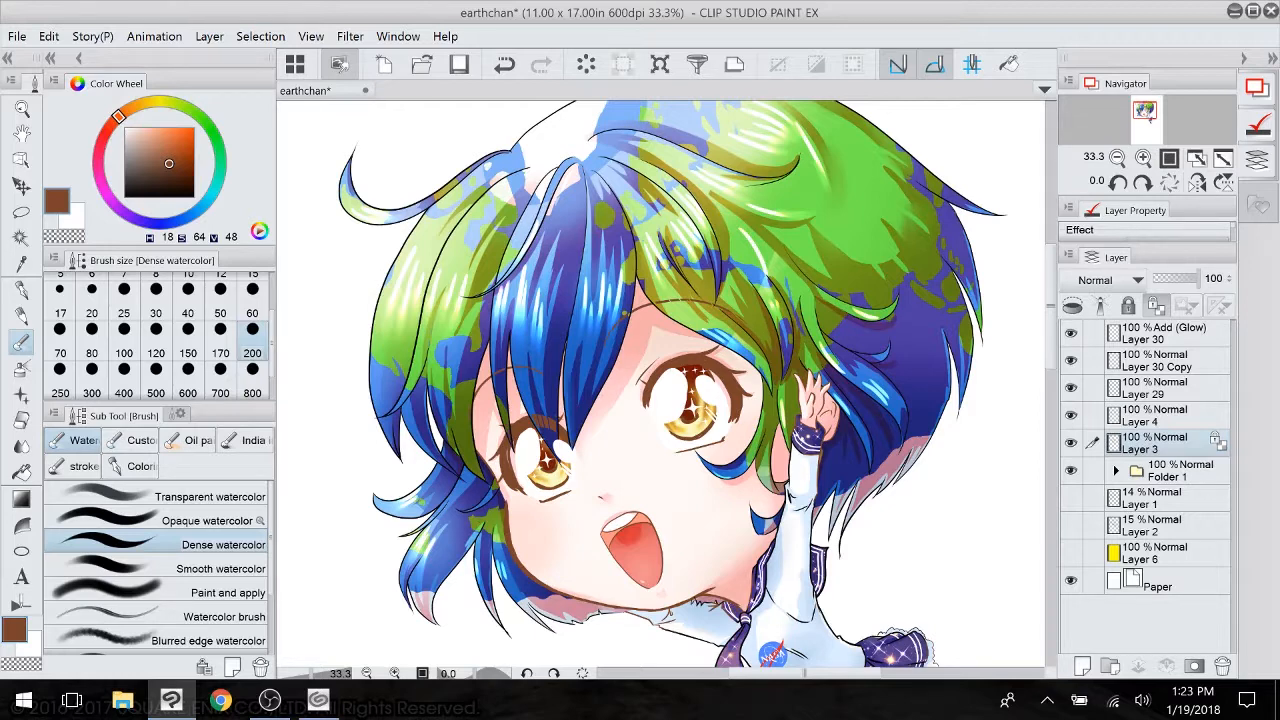
drag(1144, 121, 1144, 111)
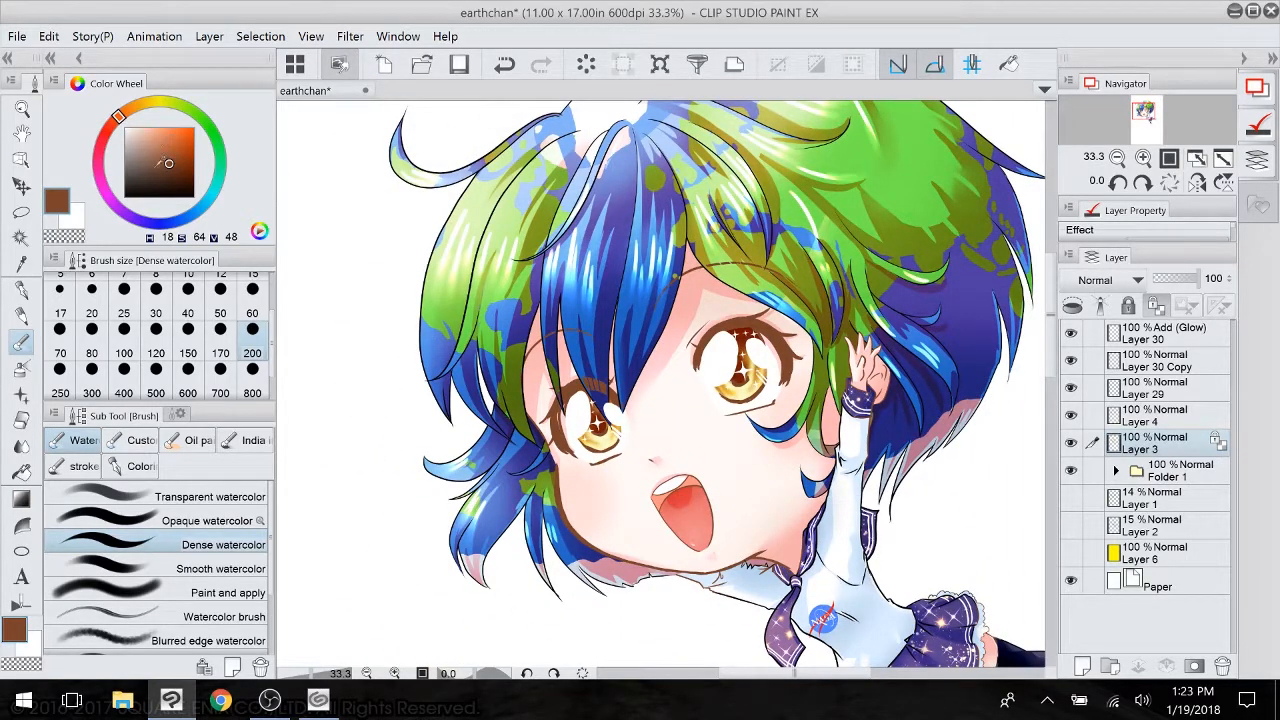
- Recolour both eyes' lashes and the eyebrows near-black (H 18, S 68, V 4), reducing the Dense watercolor brush to size 120
drag(168, 164, 171, 194)
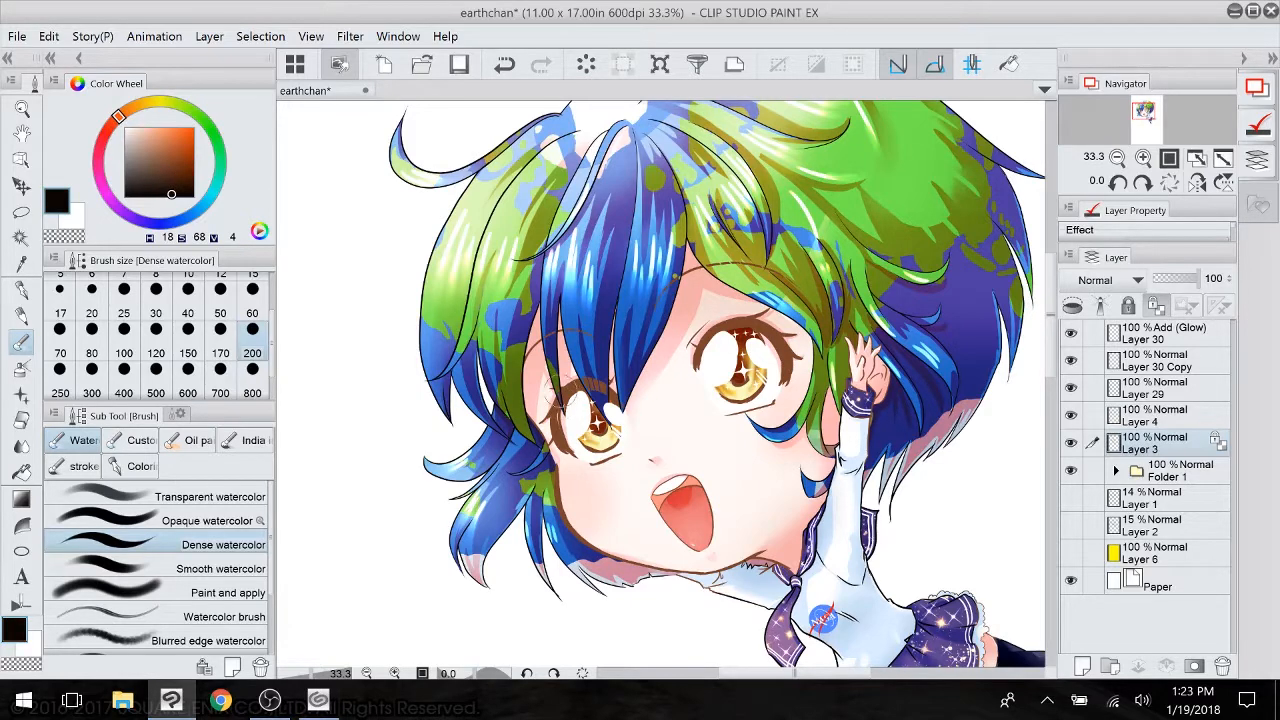
mouse_move(553, 403)
mouse_down()
mouse_move(598, 376)
mouse_move(640, 400)
mouse_up()
click(152, 345)
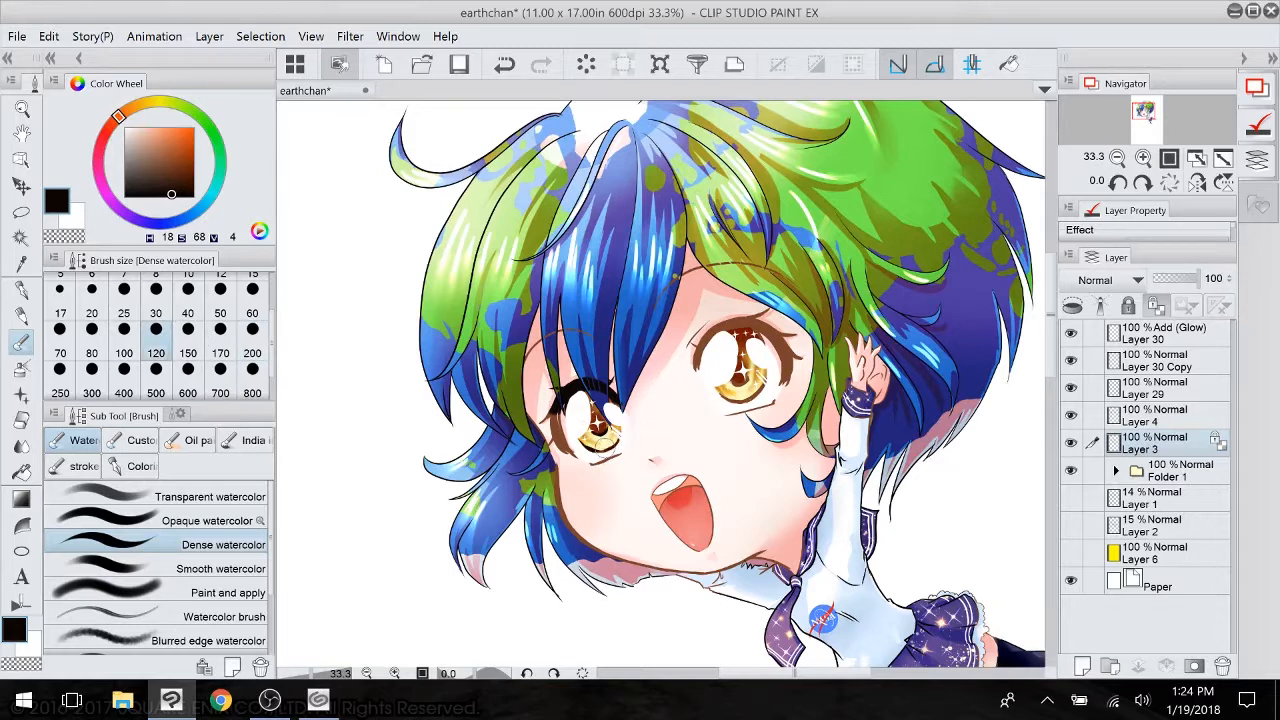
mouse_move(573, 395)
mouse_down()
mouse_move(559, 421)
mouse_move(568, 447)
mouse_move(556, 441)
mouse_up()
mouse_move(665, 280)
mouse_down()
mouse_move(720, 256)
mouse_move(780, 266)
mouse_up()
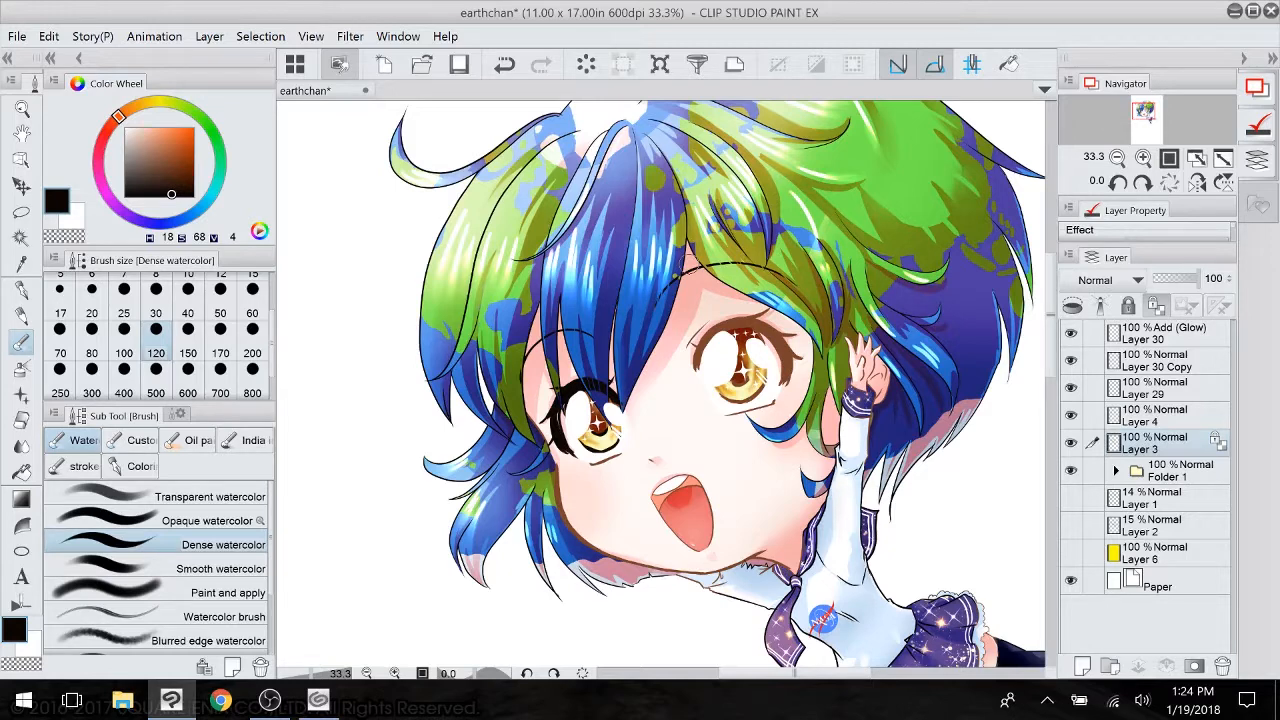
mouse_move(712, 333)
mouse_down()
mouse_move(752, 308)
mouse_move(737, 328)
mouse_move(789, 334)
mouse_move(774, 366)
mouse_move(785, 382)
mouse_move(795, 366)
mouse_move(772, 362)
mouse_move(768, 383)
mouse_move(718, 398)
mouse_up()
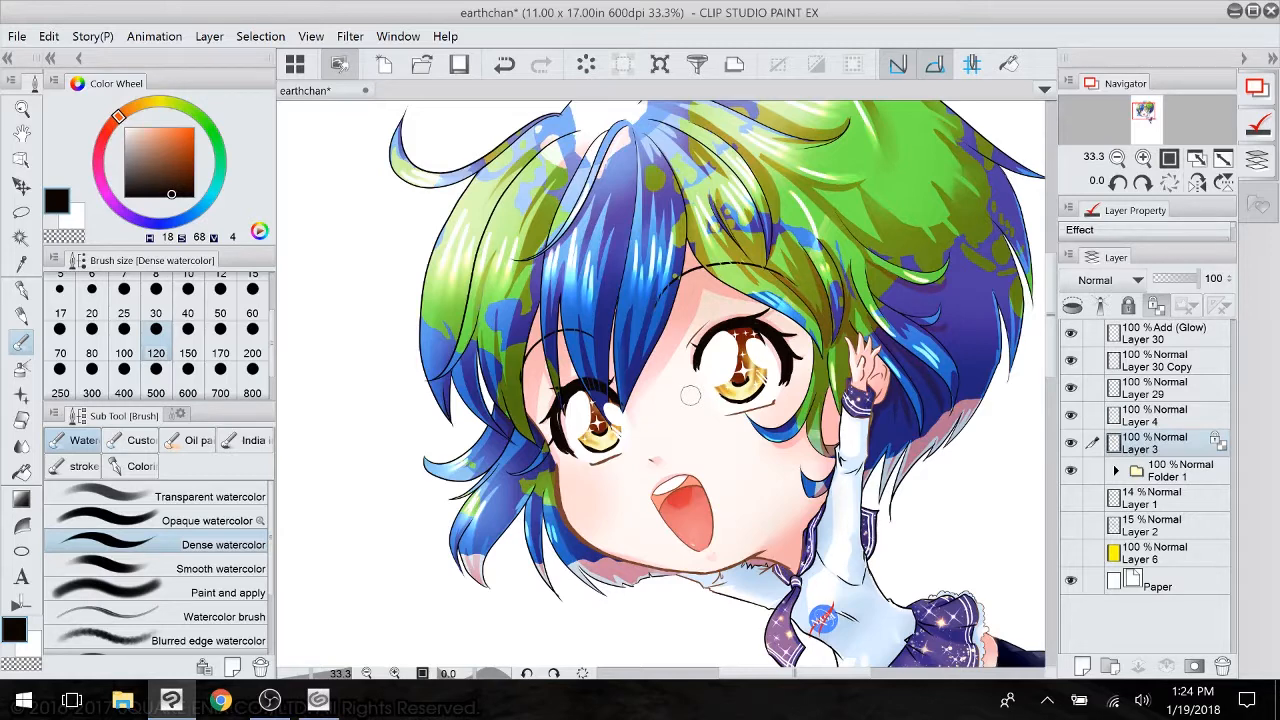
- Tint the lower lash ends of both eyes red with the Soft airbrush, switching to H 1, S 60, V 84 at size 100
drag(186, 142, 193, 148)
drag(110, 128, 105, 132)
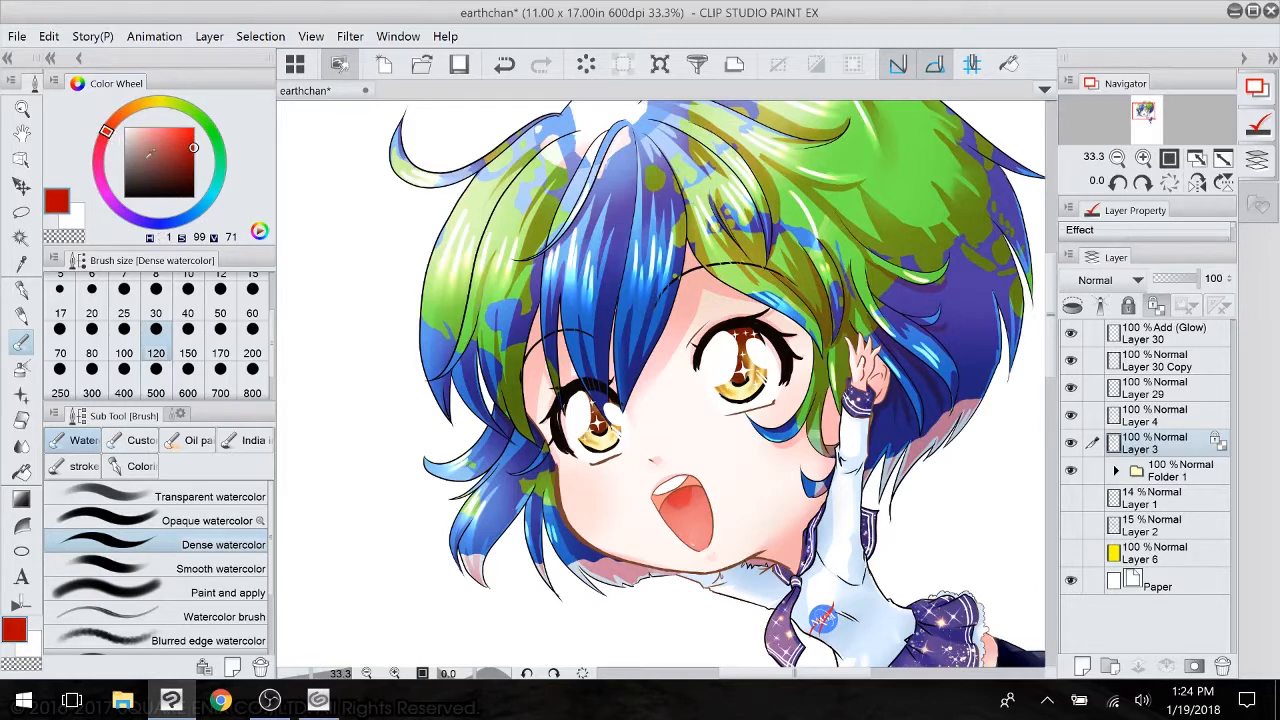
click(22, 368)
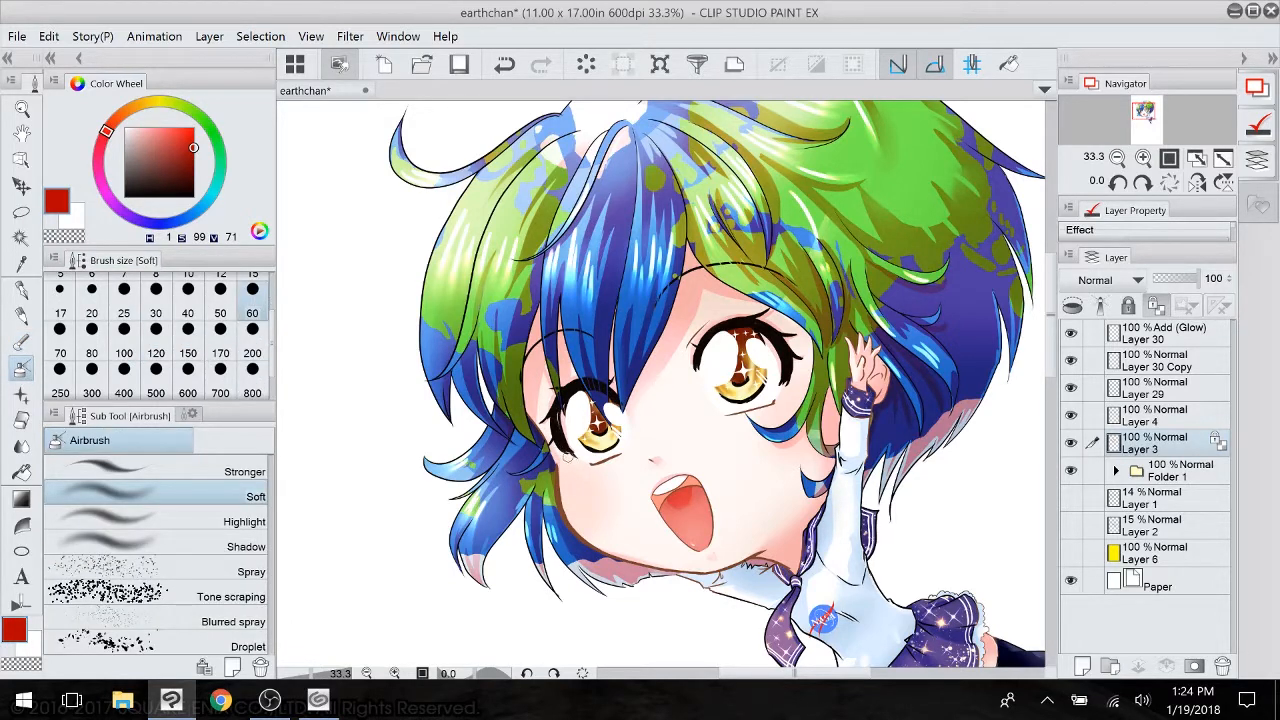
drag(566, 454, 573, 460)
click(166, 138)
click(124, 345)
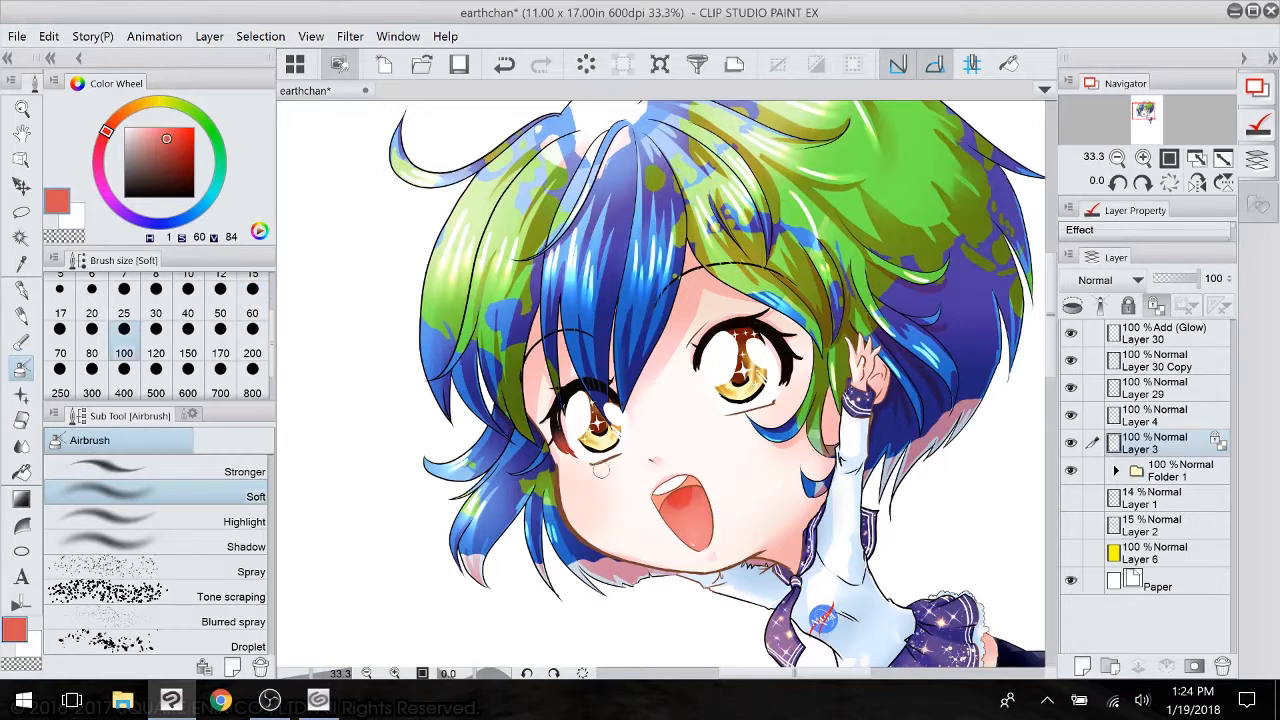
drag(772, 403, 789, 357)
- Soften the nose line with the sampled skin tone and touch it up in brown (H 18, S 64, V 48) with the Soft airbrush
click(1143, 157)
click(1143, 157)
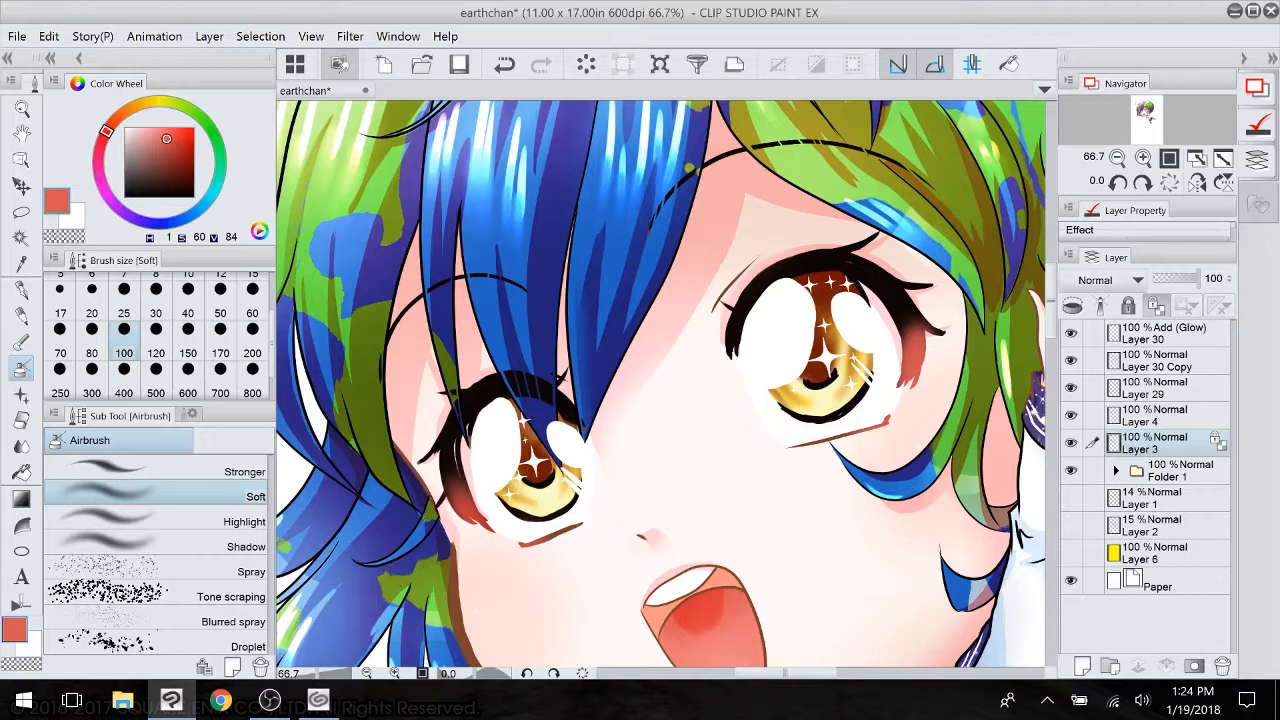
alt+click(658, 470)
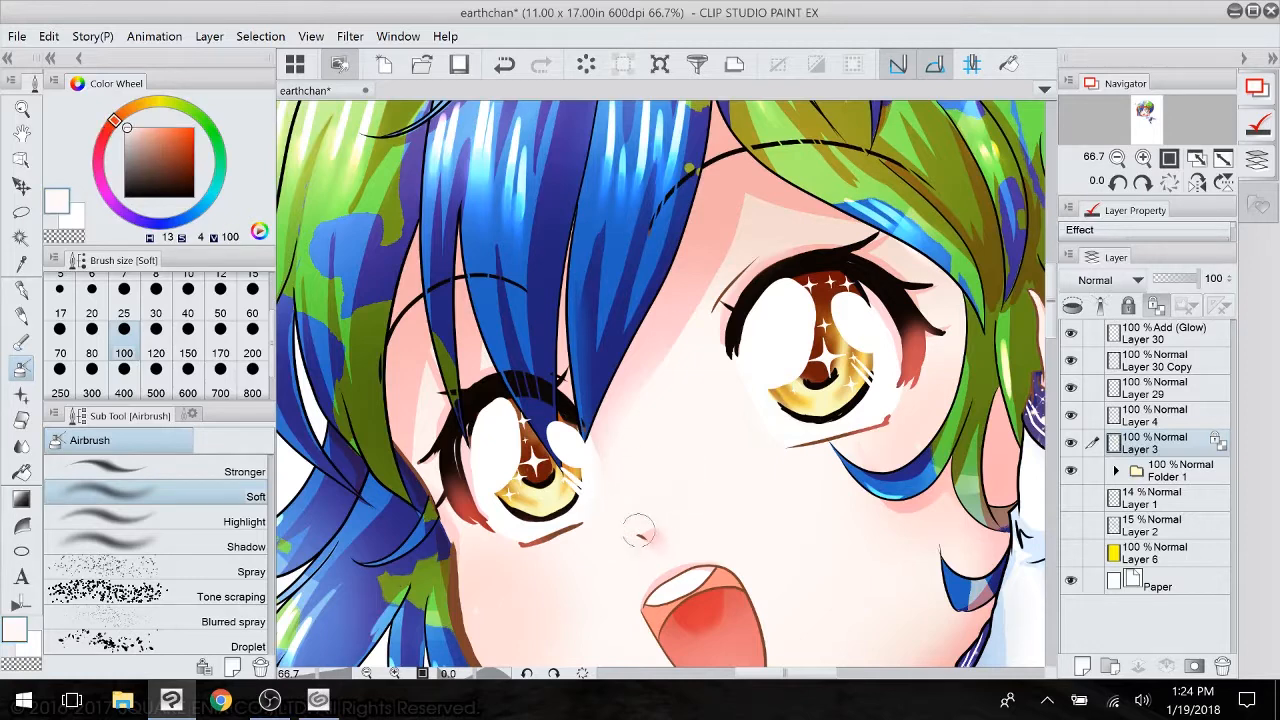
mouse_move(640, 532)
mouse_down()
mouse_move(636, 546)
mouse_move(652, 530)
mouse_up()
alt+click(460, 623)
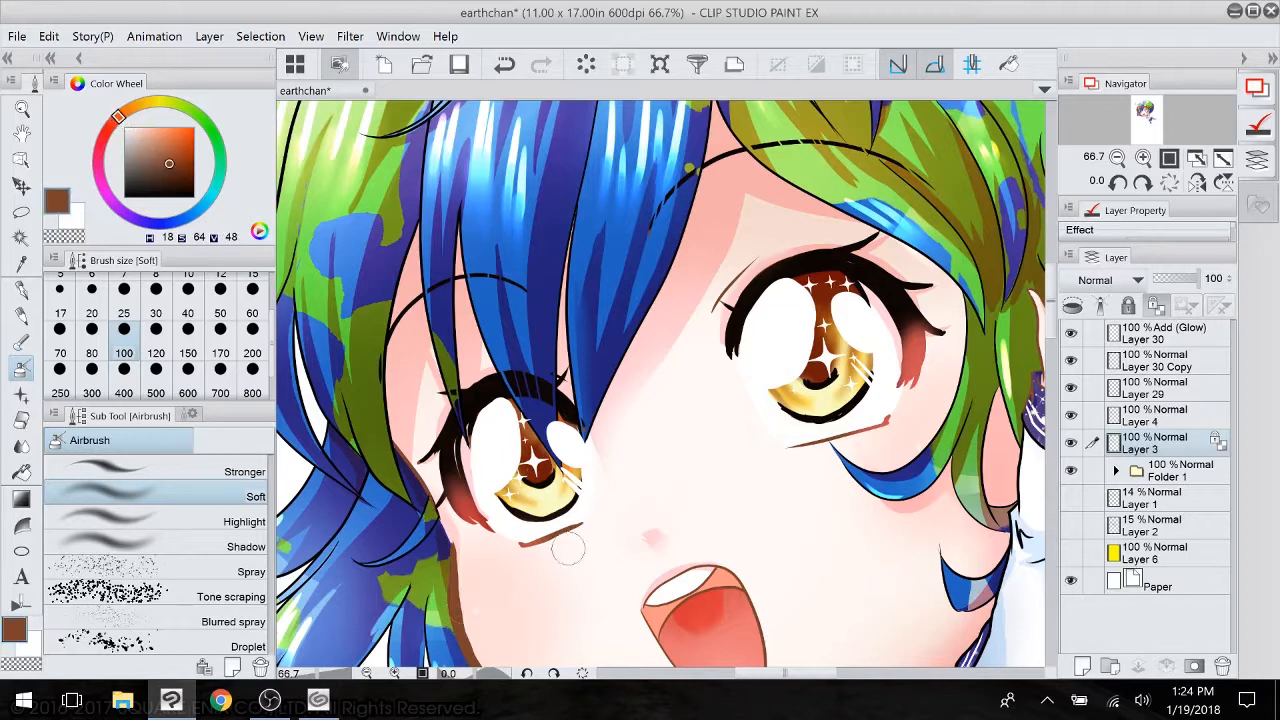
drag(658, 544, 654, 538)
- Recolour the mouth outline dark red (H 0, S 81, V 65) with the Dense watercolor brush
scroll(1040, 330, down, 3)
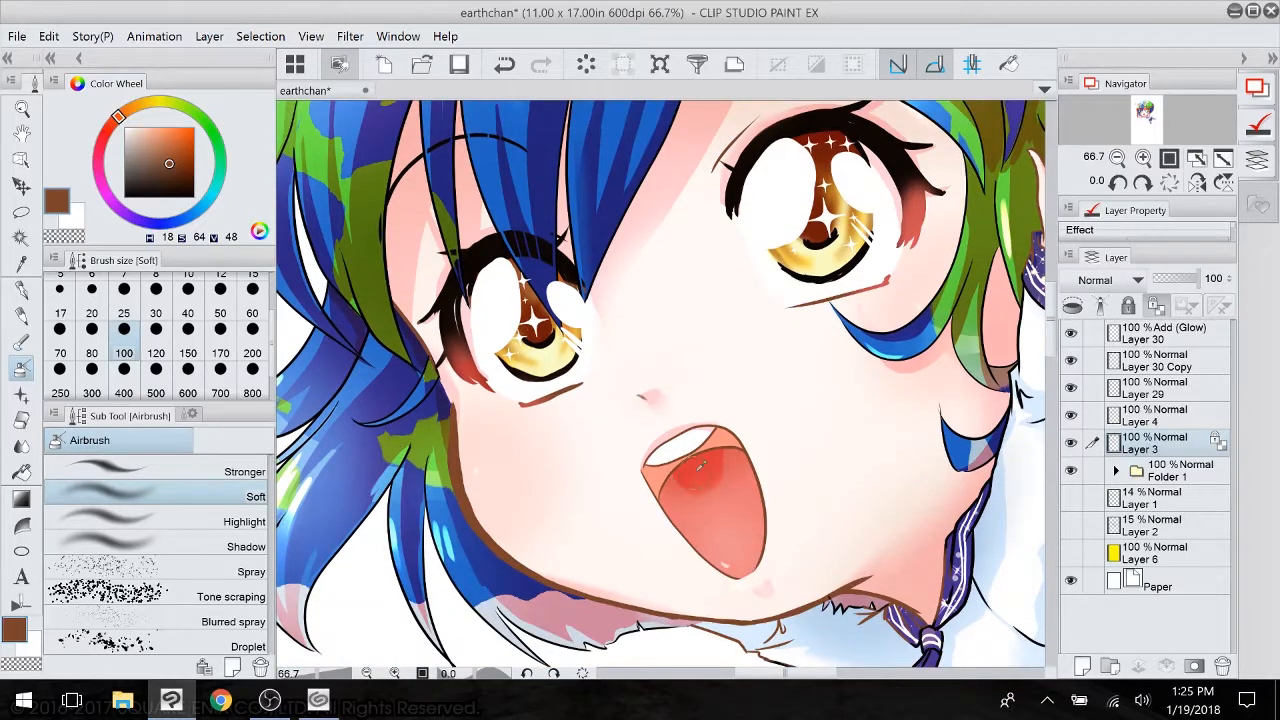
alt+click(701, 466)
click(181, 152)
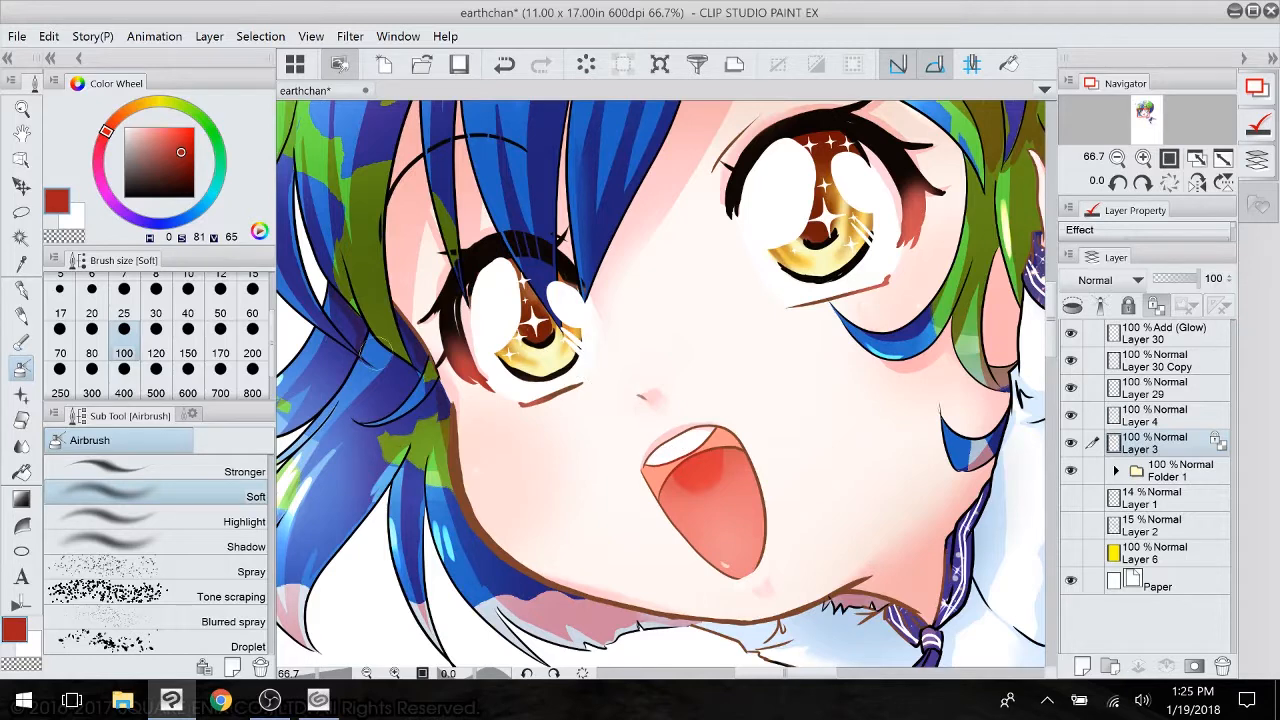
click(22, 341)
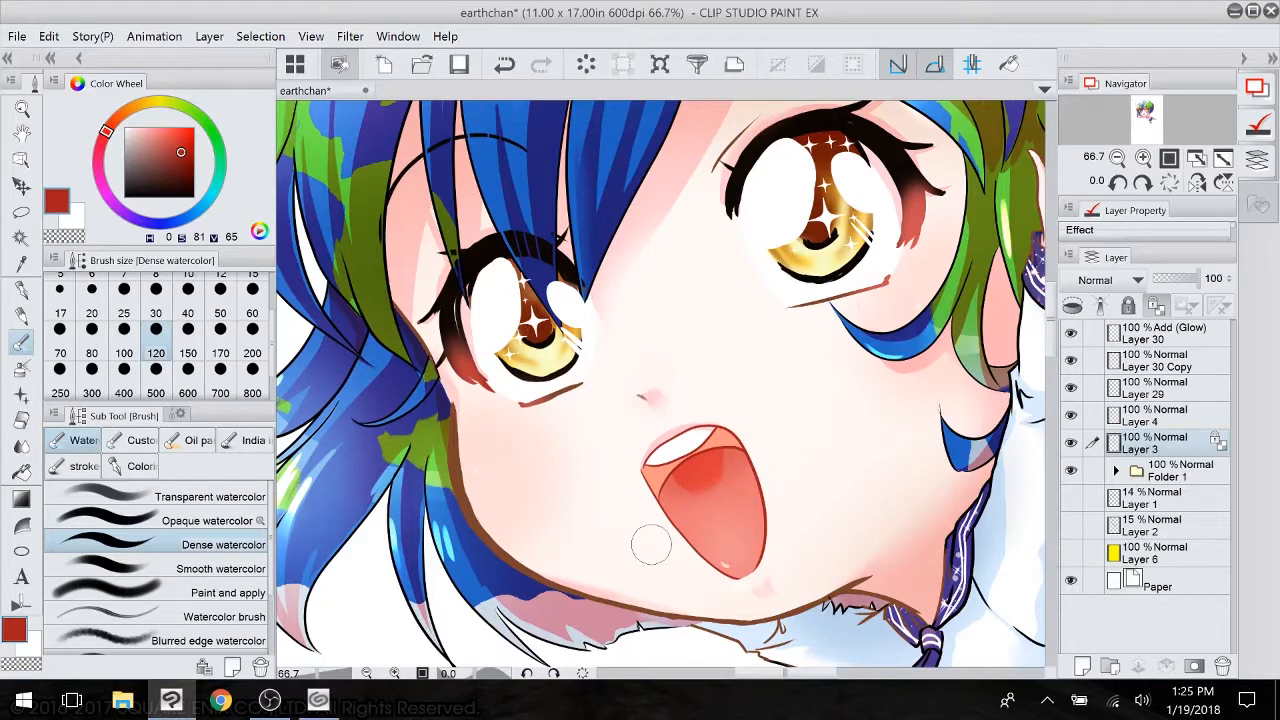
- Save and close the drawing, and reopen the earthchan file from the desktop without the CLIP STUDIO launcher window
click(452, 68)
click(1270, 12)
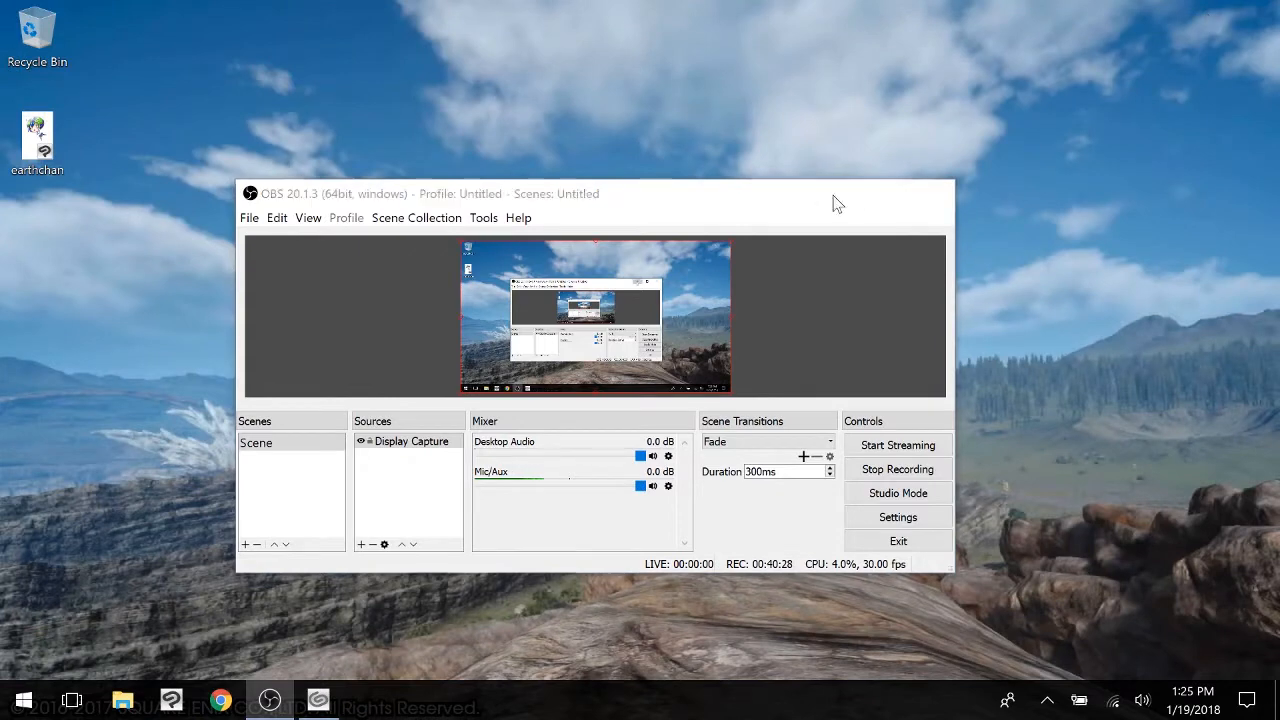
click(838, 194)
double_click(38, 124)
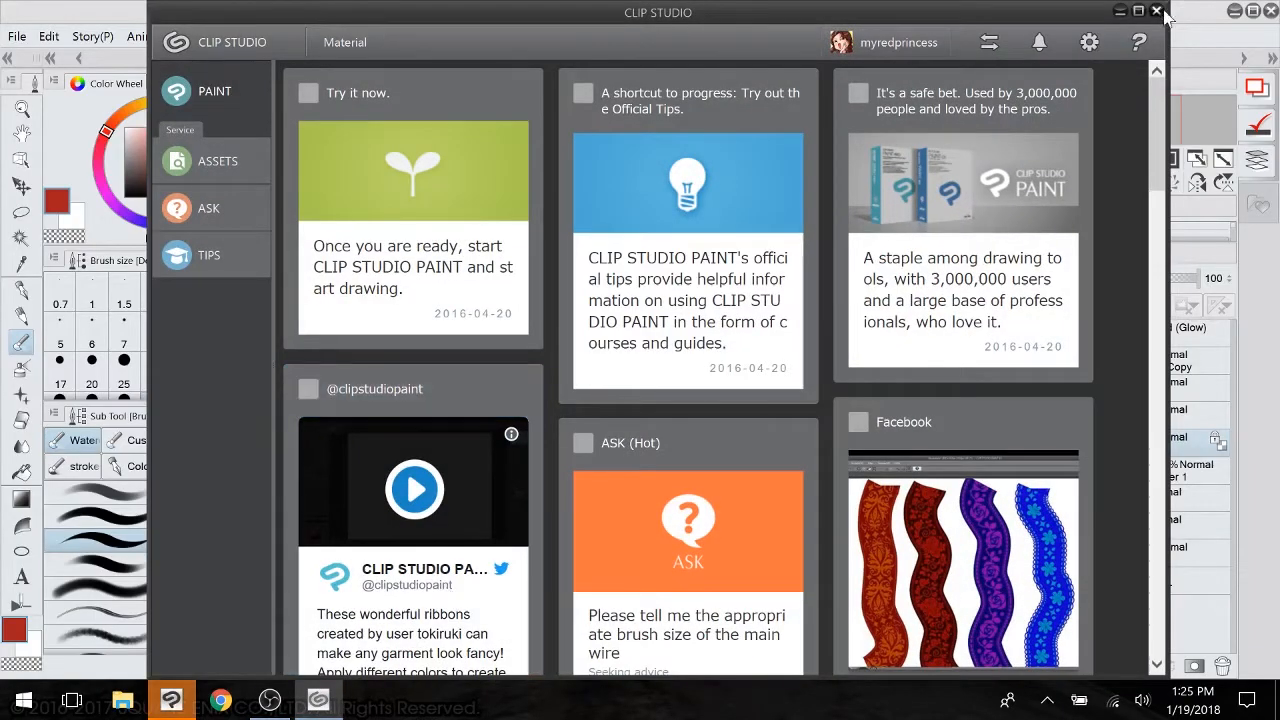
click(1157, 11)
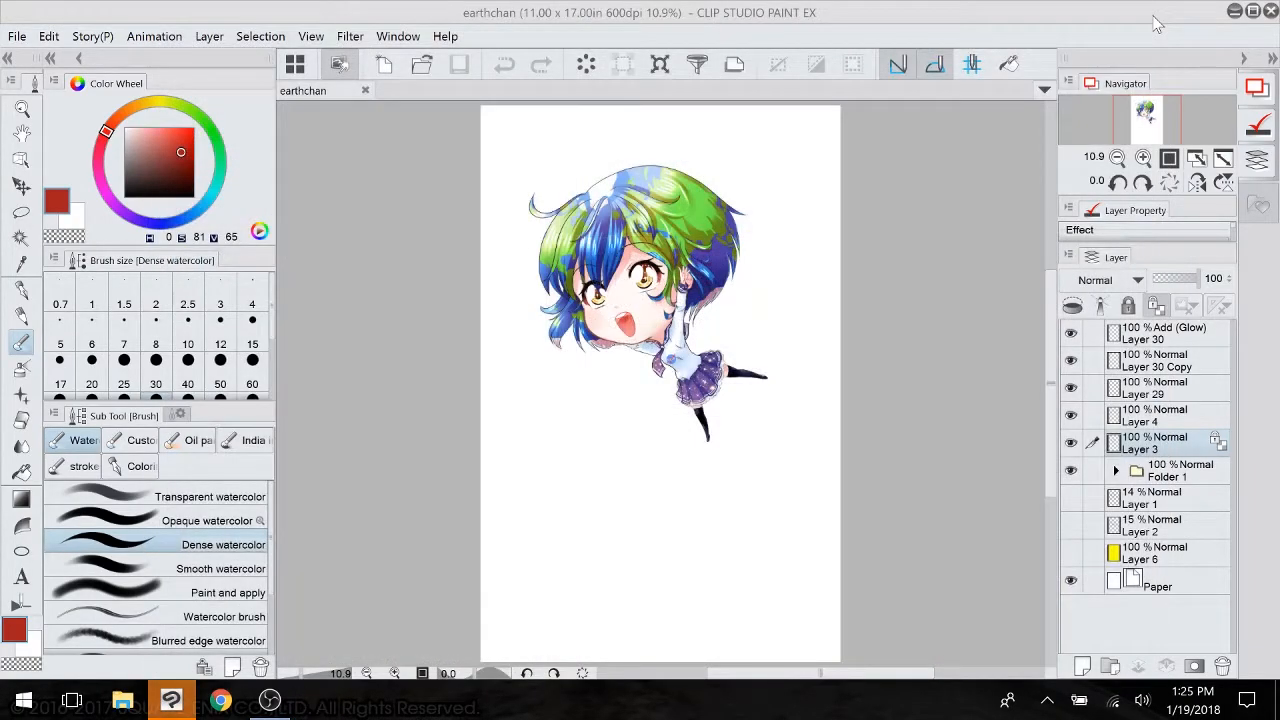
- Recolour the outline and folds of the sleeve below the chin slate blue (H 209, S 42, V 63) with the Dense watercolor brush at size 60
scroll(663, 400, up, 8)
drag(734, 362, 760, 570)
scroll(780, 515, up, 3)
drag(470, 573, 480, 350)
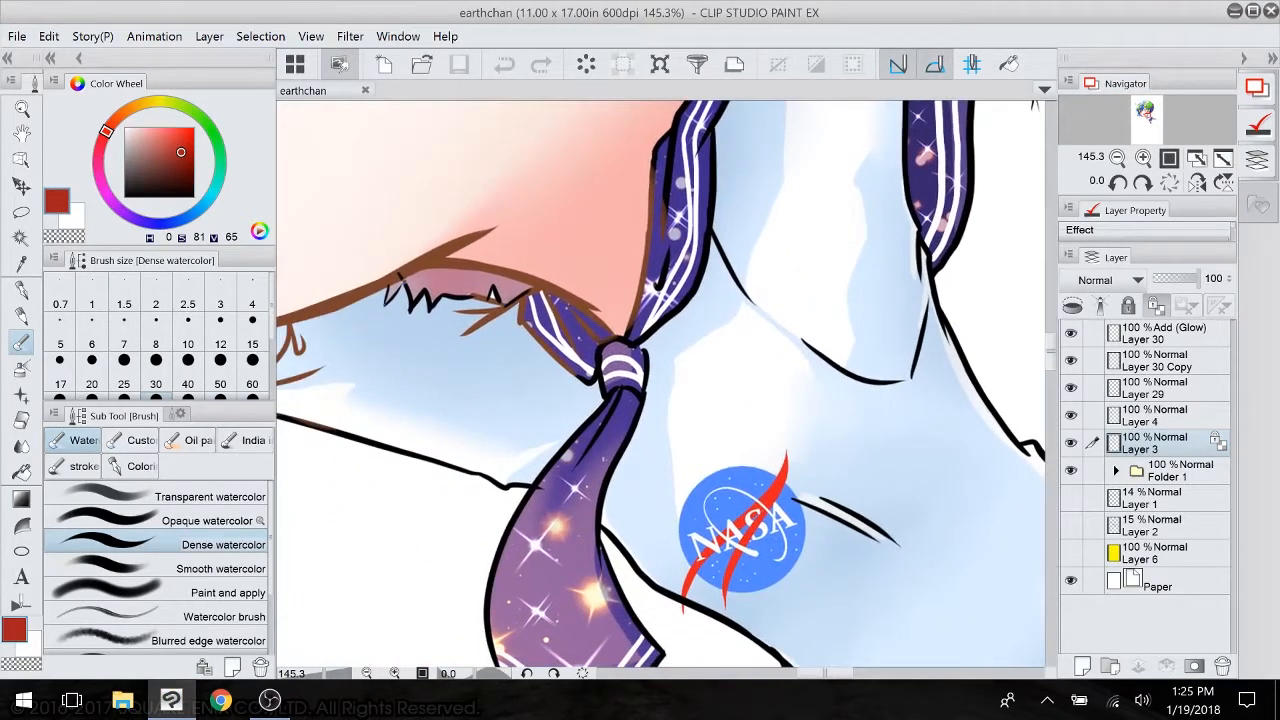
alt+click(485, 350)
mouse_move(172, 155)
mouse_down()
mouse_move(172, 140)
mouse_move(154, 152)
mouse_up()
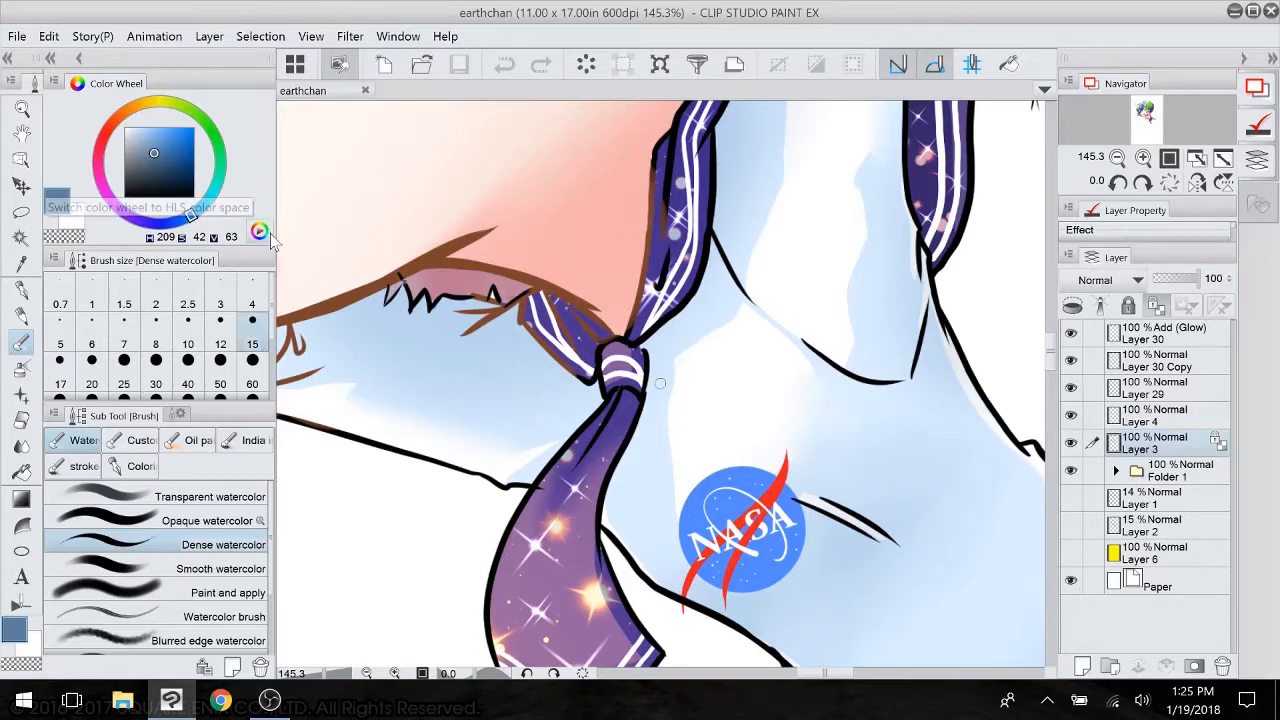
drag(660, 383, 1014, 405)
drag(900, 420, 822, 204)
mouse_move(462, 564)
mouse_down()
mouse_move(614, 462)
mouse_move(622, 424)
mouse_move(568, 405)
mouse_up()
click(254, 372)
mouse_move(585, 480)
mouse_down()
mouse_move(656, 437)
mouse_move(822, 284)
mouse_up()
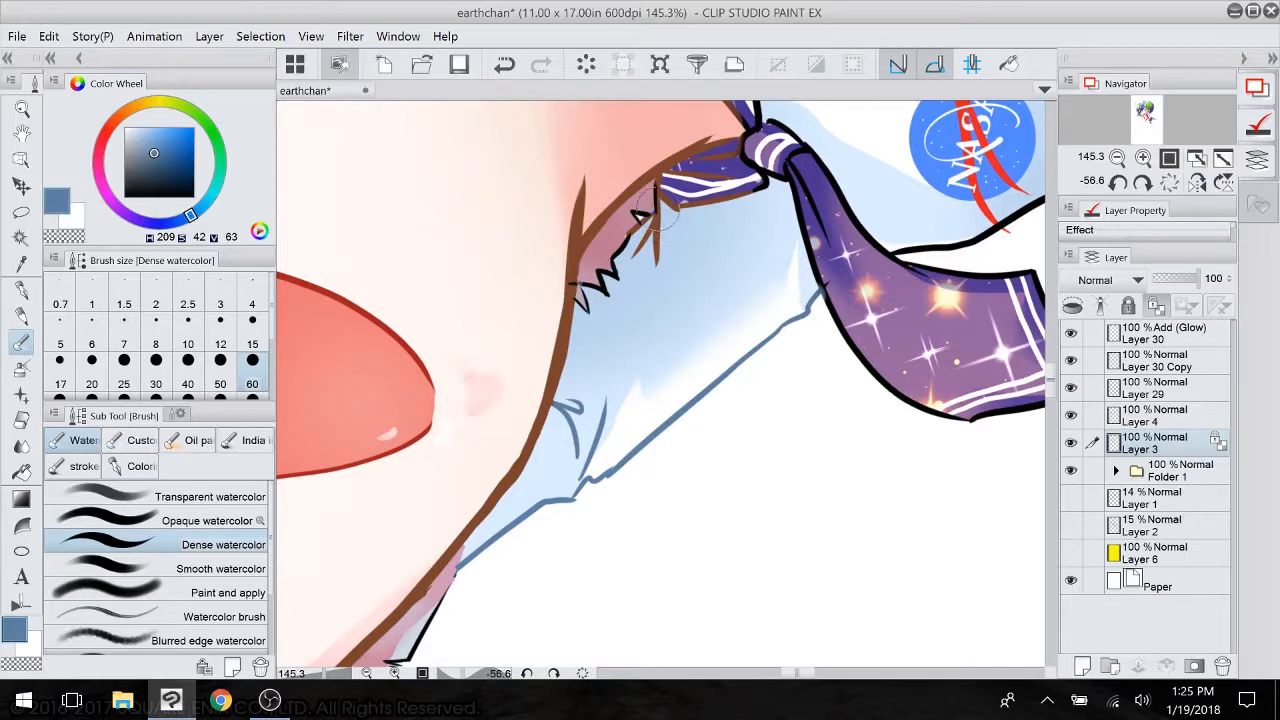
mouse_move(660, 215)
mouse_down()
mouse_move(652, 185)
mouse_move(654, 240)
mouse_move(672, 131)
mouse_move(308, 482)
mouse_move(430, 120)
mouse_move(520, 110)
mouse_up()
- Recolour the shirt's outline on the scarf side, the fold beside the NASA logo and the waist hem in the same slate blue
mouse_move(608, 285)
mouse_down()
mouse_move(600, 255)
mouse_move(630, 358)
mouse_move(675, 435)
mouse_move(665, 557)
mouse_move(705, 602)
mouse_move(700, 495)
mouse_move(715, 530)
mouse_up()
drag(772, 316, 832, 392)
mouse_move(810, 350)
mouse_down()
mouse_move(846, 397)
mouse_move(825, 372)
mouse_up()
mouse_move(718, 598)
mouse_down()
mouse_move(745, 618)
mouse_move(736, 611)
mouse_move(806, 646)
mouse_up()
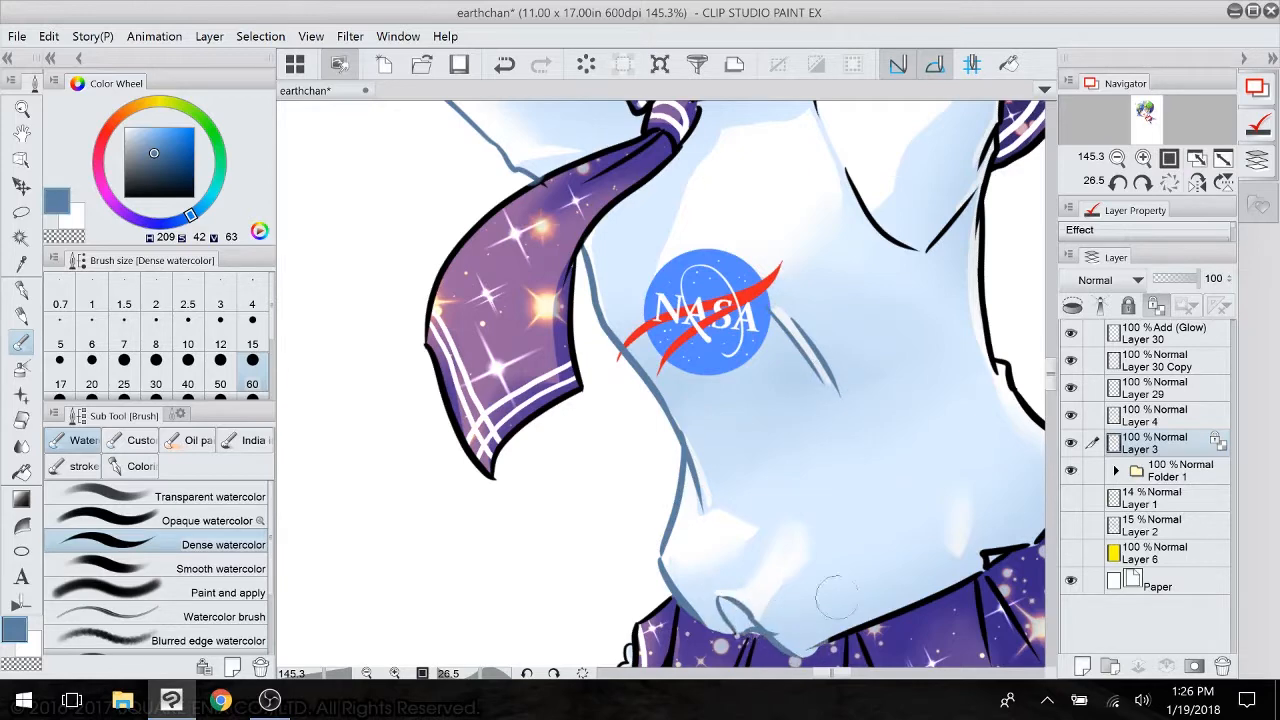
mouse_move(846, 571)
mouse_down()
mouse_move(808, 416)
mouse_move(733, 441)
mouse_up()
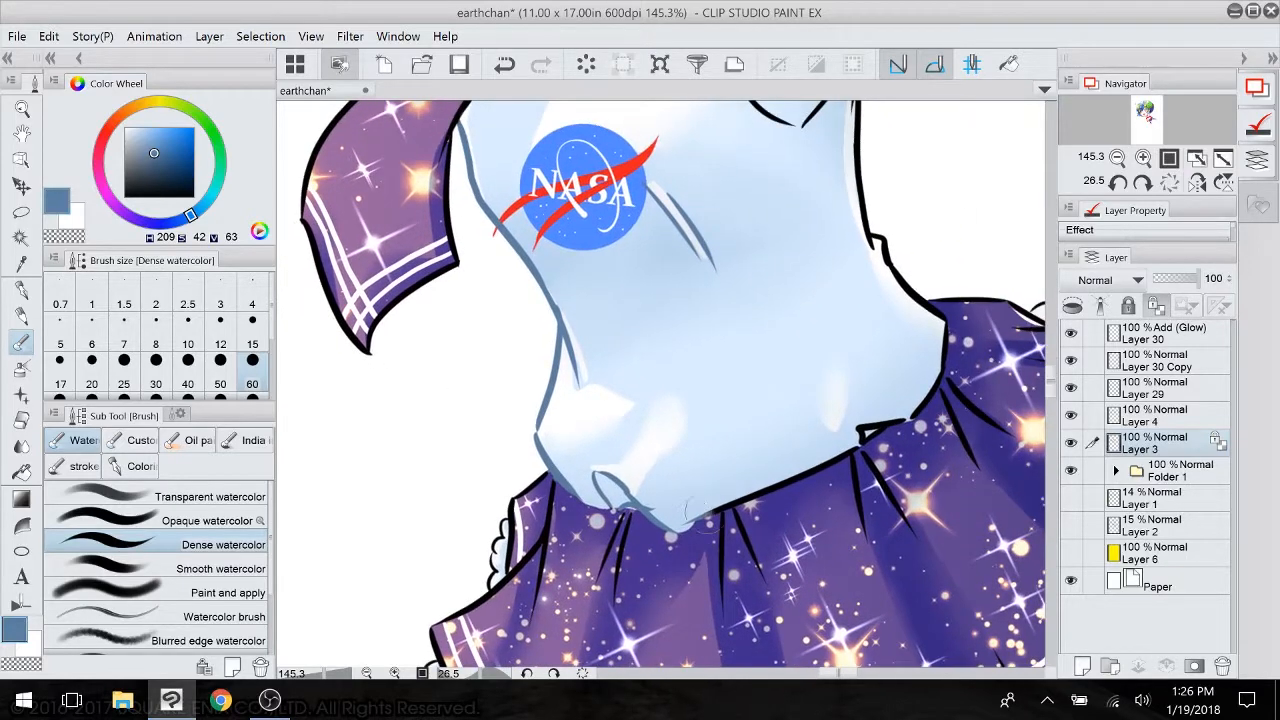
mouse_move(697, 510)
mouse_down()
mouse_move(845, 466)
mouse_move(925, 385)
mouse_move(940, 328)
mouse_move(896, 250)
mouse_move(873, 260)
mouse_move(888, 223)
mouse_move(813, 611)
mouse_up()
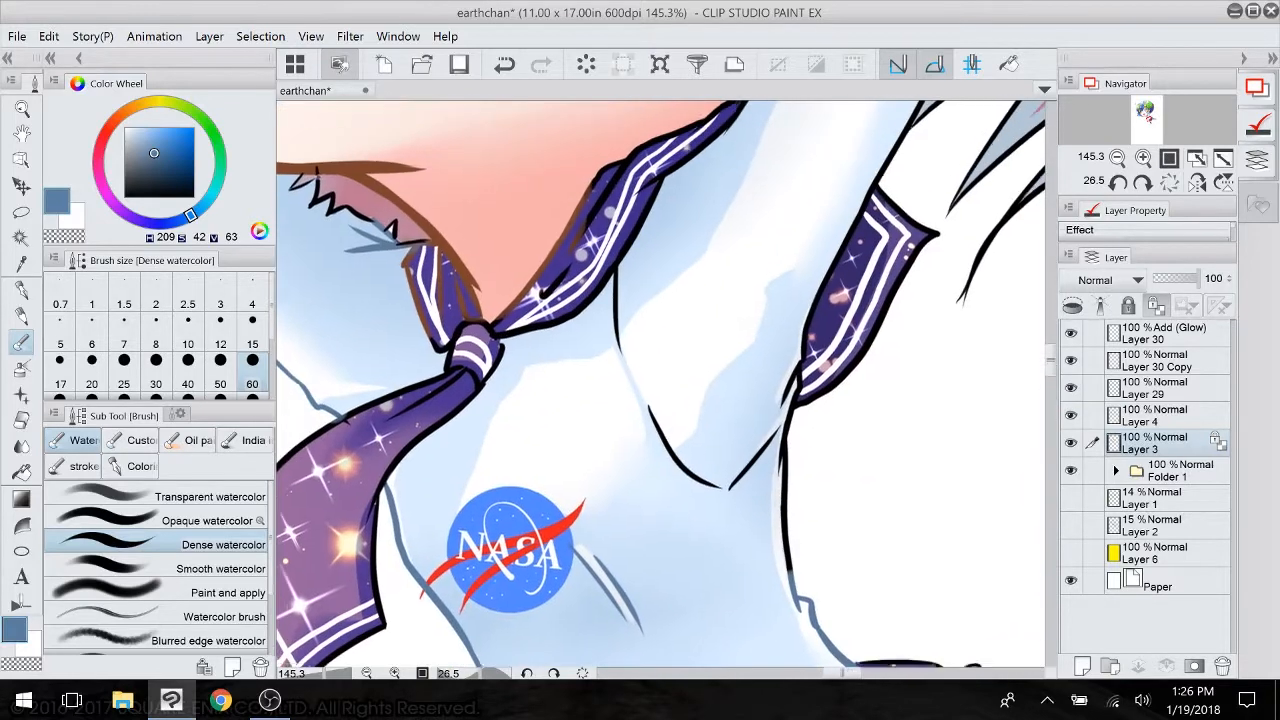
- Recolour the shirt's outline below the raised arm and the armpit fold lines slate blue
mouse_move(862, 196)
mouse_down()
mouse_move(788, 356)
mouse_move(795, 610)
mouse_up()
mouse_move(728, 490)
mouse_down()
mouse_move(762, 395)
mouse_move(639, 396)
mouse_move(614, 280)
mouse_up()
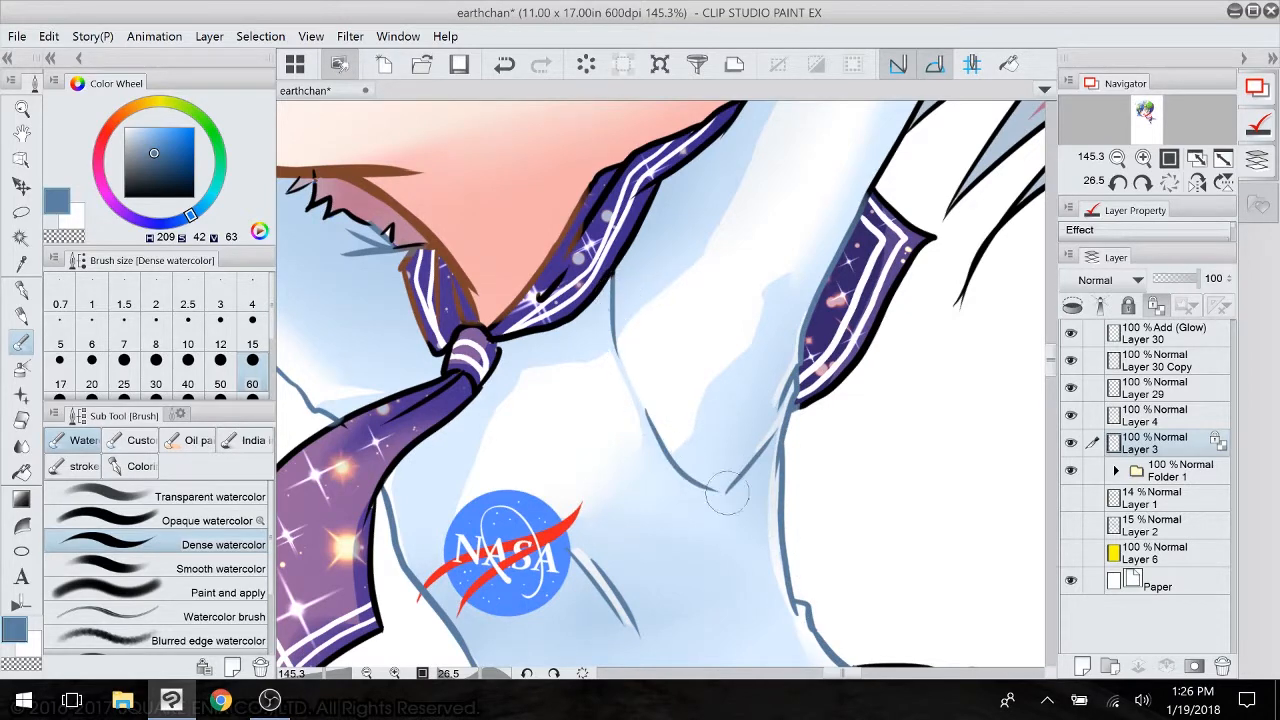
drag(719, 479, 691, 447)
- Recolour both edges and the elbow folds of the raised sleeve slate blue up to the starry cuff
drag(691, 330, 519, 642)
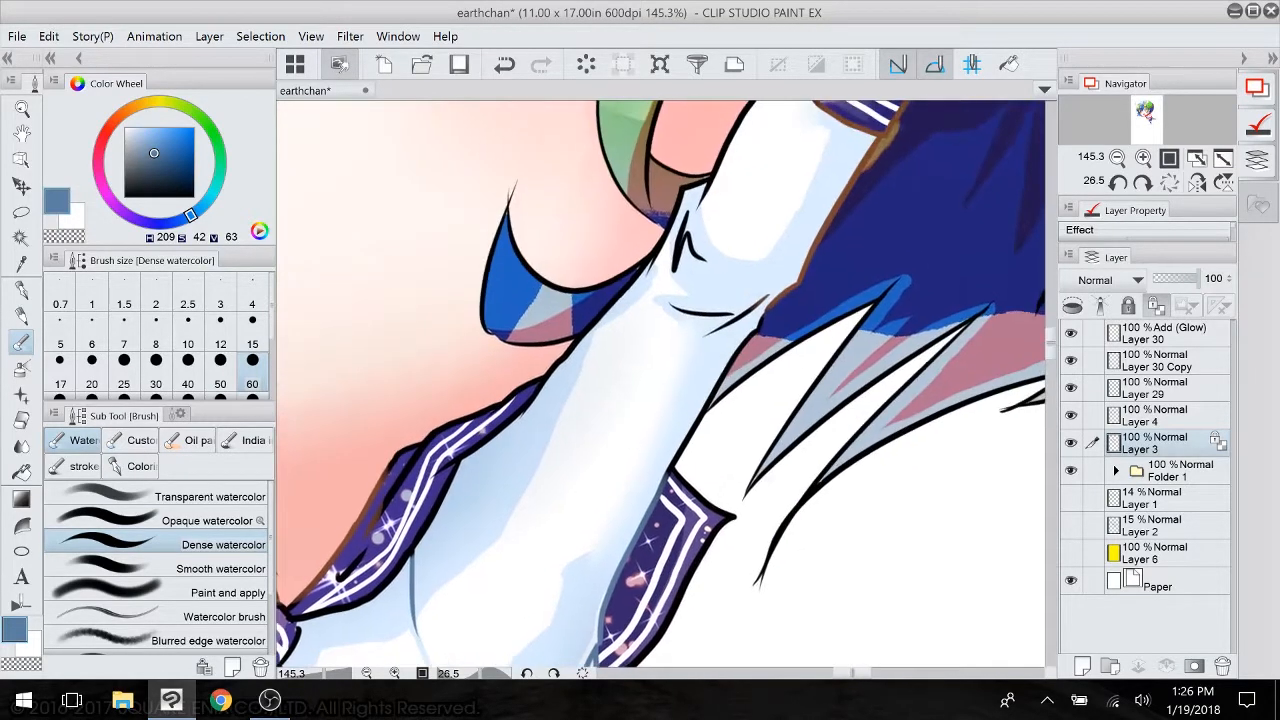
drag(560, 384, 675, 240)
drag(716, 182, 701, 179)
drag(687, 213, 676, 270)
drag(670, 306, 728, 315)
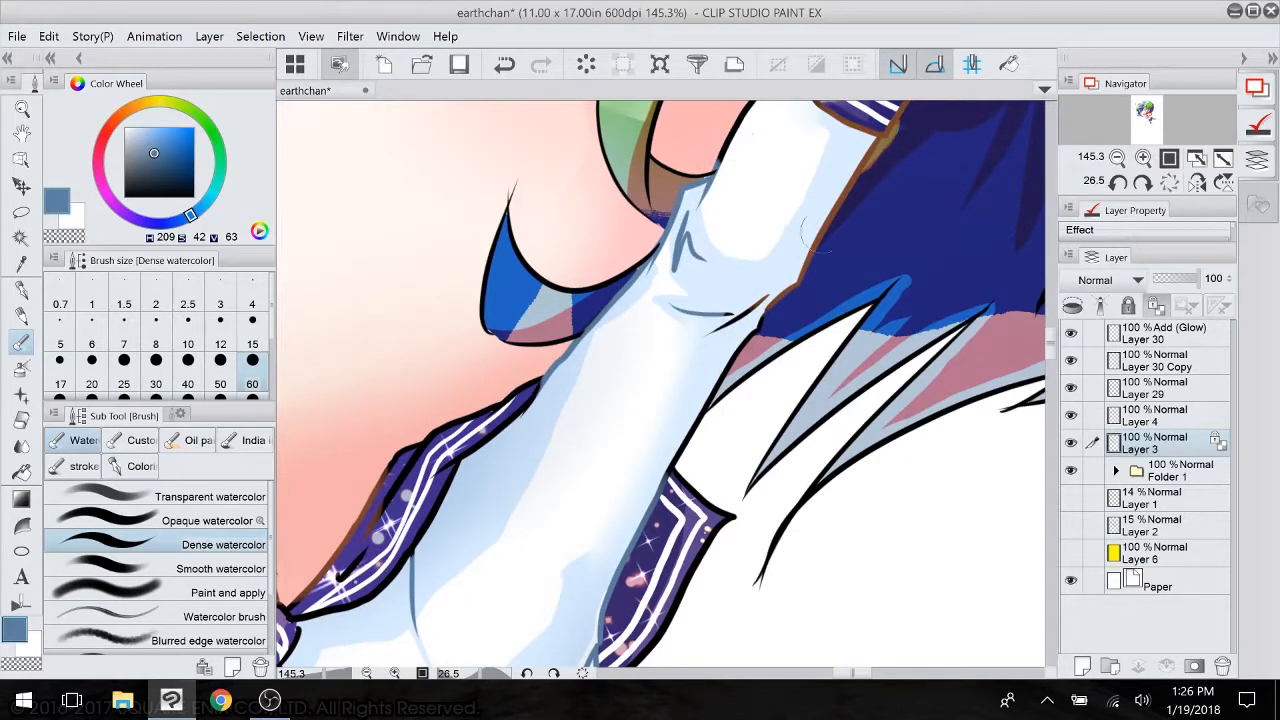
drag(832, 212, 640, 500)
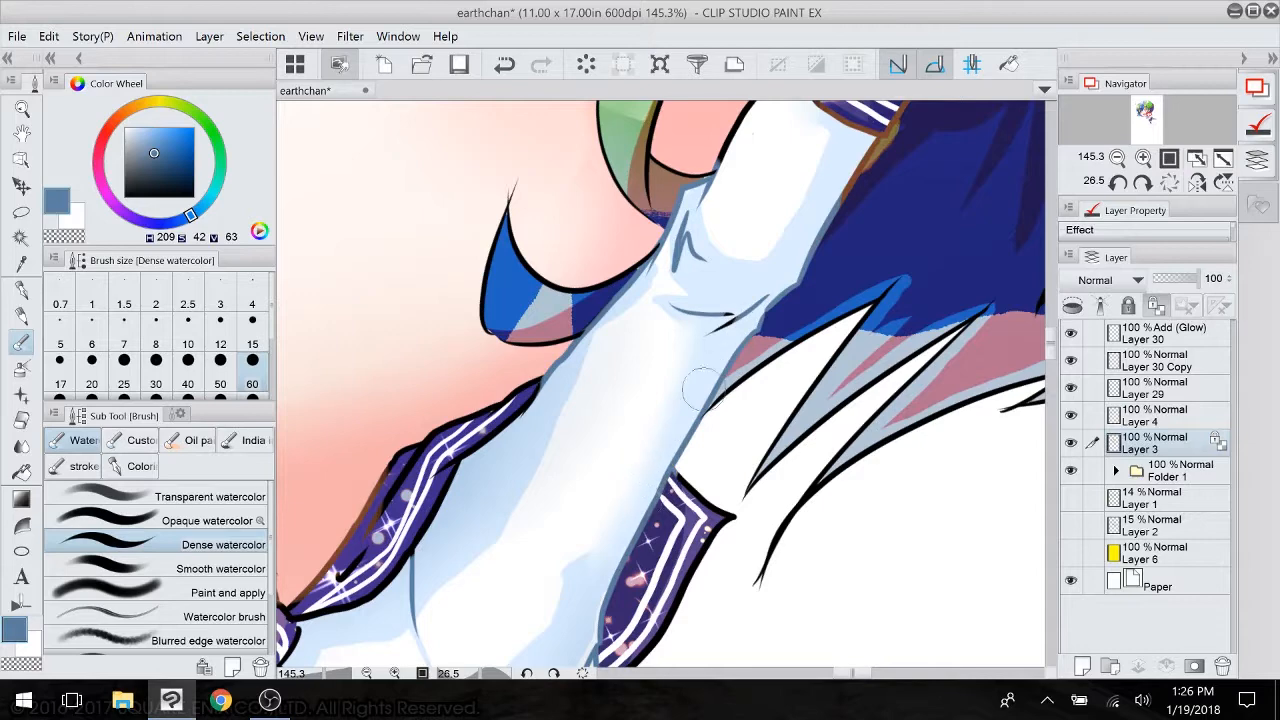
mouse_move(760, 257)
mouse_down()
mouse_move(689, 149)
mouse_move(509, 536)
mouse_up()
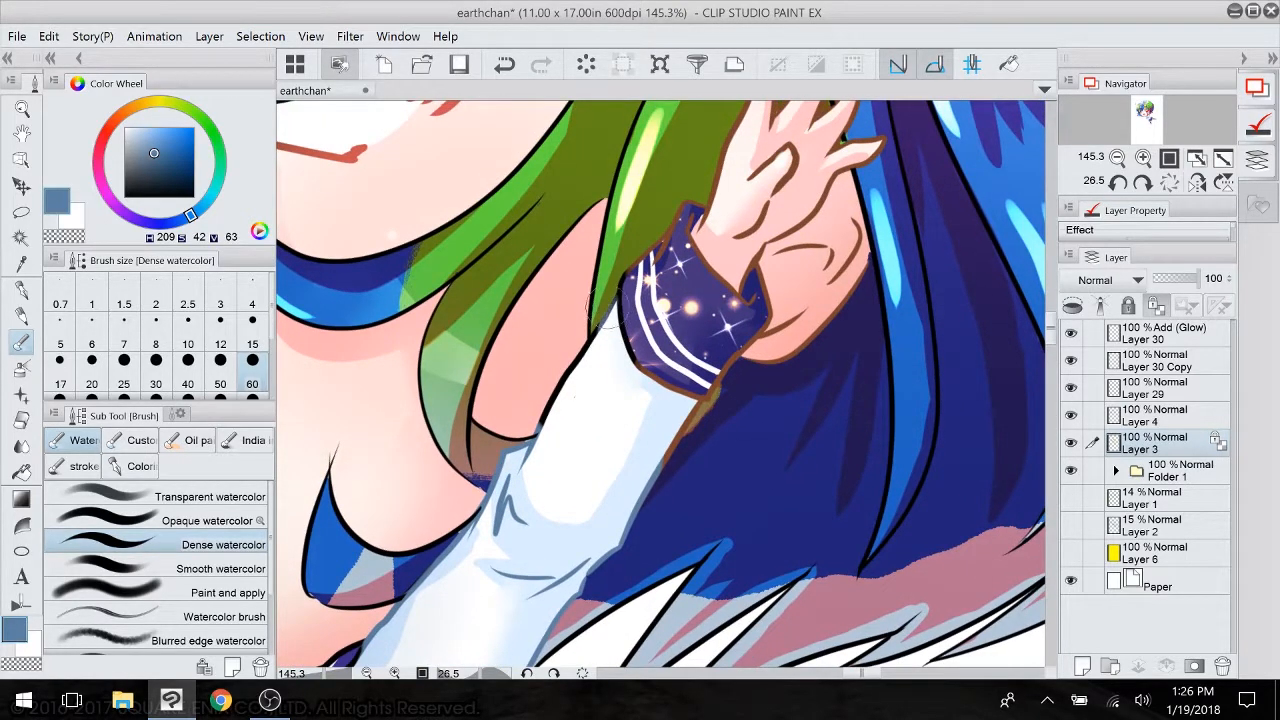
drag(606, 310, 542, 455)
drag(697, 412, 617, 522)
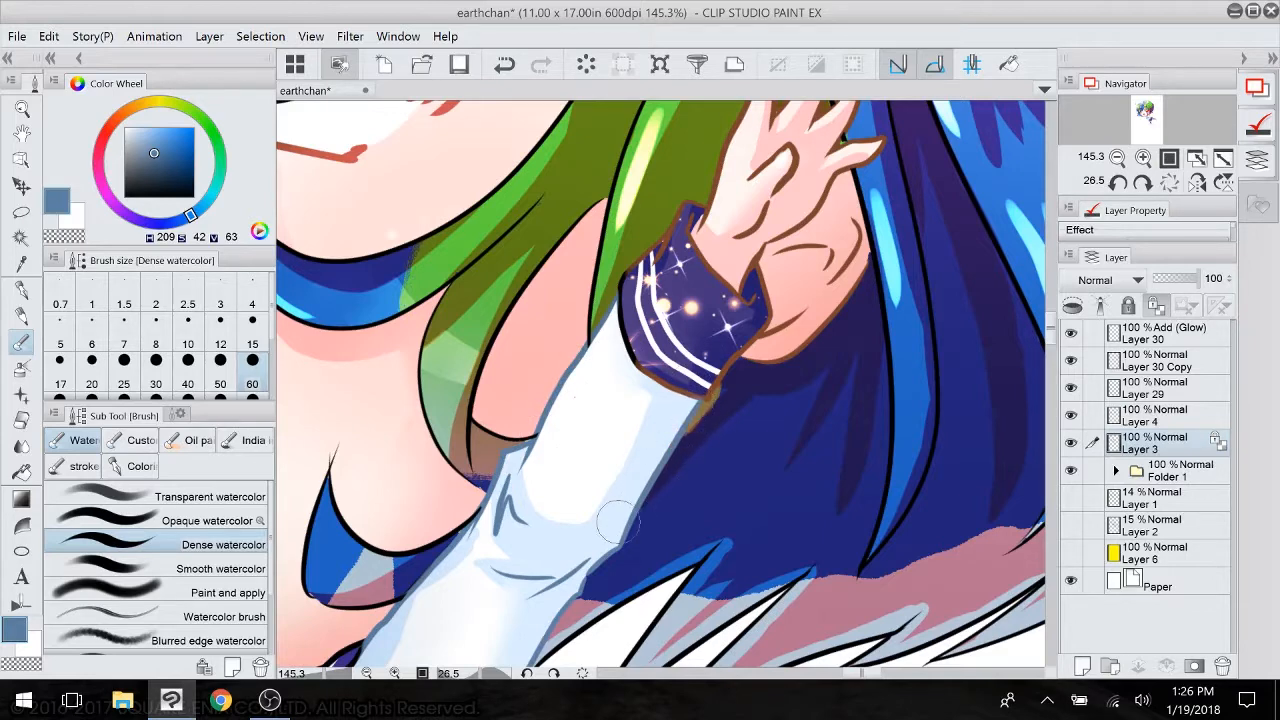
- Recolour the skirt's lace trim slate blue from the viewer's-left side to below the near leg, with the brush at size 30
scroll(615, 522, down, 15)
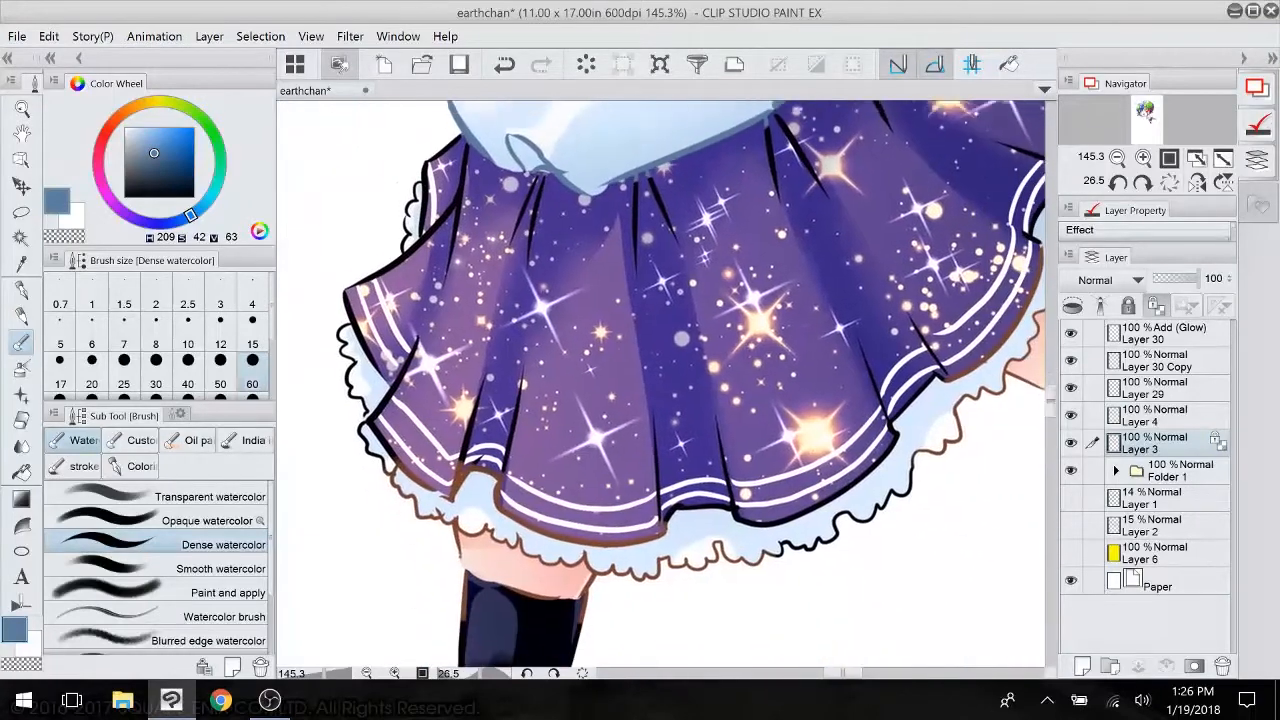
drag(640, 400, 682, 416)
key(bracketleft)
key(bracketleft)
key(bracketleft)
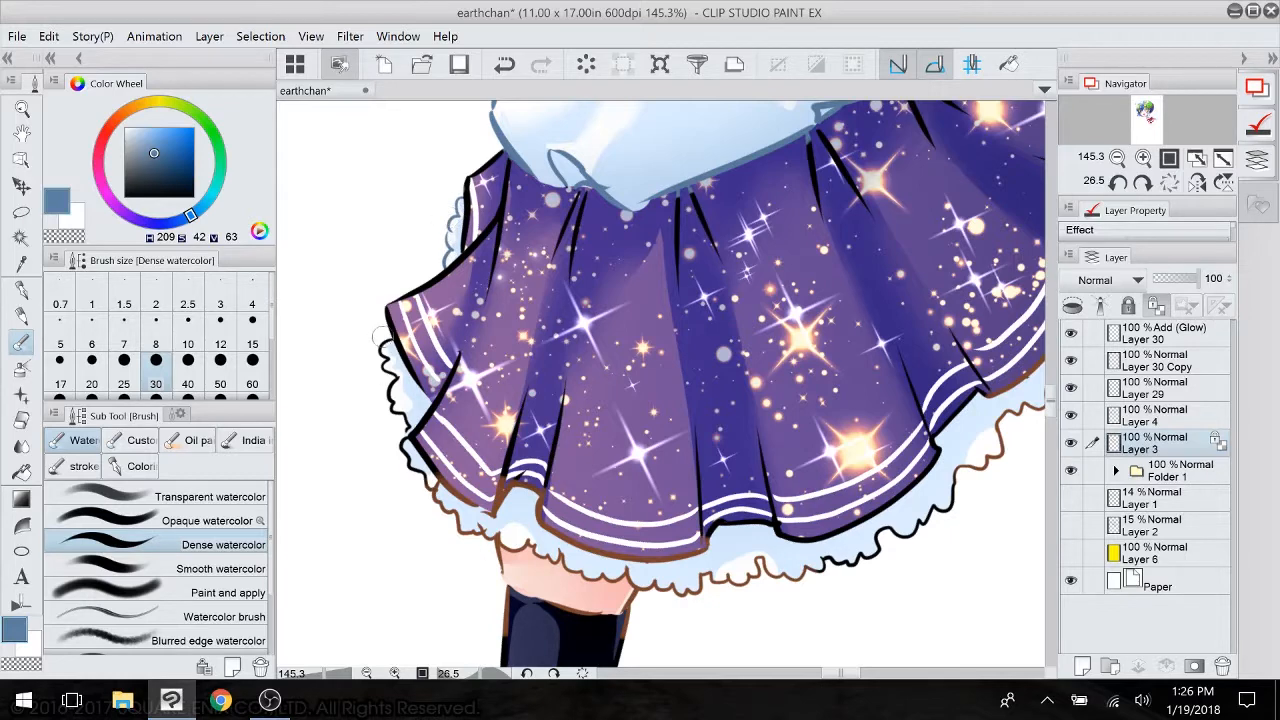
mouse_move(382, 337)
mouse_down()
mouse_move(409, 467)
mouse_move(401, 442)
mouse_move(446, 518)
mouse_up()
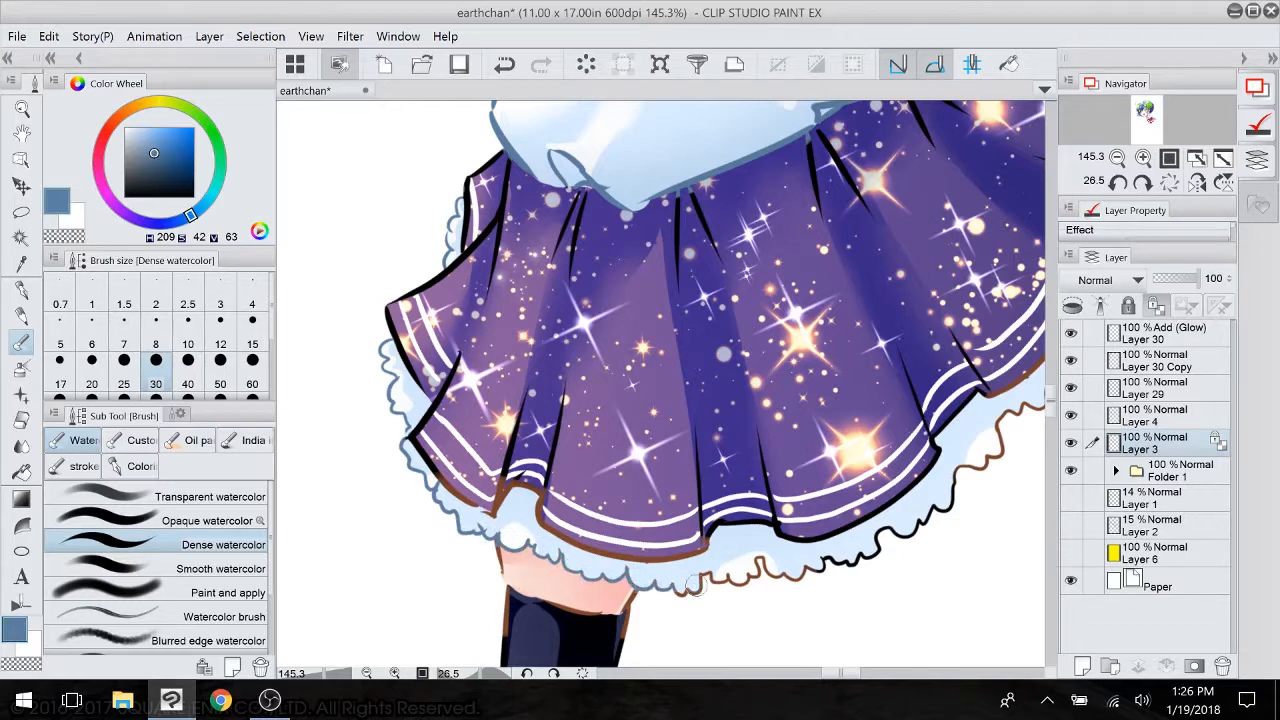
- Recolour the rest of the lace trim slate blue around to the back of the skirt, with the brush at size 50
click(221, 384)
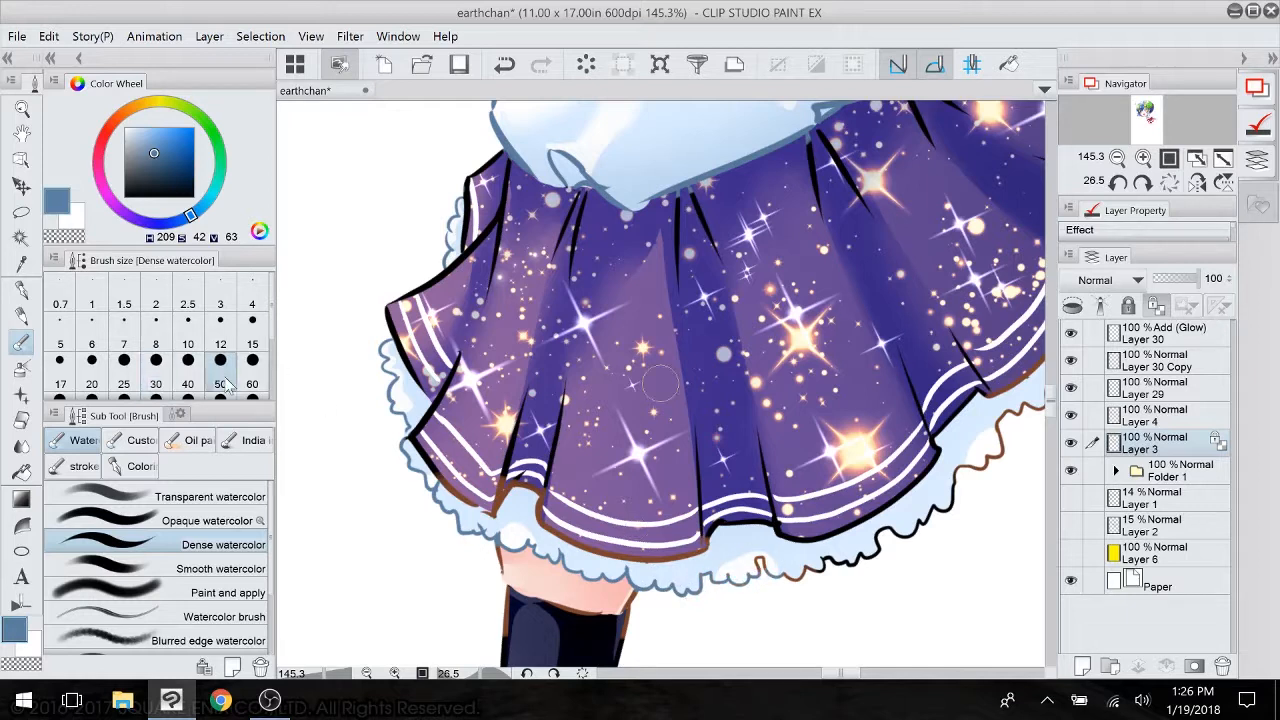
mouse_move(700, 576)
mouse_down()
mouse_move(875, 552)
mouse_move(975, 466)
mouse_move(1015, 408)
mouse_move(970, 269)
mouse_move(651, 450)
mouse_up()
mouse_move(758, 299)
mouse_down()
mouse_move(734, 368)
mouse_move(684, 416)
mouse_move(676, 453)
mouse_move(654, 447)
mouse_move(630, 466)
mouse_up()
mouse_move(780, 267)
mouse_down()
mouse_move(796, 255)
mouse_move(816, 147)
mouse_move(773, 152)
mouse_move(688, 408)
mouse_up()
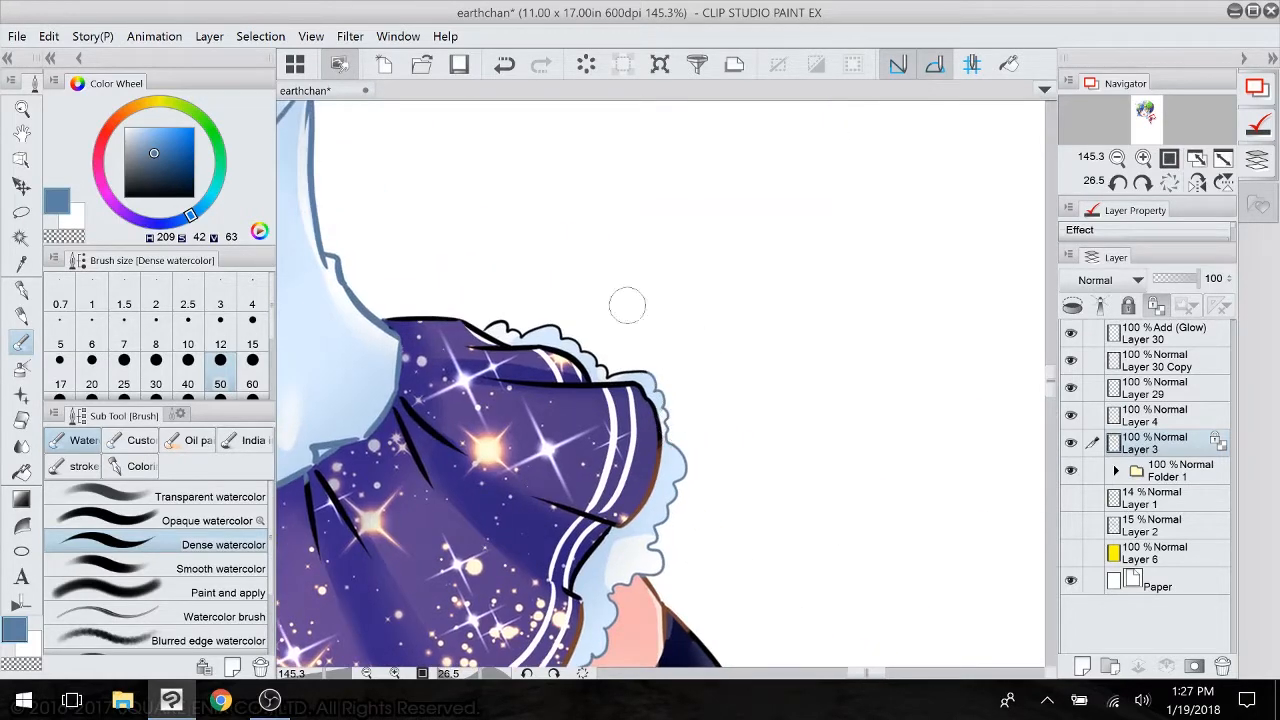
mouse_move(500, 322)
mouse_down()
mouse_move(652, 382)
mouse_move(781, 64)
mouse_move(942, 55)
mouse_up()
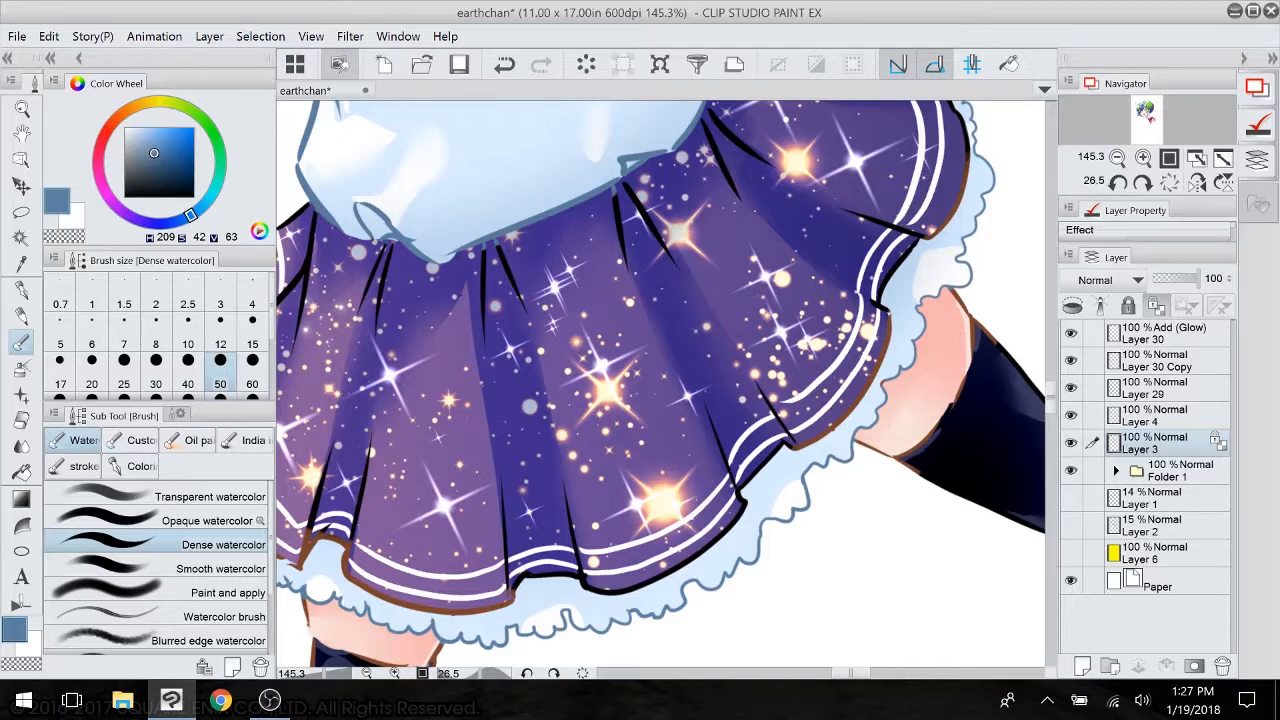
- Set a dark purple brush colour (H 270, S 72, V 38) and recolour the skirt's central fold lines and the hem edge below them
alt+click(506, 268)
drag(186, 170, 181, 176)
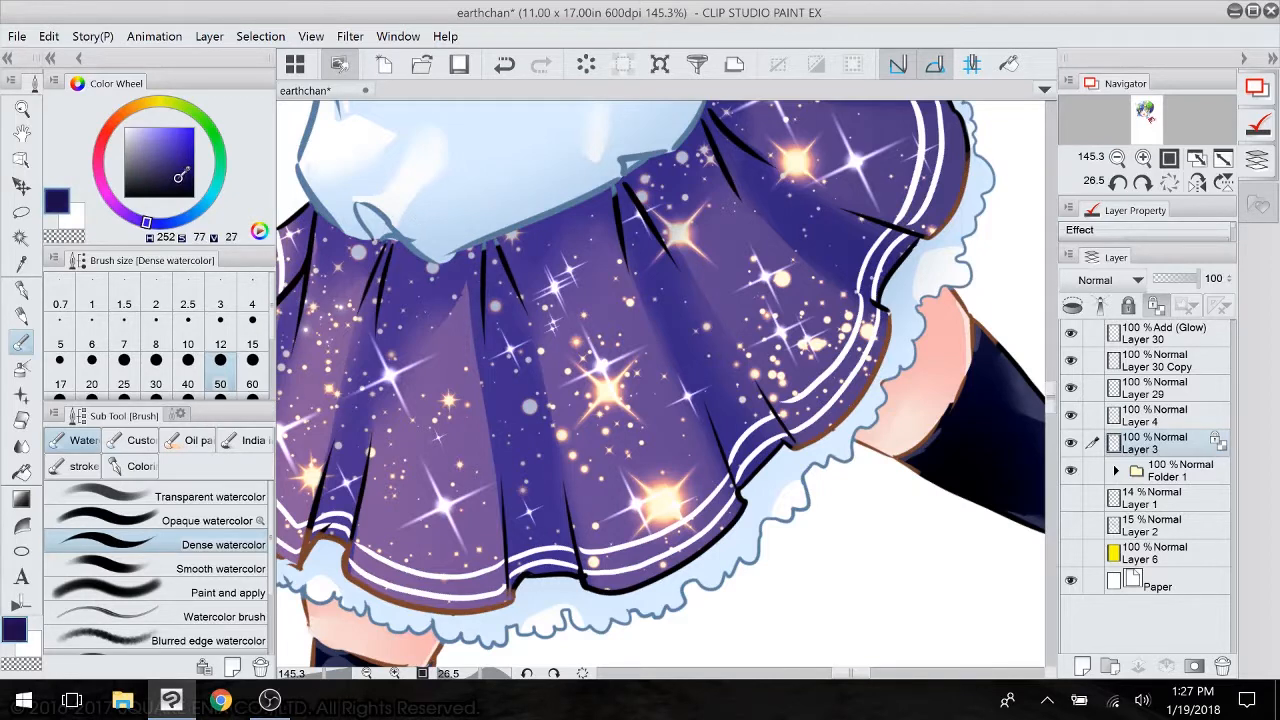
drag(486, 256, 485, 377)
drag(146, 222, 130, 218)
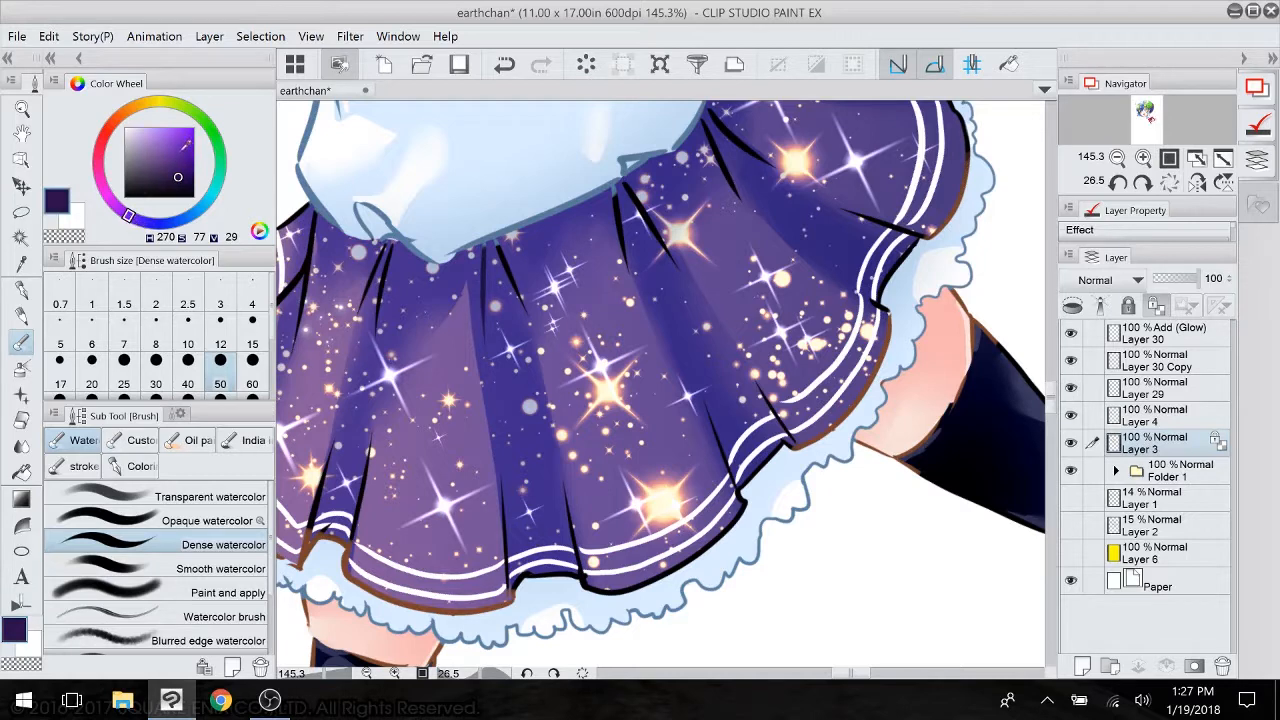
drag(181, 151, 174, 170)
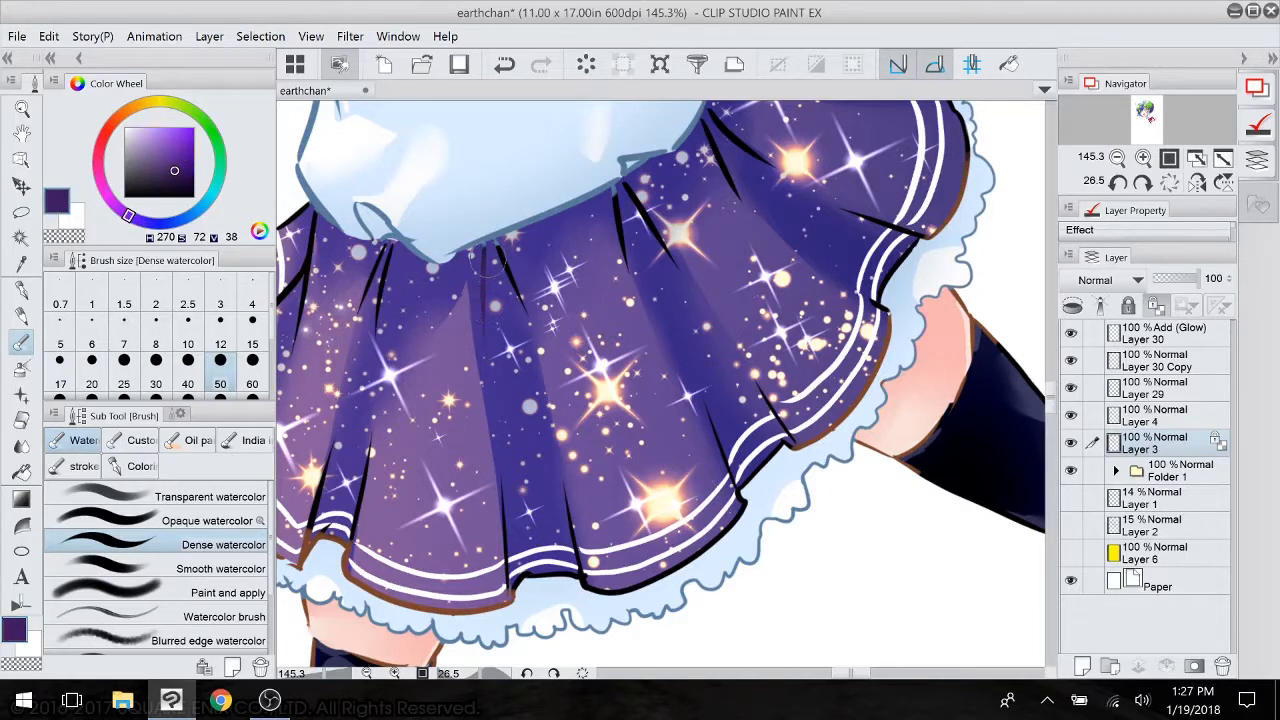
mouse_move(507, 478)
mouse_down()
mouse_move(509, 589)
mouse_move(562, 574)
mouse_up()
mouse_move(566, 484)
mouse_down()
mouse_move(583, 578)
mouse_move(505, 600)
mouse_move(445, 578)
mouse_move(600, 507)
mouse_move(640, 541)
mouse_up()
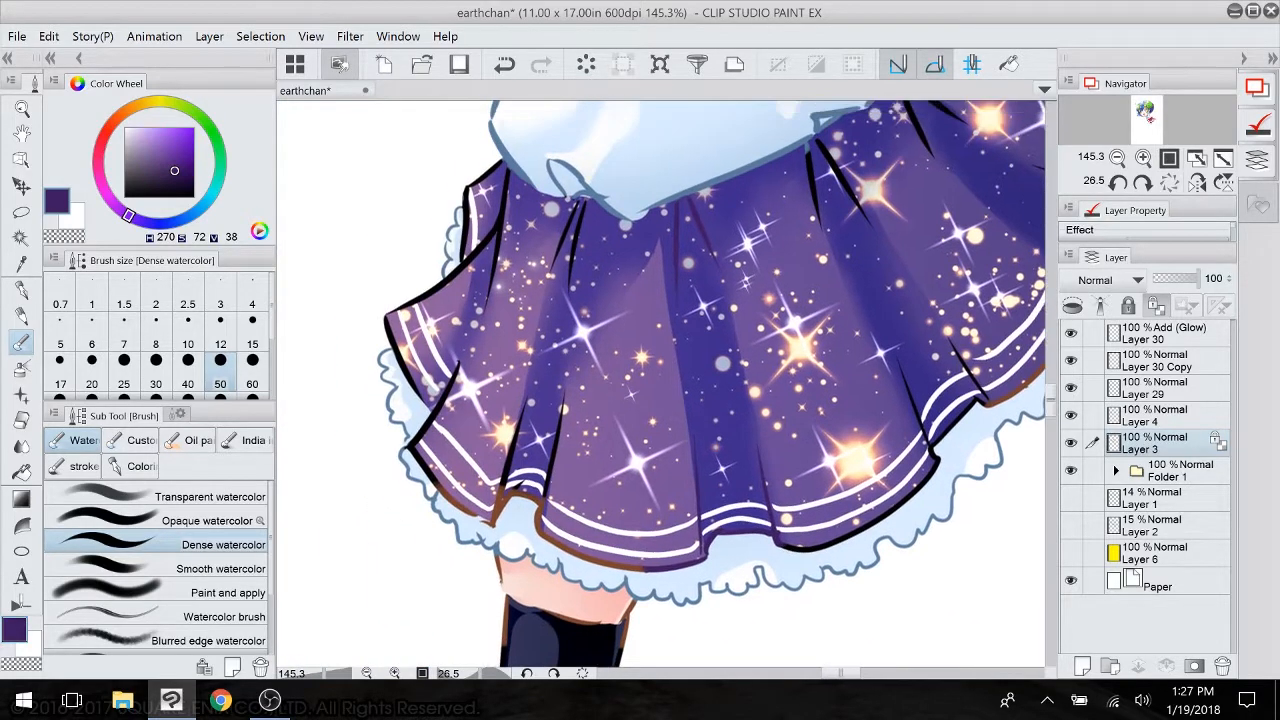
- Recolour the skirt's viewer's-left edges, fold lines and hem dark purple up to the central pleat
mouse_move(468, 184)
mouse_down()
mouse_move(466, 258)
mouse_move(499, 236)
mouse_up()
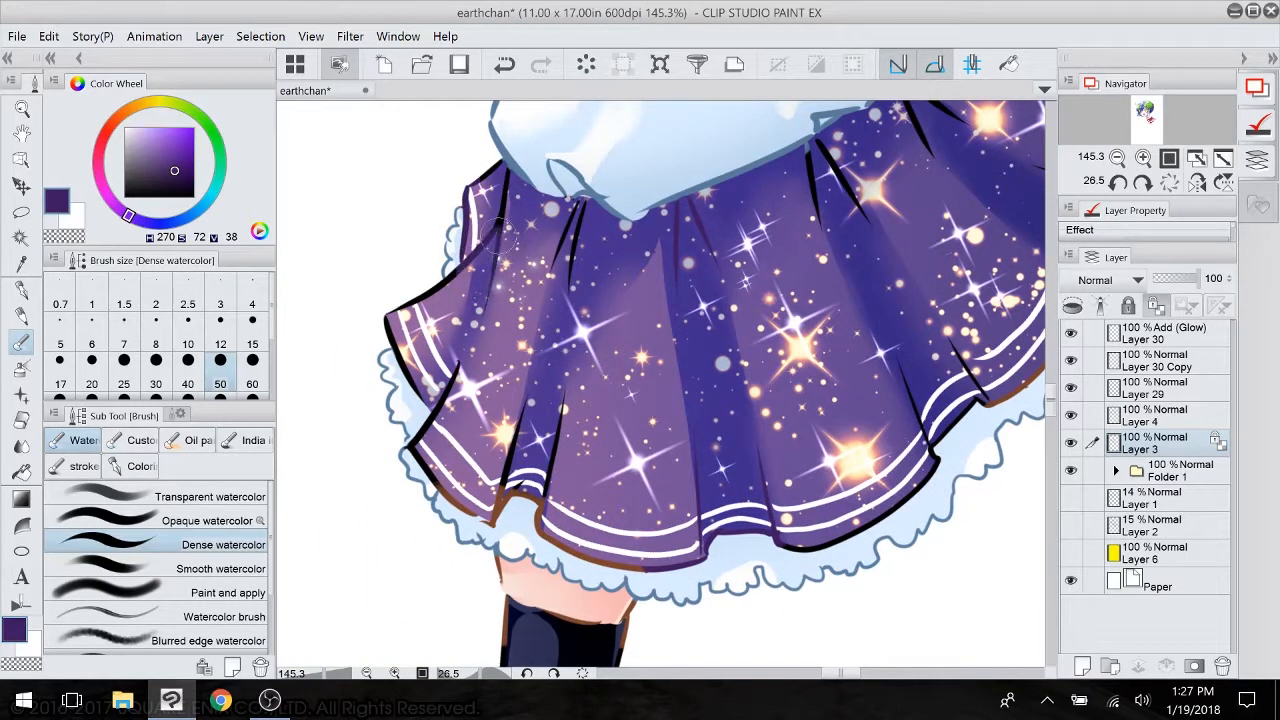
mouse_move(508, 178)
mouse_down()
mouse_move(502, 210)
mouse_move(486, 176)
mouse_up()
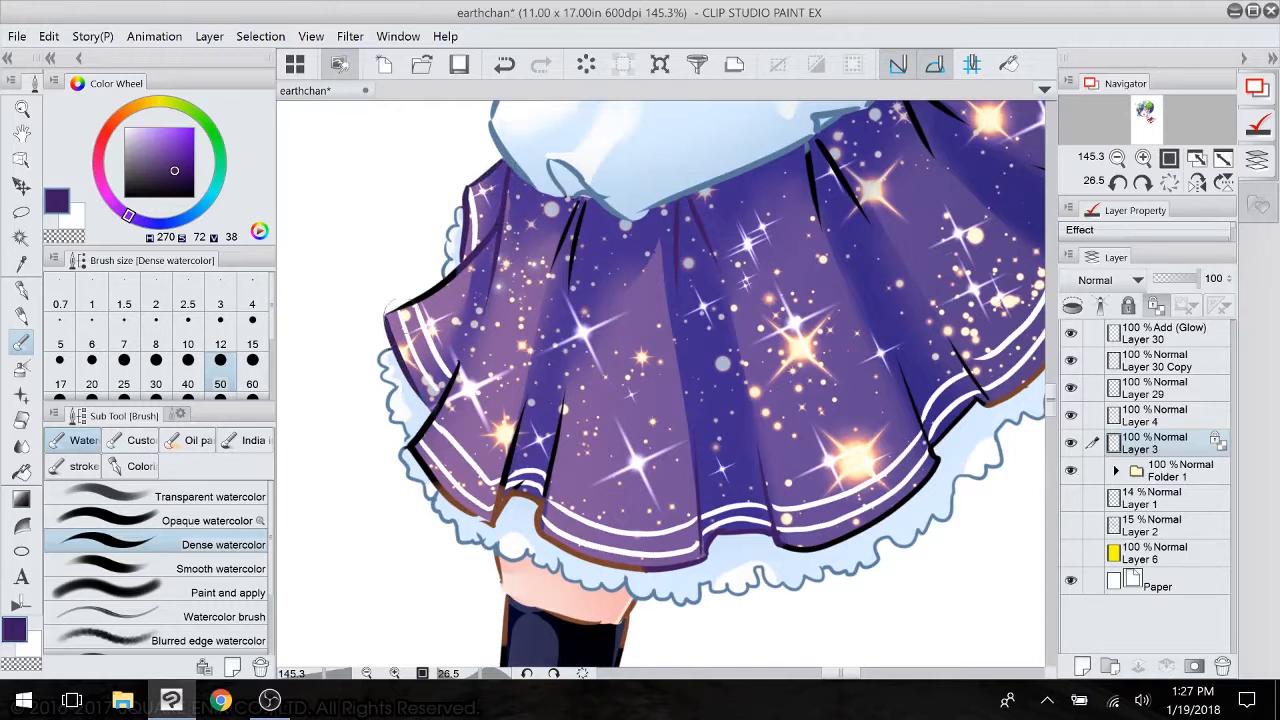
drag(389, 316, 487, 244)
mouse_move(450, 370)
mouse_down()
mouse_move(418, 448)
mouse_move(420, 475)
mouse_move(455, 510)
mouse_move(531, 402)
mouse_up()
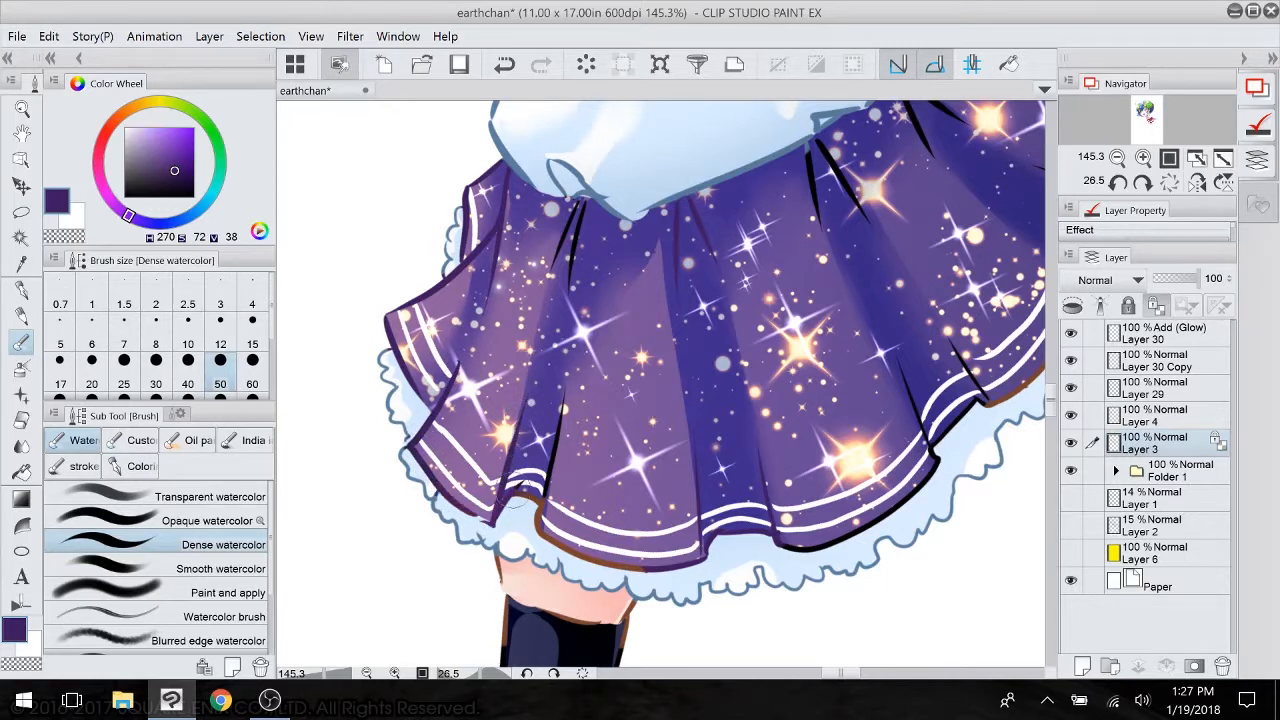
mouse_move(518, 503)
mouse_down()
mouse_move(595, 565)
mouse_move(664, 563)
mouse_up()
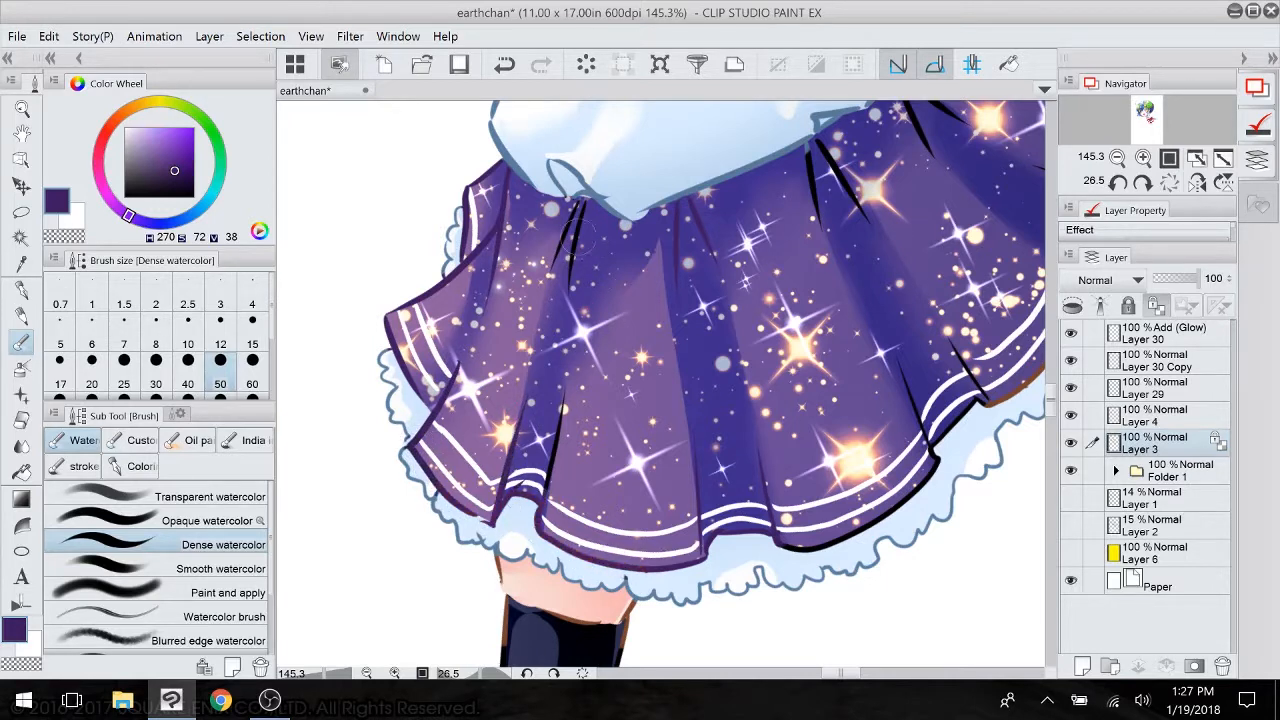
drag(582, 214, 588, 232)
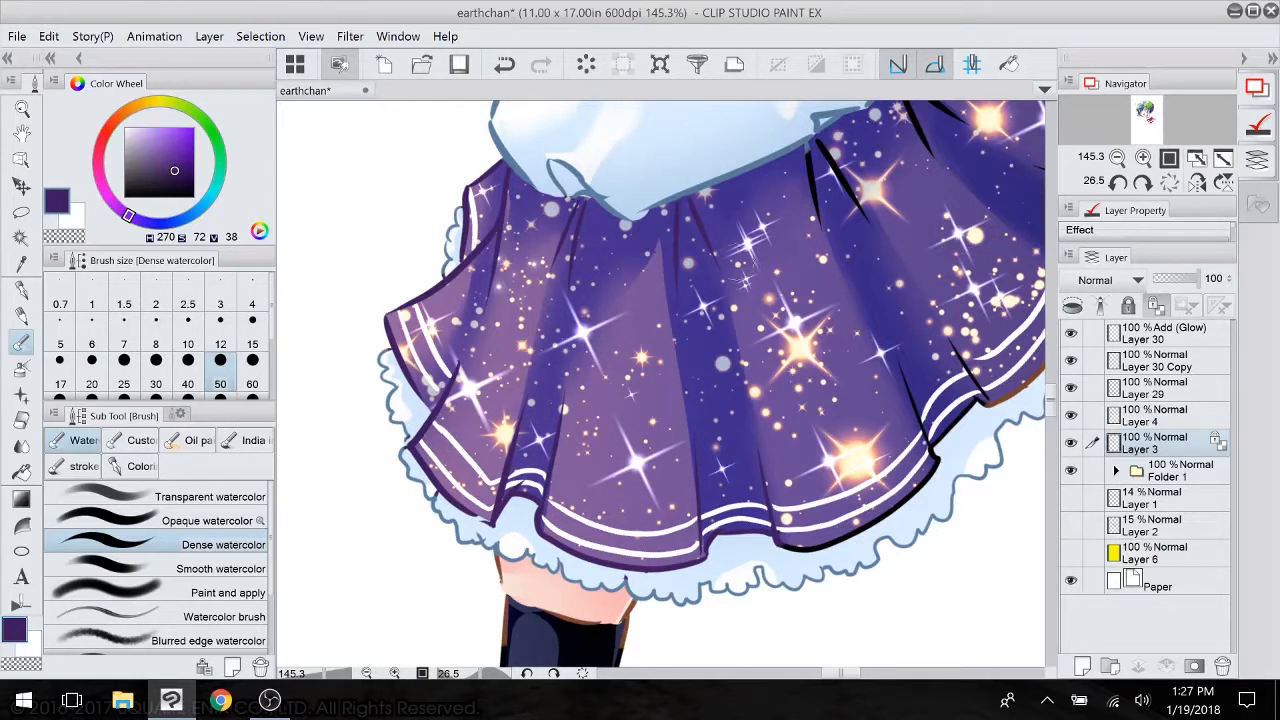
- Recolour the fold lines below the shirt's hem and the skirt's bottom edge dark purple from the central pleat towards the raised leg
mouse_move(812, 142)
mouse_down()
mouse_move(819, 224)
mouse_move(866, 214)
mouse_up()
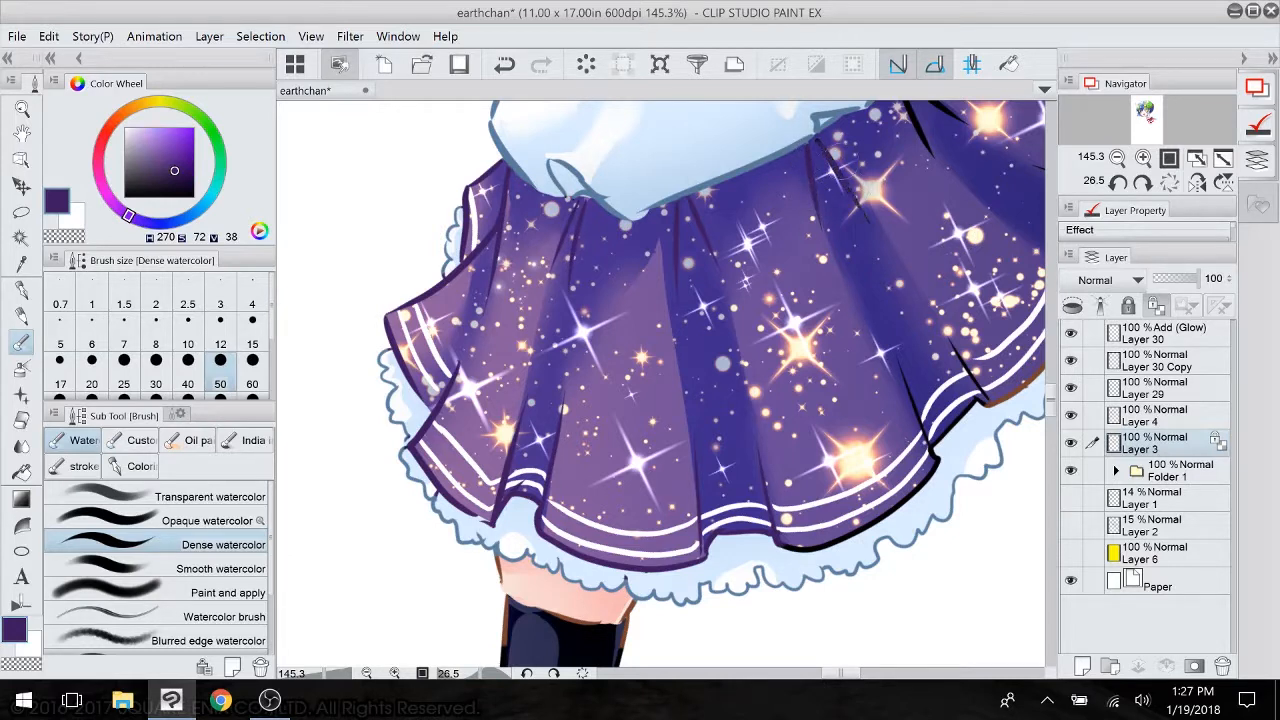
mouse_move(910, 378)
mouse_down()
mouse_move(937, 455)
mouse_move(891, 513)
mouse_move(829, 544)
mouse_move(777, 543)
mouse_up()
drag(768, 489, 511, 568)
mouse_move(690, 528)
mouse_down()
mouse_move(830, 358)
mouse_move(818, 366)
mouse_up()
drag(722, 482, 696, 422)
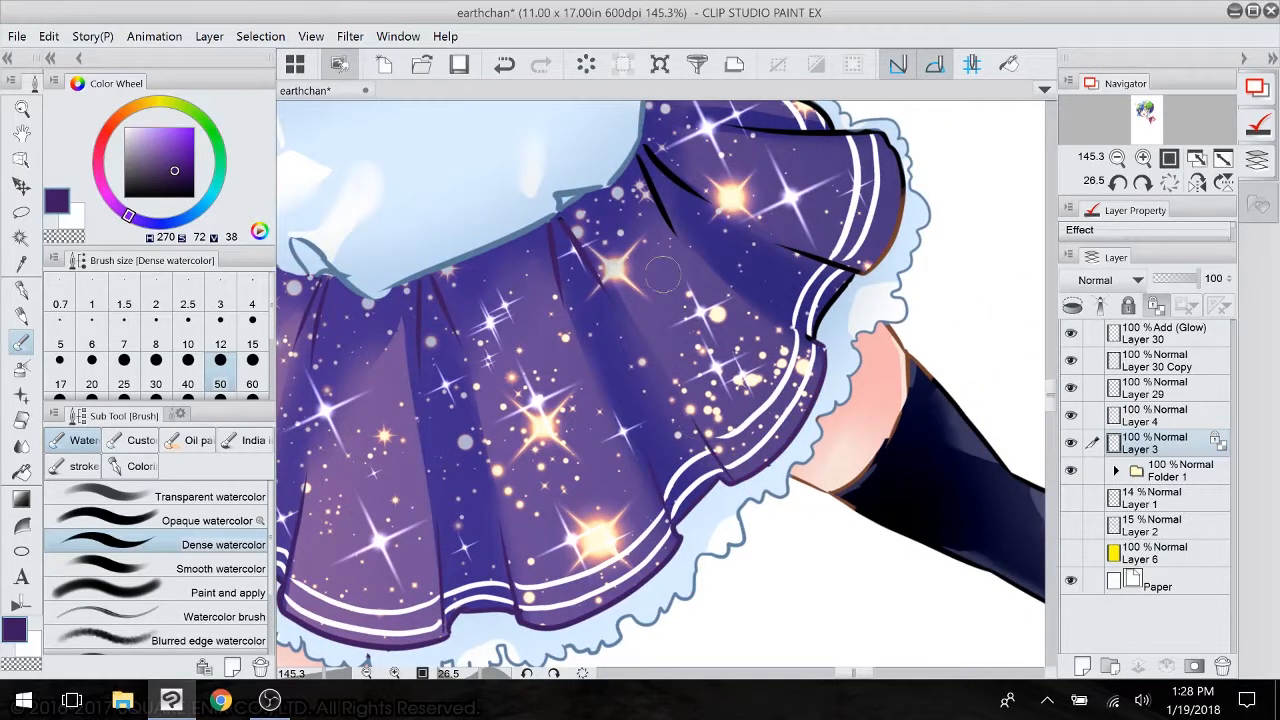
- Recolour the remaining fold lines, back edge and rear hem of the skirt dark purple
drag(650, 150, 672, 238)
mouse_move(777, 243)
mouse_down()
mouse_move(855, 280)
mouse_move(815, 360)
mouse_move(777, 384)
mouse_move(683, 273)
mouse_move(644, 484)
mouse_move(577, 440)
mouse_up()
drag(740, 320, 593, 444)
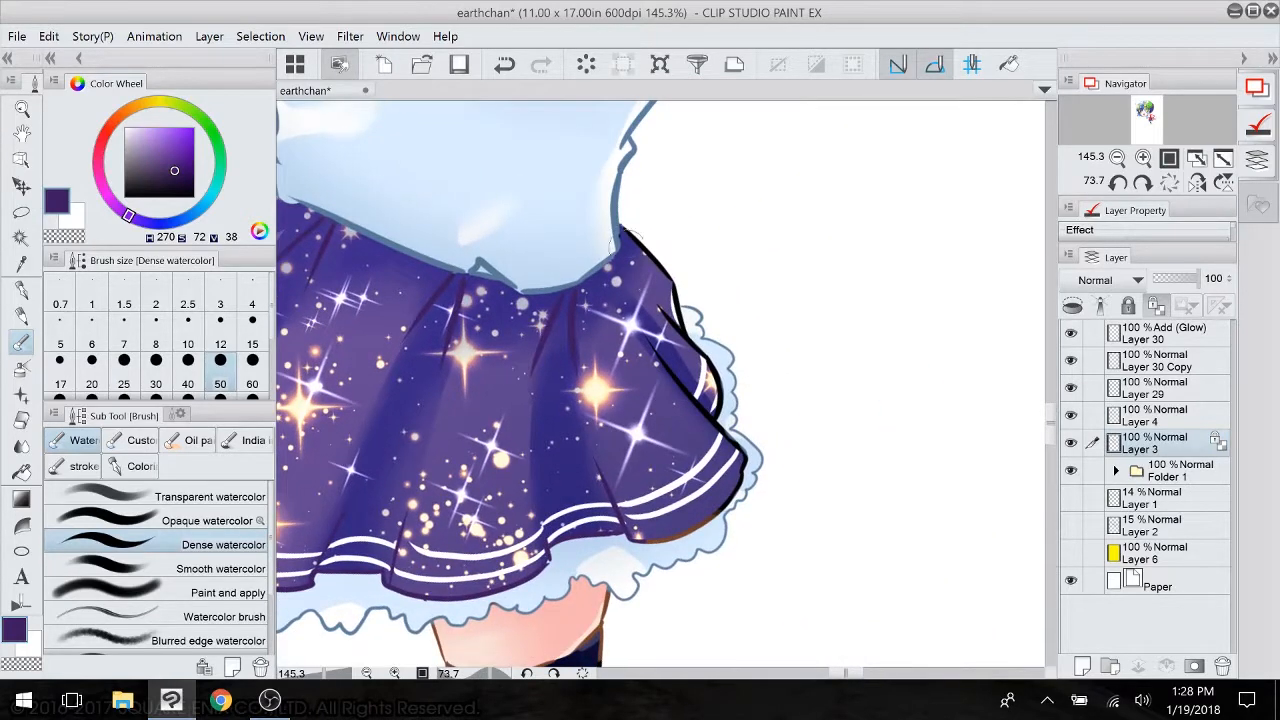
mouse_move(622, 234)
mouse_down()
mouse_move(660, 262)
mouse_move(716, 420)
mouse_move(672, 374)
mouse_up()
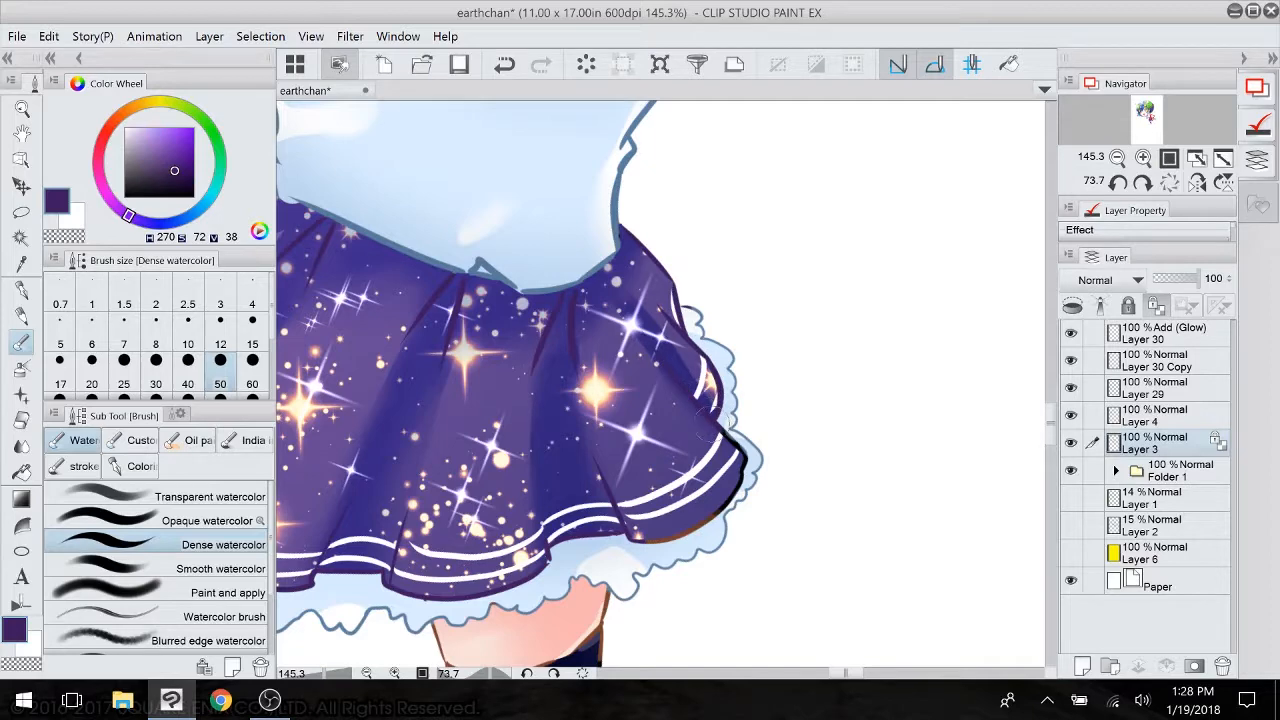
mouse_move(716, 425)
mouse_down()
mouse_move(745, 462)
mouse_move(655, 545)
mouse_up()
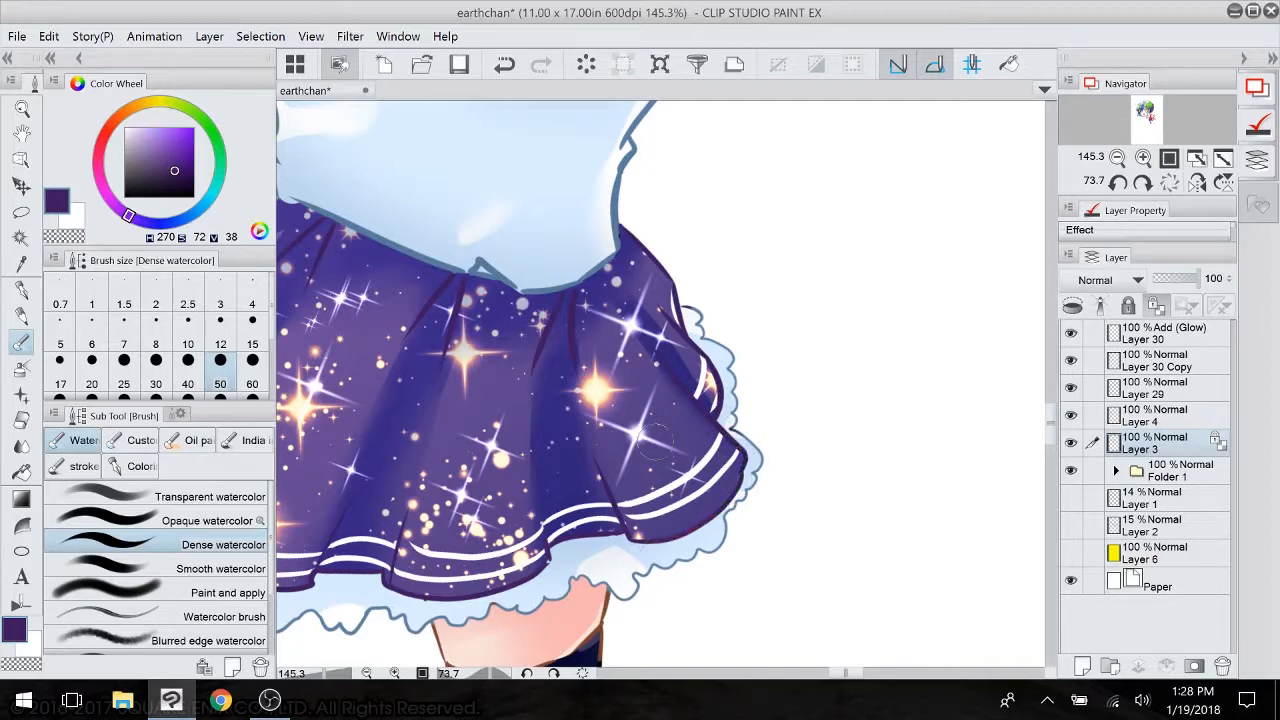
- Recolour the outlines of the starry tie, its knot and the short collar piece under the chin dark purple
drag(655, 442, 760, 645)
drag(468, 110, 913, 621)
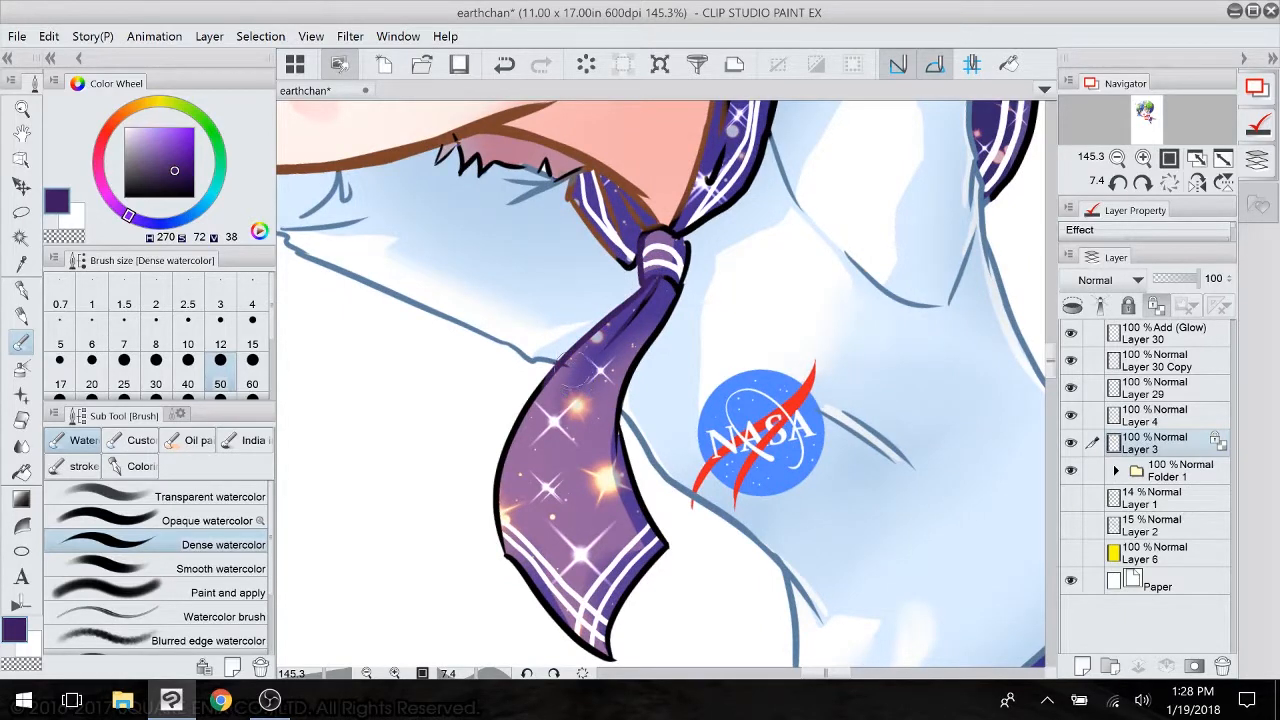
mouse_move(568, 368)
mouse_down()
mouse_move(515, 418)
mouse_move(505, 560)
mouse_move(558, 620)
mouse_move(623, 658)
mouse_move(665, 555)
mouse_up()
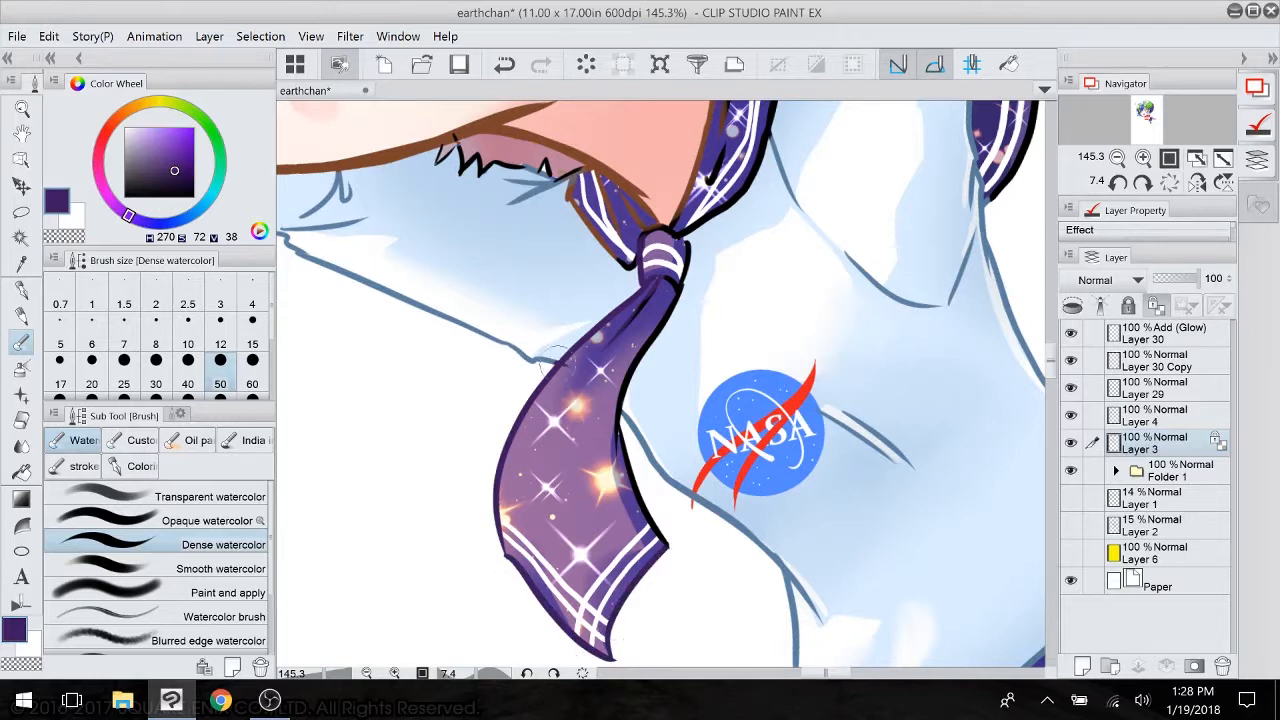
alt+click(568, 364)
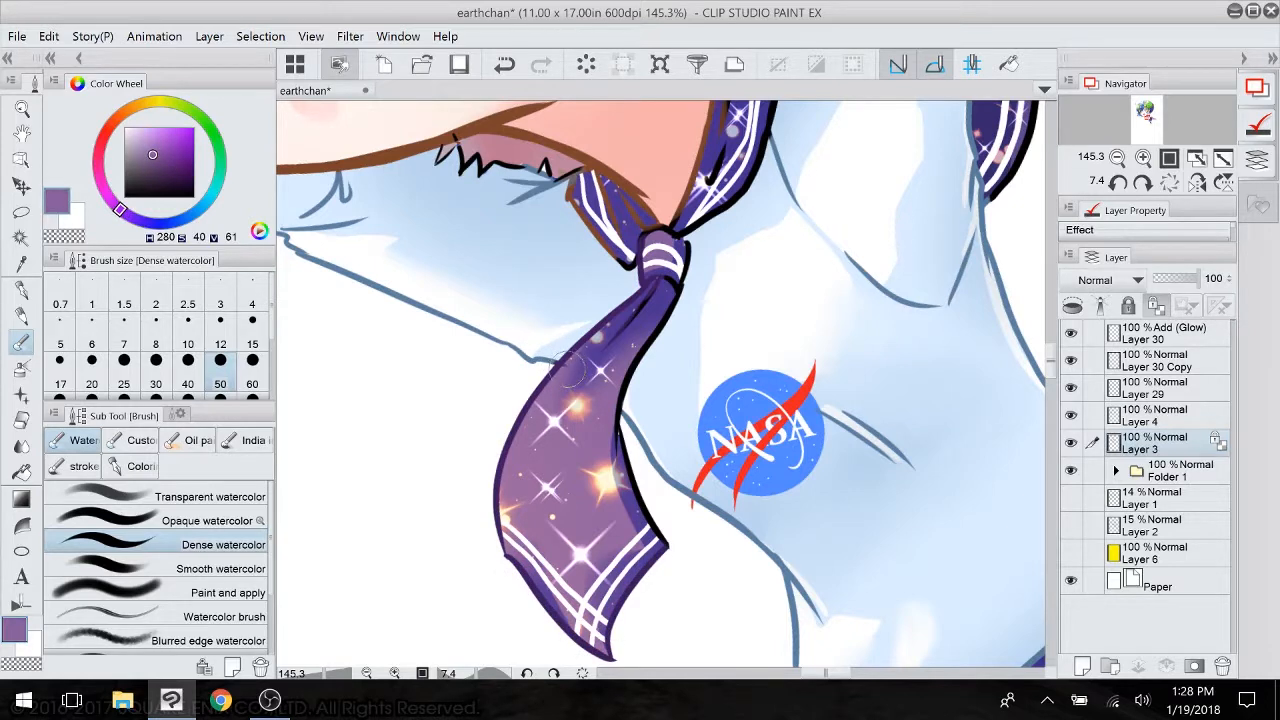
alt+click(594, 340)
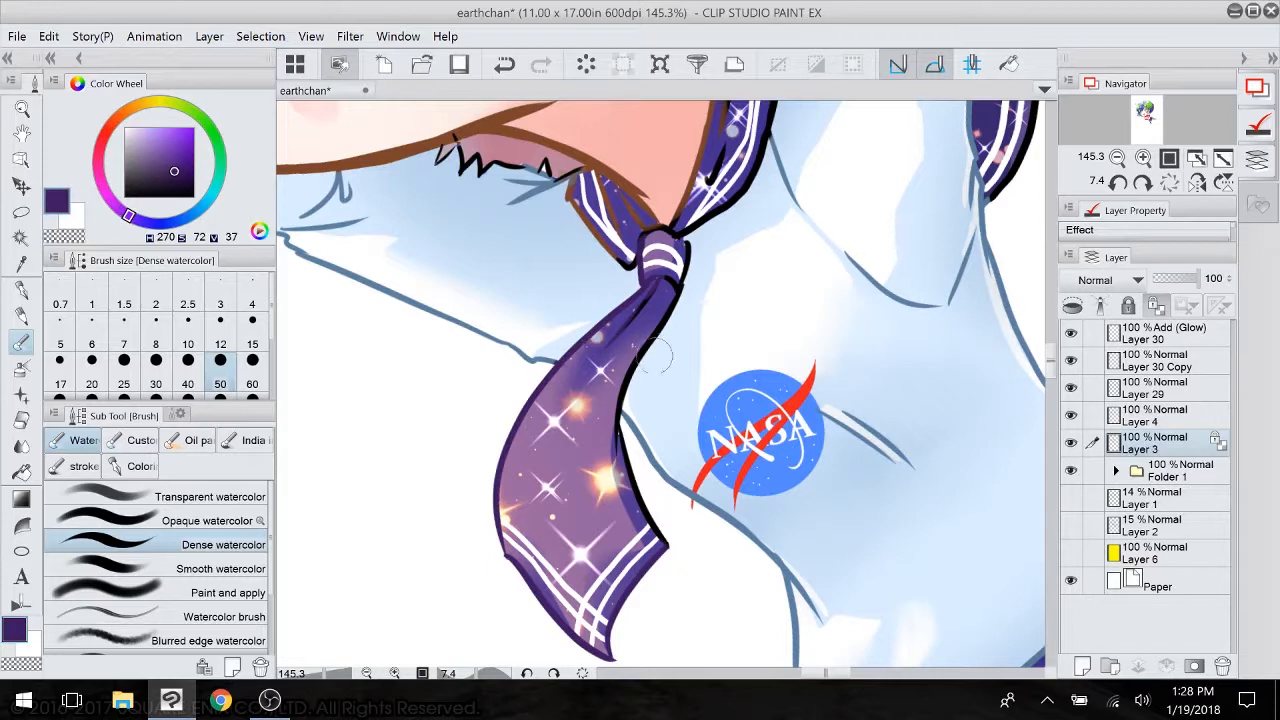
mouse_move(620, 404)
mouse_down()
mouse_move(680, 302)
mouse_move(684, 242)
mouse_move(630, 265)
mouse_up()
mouse_move(652, 222)
mouse_down()
mouse_move(568, 176)
mouse_move(605, 248)
mouse_move(638, 200)
mouse_up()
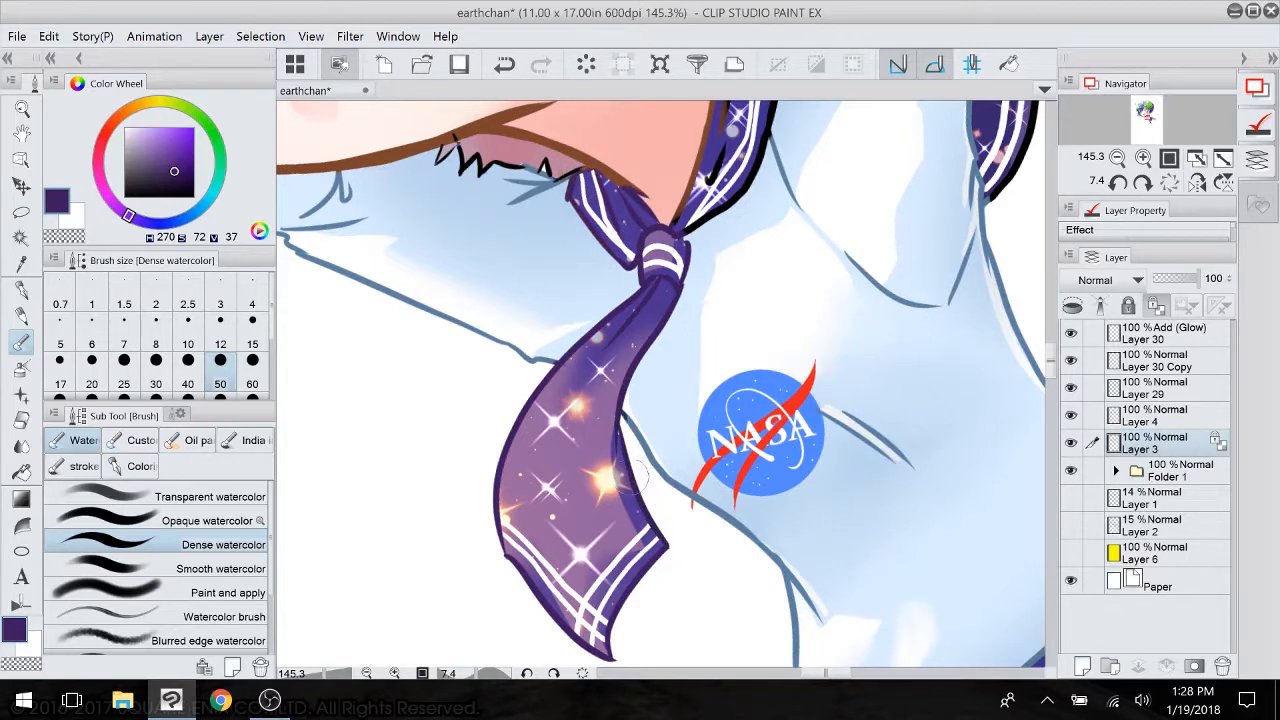
- Recolour the outline of the starry collar strip running from the tie knot up beside the face dark purple
scroll(660, 385, up, 5)
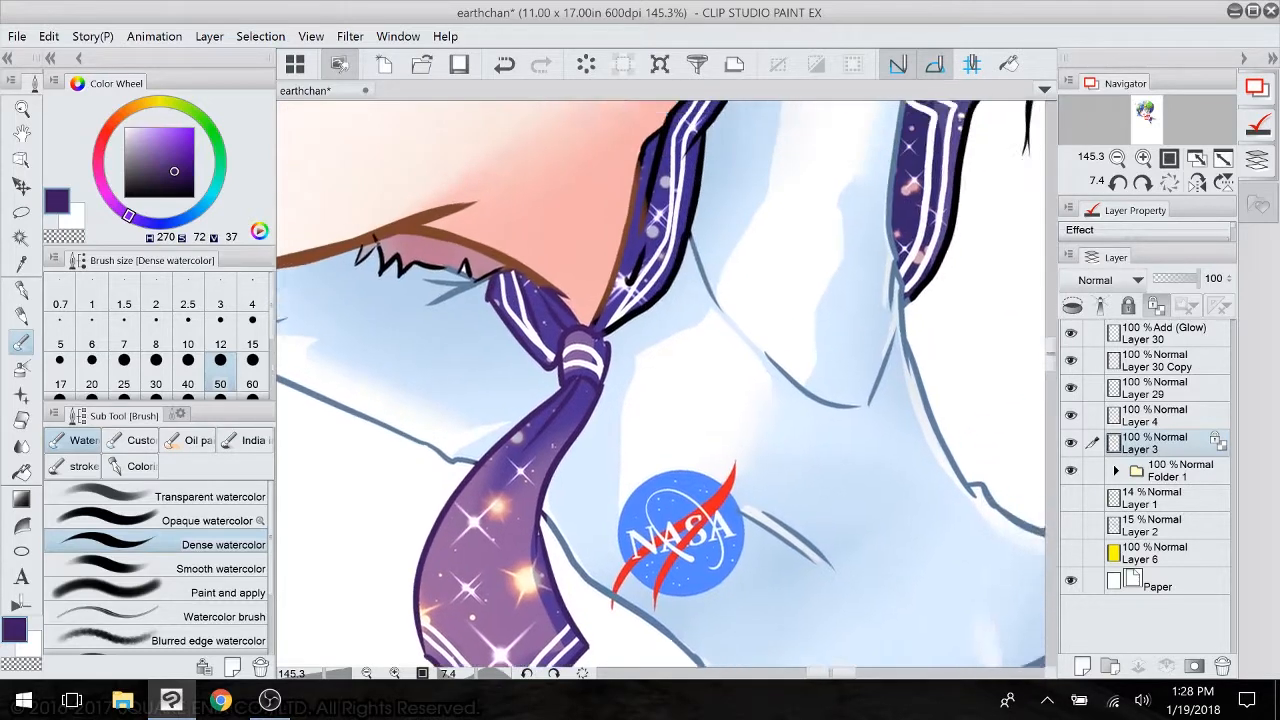
mouse_move(709, 170)
mouse_down()
mouse_move(647, 228)
mouse_move(587, 455)
mouse_move(557, 462)
mouse_move(615, 255)
mouse_move(577, 402)
mouse_move(585, 460)
mouse_move(615, 440)
mouse_move(667, 272)
mouse_move(715, 198)
mouse_move(713, 162)
mouse_move(693, 225)
mouse_up()
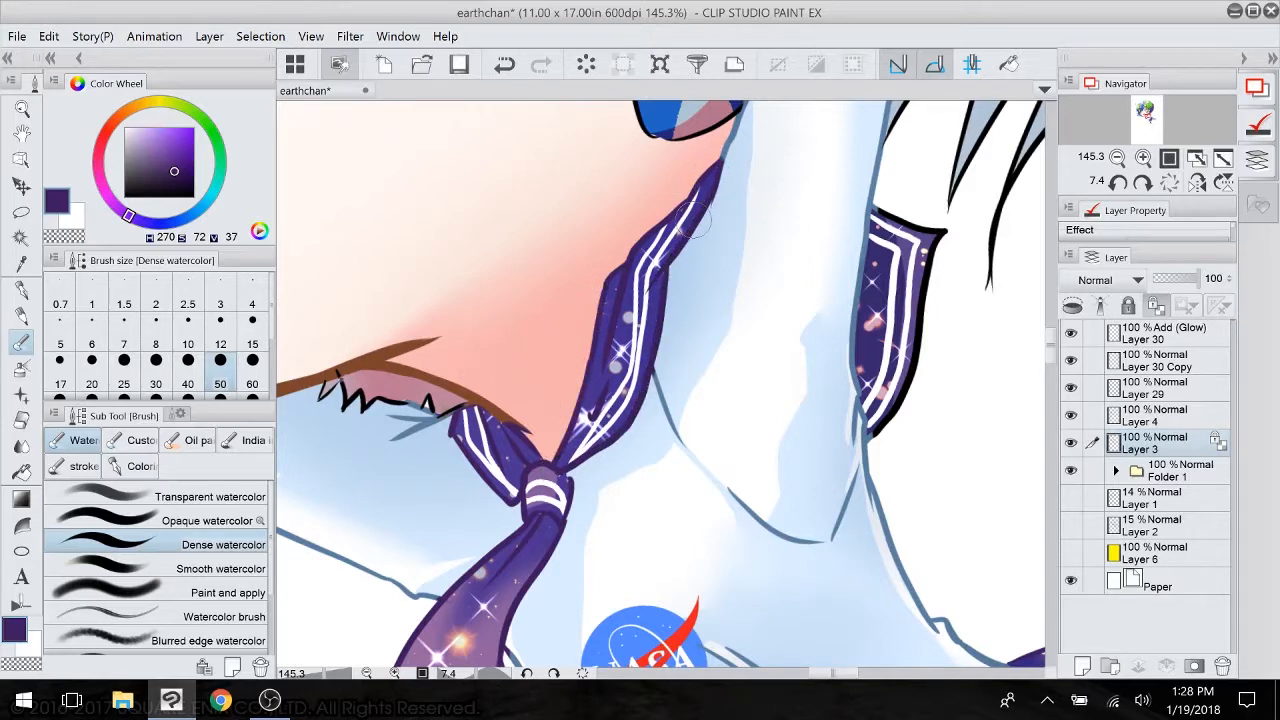
- Paint the collar and raised sleeve cuff outlines dark purple on Layer 3 with the Dense watercolor brush
mouse_move(880, 232)
mouse_down()
mouse_move(886, 205)
mouse_move(882, 226)
mouse_move(930, 240)
mouse_move(938, 268)
mouse_move(881, 438)
mouse_move(642, 396)
mouse_up()
drag(636, 140, 684, 668)
scroll(660, 385, down, 1)
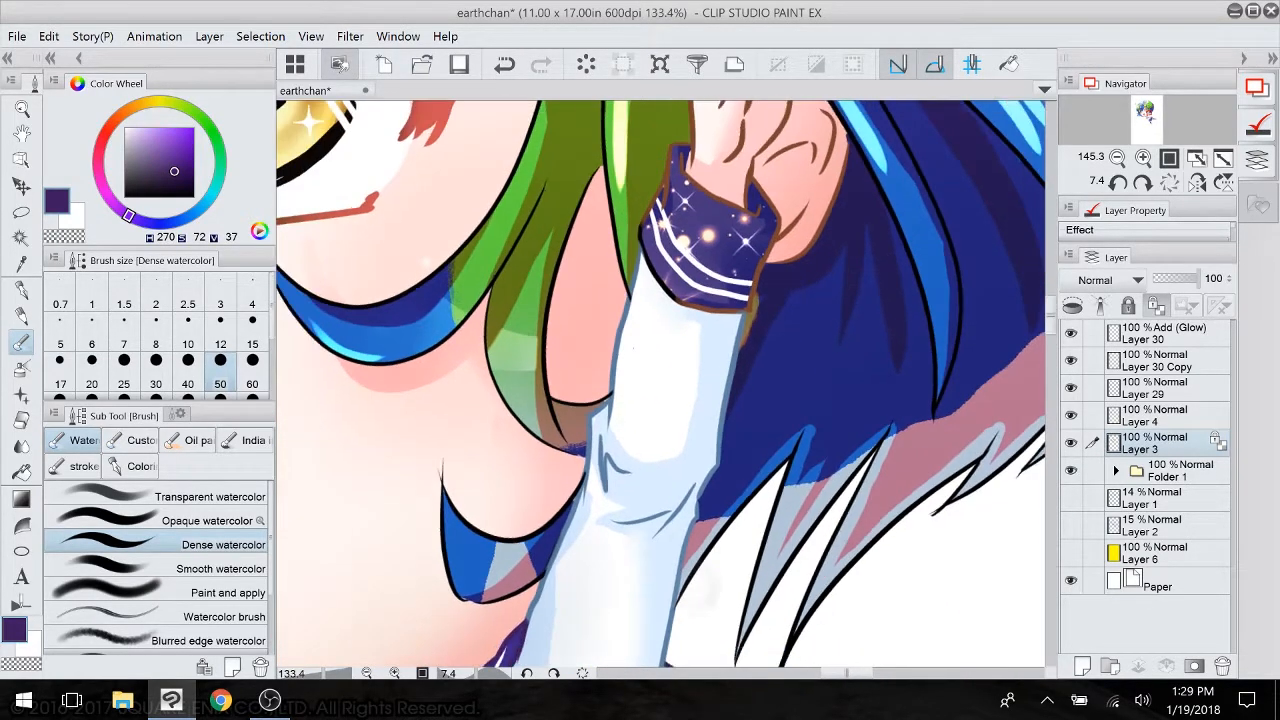
mouse_move(668, 160)
mouse_down()
mouse_move(630, 263)
mouse_move(645, 297)
mouse_move(690, 320)
mouse_up()
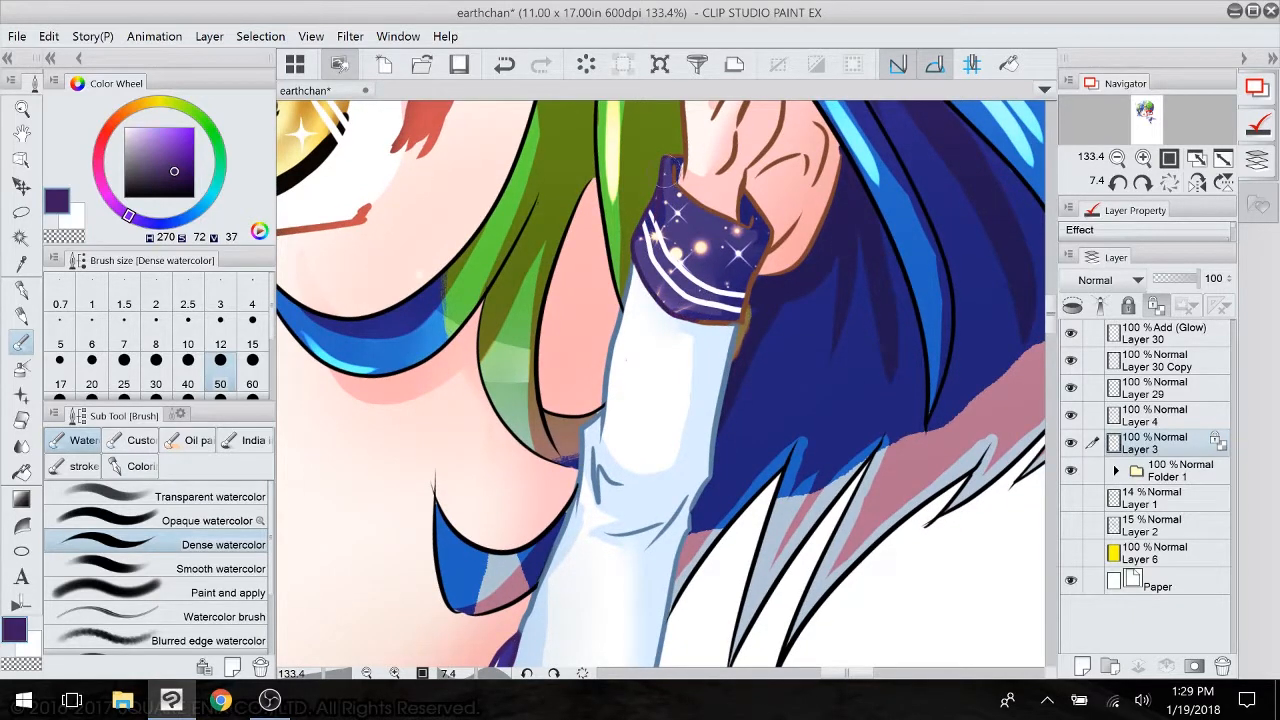
mouse_move(668, 160)
mouse_down()
mouse_move(710, 210)
mouse_move(750, 228)
mouse_move(766, 222)
mouse_move(745, 205)
mouse_move(755, 180)
mouse_move(762, 265)
mouse_move(732, 326)
mouse_move(702, 316)
mouse_move(670, 228)
mouse_move(663, 248)
mouse_up()
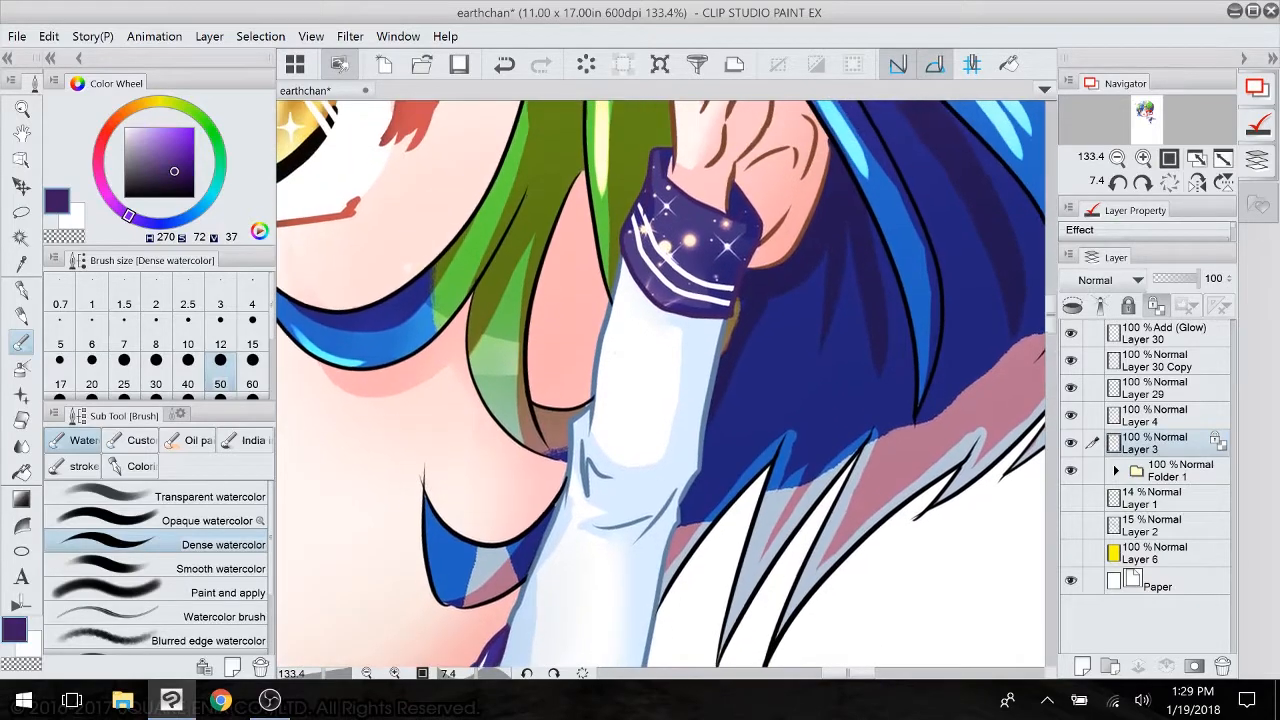
mouse_move(747, 212)
mouse_down()
mouse_move(744, 228)
mouse_move(790, 110)
mouse_up()
scroll(785, 350, down, 4)
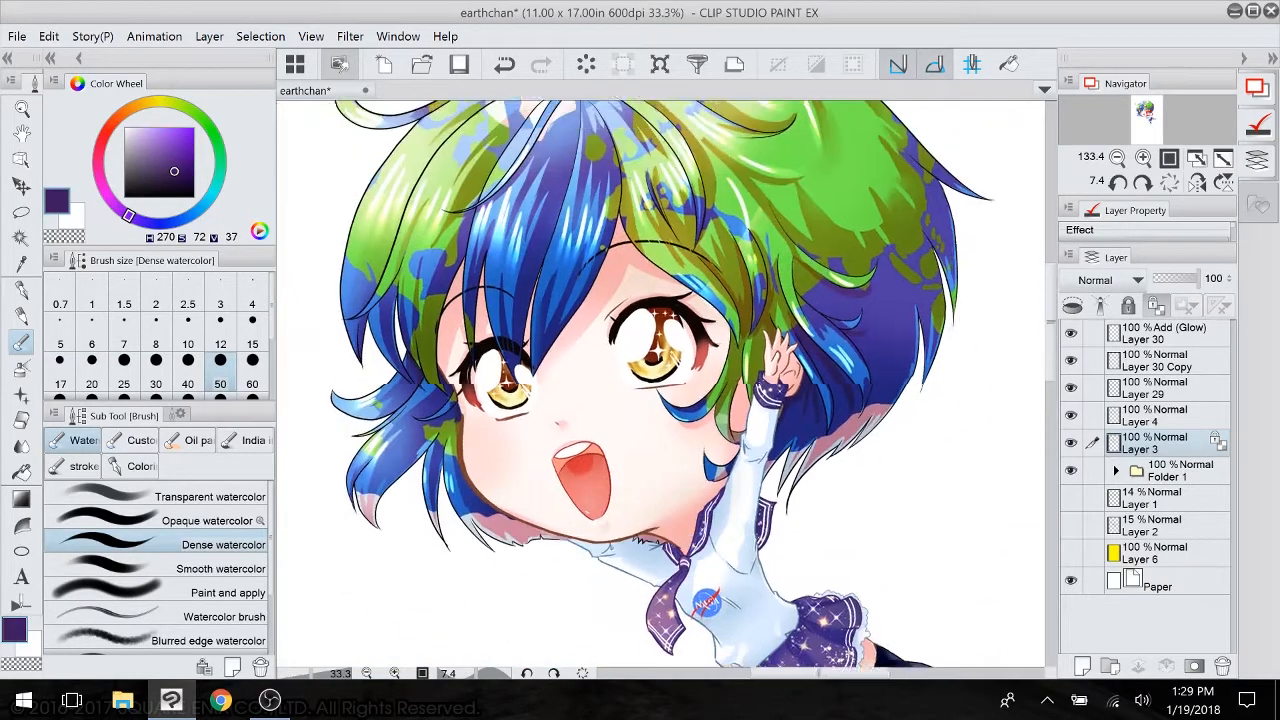
- Paint the outlines around the tops of both stockings black on Layer 3
drag(780, 500, 676, 211)
scroll(766, 543, up, 3)
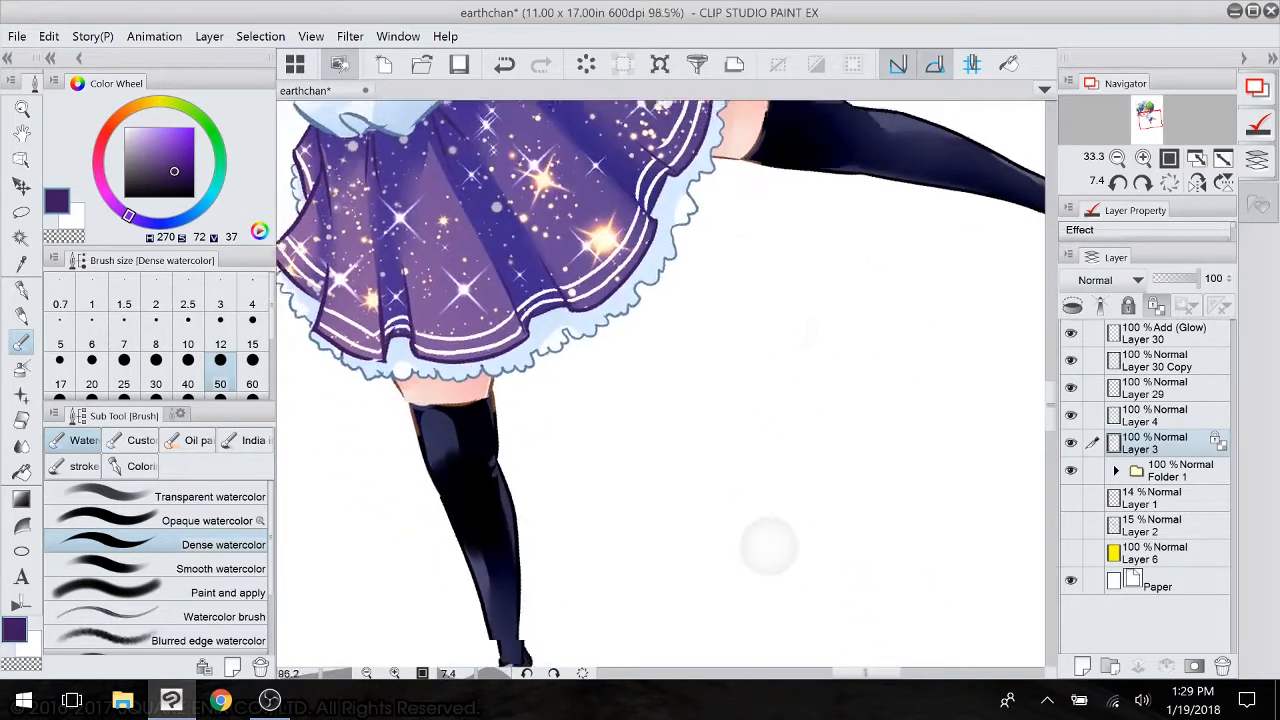
drag(680, 430, 750, 378)
drag(132, 190, 97, 240)
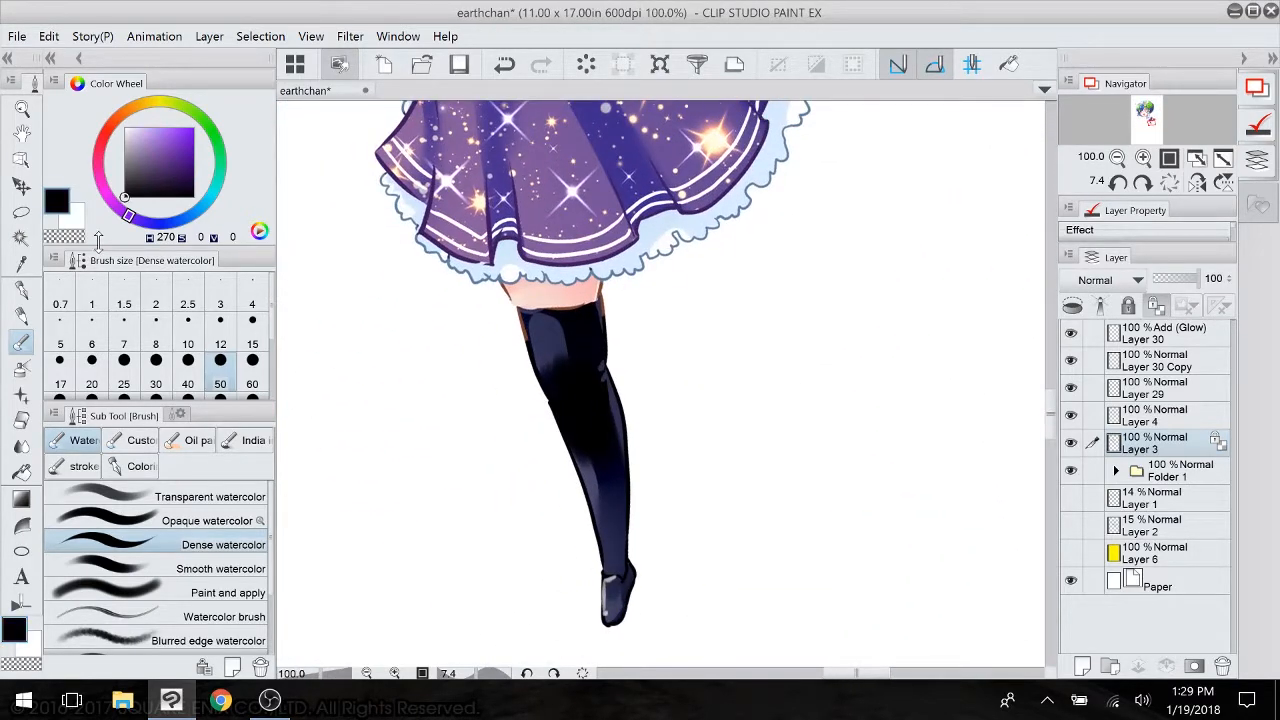
mouse_move(526, 342)
mouse_down()
mouse_move(519, 312)
mouse_move(612, 292)
mouse_up()
drag(720, 300, 412, 613)
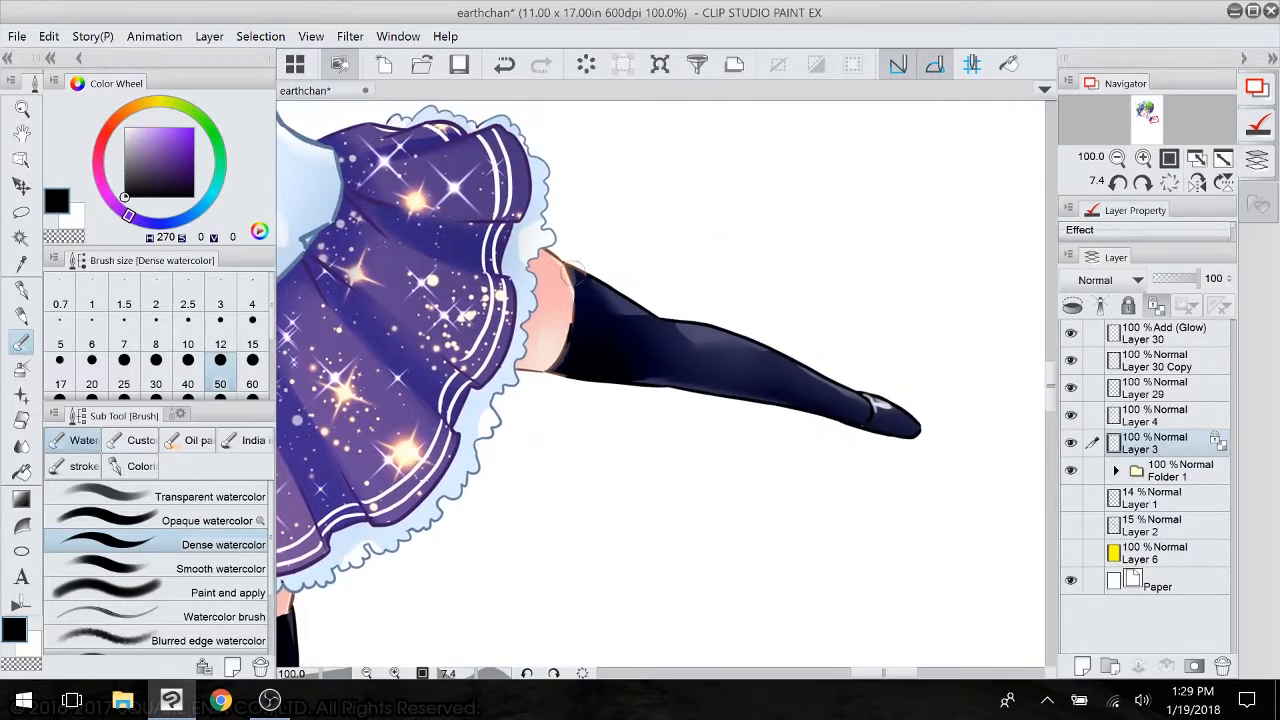
drag(572, 273, 581, 269)
drag(568, 335, 552, 374)
scroll(840, 424, down, 4)
drag(840, 424, 874, 677)
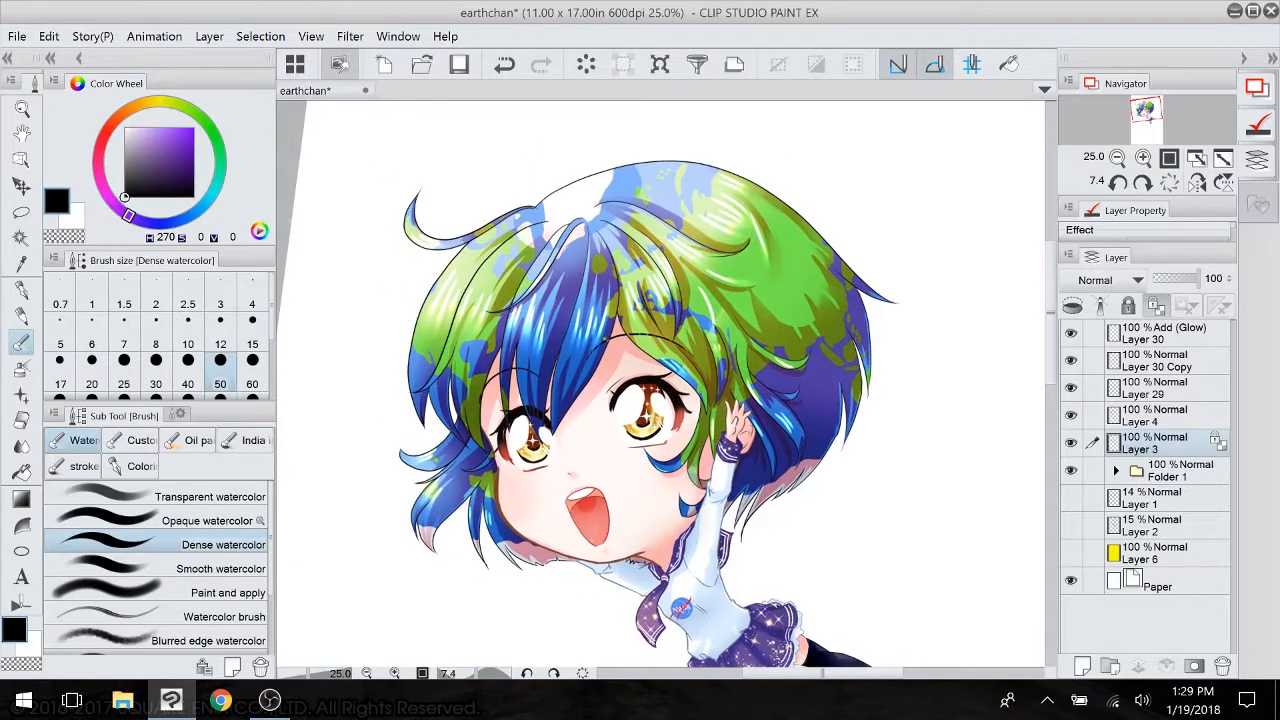
- Check the hair line art on Layer 4 and recolour its lines to dark green (H 155, S 69, V 38)
click(1069, 418)
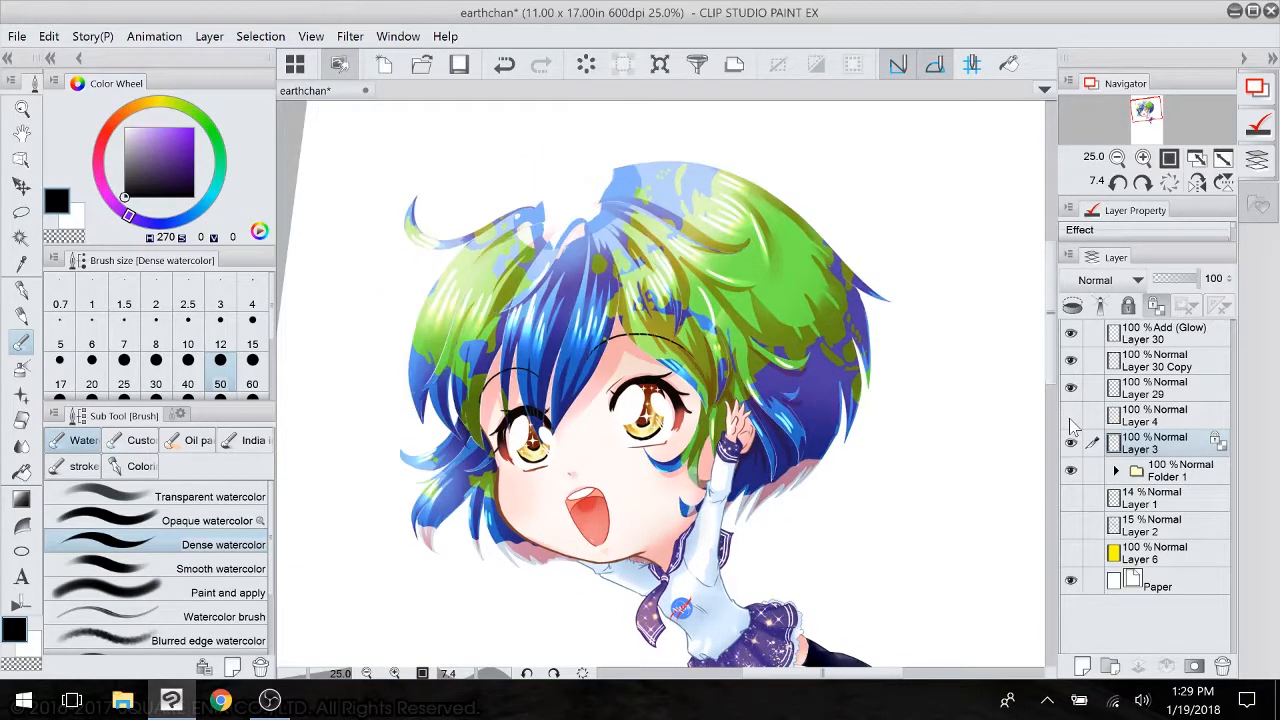
click(1069, 418)
click(1140, 427)
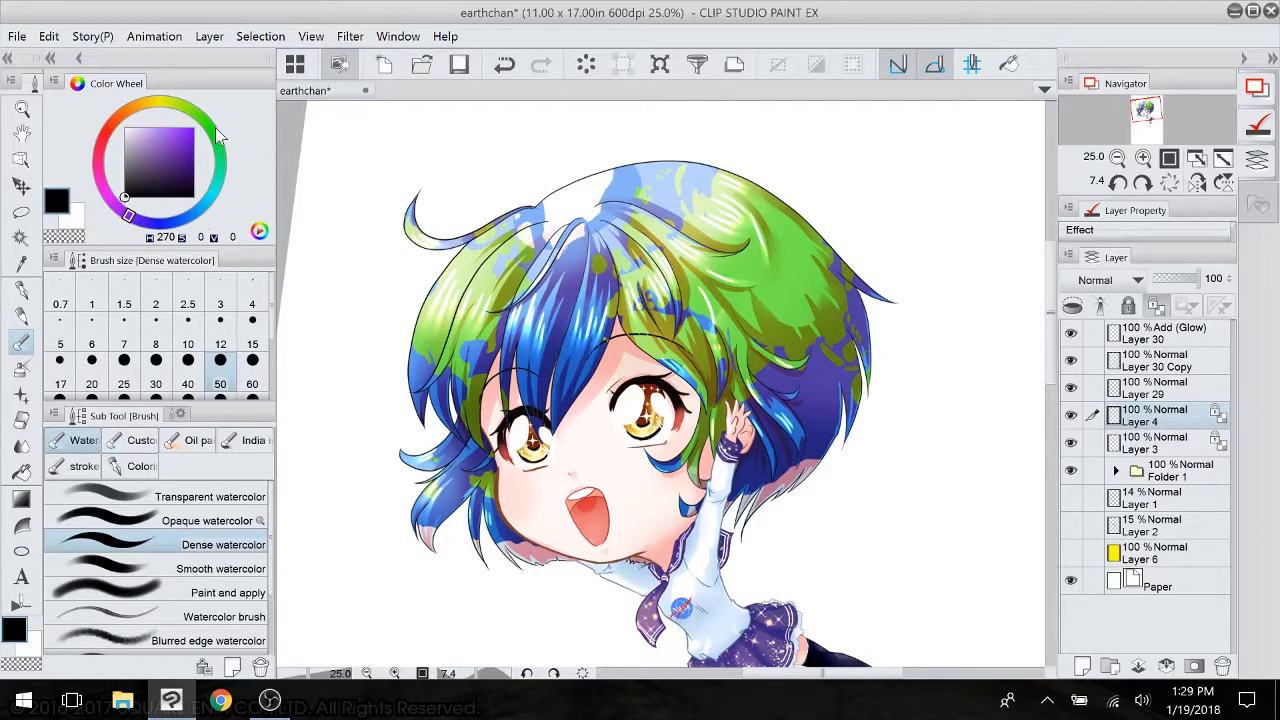
mouse_move(215, 168)
mouse_down()
mouse_move(228, 178)
mouse_move(178, 155)
mouse_move(172, 170)
mouse_up()
click(48, 36)
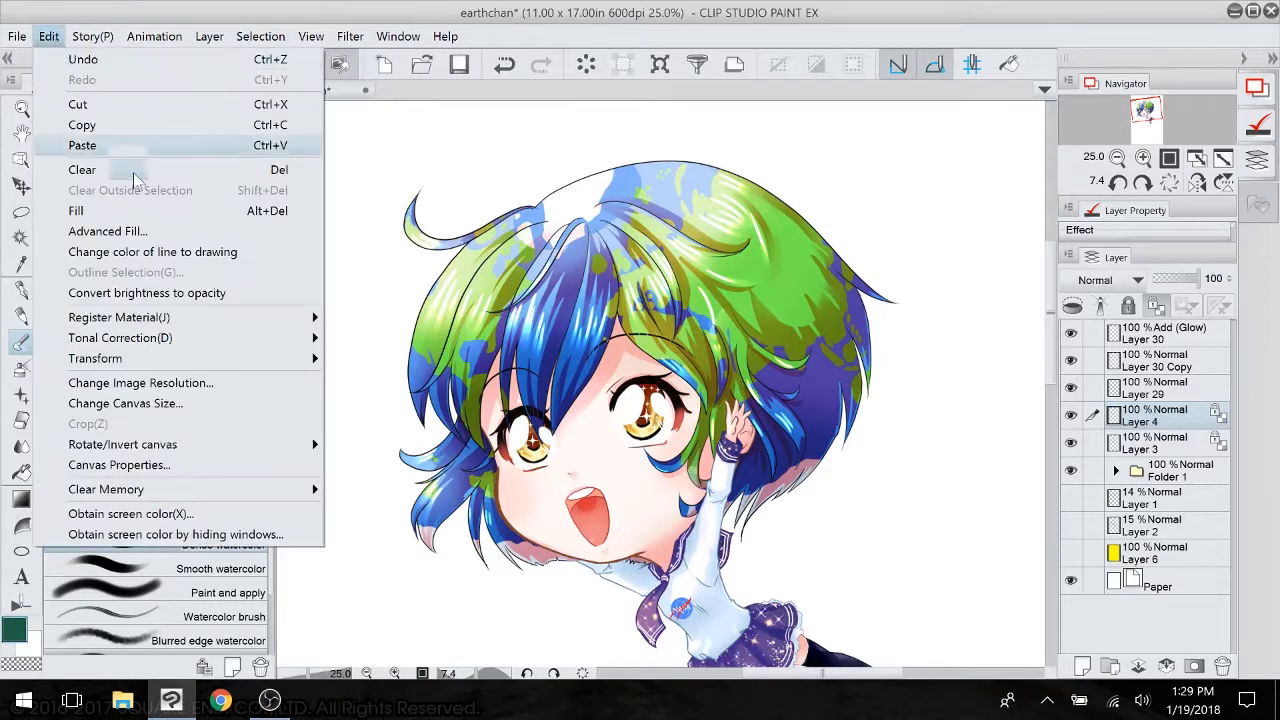
click(232, 250)
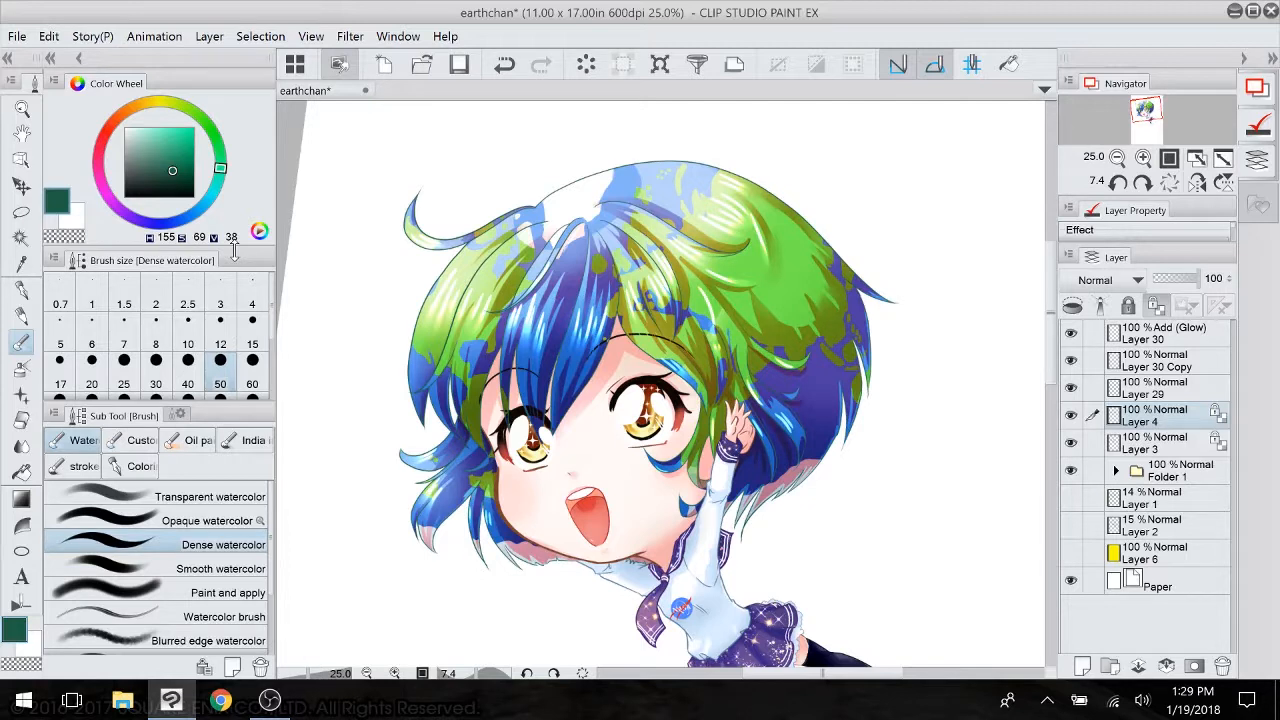
- Recolour the Layer 4 hair lines to a darker teal green (H 165, S 76, V 27)
click(220, 182)
click(183, 172)
click(48, 36)
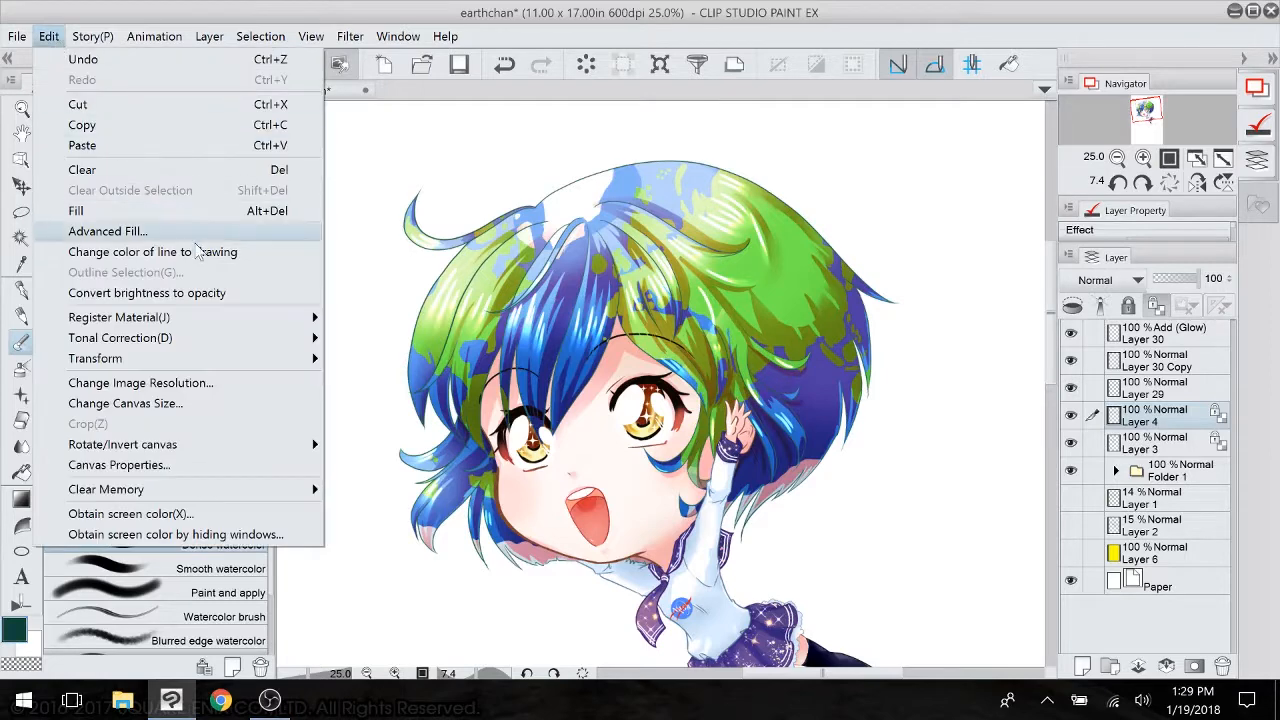
click(199, 252)
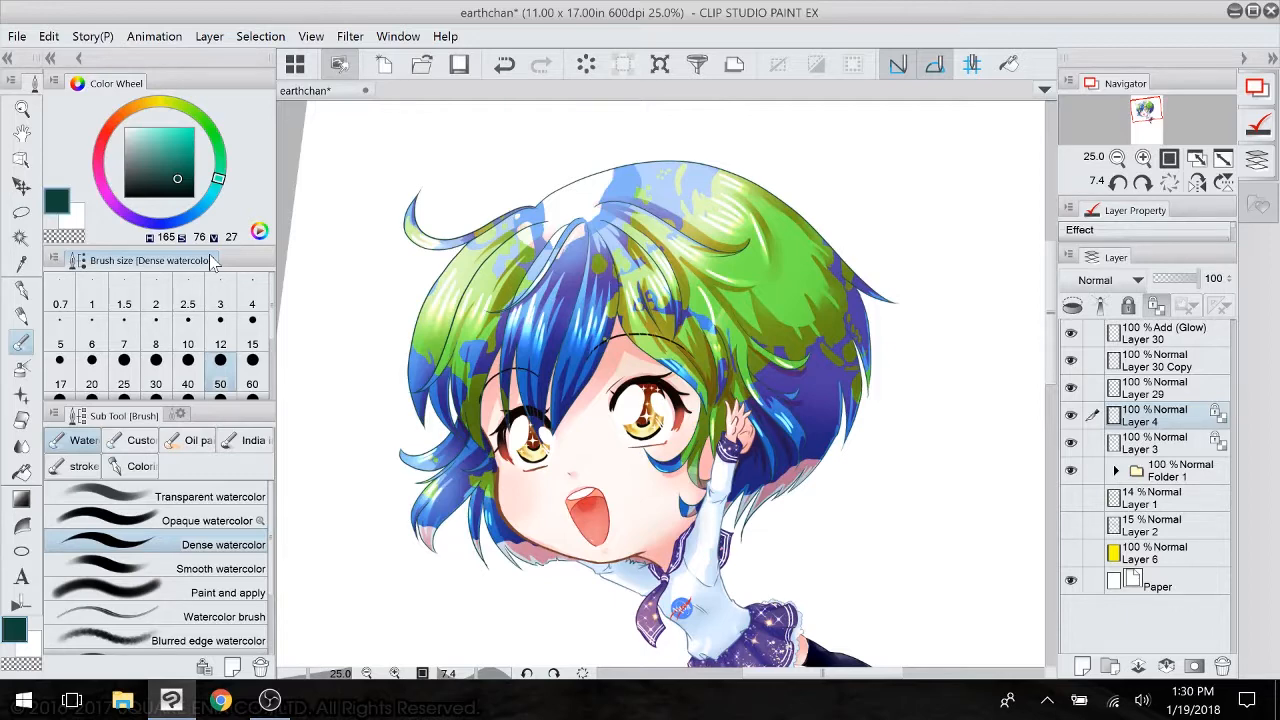
- Paint both eyebrow lines on Layer 3 dark blue (H 238, S 61, V 33), starting from a colour sampled from the hair
mouse_move(650, 420)
mouse_down()
mouse_move(663, 268)
mouse_move(639, 342)
mouse_up()
click(1156, 443)
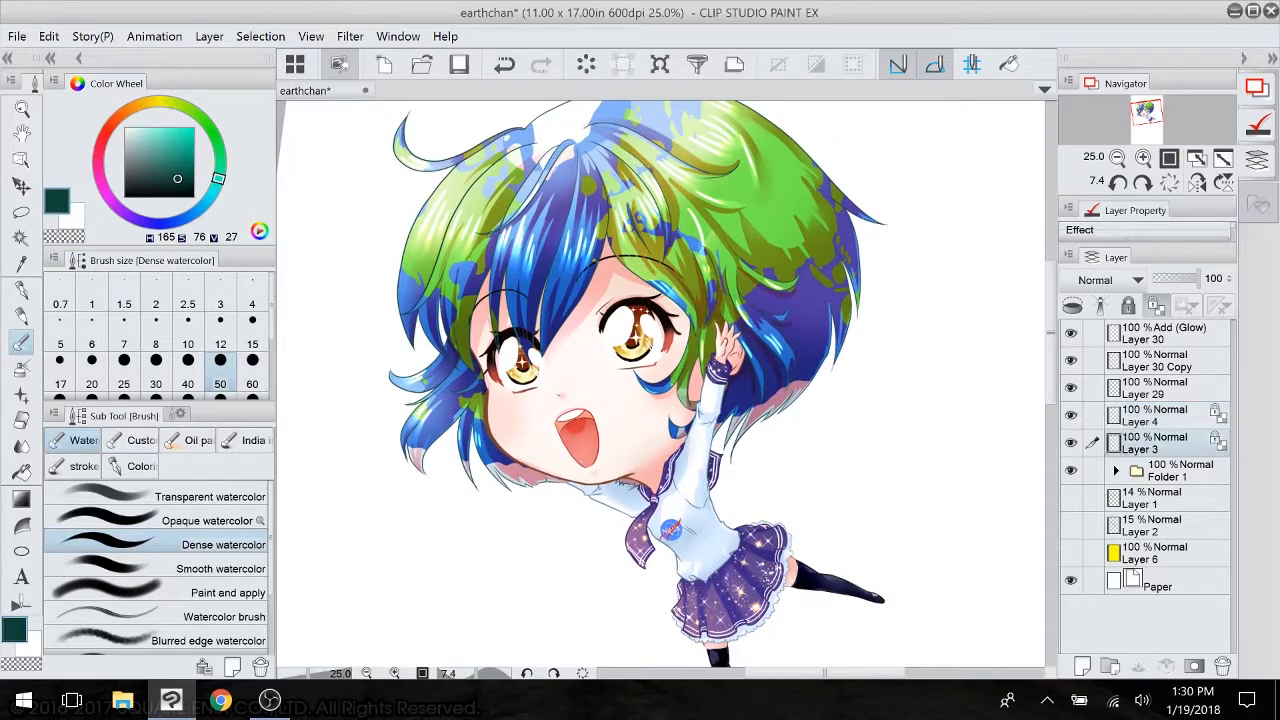
scroll(530, 445, up, 3)
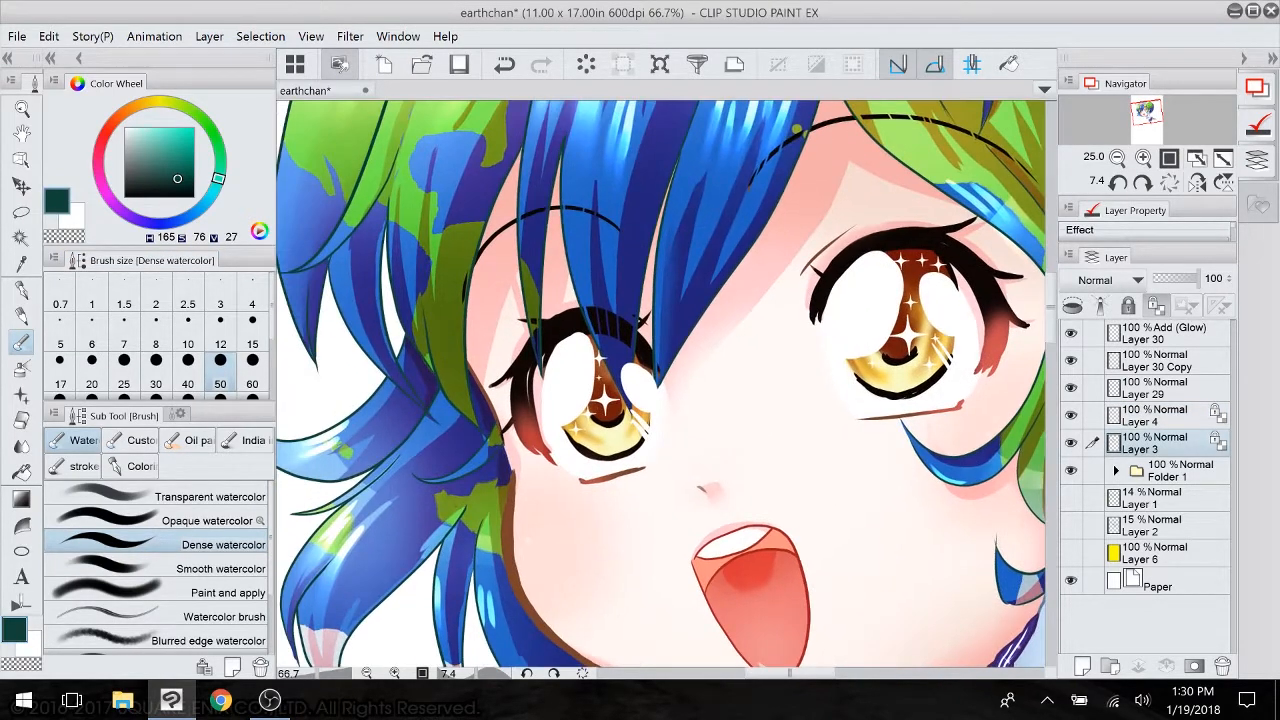
alt+click(638, 267)
drag(637, 318, 647, 334)
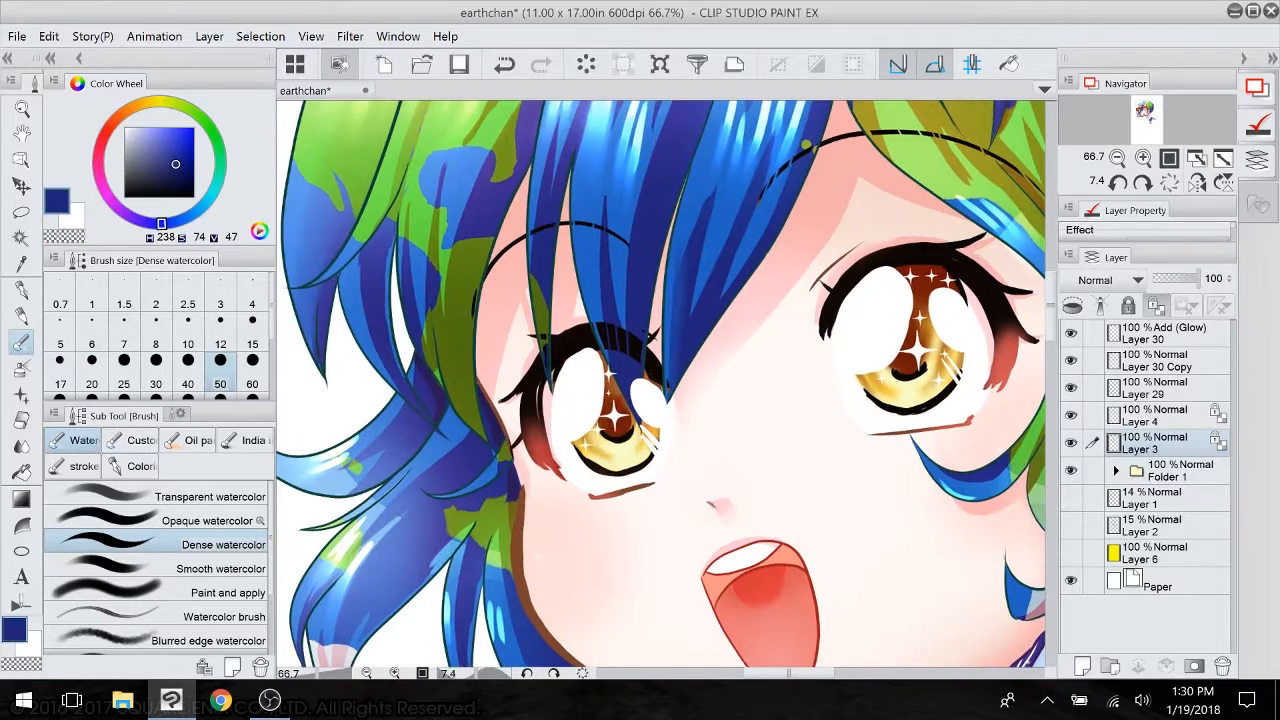
click(167, 174)
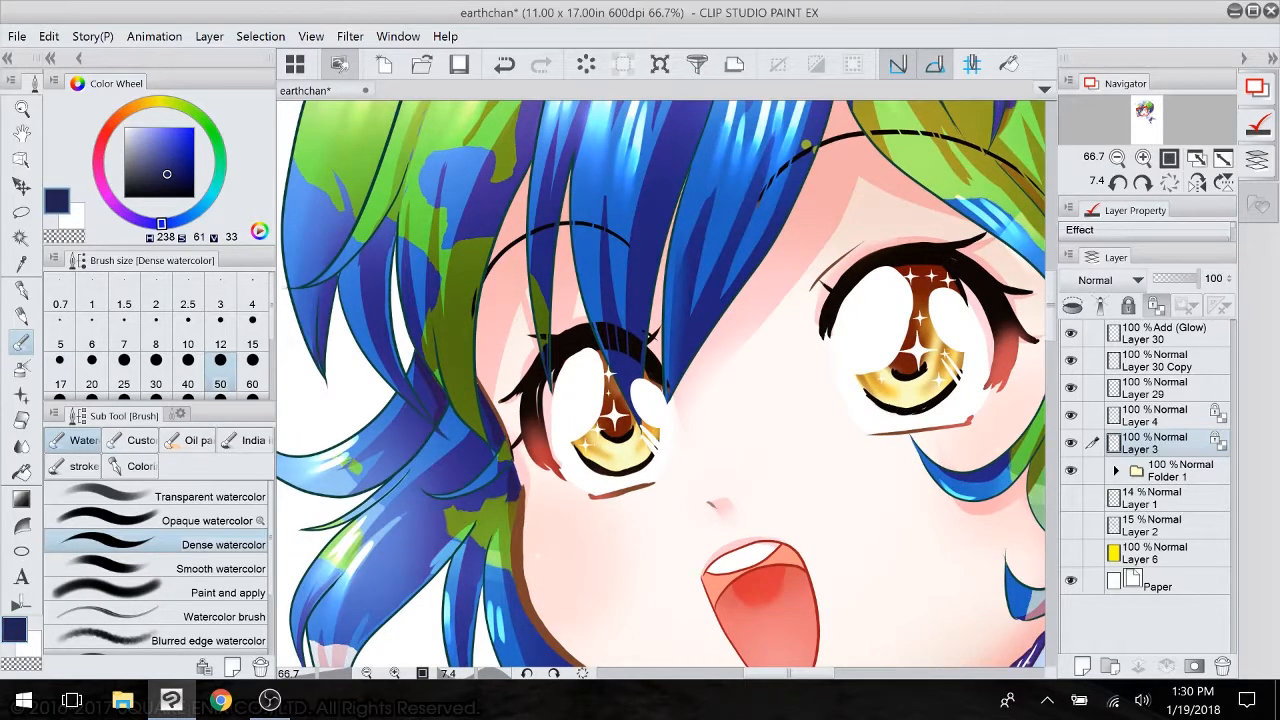
mouse_move(471, 311)
mouse_down()
mouse_move(513, 243)
mouse_move(567, 227)
mouse_up()
mouse_move(804, 152)
mouse_down()
mouse_move(895, 130)
mouse_move(884, 133)
mouse_move(1022, 173)
mouse_up()
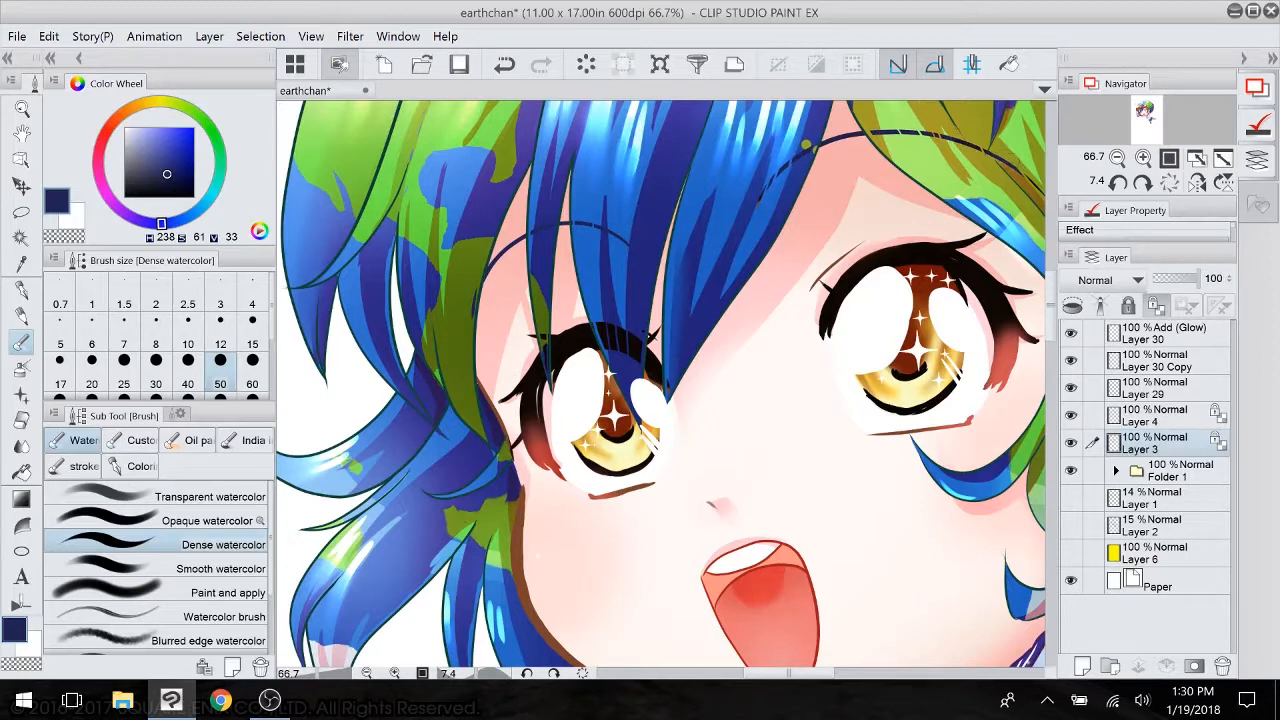
- Tint the upper eyelash lines of both eyes dark blue with the Soft airbrush at size 60
drag(859, 151, 840, 100)
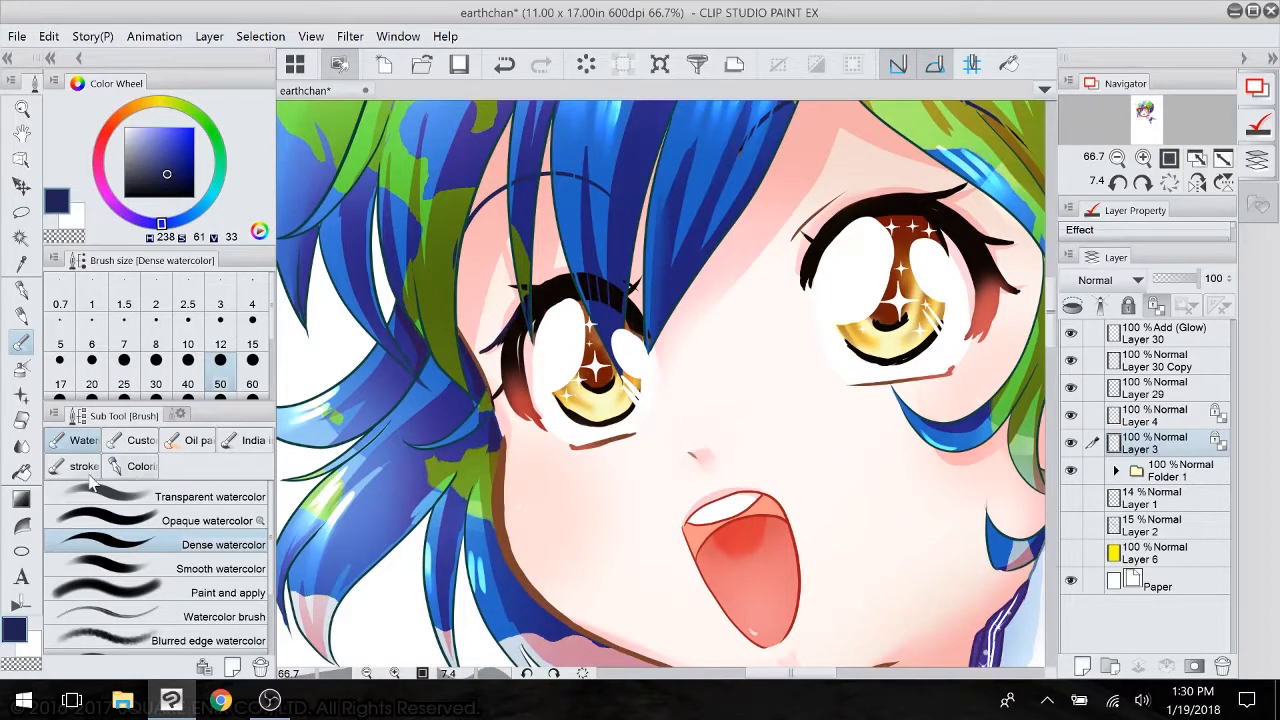
click(24, 368)
click(252, 384)
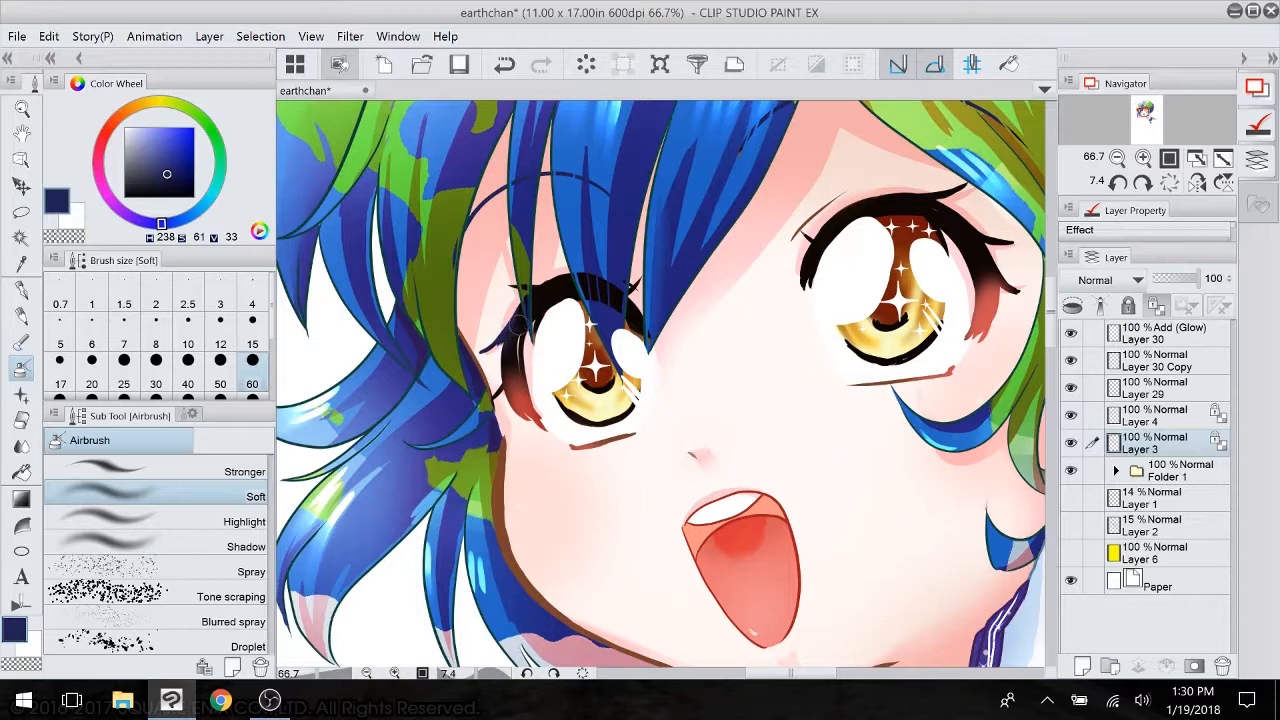
drag(558, 248, 439, 264)
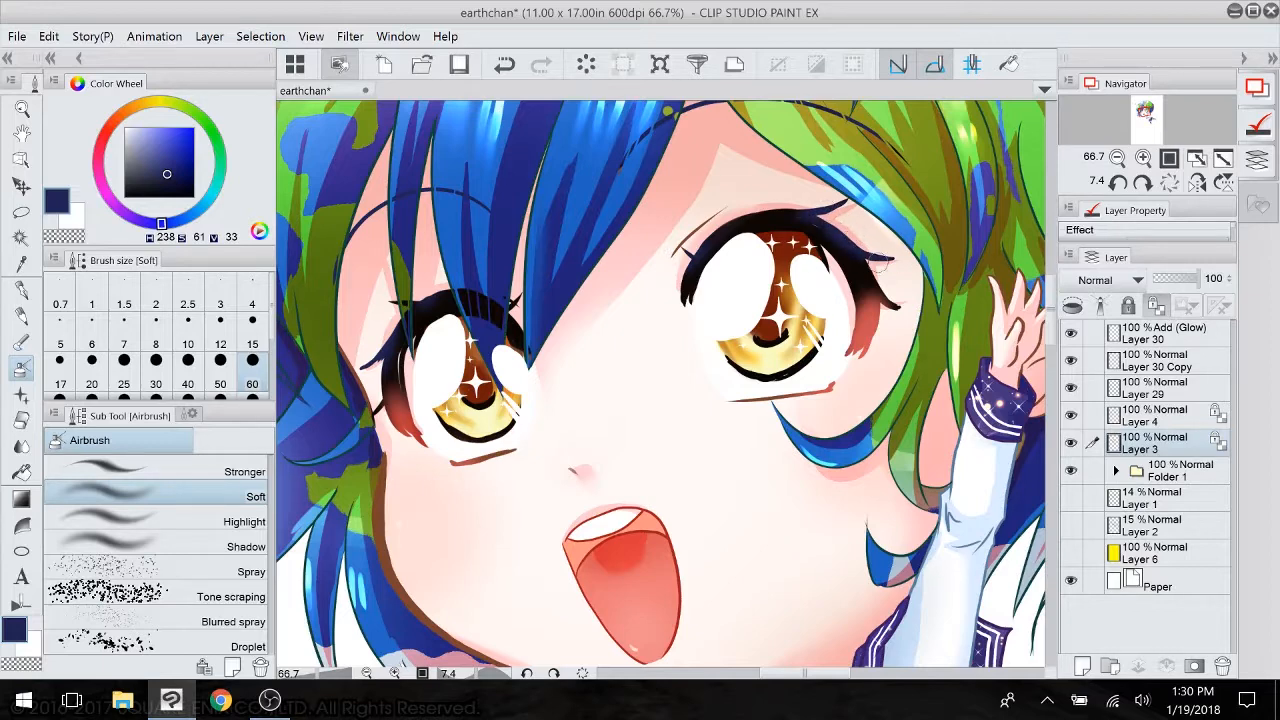
- Tint the lower eyelid lines under both eyes dark red (H 348, S 61, V 33) with the Soft airbrush
drag(798, 169, 806, 53)
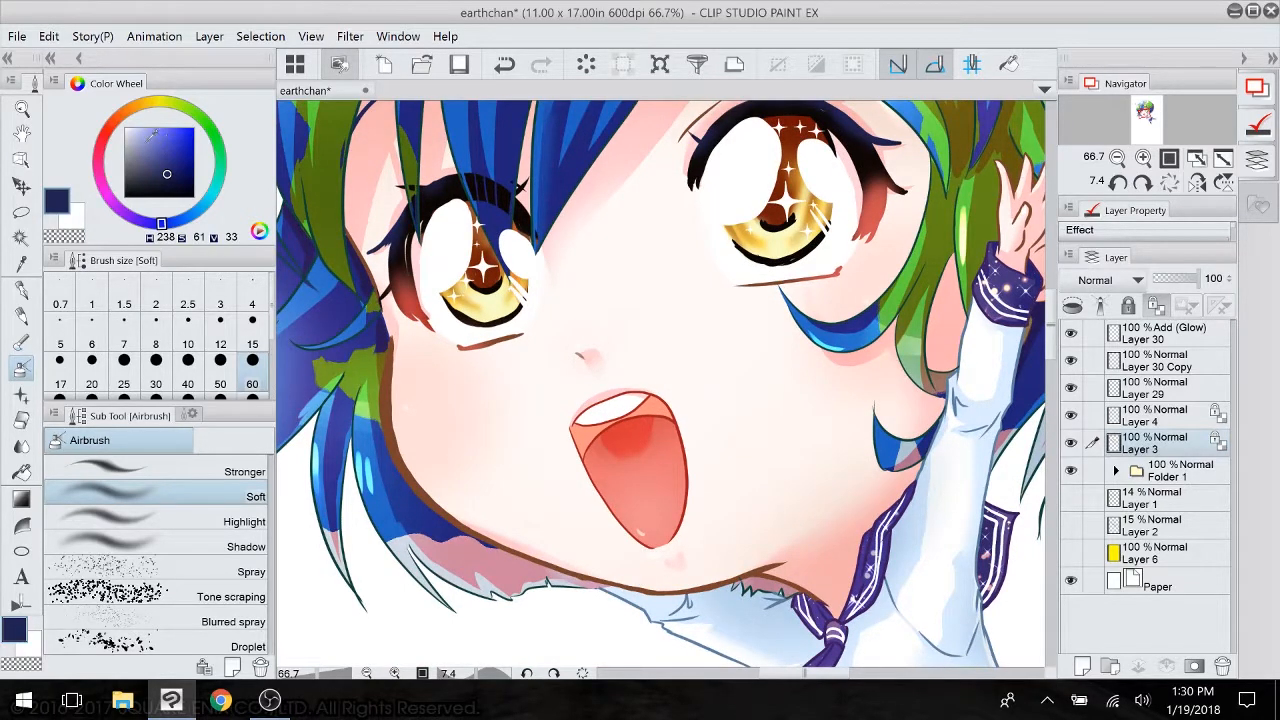
click(101, 144)
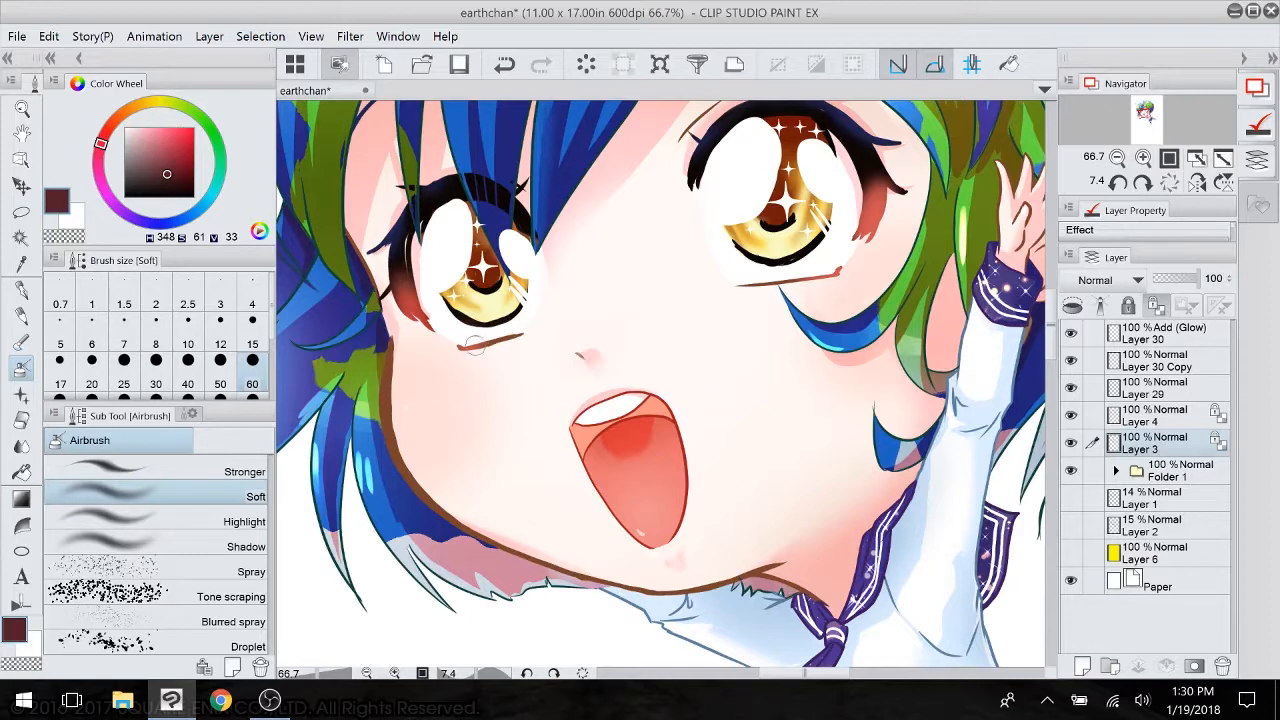
drag(476, 345, 528, 335)
drag(736, 289, 831, 277)
- Fit the whole character in view without rotation and save the illustration
scroll(642, 556, down, 5)
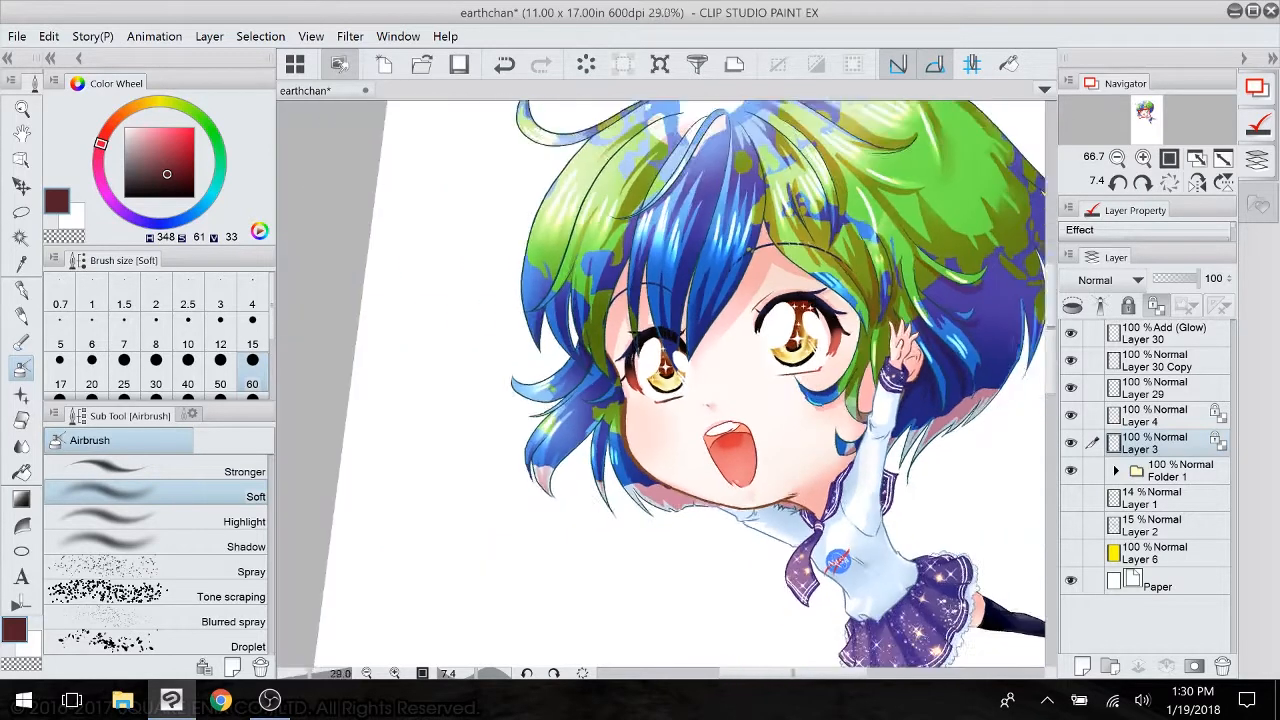
drag(660, 567, 730, 598)
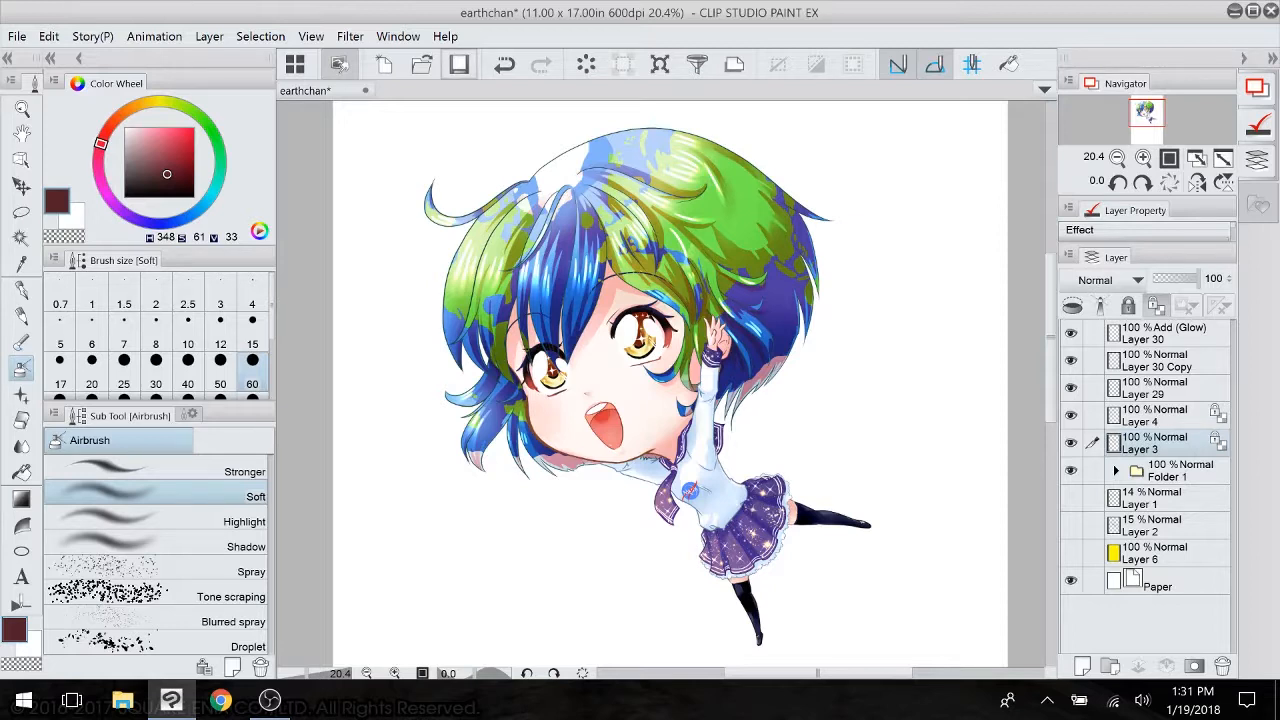
click(452, 63)
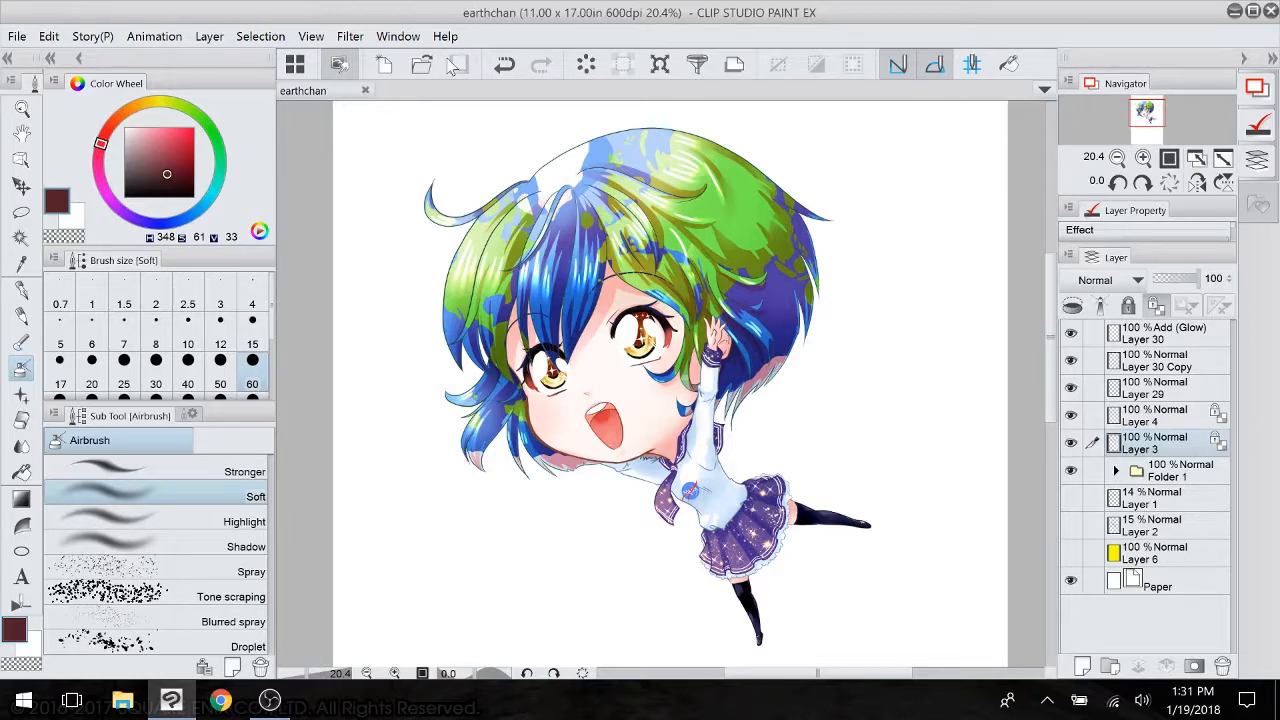
- Add a new layer above the Overlay Layer 19 in Folder 1 and clip it to the layer below
click(1116, 470)
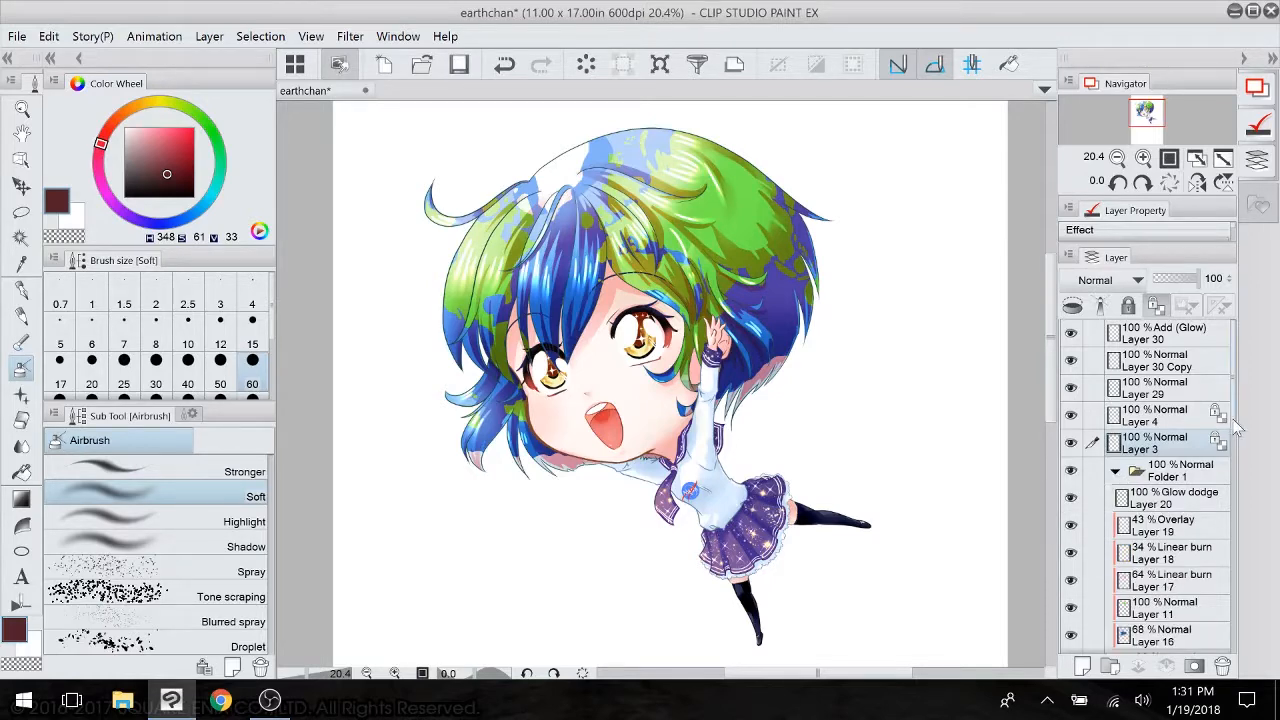
drag(1229, 429, 1231, 457)
click(1183, 430)
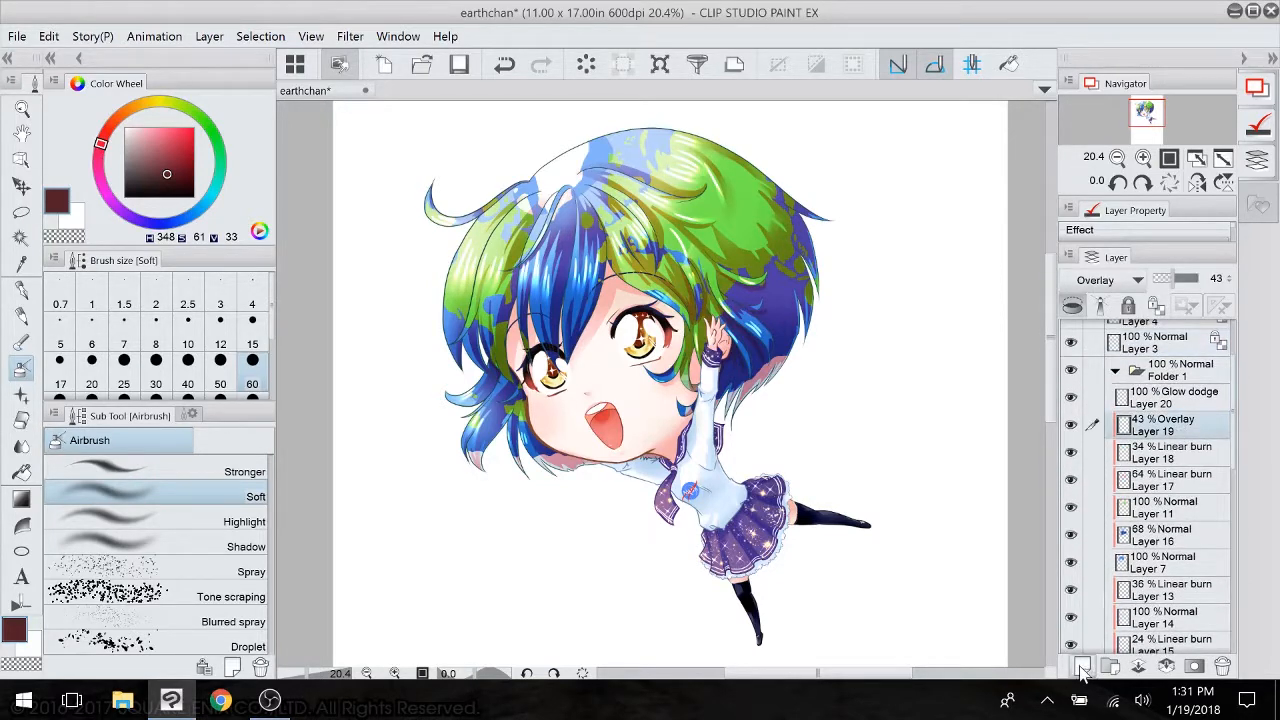
click(1082, 665)
click(1072, 305)
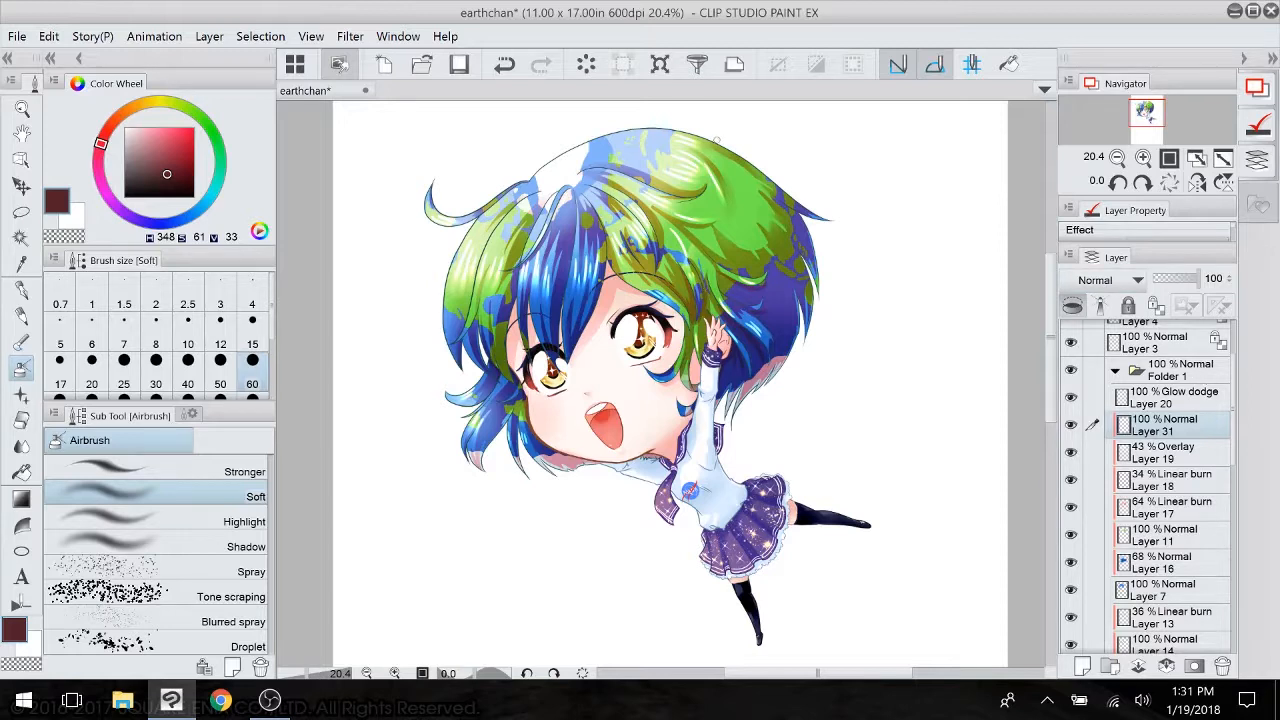
- Airbrush the hair around the face with a pale tone sampled from the skin, using the Soft airbrush at size 400
alt+click(607, 358)
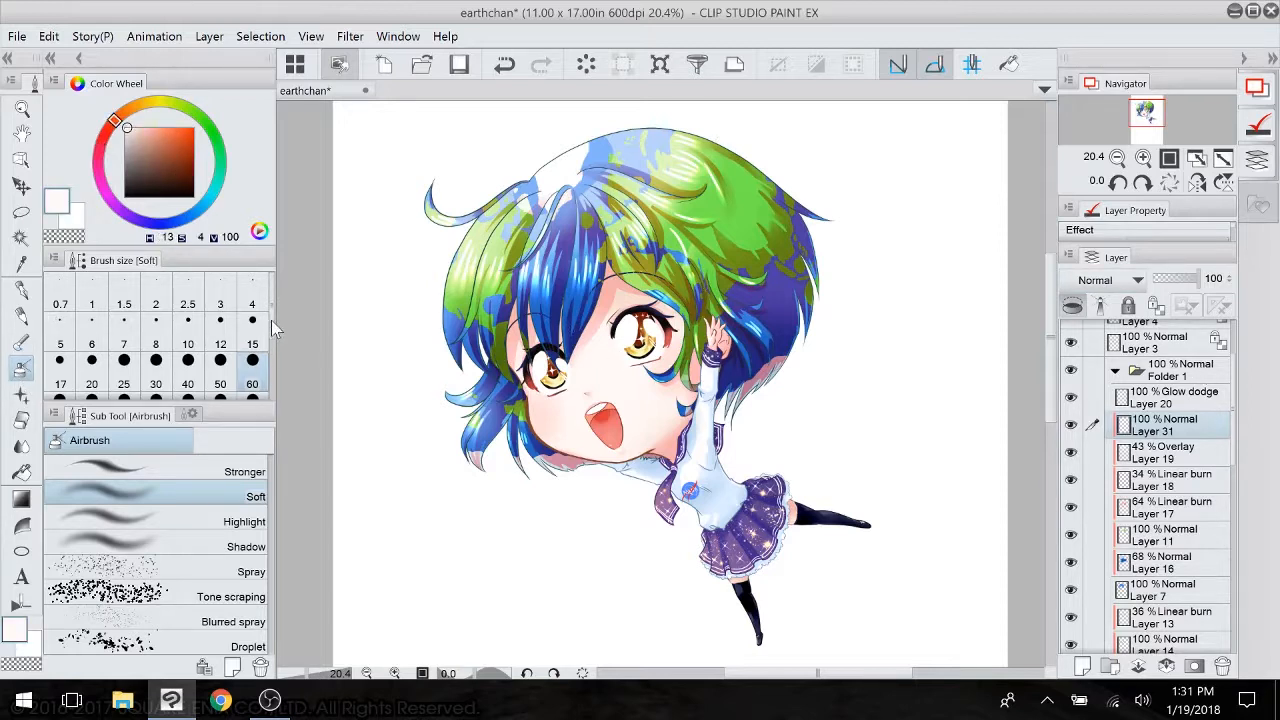
scroll(273, 340, down, 1)
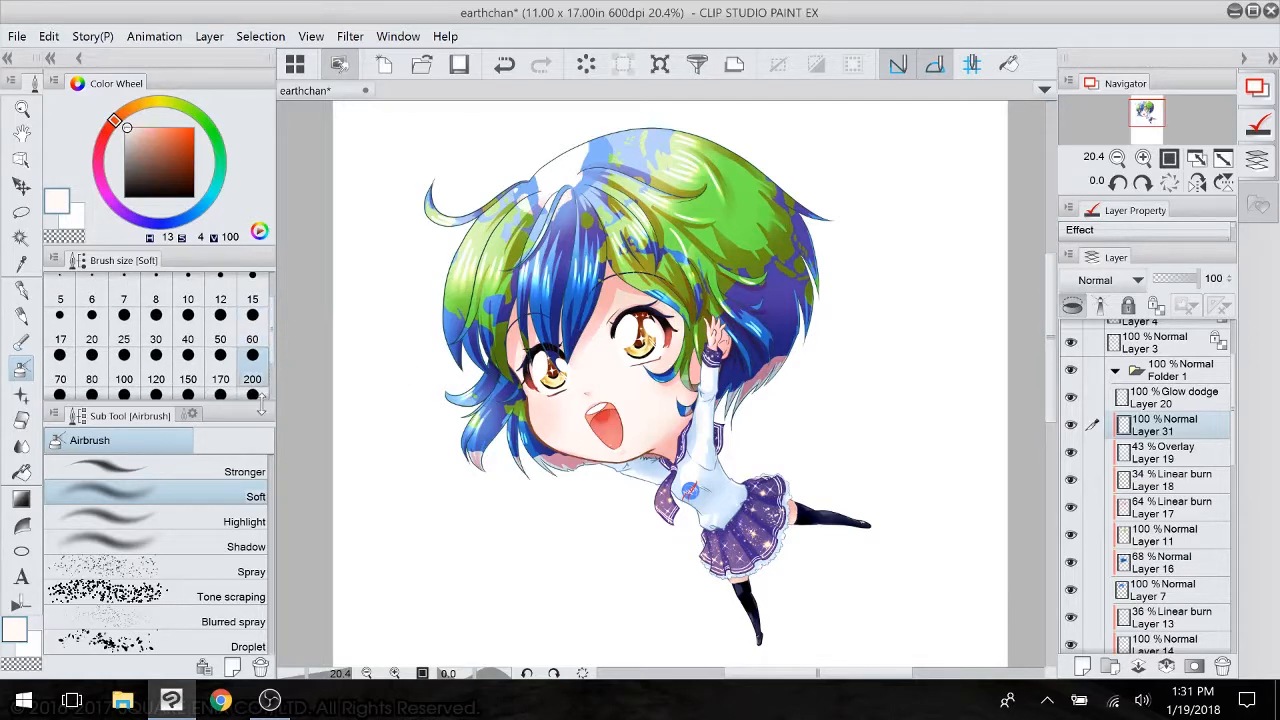
drag(262, 405, 260, 453)
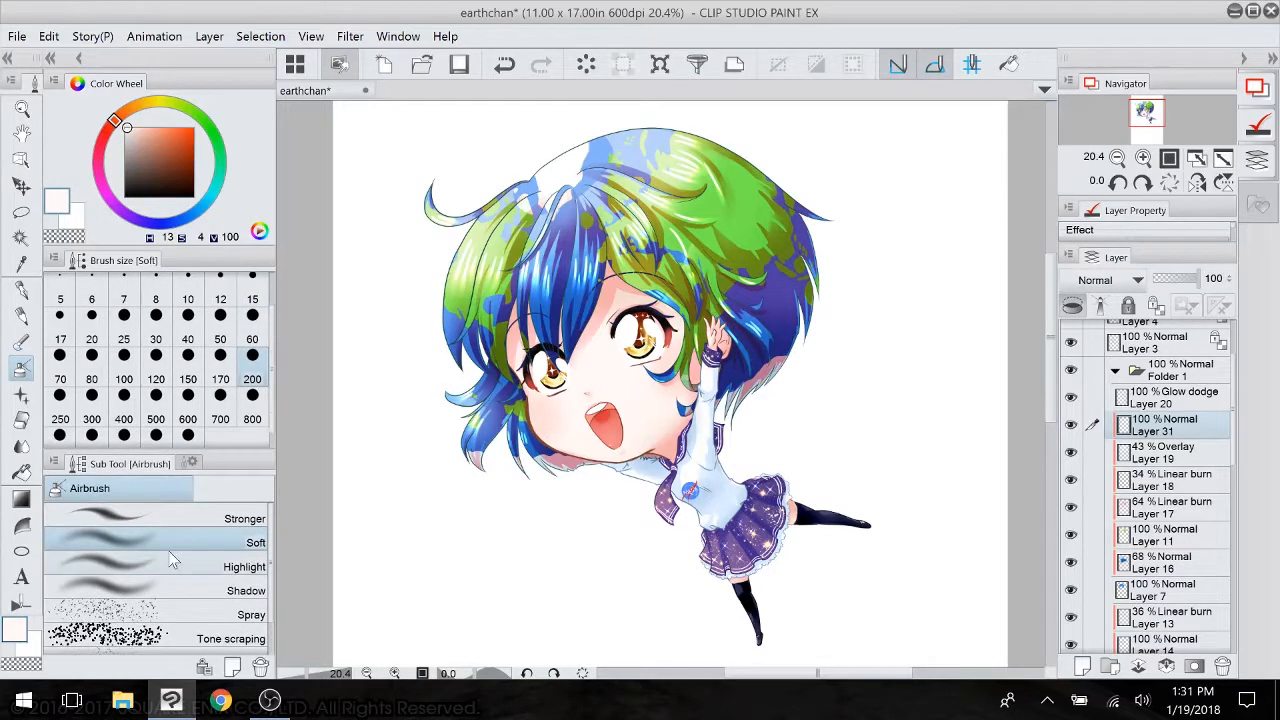
click(124, 410)
drag(550, 345, 574, 308)
mouse_move(687, 311)
mouse_down()
mouse_move(668, 298)
mouse_move(690, 393)
mouse_up()
drag(524, 390, 523, 414)
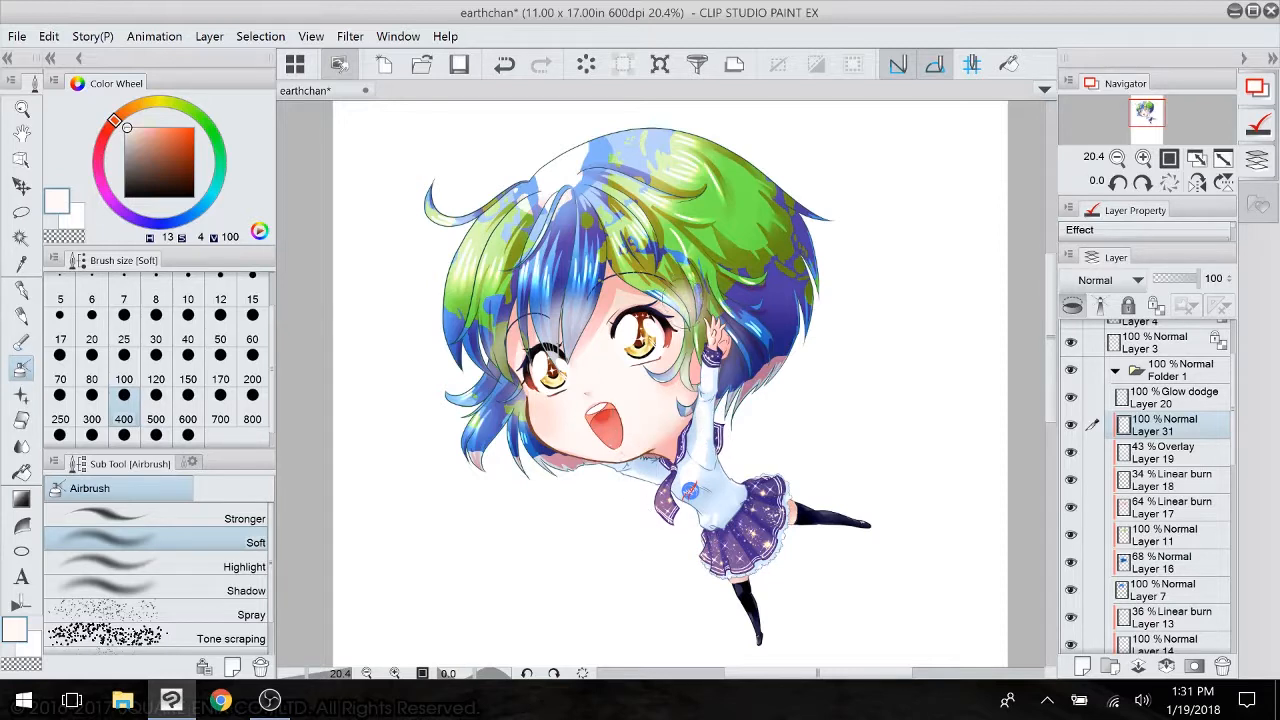
drag(527, 310, 506, 382)
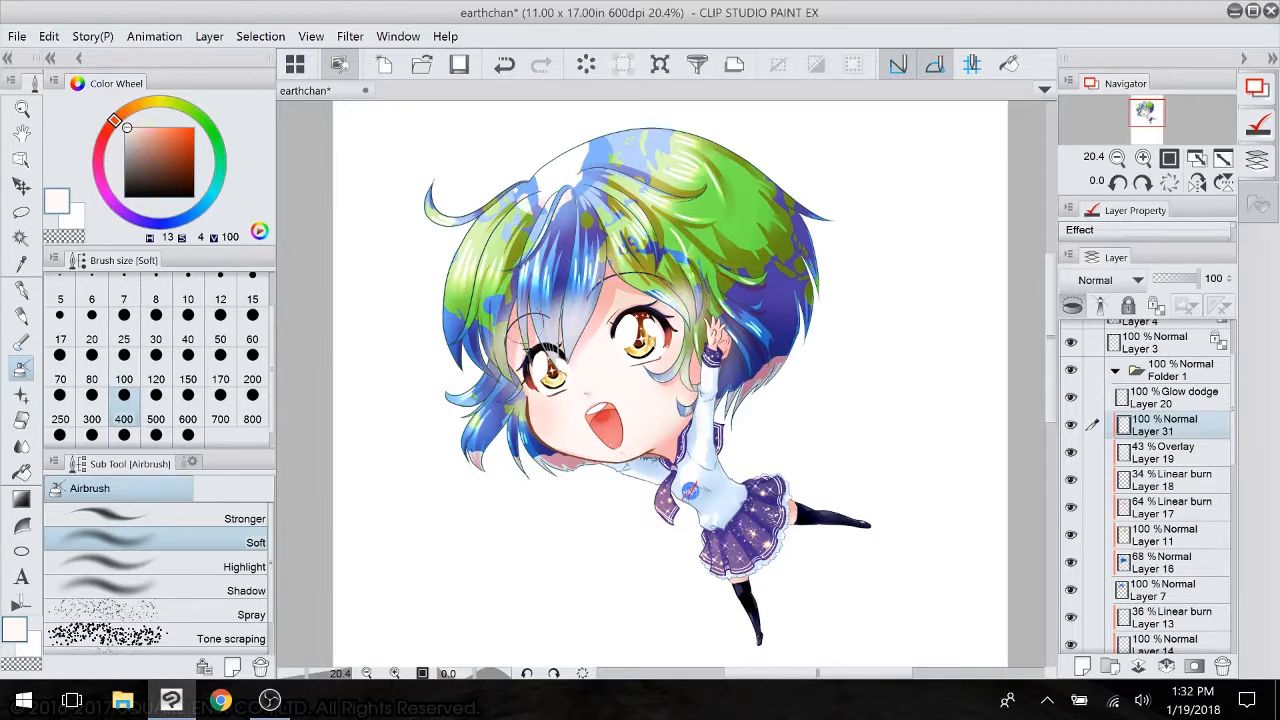
- Try the Overlay, Multiply and Soft light blending modes on the airbrushed hair layer, Layer 31
click(1118, 280)
click(1100, 530)
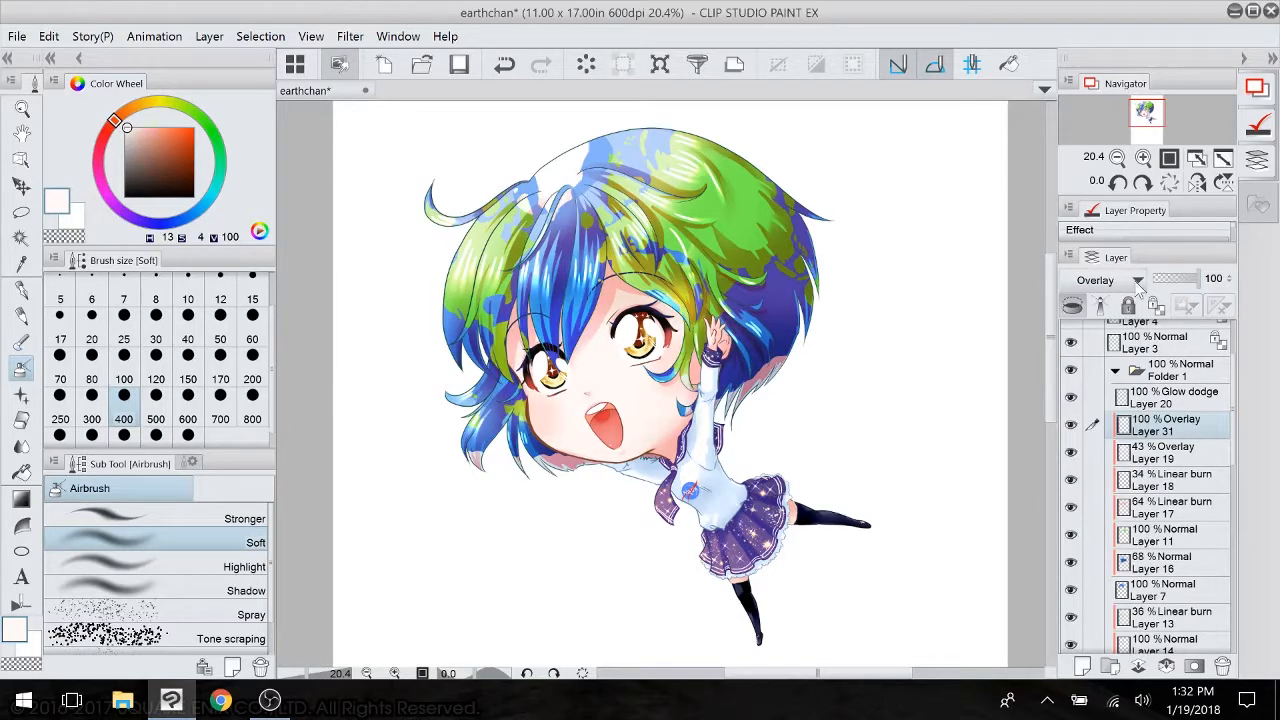
click(1137, 282)
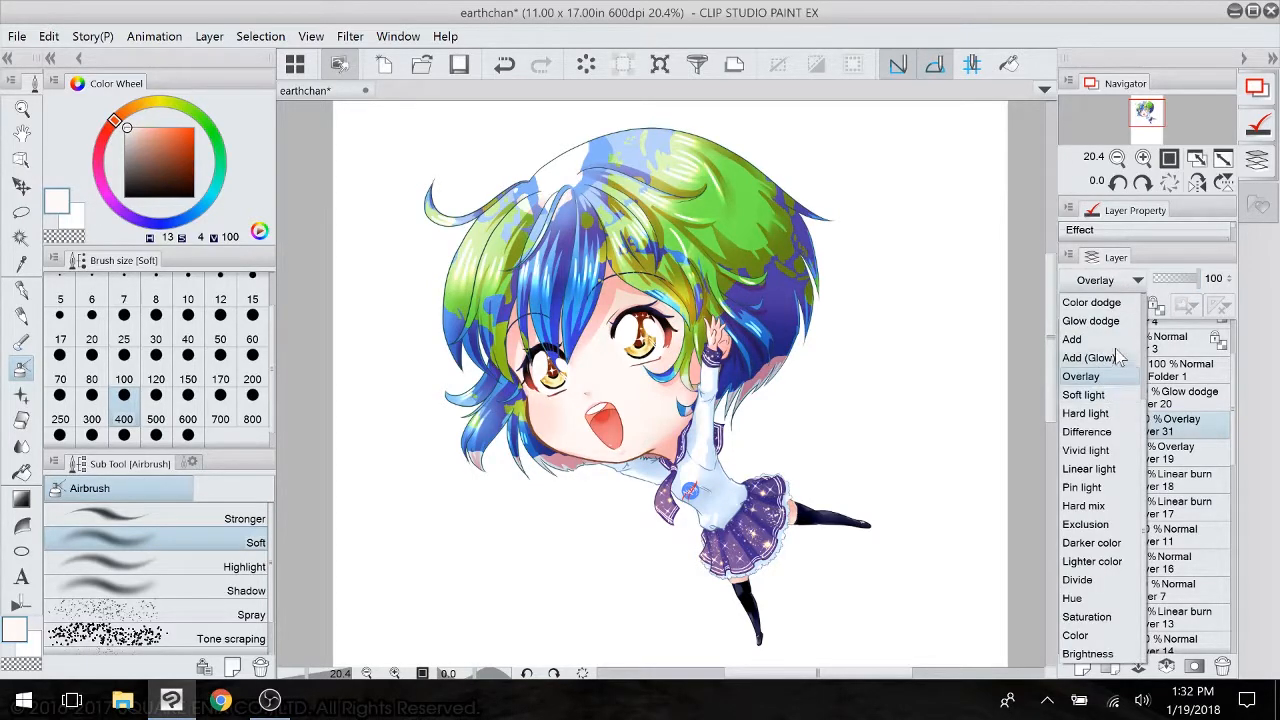
scroll(1153, 362, up, 2)
scroll(1151, 356, up, 2)
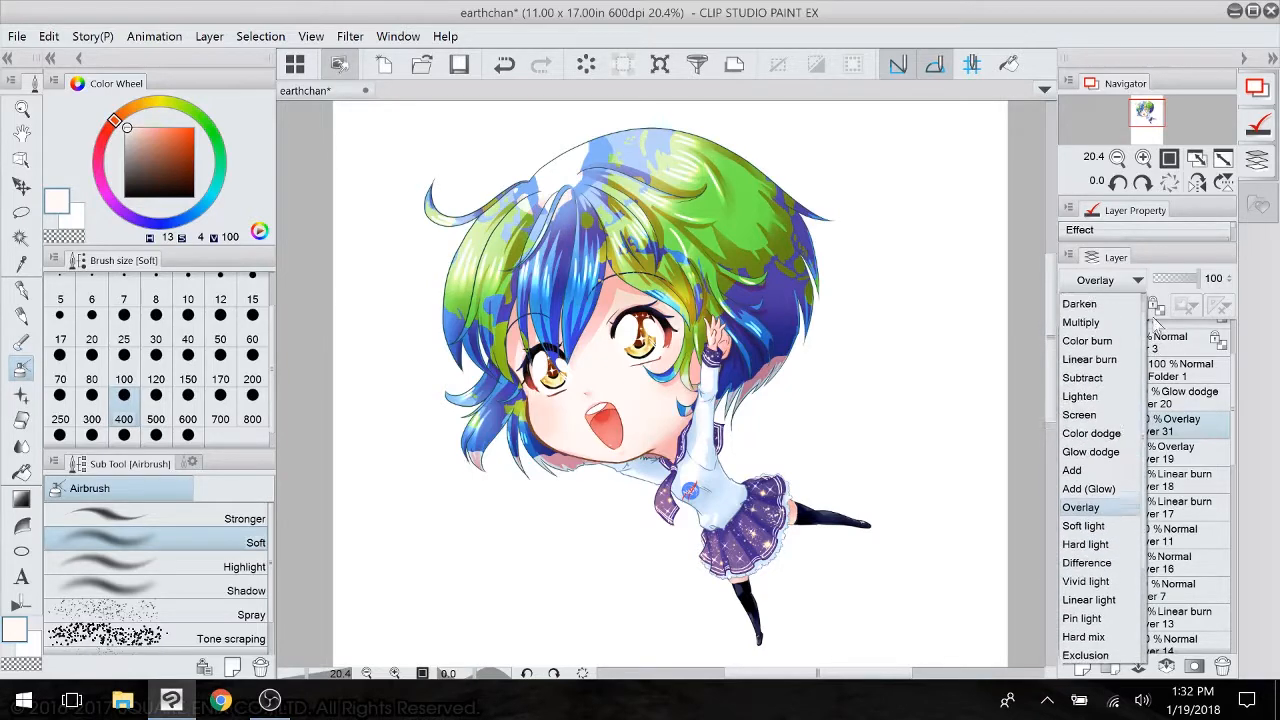
click(1097, 329)
click(1128, 281)
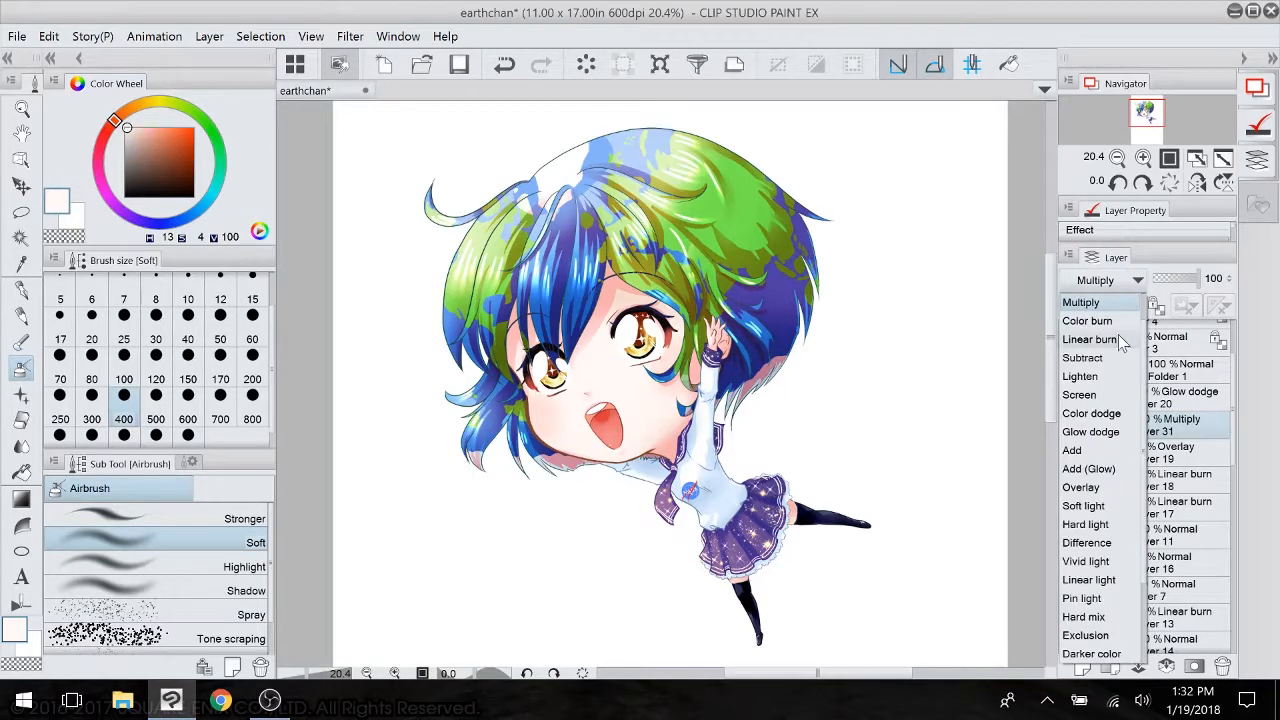
scroll(1146, 370, up, 1)
scroll(1146, 370, up, 1)
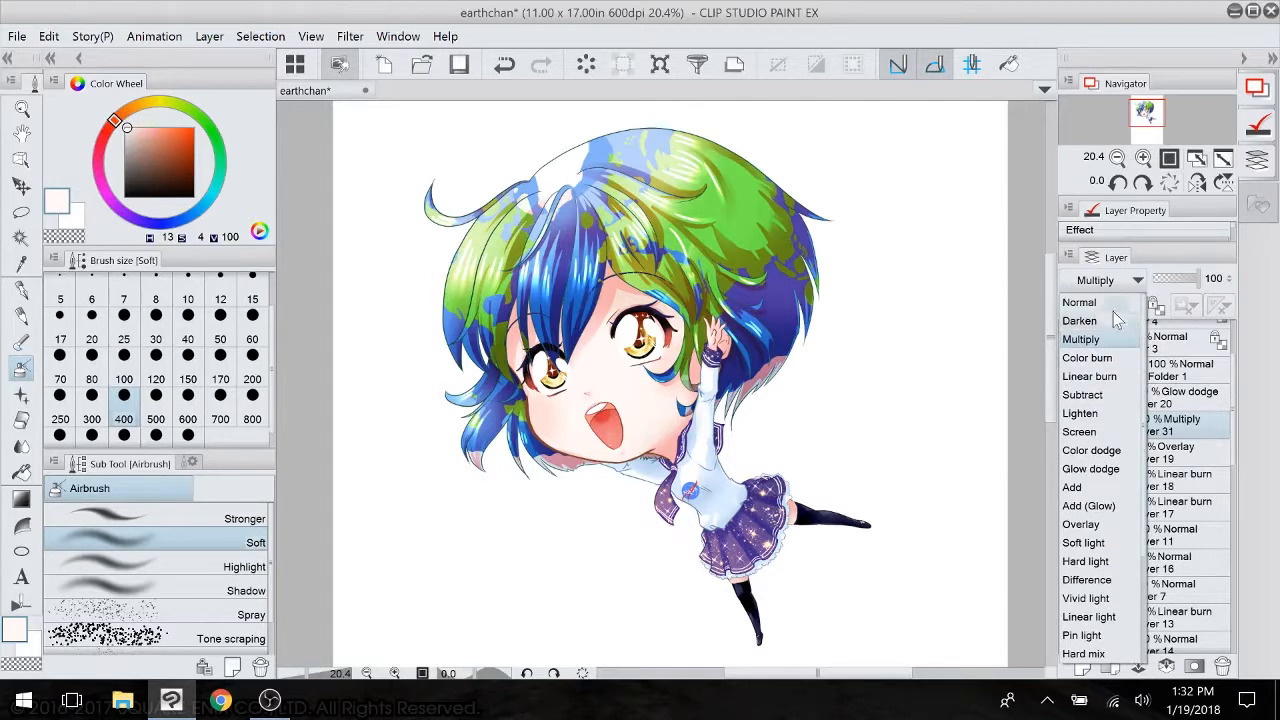
click(1100, 543)
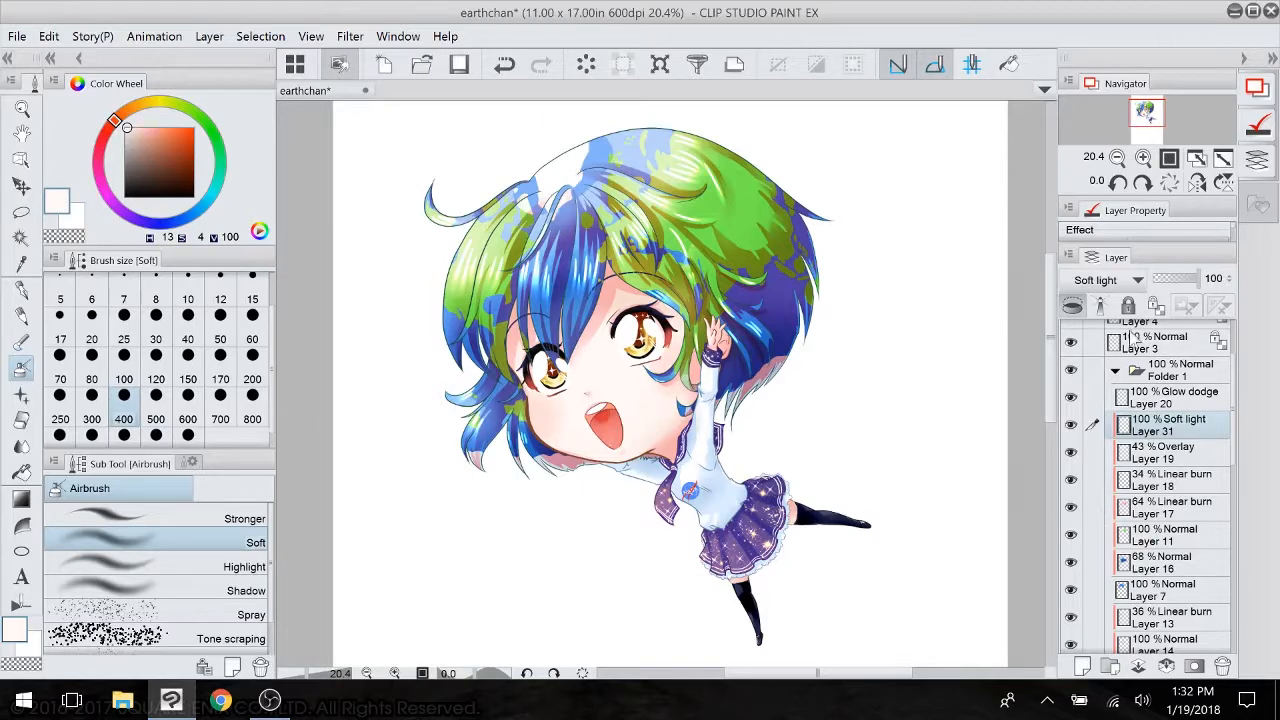
- Set the airbrushed hair layer, Layer 31, to Hard light blending at 69% opacity
click(1126, 282)
click(1098, 414)
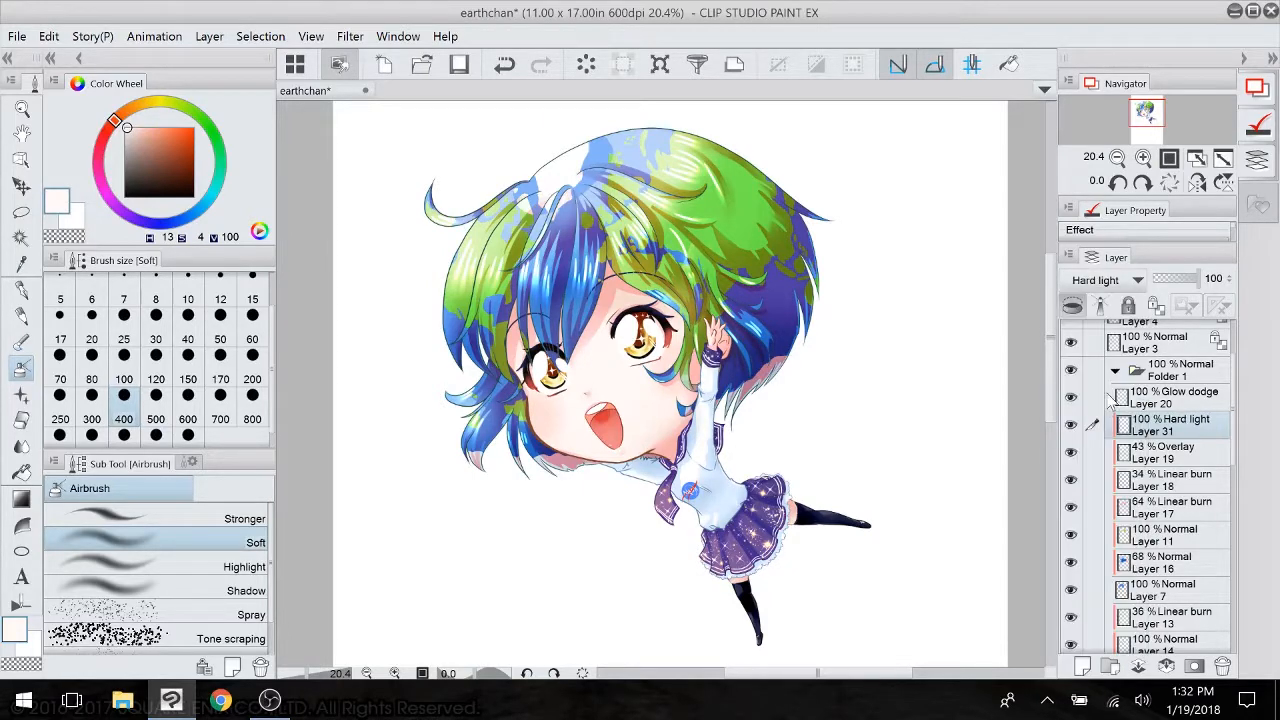
drag(1202, 279, 1182, 282)
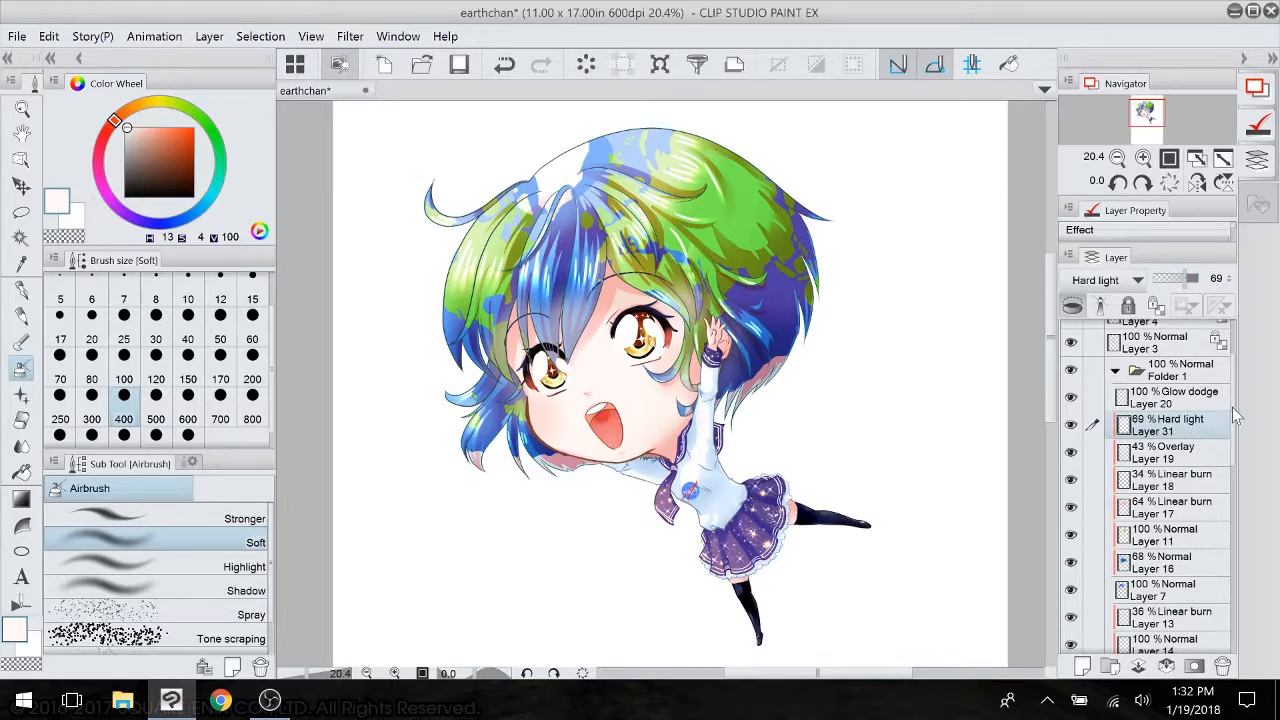
- Add a new layer above the Linear burn Layer 13 and clip it to the layer below
scroll(1200, 440, down, 3)
click(1165, 458)
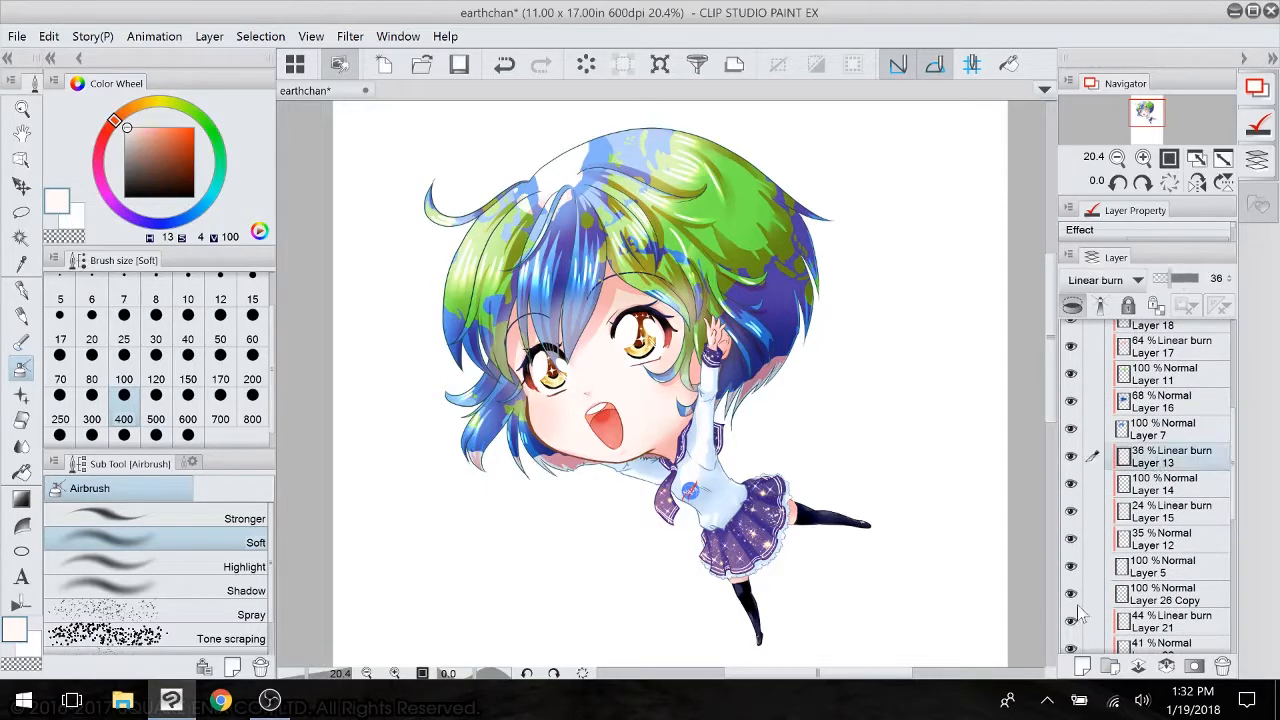
click(1082, 666)
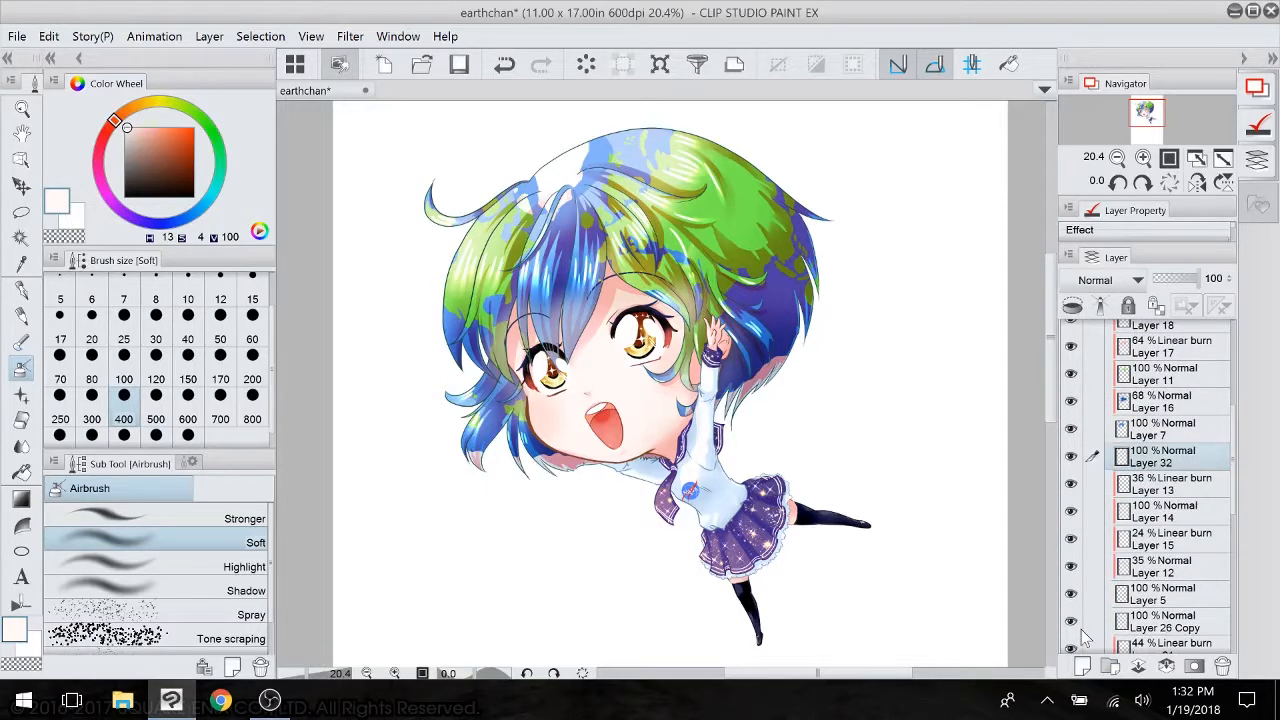
click(1075, 309)
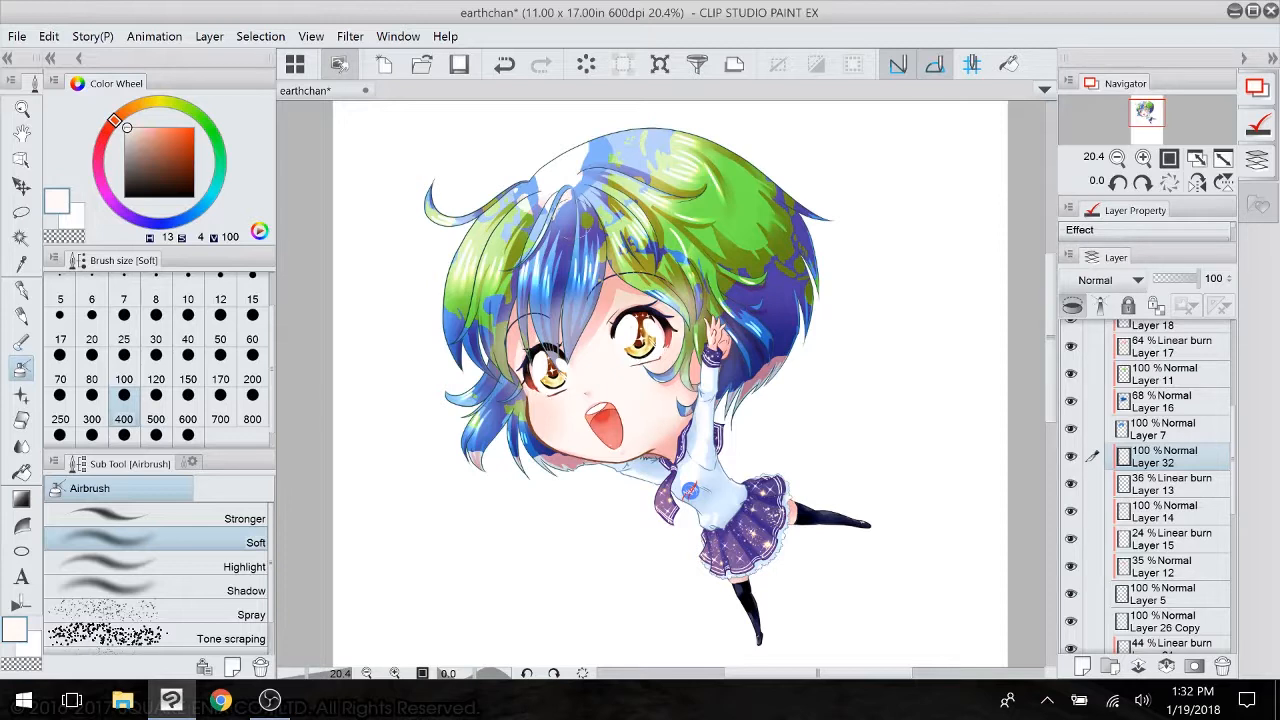
- Airbrush the face along the hair with light blue sampled from the bangs (H 206, S 52, V 95), using the Soft airbrush at size 400
alt+click(552, 222)
alt+click(556, 254)
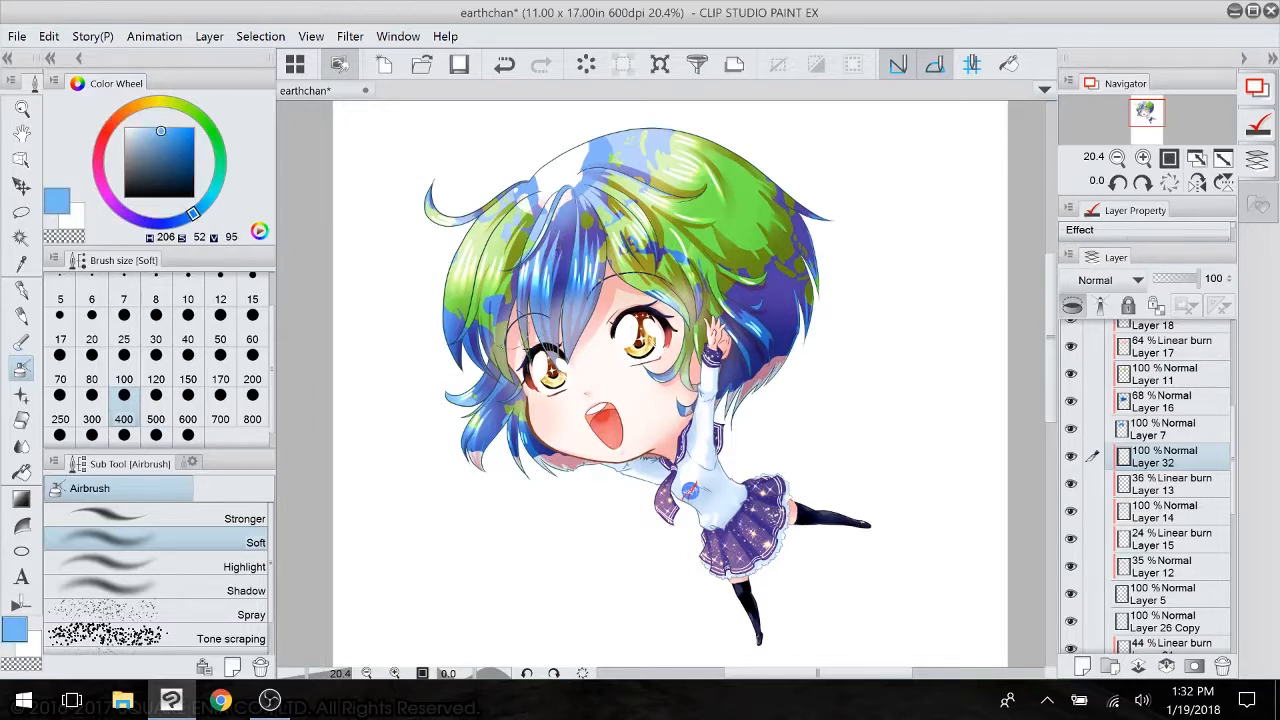
mouse_move(512, 362)
mouse_down()
mouse_move(532, 326)
mouse_move(596, 326)
mouse_move(613, 290)
mouse_move(680, 366)
mouse_move(679, 412)
mouse_up()
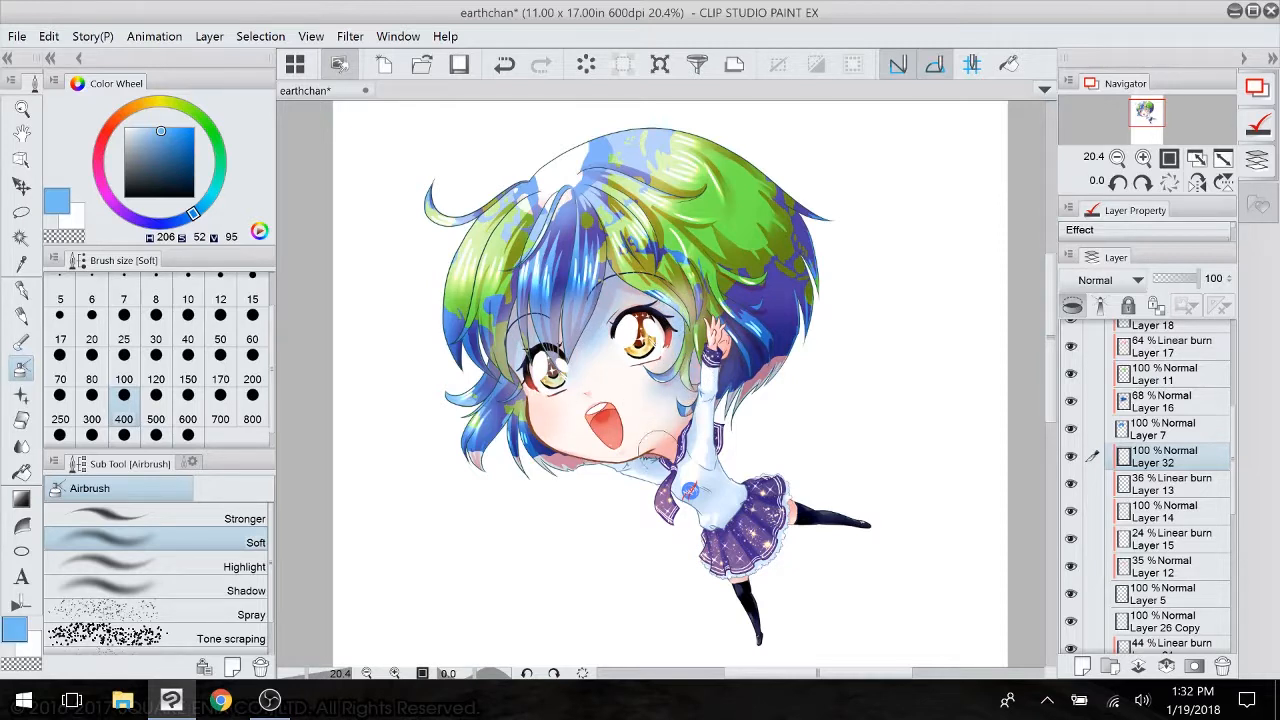
- Airbrush the skin at the neck and raised hand with purple sampled from the uniform, and the chin with near-white sampled from the blouse
alt+click(688, 482)
mouse_move(676, 448)
mouse_down()
mouse_move(701, 418)
mouse_move(678, 463)
mouse_up()
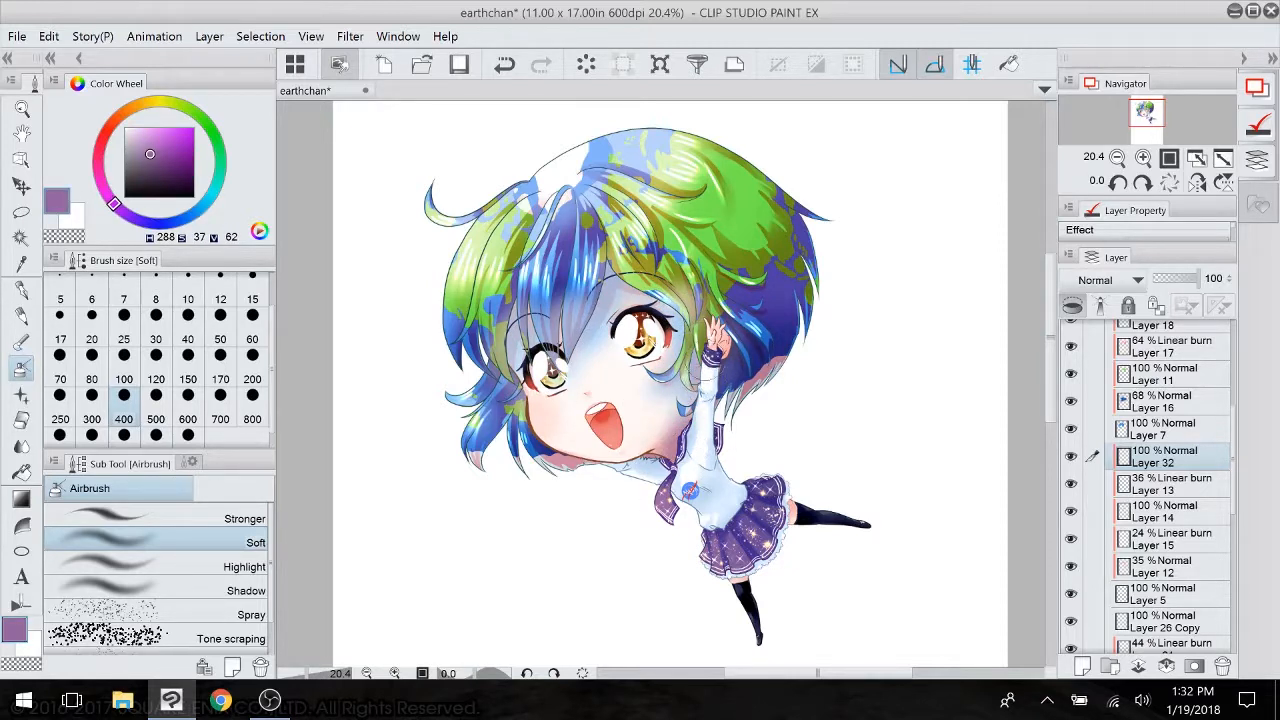
drag(711, 360, 713, 370)
alt+click(709, 460)
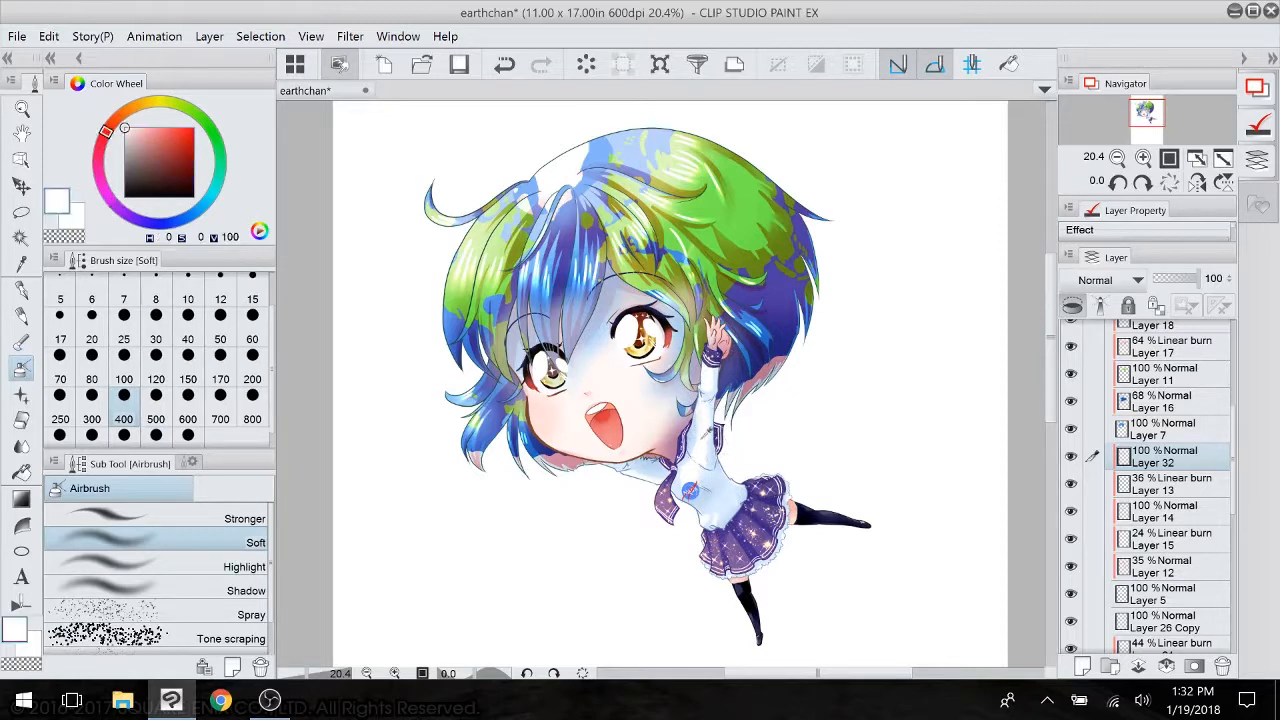
alt+click(708, 447)
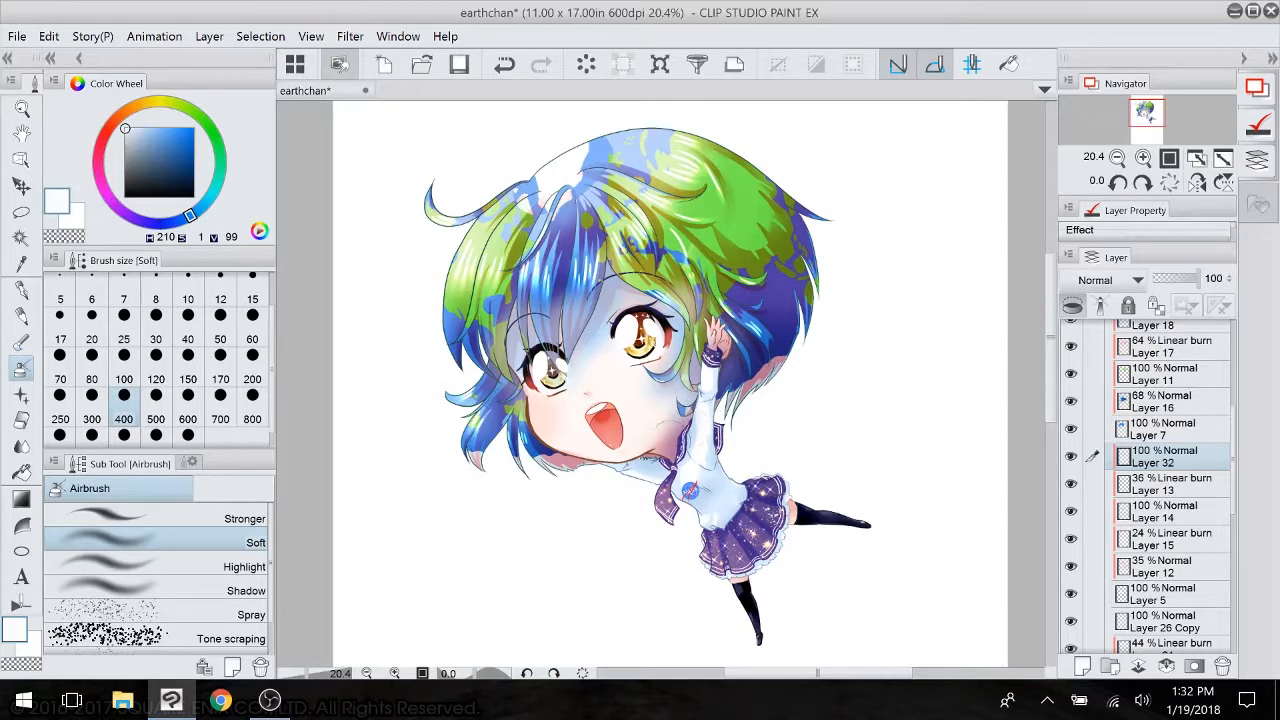
drag(610, 464, 625, 458)
- Set the opacity of the face-tint Layer 32 to 29% and of the Hard light Layer 31 to 63%
drag(1199, 280, 1175, 286)
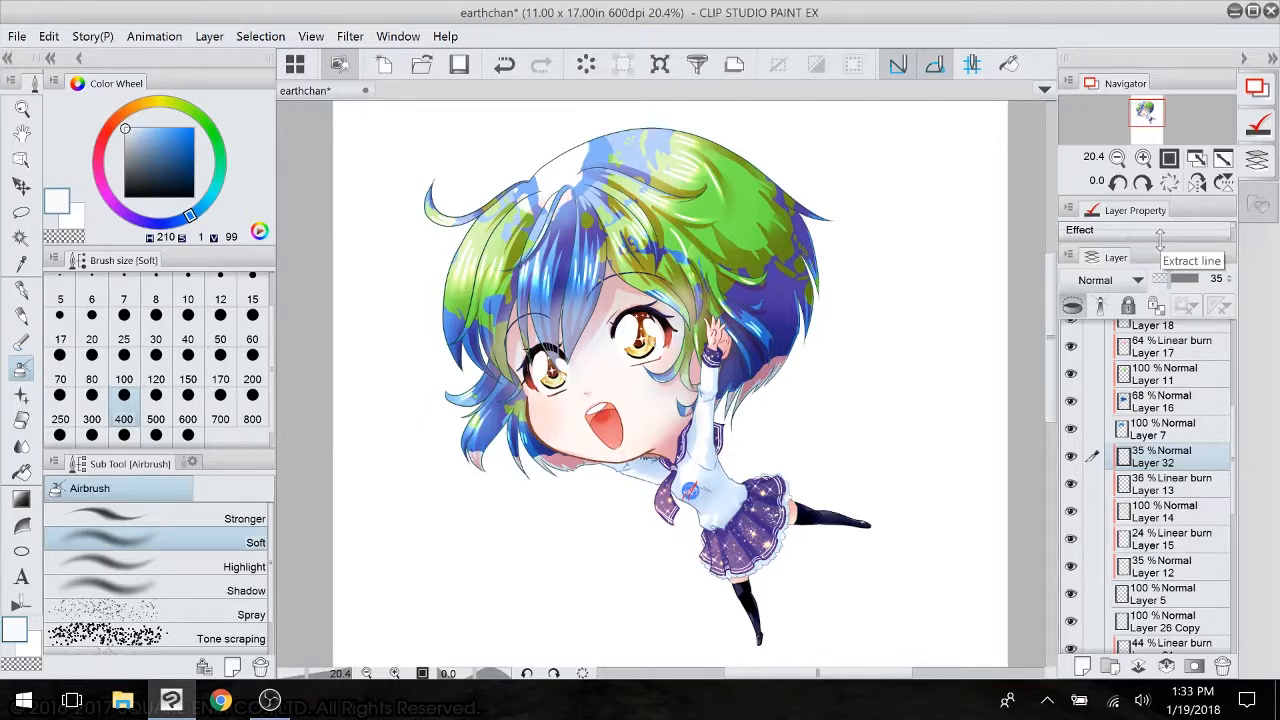
drag(1174, 285, 1170, 285)
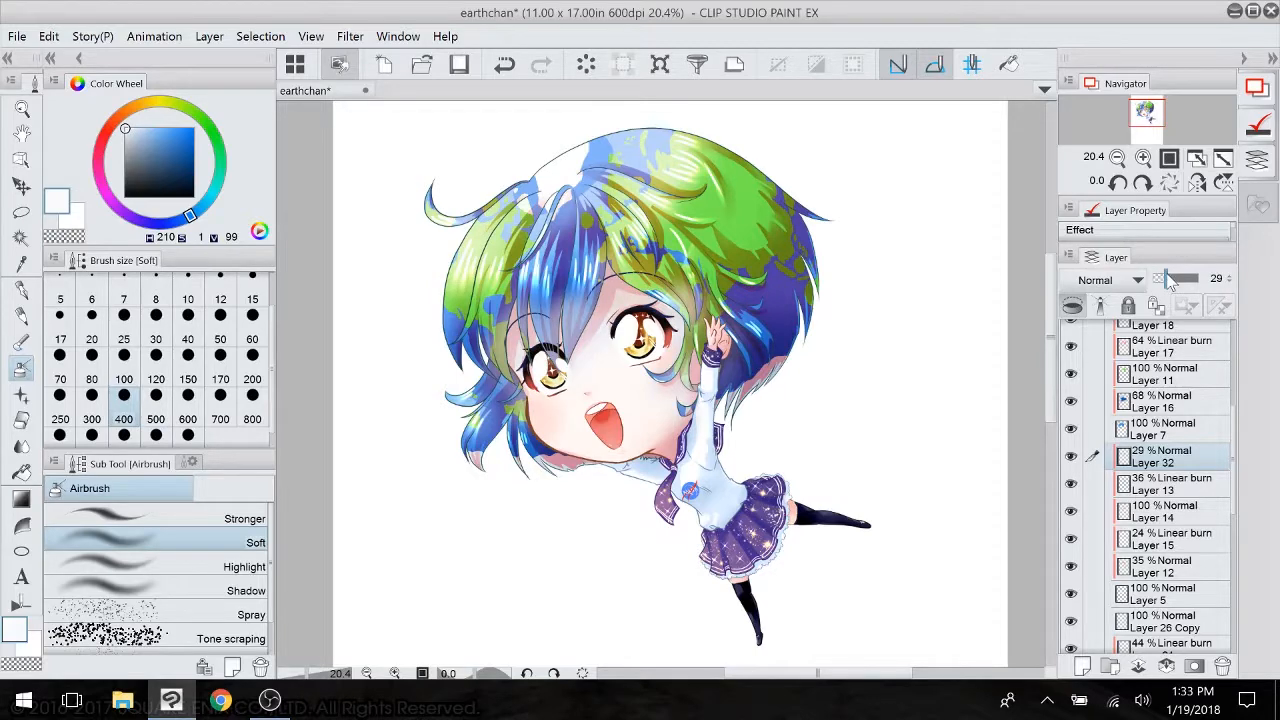
drag(1234, 472, 1232, 426)
click(1200, 398)
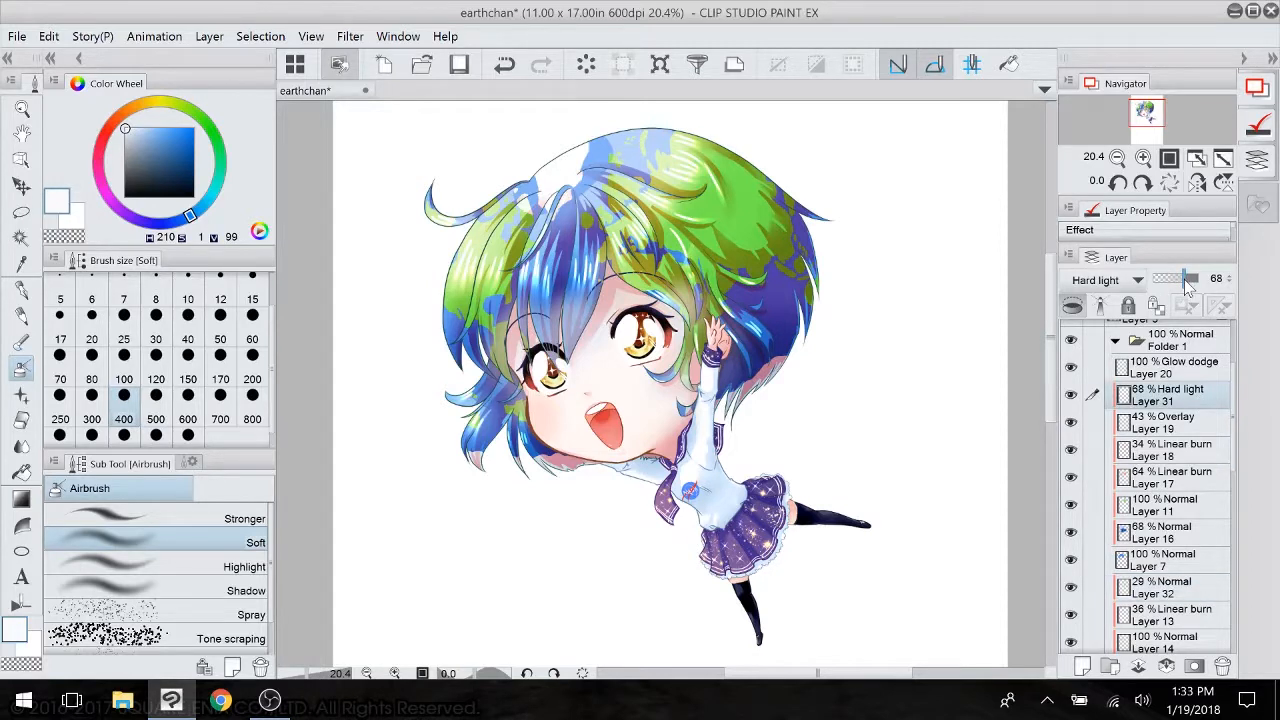
drag(1183, 285, 1182, 287)
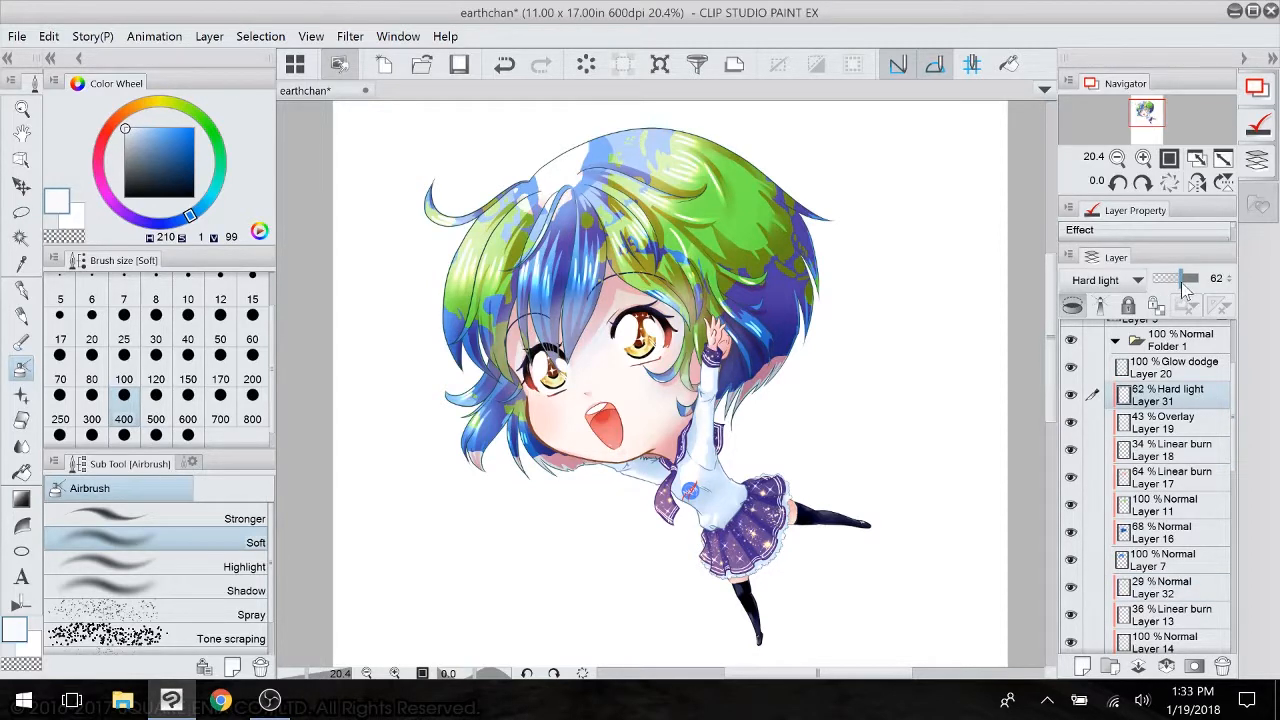
- Find the blouse layers by toggling visibility, then add a new layer above Layer 26 Copy and clip it to the layer below
drag(1236, 400, 1234, 492)
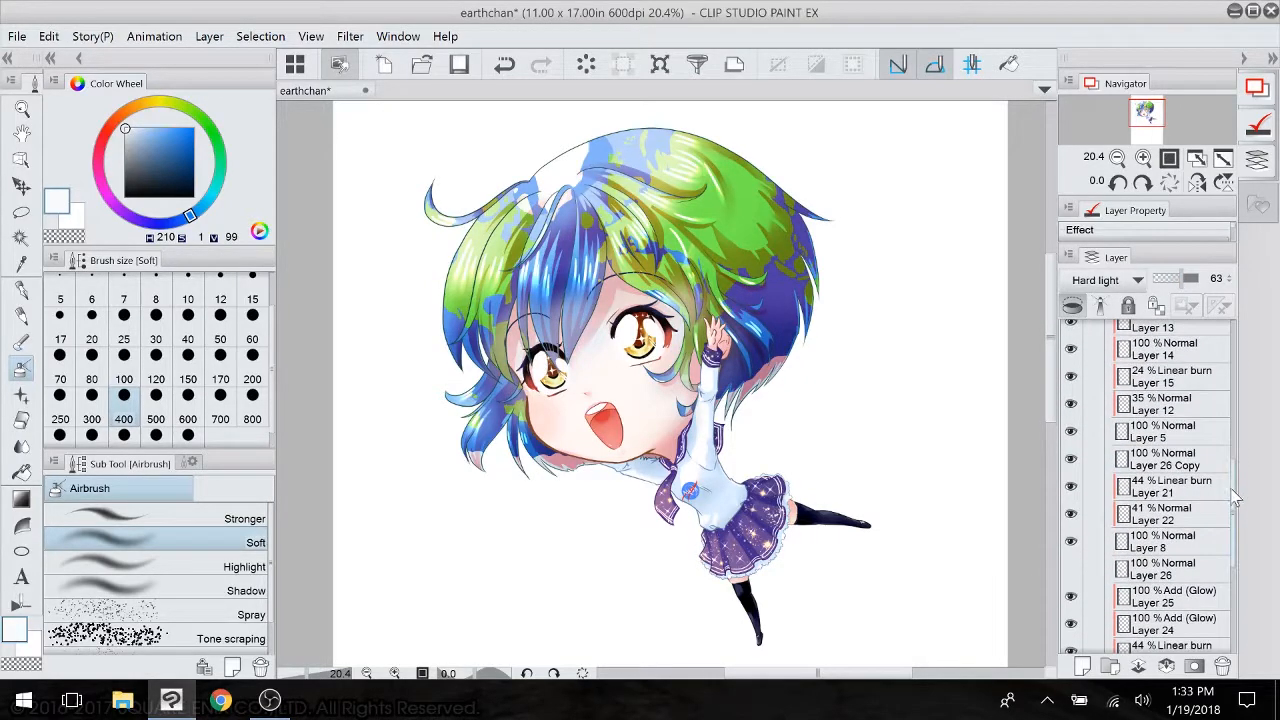
click(1073, 464)
click(1071, 543)
click(1071, 543)
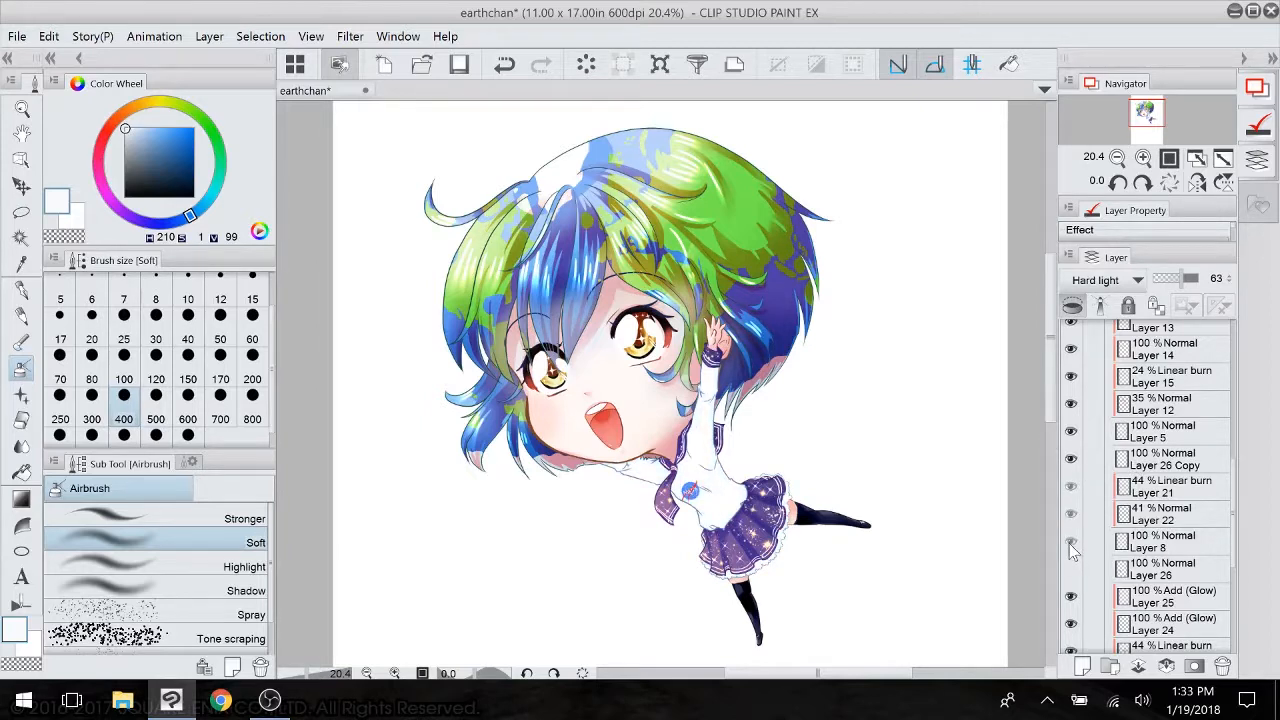
click(1140, 460)
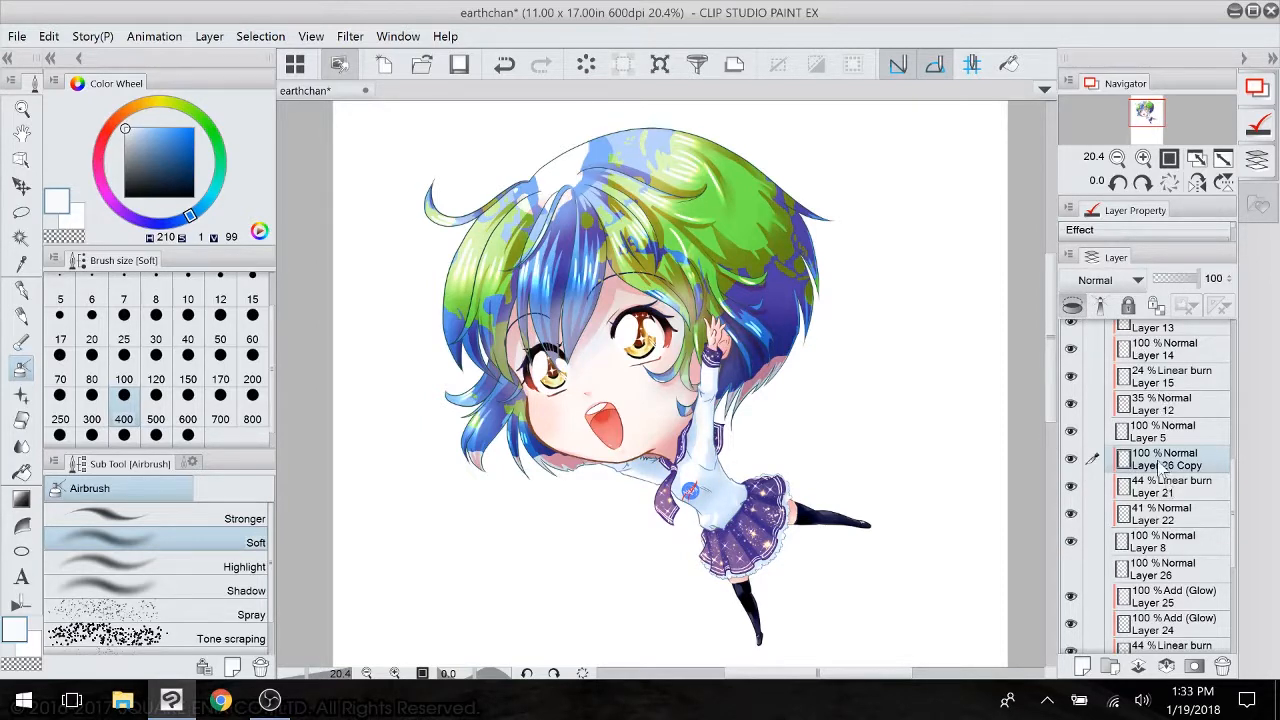
click(1083, 667)
click(1074, 306)
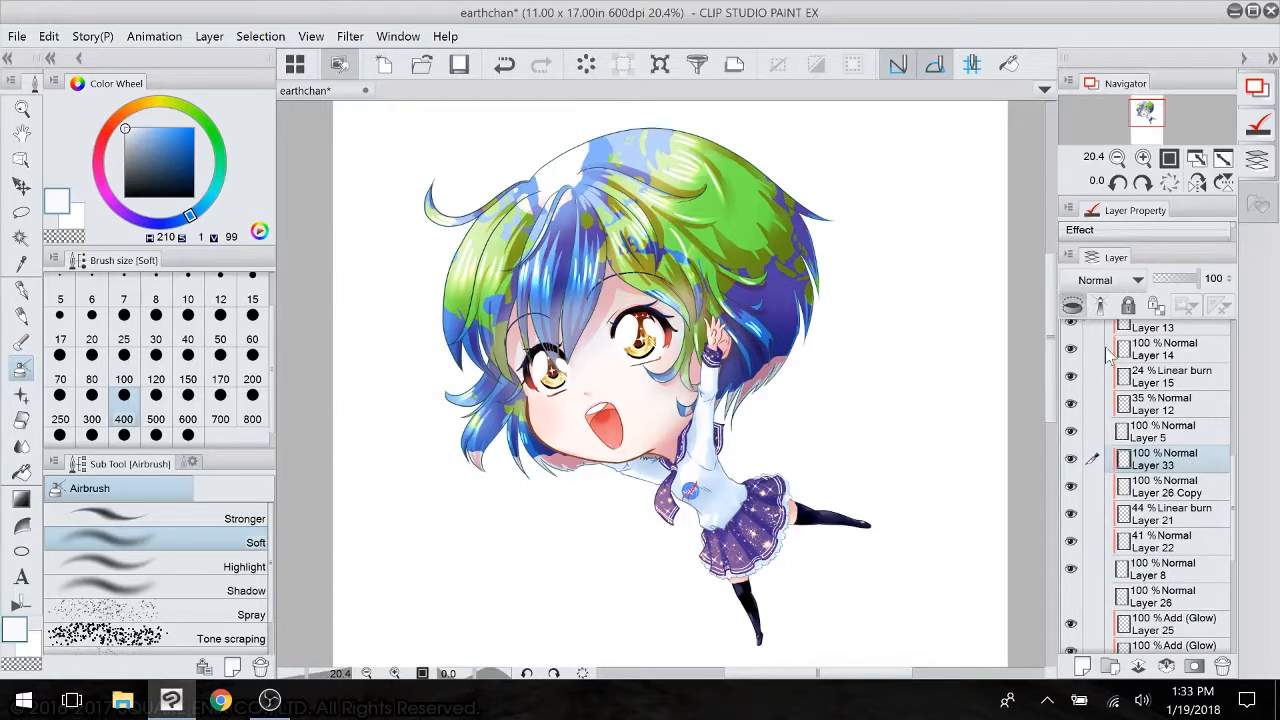
click(1070, 431)
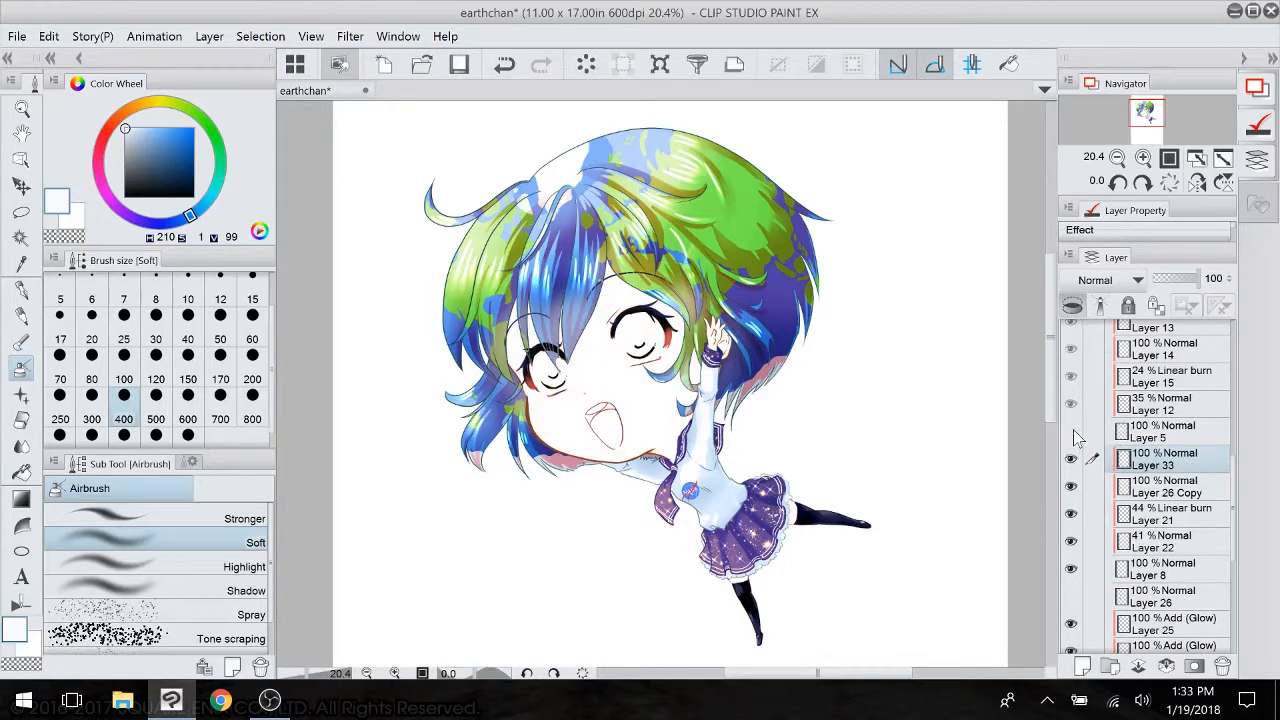
click(1070, 431)
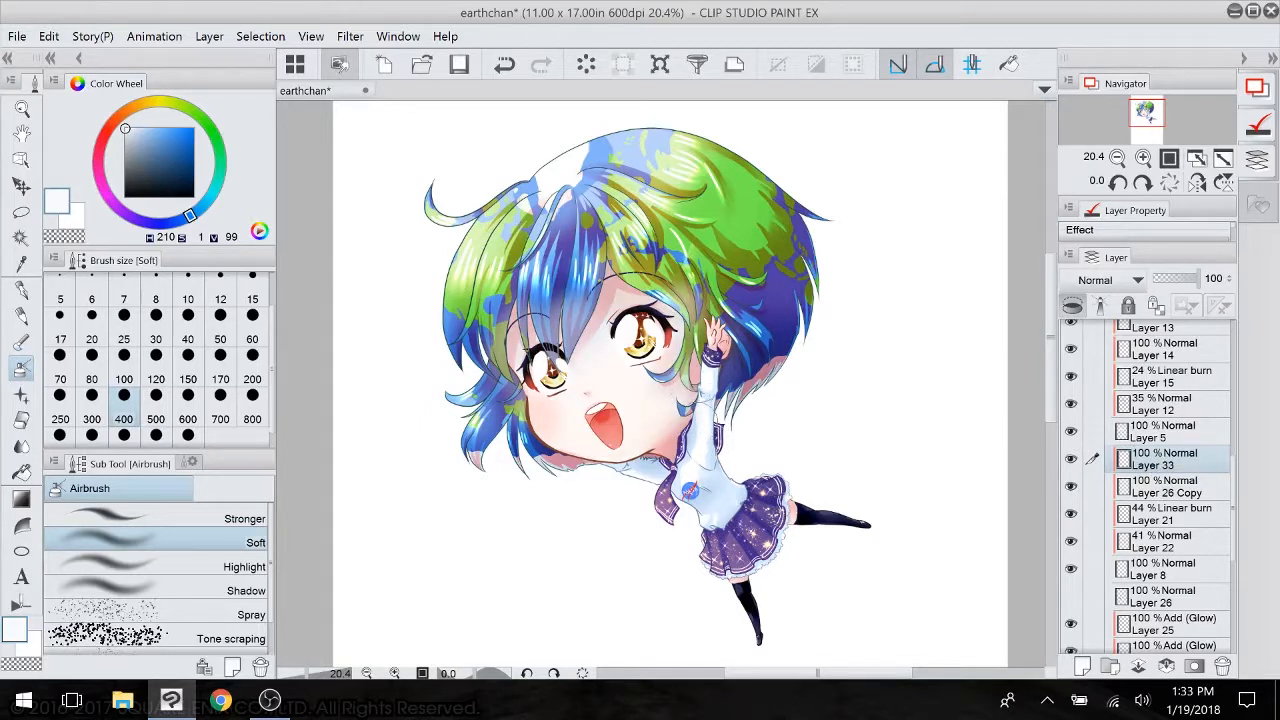
- Airbrush the blouse beside the collar with purple sampled from the scarf, using the Soft airbrush at size 200
alt+click(647, 398)
alt+click(642, 408)
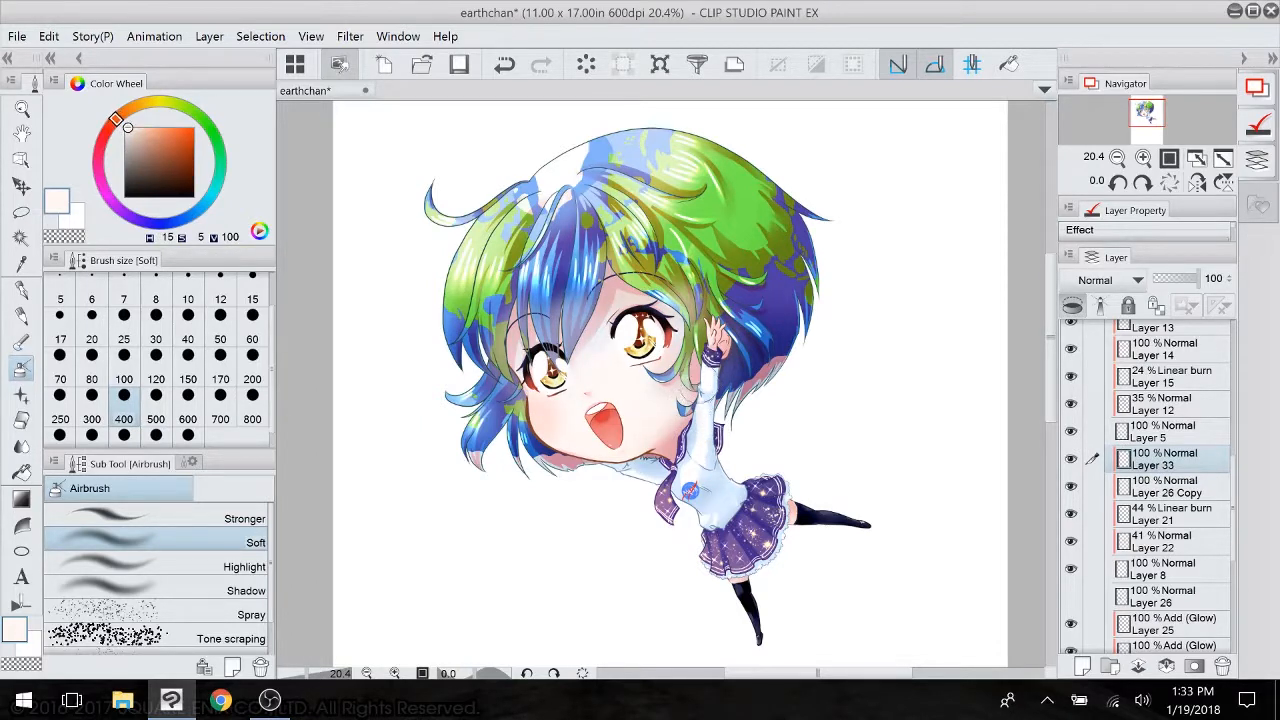
click(252, 379)
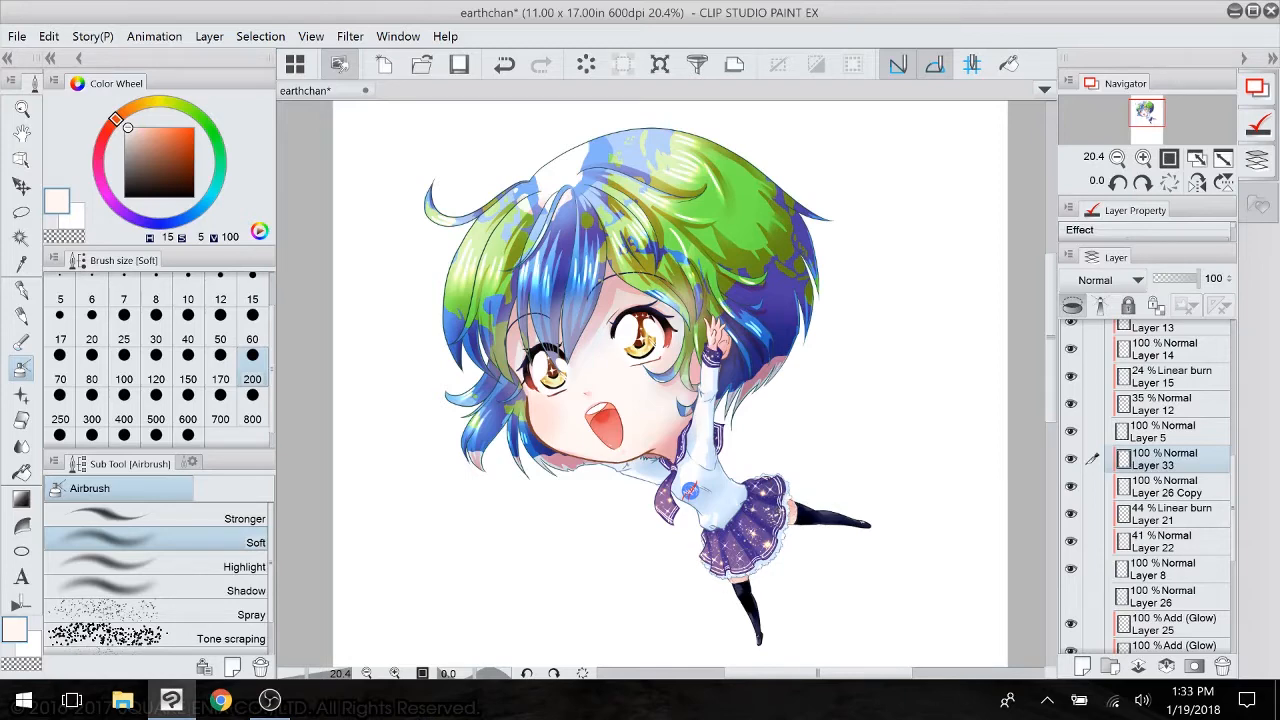
scroll(762, 537, up, 4)
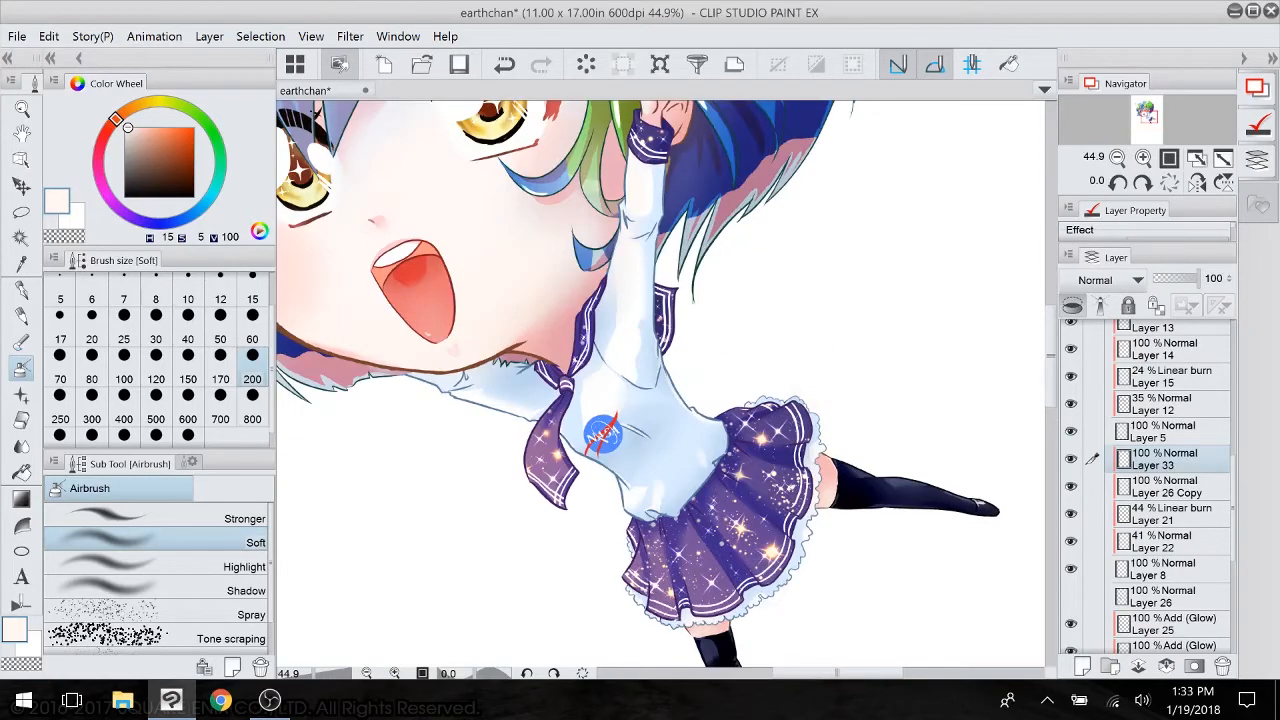
alt+click(555, 446)
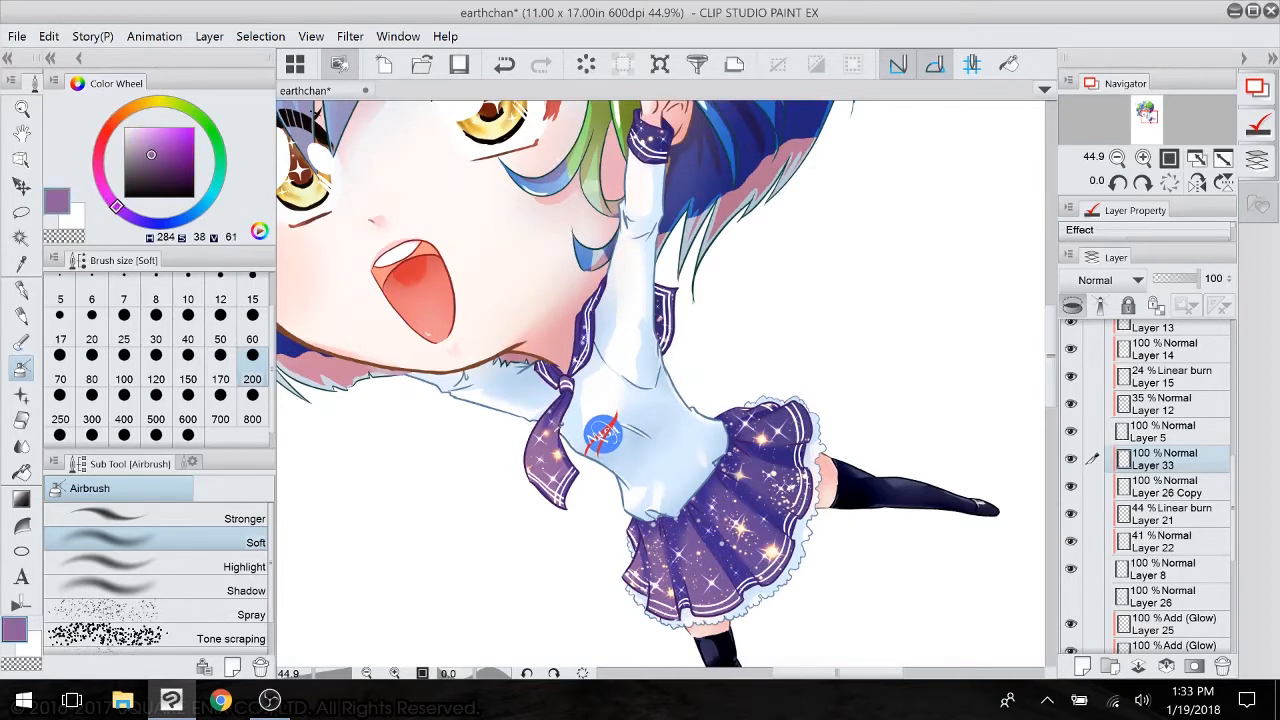
mouse_move(592, 350)
mouse_down()
mouse_move(589, 304)
mouse_move(604, 320)
mouse_move(651, 315)
mouse_up()
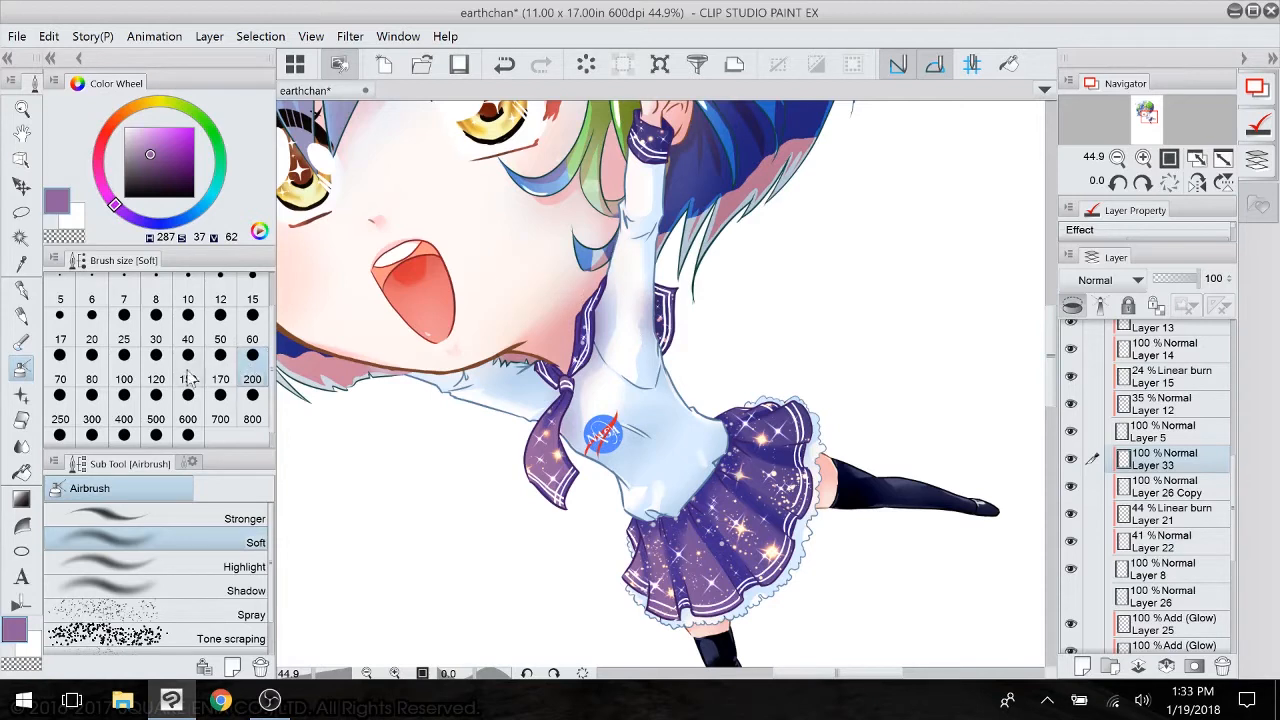
- Airbrush the blouse's waist with purple at size 150, and the raised sleeve with blue and green sampled from the hair
click(188, 380)
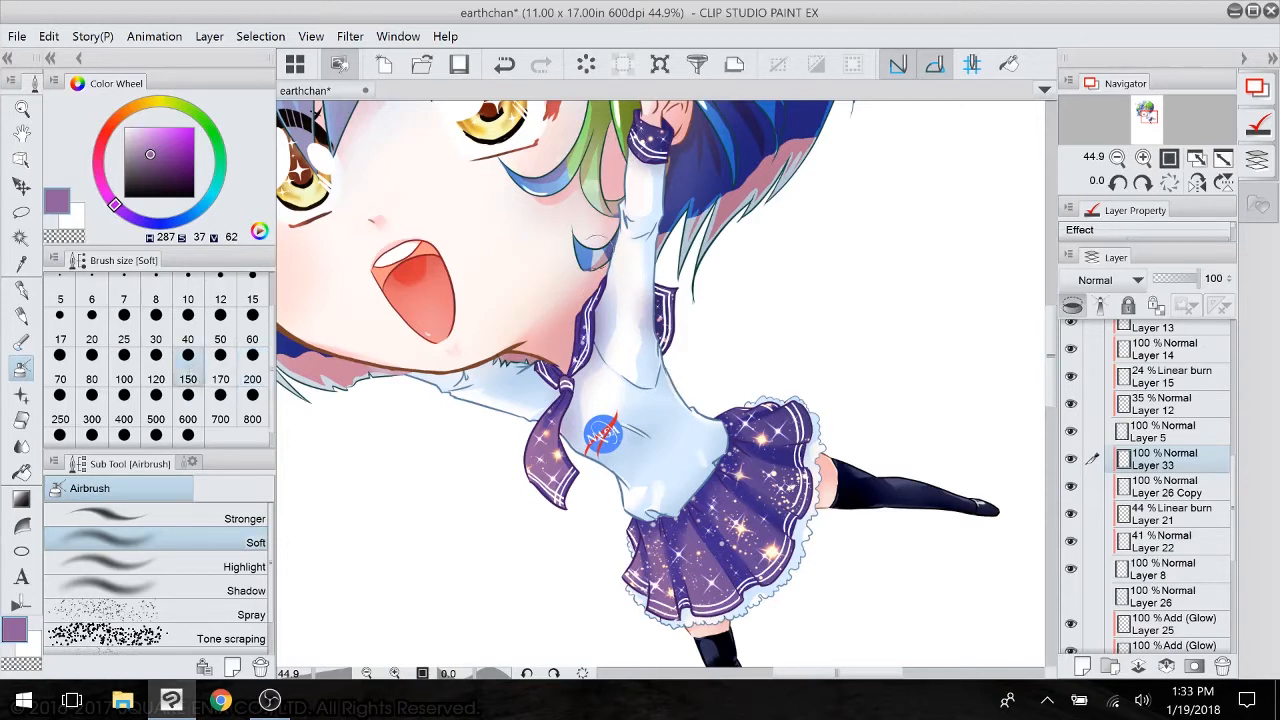
drag(644, 516, 706, 492)
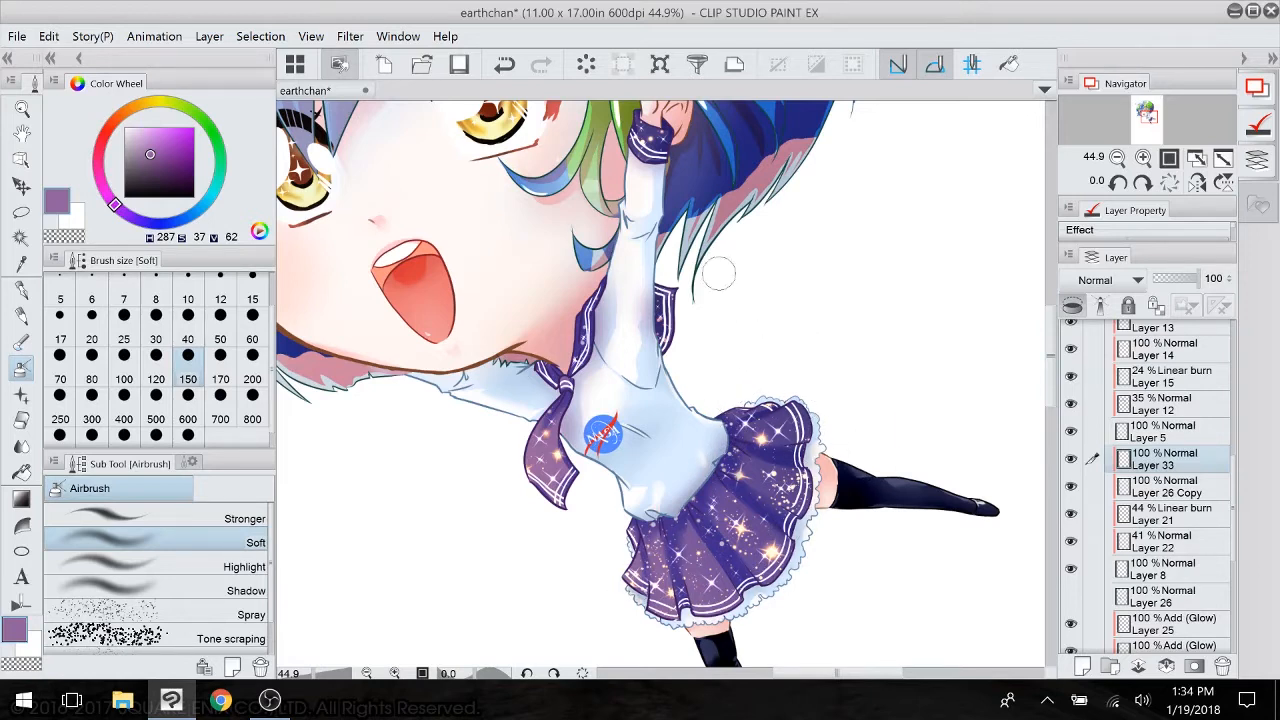
alt+click(674, 187)
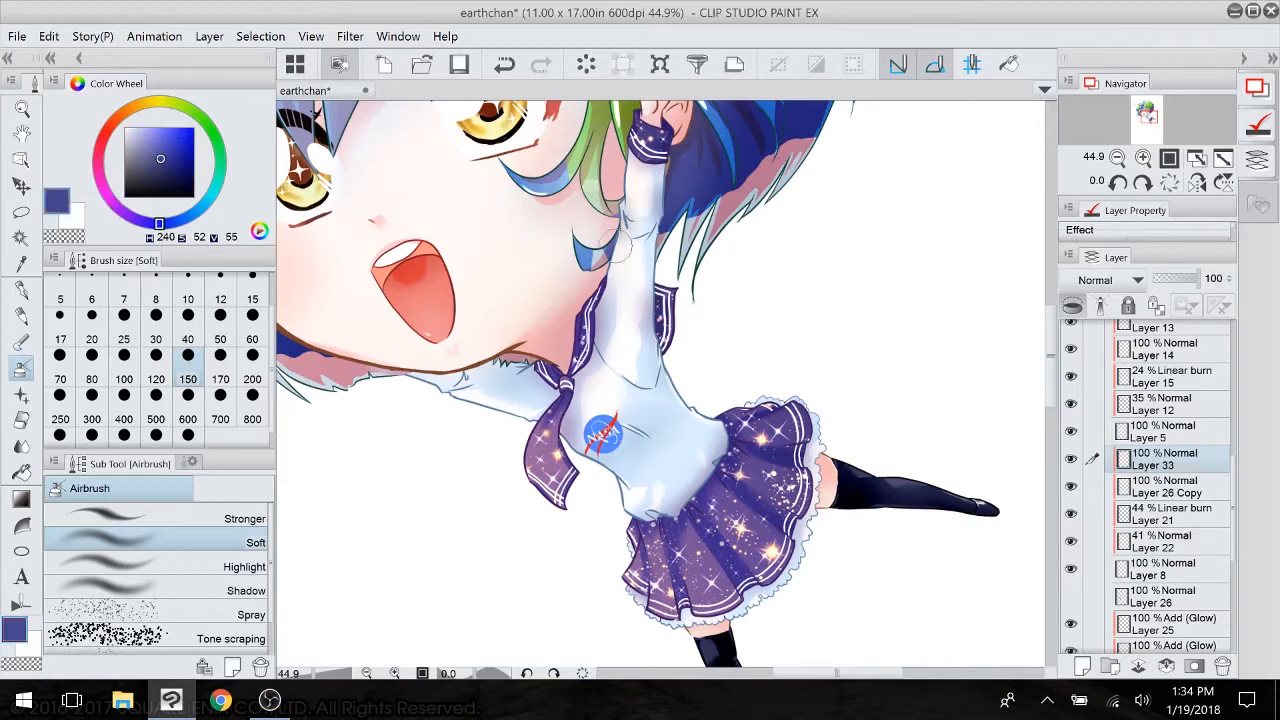
alt+click(341, 376)
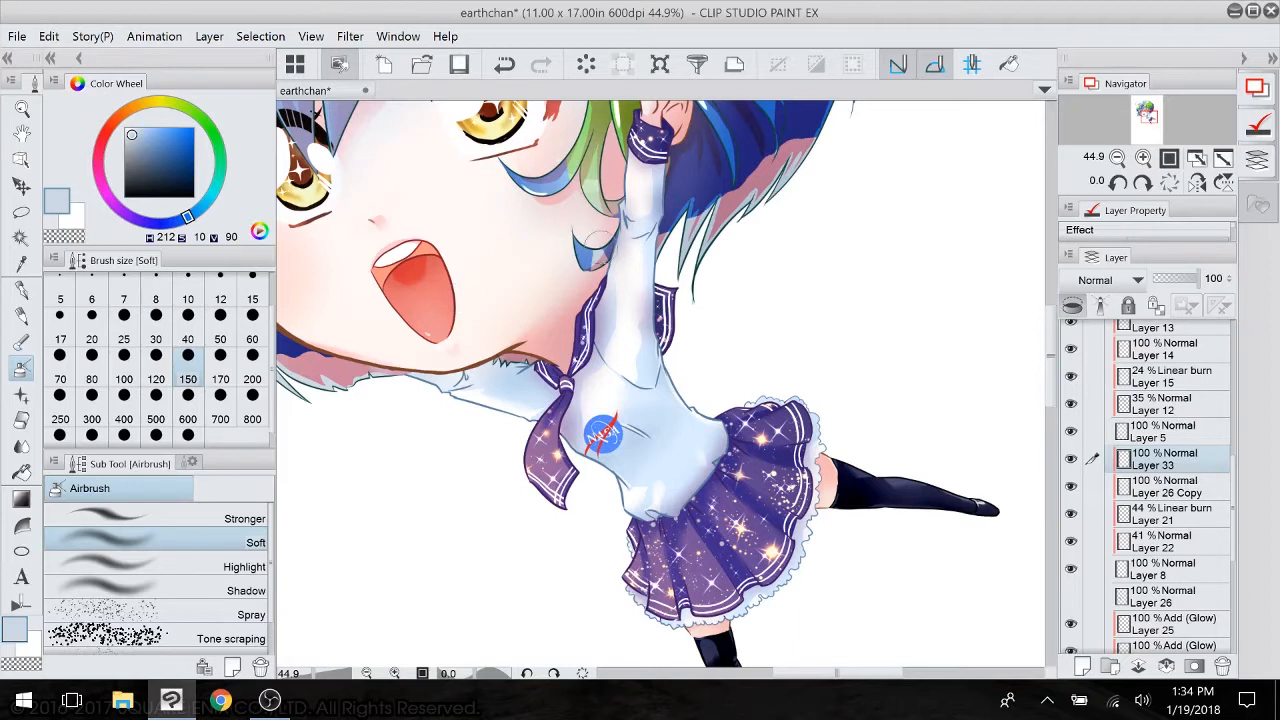
alt+click(598, 239)
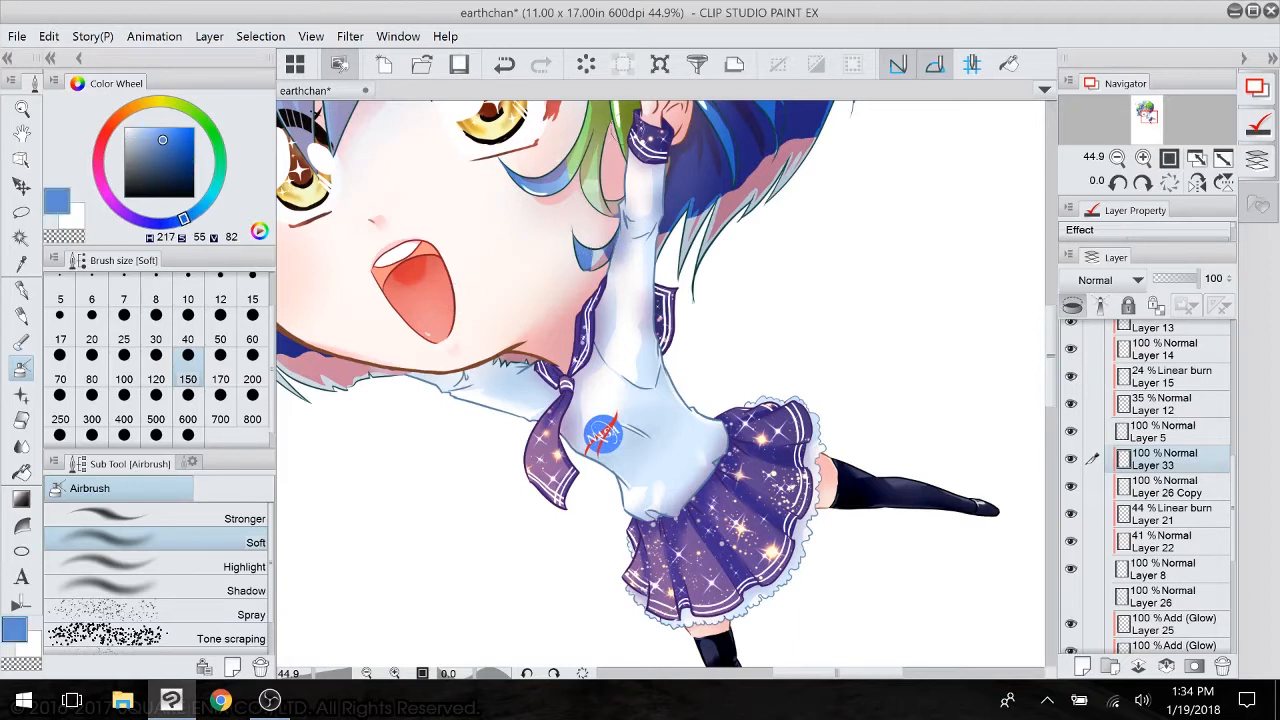
alt+click(608, 133)
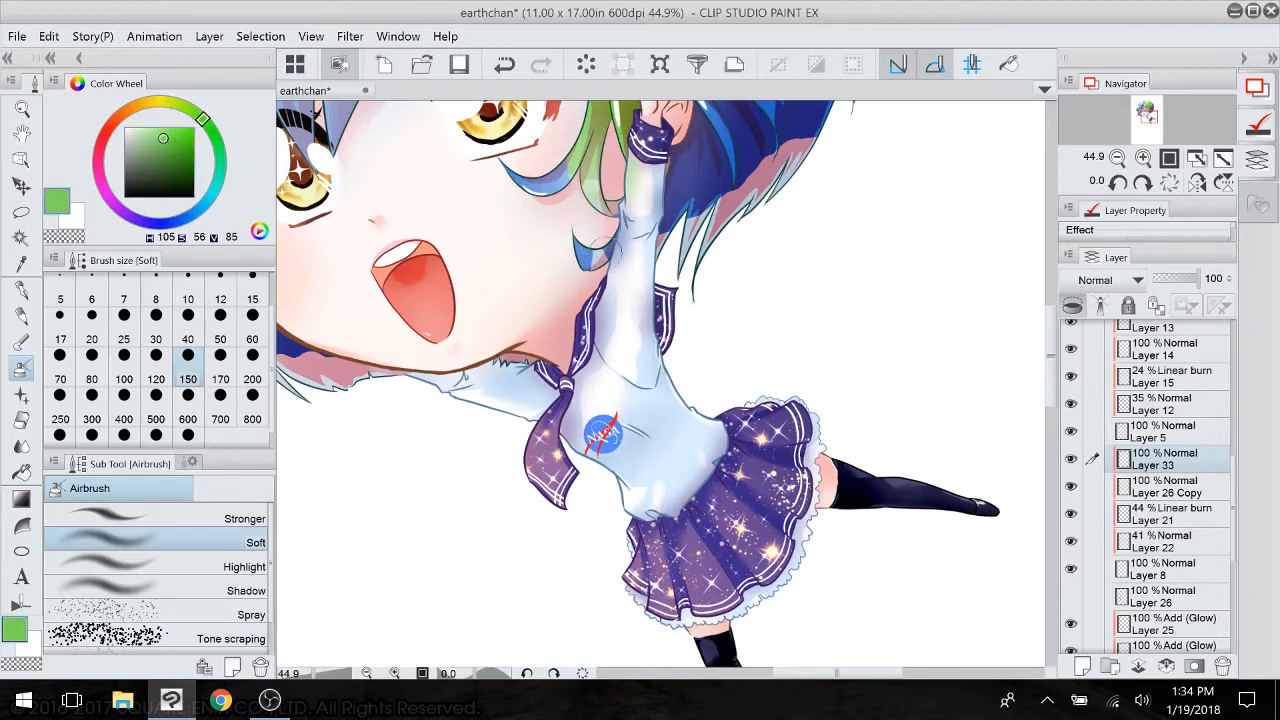
- Set the blouse reflection Layer 33 to 56% opacity and compare the blouse with the layer hidden and shown
scroll(666, 384, down, 3)
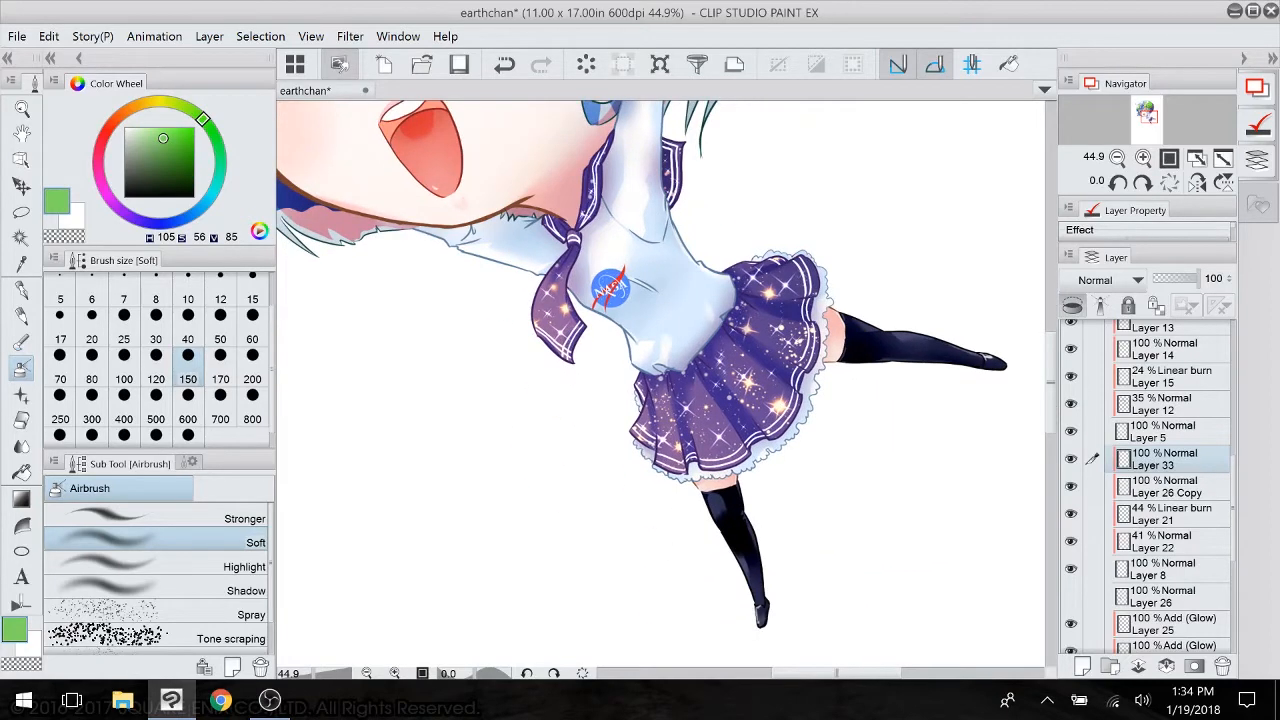
drag(660, 384, 676, 436)
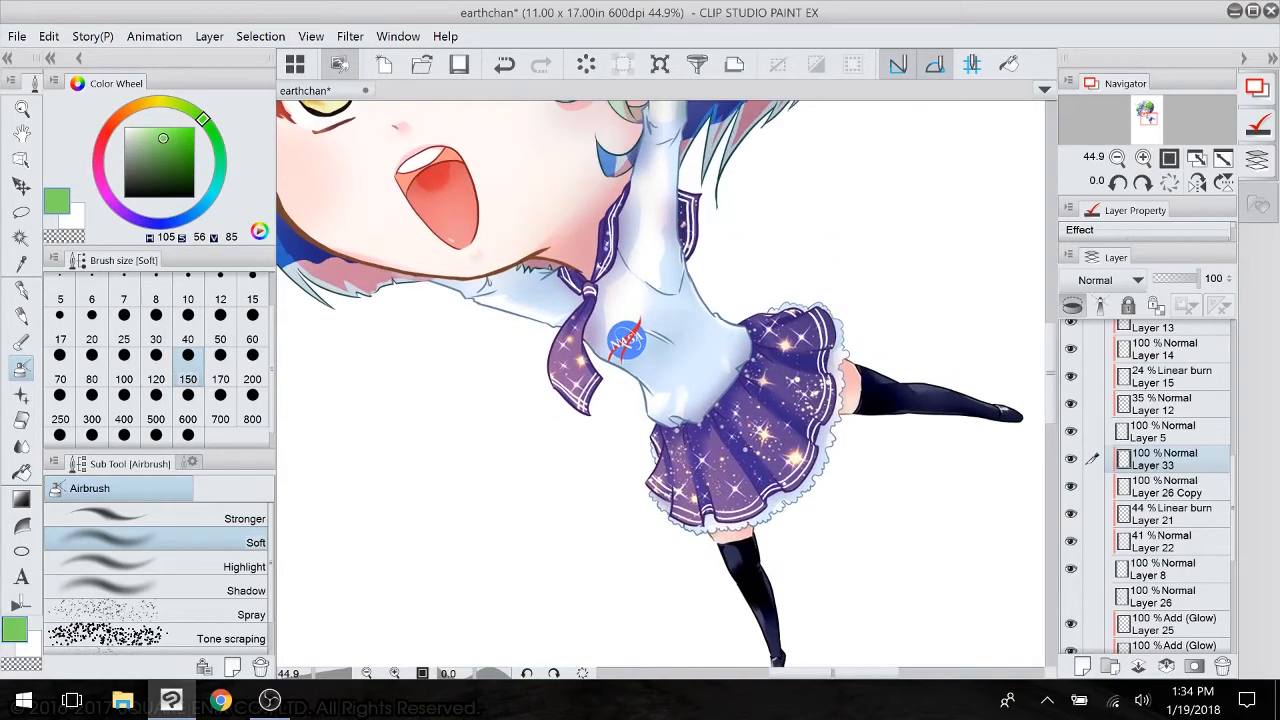
click(1177, 279)
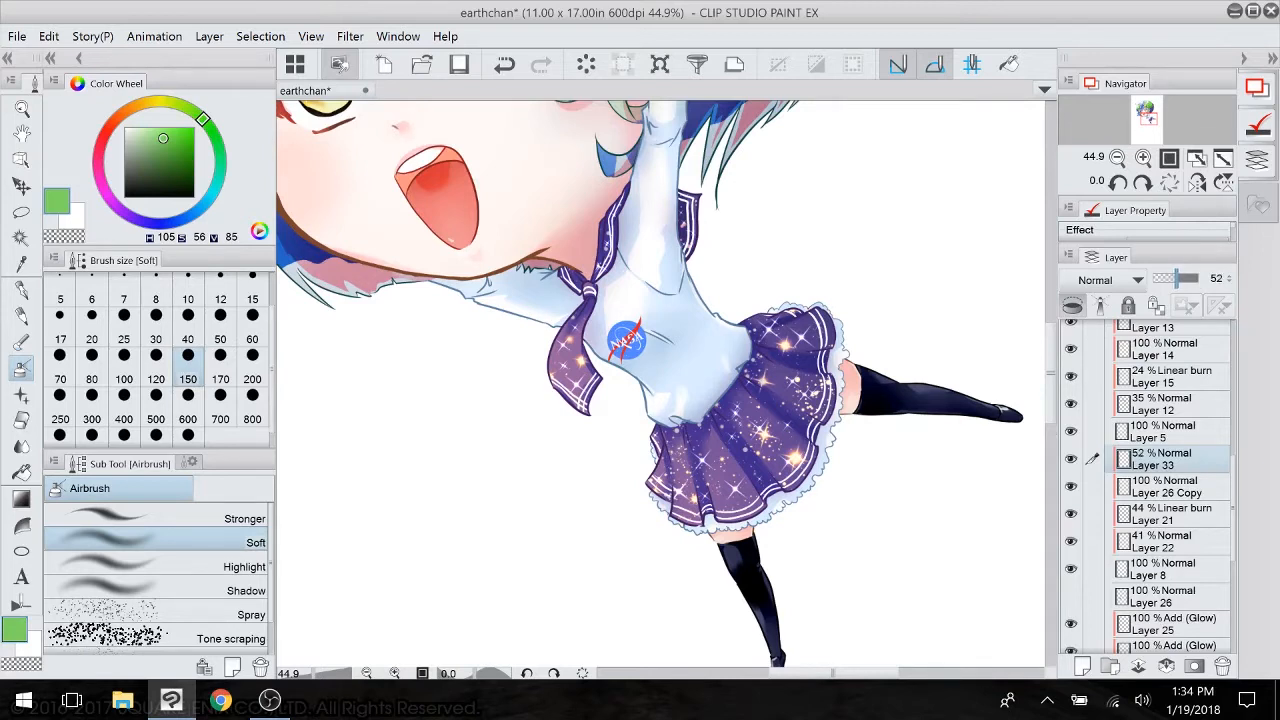
click(1071, 461)
click(1071, 461)
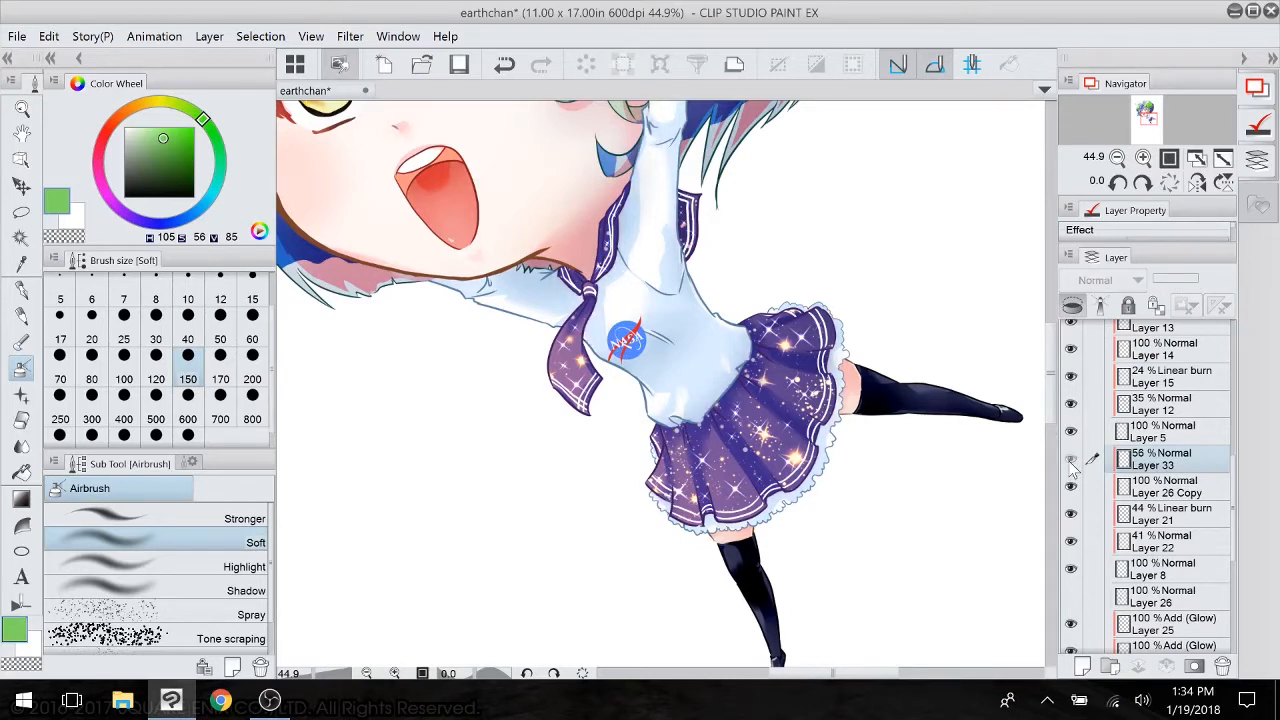
click(1071, 459)
click(1071, 459)
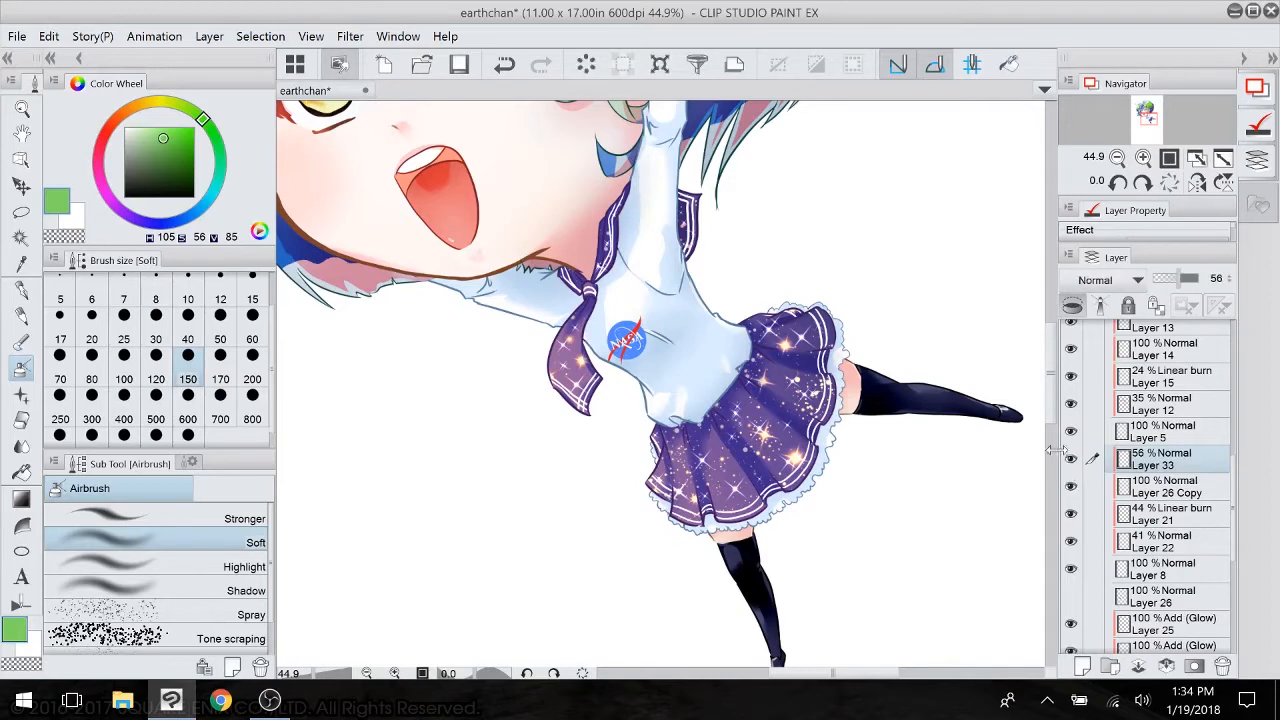
- Add a new clipped layer above the Add (Glow) Layer 25 for the uniform's reflections
scroll(785, 440, down, 3)
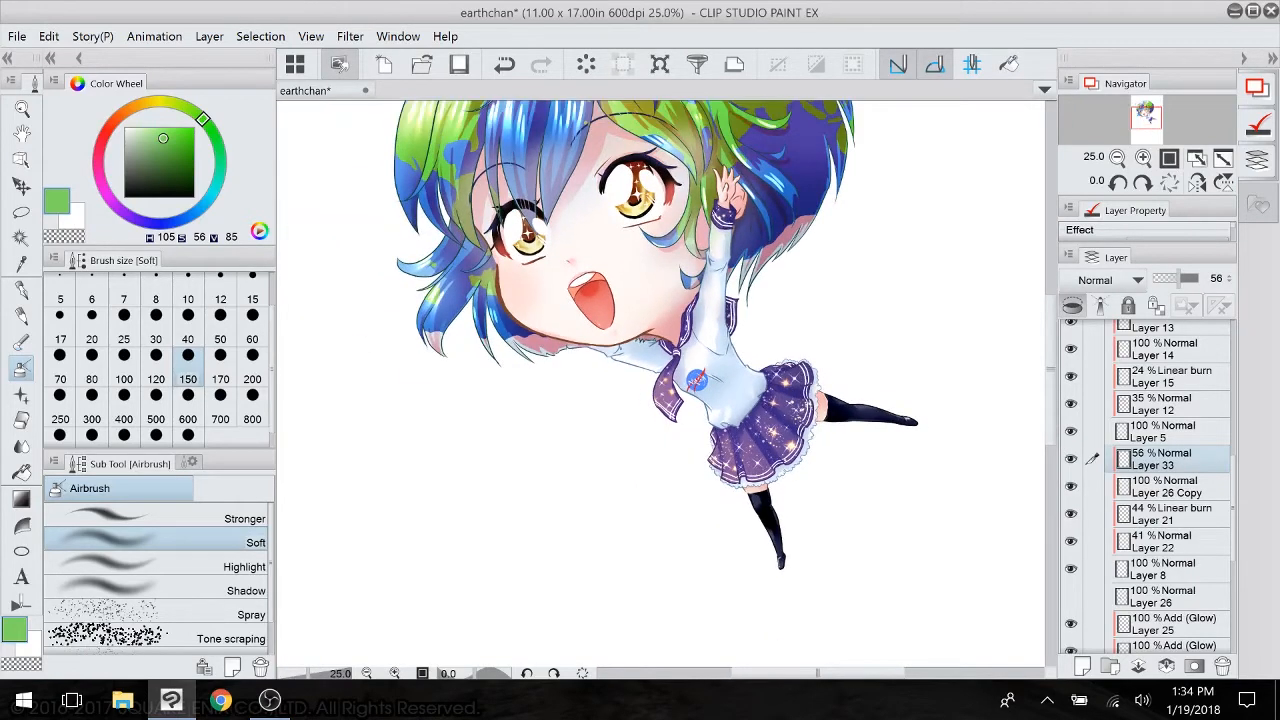
drag(785, 440, 763, 508)
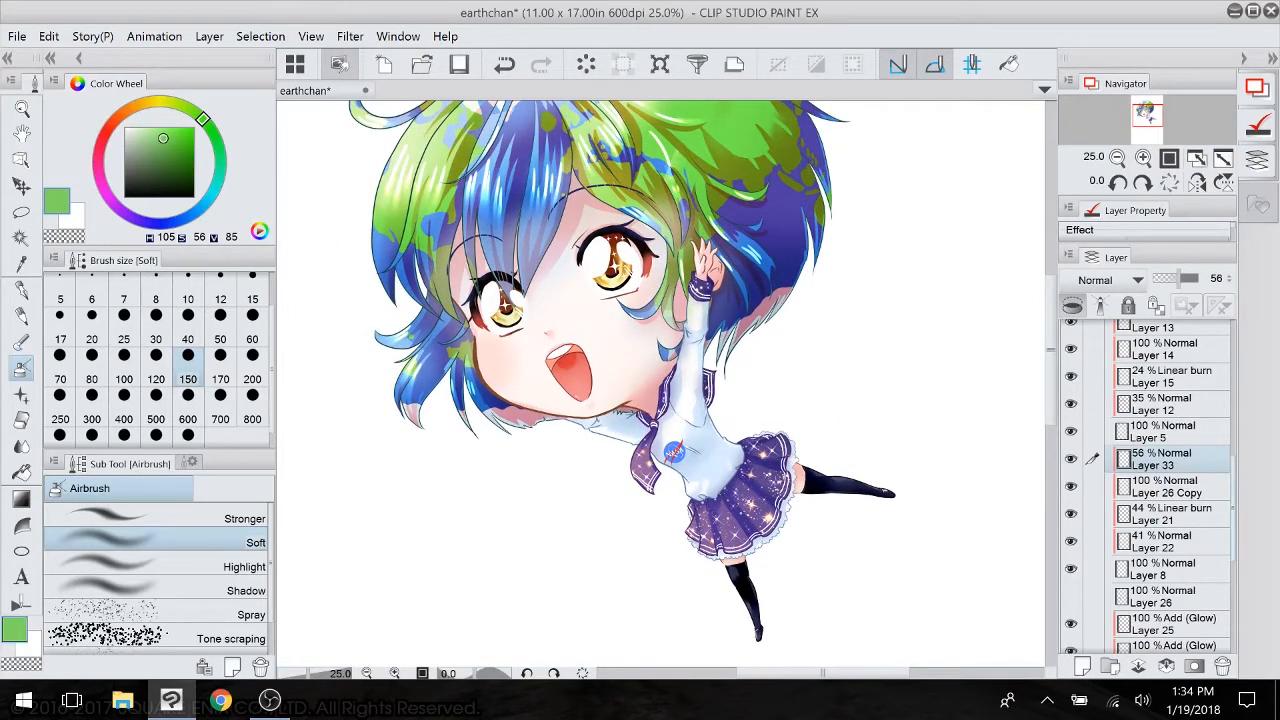
scroll(1150, 480, down, 4)
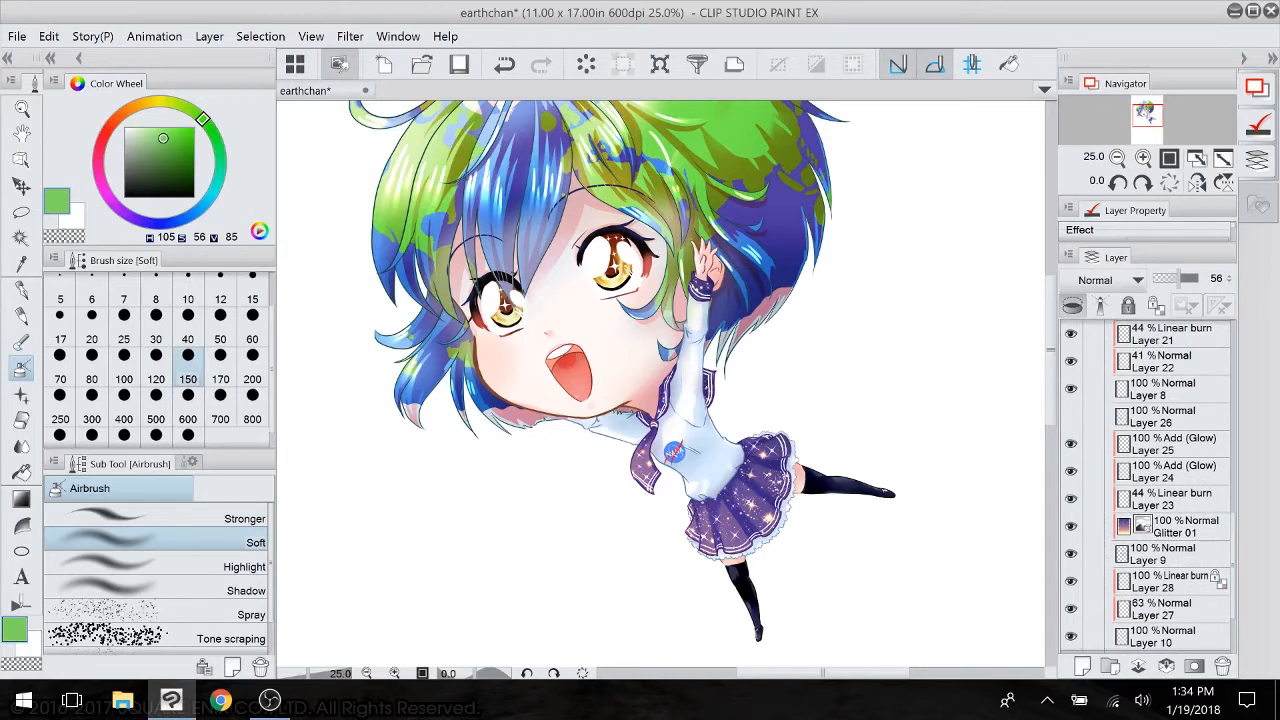
click(1180, 445)
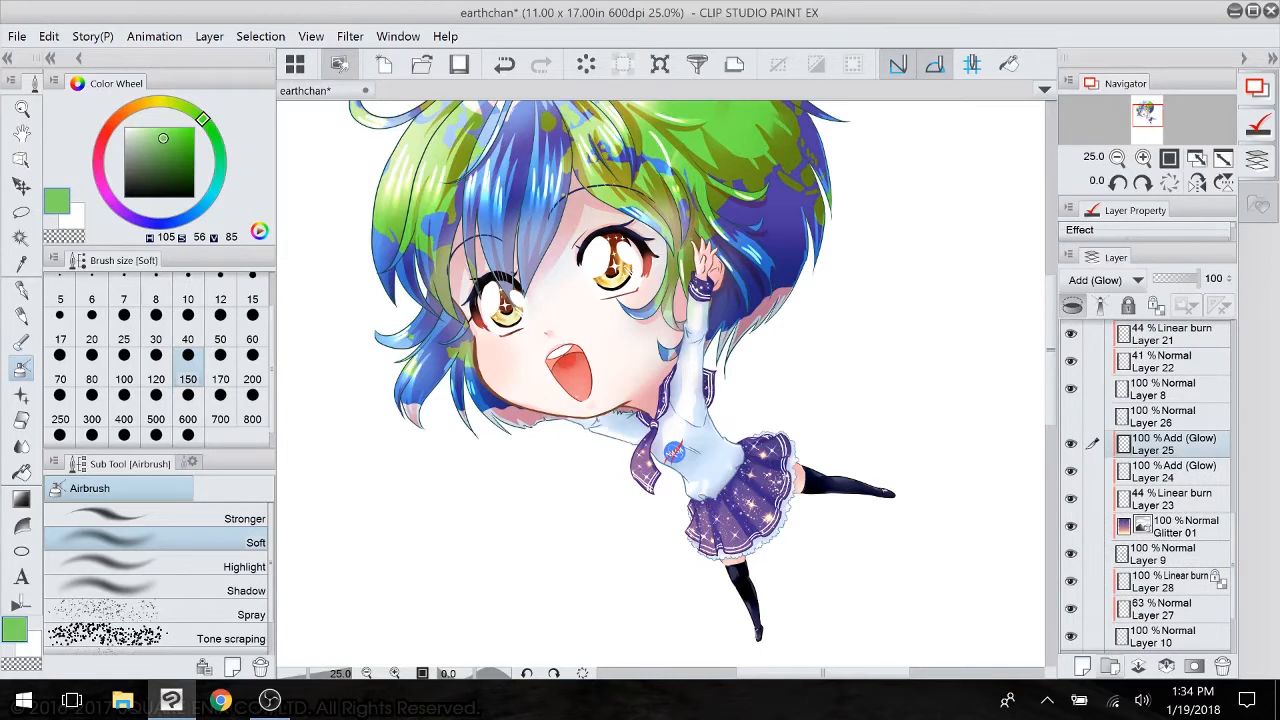
click(1082, 666)
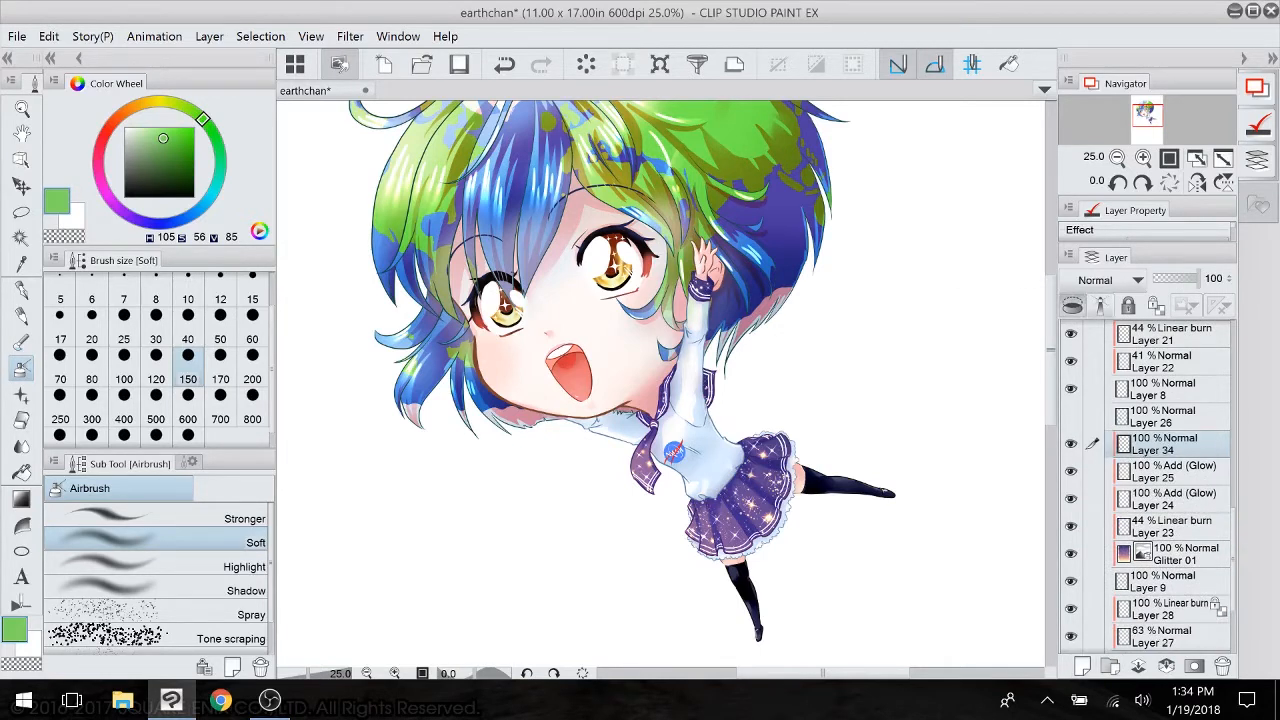
- Airbrush the scarf, the raised cuff and the skirt's waist and hem with white sampled from the blouse
scroll(714, 524, up, 2)
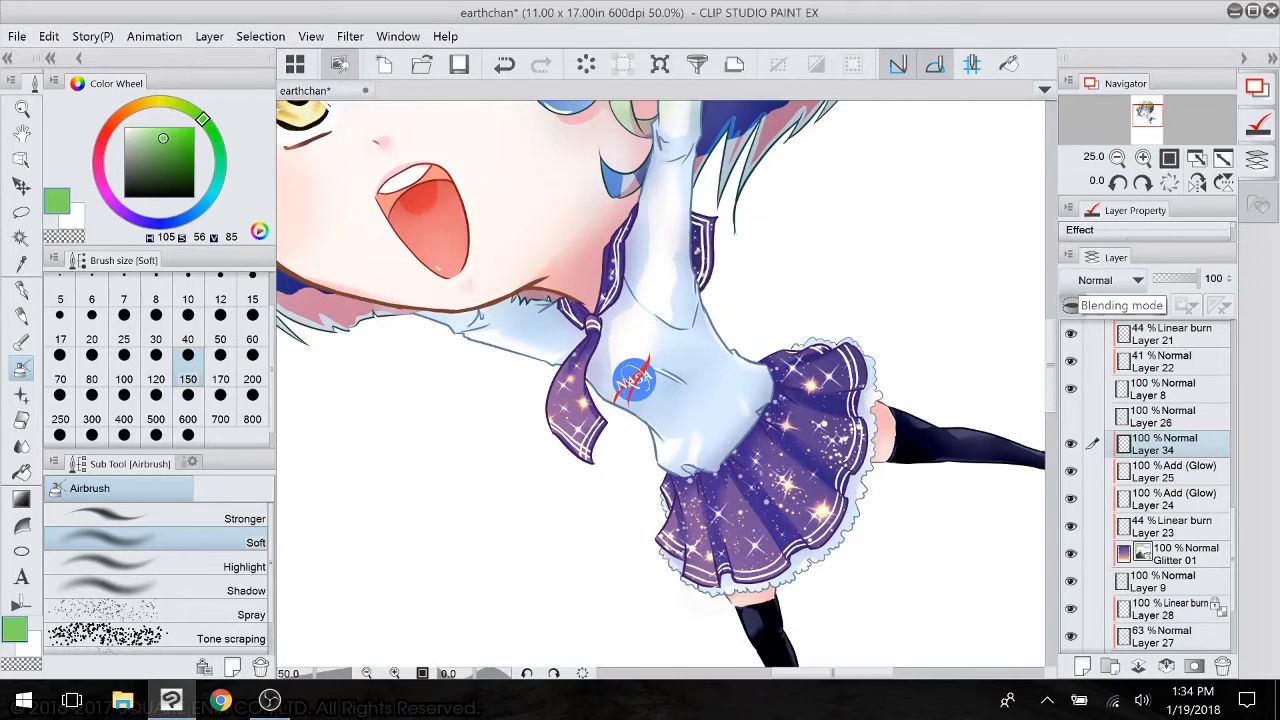
scroll(640, 384, right, 8)
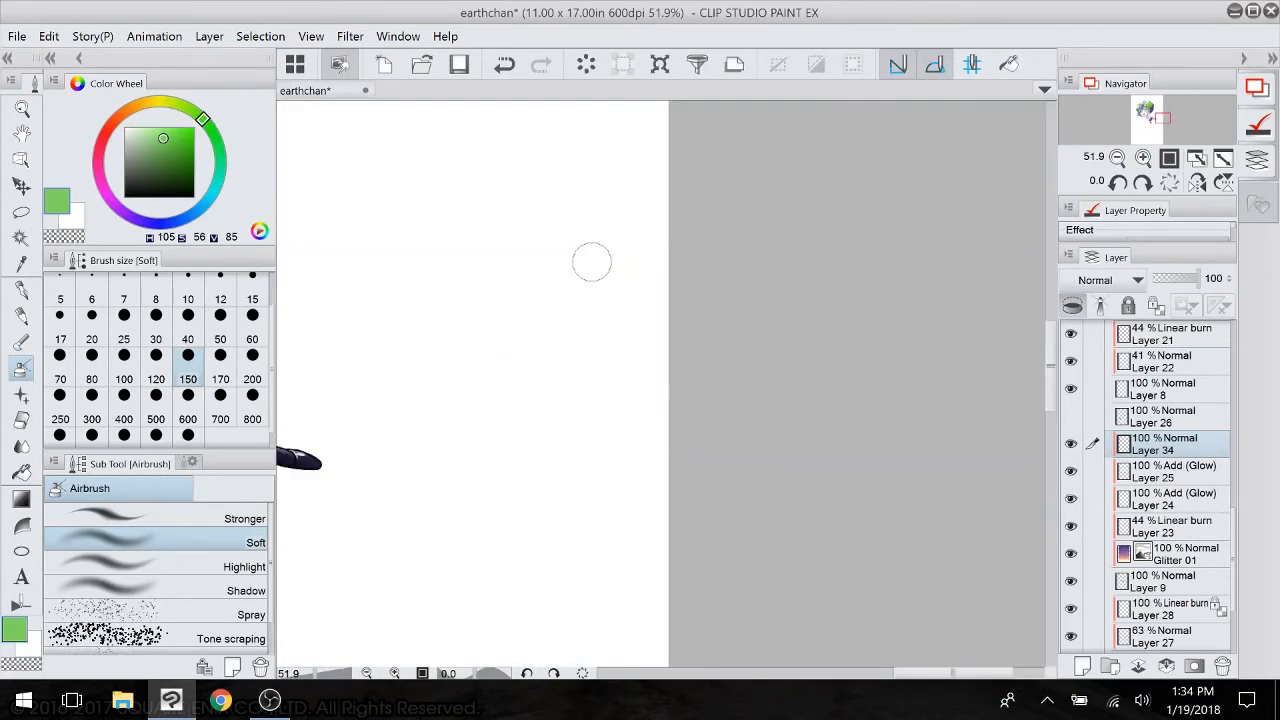
scroll(660, 384, left, 8)
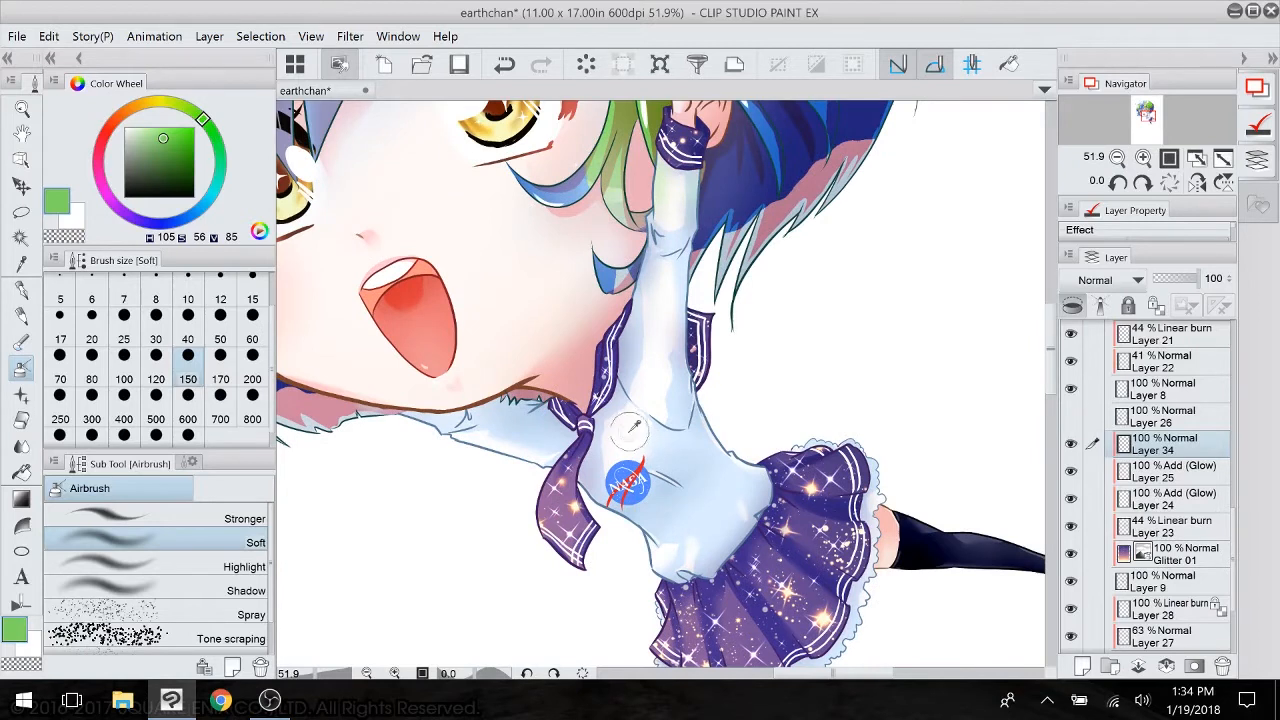
key(x)
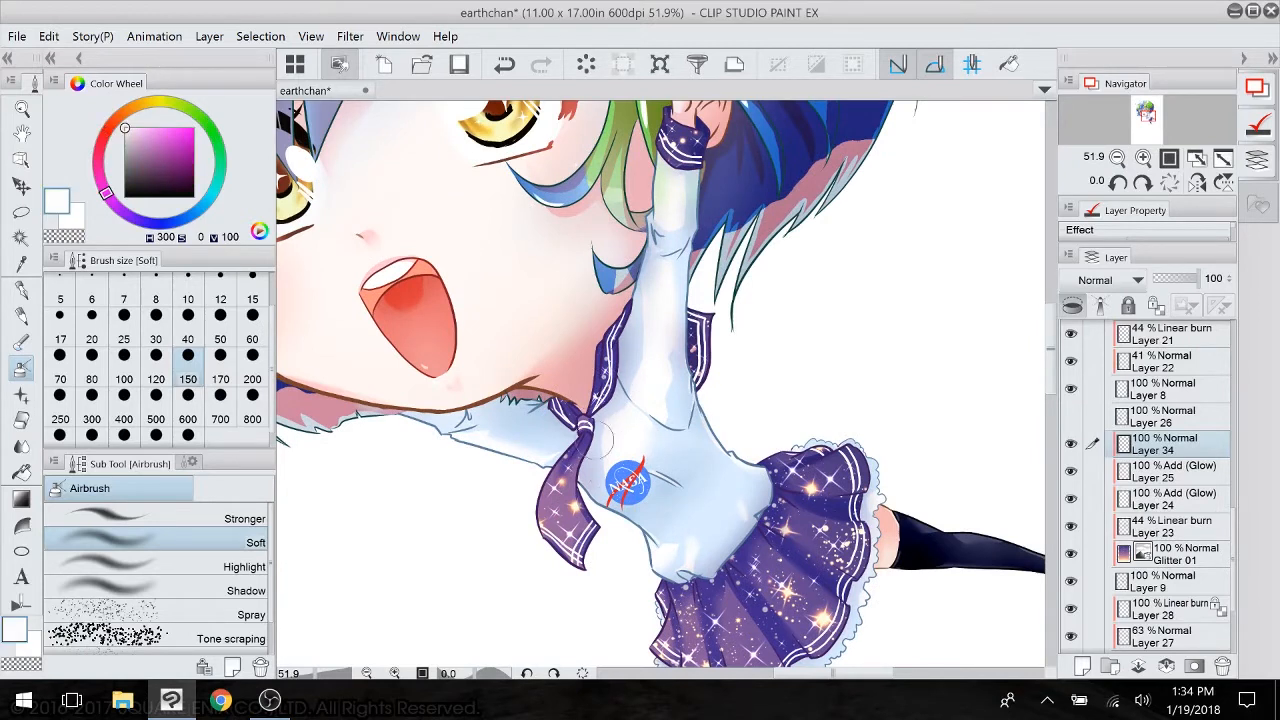
drag(572, 452, 549, 460)
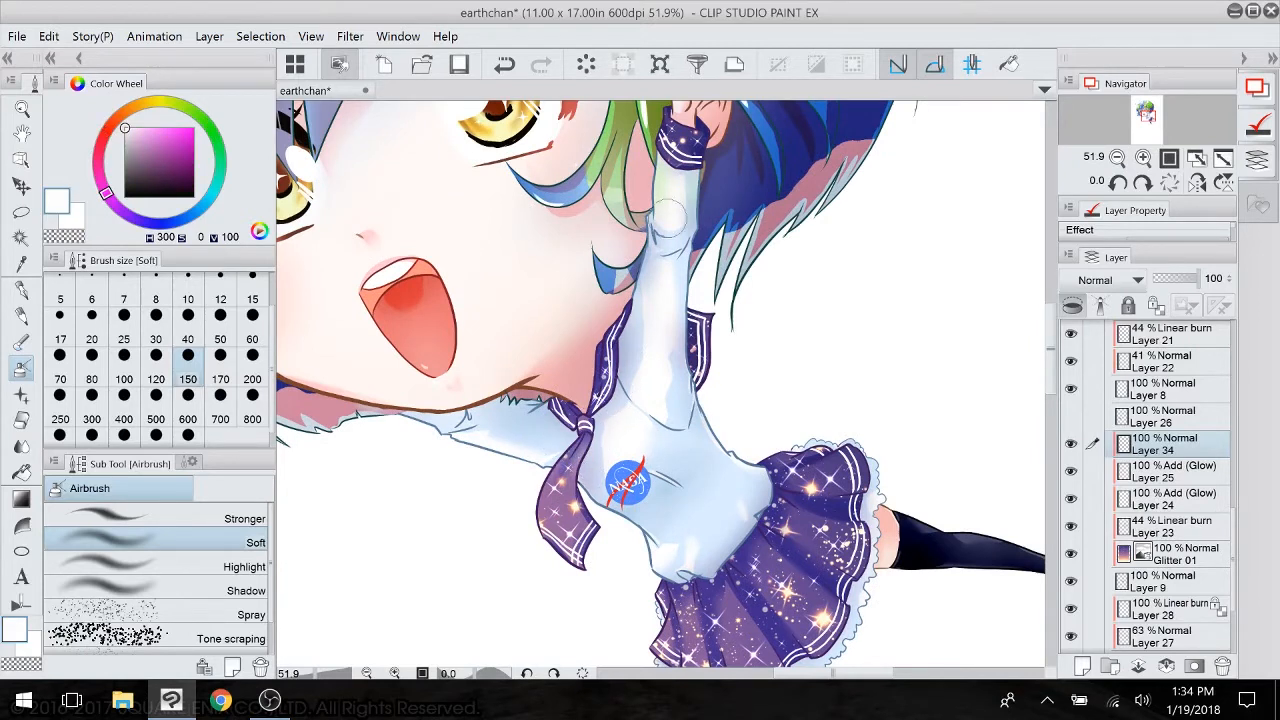
drag(668, 214, 680, 165)
mouse_move(770, 490)
mouse_down()
mouse_move(768, 520)
mouse_move(700, 575)
mouse_move(732, 565)
mouse_up()
drag(865, 496, 853, 597)
drag(765, 555, 718, 425)
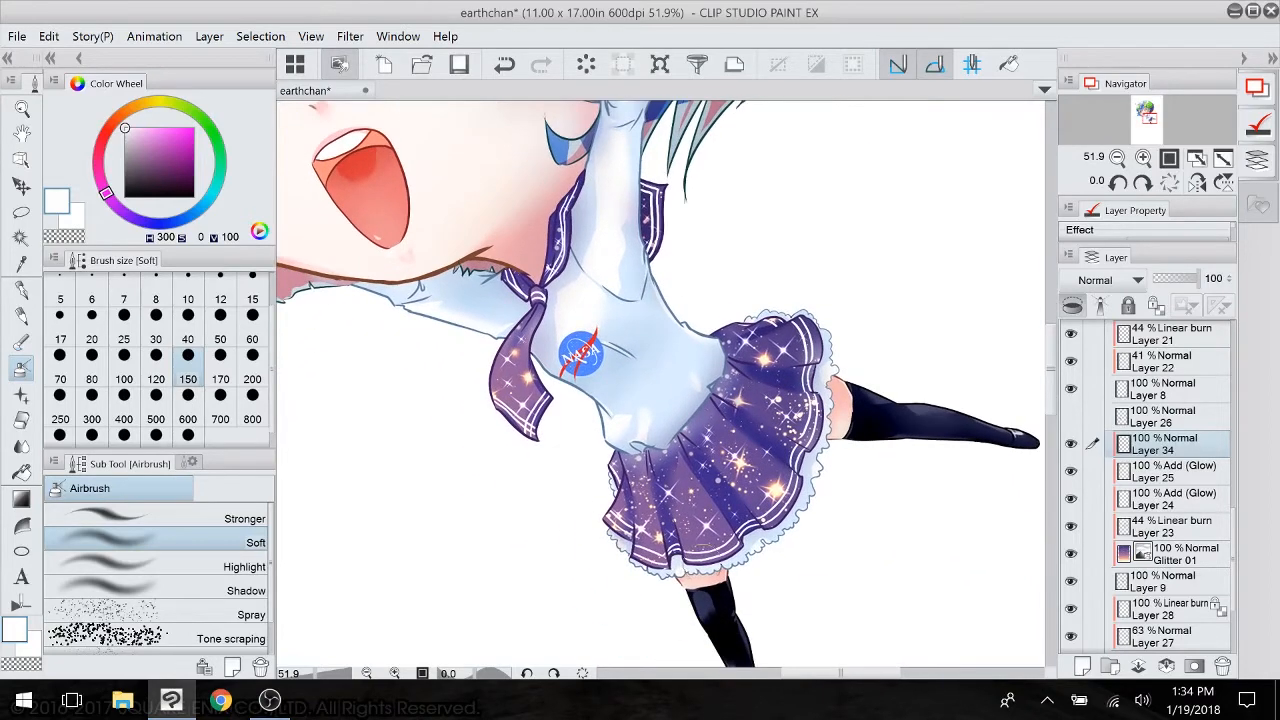
mouse_move(713, 576)
mouse_down()
mouse_move(700, 560)
mouse_move(663, 583)
mouse_up()
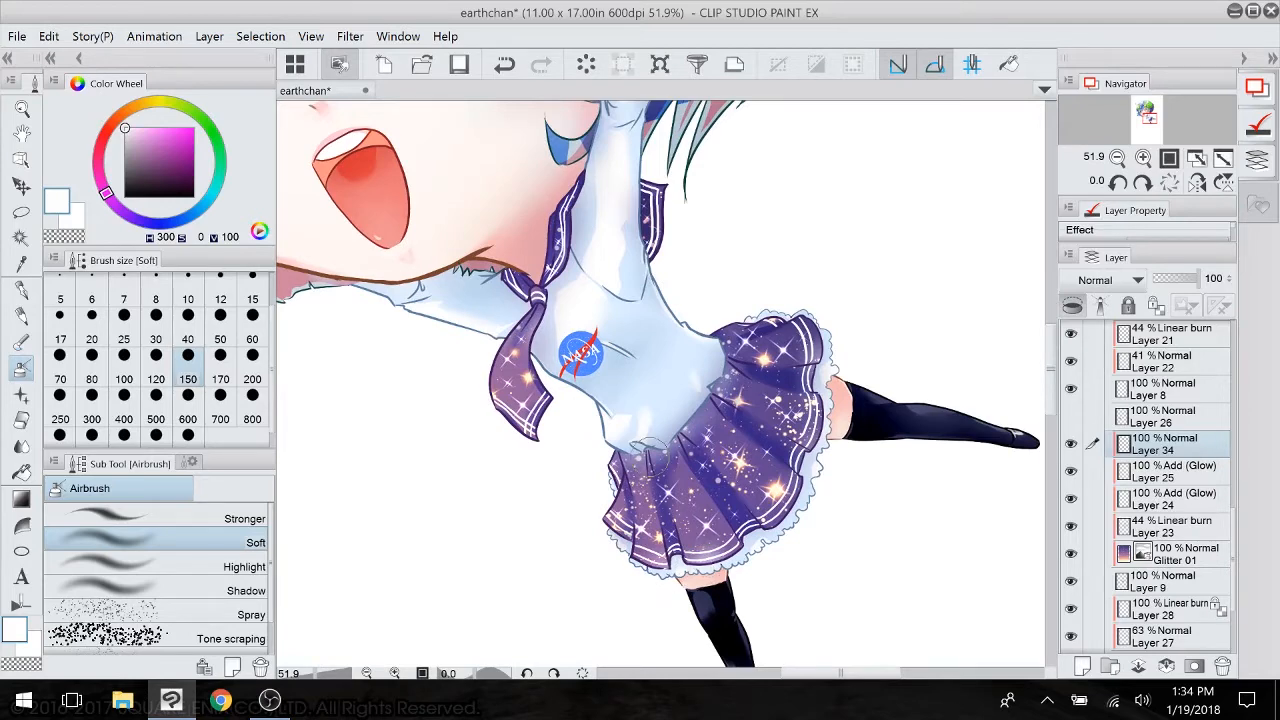
- Airbrush the collar with skin tone sampled from the cheek, and the raised cuff with skin tone plus hair green and blue
drag(648, 447, 791, 653)
alt+click(613, 355)
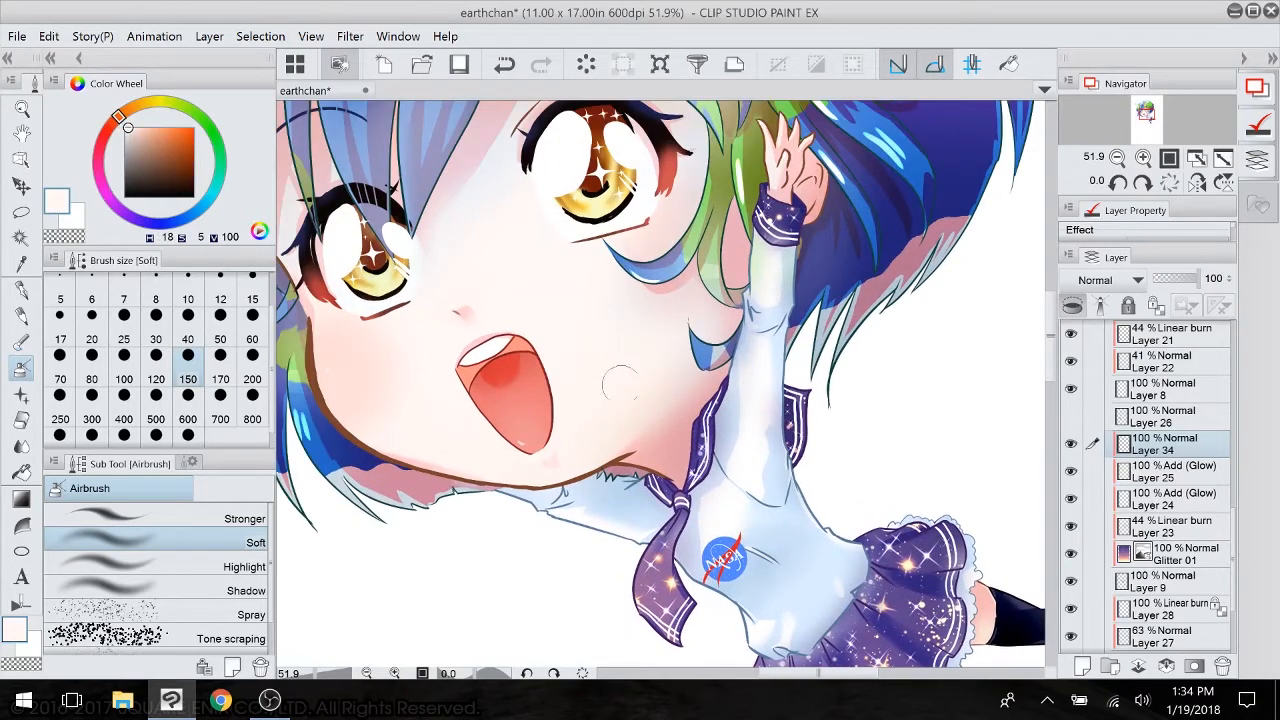
drag(713, 408, 665, 472)
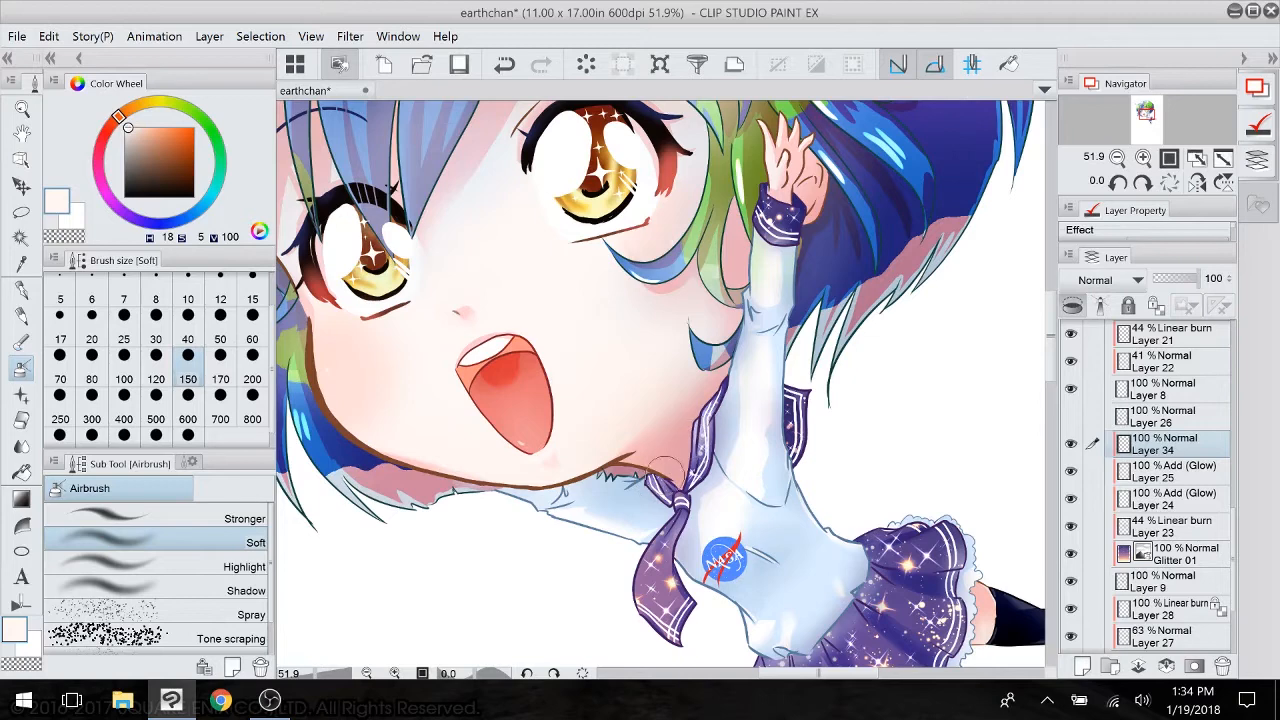
mouse_move(772, 206)
mouse_down()
mouse_move(780, 194)
mouse_move(786, 212)
mouse_up()
alt+click(736, 211)
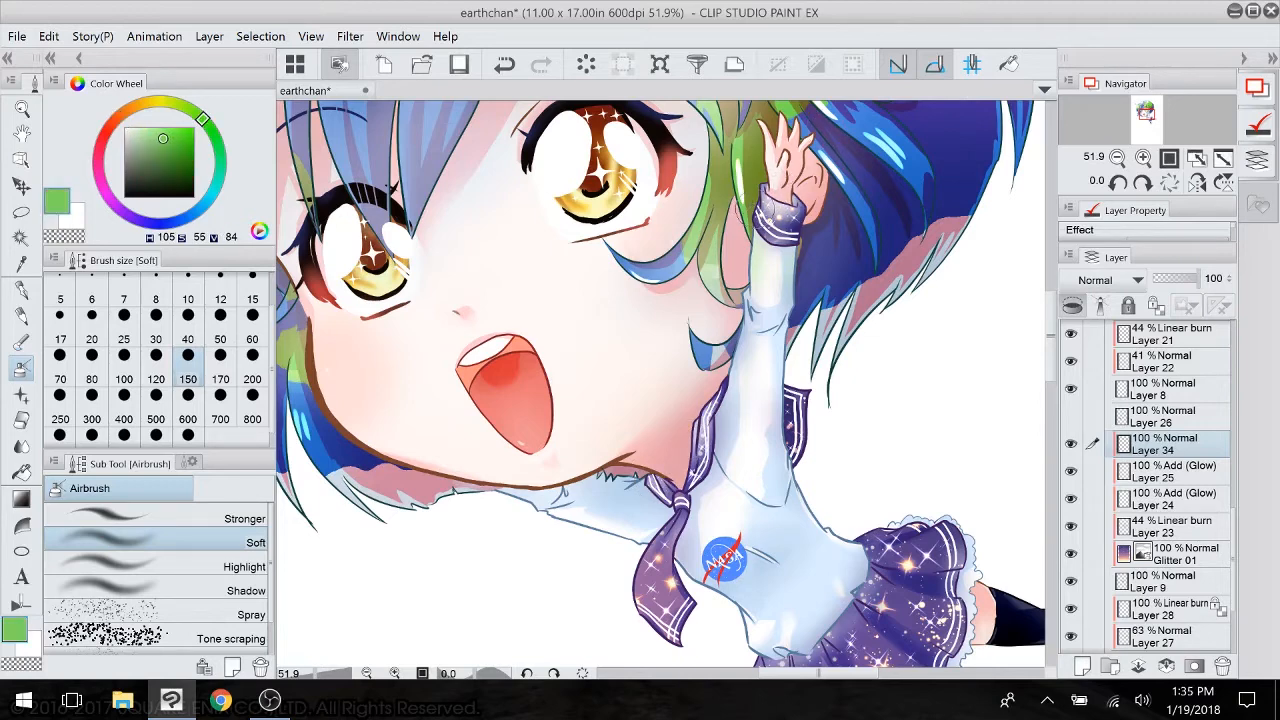
alt+click(795, 220)
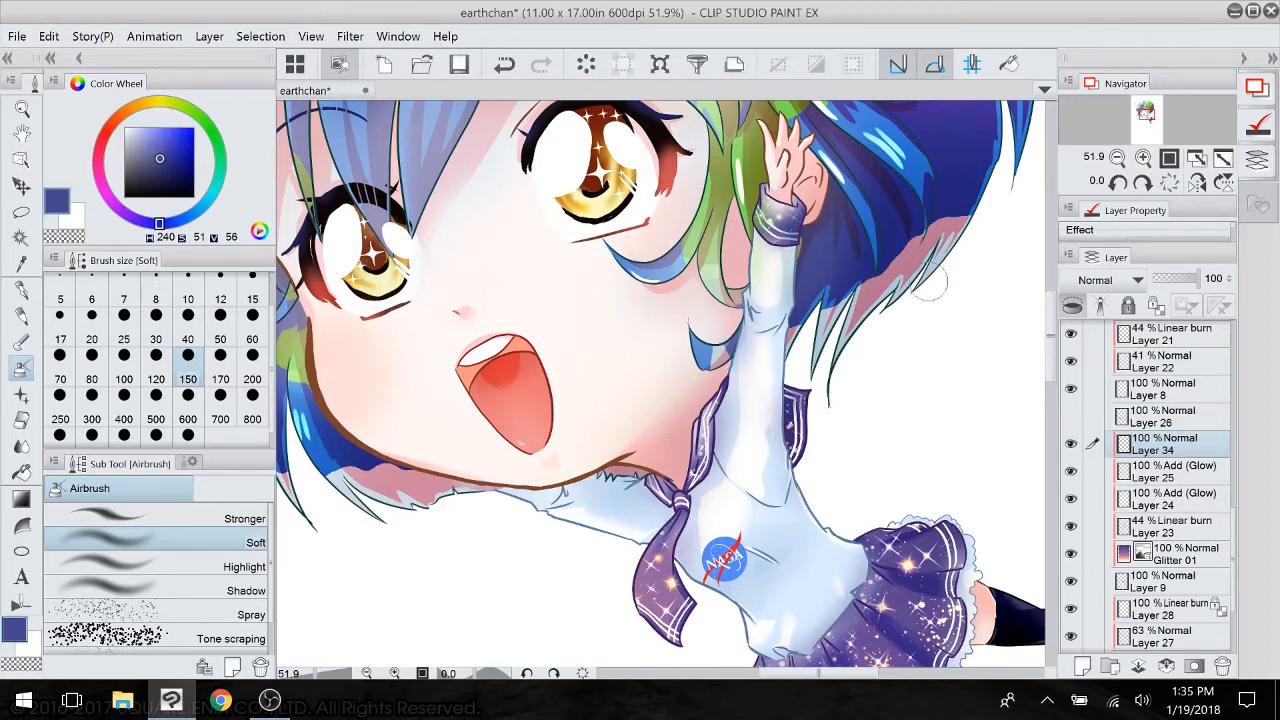
- Set the opacity of the uniform reflection Layer 34 to 66%
drag(928, 283, 898, 186)
drag(1200, 278, 1186, 278)
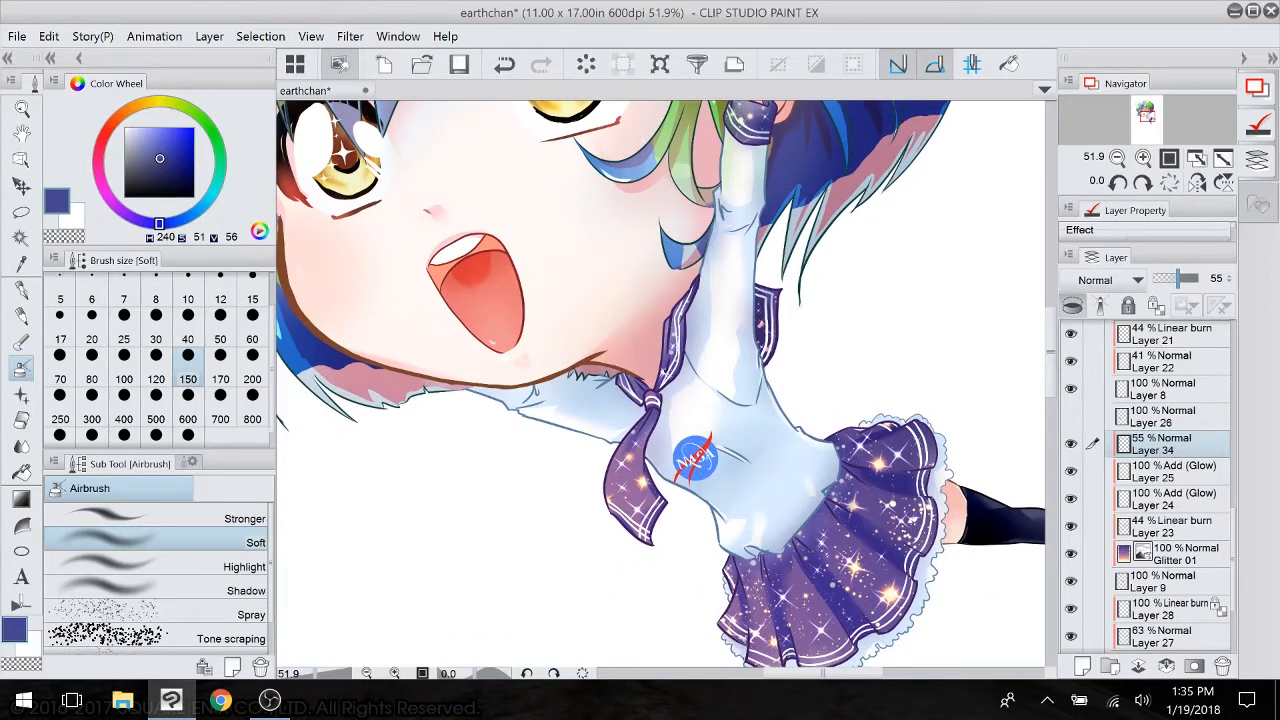
drag(1184, 279, 1183, 279)
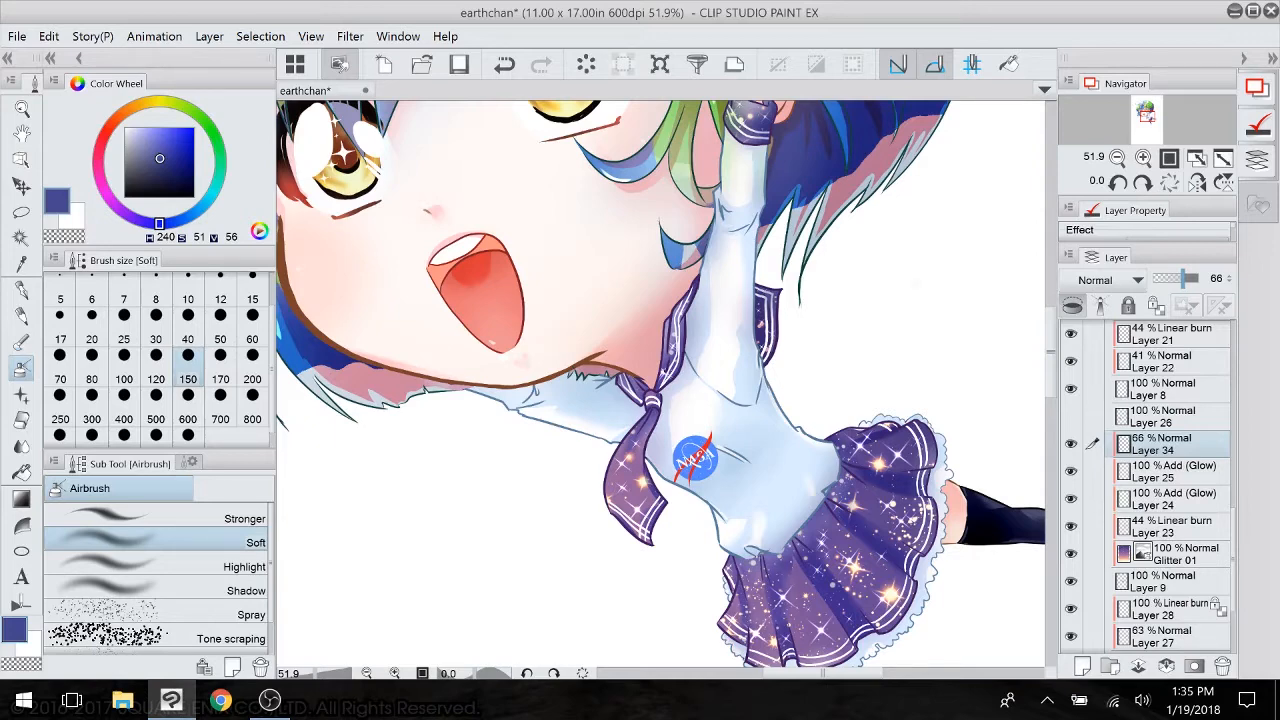
- Select the blouse reflection Layer 33 and set its opacity to 47%
scroll(661, 384, down, 2)
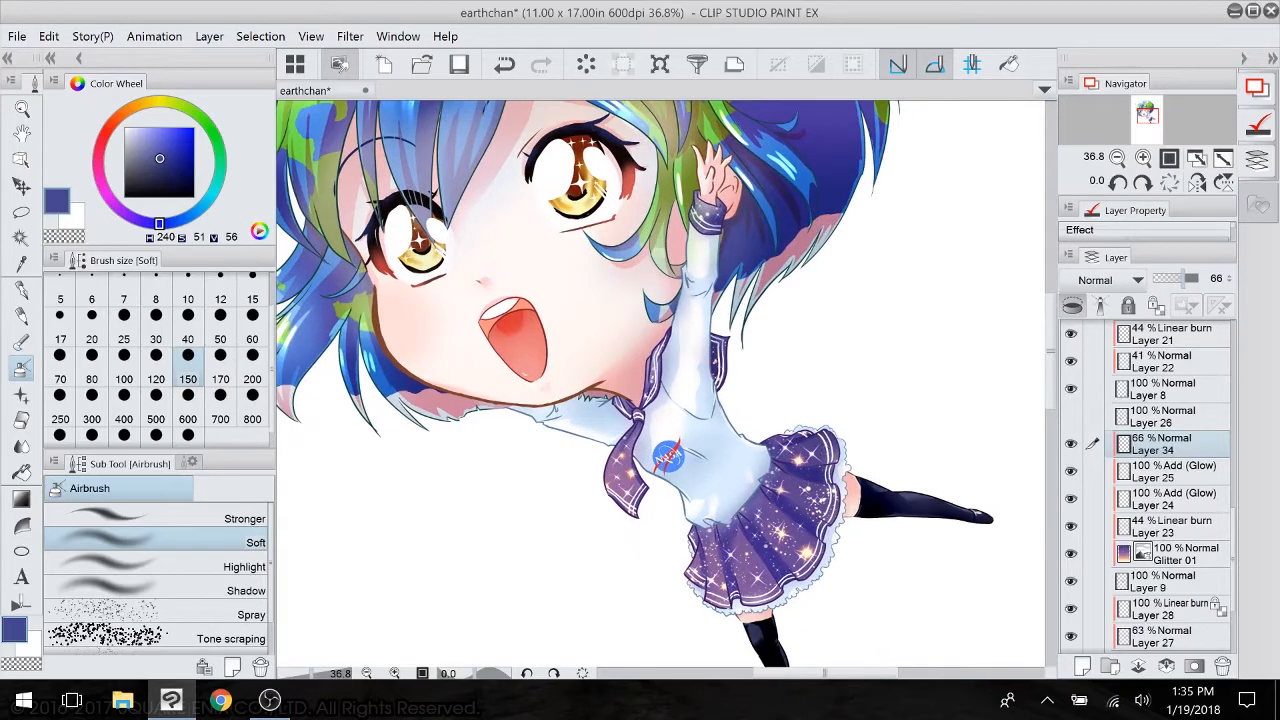
drag(1233, 559, 1233, 523)
click(1165, 396)
drag(1178, 279, 1172, 279)
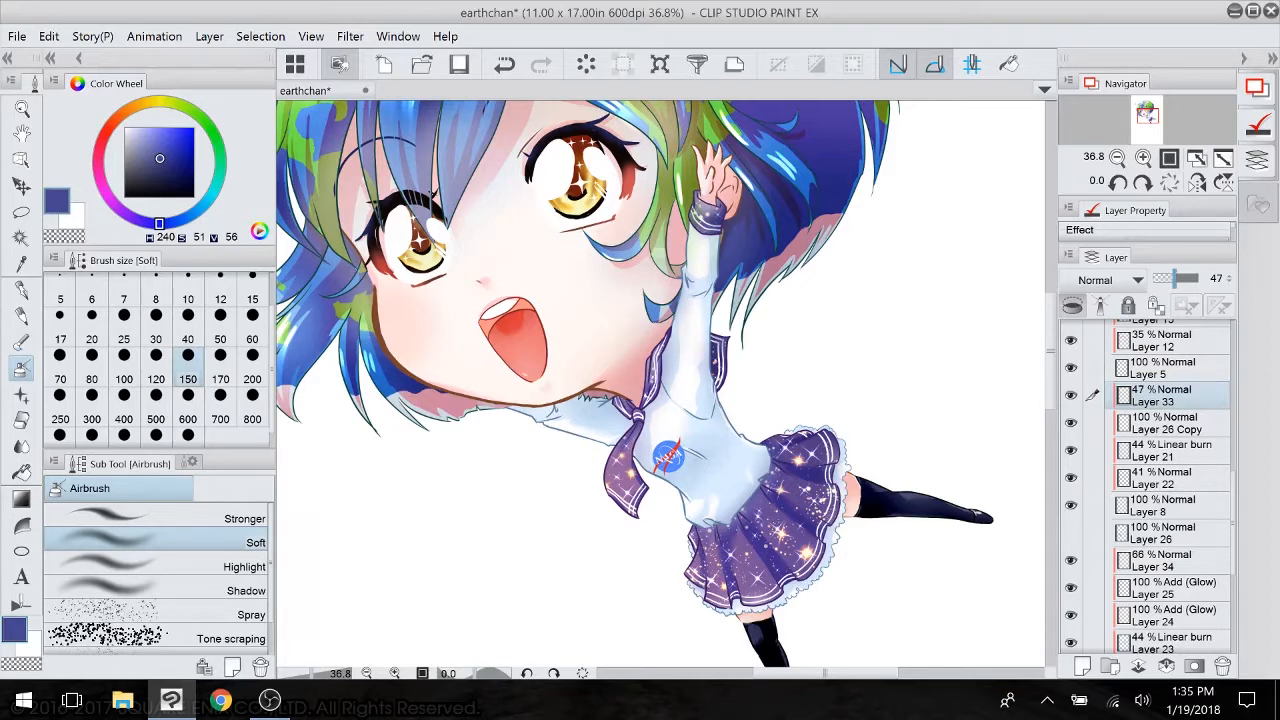
- Add a new layer above the Linear burn Layer 28 and clip it to the layer below
scroll(1150, 486, down, 5)
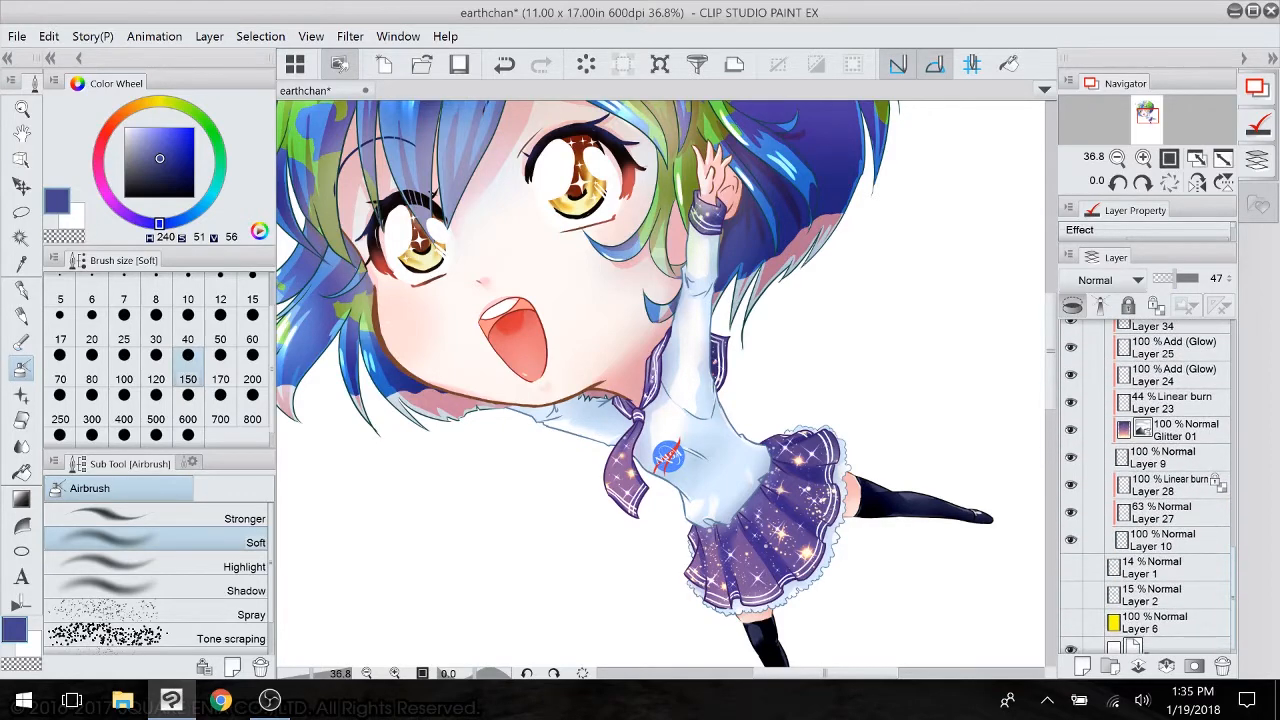
click(1165, 518)
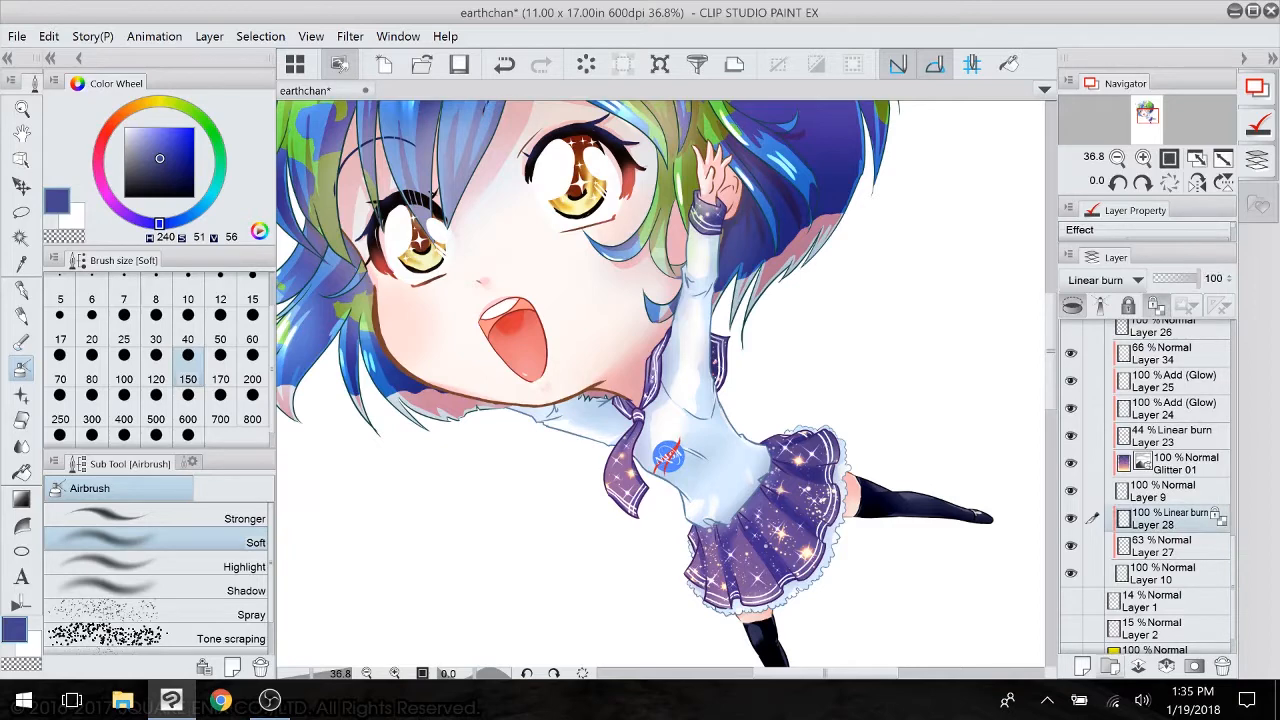
click(1082, 666)
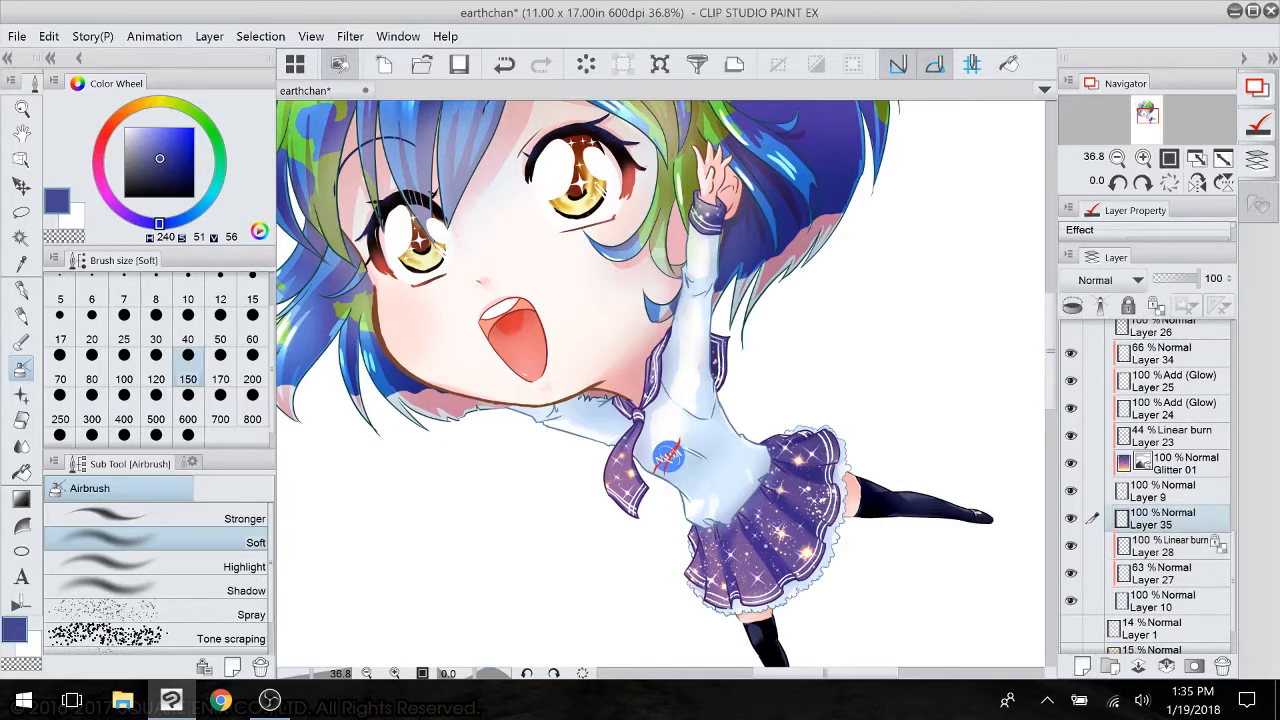
click(1072, 306)
drag(700, 460, 608, 328)
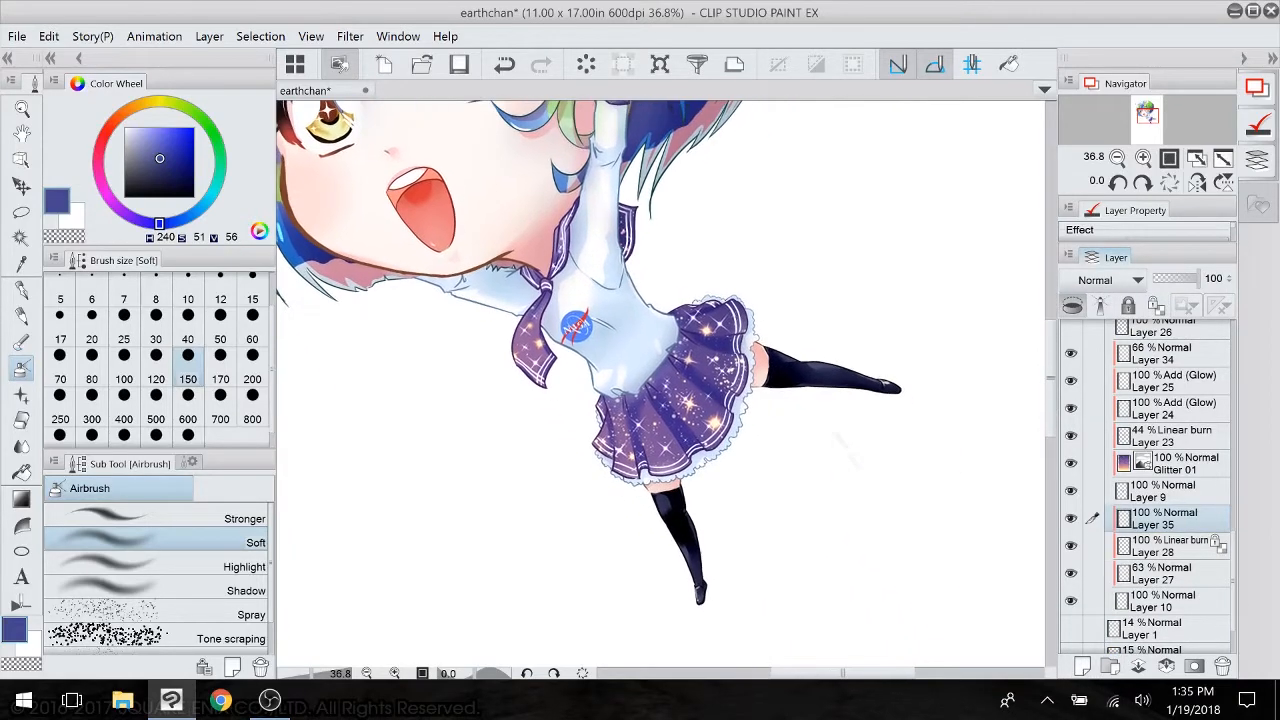
- Airbrush the upper ends of both black stockings on Layer 35 with pale skin tone sampled from the cheek
alt+click(452, 175)
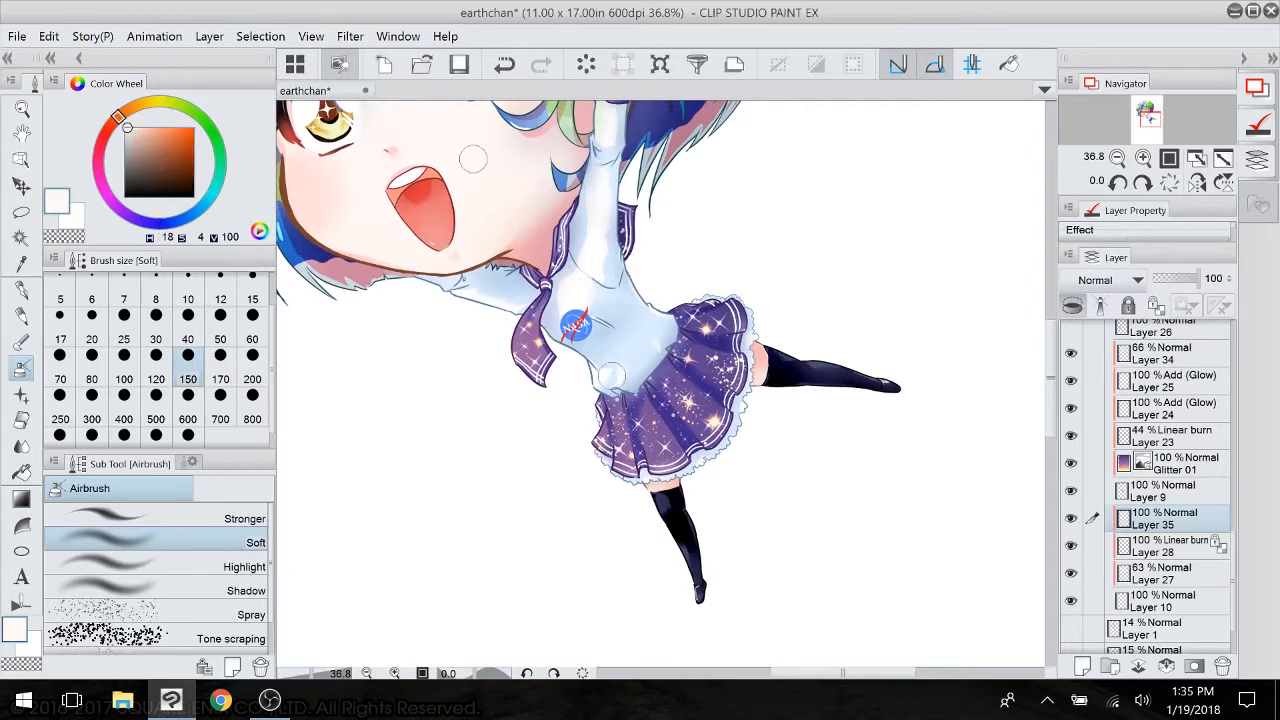
drag(765, 350, 773, 375)
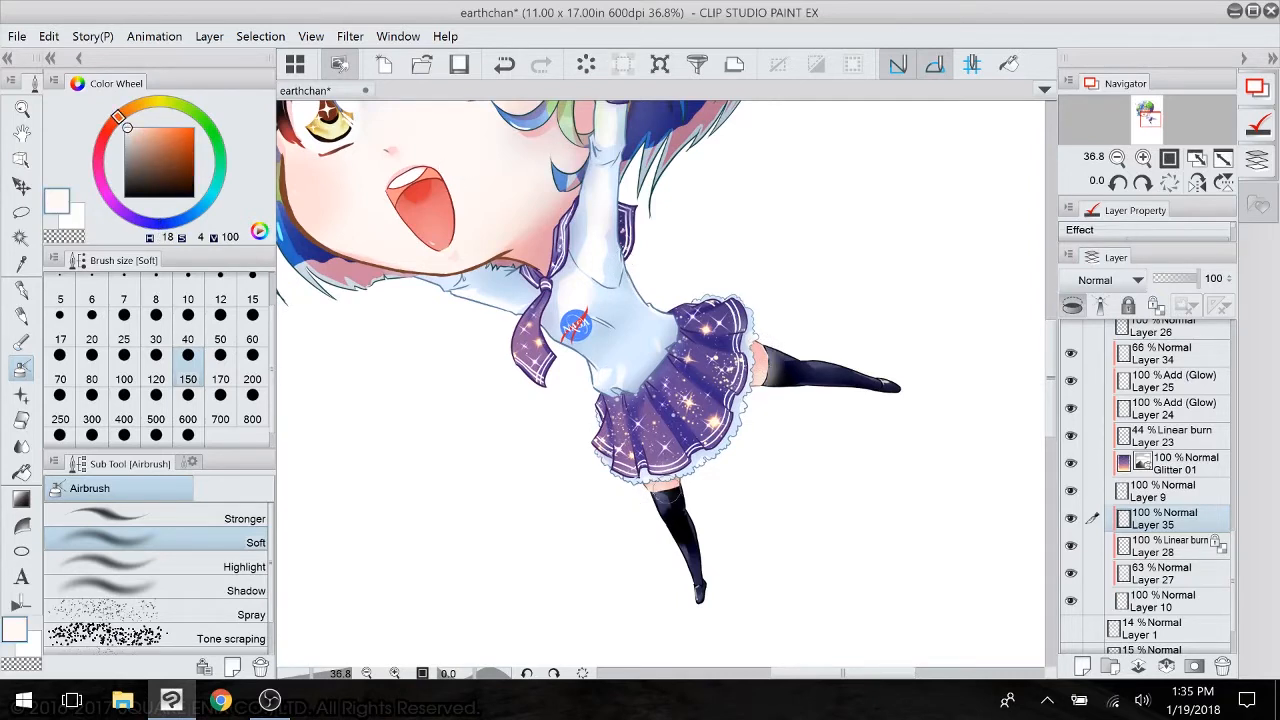
drag(669, 493, 683, 489)
drag(763, 346, 772, 374)
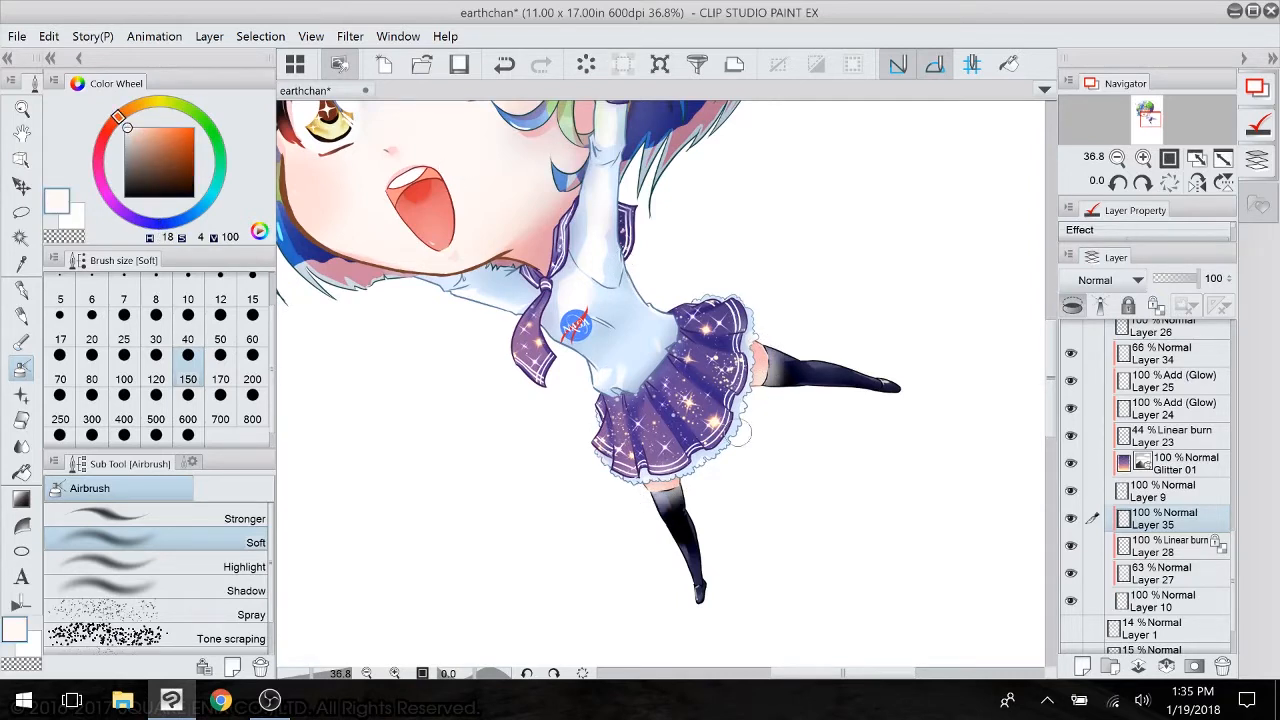
- Airbrush more skin tone onto the upper end of the raised leg's stocking and set Layer 35's opacity to 51%
click(1182, 283)
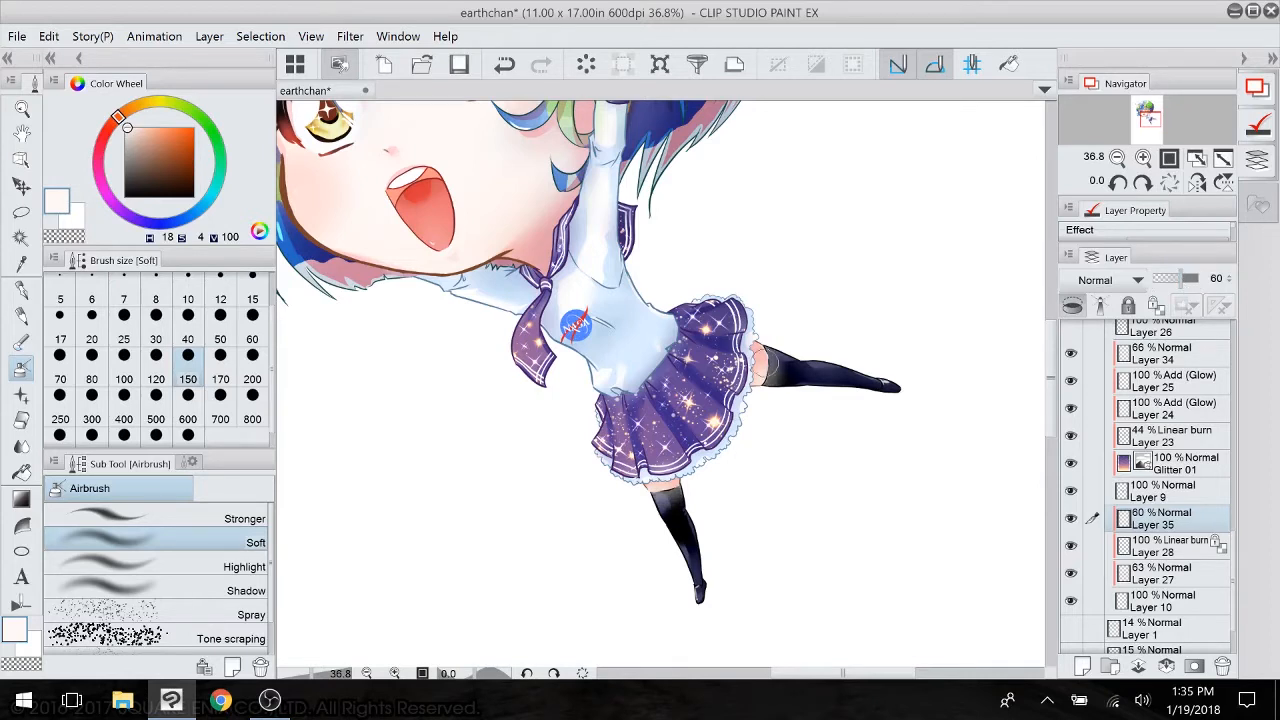
drag(779, 360, 787, 371)
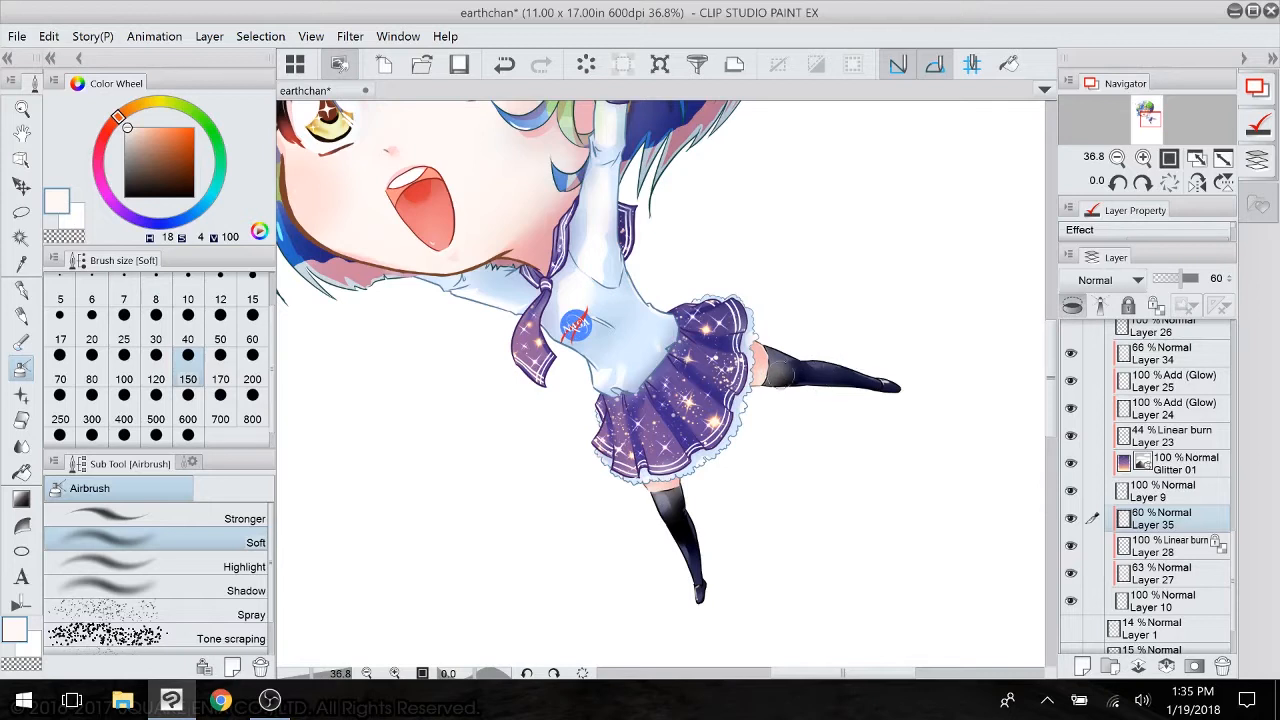
drag(1186, 279, 1178, 281)
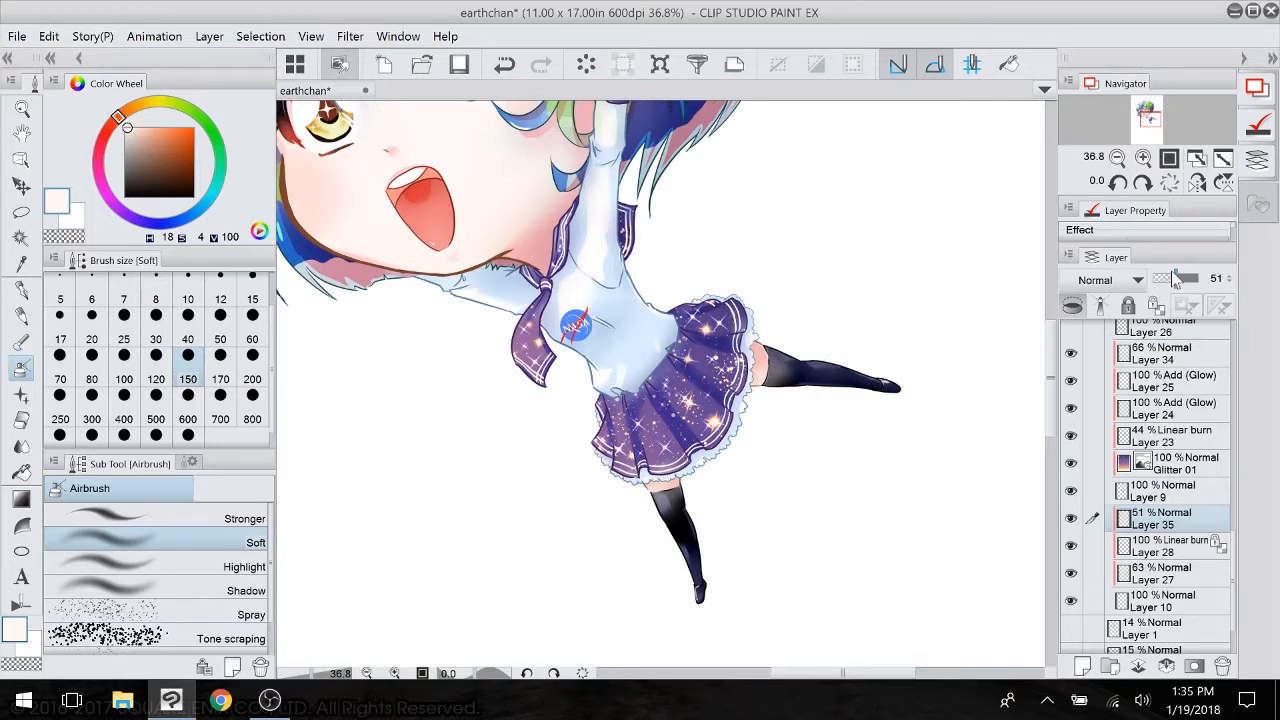
- Soften the lower leg's stocking reflection with the soft eraser at size 80 and set Layer 35's opacity to 44%
key(e)
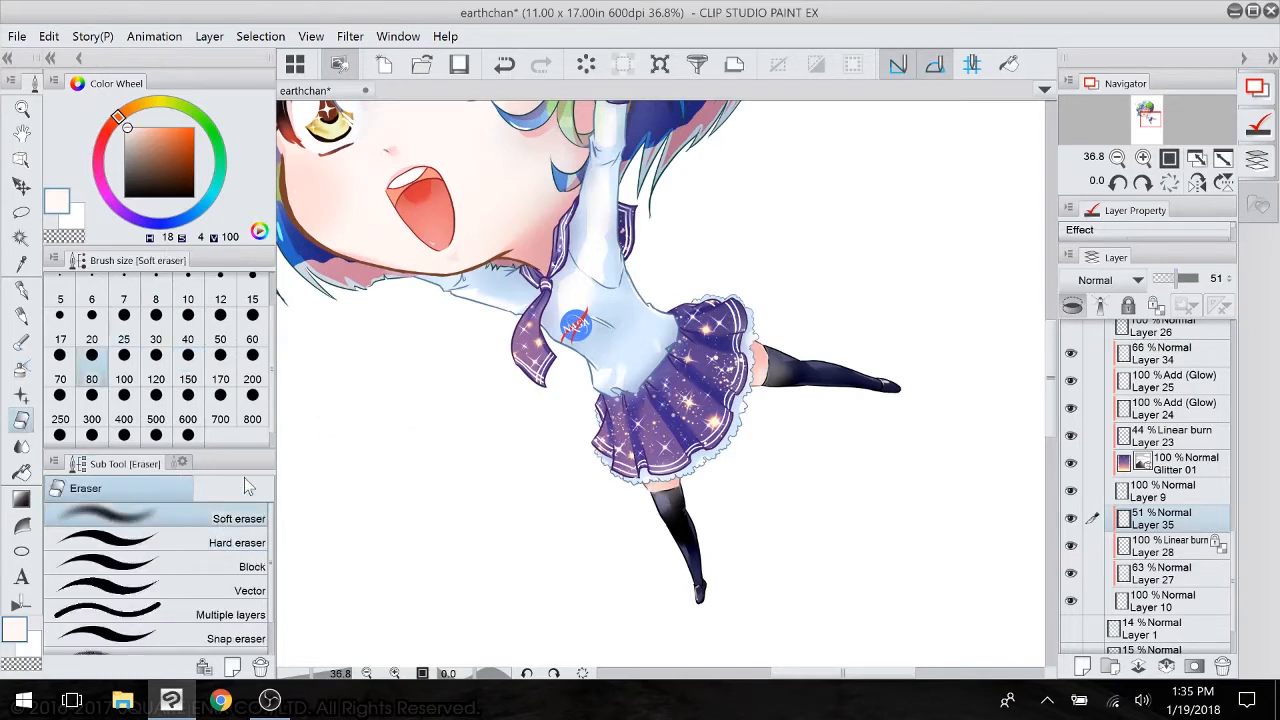
drag(676, 508, 687, 473)
scroll(737, 577, down, 2)
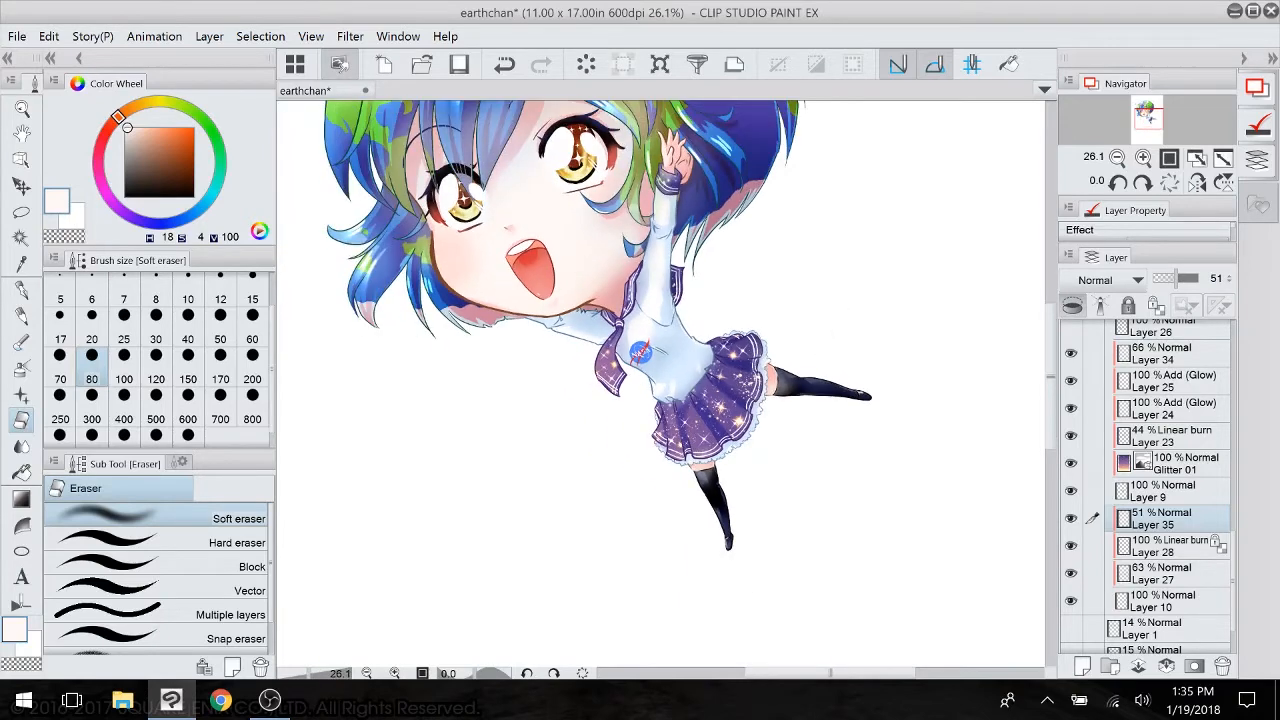
drag(1176, 279, 1174, 279)
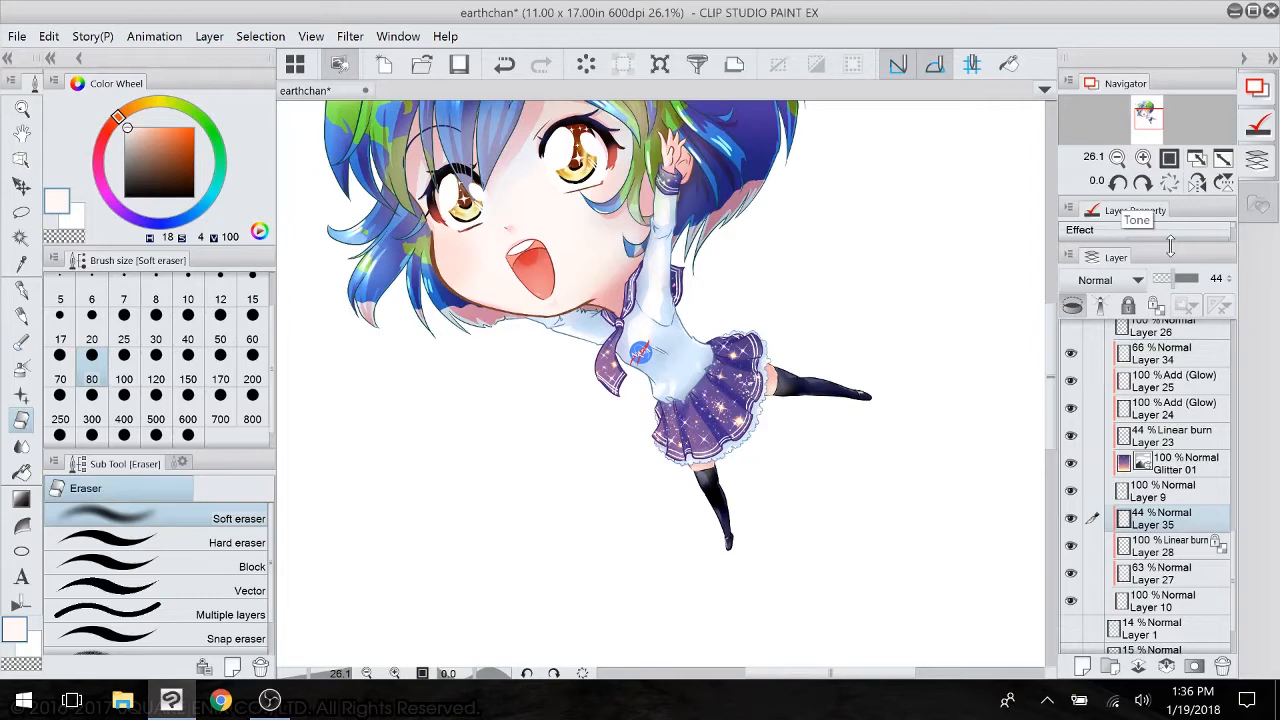
- Select the skin reflection Layer 32 and set its opacity to 22%
drag(1235, 555, 1235, 432)
click(1190, 430)
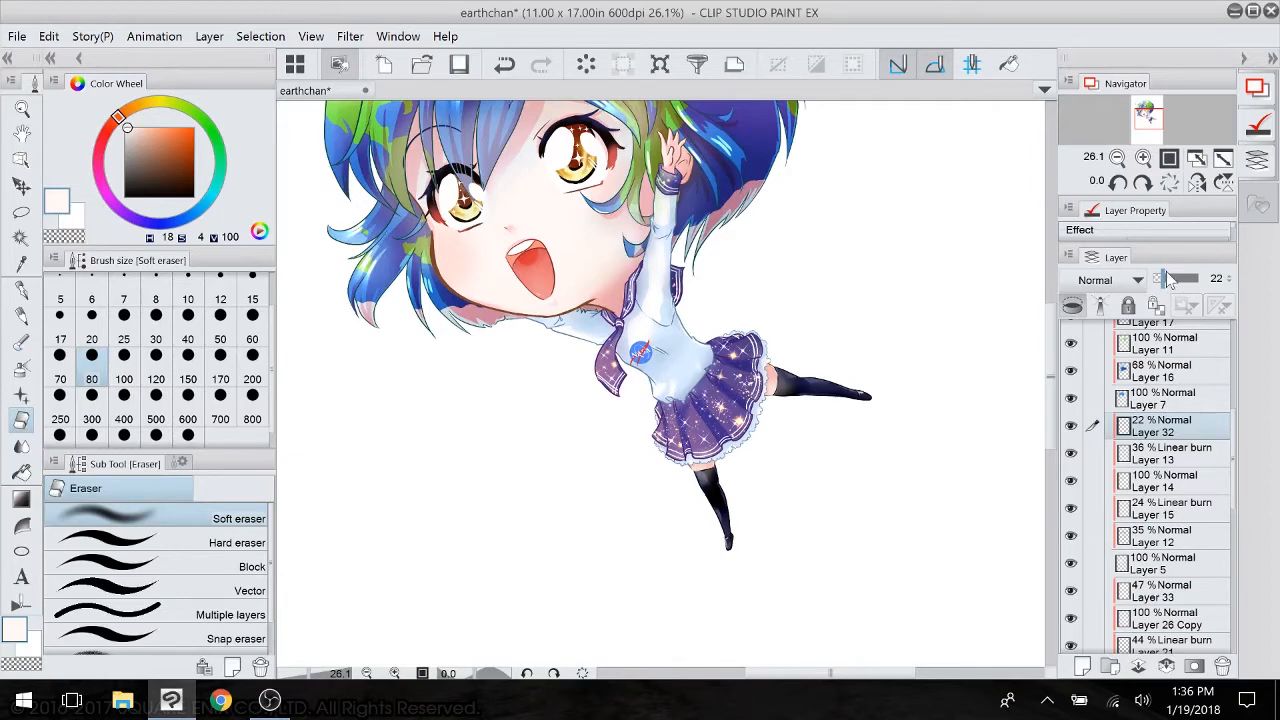
drag(805, 385, 845, 510)
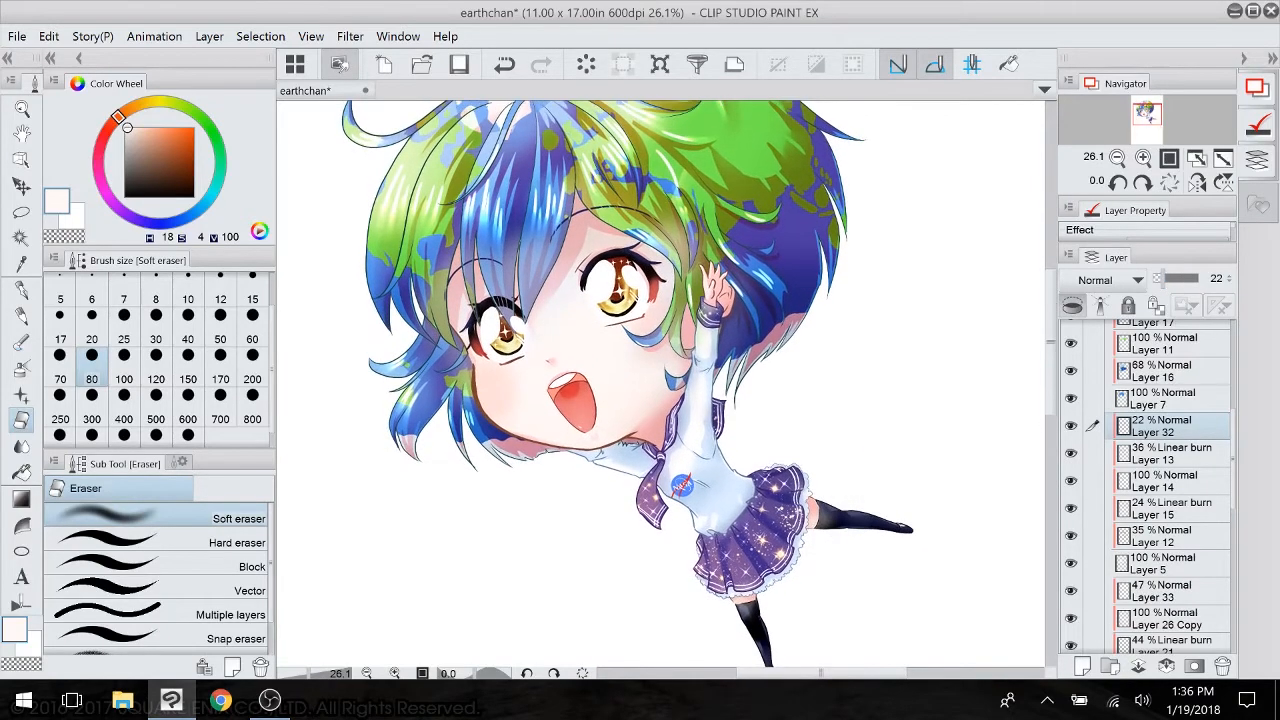
scroll(790, 604, down, 3)
scroll(782, 605, down, 1)
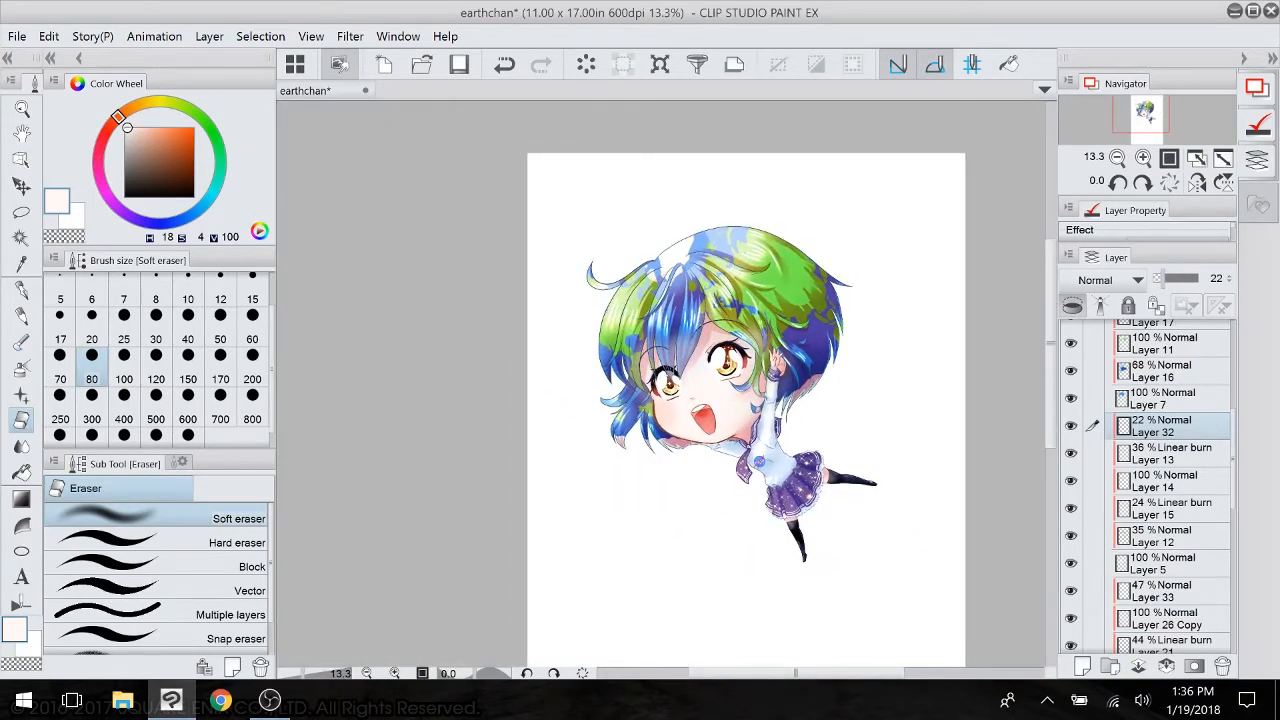
- Move Layers 30, 30 Copy, 29, 4 and 3 together into Folder 1 and collapse the folder
scroll(1150, 480, up, 4)
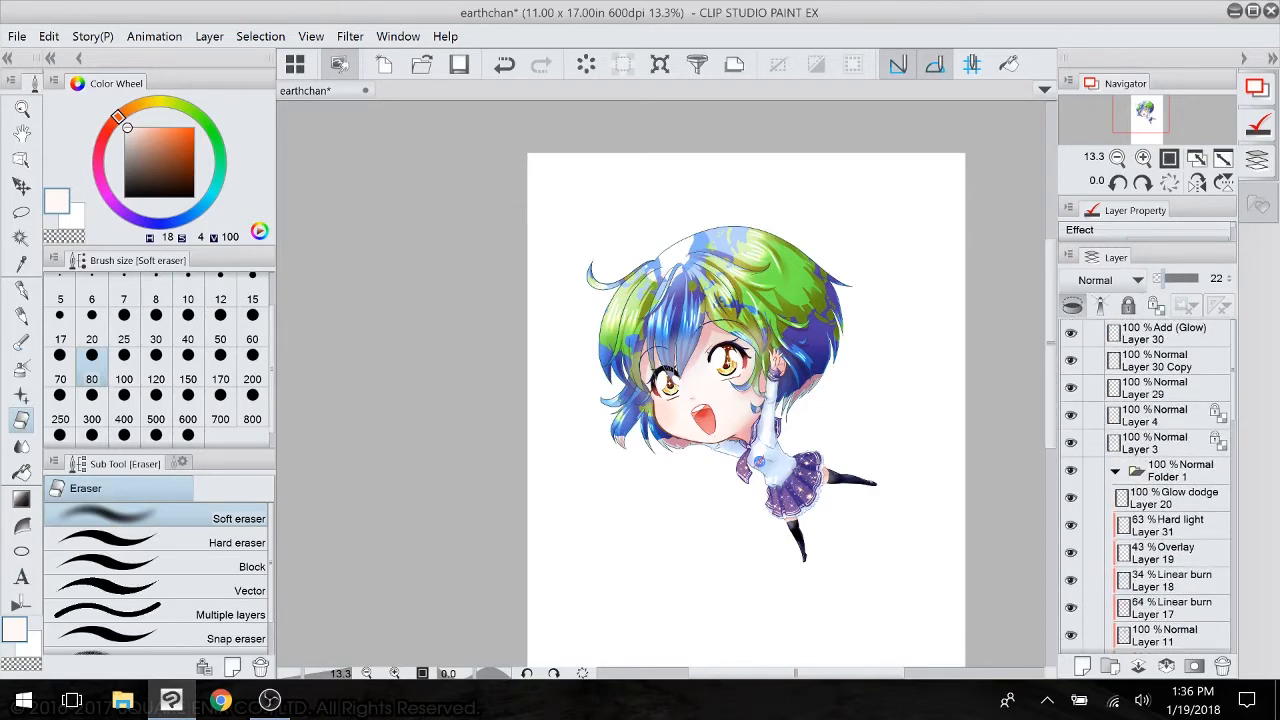
click(1165, 334)
drag(1093, 361, 1093, 443)
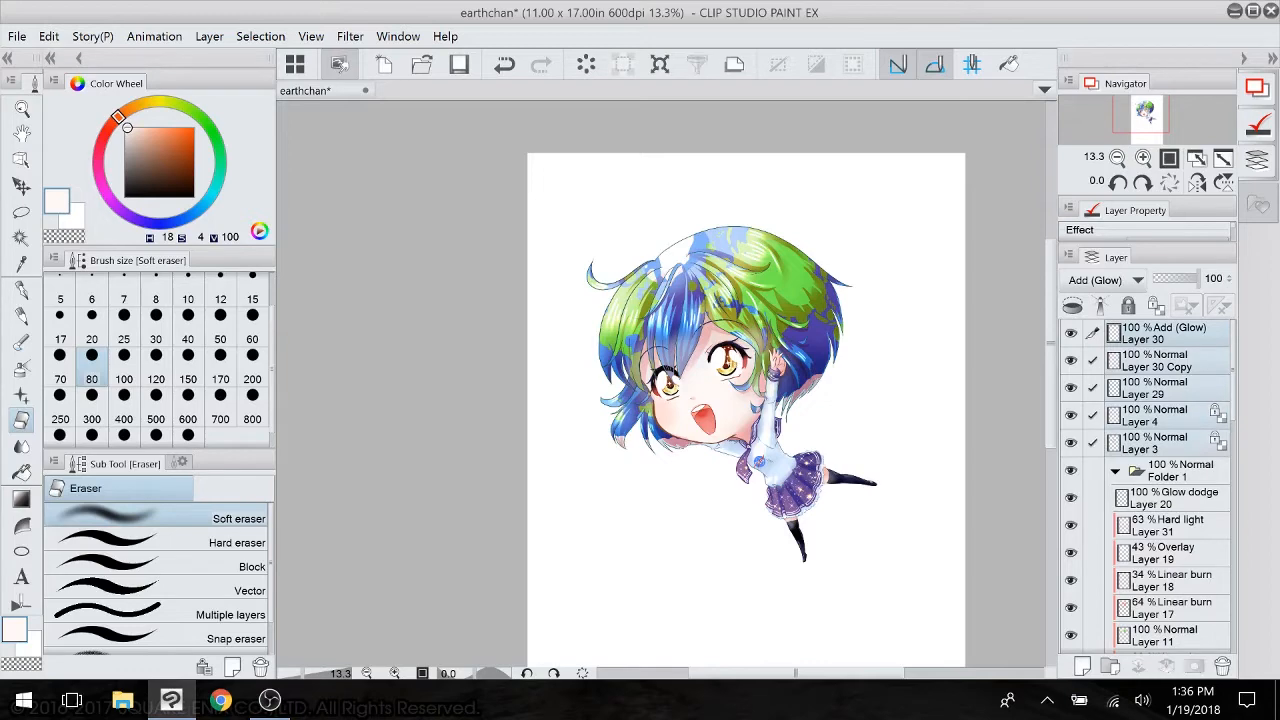
drag(1162, 363, 1163, 472)
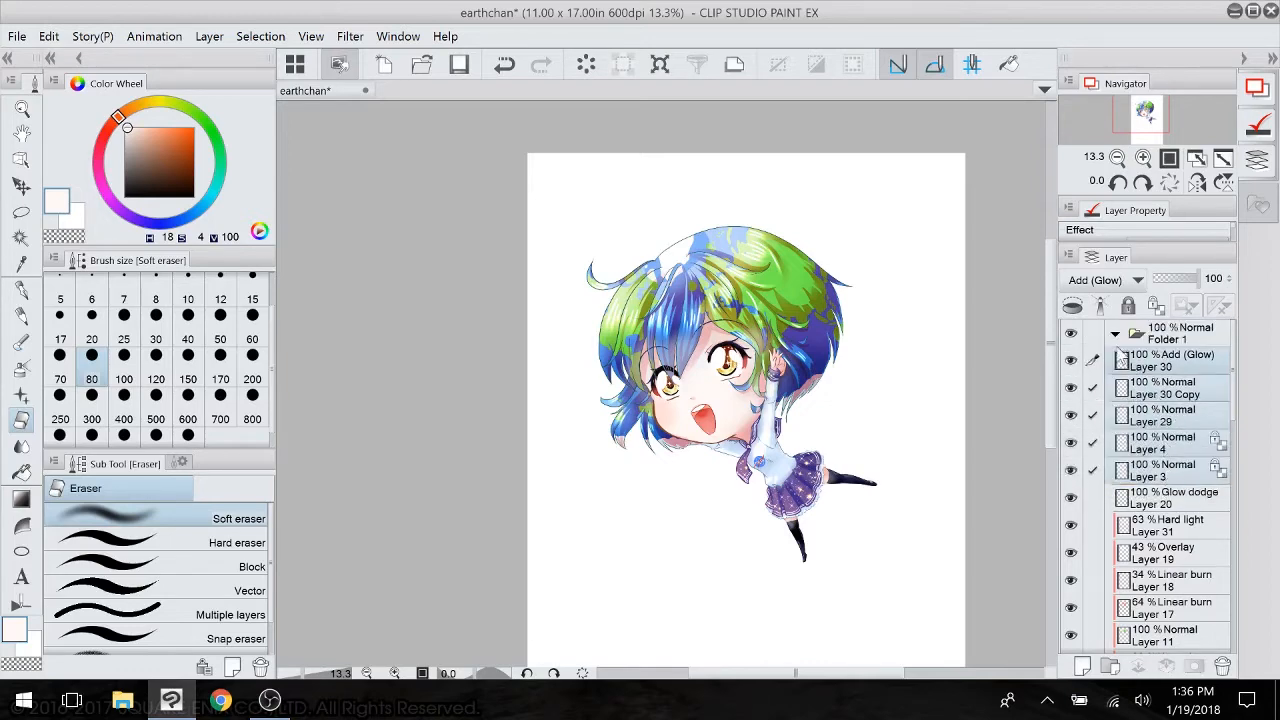
click(1116, 334)
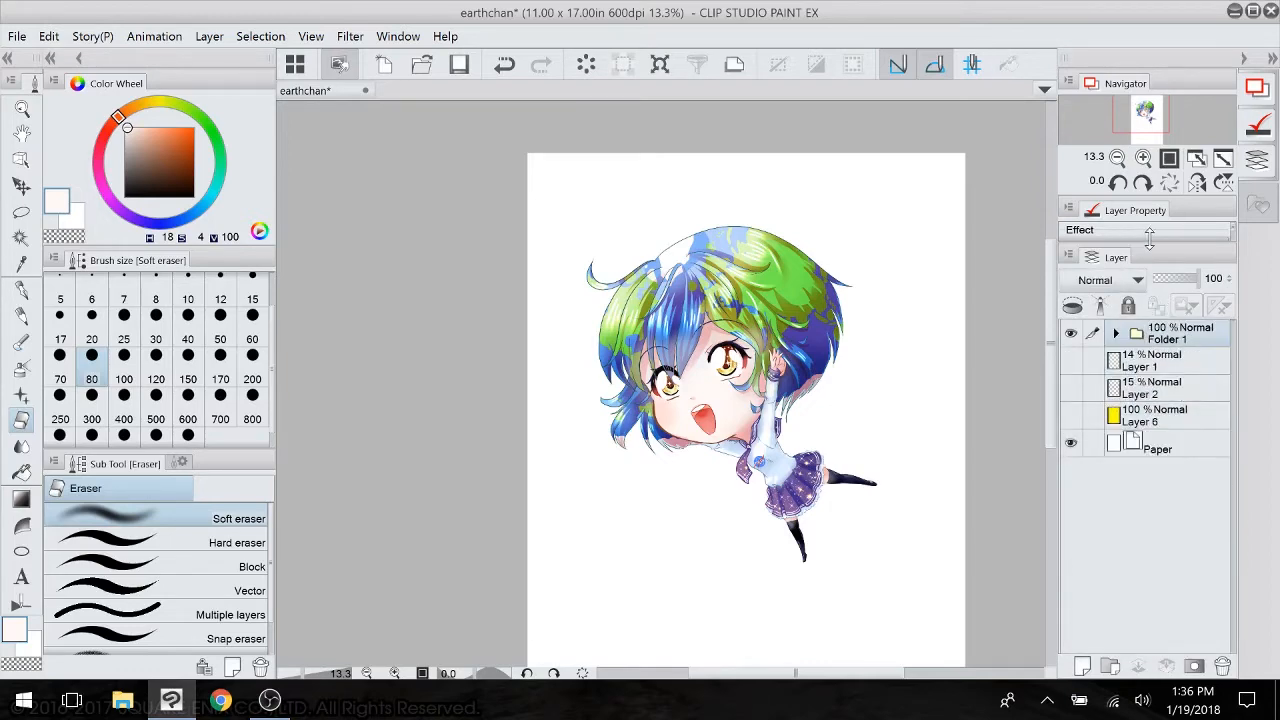
- Show the yellow Layer 6 and give Folder 1 a white border effect with an edge thickness of 52
drag(1150, 238, 1174, 354)
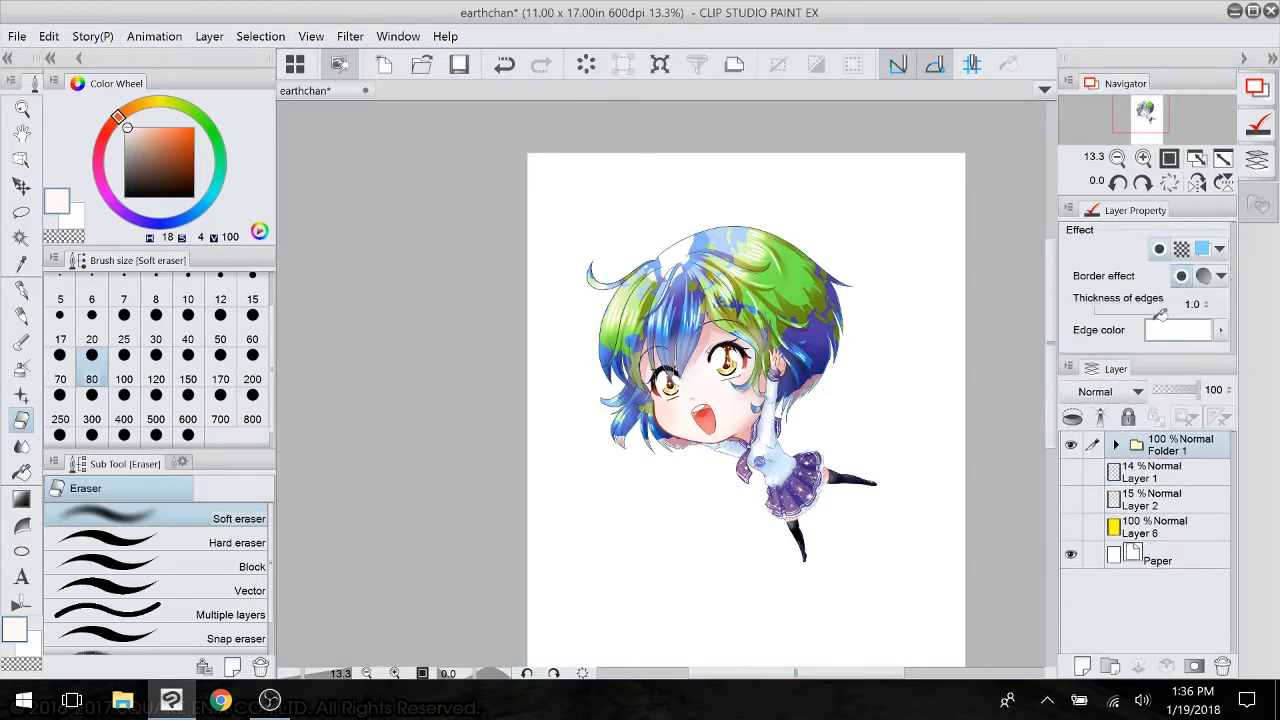
click(1071, 527)
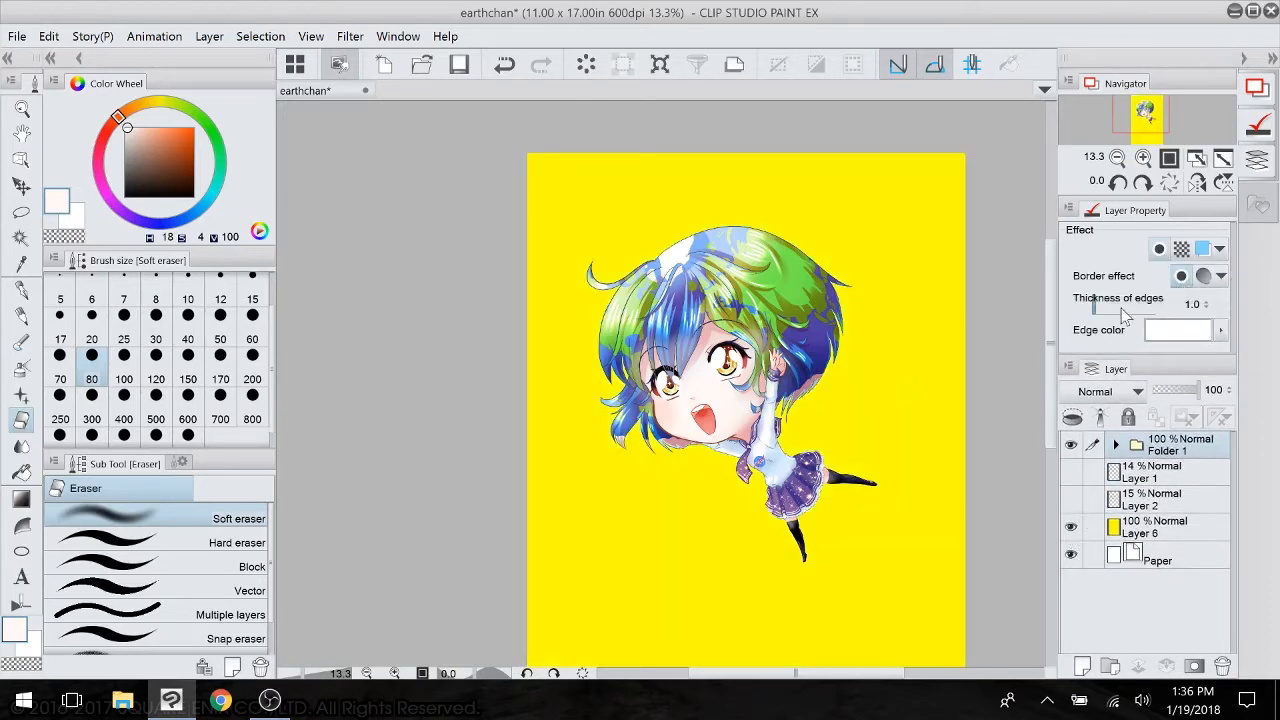
drag(1125, 315, 1148, 294)
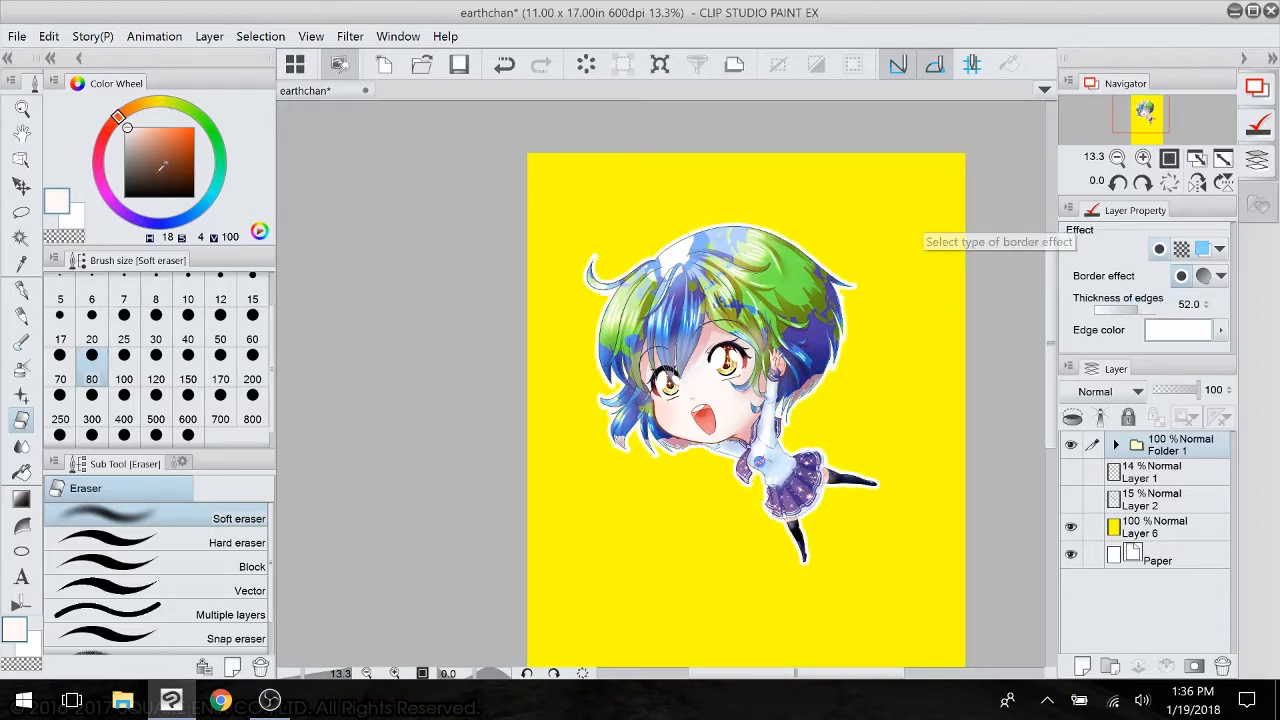
- Change Folder 1's border to a black edge with a thickness of 41.5 and hide the yellow Layer 6
drag(160, 170, 122, 199)
click(1180, 330)
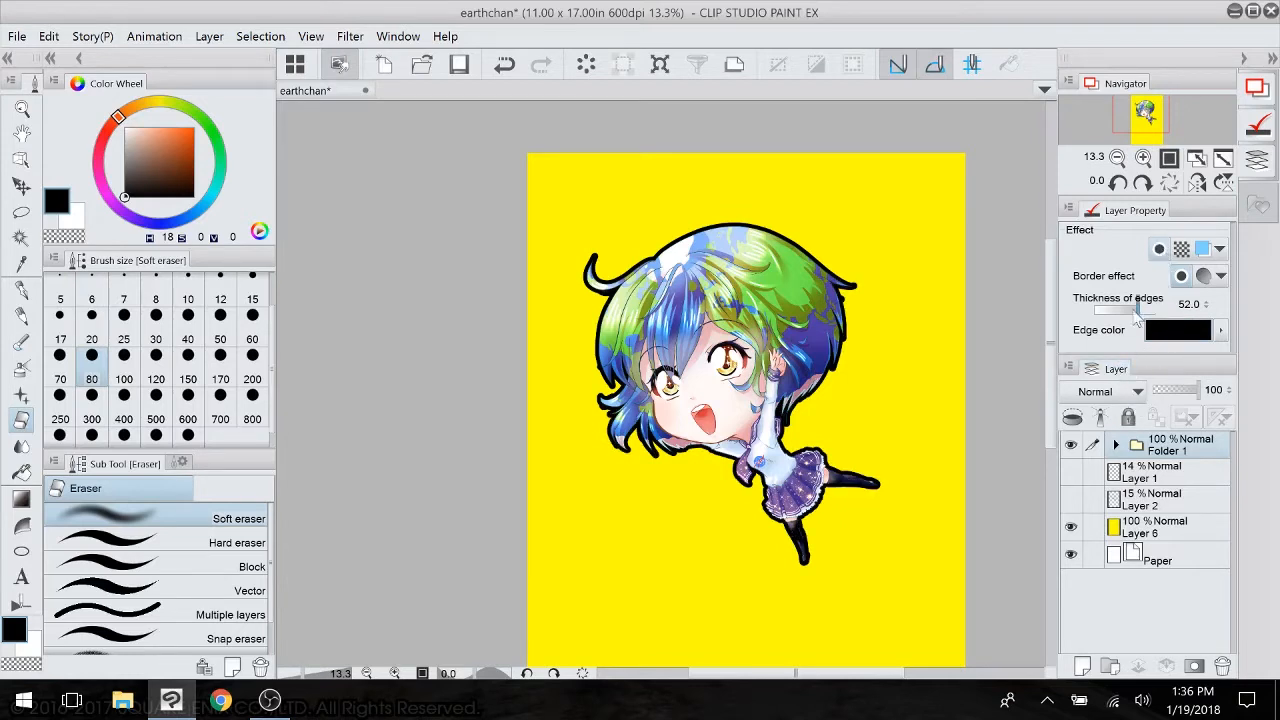
drag(1142, 306, 1138, 316)
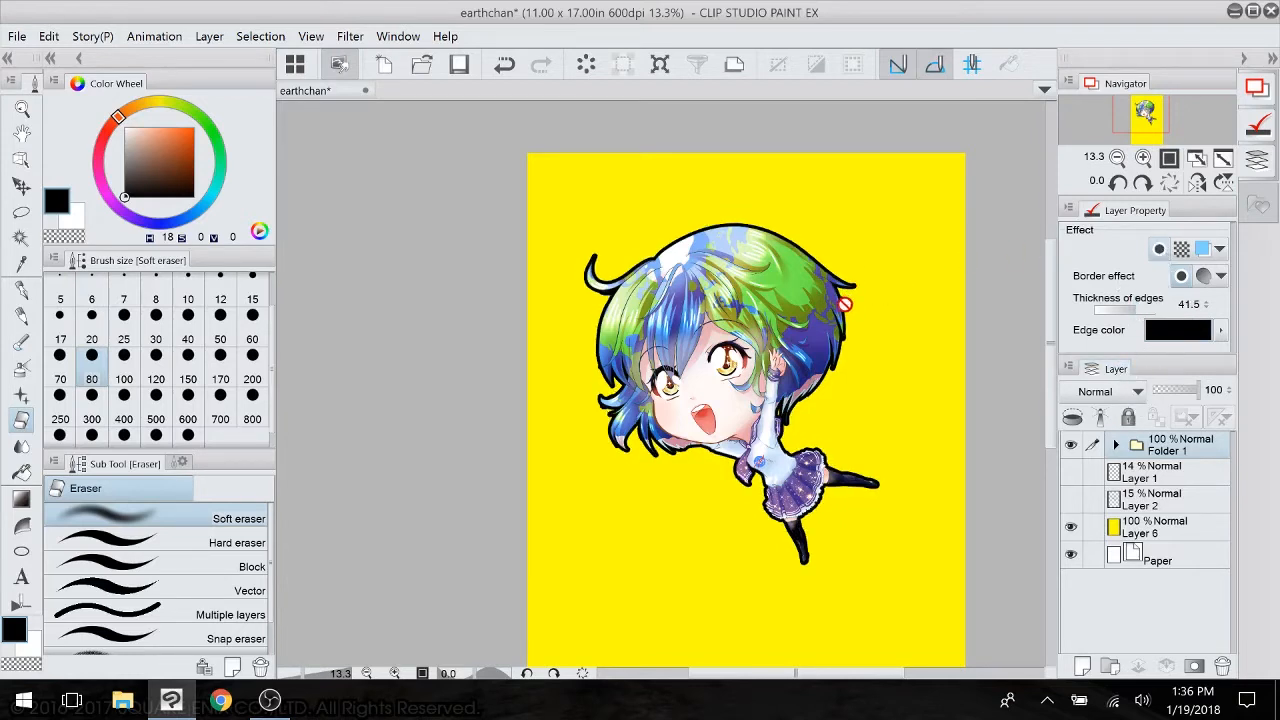
click(1070, 527)
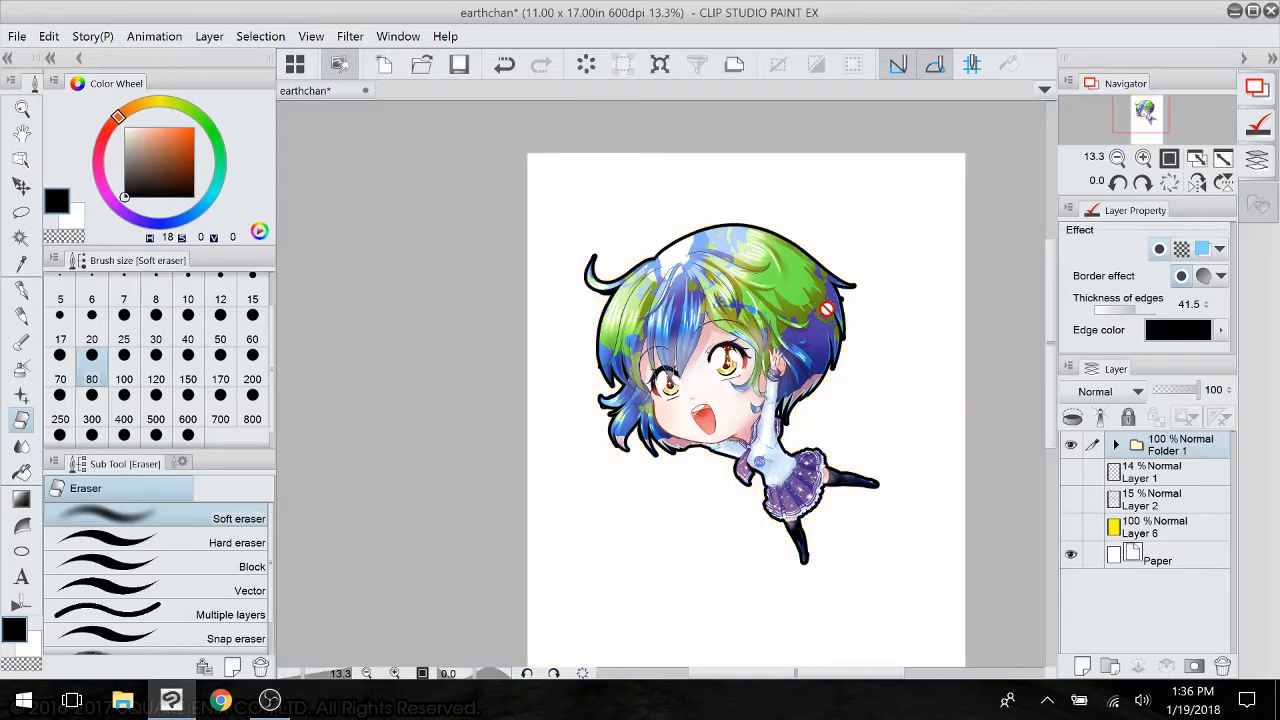
- Expand Folder 1, hide Layers 30 Copy and 29, and toggle Layers 3 and 4 to examine the stray outline marks at the hair's edge
scroll(843, 390, up, 2)
scroll(843, 412, up, 2)
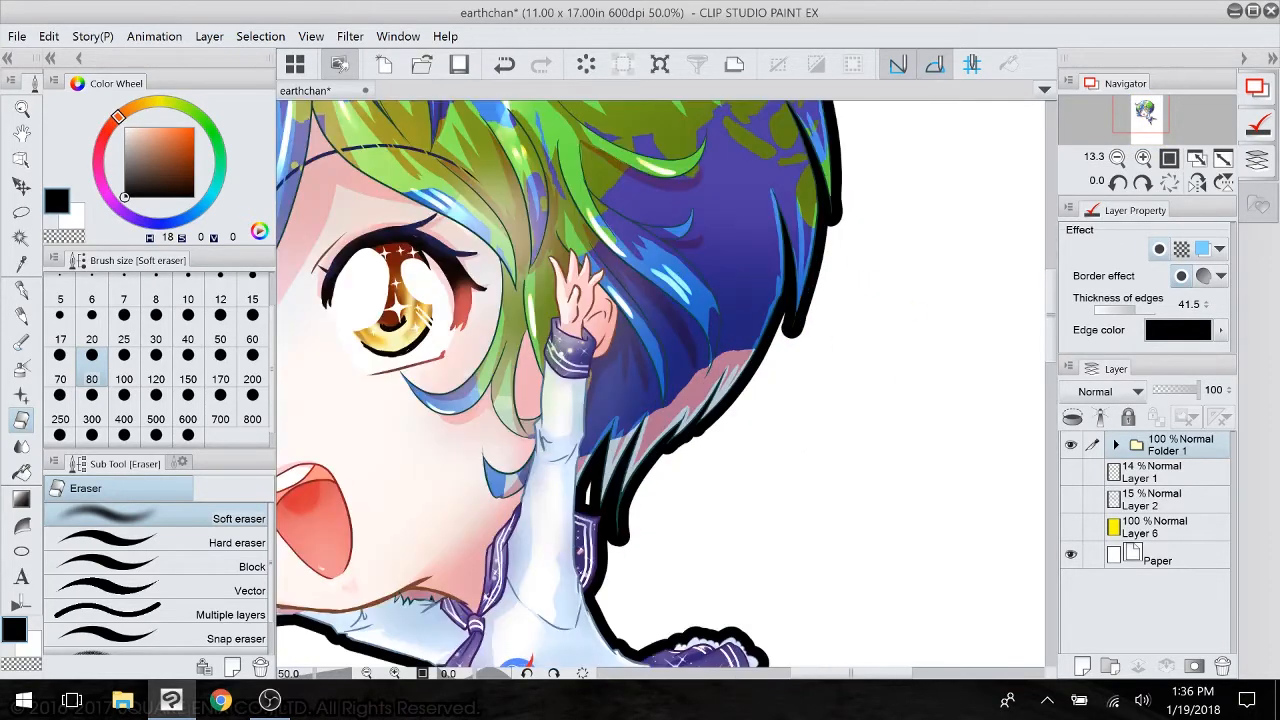
drag(843, 408, 891, 604)
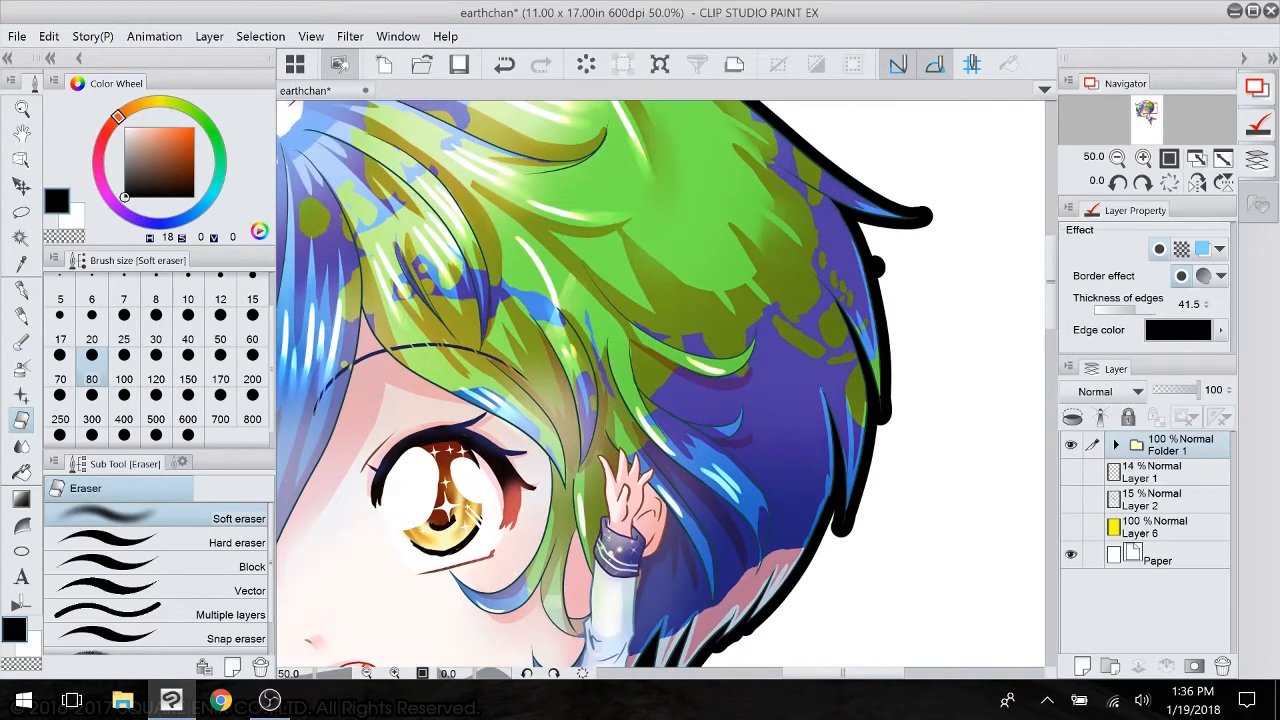
click(1116, 444)
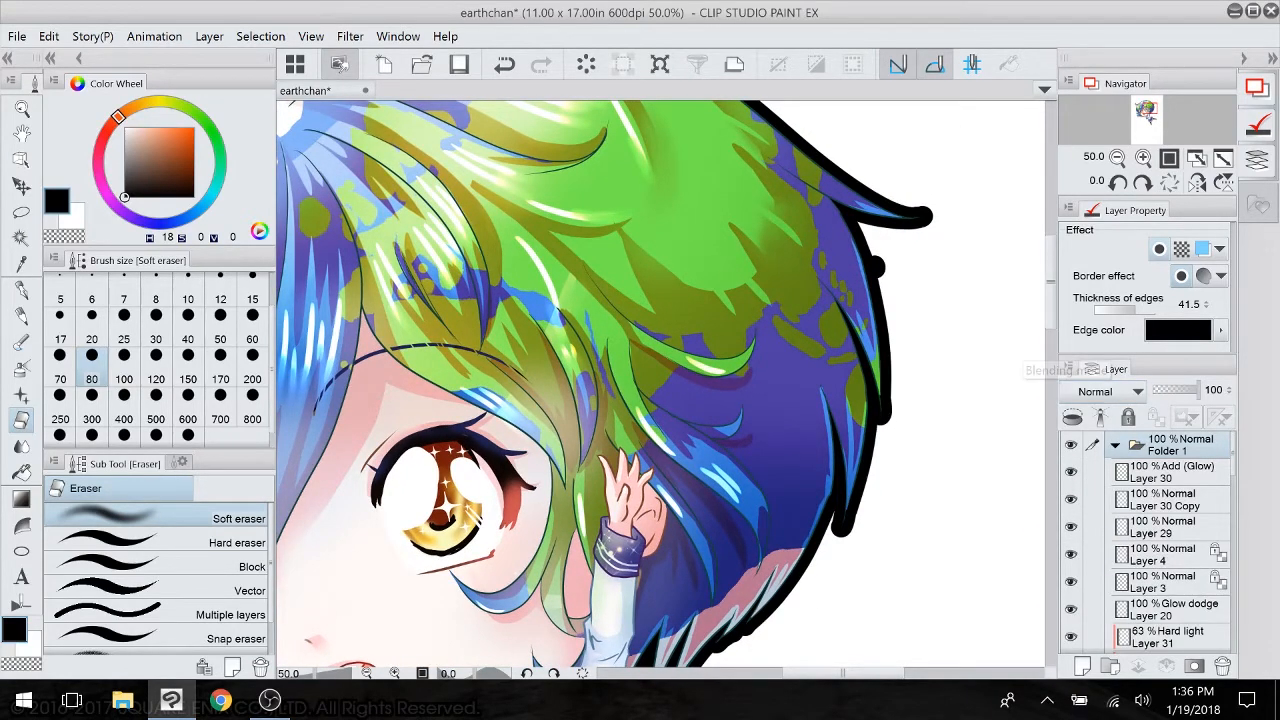
click(1071, 471)
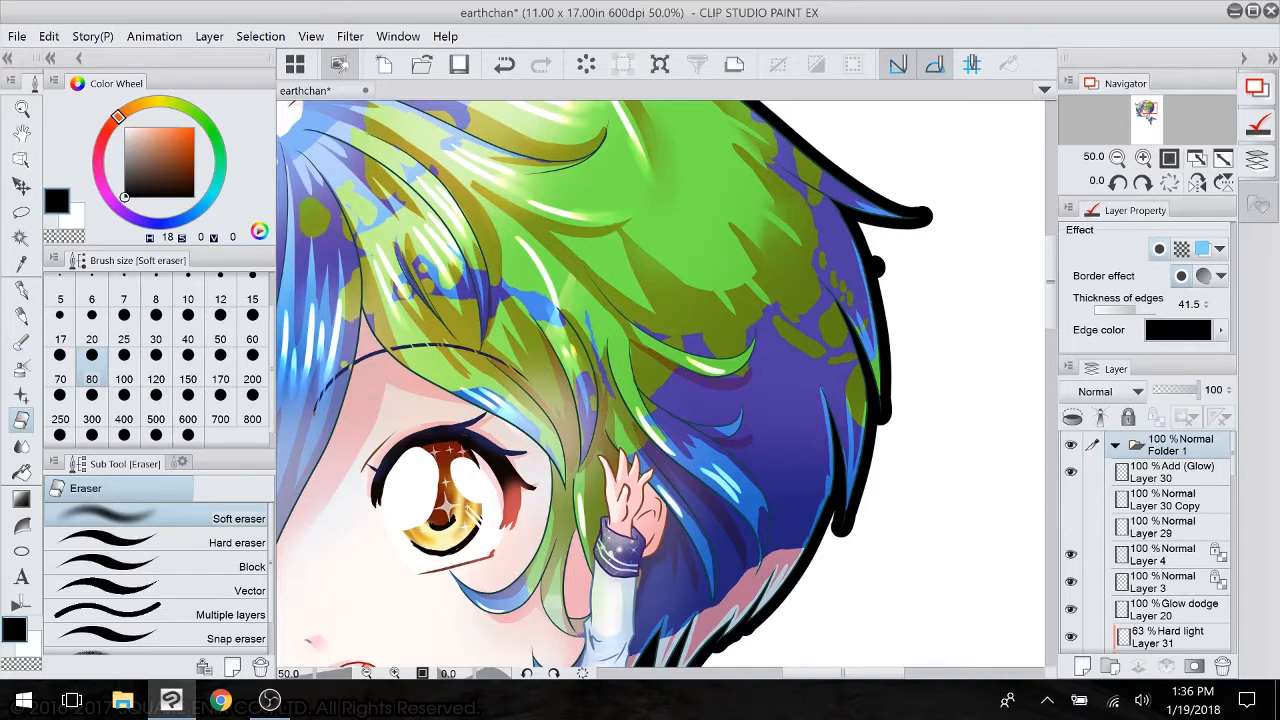
click(1071, 582)
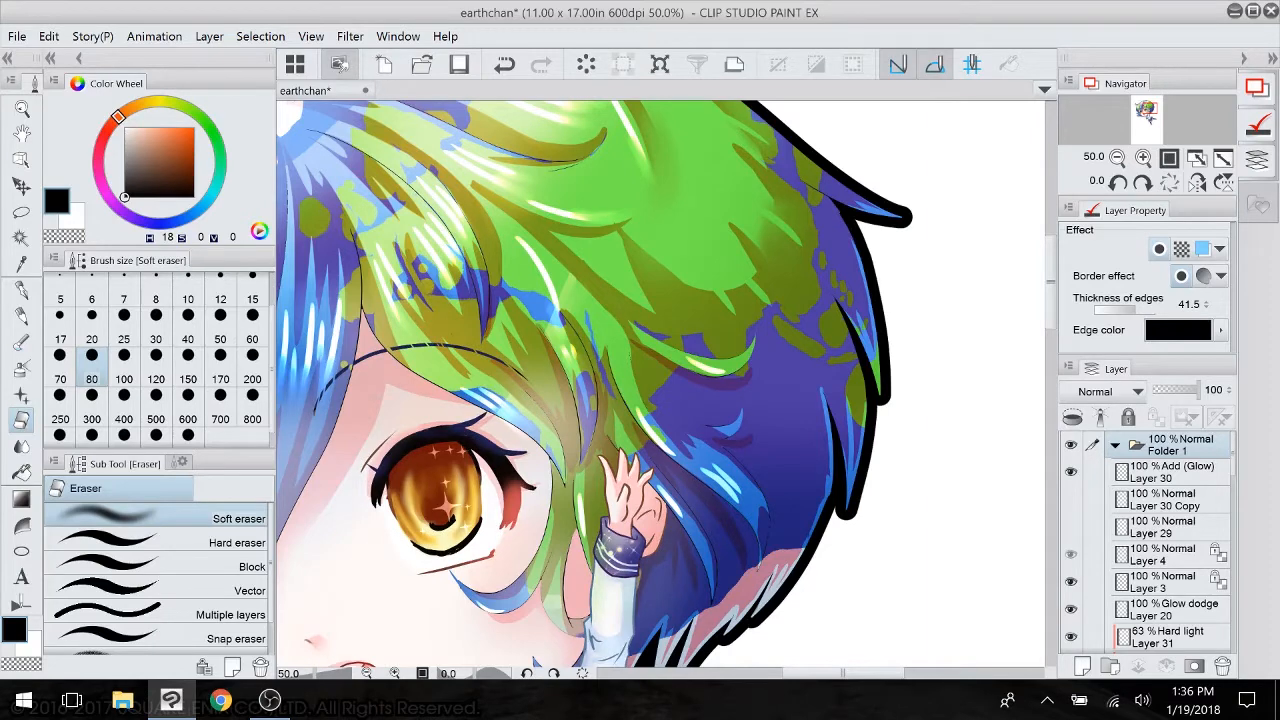
click(1071, 554)
- Try to erase the stray dot at the hair's outer edge on Layer 4
click(1172, 555)
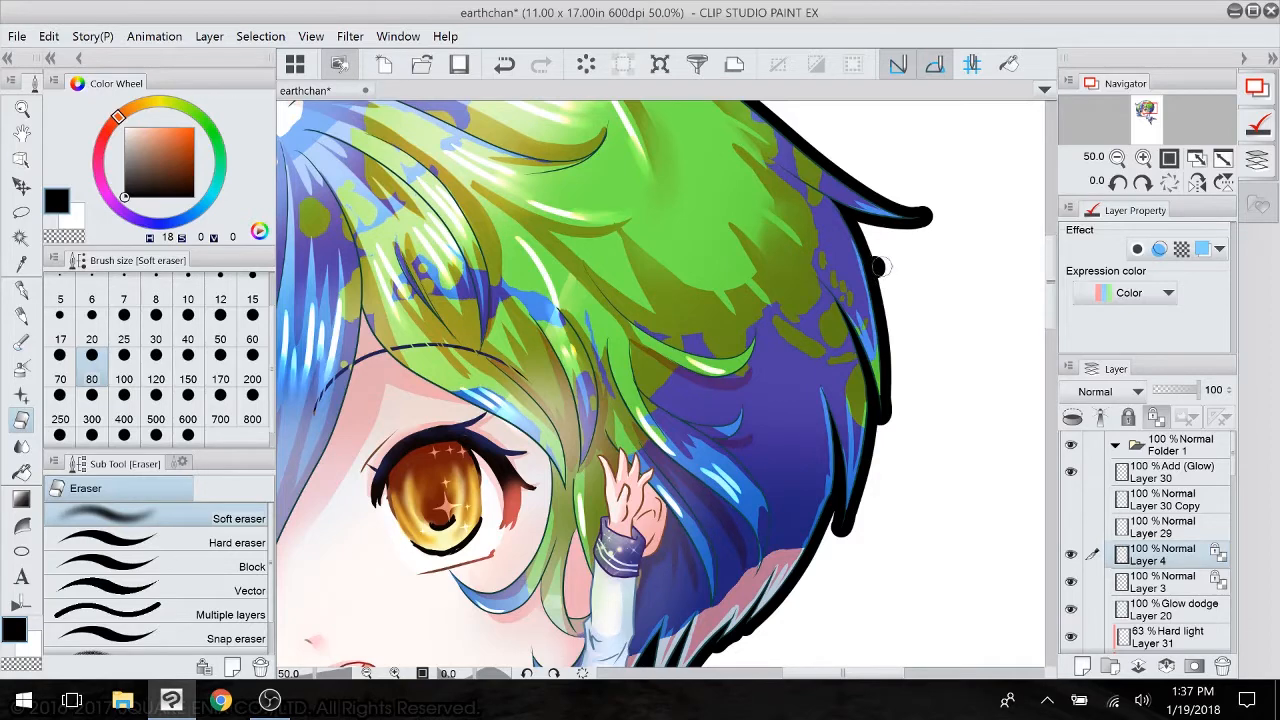
drag(879, 266, 879, 259)
drag(530, 520, 1023, 210)
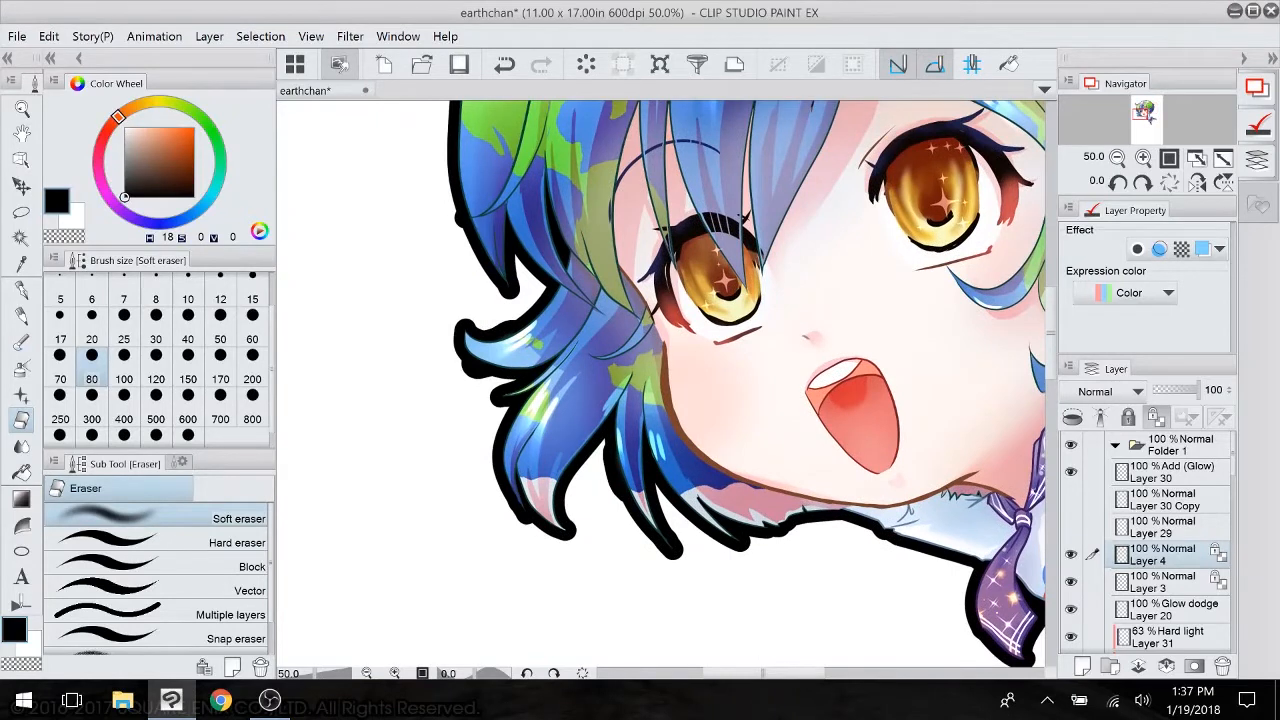
key(ctrl+z)
- Hide and show Layer 4 to examine how its lines affect the black border around the hair strands
click(1071, 553)
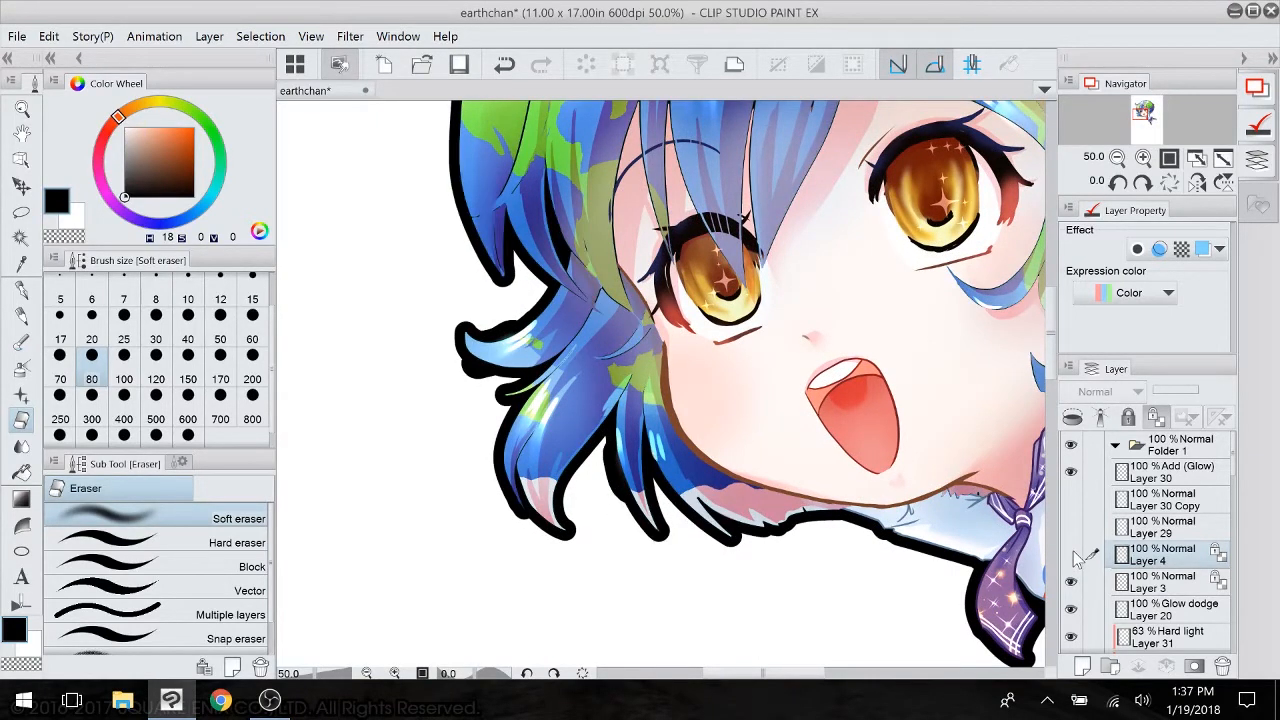
click(1071, 555)
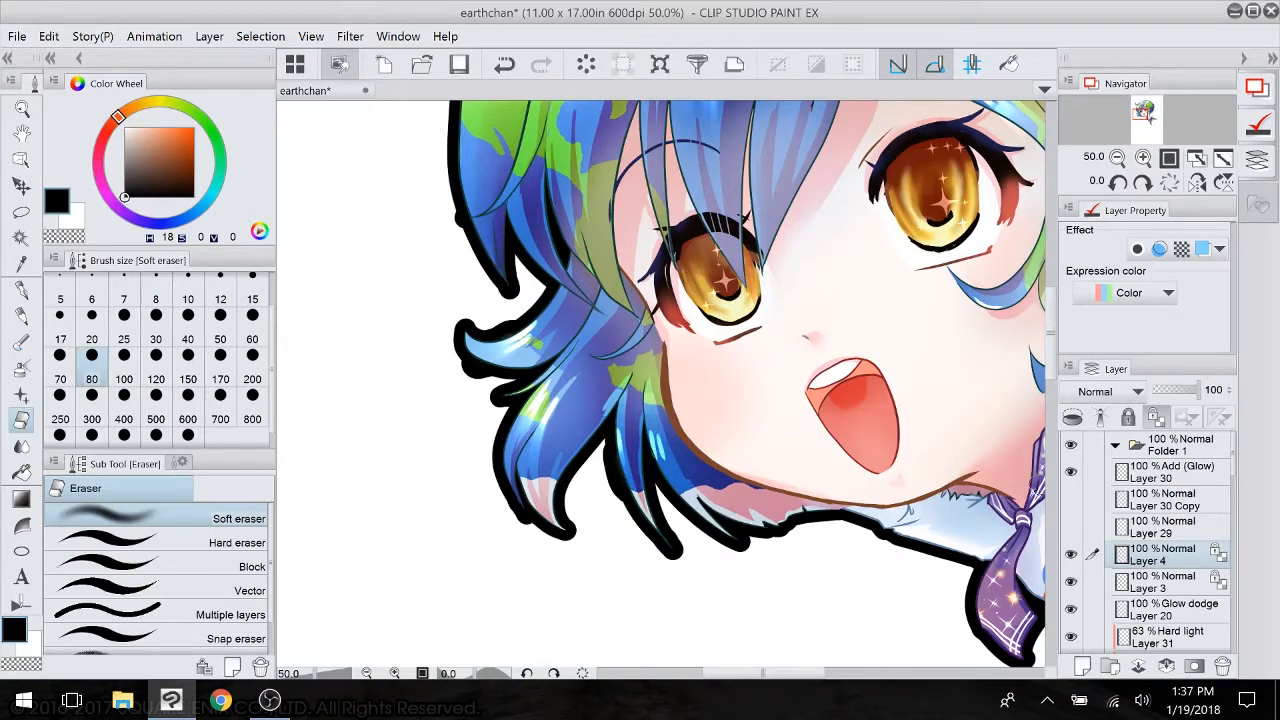
mouse_move(454, 231)
mouse_down()
mouse_move(436, 93)
mouse_move(402, 465)
mouse_move(399, 674)
mouse_move(464, 560)
mouse_move(520, 582)
mouse_up()
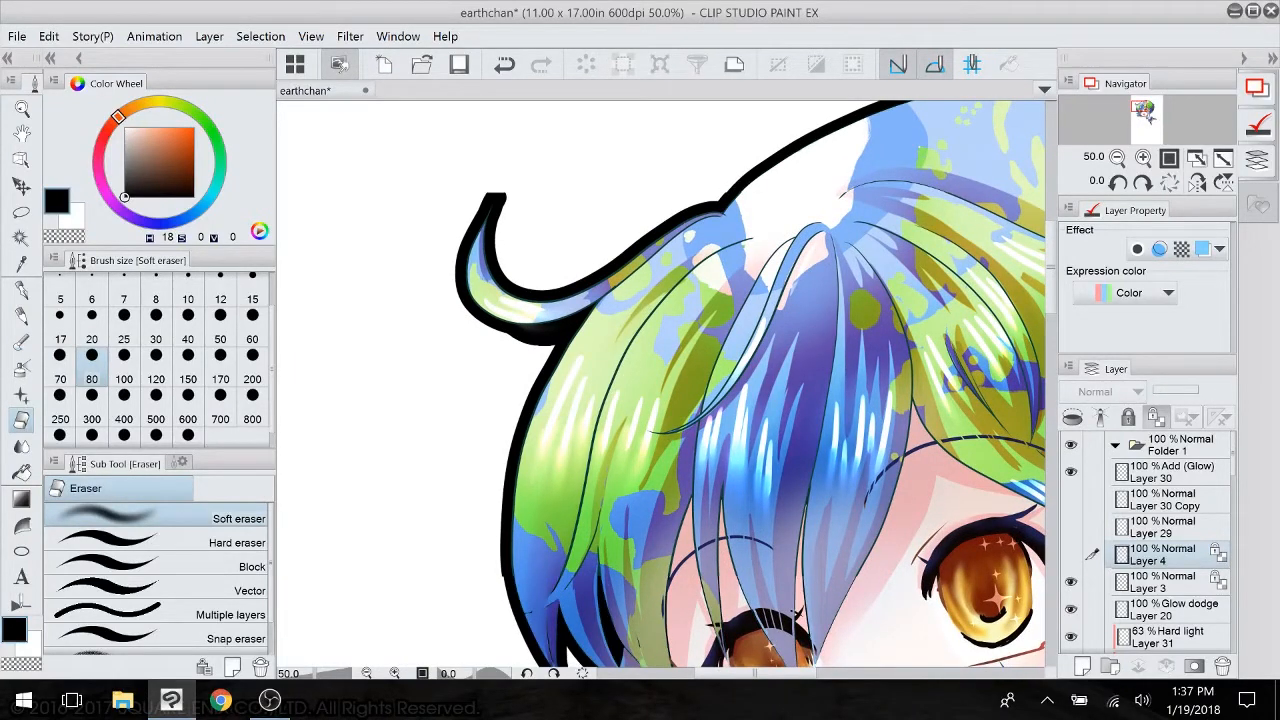
click(1071, 555)
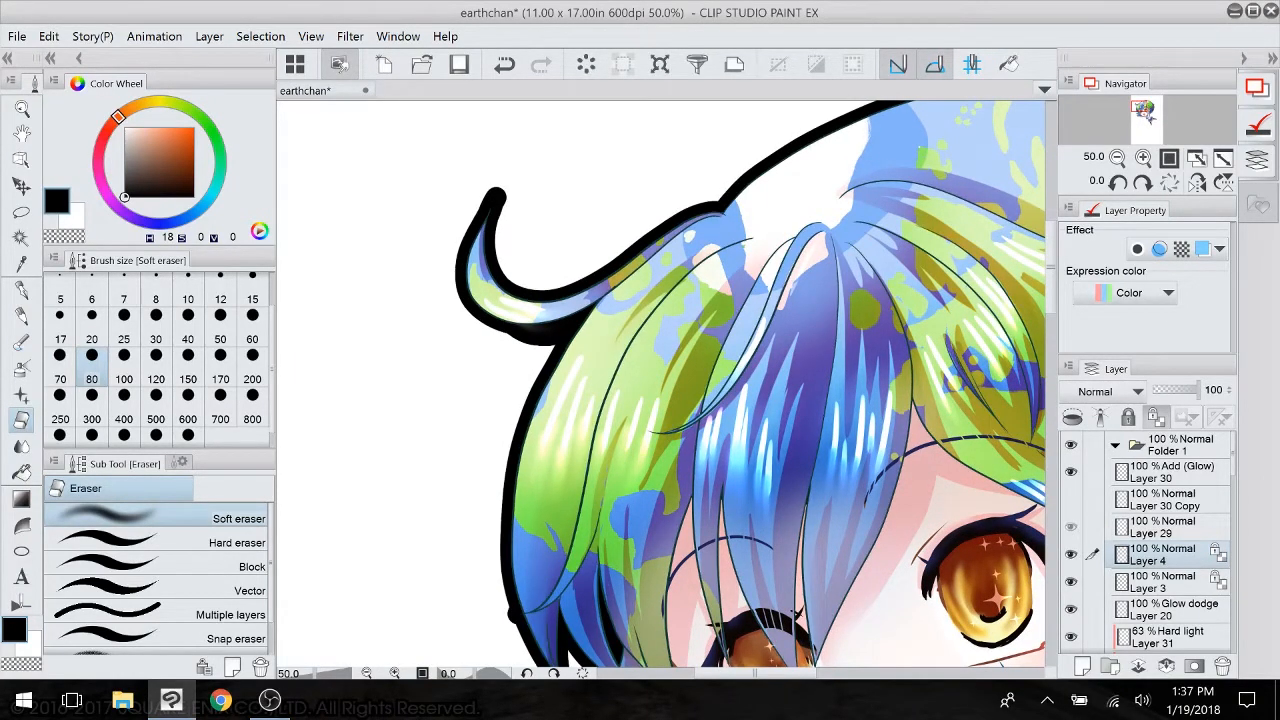
- Show Layers 29 and 30 Copy again, and toggle Layer 3 off and on to check its lines
drag(1071, 527, 1071, 499)
click(1071, 581)
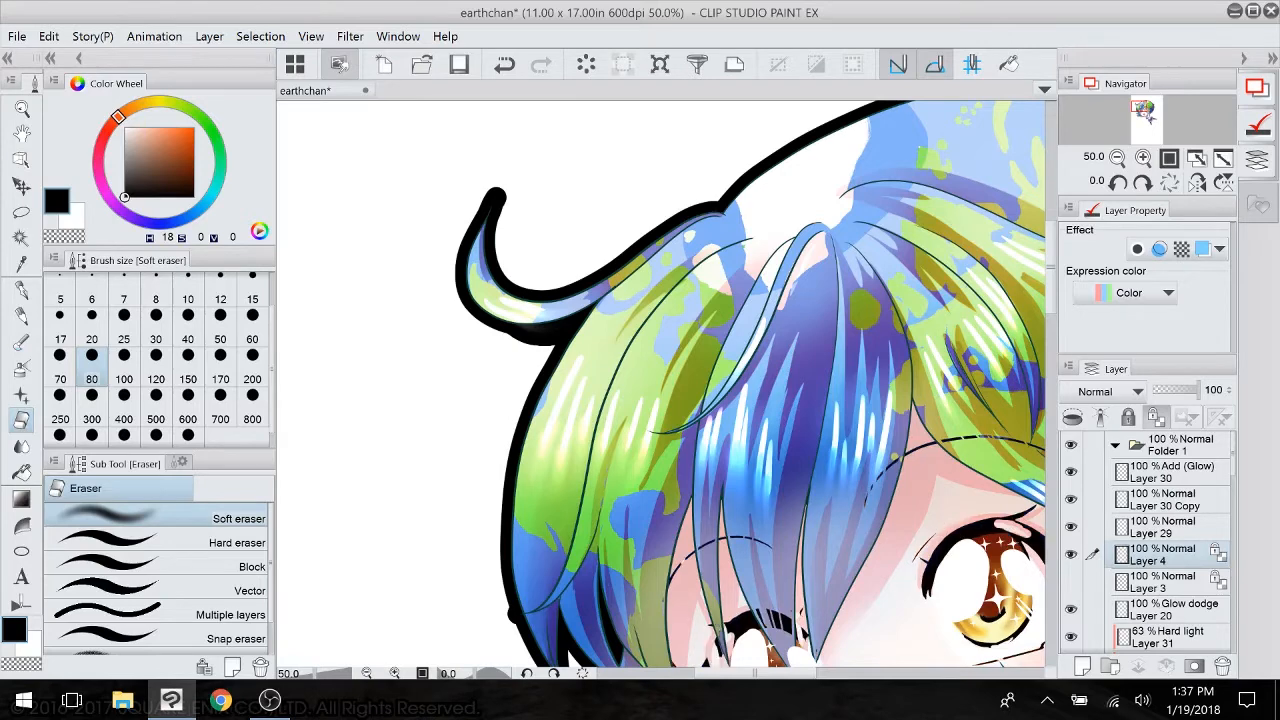
click(1071, 581)
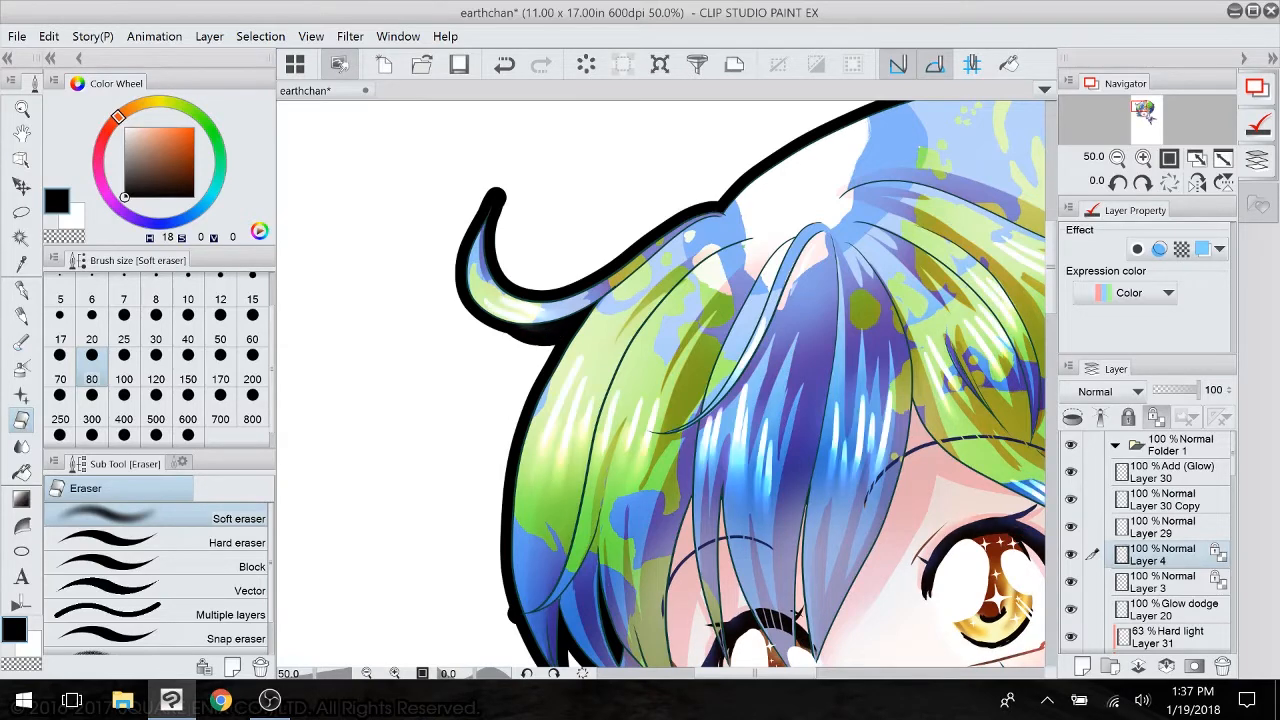
- Select the glow dodge Layer 20 and toggle it off and on to examine its highlights on the hair
click(1174, 609)
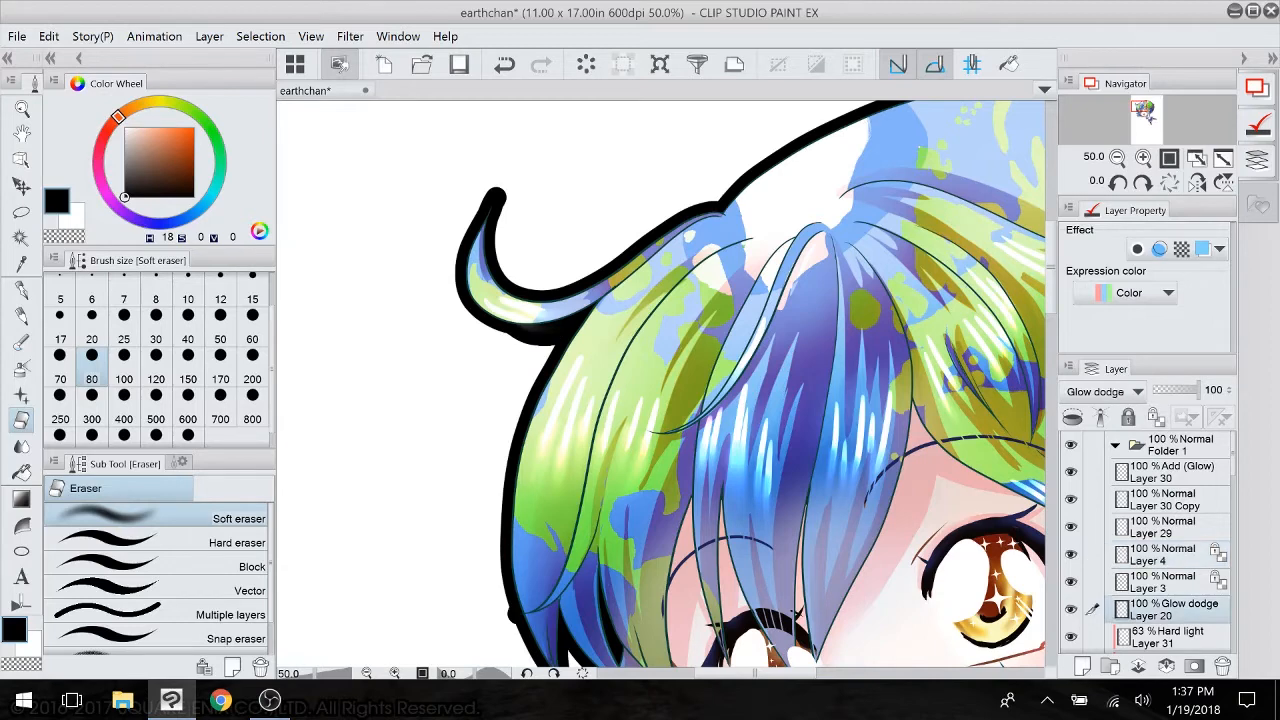
drag(683, 456, 757, 492)
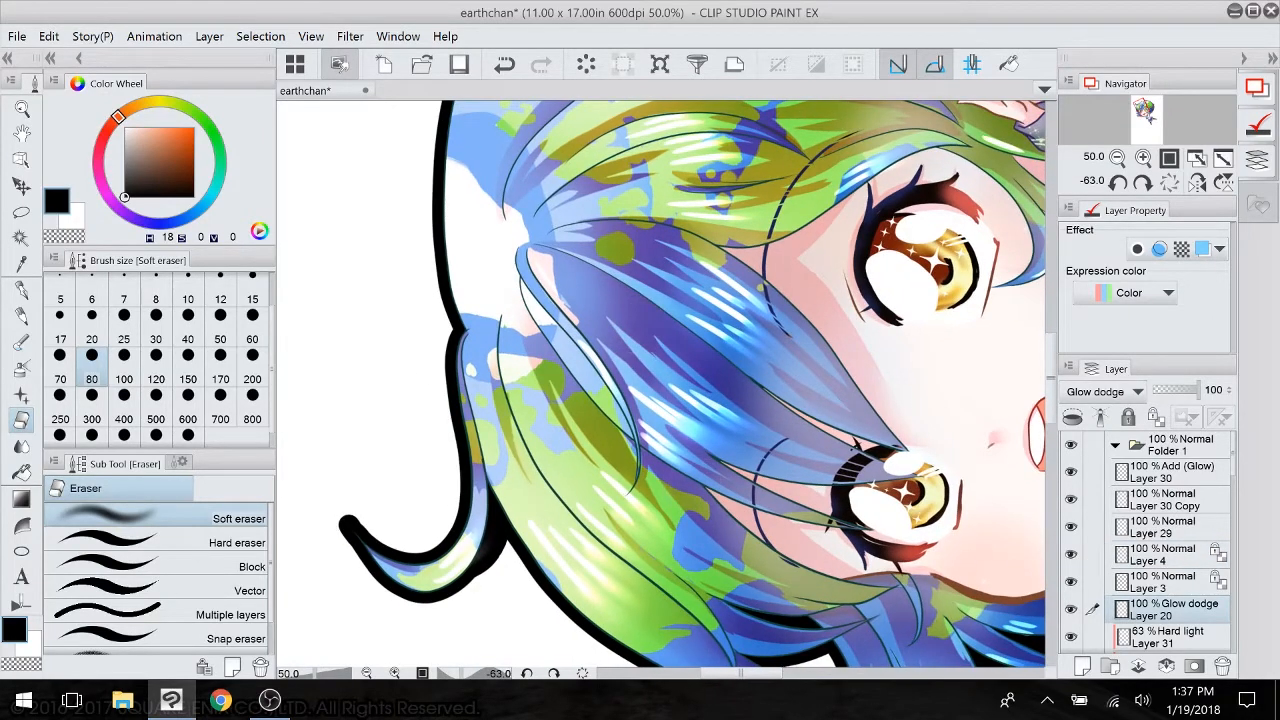
click(1070, 609)
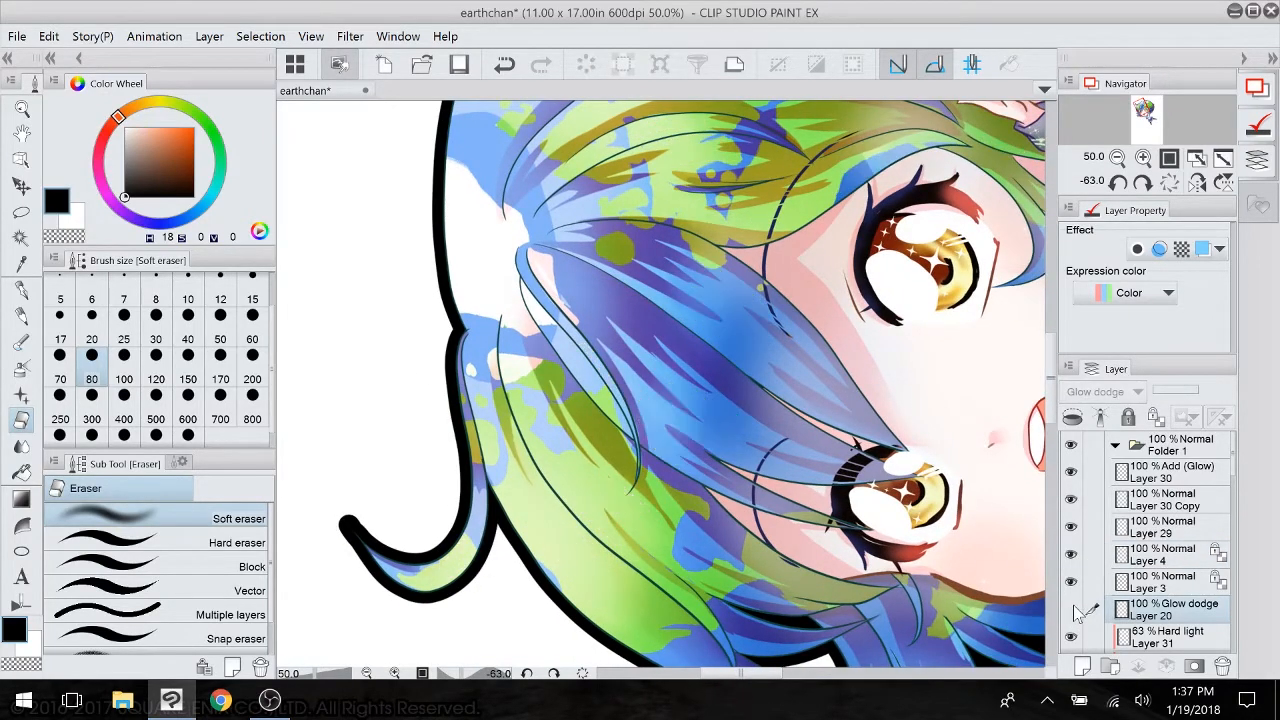
click(1071, 608)
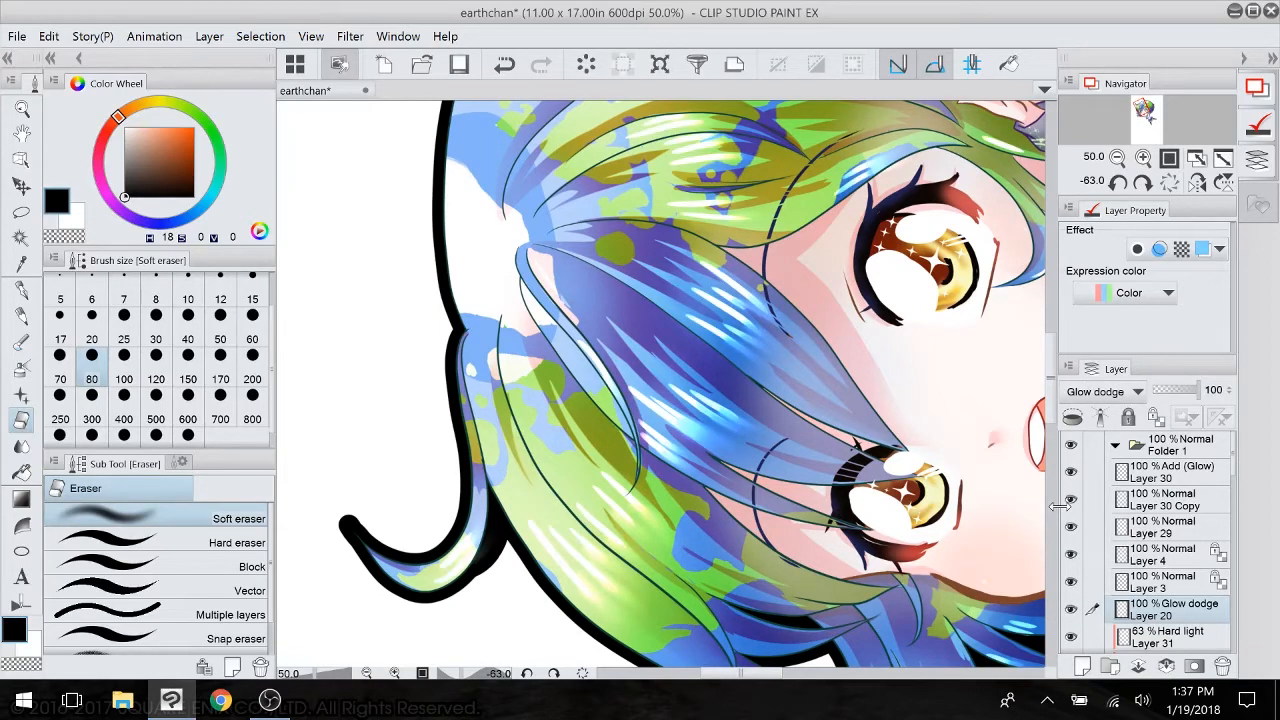
scroll(796, 584, down, 4)
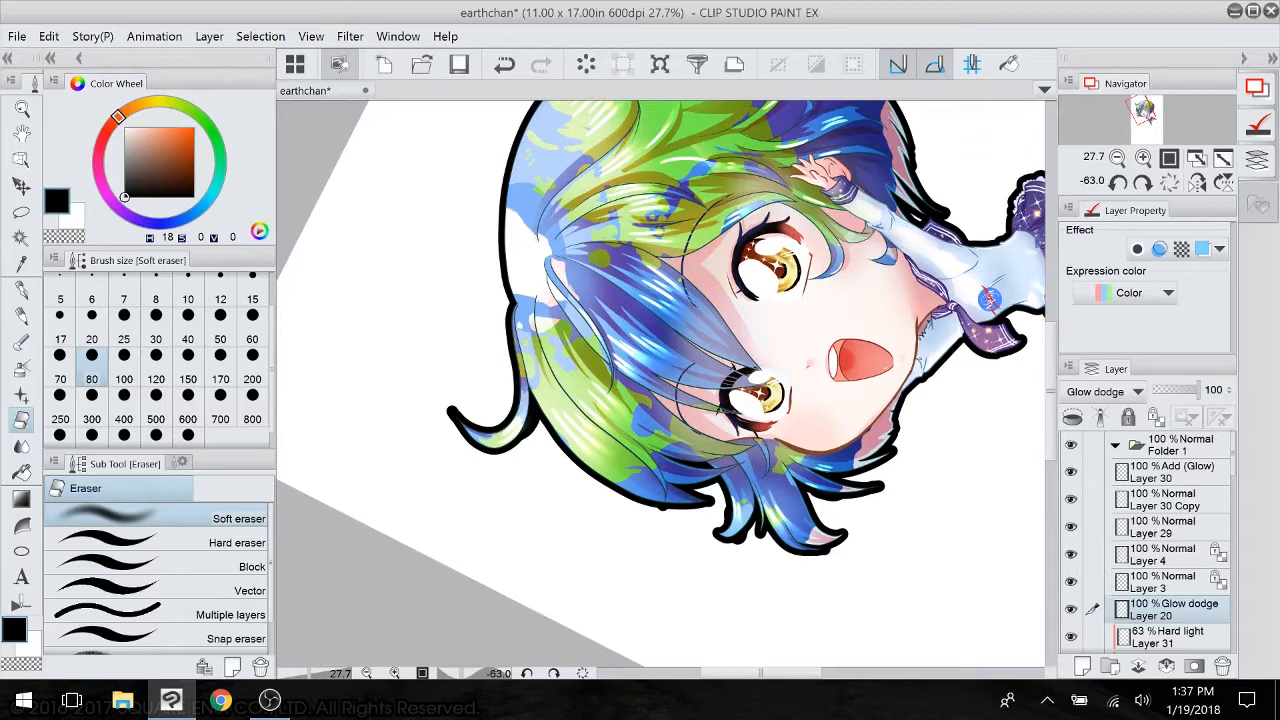
- Clip the glow dodge Layer 20 to the layer below it and check the whole character upright
click(1072, 417)
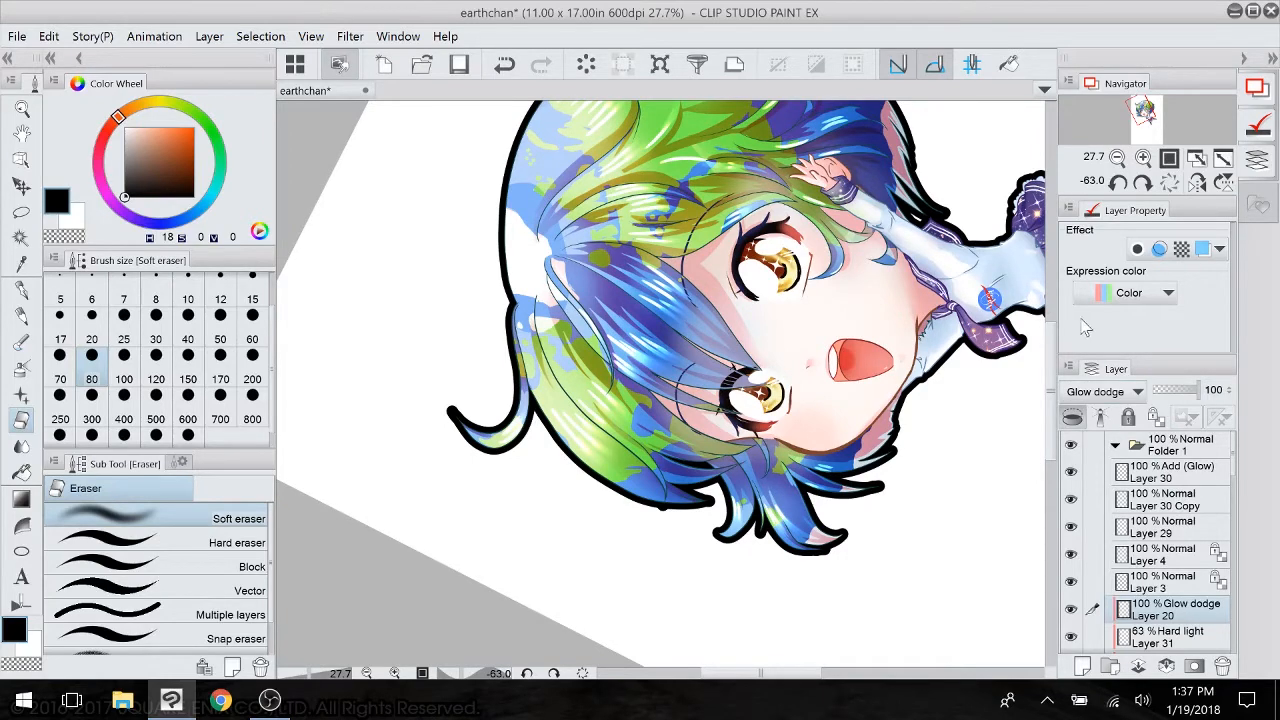
drag(860, 357, 794, 337)
drag(700, 246, 868, 218)
drag(1019, 498, 834, 522)
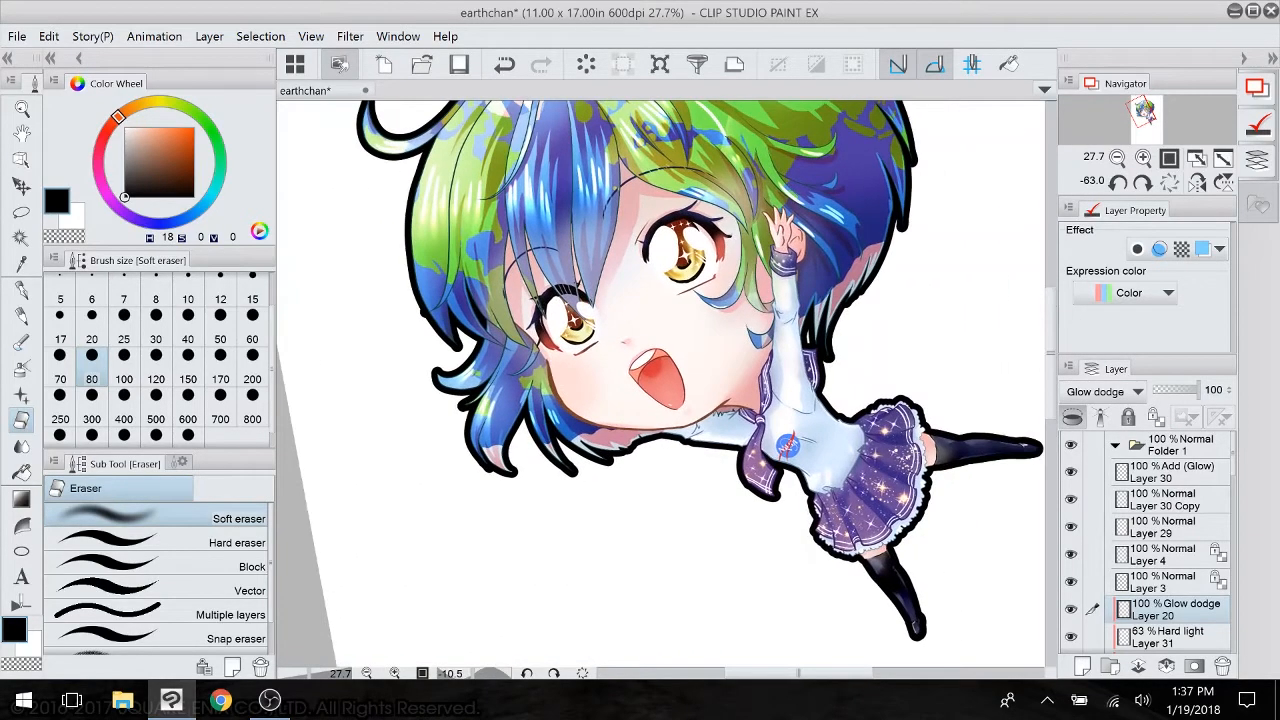
scroll(829, 534, down, 4)
key(^)
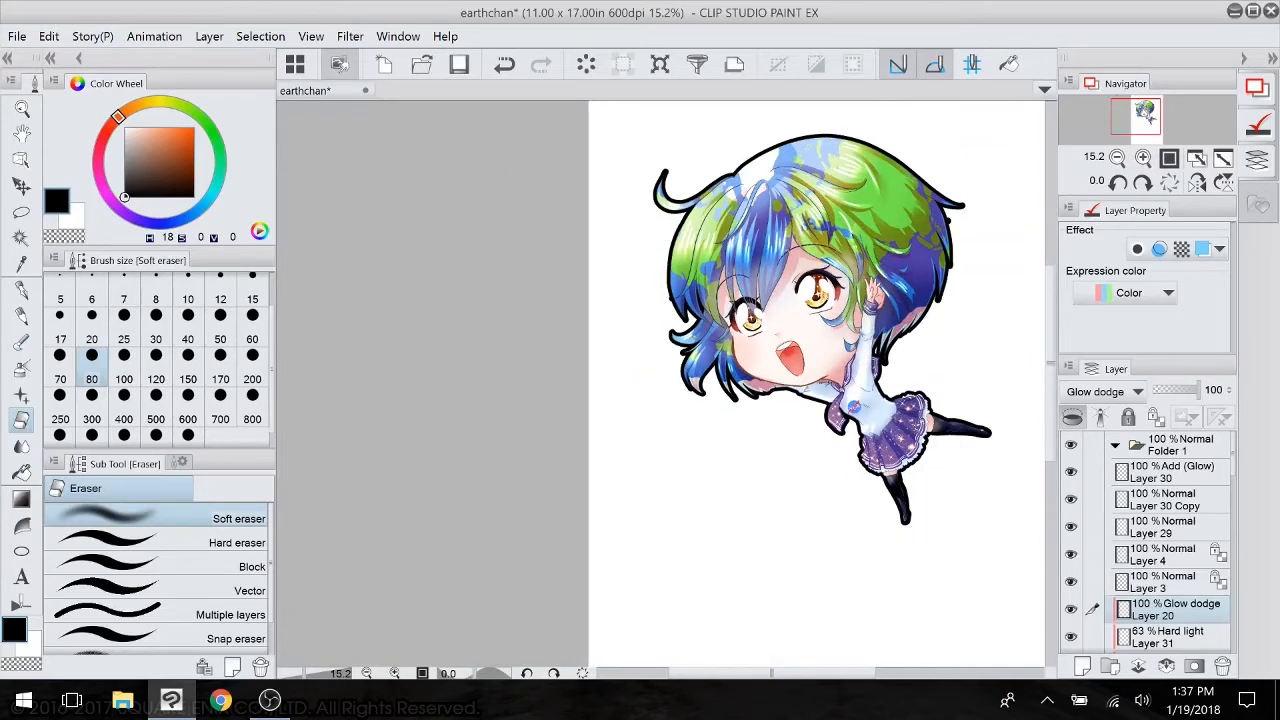
scroll(886, 500, up, 3)
drag(886, 470, 791, 654)
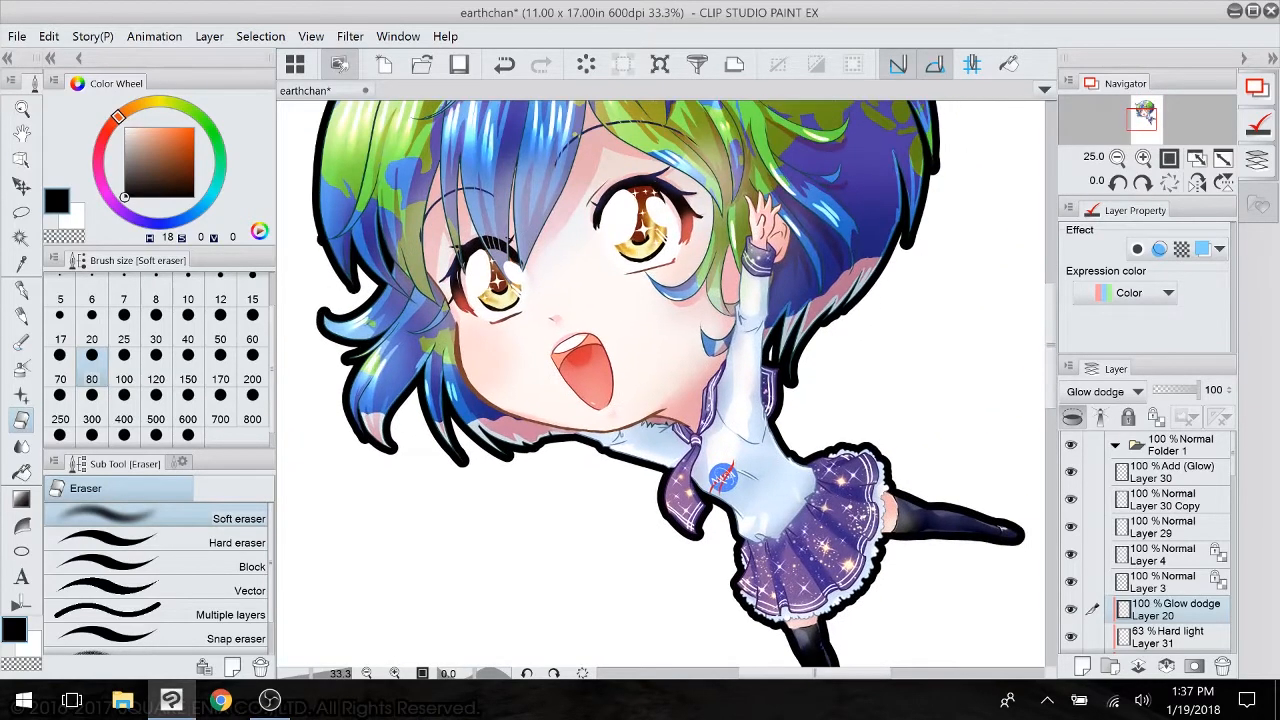
- Collapse Folder 1, add a new layer above it and set the drawing colour to blue with H 193, S 100, V 79
click(1115, 446)
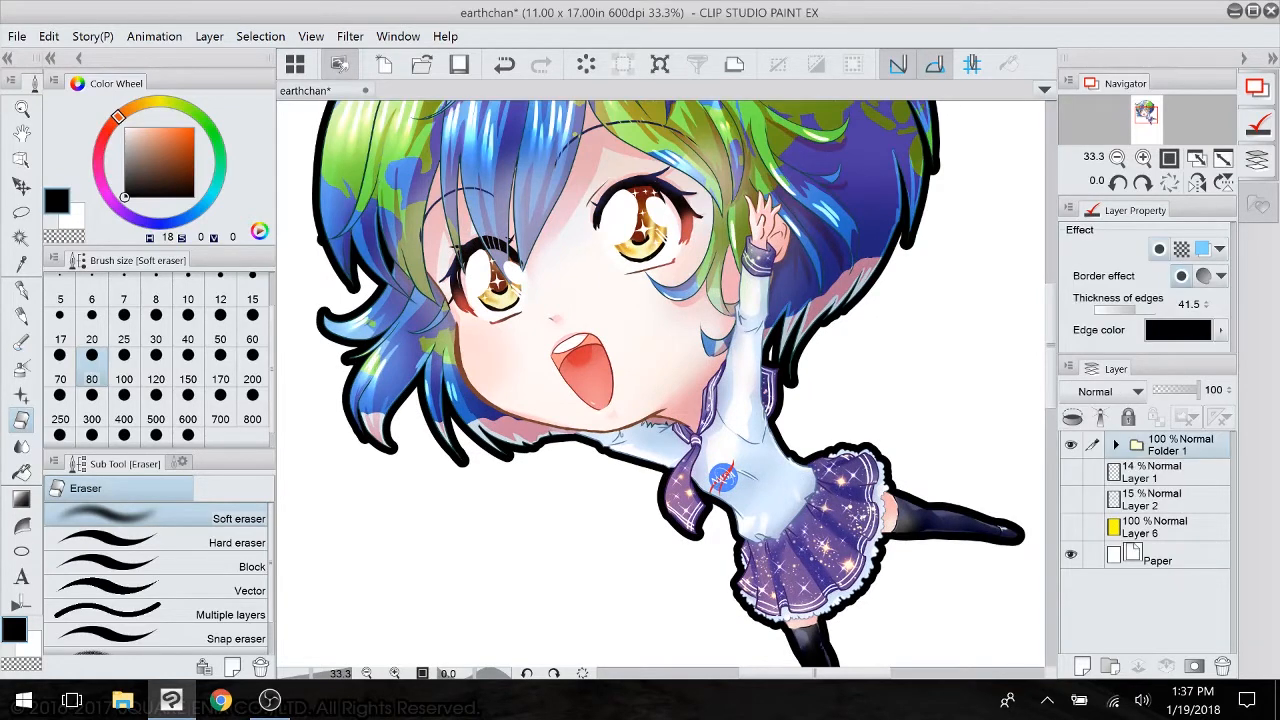
click(1082, 665)
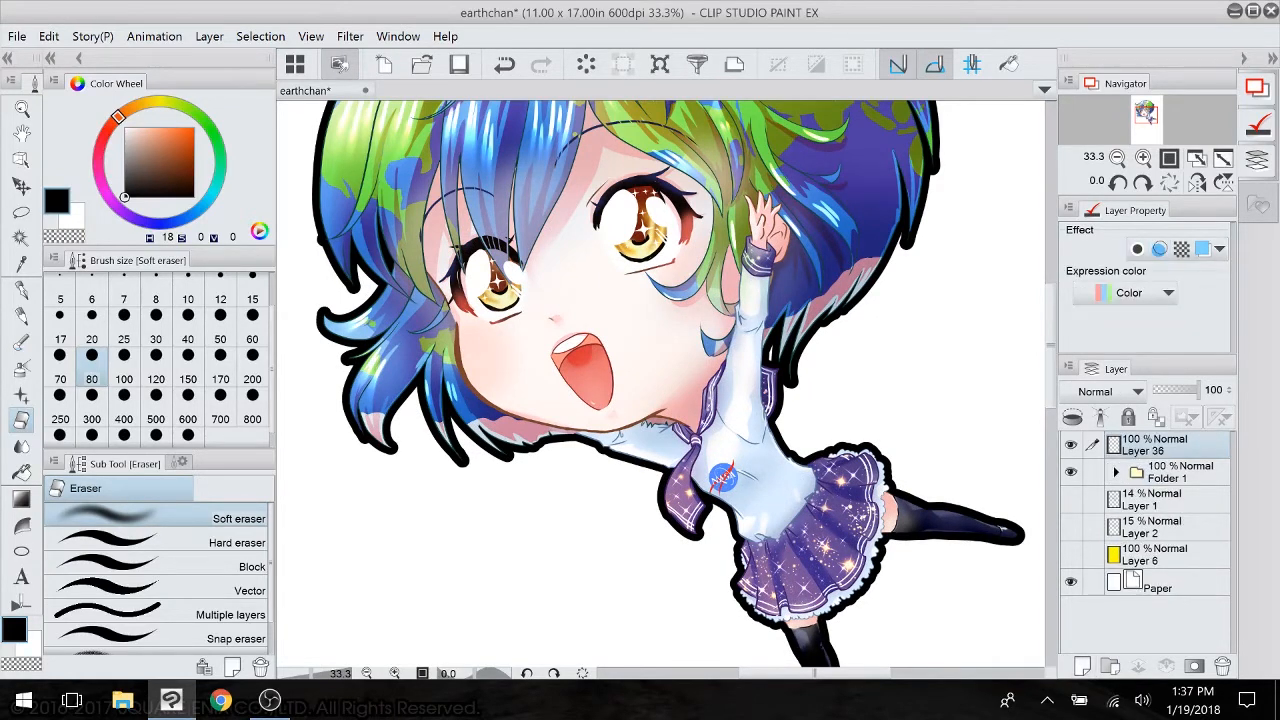
click(193, 128)
click(99, 152)
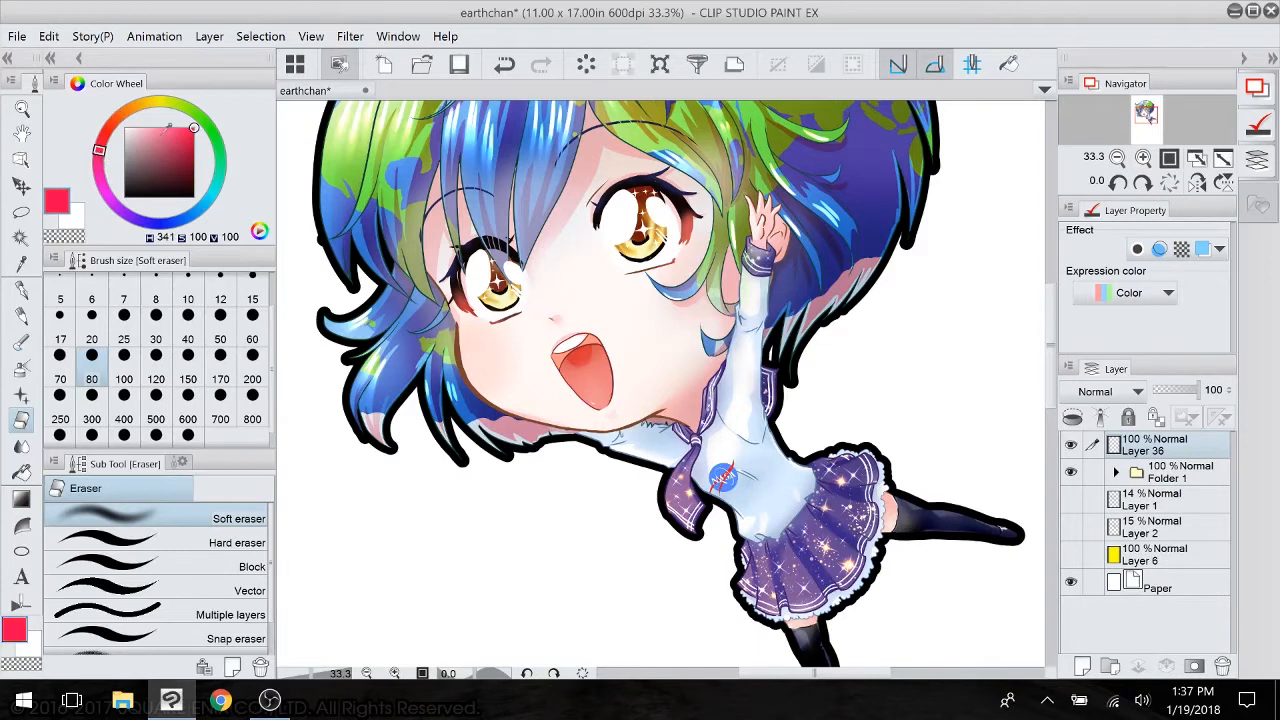
drag(220, 171, 216, 200)
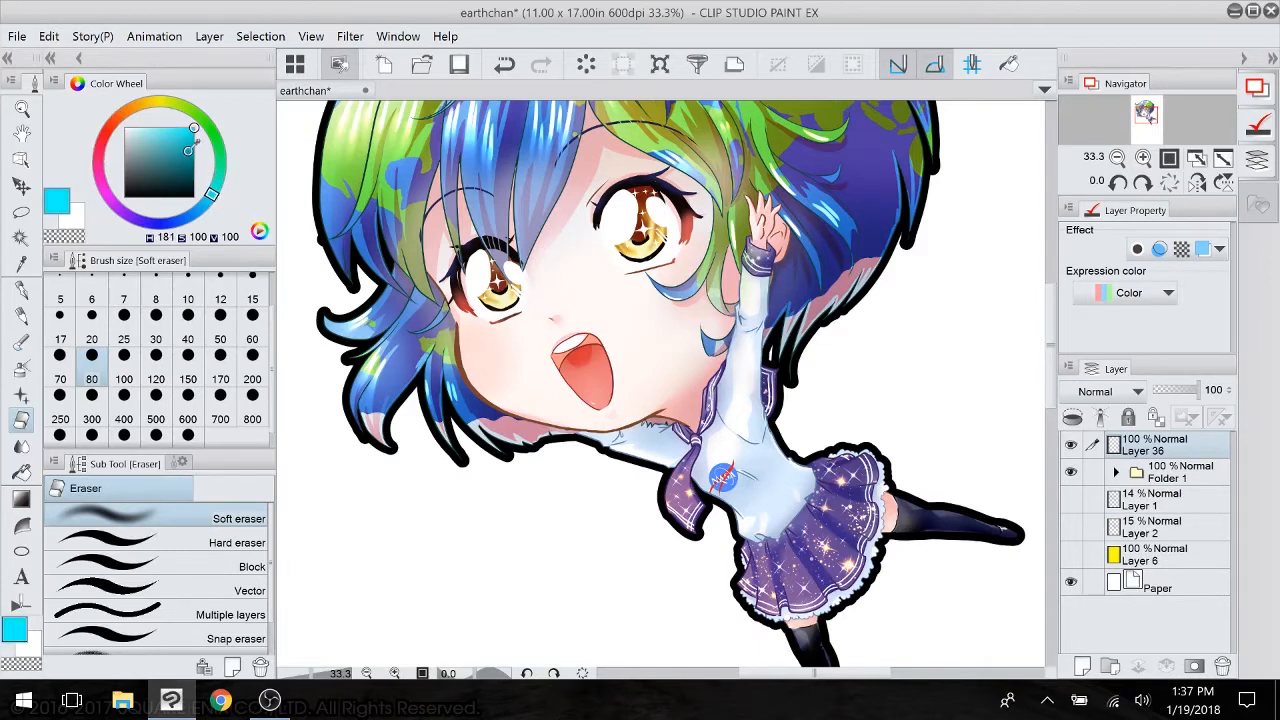
drag(193, 148, 195, 142)
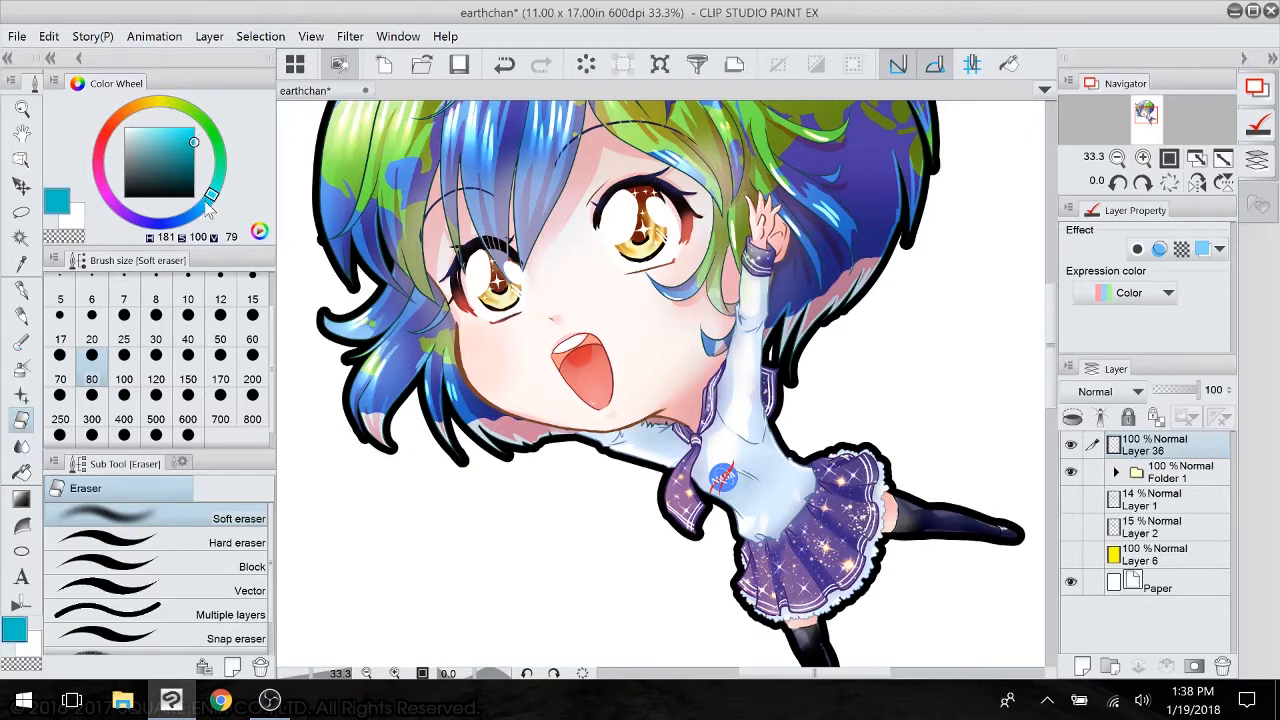
drag(210, 205, 204, 204)
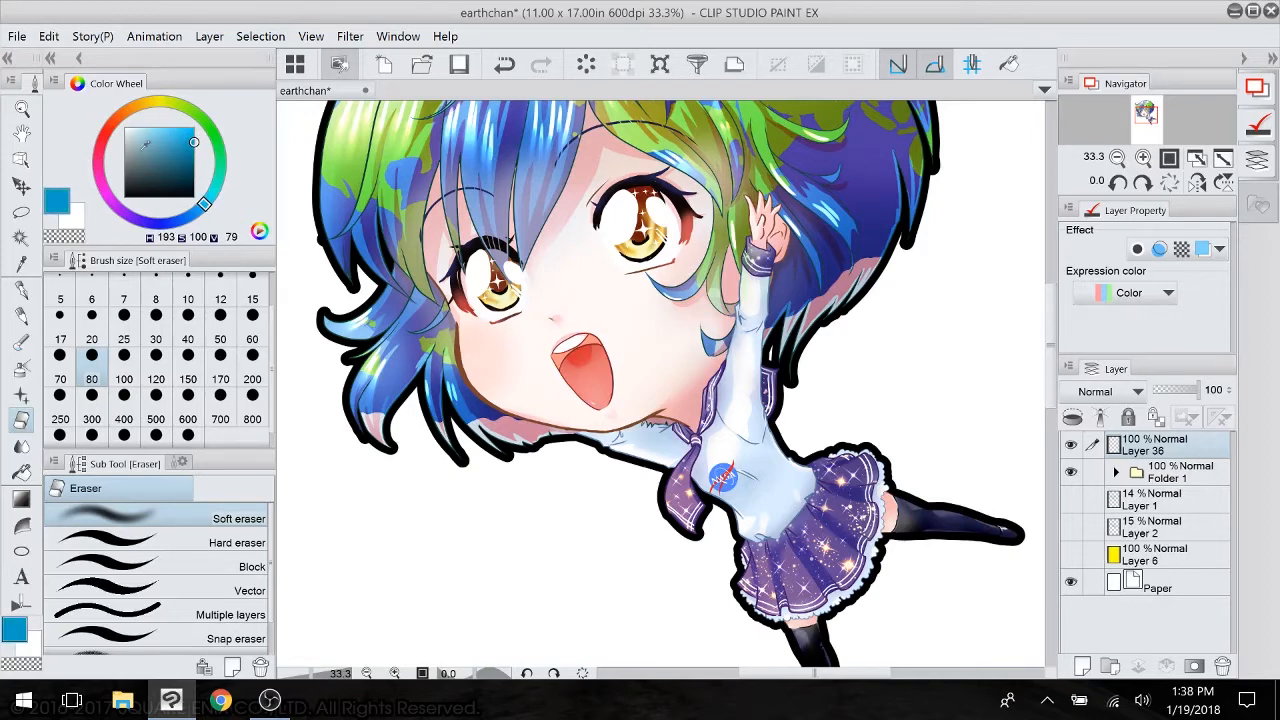
- Hand-write the artist's two-line signature with a star beside the character's lower leg, using the Rough 1 brush at size 50
click(21, 341)
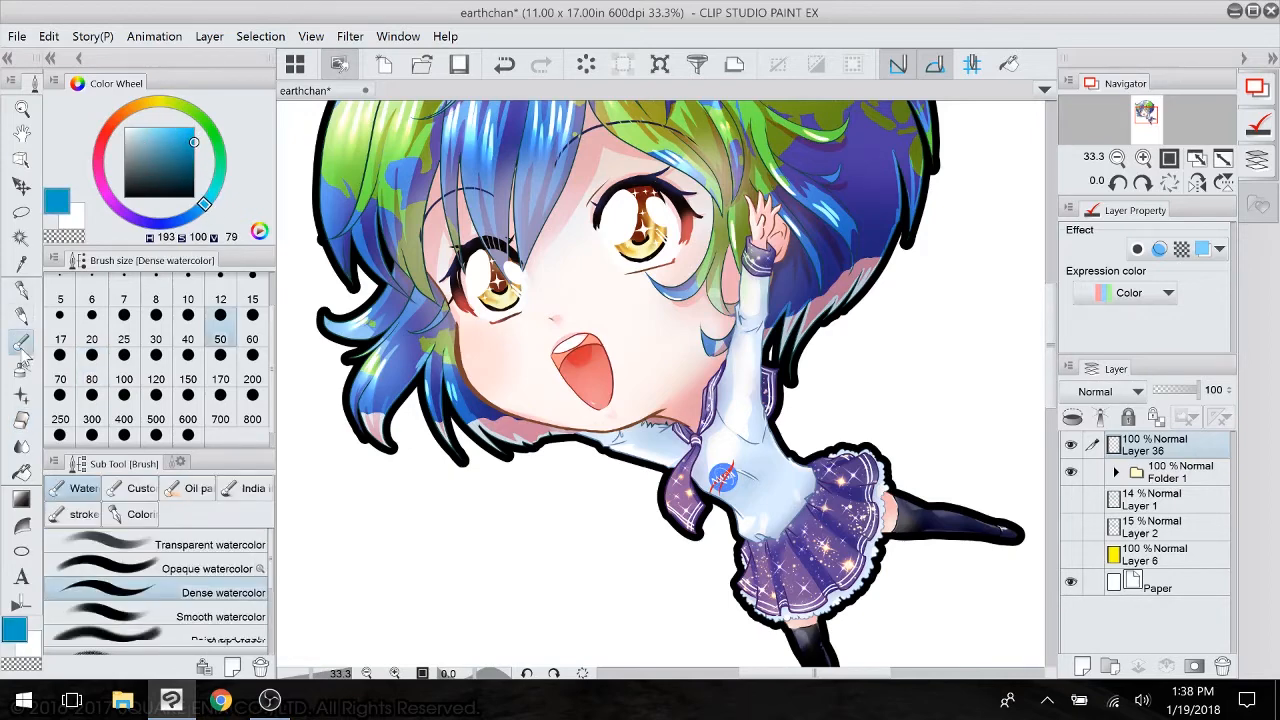
click(141, 518)
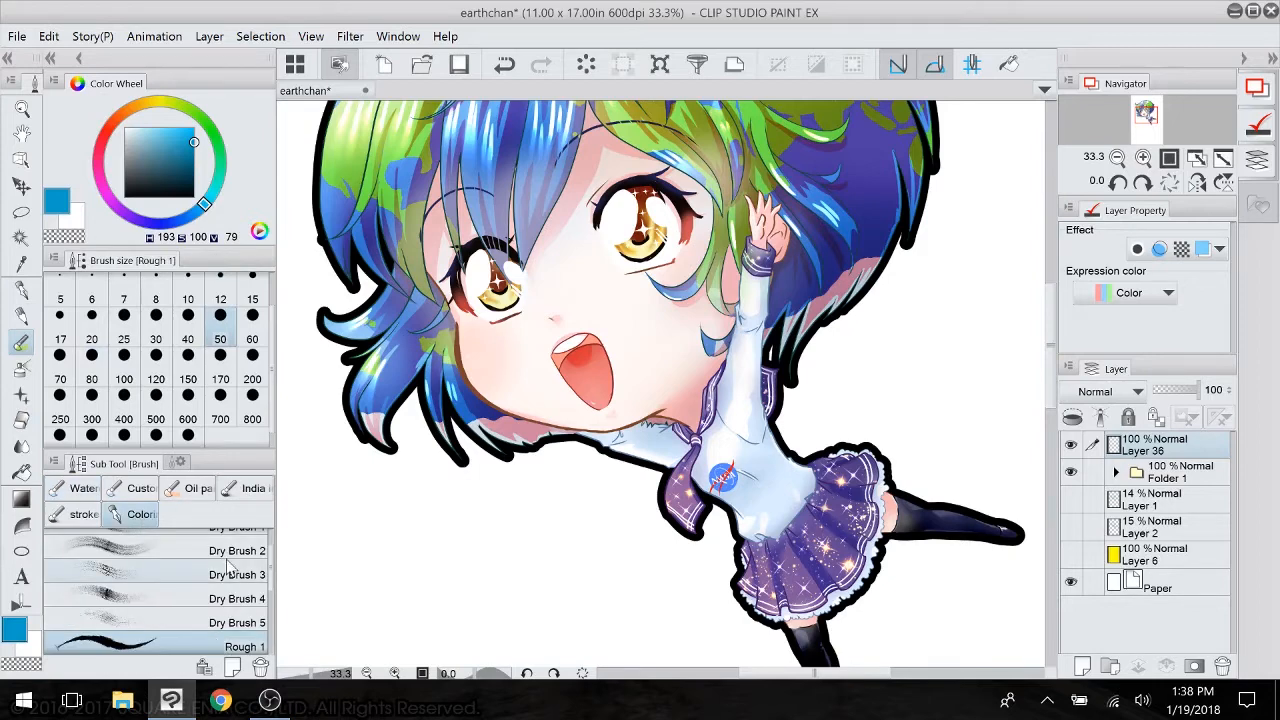
mouse_move(930, 610)
mouse_down()
mouse_move(747, 498)
mouse_move(735, 510)
mouse_move(867, 582)
mouse_up()
drag(867, 519, 879, 528)
mouse_move(868, 549)
mouse_down()
mouse_move(883, 575)
mouse_move(823, 607)
mouse_move(839, 648)
mouse_move(843, 631)
mouse_move(852, 666)
mouse_up()
drag(850, 655, 898, 647)
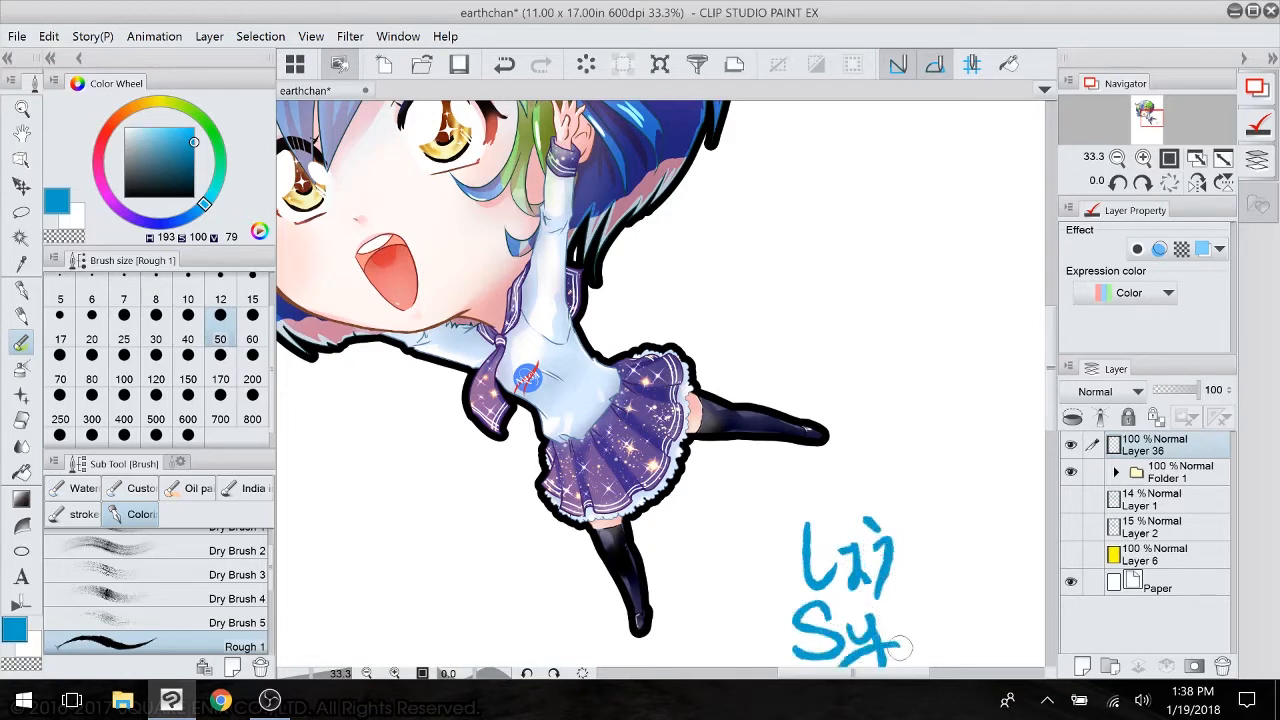
mouse_move(906, 604)
mouse_down()
mouse_move(899, 634)
mouse_move(918, 606)
mouse_up()
mouse_move(881, 536)
mouse_down()
mouse_move(912, 474)
mouse_move(893, 481)
mouse_move(926, 491)
mouse_up()
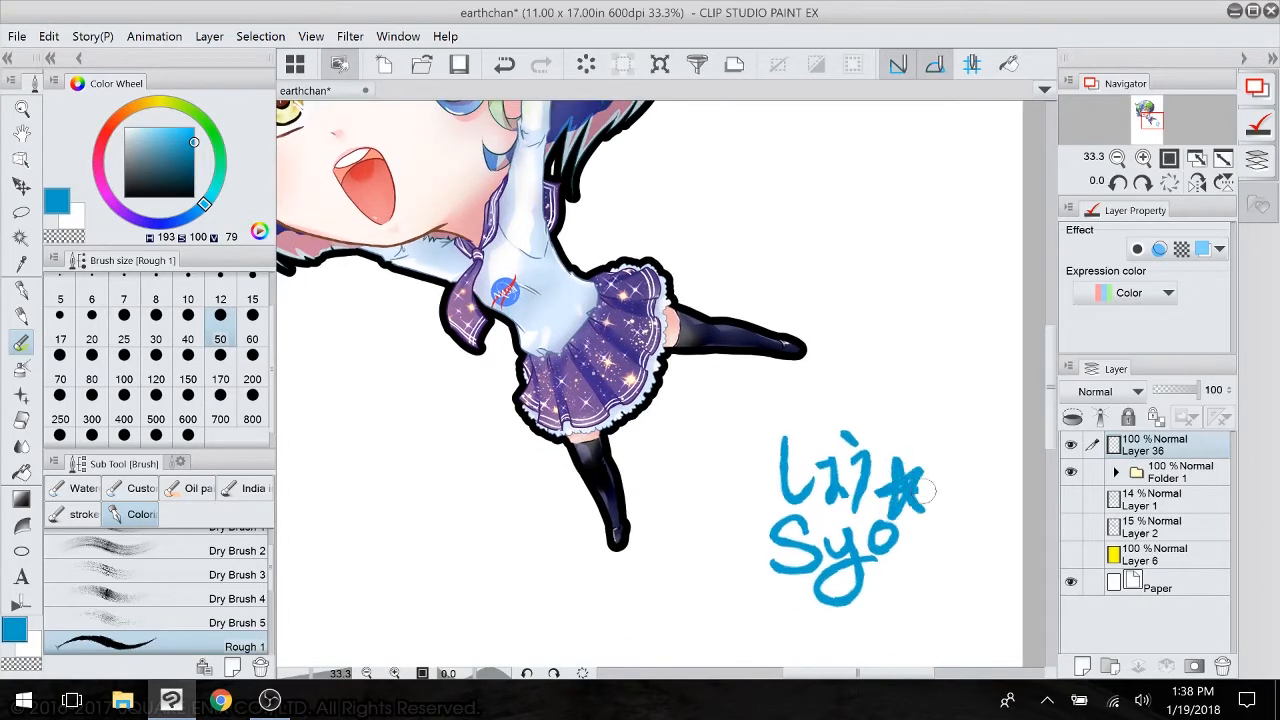
- Hand-letter the title "Earth~Chan" in blue on two lines in the empty area below the character's face
key(ctrl+minus)
mouse_move(337, 385)
mouse_down()
mouse_move(515, 421)
mouse_move(519, 439)
mouse_move(470, 456)
mouse_move(522, 490)
mouse_up()
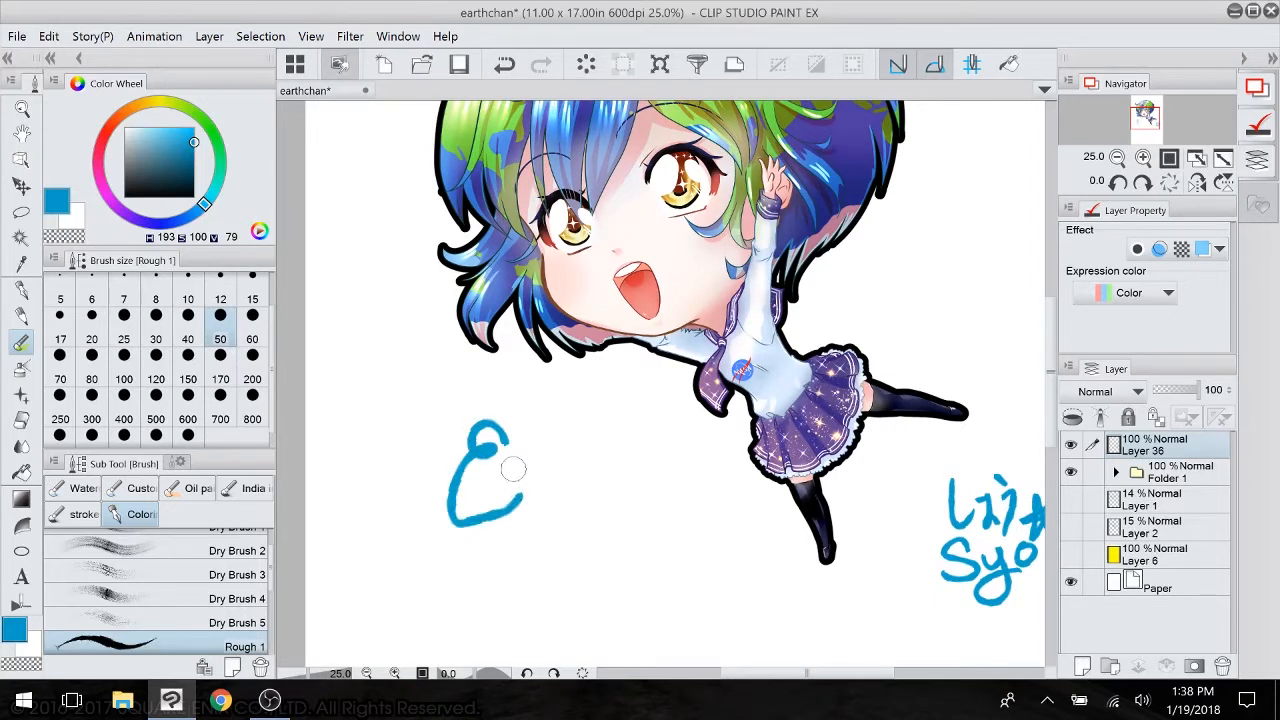
key(ctrl+z)
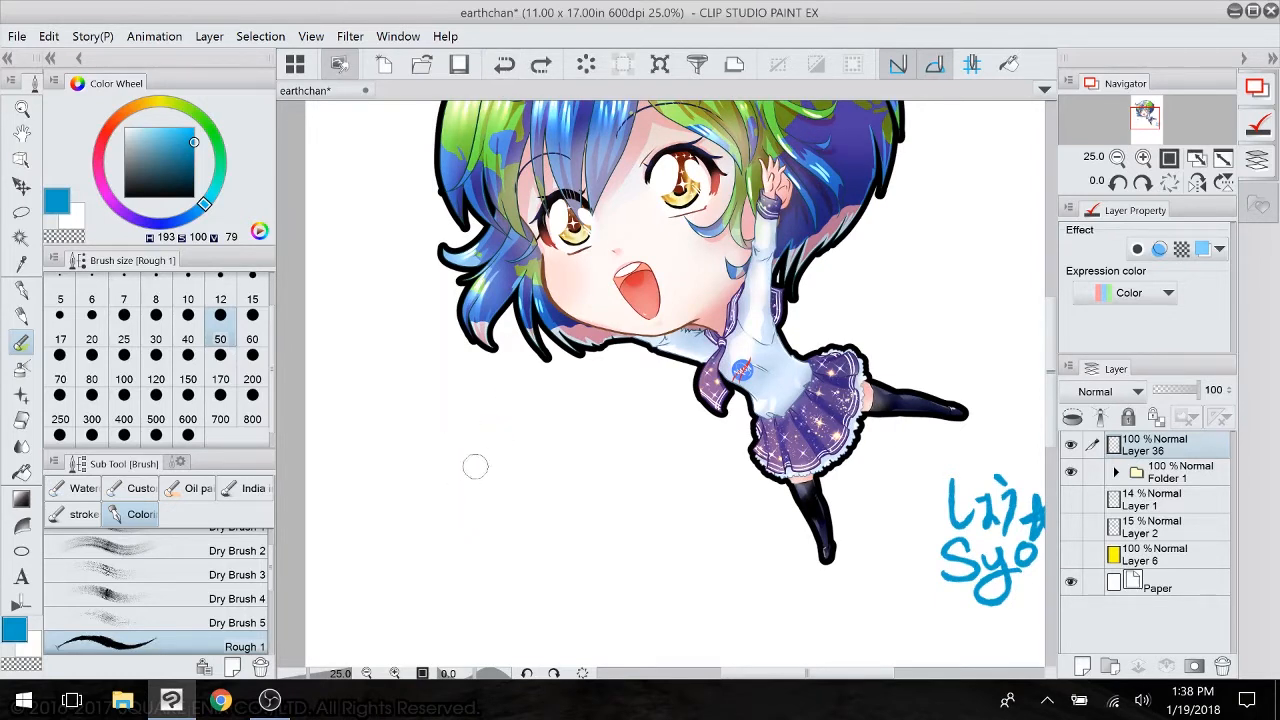
mouse_move(495, 462)
mouse_down()
mouse_move(465, 445)
mouse_move(491, 528)
mouse_move(511, 478)
mouse_move(516, 495)
mouse_move(535, 488)
mouse_move(541, 500)
mouse_move(568, 469)
mouse_move(590, 484)
mouse_move(596, 545)
mouse_up()
drag(598, 480, 622, 542)
mouse_move(640, 500)
mouse_down()
mouse_move(645, 528)
mouse_move(663, 516)
mouse_up()
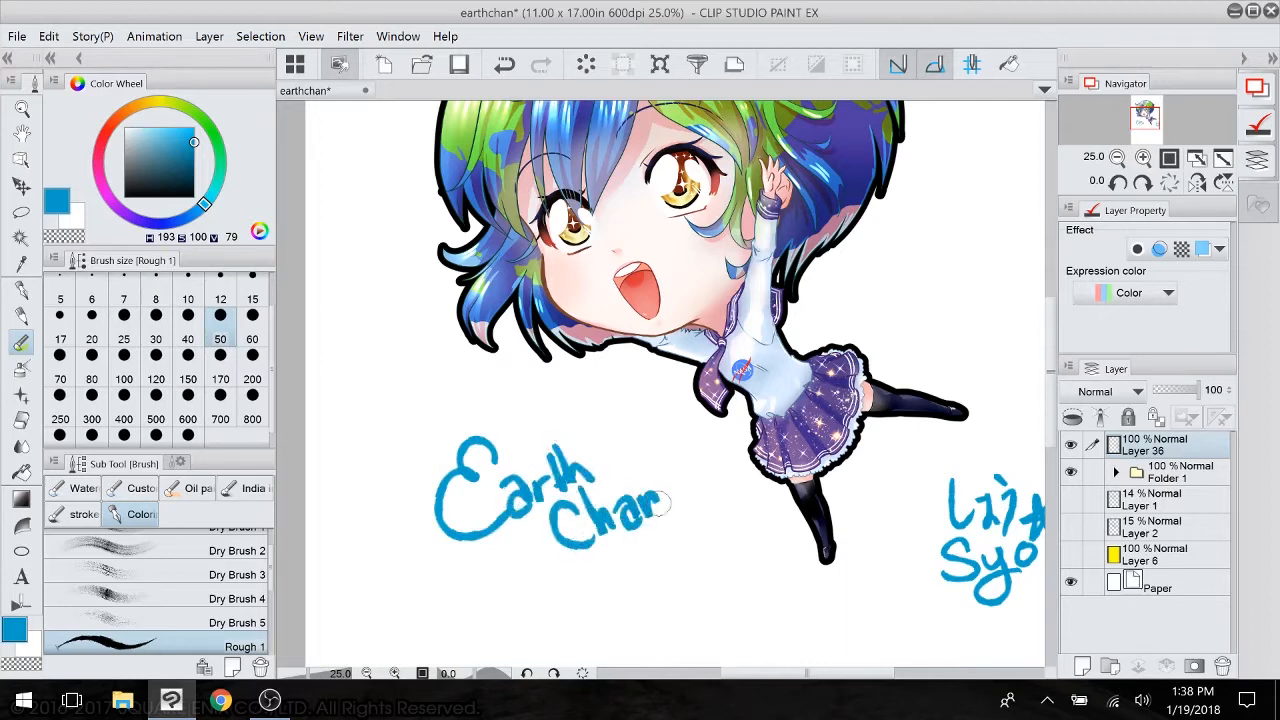
mouse_move(601, 466)
mouse_down()
mouse_move(640, 457)
mouse_move(623, 404)
mouse_move(594, 438)
mouse_up()
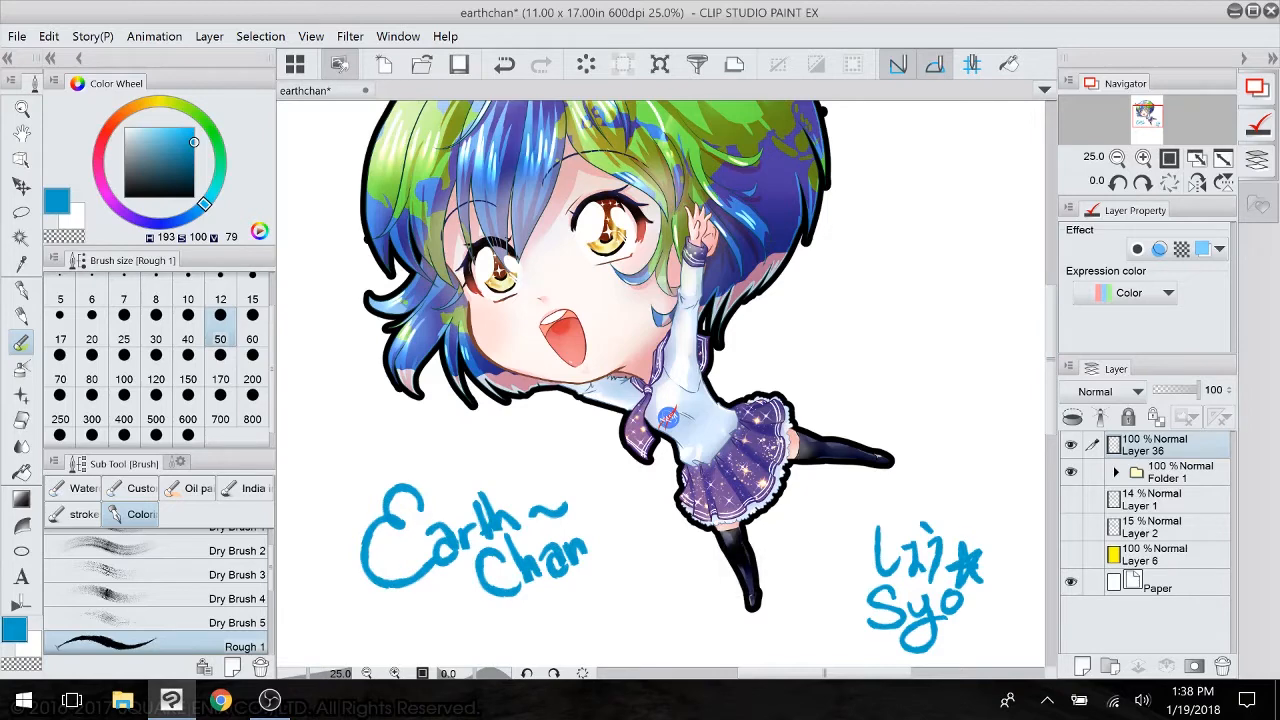
- Expand Folder 1, hide and show Layer 4 to examine its effect on the black border, and collapse the folder again
drag(640, 360, 652, 554)
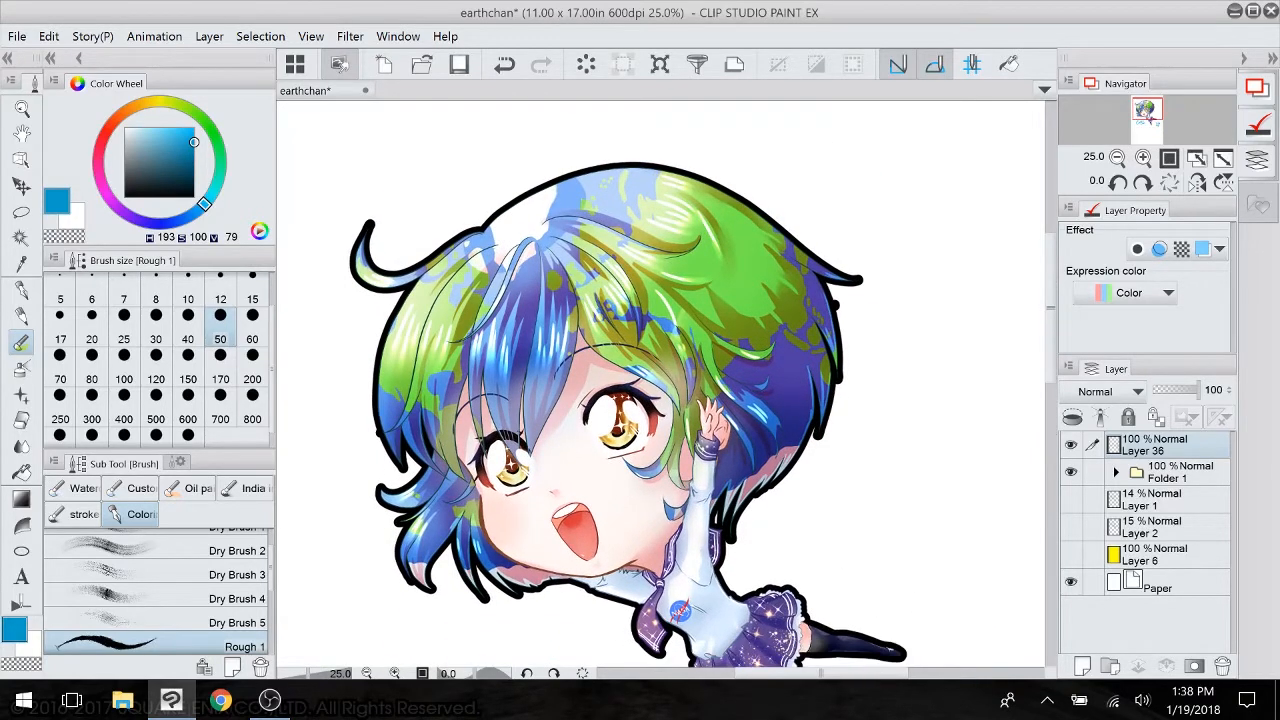
click(1116, 472)
key(ctrl+z)
key(ctrl+z)
key(ctrl+z)
key(ctrl+z)
key(ctrl+z)
key(ctrl+z)
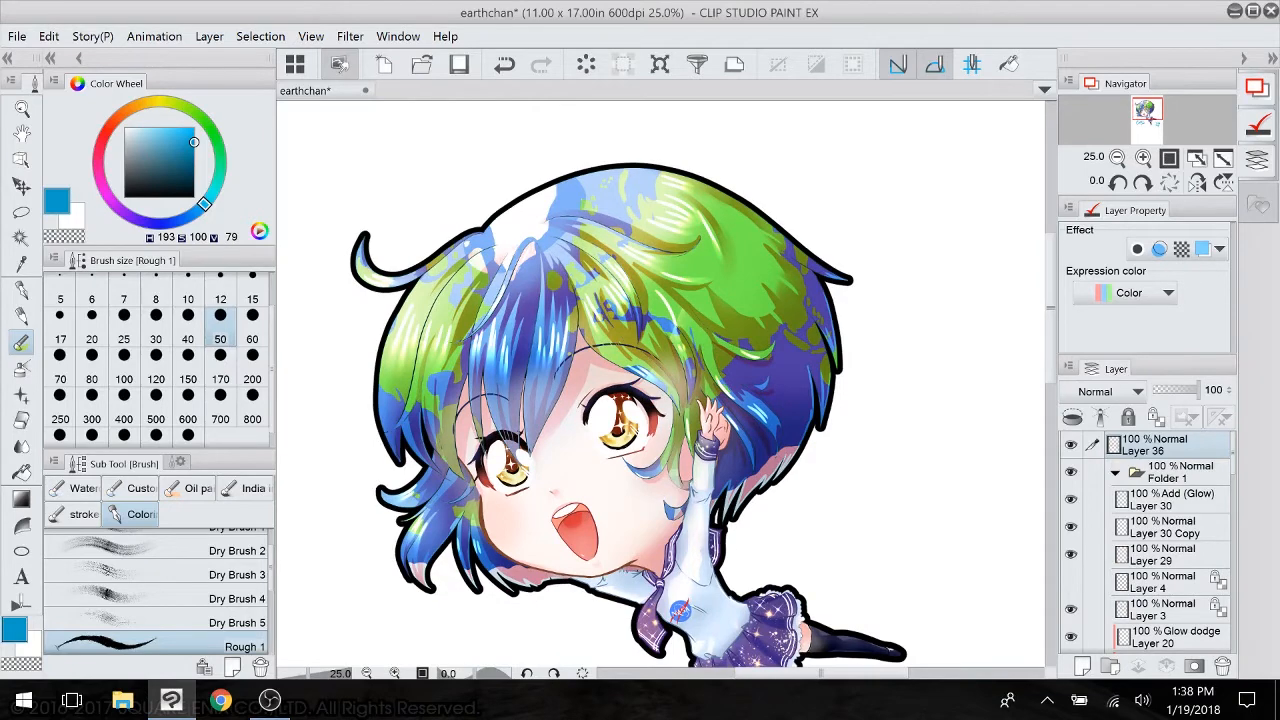
click(1164, 582)
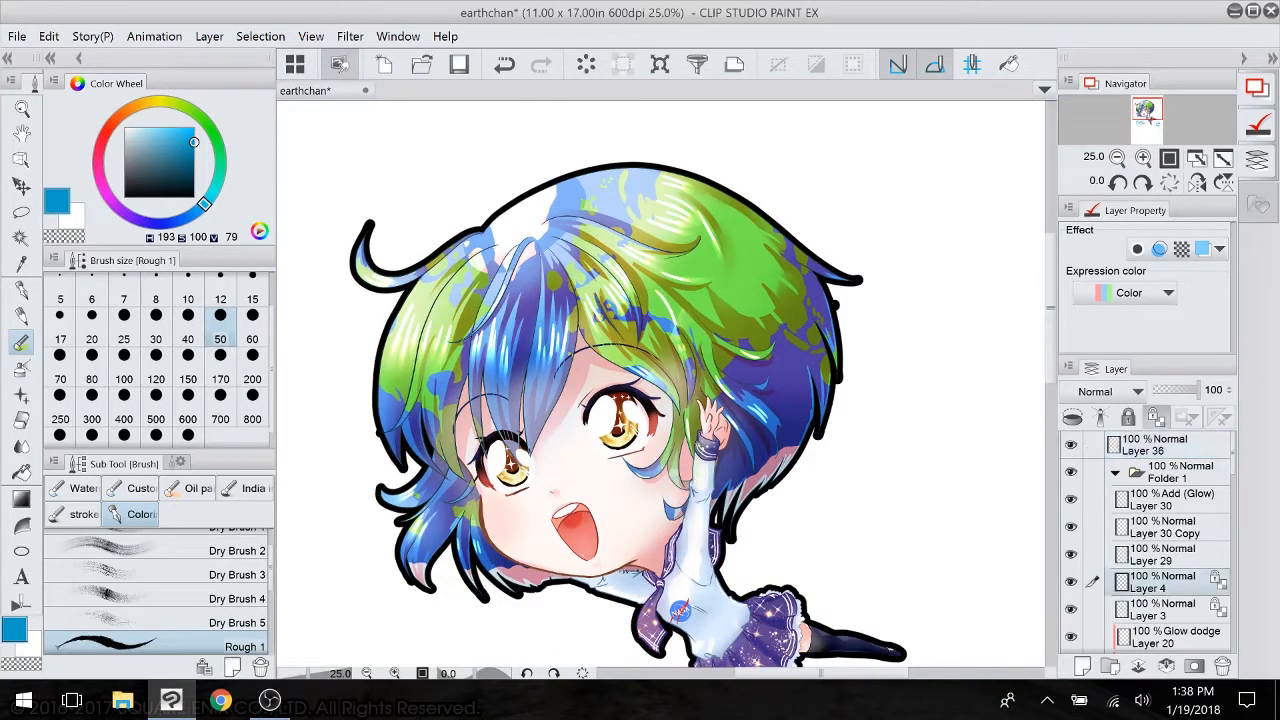
click(24, 422)
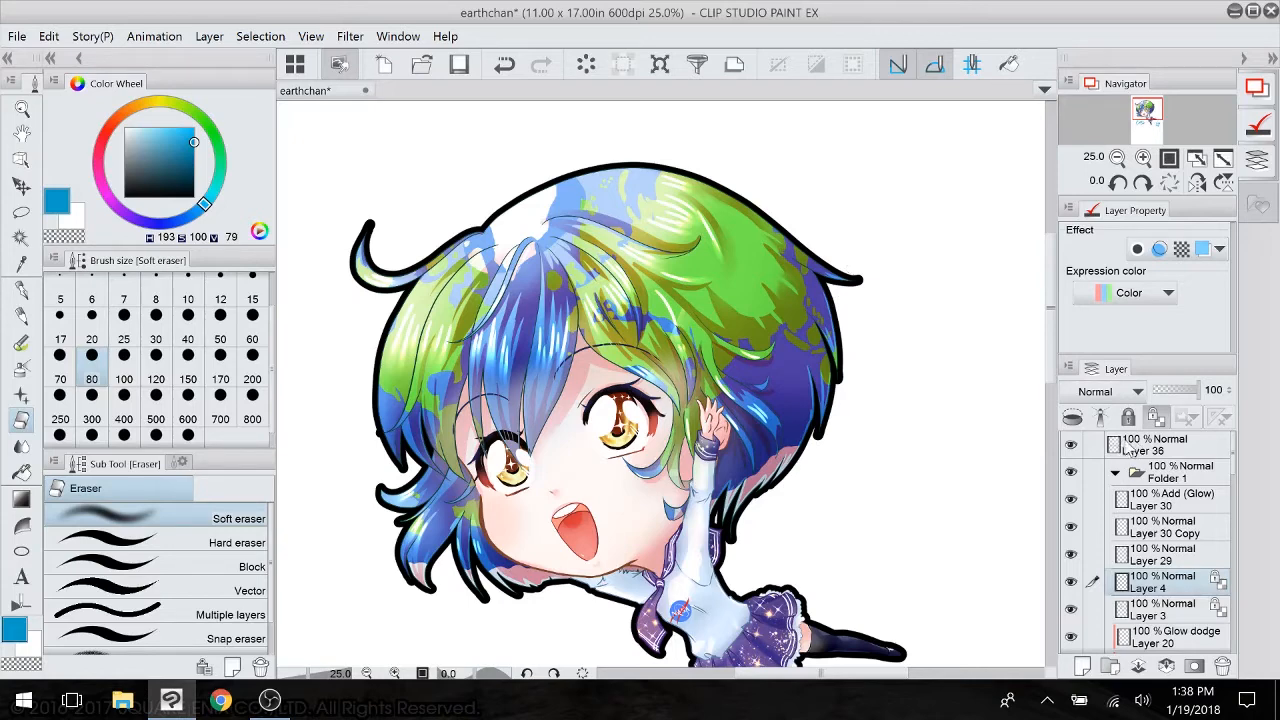
click(1133, 474)
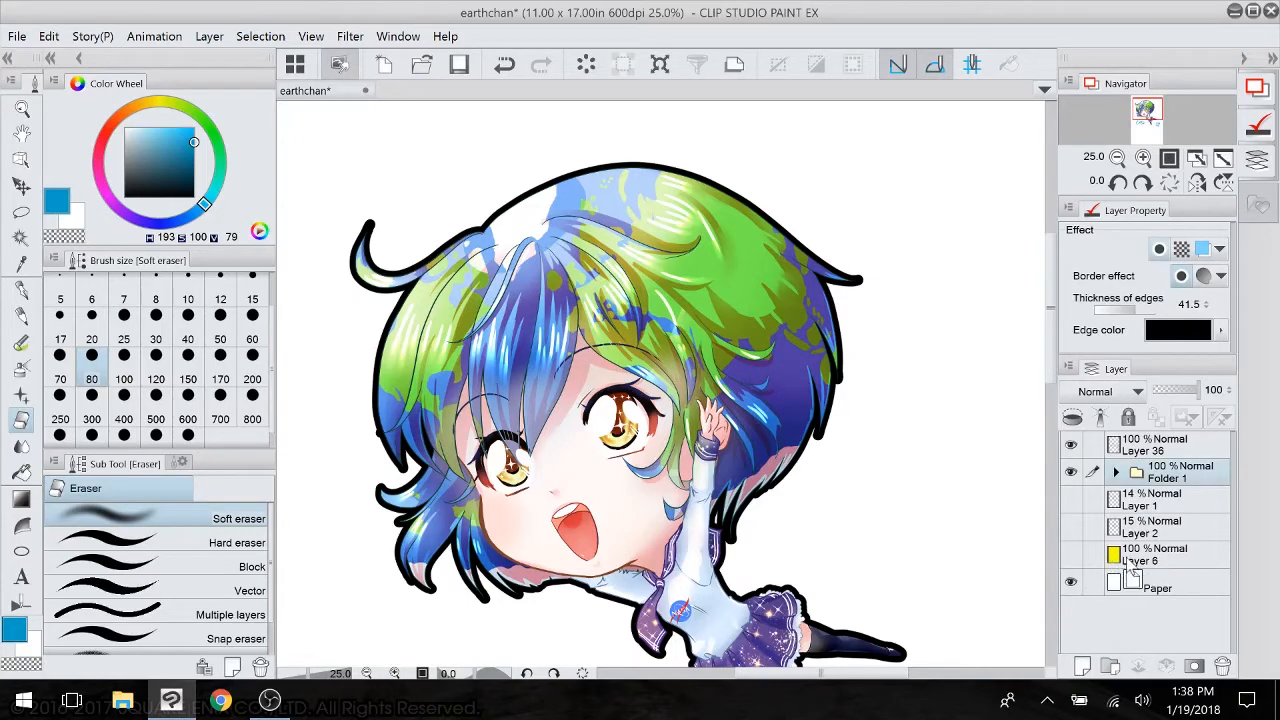
- Show Layer 6, fill it with black as the background, and hide Layer 36 containing the handwritten text
click(1071, 555)
click(1140, 554)
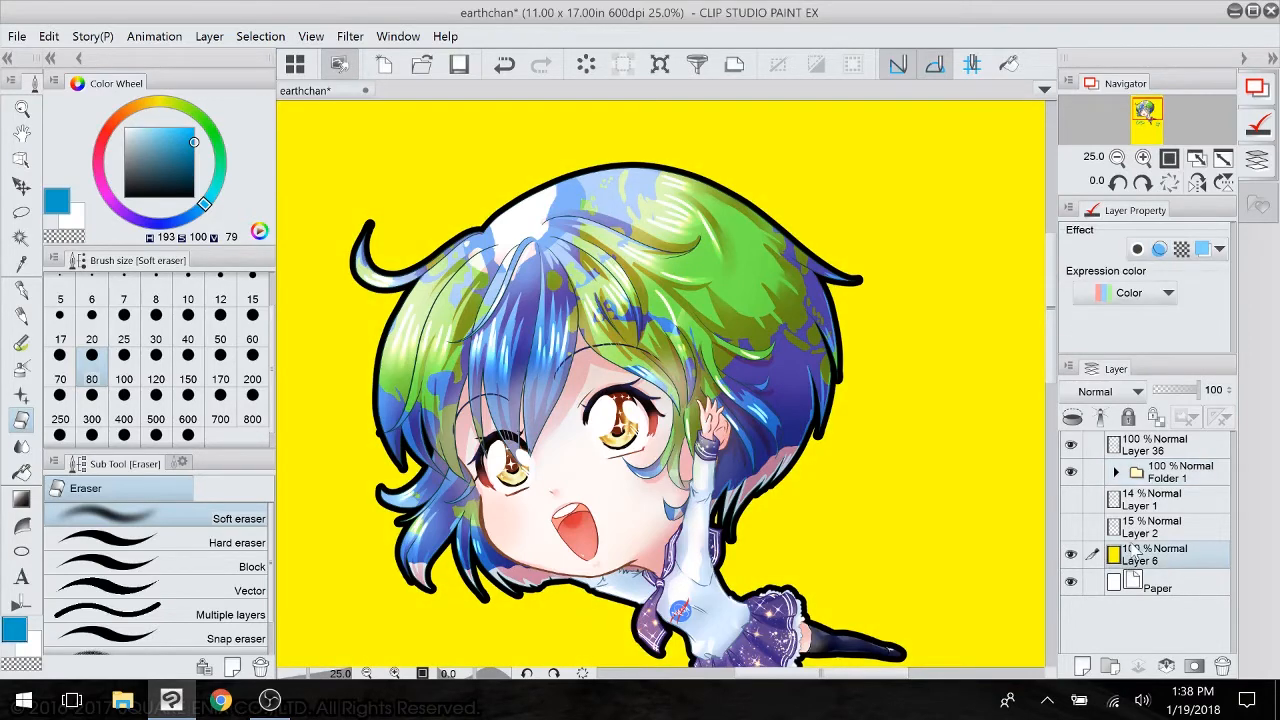
click(1009, 64)
click(1117, 158)
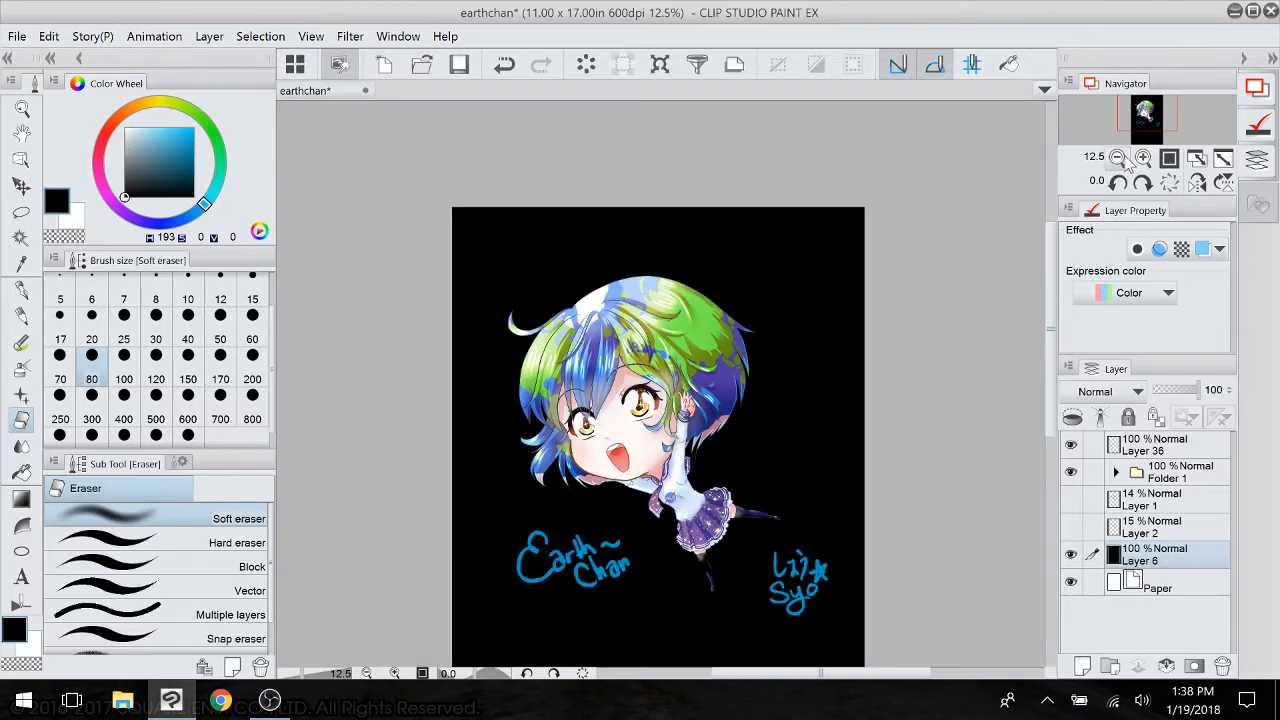
click(1071, 444)
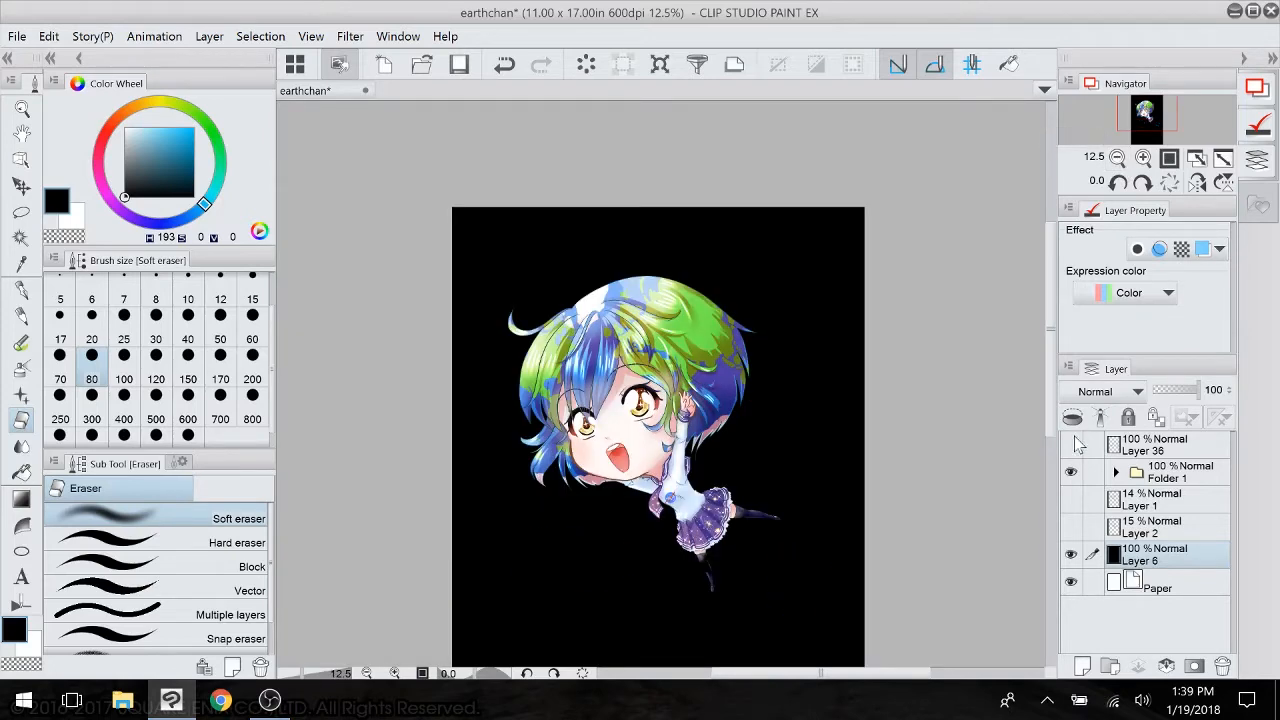
drag(1025, 350, 1008, 312)
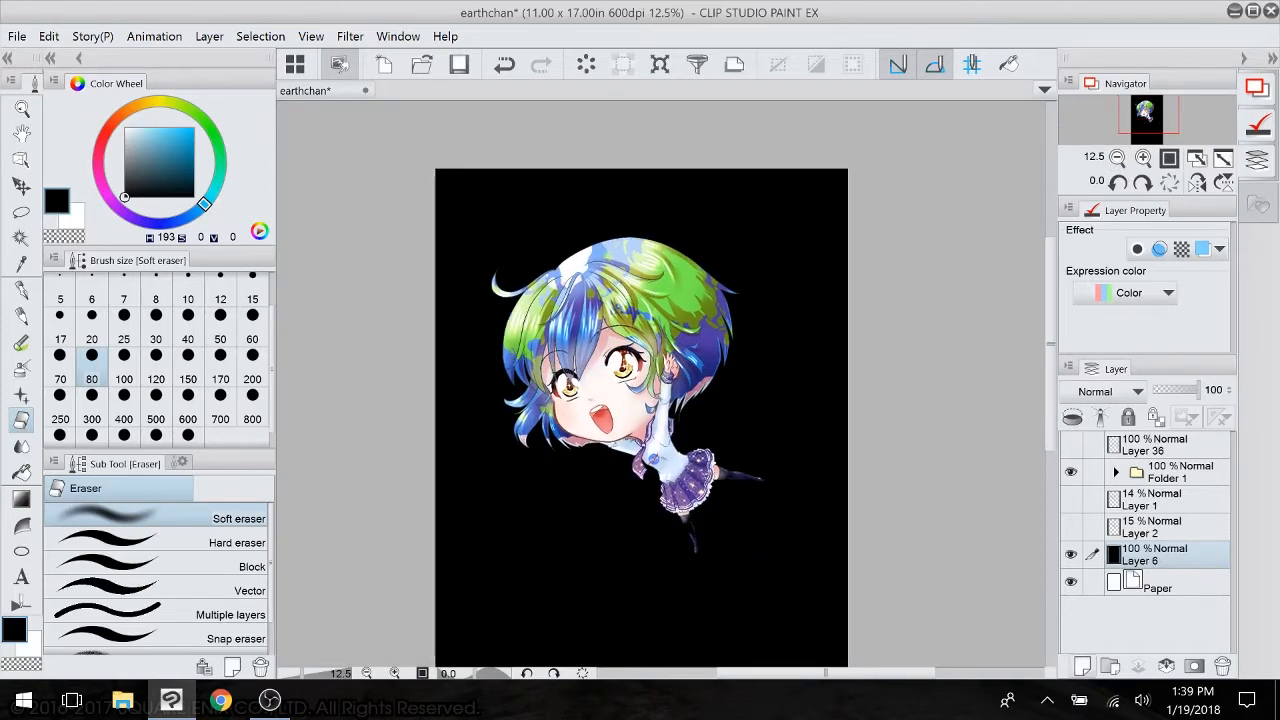
- Add a new layer above the black Layer 6 and choose the Effect decoration brush クリスタル ライト 寒色
click(1083, 666)
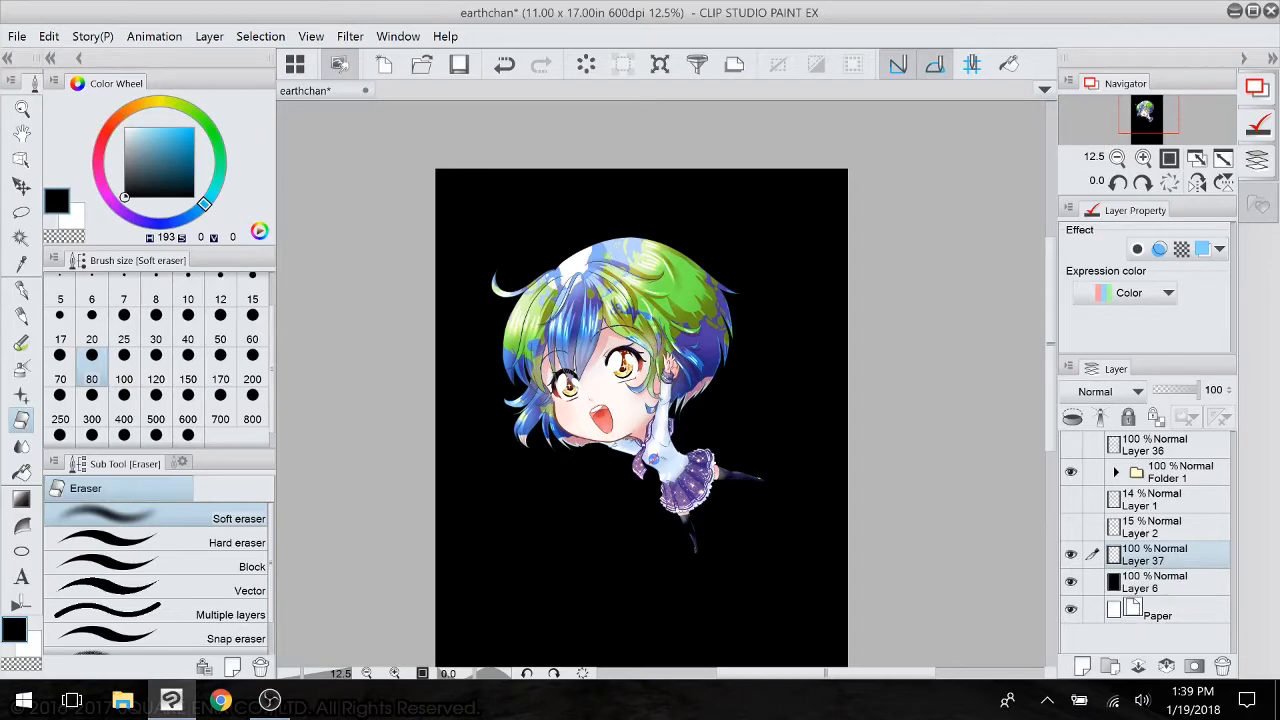
click(21, 394)
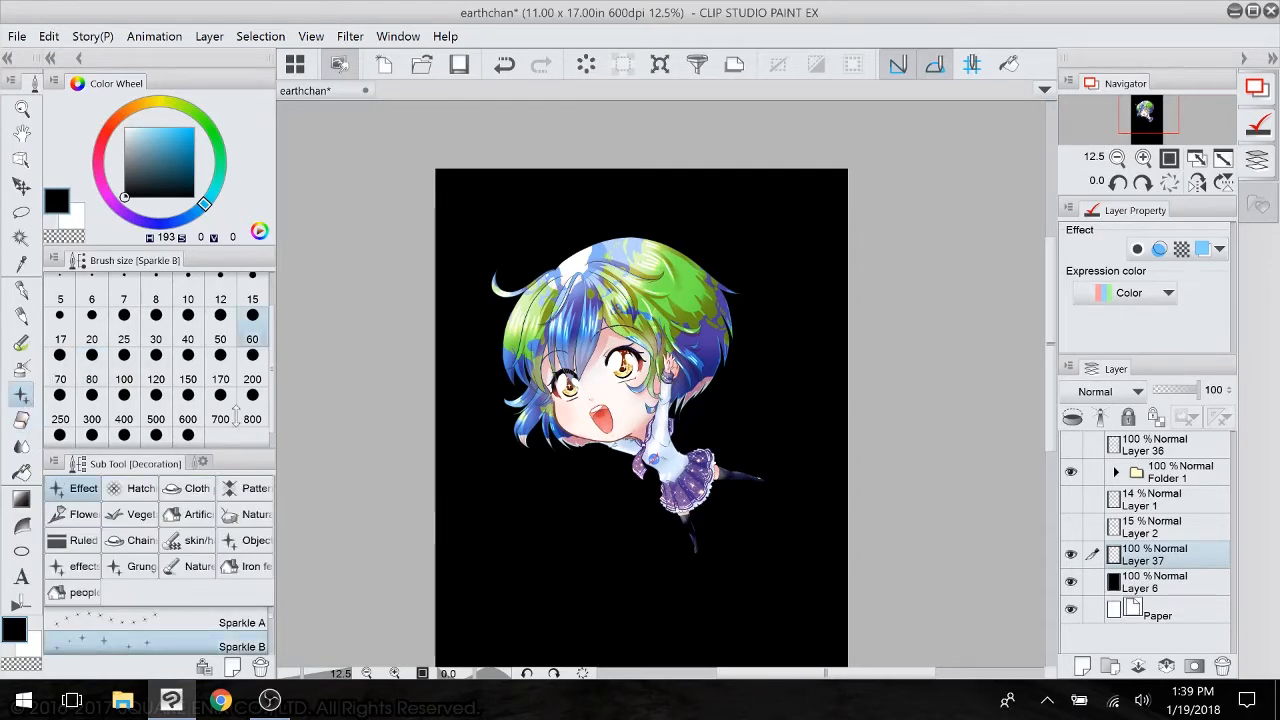
drag(236, 412, 236, 320)
drag(269, 525, 281, 640)
click(215, 572)
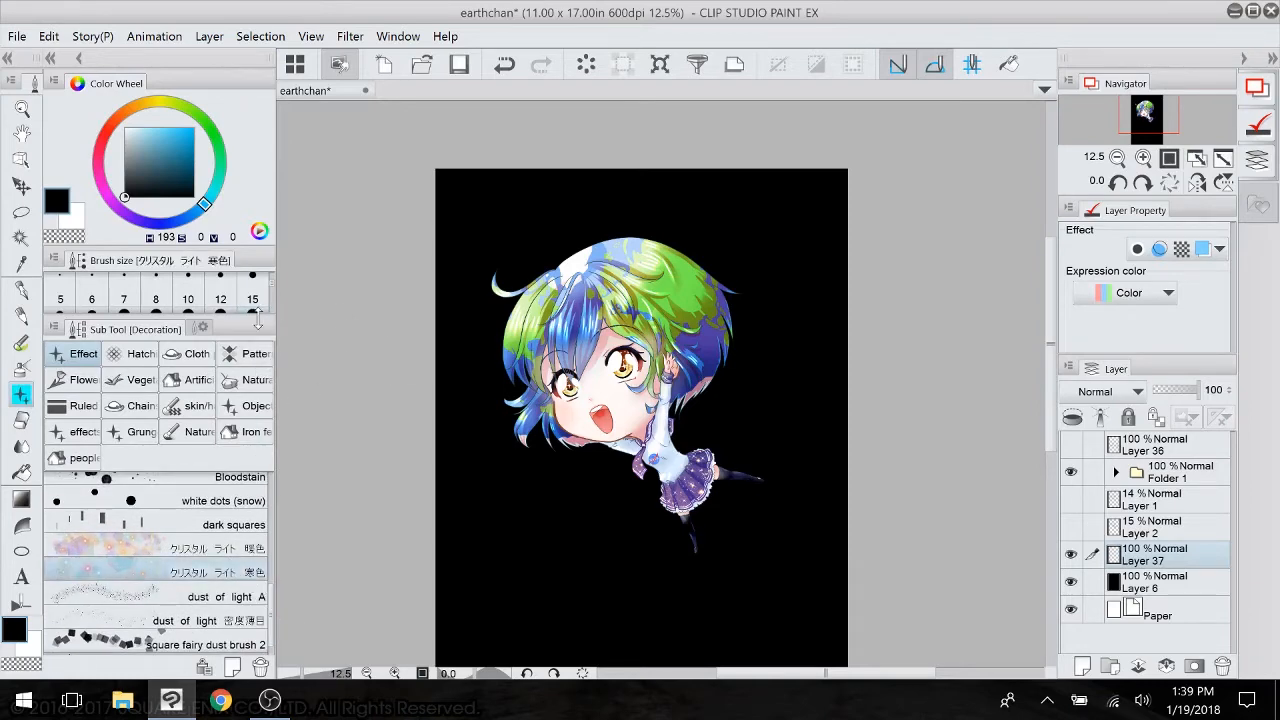
- Paint crystal lights at brush size 2000 beside the character's hair, down the right side and across the black area below the character
drag(257, 322, 257, 442)
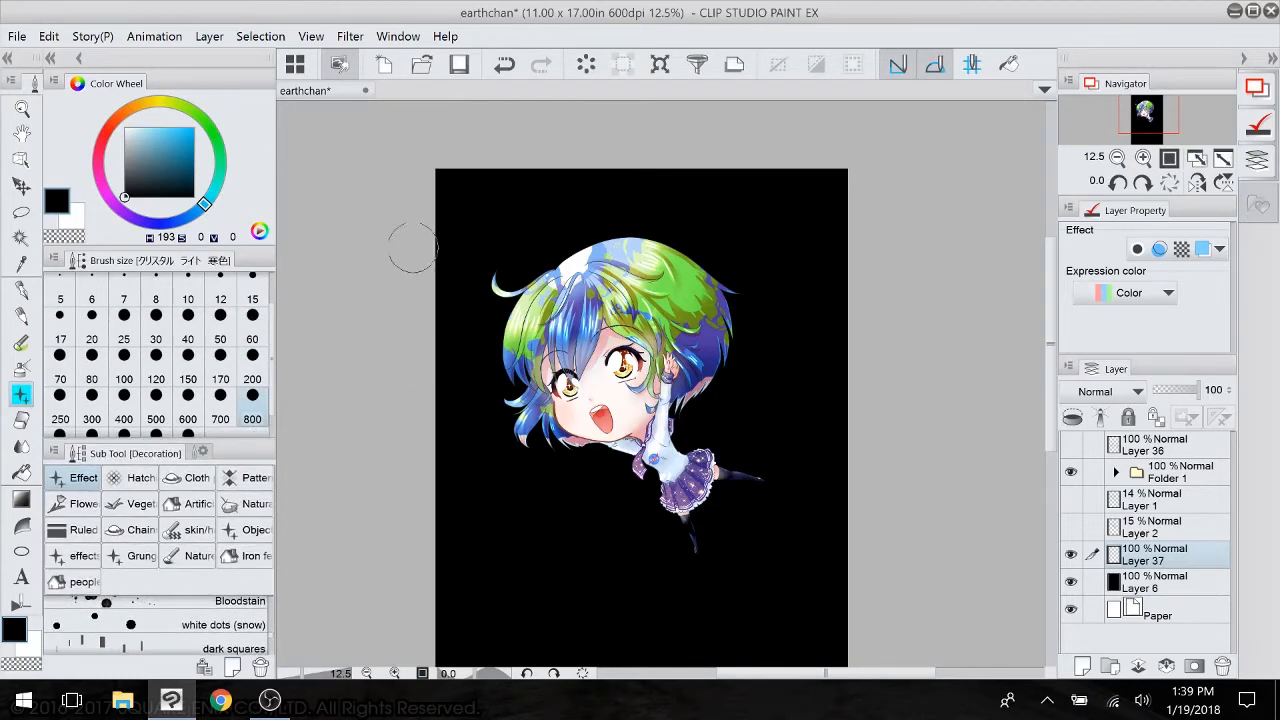
drag(271, 358, 269, 370)
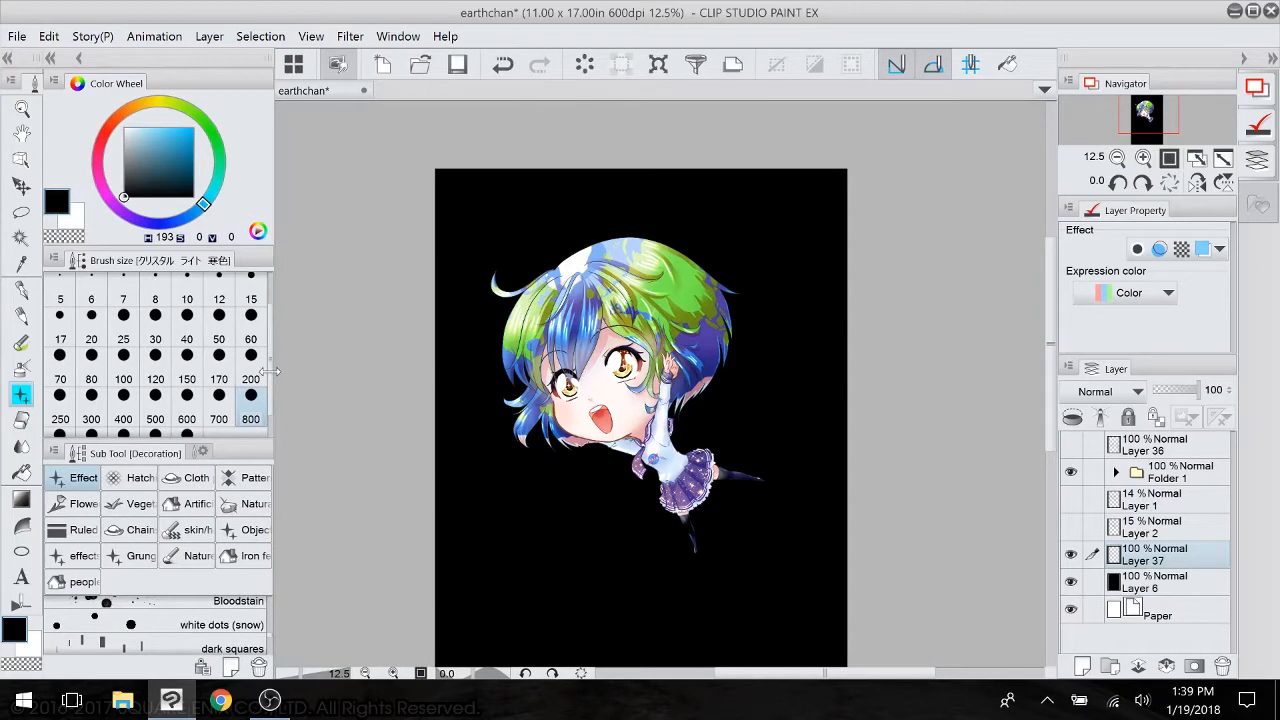
scroll(270, 380, down, 2)
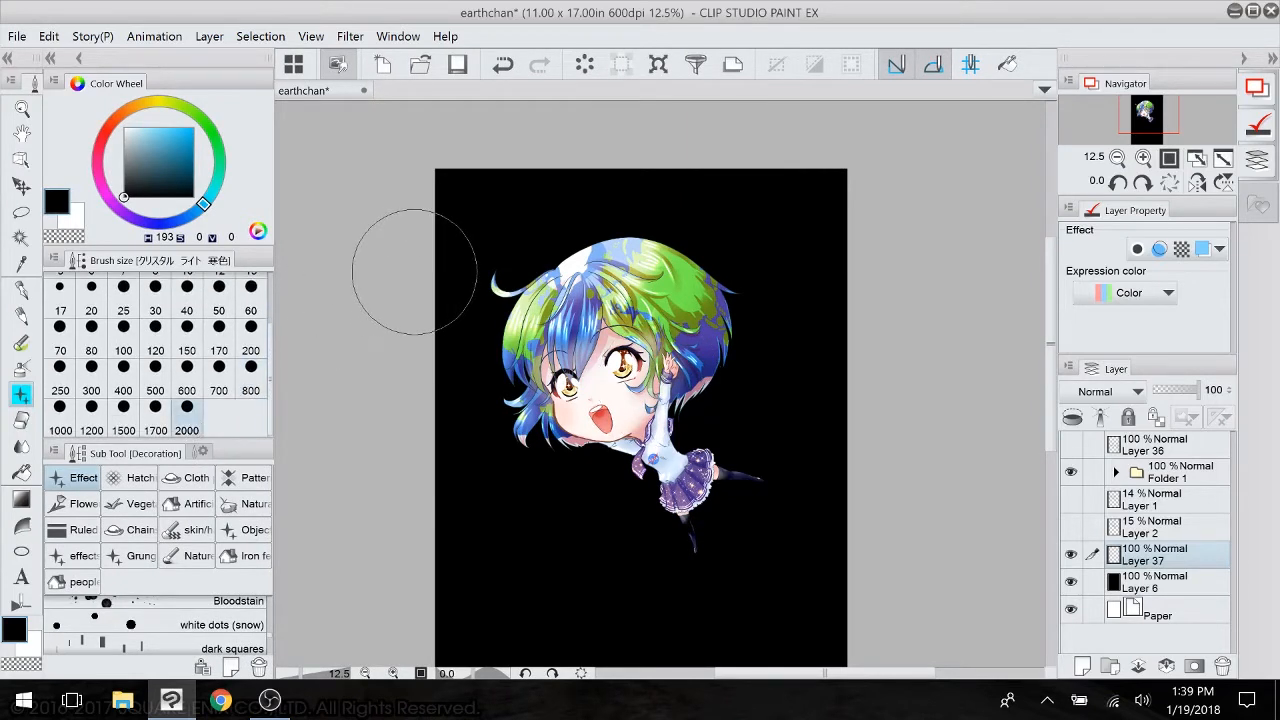
drag(414, 272, 580, 250)
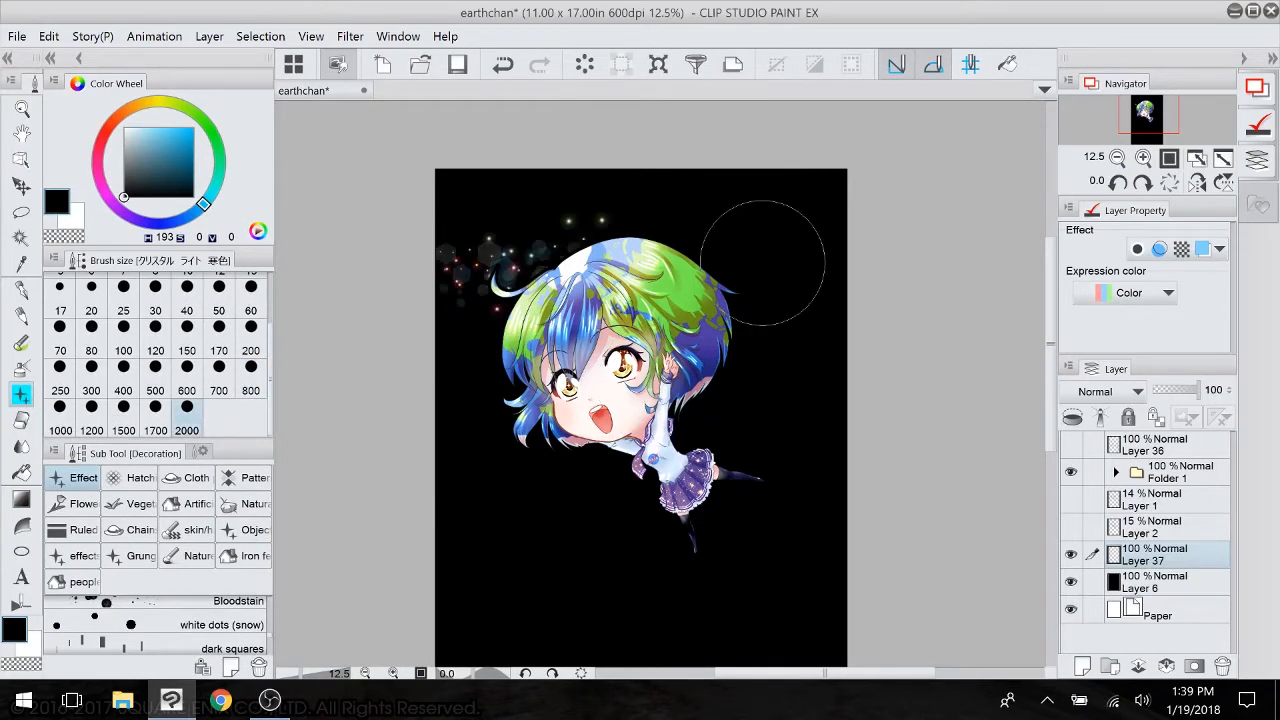
mouse_move(763, 263)
mouse_down()
mouse_move(807, 528)
mouse_move(843, 528)
mouse_up()
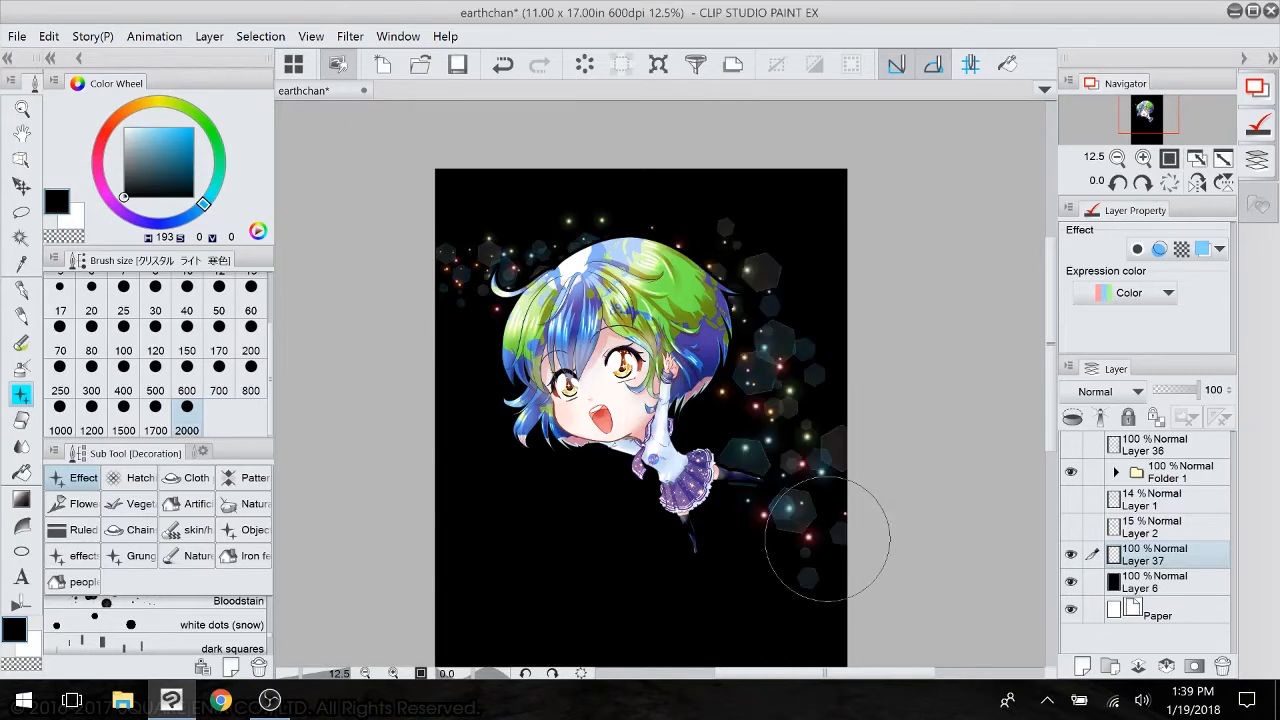
mouse_move(389, 537)
mouse_down()
mouse_move(441, 552)
mouse_move(487, 570)
mouse_move(540, 611)
mouse_move(914, 614)
mouse_up()
drag(930, 560, 900, 528)
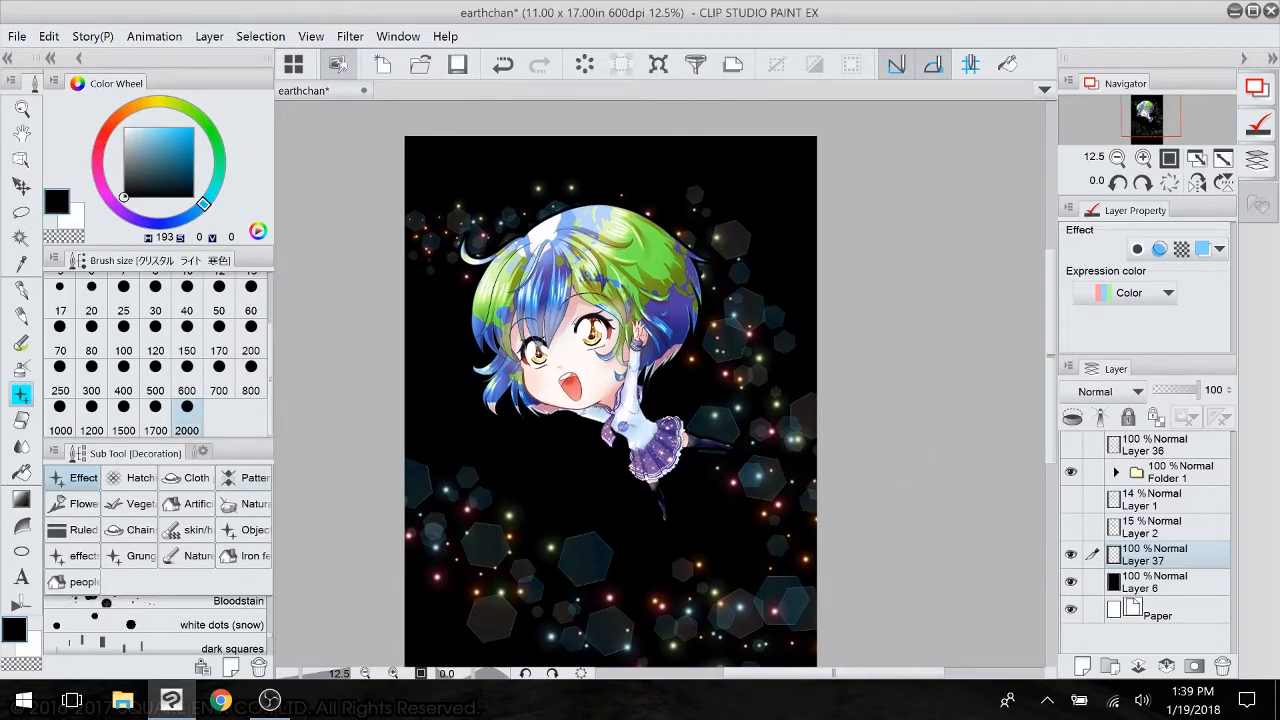
- Choose the Effect decoration brush Sparkle C and show its larger brush sizes
drag(231, 428, 239, 318)
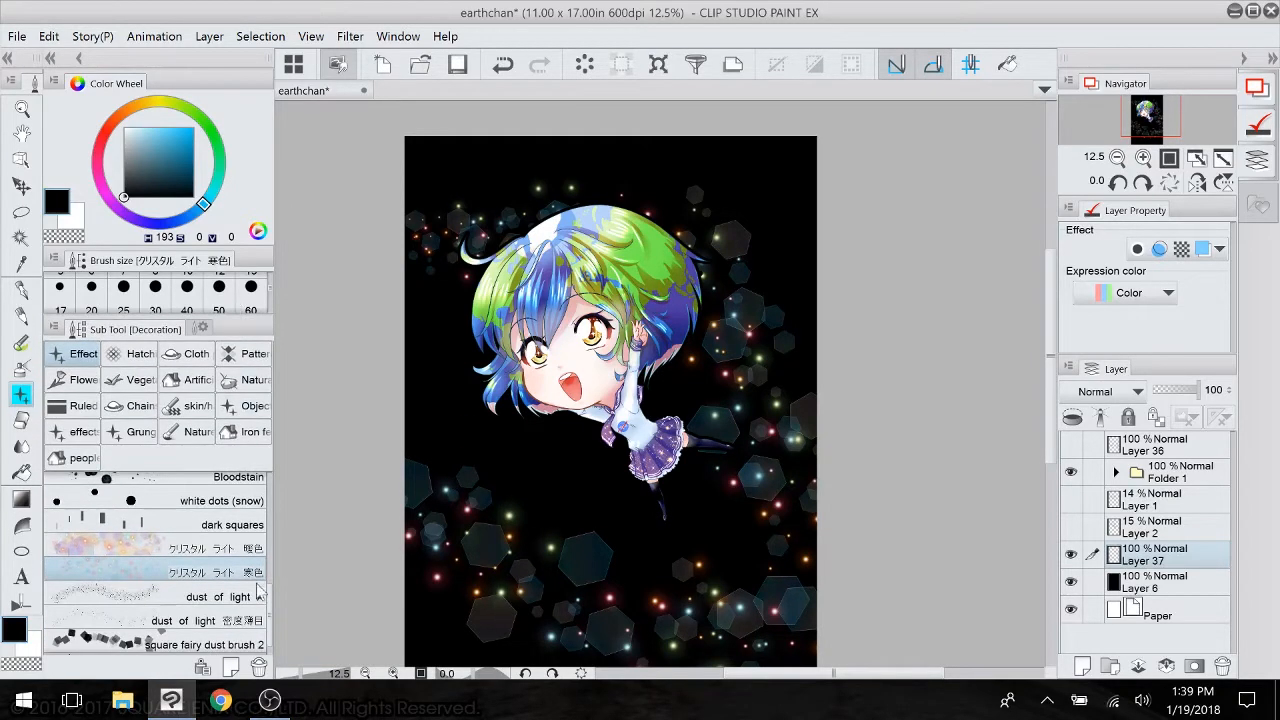
scroll(266, 605, up, 5)
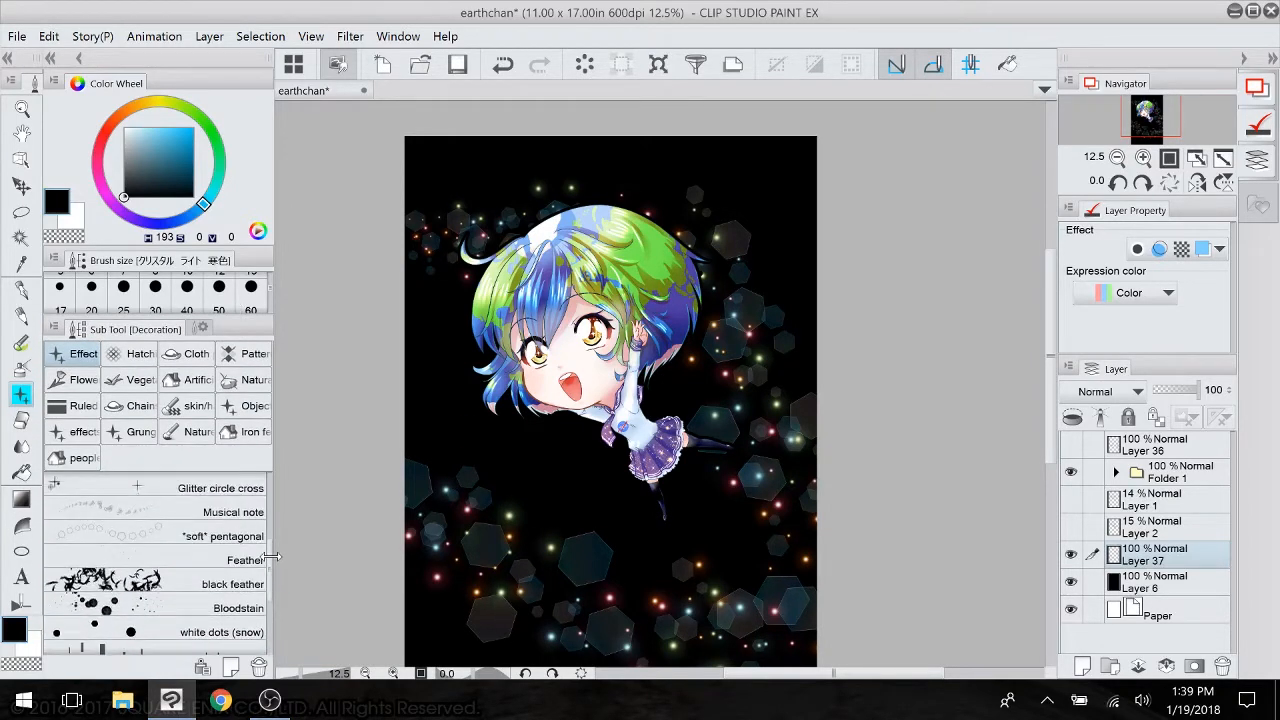
scroll(268, 550, up, 4)
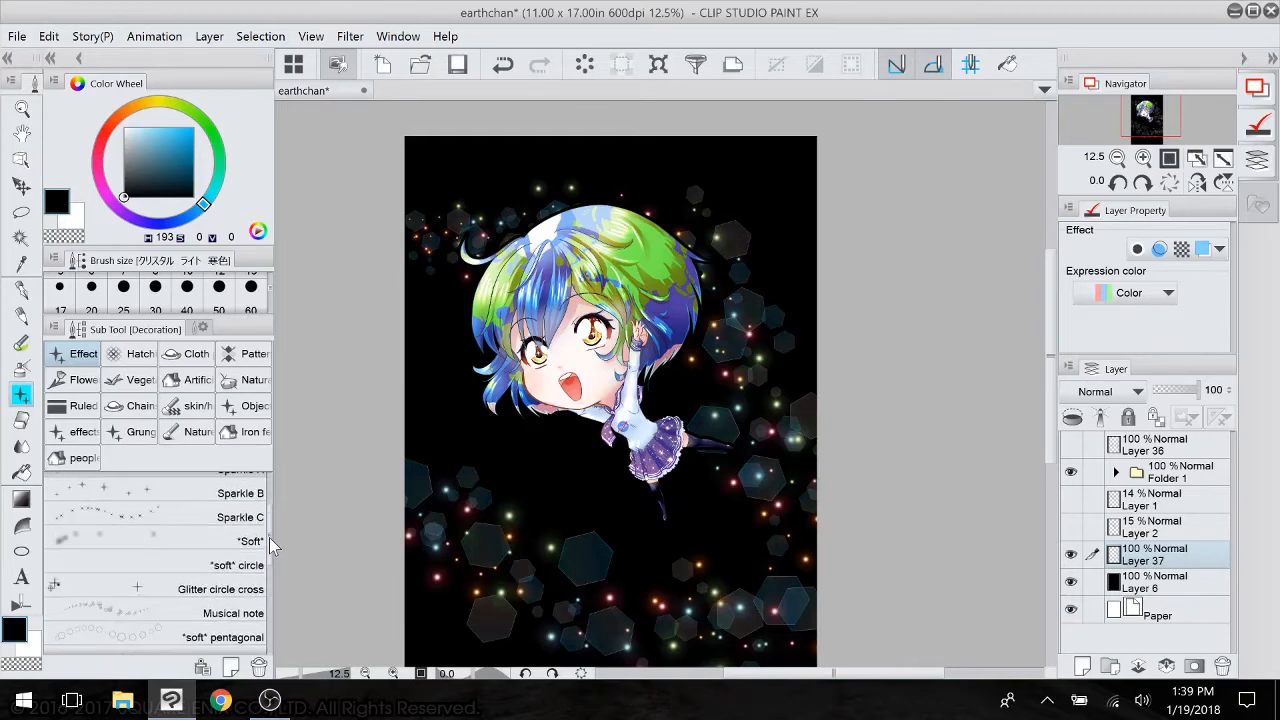
scroll(268, 545, up, 2)
click(252, 535)
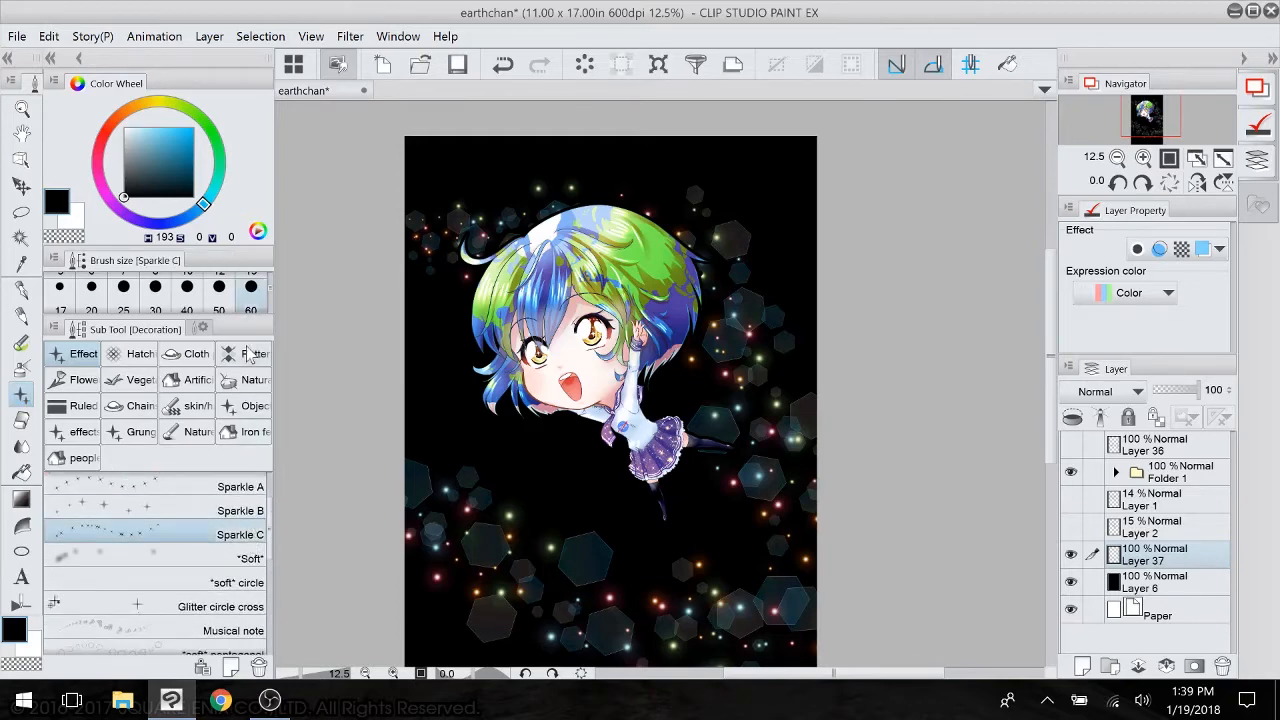
drag(248, 322, 231, 480)
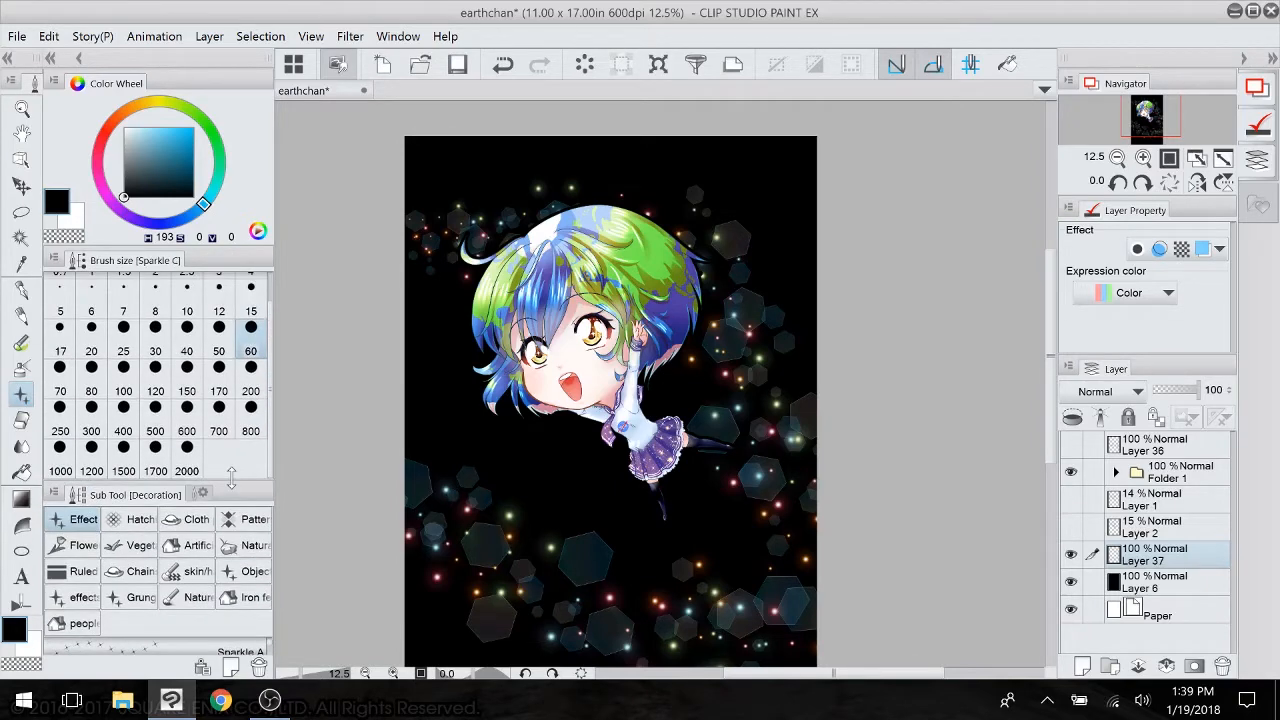
- Try the Add (Glow) and Overlay blending modes on the crystal light Layer 37 and return it to Normal
click(1100, 393)
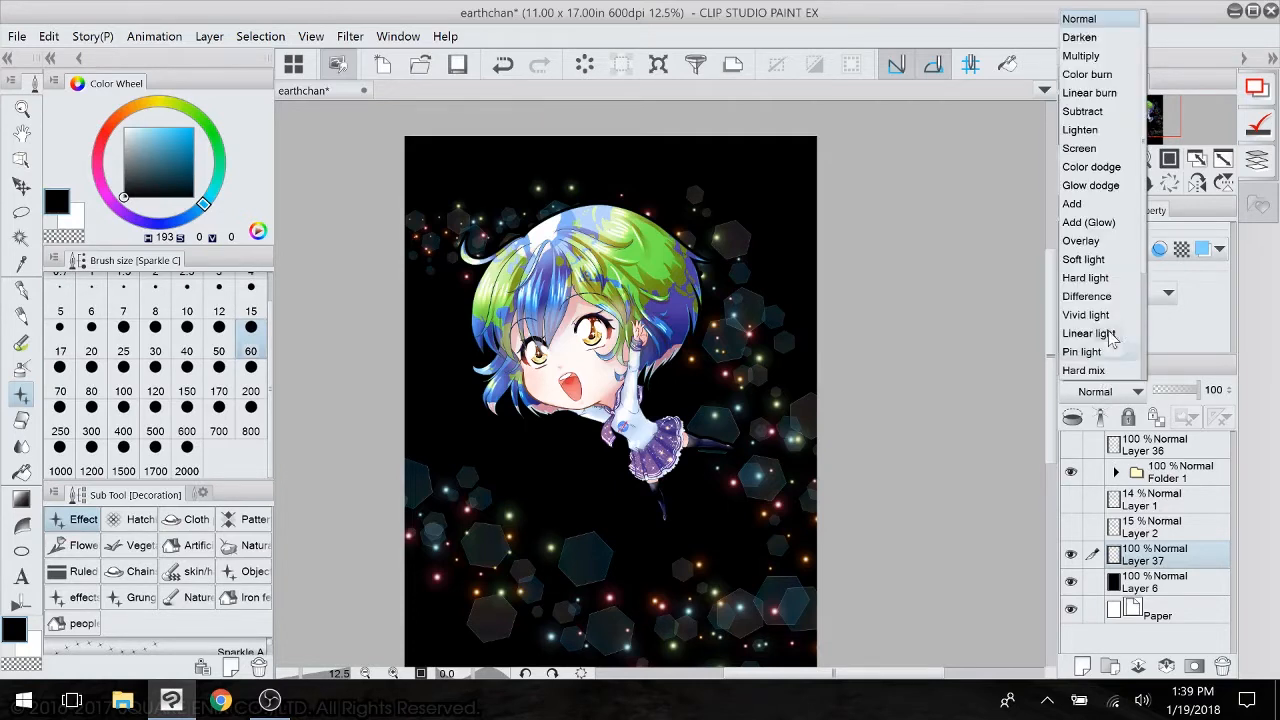
click(1112, 225)
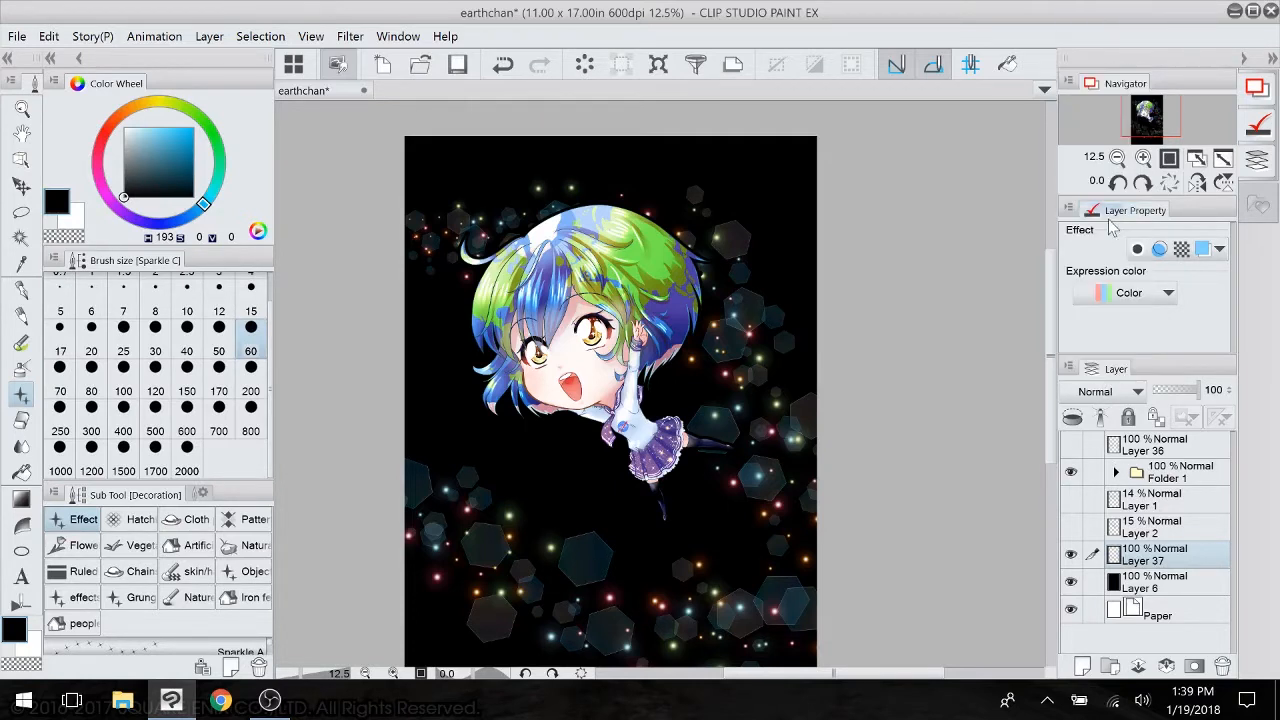
click(1100, 392)
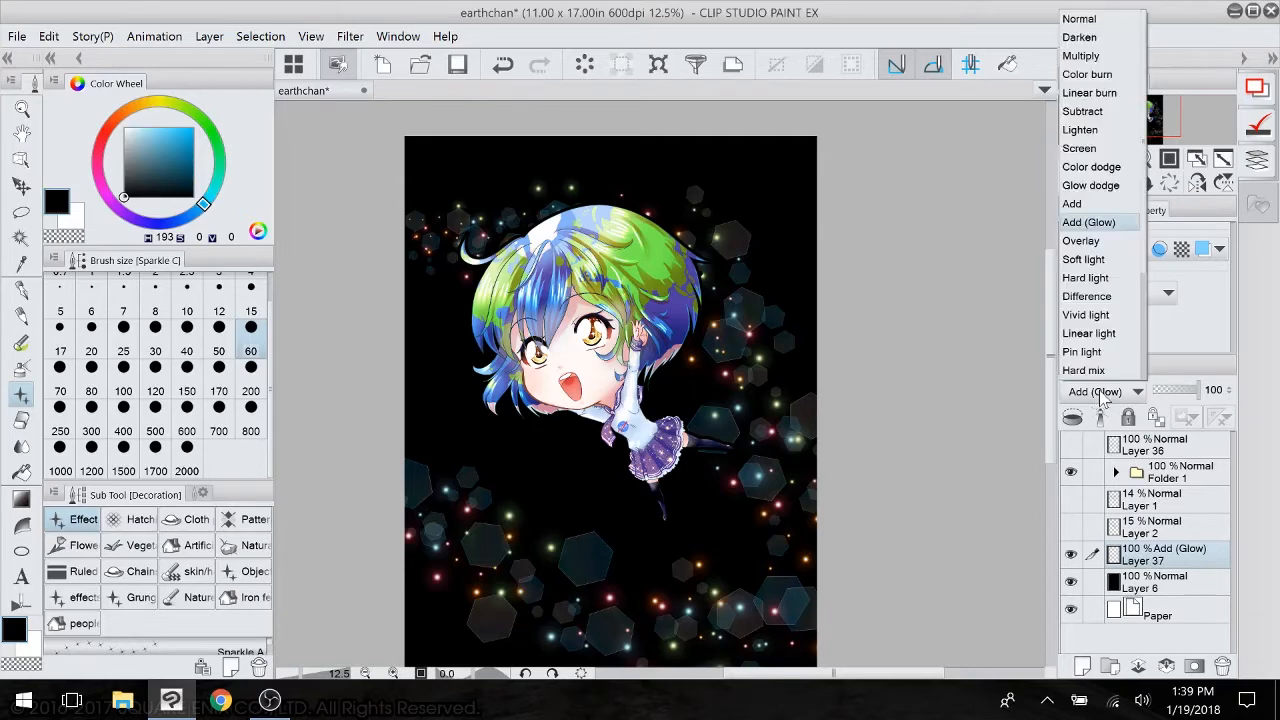
click(1103, 248)
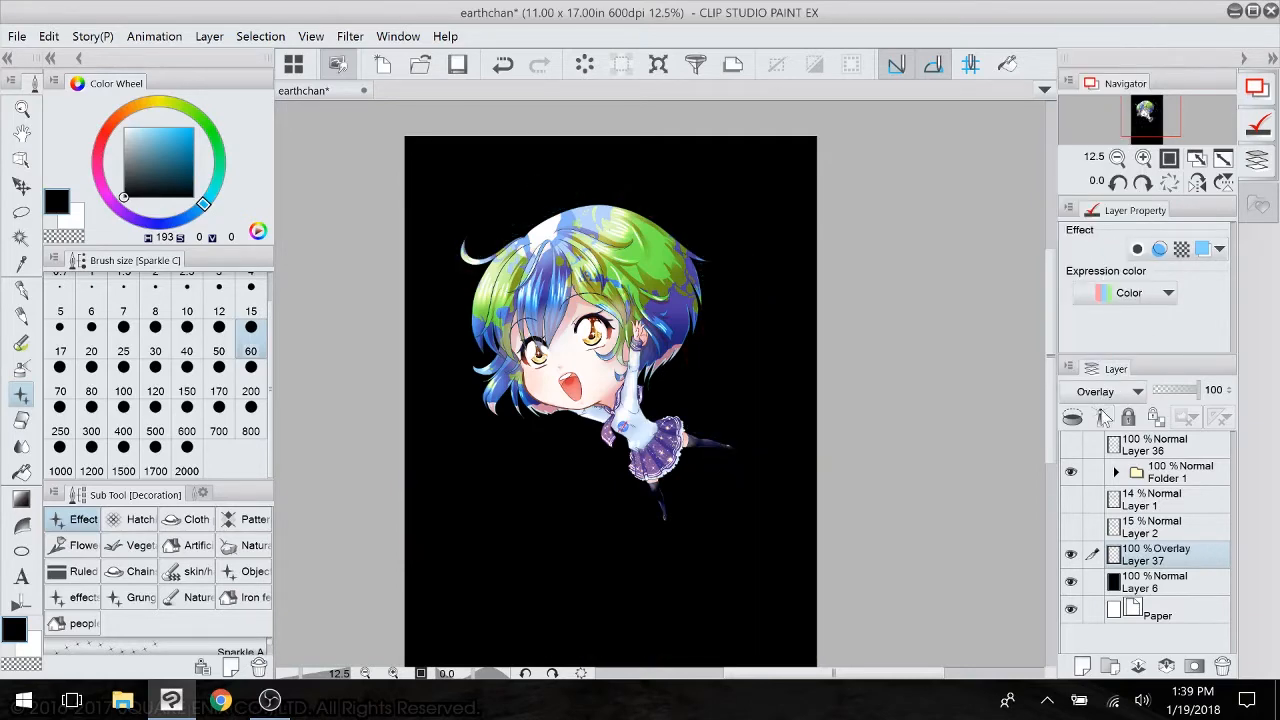
click(1108, 391)
click(1085, 20)
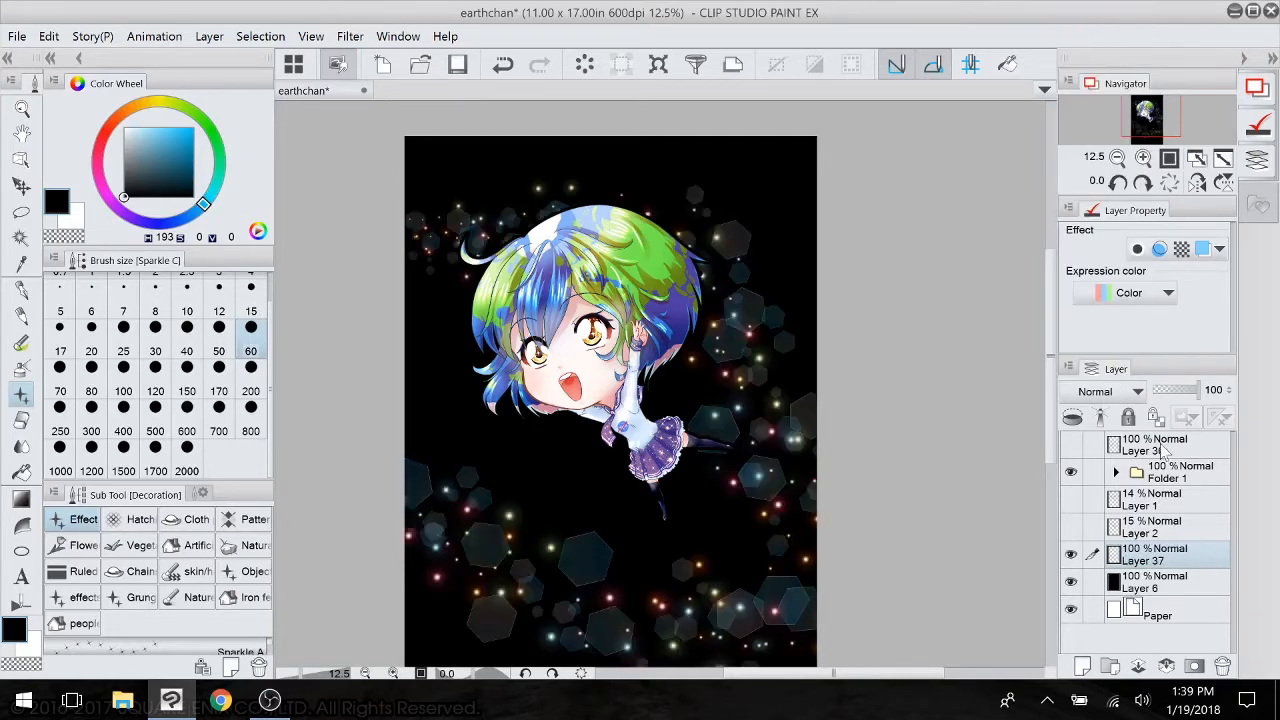
- Add a new layer above the crystal light layer and set the brush to white at size 800
click(1083, 666)
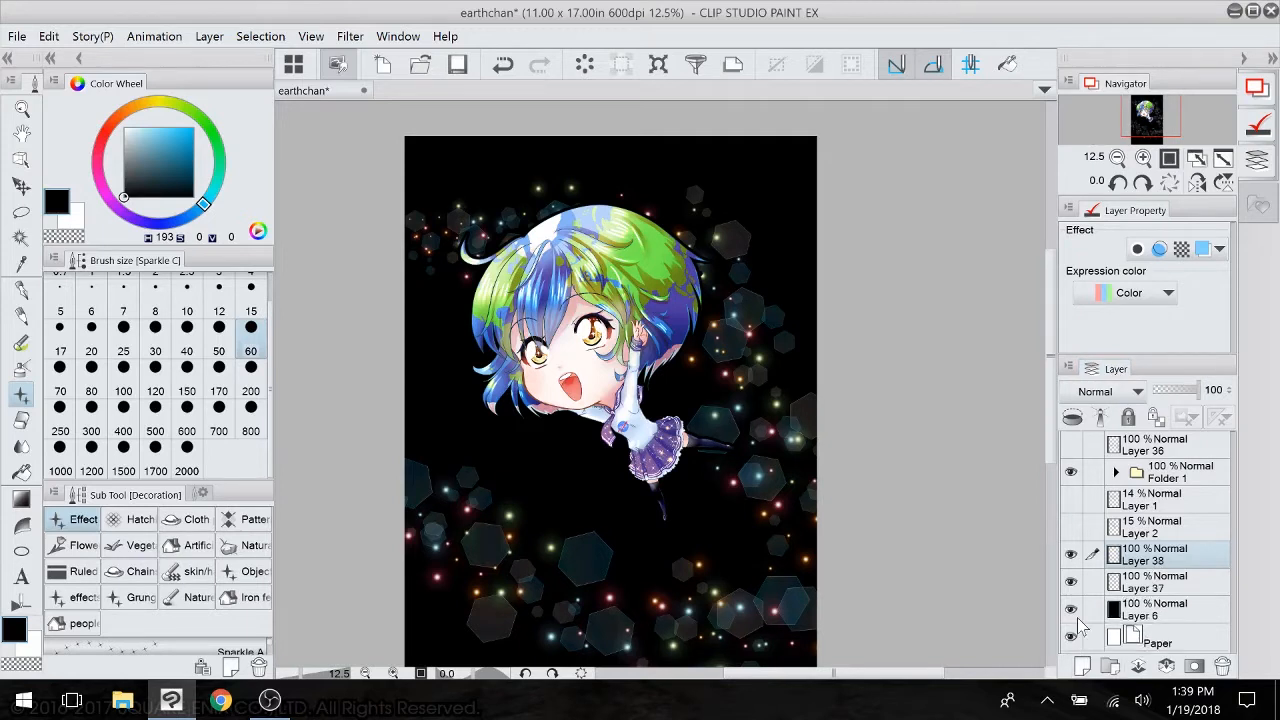
drag(145, 168, 94, 74)
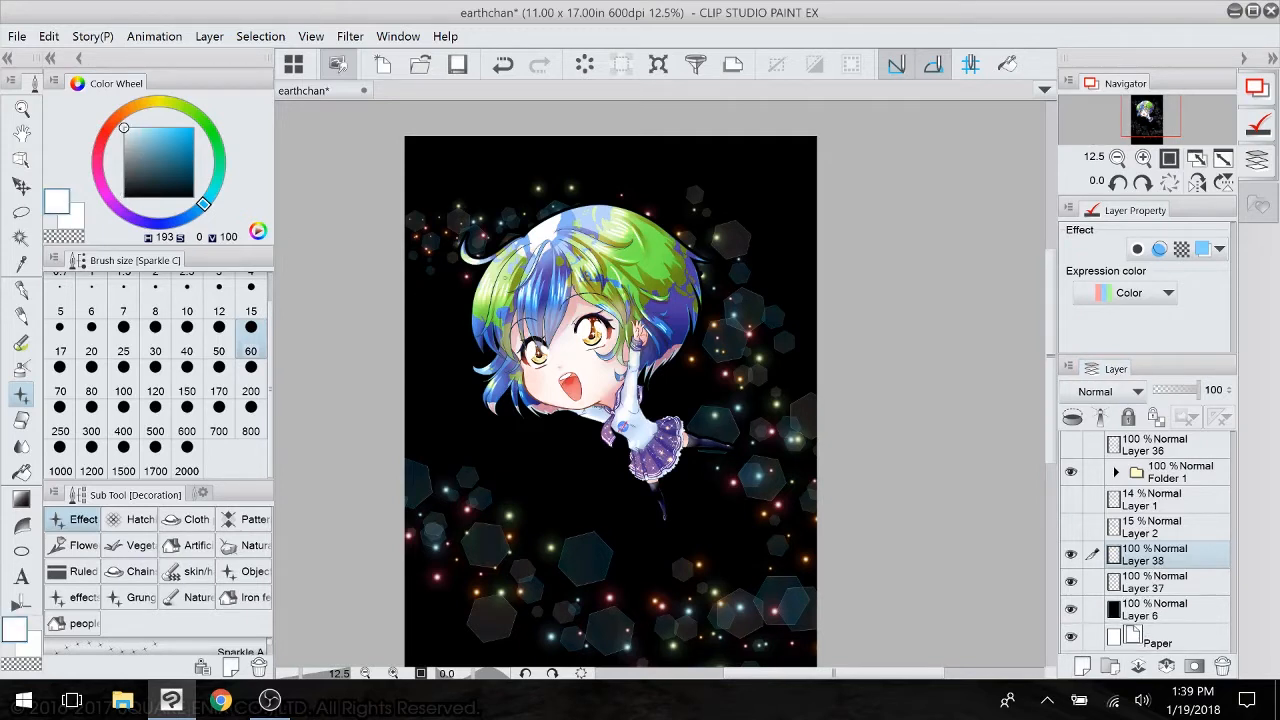
click(251, 431)
- Try continuous Sparkle C strokes across the background around the character and undo the last stroke
mouse_move(443, 157)
mouse_down()
mouse_move(603, 158)
mouse_move(807, 285)
mouse_up()
mouse_move(459, 374)
mouse_down()
mouse_move(466, 458)
mouse_move(822, 570)
mouse_up()
mouse_move(763, 383)
mouse_down()
mouse_move(746, 310)
mouse_move(776, 142)
mouse_up()
scroll(704, 300, down, 2)
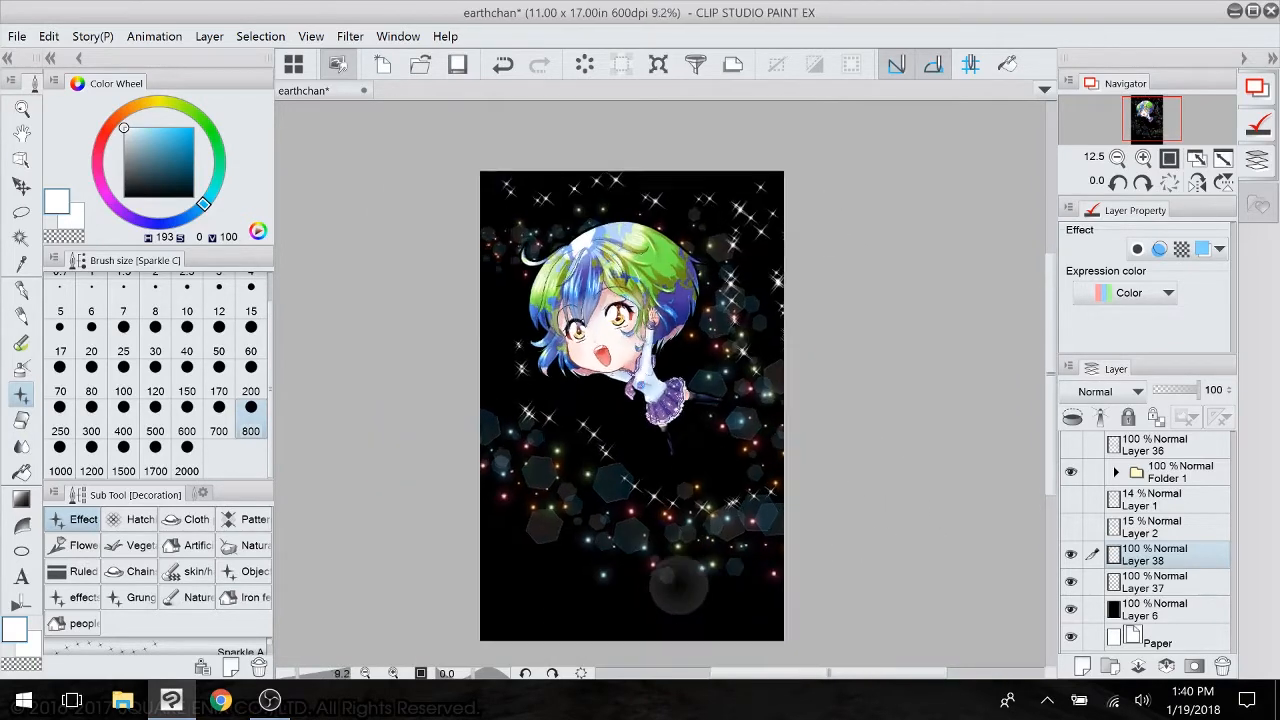
key(ctrl+z)
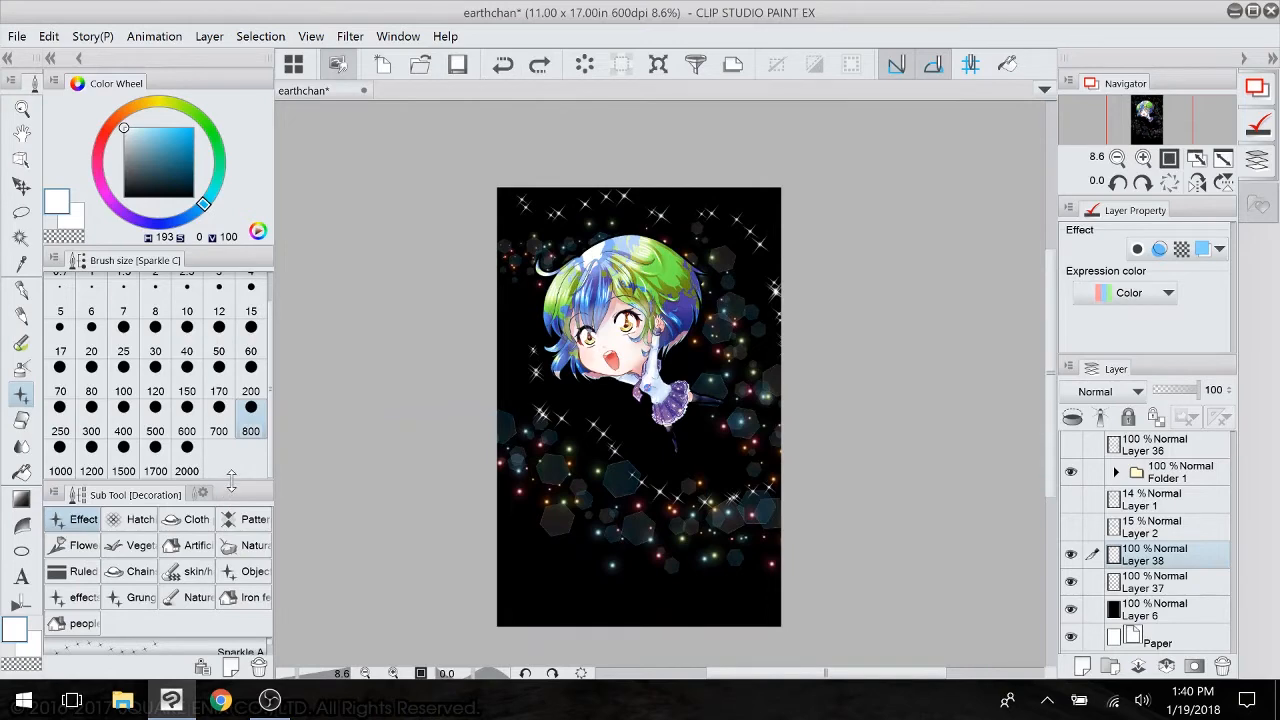
- Switch to the Sparkle A brush and undo the remaining Sparkle C strokes
drag(231, 481, 231, 381)
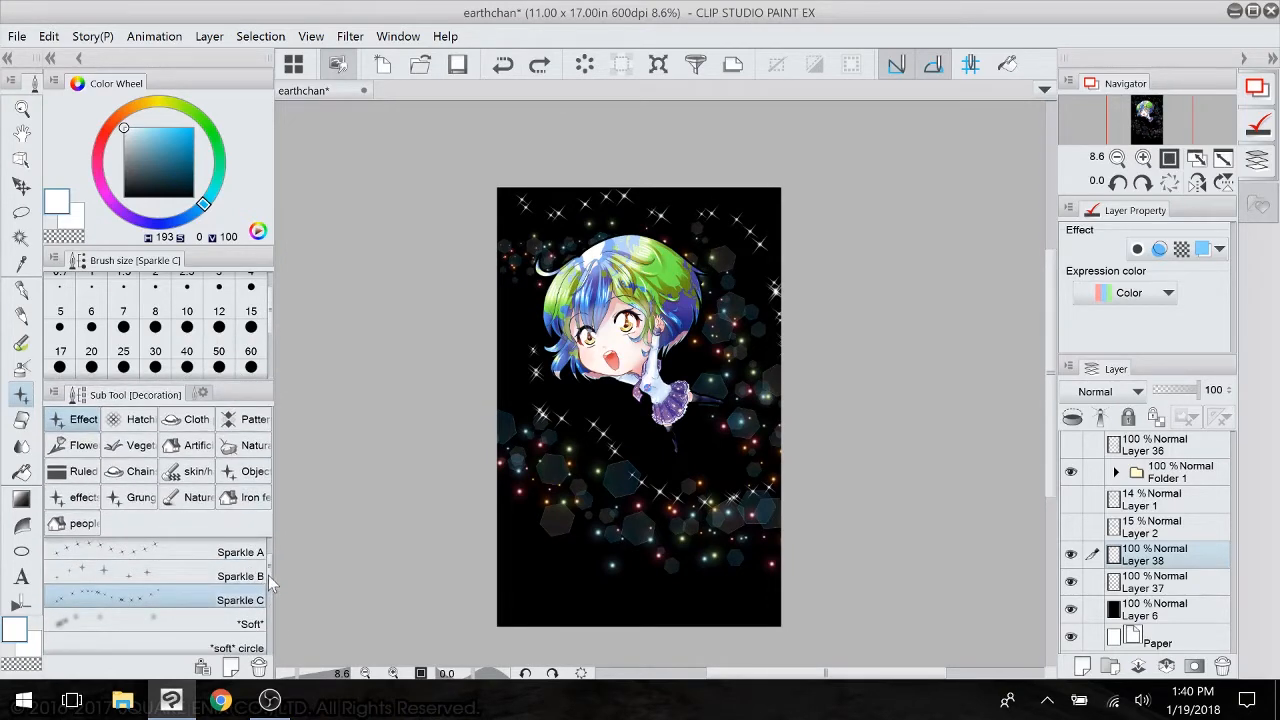
drag(268, 575, 268, 558)
click(240, 606)
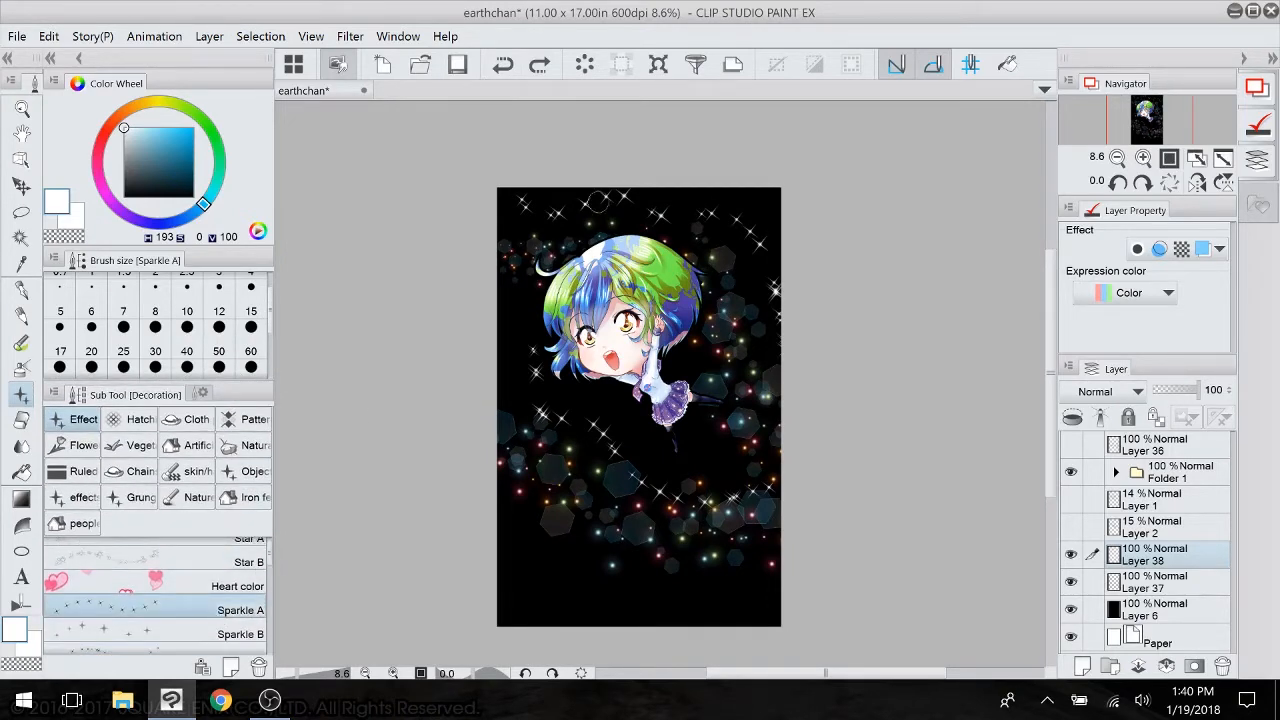
click(503, 66)
click(505, 66)
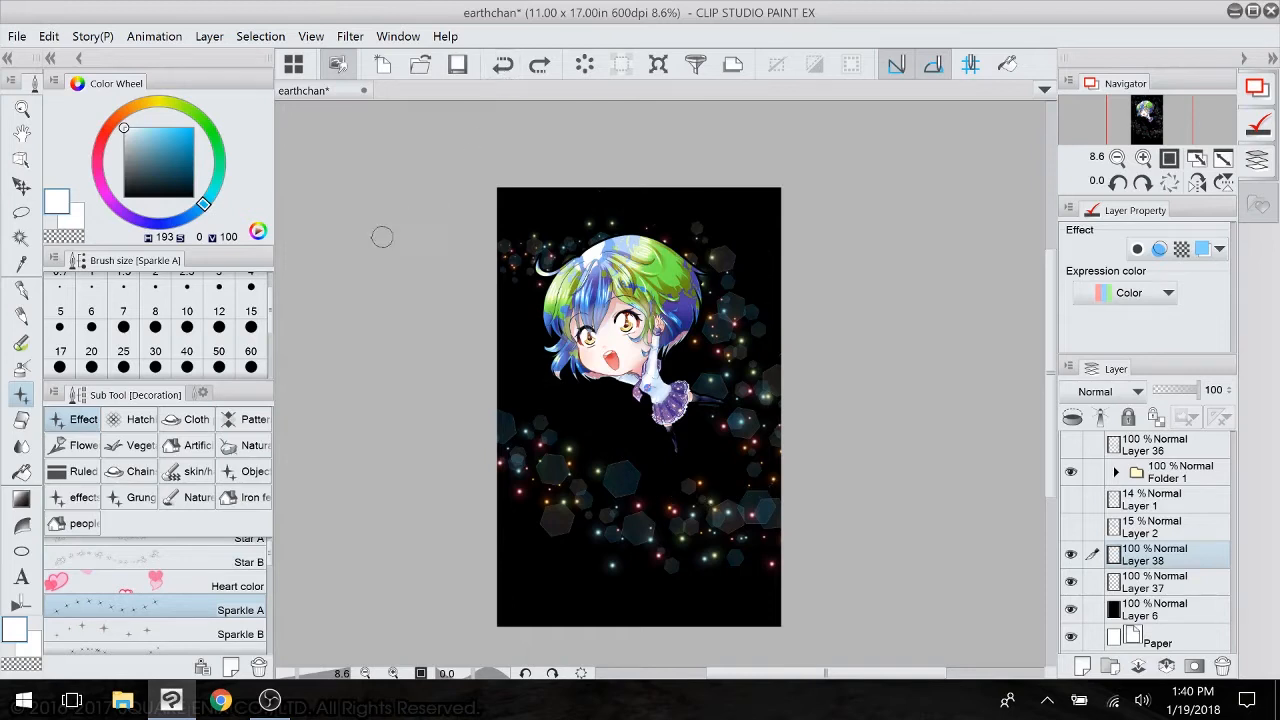
- Stamp single white Sparkle A stars at size 800 all around the character, adding smaller ones at sizes 200 and 400
drag(251, 381, 251, 436)
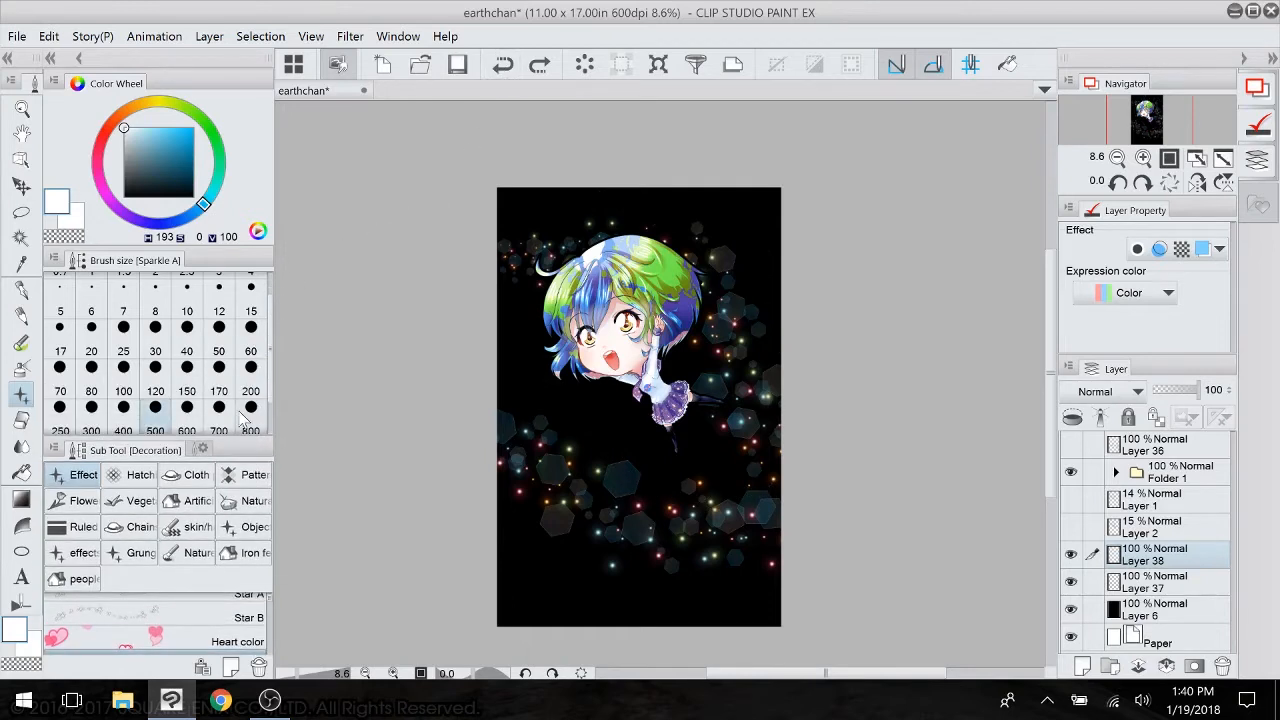
click(585, 214)
click(709, 214)
click(720, 527)
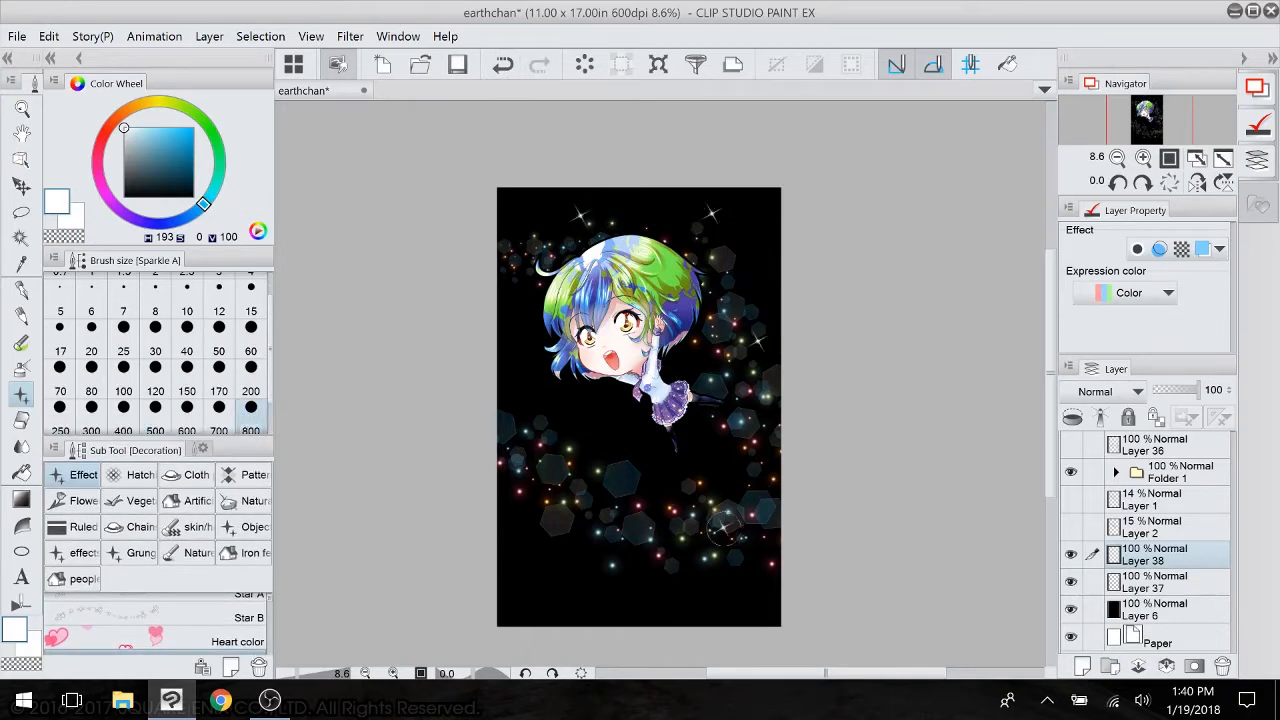
click(759, 612)
click(628, 592)
click(580, 413)
click(526, 418)
click(550, 538)
click(633, 462)
click(677, 550)
click(756, 350)
click(761, 230)
click(614, 196)
click(530, 213)
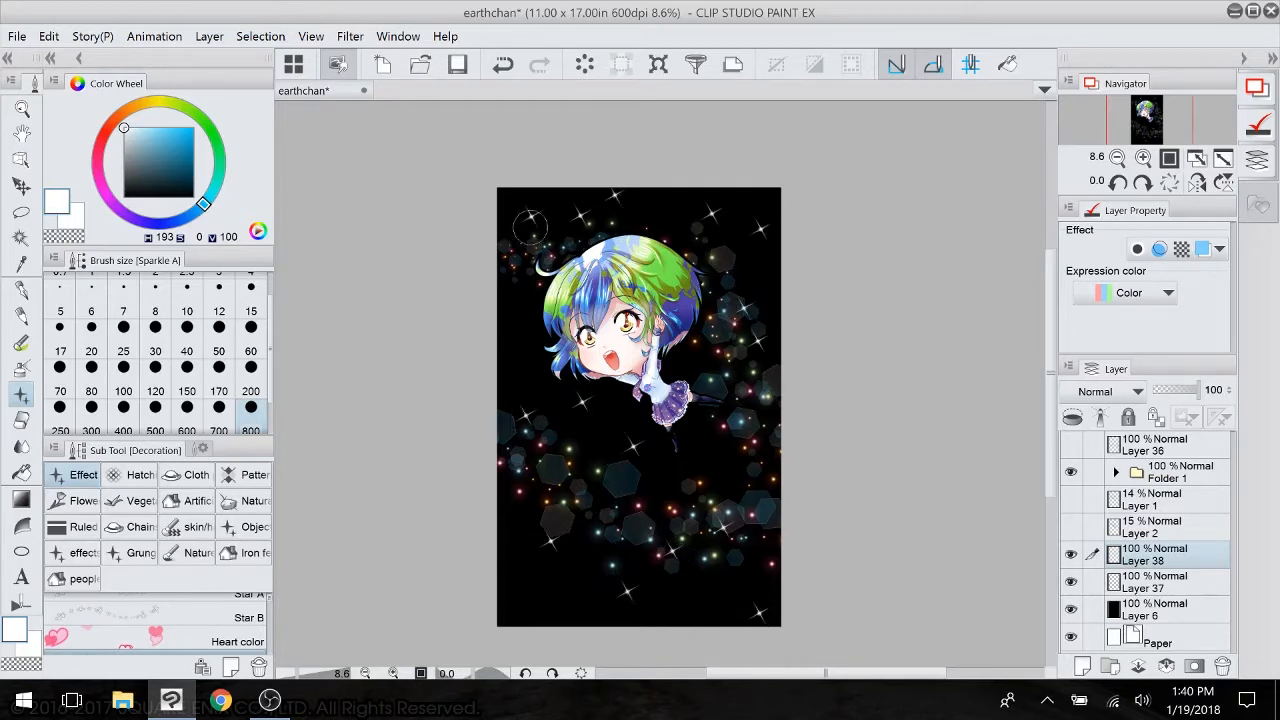
click(527, 347)
click(625, 398)
click(705, 467)
click(243, 378)
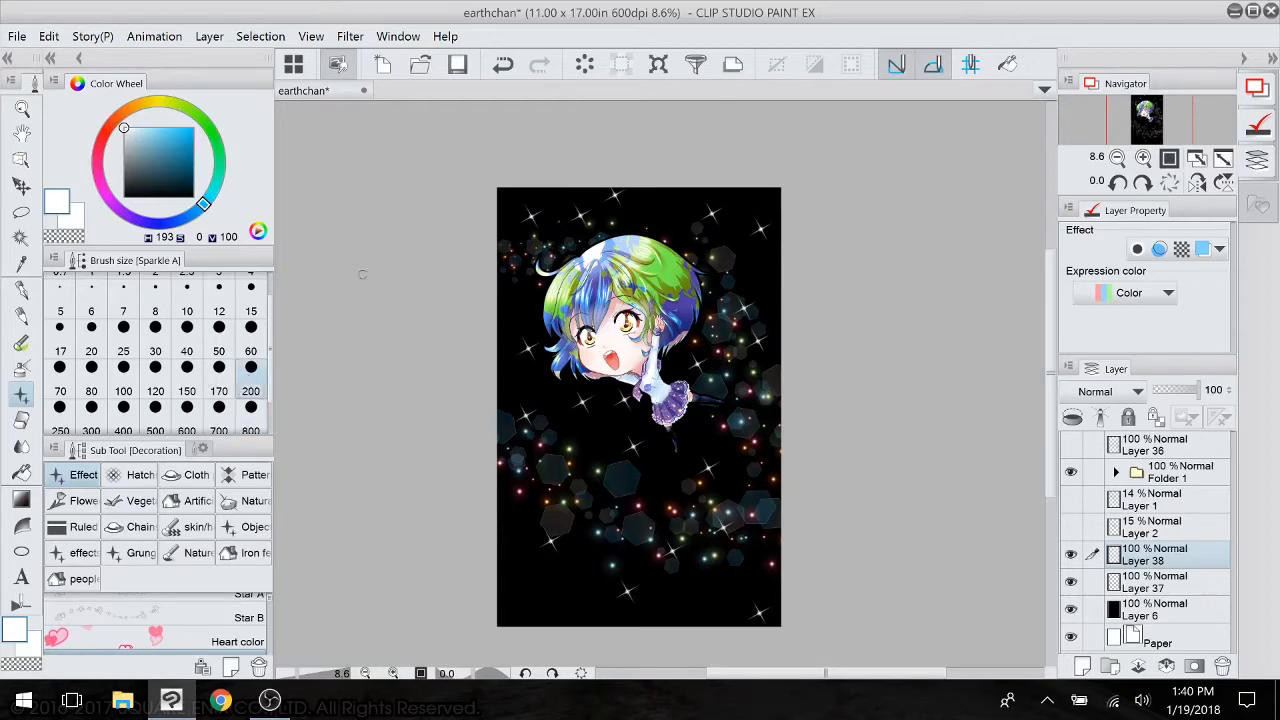
click(118, 425)
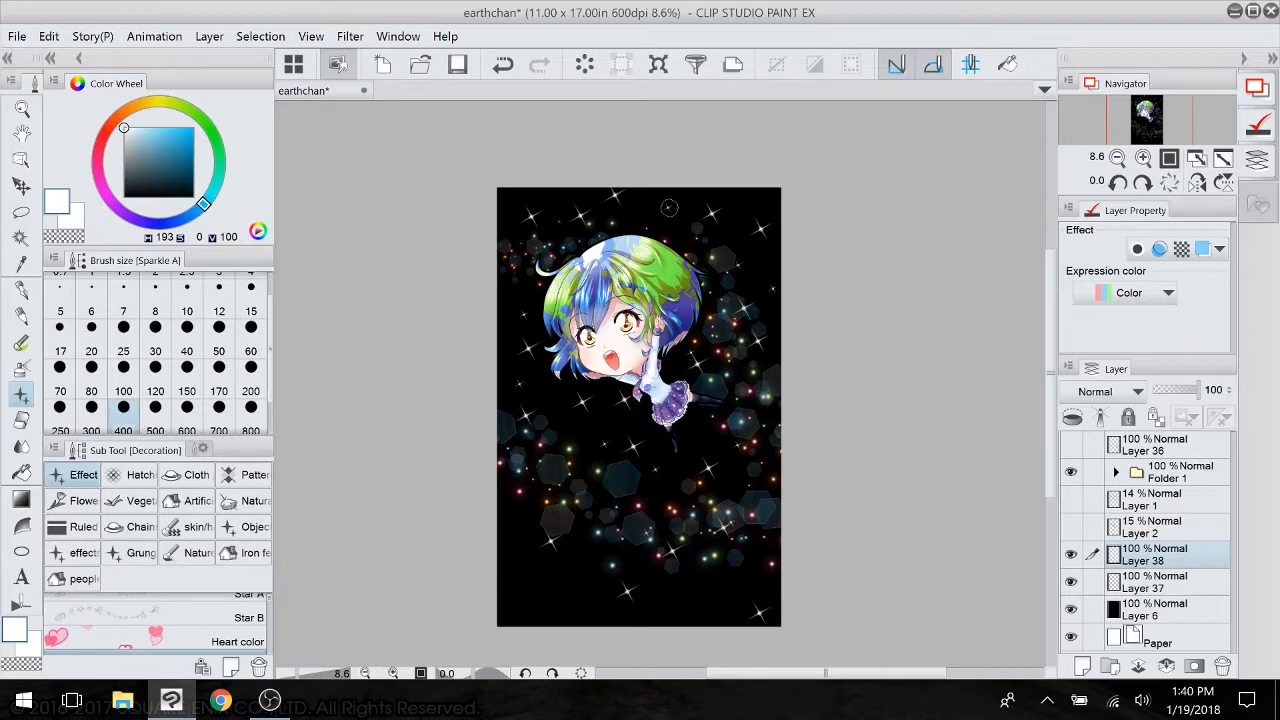
- Try Overlay on the sparkle Layer 38 and set its blending mode to Add (Glow)
click(1104, 400)
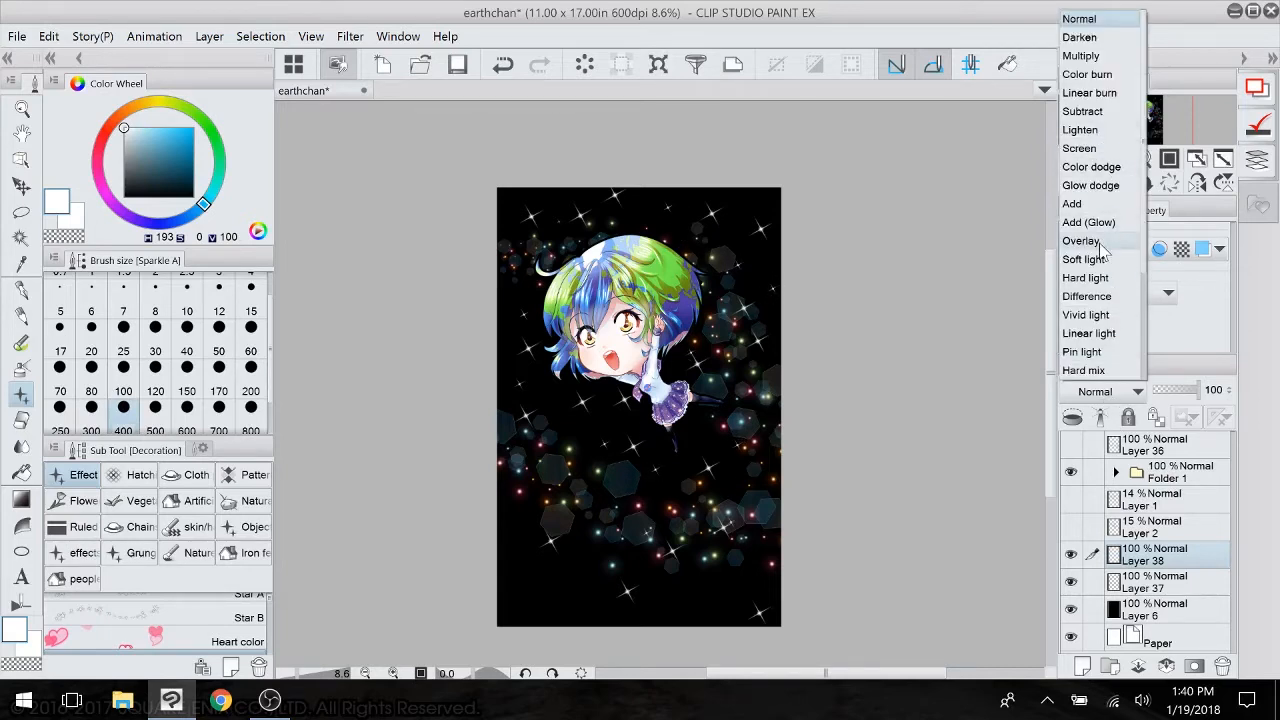
click(1100, 244)
click(1106, 391)
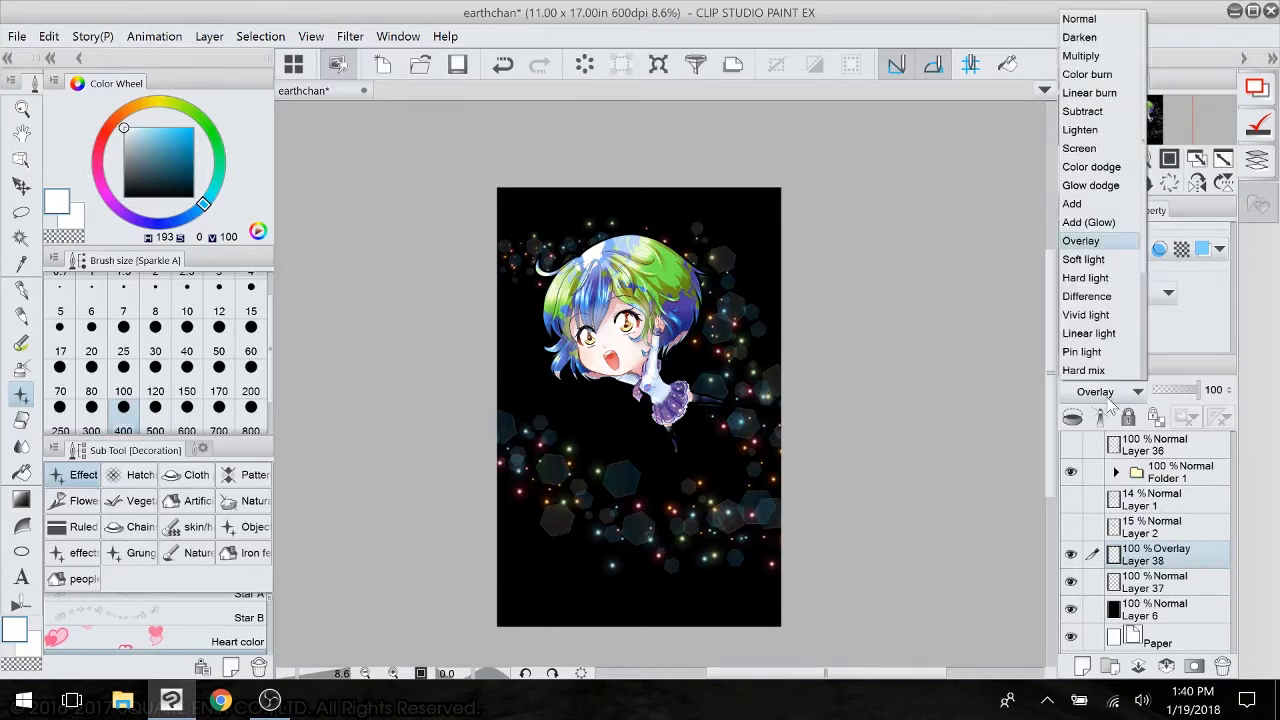
click(1096, 223)
- On a new layer directly above the black Layer 6, paint broad diagonal purple bands with the Rough 1 brush at size 200
click(1142, 612)
click(1083, 666)
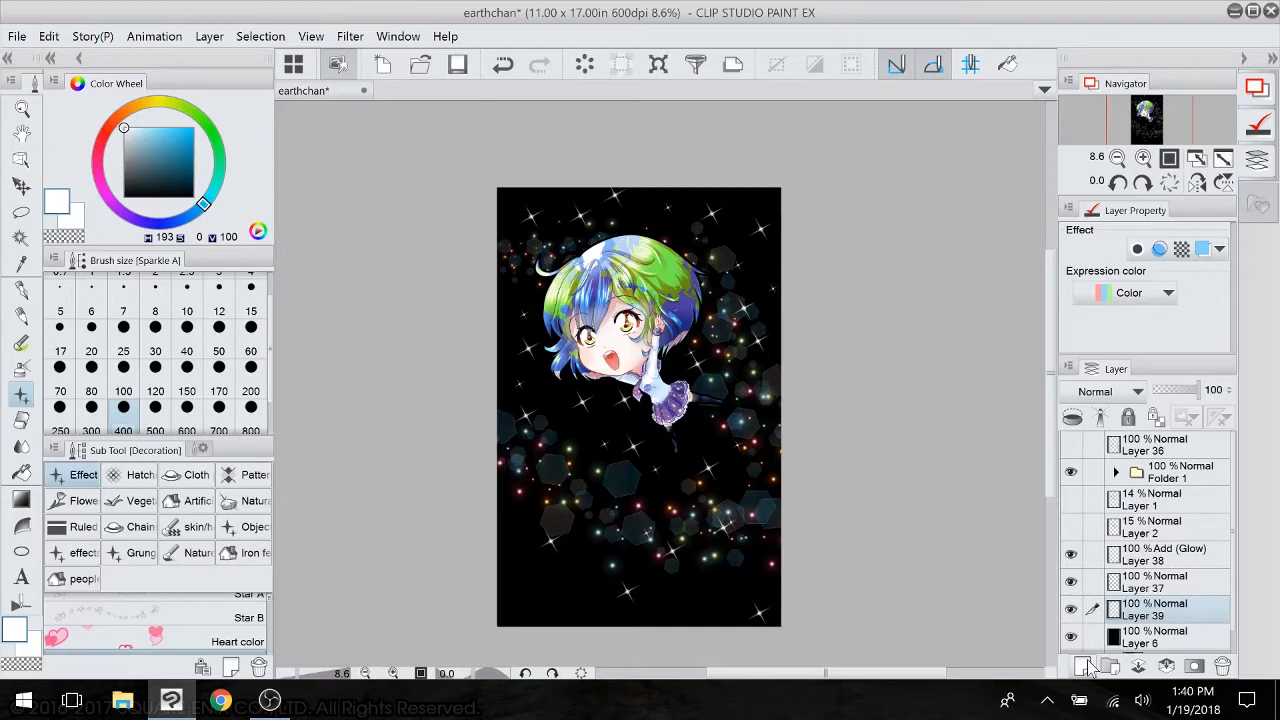
click(115, 205)
click(191, 128)
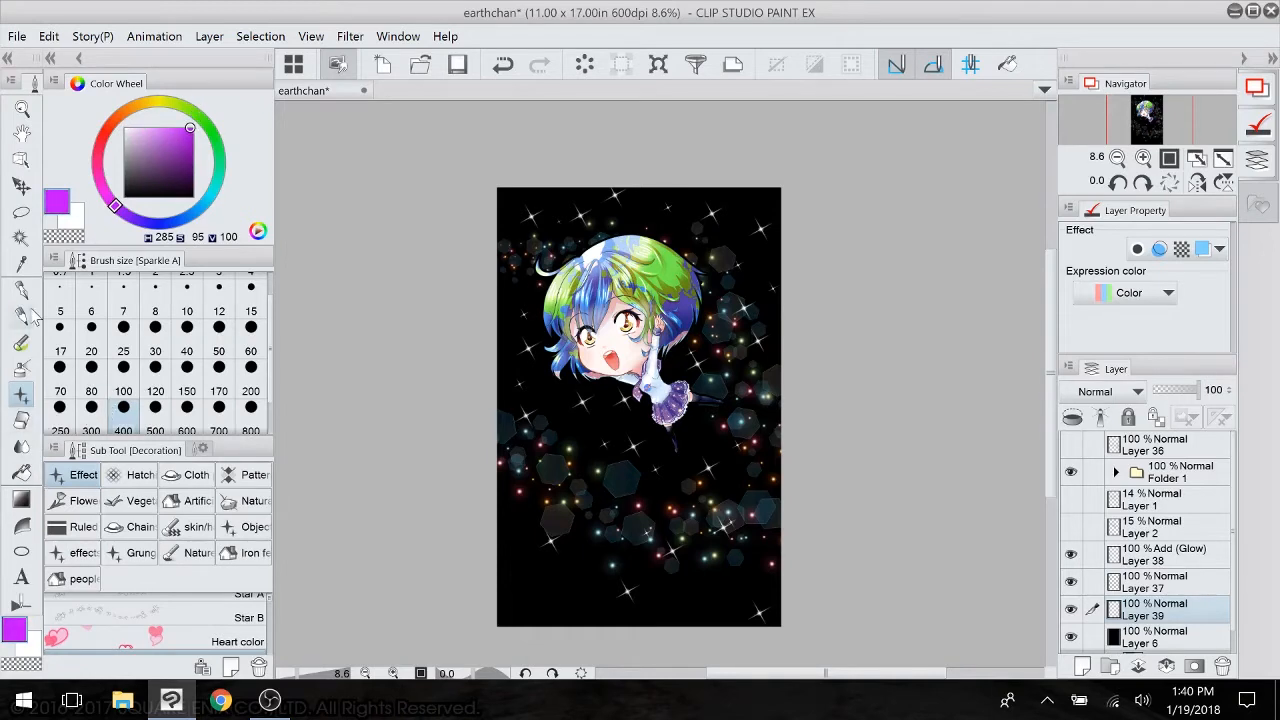
click(21, 342)
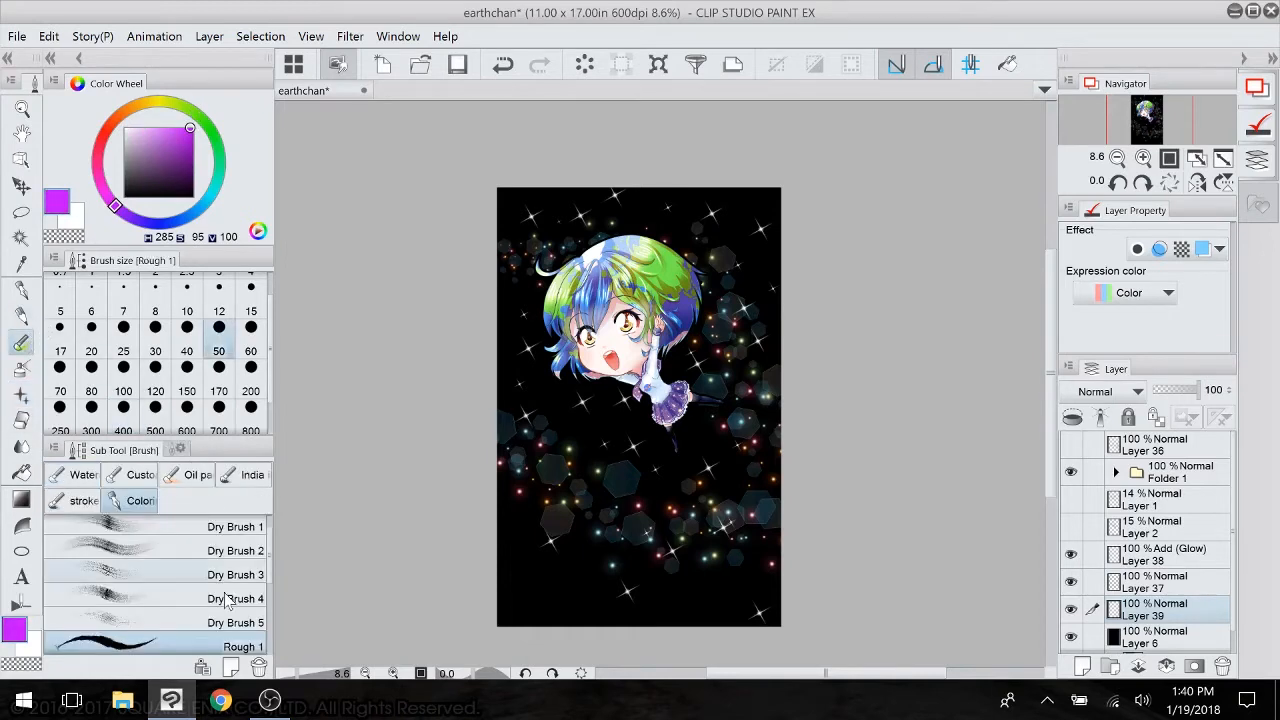
click(251, 367)
mouse_move(443, 314)
mouse_down()
mouse_move(550, 405)
mouse_move(786, 434)
mouse_move(845, 560)
mouse_up()
mouse_move(782, 400)
mouse_down()
mouse_move(790, 335)
mouse_move(780, 343)
mouse_move(722, 280)
mouse_move(660, 240)
mouse_move(374, 147)
mouse_move(507, 200)
mouse_move(532, 230)
mouse_move(784, 397)
mouse_up()
- Paint broad blue bands alongside the purple ones, at the upper corners and across the area below the character
click(155, 222)
drag(655, 214, 764, 287)
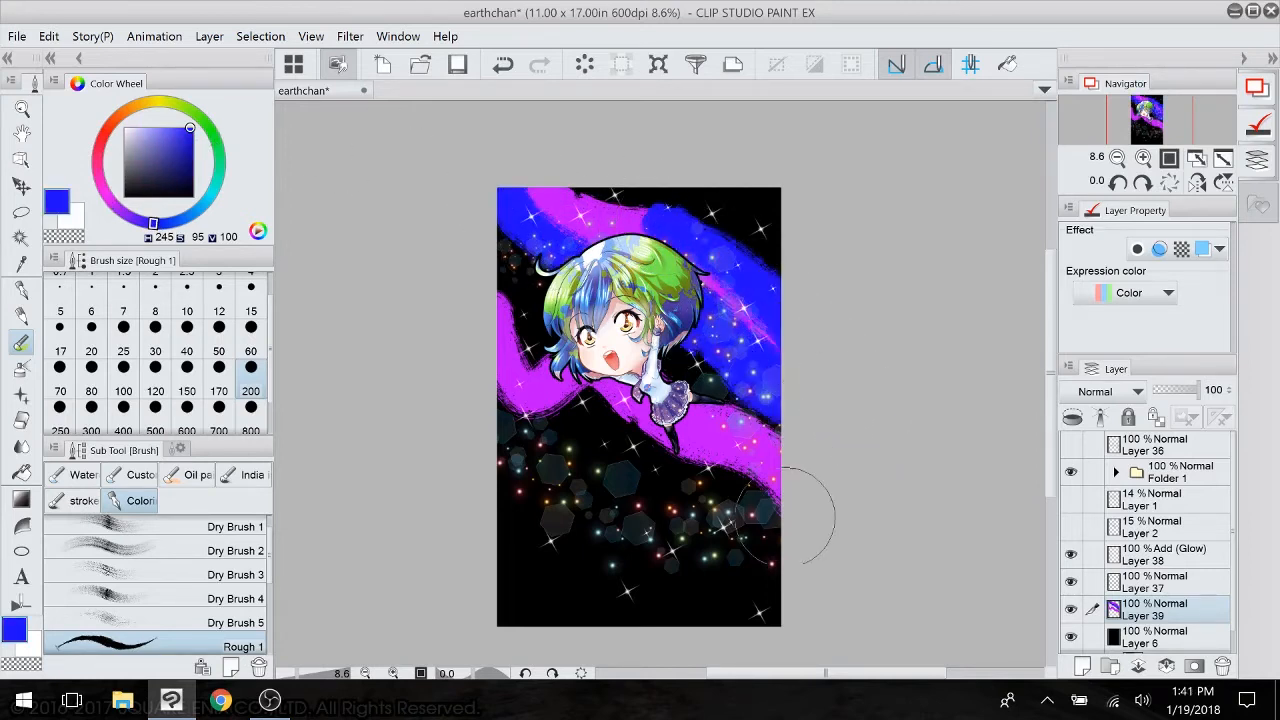
drag(814, 509, 488, 428)
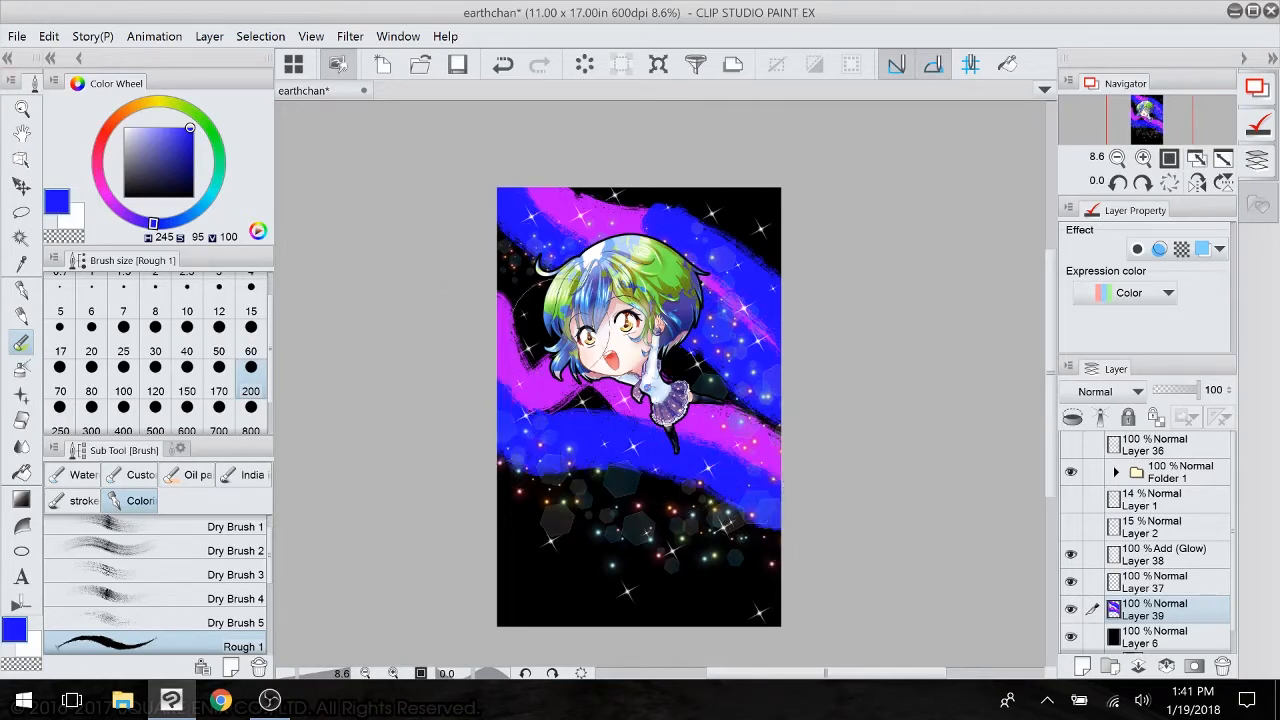
- Finish the blue area beside the character's legs, and paint yellow bands behind the head and across the lower-right corner with Rough 1
drag(698, 376, 755, 394)
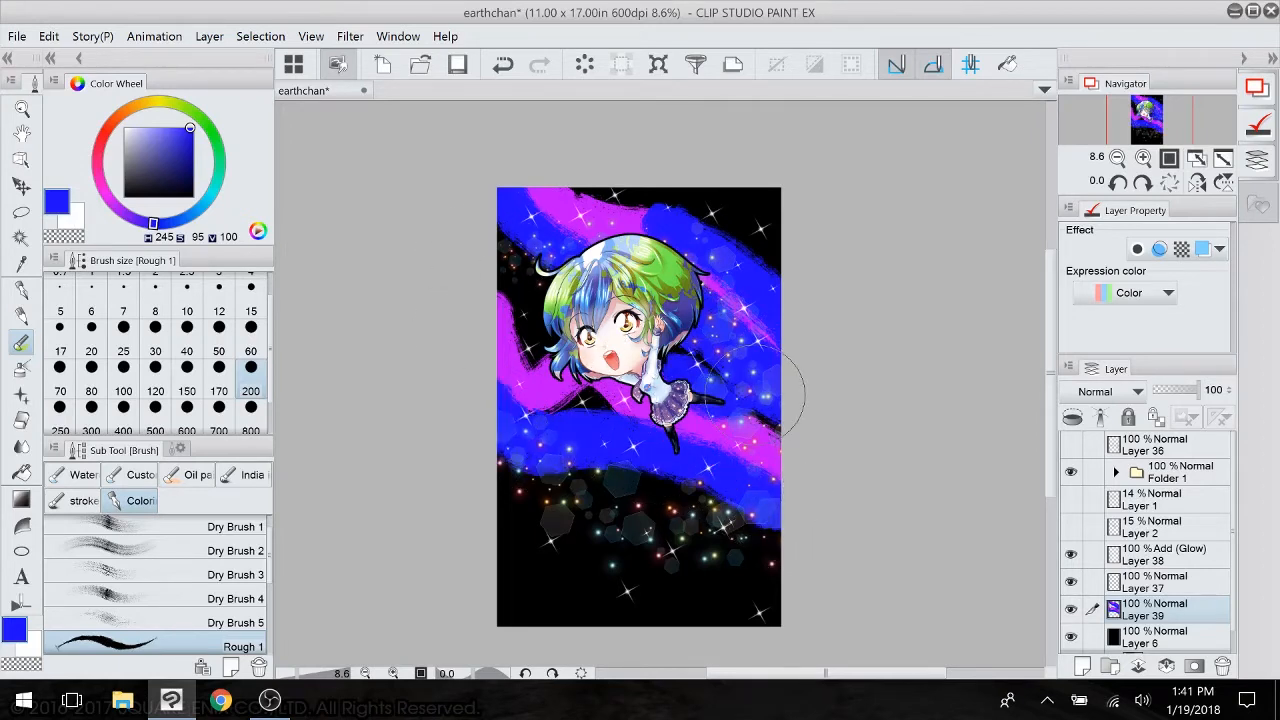
click(150, 102)
mouse_move(668, 350)
mouse_down()
mouse_move(540, 318)
mouse_move(443, 214)
mouse_up()
drag(712, 498, 865, 604)
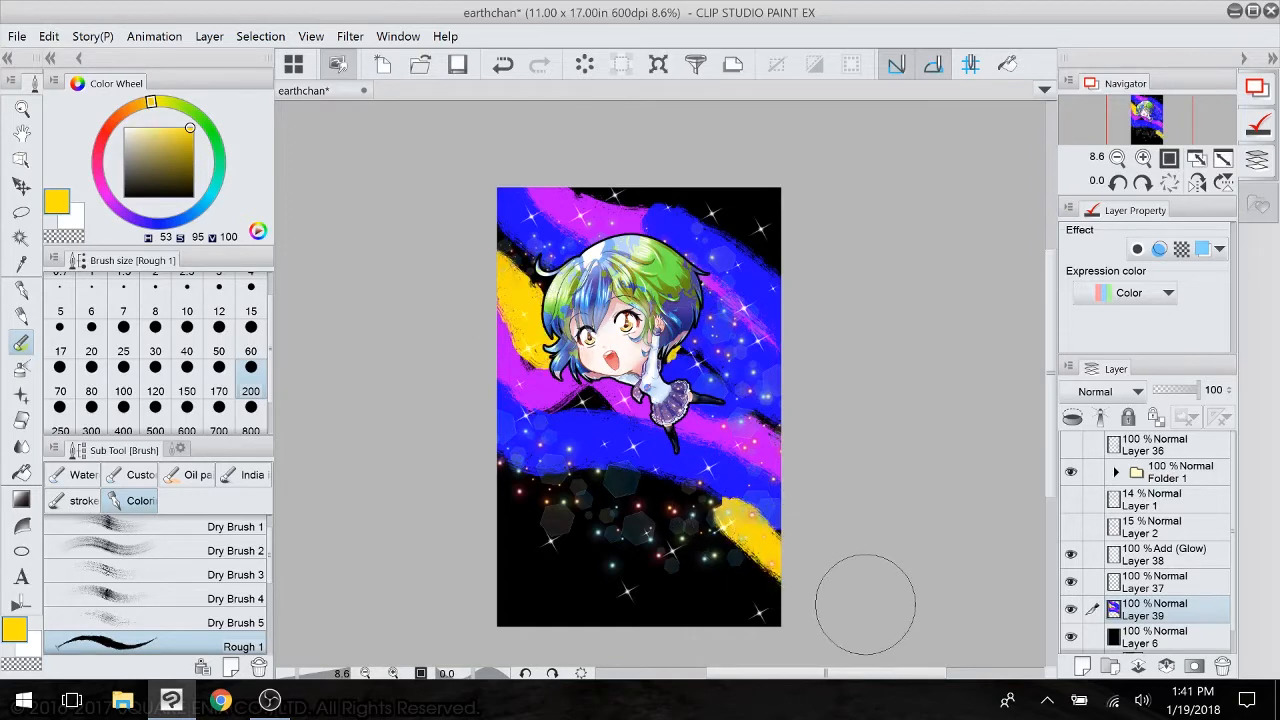
- Blend the upper purple-blue bands and the lower yellow band with the アクリルガッシュ01 brush at size 700
scroll(266, 557, down, 5)
click(256, 578)
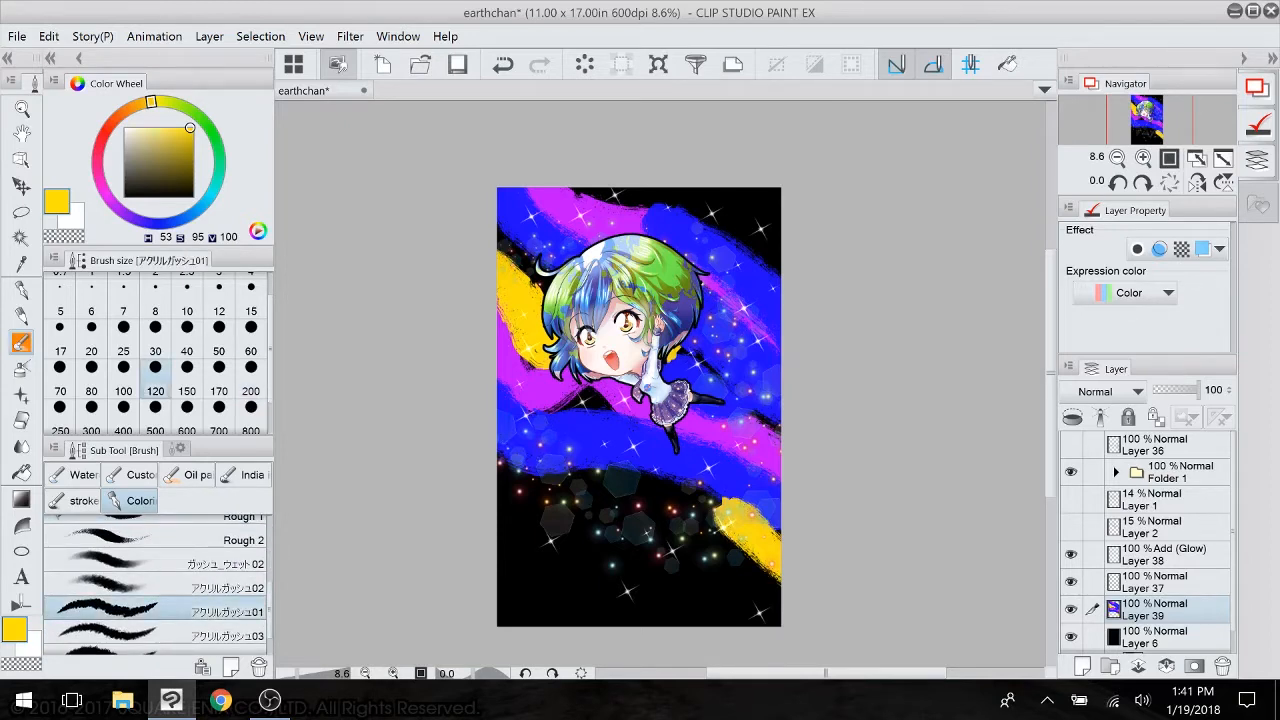
click(219, 414)
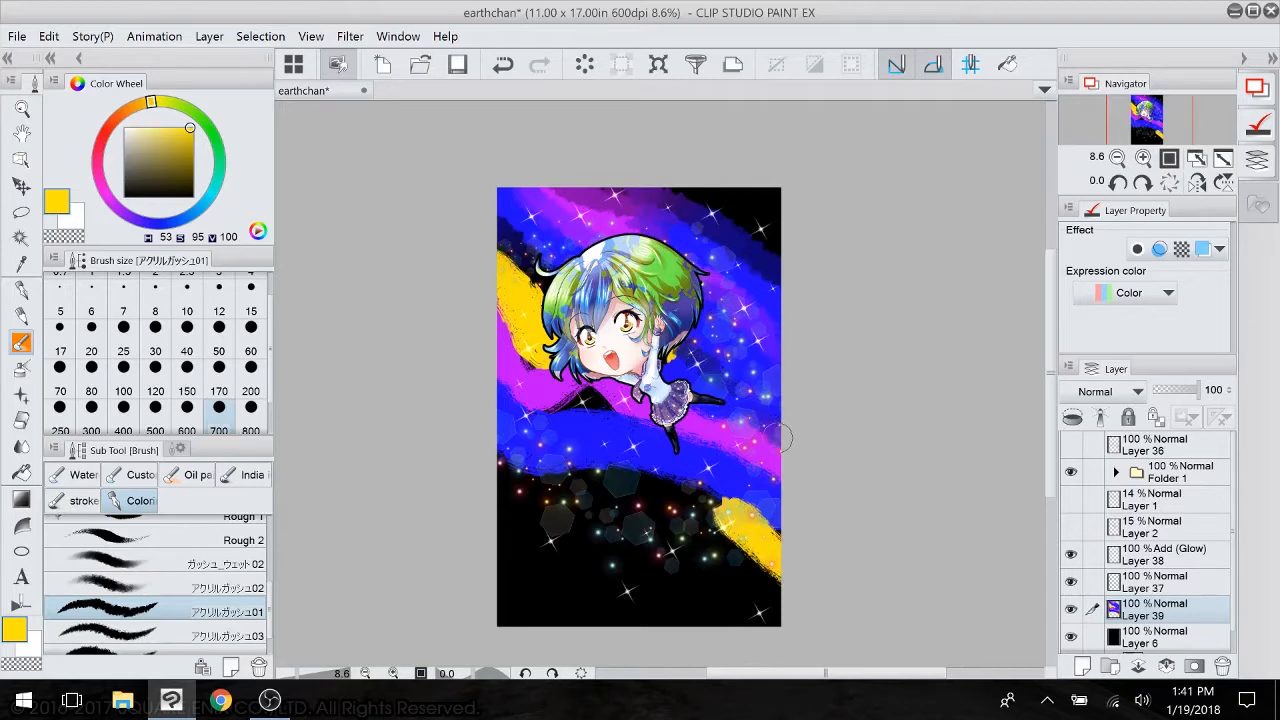
mouse_move(739, 463)
mouse_down()
mouse_move(748, 506)
mouse_move(775, 554)
mouse_move(735, 514)
mouse_move(717, 511)
mouse_move(727, 528)
mouse_move(705, 523)
mouse_move(806, 614)
mouse_move(680, 478)
mouse_move(560, 471)
mouse_move(500, 451)
mouse_move(609, 473)
mouse_up()
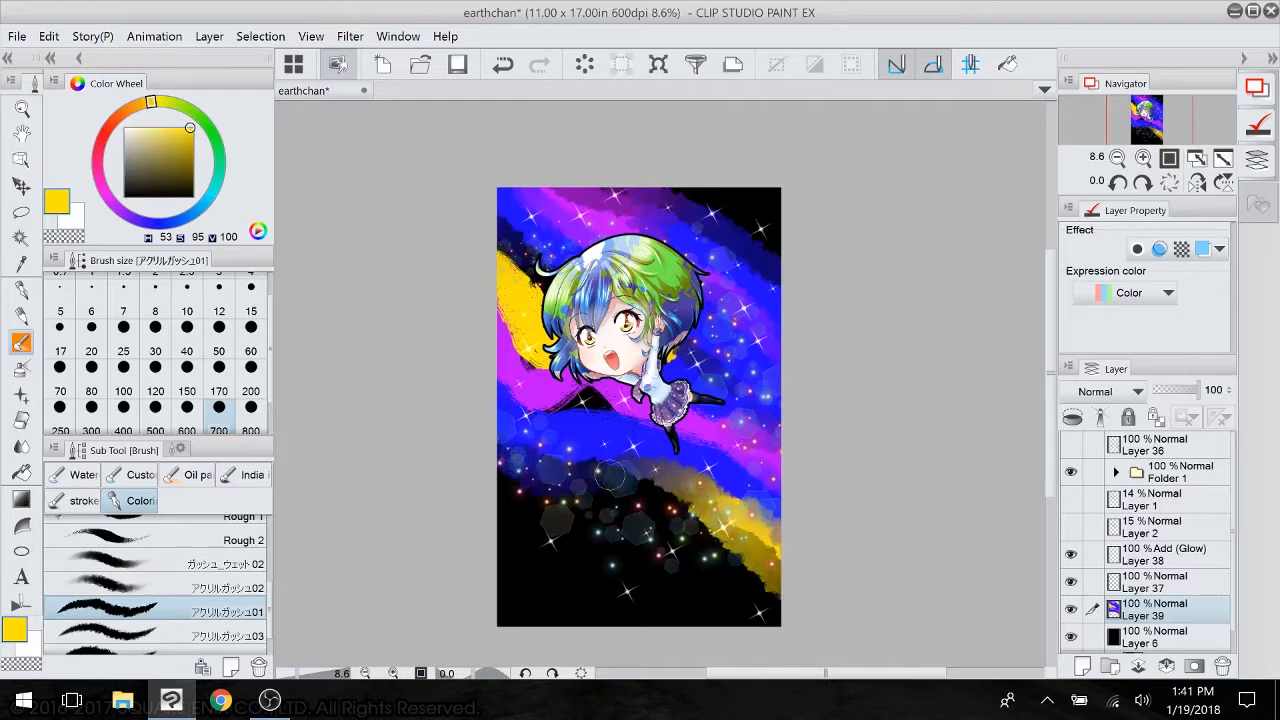
- Hide the light and sparkle layers 37 and 38, and blend the purple and blue bands on the canvas's left side
click(1071, 581)
click(1071, 554)
mouse_move(505, 396)
mouse_down()
mouse_move(542, 413)
mouse_move(506, 378)
mouse_move(534, 406)
mouse_move(614, 416)
mouse_move(577, 400)
mouse_move(624, 420)
mouse_up()
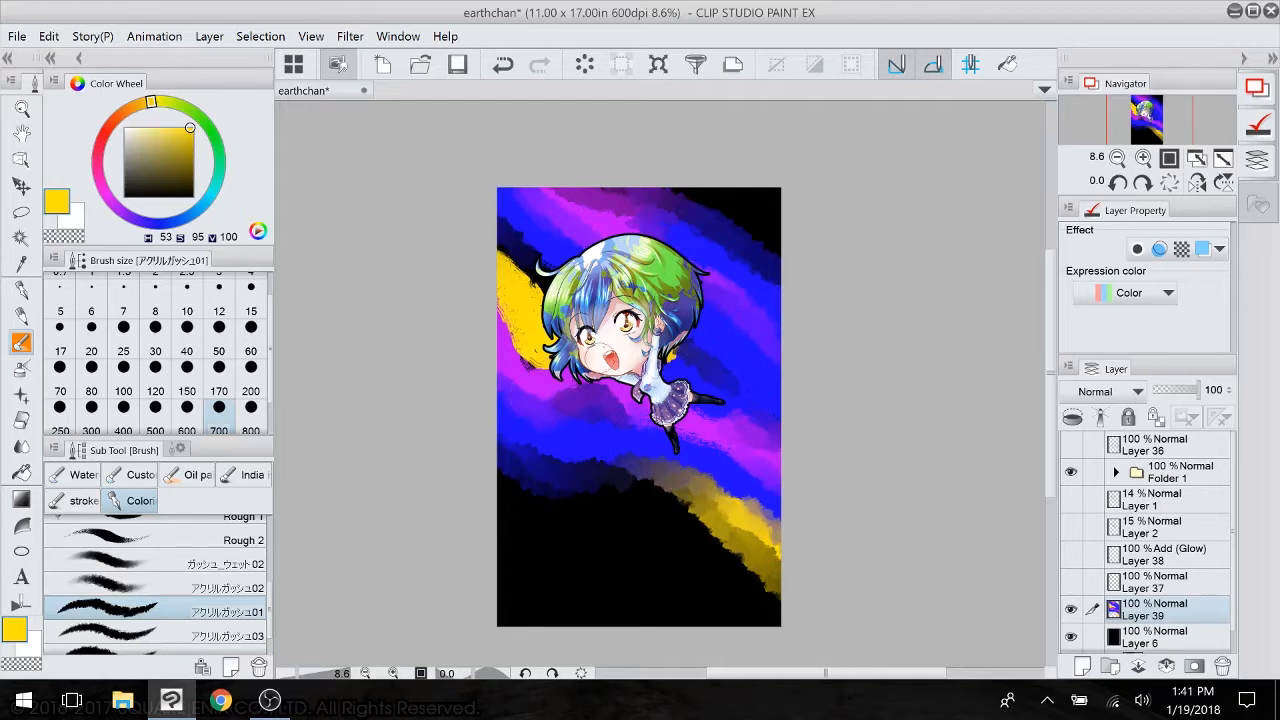
- Hide the character's Folder 1, extend the yellow band across the canvas centre, and blend it into the surrounding colours
mouse_move(525, 370)
mouse_down()
mouse_move(477, 274)
mouse_move(558, 304)
mouse_move(486, 218)
mouse_move(526, 294)
mouse_move(546, 265)
mouse_up()
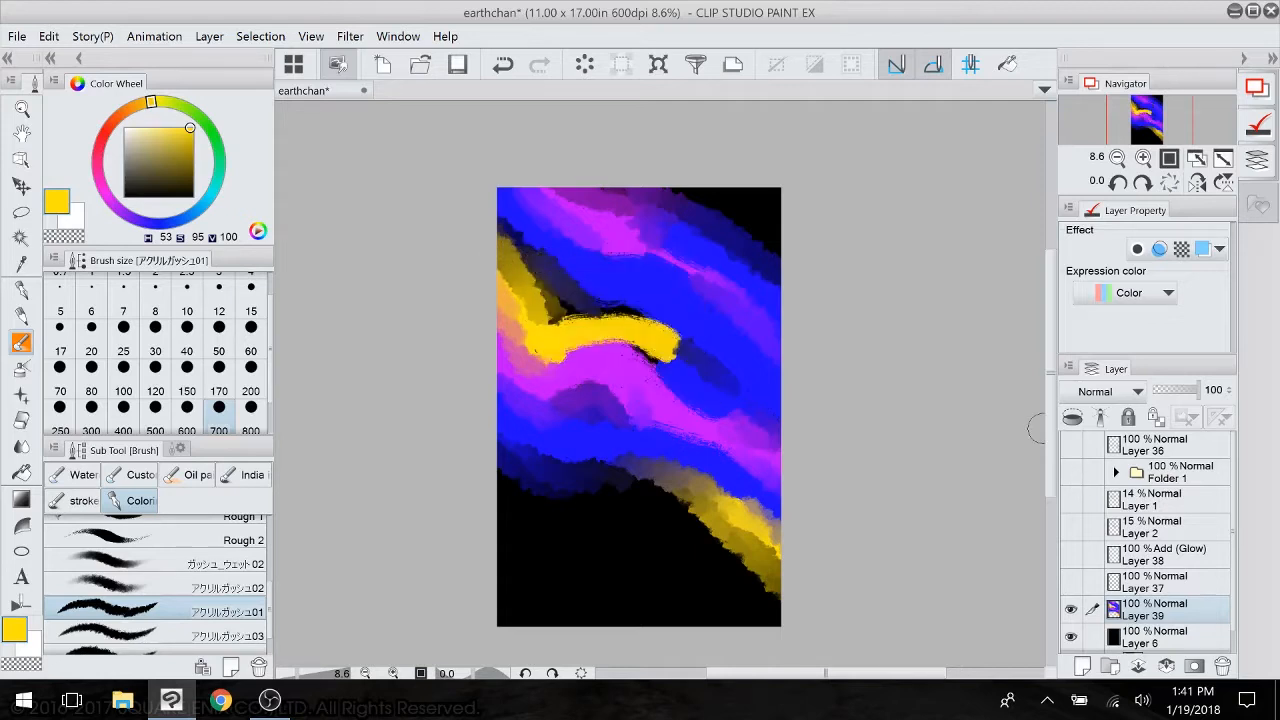
mouse_move(632, 343)
mouse_down()
mouse_move(664, 377)
mouse_move(586, 329)
mouse_move(544, 357)
mouse_up()
mouse_move(556, 311)
mouse_down()
mouse_move(663, 326)
mouse_move(709, 377)
mouse_move(668, 324)
mouse_move(696, 405)
mouse_move(663, 384)
mouse_up()
mouse_move(661, 272)
mouse_down()
mouse_move(582, 240)
mouse_move(630, 253)
mouse_move(589, 290)
mouse_move(619, 301)
mouse_move(651, 307)
mouse_move(520, 231)
mouse_move(551, 327)
mouse_up()
- Blend the lower blue and yellow bands into the black and smooth the purple-blue edges at the upper right
drag(603, 461, 562, 457)
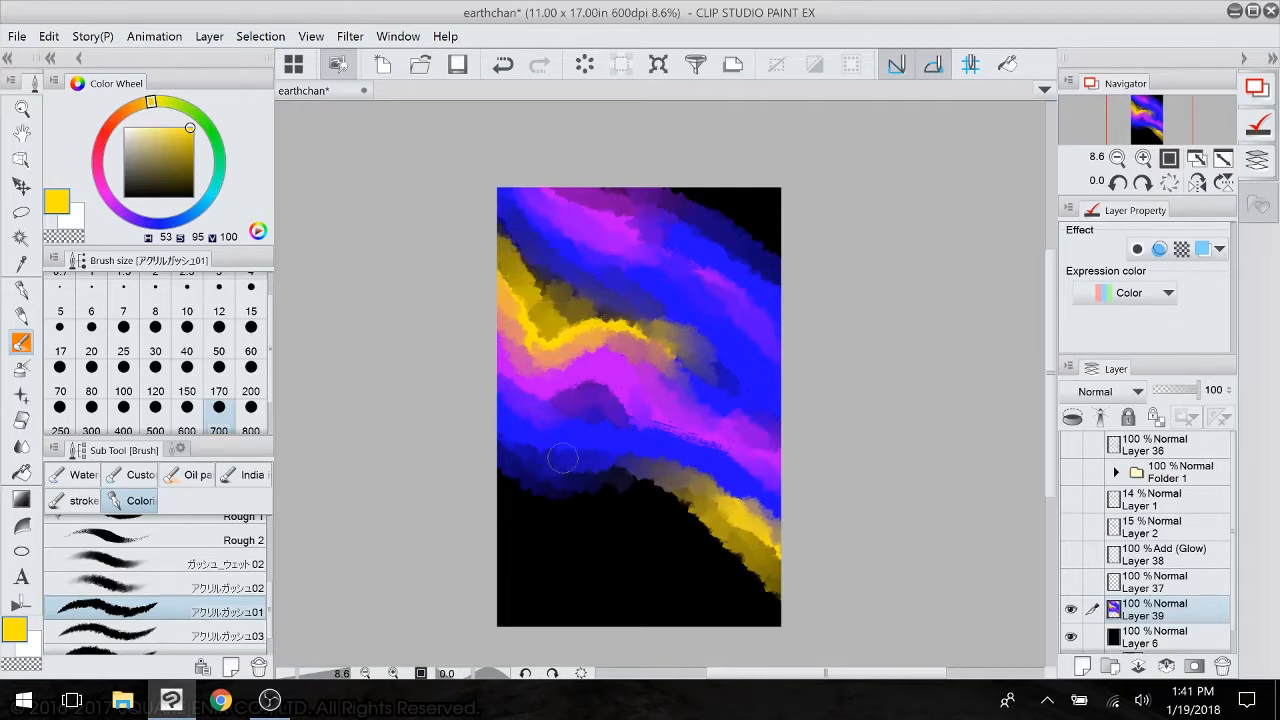
mouse_move(652, 484)
mouse_down()
mouse_move(745, 525)
mouse_move(772, 600)
mouse_up()
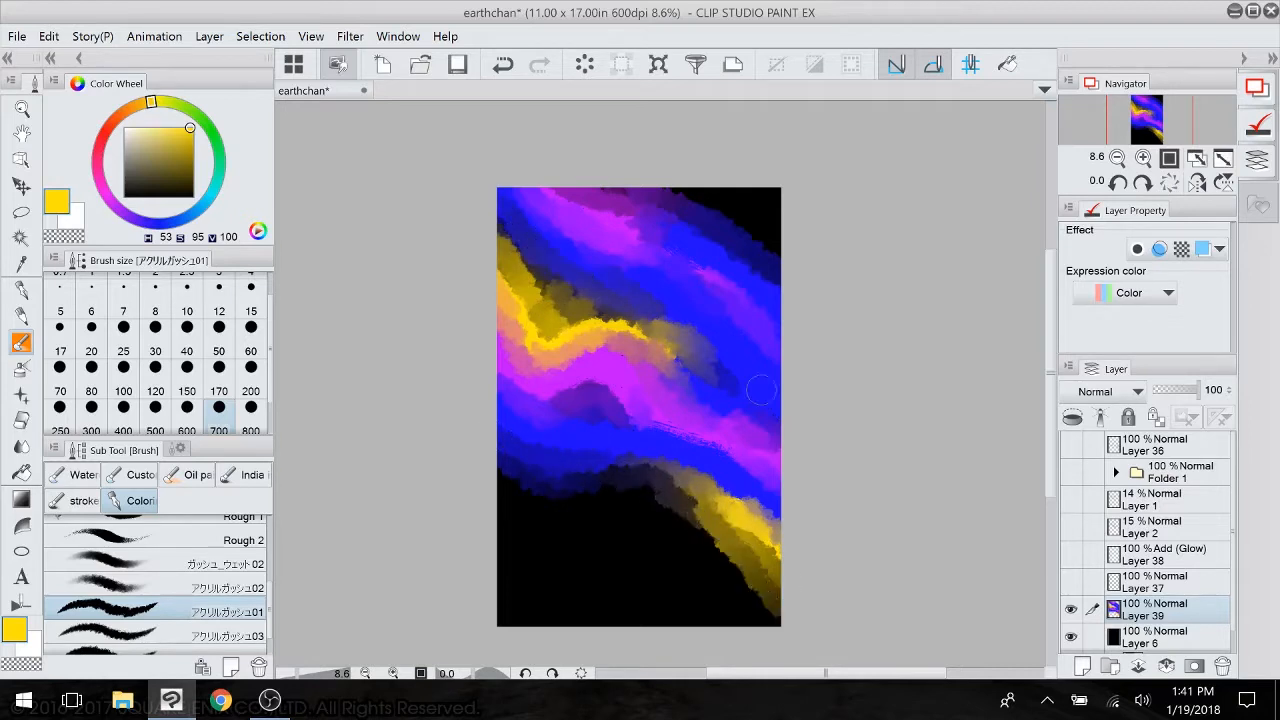
mouse_move(746, 271)
mouse_down()
mouse_move(782, 329)
mouse_move(759, 266)
mouse_move(794, 318)
mouse_move(742, 255)
mouse_move(770, 273)
mouse_up()
drag(668, 245, 697, 273)
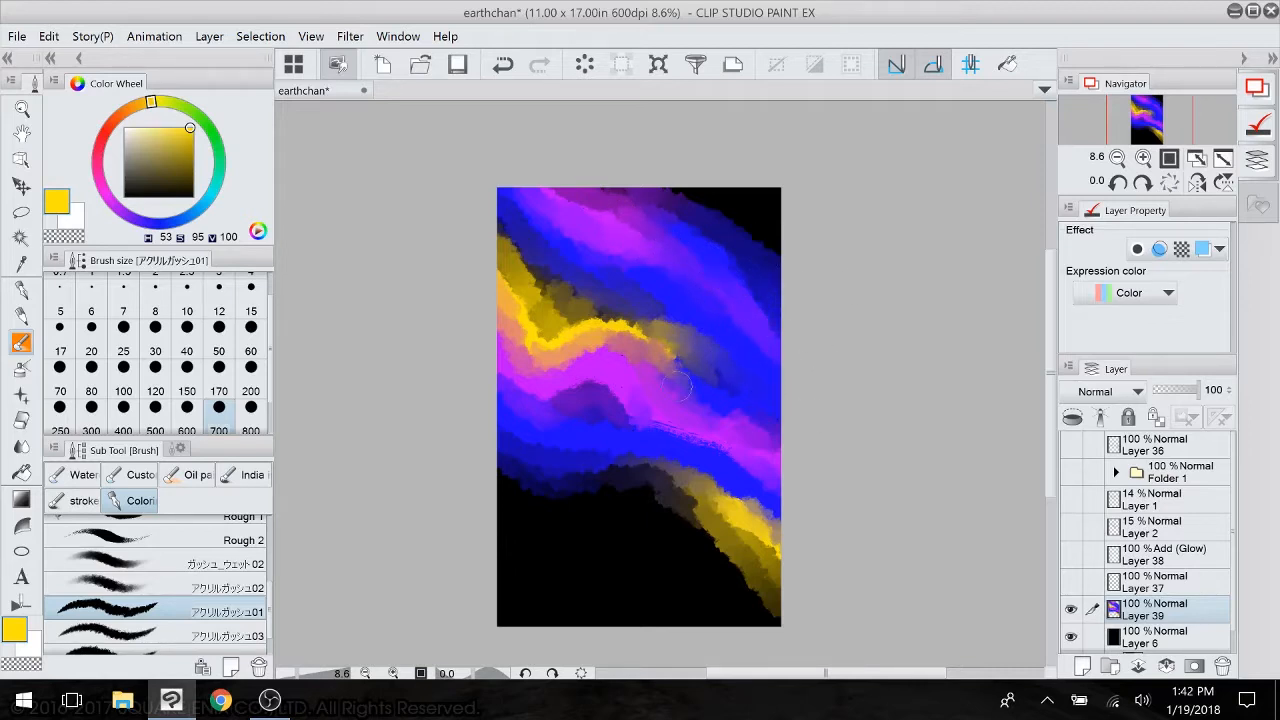
- Soften the purple and blue band edges across the upper part of the canvas with the アクリルガッシュ02 brush at size 700
click(220, 587)
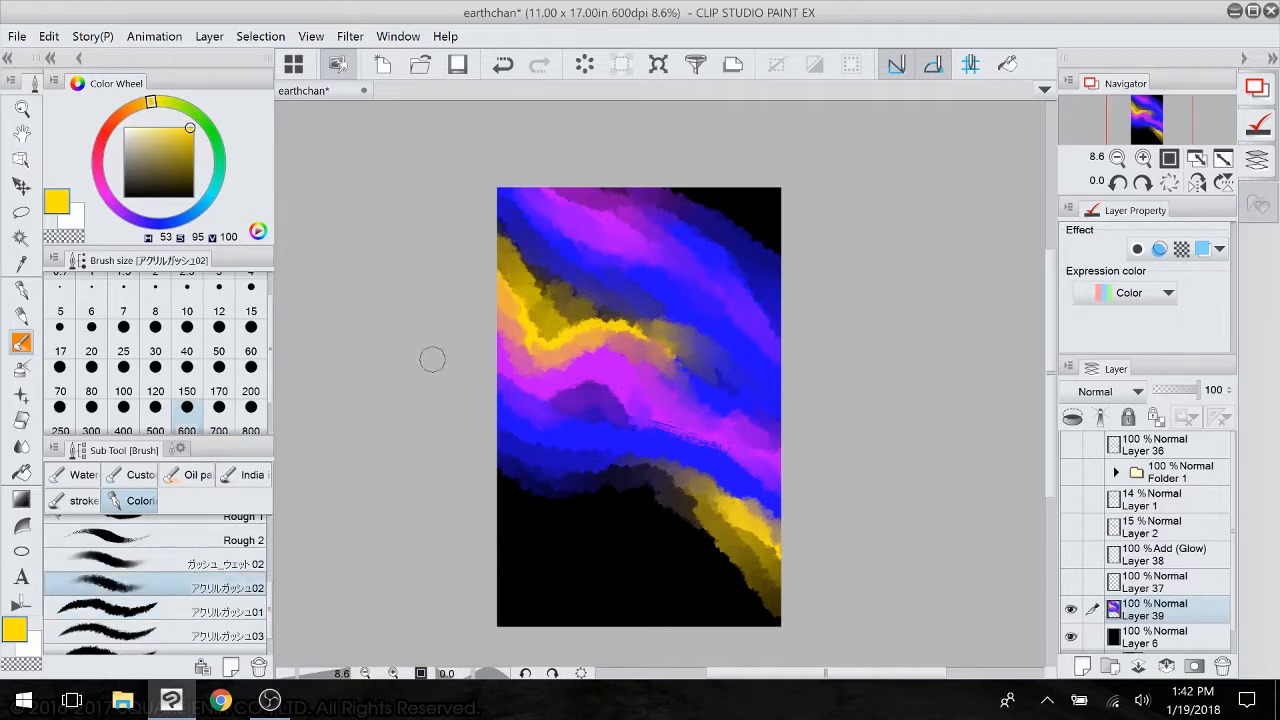
click(221, 418)
mouse_move(524, 323)
mouse_down()
mouse_move(501, 269)
mouse_move(505, 234)
mouse_move(523, 273)
mouse_move(502, 230)
mouse_move(516, 228)
mouse_move(529, 257)
mouse_move(496, 205)
mouse_up()
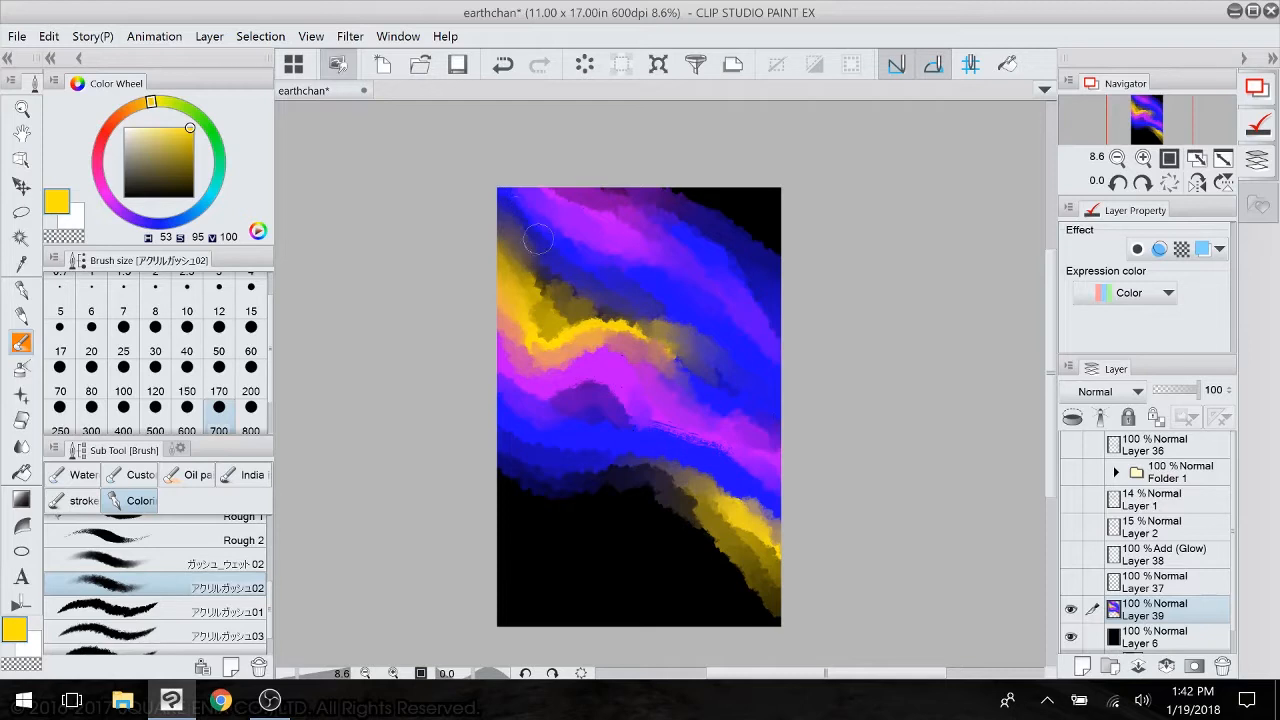
drag(567, 240, 543, 226)
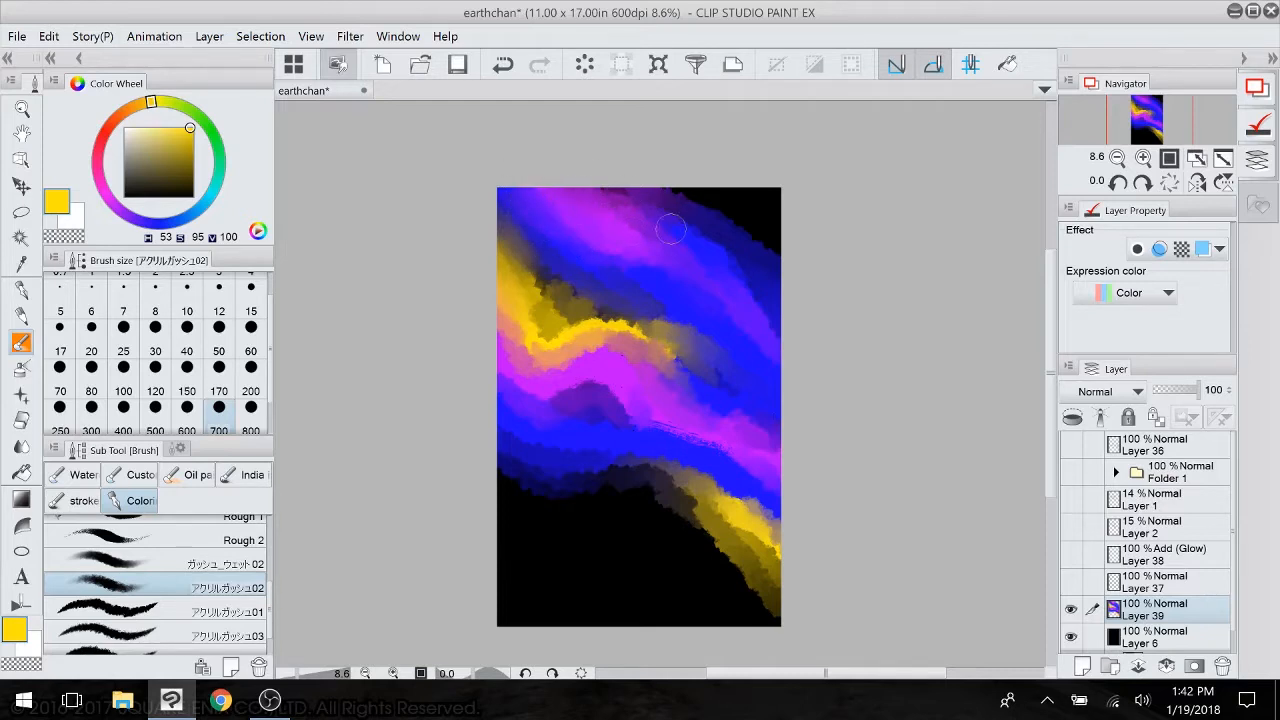
mouse_move(662, 204)
mouse_down()
mouse_move(667, 215)
mouse_move(685, 193)
mouse_move(808, 262)
mouse_move(789, 269)
mouse_move(753, 245)
mouse_move(735, 266)
mouse_move(777, 335)
mouse_up()
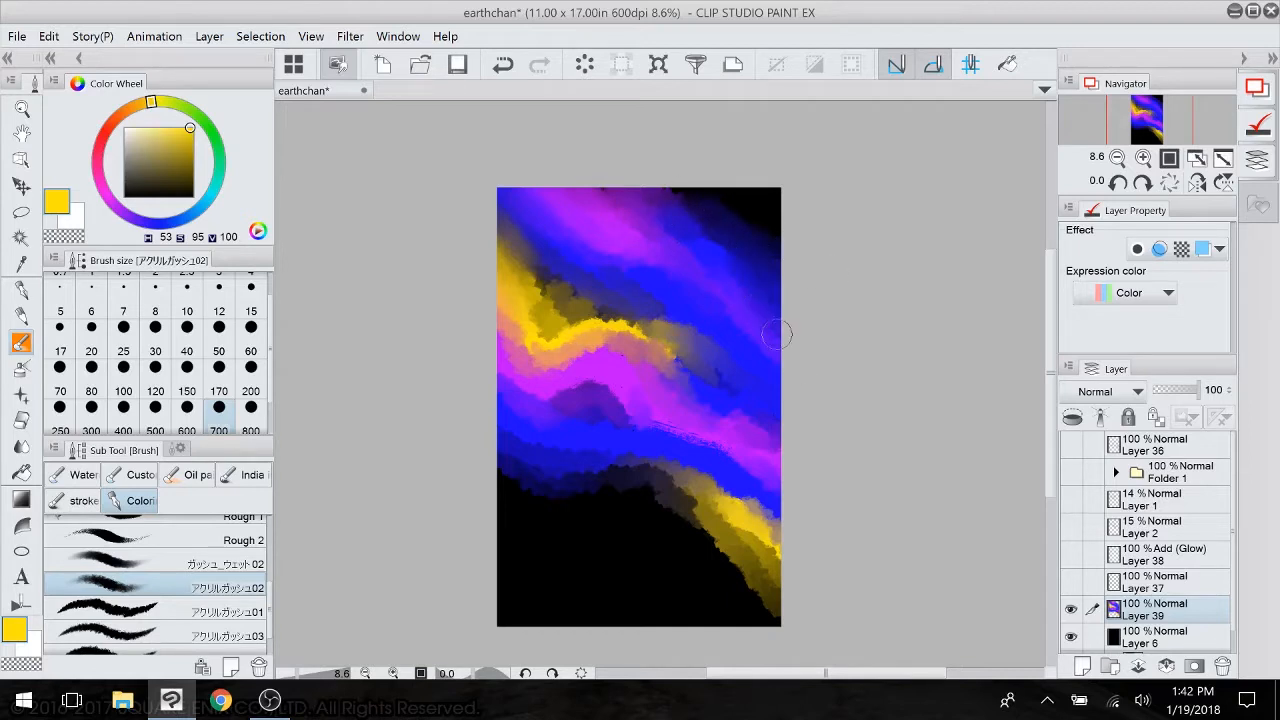
- Soften the central yellow band and the purple band below it into the neighbouring blue areas
mouse_move(617, 320)
mouse_down()
mouse_move(537, 336)
mouse_move(539, 264)
mouse_move(571, 293)
mouse_move(514, 219)
mouse_move(639, 340)
mouse_up()
drag(614, 274, 542, 218)
mouse_move(605, 402)
mouse_down()
mouse_move(581, 387)
mouse_move(590, 415)
mouse_move(547, 419)
mouse_up()
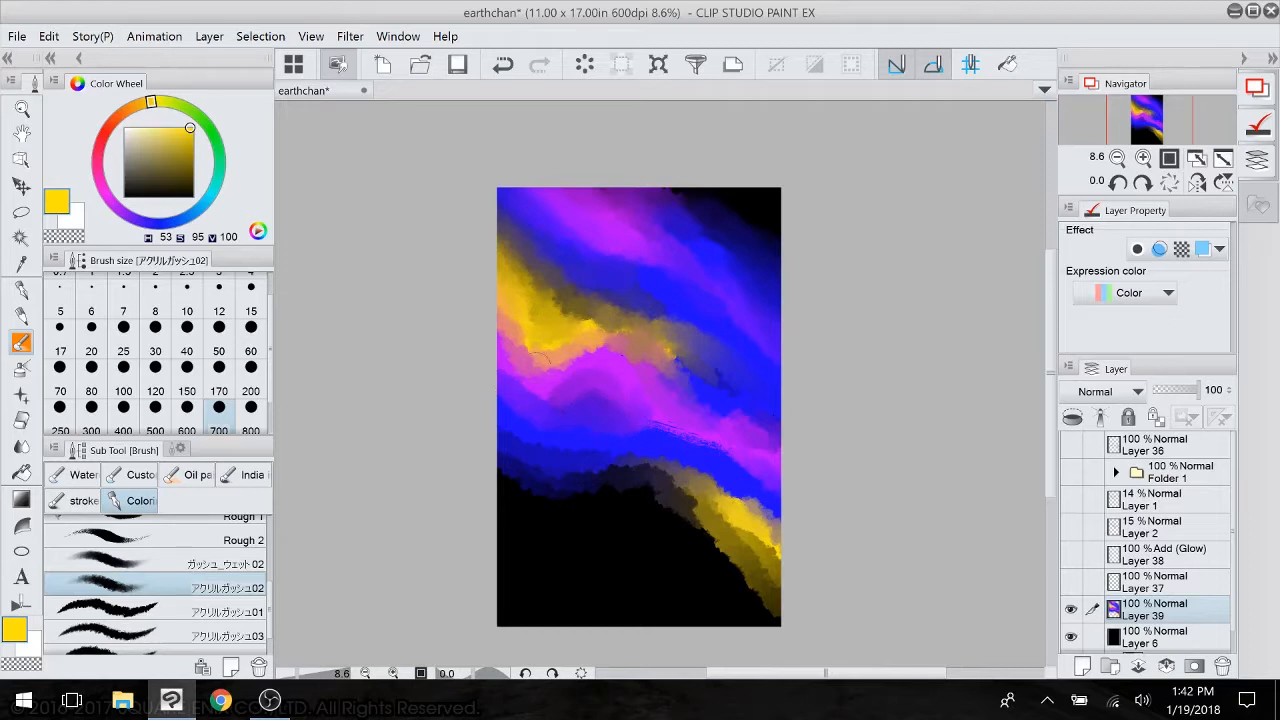
mouse_move(508, 362)
mouse_down()
mouse_move(518, 378)
mouse_move(630, 362)
mouse_up()
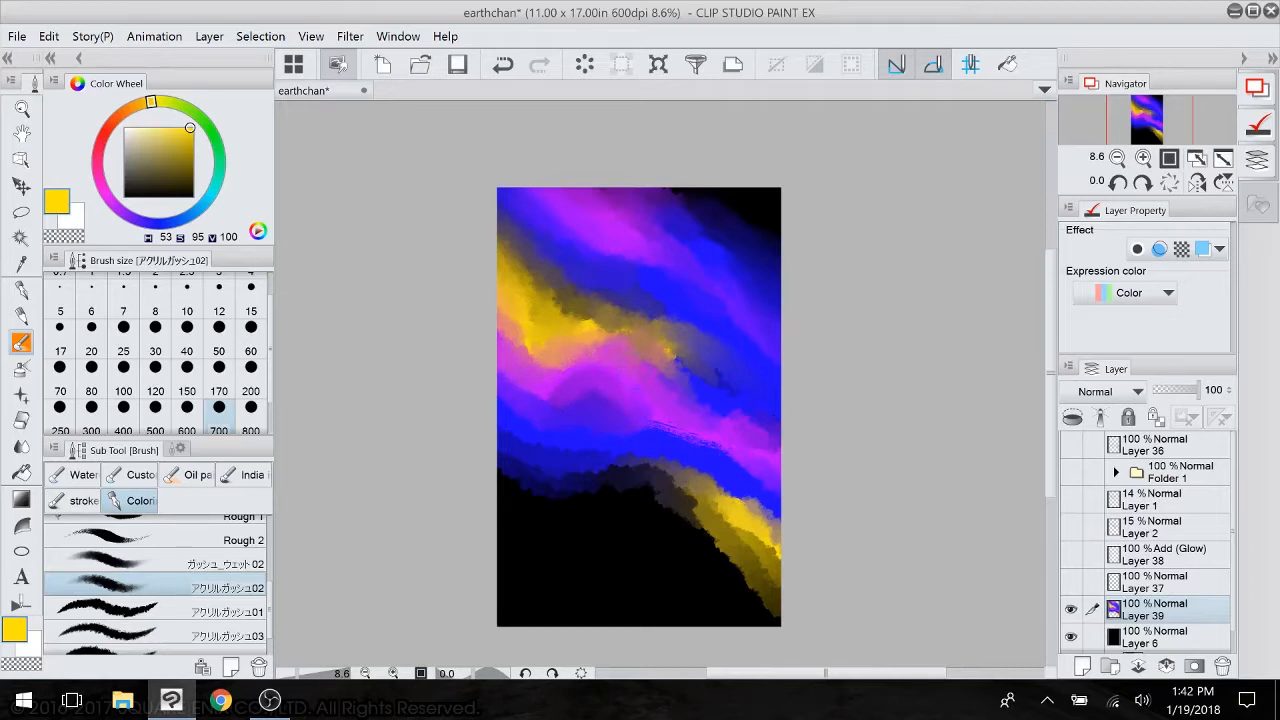
drag(646, 430, 744, 467)
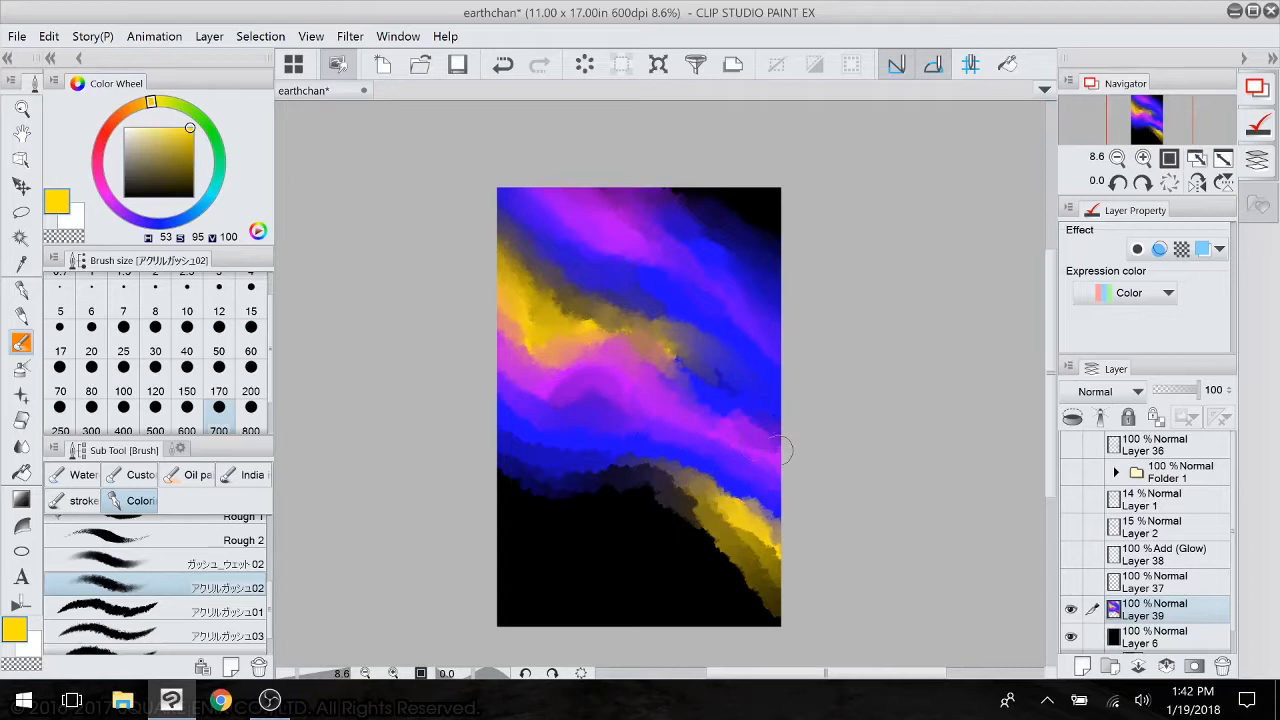
drag(697, 376, 779, 416)
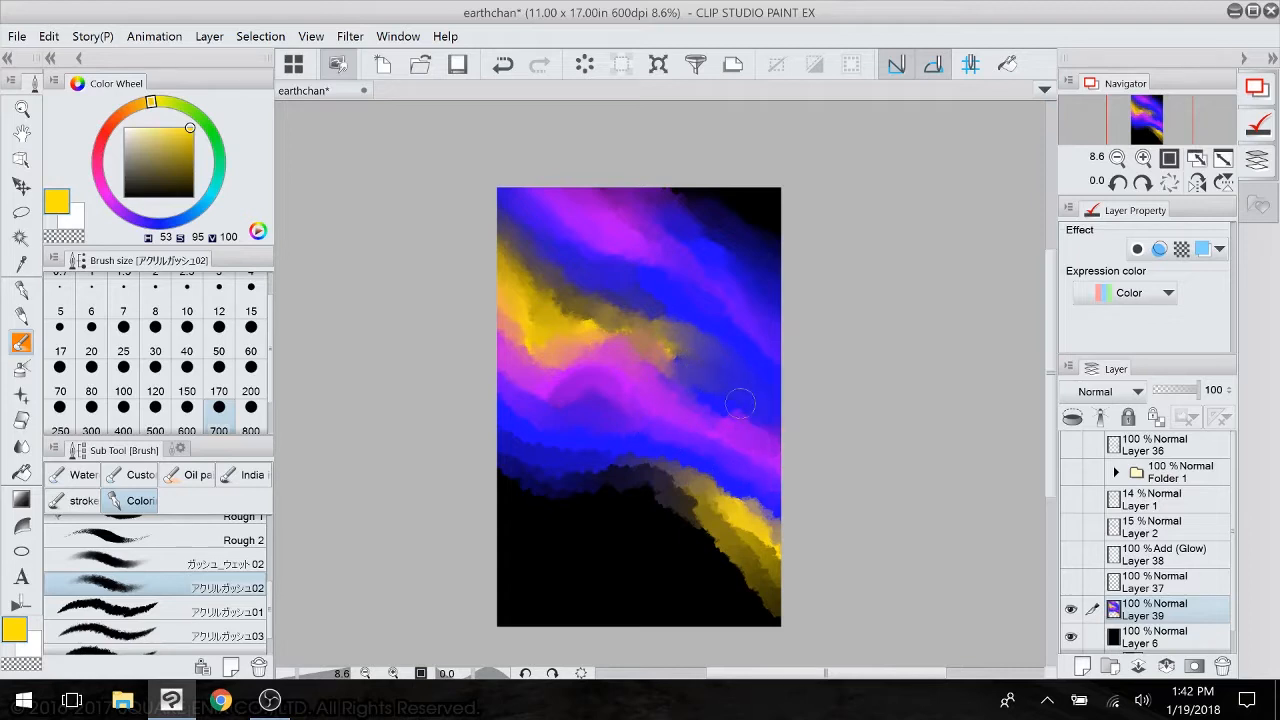
- Soften the lower blue and yellow bands, smear a faint haze into the black below, and touch up the central yellow band
mouse_move(740, 486)
mouse_down()
mouse_move(765, 503)
mouse_move(765, 517)
mouse_move(663, 472)
mouse_move(543, 449)
mouse_move(500, 411)
mouse_up()
mouse_move(549, 457)
mouse_down()
mouse_move(515, 471)
mouse_move(576, 494)
mouse_move(660, 477)
mouse_move(755, 611)
mouse_up()
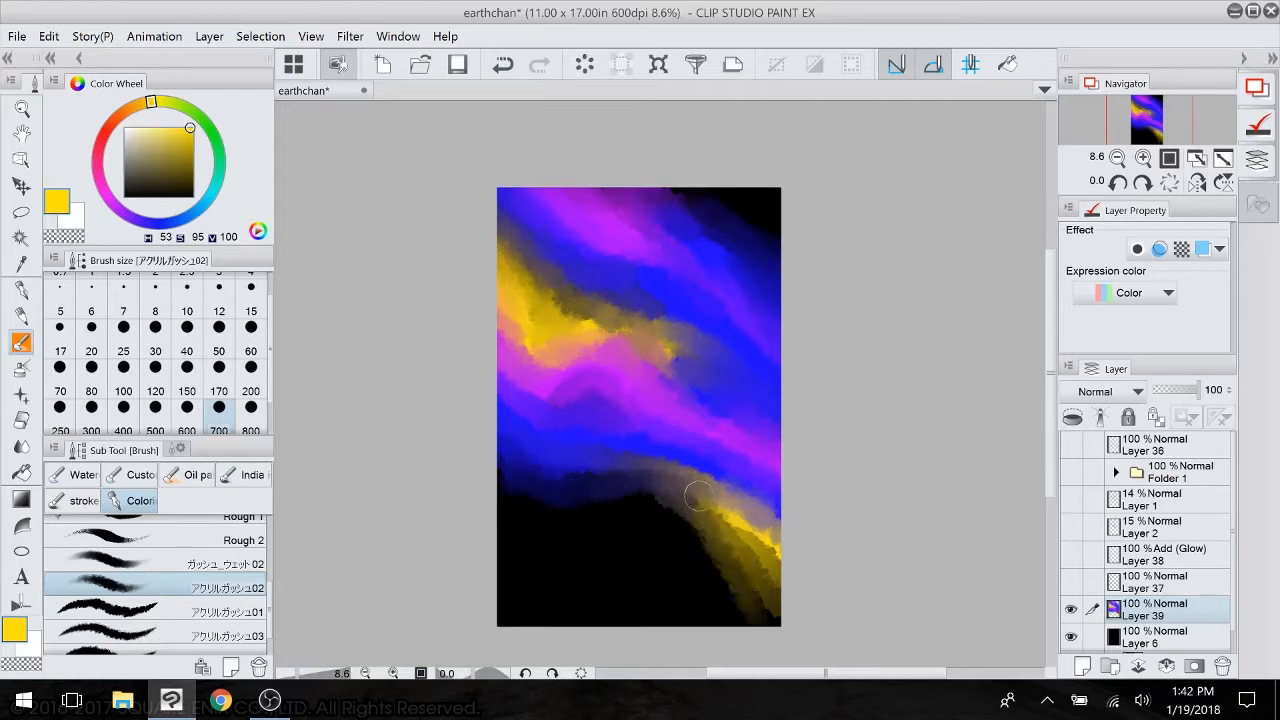
mouse_move(698, 496)
mouse_down()
mouse_move(757, 563)
mouse_move(780, 620)
mouse_move(775, 561)
mouse_move(753, 530)
mouse_move(759, 600)
mouse_move(730, 588)
mouse_up()
drag(676, 500, 512, 500)
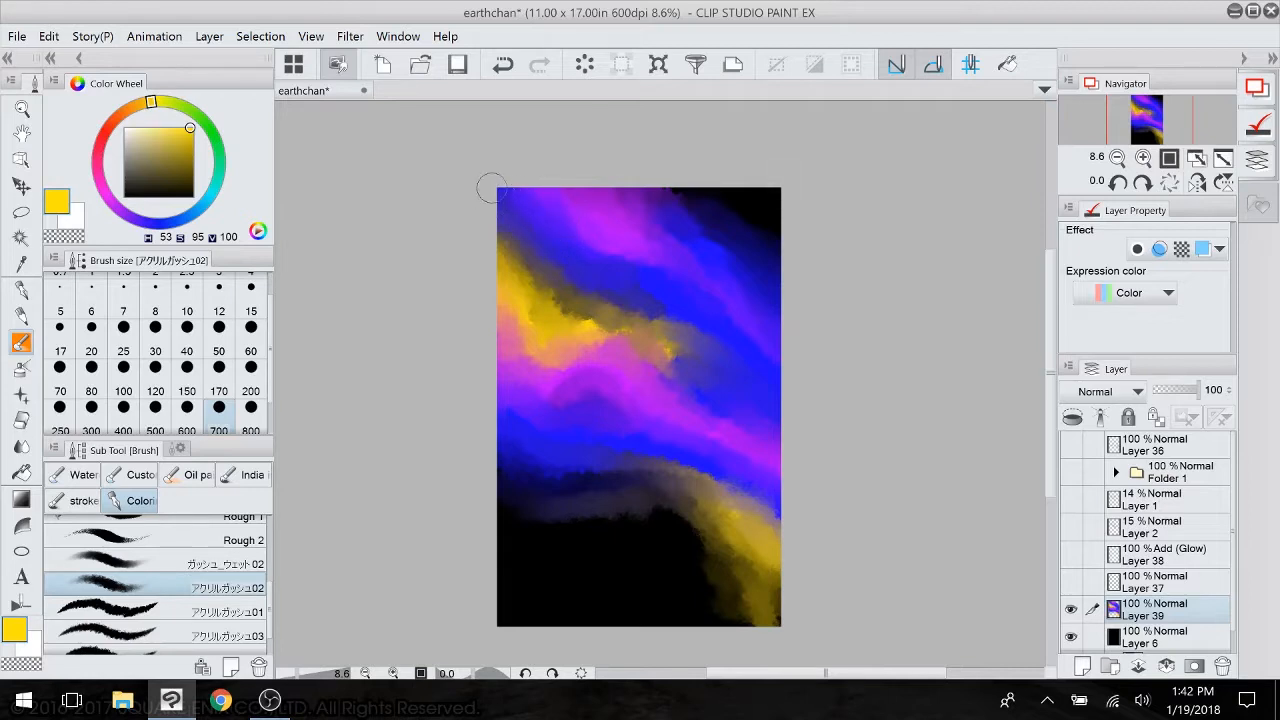
mouse_move(584, 326)
mouse_down()
mouse_move(560, 311)
mouse_move(599, 288)
mouse_move(589, 281)
mouse_move(622, 288)
mouse_up()
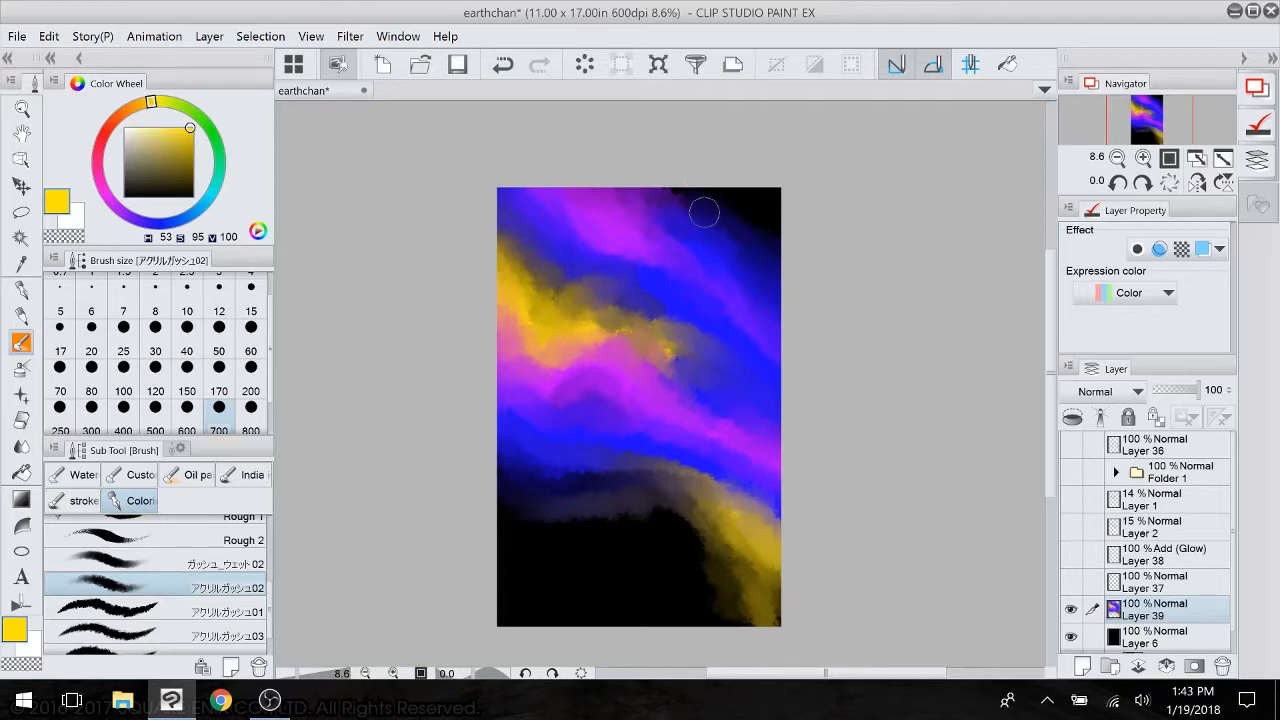
mouse_move(678, 484)
mouse_down()
mouse_move(702, 519)
mouse_move(690, 492)
mouse_move(716, 498)
mouse_move(677, 517)
mouse_move(729, 526)
mouse_move(674, 519)
mouse_move(695, 511)
mouse_move(670, 497)
mouse_move(716, 490)
mouse_move(713, 476)
mouse_move(656, 451)
mouse_move(592, 442)
mouse_move(629, 479)
mouse_move(608, 479)
mouse_move(613, 464)
mouse_move(563, 463)
mouse_up()
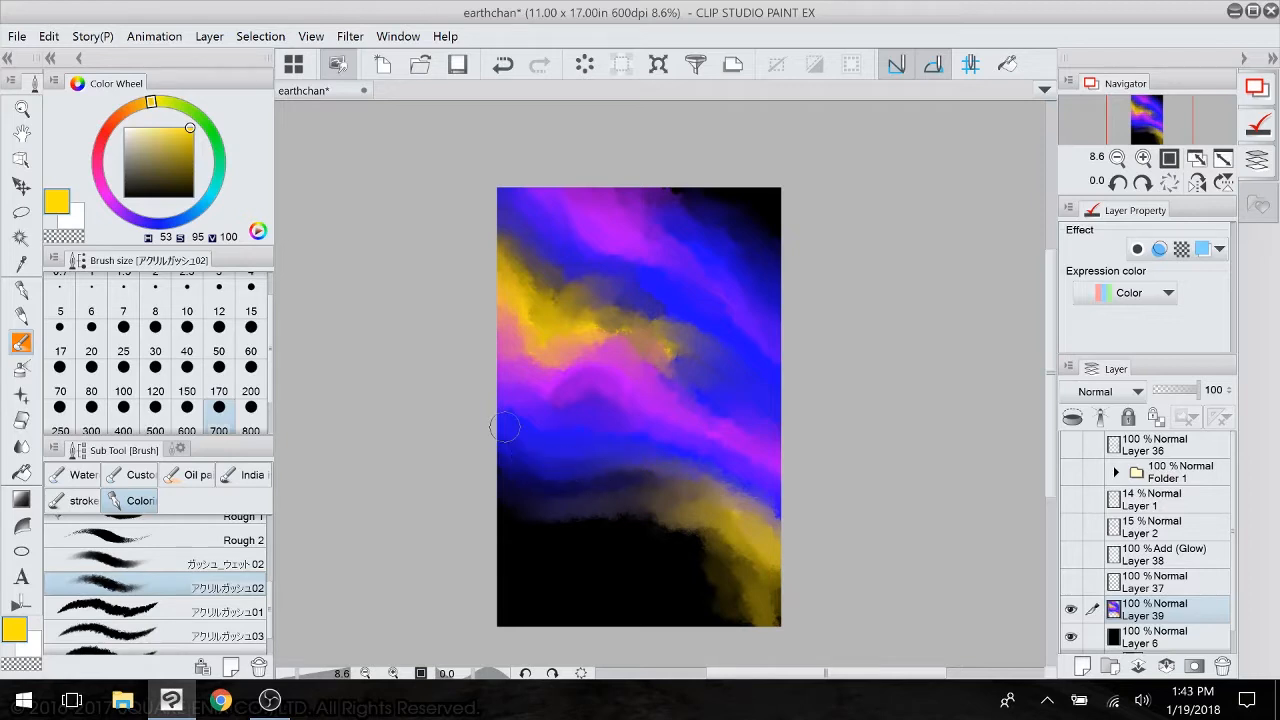
drag(750, 540, 787, 580)
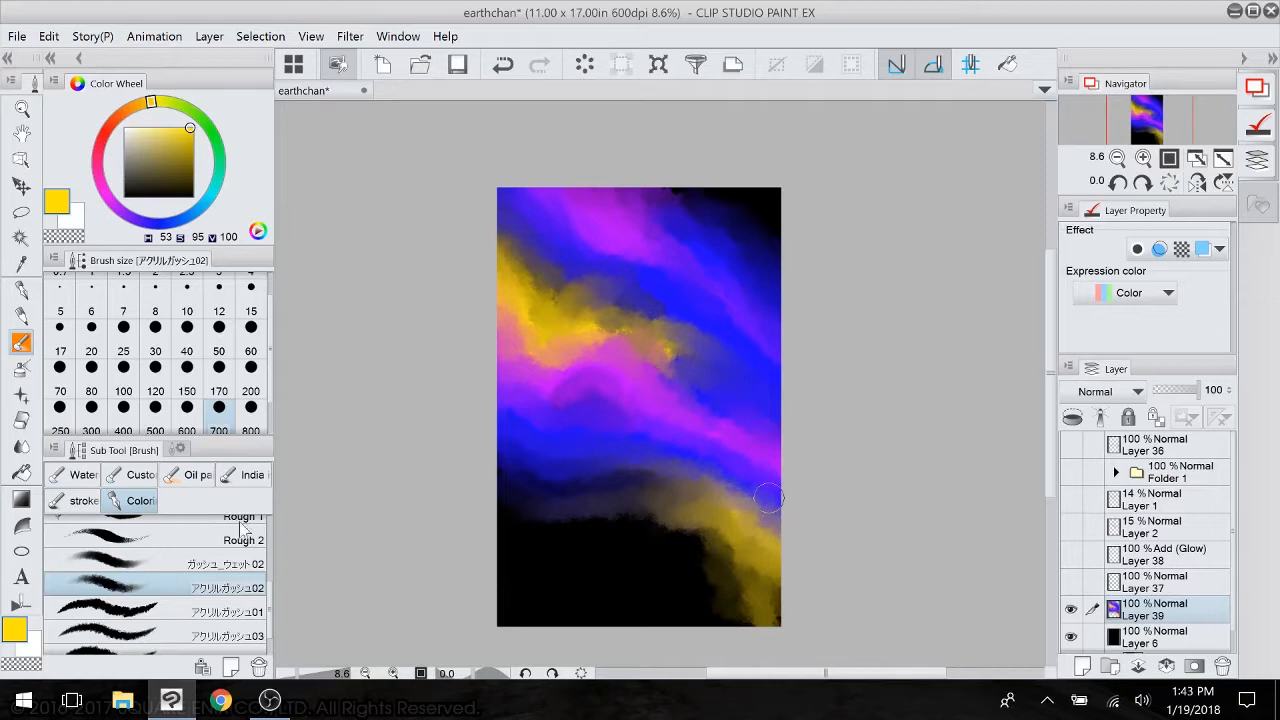
- Add a new layer directly above the blended galaxy bands on Layer 39
scroll(271, 627, down, 1)
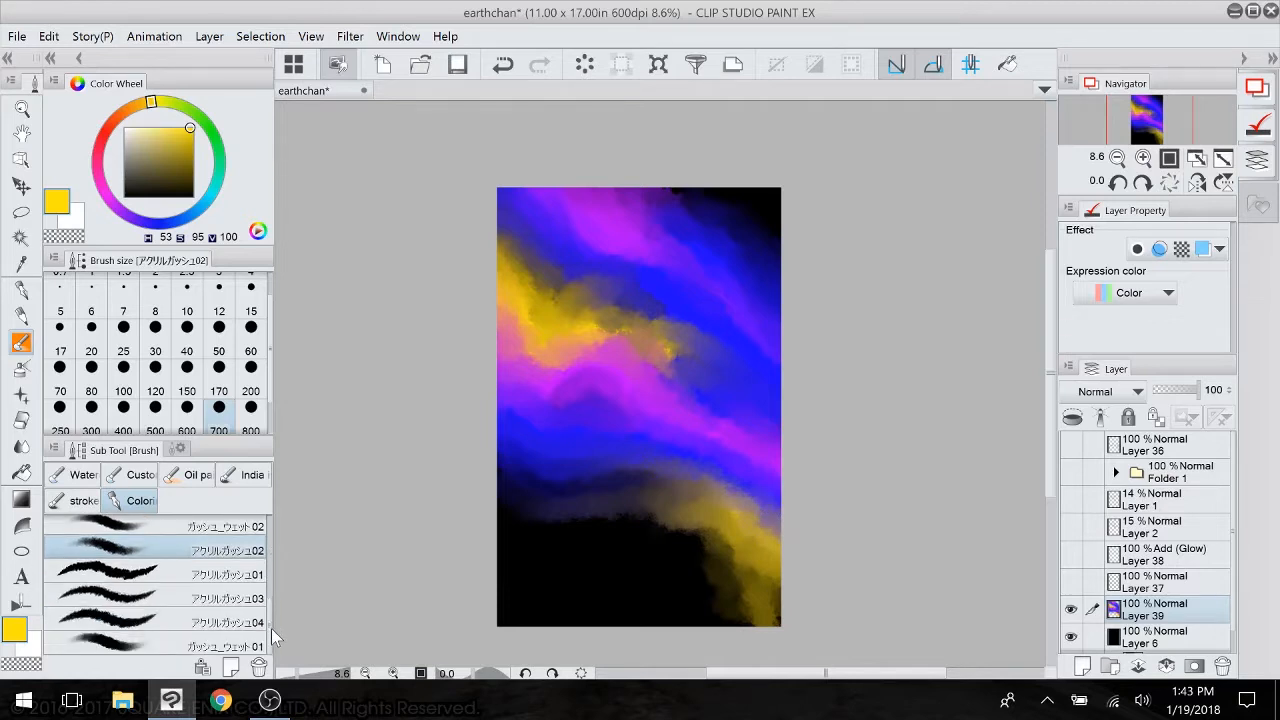
scroll(270, 604, up, 5)
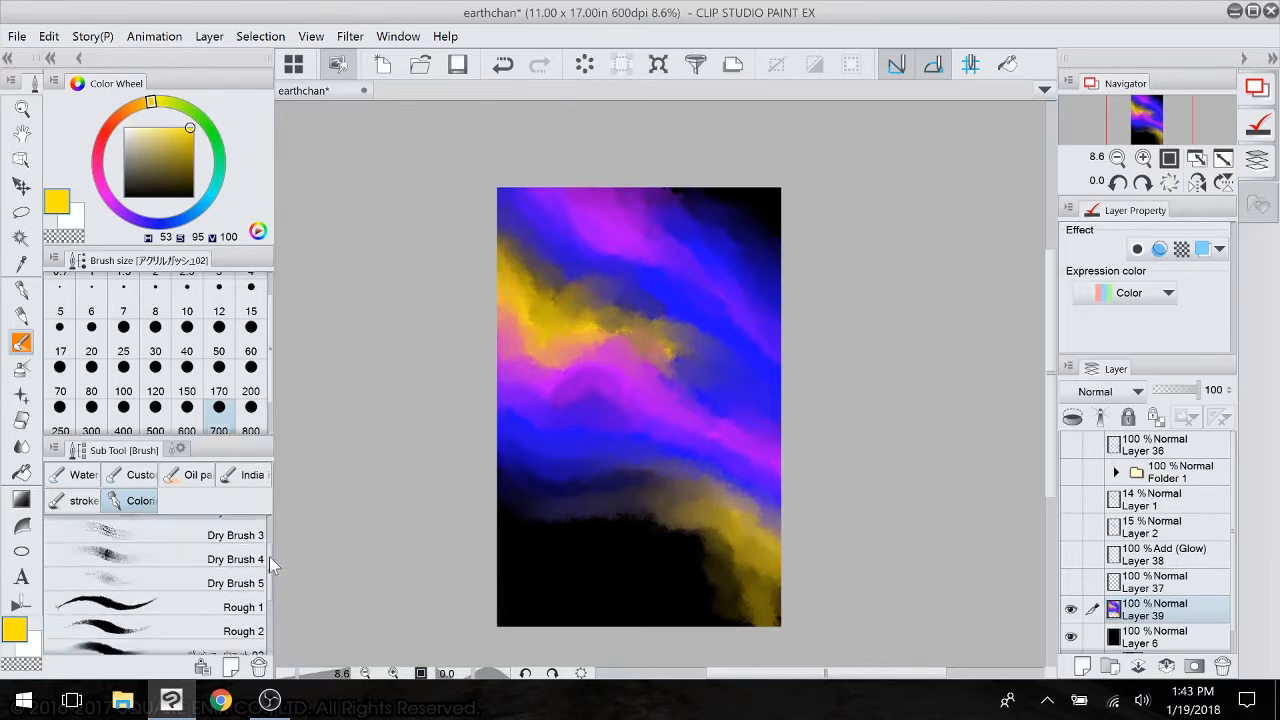
scroll(268, 550, up, 2)
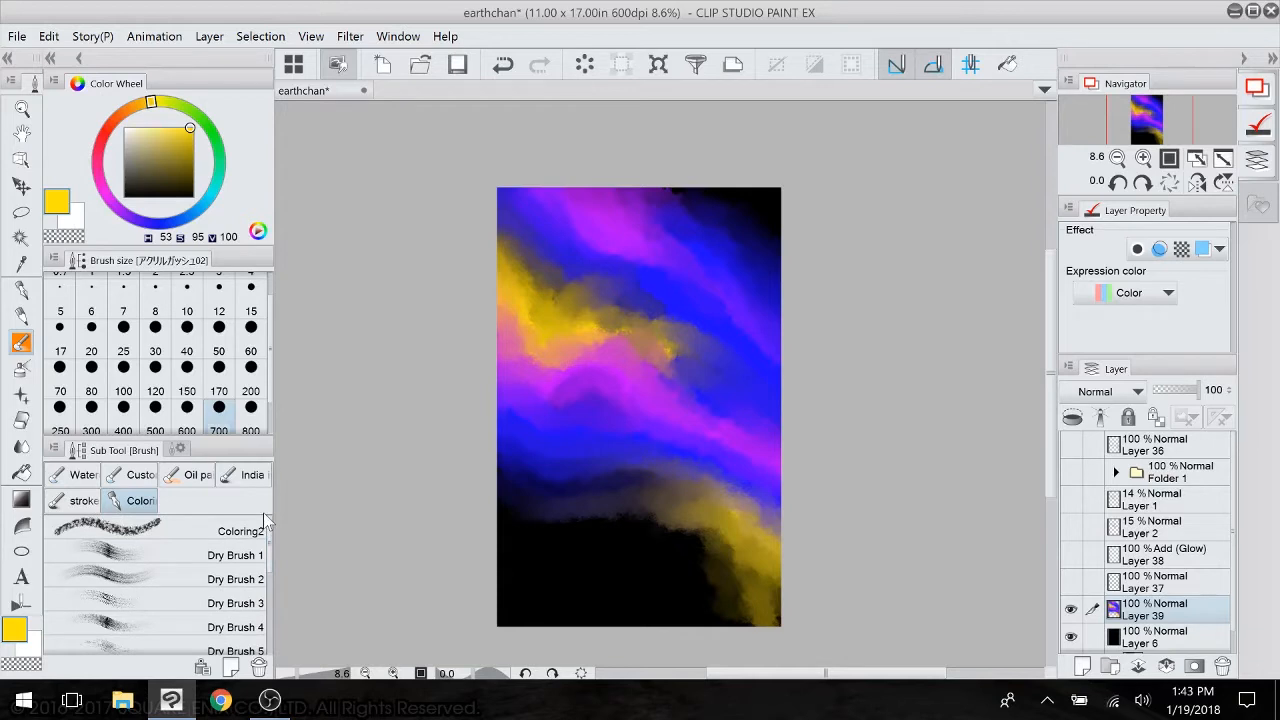
drag(1197, 390, 1207, 397)
click(1082, 666)
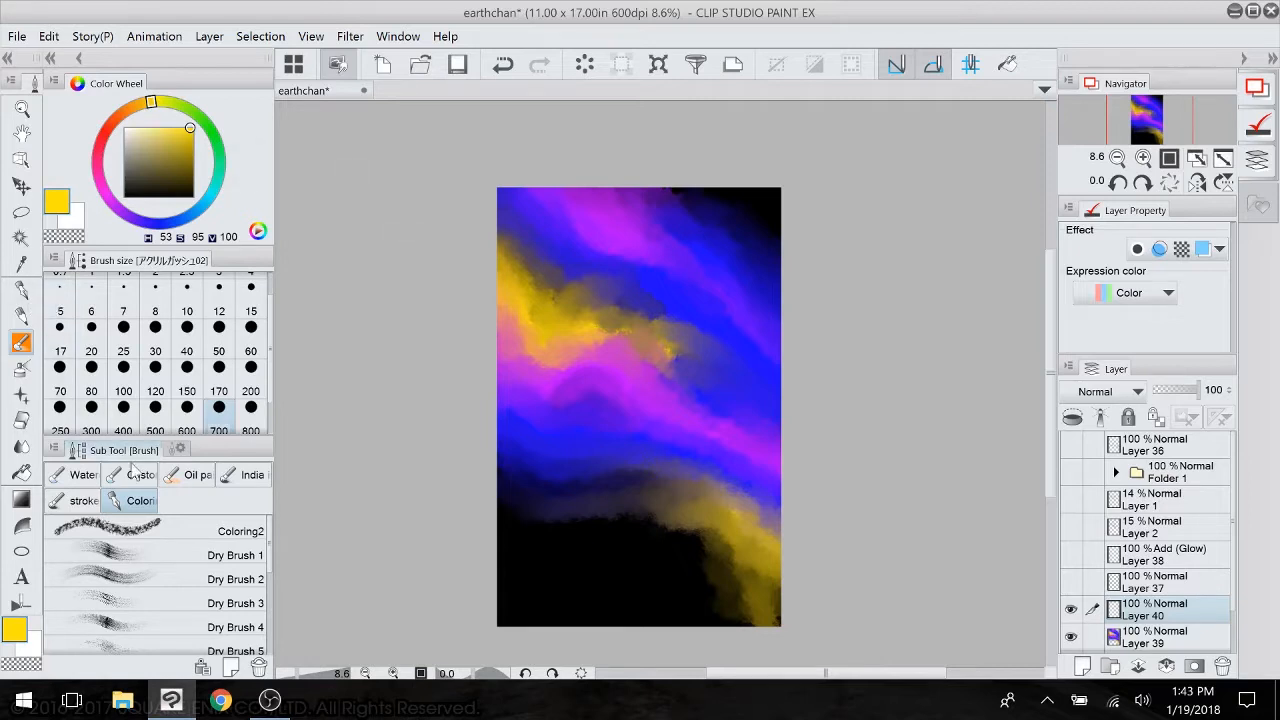
- Choose the PPCloud brush from the decoration effects and set its size to 800
click(80, 475)
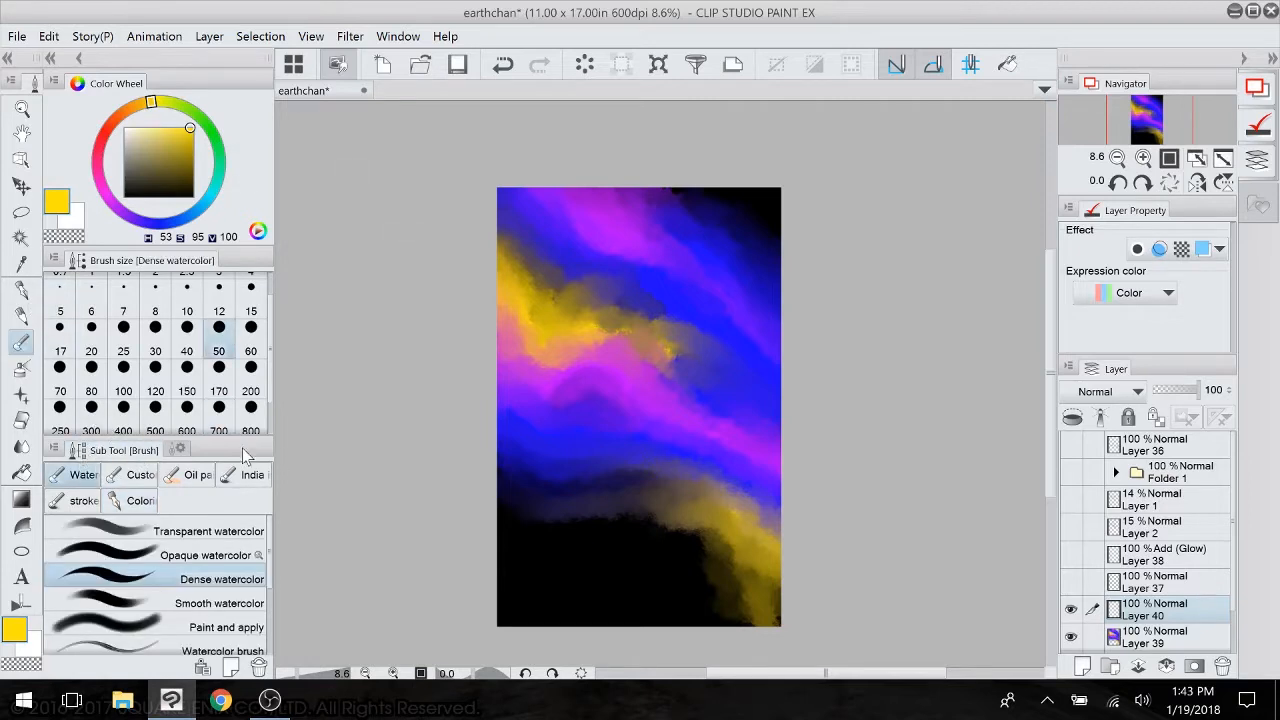
click(22, 396)
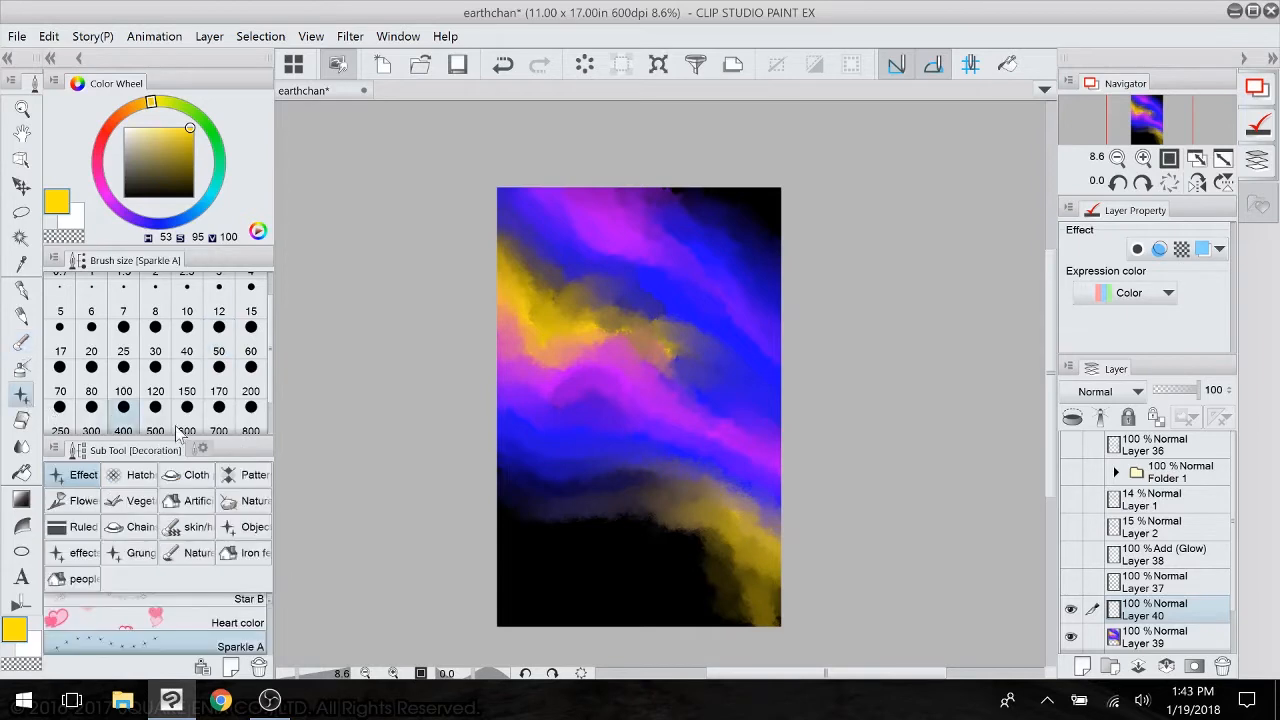
click(195, 556)
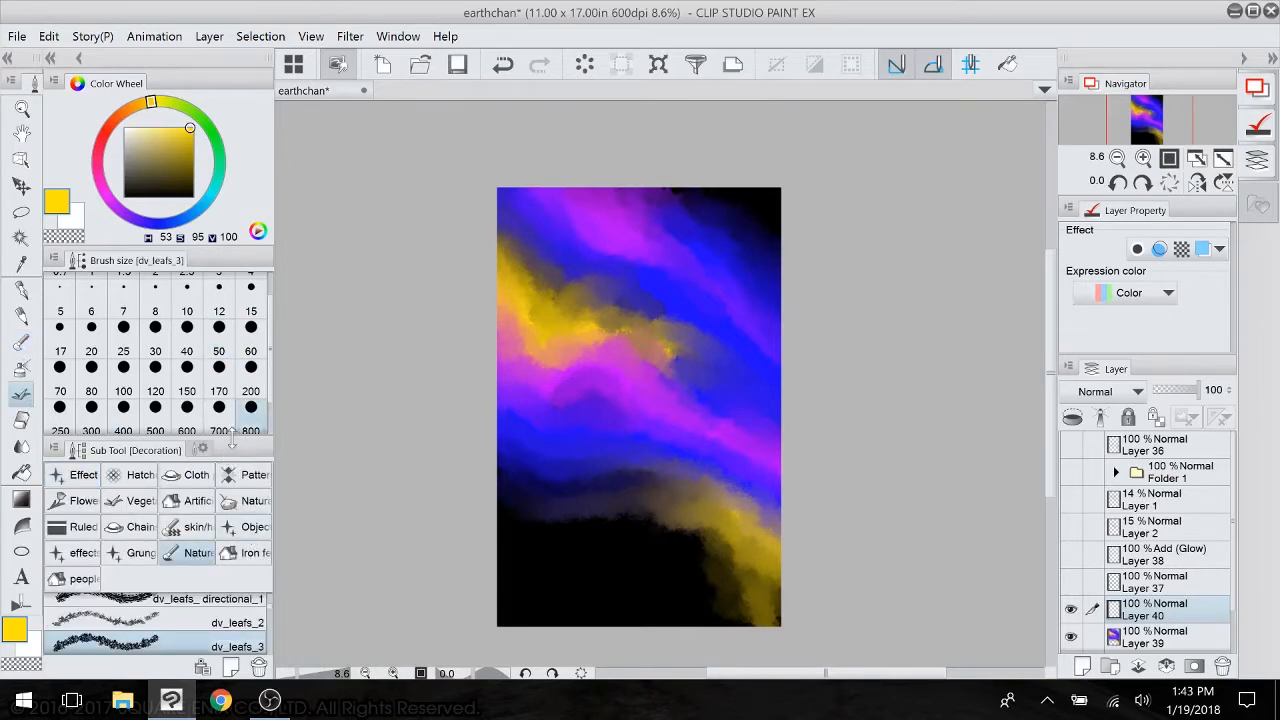
drag(241, 378, 241, 345)
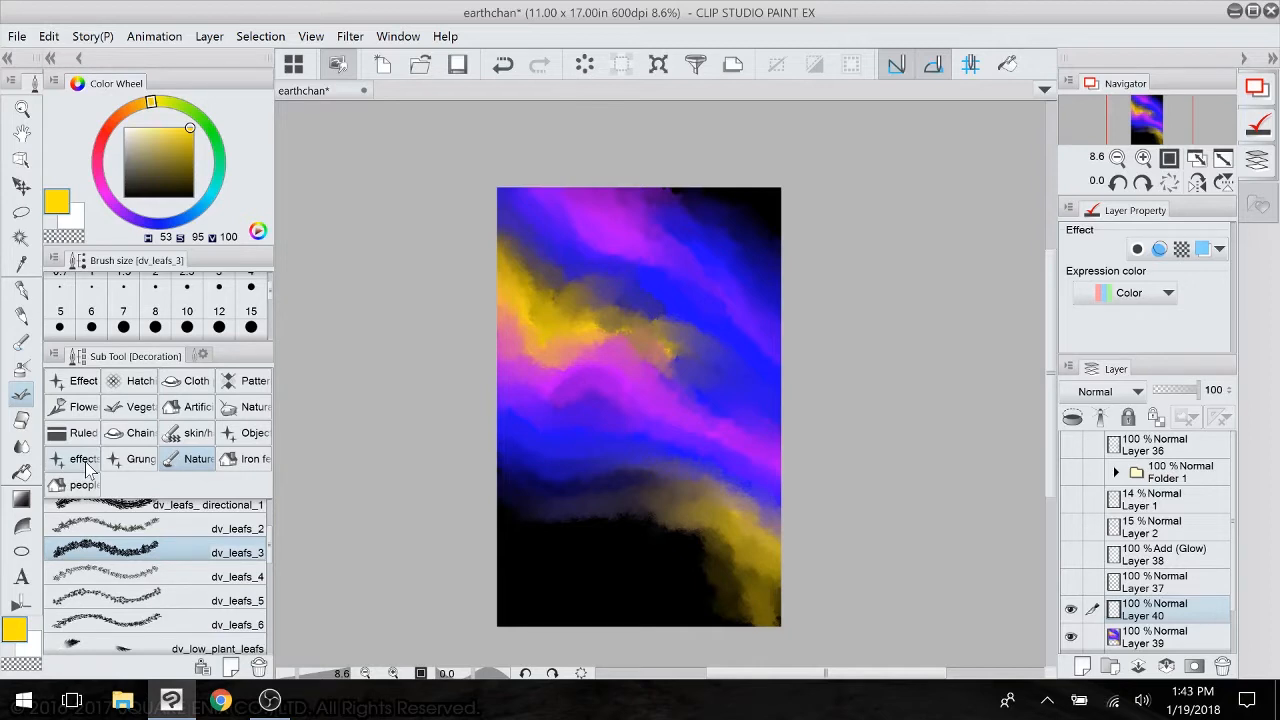
click(269, 502)
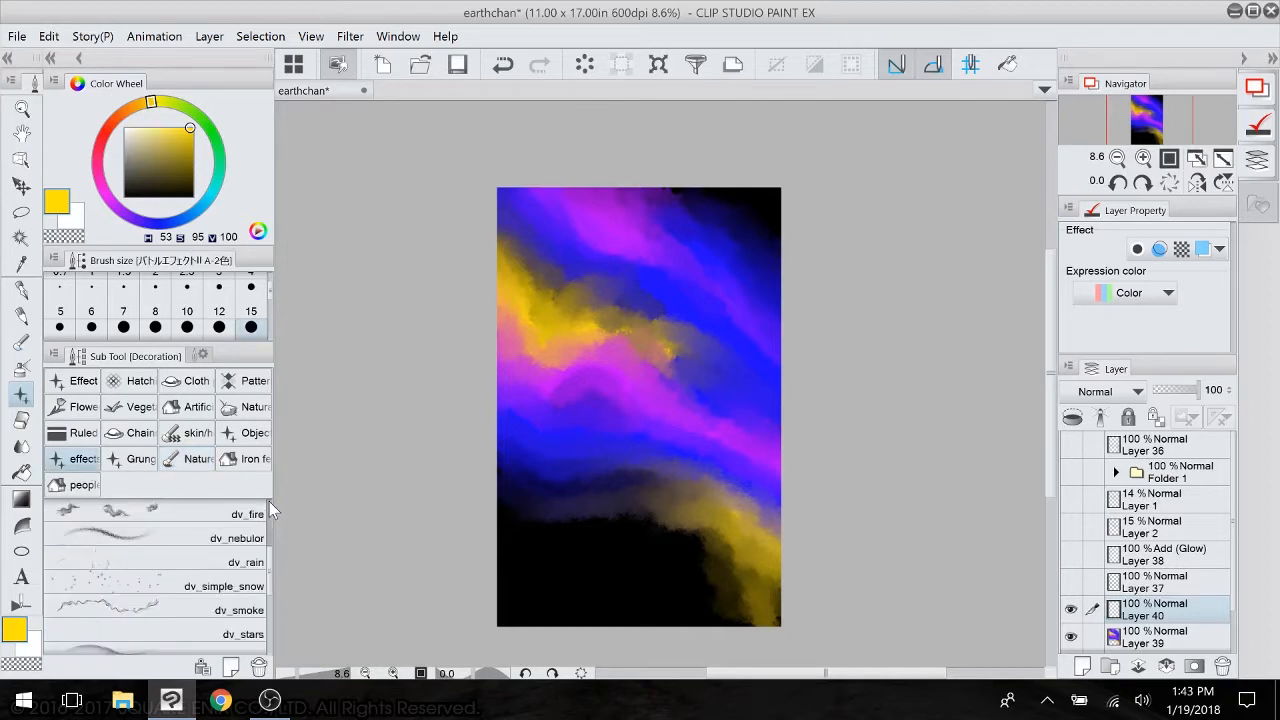
drag(269, 501, 268, 529)
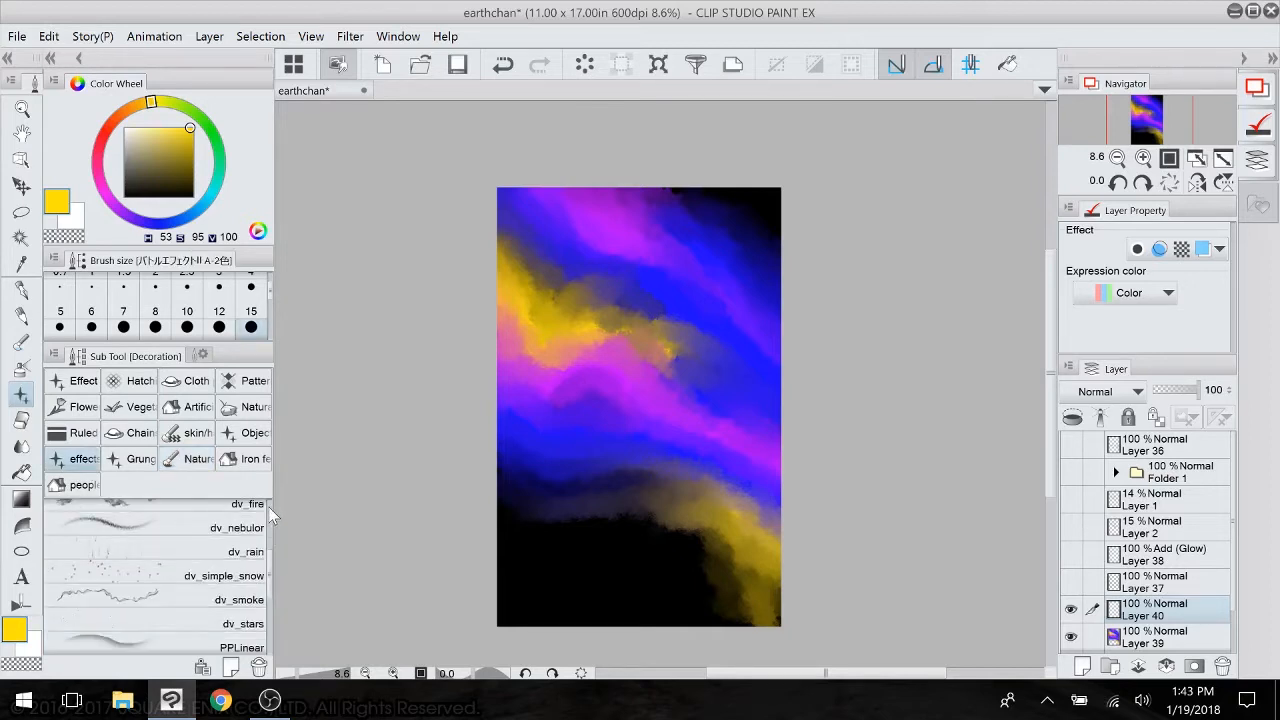
click(270, 510)
click(268, 515)
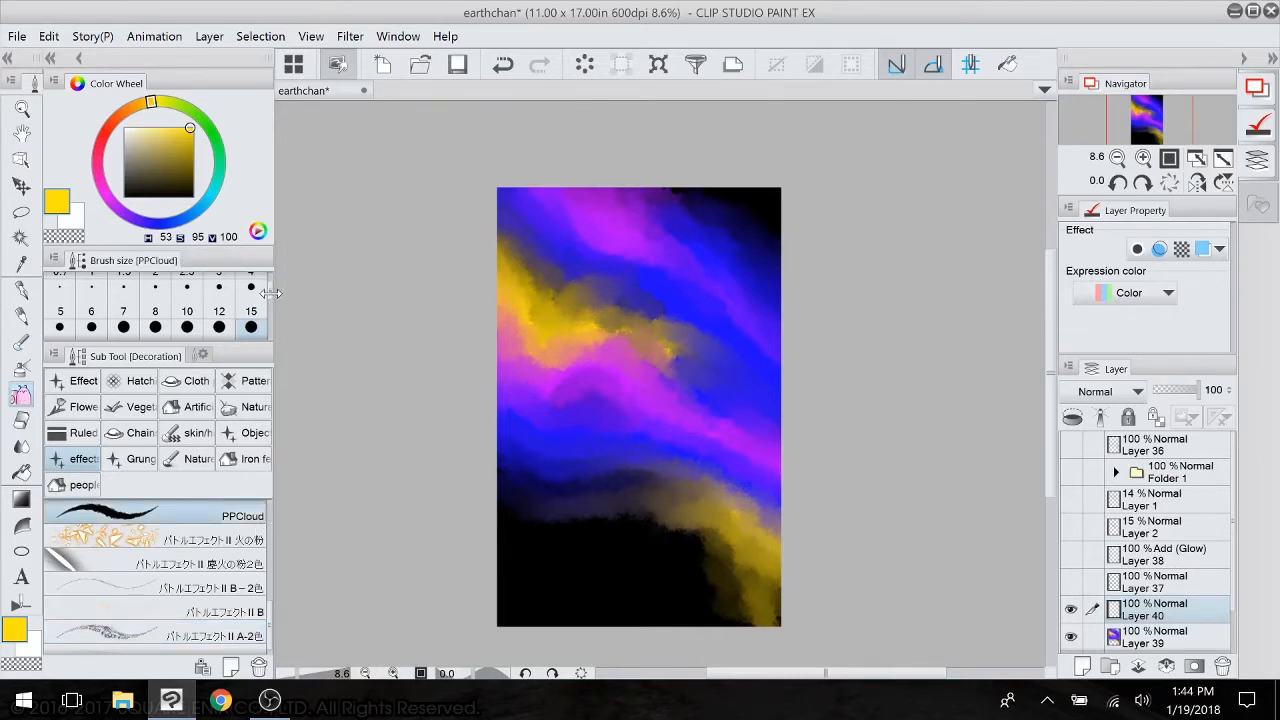
scroll(270, 298, down, 3)
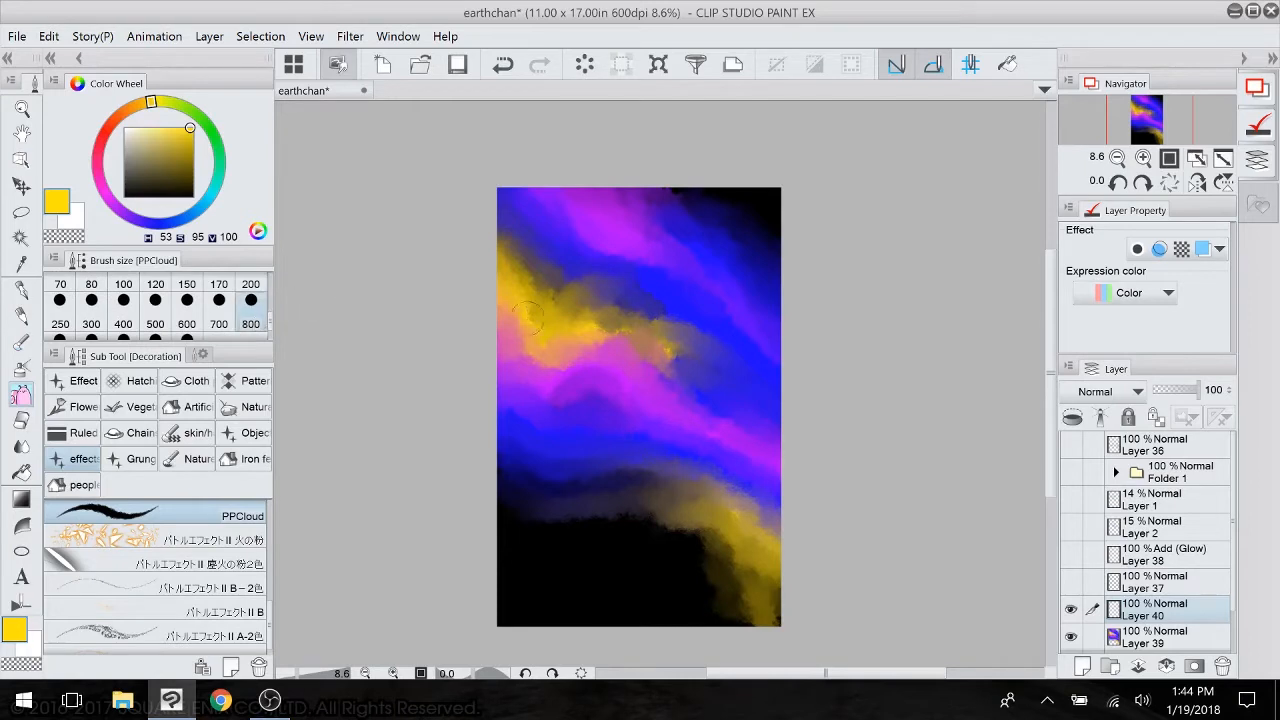
- Switch the colour to black and, with PPCloud at size 2000, paint dark clouds over the upper-left yellow and blue bands on Layer 40
mouse_move(530, 275)
mouse_down()
mouse_move(485, 212)
mouse_move(508, 222)
mouse_up()
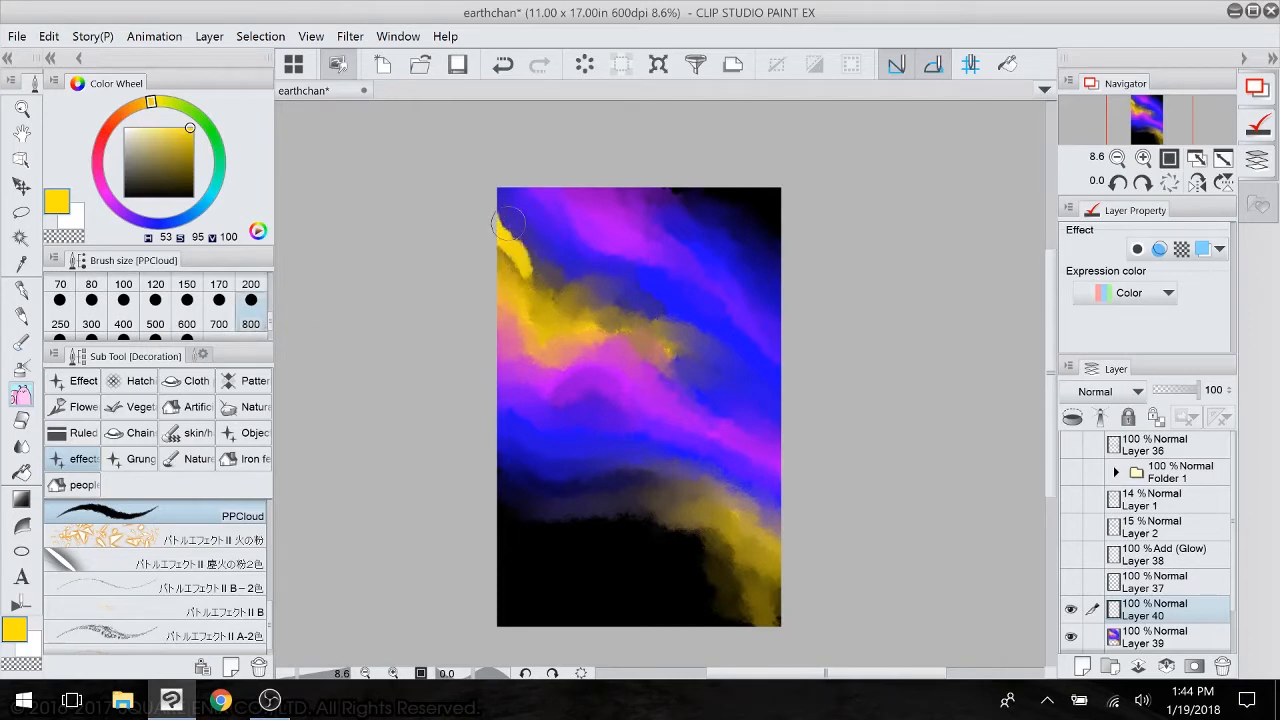
click(124, 197)
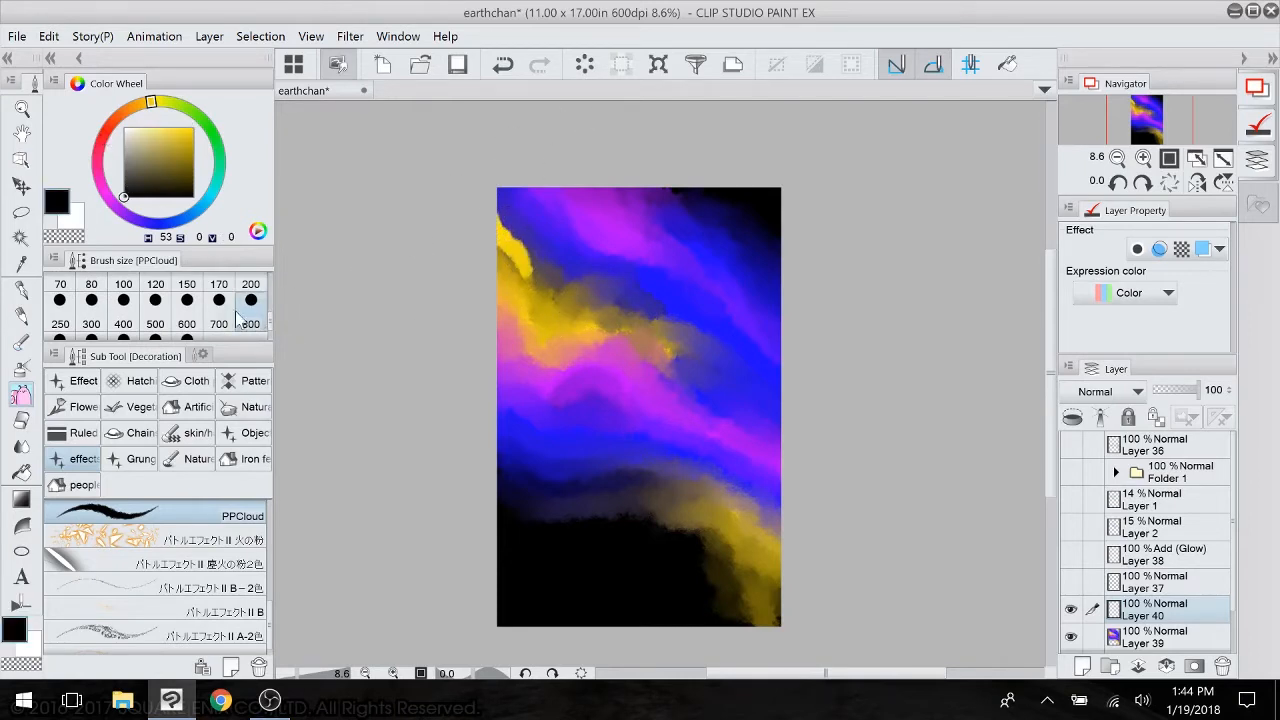
scroll(250, 310, down, 2)
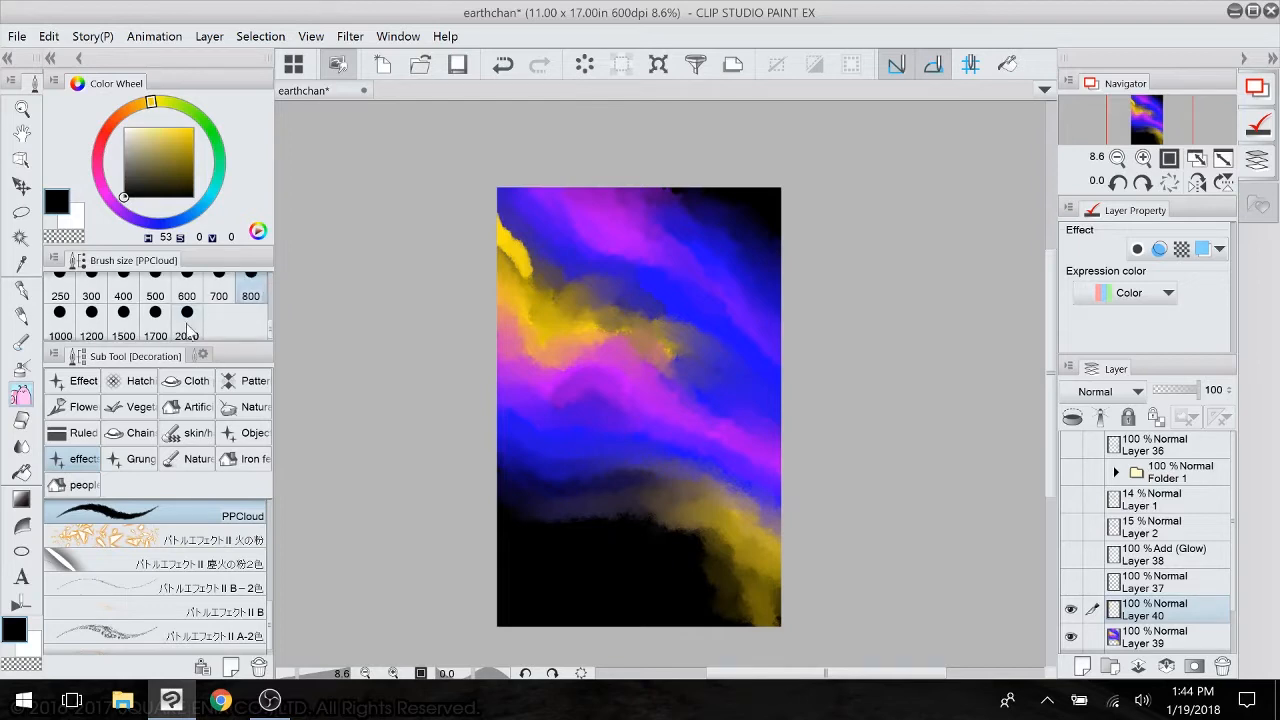
click(187, 323)
click(527, 288)
mouse_move(527, 288)
mouse_down()
mouse_move(474, 240)
mouse_move(501, 232)
mouse_move(536, 261)
mouse_move(658, 192)
mouse_move(590, 196)
mouse_up()
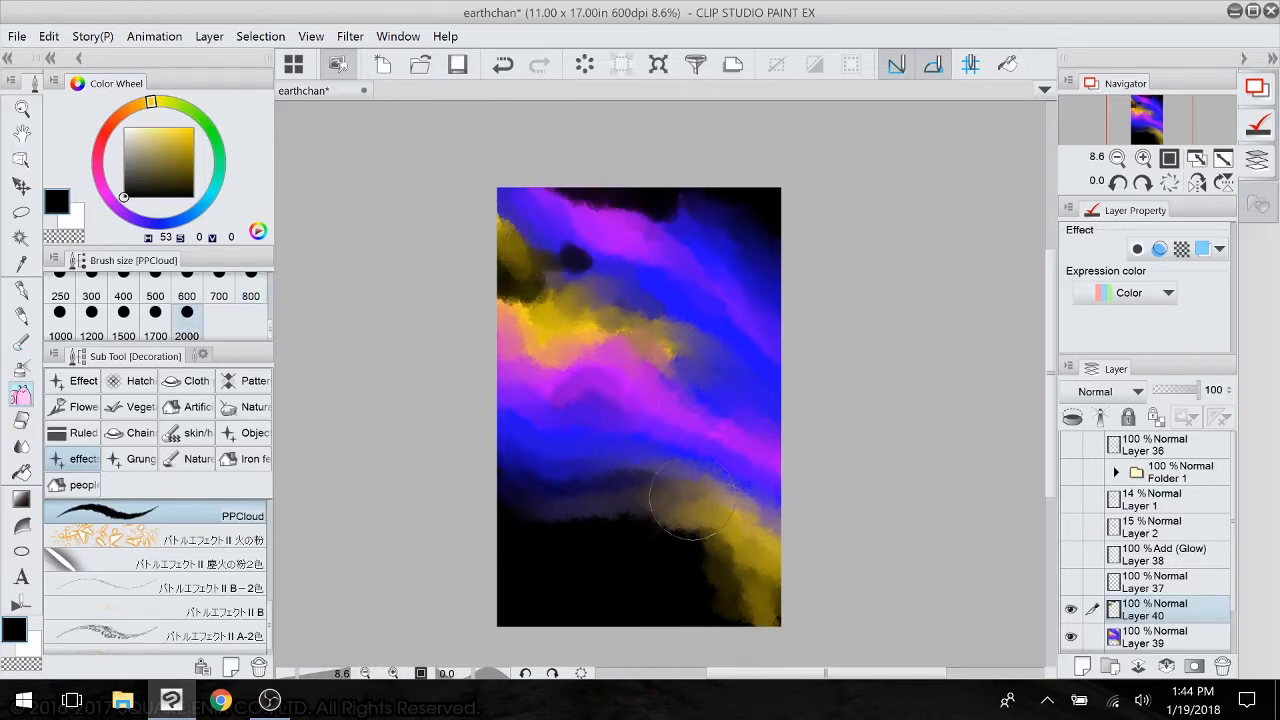
- Paint black cloud patches over the right side, the central purple band and the lower yellow band
mouse_move(700, 440)
mouse_down()
mouse_move(732, 442)
mouse_move(760, 469)
mouse_move(767, 435)
mouse_move(785, 499)
mouse_up()
mouse_move(768, 282)
mouse_down()
mouse_move(776, 253)
mouse_move(756, 258)
mouse_up()
mouse_move(725, 271)
mouse_down()
mouse_move(717, 259)
mouse_move(727, 278)
mouse_up()
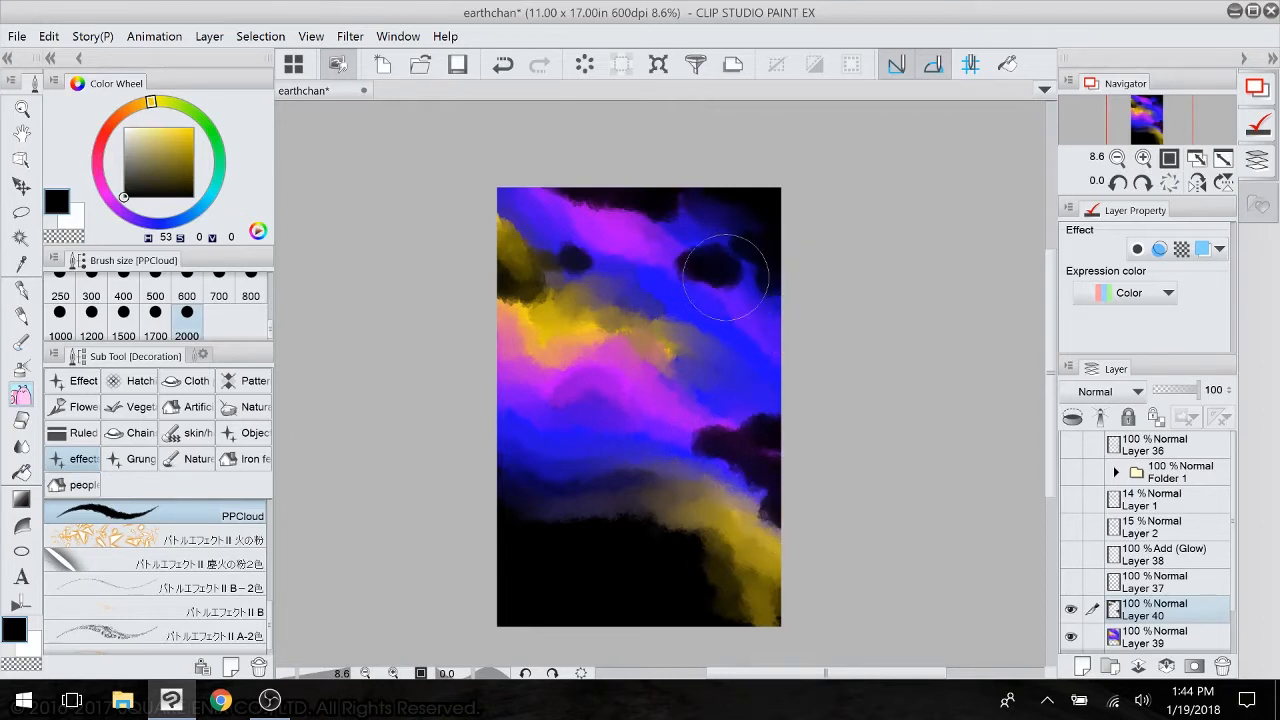
mouse_move(631, 384)
mouse_down()
mouse_move(592, 375)
mouse_move(588, 402)
mouse_move(476, 410)
mouse_move(498, 362)
mouse_move(550, 407)
mouse_move(643, 414)
mouse_move(712, 573)
mouse_move(769, 505)
mouse_move(750, 465)
mouse_up()
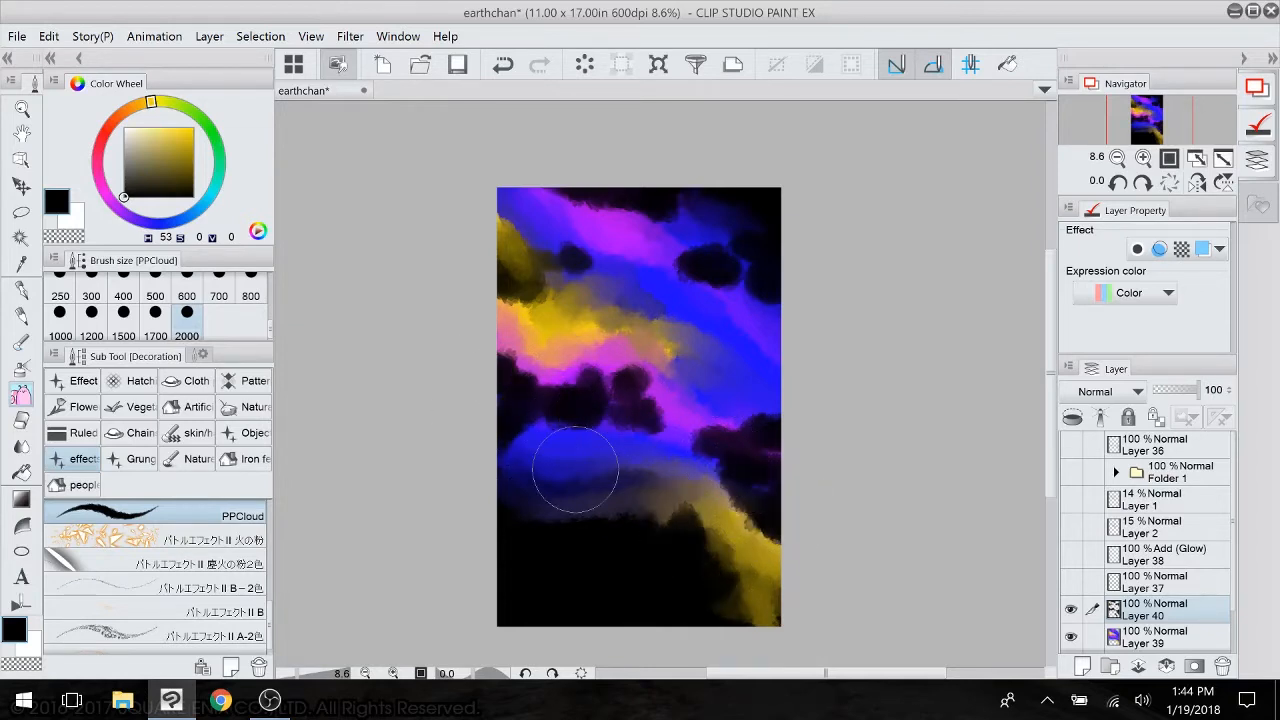
- Break up the galaxy bands with soft black clouds using the dv_cloud brush at size 2000
drag(271, 630, 273, 513)
click(210, 540)
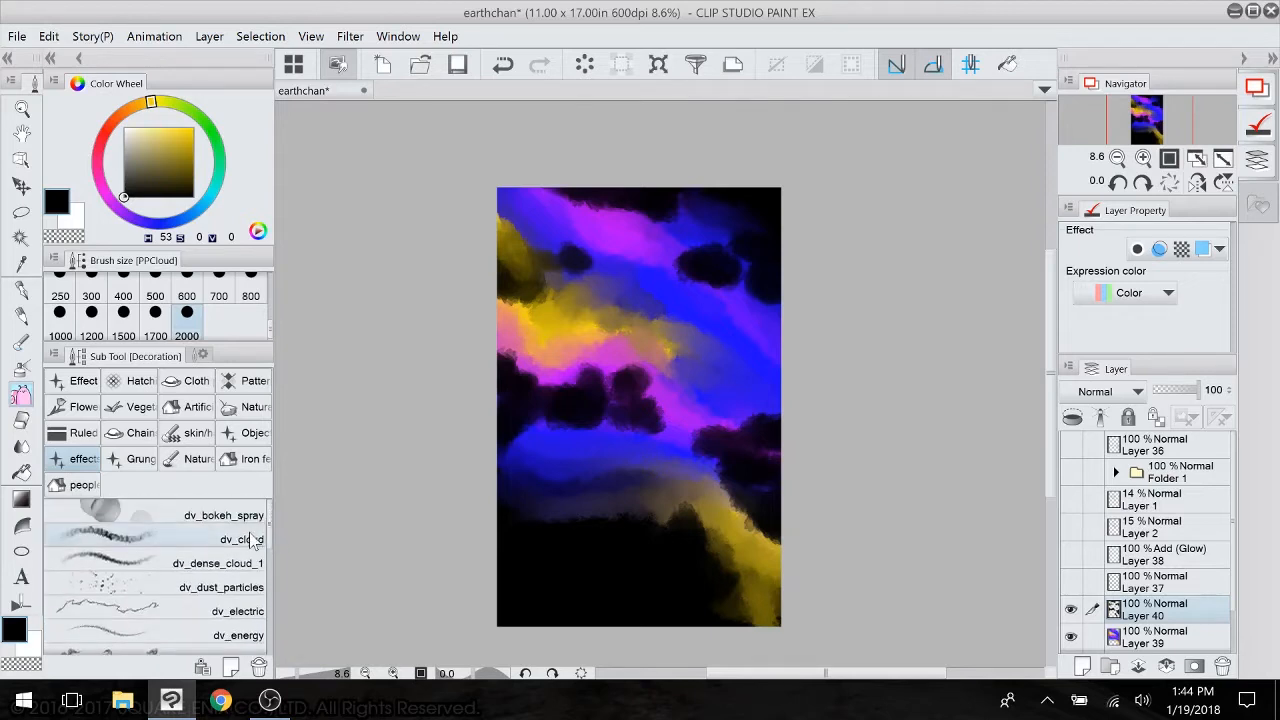
click(187, 314)
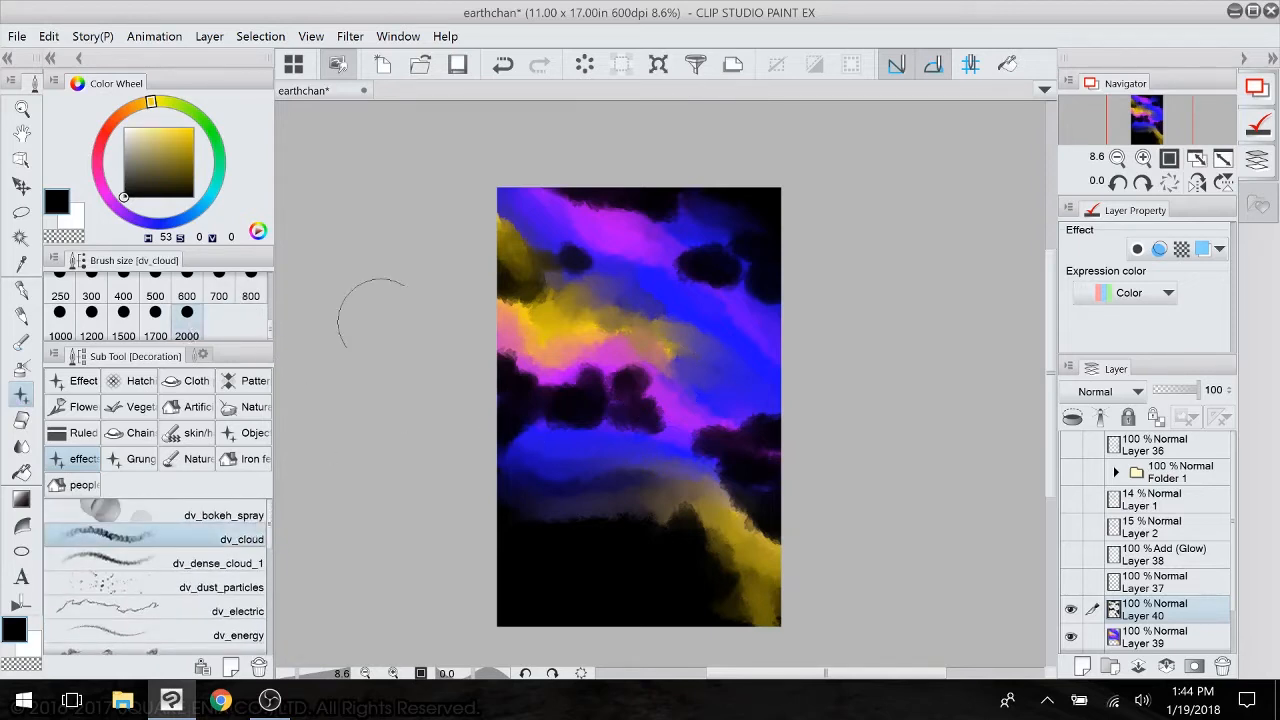
mouse_move(610, 430)
mouse_down()
mouse_move(740, 410)
mouse_move(553, 375)
mouse_move(457, 314)
mouse_move(610, 390)
mouse_move(730, 290)
mouse_move(786, 308)
mouse_move(806, 334)
mouse_move(720, 410)
mouse_move(571, 434)
mouse_move(690, 515)
mouse_move(771, 523)
mouse_move(620, 280)
mouse_move(700, 223)
mouse_move(693, 204)
mouse_move(766, 129)
mouse_up()
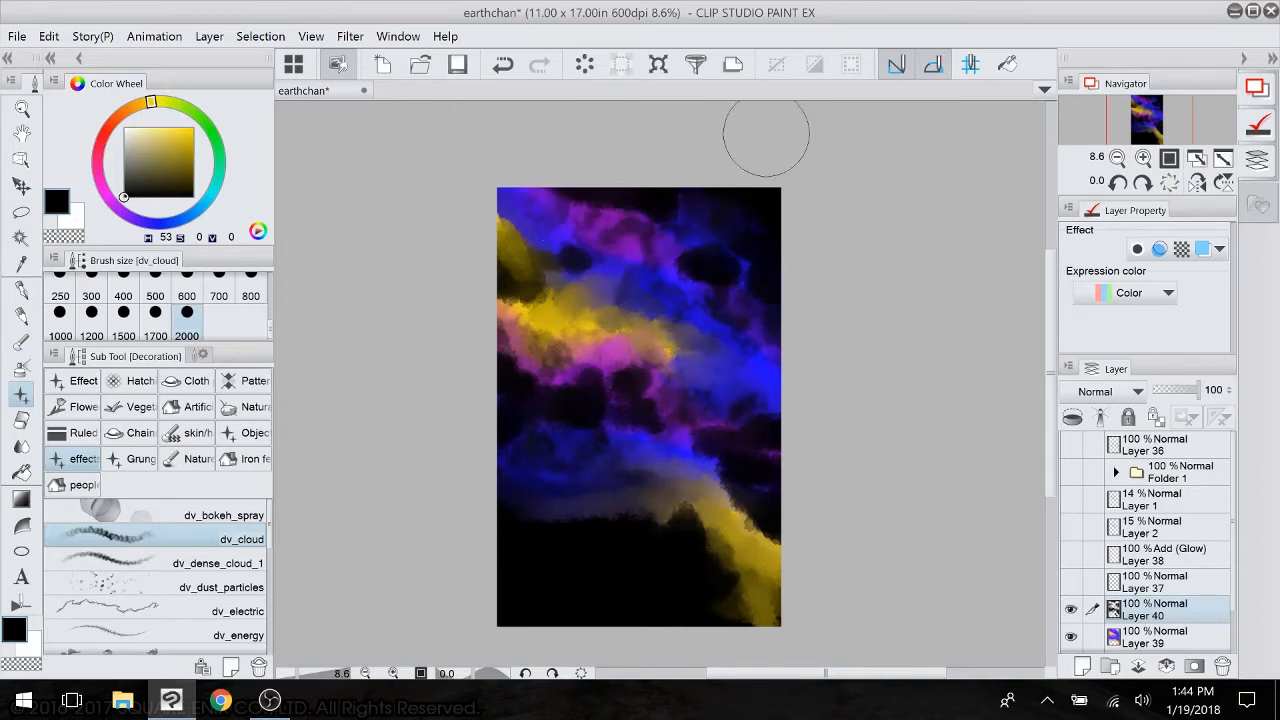
- Lower the dark cloud layer, Layer 40, to 74% opacity and set its blending mode to Multiply
drag(1206, 389, 1190, 392)
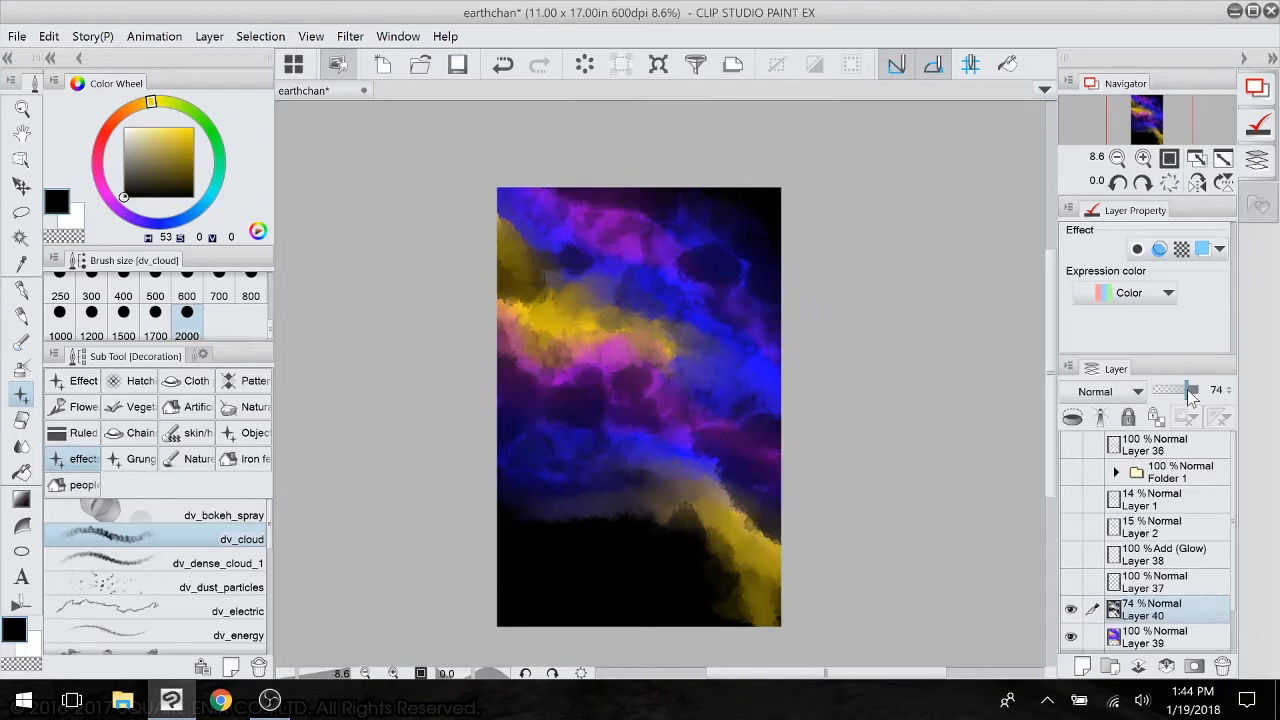
click(1112, 392)
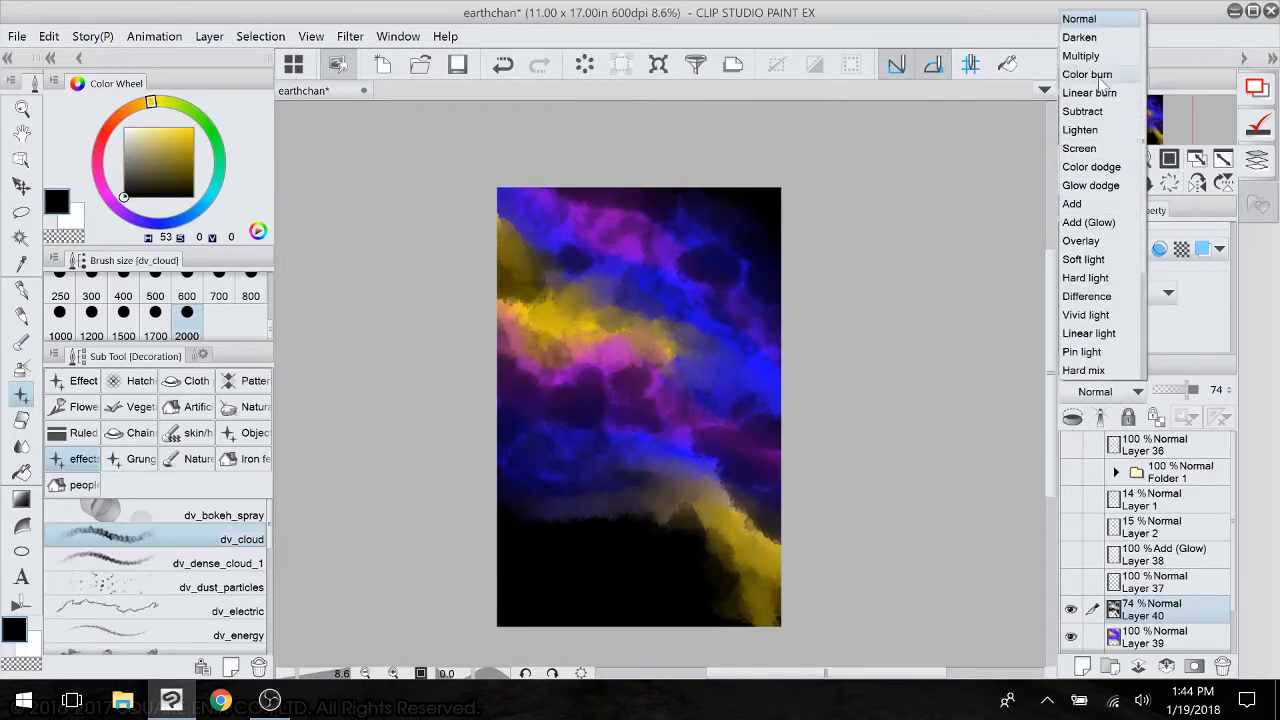
click(1081, 56)
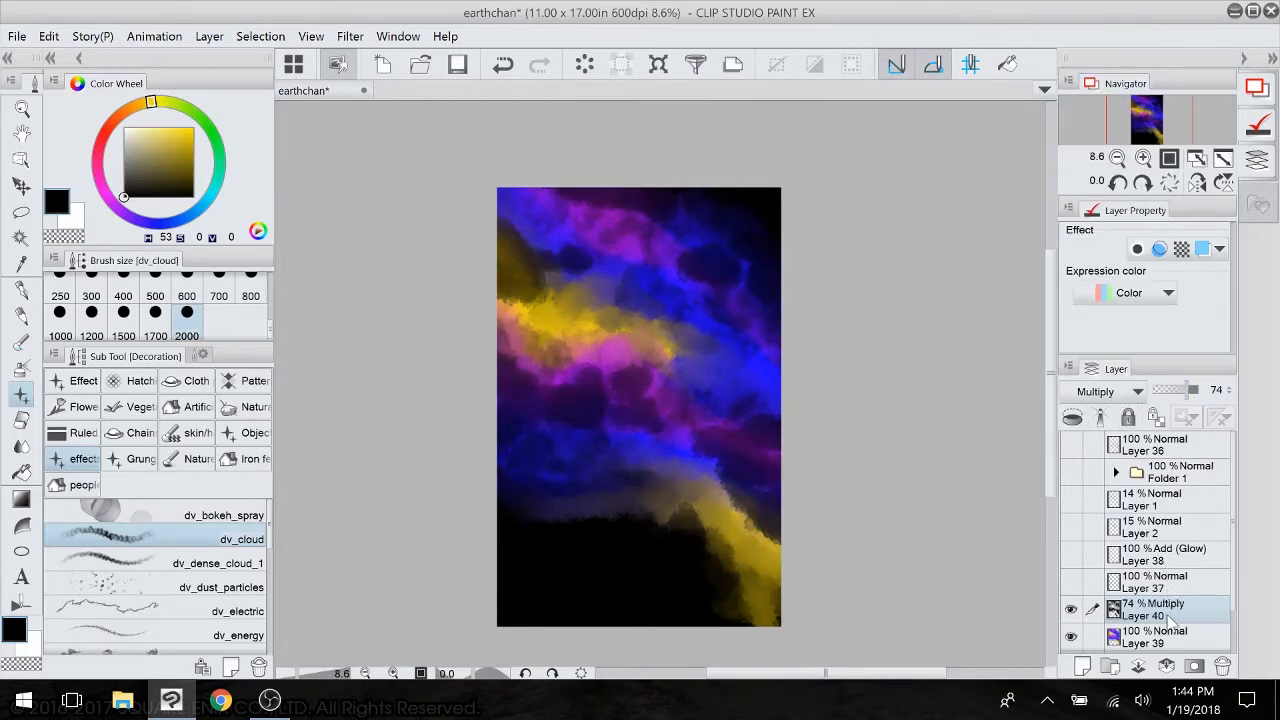
- Set the blending mode of the coloured galaxy layer, Layer 39, to Screen
click(1166, 640)
click(1110, 391)
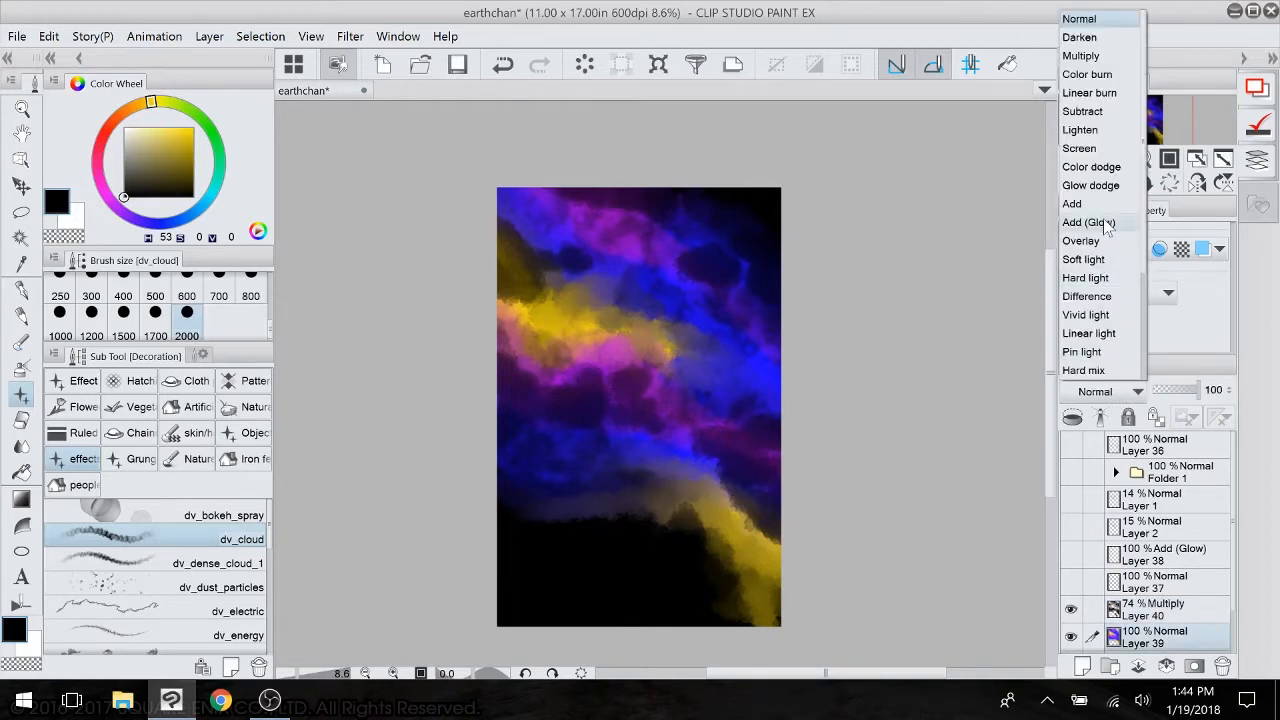
key(Escape)
click(1118, 392)
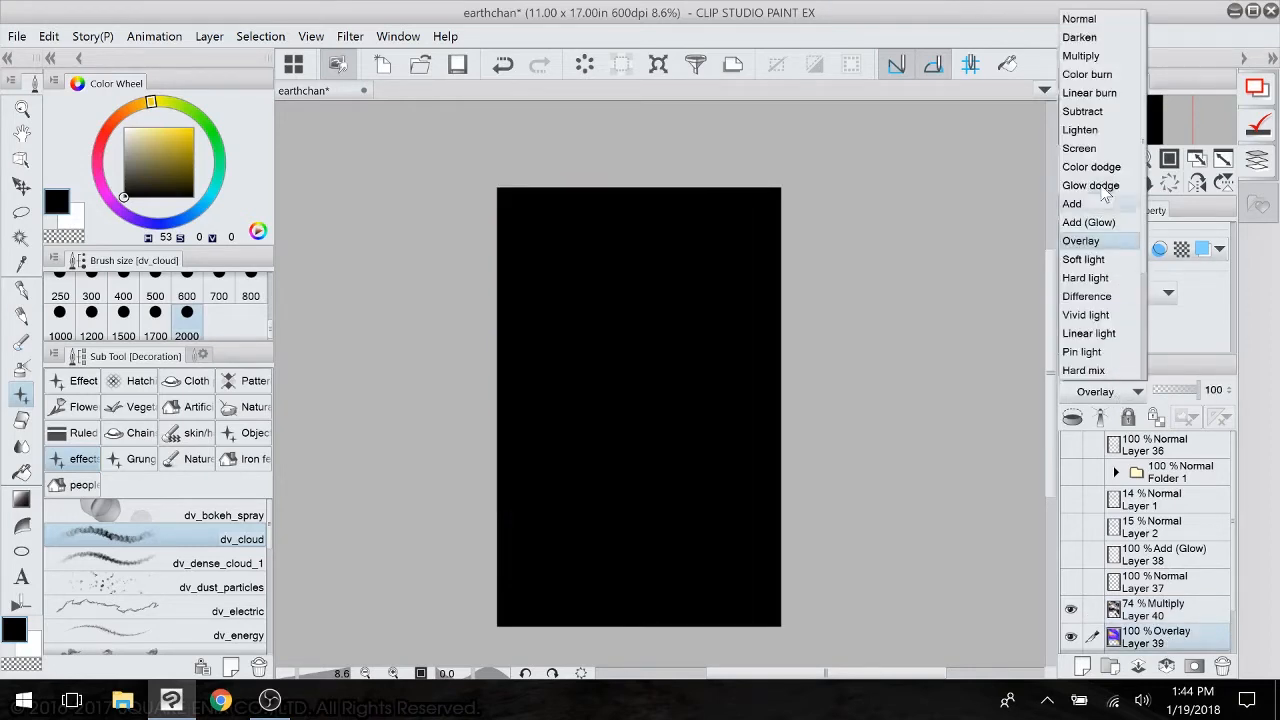
click(1100, 143)
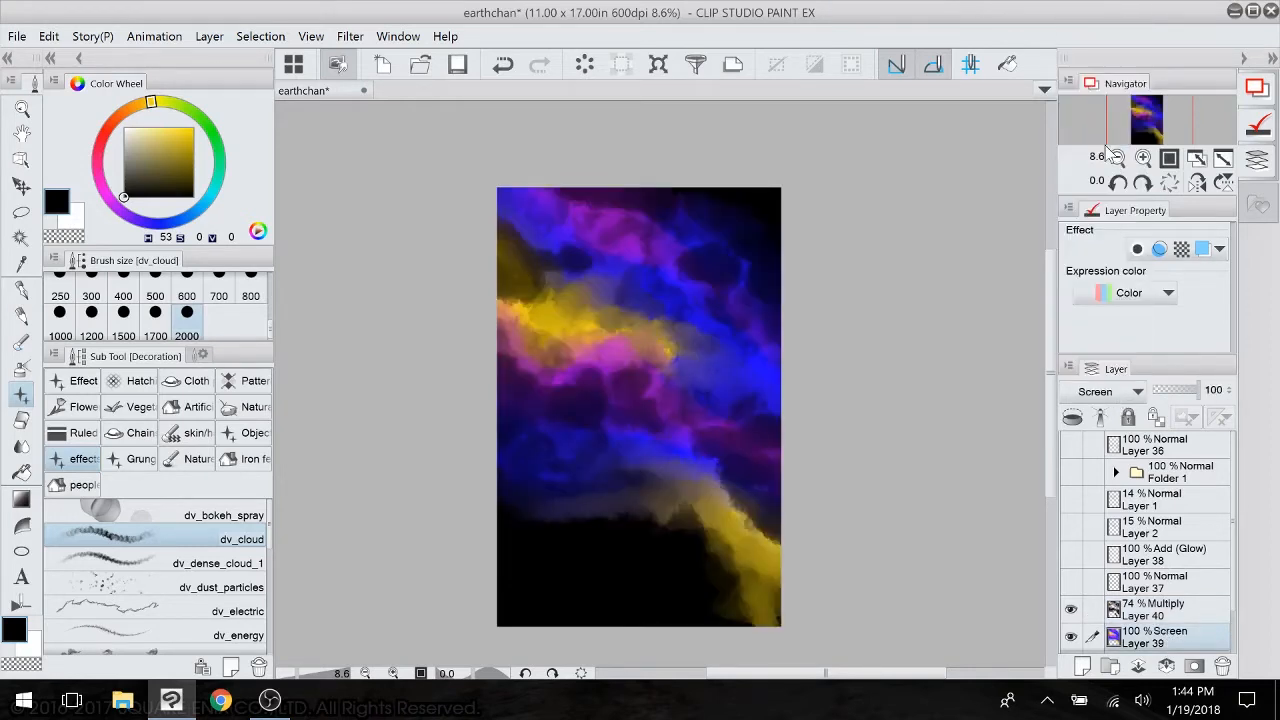
- Show the crystal lights on Layer 37 and the sparkles on Layer 38, and add a new layer directly above them
right_click(1072, 584)
click(1074, 556)
right_click(1068, 583)
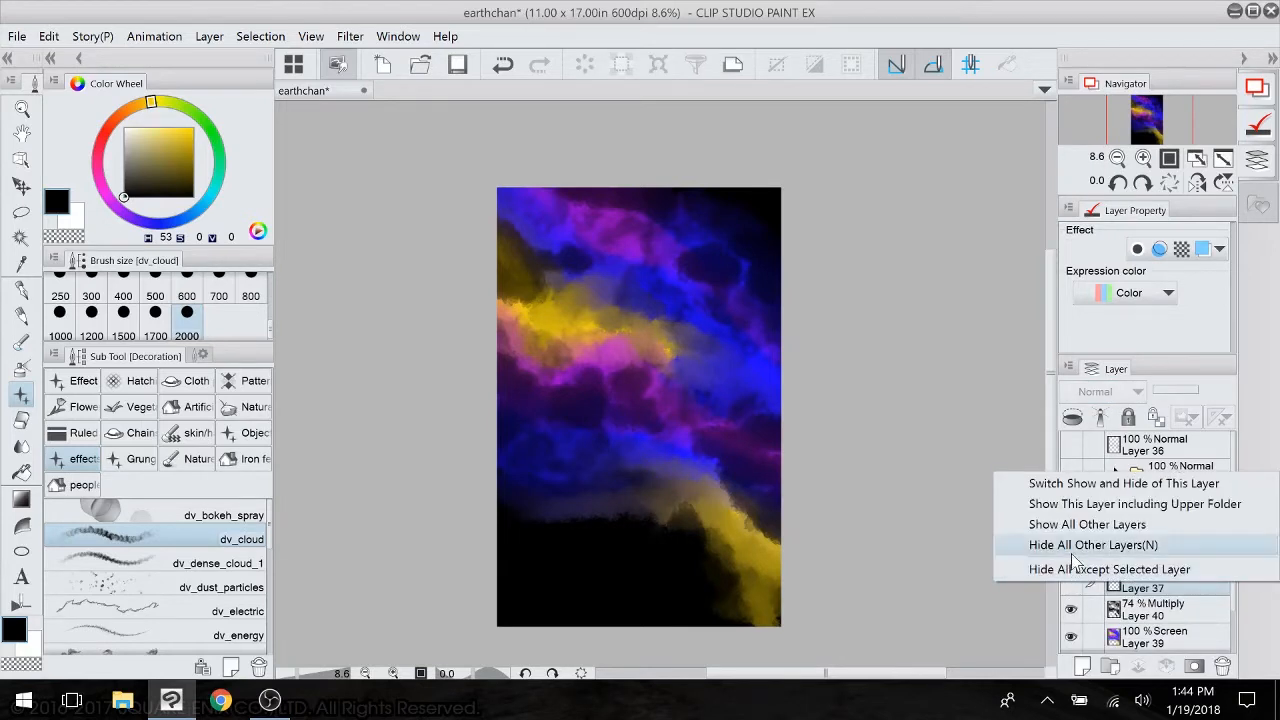
click(1087, 563)
click(1073, 583)
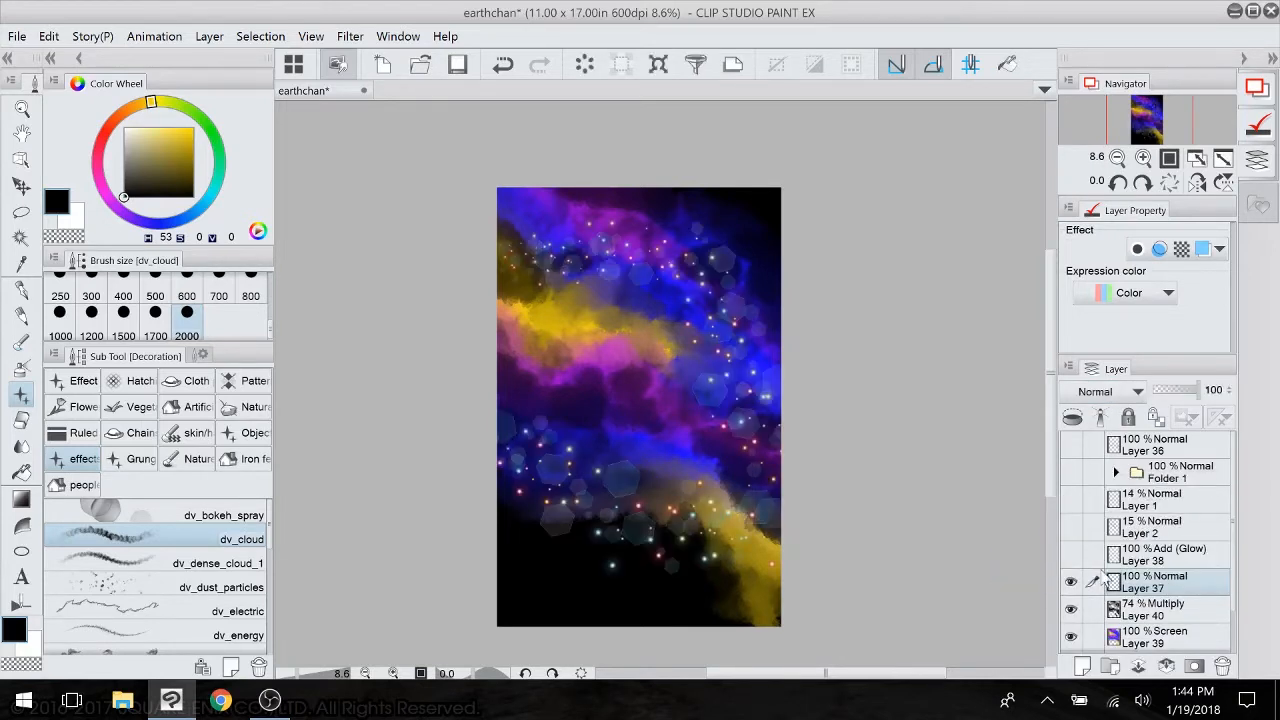
click(1071, 555)
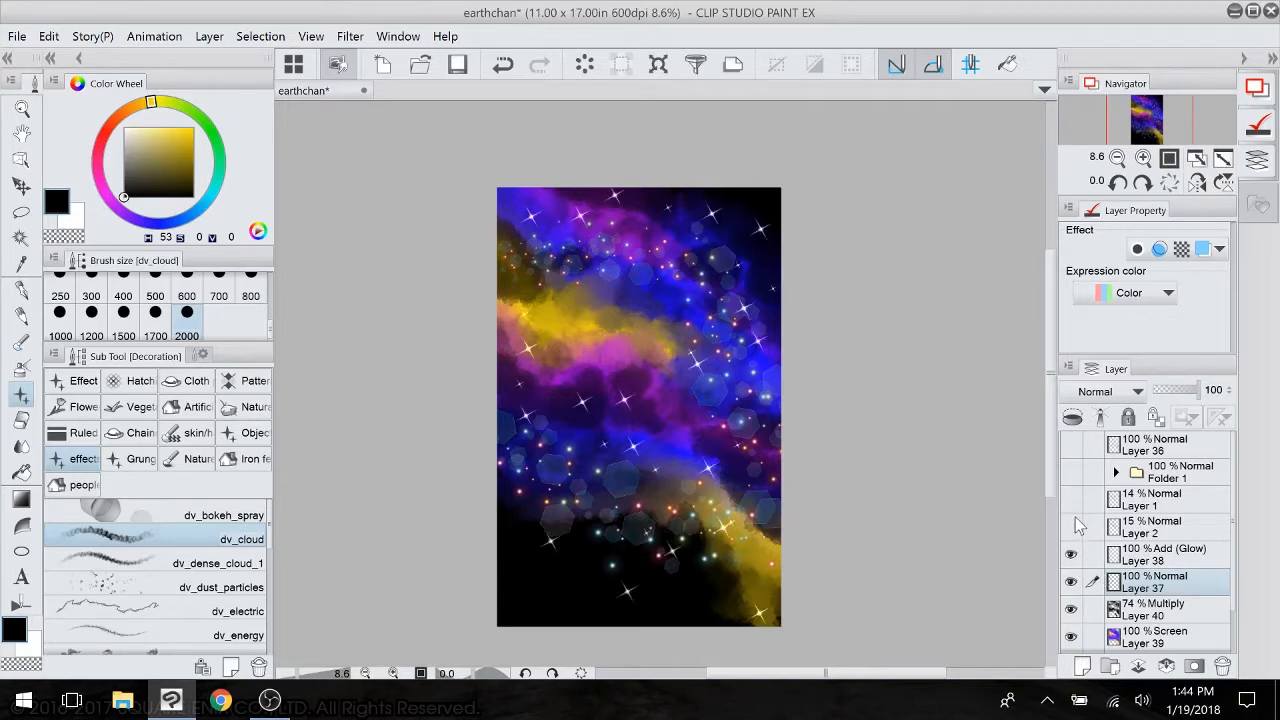
click(1157, 563)
click(1082, 666)
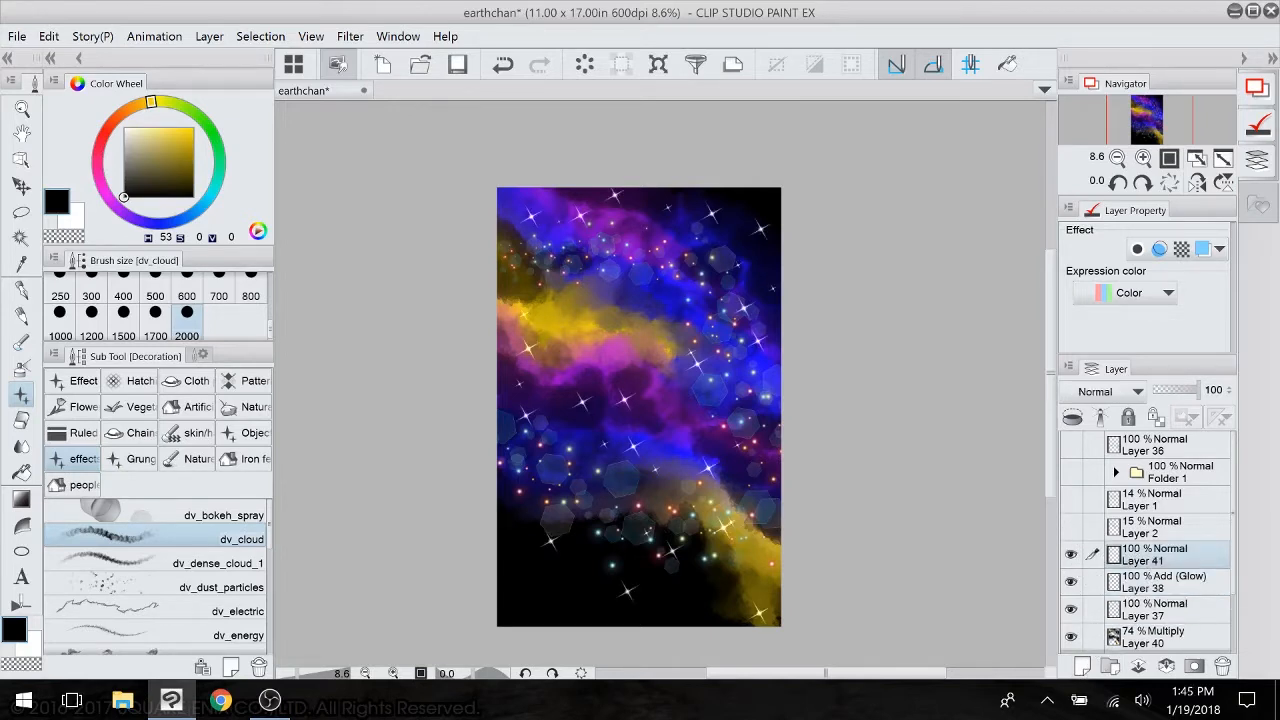
- Scatter small white stars over the canvas with the dv_stars brush at size 1200 and set the star layer to Add (Glow)
key(x)
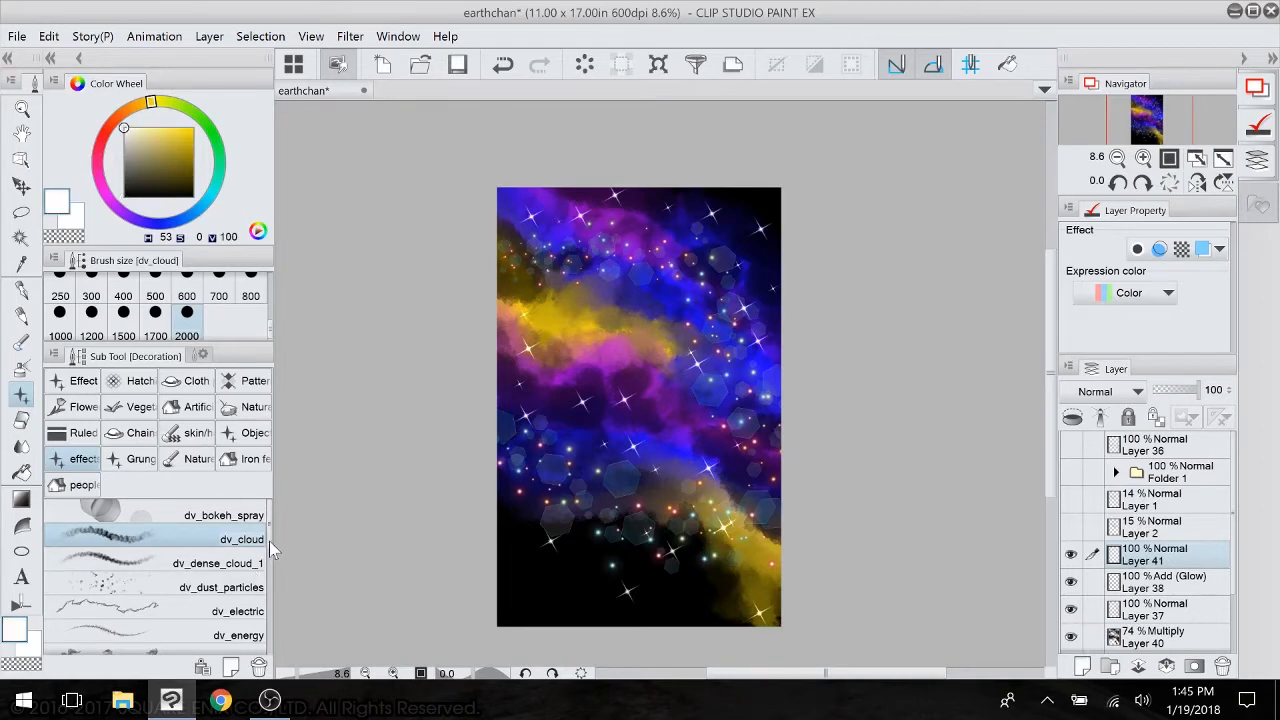
scroll(269, 541, down, 1)
scroll(269, 541, down, 4)
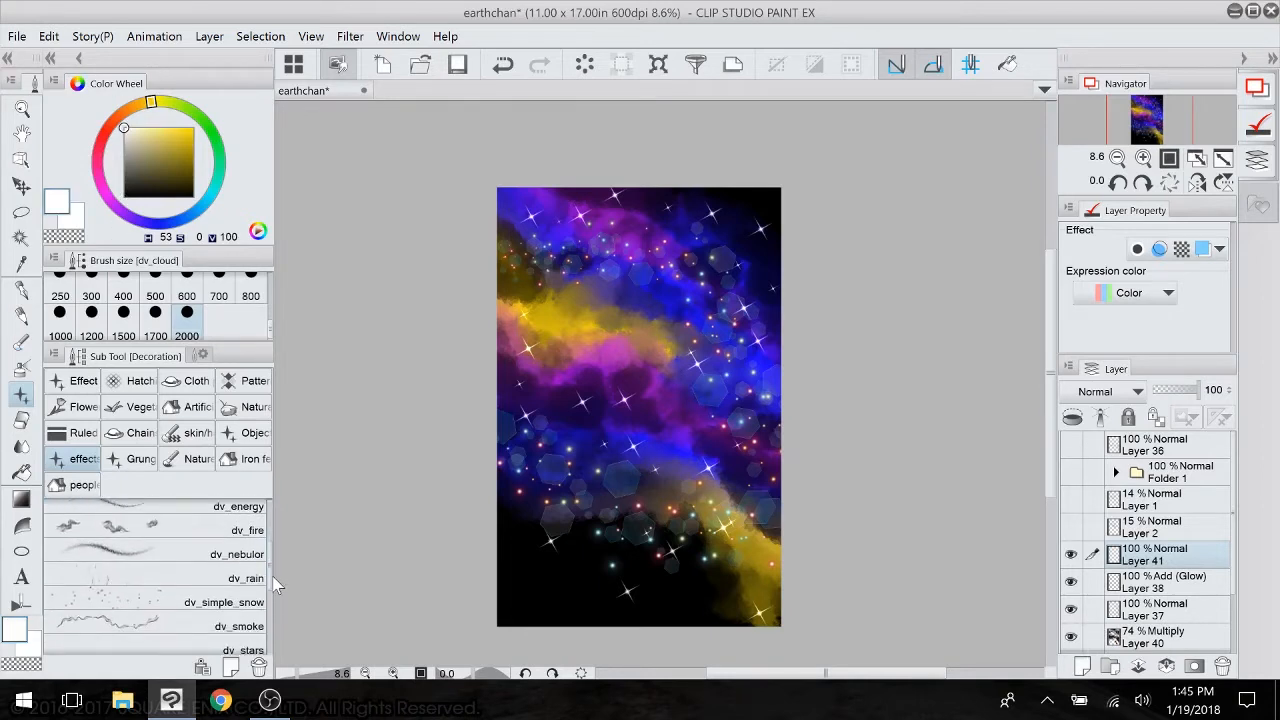
scroll(277, 587, down, 2)
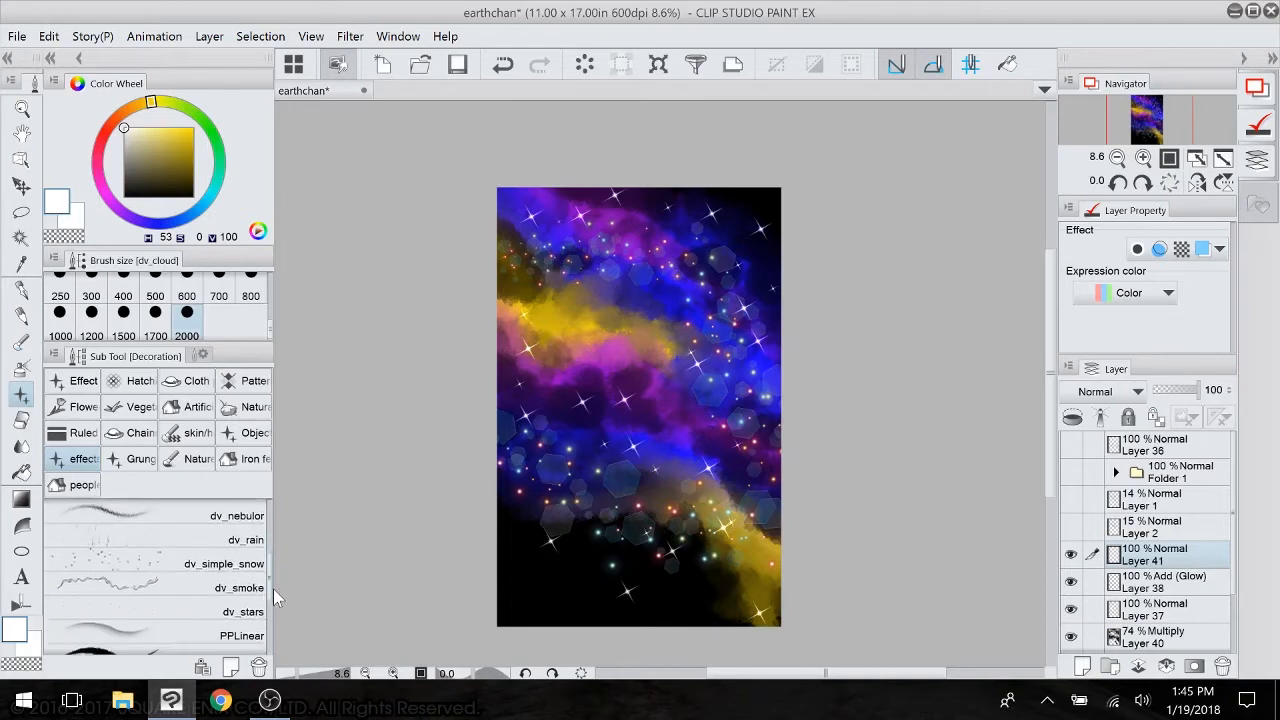
scroll(273, 590, down, 1)
click(258, 600)
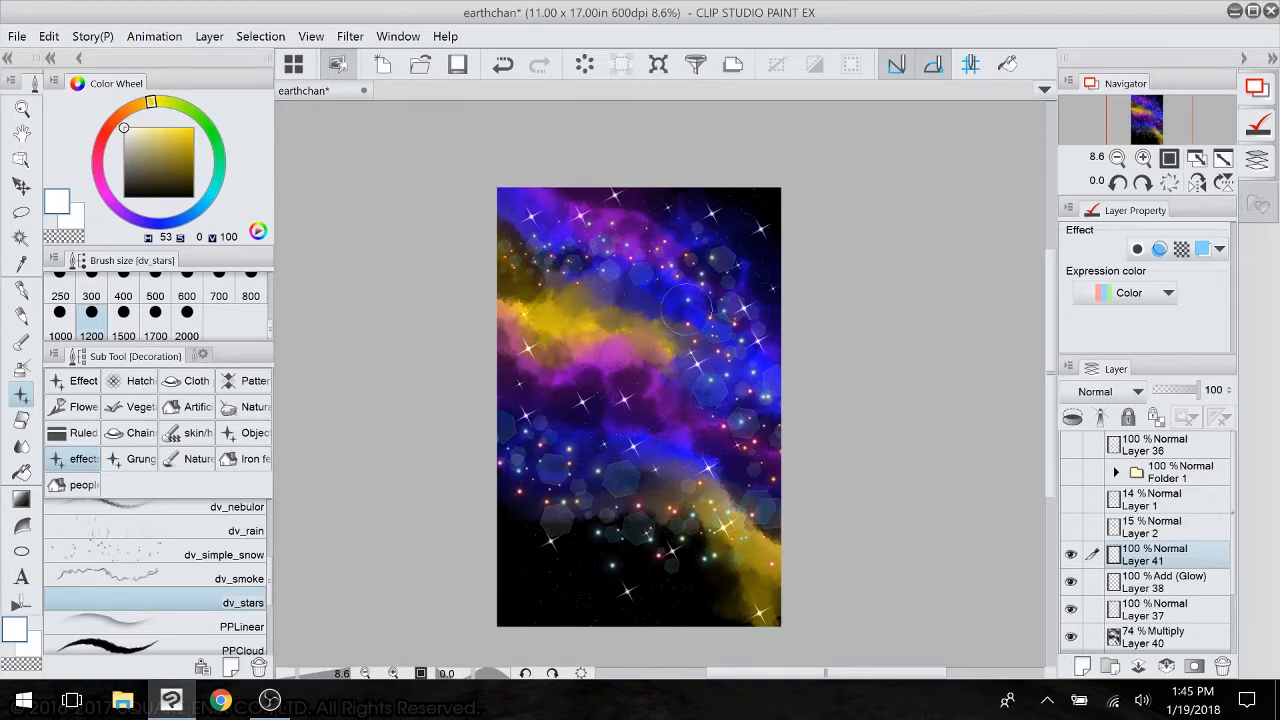
click(1112, 392)
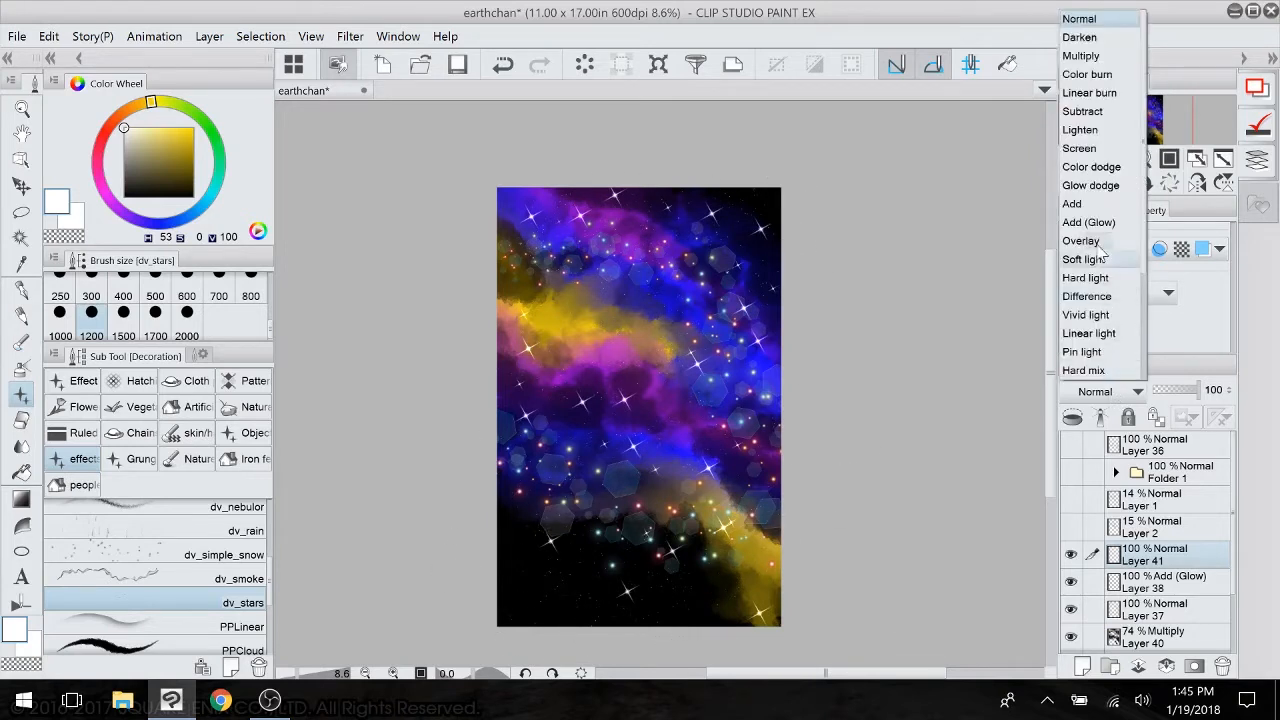
click(1102, 225)
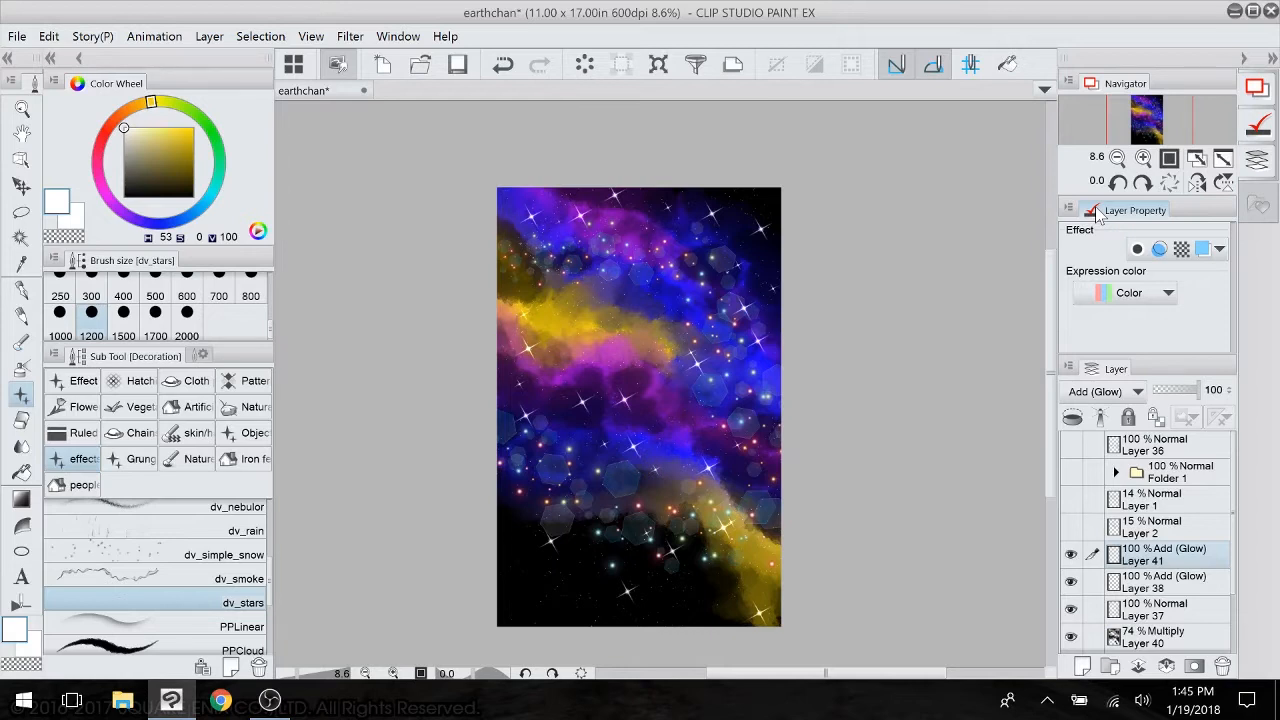
- Duplicate Layer 39 and place the copy directly above the Multiply cloud layer
scroll(1232, 540, down, 2)
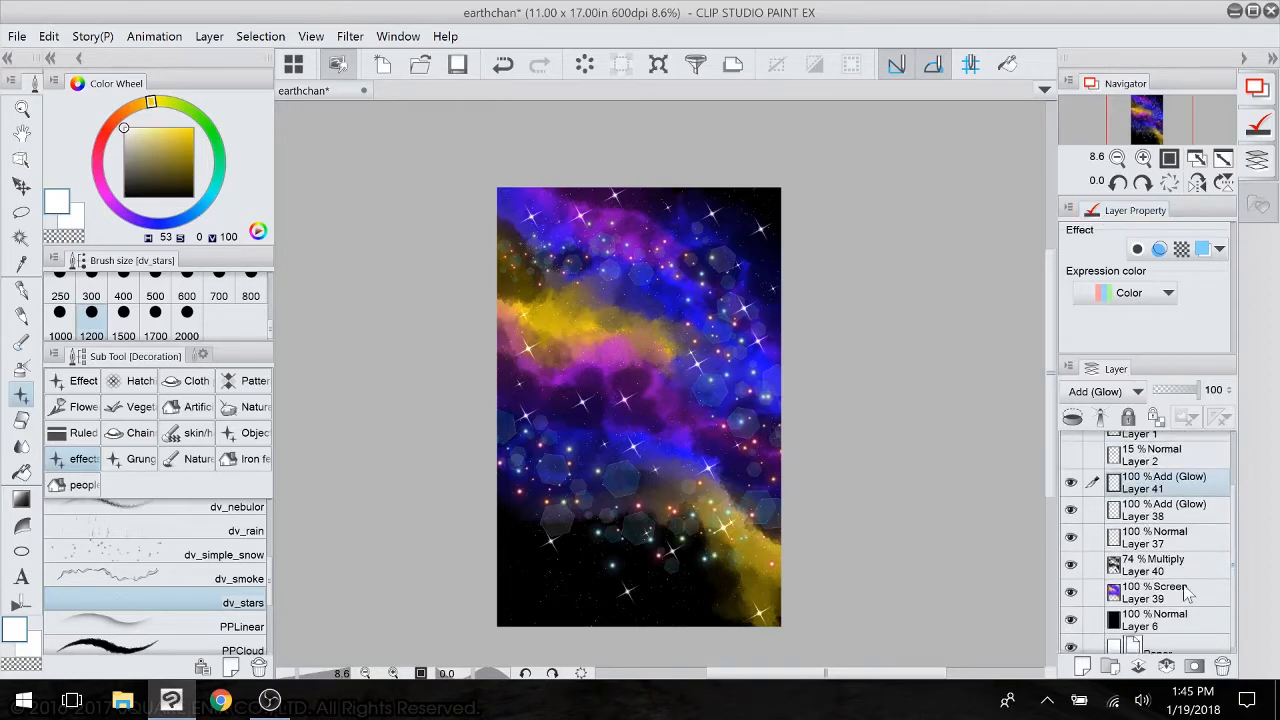
right_click(1138, 606)
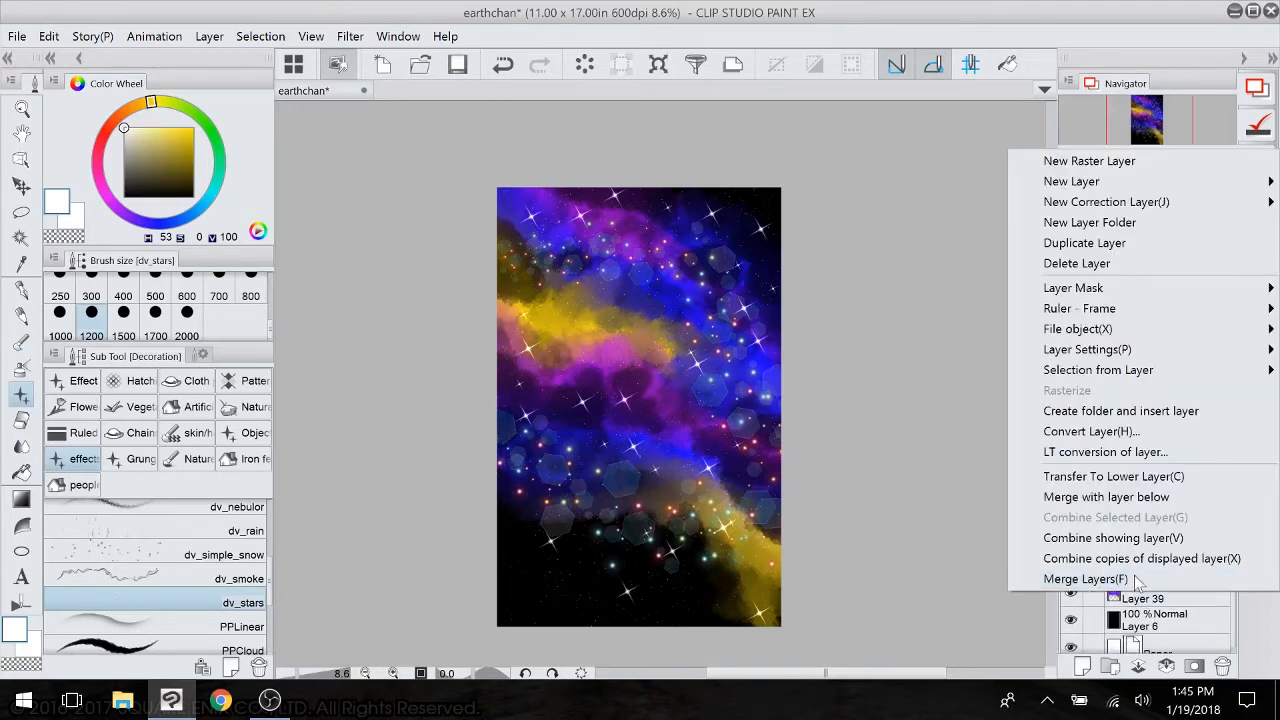
click(1117, 247)
drag(1156, 600, 1158, 556)
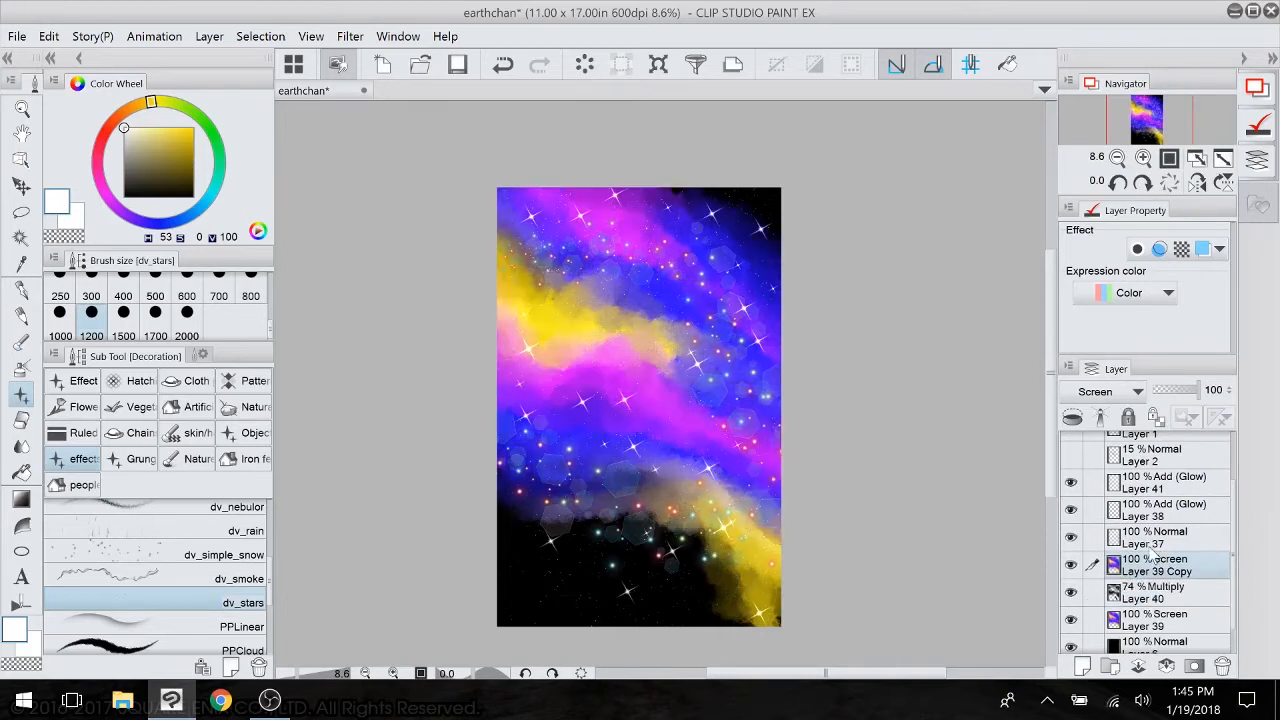
- Set the Layer 39 copy to Glow dodge and apply a Gaussian blur of 86.44 to it
click(1118, 398)
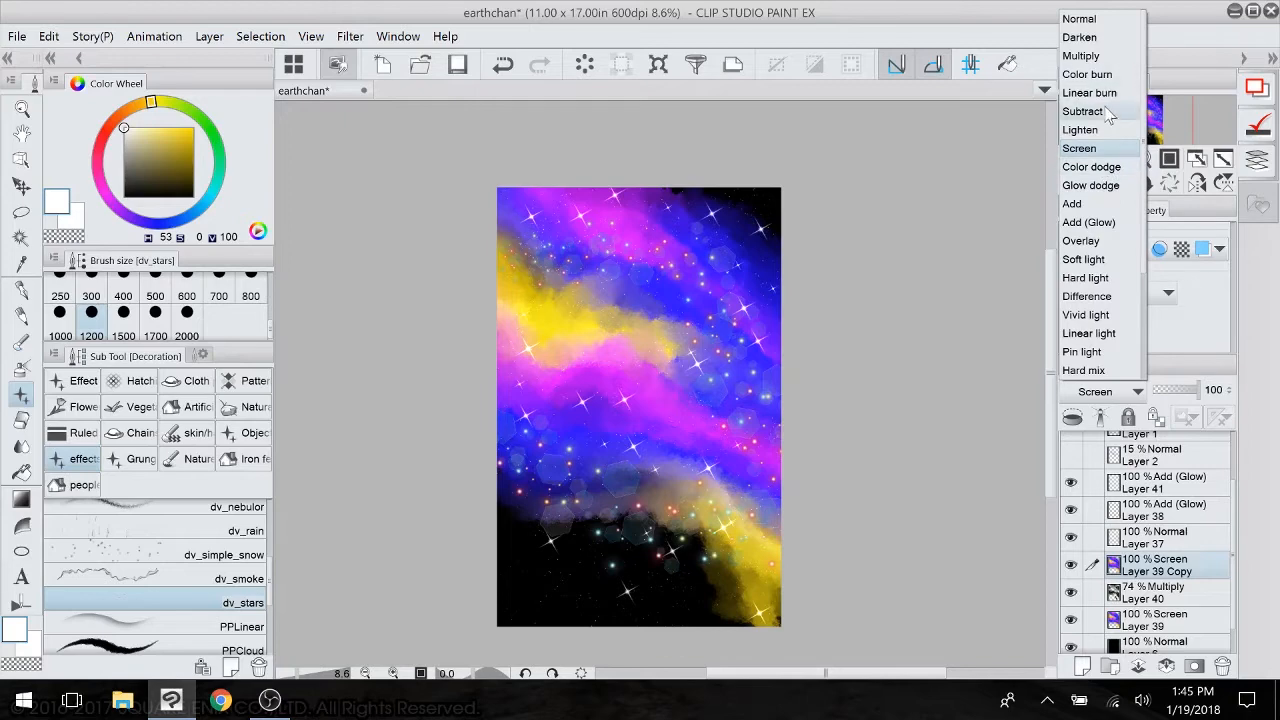
click(1112, 187)
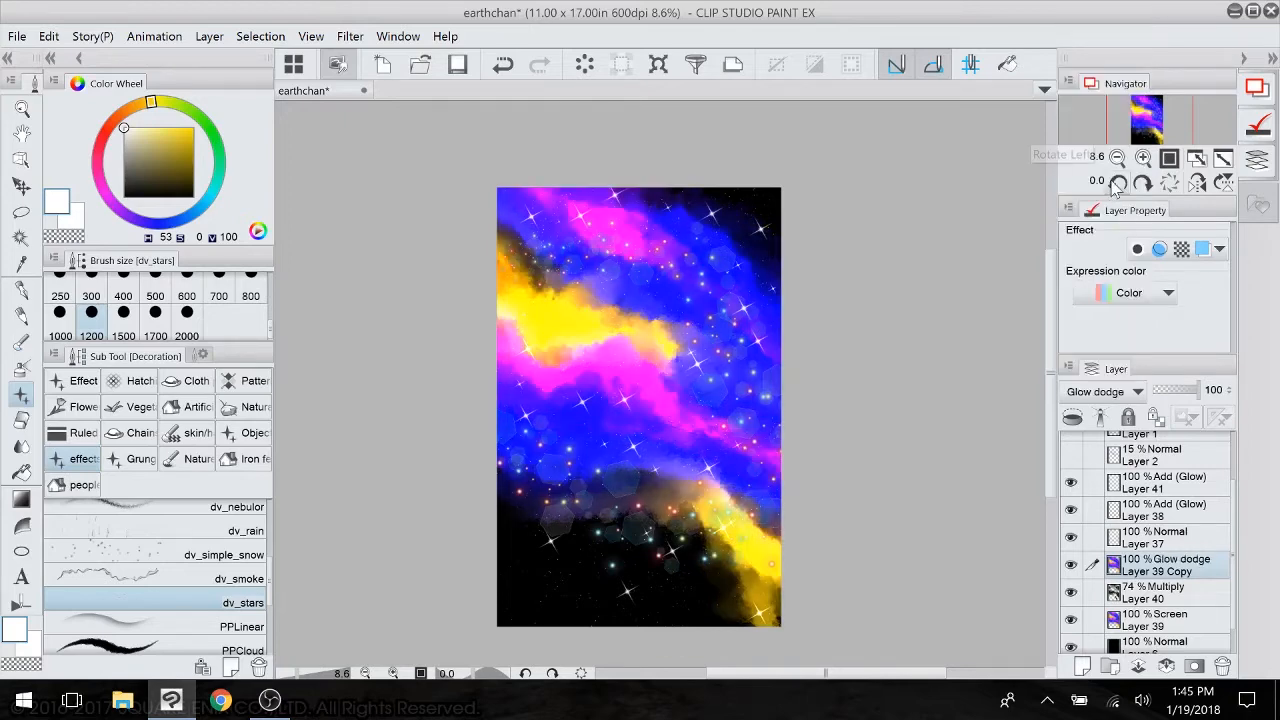
click(697, 66)
drag(484, 358, 580, 359)
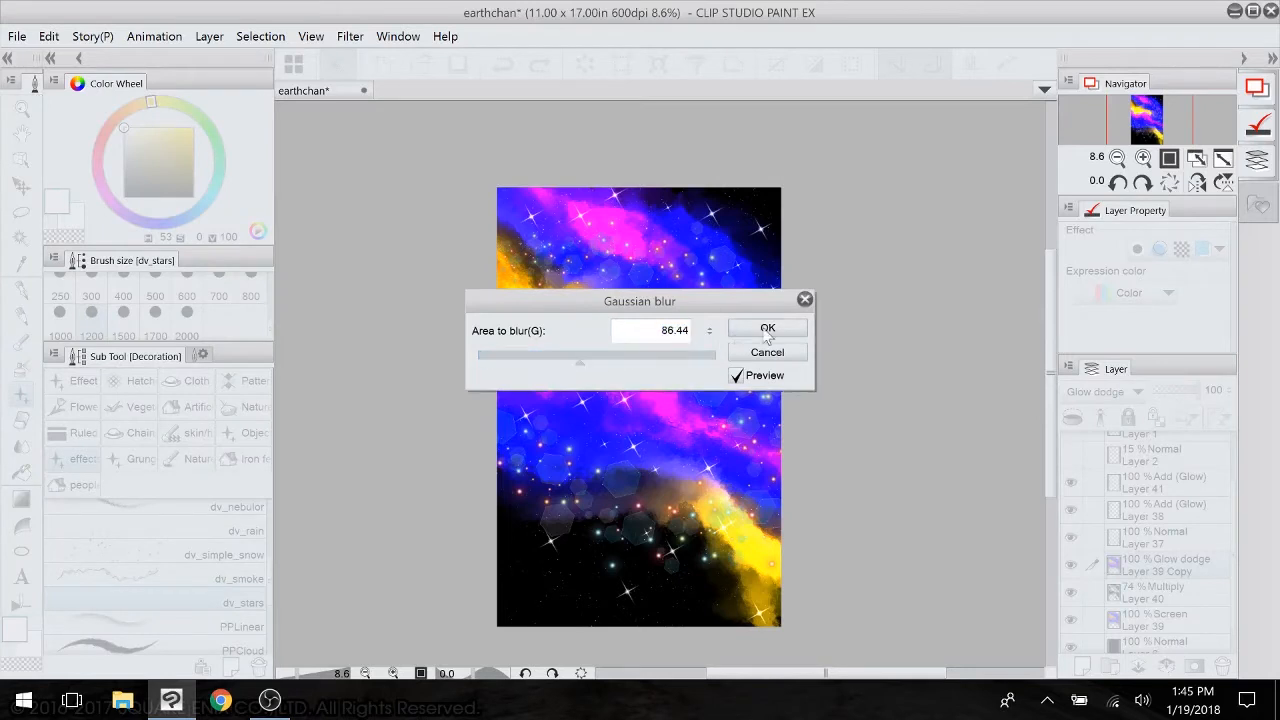
click(766, 332)
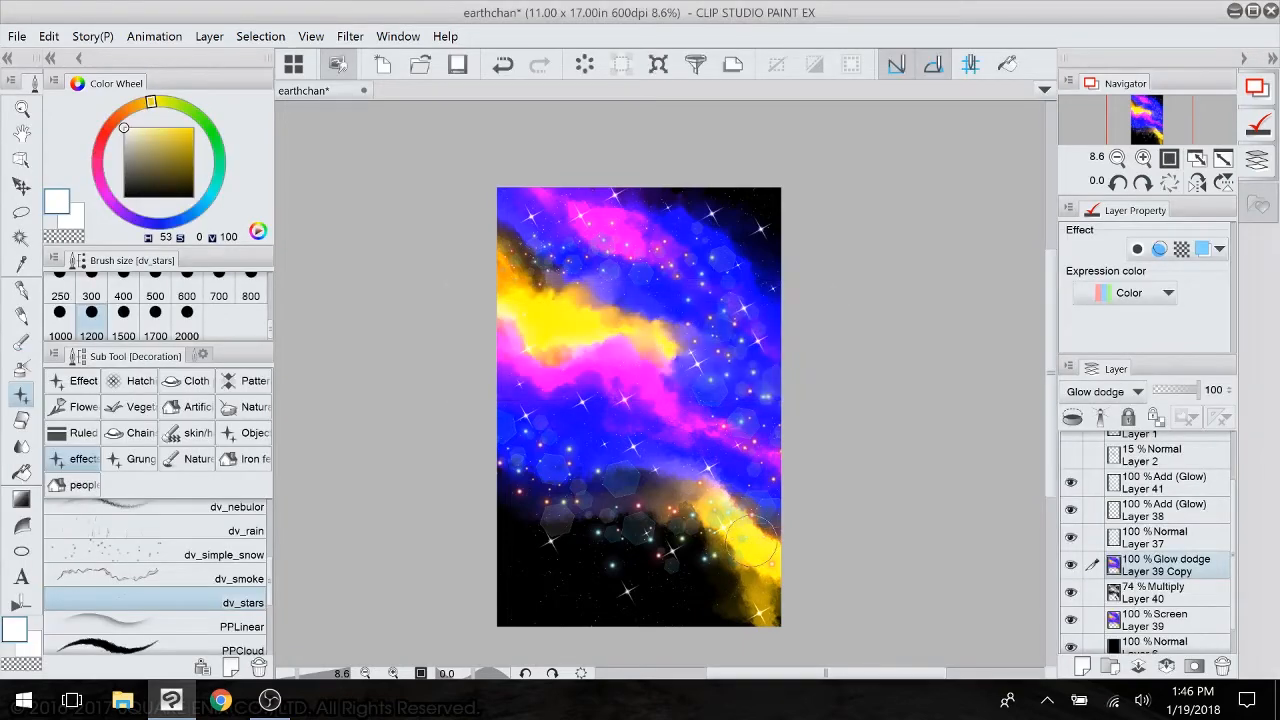
- Change the blurred Layer 39 copy's blending mode to Overlay
click(1118, 395)
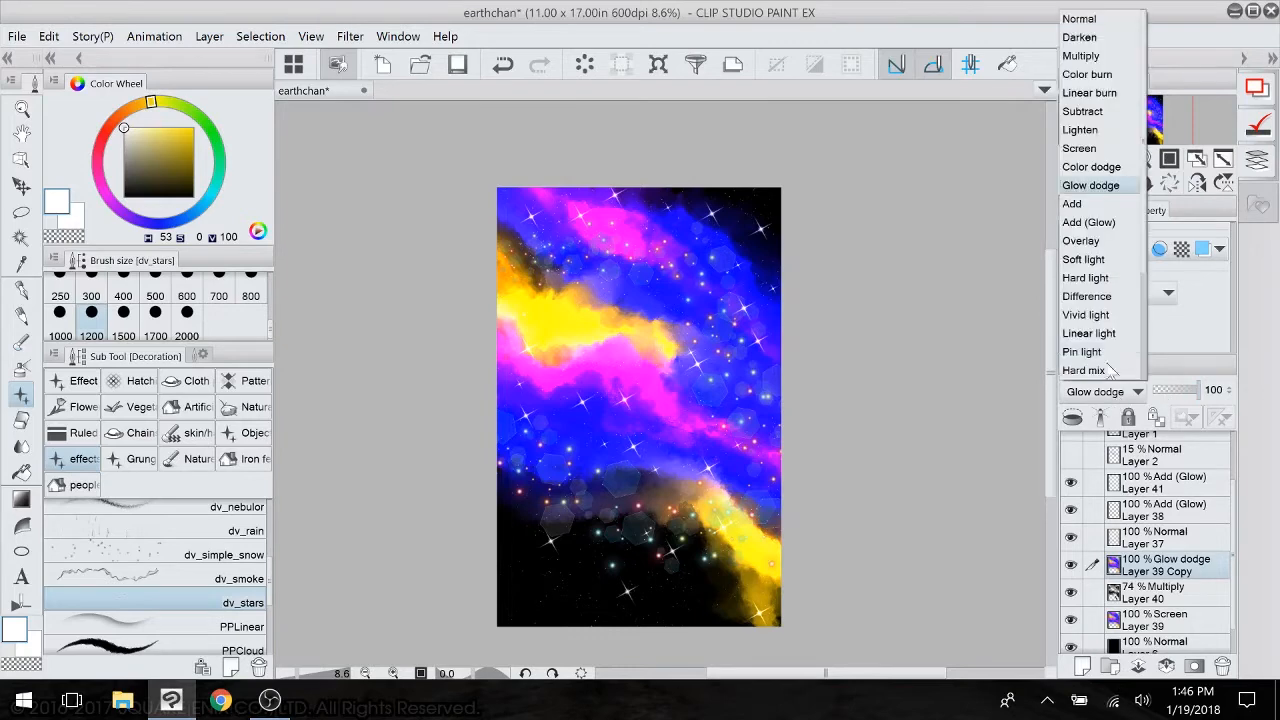
click(1108, 238)
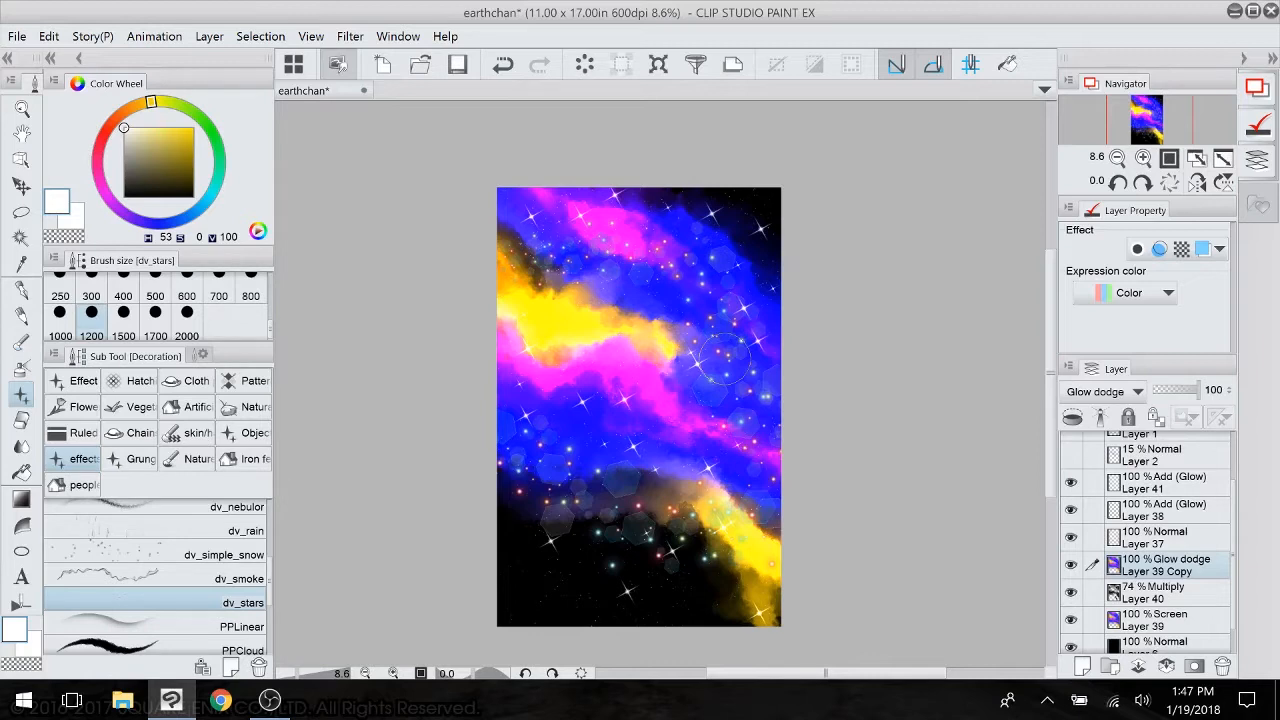
click(1137, 392)
click(1103, 242)
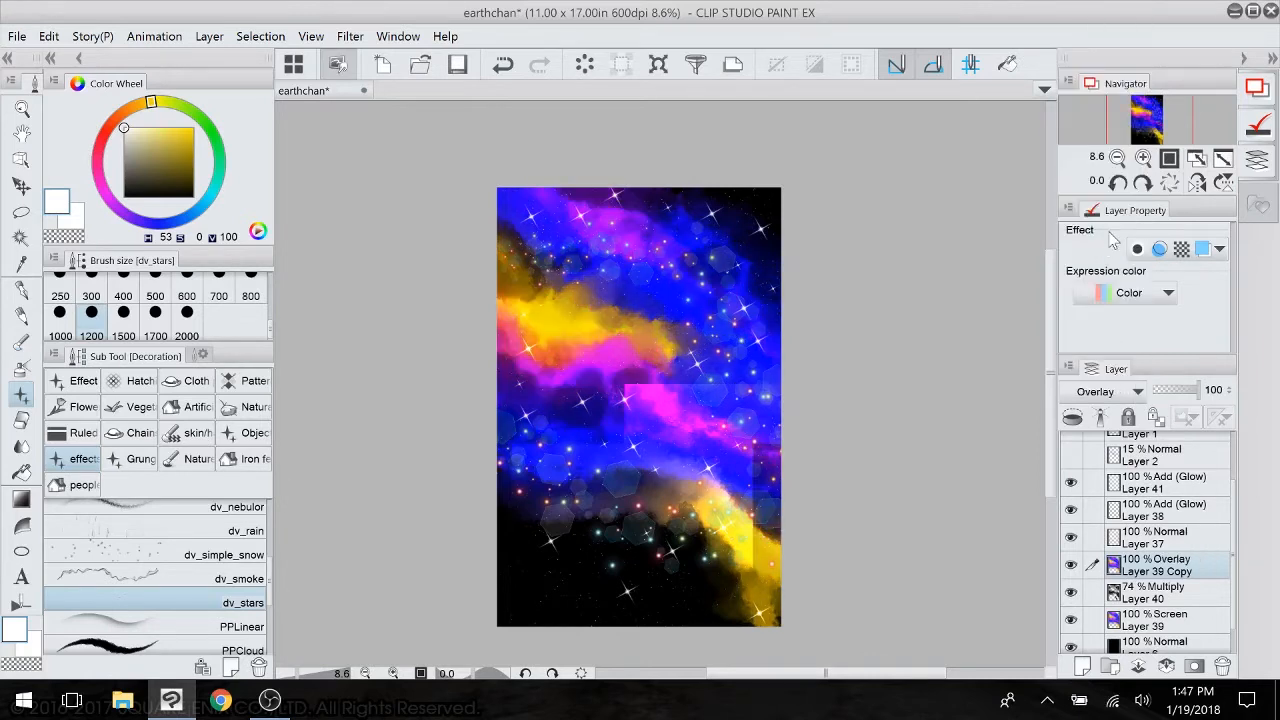
- Lower the Layer 39 copy's opacity to 77 and reduce the opacity of the original Layer 39 to 0
click(1192, 391)
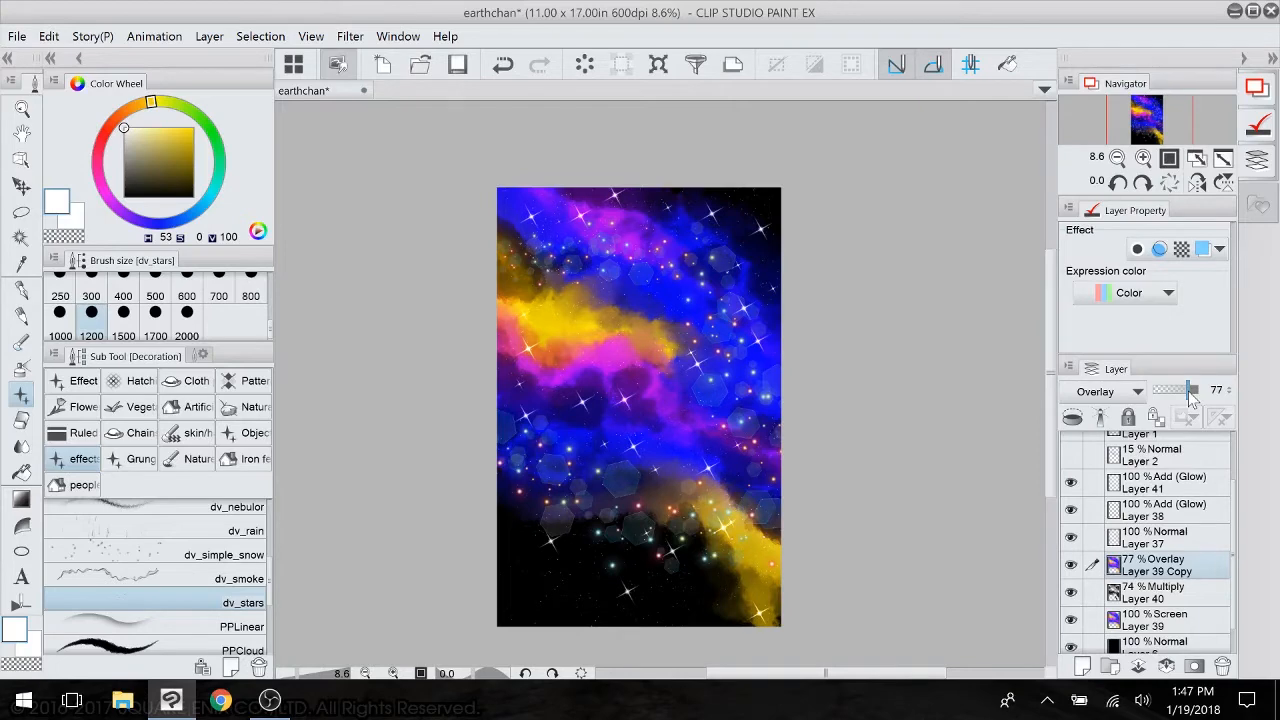
click(1160, 620)
click(1167, 390)
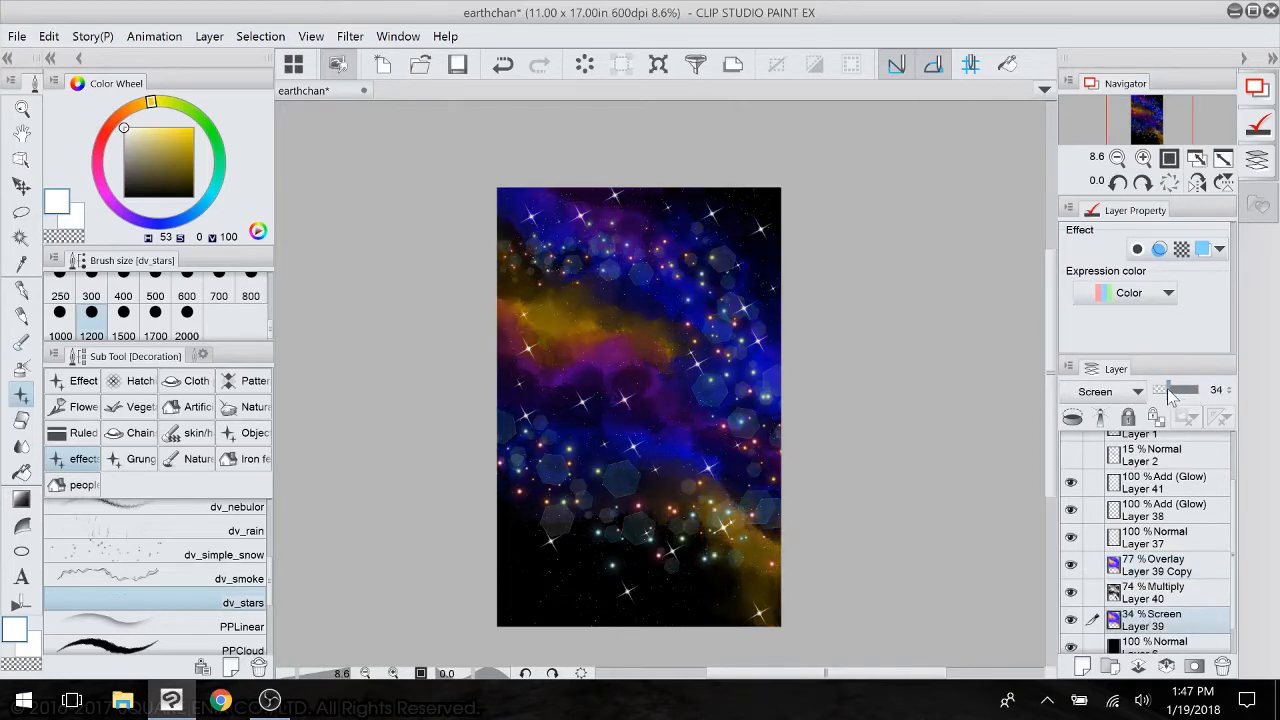
drag(1167, 388, 1155, 392)
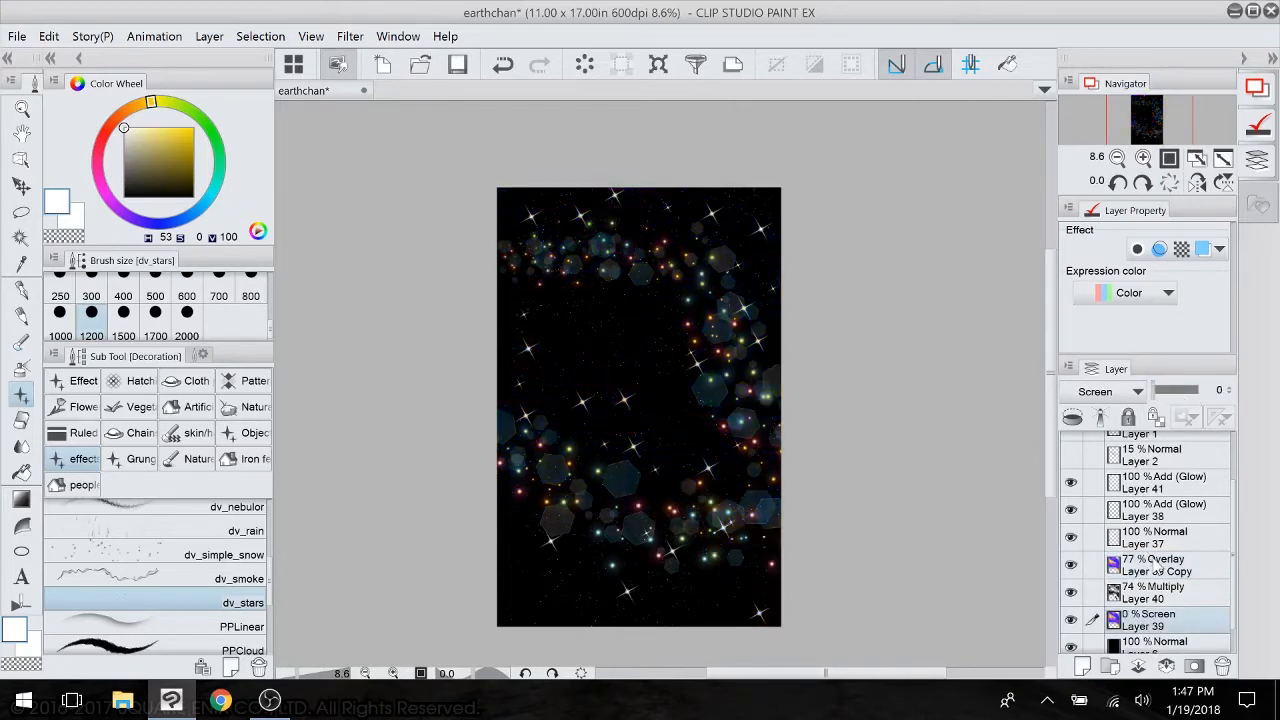
- Try the Color dodge, Subtract and Lighten blending modes on the Layer 39 copy, with Lighten at 49 opacity
click(1160, 566)
click(1133, 391)
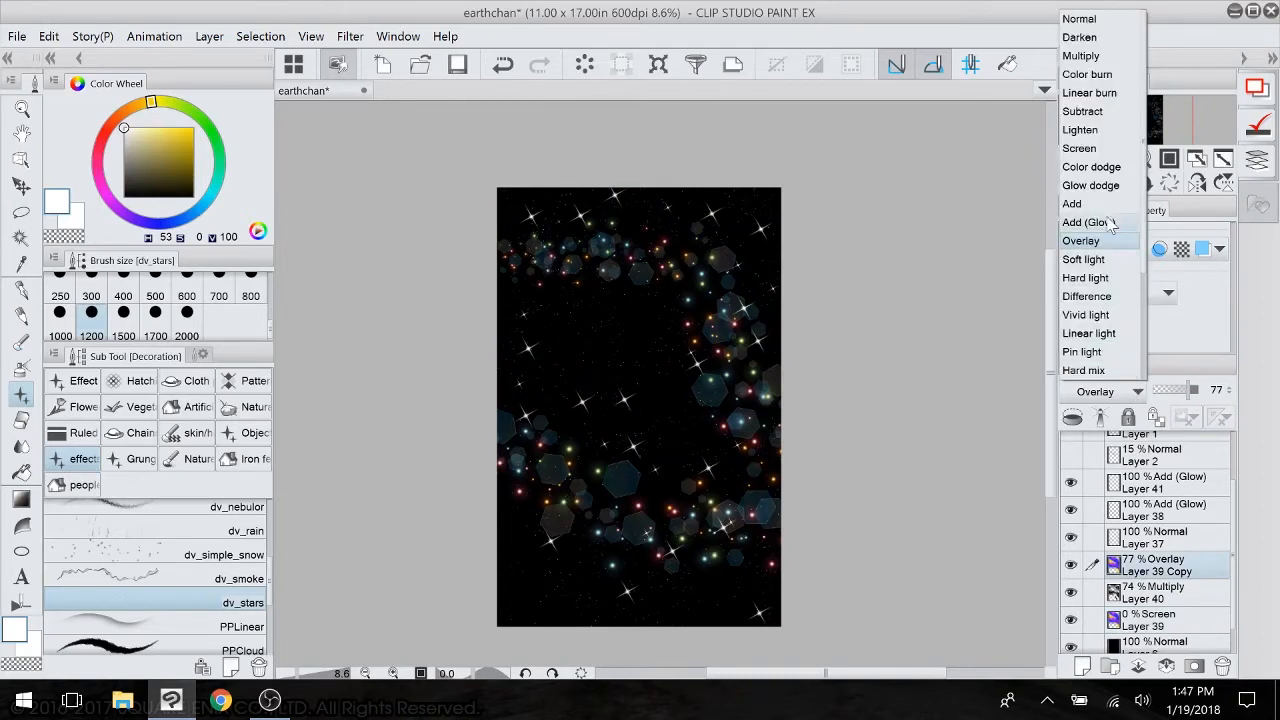
click(1112, 167)
drag(1197, 392, 1210, 392)
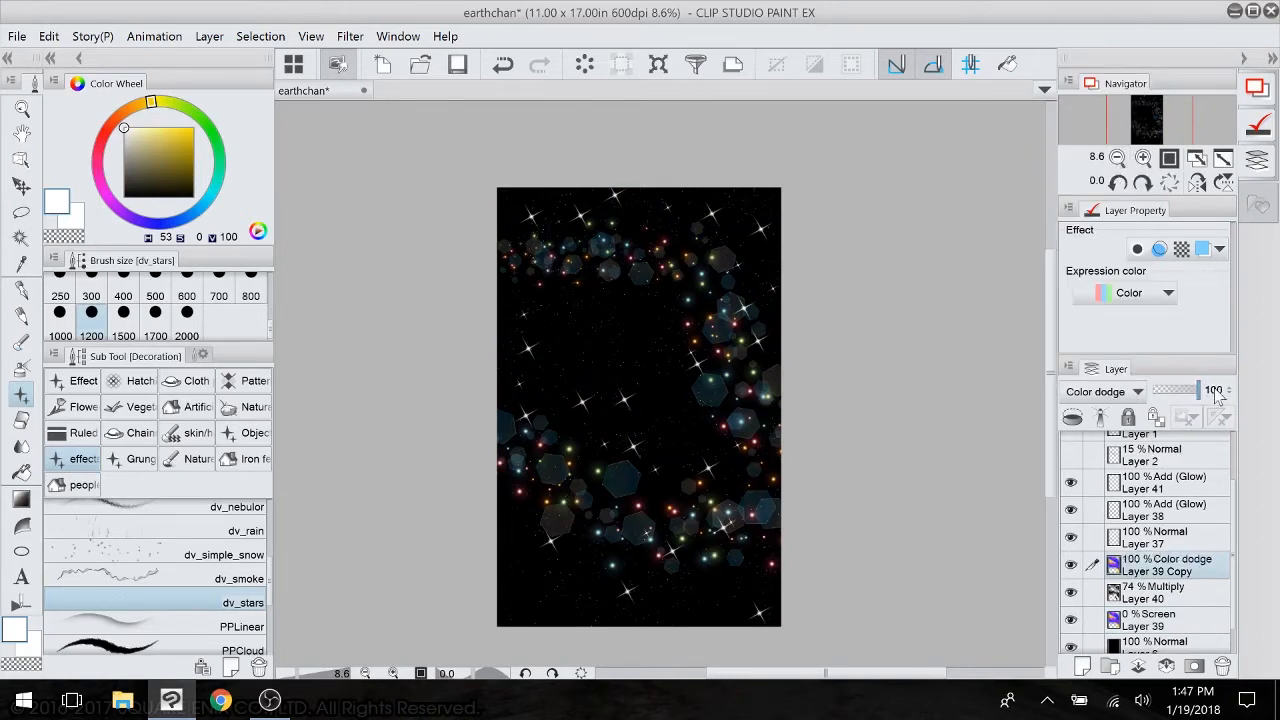
click(1133, 391)
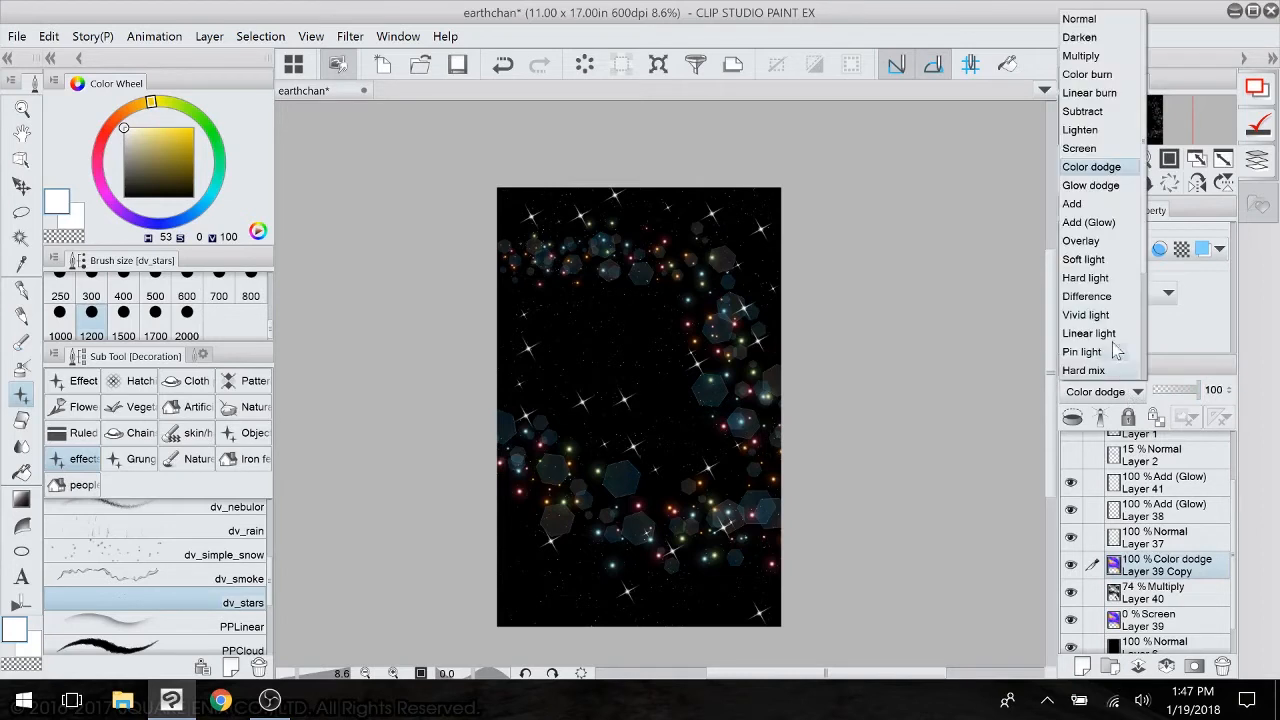
click(1105, 111)
click(1131, 396)
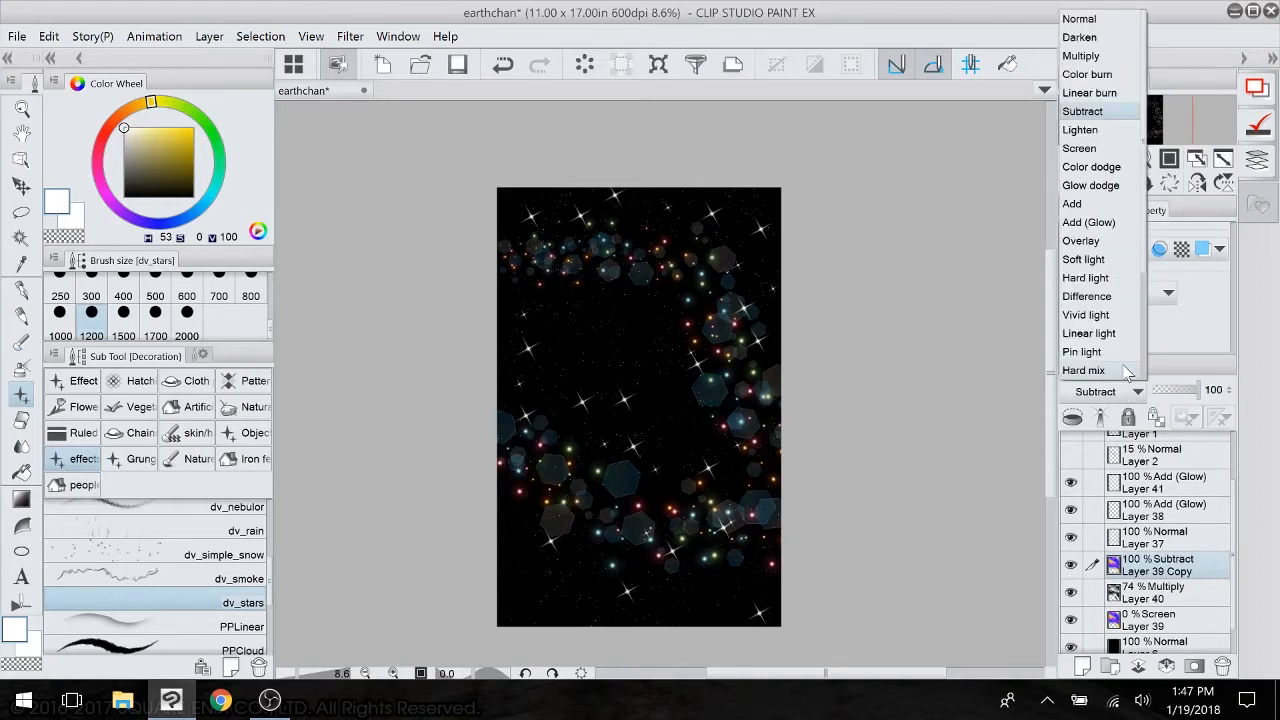
click(1104, 131)
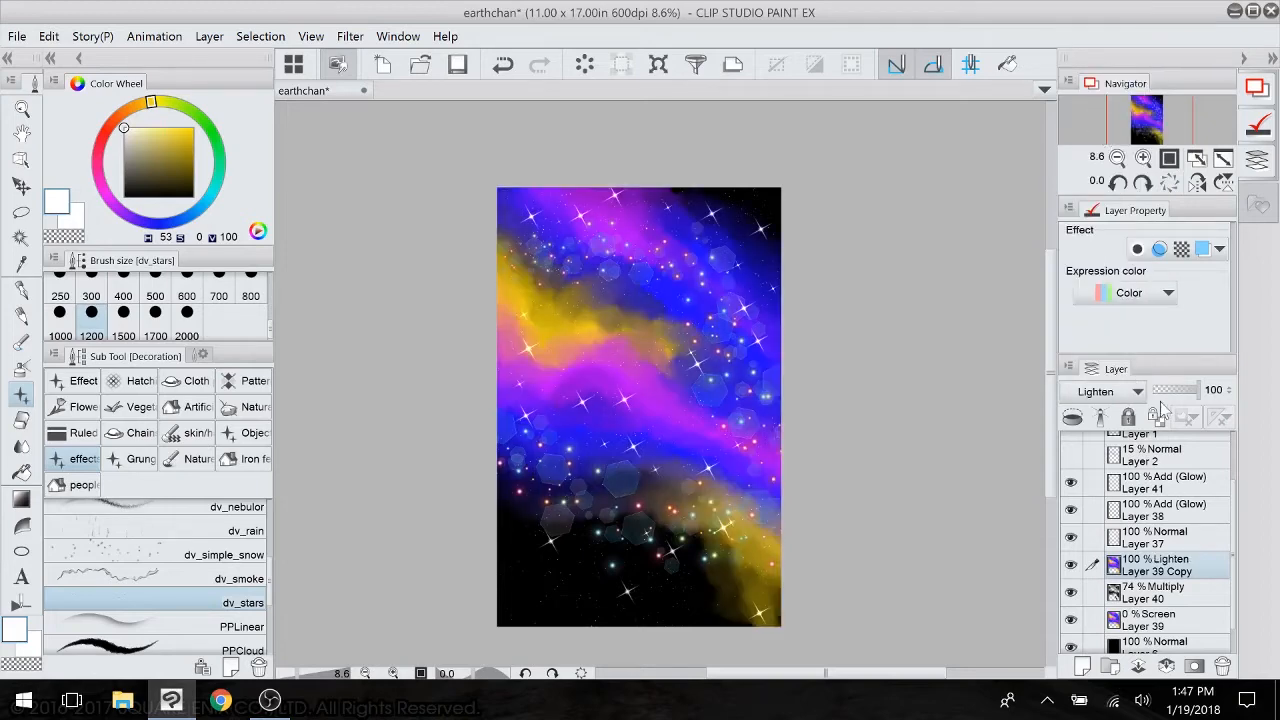
mouse_move(1193, 395)
mouse_down()
mouse_move(1164, 398)
mouse_move(1178, 400)
mouse_move(1172, 390)
mouse_up()
- Set the original Layer 39 to Hard light at 34 opacity
click(1138, 625)
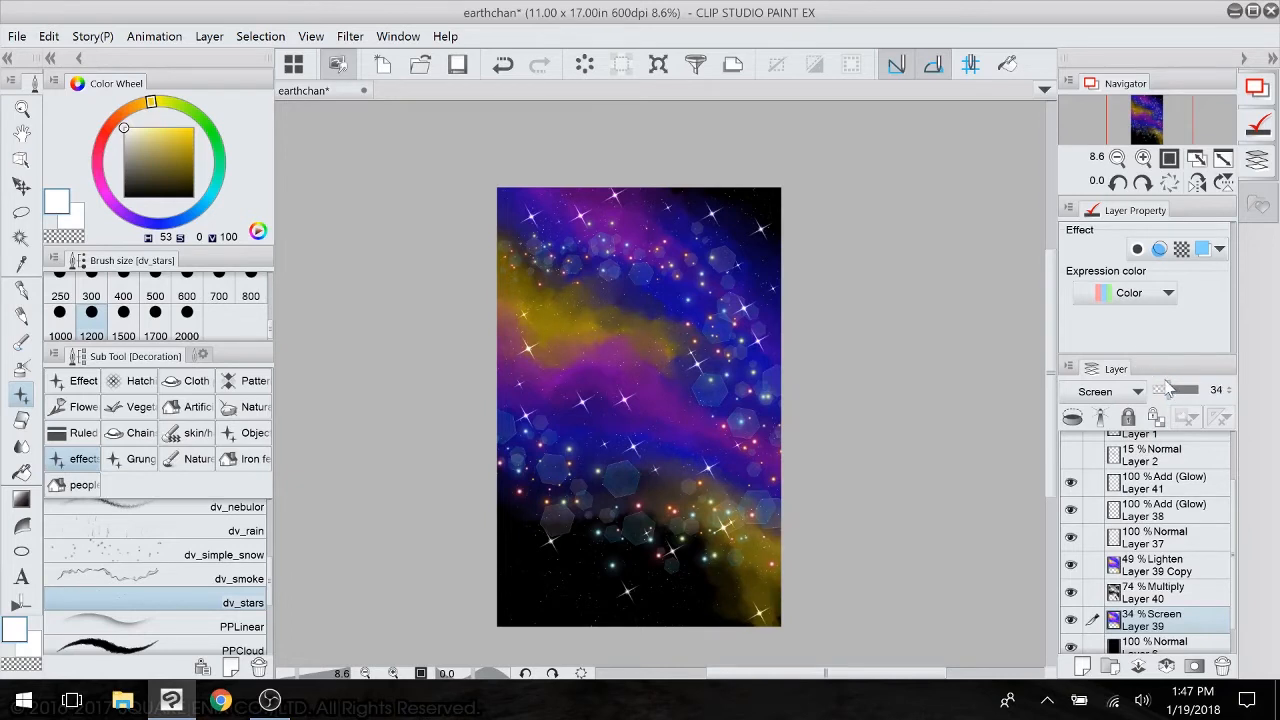
click(1115, 391)
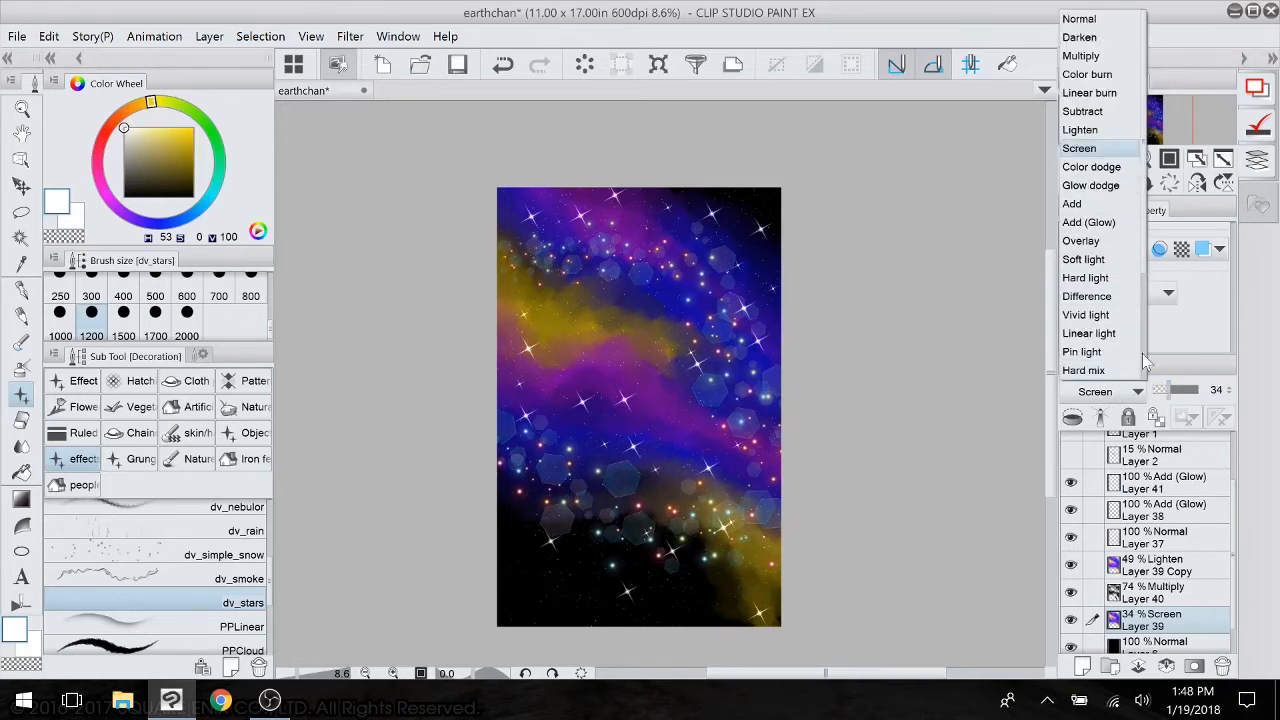
click(1110, 282)
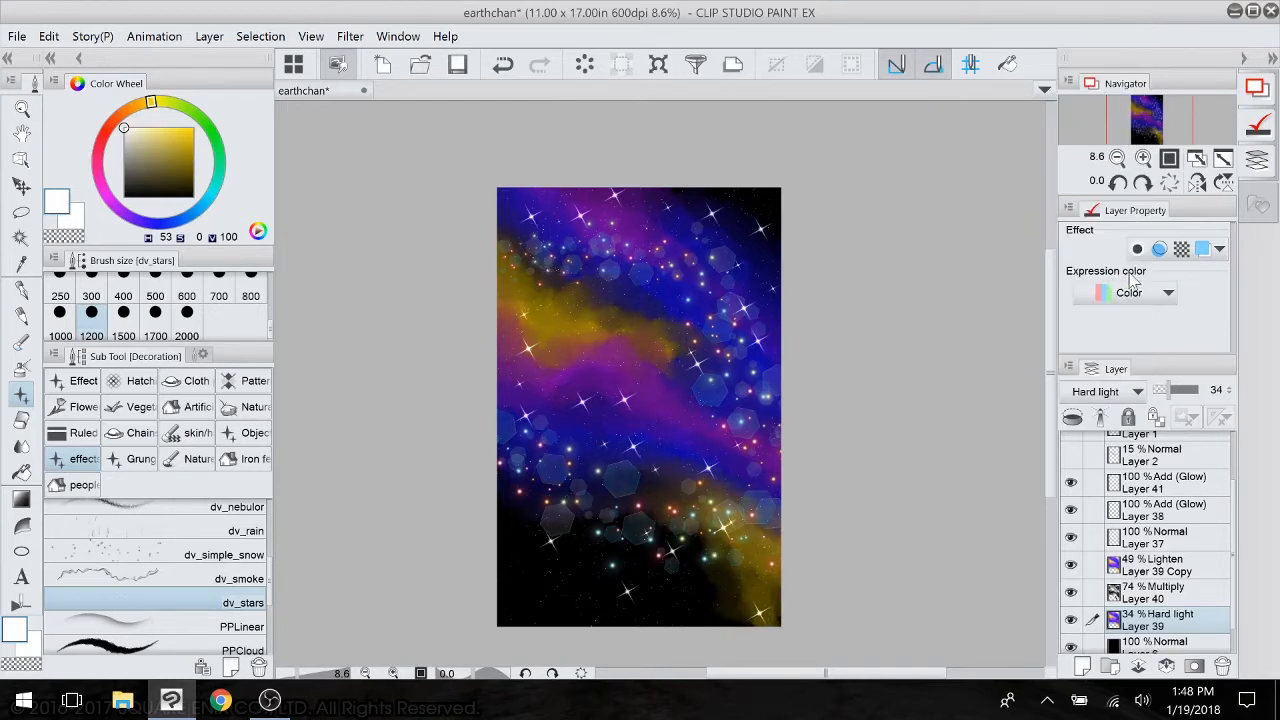
- Try Vivid light, Pin light and Hard mix on the Layer 39 copy and settle on Soft light at 90 opacity
click(1178, 566)
click(1128, 393)
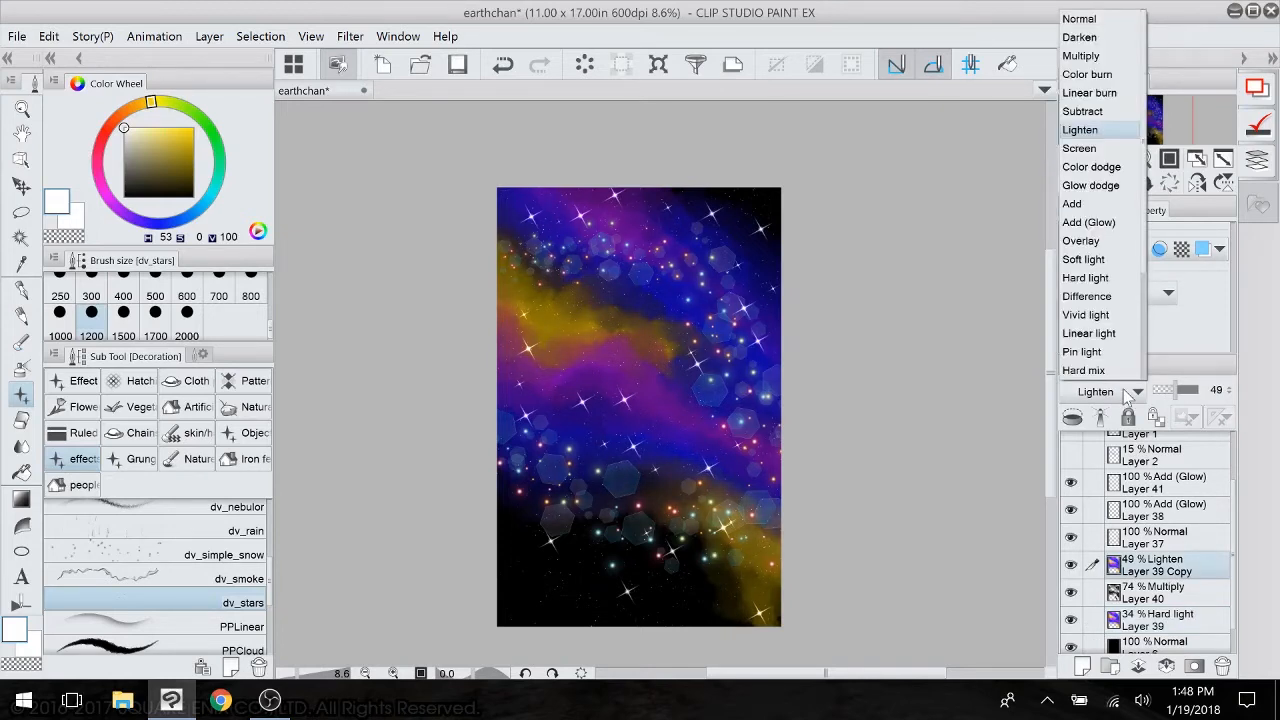
click(1090, 315)
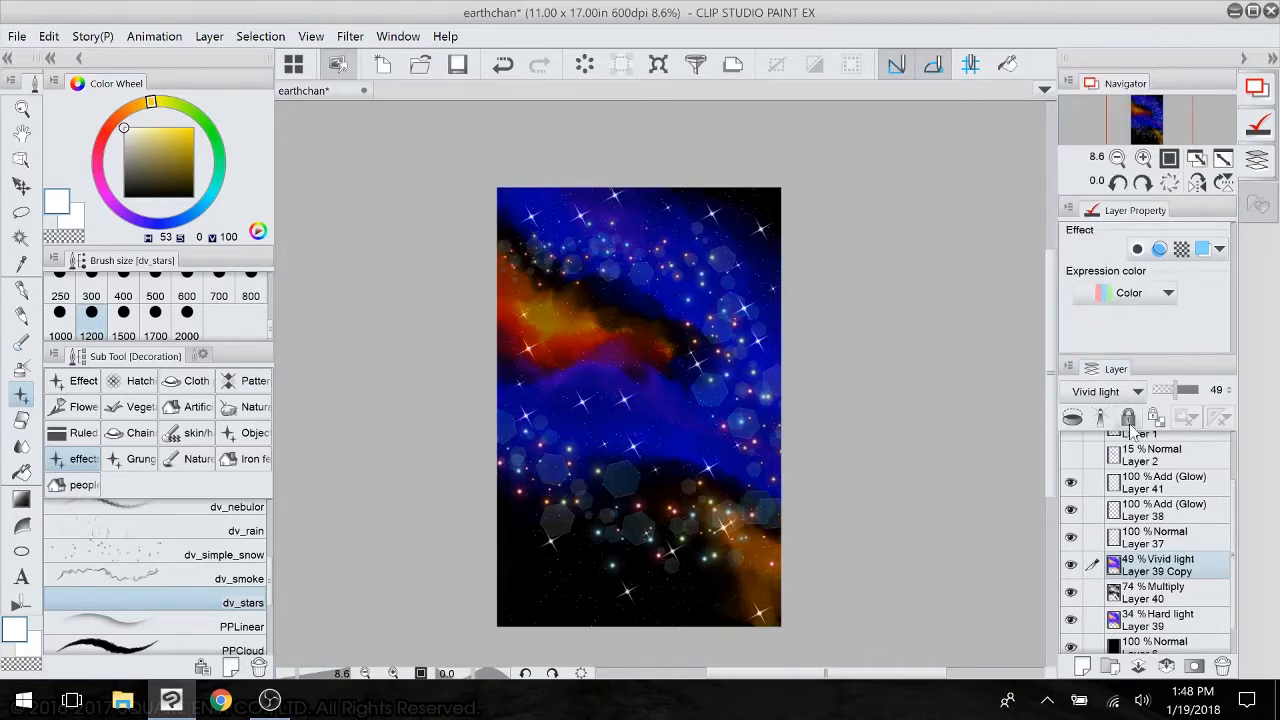
drag(1178, 395, 1197, 392)
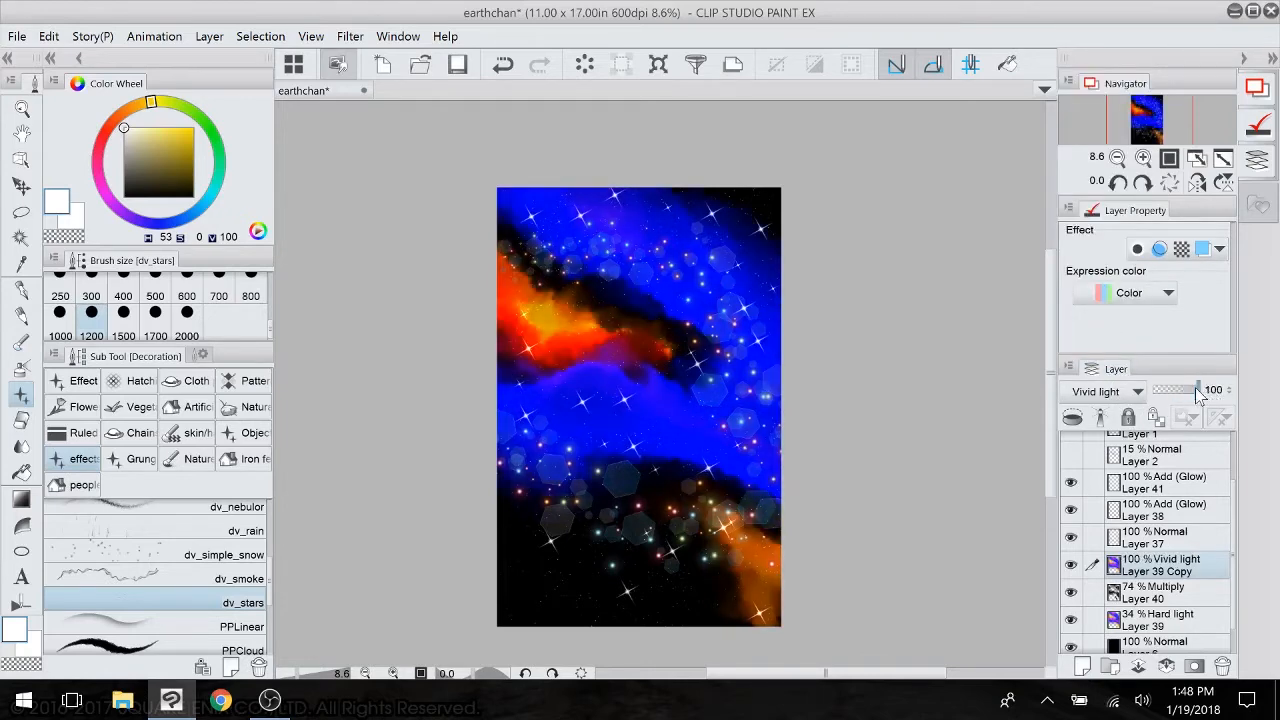
click(1120, 395)
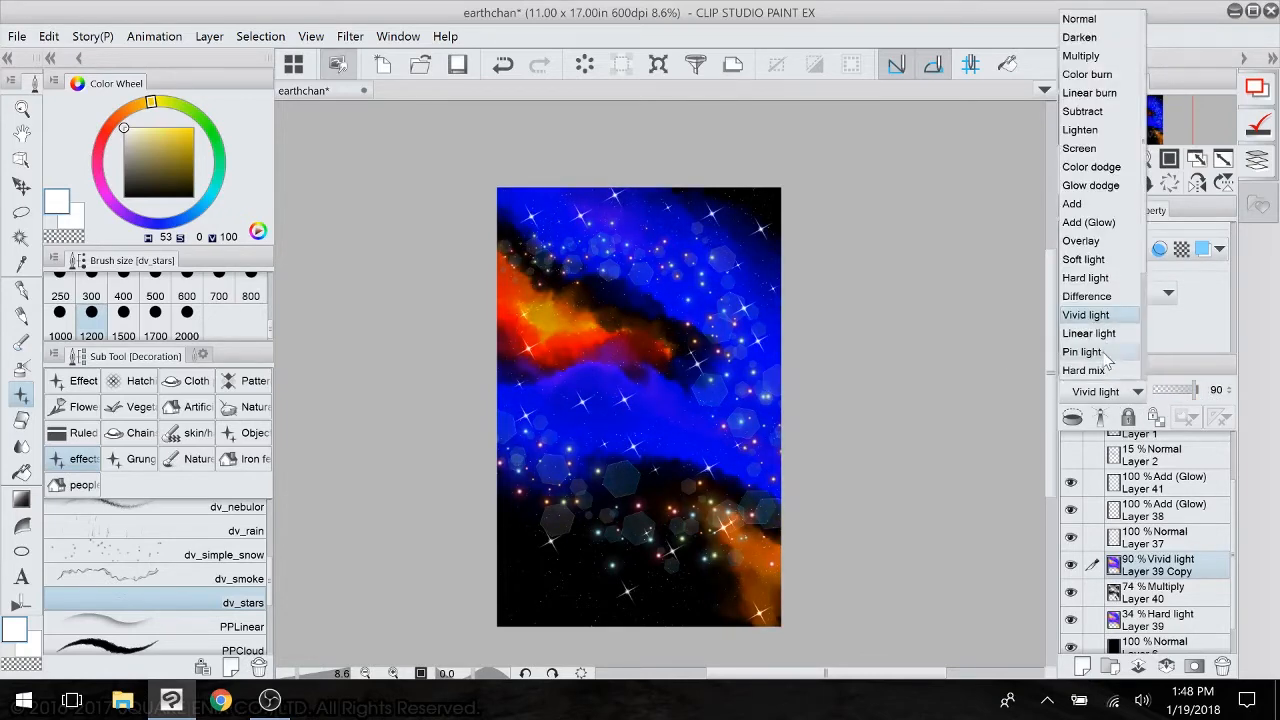
click(1100, 352)
click(1130, 391)
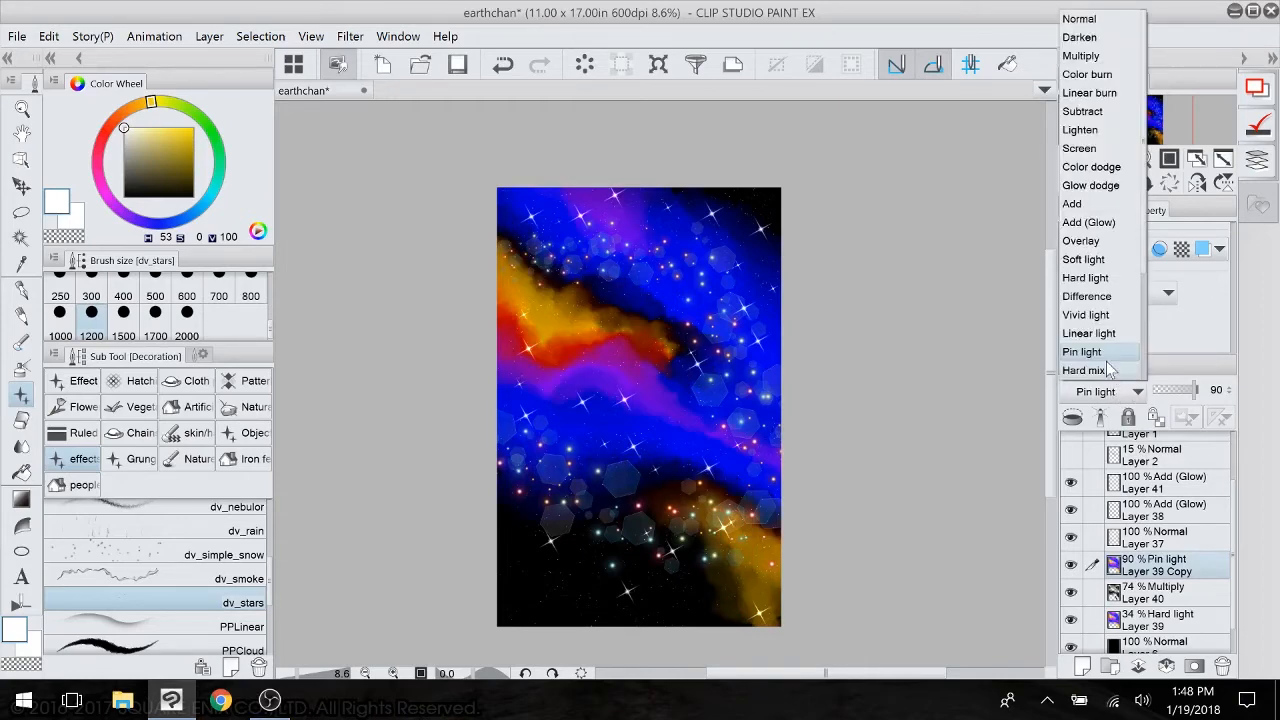
click(1110, 358)
key(Down)
click(1110, 391)
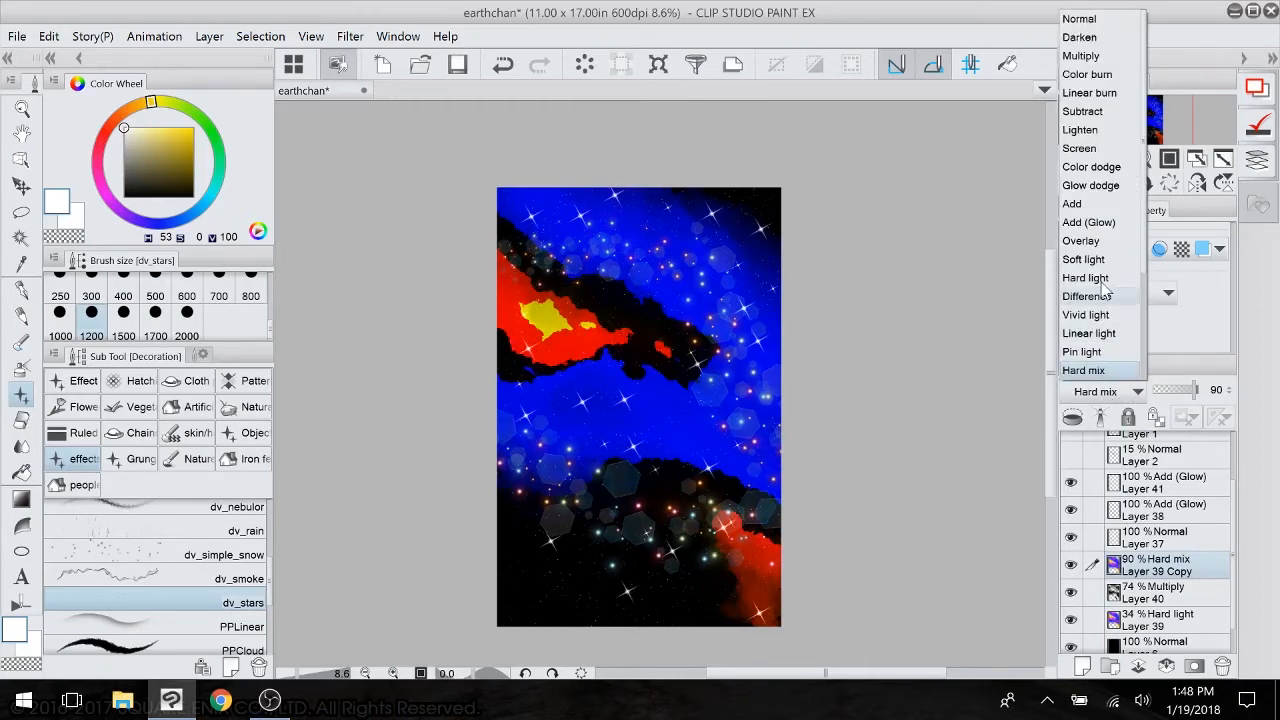
click(1104, 263)
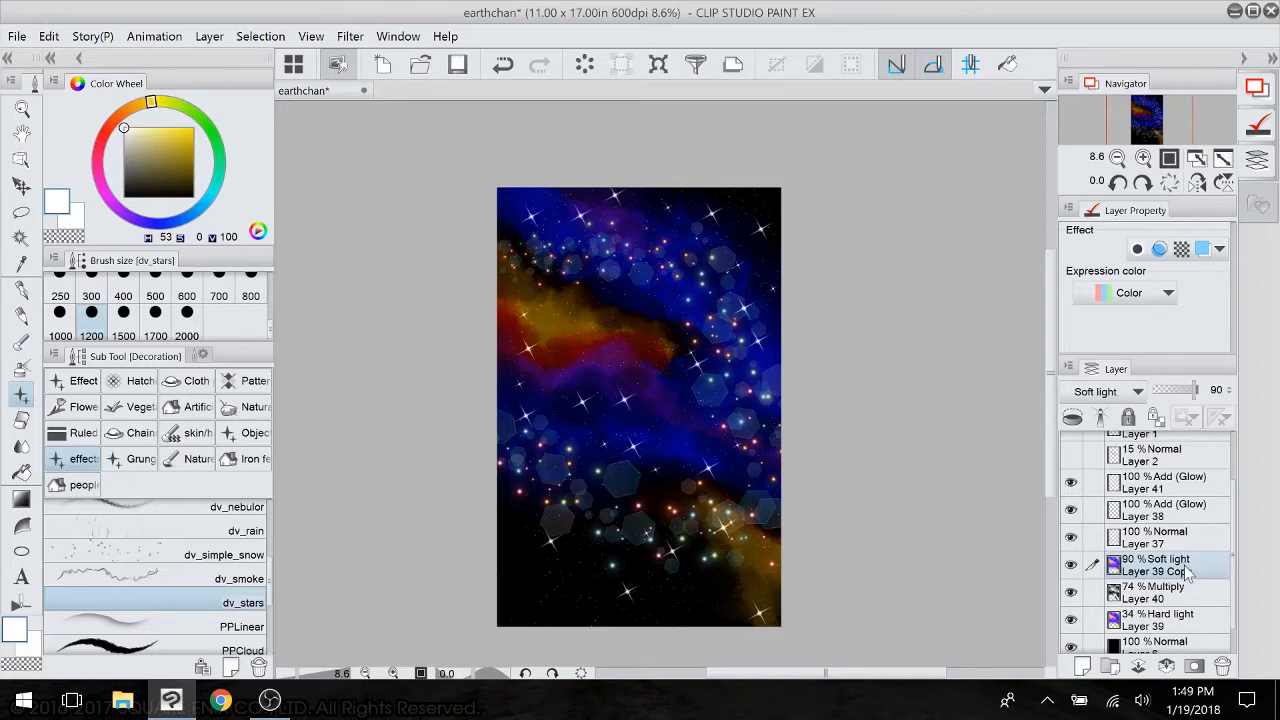
- Raise Layer 39's opacity to 59 and the Multiply cloud layer's opacity to 93
click(1178, 624)
drag(1178, 392, 1189, 392)
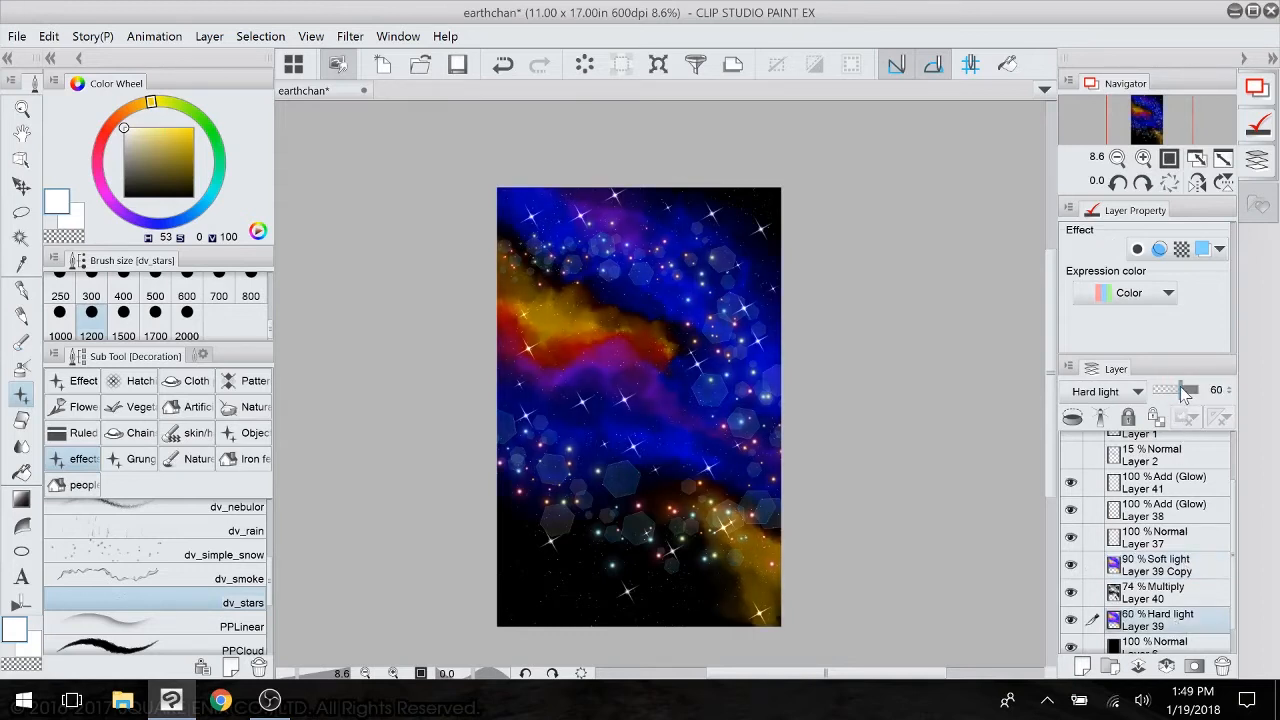
click(1222, 591)
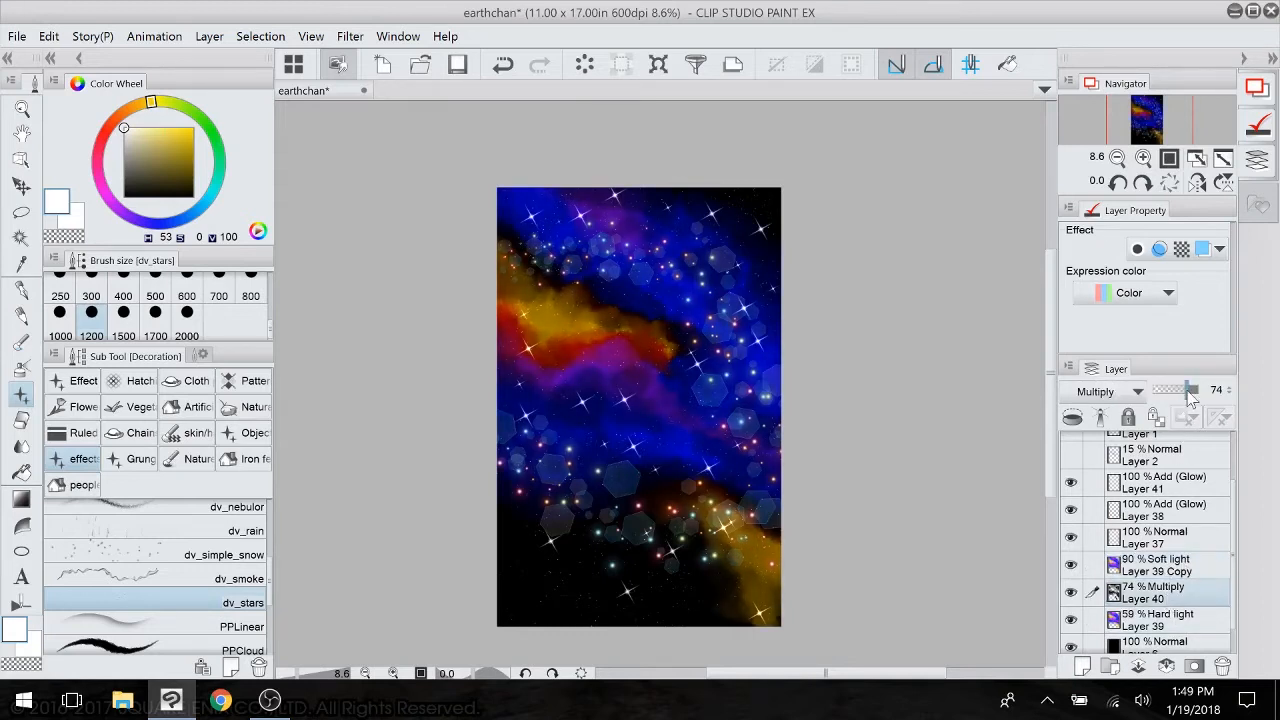
drag(1190, 397, 1194, 387)
- Make the character's Folder 1 visible over the galaxy background, leaving Layer 36 hidden
drag(1232, 571, 1238, 514)
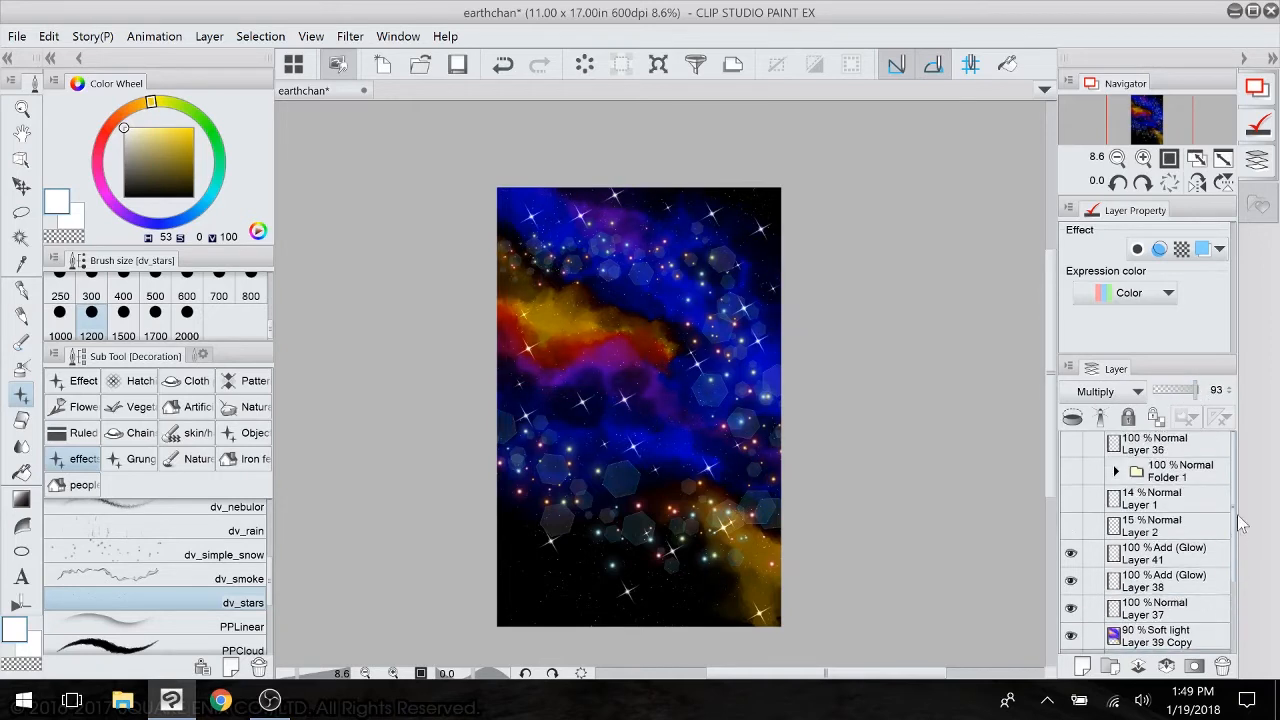
click(1071, 472)
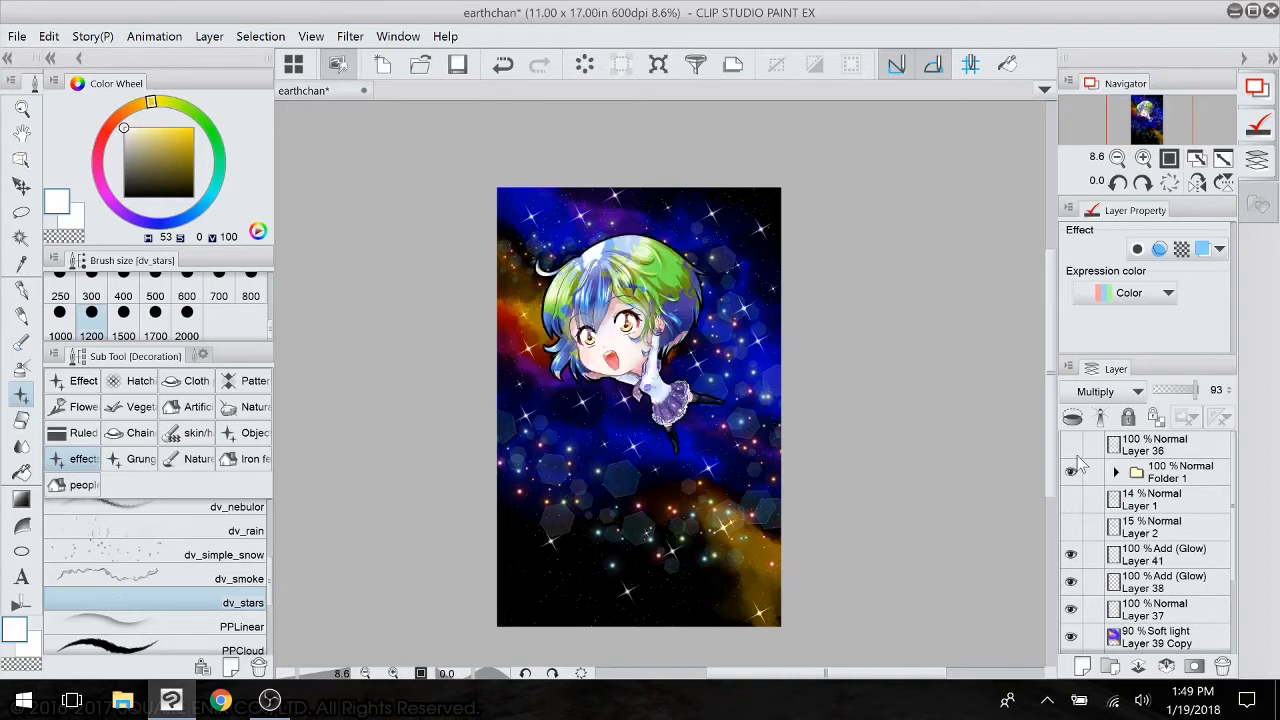
click(1071, 445)
click(1072, 446)
- Add a layer above Layer 41 and paint white clouds around the character and canvas edges with the PPCloud brush at size 2000
click(1180, 556)
click(1084, 667)
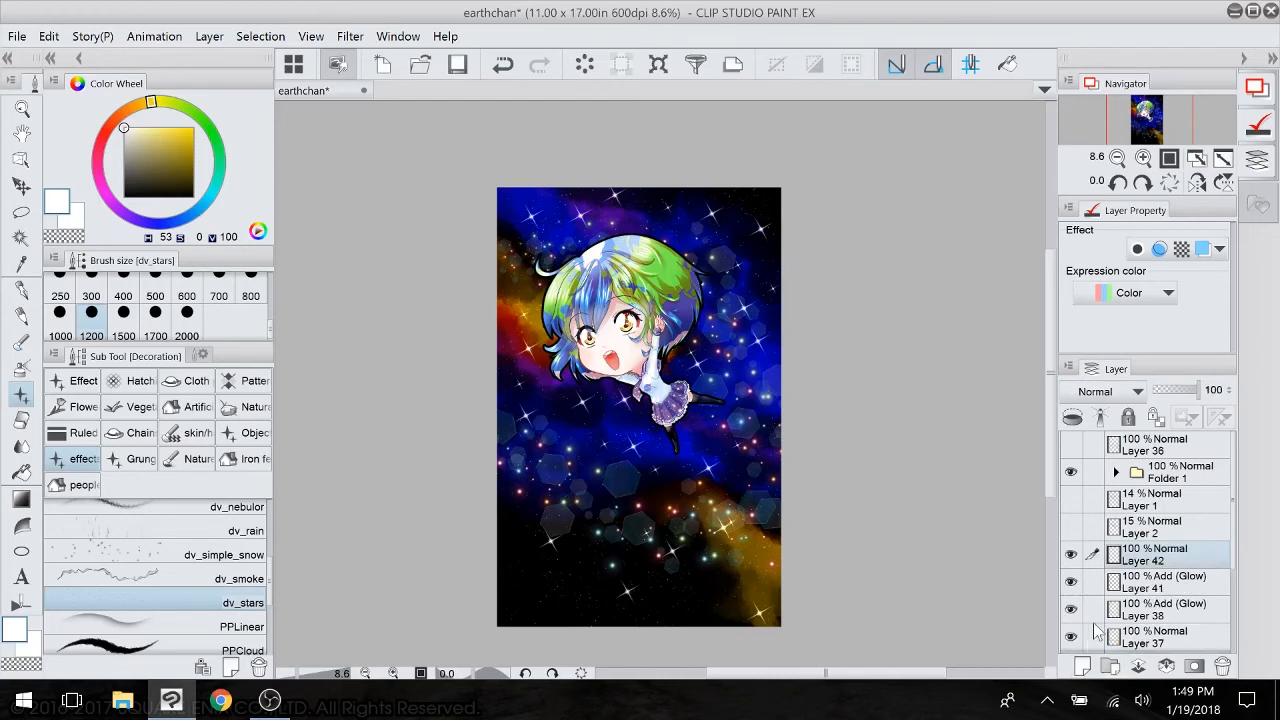
drag(267, 575, 271, 601)
click(254, 570)
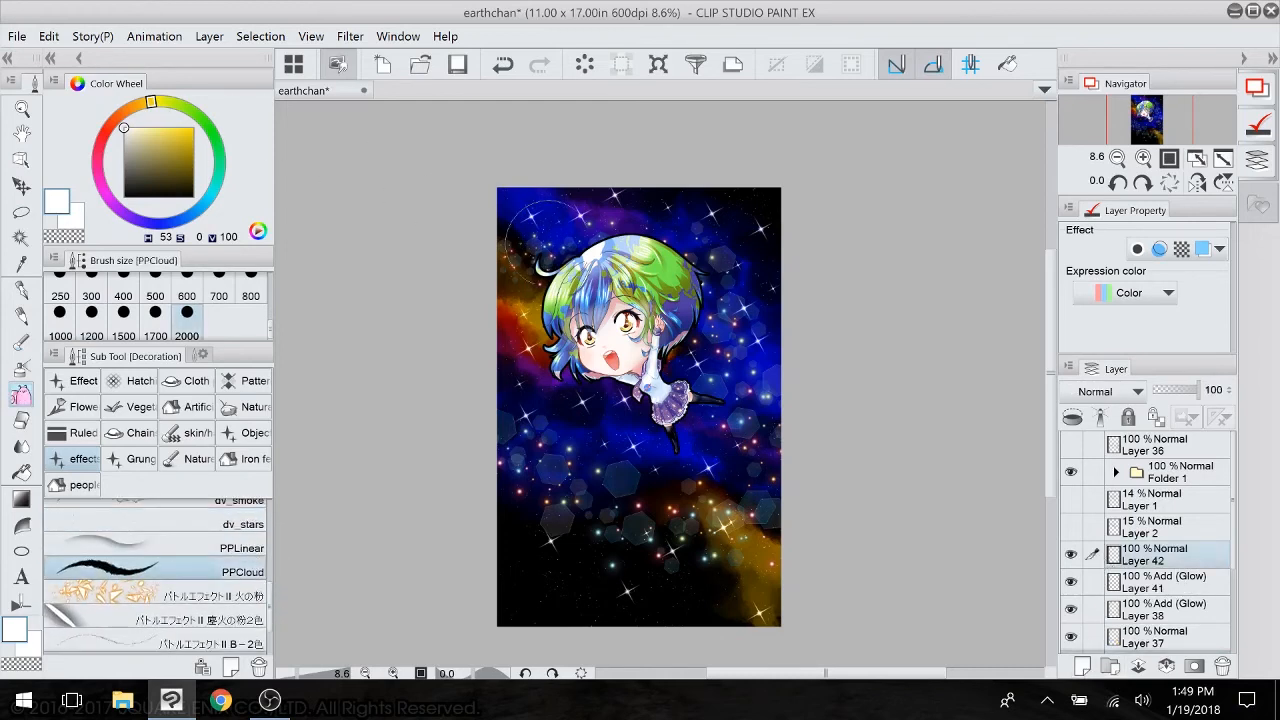
mouse_move(490, 265)
mouse_down()
mouse_move(585, 230)
mouse_move(540, 264)
mouse_move(636, 228)
mouse_up()
mouse_move(708, 328)
mouse_down()
mouse_move(762, 333)
mouse_move(796, 386)
mouse_move(791, 472)
mouse_move(770, 530)
mouse_up()
mouse_move(535, 485)
mouse_down()
mouse_move(512, 520)
mouse_move(502, 499)
mouse_up()
drag(556, 190, 500, 196)
drag(786, 297, 804, 306)
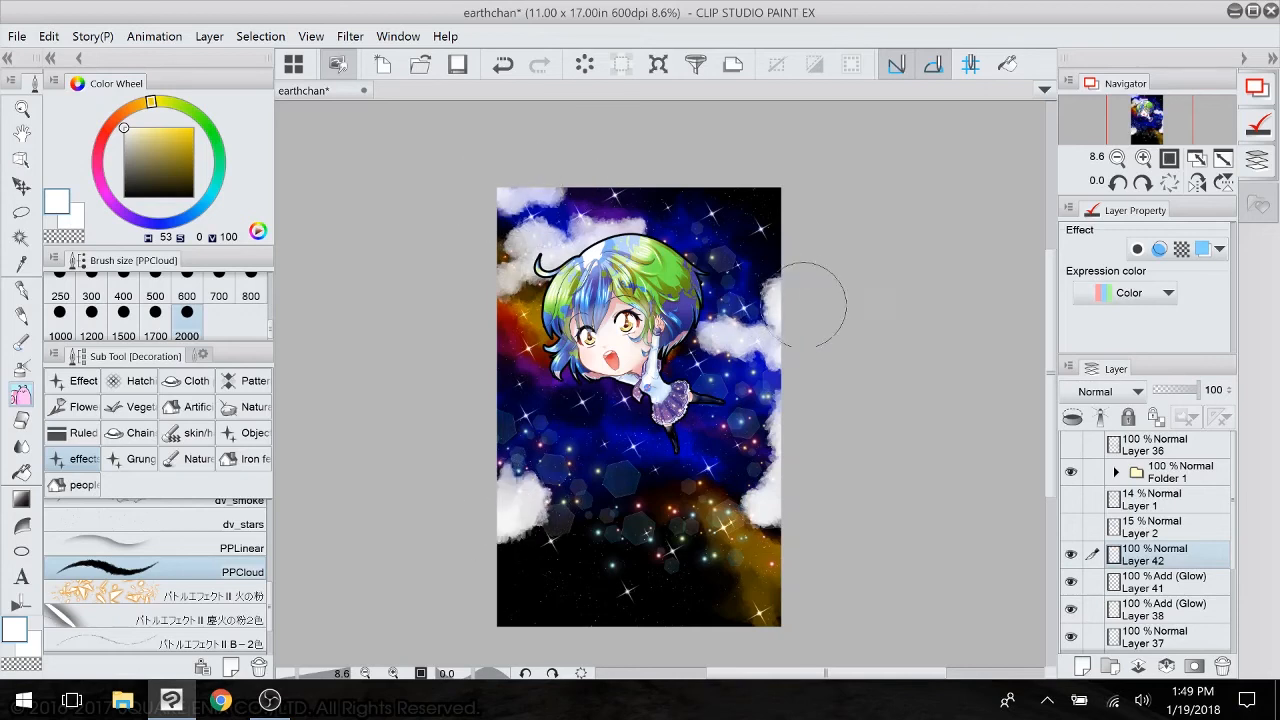
- Try the Overlay, Color dodge, Glow dodge and Lighten blending modes on the white cloud layer
click(1112, 394)
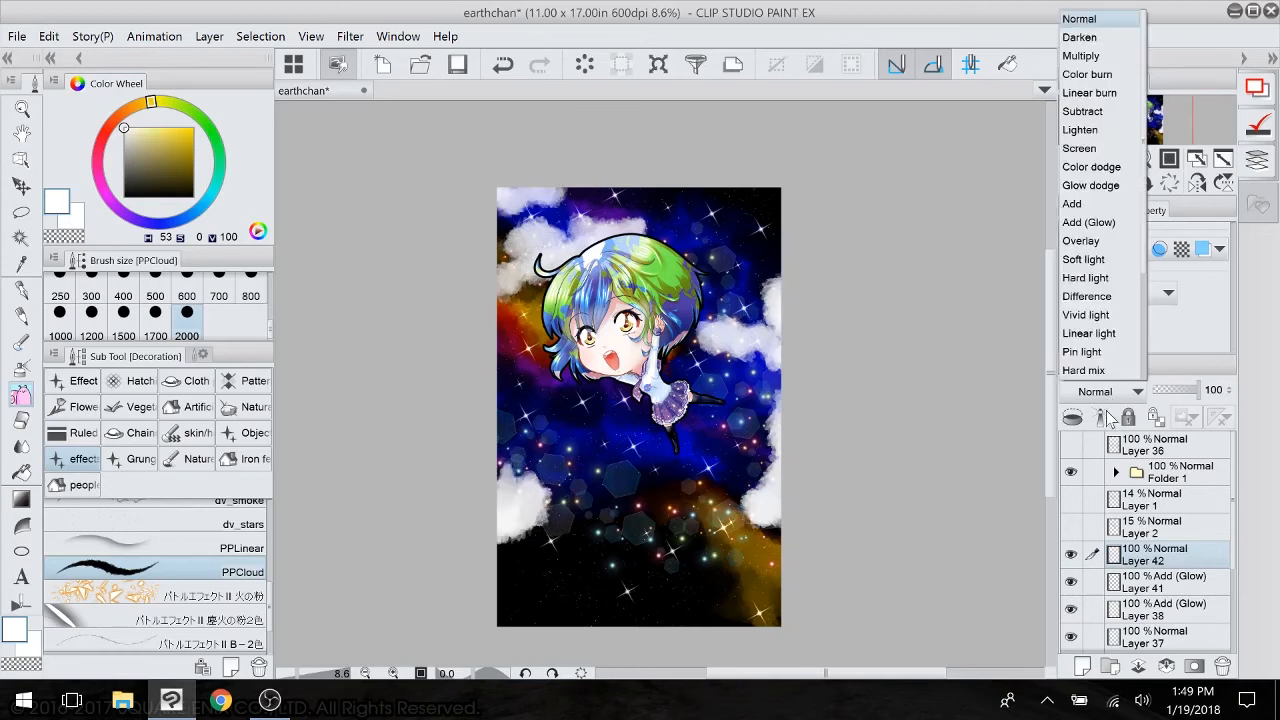
click(1080, 241)
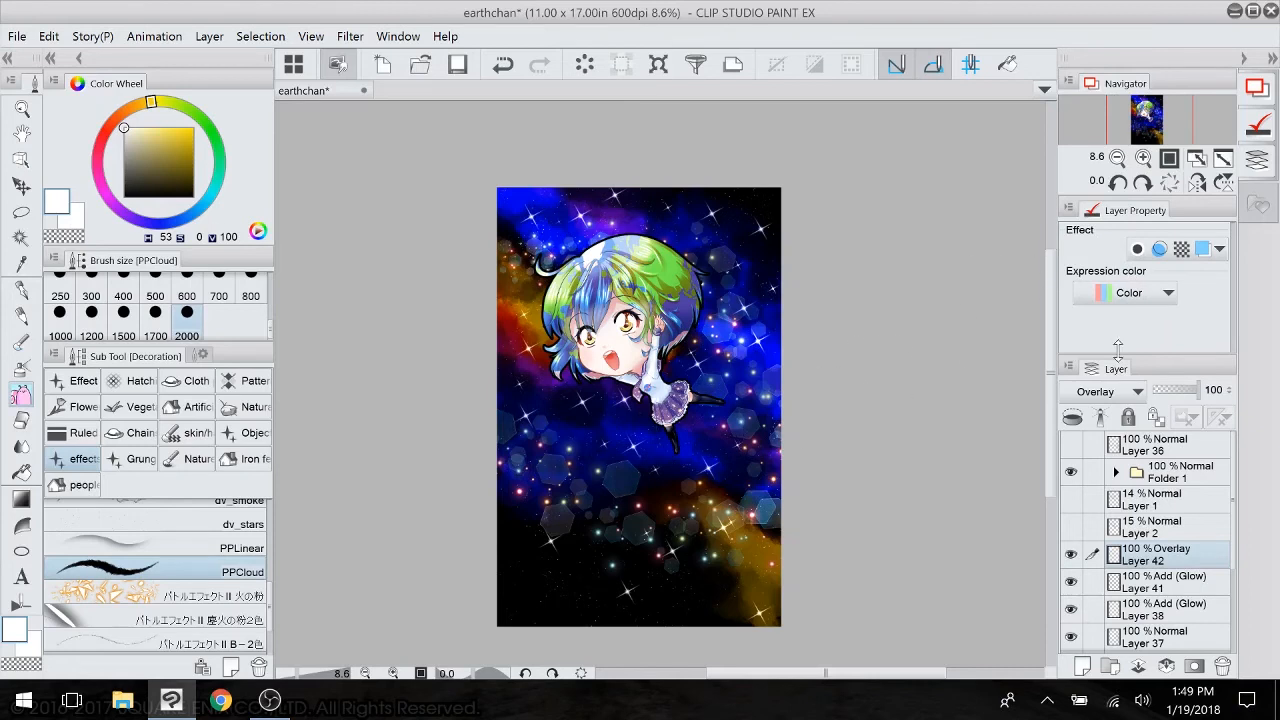
click(1112, 392)
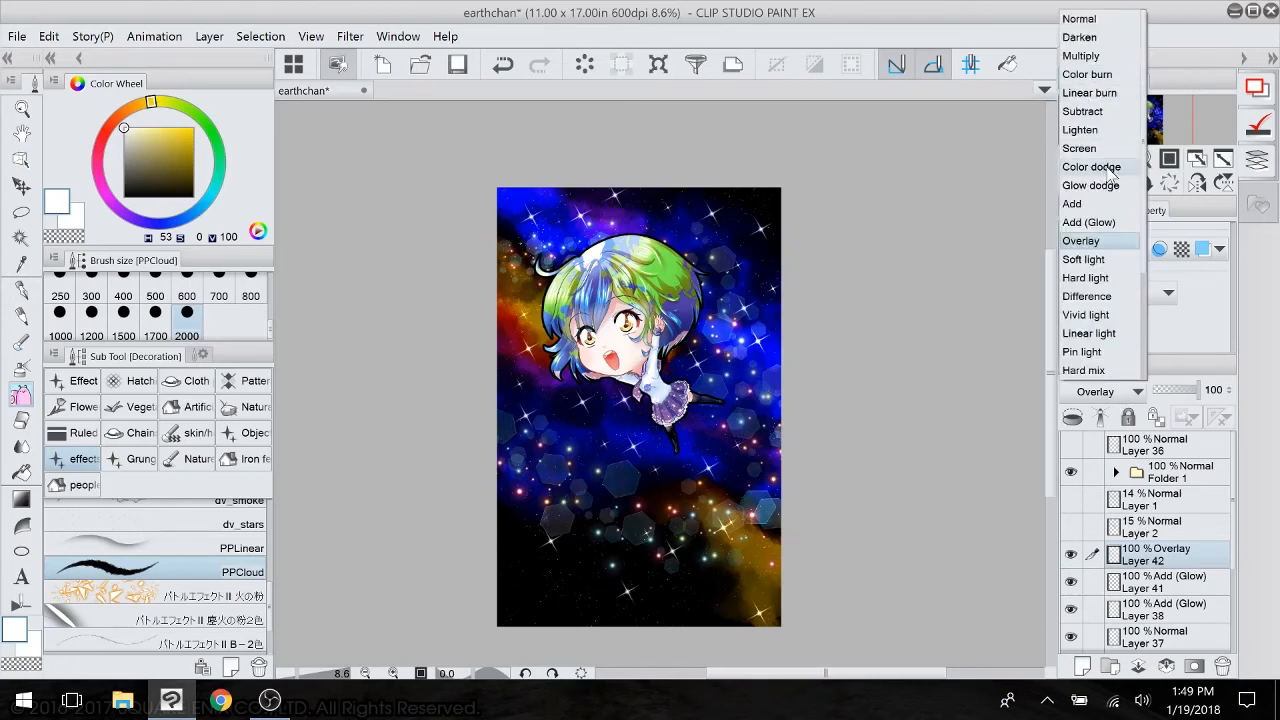
click(1110, 167)
click(1120, 392)
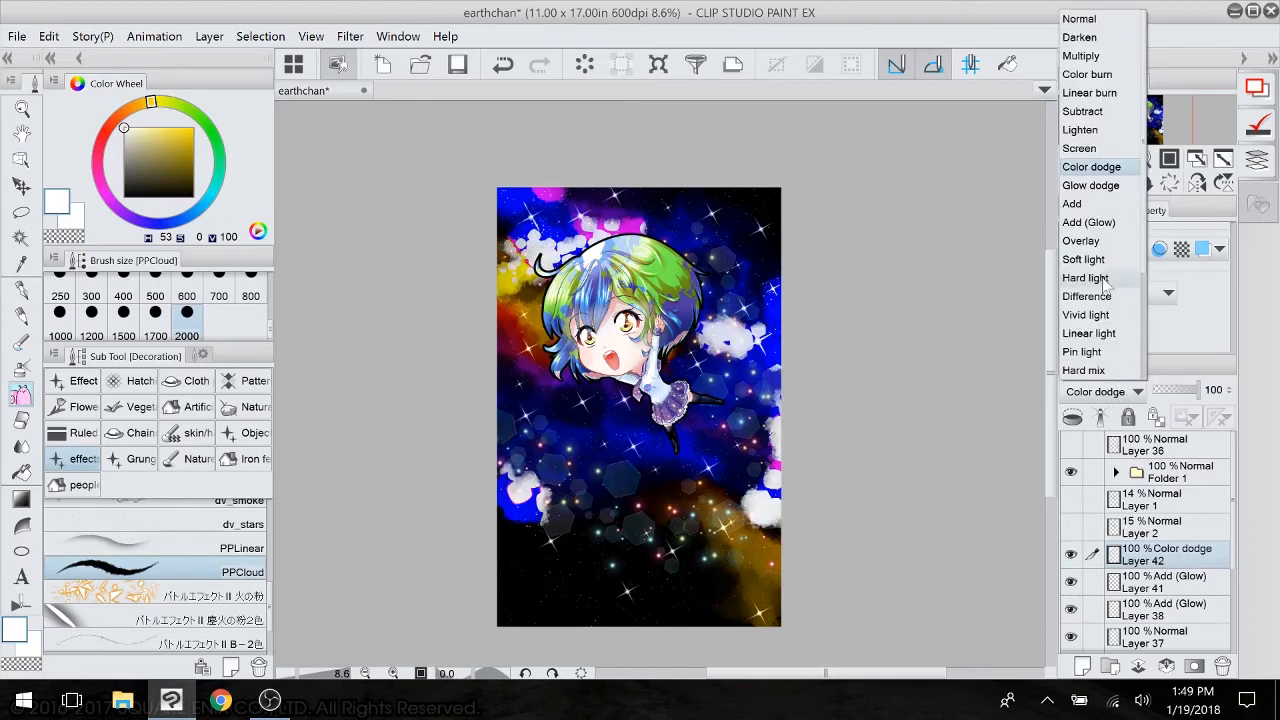
click(1108, 186)
click(1102, 395)
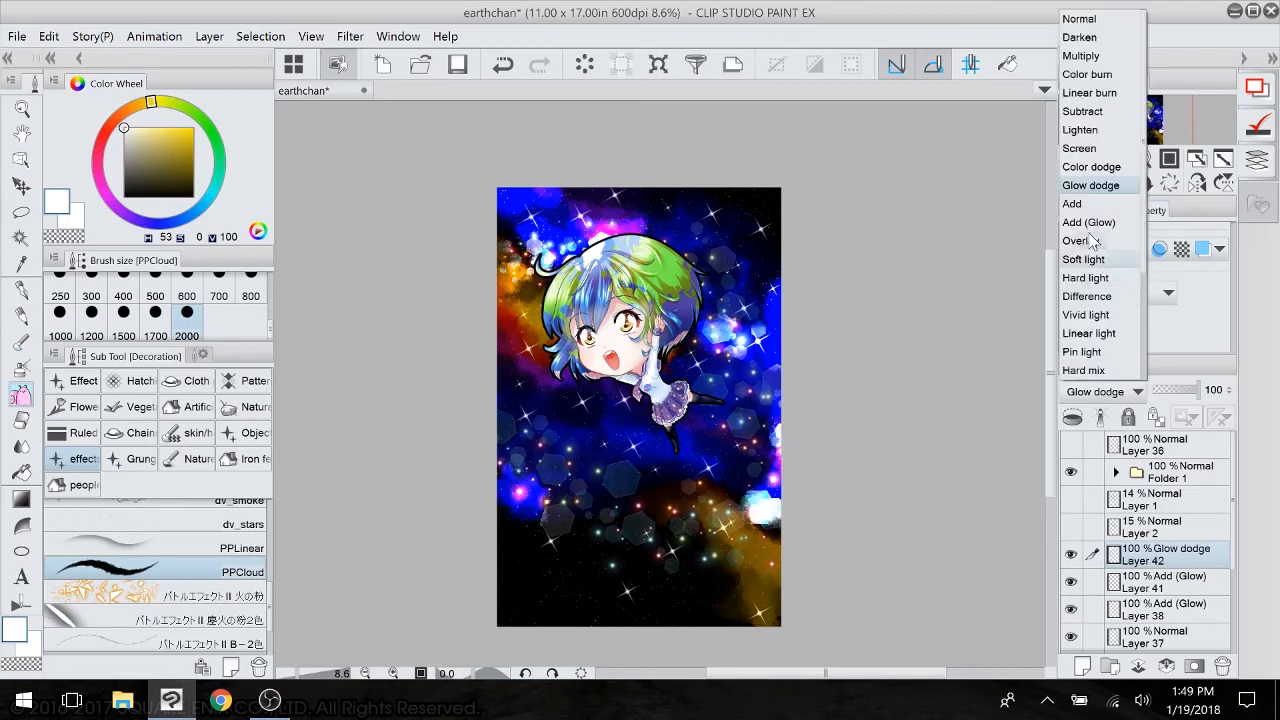
click(1080, 130)
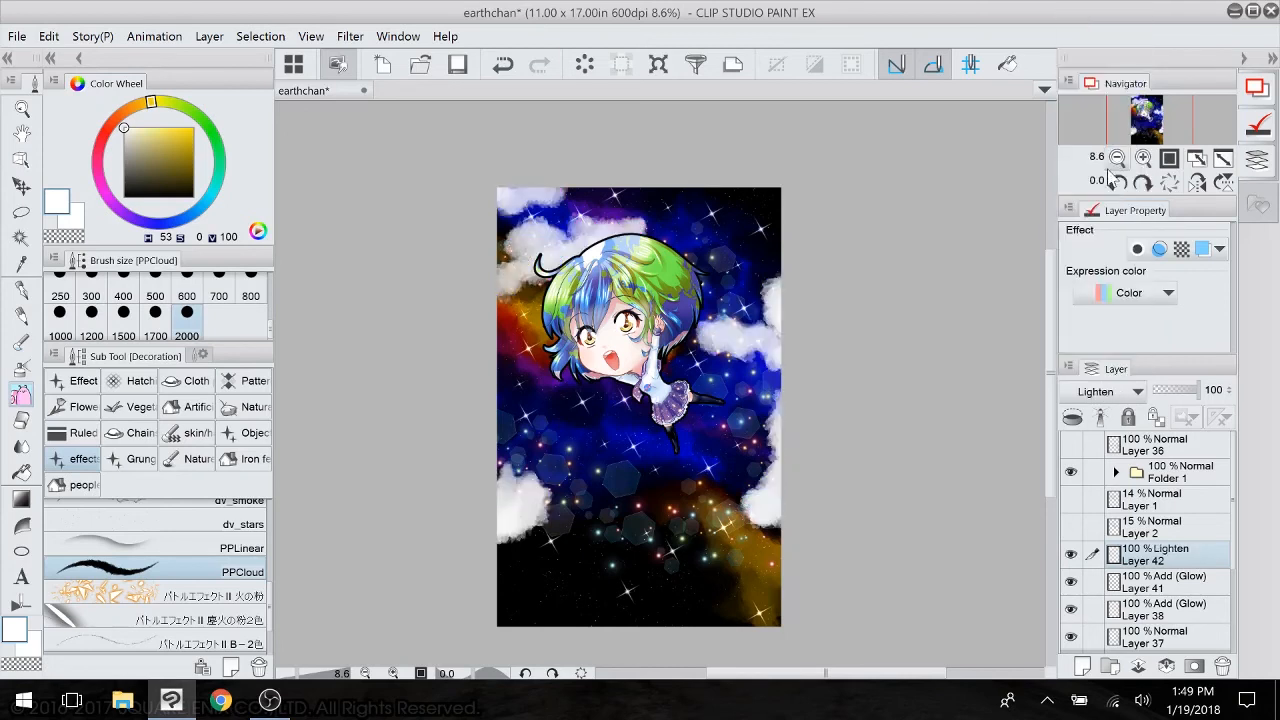
- Lower the white cloud layer's opacity to 78, try Color dodge and Glow dodge on it, and set its blending mode to Add
click(1182, 390)
click(1190, 390)
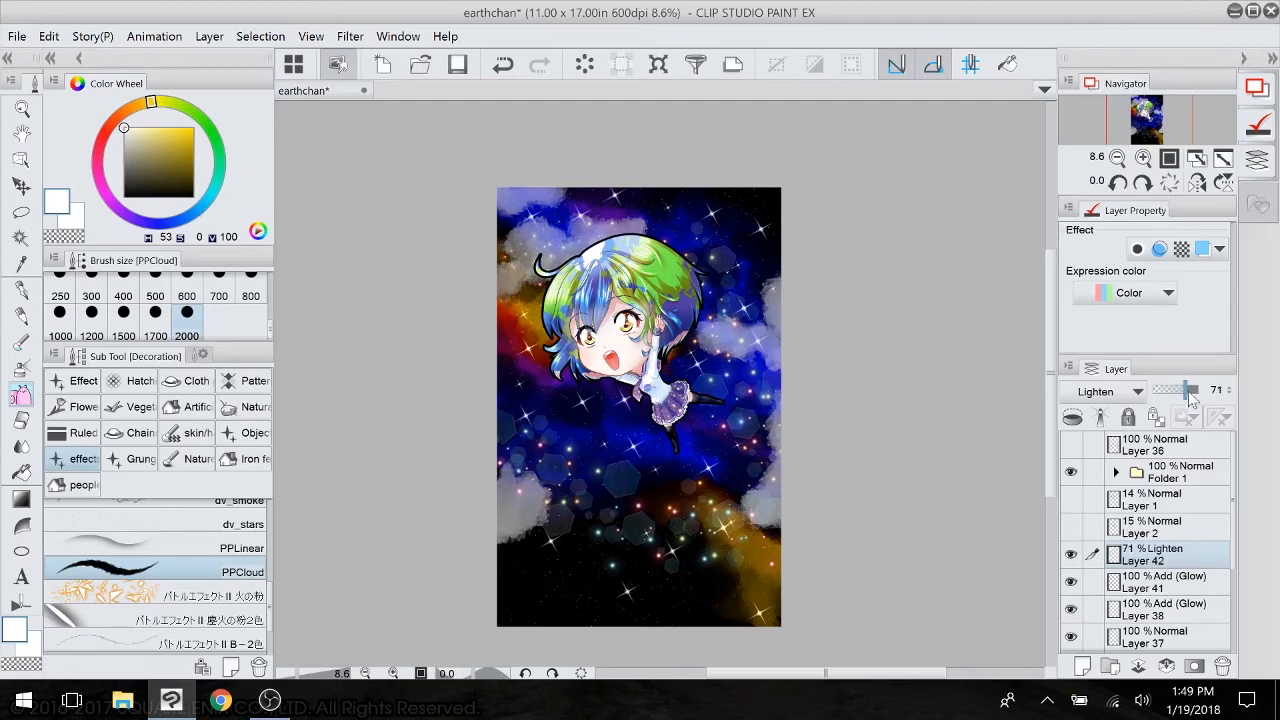
click(1102, 391)
click(1090, 167)
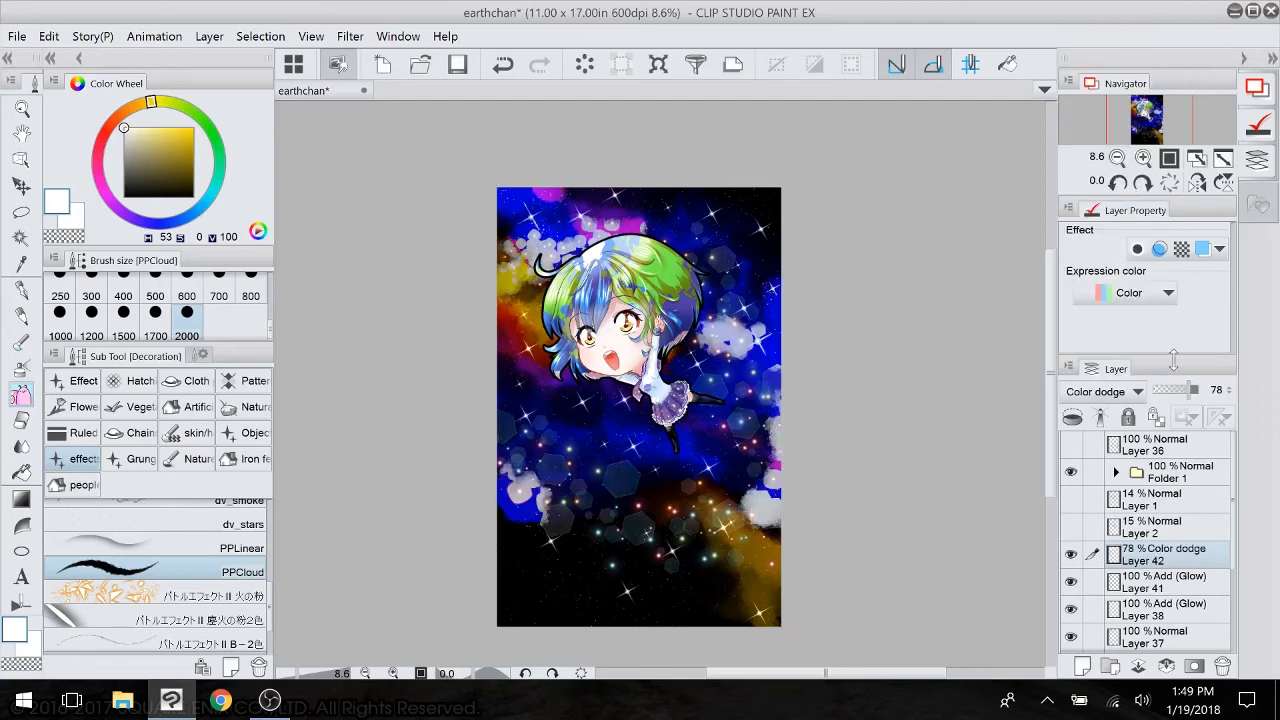
click(1115, 392)
click(1105, 188)
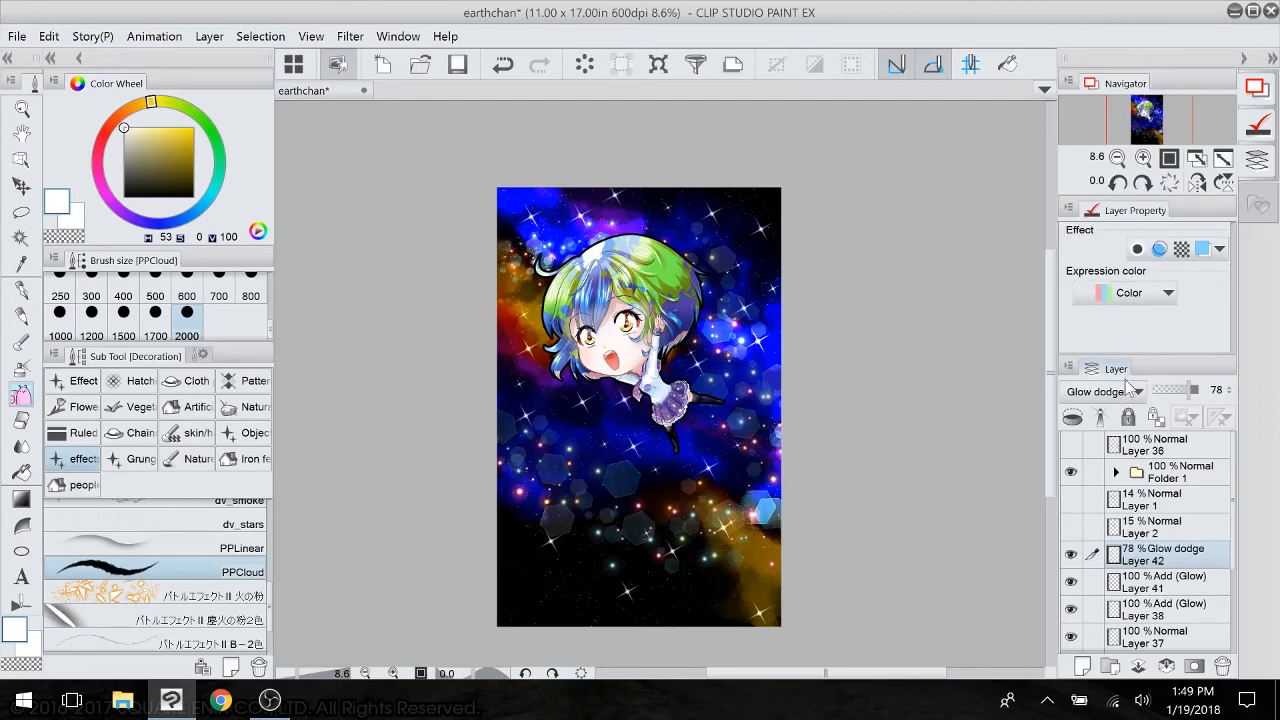
click(1106, 395)
click(1104, 205)
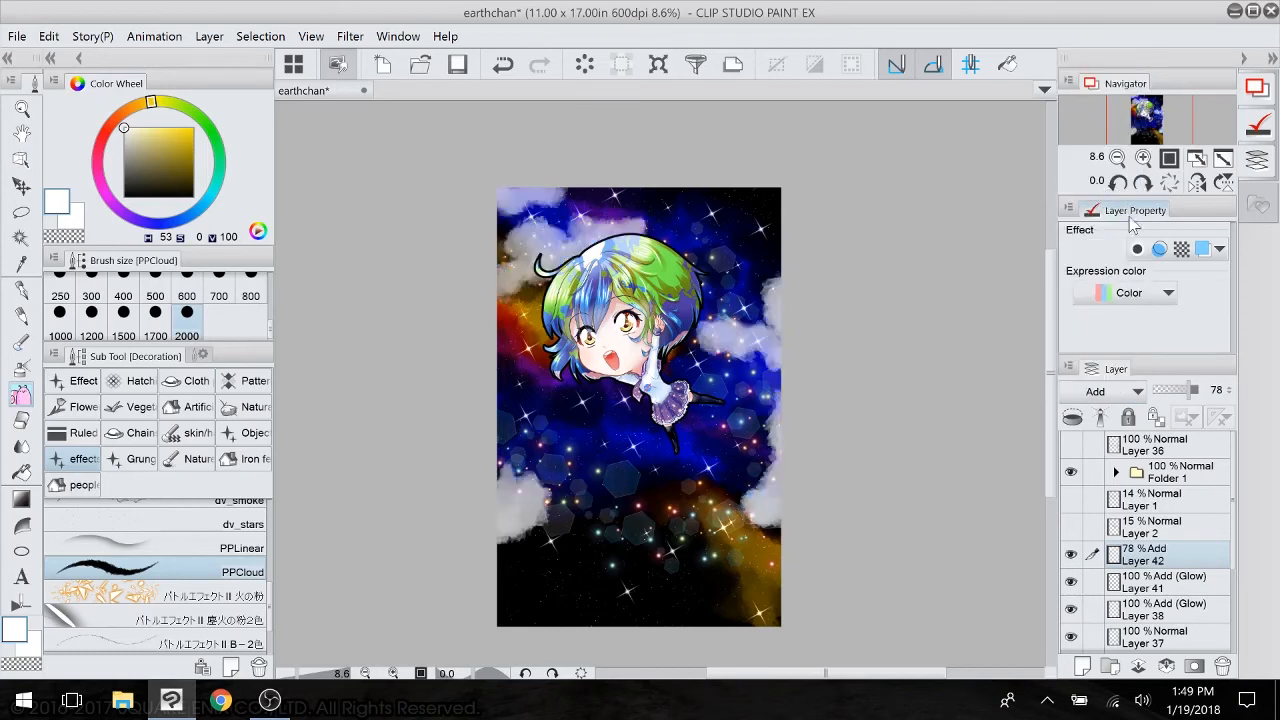
- Set the white cloud layer's blending mode to Add (Glow) and raise its opacity to 100
click(1108, 392)
click(1113, 224)
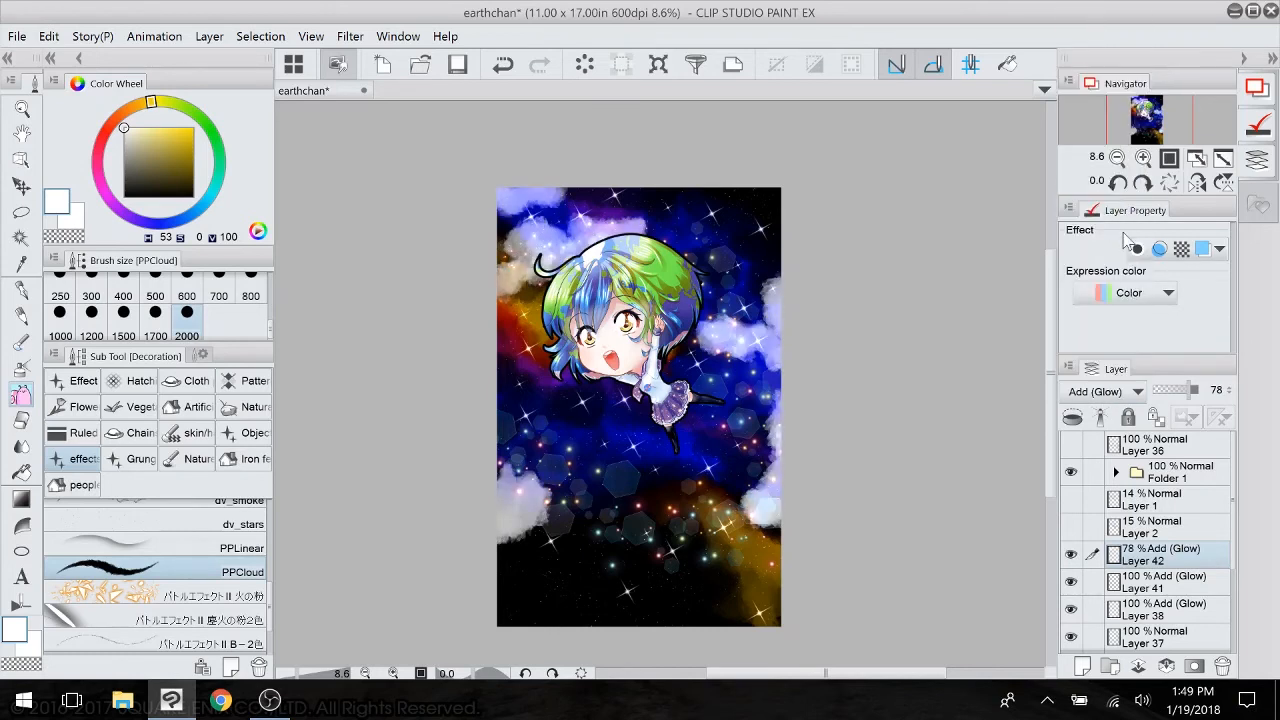
click(1180, 392)
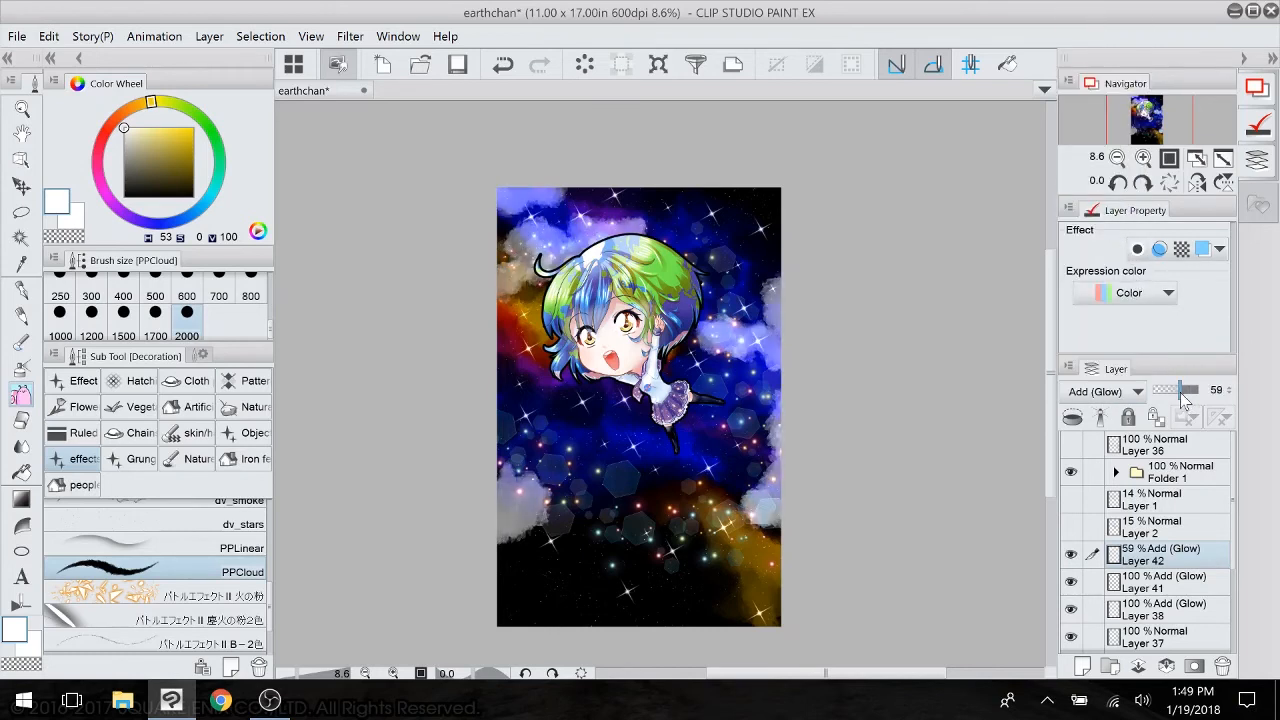
drag(1183, 398, 1226, 398)
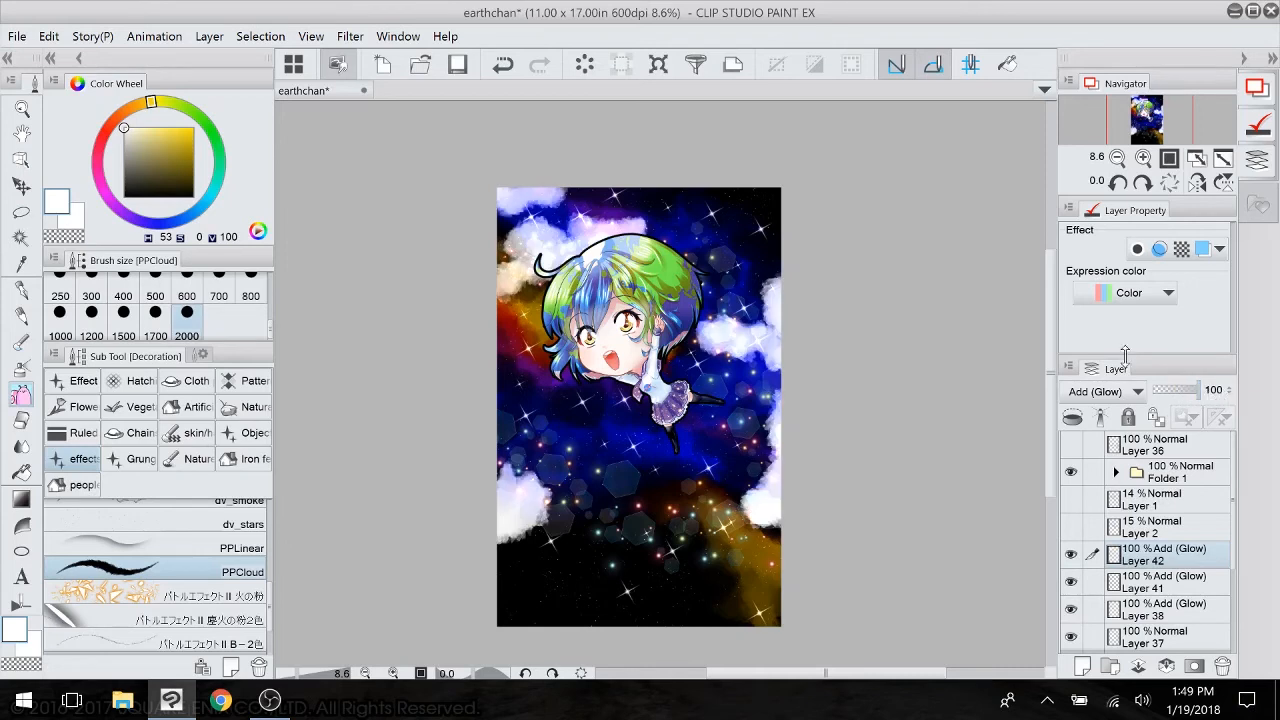
- Paint more white clouds with the PPCloud brush across the canvas below the character and under her hair
mouse_move(560, 452)
mouse_down()
mouse_move(578, 505)
mouse_move(610, 490)
mouse_move(703, 510)
mouse_move(689, 489)
mouse_move(704, 488)
mouse_up()
mouse_move(682, 369)
mouse_down()
mouse_move(705, 382)
mouse_move(703, 412)
mouse_up()
click(686, 525)
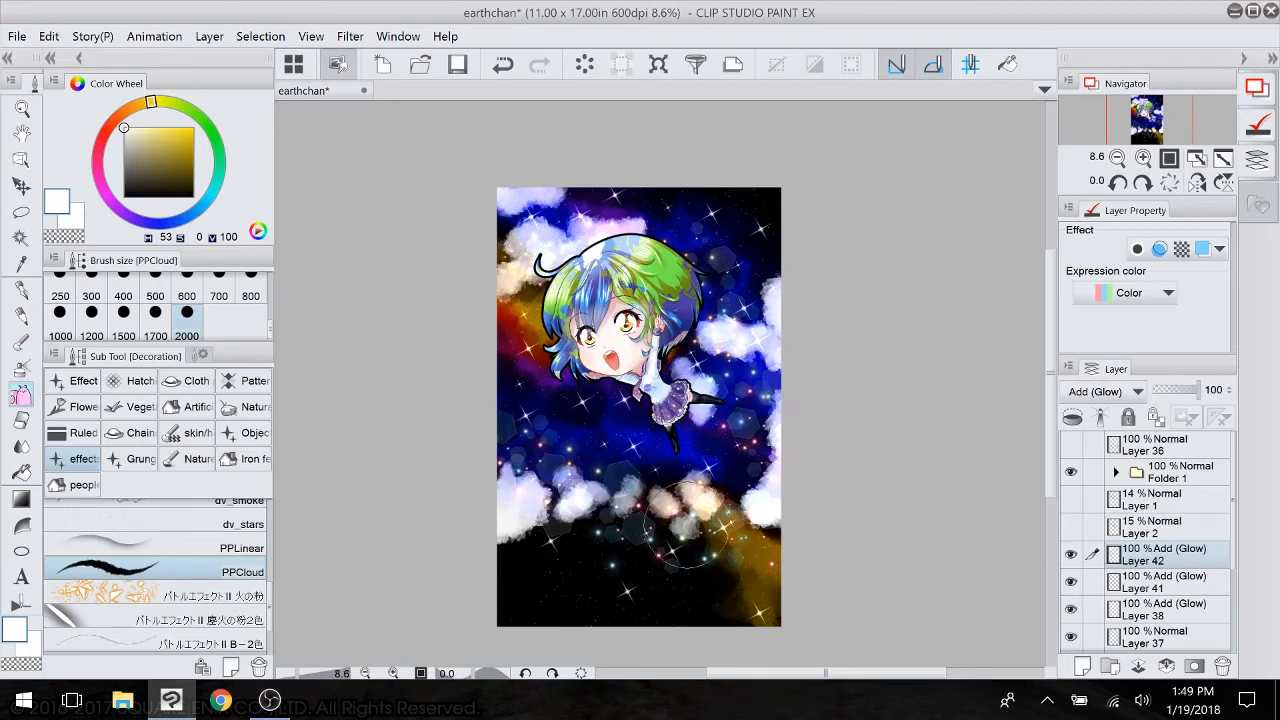
drag(686, 525, 704, 523)
click(747, 542)
drag(567, 388, 632, 402)
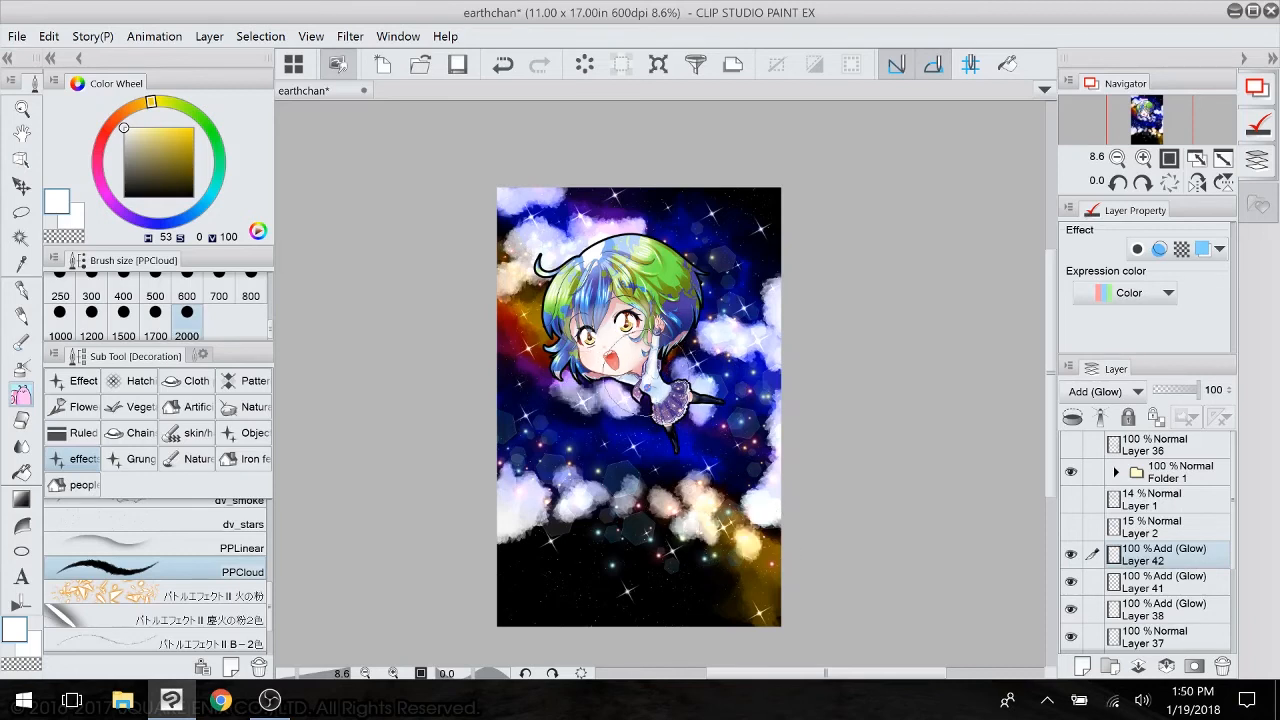
- Move the white cloud layer between Layer 40 and Layer 39 and set its opacity to 78
drag(1200, 390, 1184, 394)
drag(1150, 560, 1165, 642)
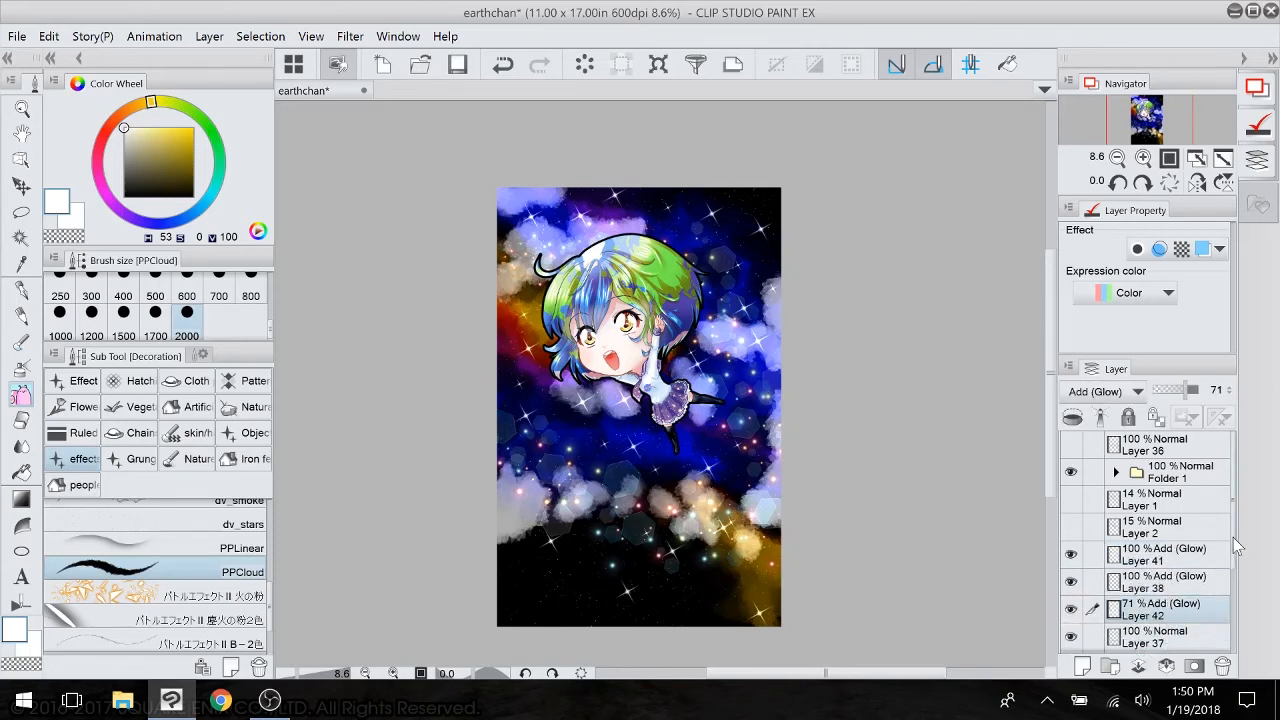
scroll(1238, 545, down, 3)
drag(1163, 532, 1165, 597)
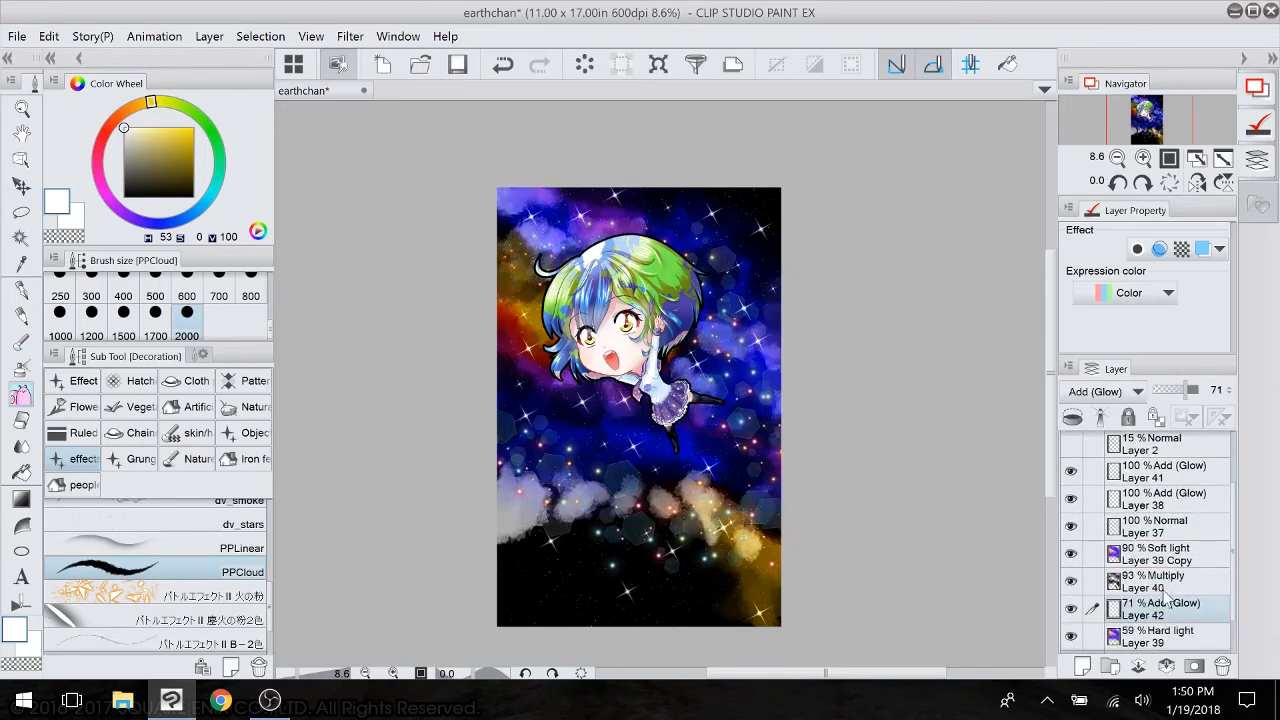
drag(1188, 393, 1192, 398)
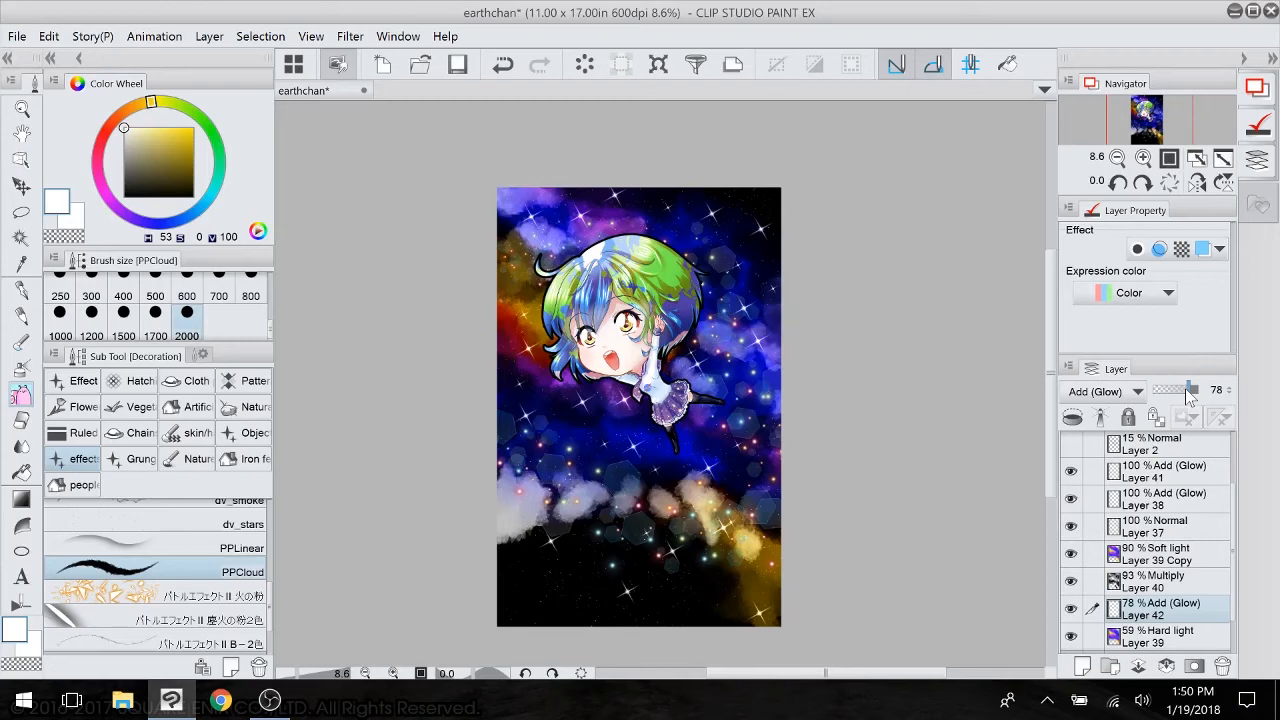
- Find the Glitter 01 effect material and place it on the canvas
click(1259, 205)
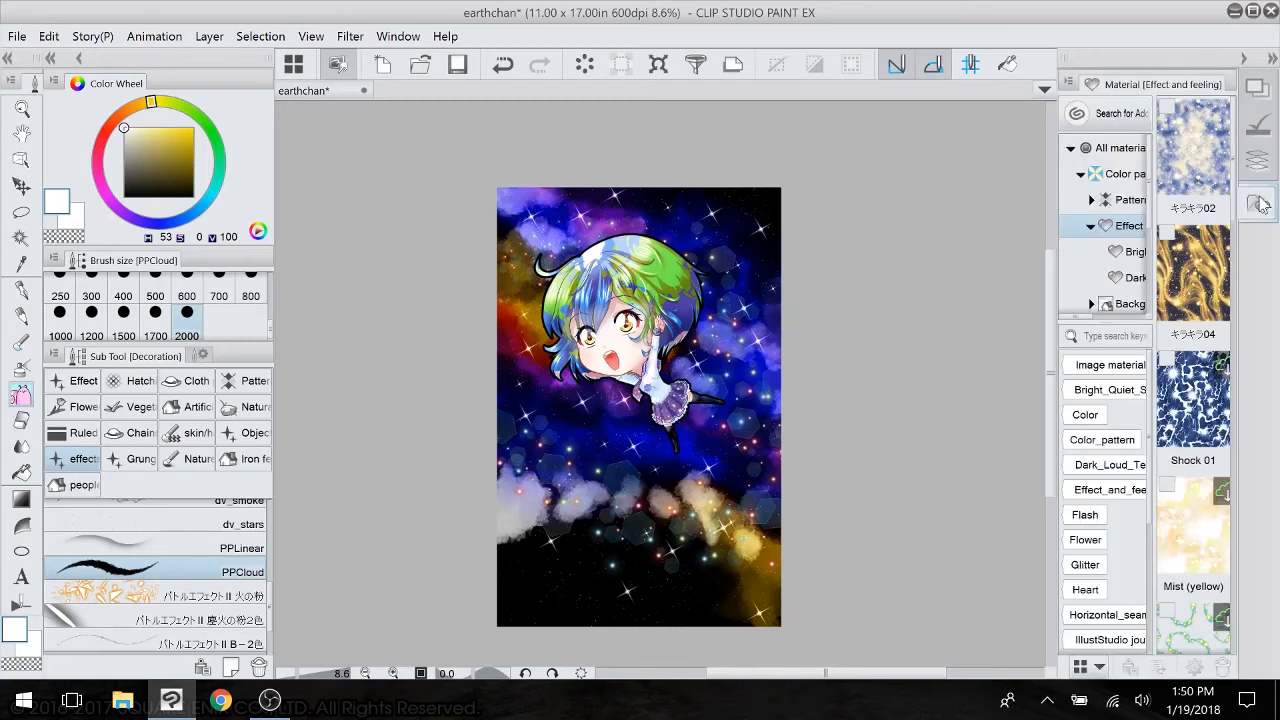
scroll(1238, 218, down, 10)
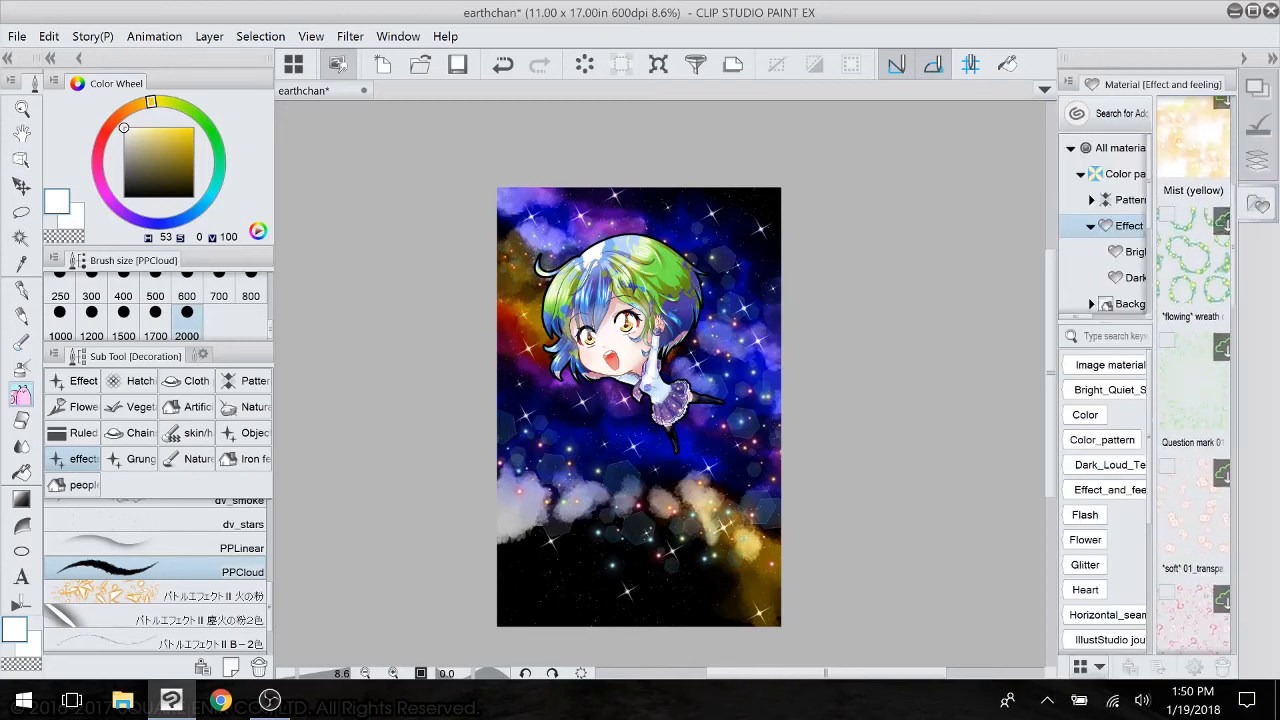
scroll(1194, 400, down, 8)
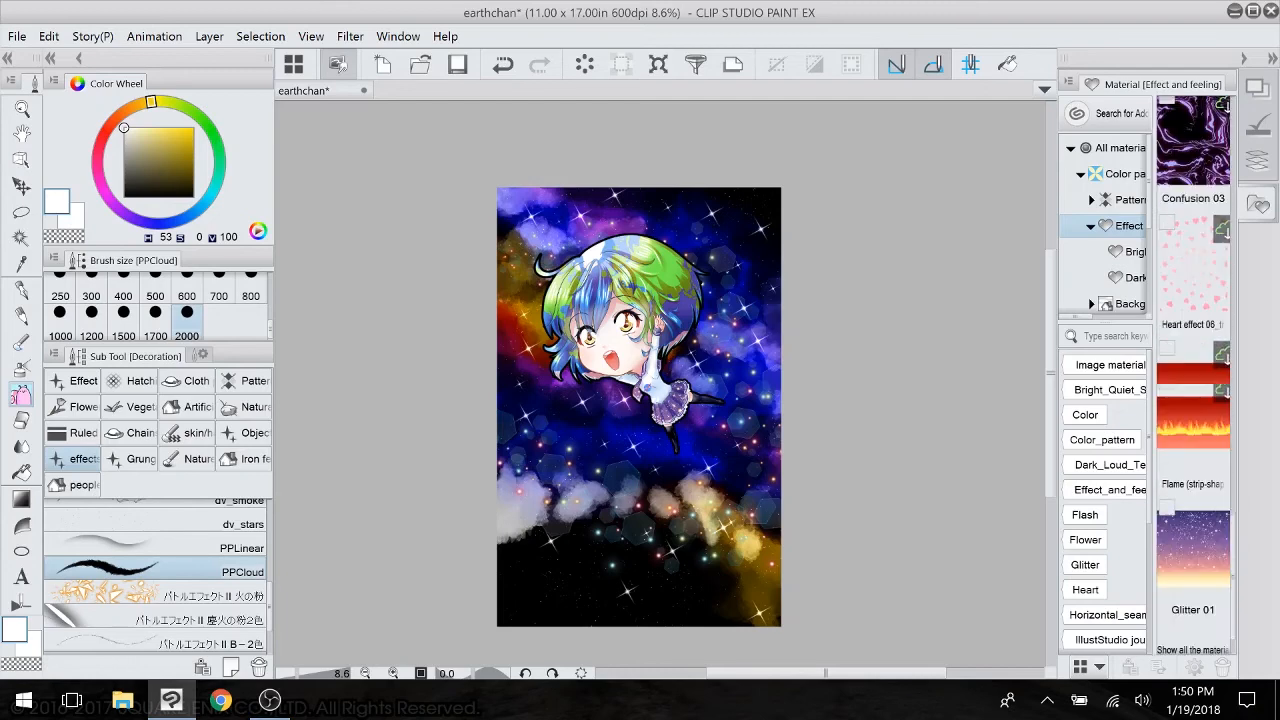
click(1193, 492)
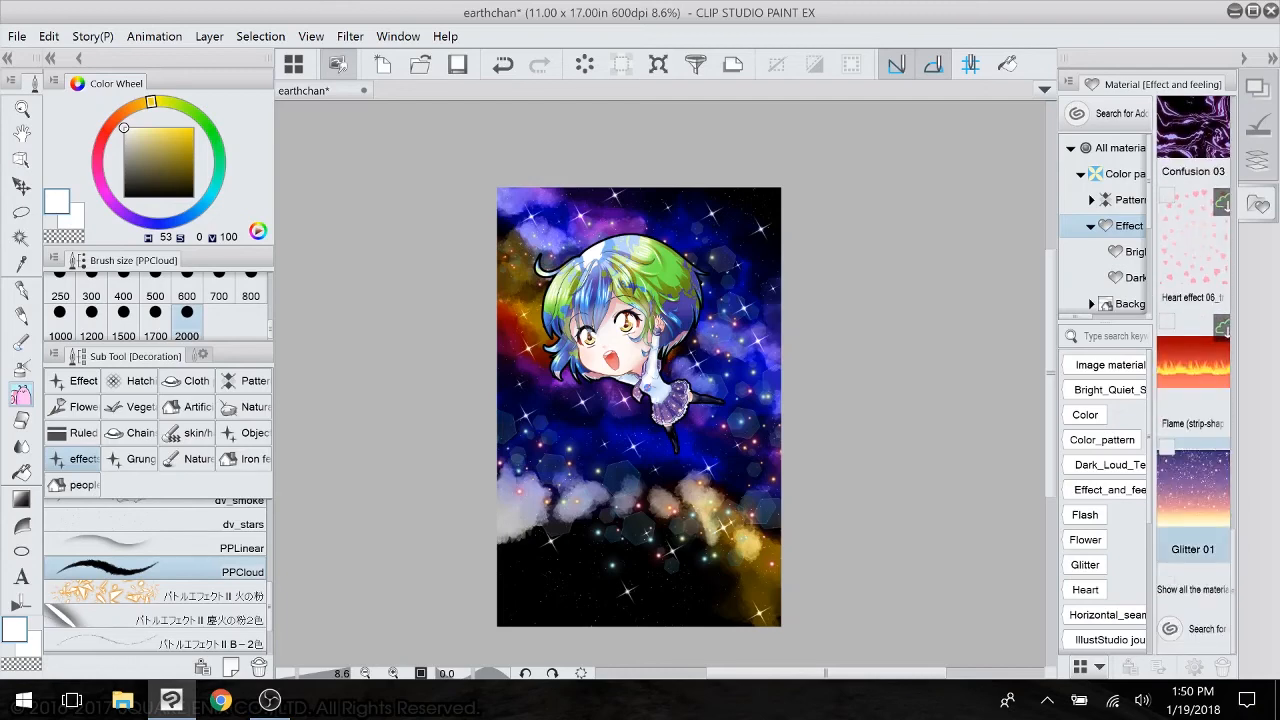
drag(1193, 492, 593, 512)
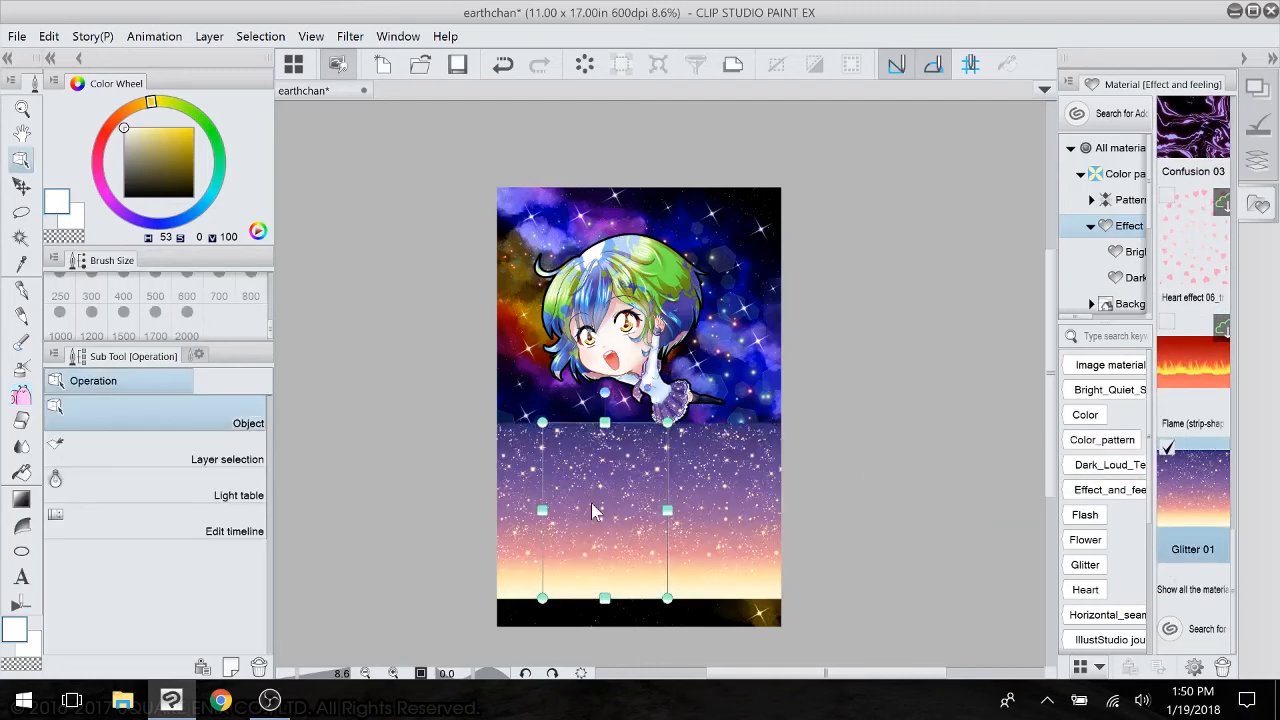
- Enlarge the Glitter 01 image and rotate it nearly upside down so that it covers the canvas at a tilt
drag(667, 422, 825, 198)
drag(687, 168, 751, 617)
drag(820, 357, 886, 316)
drag(900, 374, 882, 367)
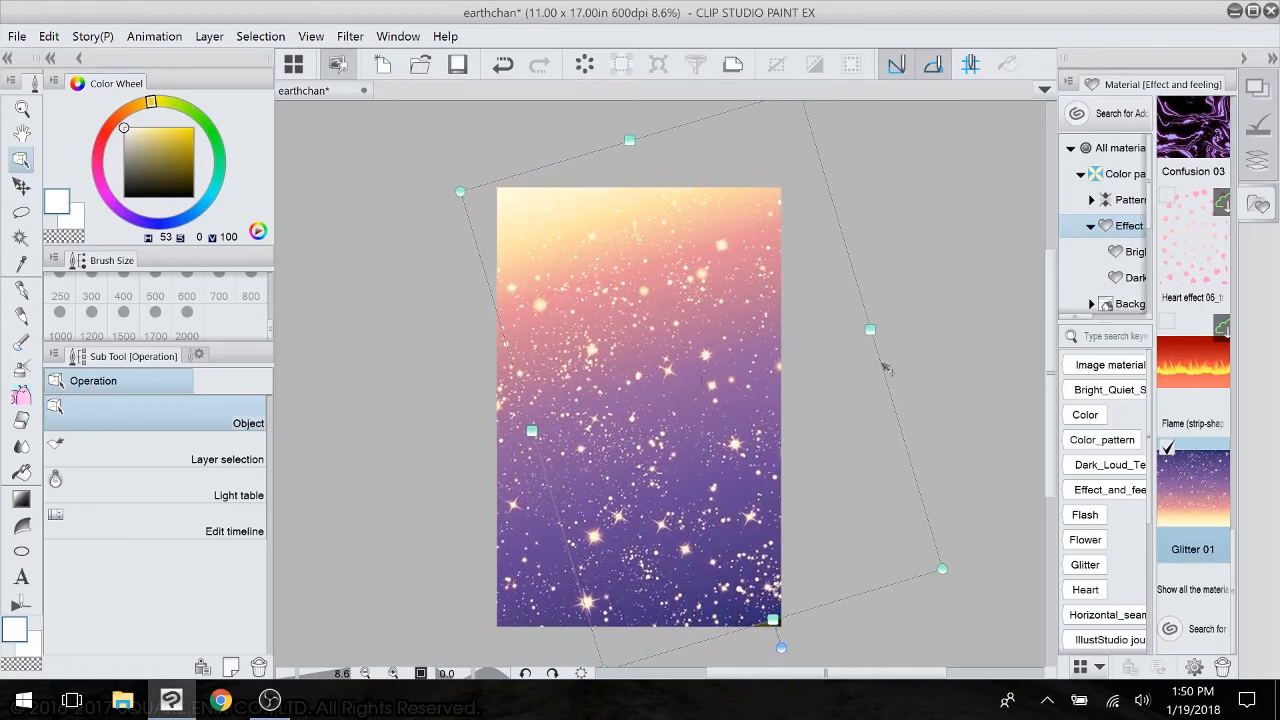
- Move the Glitter 01 layer directly below Folder 1 and set it to Overlay at 74 opacity
click(1260, 166)
drag(1178, 452, 1150, 512)
click(1105, 392)
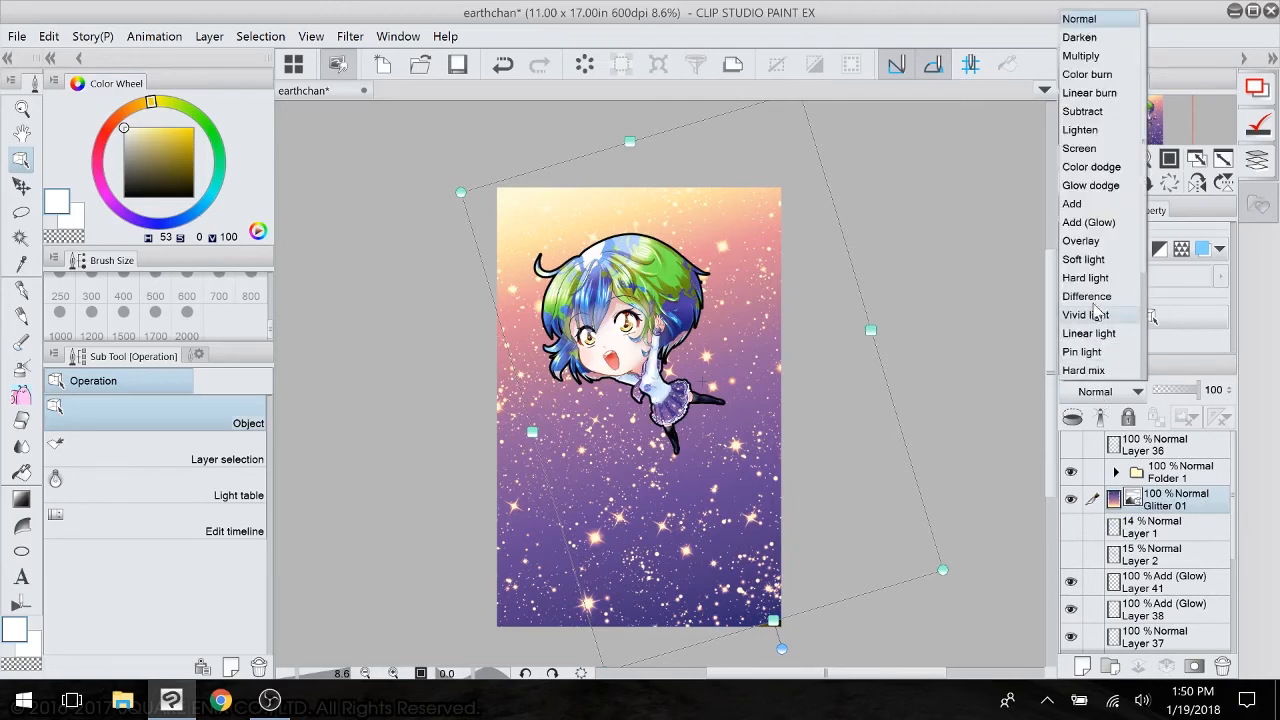
click(1081, 241)
drag(1215, 392, 1192, 392)
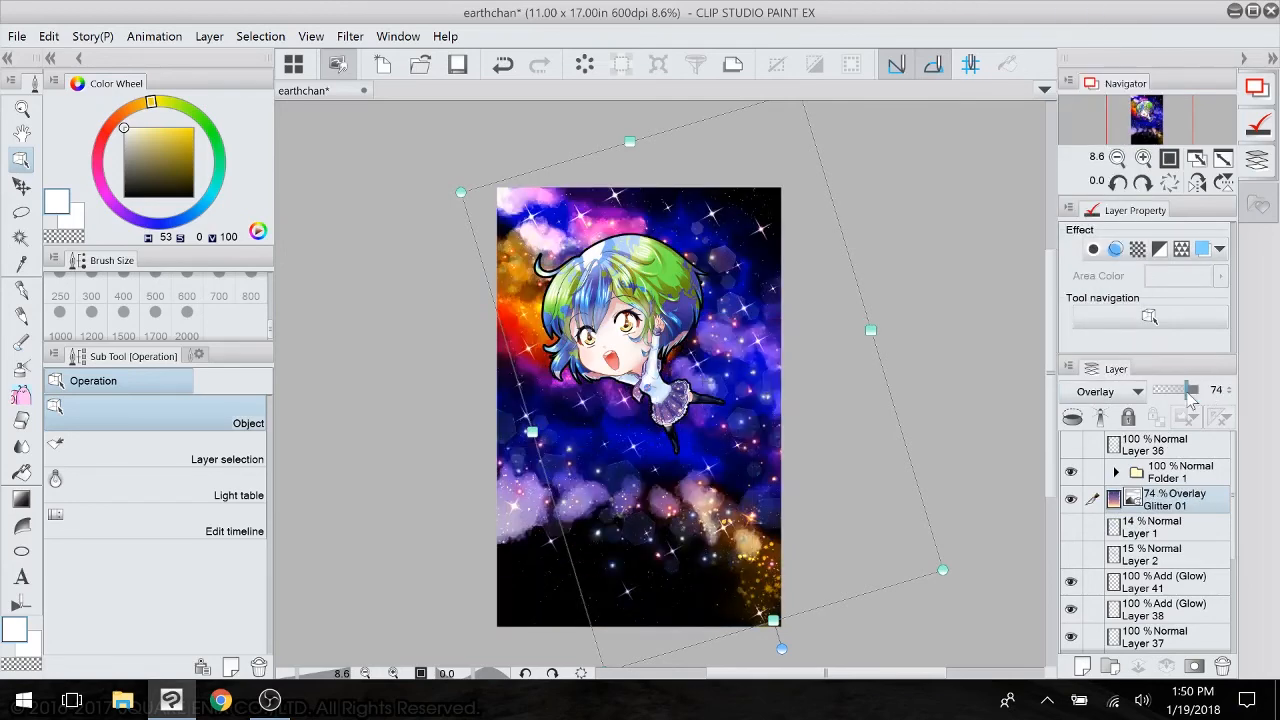
- Try the Color dodge, Glow dodge and Add blending modes on the Glitter 01 layer, with Add at 63 opacity
click(1105, 392)
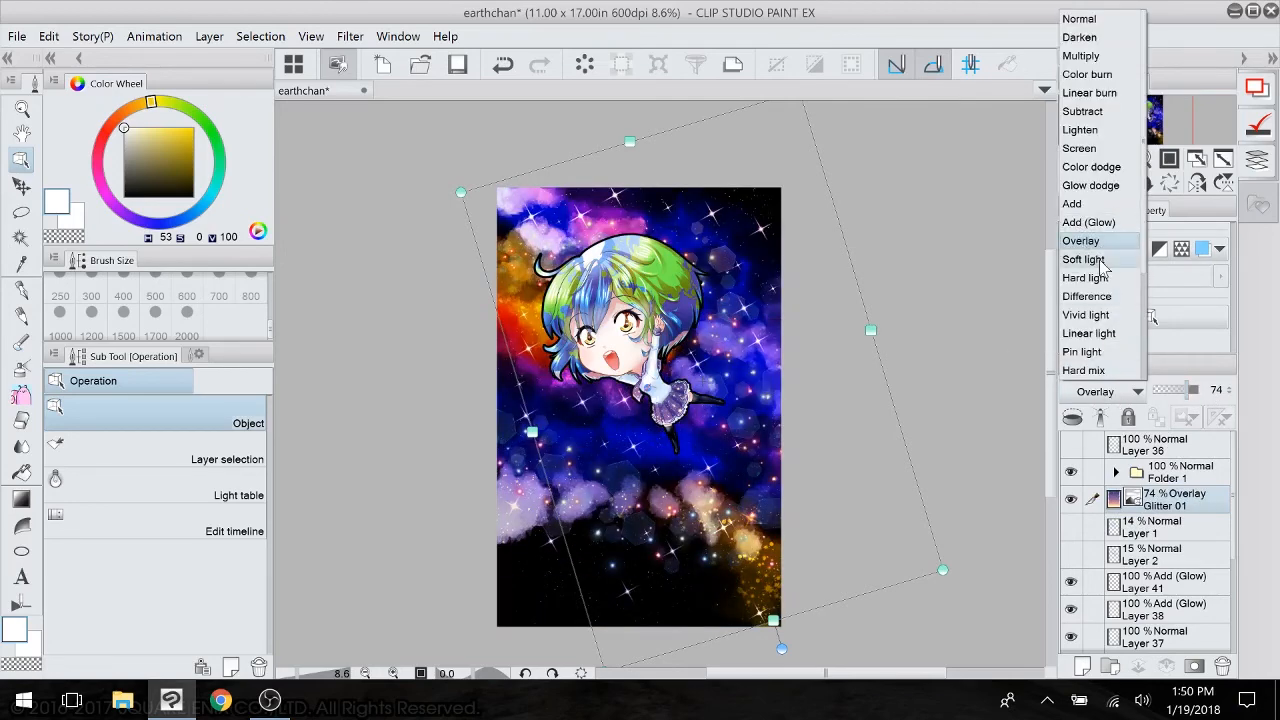
click(1104, 168)
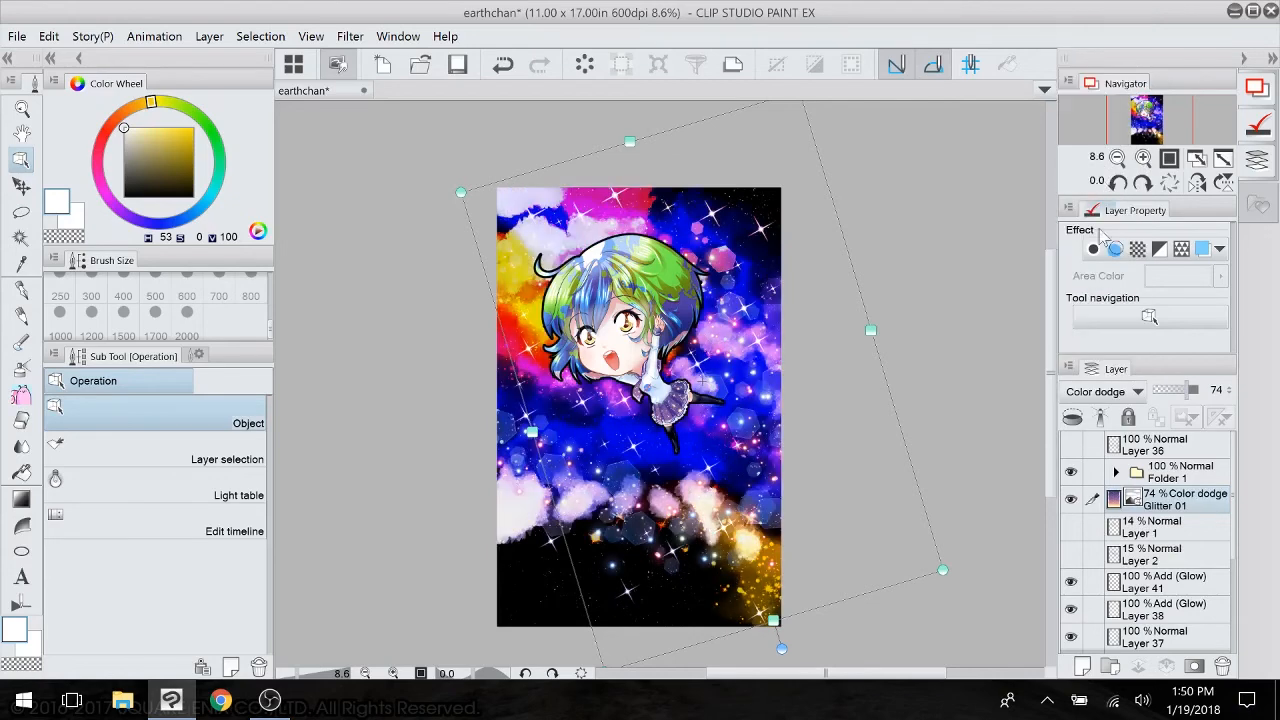
click(1106, 394)
click(1106, 188)
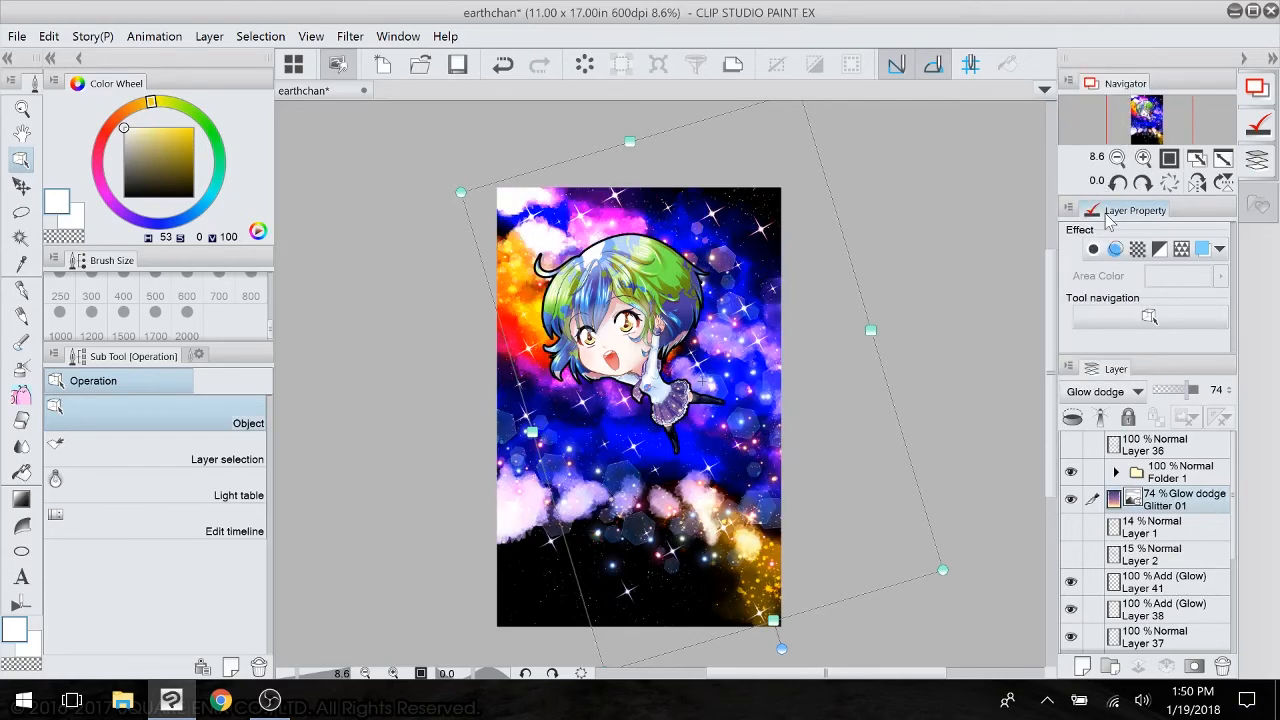
click(1106, 391)
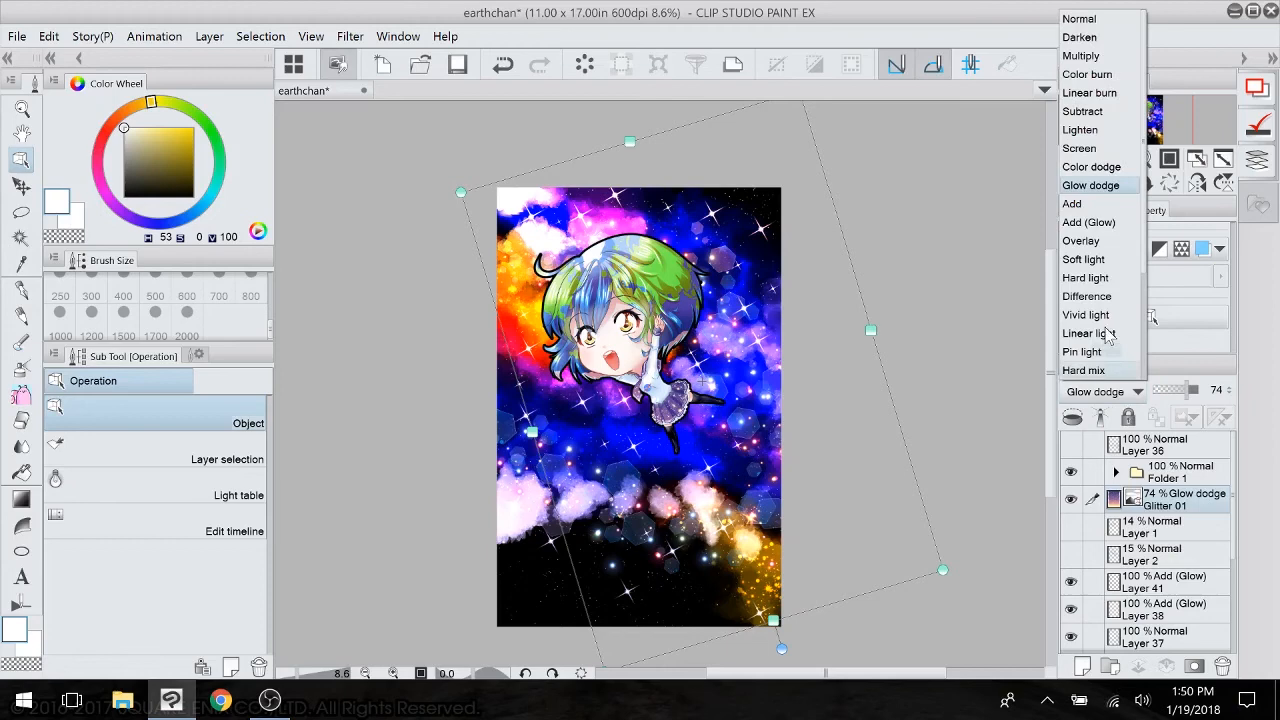
click(1106, 208)
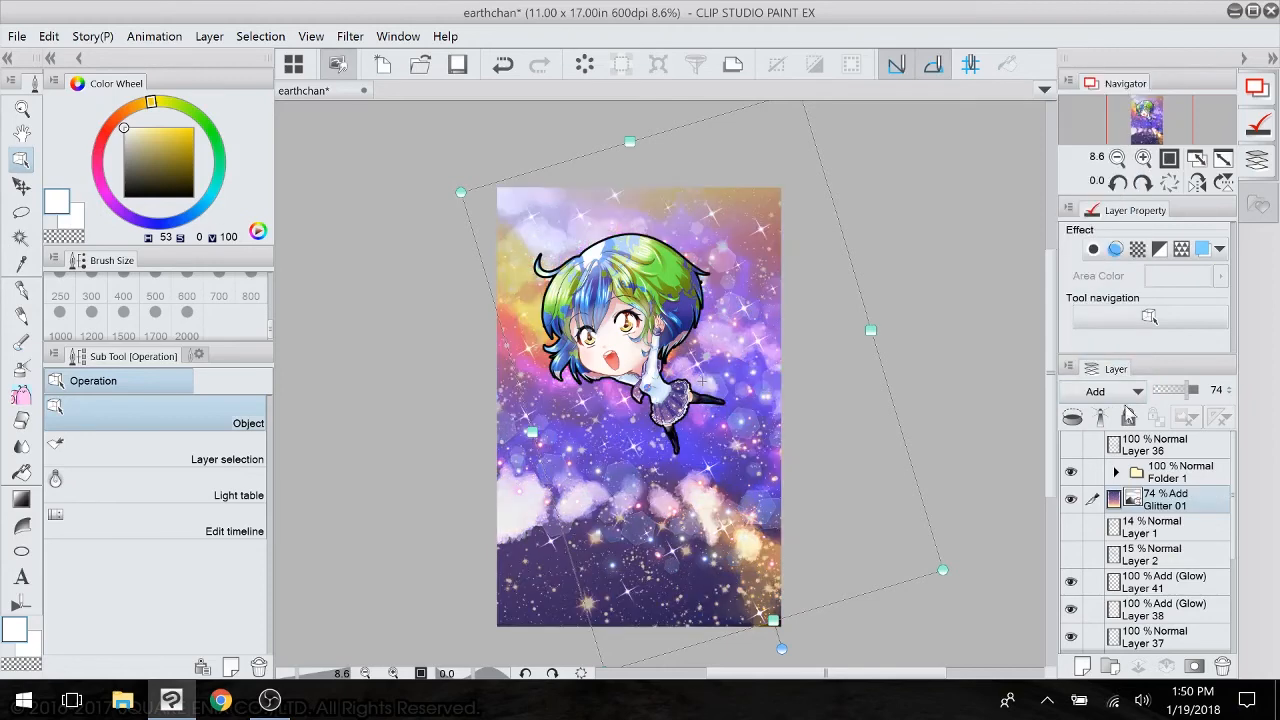
click(1186, 392)
click(1183, 392)
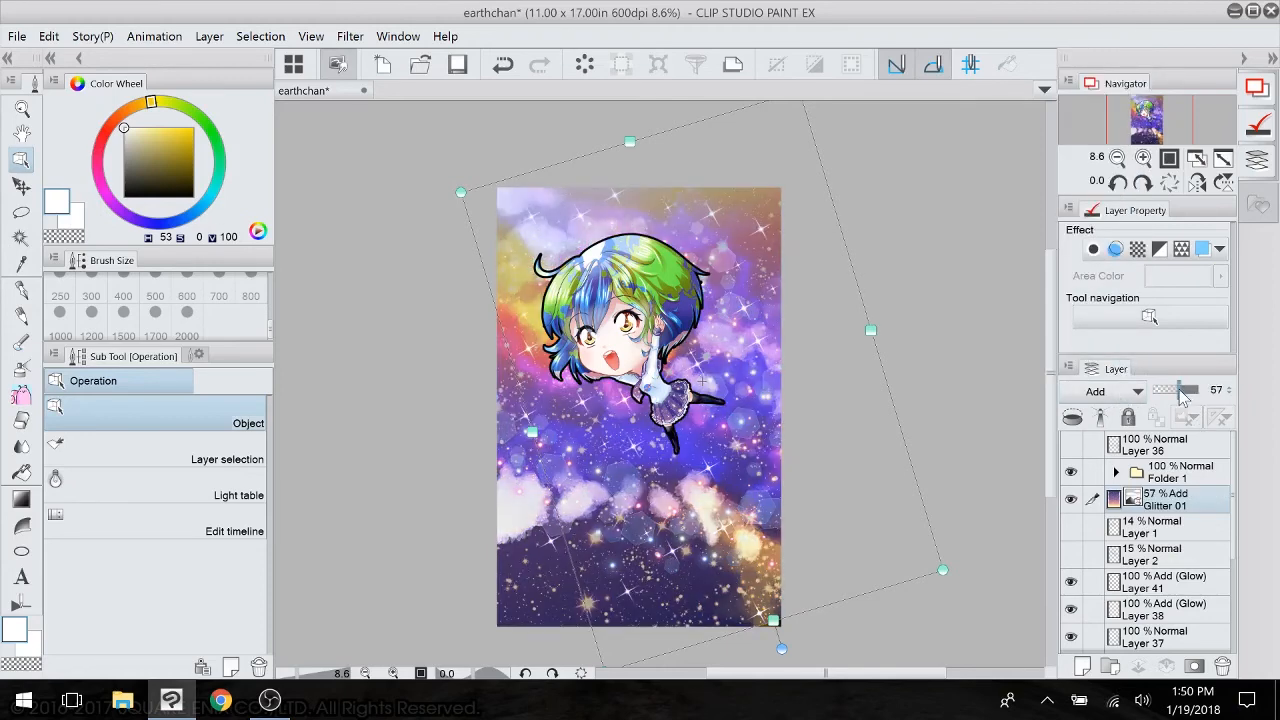
- Try Add (Glow), Overlay, Soft light and Hard light on the Glitter 01 layer, with Hard light at 76 opacity
click(1112, 392)
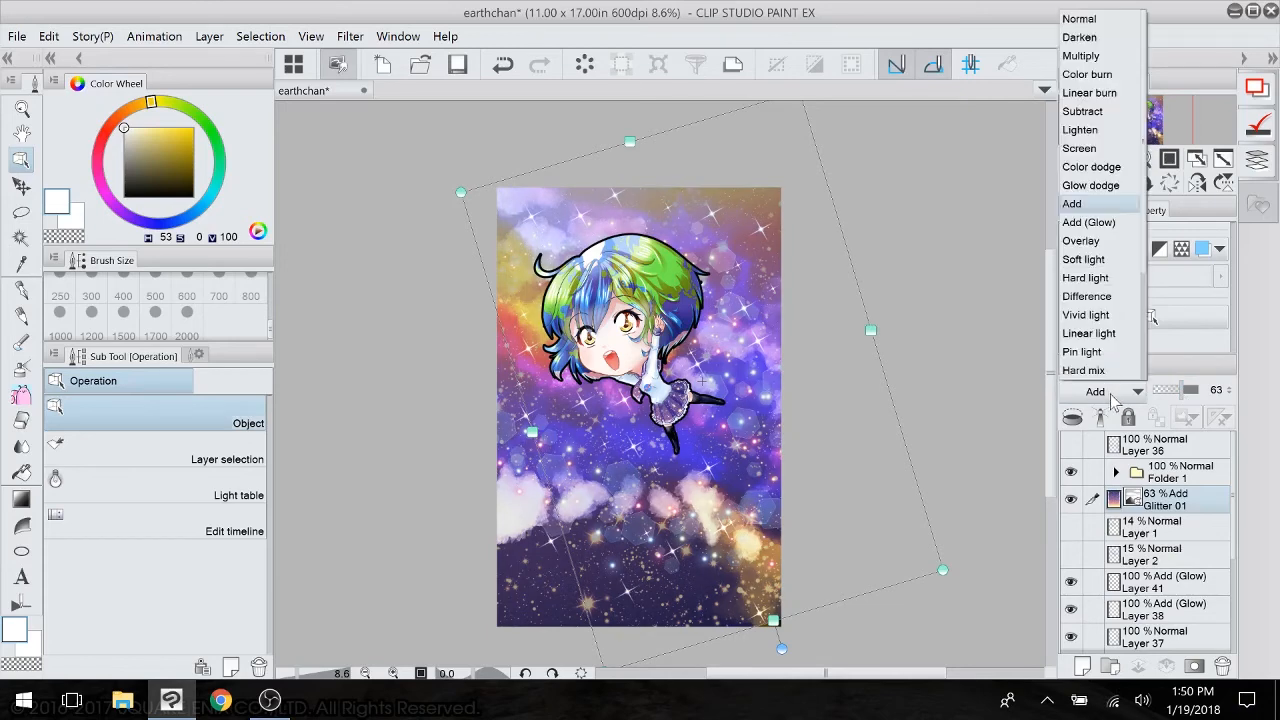
click(1100, 222)
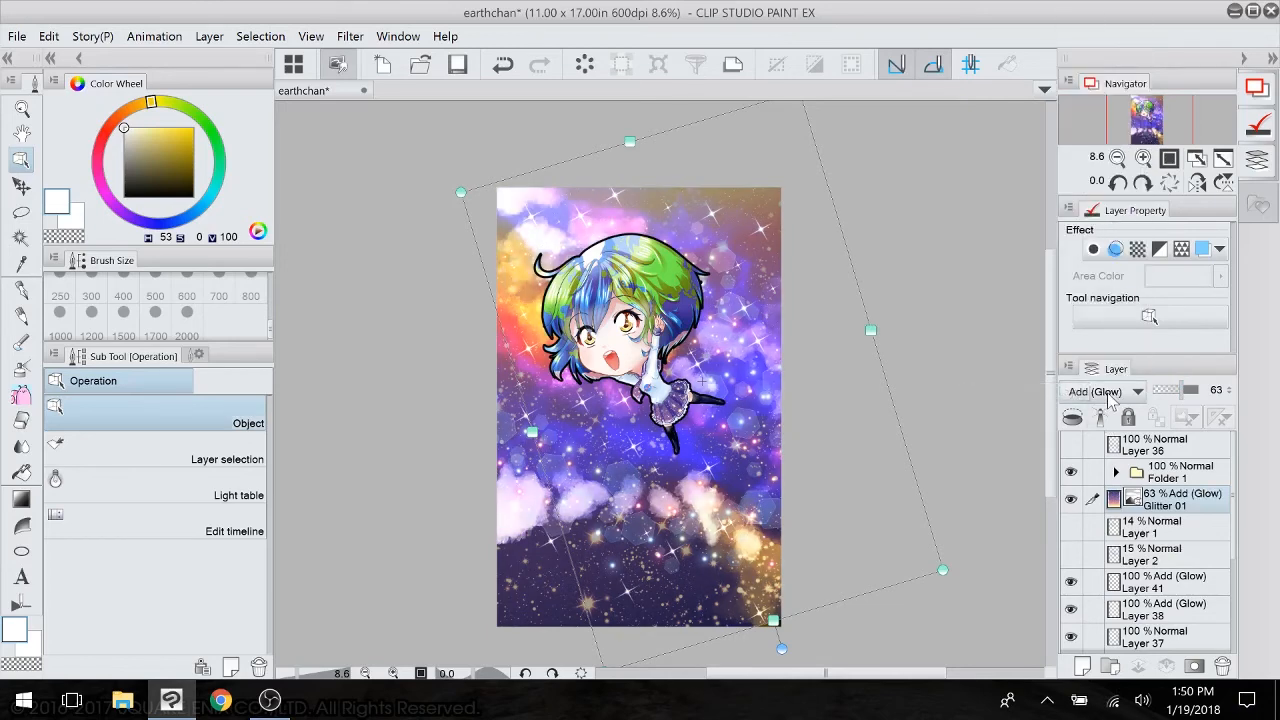
click(1110, 392)
click(1110, 243)
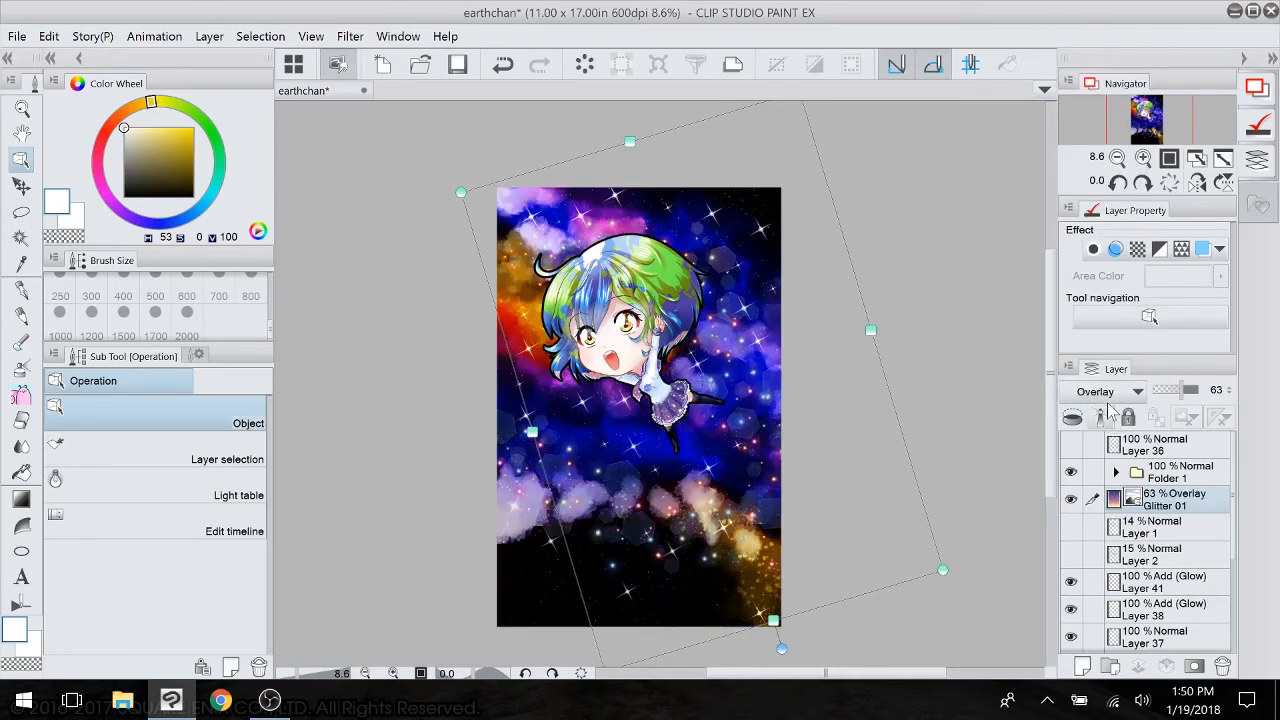
click(1112, 392)
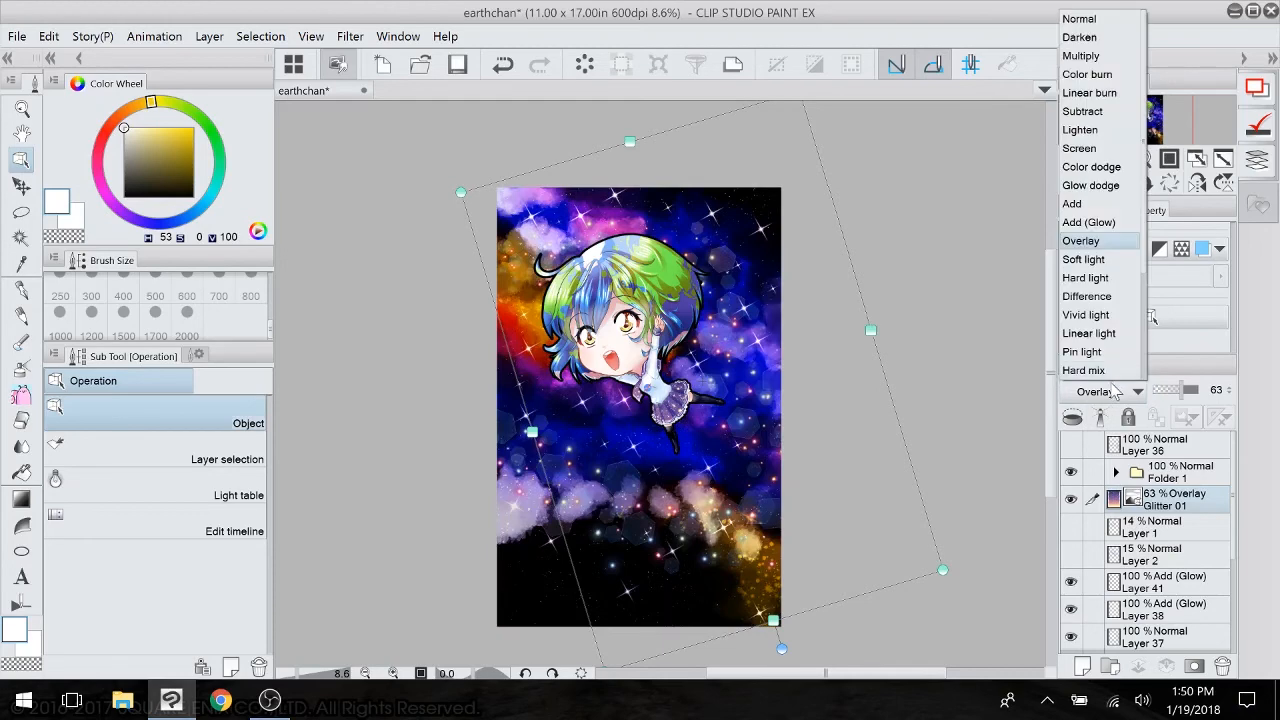
click(1118, 261)
click(1108, 392)
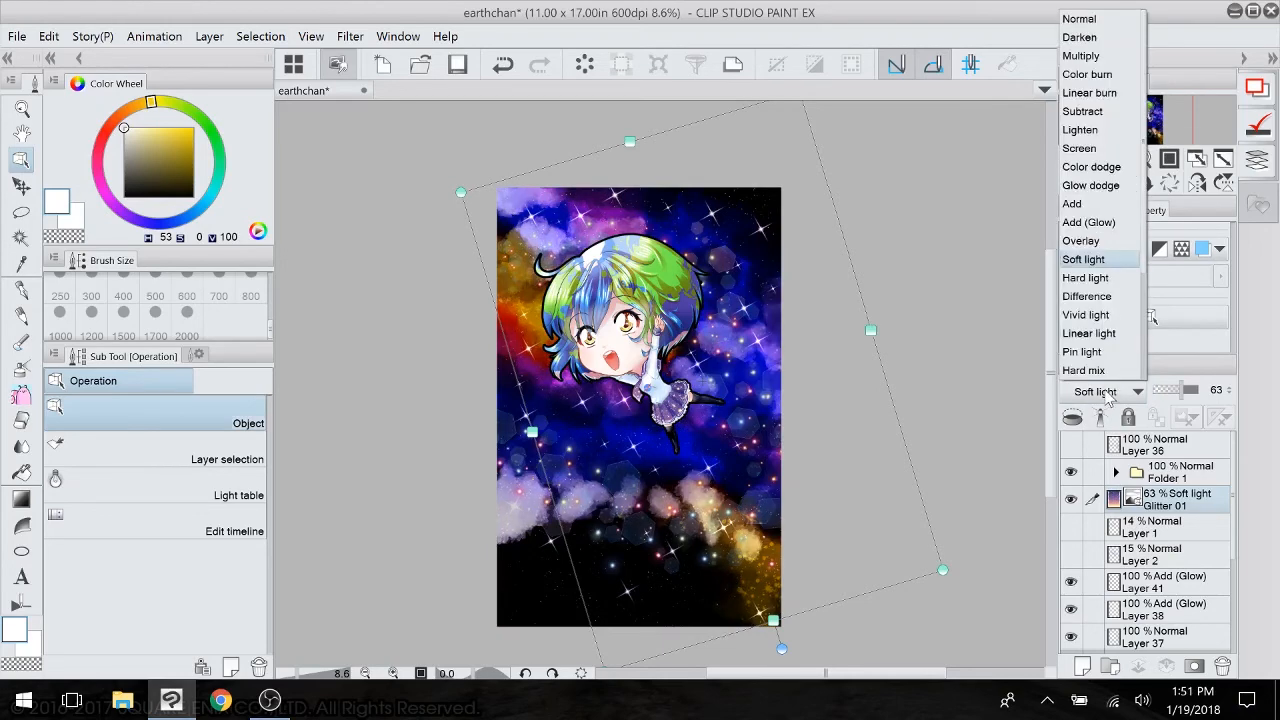
click(1112, 292)
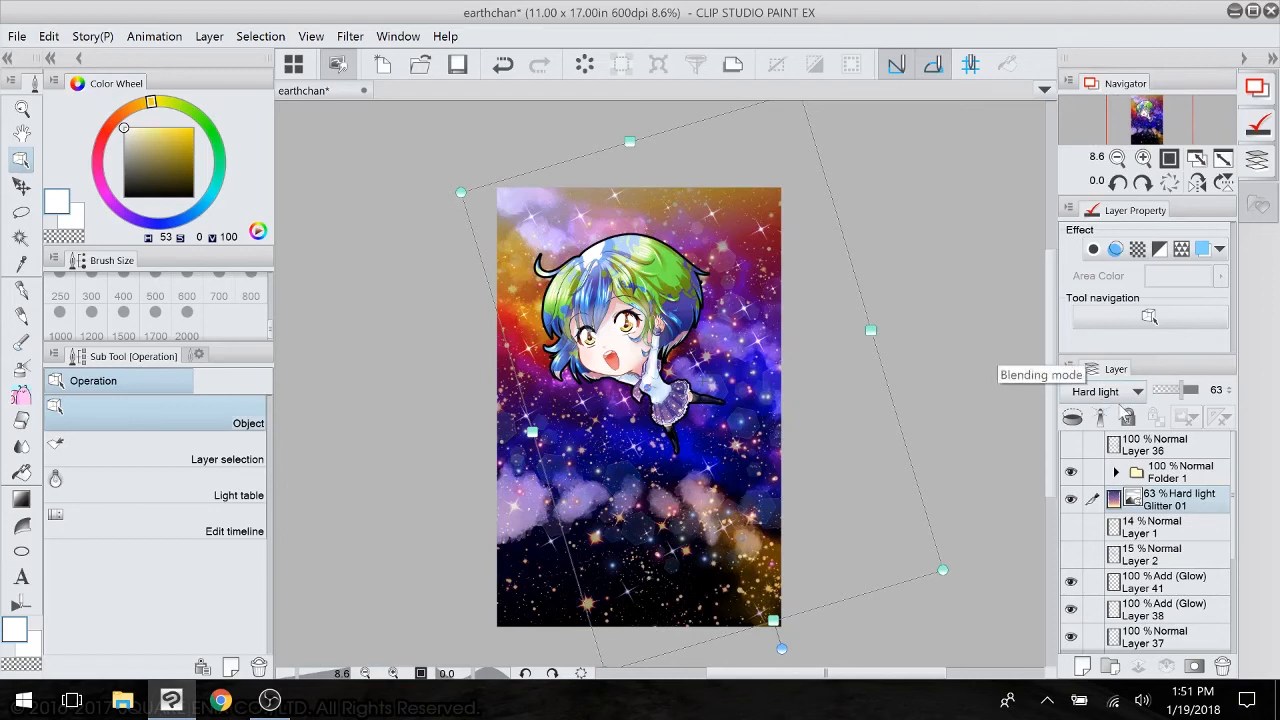
drag(1181, 399, 1192, 401)
- Try Difference and Vivid light on the Glitter 01 layer, and set it to Linear light at 48 opacity
click(1112, 392)
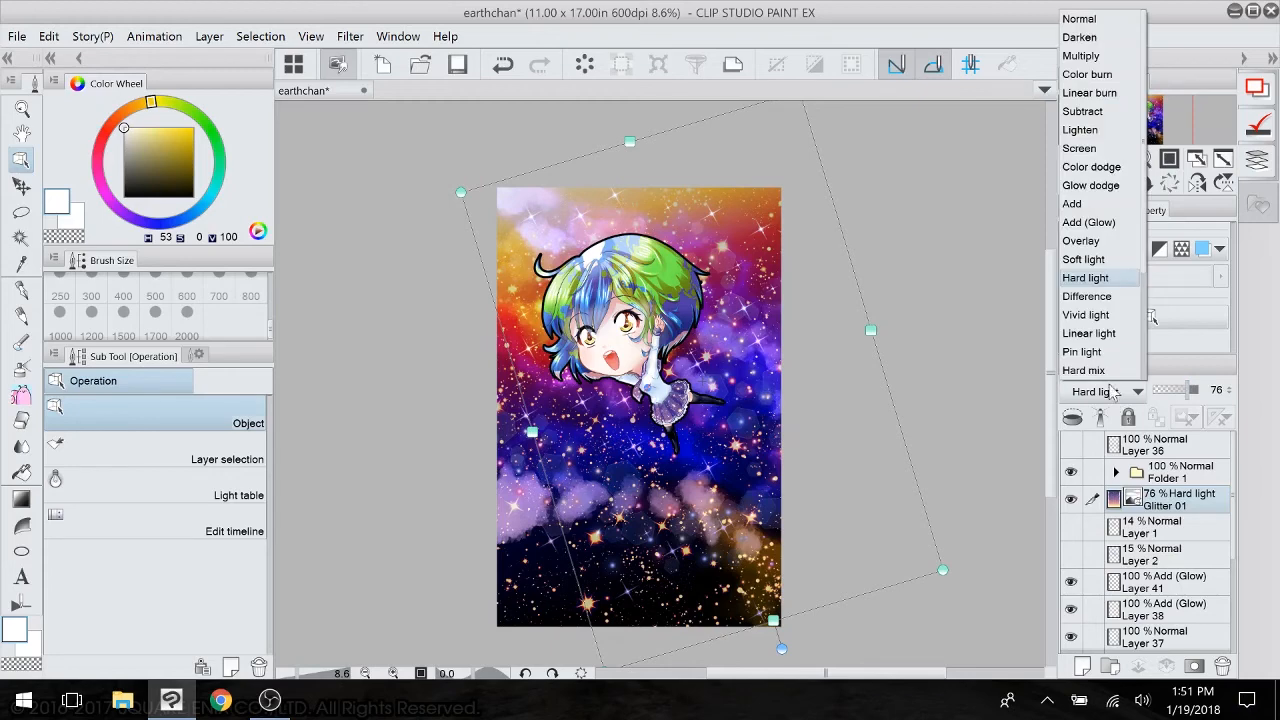
click(1108, 297)
click(1112, 395)
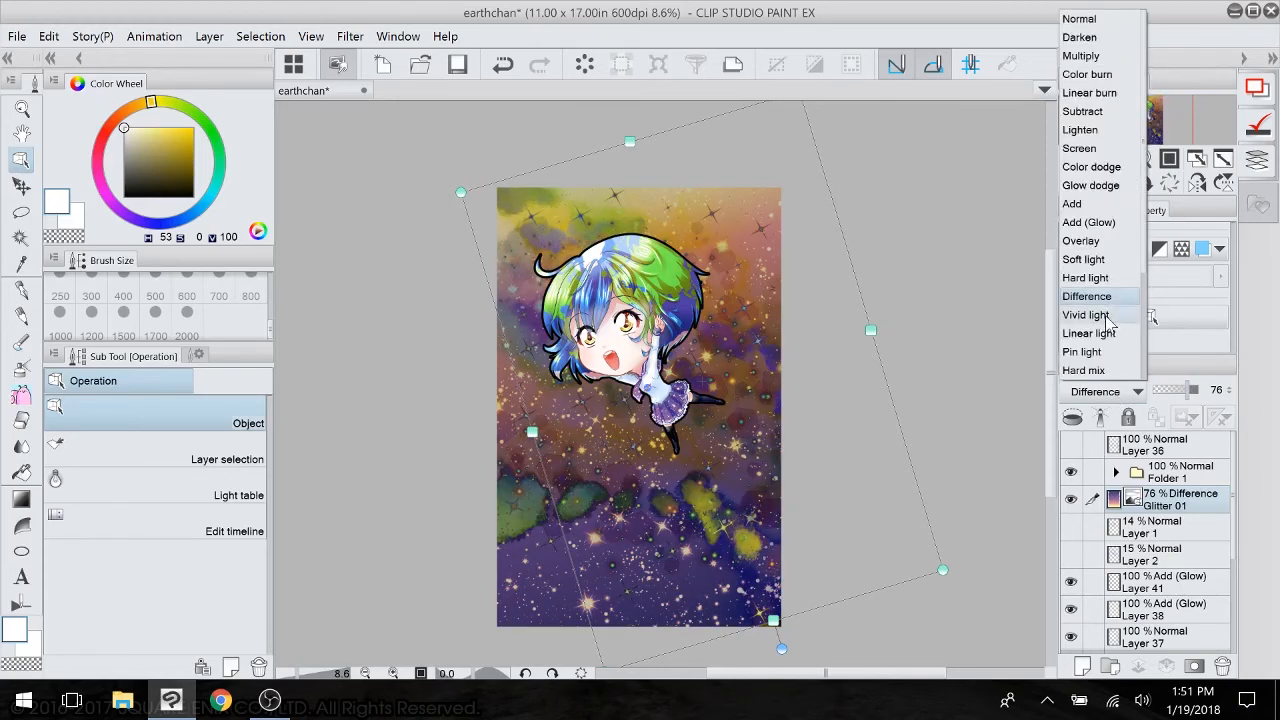
click(1100, 315)
click(1108, 392)
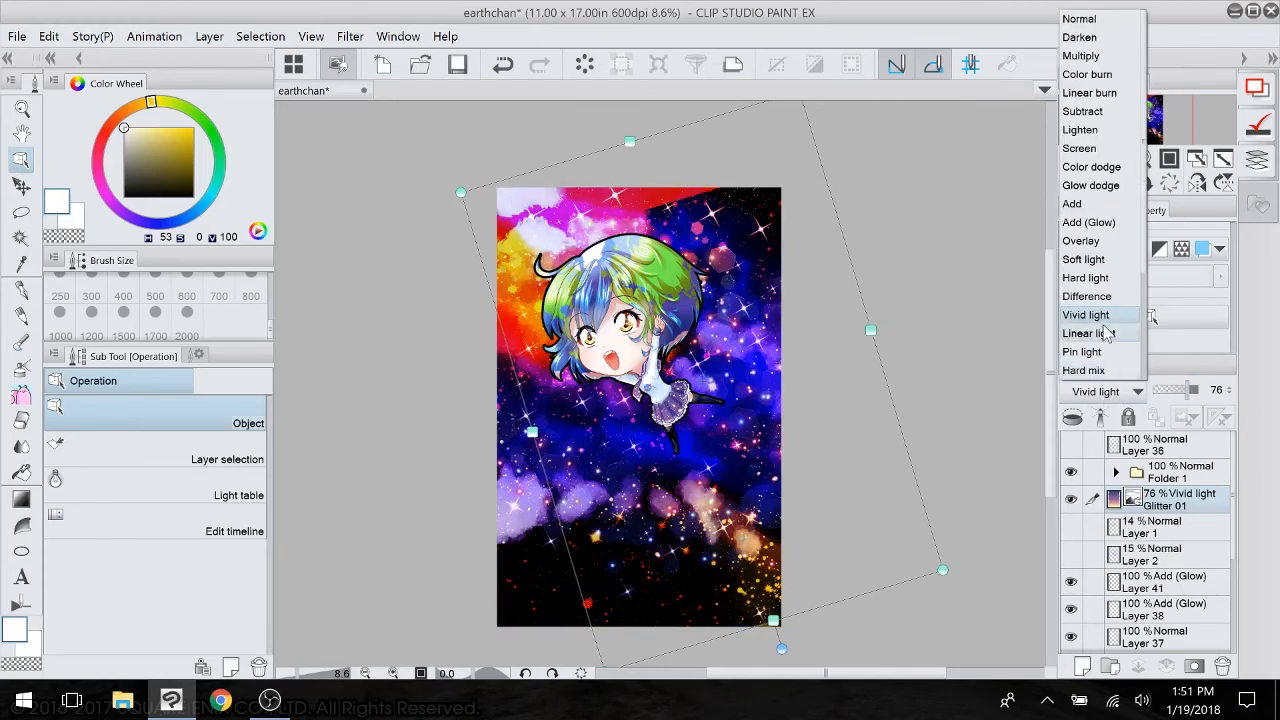
click(1108, 338)
drag(1185, 395, 1179, 399)
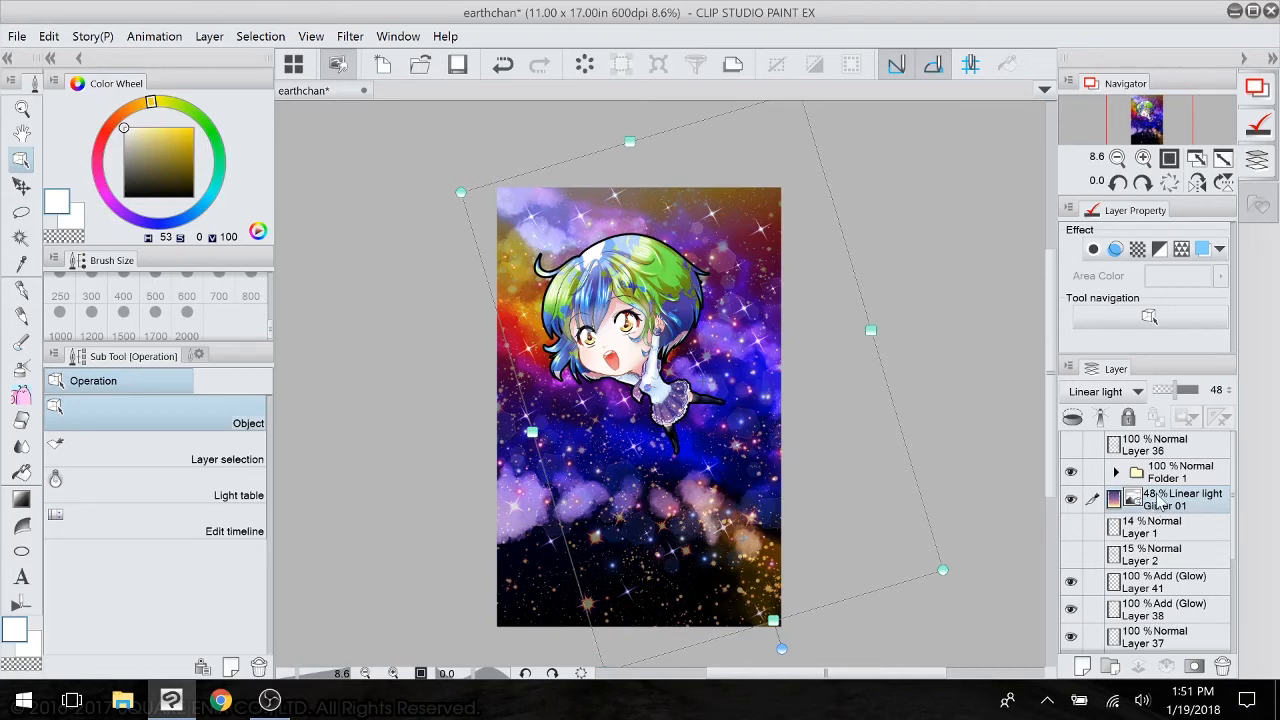
- Select a loose area around the character with the Lasso marquee and crop the canvas to it, about 9.83 x 11.48 in
click(1200, 528)
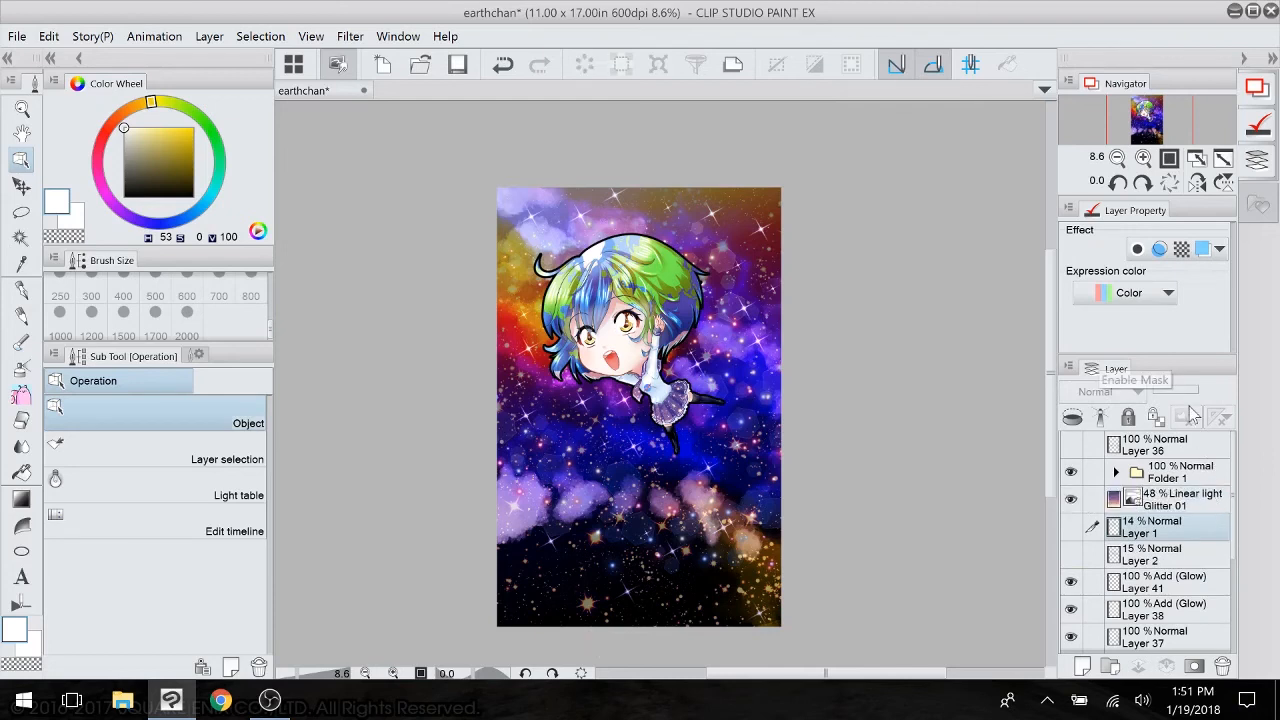
click(21, 216)
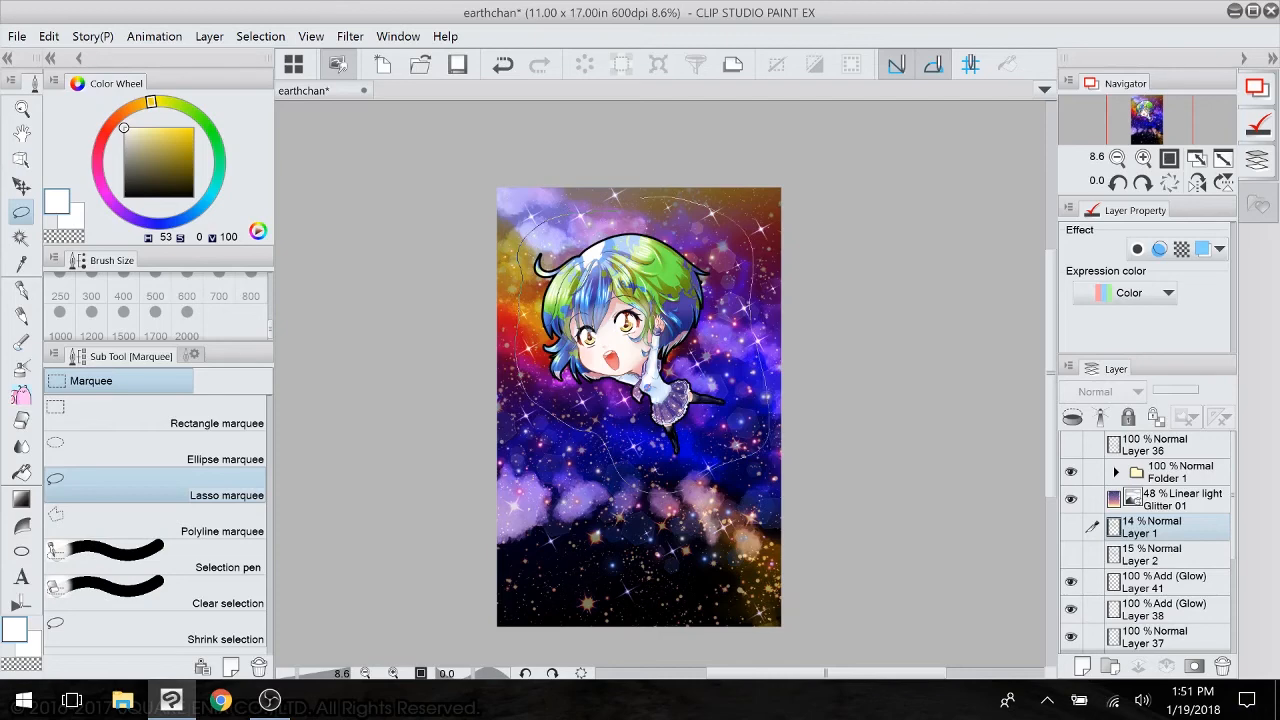
click(48, 36)
click(150, 425)
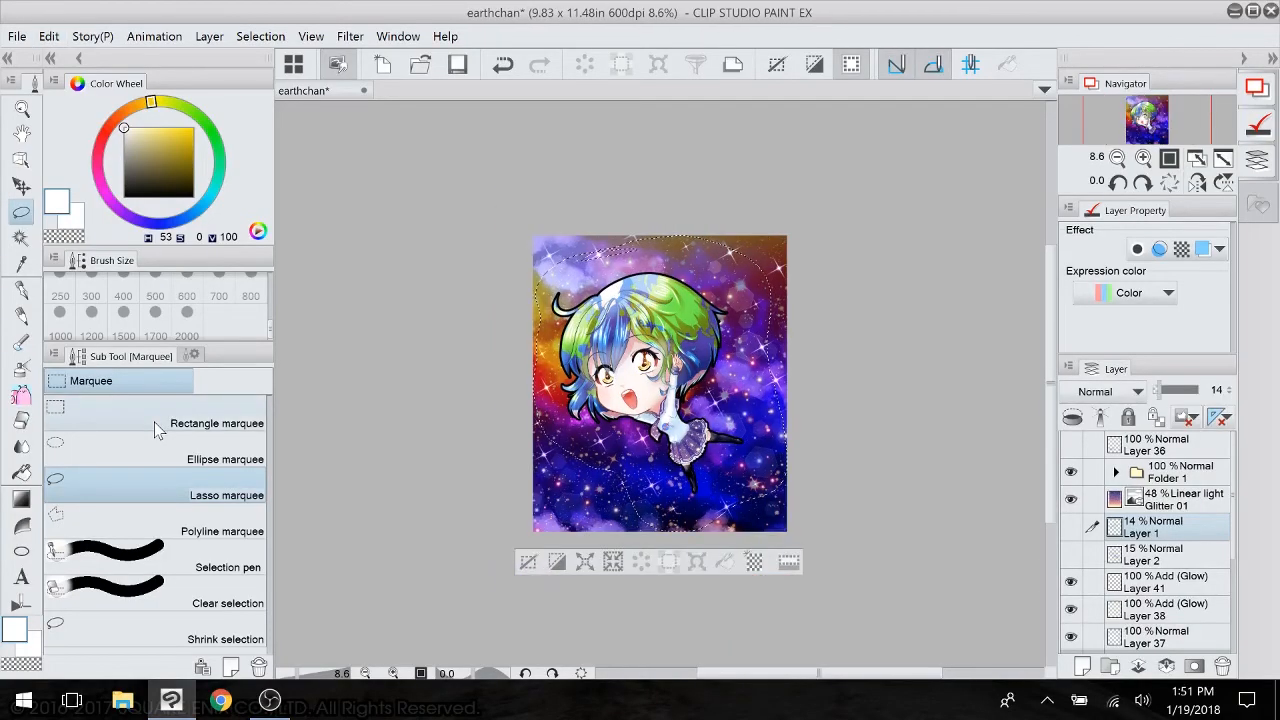
- Clear the selection, then on a new layer above Layer 36 select the whole canvas with the Rectangle marquee
click(776, 66)
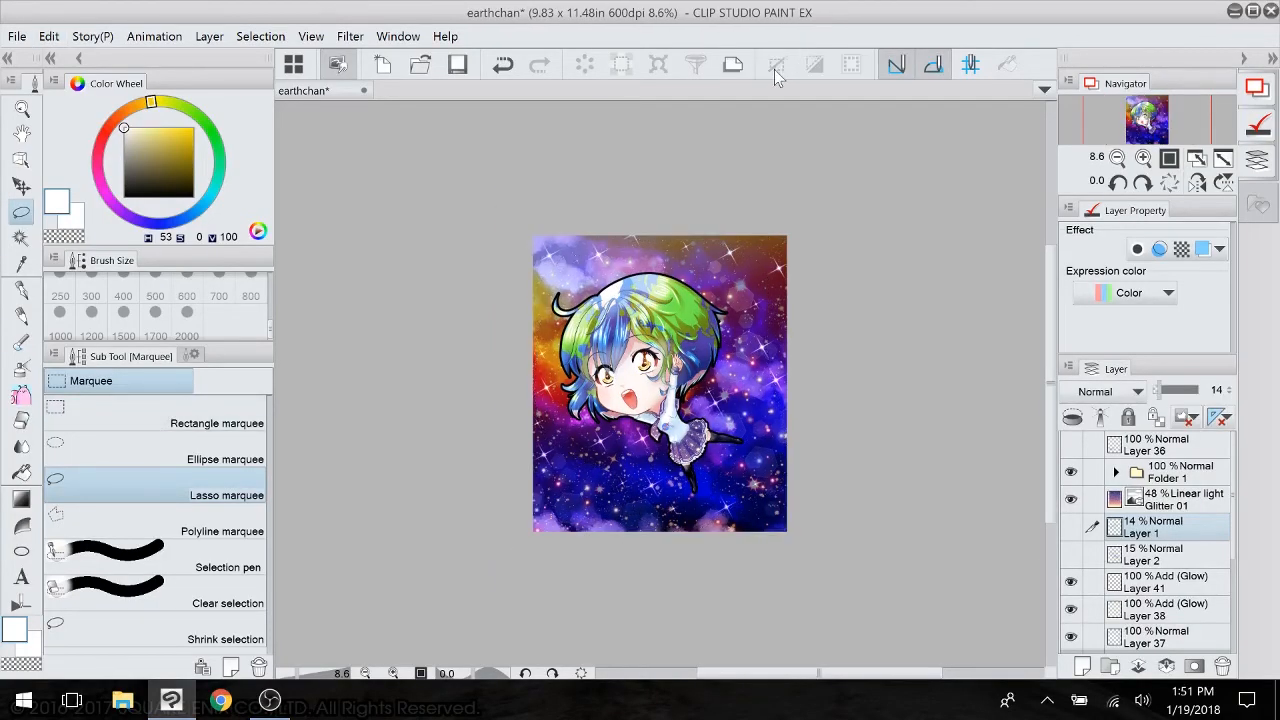
click(1180, 455)
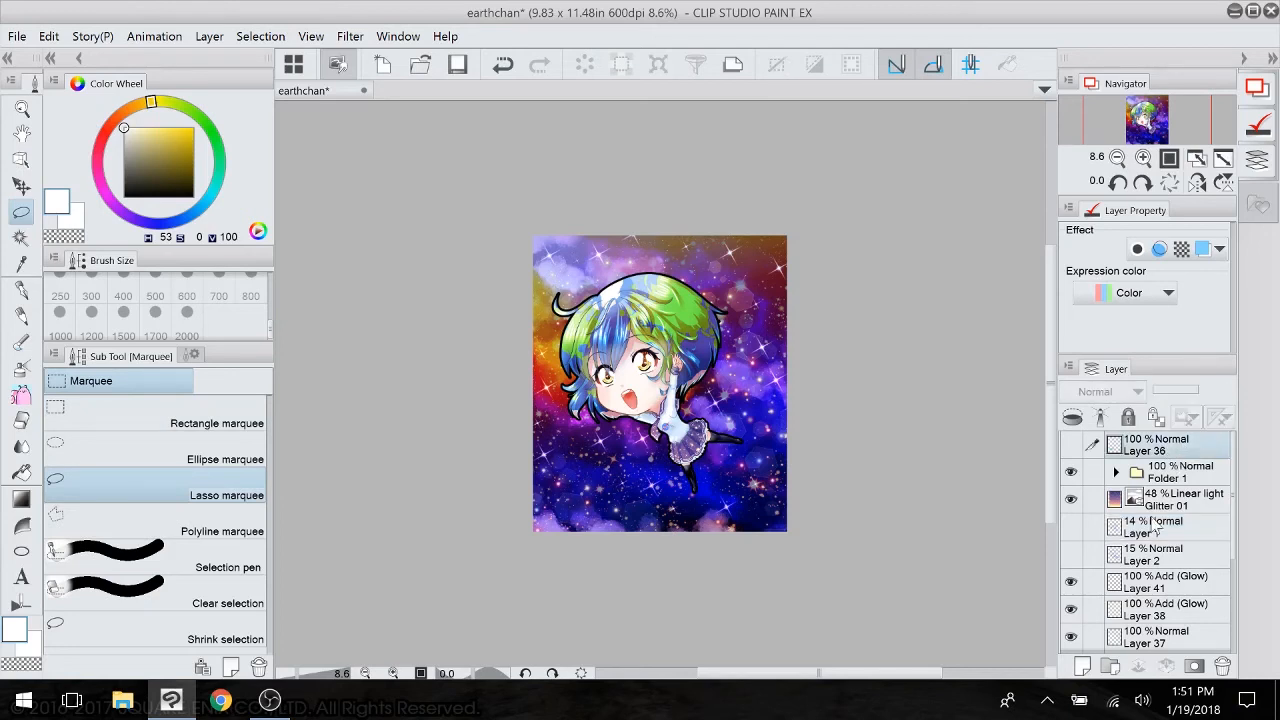
click(1080, 658)
drag(160, 168, 36, 206)
click(89, 413)
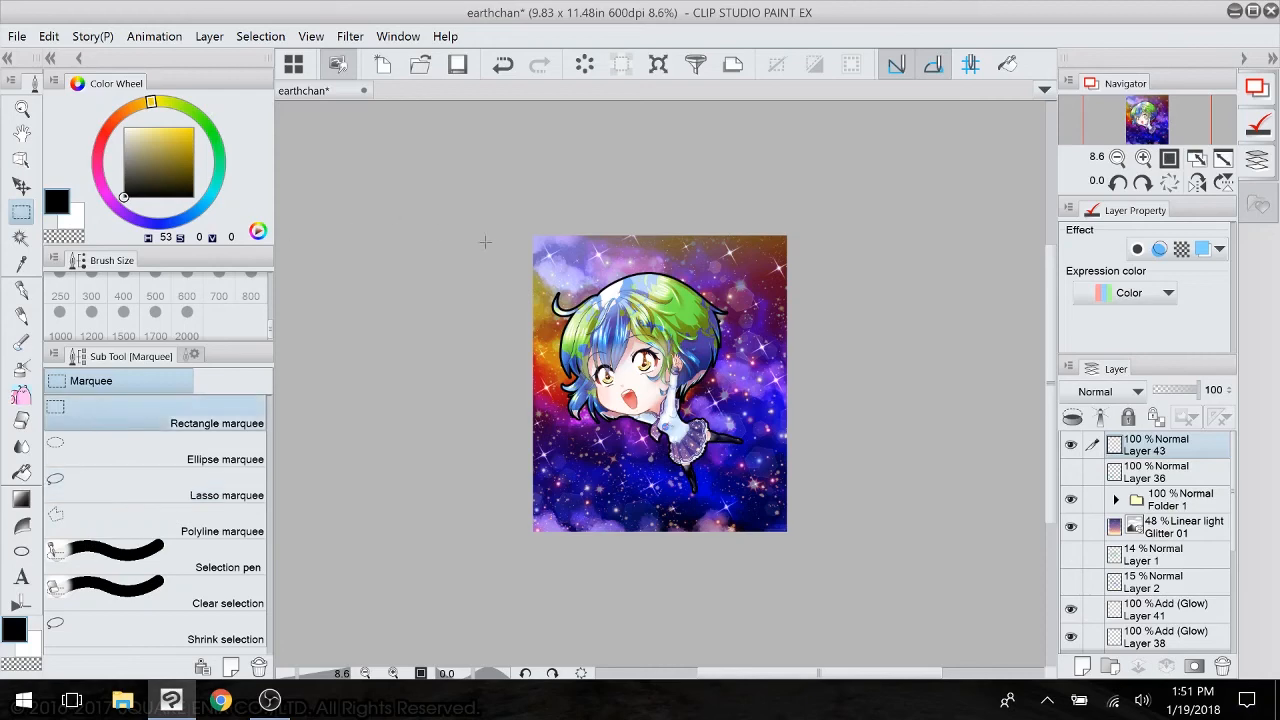
mouse_move(488, 202)
mouse_down()
mouse_move(760, 464)
mouse_move(935, 573)
mouse_up()
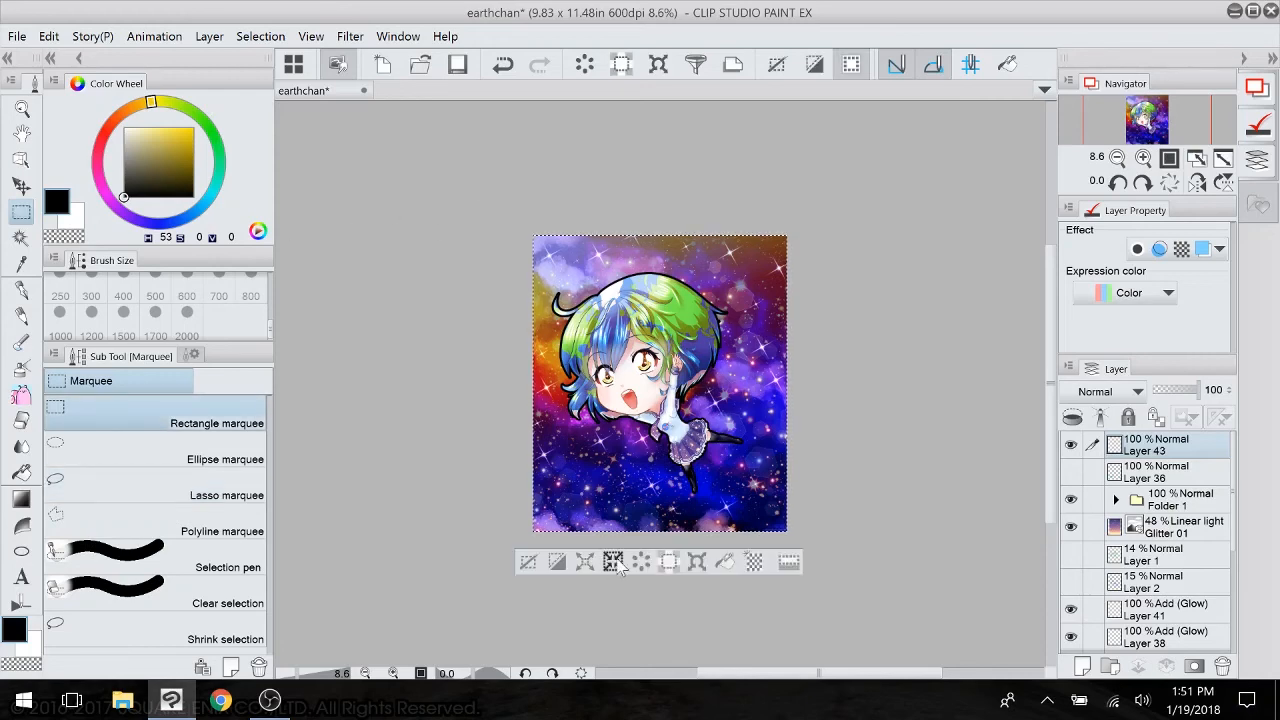
- Shrink the selected area by 30 px and fill the inverted selection with black as a thin frame around the canvas
click(614, 563)
click(780, 312)
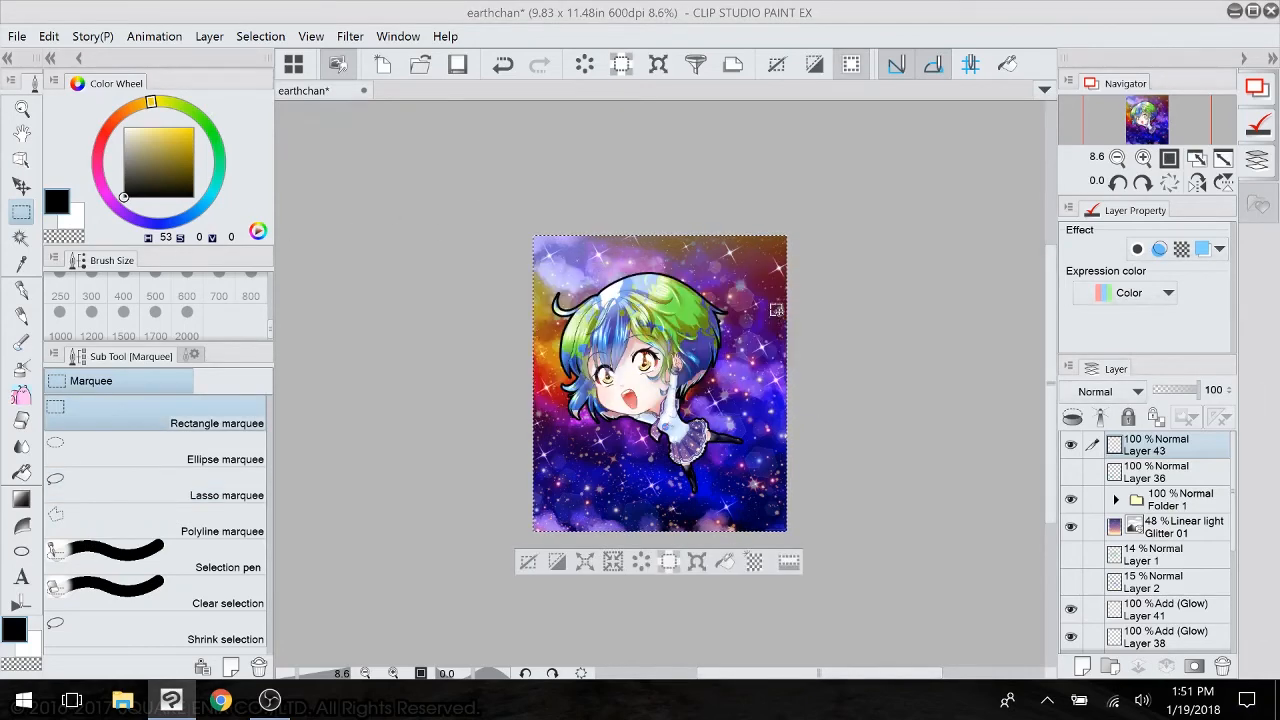
click(613, 561)
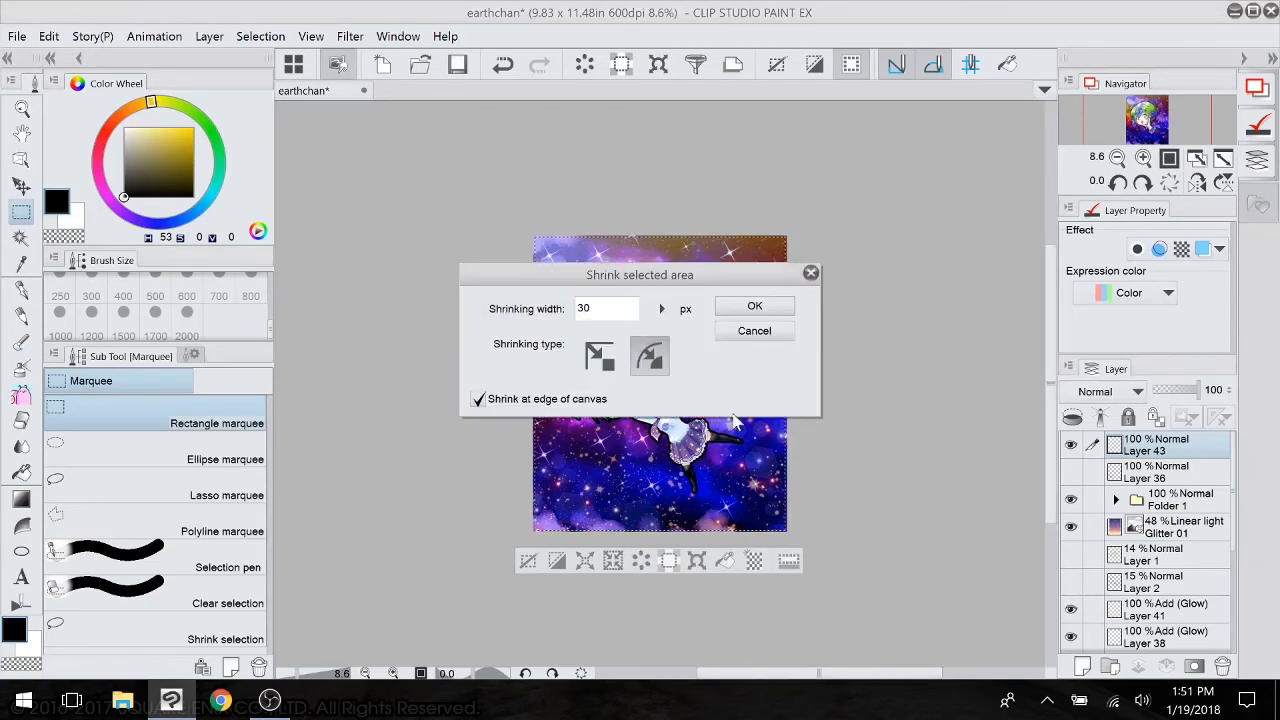
click(768, 310)
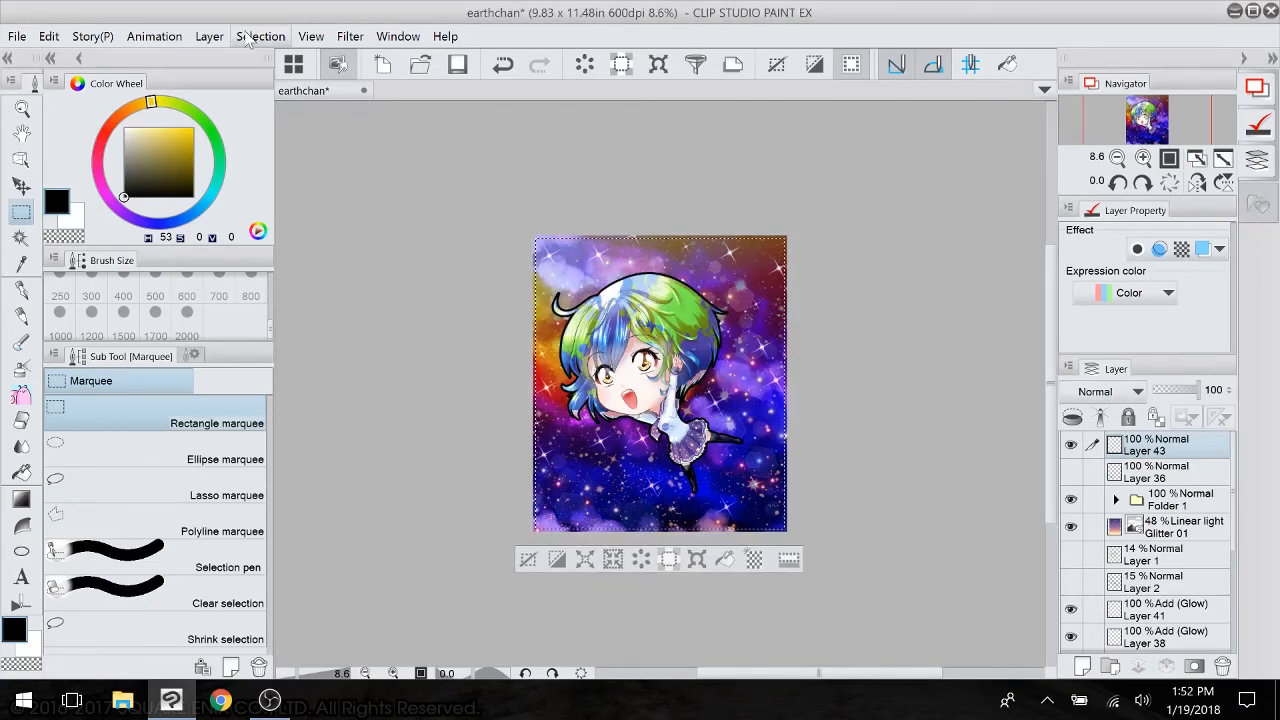
click(260, 36)
click(326, 117)
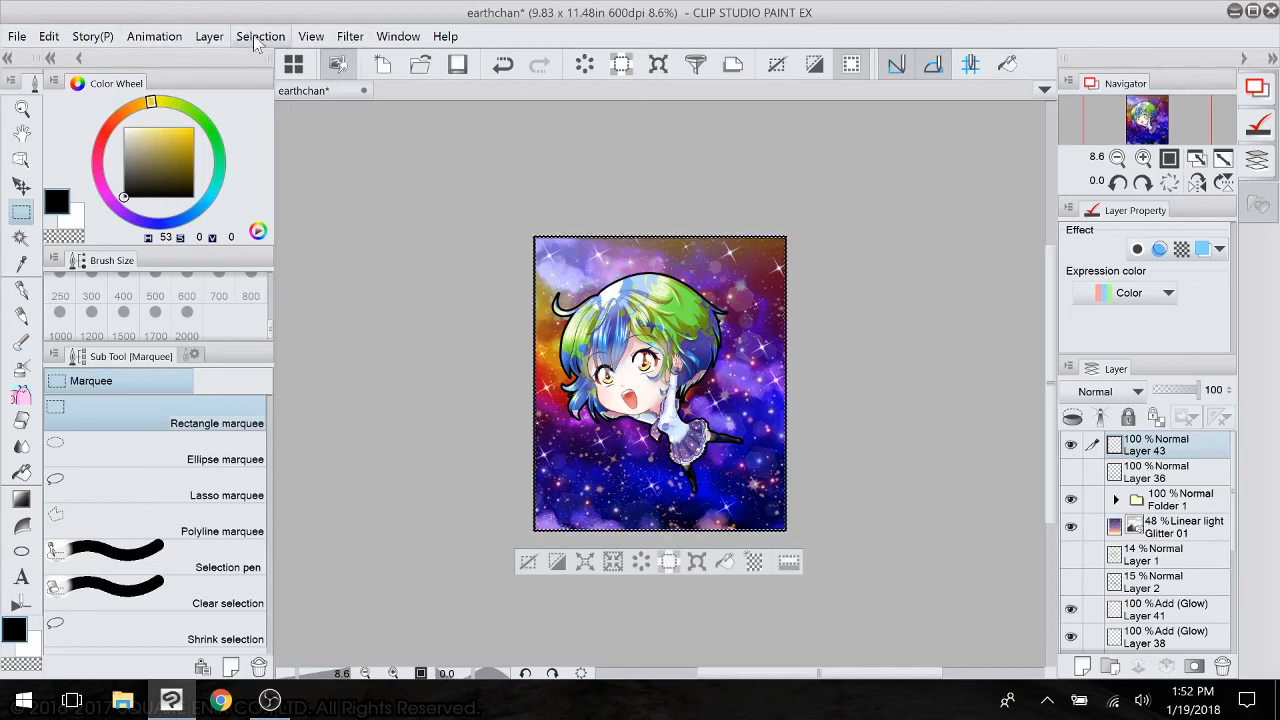
click(777, 64)
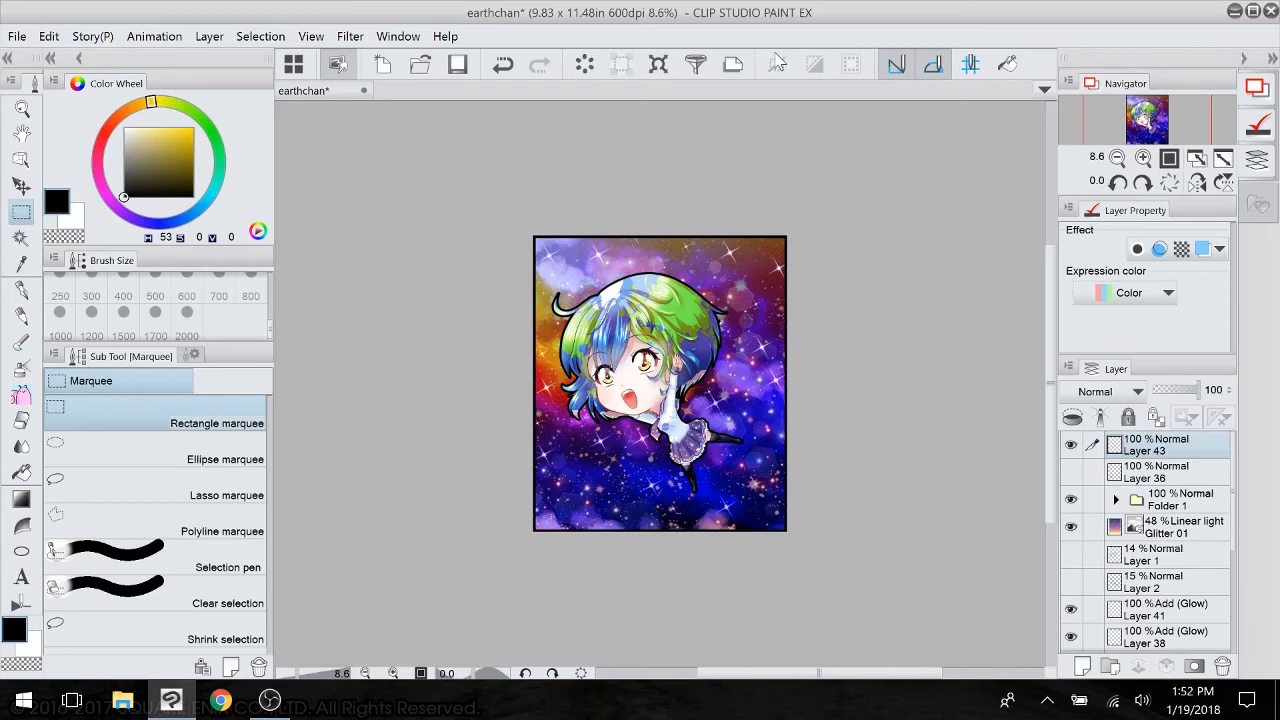
- Set the Glitter 01 layer's blending mode to Overlay and save the illustration
click(1189, 507)
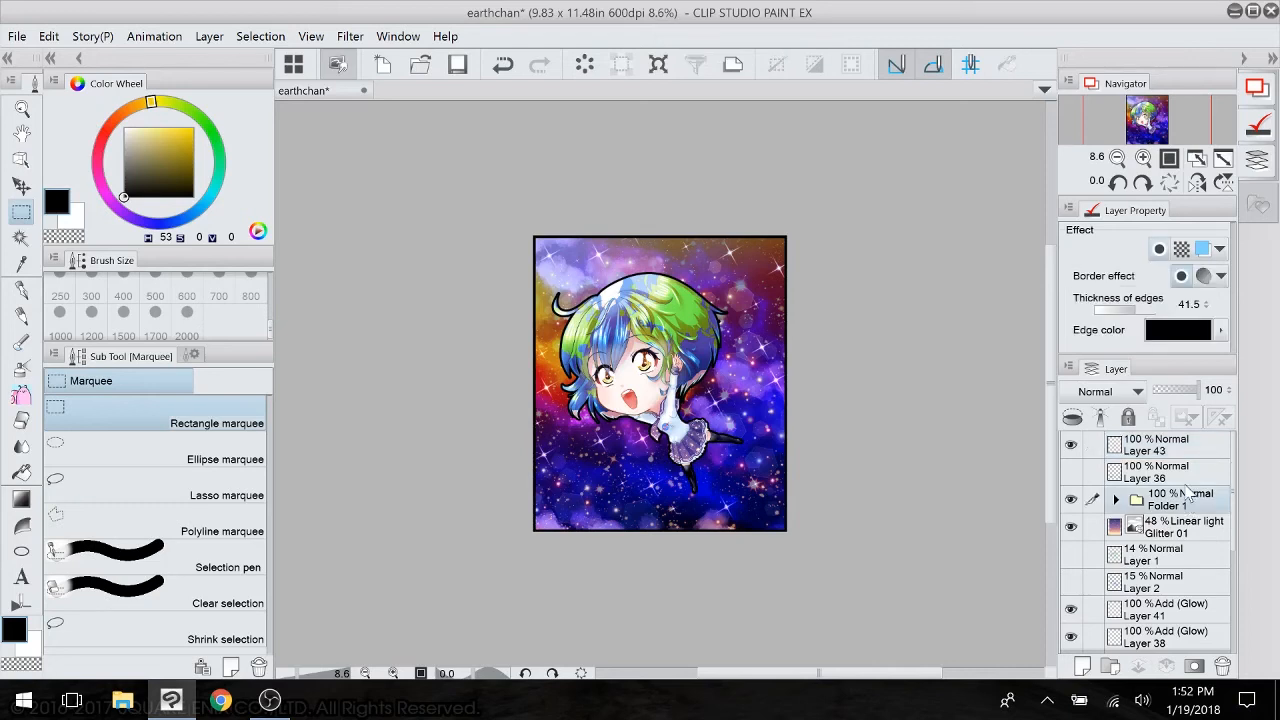
click(1190, 537)
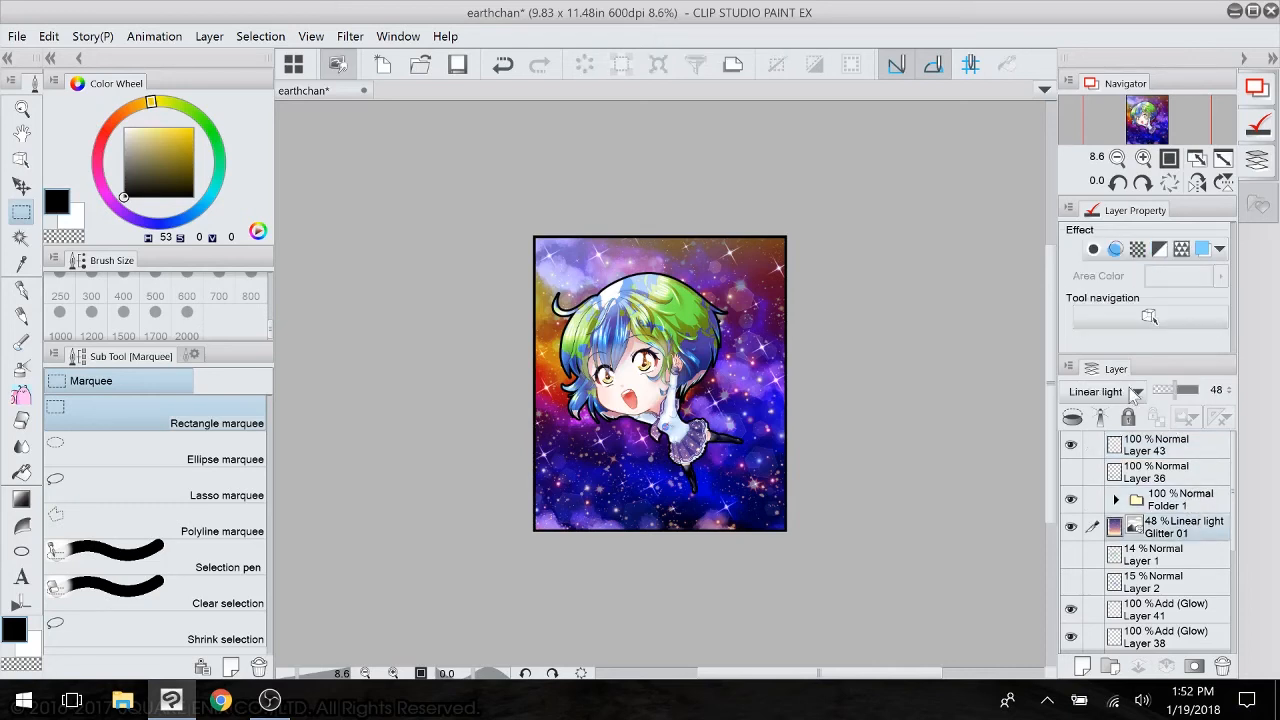
click(1135, 392)
click(1104, 243)
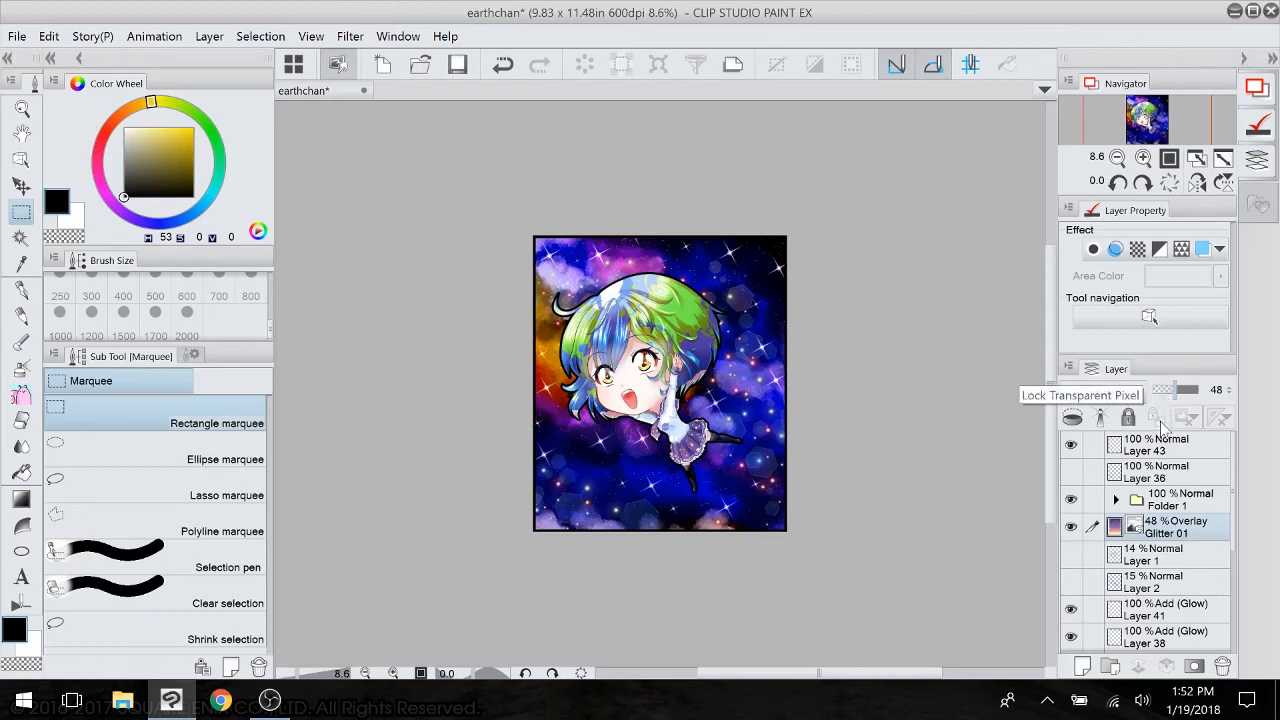
click(1165, 508)
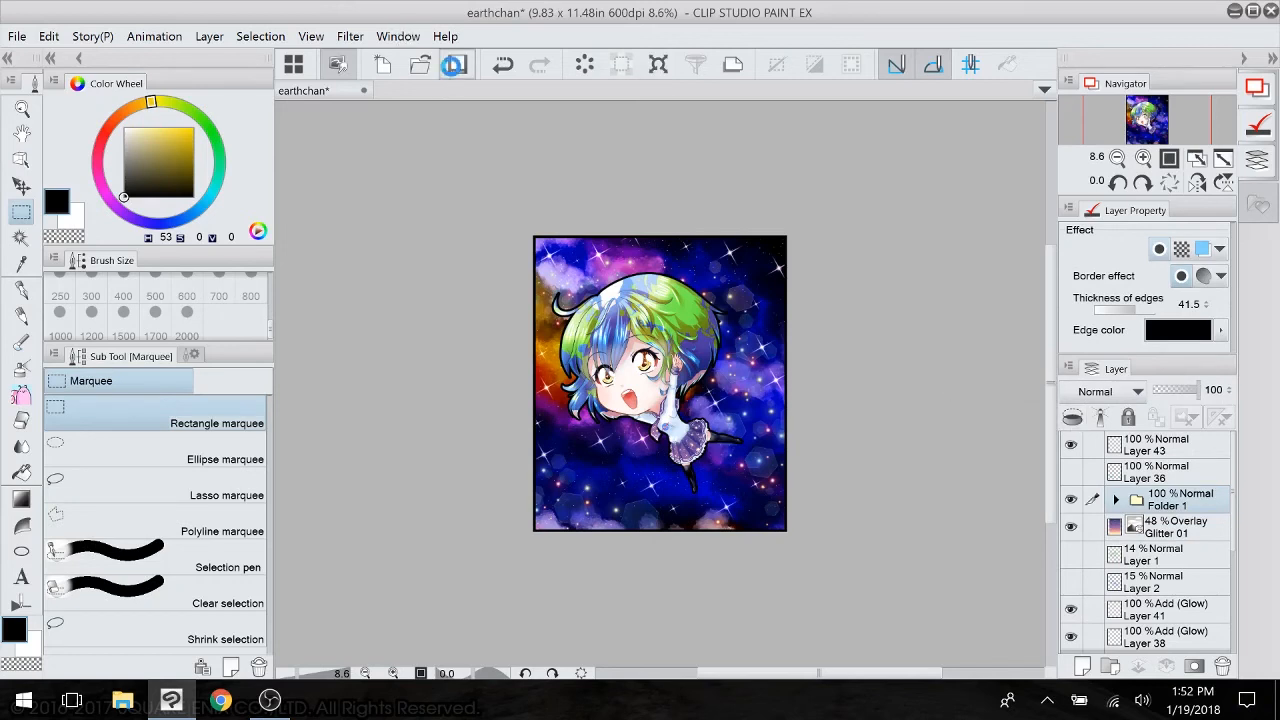
click(453, 64)
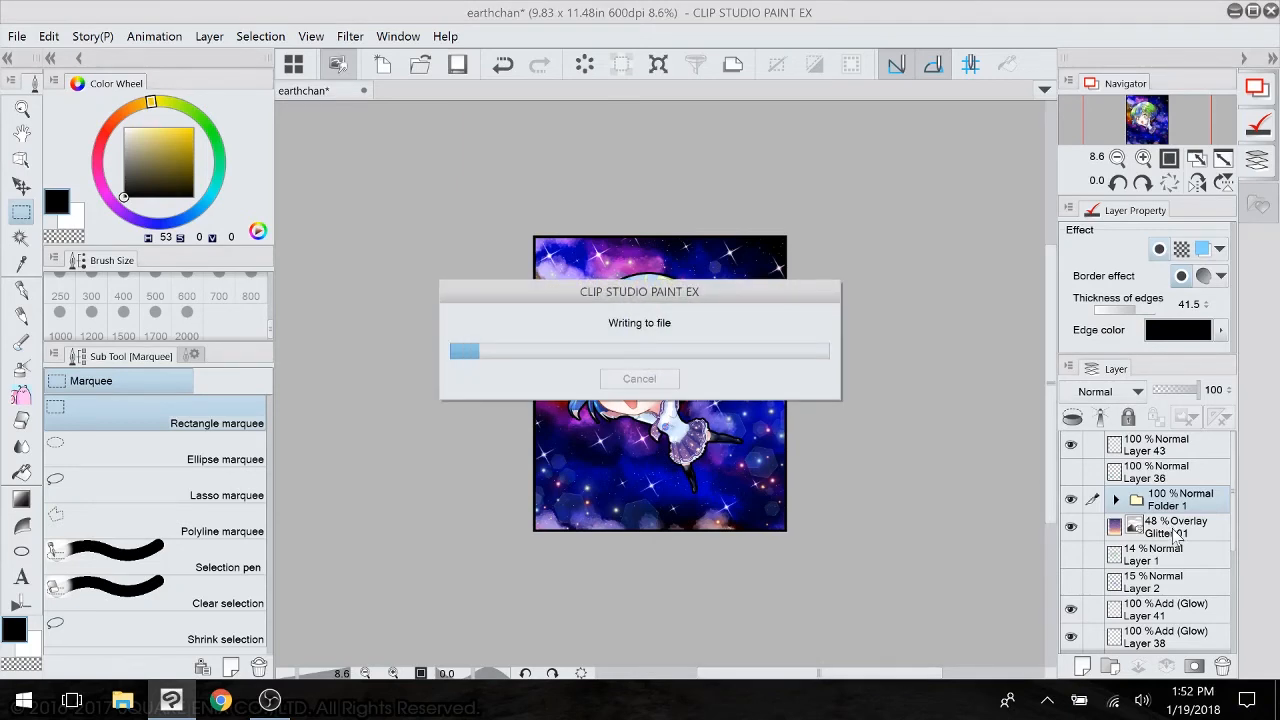
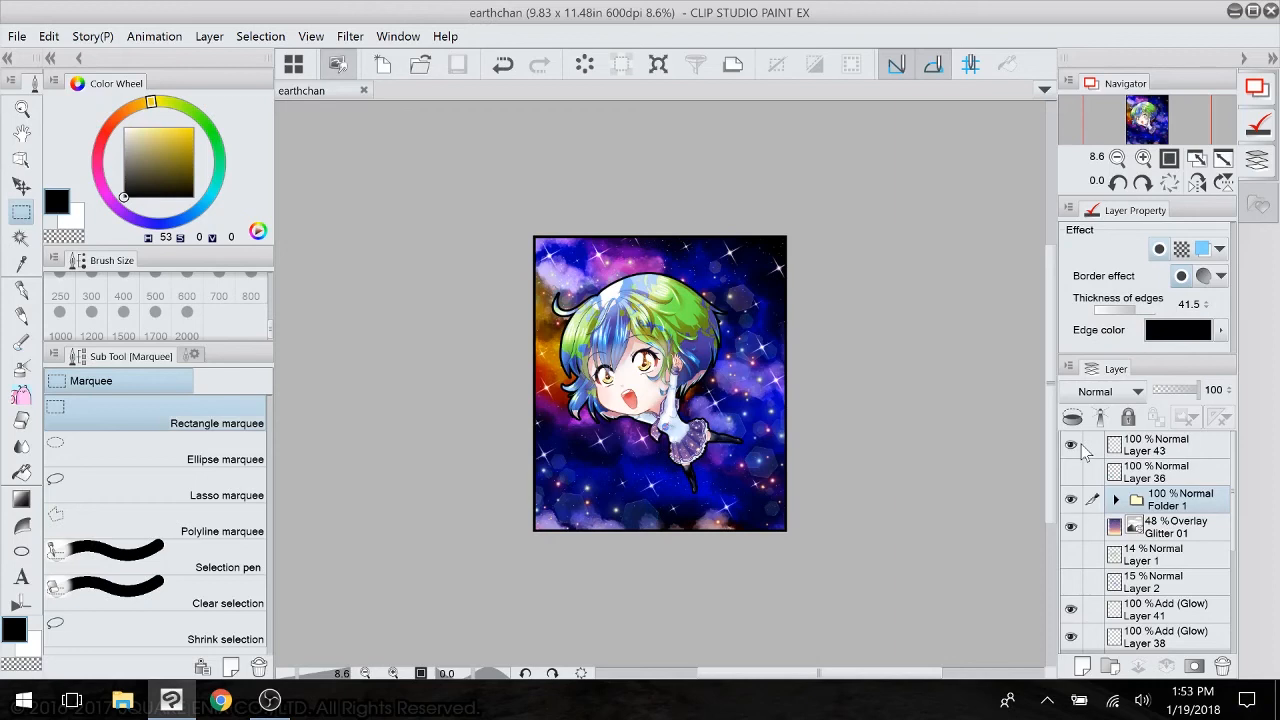
- Paint a white glow behind the character with the Soft airbrush at size 2000 on a new layer below Folder 1
click(1082, 666)
key(x)
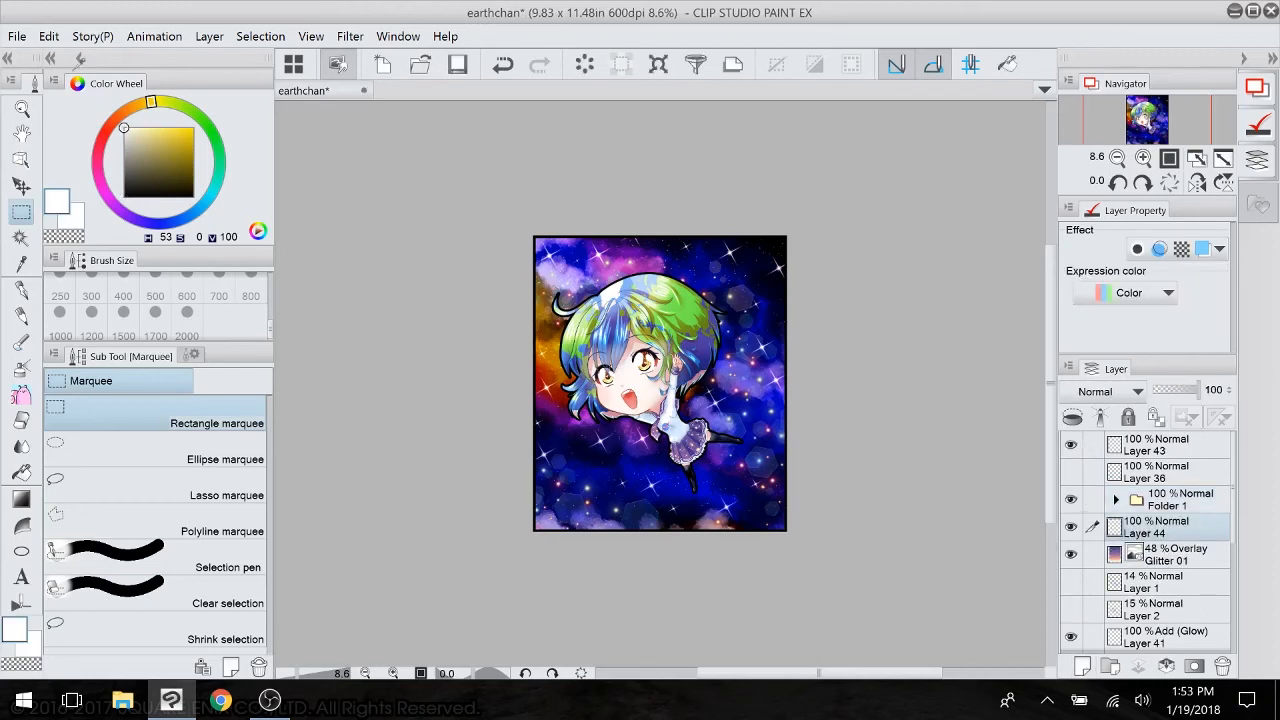
key(b)
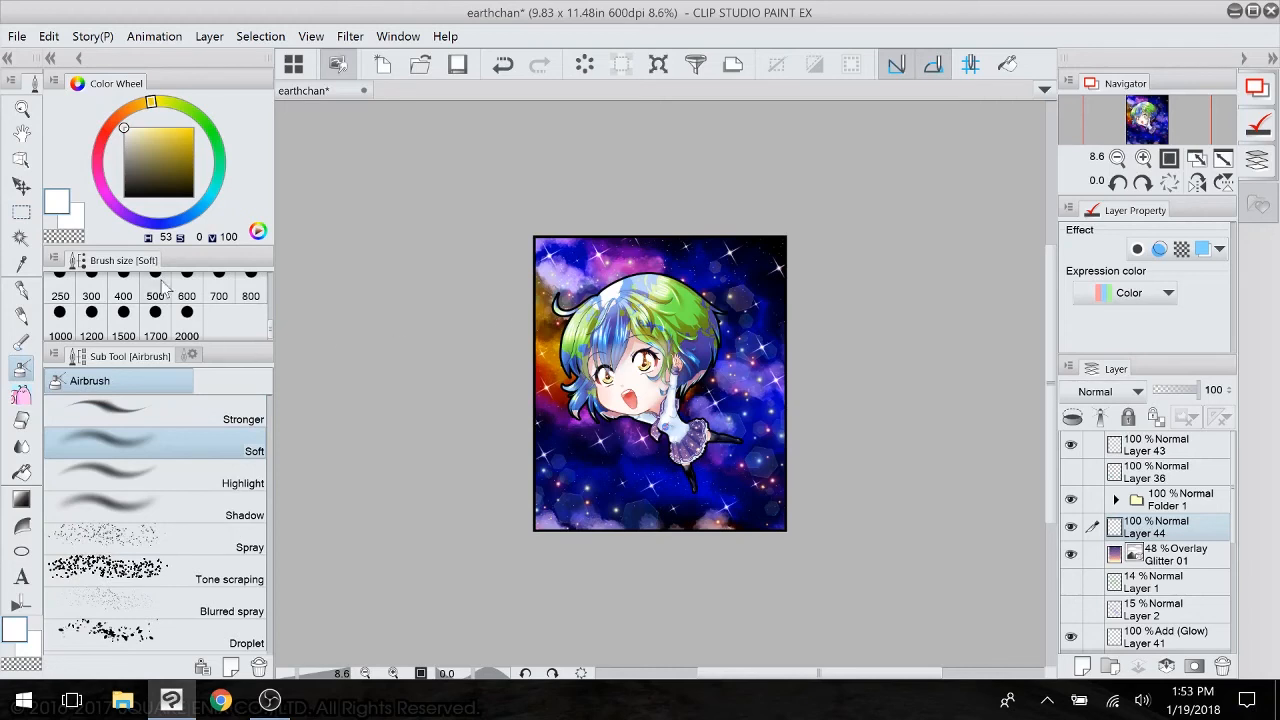
click(187, 318)
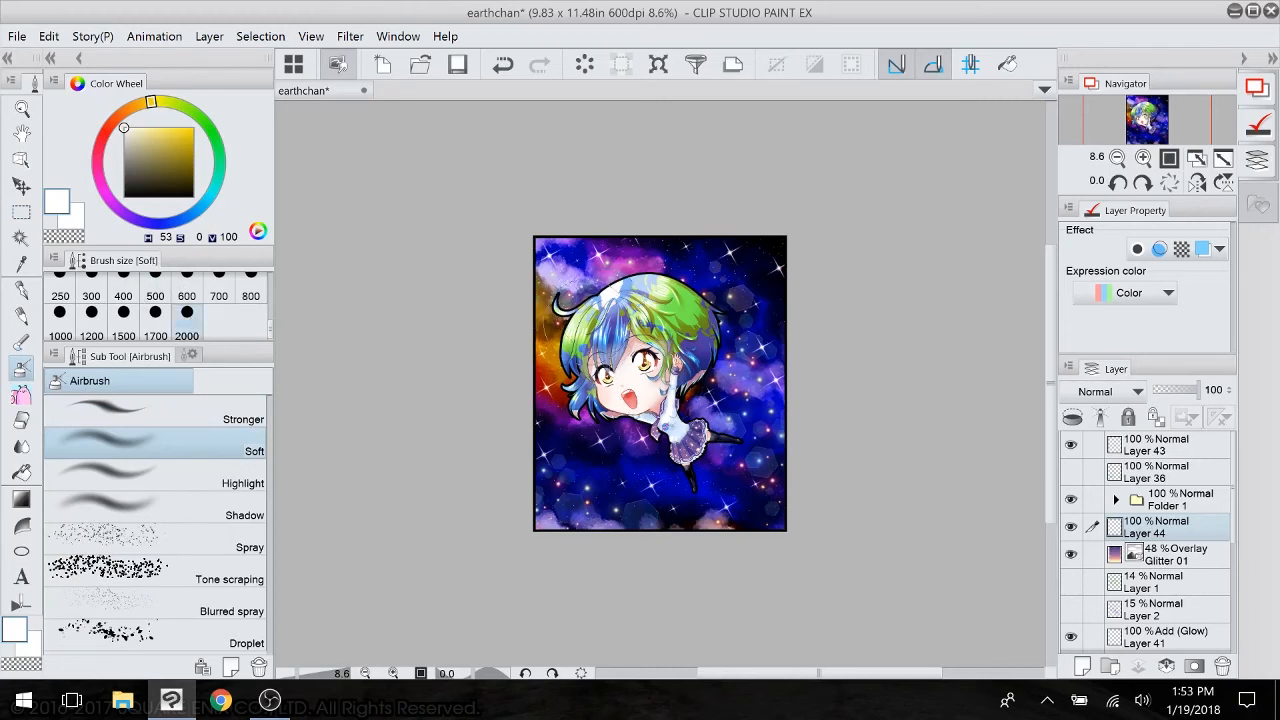
mouse_move(664, 440)
mouse_down()
mouse_move(702, 446)
mouse_move(702, 385)
mouse_move(638, 314)
mouse_move(548, 318)
mouse_move(715, 300)
mouse_move(645, 440)
mouse_move(655, 385)
mouse_up()
- Try Overlay on the white glow layer, and set it to Add (Glow) at 75 opacity
click(1137, 392)
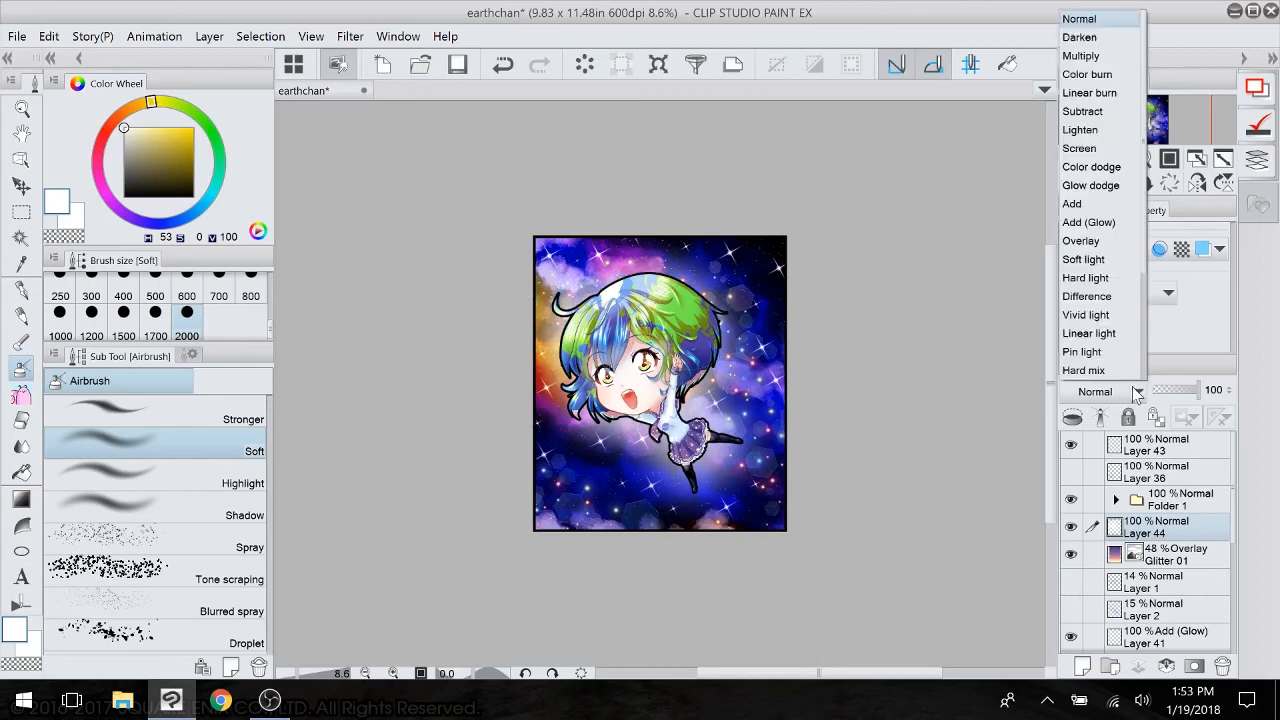
click(1113, 247)
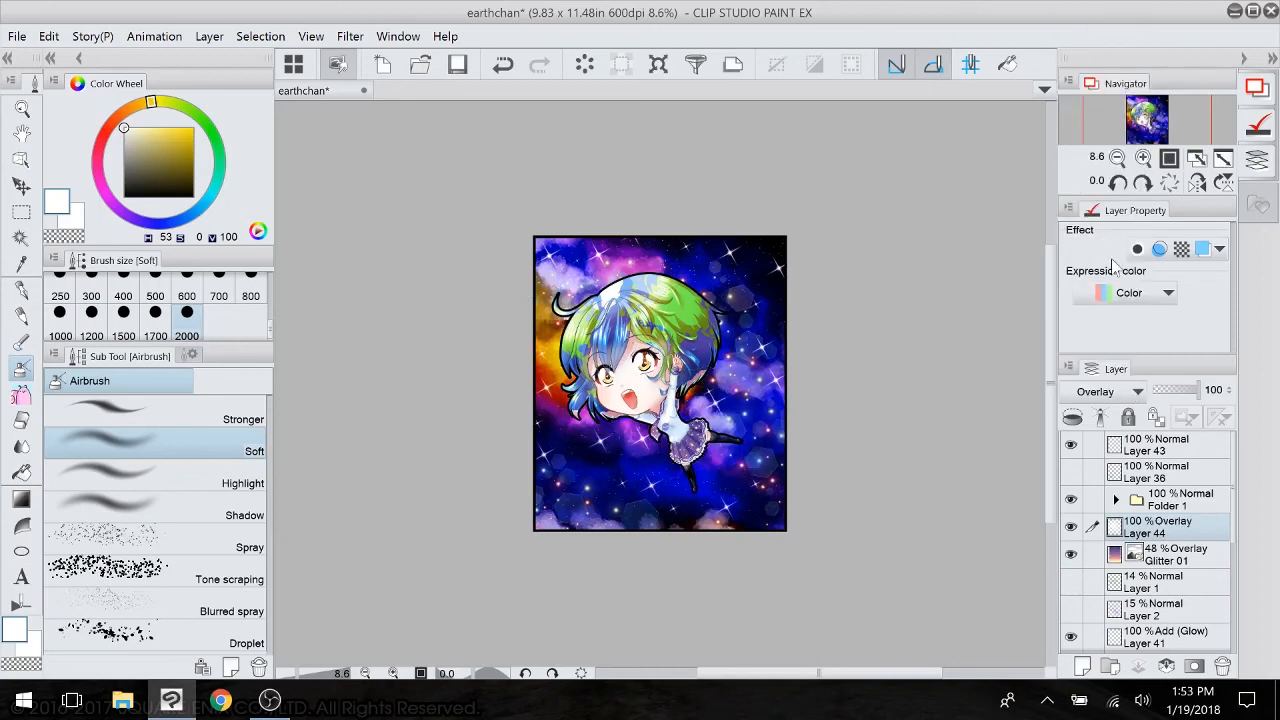
click(1137, 392)
click(1127, 220)
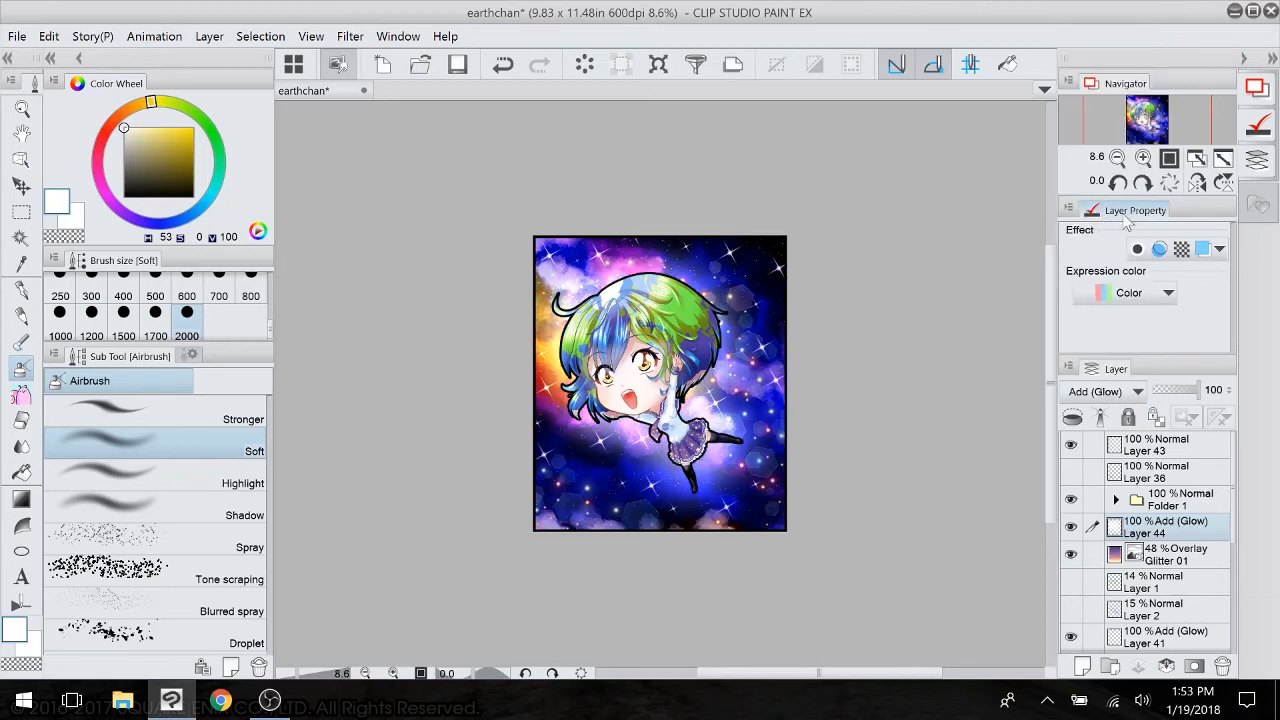
click(1190, 392)
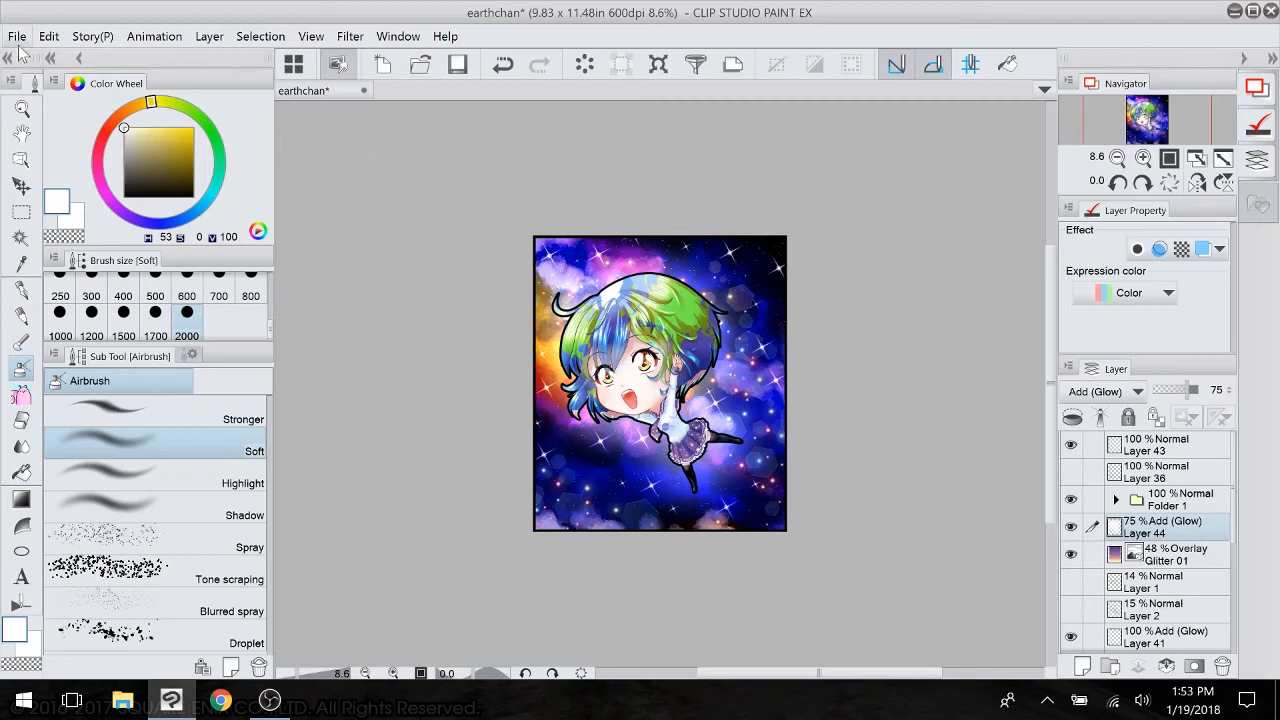
- Show the title and signature on Layer 36 and recolor the lettering white
click(1071, 472)
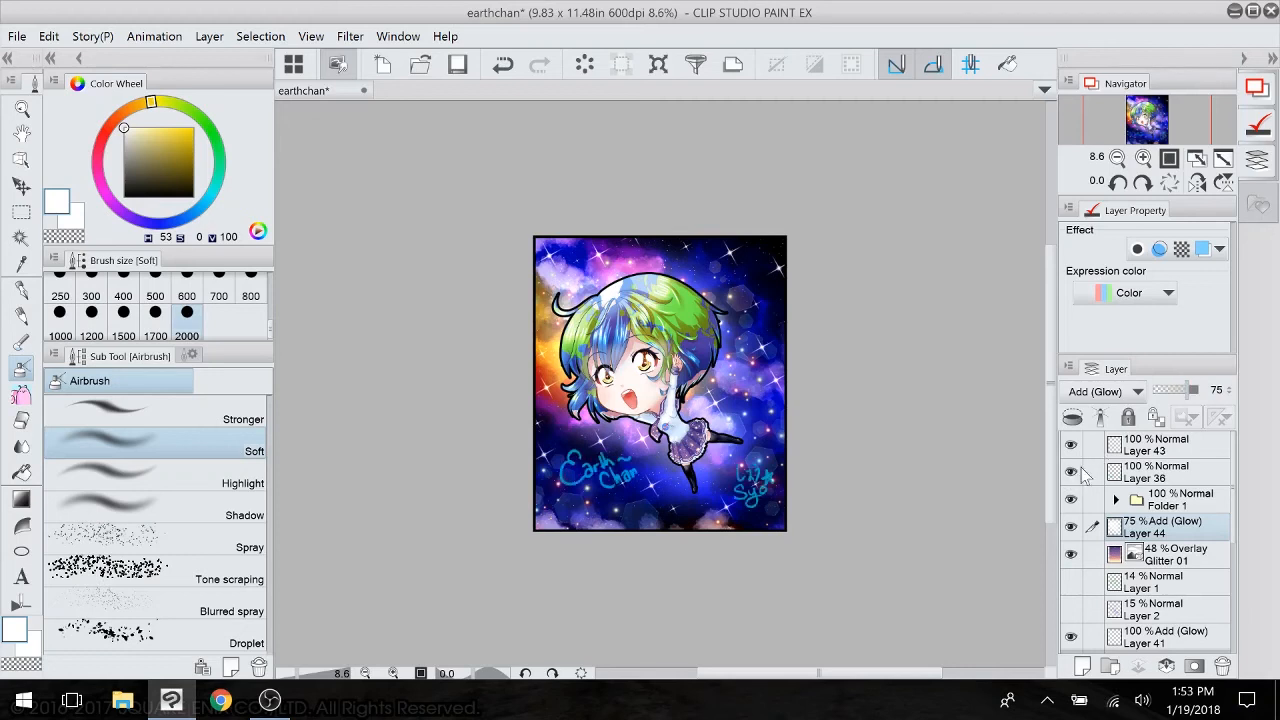
click(1170, 482)
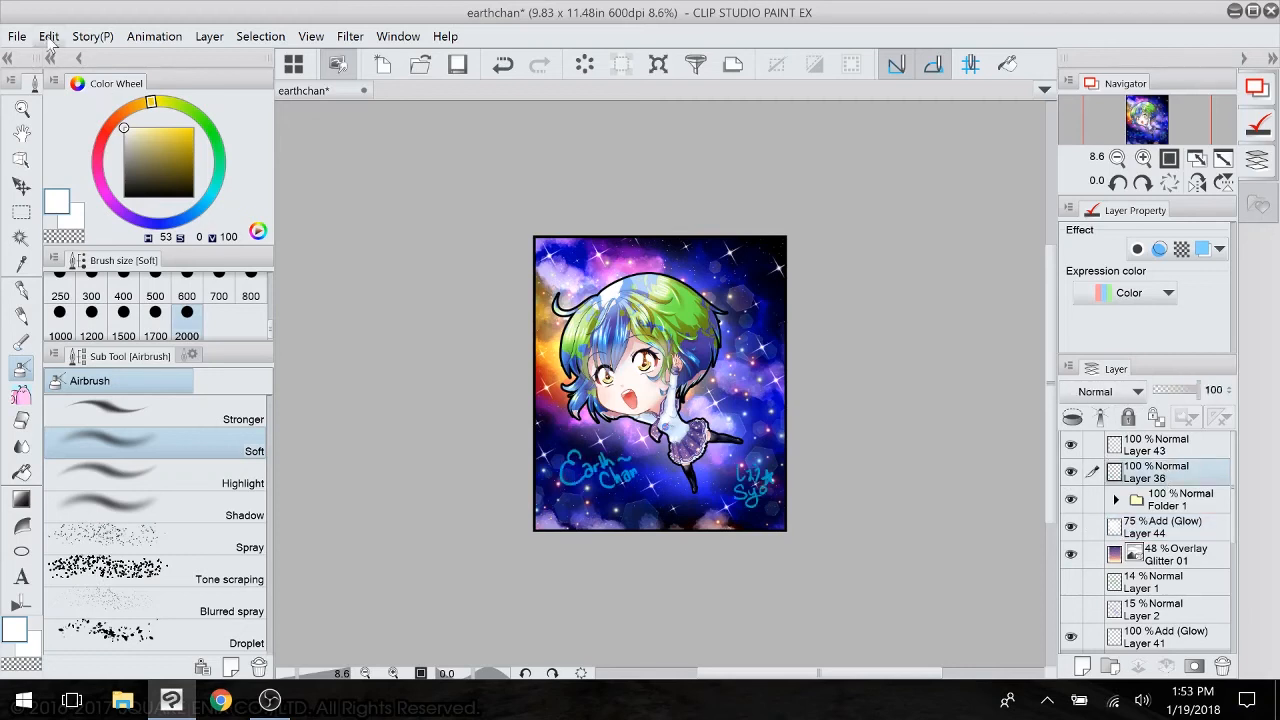
click(49, 36)
click(195, 250)
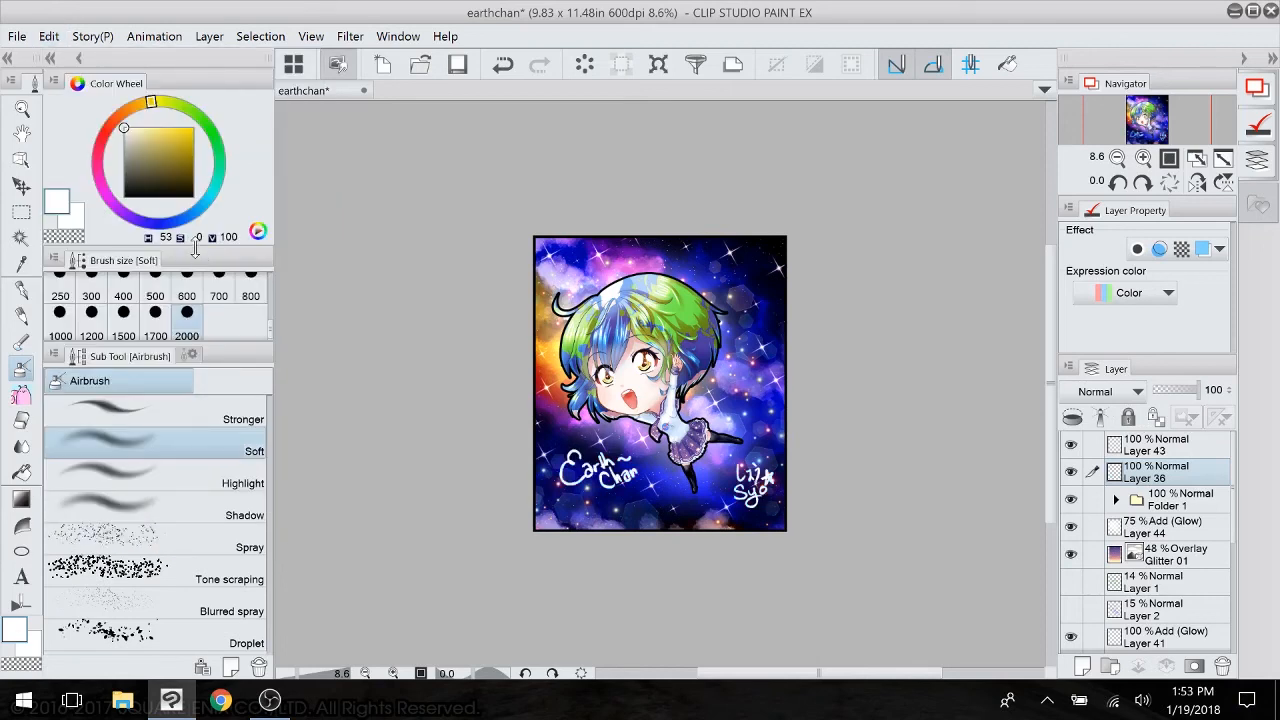
- Start a single-layer JPEG export to the Desktop with the file name earthchan
click(17, 36)
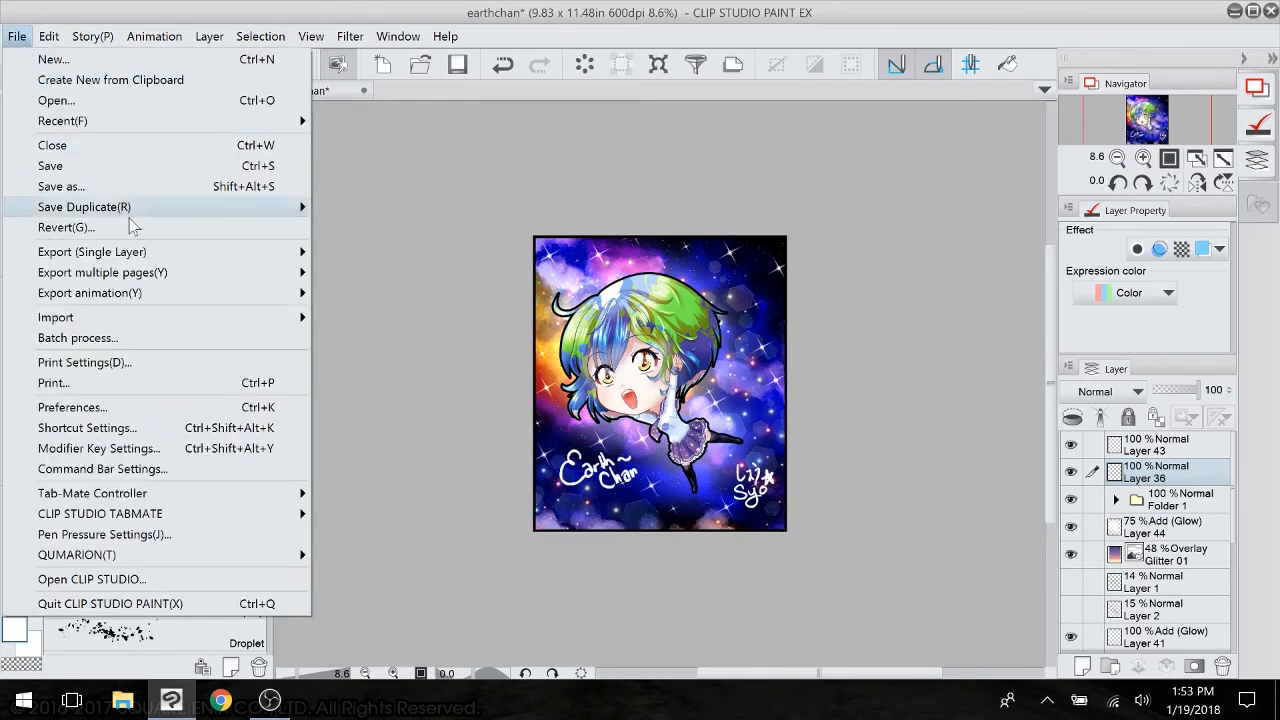
mouse_move(295, 255)
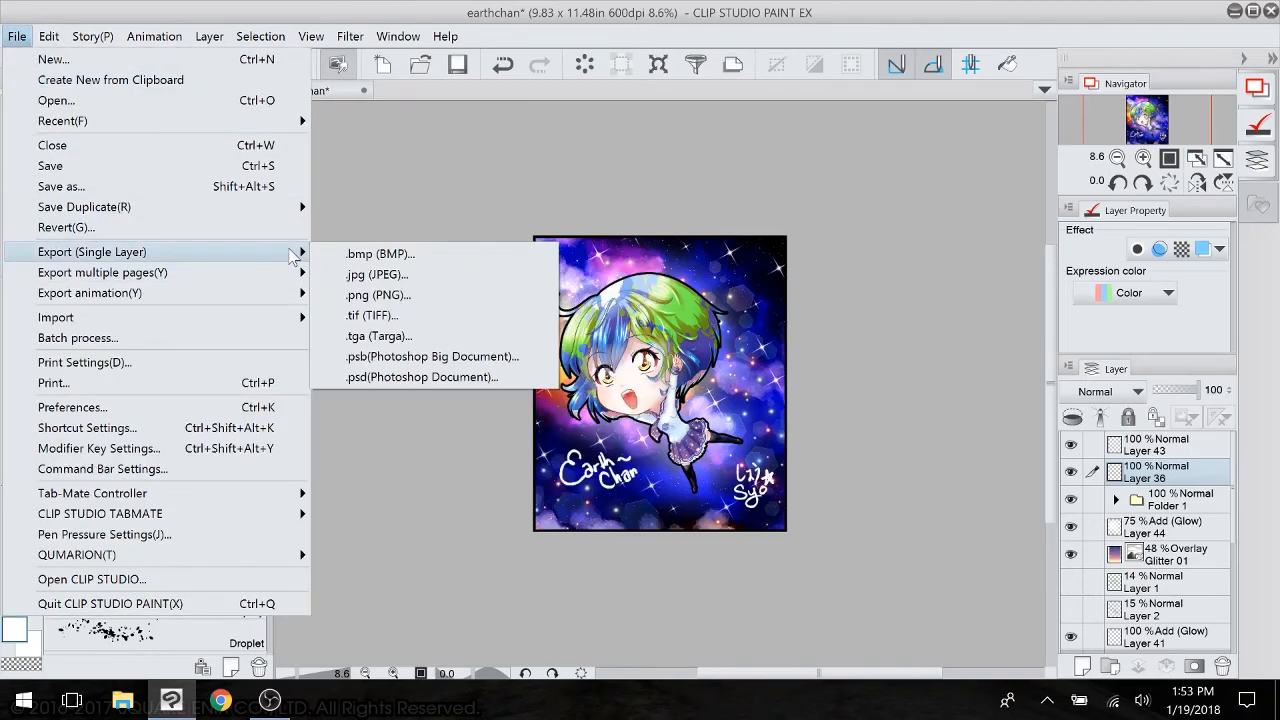
click(452, 276)
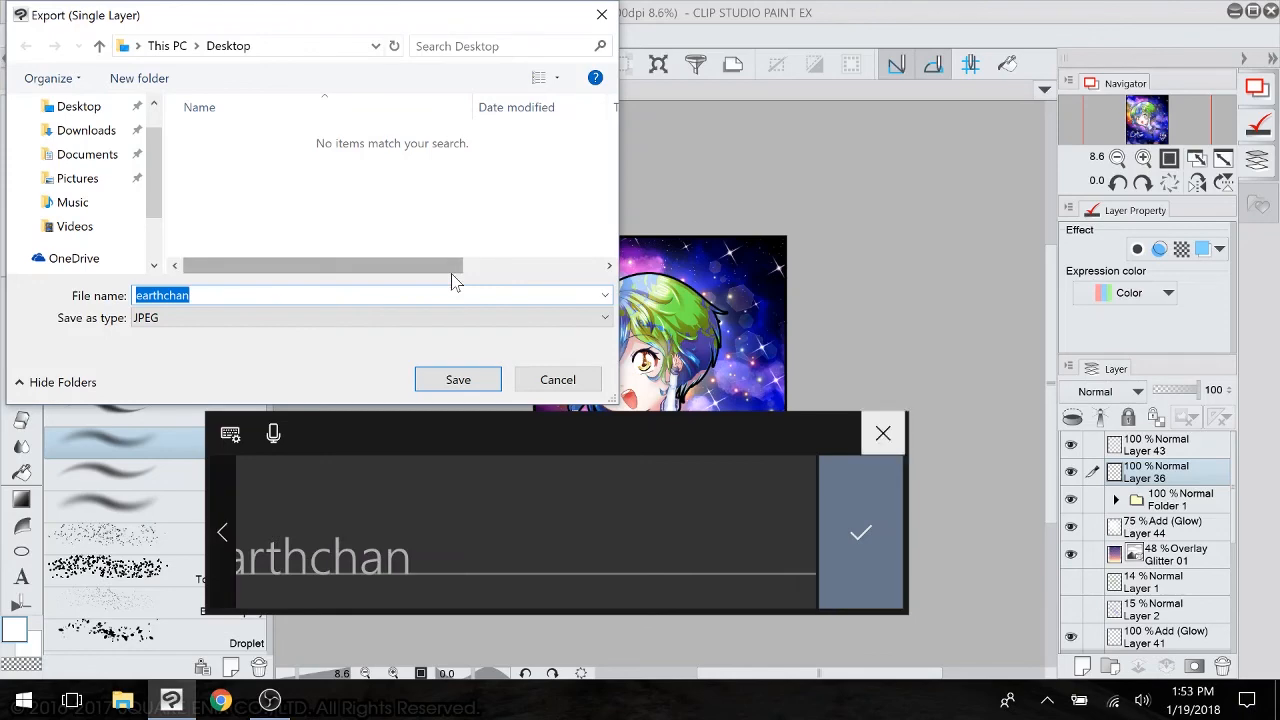
click(883, 433)
click(469, 379)
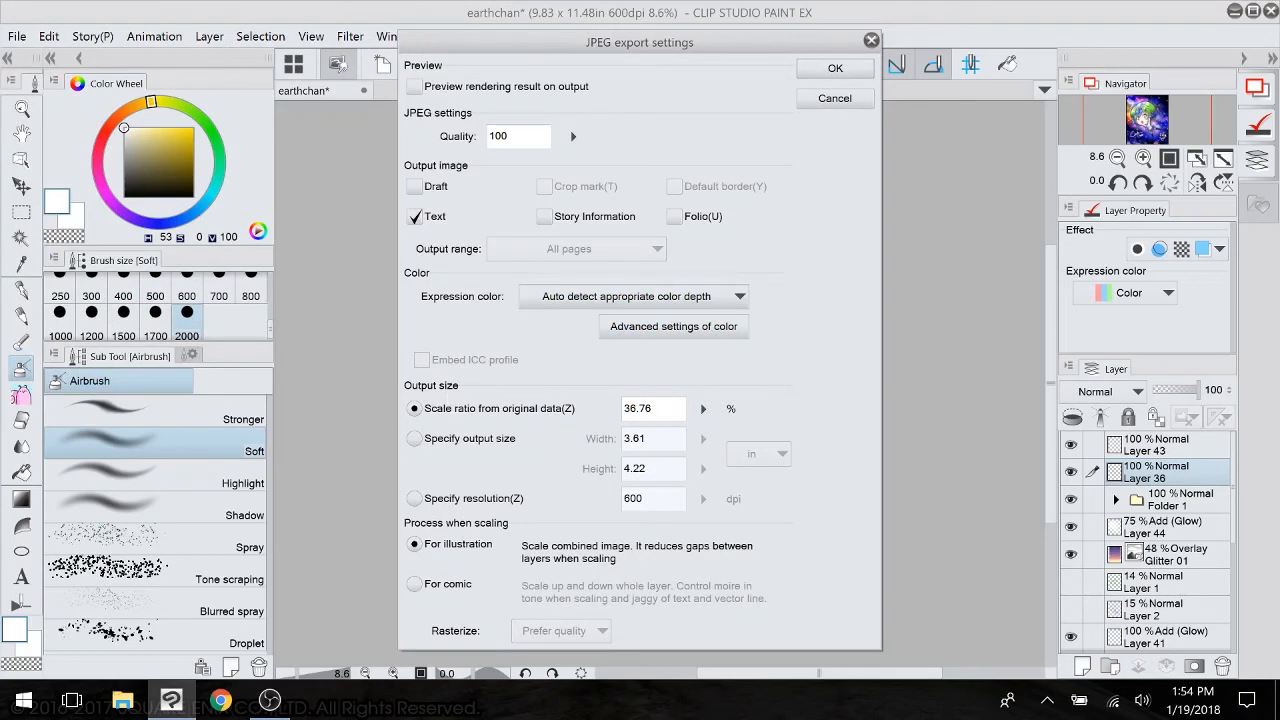
- Specify the JPEG output size in px, entering 1000 for the height and 1000 for the width, and run the export
click(705, 408)
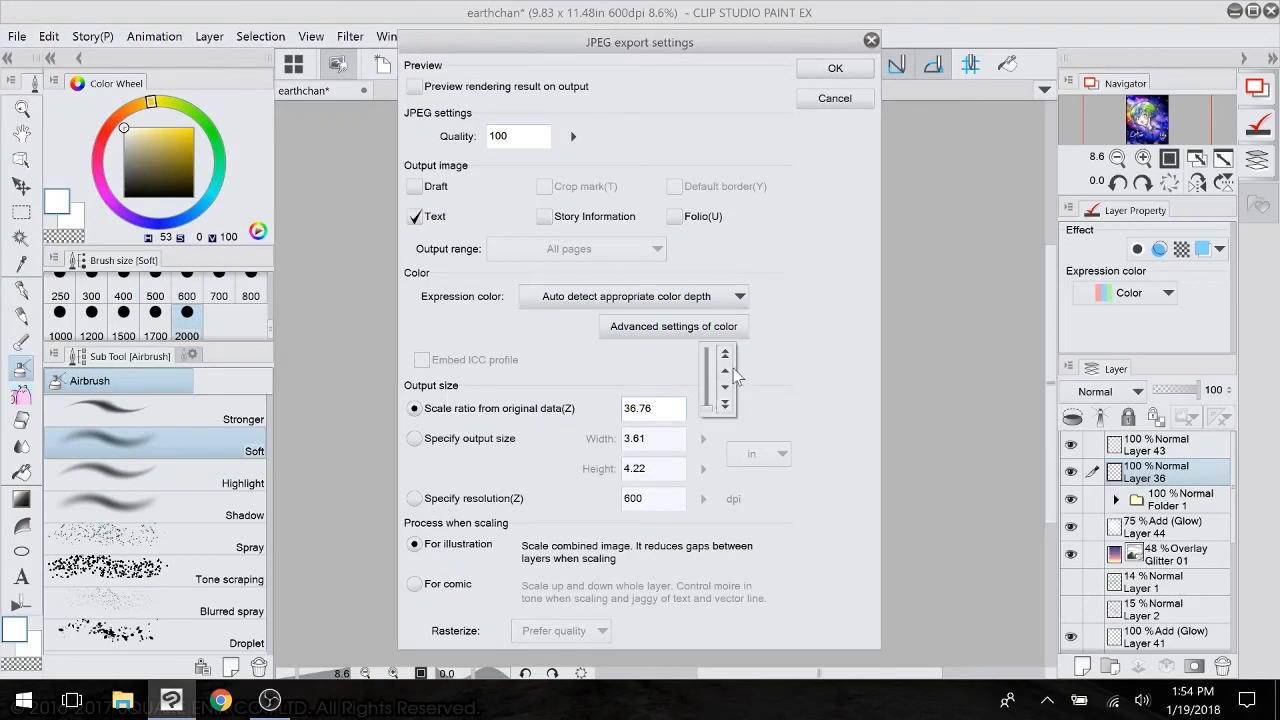
click(417, 441)
click(417, 441)
click(745, 458)
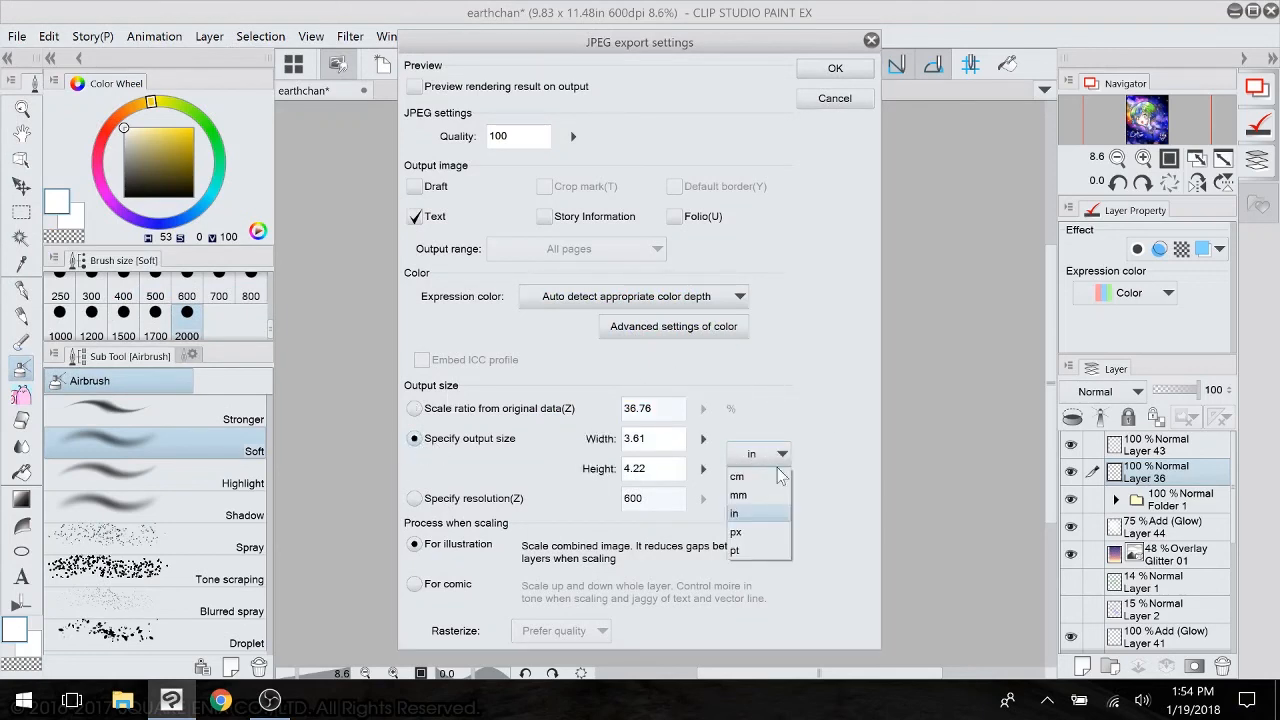
click(755, 534)
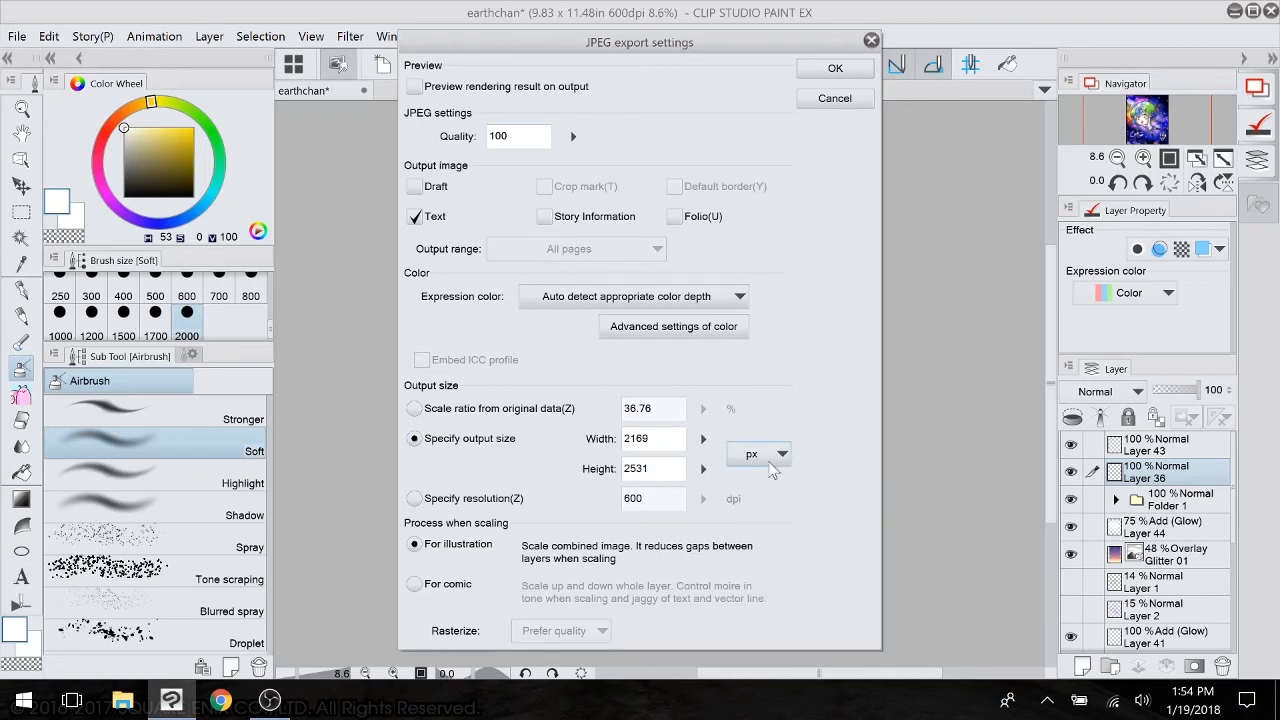
double_click(650, 468)
text(1000)
key(shift+Tab)
text(1000)
click(851, 72)
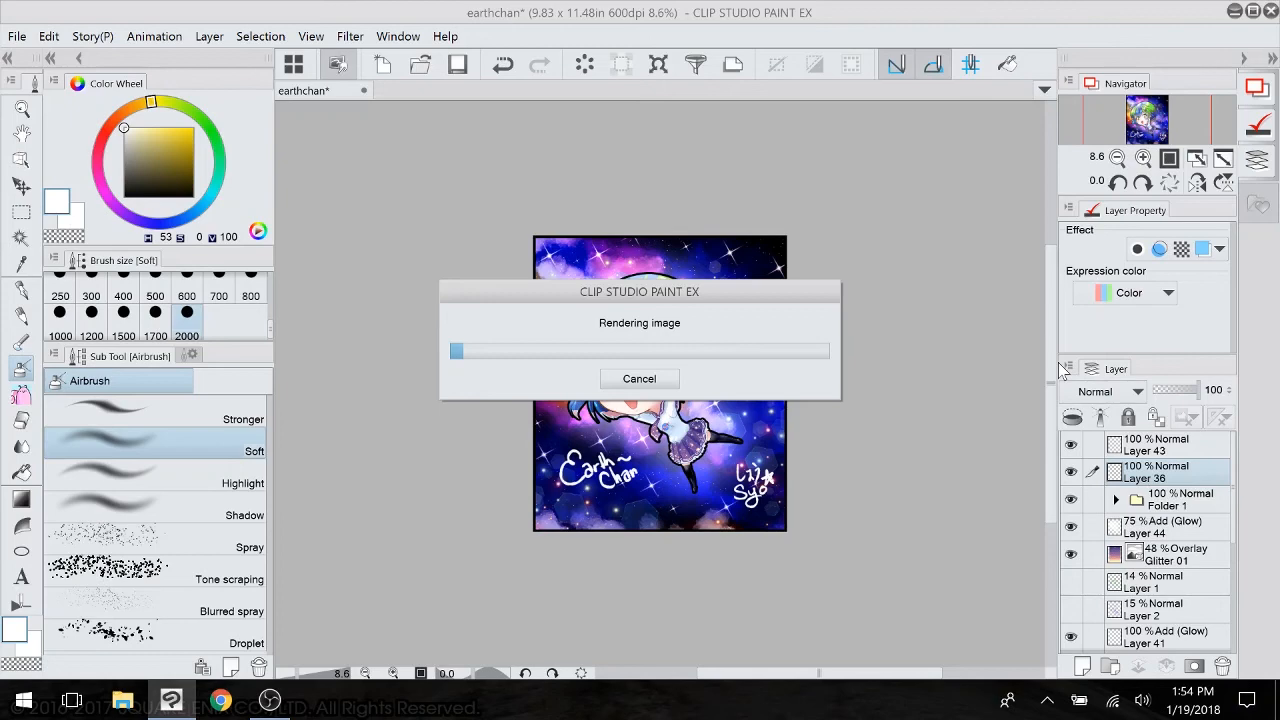
- Minimize the painting program, view the exported earthchan JPEG from the desktop in a maximized Photos window, and close the viewer
click(1234, 13)
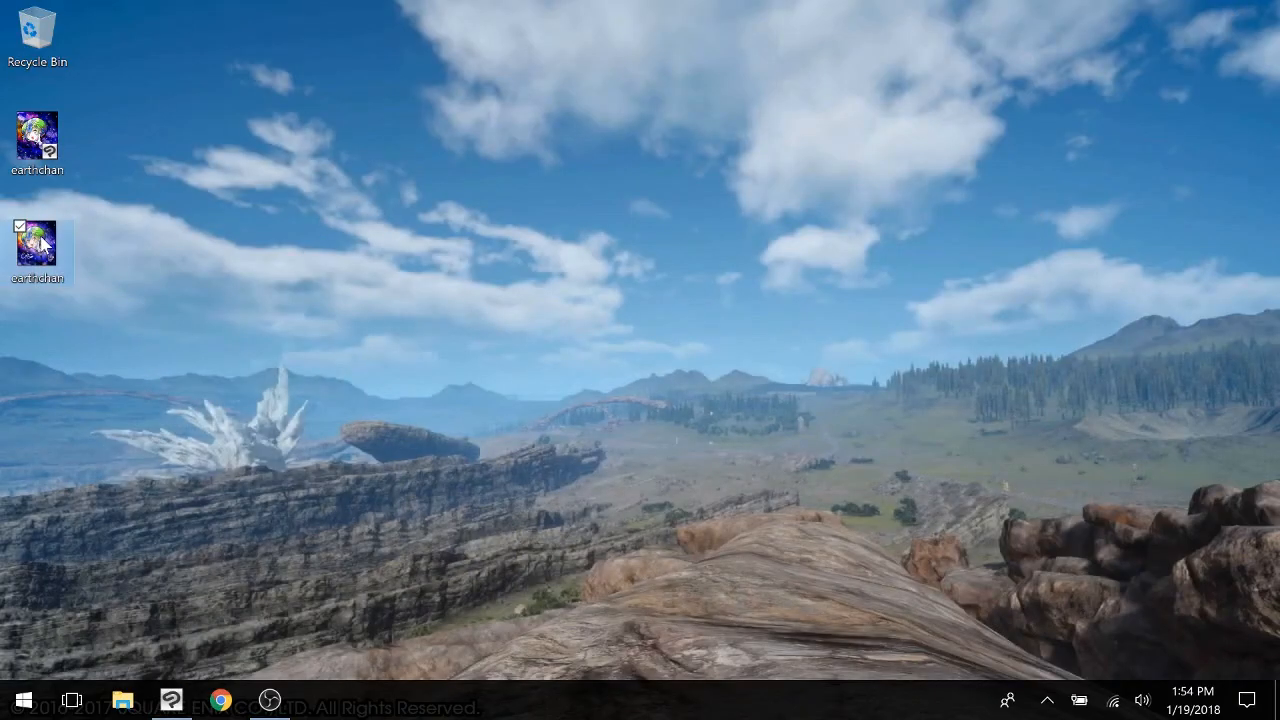
double_click(42, 245)
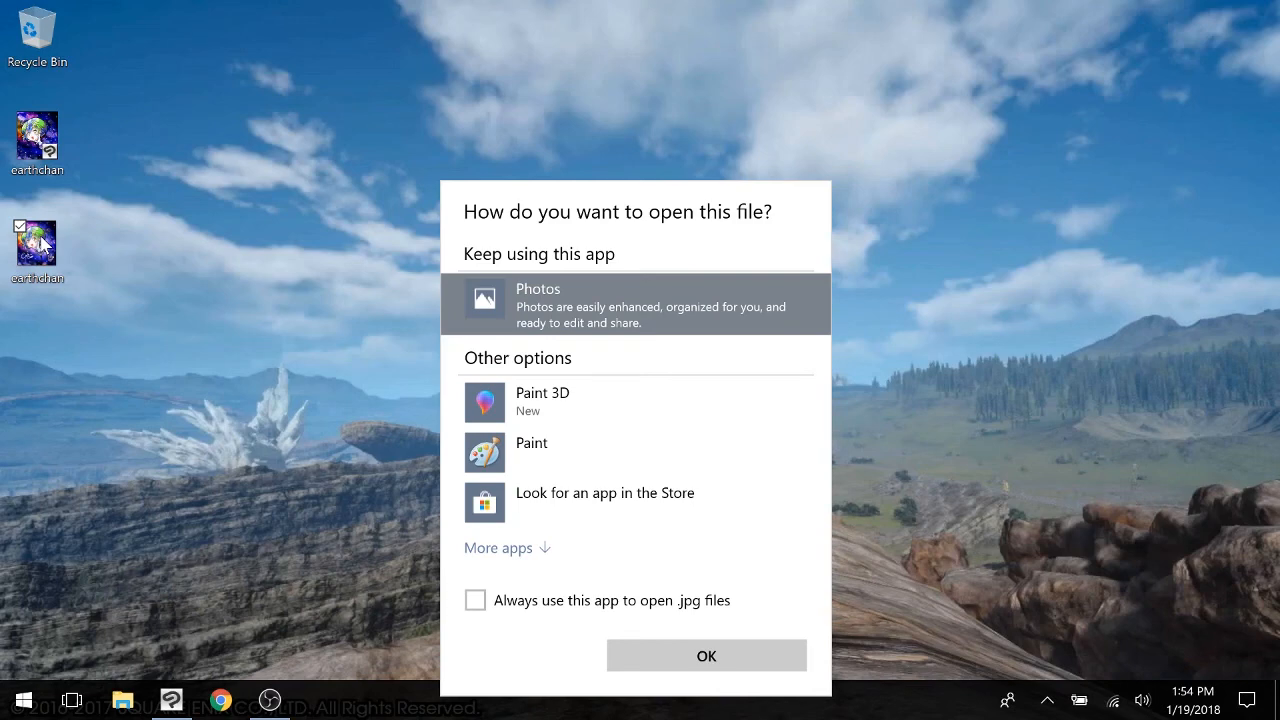
click(888, 630)
click(527, 445)
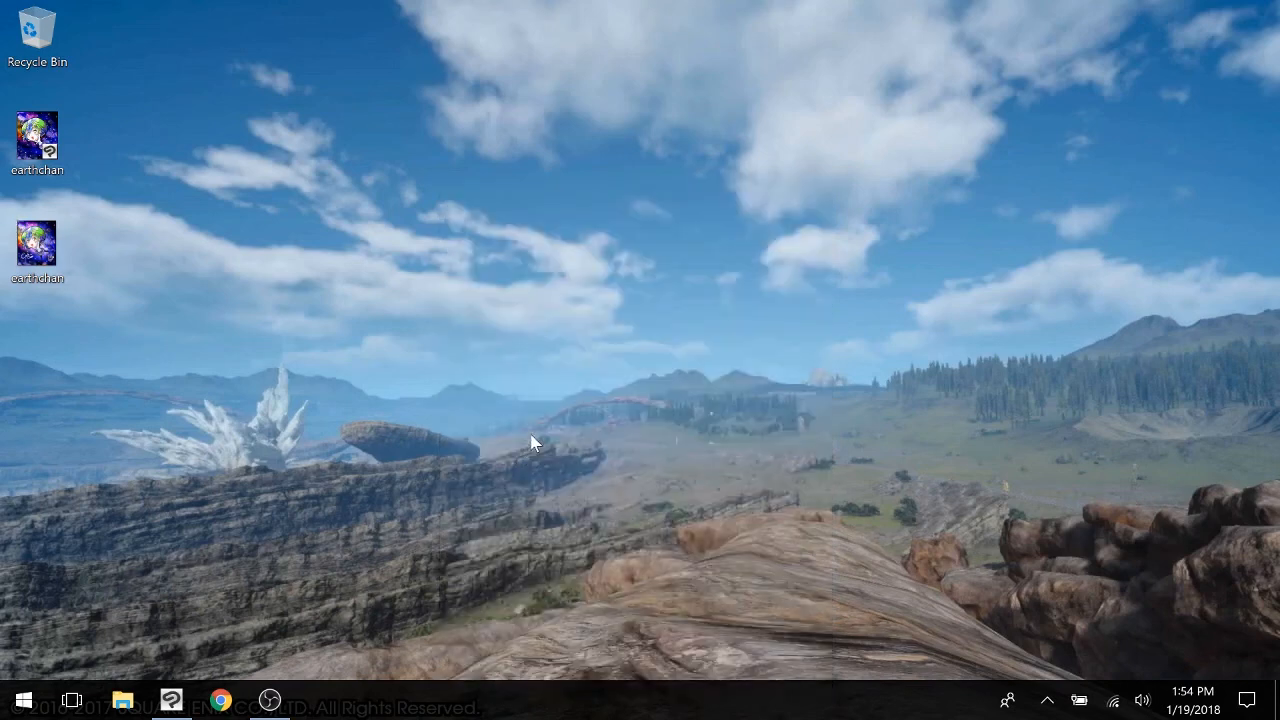
double_click(36, 256)
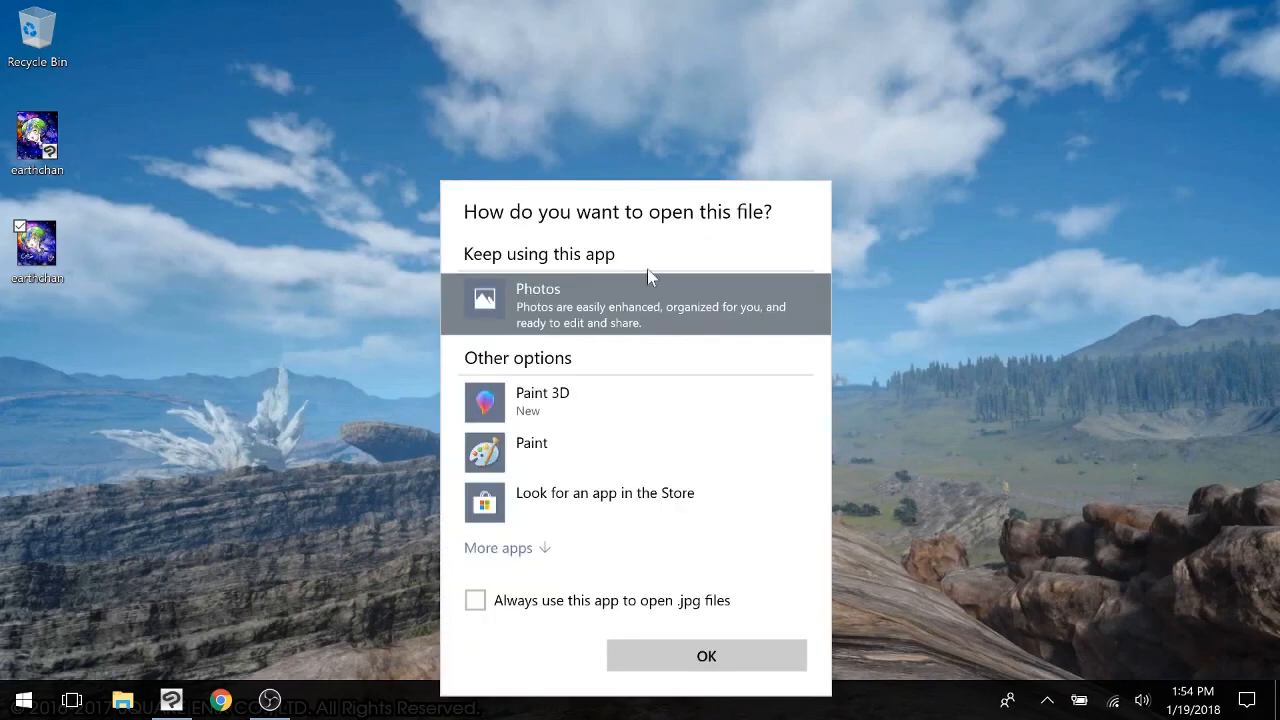
click(735, 651)
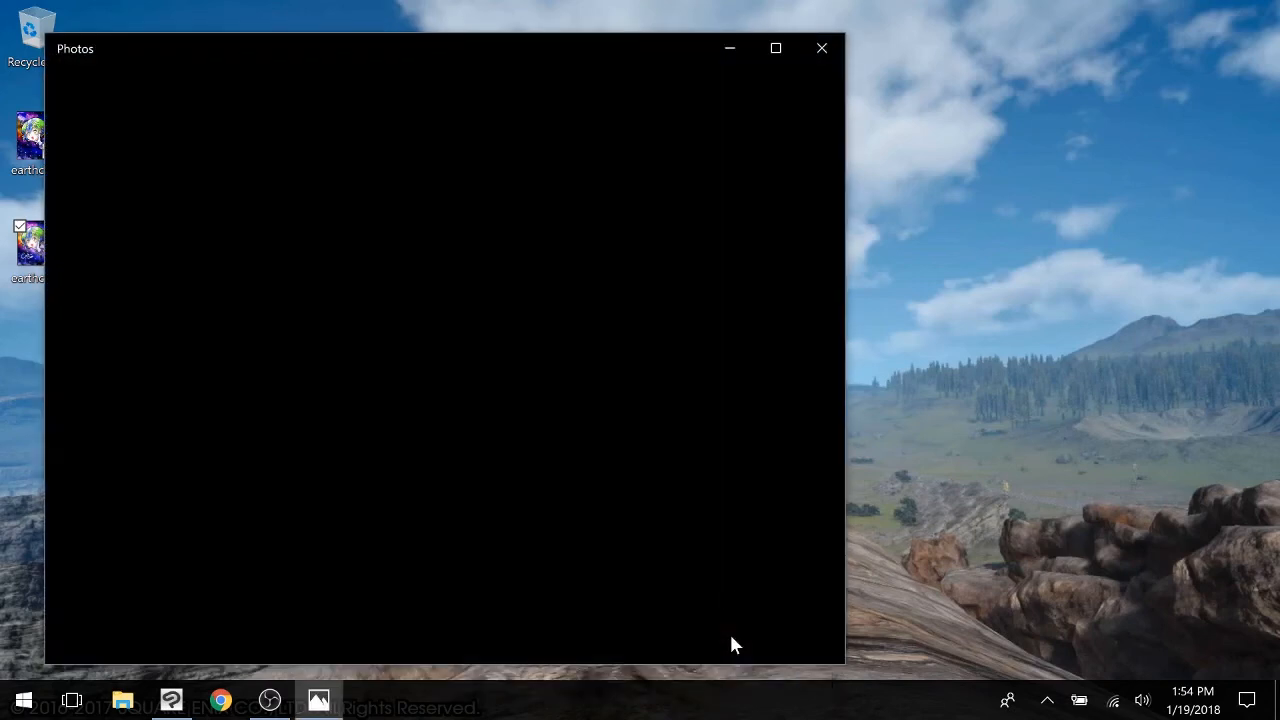
click(777, 50)
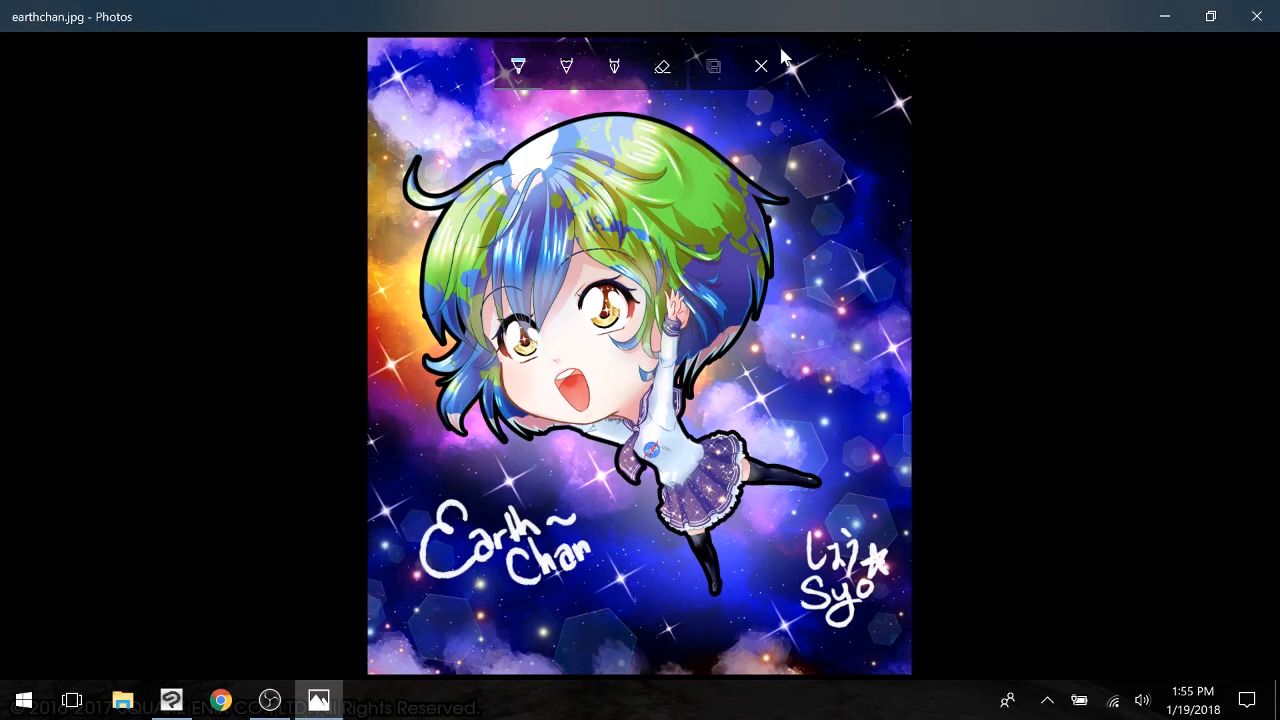
click(1257, 18)
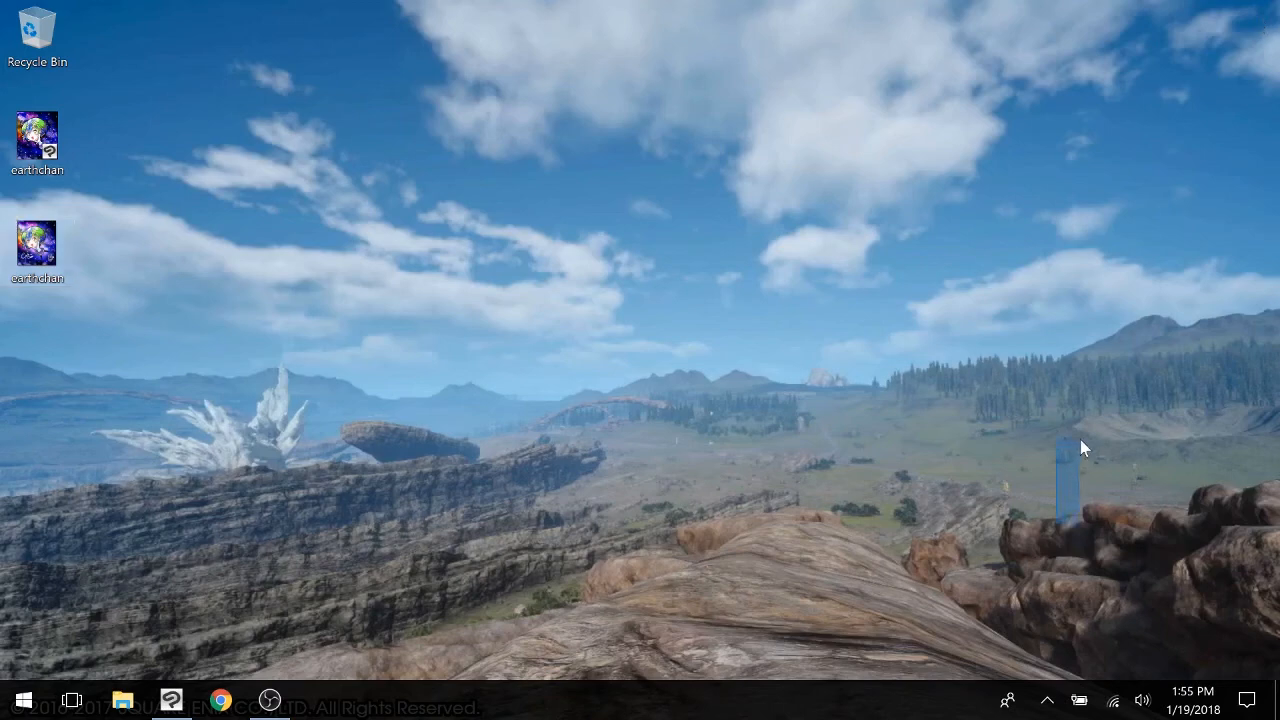
- Switch back to CLIP STUDIO PAINT and close it without saving the changes to earthchan
click(171, 701)
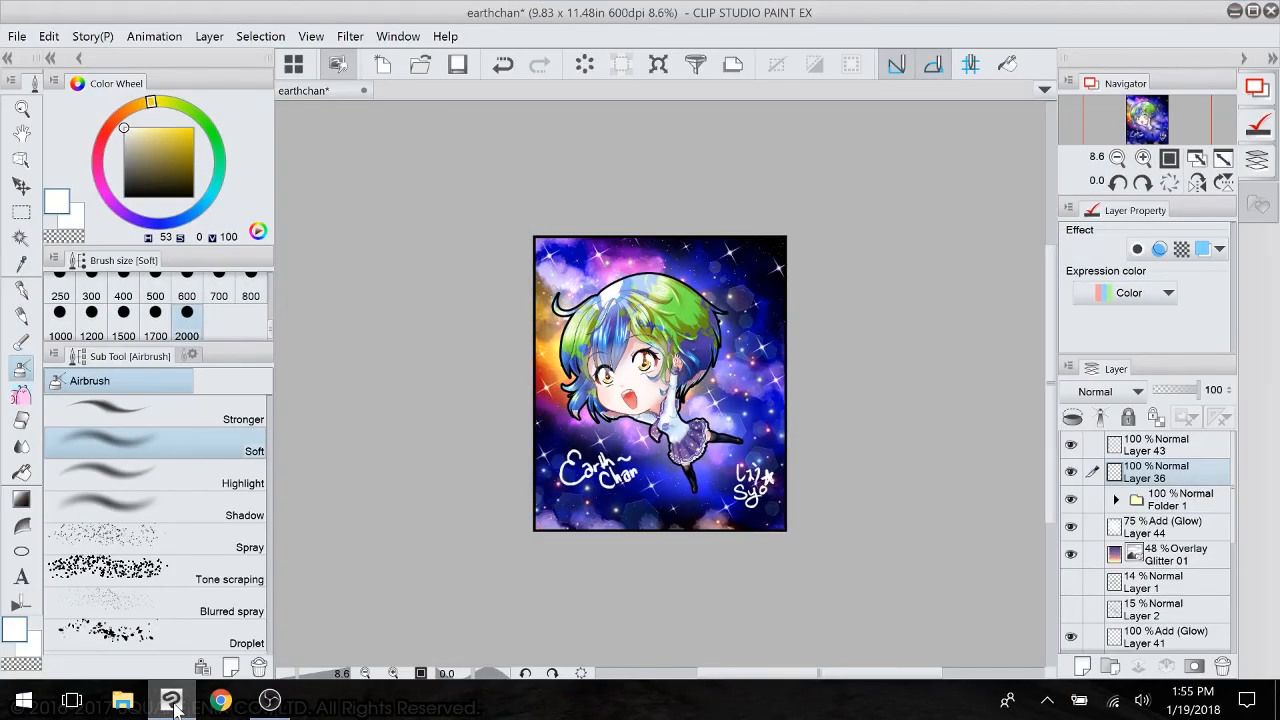
click(1269, 12)
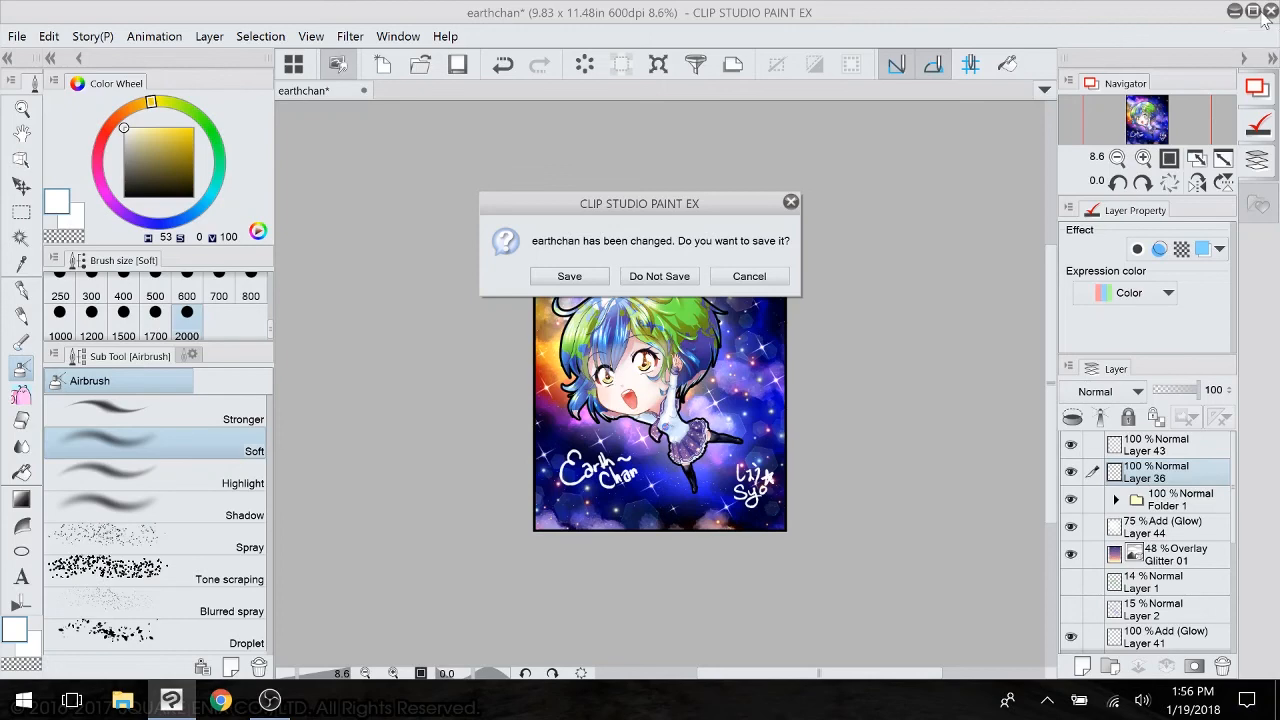
click(671, 282)
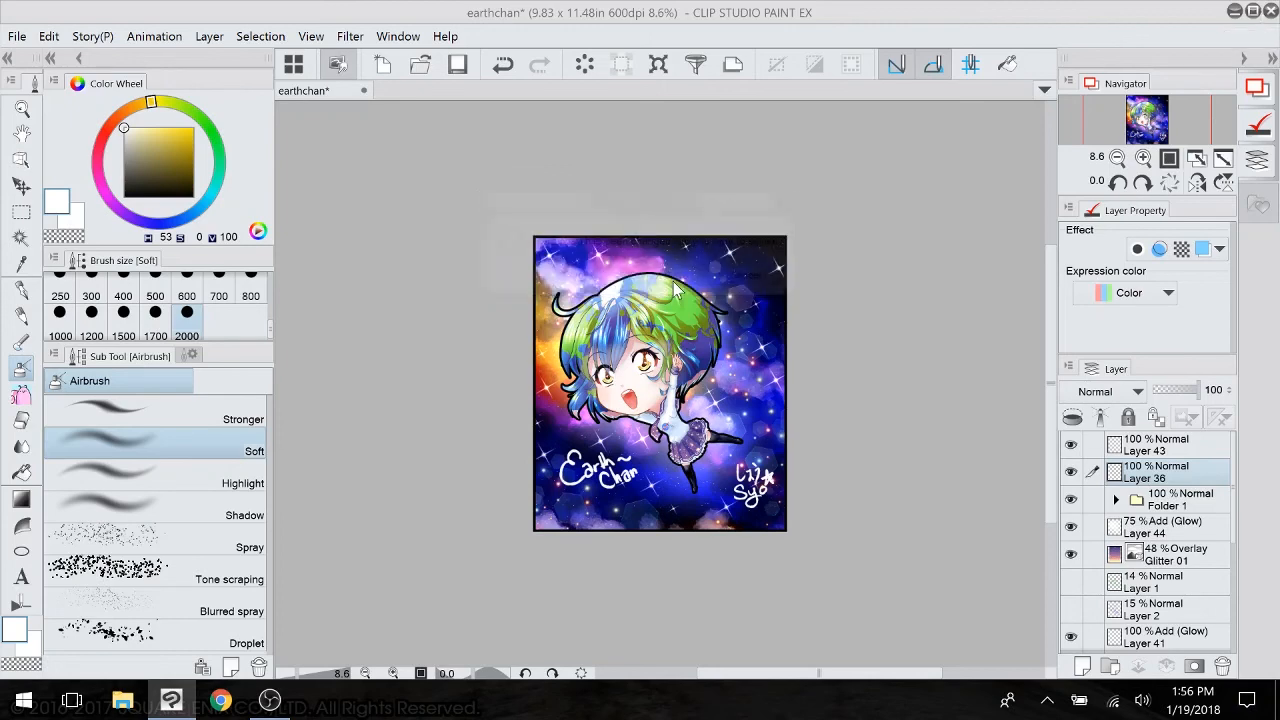